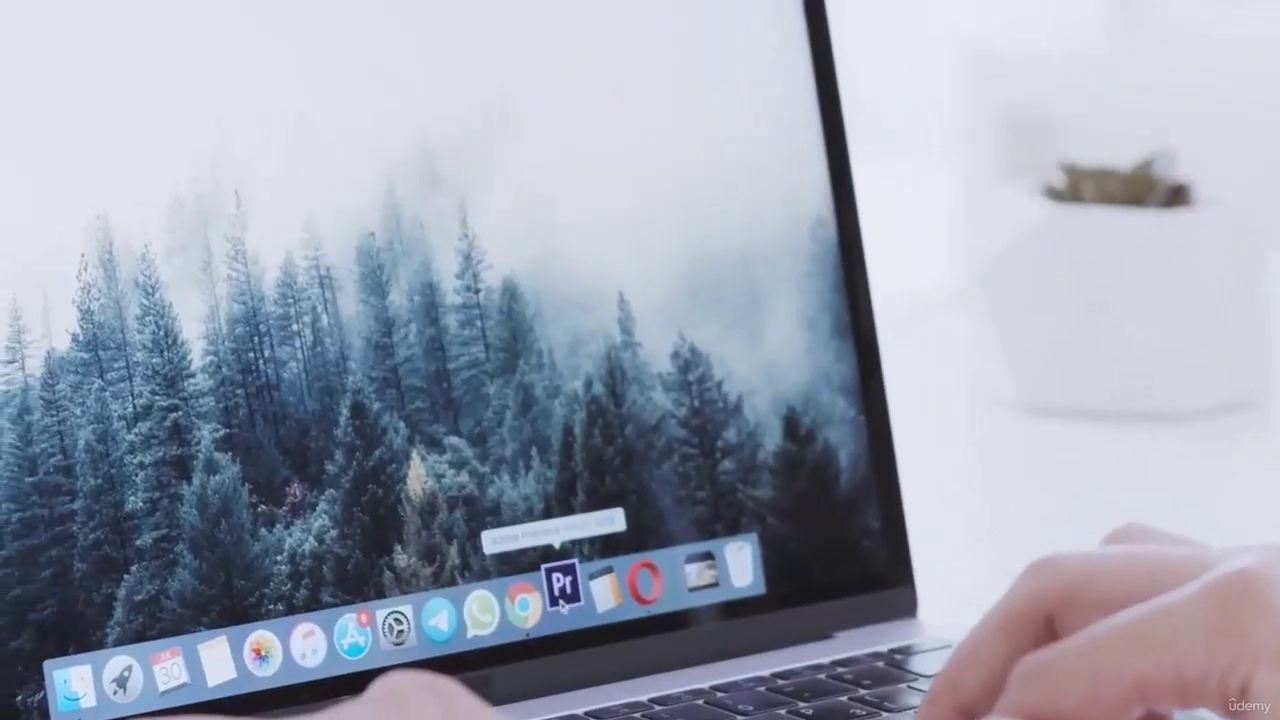
# Launch Adobe Illustrator 2023 by searching 'adobe ill' in Windows search.
pyautogui.click(562, 585)
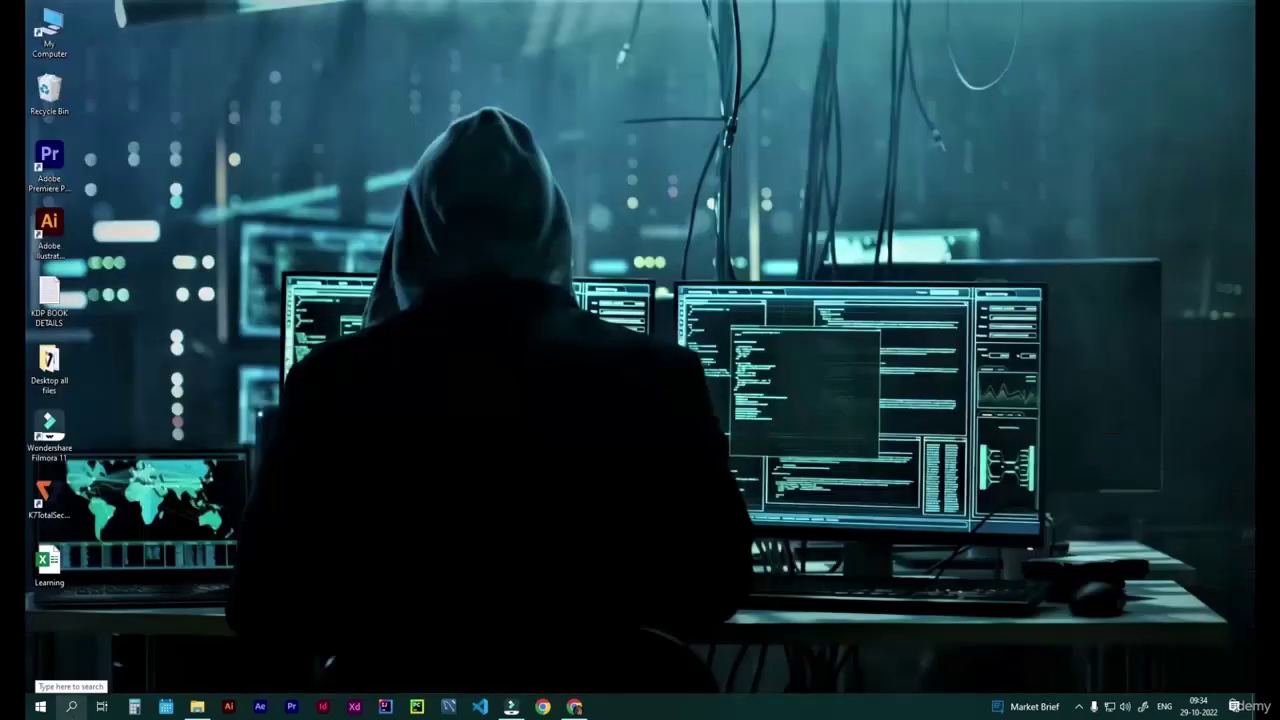
pyautogui.click(72, 707)
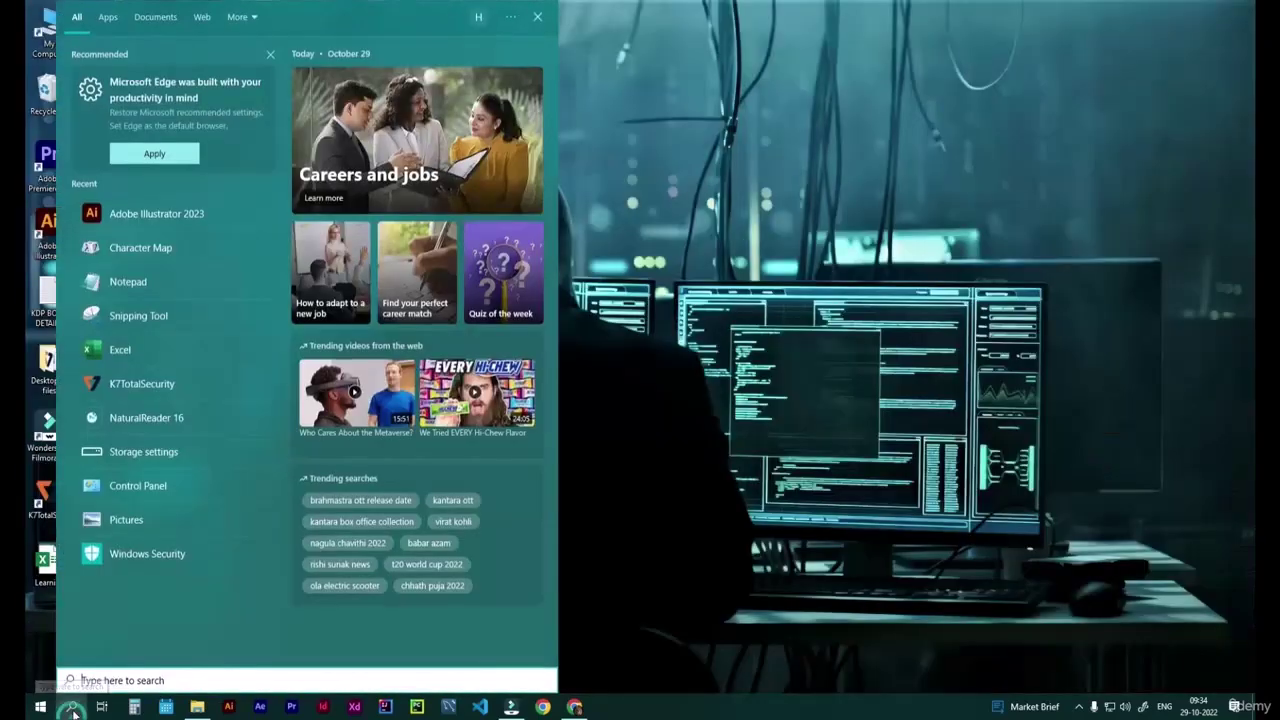
pyautogui.write('adobe il')
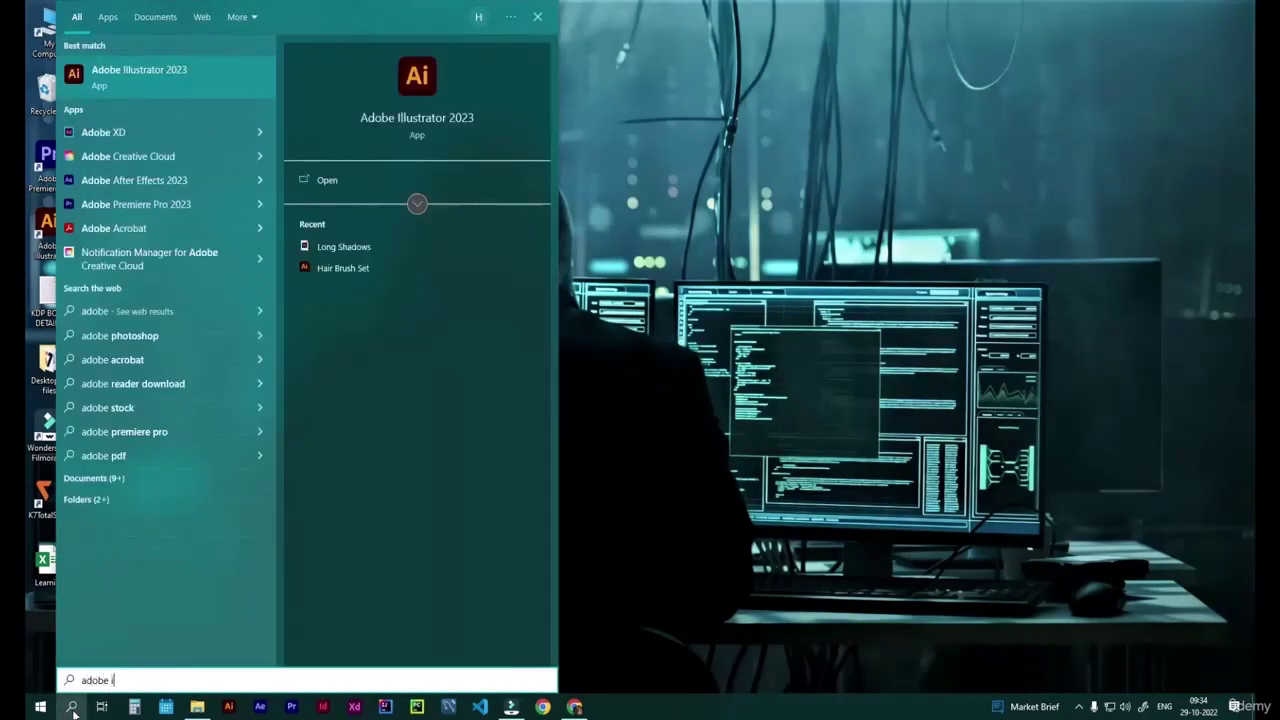
pyautogui.write('l')
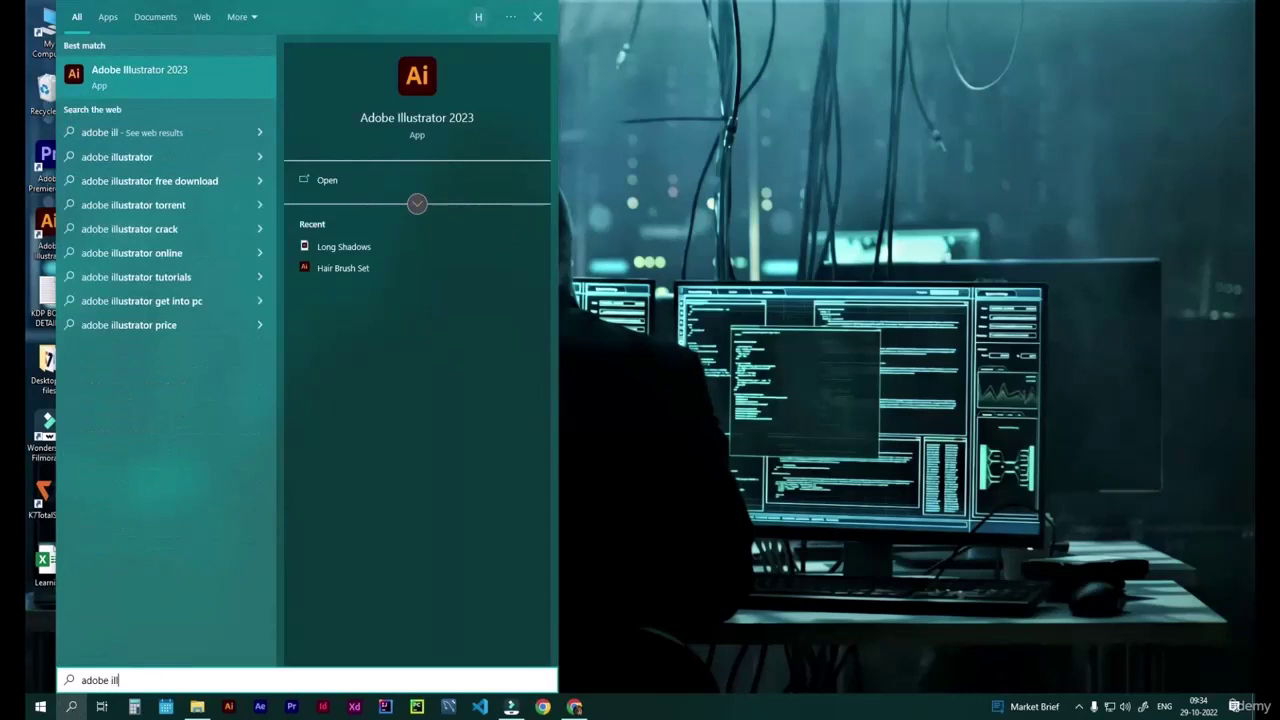
pyautogui.click(111, 87)
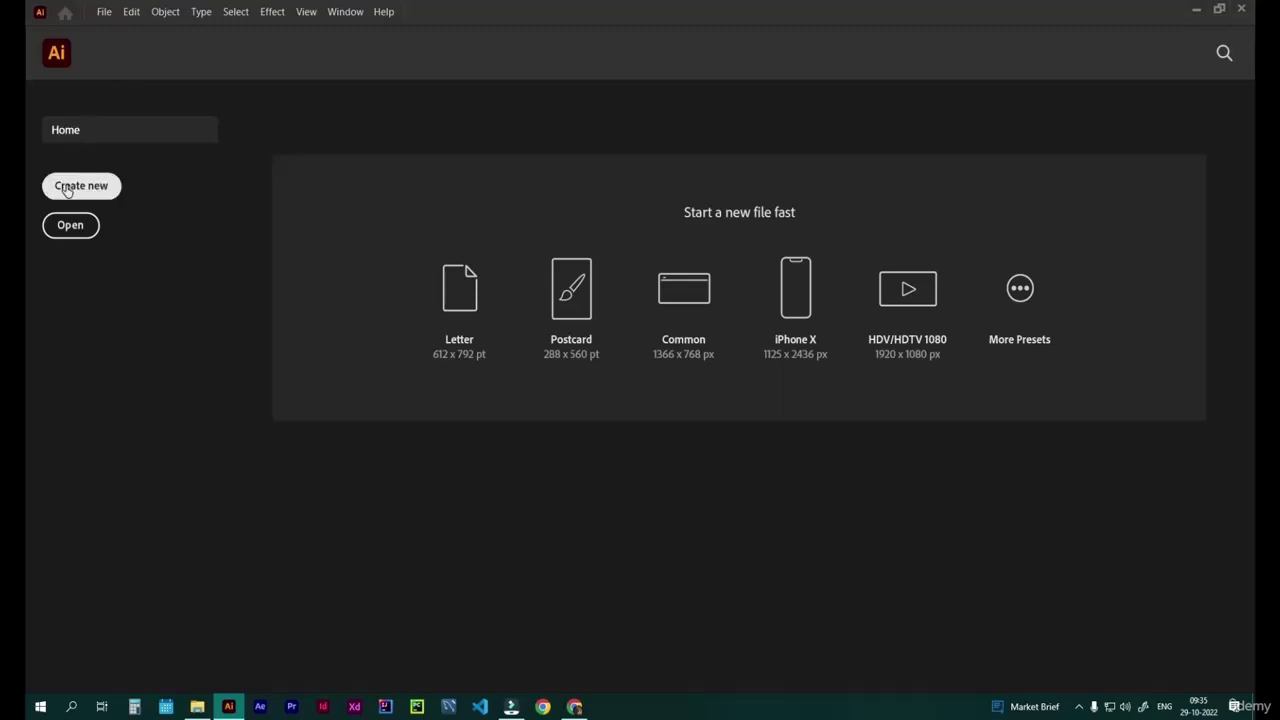
# Start a new document and browse the Mobile, Web, Print and Film & Video presets.
pyautogui.click(66, 188)
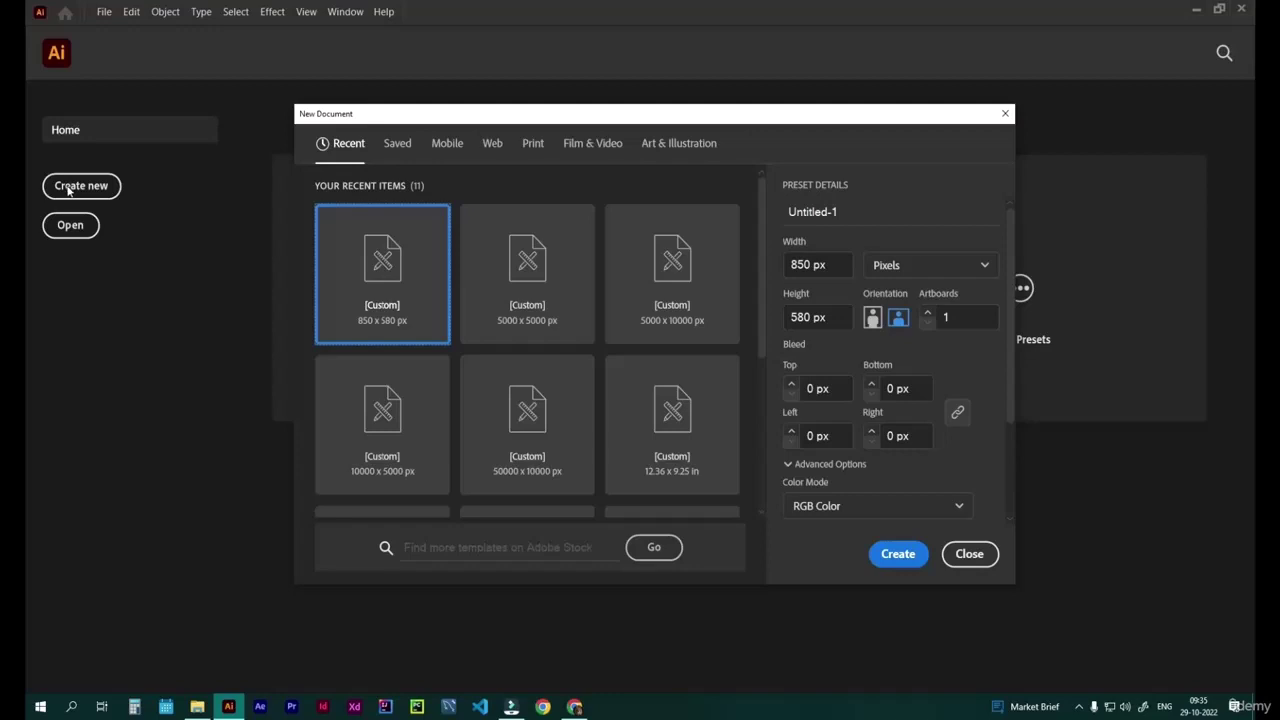
pyautogui.scroll(-3, 849, 365)
pyautogui.scroll(3, 848, 371)
pyautogui.click(446, 145)
pyautogui.click(490, 145)
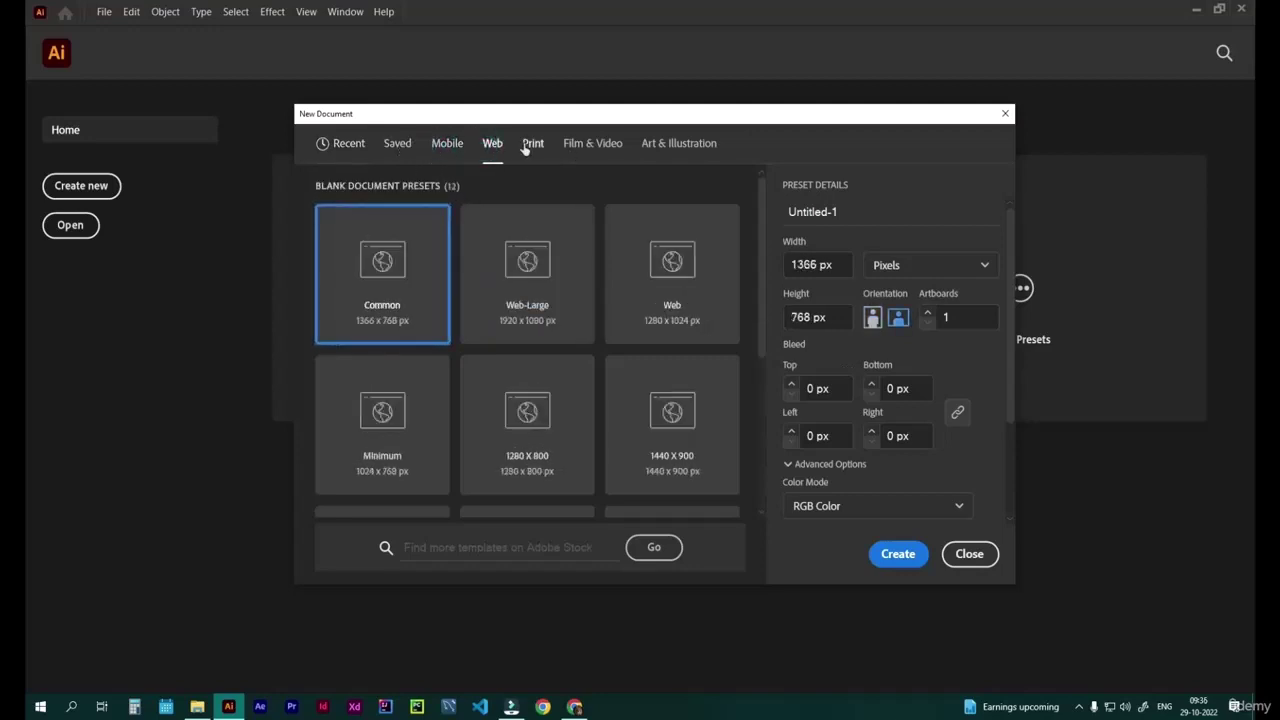
pyautogui.click(530, 146)
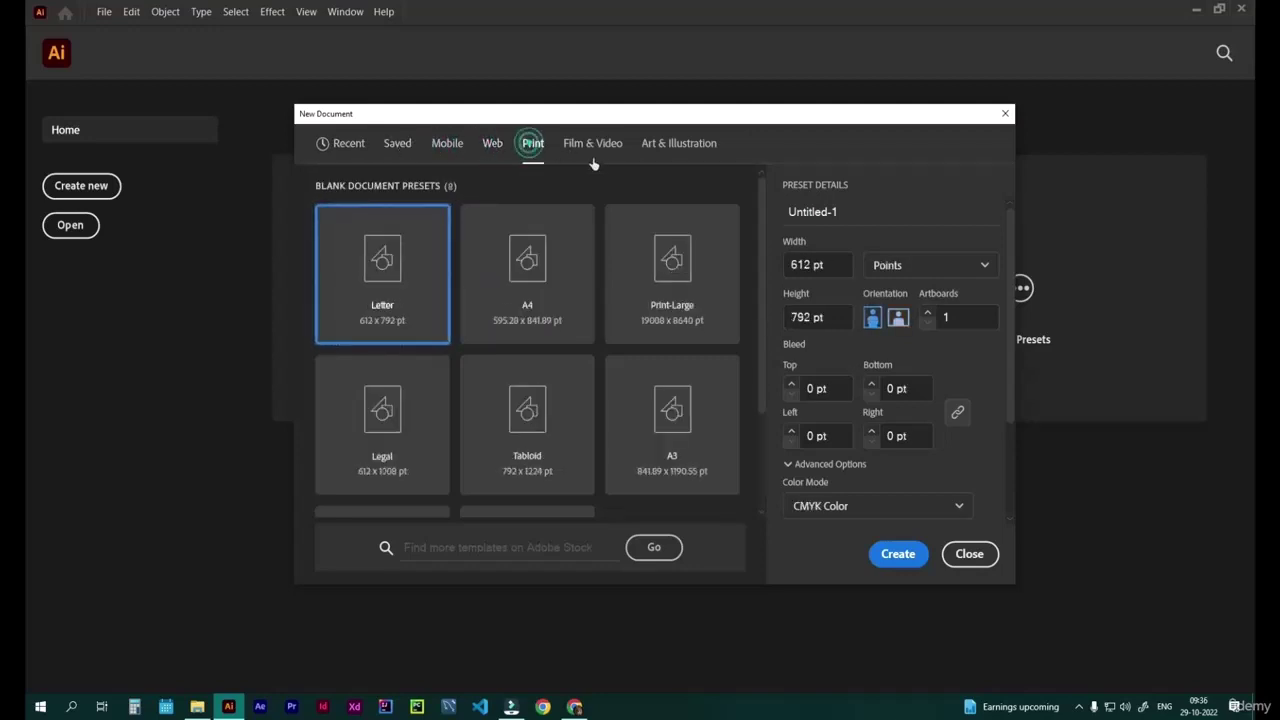
pyautogui.click(592, 146)
pyautogui.click(524, 147)
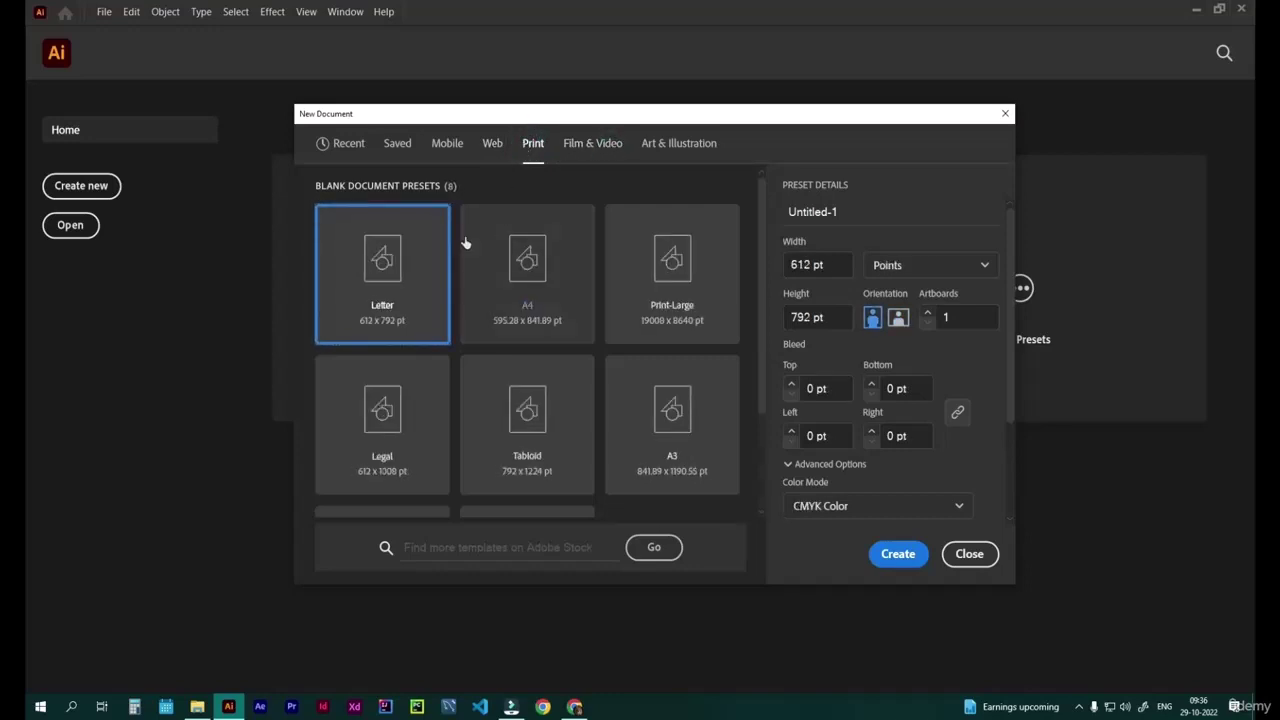
# Choose the Print Letter preset (612 × 792 pt) and select the document name field.
pyautogui.click(376, 306)
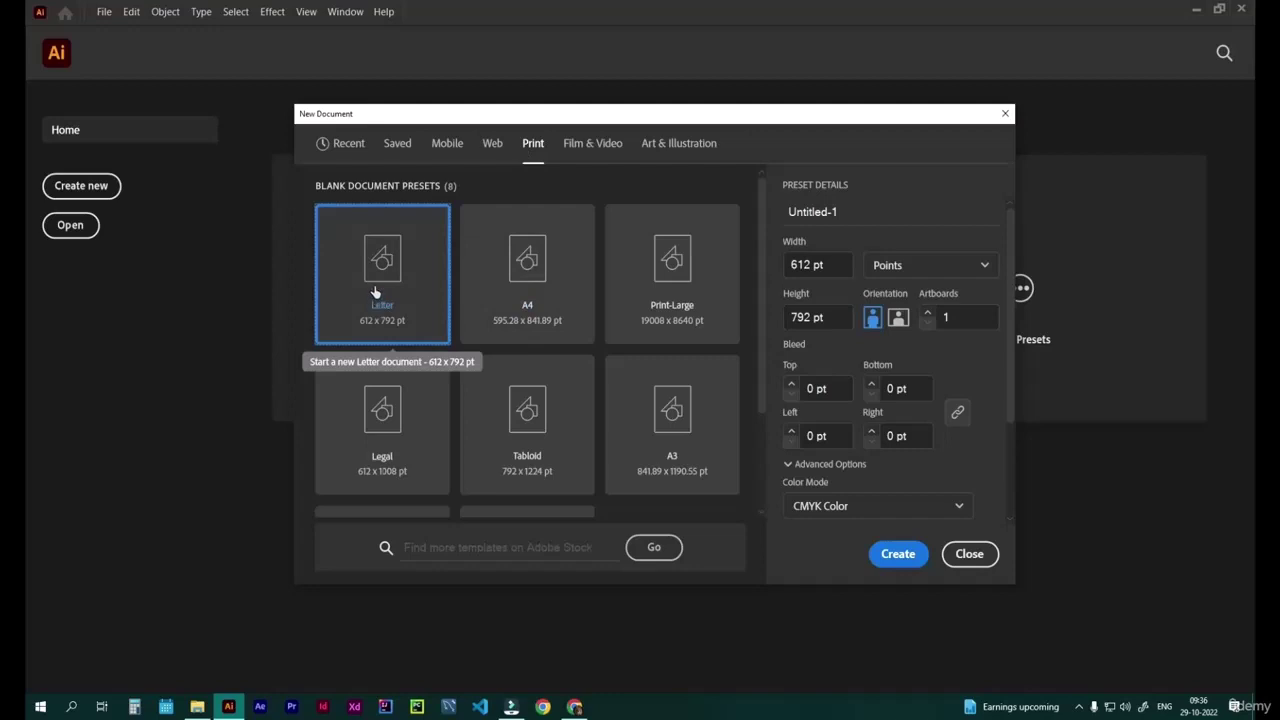
pyautogui.click(375, 286)
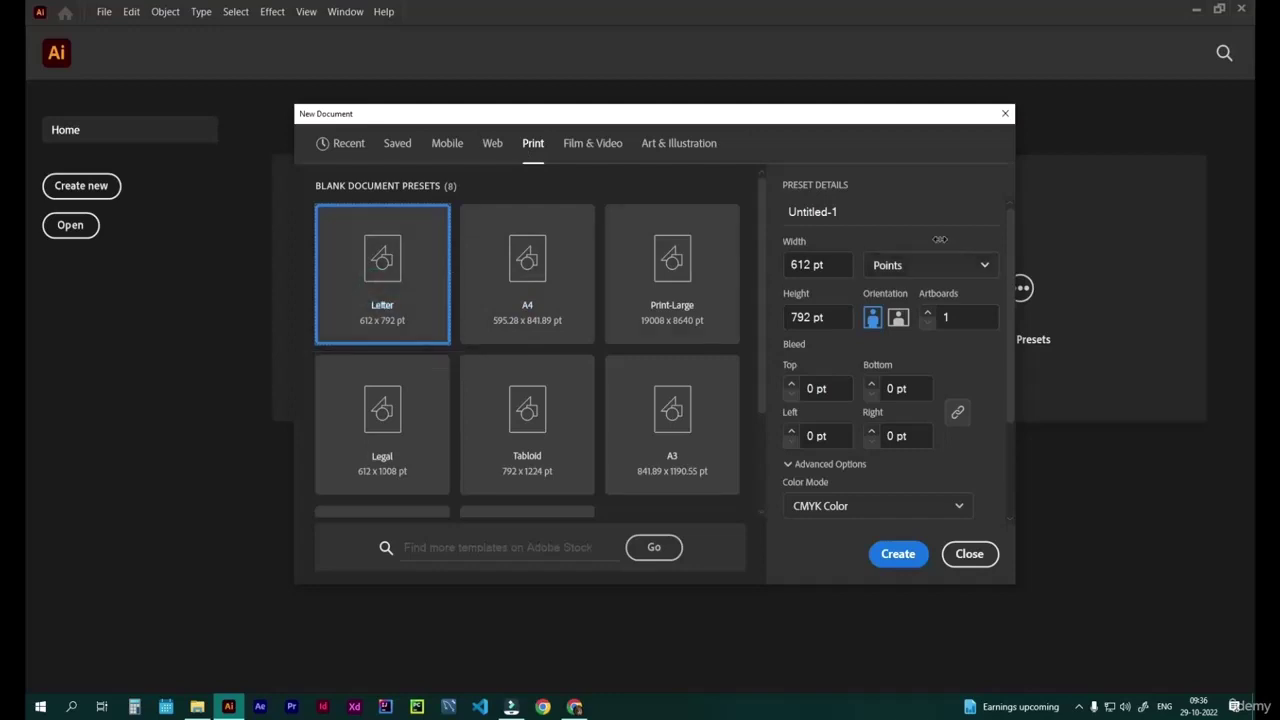
pyautogui.click(915, 211)
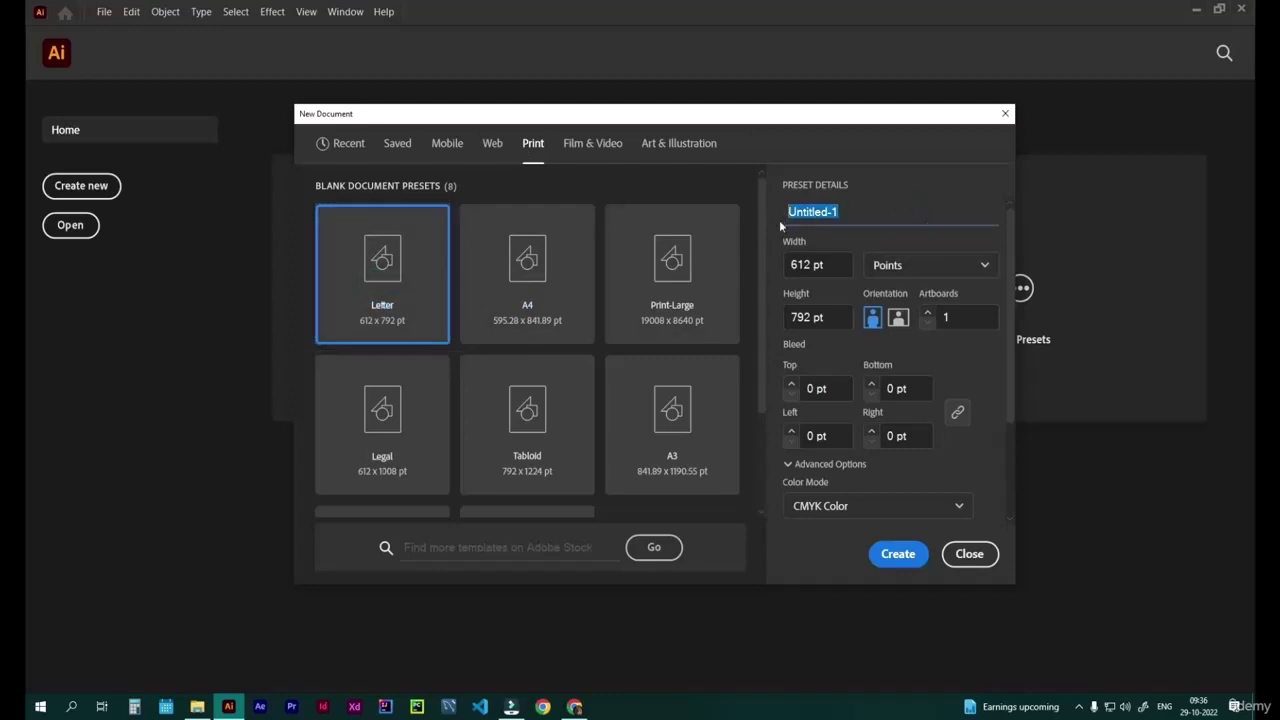
# Rename the document from Untitled-1 to 'Adobe Illustrator Tutorial'.
pyautogui.press('BackSpace')
pyautogui.write('Adobe Illusrtra')
pyautogui.press('BackSpace')
pyautogui.press('BackSpace')
pyautogui.press('BackSpace')
pyautogui.press('BackSpace')
pyautogui.write('trator')
pyautogui.write('Tutorial')
pyautogui.click(843, 265)
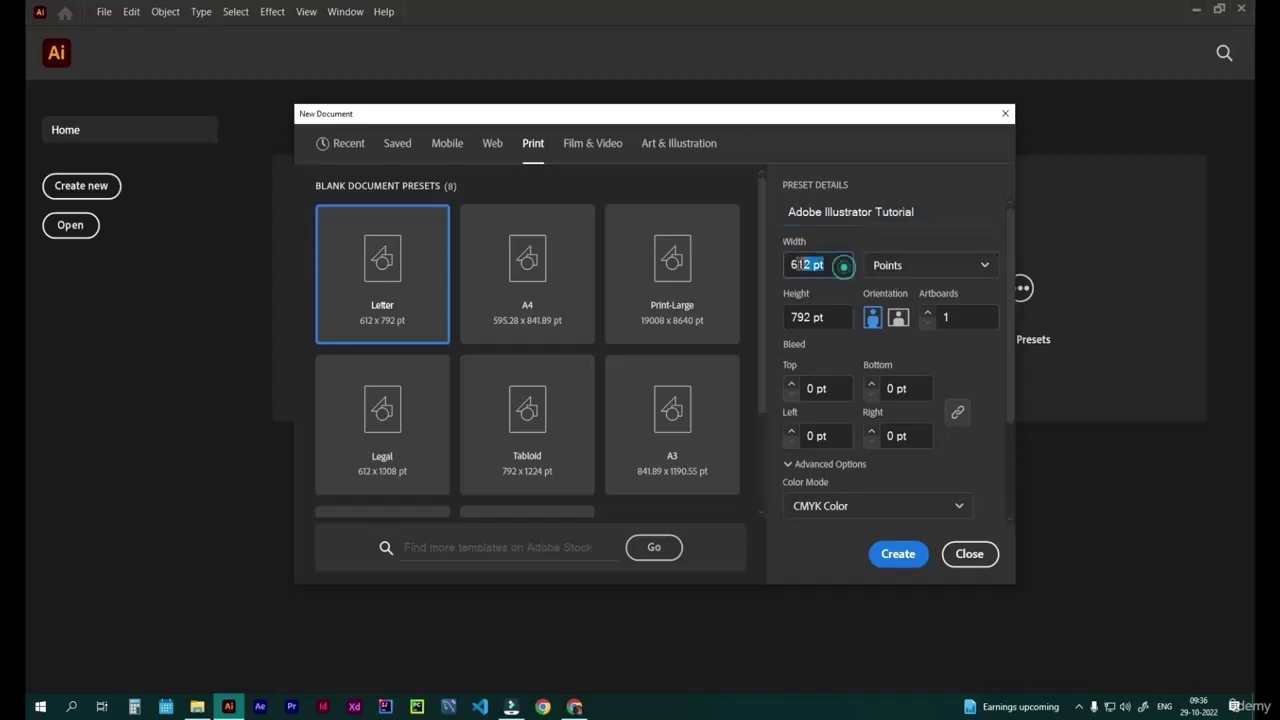
pyautogui.click(823, 313)
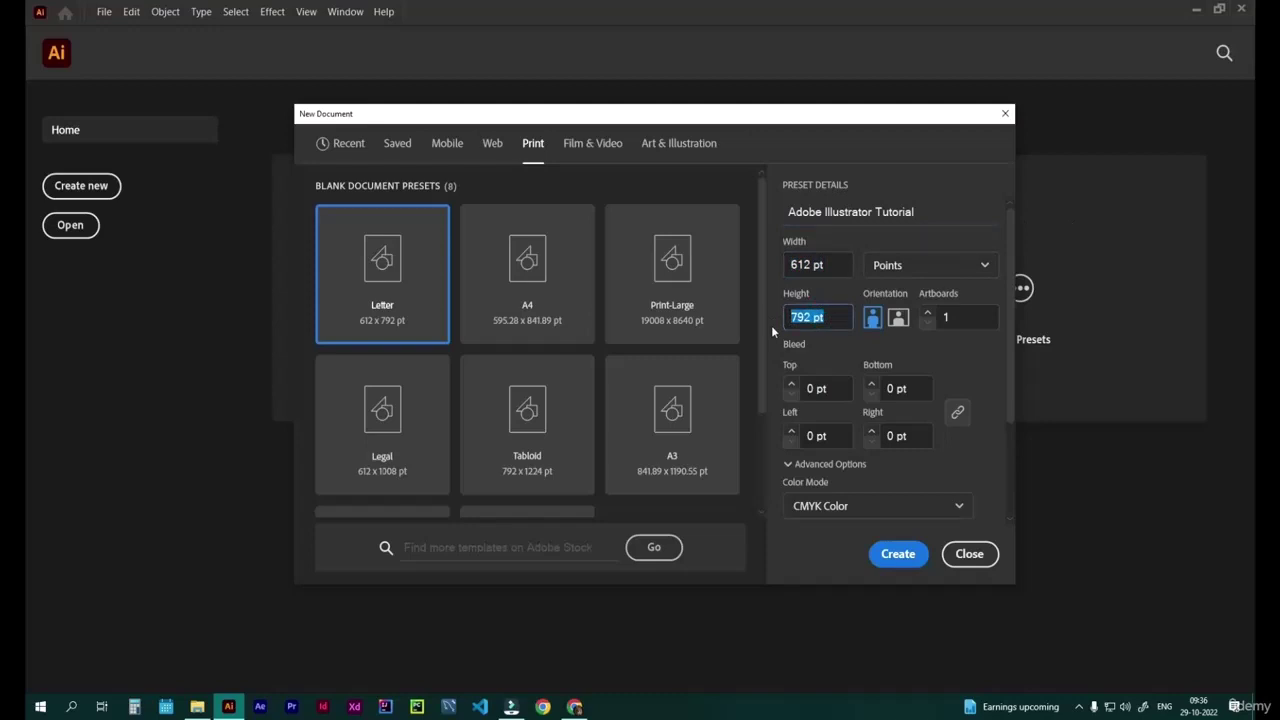
pyautogui.click(771, 325)
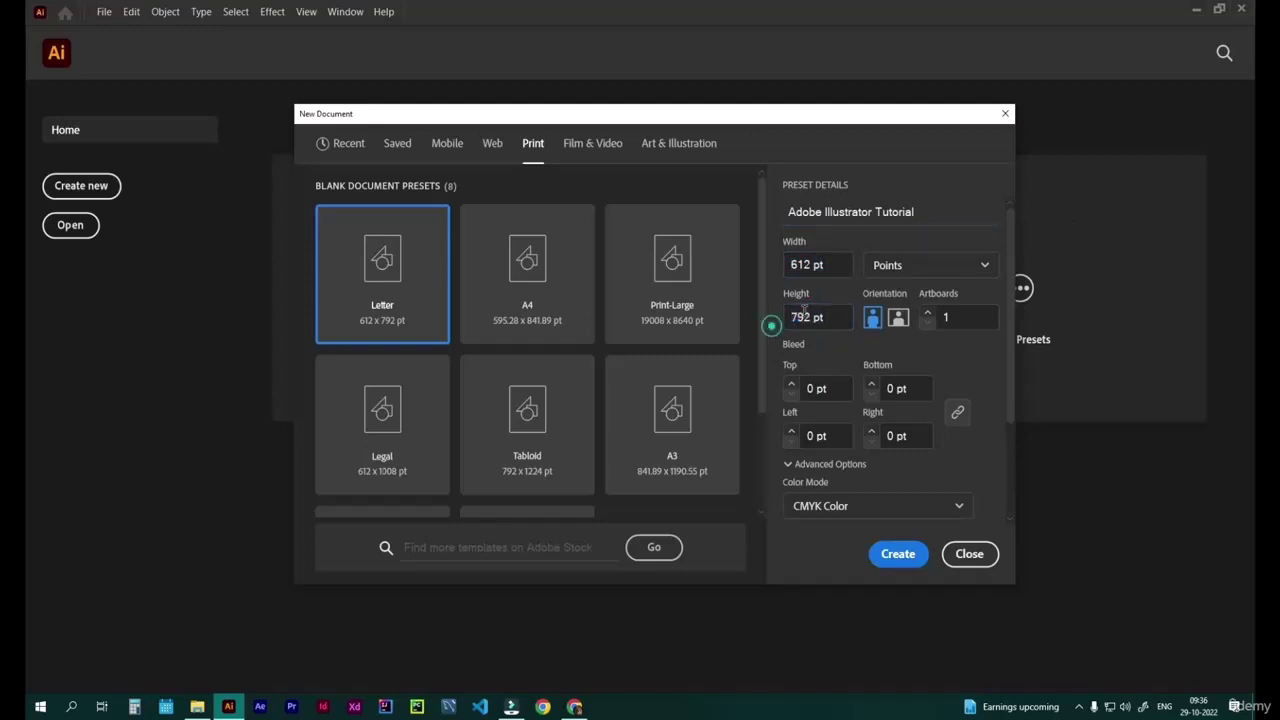
# Keep Points as the unit and set the artboard Width and Height to 500 pt each.
pyautogui.click(909, 267)
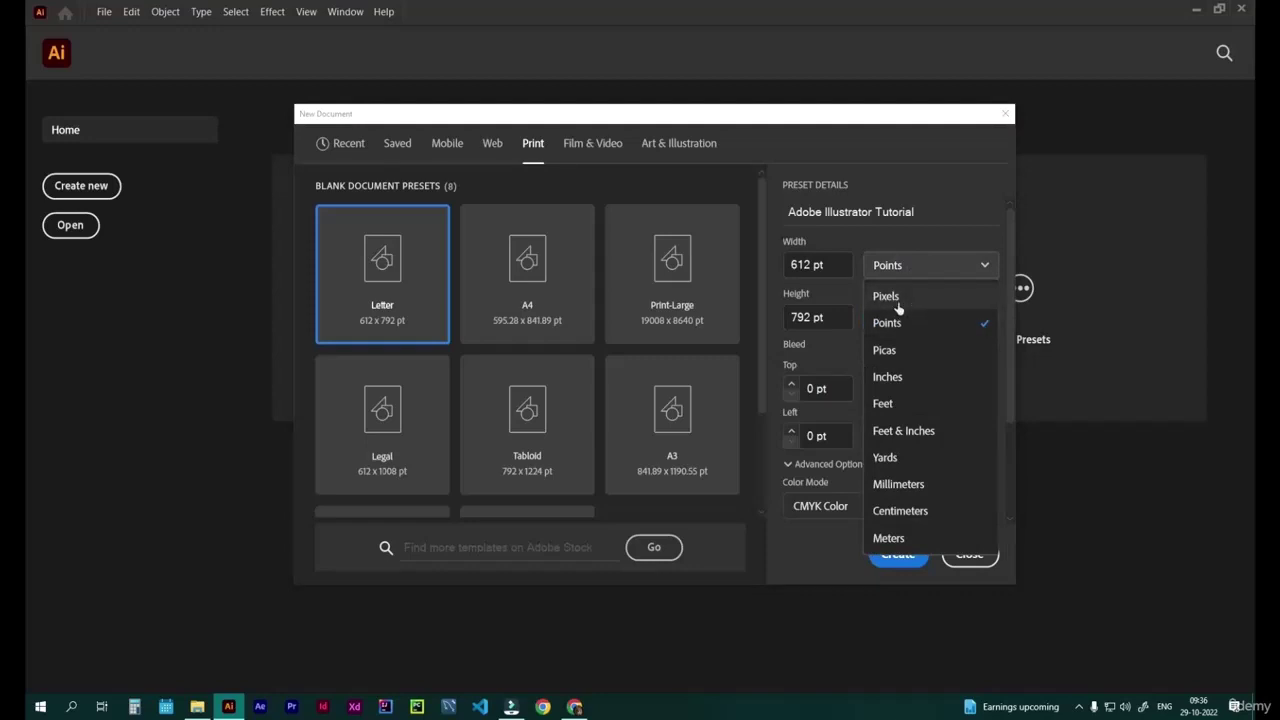
pyautogui.click(896, 331)
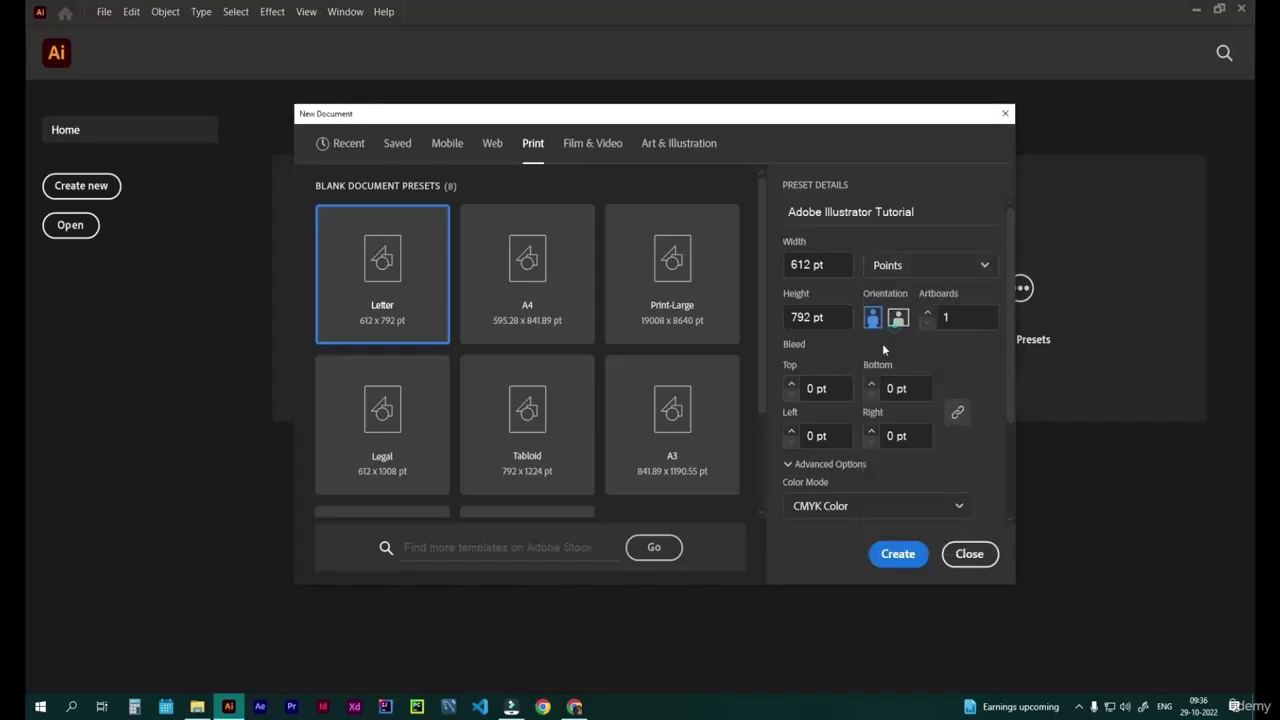
pyautogui.doubleClick(817, 264)
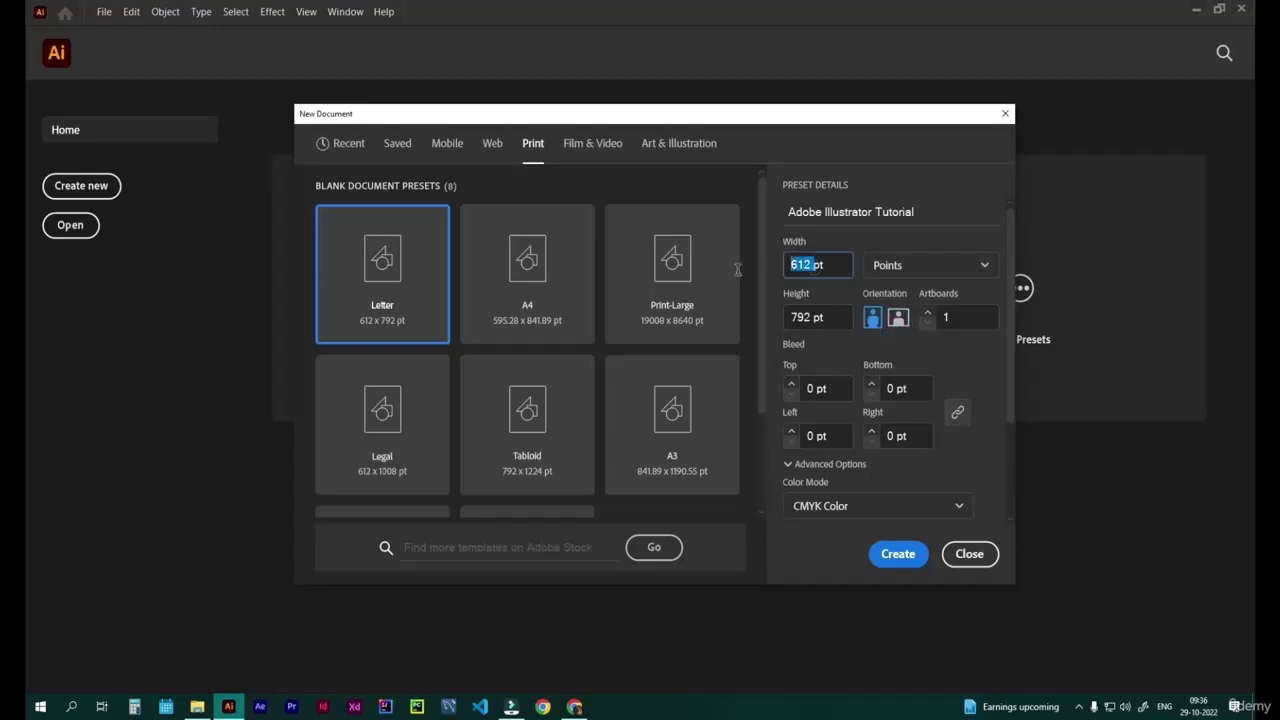
pyautogui.press('BackSpace')
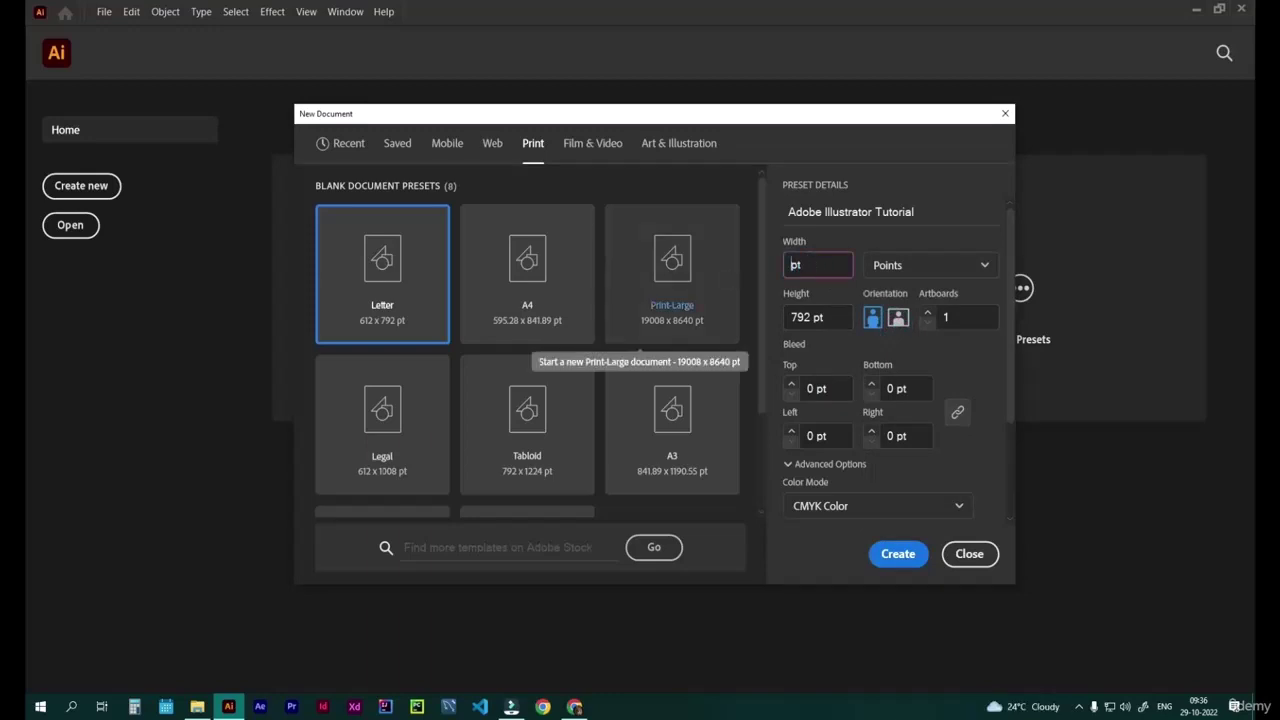
pyautogui.write('500')
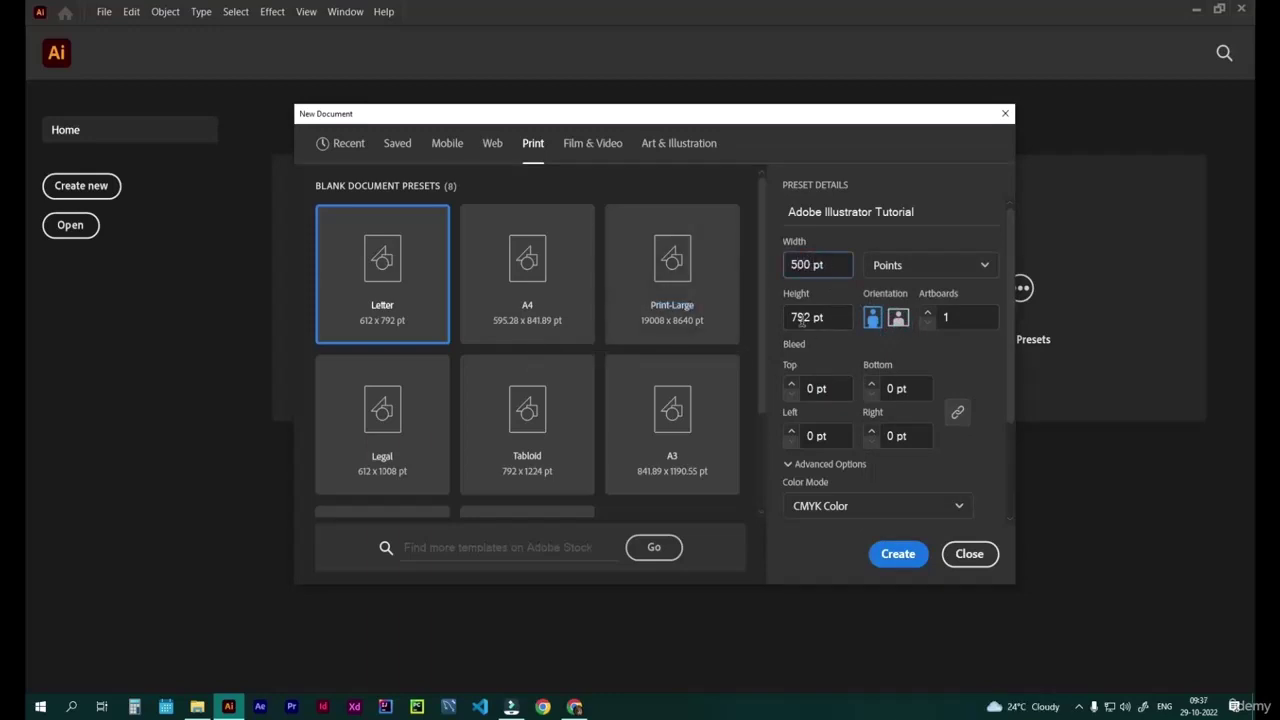
pyautogui.doubleClick(800, 317)
pyautogui.press('BackSpace')
pyautogui.write('500')
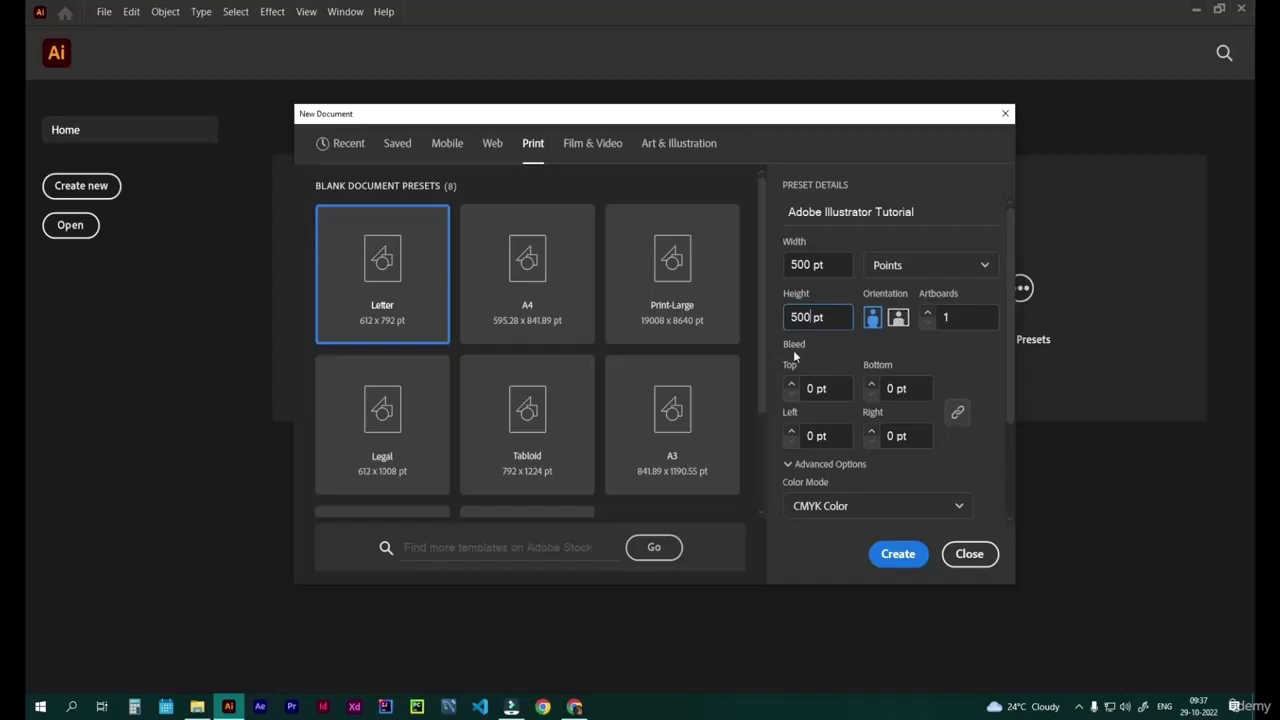
pyautogui.click(898, 317)
pyautogui.press('Tab')
pyautogui.click(845, 385)
pyautogui.scroll(-3, 845, 385)
pyautogui.scroll(3, 843, 388)
# Change Color Mode from CMYK Color to RGB Color, leaving Raster Effects at High (300 ppi).
pyautogui.click(815, 465)
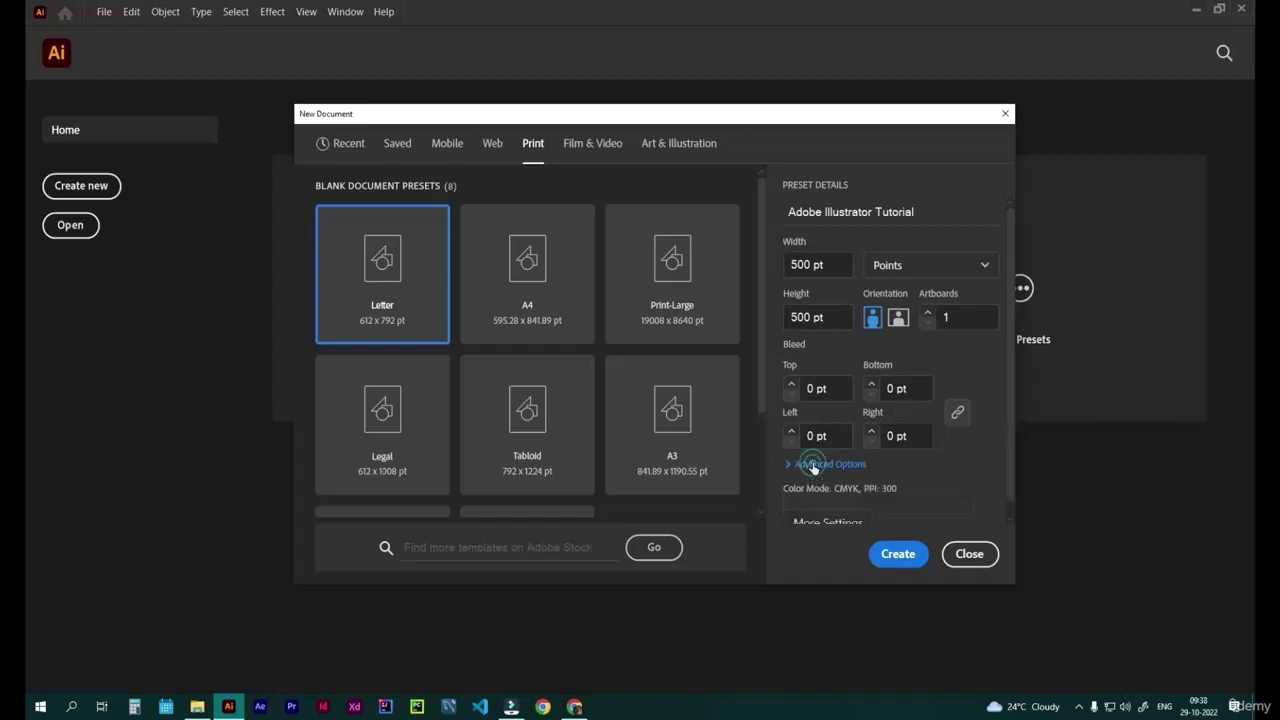
pyautogui.click(812, 455)
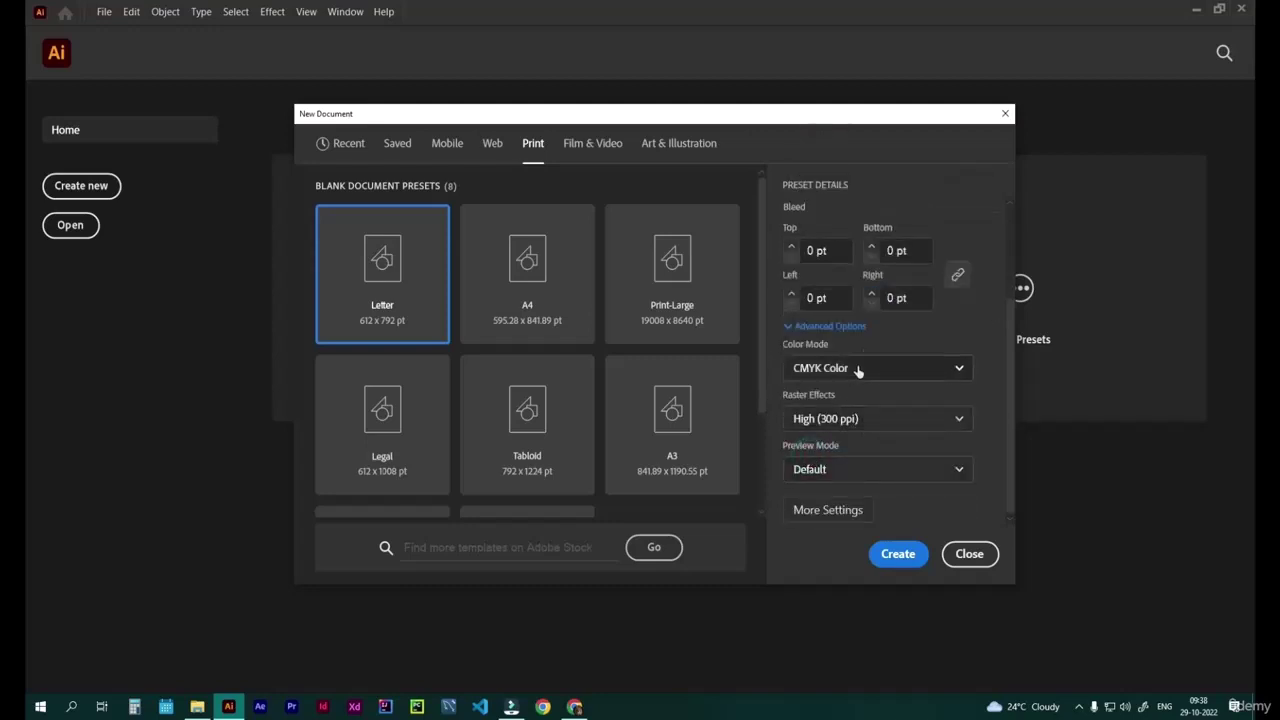
pyautogui.click(857, 370)
pyautogui.click(852, 397)
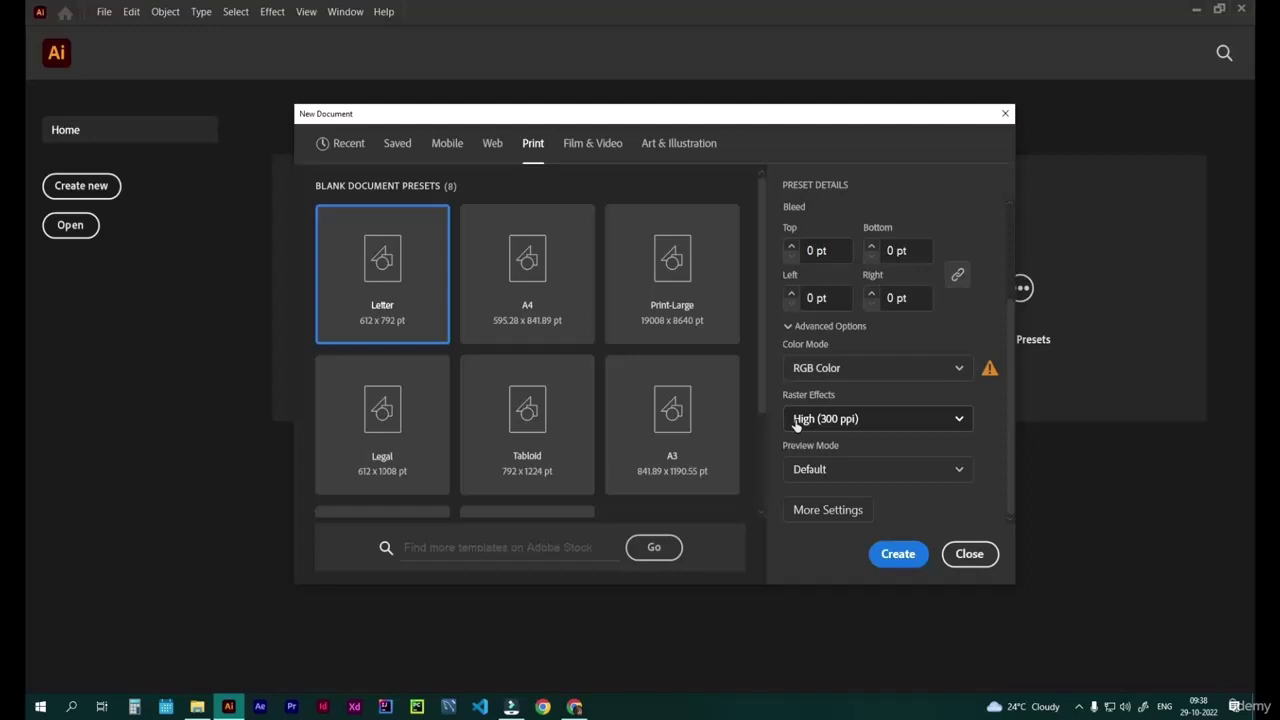
pyautogui.click(797, 420)
pyautogui.click(797, 420)
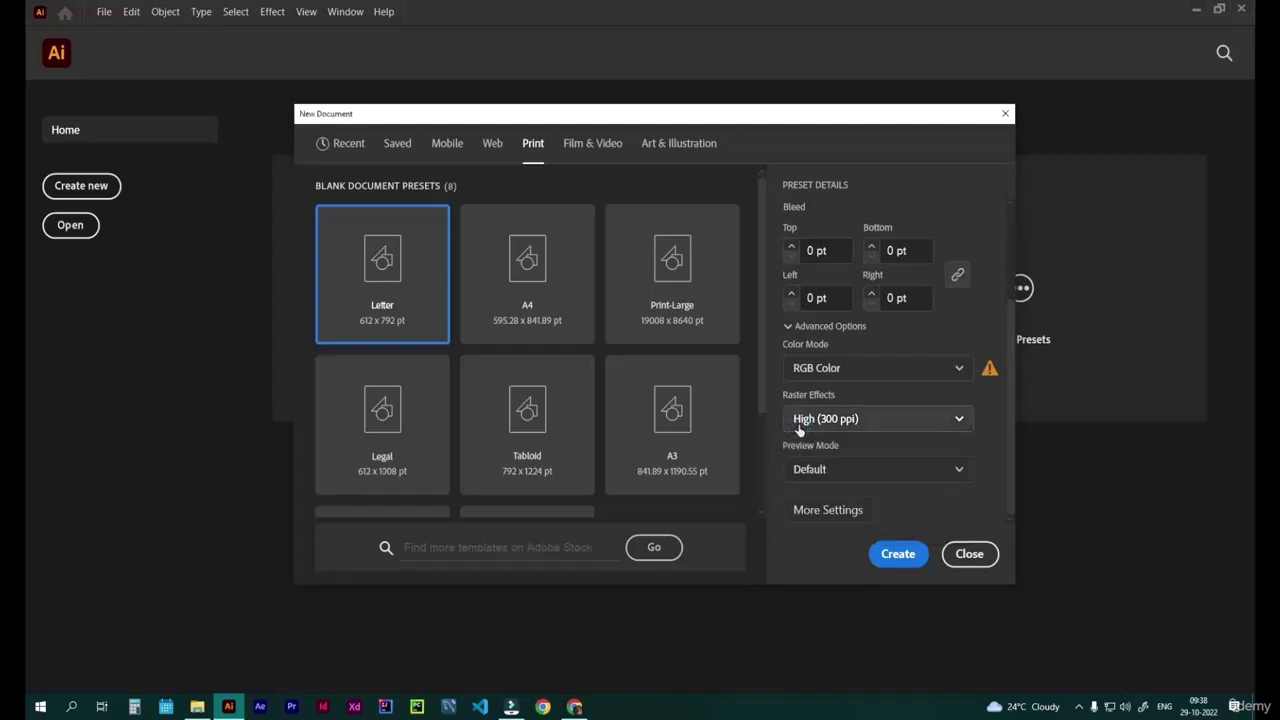
pyautogui.click(798, 420)
pyautogui.click(798, 420)
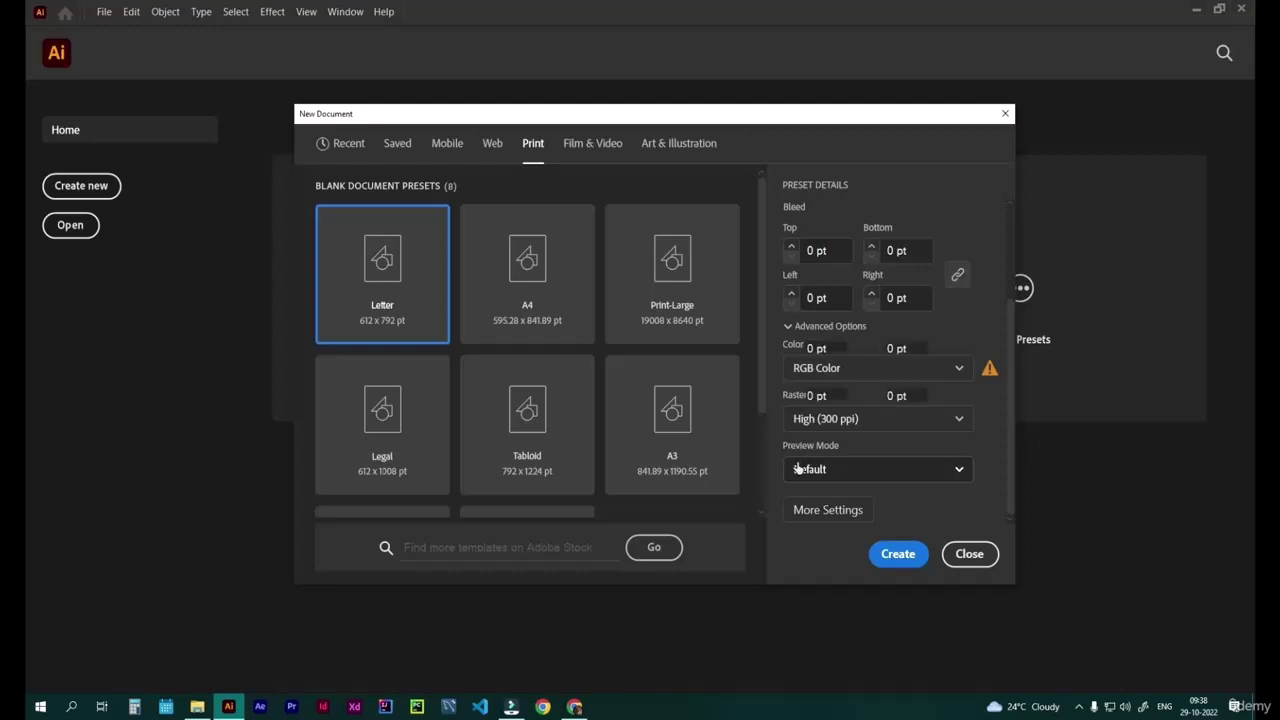
pyautogui.scroll(2, 797, 463)
pyautogui.scroll(-2, 797, 463)
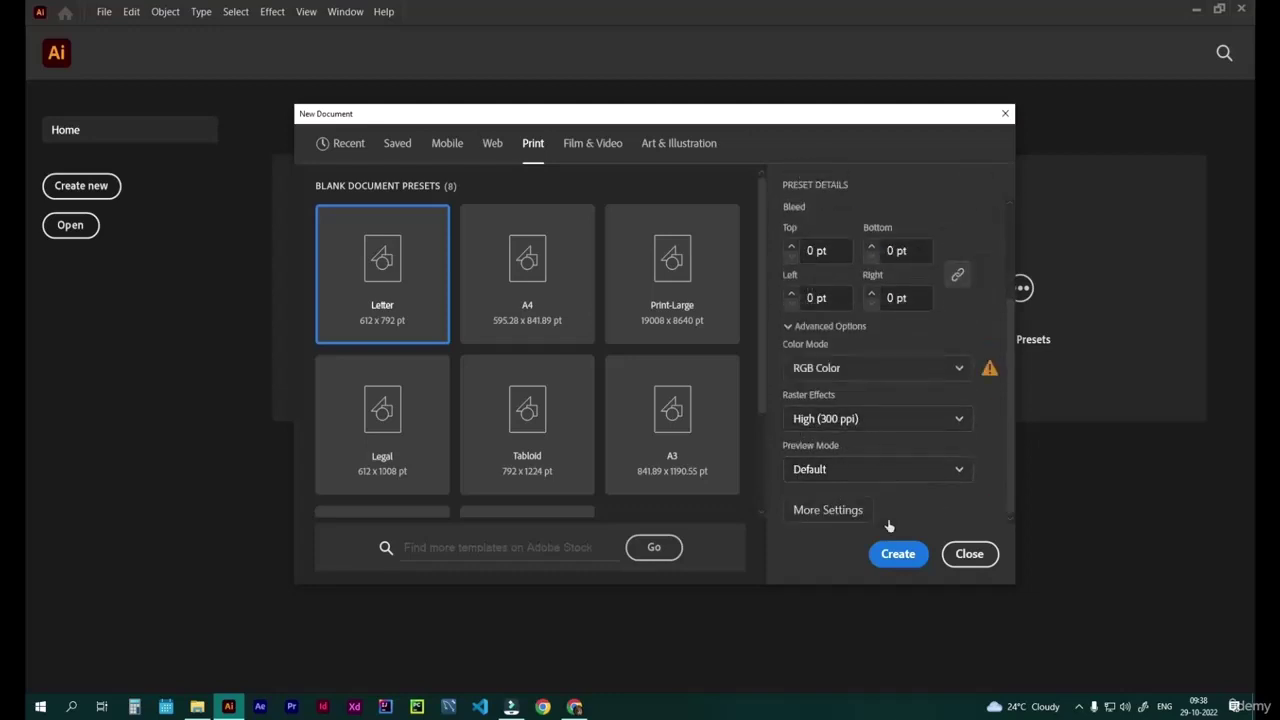
pyautogui.scroll(3, 820, 508)
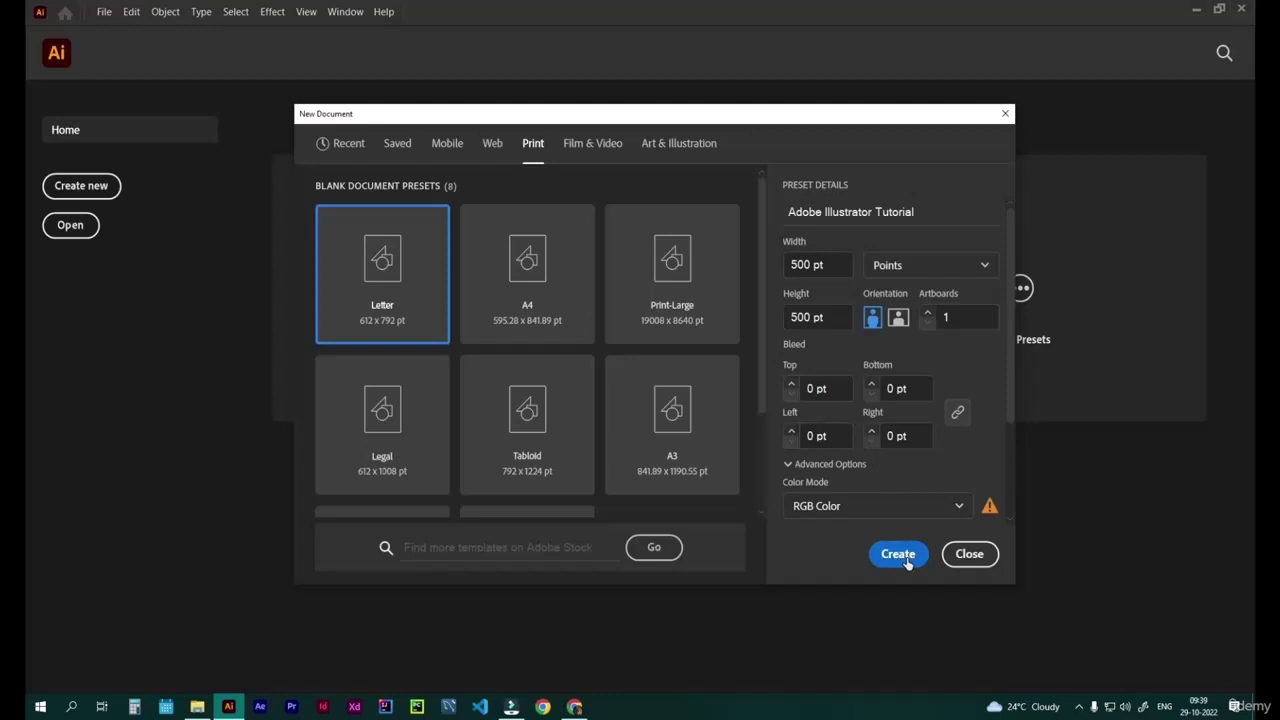
# Create the 500 × 500 pt RGB 'Adobe Illustrator Tutorial' document.
pyautogui.click(907, 563)
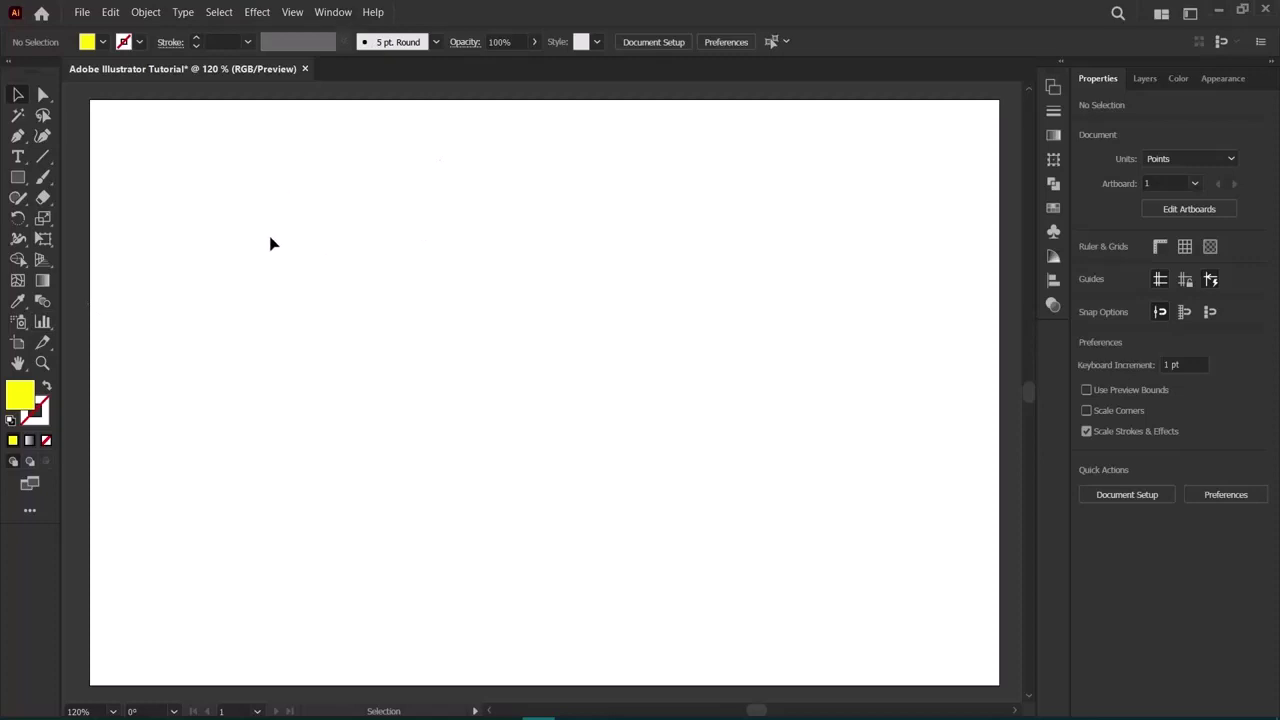
# Switch the toolbar to Basic via Window > Toolbars > Basic.
pyautogui.click(333, 12)
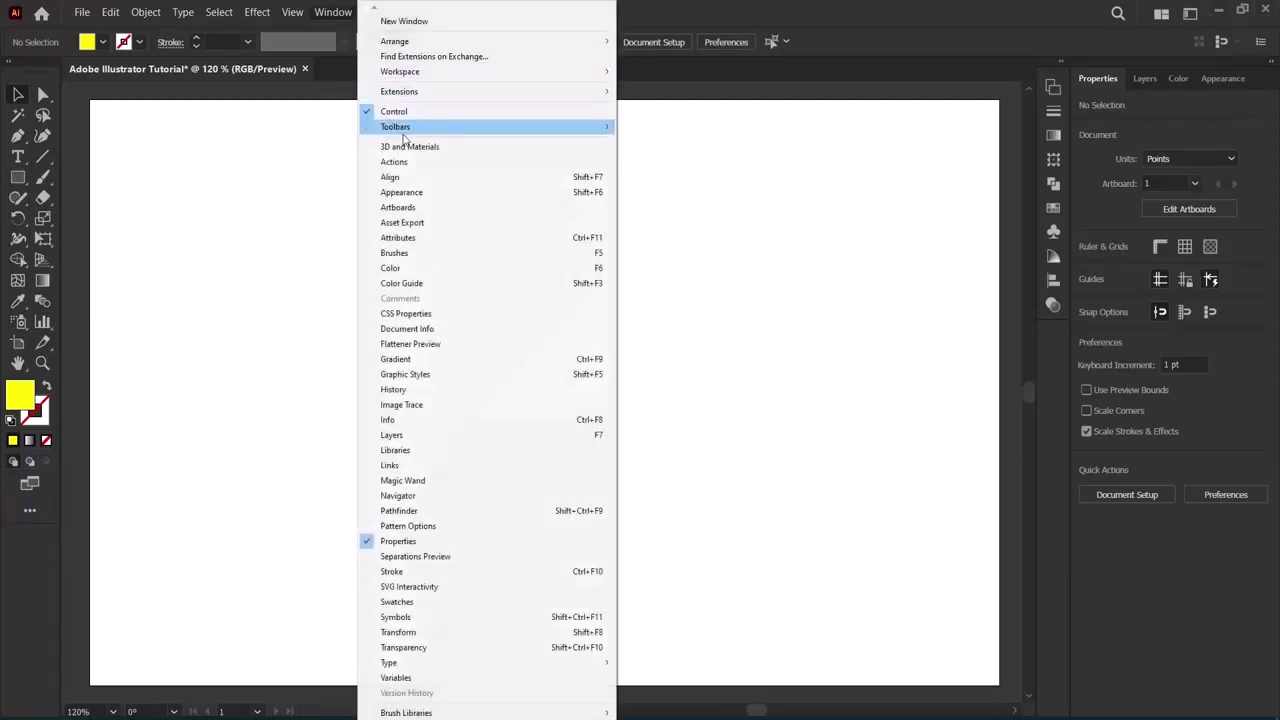
pyautogui.moveTo(405, 130)
pyautogui.click(650, 138)
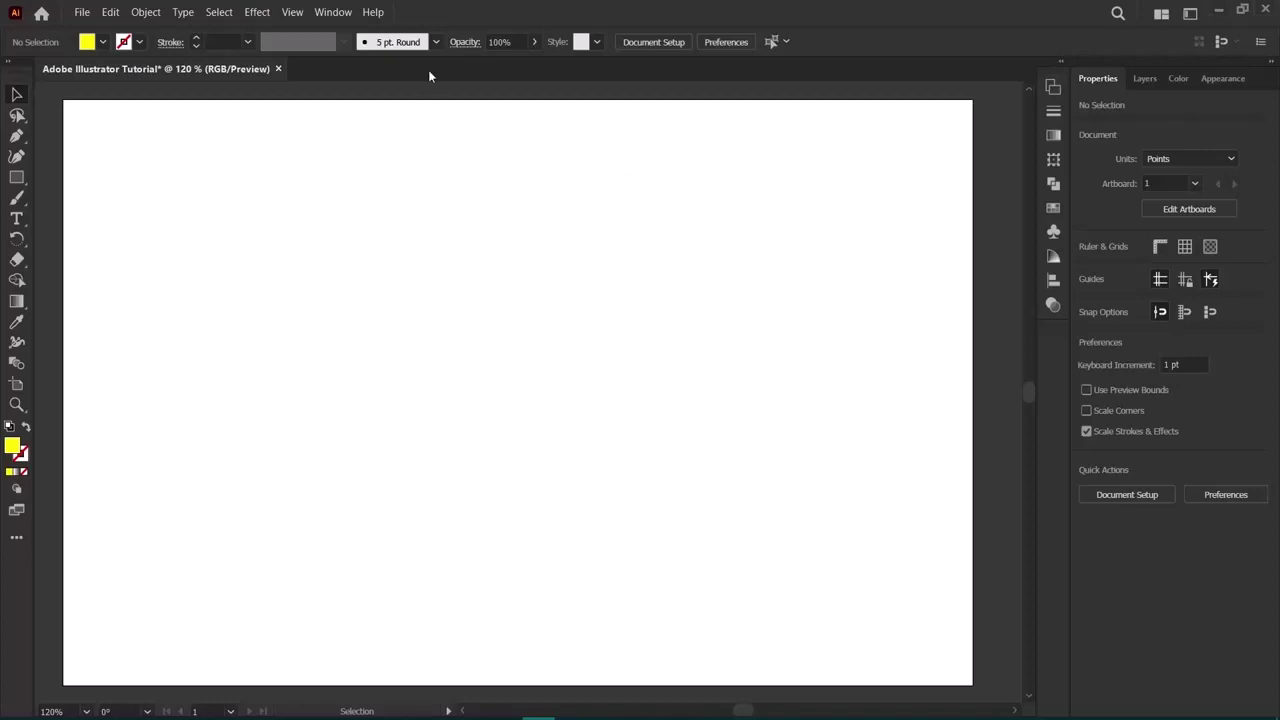
# Switch the toolbar back to Advanced via Window > Toolbars > Advanced.
pyautogui.click(330, 12)
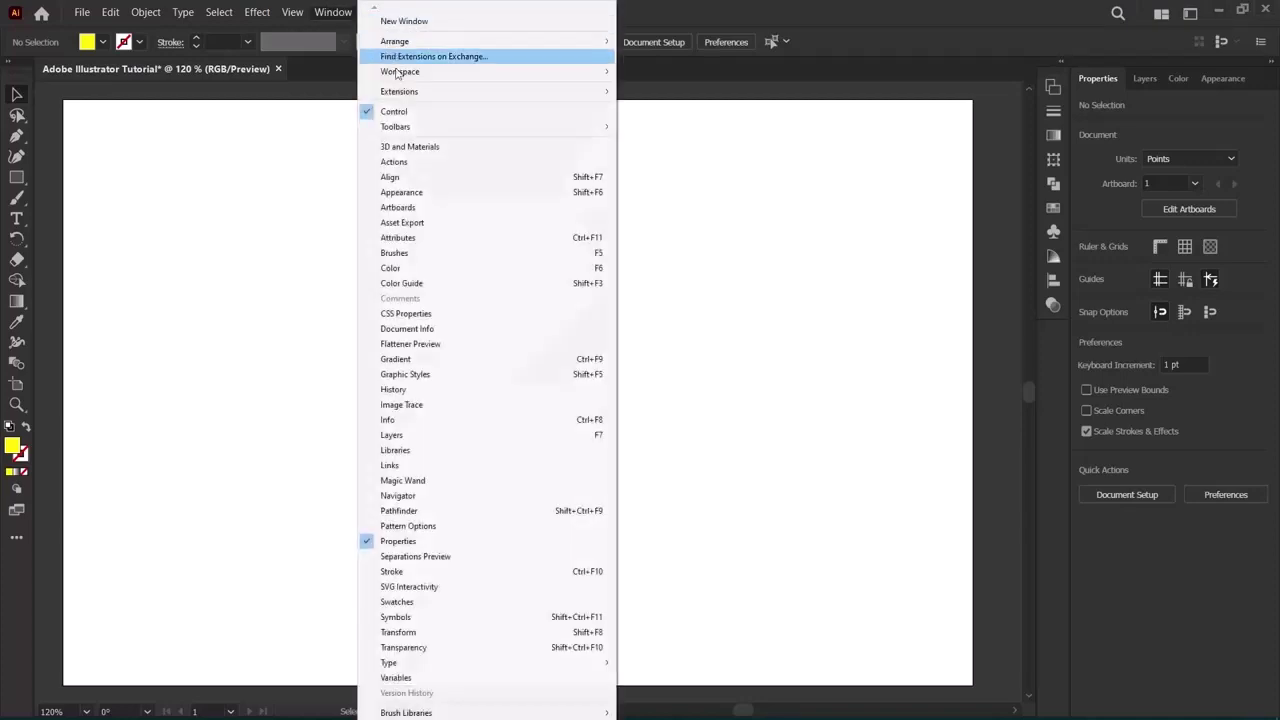
pyautogui.moveTo(418, 128)
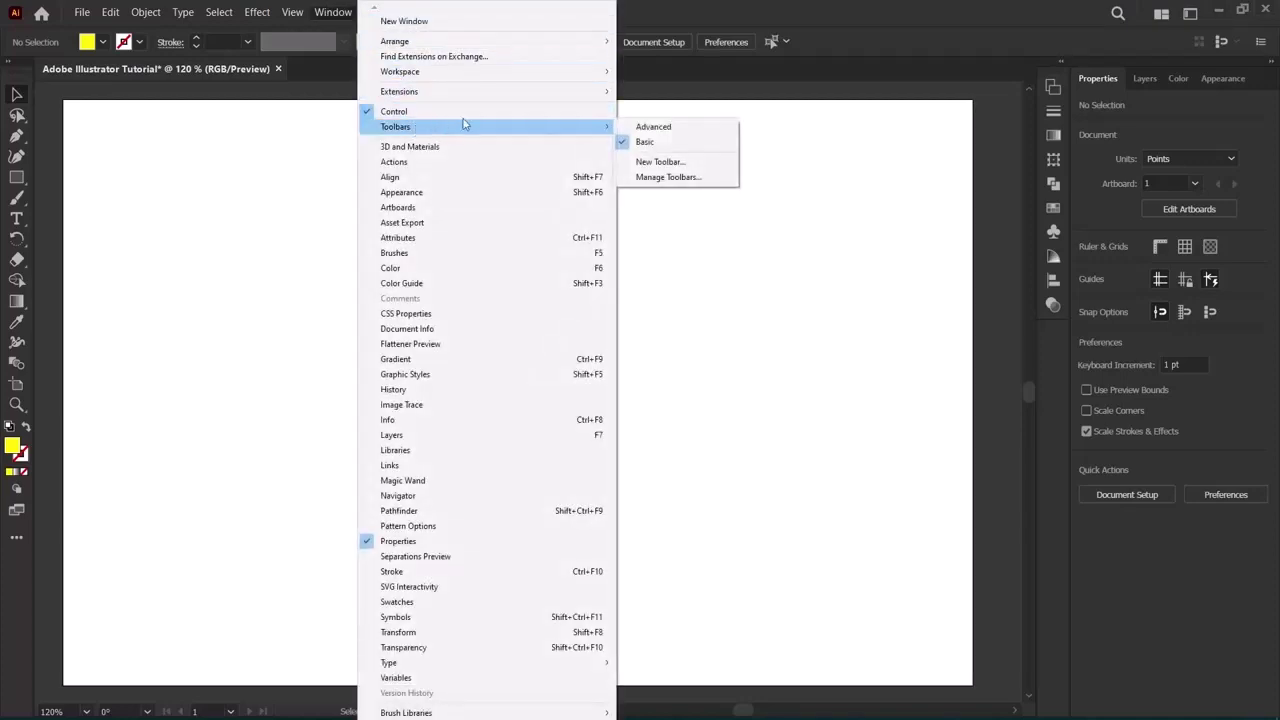
pyautogui.click(645, 127)
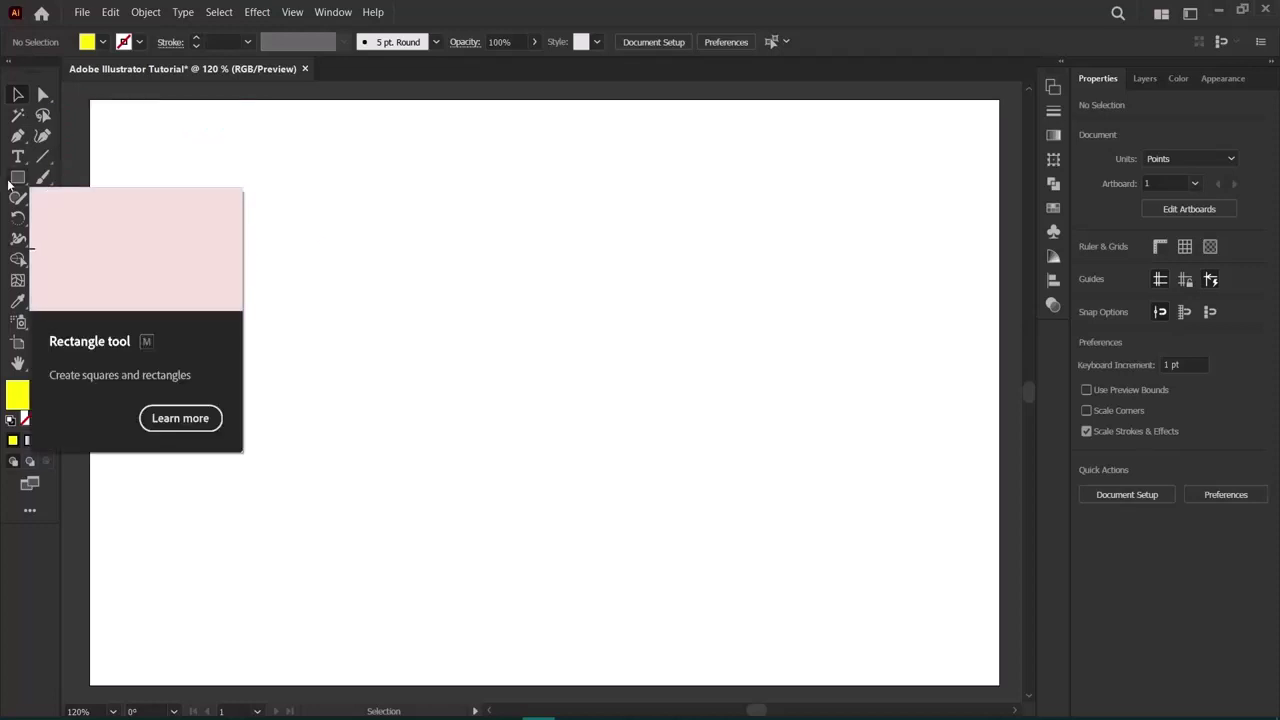
# Draw four yellow rectangles with the Rectangle tool, three overlapping on the right.
pyautogui.moveTo(17, 177); pyautogui.dragTo(422, 365)
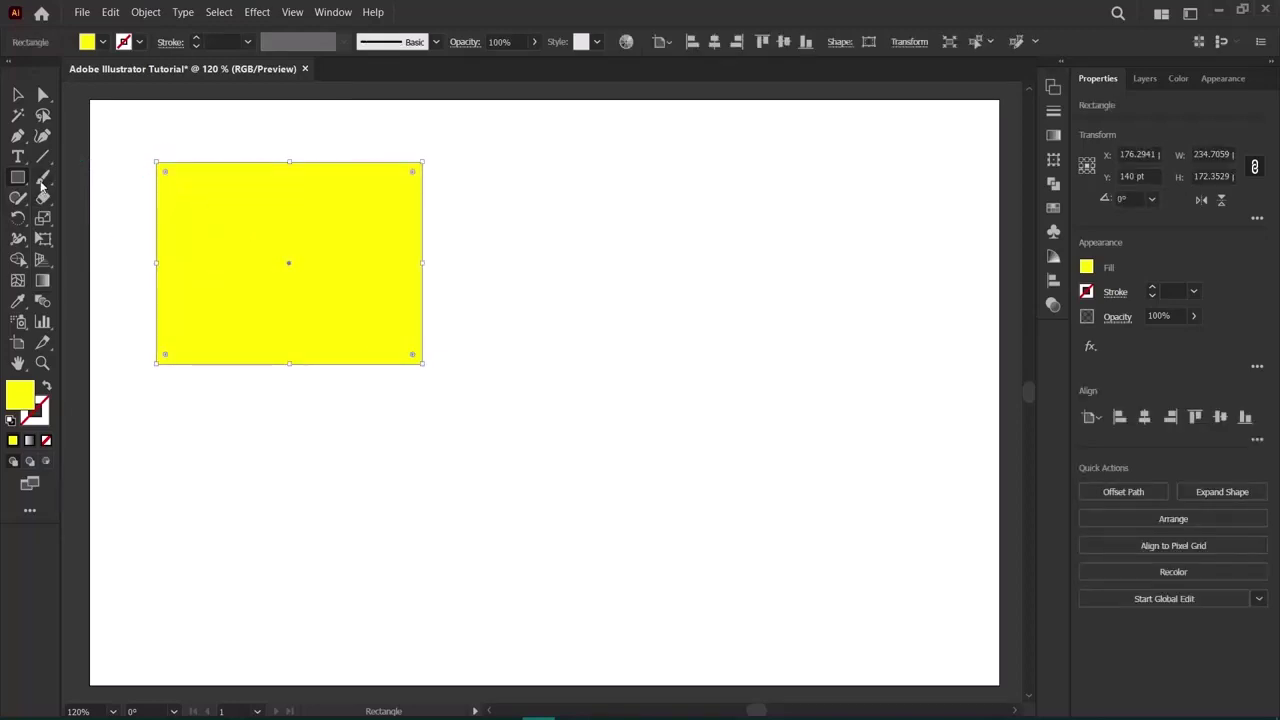
pyautogui.moveTo(583, 194); pyautogui.dragTo(785, 406)
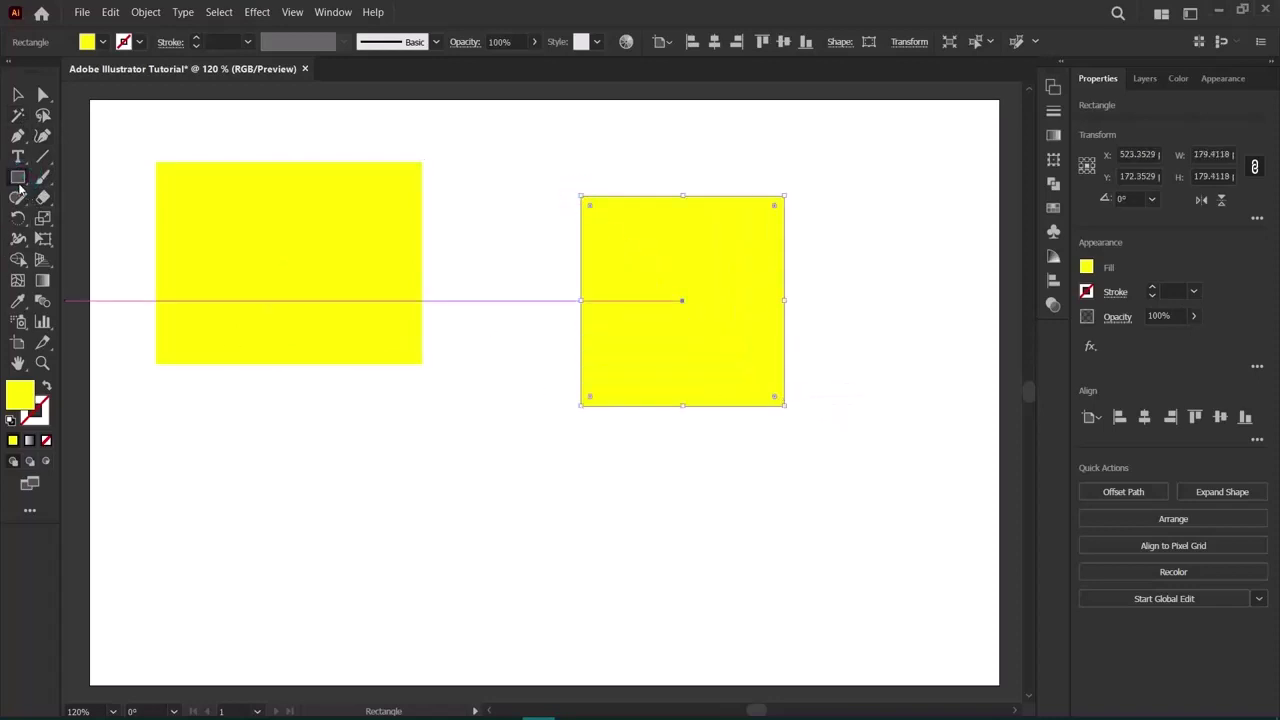
pyautogui.moveTo(656, 224); pyautogui.dragTo(904, 478)
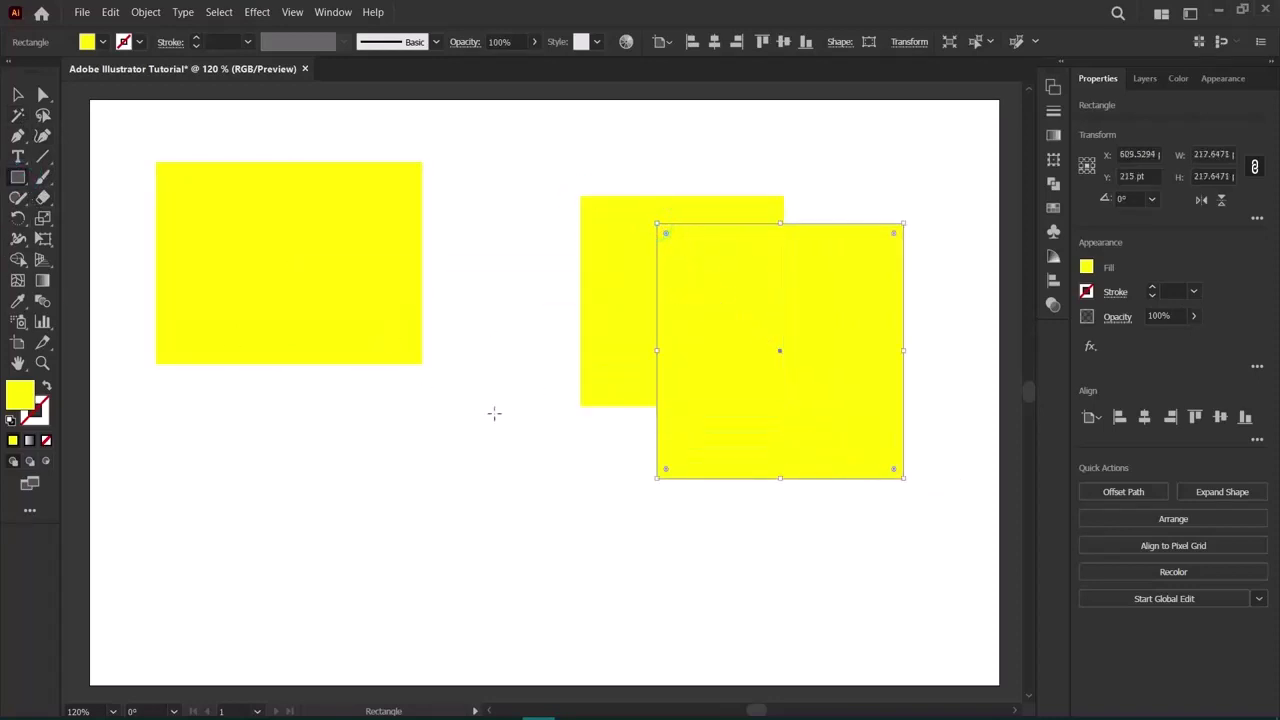
pyautogui.moveTo(511, 311); pyautogui.dragTo(600, 455)
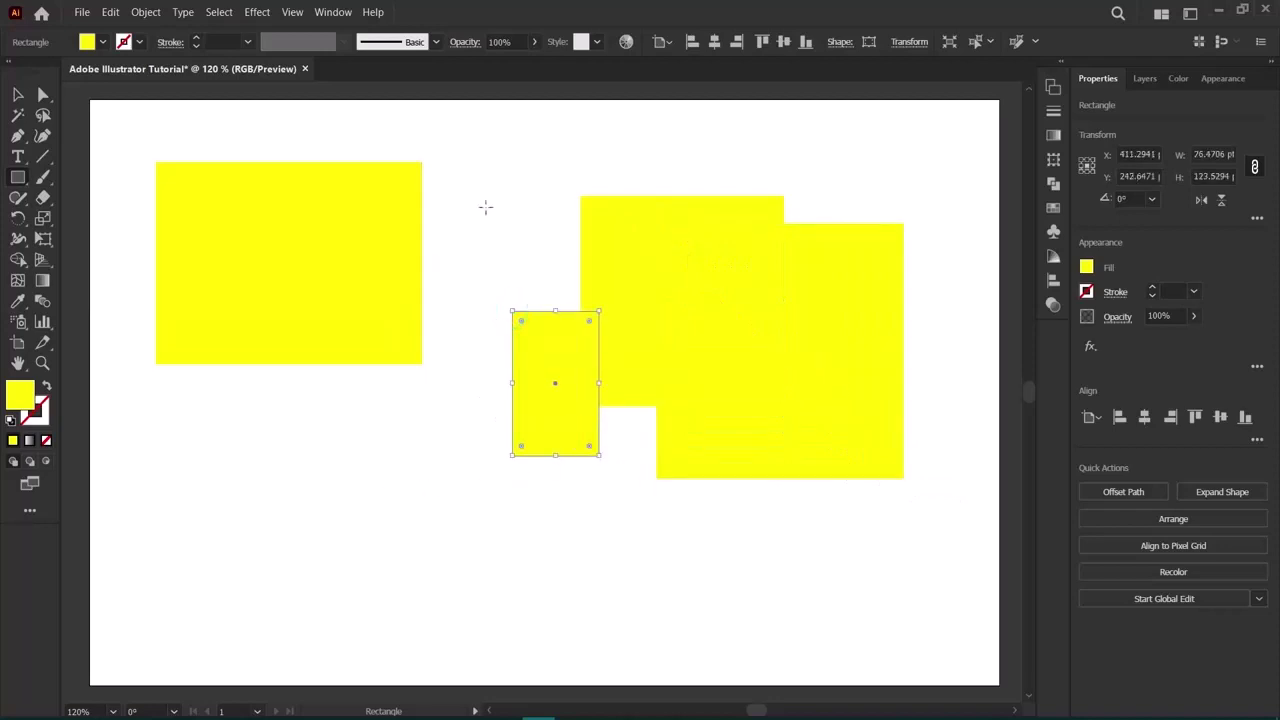
# Give the large square a 2 pt dark stroke and the other overlapping shapes 0.5 pt strokes.
pyautogui.click(17, 94)
pyautogui.click(743, 343)
pyautogui.click(1152, 288)
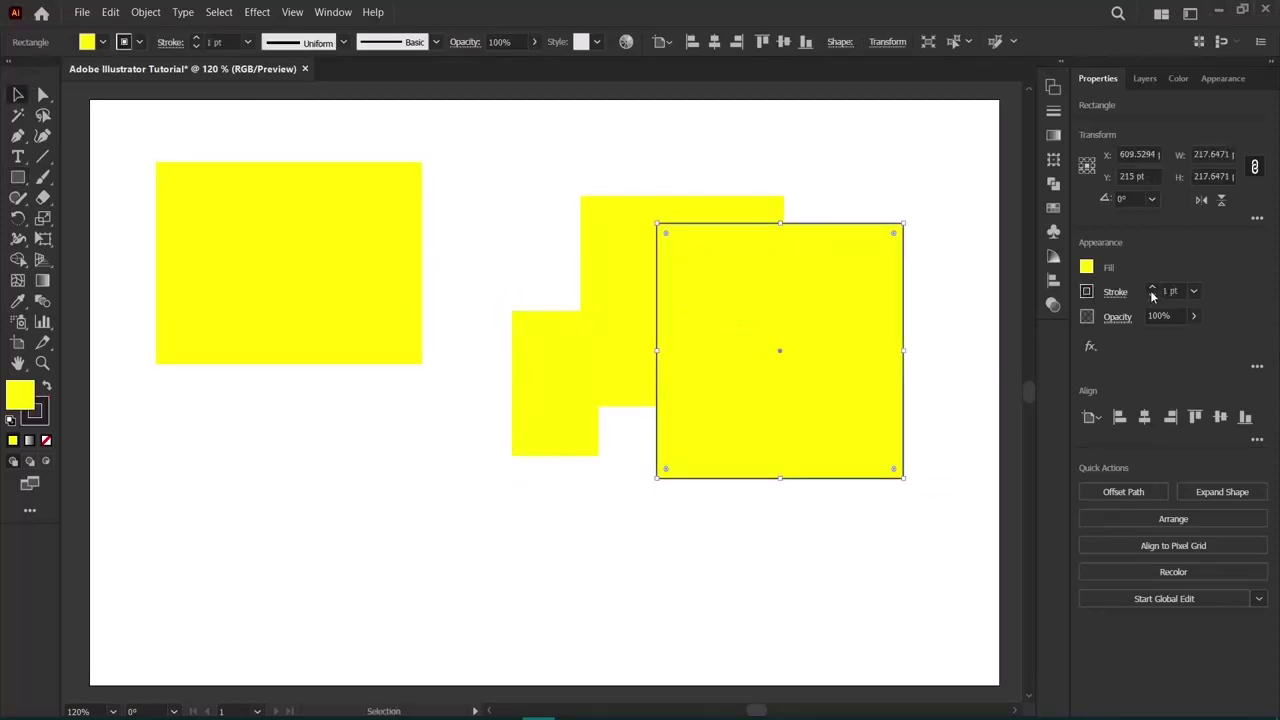
pyautogui.click(1152, 288)
pyautogui.click(634, 214)
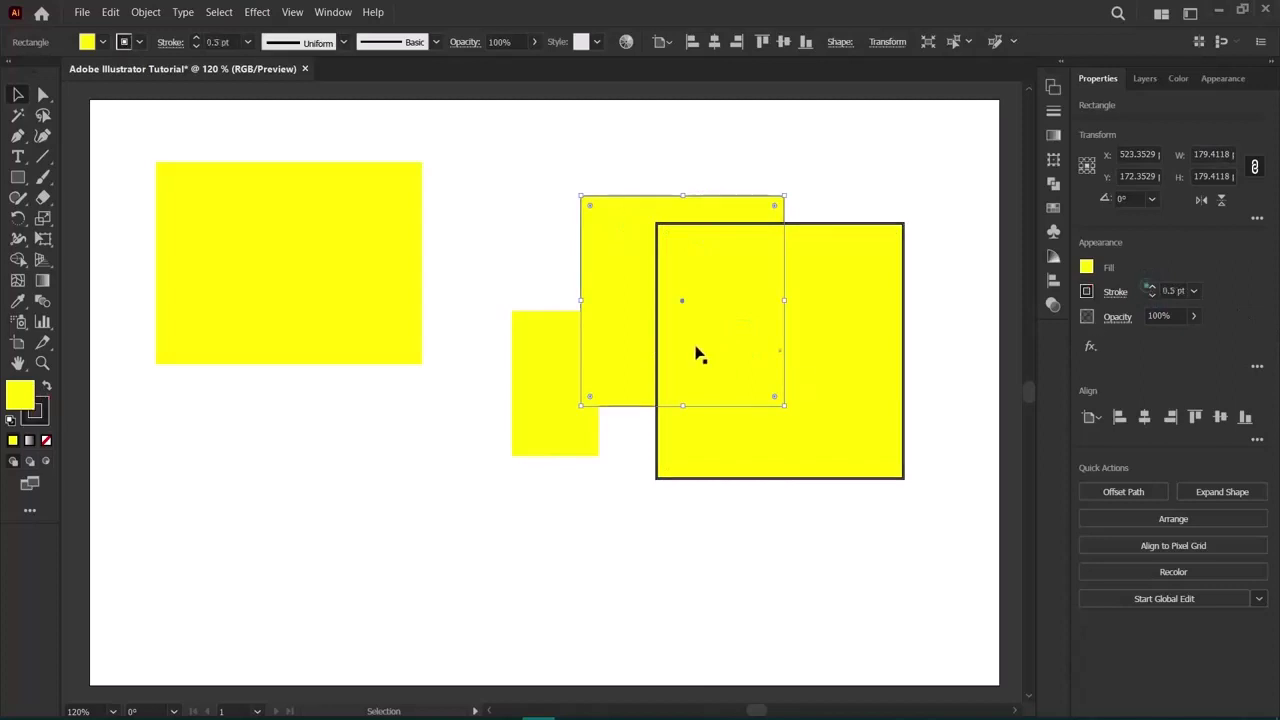
pyautogui.click(552, 332)
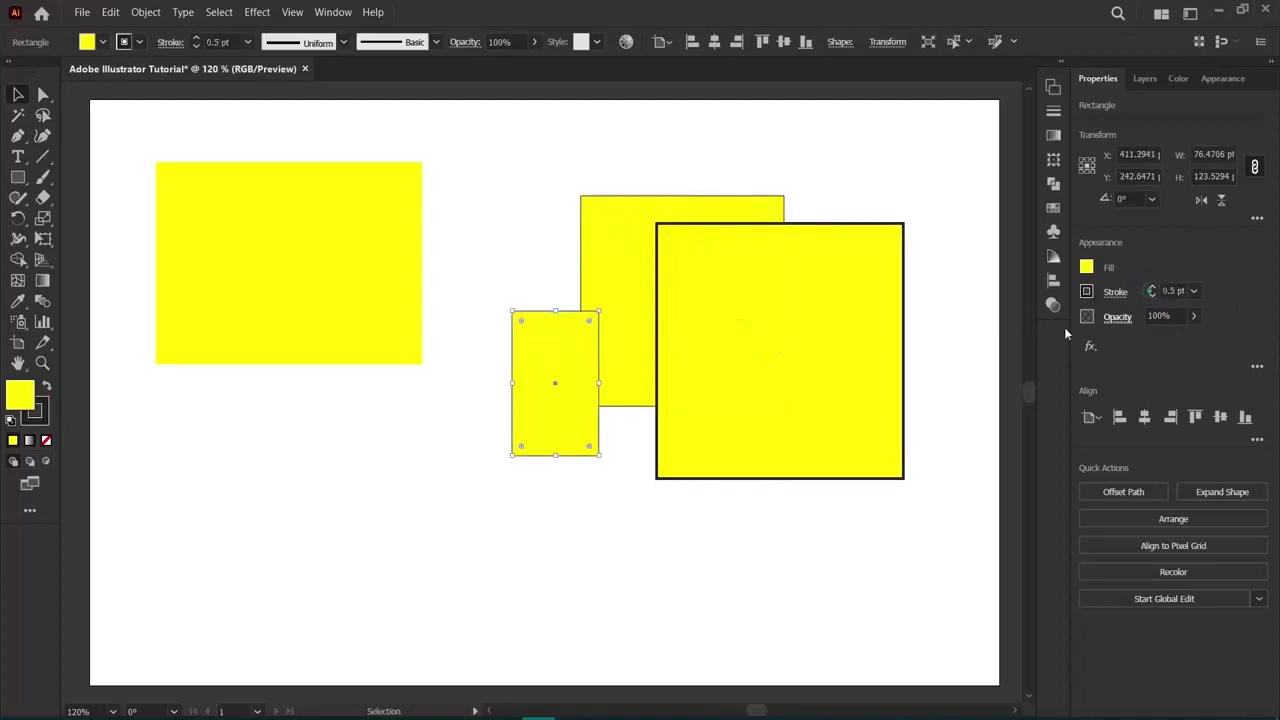
pyautogui.click(546, 497)
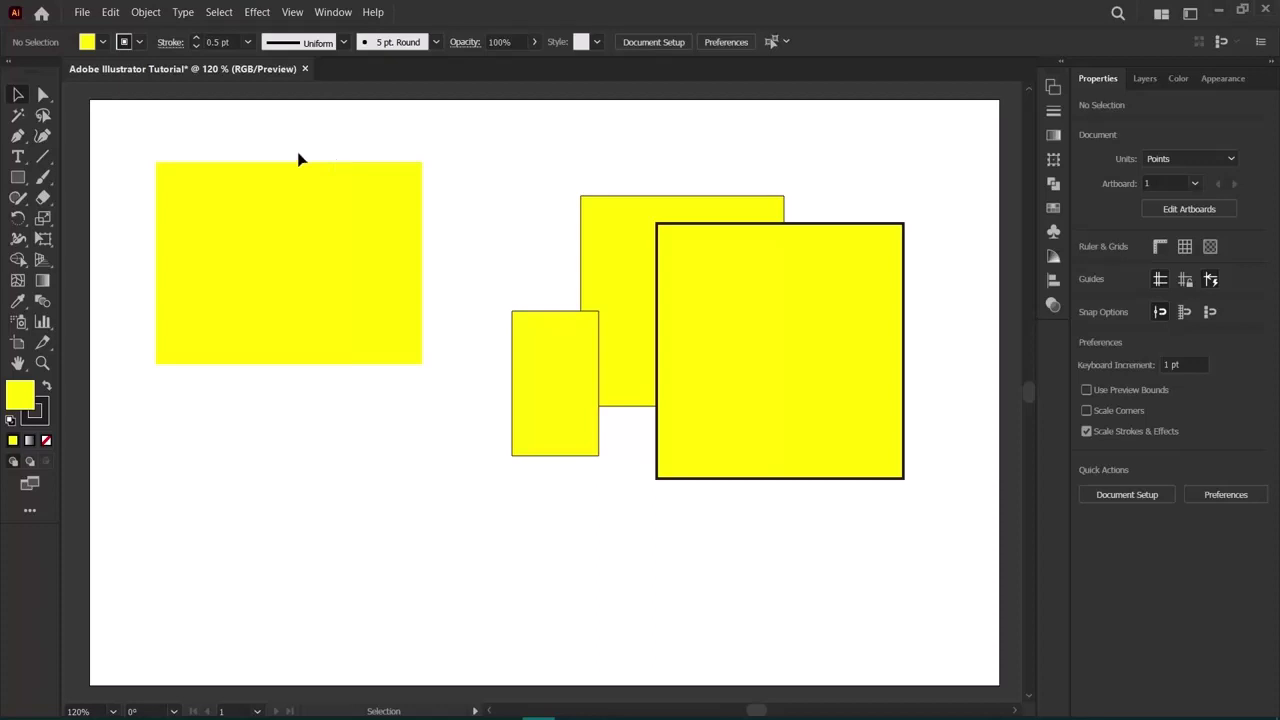
pyautogui.moveTo(146, 134); pyautogui.dragTo(436, 432)
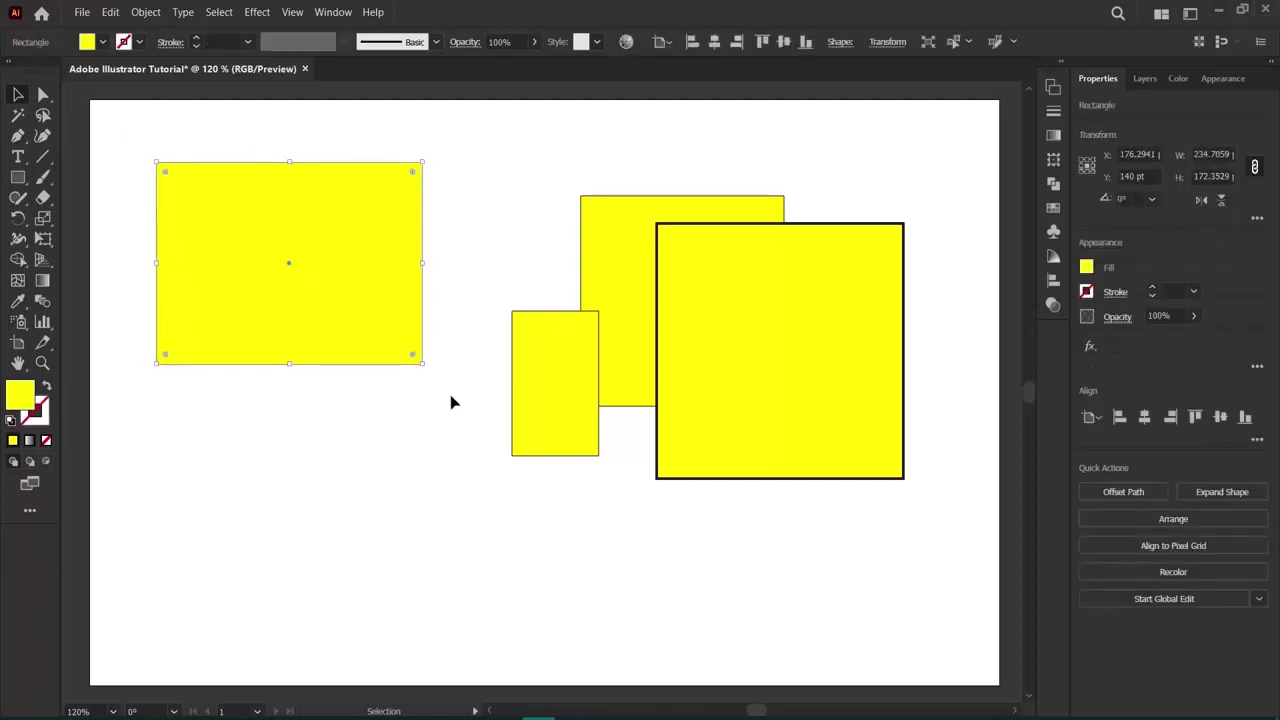
pyautogui.click(445, 395)
pyautogui.moveTo(504, 152); pyautogui.dragTo(937, 546)
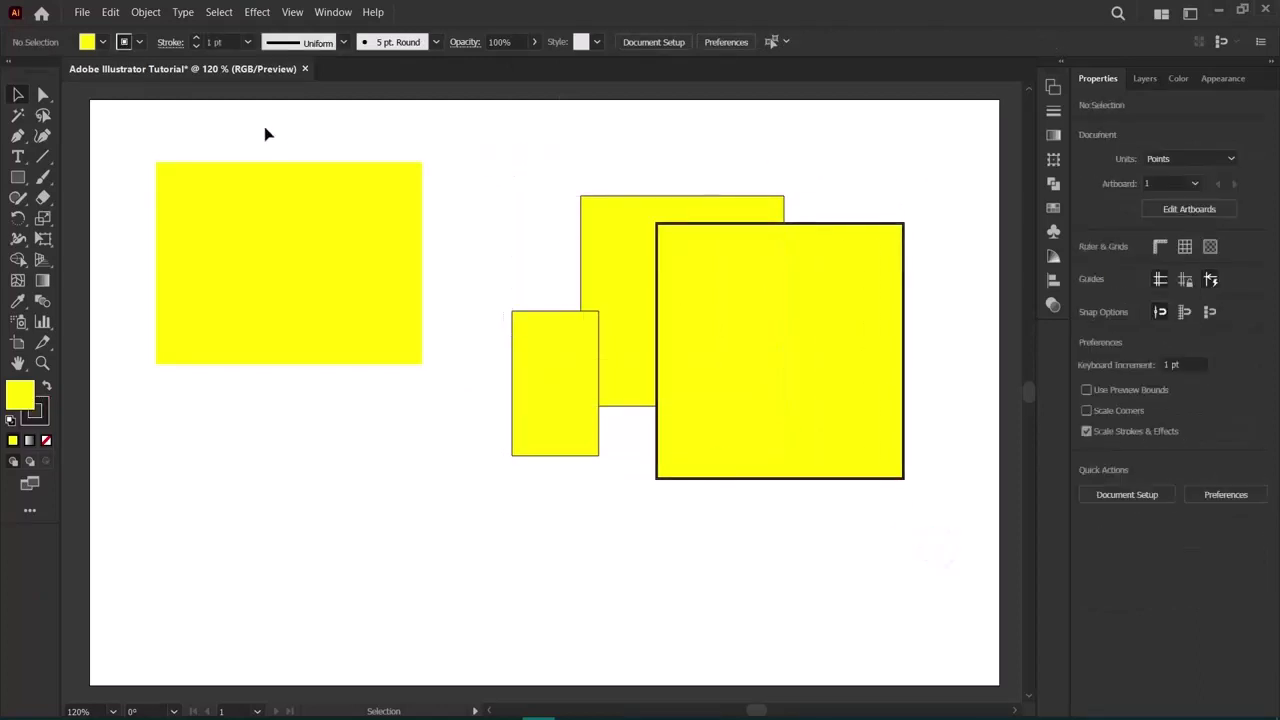
pyautogui.click(262, 264)
pyautogui.moveTo(450, 136); pyautogui.dragTo(951, 520)
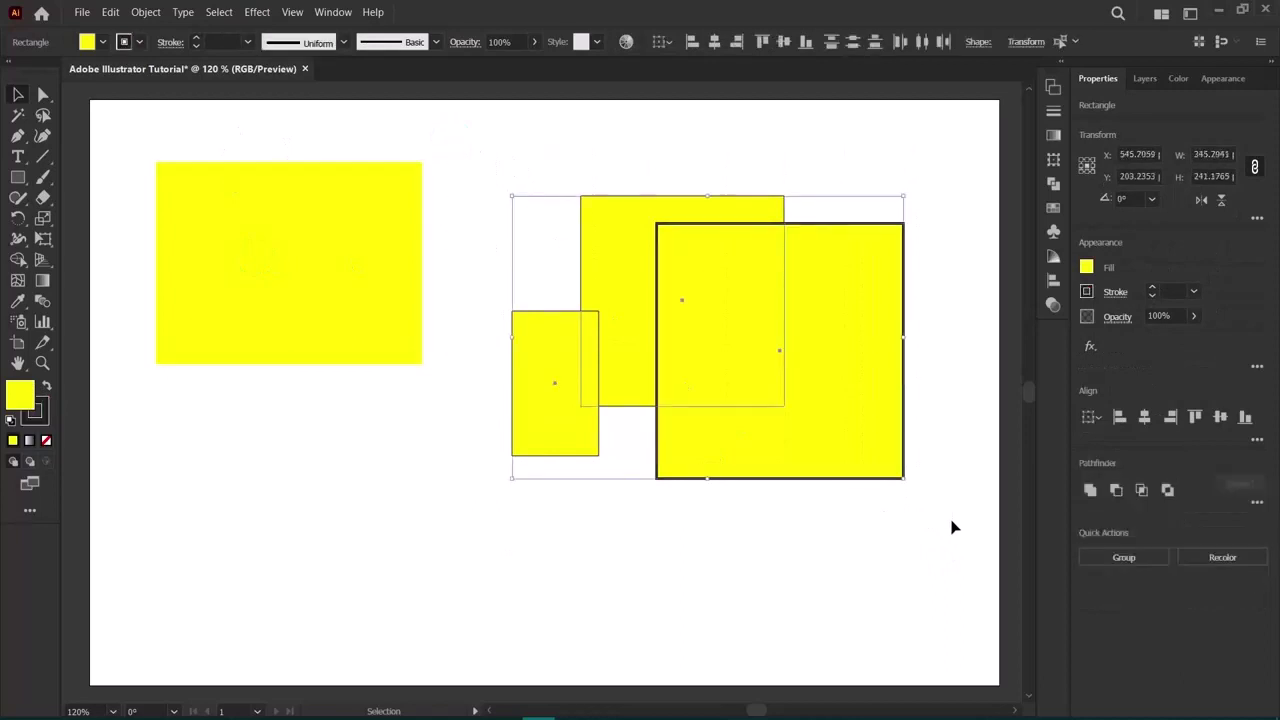
pyautogui.click(704, 521)
pyautogui.click(400, 299)
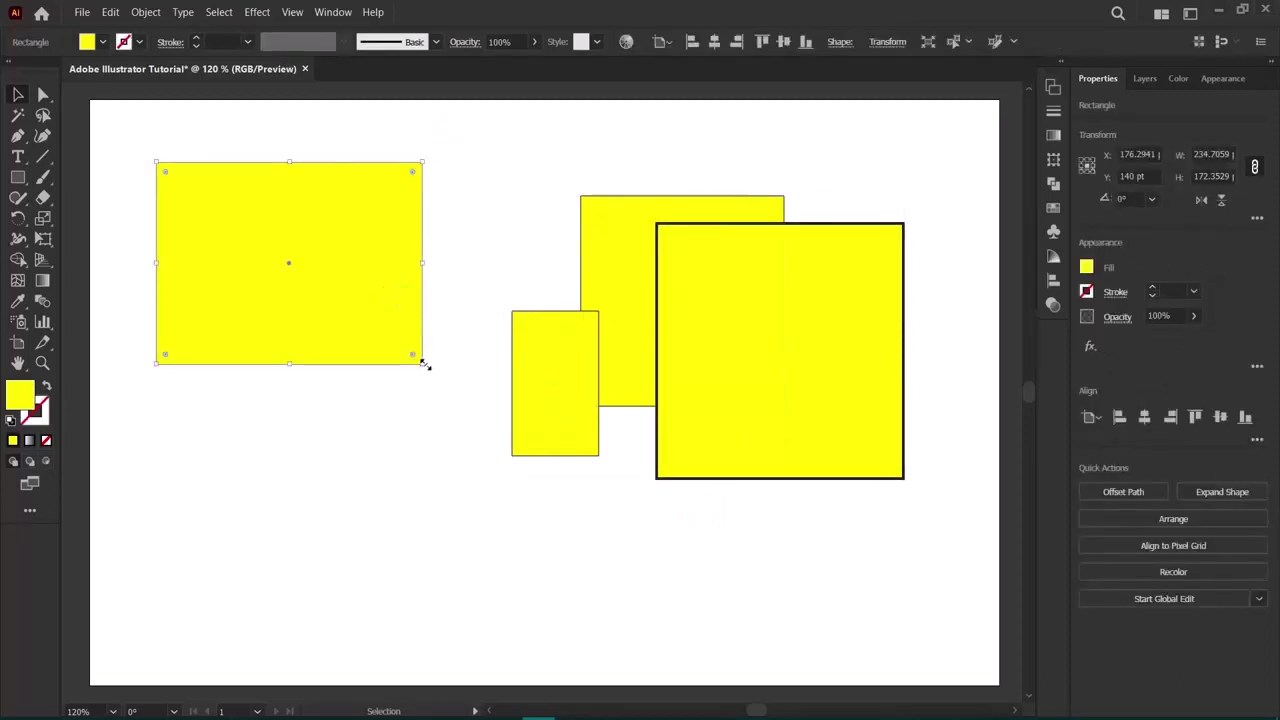
pyautogui.moveTo(424, 365); pyautogui.dragTo(385, 399)
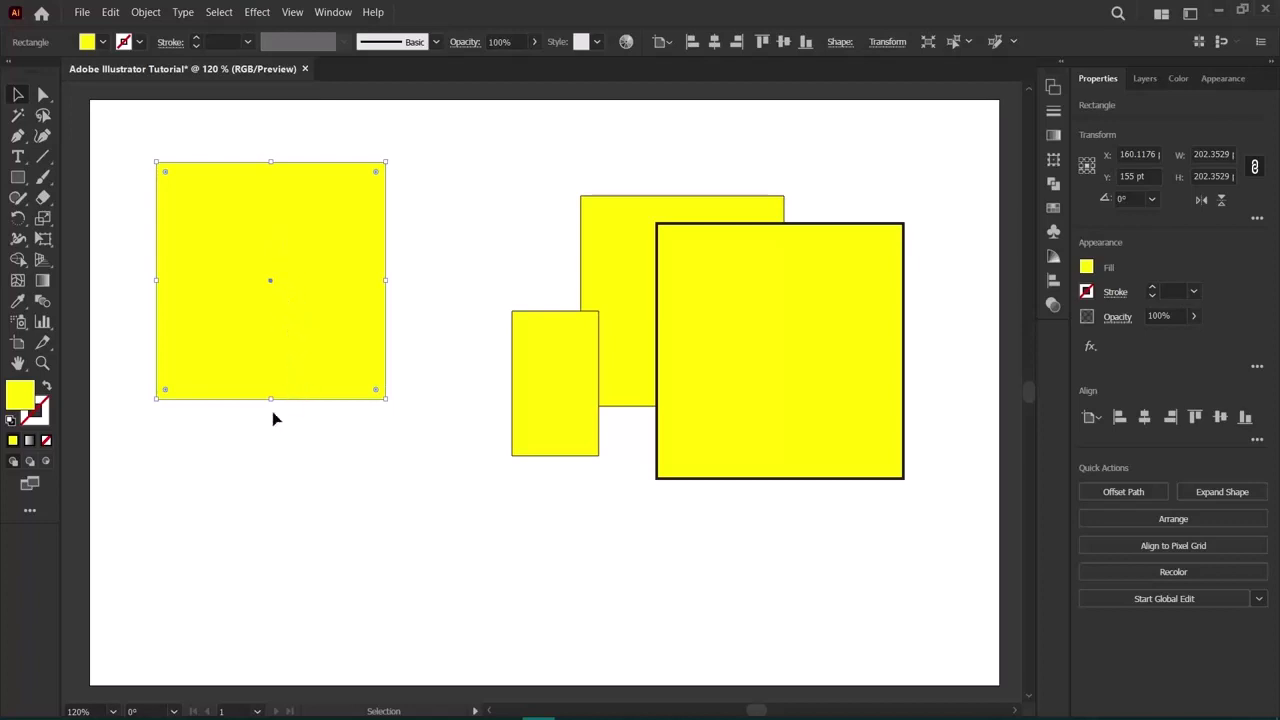
# Rotate the left yellow square 180° and drag its corner widget to round its corners.
pyautogui.moveTo(270, 410); pyautogui.dragTo(269, 207)
pyautogui.moveTo(165, 176); pyautogui.dragTo(166, 221)
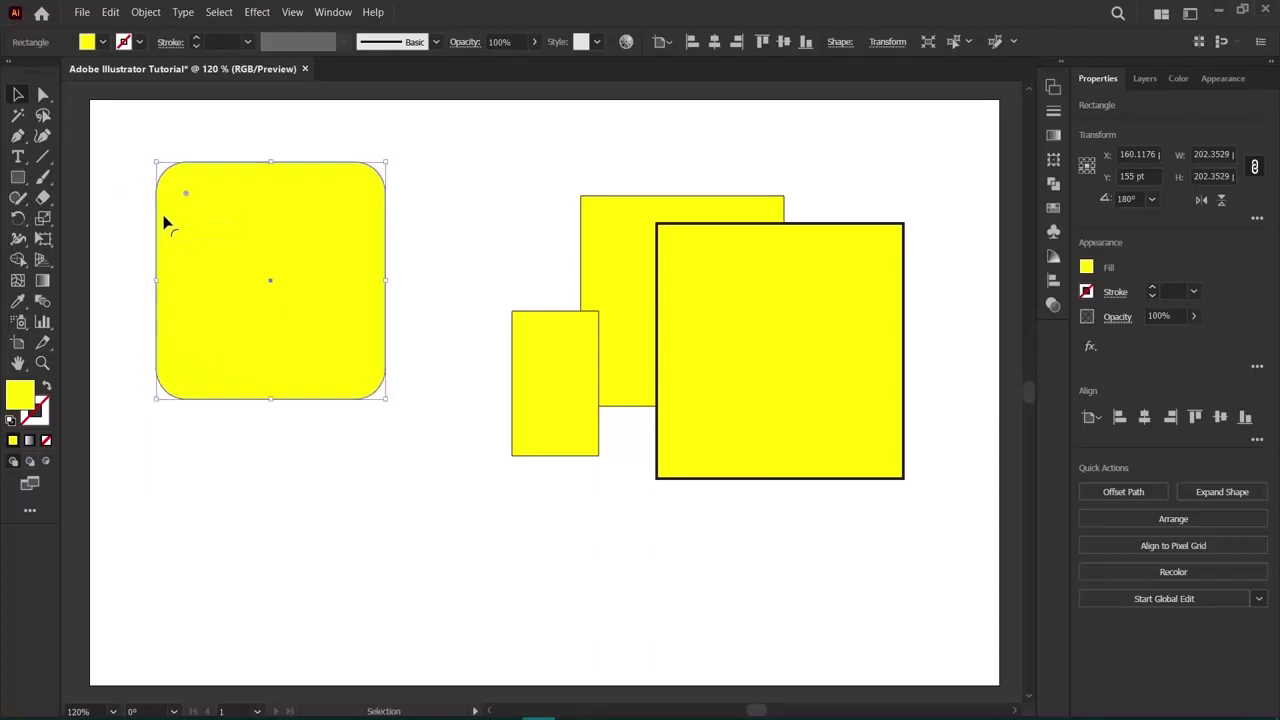
pyautogui.click(105, 243)
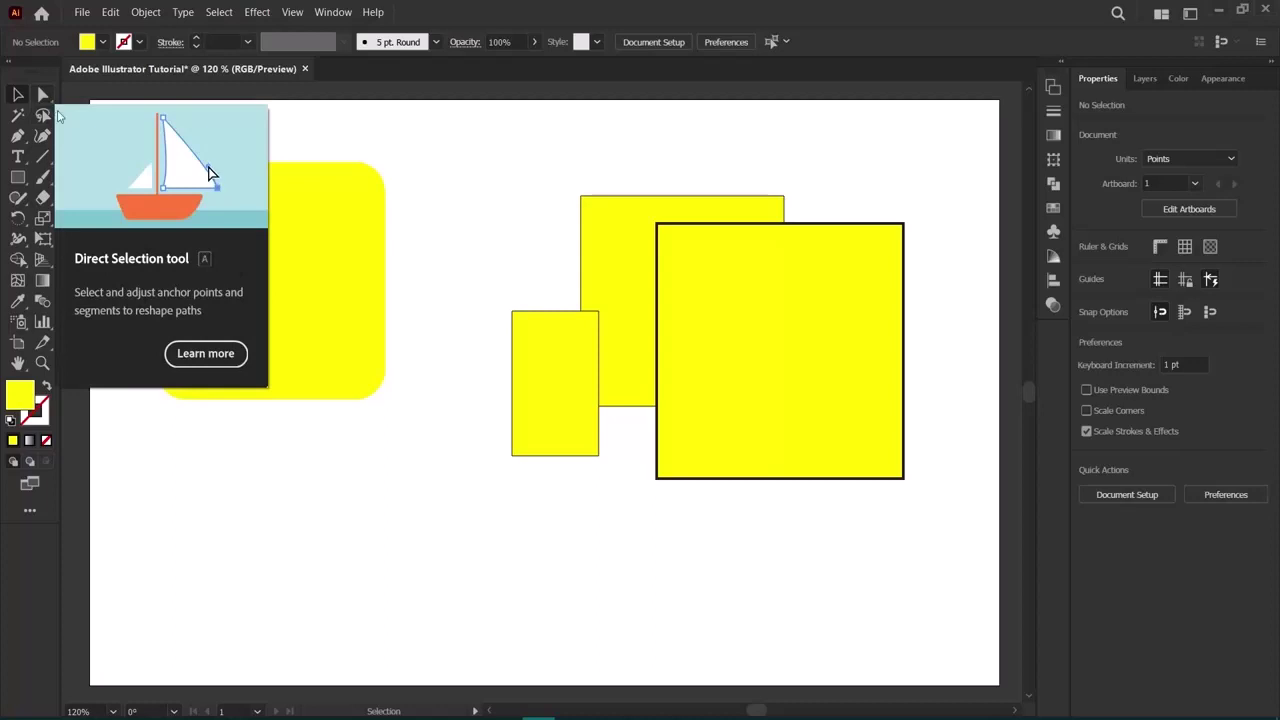
pyautogui.click(350, 343)
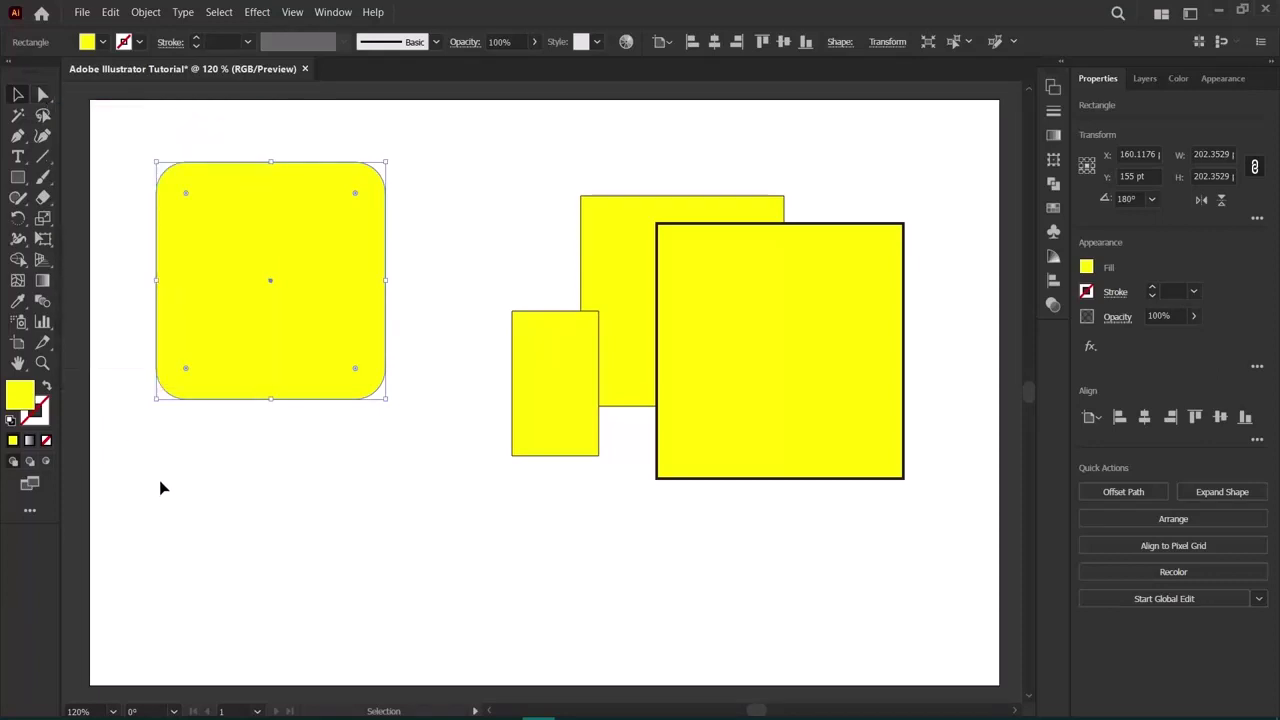
pyautogui.press('a')
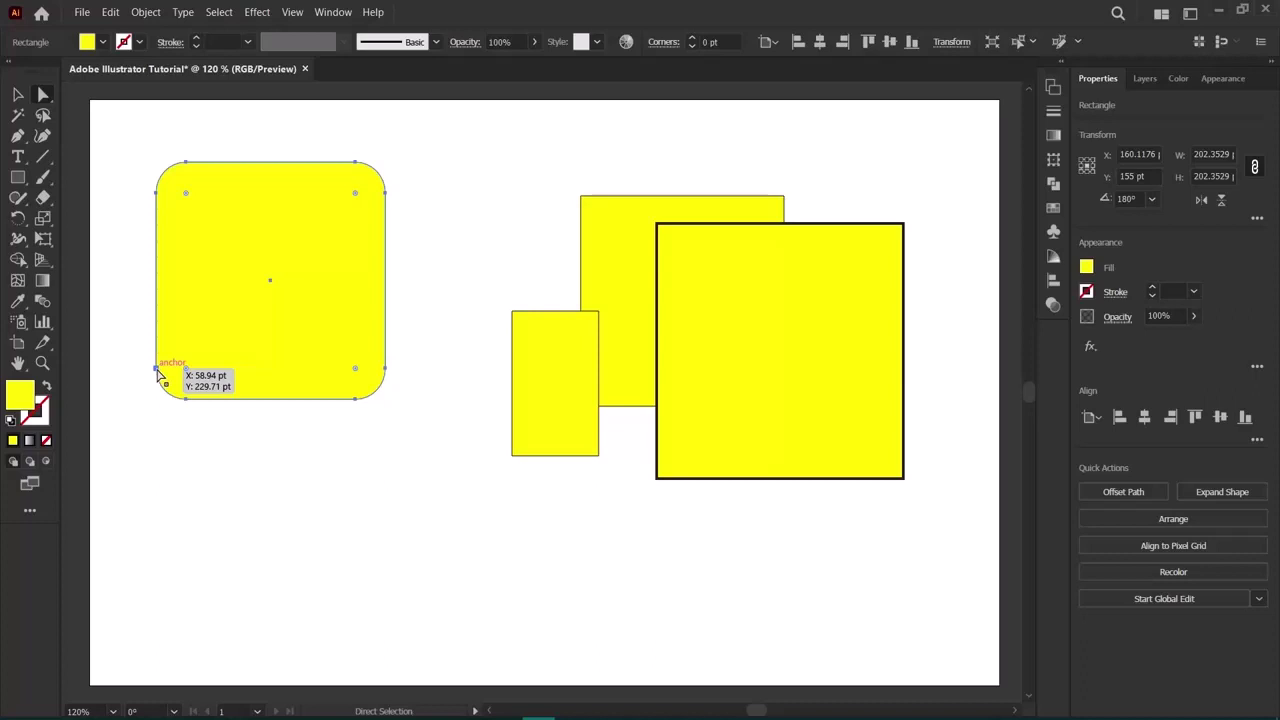
# Undo a trial move of the lower-left anchor, then select the whole rounded rectangle for direct editing.
pyautogui.moveTo(157, 372); pyautogui.dragTo(96, 314)
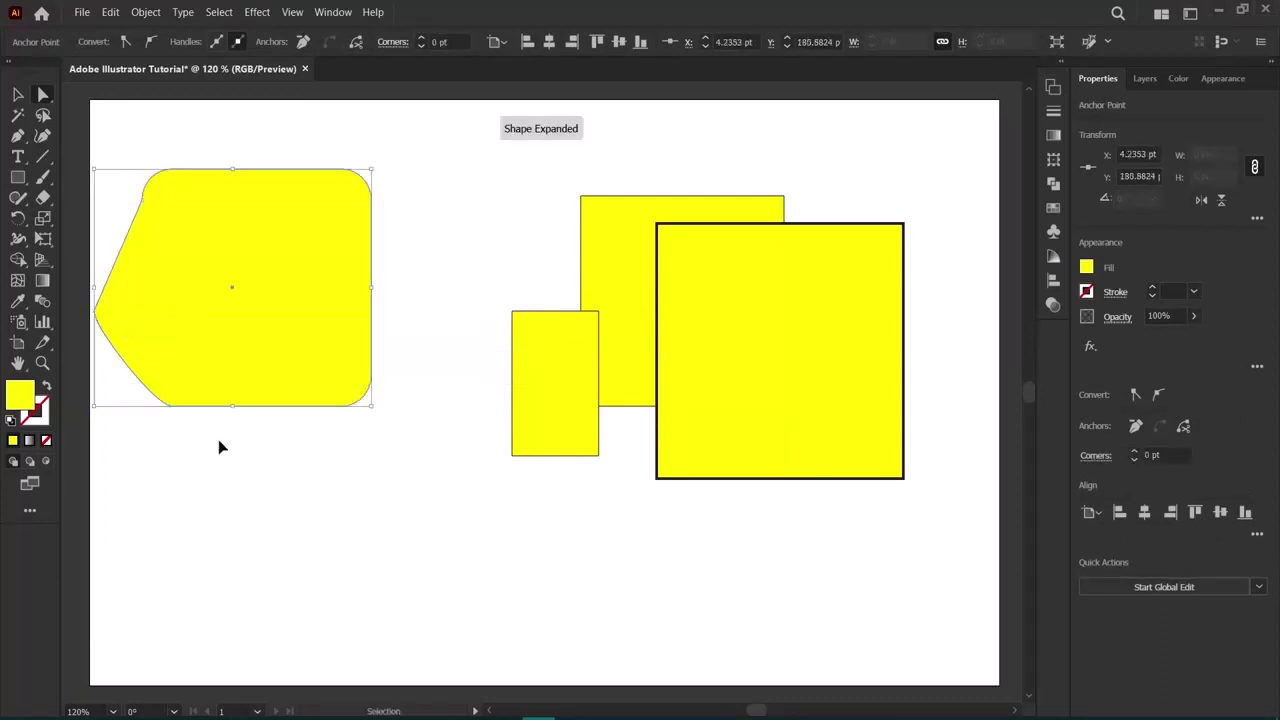
pyautogui.hotkey('ctrl', 'z')
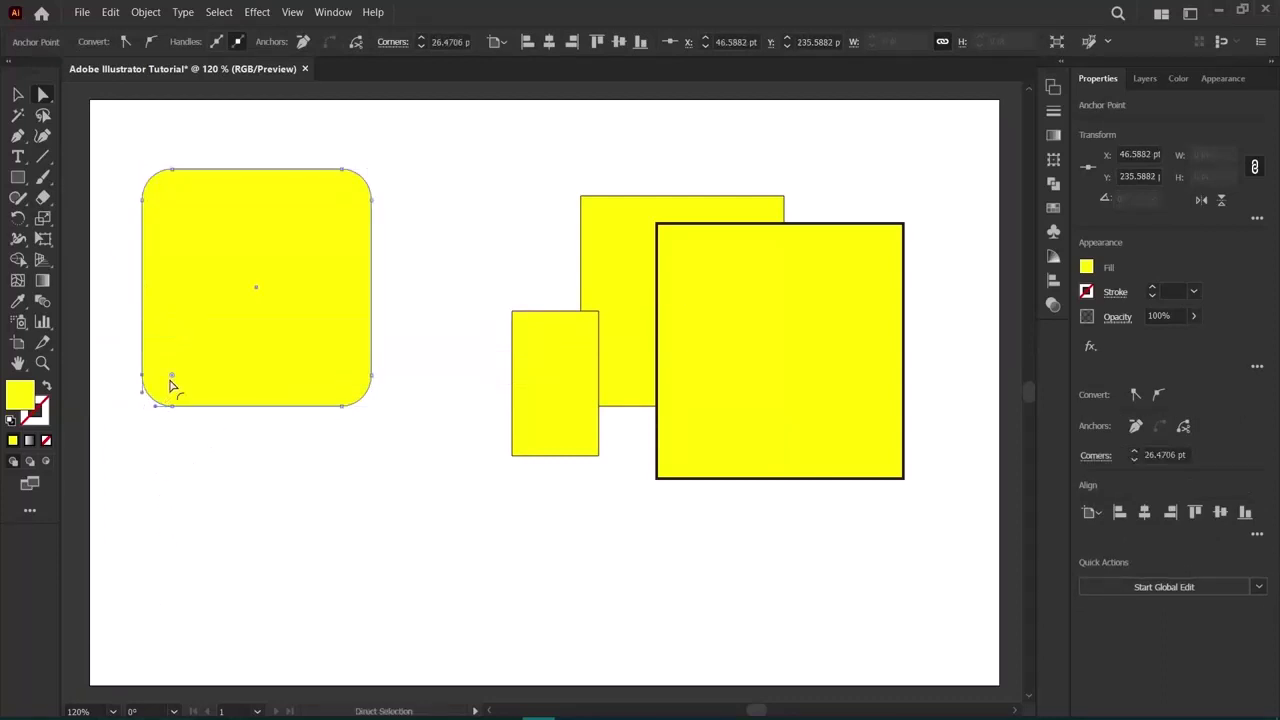
pyautogui.click(171, 380)
pyautogui.click(109, 13)
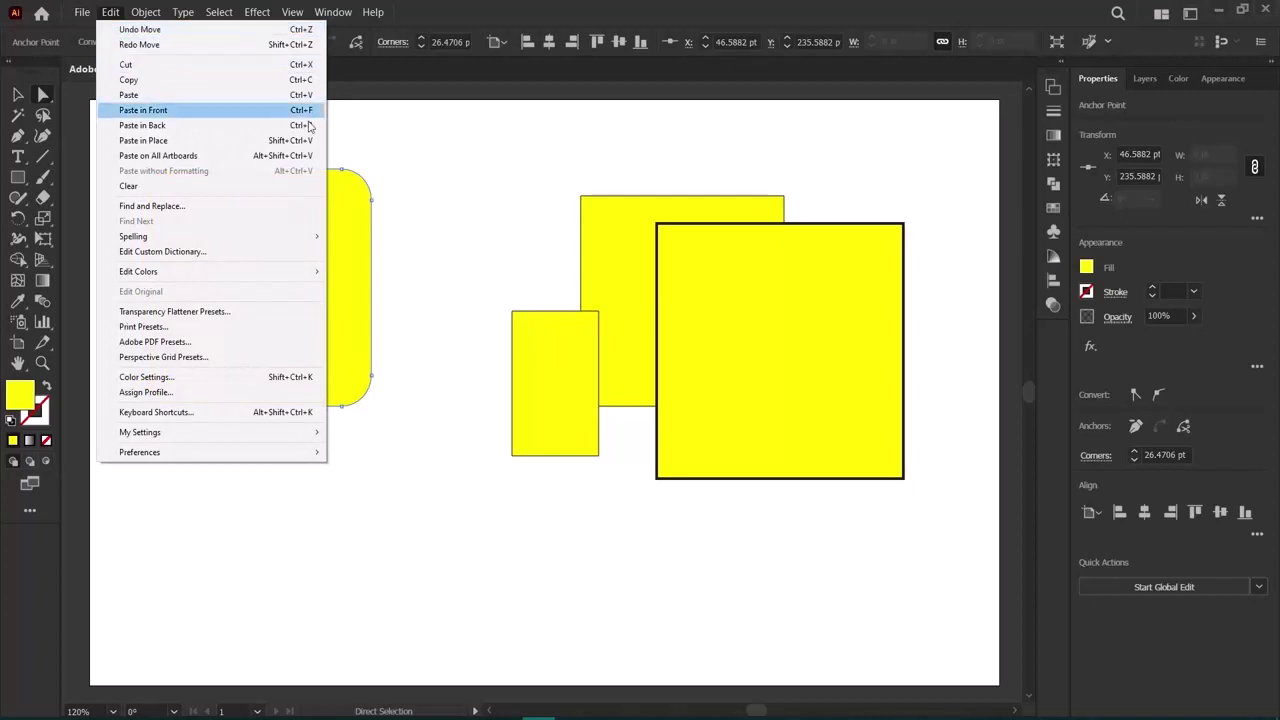
pyautogui.click(362, 219)
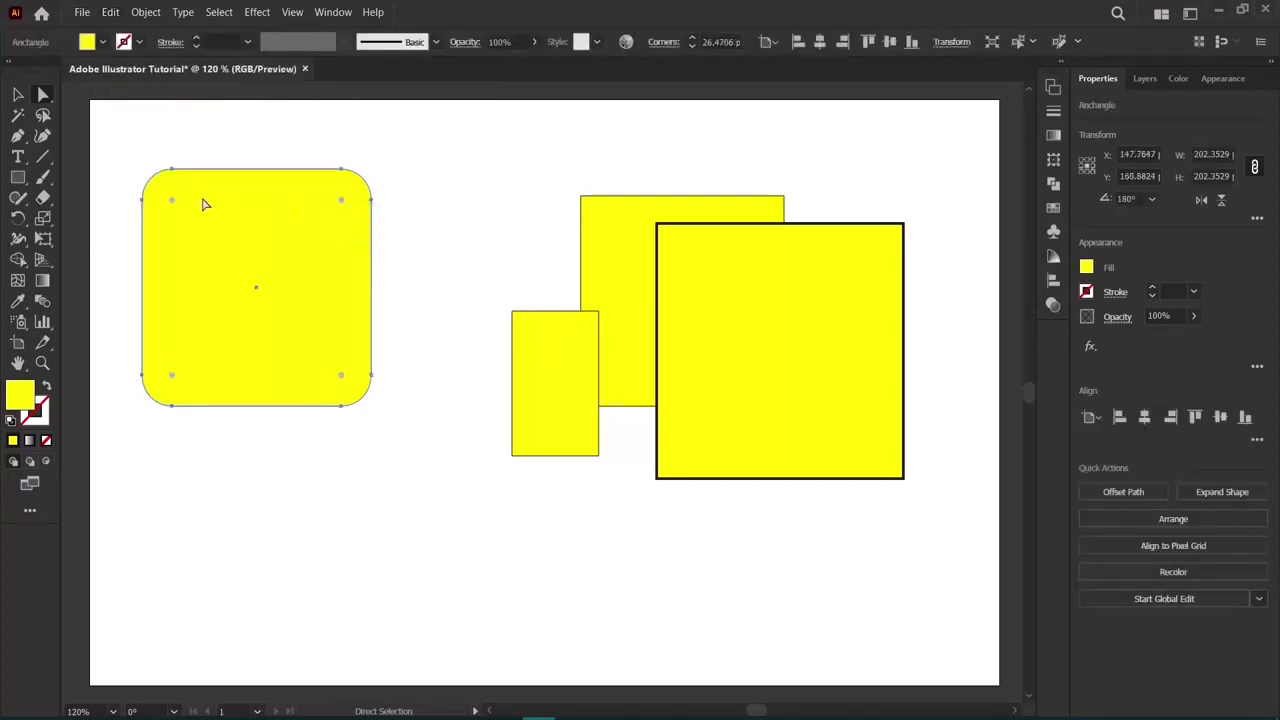
pyautogui.click(42, 96)
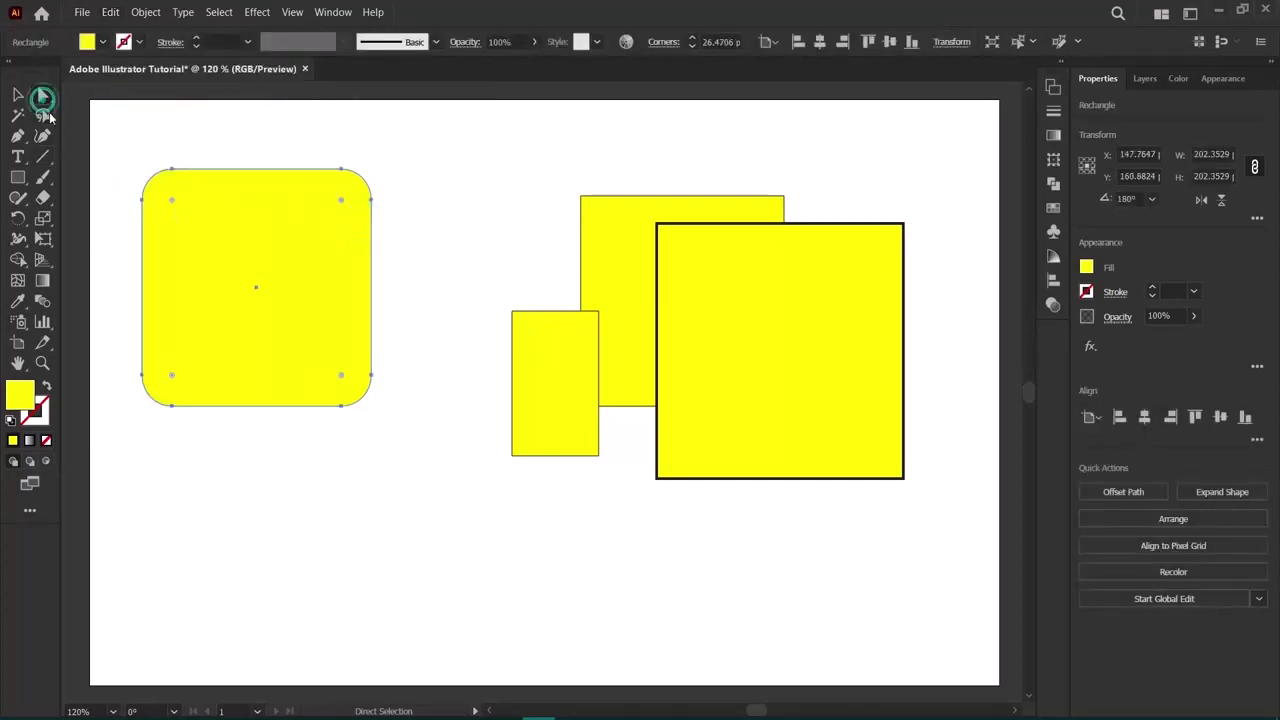
# Drag the top-right and top-left corner anchors upward to raise the top edge, then deselect.
pyautogui.click(340, 172)
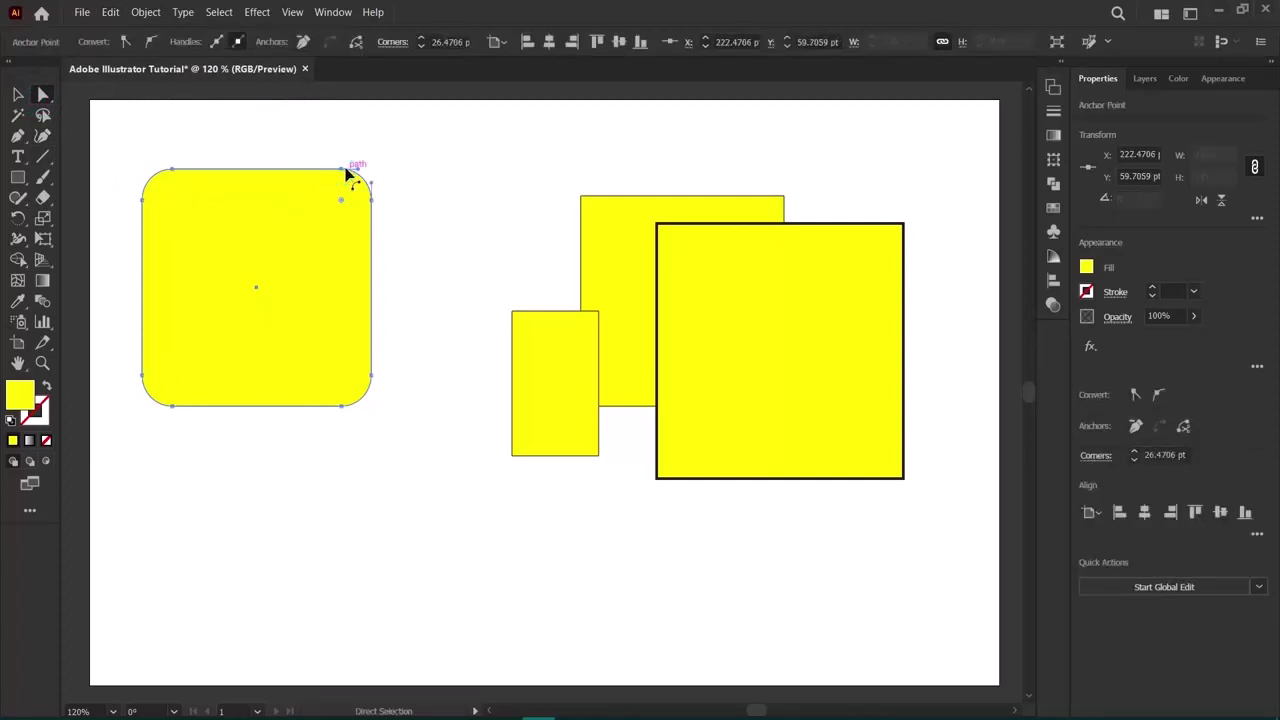
pyautogui.moveTo(340, 173); pyautogui.dragTo(343, 146)
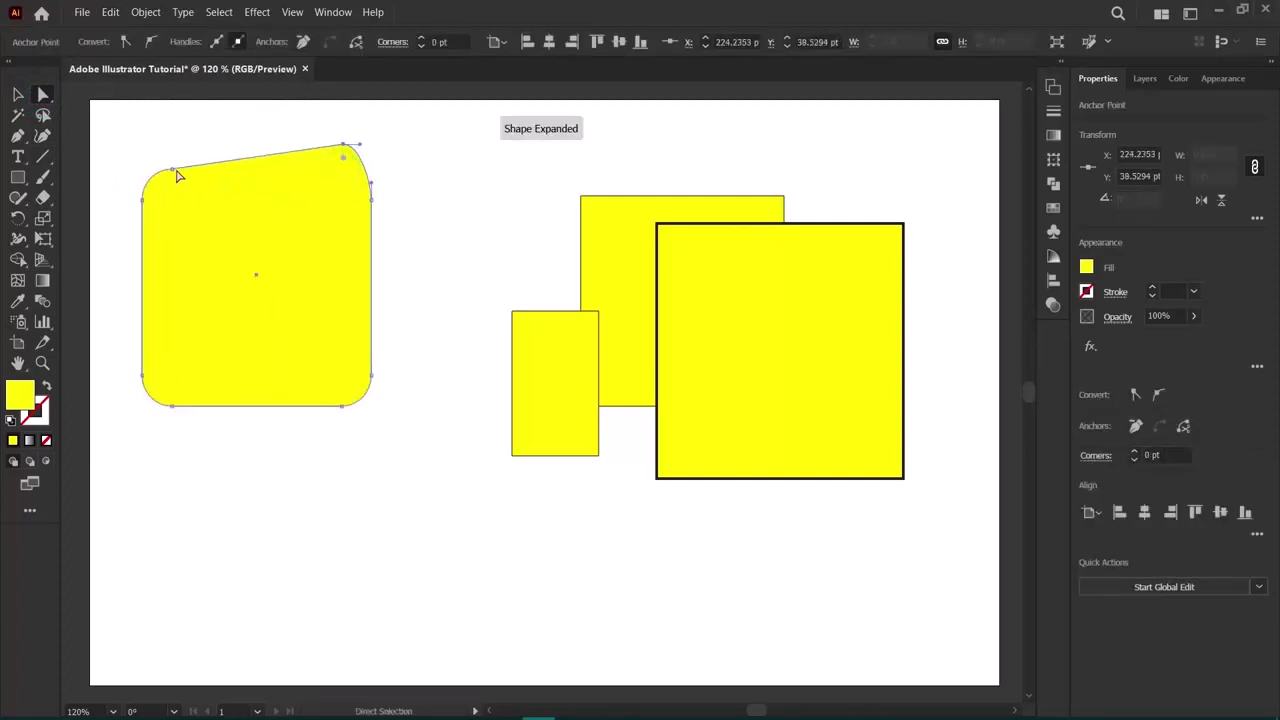
pyautogui.moveTo(172, 170); pyautogui.dragTo(168, 145)
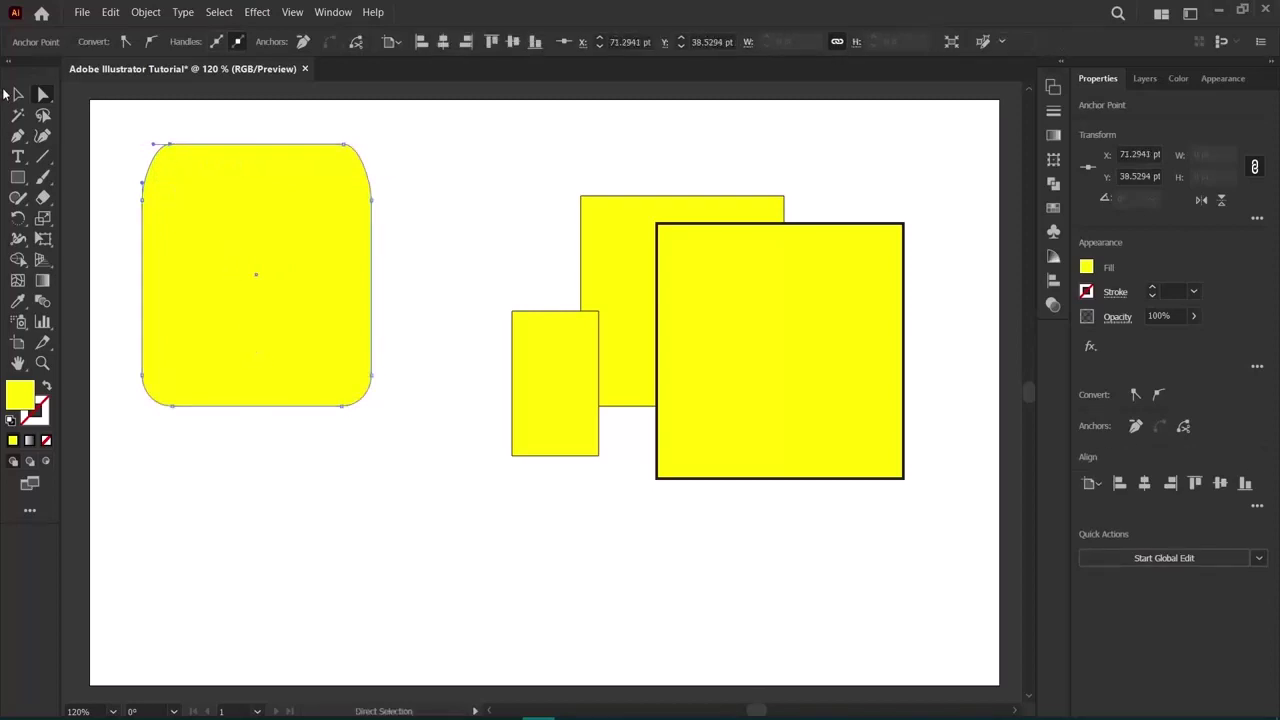
pyautogui.click(18, 94)
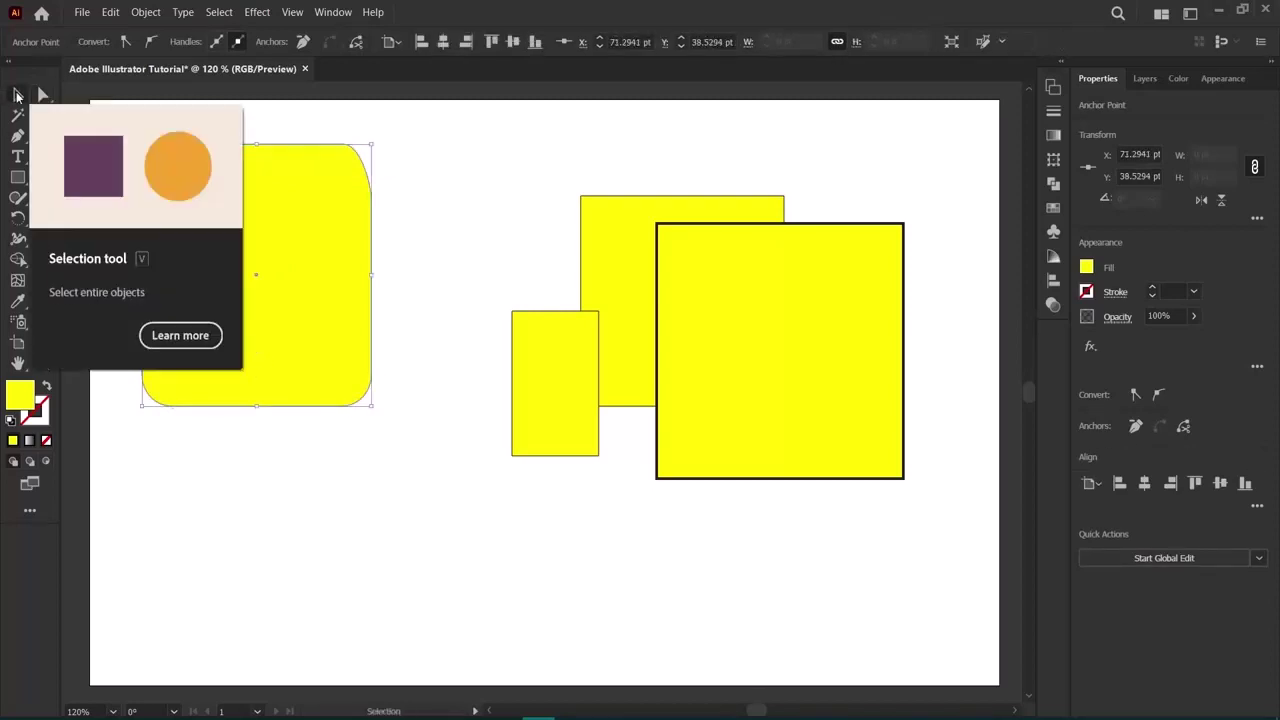
pyautogui.click(491, 323)
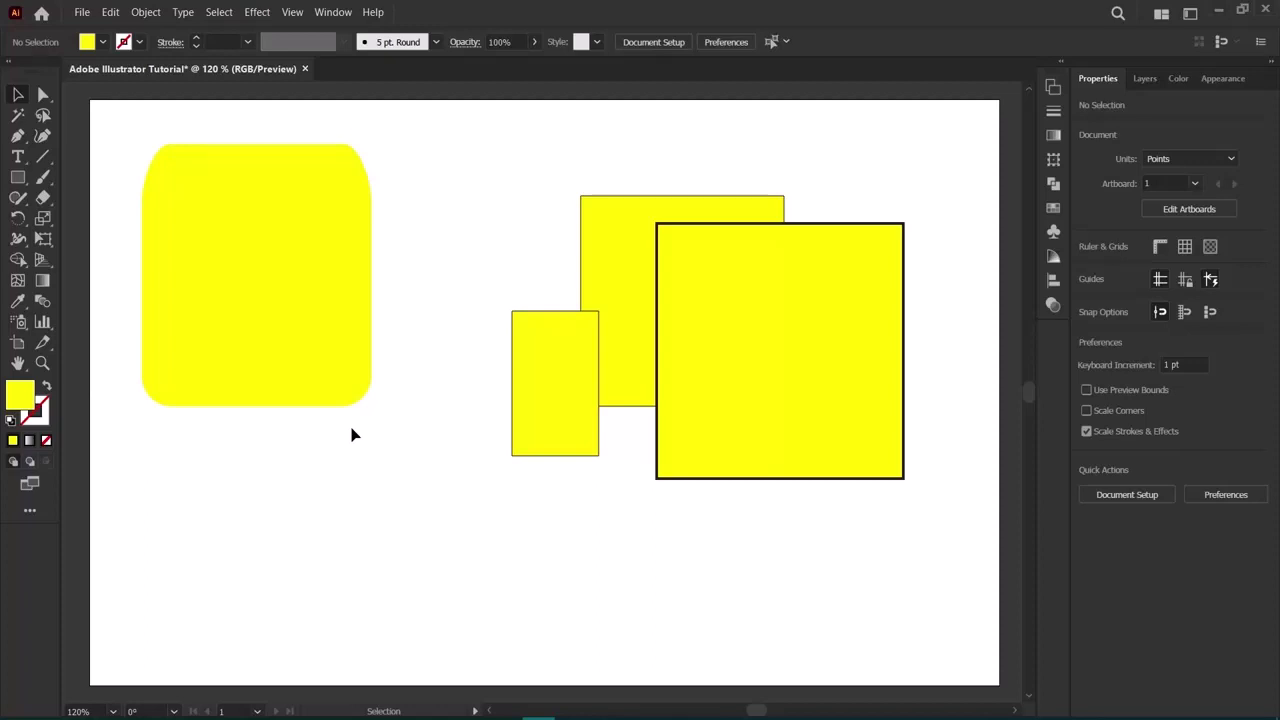
# Delete all four old shapes and draw a new yellow square and a yellow circle beside it.
pyautogui.moveTo(100, 117); pyautogui.dragTo(871, 520)
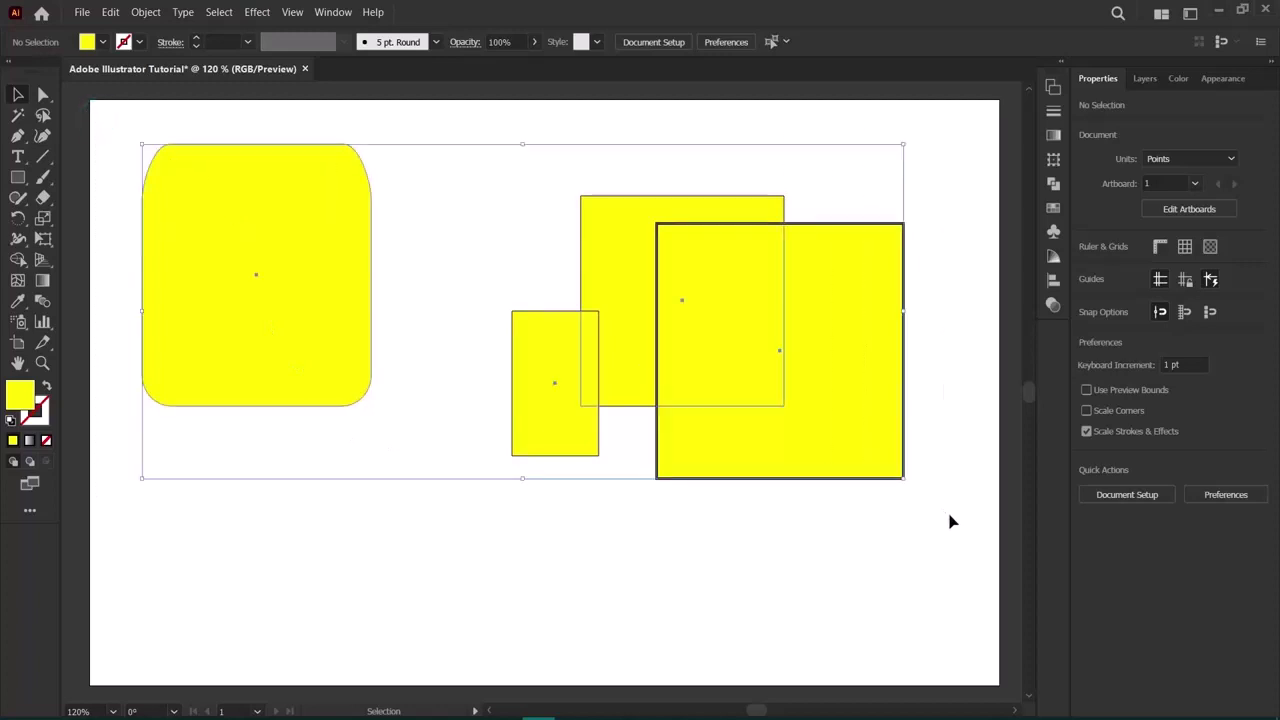
pyautogui.press('Delete')
pyautogui.click(17, 177)
pyautogui.moveTo(149, 189); pyautogui.dragTo(165, 285)
pyautogui.moveTo(17, 180); pyautogui.dragTo(85, 218)
pyautogui.moveTo(302, 192); pyautogui.dragTo(388, 300)
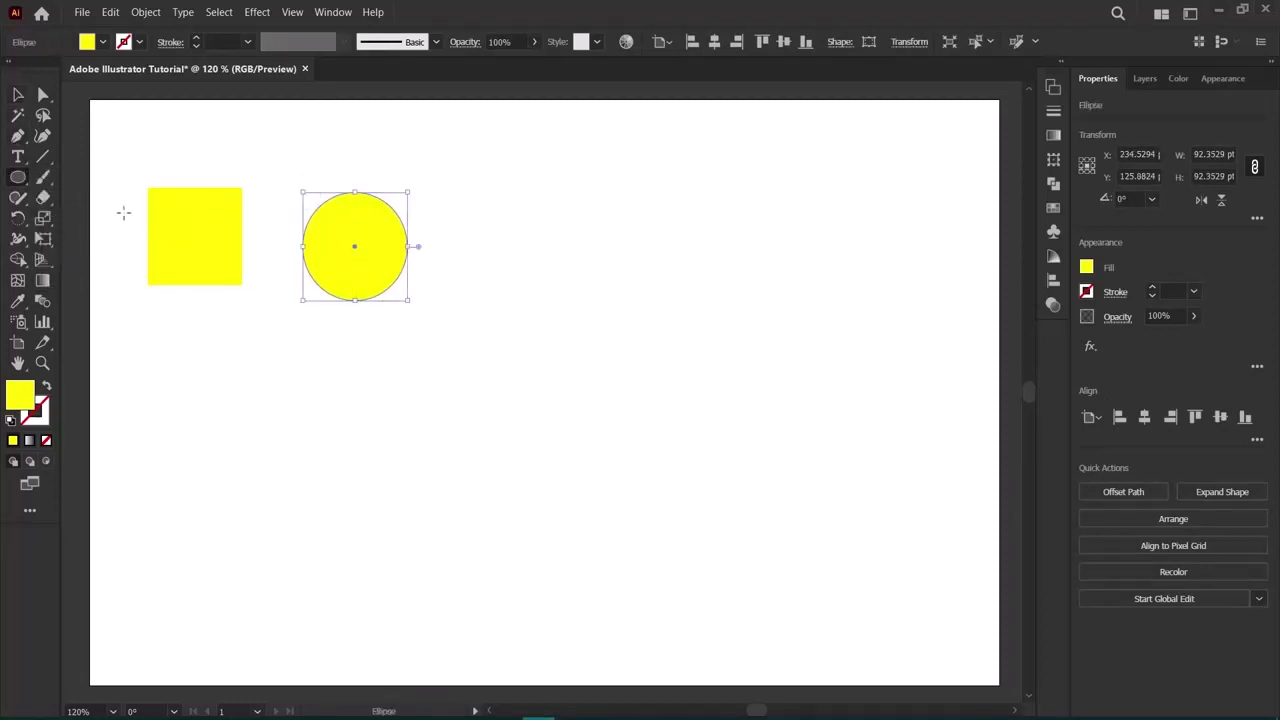
pyautogui.click(185, 240)
pyautogui.click(706, 408)
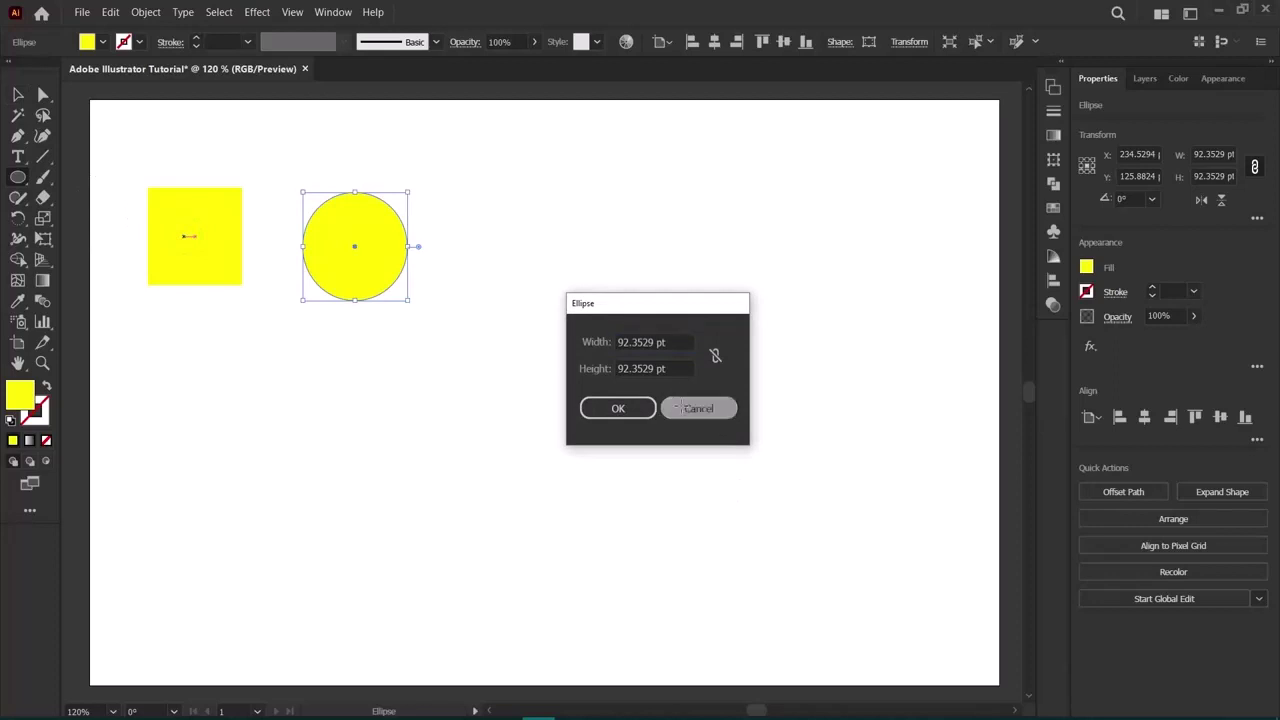
# Copy the square to the right of the circle, align the circle with the squares, and duplicate the circle.
pyautogui.click(17, 95)
pyautogui.click(200, 245)
pyautogui.hotkey('ctrl', 'c')
pyautogui.hotkey('ctrl', 'v')
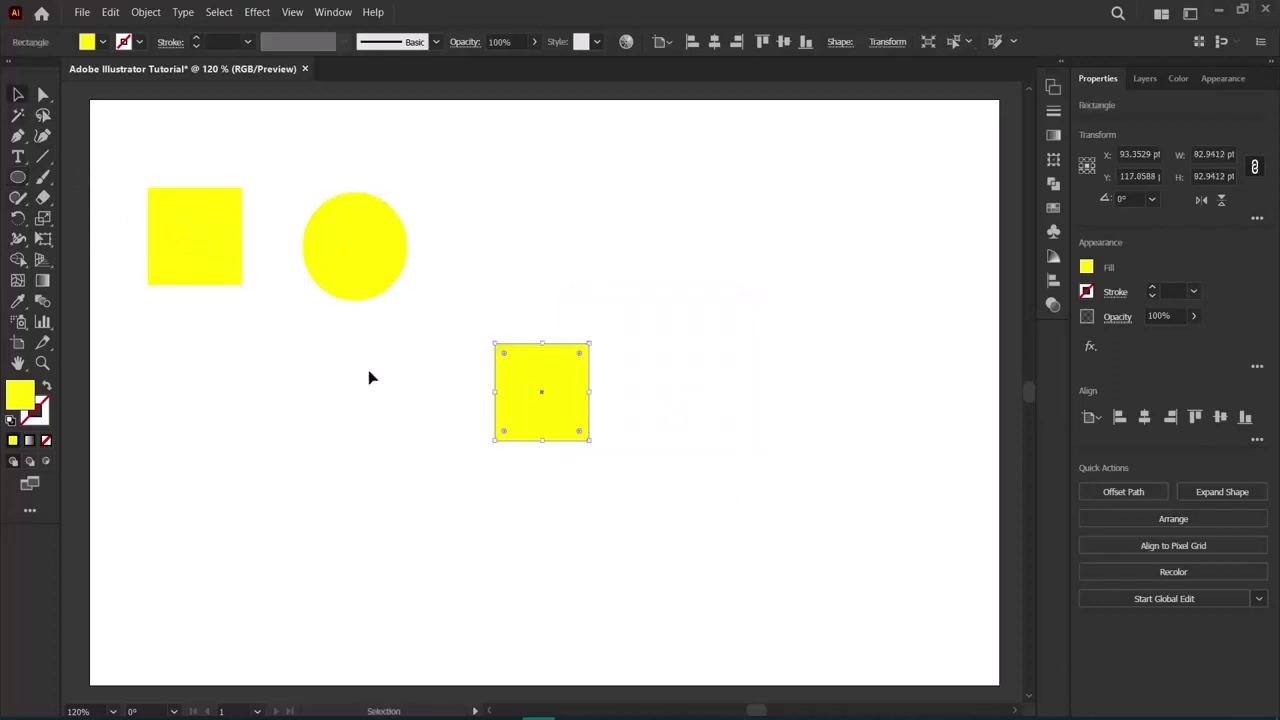
pyautogui.moveTo(542, 375); pyautogui.dragTo(541, 246)
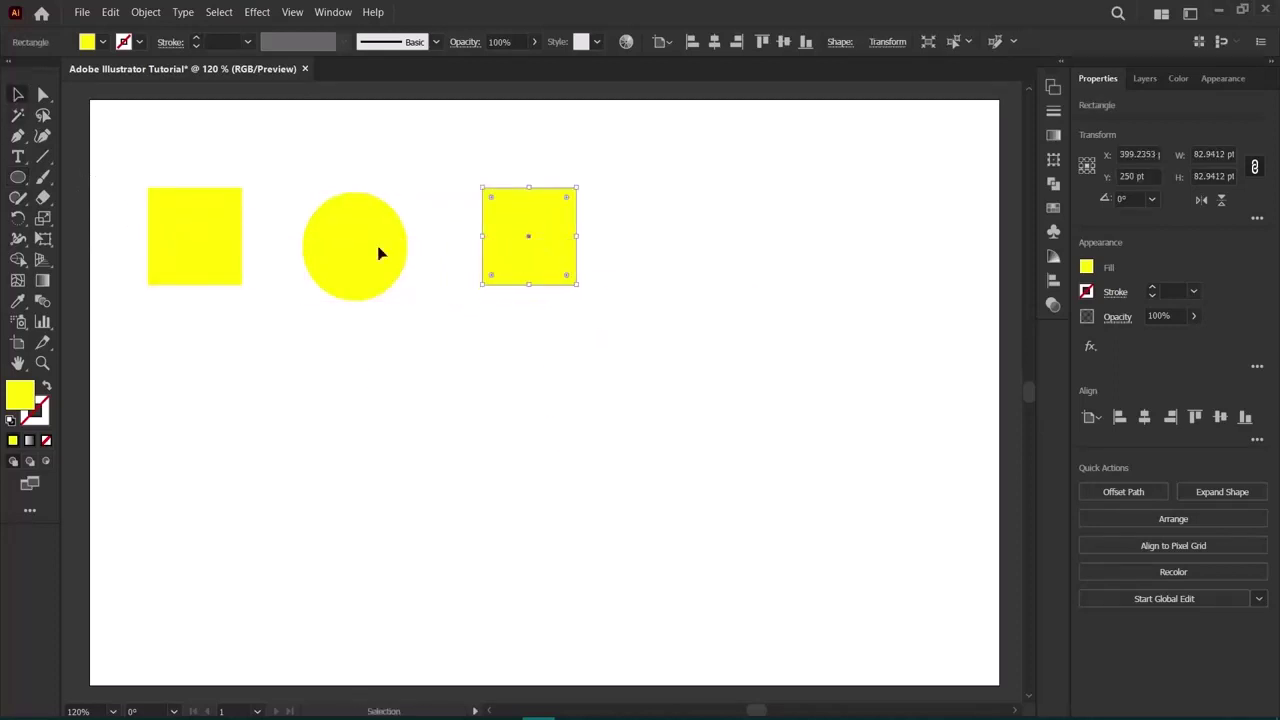
pyautogui.moveTo(346, 244); pyautogui.dragTo(344, 236)
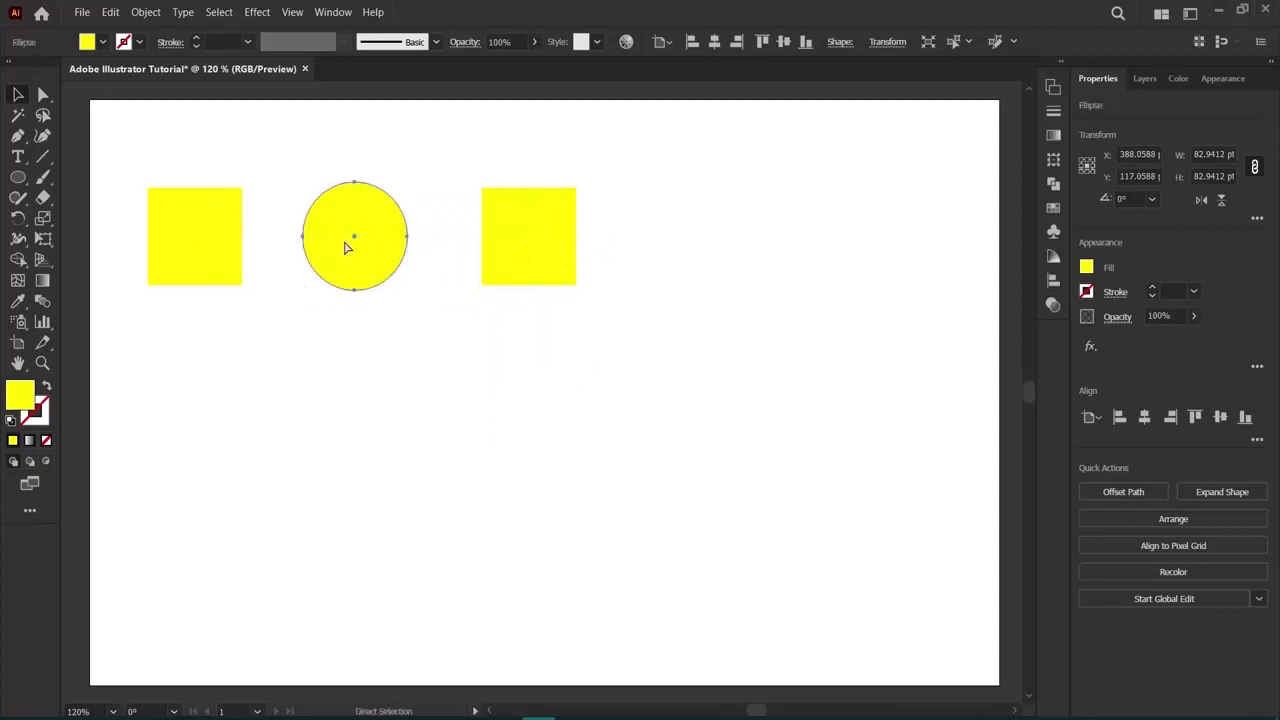
pyautogui.hotkey('ctrl', 'c')
pyautogui.hotkey('ctrl', 'v')
# Move the pasted circle to the end of the row and fill the right-hand square green.
pyautogui.moveTo(574, 380); pyautogui.dragTo(688, 251)
pyautogui.click(537, 251)
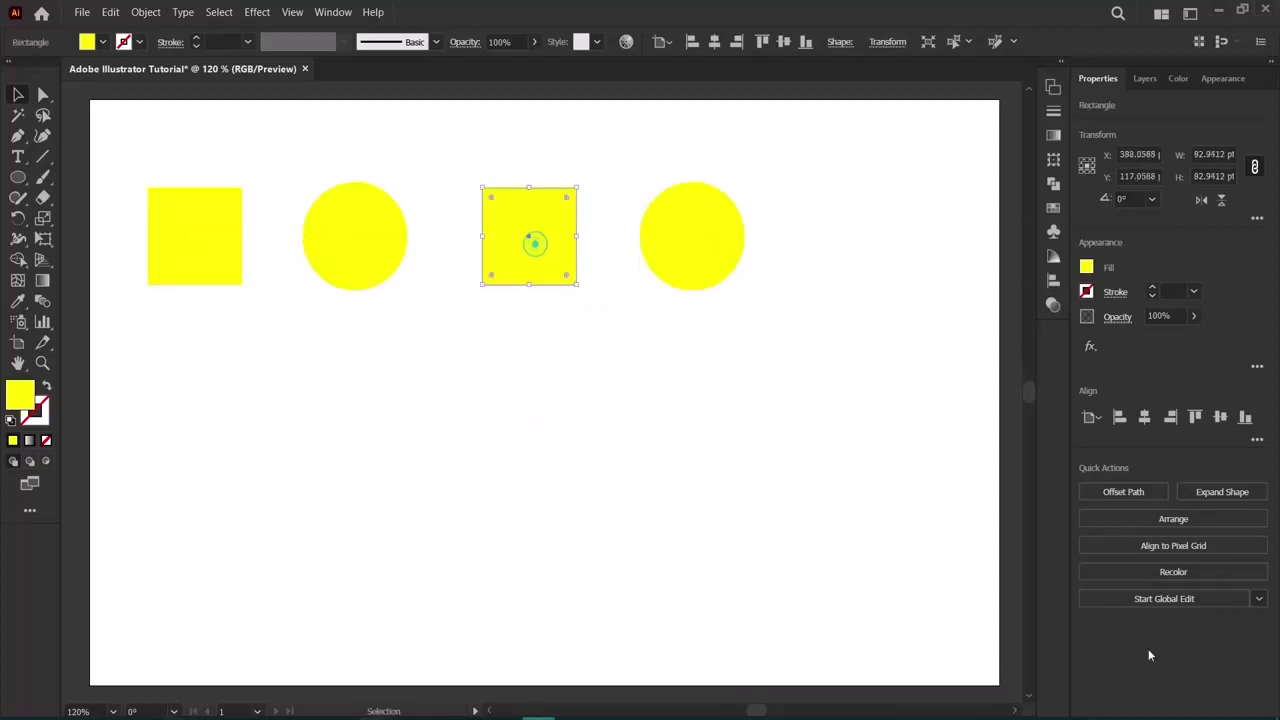
pyautogui.click(1086, 266)
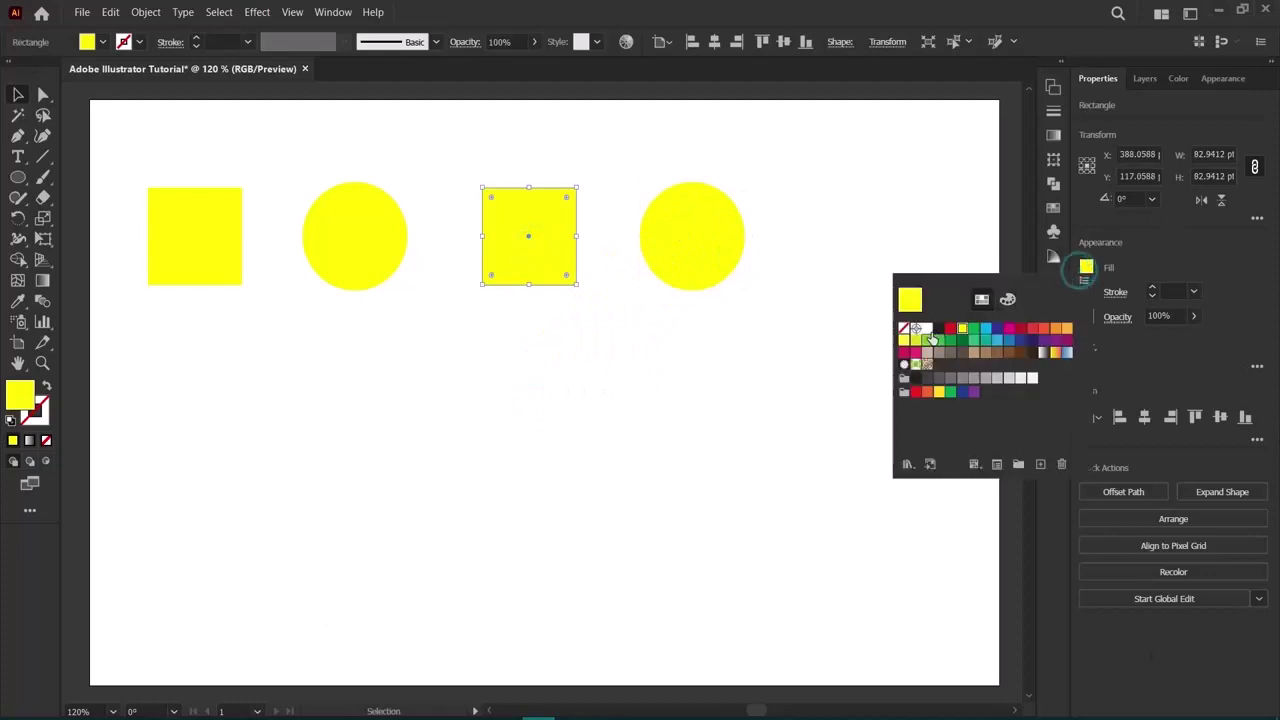
pyautogui.click(974, 329)
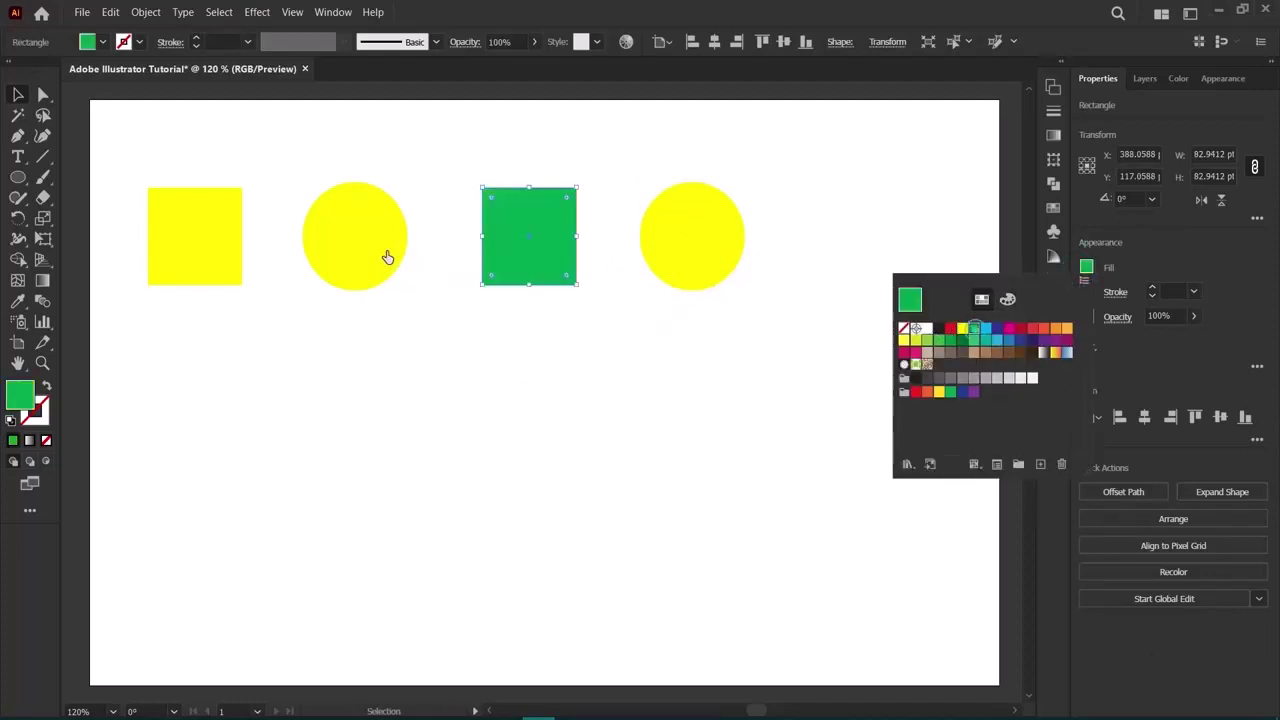
pyautogui.click(1086, 266)
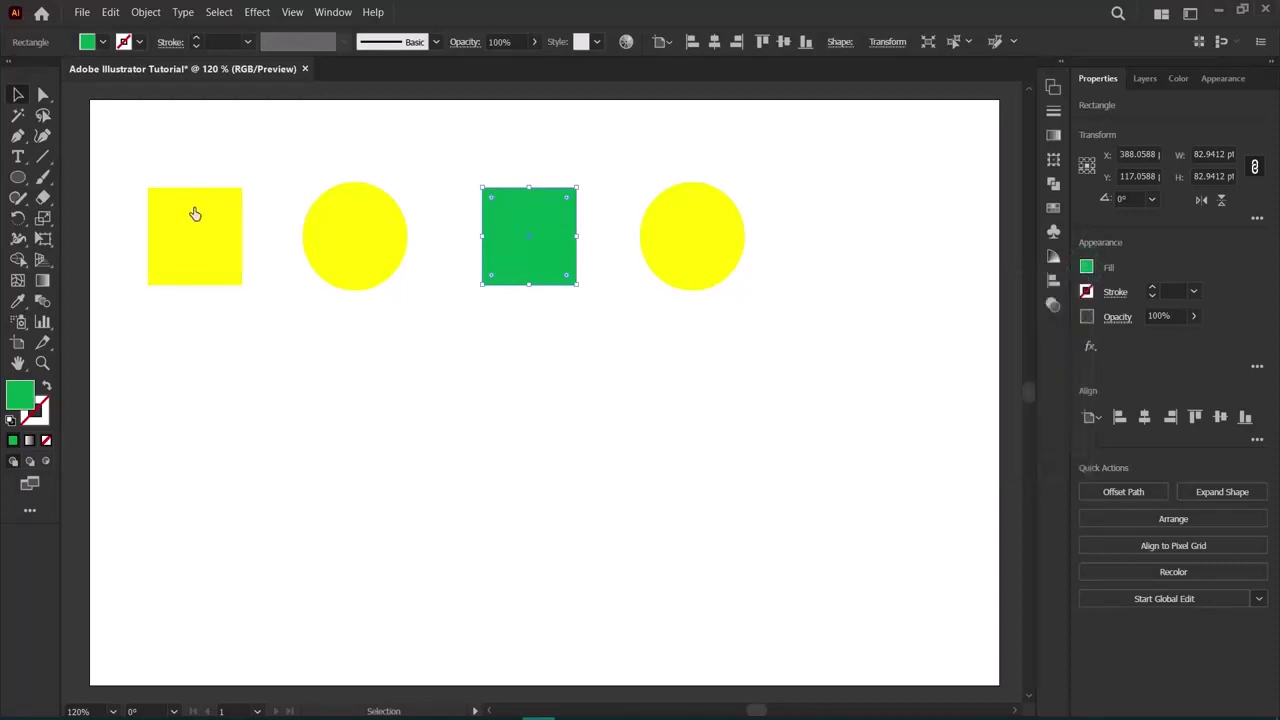
# Fill the left square green as well, deselect, and switch to the Magic Wand with Y.
pyautogui.click(209, 243)
pyautogui.click(1086, 266)
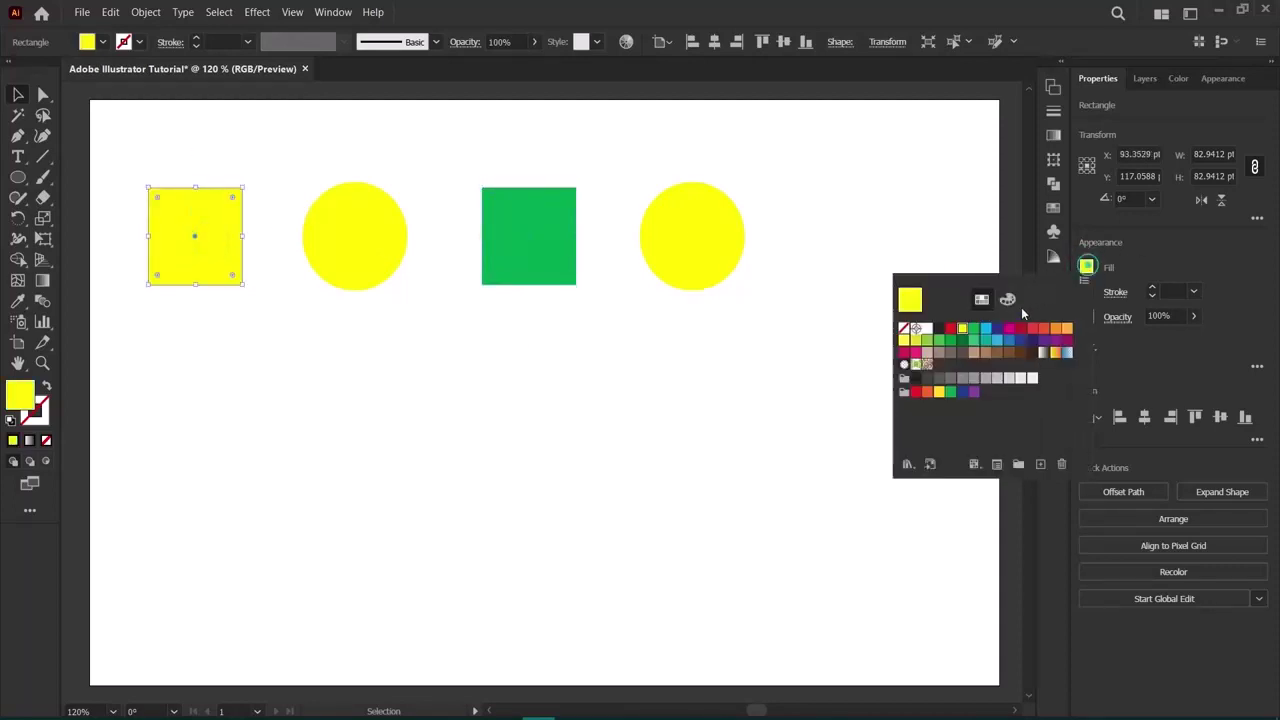
pyautogui.click(971, 330)
pyautogui.click(567, 417)
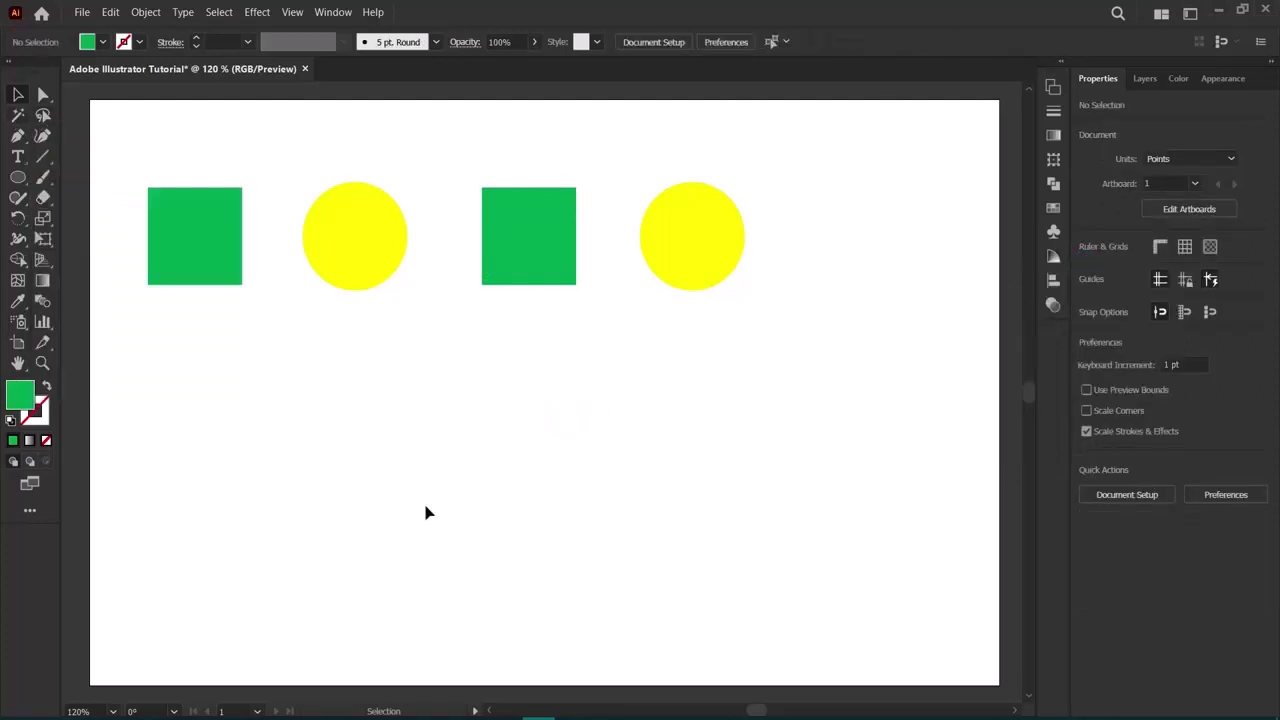
pyautogui.press('y')
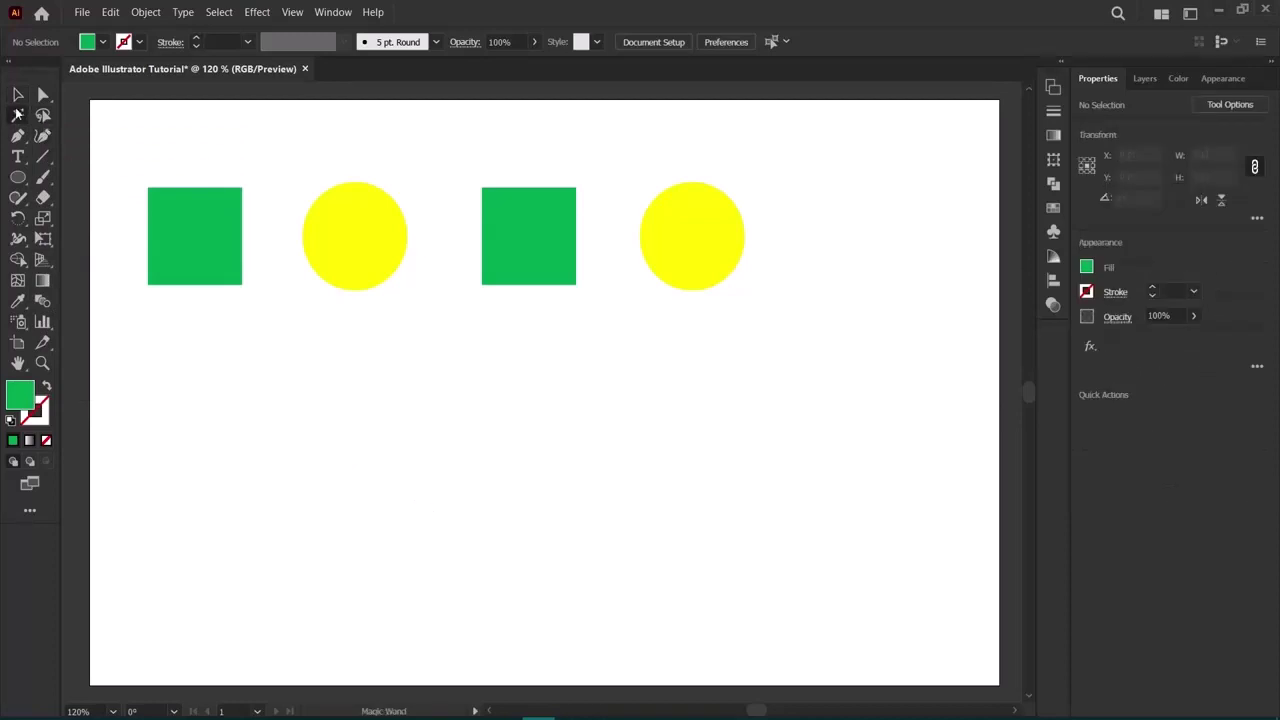
# Magic Wand-select both green squares and check its Fill Color tolerance of 32 in the panel.
pyautogui.click(196, 231)
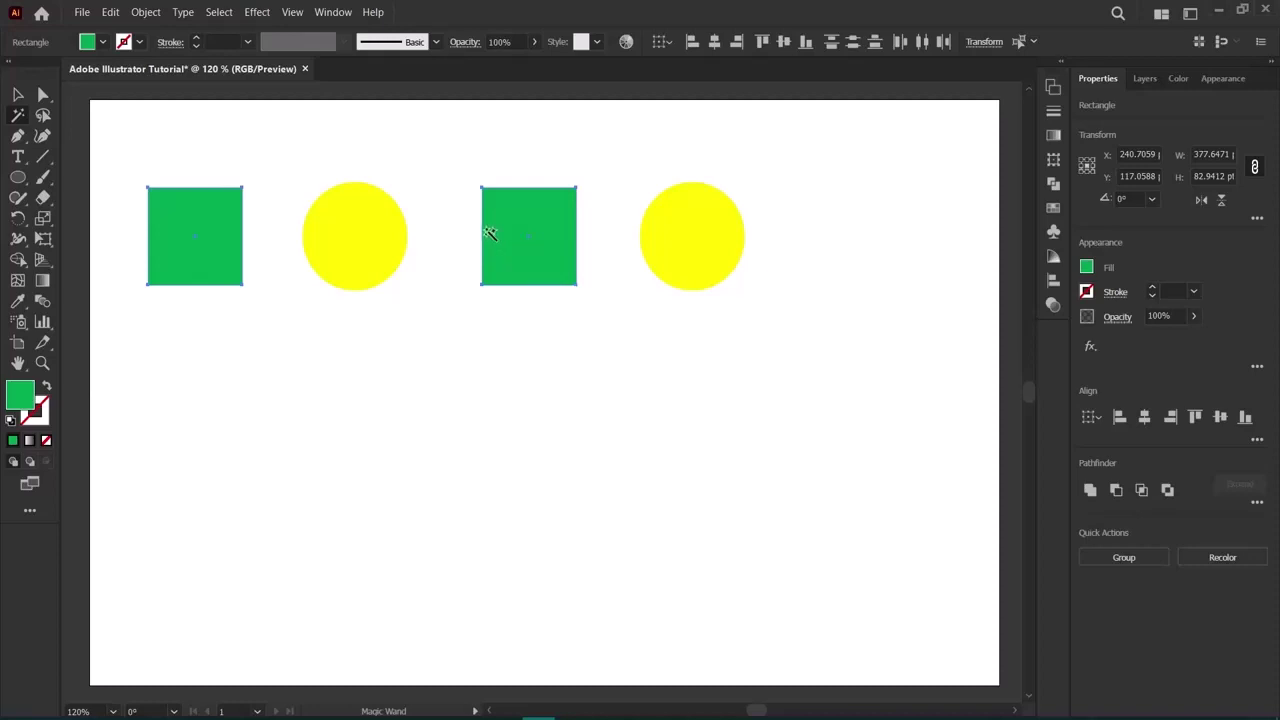
pyautogui.click(332, 14)
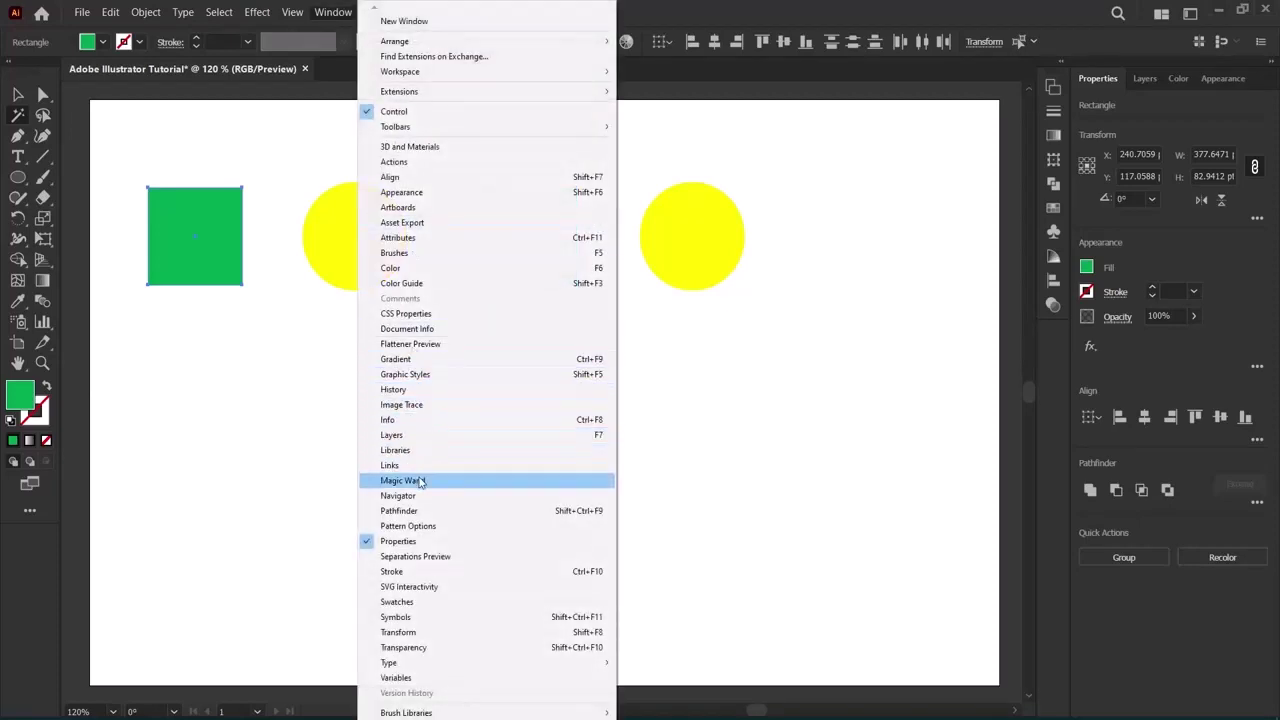
pyautogui.click(420, 481)
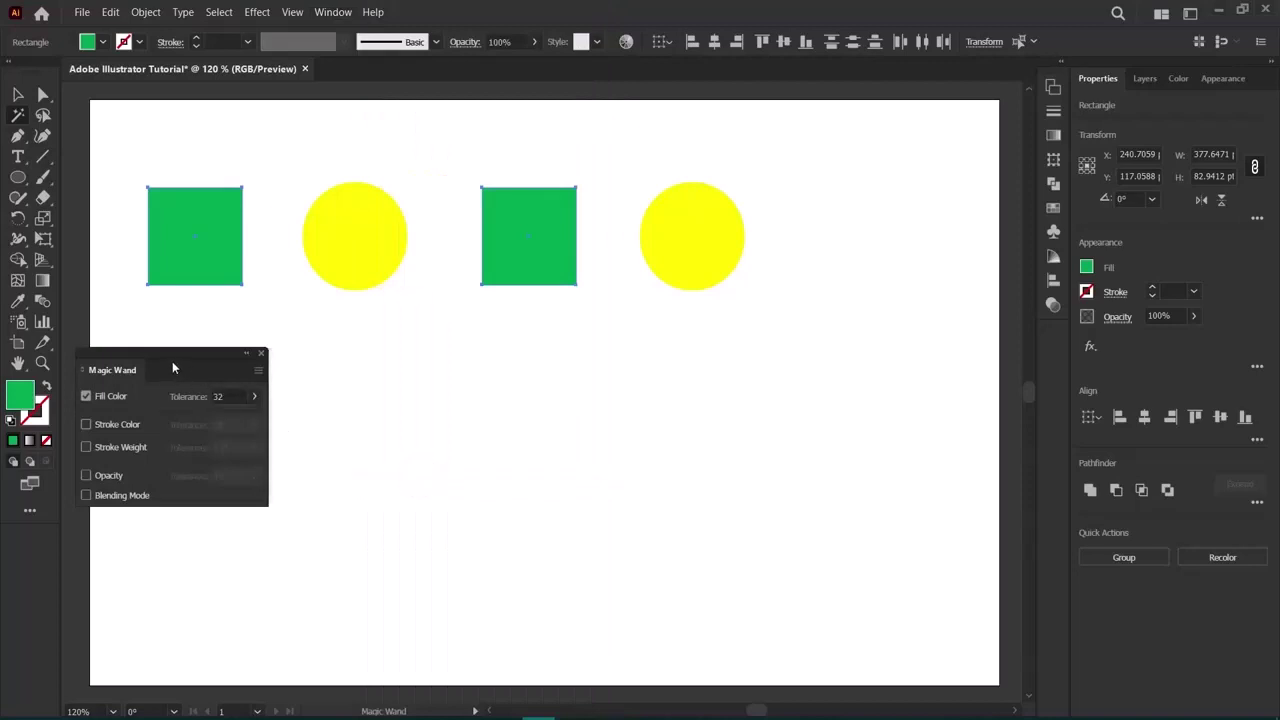
pyautogui.moveTo(172, 362); pyautogui.dragTo(741, 330)
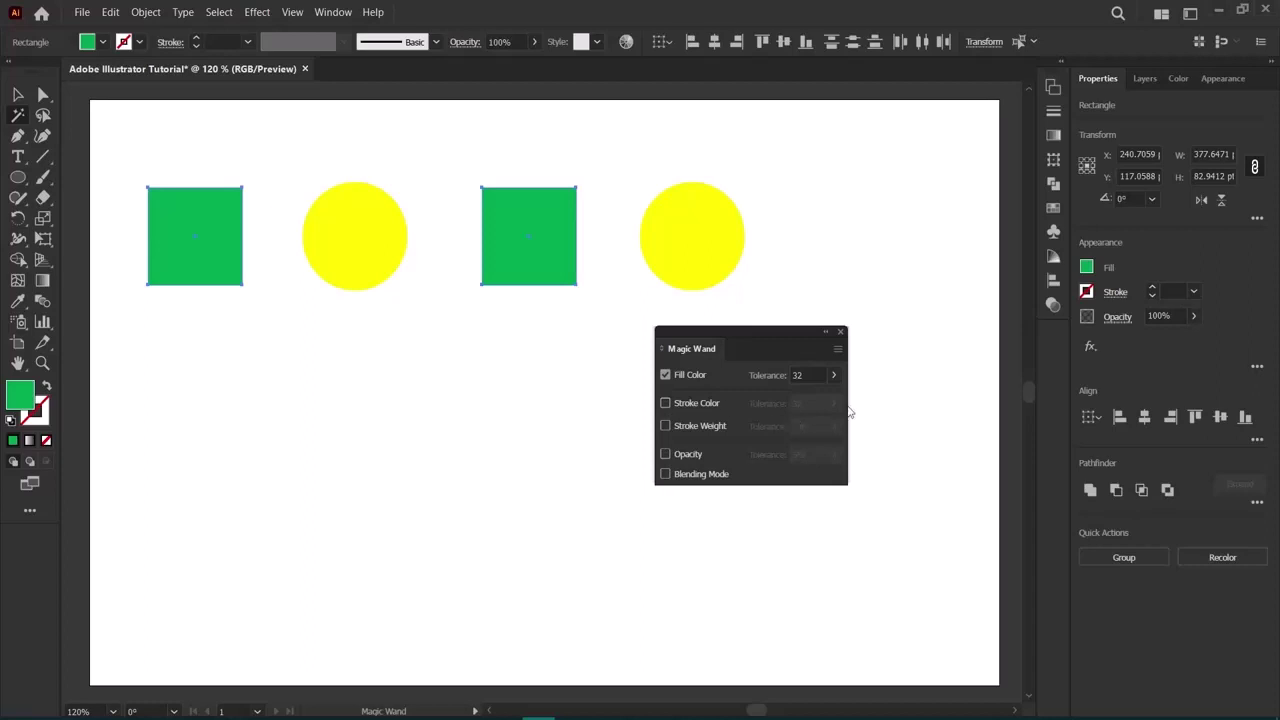
pyautogui.click(841, 331)
# Select only the second green square and give it a 2 pt black stroke.
pyautogui.click(18, 94)
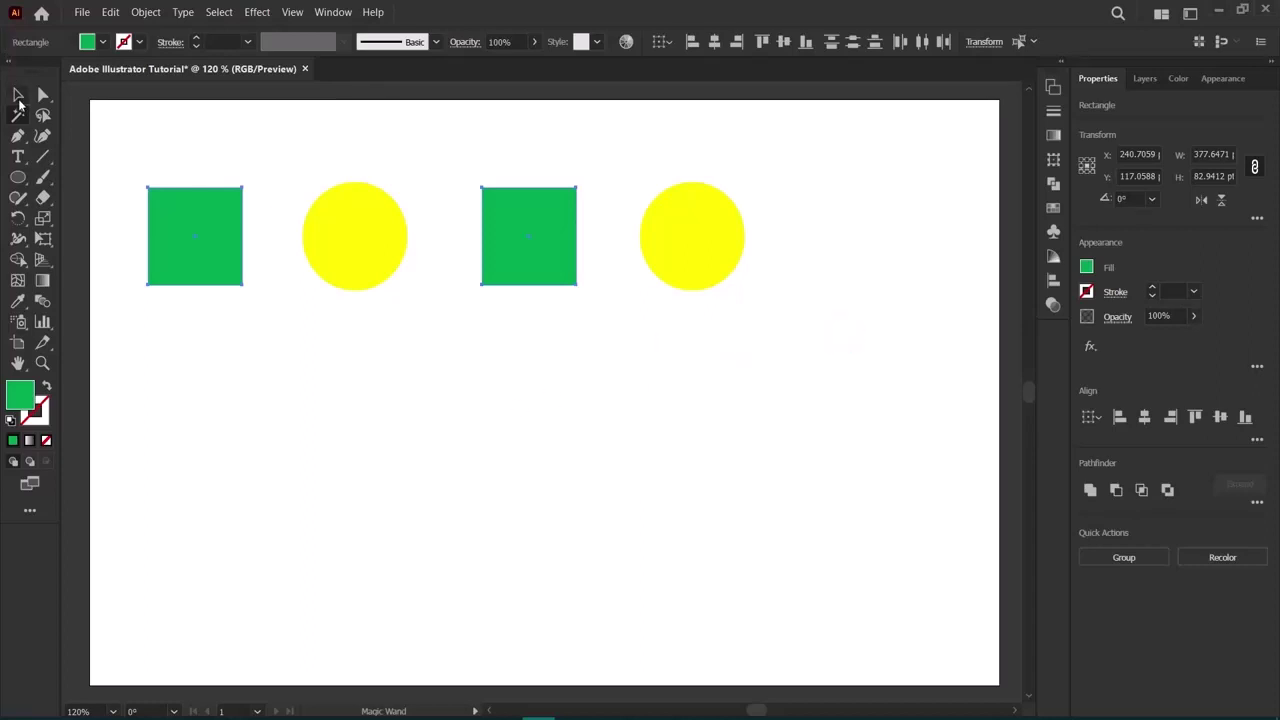
pyautogui.click(189, 419)
pyautogui.click(544, 244)
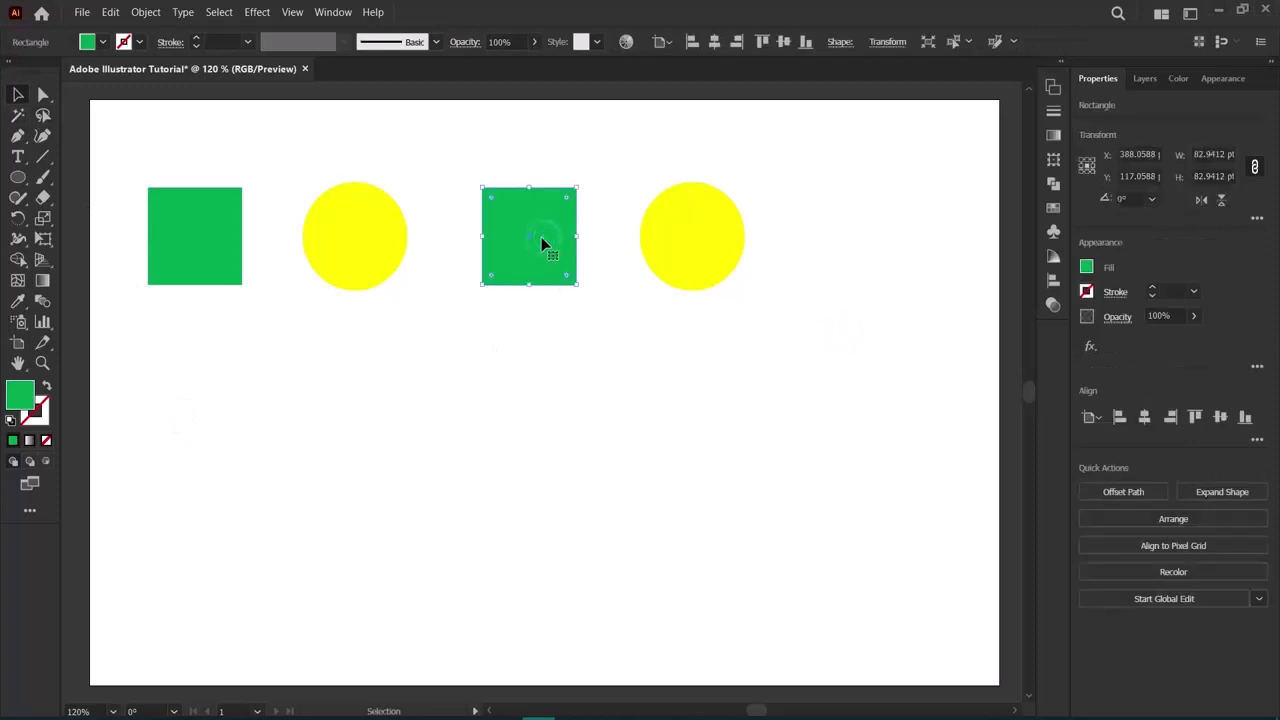
pyautogui.click(1152, 290)
pyautogui.click(1152, 290)
pyautogui.click(982, 457)
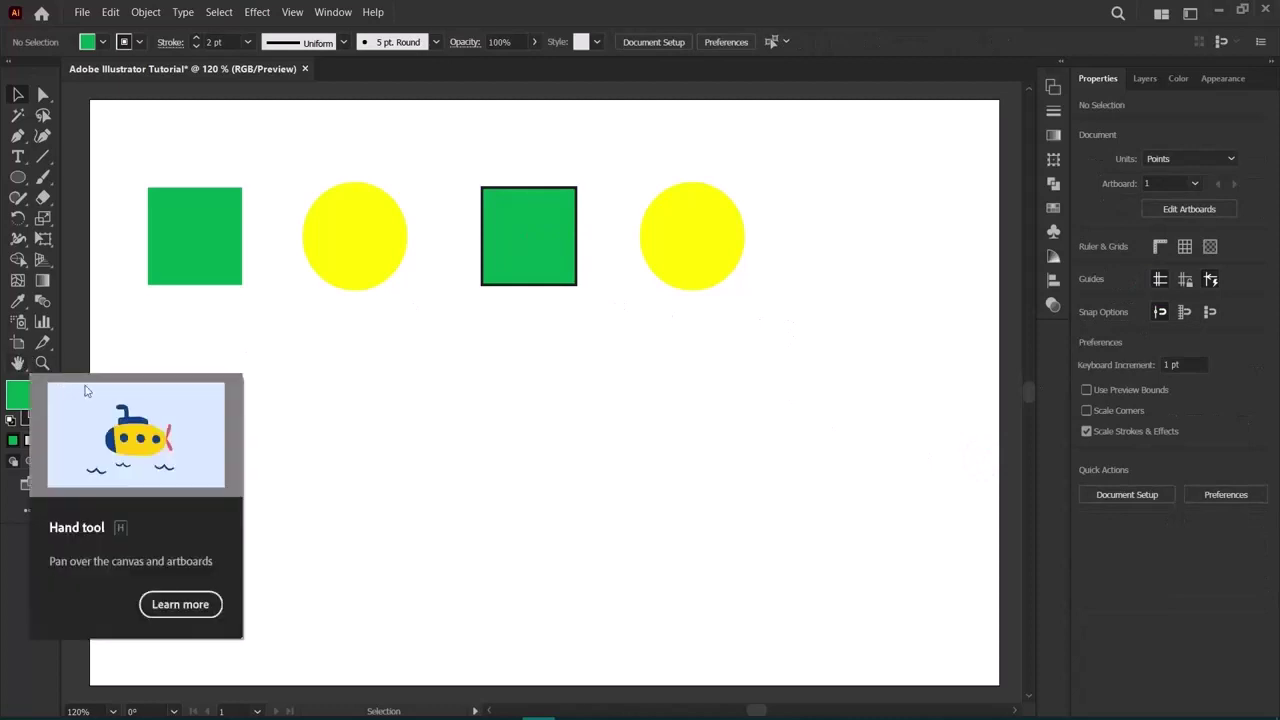
# Zoom in closer on the outlined square and reselect it with the Selection tool.
pyautogui.press('z')
pyautogui.click(552, 246)
pyautogui.click(509, 409)
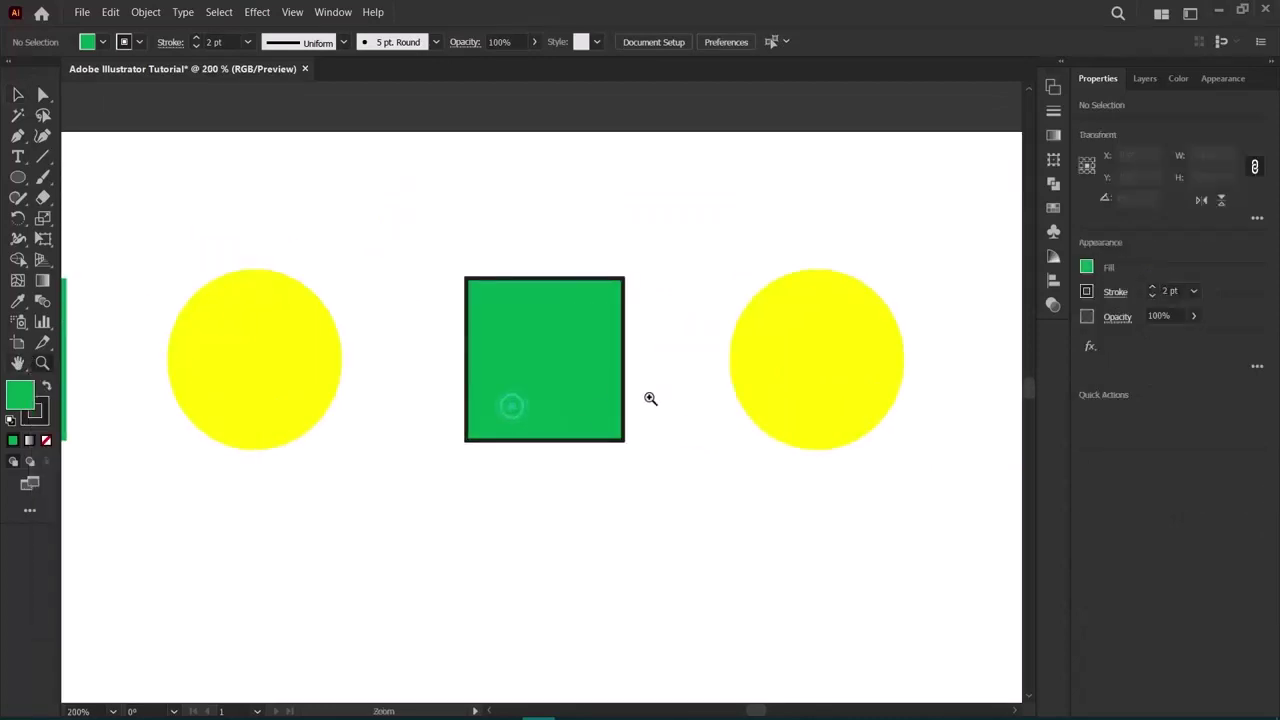
pyautogui.click(651, 397)
pyautogui.press('v')
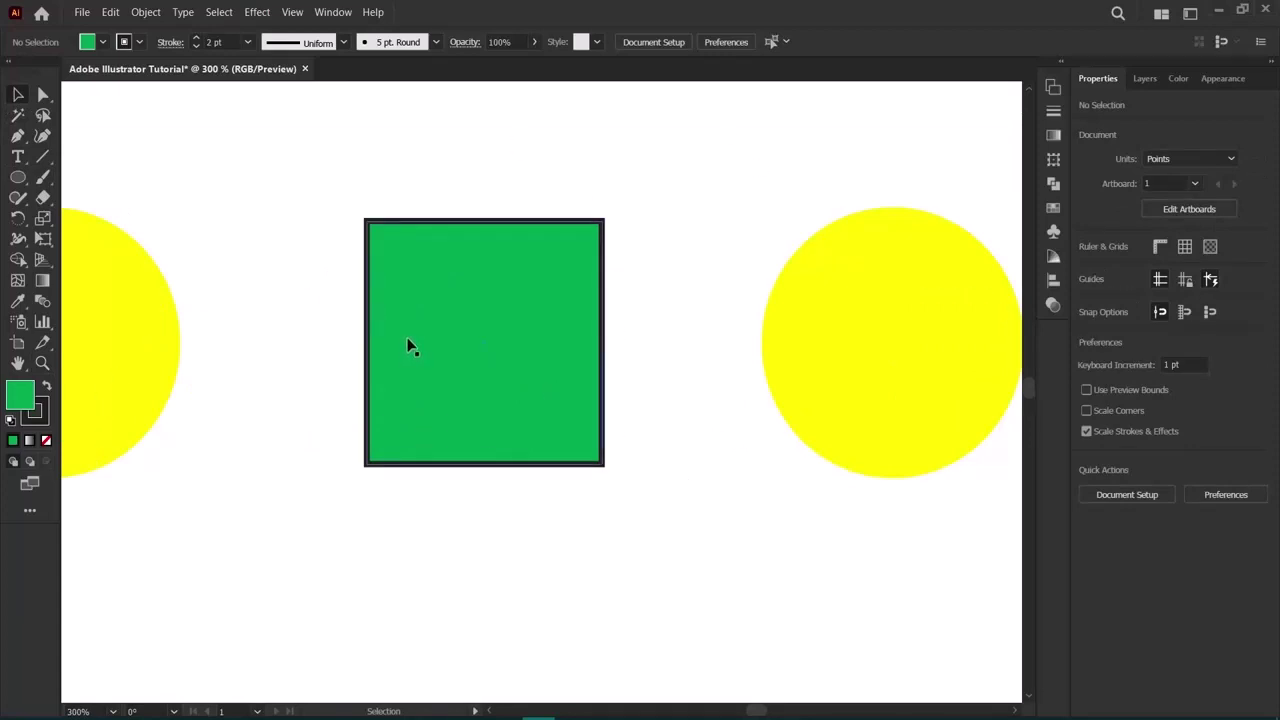
pyautogui.click(515, 254)
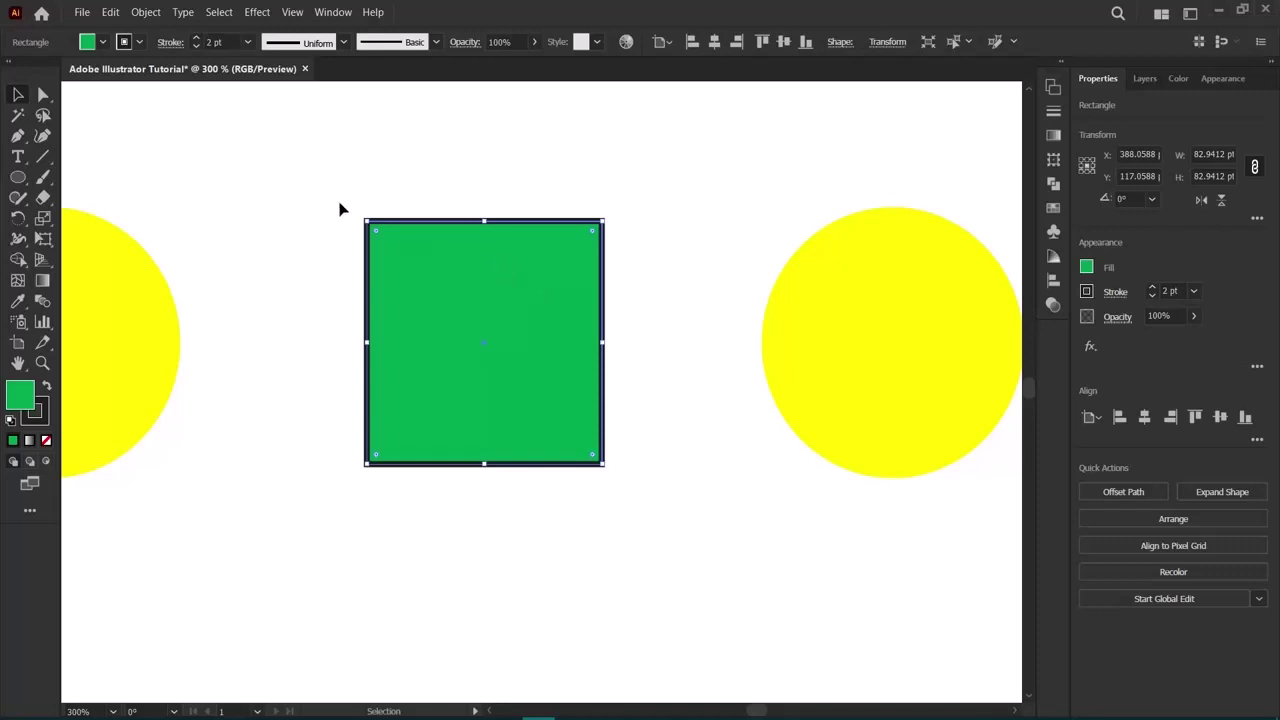
# Reselect the outlined green square and drag its Opacity slider toward 50%, then deselect.
pyautogui.click(316, 265)
pyautogui.click(411, 311)
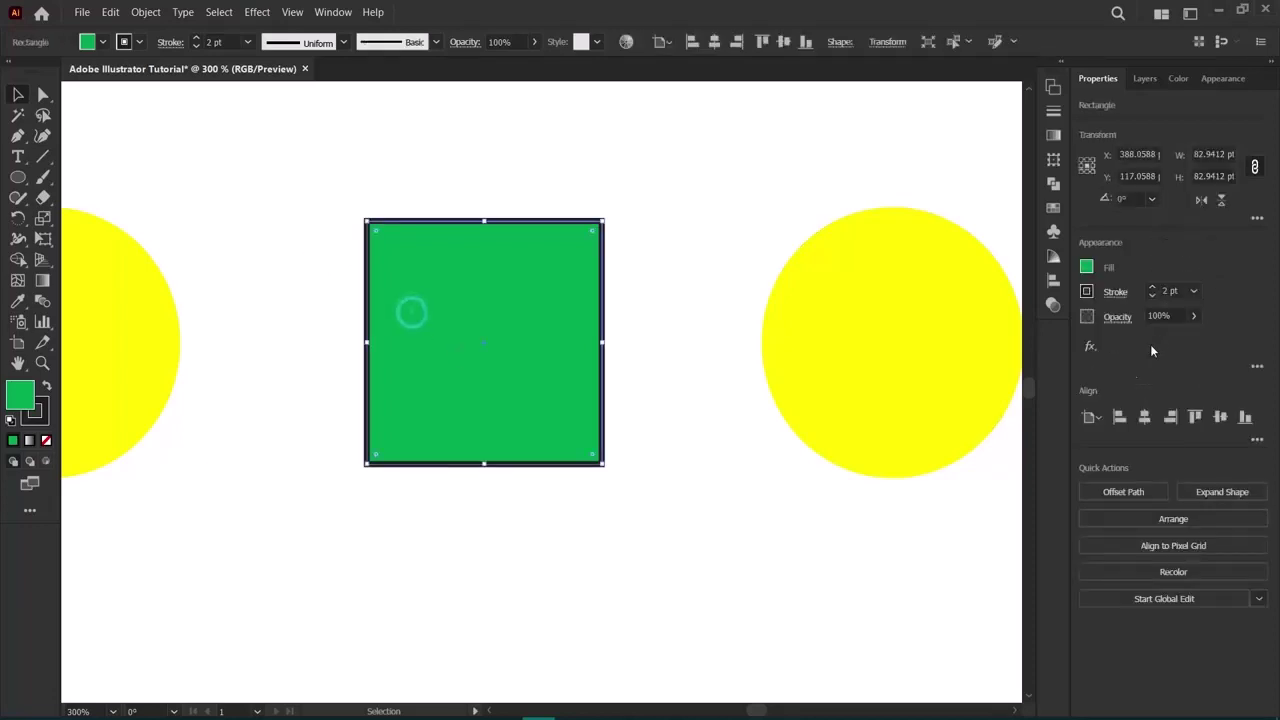
pyautogui.click(1198, 319)
pyautogui.moveTo(1189, 342)
pyautogui.mouseDown()
pyautogui.moveTo(1143, 347)
pyautogui.moveTo(1173, 342)
pyautogui.mouseUp()
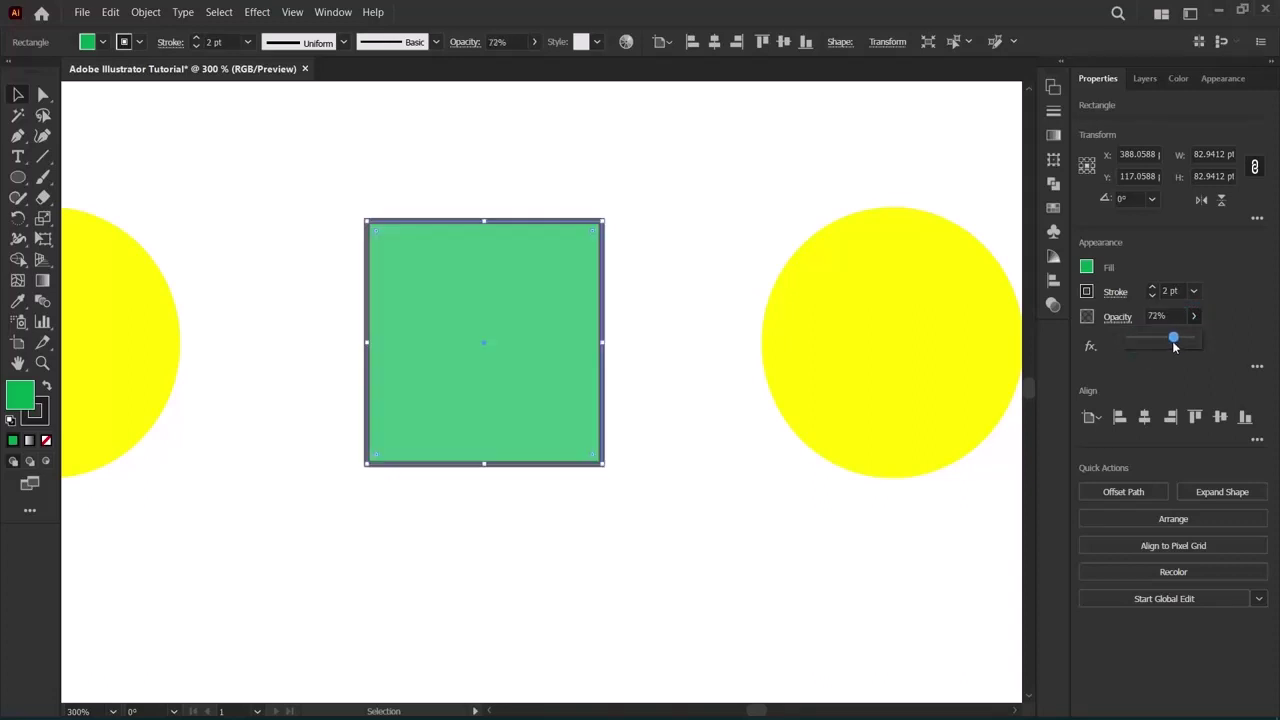
pyautogui.click(1173, 341)
pyautogui.moveTo(1176, 338); pyautogui.dragTo(1180, 338)
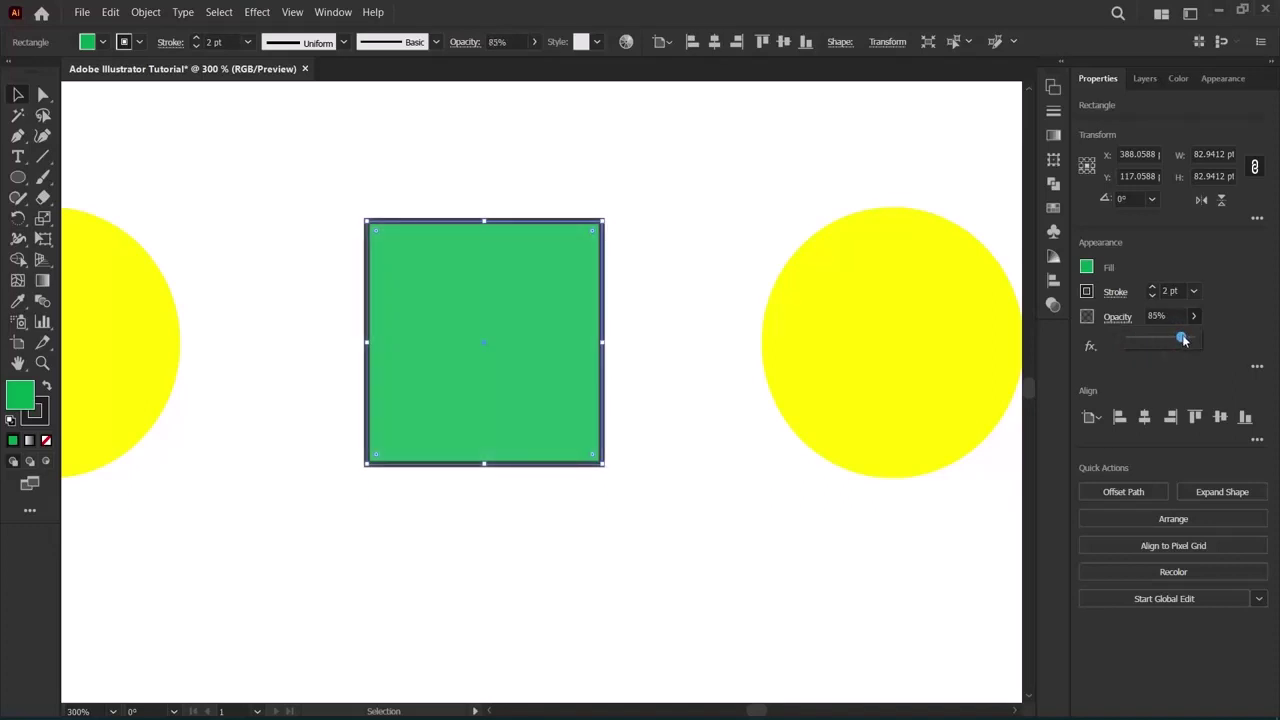
pyautogui.moveTo(1183, 340); pyautogui.dragTo(1153, 362)
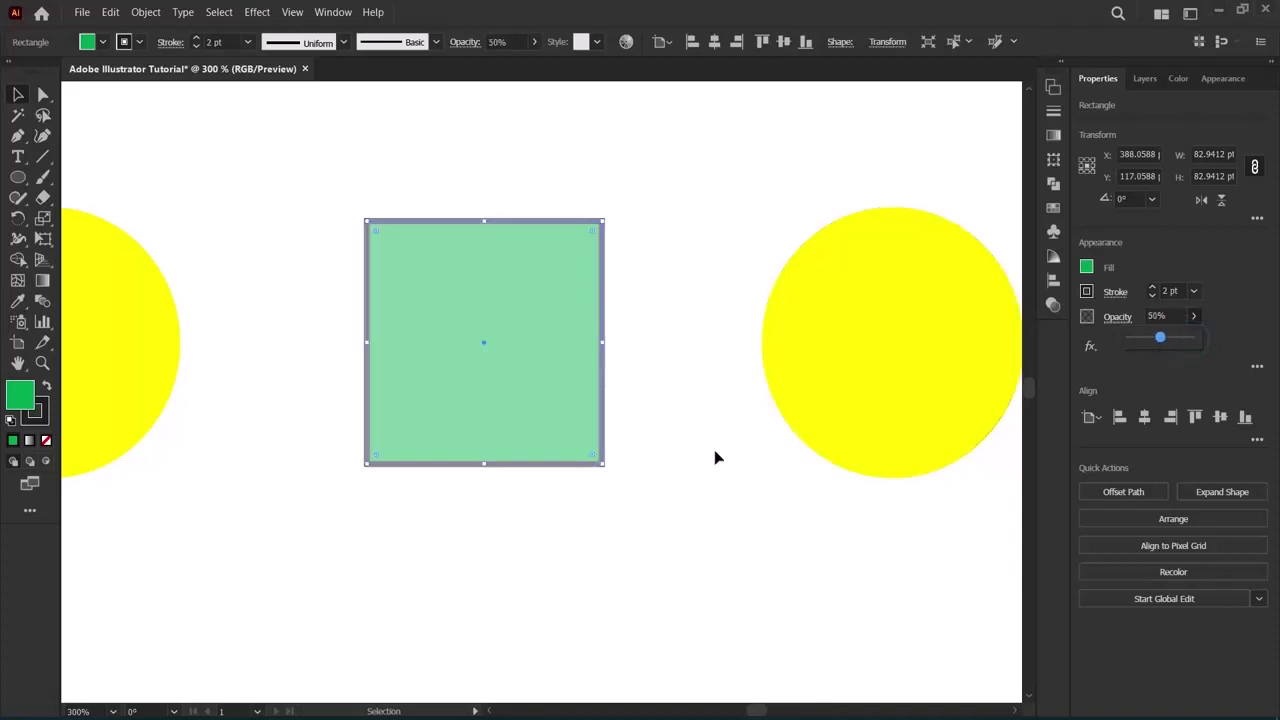
pyautogui.click(586, 530)
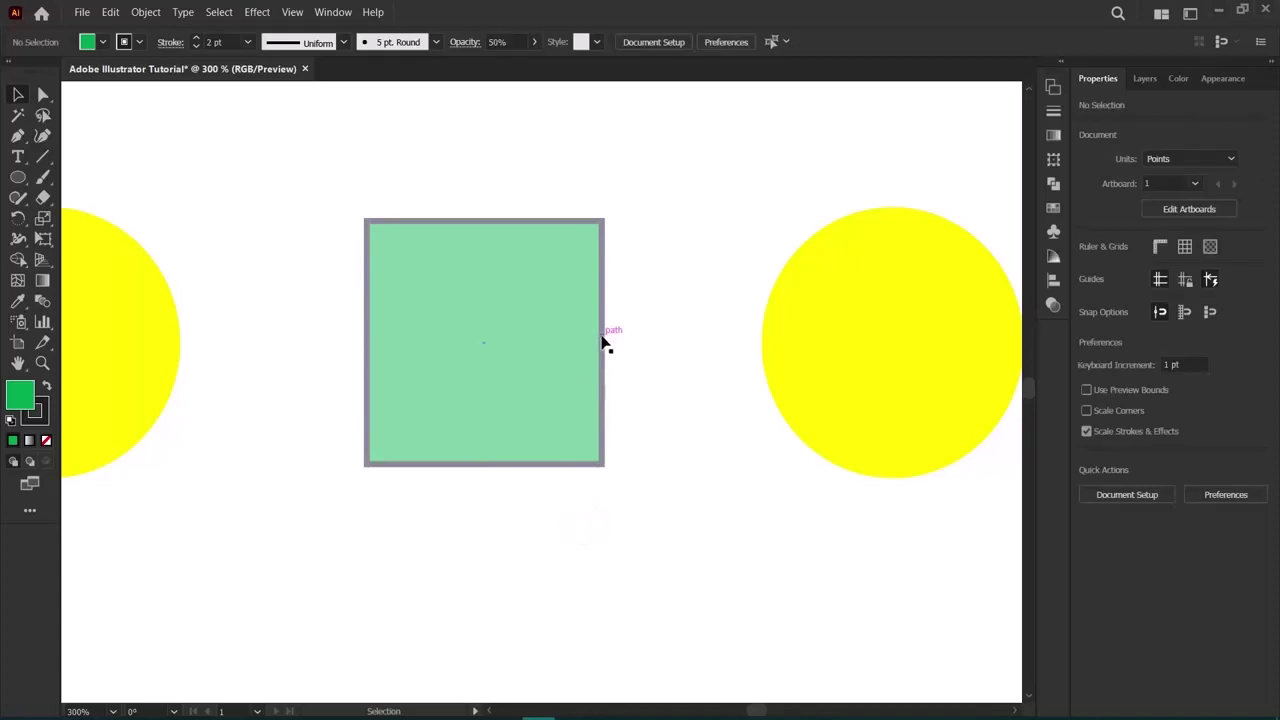
pyautogui.click(660, 390)
pyautogui.press('a')
pyautogui.hotkey('ctrl', 'z')
pyautogui.hotkey('ctrl', 'z')
pyautogui.press('v')
pyautogui.click(289, 483)
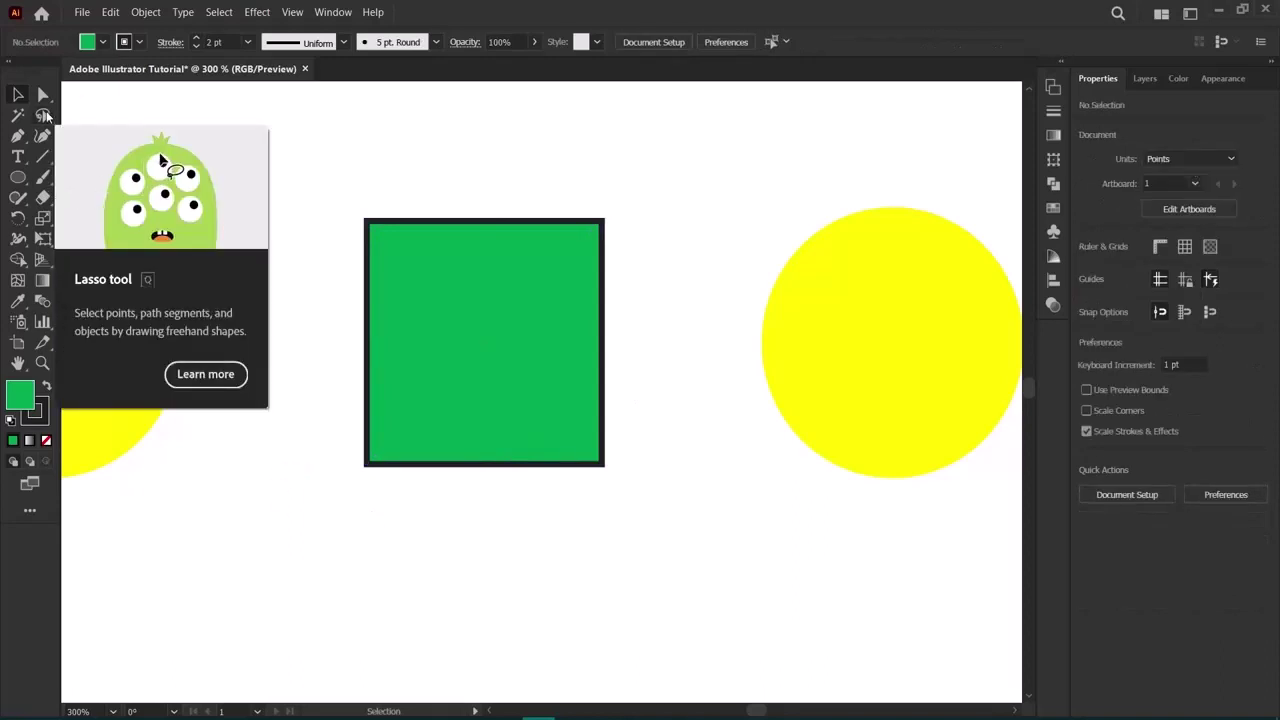
pyautogui.click(45, 116)
pyautogui.hotkey('ctrl', '-')
pyautogui.hotkey('ctrl', '-')
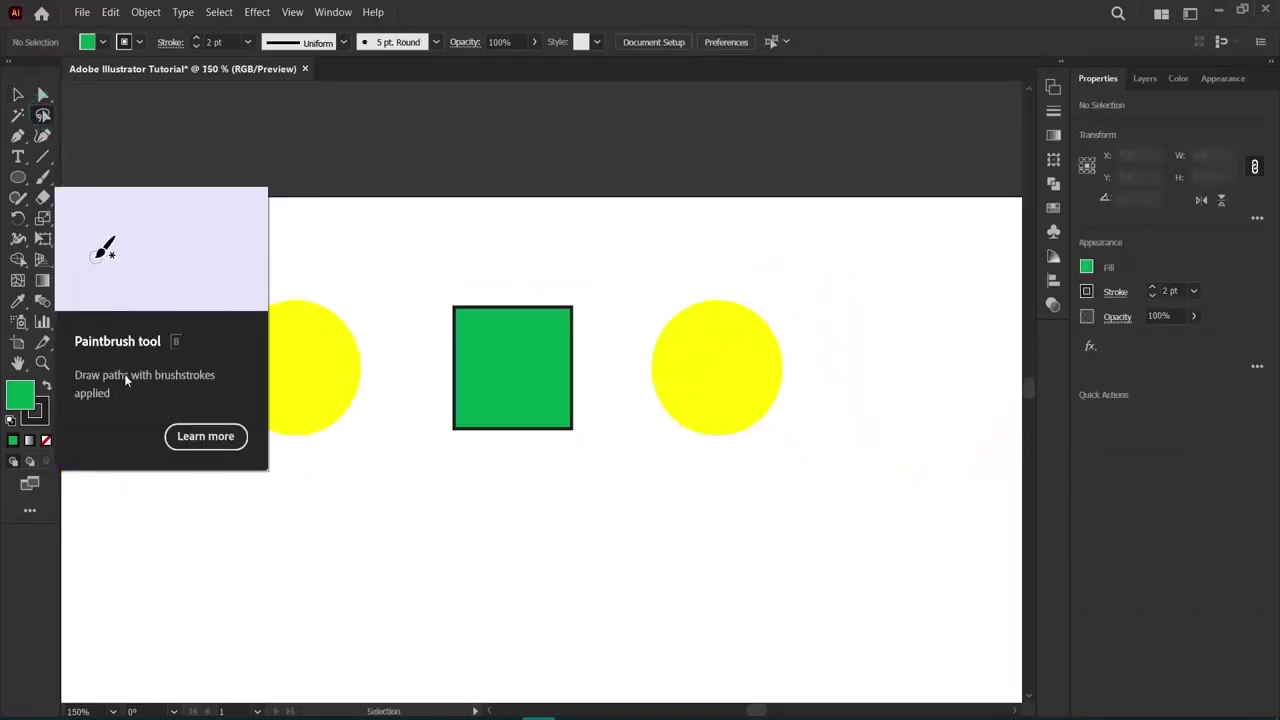
pyautogui.press('v')
pyautogui.click(247, 245)
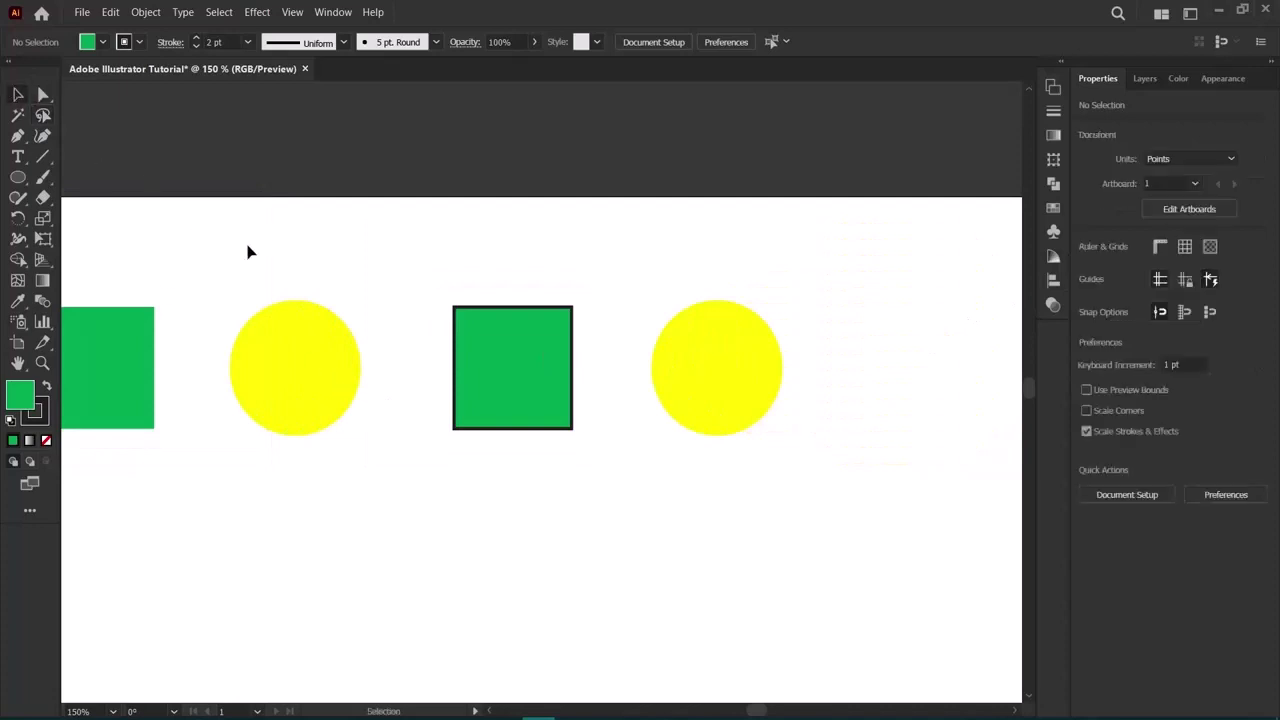
pyautogui.hscroll(-3, 258, 346)
pyautogui.moveTo(440, 384); pyautogui.dragTo(289, 386)
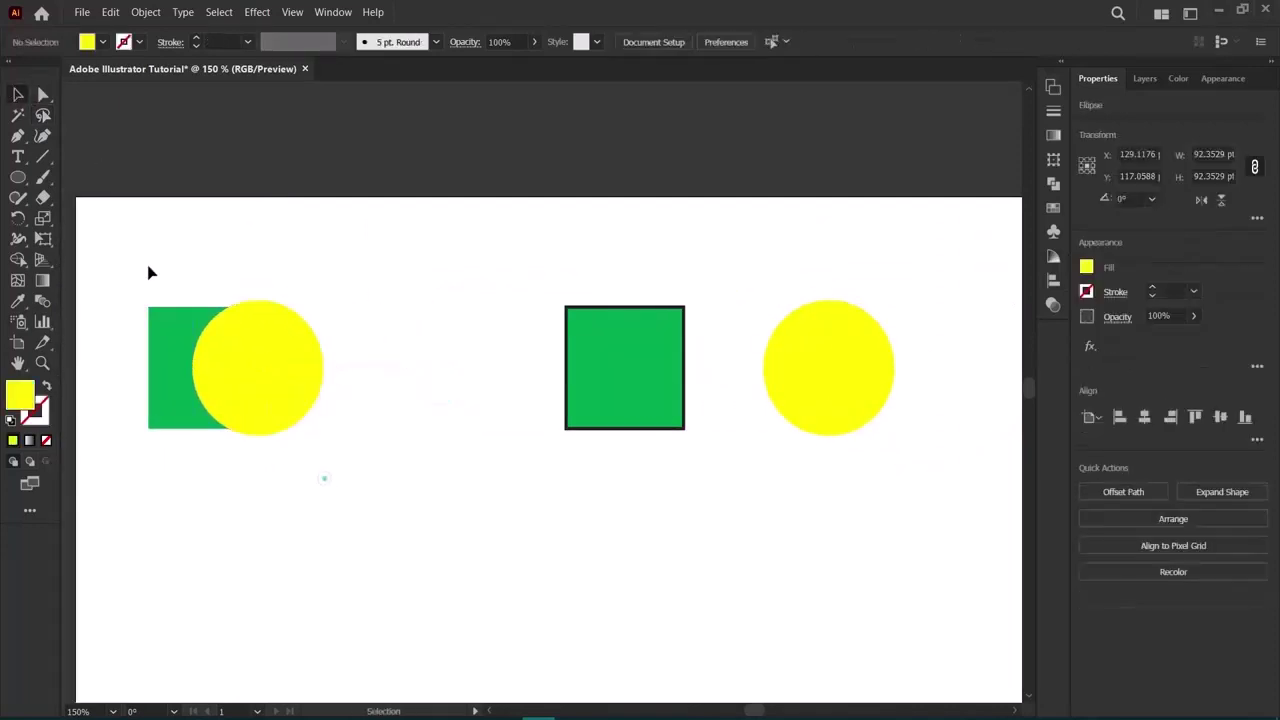
pyautogui.moveTo(139, 258); pyautogui.dragTo(323, 456)
pyautogui.hotkey('ctrl', 'c')
pyautogui.hotkey('ctrl', 'v')
pyautogui.moveTo(510, 401); pyautogui.dragTo(288, 331)
pyautogui.click(404, 484)
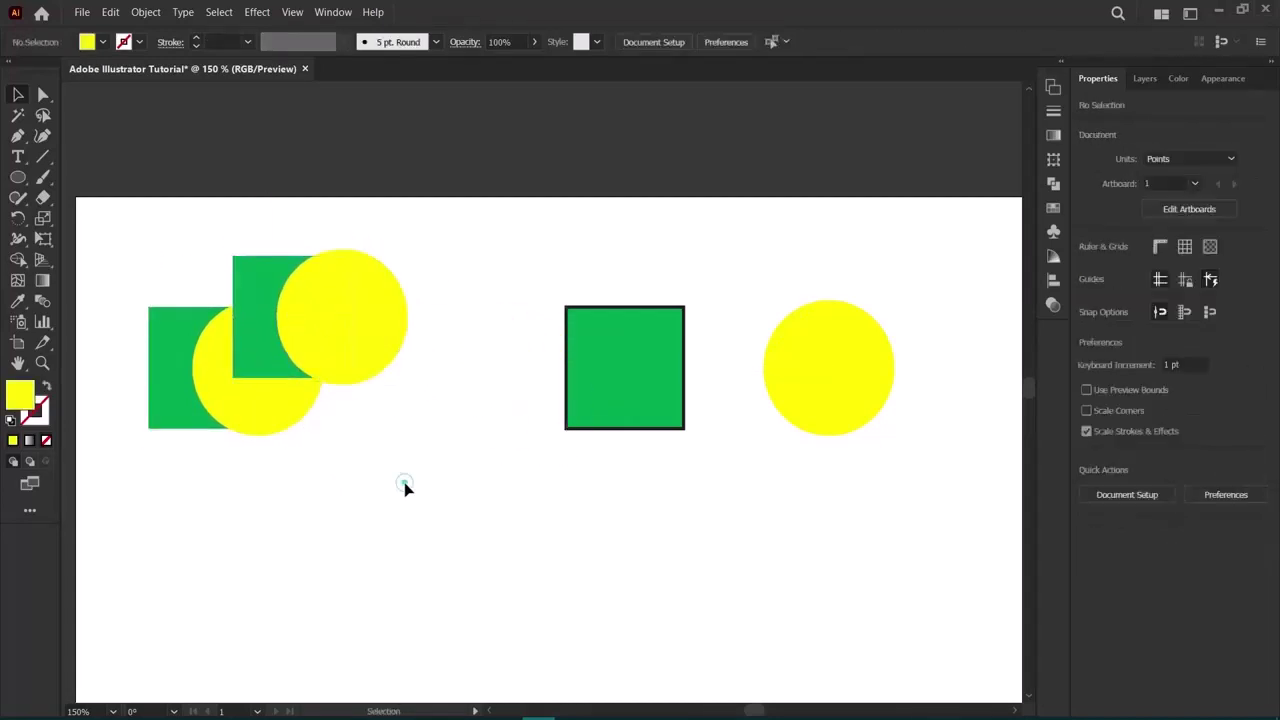
pyautogui.click(338, 326)
pyautogui.keyDown('shift'); pyautogui.click(260, 309); pyautogui.keyUp('shift')
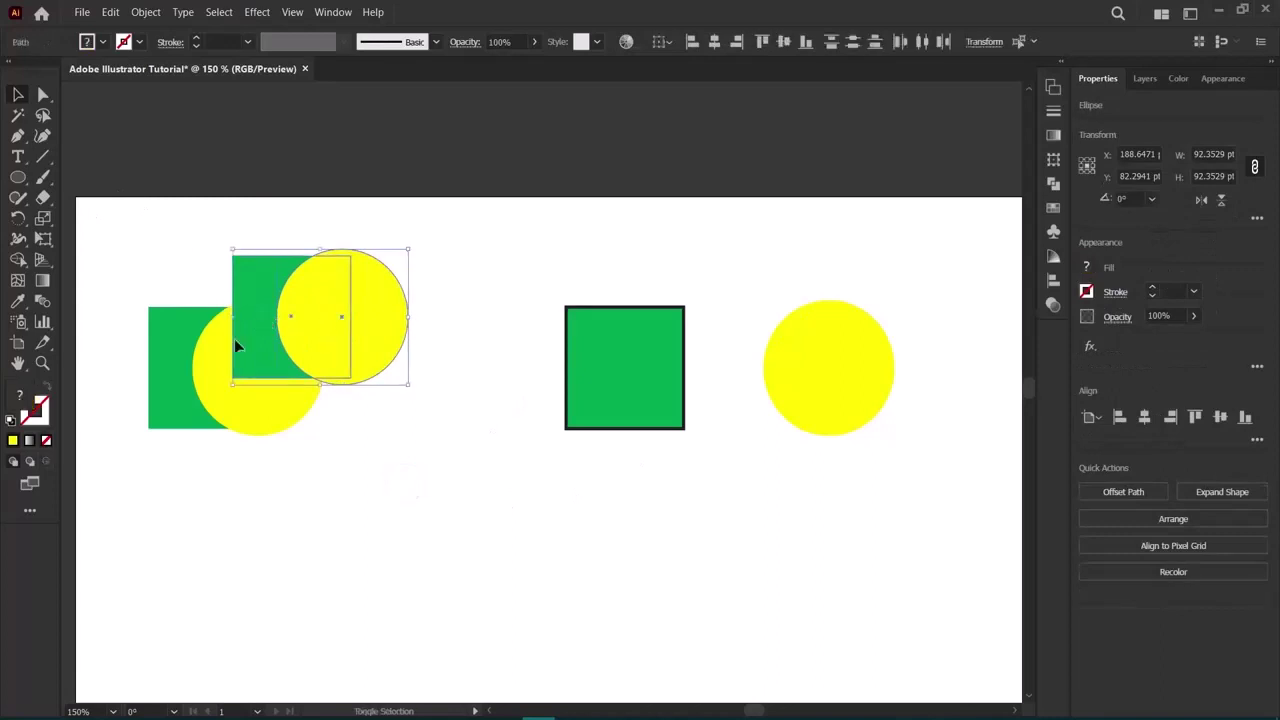
pyautogui.keyDown('shift'); pyautogui.click(215, 364); pyautogui.keyUp('shift')
pyautogui.keyDown('shift'); pyautogui.click(165, 390); pyautogui.keyUp('shift')
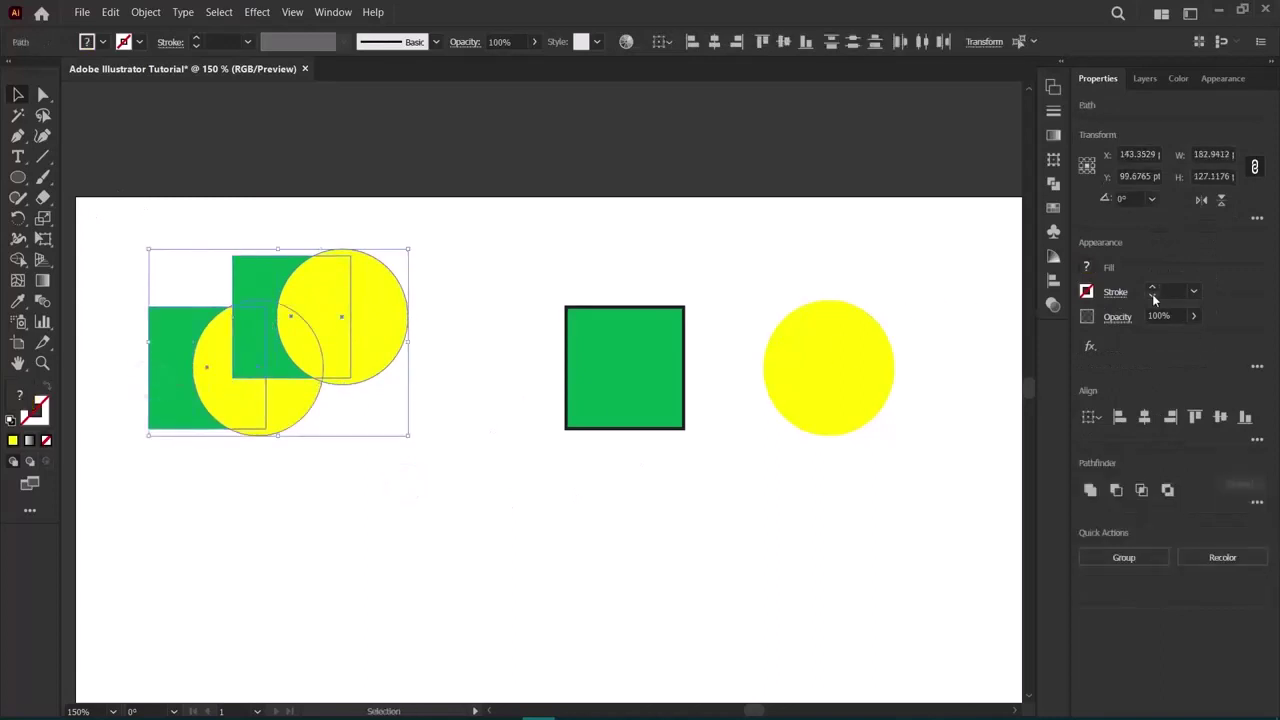
pyautogui.click(1151, 289)
pyautogui.click(1151, 289)
pyautogui.click(1151, 289)
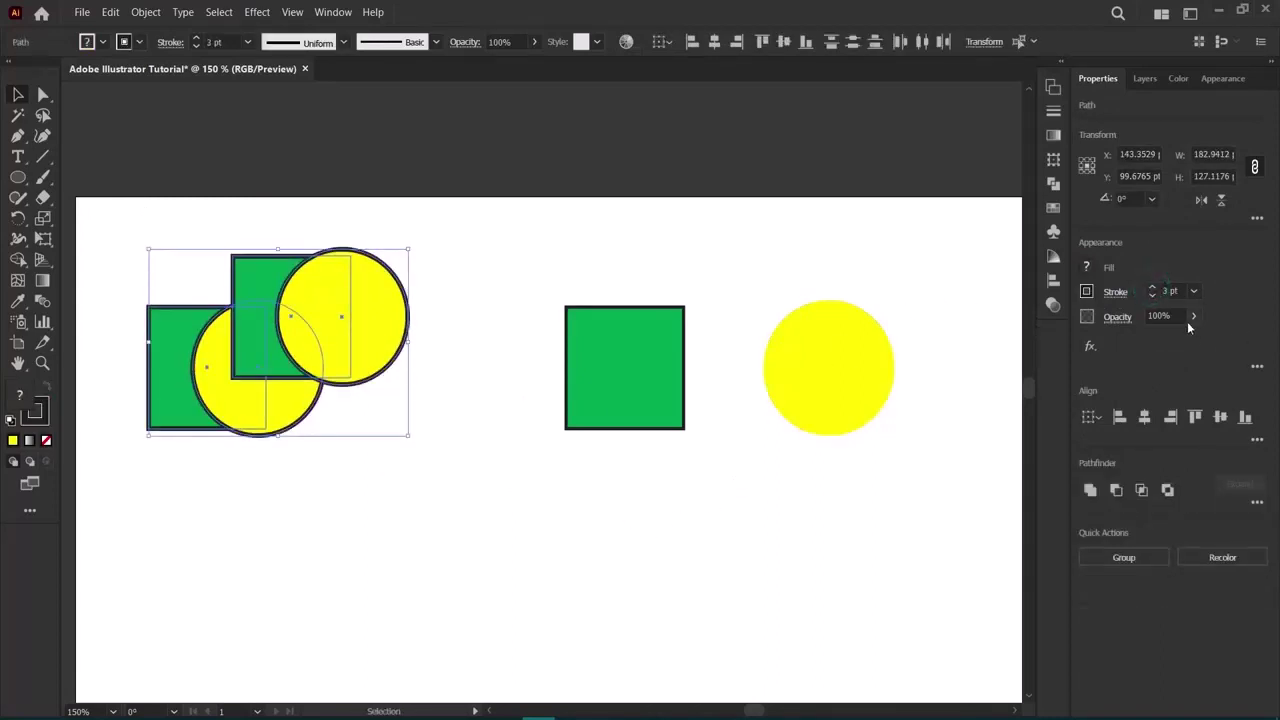
pyautogui.click(556, 541)
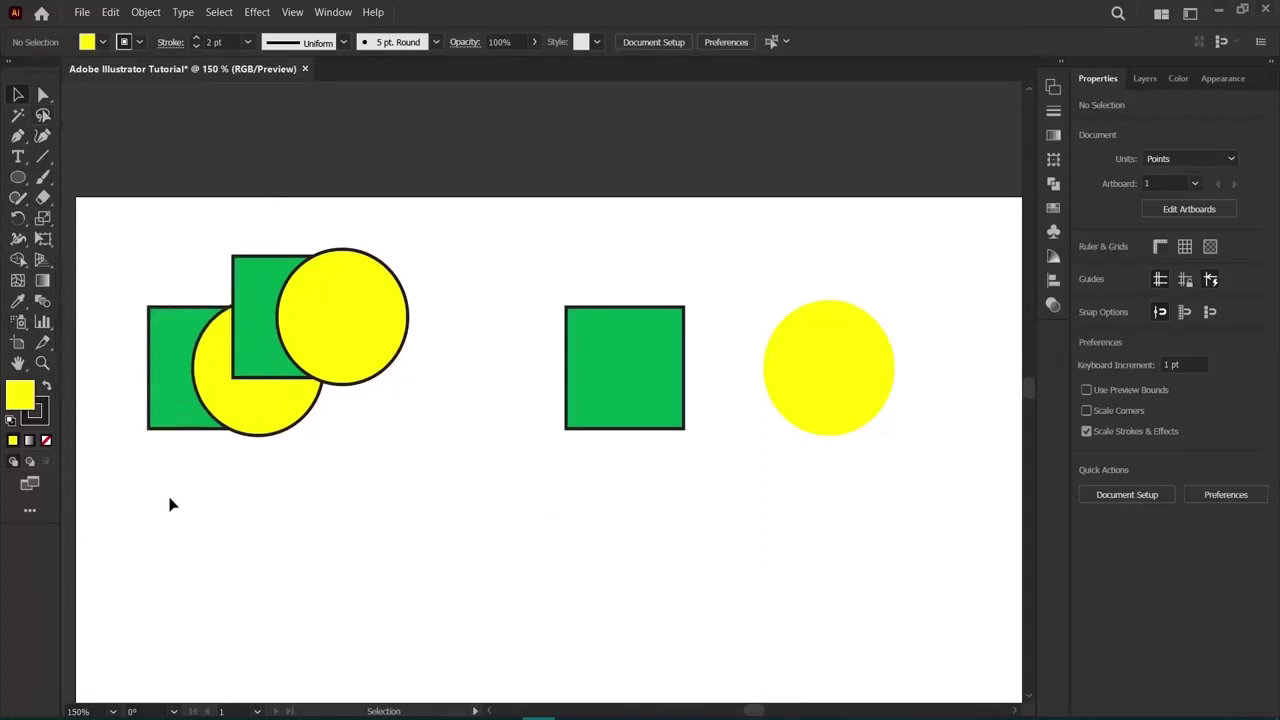
# Try freehand Lasso (Q) selections on the left shapes, then marquee-select the left cluster with Selection (V).
pyautogui.press('q')
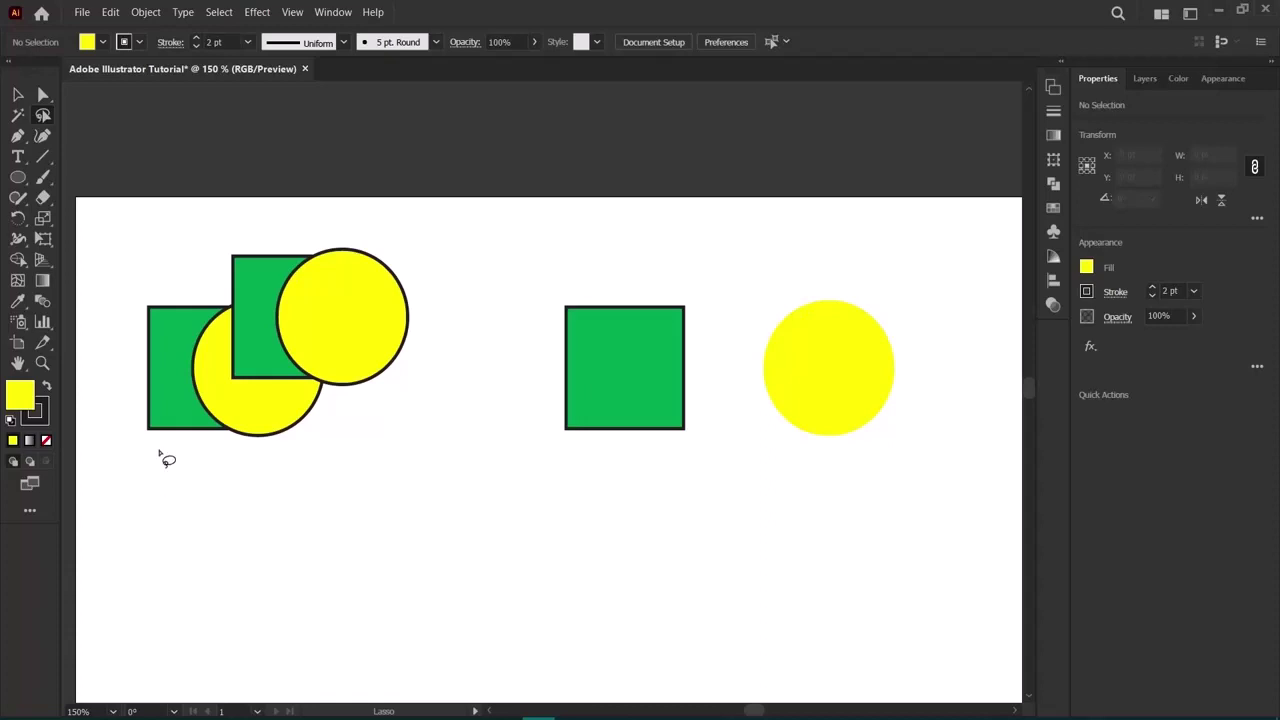
pyautogui.moveTo(150, 457)
pyautogui.mouseDown()
pyautogui.moveTo(84, 390)
pyautogui.moveTo(81, 324)
pyautogui.moveTo(97, 261)
pyautogui.moveTo(134, 225)
pyautogui.moveTo(218, 199)
pyautogui.moveTo(279, 234)
pyautogui.moveTo(258, 344)
pyautogui.moveTo(206, 437)
pyautogui.moveTo(151, 464)
pyautogui.mouseUp()
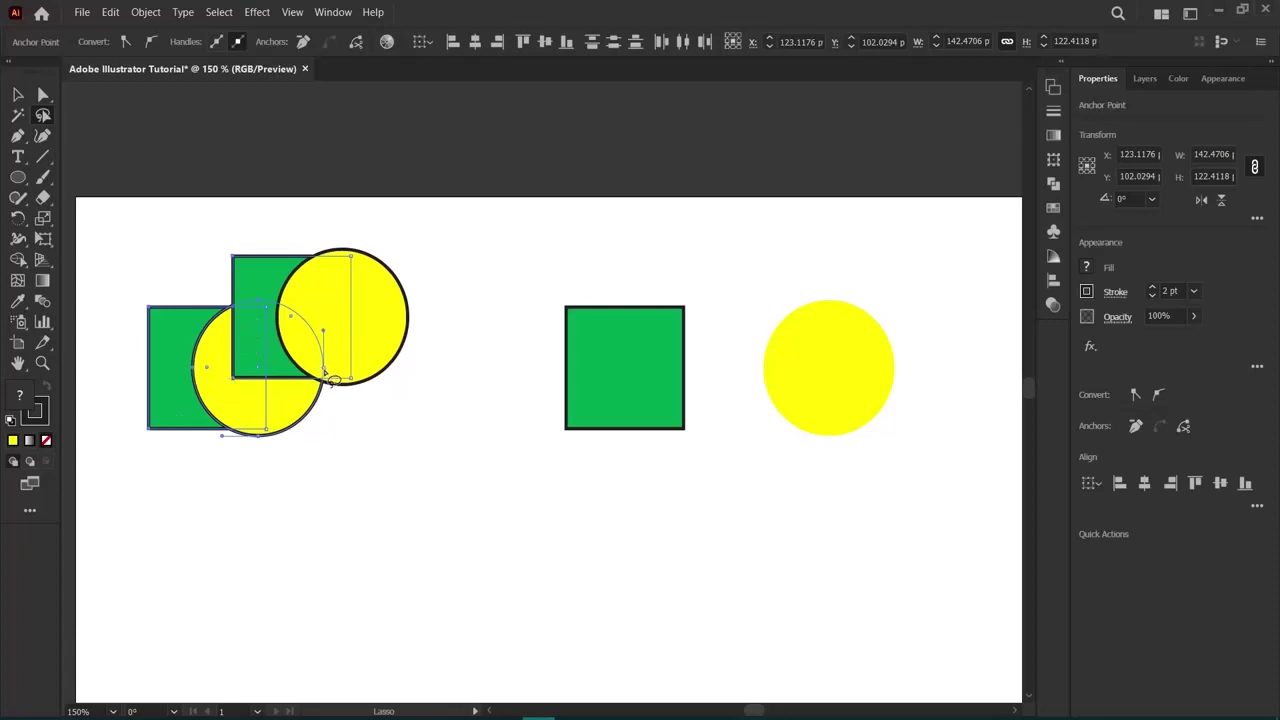
pyautogui.moveTo(204, 366)
pyautogui.mouseDown()
pyautogui.moveTo(208, 377)
pyautogui.moveTo(198, 368)
pyautogui.mouseUp()
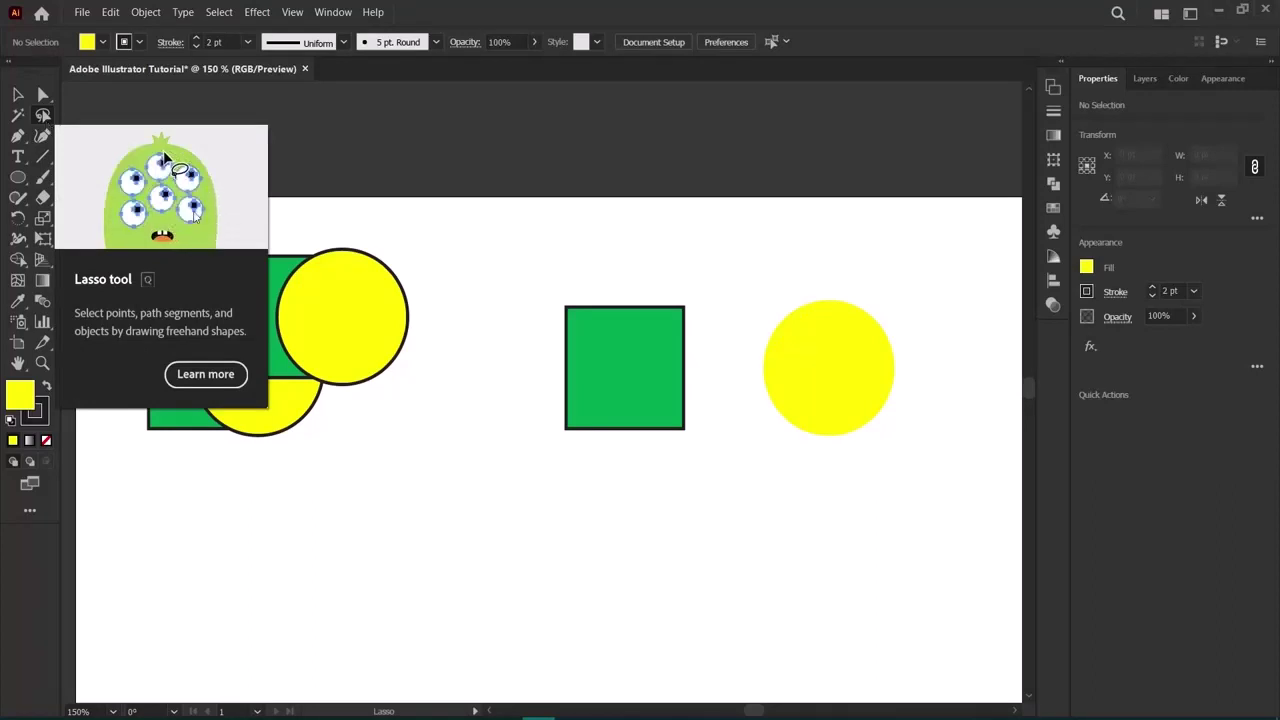
pyautogui.click(43, 115)
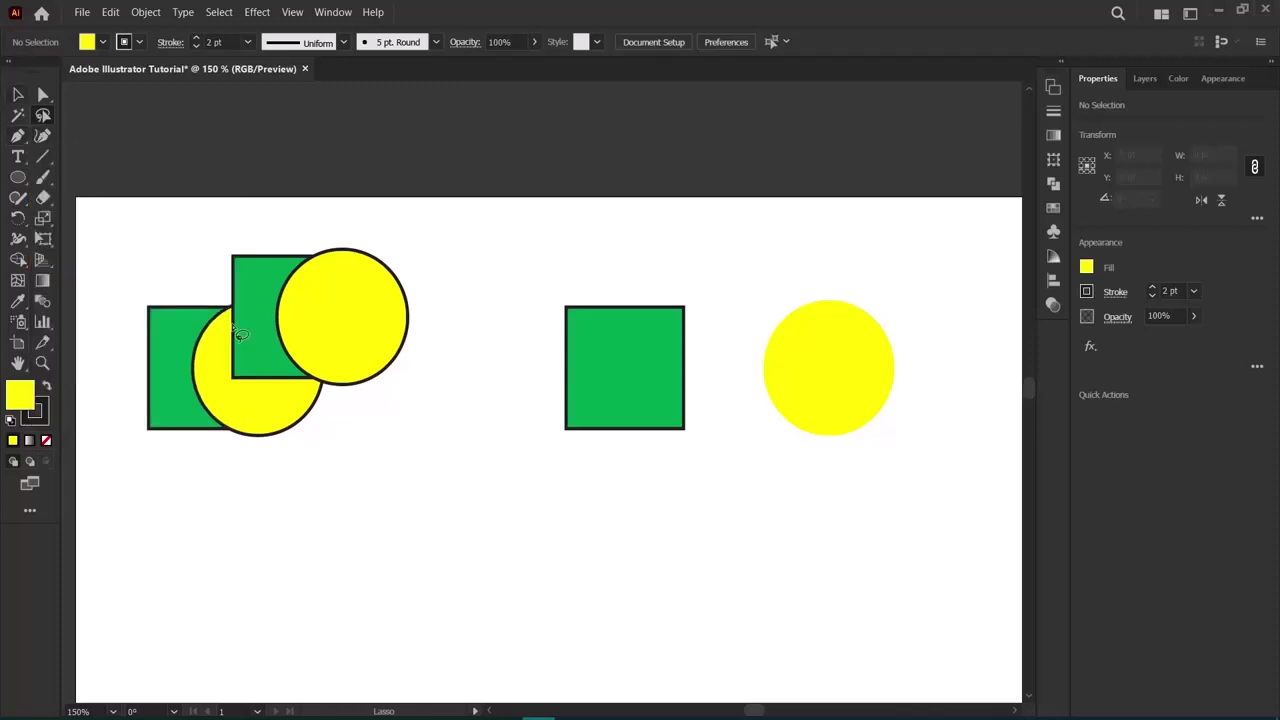
pyautogui.press('v')
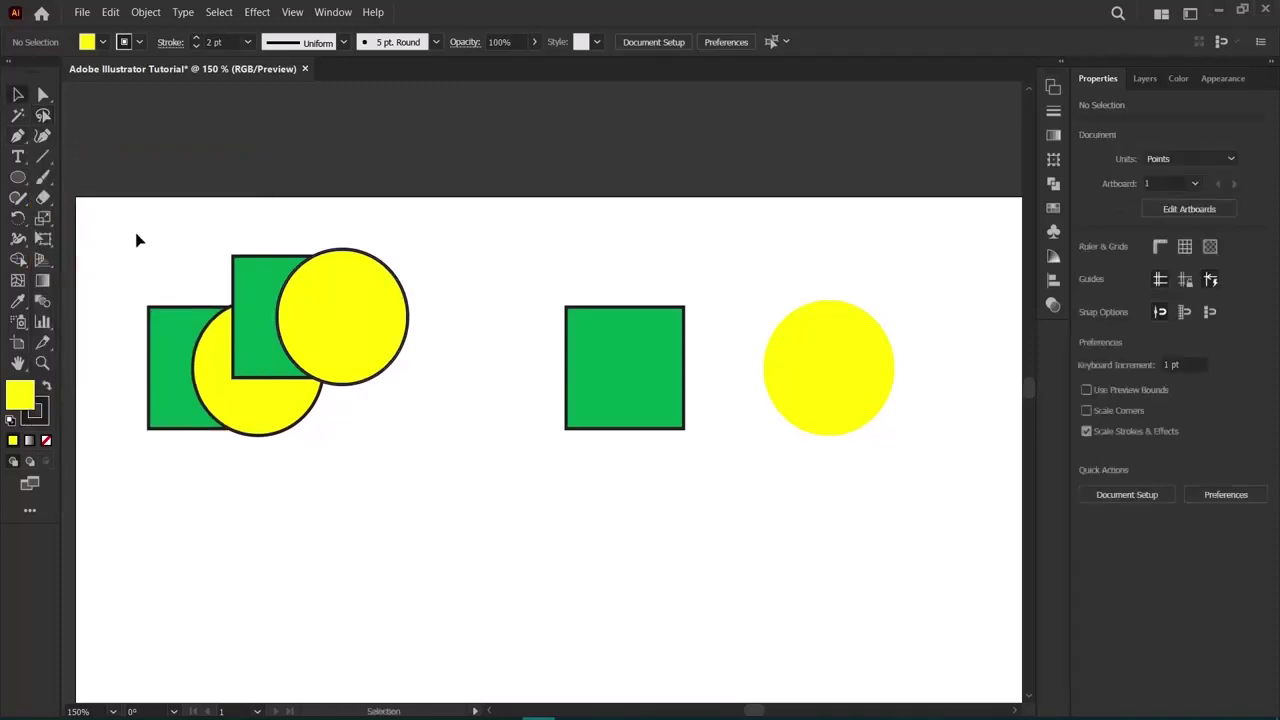
pyautogui.moveTo(139, 240); pyautogui.dragTo(440, 490)
# Delete the left cluster plus the remaining green square and yellow circle, then zoom out to 66.67%.
pyautogui.press('Delete')
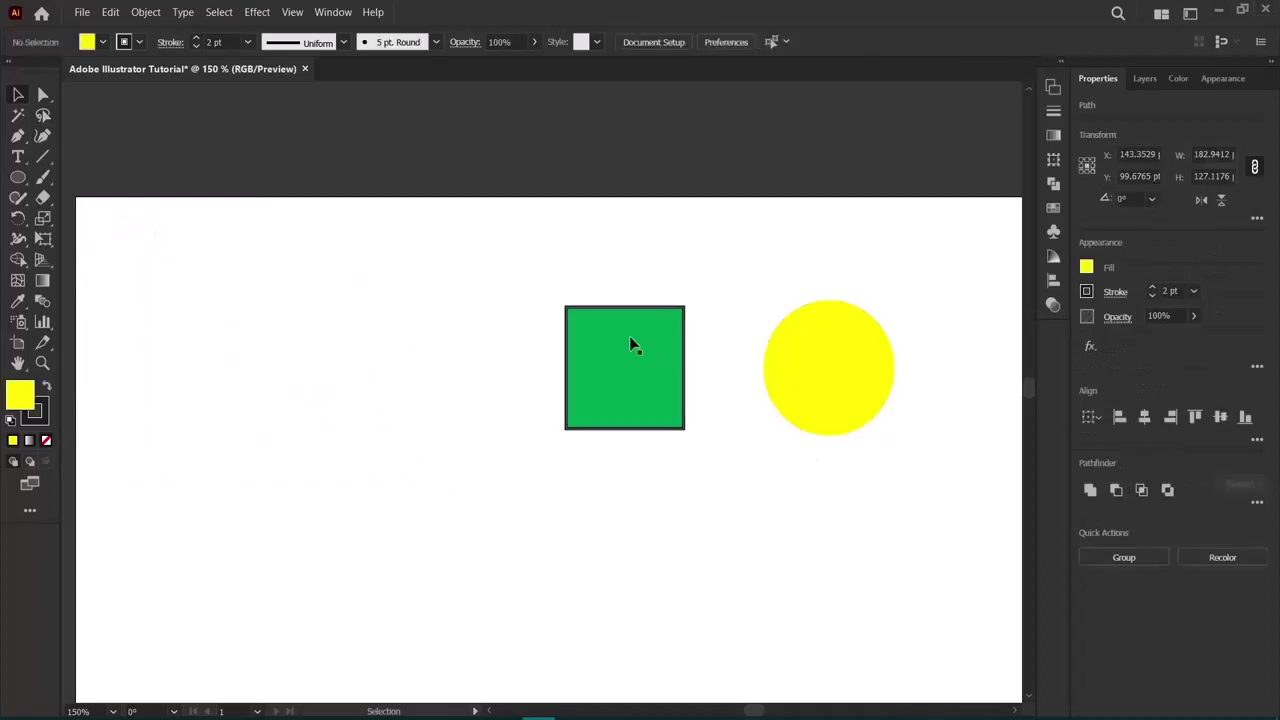
pyautogui.moveTo(503, 276); pyautogui.dragTo(929, 506)
pyautogui.press('Delete')
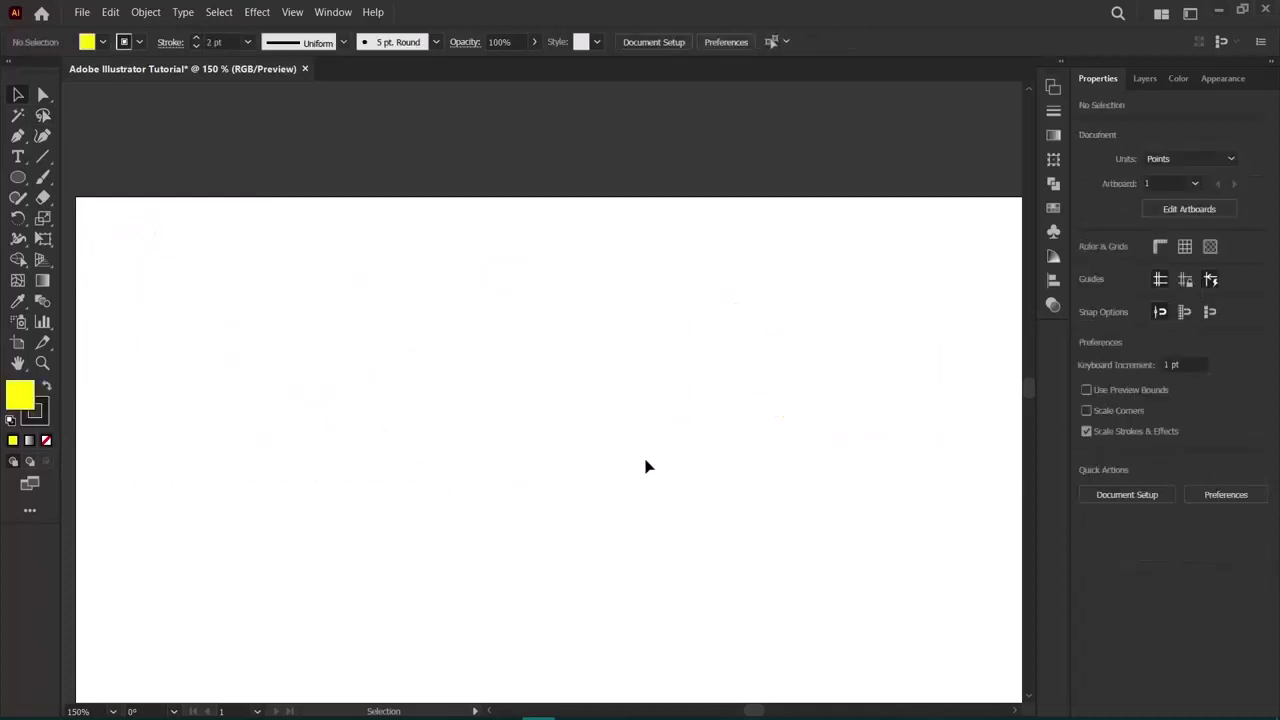
pyautogui.press('a')
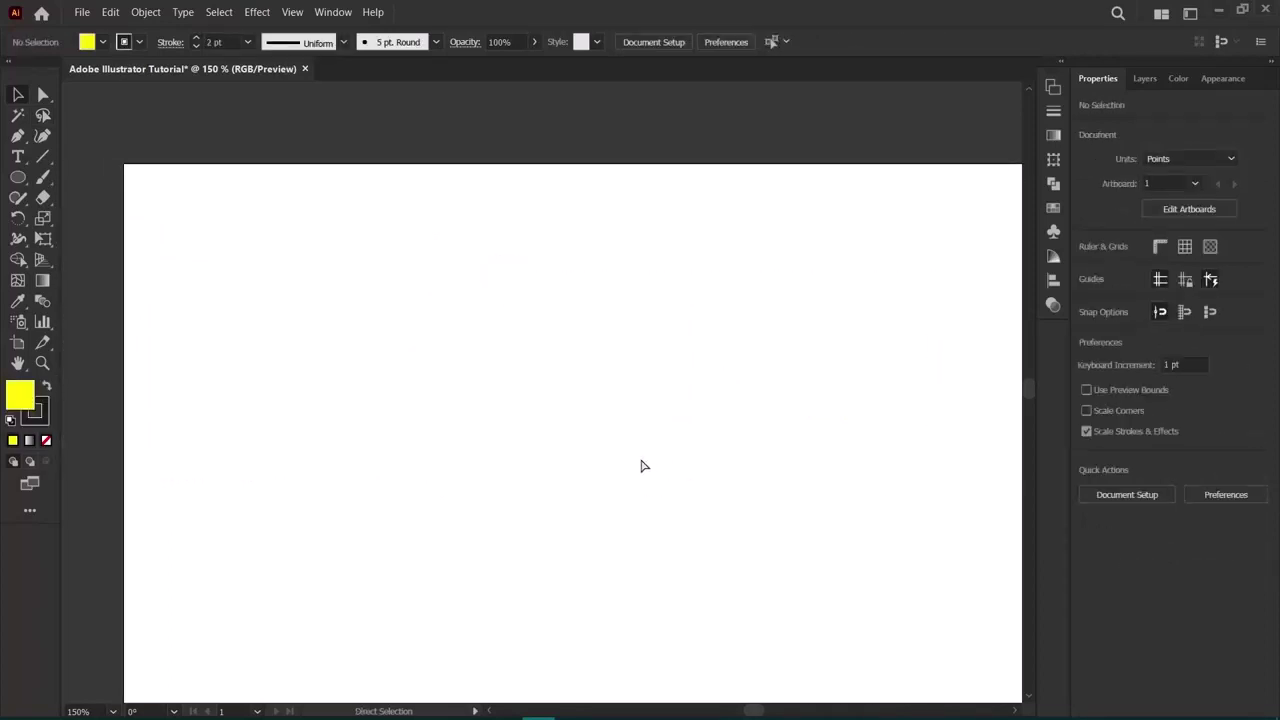
pyautogui.hotkey('ctrl', '-')
pyautogui.hotkey('ctrl', '-')
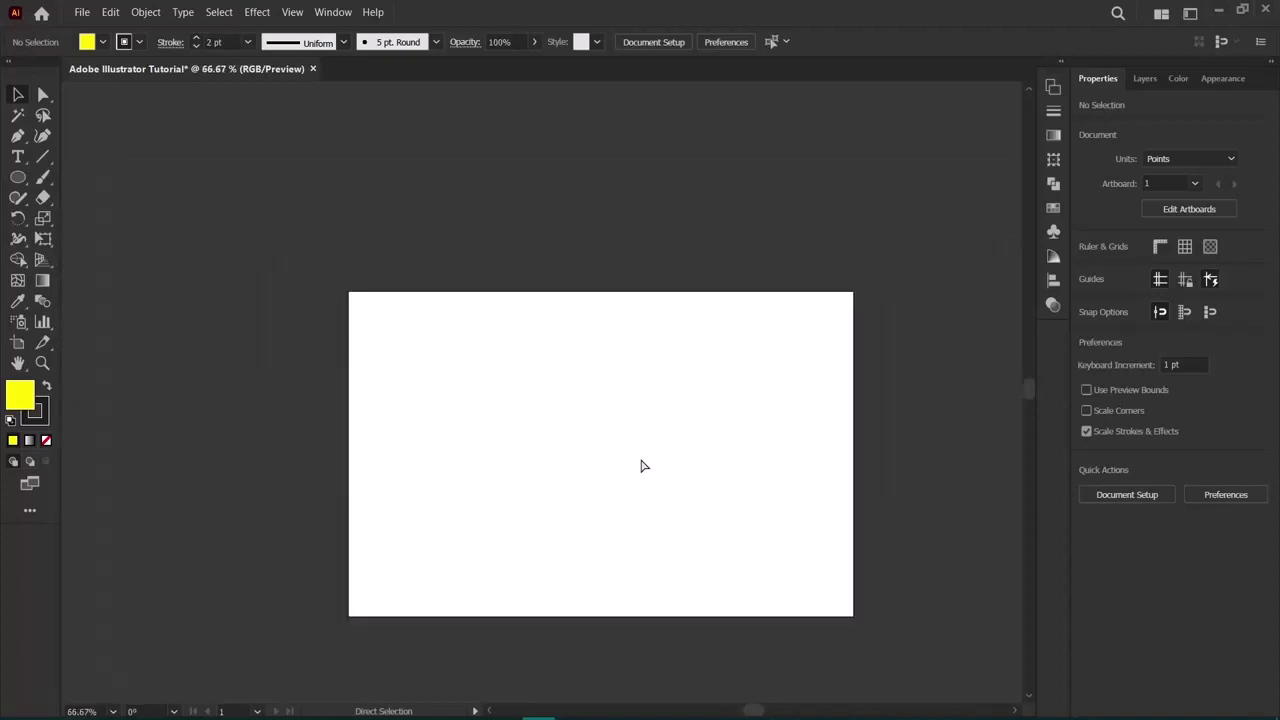
pyautogui.press('v')
pyautogui.scroll(-1, 642, 467)
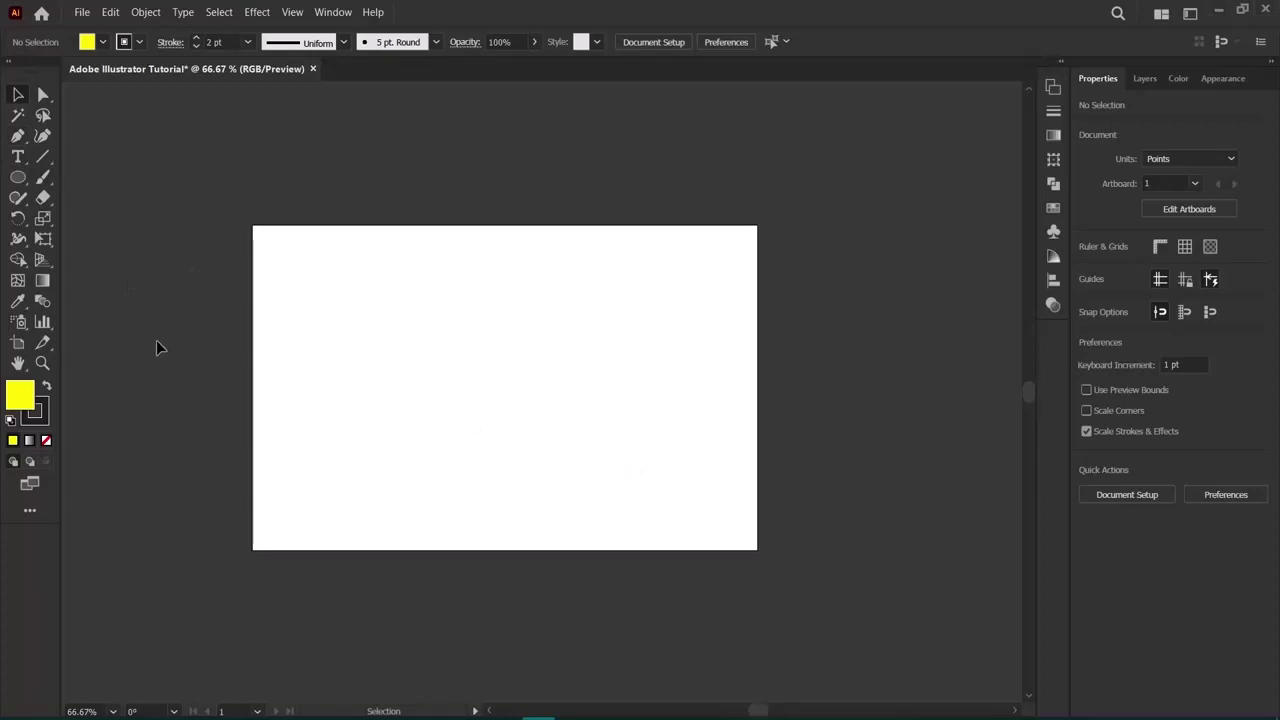
pyautogui.press('p')
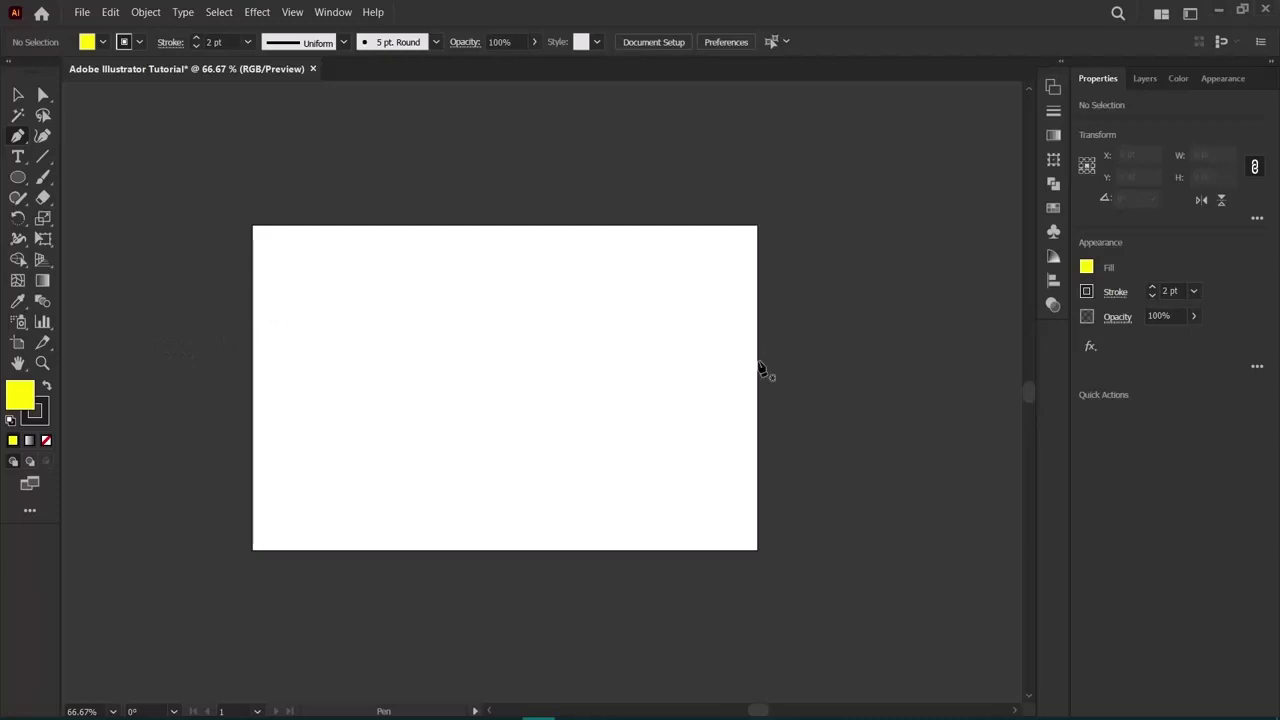
pyautogui.click(537, 143)
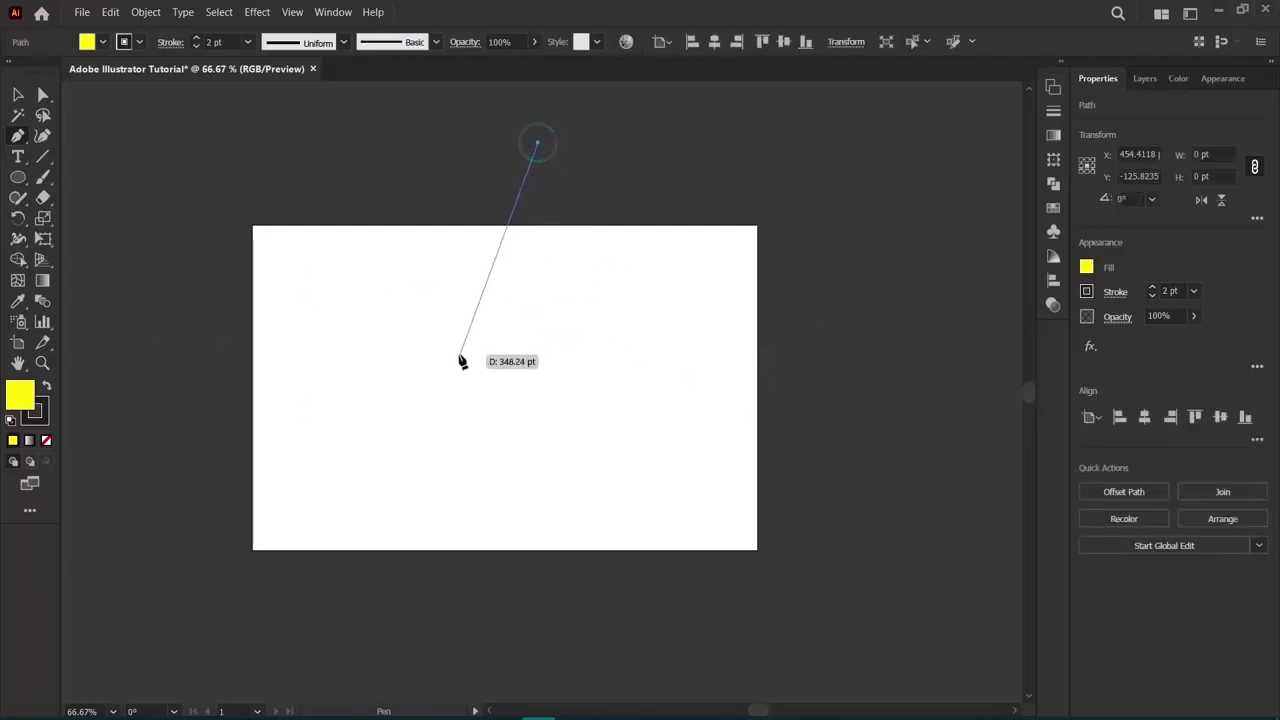
pyautogui.hotkey('ctrl', 'z')
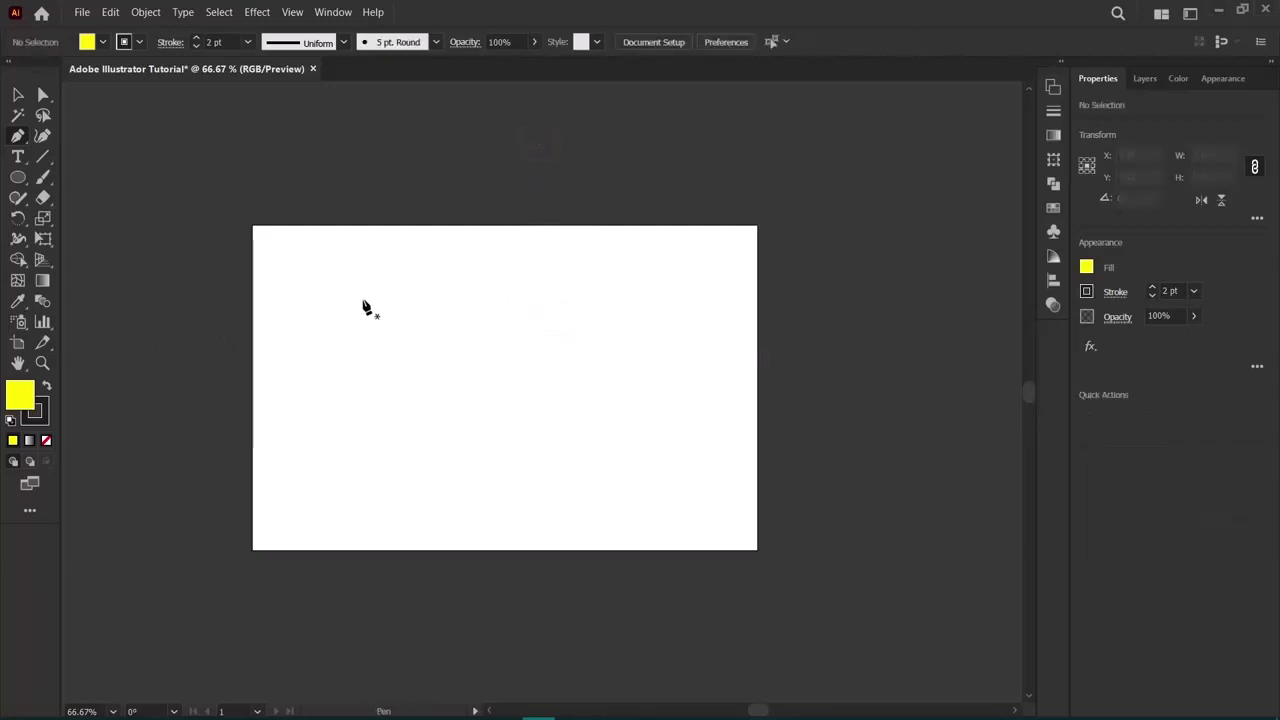
pyautogui.hotkey('ctrl', '-')
pyautogui.hotkey('ctrl', '-')
pyautogui.hotkey('ctrl', '-')
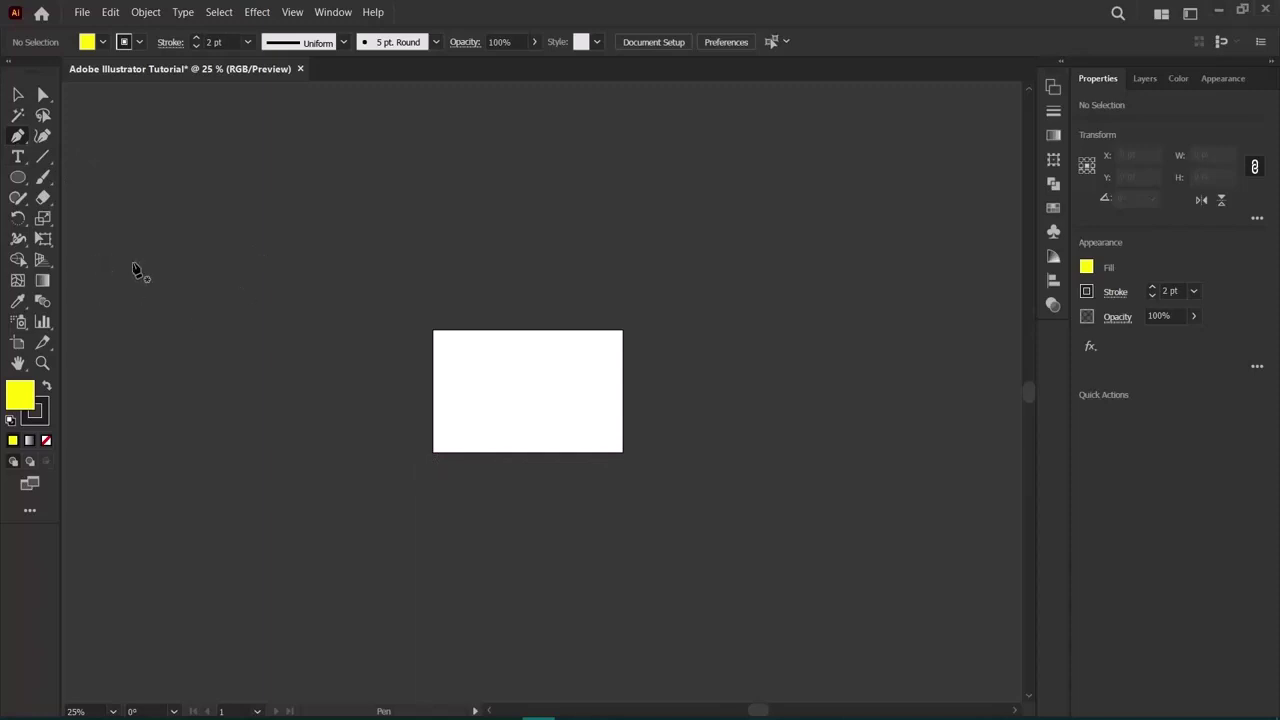
# Pen-draw a closed four-sided yellow shape by clicking four corners and returning to the first.
pyautogui.click(151, 401)
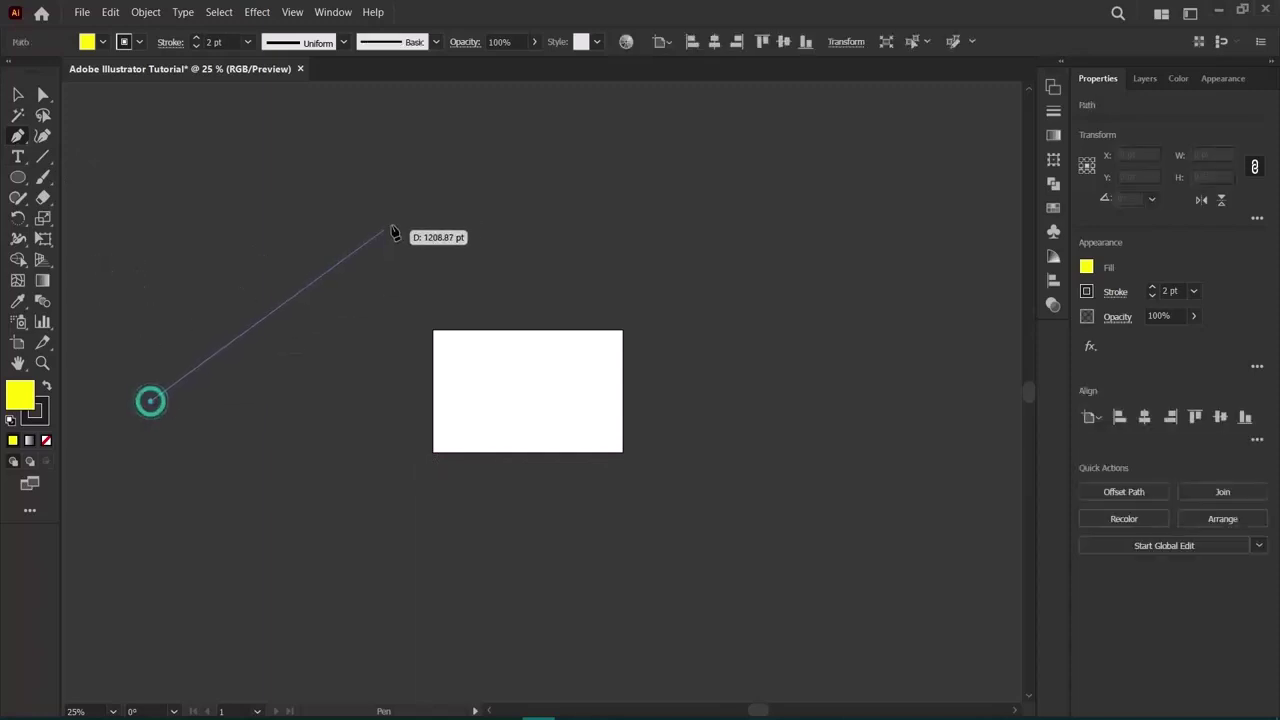
pyautogui.click(406, 212)
pyautogui.click(352, 437)
pyautogui.click(119, 537)
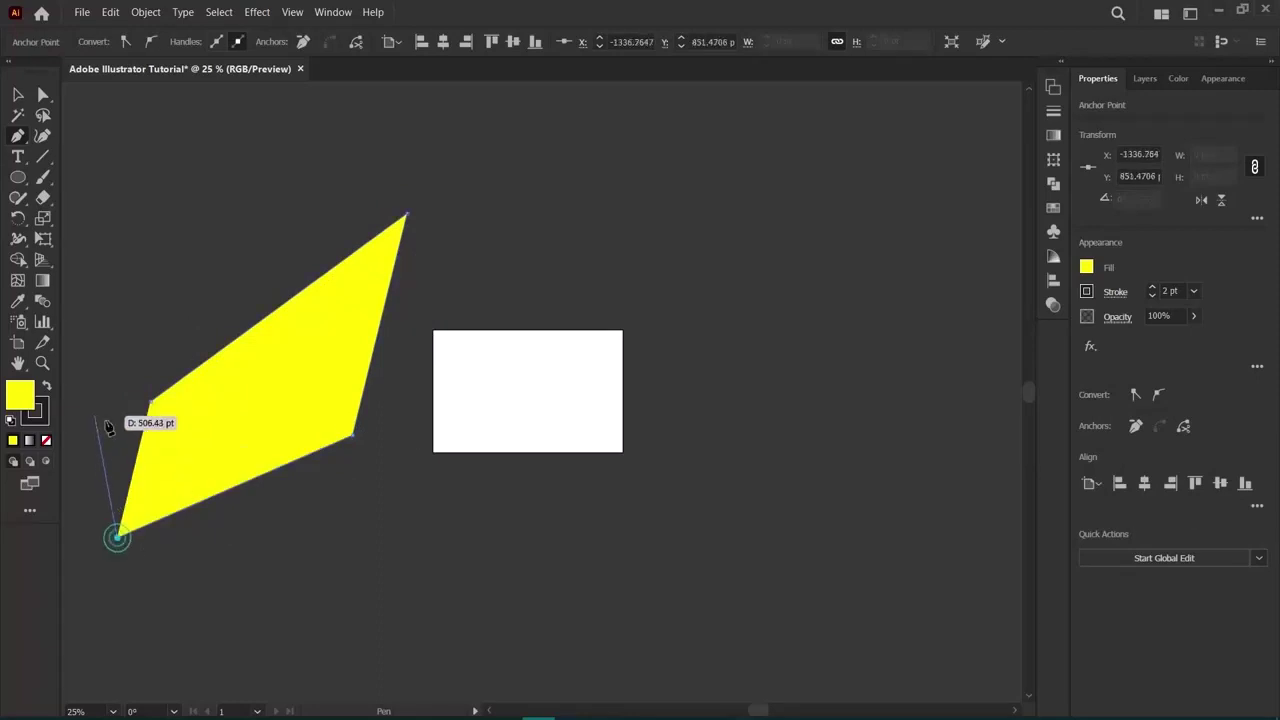
pyautogui.click(151, 401)
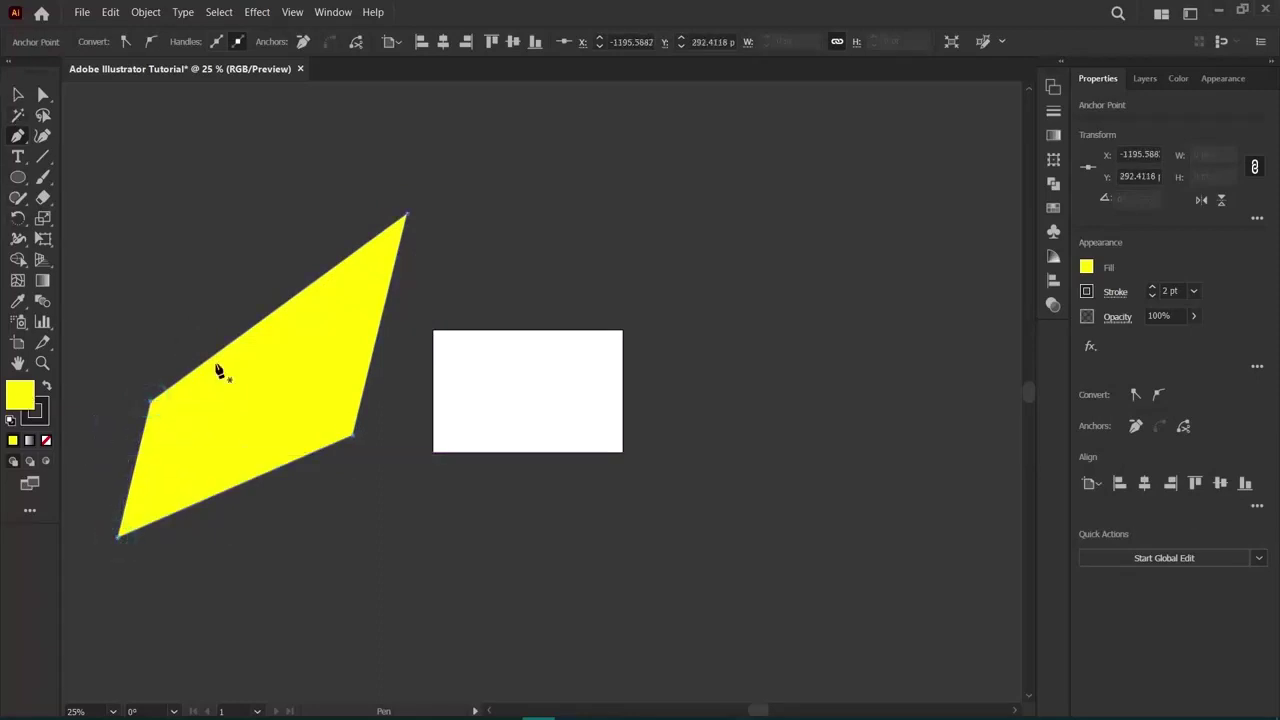
# Drag the yellow four-sided shape across onto the white artboard.
pyautogui.click(17, 95)
pyautogui.click(357, 232)
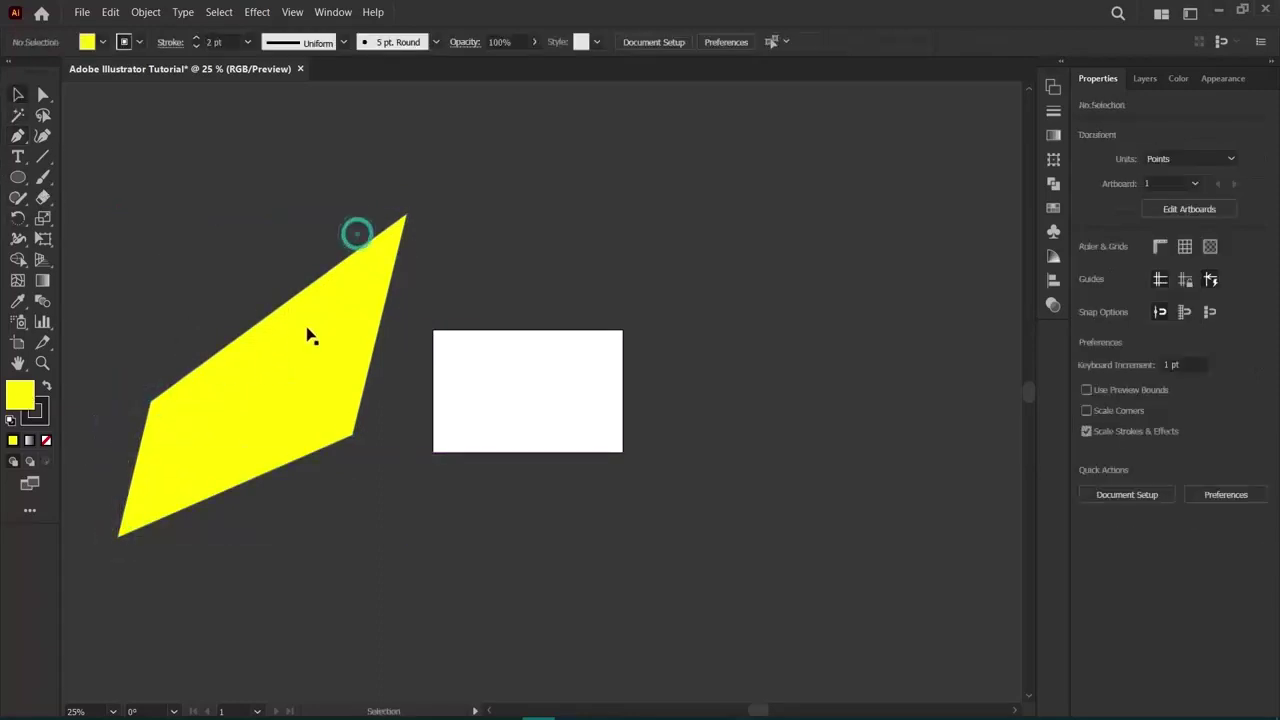
pyautogui.moveTo(275, 396); pyautogui.dragTo(296, 306)
pyautogui.scroll(-2, 531, 511)
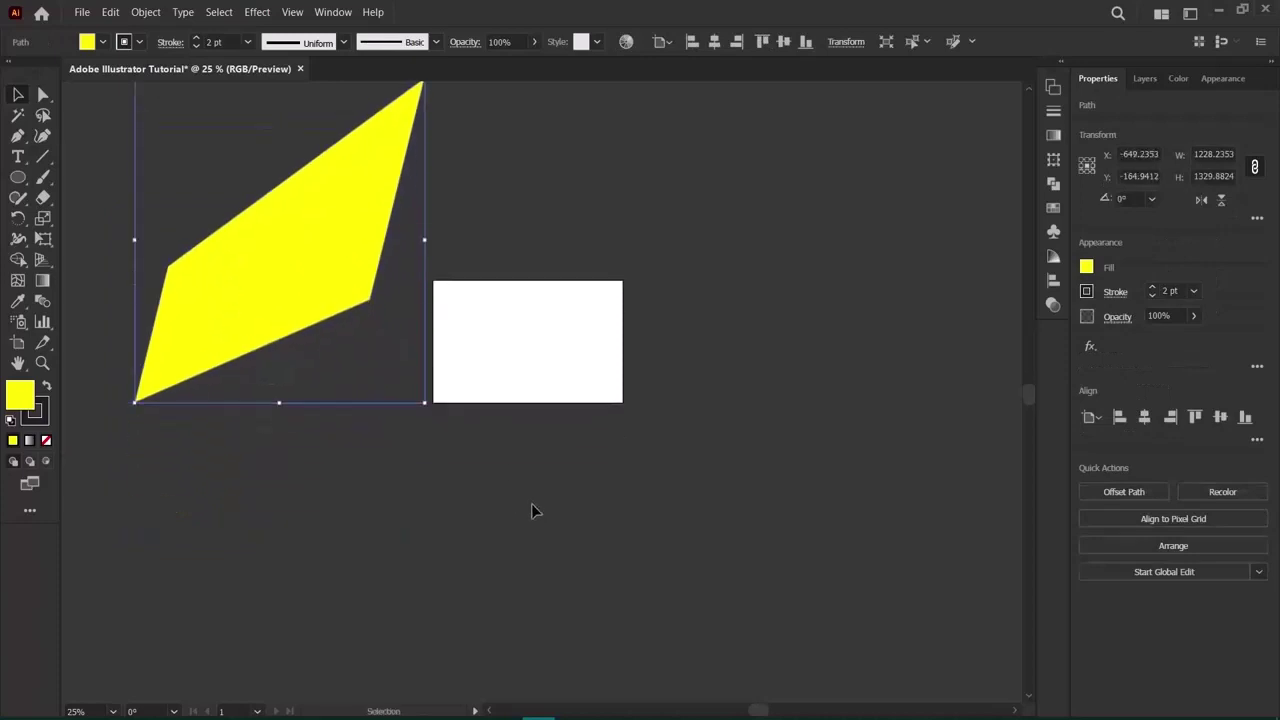
pyautogui.scroll(4, 497, 434)
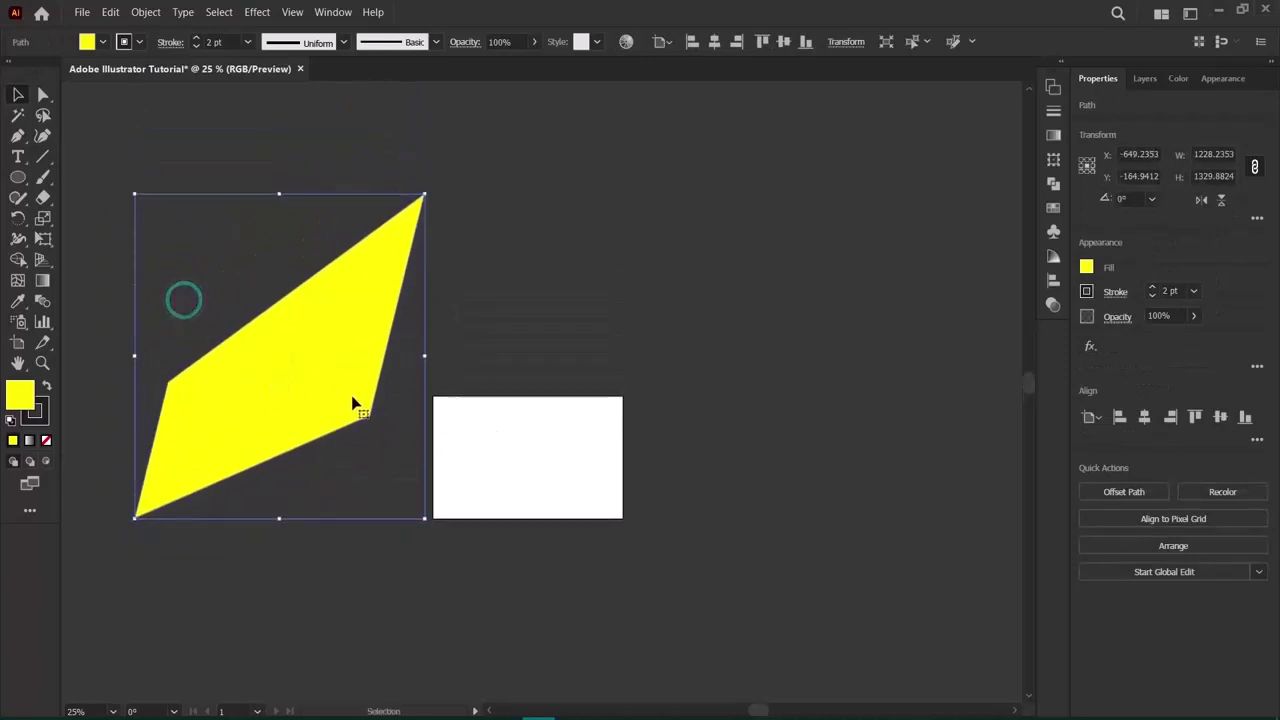
pyautogui.moveTo(354, 403); pyautogui.dragTo(317, 366)
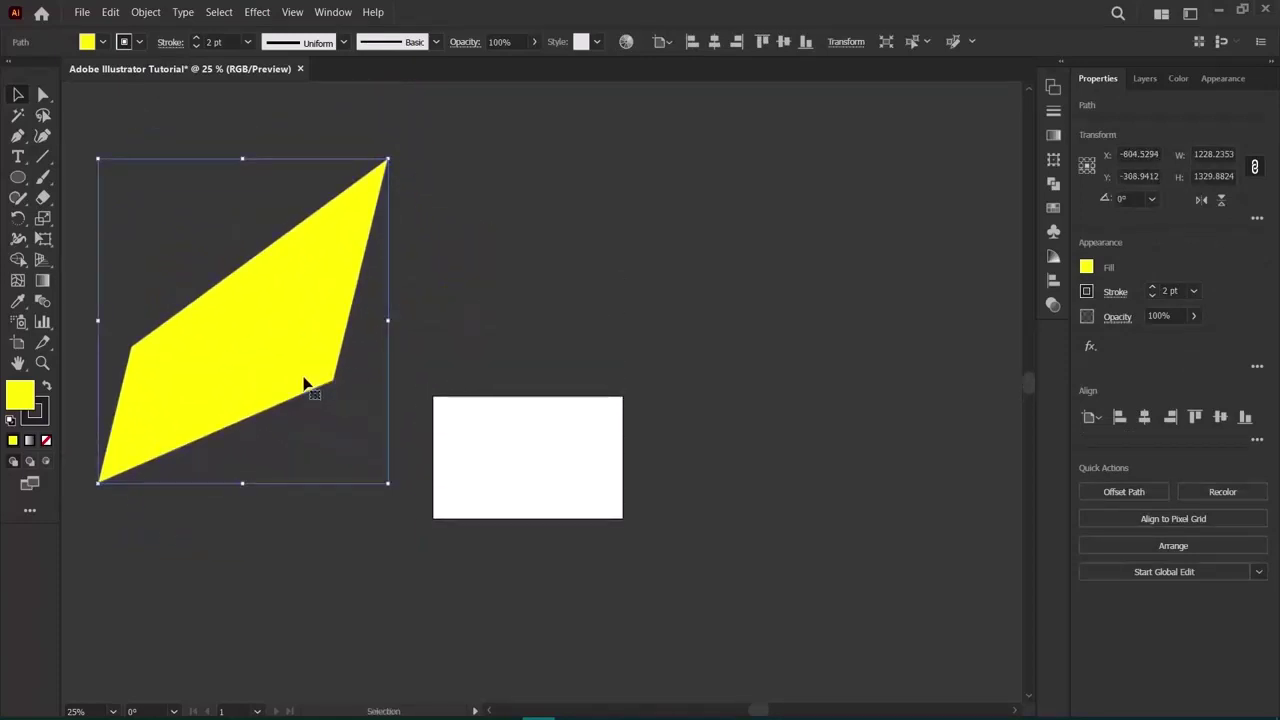
pyautogui.moveTo(255, 349); pyautogui.dragTo(553, 460)
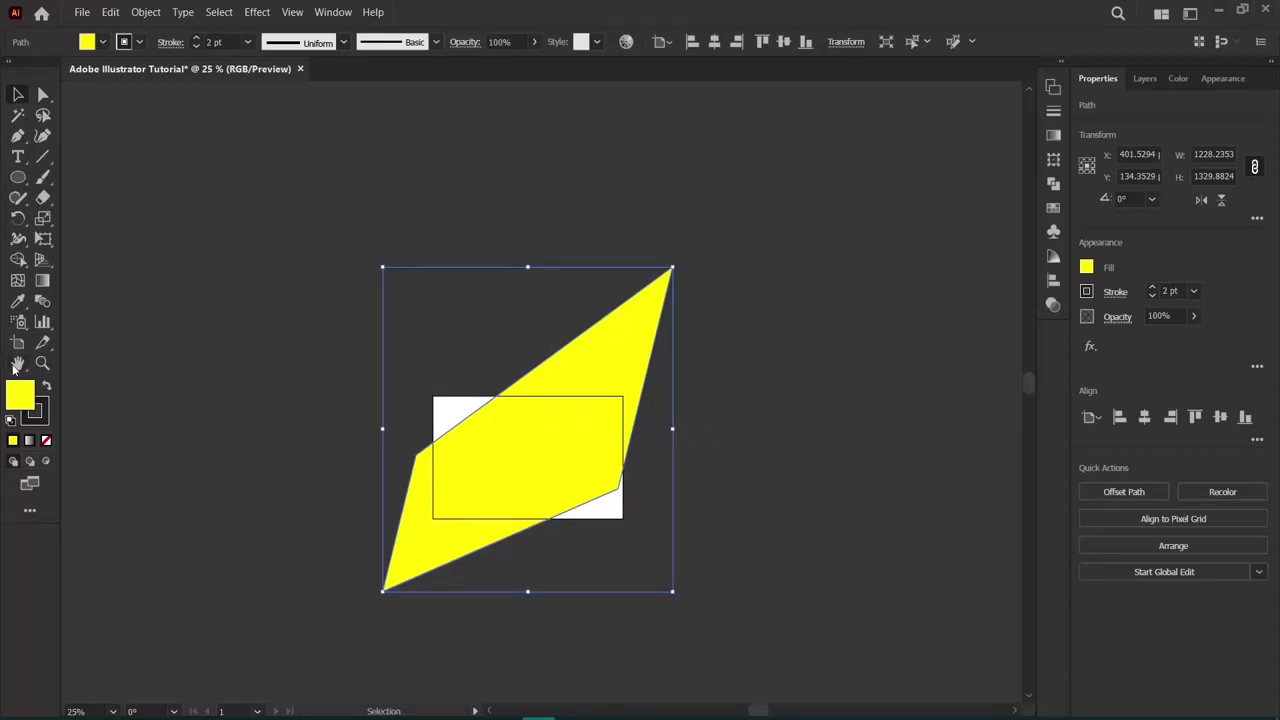
# Delete the yellow shape and zoom the artboard in to 66.67%.
pyautogui.press('Delete')
pyautogui.click(42, 363)
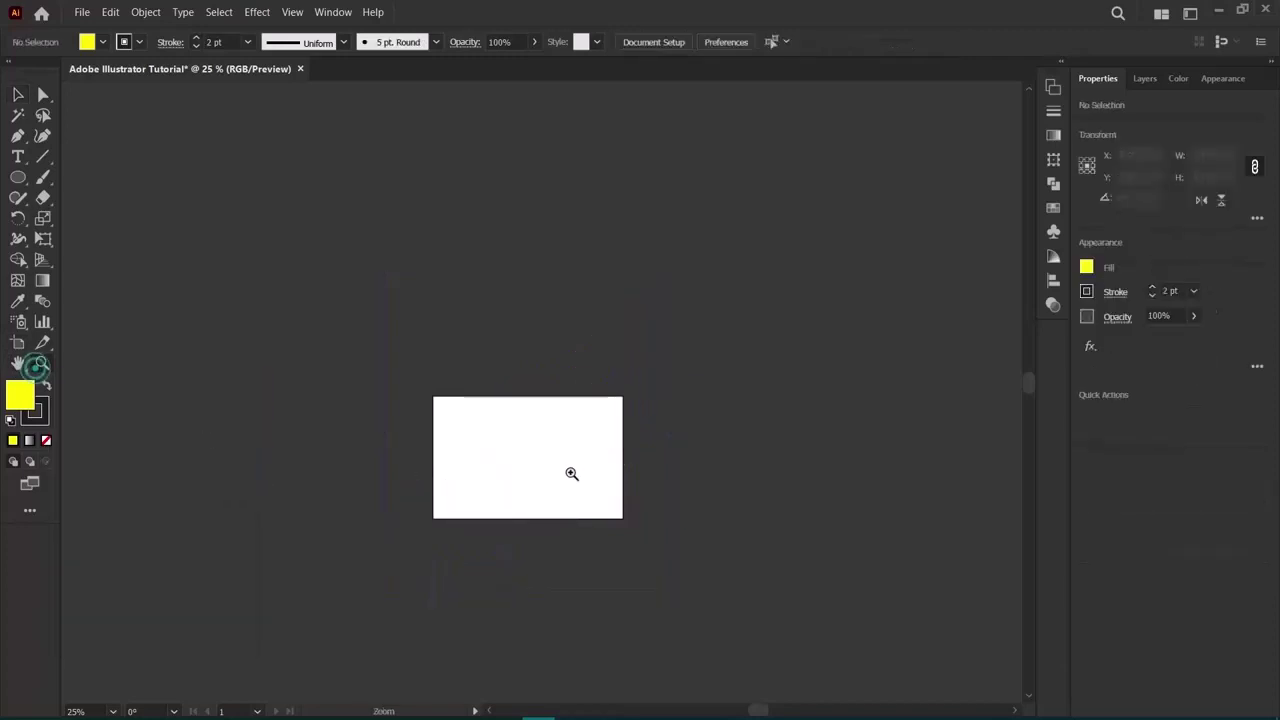
pyautogui.click(566, 471)
pyautogui.click(346, 405)
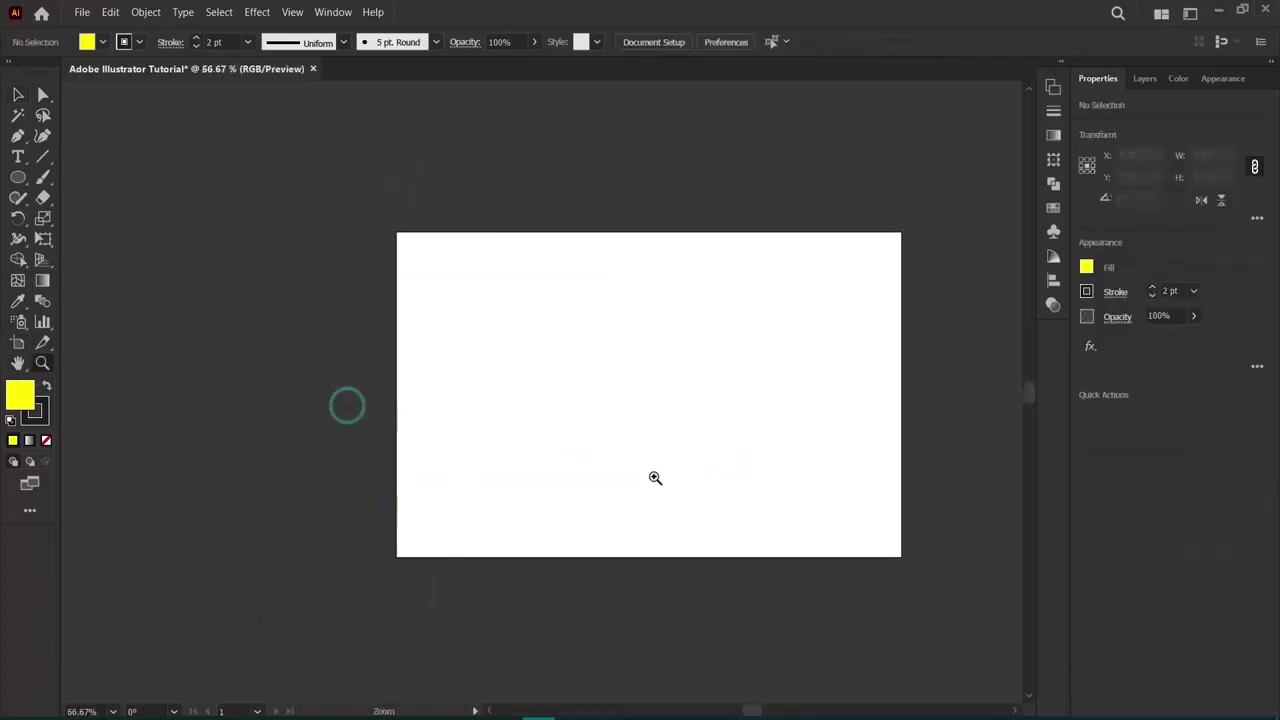
pyautogui.press('v')
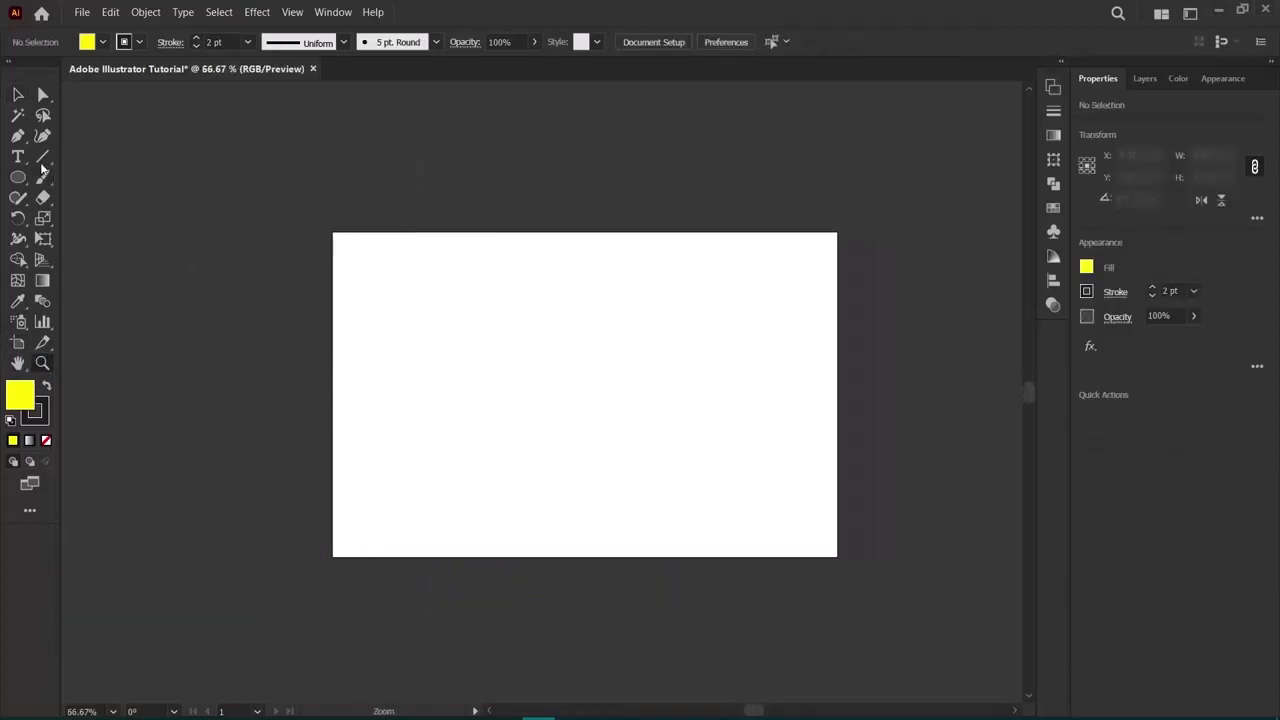
pyautogui.click(24, 142)
# Pen-draw a closed rectangle from four corner points, ending back at the top-left anchor.
pyautogui.click(425, 291)
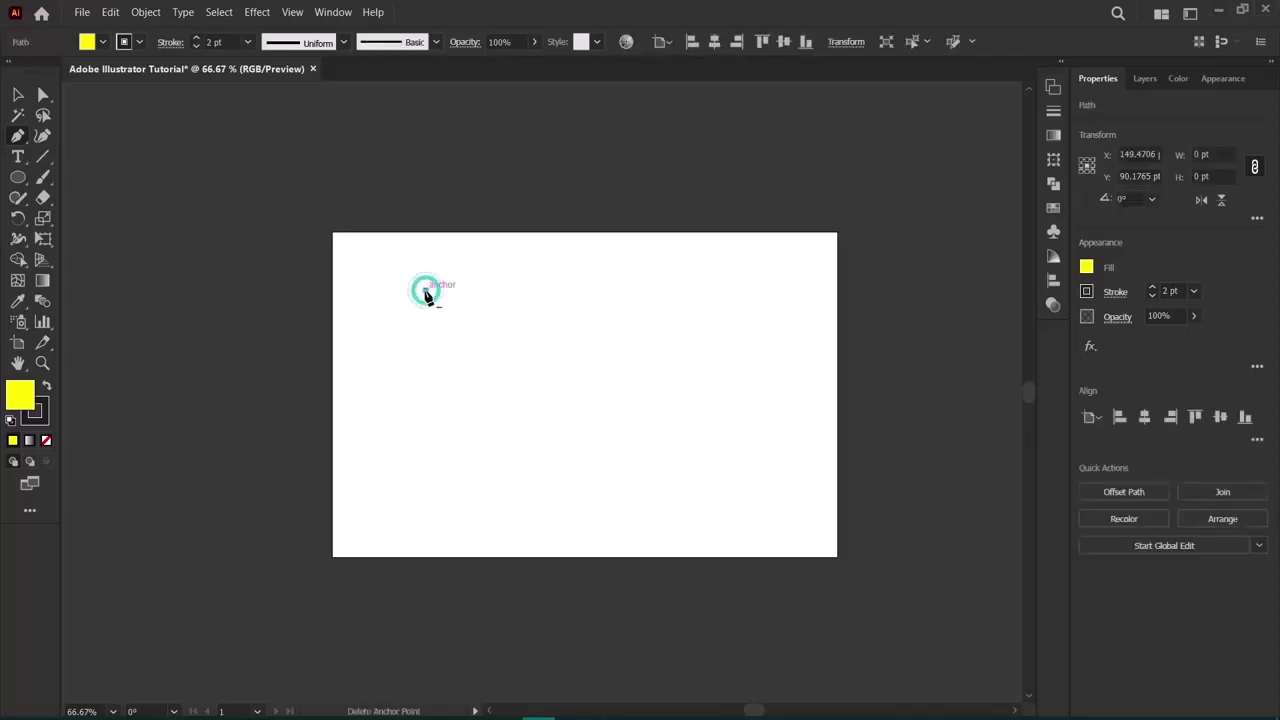
pyautogui.click(426, 461)
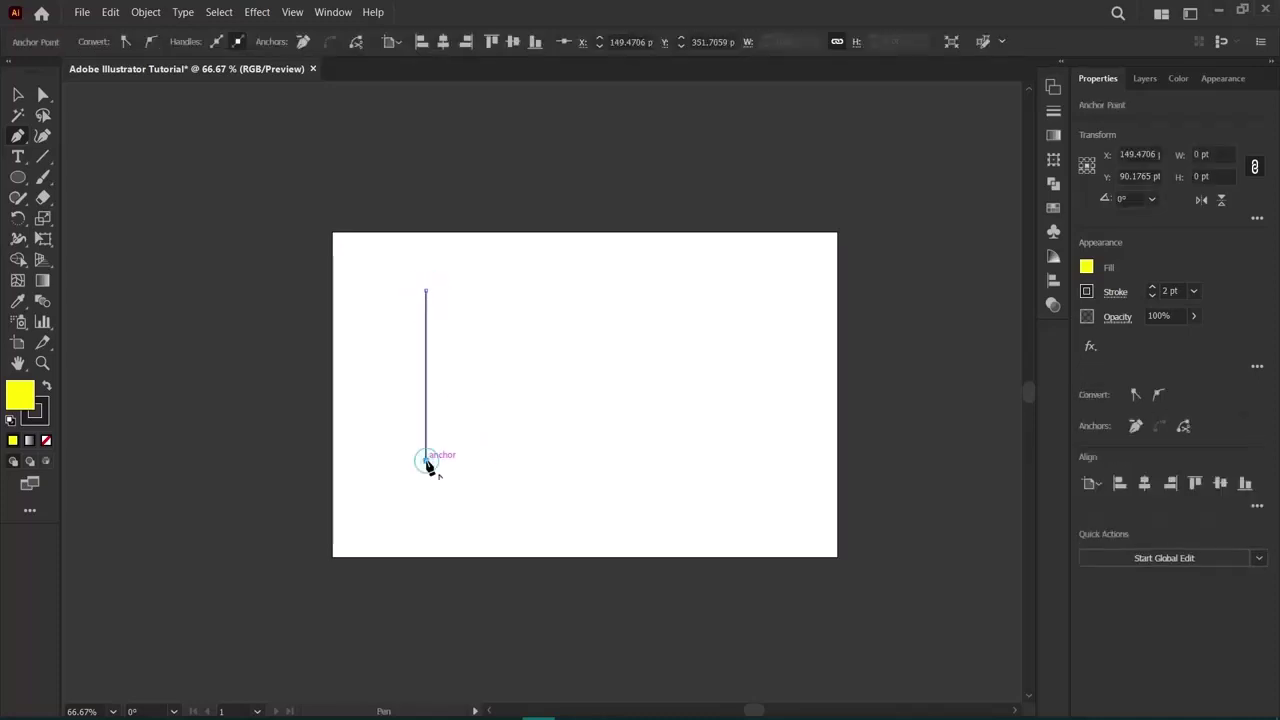
pyautogui.click(659, 461)
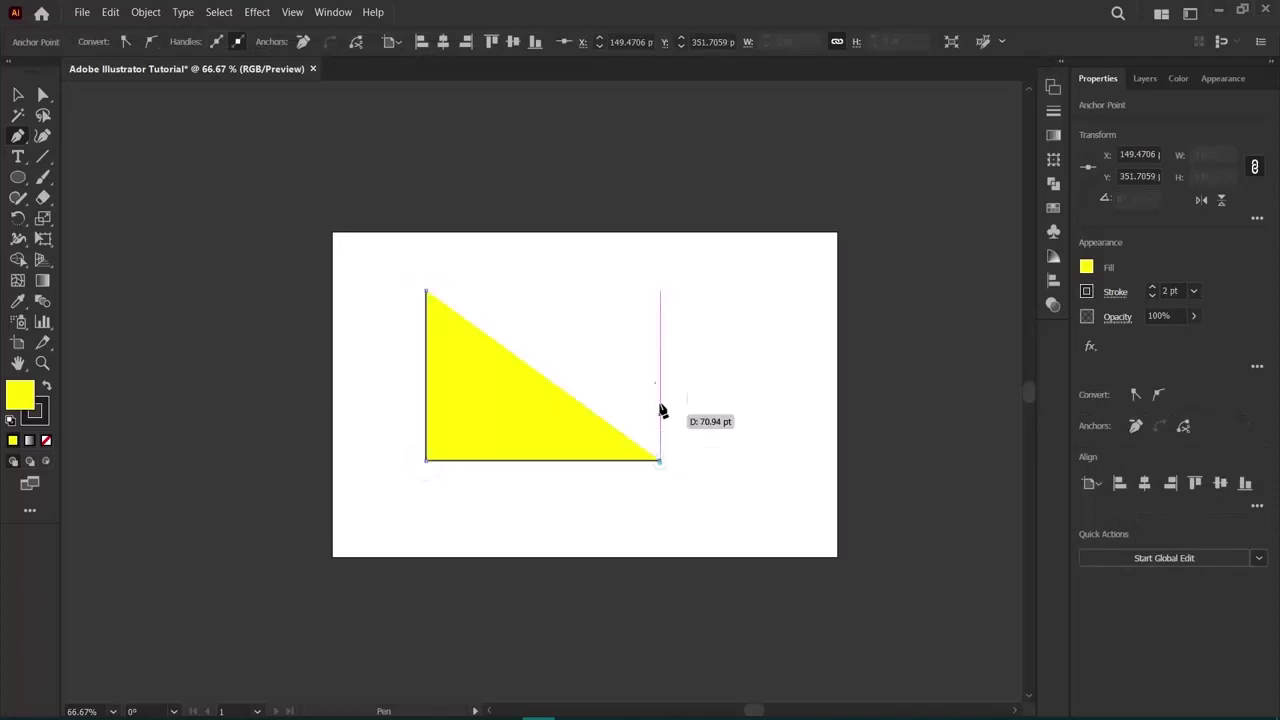
pyautogui.click(660, 292)
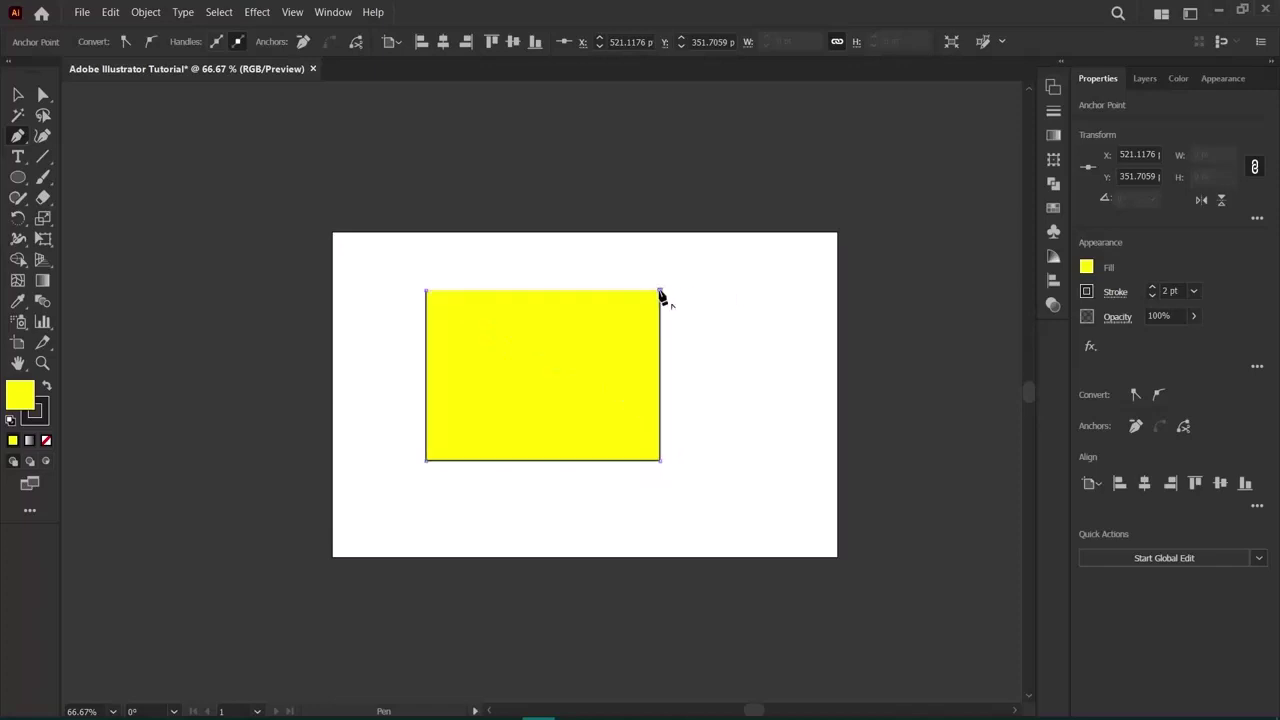
pyautogui.click(427, 292)
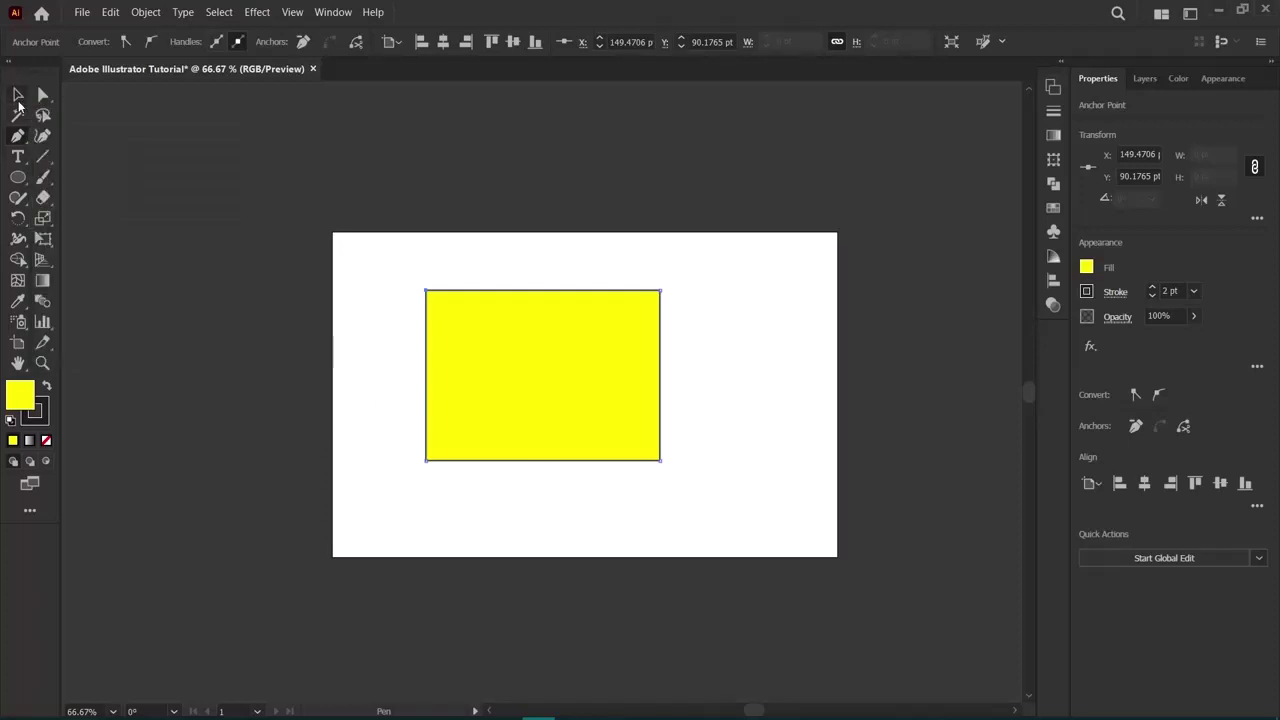
pyautogui.click(17, 96)
# Delete the yellow rectangle and begin a freeform straight-sided polygon with the Pen tool.
pyautogui.click(638, 366)
pyautogui.press('Delete')
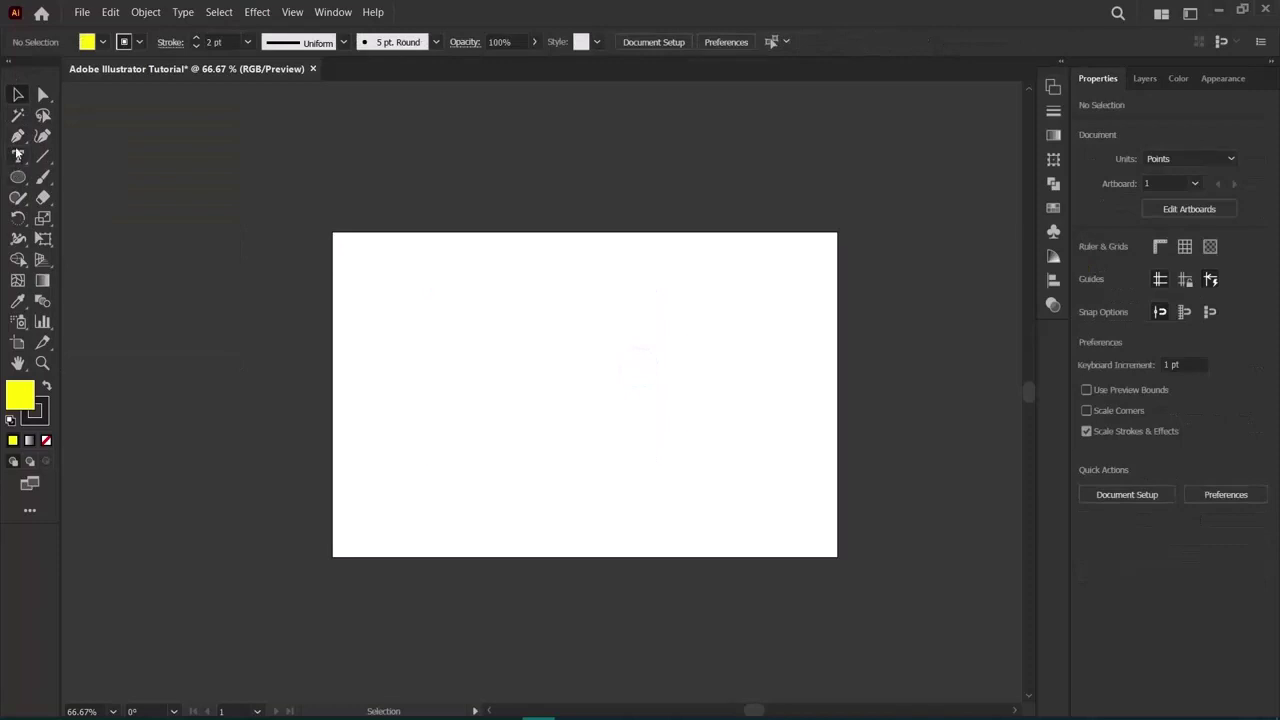
pyautogui.click(17, 136)
pyautogui.click(465, 334)
pyautogui.click(443, 483)
pyautogui.click(552, 409)
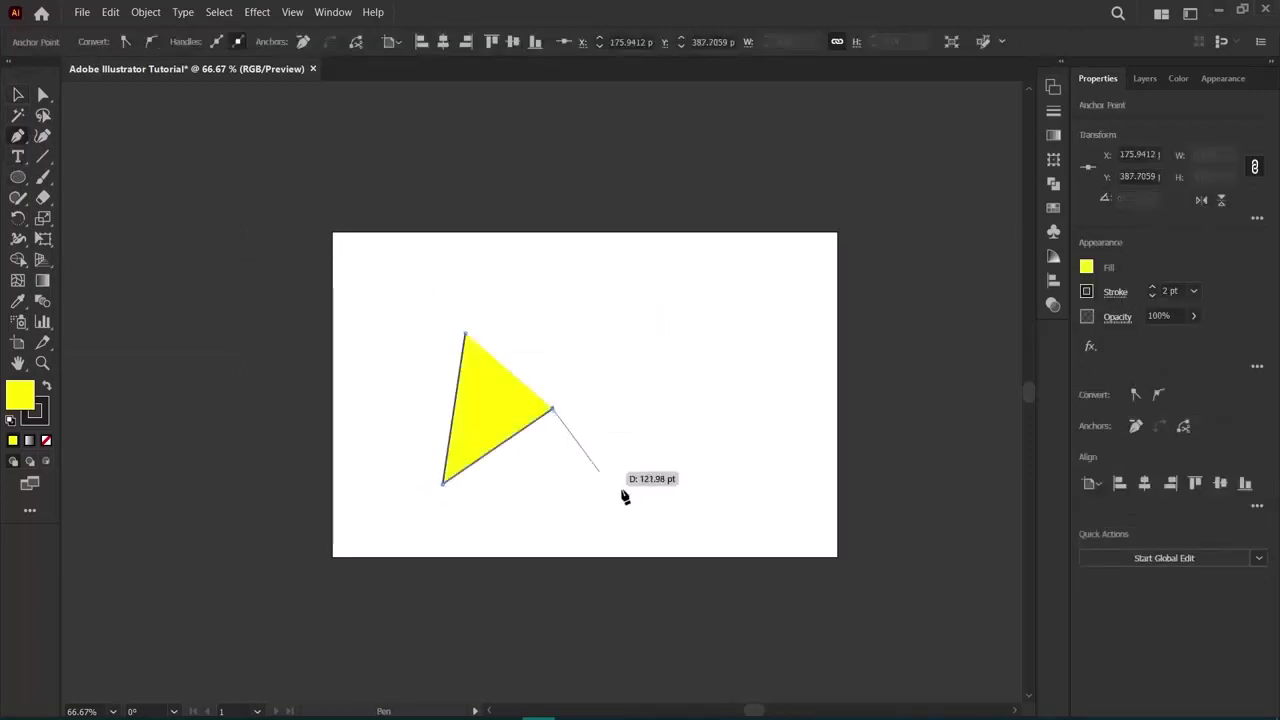
pyautogui.click(682, 505)
pyautogui.click(690, 351)
pyautogui.click(625, 280)
# Add the top-left and left corners plus a narrow spike, then close the freeform polygon.
pyautogui.click(518, 268)
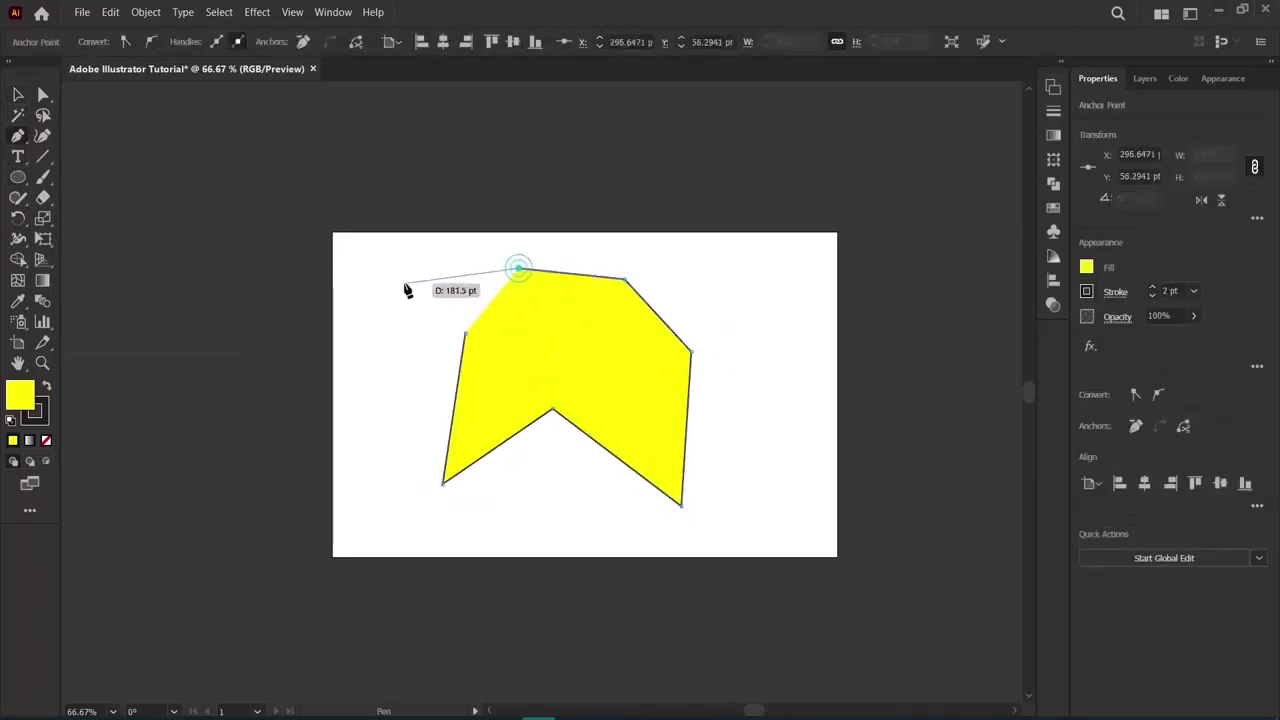
pyautogui.click(404, 284)
pyautogui.click(360, 333)
pyautogui.click(386, 392)
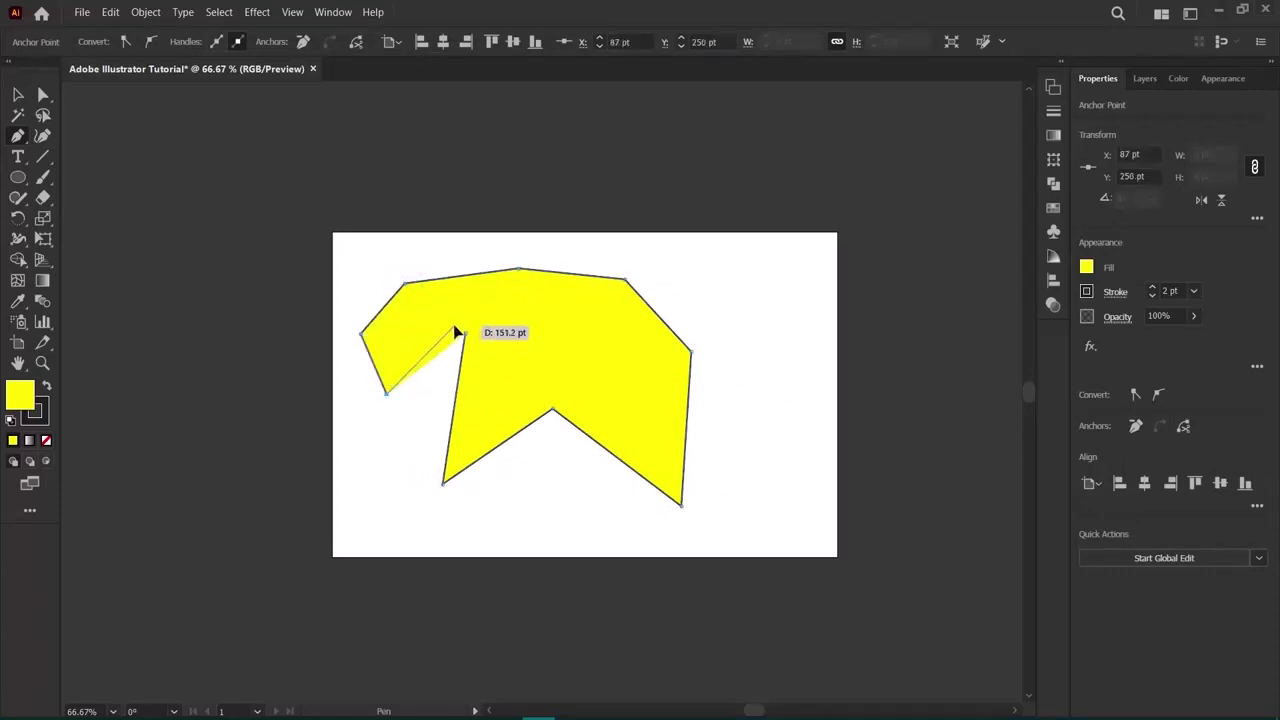
pyautogui.click(455, 328)
pyautogui.click(421, 441)
pyautogui.click(420, 479)
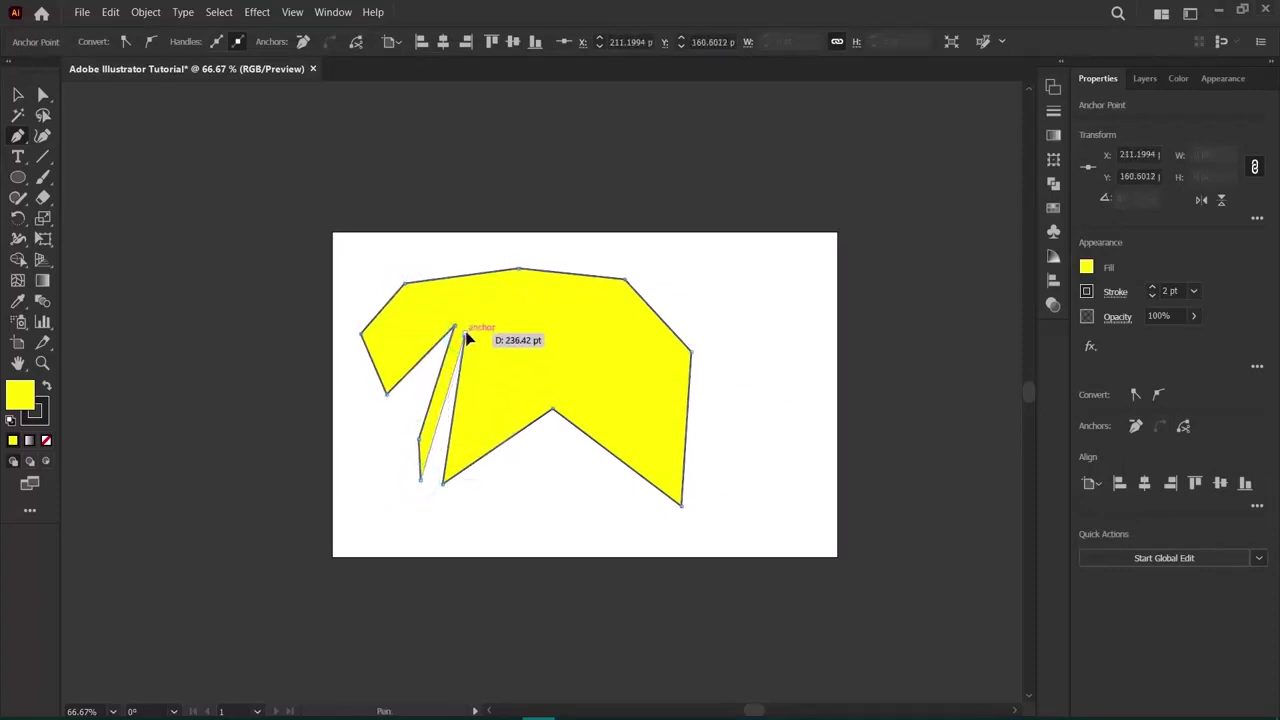
pyautogui.click(465, 337)
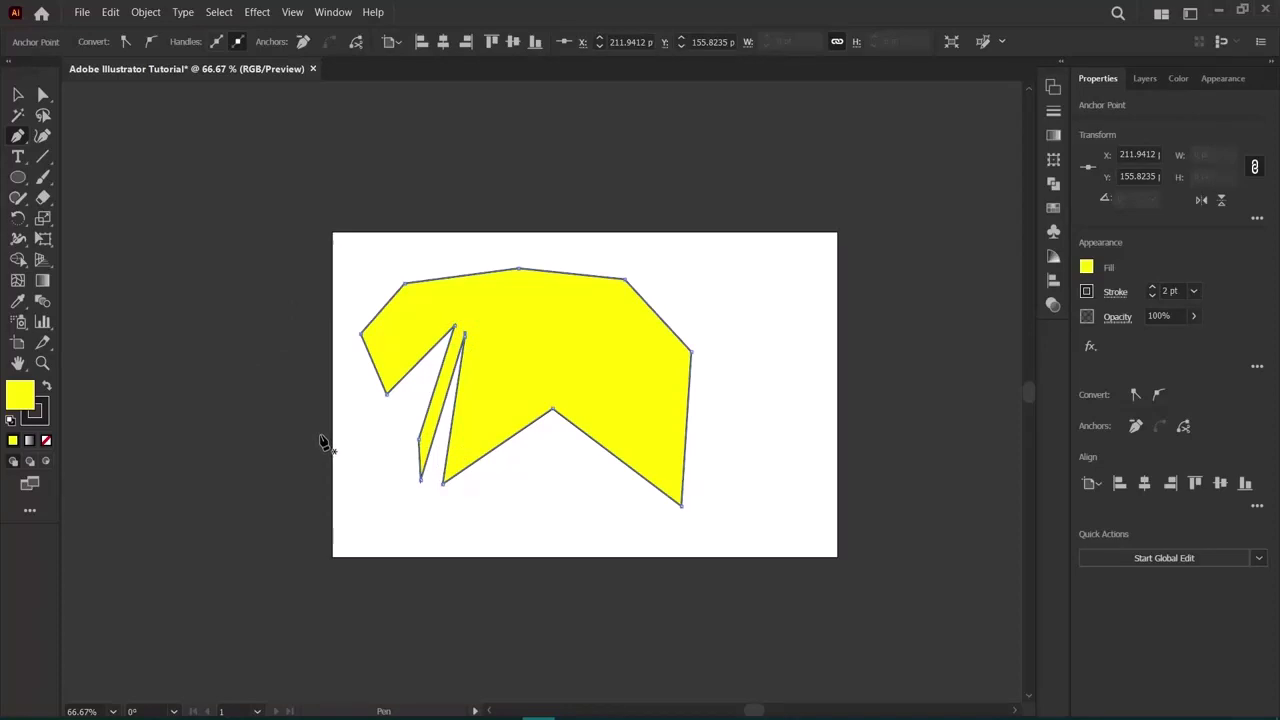
# Select and deselect the freeform shape, then draw a closed quadrilateral along the artboard bottom.
pyautogui.click(16, 94)
pyautogui.click(549, 391)
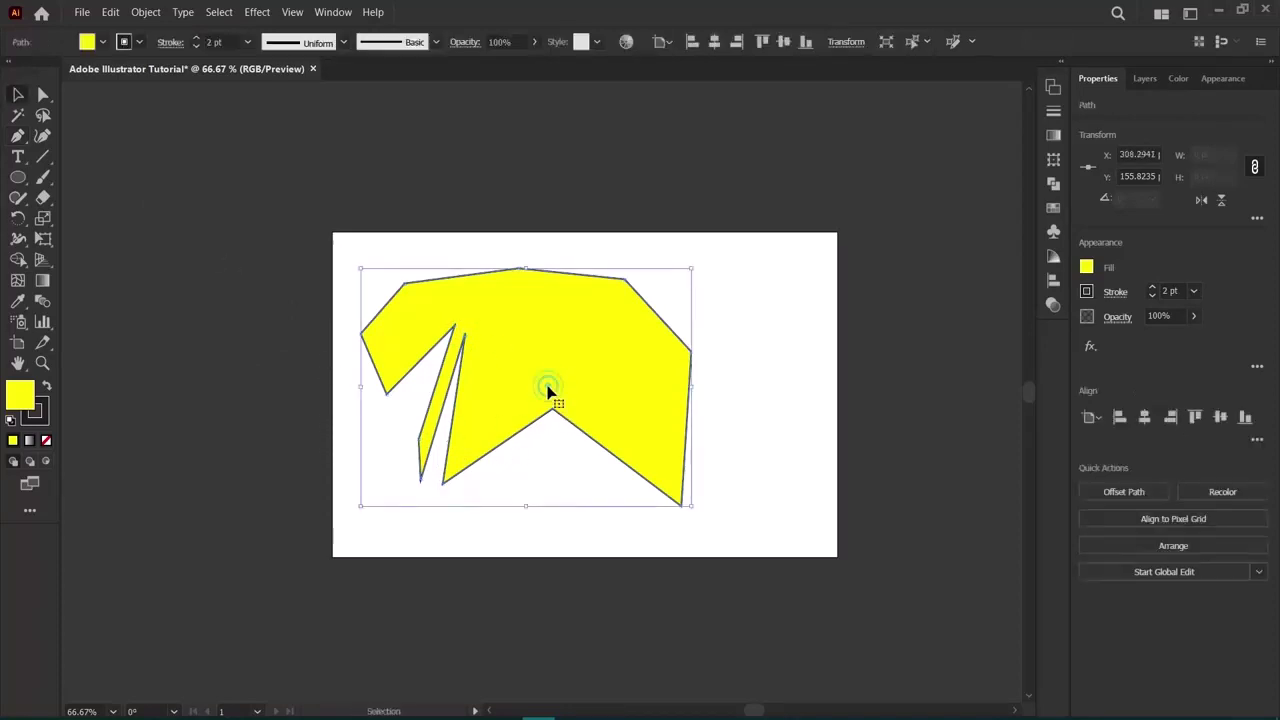
pyautogui.click(275, 340)
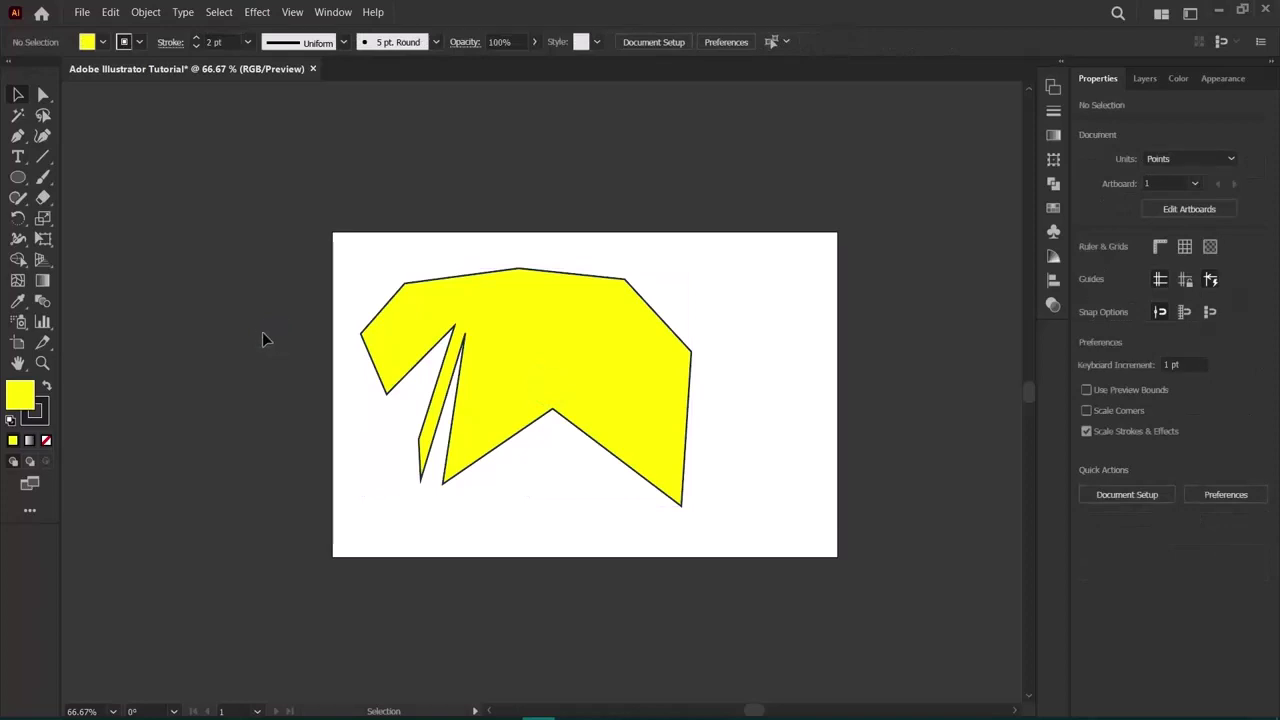
pyautogui.click(17, 135)
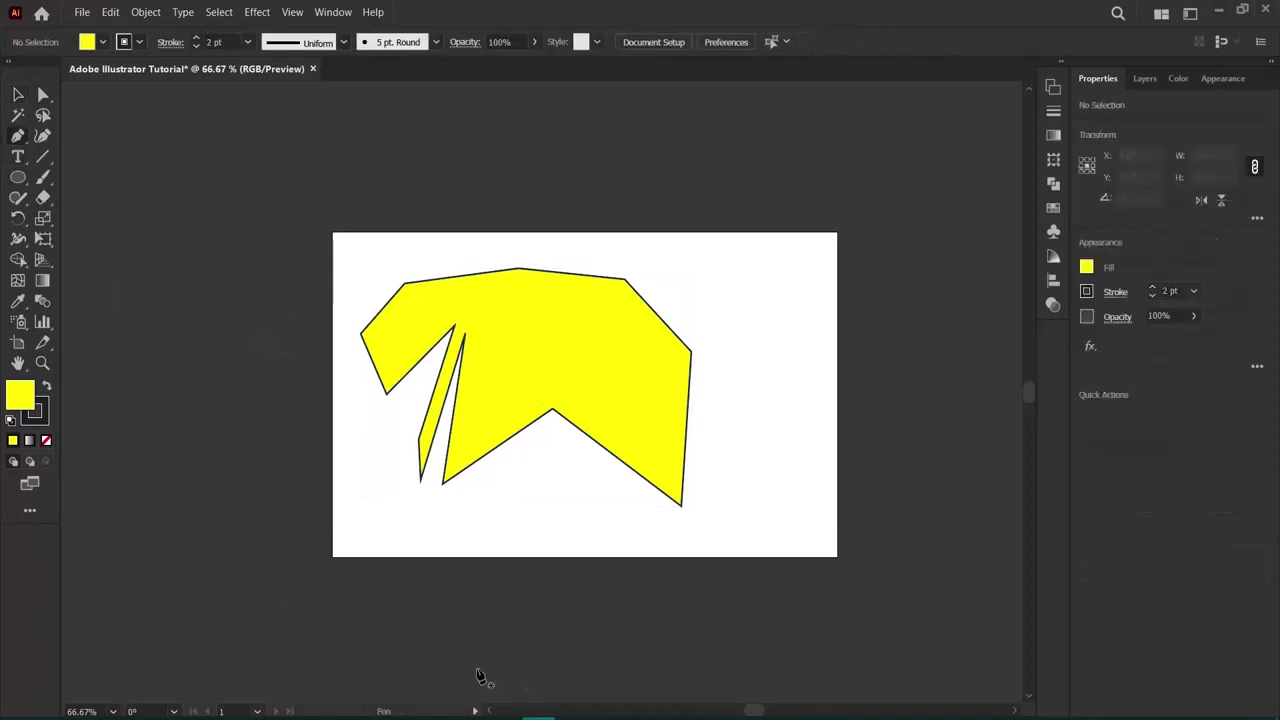
pyautogui.click(467, 501)
pyautogui.click(579, 514)
pyautogui.click(575, 570)
pyautogui.click(390, 578)
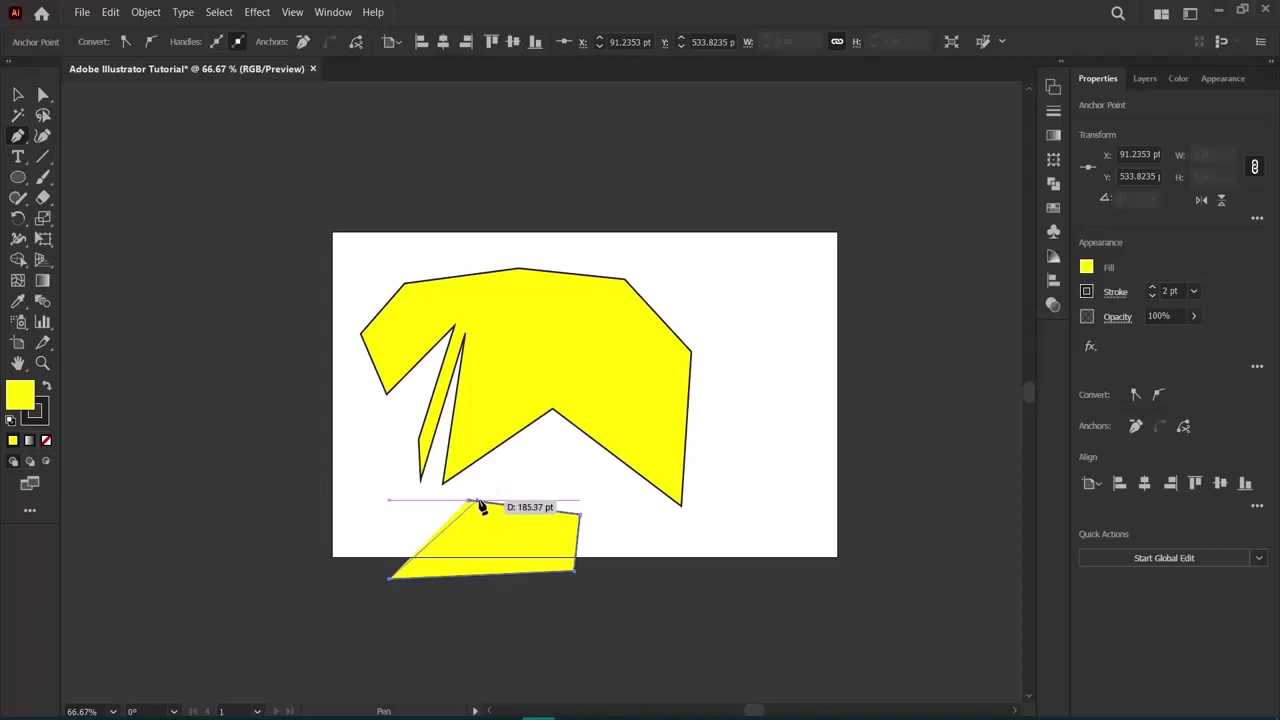
pyautogui.click(467, 503)
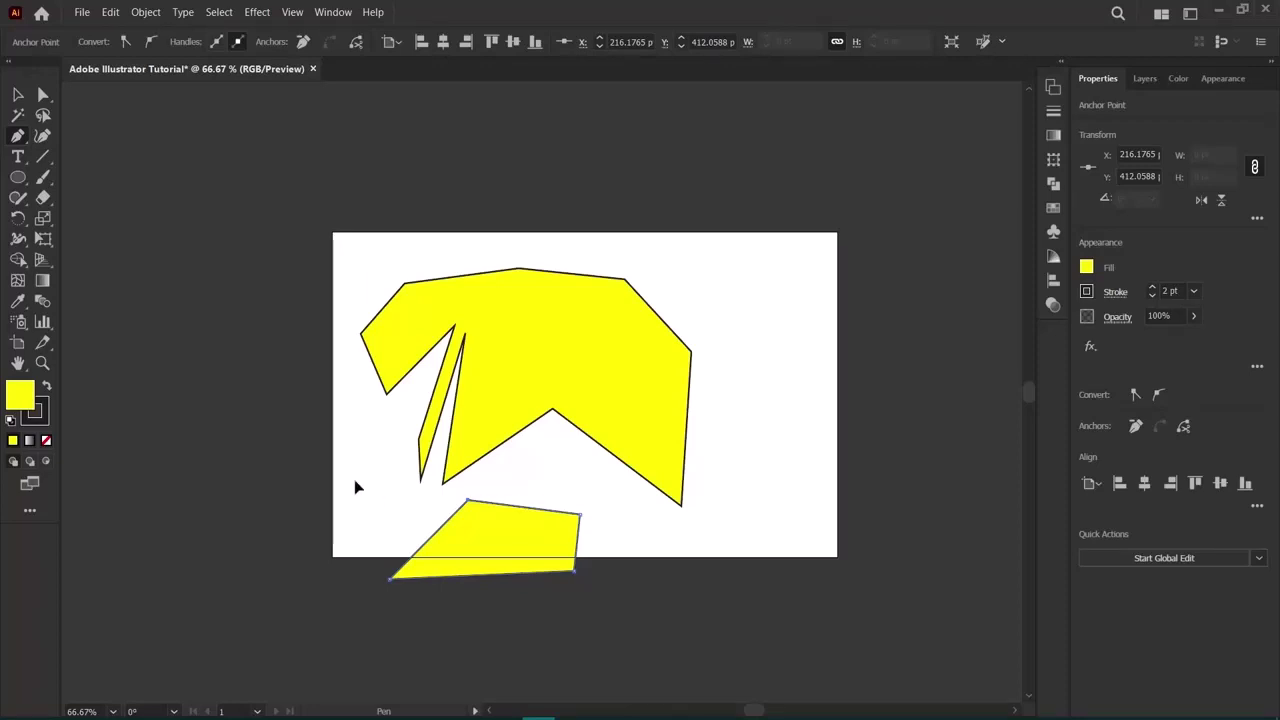
# Draw a closed four-cornered shape left of the artboard, then delete it.
pyautogui.click(354, 481)
pyautogui.click(298, 600)
pyautogui.click(193, 530)
pyautogui.click(271, 430)
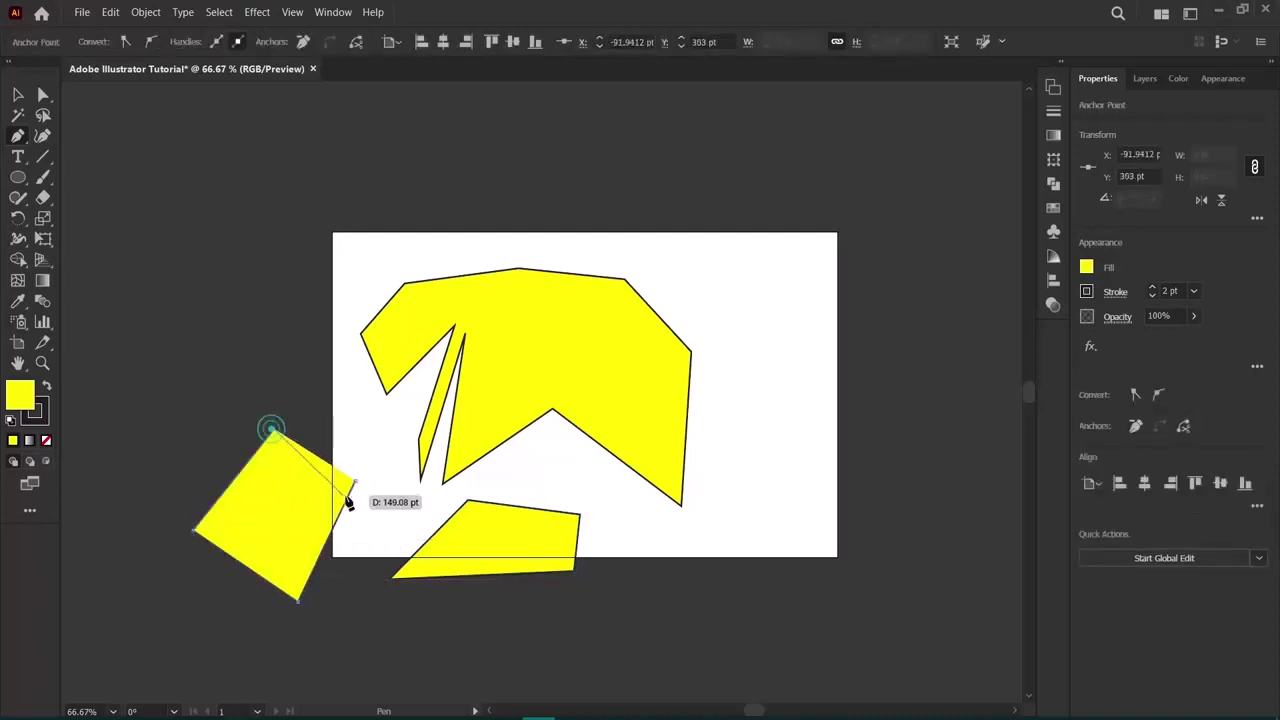
pyautogui.click(353, 483)
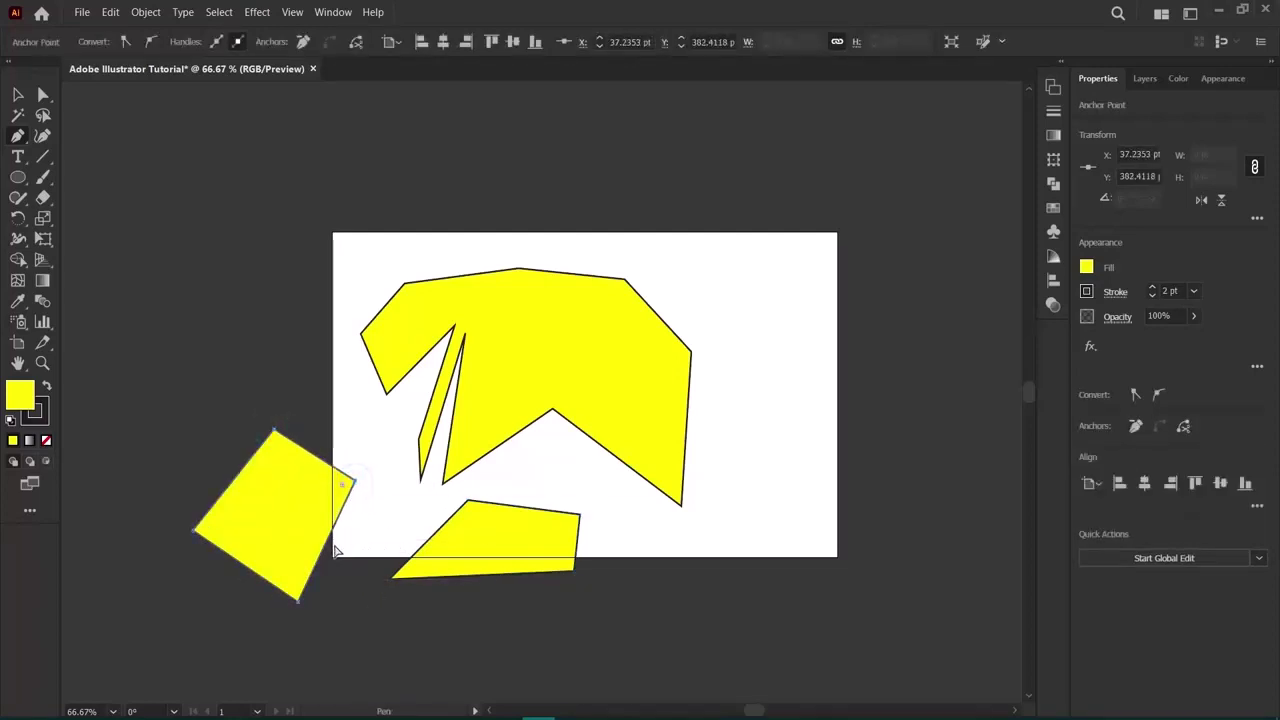
pyautogui.press('Delete')
pyautogui.press('Delete')
pyautogui.press('Delete')
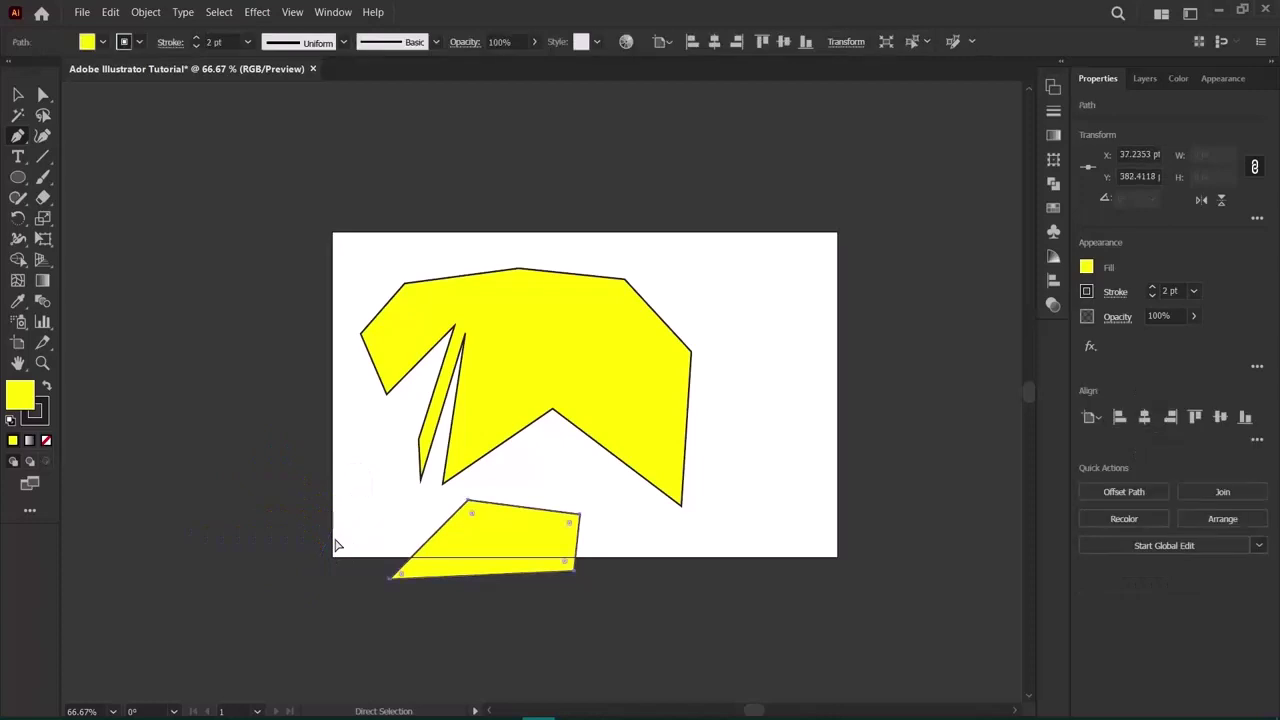
# Delete the bottom quadrilateral and the large freeform shape, leaving the artboard empty.
pyautogui.click(17, 96)
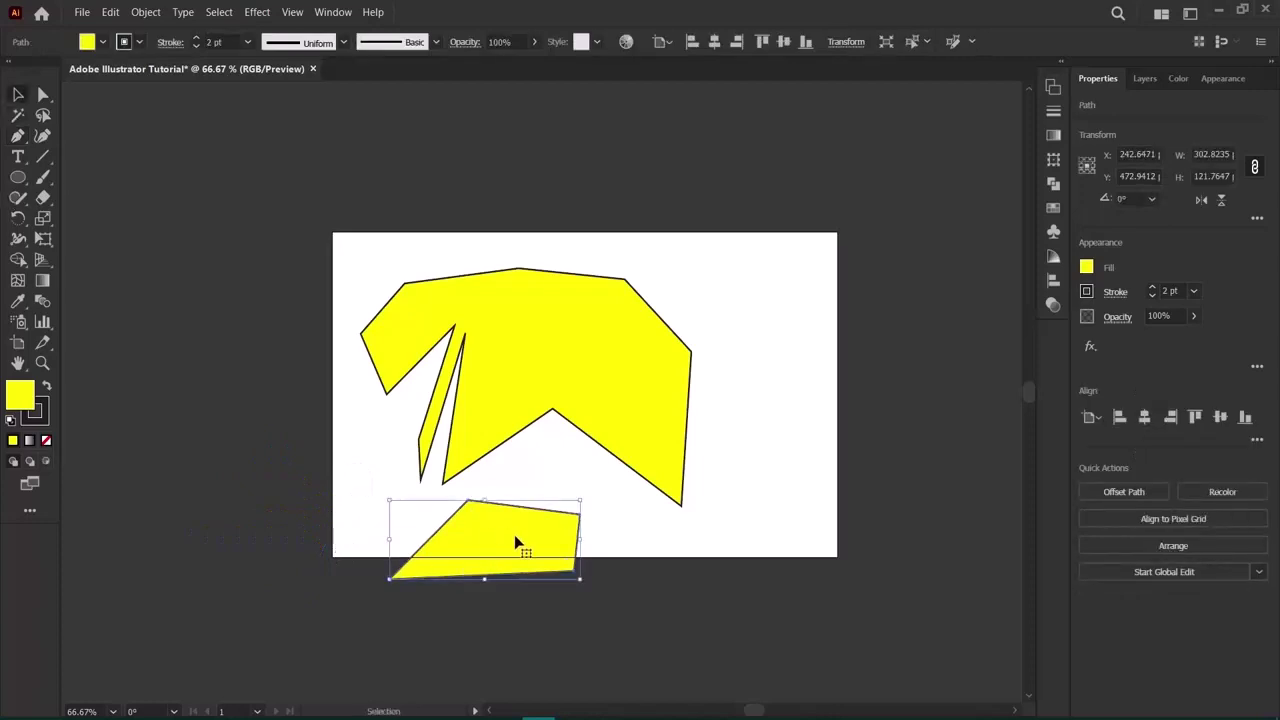
pyautogui.press('Delete')
pyautogui.click(506, 368)
pyautogui.press('Delete')
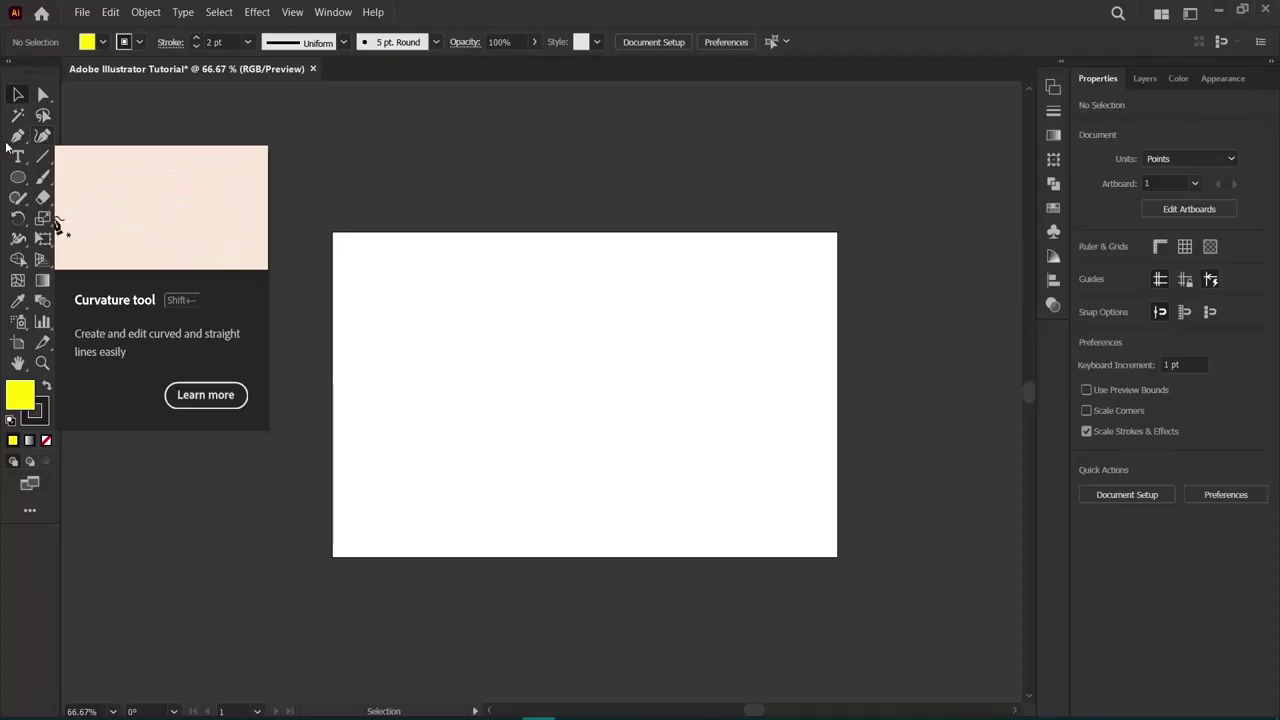
# Build a curved yellow shape with the Pen tool, converting its bottom and right points to corners.
pyautogui.click(12, 143)
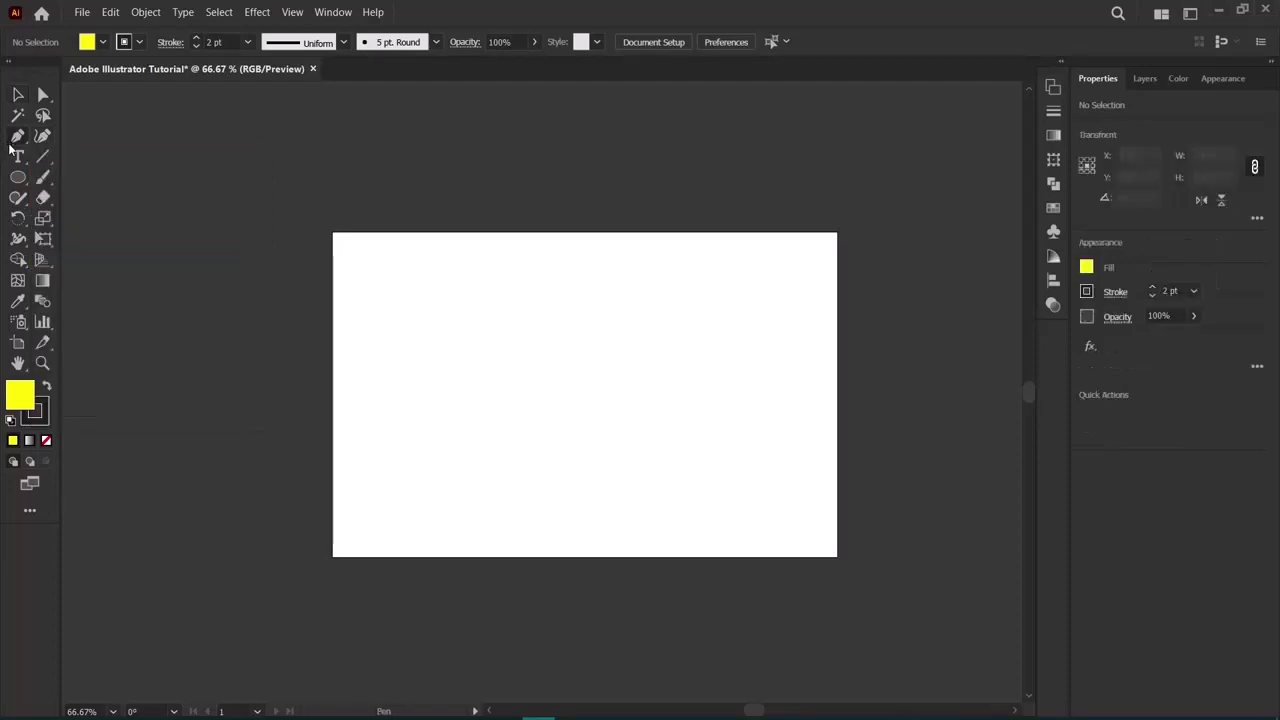
pyautogui.click(410, 291)
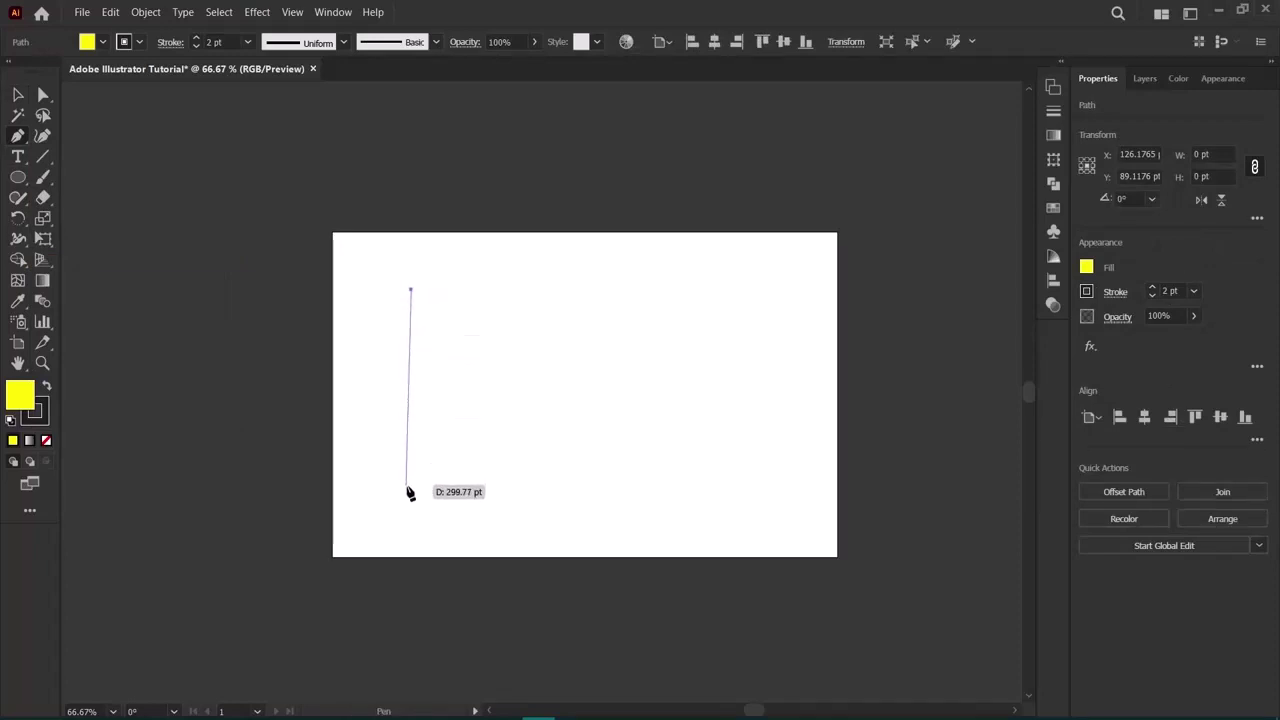
pyautogui.moveTo(411, 487); pyautogui.dragTo(541, 588)
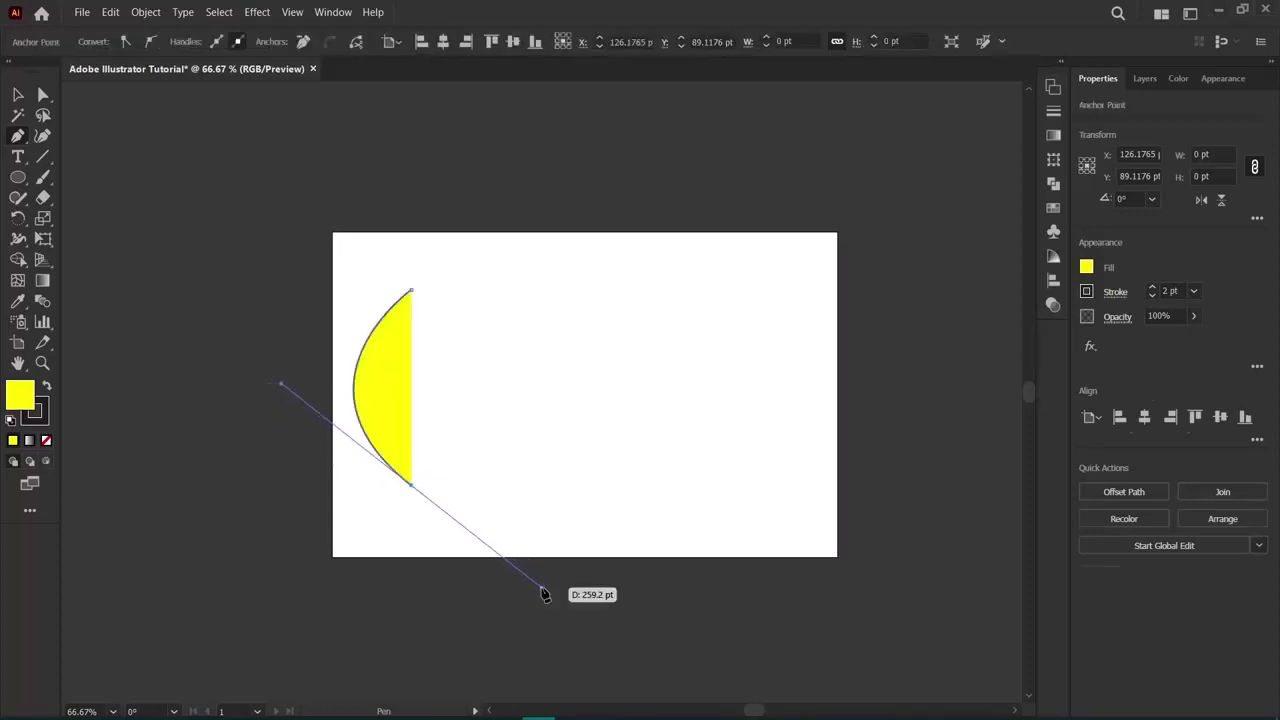
pyautogui.click(411, 487)
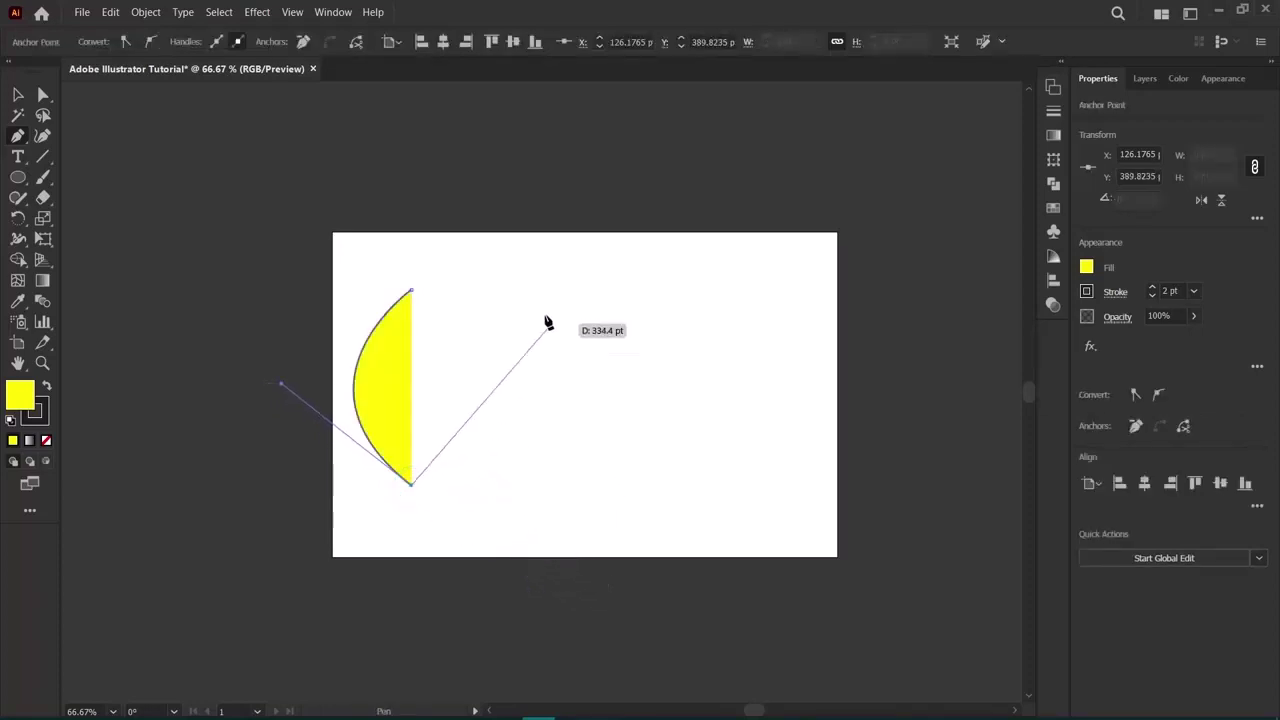
pyautogui.moveTo(540, 303); pyautogui.dragTo(431, 183)
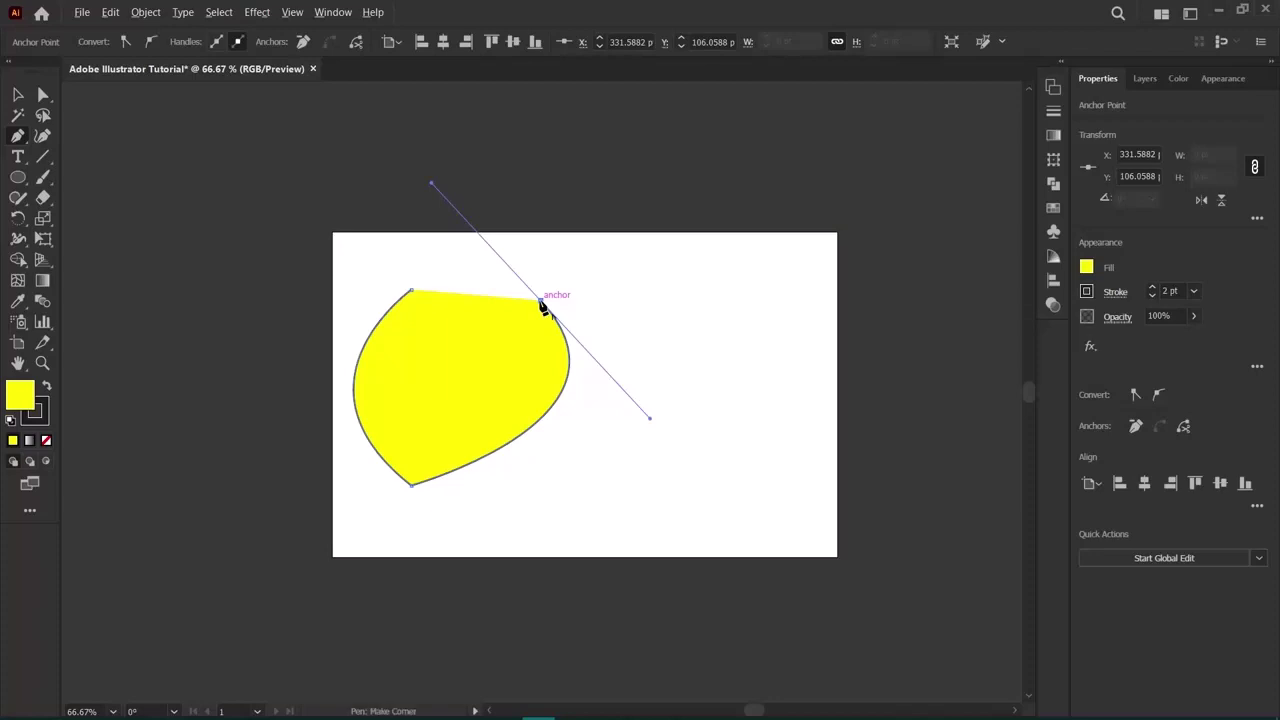
pyautogui.click(540, 300)
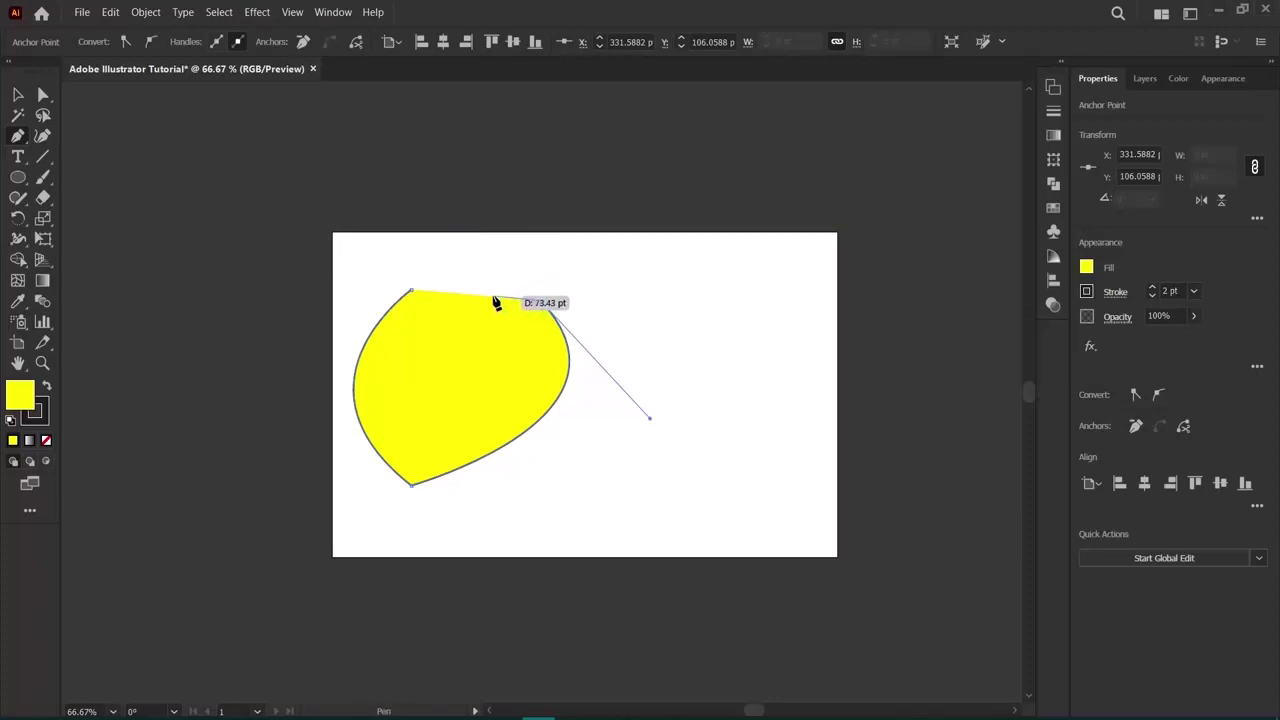
pyautogui.moveTo(453, 300); pyautogui.dragTo(410, 291)
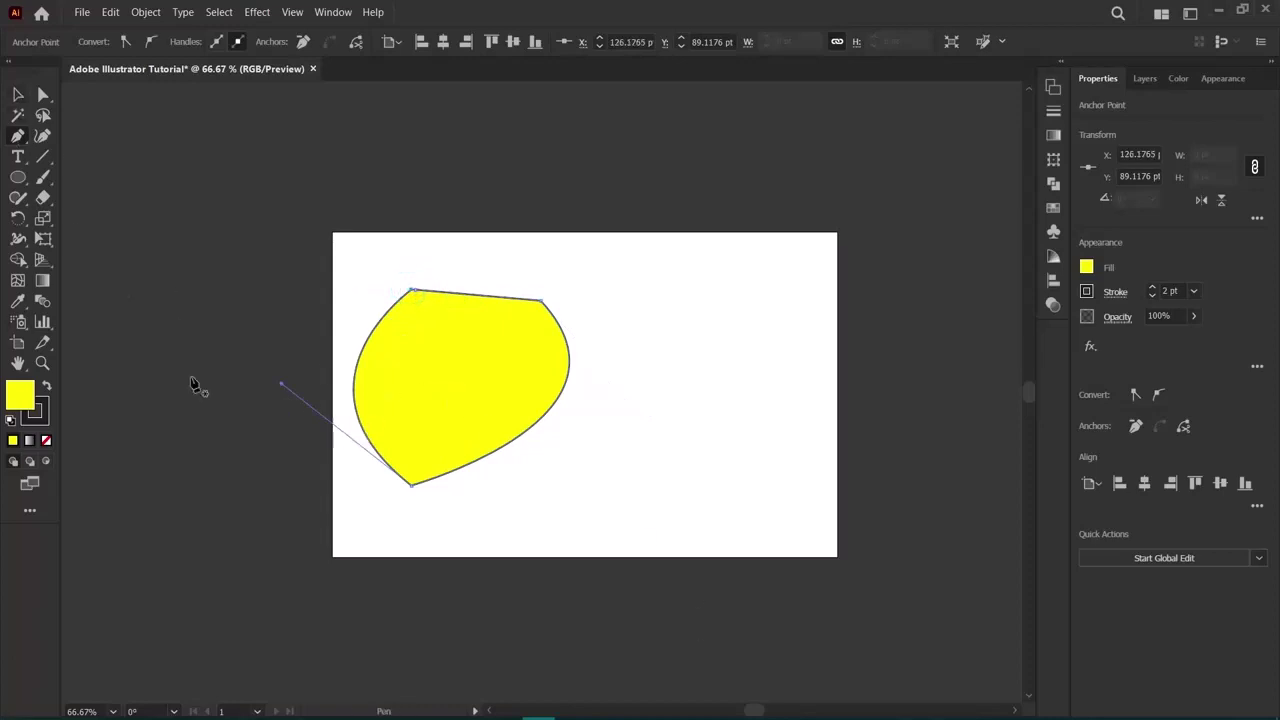
# Move the curved yellow shape to the right, then select it and delete it.
pyautogui.click(17, 94)
pyautogui.click(251, 414)
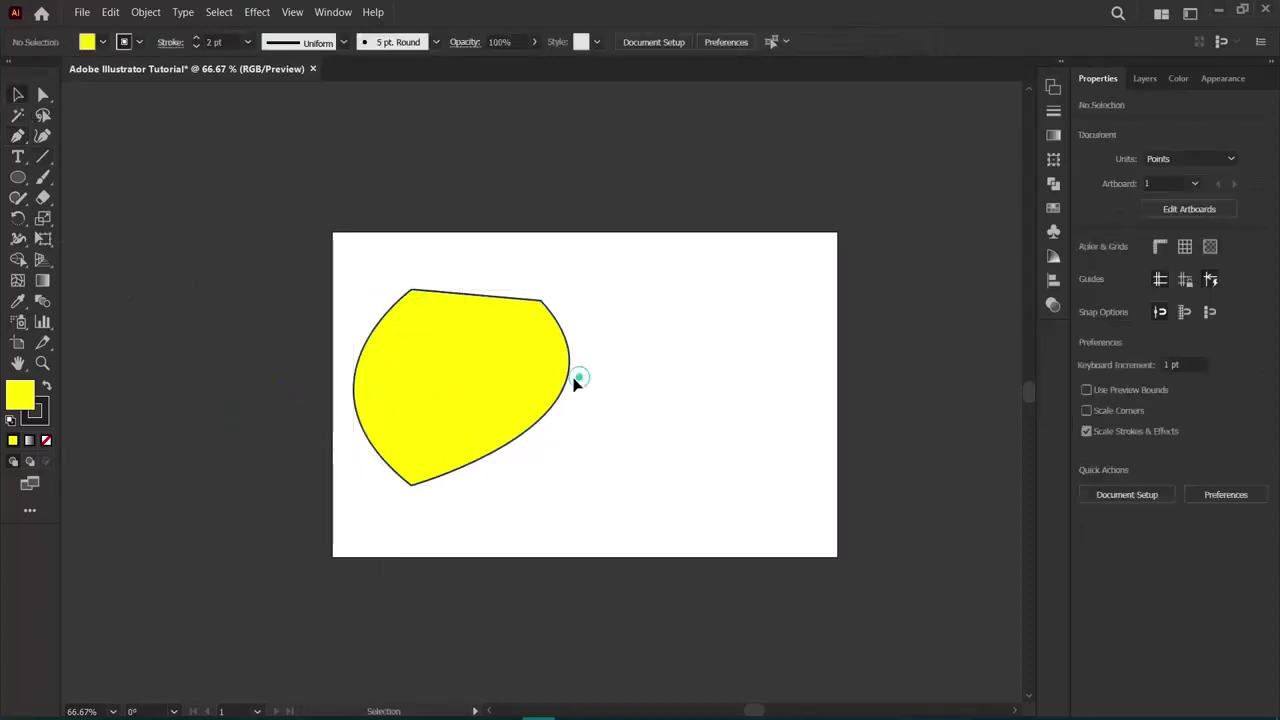
pyautogui.moveTo(574, 378); pyautogui.dragTo(652, 361)
pyautogui.click(380, 446)
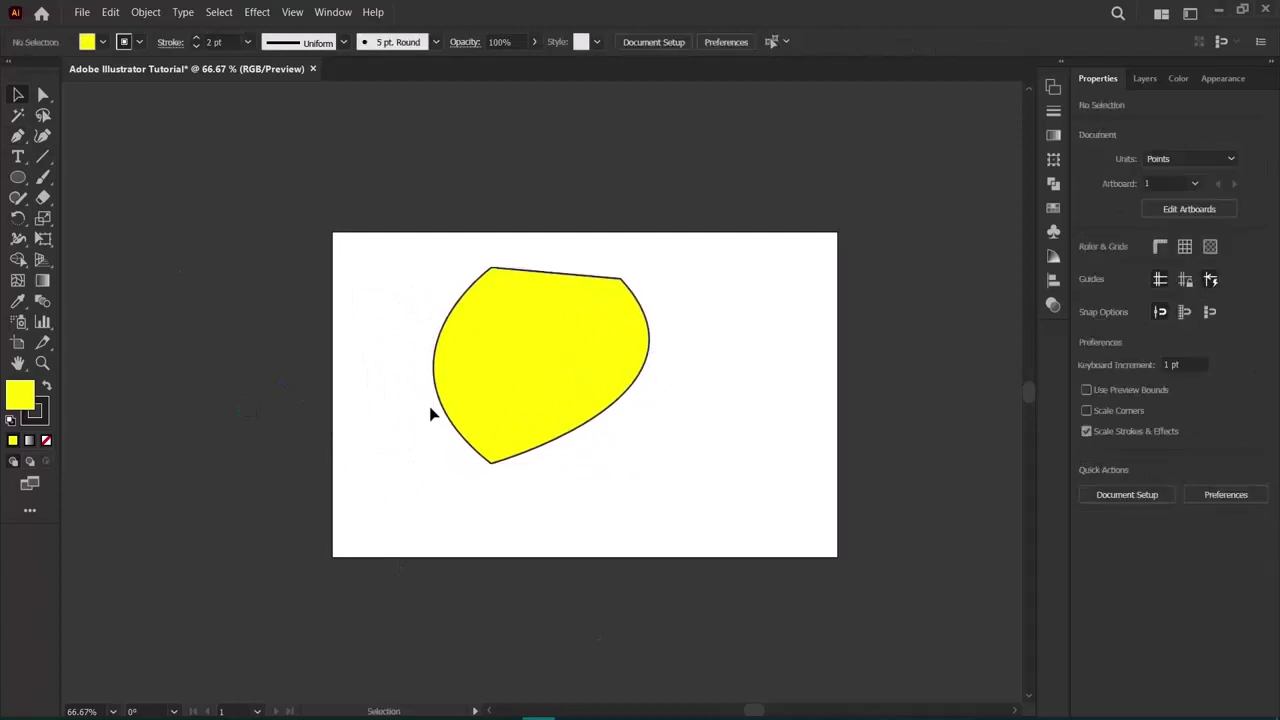
pyautogui.click(452, 410)
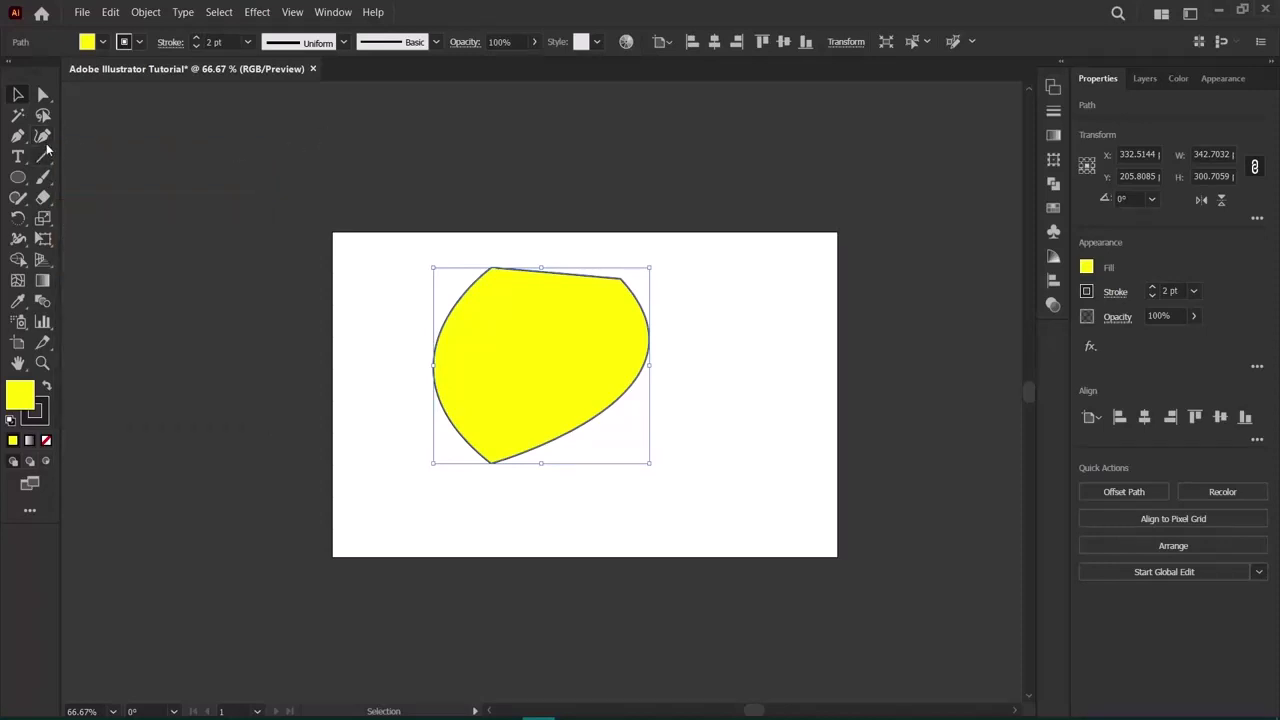
pyautogui.press('Delete')
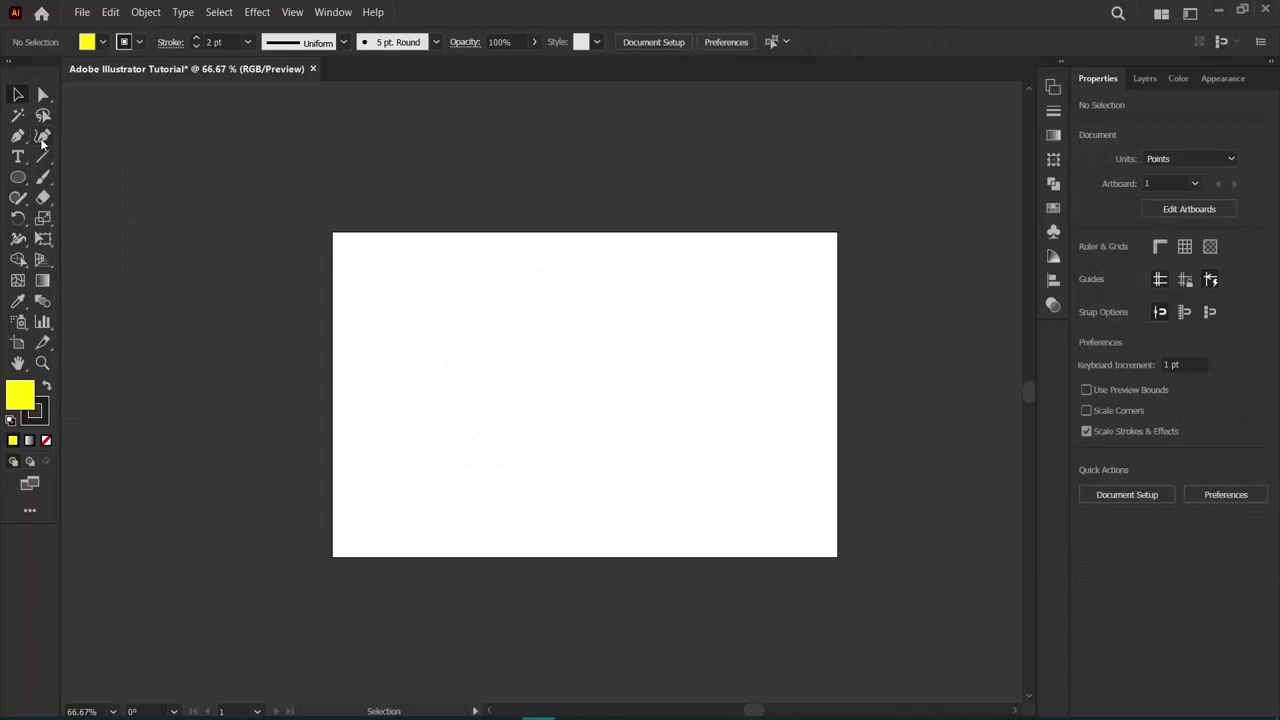
# Place two base points with the Curvature tool and pull the middle up into an arch.
pyautogui.click(42, 138)
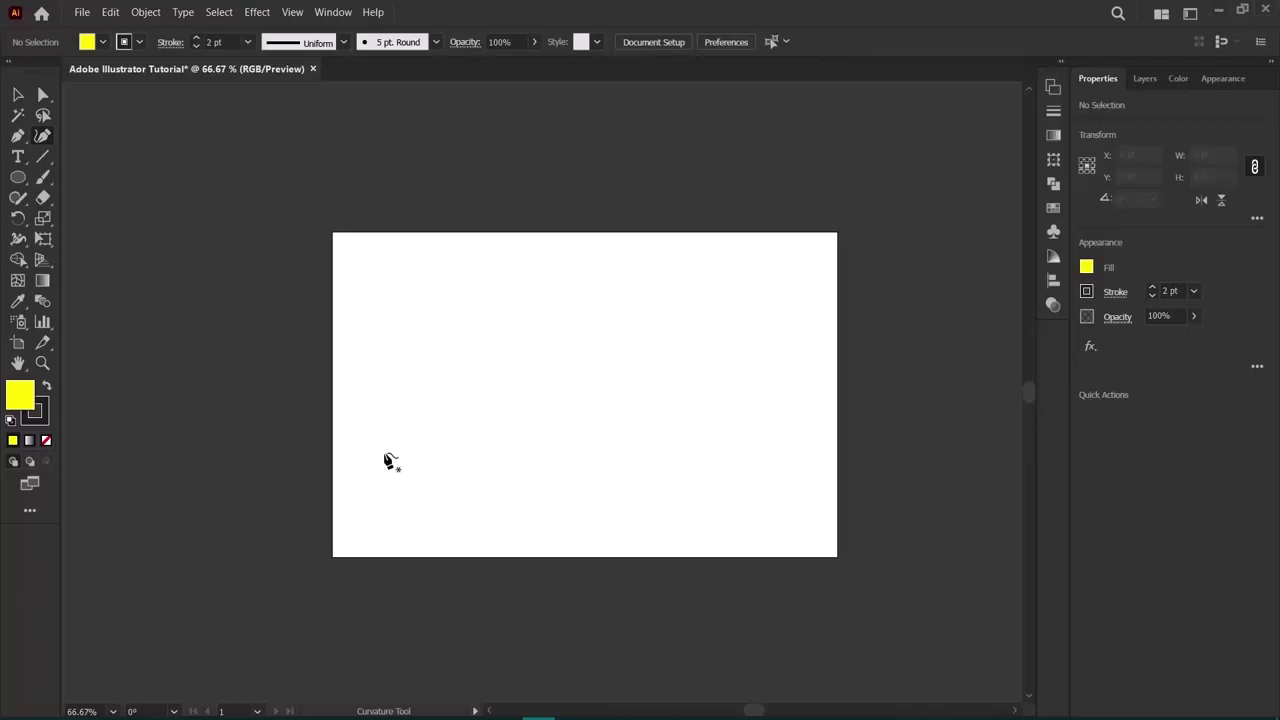
pyautogui.click(392, 508)
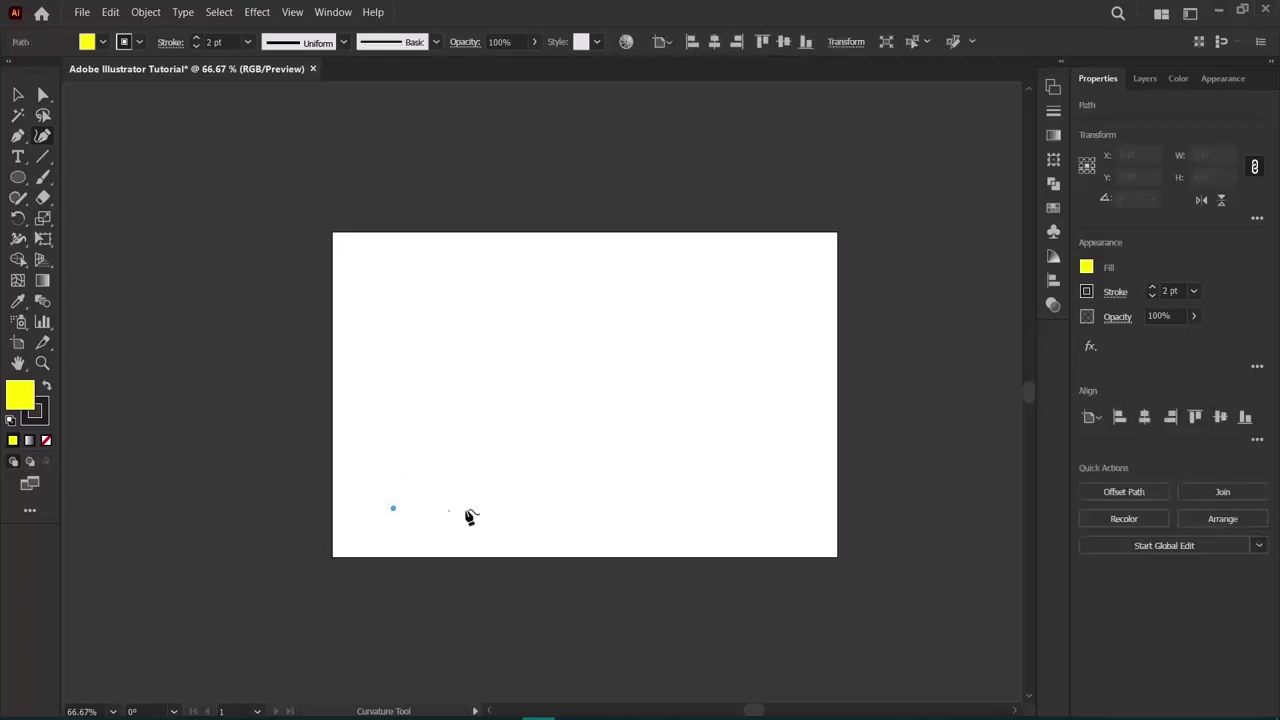
pyautogui.click(752, 504)
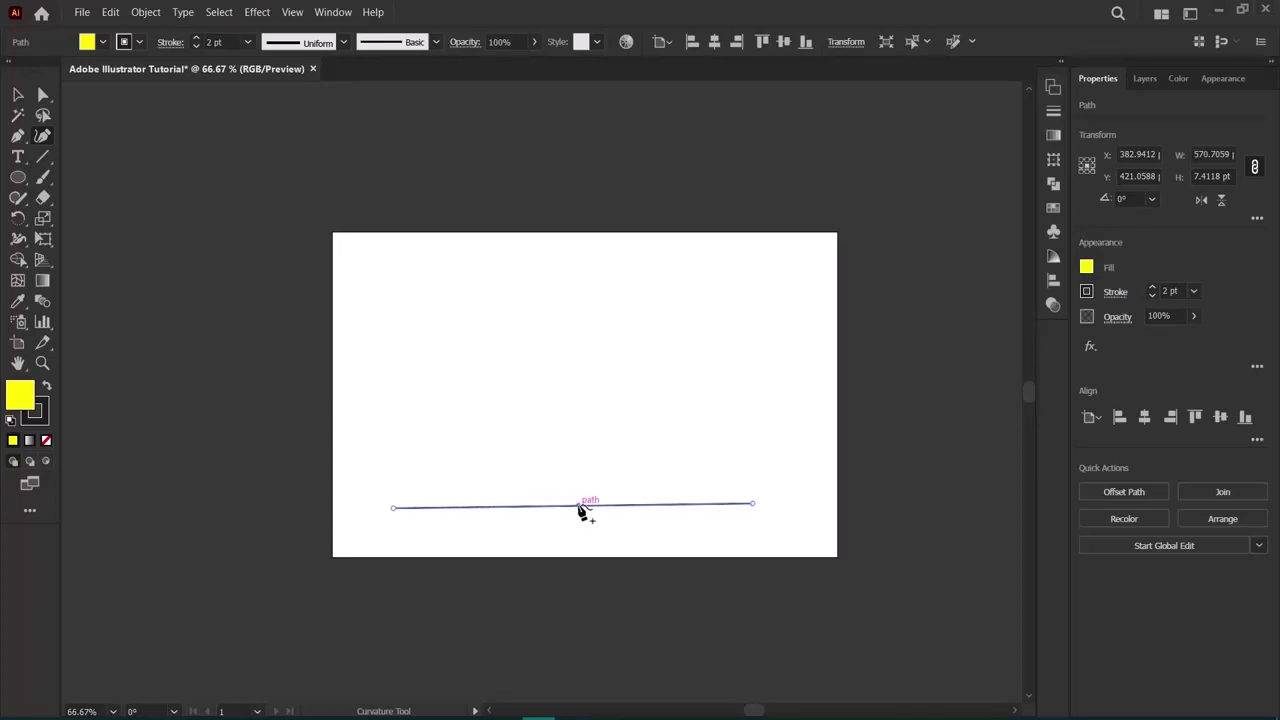
pyautogui.moveTo(582, 510); pyautogui.dragTo(558, 316)
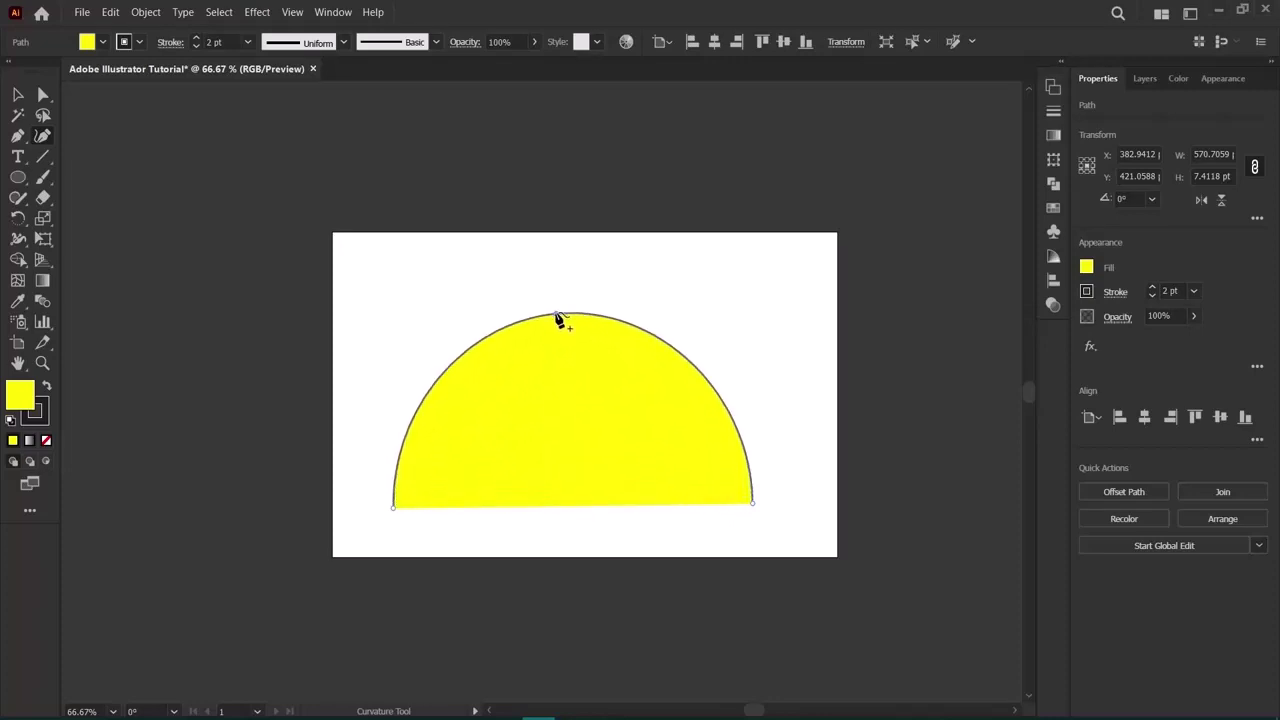
# Close the path with a flat straight base, undoing curved closing attempts, and deselect.
pyautogui.click(752, 504)
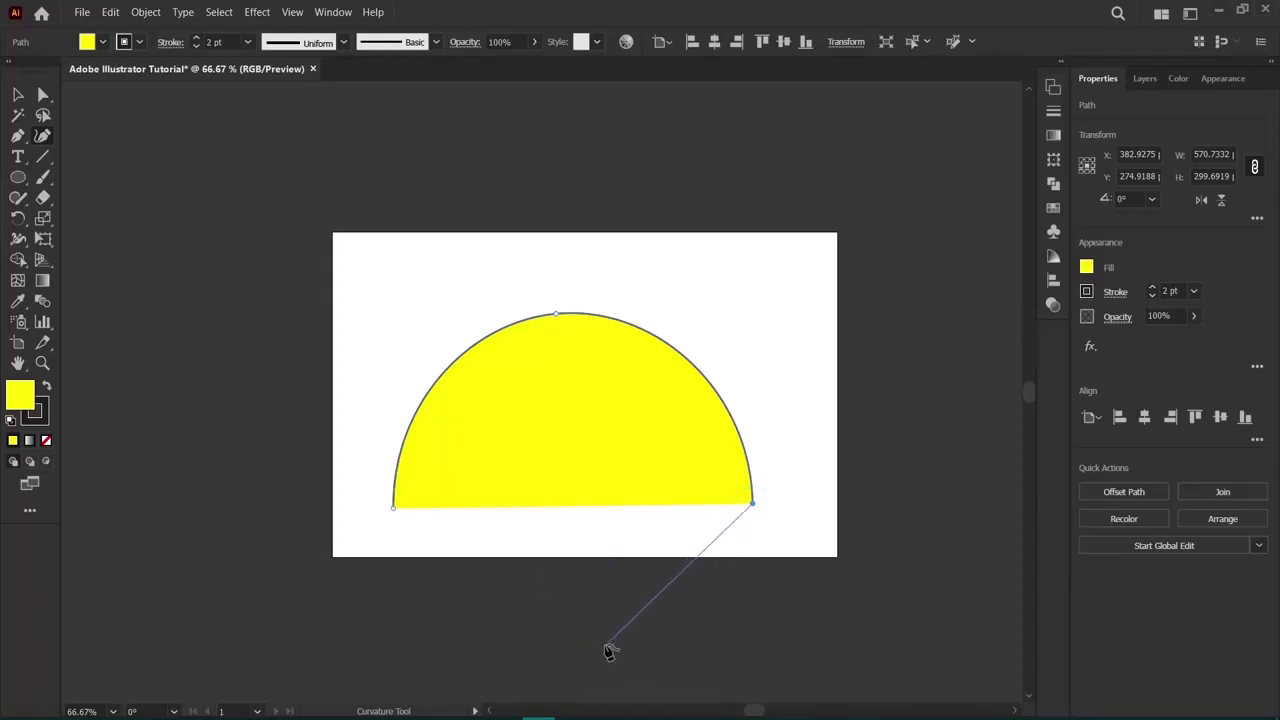
pyautogui.scroll(-2, 605, 648)
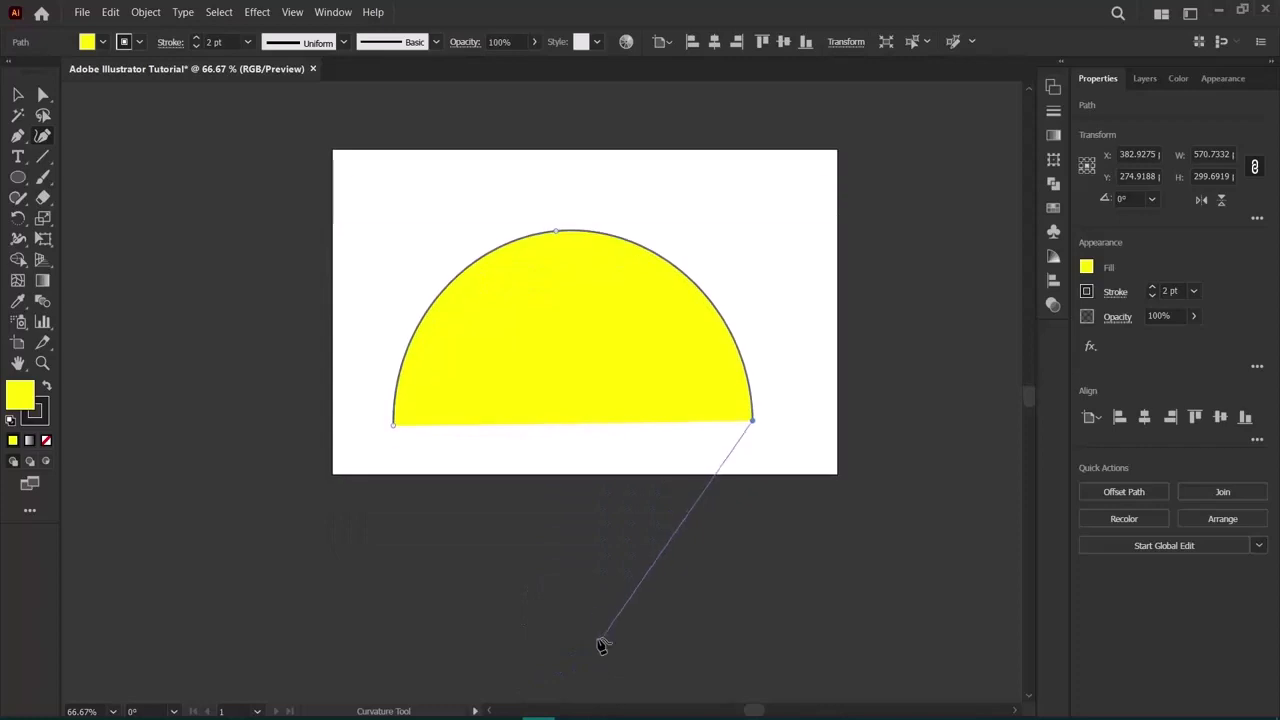
pyautogui.click(393, 424)
pyautogui.press('ctrl')
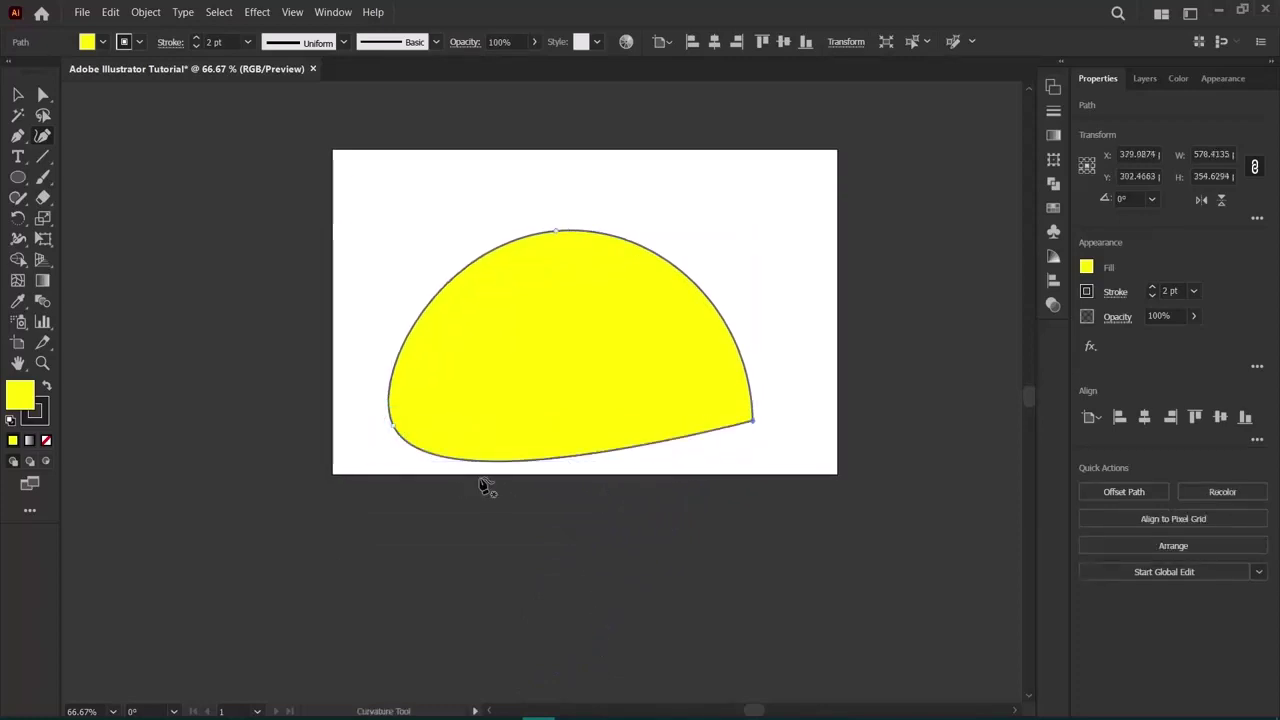
pyautogui.hotkey('ctrl', 'z')
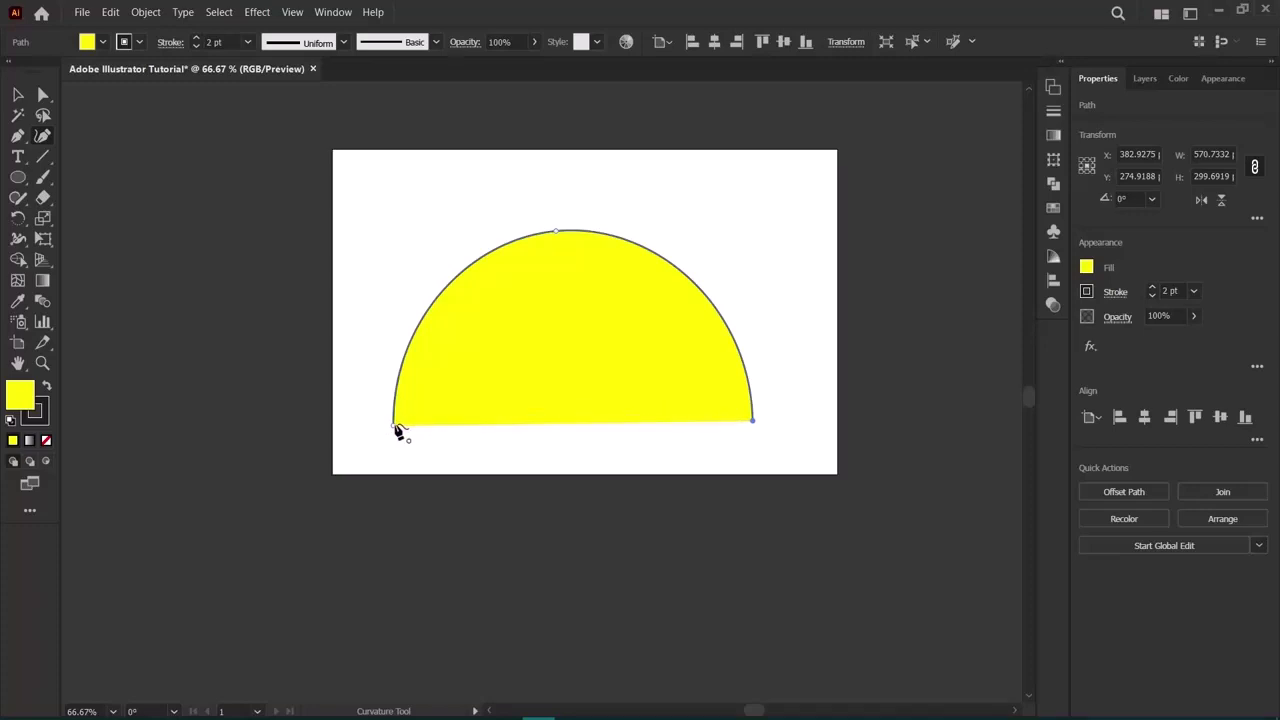
pyautogui.click(393, 425)
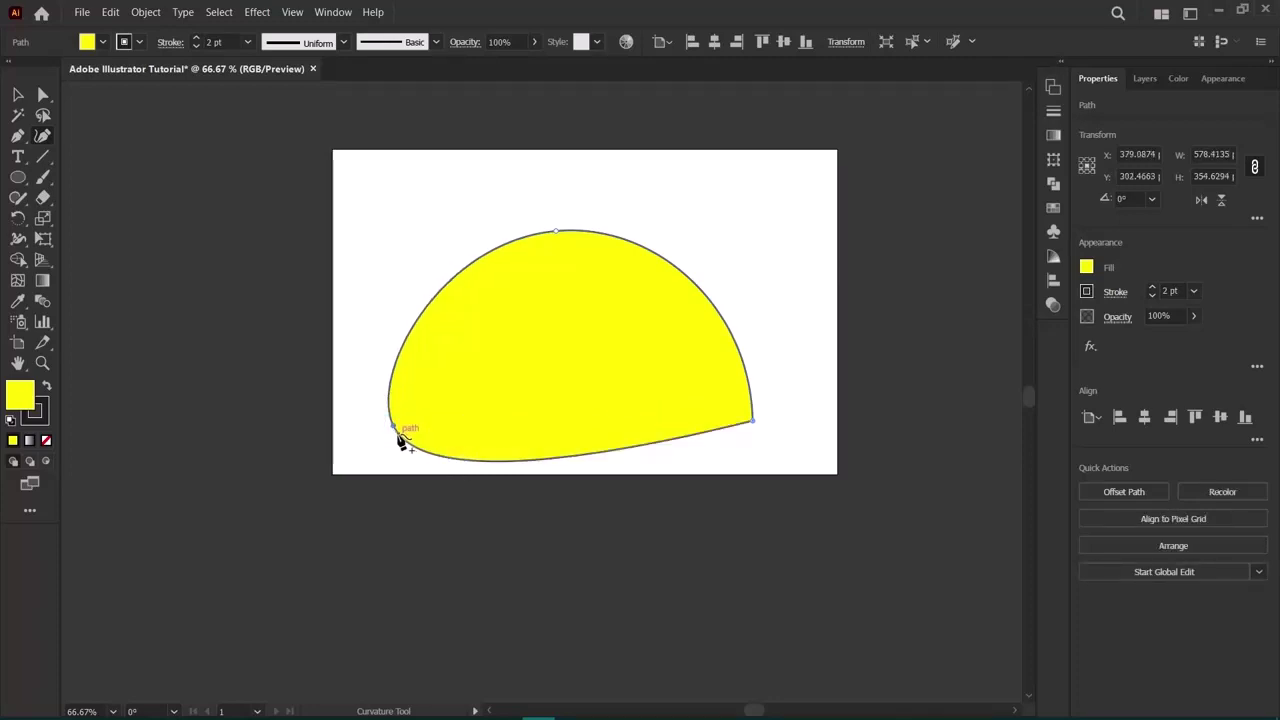
pyautogui.hotkey('ctrl', 'z')
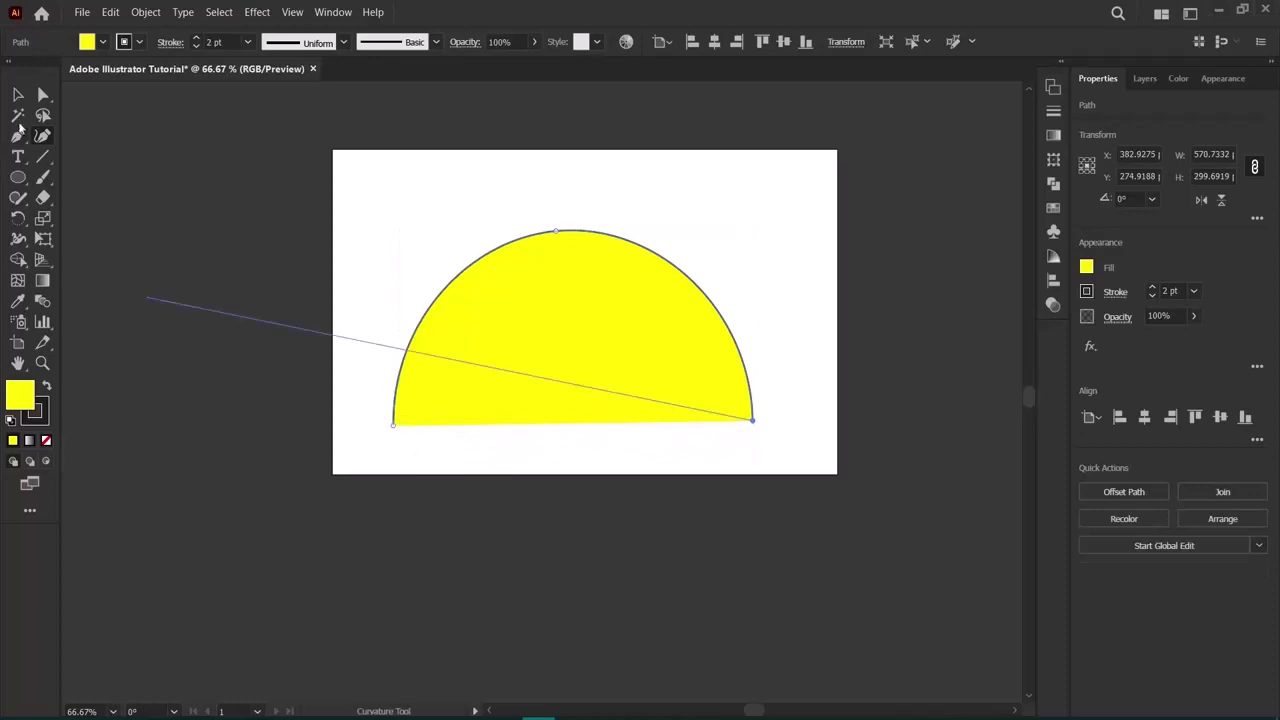
pyautogui.click(17, 95)
pyautogui.click(110, 288)
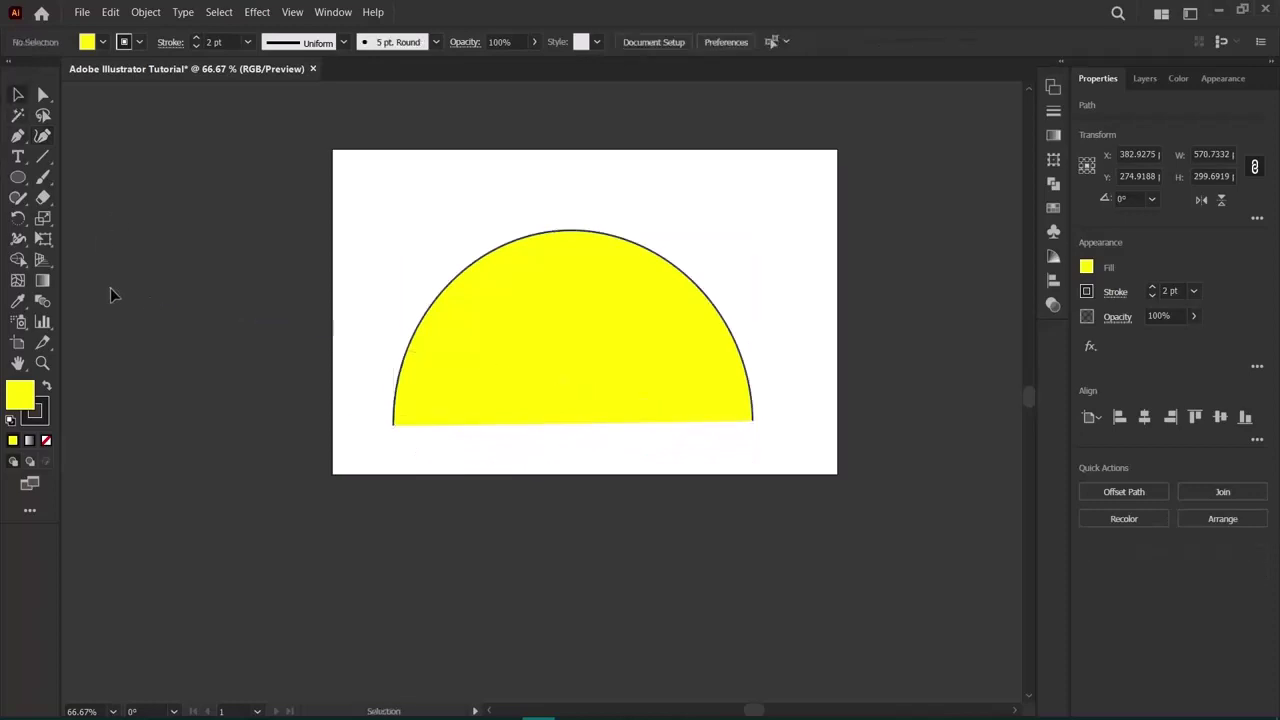
# Drag the half-circle down until its flat base rests on the artboard's bottom edge.
pyautogui.click(754, 409)
pyautogui.click(323, 372)
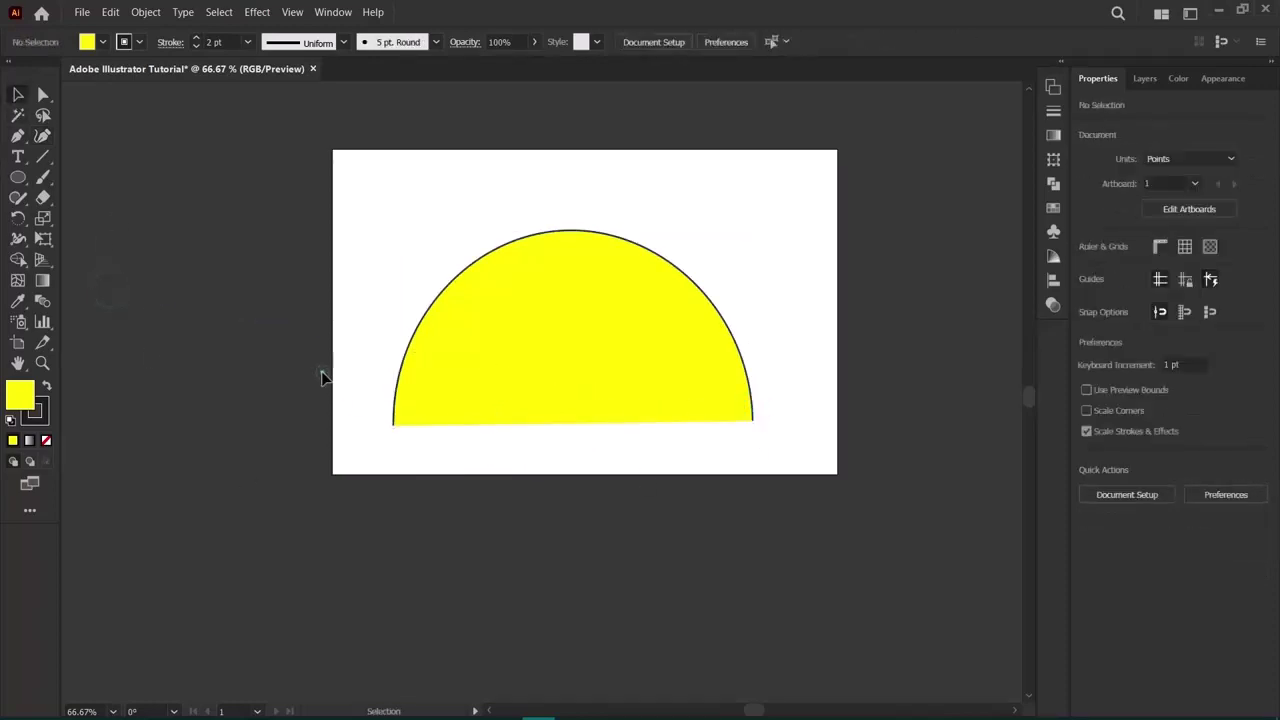
pyautogui.moveTo(494, 352); pyautogui.dragTo(509, 401)
pyautogui.click(214, 300)
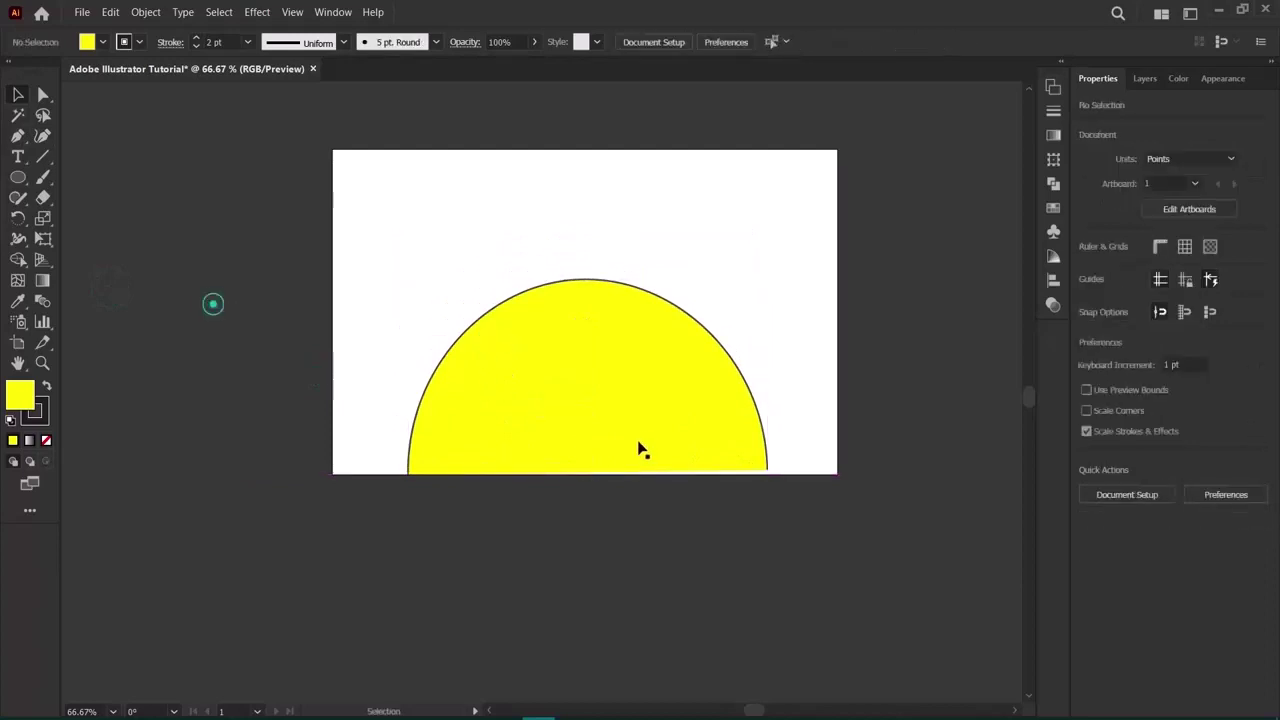
pyautogui.moveTo(637, 449); pyautogui.dragTo(641, 431)
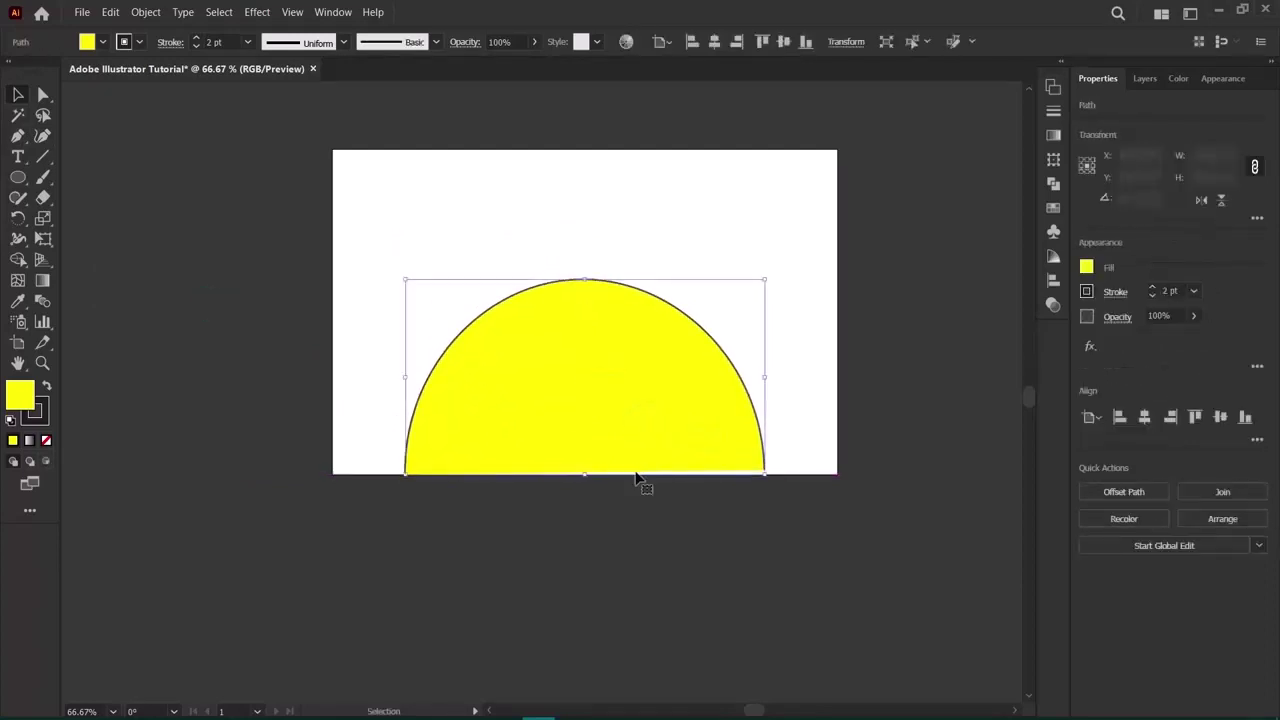
pyautogui.click(191, 379)
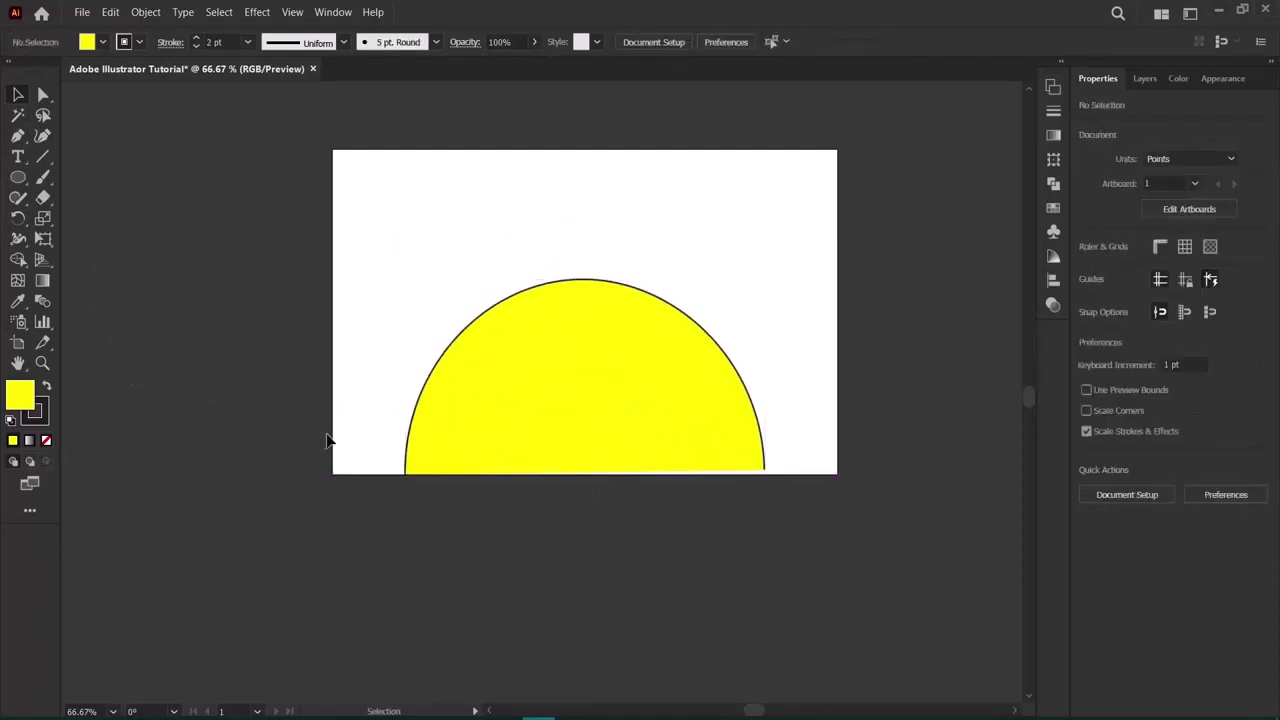
pyautogui.click(19, 137)
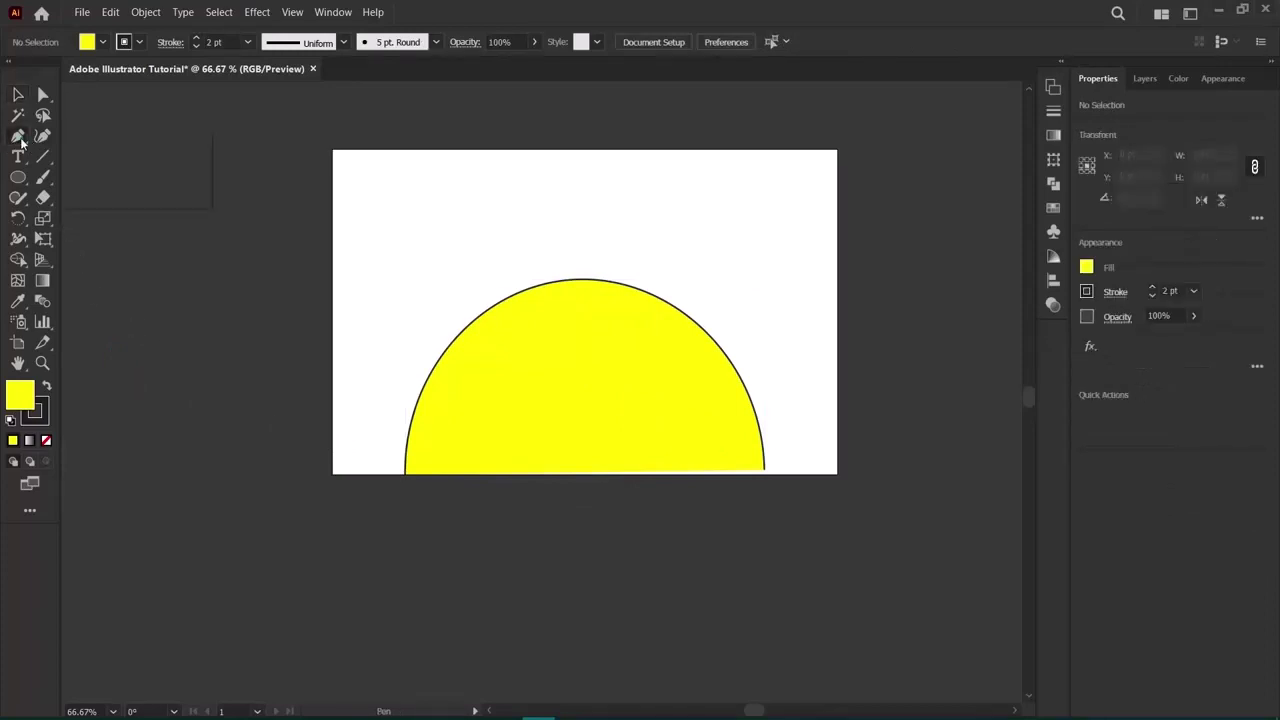
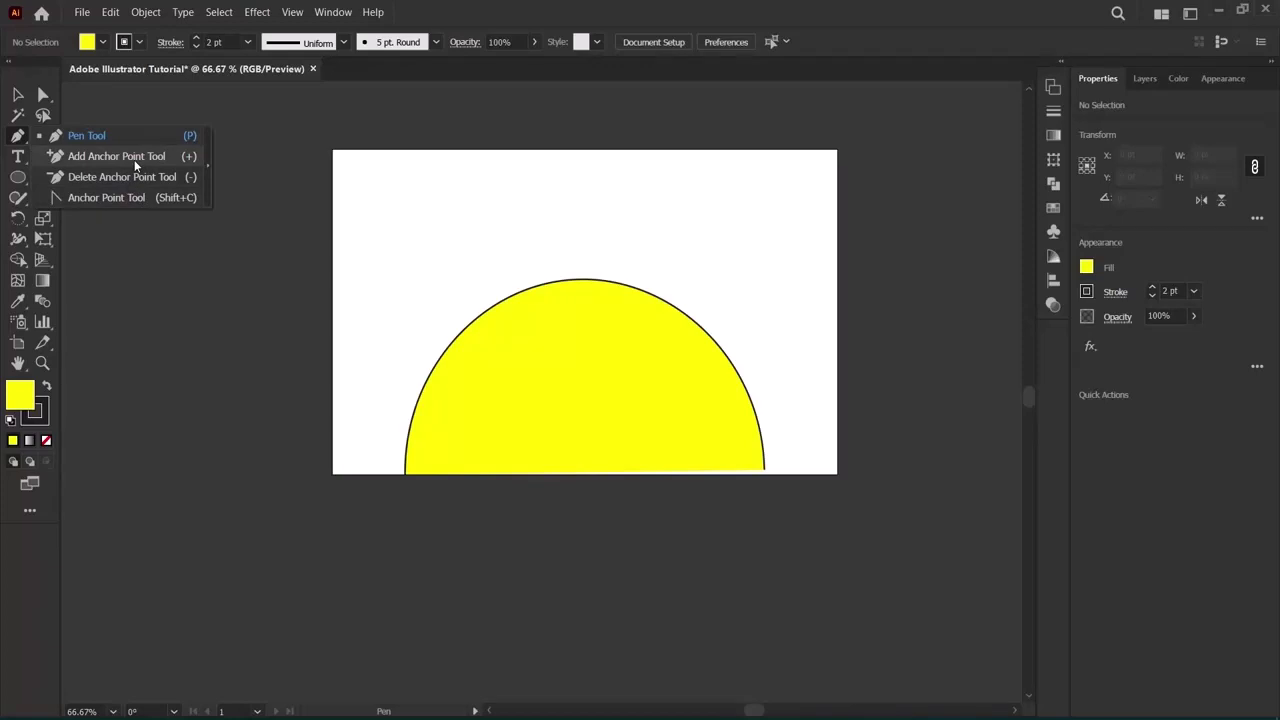
# Add an anchor point at the top of the yellow half-circle's arc with the Add Anchor Point Tool.
pyautogui.click(134, 159)
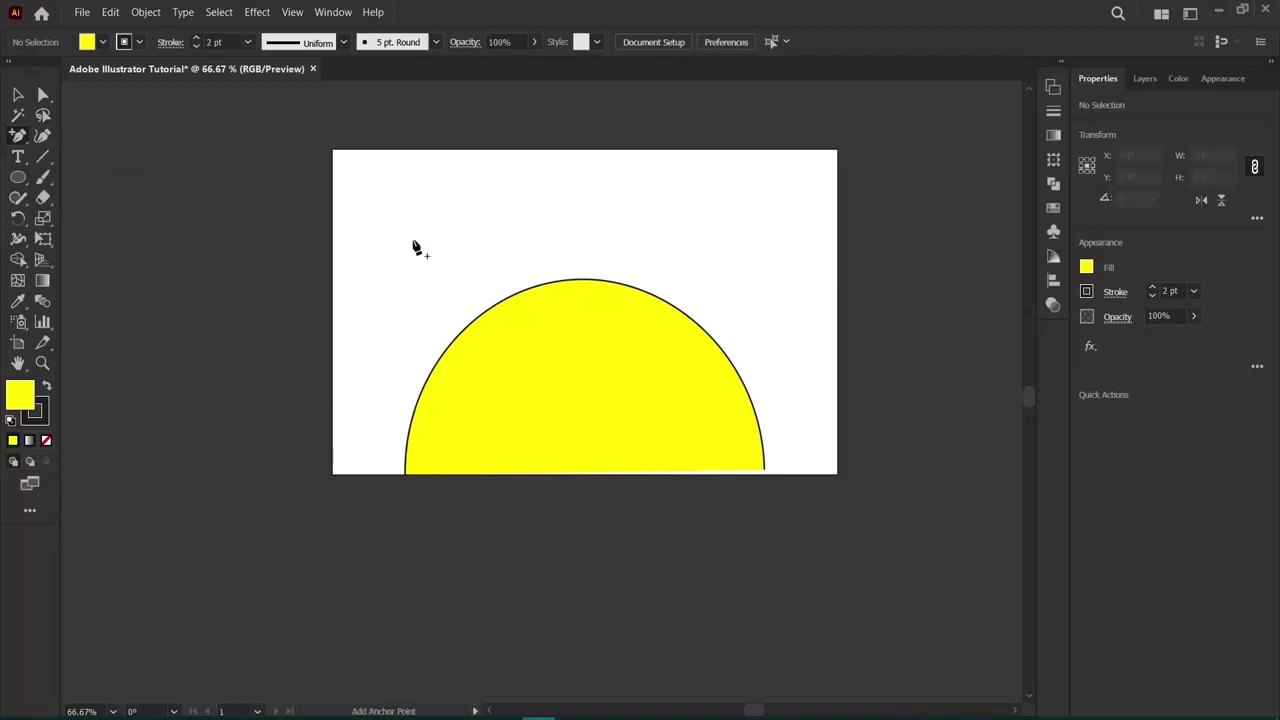
pyautogui.click(577, 279)
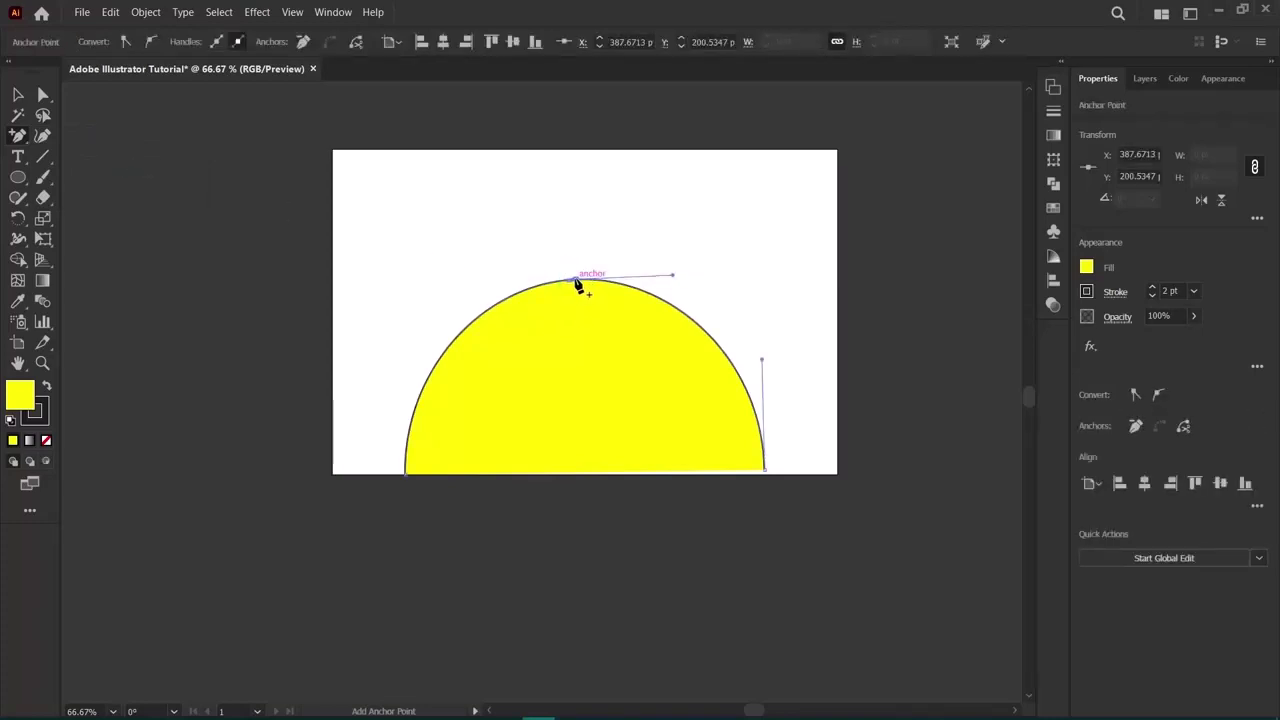
pyautogui.click(576, 281)
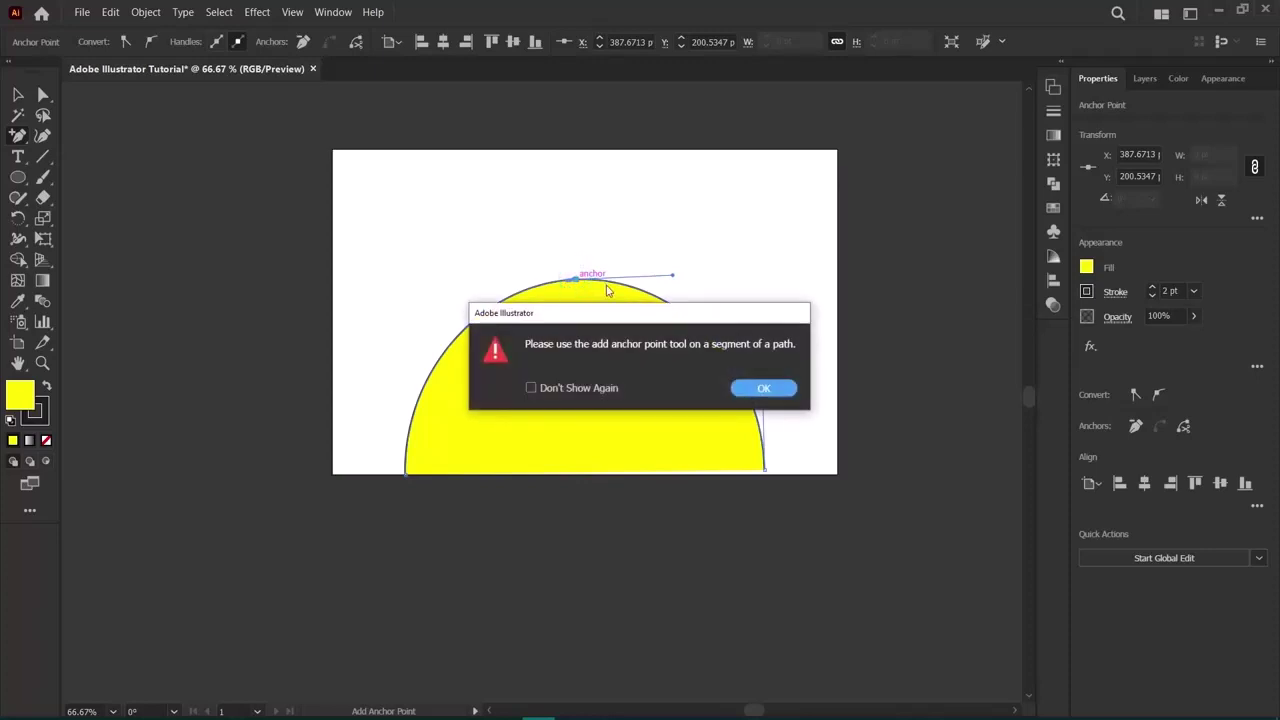
pyautogui.click(757, 390)
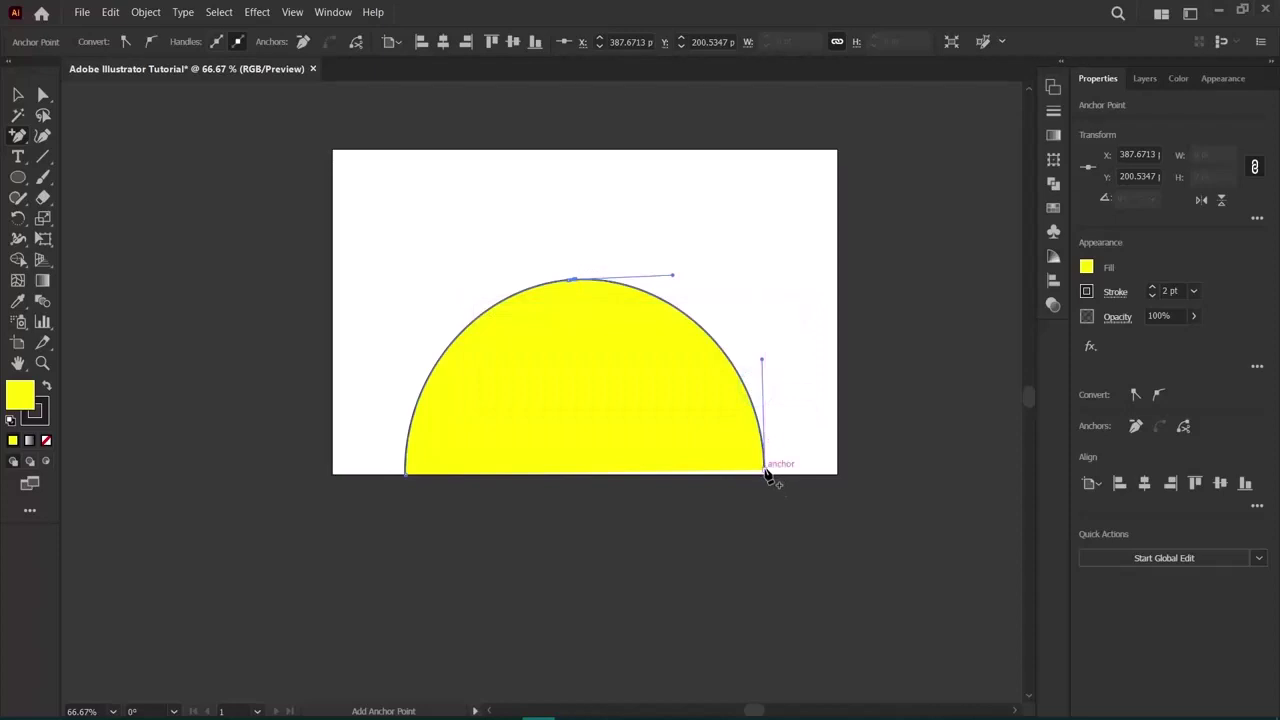
# Turn off the misplaced-point warning with Don't Show Again and add an anchor on the upper-right curve.
pyautogui.click(768, 477)
pyautogui.click(531, 388)
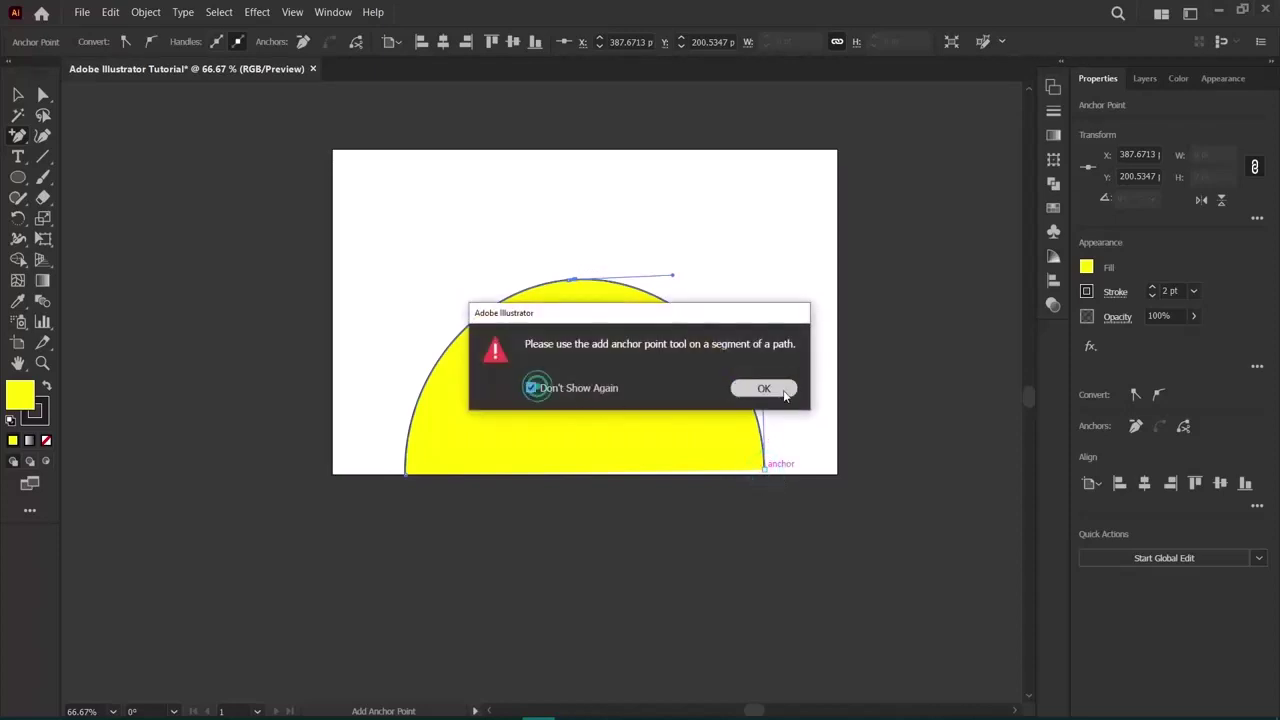
pyautogui.click(770, 388)
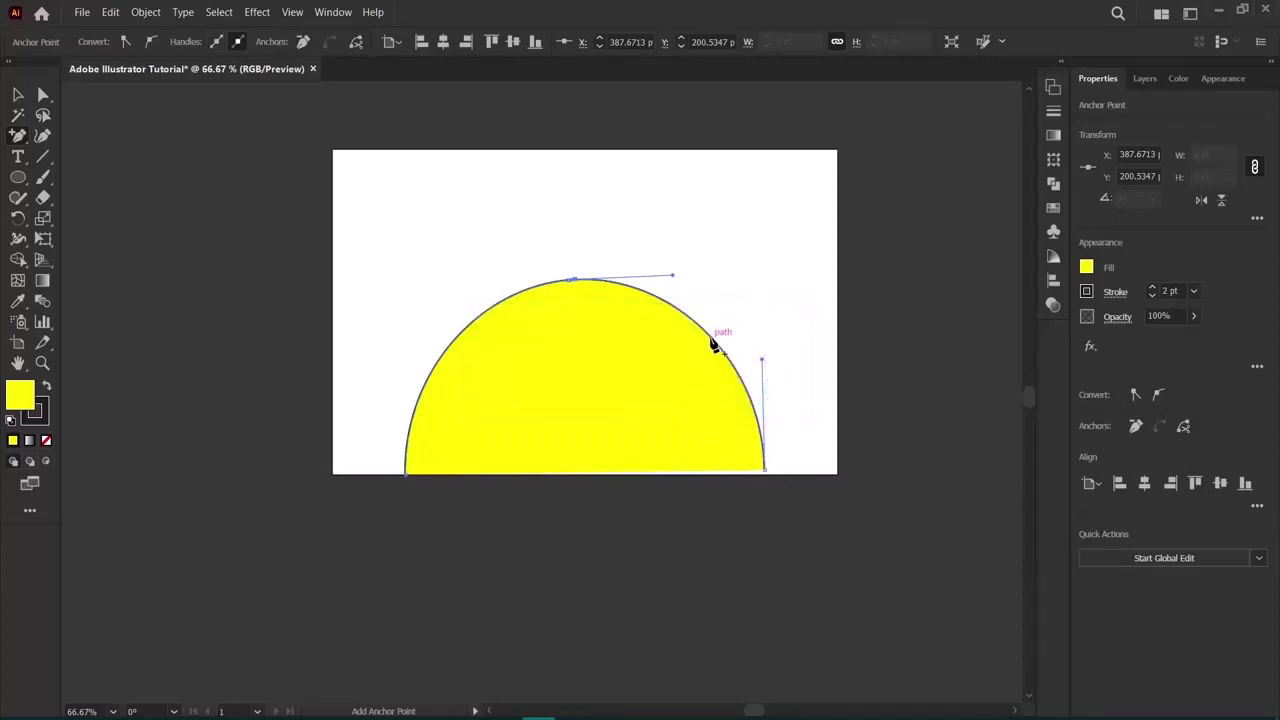
pyautogui.click(711, 336)
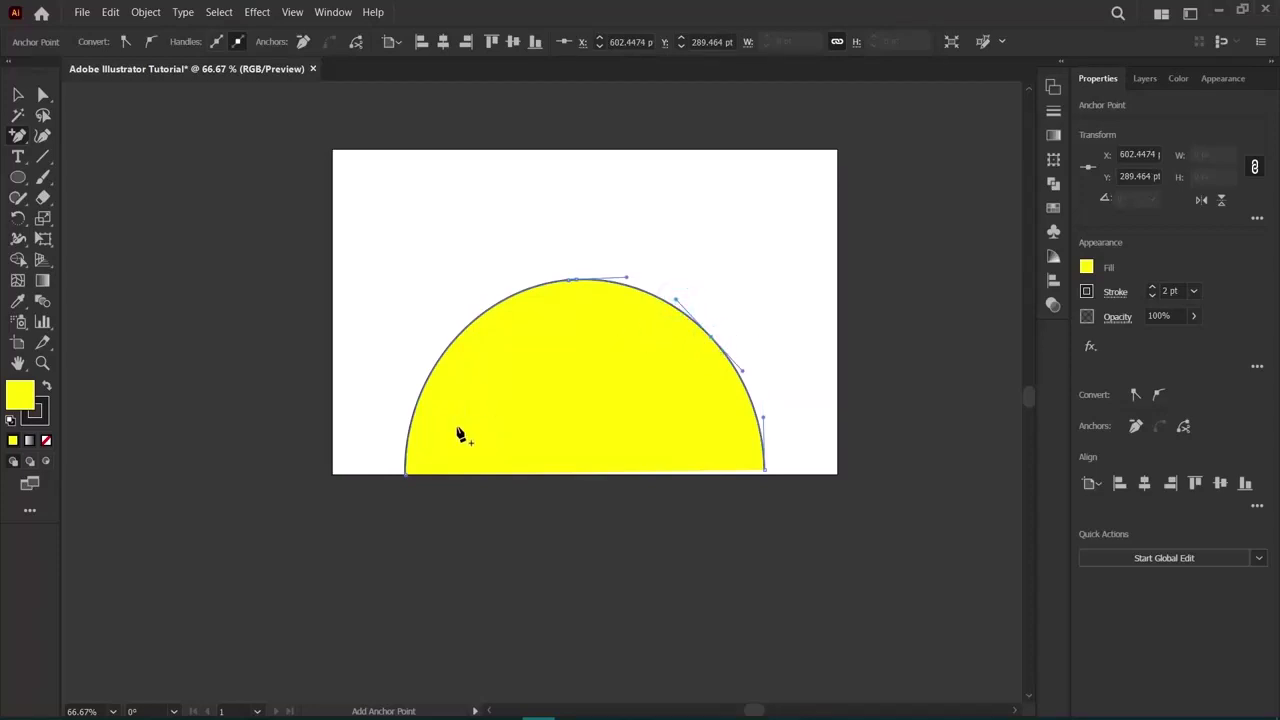
pyautogui.click(44, 136)
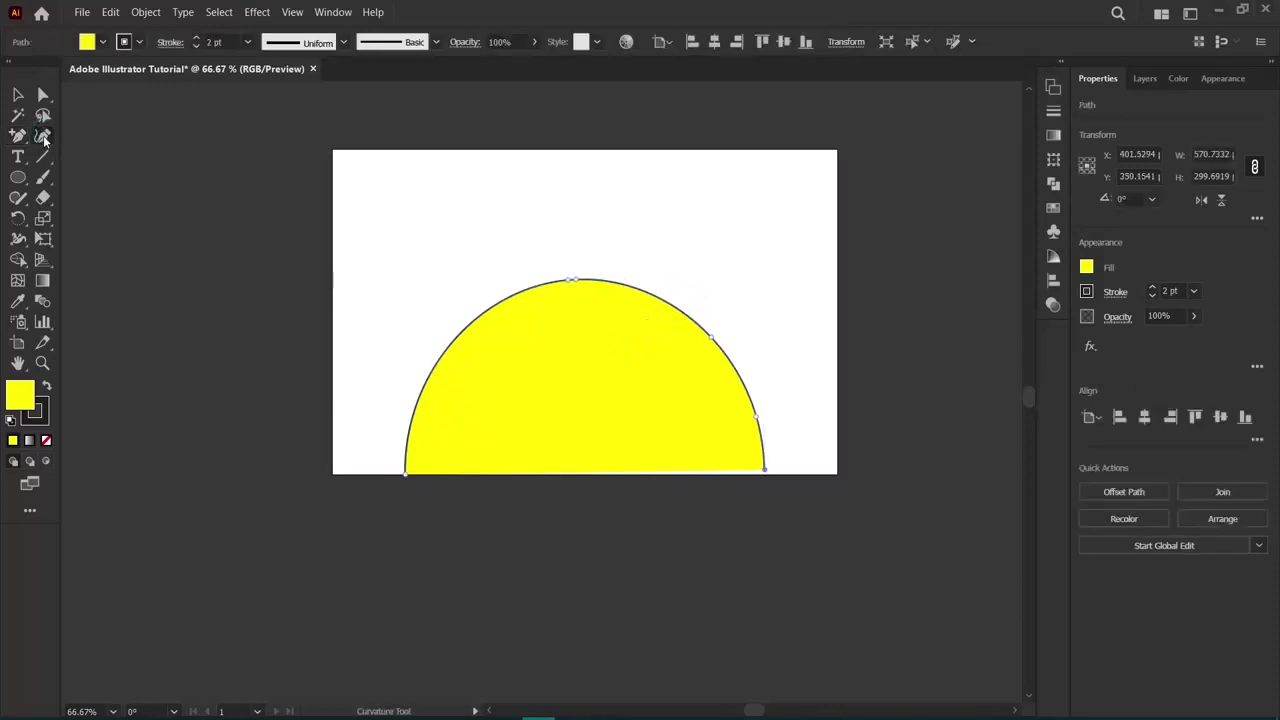
# Add two anchor points on the arc's right side, then undo an attempted pointed bump at the top.
pyautogui.click(19, 139)
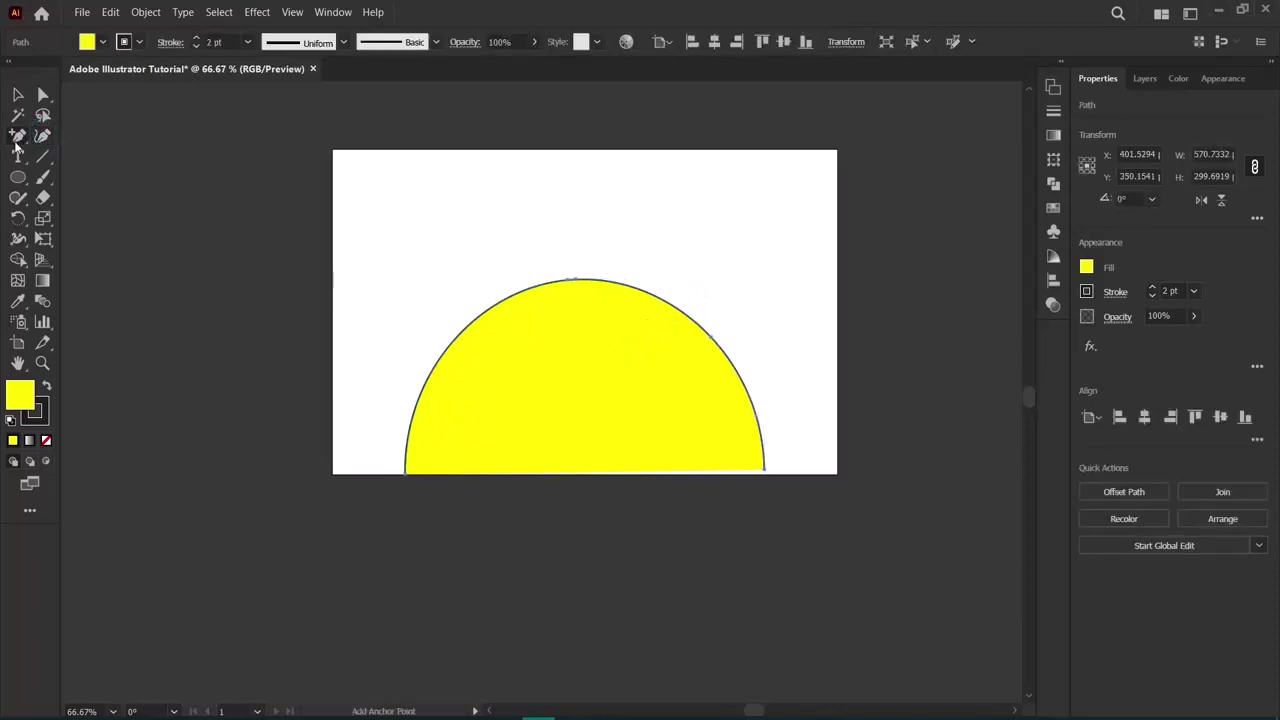
pyautogui.click(636, 289)
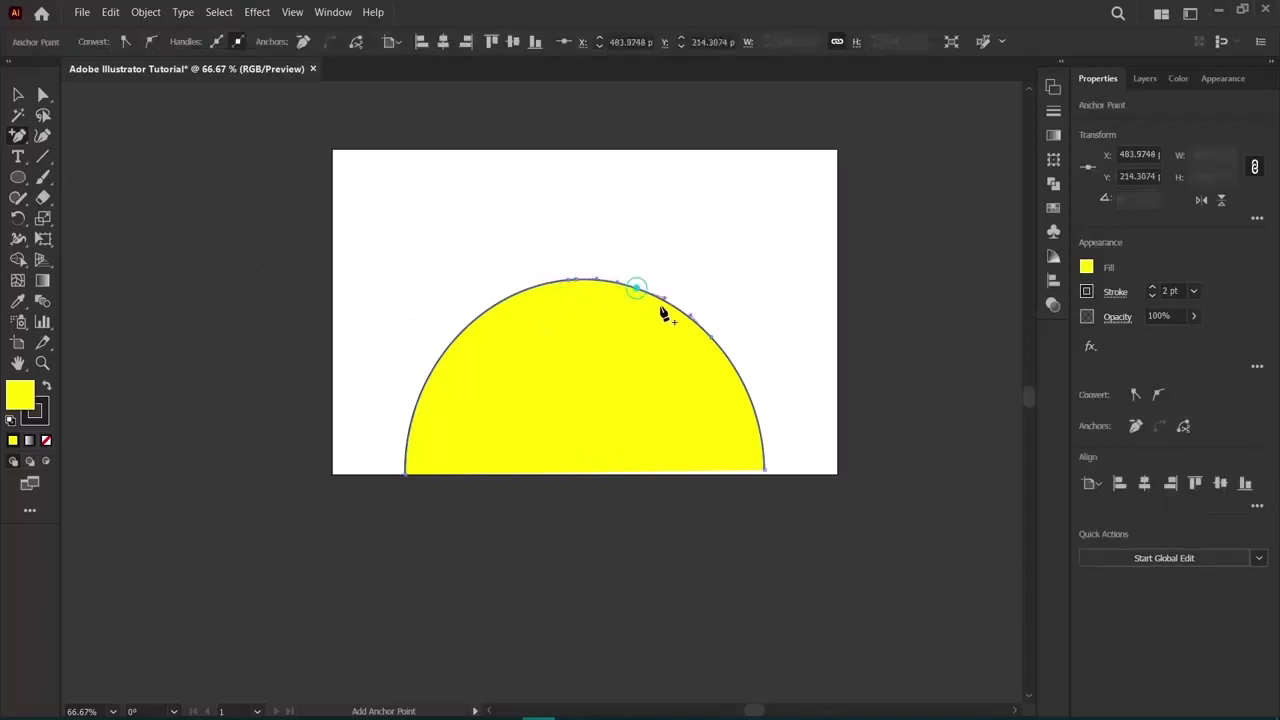
pyautogui.click(737, 370)
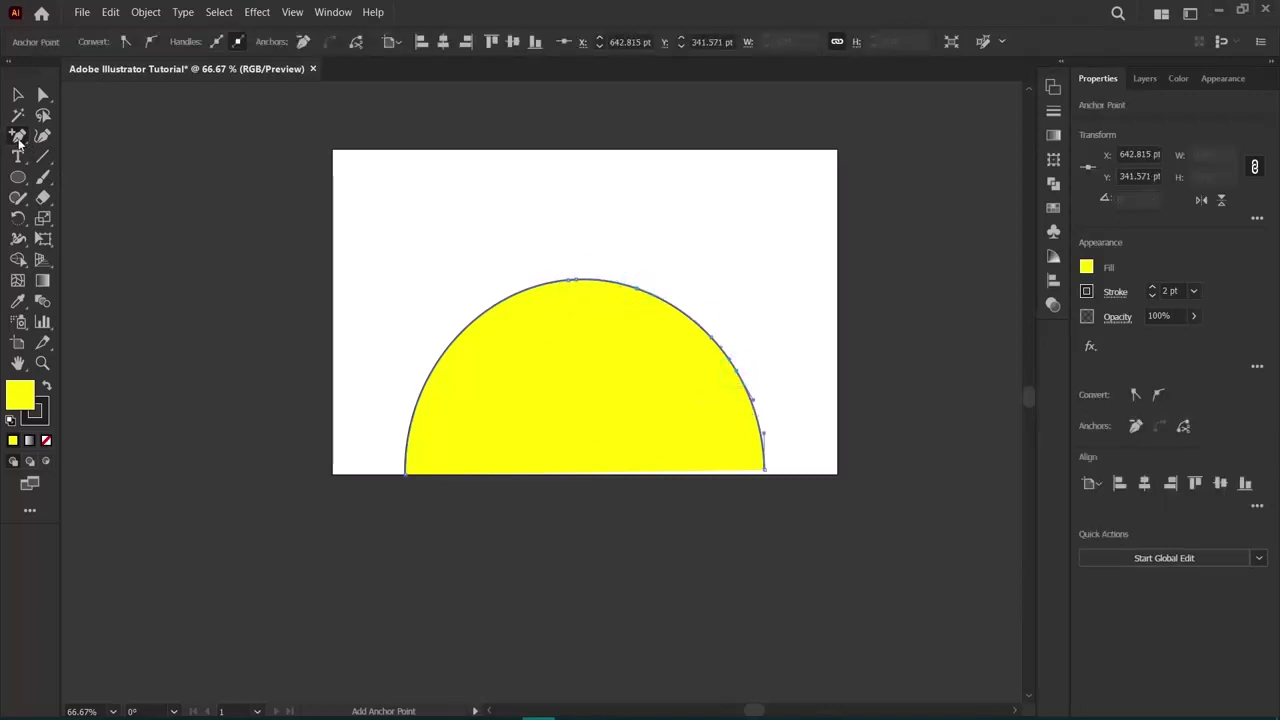
pyautogui.moveTo(19, 139); pyautogui.dragTo(78, 192)
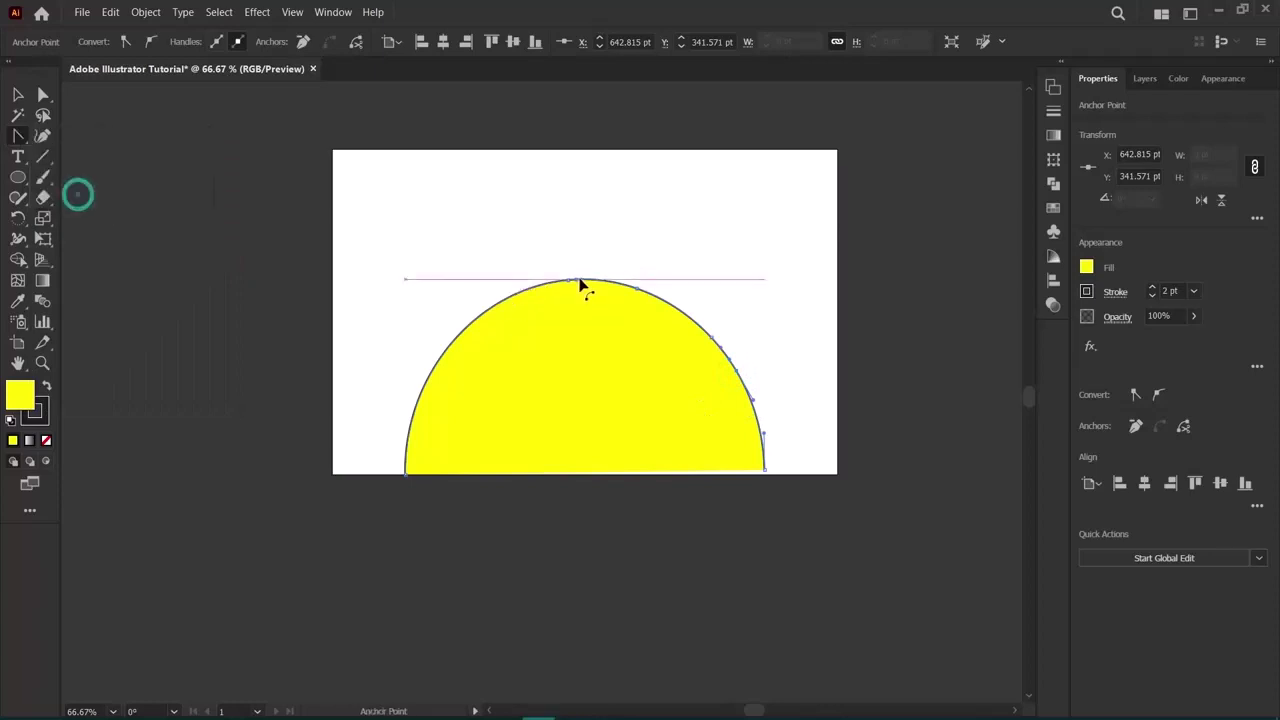
pyautogui.moveTo(580, 283); pyautogui.dragTo(568, 229)
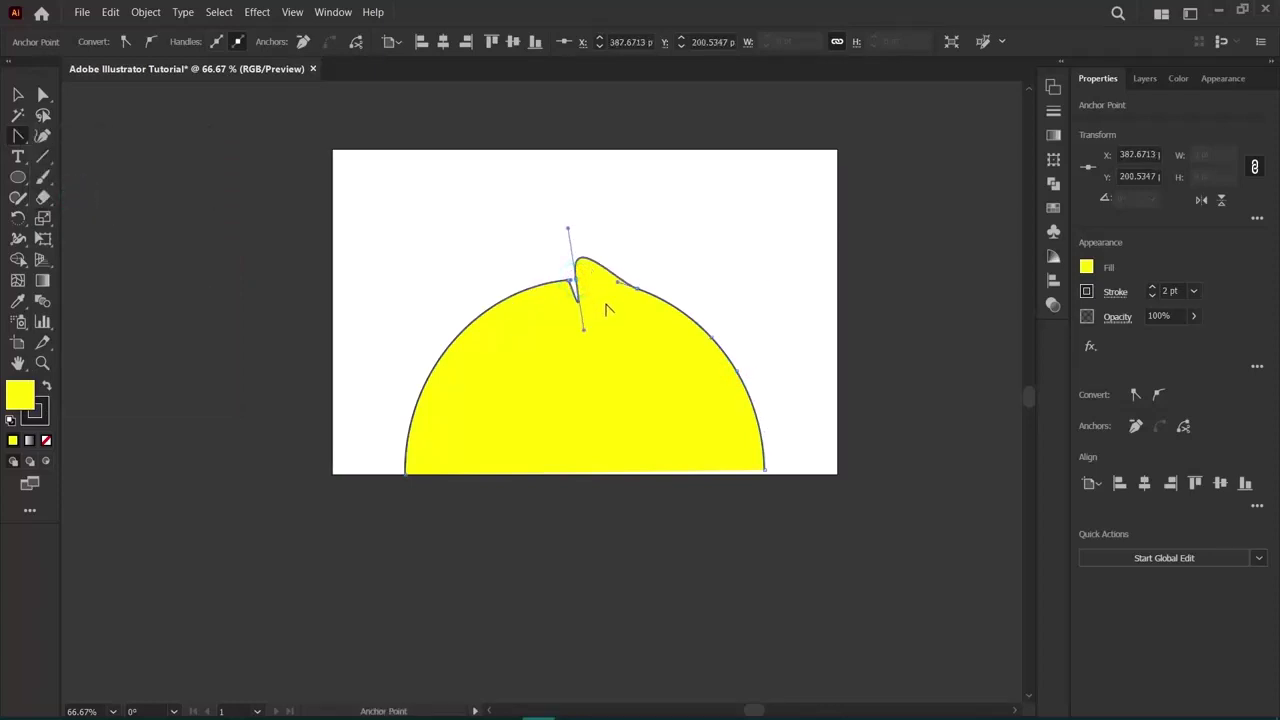
pyautogui.hotkey('ctrl', 'z')
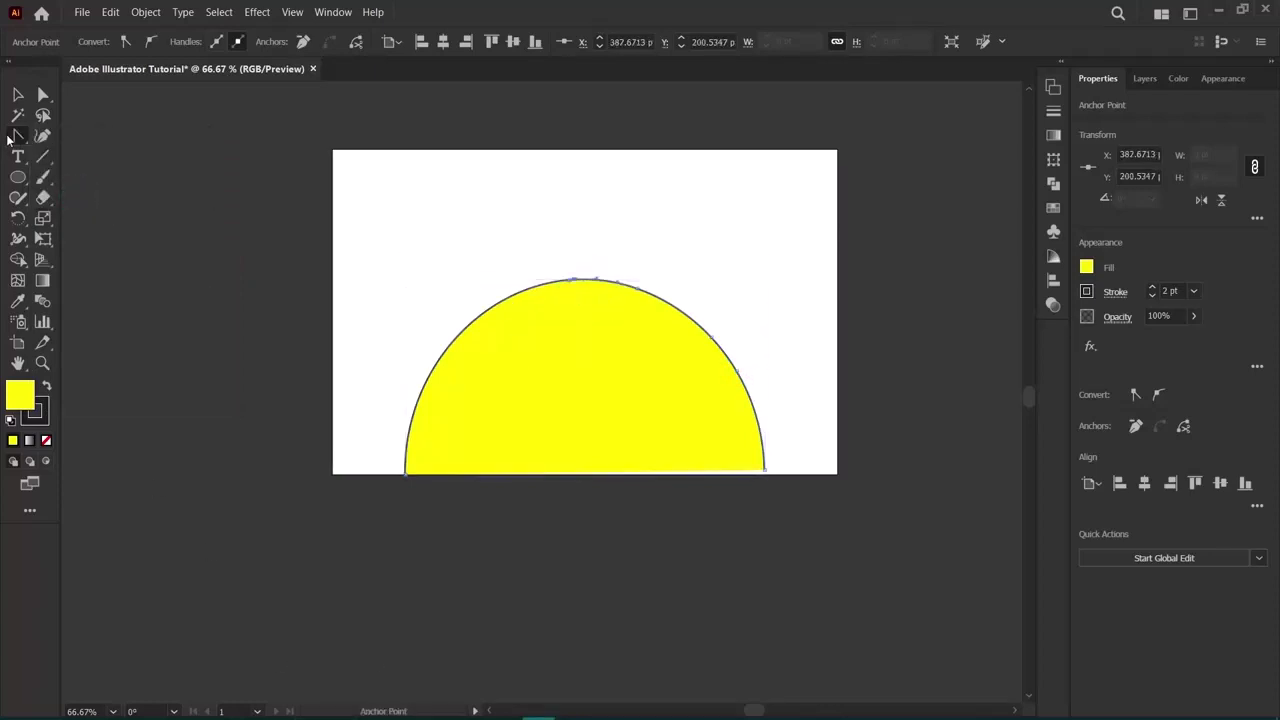
# Add two anchor points along the left side of the yellow arc.
pyautogui.click(10, 138)
pyautogui.click(90, 157)
pyautogui.click(485, 314)
pyautogui.click(432, 373)
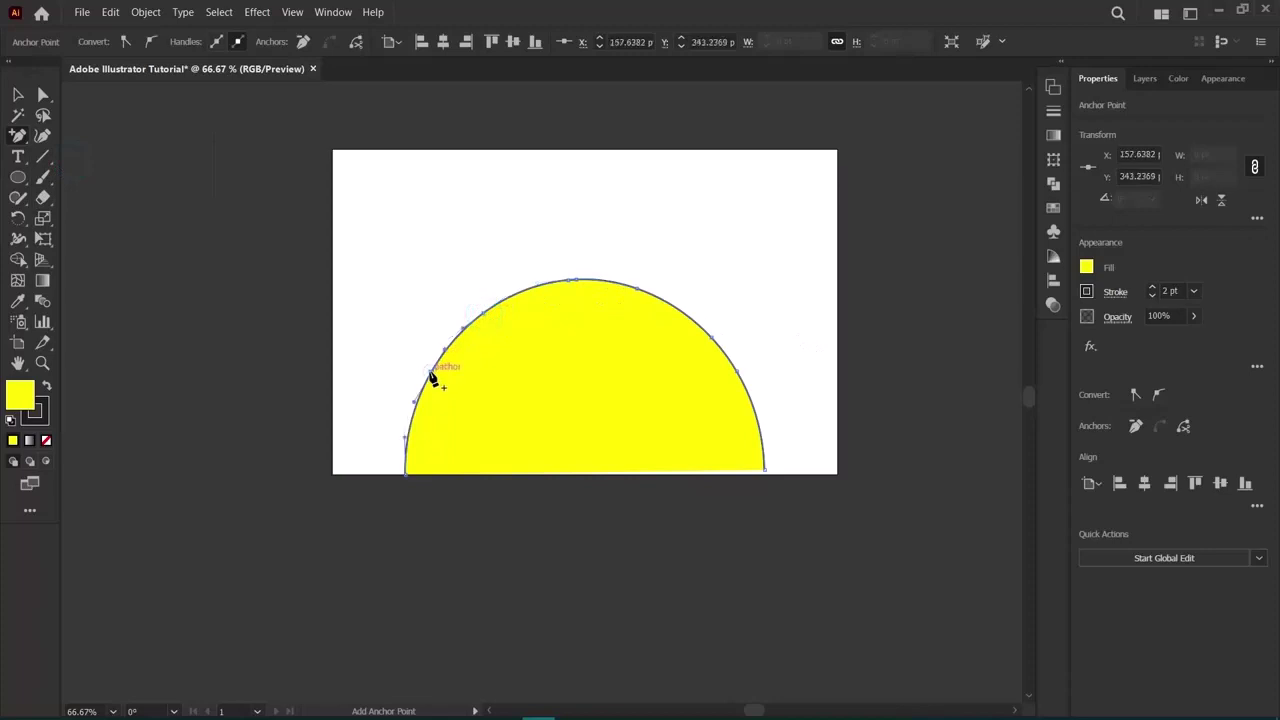
pyautogui.click(19, 143)
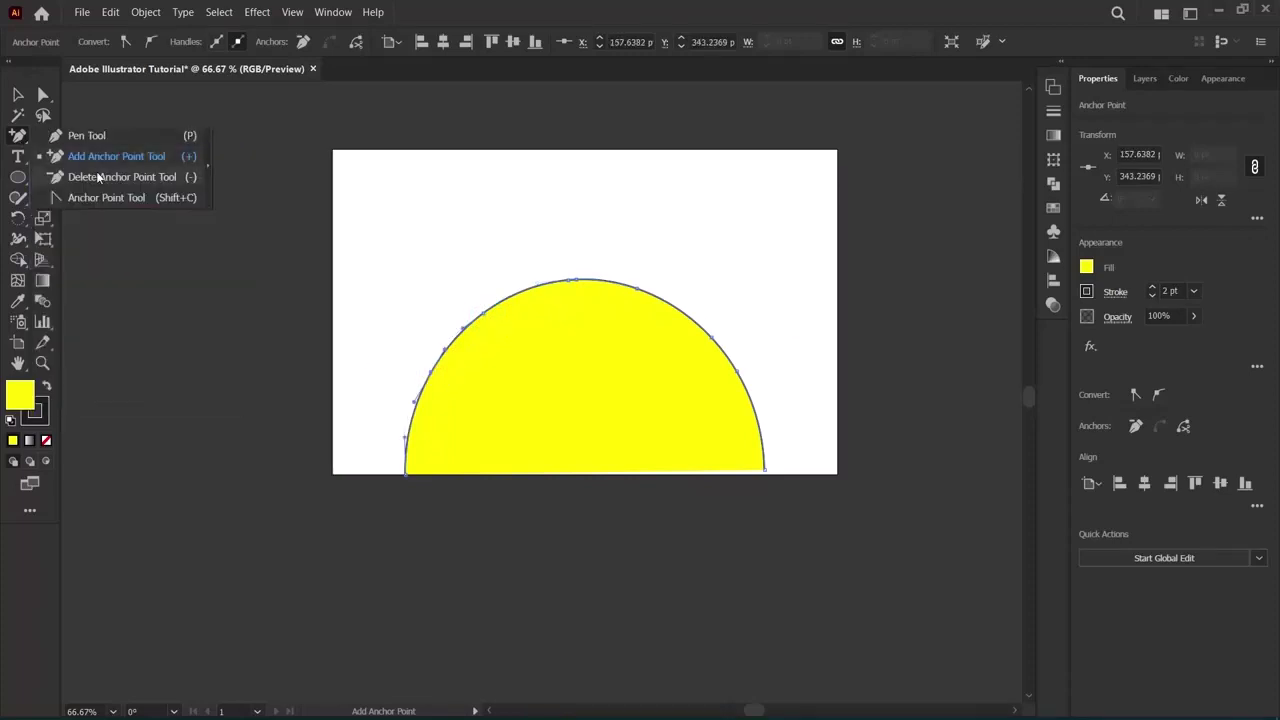
pyautogui.click(102, 197)
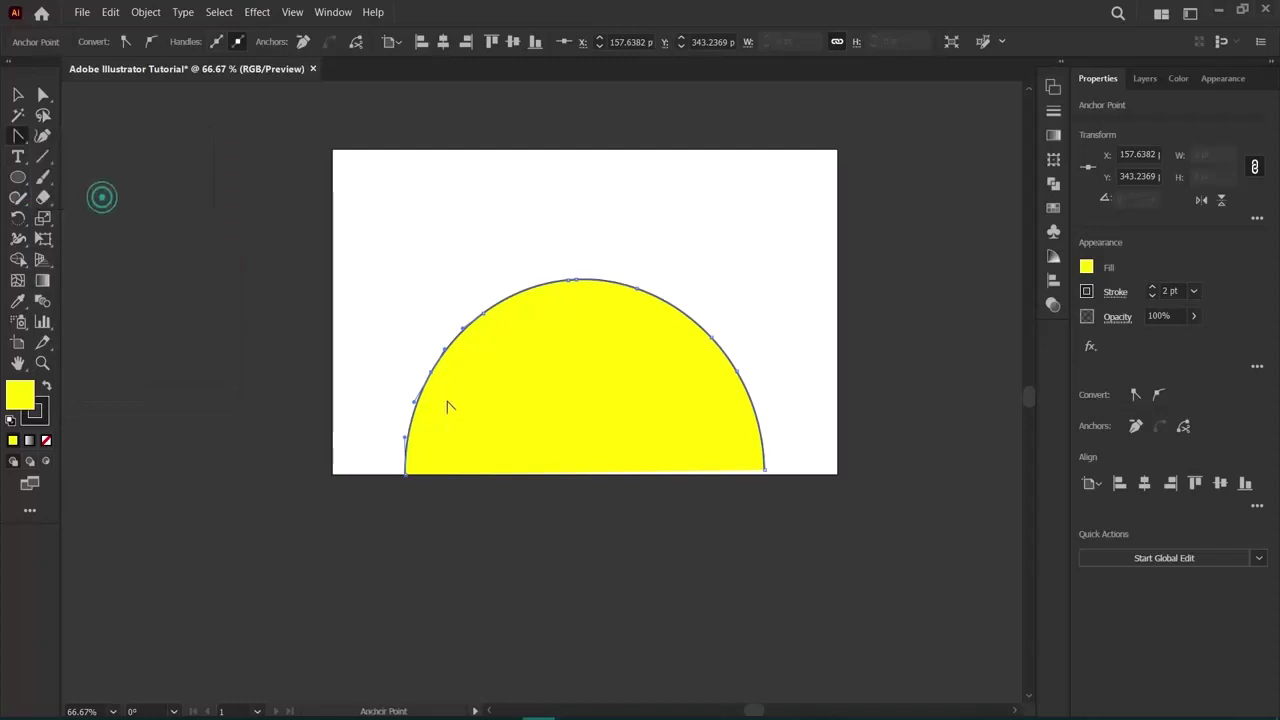
pyautogui.click(429, 374)
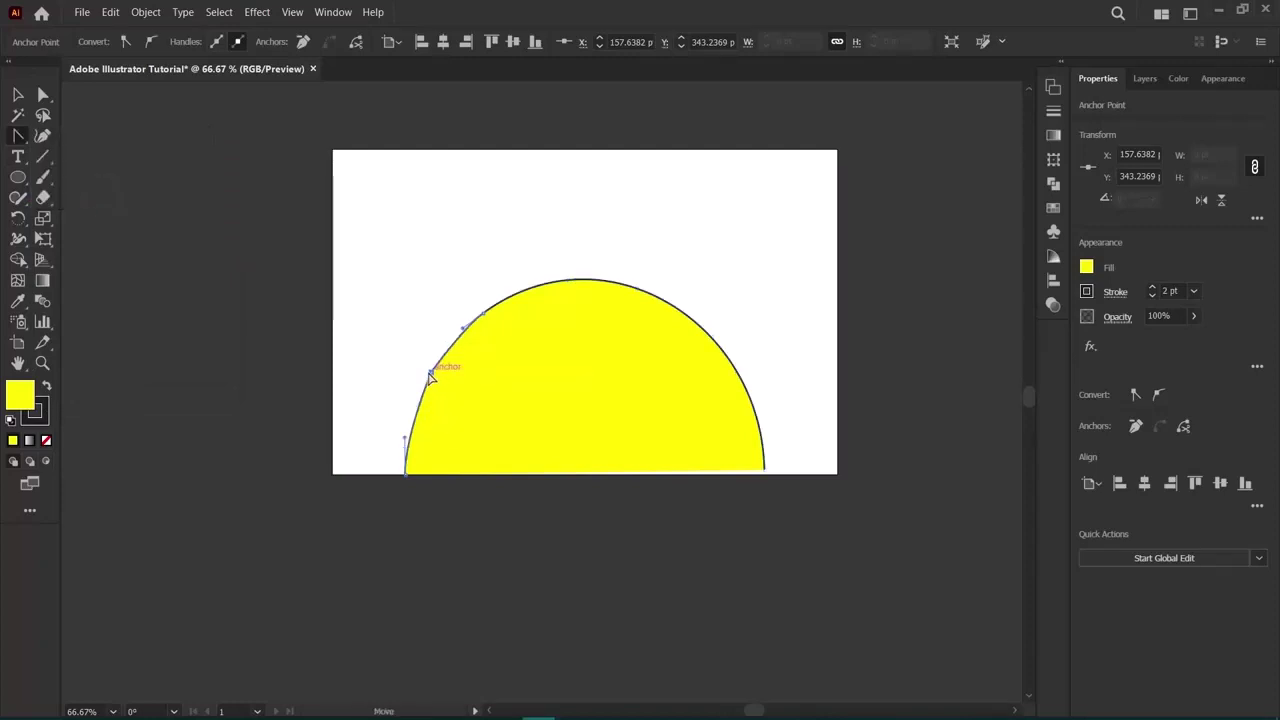
pyautogui.moveTo(425, 374); pyautogui.dragTo(357, 335)
pyautogui.moveTo(483, 317); pyautogui.dragTo(518, 368)
pyautogui.moveTo(575, 282); pyautogui.dragTo(596, 385)
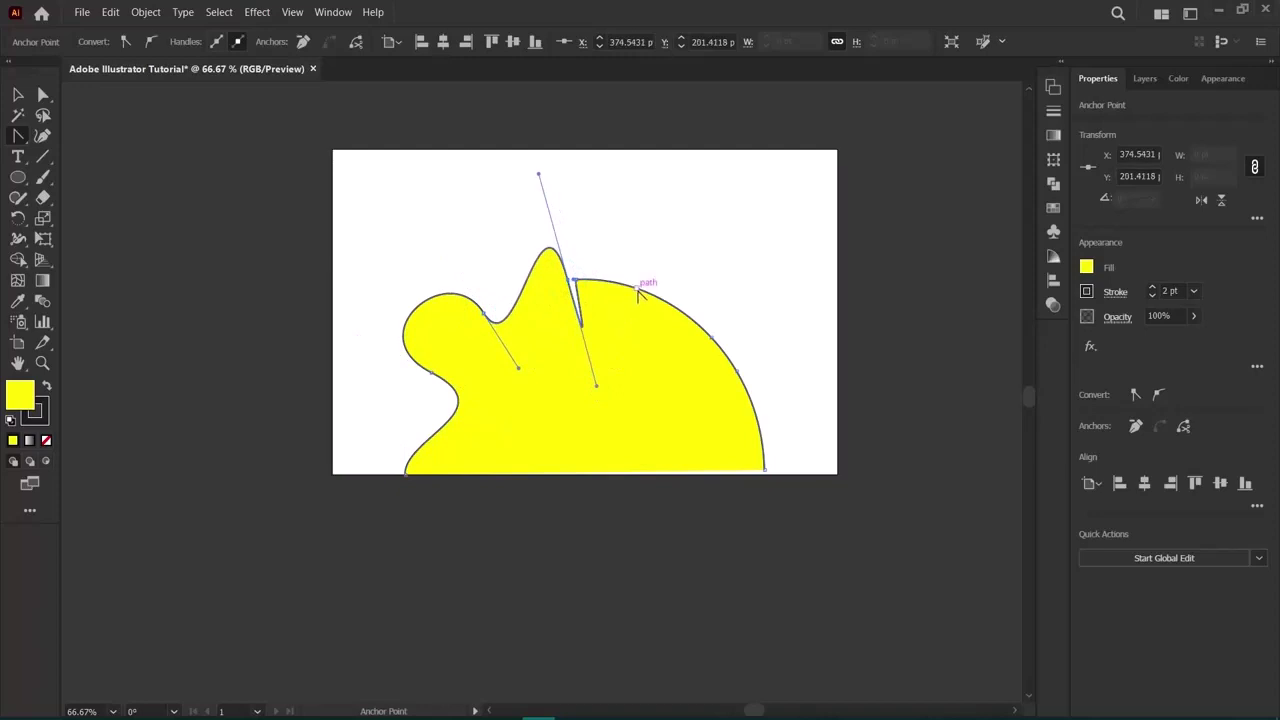
pyautogui.moveTo(638, 290); pyautogui.dragTo(657, 380)
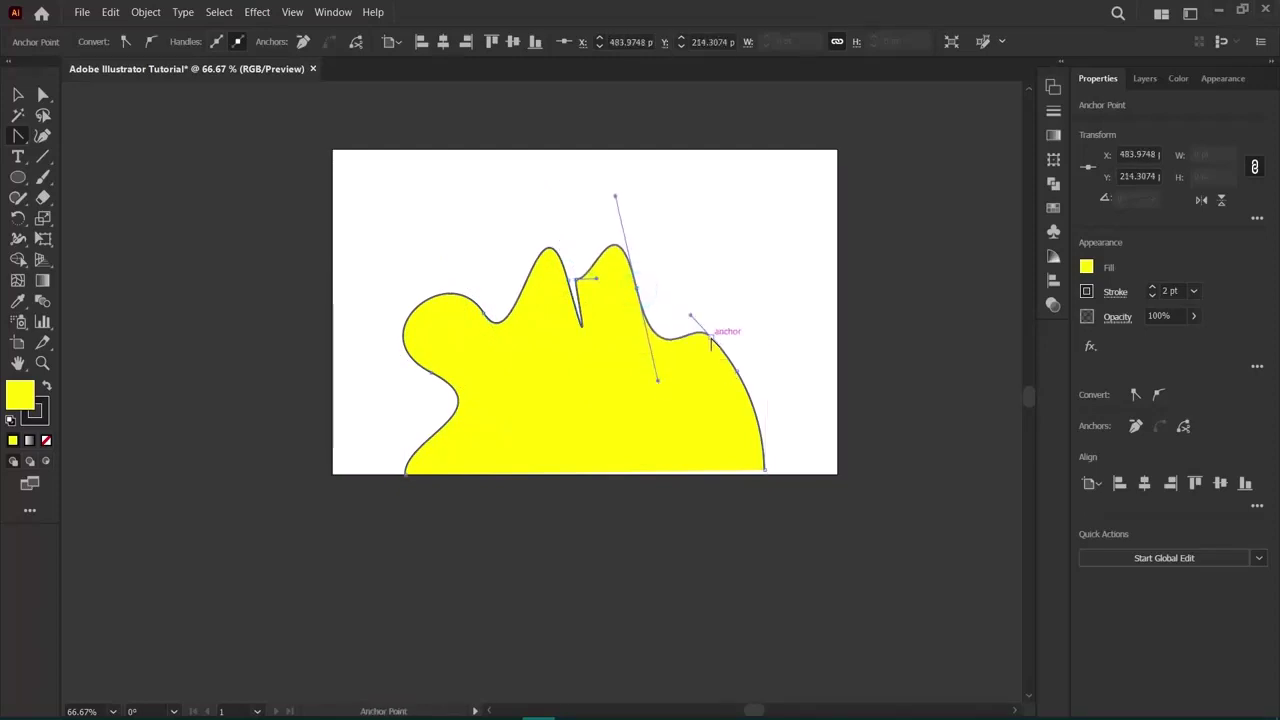
pyautogui.moveTo(711, 341); pyautogui.dragTo(698, 422)
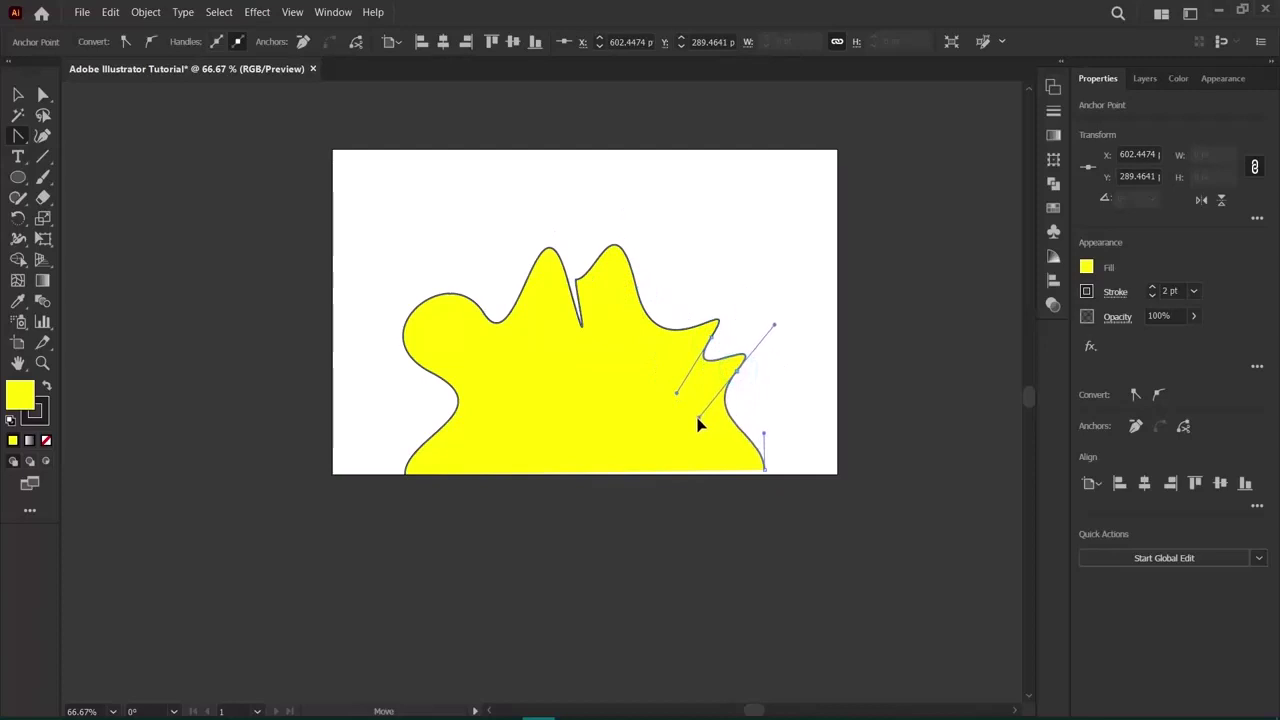
pyautogui.click(17, 97)
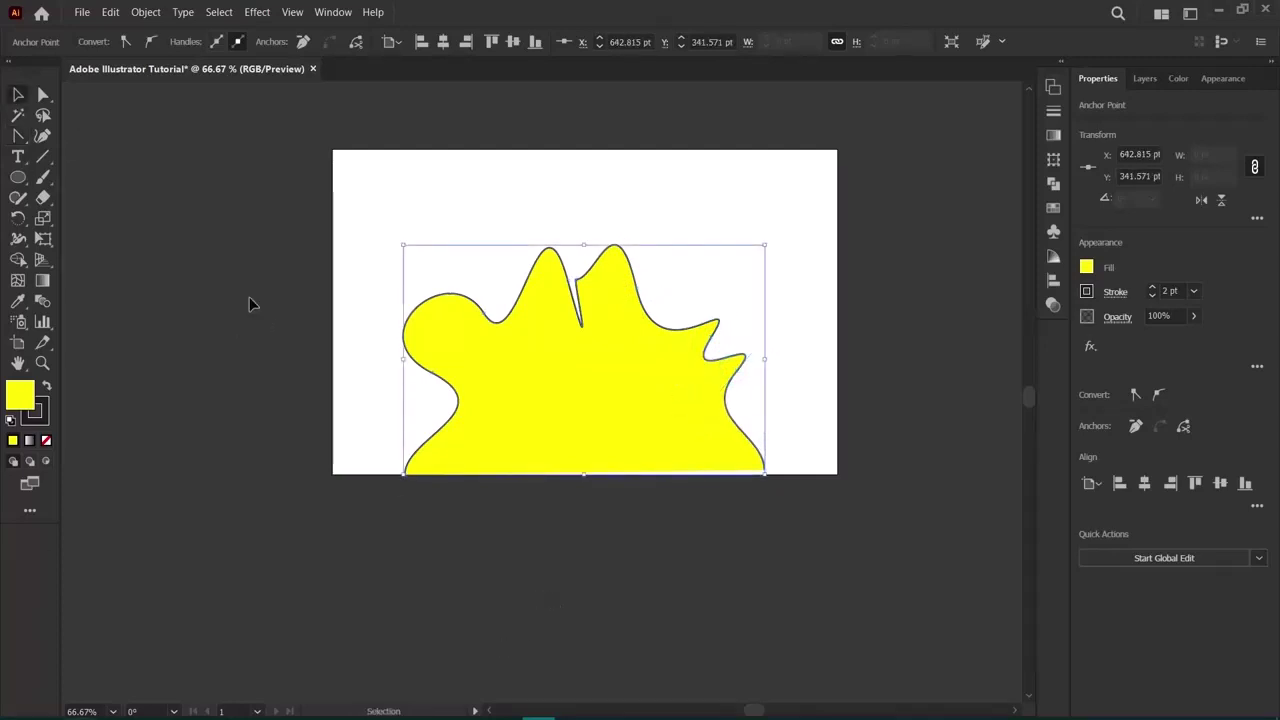
pyautogui.hotkey('ctrl', 'z')
pyautogui.hotkey('ctrl', 'z')
pyautogui.hotkey('ctrl', 'z')
pyautogui.hotkey('ctrl', 'z')
pyautogui.hotkey('ctrl', 'z')
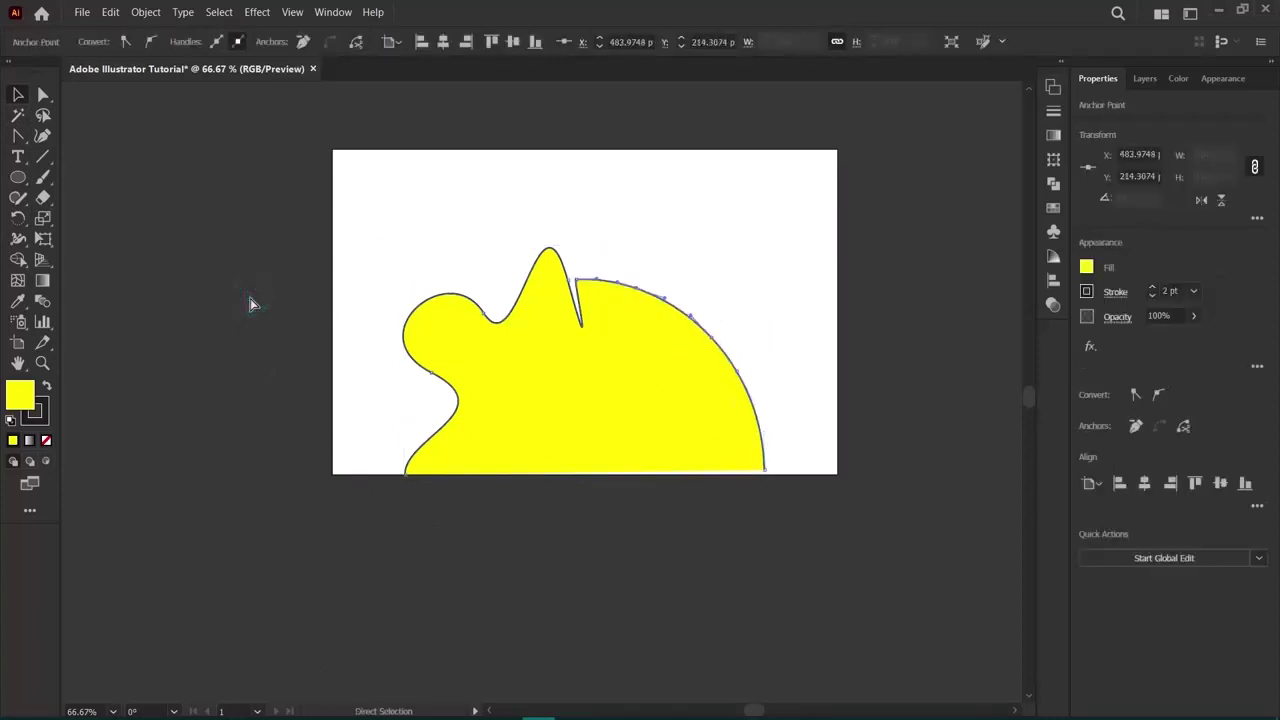
pyautogui.hotkey('ctrl', 'z')
pyautogui.hotkey('ctrl', 'z')
pyautogui.hotkey('ctrl', 'z')
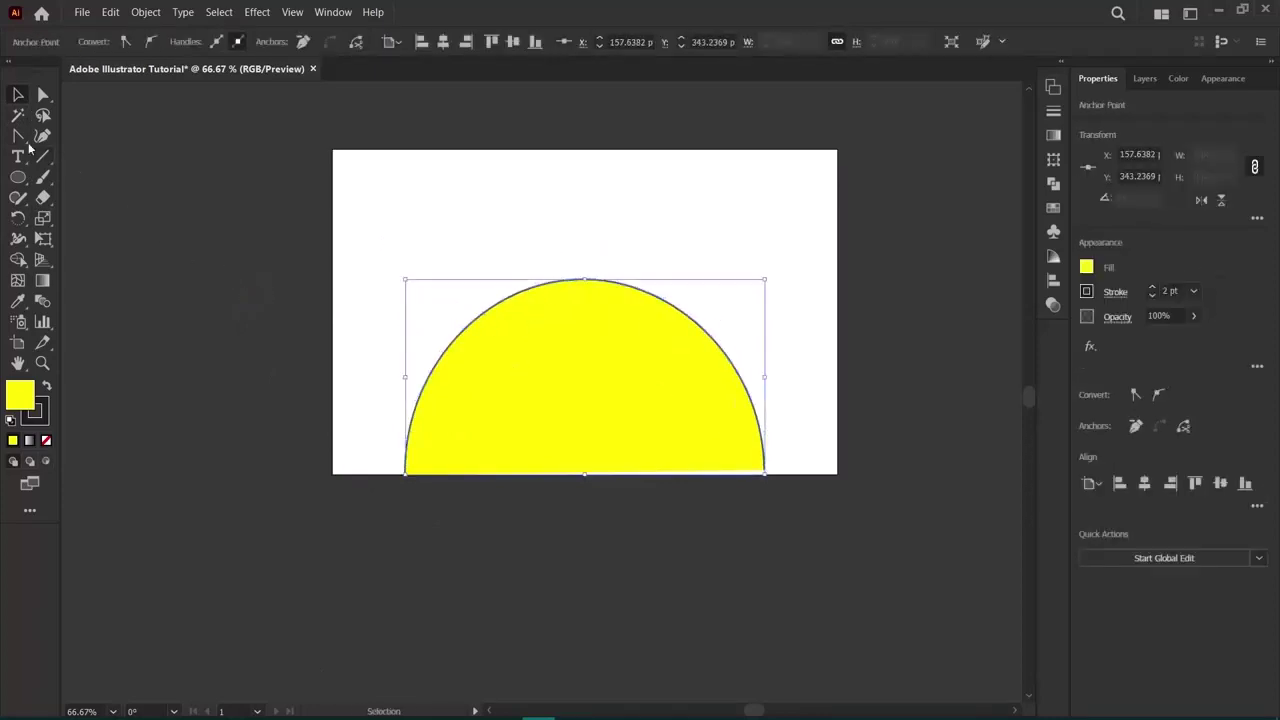
# Delete the left, top and right anchors with Delete Anchor Point, leaving a low flat yellow arc.
pyautogui.moveTo(20, 138); pyautogui.dragTo(85, 186)
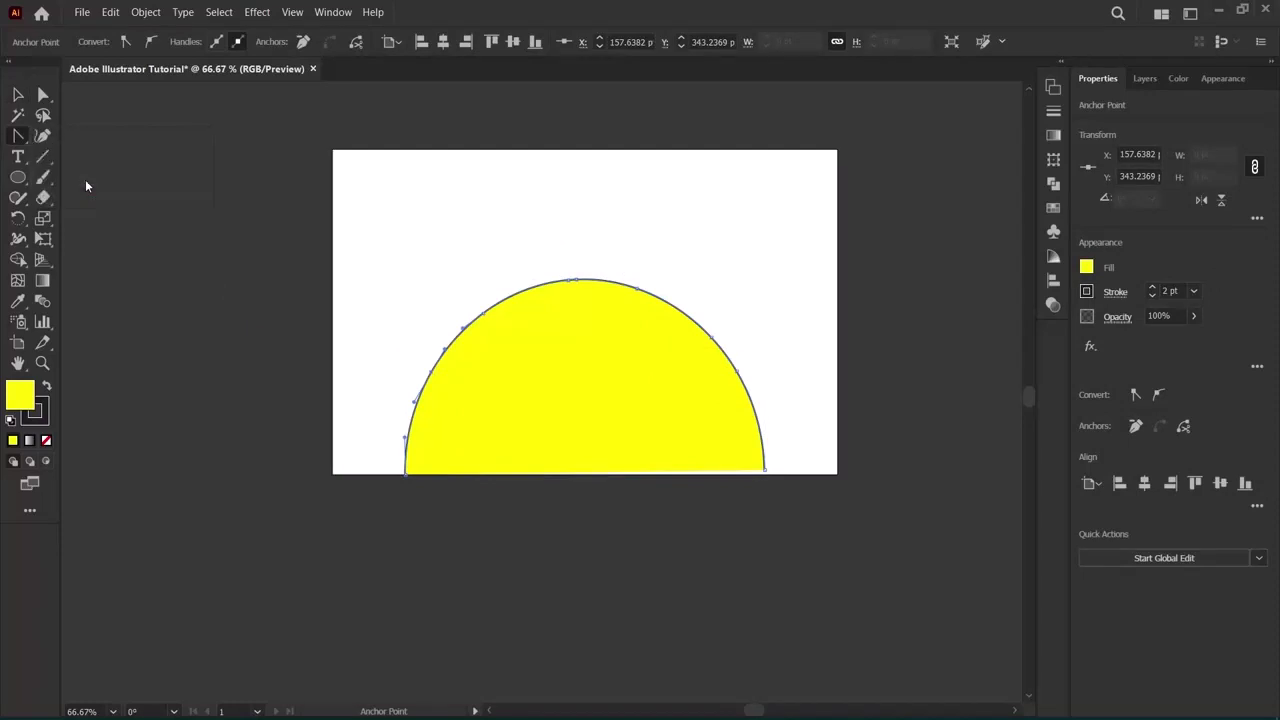
pyautogui.press('-')
pyautogui.click(431, 373)
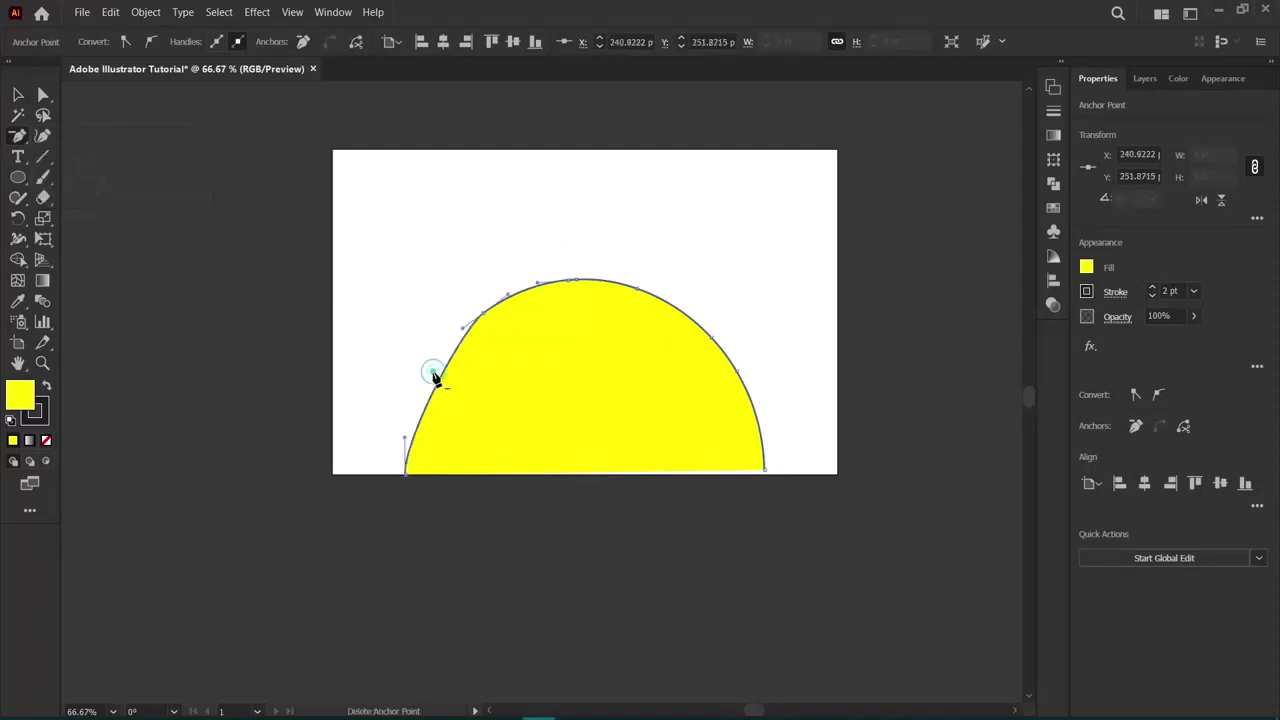
pyautogui.click(483, 313)
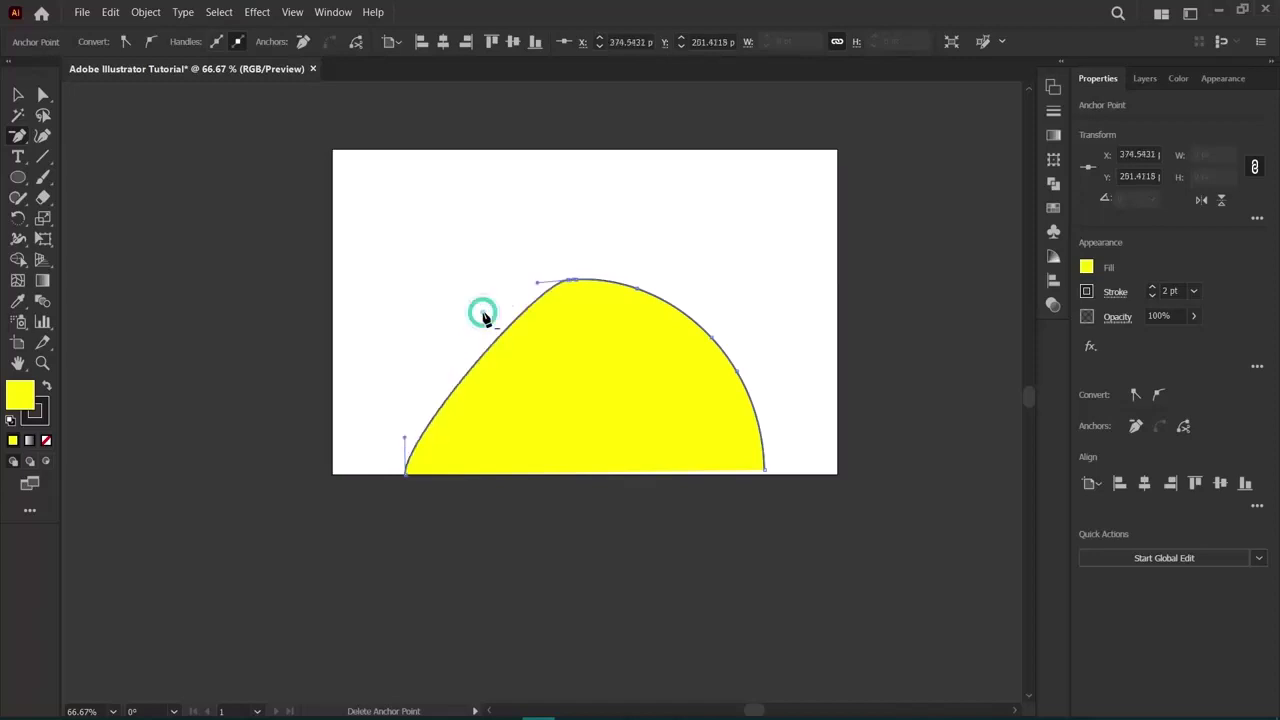
pyautogui.click(575, 280)
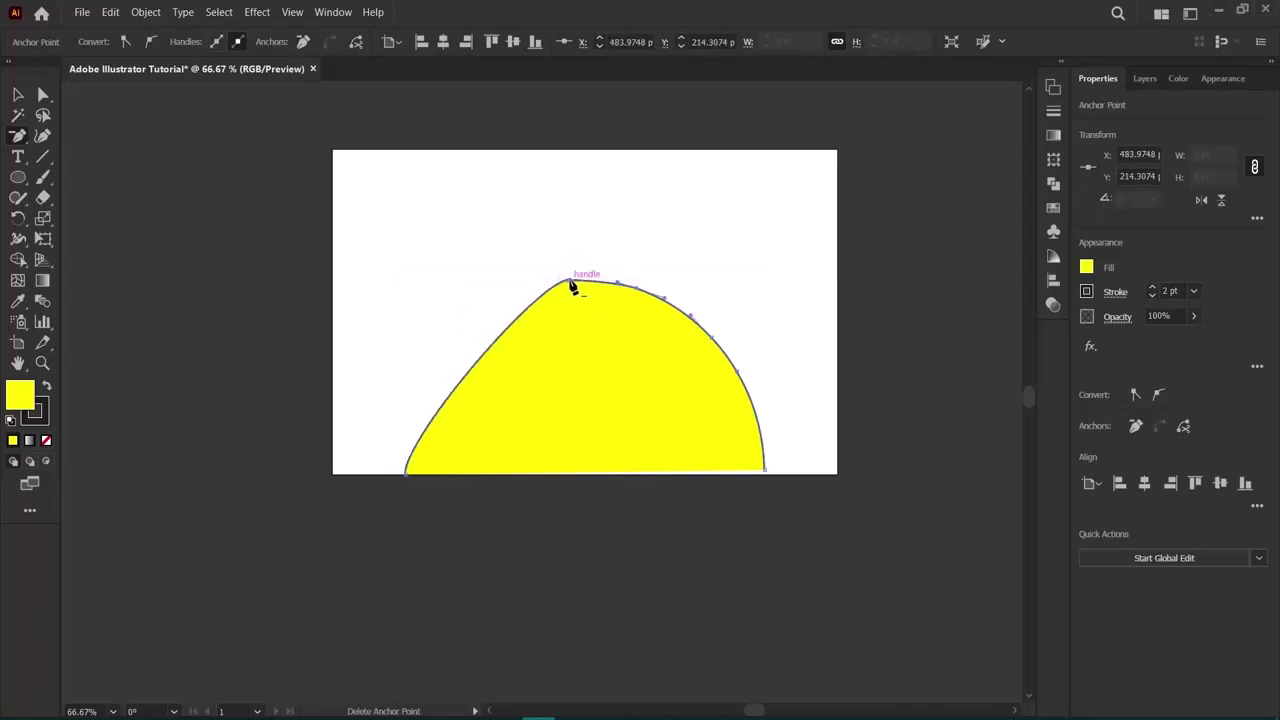
pyautogui.click(568, 280)
pyautogui.click(638, 292)
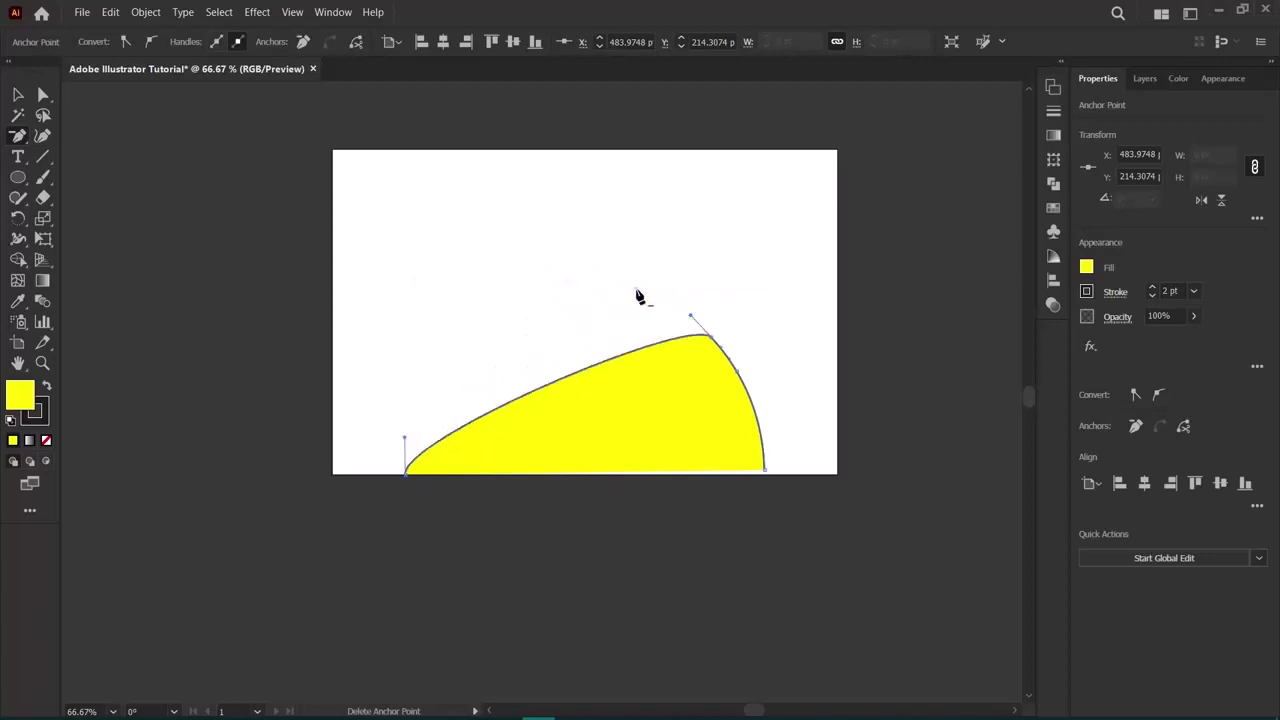
pyautogui.click(709, 341)
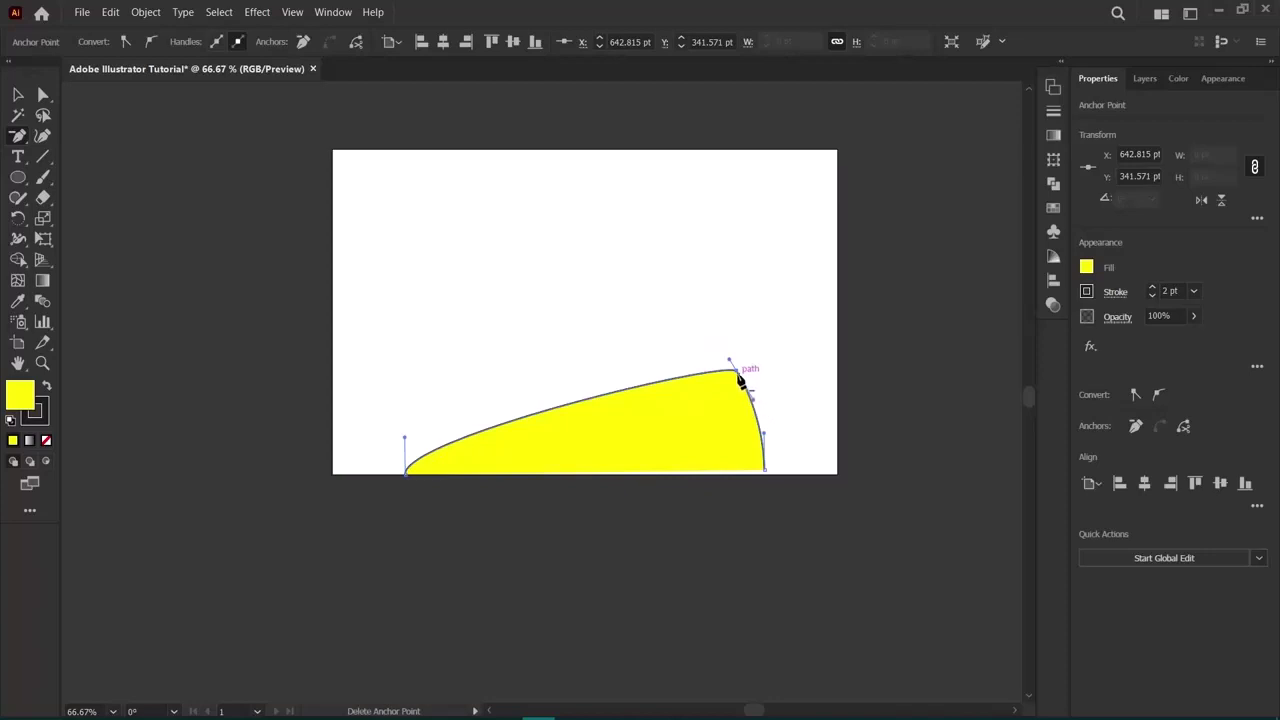
pyautogui.click(737, 371)
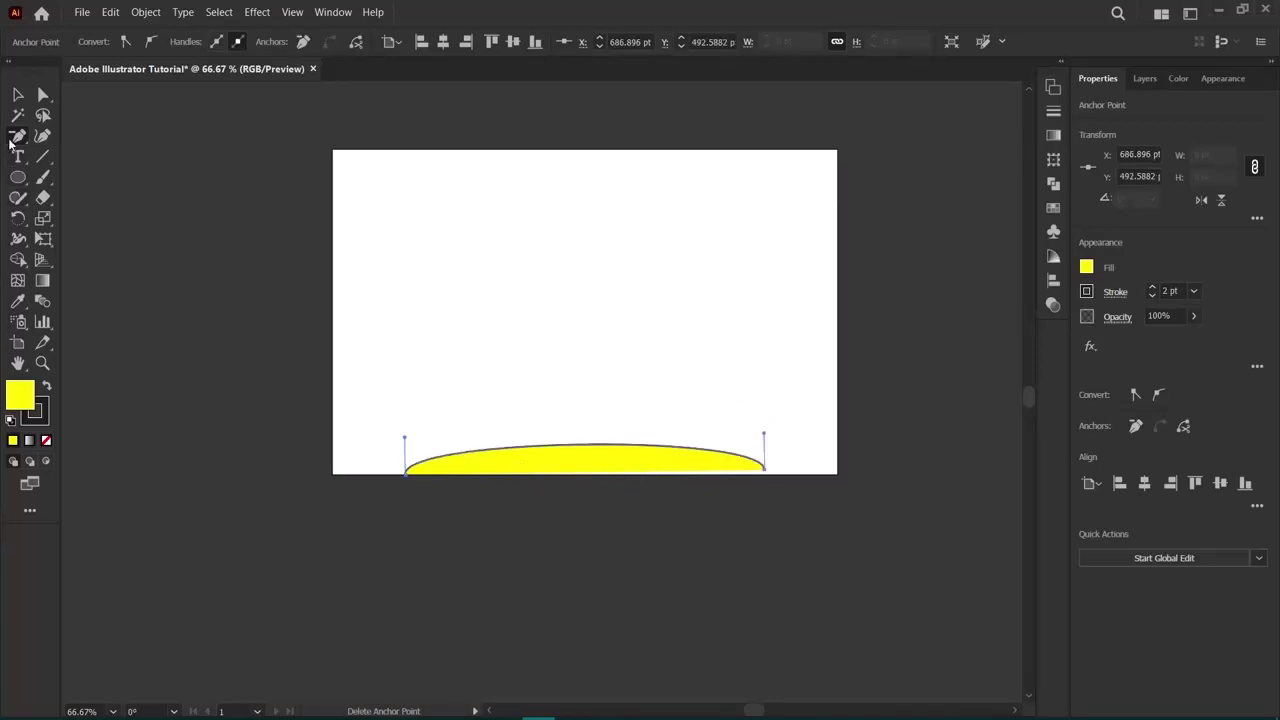
# Pull the yellow arc into tall and lopsided domes with the Anchor Point tool, then delete its curved segment.
pyautogui.click(70, 200)
pyautogui.moveTo(591, 445); pyautogui.dragTo(591, 243)
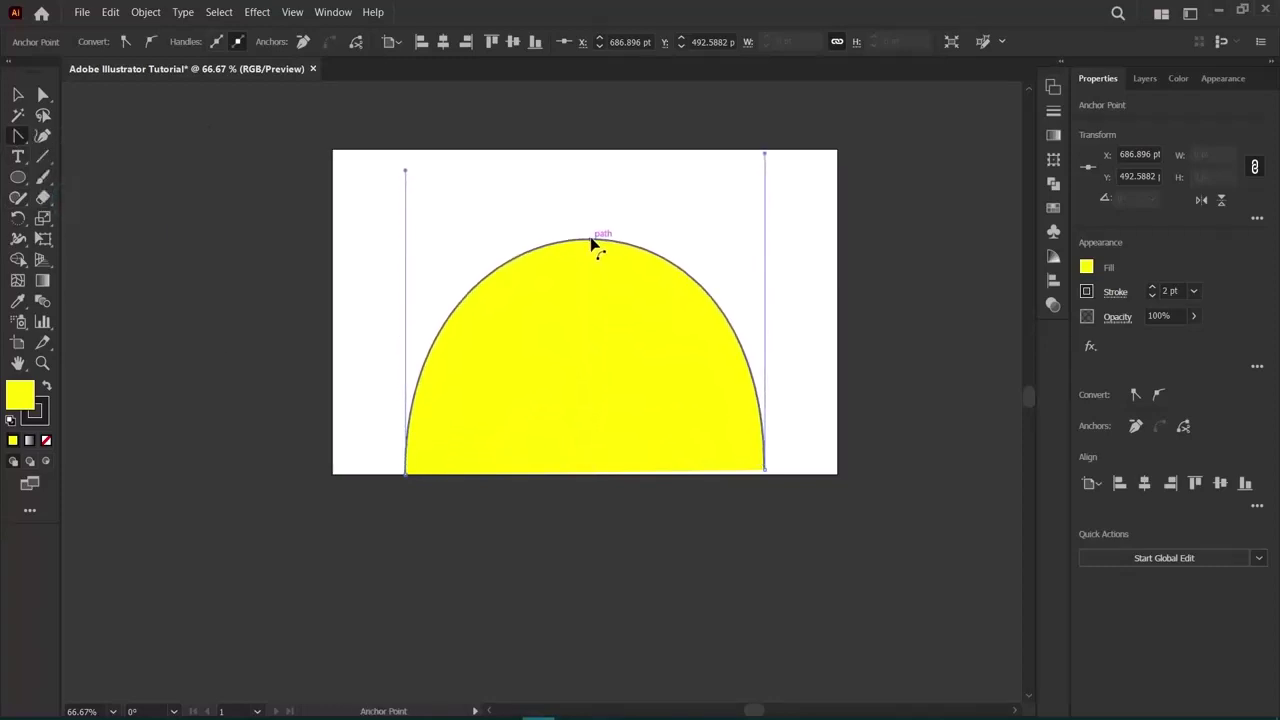
pyautogui.click(764, 470)
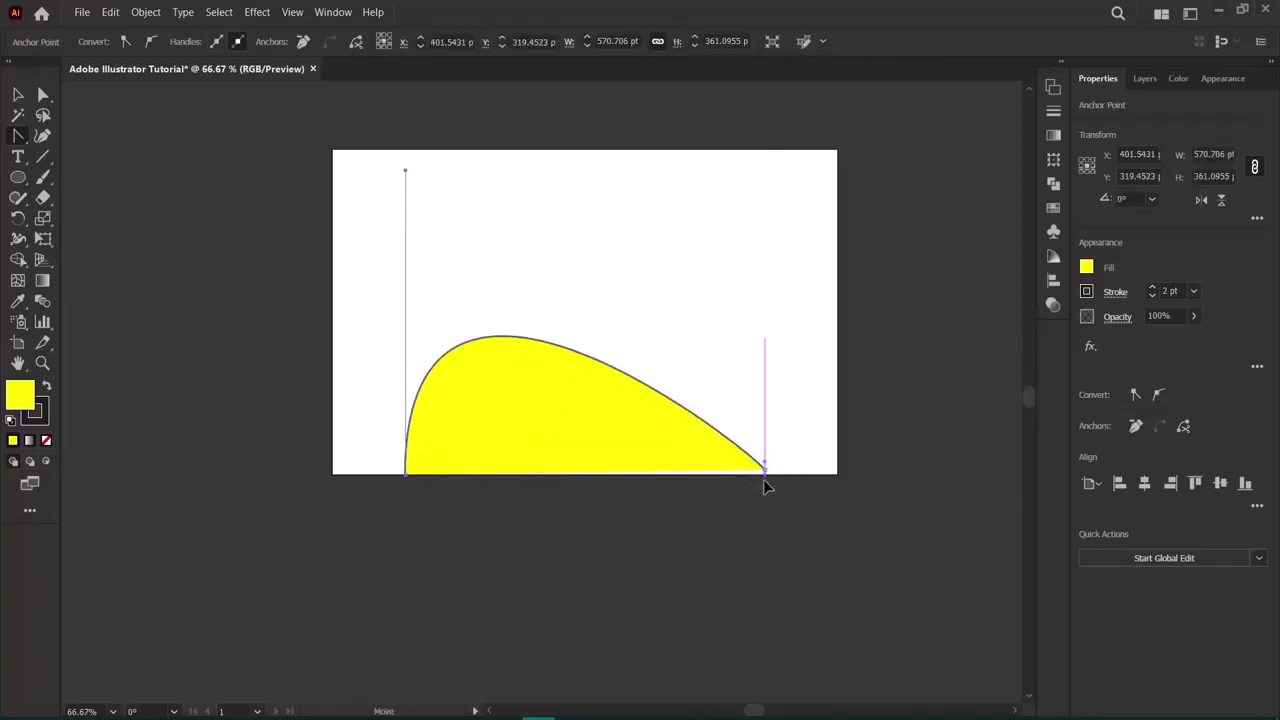
pyautogui.click(764, 472)
pyautogui.click(764, 472)
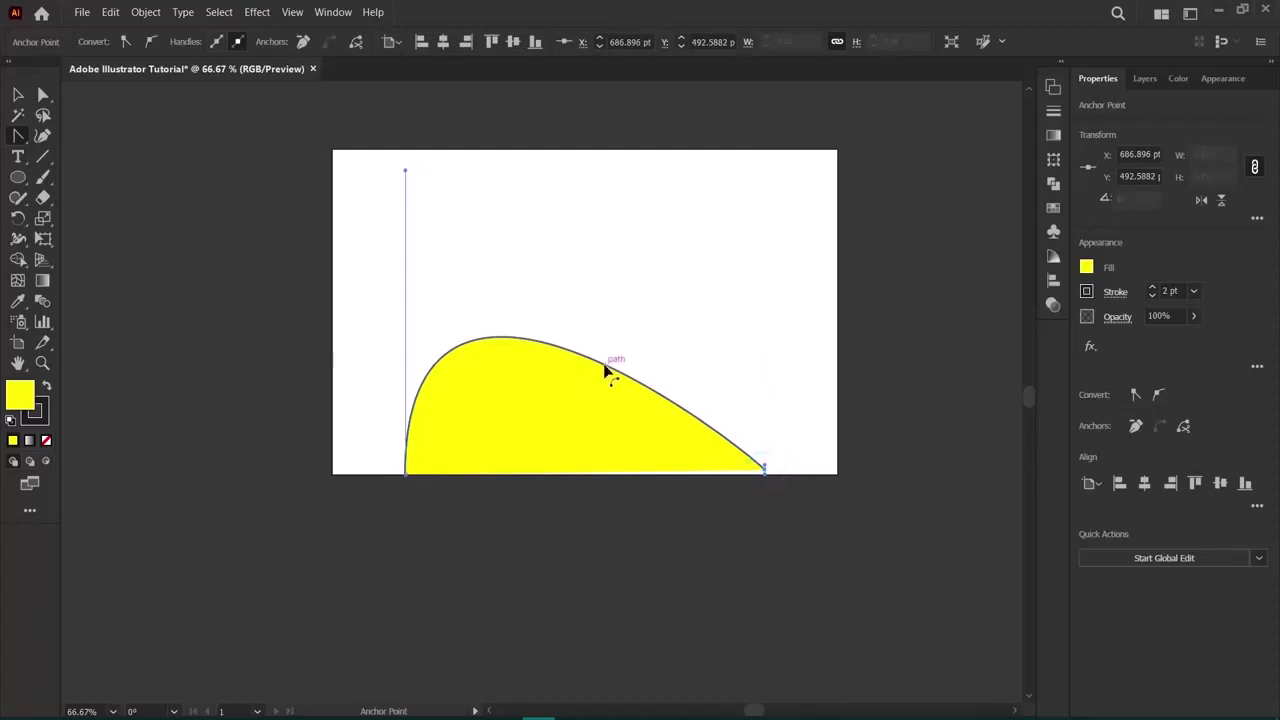
pyautogui.moveTo(603, 366); pyautogui.dragTo(556, 303)
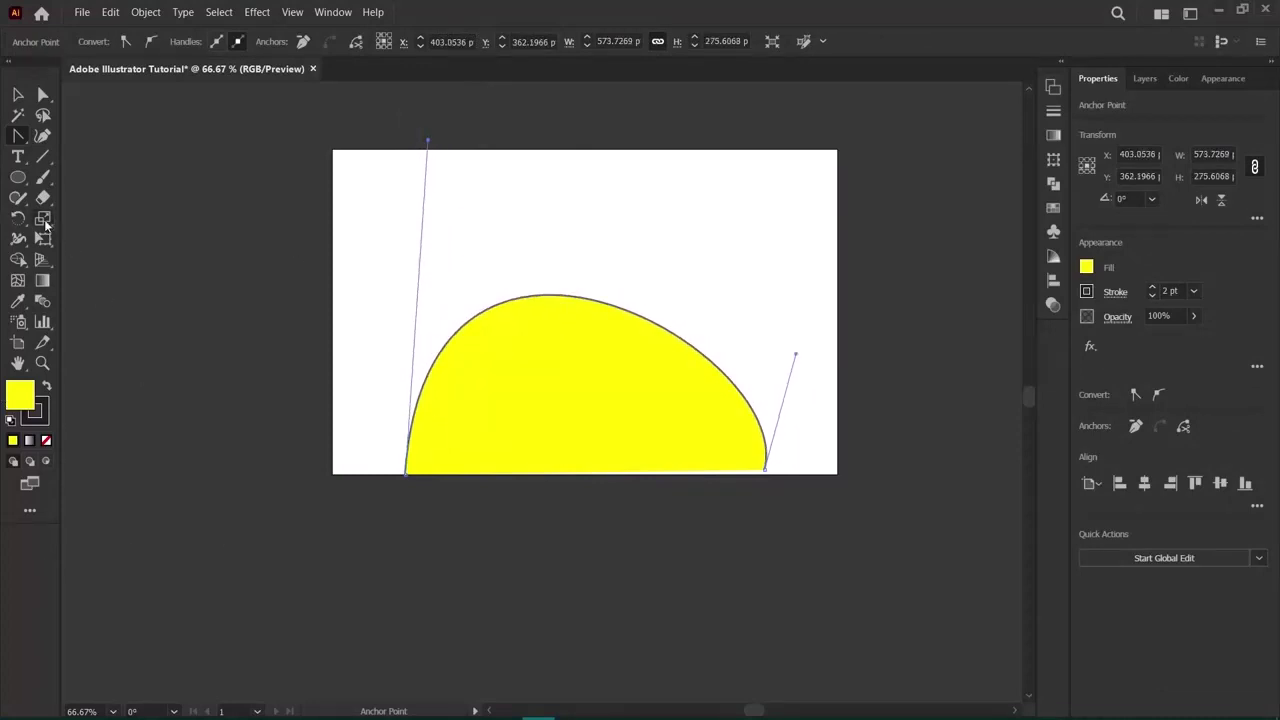
pyautogui.press('Delete')
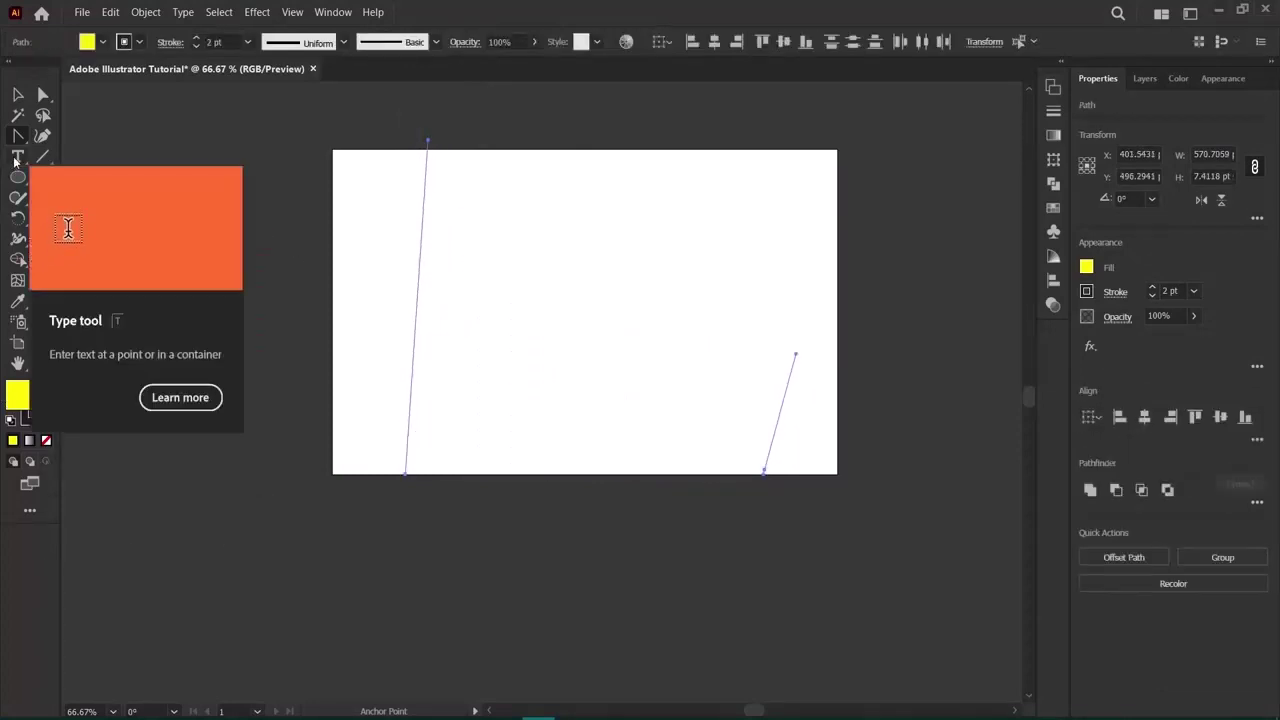
# Delete the leftover bottom line and make a first, abandoned attempt at placing point text.
pyautogui.click(18, 94)
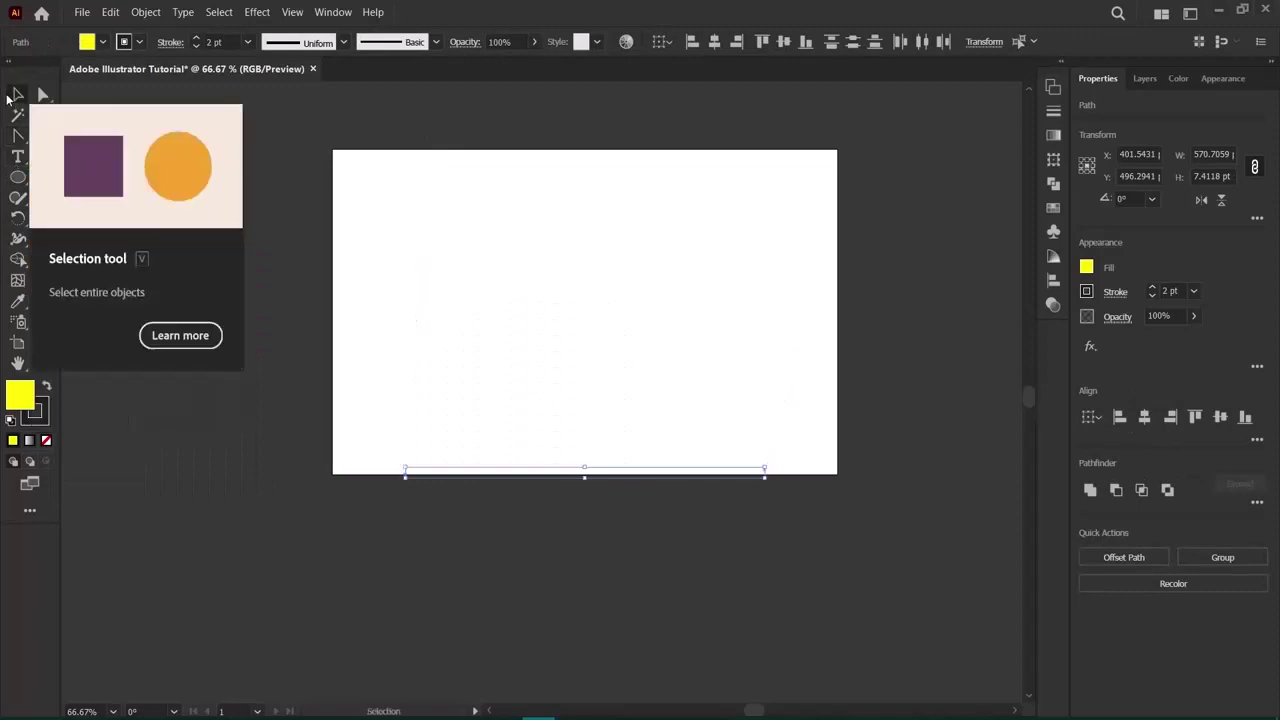
pyautogui.press('Delete')
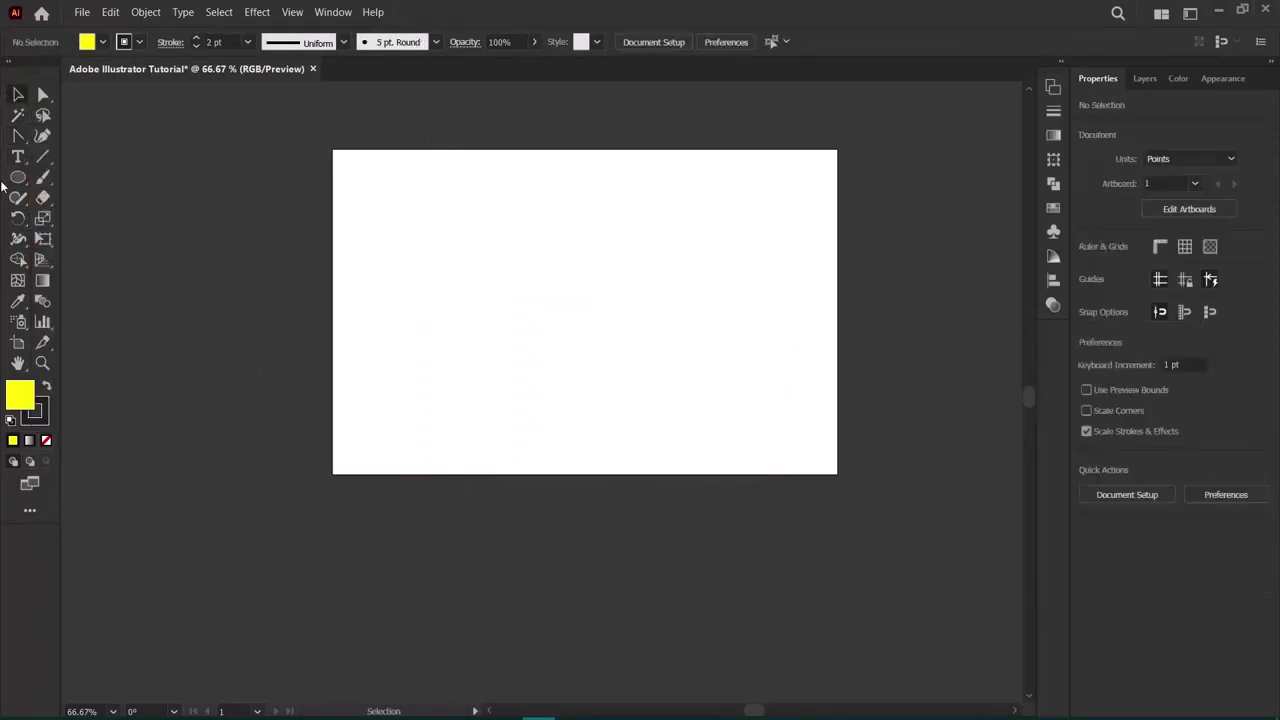
pyautogui.click(17, 157)
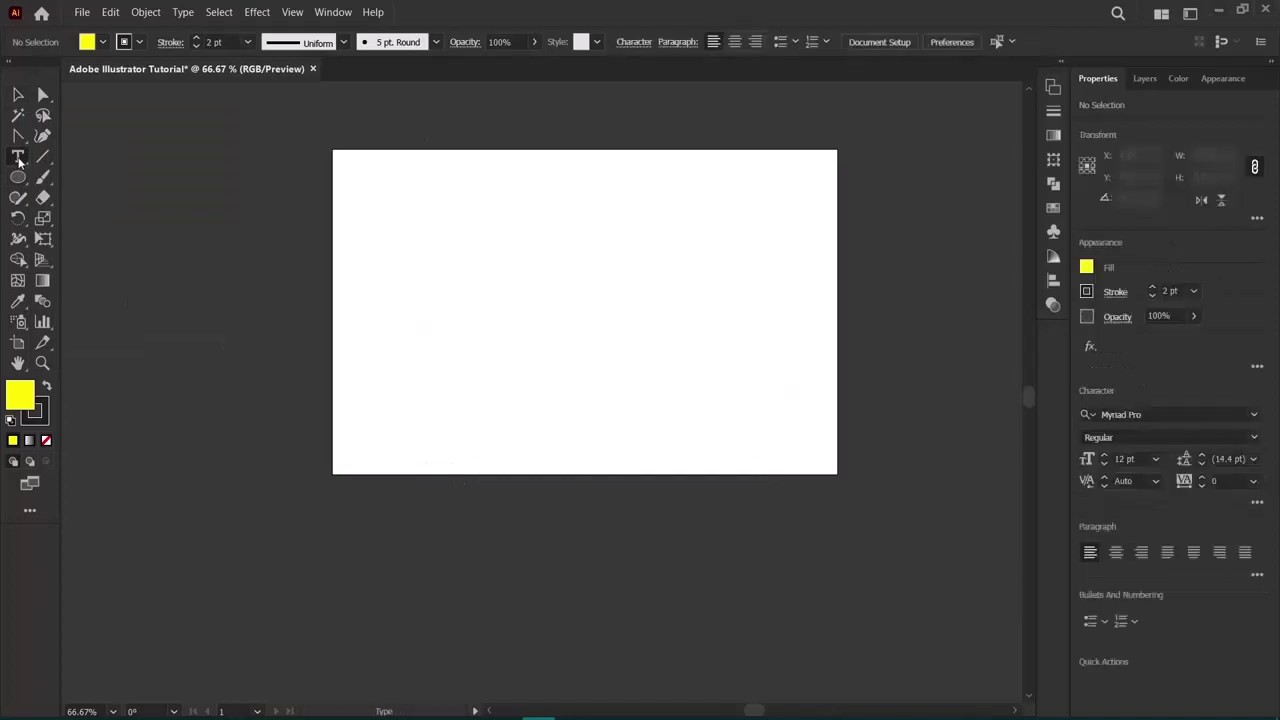
pyautogui.click(415, 317)
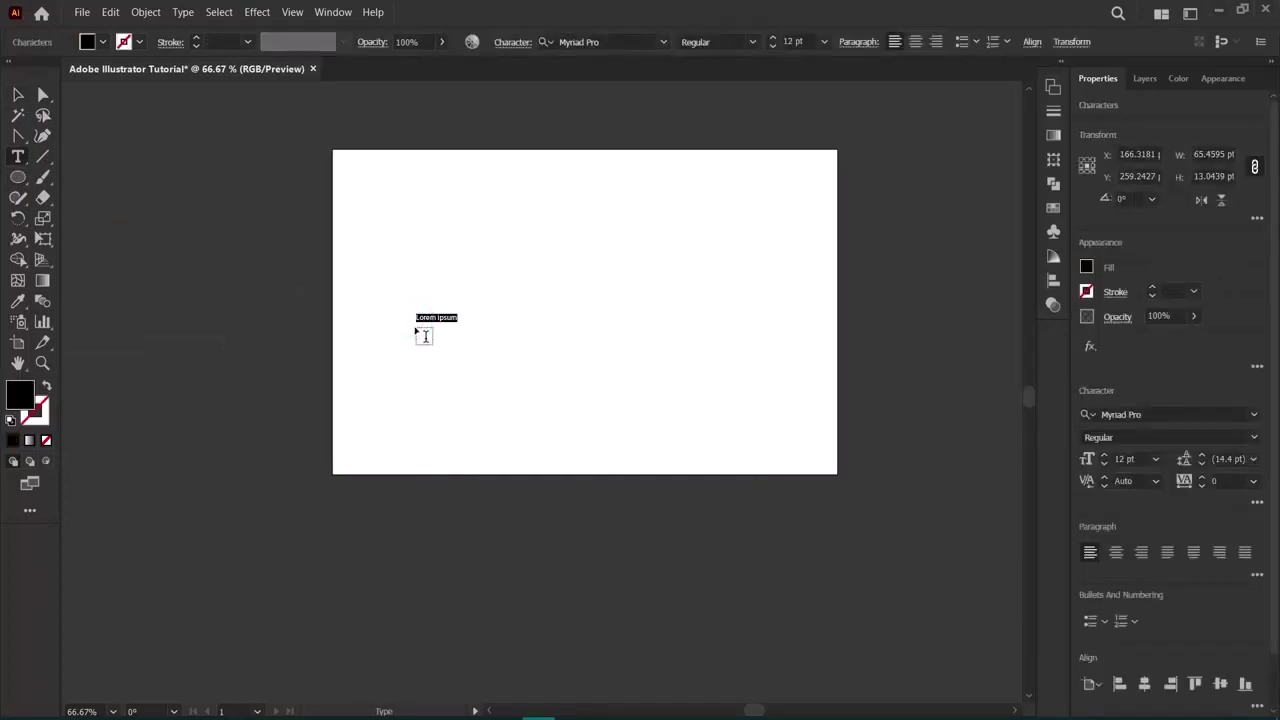
pyautogui.press('BackSpace')
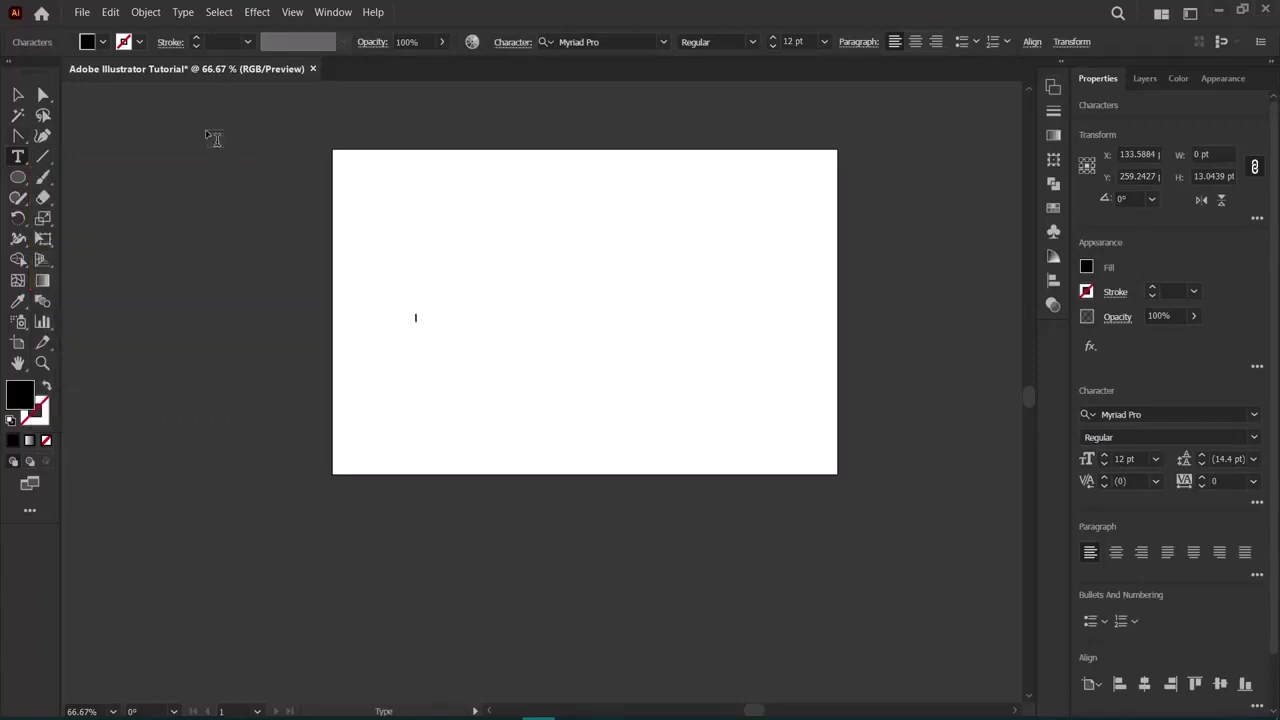
pyautogui.write('t')
pyautogui.hotkey('ctrl', 'z')
pyautogui.press('v')
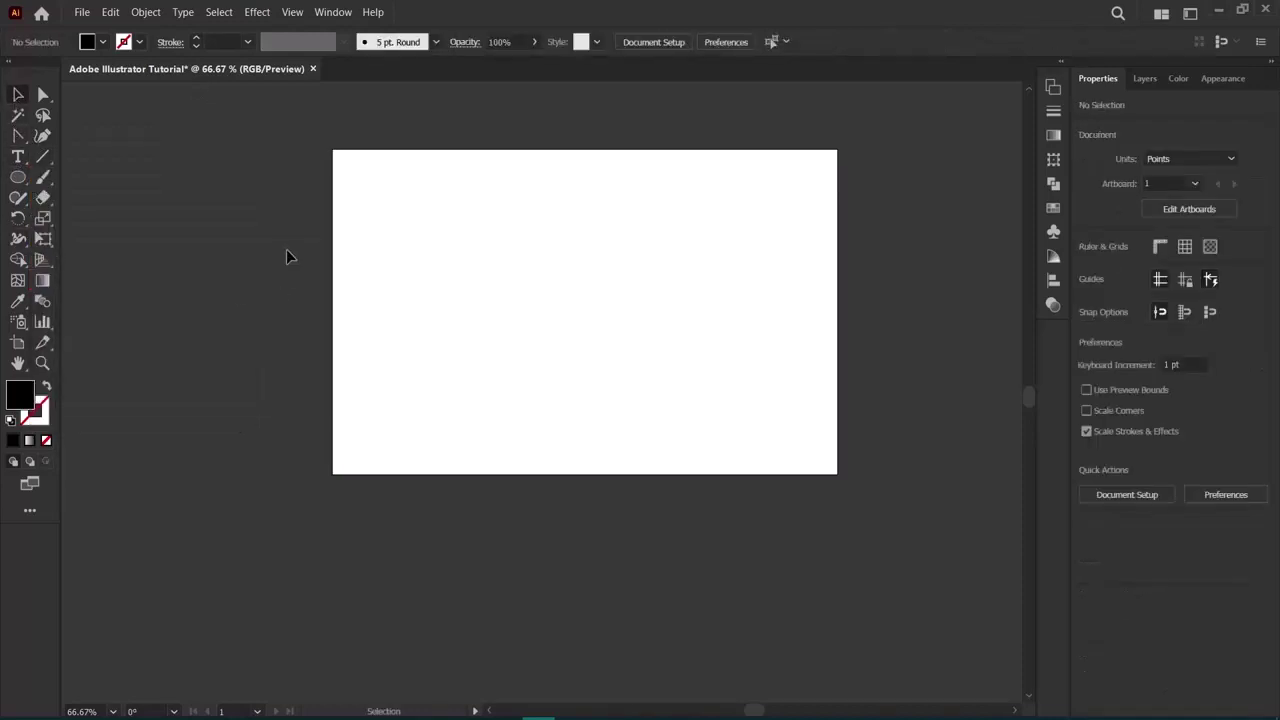
# Place new point text and replace Lorem ipsum with a name followed by 'Loves Illustrator'.
pyautogui.press('t')
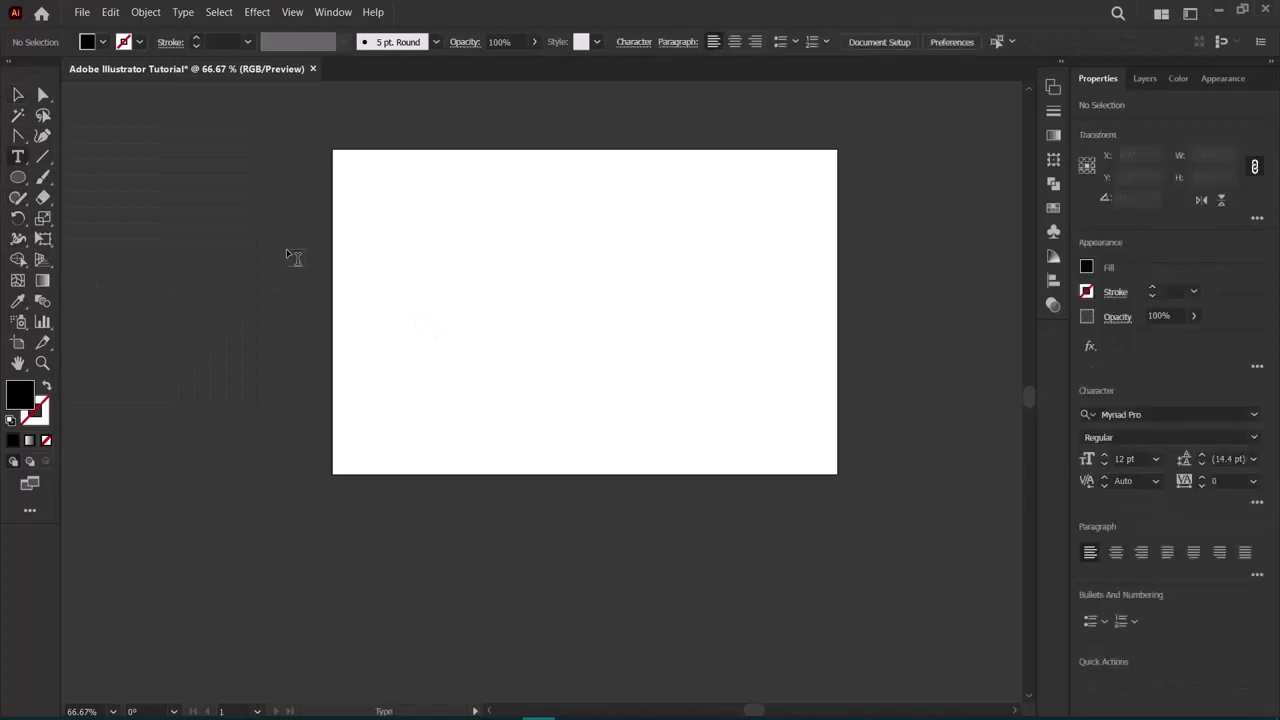
pyautogui.click(423, 260)
pyautogui.doubleClick(428, 251)
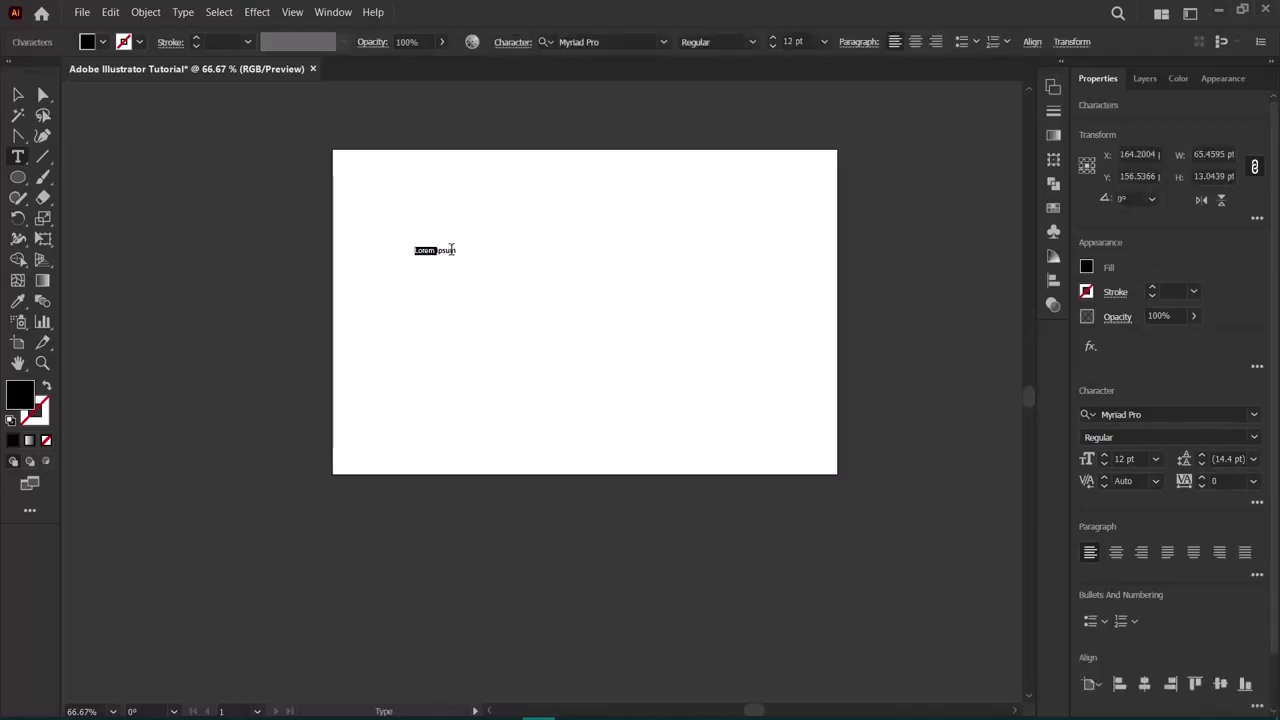
pyautogui.tripleClick(452, 251)
pyautogui.press('BackSpace')
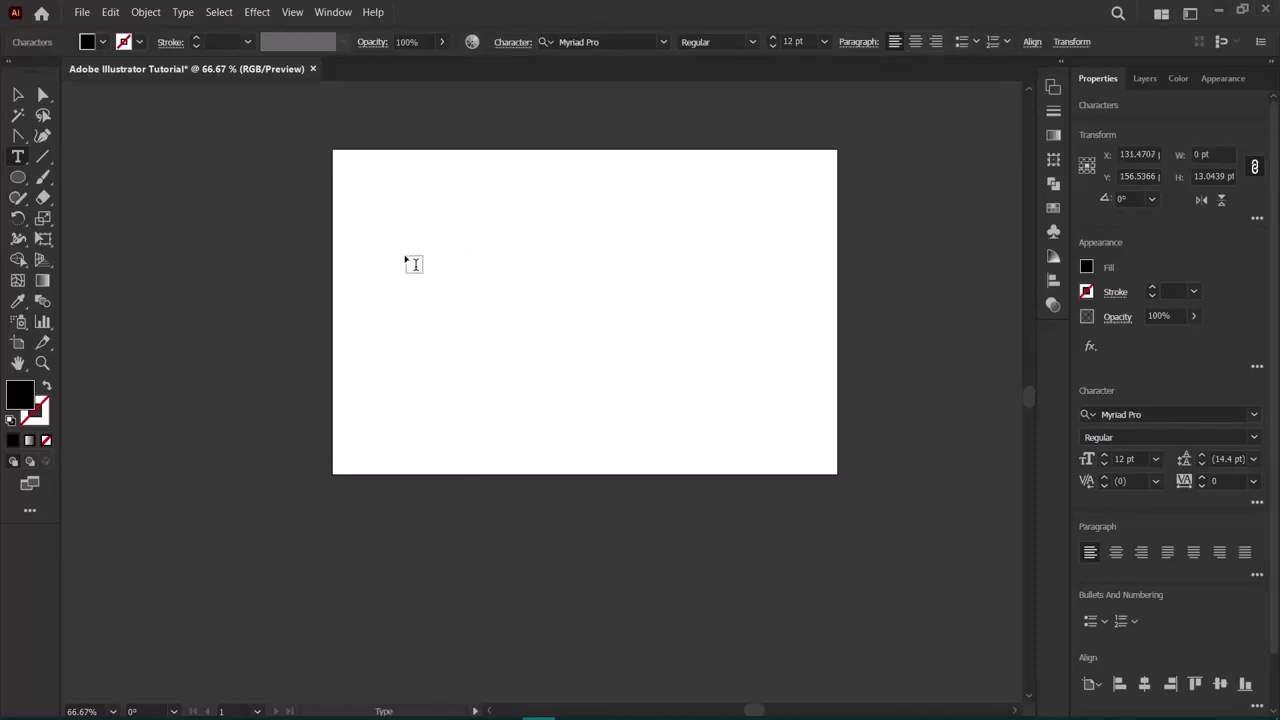
pyautogui.write('Adam Loves Illustrator')
# Select the text and drag its bottom-right handle to enlarge it to about 100 pt.
pyautogui.click(18, 94)
pyautogui.moveTo(486, 255); pyautogui.dragTo(710, 343)
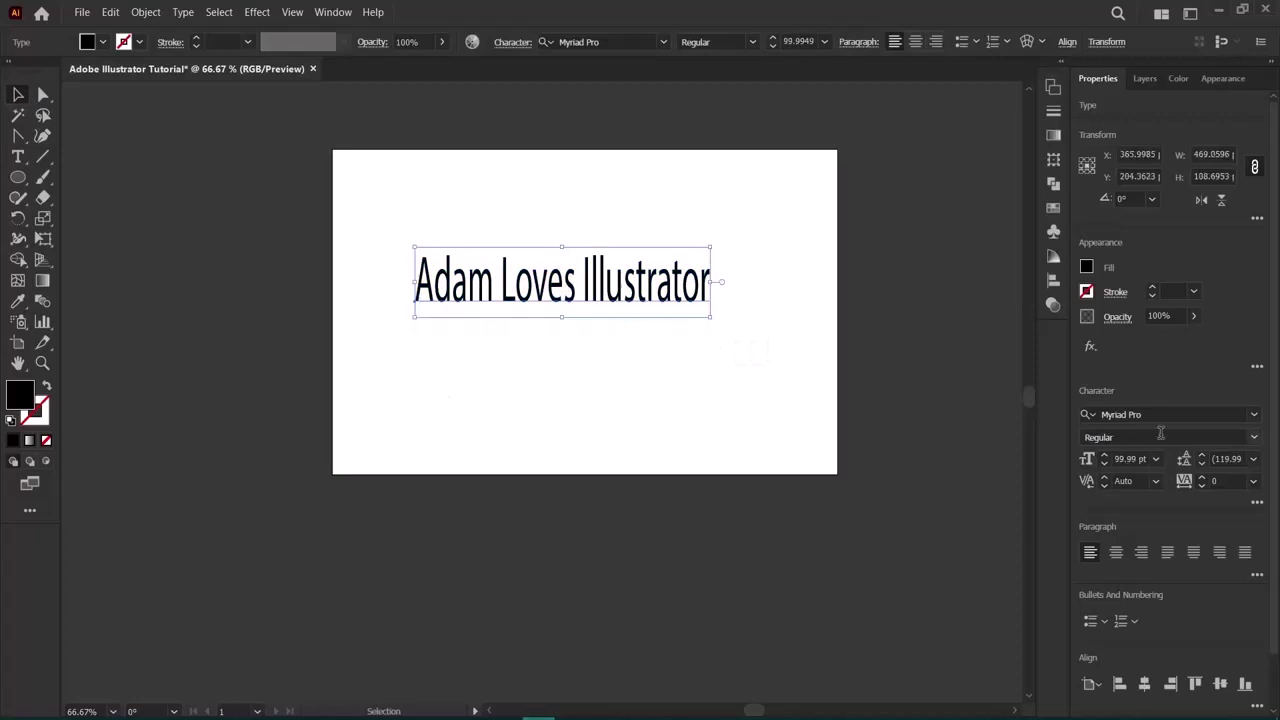
pyautogui.click(1262, 419)
# Drag the corner handle further so the text reaches 228.41 pt across the artboard's width.
pyautogui.moveTo(712, 318); pyautogui.dragTo(645, 315)
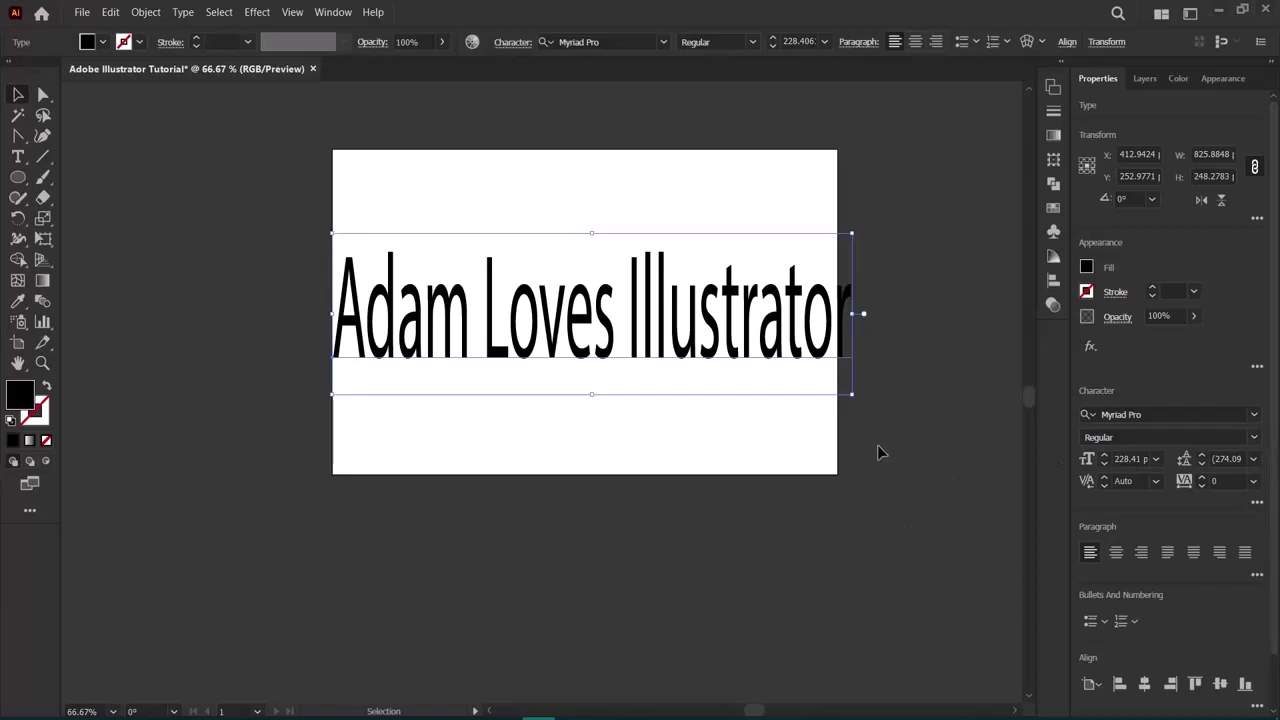
pyautogui.scroll(1, 878, 455)
pyautogui.scroll(1, 878, 455)
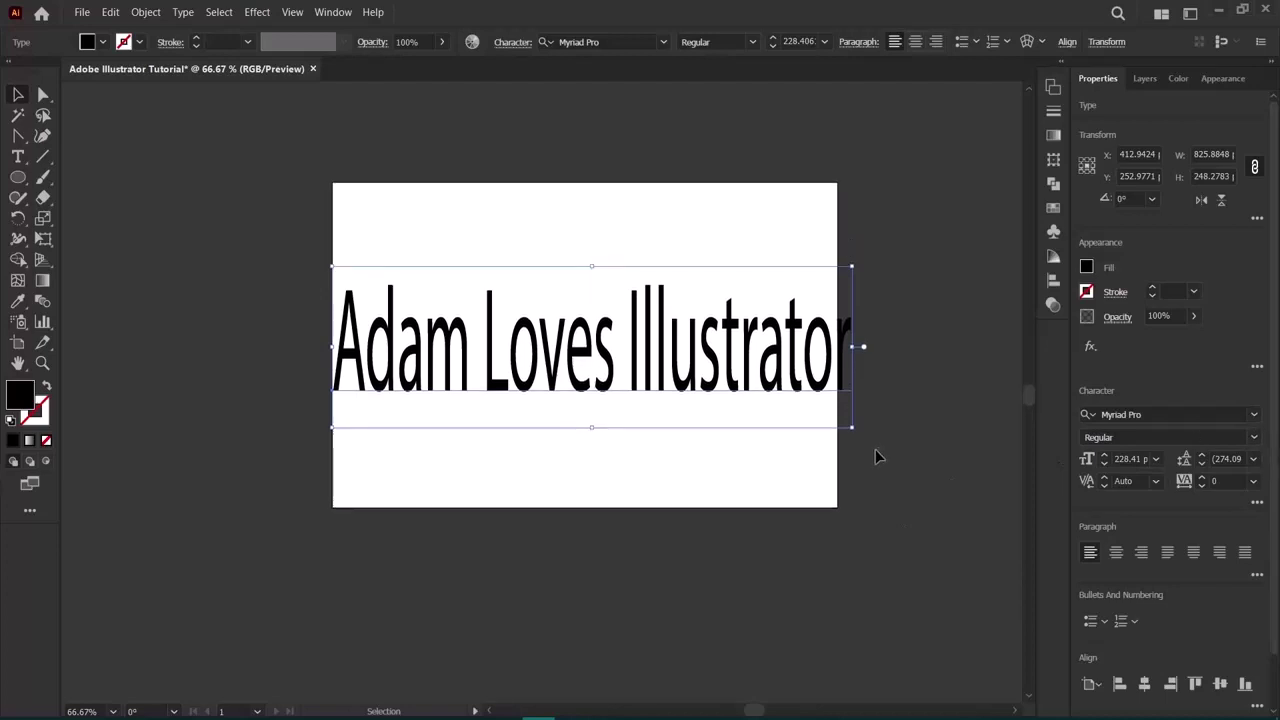
pyautogui.scroll(-2, 876, 452)
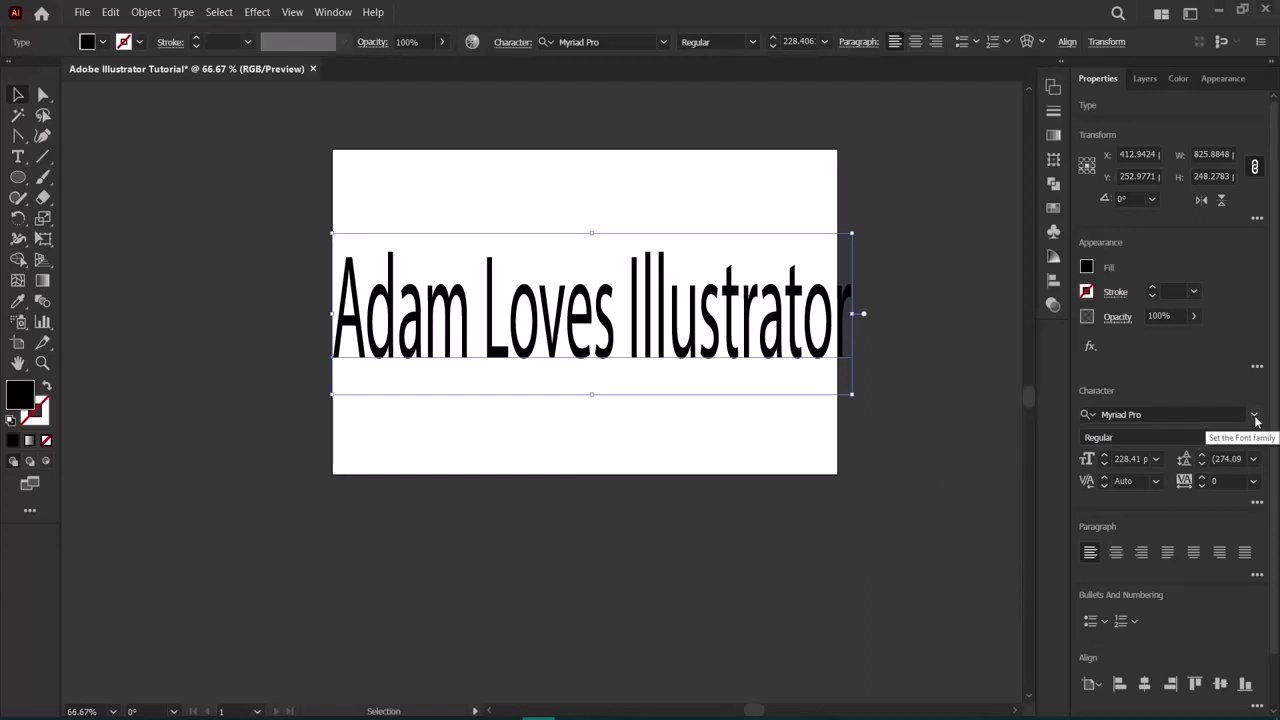
# Change the text's font family to Insanburger in the Character properties.
pyautogui.click(1184, 410)
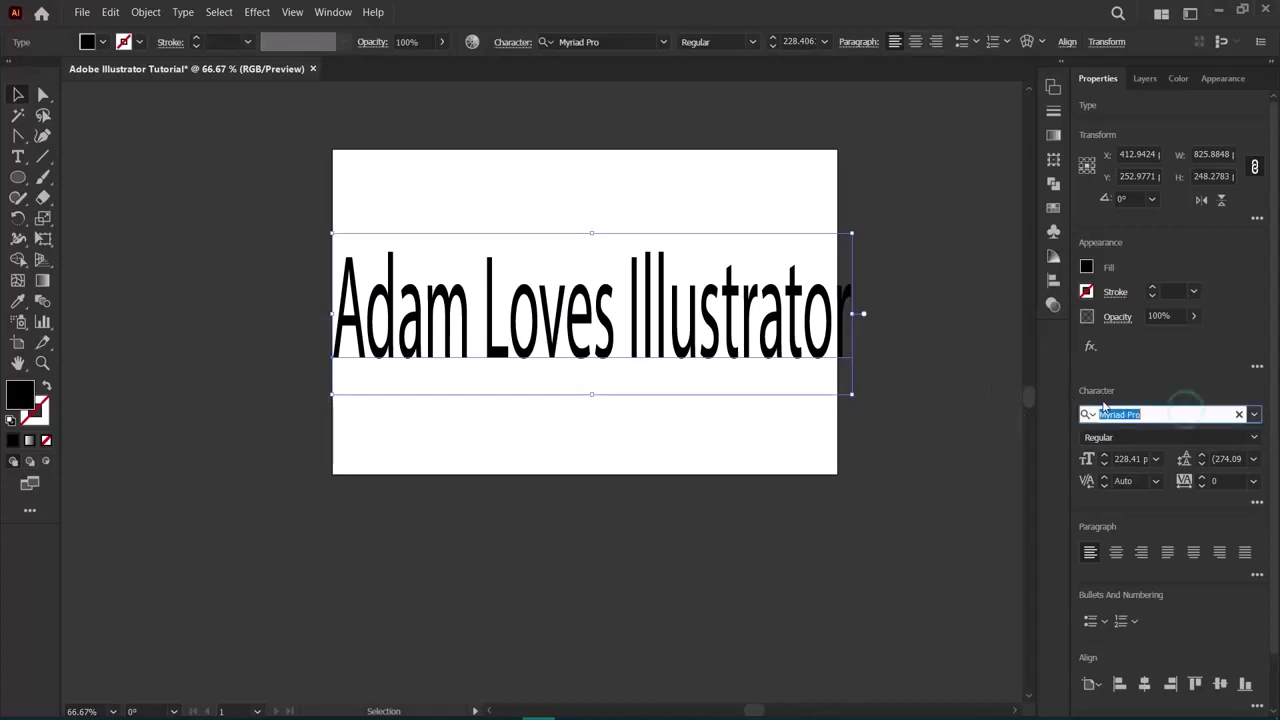
pyautogui.click(1255, 414)
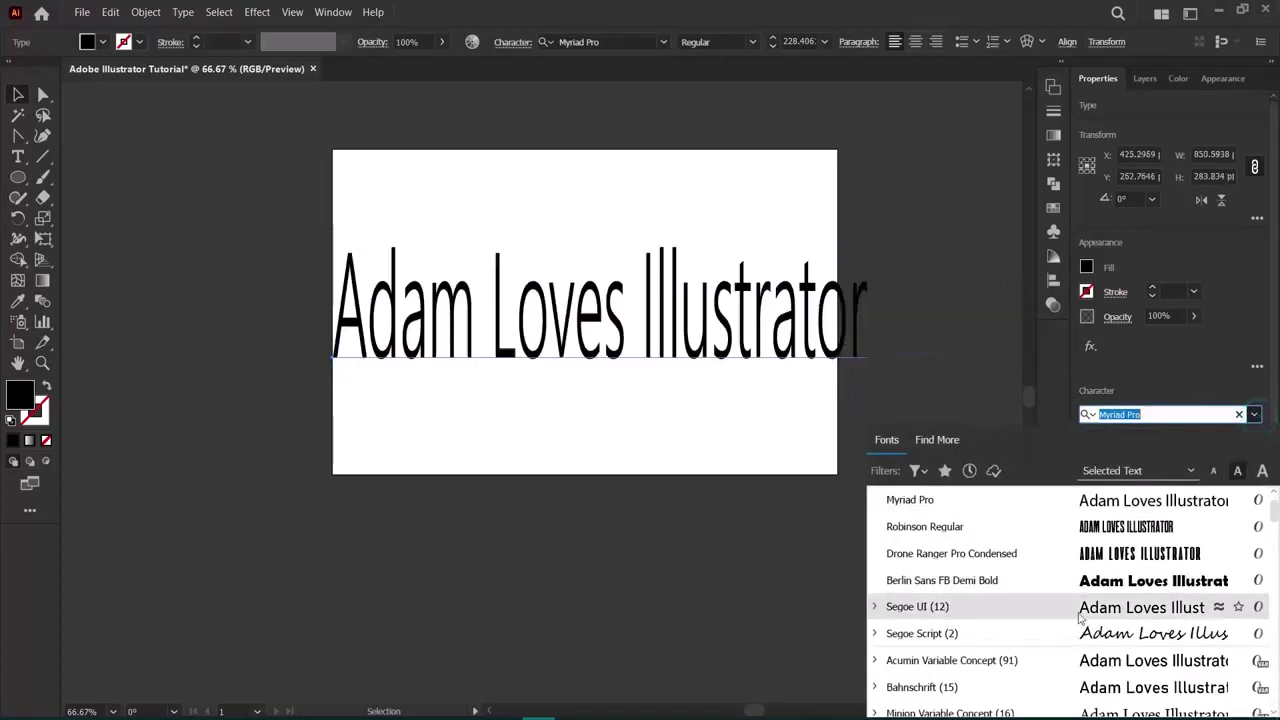
pyautogui.scroll(-1, 1078, 590)
pyautogui.scroll(3, 1060, 560)
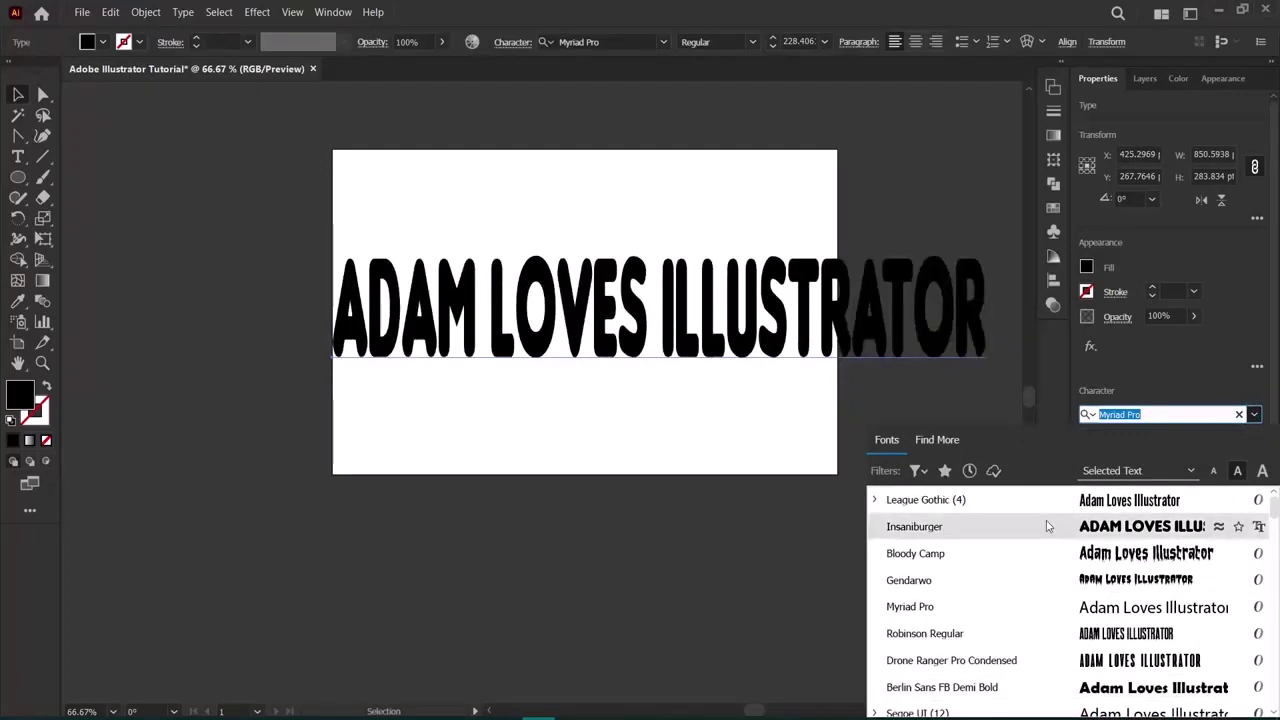
pyautogui.click(1046, 526)
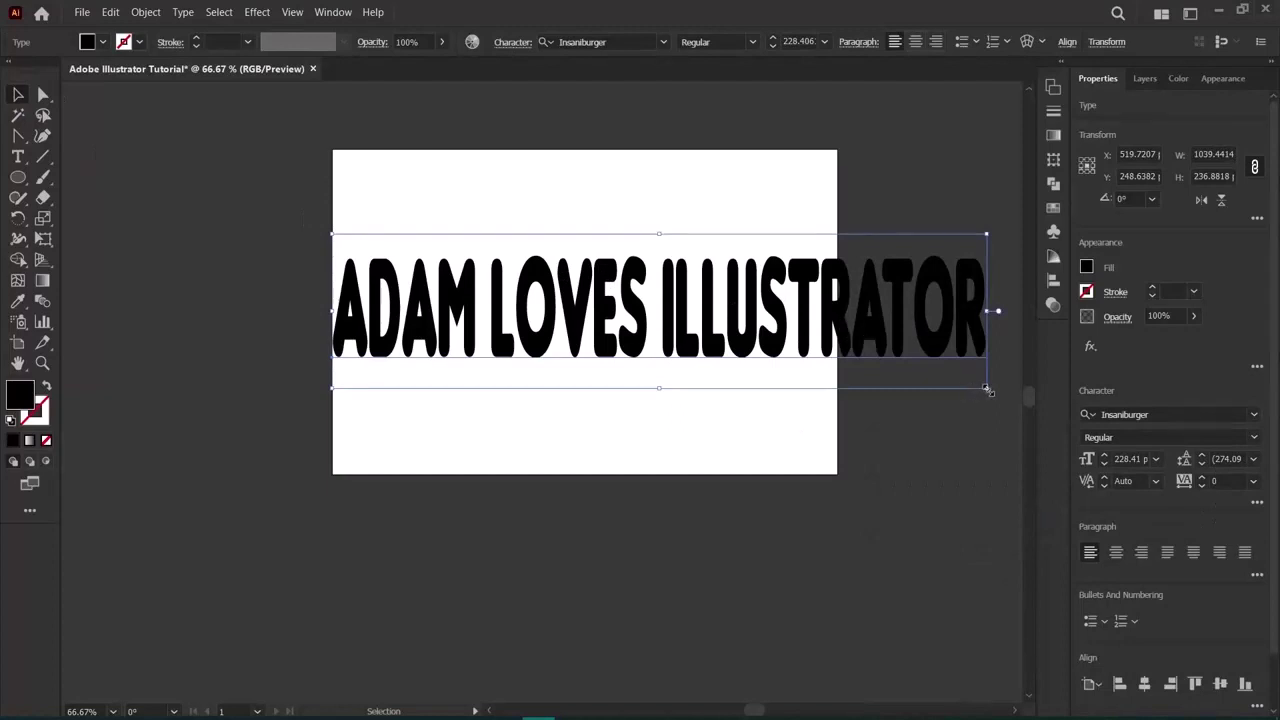
# Shrink the headline to about 134.97 pt and move it to the middle of the artboard.
pyautogui.moveTo(984, 389); pyautogui.dragTo(740, 323)
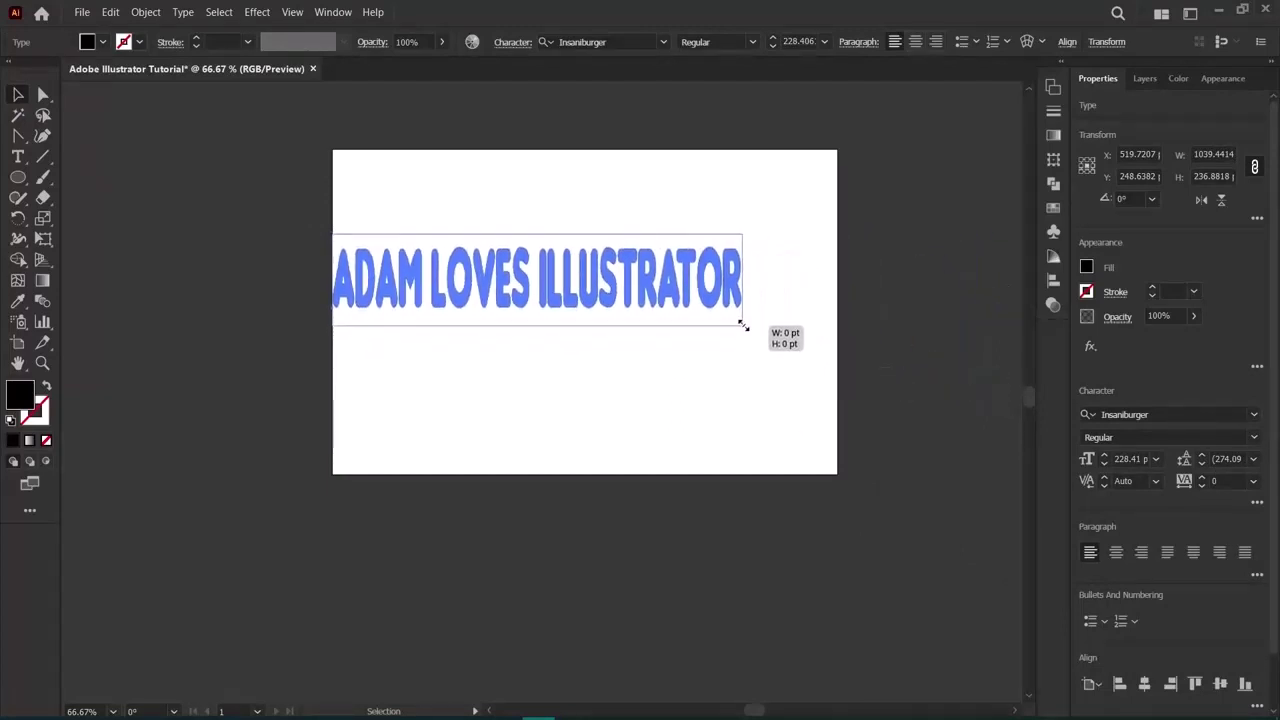
pyautogui.moveTo(566, 281); pyautogui.dragTo(620, 318)
pyautogui.click(920, 312)
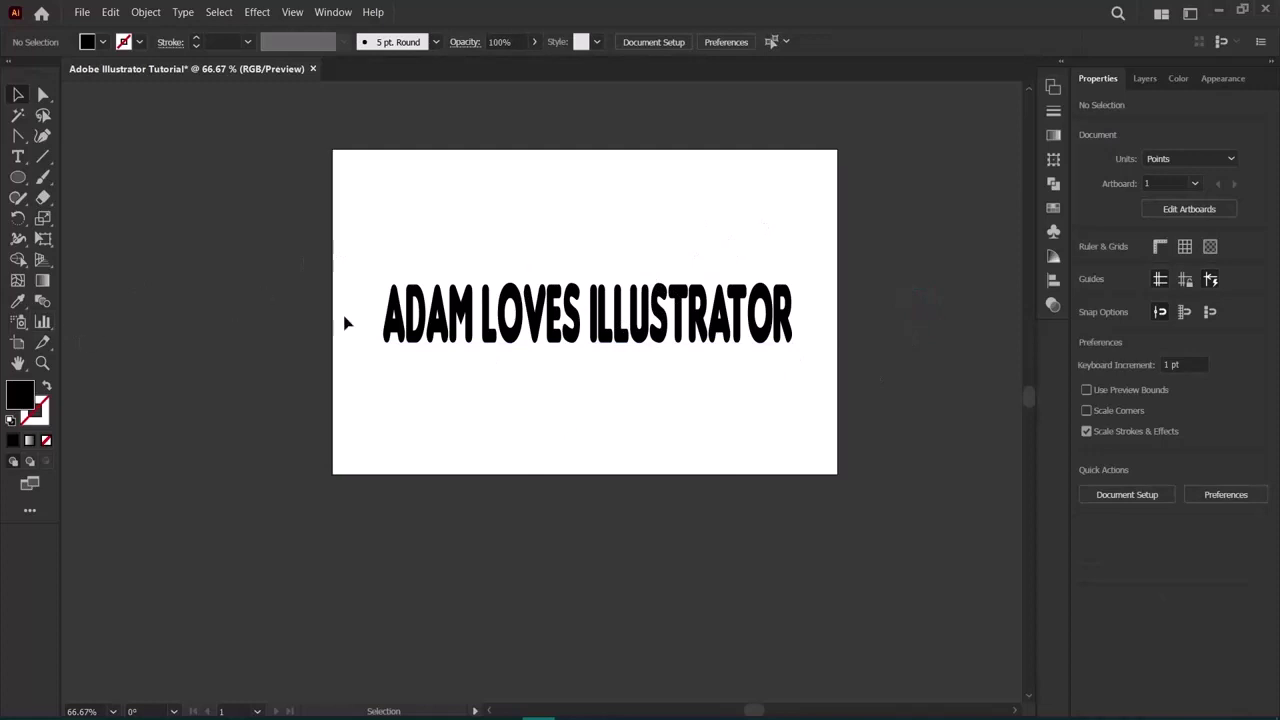
pyautogui.click(535, 340)
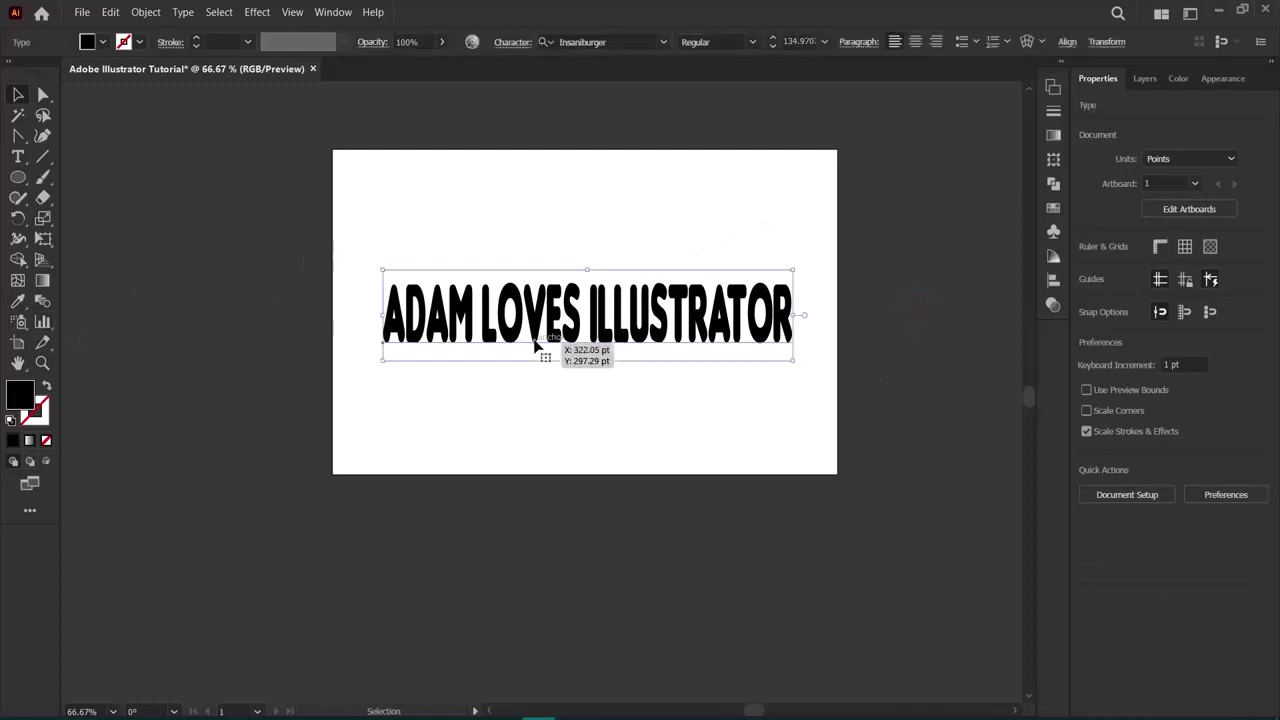
# Delete the Insanburger headline, leaving the artboard empty, and show the Type tool variants.
pyautogui.click(19, 157)
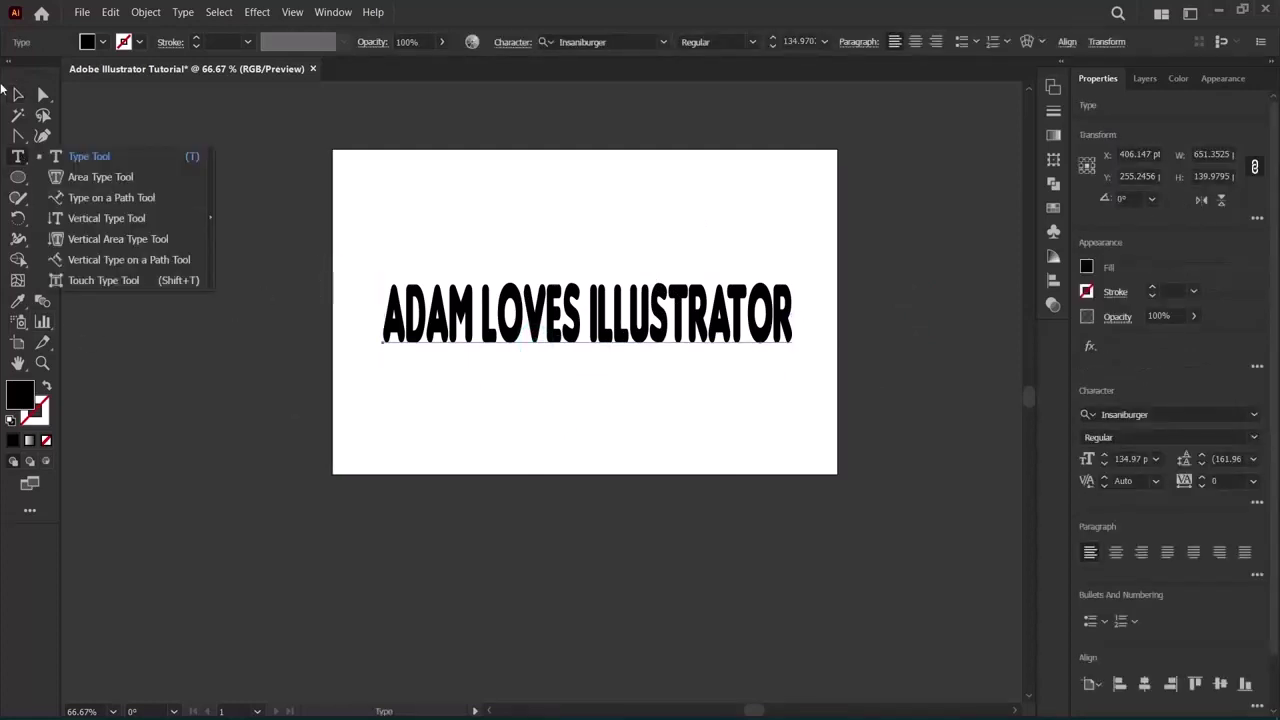
pyautogui.click(16, 95)
pyautogui.press('Delete')
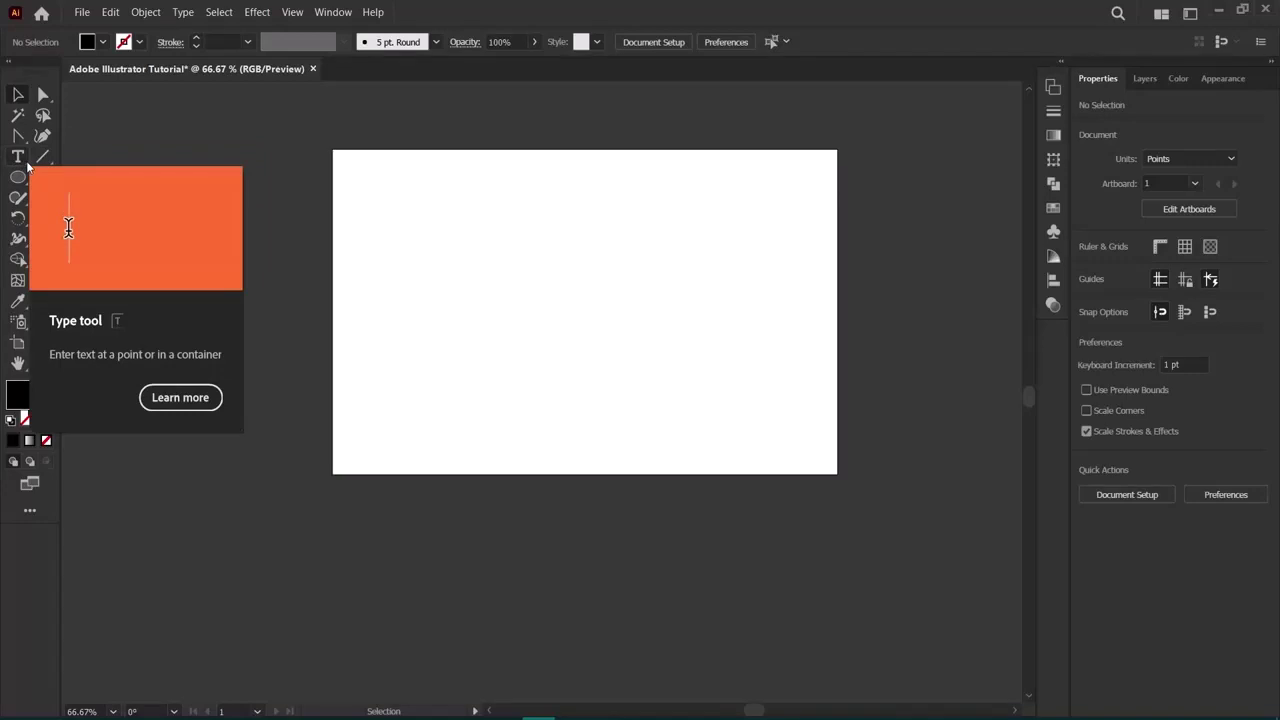
pyautogui.click(26, 163)
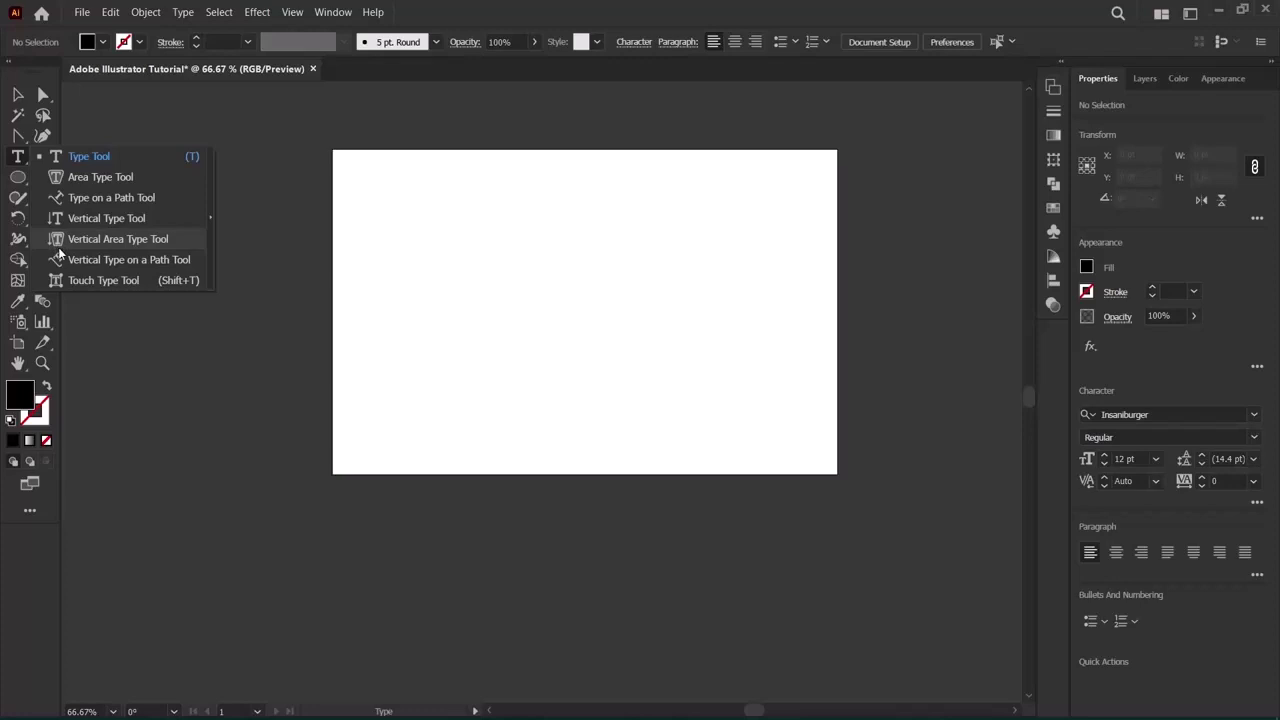
# Draw a plain rectangle on the artboard with the Rectangle tool.
pyautogui.click(18, 176)
pyautogui.click(100, 197)
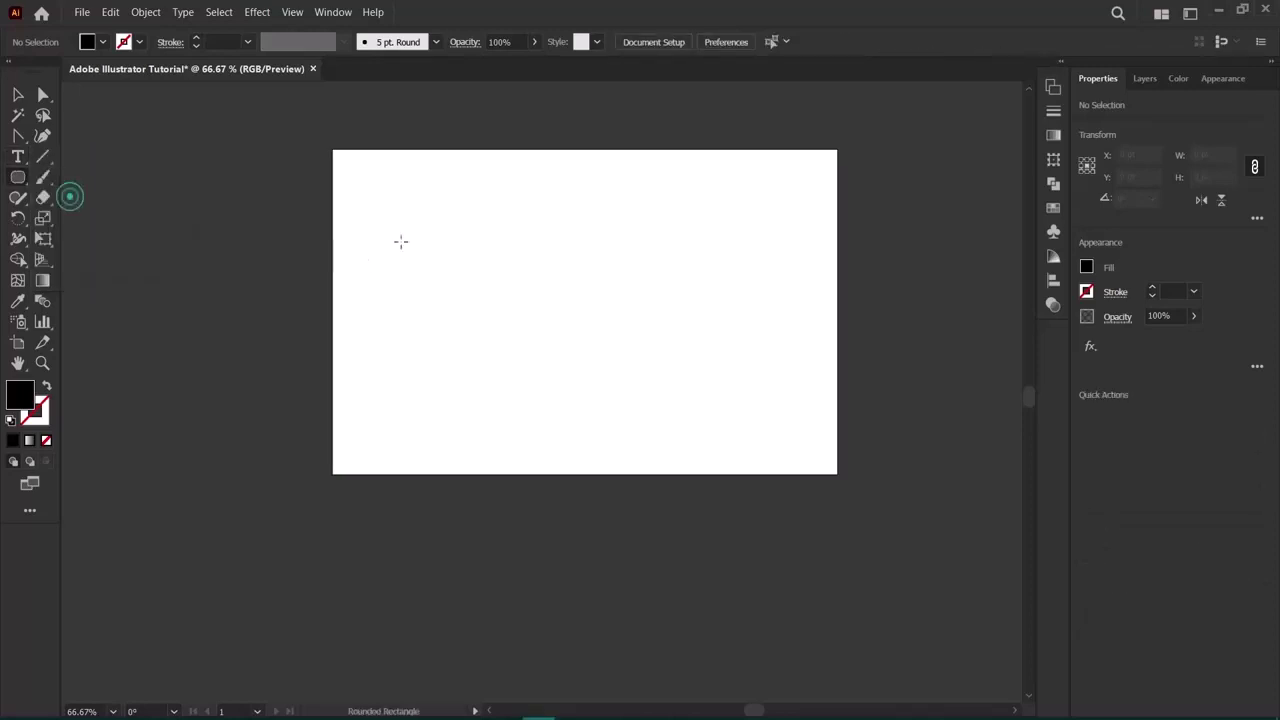
pyautogui.click(17, 184)
pyautogui.click(100, 176)
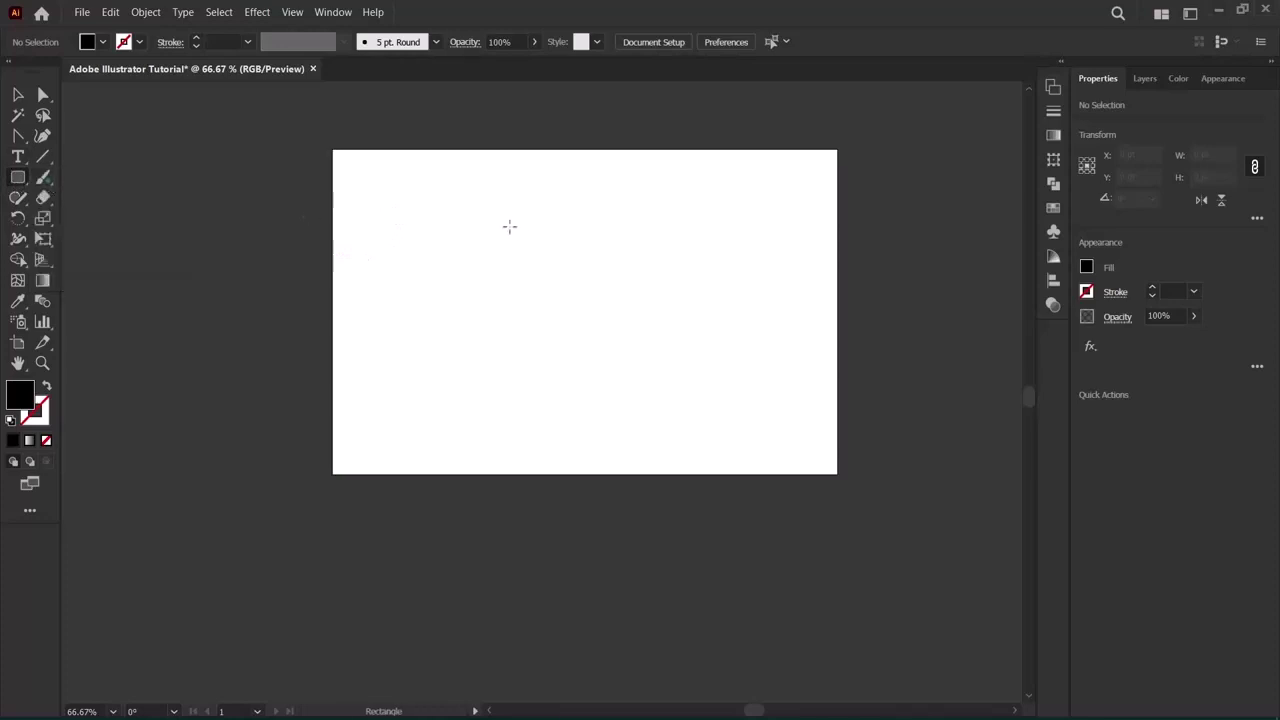
pyautogui.moveTo(389, 241); pyautogui.dragTo(615, 347)
pyautogui.click(17, 94)
# Give the rectangle a yellow fill and a thicker dark outline.
pyautogui.click(1086, 266)
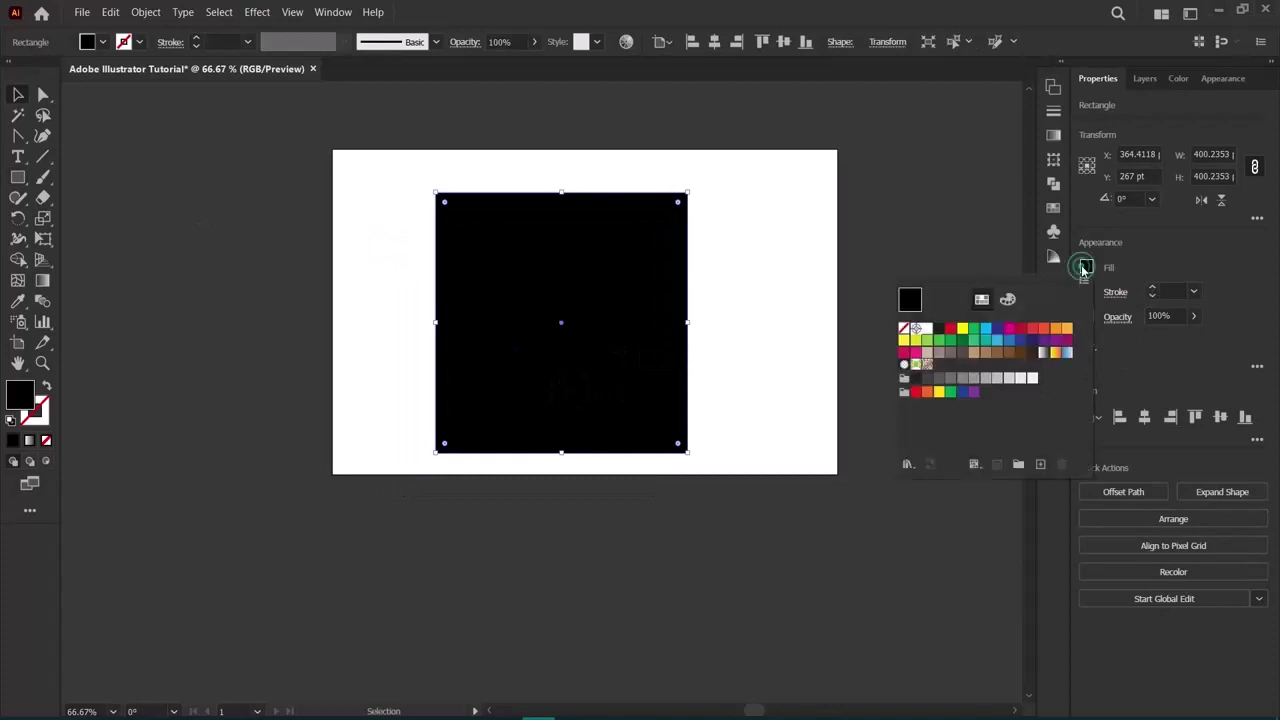
pyautogui.click(963, 331)
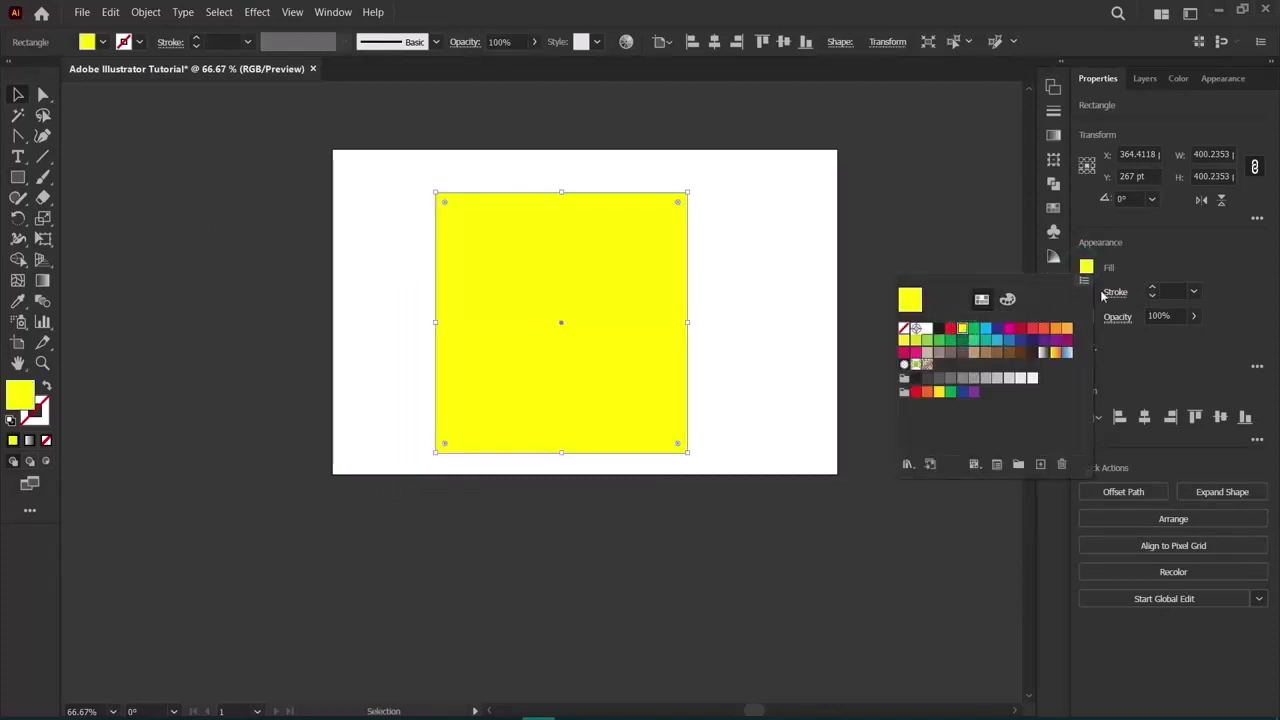
pyautogui.click(1152, 287)
pyautogui.click(1152, 287)
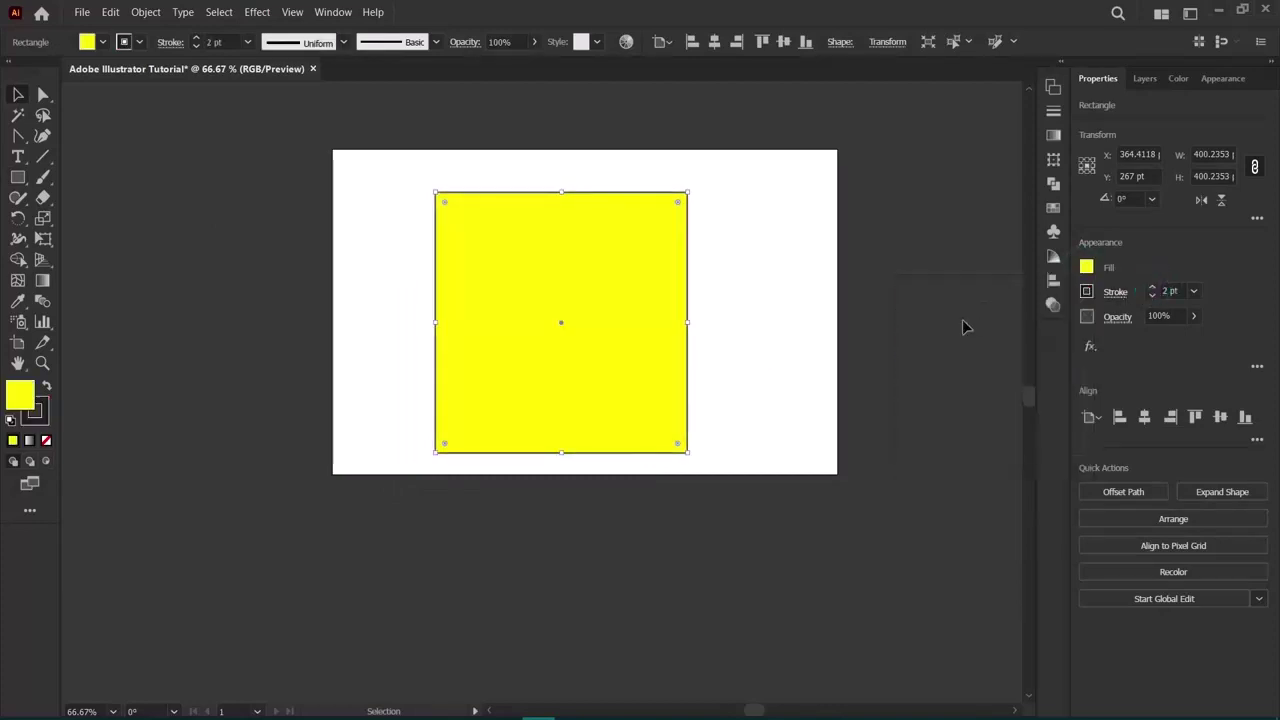
pyautogui.click(1152, 287)
# Resize the rectangle into a wider, shorter box of about 519.88 by 264.71.
pyautogui.click(855, 394)
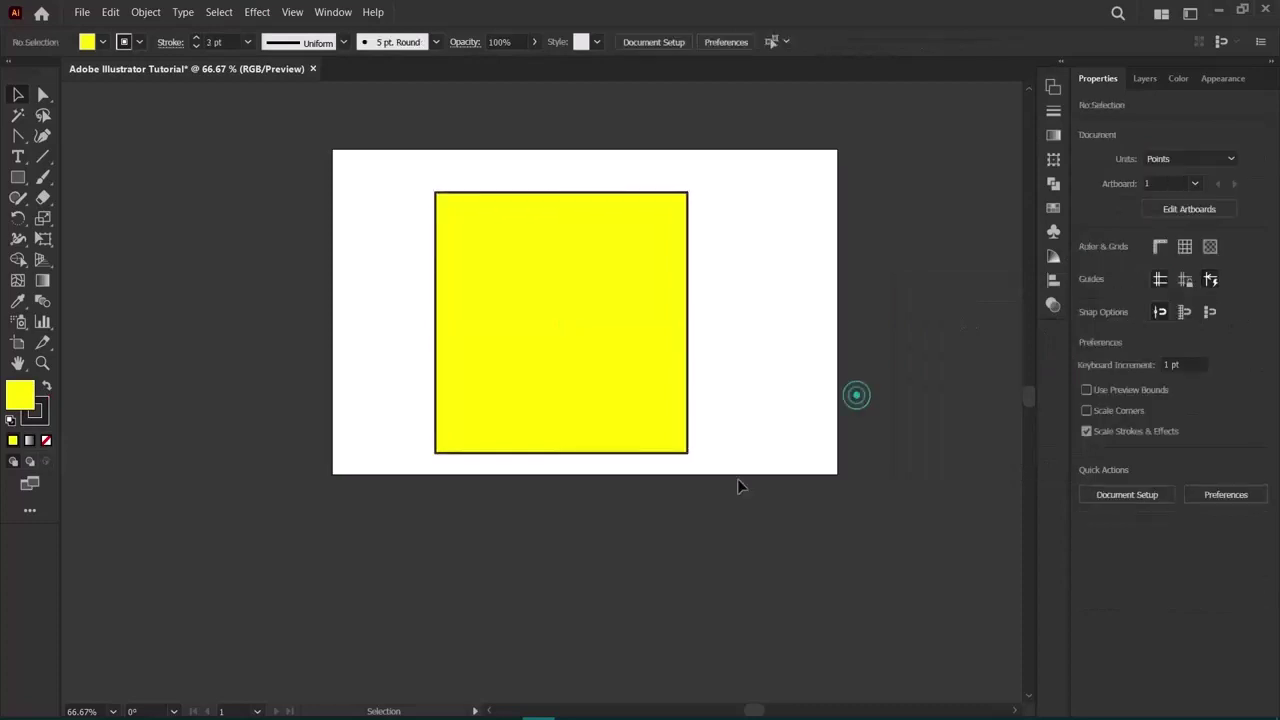
pyautogui.click(506, 289)
pyautogui.moveTo(689, 323); pyautogui.dragTo(760, 346)
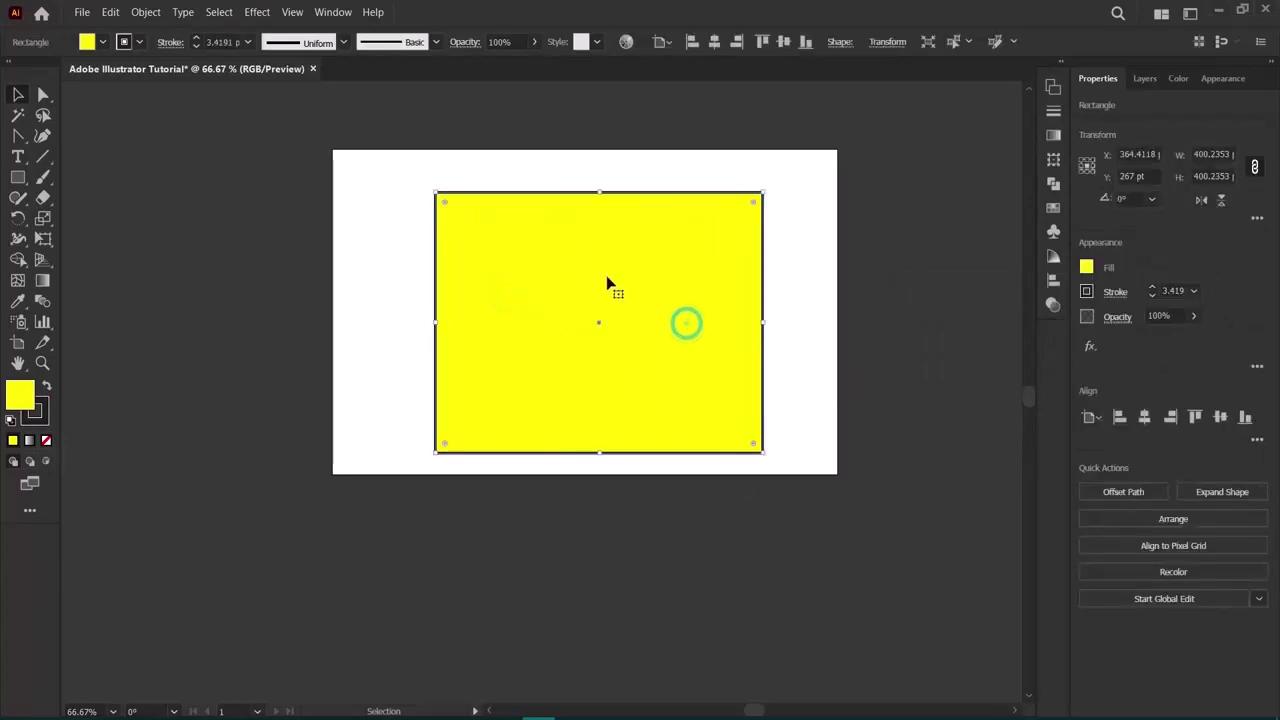
pyautogui.moveTo(603, 189); pyautogui.dragTo(594, 280)
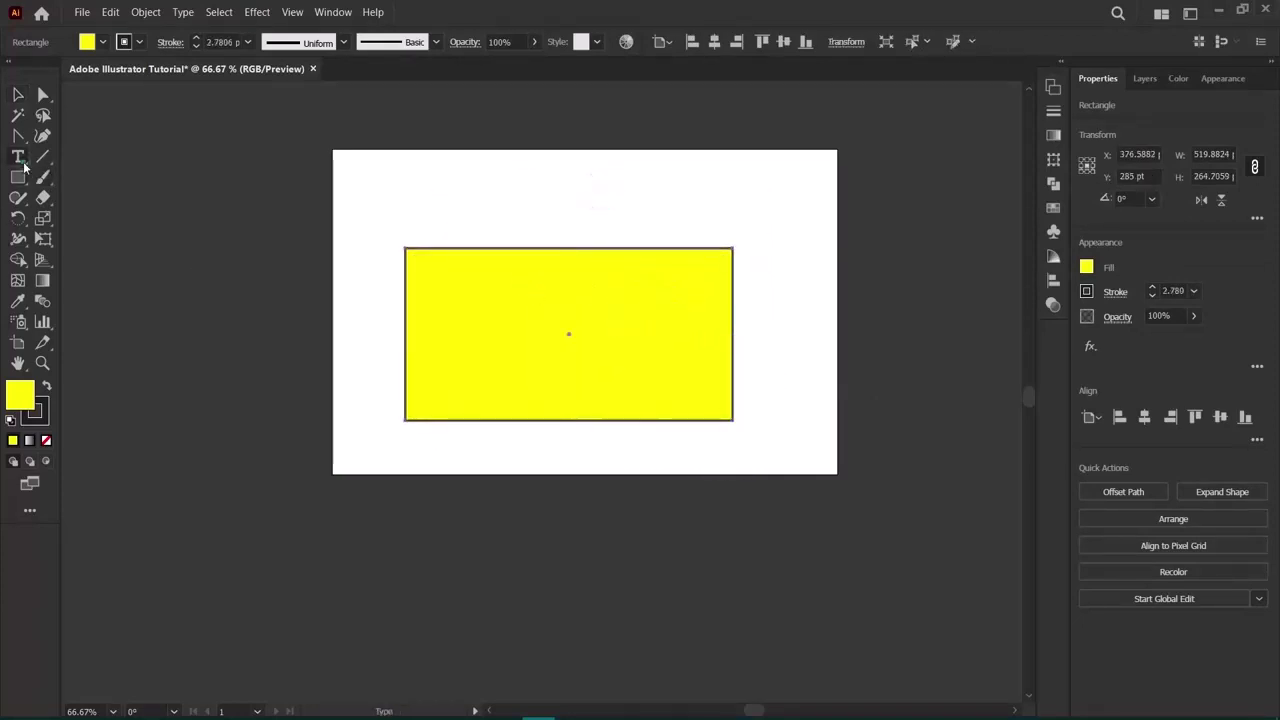
pyautogui.moveTo(17, 156); pyautogui.dragTo(108, 197)
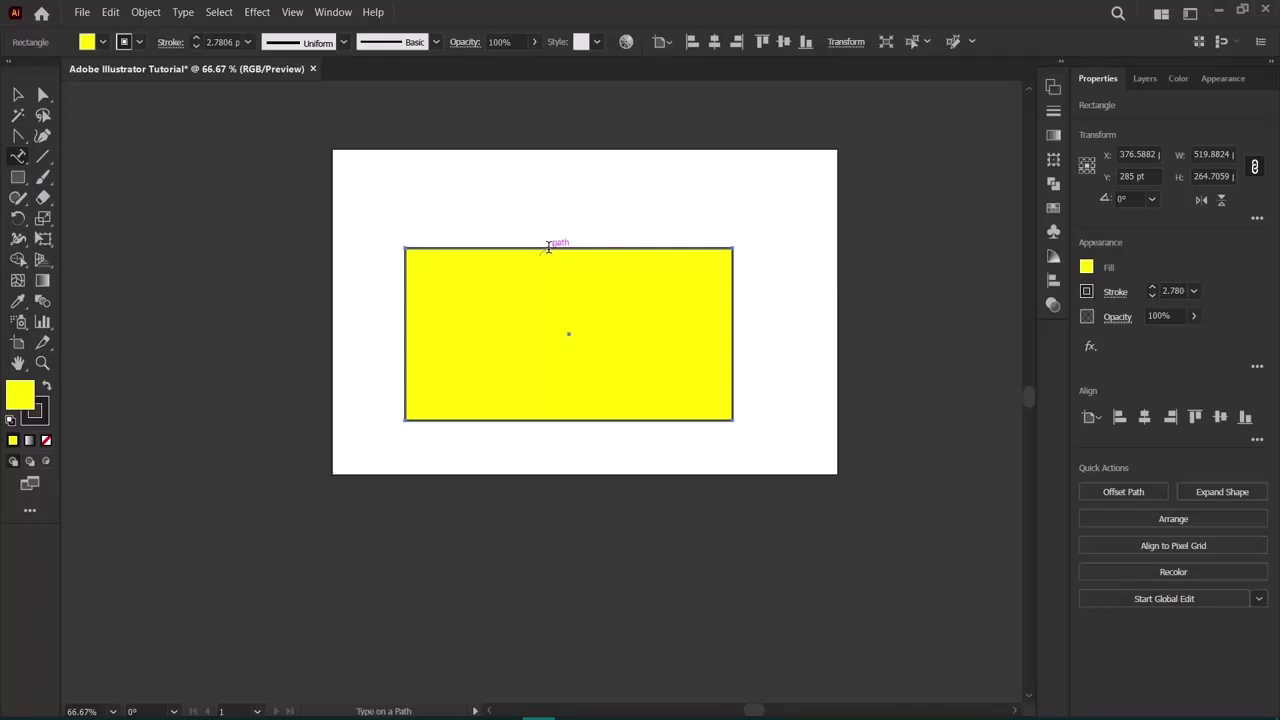
# Type 'Adobe Illustrator tutorial which will make you master in adobe illustra' along the rectangle's top edge.
pyautogui.click(548, 246)
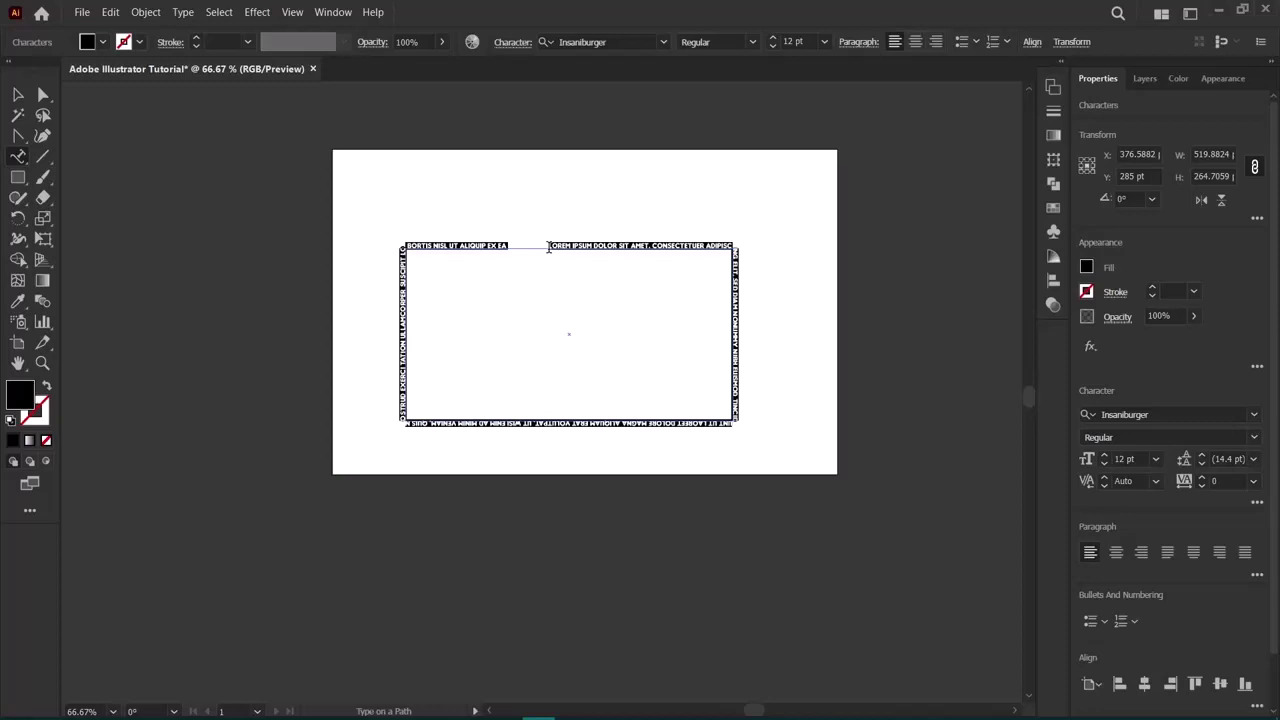
pyautogui.write('Adobe Illust')
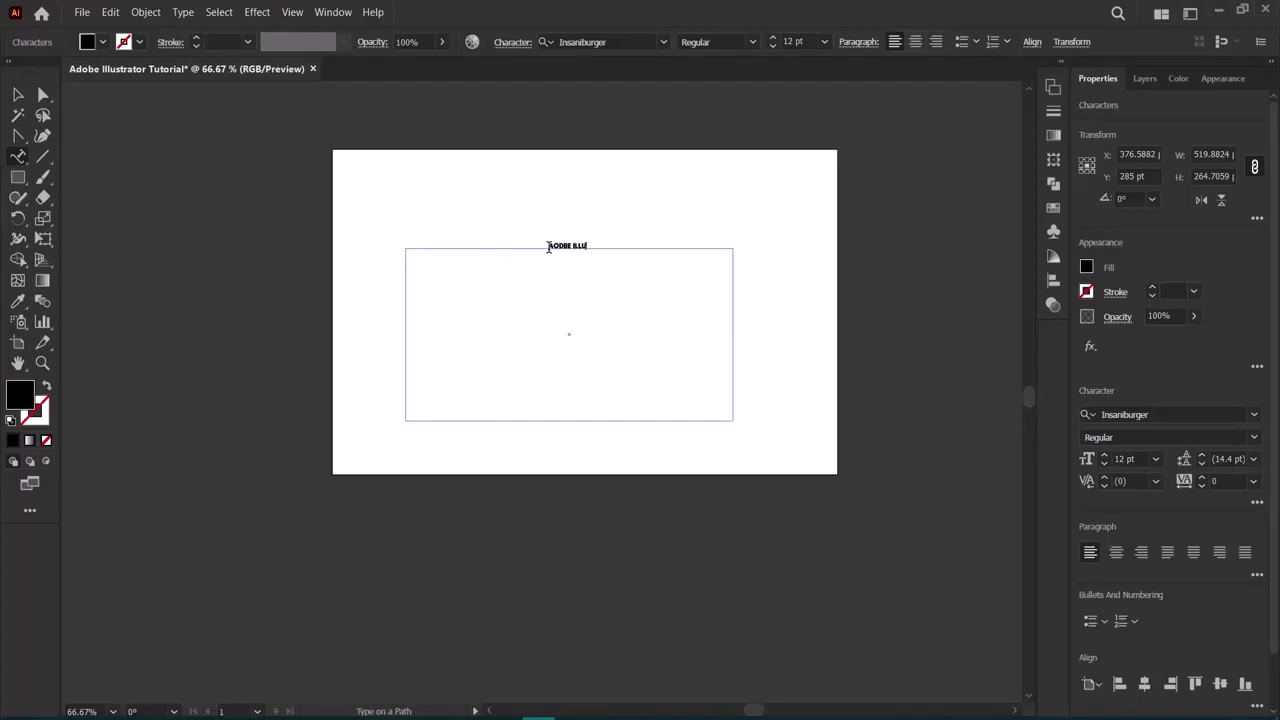
pyautogui.write('rat')
pyautogui.press('BackSpace')
pyautogui.press('BackSpace')
pyautogui.write('ator tutorial which will make')
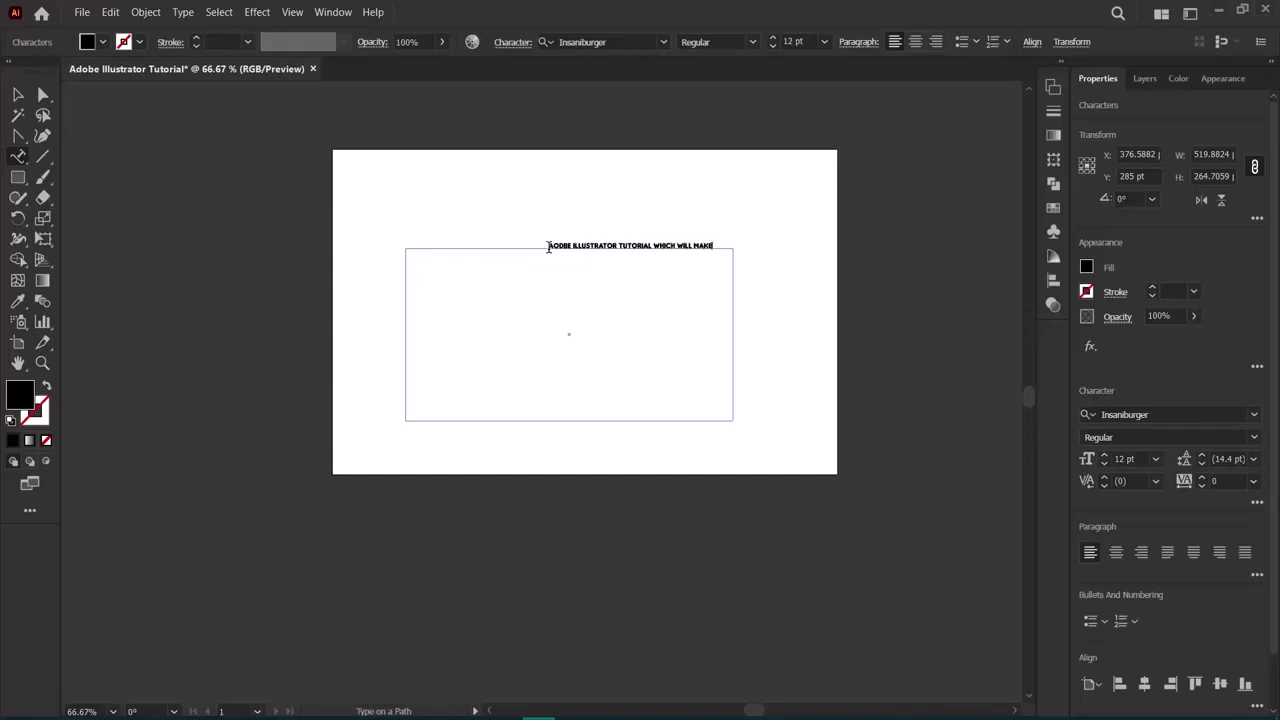
pyautogui.write(' you master in adobe illustra')
pyautogui.press('Escape')
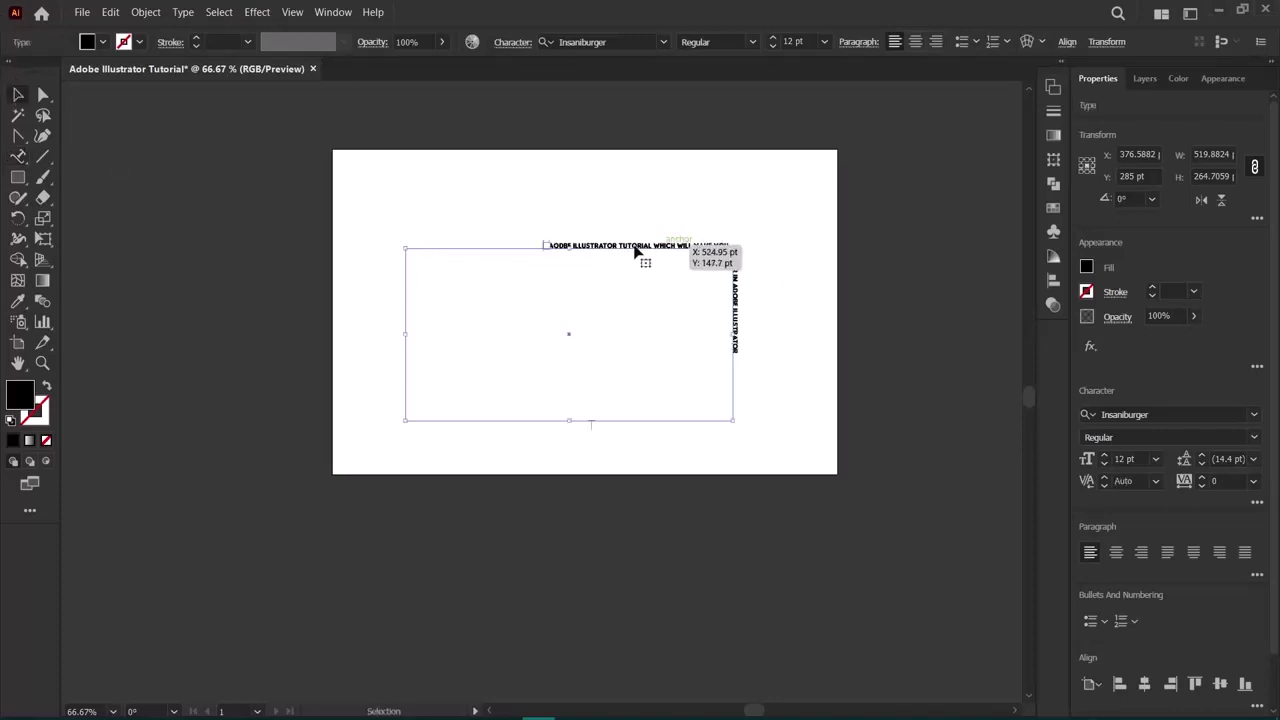
# Select all the path text and raise its font size to about 41 pt.
pyautogui.tripleClick(622, 248)
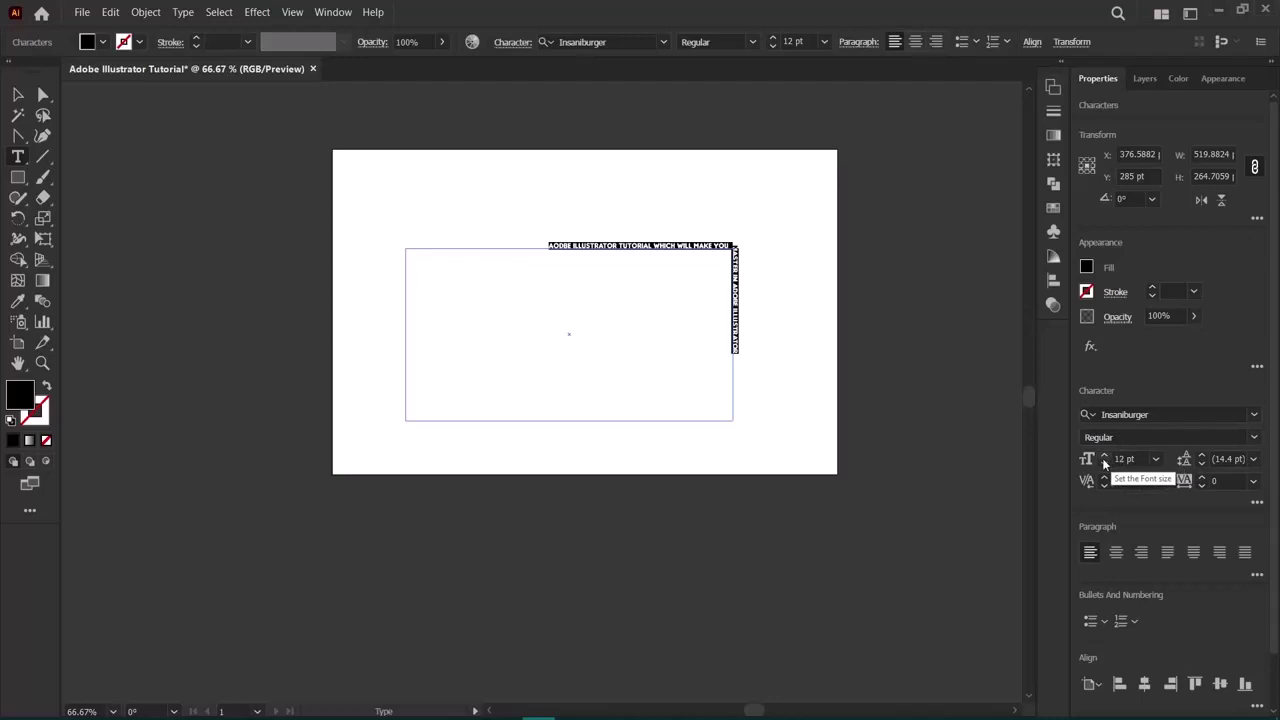
pyautogui.click(1104, 455)
pyautogui.click(1104, 455)
pyautogui.click(1104, 455)
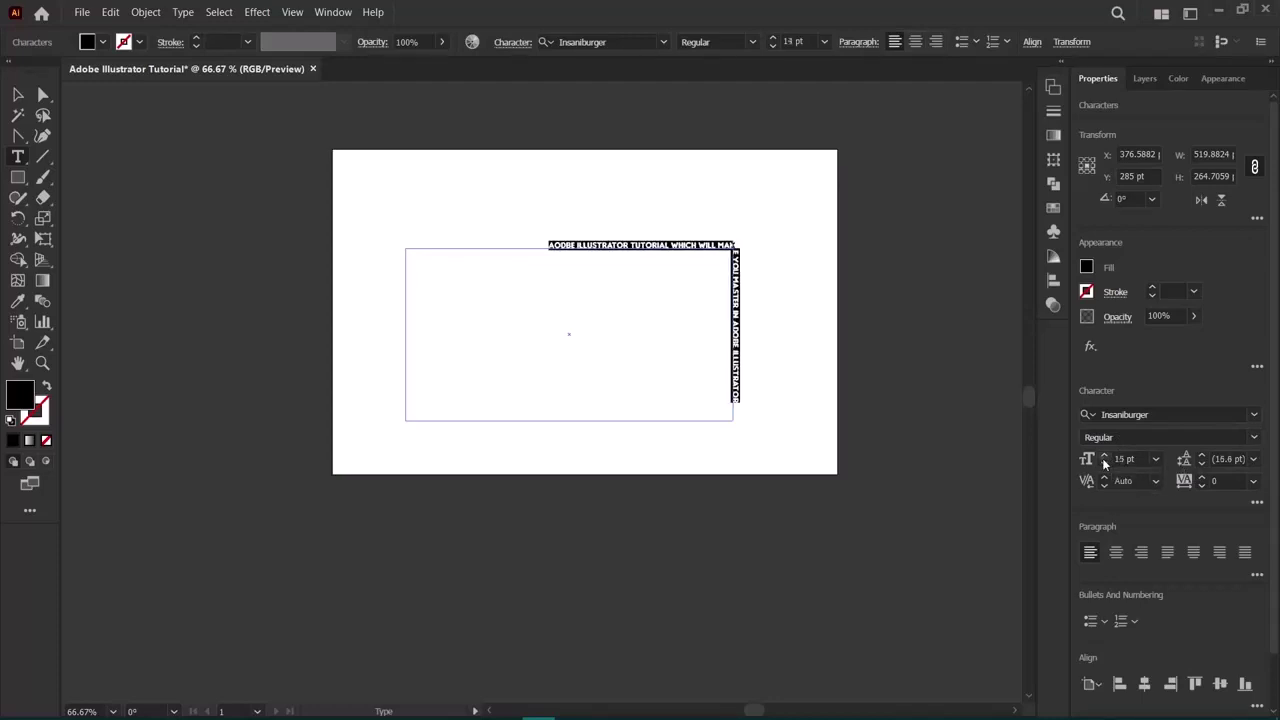
pyautogui.click(1104, 455)
pyautogui.click(1104, 455)
pyautogui.click(1104, 455)
pyautogui.click(1104, 455)
pyautogui.click(1104, 455)
pyautogui.click(1104, 455)
pyautogui.click(1104, 455)
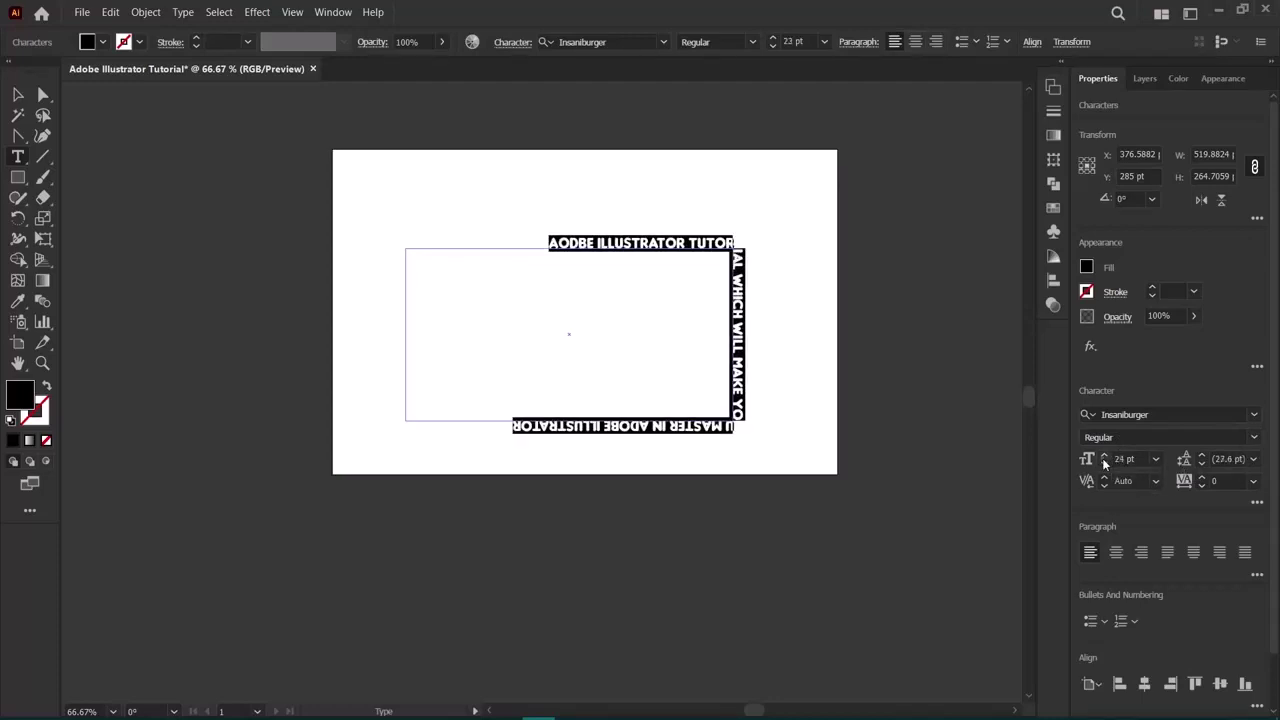
pyautogui.click(1104, 455)
pyautogui.click(1104, 455)
pyautogui.click(1104, 455)
pyautogui.click(1104, 455)
pyautogui.click(1104, 456)
pyautogui.click(1104, 456)
pyautogui.click(1104, 456)
pyautogui.click(1104, 456)
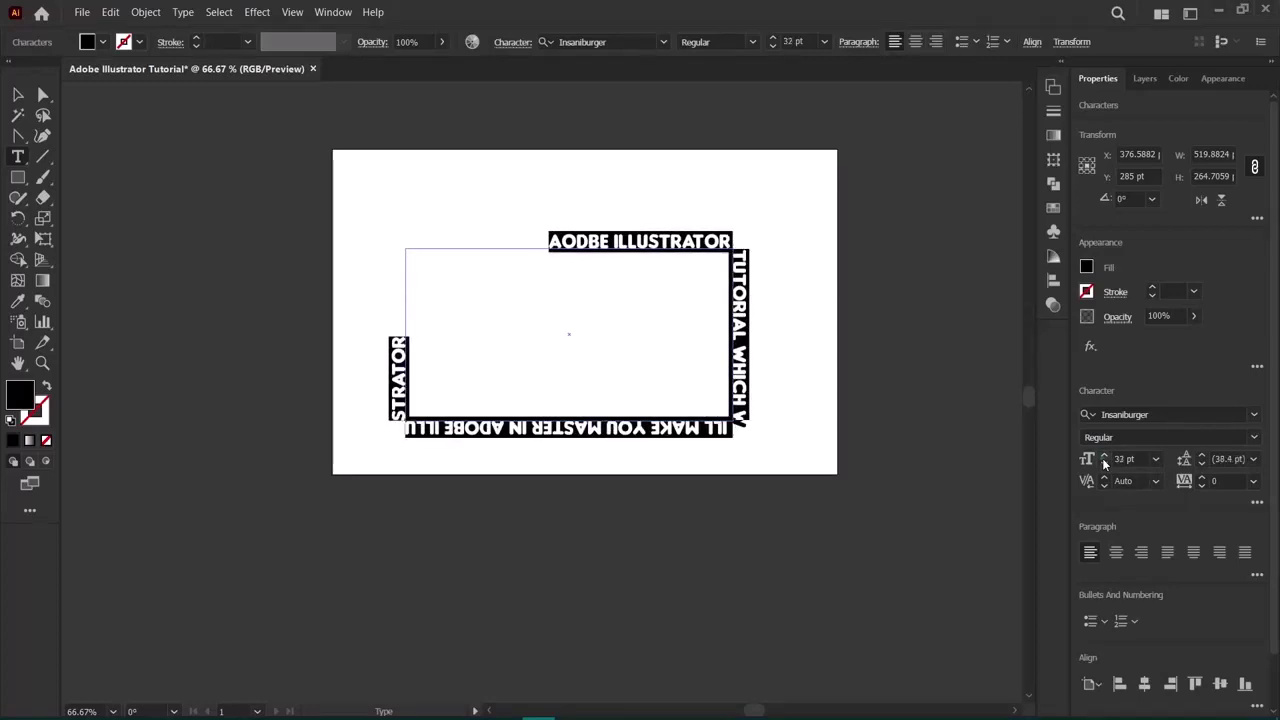
pyautogui.click(1104, 456)
pyautogui.click(1104, 456)
pyautogui.click(1104, 456)
pyautogui.click(1104, 456)
pyautogui.click(1104, 456)
pyautogui.click(1104, 456)
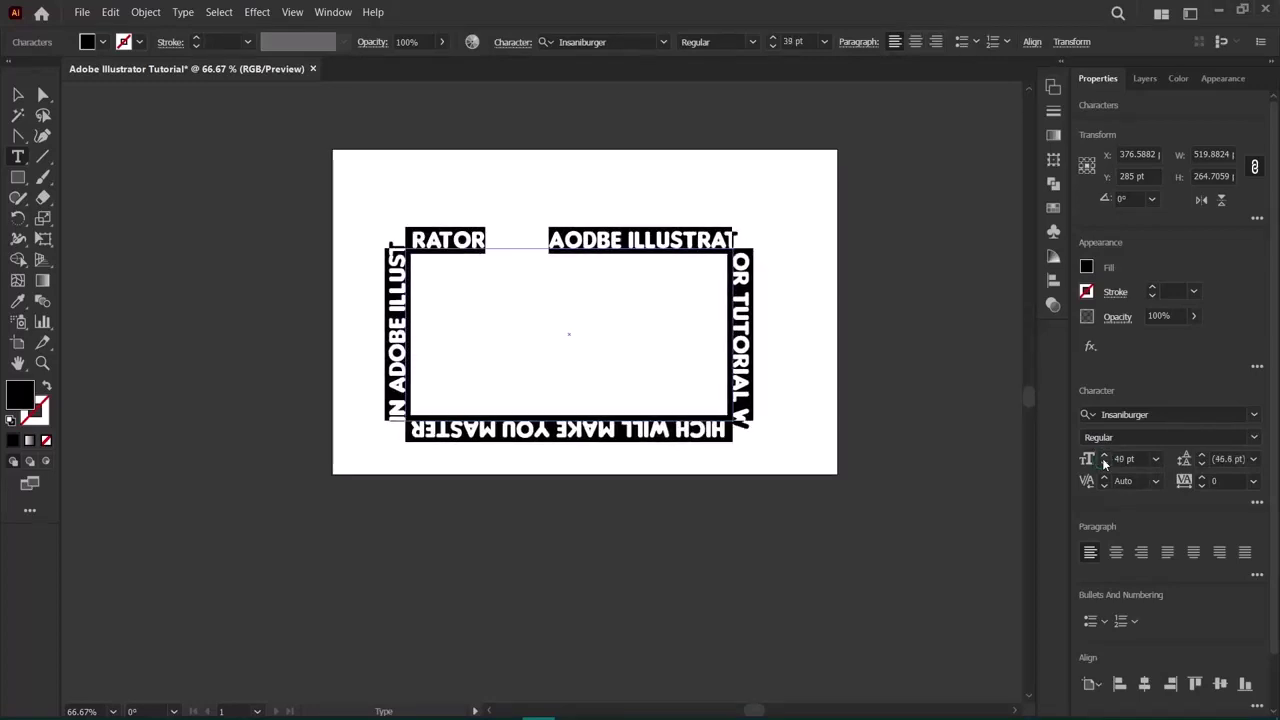
pyautogui.click(1104, 456)
pyautogui.click(1104, 456)
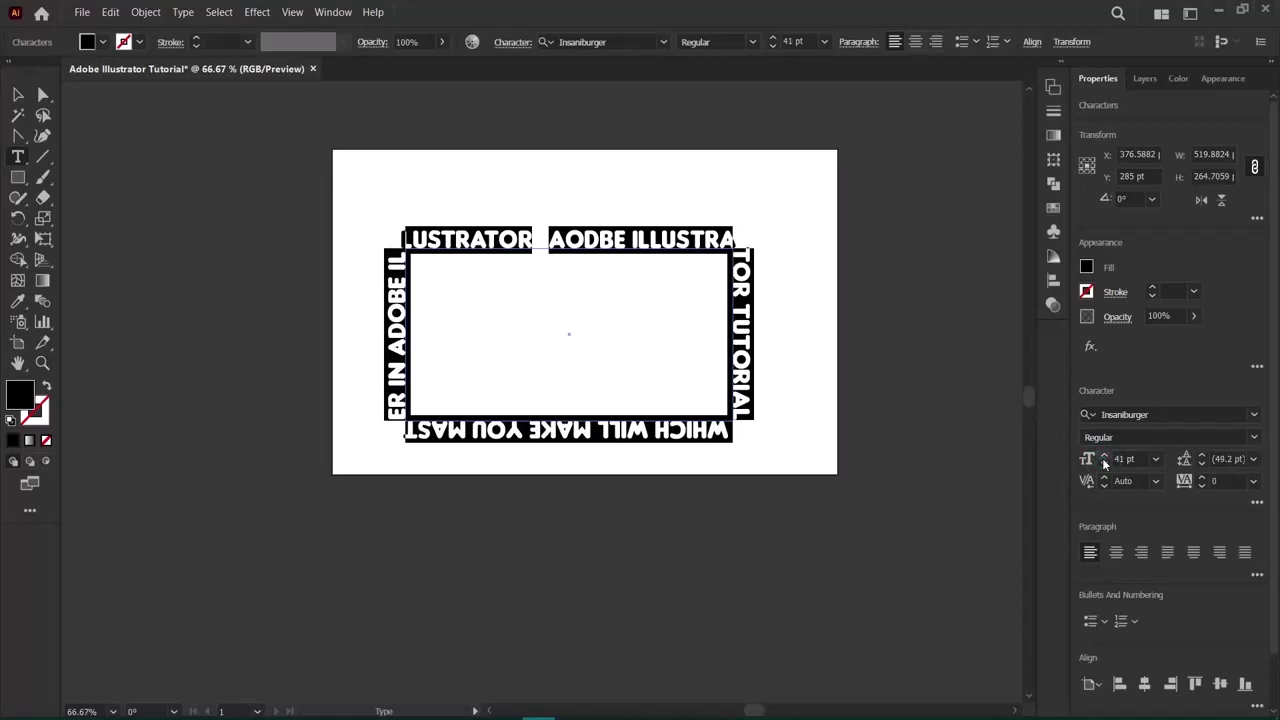
# Bring the path text's font size back down to 35 pt and deselect it.
pyautogui.click(1104, 464)
pyautogui.click(1104, 464)
pyautogui.click(1104, 464)
pyautogui.click(1104, 464)
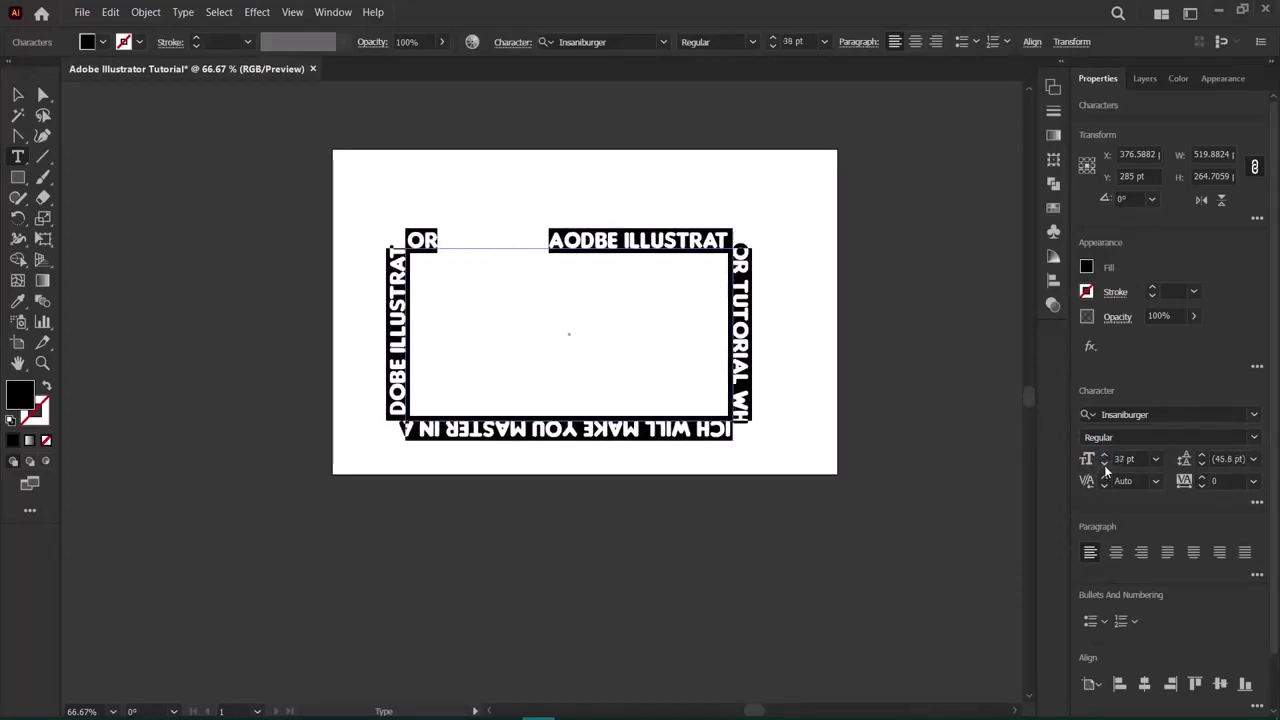
pyautogui.click(1104, 464)
pyautogui.click(1104, 464)
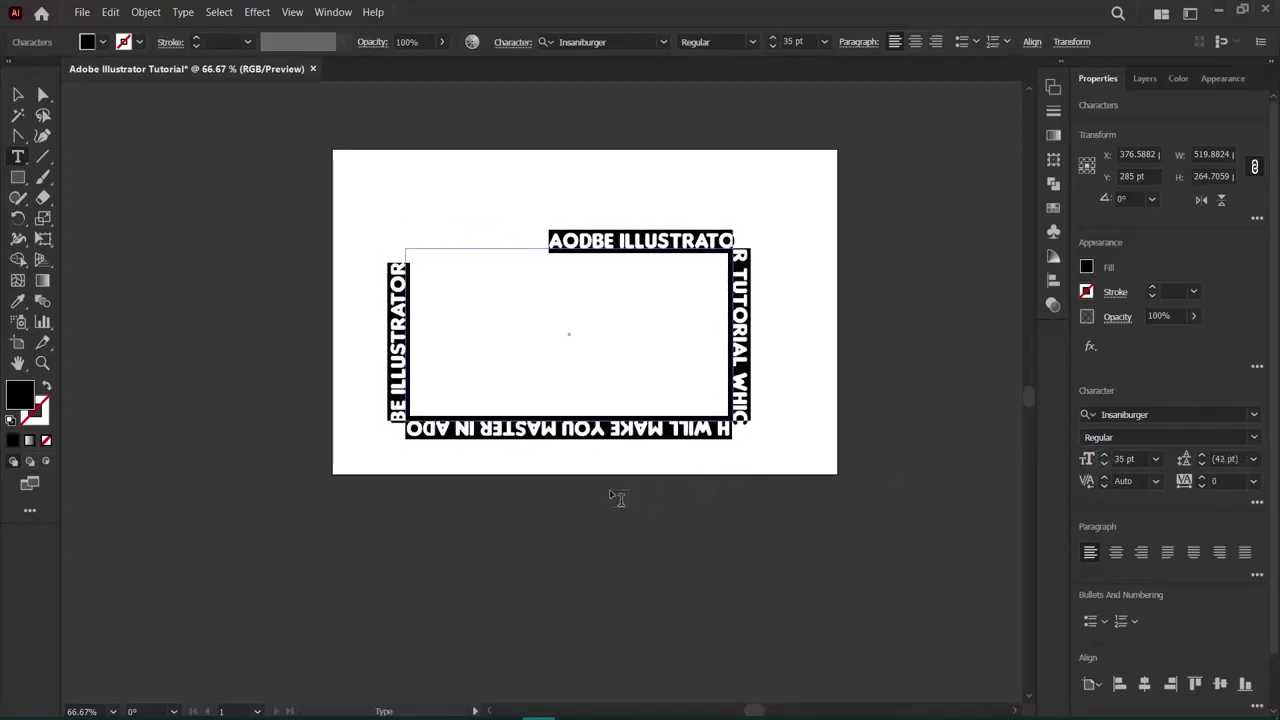
pyautogui.press('Escape')
pyautogui.click(82, 202)
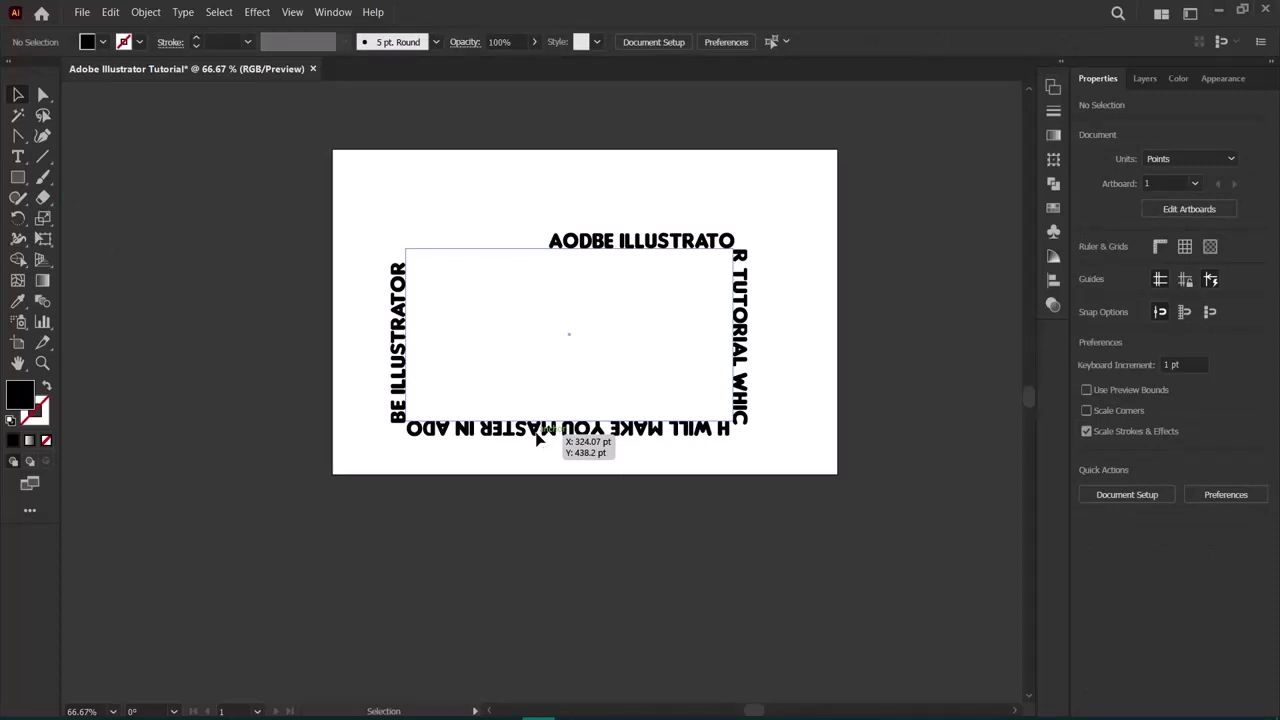
# Delete the path text and draw a curved wedge shape with the Pen tool.
pyautogui.click(537, 437)
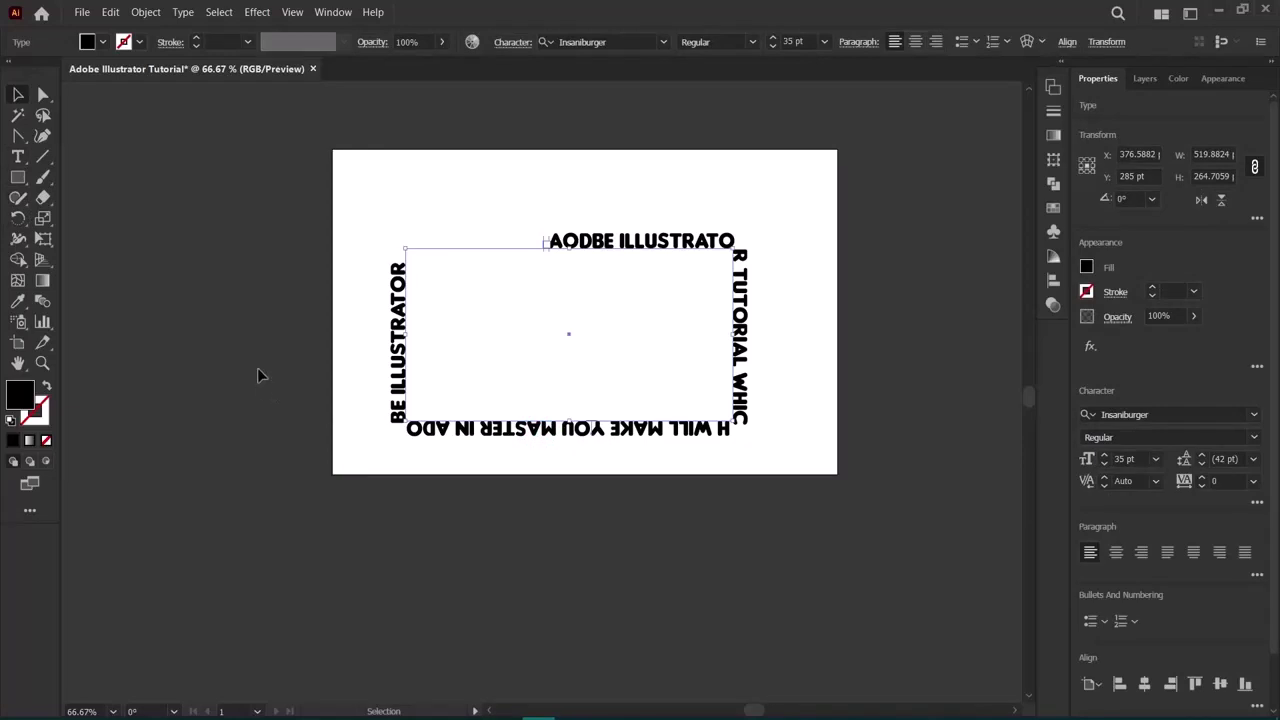
pyautogui.press('Delete')
pyautogui.click(18, 135)
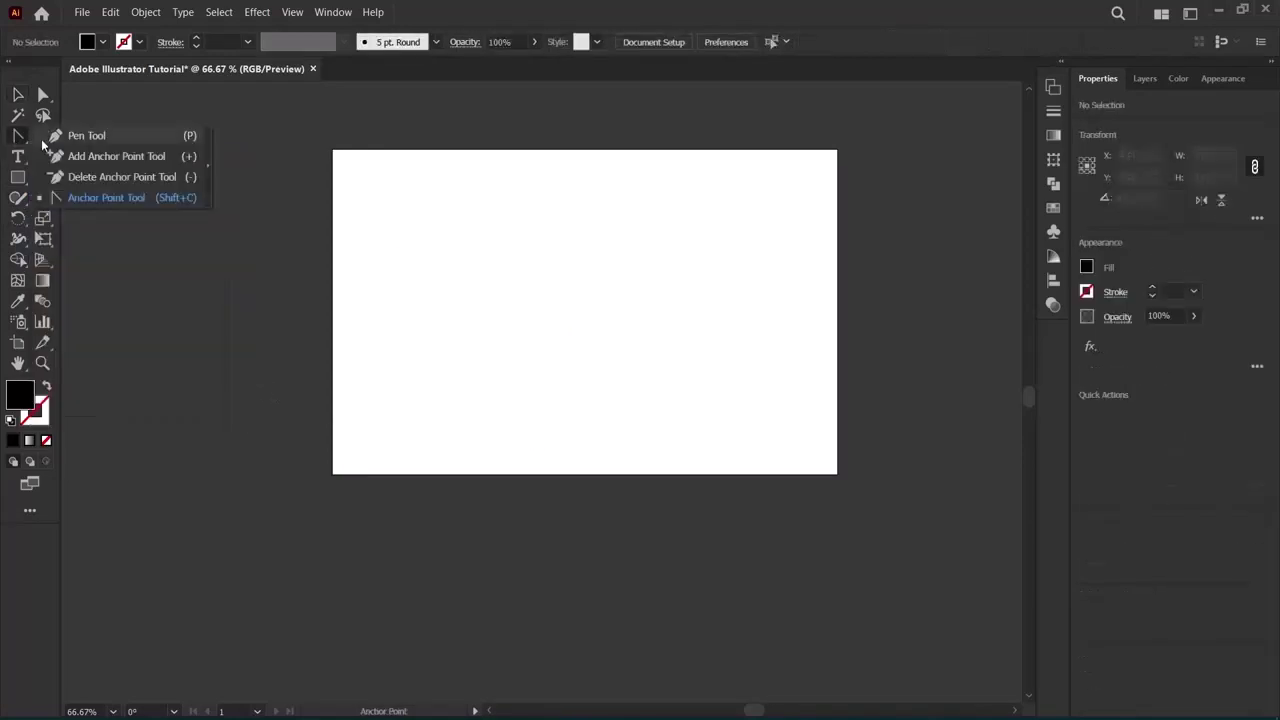
pyautogui.click(50, 136)
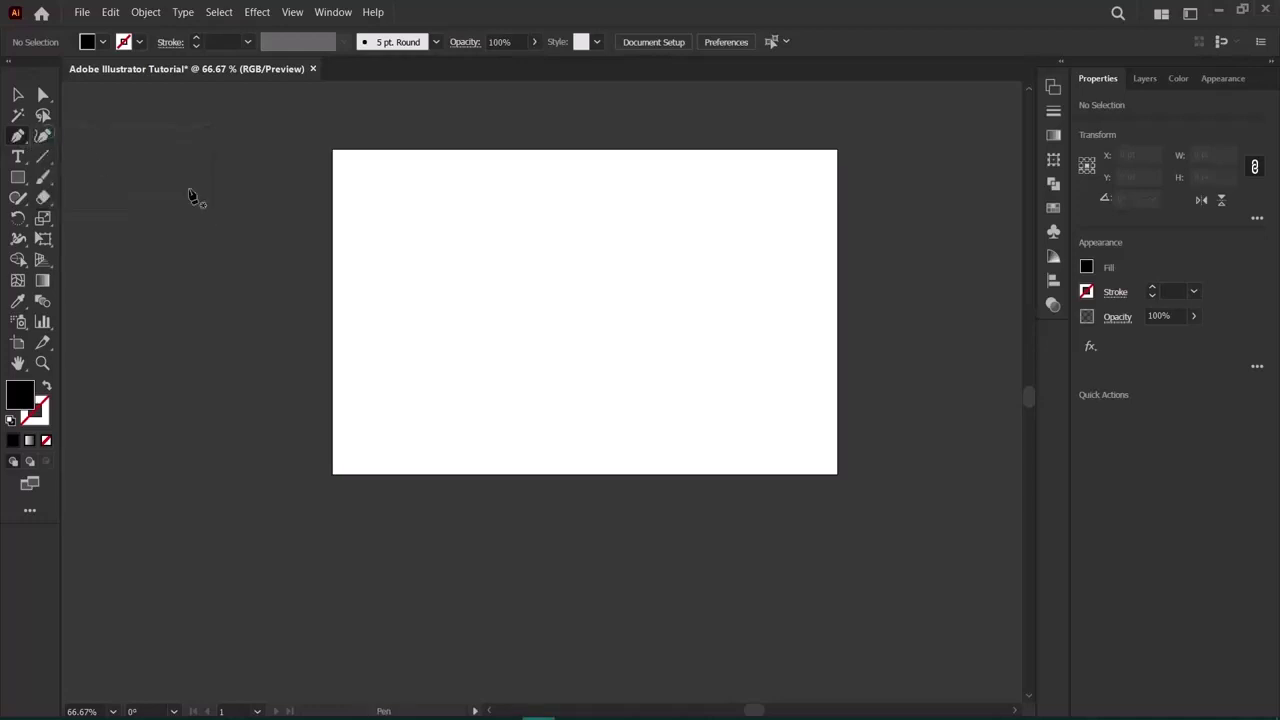
pyautogui.click(382, 278)
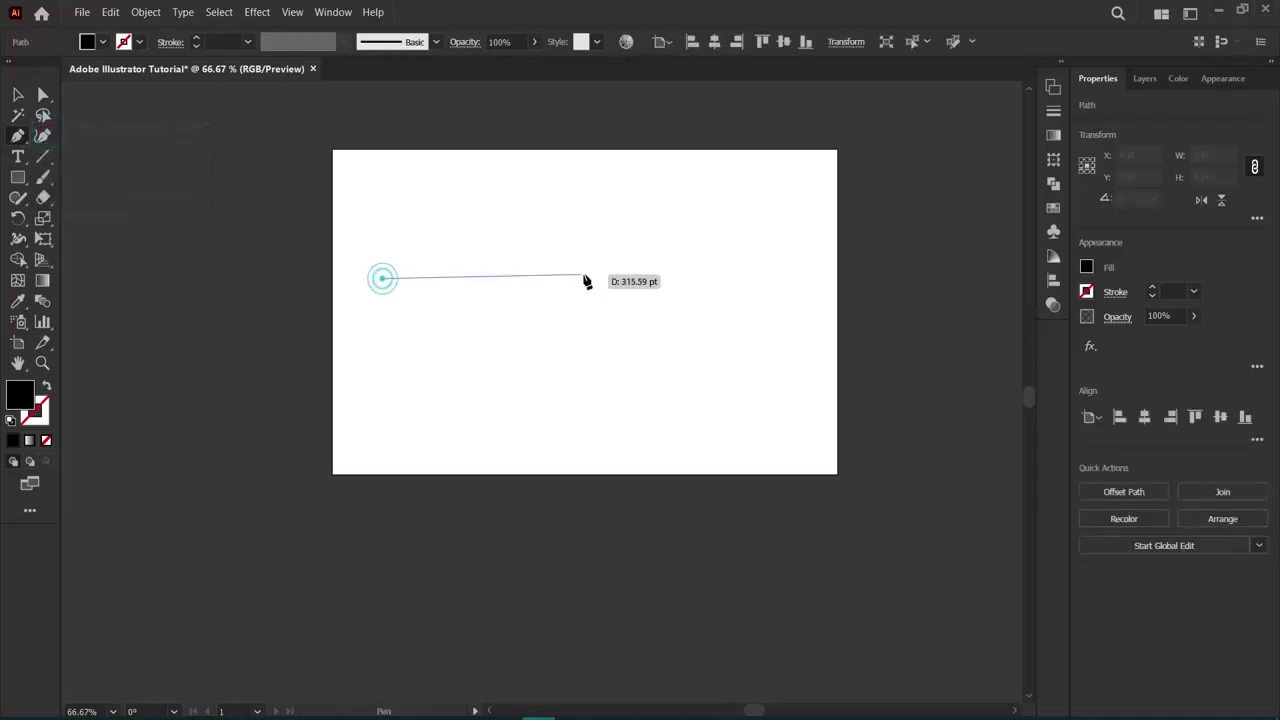
pyautogui.click(715, 280)
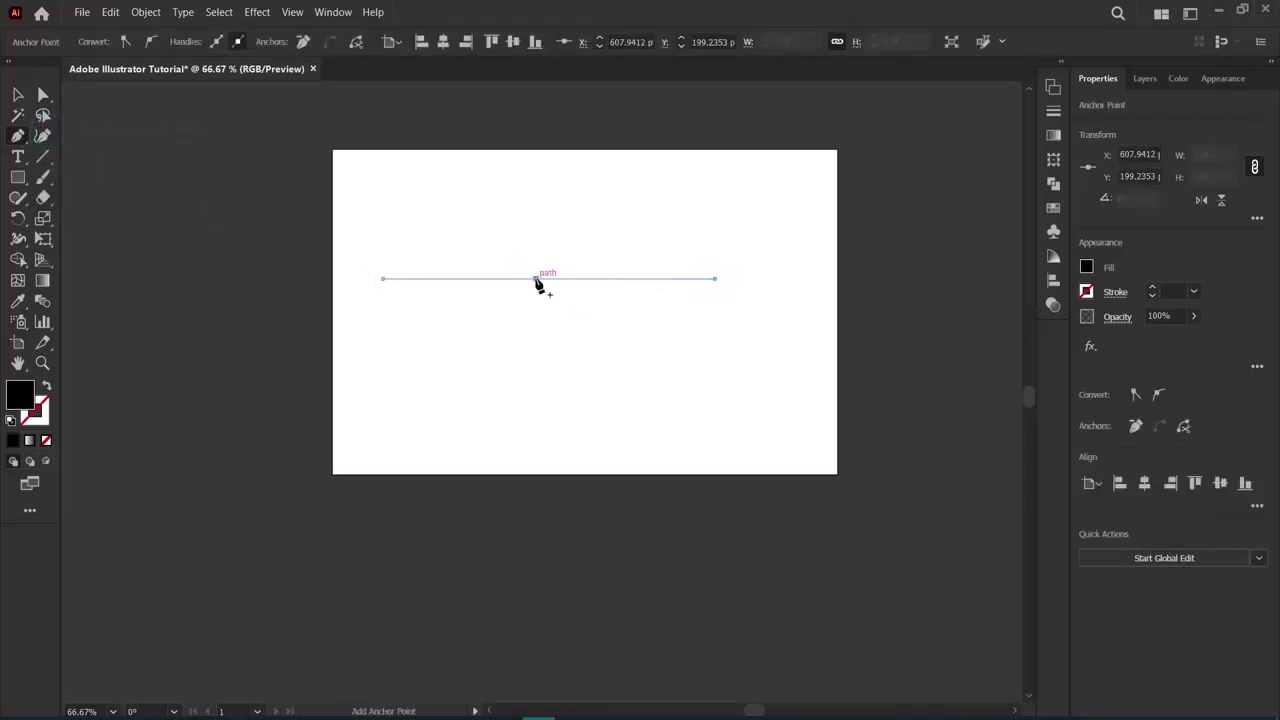
pyautogui.moveTo(536, 280); pyautogui.dragTo(528, 309)
pyautogui.hotkey('ctrl', 'z')
pyautogui.hotkey('ctrl', 'z')
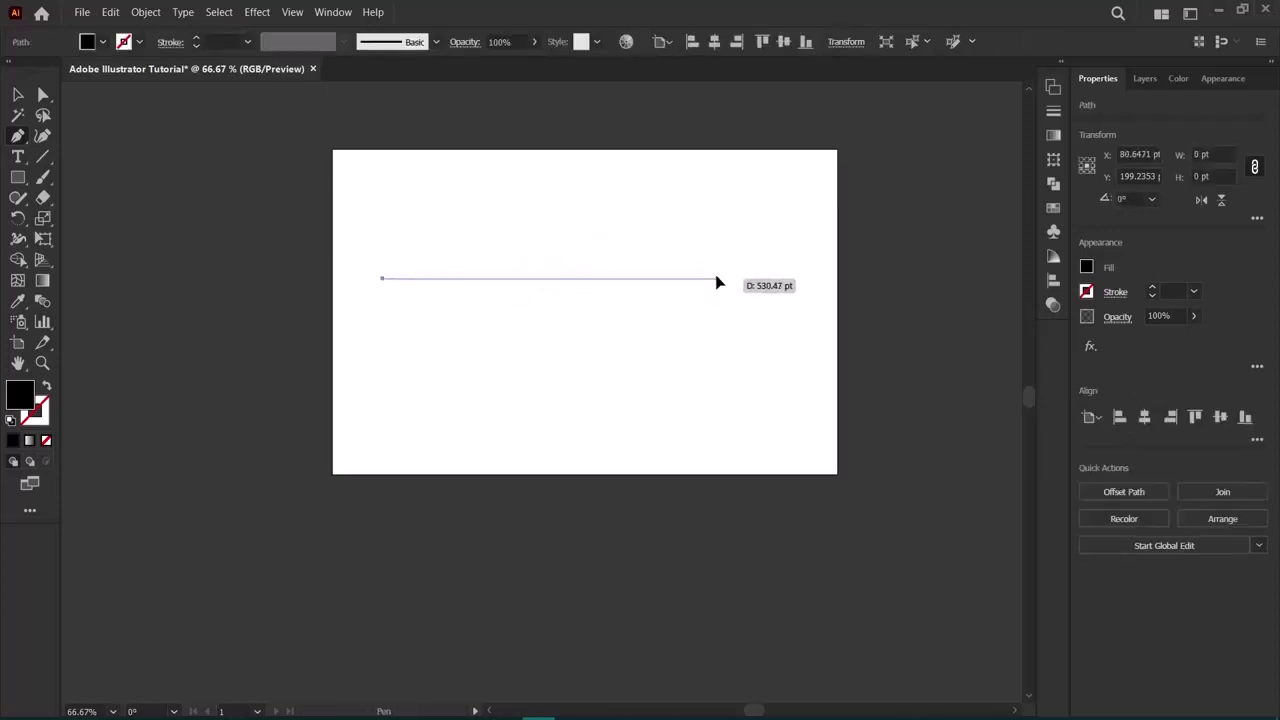
pyautogui.moveTo(716, 279); pyautogui.dragTo(888, 395)
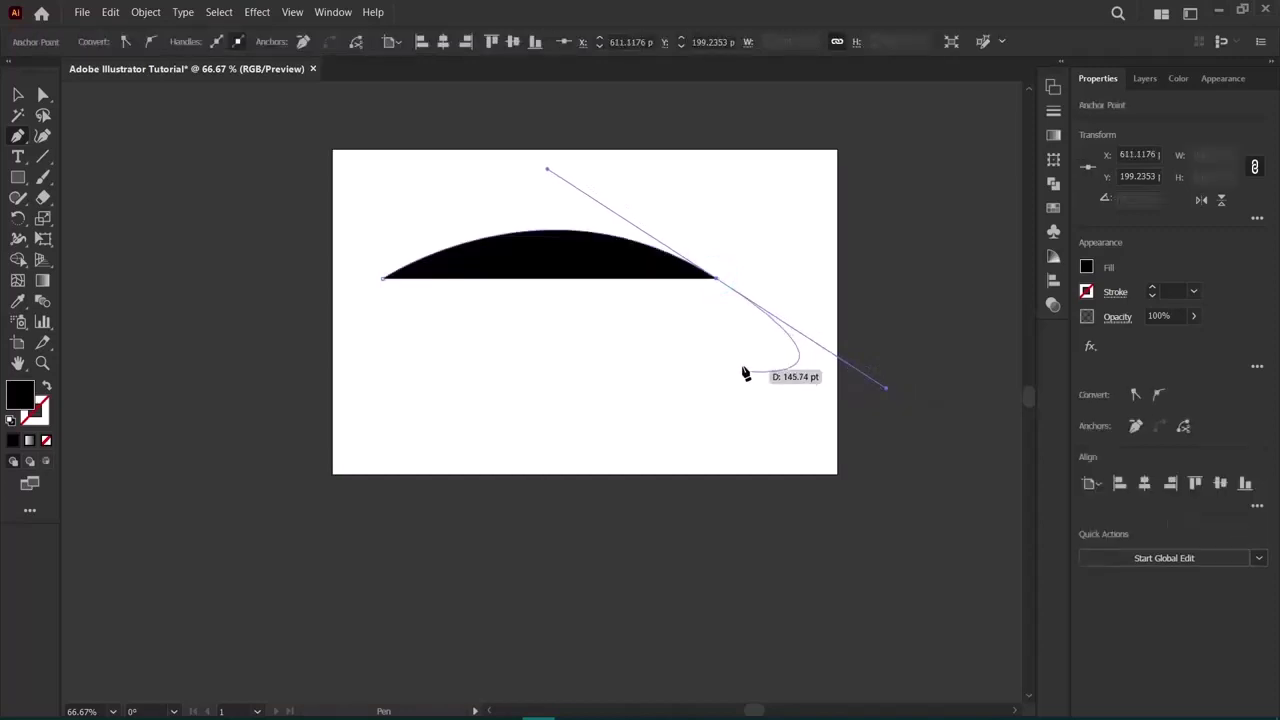
pyautogui.click(496, 529)
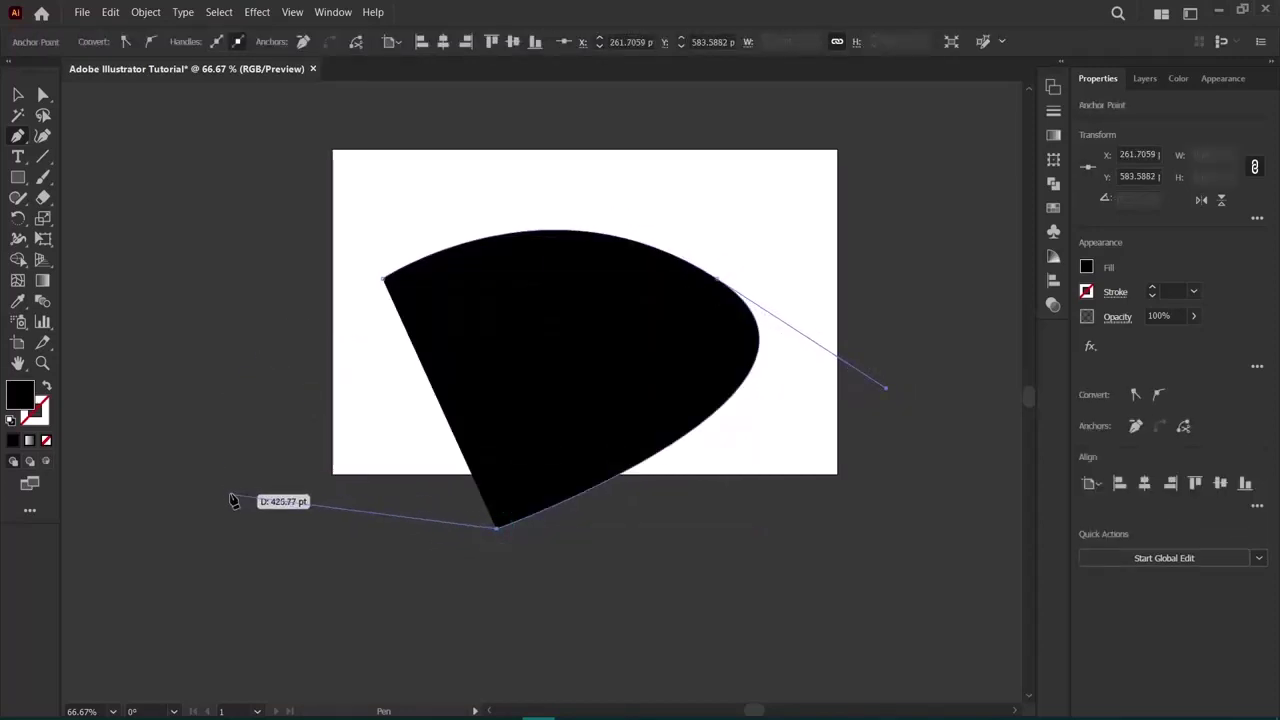
pyautogui.click(18, 94)
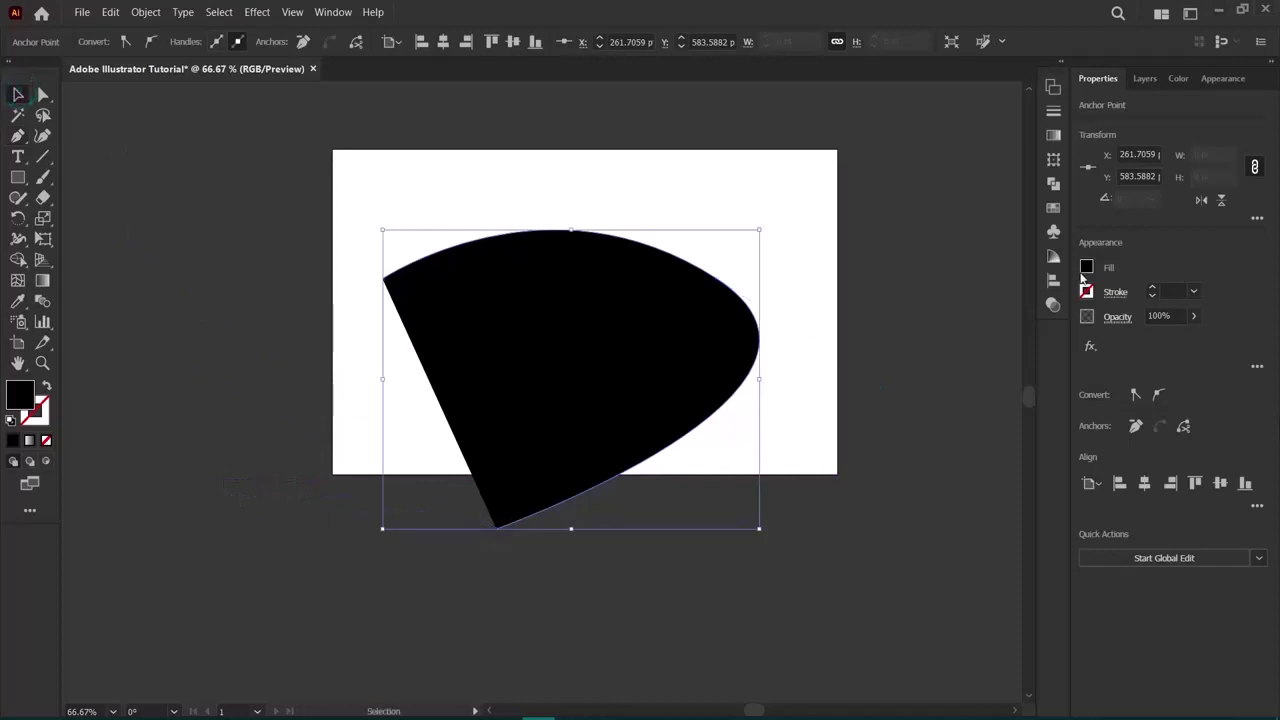
# Give the wedge a yellow fill and a 4 pt stroke.
pyautogui.click(1085, 270)
pyautogui.click(962, 328)
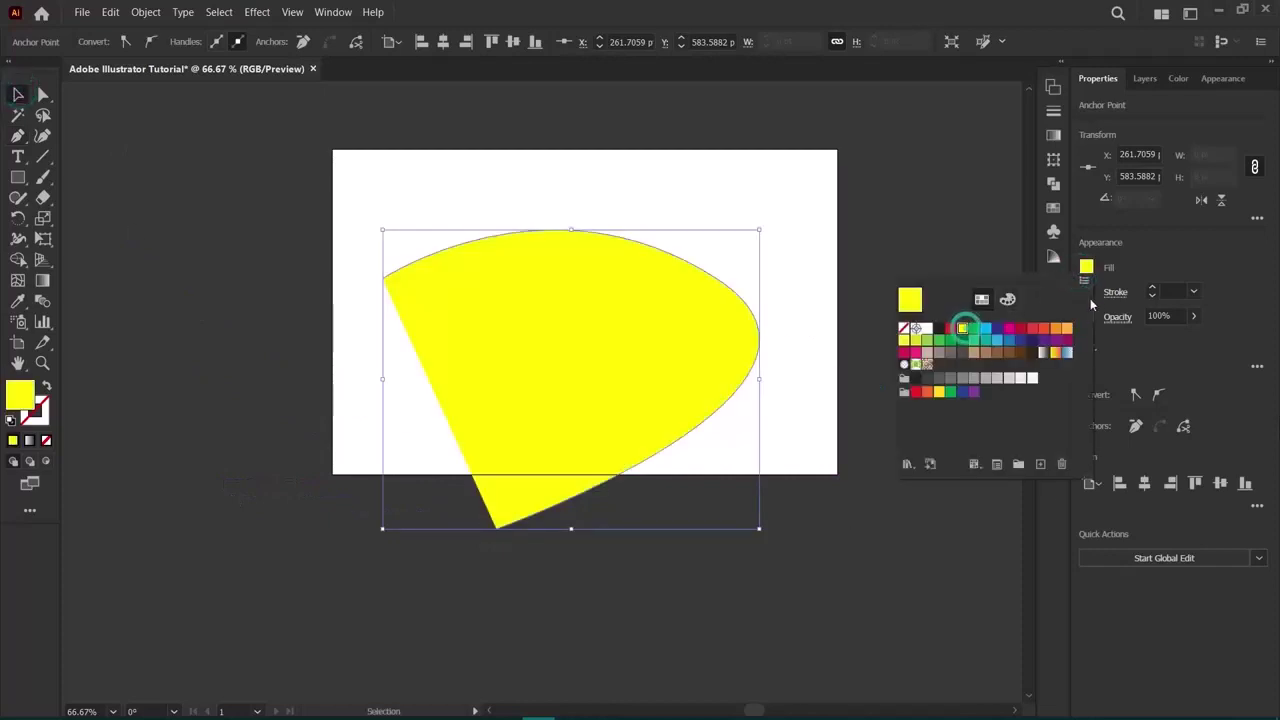
pyautogui.click(1152, 289)
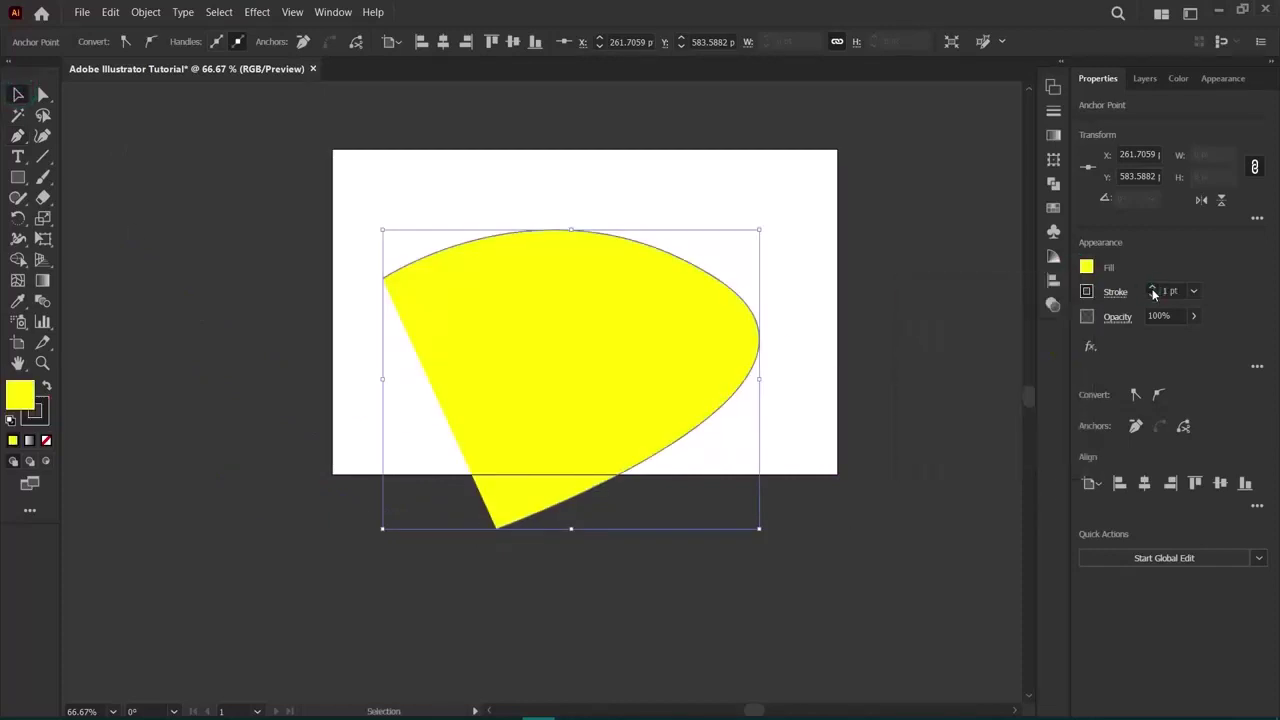
pyautogui.click(1152, 289)
pyautogui.click(1152, 289)
pyautogui.click(1152, 289)
pyautogui.click(857, 303)
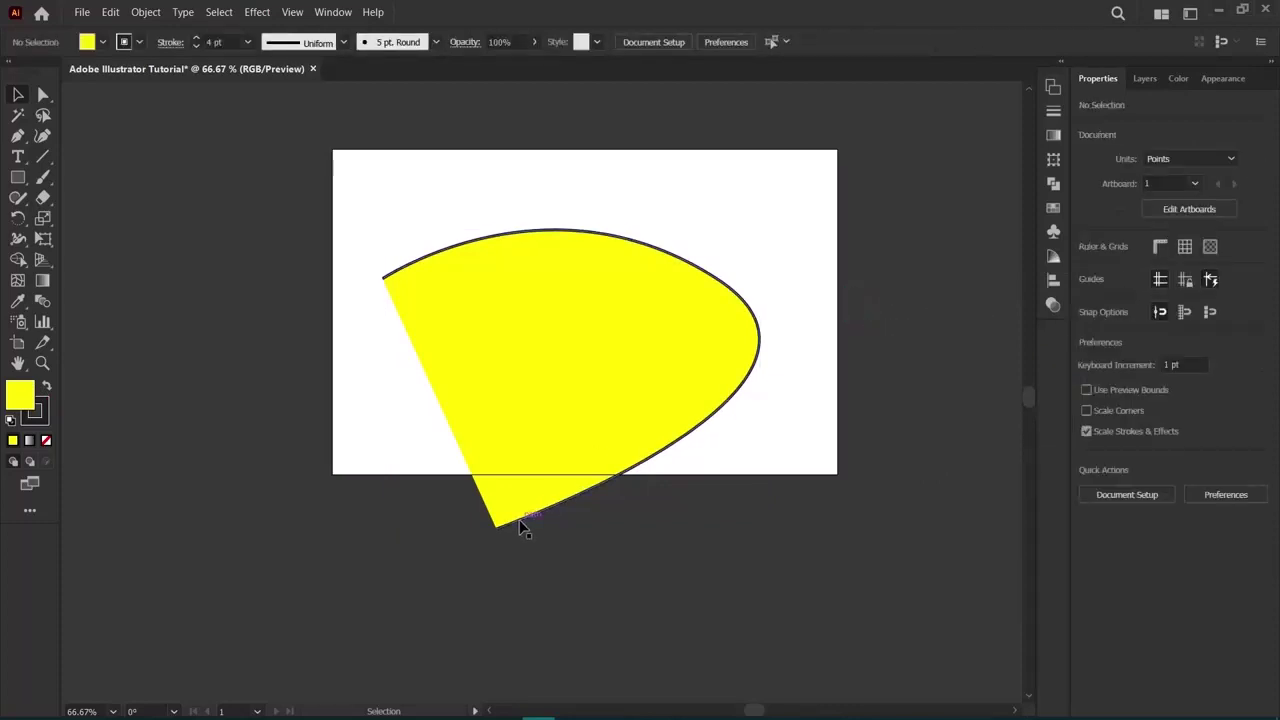
# Type a run of capital letters (HDFHKJSHF…) along the wedge's curved path, replacing the placeholder.
pyautogui.click(18, 160)
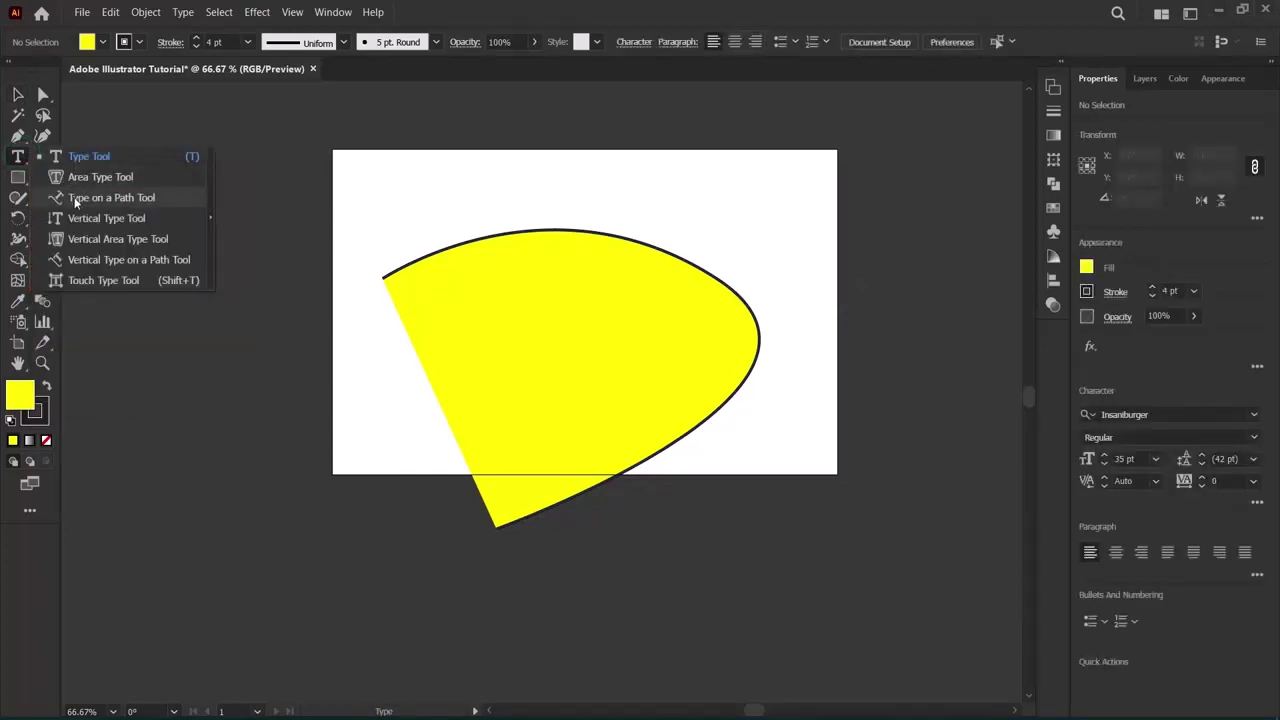
pyautogui.click(76, 199)
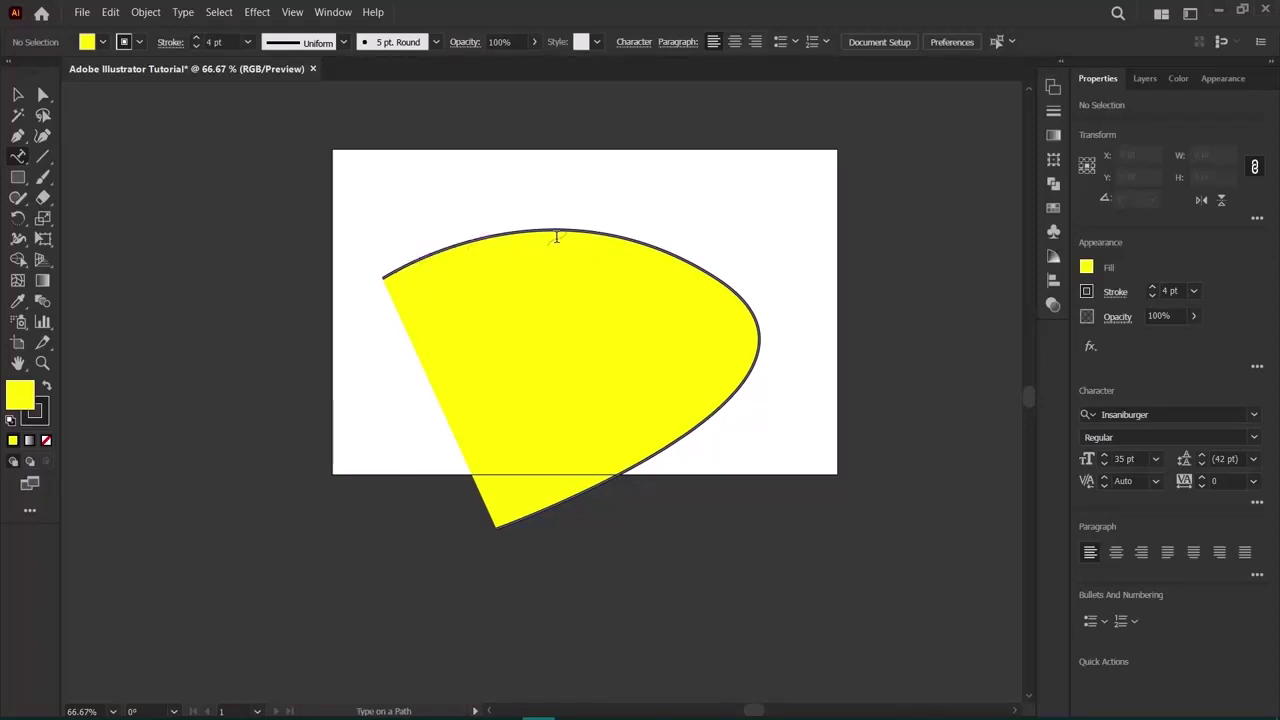
pyautogui.click(390, 272)
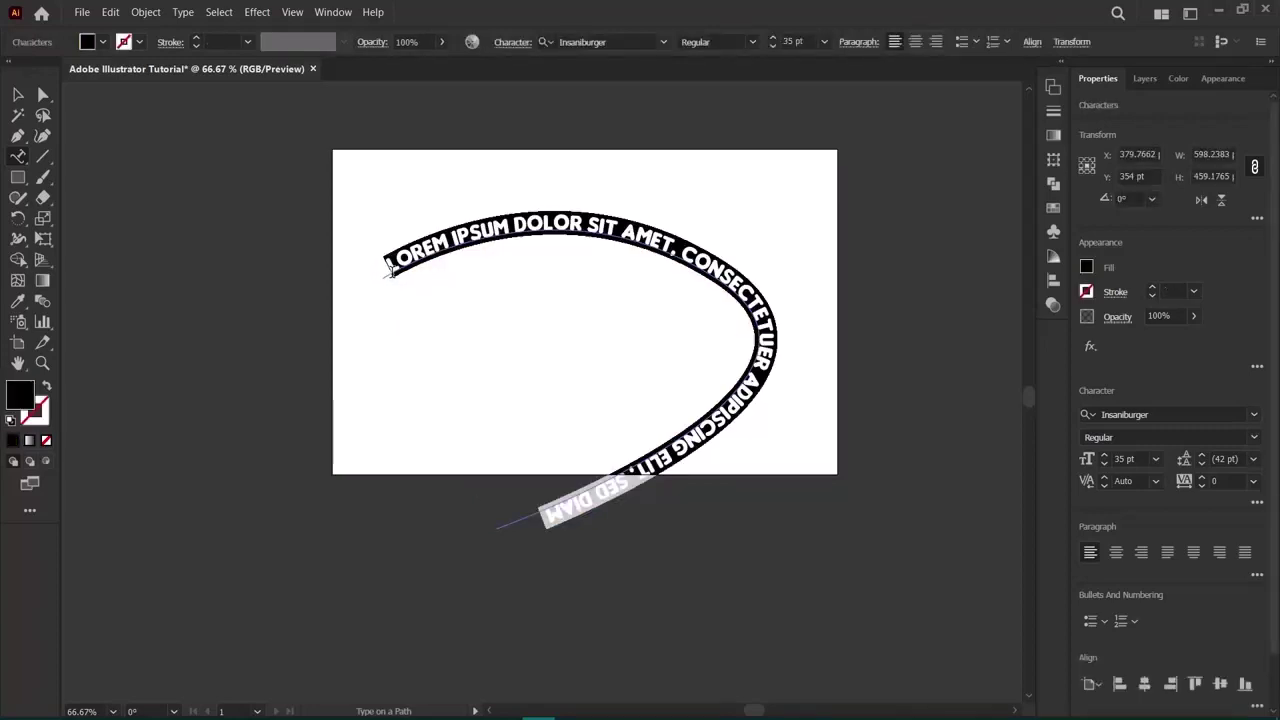
pyautogui.press('BackSpace')
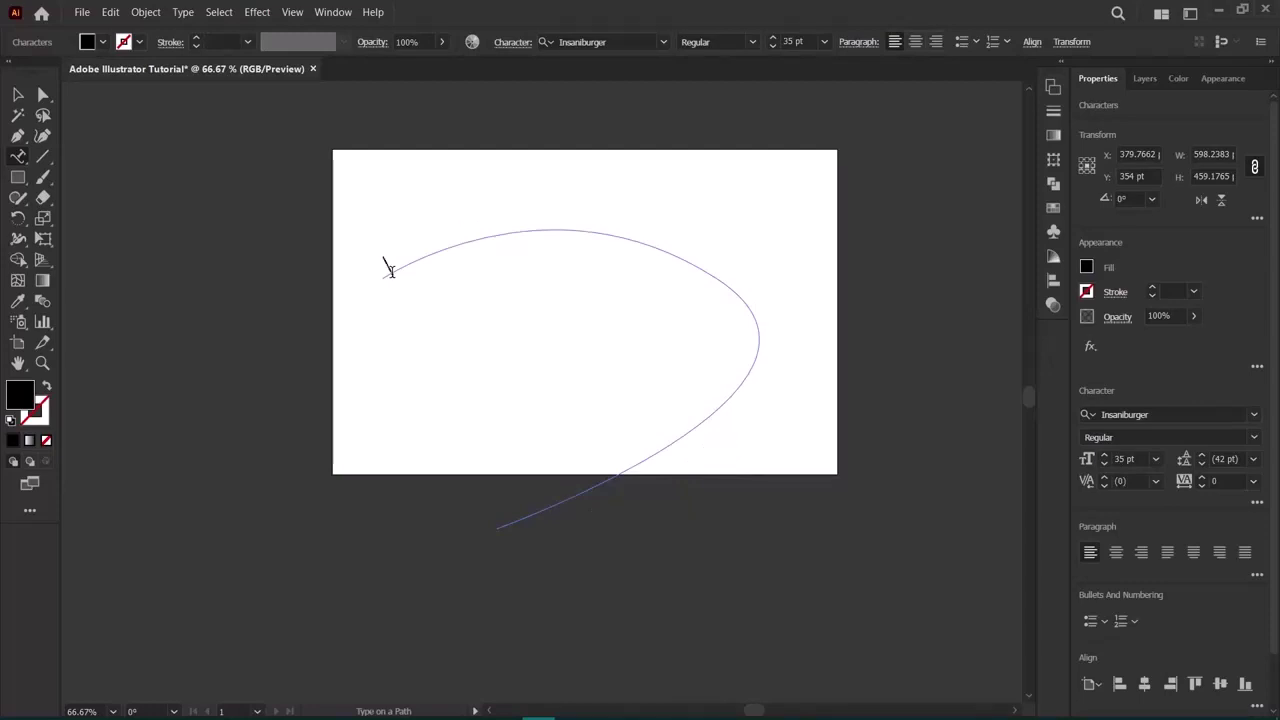
pyautogui.write('HDFHKJSHFKSHFSKJHFKHFKSHFKSHKFJK')
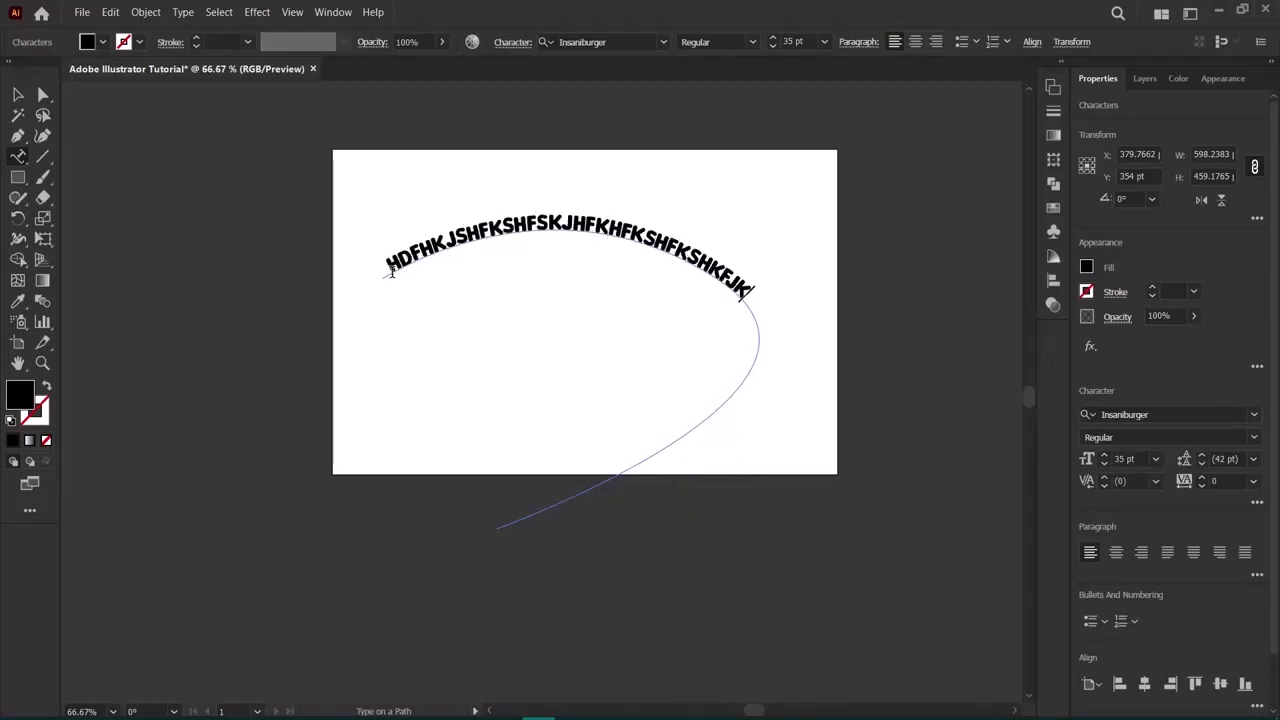
pyautogui.write('JHKJHDJKFHSDKFHKJHFJFHJKSDHF')
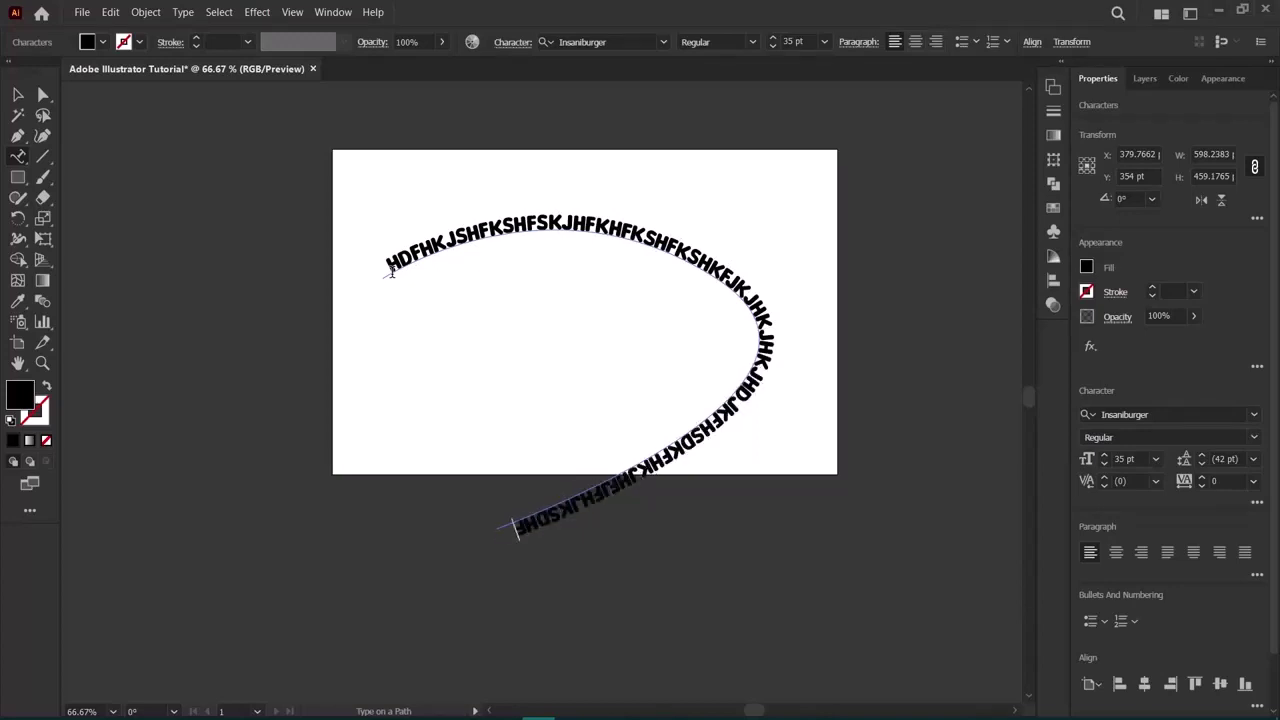
pyautogui.write('K')
# Squash the path text vertically, then rotate it and move it up.
pyautogui.click(24, 100)
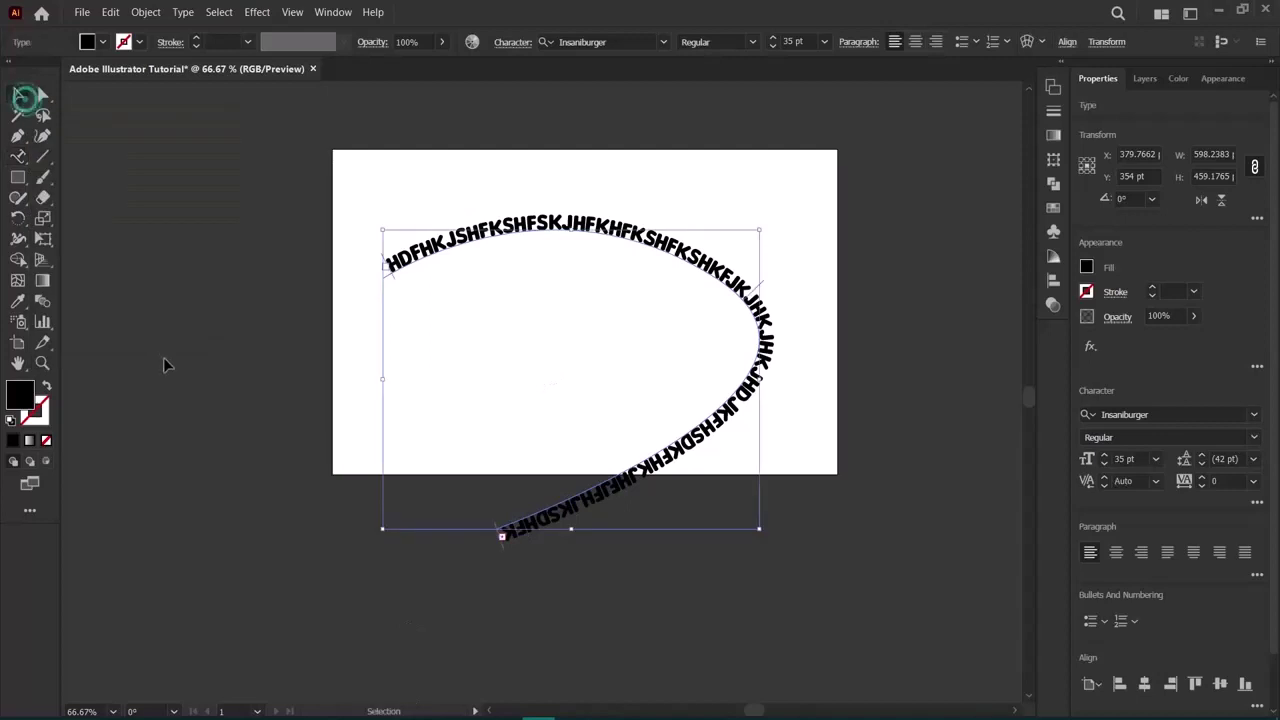
pyautogui.moveTo(572, 529); pyautogui.dragTo(816, 430)
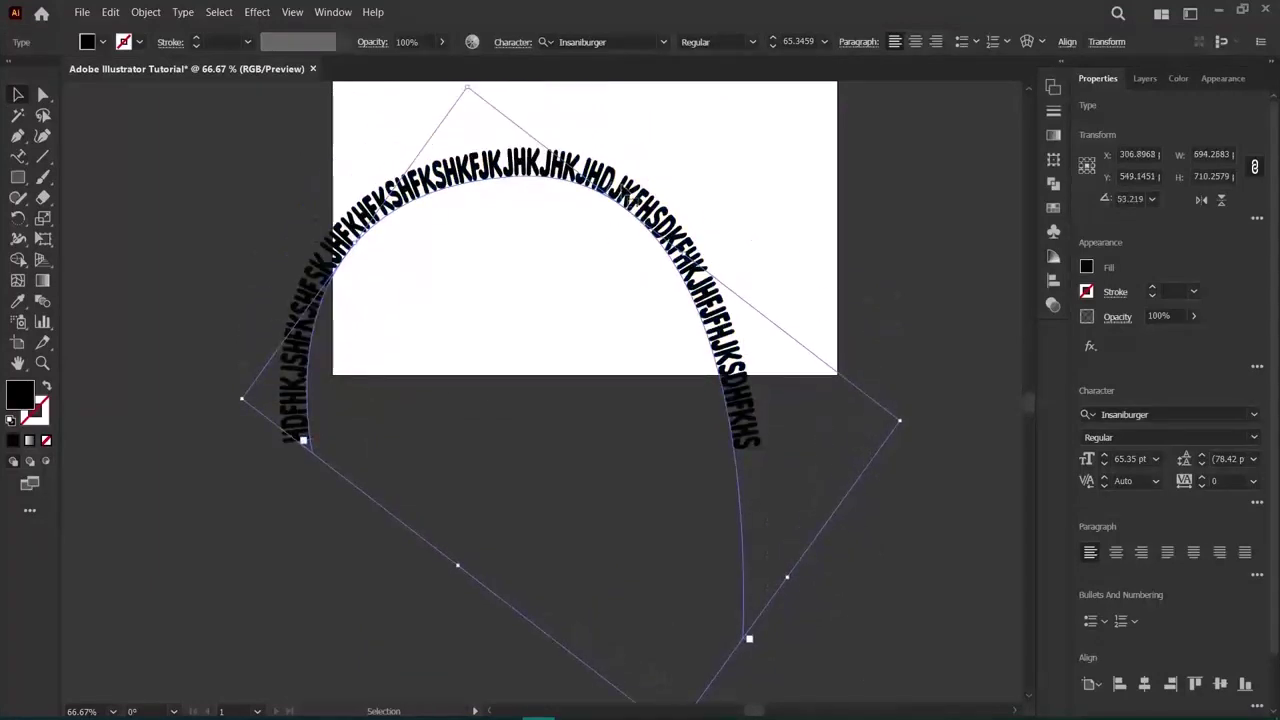
pyautogui.moveTo(615, 195); pyautogui.dragTo(710, 131)
pyautogui.scroll(3, 652, 445)
pyautogui.click(117, 320)
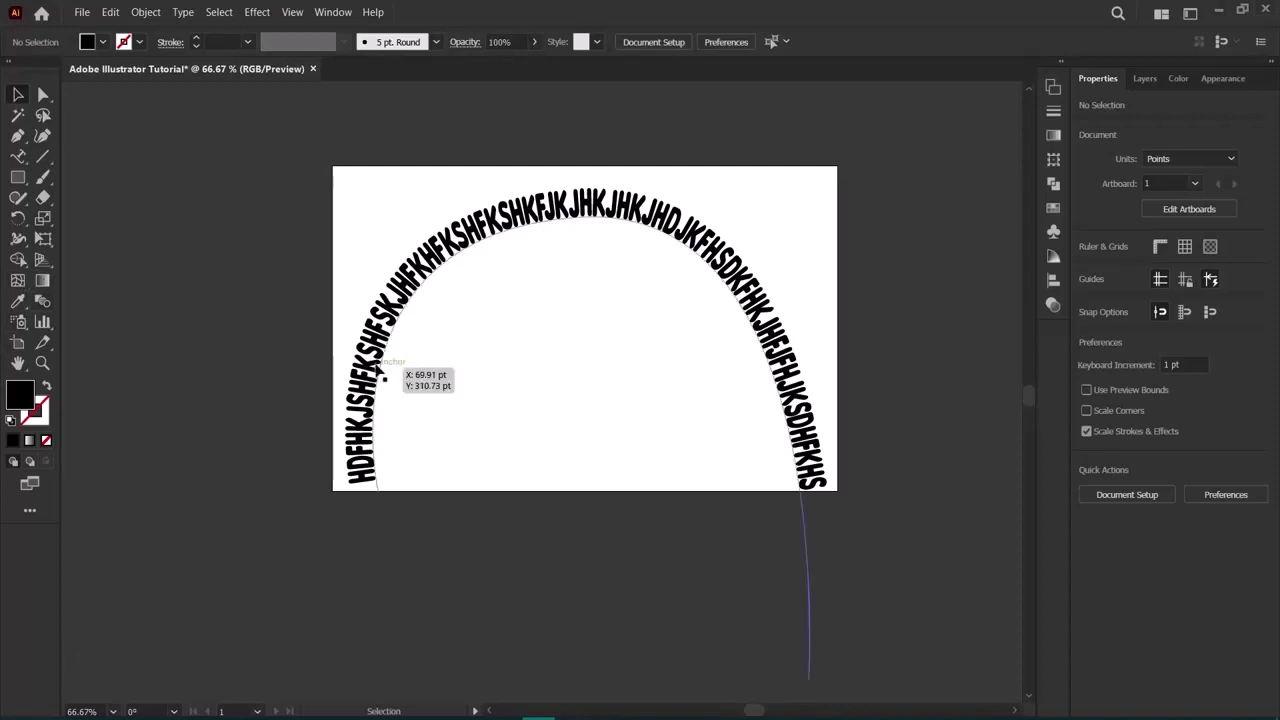
# Delete the path text object so the artboard is empty.
pyautogui.click(390, 362)
pyautogui.press('Delete')
pyautogui.click(17, 158)
pyautogui.moveTo(17, 158); pyautogui.dragTo(124, 214)
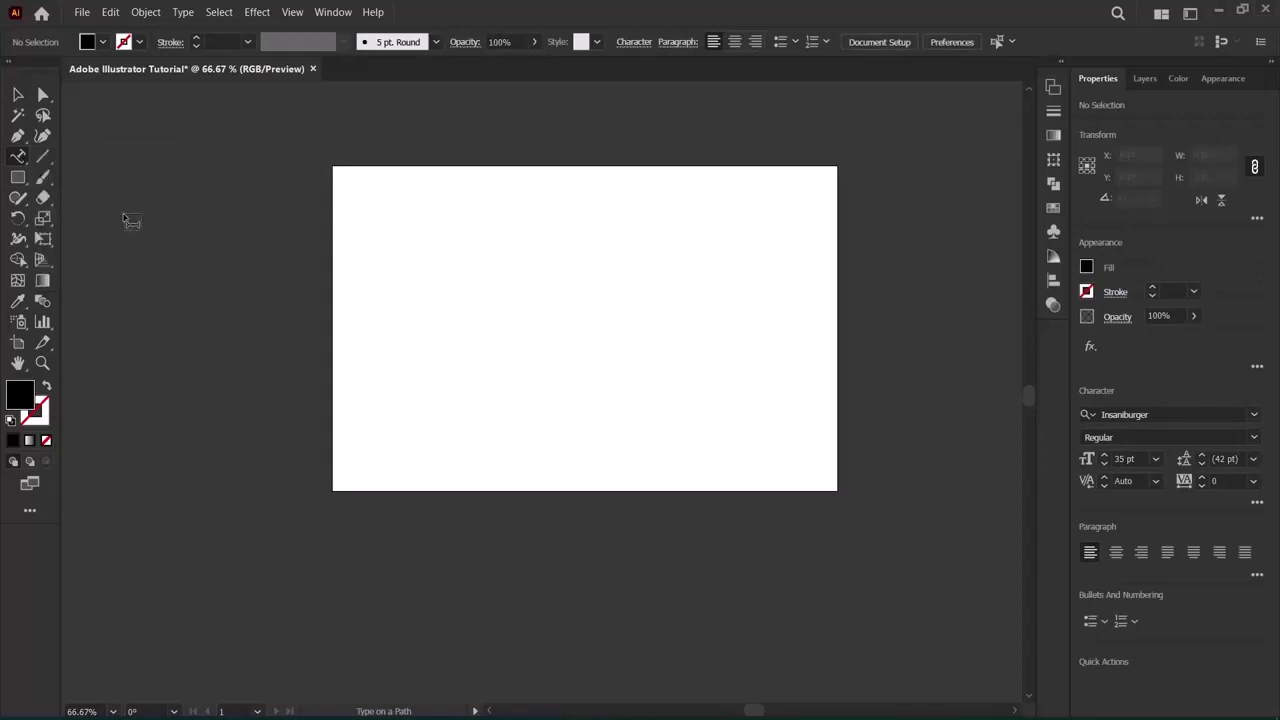
# Place vertical type on the artboard and replace the placeholder with 'ADOBE ILLUSTRATOR'.
pyautogui.click(470, 238)
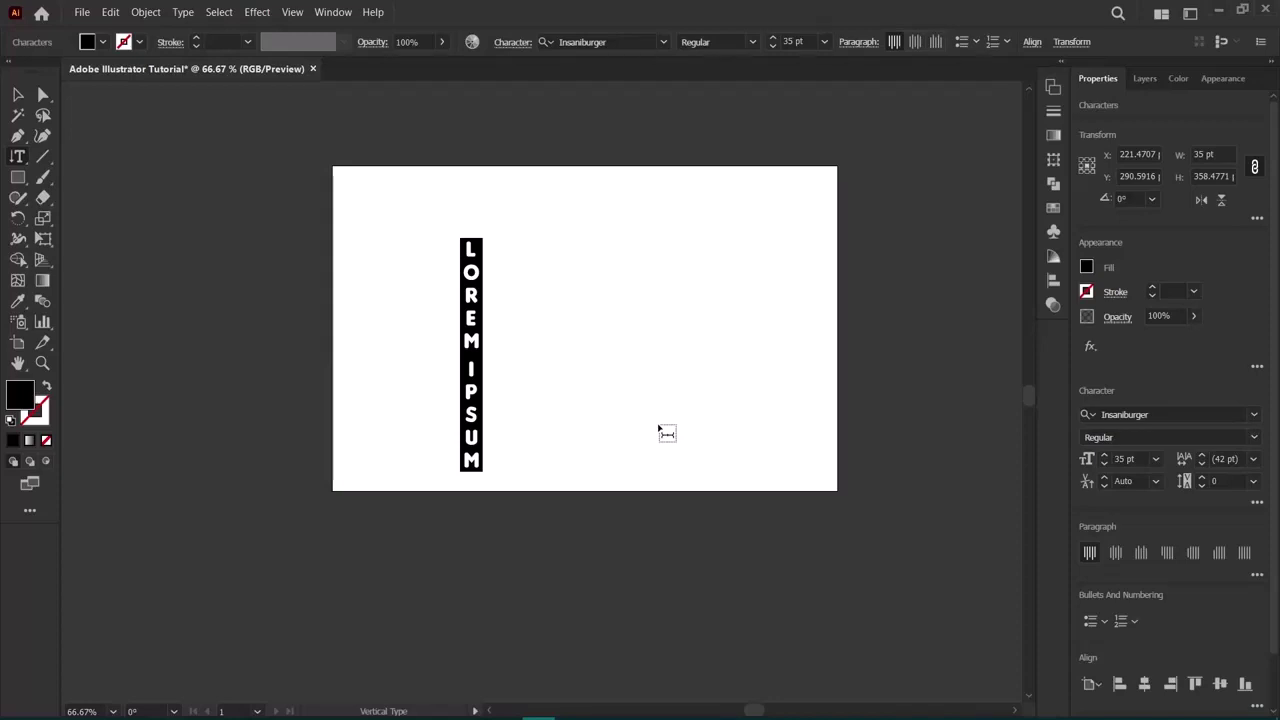
pyautogui.press('BackSpace')
pyautogui.write('A')
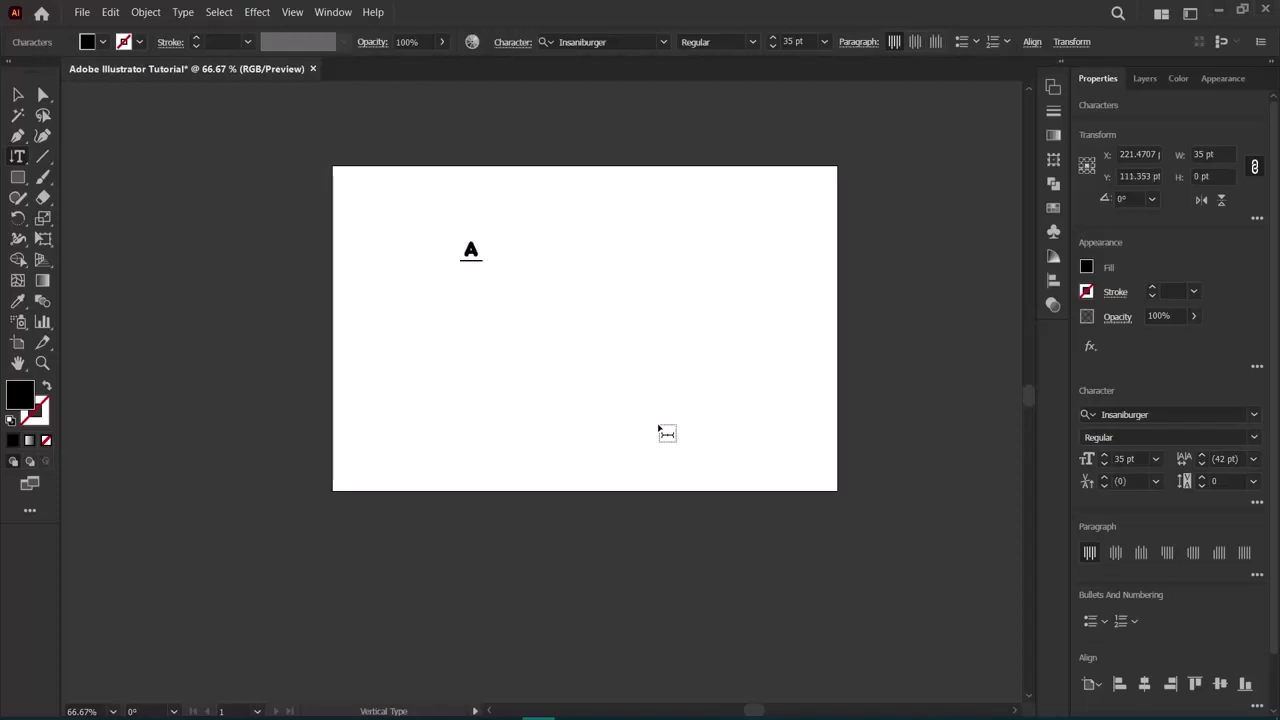
pyautogui.write('DOBE ILL')
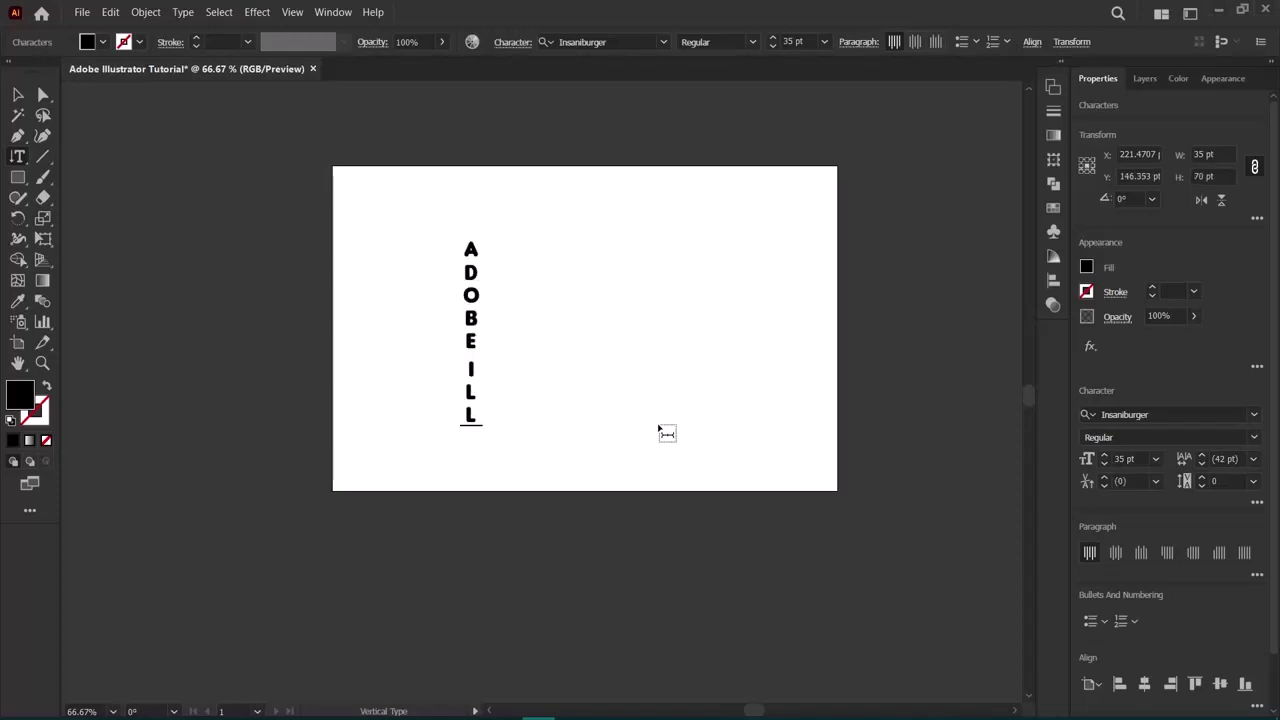
pyautogui.write('USTRATOR')
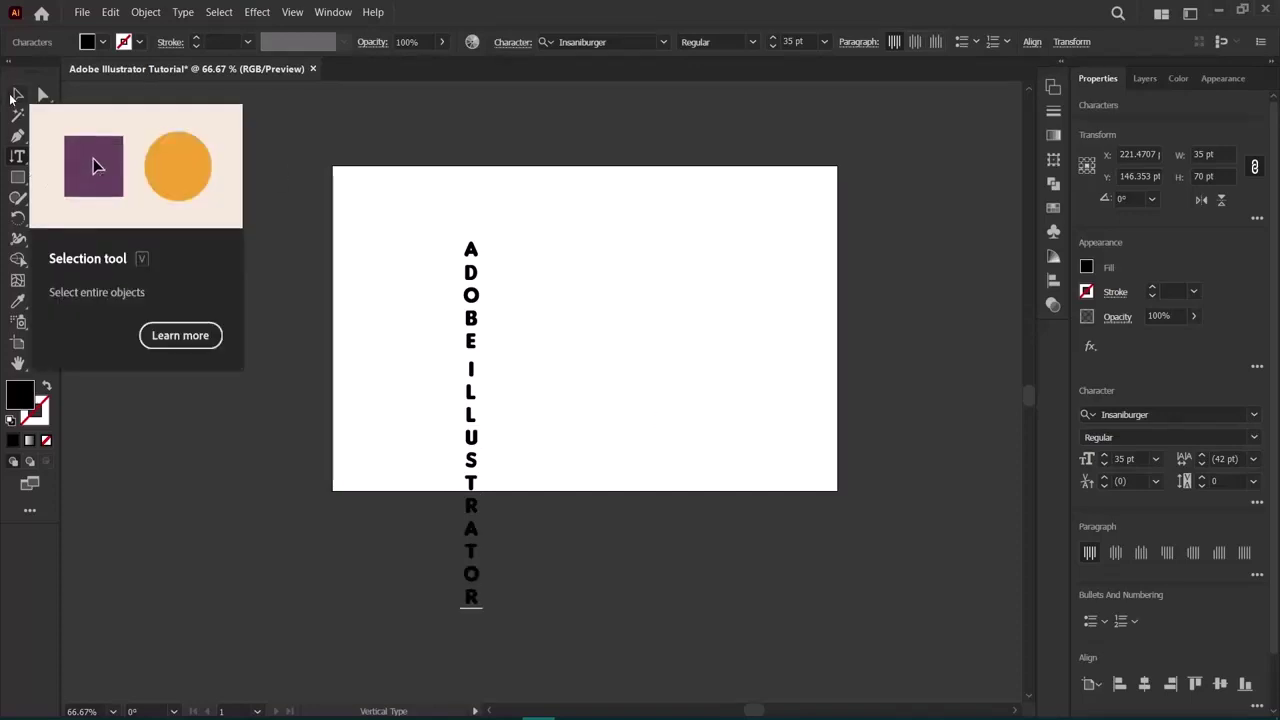
# Enlarge the vertical text and move it, narrowed, to the artboard's left edge.
pyautogui.click(12, 97)
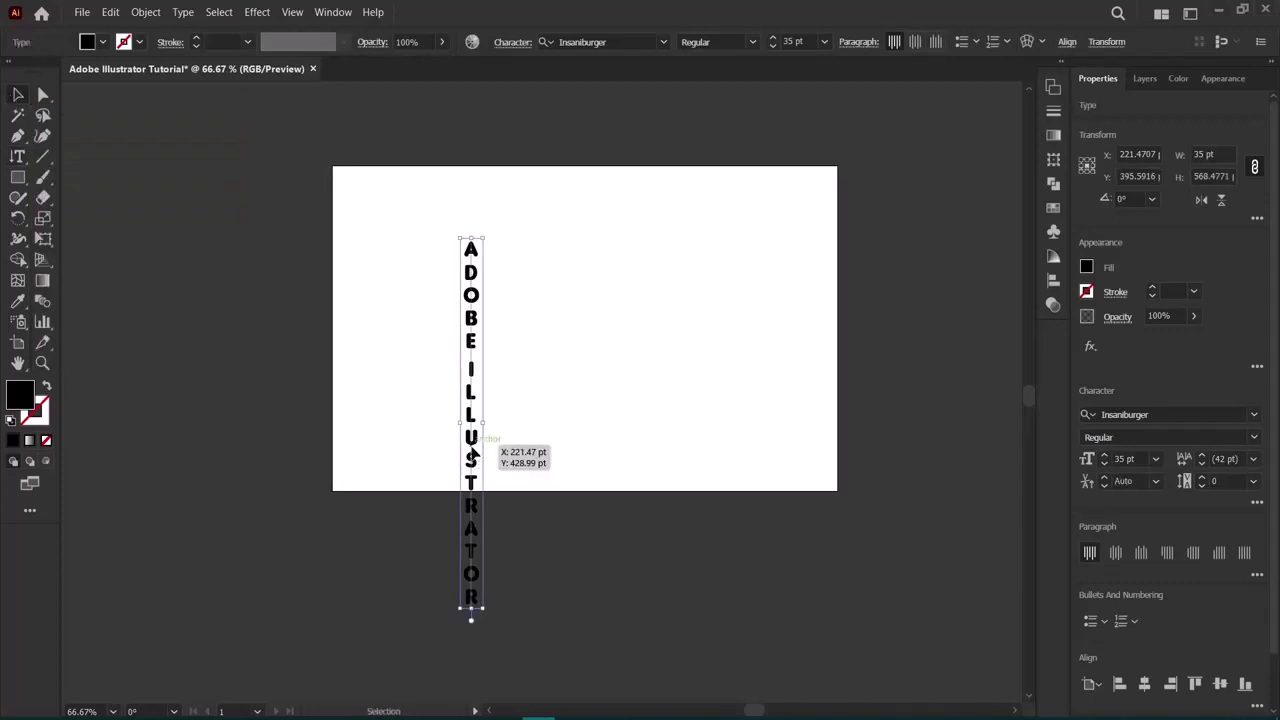
pyautogui.moveTo(474, 454); pyautogui.dragTo(441, 384)
pyautogui.click(519, 485)
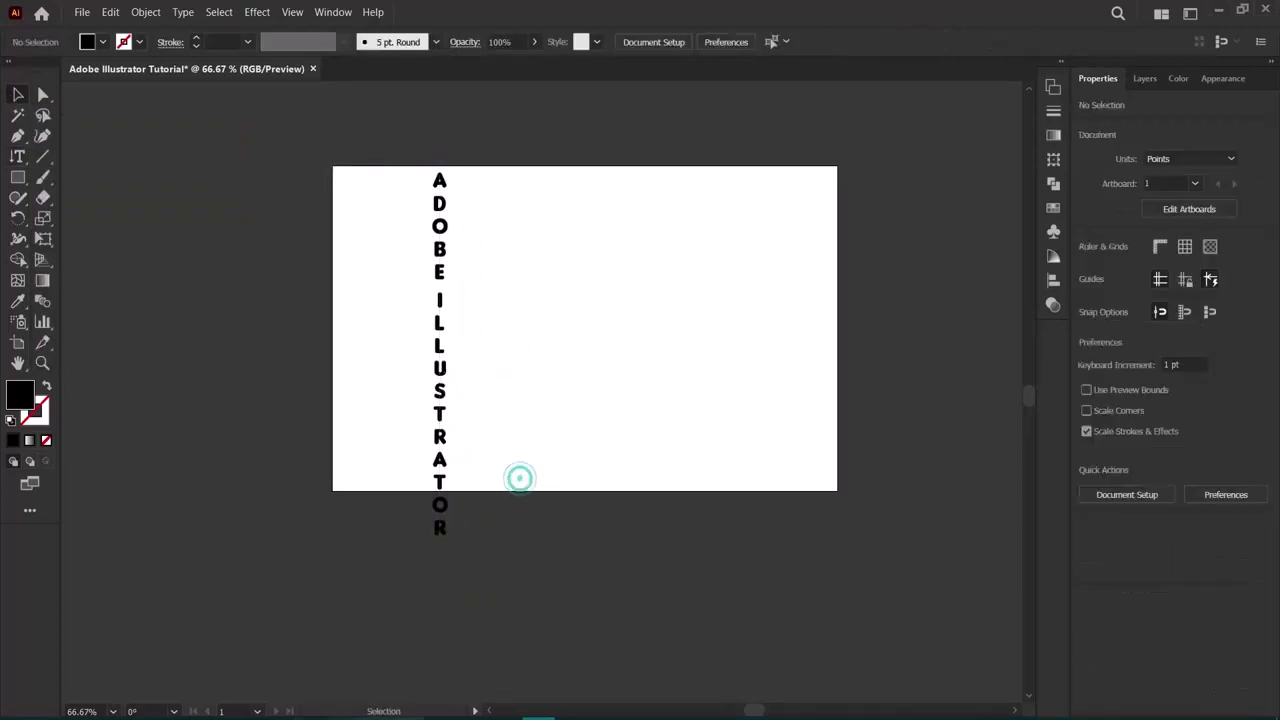
pyautogui.click(451, 198)
pyautogui.moveTo(451, 198); pyautogui.dragTo(473, 227)
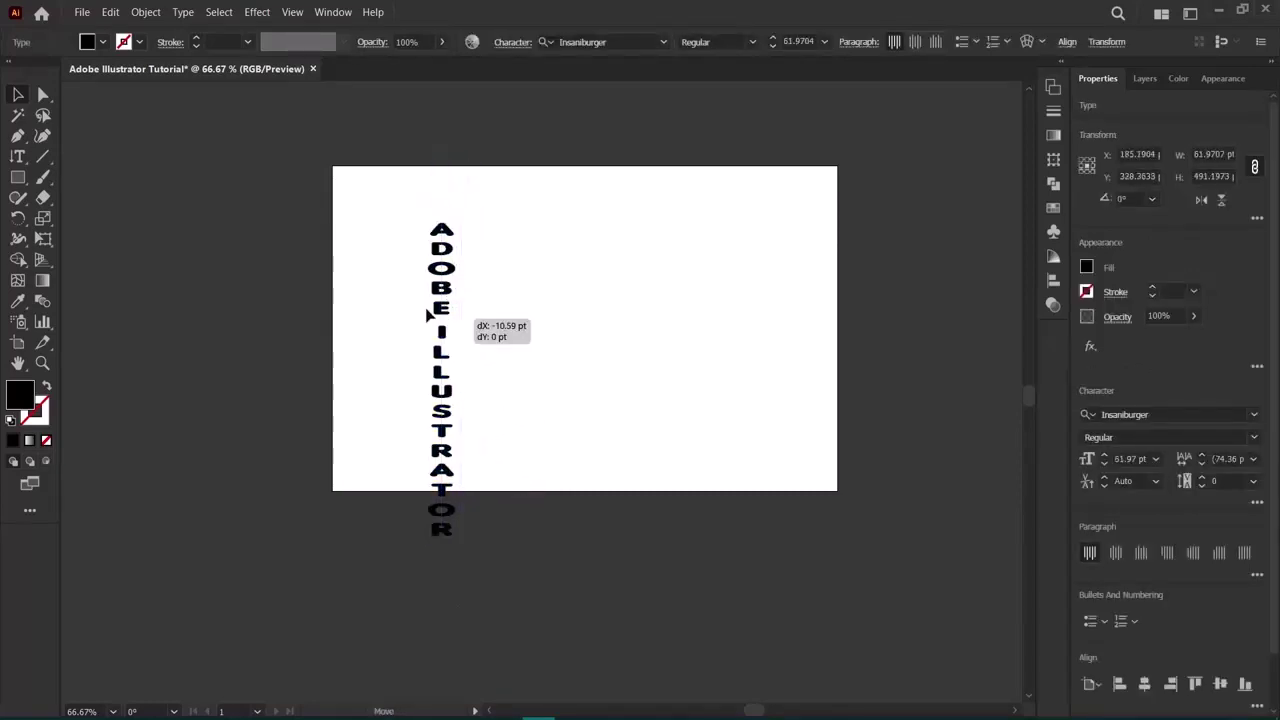
pyautogui.moveTo(458, 325); pyautogui.dragTo(357, 274)
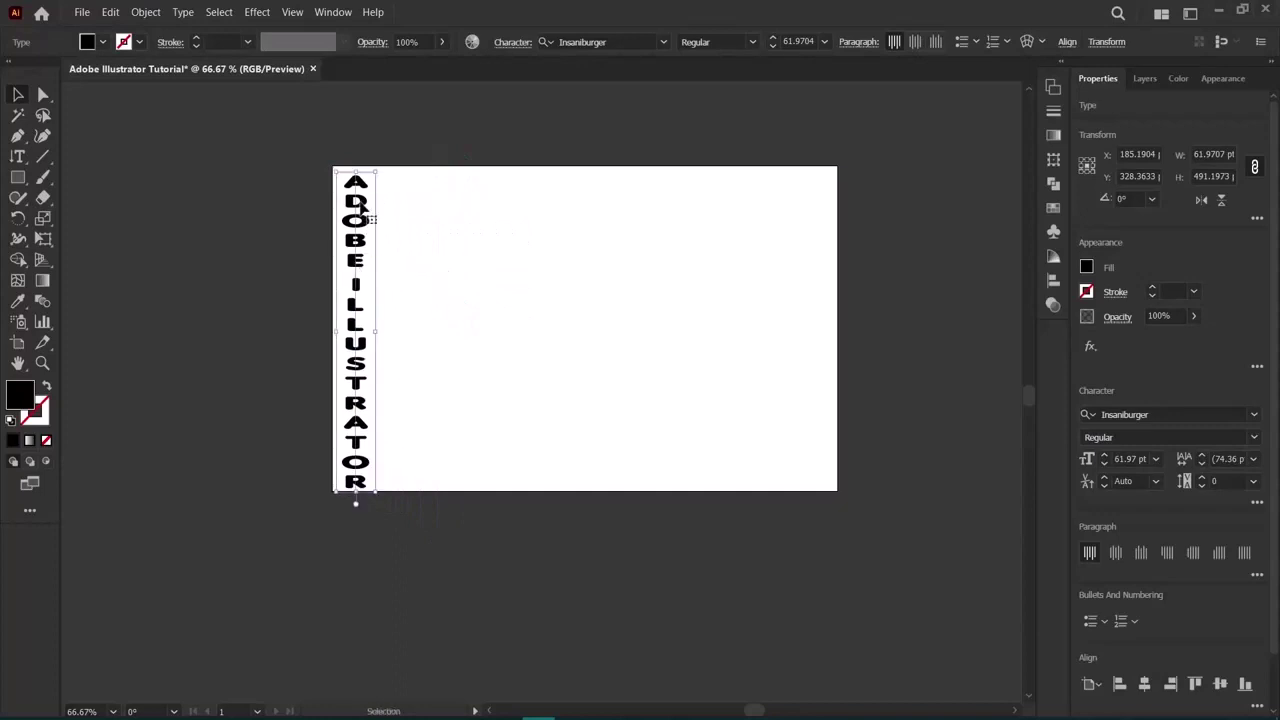
pyautogui.moveTo(378, 330); pyautogui.dragTo(362, 333)
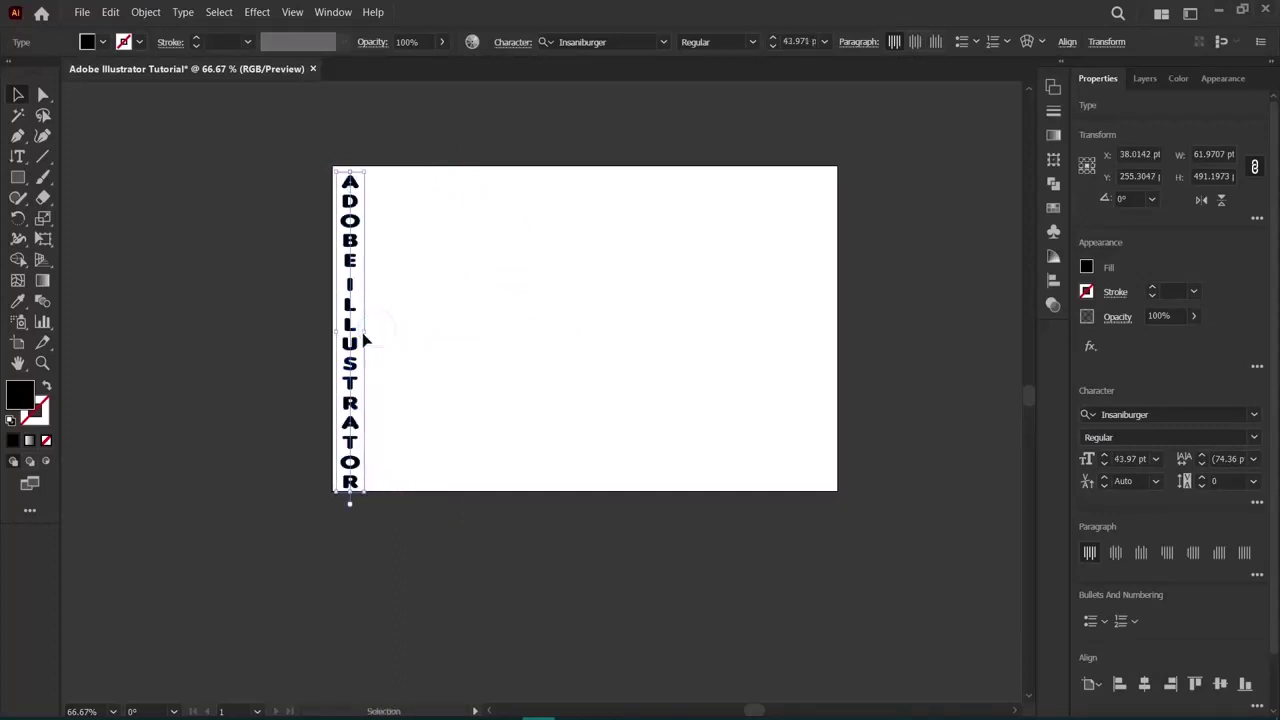
# Stretch the vertical text slightly taller and select it again.
pyautogui.click(263, 330)
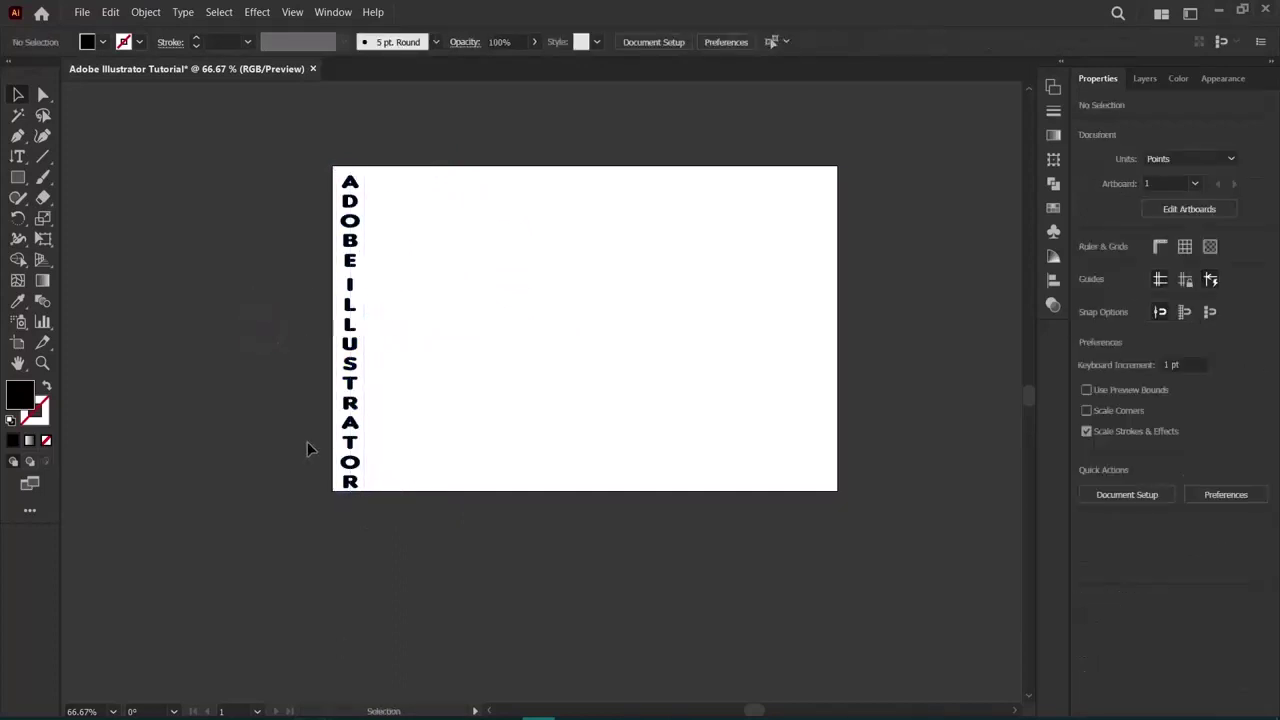
pyautogui.click(348, 372)
pyautogui.moveTo(357, 180); pyautogui.dragTo(351, 156)
pyautogui.click(105, 296)
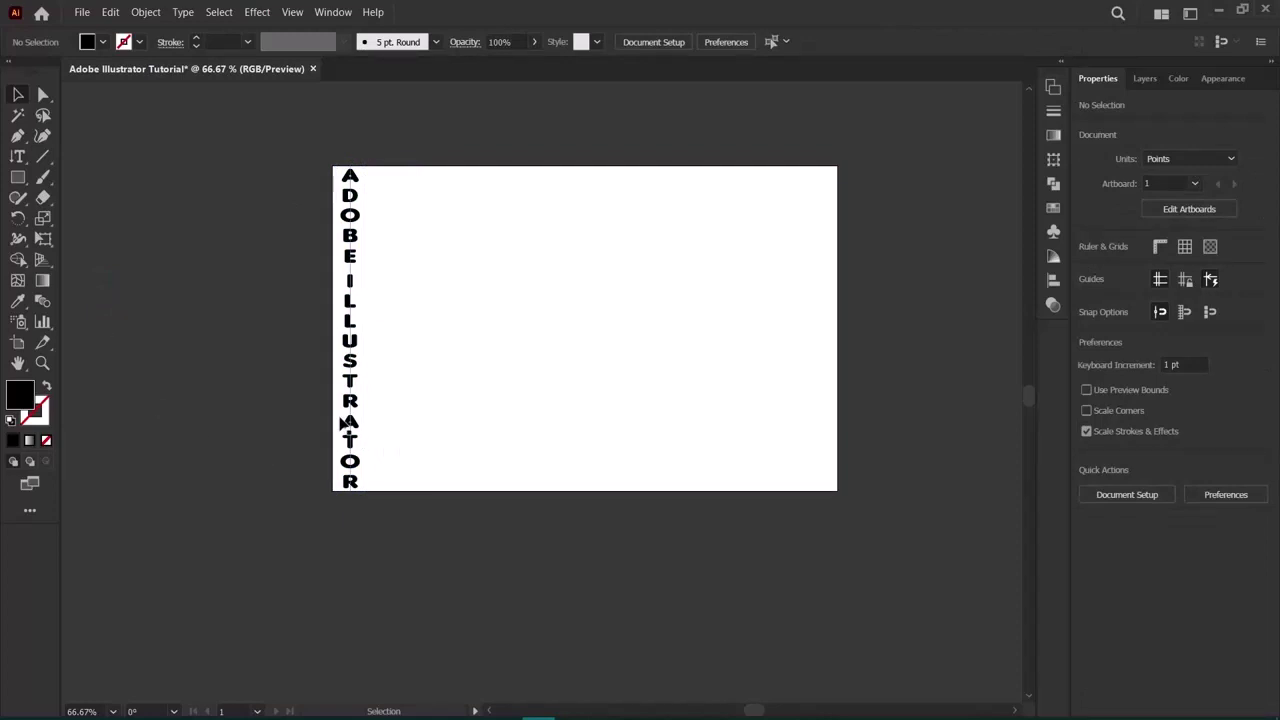
pyautogui.click(350, 420)
# Delete the vertical text and click empty canvas with the Vertical Area Type tool, raising the closed-path warning.
pyautogui.press('Delete')
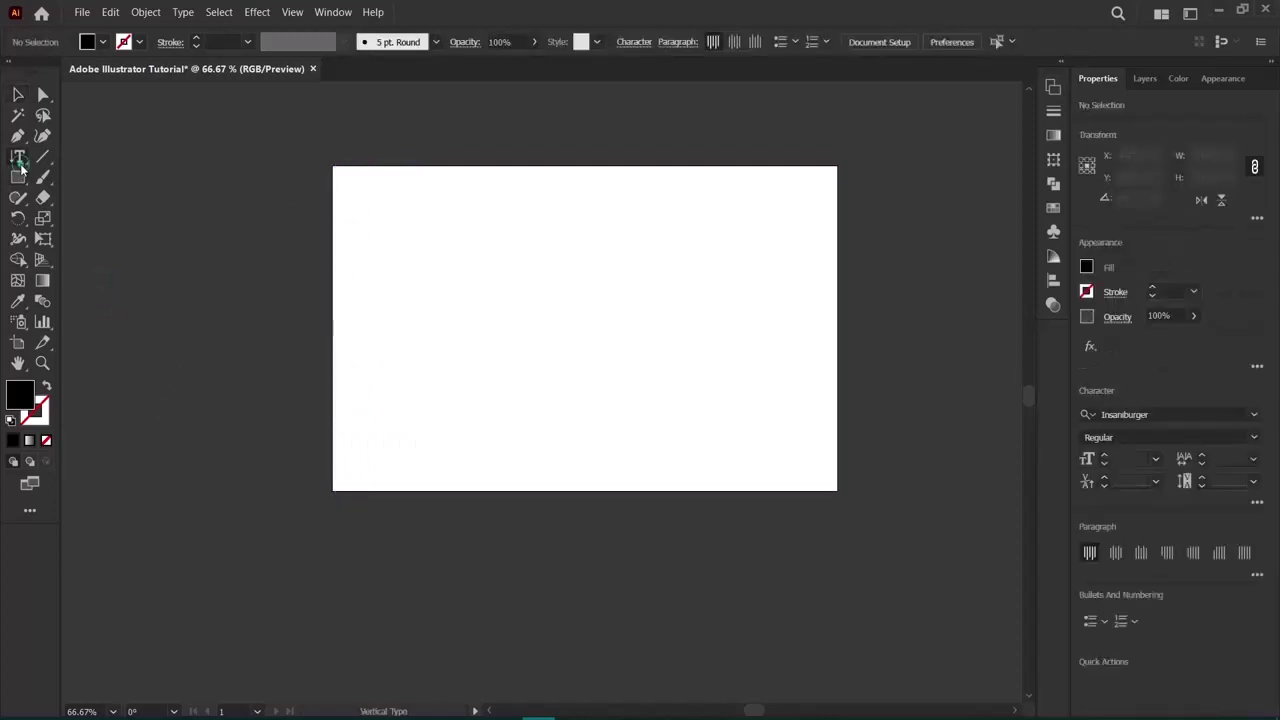
pyautogui.moveTo(17, 156); pyautogui.dragTo(66, 240)
pyautogui.click(405, 297)
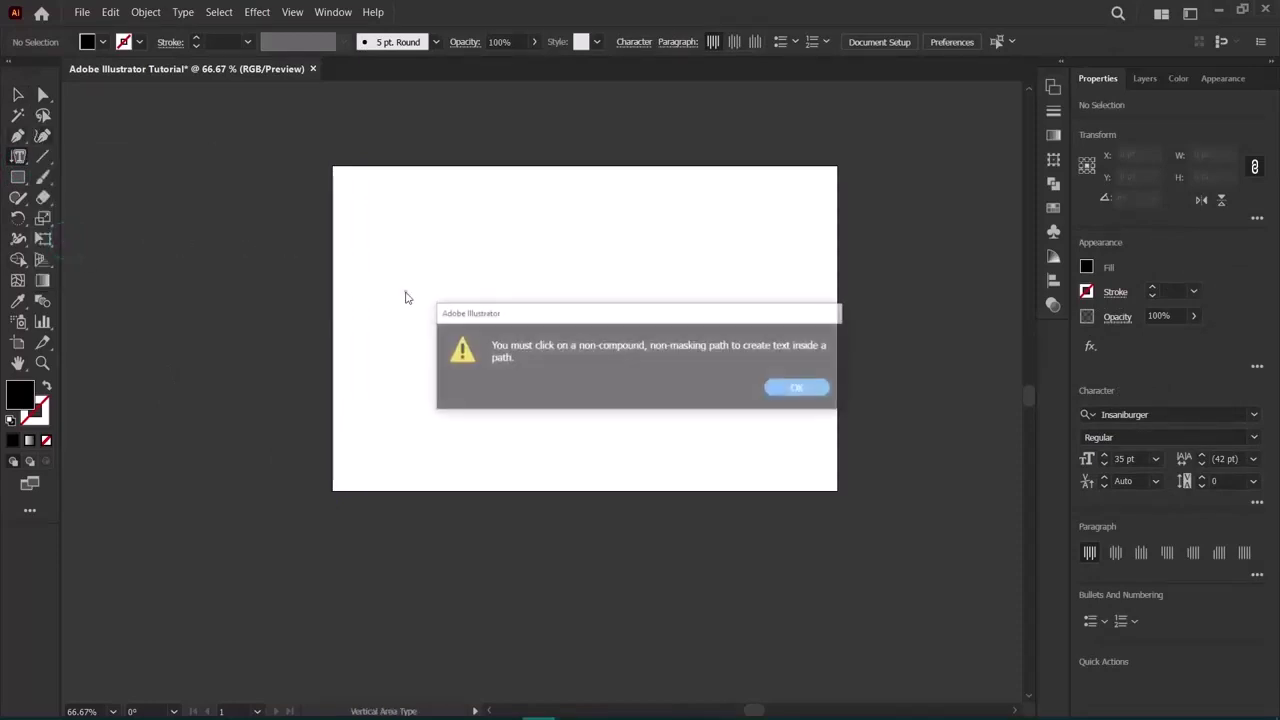
# Dismiss the warning and draw a half-circle with the Curvature tool.
pyautogui.click(792, 389)
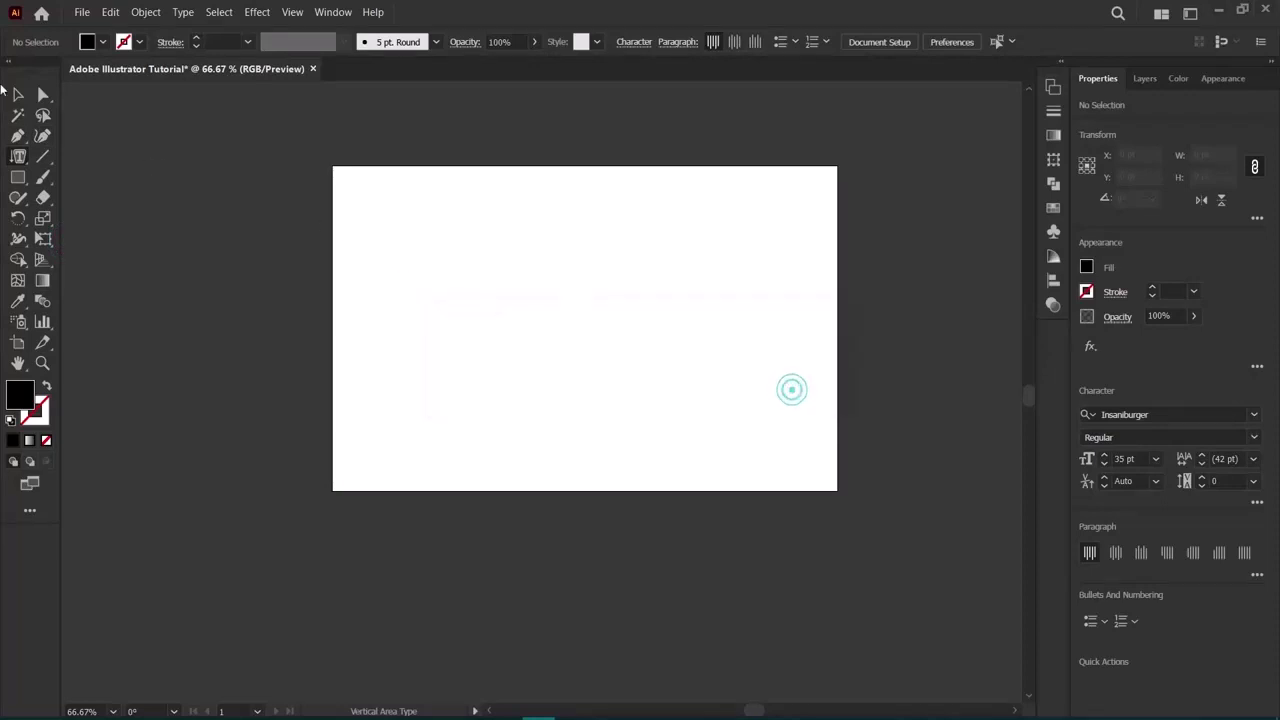
pyautogui.click(42, 135)
pyautogui.click(389, 367)
pyautogui.click(699, 360)
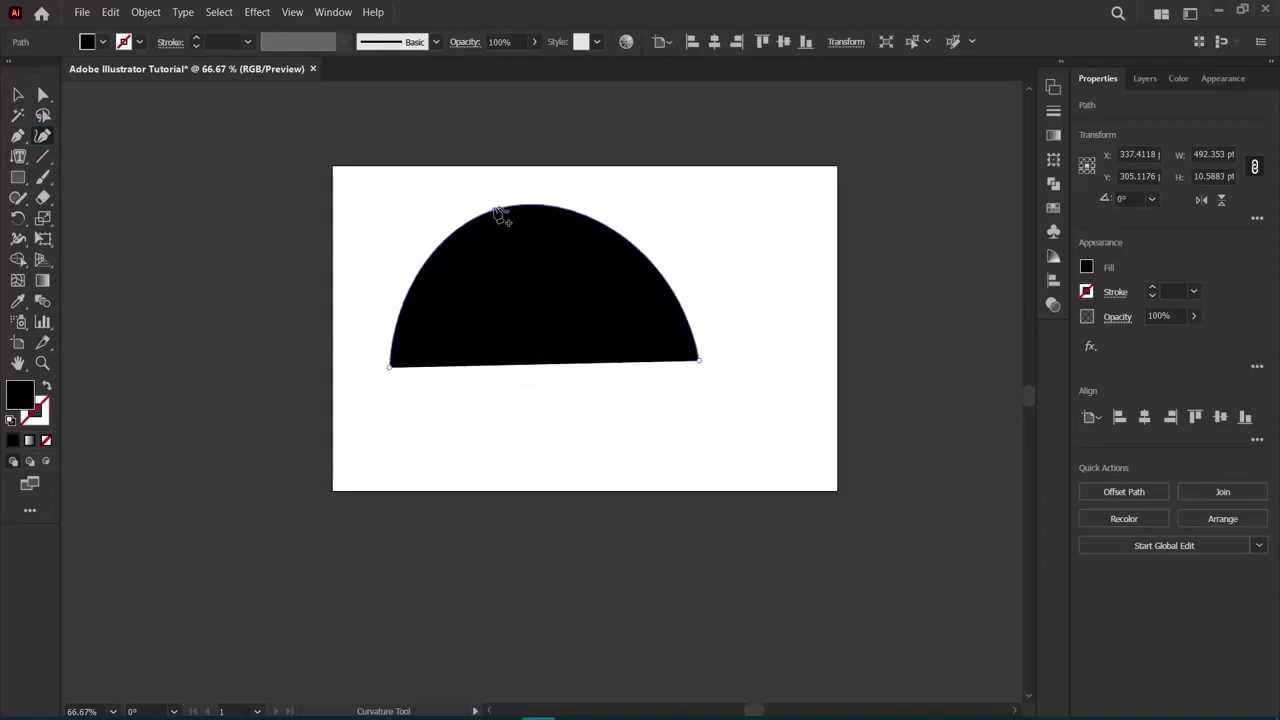
pyautogui.click(495, 209)
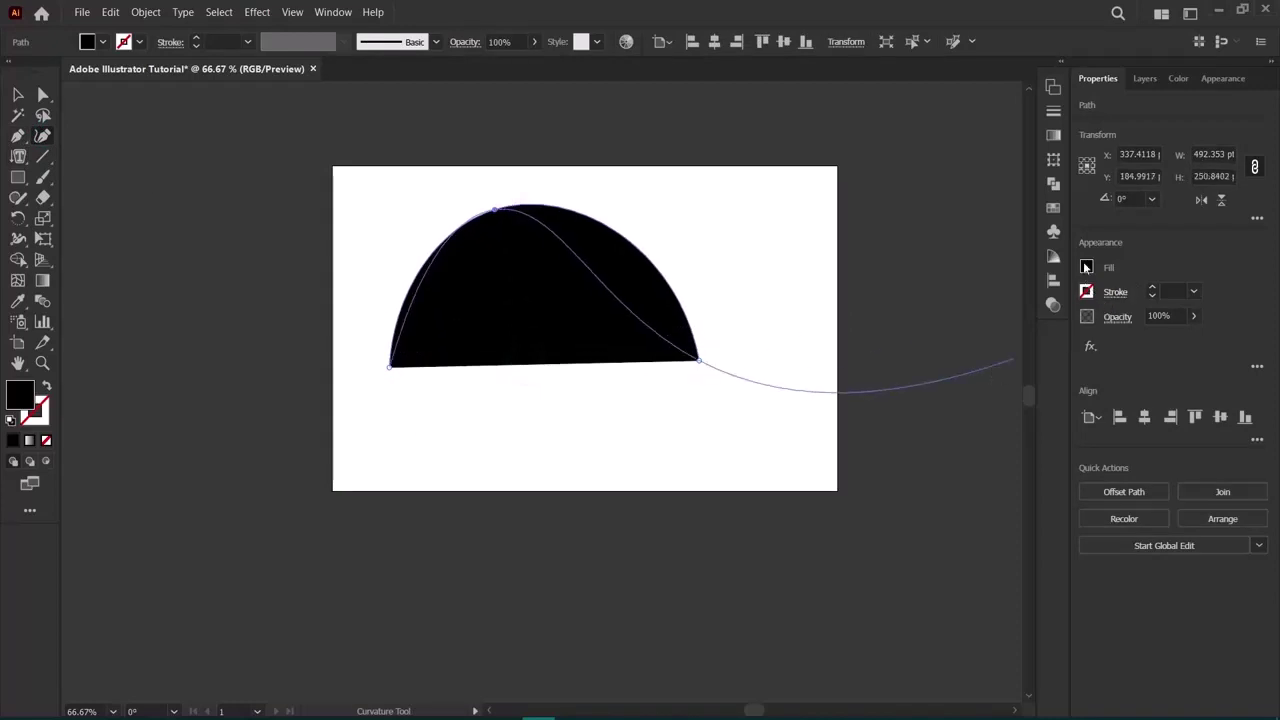
# Fill the half-circle yellow, give it a 5 pt stroke, and move it to the artboard's bottom edge.
pyautogui.click(1087, 267)
pyautogui.click(966, 331)
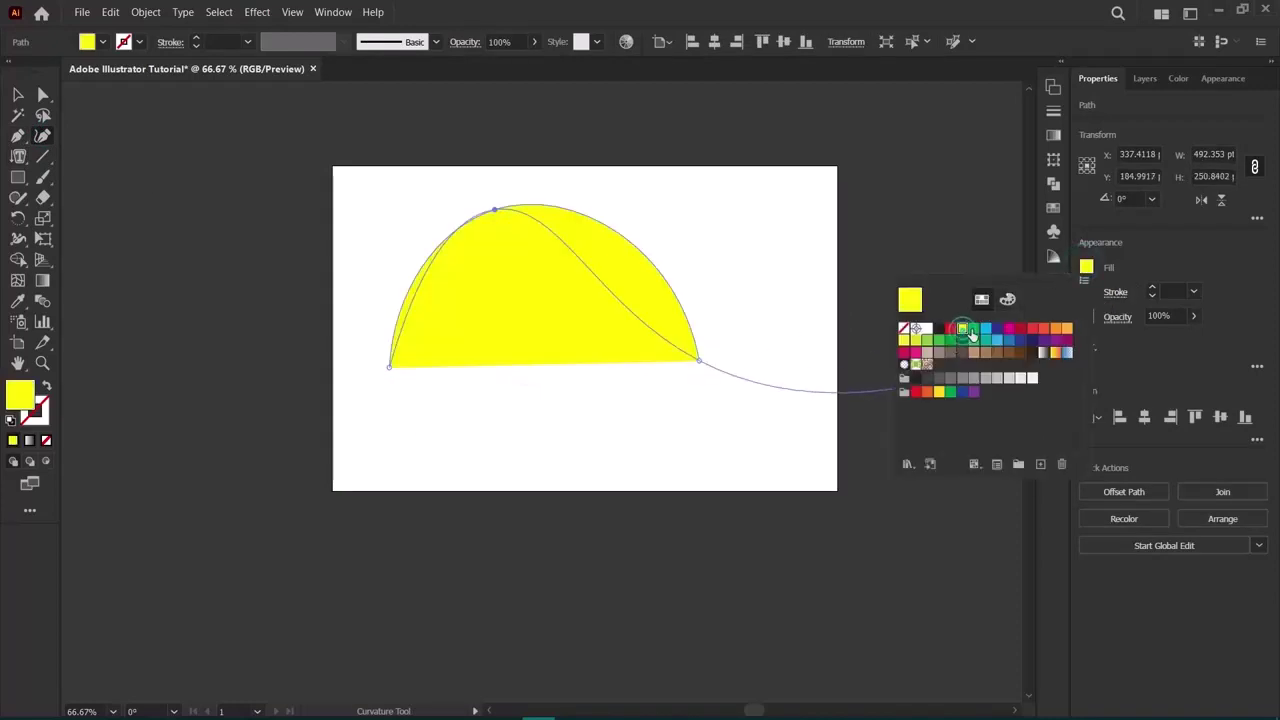
pyautogui.click(1151, 290)
pyautogui.click(1151, 290)
pyautogui.click(1151, 290)
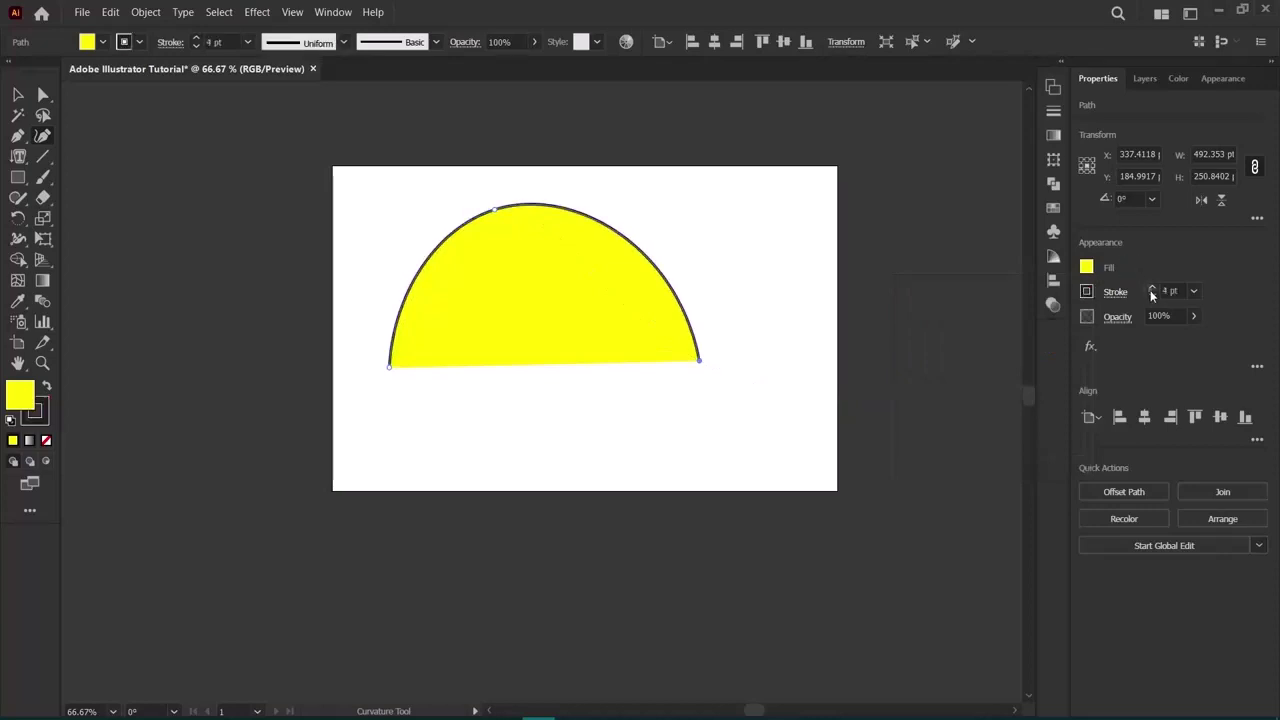
pyautogui.click(1151, 290)
pyautogui.press('v')
pyautogui.moveTo(587, 309)
pyautogui.mouseDown()
pyautogui.moveTo(615, 371)
pyautogui.moveTo(614, 428)
pyautogui.mouseUp()
pyautogui.click(117, 300)
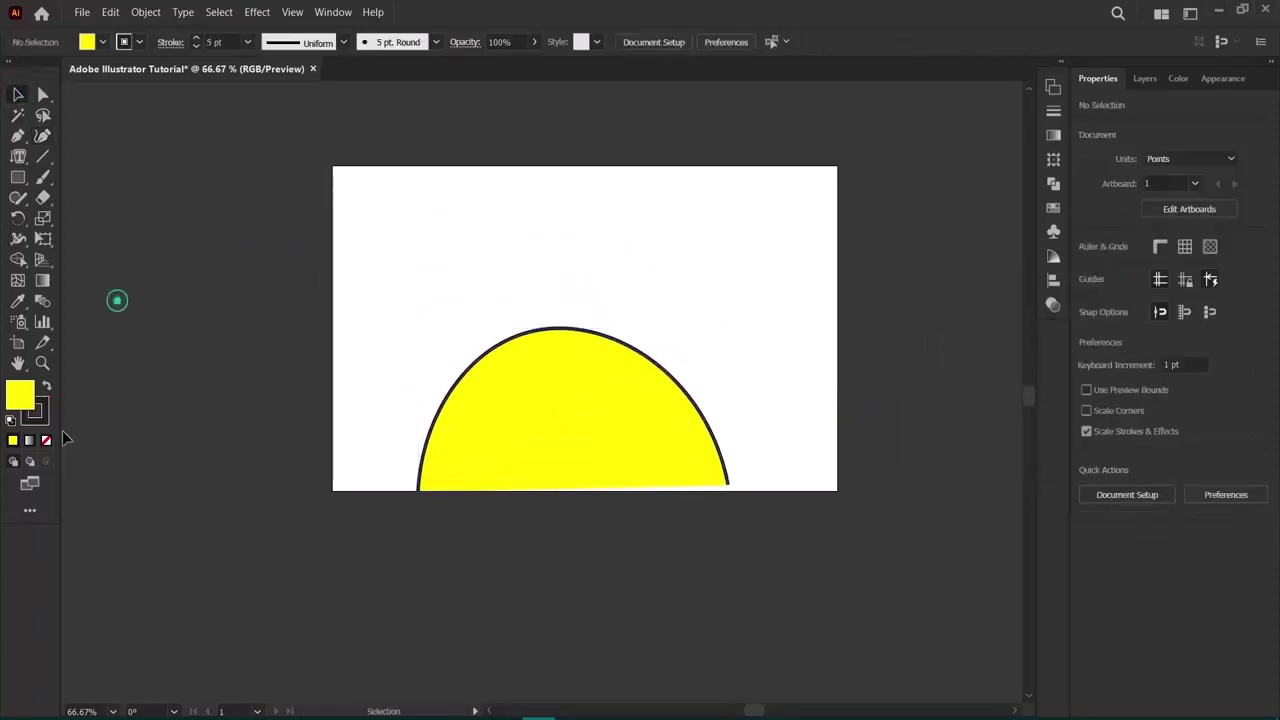
# Fill the half-circle with vertical area type and type filler letters in place of the placeholder.
pyautogui.click(17, 158)
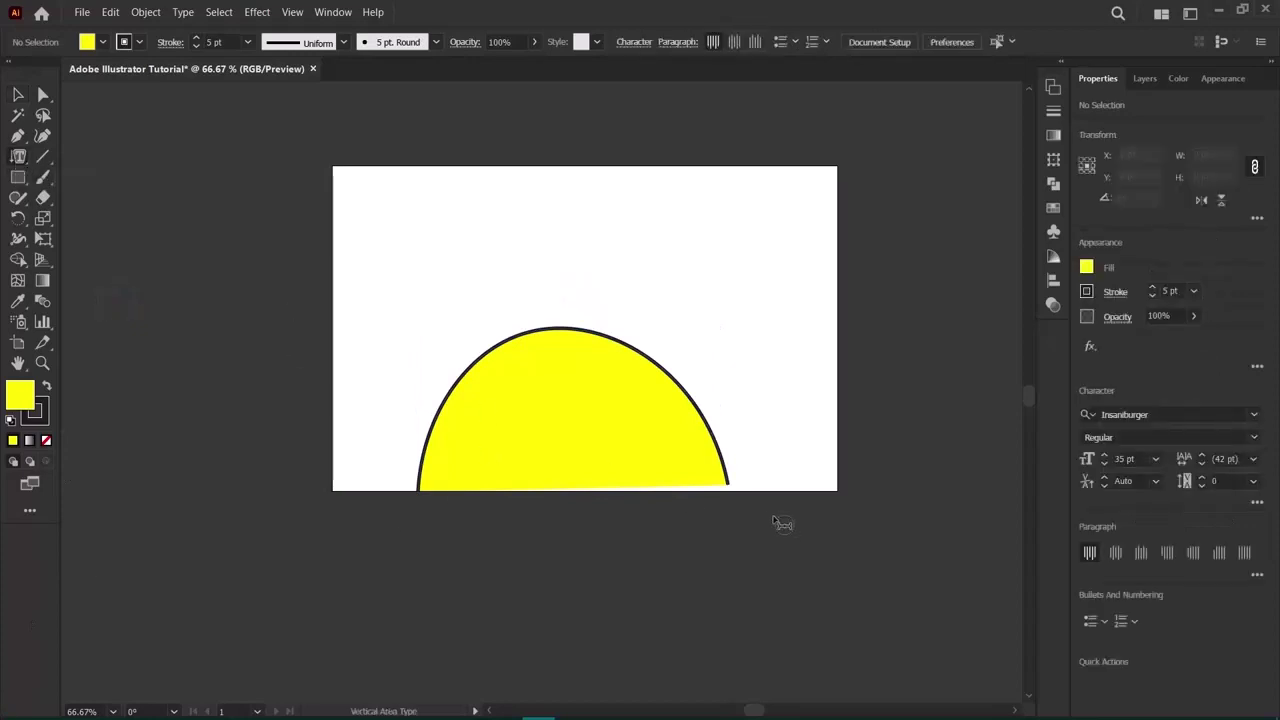
pyautogui.click(427, 482)
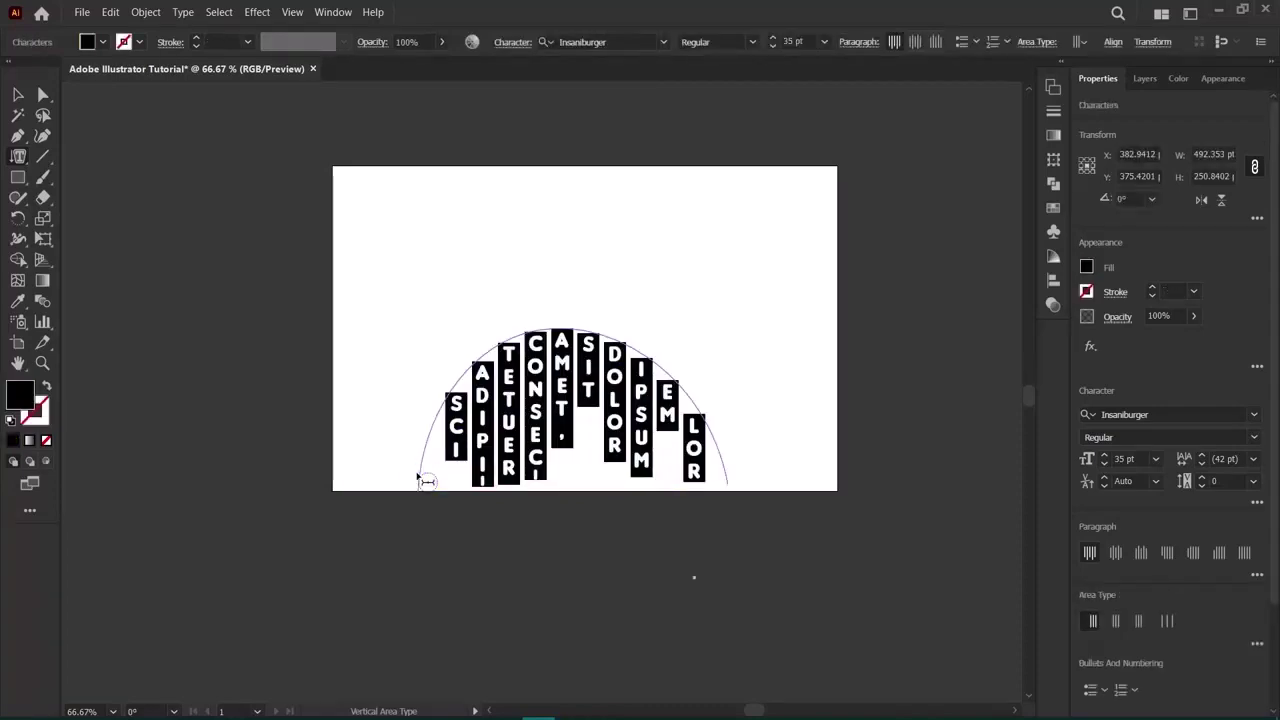
pyautogui.press('BackSpace')
pyautogui.write('jdikfkifks;kifkif;k;')
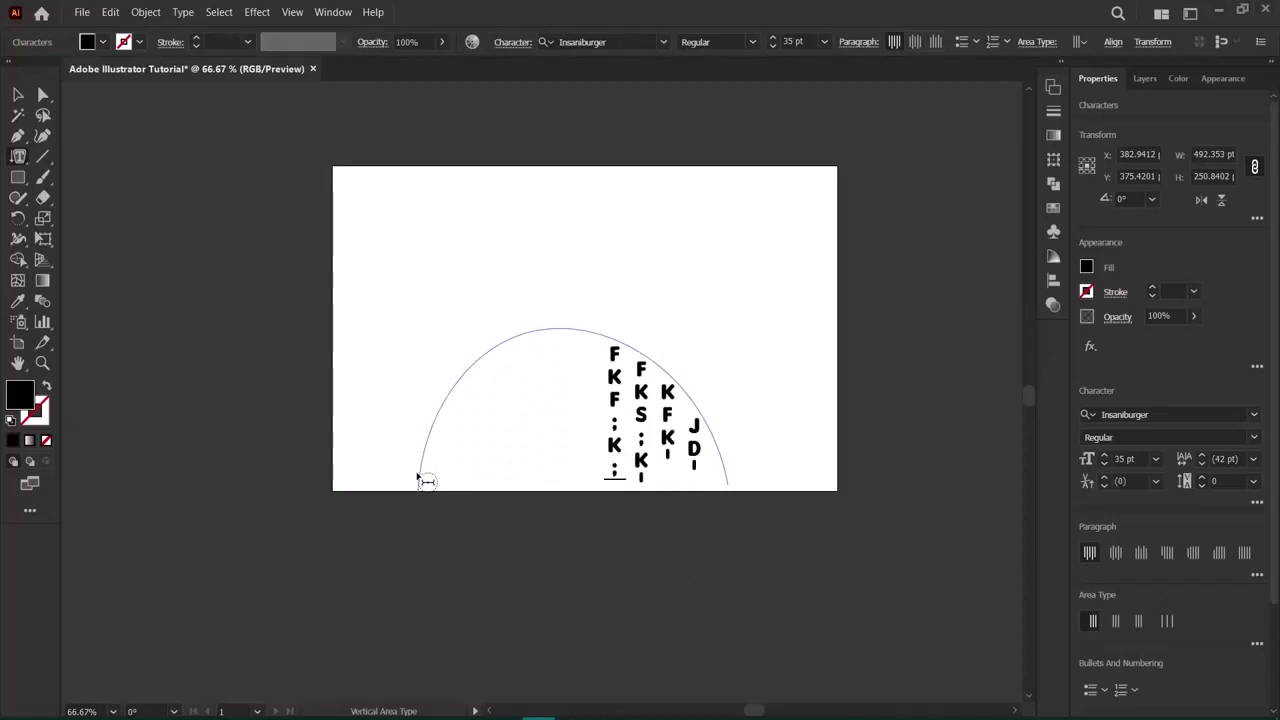
pyautogui.write('kif;fkijklfjlksijfkhifjhik')
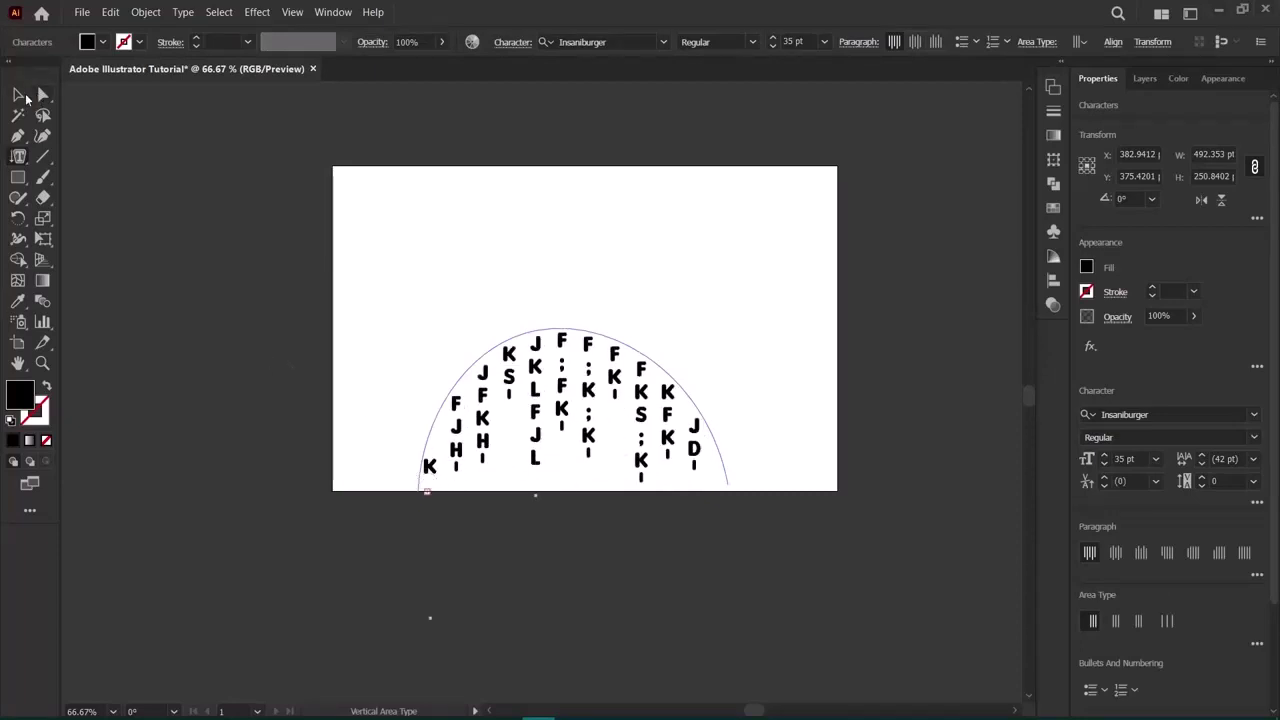
pyautogui.click(20, 95)
pyautogui.click(157, 357)
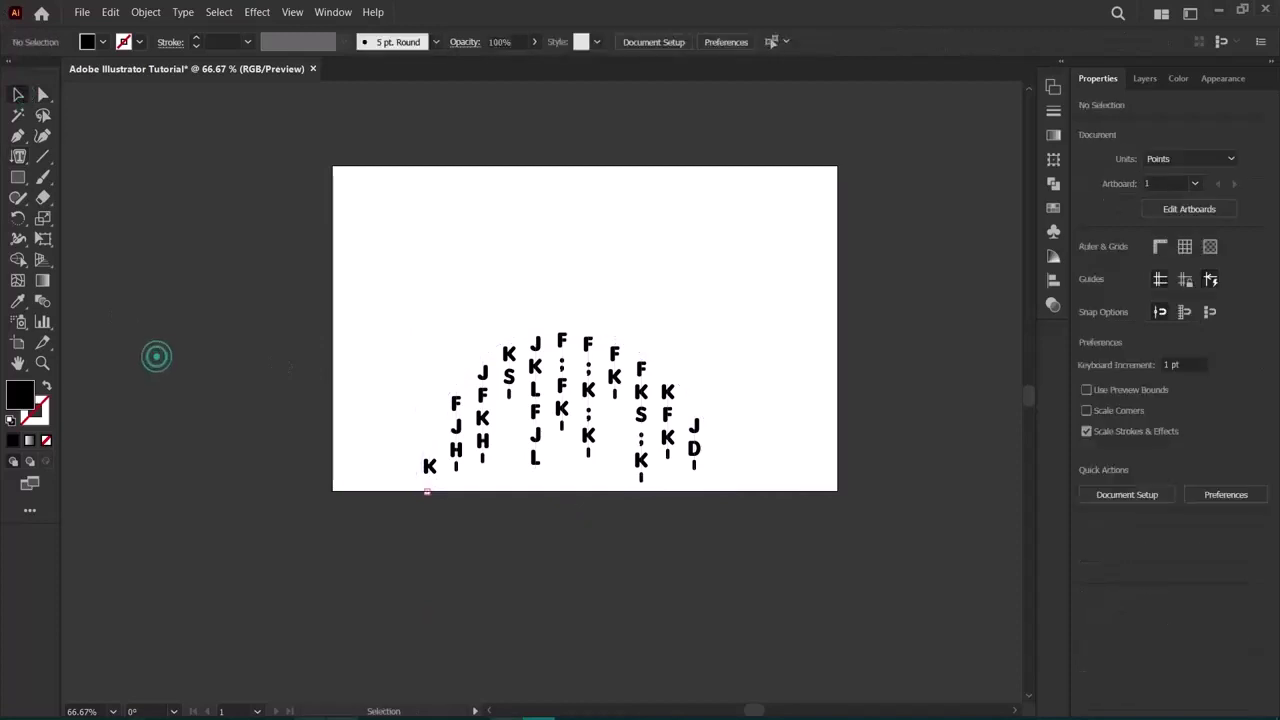
# Replace the filler letters with 'ADOBE ILLUSITRATOR'.
pyautogui.tripleClick(518, 387)
pyautogui.press('BackSpace')
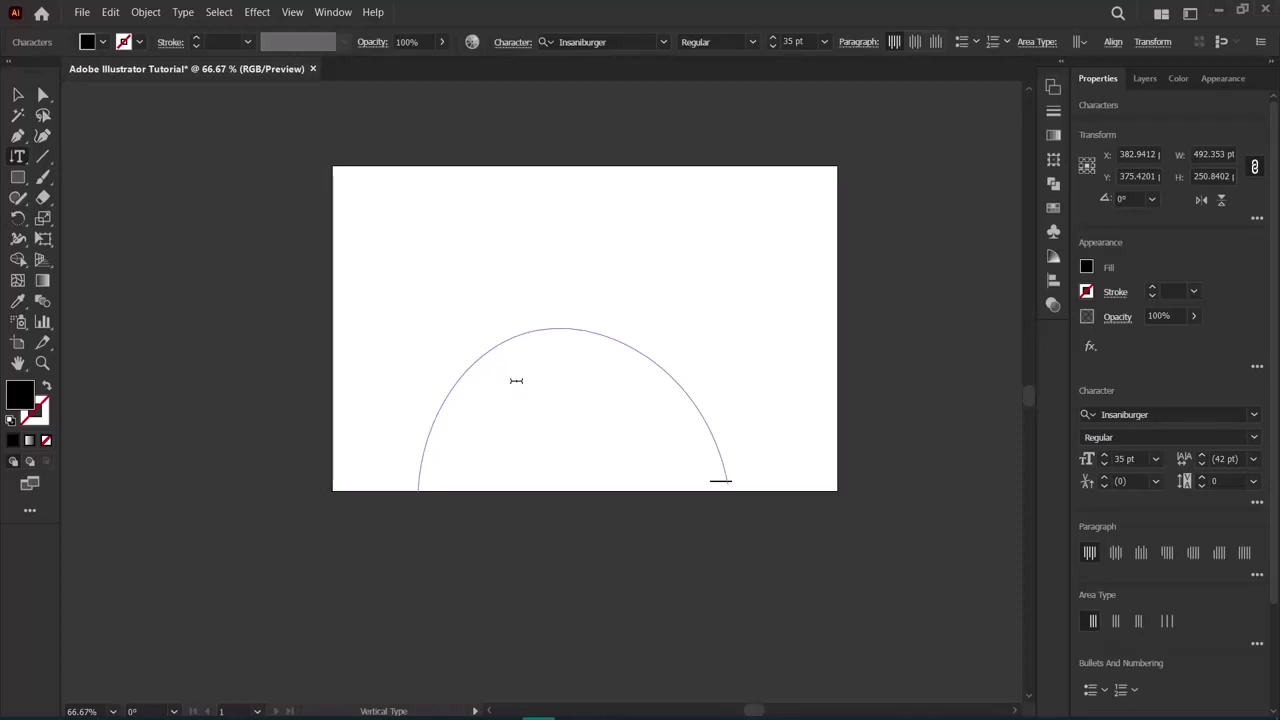
pyautogui.write('ADOBE')
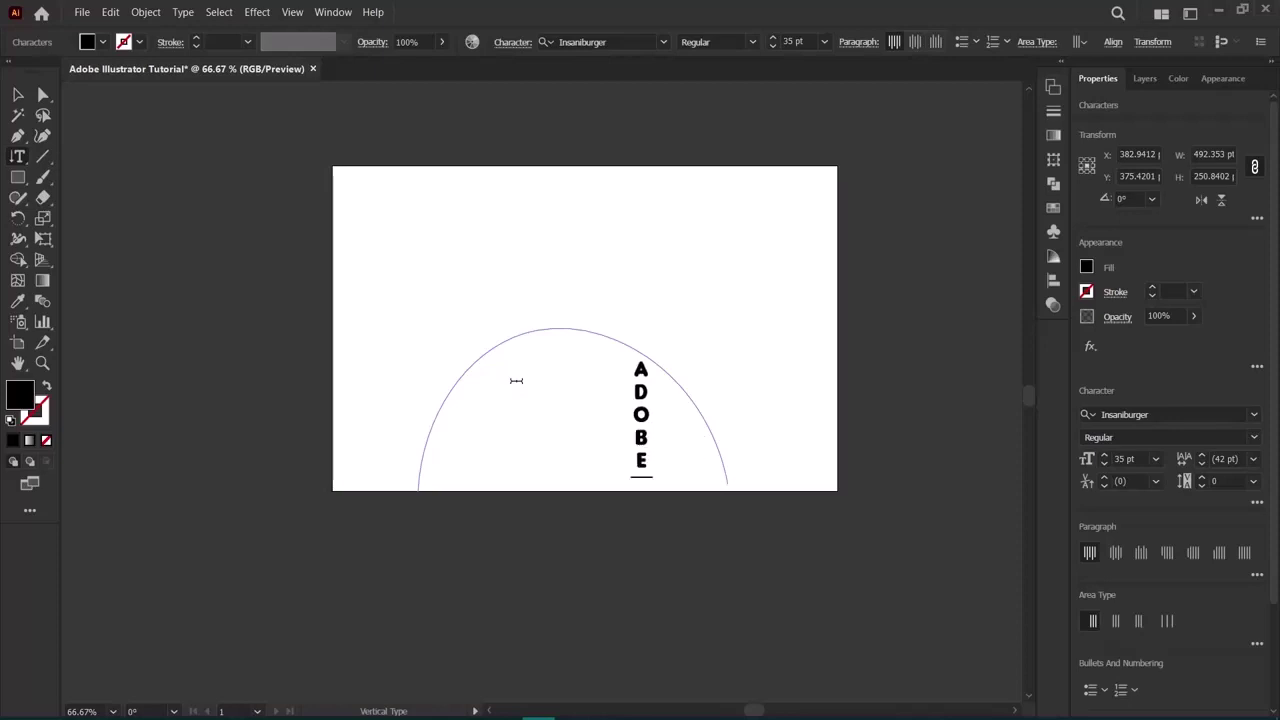
pyautogui.write(' ILLUSITR')
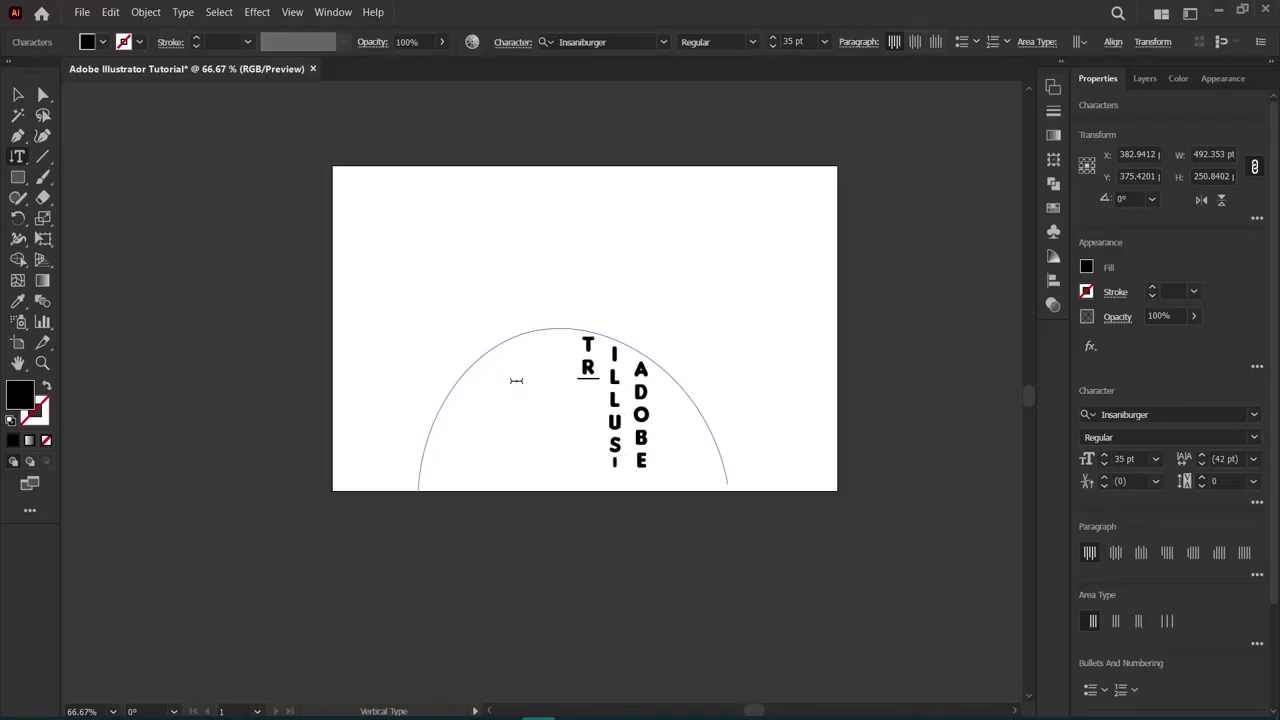
pyautogui.write('ATOR')
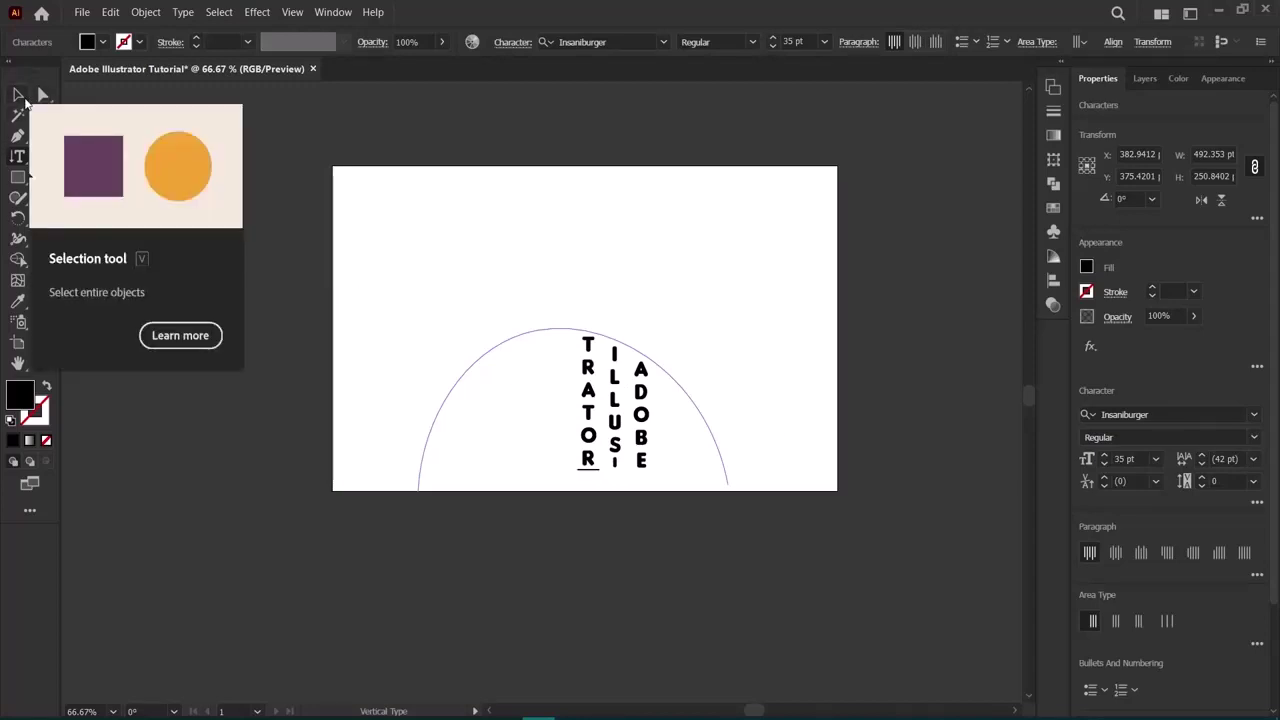
pyautogui.press('Escape')
pyautogui.click(9, 160)
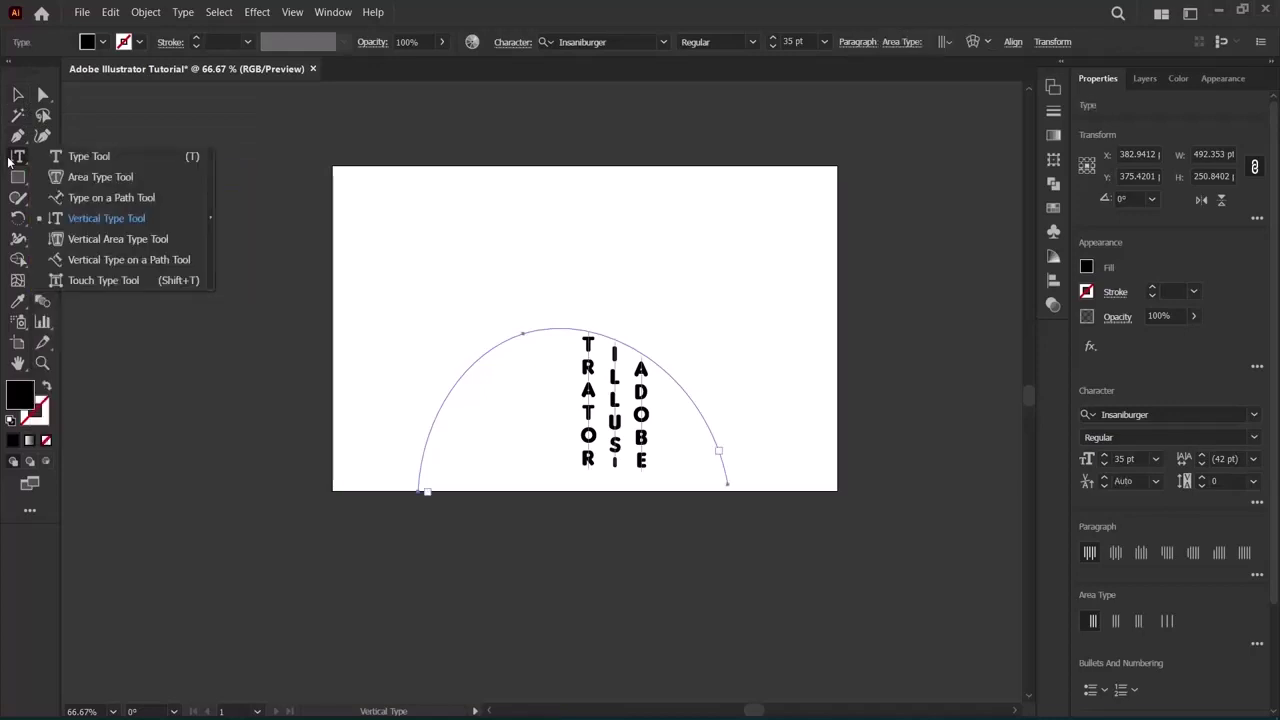
# Type 'UFJFJFJFJJFJFJL' as vertical type from the arc's left end, then deselect it.
pyautogui.click(174, 259)
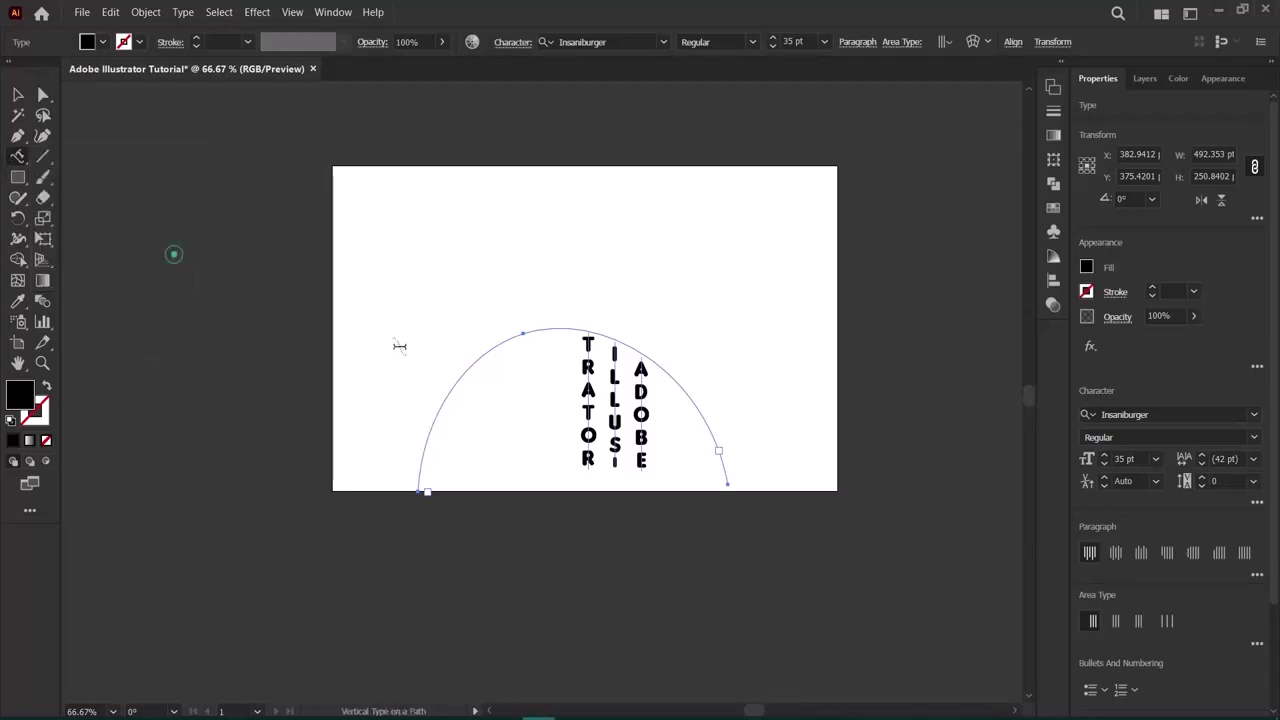
pyautogui.click(16, 160)
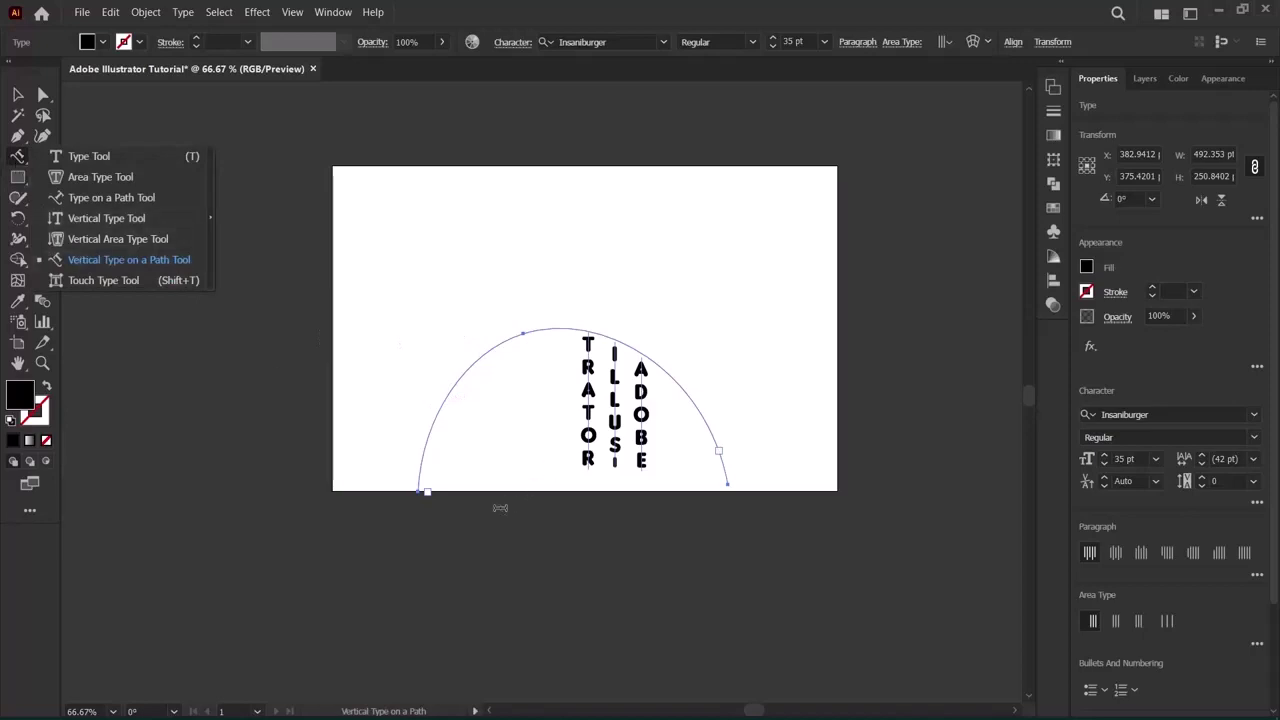
pyautogui.click(423, 464)
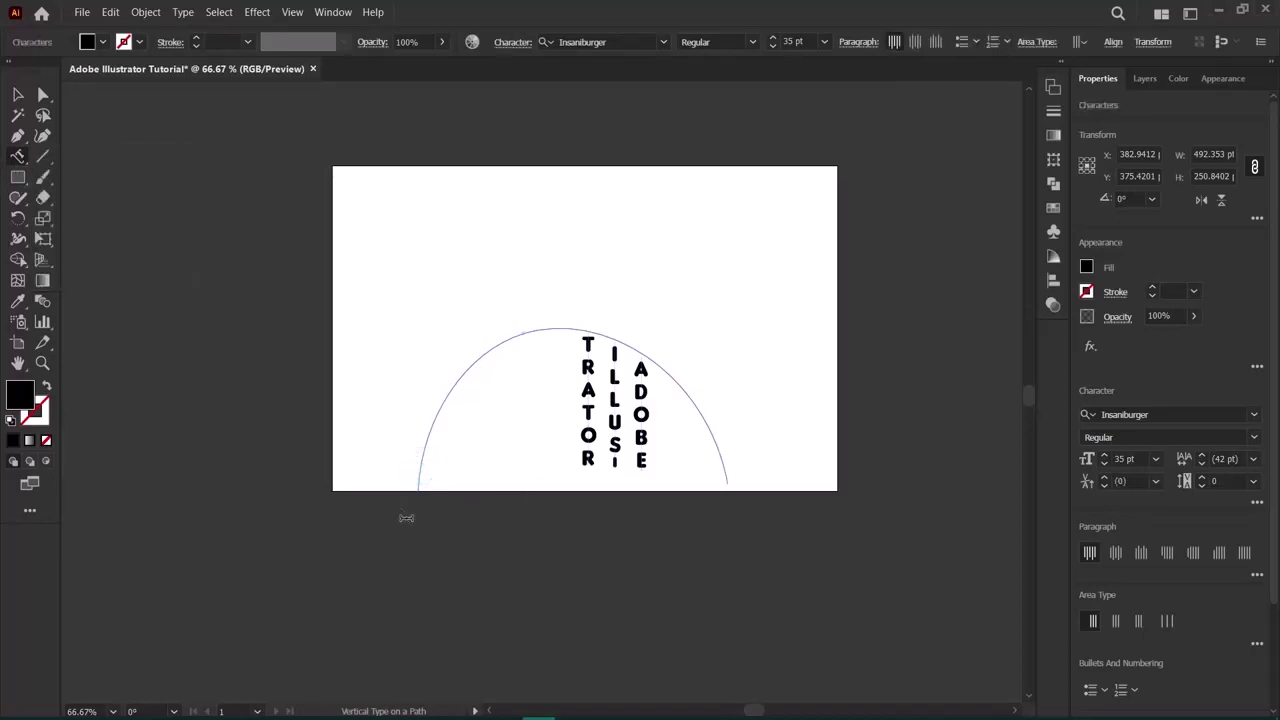
pyautogui.write('UFJFJFJFJJFJFJL')
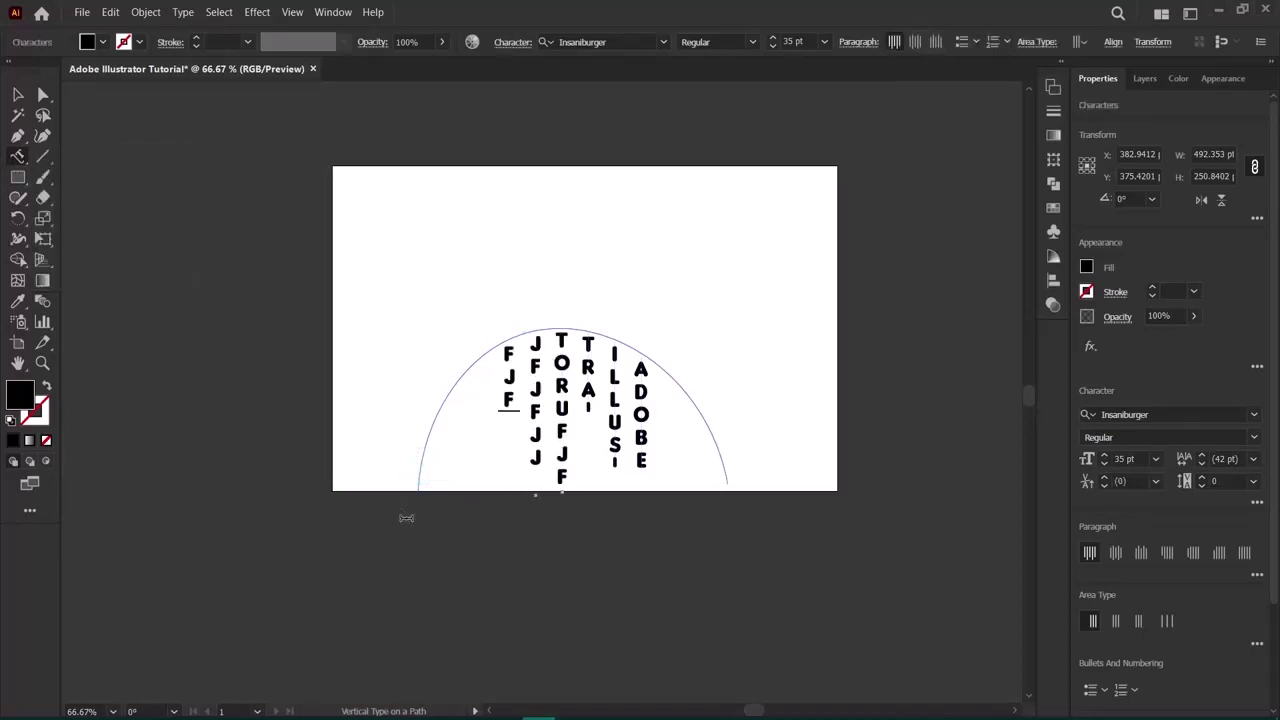
pyautogui.click(18, 157)
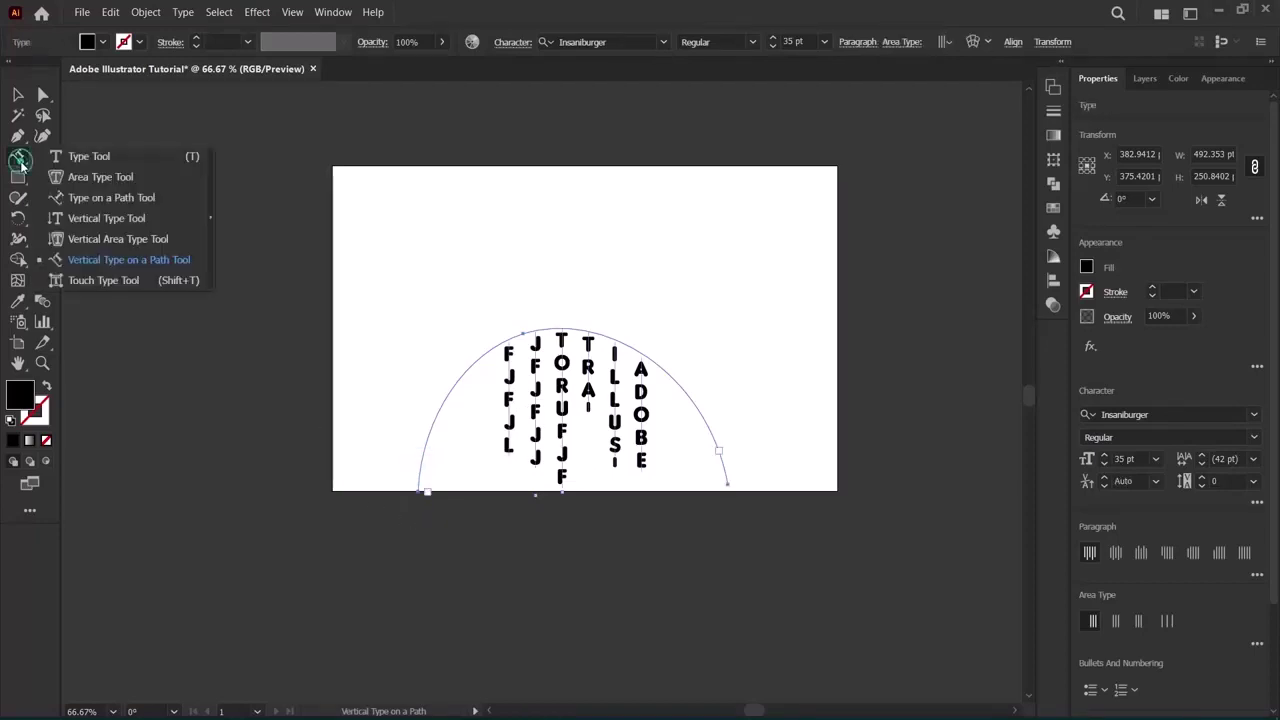
pyautogui.click(82, 259)
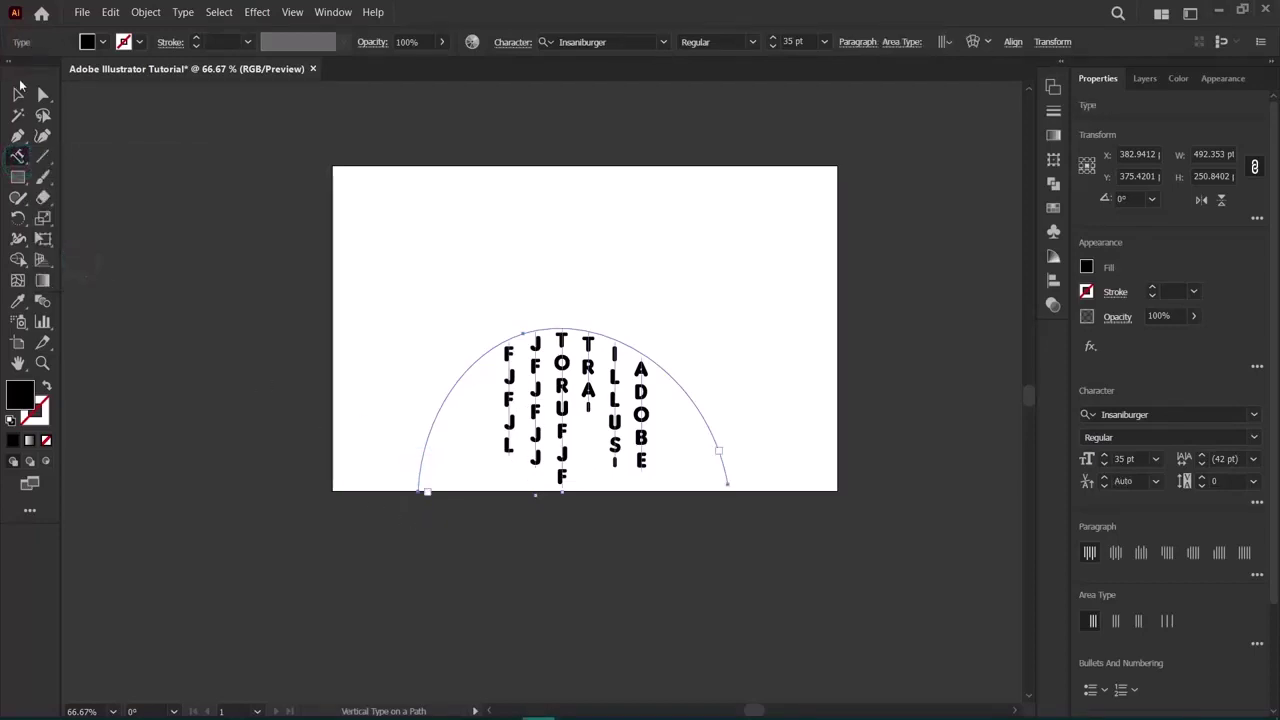
pyautogui.press('v')
pyautogui.click(578, 440)
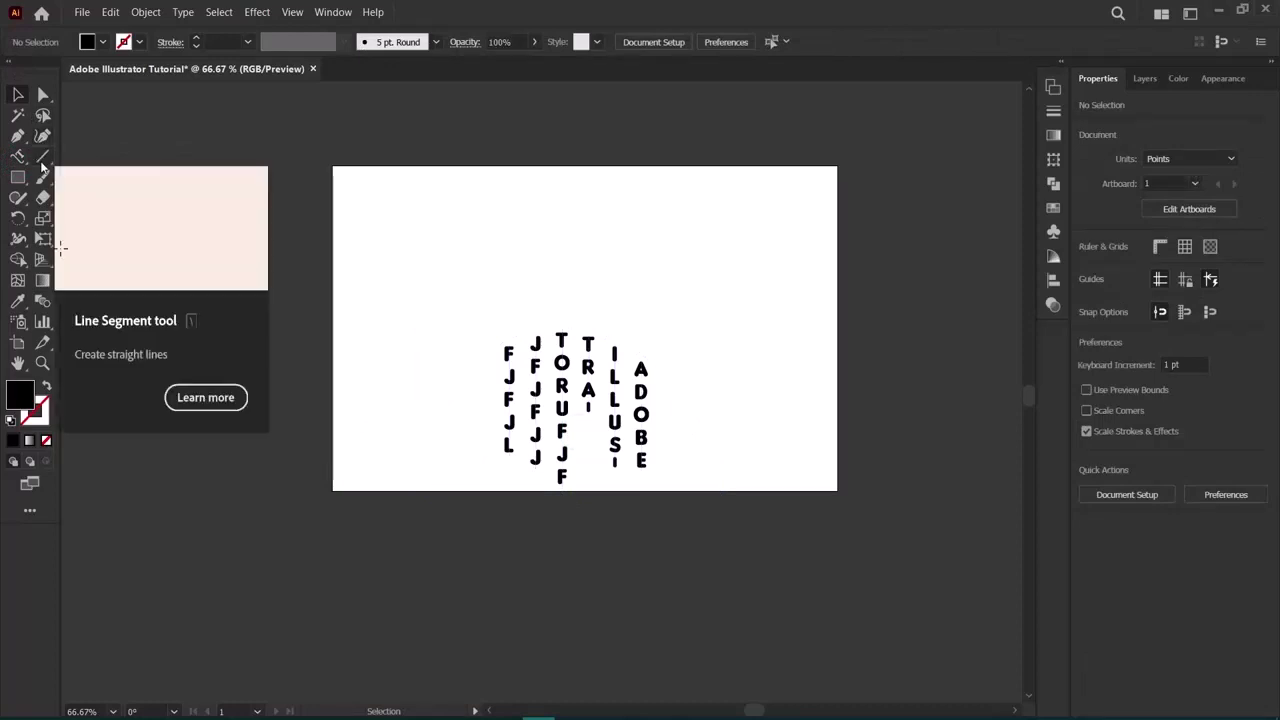
# Remove the arc text and draw several horizontal lines across the artboard.
pyautogui.hotkey('ctrl', 'z')
pyautogui.hotkey('ctrl', 'z')
pyautogui.hotkey('ctrl', 'z')
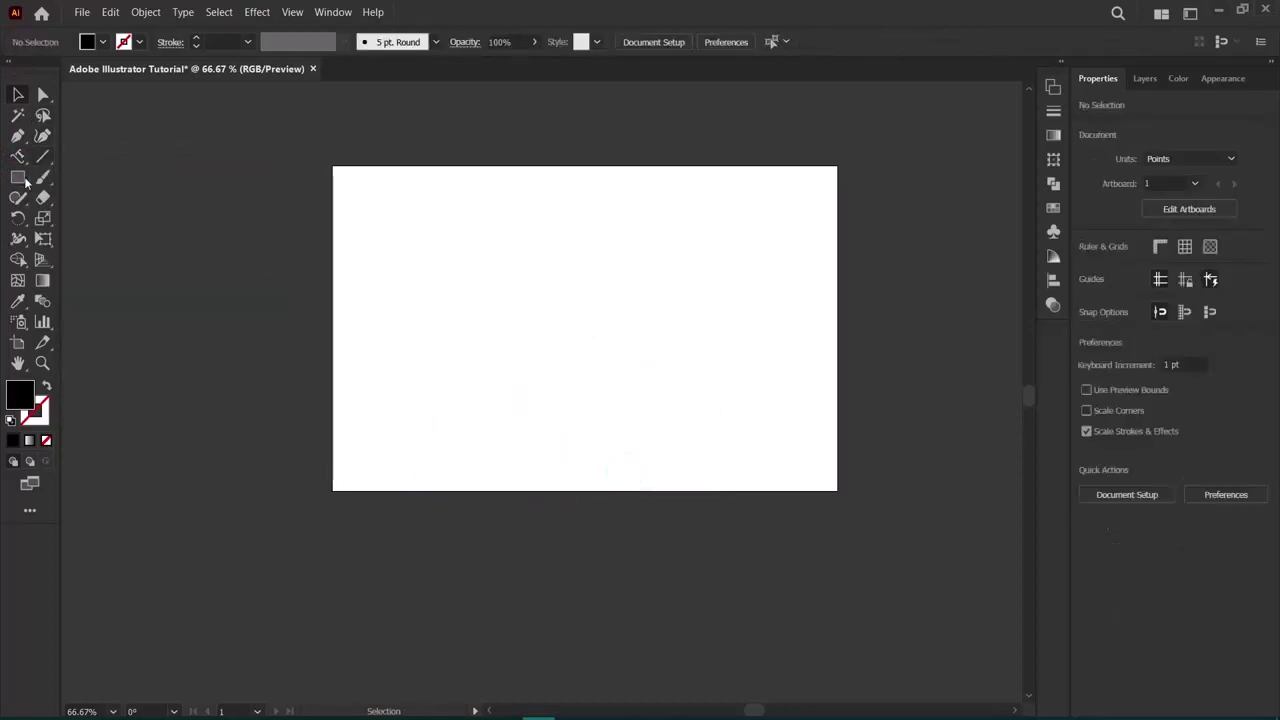
pyautogui.click(41, 160)
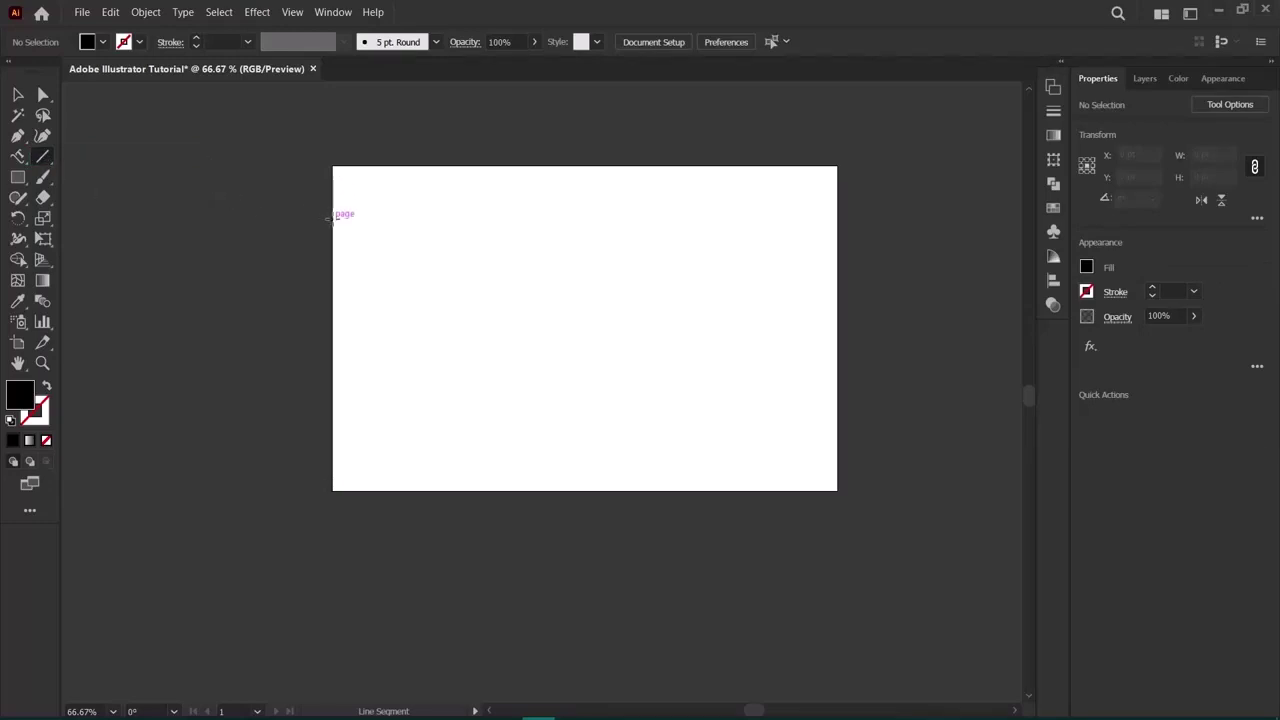
pyautogui.click(335, 216)
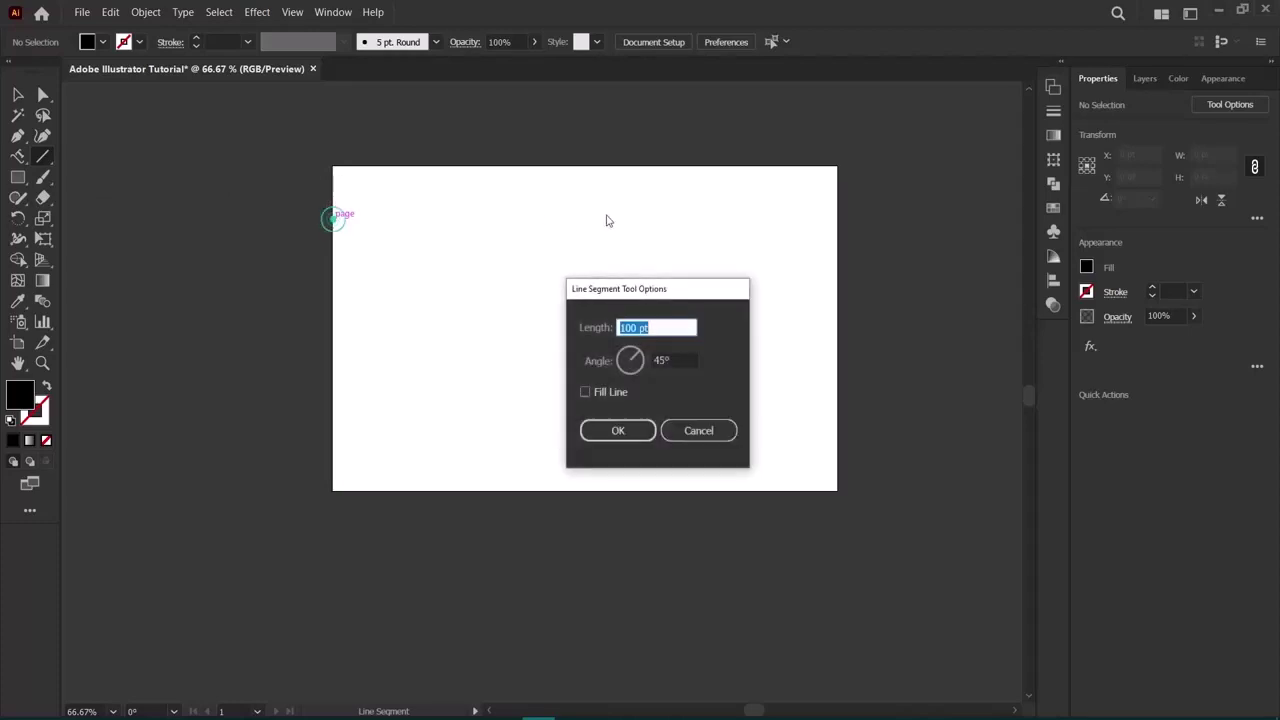
pyautogui.click(661, 437)
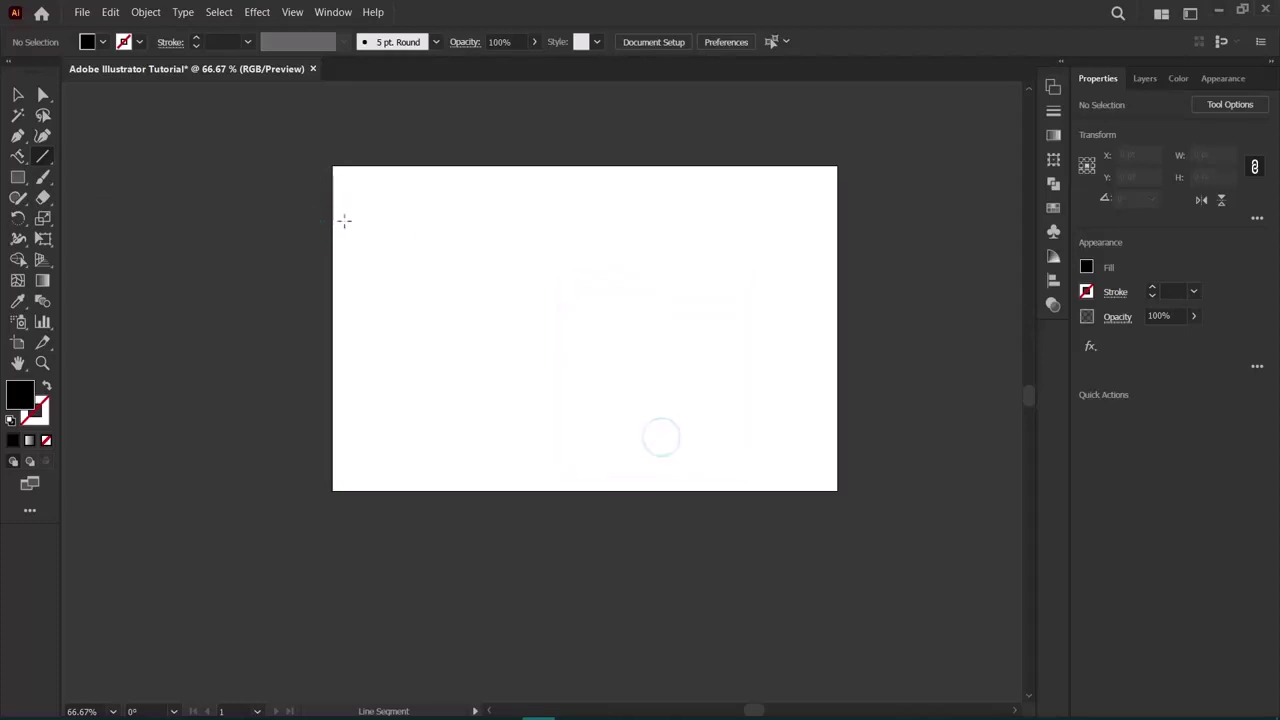
pyautogui.moveTo(333, 224)
pyautogui.mouseDown()
pyautogui.moveTo(800, 239)
pyautogui.moveTo(837, 219)
pyautogui.mouseUp()
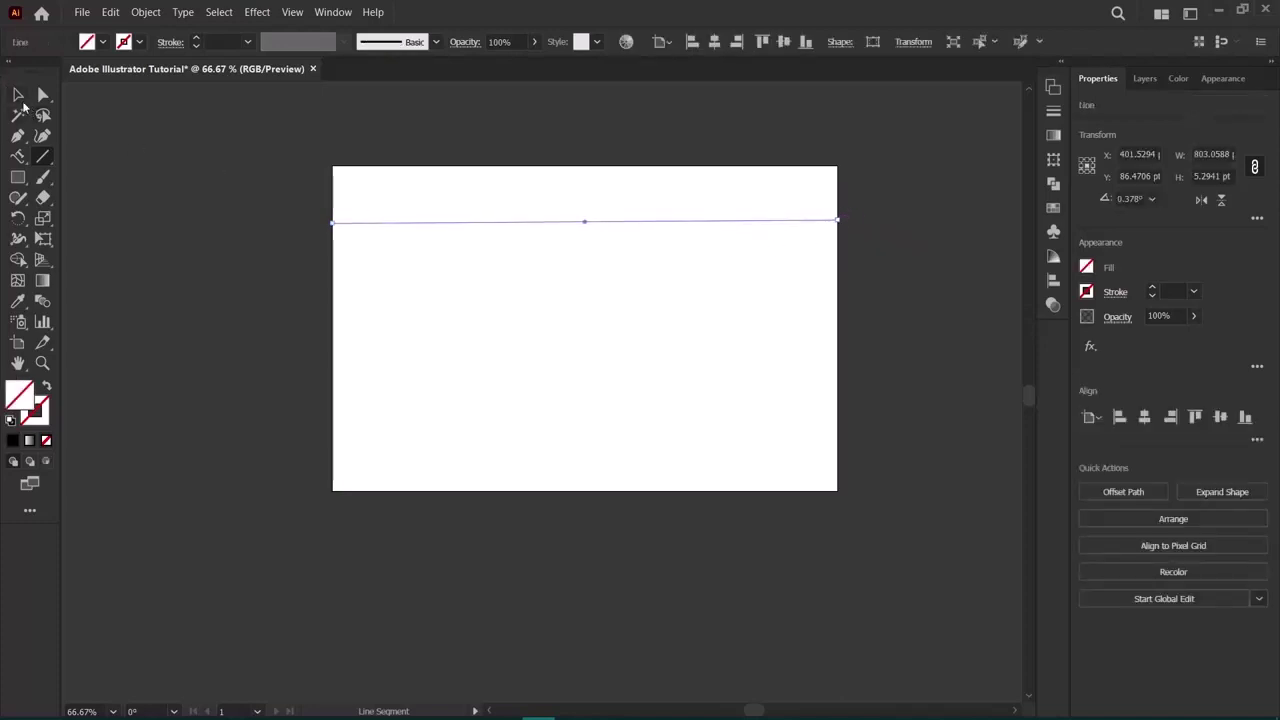
pyautogui.moveTo(333, 266); pyautogui.dragTo(837, 270)
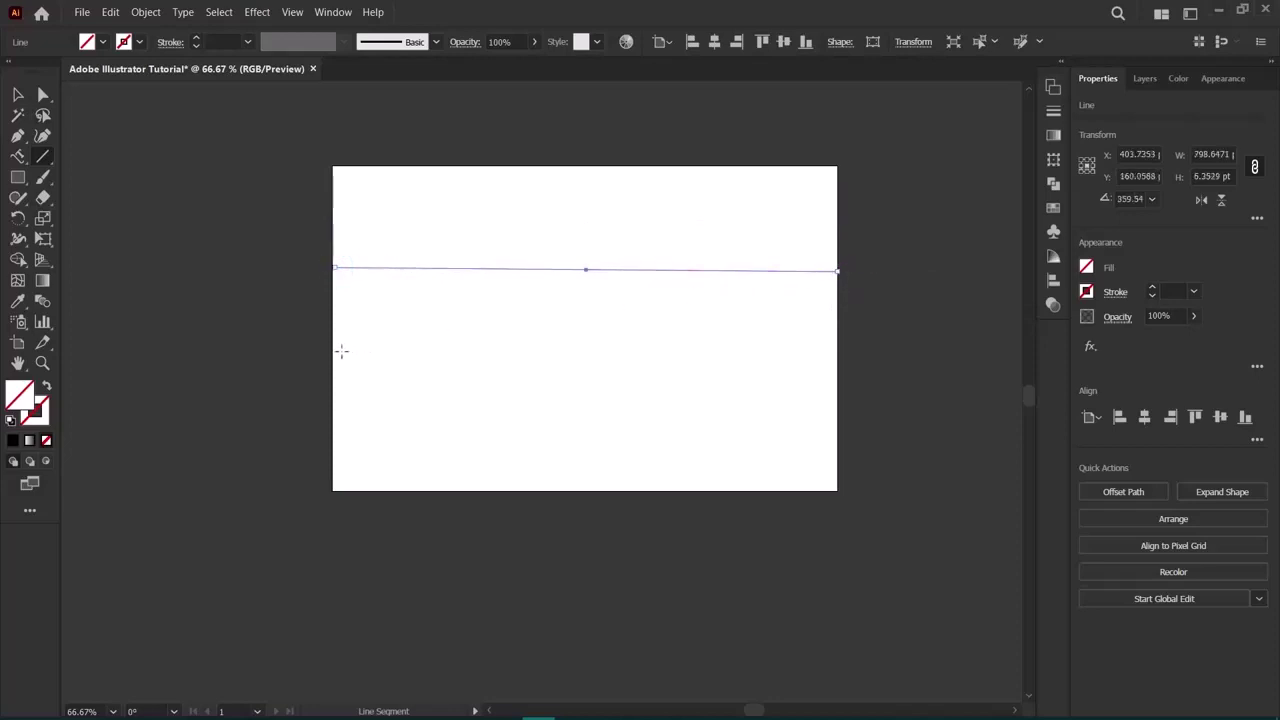
pyautogui.moveTo(334, 350); pyautogui.dragTo(823, 357)
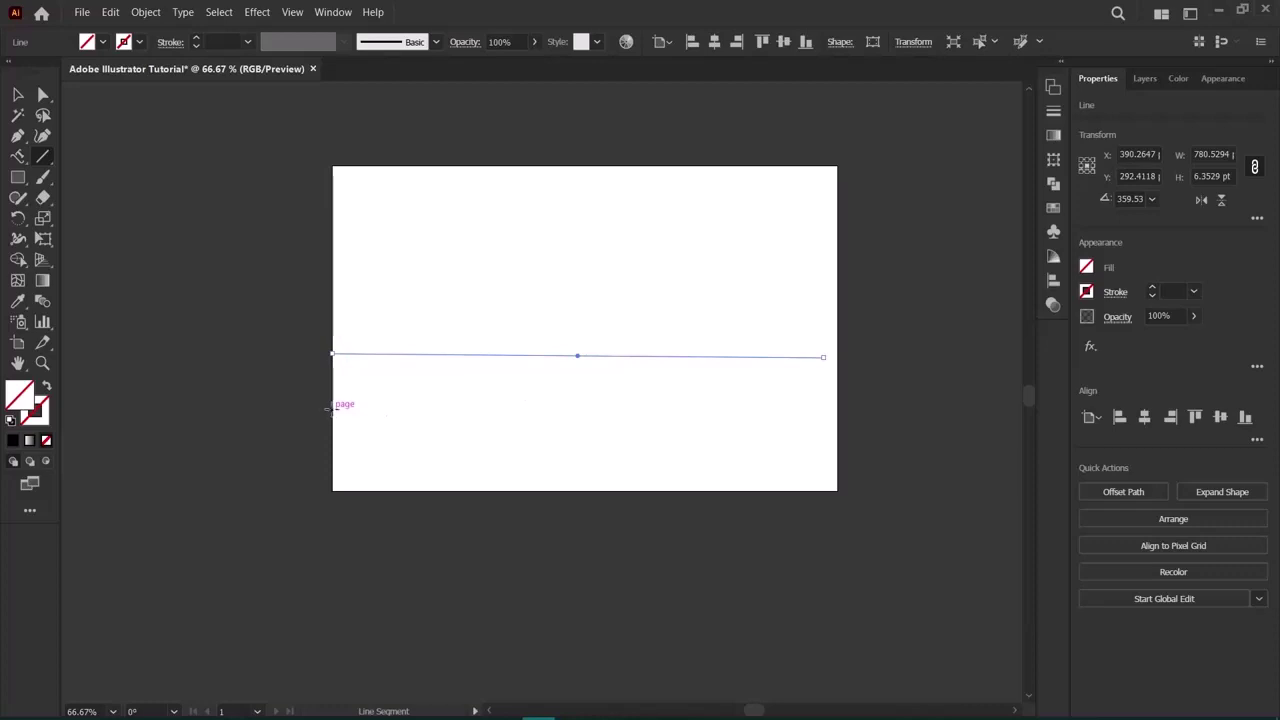
pyautogui.moveTo(331, 407); pyautogui.dragTo(838, 412)
# Marquee-select all the drawn lines and delete them.
pyautogui.hotkey('ctrl', 'shift', 'a')
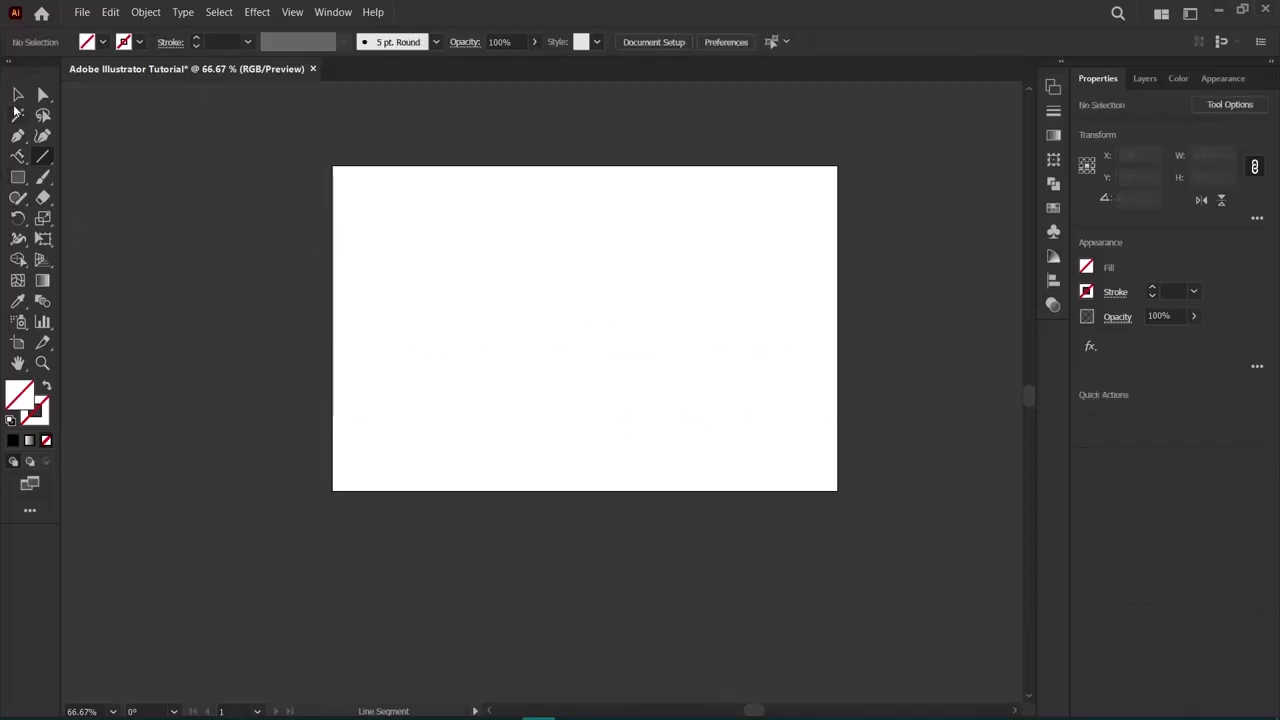
pyautogui.click(17, 96)
pyautogui.moveTo(174, 171); pyautogui.dragTo(965, 466)
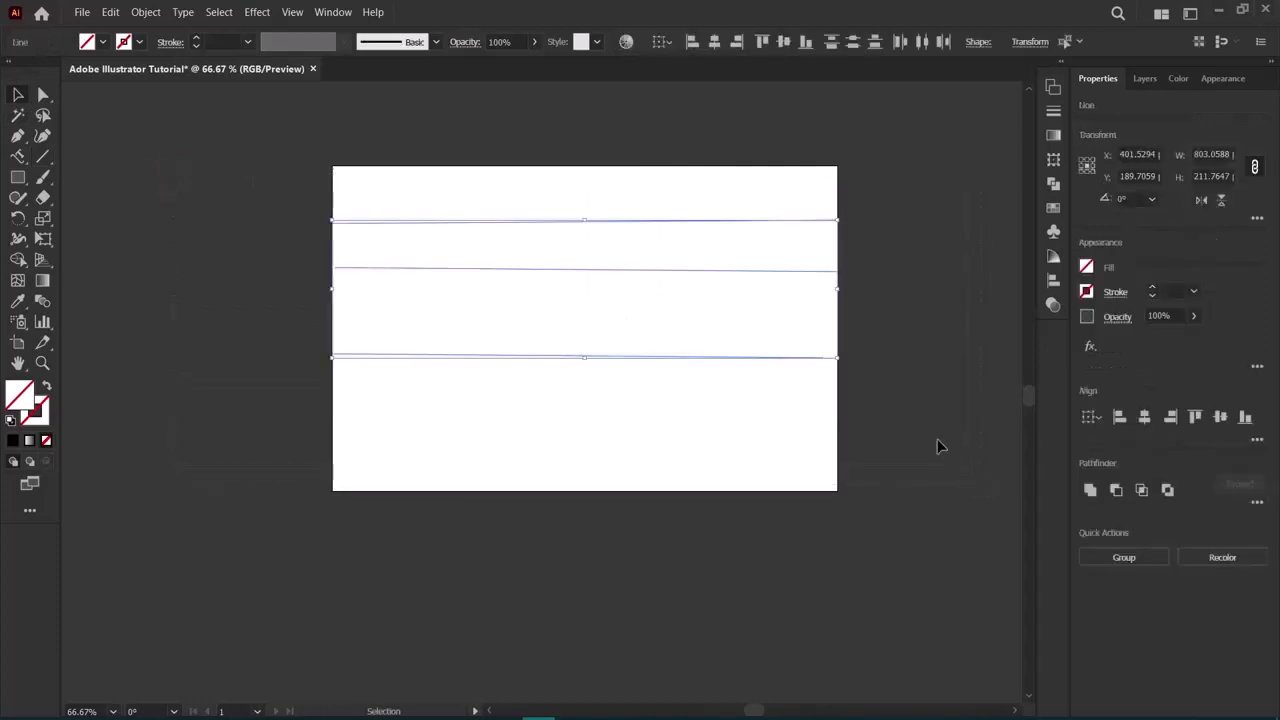
pyautogui.hotkey('ctrl', 'shift', 'a')
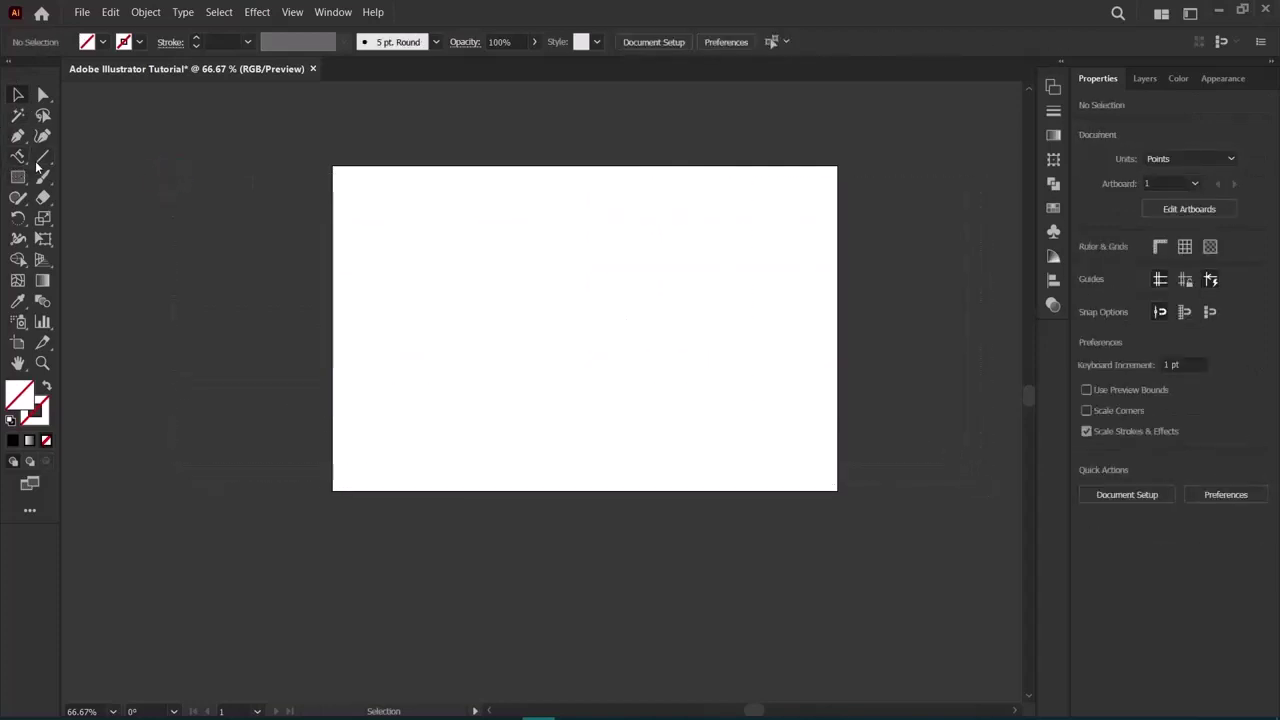
# Create a 100 pt line at 0° through the Line Segment Tool Options dialog.
pyautogui.click(42, 157)
pyautogui.click(441, 300)
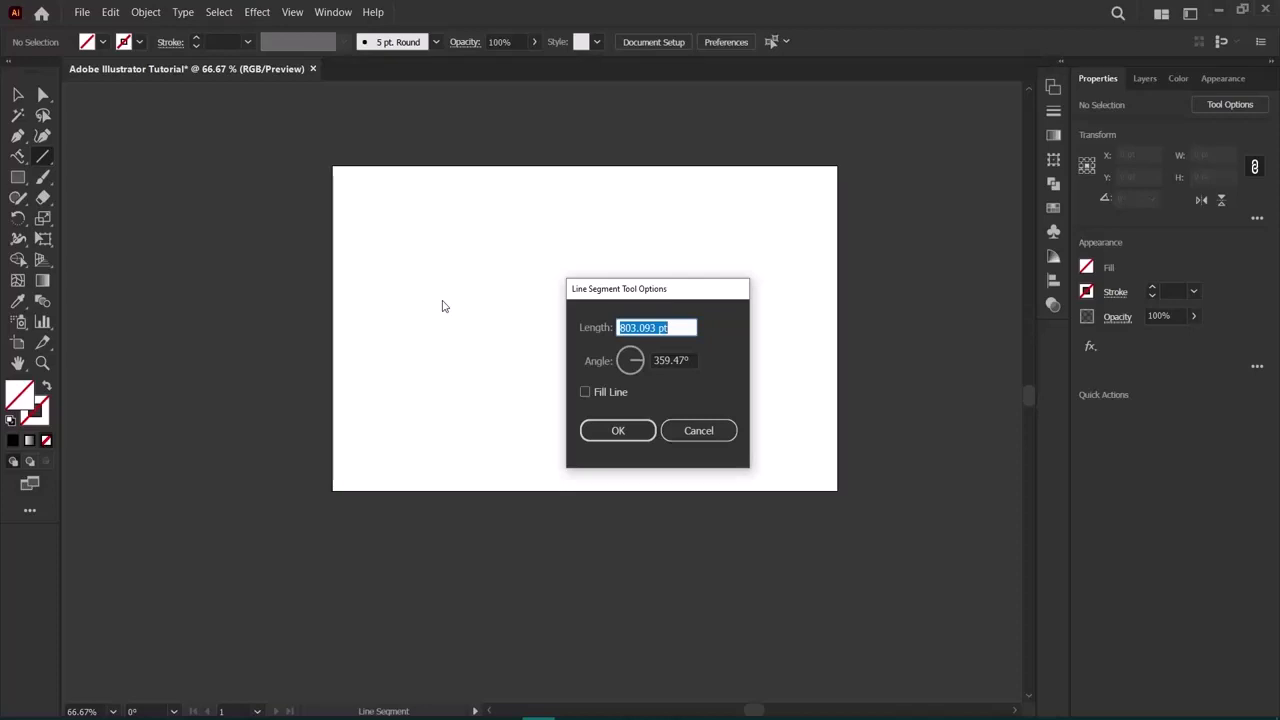
pyautogui.press('BackSpace')
pyautogui.moveTo(694, 360); pyautogui.dragTo(648, 368)
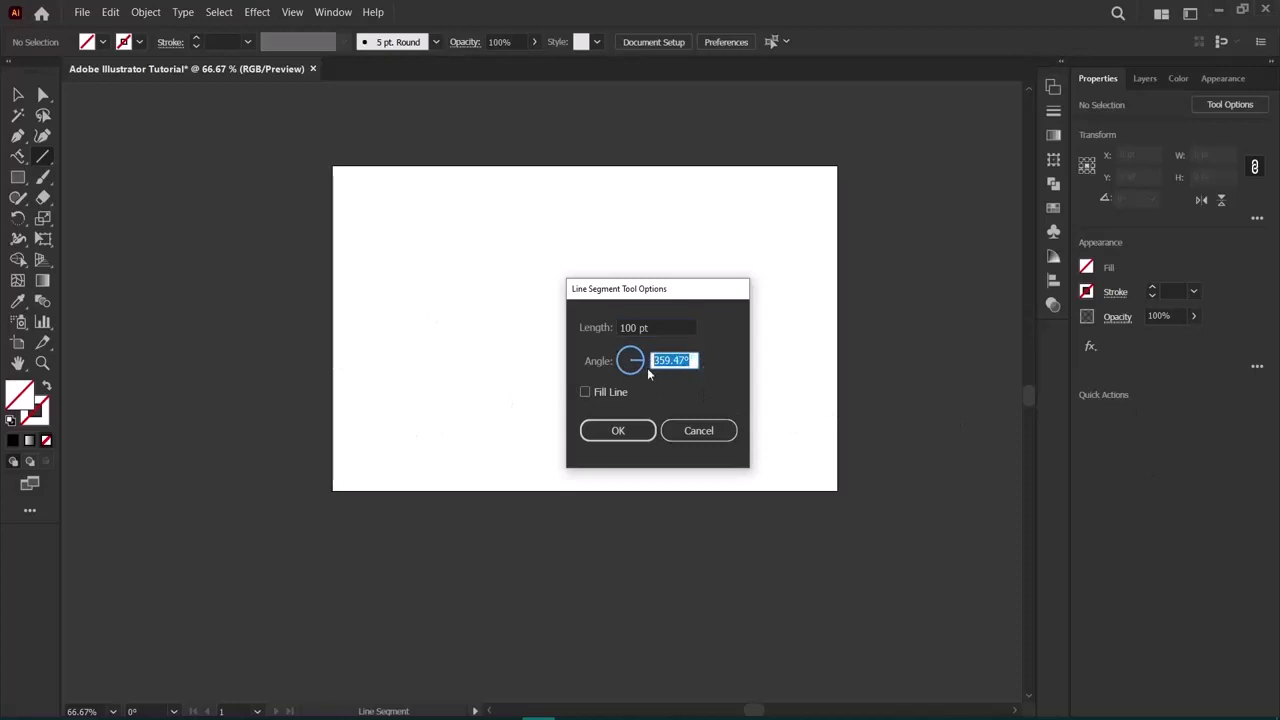
pyautogui.press('BackSpace')
pyautogui.press('Tab')
pyautogui.click(617, 431)
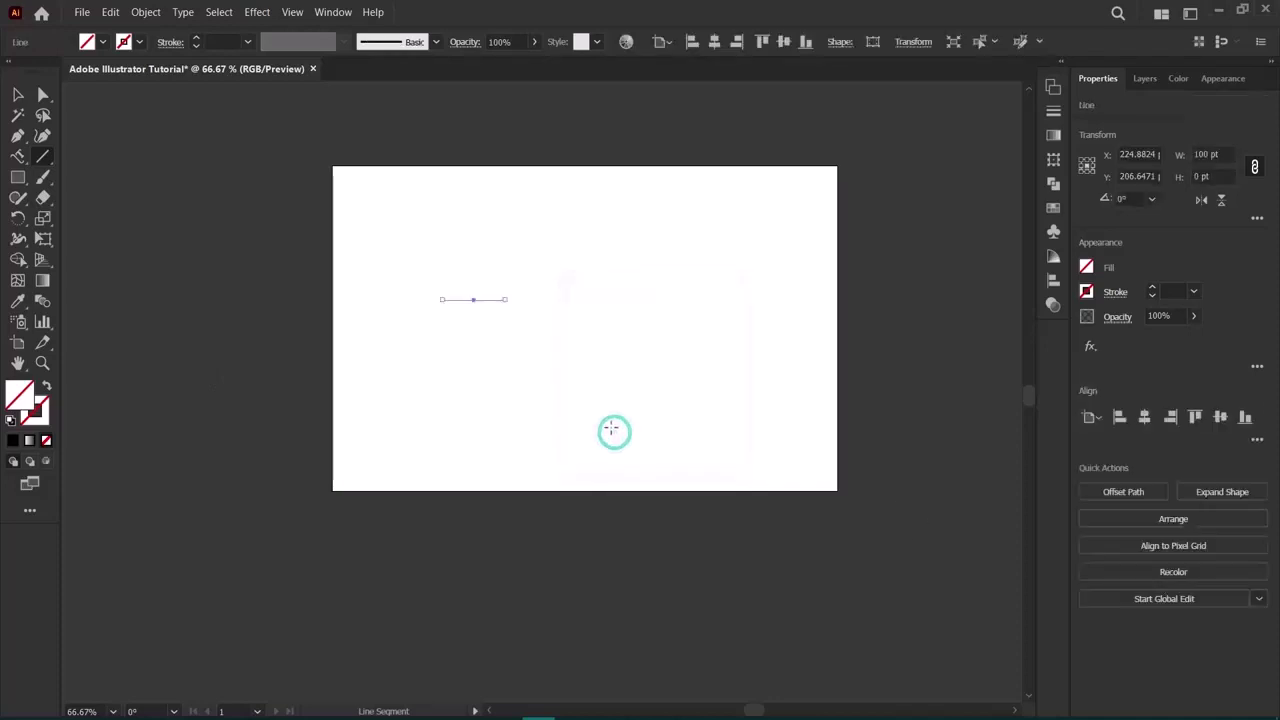
# Zoom in on the new 100 pt line.
pyautogui.click(19, 95)
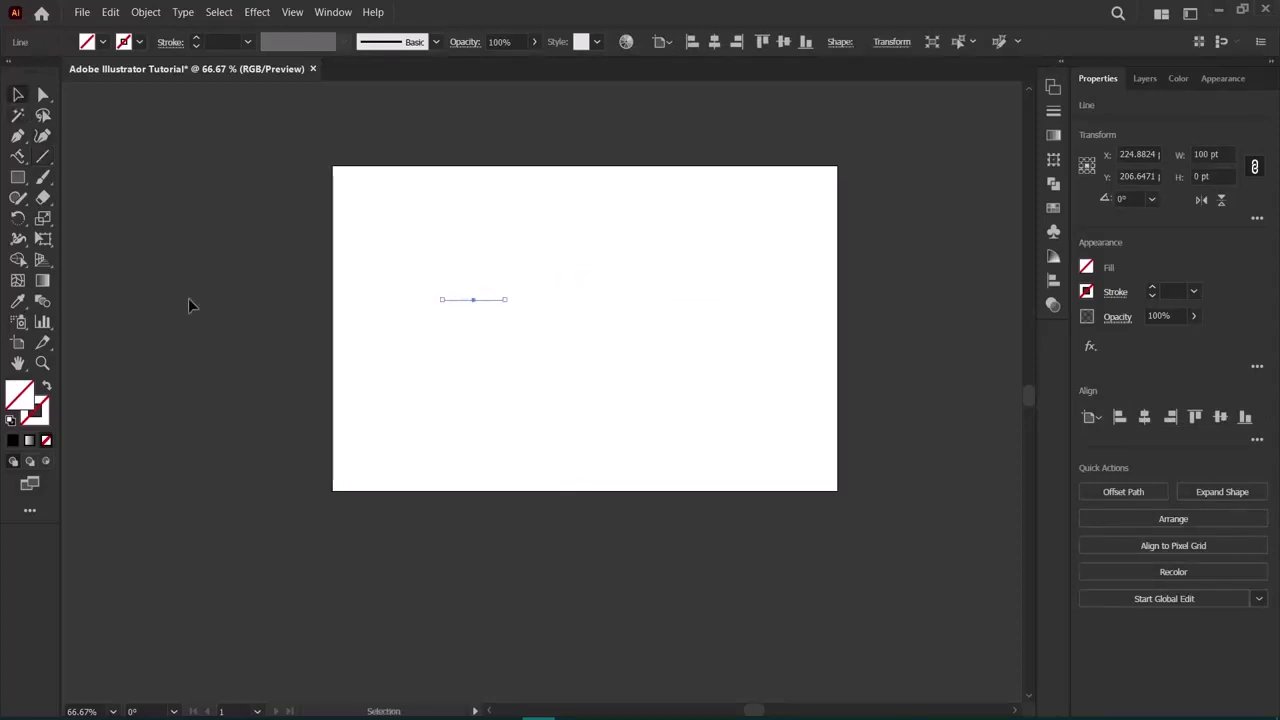
pyautogui.click(42, 363)
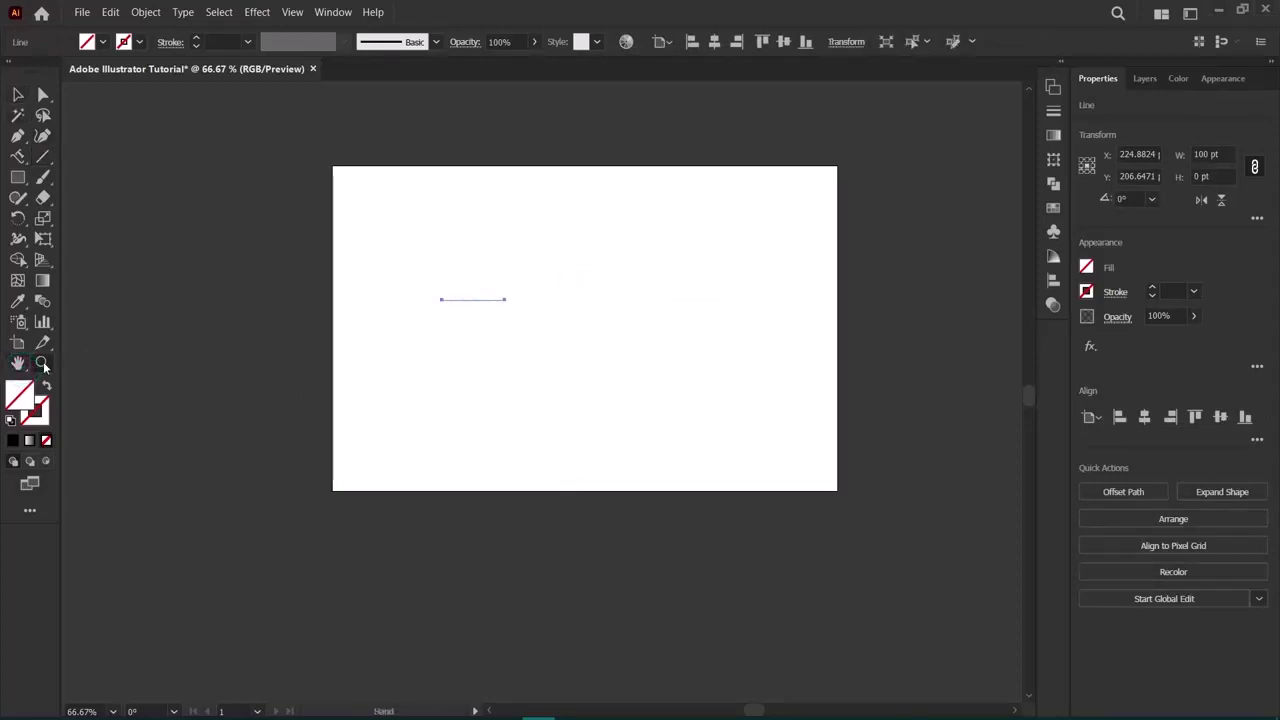
pyautogui.click(475, 312)
# Give the line a 5 pt stroke weight, then change it to 3 pt.
pyautogui.click(475, 312)
pyautogui.scroll(-2, 720, 523)
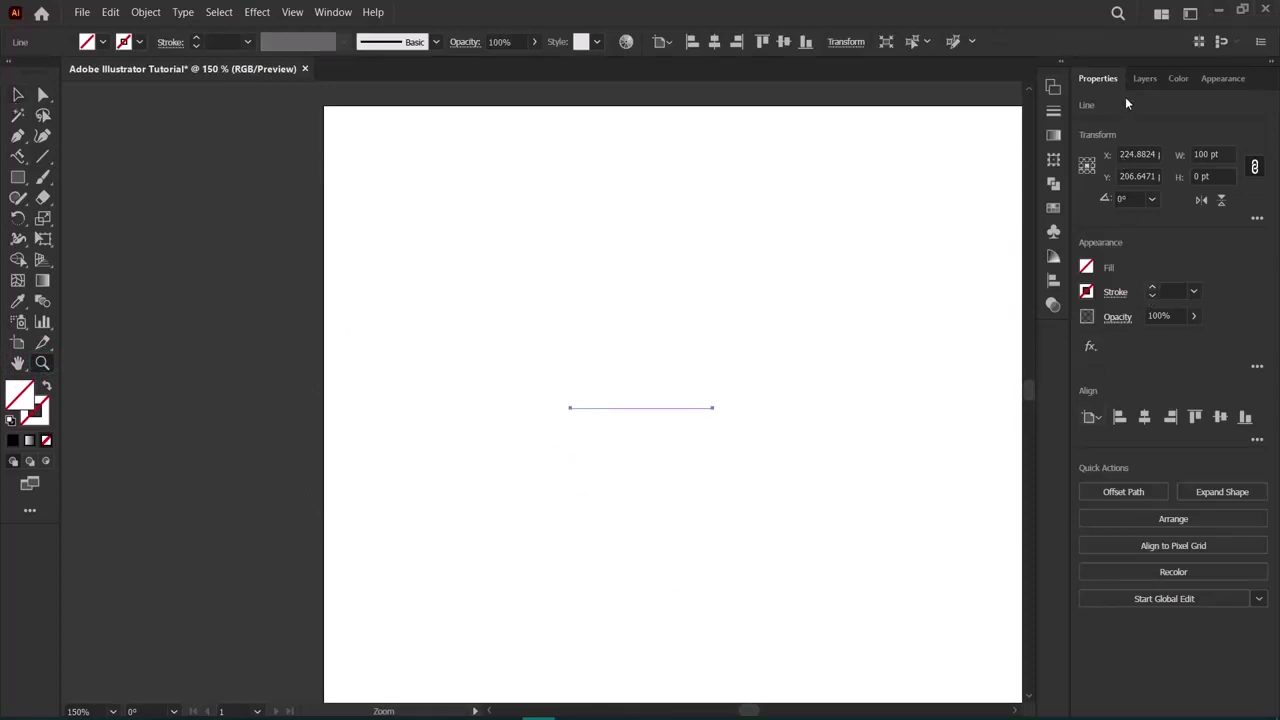
pyautogui.click(1193, 295)
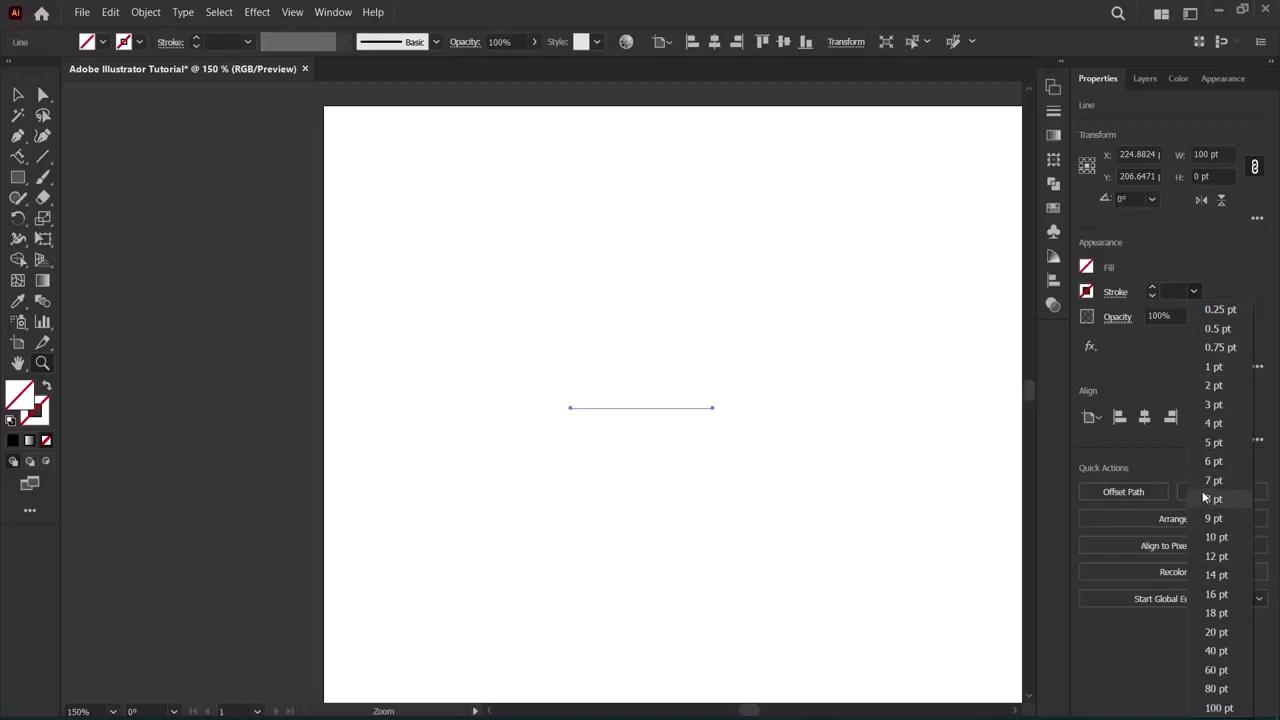
pyautogui.click(1213, 443)
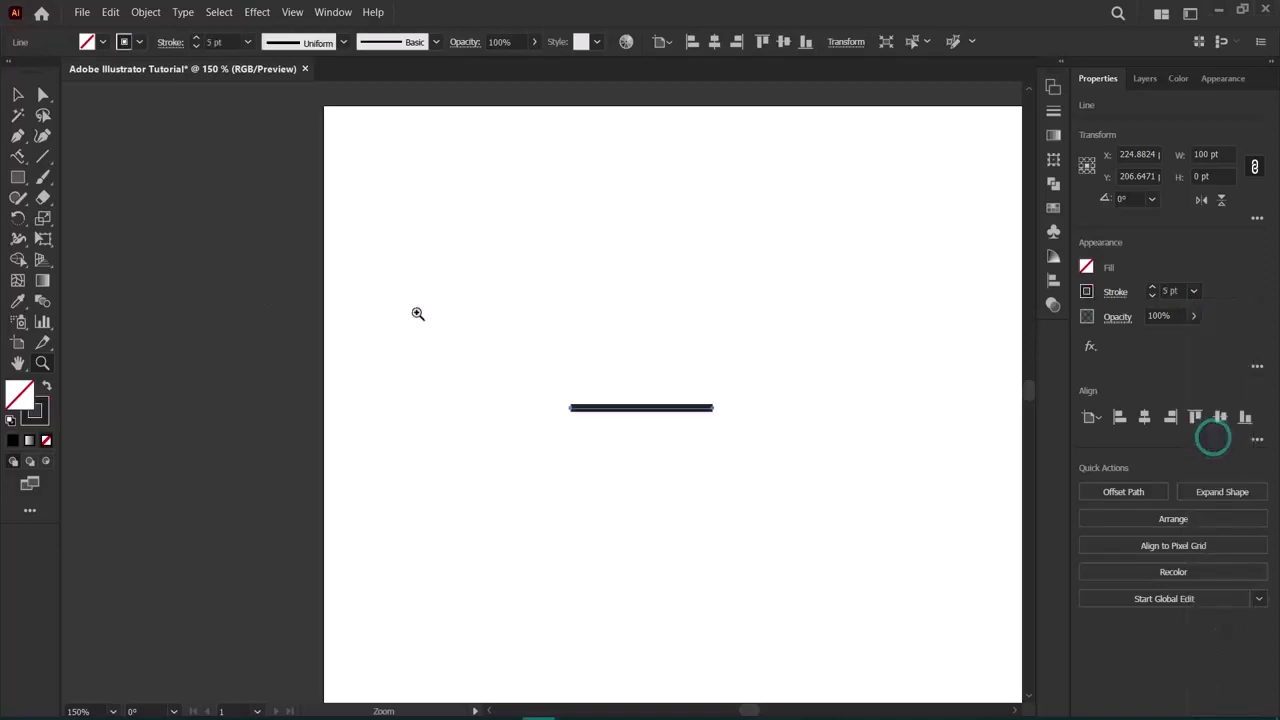
pyautogui.click(1193, 293)
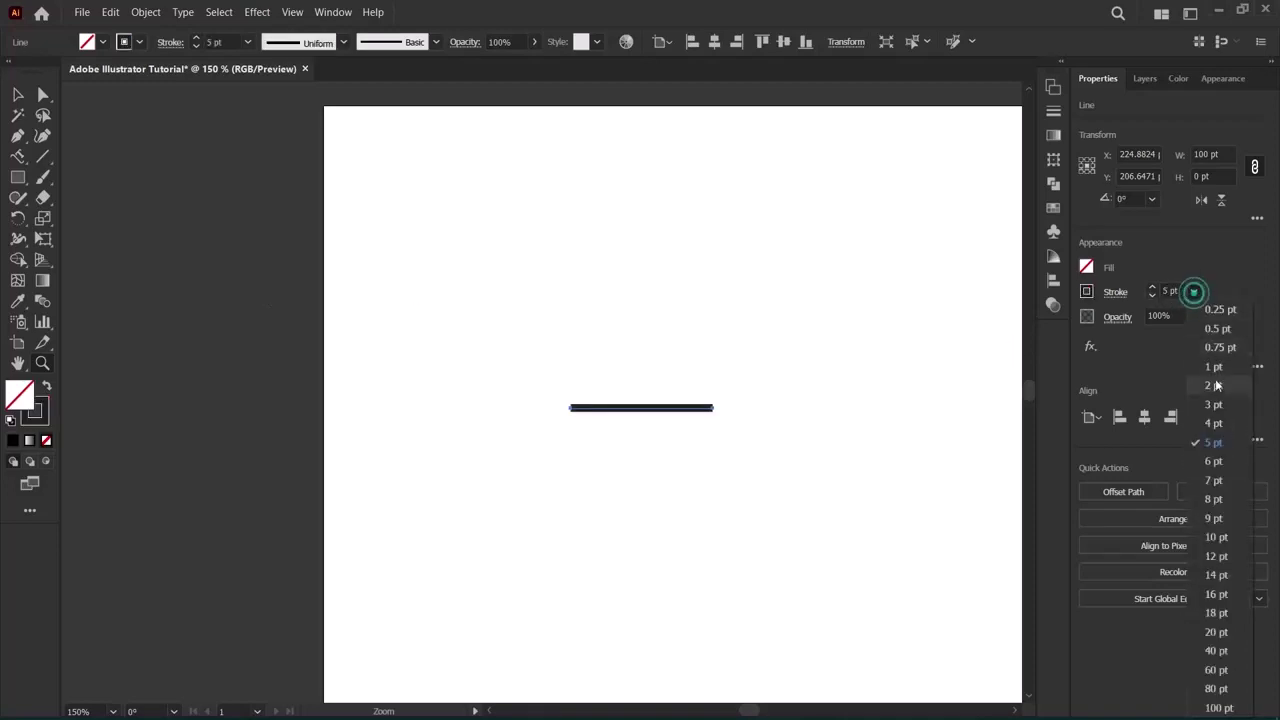
pyautogui.click(1218, 408)
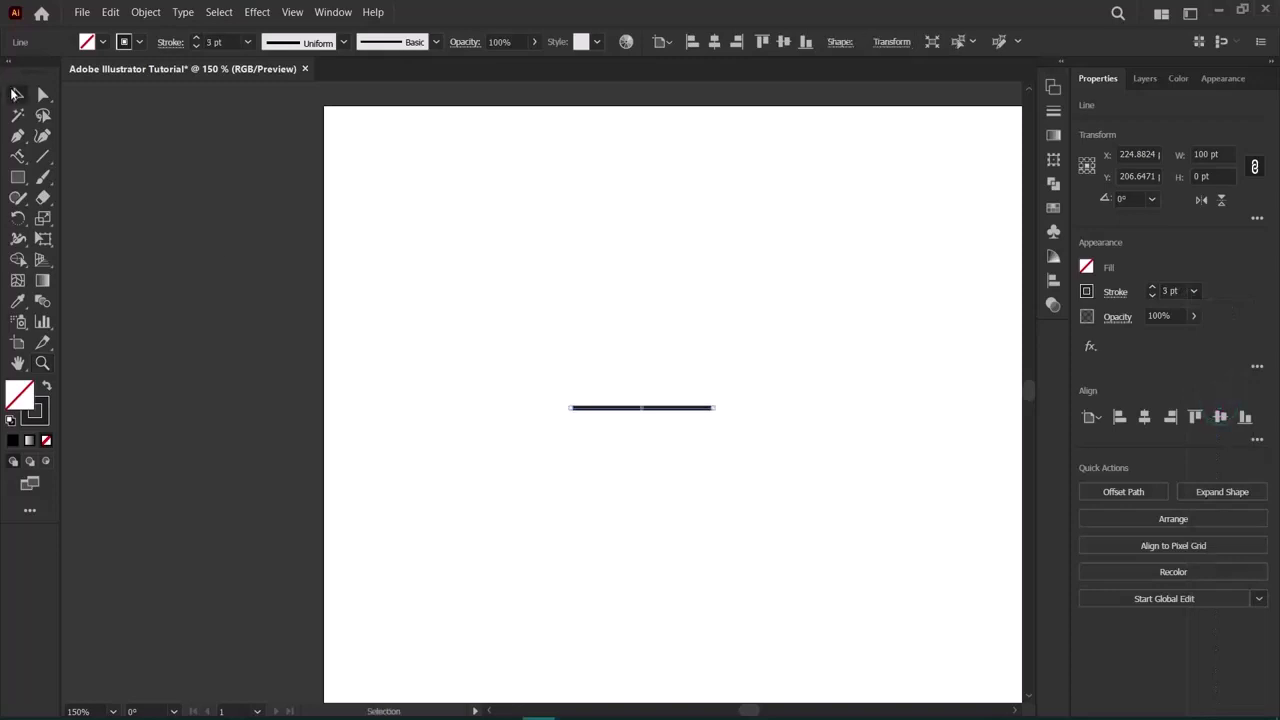
# Reselect the short line and delete it.
pyautogui.click(105, 244)
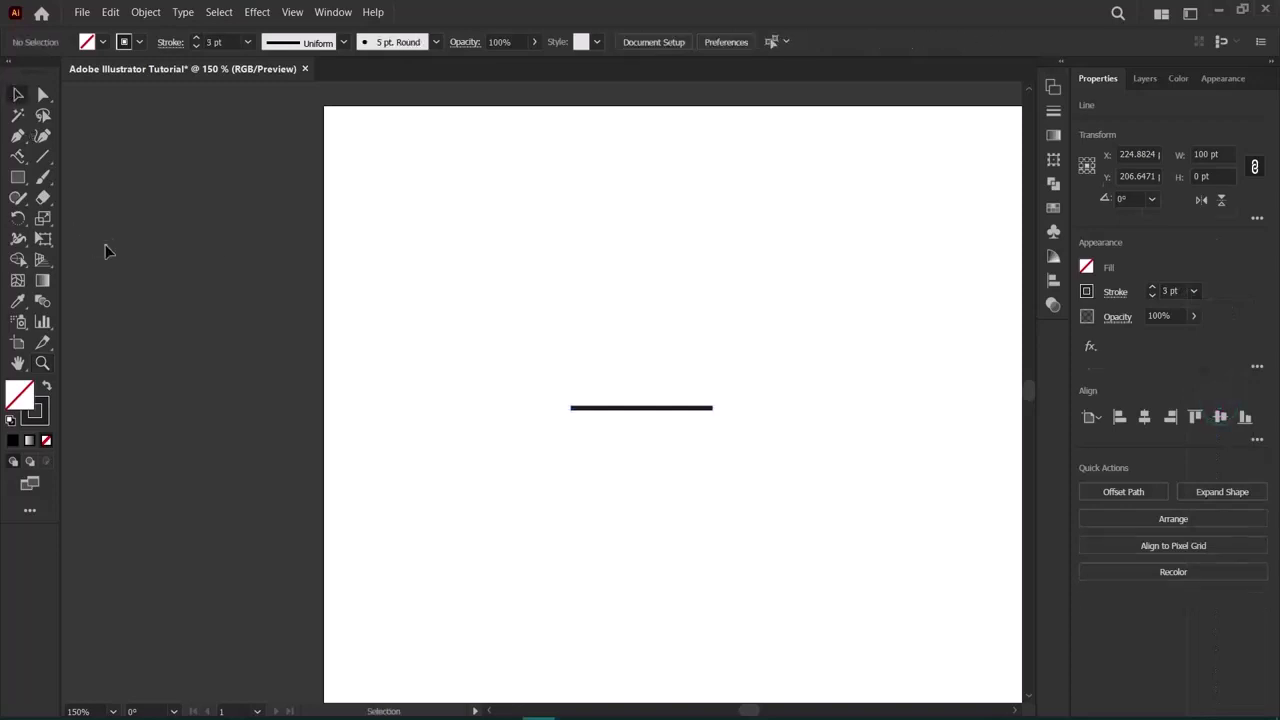
pyautogui.click(607, 409)
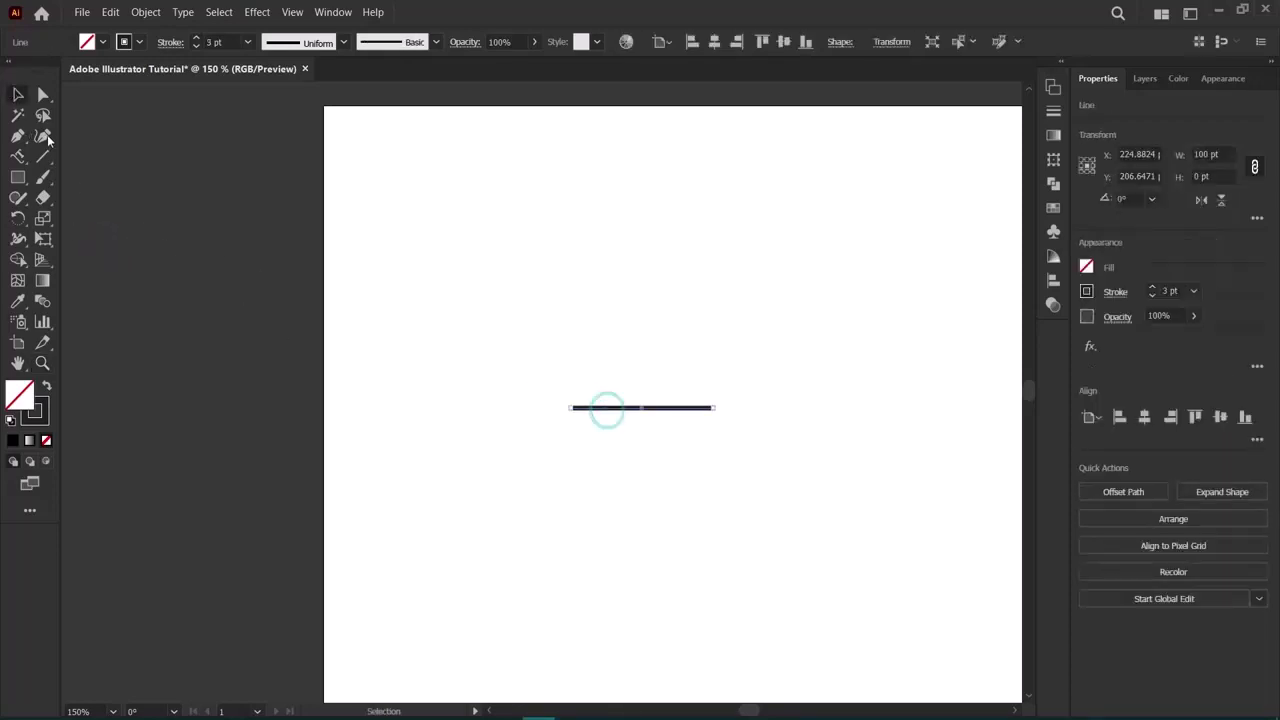
pyautogui.press('Delete')
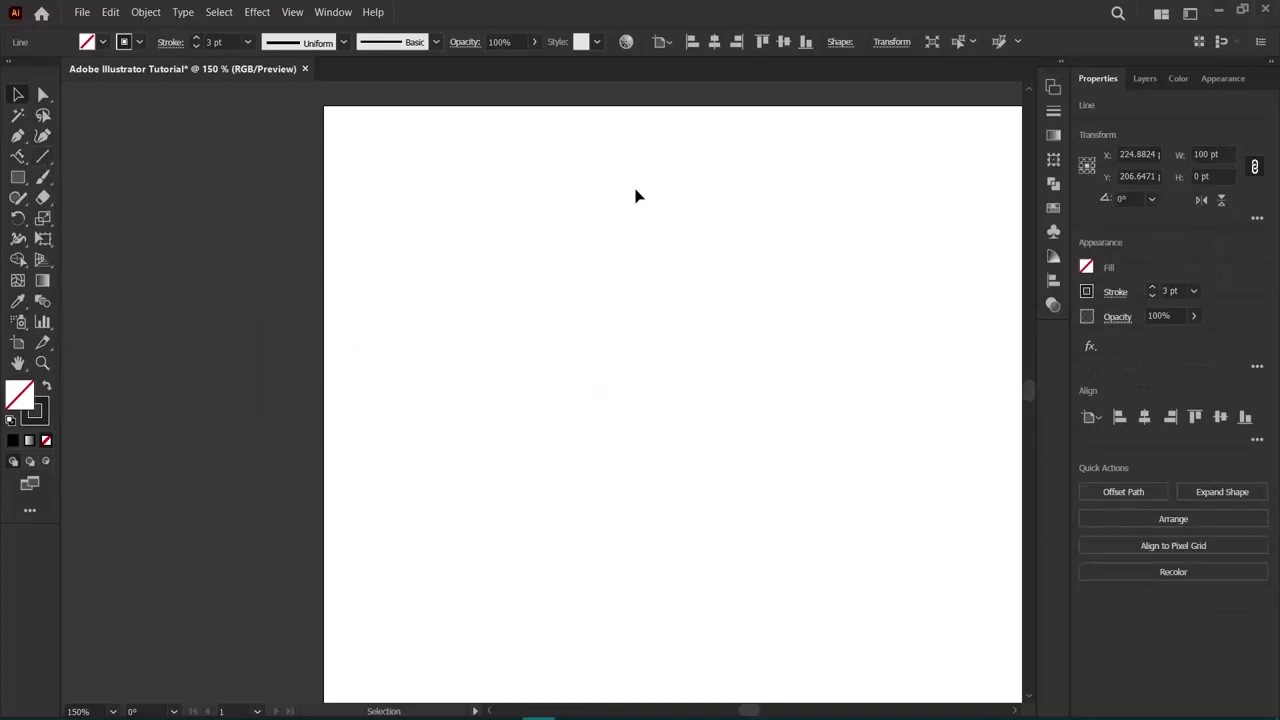
# Zoom out and draw a level line from the artboard's left edge, discarding two earlier attempts.
pyautogui.hscroll(3, 646, 477)
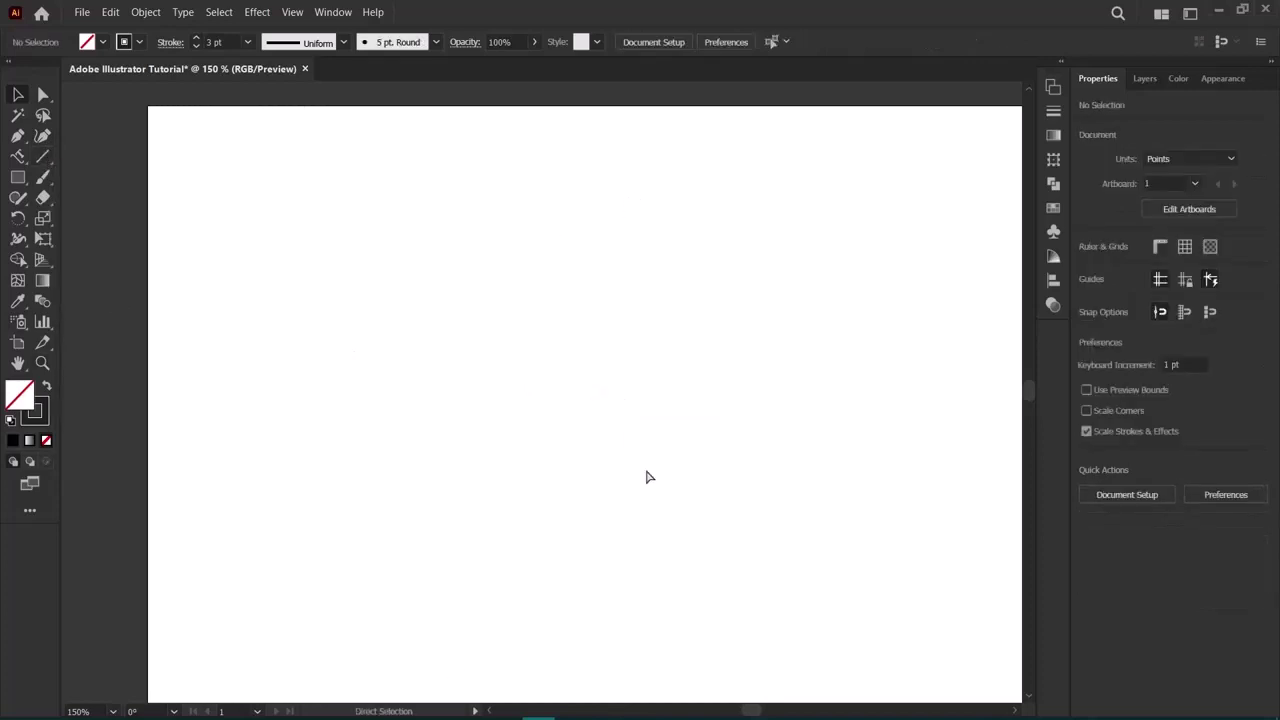
pyautogui.hotkey('ctrl', '-')
pyautogui.hotkey('ctrl', '-')
pyautogui.hscroll(2, 660, 472)
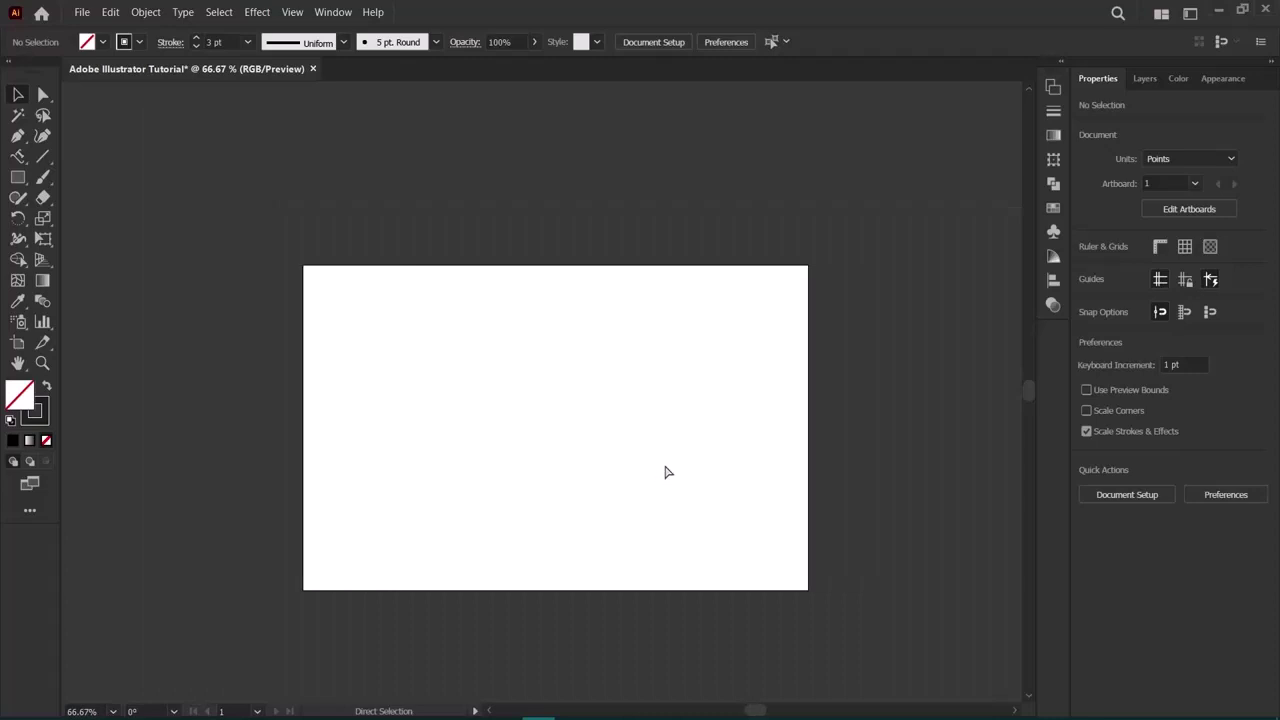
pyautogui.click(43, 157)
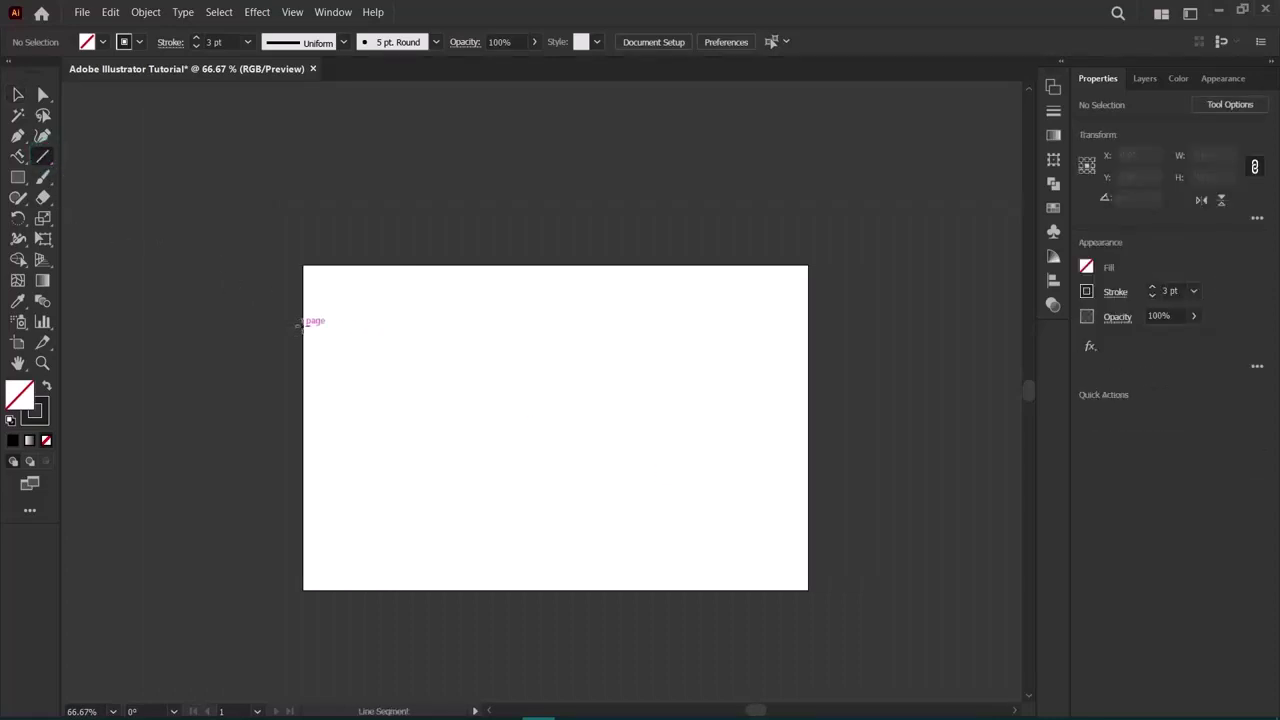
pyautogui.moveTo(302, 325)
pyautogui.mouseDown()
pyautogui.moveTo(818, 318)
pyautogui.moveTo(806, 326)
pyautogui.mouseUp()
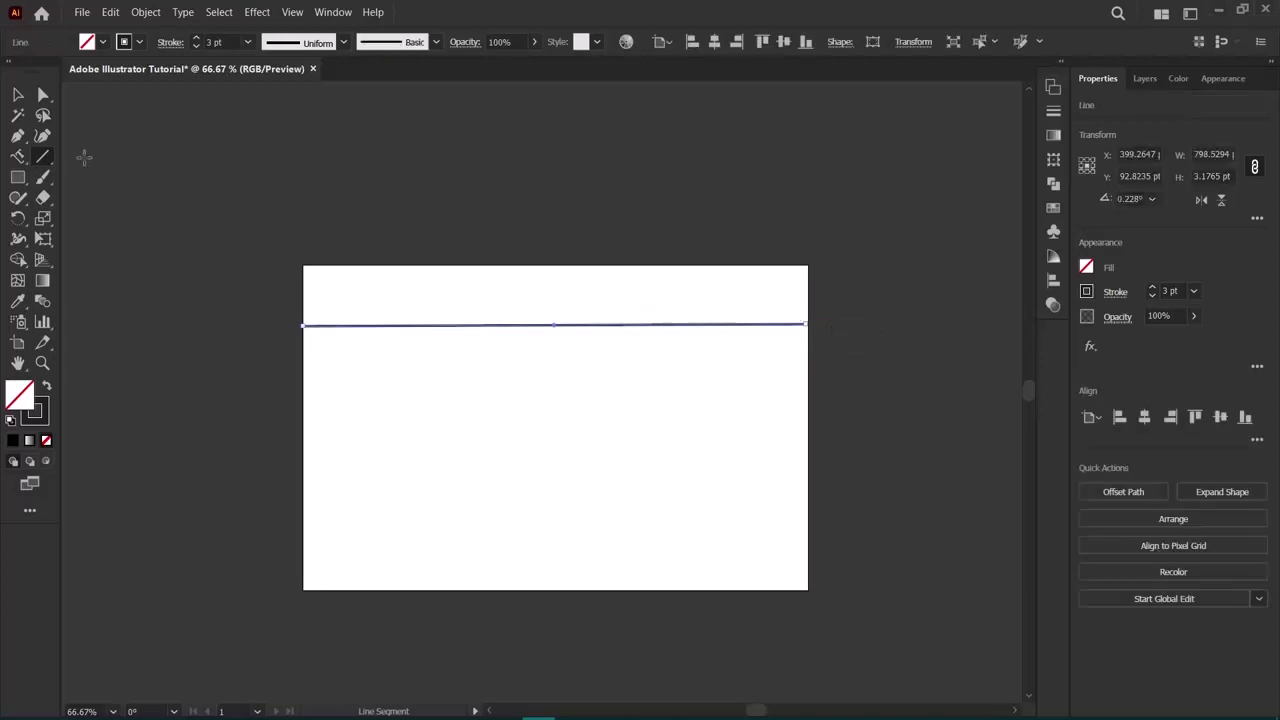
pyautogui.press('Delete')
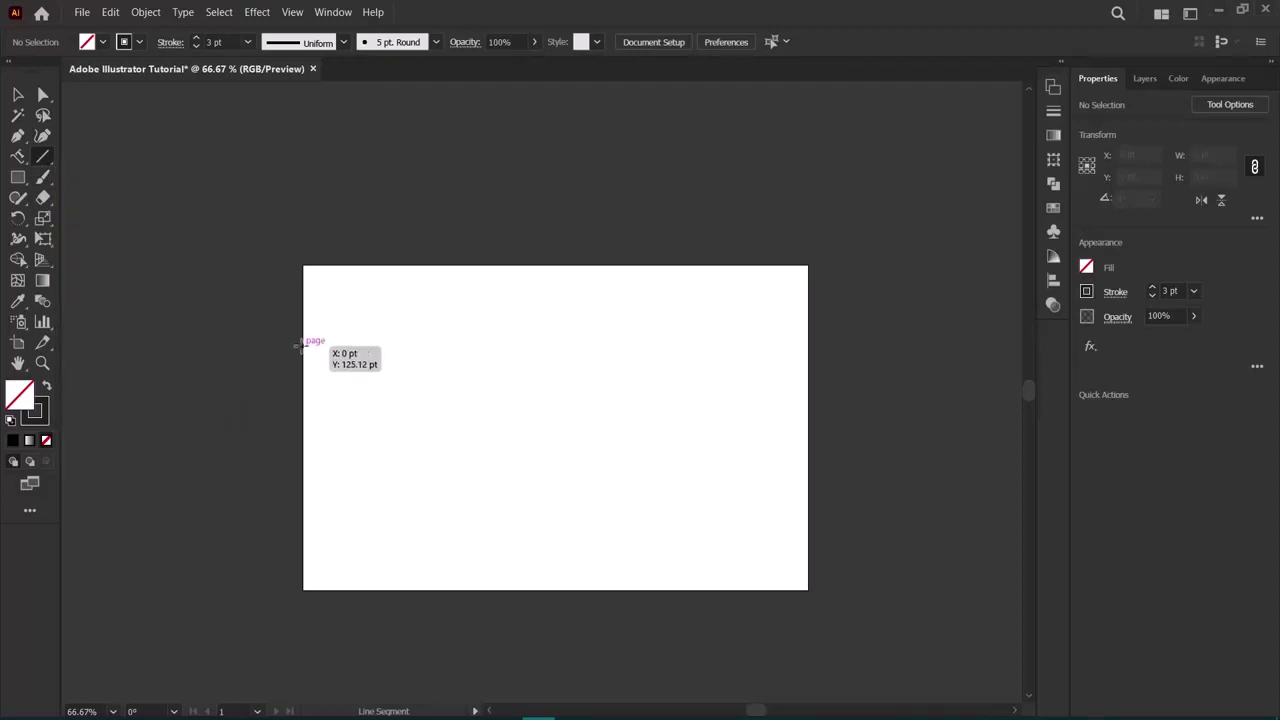
pyautogui.moveTo(302, 345); pyautogui.dragTo(808, 345)
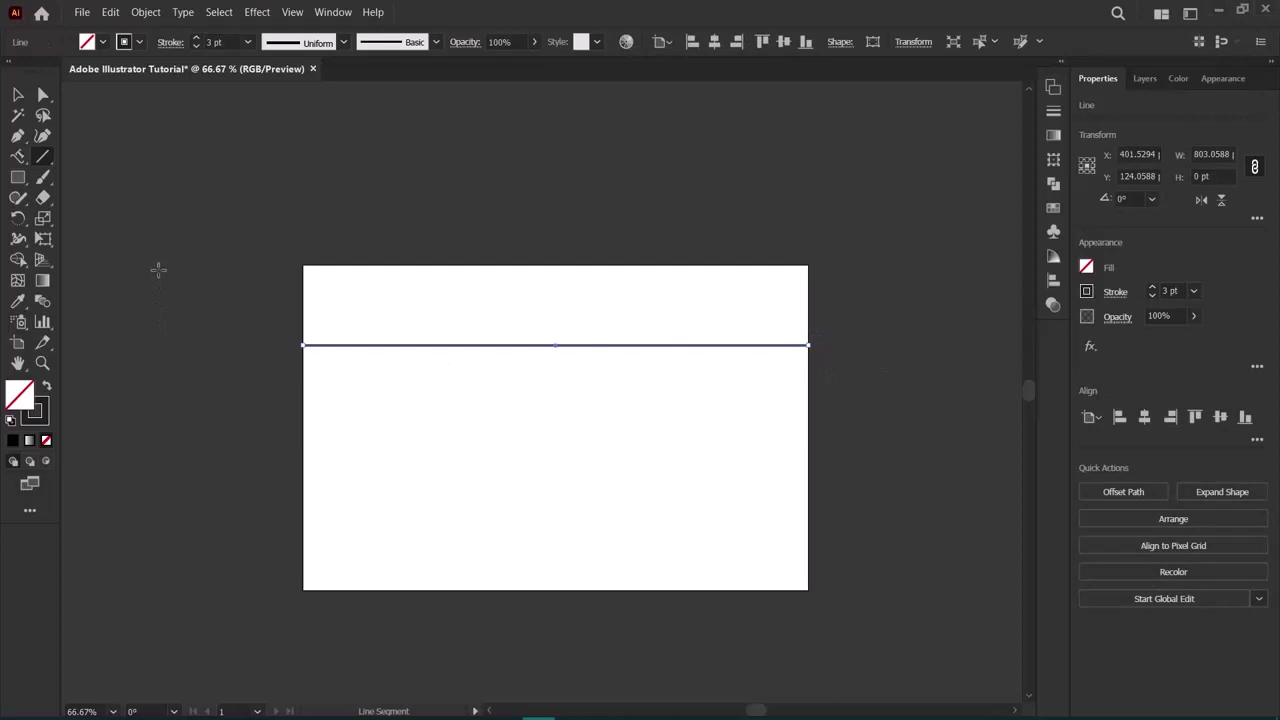
pyautogui.press('Delete')
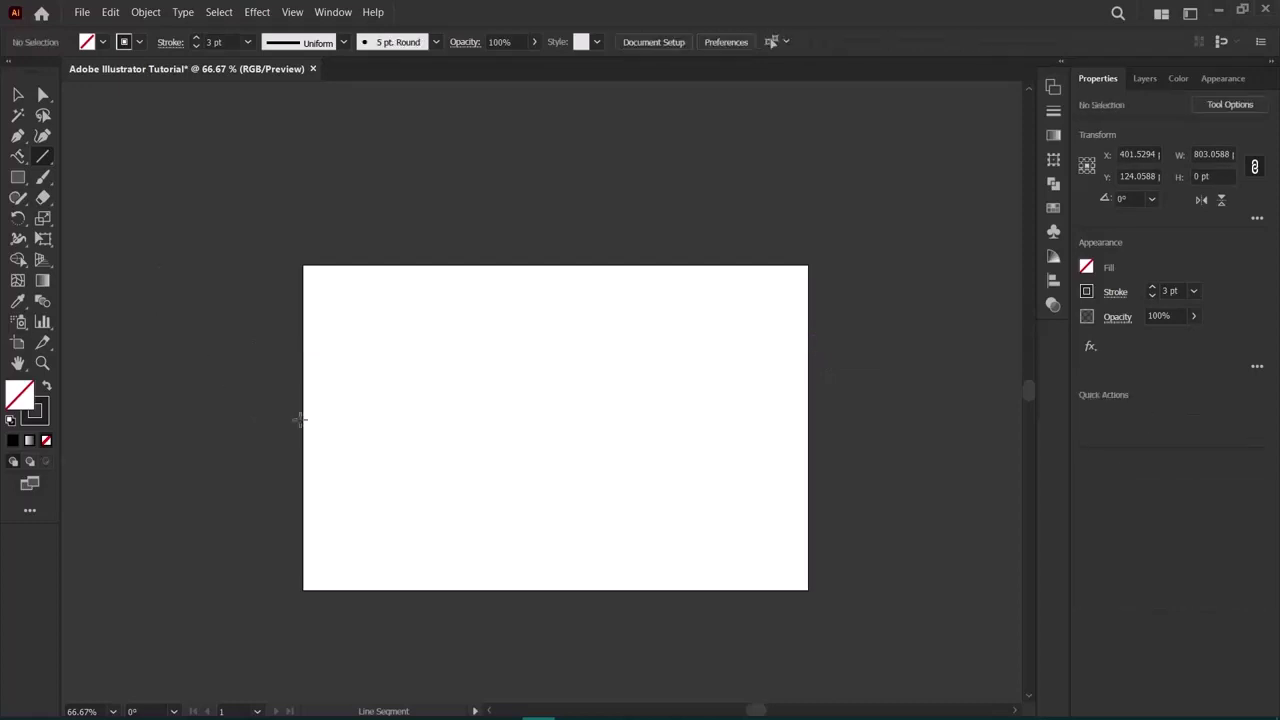
pyautogui.moveTo(300, 427); pyautogui.dragTo(774, 238)
pyautogui.scroll(3, 714, 451)
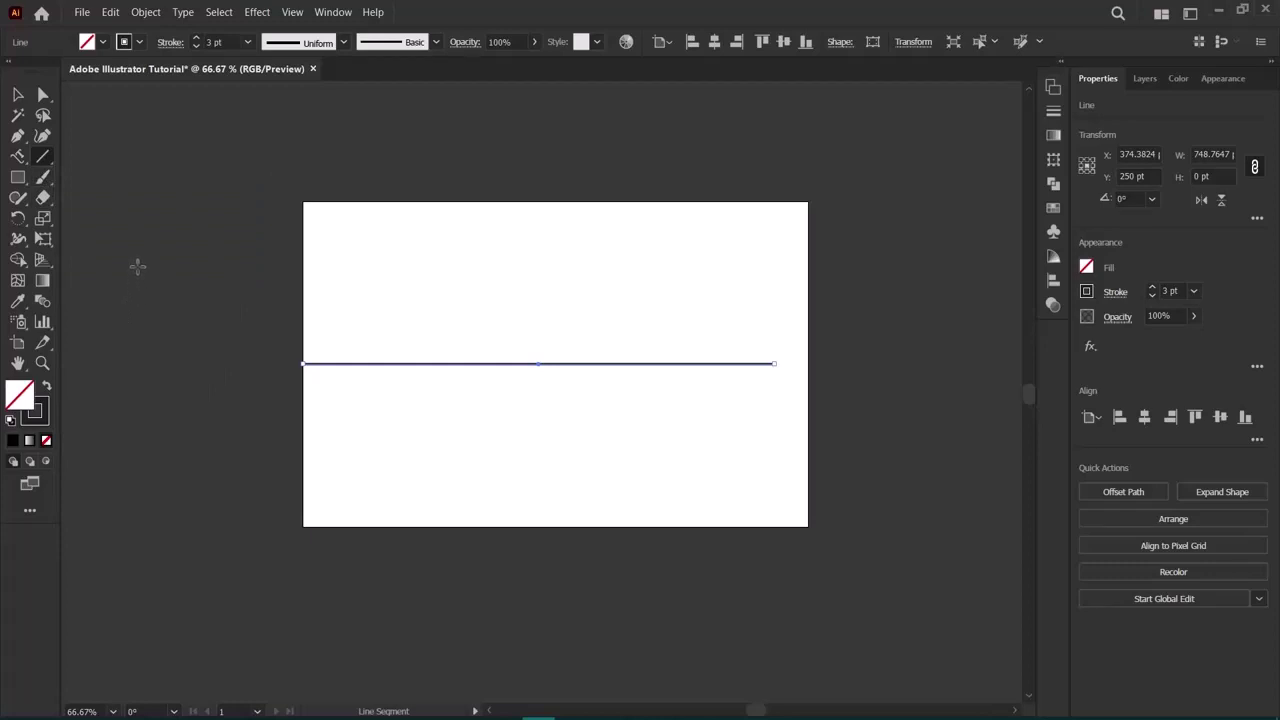
pyautogui.click(43, 165)
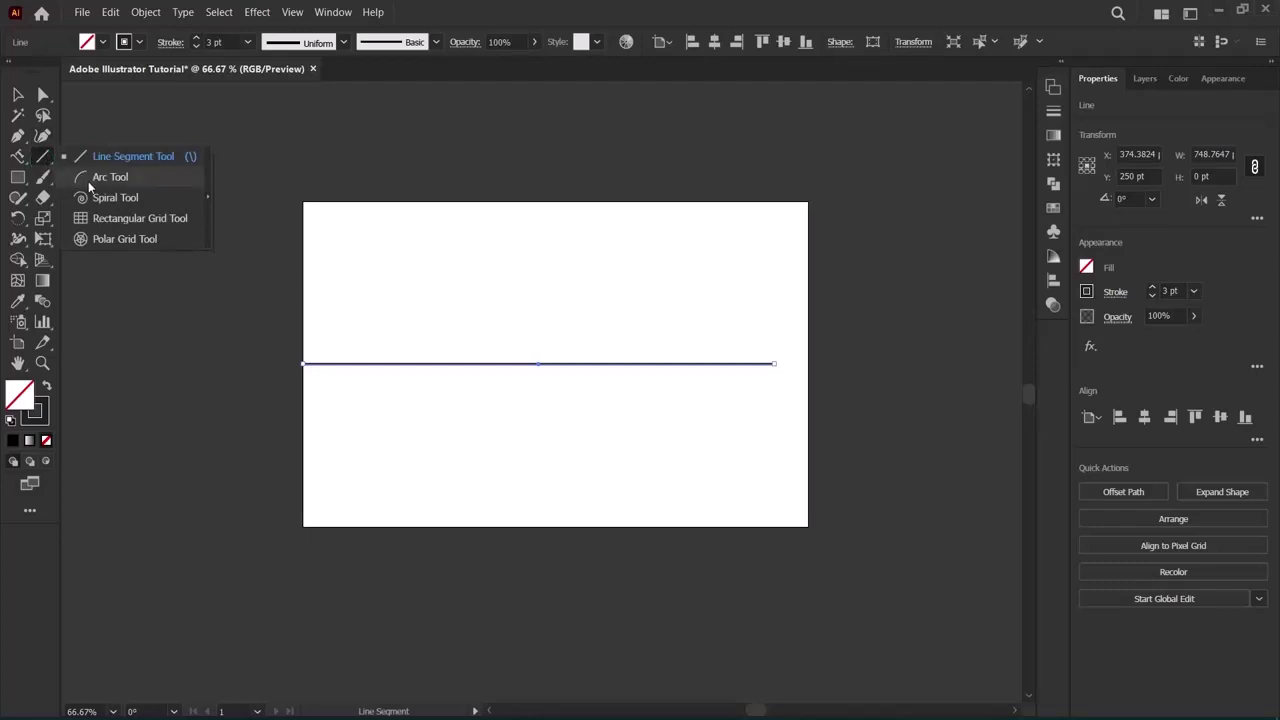
# Delete the horizontal line and draw three arcs rising from one point on the bottom edge.
pyautogui.press('Escape')
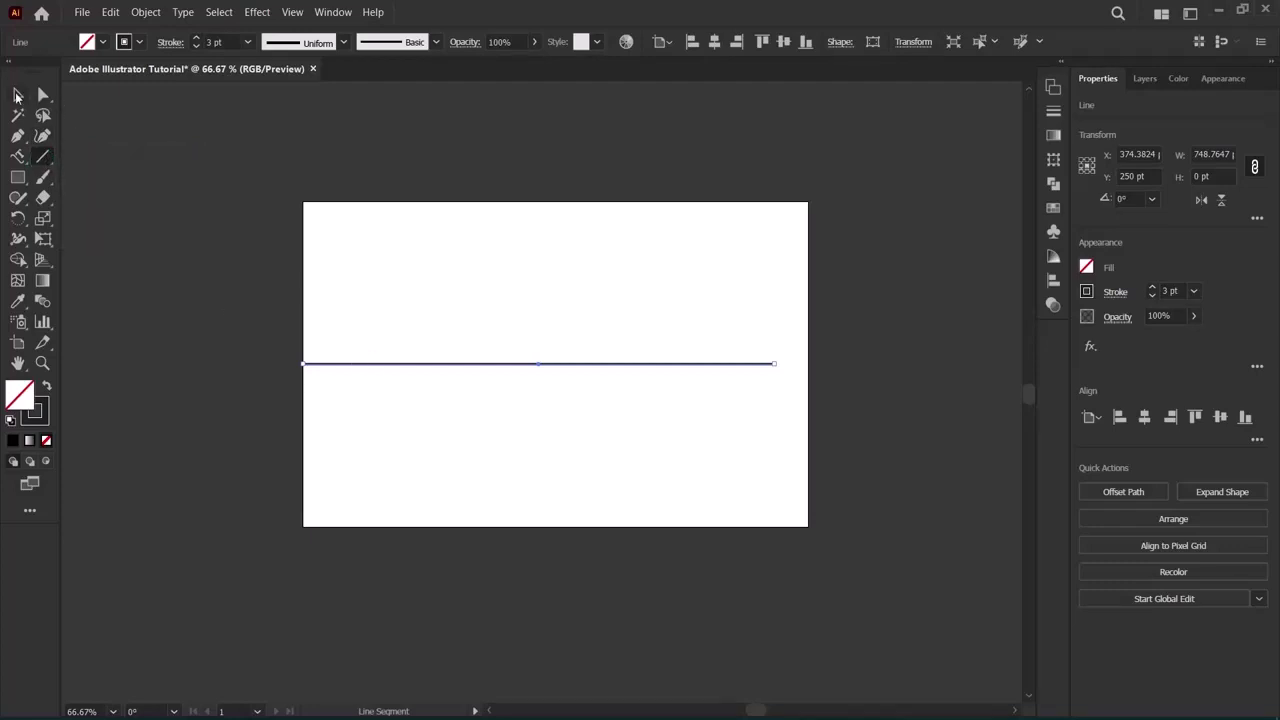
pyautogui.press('v')
pyautogui.press('Delete')
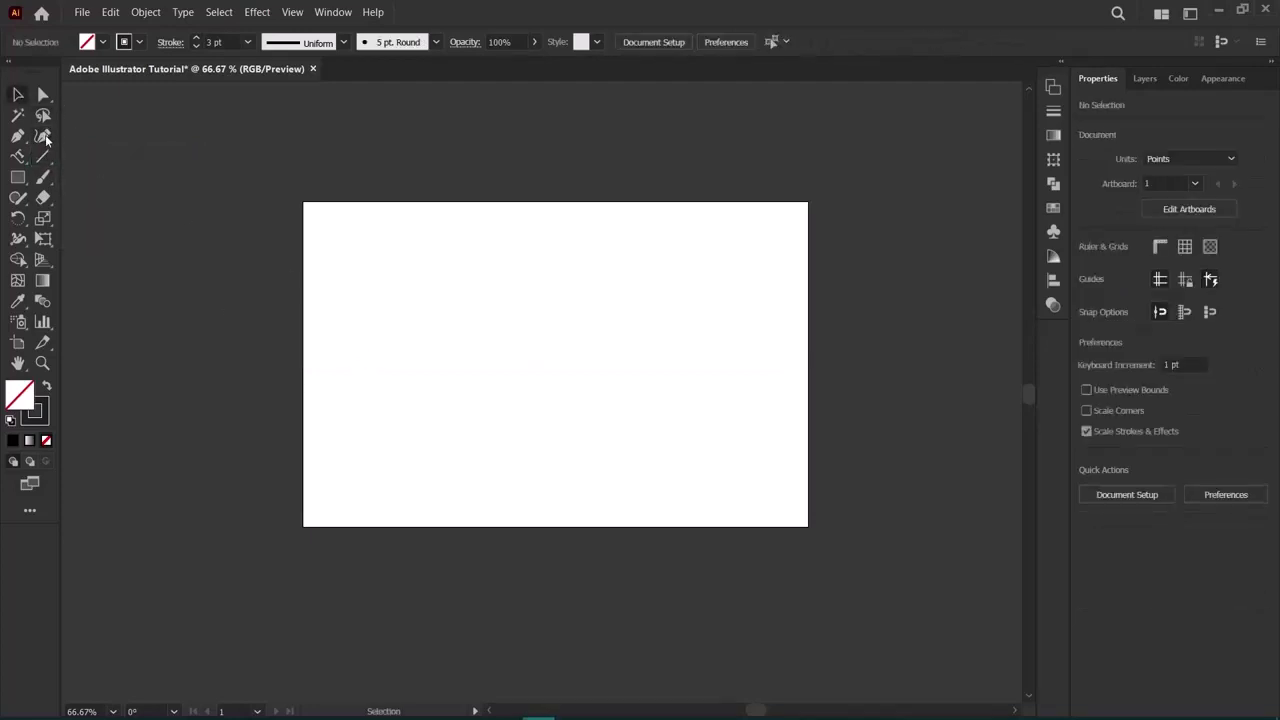
pyautogui.click(45, 138)
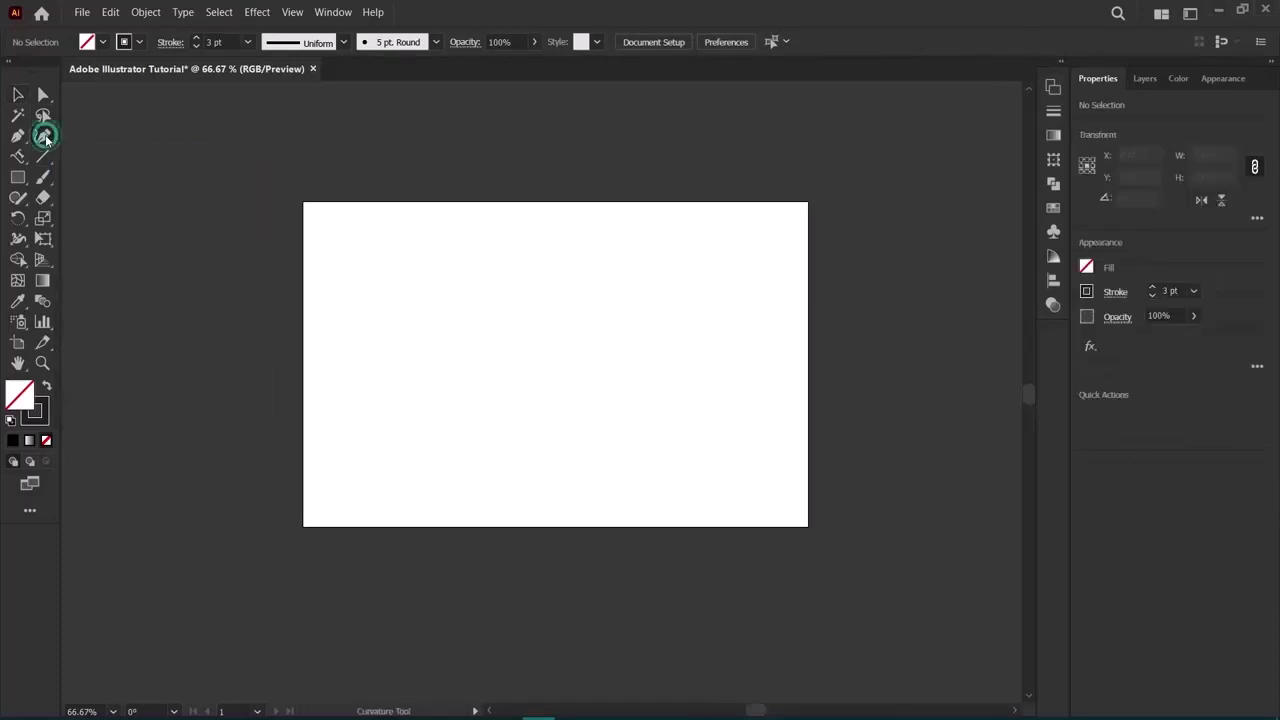
pyautogui.click(43, 157)
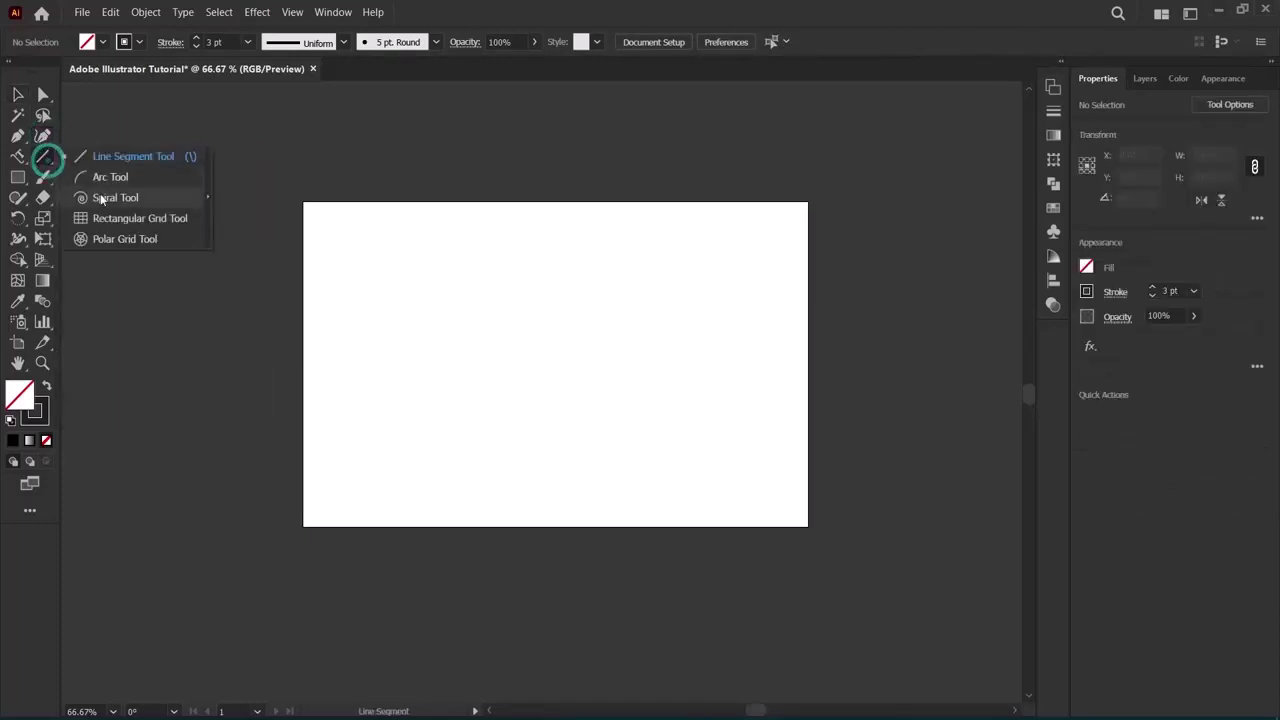
pyautogui.click(98, 181)
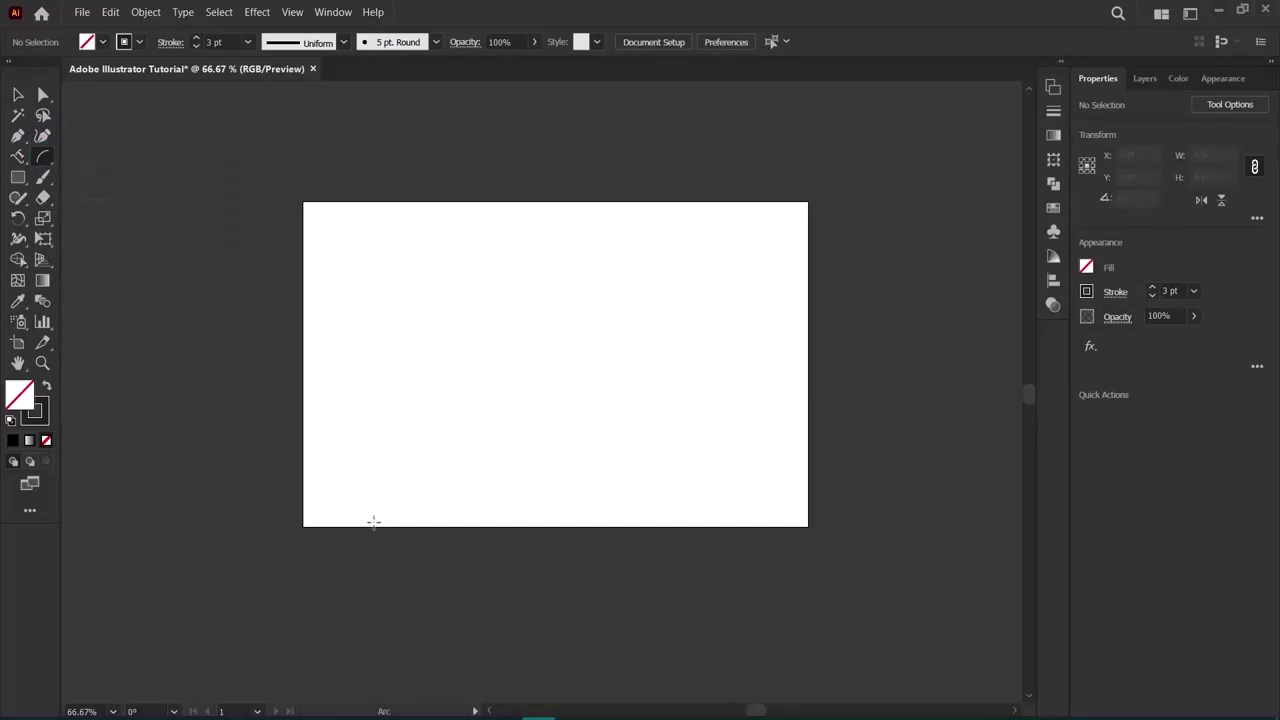
pyautogui.moveTo(373, 521); pyautogui.dragTo(451, 243)
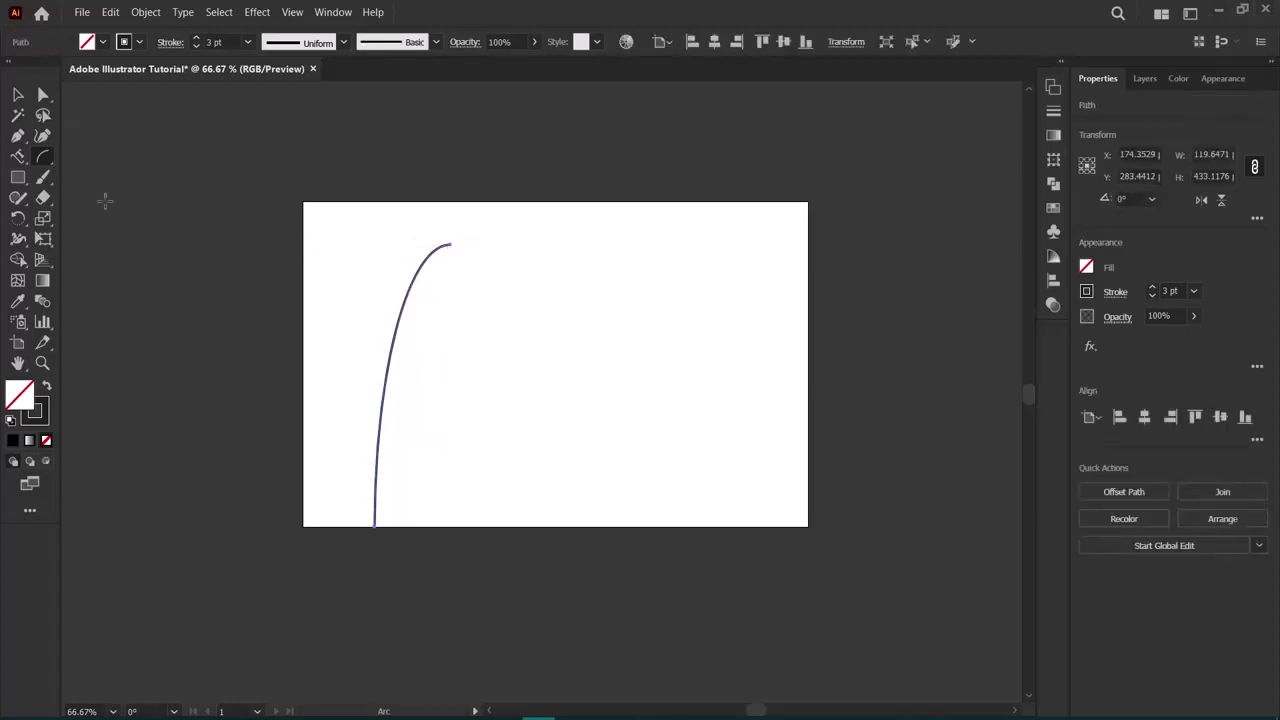
pyautogui.moveTo(374, 524); pyautogui.dragTo(335, 248)
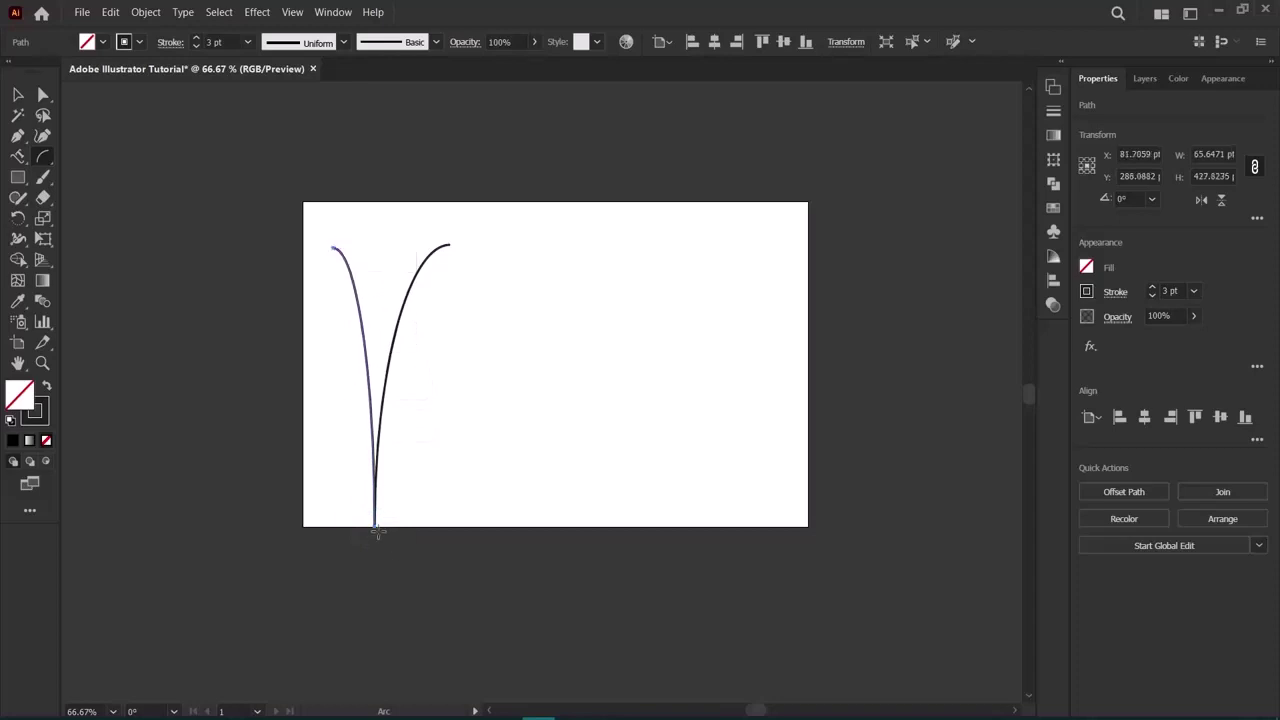
pyautogui.moveTo(375, 524); pyautogui.dragTo(381, 162)
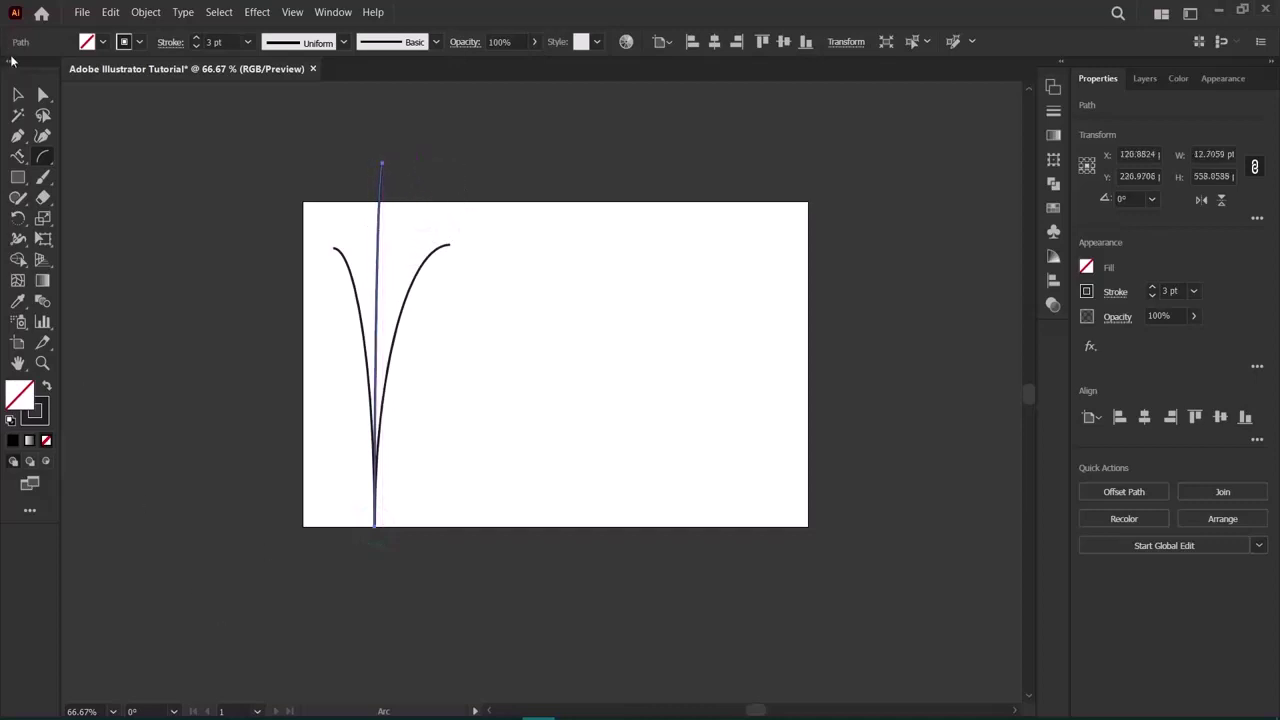
# Select the three arcs and scale them narrower, to about 171.53 × 457.47 pt.
pyautogui.click(17, 94)
pyautogui.moveTo(247, 130); pyautogui.dragTo(612, 569)
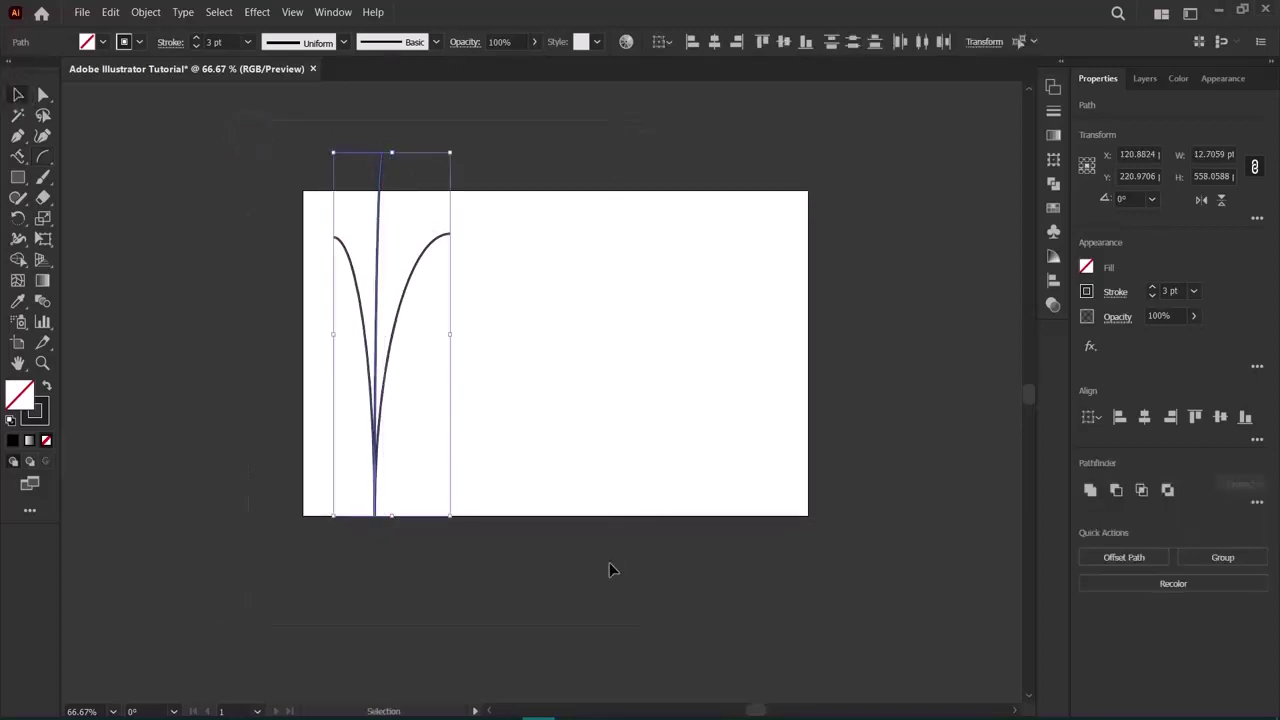
pyautogui.moveTo(333, 152); pyautogui.dragTo(343, 222)
pyautogui.click(163, 250)
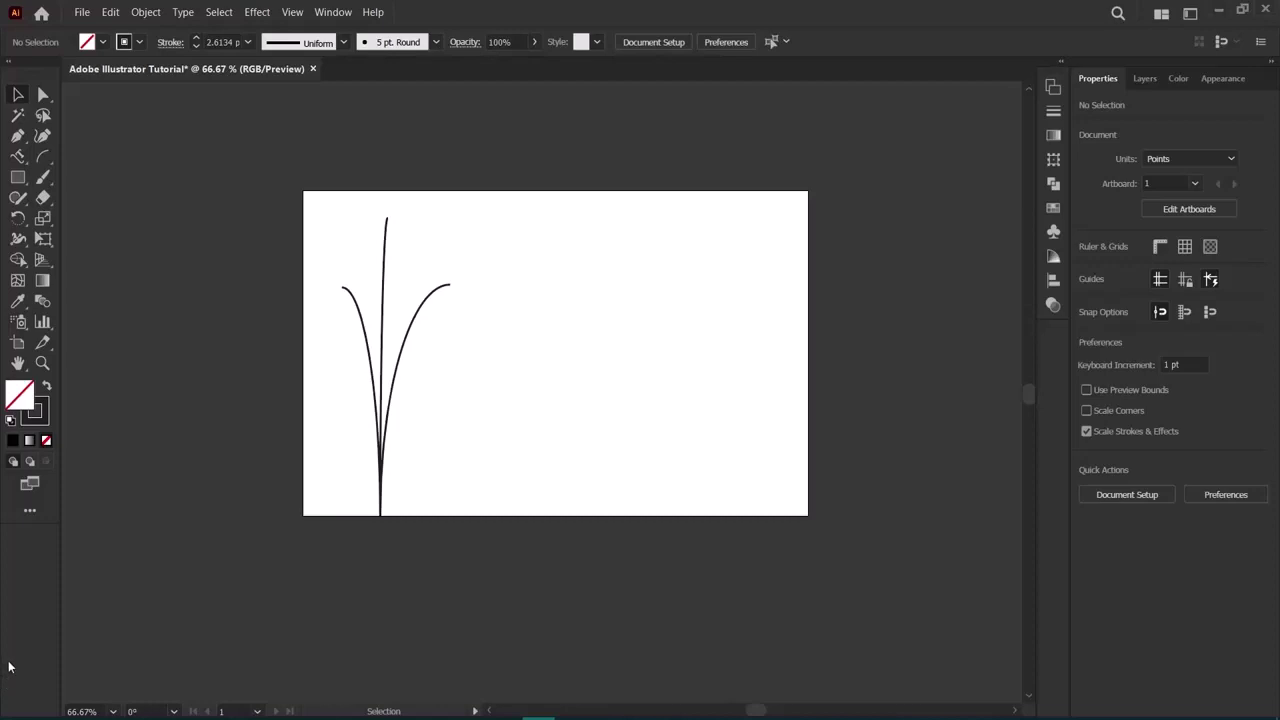
pyautogui.moveTo(323, 243); pyautogui.dragTo(491, 545)
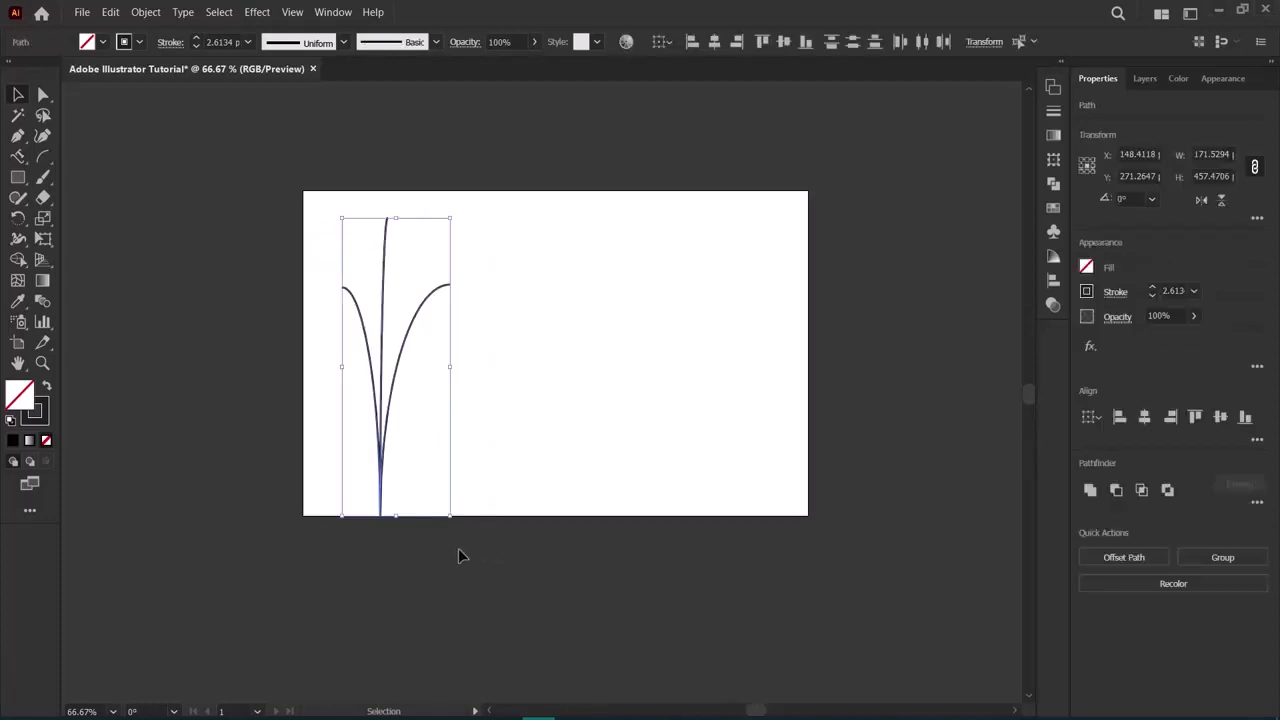
# Delete the arcs and draw two spirals with the Spiral Tool near the top-left.
pyautogui.press('Delete')
pyautogui.click(43, 157)
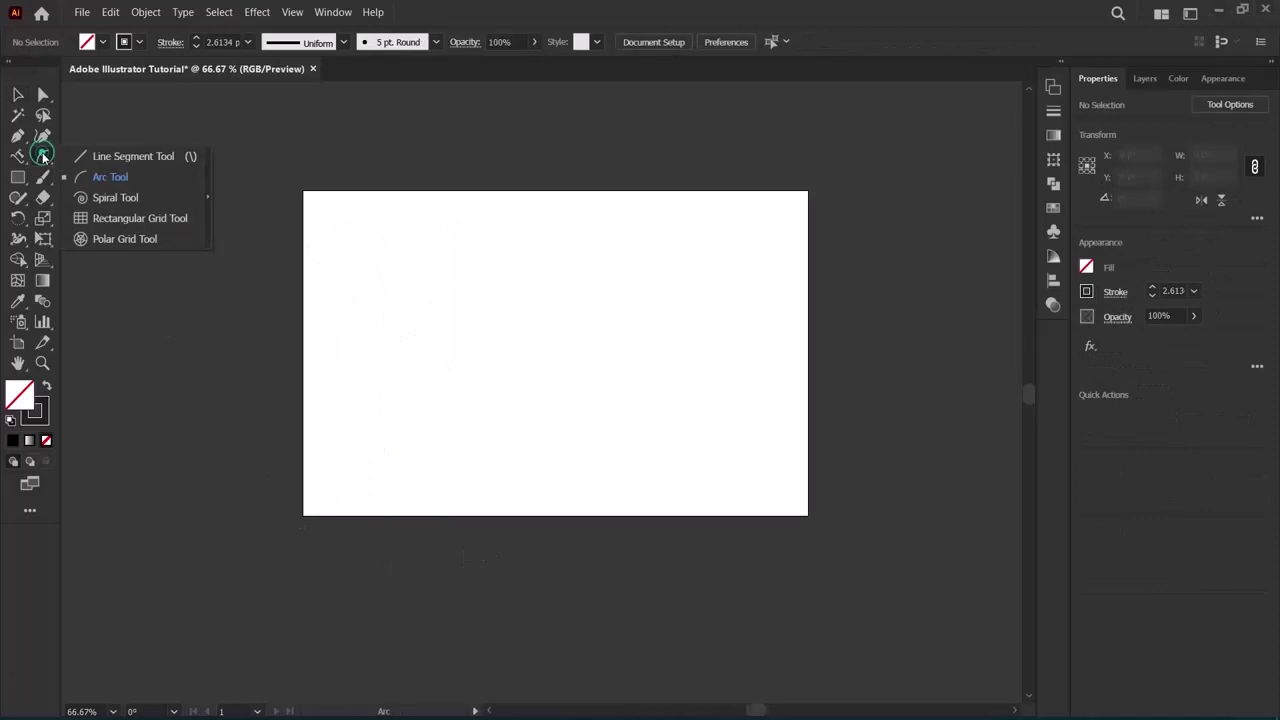
pyautogui.click(117, 199)
pyautogui.moveTo(391, 250); pyautogui.dragTo(474, 235)
pyautogui.moveTo(474, 237); pyautogui.dragTo(475, 237)
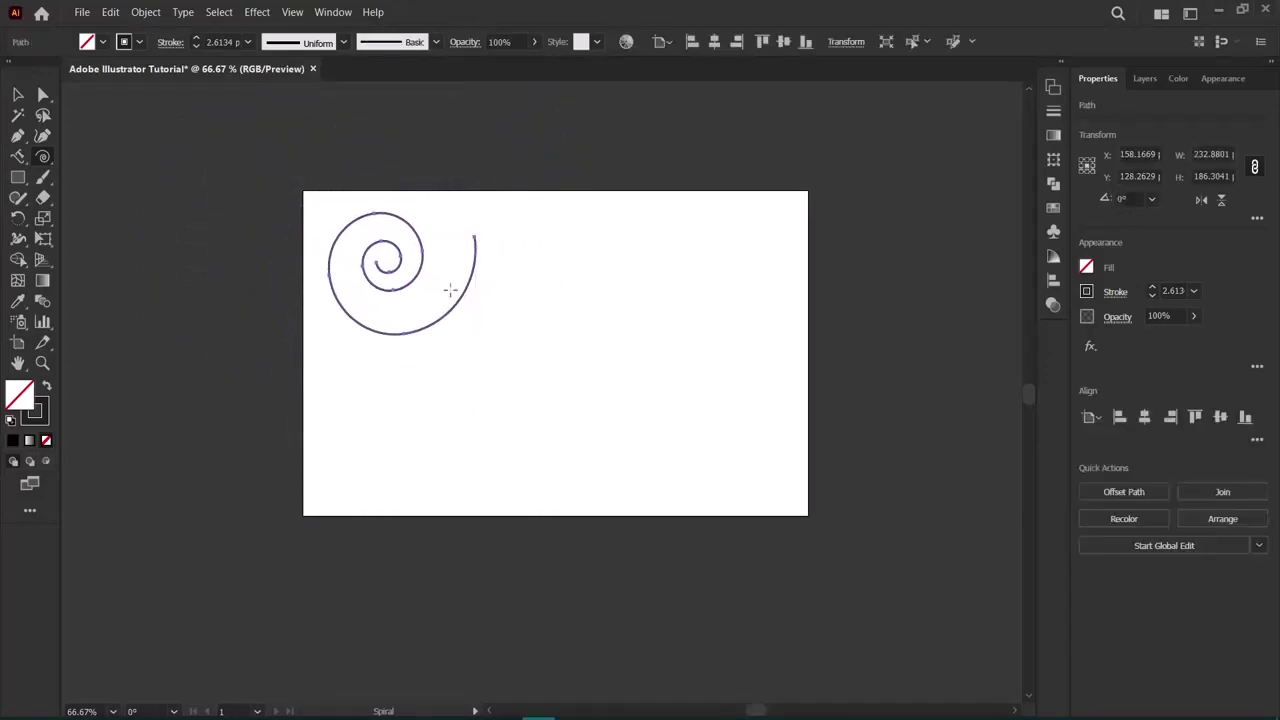
pyautogui.scroll(1, 449, 289)
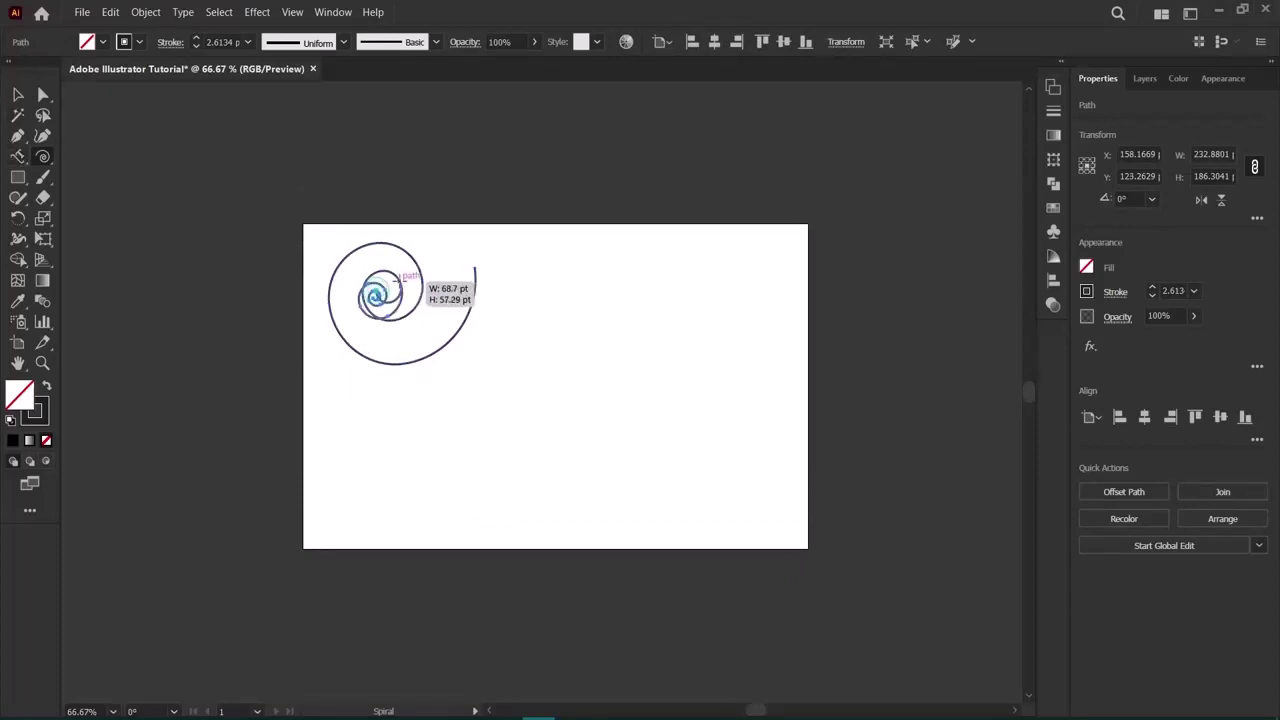
pyautogui.moveTo(398, 280); pyautogui.dragTo(274, 332)
# Undo the extra spiral, delete the other, and draw one new spiral.
pyautogui.click(17, 95)
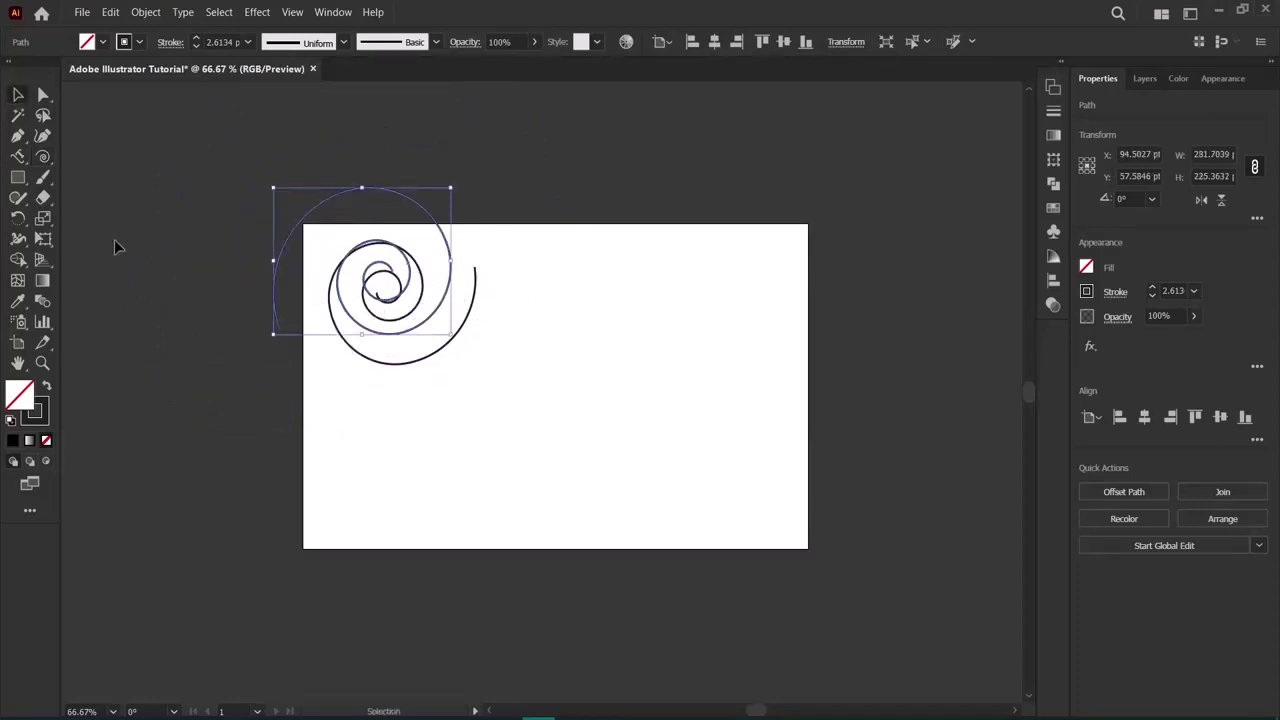
pyautogui.hotkey('ctrl', 'z')
pyautogui.click(386, 300)
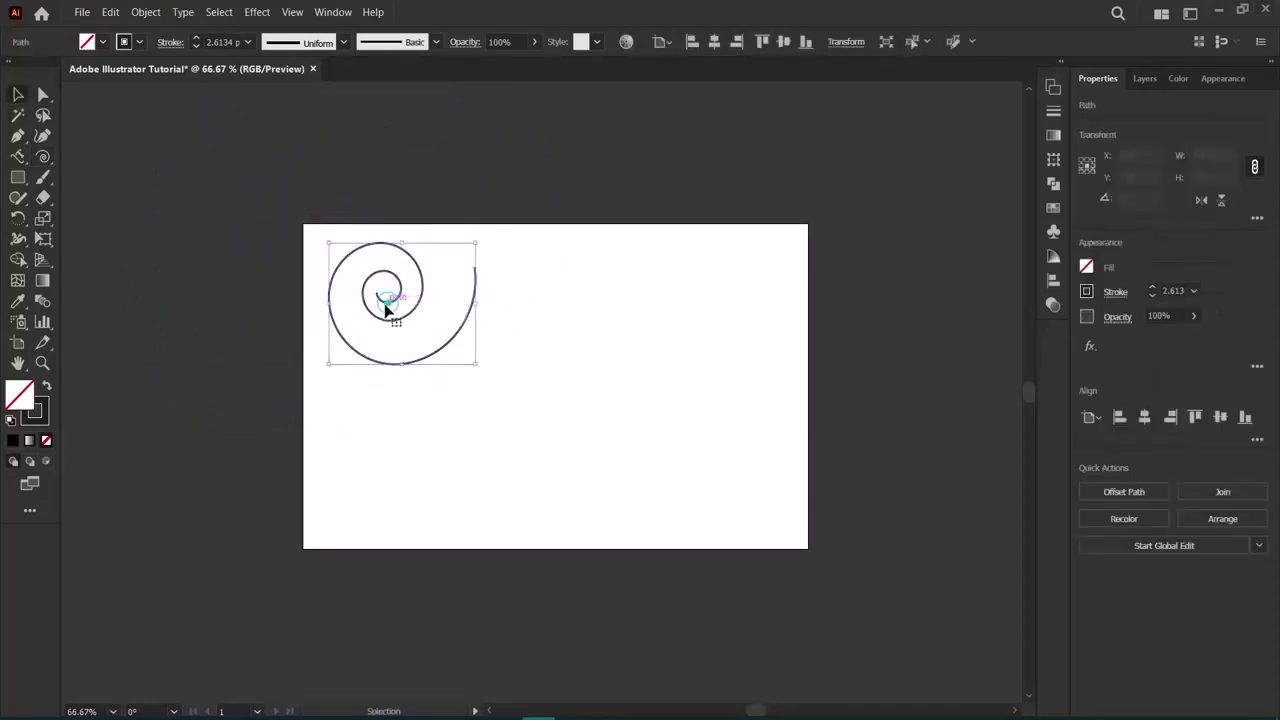
pyautogui.press('Delete')
pyautogui.click(43, 157)
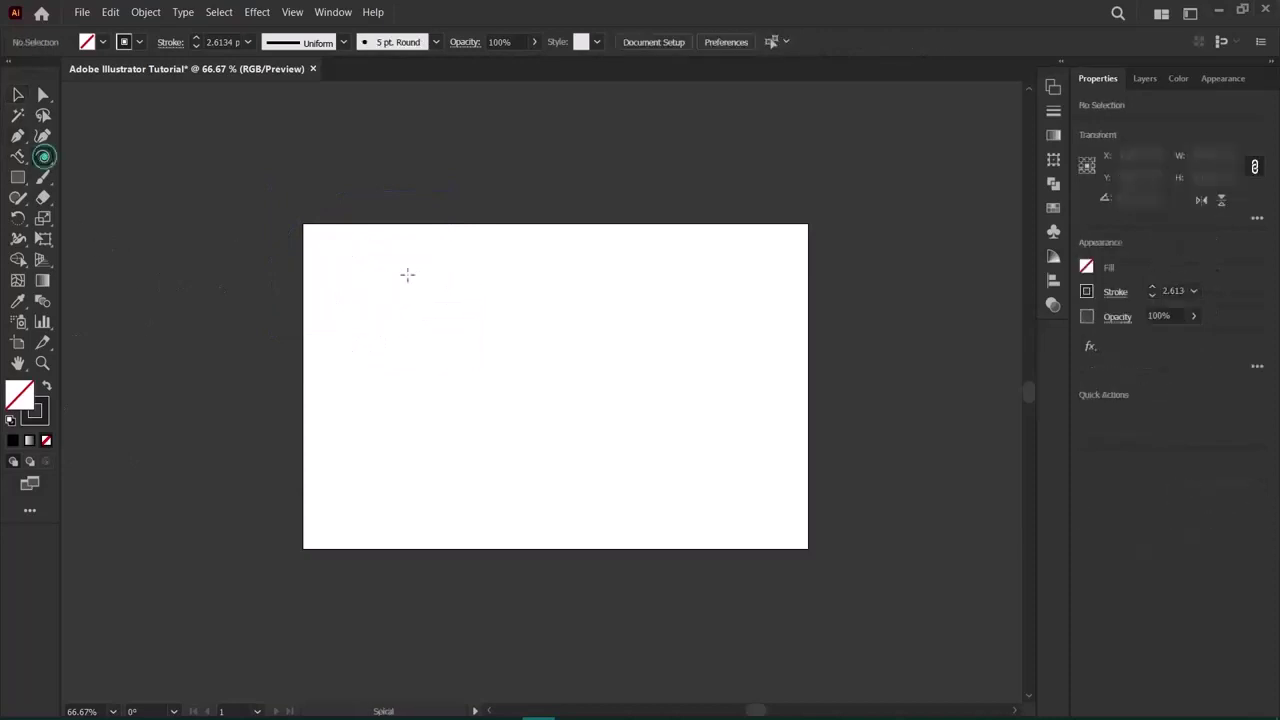
pyautogui.moveTo(407, 274); pyautogui.dragTo(511, 347)
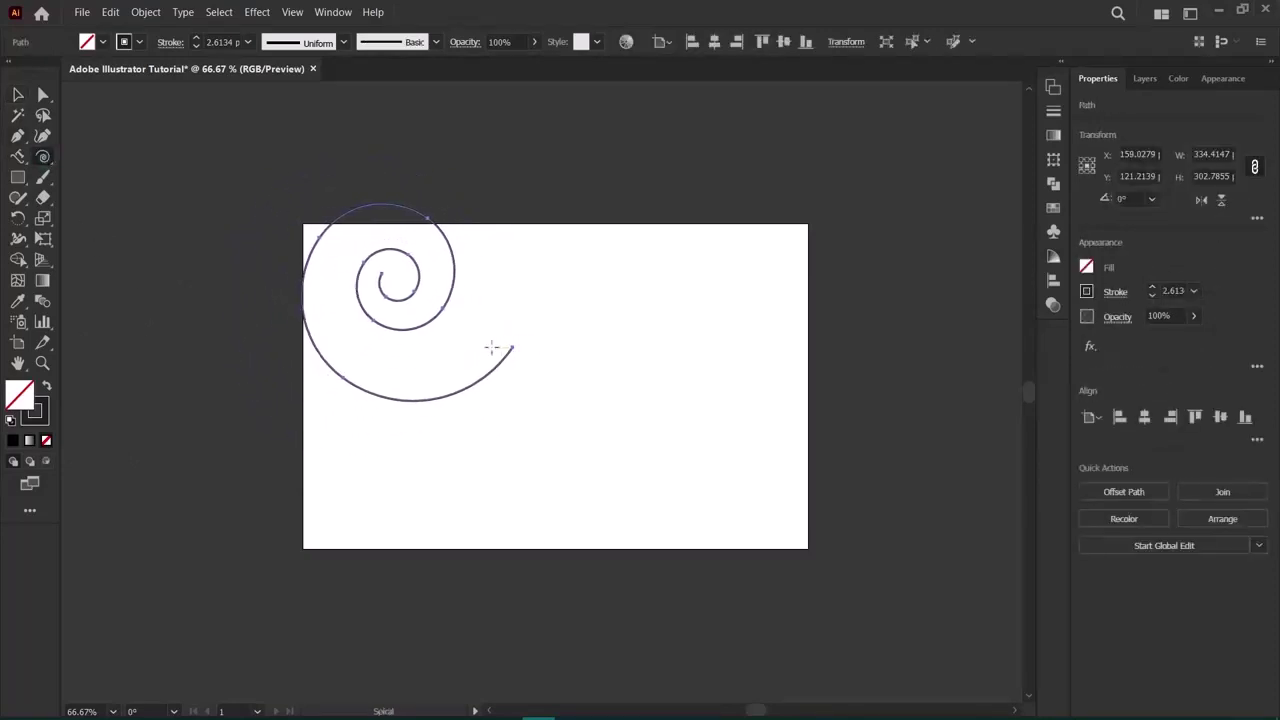
# Nudge the new spiral right, then drag it down and right on the artboard.
pyautogui.press('Right')
pyautogui.press('Right')
pyautogui.press('Right')
pyautogui.press('Right')
pyautogui.press('Right')
pyautogui.press('Right')
pyautogui.press('Right')
pyautogui.press('Right')
pyautogui.press('Right')
pyautogui.press('Right')
pyautogui.press('Right')
pyautogui.press('Right')
pyautogui.press('Right')
pyautogui.press('Right')
pyautogui.press('Right')
pyautogui.press('Right')
pyautogui.press('Right')
pyautogui.press('Right')
pyautogui.press('Right')
pyautogui.press('Right')
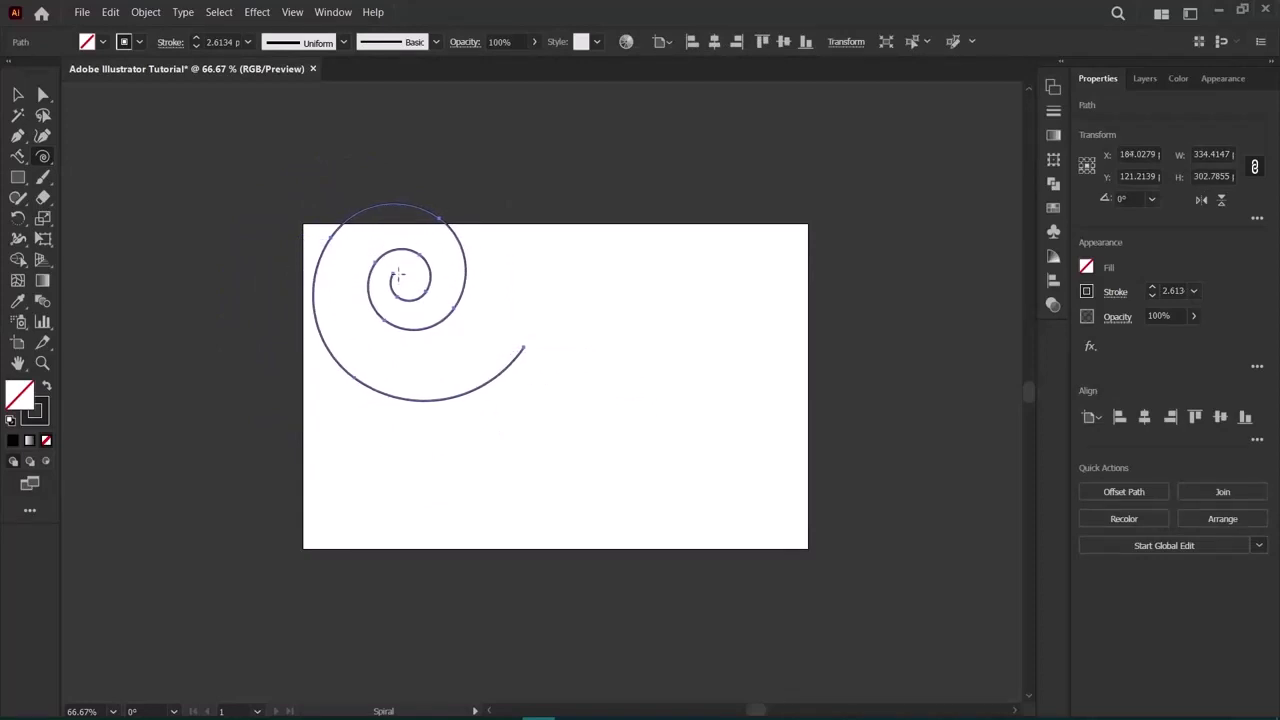
pyautogui.scroll(1, 391, 270)
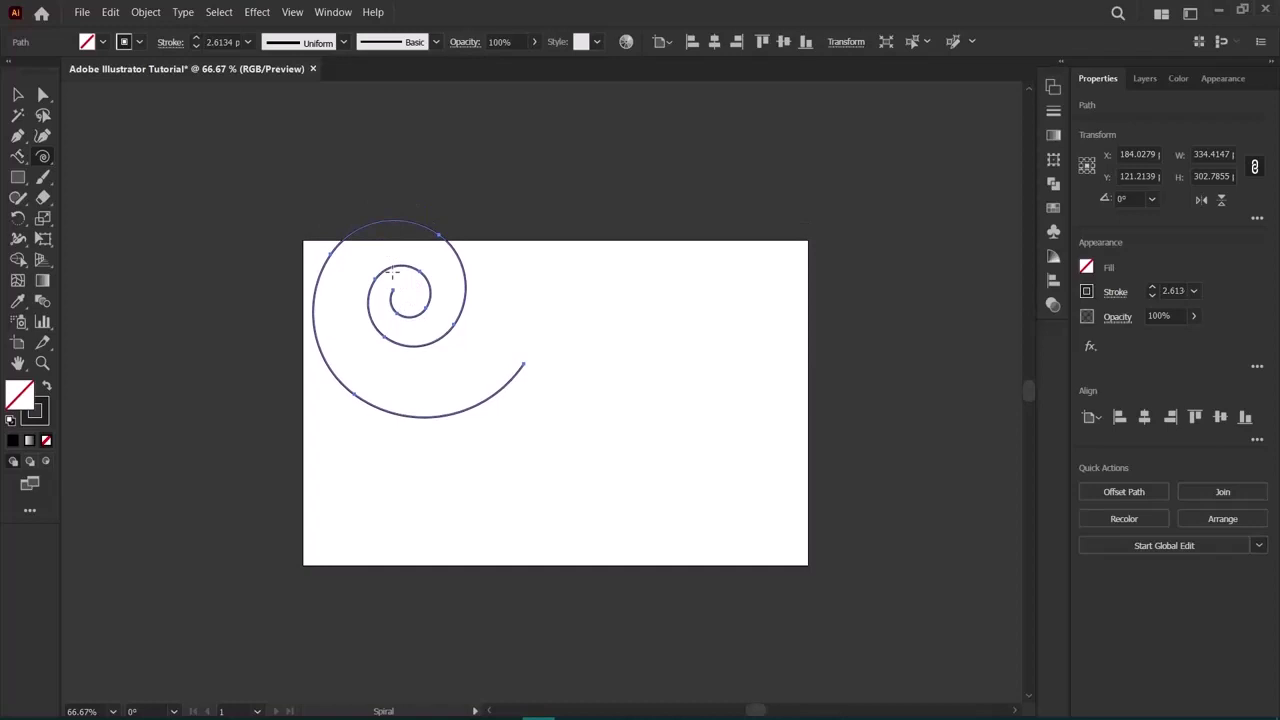
pyautogui.click(17, 94)
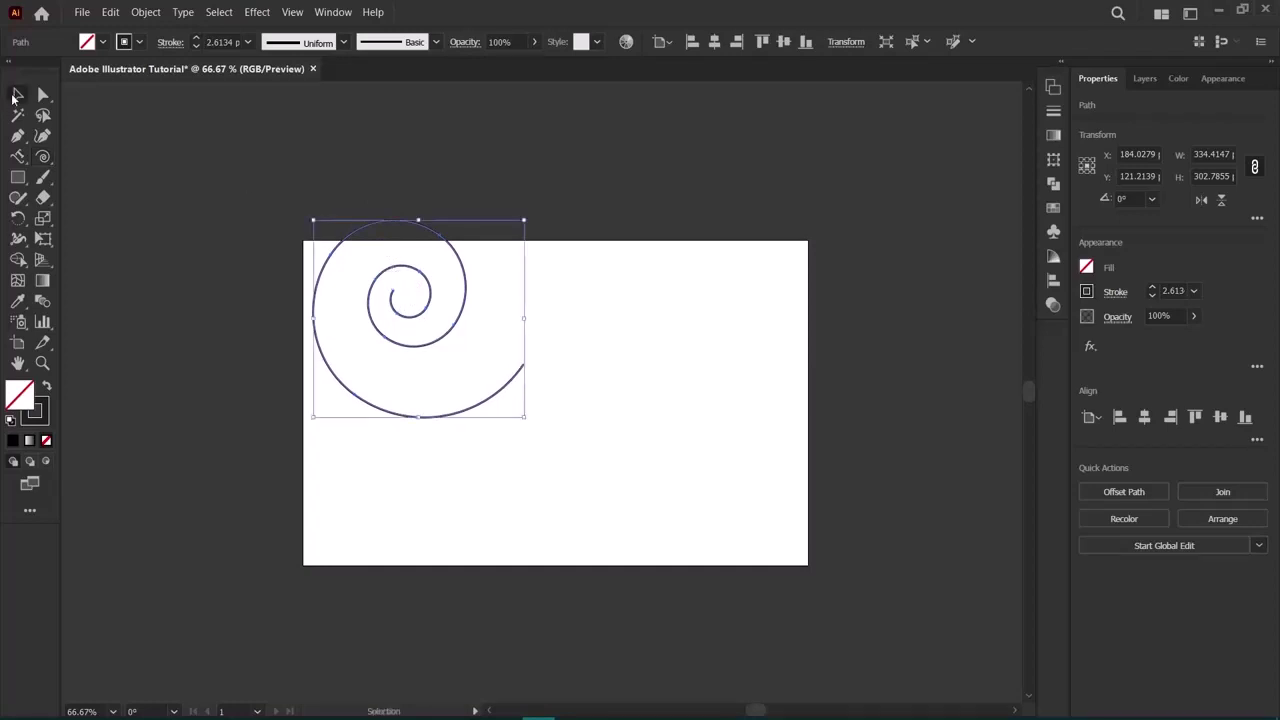
pyautogui.click(374, 305)
pyautogui.moveTo(410, 320); pyautogui.dragTo(474, 394)
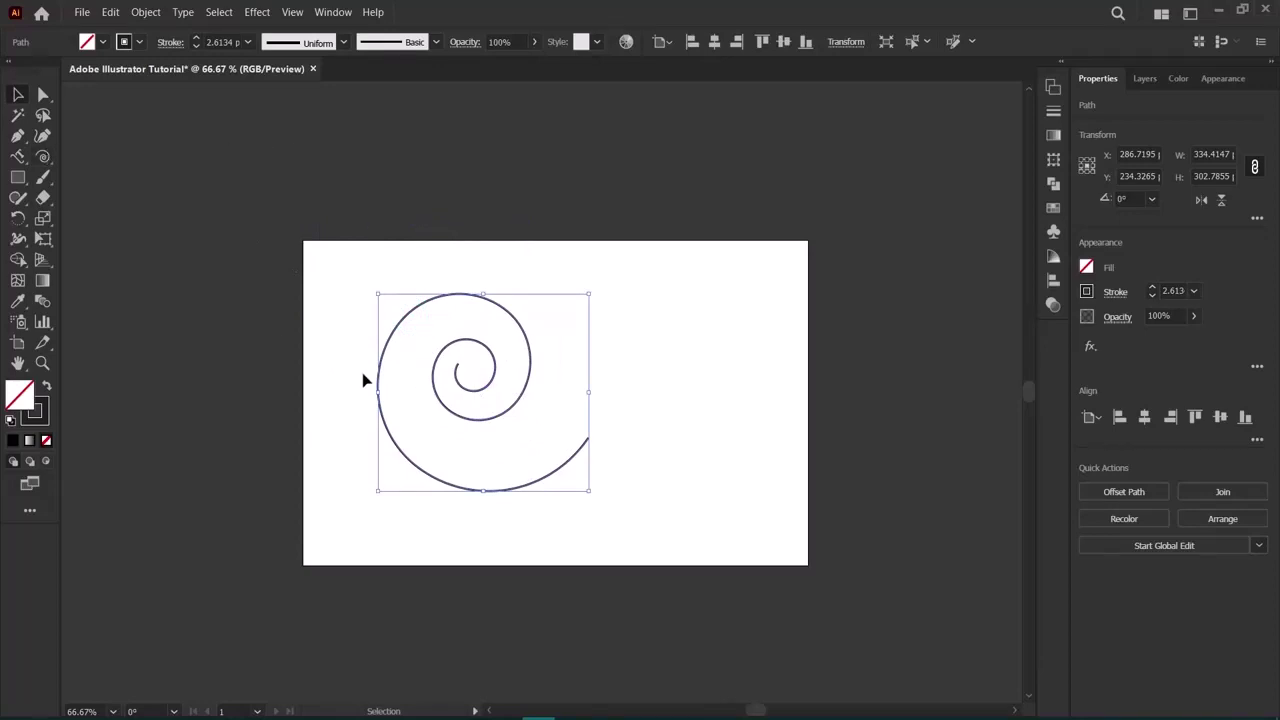
# Replace the spiral with a 6 × 6 rectangular grid dragged across the whole artboard.
pyautogui.press('Delete')
pyautogui.click(43, 158)
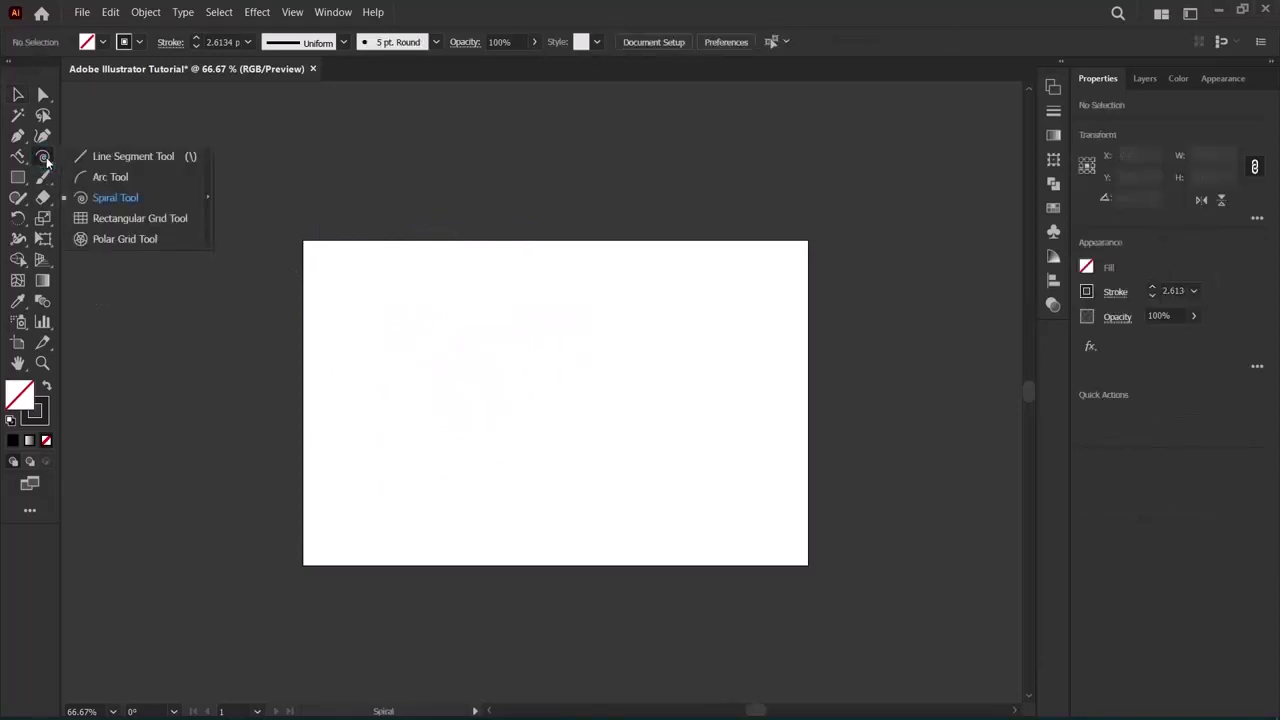
pyautogui.click(125, 221)
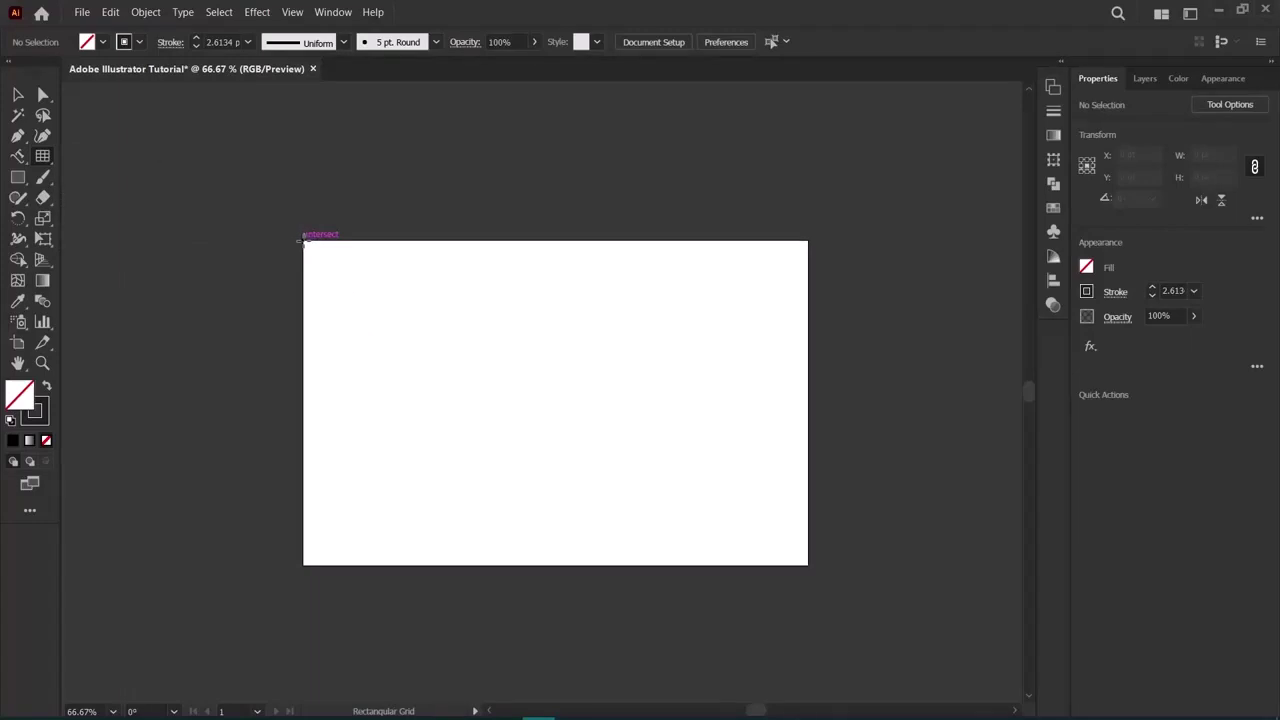
pyautogui.moveTo(303, 240); pyautogui.dragTo(808, 564)
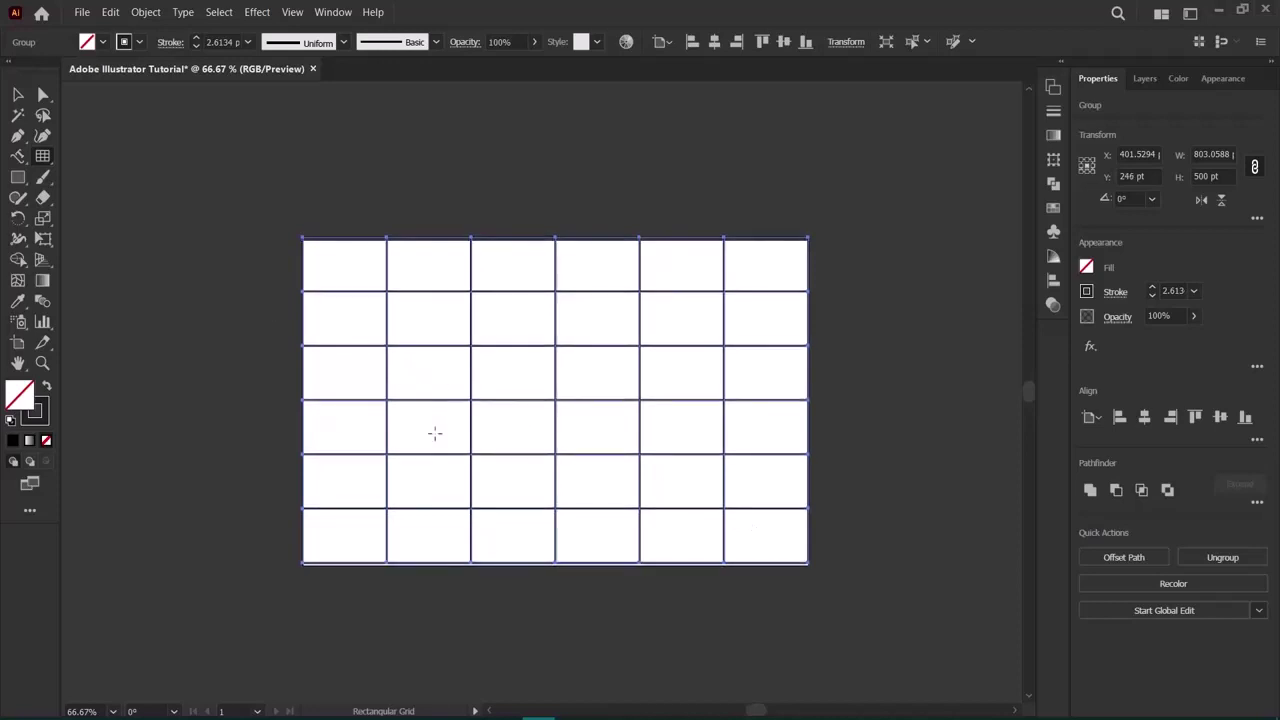
pyautogui.press('Up')
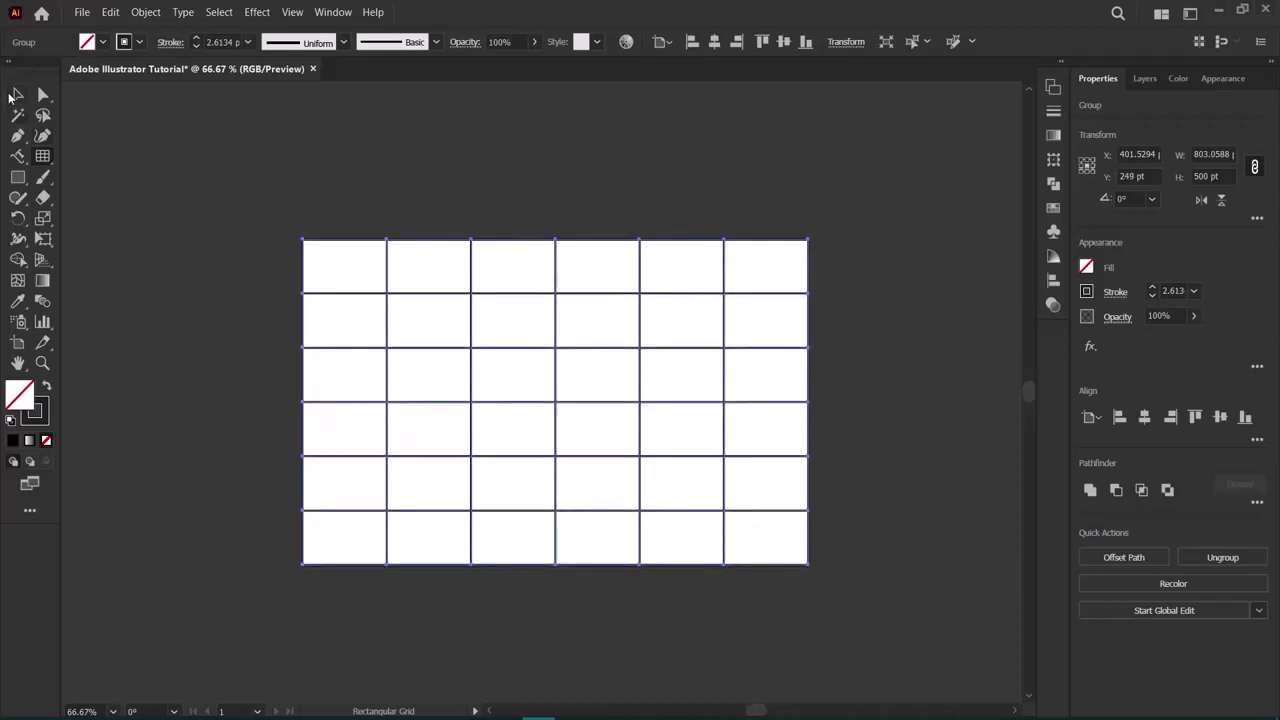
# Reselect the rectangular grid and nudge it up and back down.
pyautogui.click(17, 94)
pyautogui.click(214, 430)
pyautogui.click(431, 405)
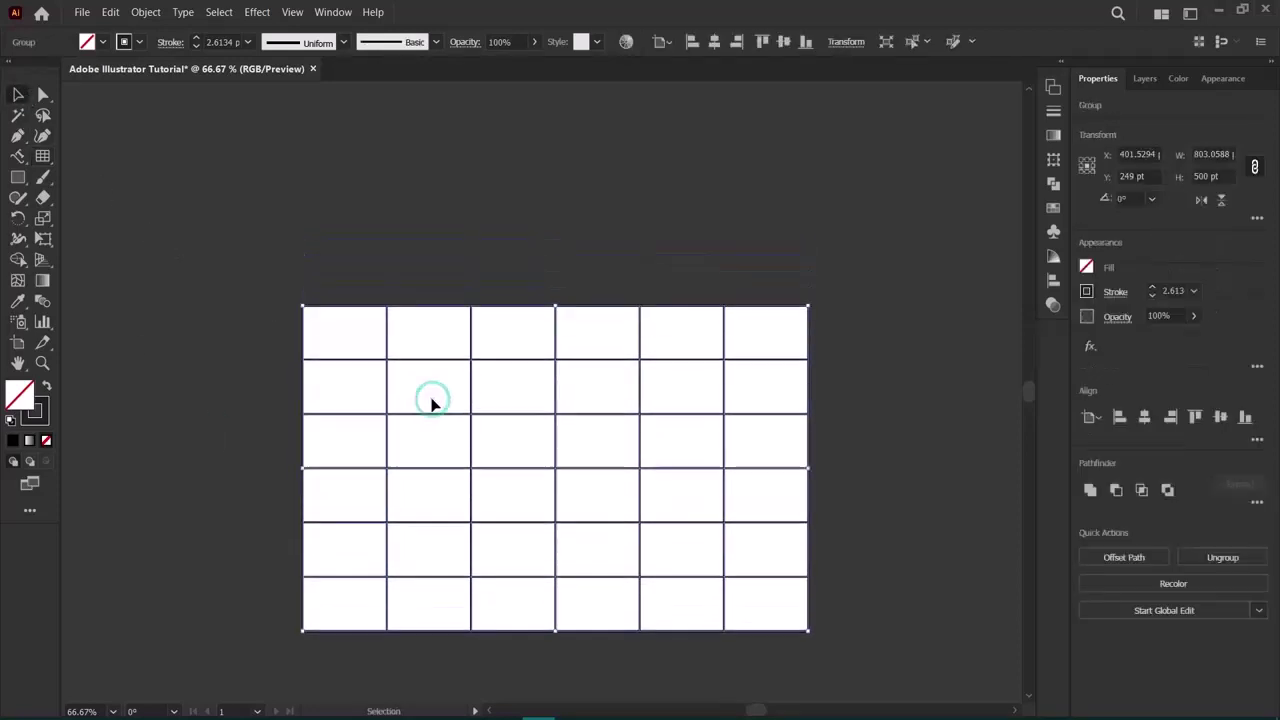
pyautogui.click(556, 240)
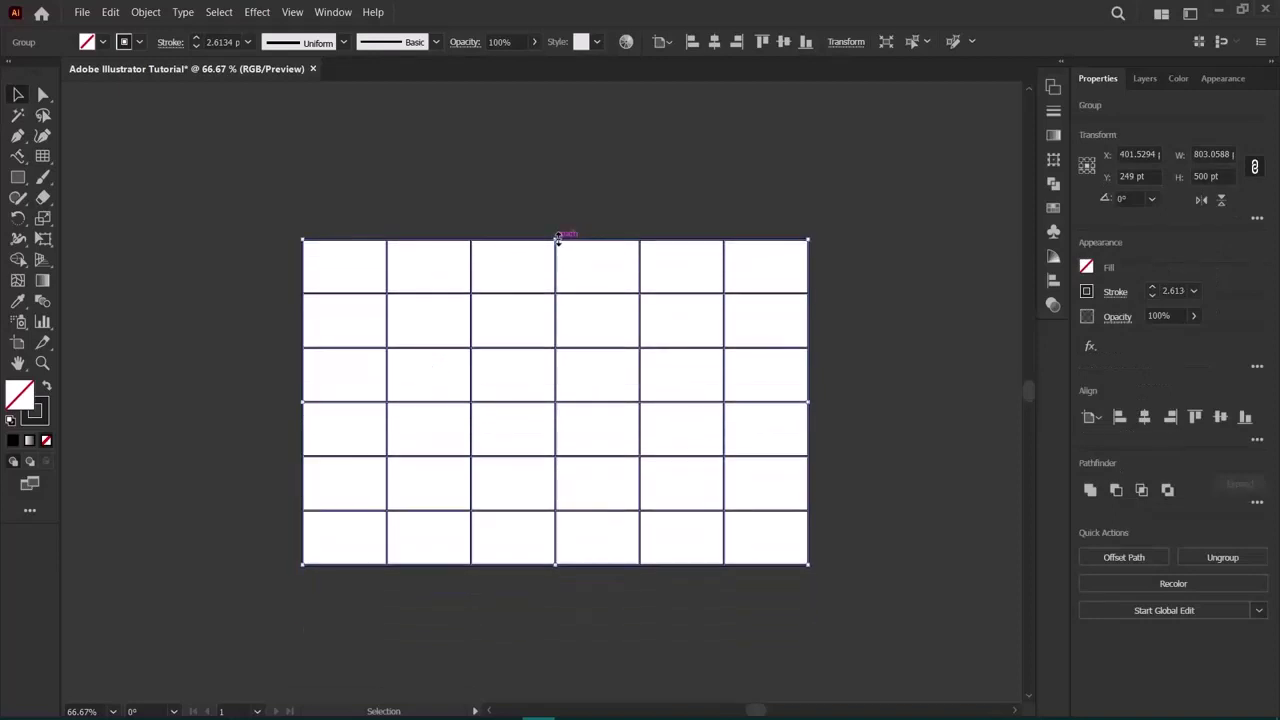
pyautogui.click(228, 260)
pyautogui.click(325, 455)
pyautogui.press('Up')
pyautogui.press('Up')
pyautogui.press('Up')
pyautogui.press('Up')
pyautogui.press('Up')
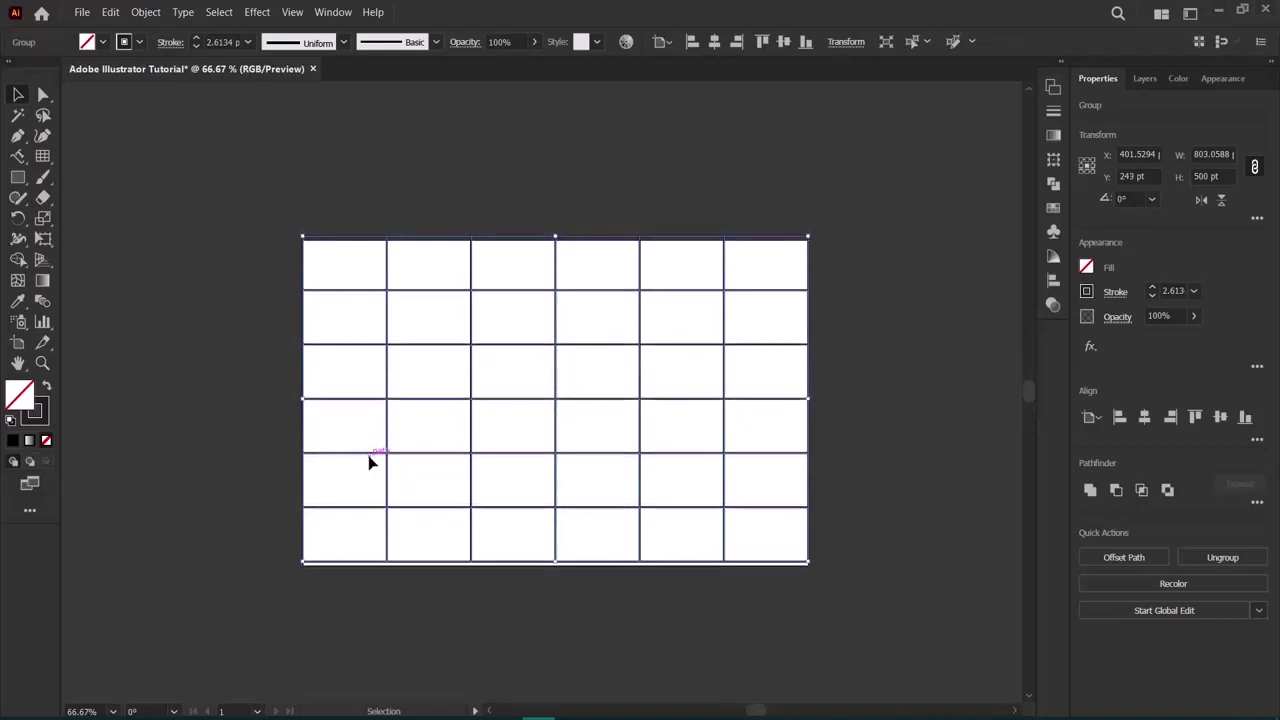
pyautogui.press('Down')
pyautogui.press('Down')
pyautogui.press('Down')
pyautogui.press('Down')
pyautogui.press('Down')
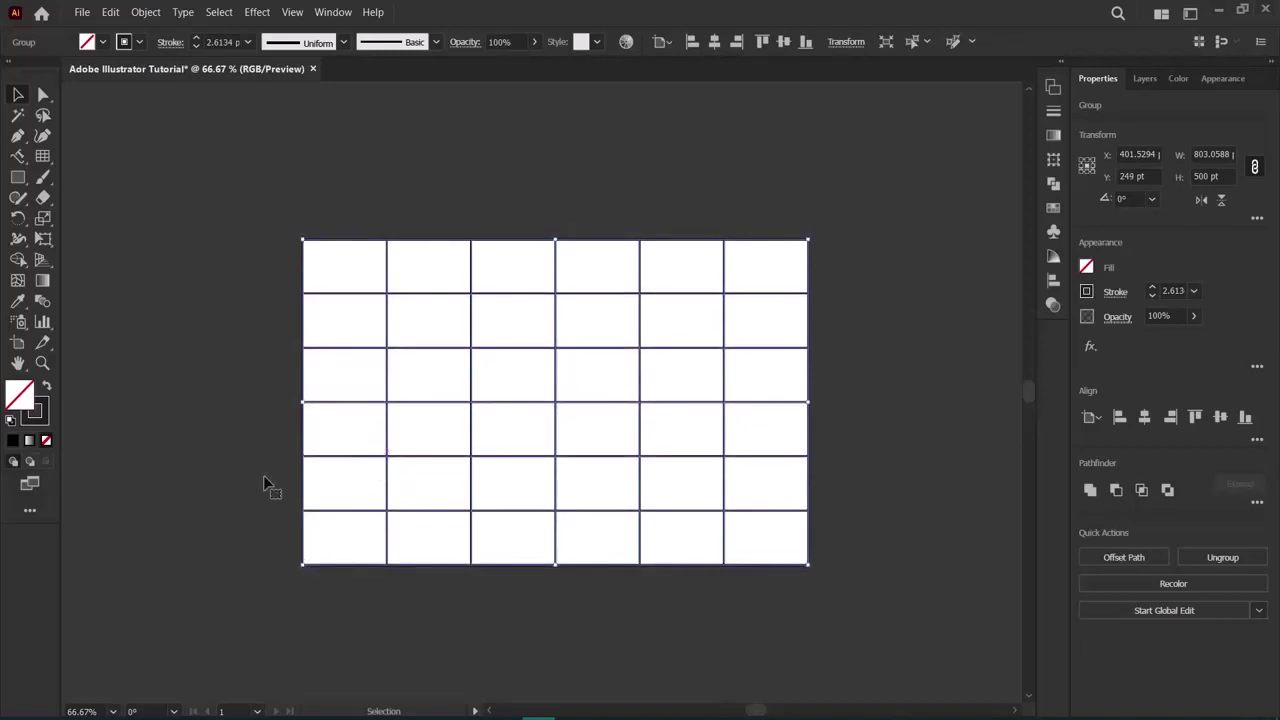
# Inspect the grid in the Window > Appearance panel, then marquee-select the whole grid.
pyautogui.click(590, 45)
pyautogui.click(340, 13)
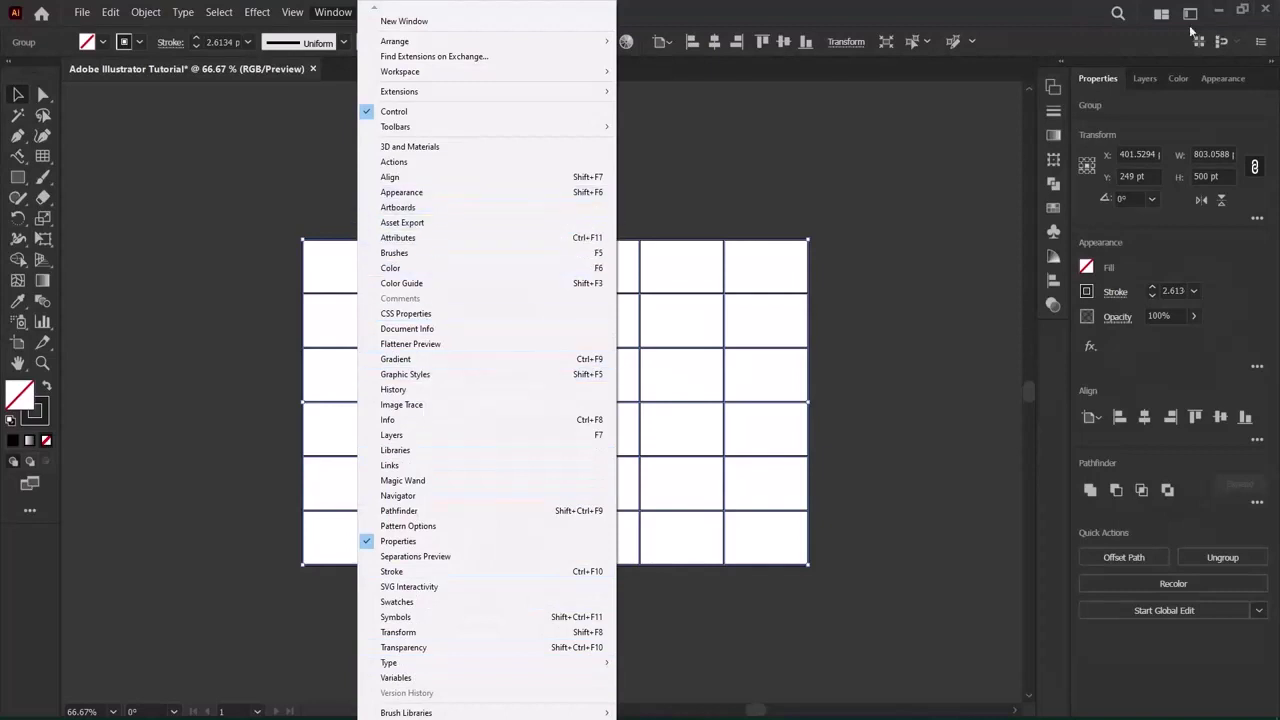
pyautogui.click(445, 192)
pyautogui.click(1096, 79)
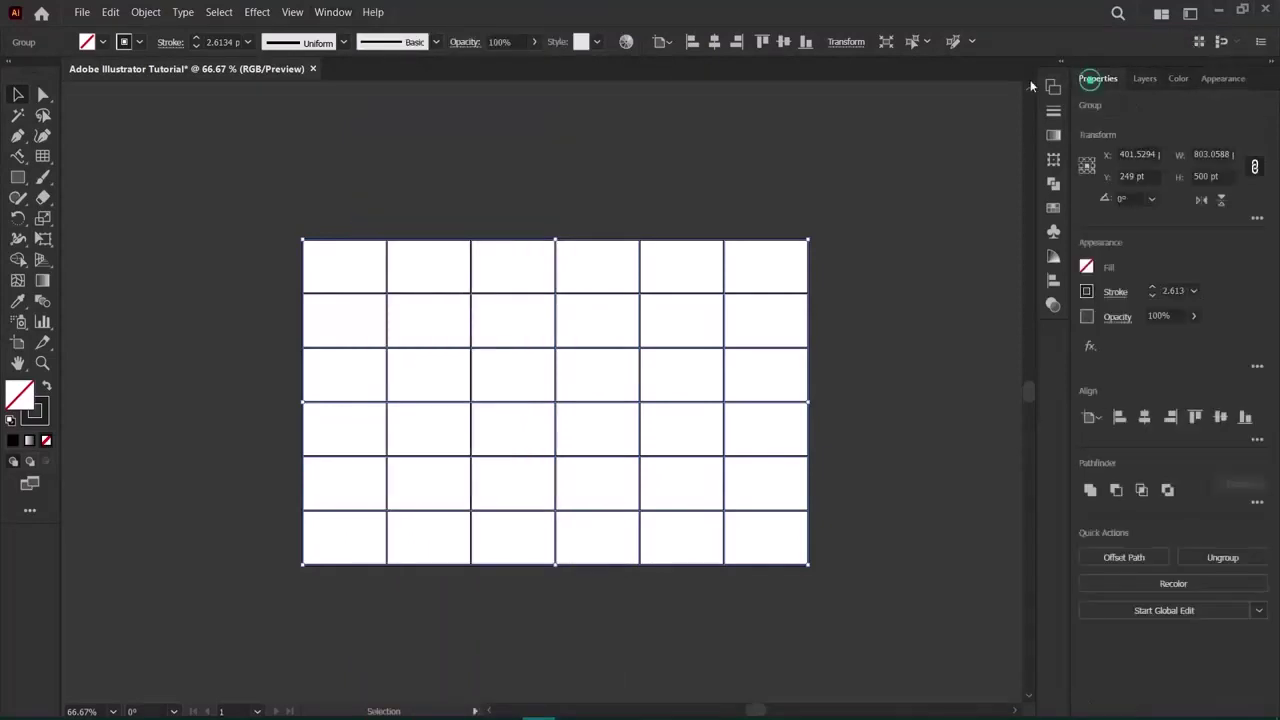
pyautogui.click(283, 228)
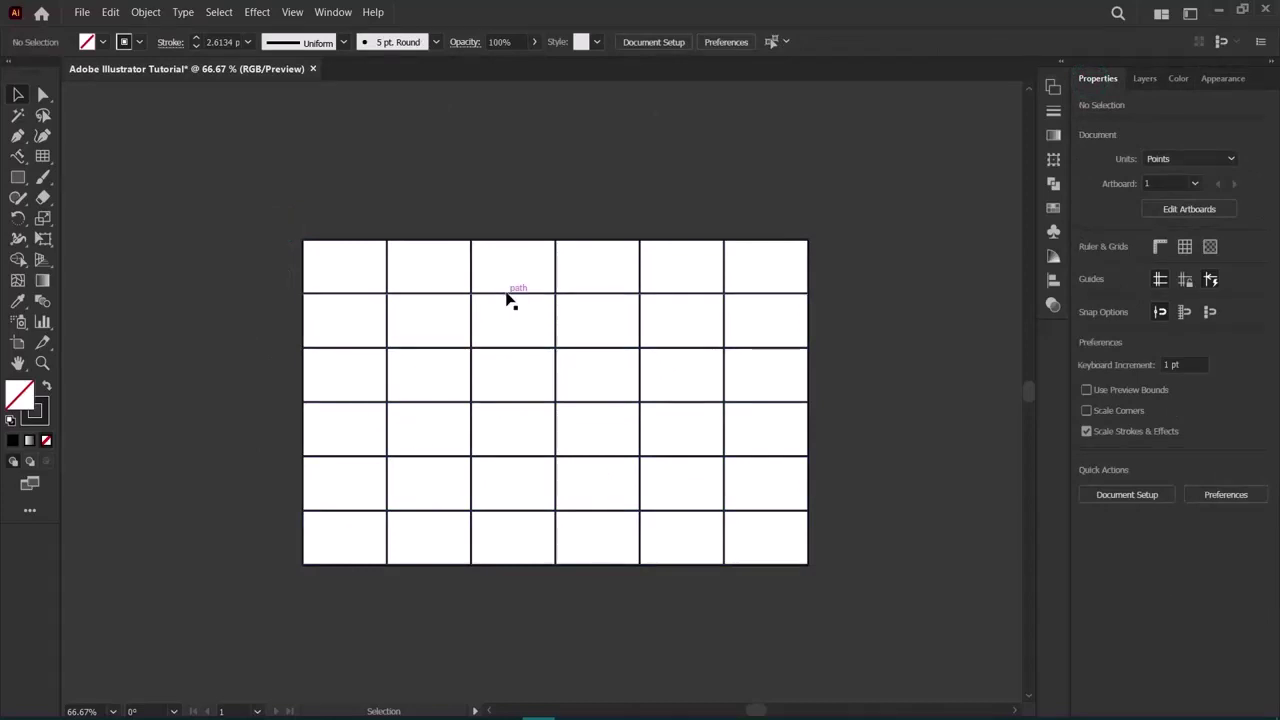
pyautogui.click(371, 294)
pyautogui.moveTo(229, 232); pyautogui.dragTo(866, 608)
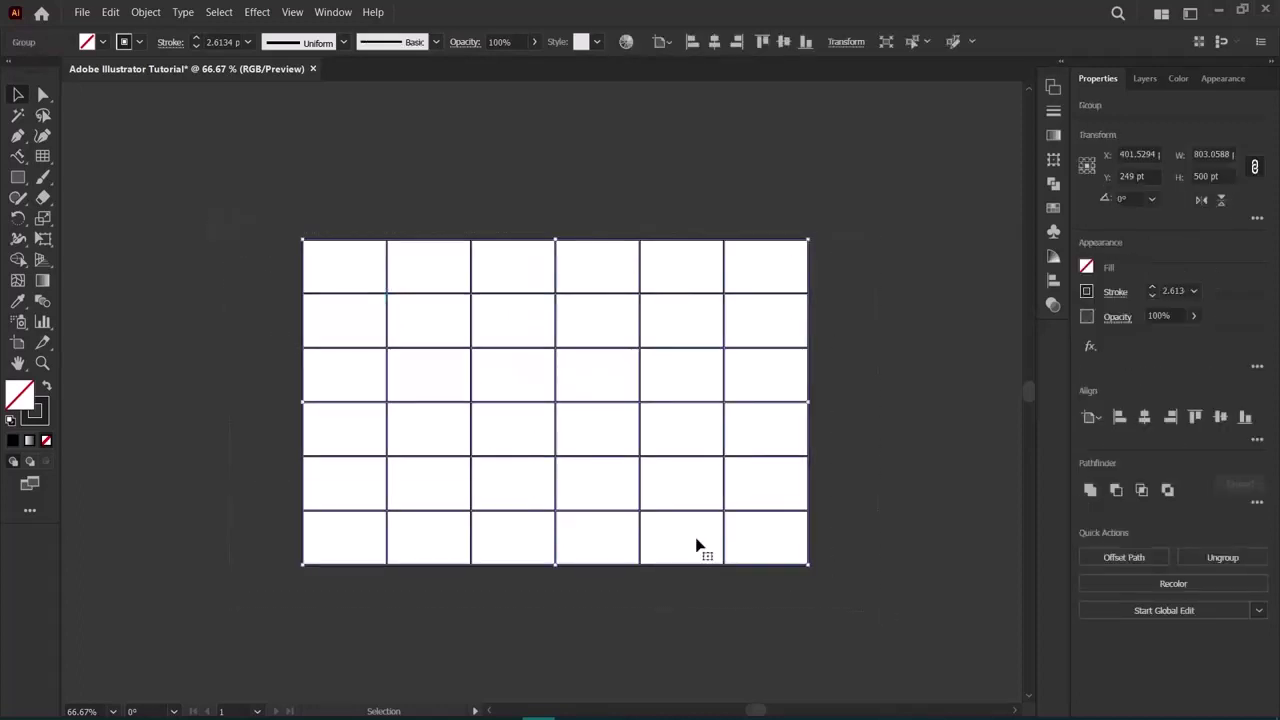
# Delete the rectangular grid and drag out a polar grid of about 430 × 431 pt.
pyautogui.press('Delete')
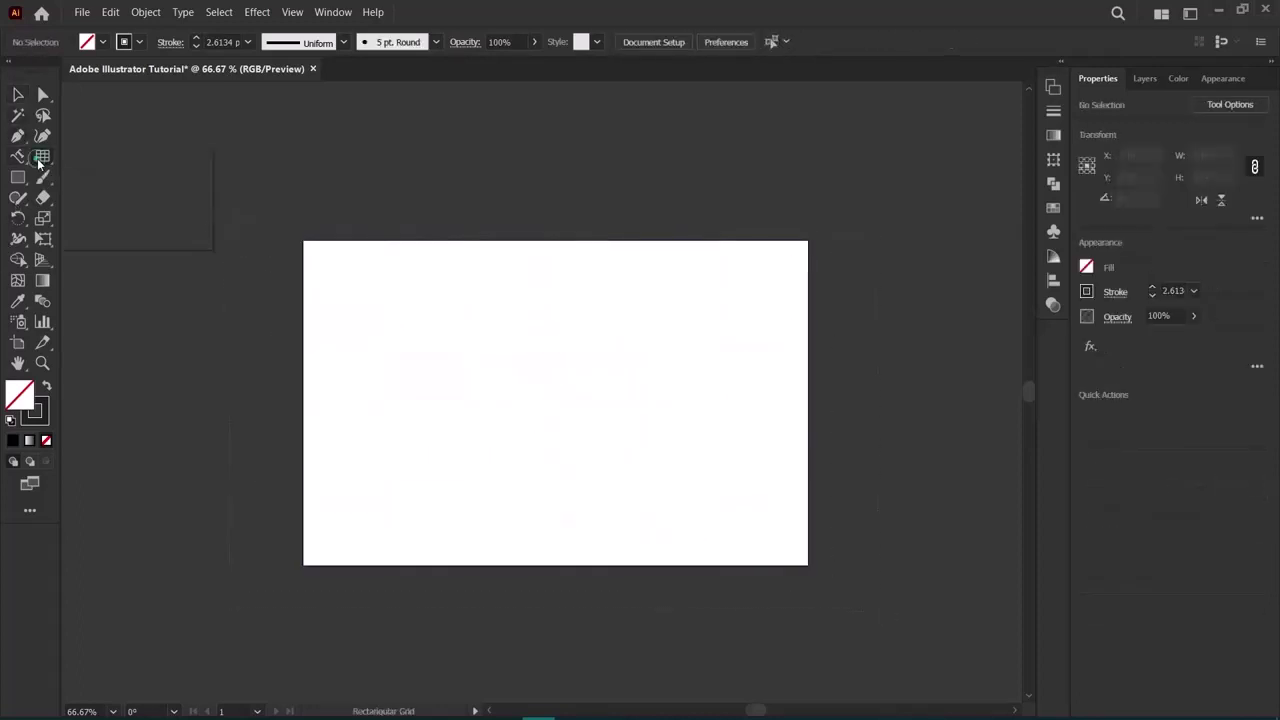
pyautogui.click(42, 157)
pyautogui.click(145, 241)
pyautogui.moveTo(394, 284); pyautogui.dragTo(663, 566)
# Move the polar grid slightly up and right, then deselect it.
pyautogui.click(18, 95)
pyautogui.click(553, 428)
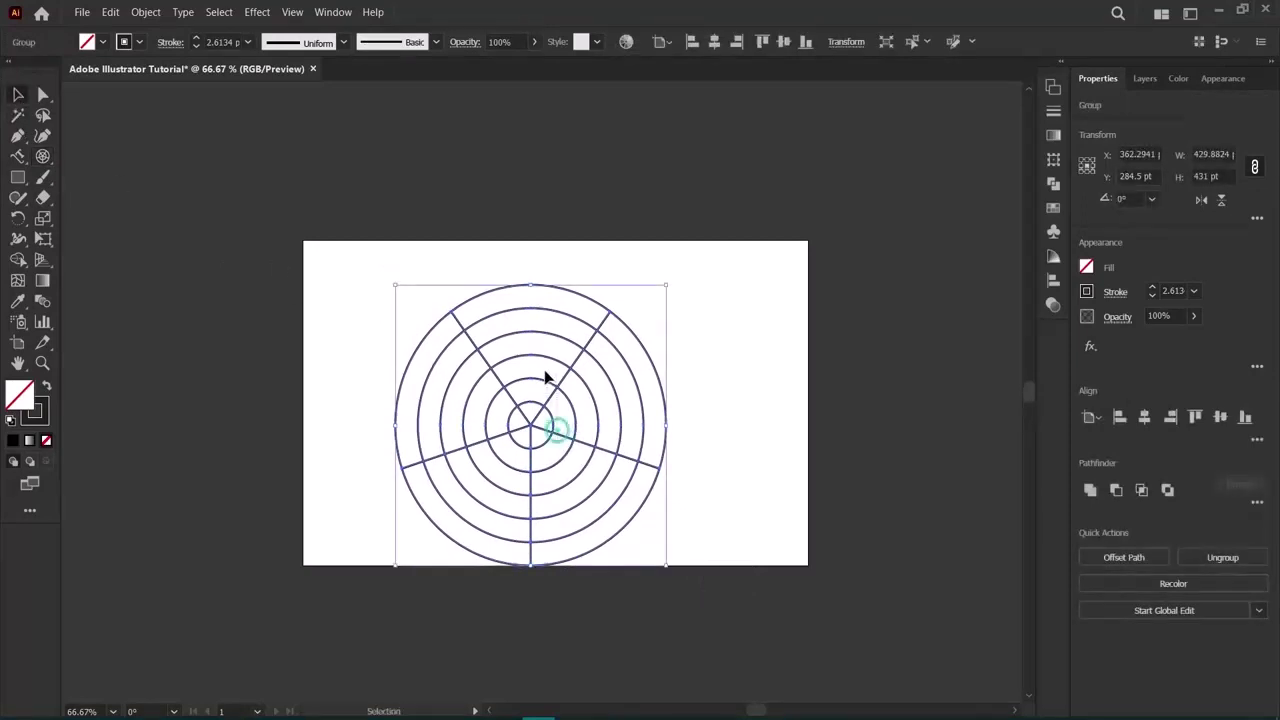
pyautogui.click(539, 376)
pyautogui.moveTo(539, 384); pyautogui.dragTo(550, 360)
pyautogui.click(727, 405)
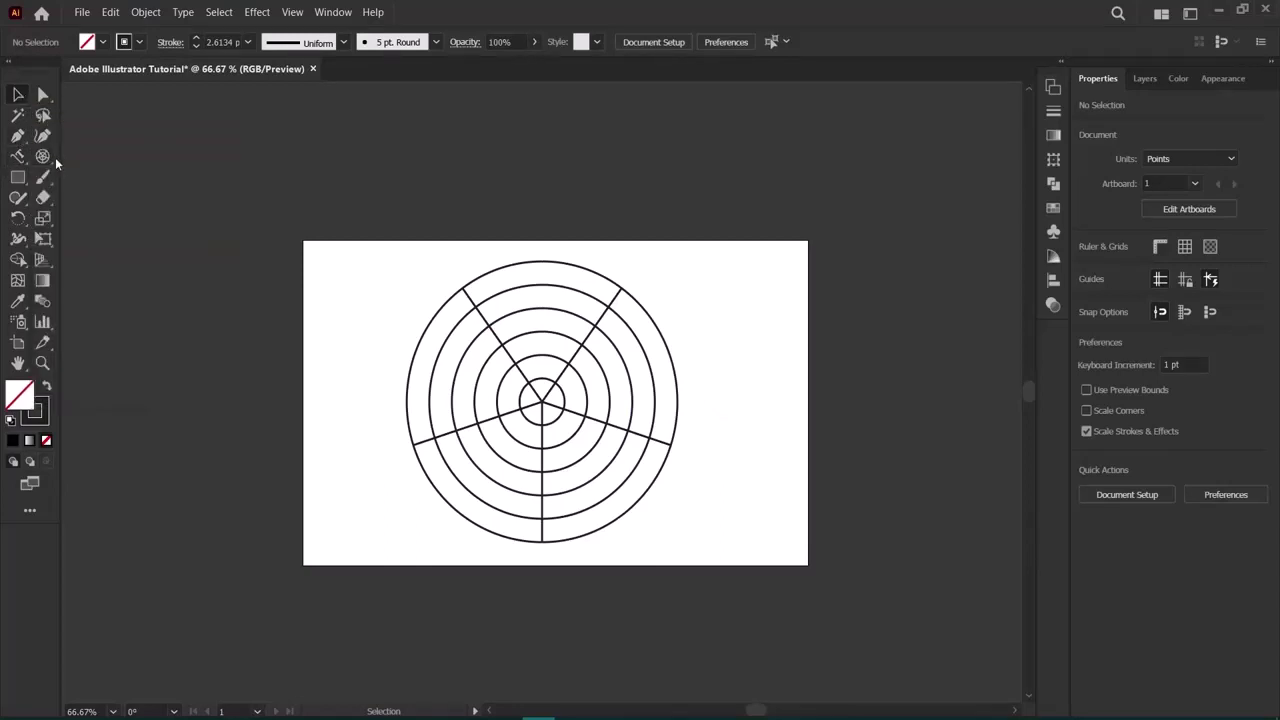
pyautogui.click(43, 156)
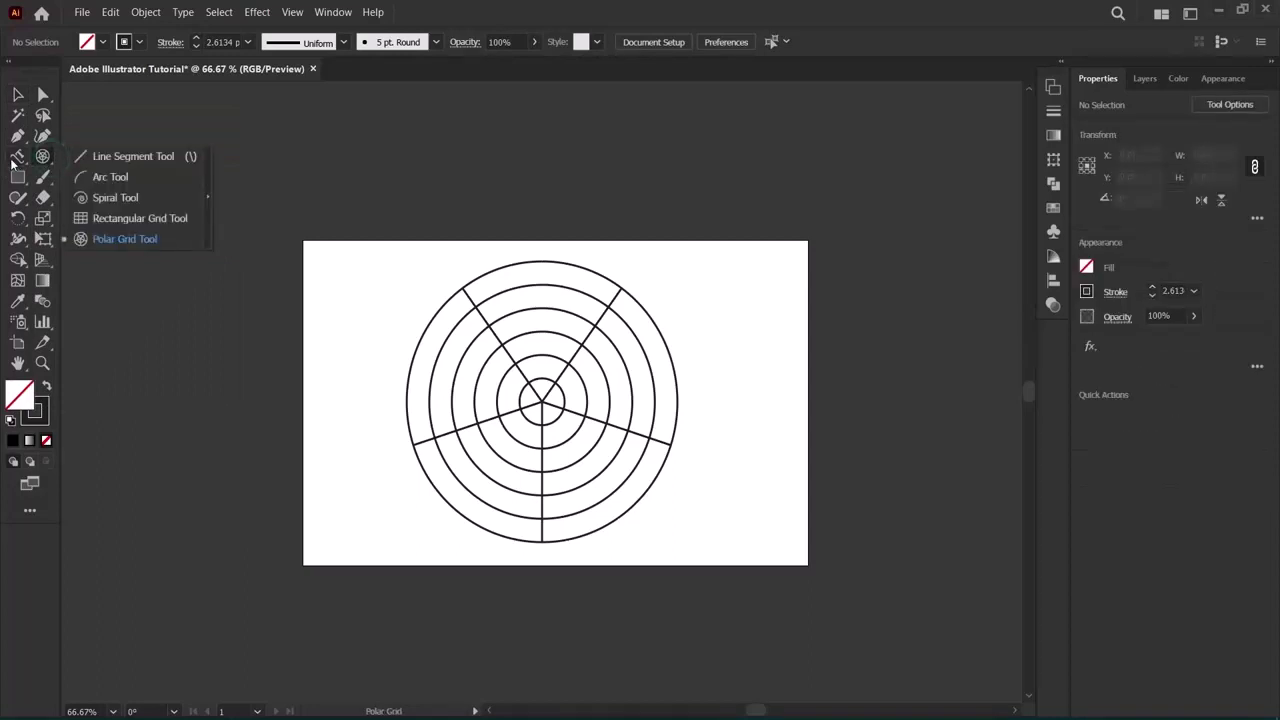
# Try Vertical Type on a Path on the polar grid, dismiss the non-compound path alert.
pyautogui.click(16, 158)
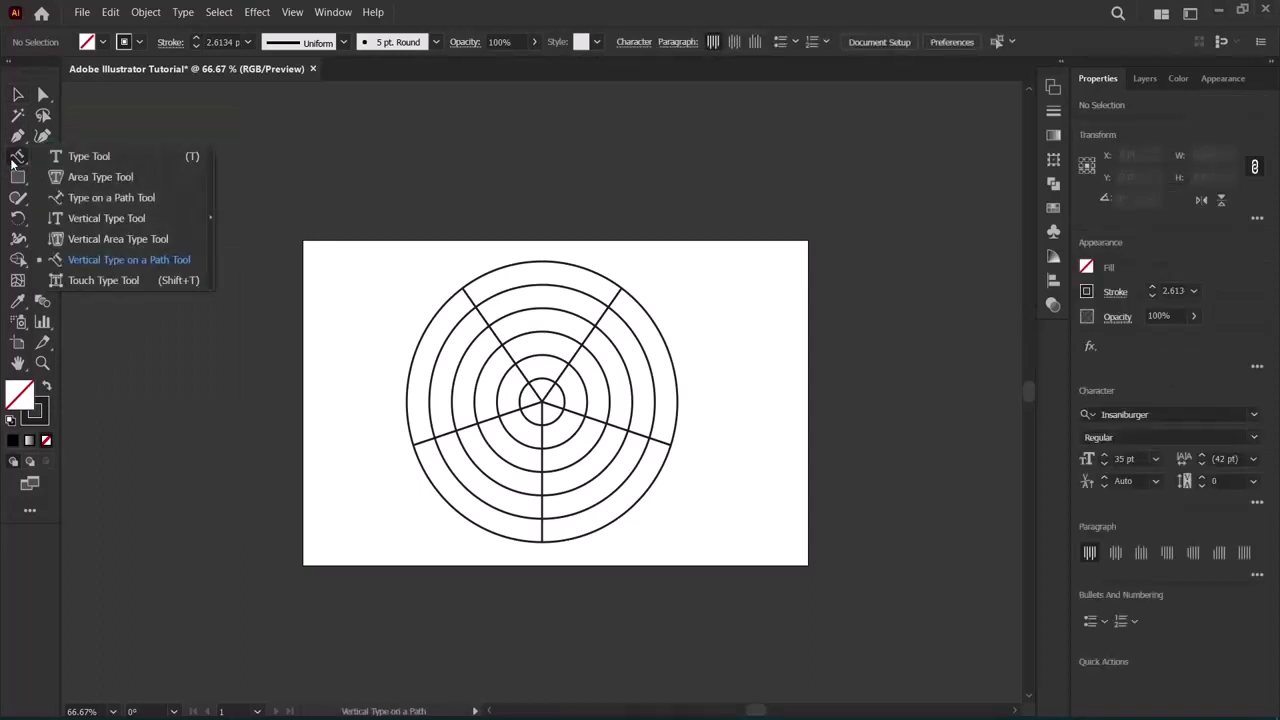
pyautogui.click(255, 126)
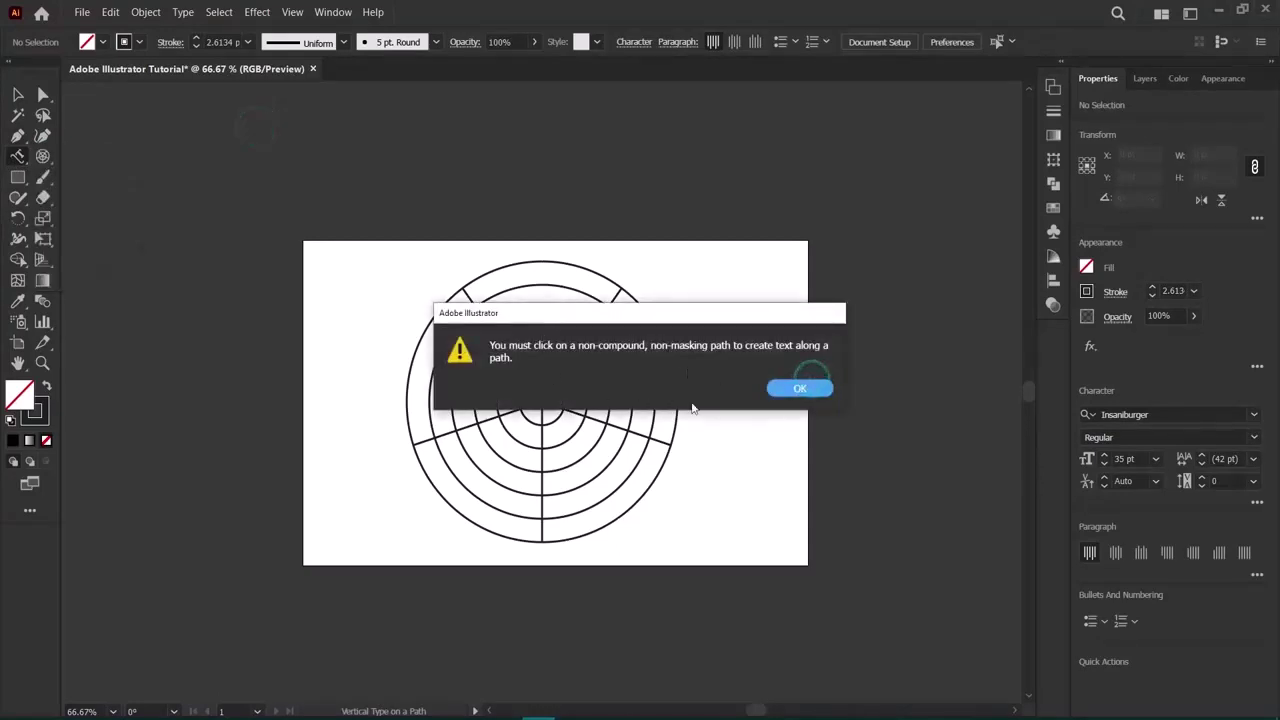
pyautogui.click(799, 389)
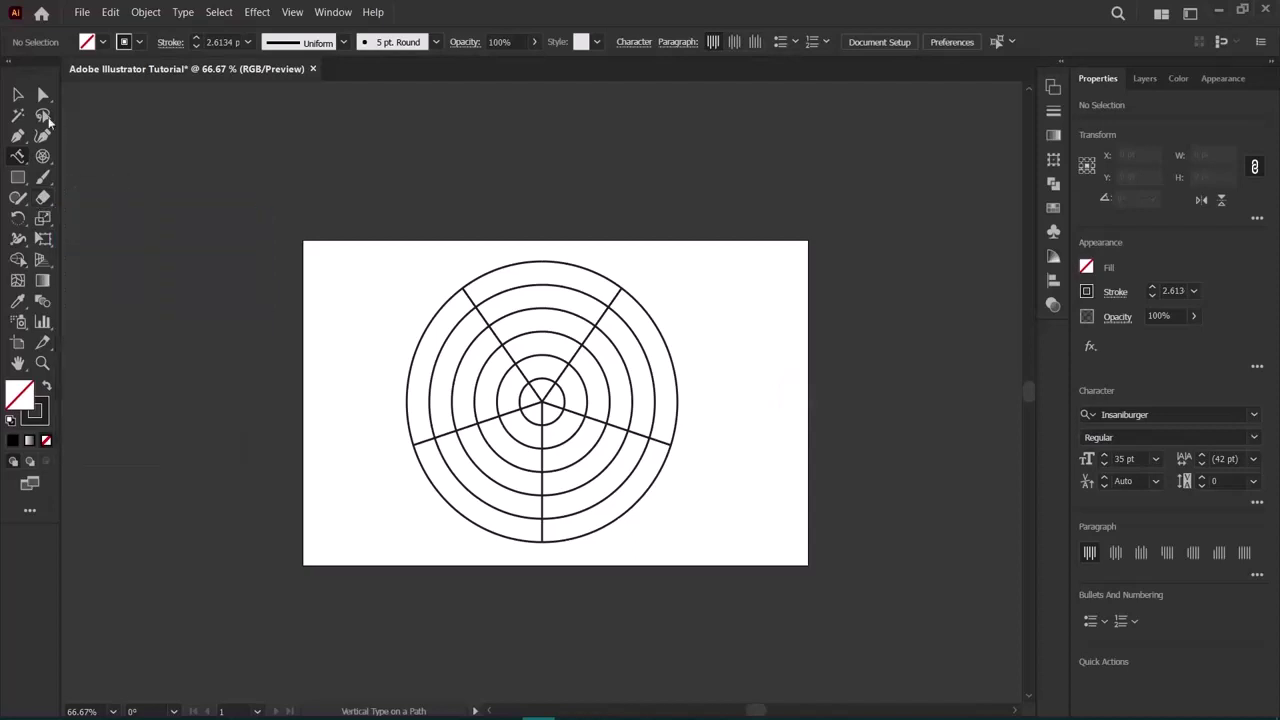
pyautogui.click(18, 96)
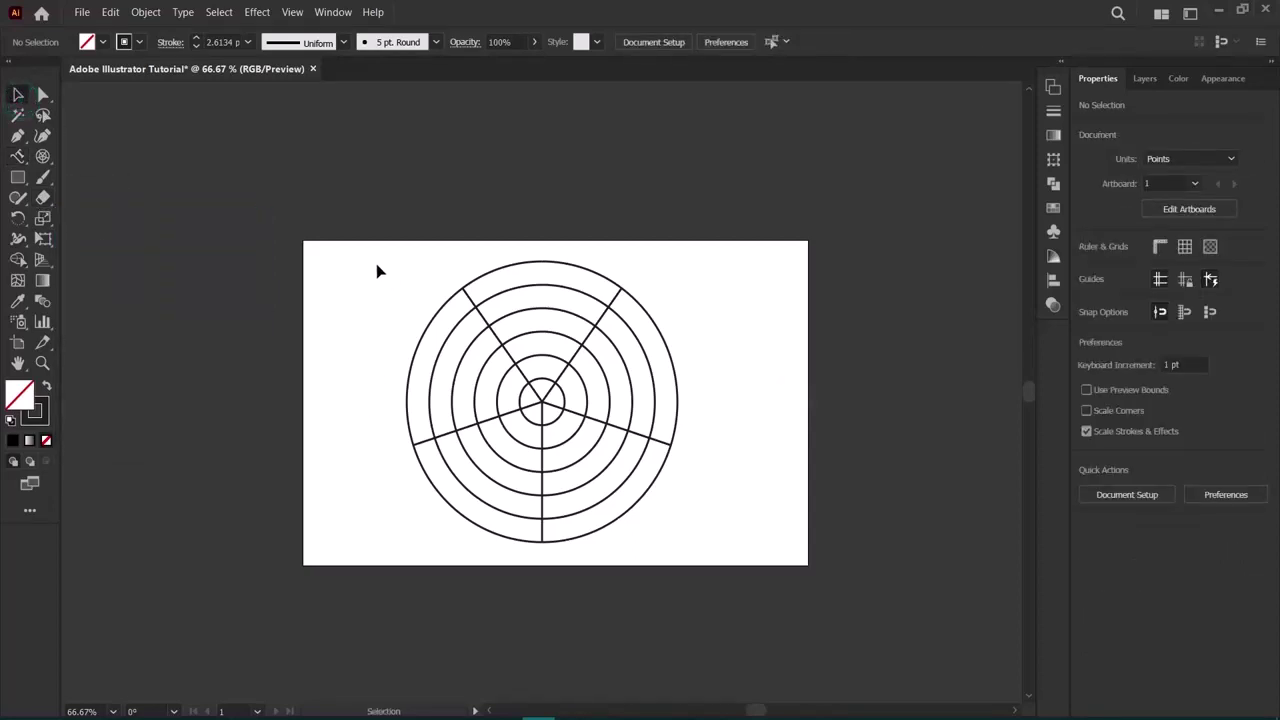
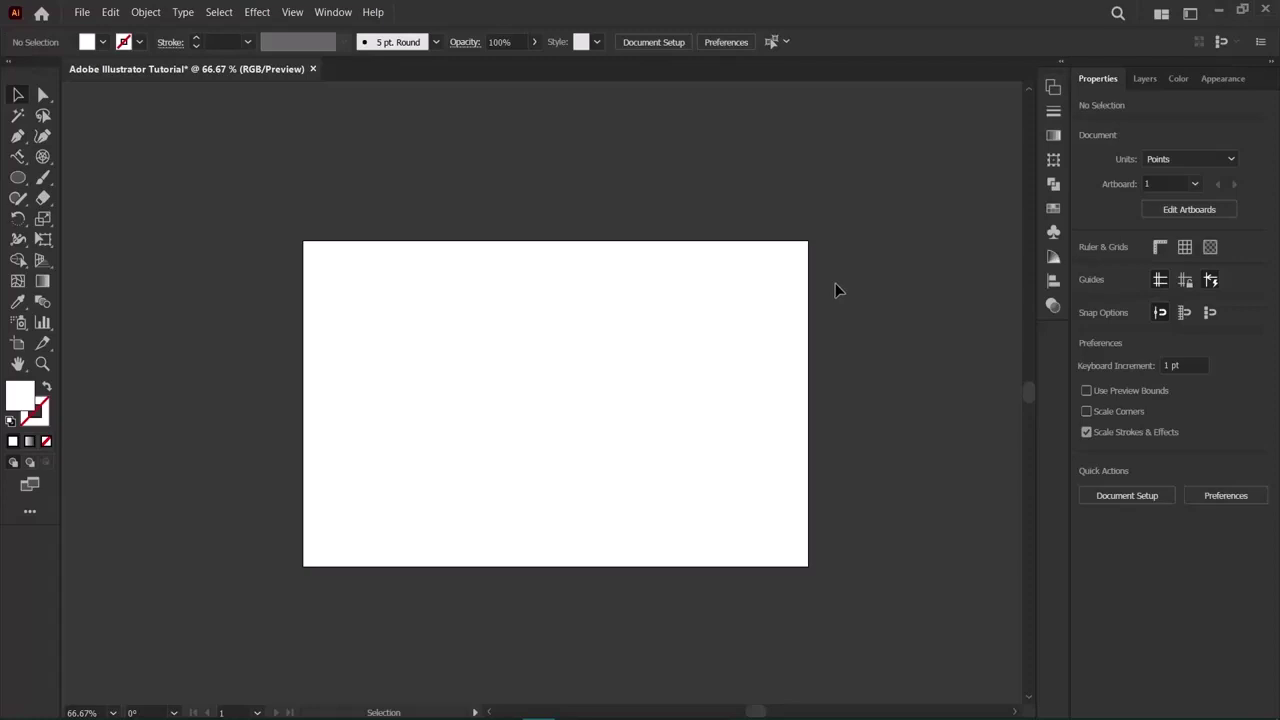
# Draw a white rectangle about 530 × 341 across the artboard's upper left with the Rectangle Tool.
pyautogui.click(17, 177)
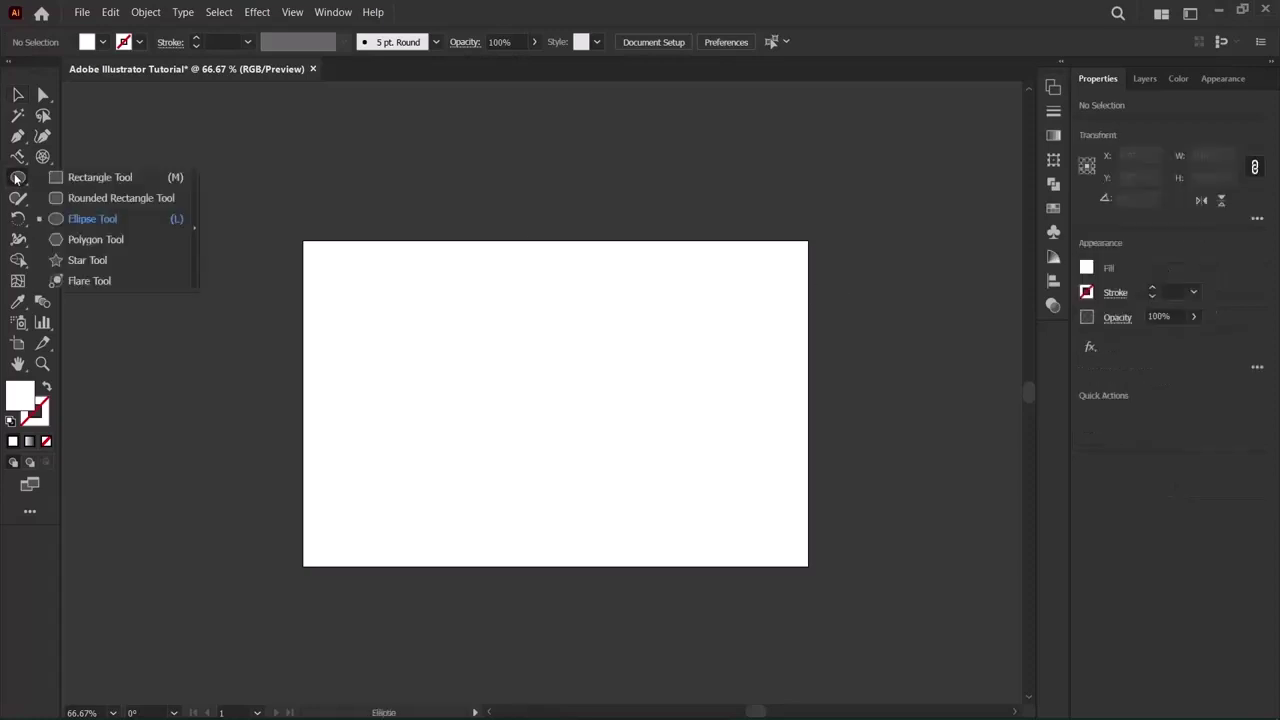
pyautogui.click(65, 175)
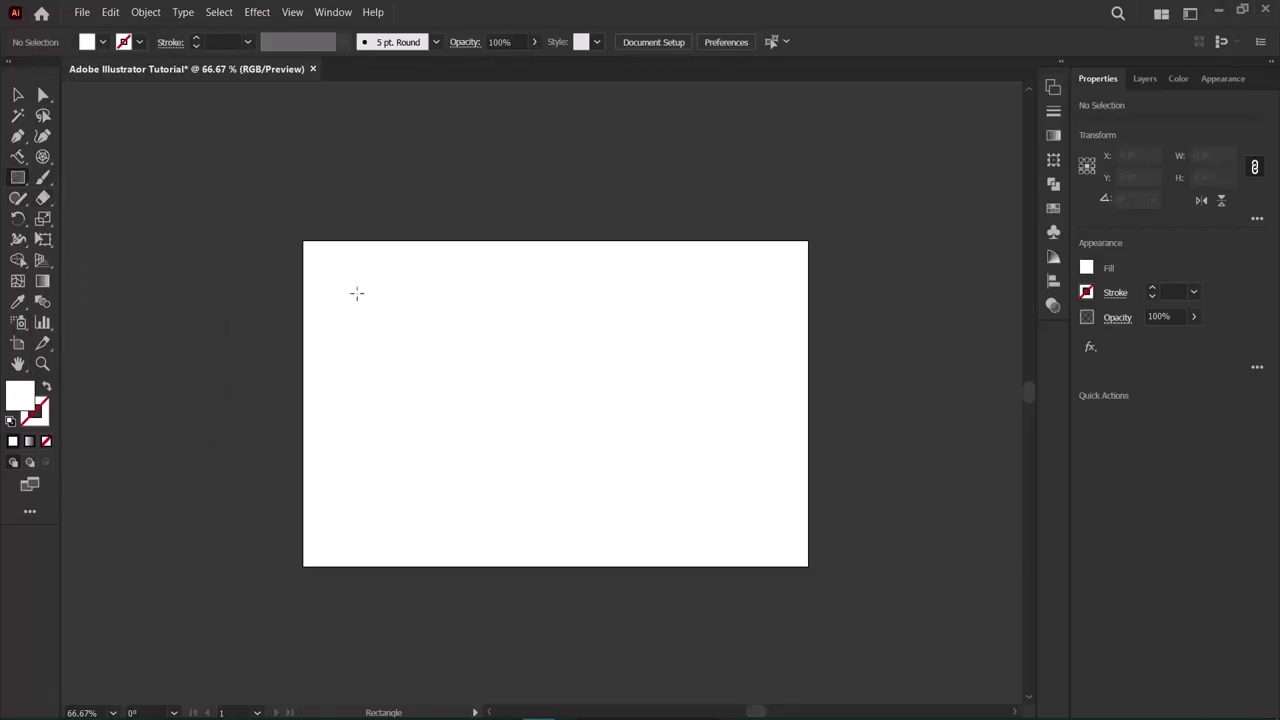
pyautogui.moveTo(346, 285)
pyautogui.mouseDown()
pyautogui.moveTo(617, 446)
pyautogui.moveTo(680, 508)
pyautogui.mouseUp()
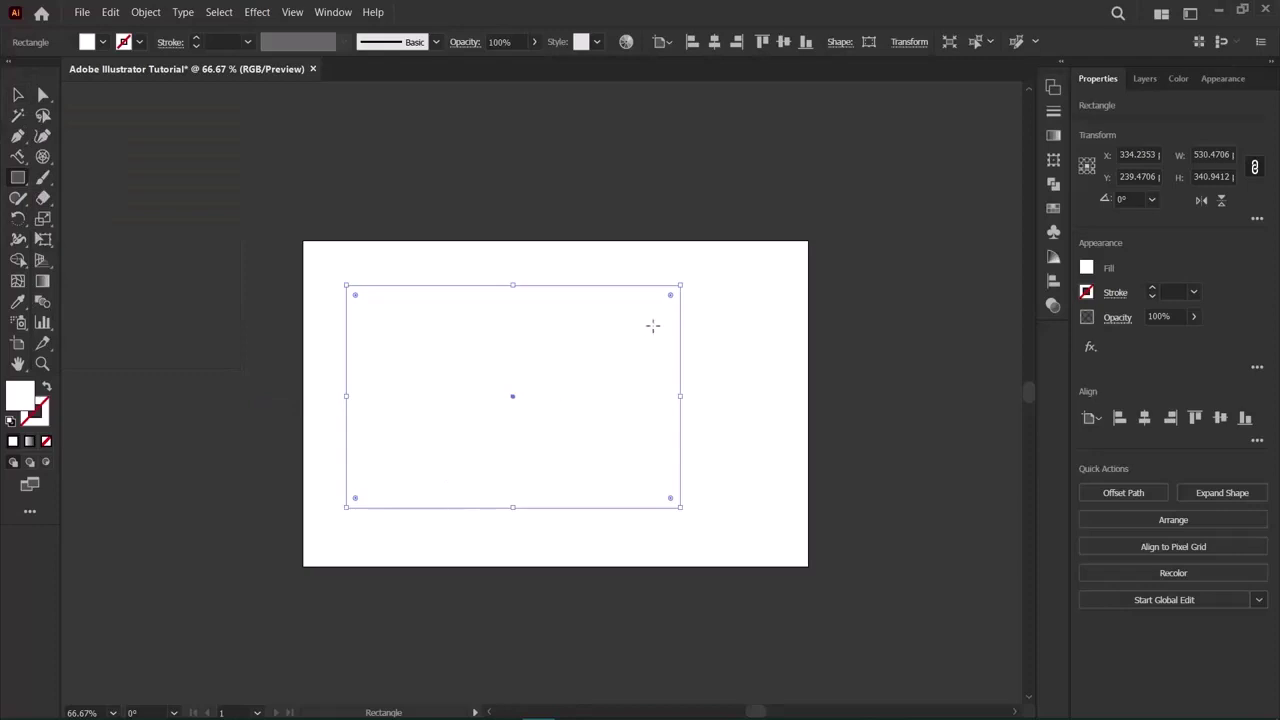
# Fill the rectangle red and give it a yellow 5 pt outline.
pyautogui.click(1087, 268)
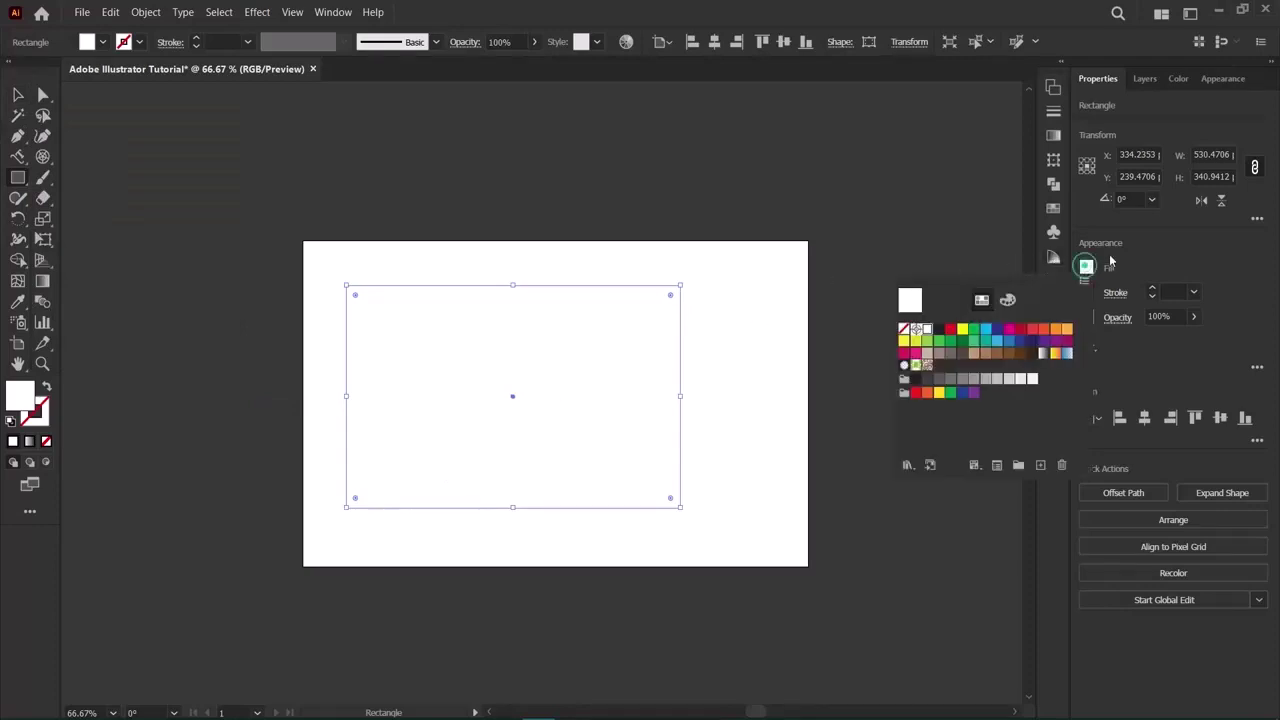
pyautogui.click(950, 330)
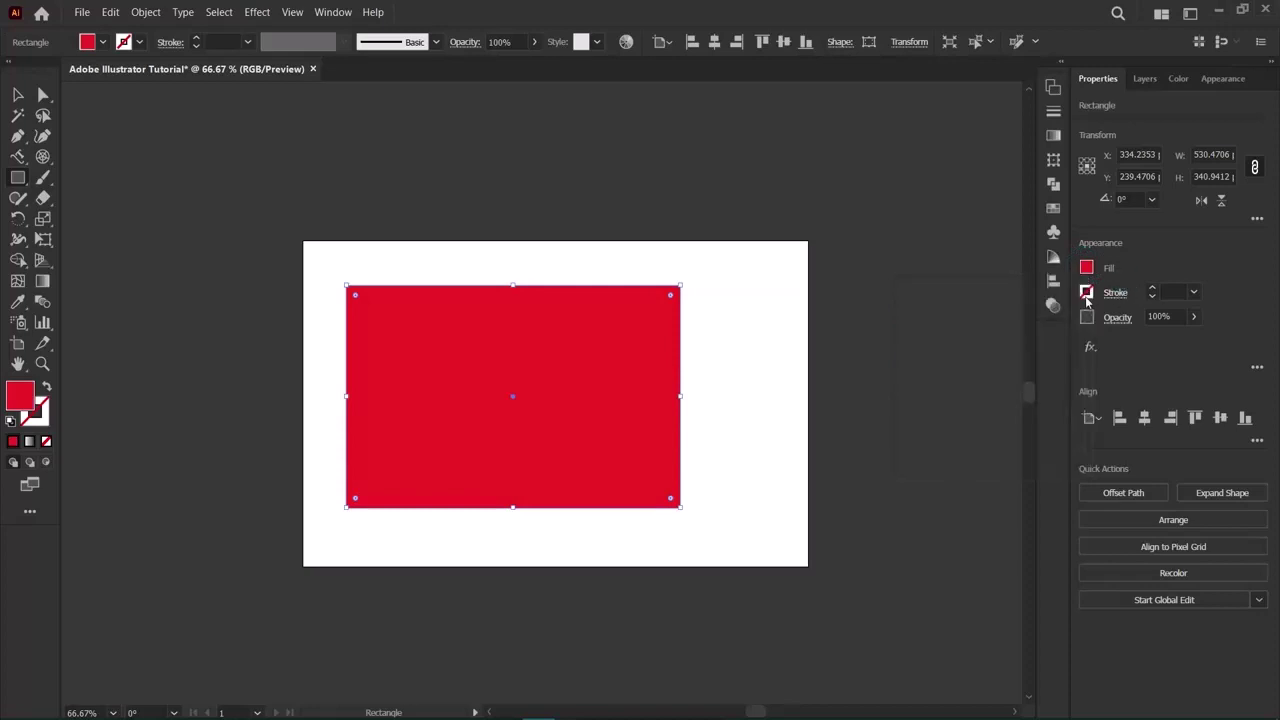
pyautogui.click(1086, 291)
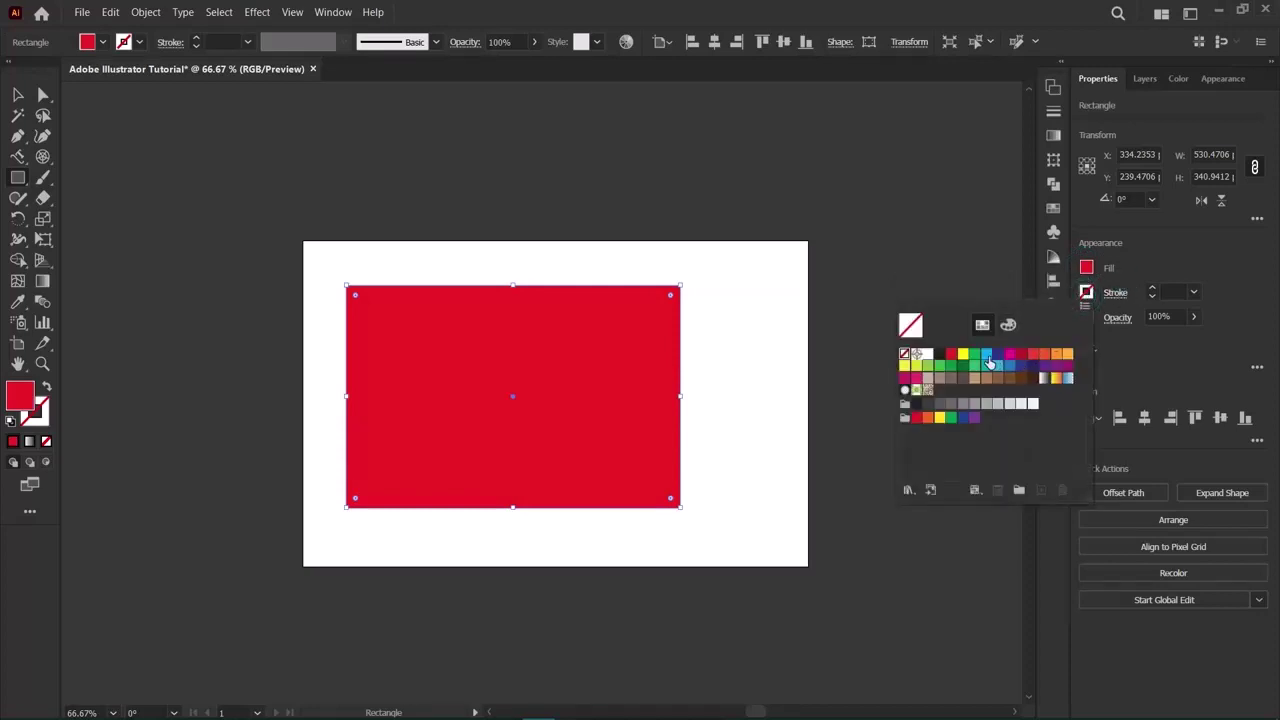
pyautogui.click(962, 354)
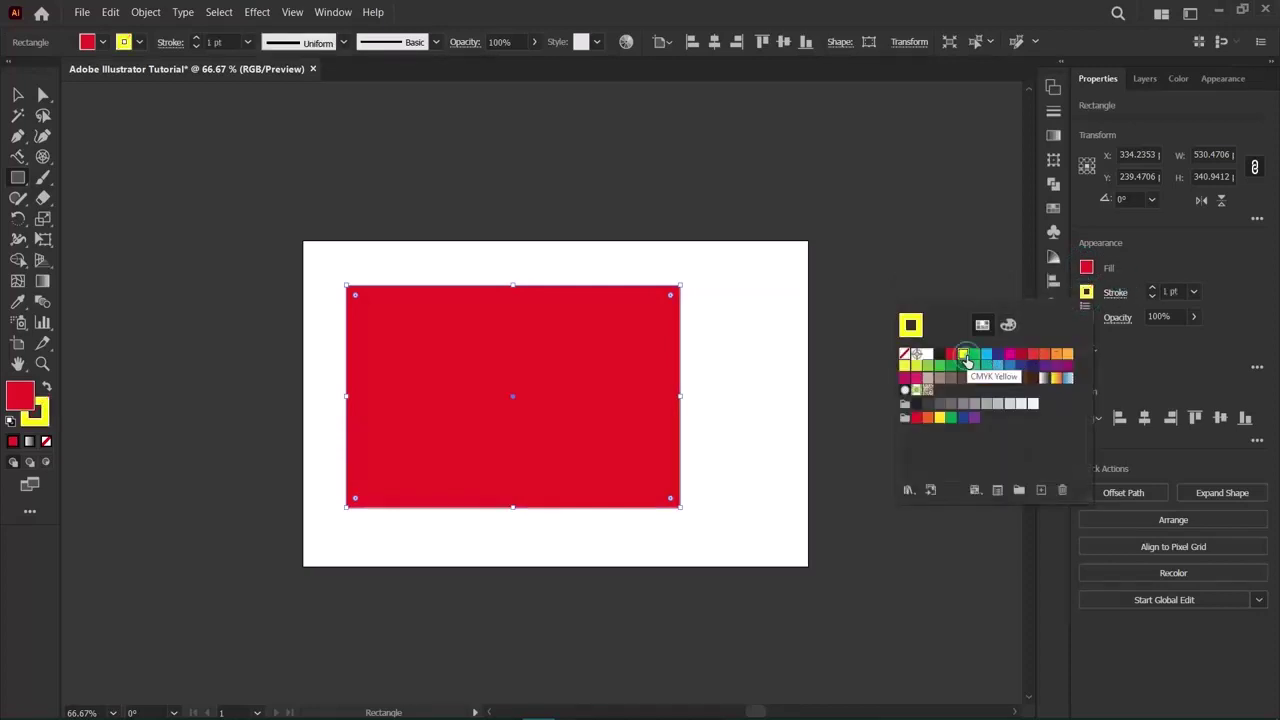
pyautogui.click(1153, 288)
pyautogui.click(1153, 288)
pyautogui.click(1153, 288)
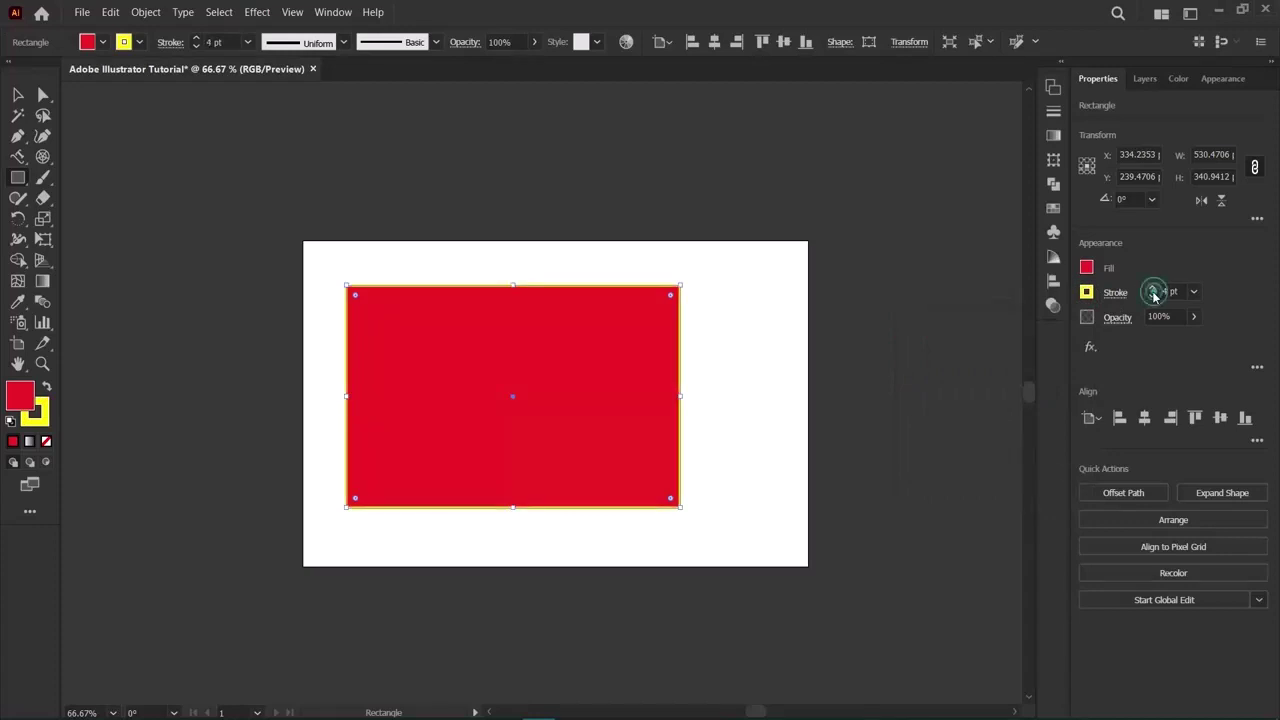
pyautogui.click(1153, 288)
# Change the rectangle's 5 pt outline colour to light blue.
pyautogui.click(17, 94)
pyautogui.click(97, 366)
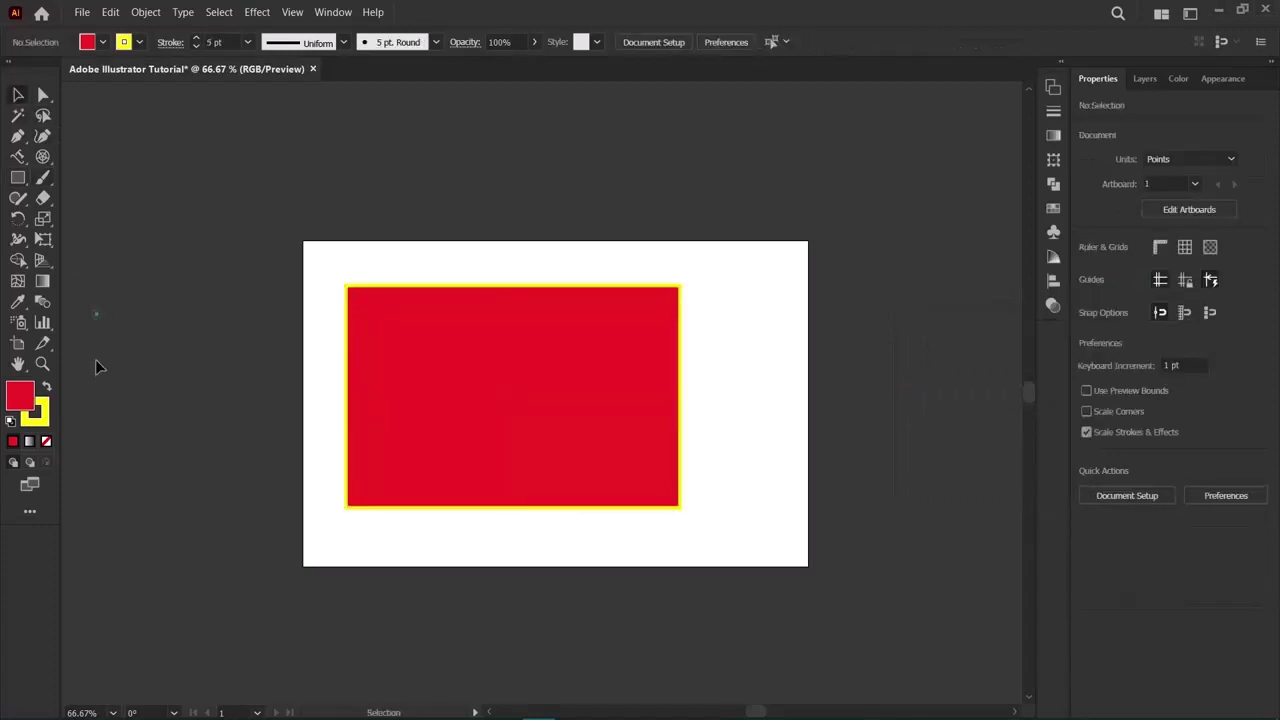
pyautogui.click(606, 492)
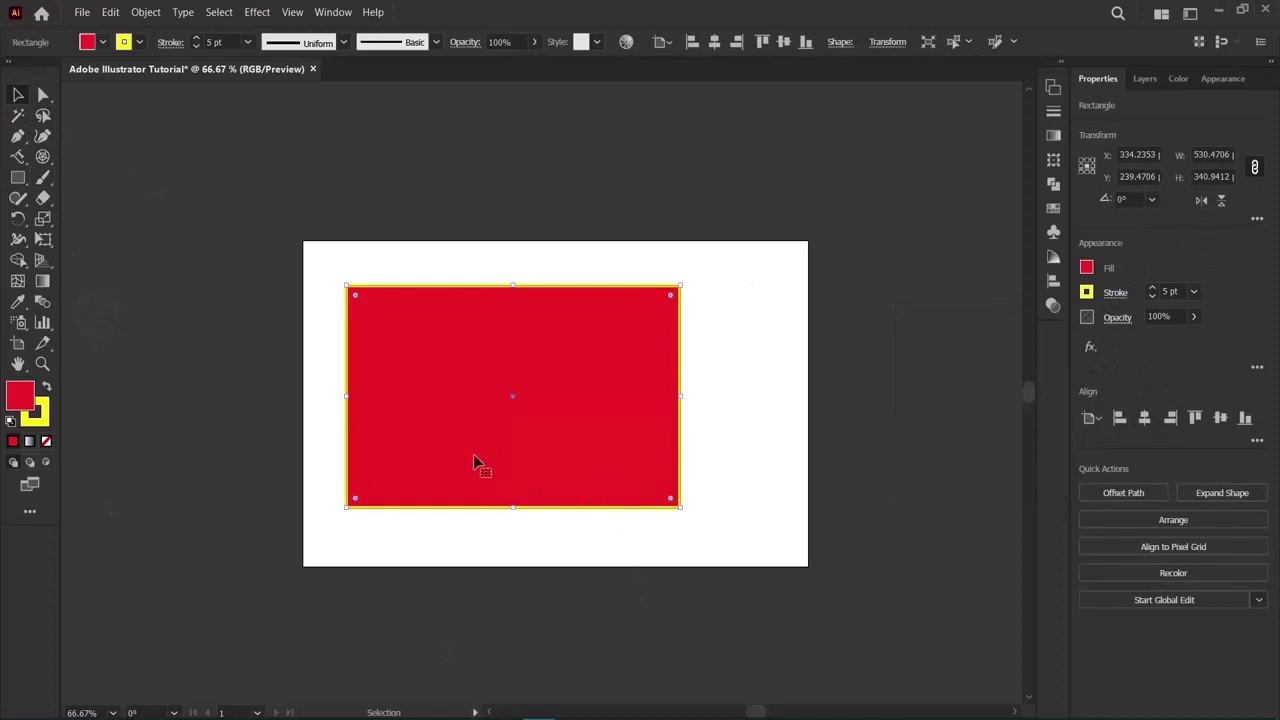
pyautogui.click(1088, 291)
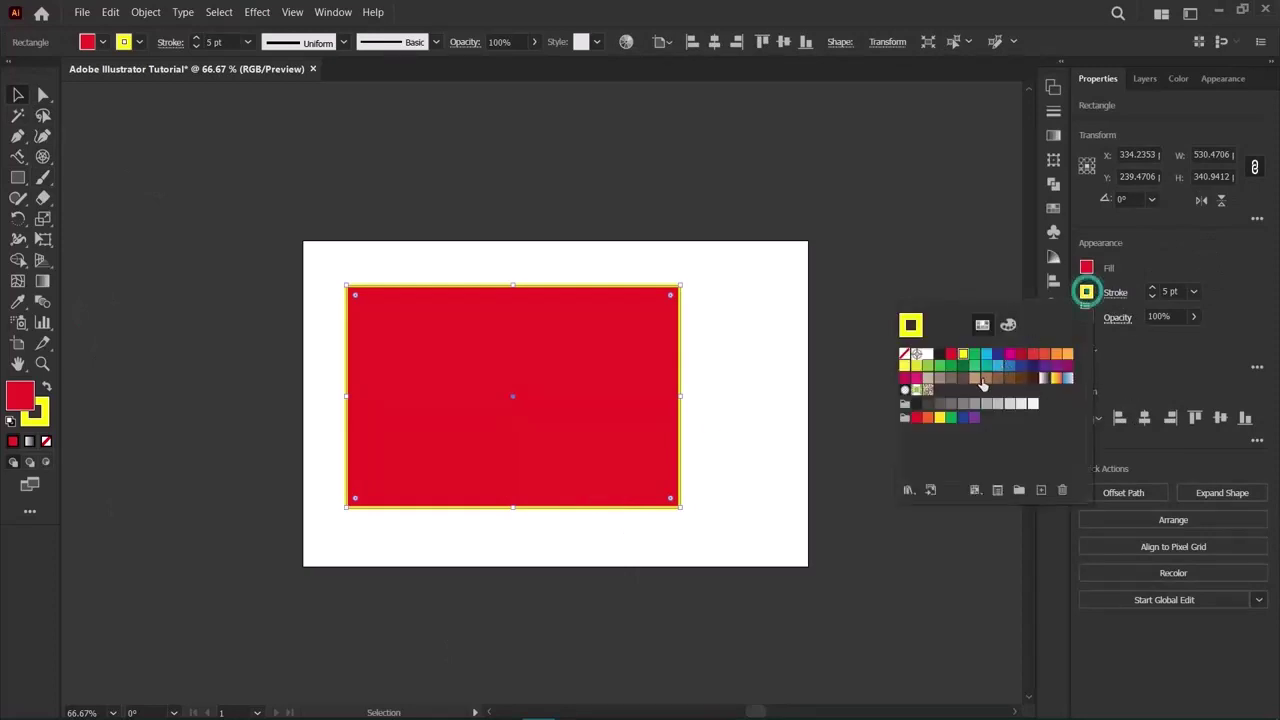
pyautogui.click(993, 369)
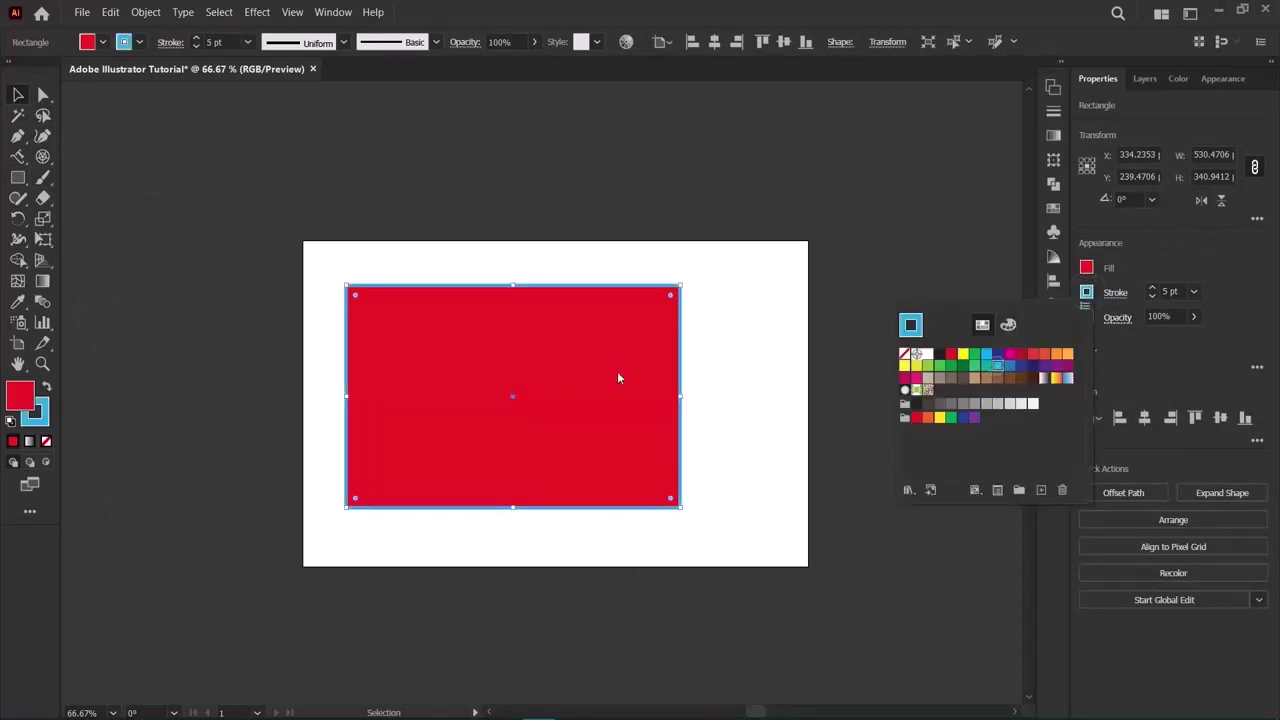
pyautogui.click(208, 352)
pyautogui.click(498, 359)
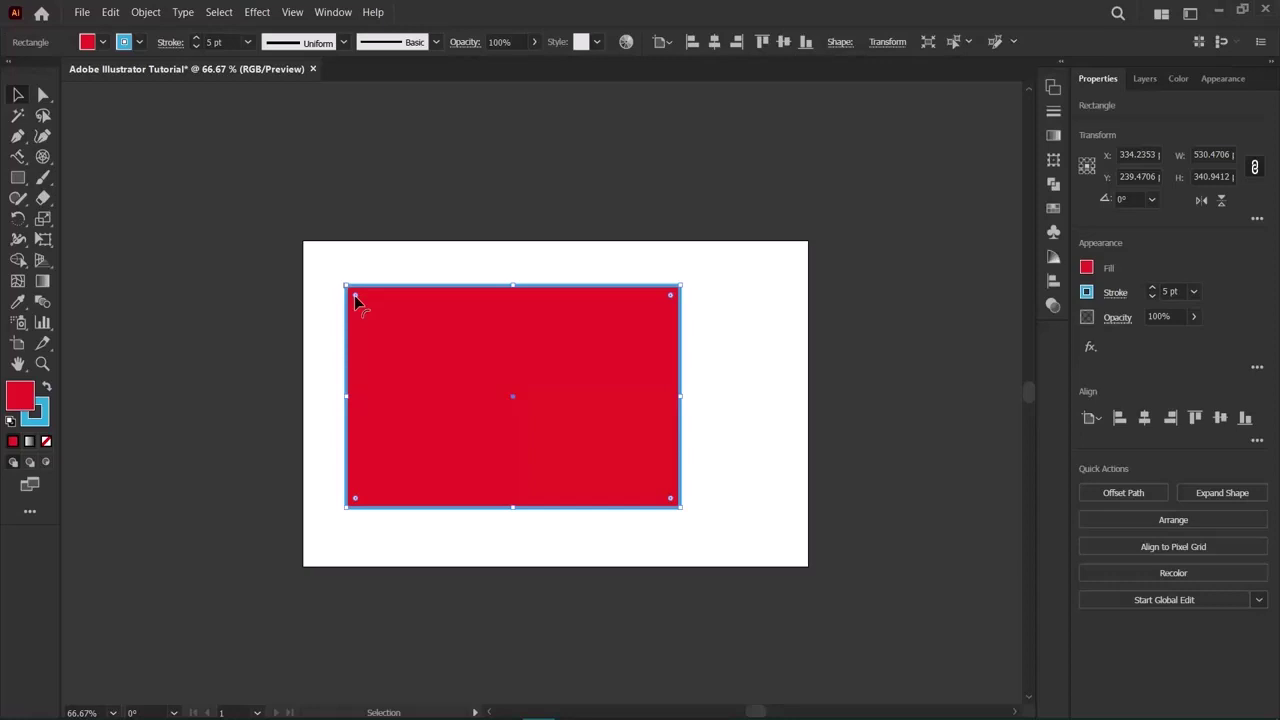
# Round all the rectangle's corners by dragging a live corner widget inward.
pyautogui.moveTo(354, 295); pyautogui.dragTo(364, 331)
pyautogui.click(148, 272)
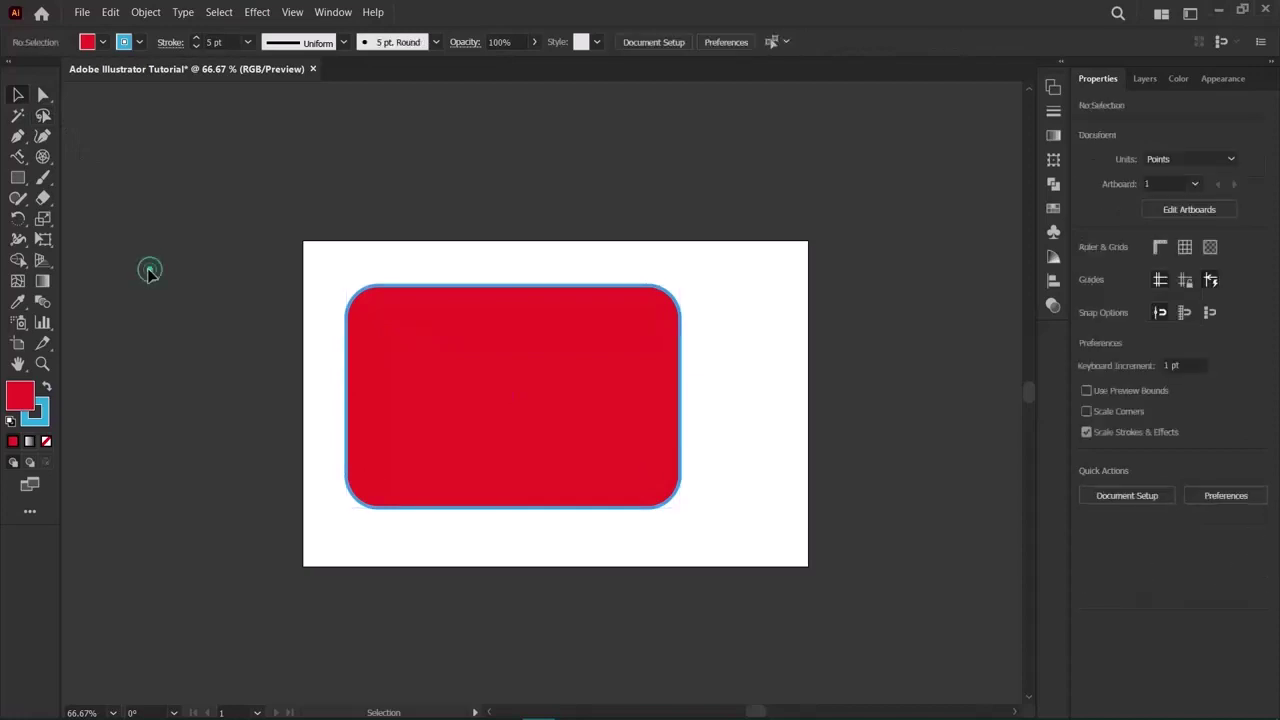
pyautogui.click(496, 453)
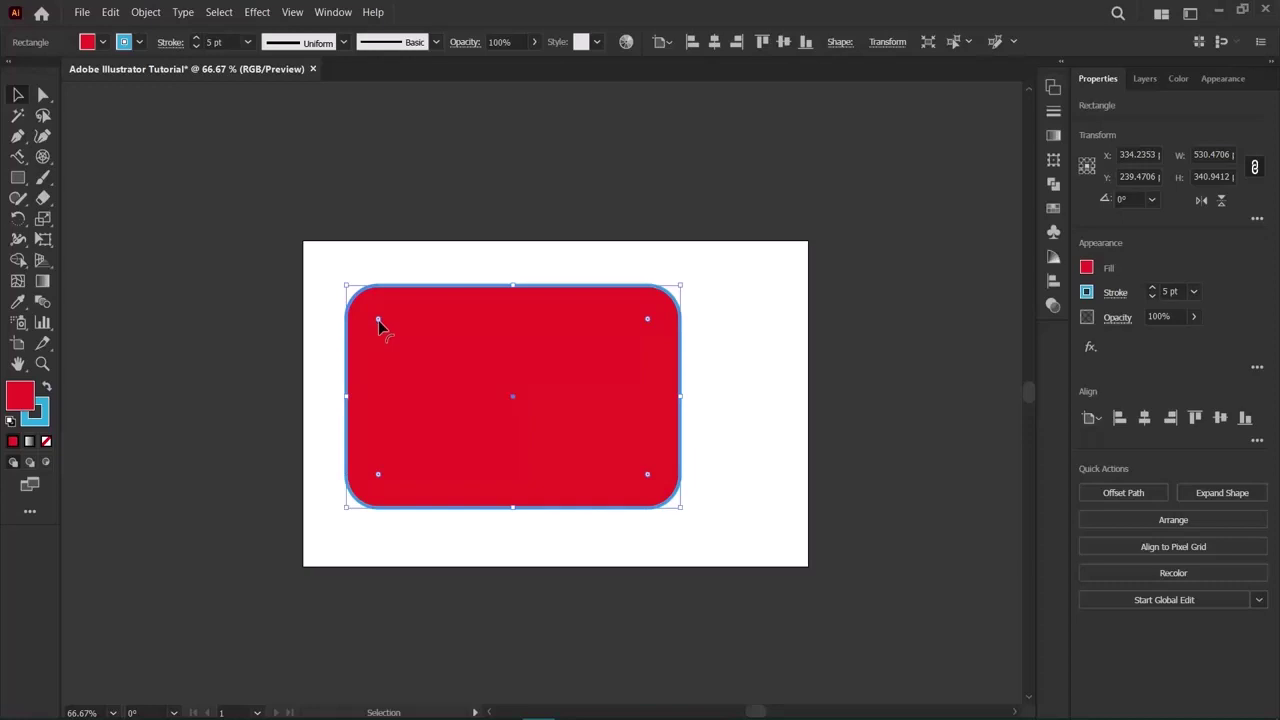
# Round the corners further to about 89 pt, then delete the rectangle.
pyautogui.moveTo(378, 320); pyautogui.dragTo(344, 316)
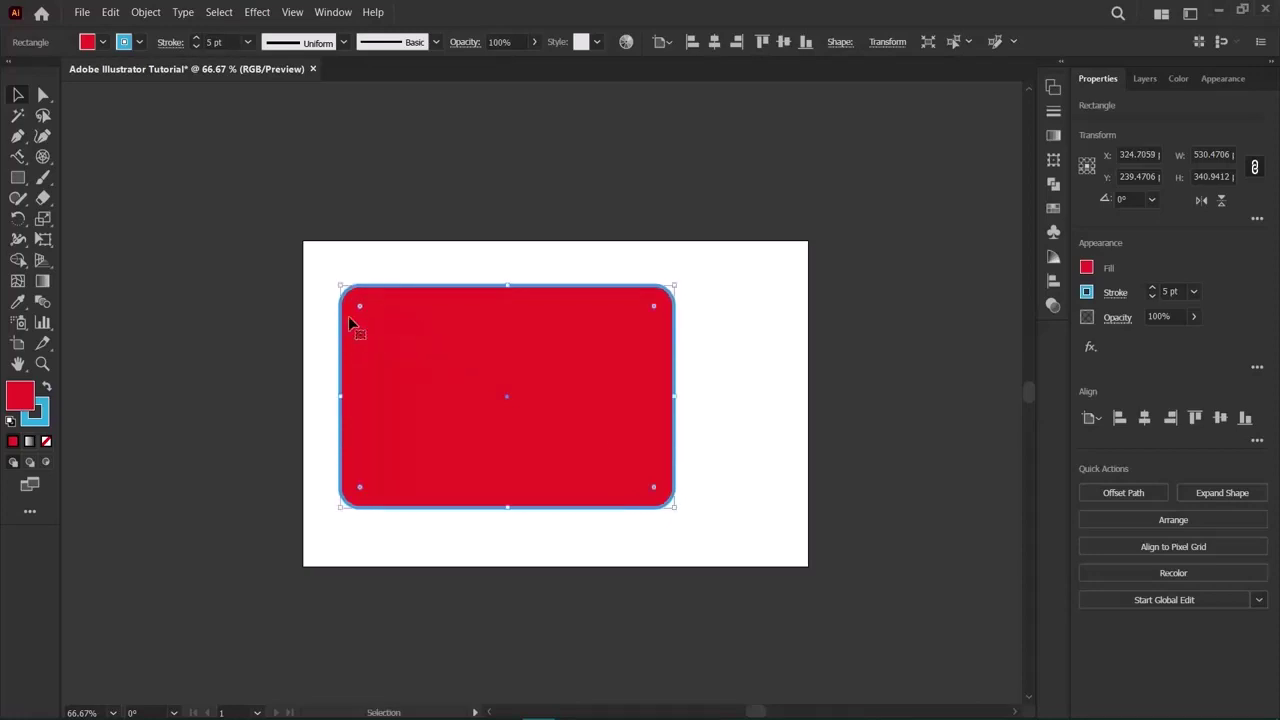
pyautogui.click(217, 357)
pyautogui.click(617, 417)
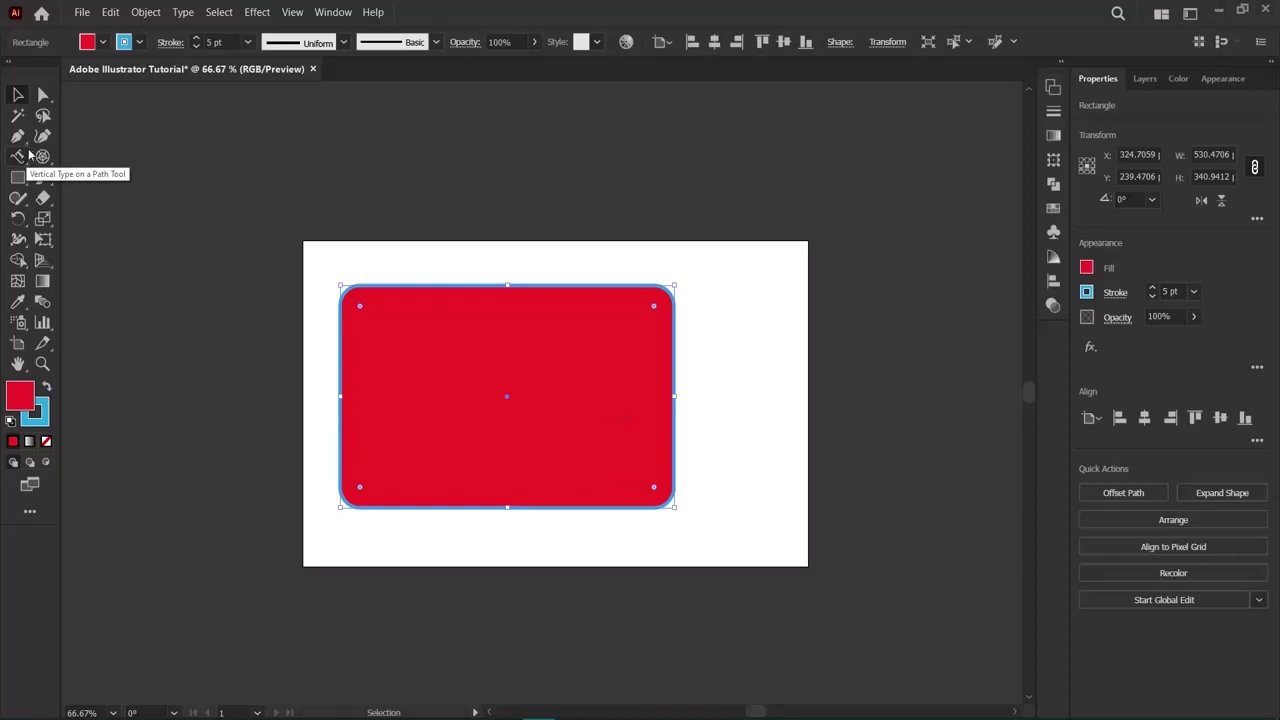
pyautogui.press('Delete')
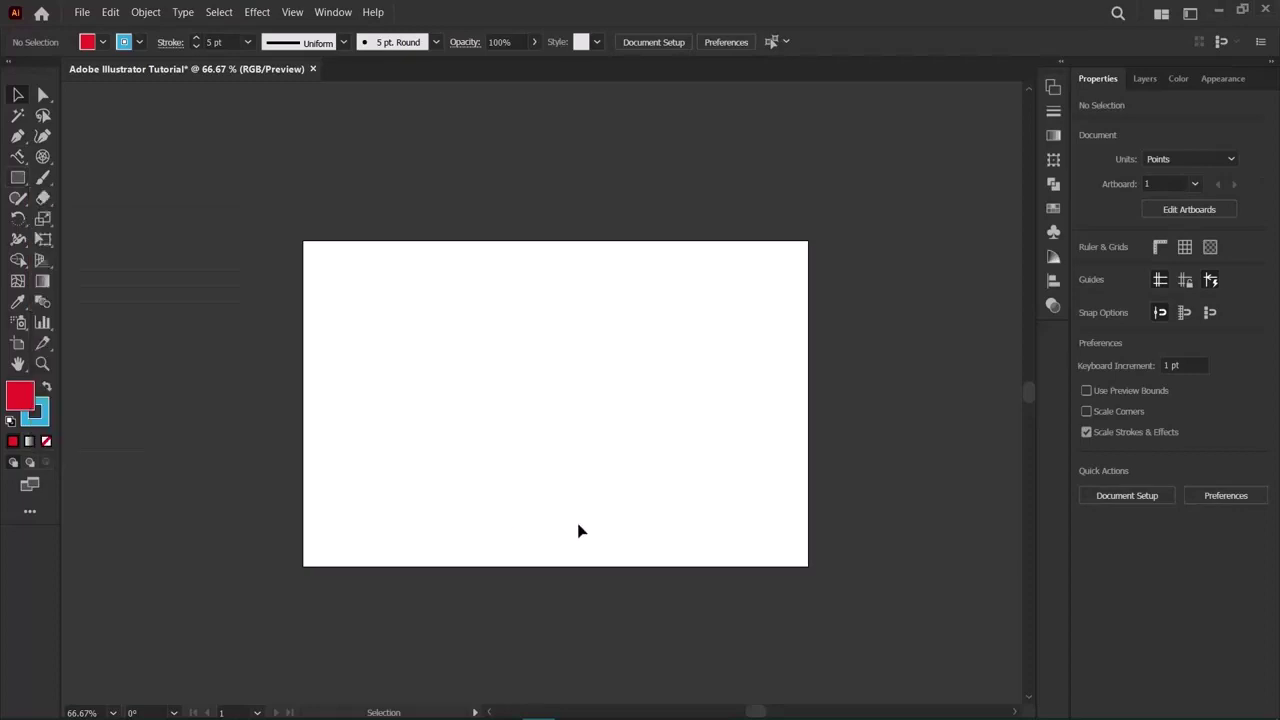
pyautogui.press('m')
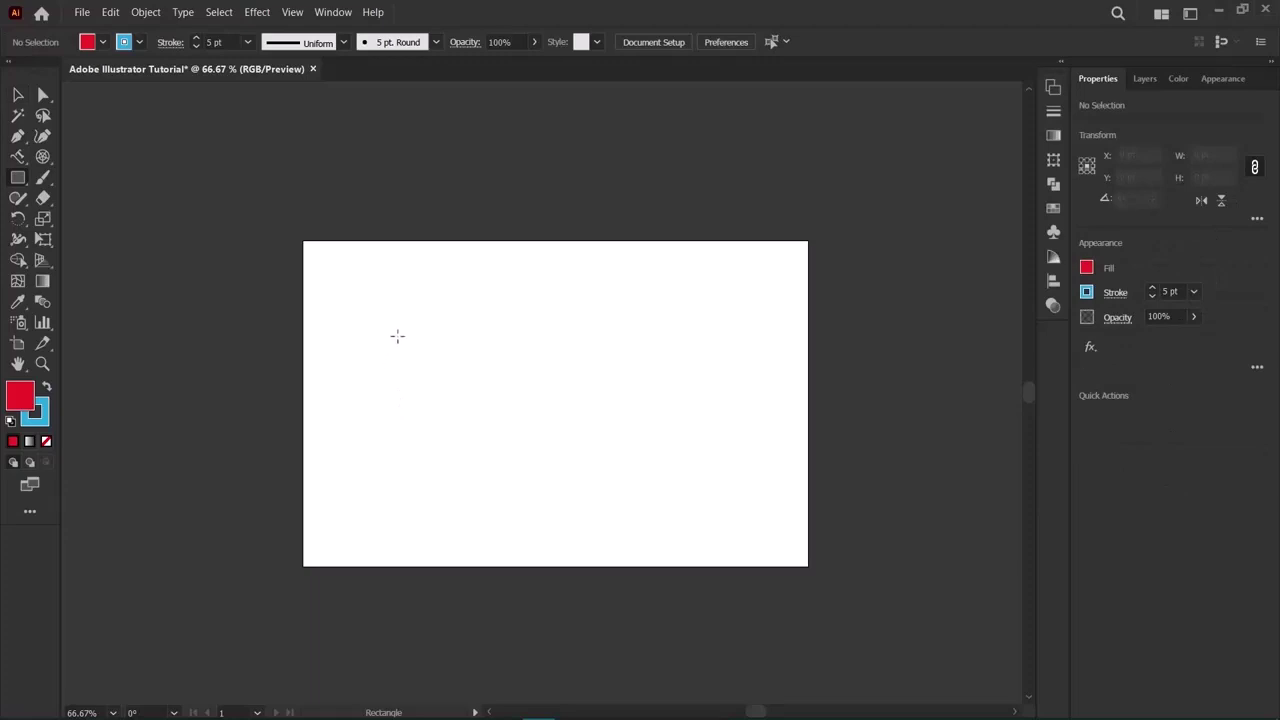
pyautogui.click(397, 336)
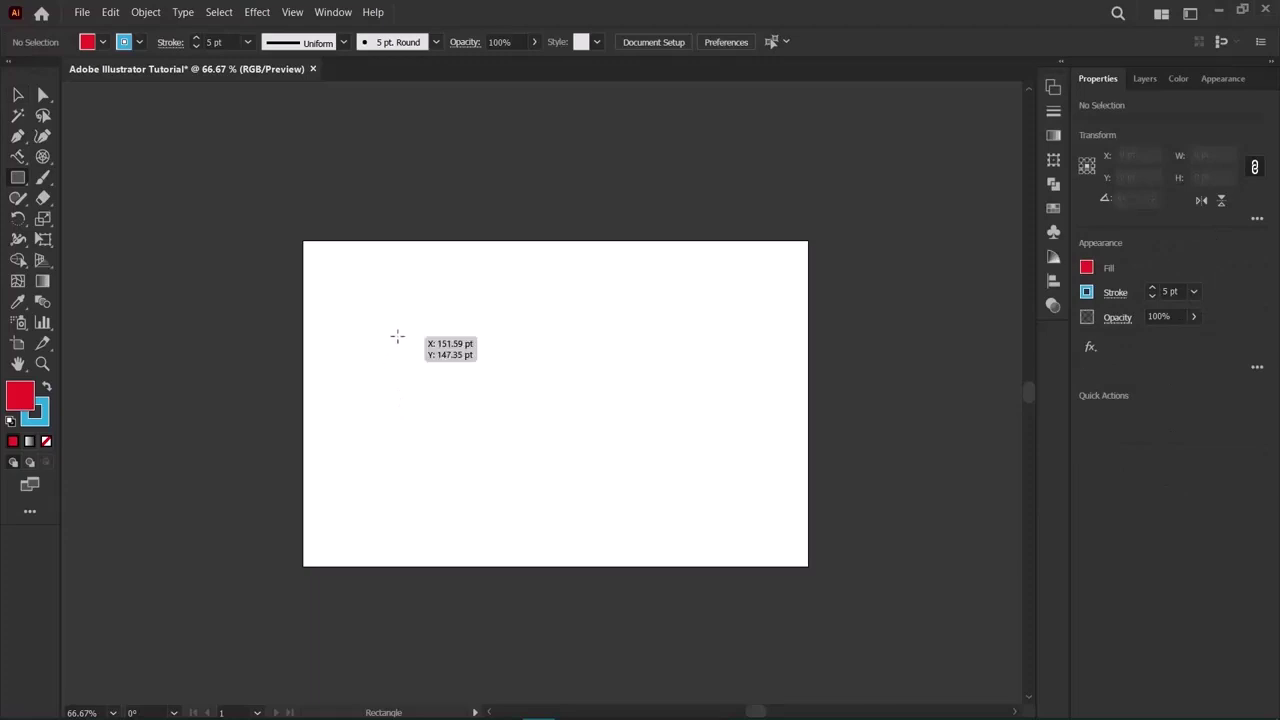
pyautogui.moveTo(374, 292); pyautogui.dragTo(560, 508)
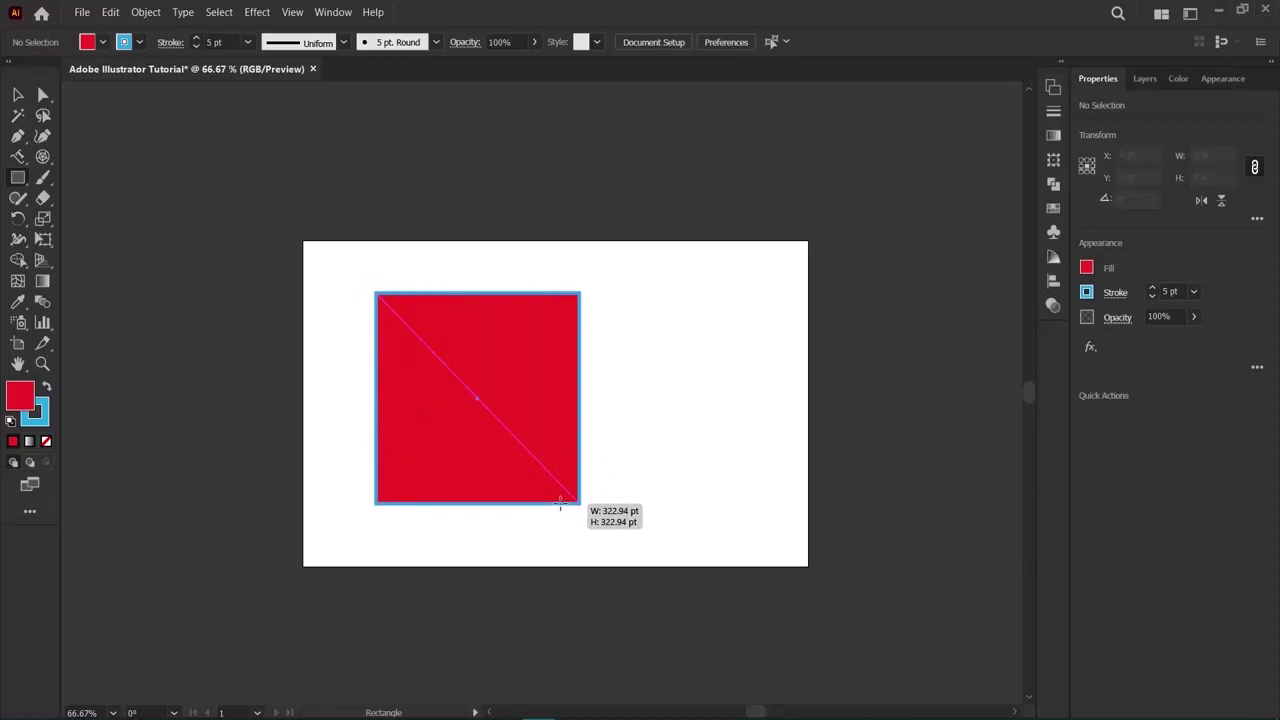
pyautogui.moveTo(560, 508); pyautogui.dragTo(560, 508)
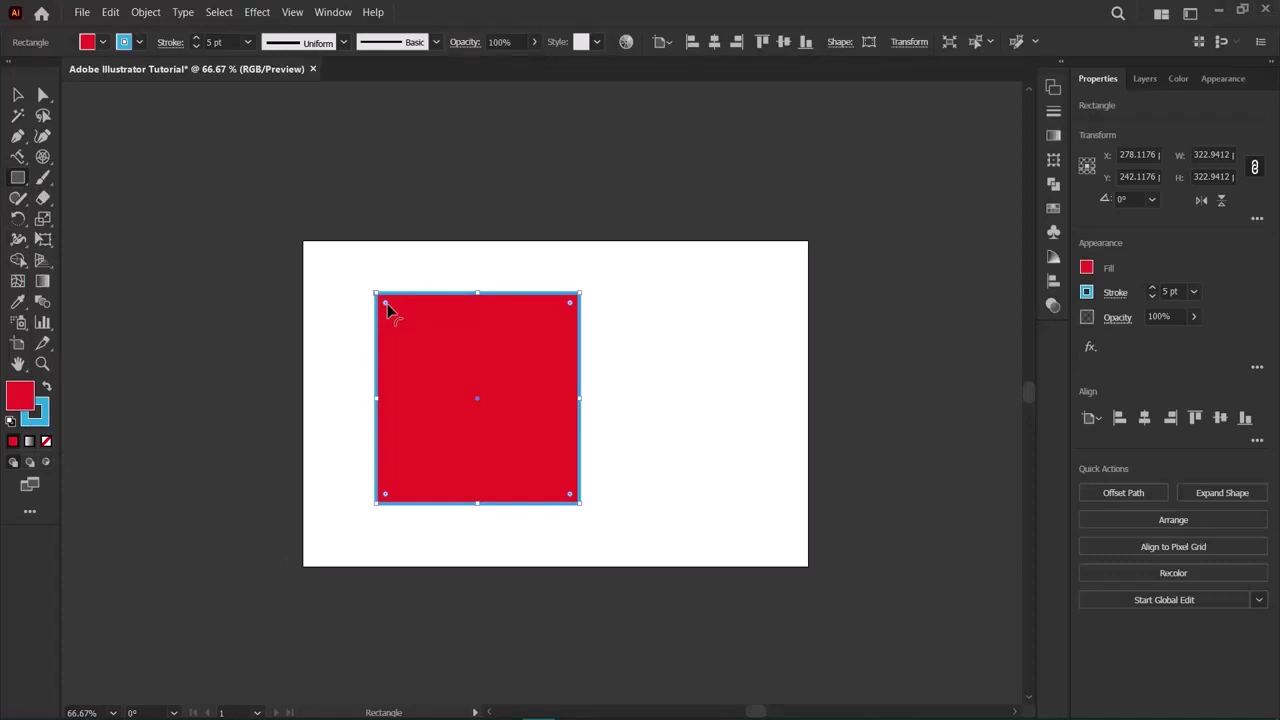
pyautogui.moveTo(386, 304); pyautogui.dragTo(357, 343)
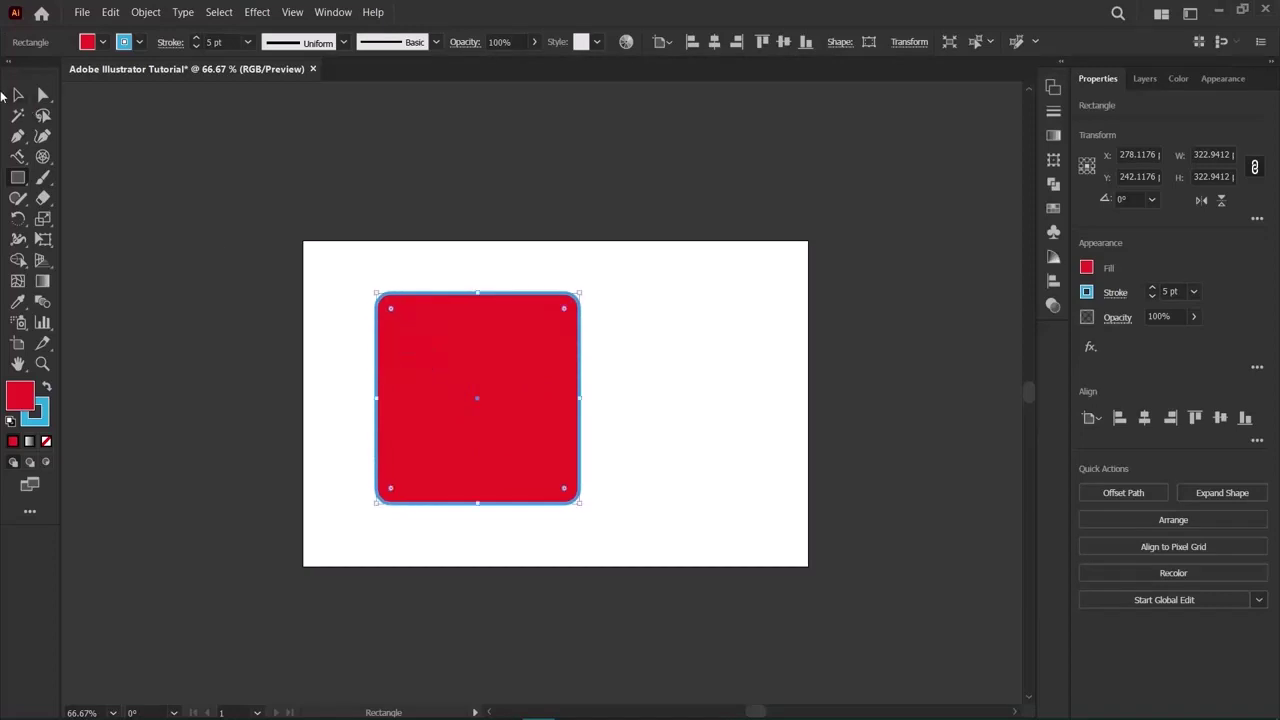
pyautogui.click(18, 96)
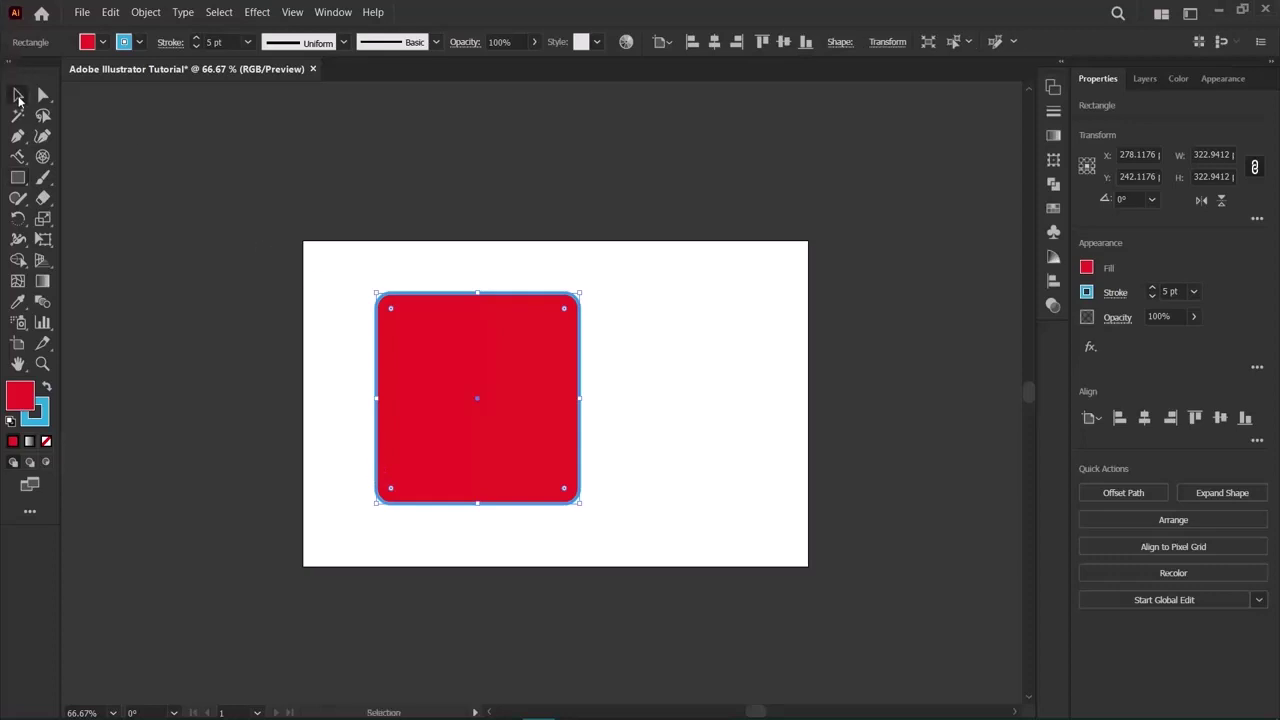
pyautogui.click(434, 406)
pyautogui.press('Delete')
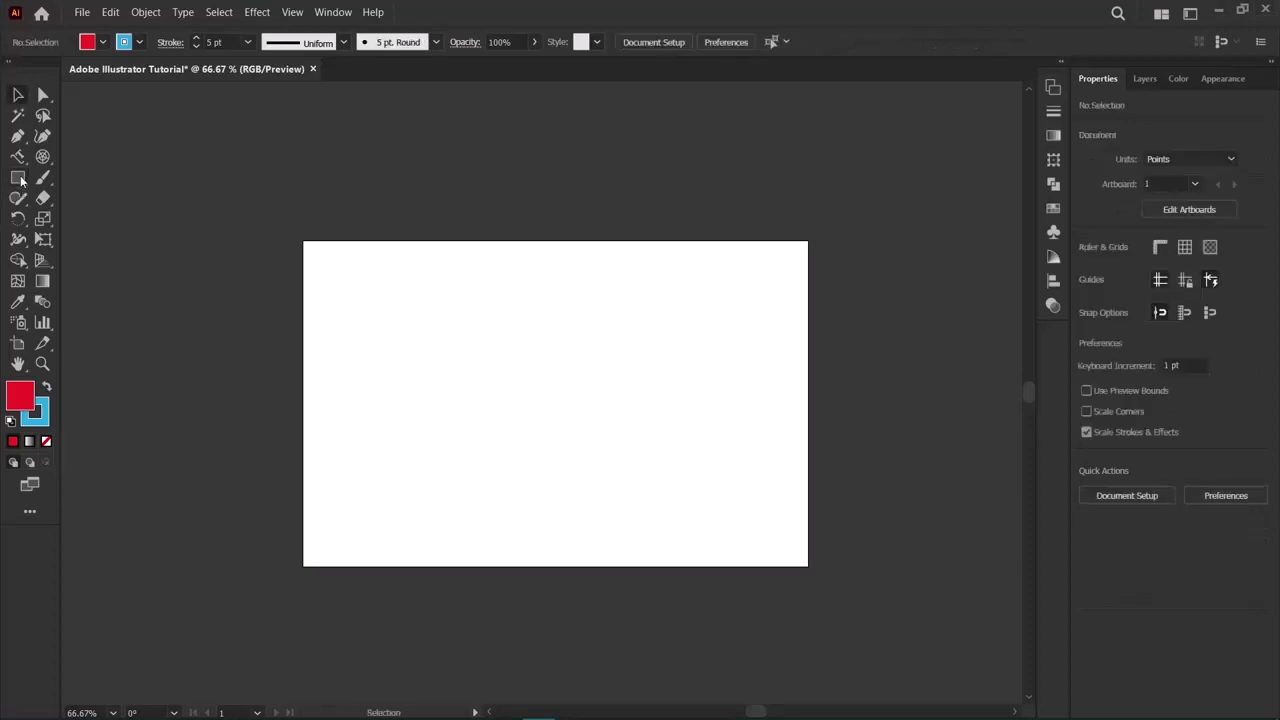
pyautogui.click(18, 177)
pyautogui.click(66, 200)
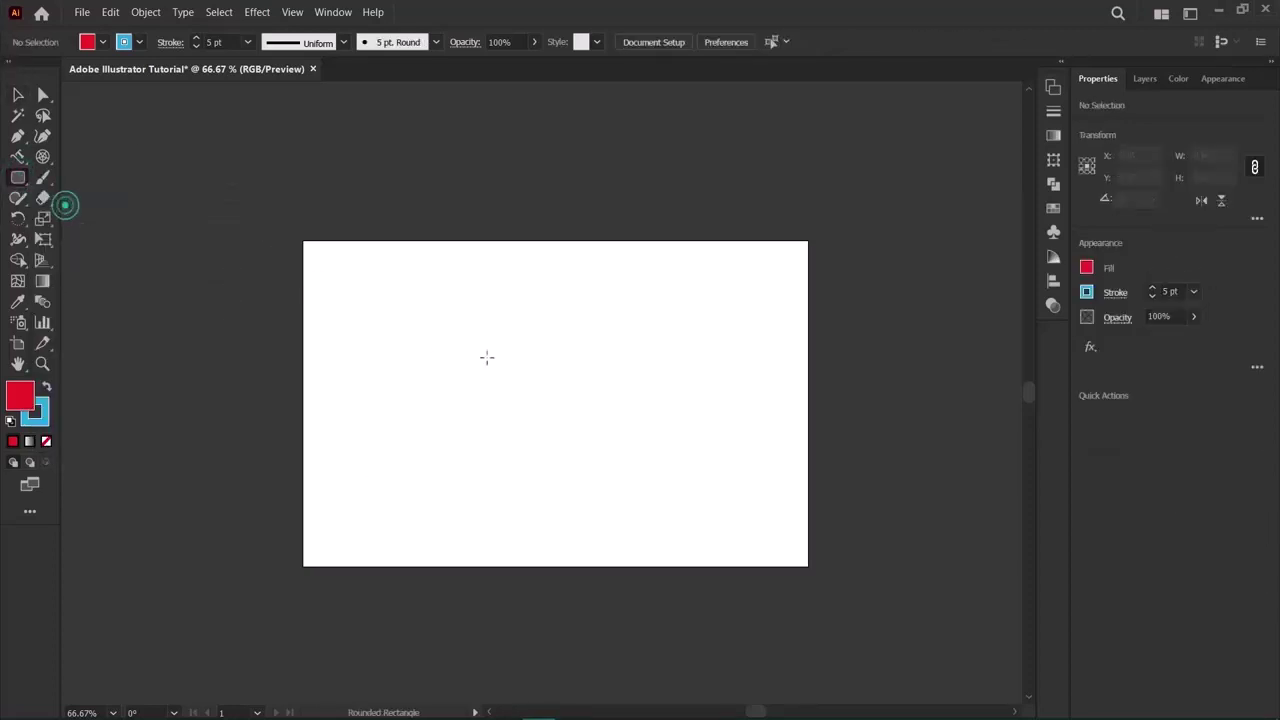
pyautogui.moveTo(348, 287); pyautogui.dragTo(654, 522)
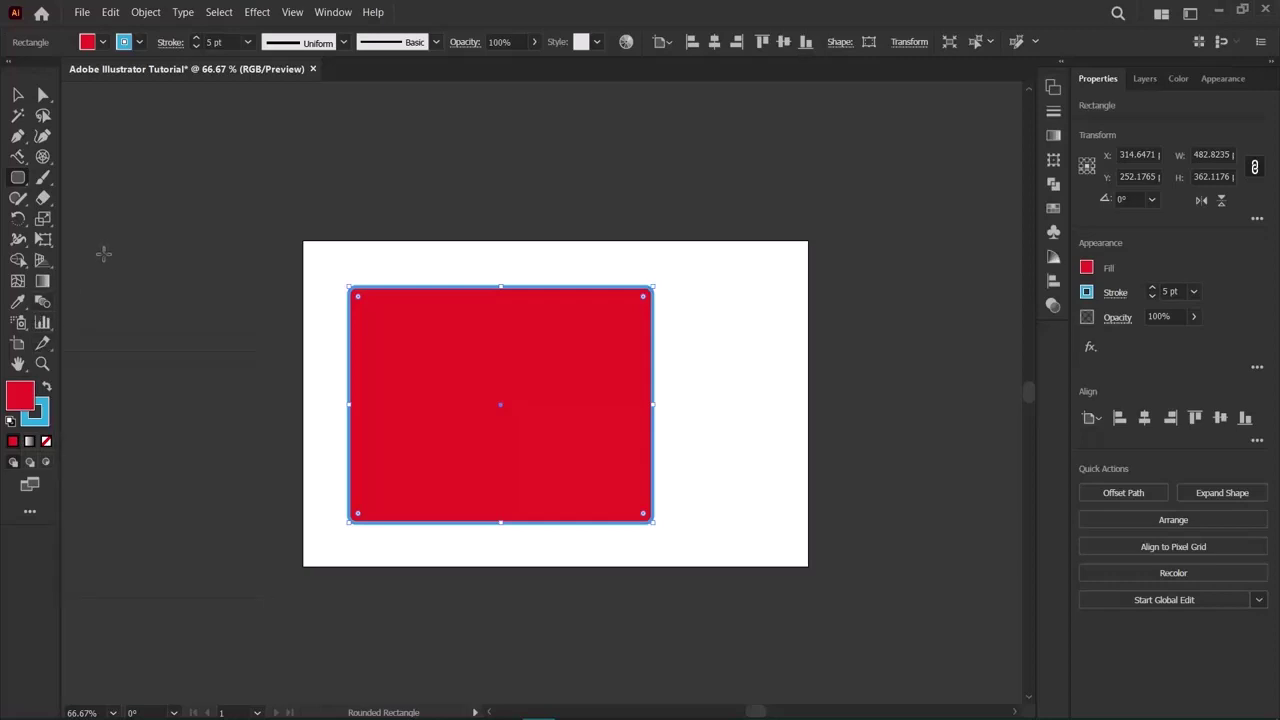
pyautogui.press('Delete')
pyautogui.click(18, 180)
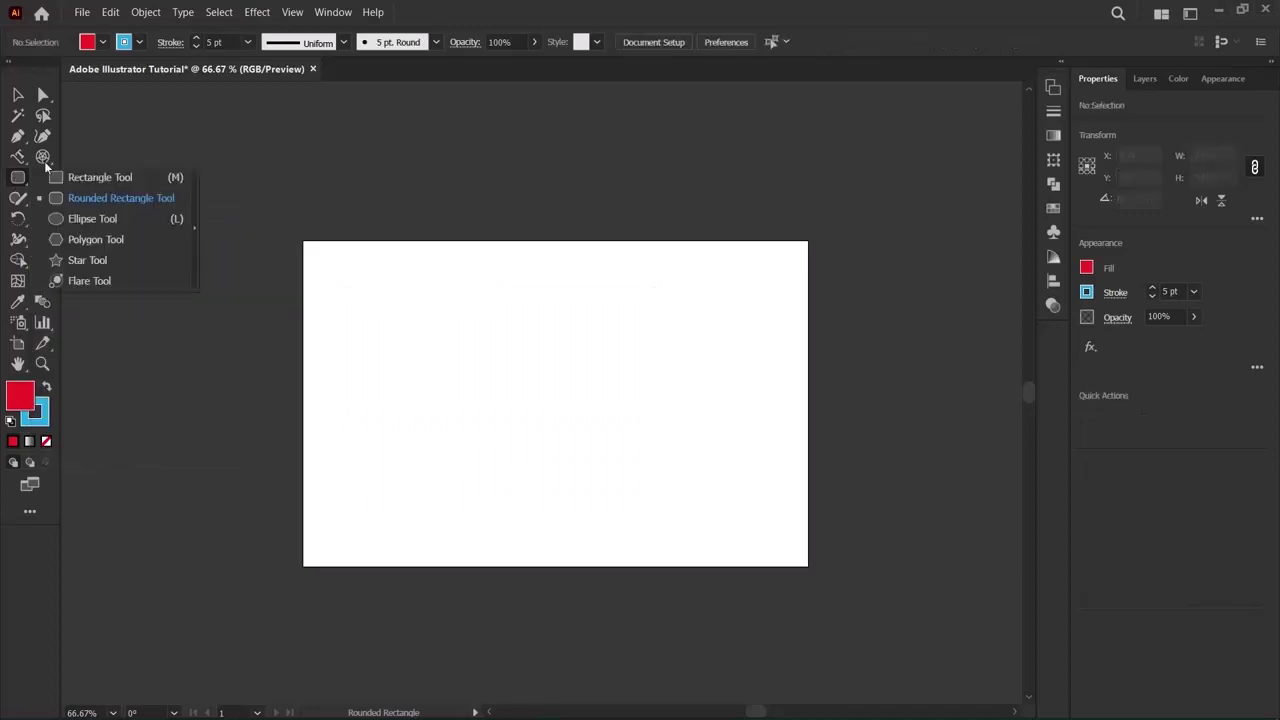
pyautogui.click(93, 221)
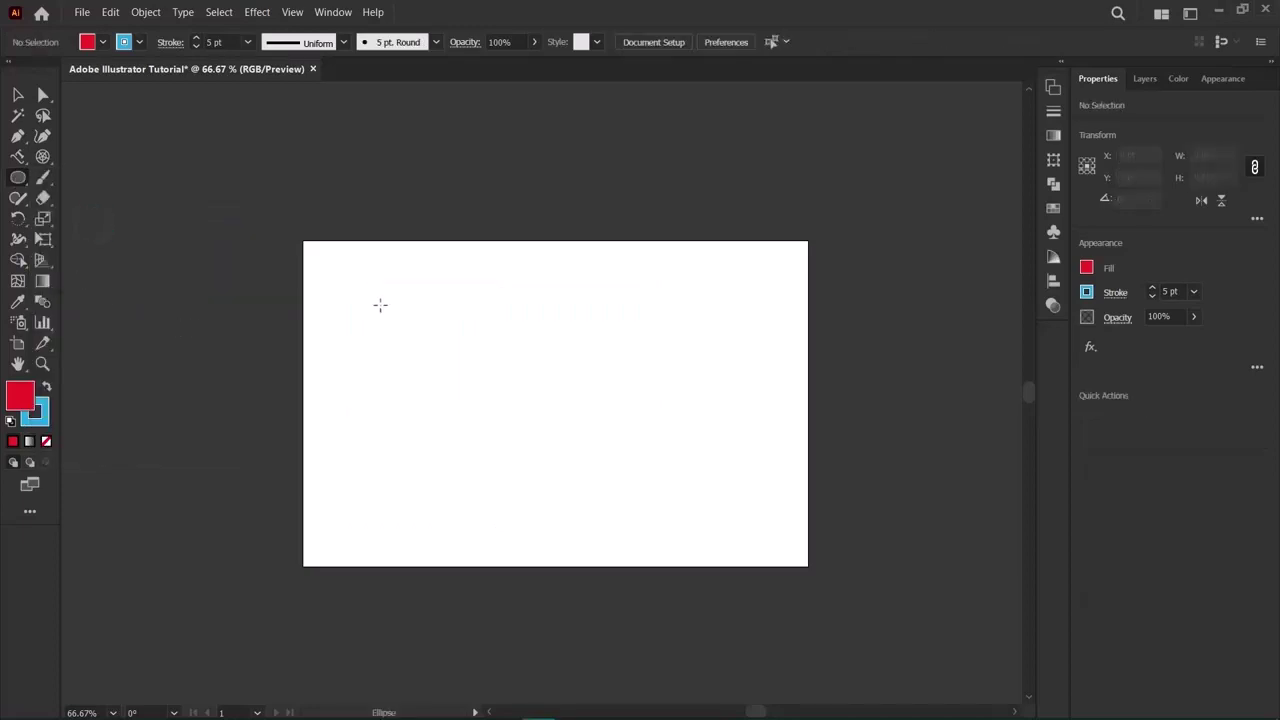
pyautogui.moveTo(380, 305); pyautogui.dragTo(565, 558)
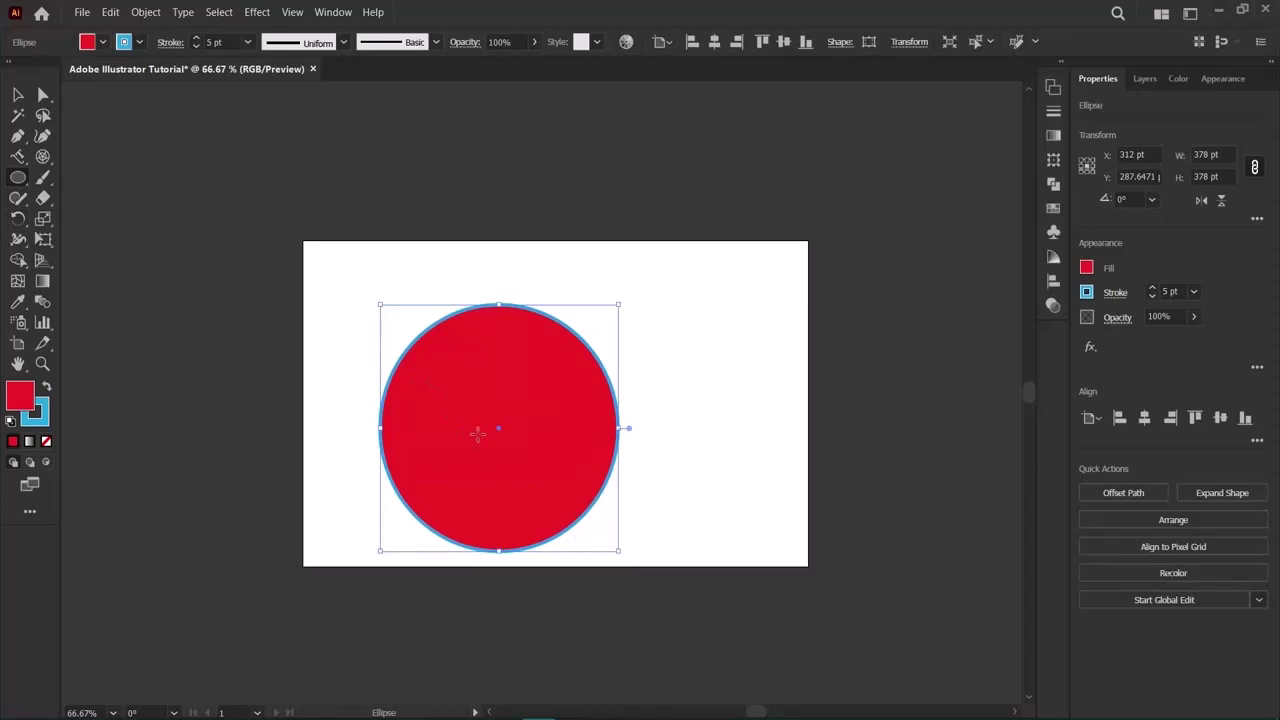
pyautogui.press('Delete')
pyautogui.rightClick(18, 177)
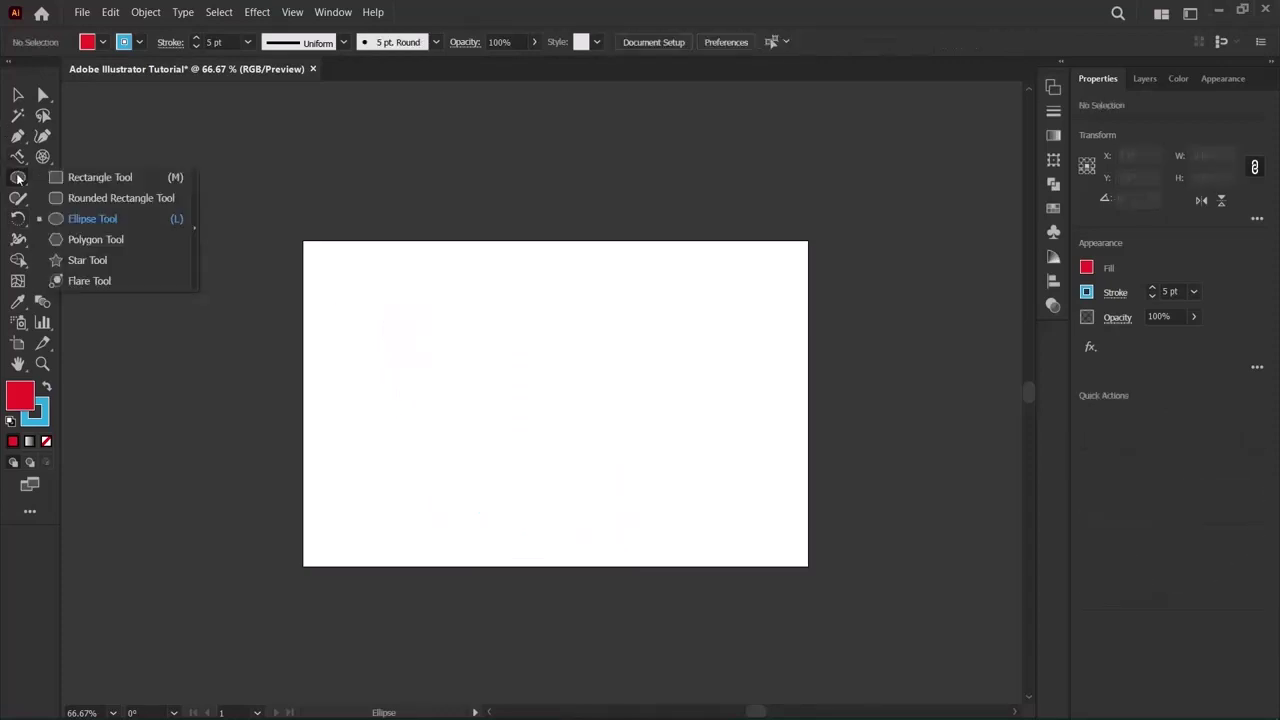
# Draw a red hexagon, move it down onto the artboard and shrink it to about 289 × 244 pt.
pyautogui.click(94, 240)
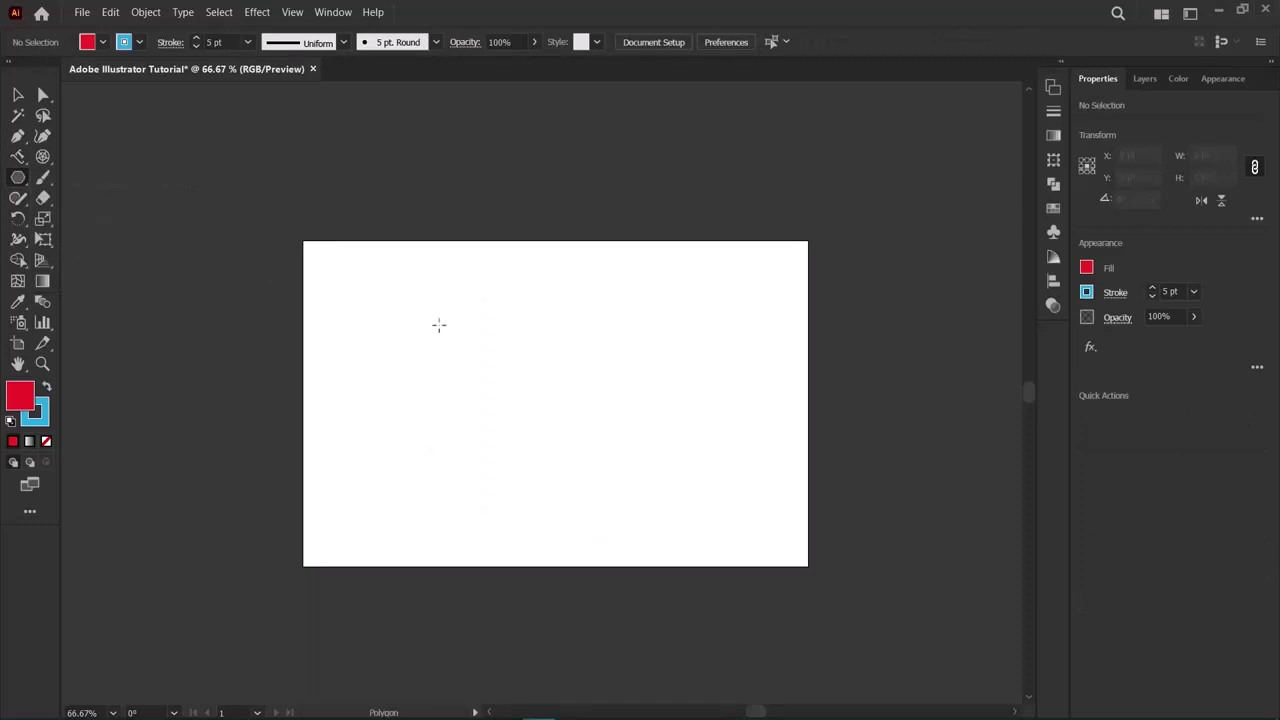
pyautogui.moveTo(411, 306); pyautogui.dragTo(462, 405)
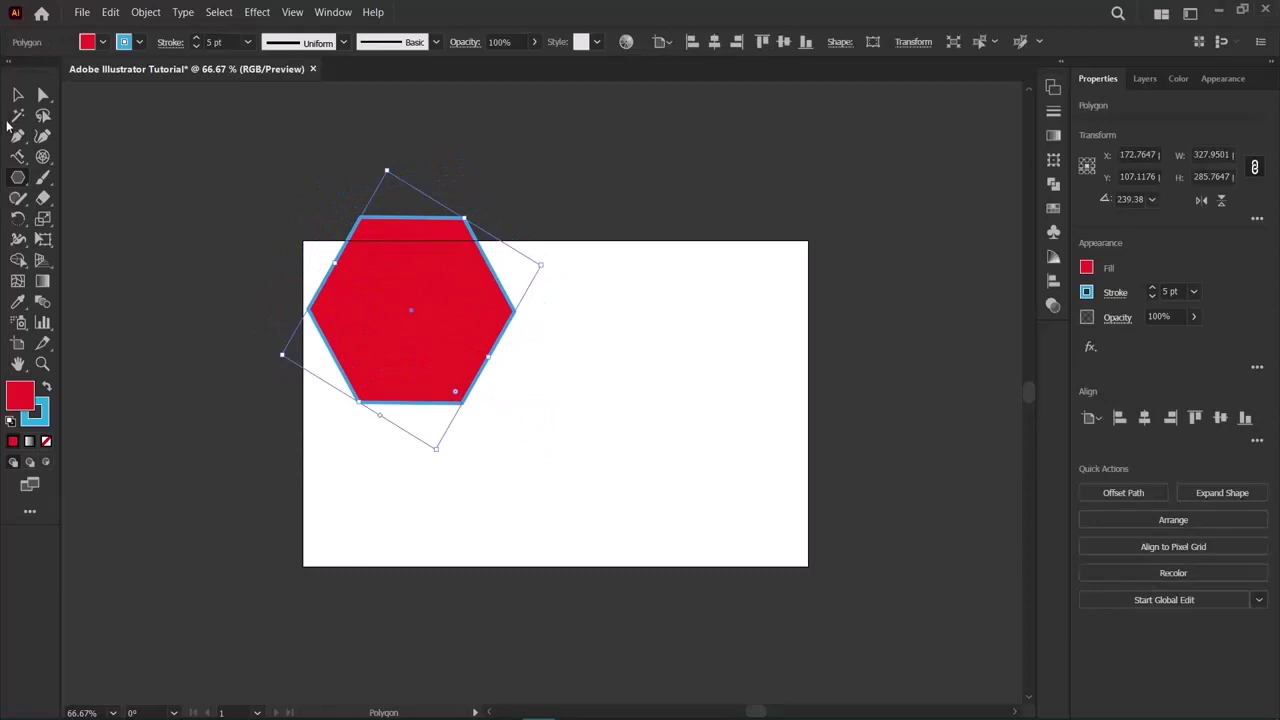
pyautogui.click(17, 94)
pyautogui.moveTo(432, 318); pyautogui.dragTo(441, 456)
pyautogui.moveTo(395, 307); pyautogui.dragTo(388, 356)
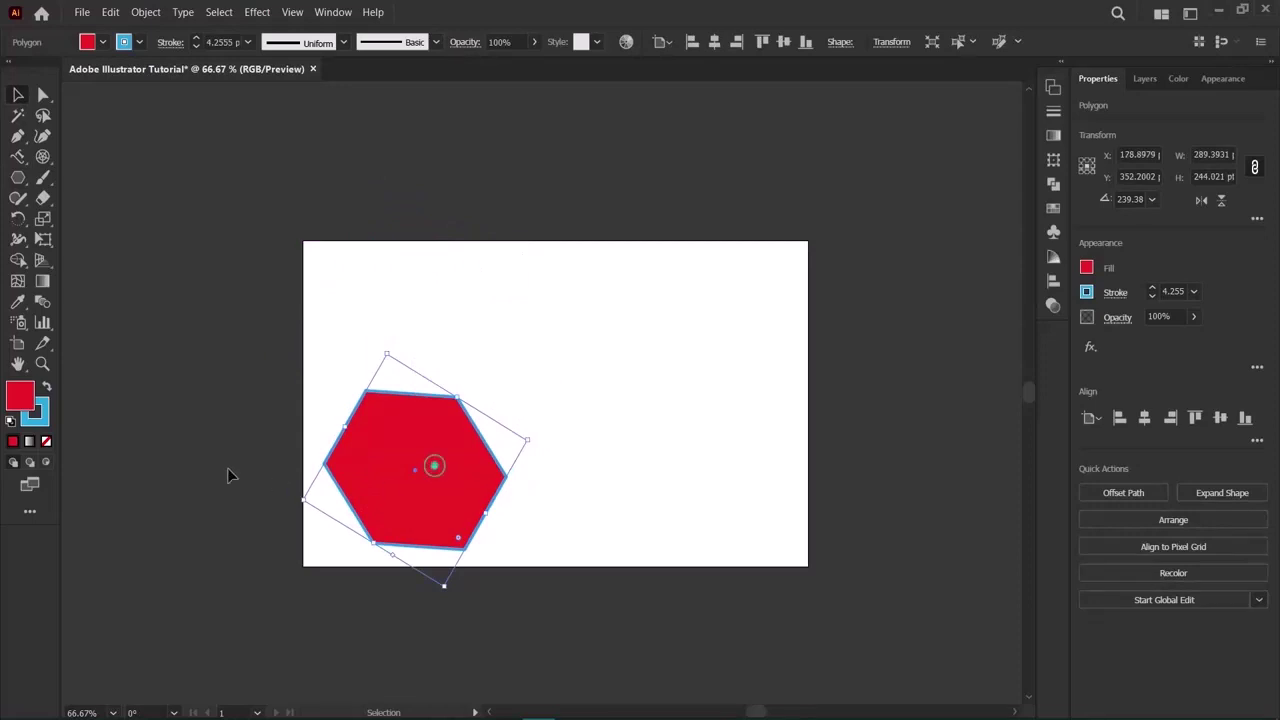
pyautogui.click(195, 465)
pyautogui.click(17, 180)
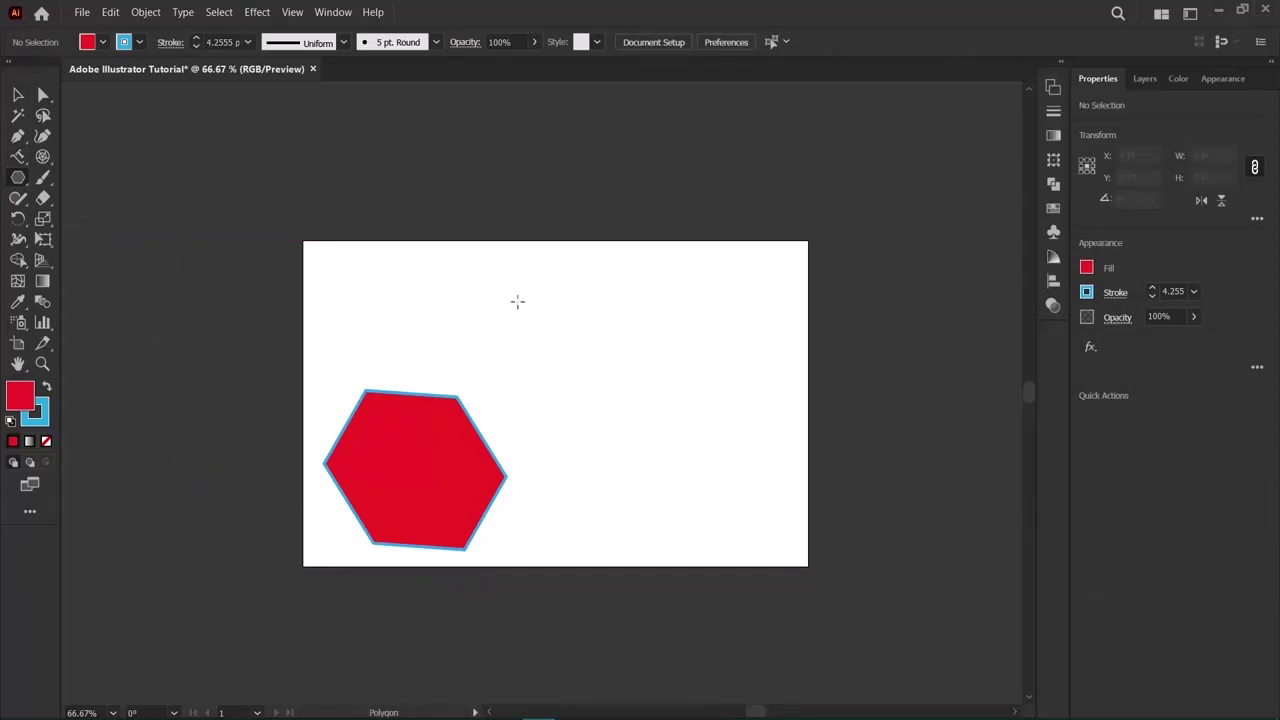
# Create a 5-sided red pentagon and move it to the artboard's right side.
pyautogui.click(517, 301)
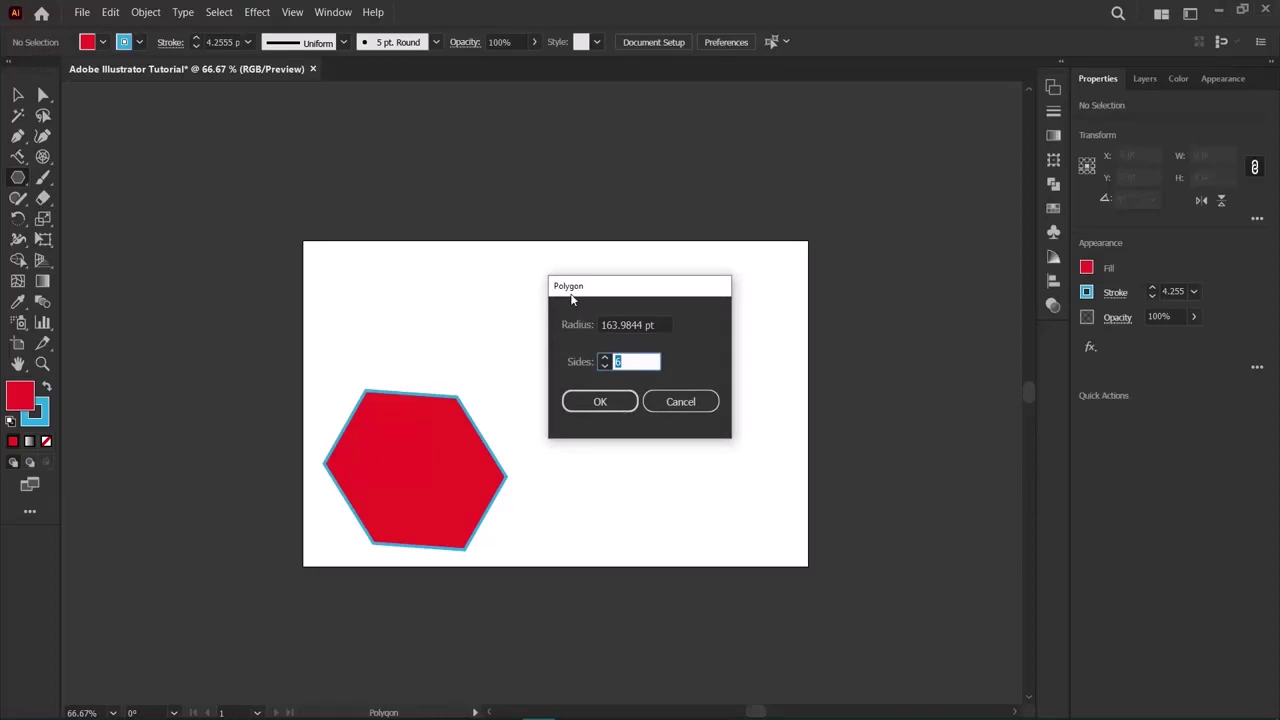
pyautogui.moveTo(665, 326); pyautogui.dragTo(575, 324)
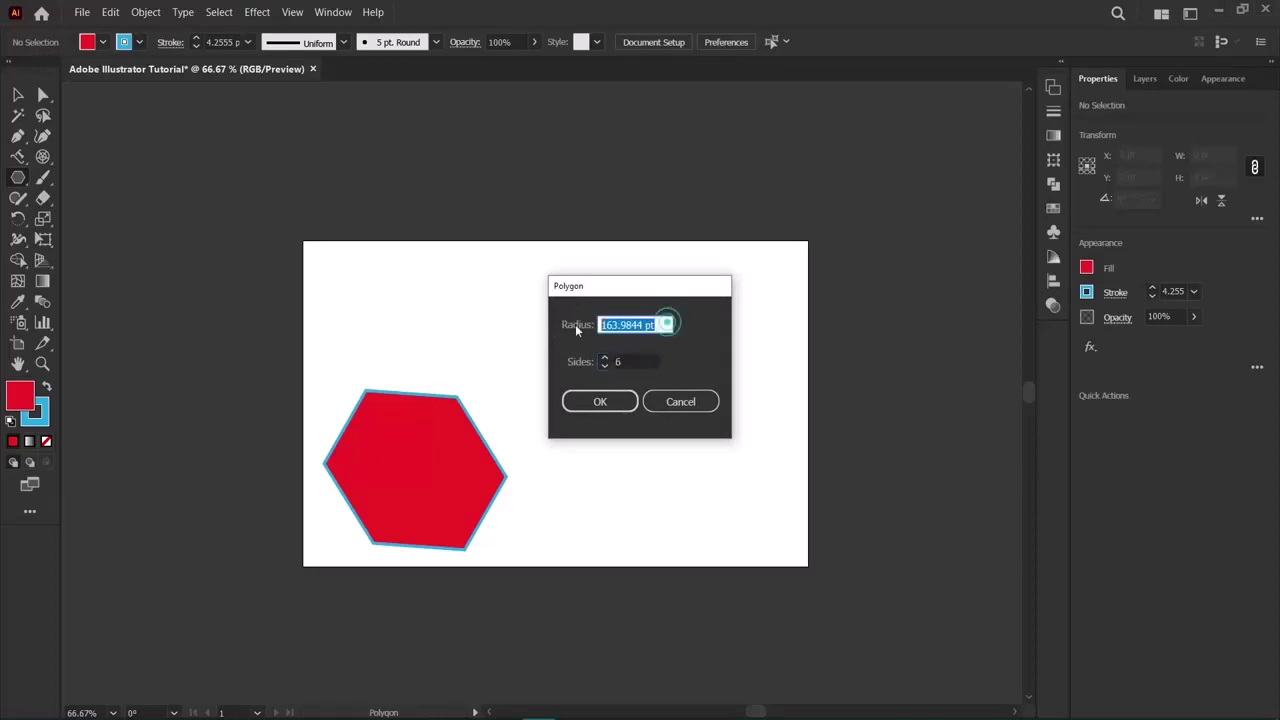
pyautogui.moveTo(645, 362); pyautogui.dragTo(600, 363)
pyautogui.moveTo(663, 324); pyautogui.dragTo(596, 324)
pyautogui.click(630, 362)
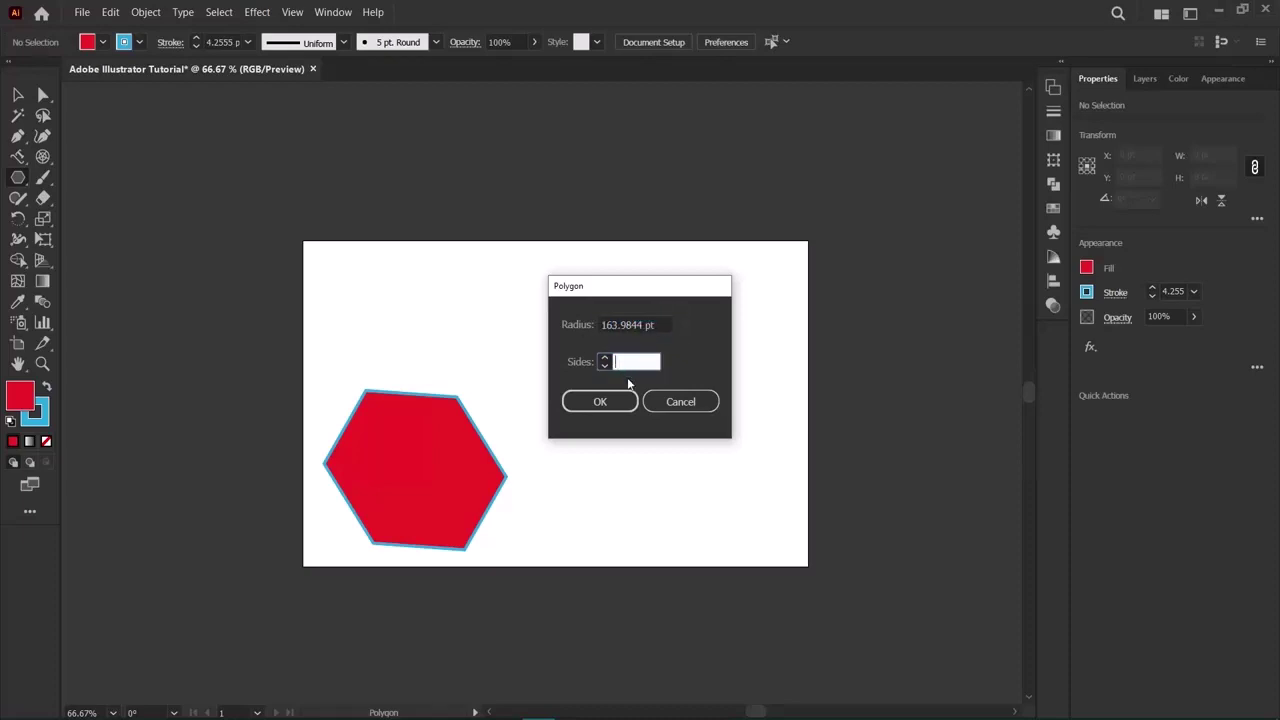
pyautogui.write('5')
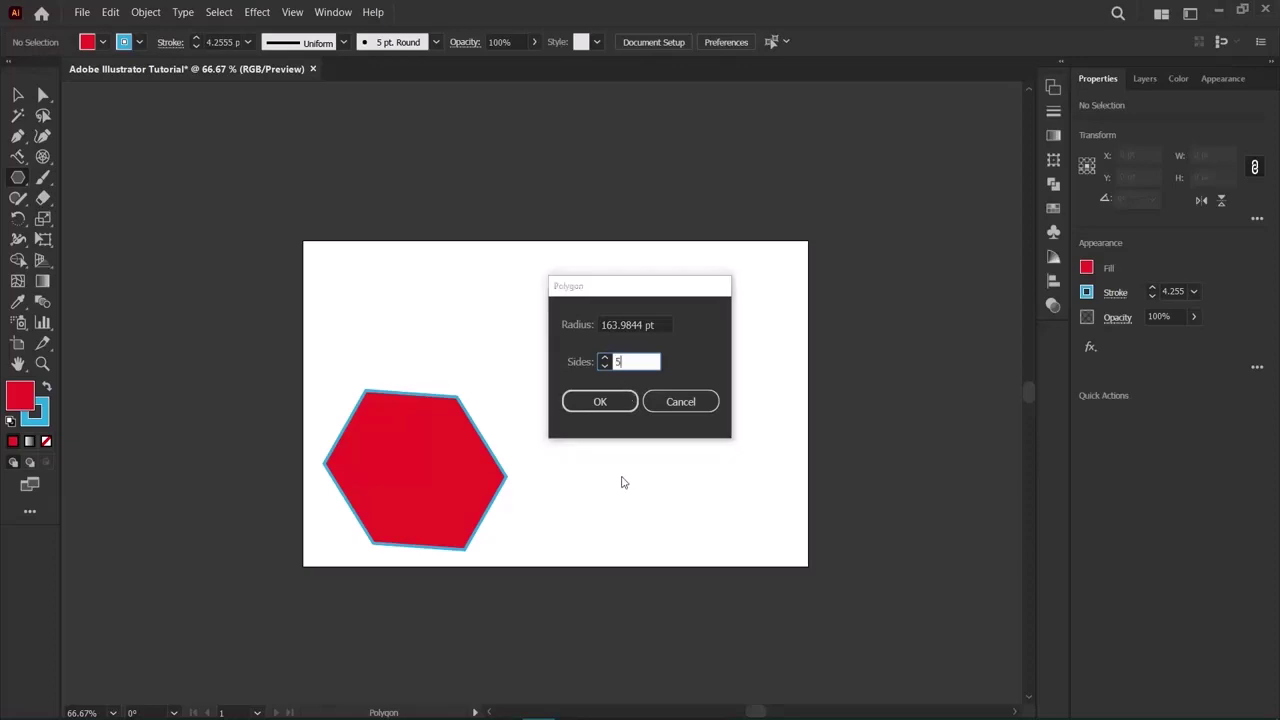
pyautogui.click(619, 479)
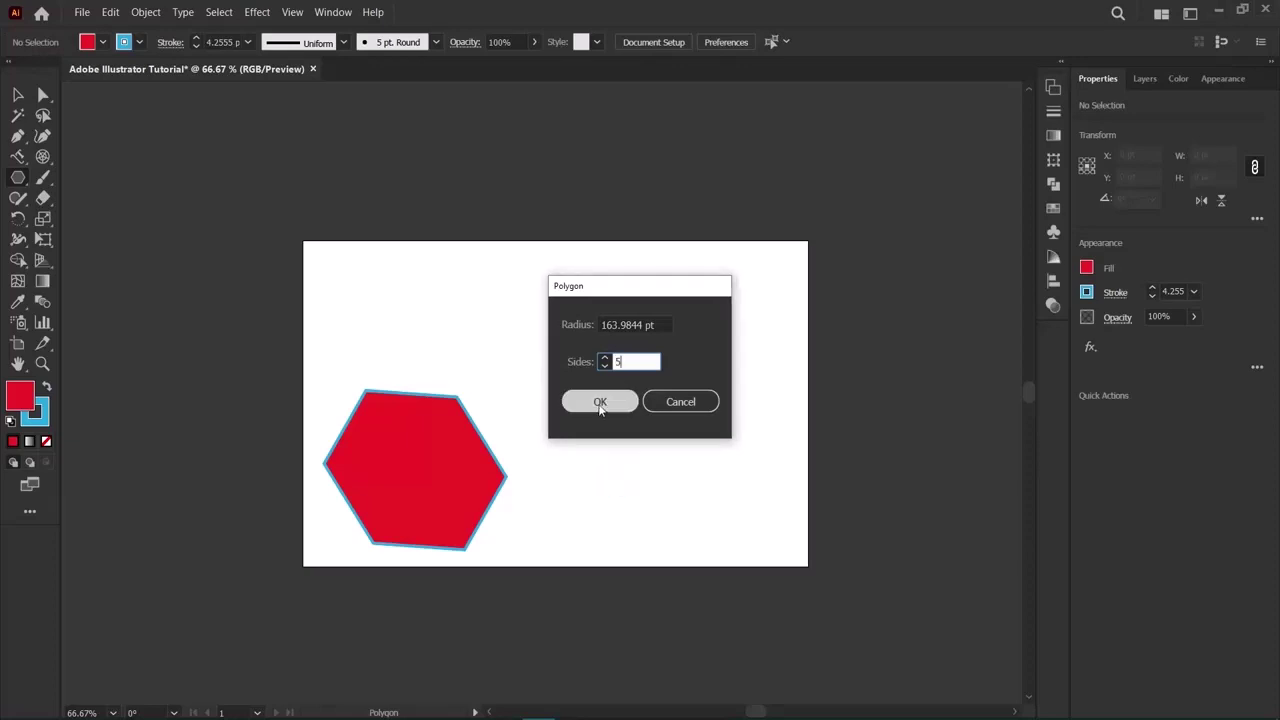
pyautogui.click(600, 402)
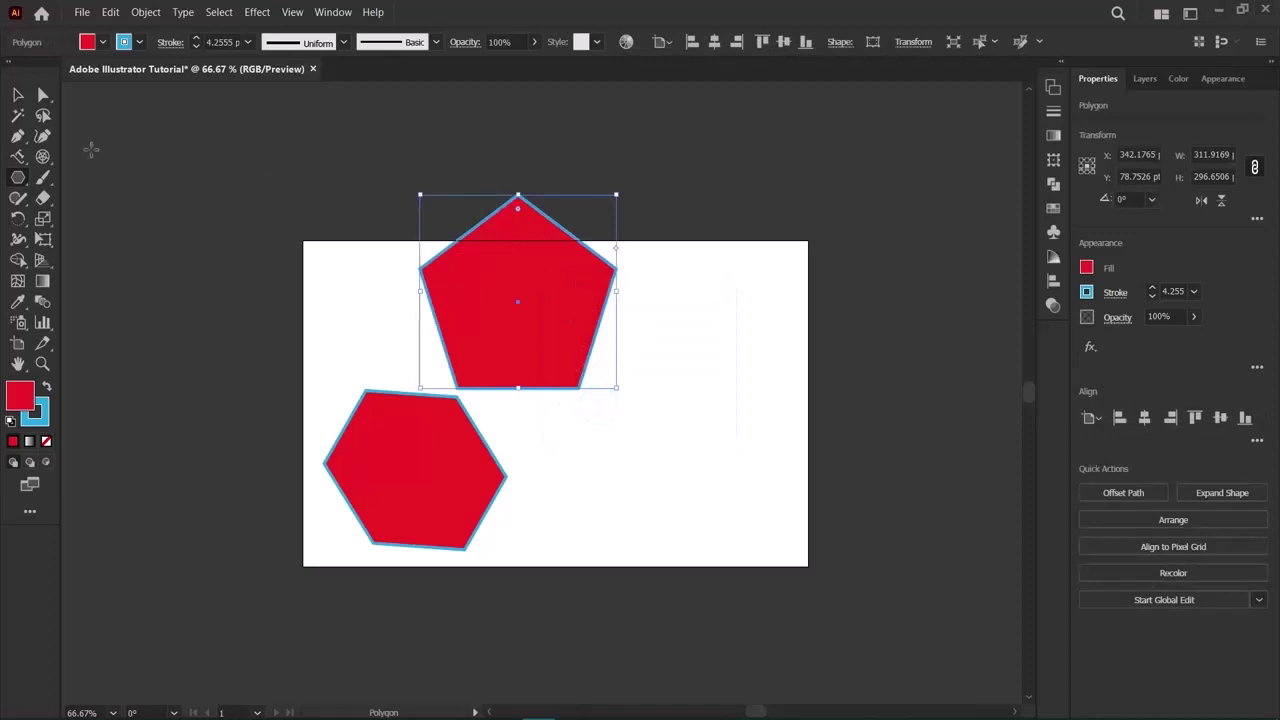
pyautogui.click(17, 96)
pyautogui.moveTo(514, 287); pyautogui.dragTo(628, 378)
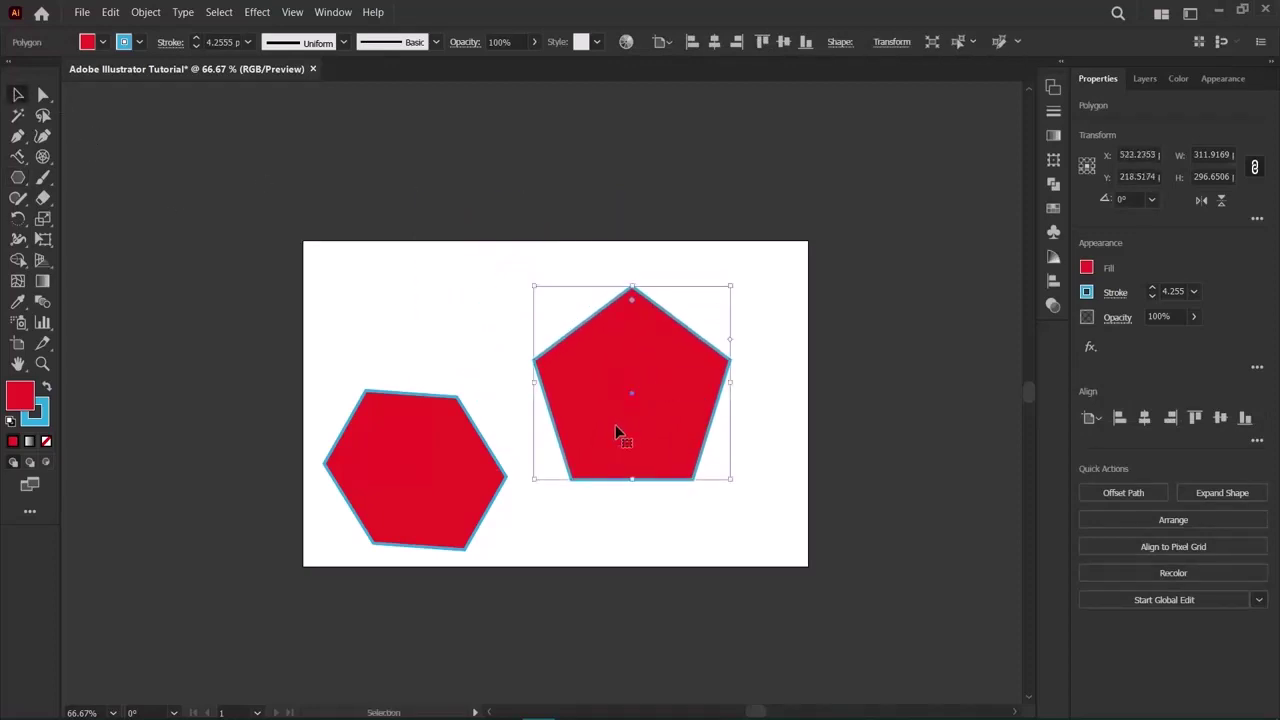
# Create a 100-sided polygon that looks like a circle, overlapping the hexagon.
pyautogui.click(18, 177)
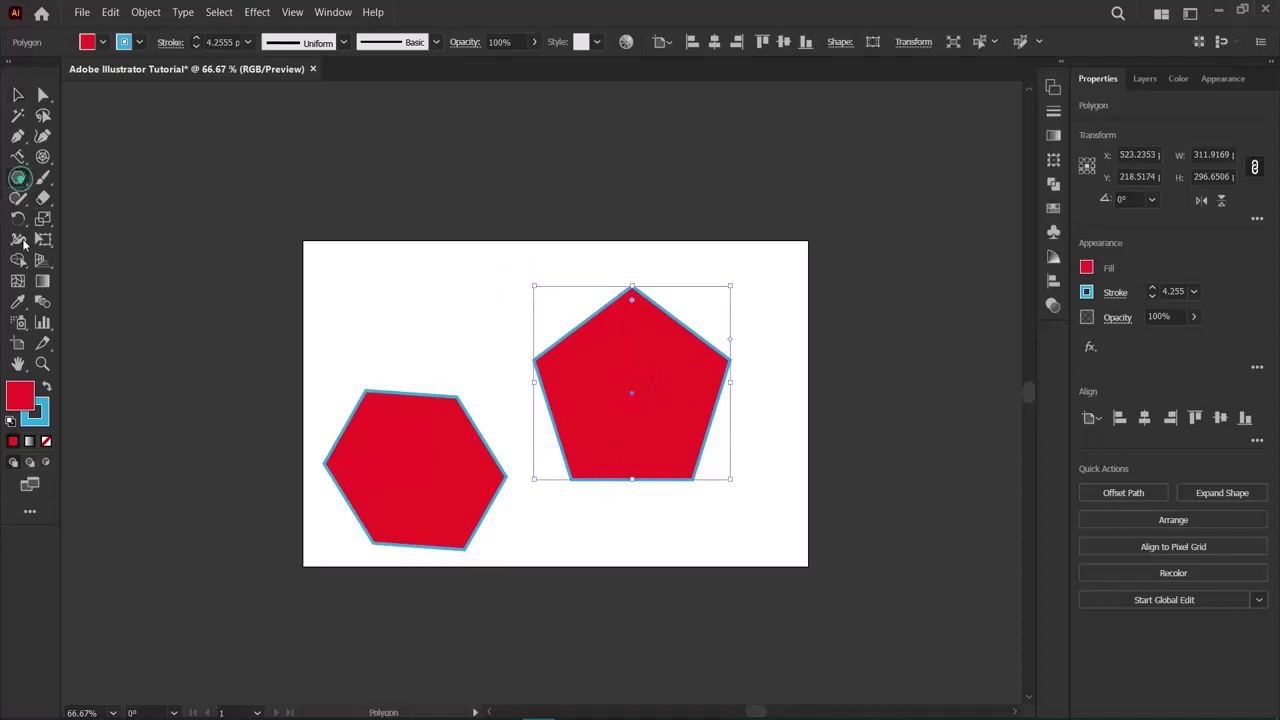
pyautogui.click(357, 331)
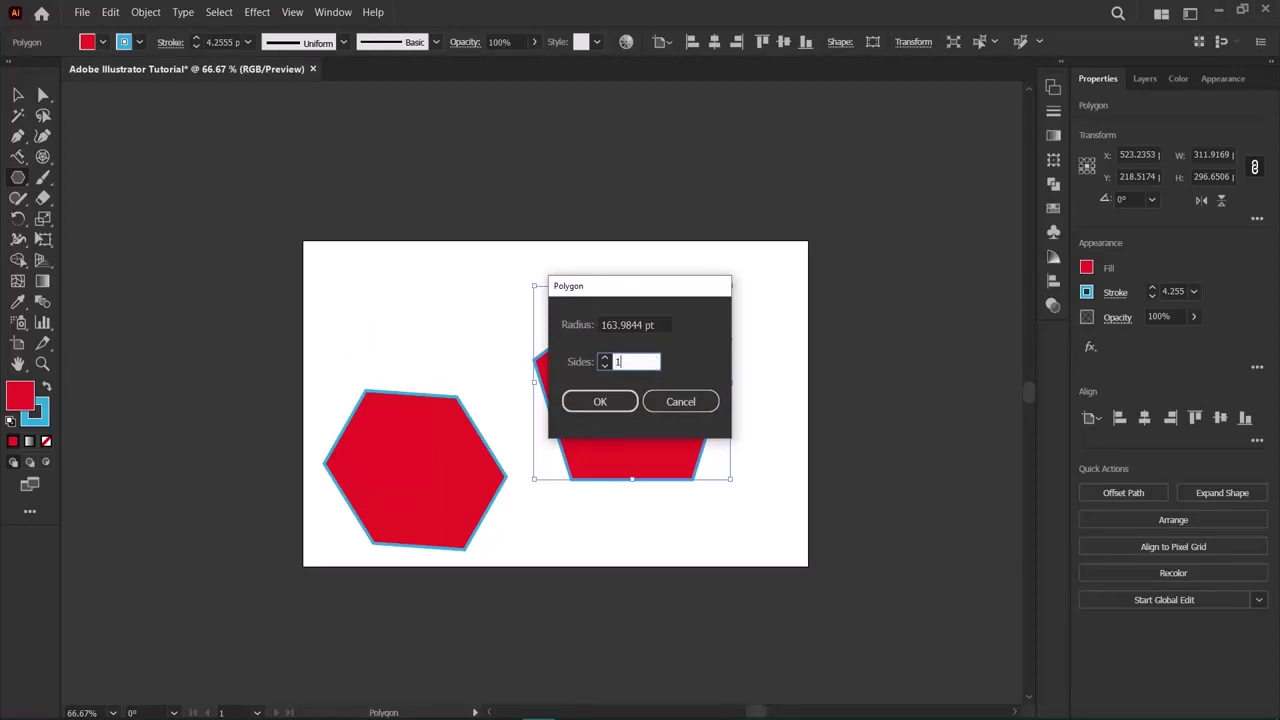
pyautogui.write('100')
pyautogui.press('Return')
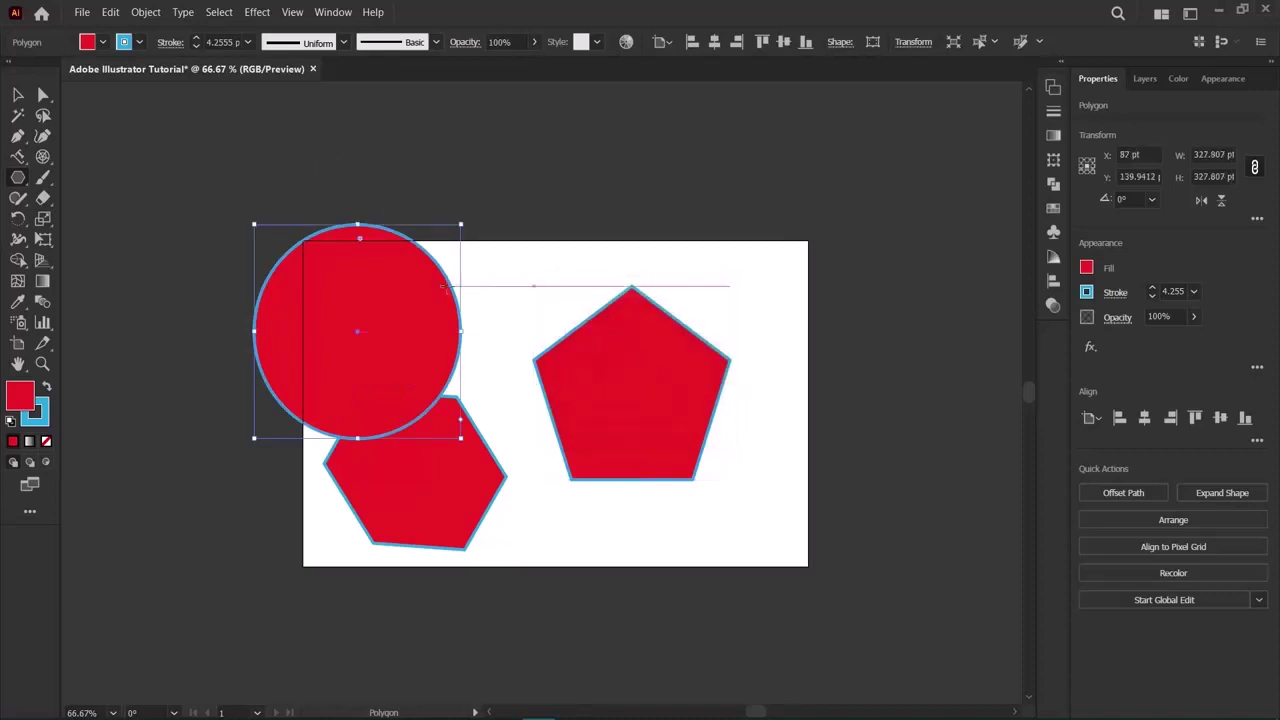
pyautogui.click(18, 94)
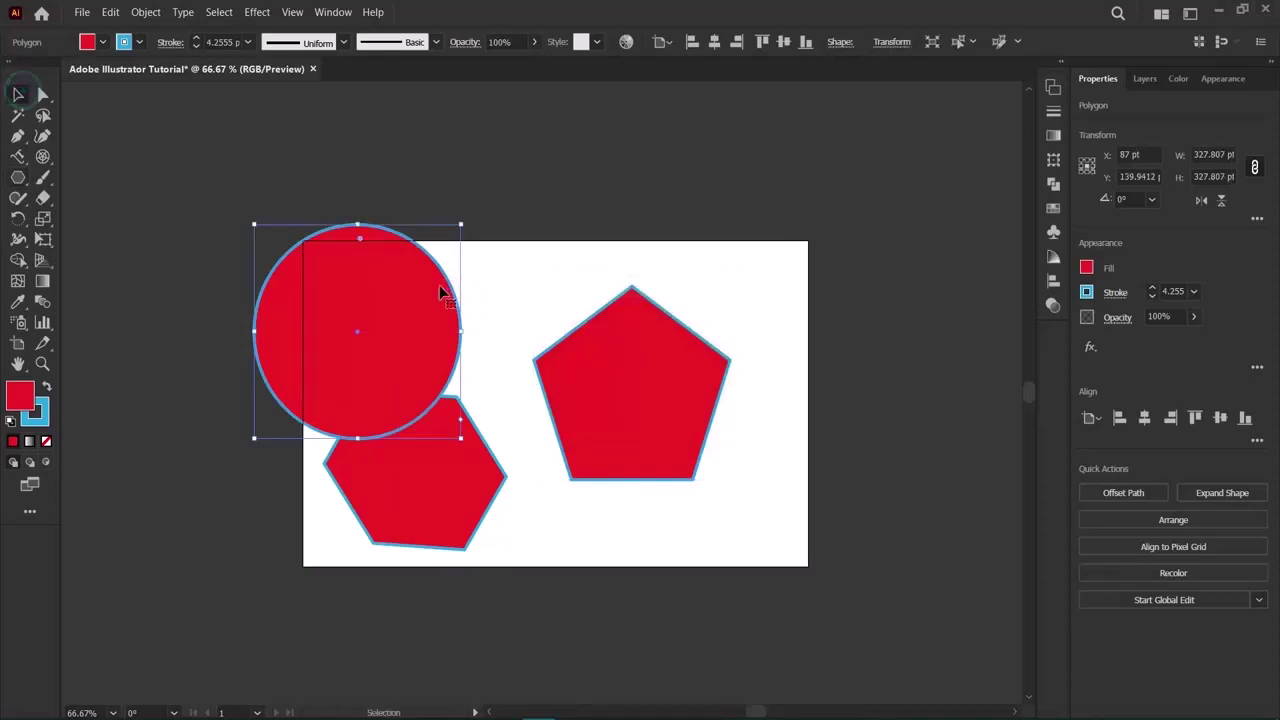
# Move the 100-sided circle above the hexagon and zoom in to inspect its edge.
pyautogui.moveTo(452, 284); pyautogui.dragTo(541, 234)
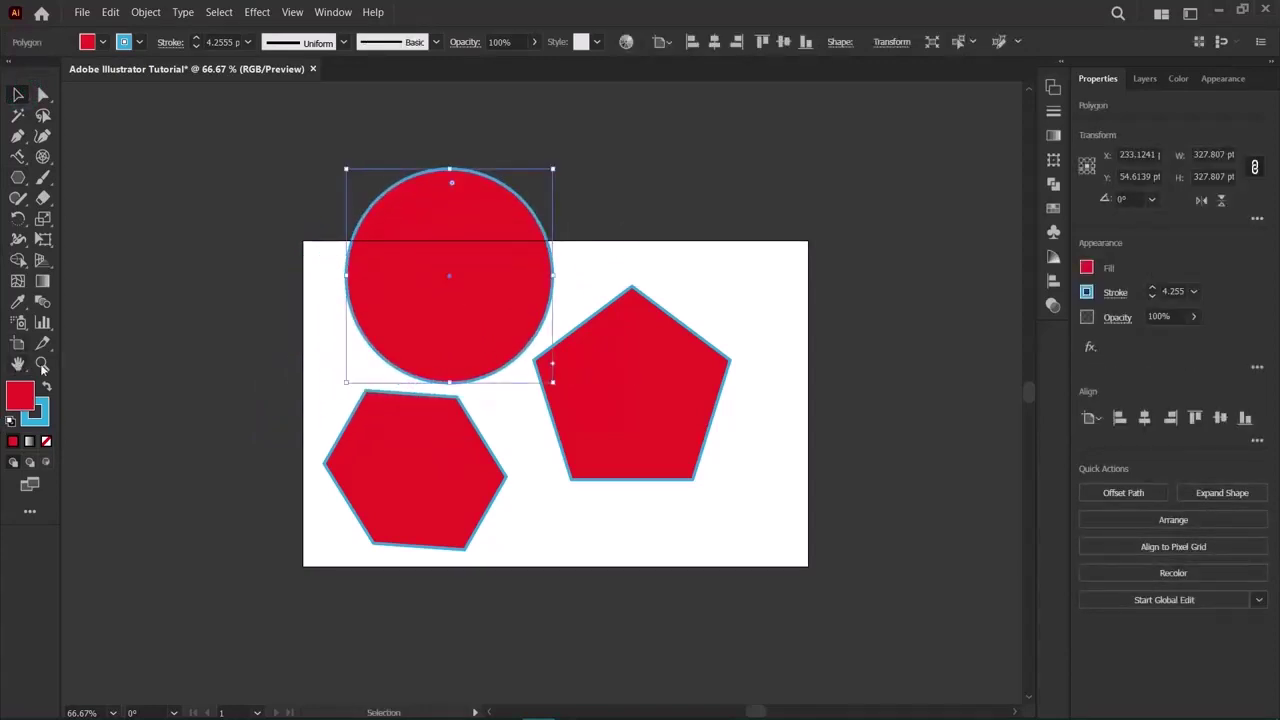
pyautogui.click(42, 363)
pyautogui.click(414, 362)
pyautogui.click(470, 404)
pyautogui.click(536, 407)
pyautogui.click(588, 374)
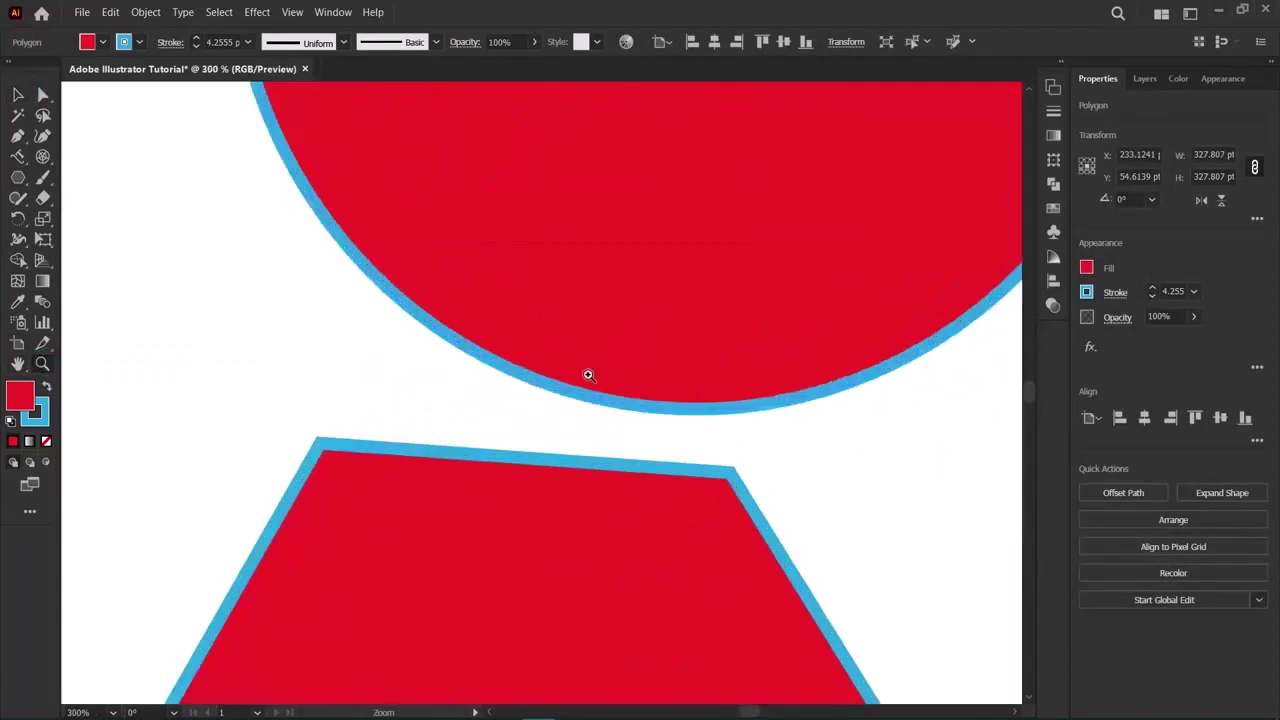
pyautogui.click(584, 417)
pyautogui.click(584, 417)
pyautogui.click(545, 457)
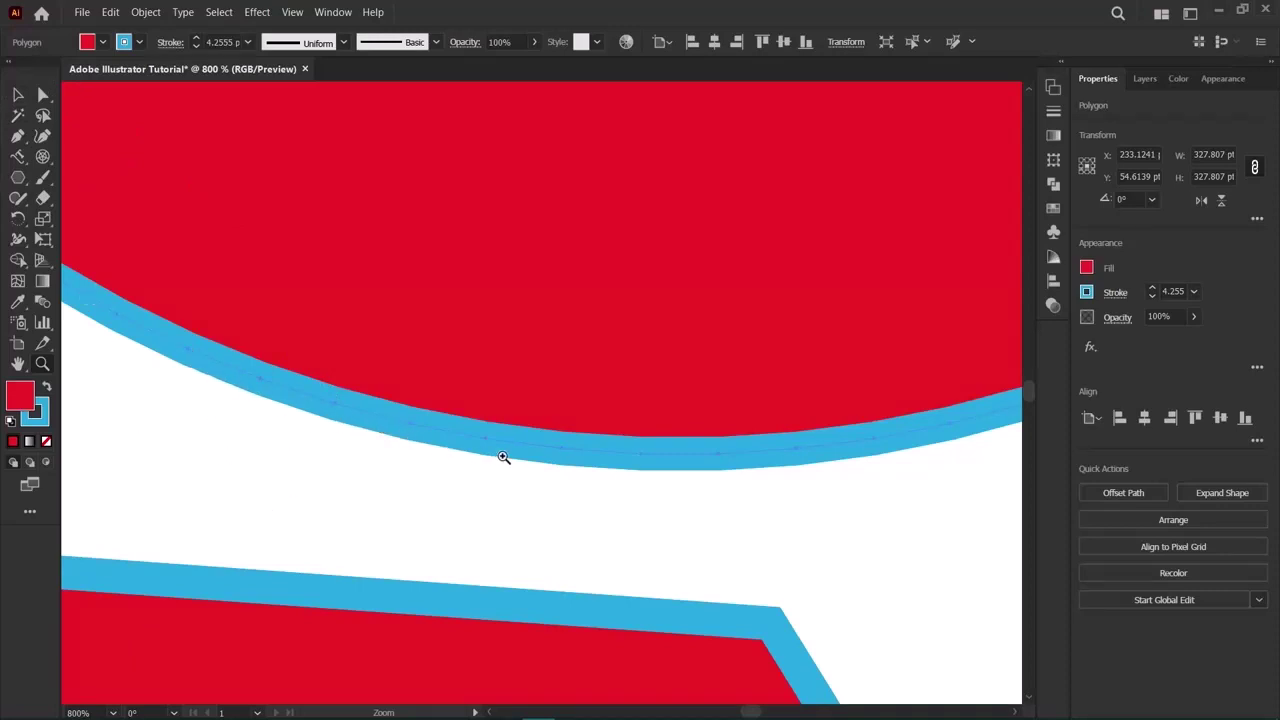
pyautogui.hotkey('ctrl', '-')
pyautogui.hotkey('ctrl', '-')
pyautogui.hotkey('ctrl', '-')
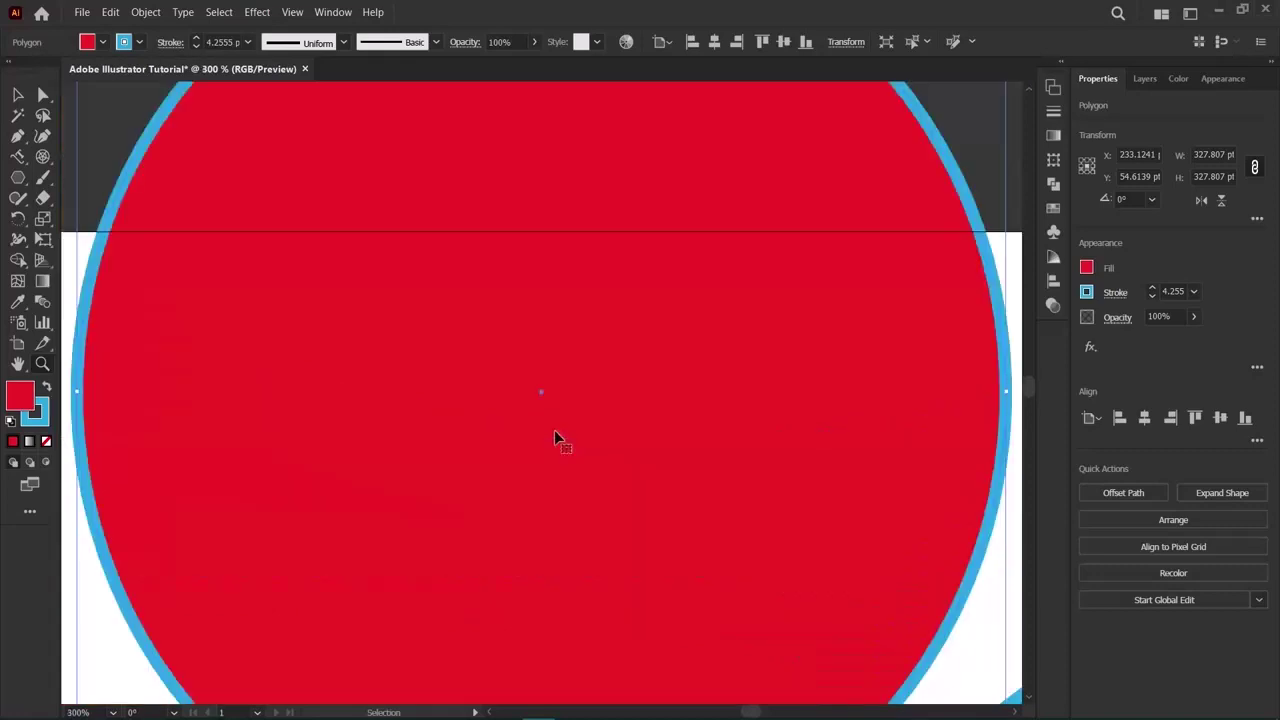
pyautogui.hotkey('ctrl', '-')
pyautogui.hotkey('ctrl', '-')
pyautogui.hotkey('ctrl', '-')
pyautogui.hotkey('ctrl', '-')
pyautogui.hotkey('ctrl', '-')
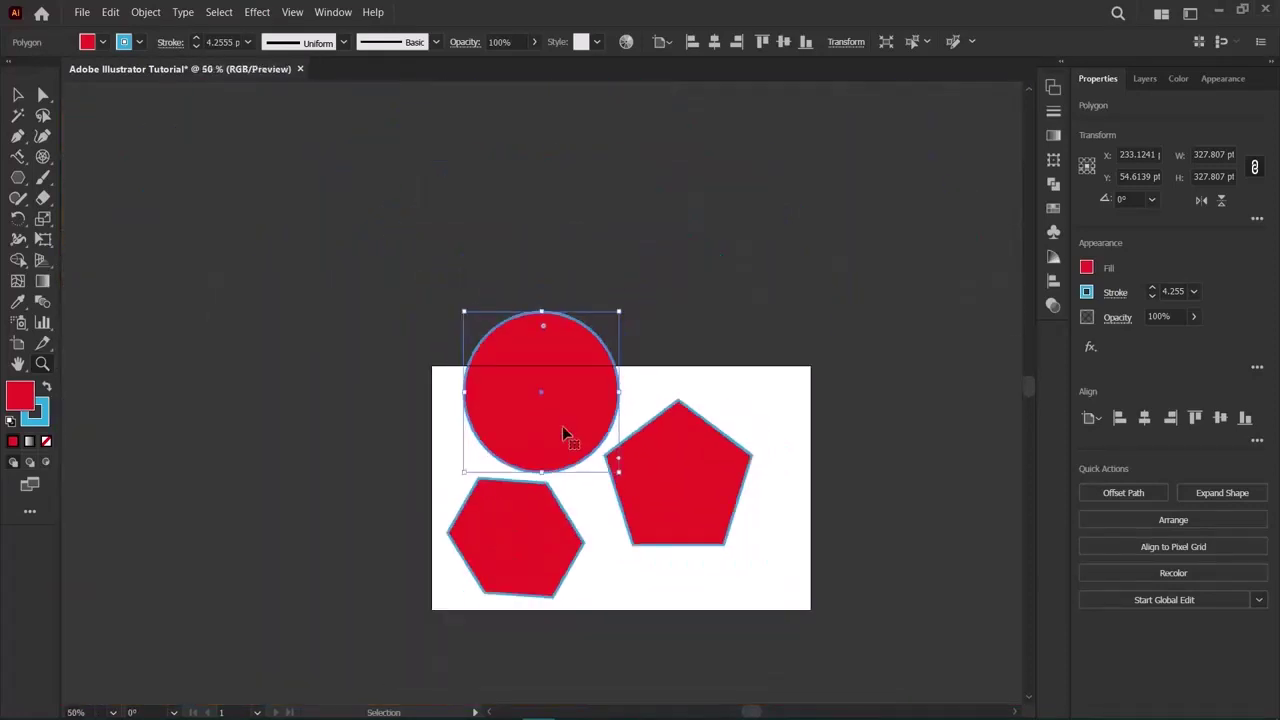
pyautogui.press('z')
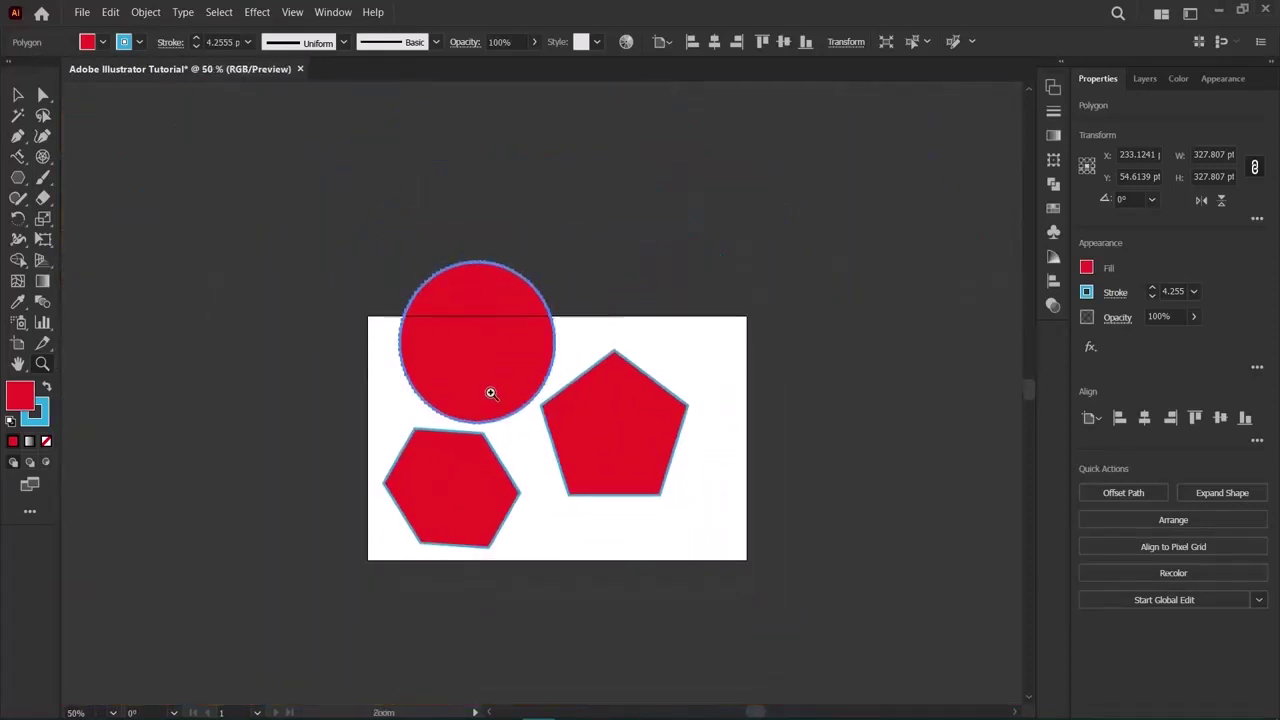
# Select the 100-sided circle and delete it.
pyautogui.click(17, 95)
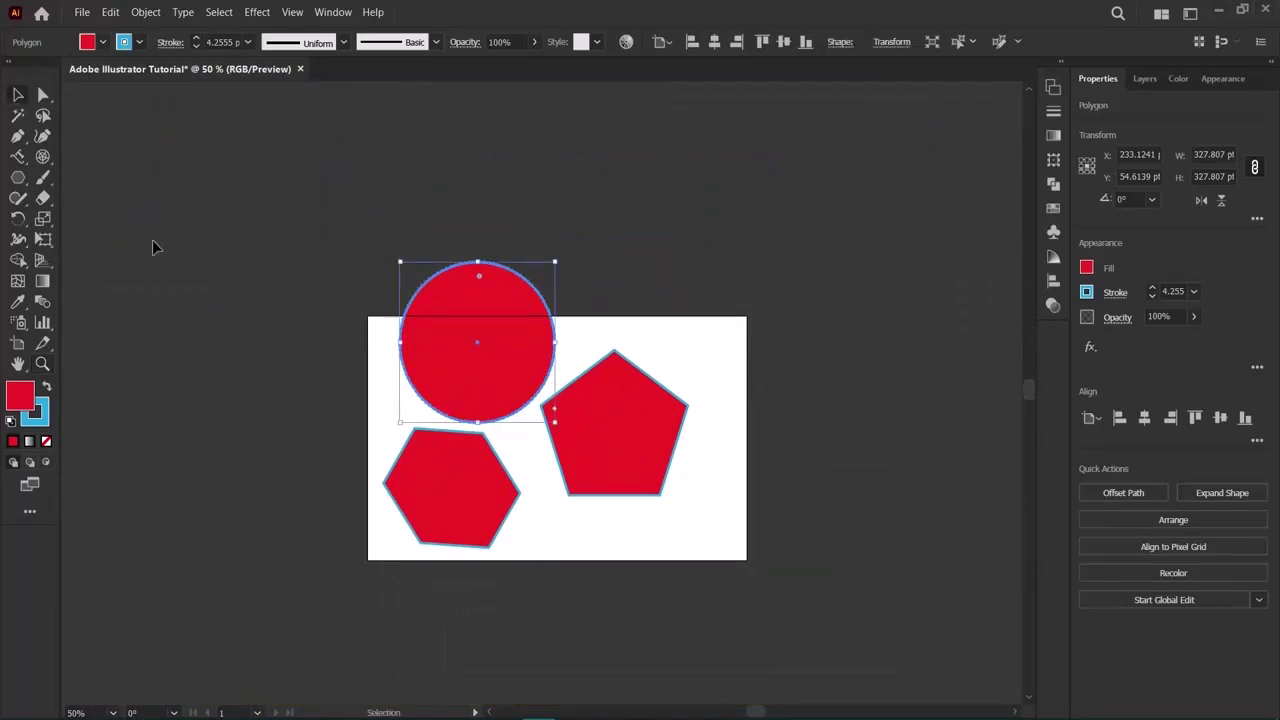
pyautogui.press('Delete')
pyautogui.rightClick(17, 177)
# Create a 10-sided red polygon and move it above the artboard.
pyautogui.click(86, 239)
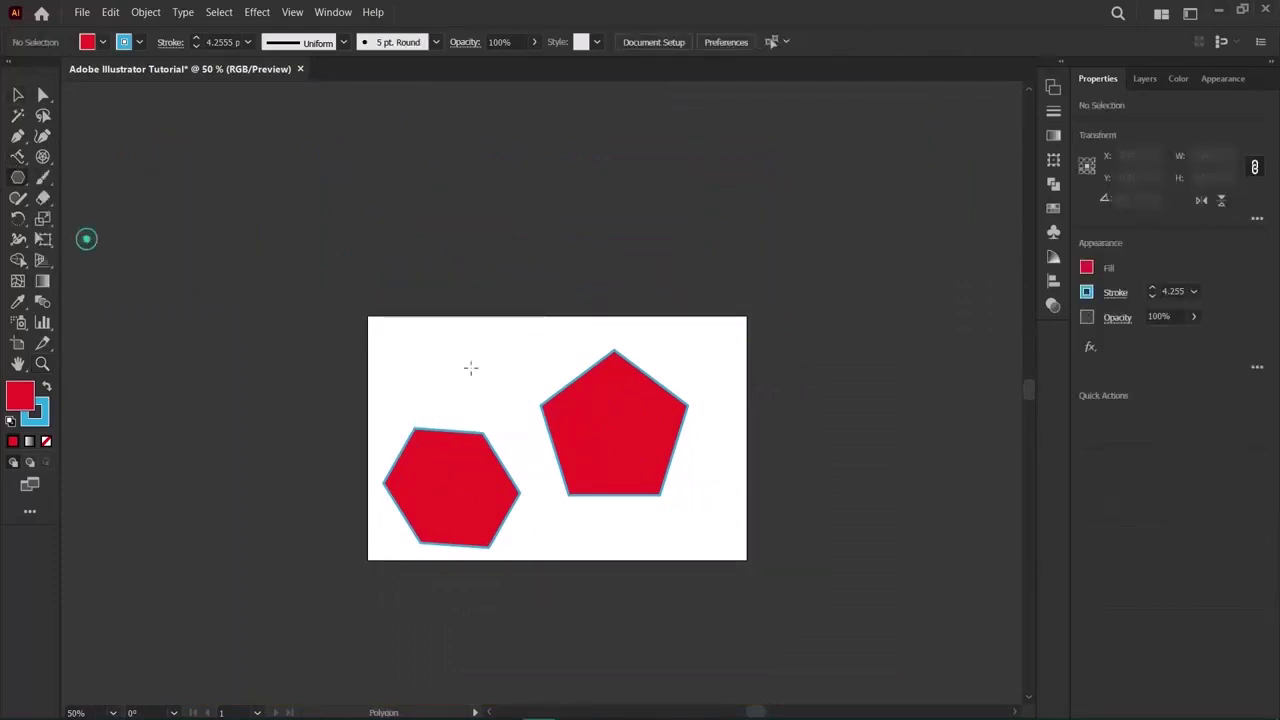
pyautogui.click(517, 374)
pyautogui.press('BackSpace')
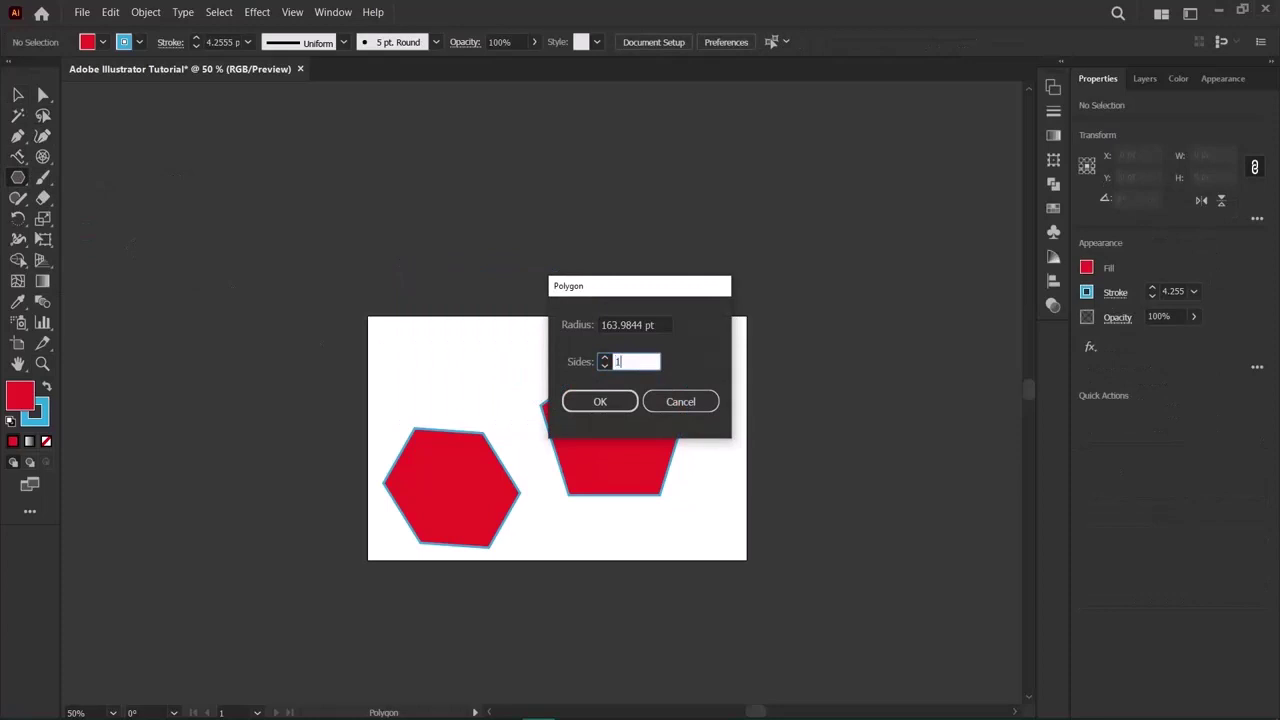
pyautogui.press('Return')
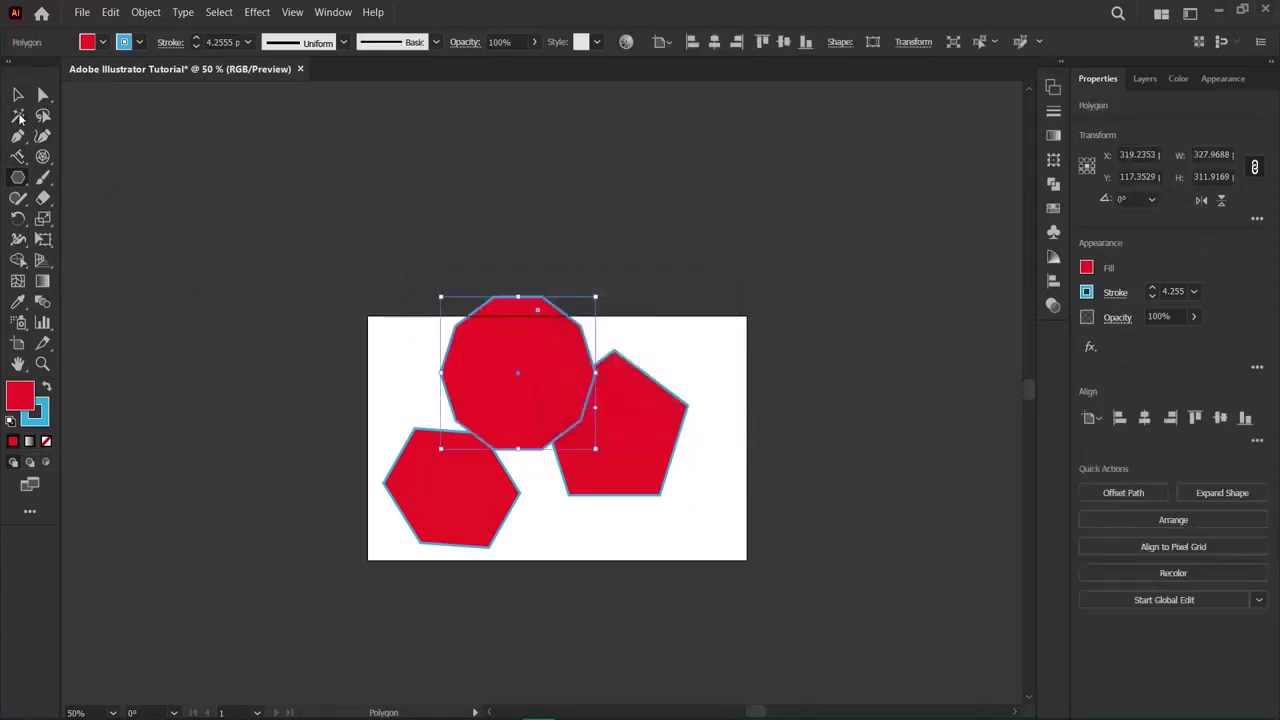
pyautogui.press('v')
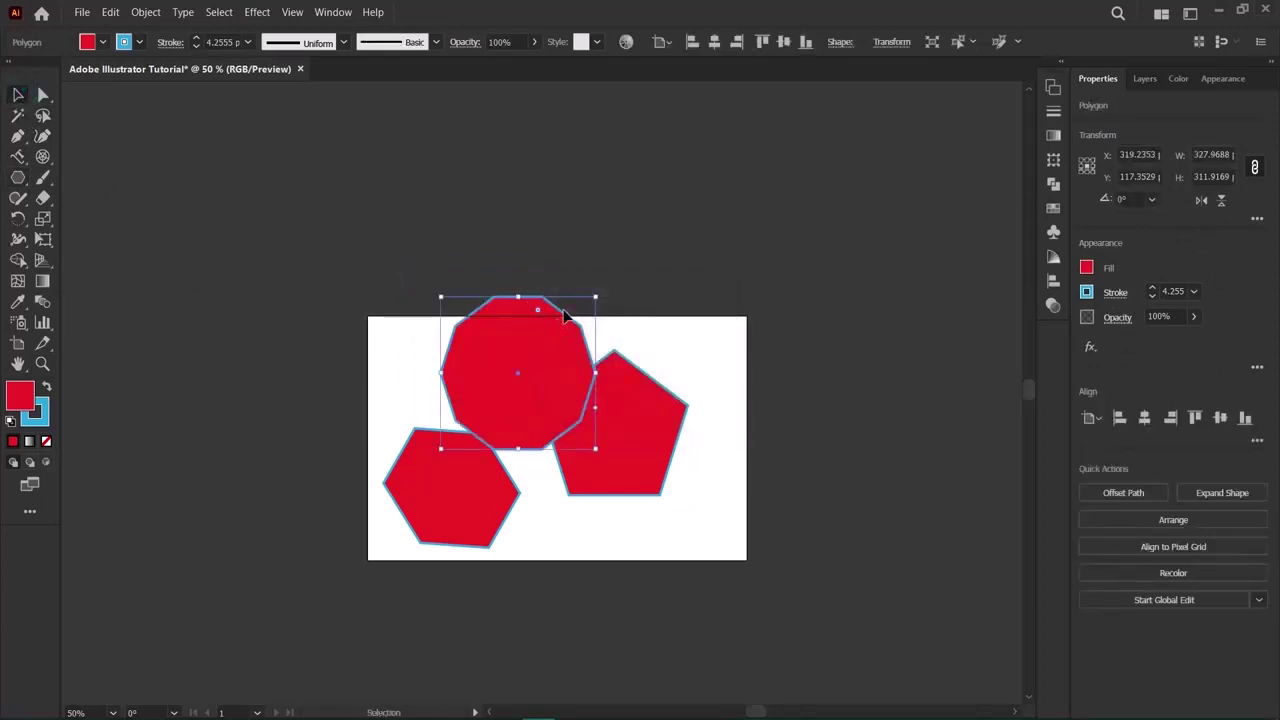
pyautogui.click(563, 311)
pyautogui.moveTo(563, 313); pyautogui.dragTo(535, 143)
# Delete the 10-sided polygon, the hexagon and the pentagon.
pyautogui.click(527, 182)
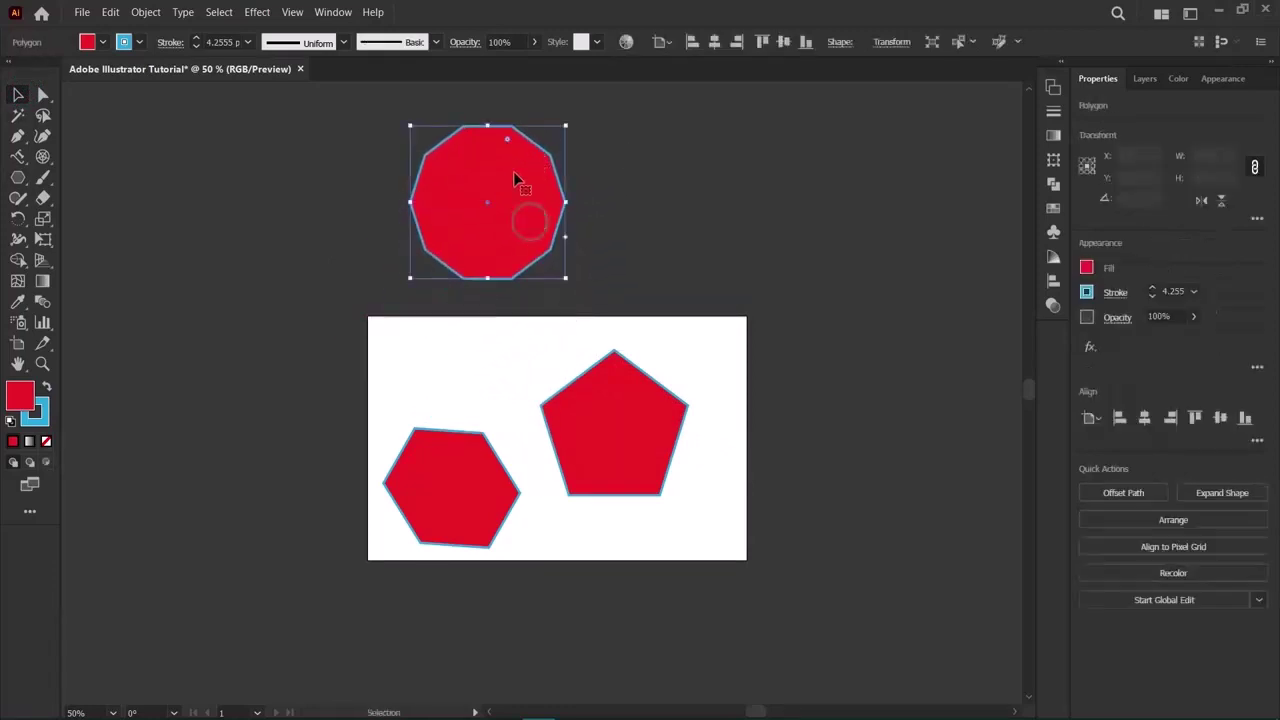
pyautogui.press('Delete')
pyautogui.click(443, 494)
pyautogui.press('Delete')
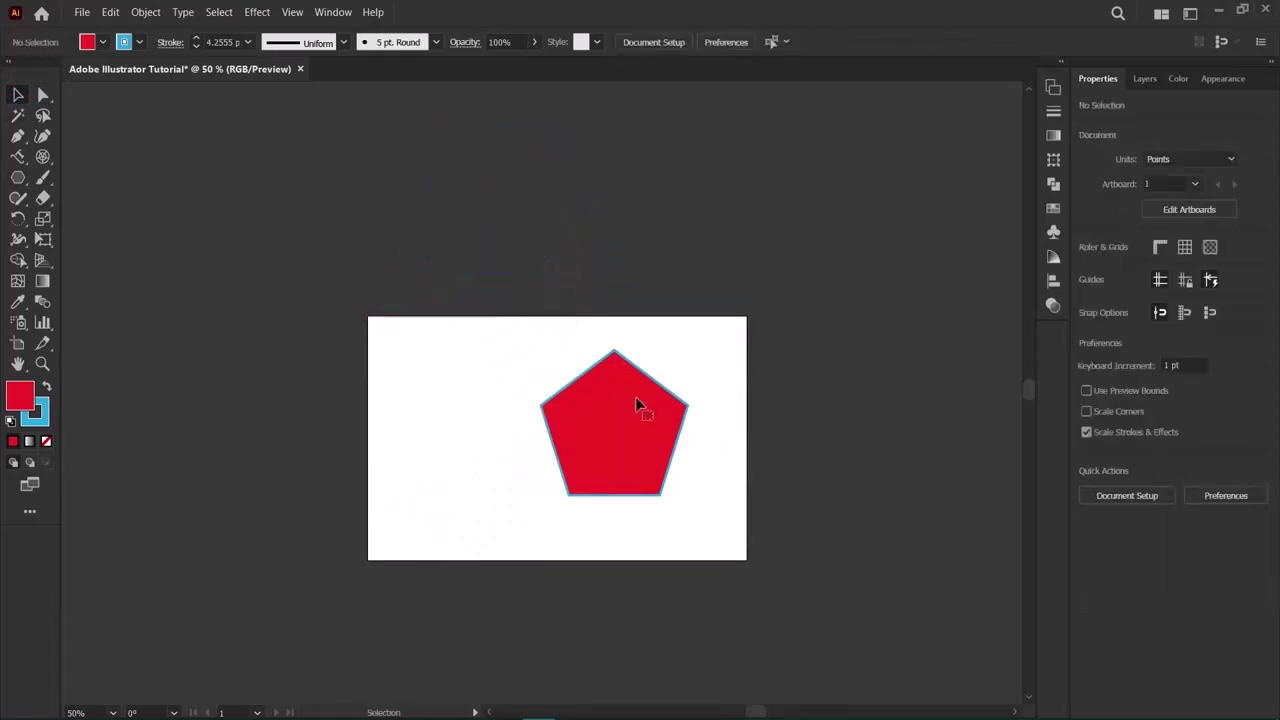
pyautogui.click(637, 398)
pyautogui.press('Delete')
pyautogui.rightClick(18, 177)
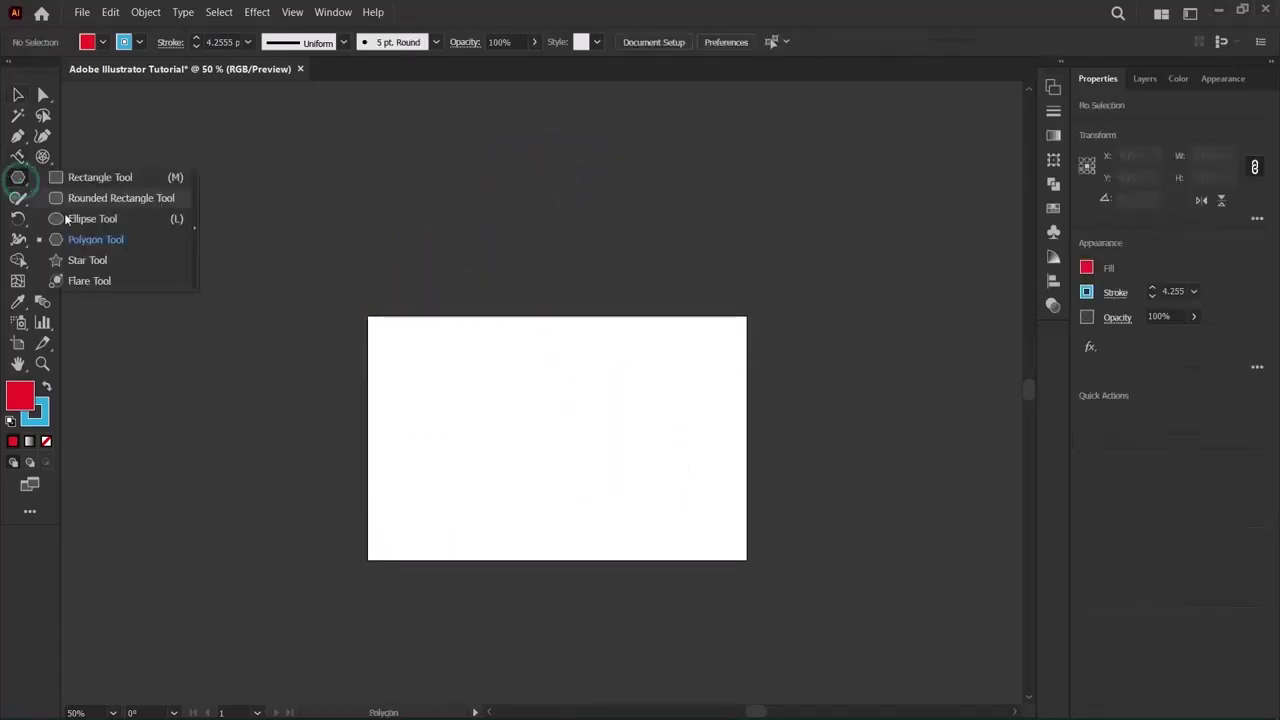
# Draw a tiny star with the Star Tool, then delete it.
pyautogui.click(95, 237)
pyautogui.click(85, 268)
pyautogui.moveTo(491, 423); pyautogui.dragTo(497, 418)
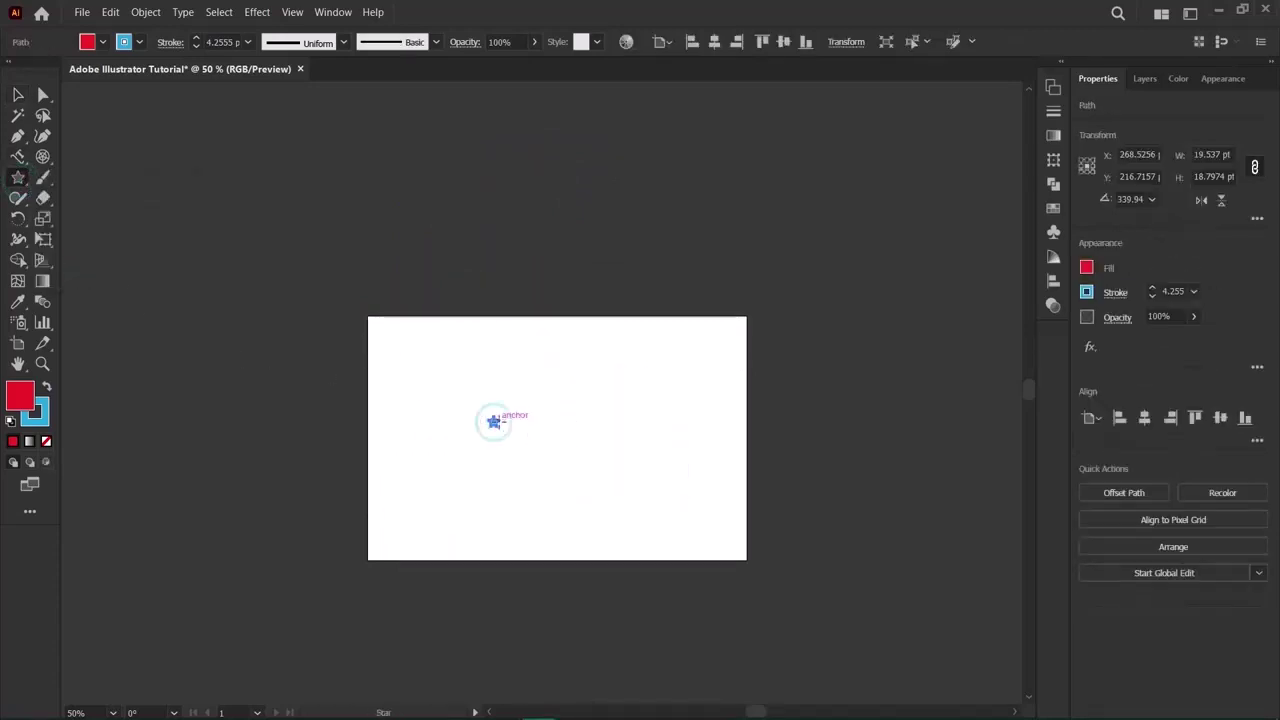
pyautogui.click(18, 94)
pyautogui.press('Delete')
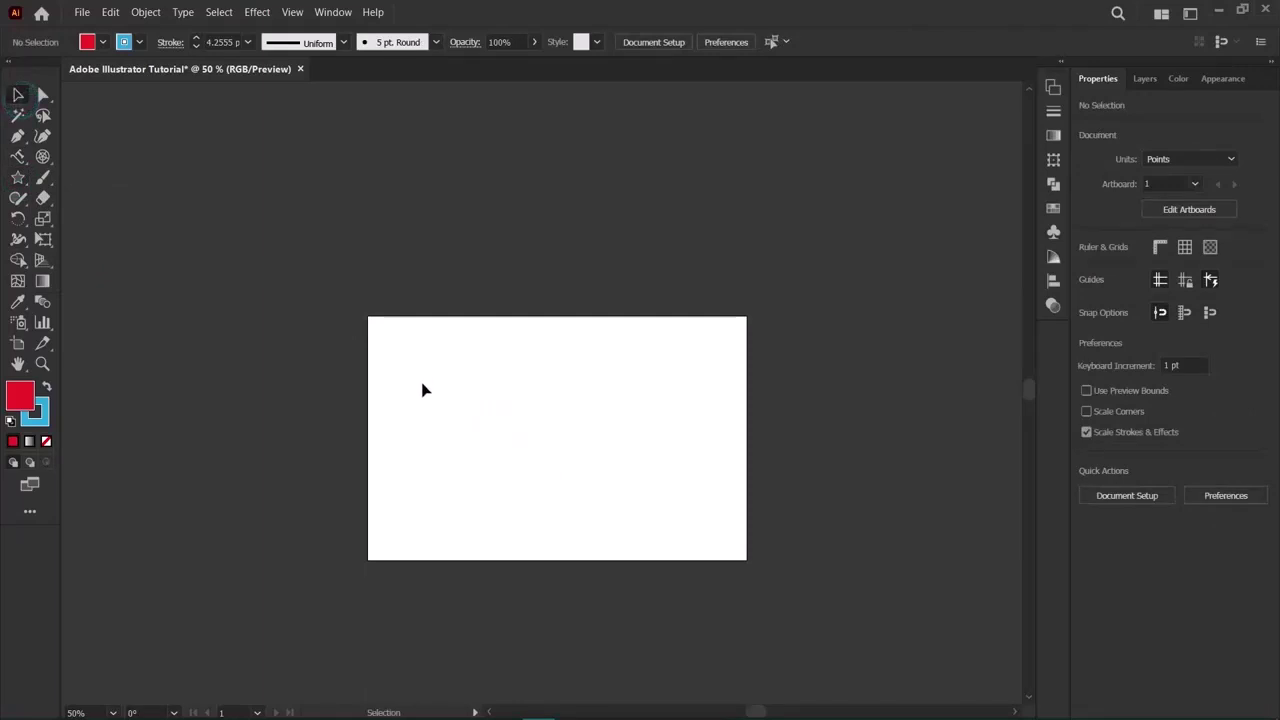
# Create a blue star with Radius 1 set to 20 pt and a smaller Radius 2.
pyautogui.click(18, 177)
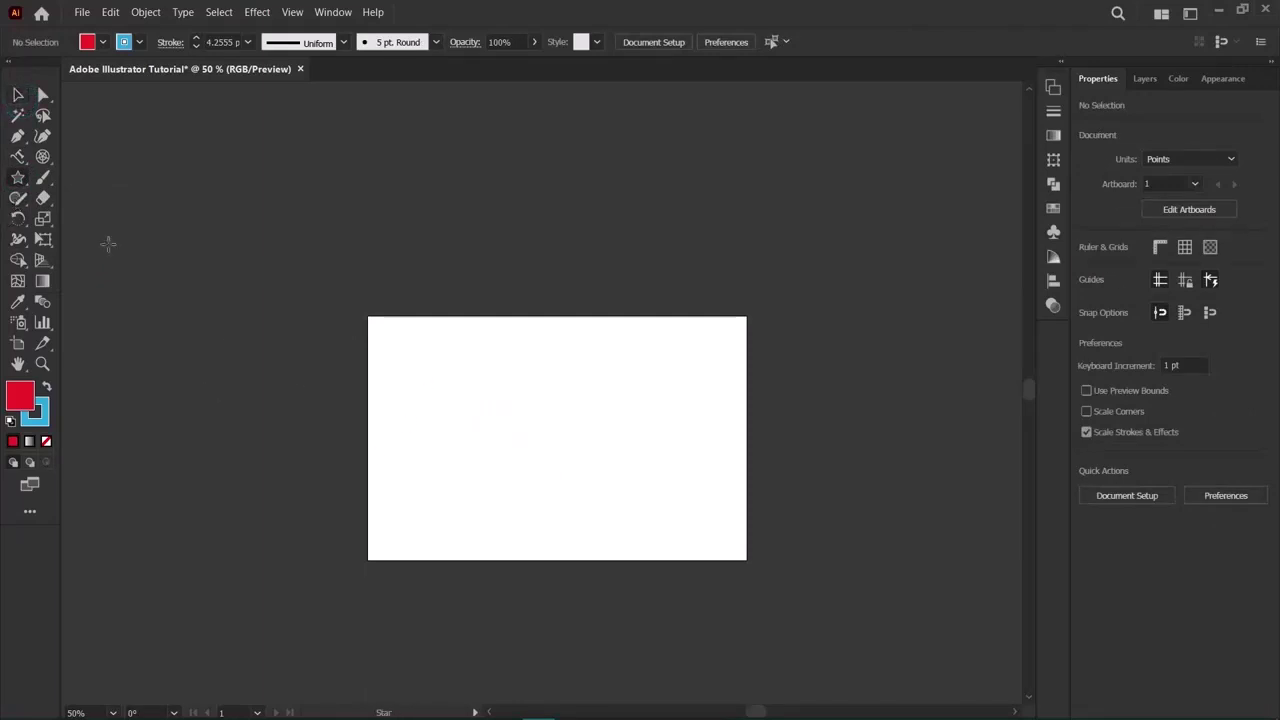
pyautogui.click(397, 399)
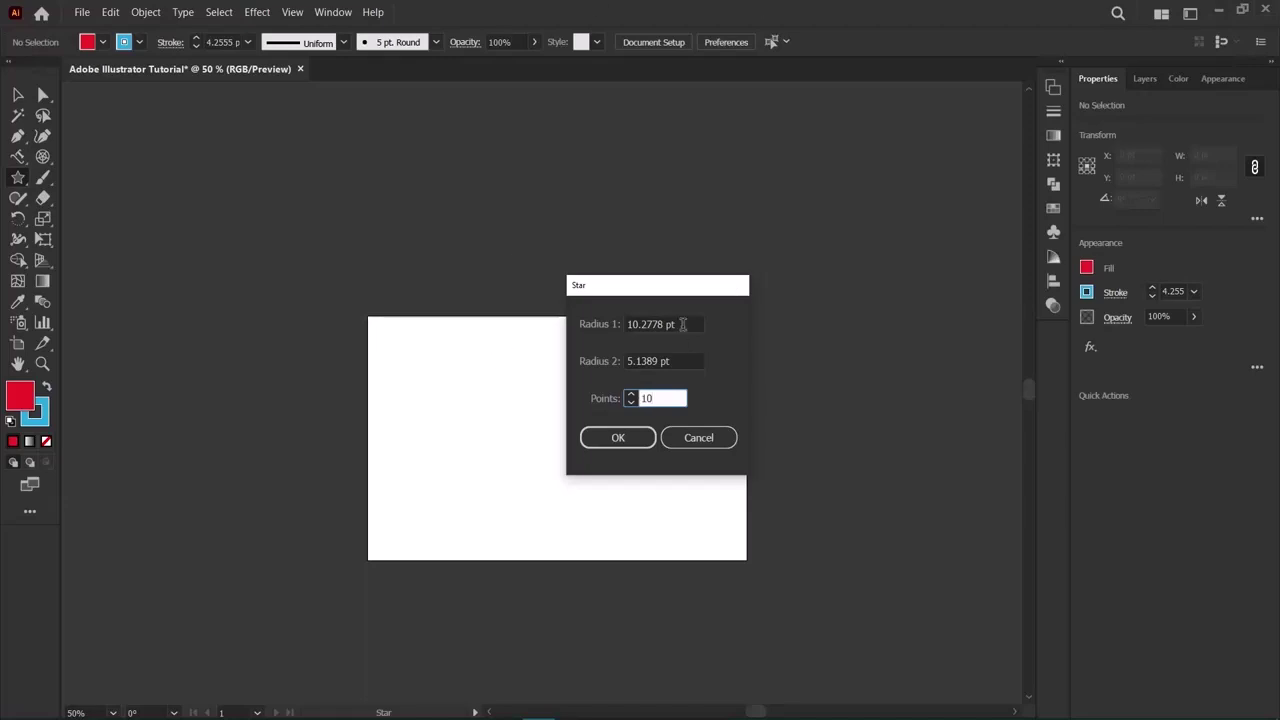
pyautogui.click(683, 324)
pyautogui.write('20')
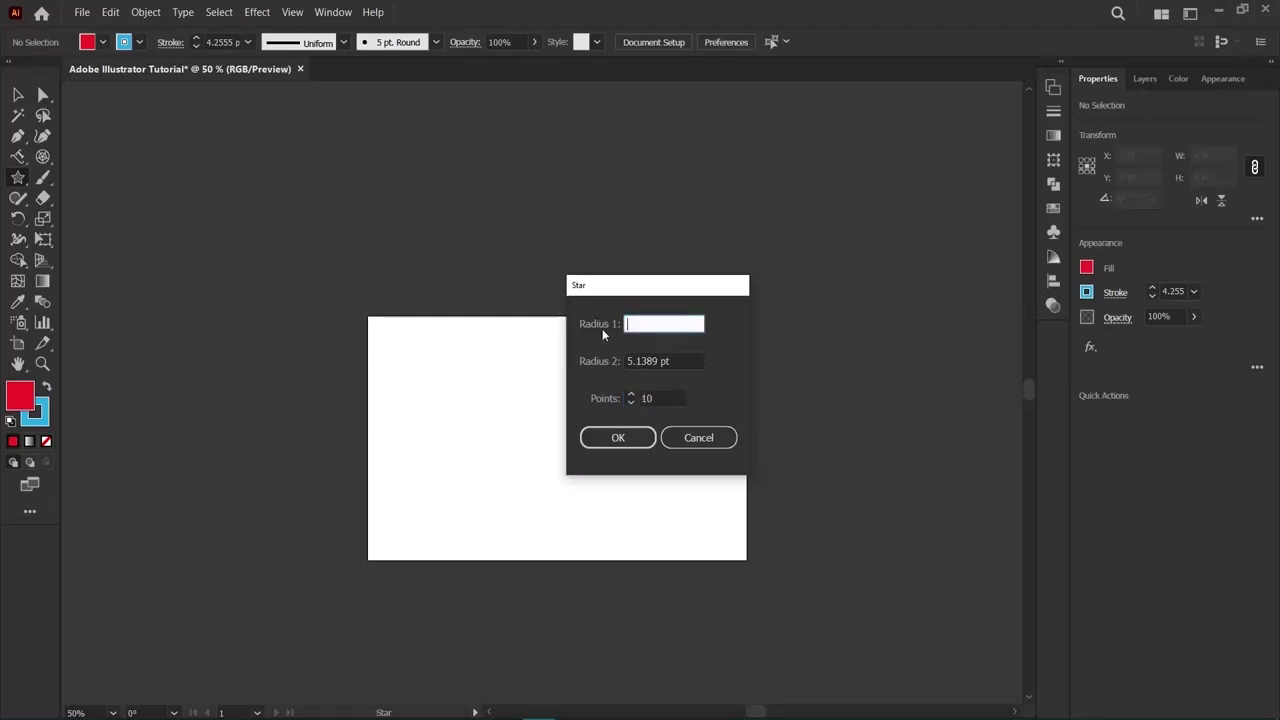
pyautogui.click(698, 356)
pyautogui.press('BackSpace')
pyautogui.write('10')
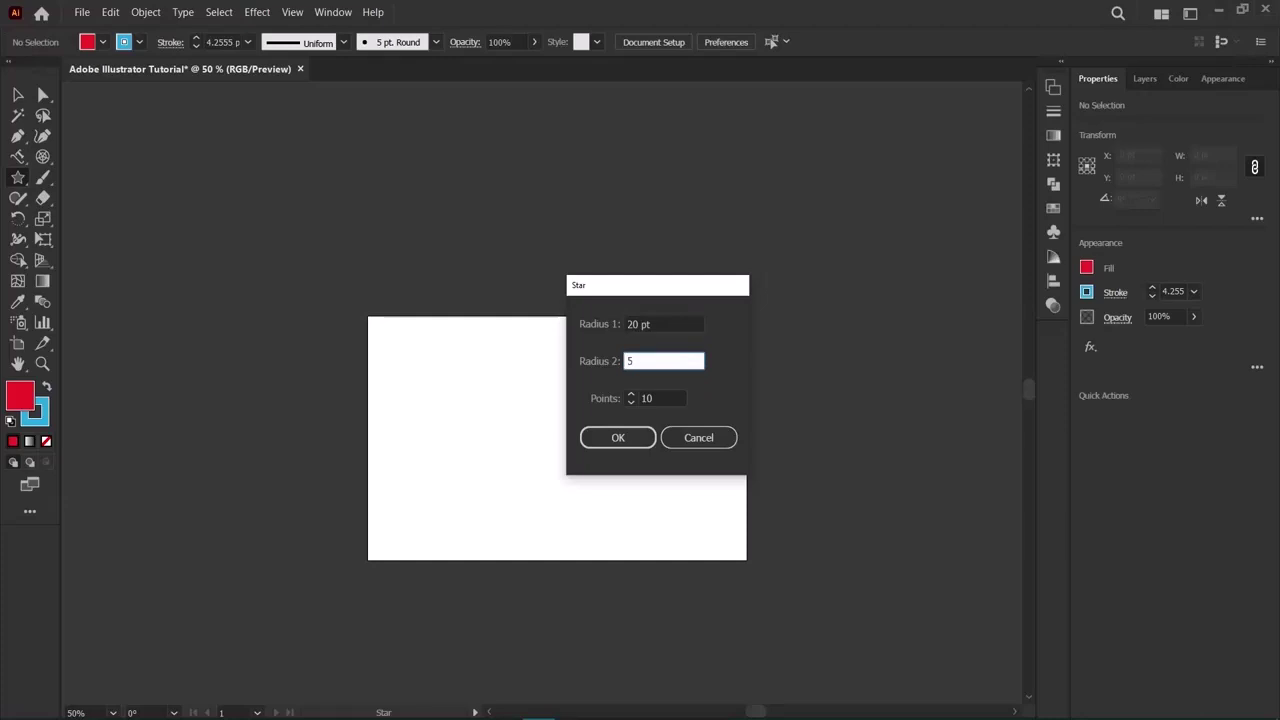
pyautogui.press('Return')
# Zoom in on the 38 × 40 pt star and move it toward the artboard's middle.
pyautogui.click(17, 94)
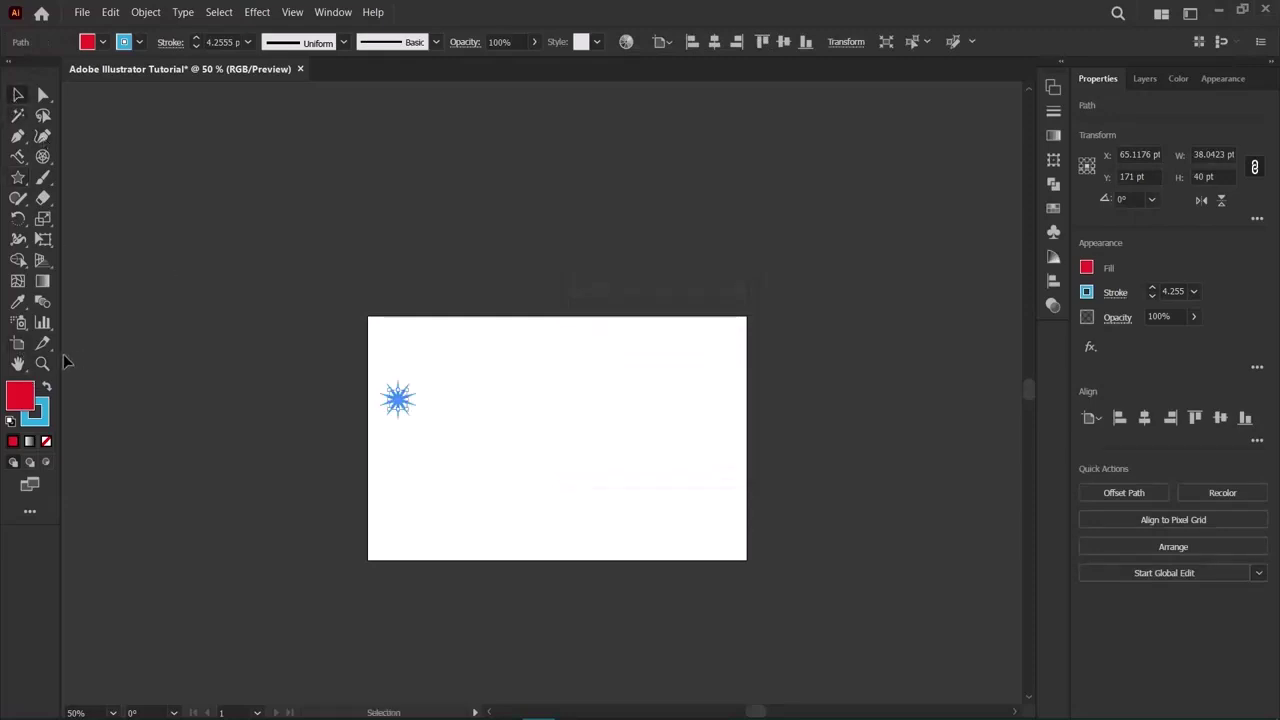
pyautogui.click(42, 364)
pyautogui.click(420, 403)
pyautogui.click(557, 414)
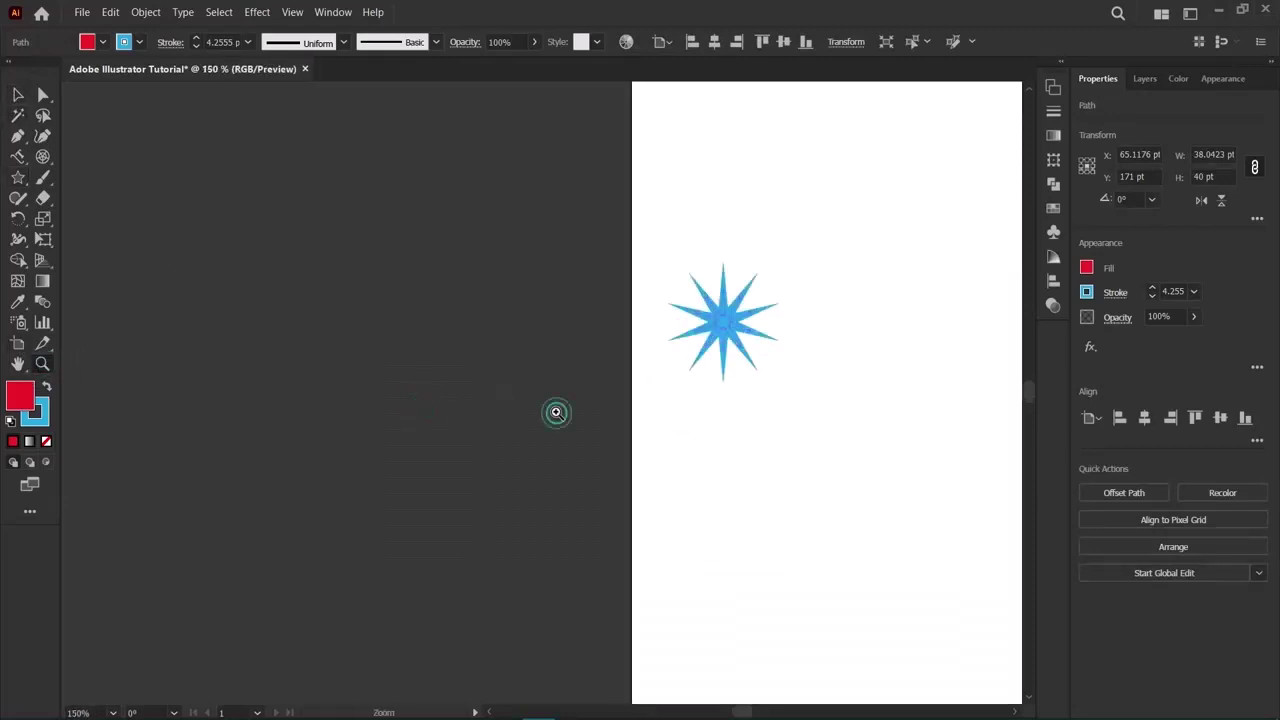
pyautogui.press('v')
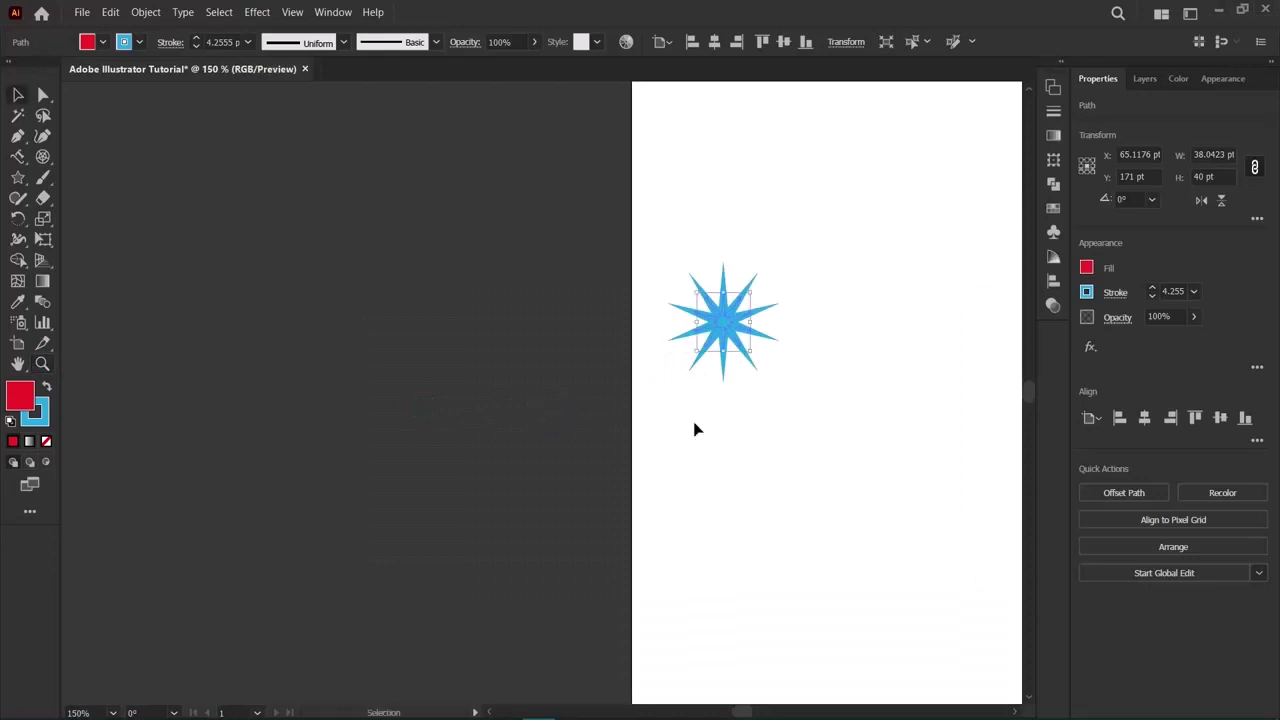
pyautogui.click(697, 429)
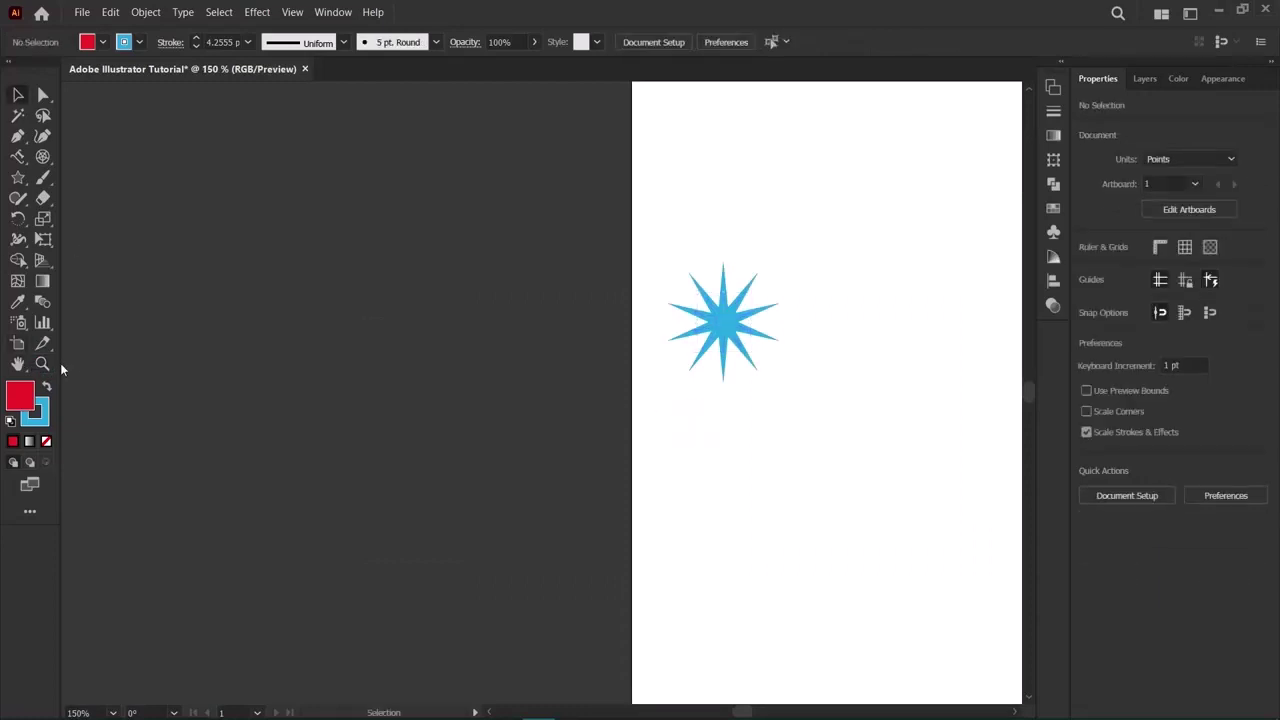
pyautogui.click(17, 364)
pyautogui.moveTo(846, 383); pyautogui.dragTo(485, 378)
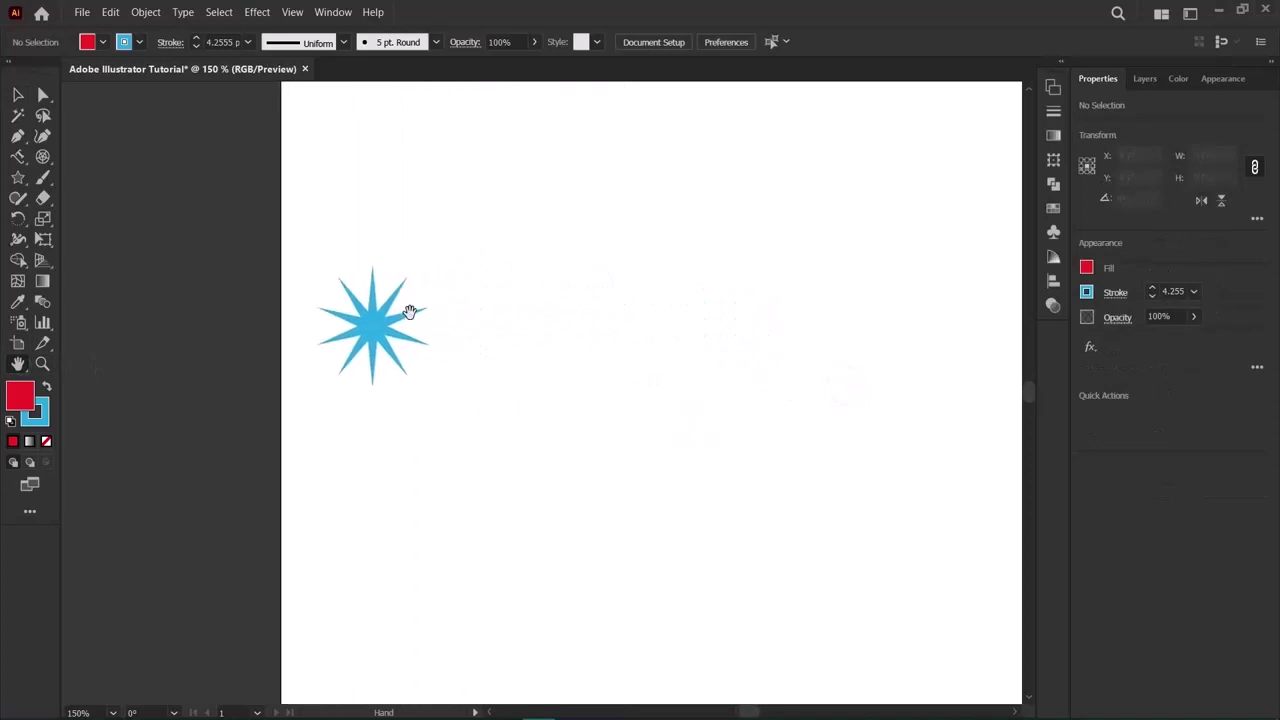
pyautogui.press('v')
pyautogui.moveTo(363, 331); pyautogui.dragTo(475, 357)
pyautogui.click(332, 372)
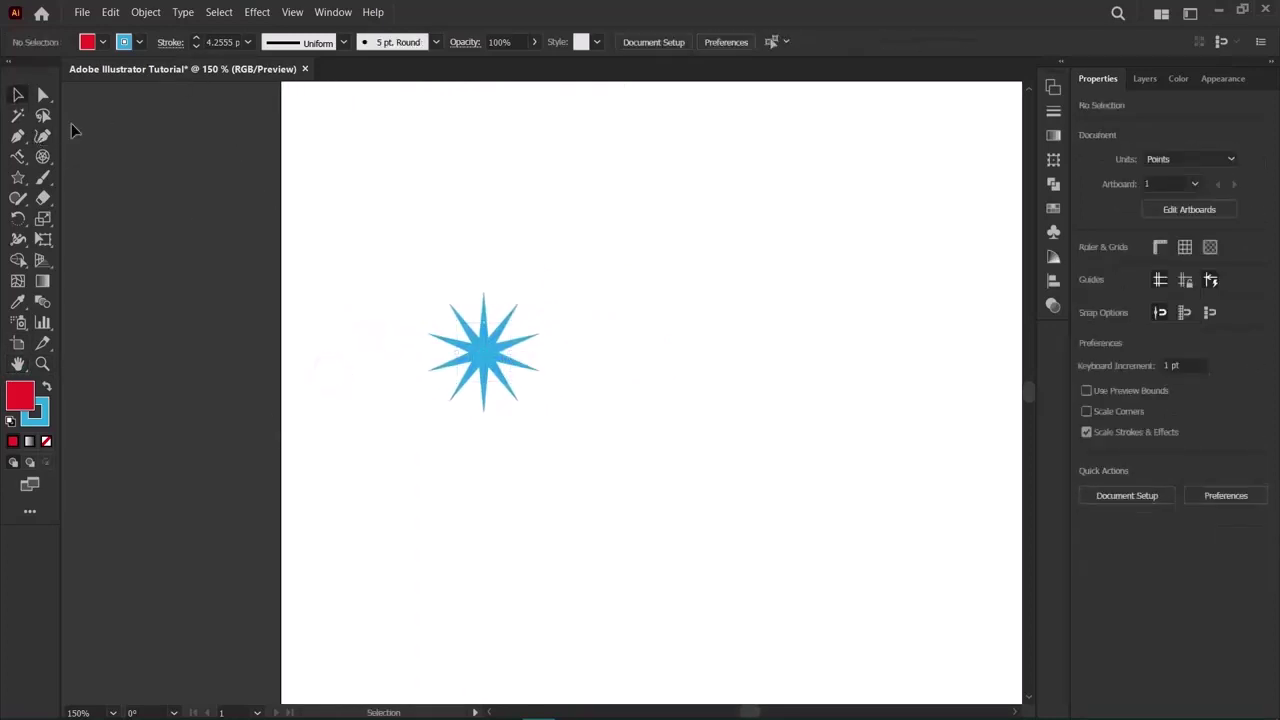
# Create a 100-point star that looks like a circle.
pyautogui.click(17, 178)
pyautogui.click(637, 283)
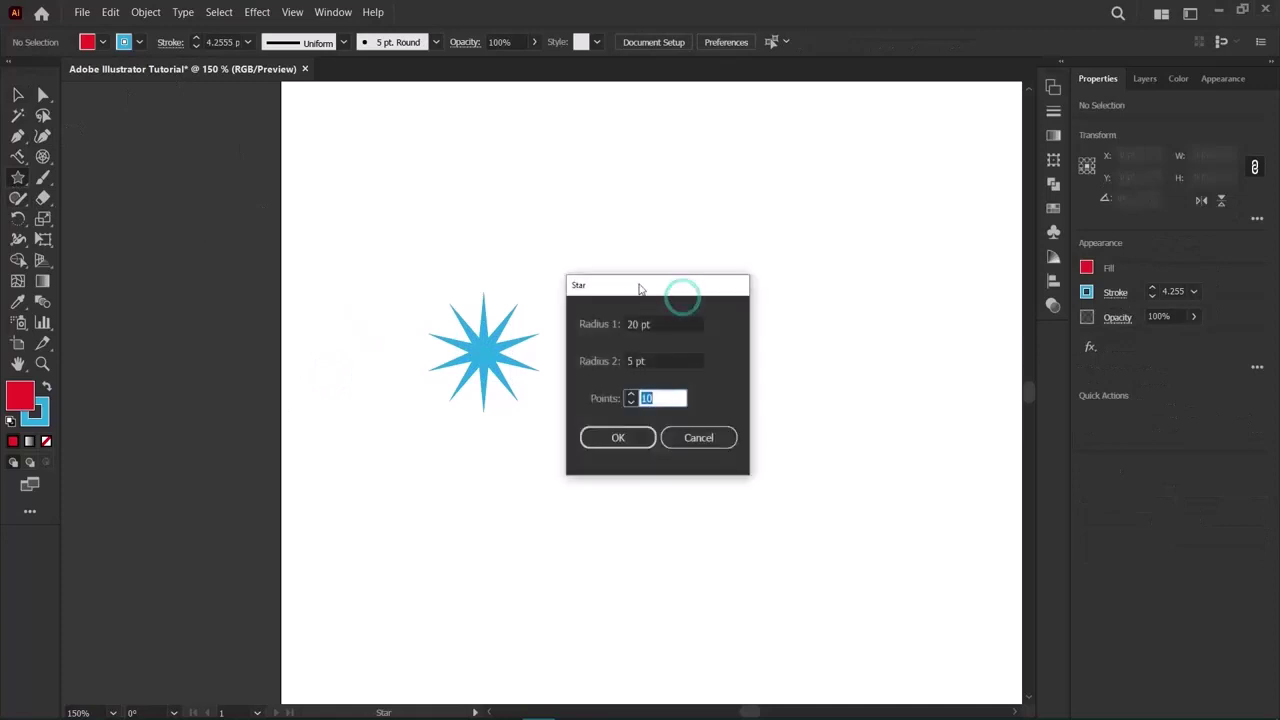
pyautogui.moveTo(717, 273); pyautogui.dragTo(699, 316)
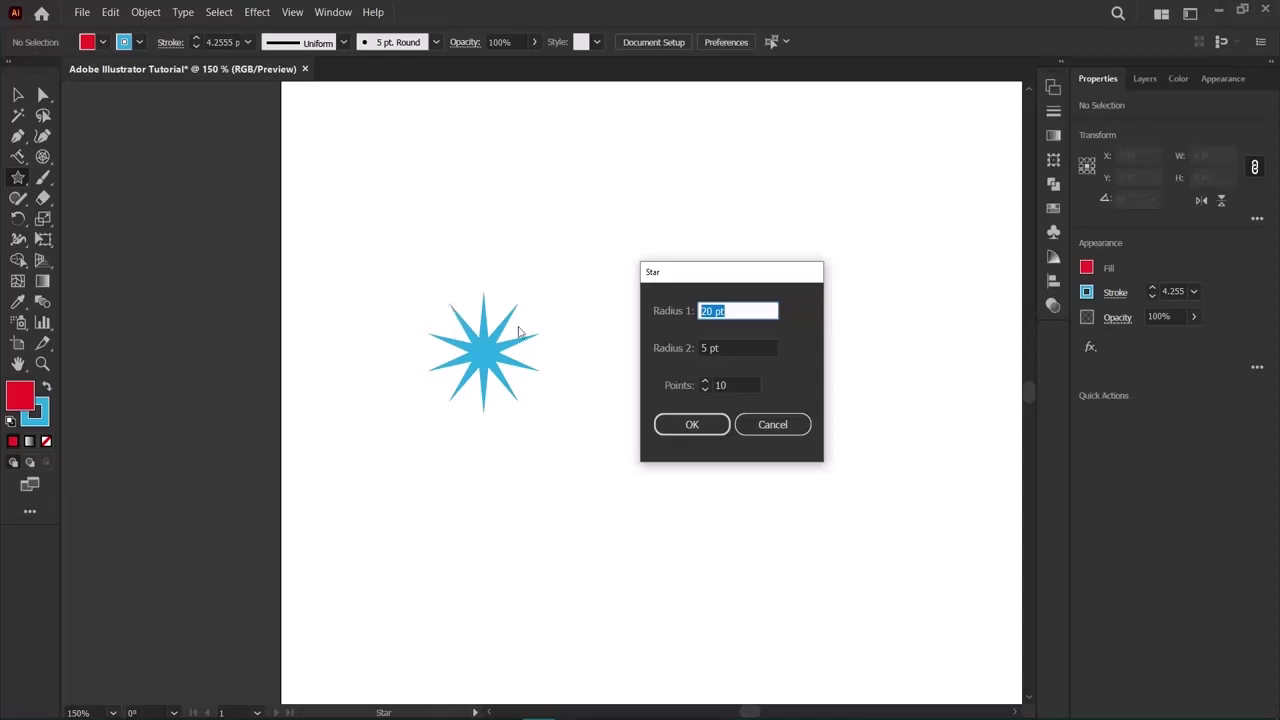
pyautogui.click(734, 348)
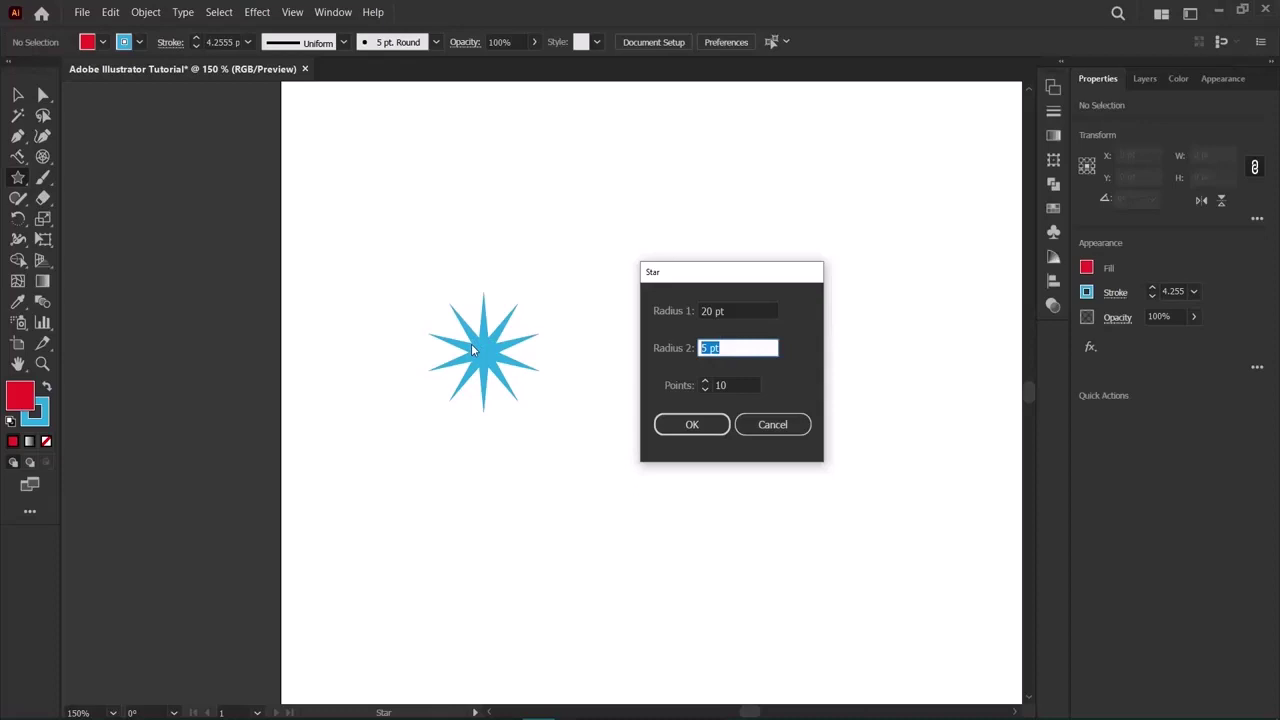
pyautogui.doubleClick(728, 384)
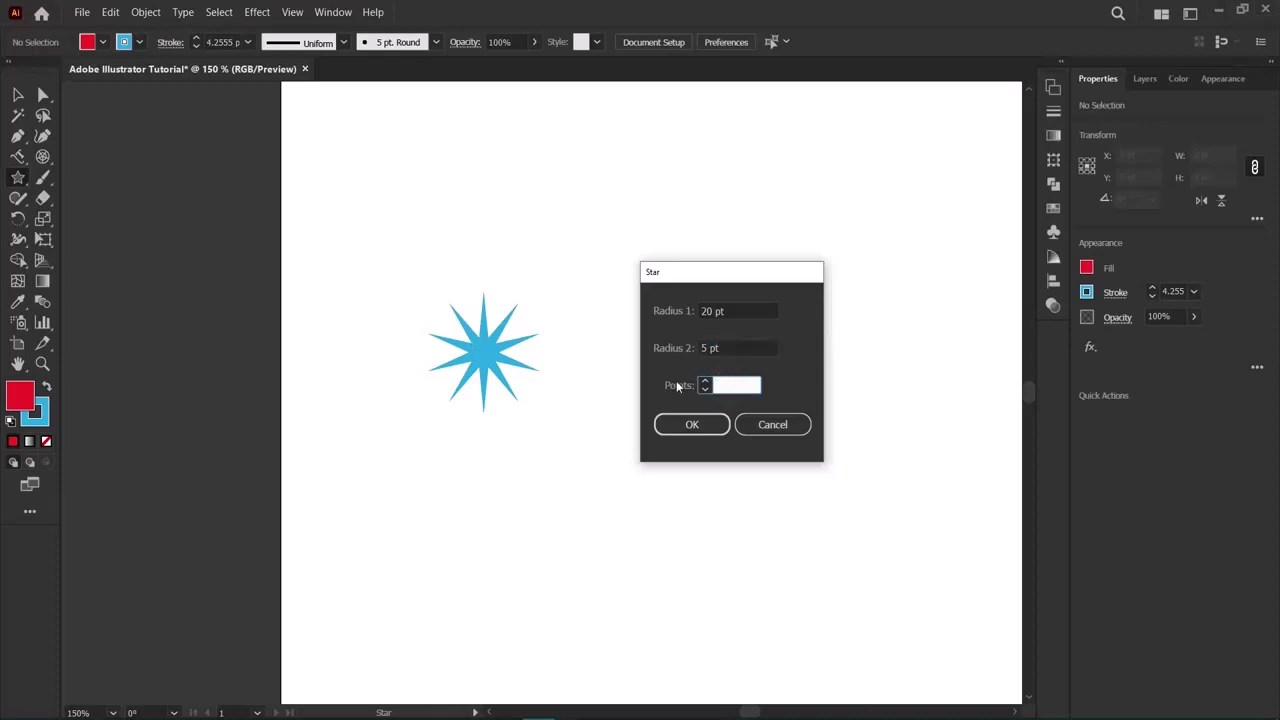
pyautogui.write('100')
pyautogui.press('Return')
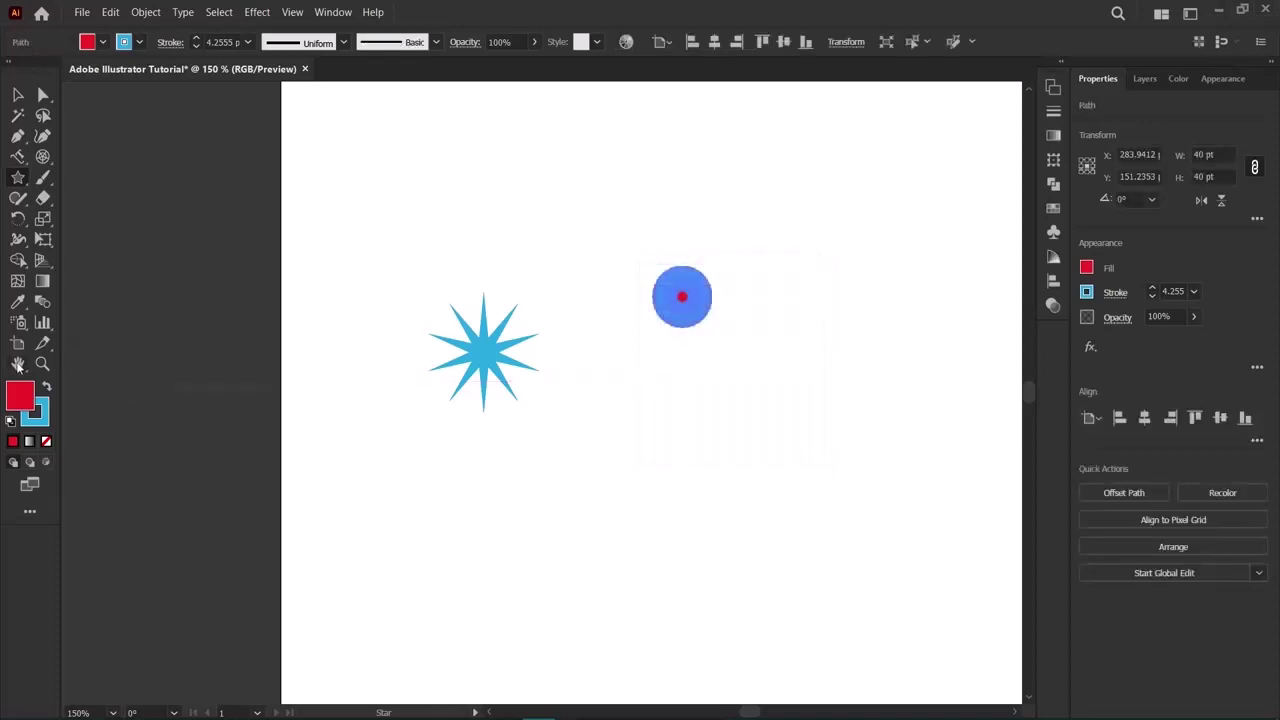
# Zoom in to inspect the circle-like 100-point star, then select it.
pyautogui.click(42, 364)
pyautogui.click(645, 300)
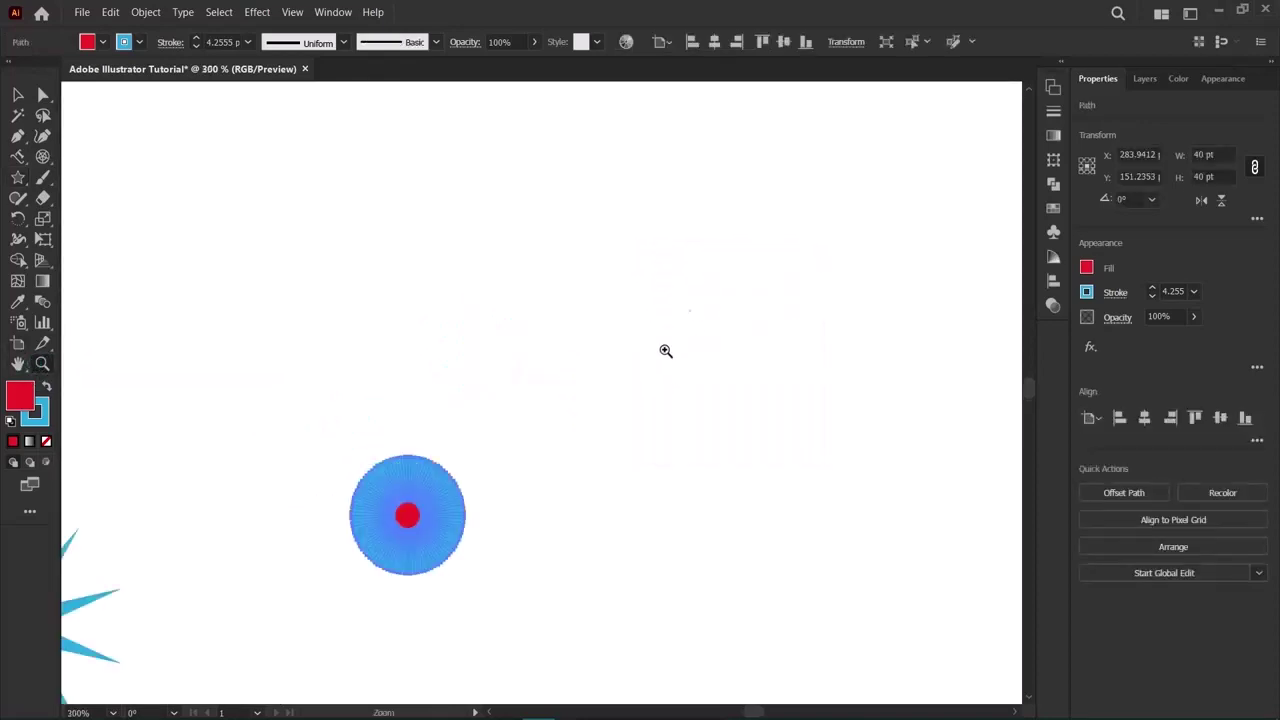
pyautogui.click(630, 405)
pyautogui.click(229, 544)
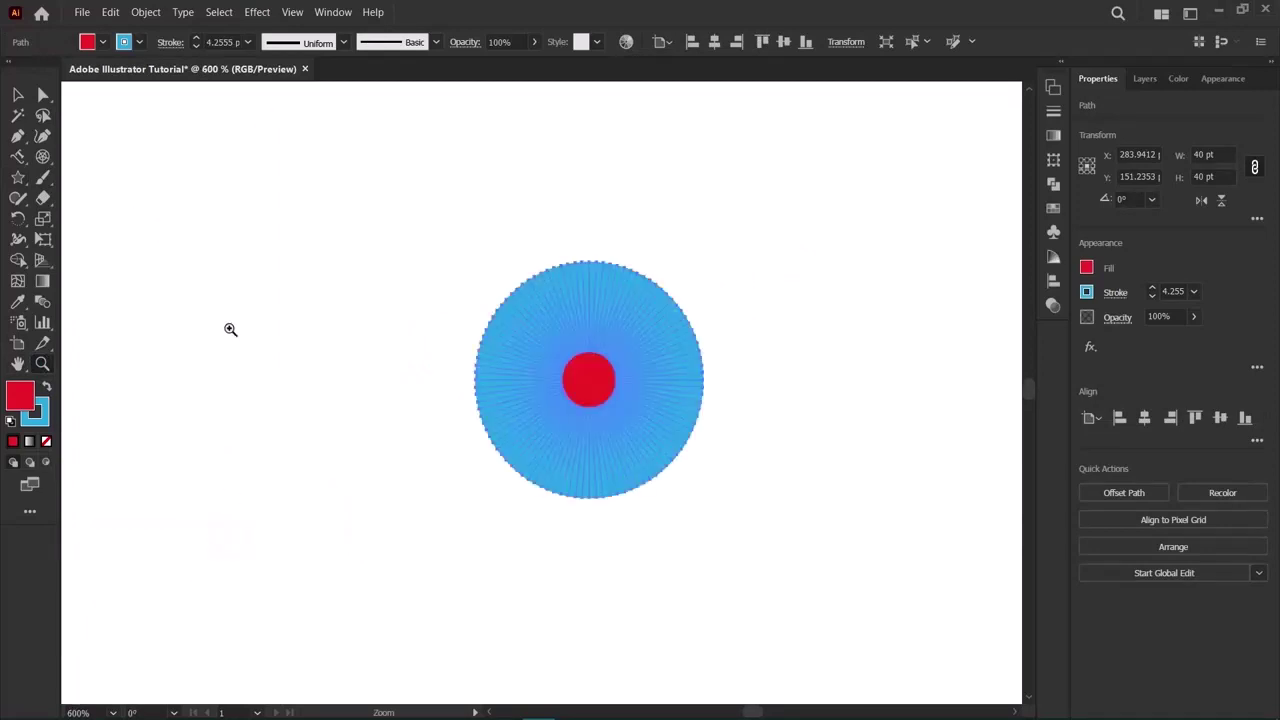
pyautogui.press('v')
pyautogui.click(290, 371)
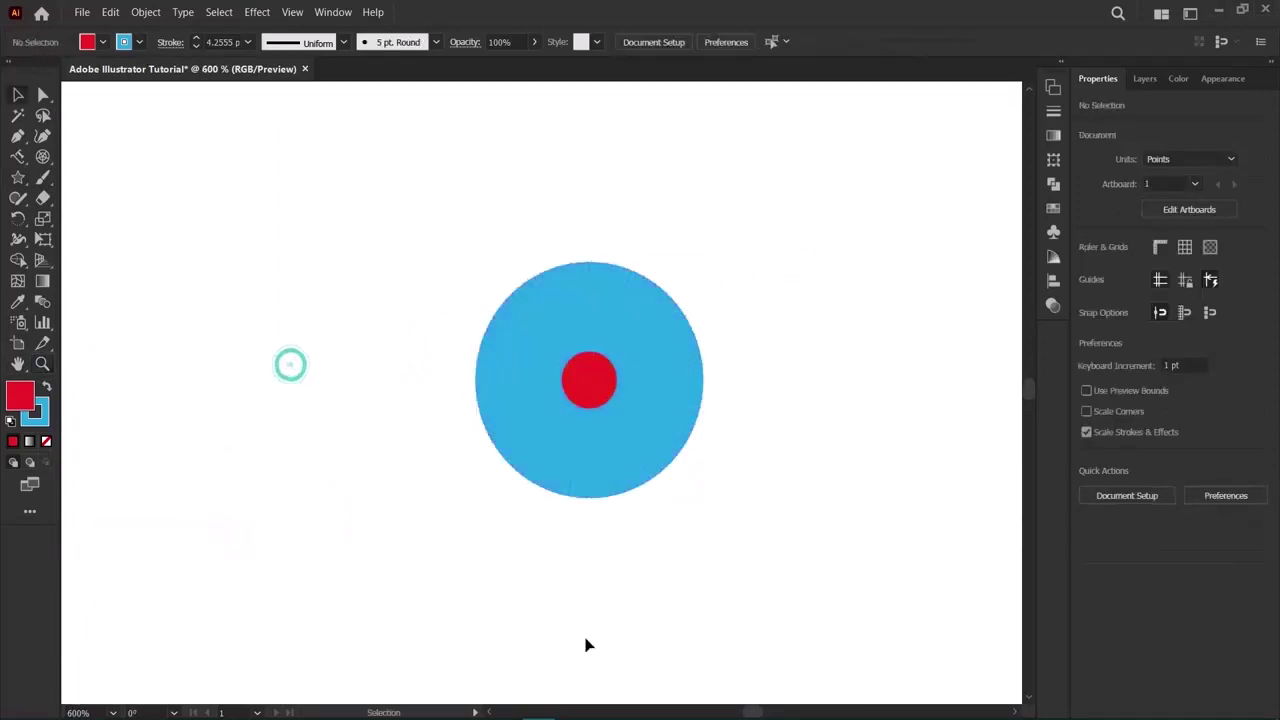
pyautogui.click(604, 450)
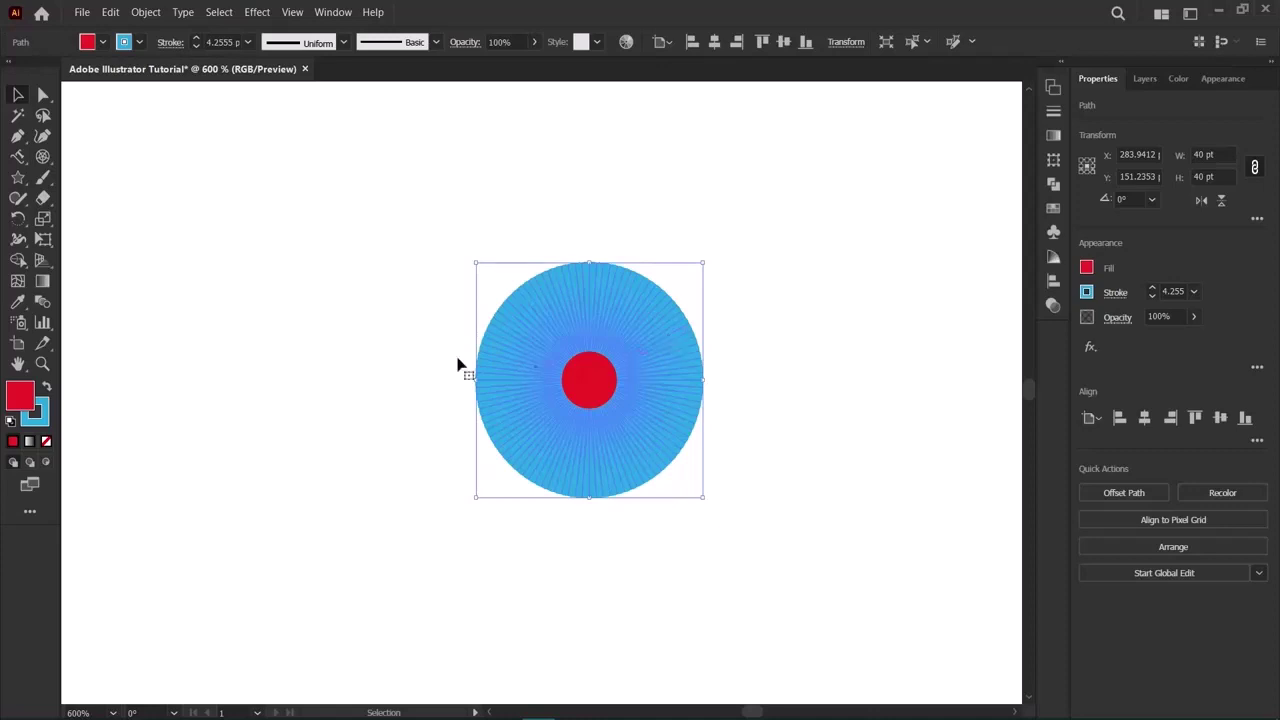
# Create another 100-point star with a 1 pt inner radius.
pyautogui.click(17, 177)
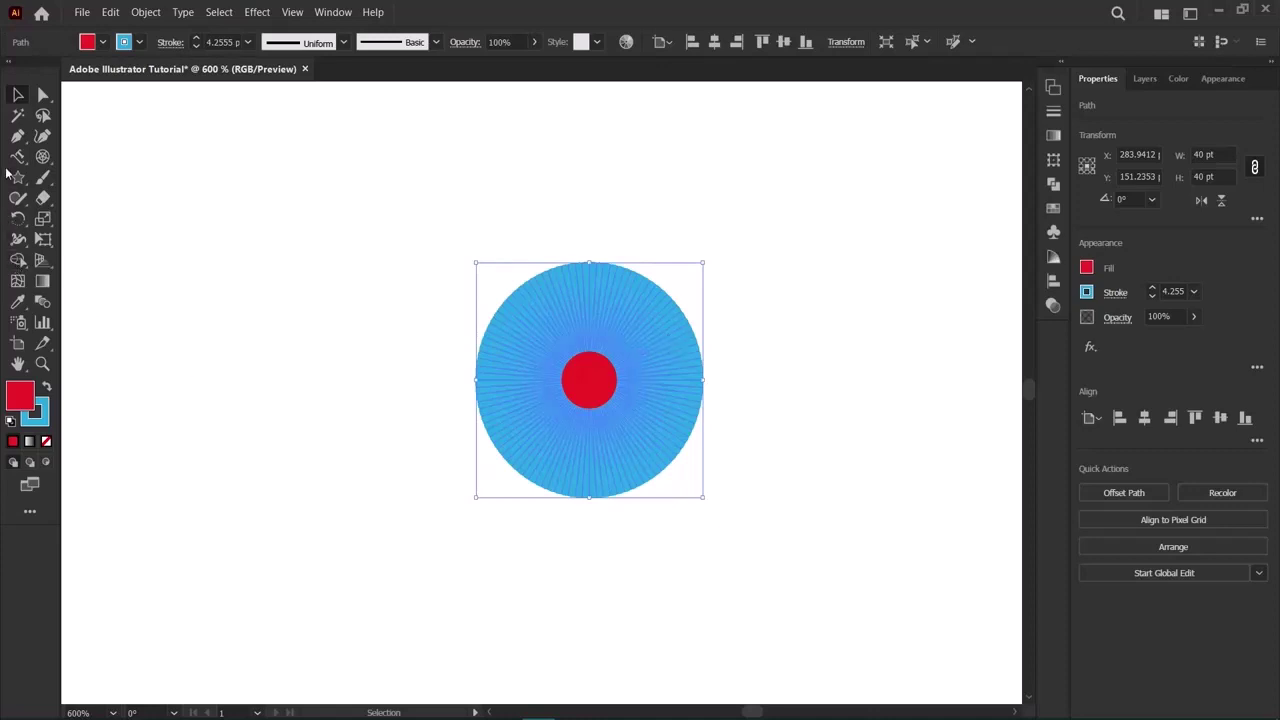
pyautogui.click(167, 309)
pyautogui.click(750, 348)
pyautogui.doubleClick(757, 349)
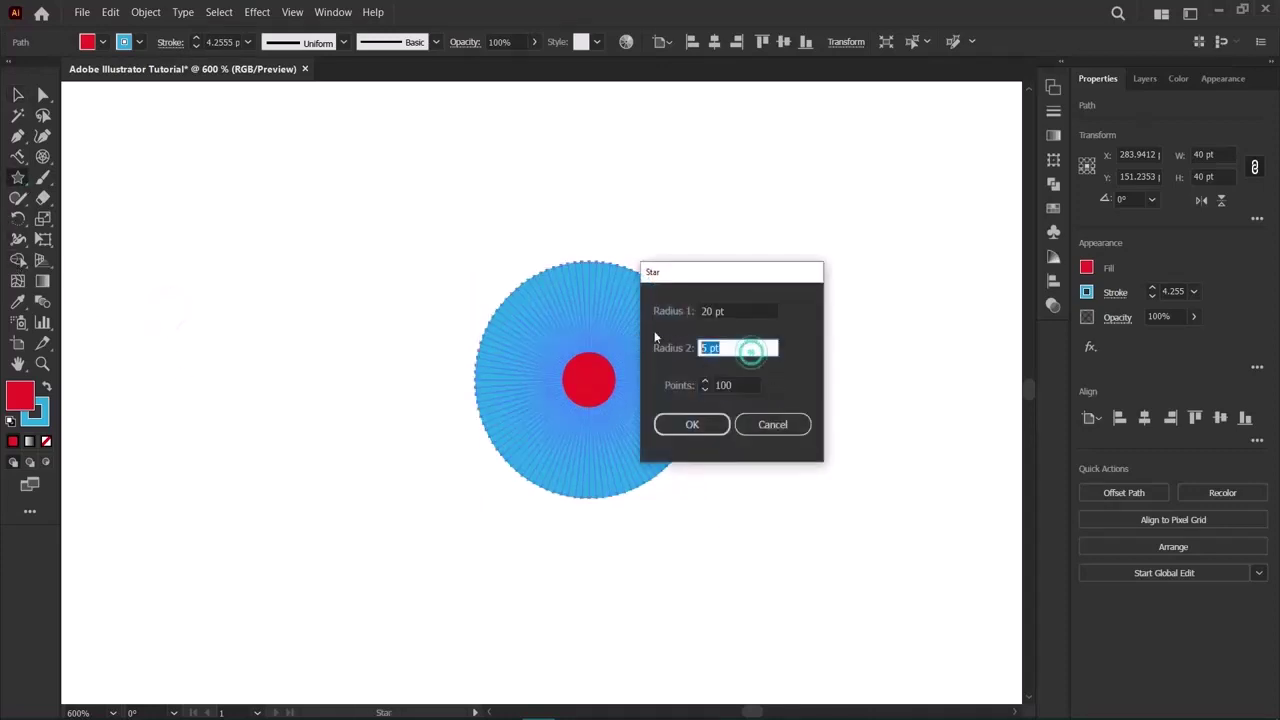
pyautogui.press('BackSpace')
pyautogui.write('1')
pyautogui.press('Return')
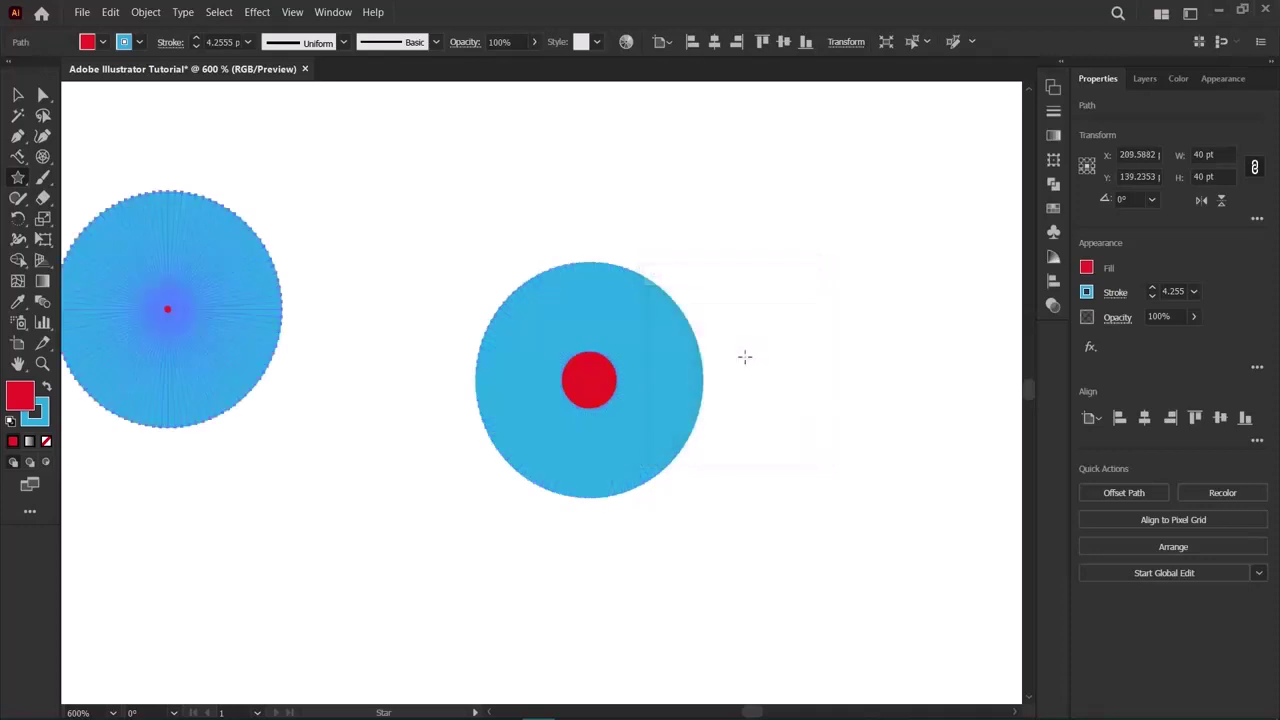
# Move the thin-spiked star onto the blue circle and delete both 100-point stars.
pyautogui.press('v')
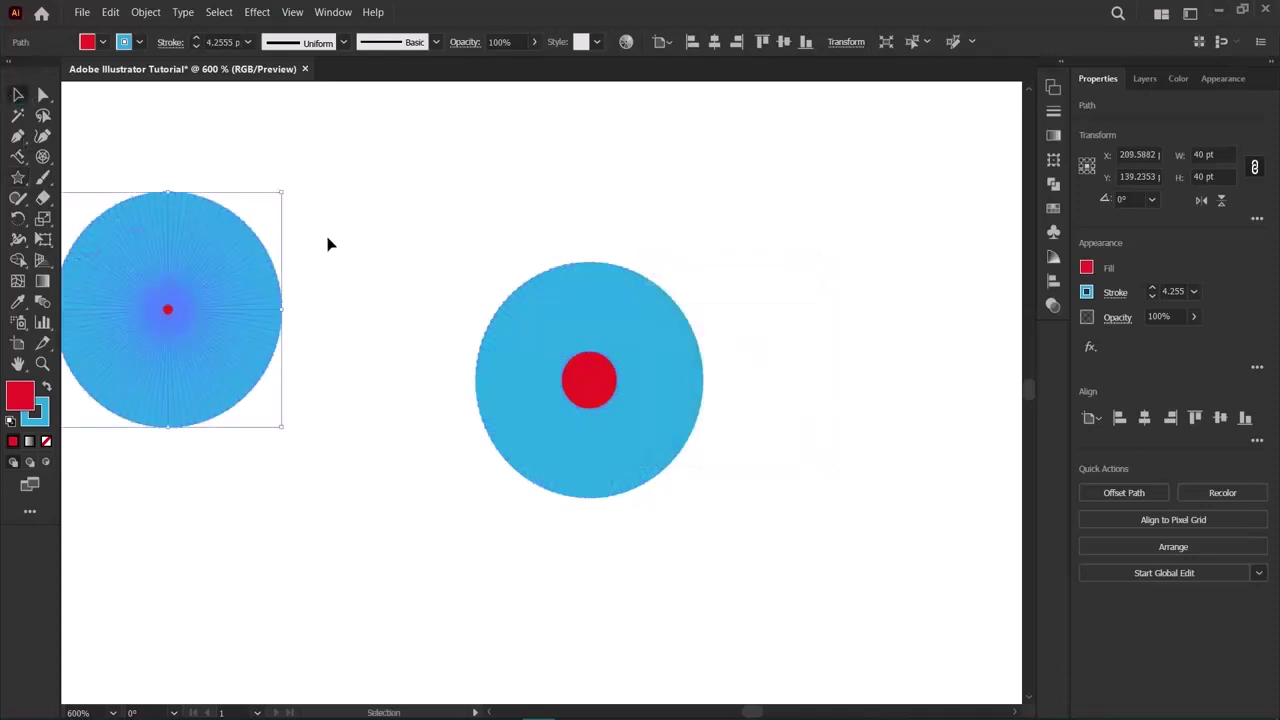
pyautogui.click(328, 241)
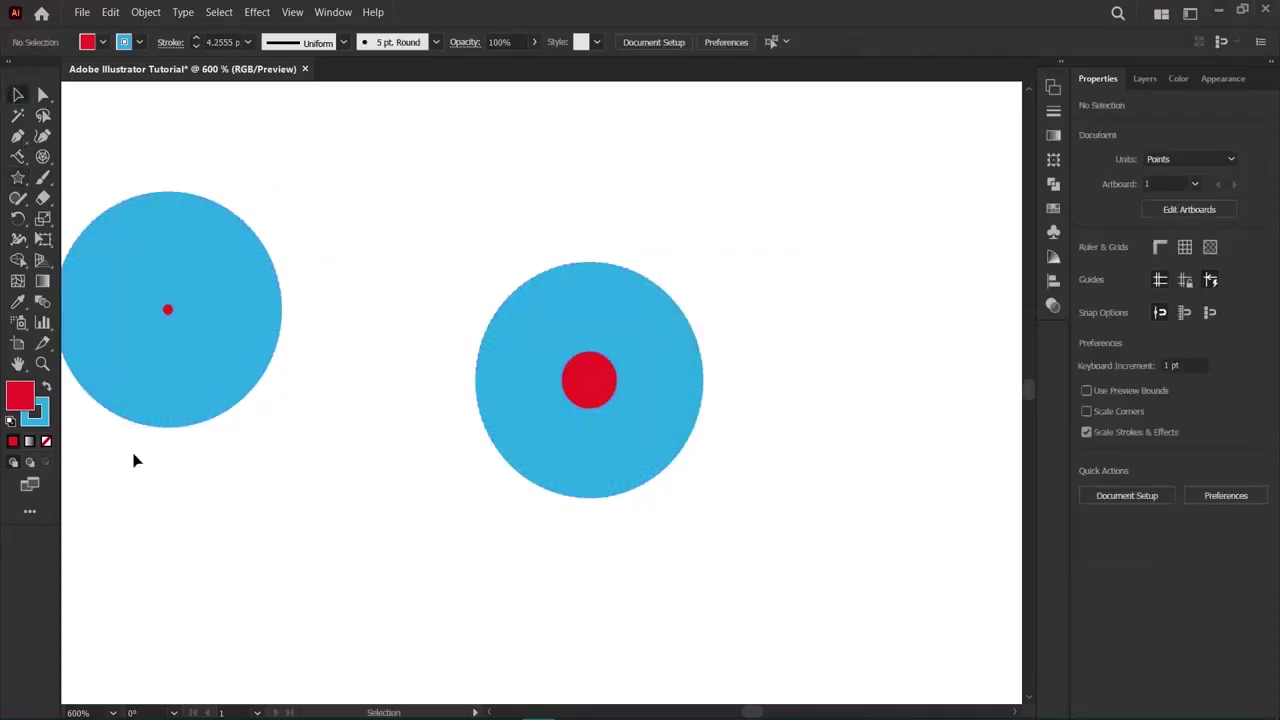
pyautogui.click(207, 388)
pyautogui.moveTo(207, 388); pyautogui.dragTo(613, 420)
pyautogui.press('Delete')
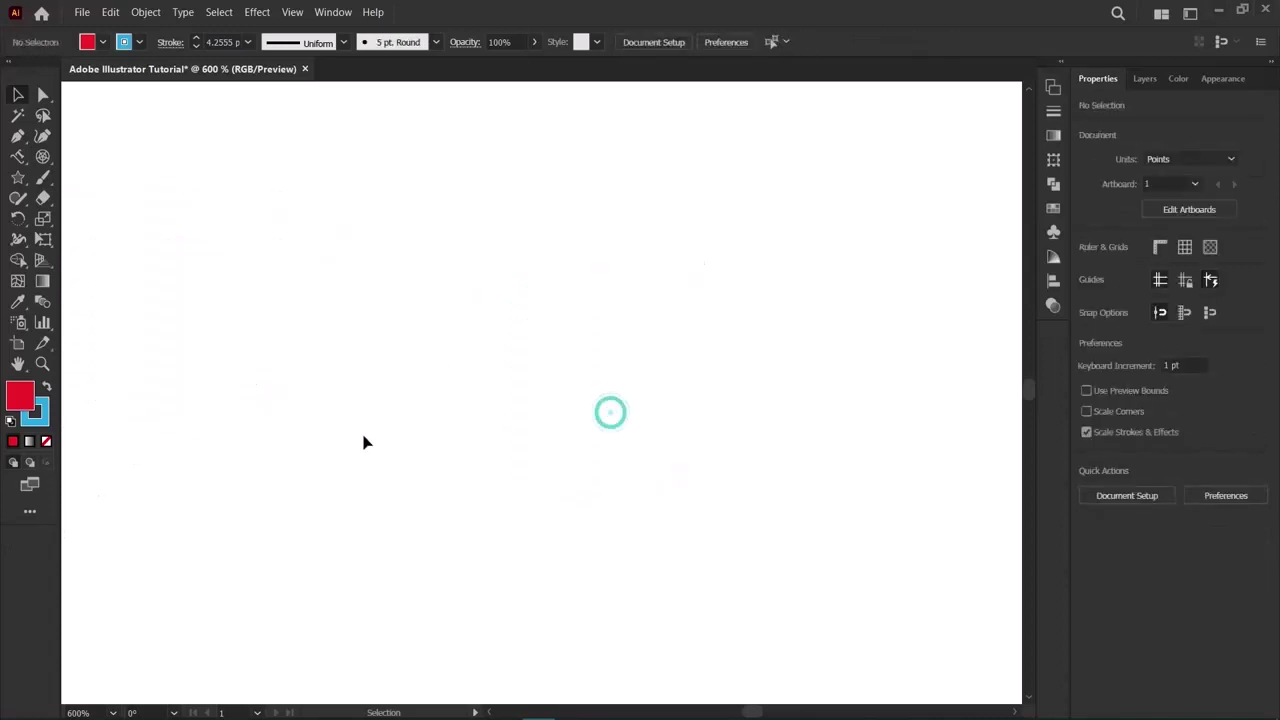
# Zoom out and drag out a lens flare with the Flare Tool.
pyautogui.hotkey('ctrl', '-')
pyautogui.hotkey('ctrl', '-')
pyautogui.hotkey('ctrl', '-')
pyautogui.hotkey('ctrl', '-')
pyautogui.hotkey('ctrl', '-')
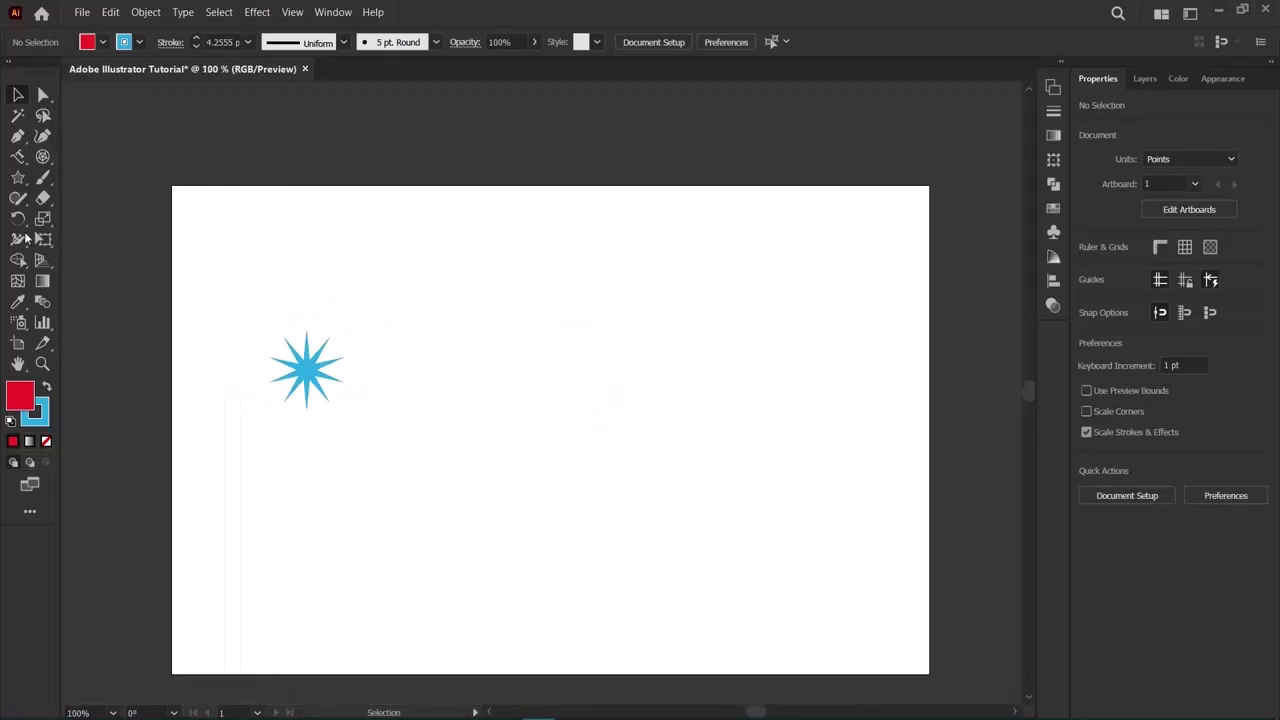
pyautogui.moveTo(20, 180); pyautogui.dragTo(125, 283)
pyautogui.moveTo(413, 287); pyautogui.dragTo(341, 366)
# Move the lens flare to the centre of the artboard beside the blue star.
pyautogui.press('v')
pyautogui.click(797, 388)
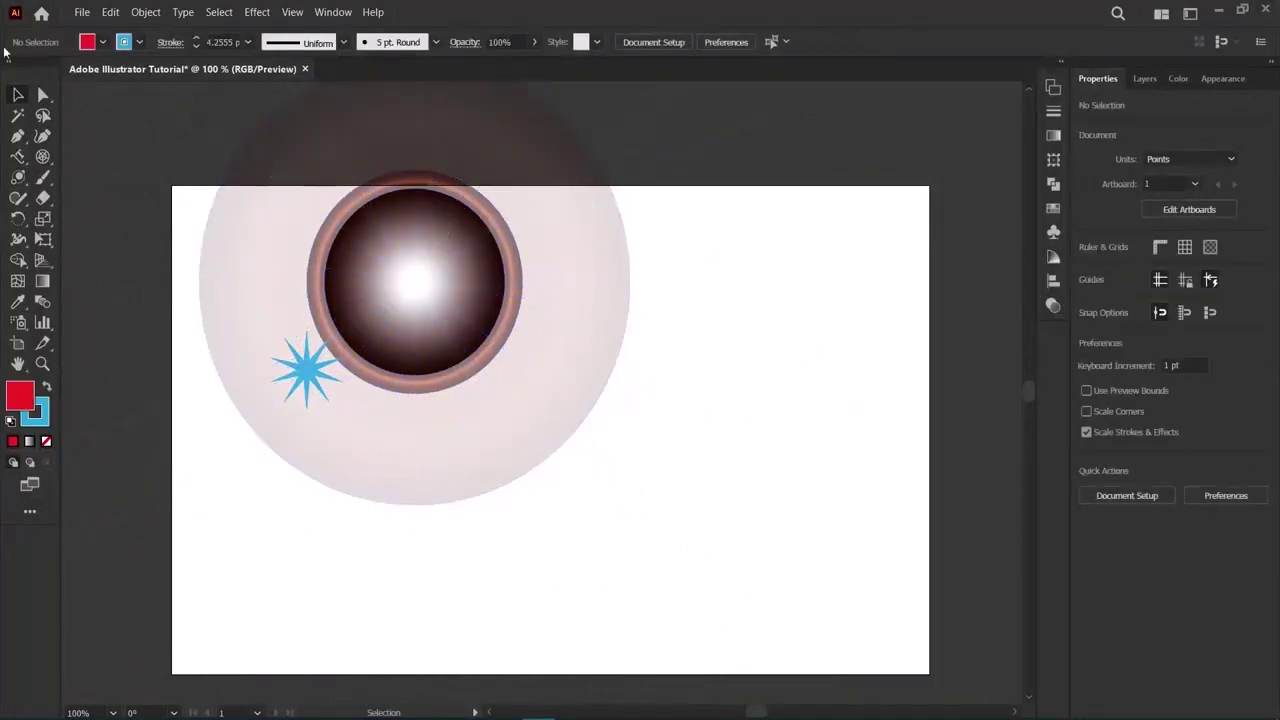
pyautogui.click(407, 289)
pyautogui.moveTo(407, 289); pyautogui.dragTo(585, 423)
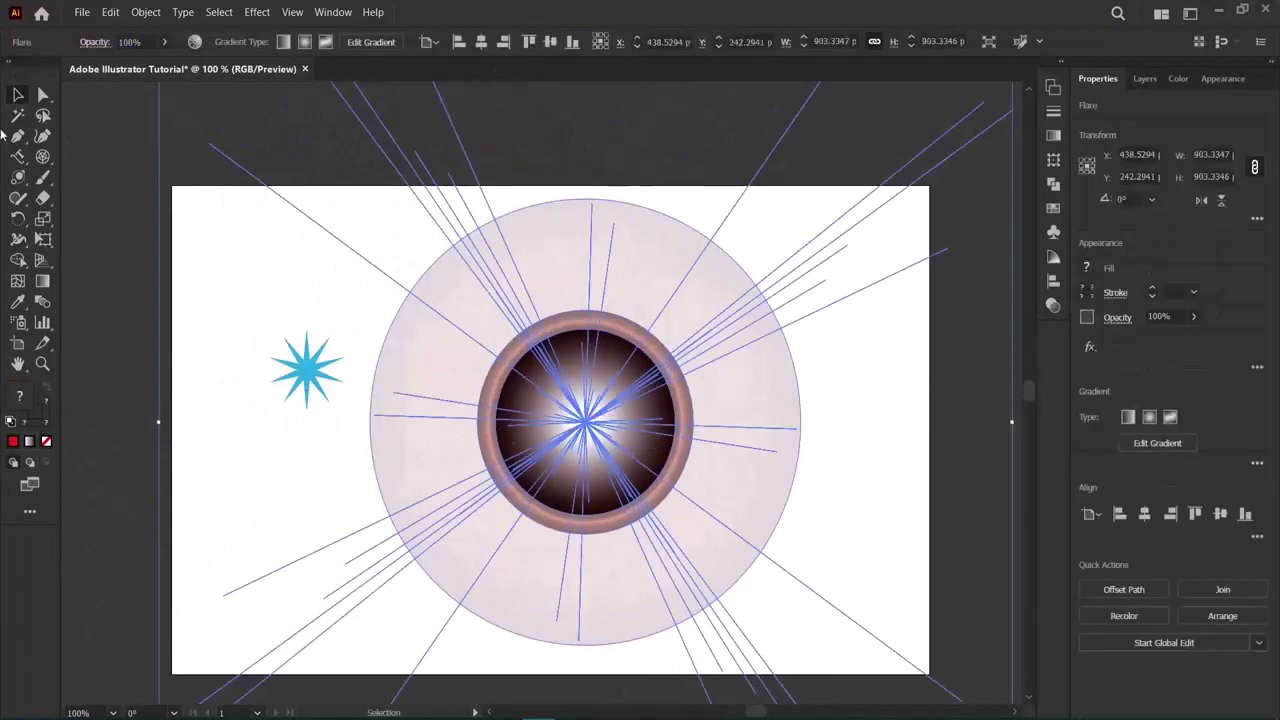
pyautogui.click(95, 153)
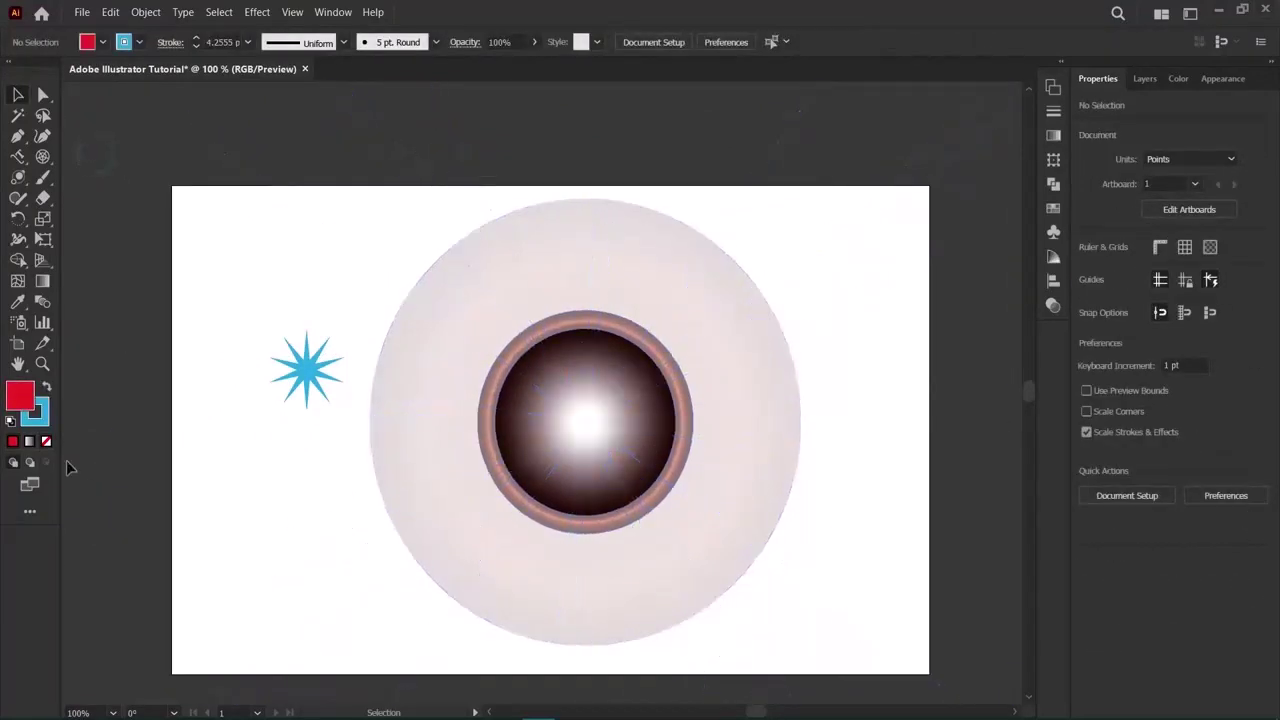
# Delete the lens flare and blue star, leaving the artboard blank, and pick the Paintbrush tool.
pyautogui.moveTo(246, 140); pyautogui.dragTo(853, 685)
pyautogui.press('Delete')
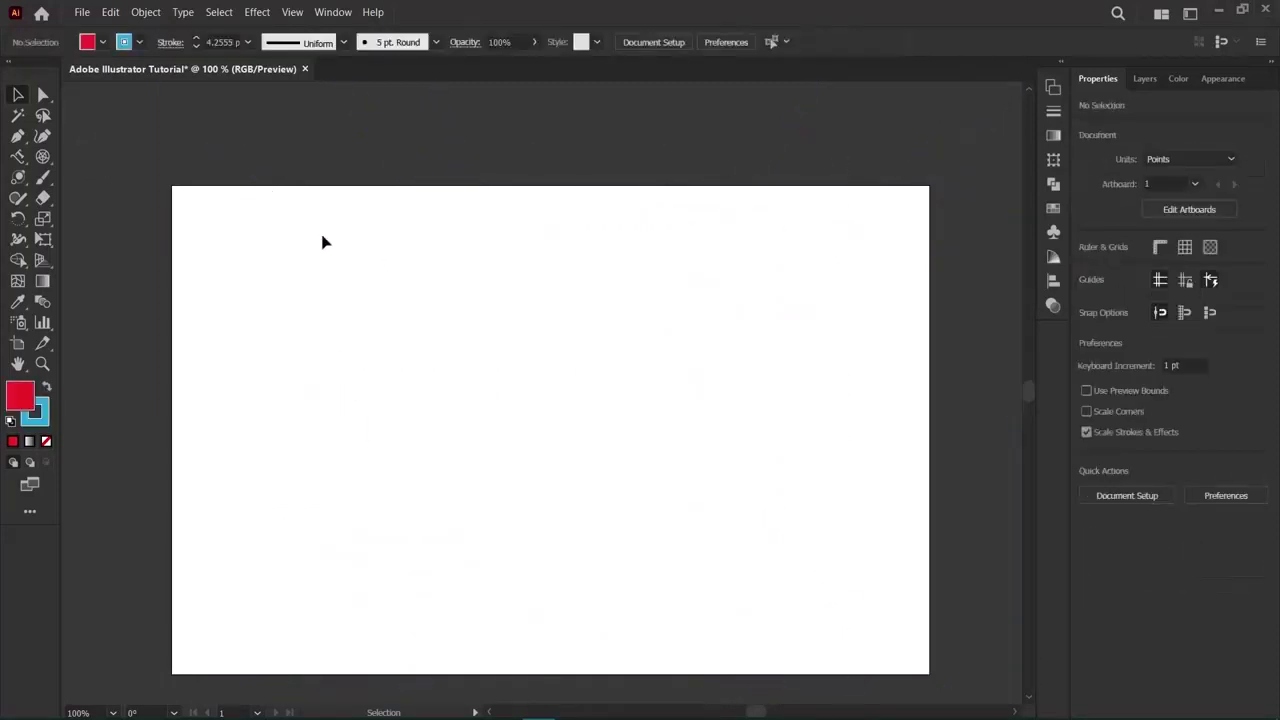
pyautogui.click(17, 177)
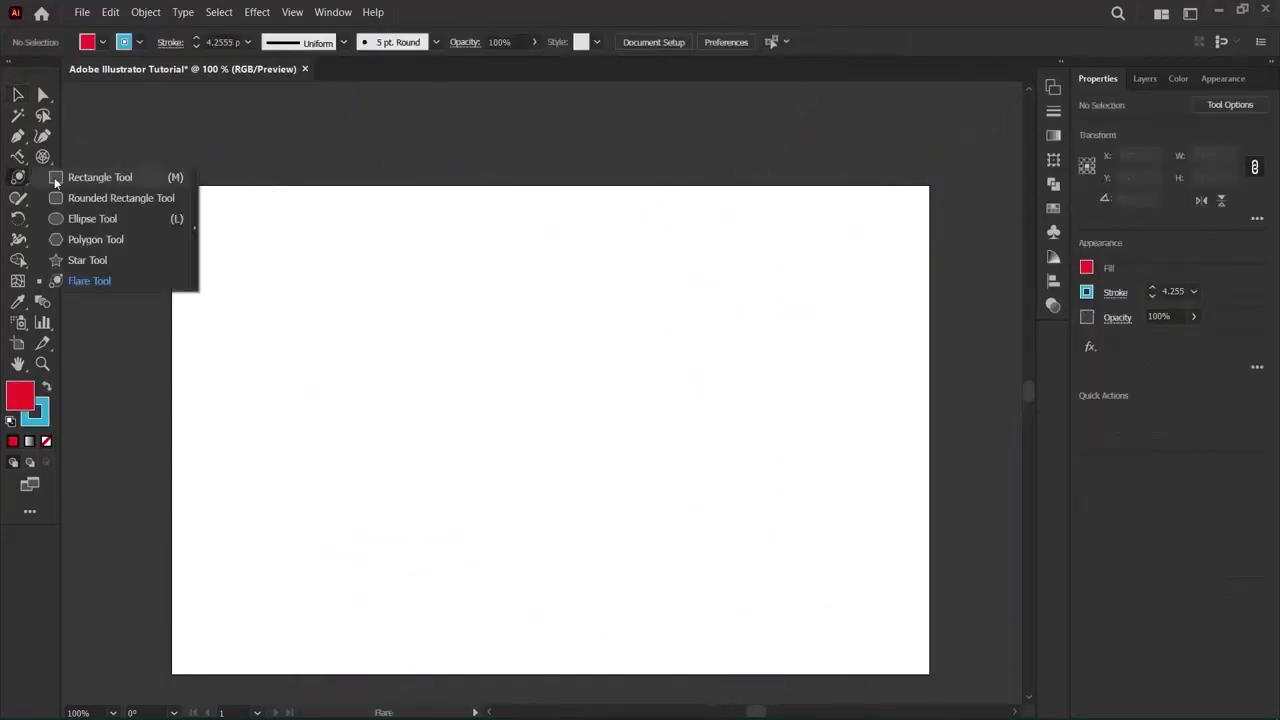
pyautogui.click(53, 176)
pyautogui.click(45, 179)
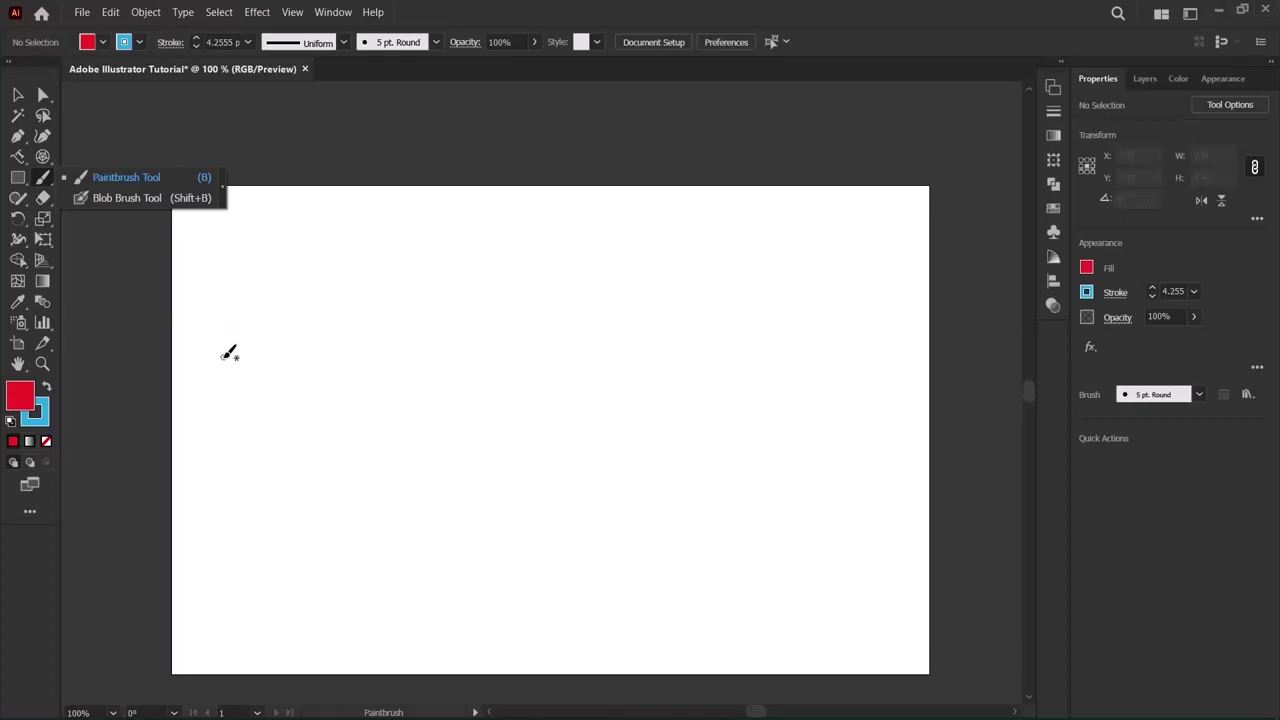
pyautogui.click(17, 96)
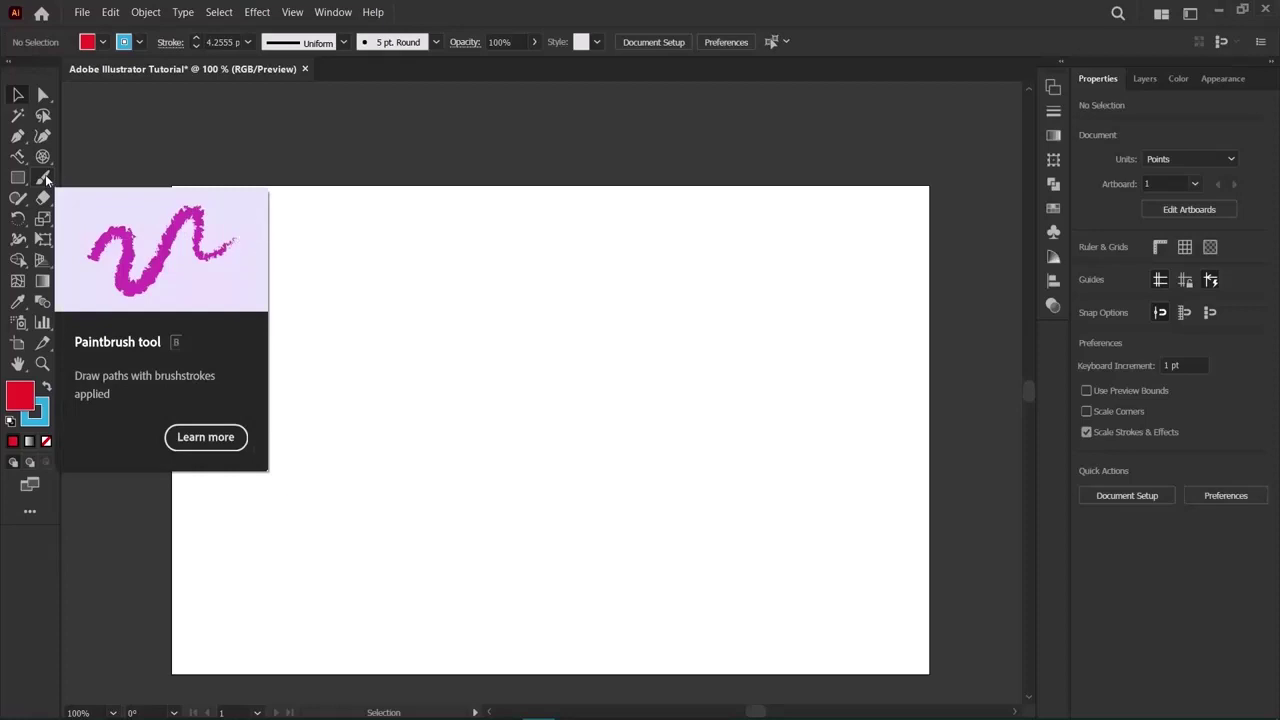
pyautogui.click(45, 179)
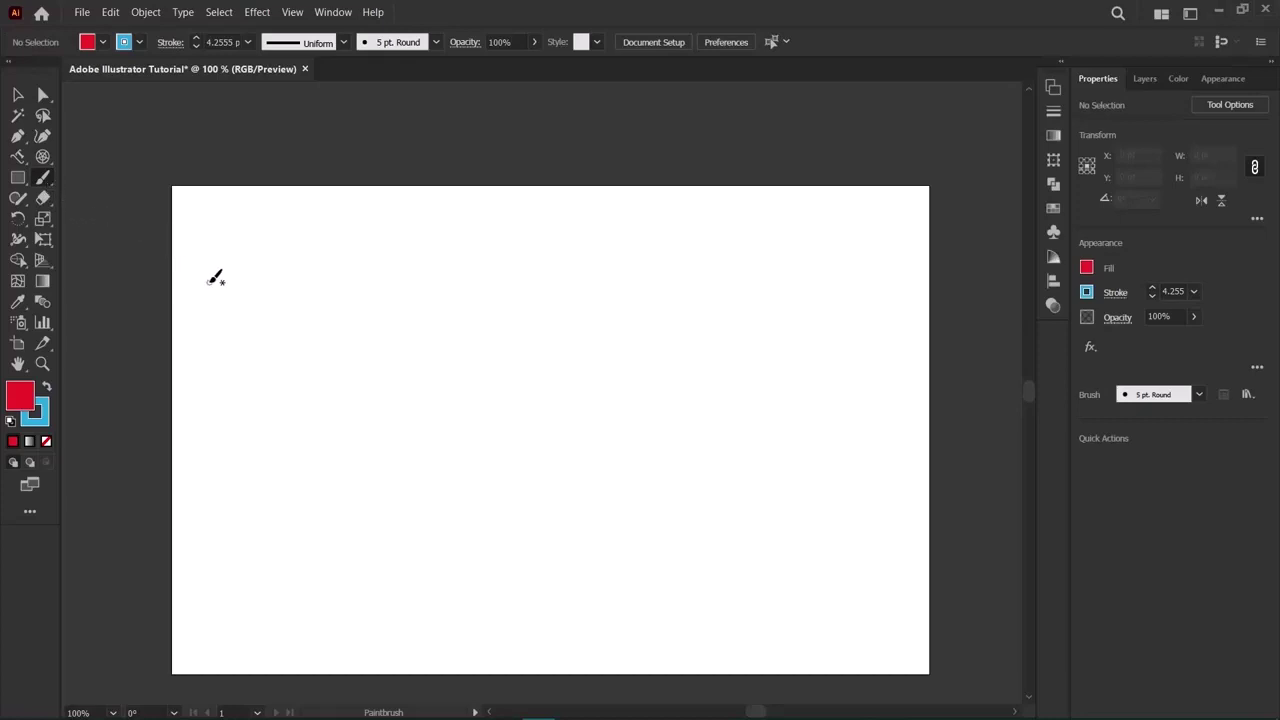
# Paint a wavy blue brush stroke across the artboard and zoom in on its first arch.
pyautogui.moveTo(207, 322)
pyautogui.mouseDown()
pyautogui.moveTo(247, 259)
pyautogui.moveTo(310, 267)
pyautogui.moveTo(351, 331)
pyautogui.moveTo(518, 267)
pyautogui.moveTo(580, 284)
pyautogui.moveTo(621, 316)
pyautogui.moveTo(780, 266)
pyautogui.mouseUp()
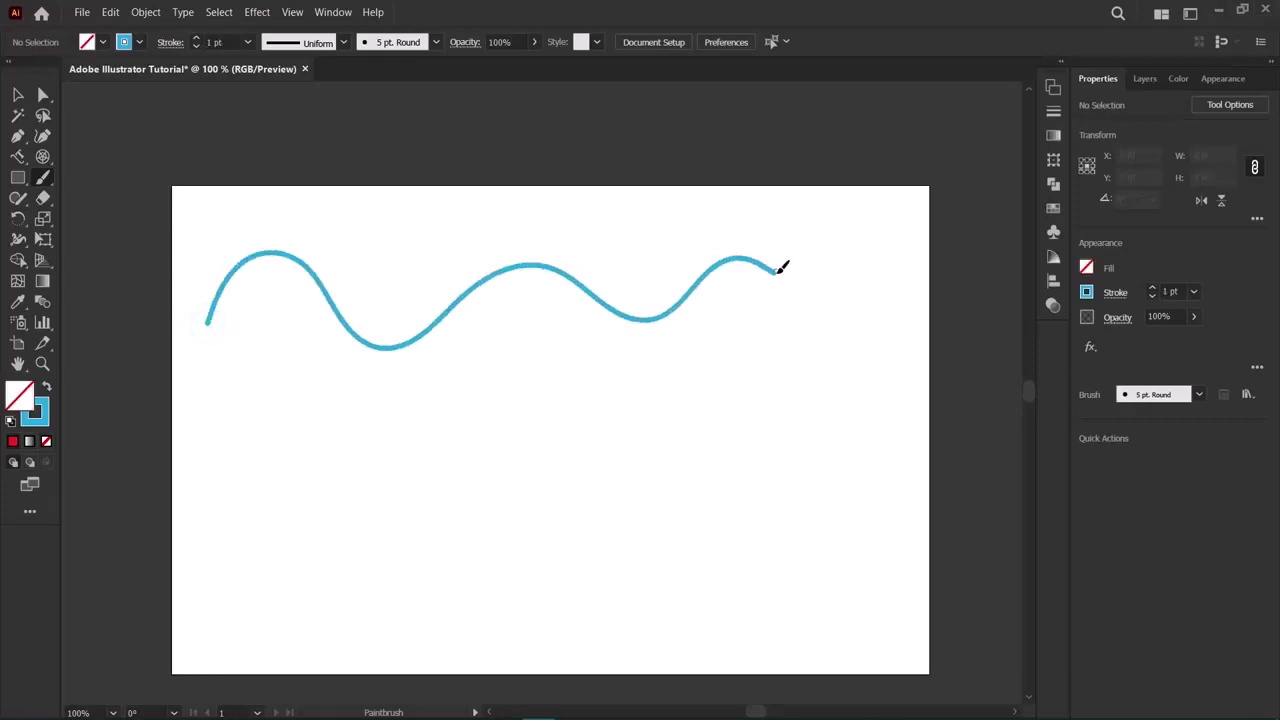
pyautogui.click(42, 364)
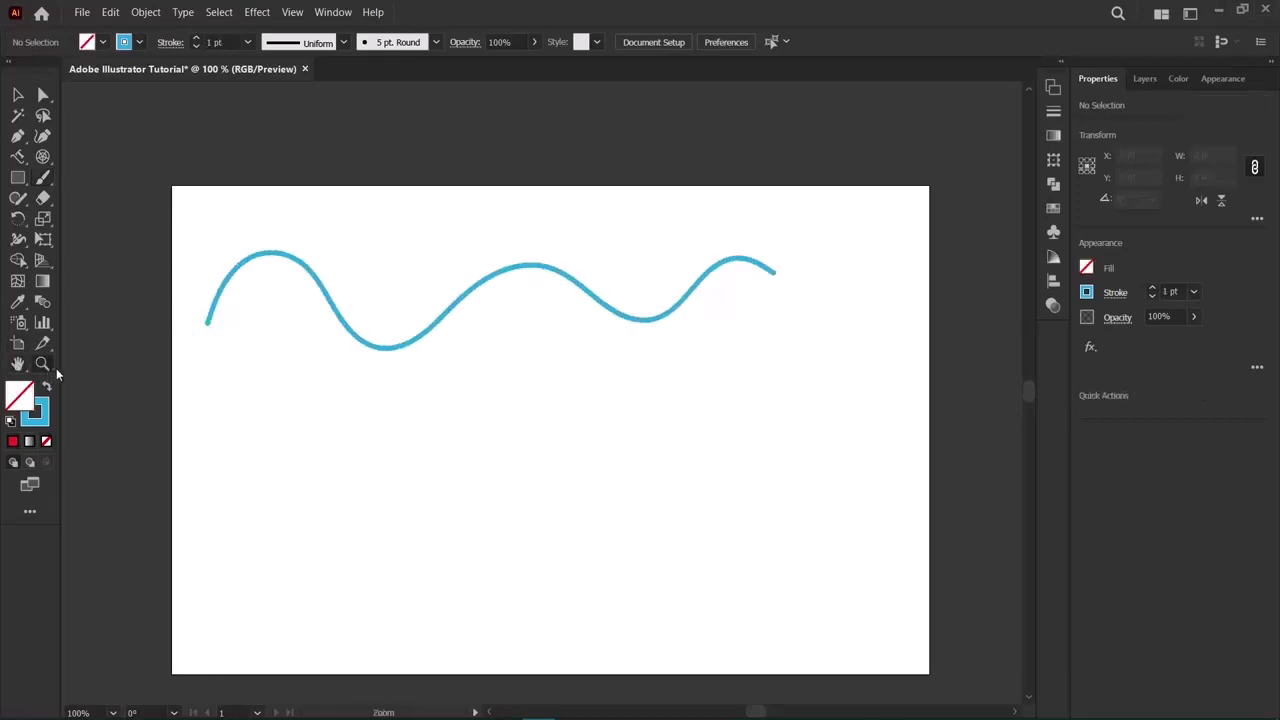
pyautogui.click(217, 333)
pyautogui.click(564, 361)
pyautogui.click(463, 441)
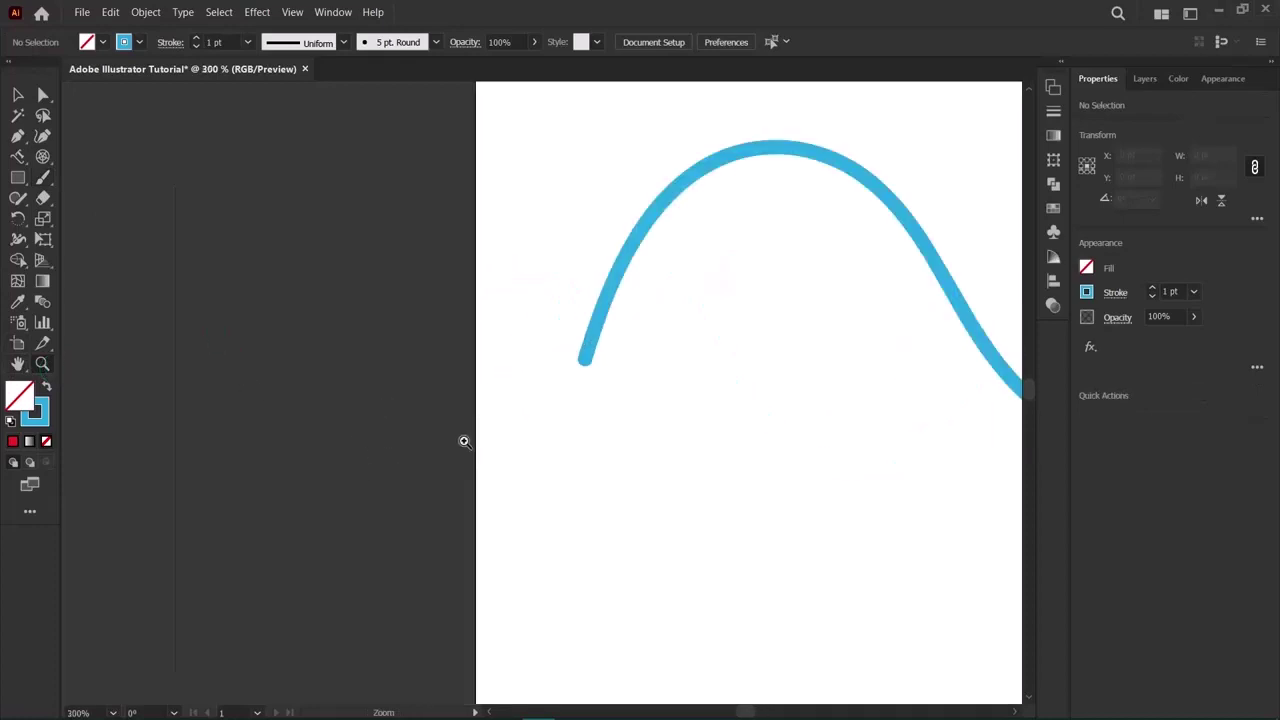
pyautogui.click(465, 440)
pyautogui.click(857, 249)
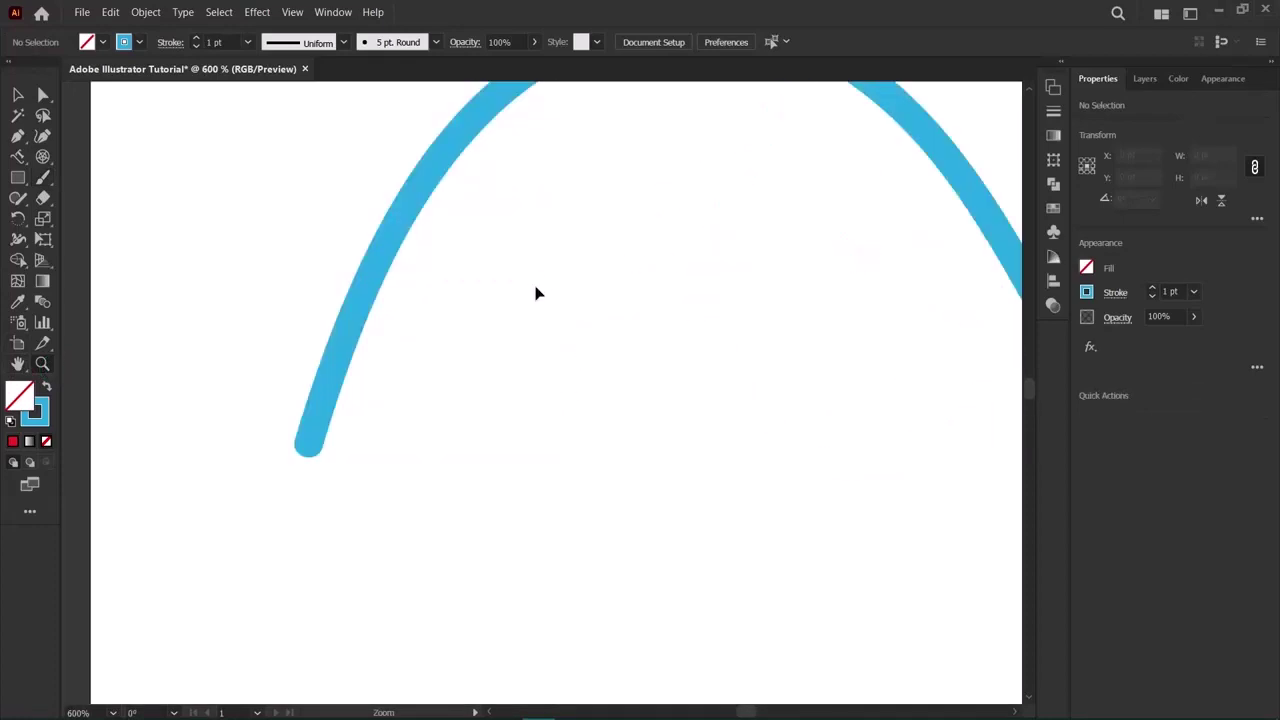
pyautogui.hotkey('ctrl', '-')
pyautogui.hotkey('ctrl', '-')
pyautogui.hotkey('ctrl', '-')
pyautogui.hotkey('ctrl', '-')
pyautogui.hotkey('ctrl', '-')
pyautogui.hotkey('ctrl', '-')
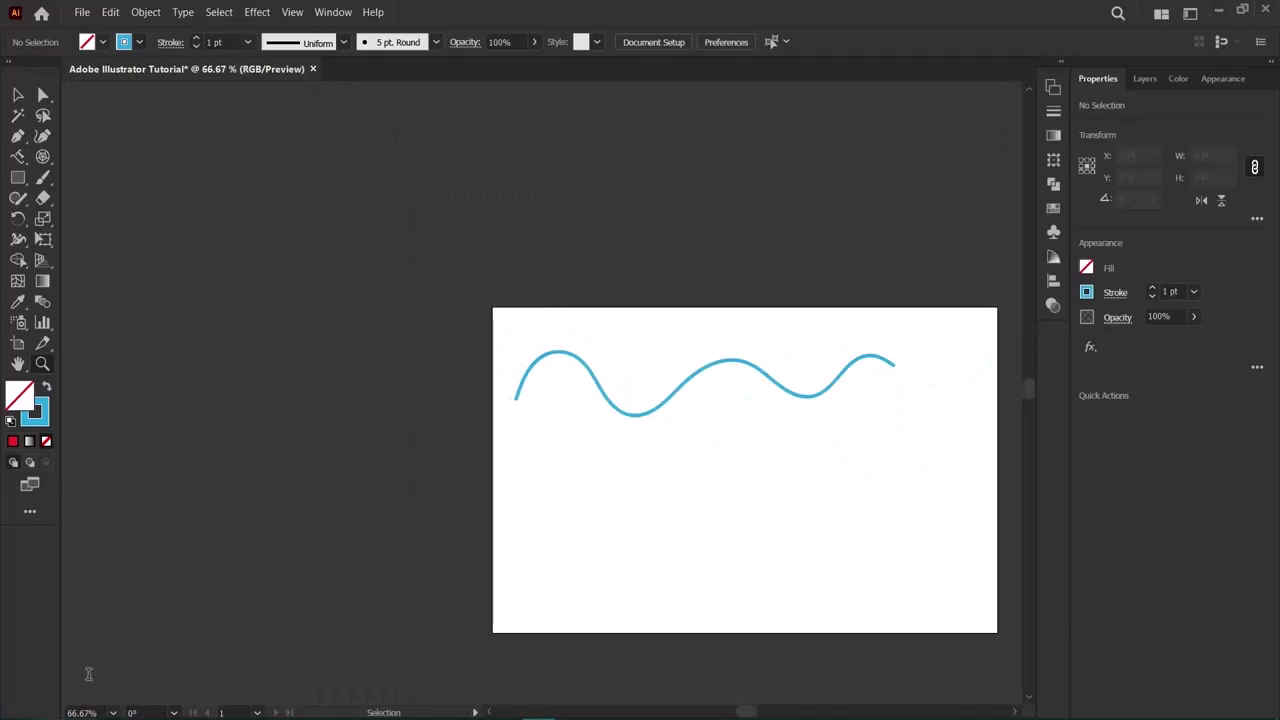
pyautogui.hscroll(4, 529, 389)
pyautogui.scroll(-2, 529, 366)
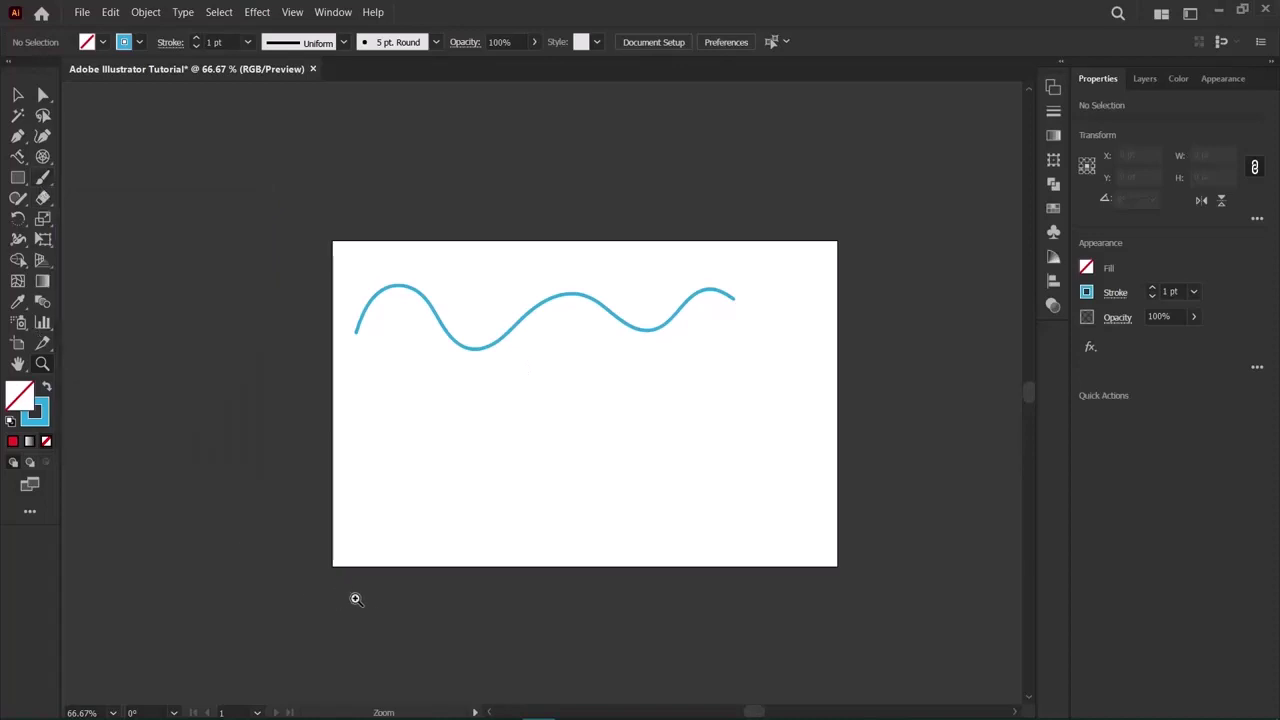
# Paint a jagged zigzag stroke below the wave.
pyautogui.click(43, 178)
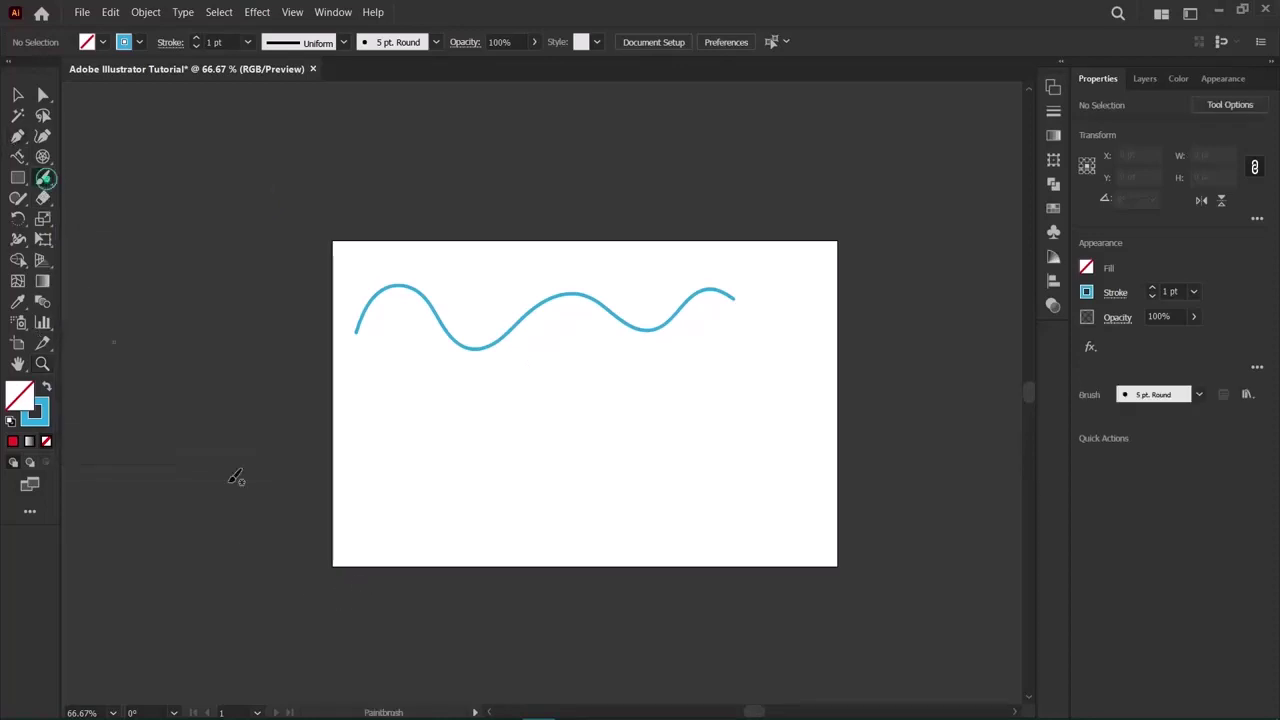
pyautogui.moveTo(379, 510)
pyautogui.mouseDown()
pyautogui.moveTo(469, 399)
pyautogui.moveTo(530, 508)
pyautogui.moveTo(580, 422)
pyautogui.moveTo(638, 405)
pyautogui.moveTo(665, 517)
pyautogui.moveTo(714, 369)
pyautogui.moveTo(758, 527)
pyautogui.mouseUp()
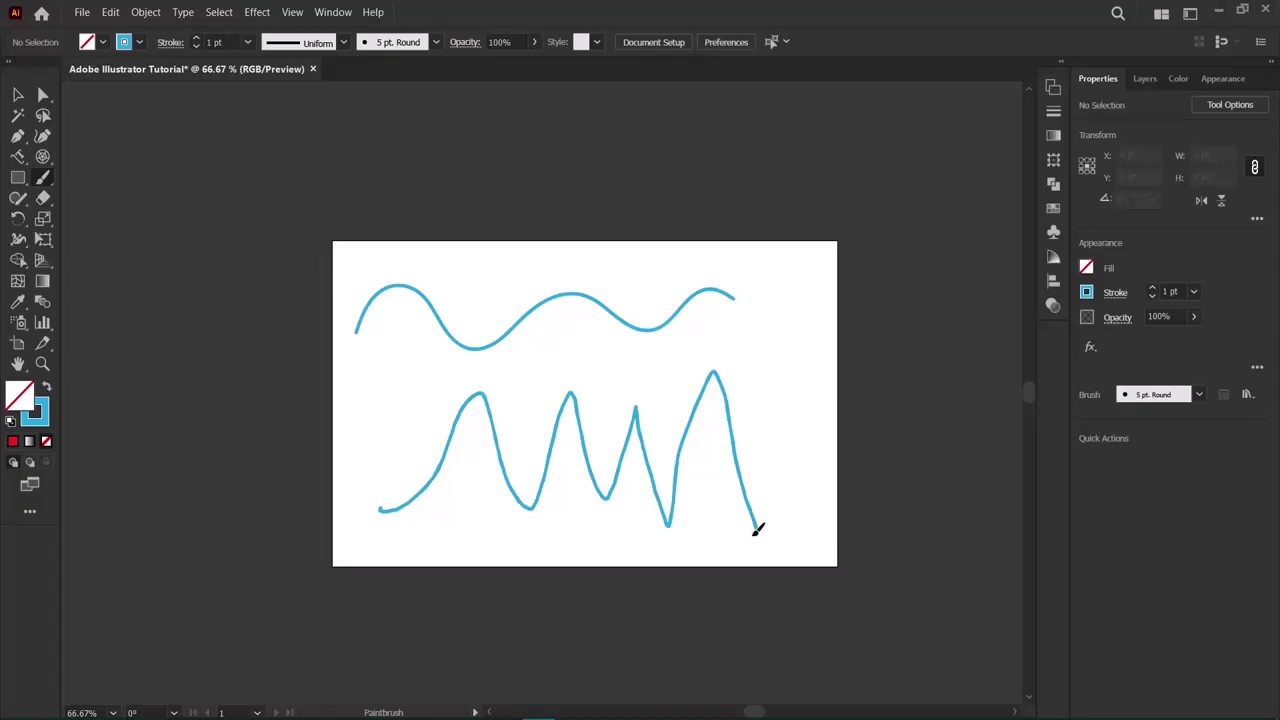
pyautogui.moveTo(755, 533); pyautogui.dragTo(755, 534)
# Zoom in closely on the zigzag's bends, then zoom back out to the whole artboard.
pyautogui.click(42, 364)
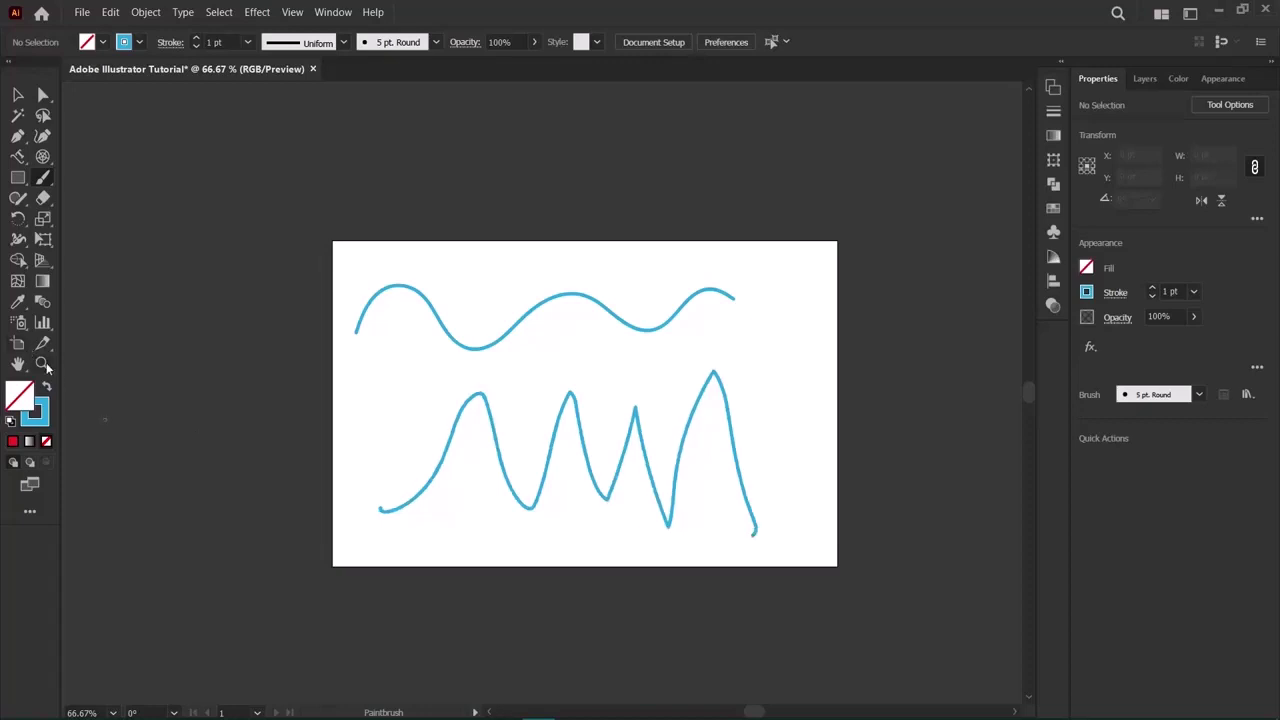
pyautogui.click(420, 431)
pyautogui.click(463, 460)
pyautogui.click(709, 460)
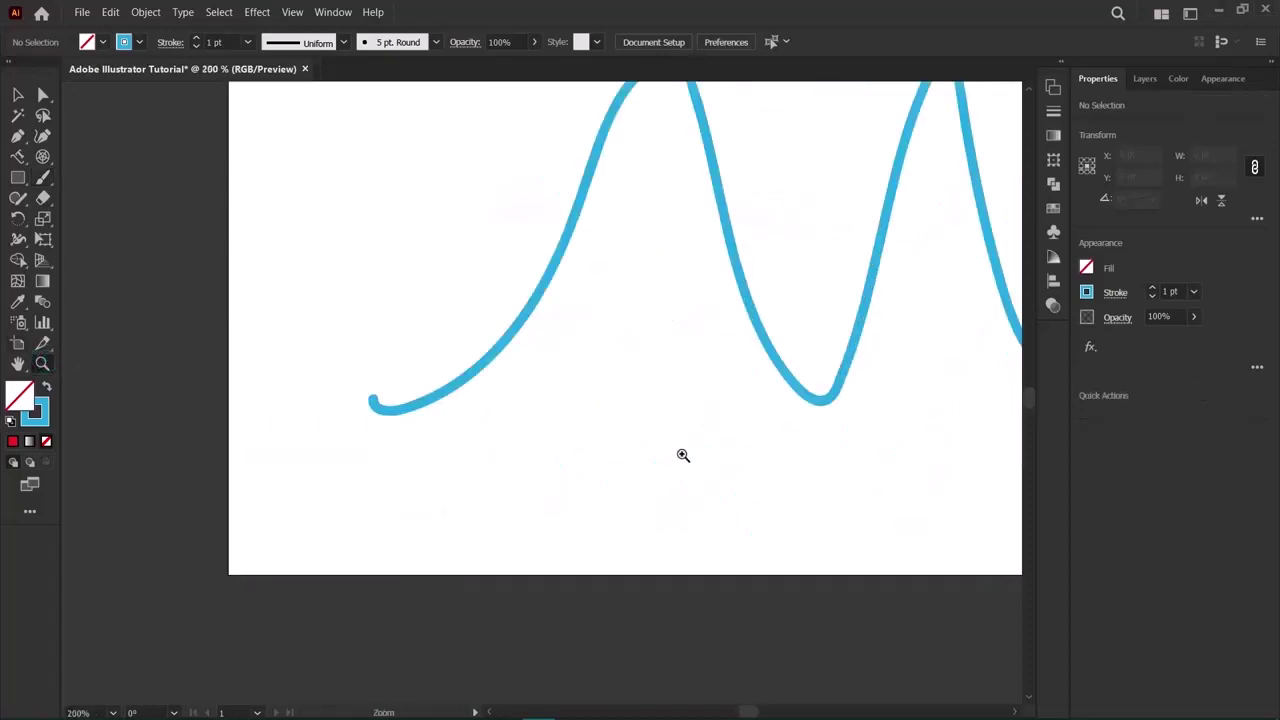
pyautogui.click(680, 454)
pyautogui.click(700, 403)
pyautogui.click(709, 337)
pyautogui.click(589, 406)
pyautogui.click(589, 406)
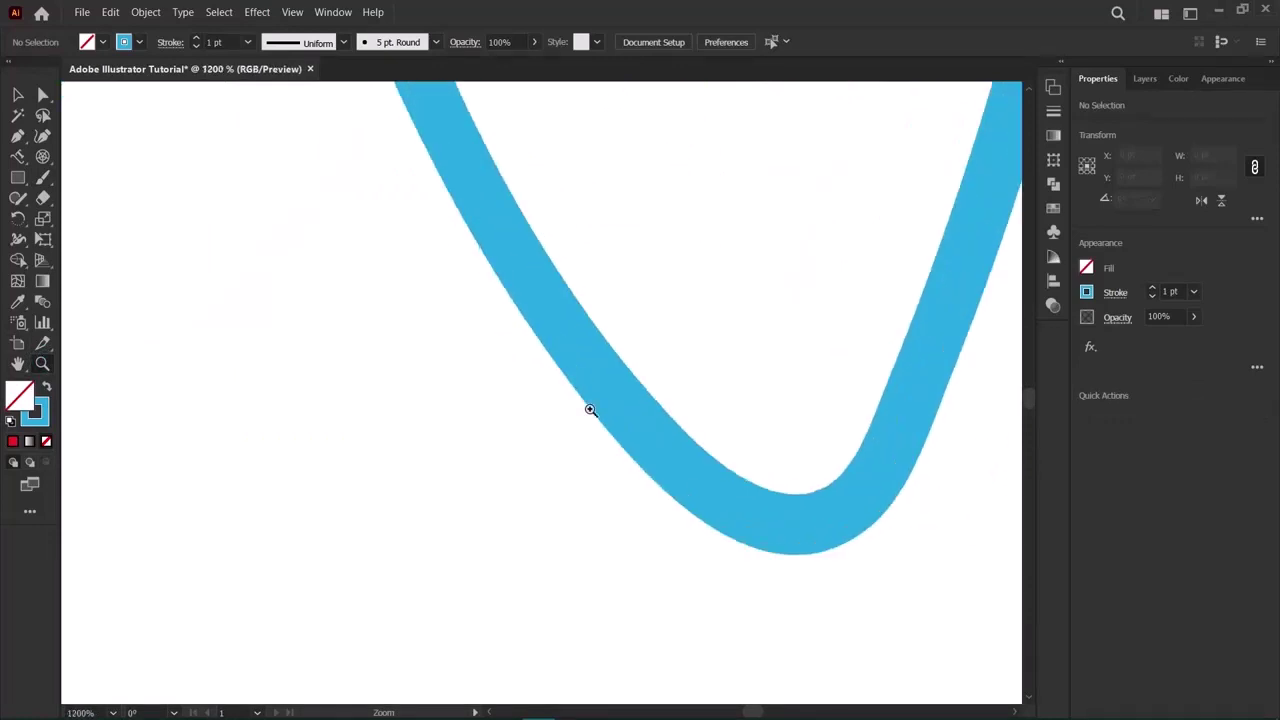
pyautogui.click(591, 410)
pyautogui.click(591, 410)
pyautogui.hotkey('ctrl', '-')
pyautogui.hotkey('ctrl', '-')
pyautogui.hotkey('ctrl', '-')
pyautogui.hotkey('ctrl', '-')
pyautogui.hotkey('ctrl', '-')
pyautogui.hotkey('ctrl', '-')
pyautogui.hotkey('ctrl', '-')
pyautogui.hotkey('ctrl', '-')
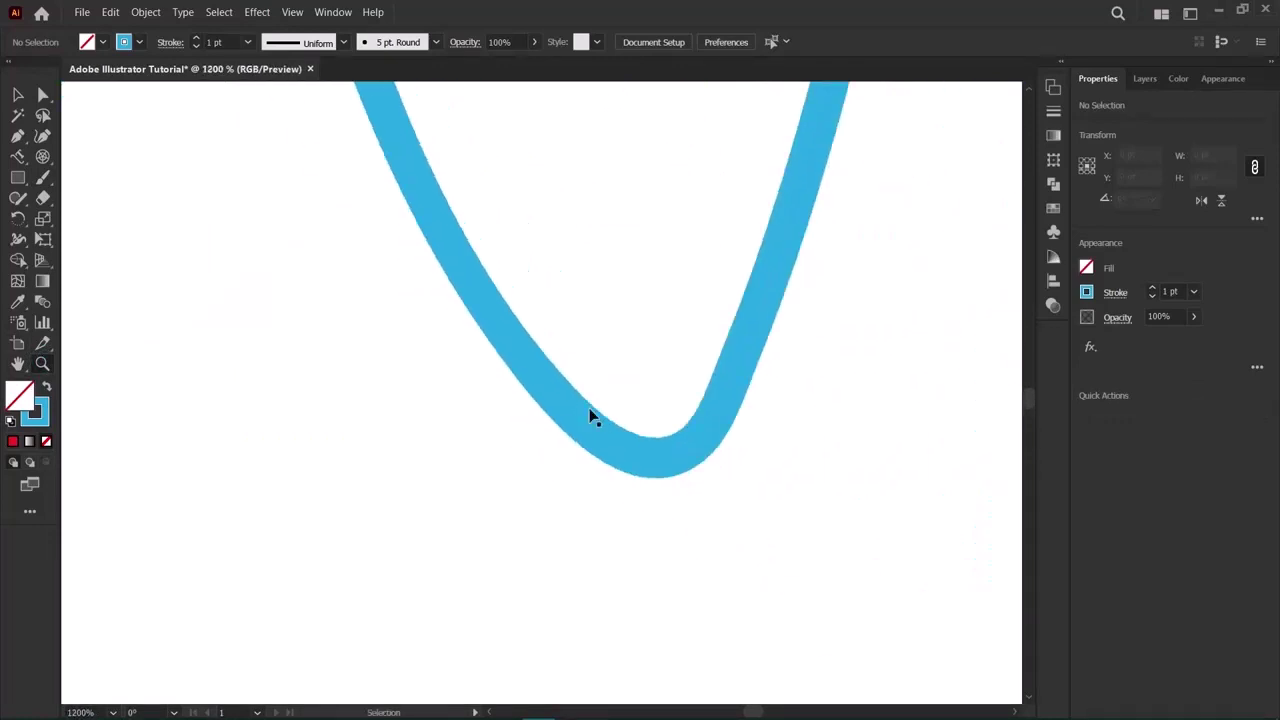
pyautogui.hotkey('ctrl', '-')
pyautogui.hotkey('ctrl', '-')
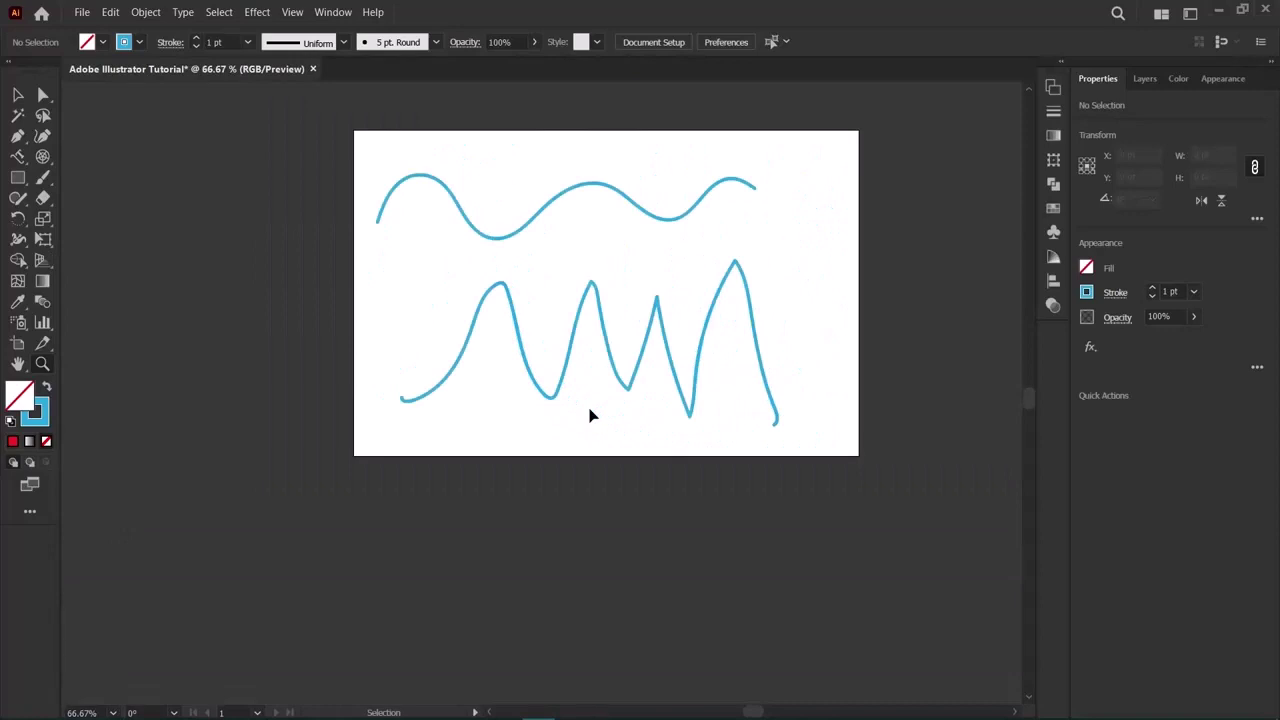
pyautogui.scroll(2, 540, 522)
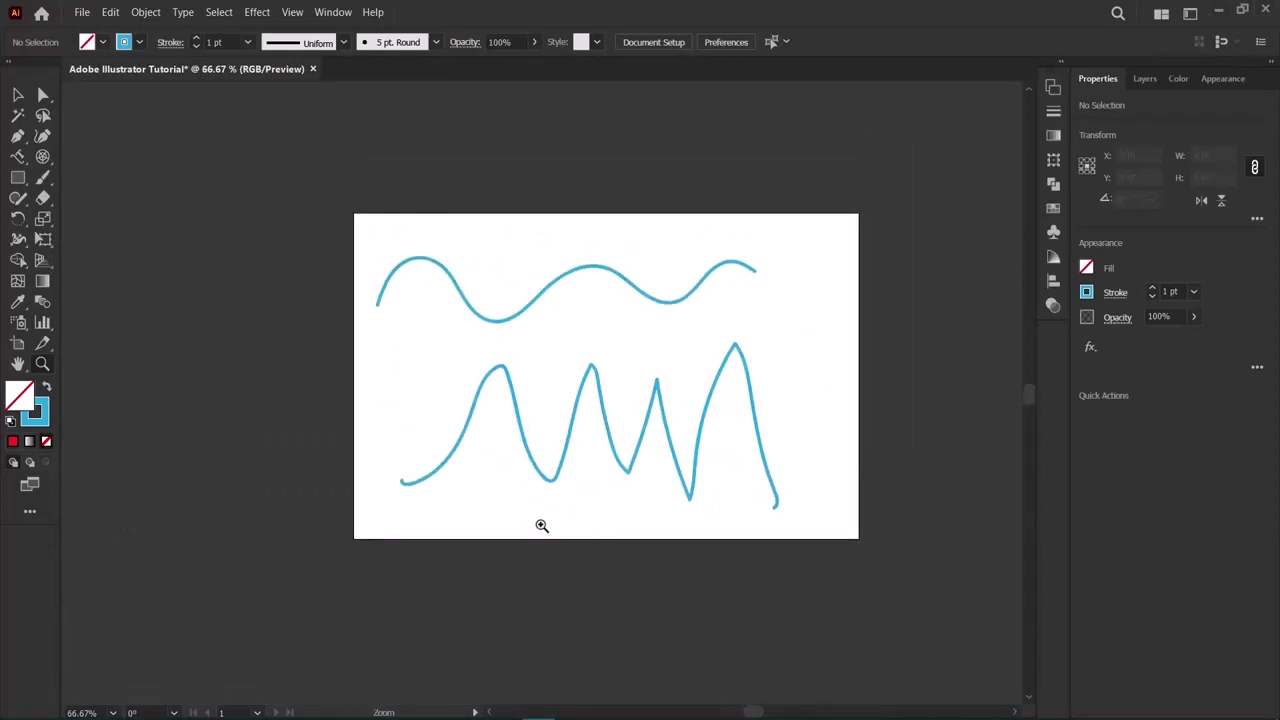
# Marquee-select both painted strokes and delete them.
pyautogui.click(17, 94)
pyautogui.moveTo(381, 248); pyautogui.dragTo(806, 583)
pyautogui.press('Delete')
pyautogui.click(37, 179)
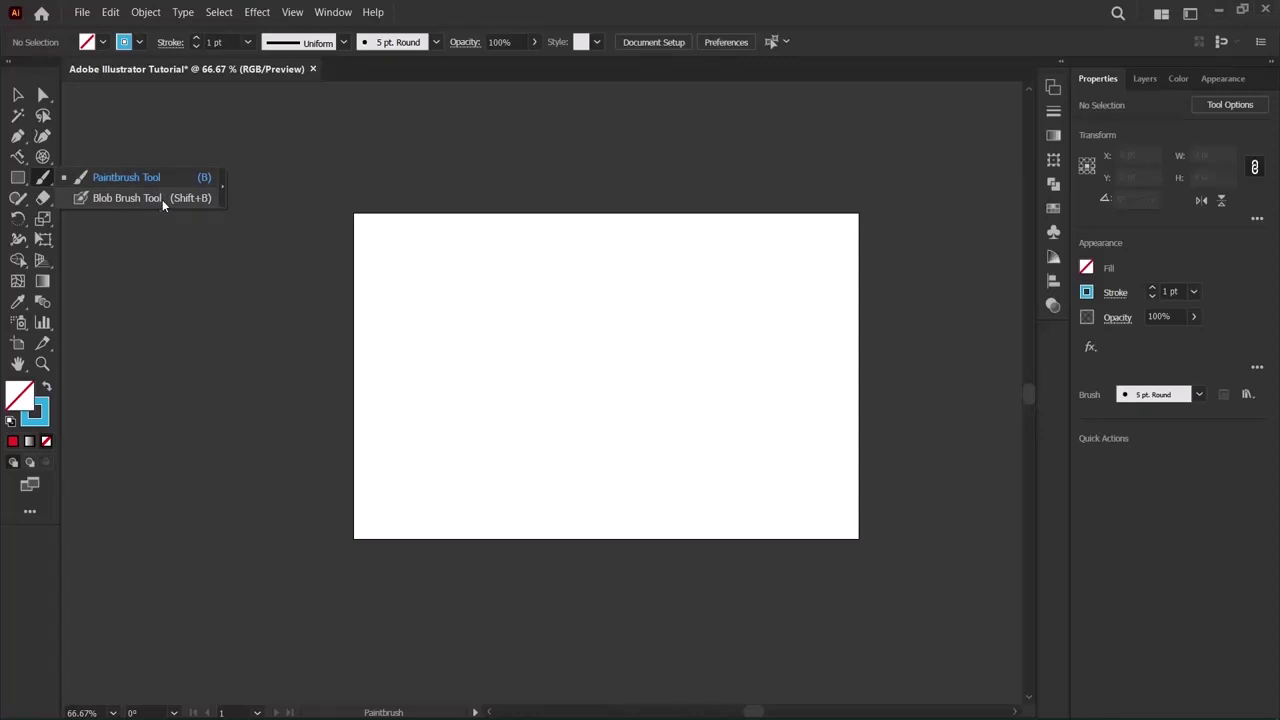
# Write the letters A and d freehand with the Blob Brush, then drag the A over the word.
pyautogui.click(162, 199)
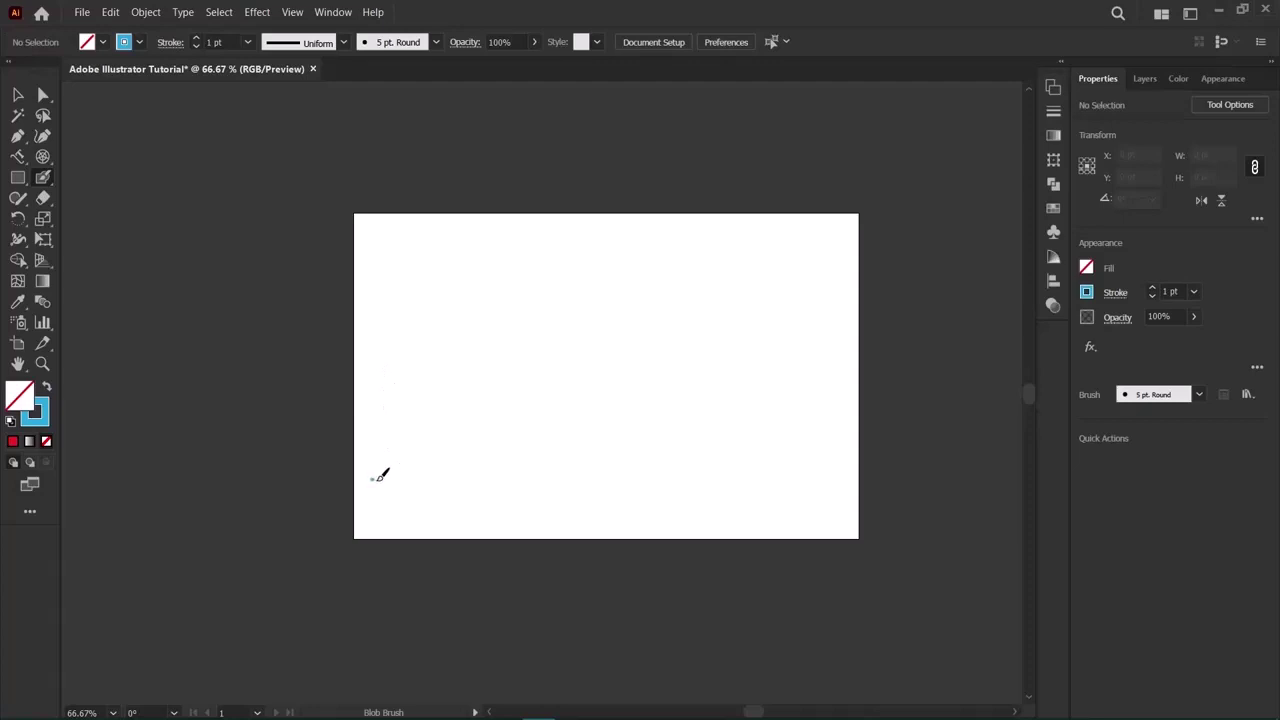
pyautogui.moveTo(374, 480)
pyautogui.mouseDown()
pyautogui.moveTo(404, 340)
pyautogui.moveTo(424, 480)
pyautogui.mouseUp()
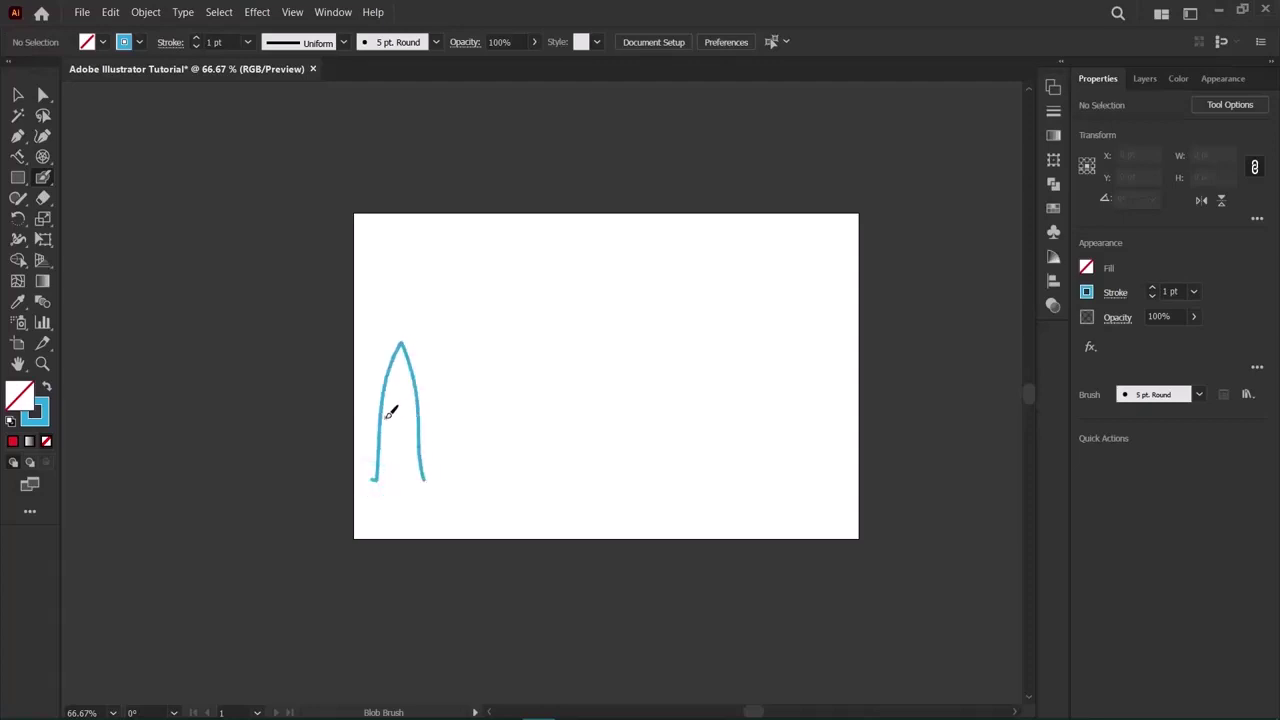
pyautogui.moveTo(383, 420)
pyautogui.mouseDown()
pyautogui.moveTo(479, 405)
pyautogui.moveTo(515, 433)
pyautogui.moveTo(446, 420)
pyautogui.mouseUp()
pyautogui.moveTo(518, 447)
pyautogui.mouseDown()
pyautogui.moveTo(515, 318)
pyautogui.moveTo(517, 396)
pyautogui.moveTo(552, 449)
pyautogui.moveTo(583, 409)
pyautogui.moveTo(565, 417)
pyautogui.moveTo(580, 424)
pyautogui.moveTo(606, 405)
pyautogui.moveTo(616, 441)
pyautogui.moveTo(628, 406)
pyautogui.moveTo(696, 417)
pyautogui.mouseUp()
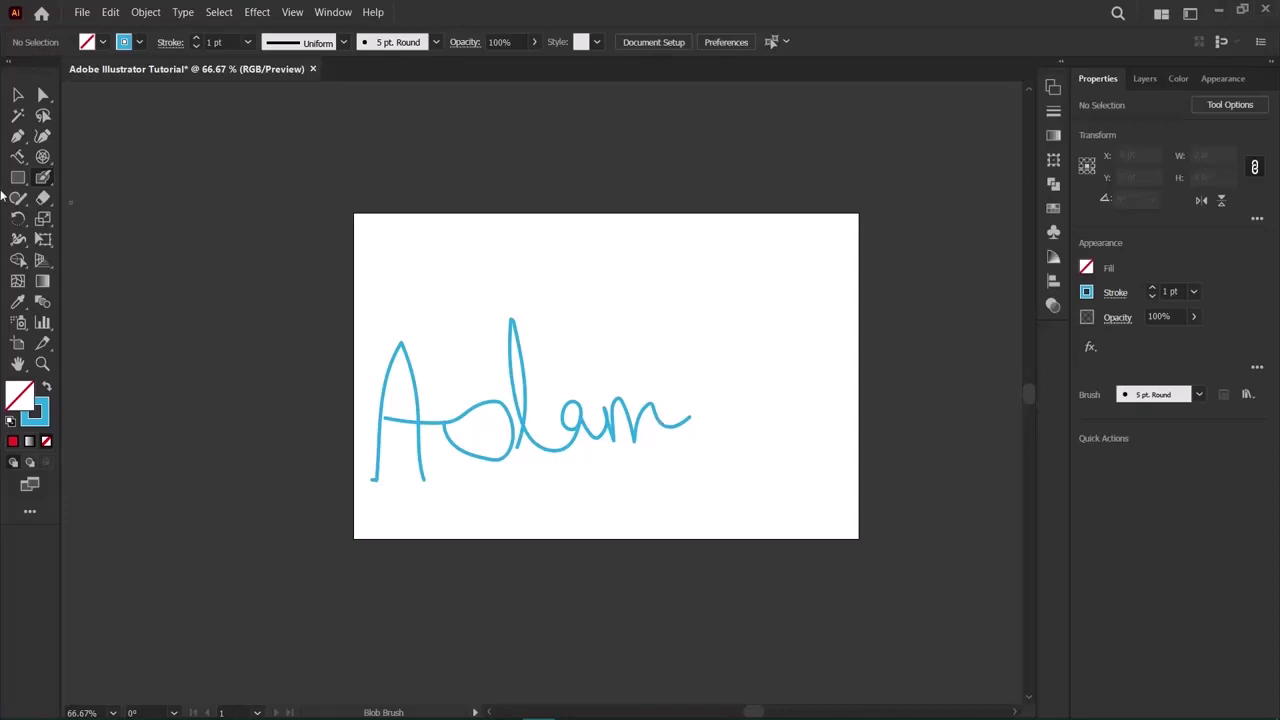
pyautogui.click(18, 95)
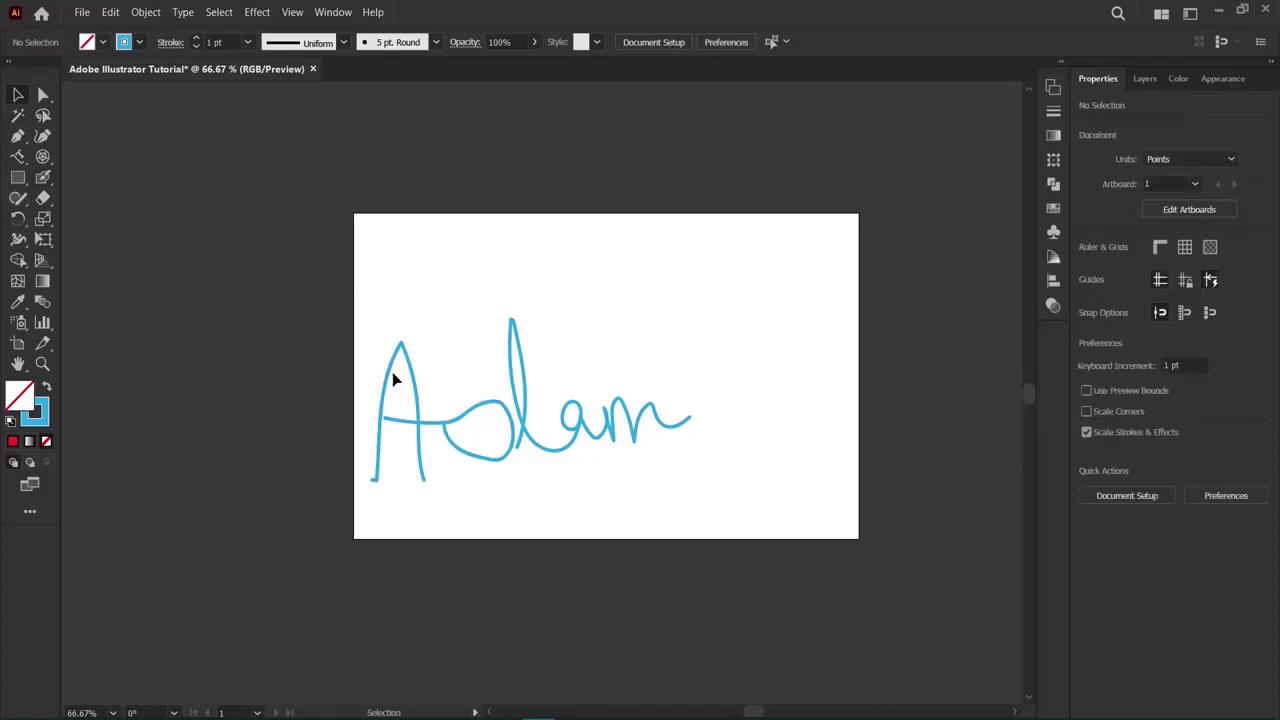
pyautogui.moveTo(408, 376)
pyautogui.mouseDown()
pyautogui.moveTo(480, 380)
pyautogui.moveTo(596, 348)
pyautogui.mouseUp()
# Undo moving the A and zoom in on where its crossbar crosses the stem.
pyautogui.hotkey('ctrl', 'z')
pyautogui.click(508, 530)
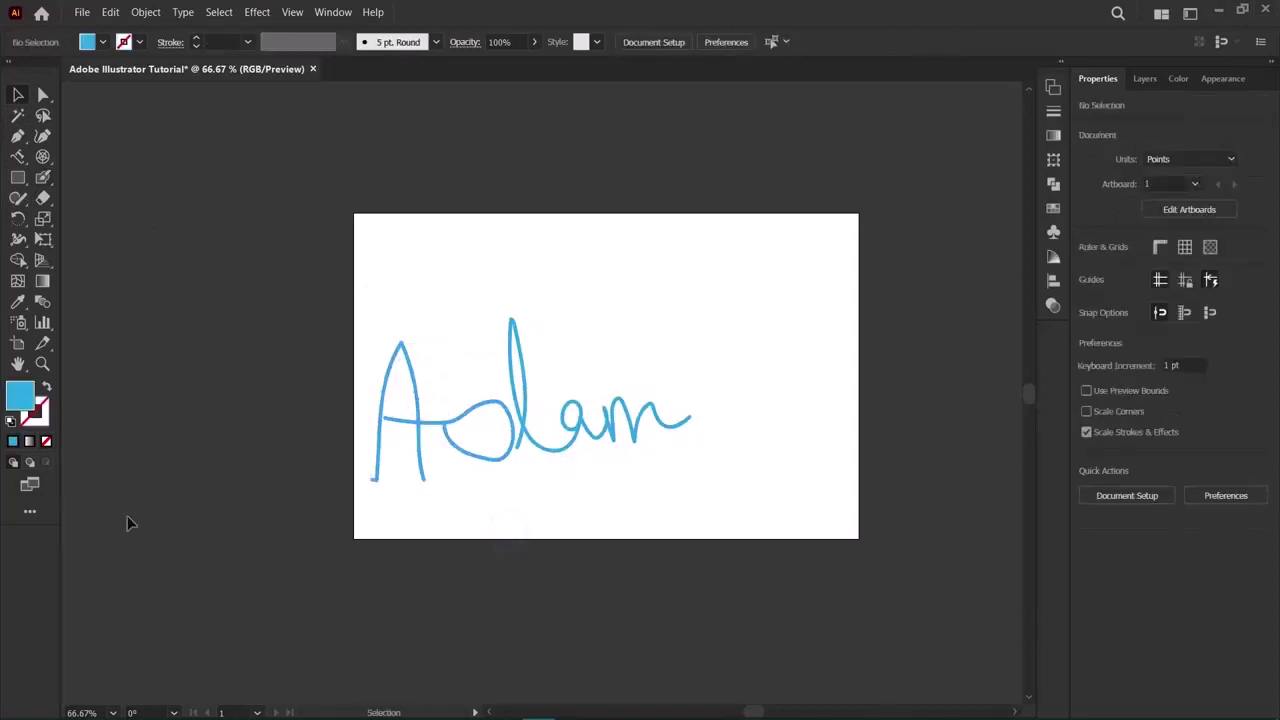
pyautogui.click(42, 364)
pyautogui.click(380, 489)
pyautogui.click(543, 457)
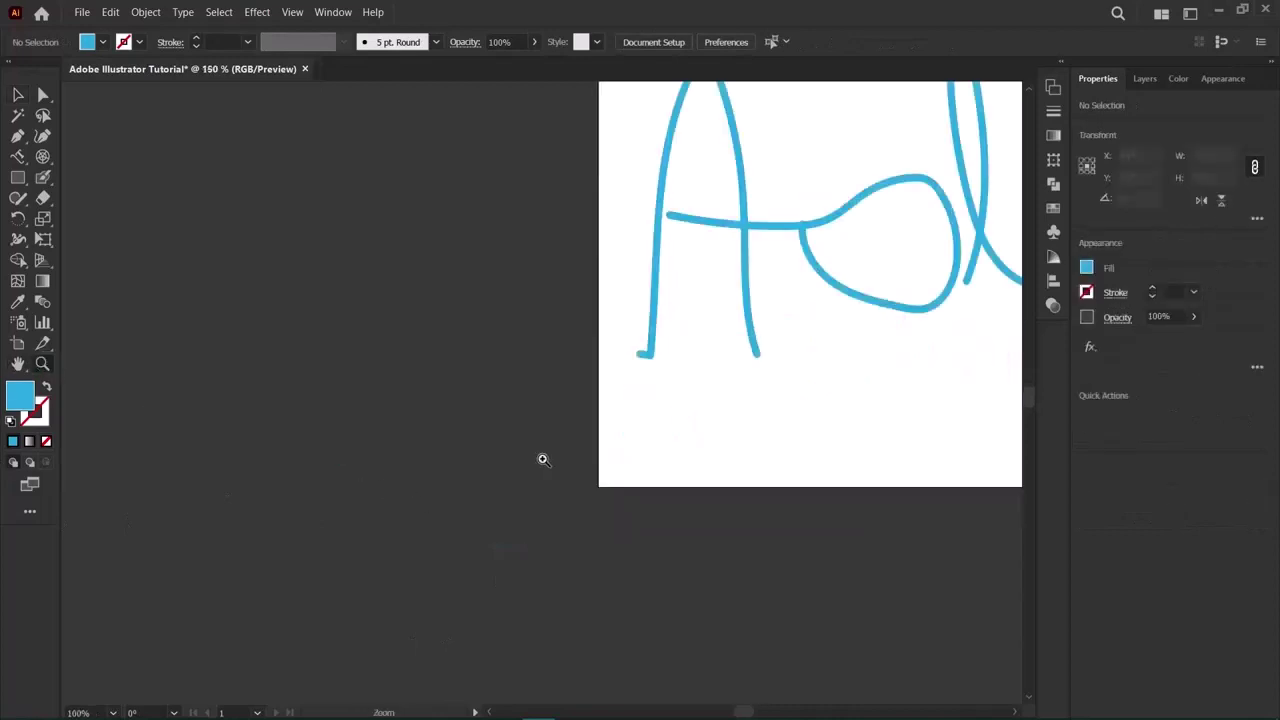
pyautogui.click(718, 291)
pyautogui.click(523, 418)
pyautogui.click(478, 305)
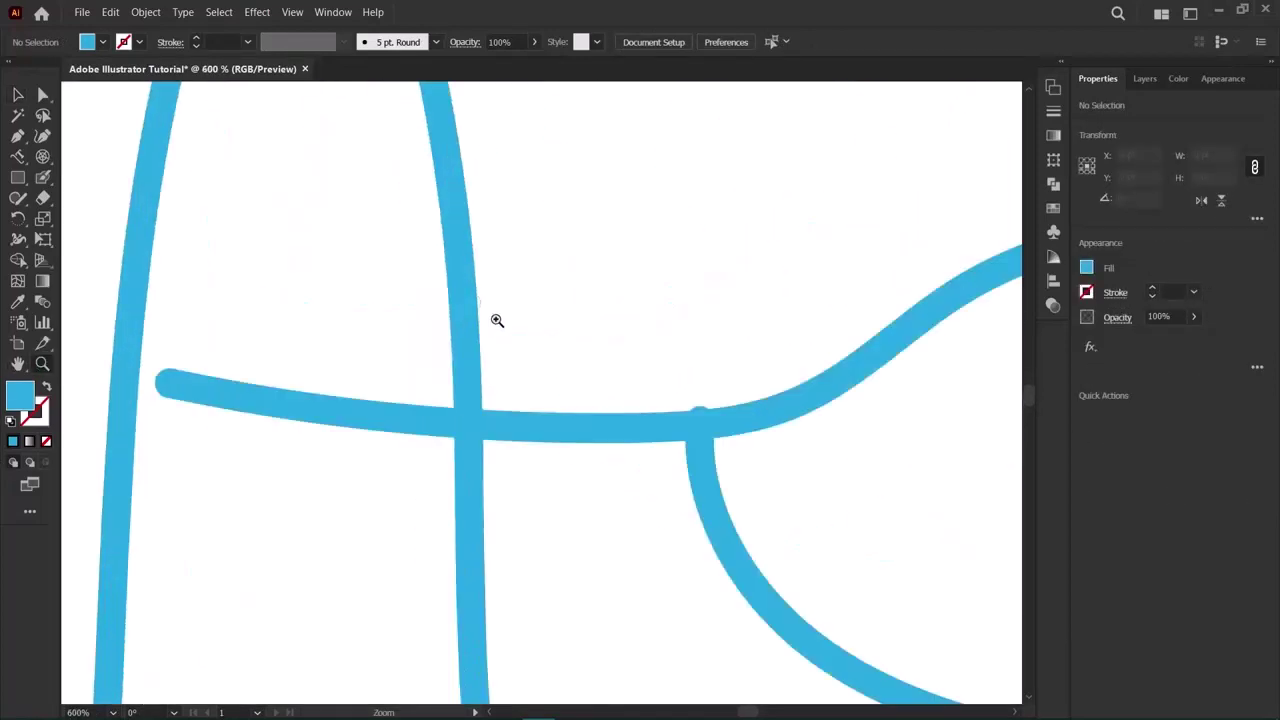
pyautogui.click(510, 396)
pyautogui.click(456, 454)
pyautogui.click(457, 451)
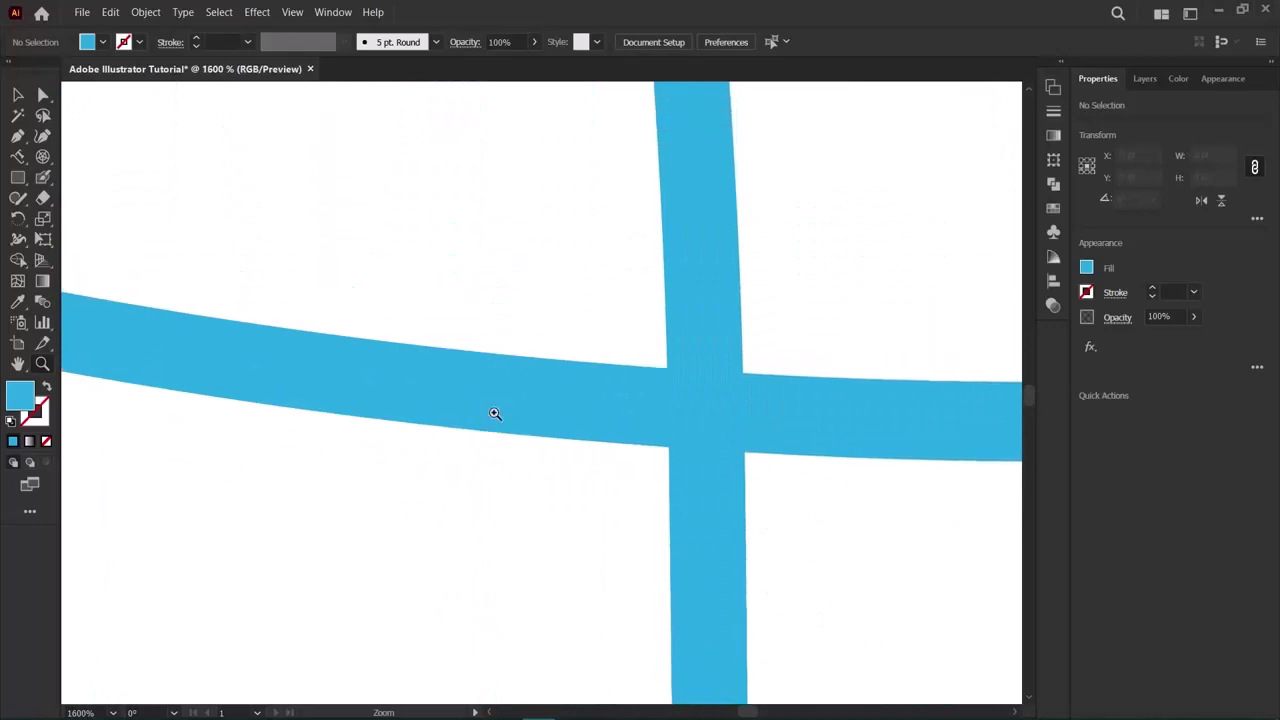
# Marquee-select the whole handwritten word and delete it.
pyautogui.press('v')
pyautogui.hscroll(5, 394, 460)
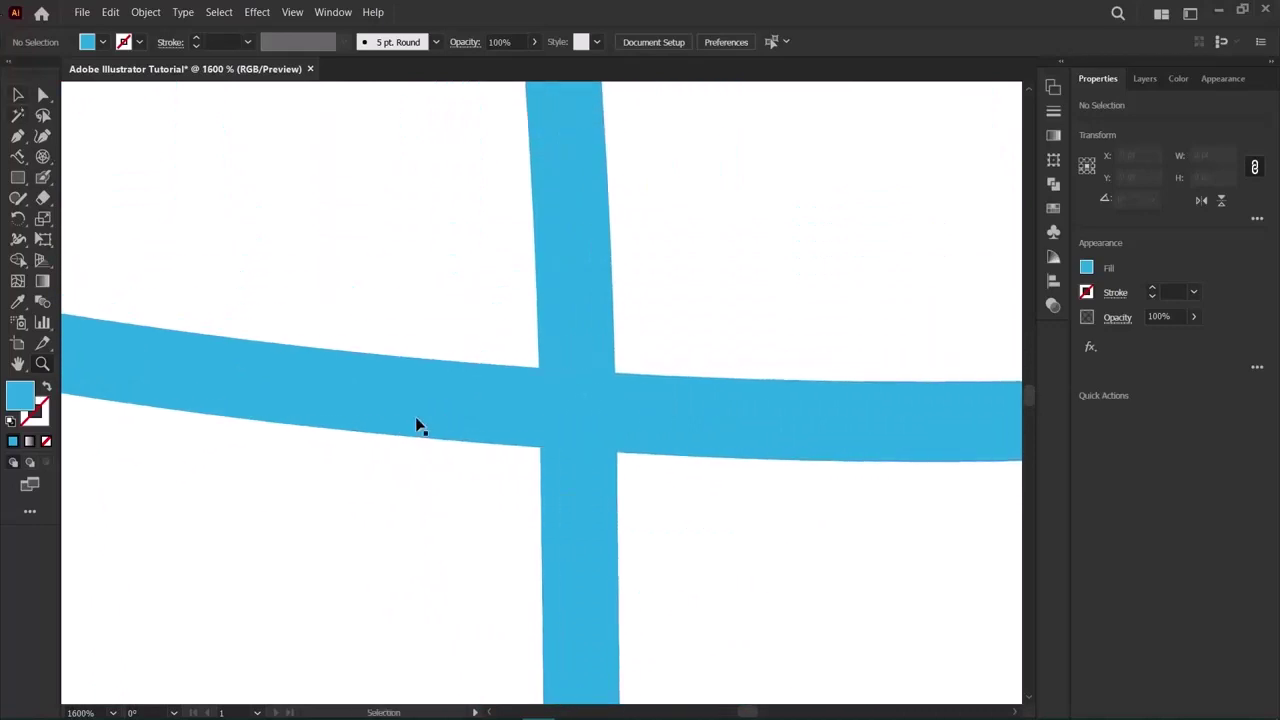
pyautogui.hscroll(3, 419, 425)
pyautogui.scroll(-9, 419, 425)
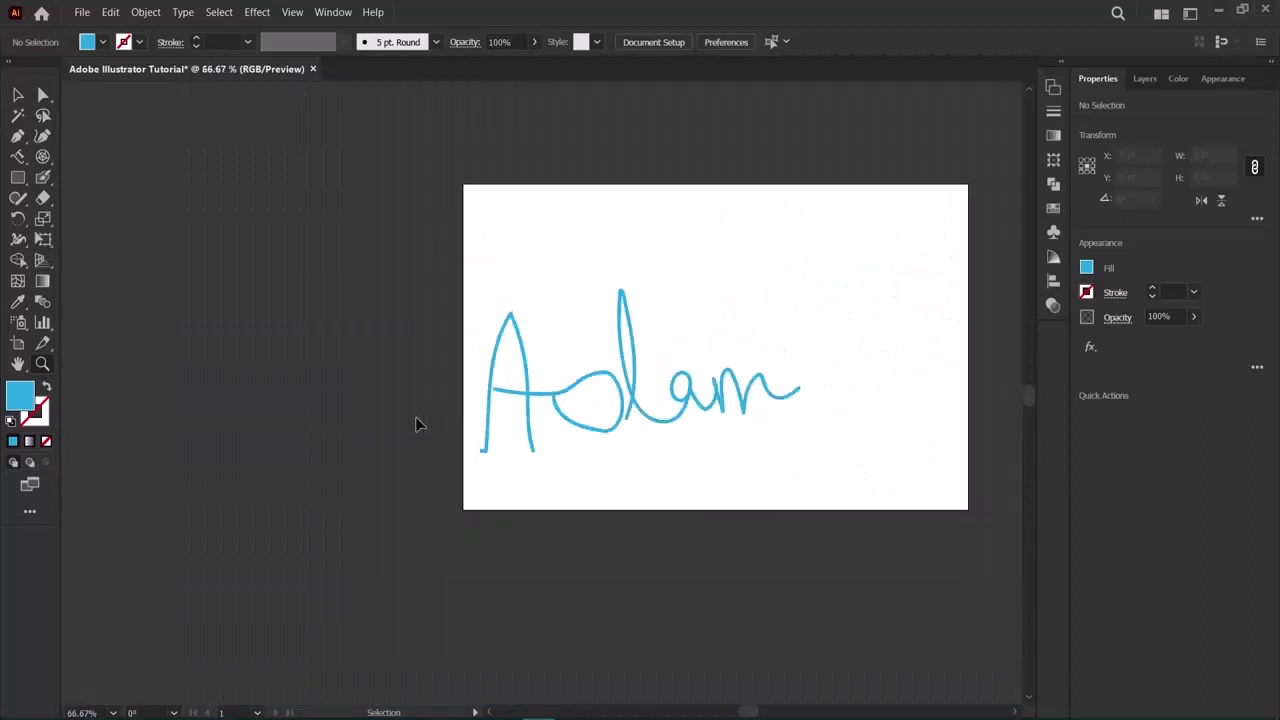
pyautogui.hscroll(4, 410, 452)
pyautogui.hscroll(-2, 400, 440)
pyautogui.press('z')
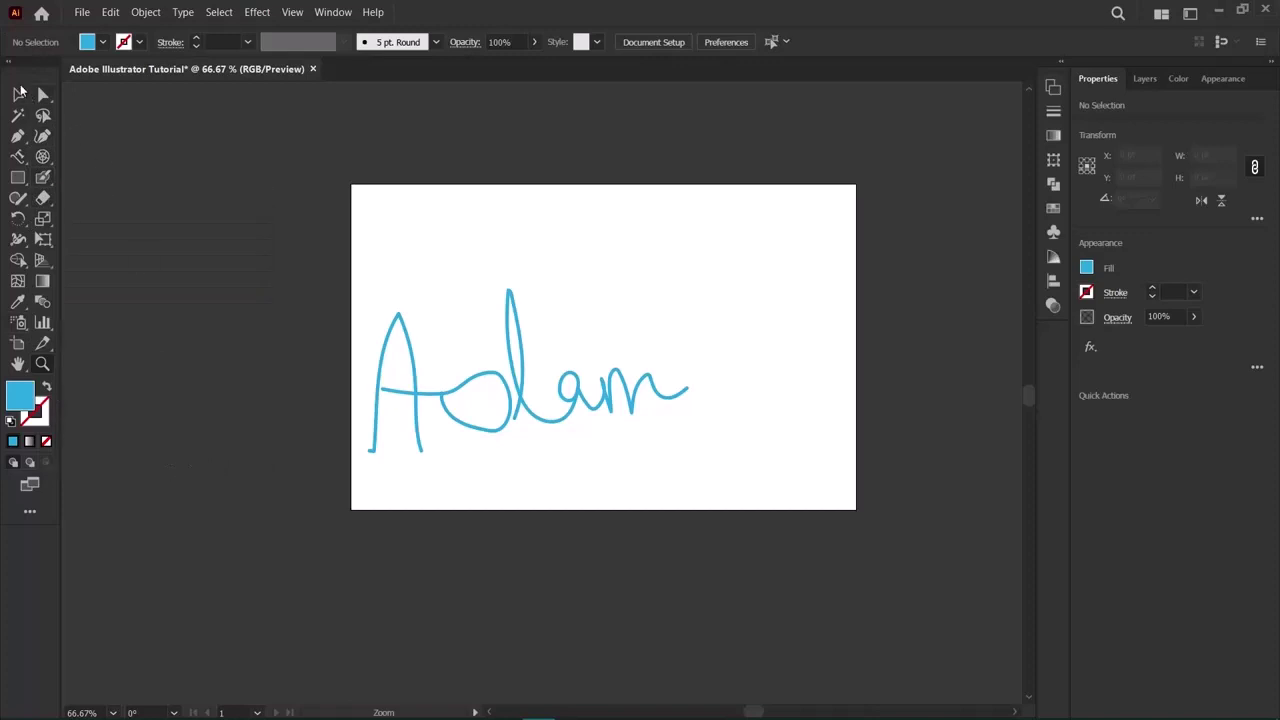
pyautogui.click(16, 93)
pyautogui.moveTo(356, 236); pyautogui.dragTo(715, 500)
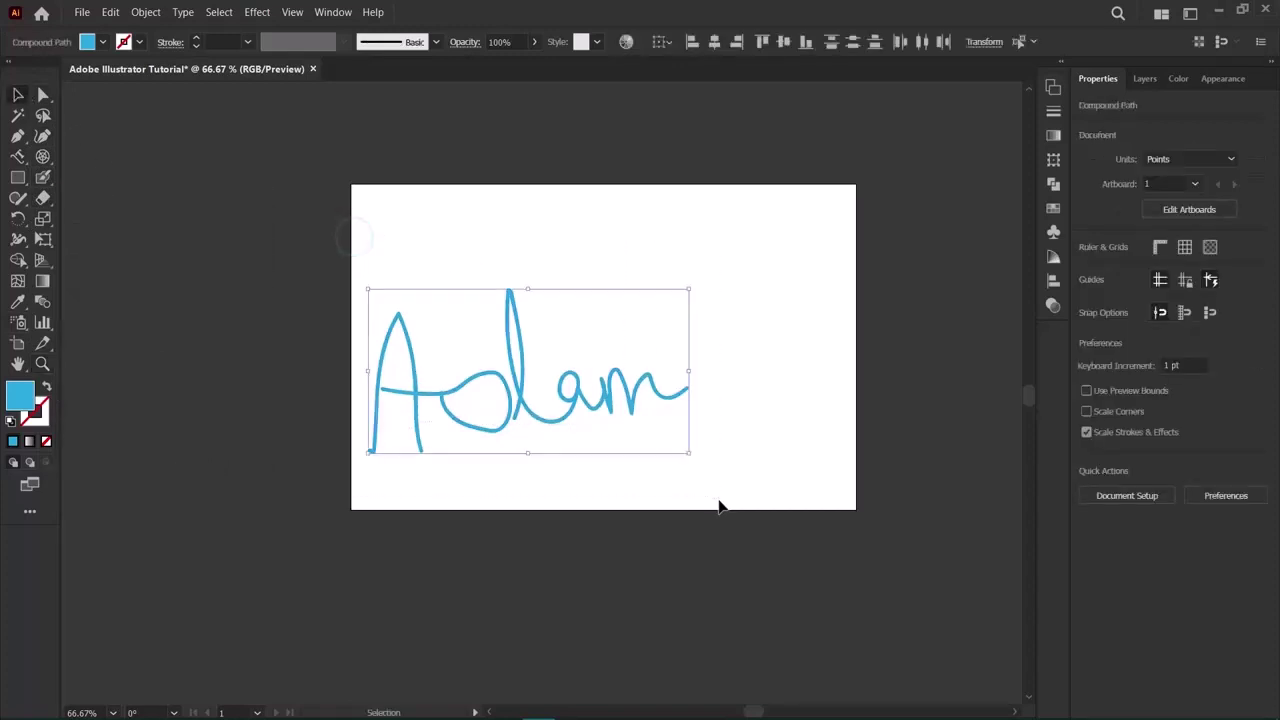
pyautogui.press('Delete')
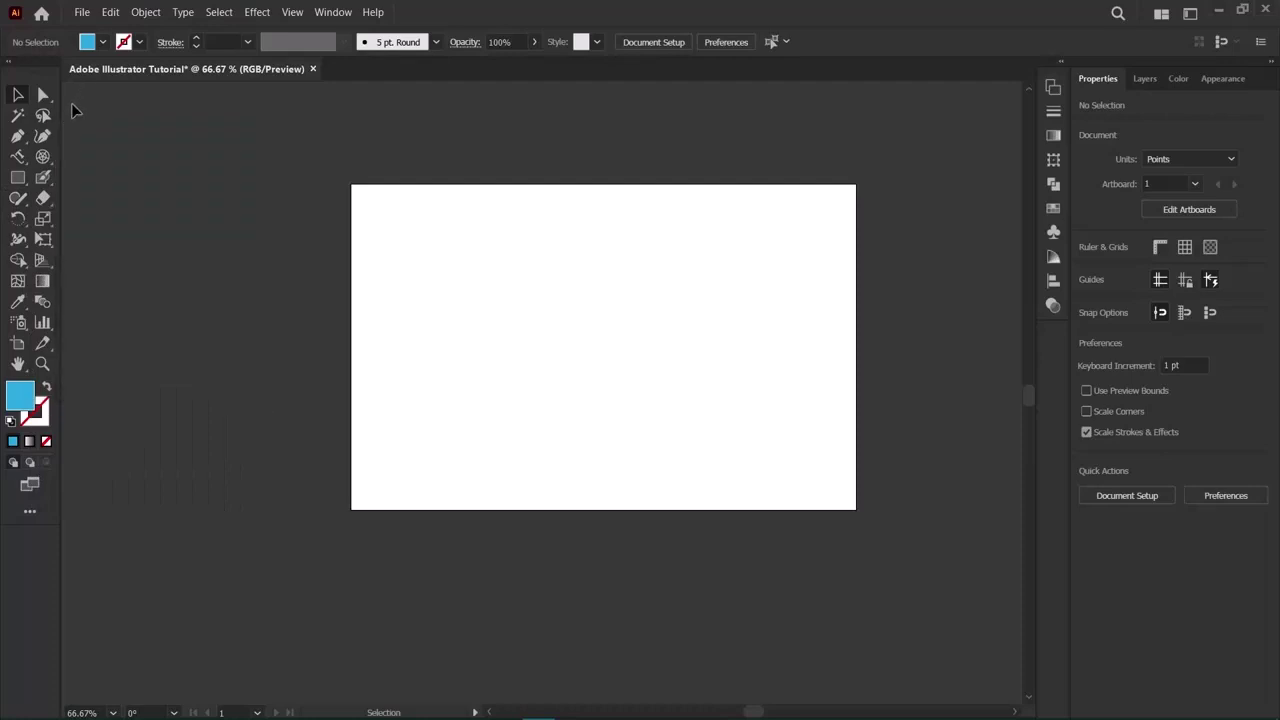
# Sketch trial hexagon and rectangle shapes with the Shaper tool, ending with a clean light-grey square.
pyautogui.click(20, 199)
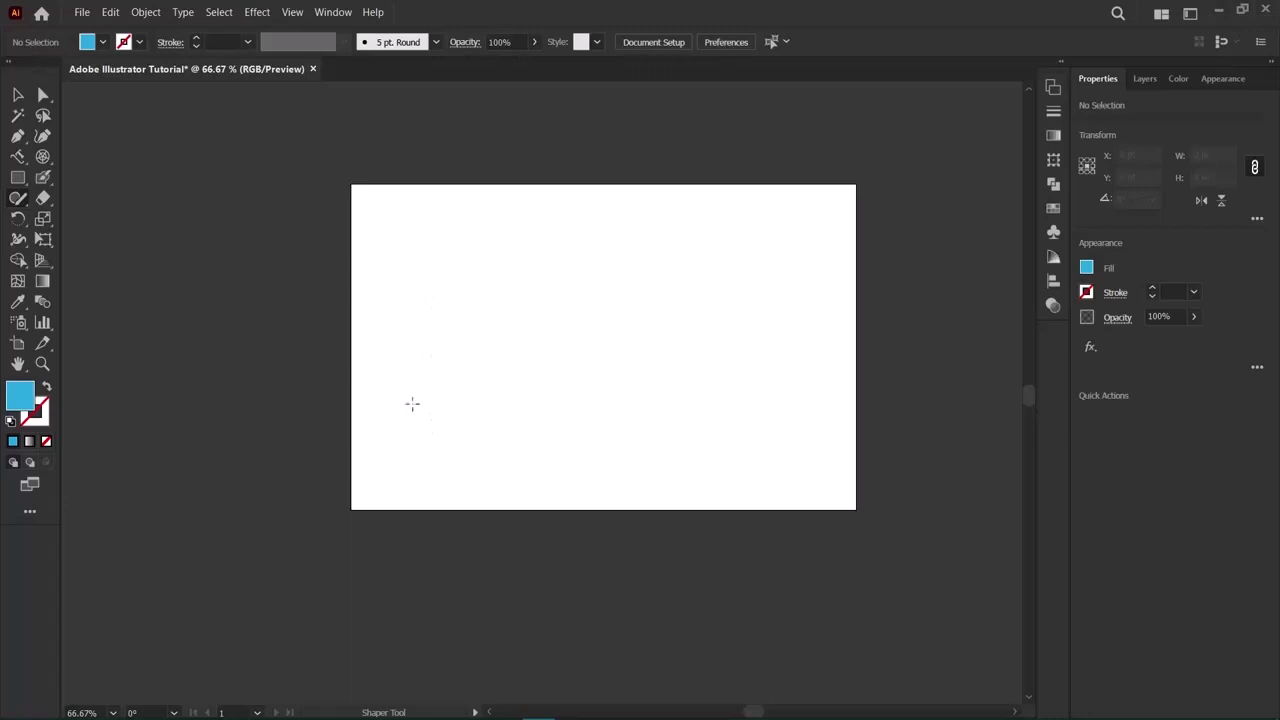
pyautogui.moveTo(412, 404)
pyautogui.mouseDown()
pyautogui.moveTo(474, 294)
pyautogui.moveTo(709, 291)
pyautogui.moveTo(685, 360)
pyautogui.moveTo(608, 397)
pyautogui.moveTo(363, 420)
pyautogui.moveTo(416, 404)
pyautogui.mouseUp()
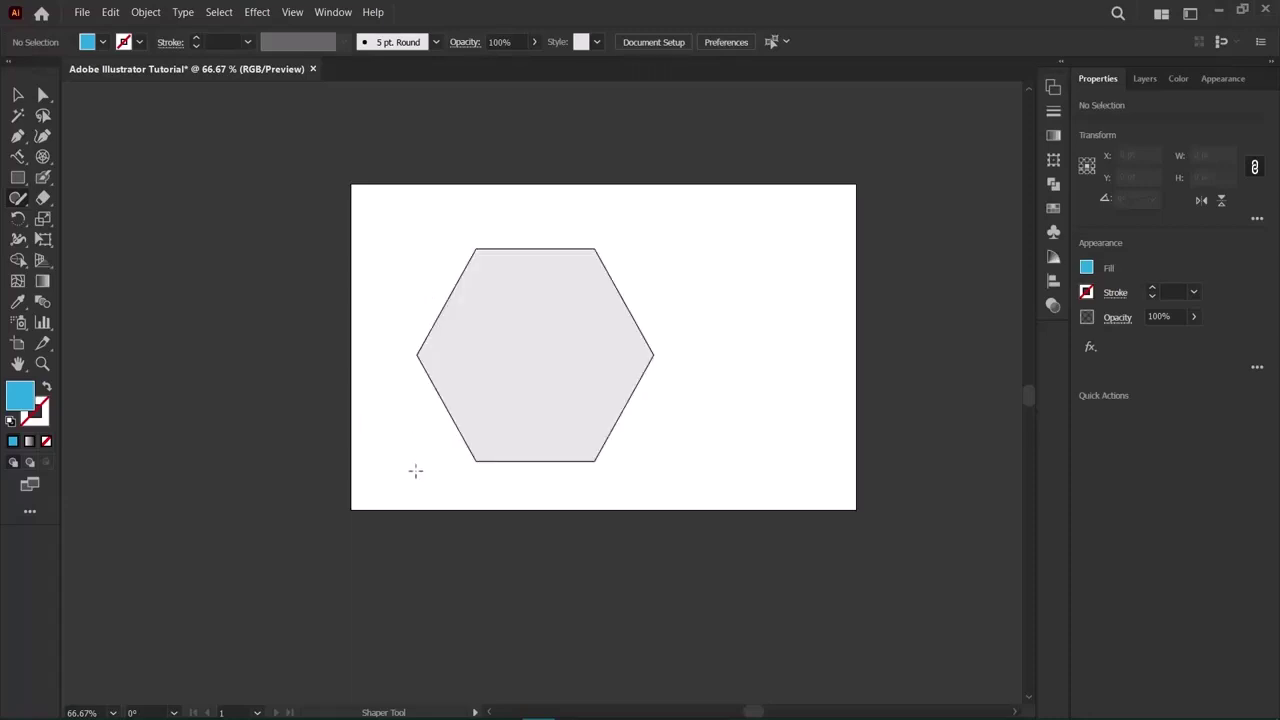
pyautogui.hotkey('ctrl', 'z')
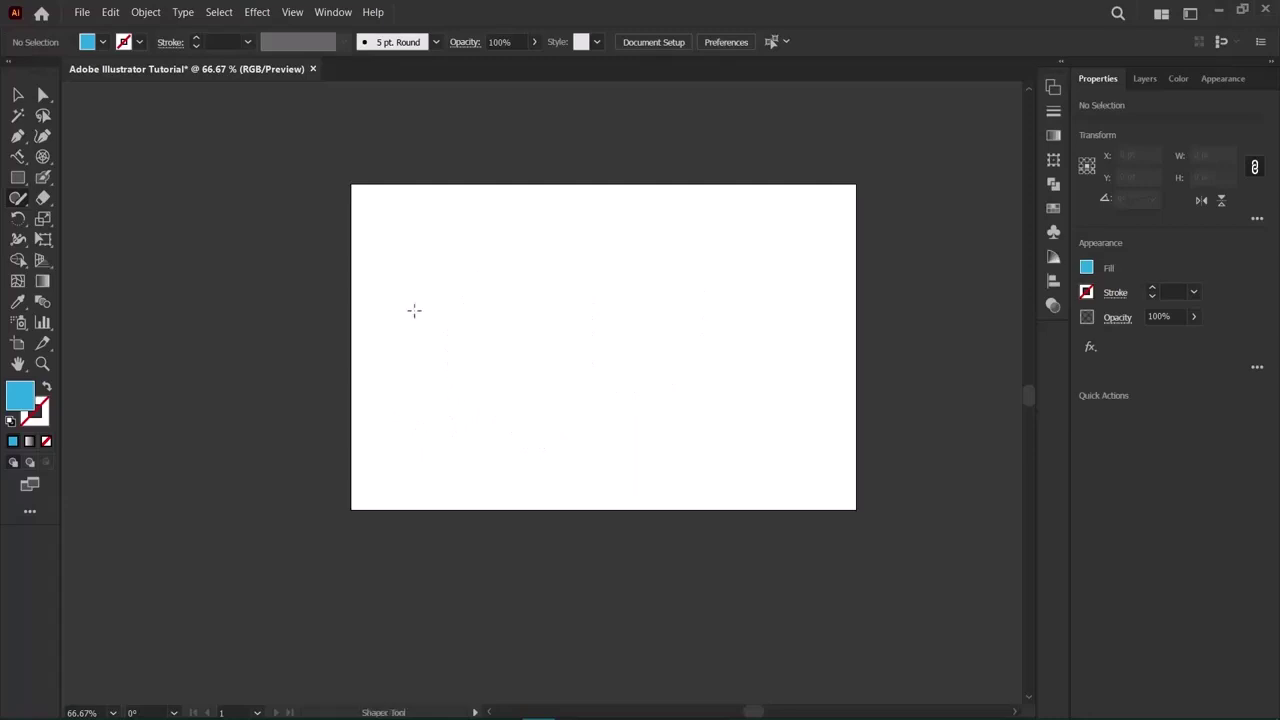
pyautogui.moveTo(412, 285)
pyautogui.mouseDown()
pyautogui.moveTo(417, 369)
pyautogui.moveTo(434, 380)
pyautogui.moveTo(531, 380)
pyautogui.moveTo(576, 334)
pyautogui.moveTo(579, 291)
pyautogui.moveTo(408, 288)
pyautogui.mouseUp()
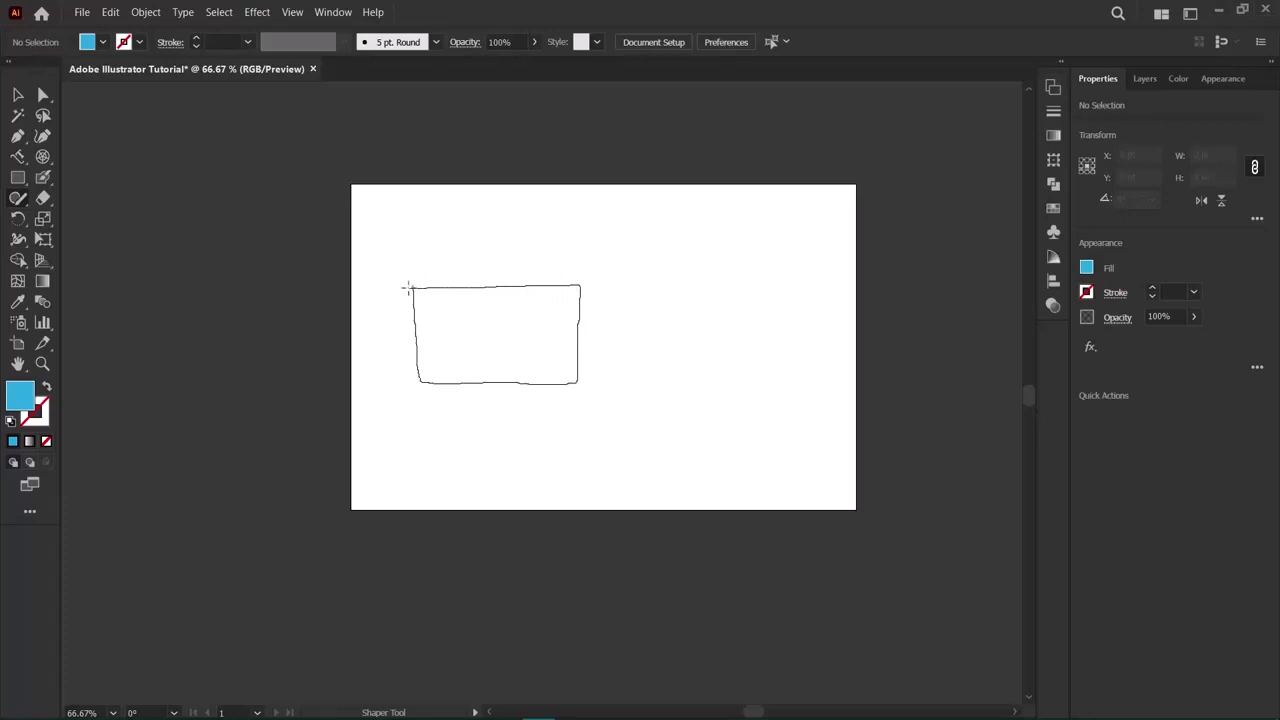
pyautogui.moveTo(408, 288)
pyautogui.mouseDown()
pyautogui.moveTo(427, 341)
pyautogui.moveTo(425, 426)
pyautogui.moveTo(590, 417)
pyautogui.moveTo(578, 281)
pyautogui.moveTo(428, 272)
pyautogui.mouseUp()
pyautogui.hotkey('ctrl', 'z')
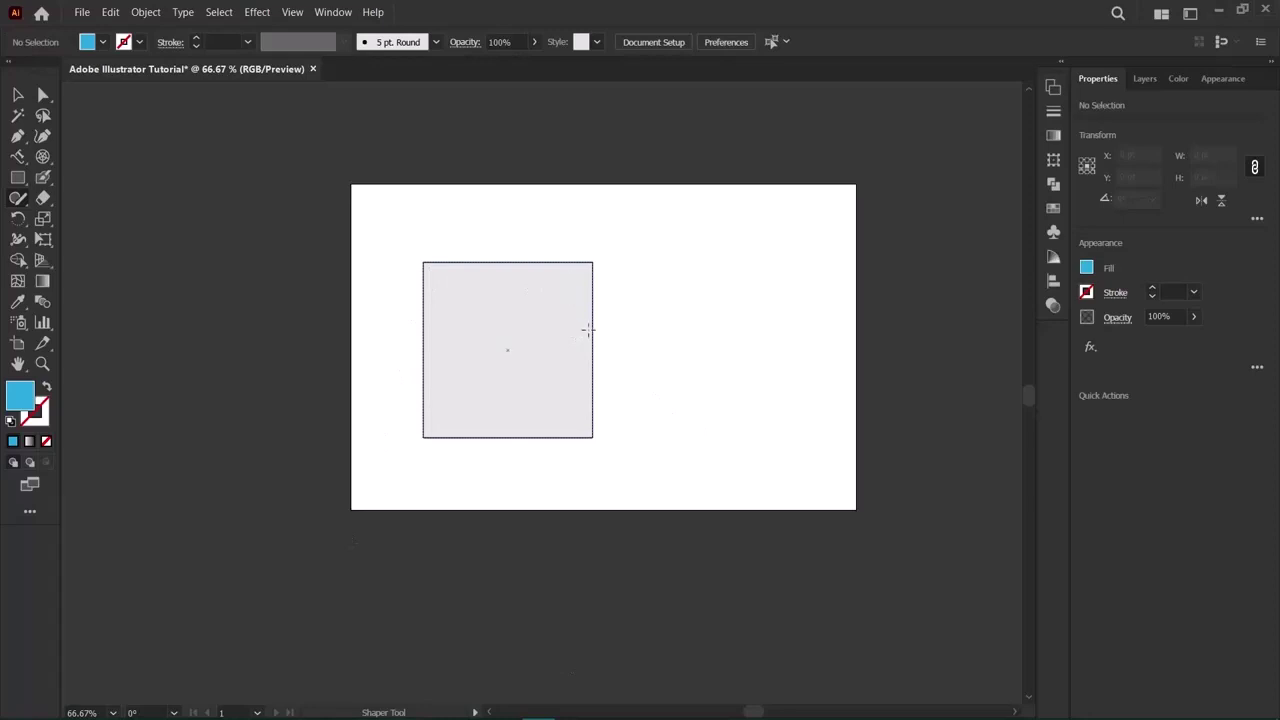
pyautogui.press('v')
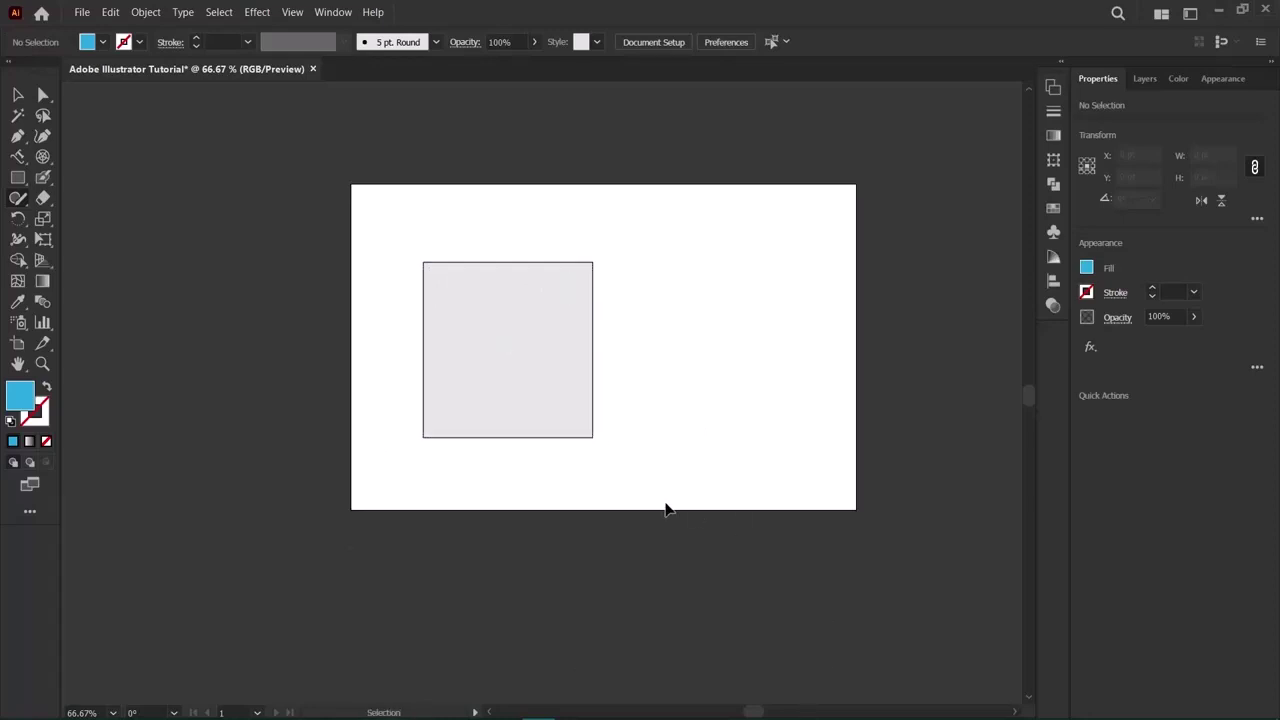
# Scribble out the grey square, then sketch and undo trial rectangles and a triangle.
pyautogui.moveTo(529, 351); pyautogui.dragTo(500, 383)
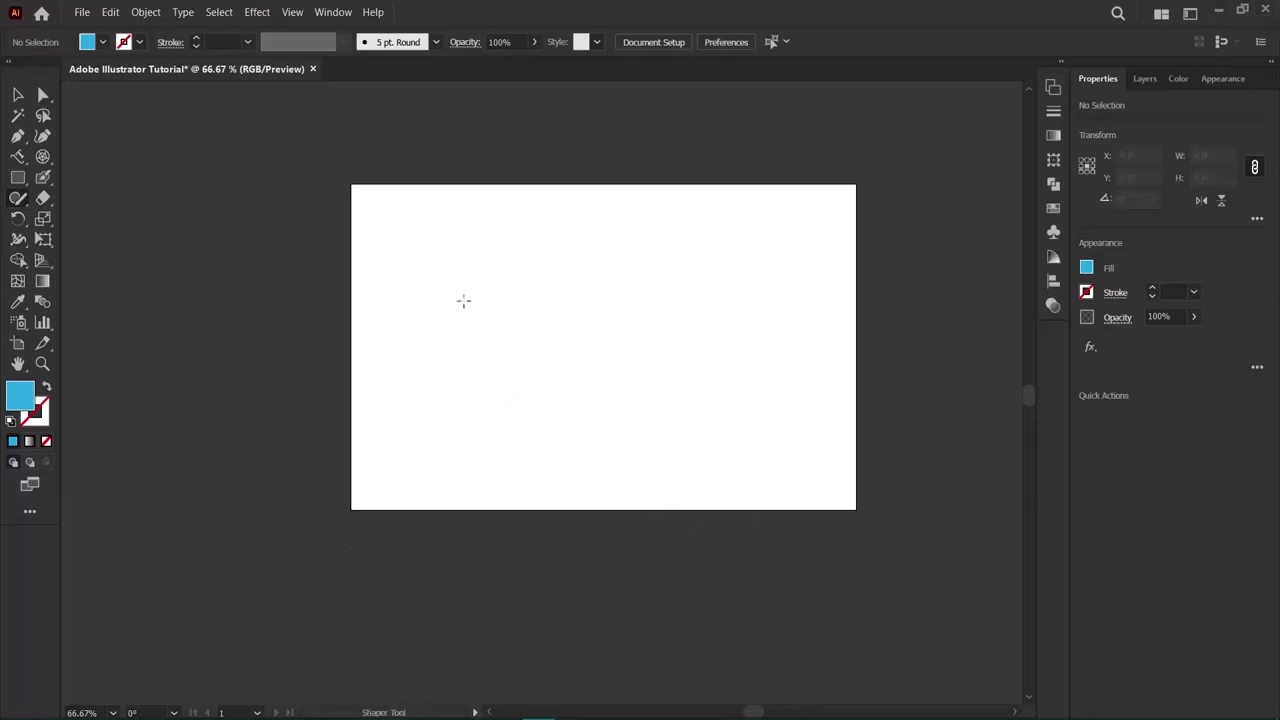
pyautogui.moveTo(440, 257)
pyautogui.mouseDown()
pyautogui.moveTo(452, 359)
pyautogui.moveTo(701, 361)
pyautogui.moveTo(704, 267)
pyautogui.moveTo(440, 258)
pyautogui.mouseUp()
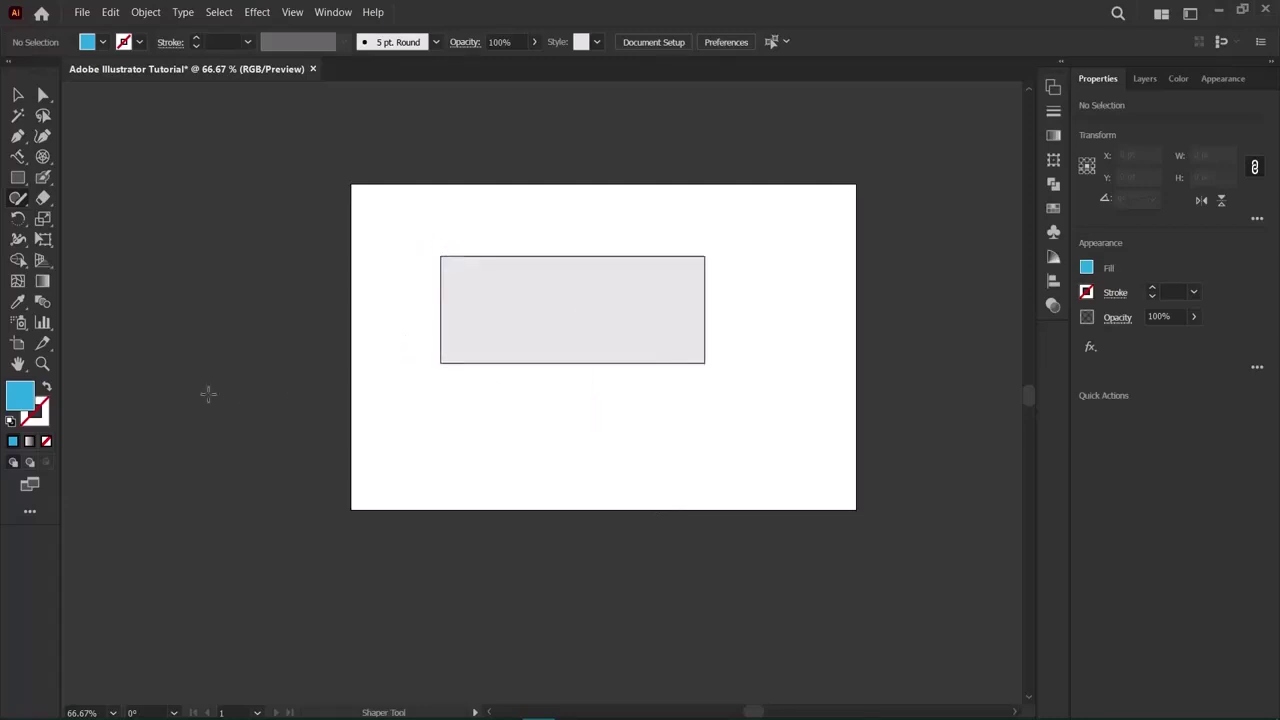
pyautogui.moveTo(570, 375)
pyautogui.mouseDown()
pyautogui.moveTo(560, 331)
pyautogui.moveTo(469, 328)
pyautogui.mouseUp()
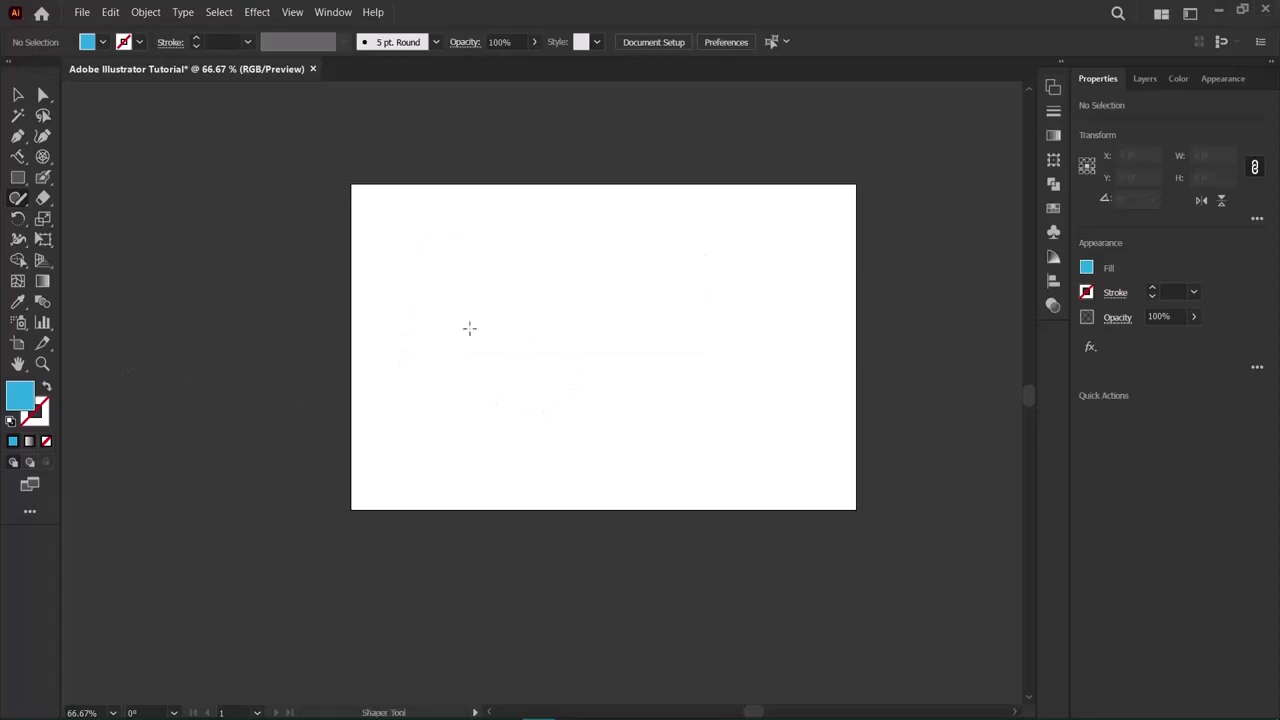
pyautogui.moveTo(458, 381)
pyautogui.mouseDown()
pyautogui.moveTo(504, 257)
pyautogui.moveTo(570, 380)
pyautogui.moveTo(460, 380)
pyautogui.mouseUp()
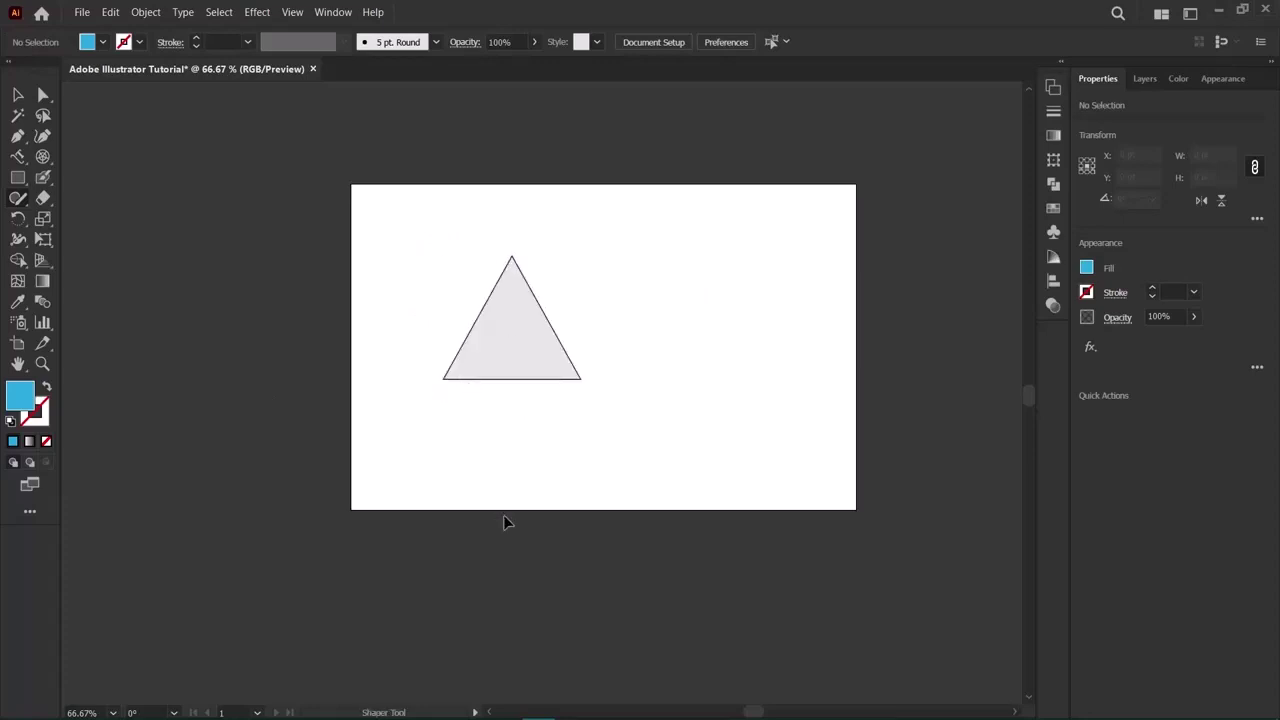
pyautogui.hotkey('ctrl', 'z')
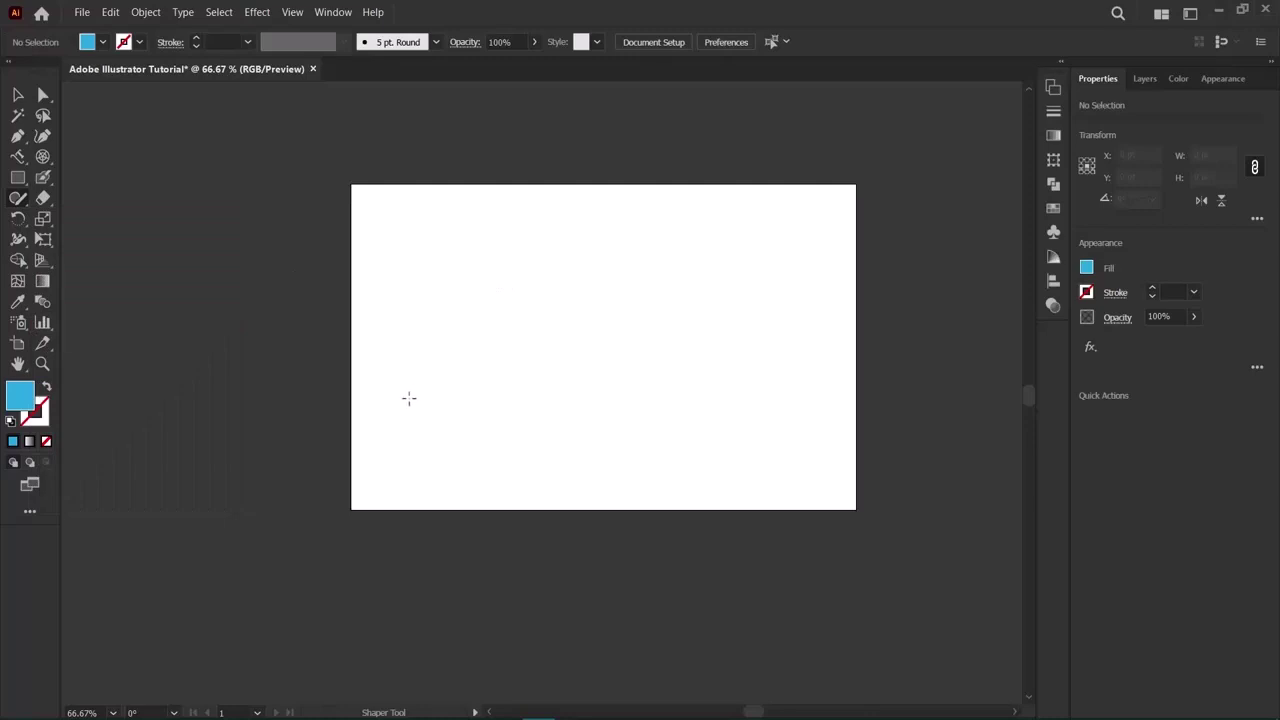
pyautogui.moveTo(410, 397)
pyautogui.mouseDown()
pyautogui.moveTo(443, 269)
pyautogui.moveTo(774, 263)
pyautogui.moveTo(730, 398)
pyautogui.moveTo(626, 413)
pyautogui.moveTo(409, 414)
pyautogui.moveTo(393, 402)
pyautogui.moveTo(412, 398)
pyautogui.mouseUp()
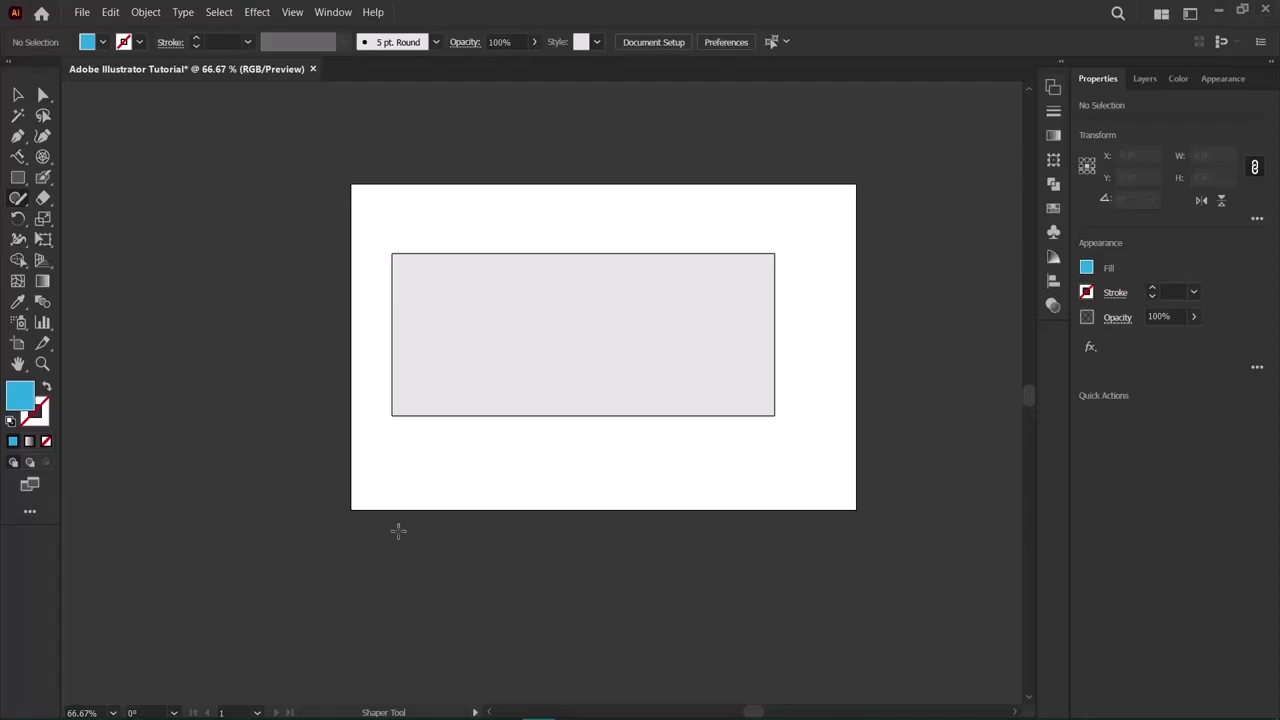
pyautogui.hotkey('ctrl', 'z')
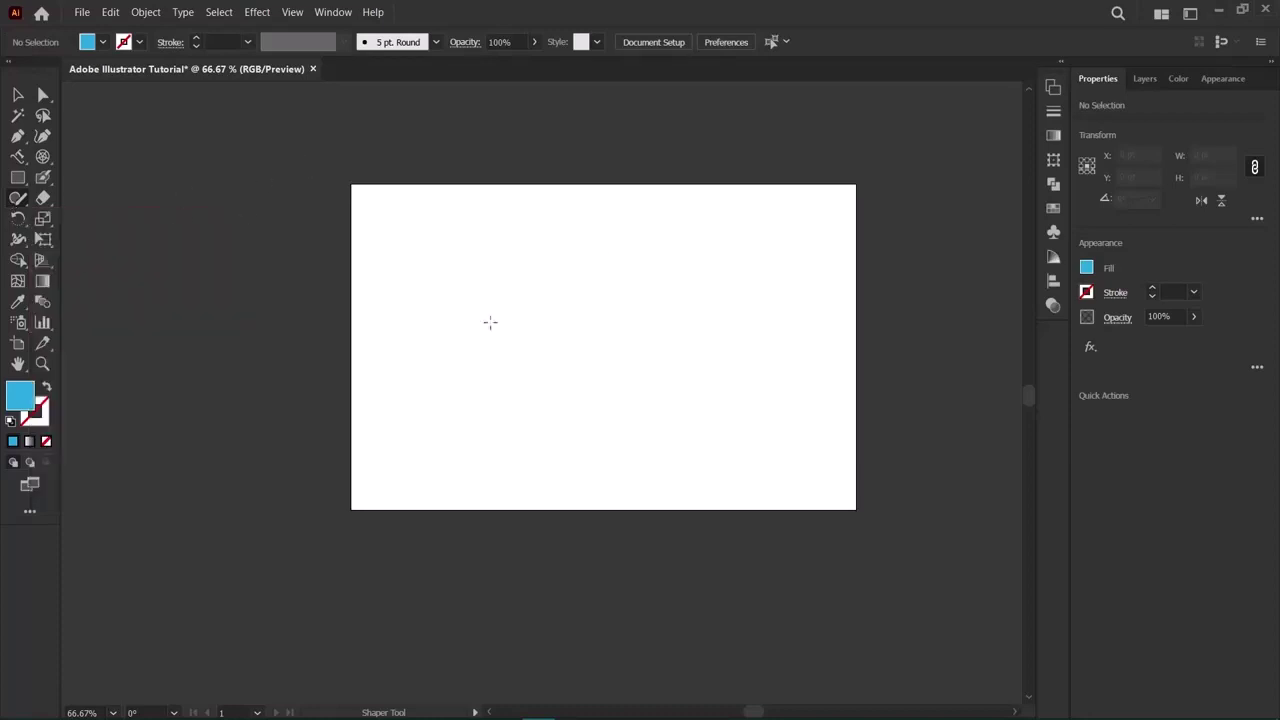
# Sketch an overlapping triangle, circle and rectangle, then marquee-select all three.
pyautogui.moveTo(510, 433)
pyautogui.mouseDown()
pyautogui.moveTo(603, 347)
pyautogui.moveTo(474, 346)
pyautogui.moveTo(486, 346)
pyautogui.mouseUp()
pyautogui.moveTo(559, 256)
pyautogui.mouseDown()
pyautogui.moveTo(462, 302)
pyautogui.moveTo(537, 405)
pyautogui.moveTo(655, 326)
pyautogui.moveTo(605, 254)
pyautogui.moveTo(556, 254)
pyautogui.mouseUp()
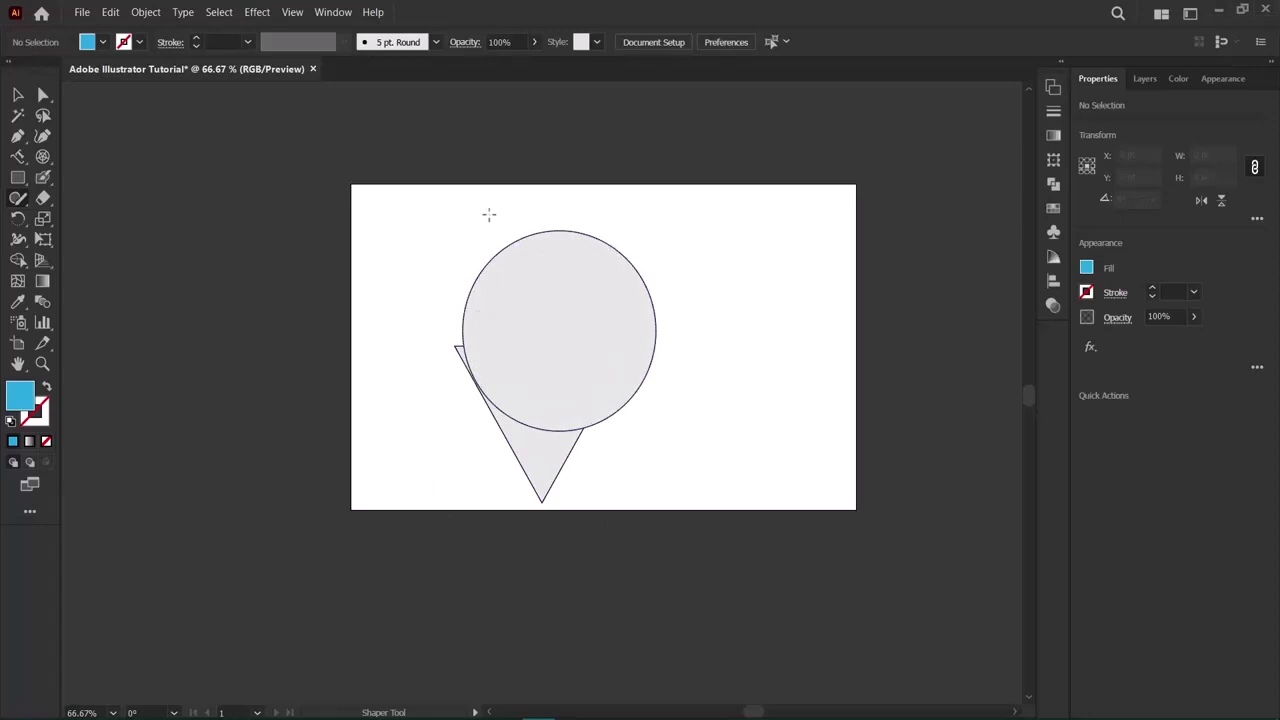
pyautogui.moveTo(489, 214)
pyautogui.mouseDown()
pyautogui.moveTo(532, 334)
pyautogui.moveTo(676, 309)
pyautogui.moveTo(667, 231)
pyautogui.moveTo(647, 205)
pyautogui.moveTo(486, 210)
pyautogui.mouseUp()
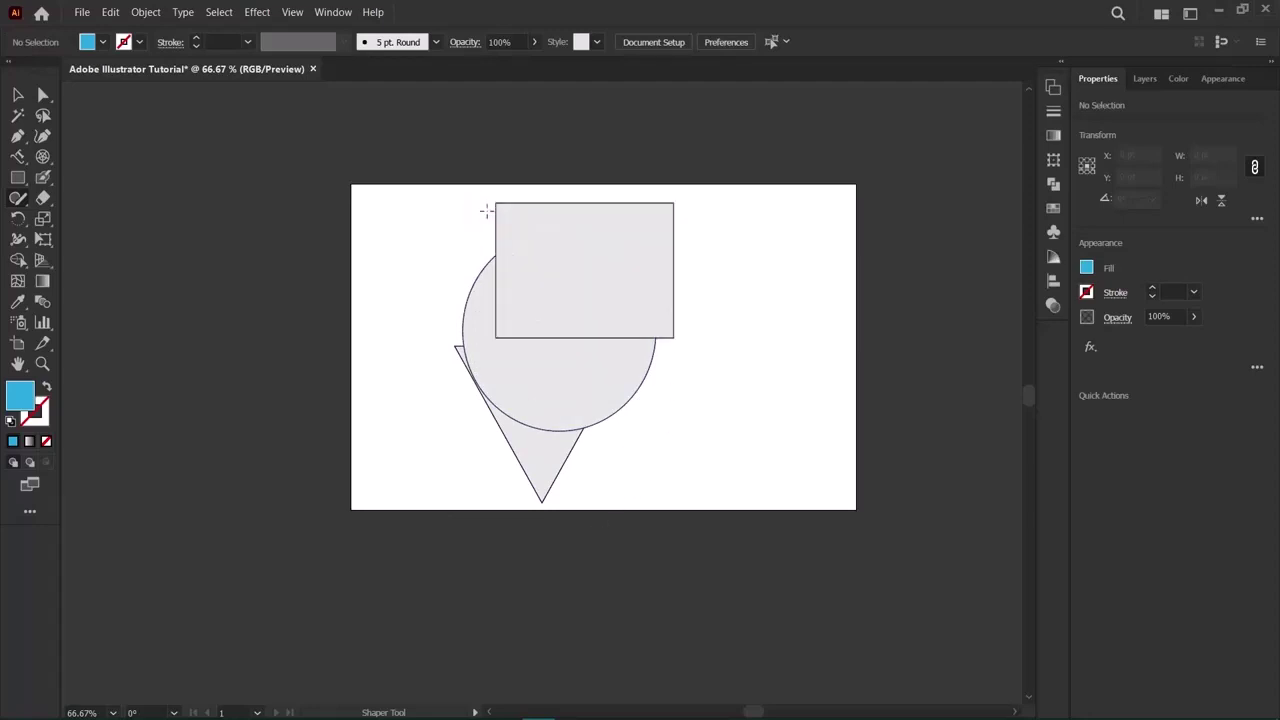
pyautogui.click(17, 94)
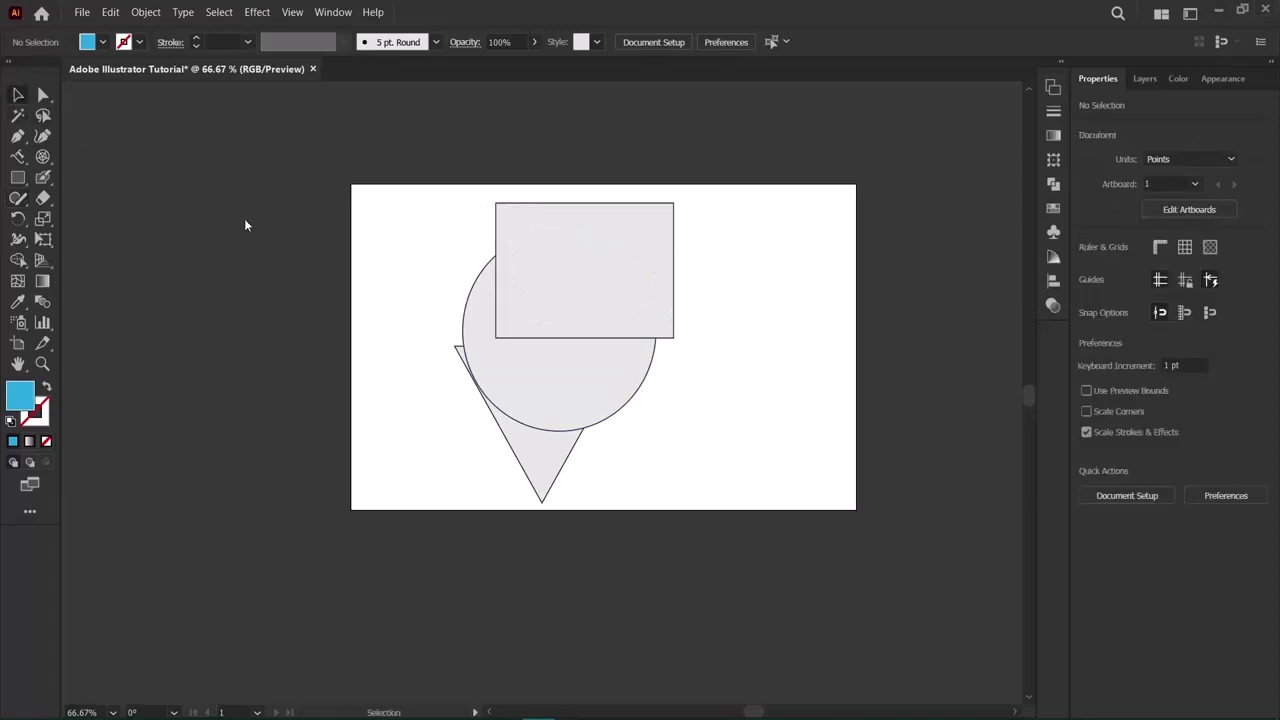
pyautogui.moveTo(417, 229); pyautogui.dragTo(722, 511)
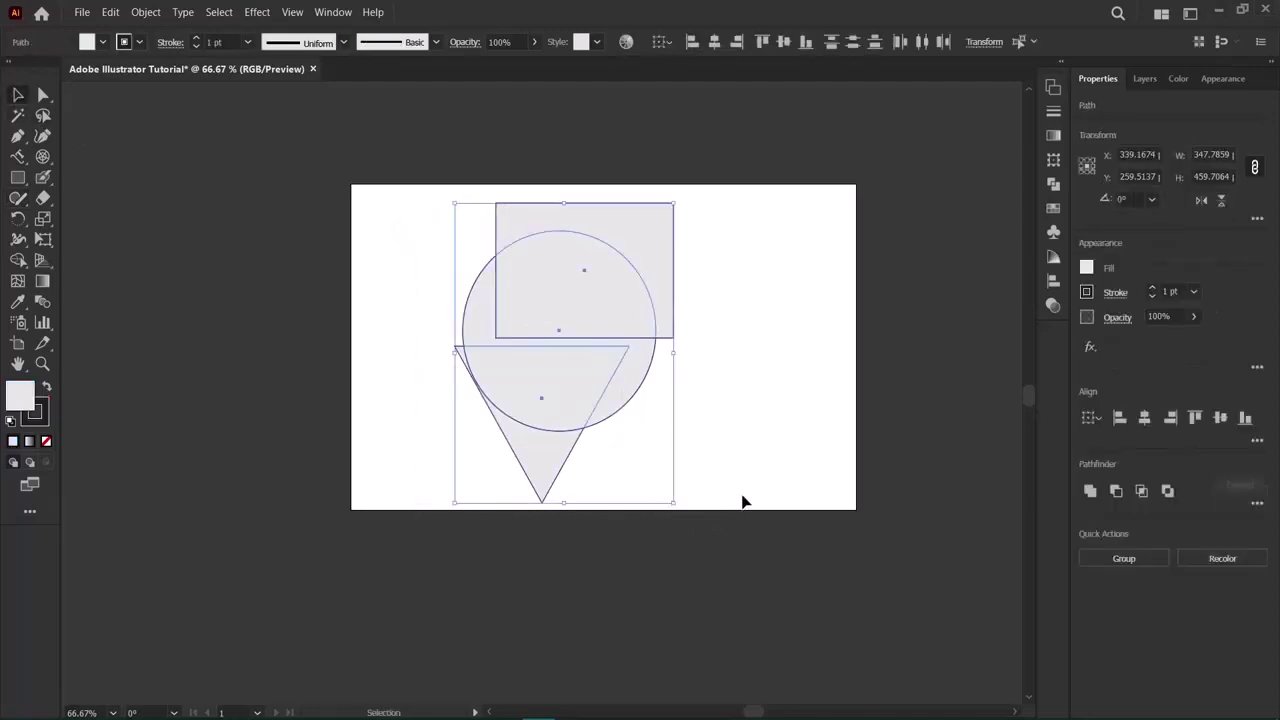
# Delete the three selected shapes and sketch a freehand shape with the Shaper tool.
pyautogui.press('Delete')
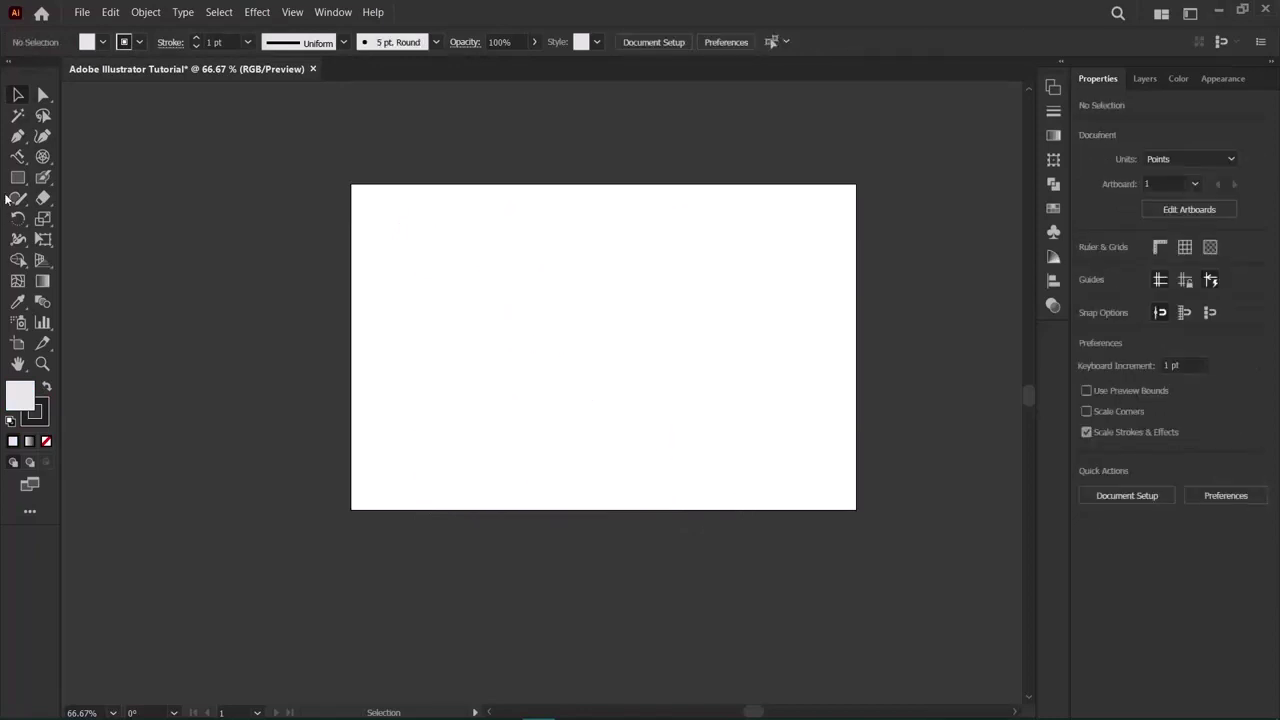
pyautogui.click(16, 181)
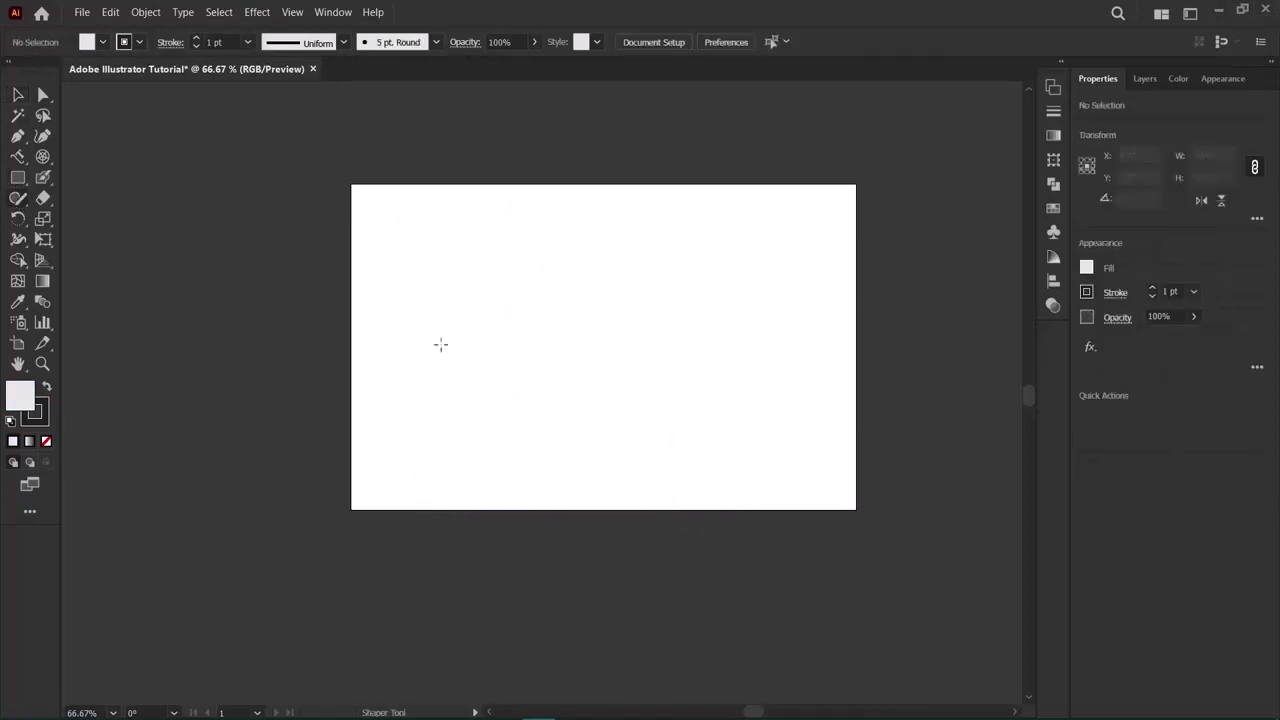
pyautogui.moveTo(479, 336)
pyautogui.mouseDown()
pyautogui.moveTo(486, 243)
pyautogui.moveTo(518, 327)
pyautogui.moveTo(591, 328)
pyautogui.moveTo(531, 359)
pyautogui.moveTo(556, 427)
pyautogui.moveTo(506, 375)
pyautogui.moveTo(446, 425)
pyautogui.moveTo(478, 365)
pyautogui.moveTo(385, 342)
pyautogui.moveTo(478, 337)
pyautogui.mouseUp()
# Sketch a tall narrow rectangle, then select it and delete it.
pyautogui.click(18, 197)
pyautogui.moveTo(503, 240)
pyautogui.mouseDown()
pyautogui.moveTo(470, 351)
pyautogui.moveTo(518, 477)
pyautogui.moveTo(562, 358)
pyautogui.moveTo(504, 236)
pyautogui.mouseUp()
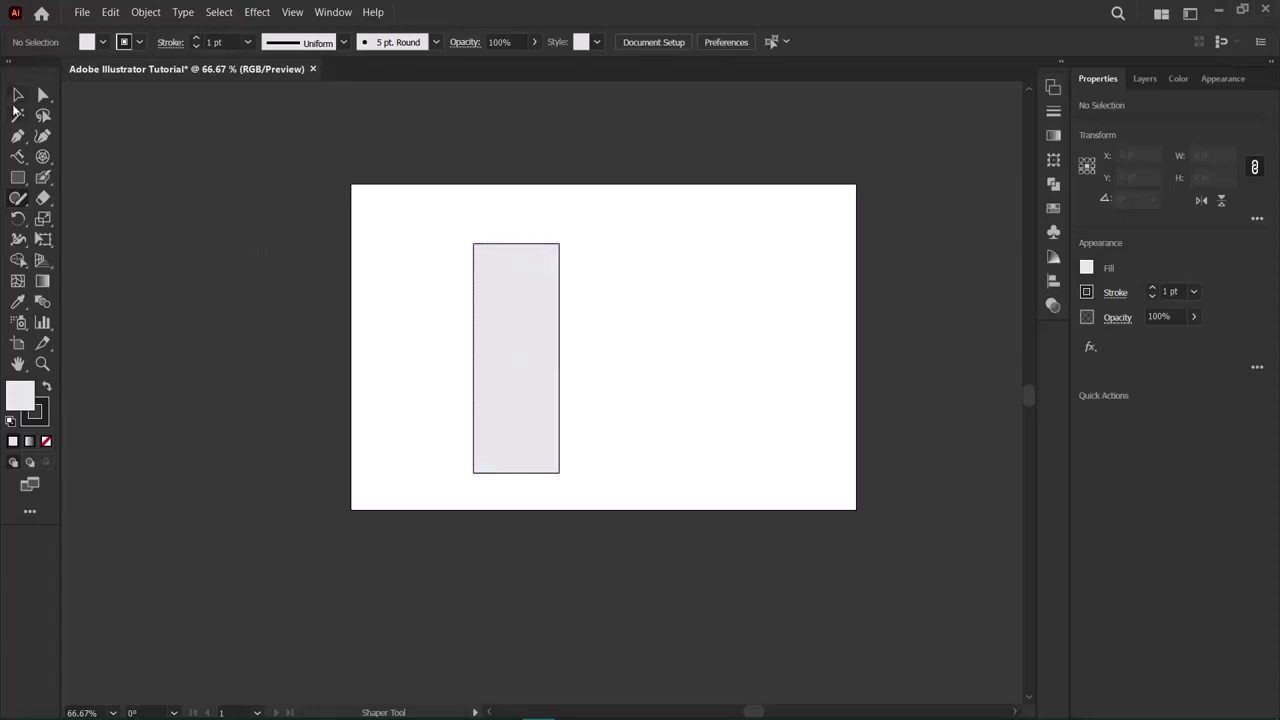
pyautogui.click(17, 104)
pyautogui.click(492, 387)
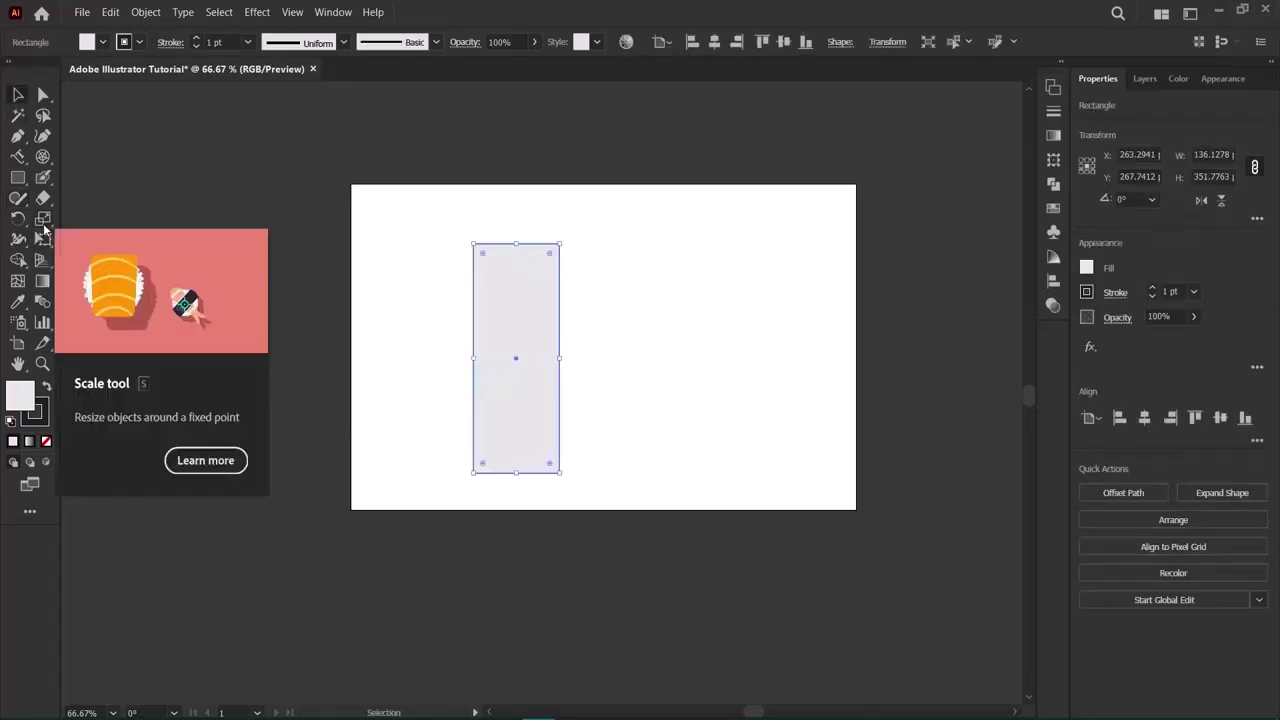
pyautogui.press('Delete')
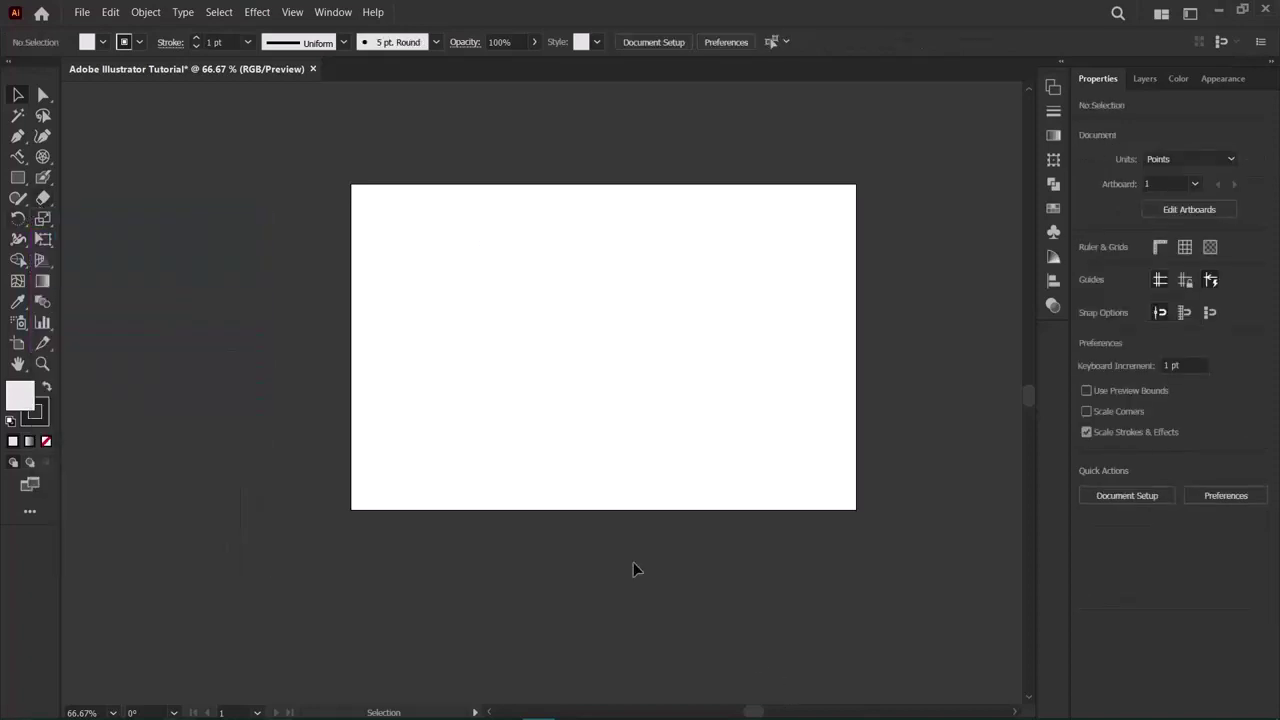
# Draw a light grey rectangle, about 367 × 288 pt, in the artboard's left half.
pyautogui.click(42, 198)
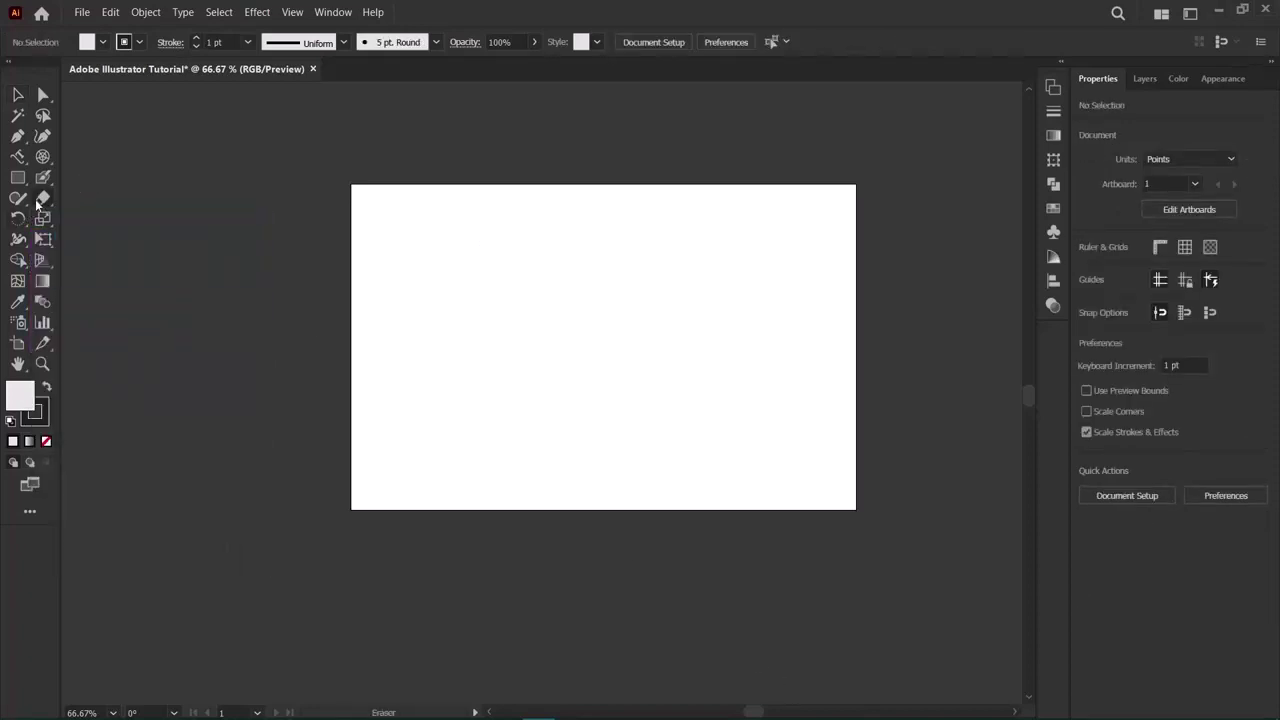
pyautogui.click(449, 276)
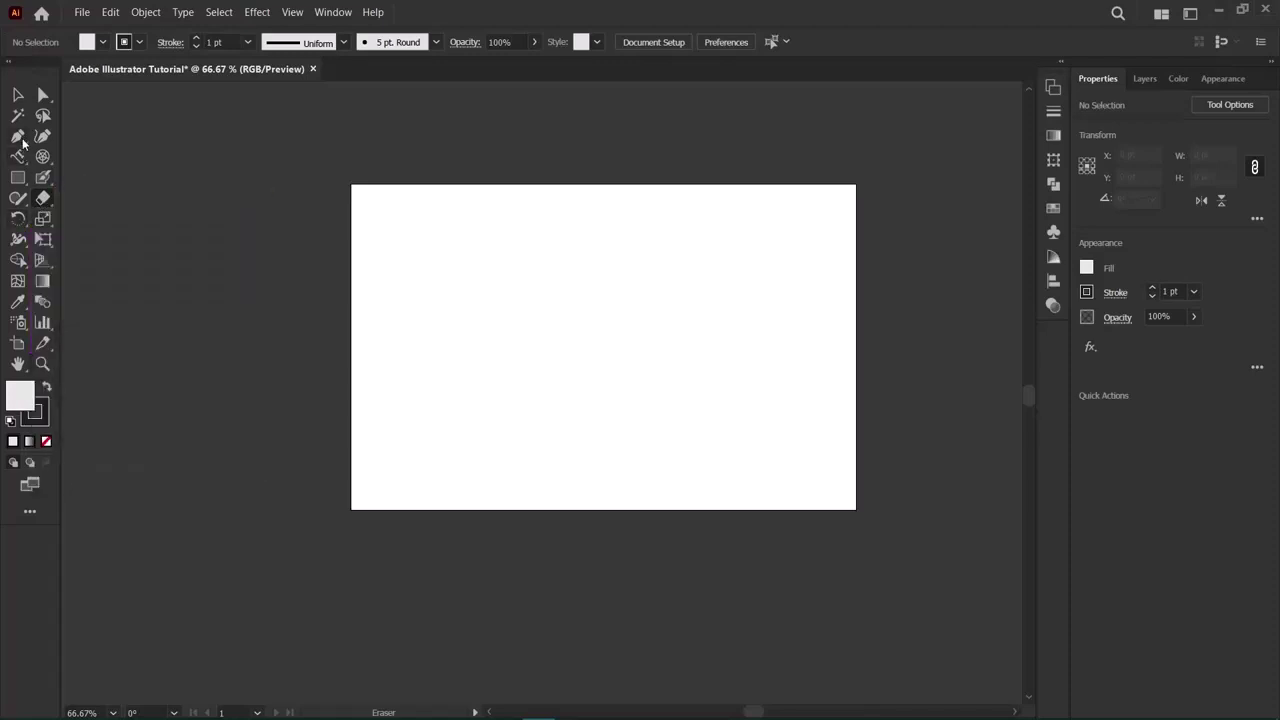
pyautogui.click(17, 177)
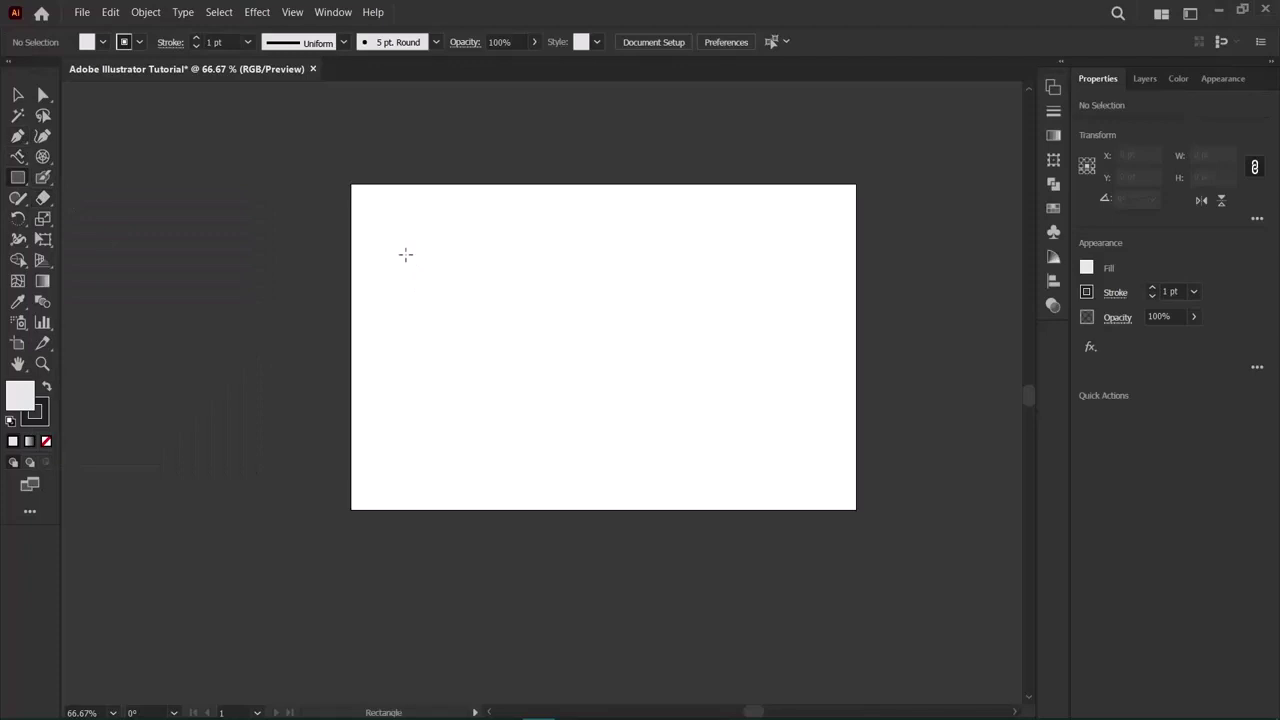
pyautogui.moveTo(405, 254); pyautogui.dragTo(638, 442)
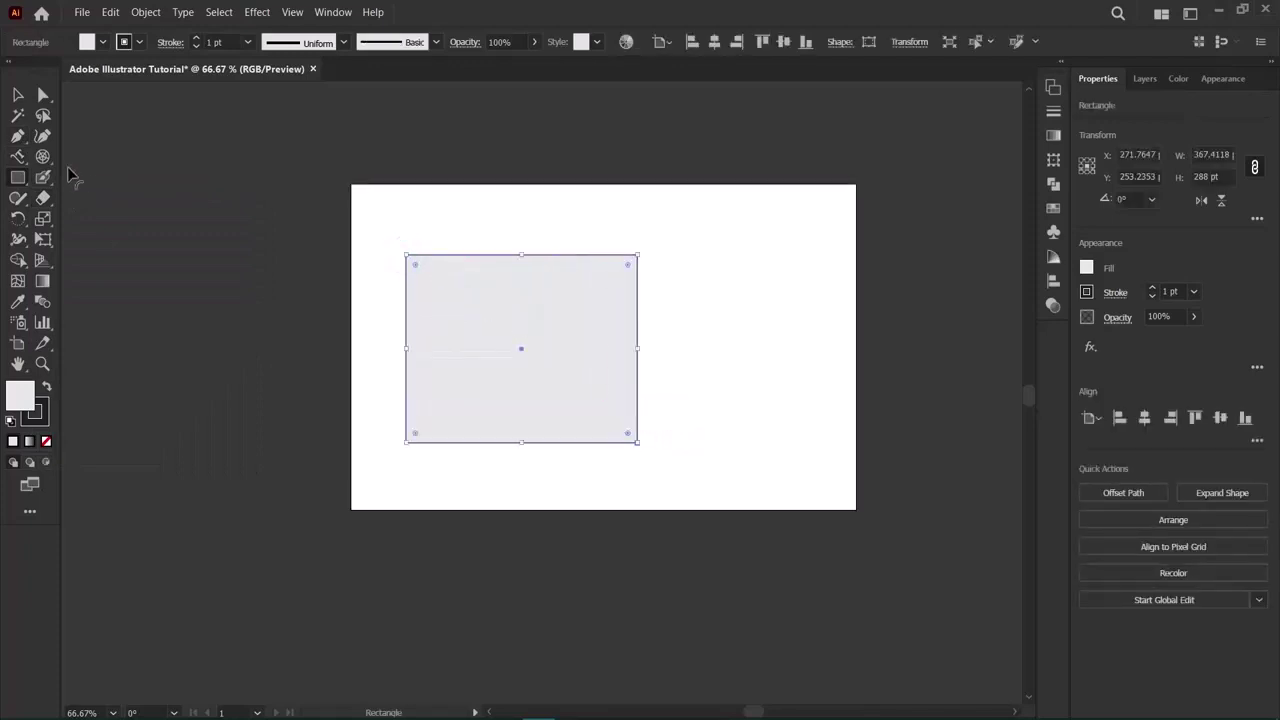
pyautogui.click(24, 178)
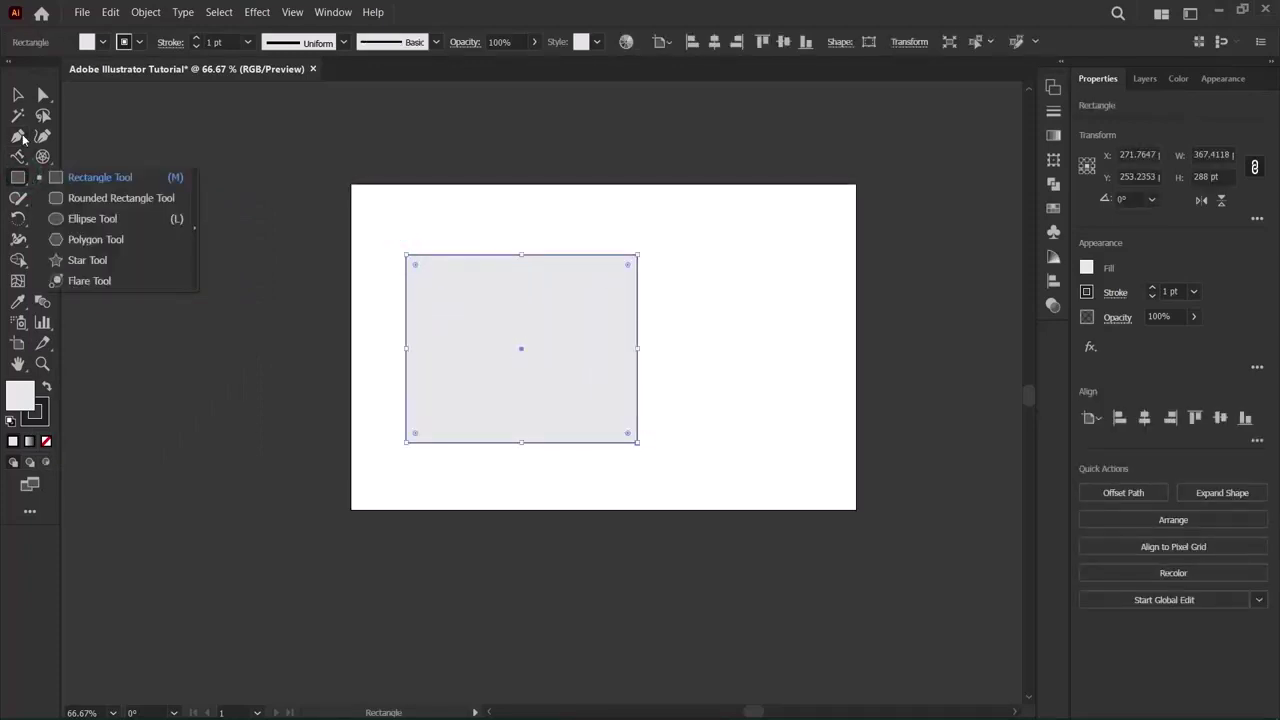
pyautogui.click(17, 94)
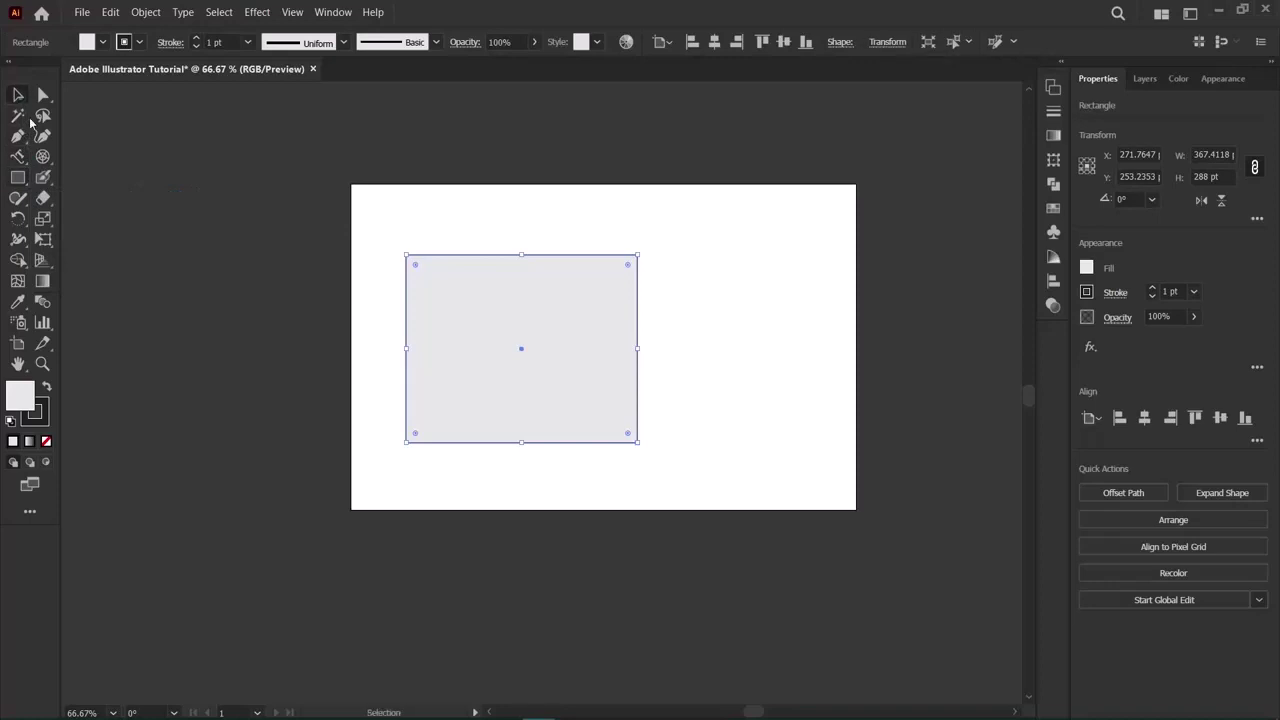
pyautogui.click(18, 218)
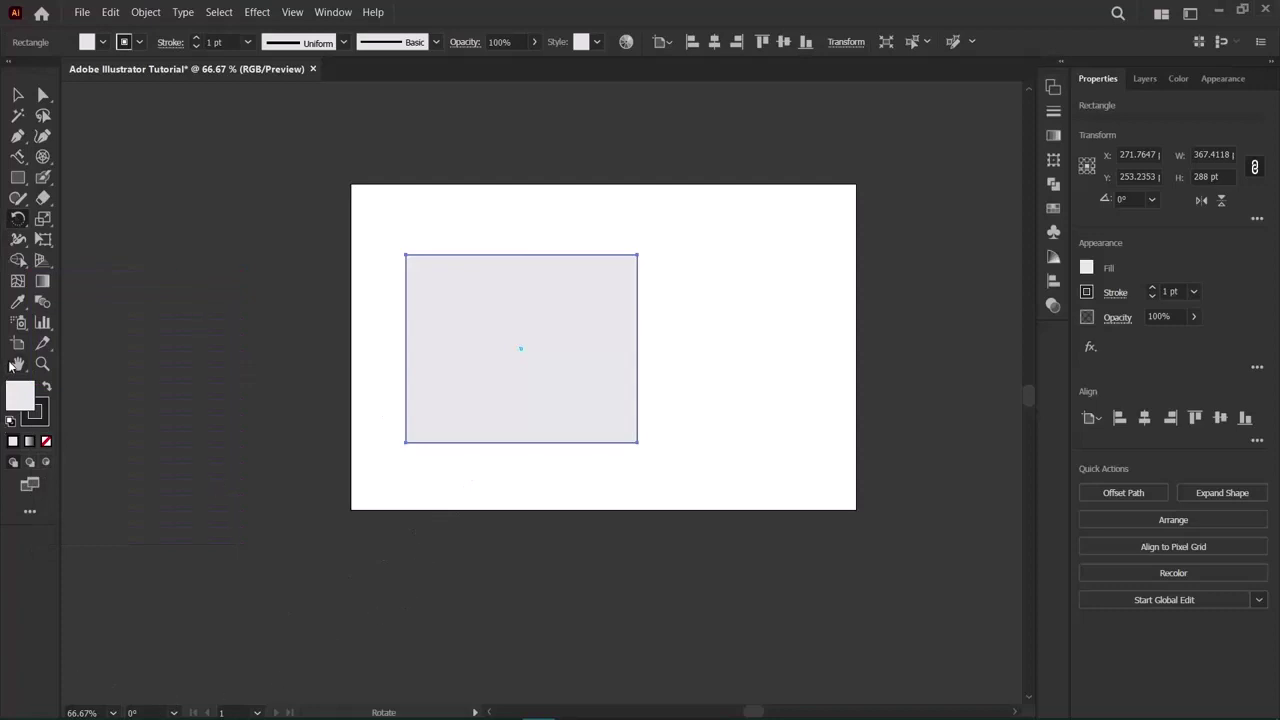
# Zoom in and place the Rotate tool's pivot at the rectangle's centre, then zoom back out.
pyautogui.click(42, 364)
pyautogui.click(516, 372)
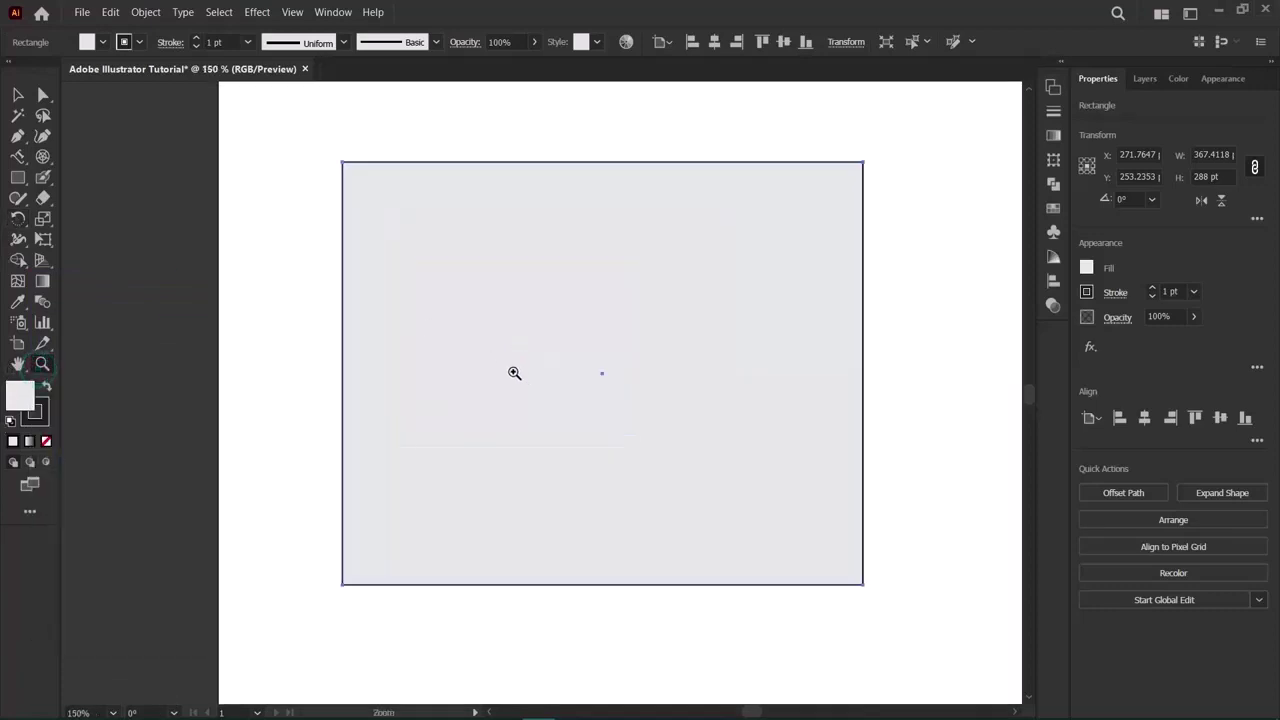
pyautogui.click(621, 436)
pyautogui.click(621, 436)
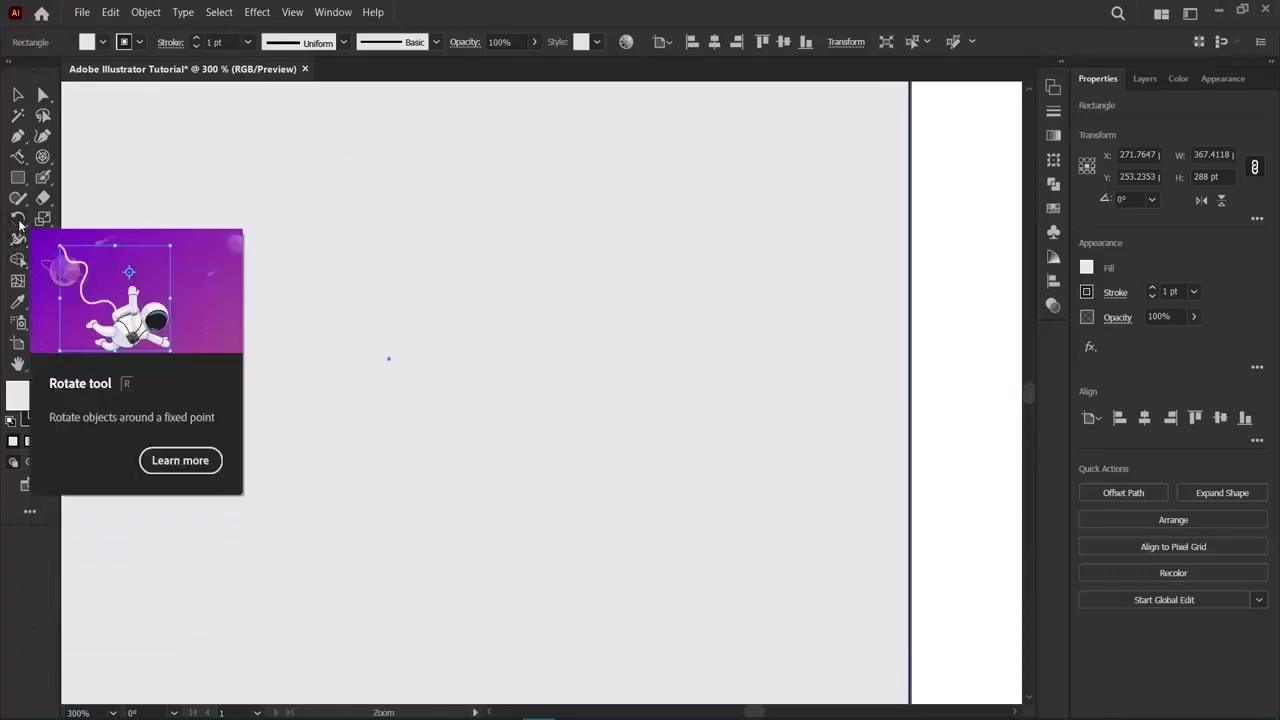
pyautogui.click(18, 222)
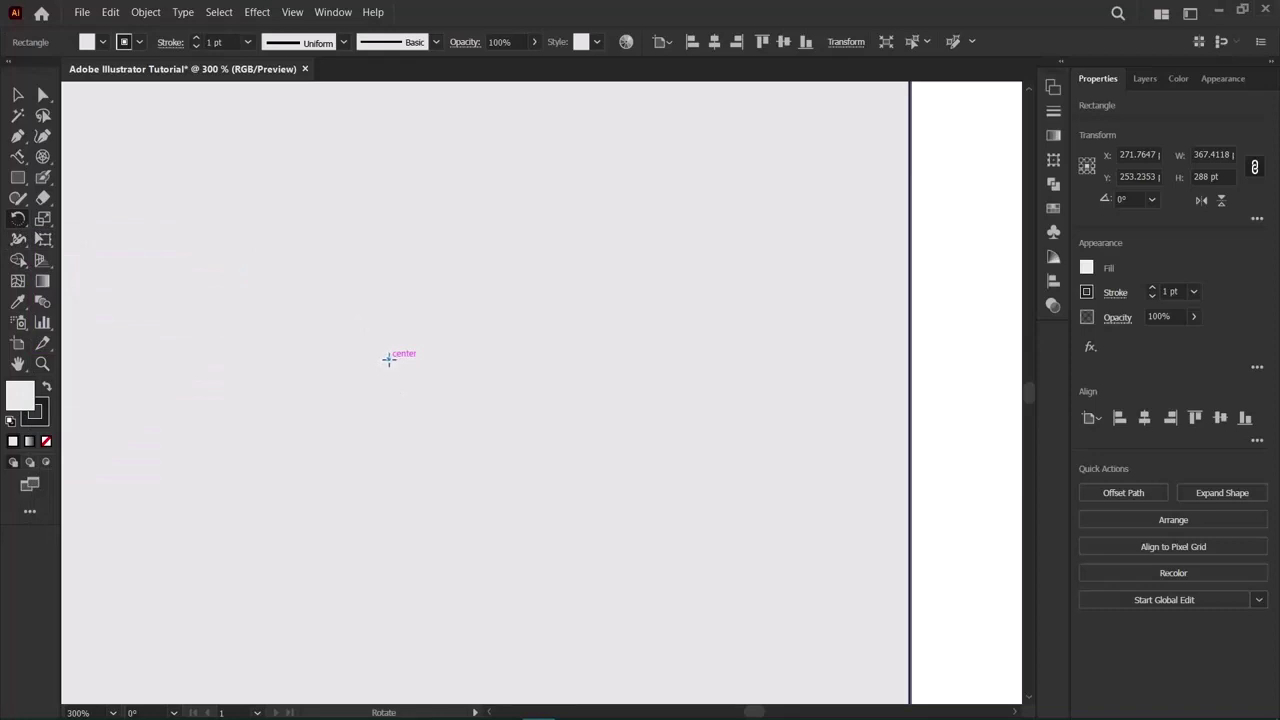
pyautogui.click(389, 359)
pyautogui.hotkey('ctrl', '-')
pyautogui.hotkey('ctrl', '-')
pyautogui.hotkey('ctrl', '-')
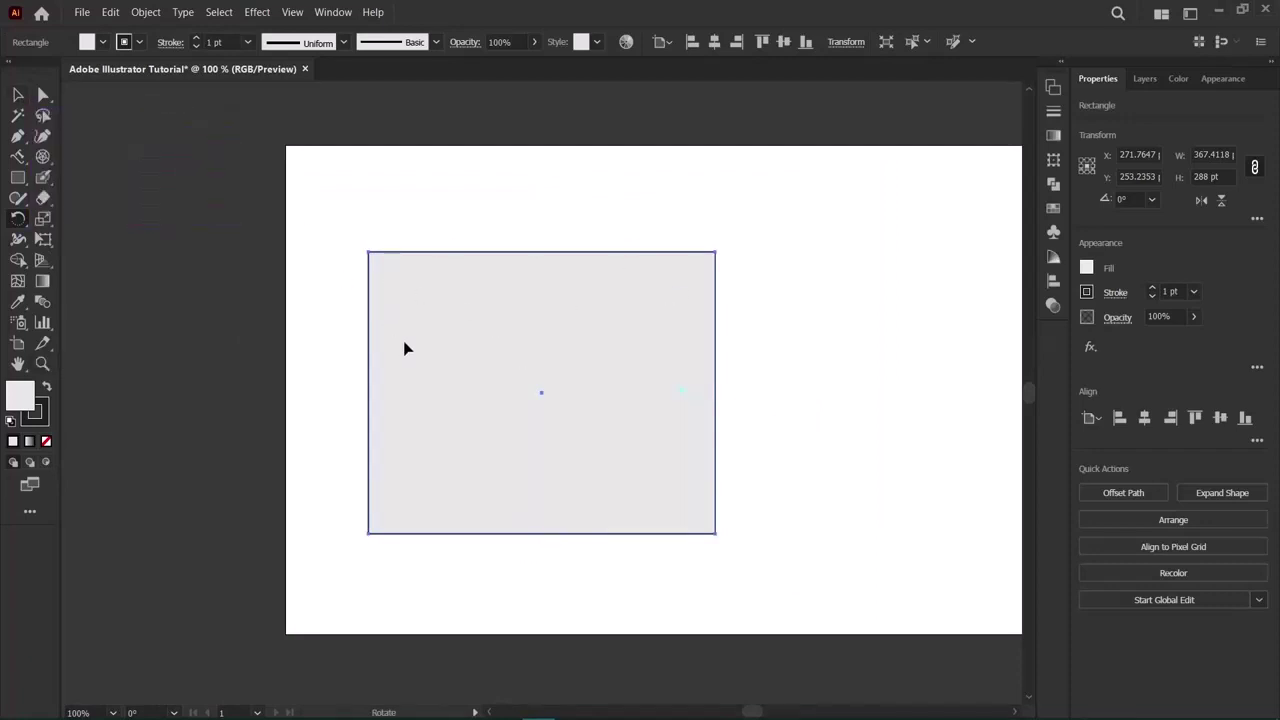
# Rotate the rectangle around its centre to about 318°, then delete it.
pyautogui.press('v')
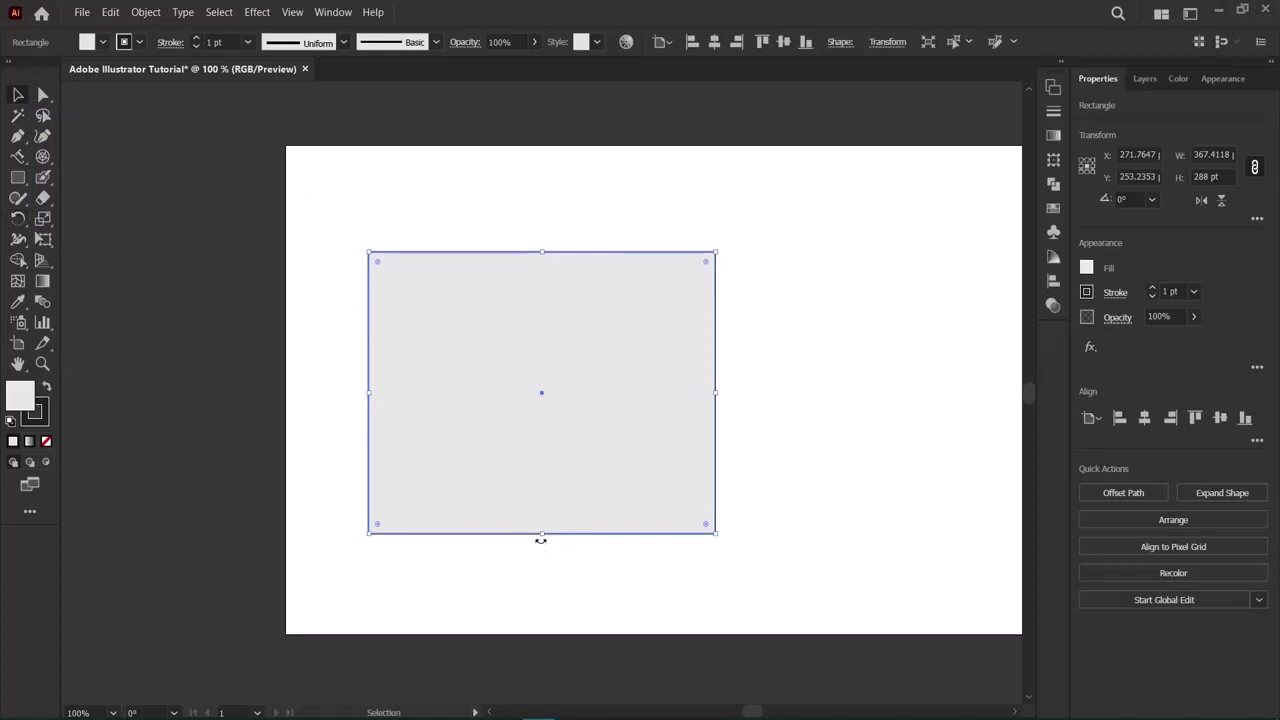
pyautogui.moveTo(540, 539); pyautogui.dragTo(543, 414)
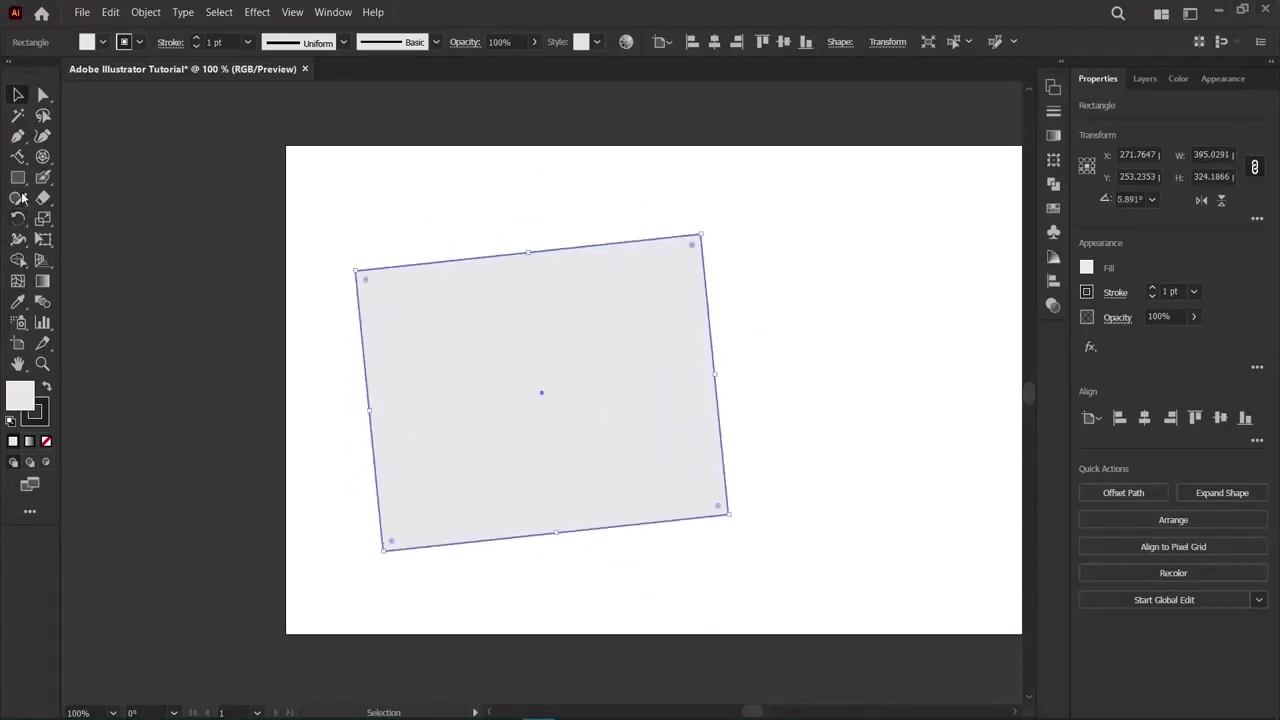
pyautogui.click(18, 218)
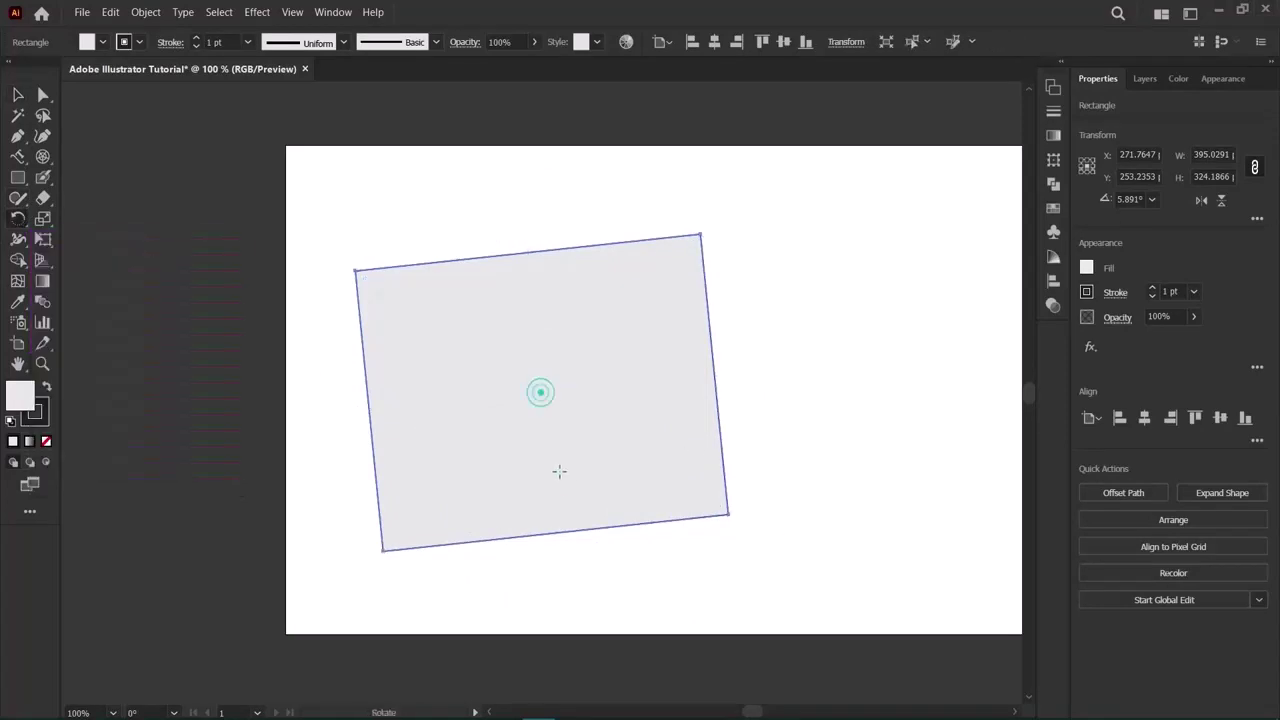
pyautogui.moveTo(544, 403); pyautogui.dragTo(554, 429)
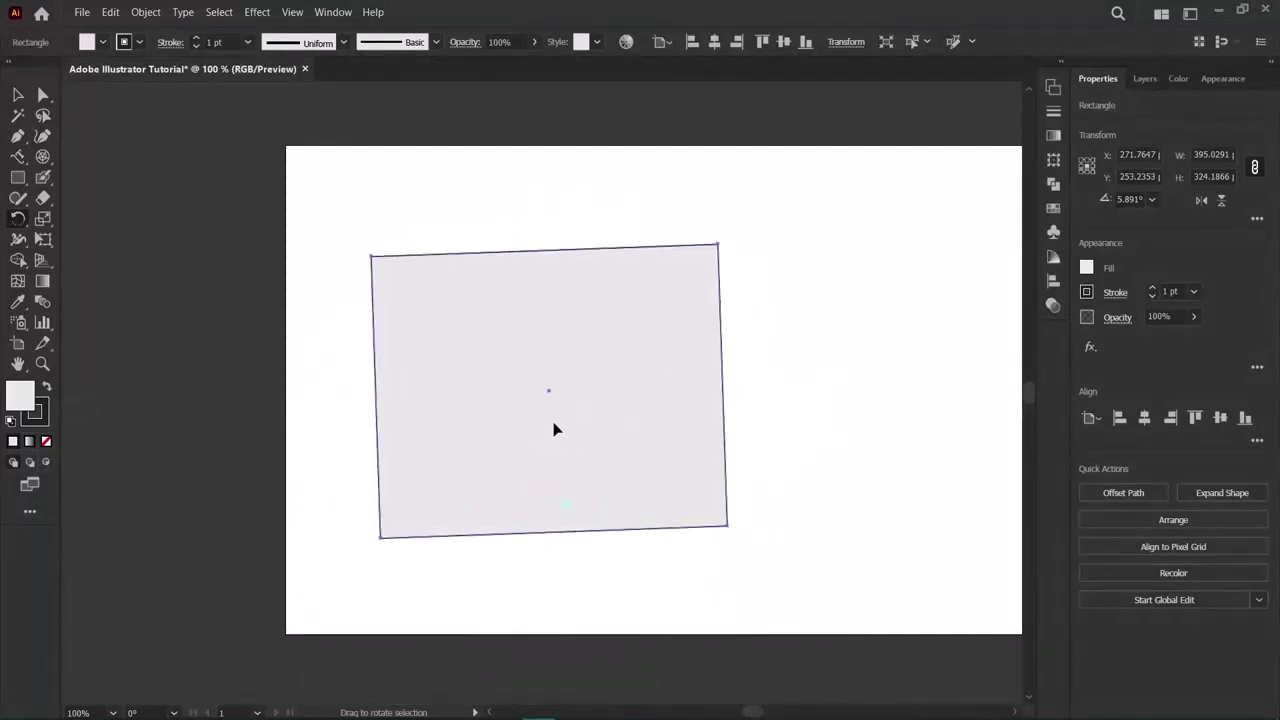
pyautogui.click(567, 503)
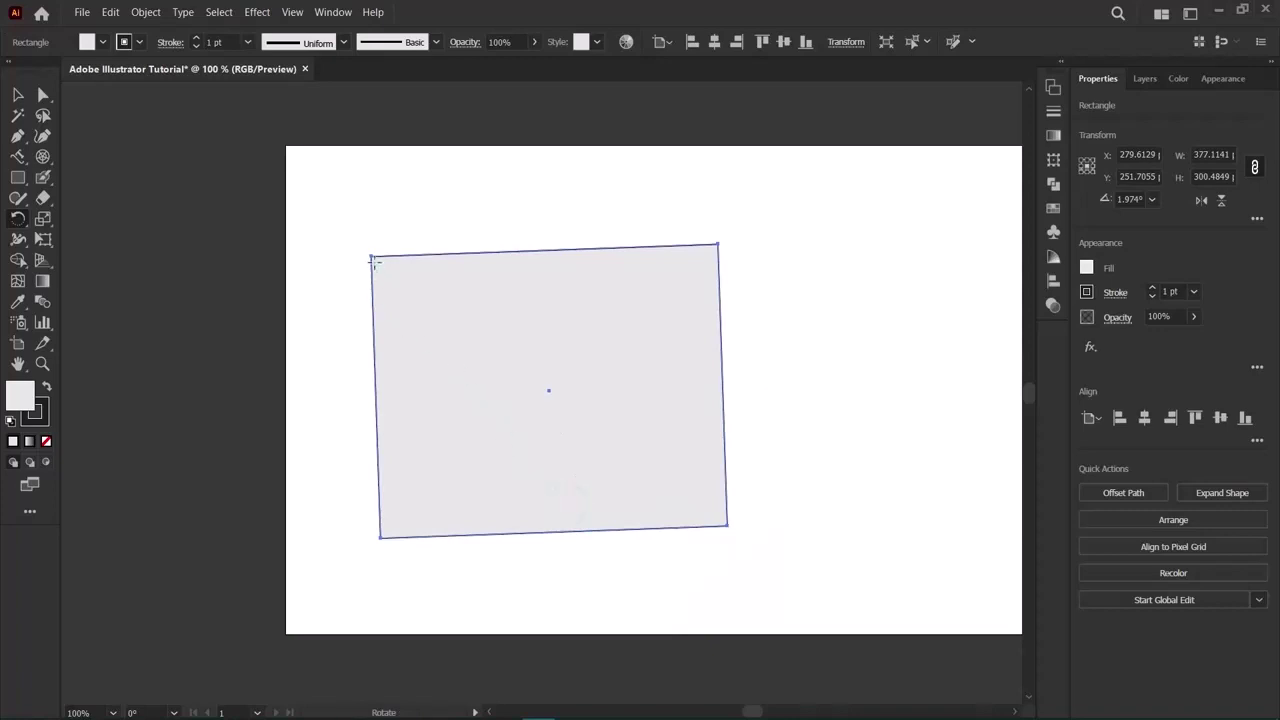
pyautogui.moveTo(655, 489); pyautogui.dragTo(495, 384)
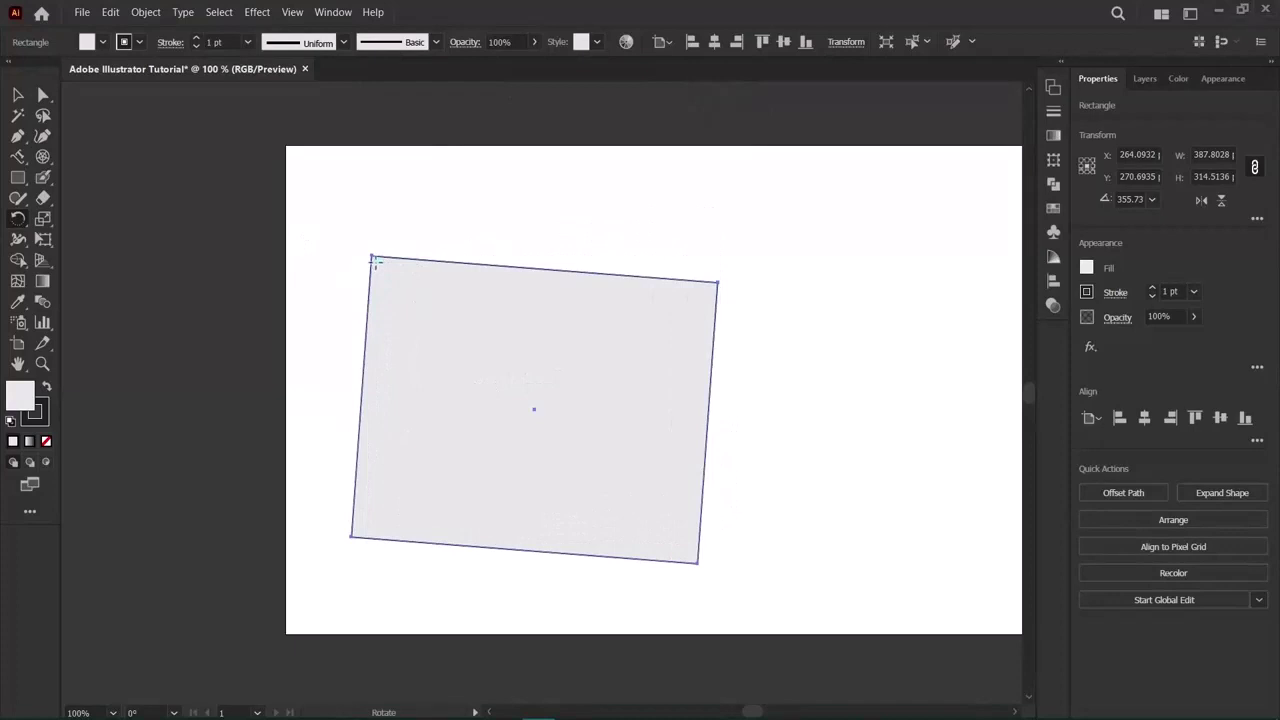
pyautogui.moveTo(768, 559); pyautogui.dragTo(417, 449)
pyautogui.click(17, 95)
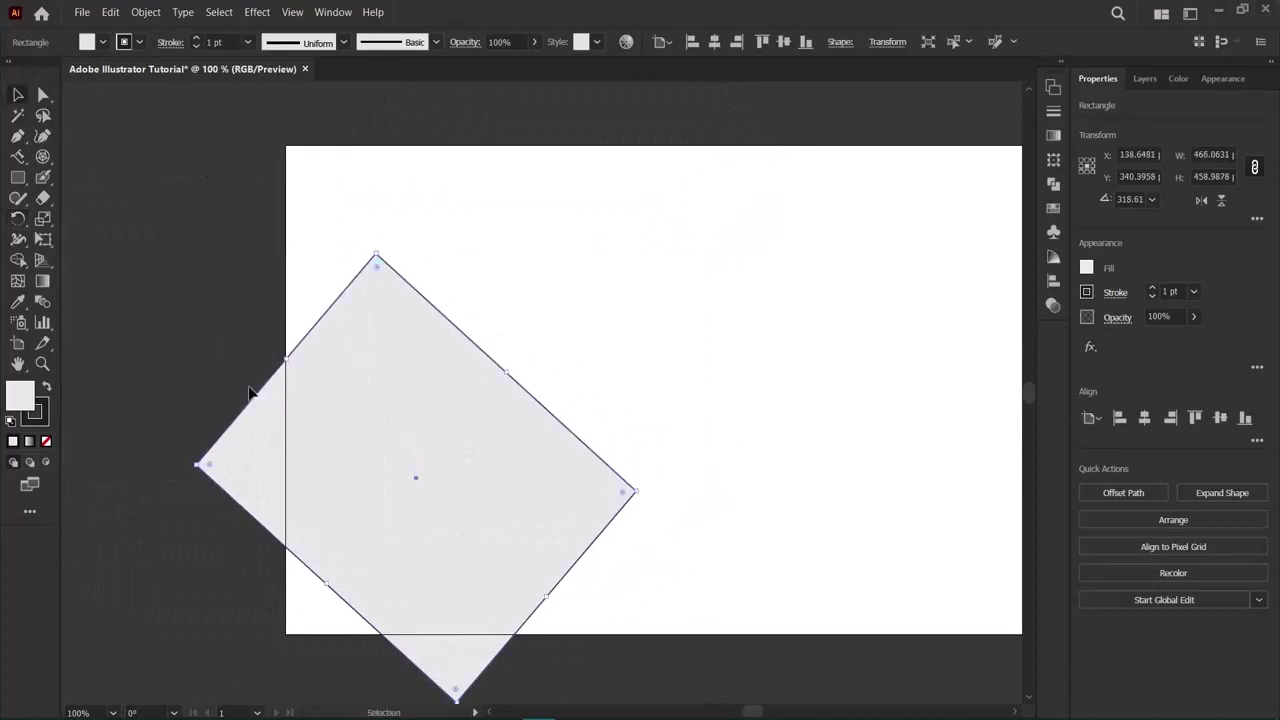
pyautogui.press('Delete')
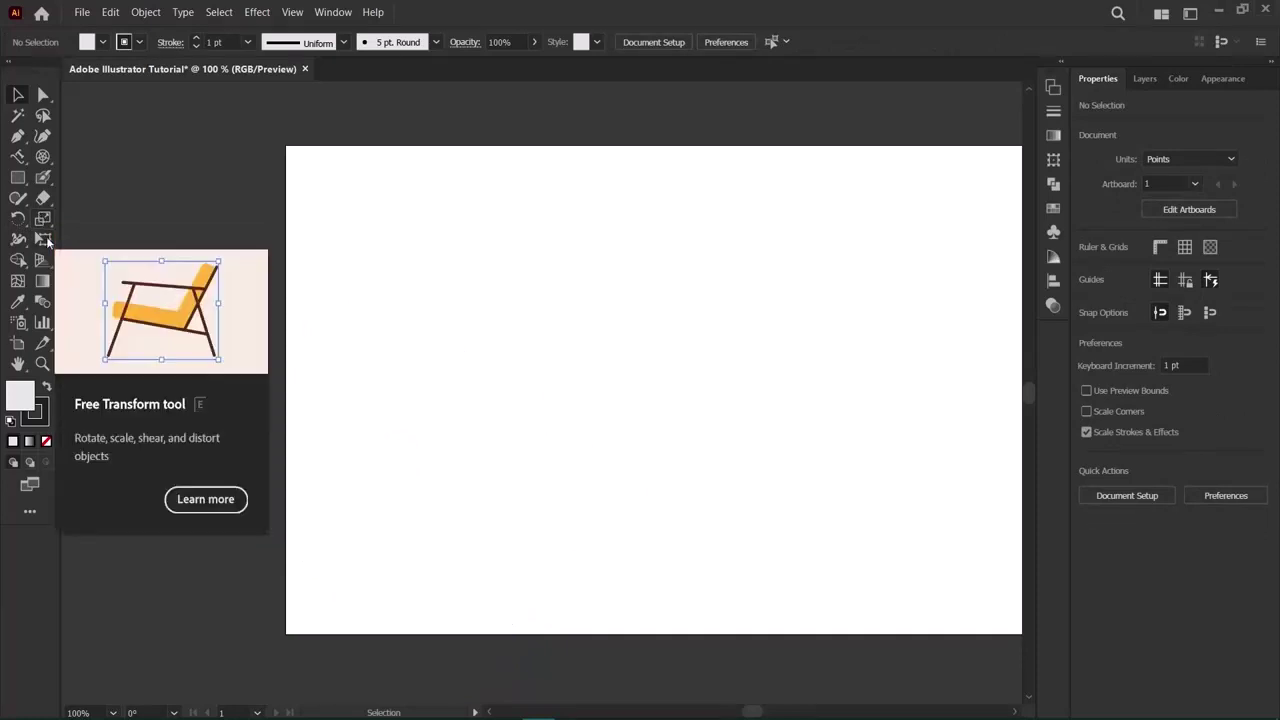
# Try the Free Transform and Rectangle tools, cancel the Rectangle size dialog, and open the line tool flyout.
pyautogui.click(44, 239)
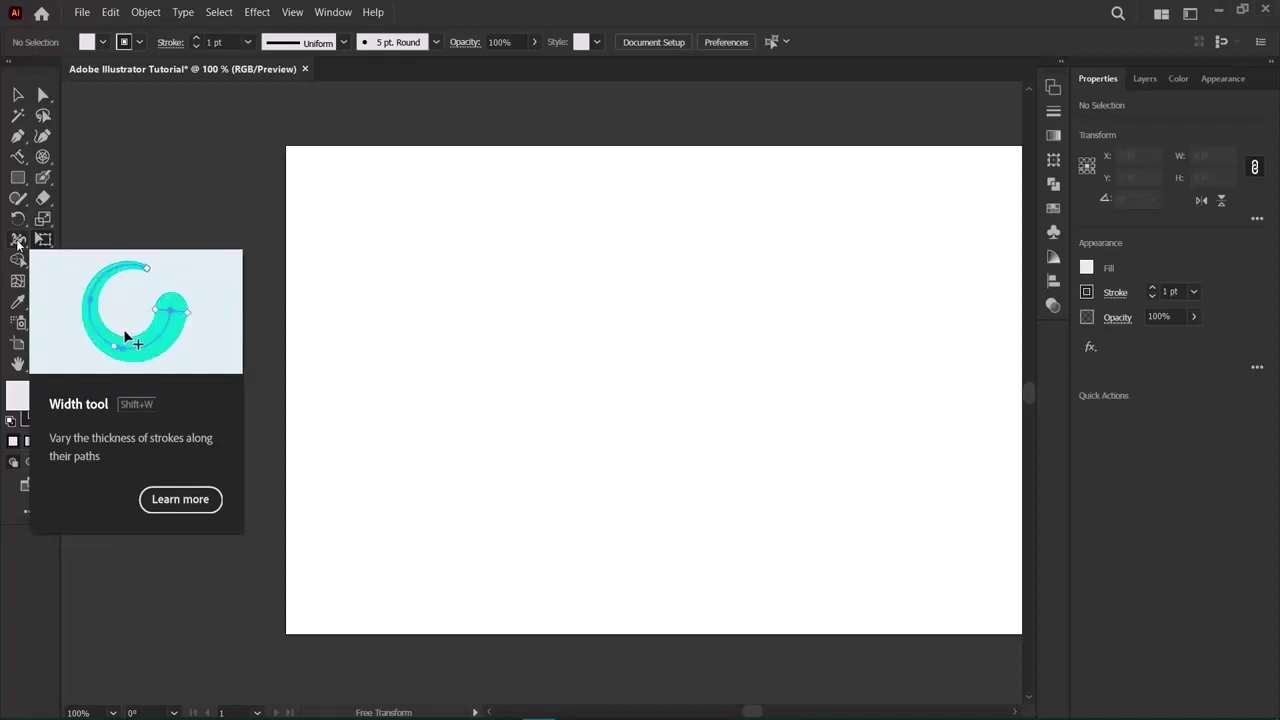
pyautogui.click(12, 180)
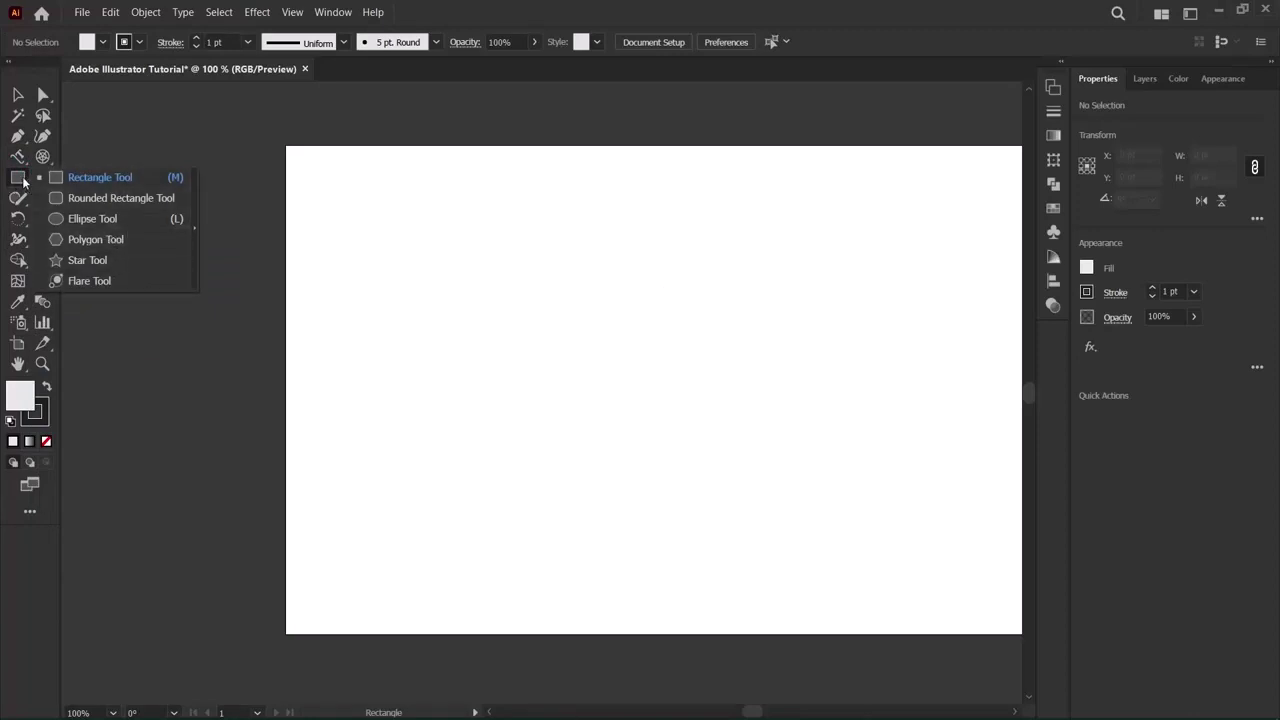
pyautogui.click(76, 135)
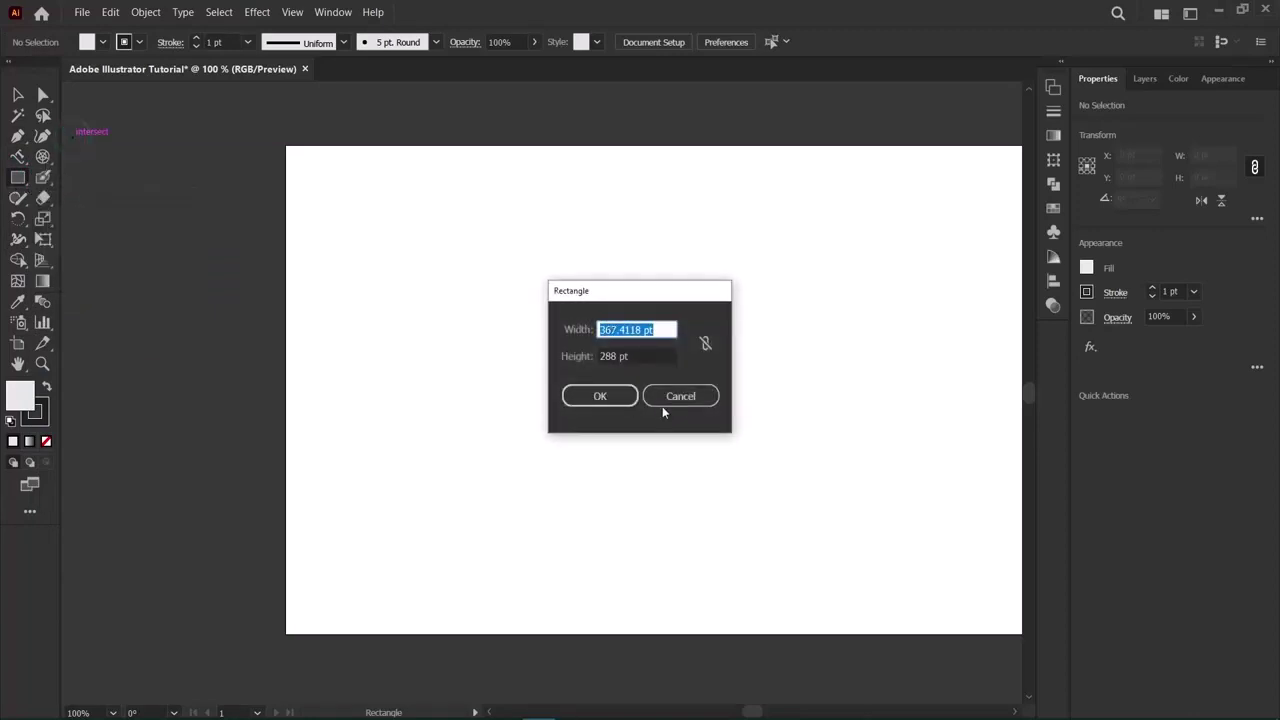
pyautogui.click(670, 396)
pyautogui.click(43, 176)
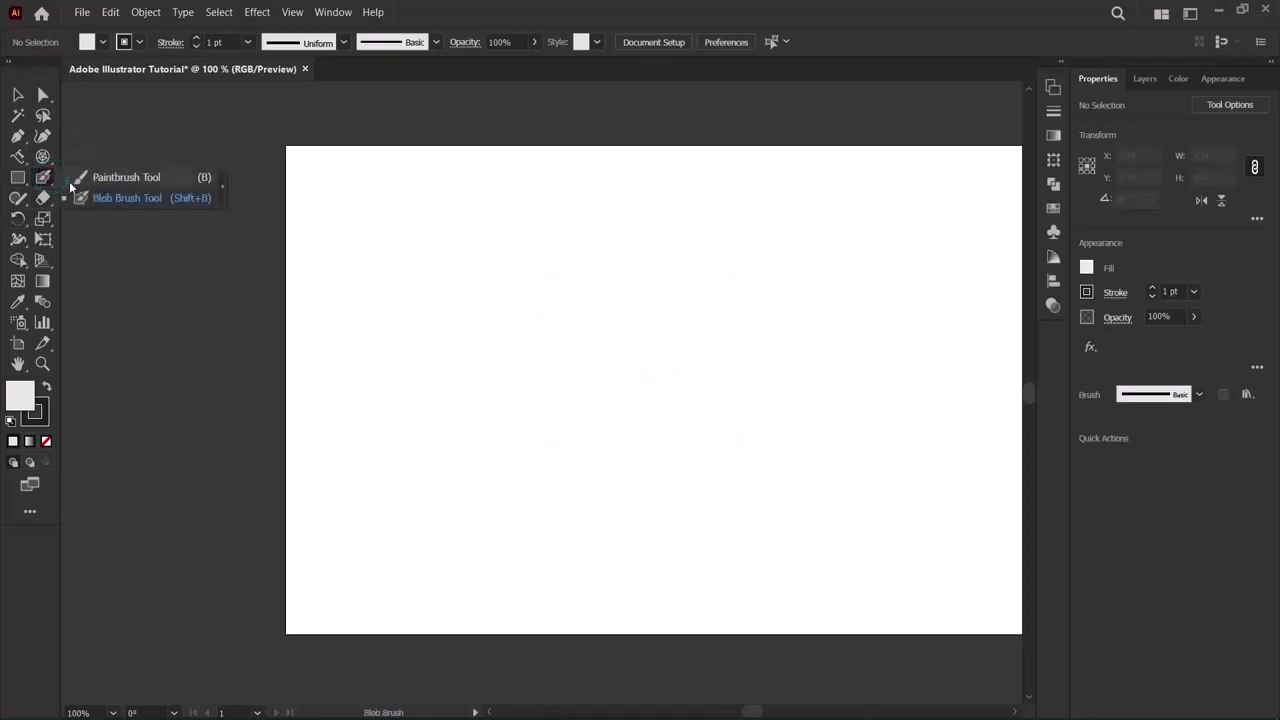
pyautogui.click(43, 156)
# Draw a 45° diagonal line, about 392 × 392 pt, from the artboard's lower left to upper right.
pyautogui.click(113, 160)
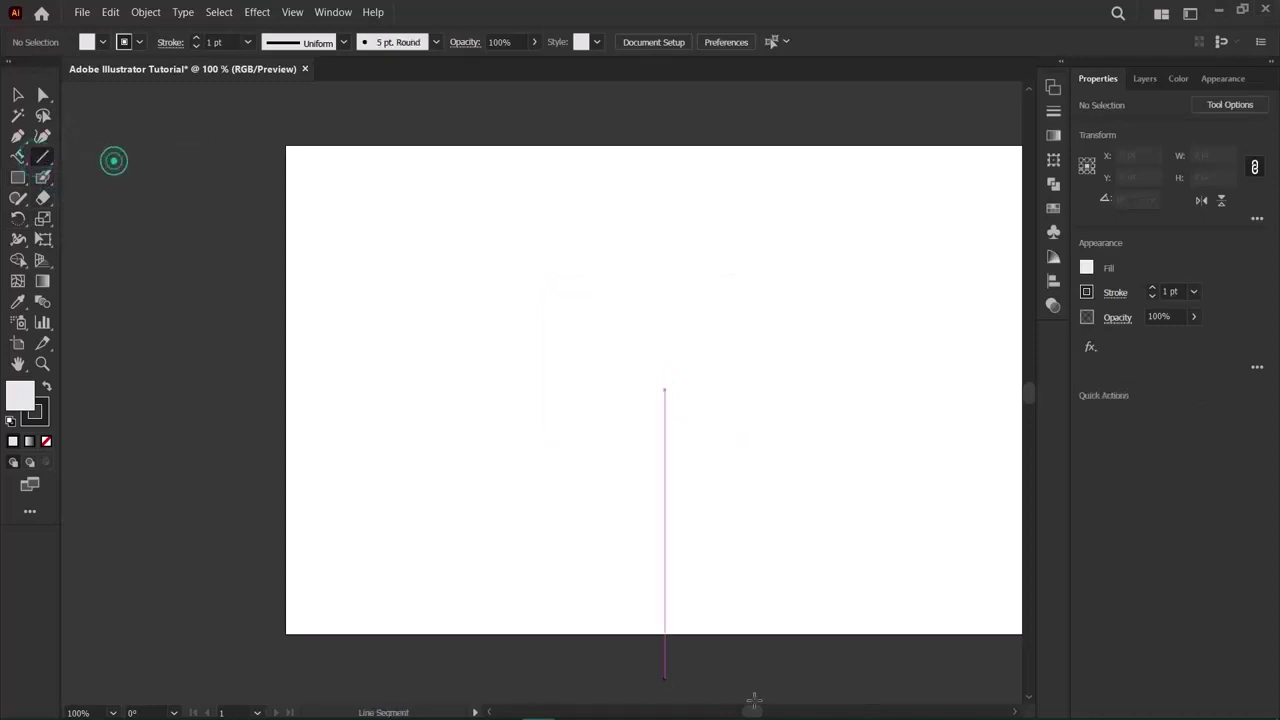
pyautogui.moveTo(369, 565)
pyautogui.mouseDown()
pyautogui.moveTo(623, 350)
pyautogui.moveTo(819, 266)
pyautogui.mouseUp()
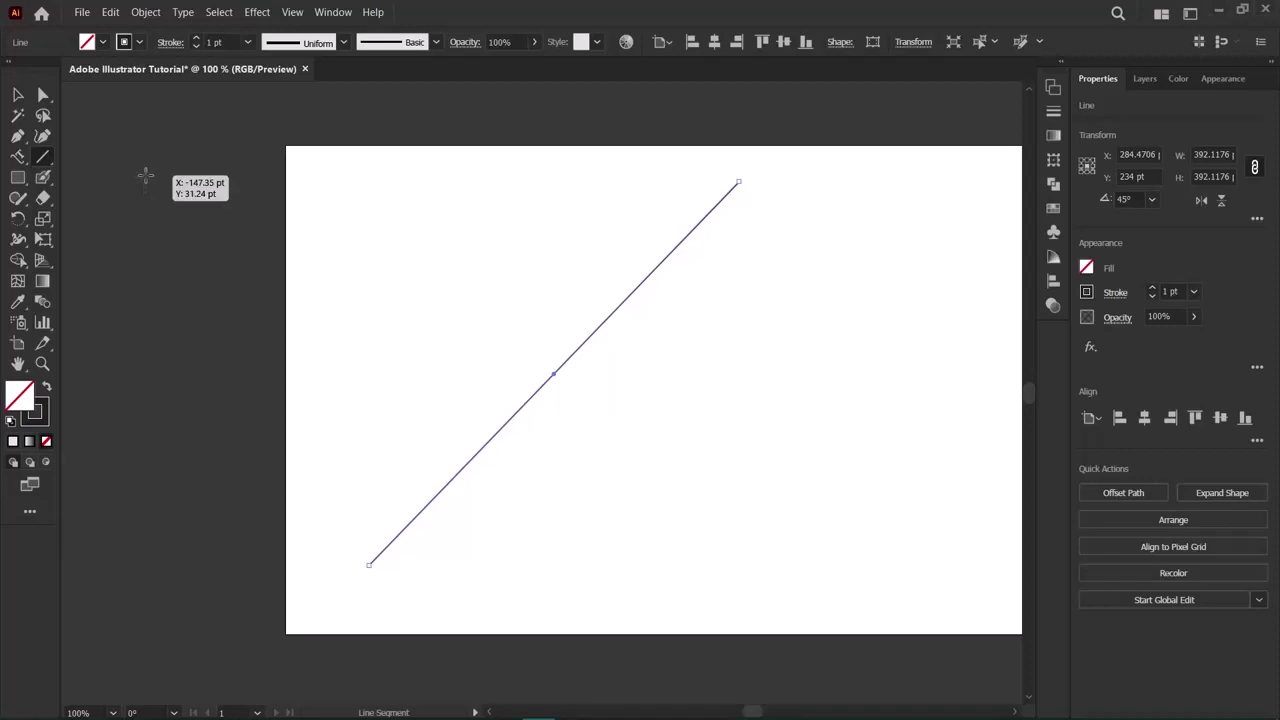
pyautogui.hotkey('shift', 'w')
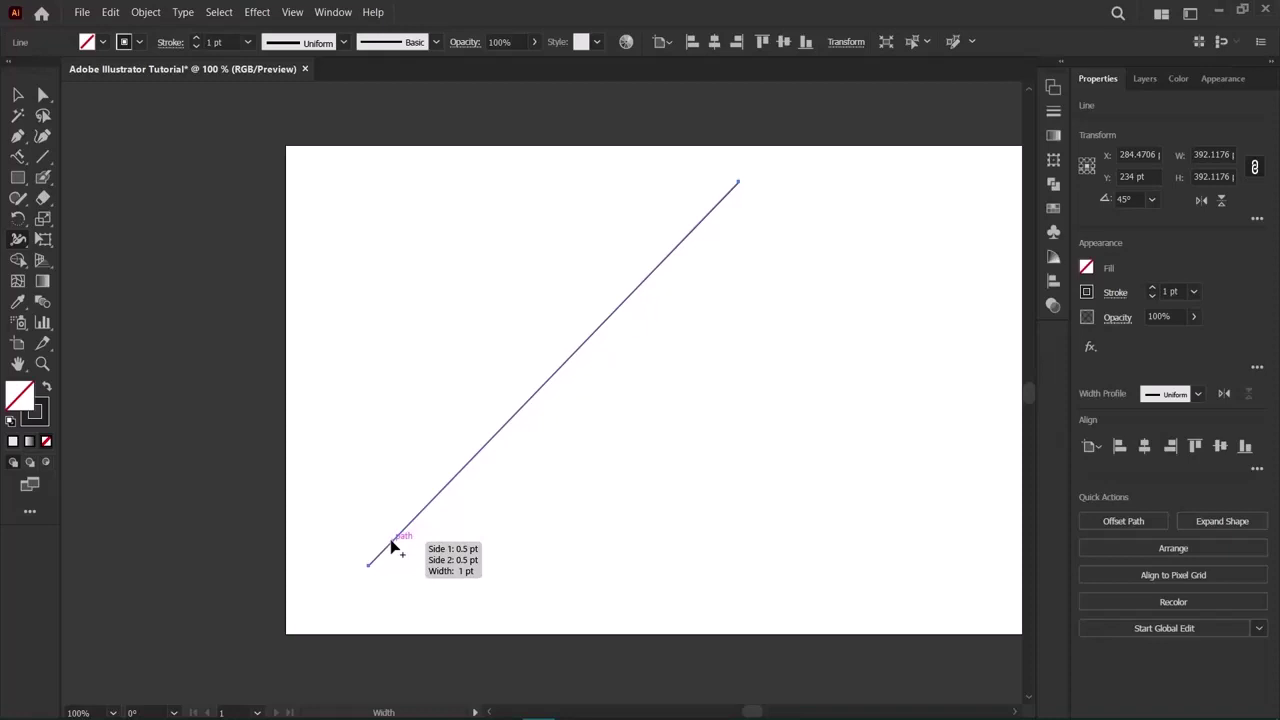
# Widen the diagonal line's stroke near its lower end, then select and delete it.
pyautogui.moveTo(392, 545); pyautogui.dragTo(362, 497)
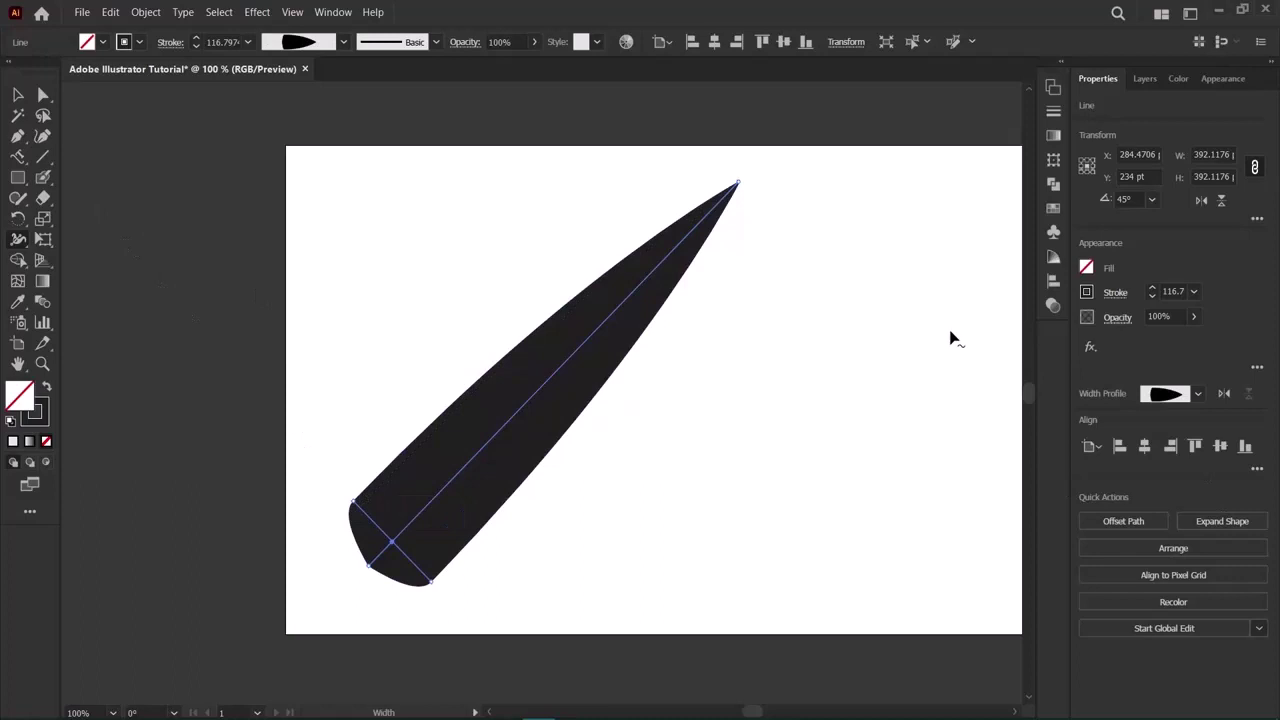
pyautogui.click(17, 97)
pyautogui.click(287, 508)
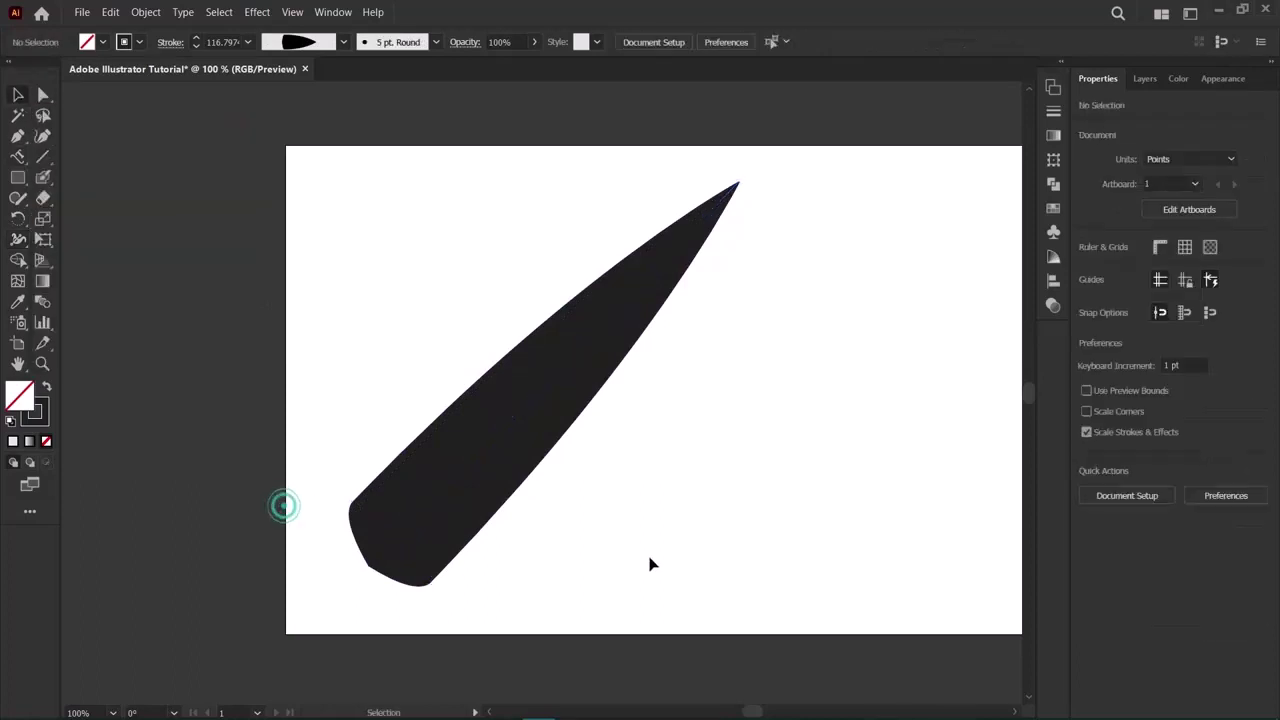
pyautogui.click(510, 464)
pyautogui.press('Delete')
# Draw a new 45° diagonal line and reshape its width into a leaf with a pinched top.
pyautogui.press('\\')
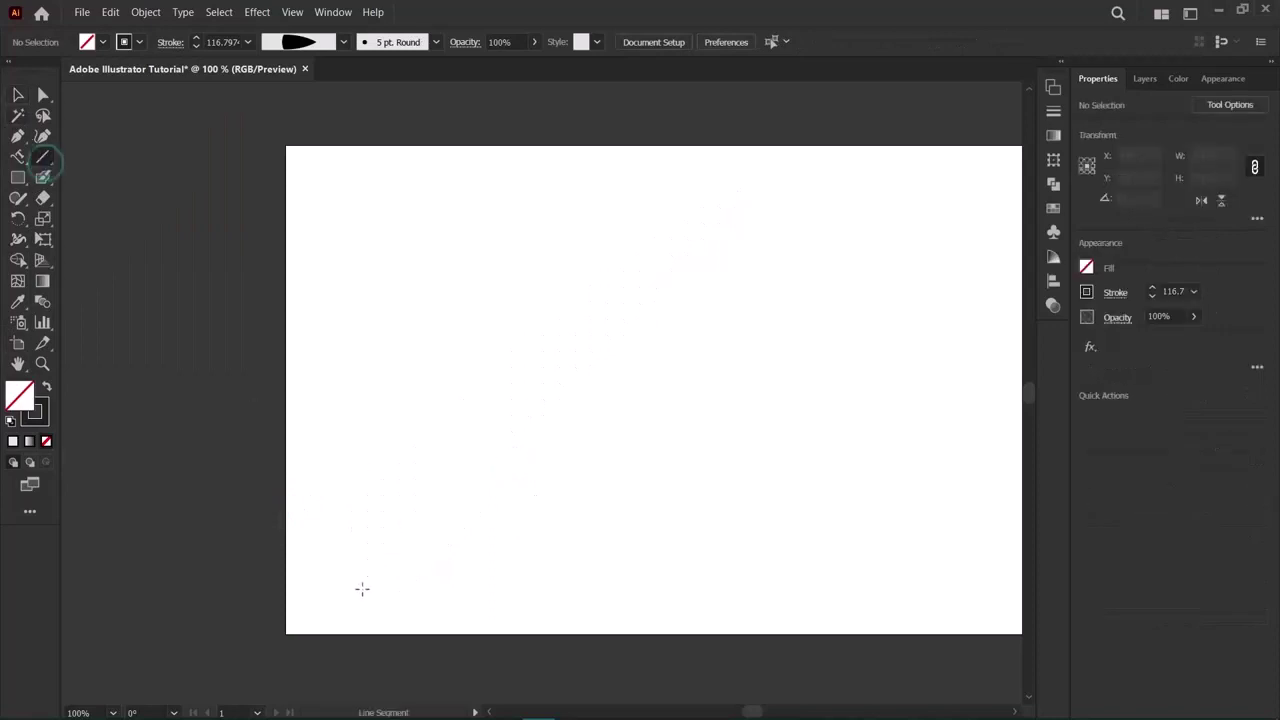
pyautogui.moveTo(355, 591); pyautogui.dragTo(725, 210)
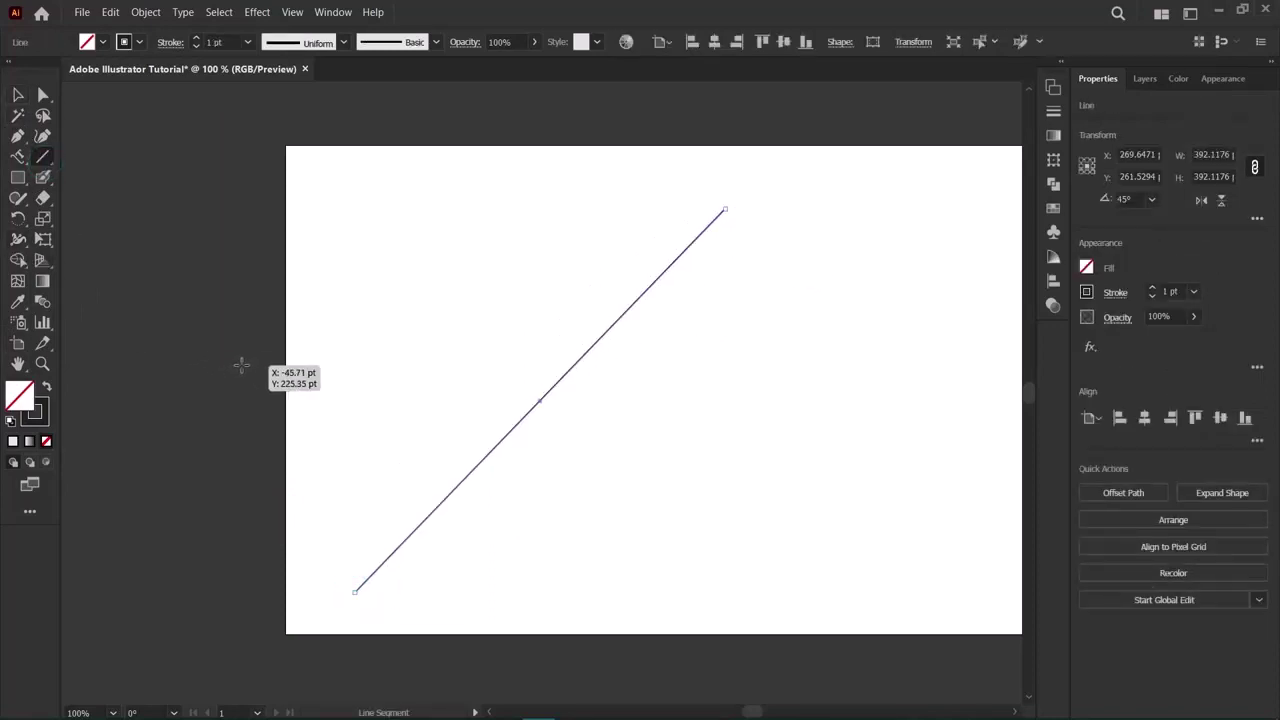
pyautogui.hotkey('shift', 'w')
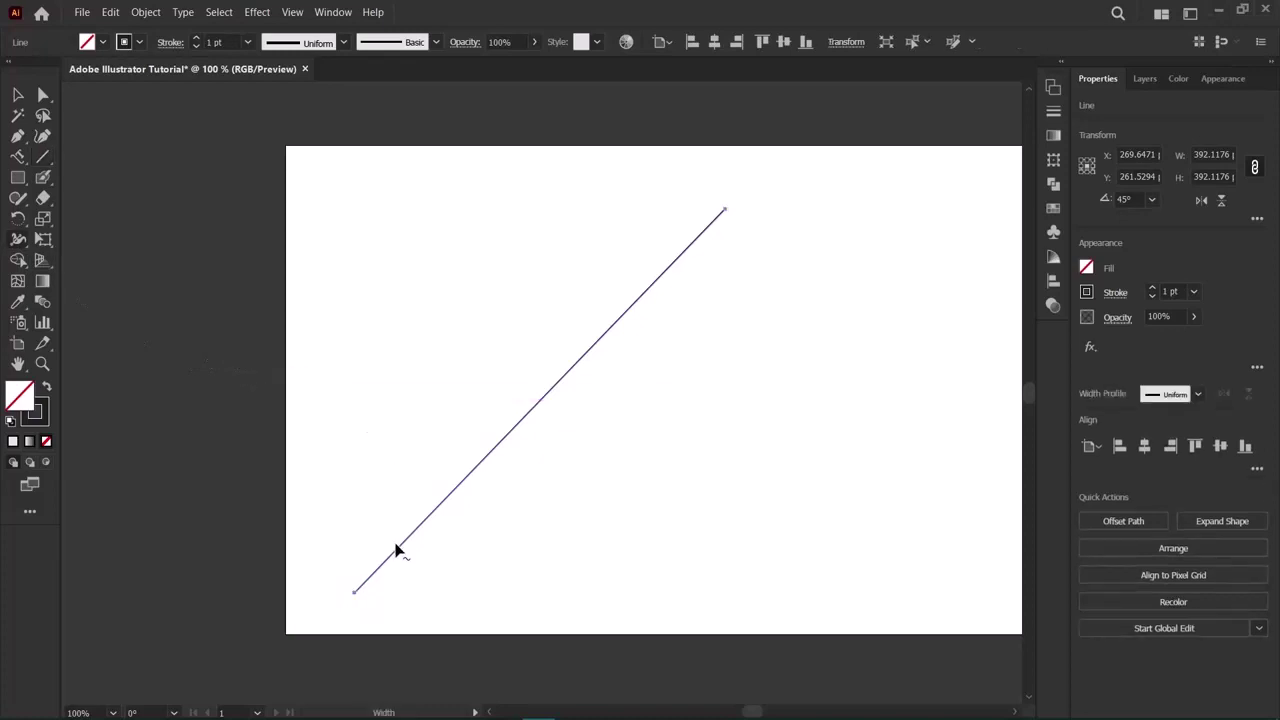
pyautogui.moveTo(397, 553)
pyautogui.mouseDown()
pyautogui.moveTo(383, 531)
pyautogui.moveTo(403, 551)
pyautogui.mouseUp()
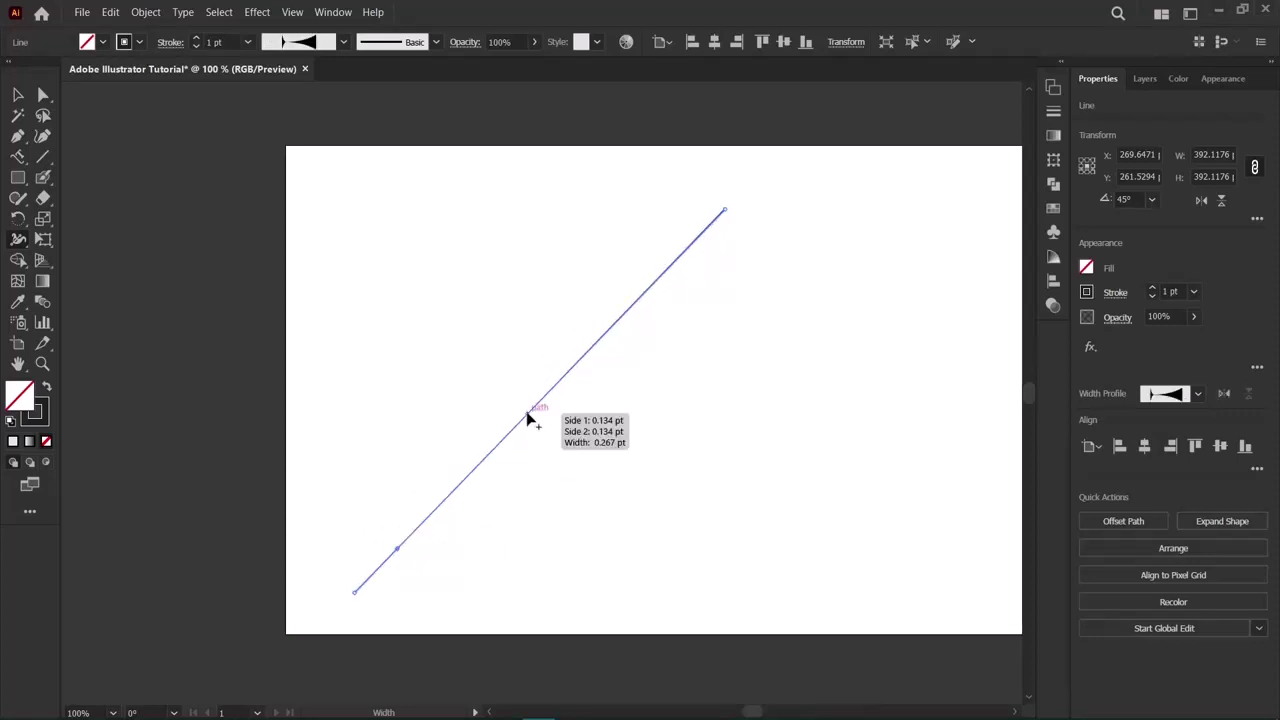
pyautogui.moveTo(529, 418); pyautogui.dragTo(505, 390)
pyautogui.moveTo(608, 295); pyautogui.dragTo(637, 320)
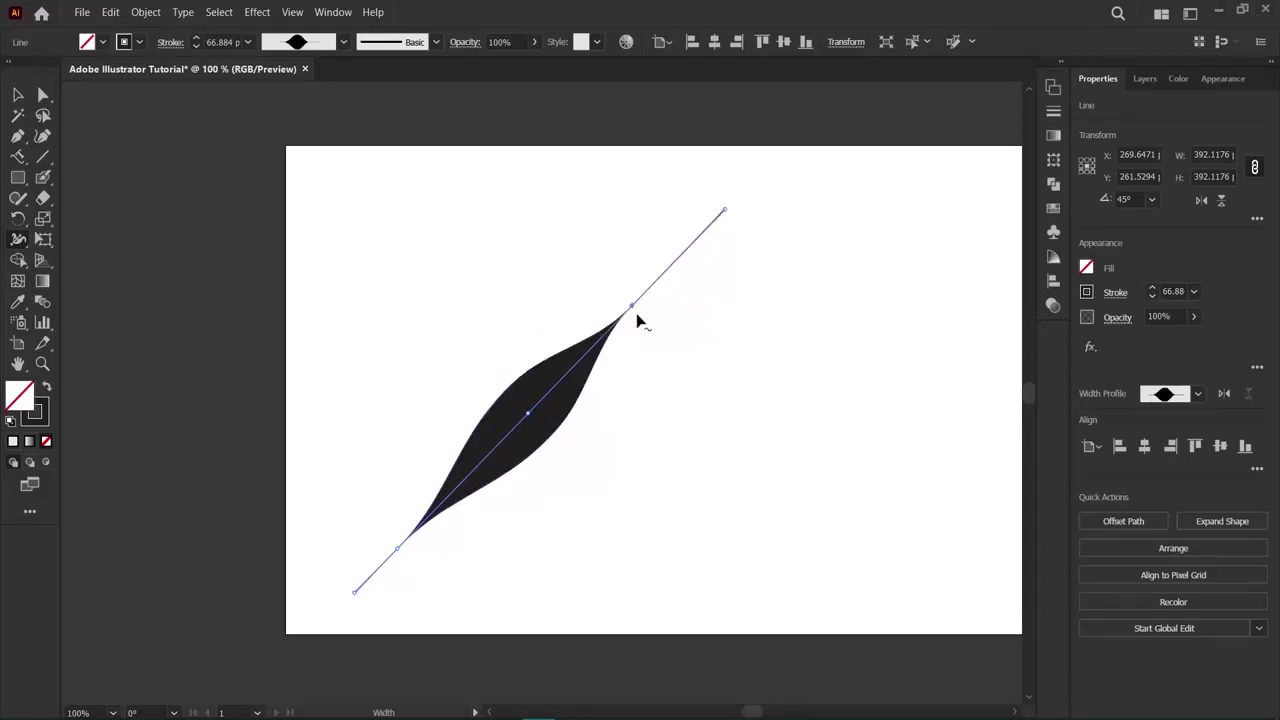
# Select the leaf-shaped path and undo the width changes back to a thin line.
pyautogui.click(17, 94)
pyautogui.click(257, 389)
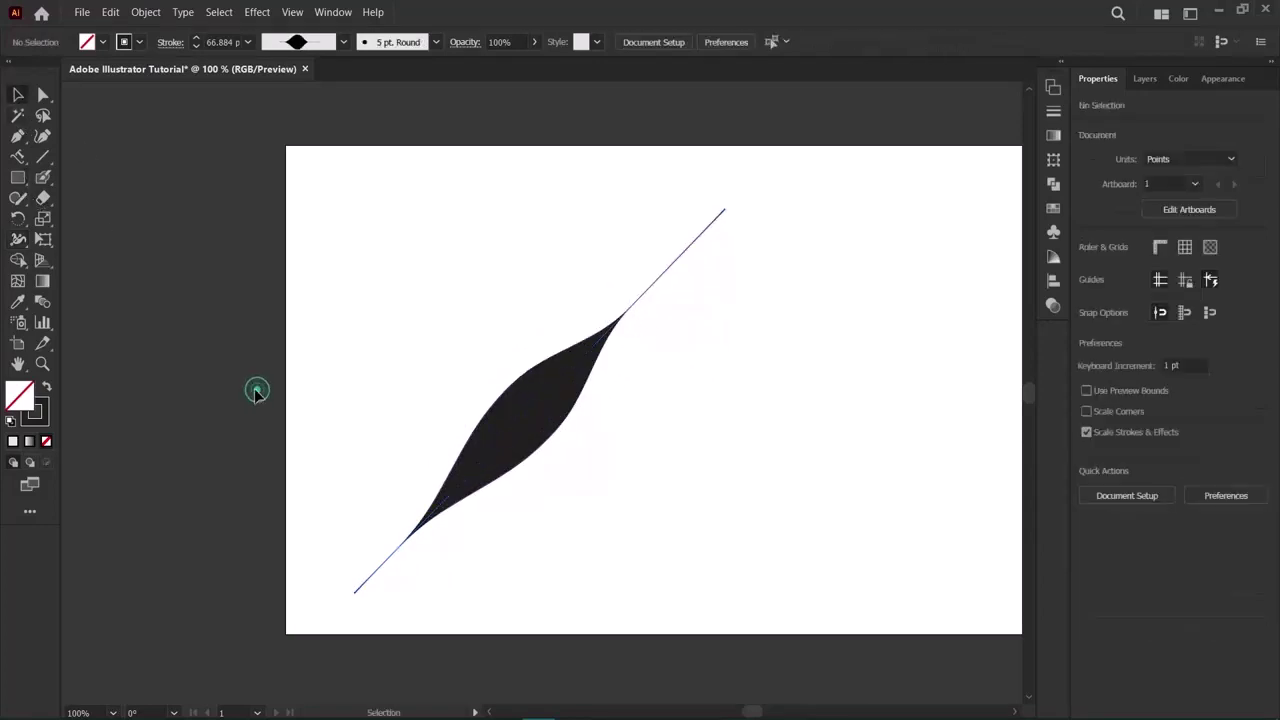
pyautogui.click(489, 441)
pyautogui.hotkey('ctrl', 'z')
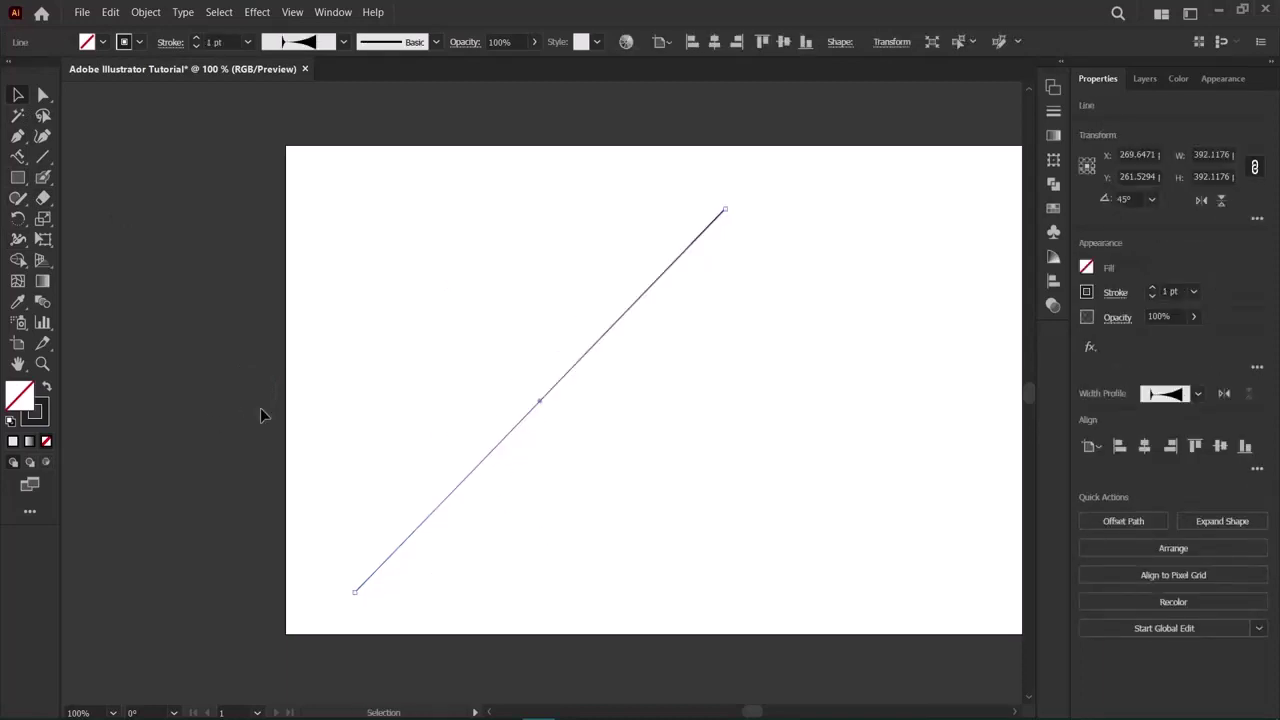
# Flare the line's lower end into a fan, pinch above it, widen the top, then delete it.
pyautogui.hotkey('shift', 'w')
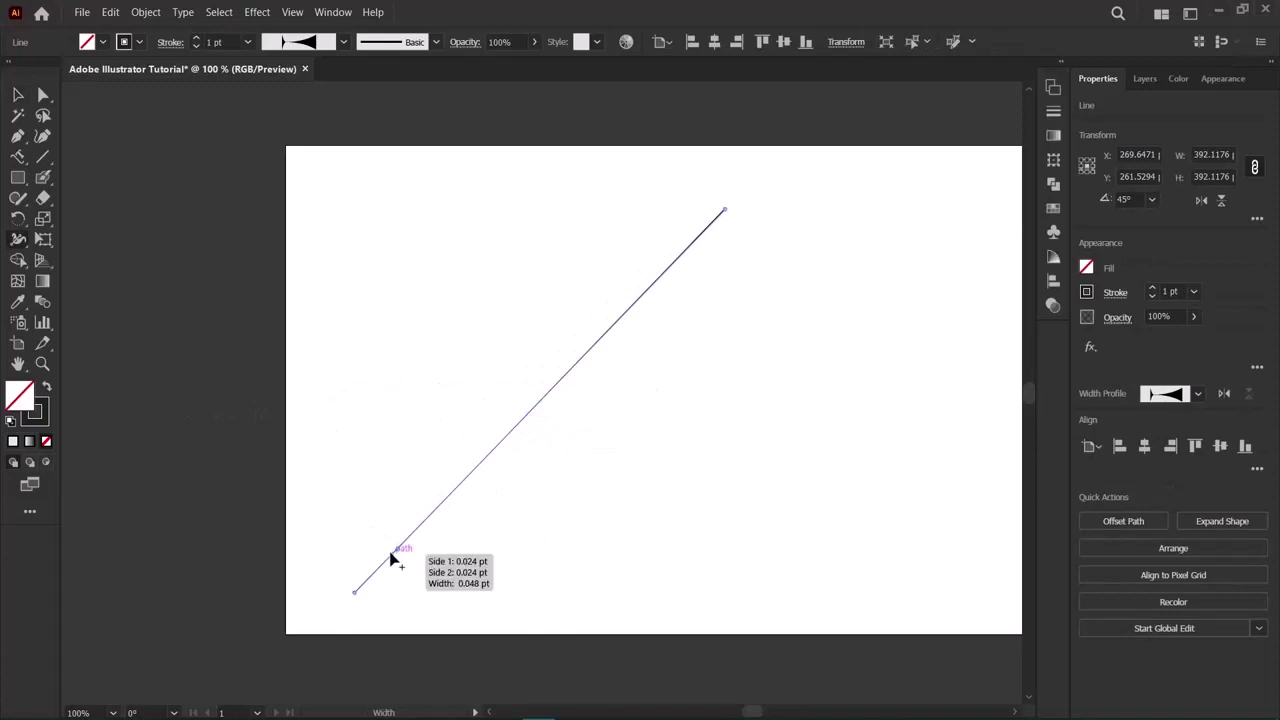
pyautogui.moveTo(391, 559)
pyautogui.mouseDown()
pyautogui.moveTo(358, 521)
pyautogui.moveTo(404, 487)
pyautogui.mouseUp()
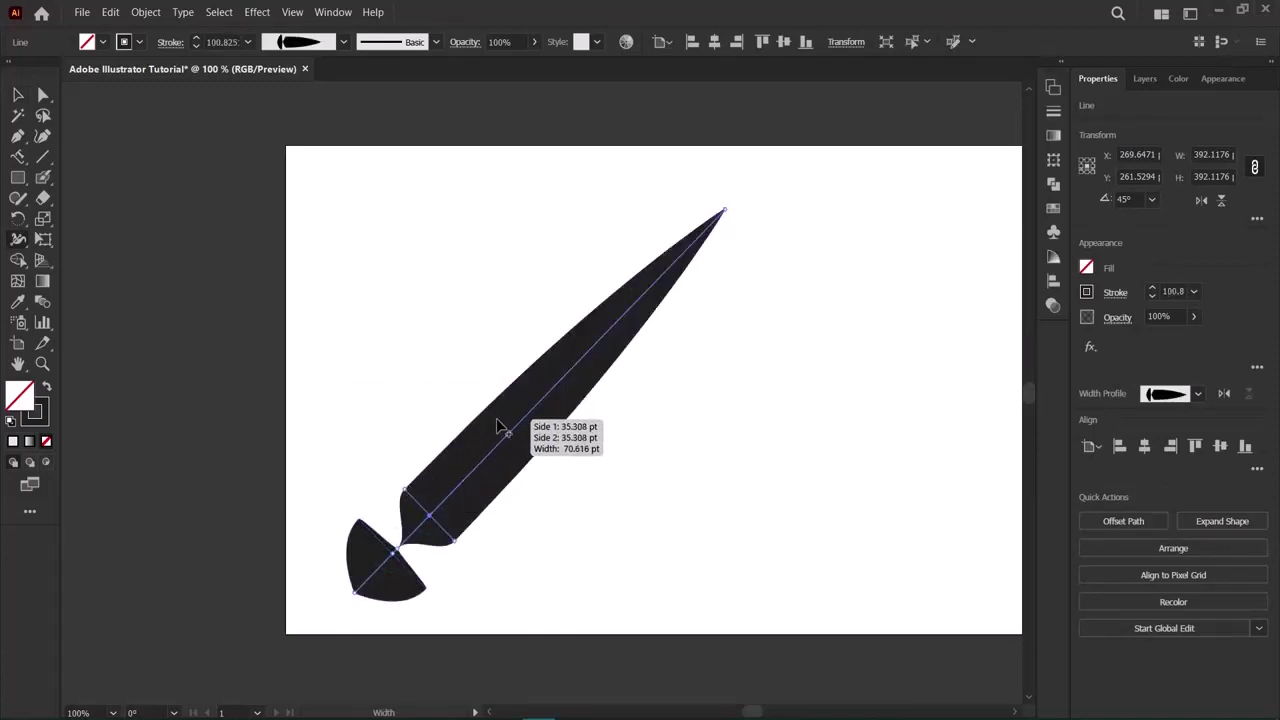
pyautogui.moveTo(491, 420); pyautogui.dragTo(509, 435)
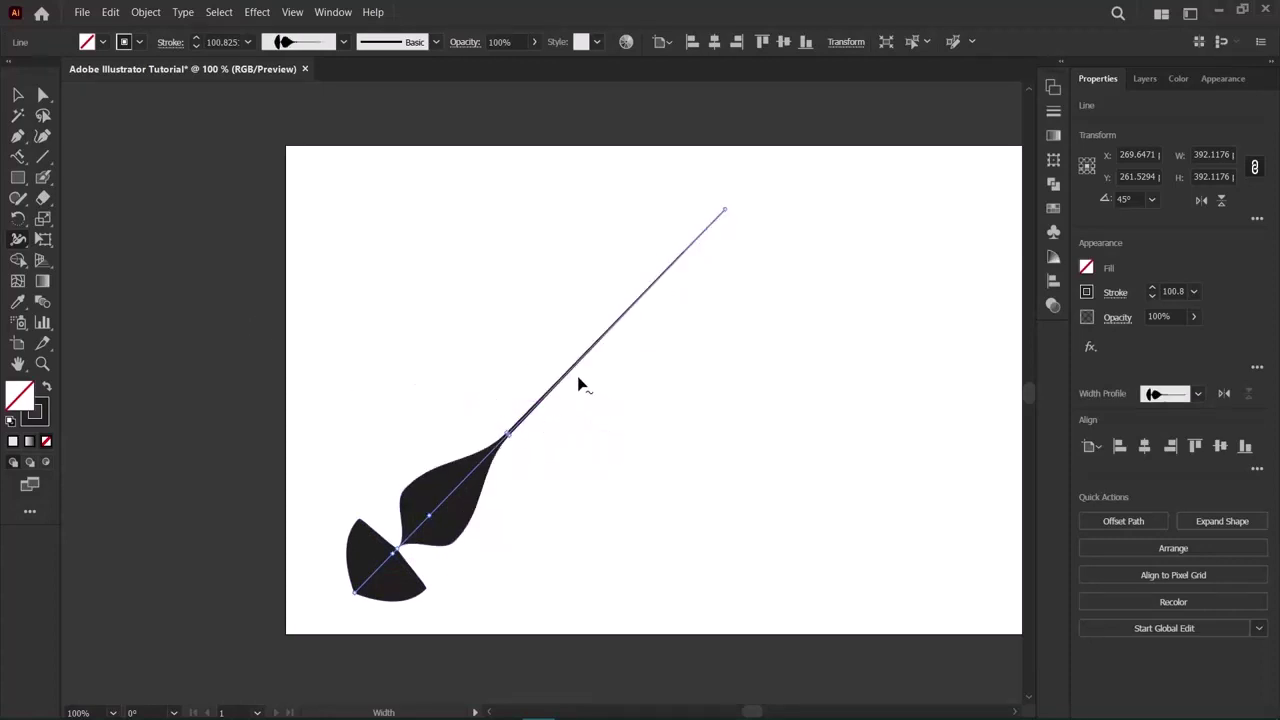
pyautogui.moveTo(568, 373)
pyautogui.mouseDown()
pyautogui.moveTo(531, 349)
pyautogui.moveTo(561, 367)
pyautogui.mouseUp()
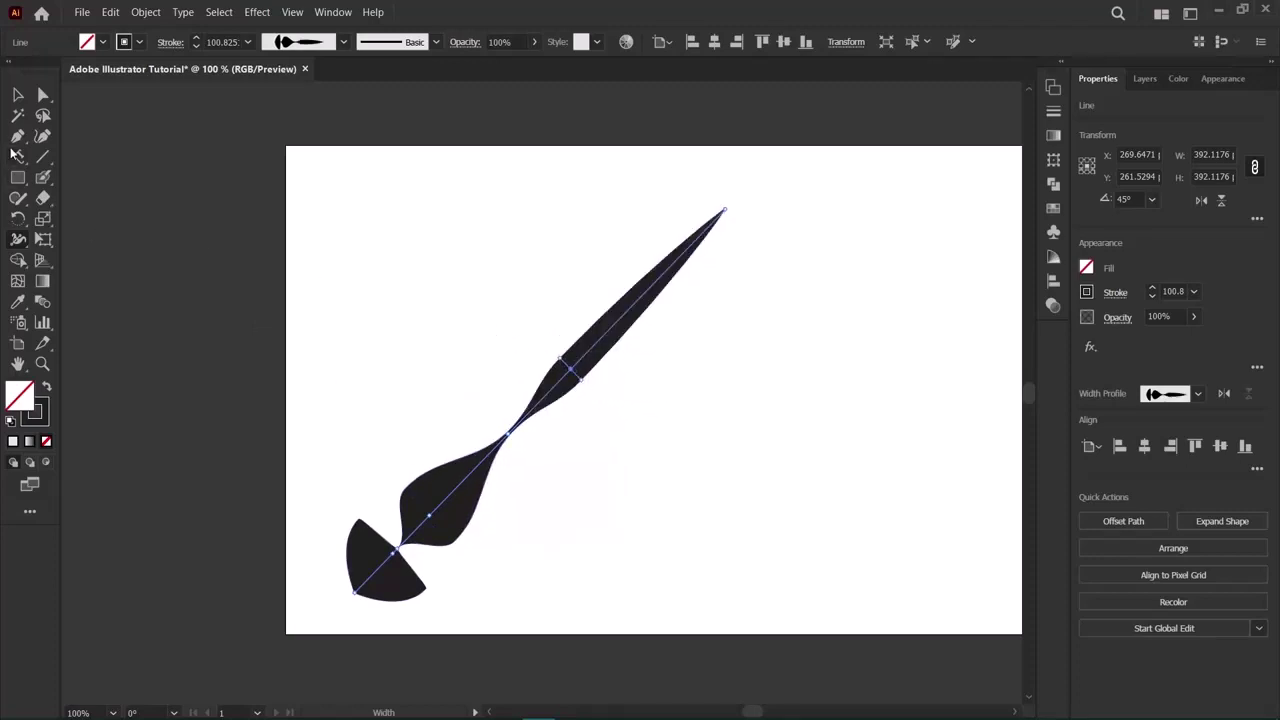
pyautogui.press('v')
pyautogui.moveTo(453, 282); pyautogui.dragTo(689, 588)
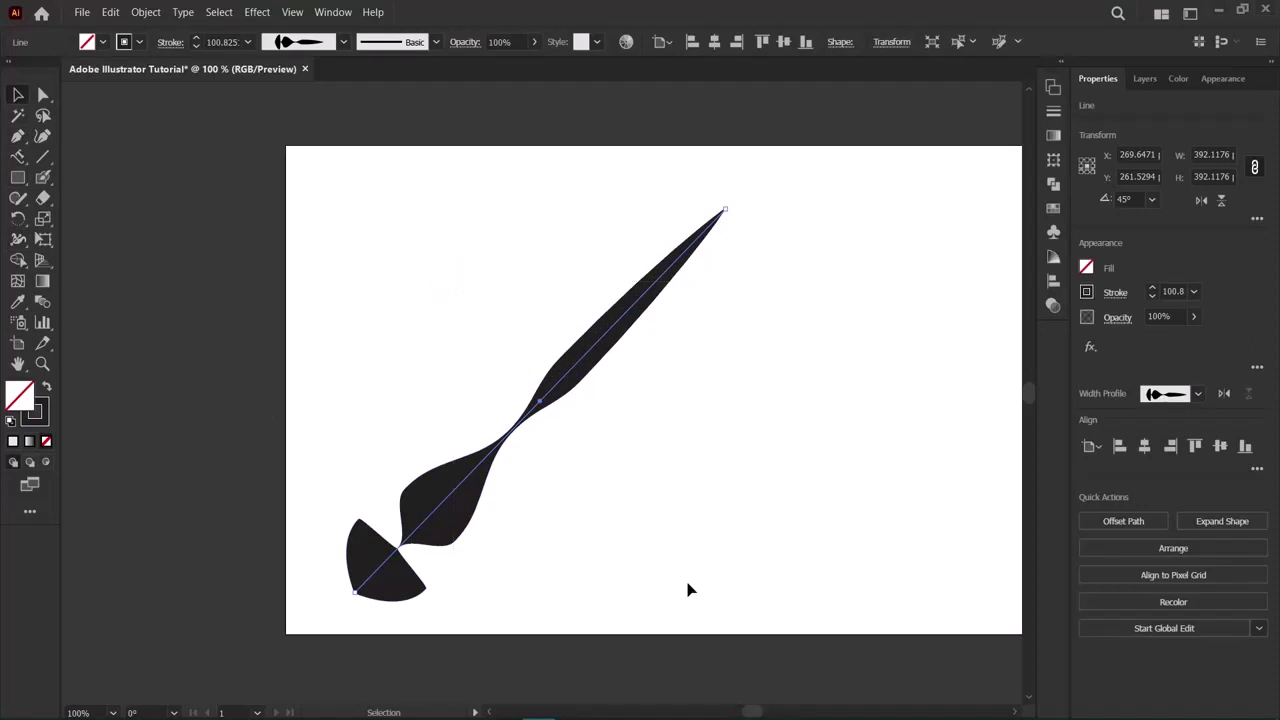
pyautogui.press('Delete')
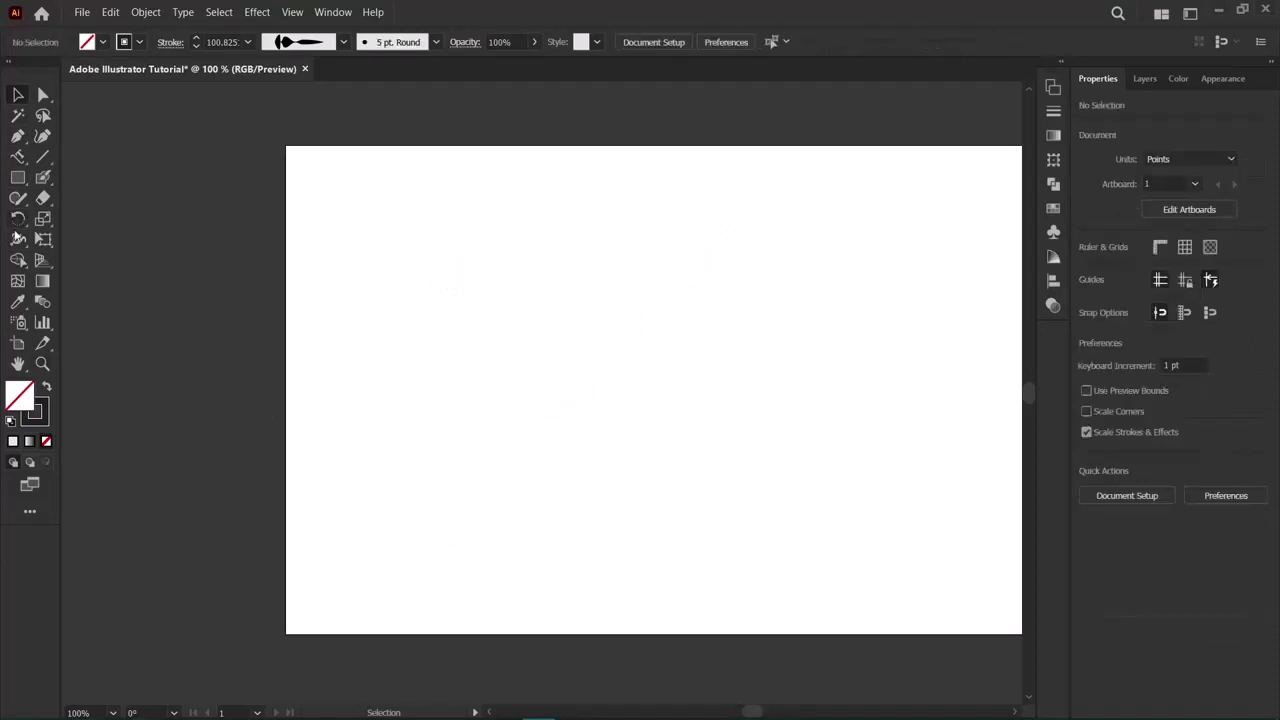
# Draw a large curved arc path with the Curvature tool.
pyautogui.click(49, 158)
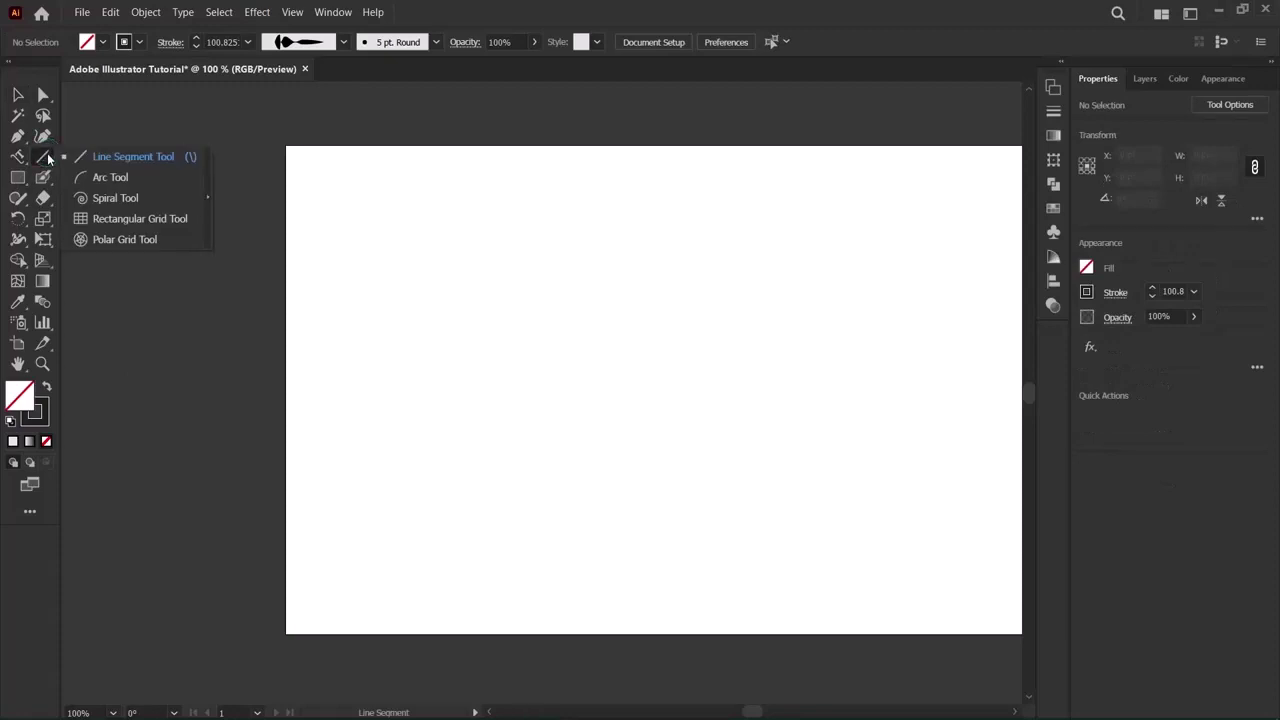
pyautogui.click(43, 136)
pyautogui.click(517, 282)
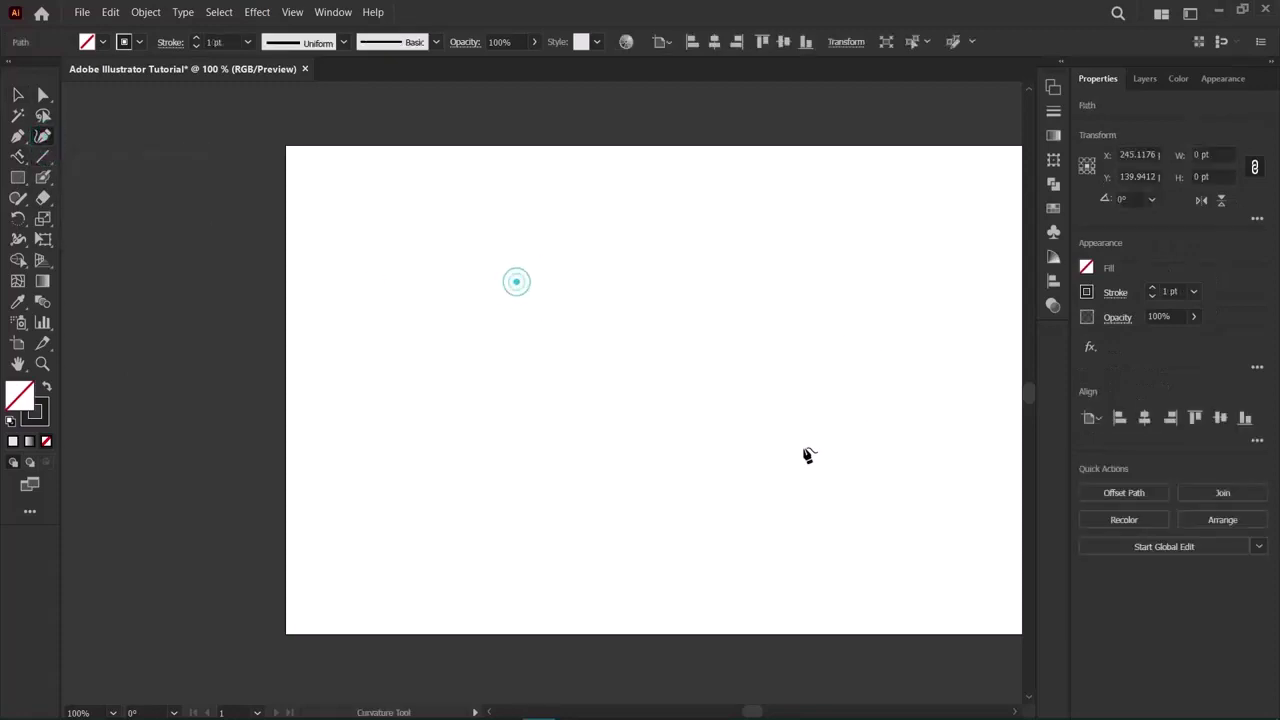
pyautogui.click(740, 487)
pyautogui.moveTo(636, 389); pyautogui.dragTo(748, 272)
pyautogui.click(600, 572)
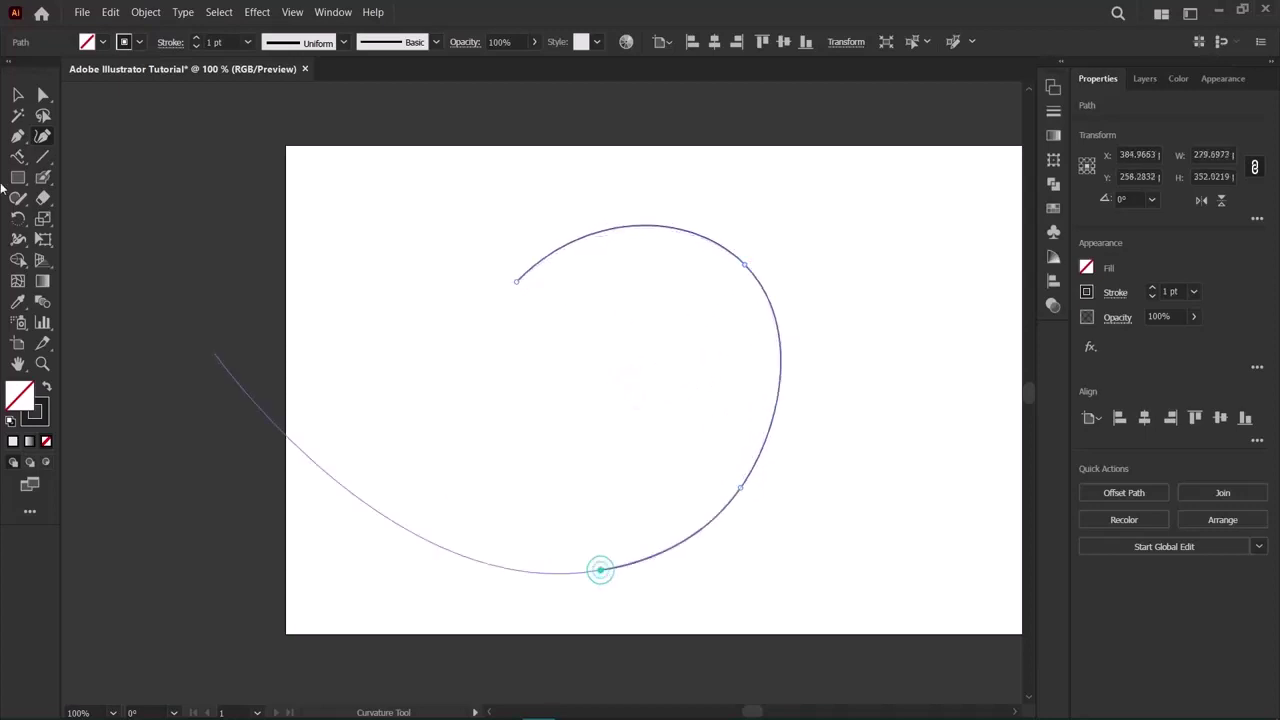
# Widen the arc's stroke near its top left, then undo an accidental move of the curve.
pyautogui.click(17, 96)
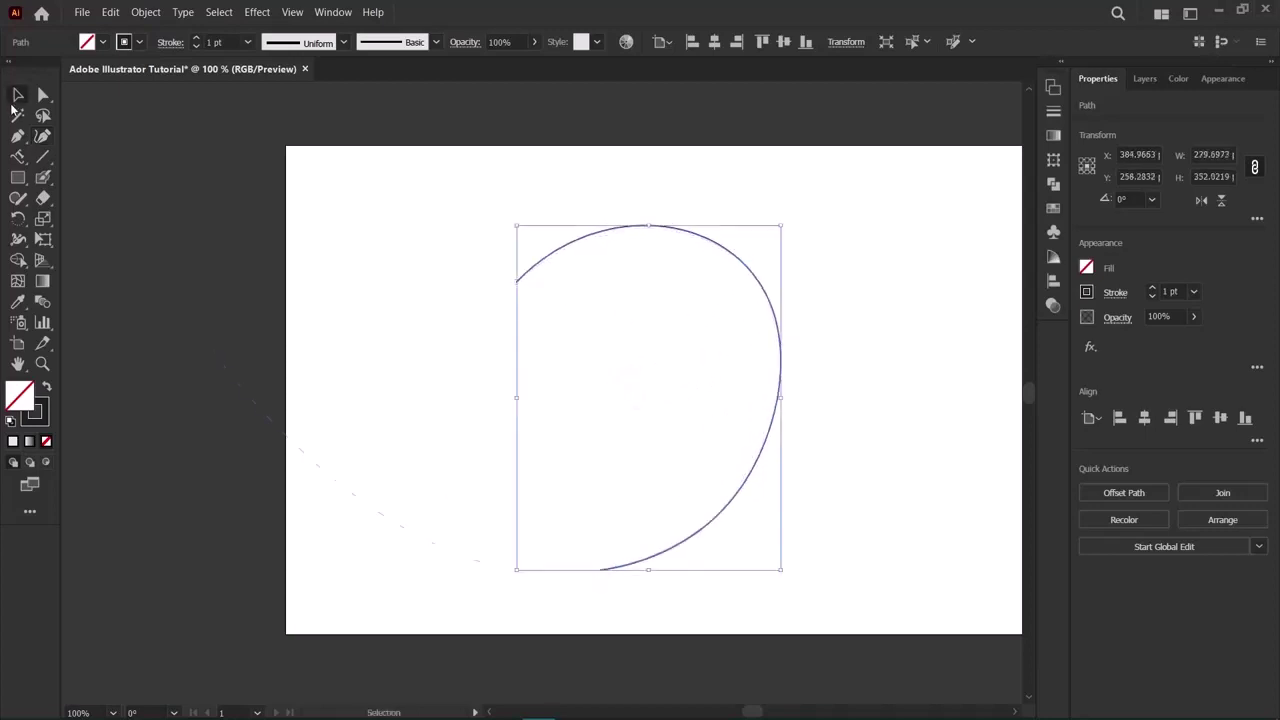
pyautogui.click(18, 244)
pyautogui.moveTo(563, 247); pyautogui.dragTo(544, 207)
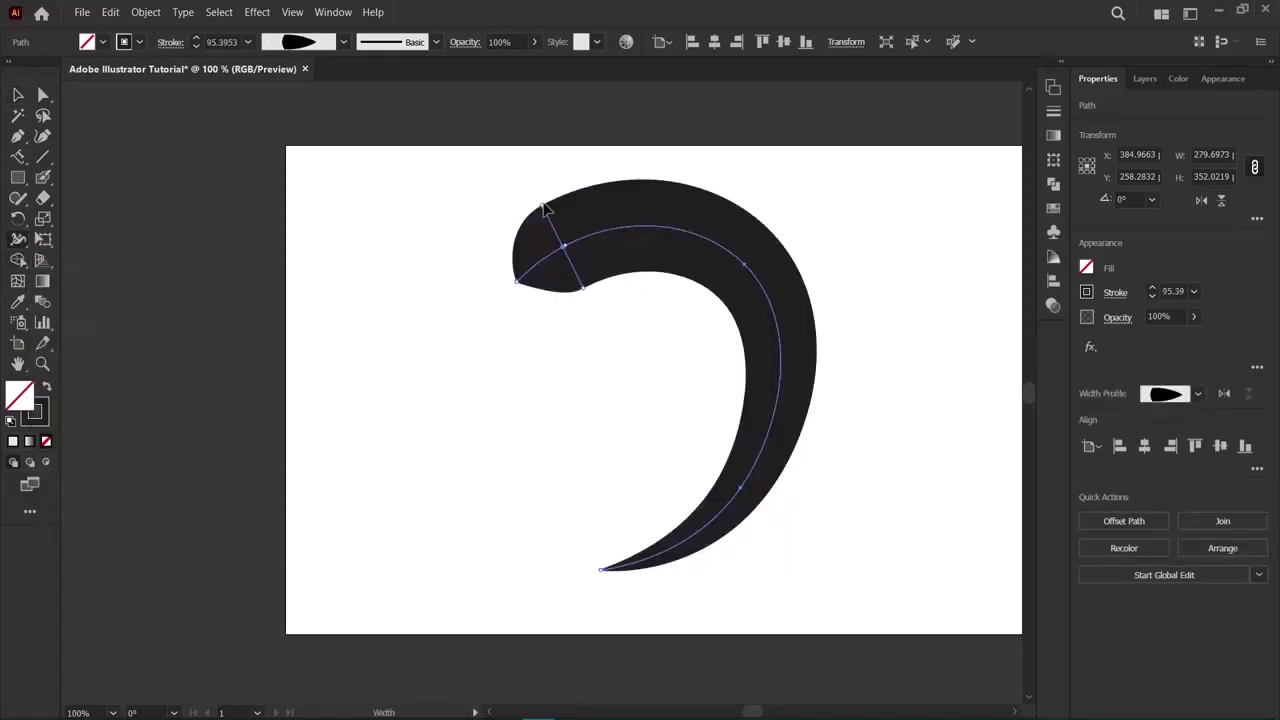
pyautogui.click(27, 95)
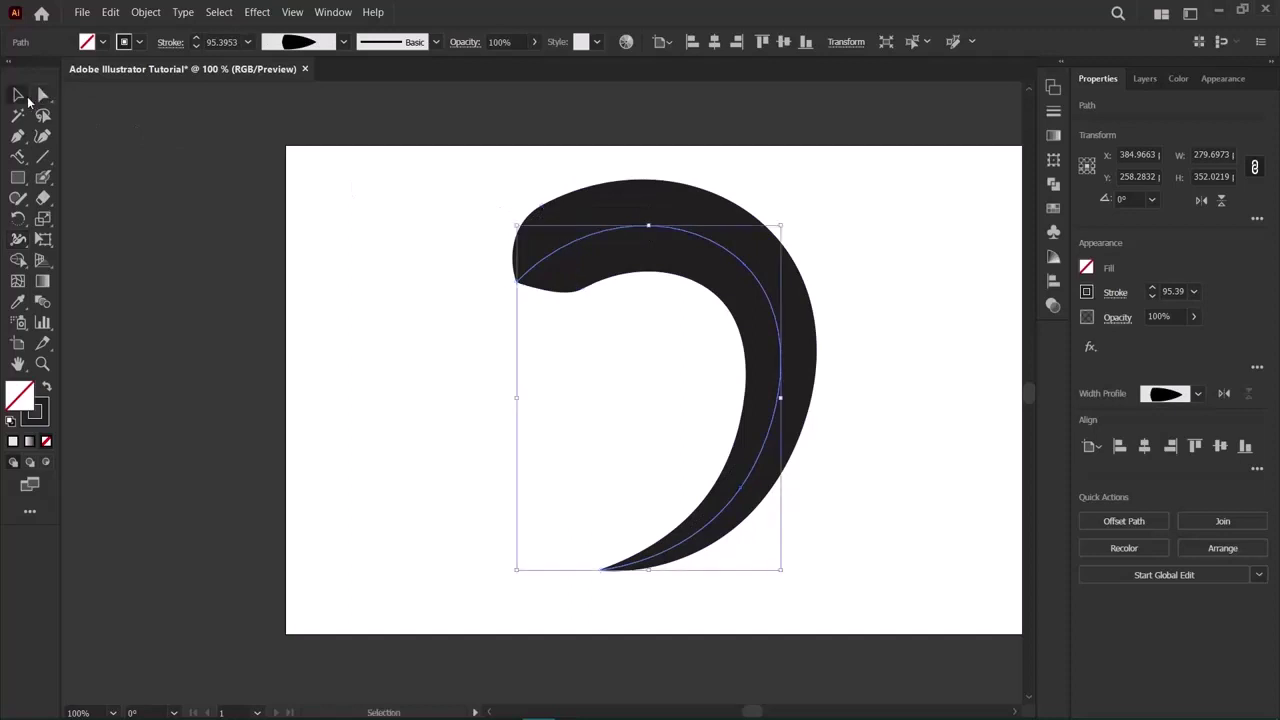
pyautogui.click(336, 337)
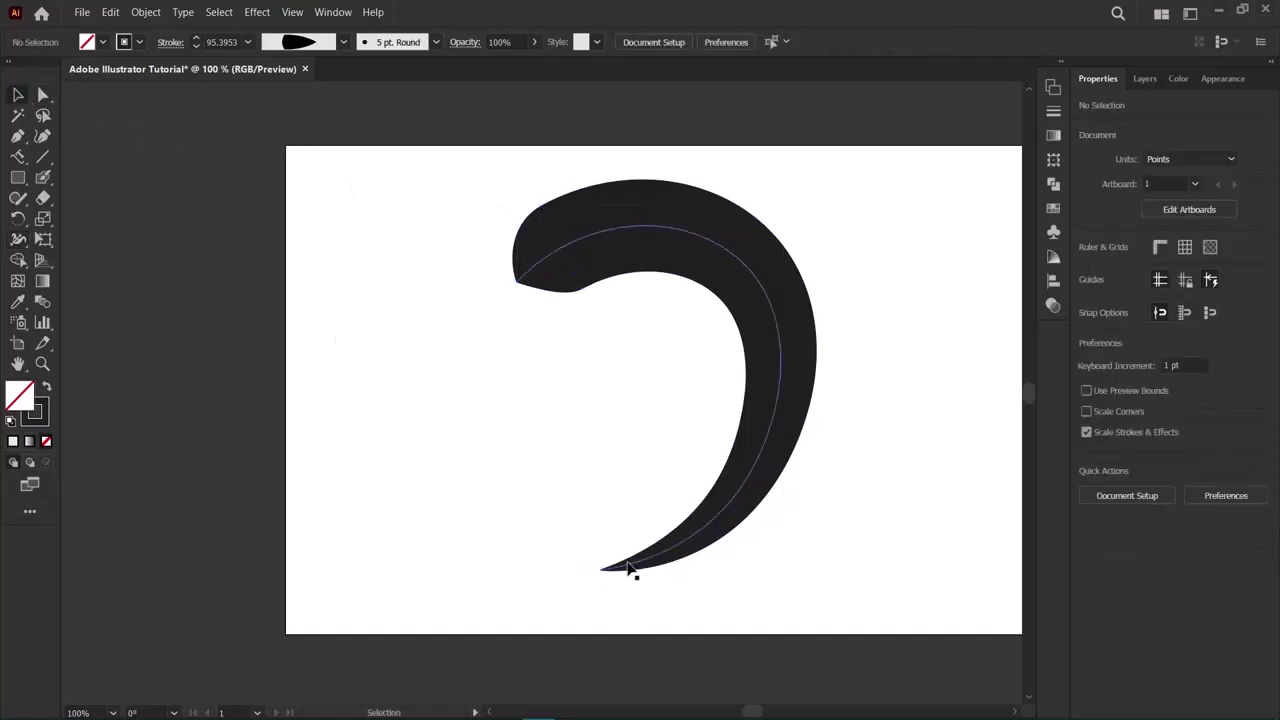
pyautogui.moveTo(738, 506); pyautogui.dragTo(757, 478)
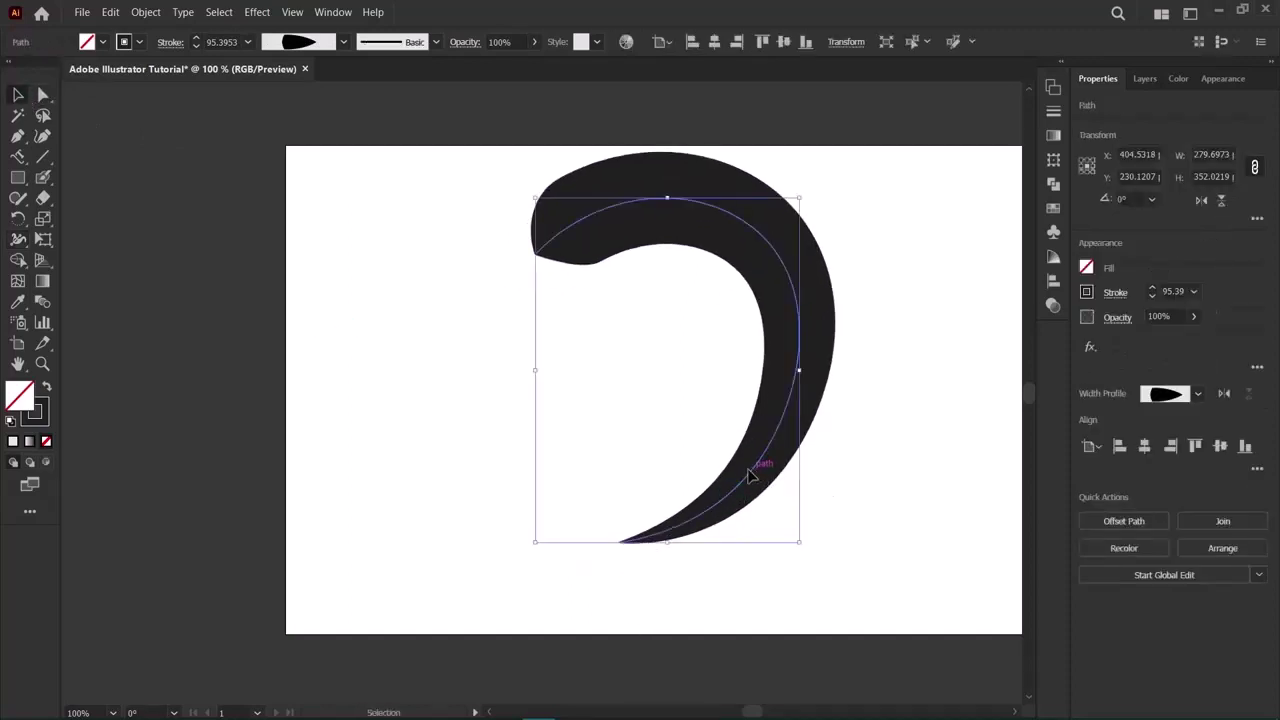
pyautogui.hotkey('ctrl', 'z')
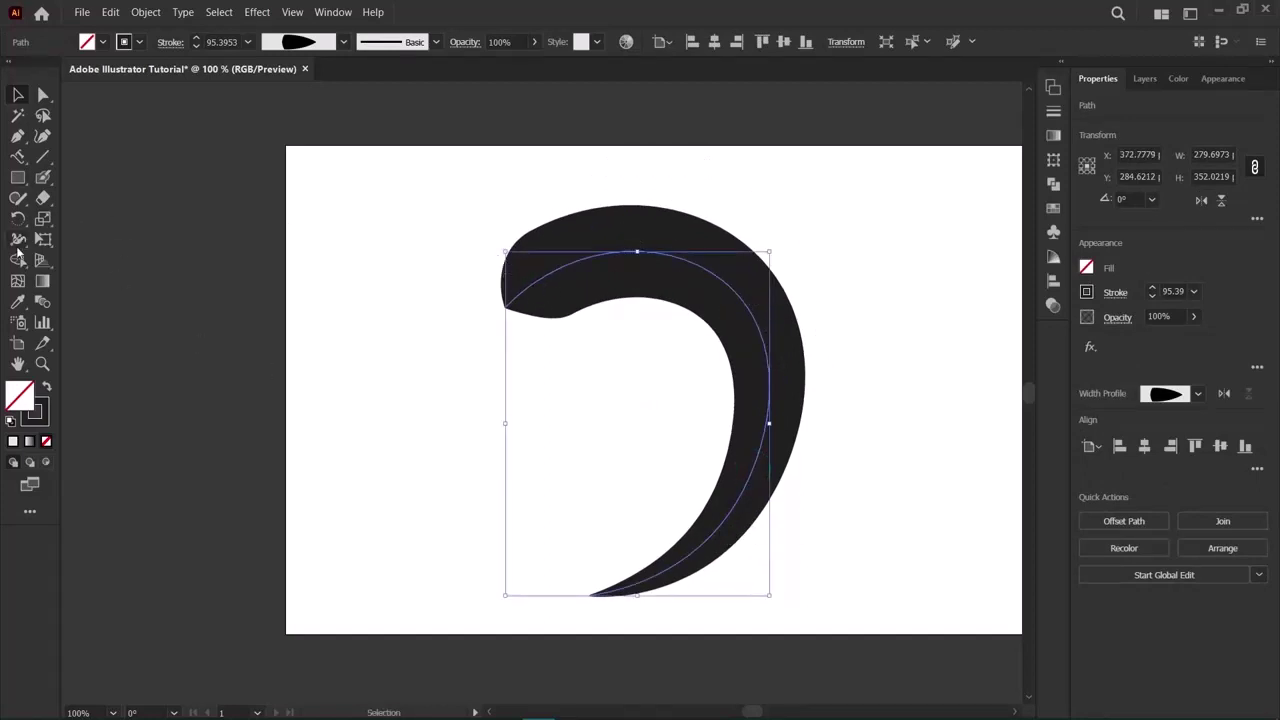
# Thin the curve's lower part, widen its upper bulge, narrow its right side, then delete it.
pyautogui.hotkey('shift', 'w')
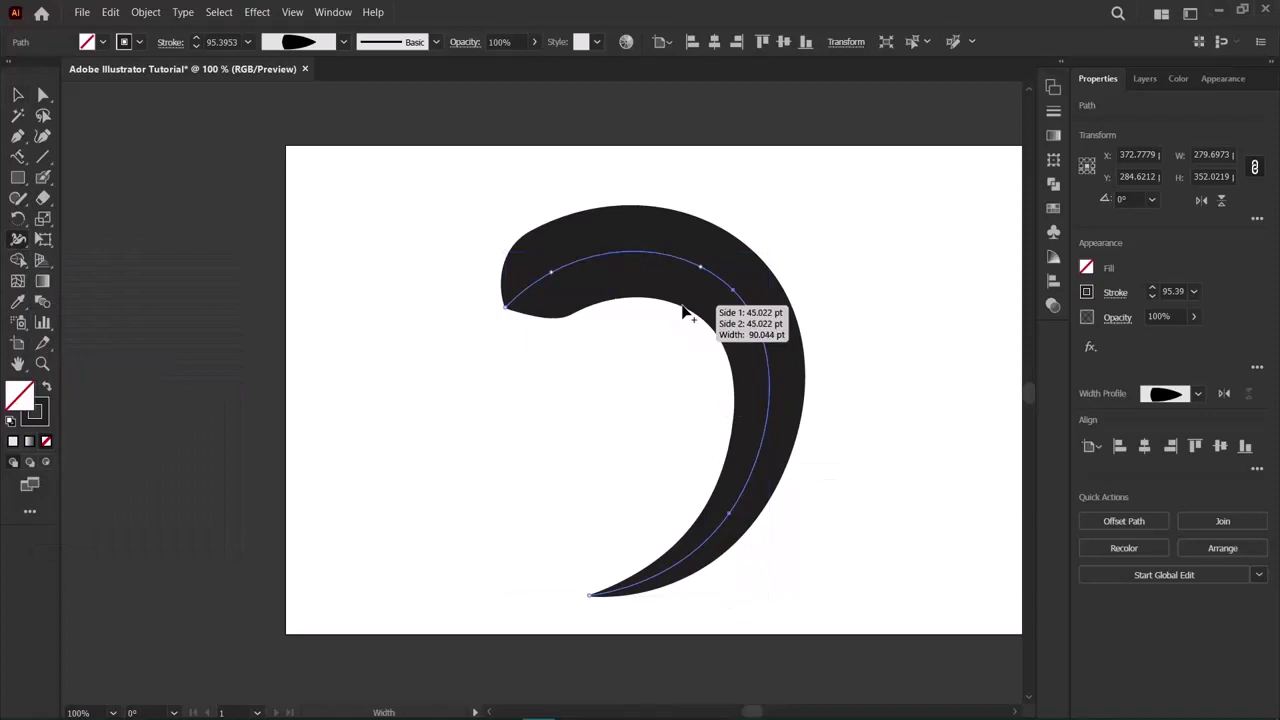
pyautogui.moveTo(683, 313)
pyautogui.mouseDown()
pyautogui.moveTo(694, 286)
pyautogui.moveTo(698, 298)
pyautogui.mouseUp()
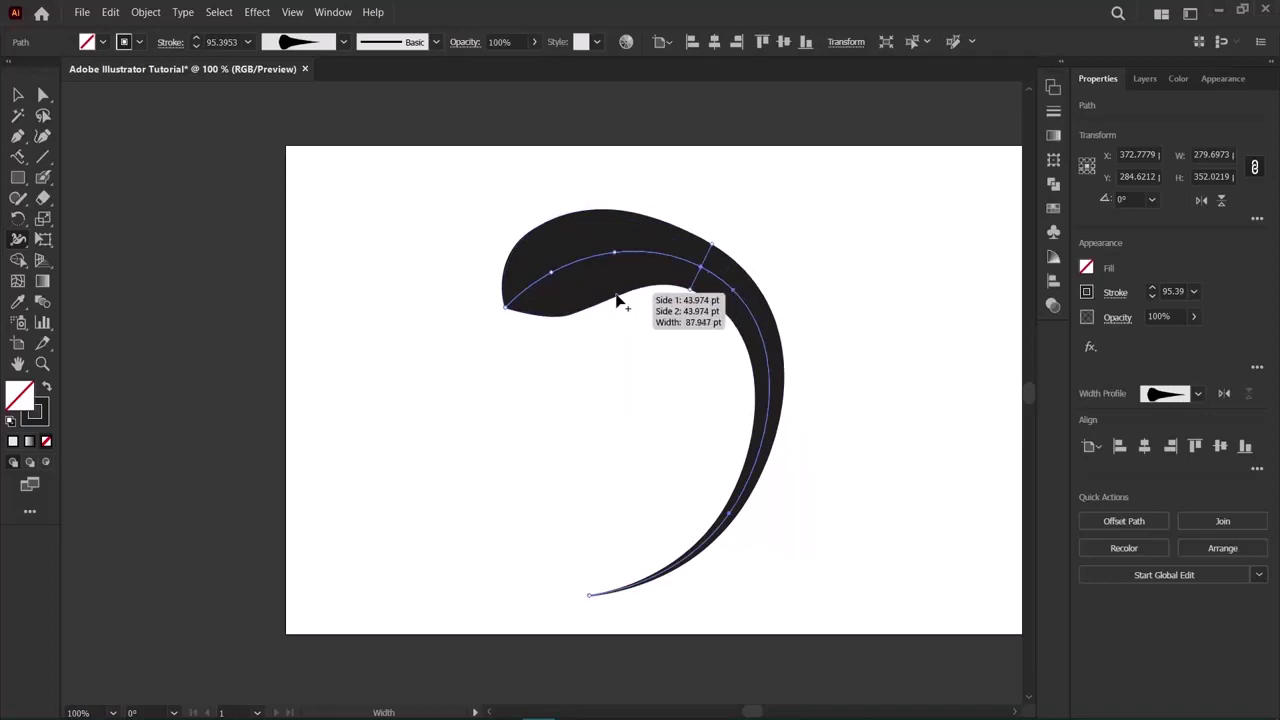
pyautogui.moveTo(610, 310); pyautogui.dragTo(612, 318)
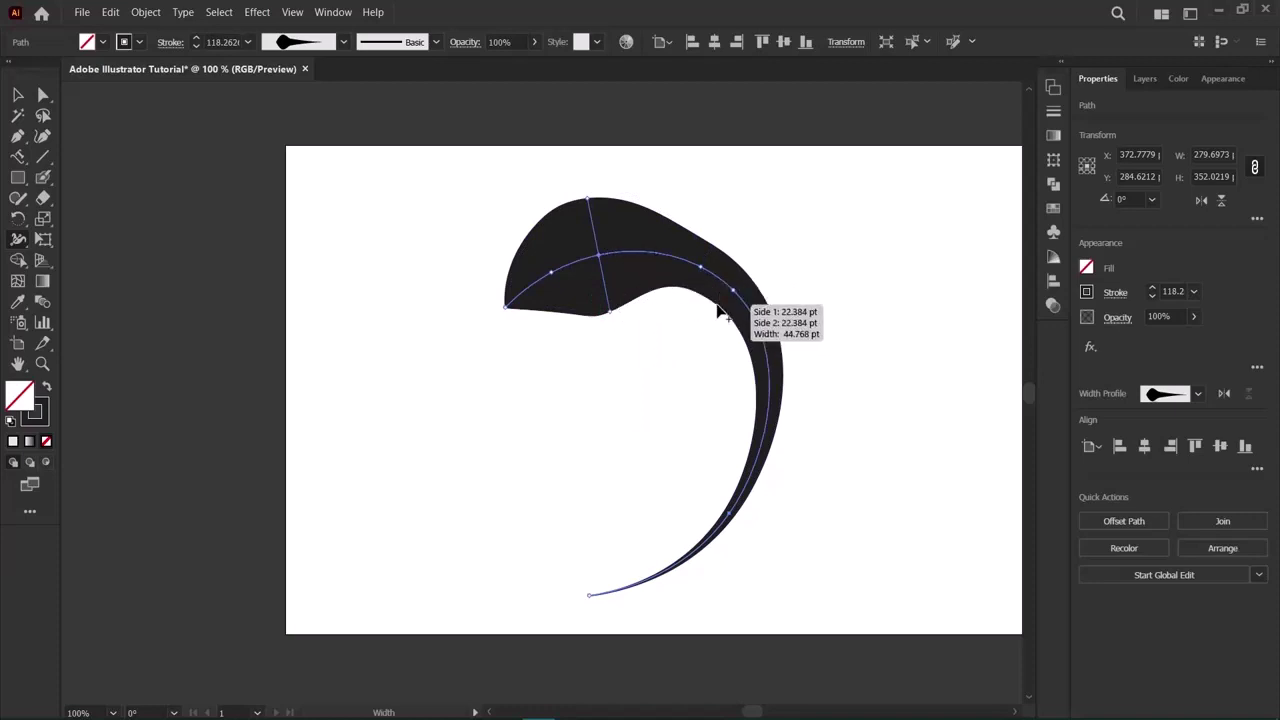
pyautogui.moveTo(723, 309)
pyautogui.mouseDown()
pyautogui.moveTo(737, 297)
pyautogui.moveTo(717, 298)
pyautogui.mouseUp()
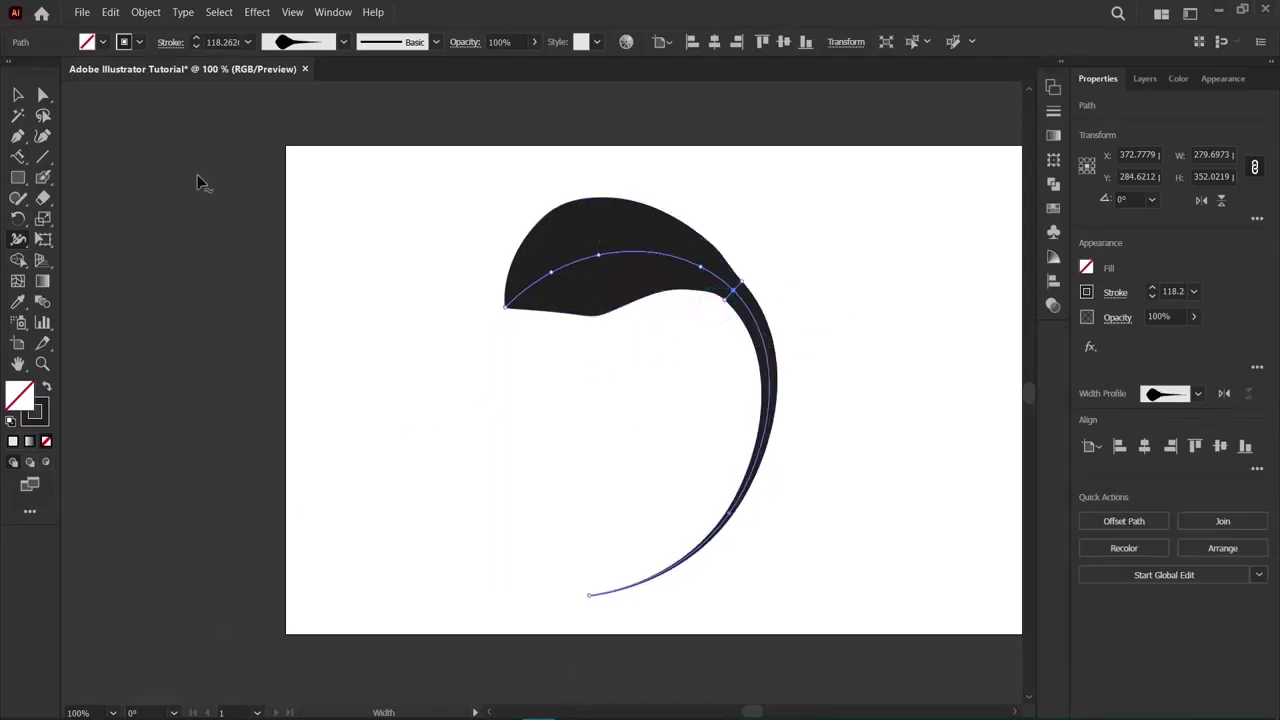
pyautogui.press('v')
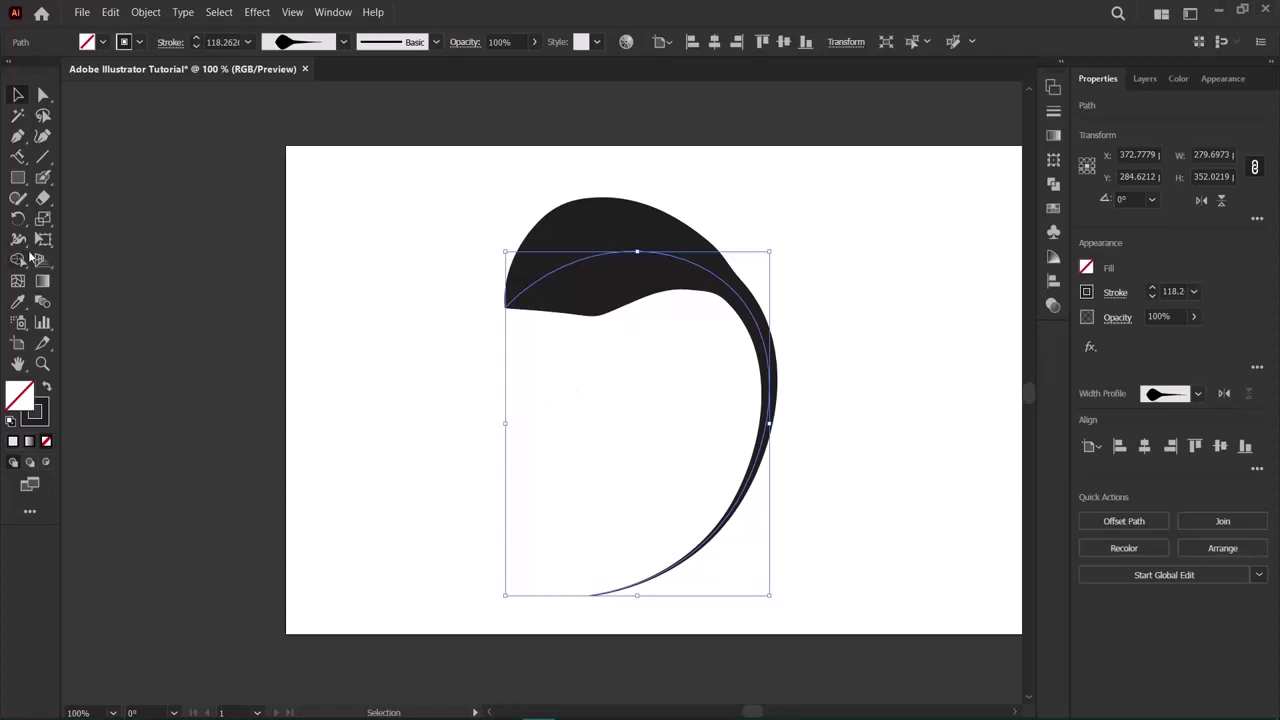
pyautogui.press('Delete')
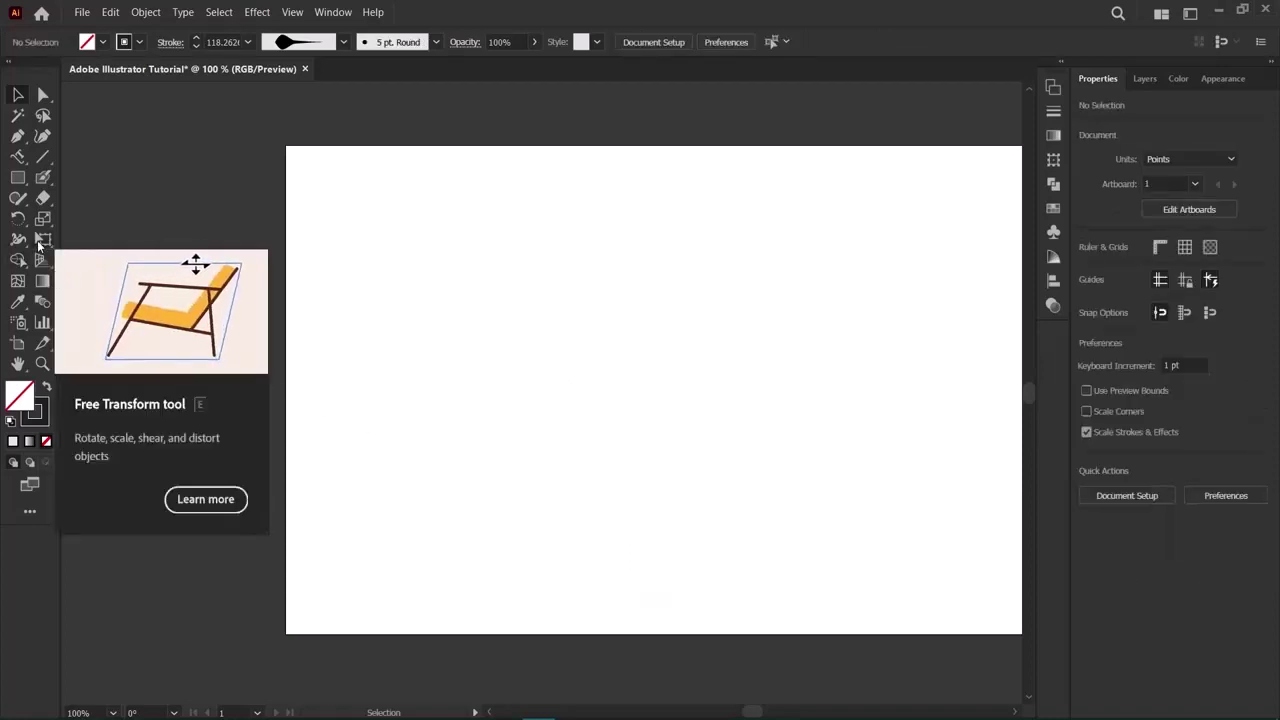
# Draw a roughly 440 × 330 pt rectangle across the artboard centre and fill it with cyan.
pyautogui.click(16, 182)
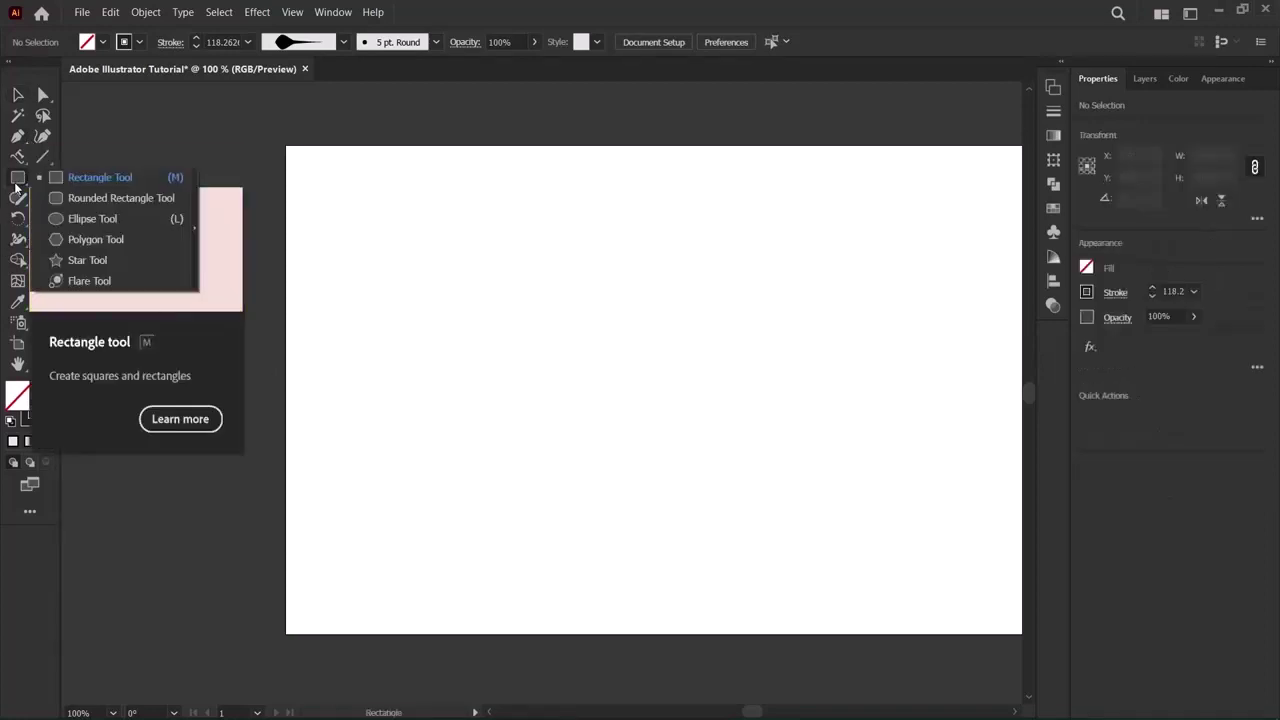
pyautogui.click(68, 180)
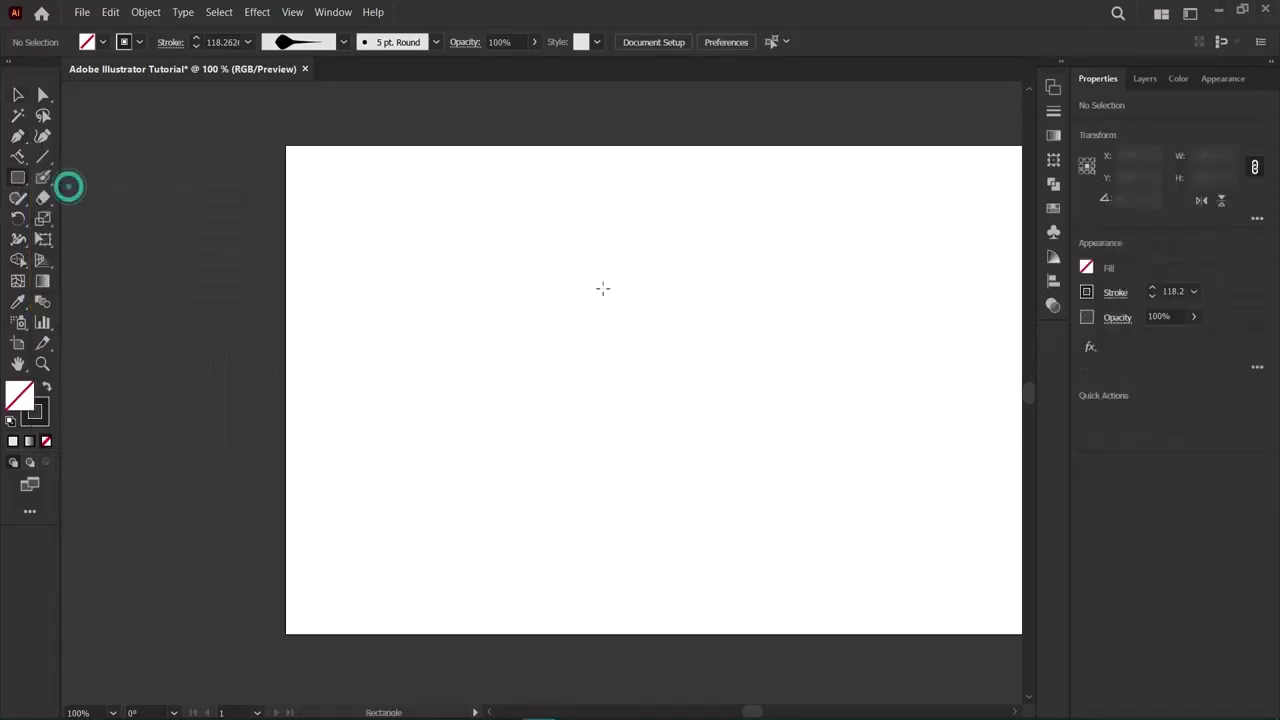
pyautogui.moveTo(465, 225); pyautogui.dragTo(880, 547)
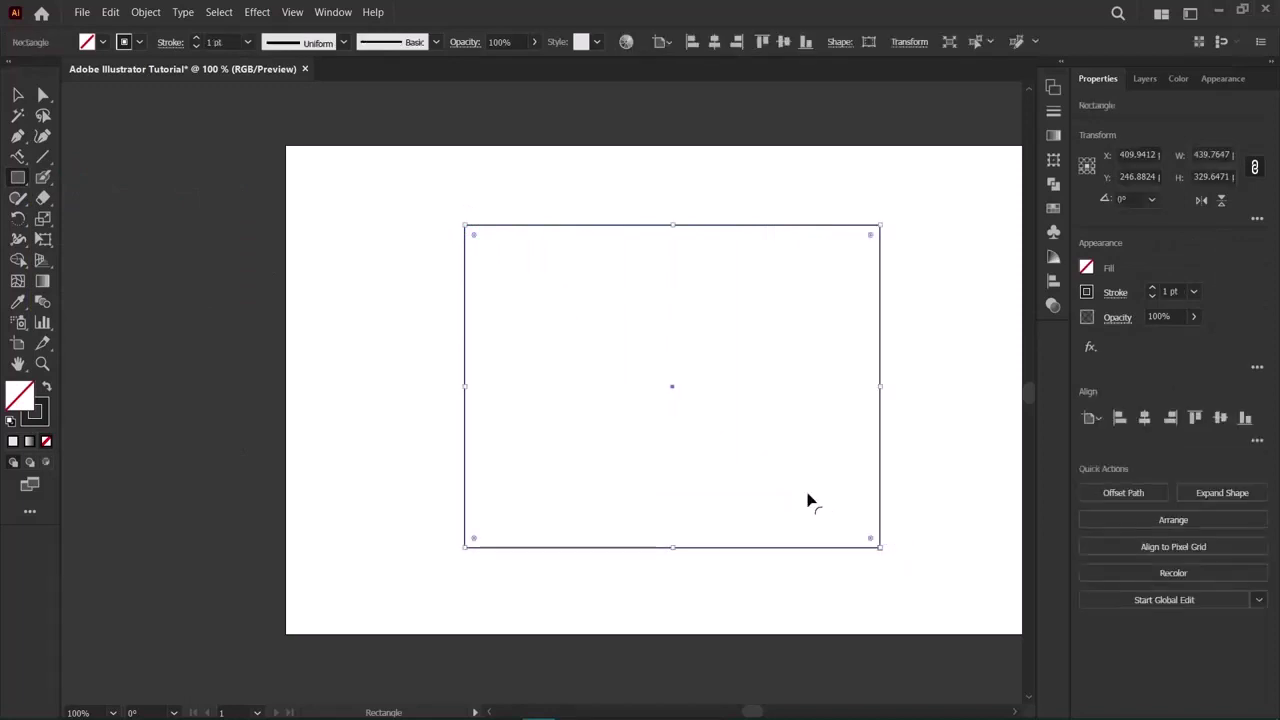
pyautogui.click(1087, 268)
pyautogui.click(985, 329)
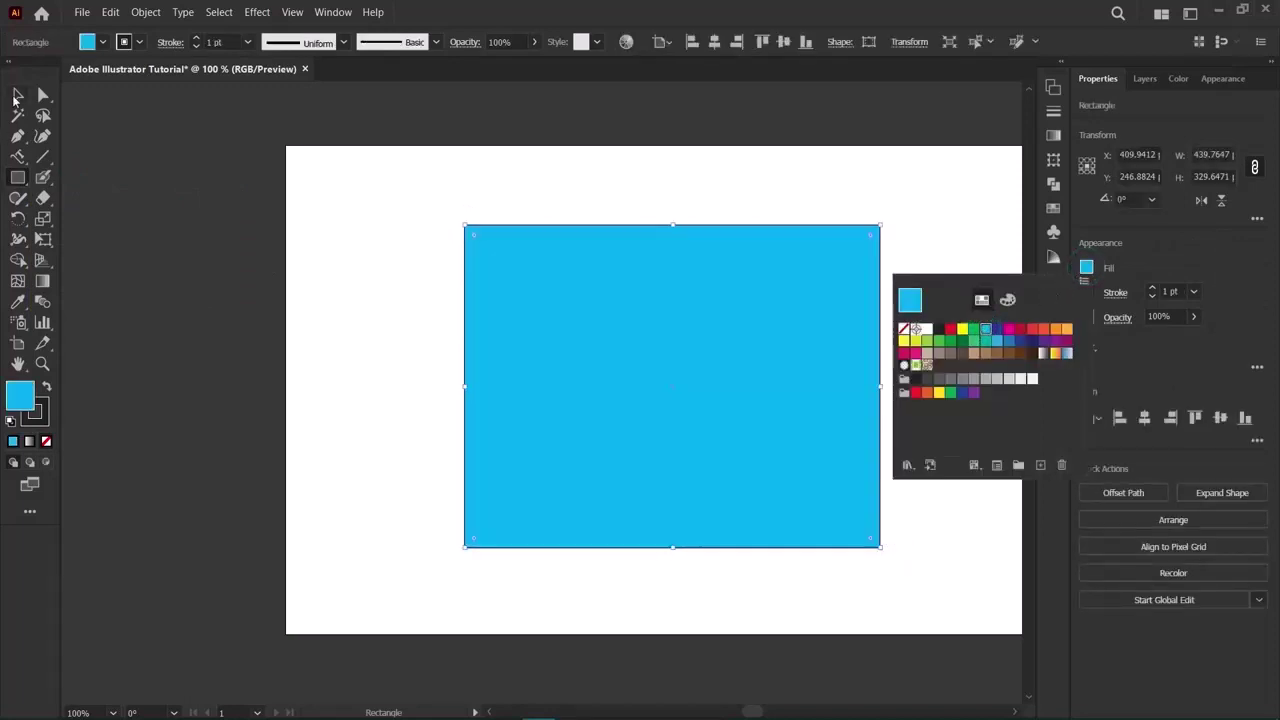
pyautogui.press('Escape')
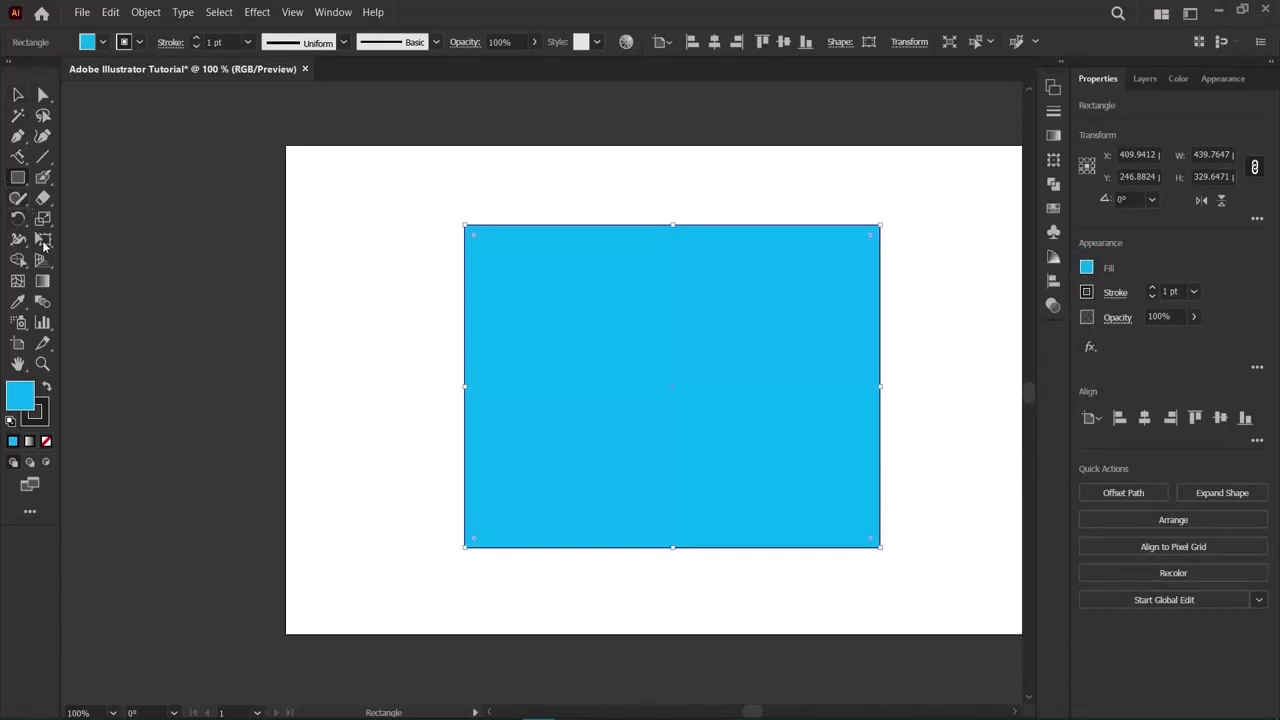
pyautogui.click(43, 243)
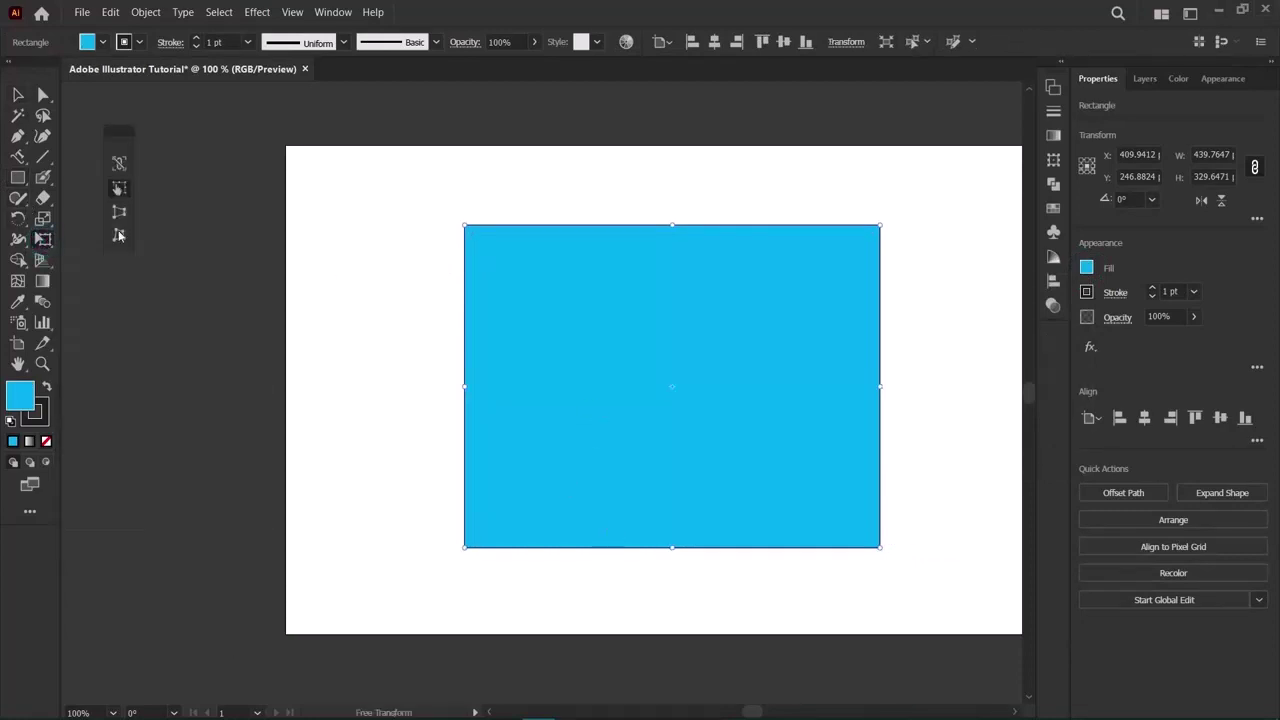
# Perspective-distort the blue rectangle into an inverted trapezoid by spreading the top and pinching the bottom.
pyautogui.moveTo(117, 142); pyautogui.dragTo(153, 158)
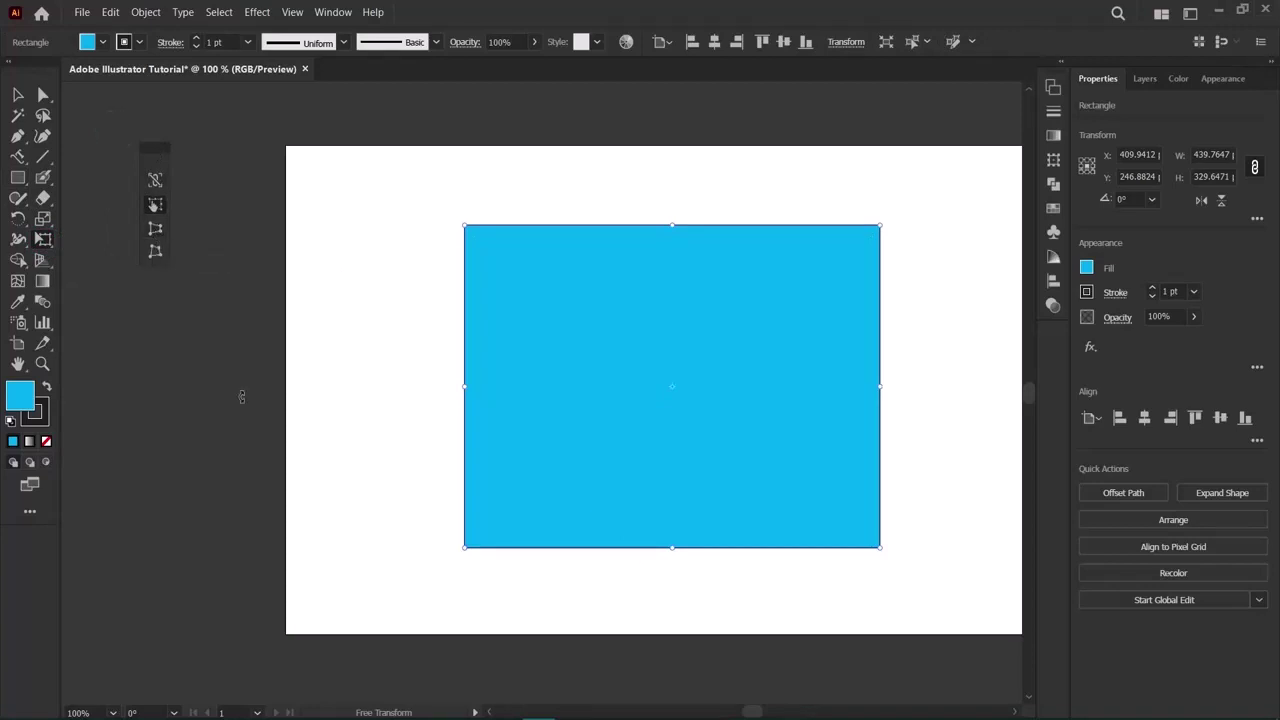
pyautogui.scroll(-3, 605, 428)
pyautogui.scroll(3, 605, 430)
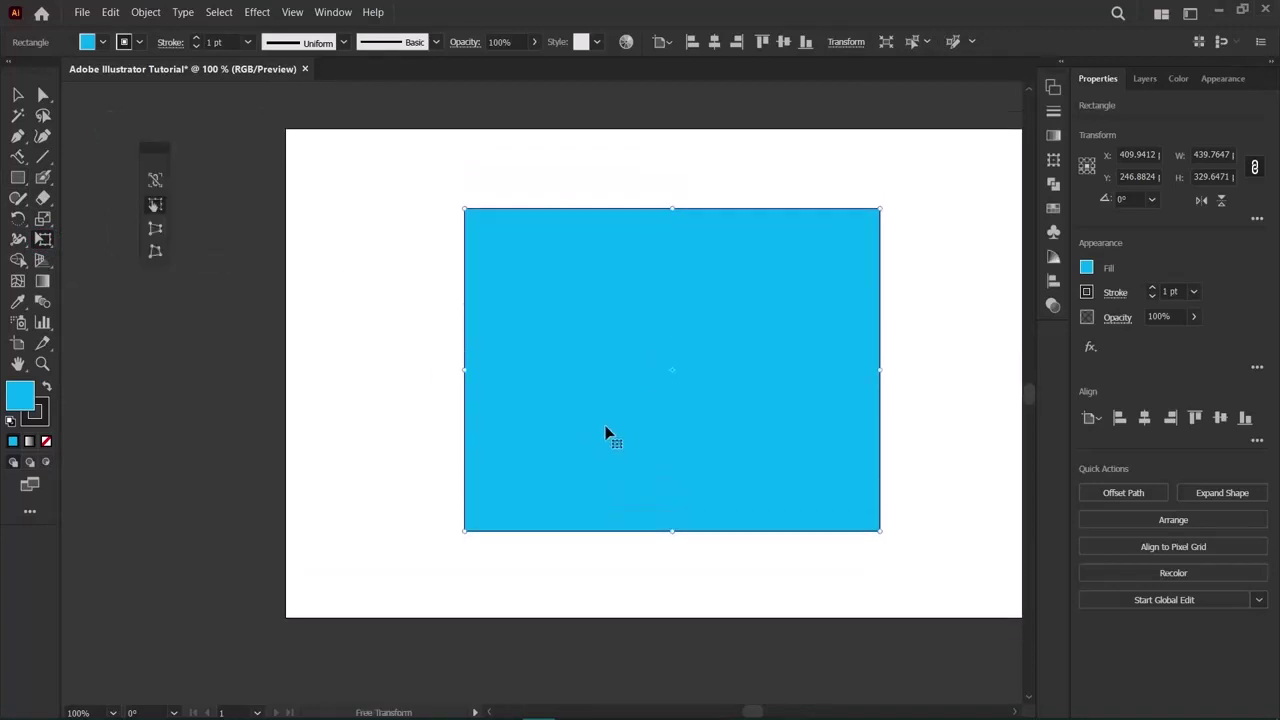
pyautogui.click(152, 229)
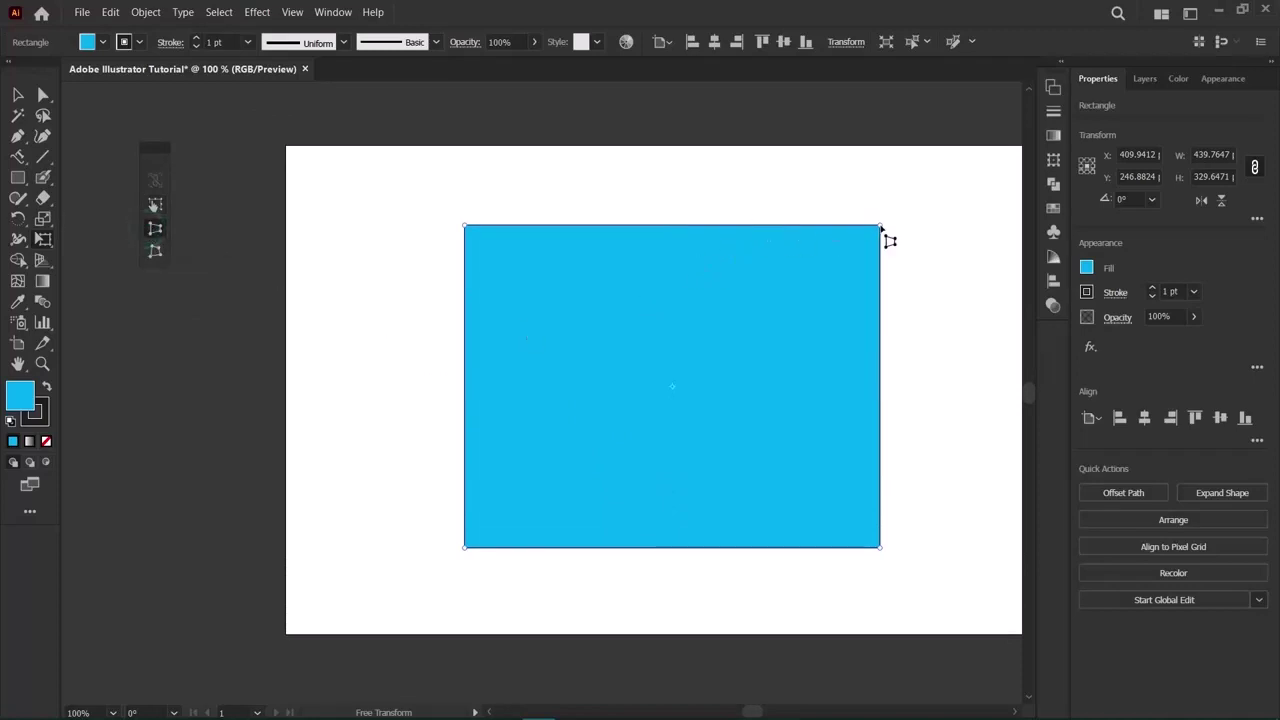
pyautogui.moveTo(881, 236); pyautogui.dragTo(961, 210)
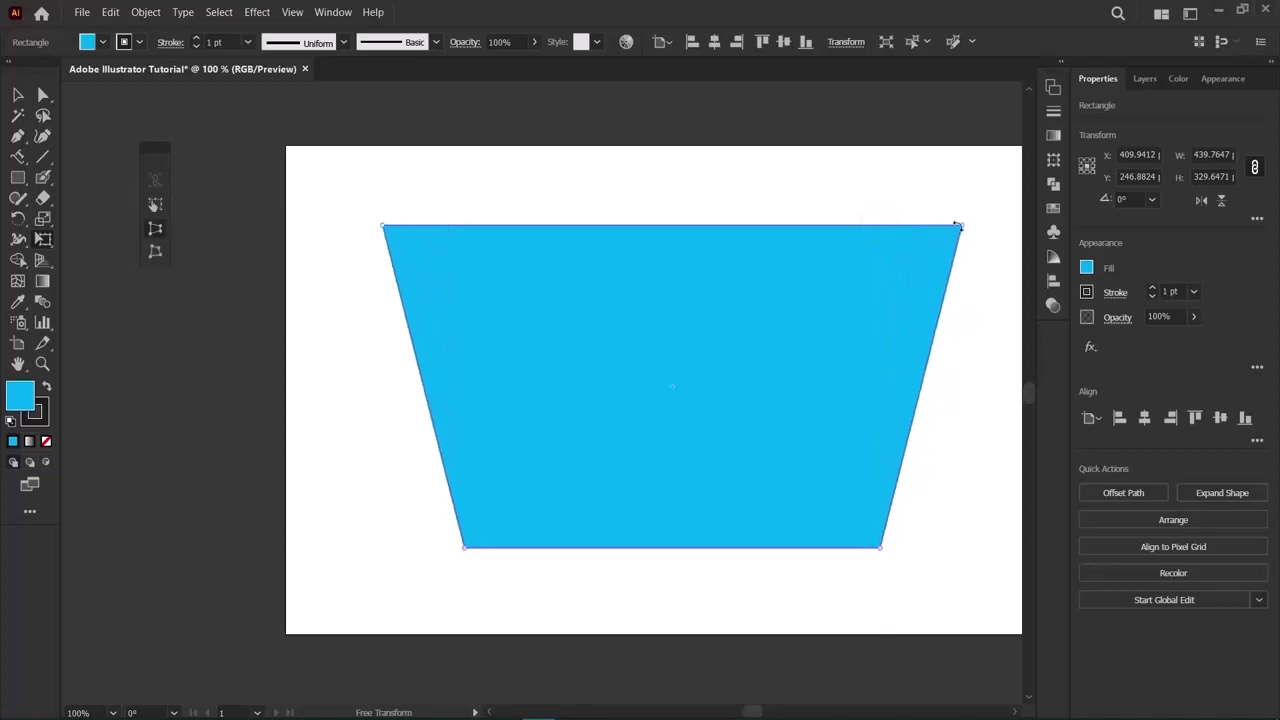
pyautogui.moveTo(879, 551); pyautogui.dragTo(759, 569)
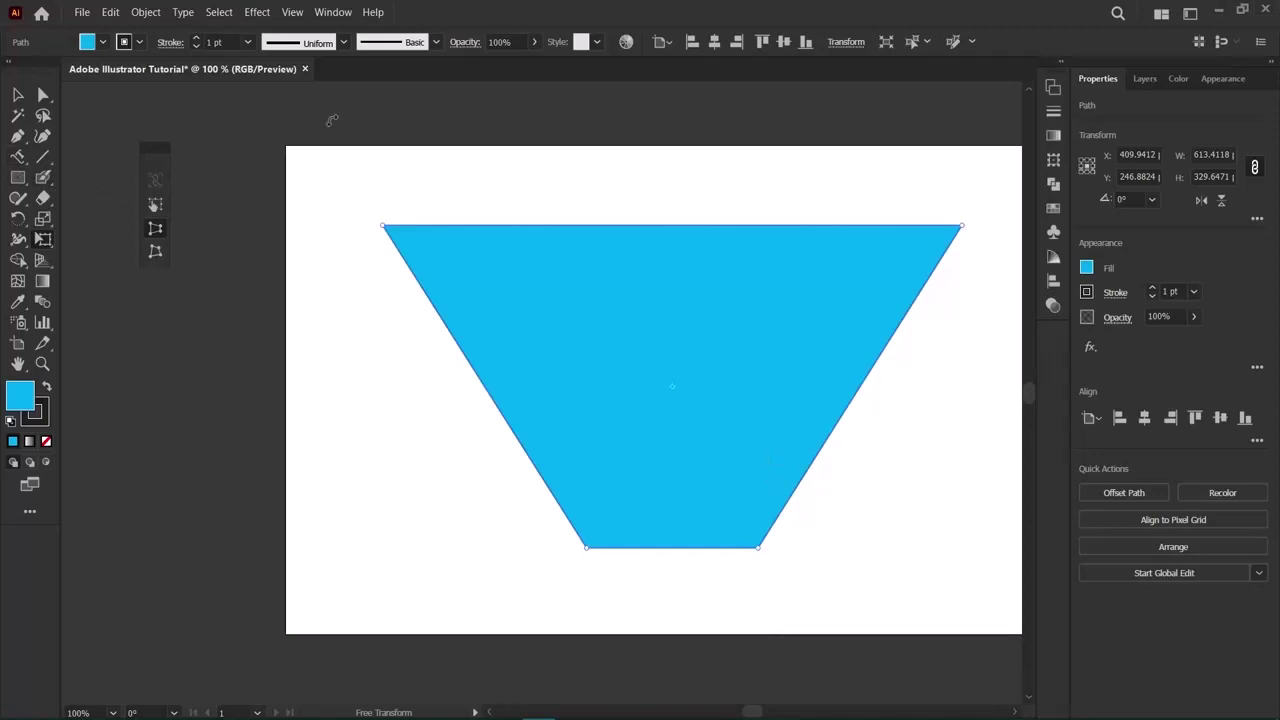
# Shrink the trapezoid to about 344 × 248 pt and move it toward the artboard bottom.
pyautogui.click(18, 94)
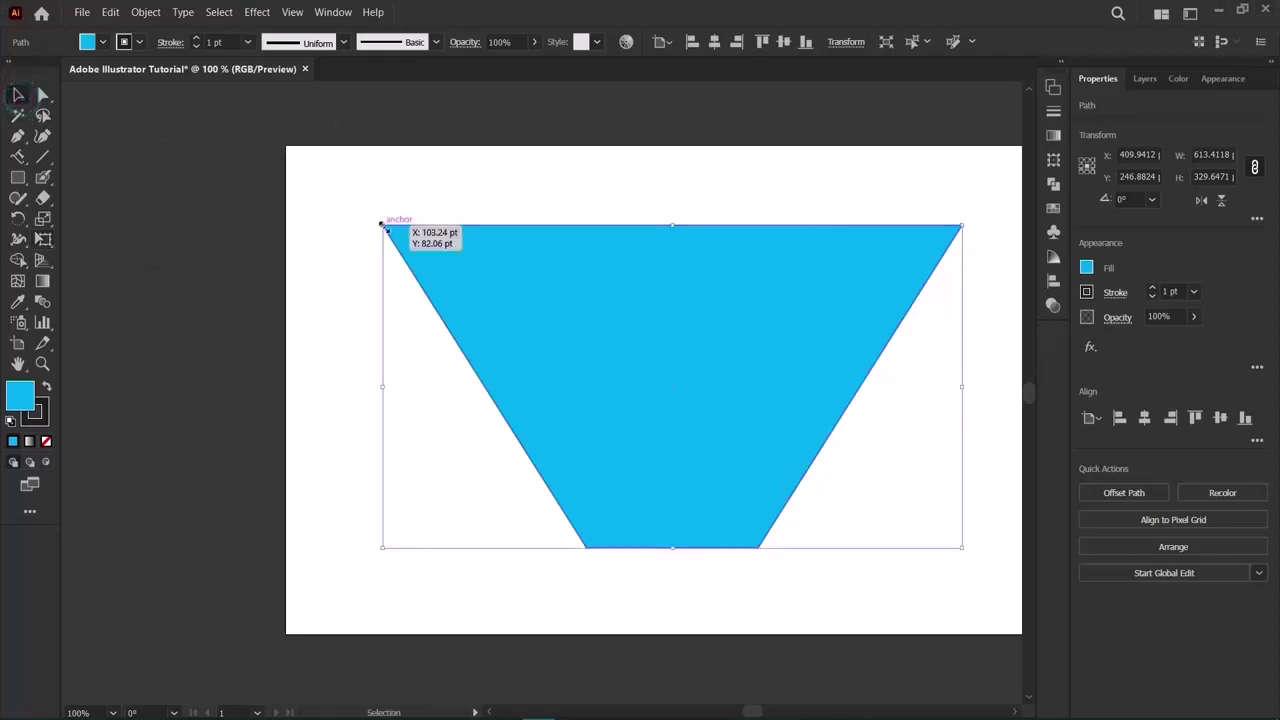
pyautogui.moveTo(382, 225); pyautogui.dragTo(641, 316)
pyautogui.moveTo(792, 432); pyautogui.dragTo(625, 519)
pyautogui.click(343, 430)
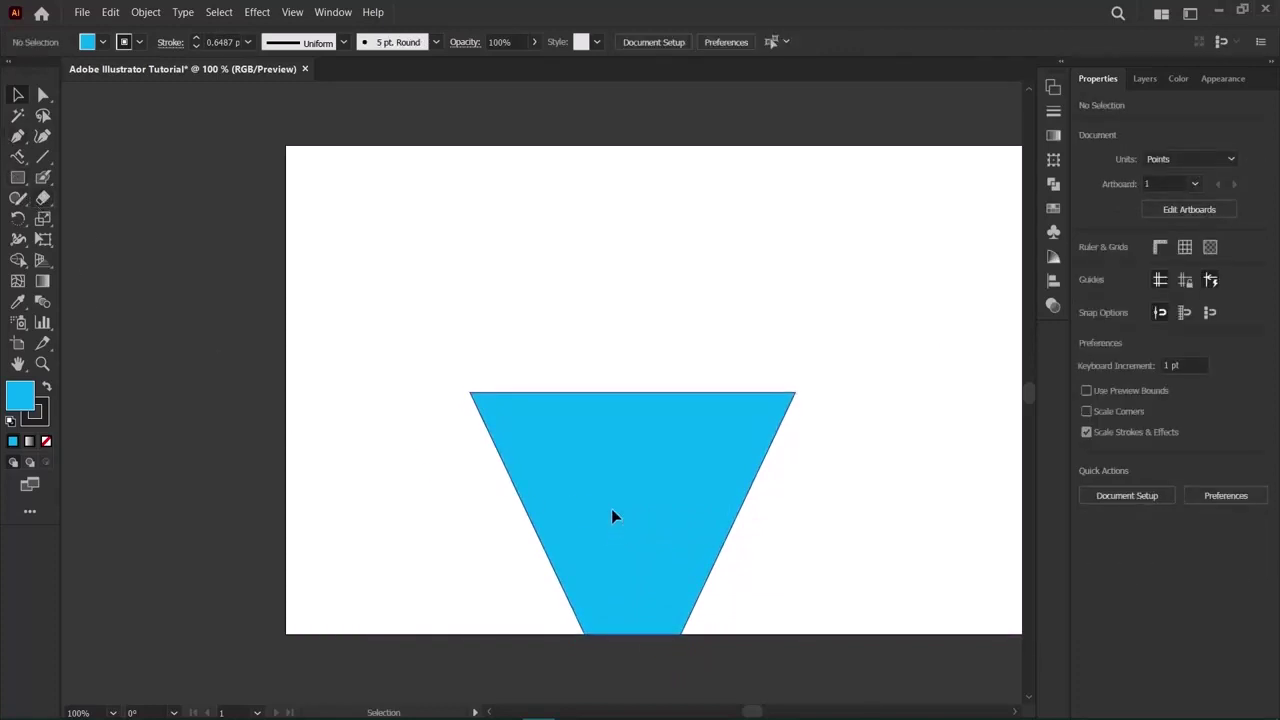
# Free-distort the blue trapezoid, shifting it and pulling its top-left corner up and outward.
pyautogui.click(612, 510)
pyautogui.click(43, 239)
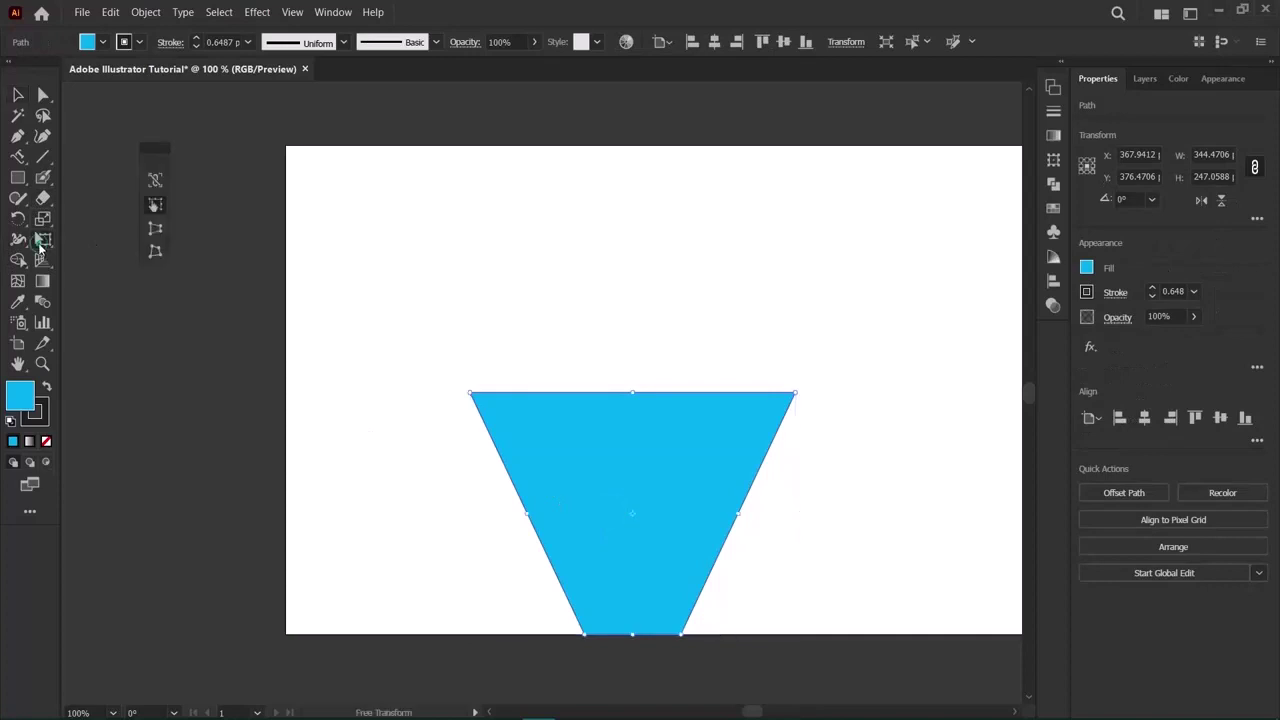
pyautogui.click(155, 251)
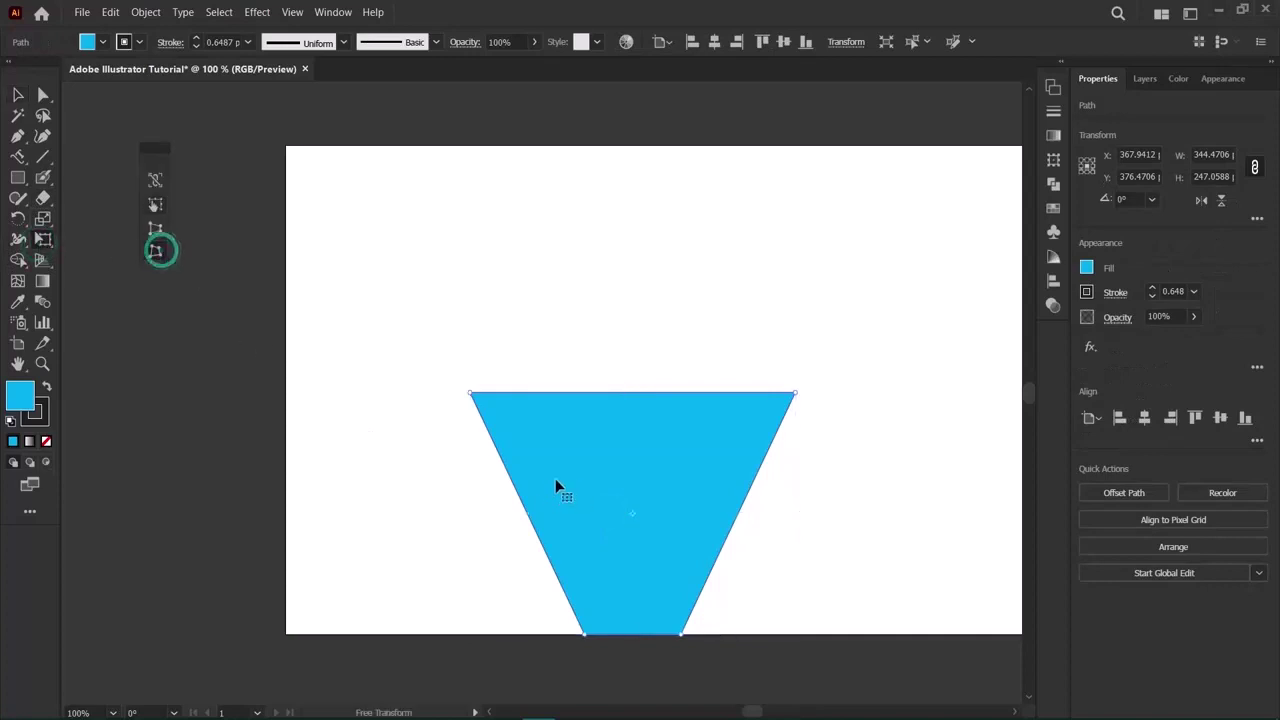
pyautogui.moveTo(520, 503); pyautogui.dragTo(555, 476)
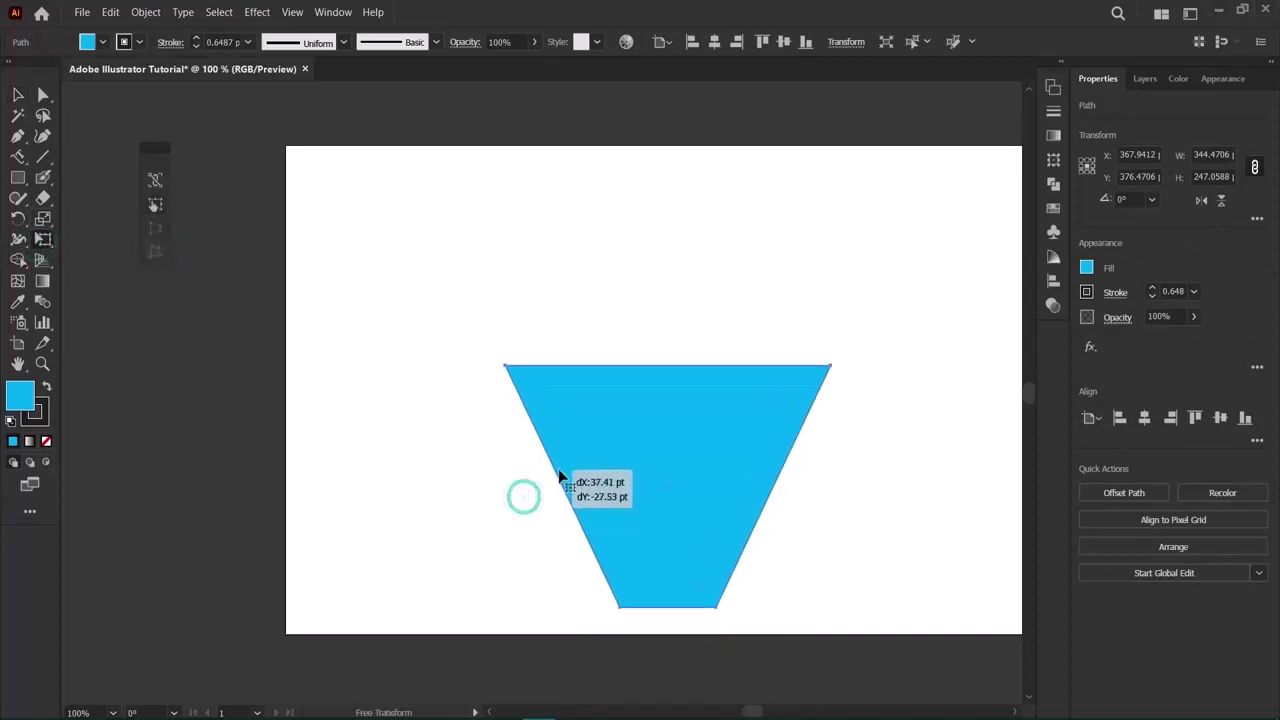
pyautogui.moveTo(506, 368); pyautogui.dragTo(448, 338)
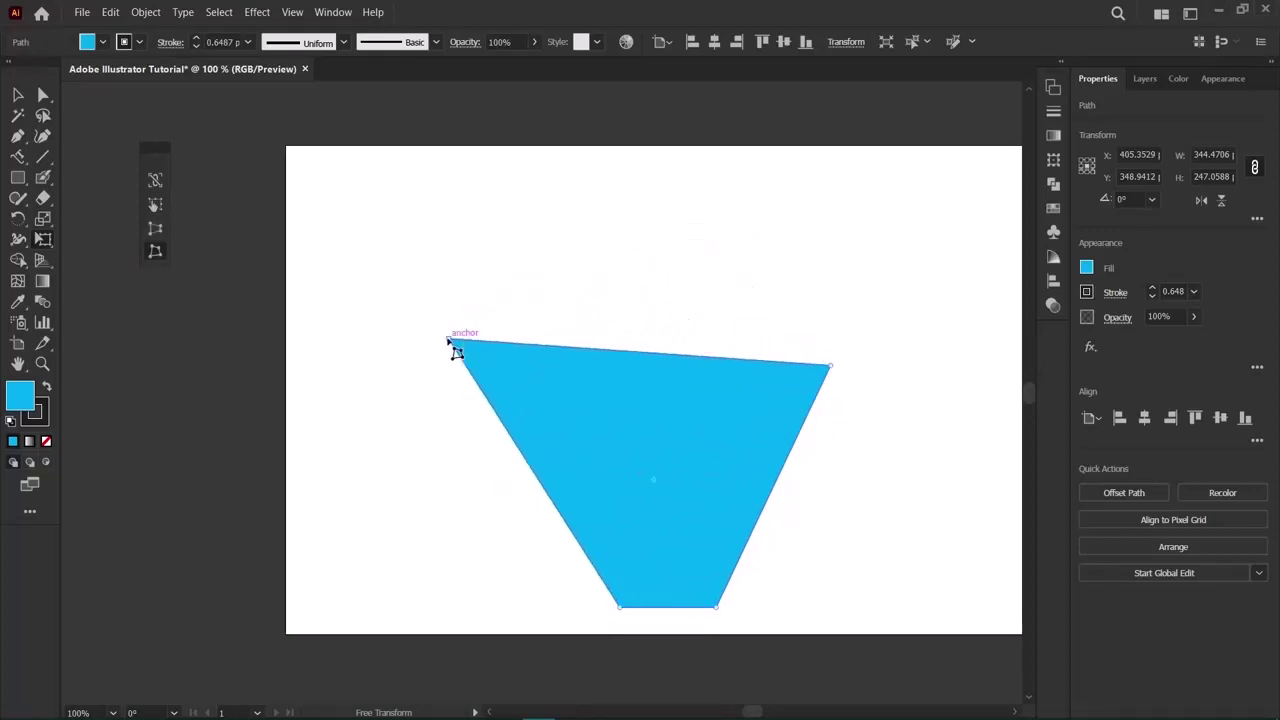
# Perspective-distort the top-right and lower-left corners, undo the distortions, and remove the shape.
pyautogui.click(159, 234)
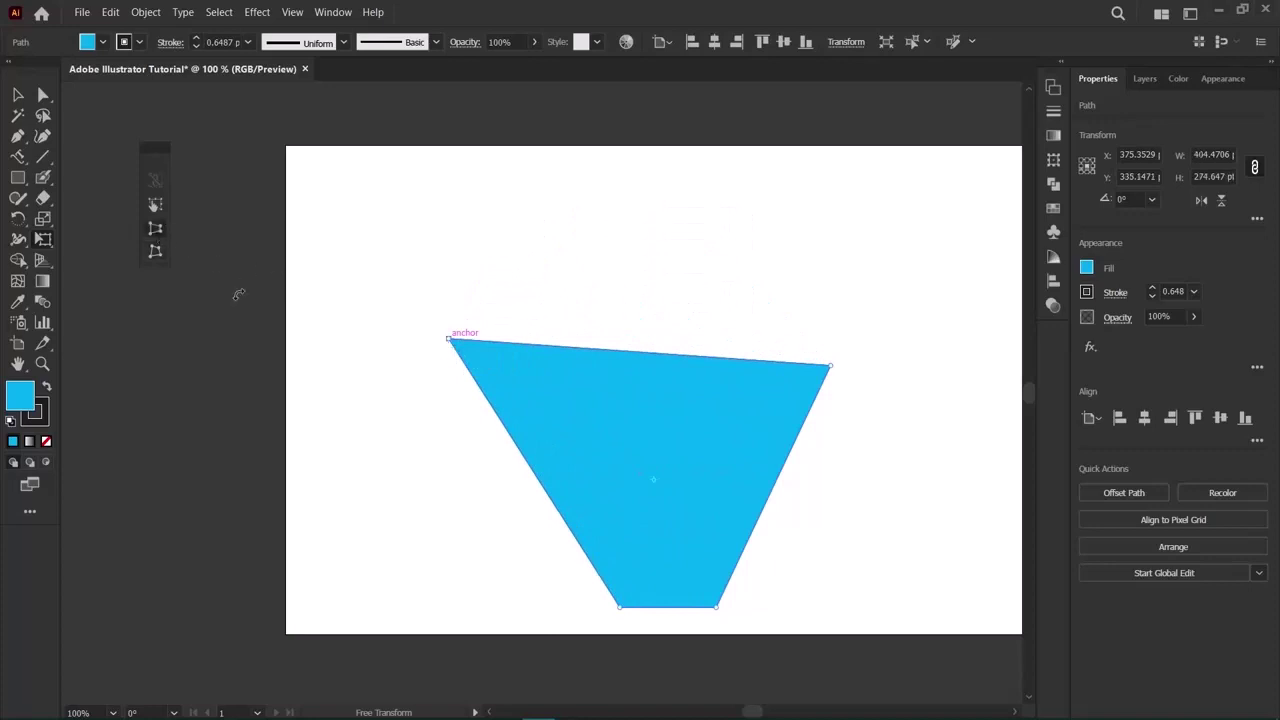
pyautogui.moveTo(833, 369); pyautogui.dragTo(853, 311)
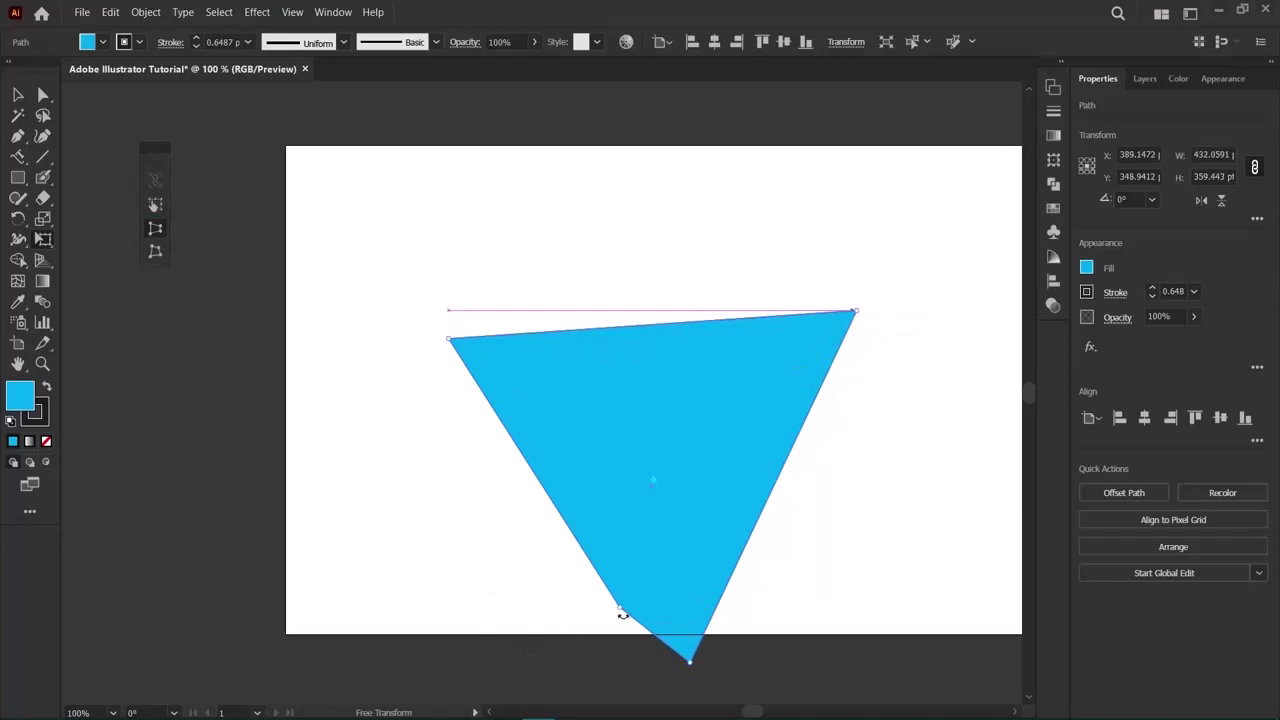
pyautogui.moveTo(622, 614); pyautogui.dragTo(463, 665)
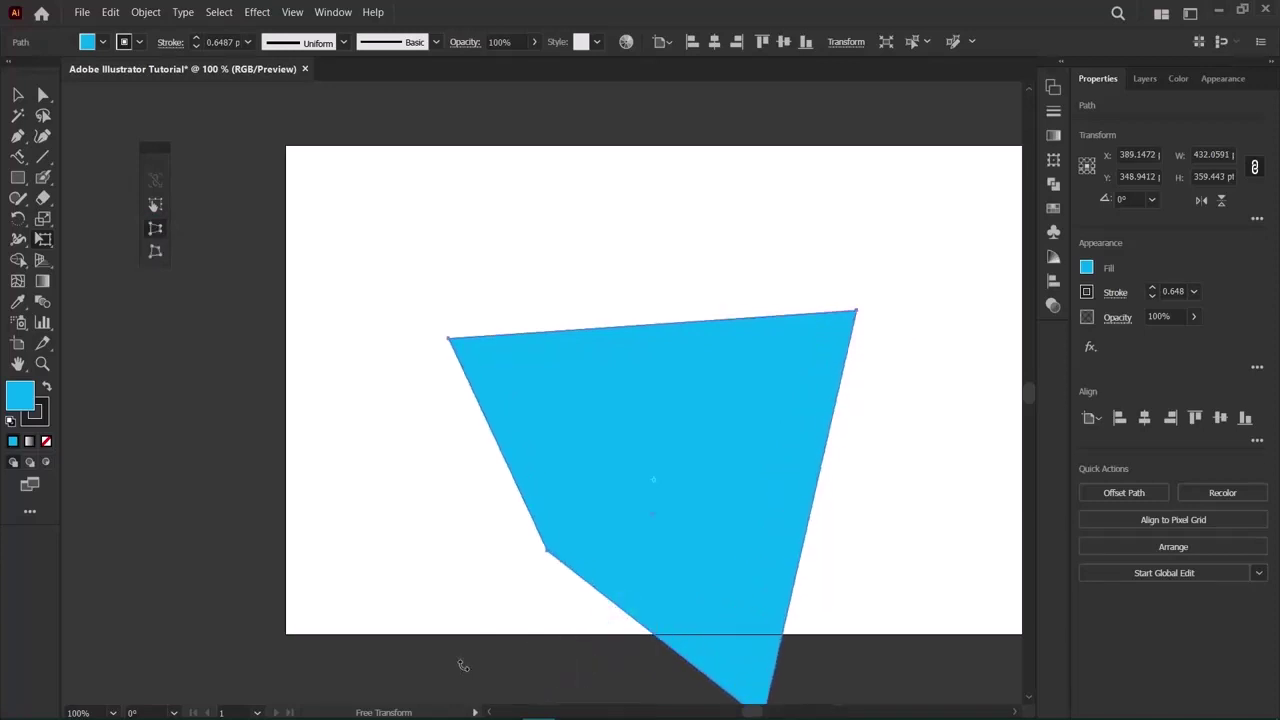
pyautogui.hotkey('ctrl', 'z')
pyautogui.hotkey('ctrl', 'z')
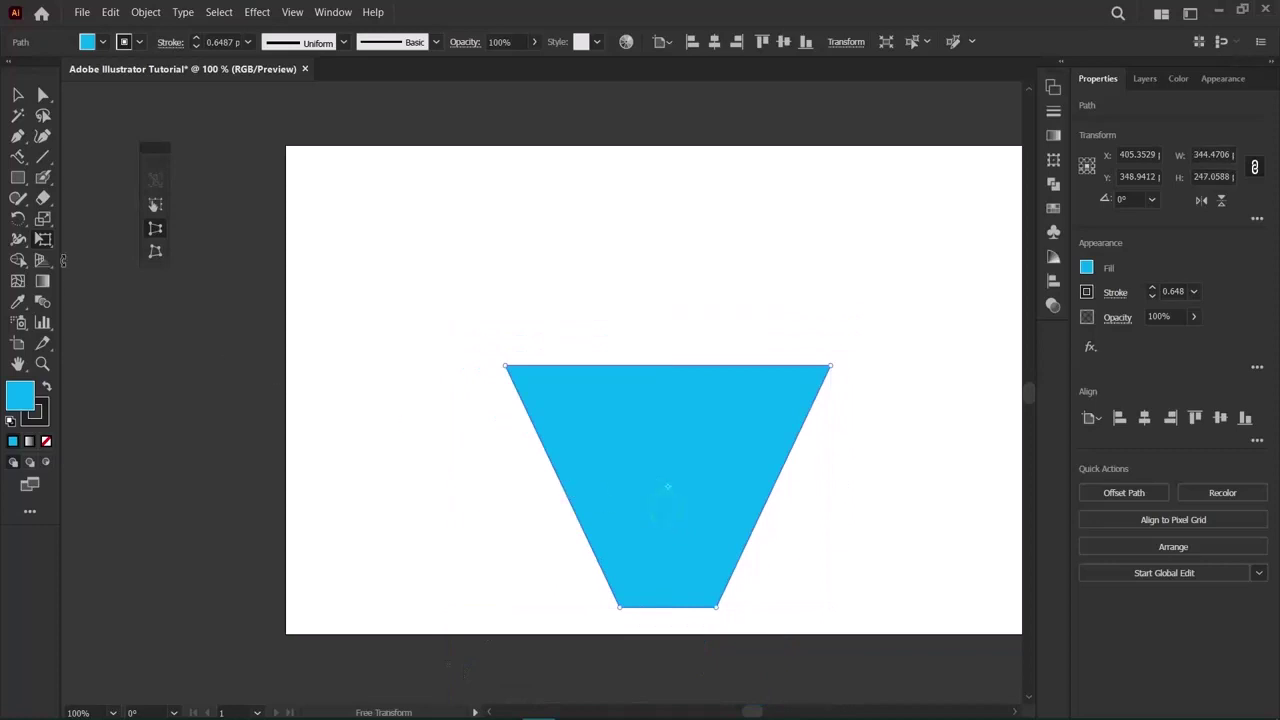
pyautogui.hotkey('ctrl', 'z')
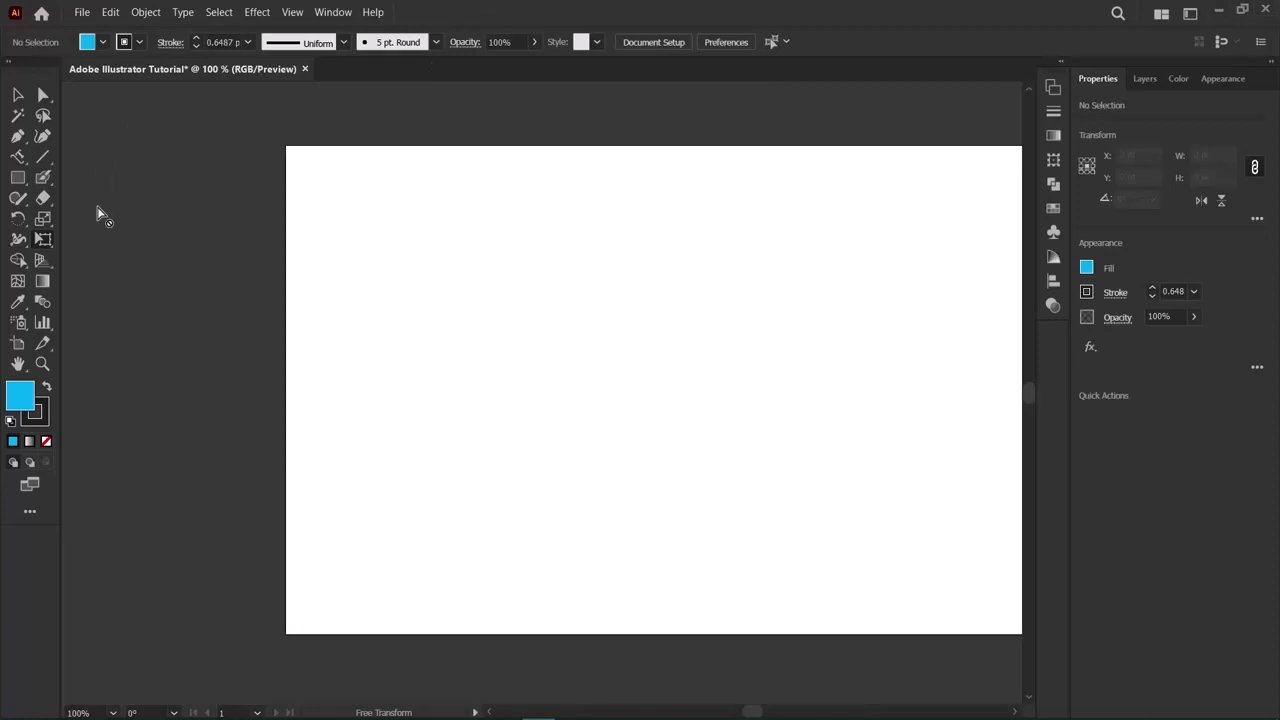
# Draw a blue square and a circle overlapping its left edge.
pyautogui.click(18, 180)
pyautogui.moveTo(531, 303); pyautogui.dragTo(810, 480)
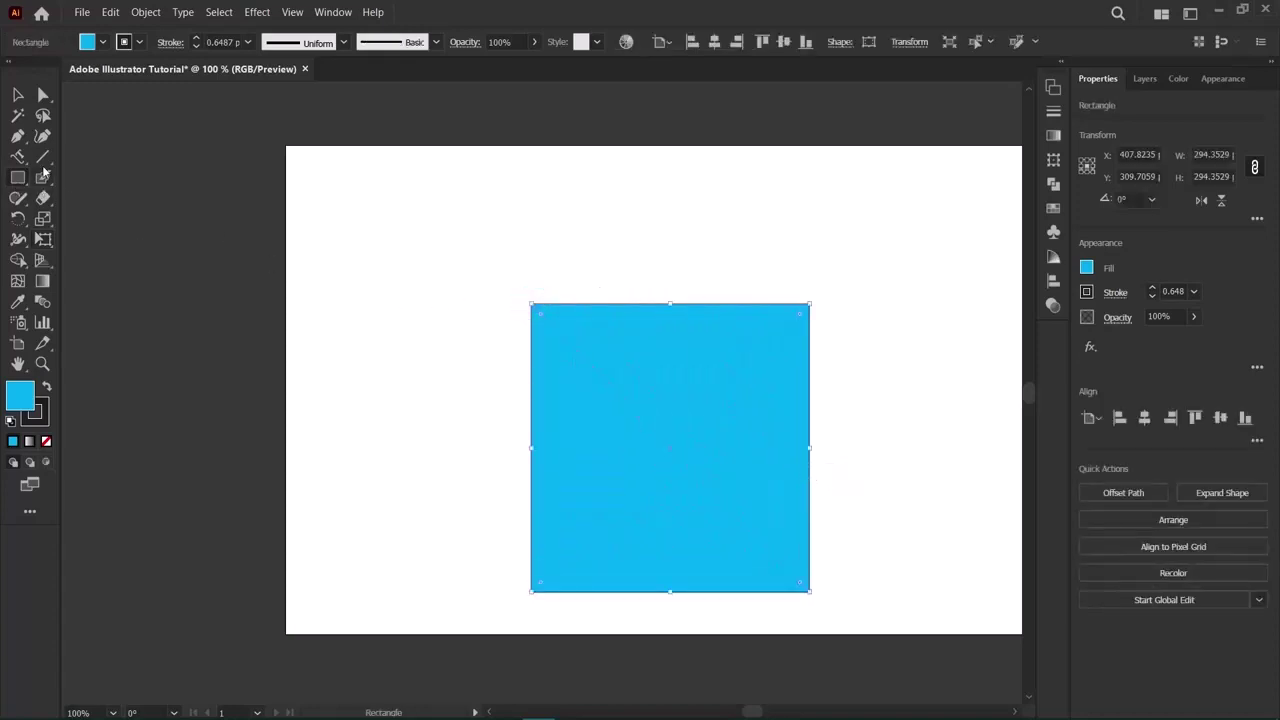
pyautogui.moveTo(22, 175); pyautogui.dragTo(75, 212)
pyautogui.moveTo(473, 355); pyautogui.dragTo(690, 577)
pyautogui.press('v')
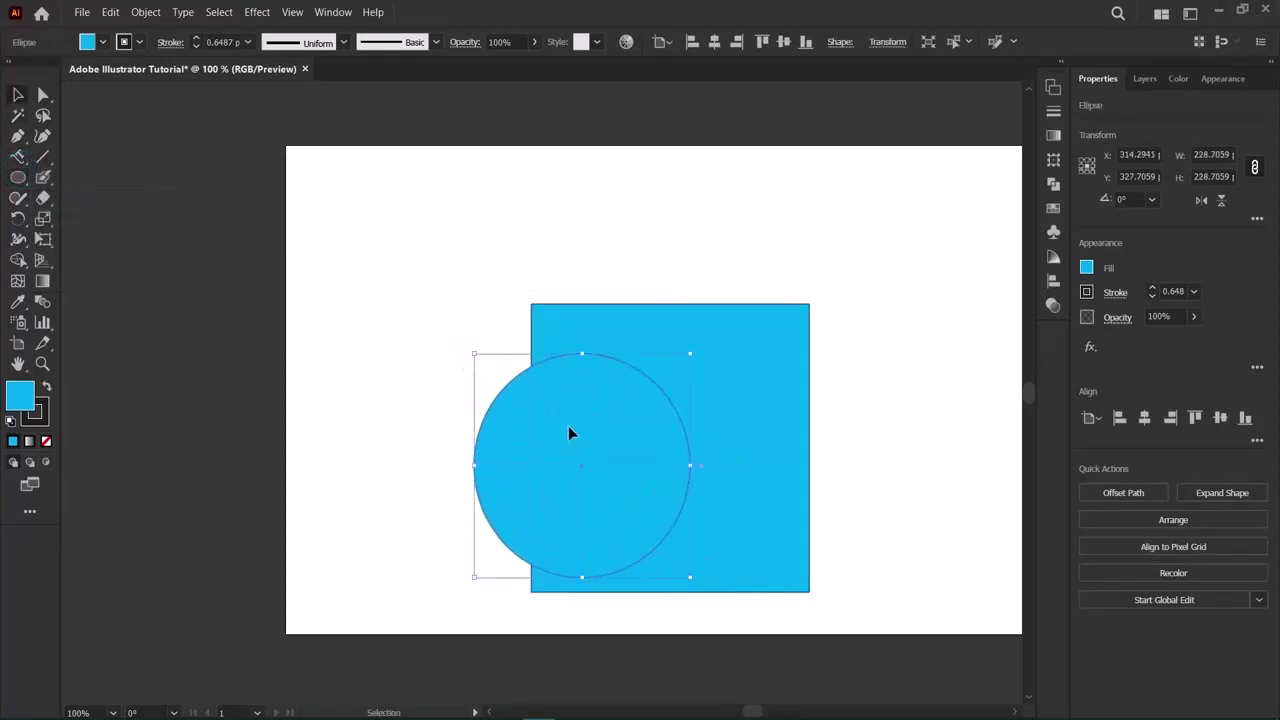
pyautogui.moveTo(568, 432); pyautogui.dragTo(528, 422)
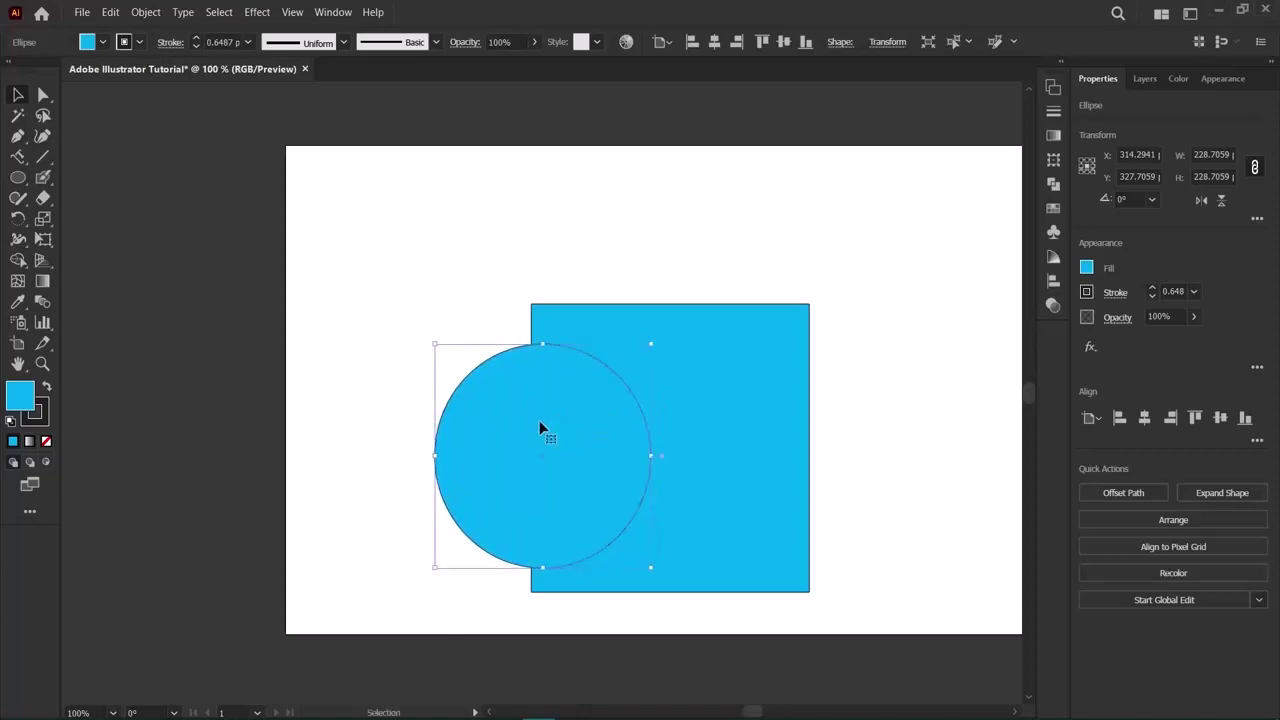
# Remove the stroke from both shapes, fill the circle yellow, and select both.
pyautogui.keyDown('shift'); pyautogui.click(741, 387); pyautogui.keyUp('shift')
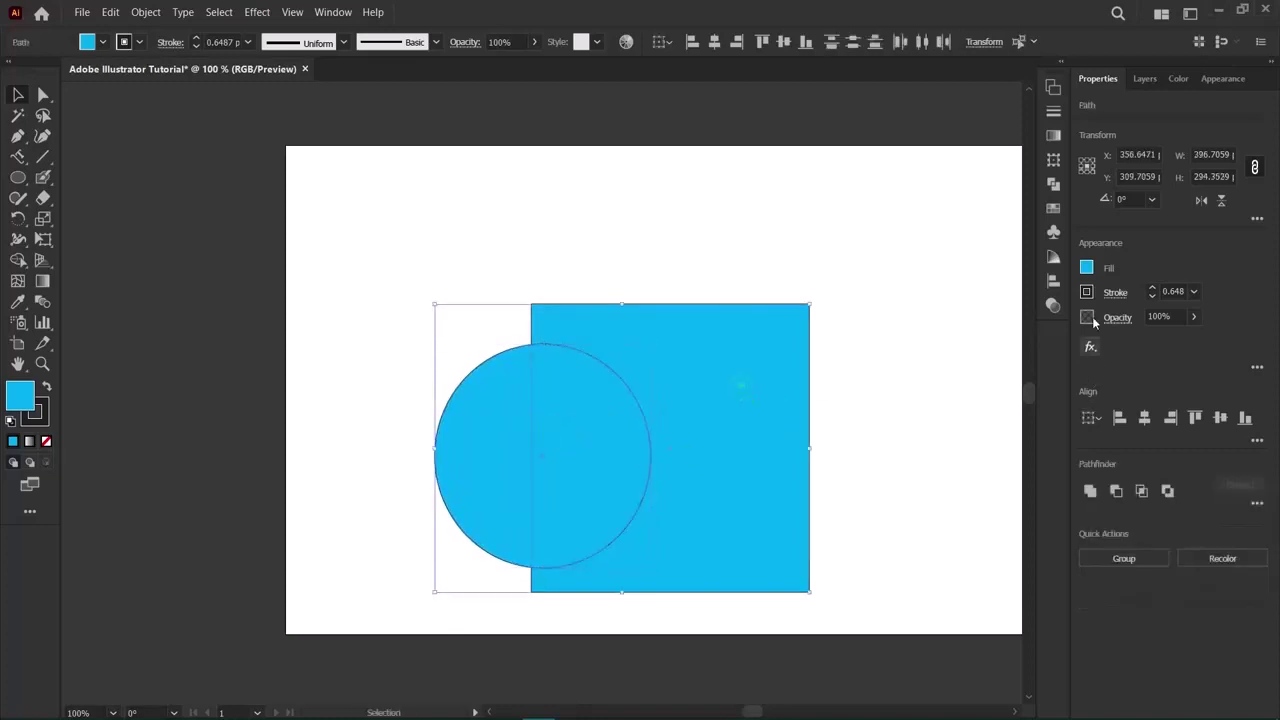
pyautogui.click(1151, 296)
pyautogui.click(268, 372)
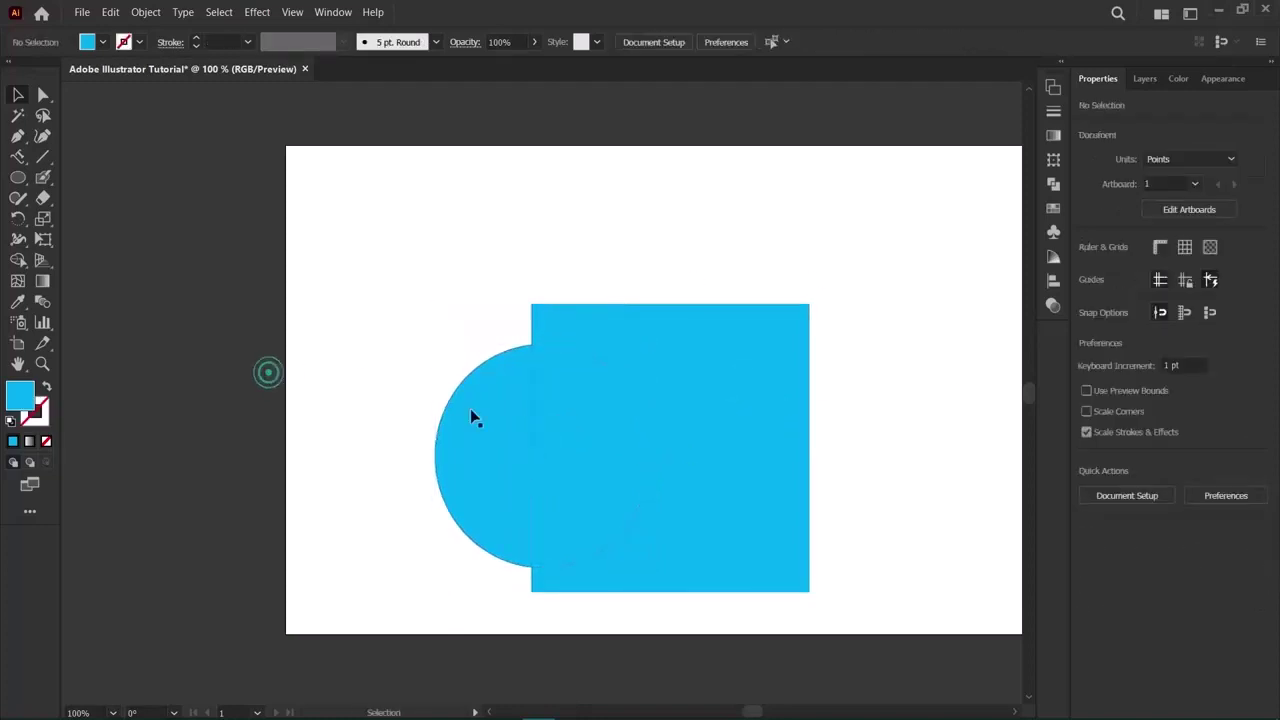
pyautogui.click(531, 449)
pyautogui.click(1098, 267)
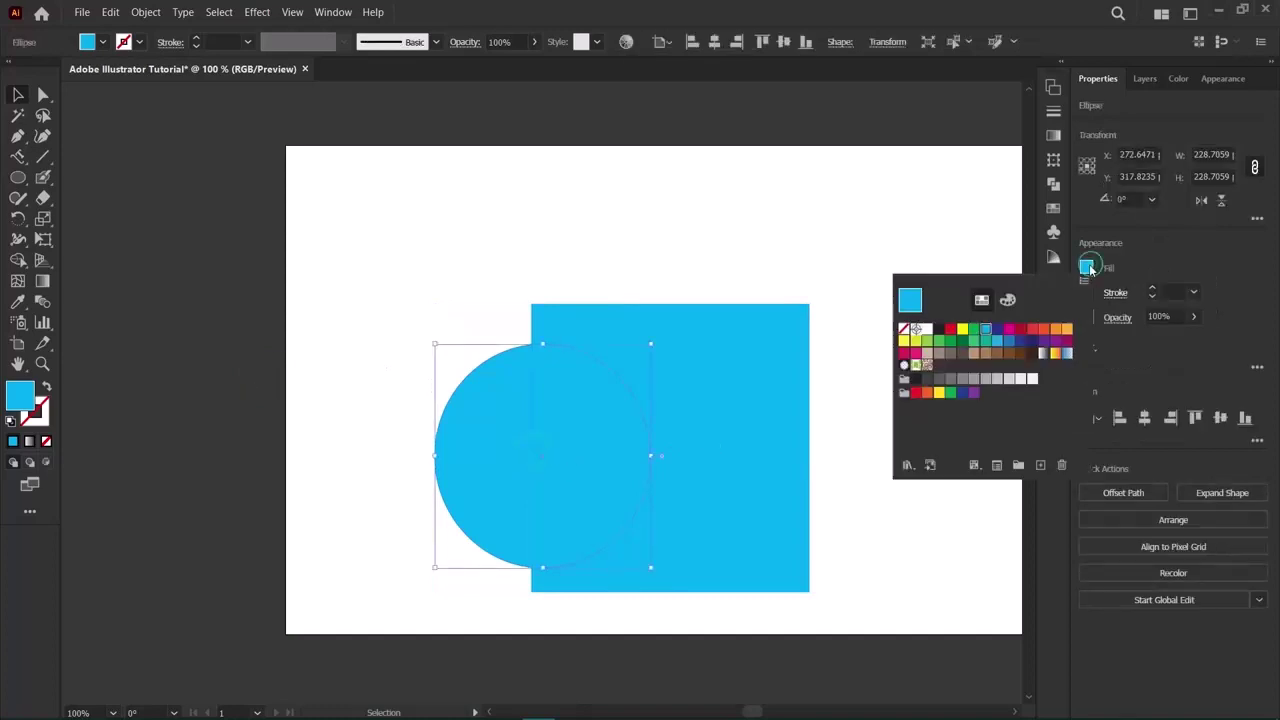
pyautogui.click(962, 329)
pyautogui.click(296, 328)
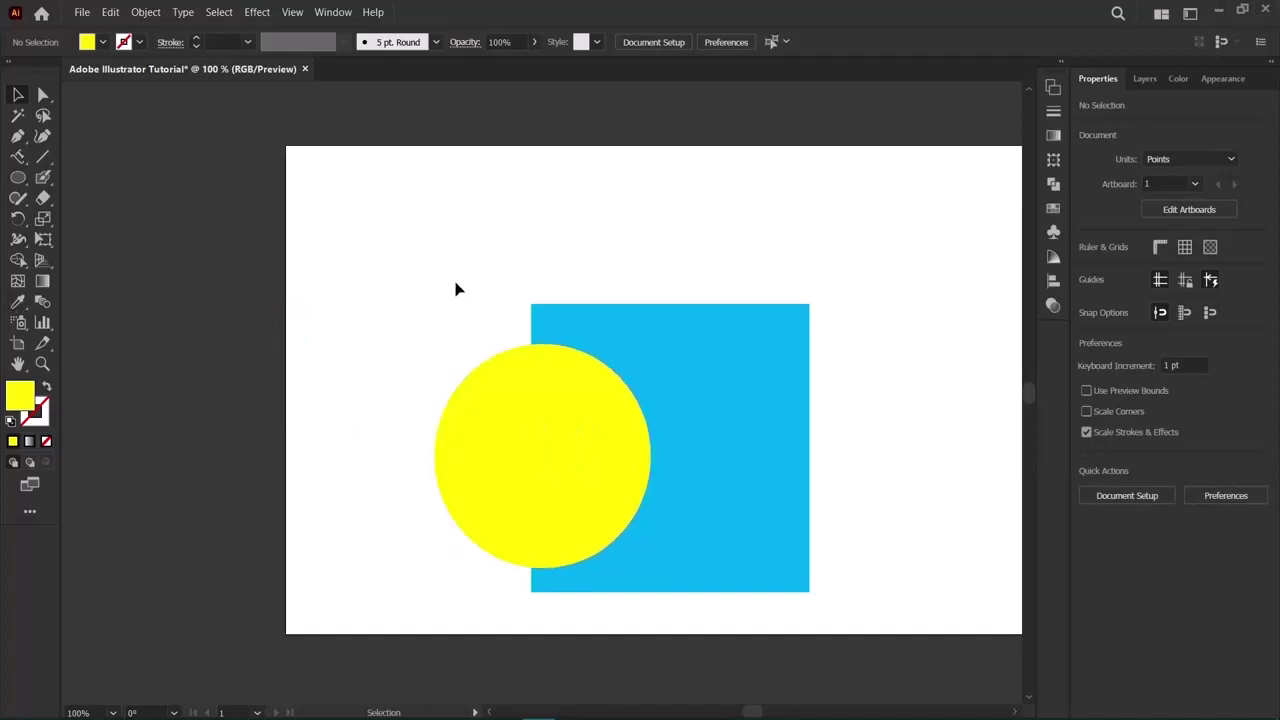
pyautogui.moveTo(413, 248); pyautogui.dragTo(852, 622)
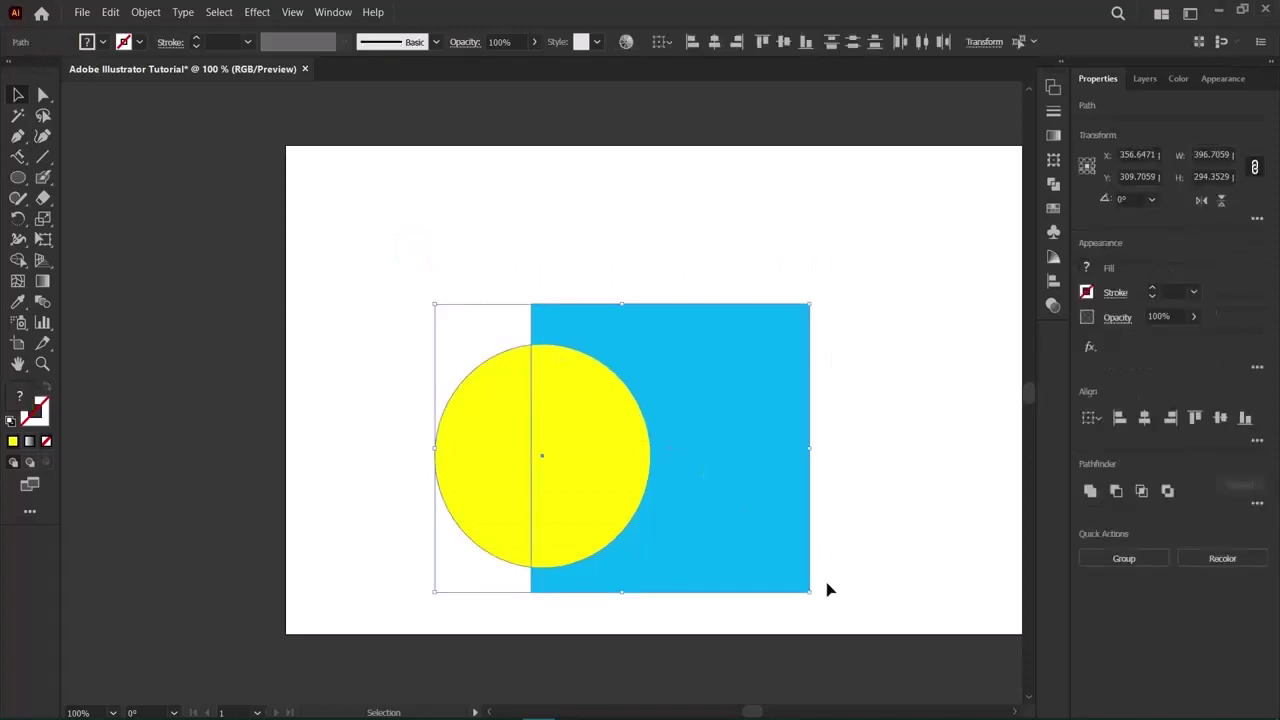
# Merge the overlap into the yellow circle with Shape Builder and pull it out, leaving a hole.
pyautogui.click(17, 262)
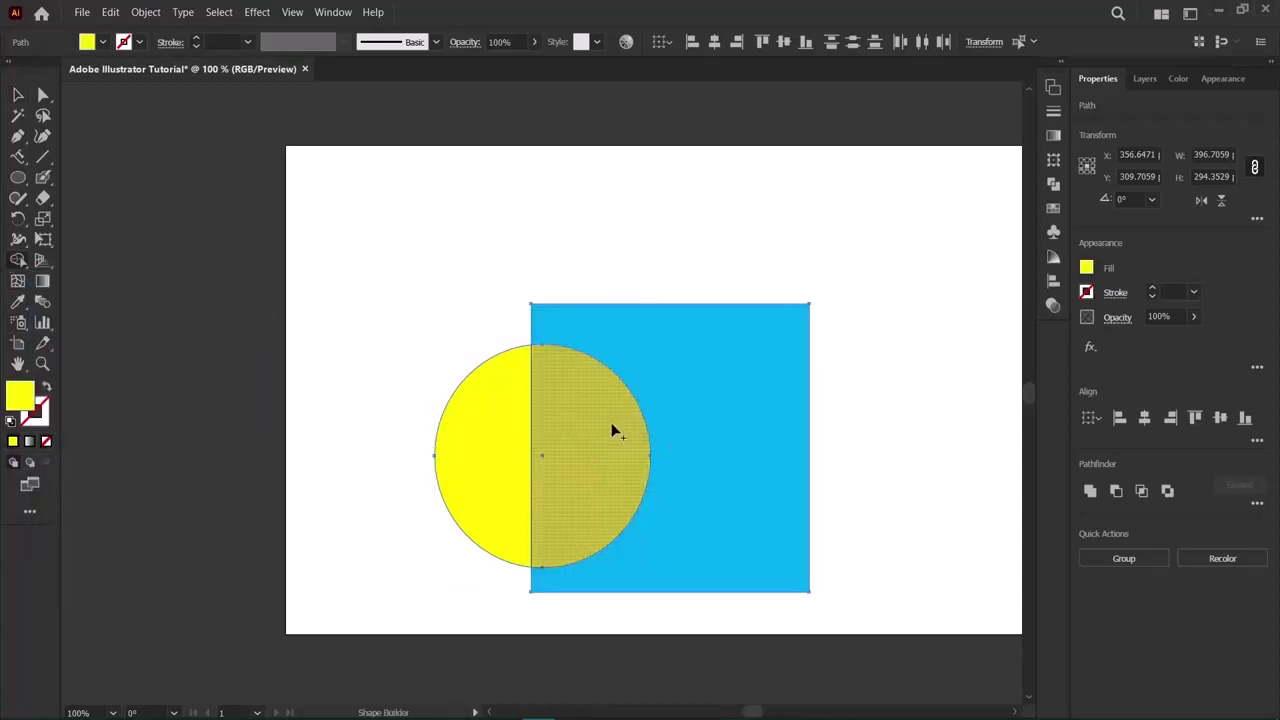
pyautogui.moveTo(612, 425); pyautogui.dragTo(480, 420)
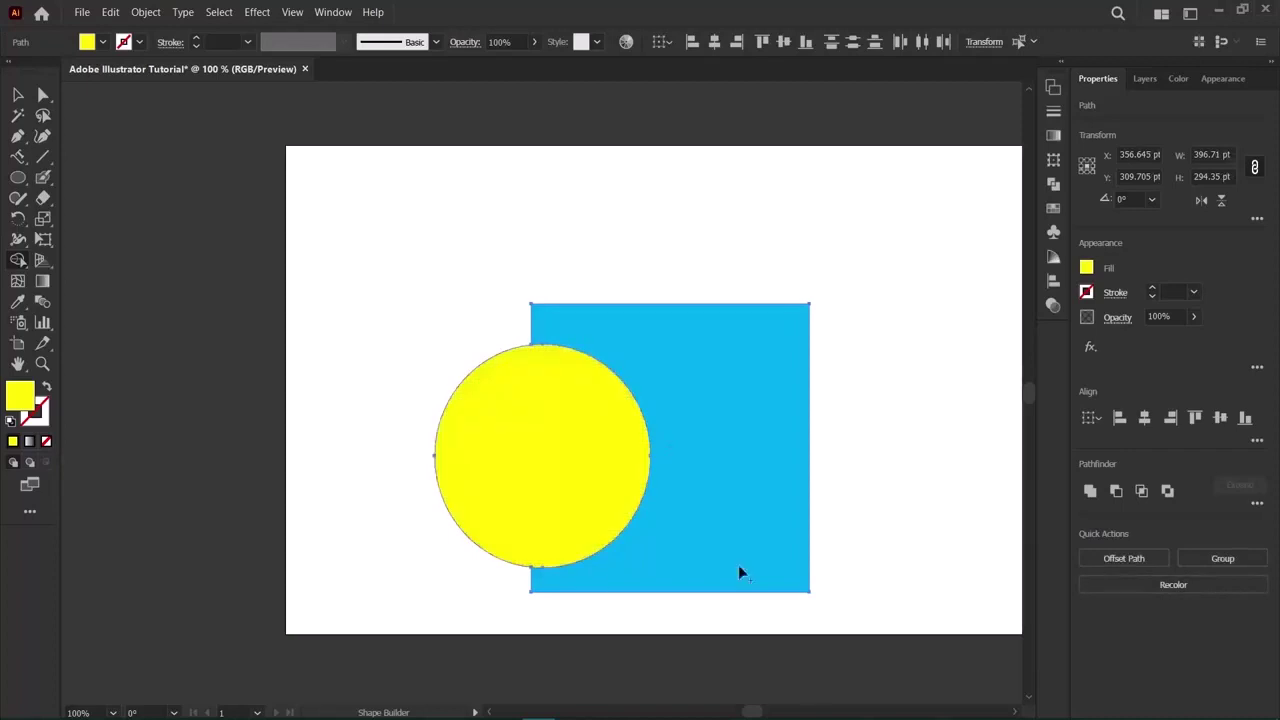
pyautogui.click(583, 437)
pyautogui.press('v')
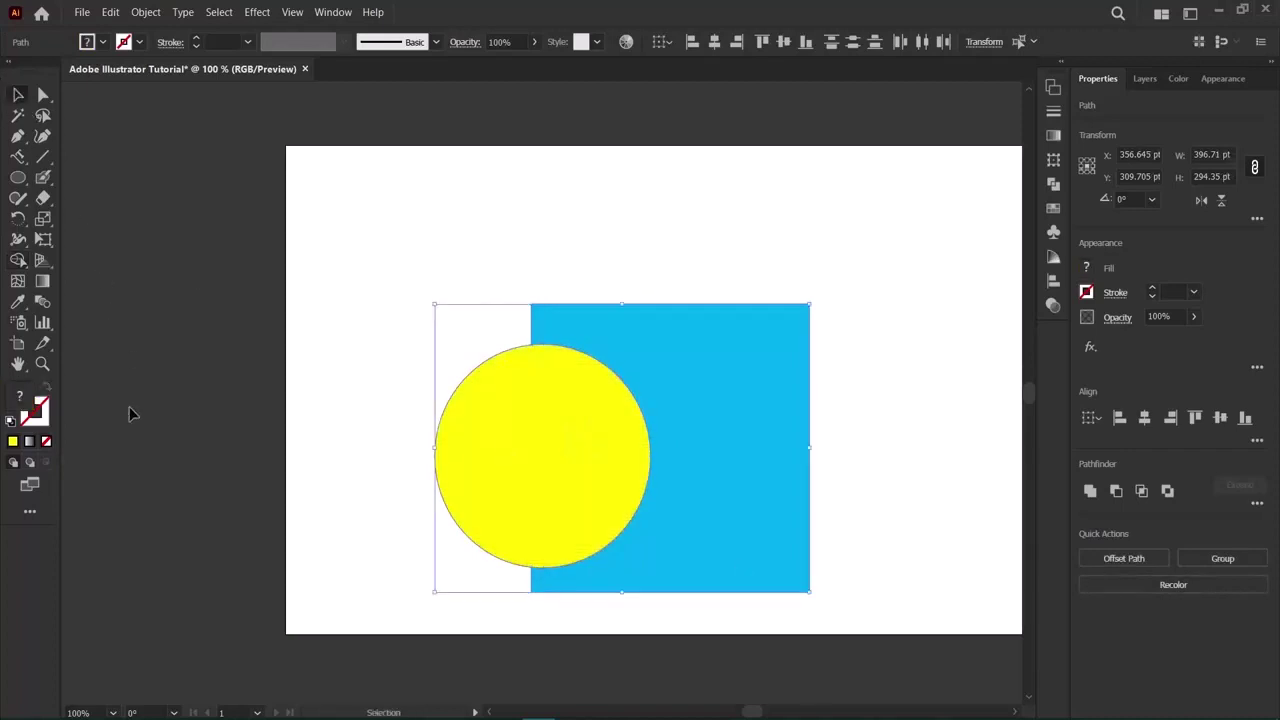
pyautogui.click(129, 413)
pyautogui.moveTo(560, 450); pyautogui.dragTo(384, 472)
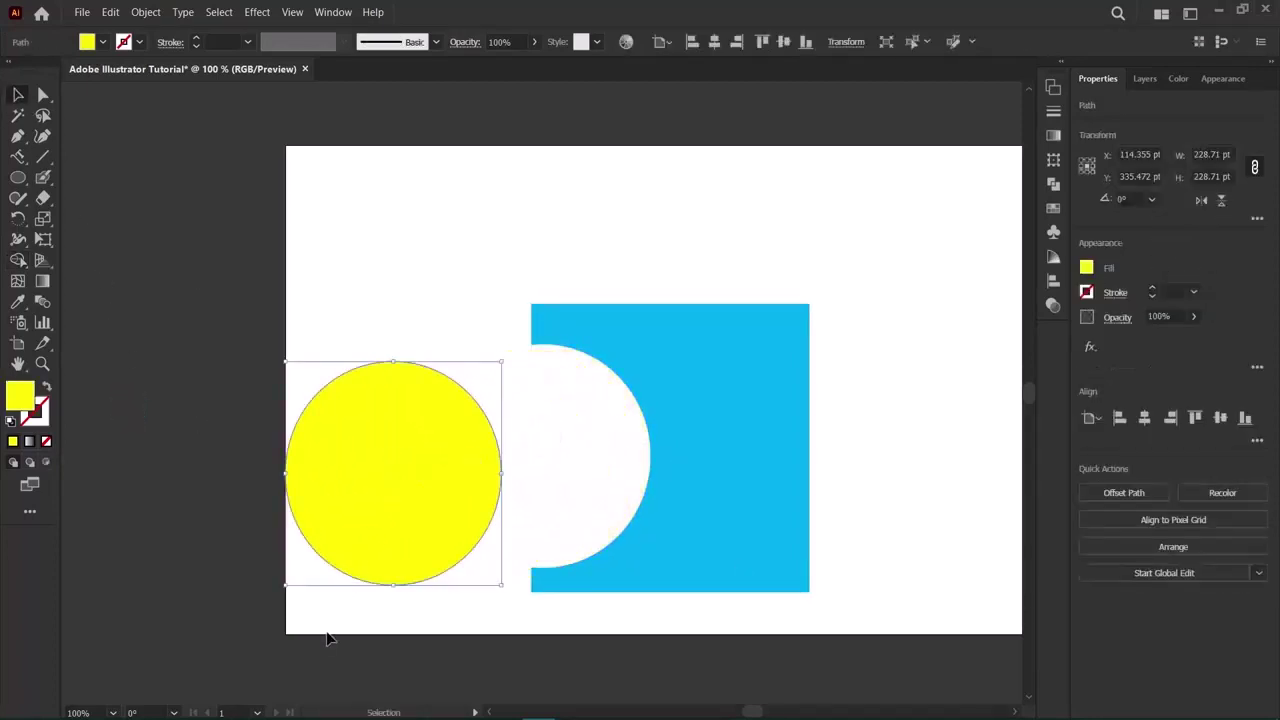
# Reposition the circle and holed square, return the circle to the hole, and delete both shapes.
pyautogui.moveTo(369, 531); pyautogui.dragTo(312, 451)
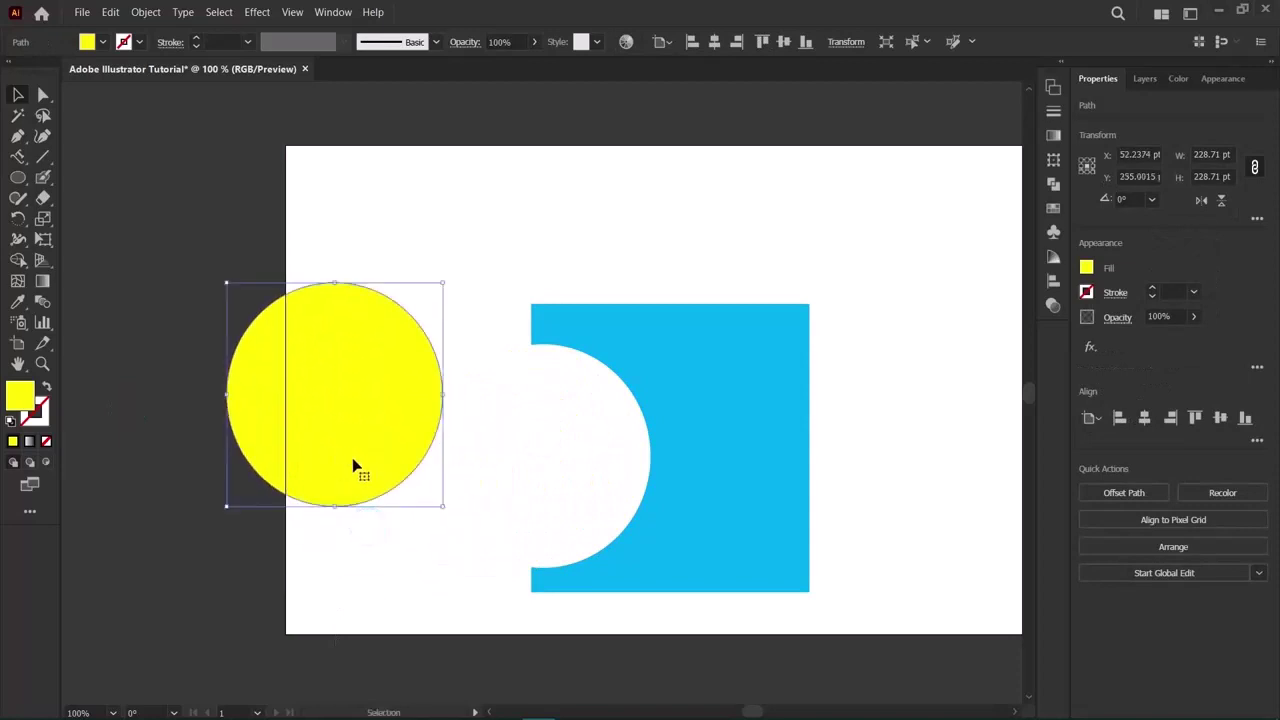
pyautogui.moveTo(653, 368); pyautogui.dragTo(781, 298)
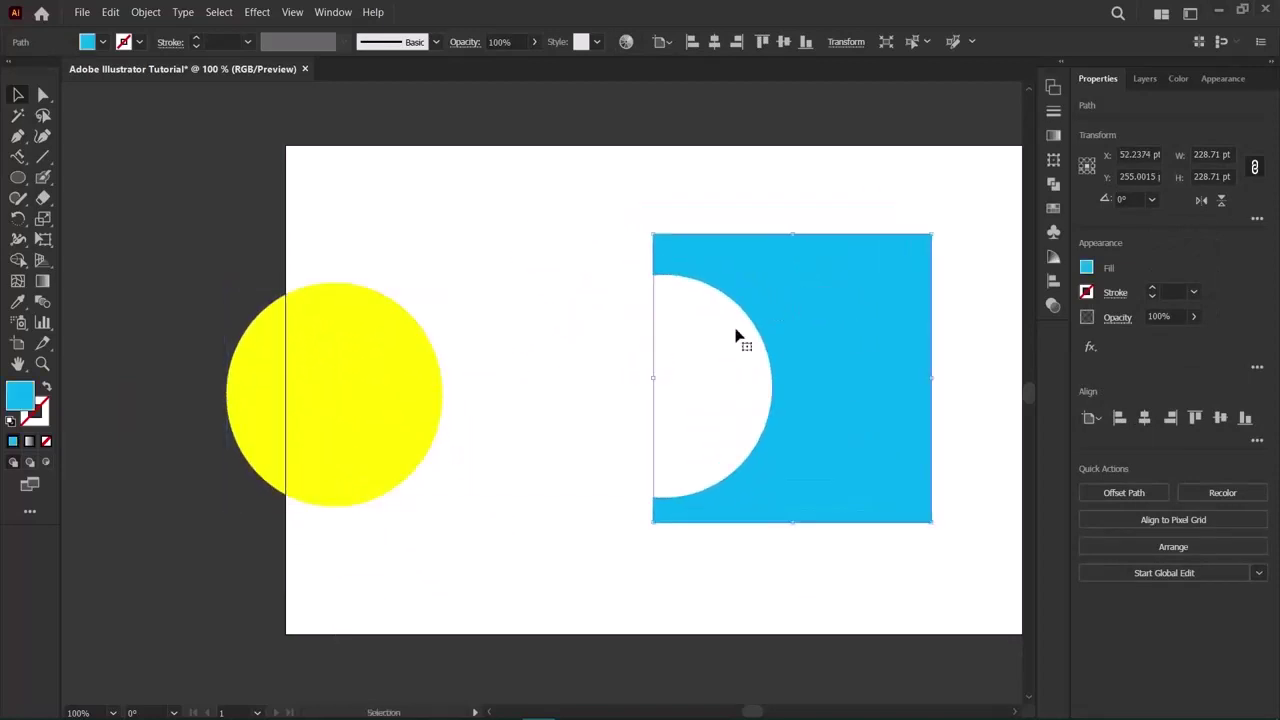
pyautogui.moveTo(271, 466); pyautogui.dragTo(631, 433)
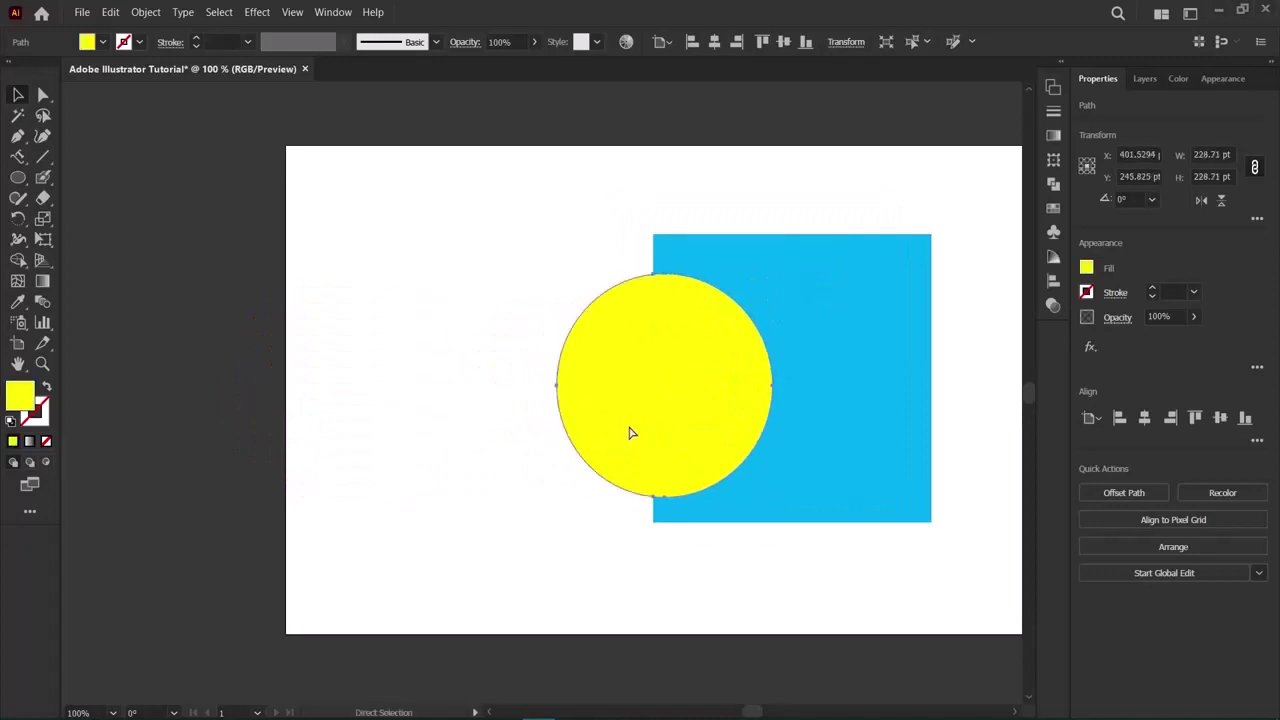
pyautogui.hotkey('ctrl', 'z')
pyautogui.hotkey('ctrl', 'z')
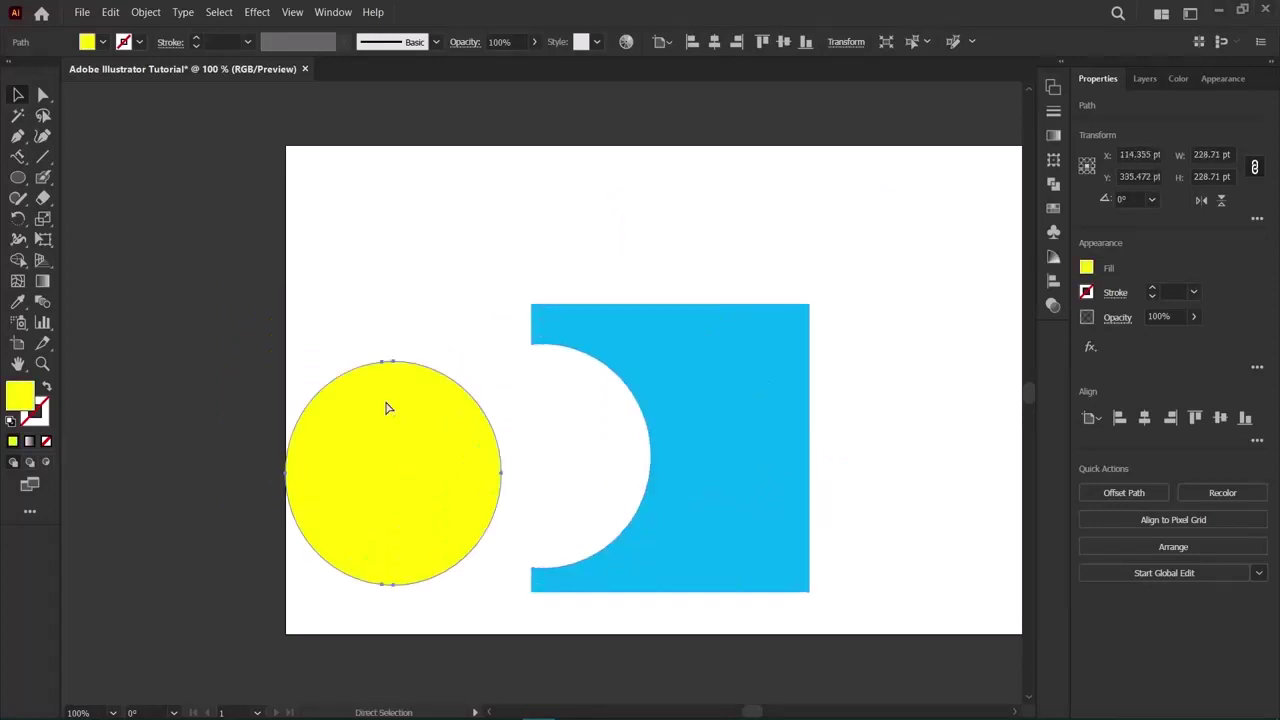
pyautogui.moveTo(389, 408); pyautogui.dragTo(538, 391)
pyautogui.press('v')
pyautogui.keyDown('shift'); pyautogui.click(657, 437); pyautogui.keyUp('shift')
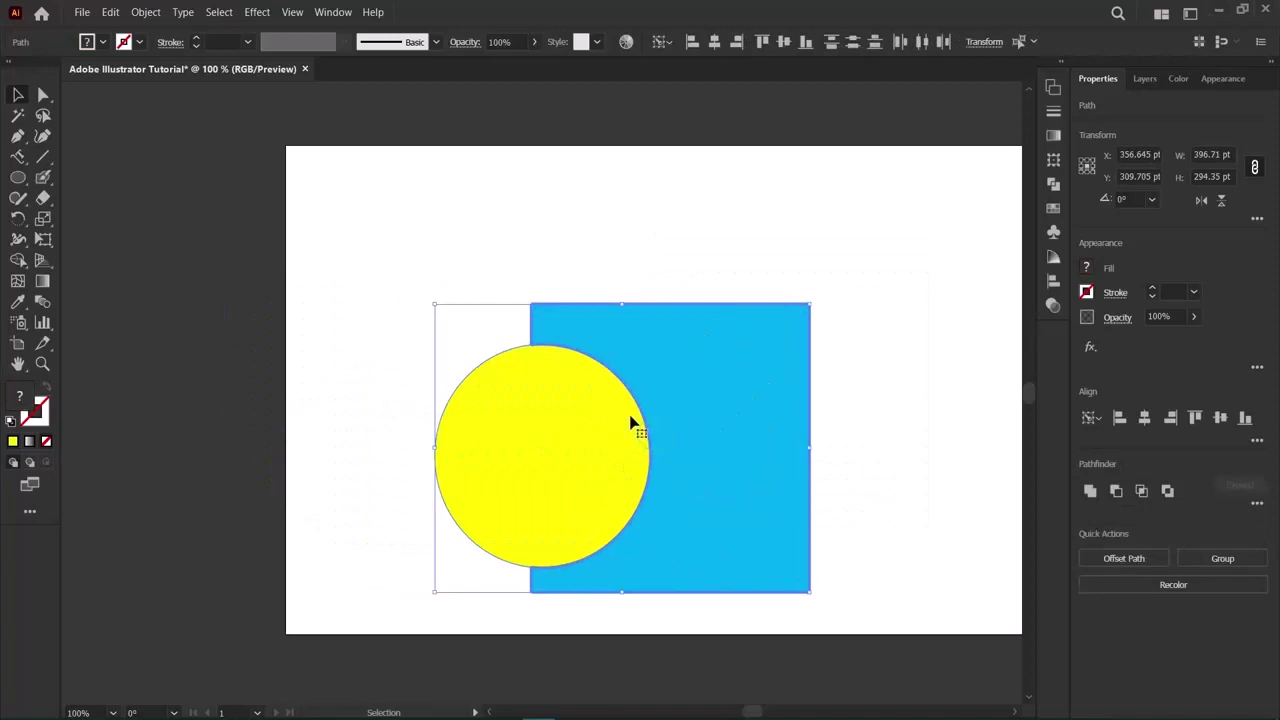
pyautogui.press('Delete')
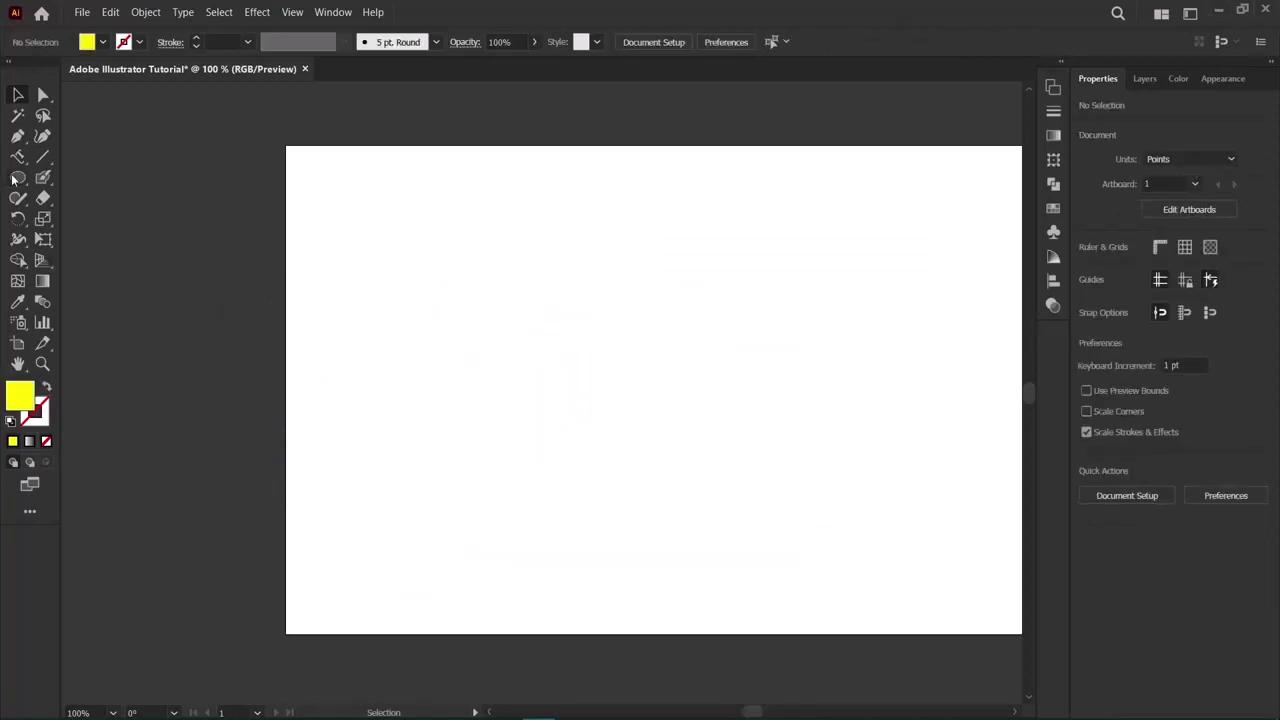
# Draw a yellow circle and a smaller overlapping circle filled blue.
pyautogui.click(15, 178)
pyautogui.moveTo(574, 240); pyautogui.dragTo(665, 386)
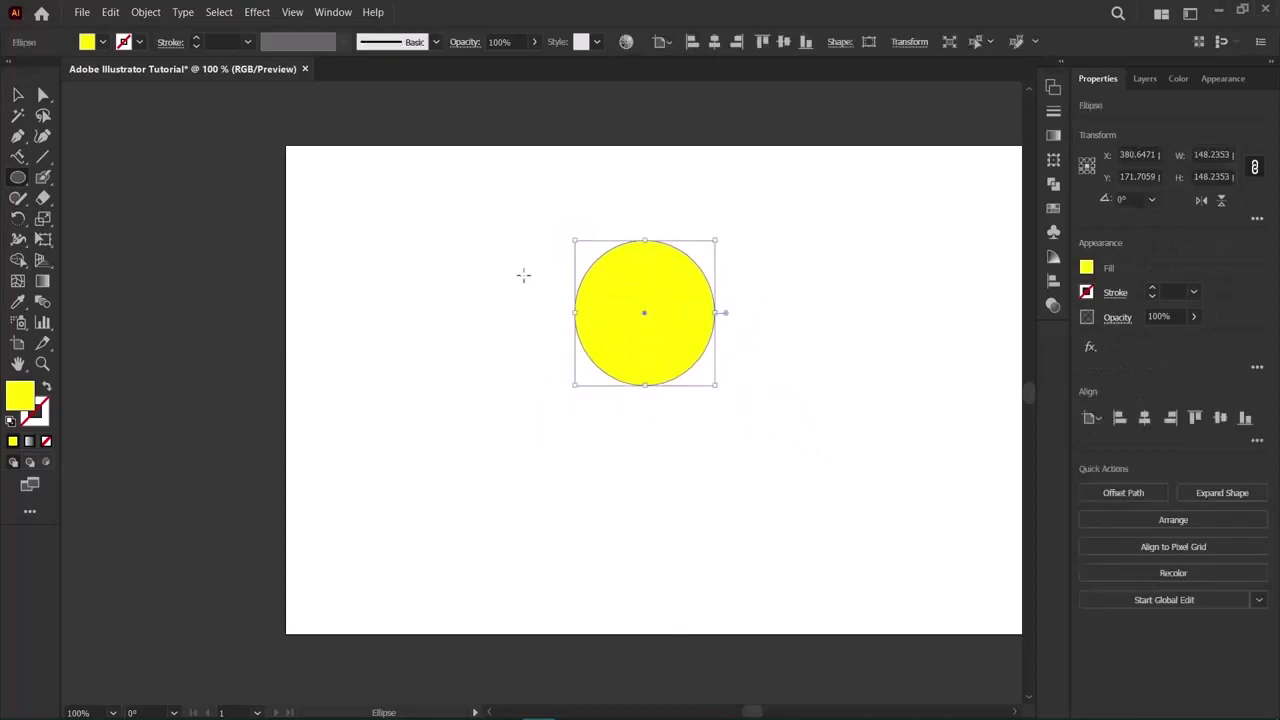
pyautogui.moveTo(536, 251); pyautogui.dragTo(656, 371)
pyautogui.click(17, 95)
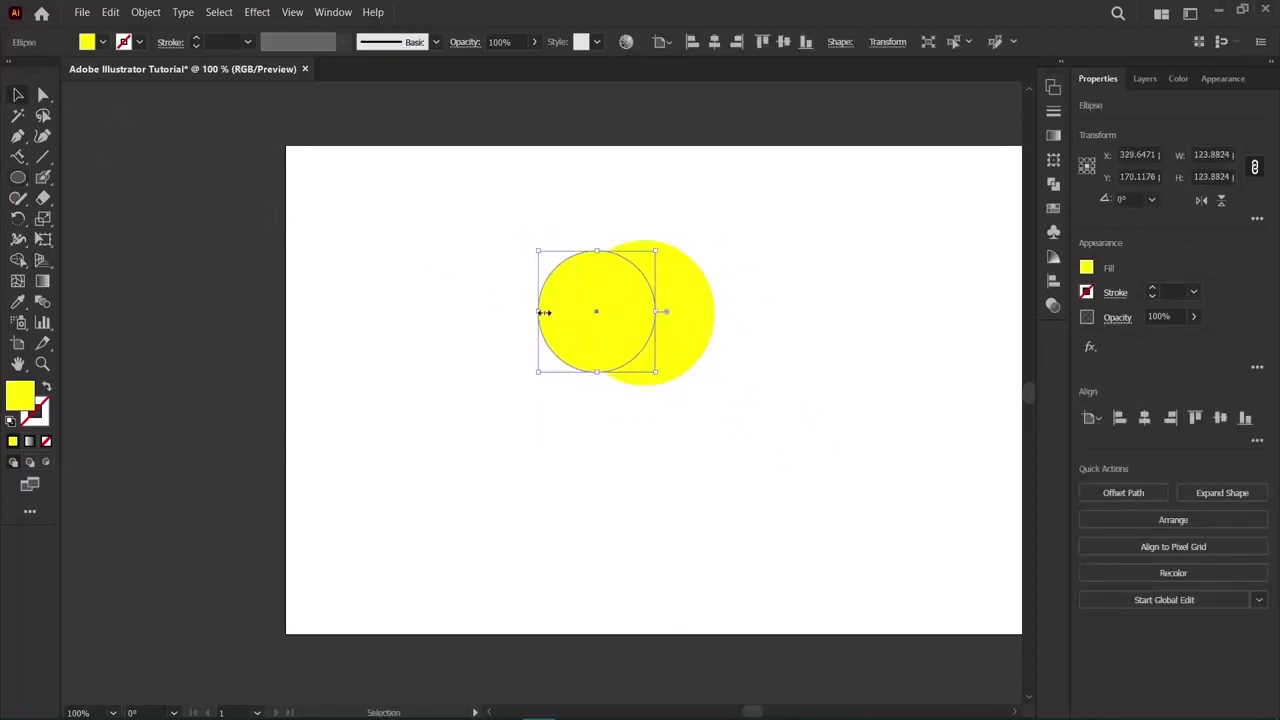
pyautogui.moveTo(565, 316); pyautogui.dragTo(570, 317)
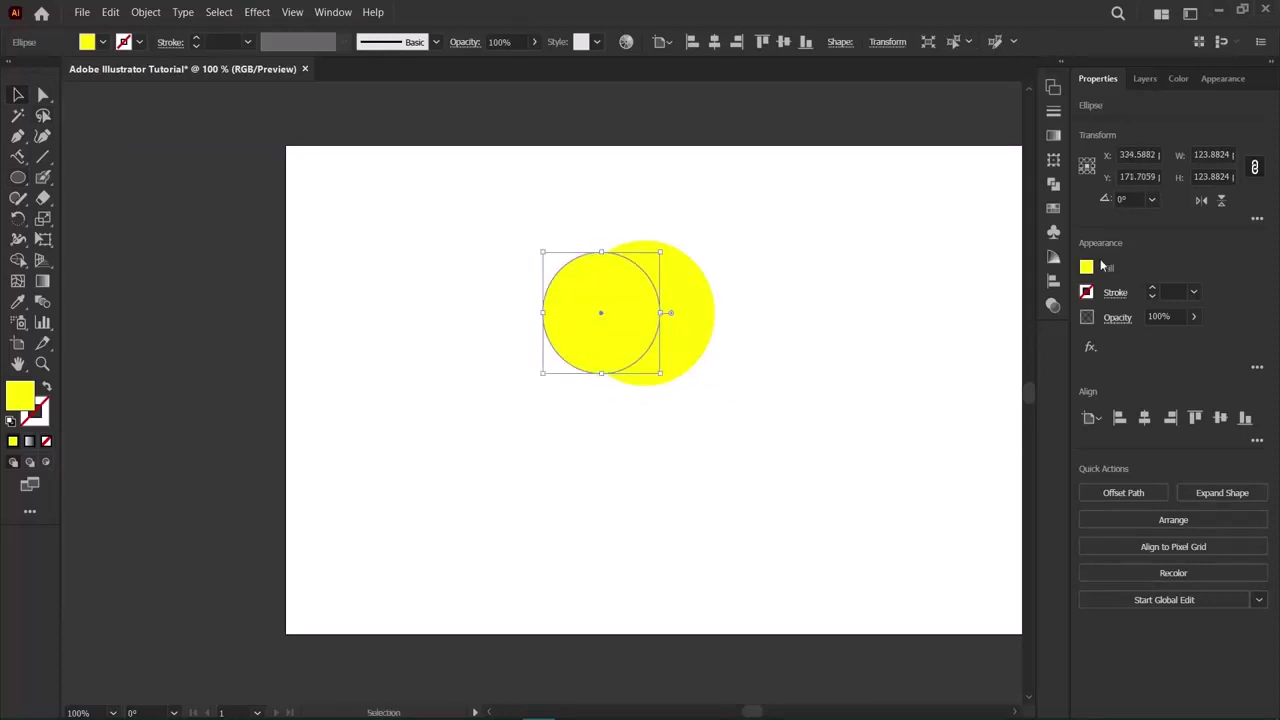
pyautogui.click(1088, 267)
pyautogui.click(1009, 338)
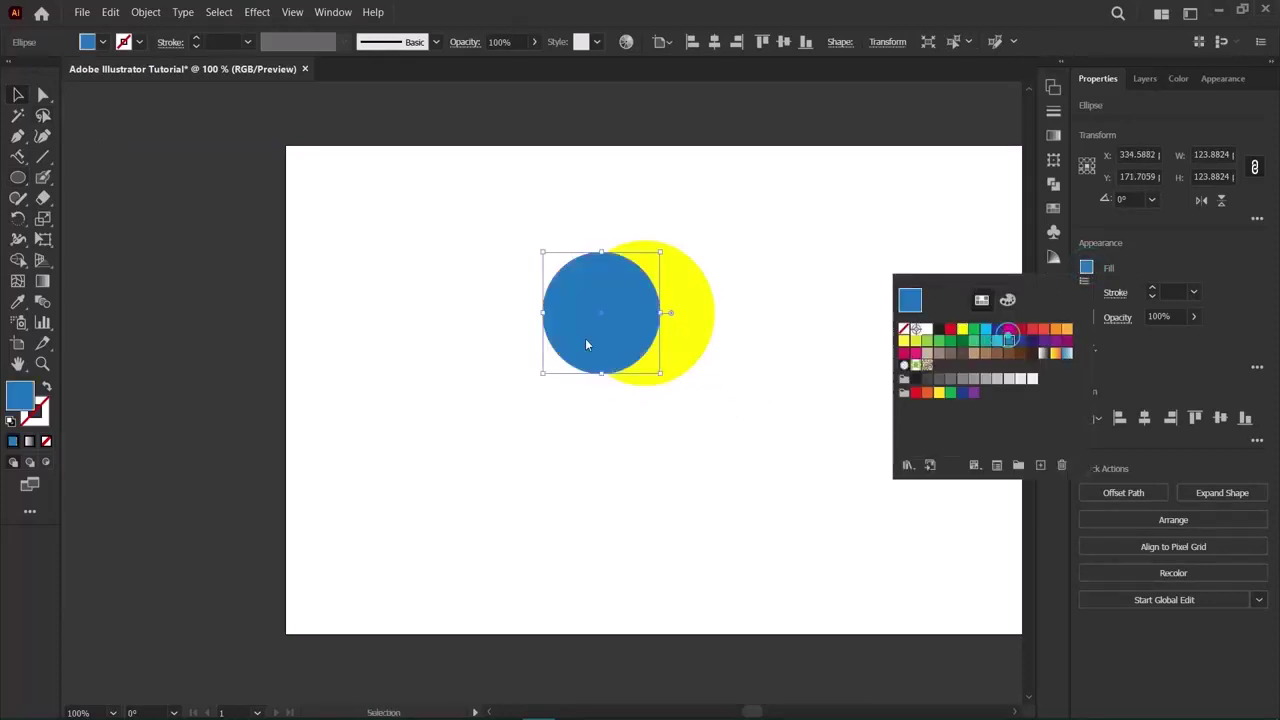
pyautogui.click(256, 361)
pyautogui.click(256, 361)
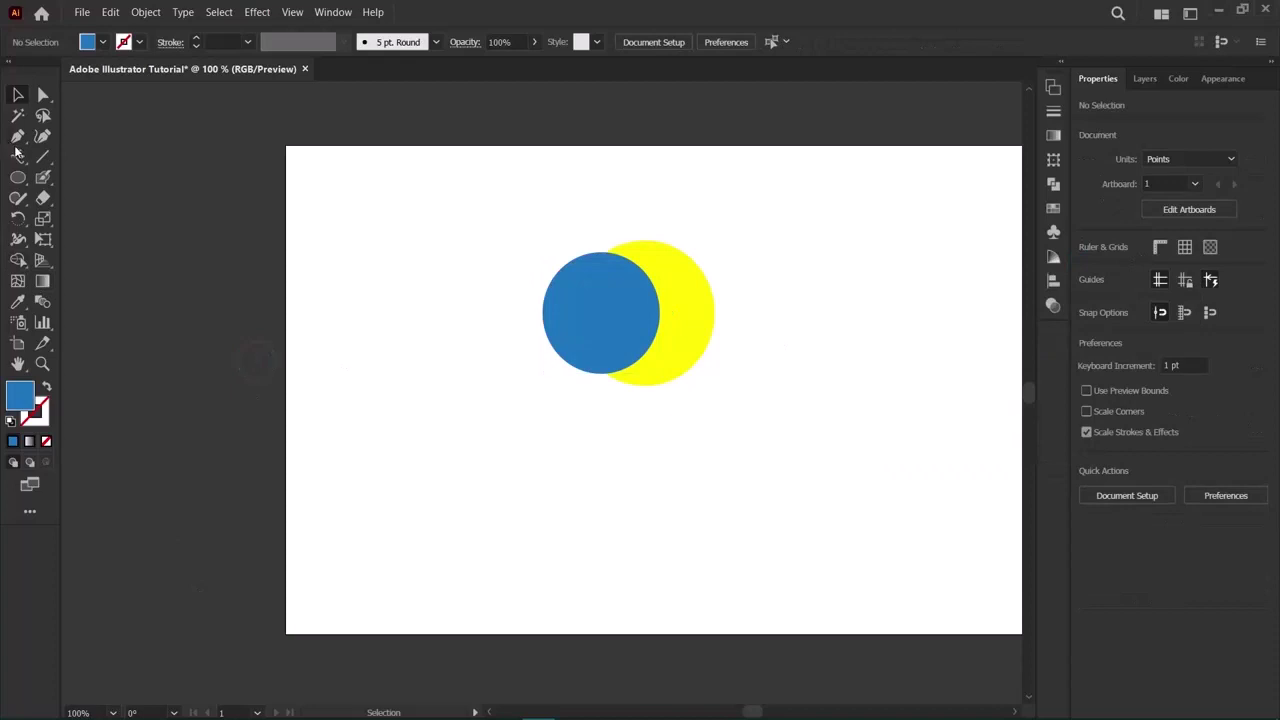
# Merge the overlap into the blue circle, then pull it away and delete it.
pyautogui.moveTo(466, 223); pyautogui.dragTo(840, 477)
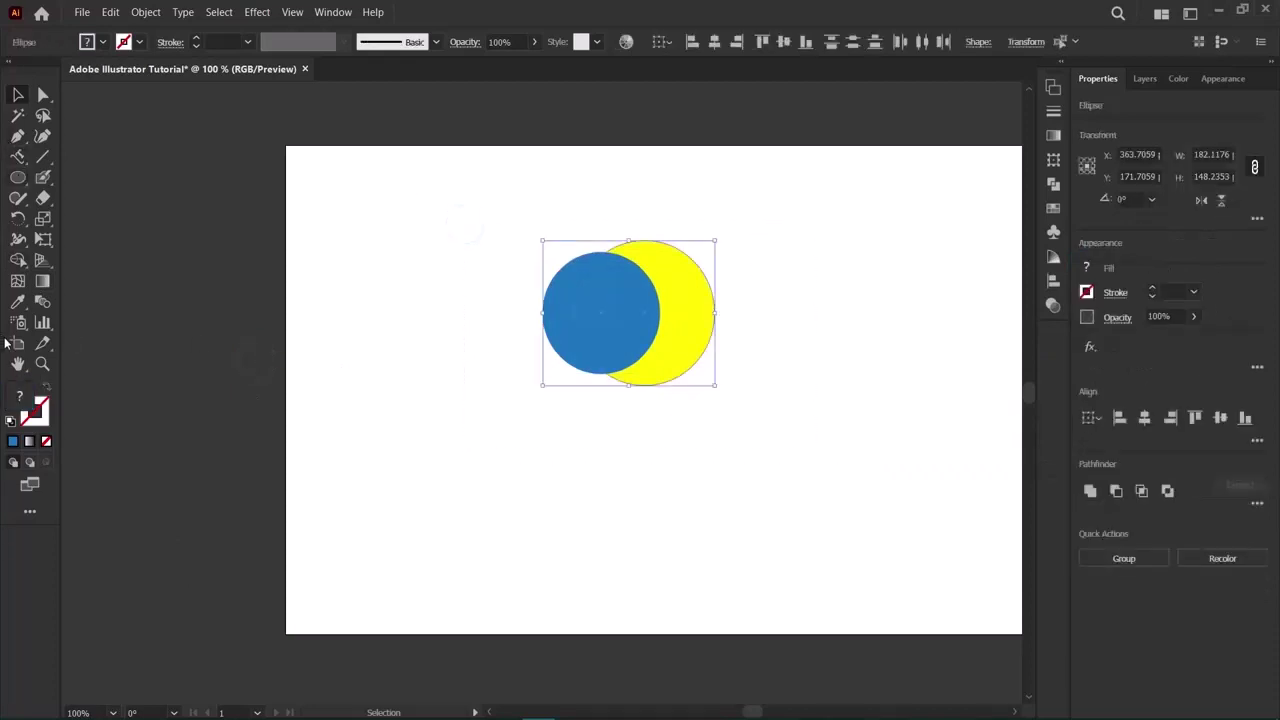
pyautogui.click(18, 260)
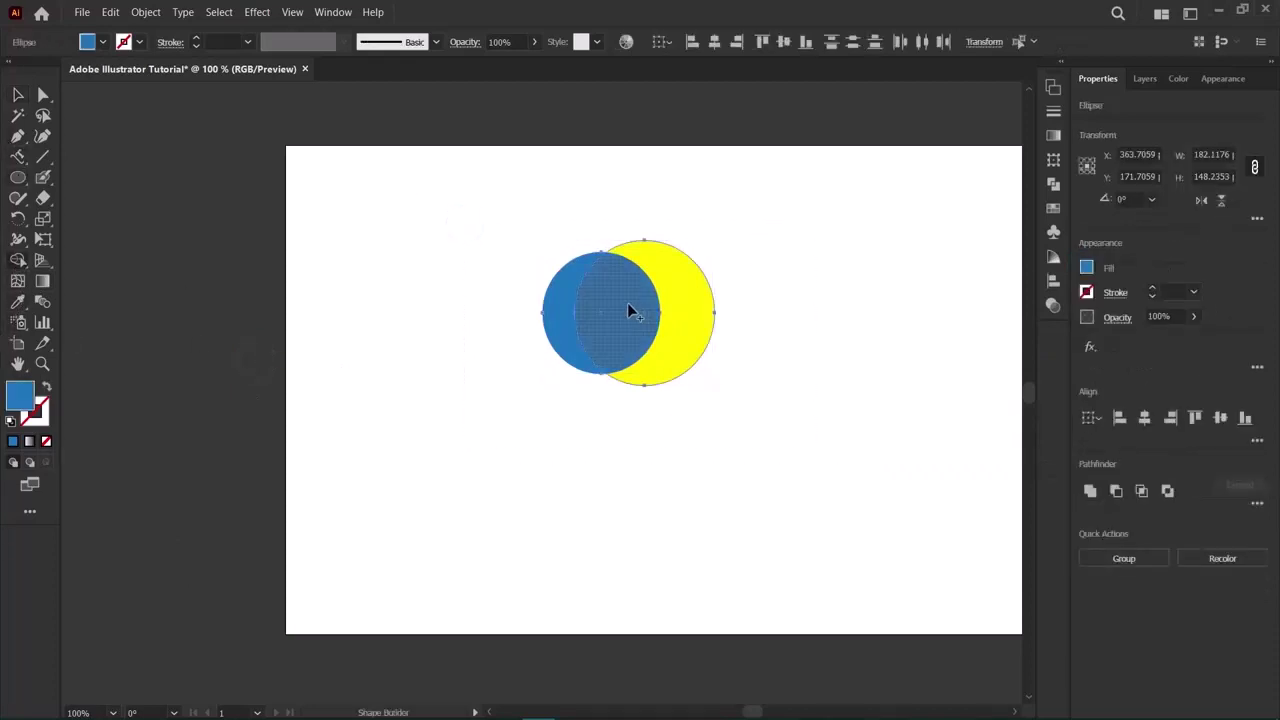
pyautogui.moveTo(627, 302); pyautogui.dragTo(561, 303)
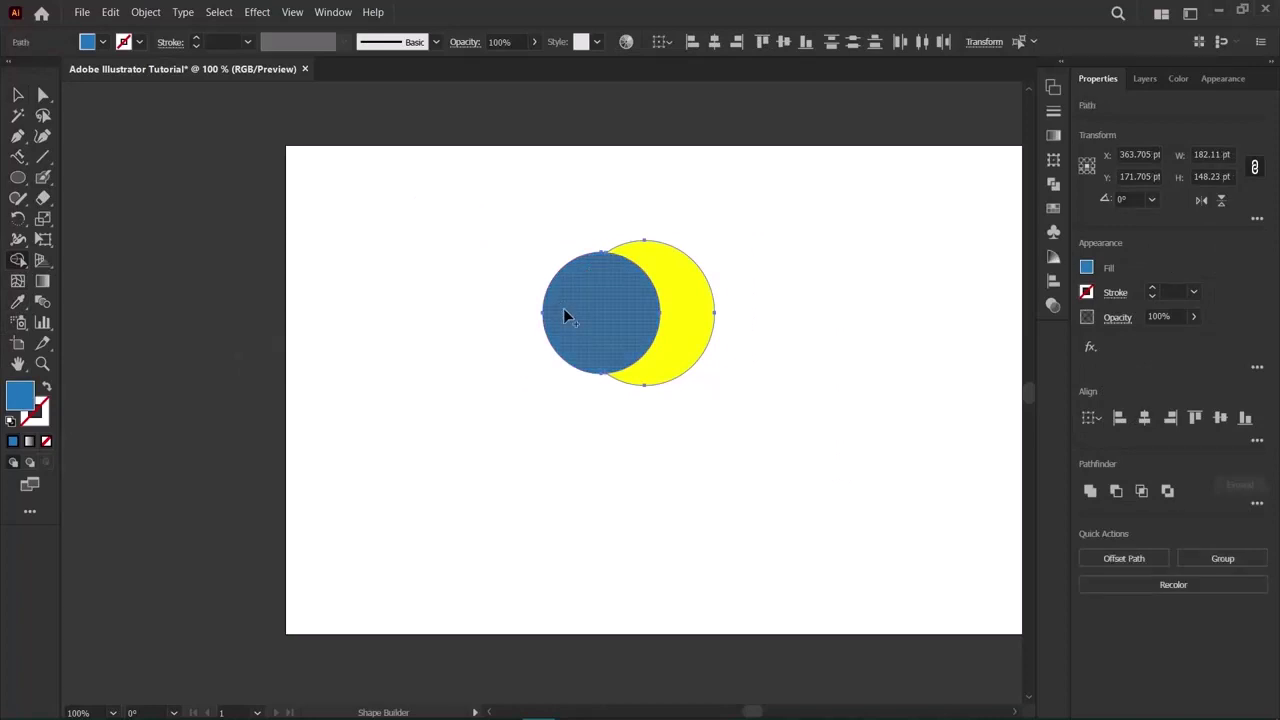
pyautogui.click(17, 97)
pyautogui.click(157, 272)
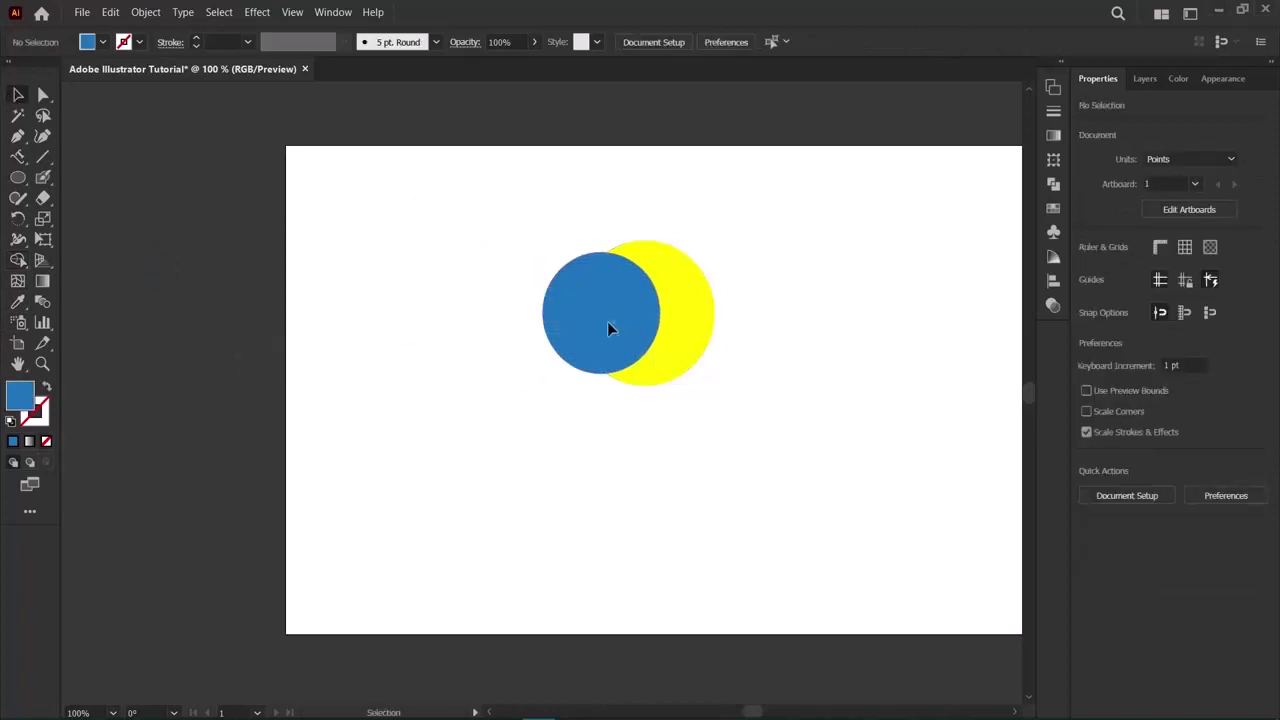
pyautogui.moveTo(607, 321); pyautogui.dragTo(441, 324)
pyautogui.press('Delete')
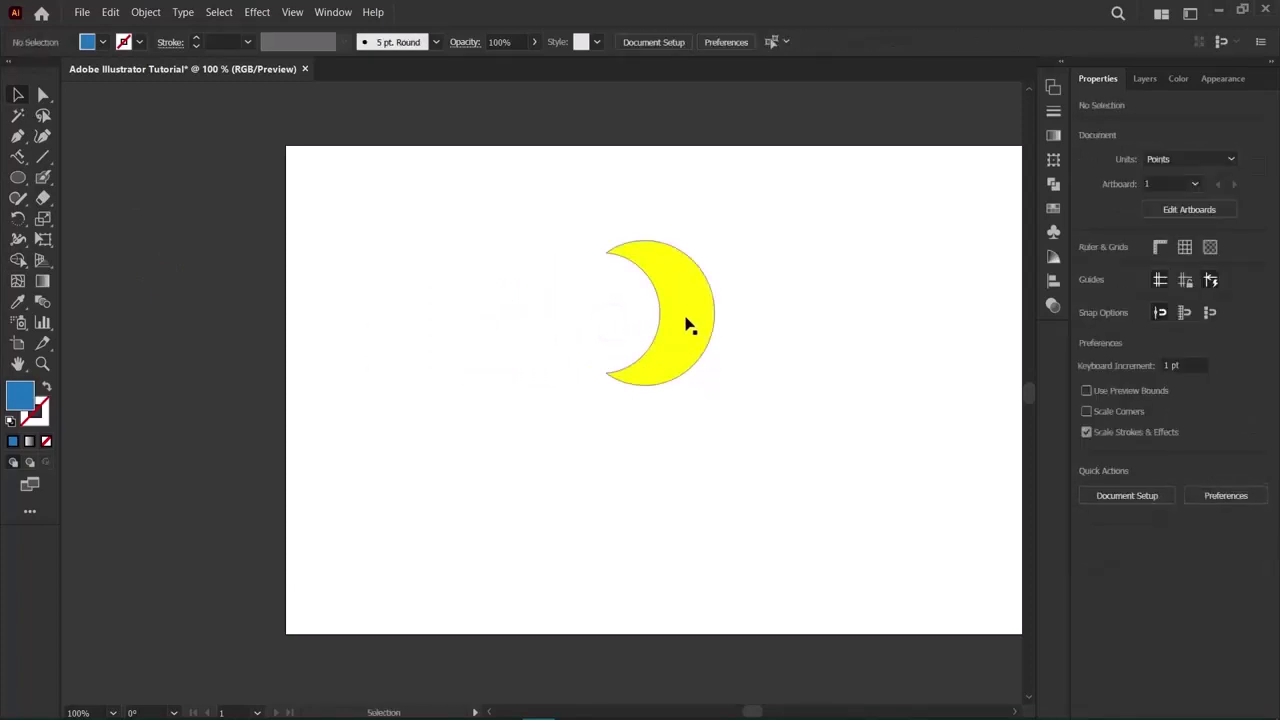
# Rotate the yellow crescent slightly, then delete it.
pyautogui.click(670, 316)
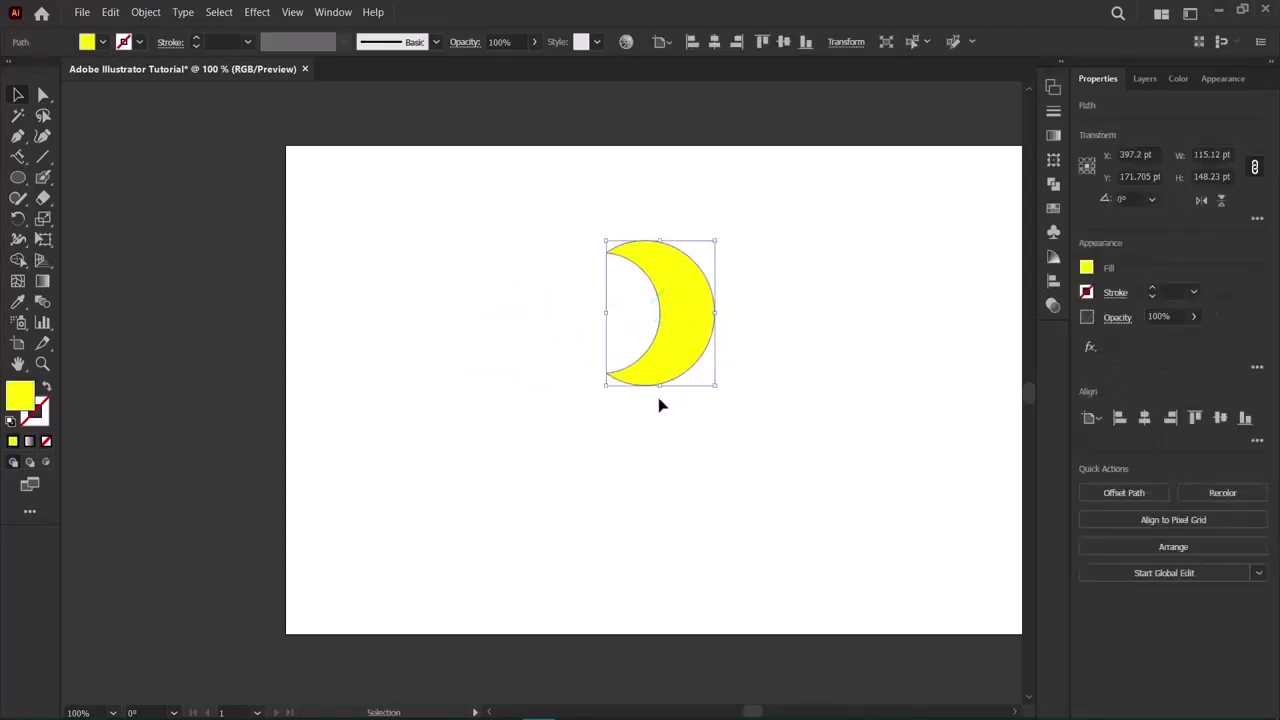
pyautogui.moveTo(651, 392); pyautogui.dragTo(651, 392)
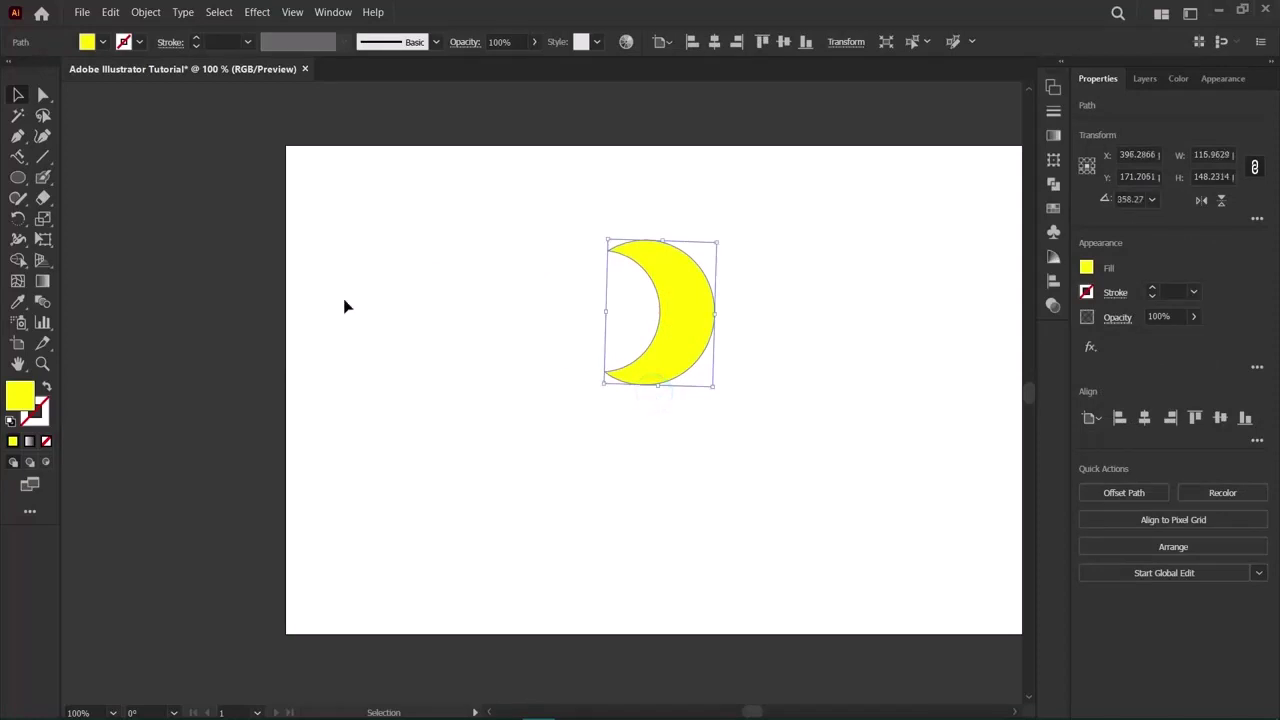
pyautogui.click(345, 299)
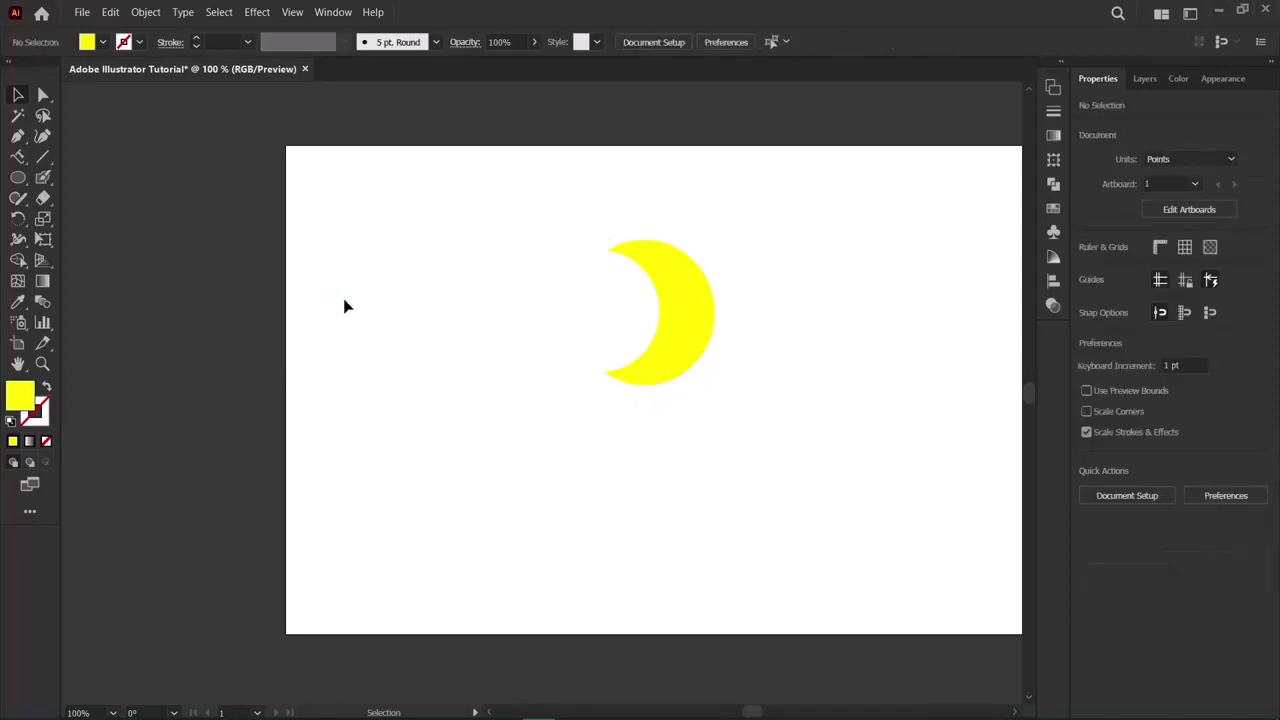
pyautogui.click(708, 335)
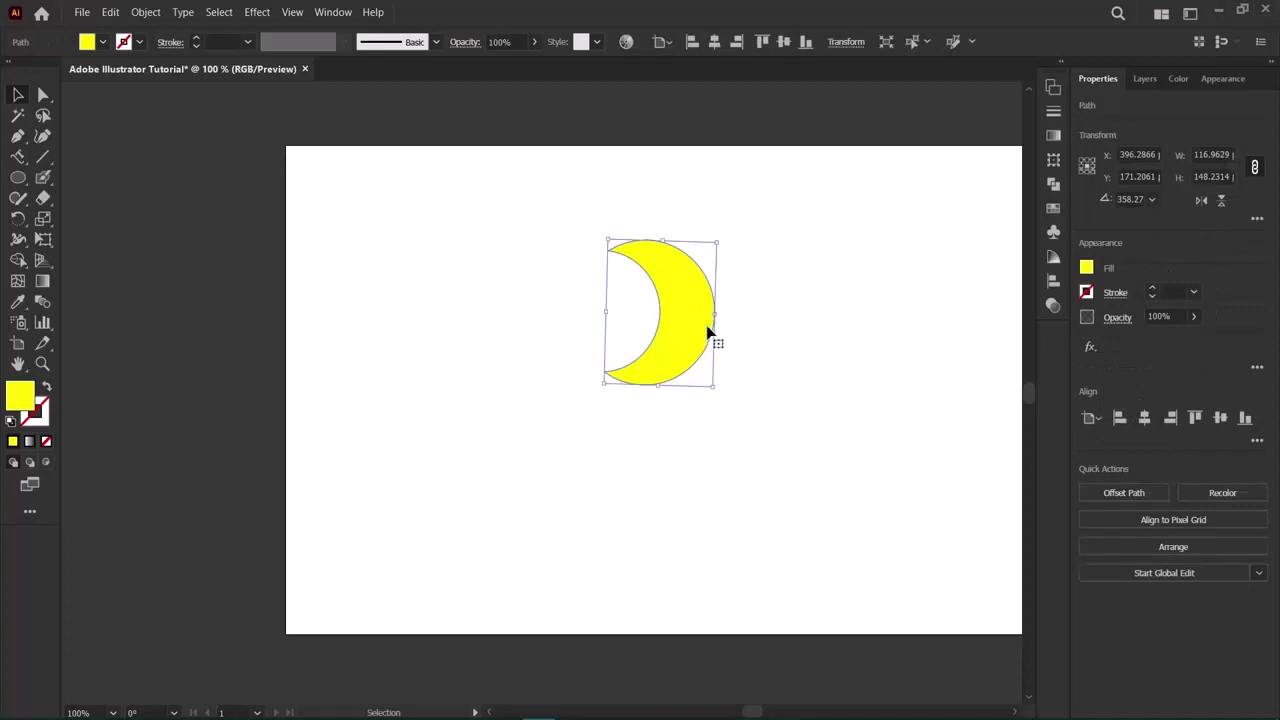
pyautogui.press('Delete')
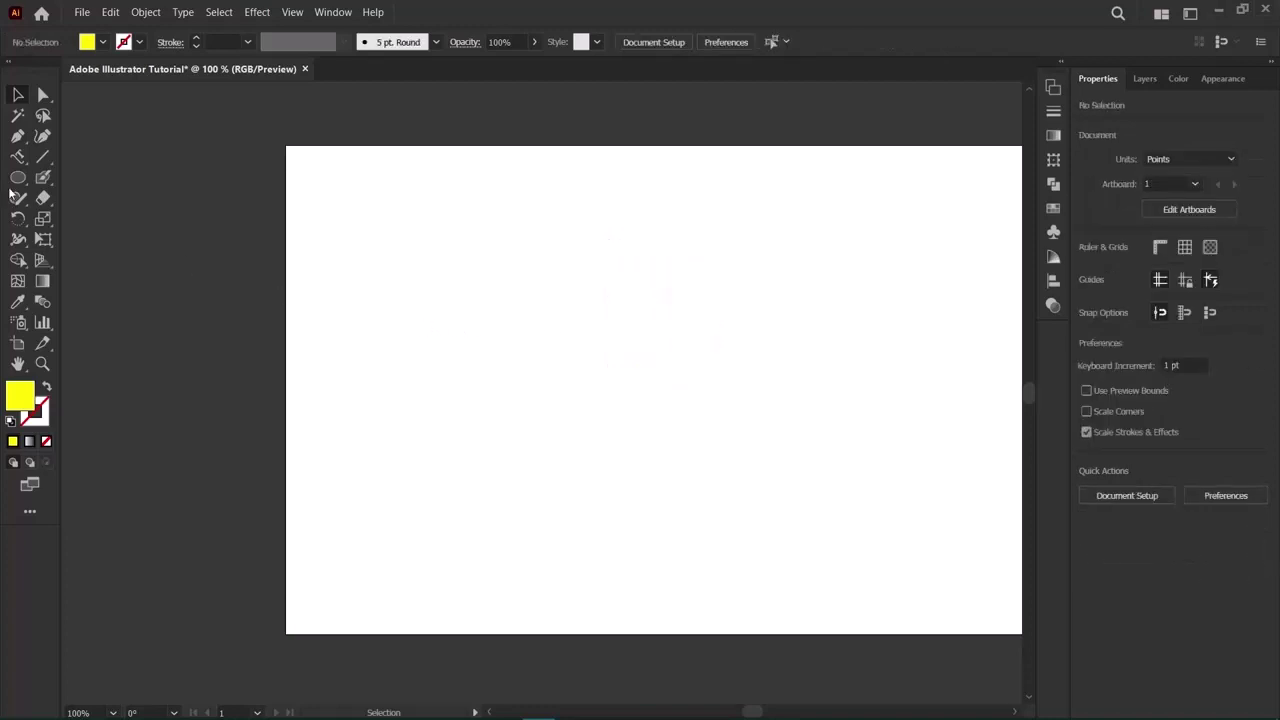
# Draw two overlapping yellow circles.
pyautogui.click(17, 178)
pyautogui.moveTo(612, 240); pyautogui.dragTo(836, 472)
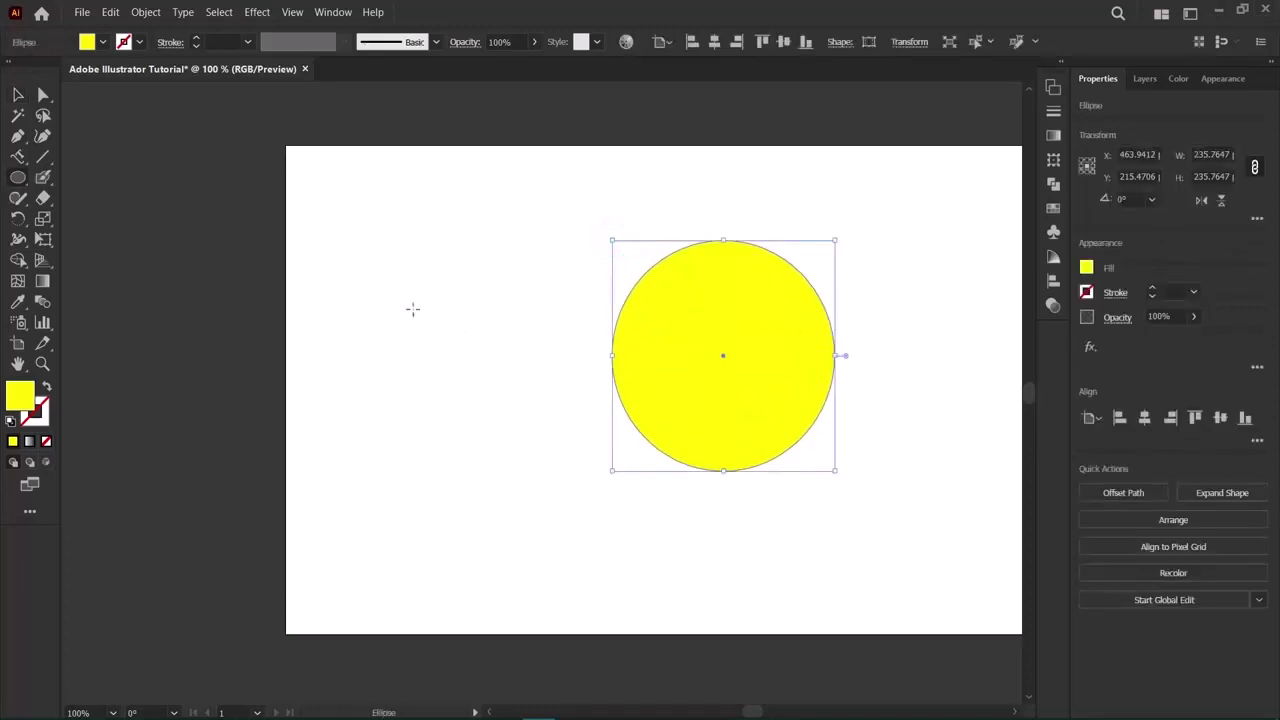
pyautogui.moveTo(536, 250); pyautogui.dragTo(766, 487)
pyautogui.press('v')
pyautogui.moveTo(697, 398); pyautogui.dragTo(737, 385)
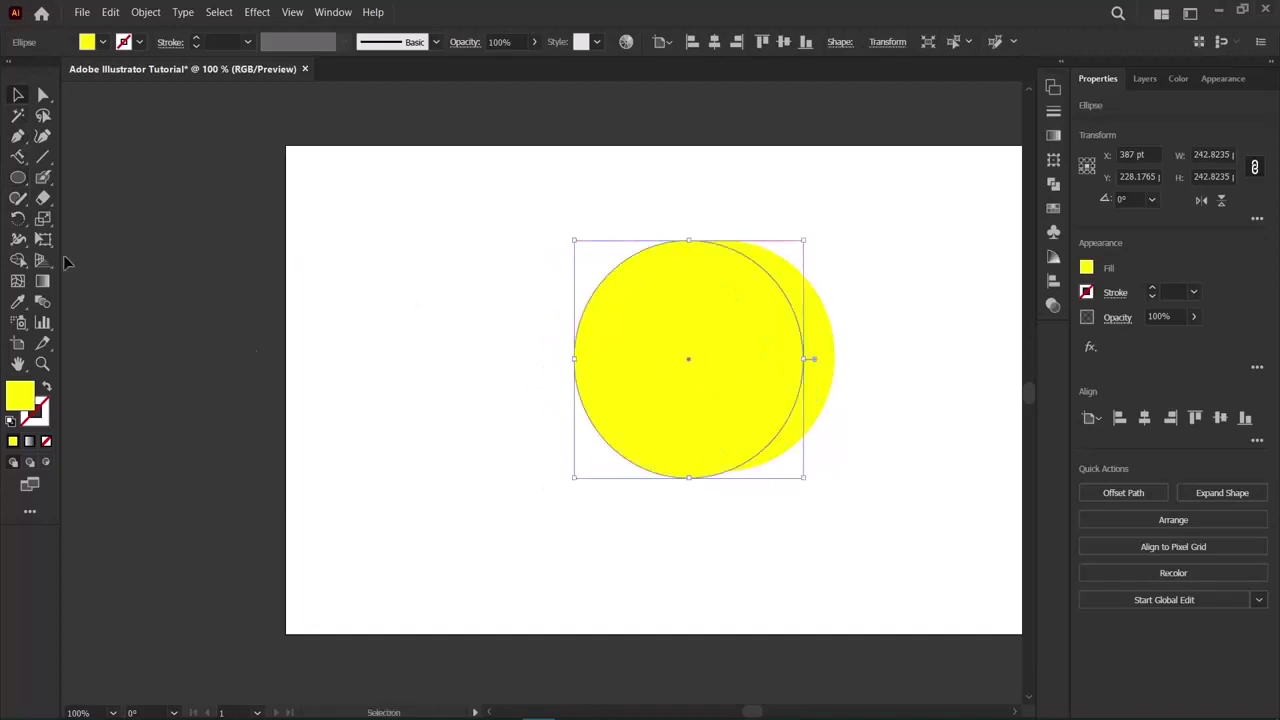
# Fill the front circle magenta from the swatches.
pyautogui.click(389, 398)
pyautogui.click(677, 392)
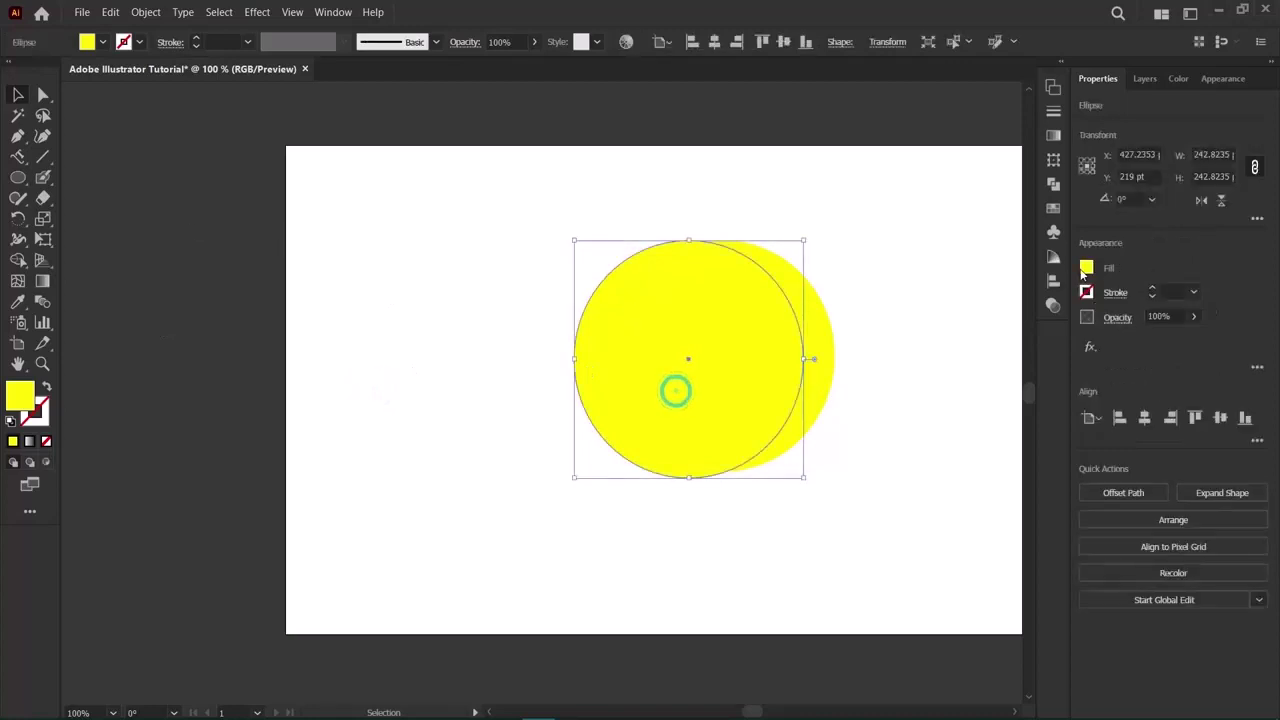
pyautogui.click(1086, 268)
pyautogui.click(1009, 329)
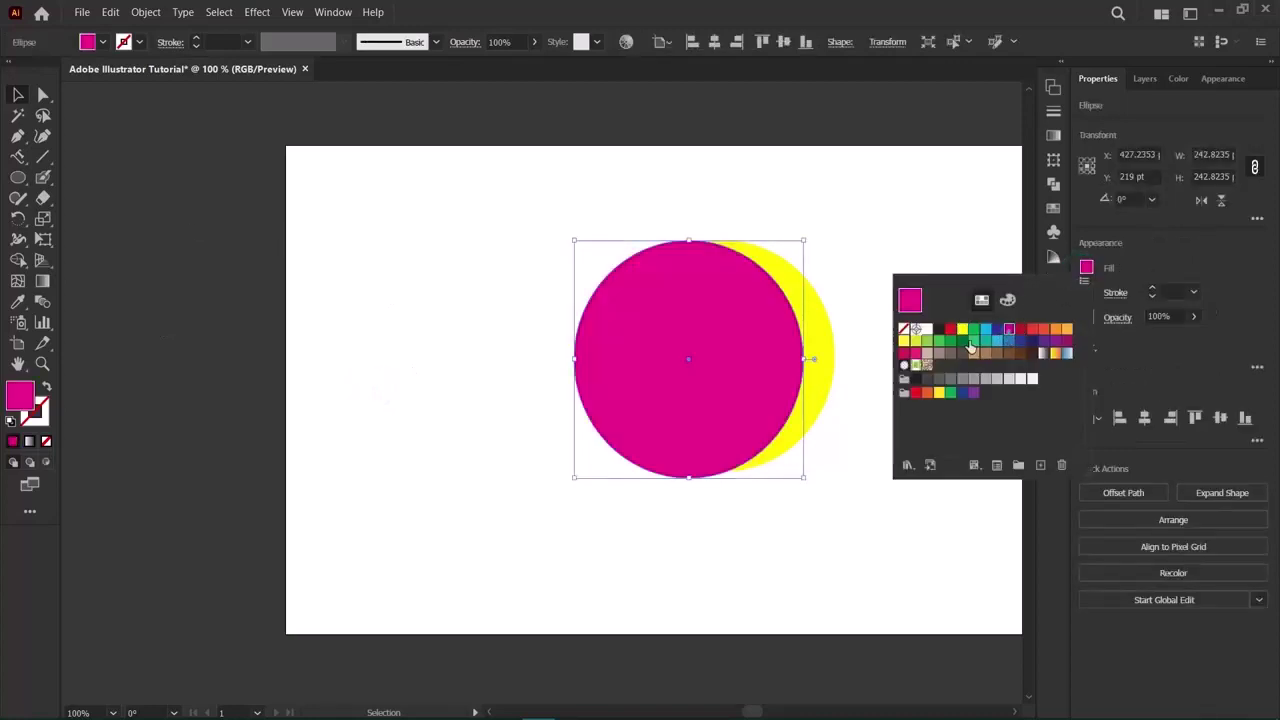
pyautogui.click(478, 352)
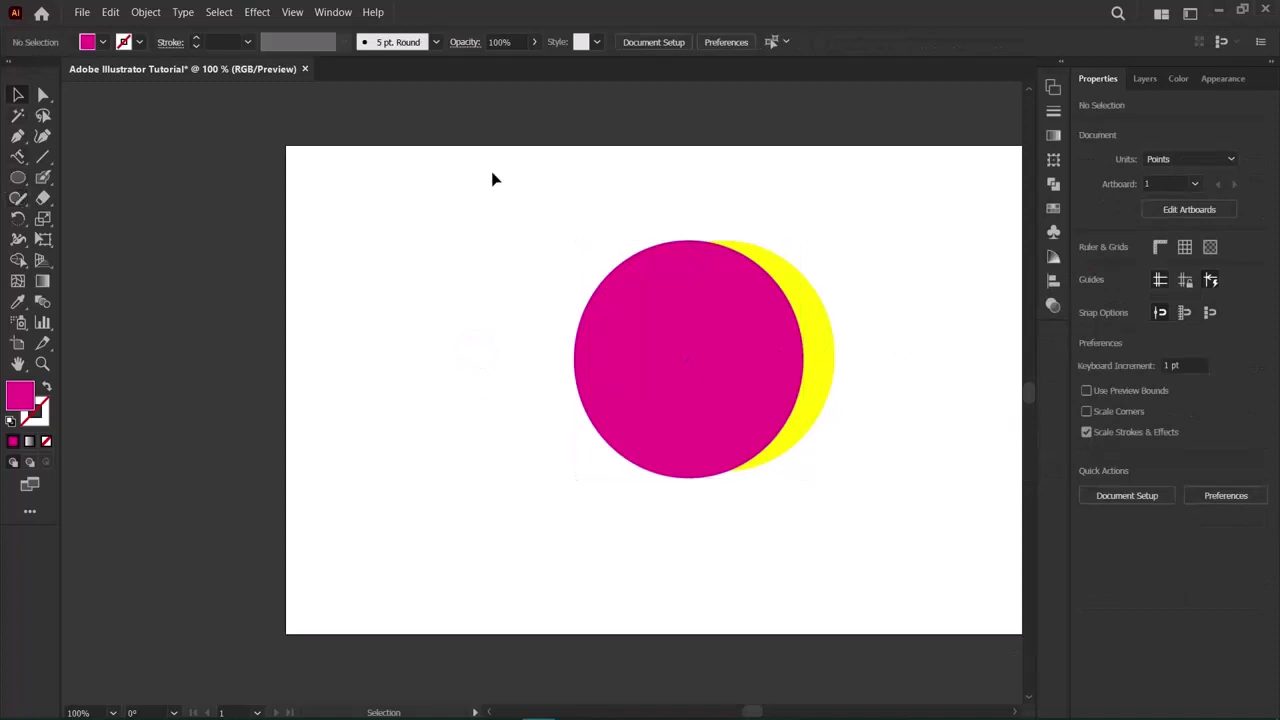
# Select both circles and split them at their overlap with Shape Builder.
pyautogui.moveTo(517, 203); pyautogui.dragTo(855, 512)
pyautogui.click(18, 240)
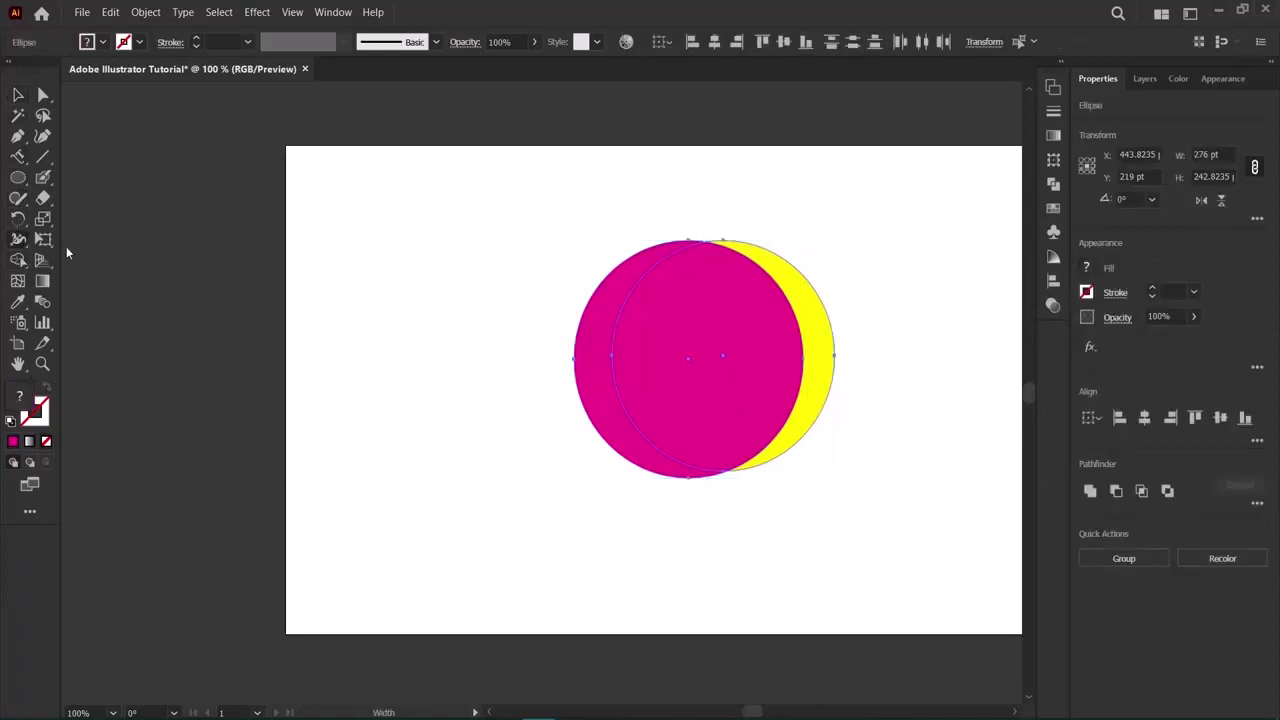
pyautogui.click(745, 350)
pyautogui.click(18, 259)
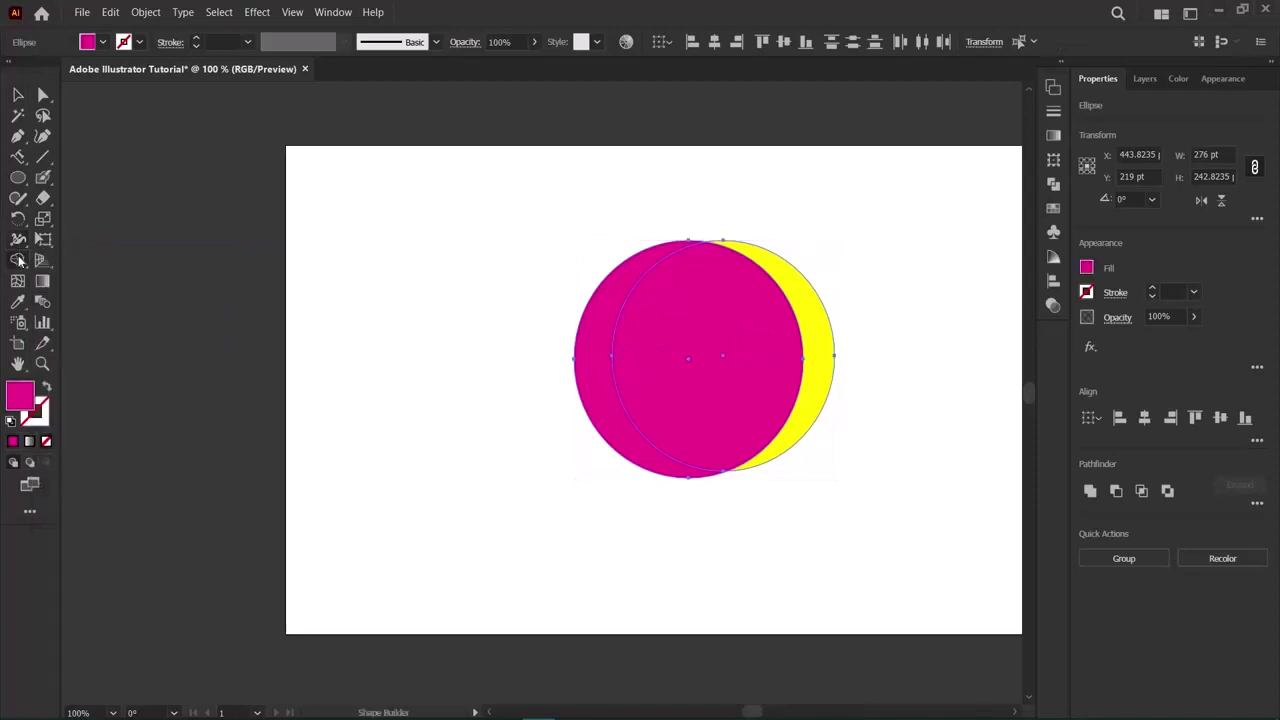
pyautogui.click(737, 363)
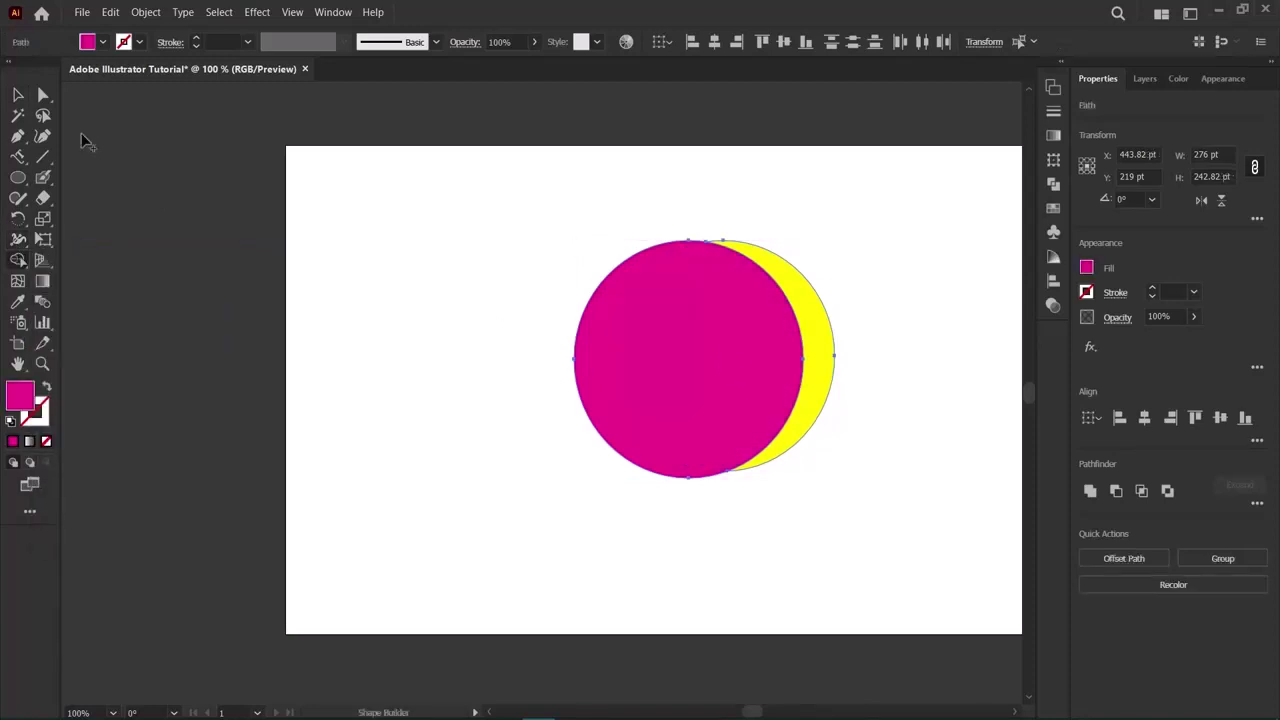
# Pull off and delete the magenta piece, then shift the yellow crescent left.
pyautogui.click(18, 94)
pyautogui.click(965, 390)
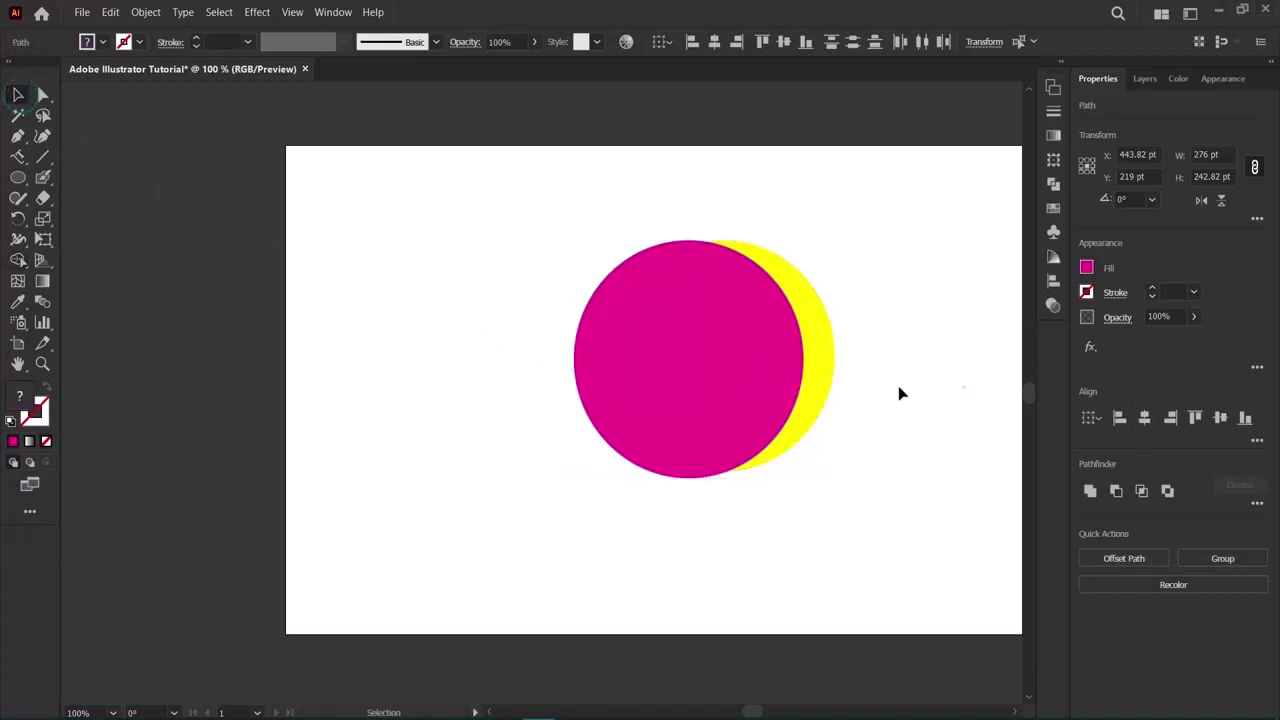
pyautogui.moveTo(668, 354); pyautogui.dragTo(429, 357)
pyautogui.press('Delete')
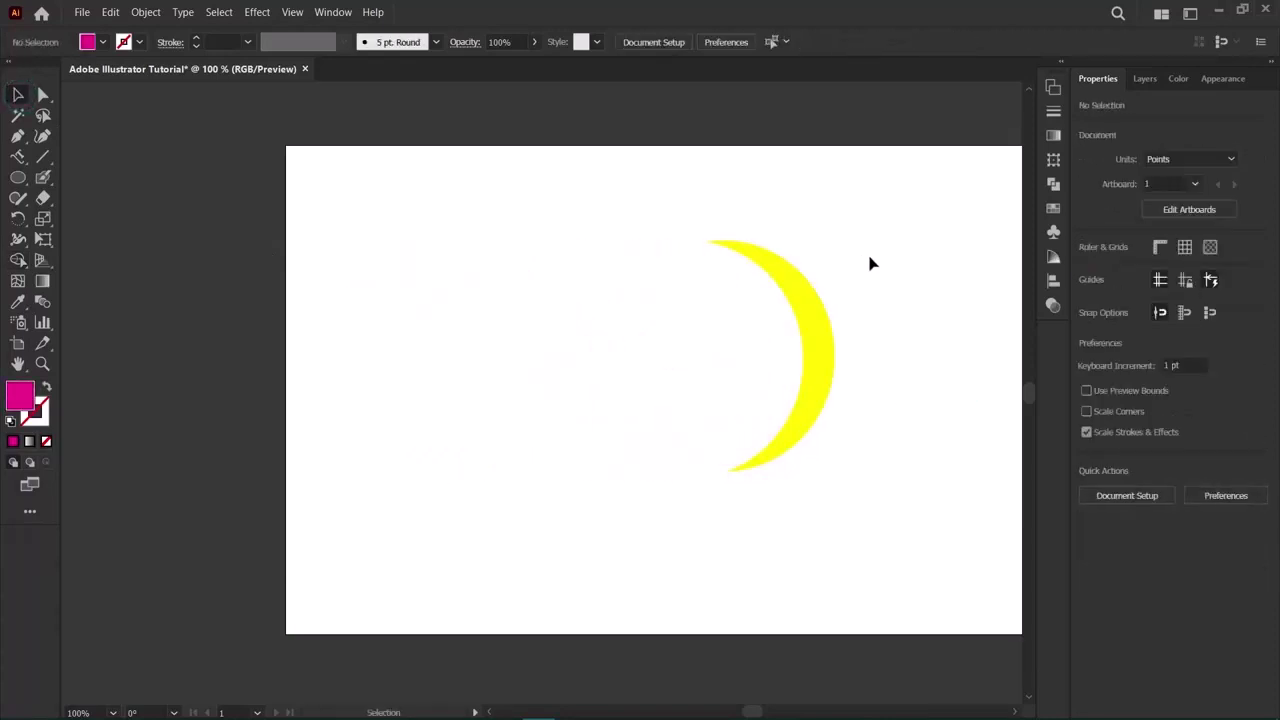
pyautogui.moveTo(816, 318); pyautogui.dragTo(760, 325)
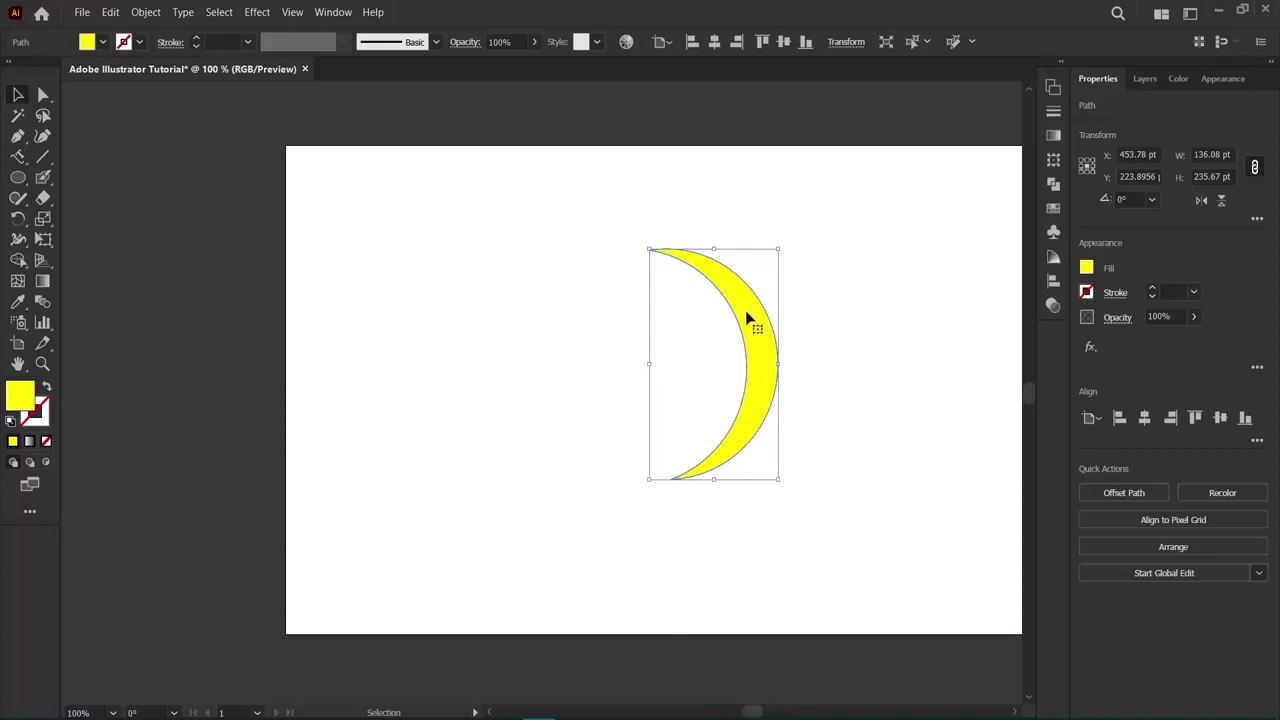
# Delete the crescent and draw a horizontal line with a 2 pt stroke.
pyautogui.press('Delete')
pyautogui.click(42, 157)
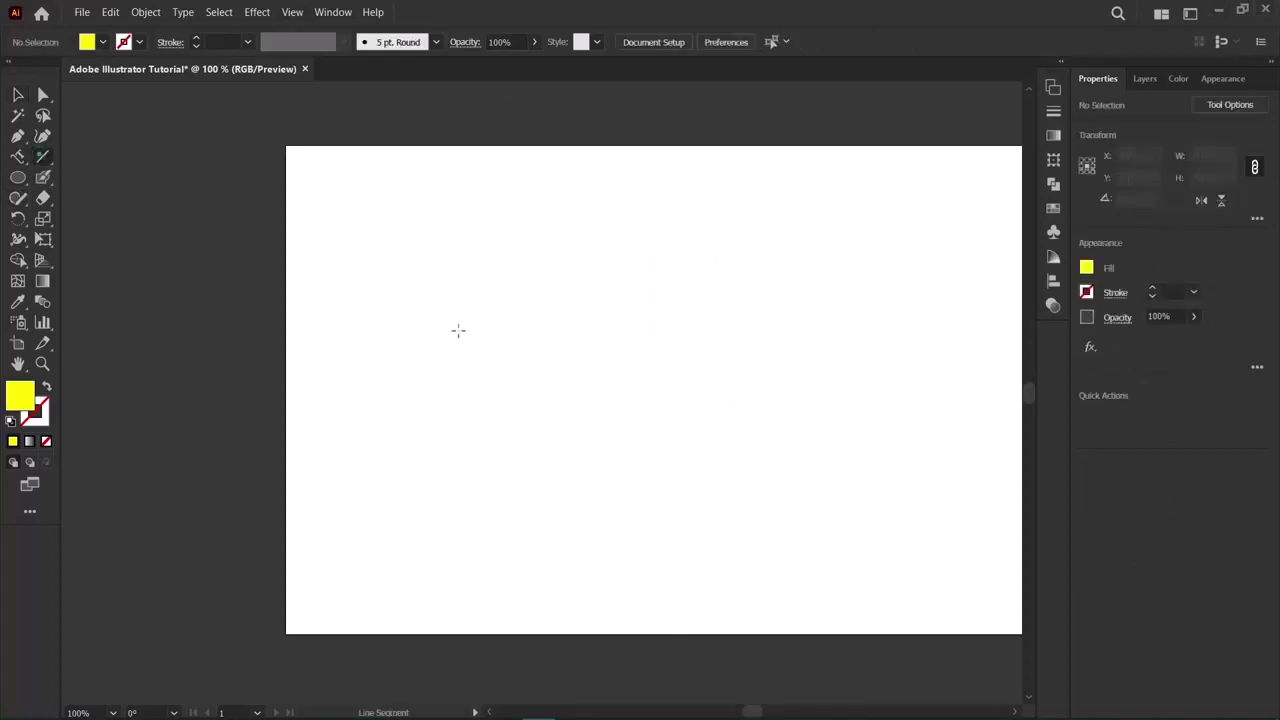
pyautogui.moveTo(457, 328); pyautogui.dragTo(753, 385)
pyautogui.click(1150, 289)
pyautogui.click(1150, 289)
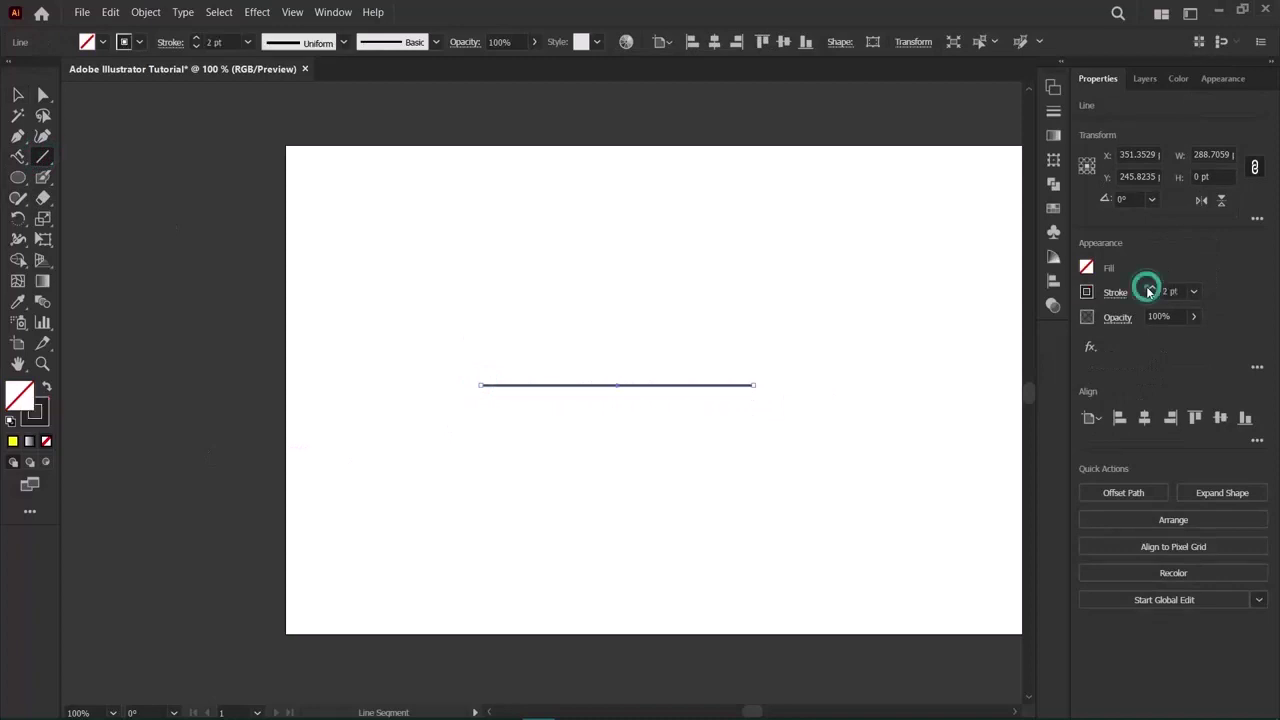
pyautogui.click(798, 390)
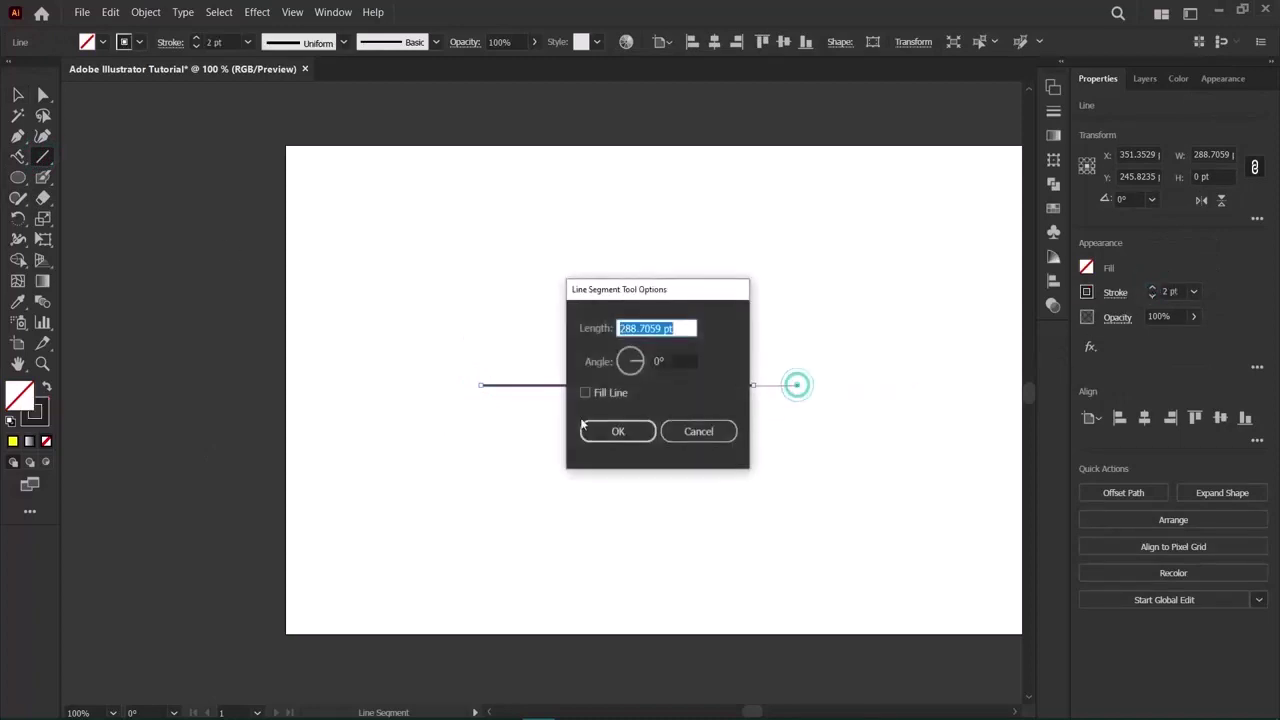
pyautogui.click(707, 429)
pyautogui.press('v')
pyautogui.click(167, 285)
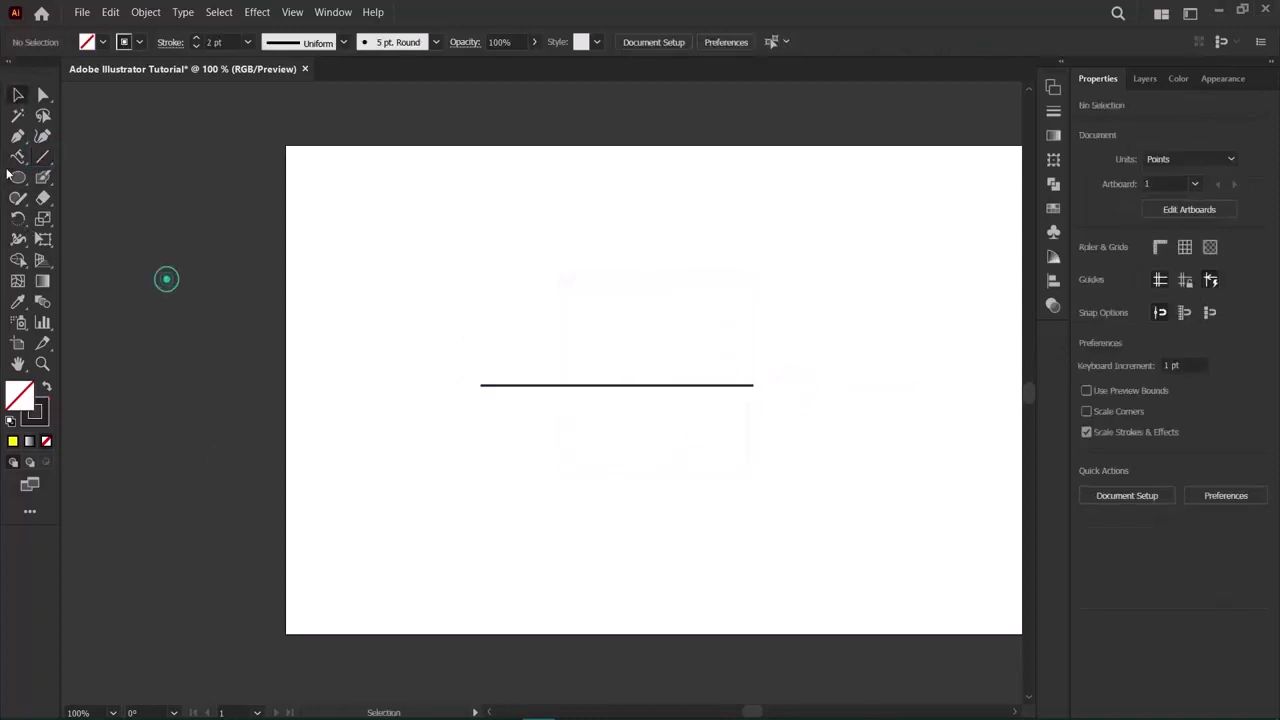
# Draw an outlined circle sitting on the line's left end.
pyautogui.press('l')
pyautogui.moveTo(465, 298); pyautogui.dragTo(570, 402)
pyautogui.click(17, 95)
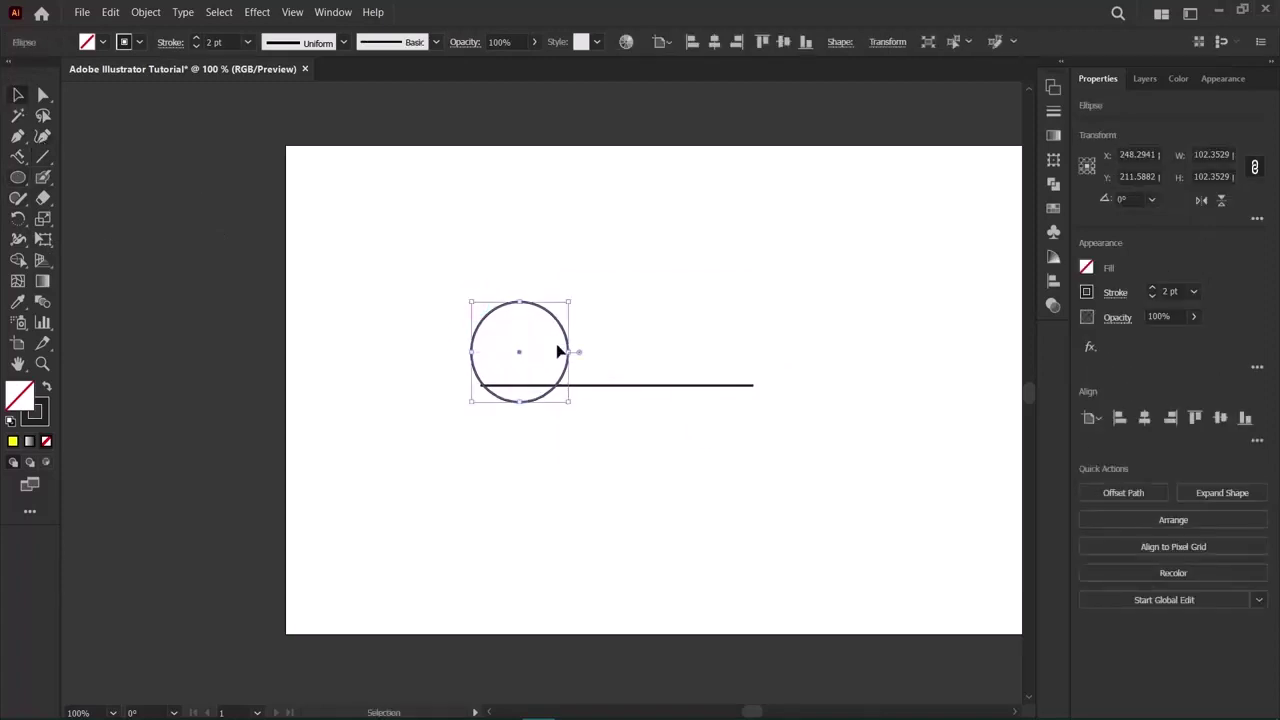
pyautogui.moveTo(563, 334); pyautogui.dragTo(530, 316)
pyautogui.click(347, 470)
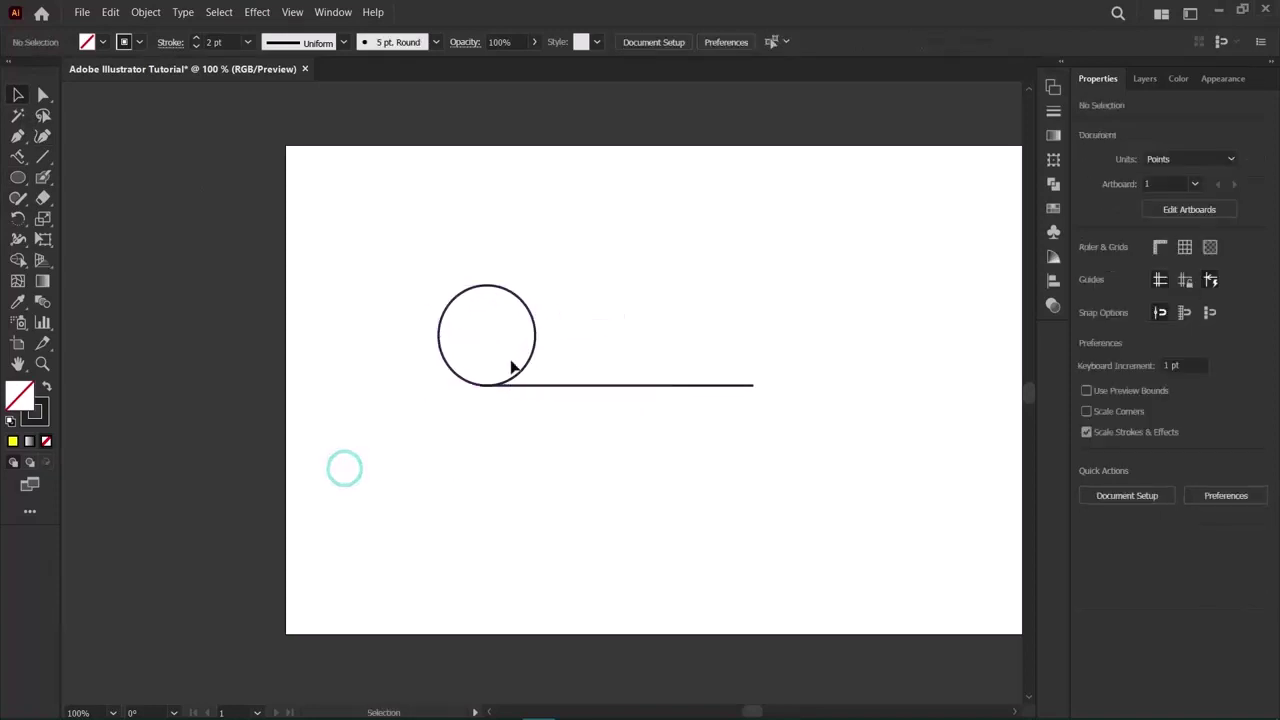
# Copy and paste the circle onto the line's right end.
pyautogui.click(532, 317)
pyautogui.press('a')
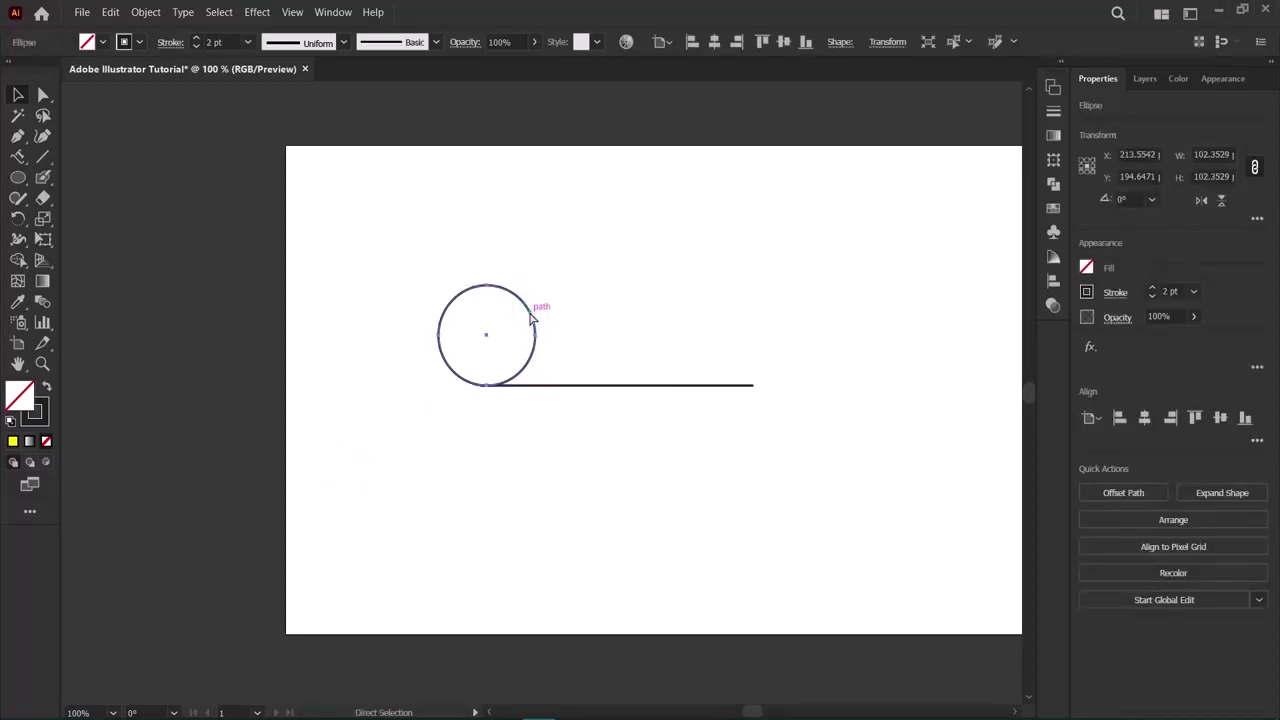
pyautogui.hotkey('ctrl', 'c')
pyautogui.hotkey('ctrl', 'v')
pyautogui.moveTo(563, 349); pyautogui.dragTo(772, 297)
pyautogui.click(214, 369)
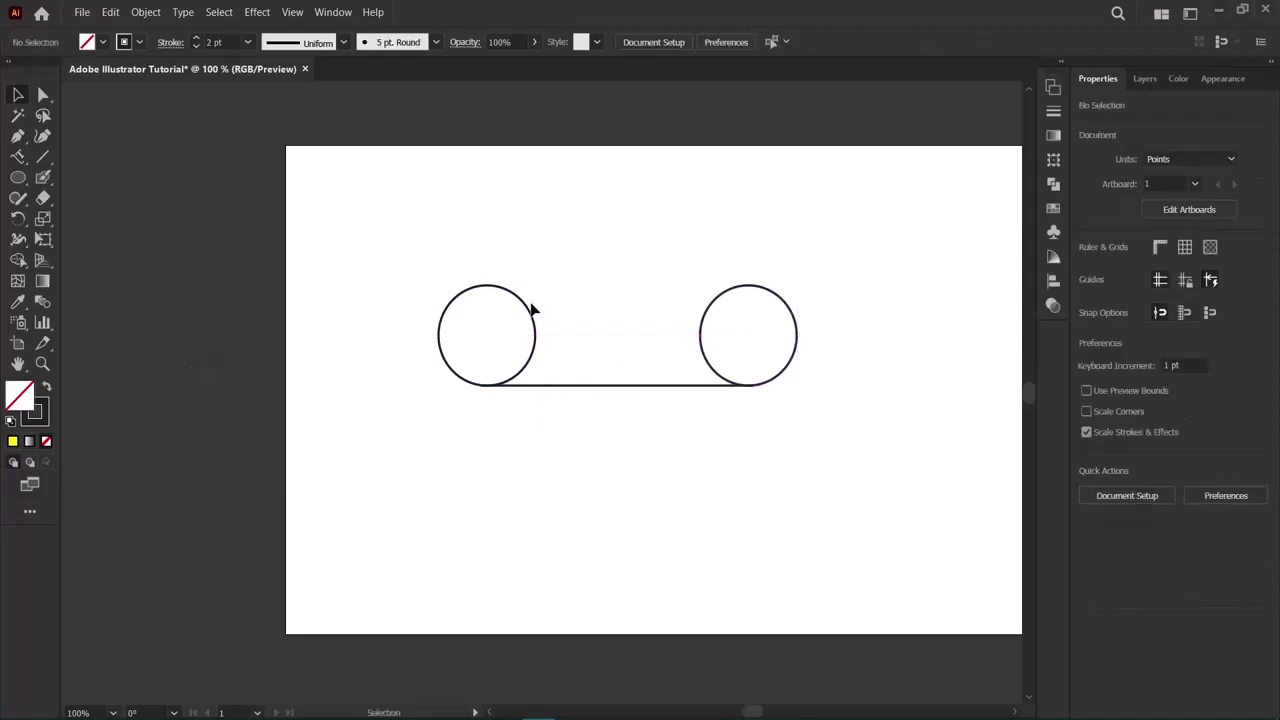
# Paste another copy overlapping the left circle and enlarge it slightly.
pyautogui.click(528, 307)
pyautogui.hotkey('ctrl', 'c')
pyautogui.hotkey('ctrl', 'v')
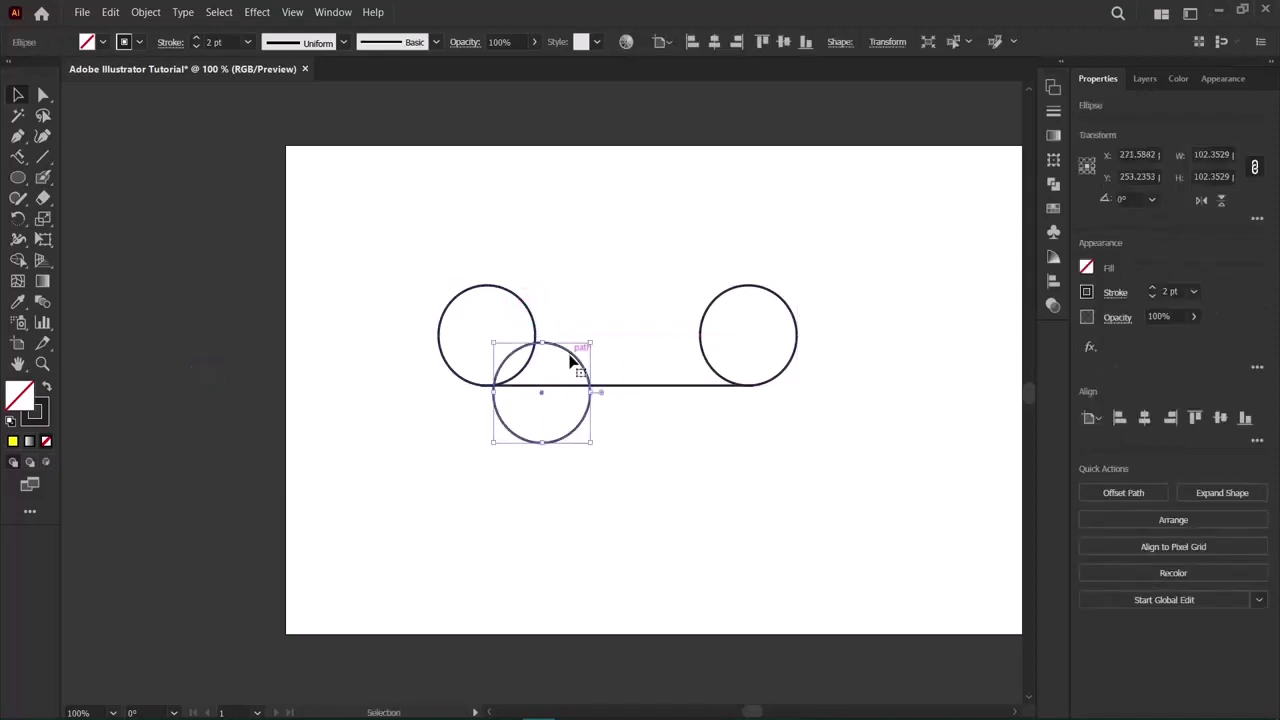
pyautogui.moveTo(574, 362); pyautogui.dragTo(573, 273)
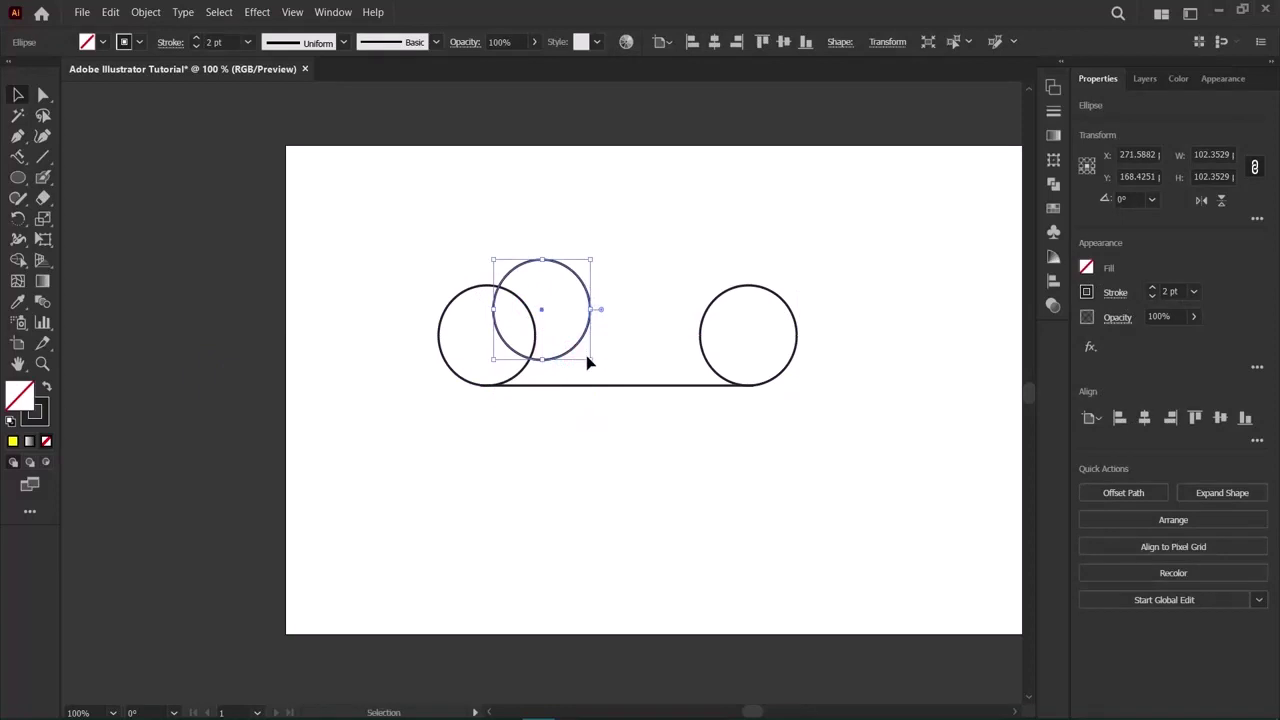
pyautogui.moveTo(589, 362); pyautogui.dragTo(609, 381)
pyautogui.press('a')
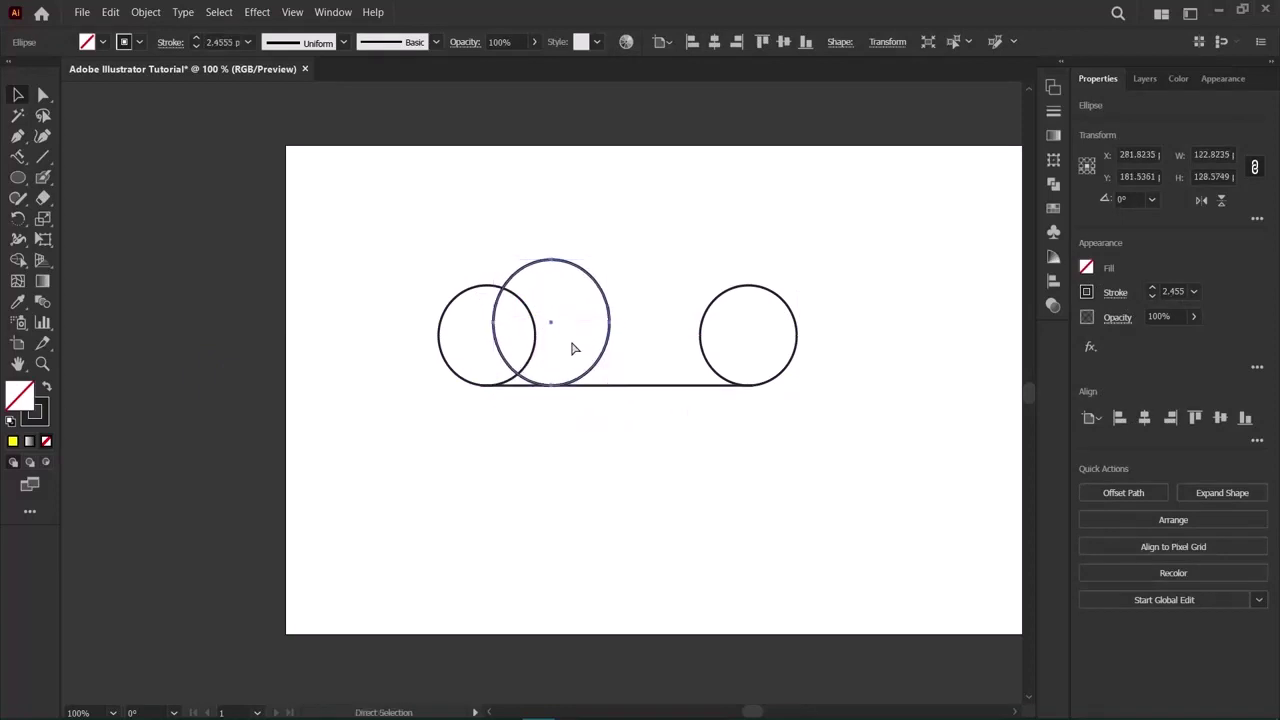
pyautogui.hotkey('ctrl', 'c')
pyautogui.hotkey('ctrl', 'v')
pyautogui.press('v')
pyautogui.keyDown('shift'); pyautogui.click(578, 365); pyautogui.keyUp('shift')
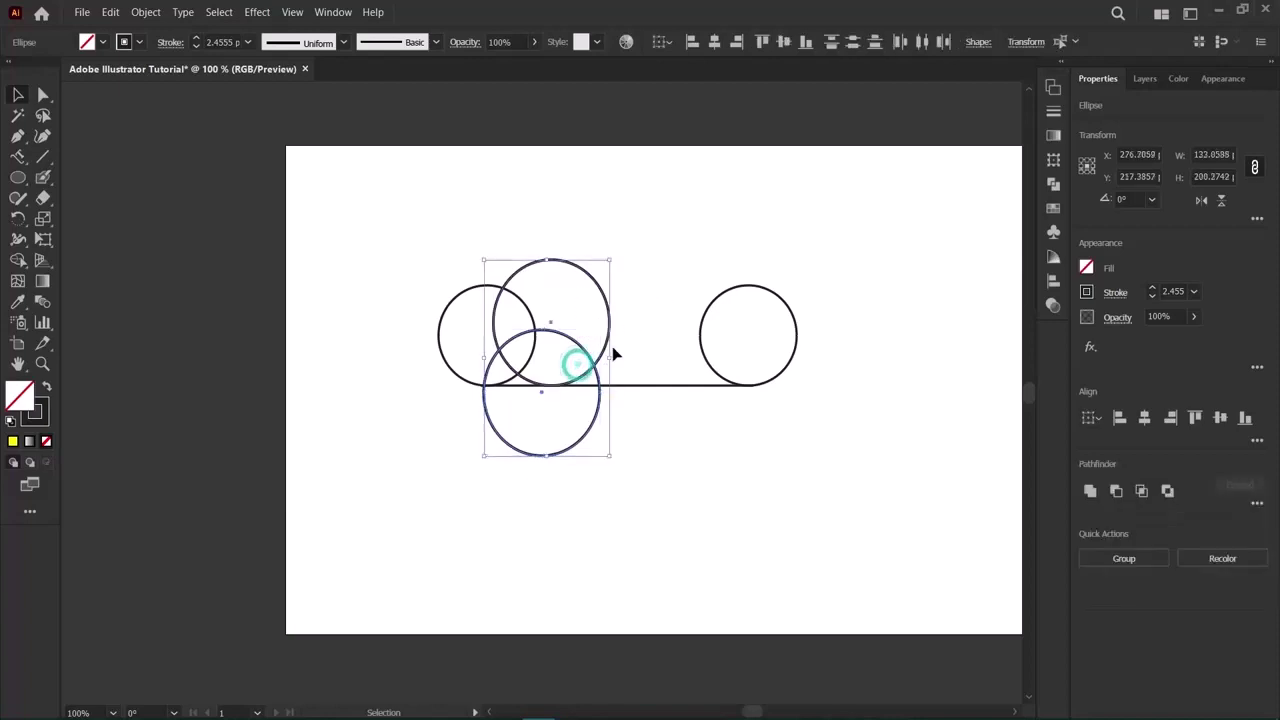
pyautogui.click(708, 440)
# Place an enlarged middle circle and one more to its right, settling them on the line.
pyautogui.moveTo(594, 370); pyautogui.dragTo(682, 288)
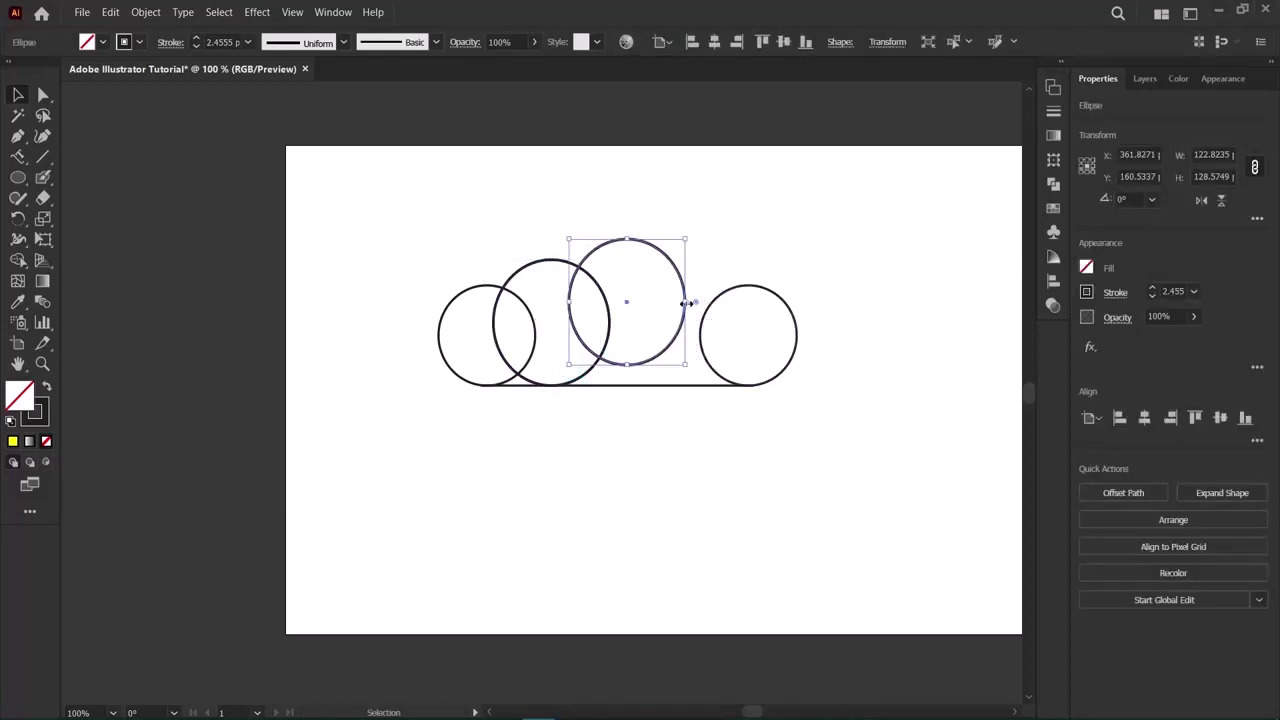
pyautogui.moveTo(687, 366); pyautogui.dragTo(697, 379)
pyautogui.click(659, 328)
pyautogui.hotkey('ctrl', 'v')
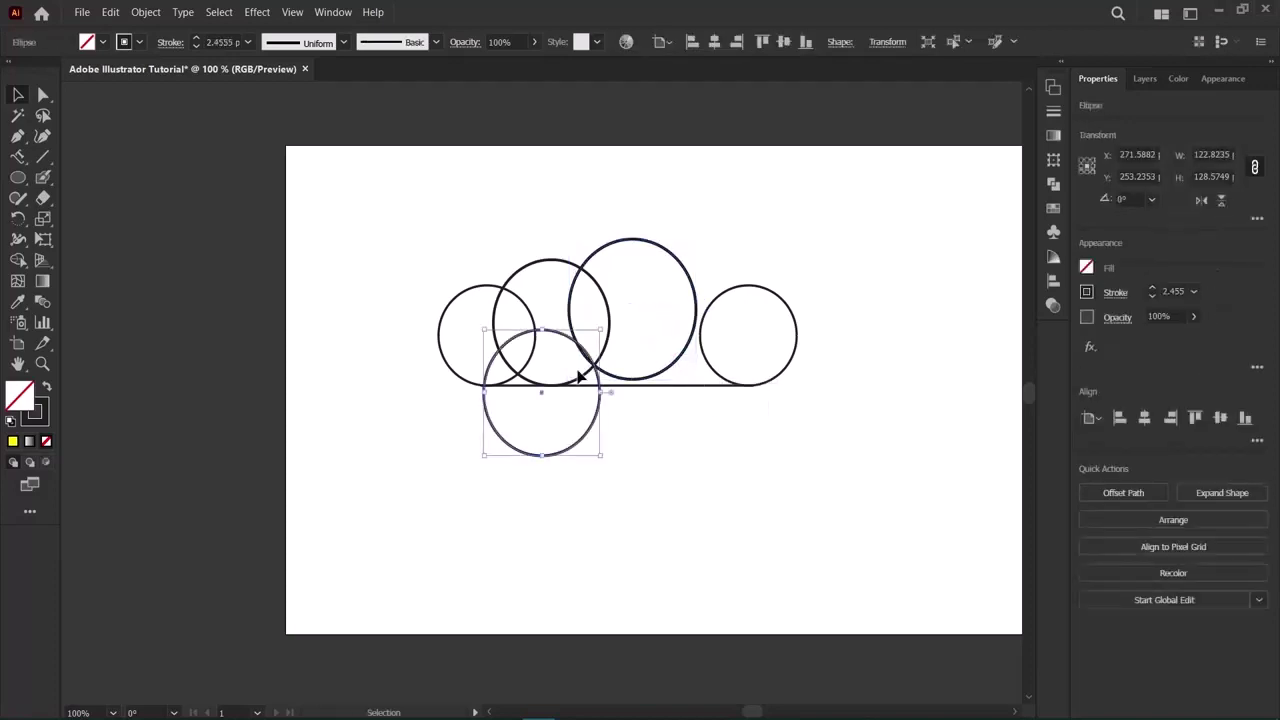
pyautogui.keyDown('shift'); pyautogui.click(581, 360); pyautogui.keyUp('shift')
pyautogui.click(340, 460)
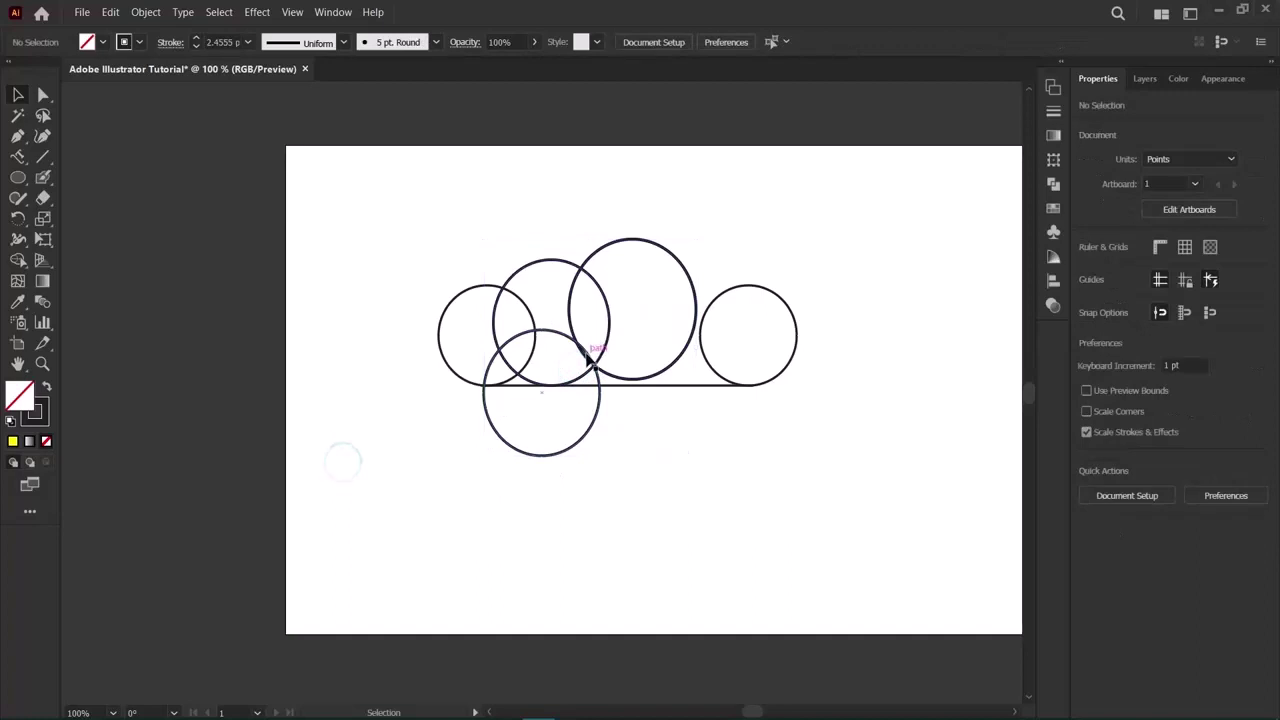
pyautogui.moveTo(587, 355)
pyautogui.mouseDown()
pyautogui.moveTo(743, 292)
pyautogui.moveTo(747, 262)
pyautogui.moveTo(700, 270)
pyautogui.moveTo(712, 278)
pyautogui.mouseUp()
pyautogui.click(590, 264)
pyautogui.moveTo(589, 266); pyautogui.dragTo(596, 257)
pyautogui.click(794, 450)
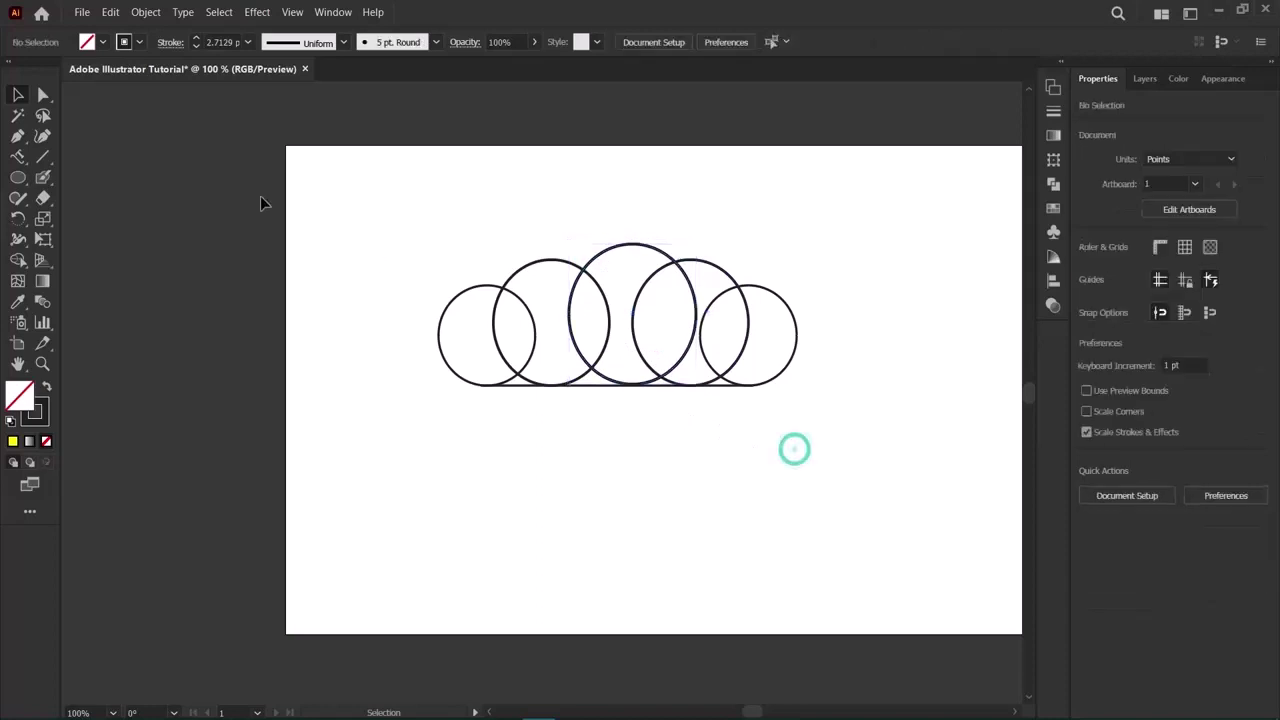
# Merge all the circles into one cloud shape with Shape Builder and nudge it left.
pyautogui.moveTo(391, 226); pyautogui.dragTo(958, 540)
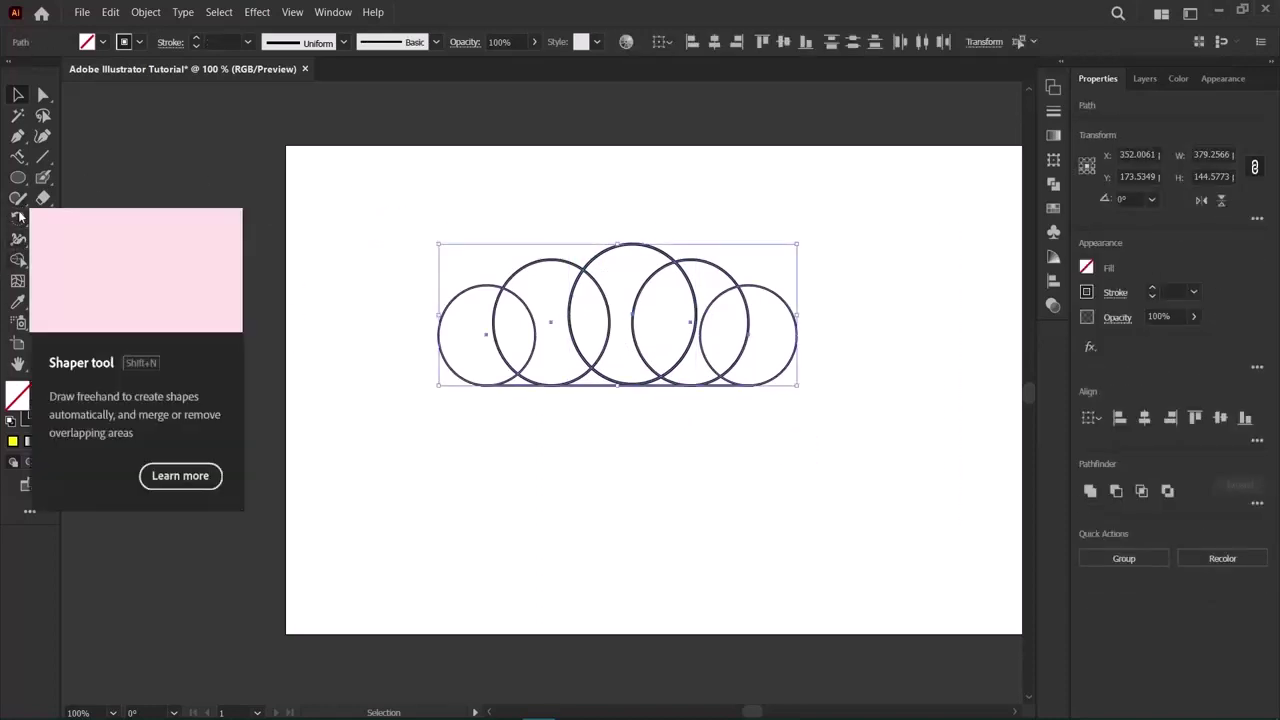
pyautogui.click(19, 259)
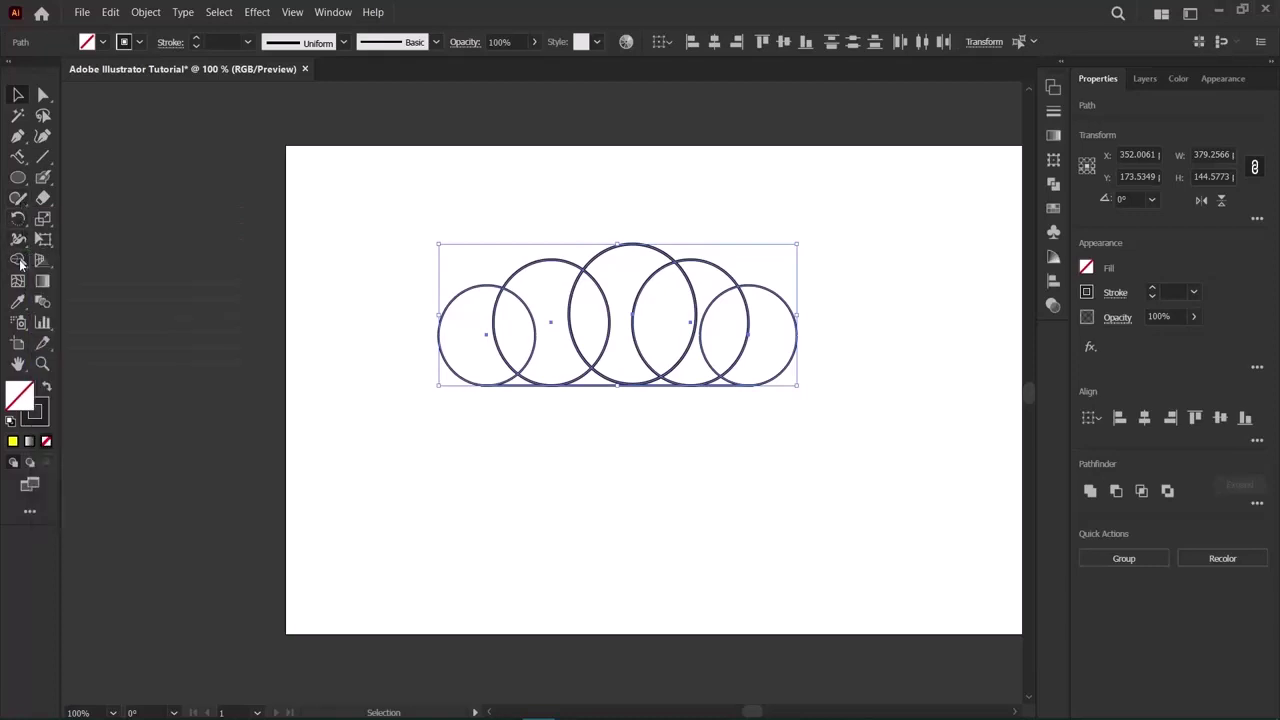
pyautogui.moveTo(752, 347)
pyautogui.mouseDown()
pyautogui.moveTo(608, 297)
pyautogui.moveTo(543, 294)
pyautogui.moveTo(494, 340)
pyautogui.moveTo(527, 372)
pyautogui.moveTo(517, 376)
pyautogui.moveTo(722, 386)
pyautogui.mouseUp()
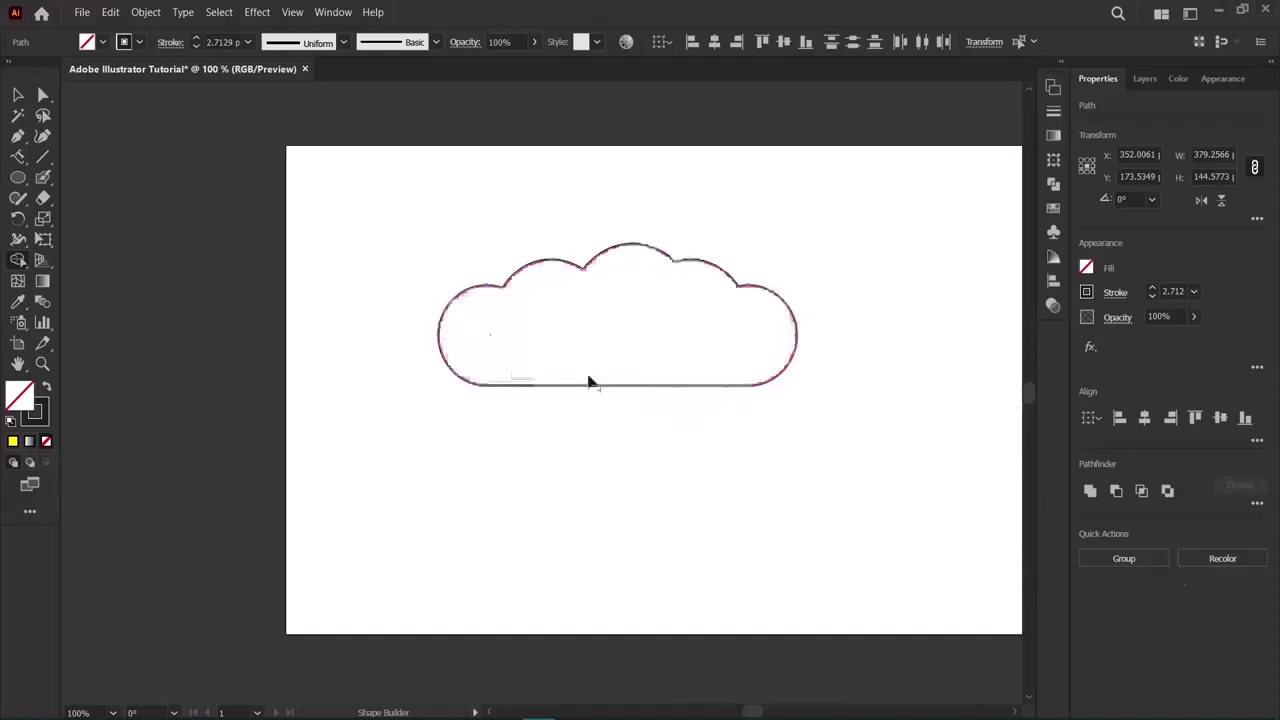
pyautogui.click(17, 95)
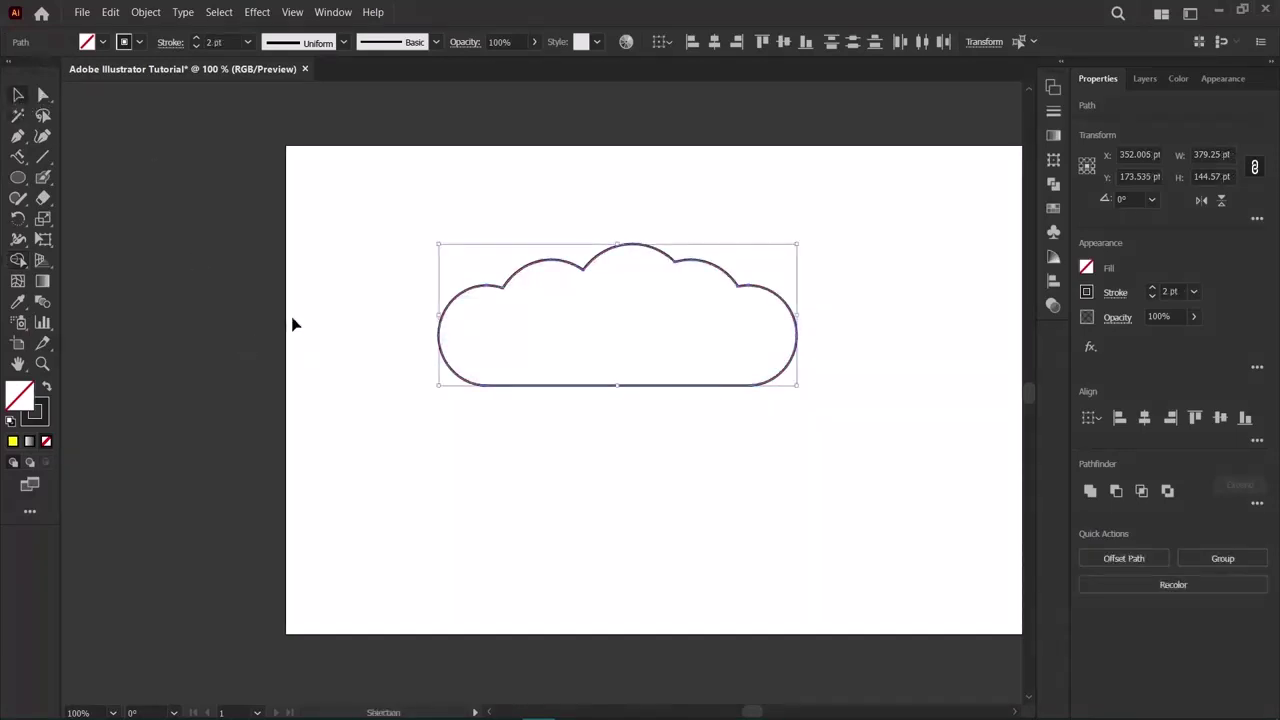
pyautogui.click(354, 365)
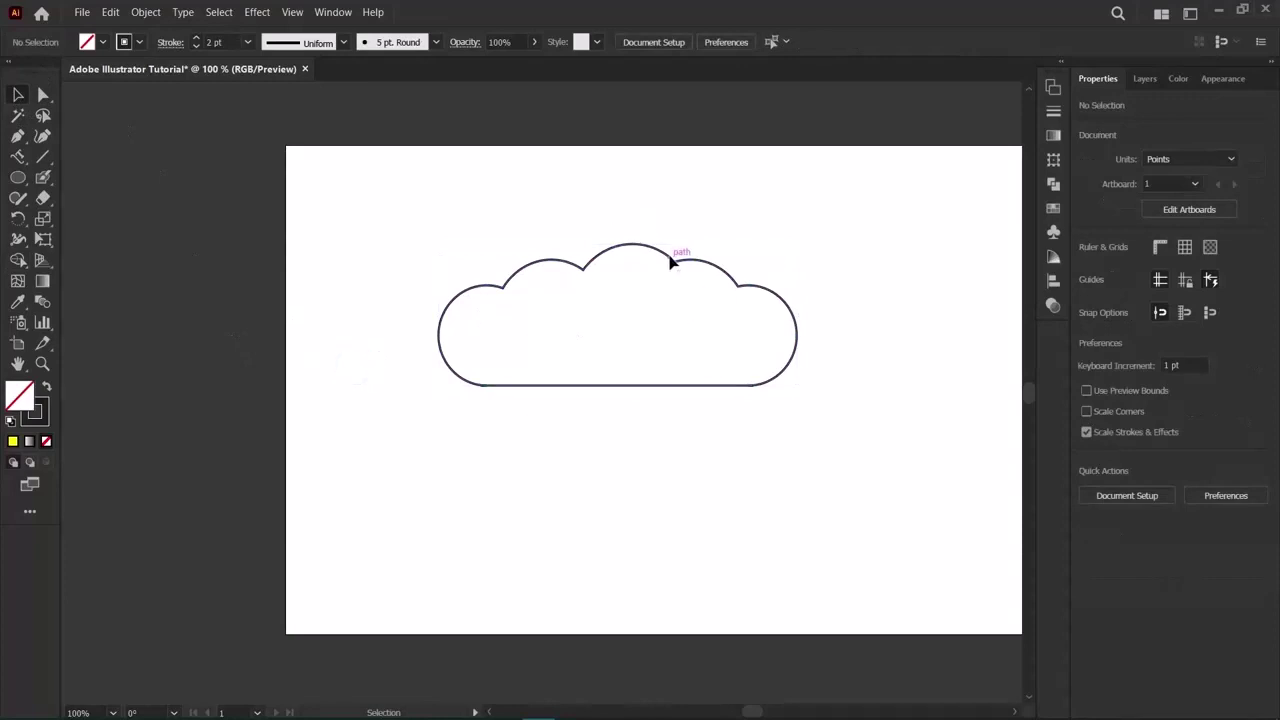
pyautogui.moveTo(674, 260); pyautogui.dragTo(618, 279)
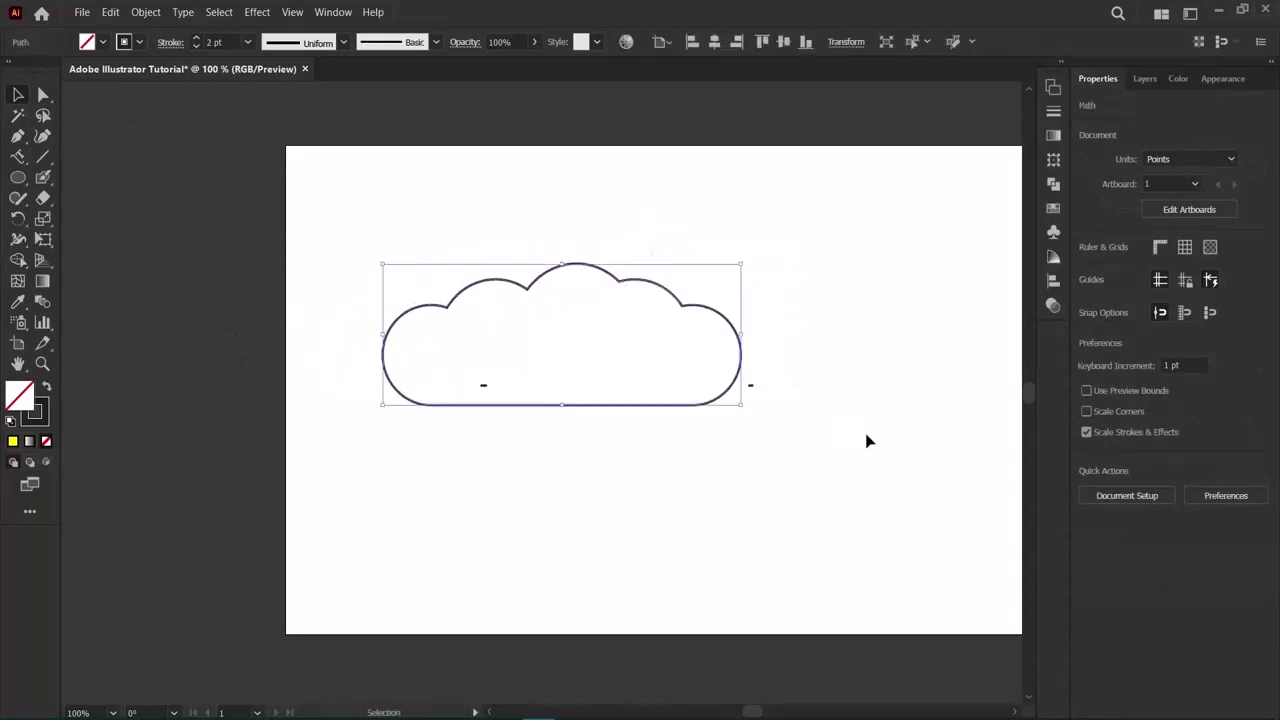
pyautogui.click(750, 382)
# Narrow the cloud path from 379.25 pt to about 339.5 pt wide.
pyautogui.click(484, 391)
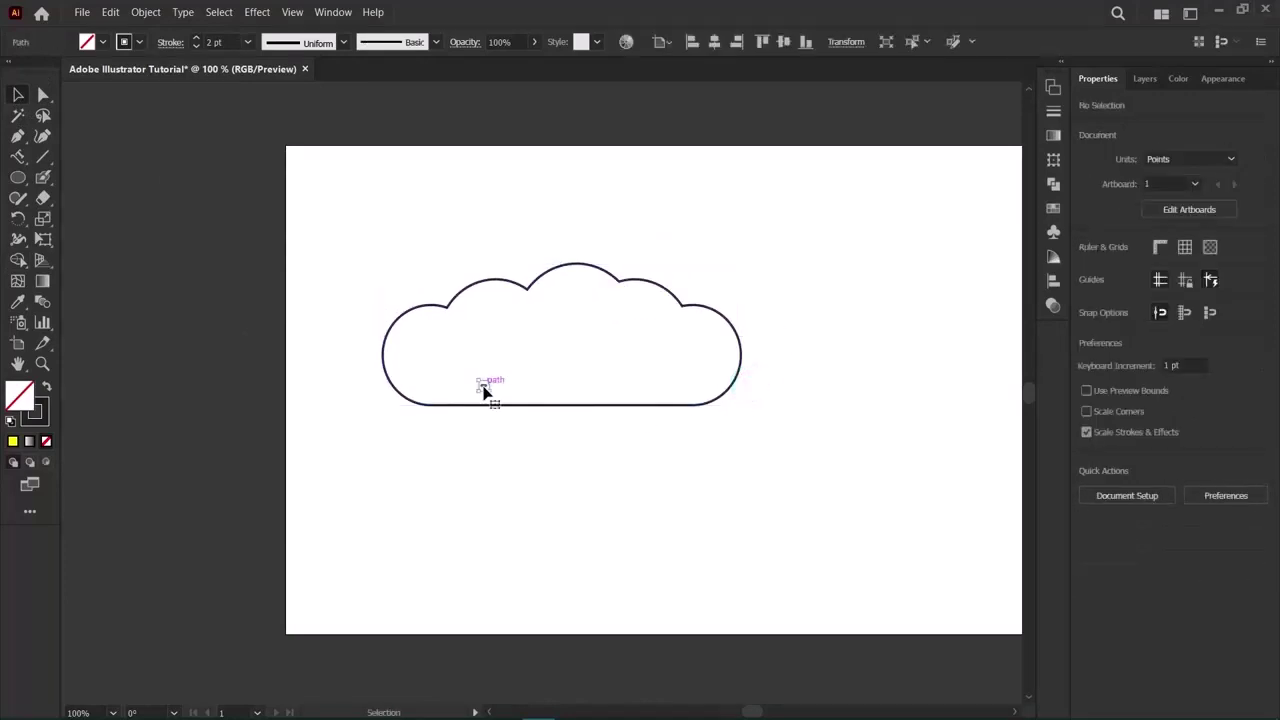
pyautogui.click(650, 333)
pyautogui.click(737, 336)
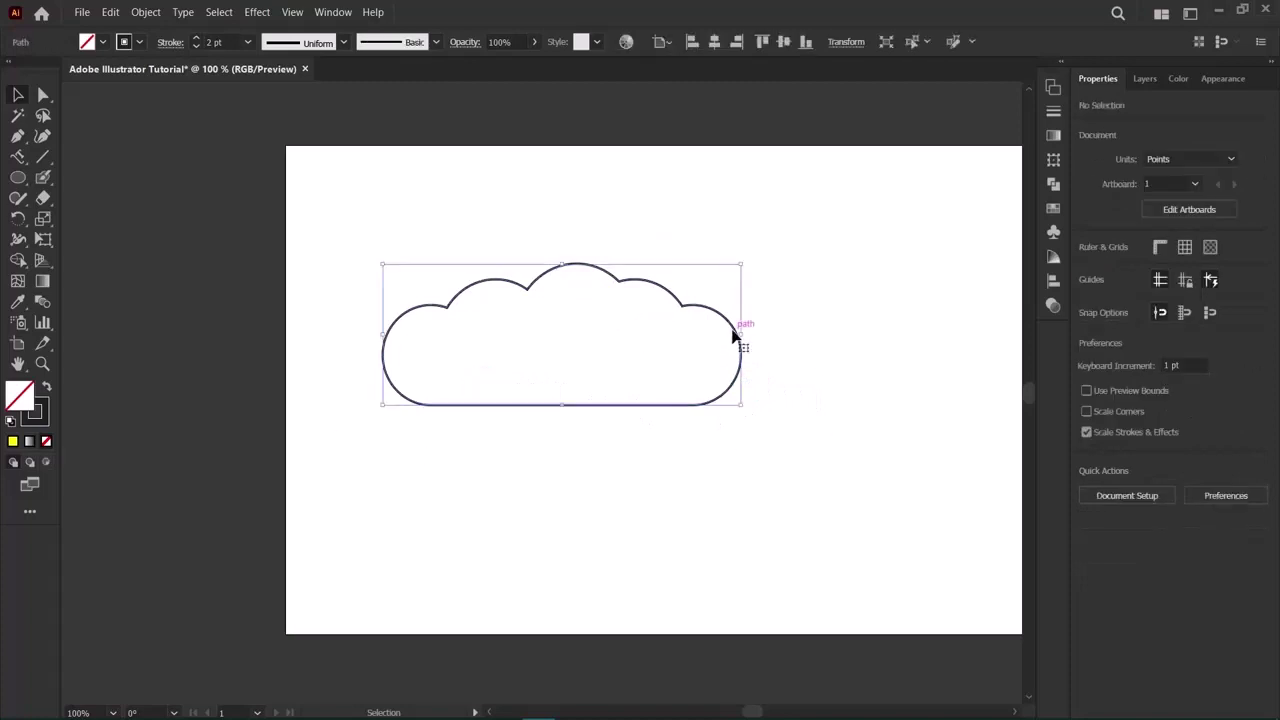
pyautogui.moveTo(740, 335)
pyautogui.mouseDown()
pyautogui.moveTo(686, 320)
pyautogui.moveTo(703, 325)
pyautogui.mouseUp()
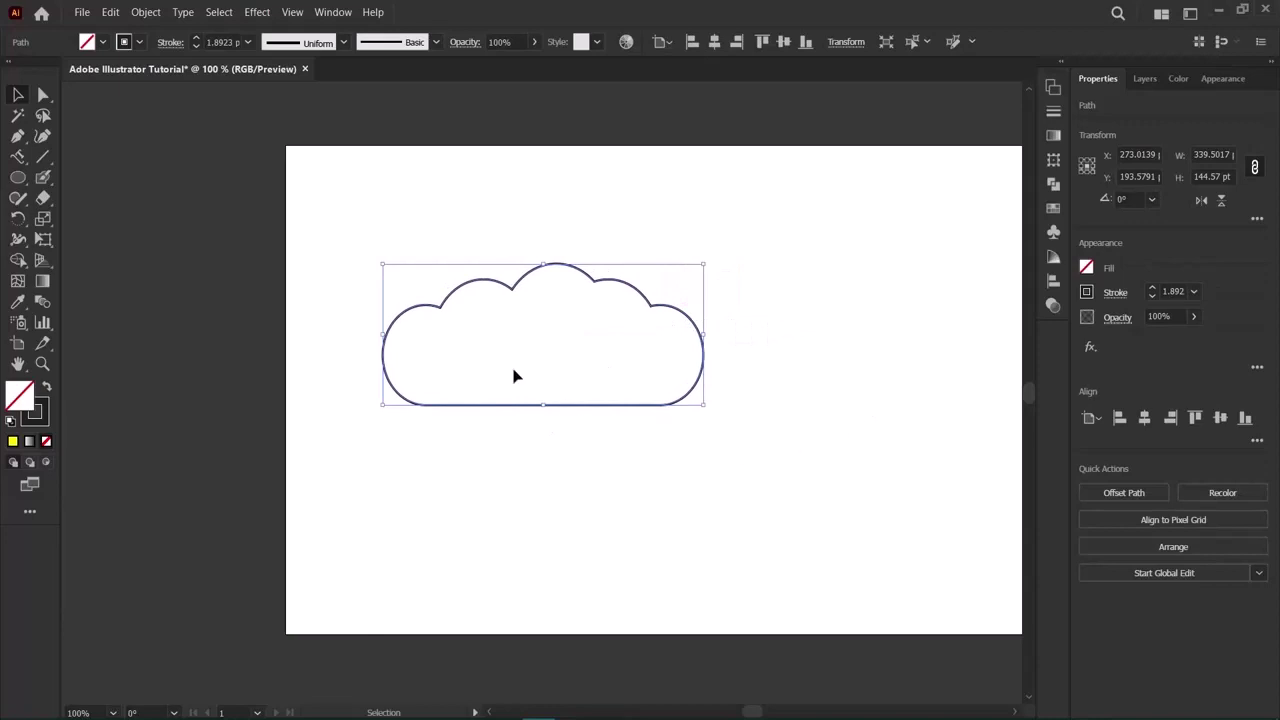
pyautogui.click(283, 369)
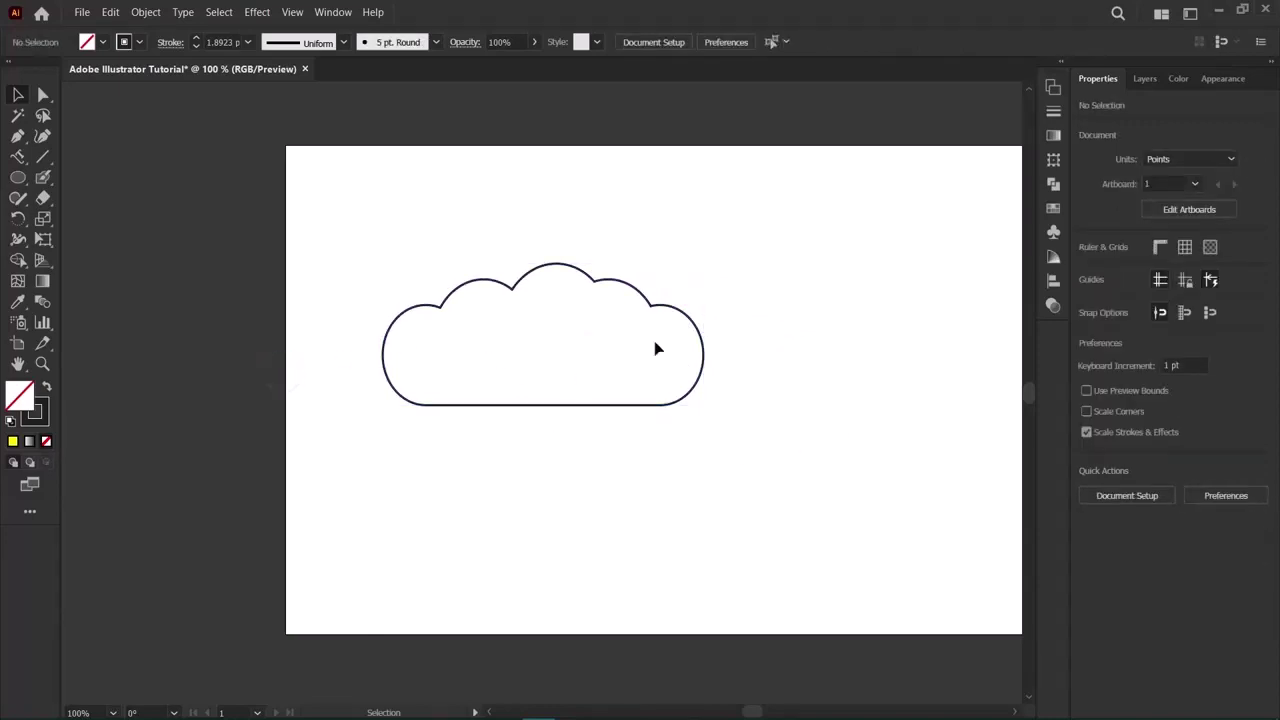
pyautogui.moveTo(575, 372); pyautogui.dragTo(769, 253)
# Deselect the cloud by clicking the empty canvas.
pyautogui.click(731, 459)
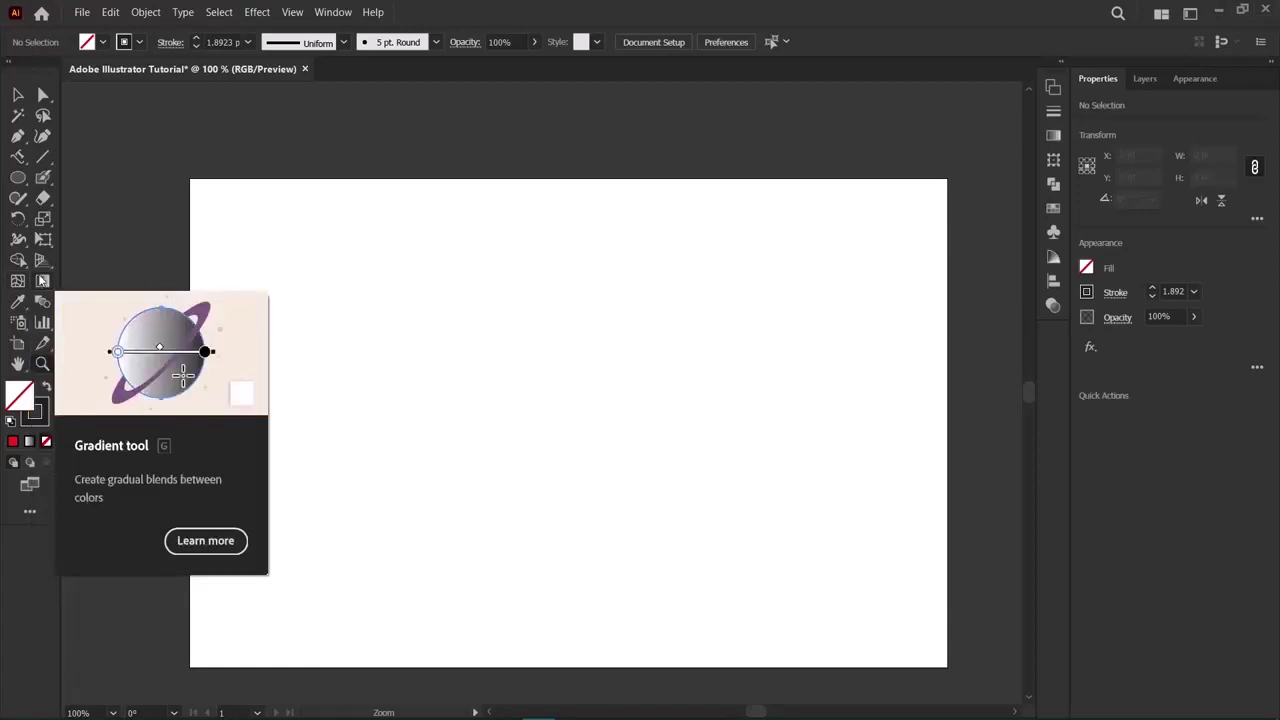
# Draw an 803 by 500 pt rectangle over the artboard with a white-to-black linear gradient.
pyautogui.click(43, 282)
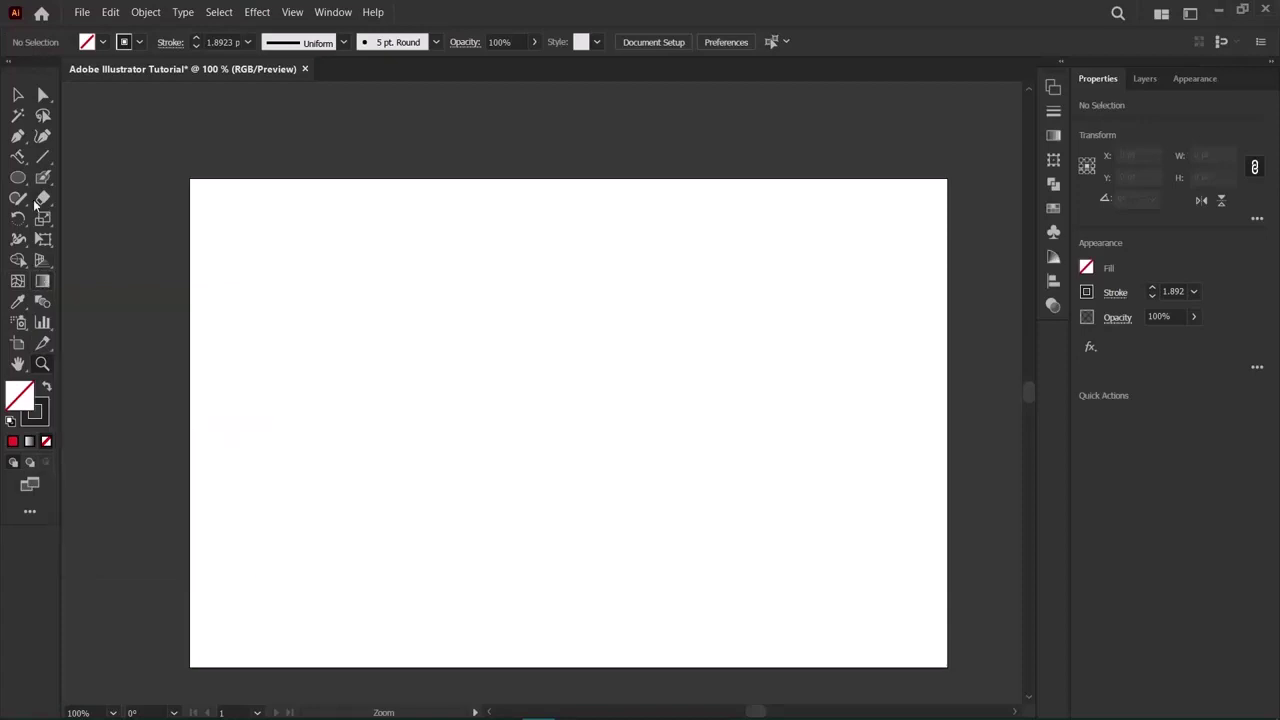
pyautogui.moveTo(18, 177); pyautogui.dragTo(70, 176)
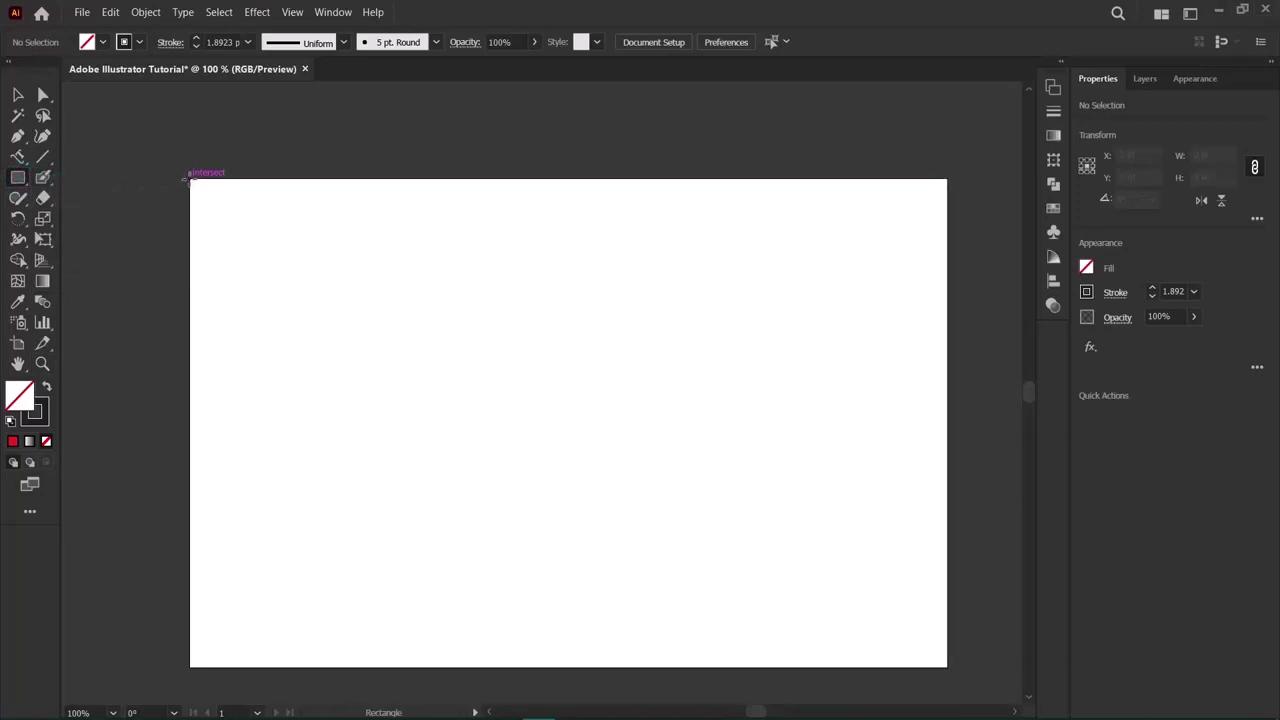
pyautogui.moveTo(189, 178); pyautogui.dragTo(948, 666)
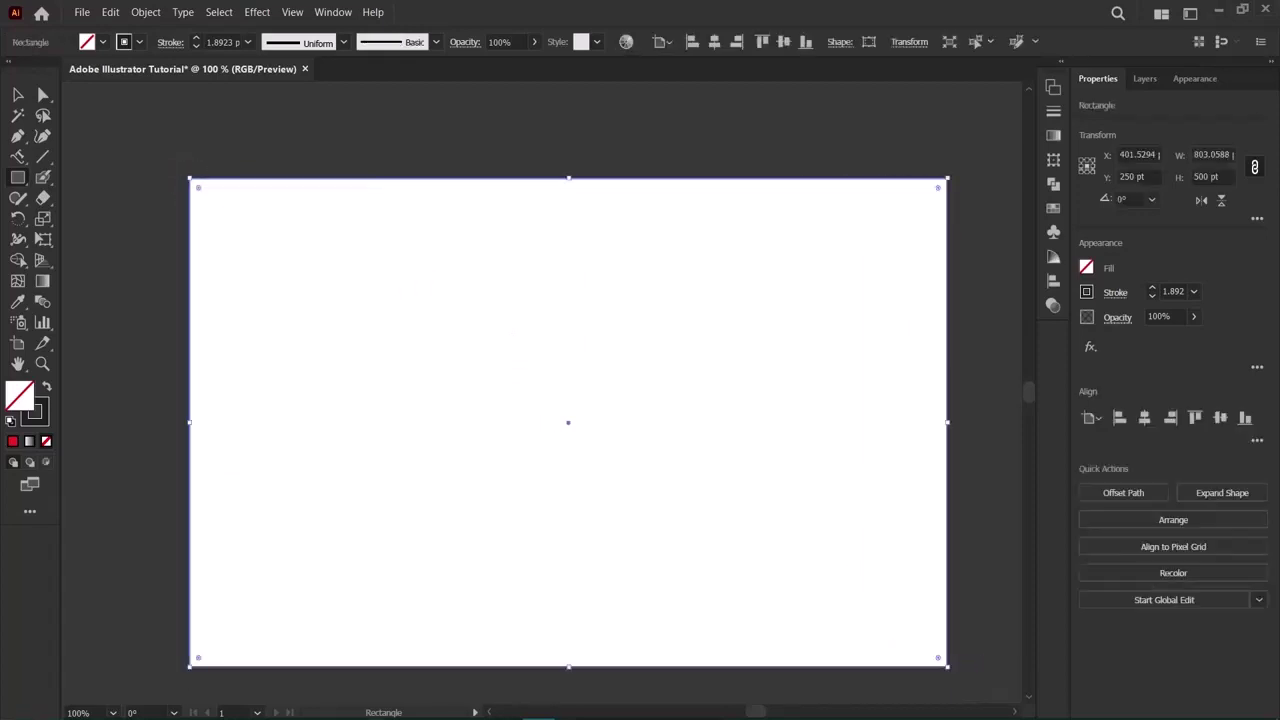
pyautogui.click(43, 281)
pyautogui.doubleClick(43, 281)
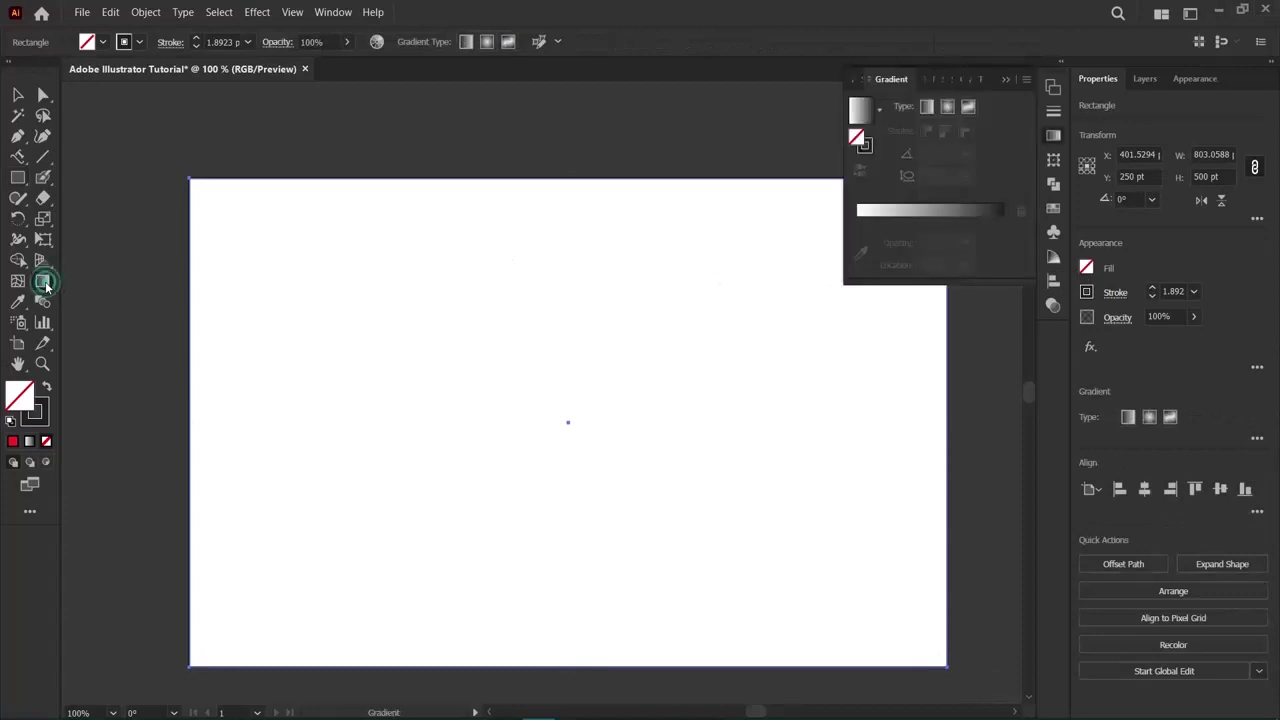
pyautogui.click(896, 212)
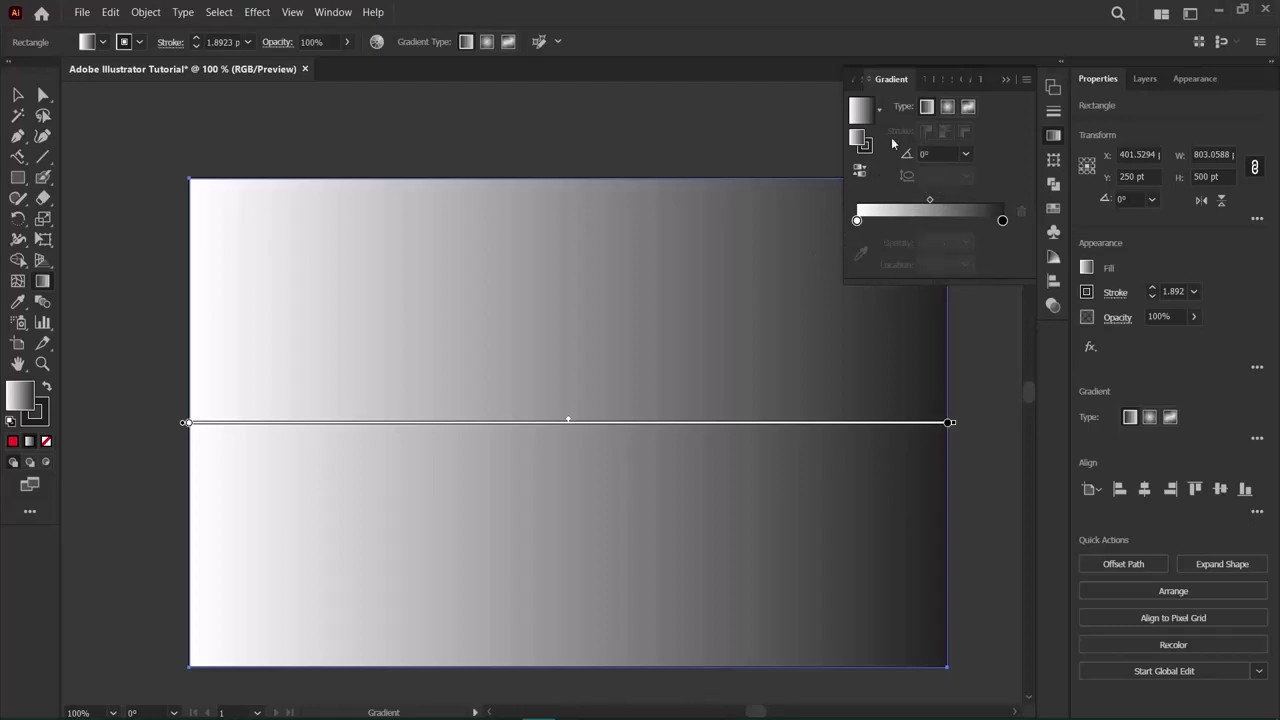
# Set the gradient's left stop to CMYK Cyan and right stop to red, then deselect.
pyautogui.click(186, 424)
pyautogui.doubleClick(186, 424)
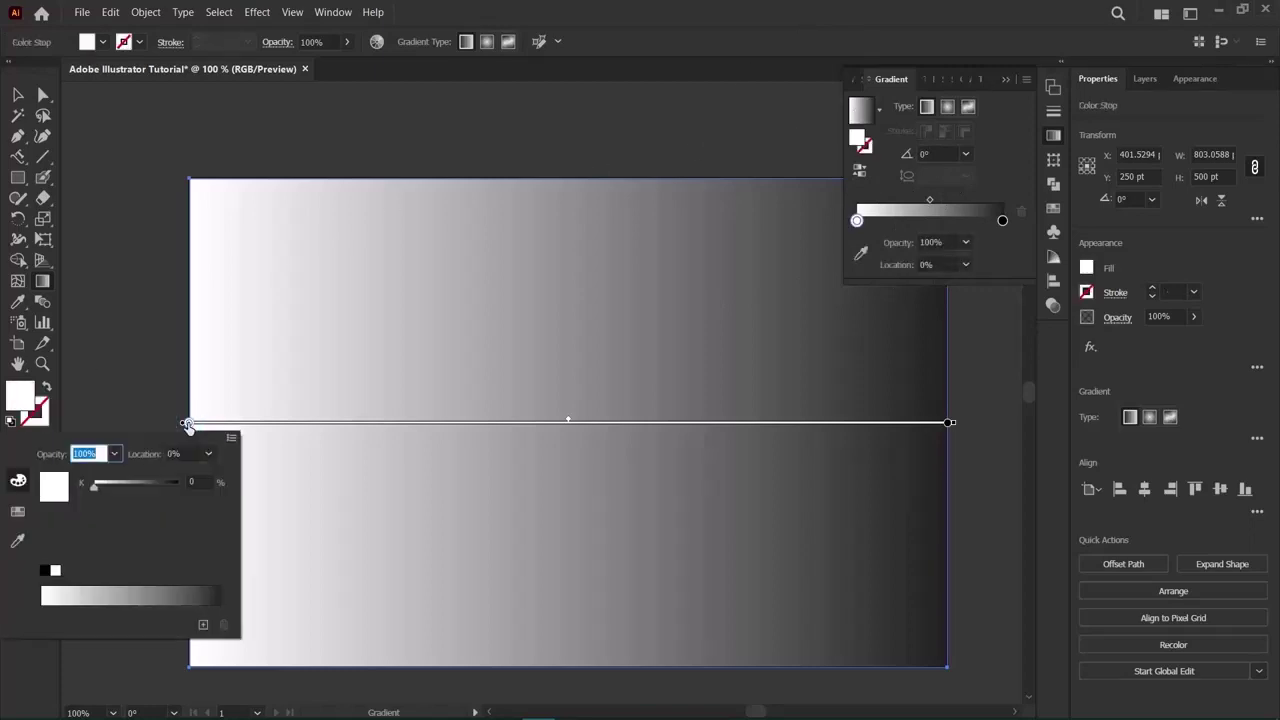
pyautogui.click(18, 512)
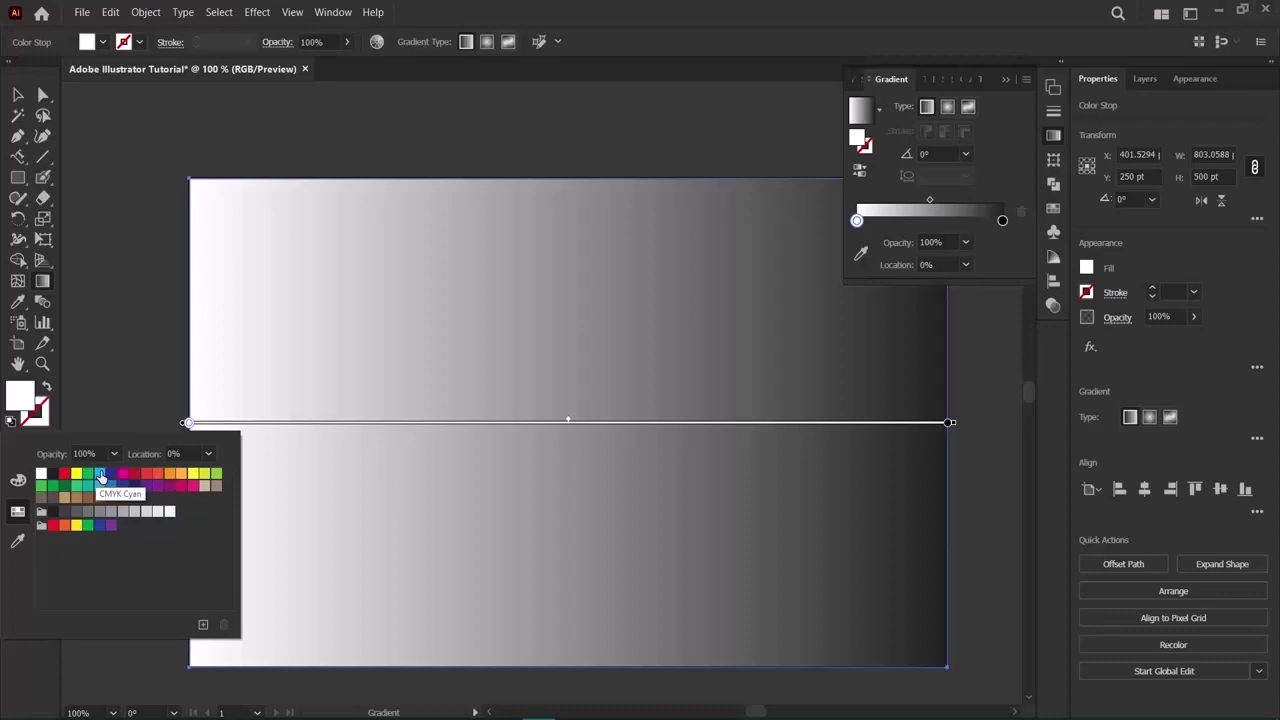
pyautogui.click(101, 477)
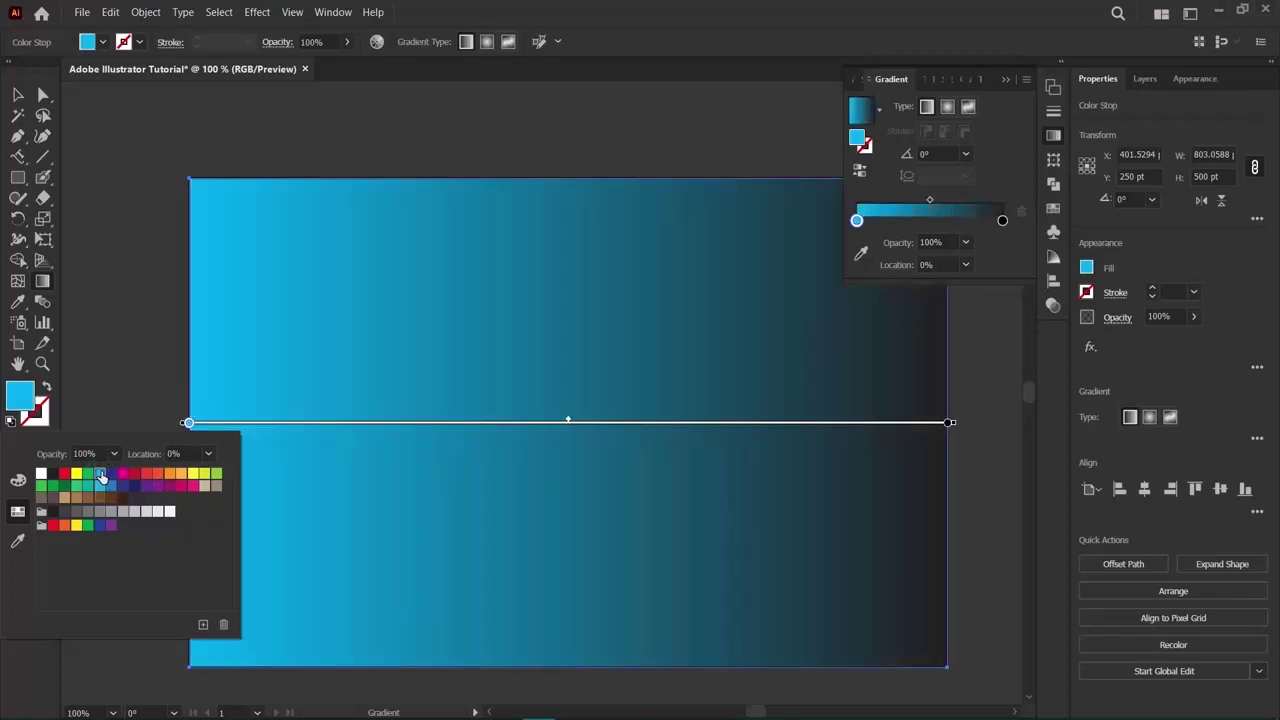
pyautogui.doubleClick(948, 423)
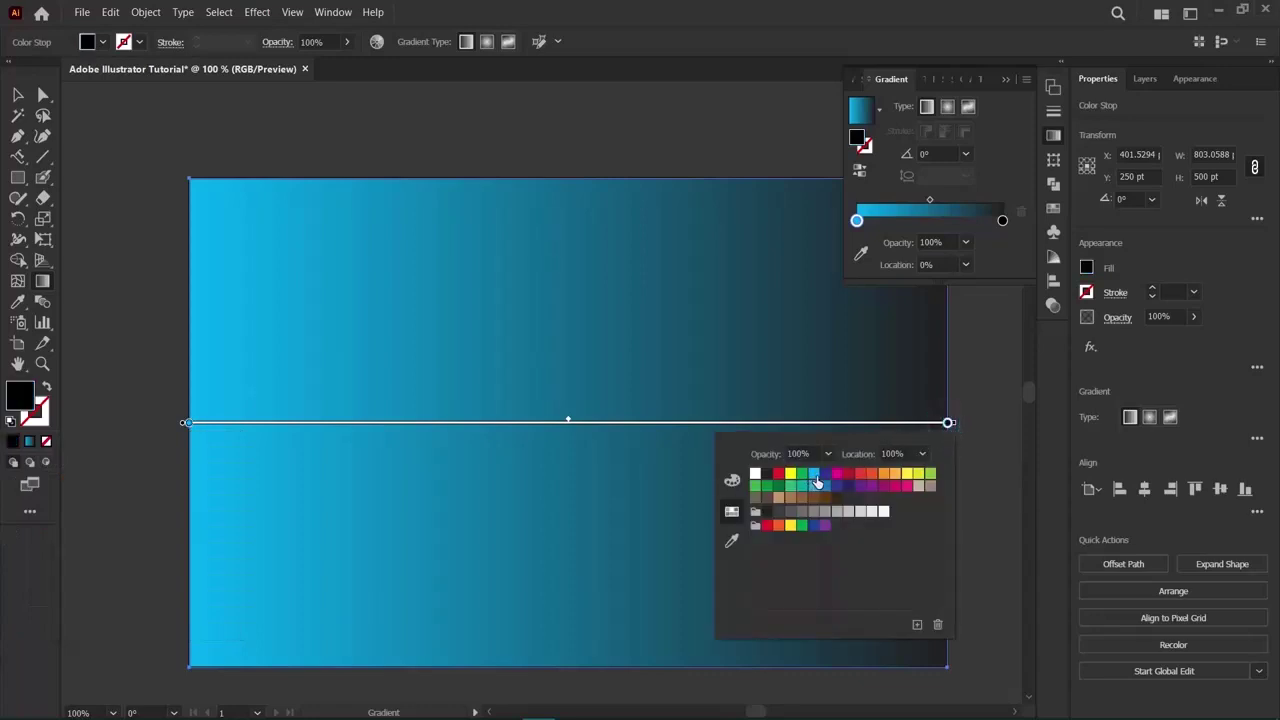
pyautogui.click(862, 476)
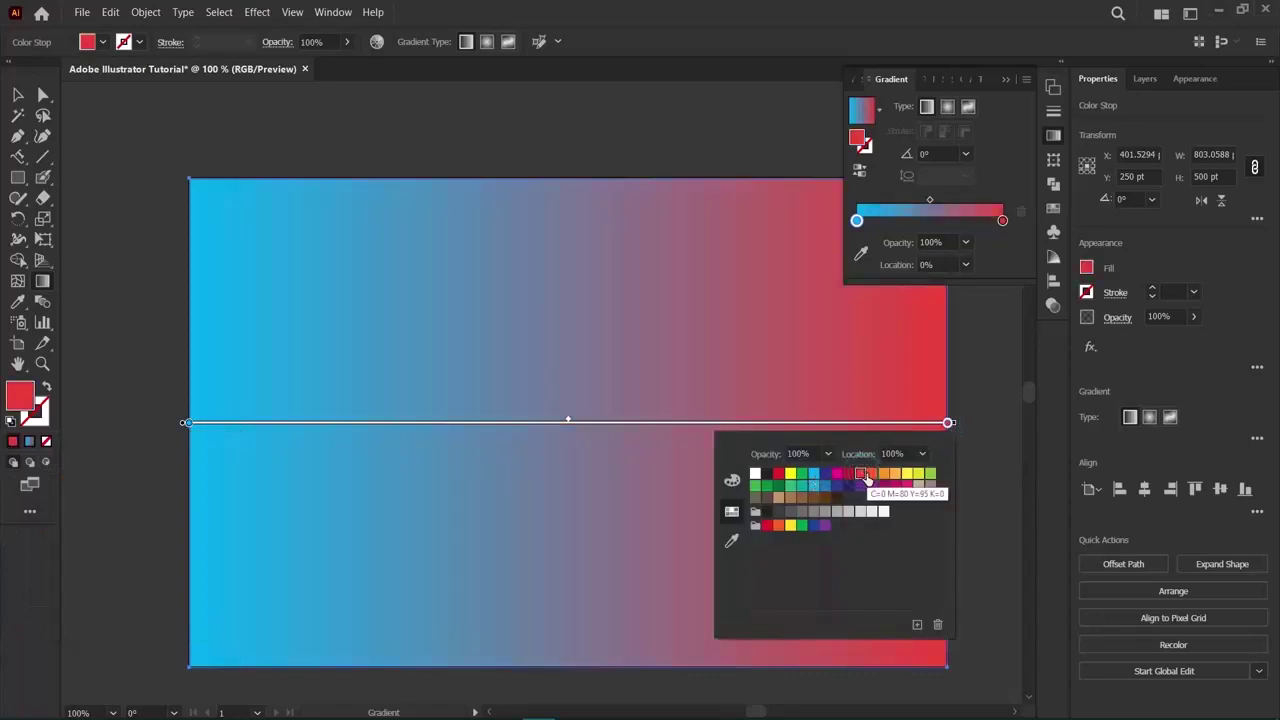
pyautogui.click(20, 98)
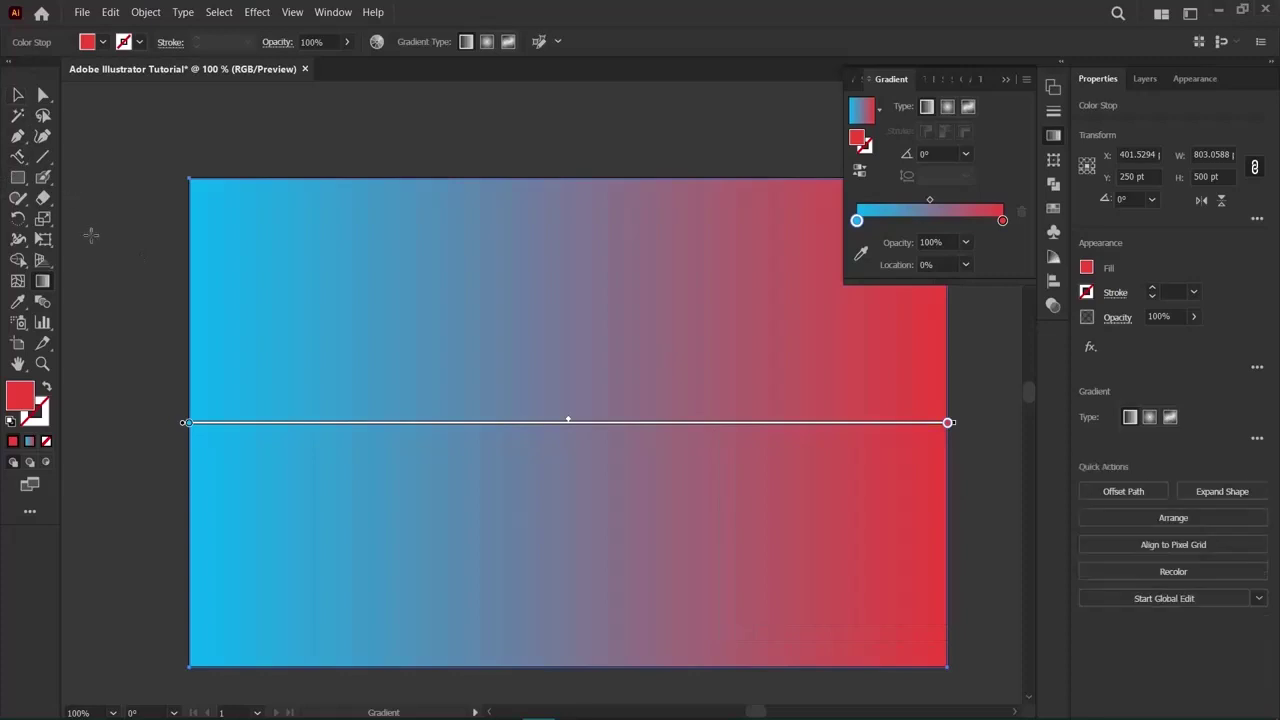
pyautogui.click(1004, 80)
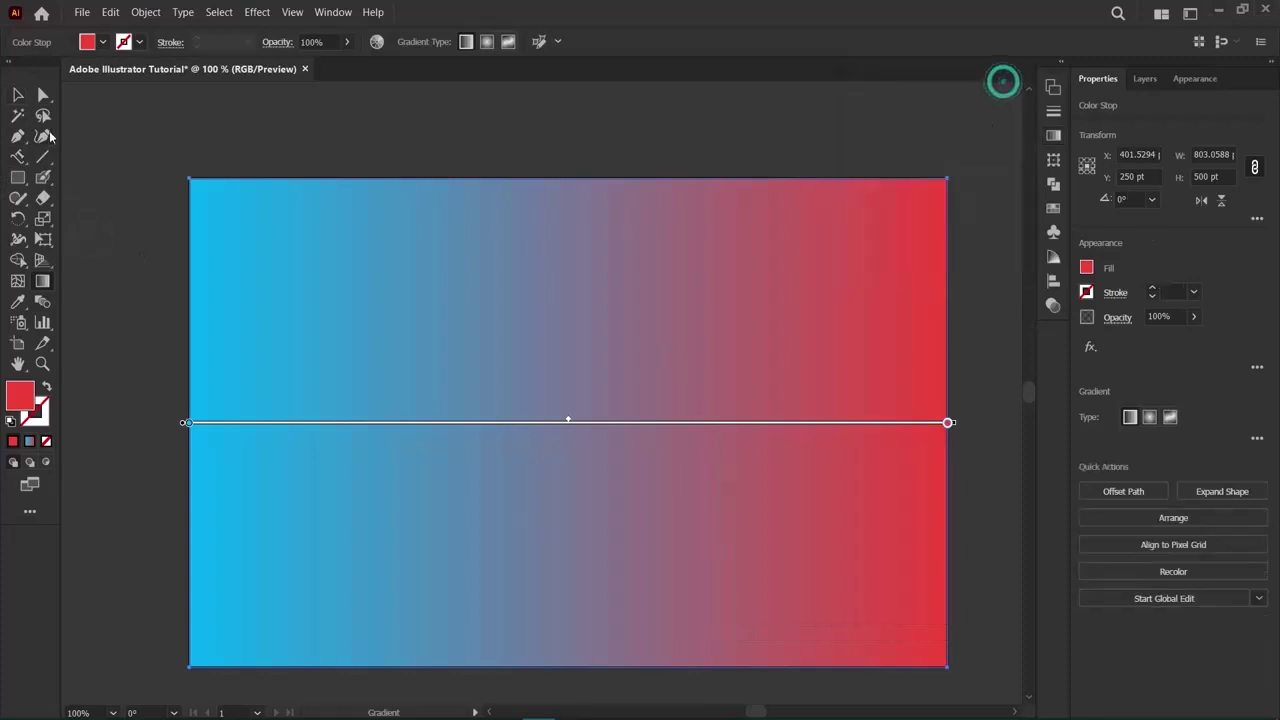
pyautogui.click(18, 94)
pyautogui.click(100, 291)
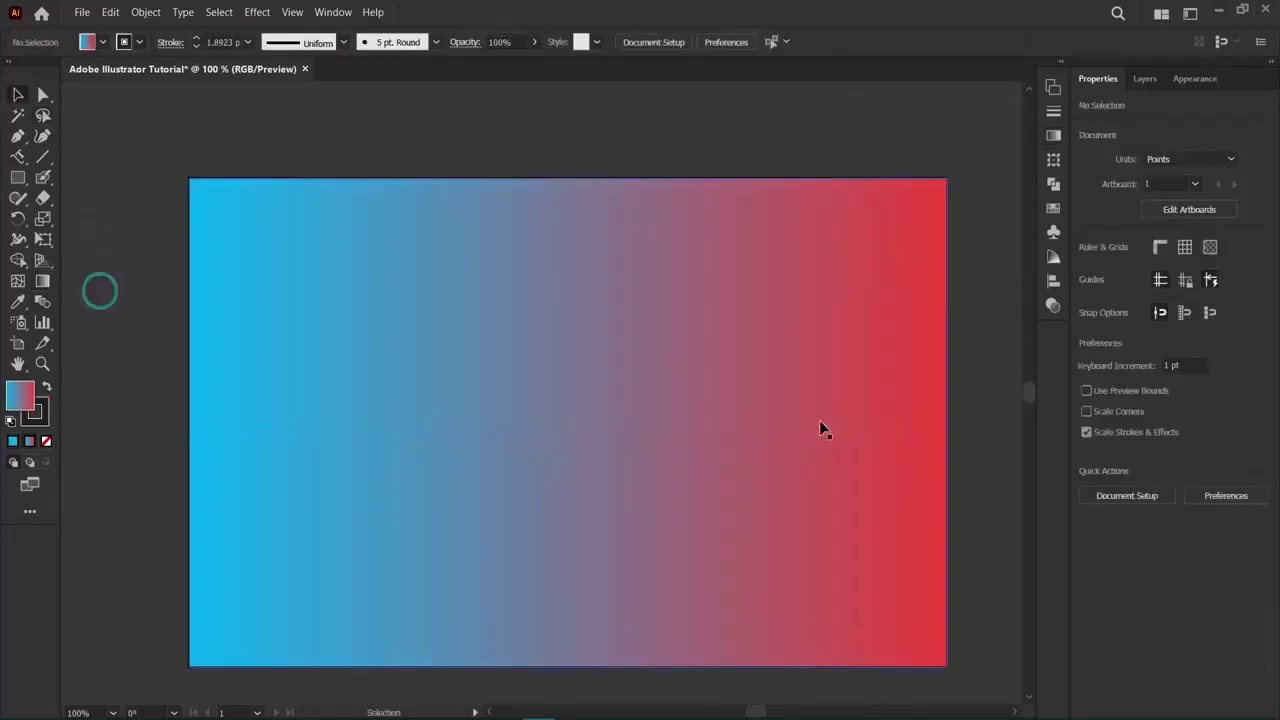
# Drag the cyan-to-red gradient diagonally from the rectangle's top-left to bottom-right corner.
pyautogui.moveTo(794, 434)
pyautogui.mouseDown()
pyautogui.moveTo(586, 437)
pyautogui.moveTo(843, 471)
pyautogui.moveTo(803, 449)
pyautogui.moveTo(805, 433)
pyautogui.moveTo(791, 440)
pyautogui.mouseUp()
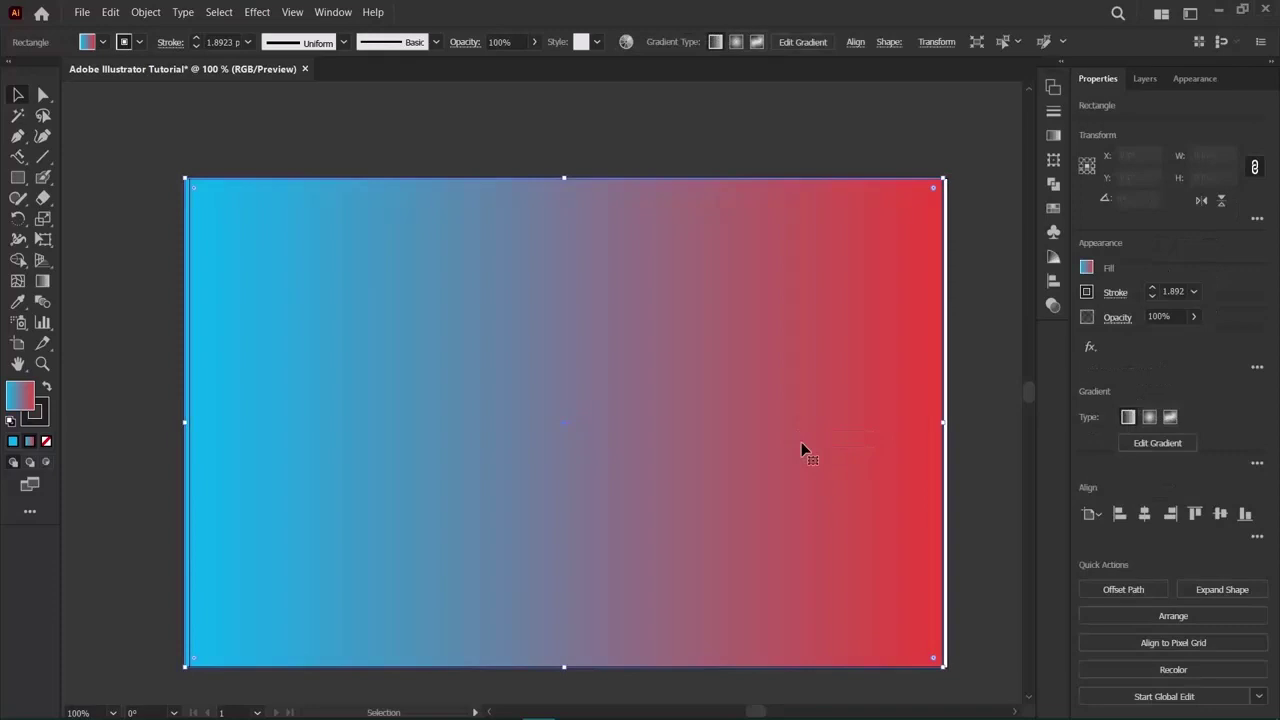
pyautogui.click(1014, 531)
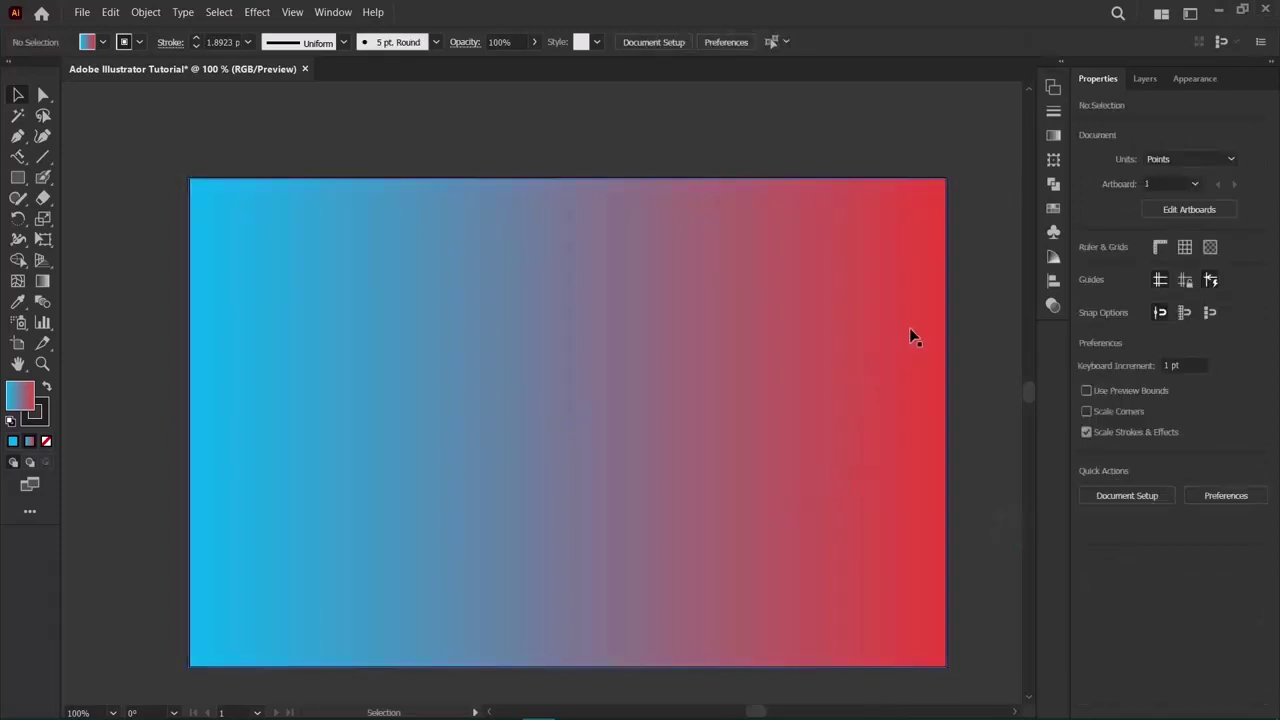
pyautogui.click(829, 401)
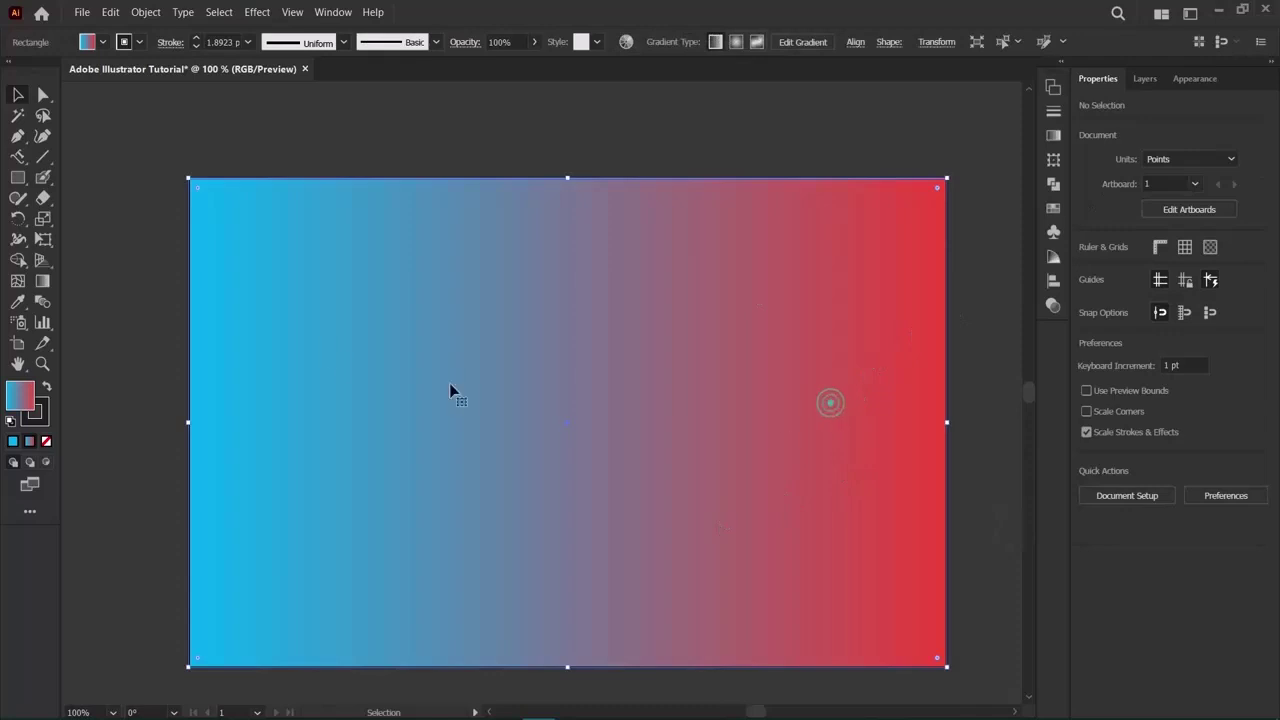
pyautogui.click(42, 284)
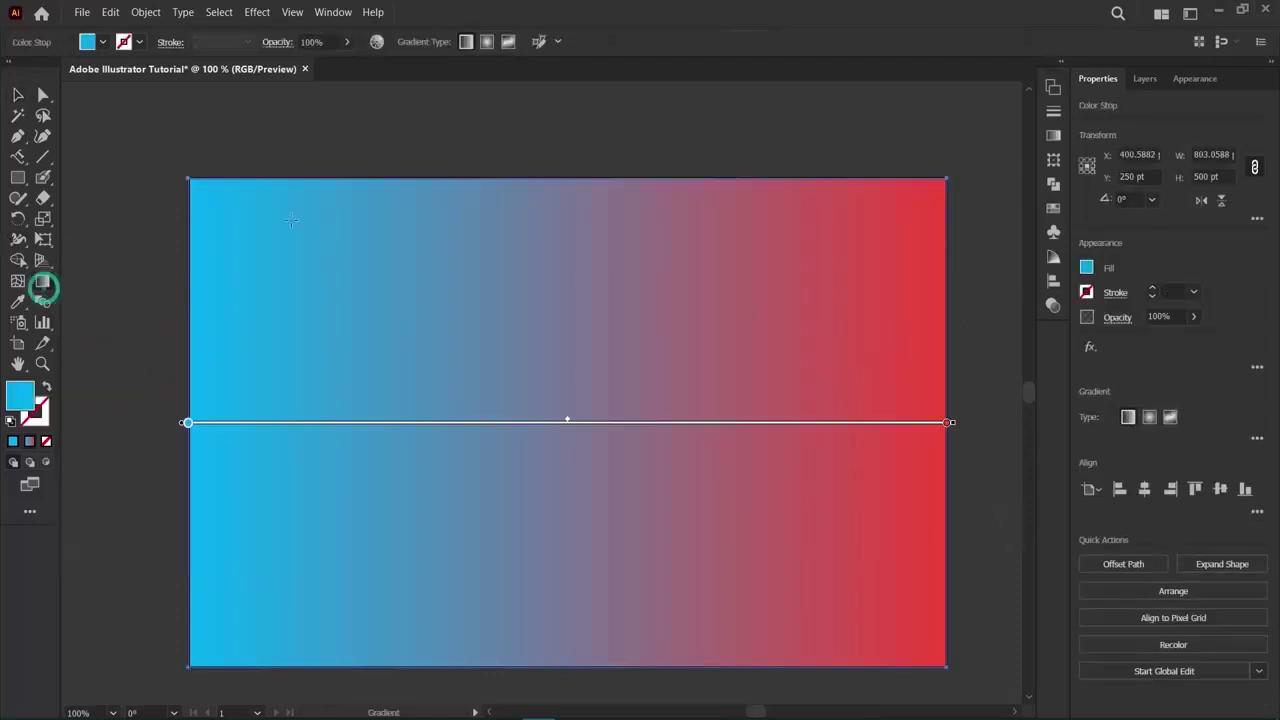
pyautogui.moveTo(190, 181); pyautogui.dragTo(943, 669)
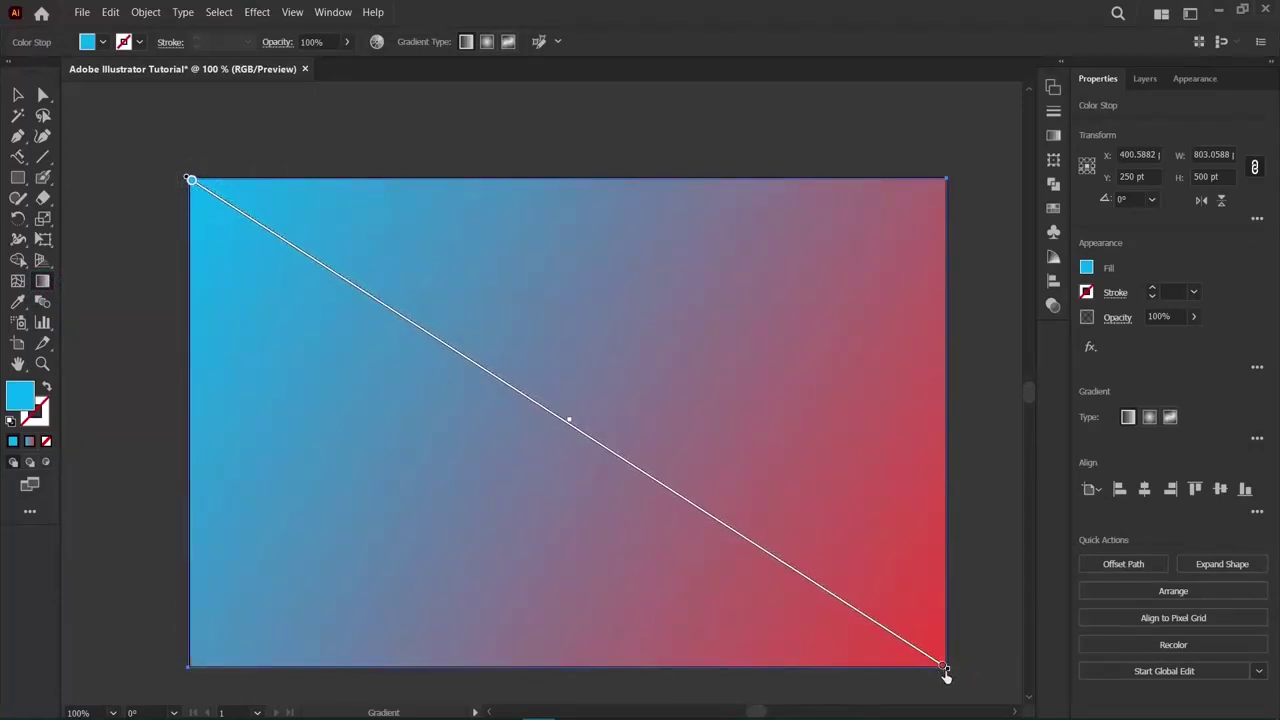
# Return to the Selection tool and clear the gradient rectangle, leaving a blank artboard.
pyautogui.press('v')
pyautogui.click(150, 345)
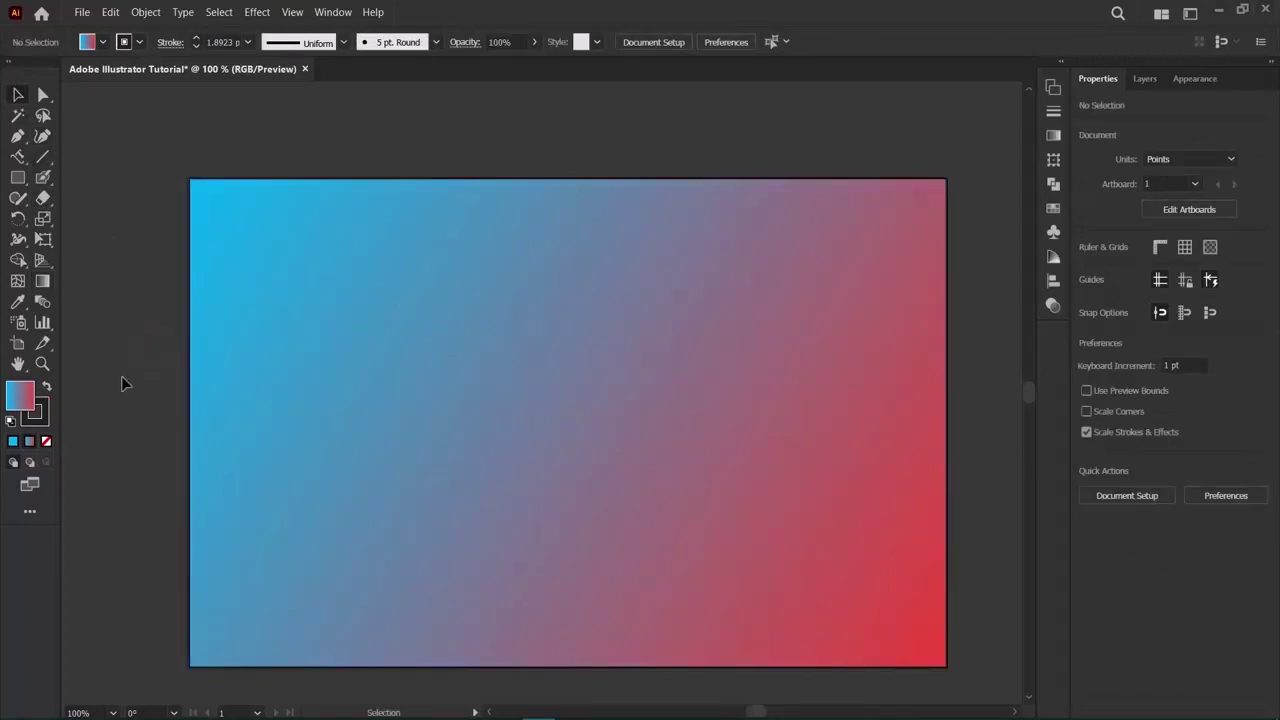
pyautogui.click(307, 365)
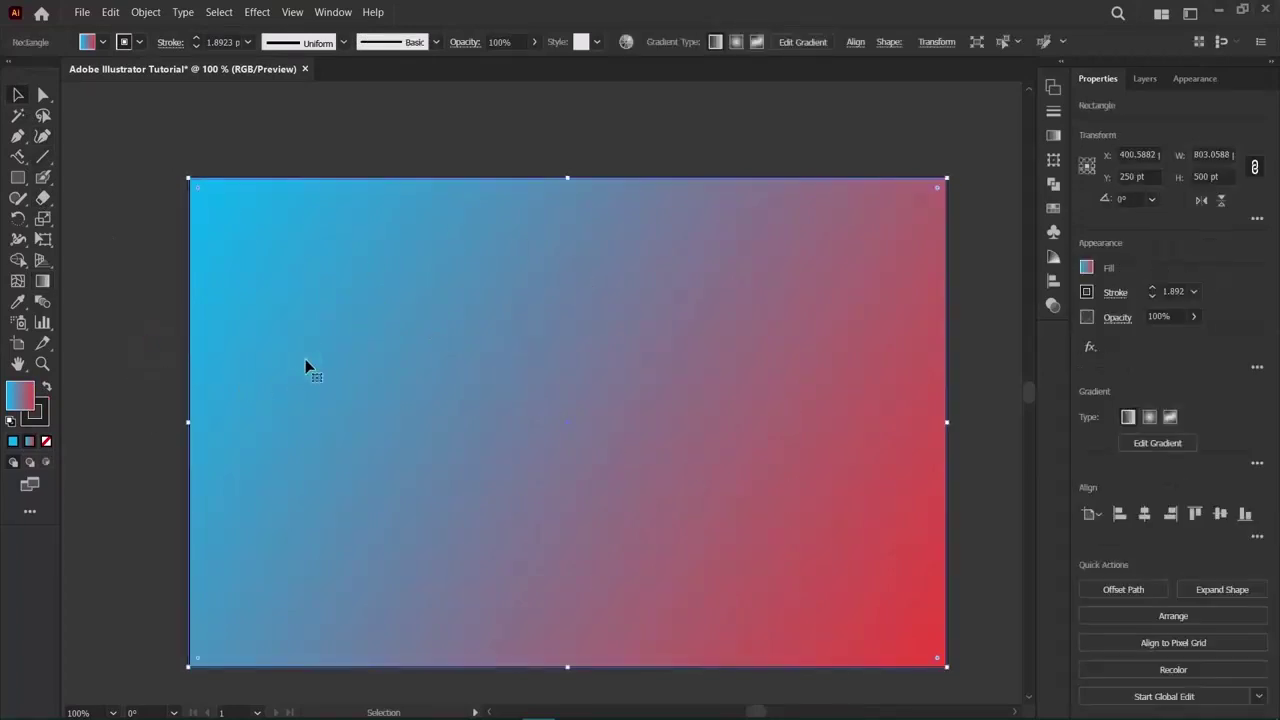
pyautogui.click(120, 272)
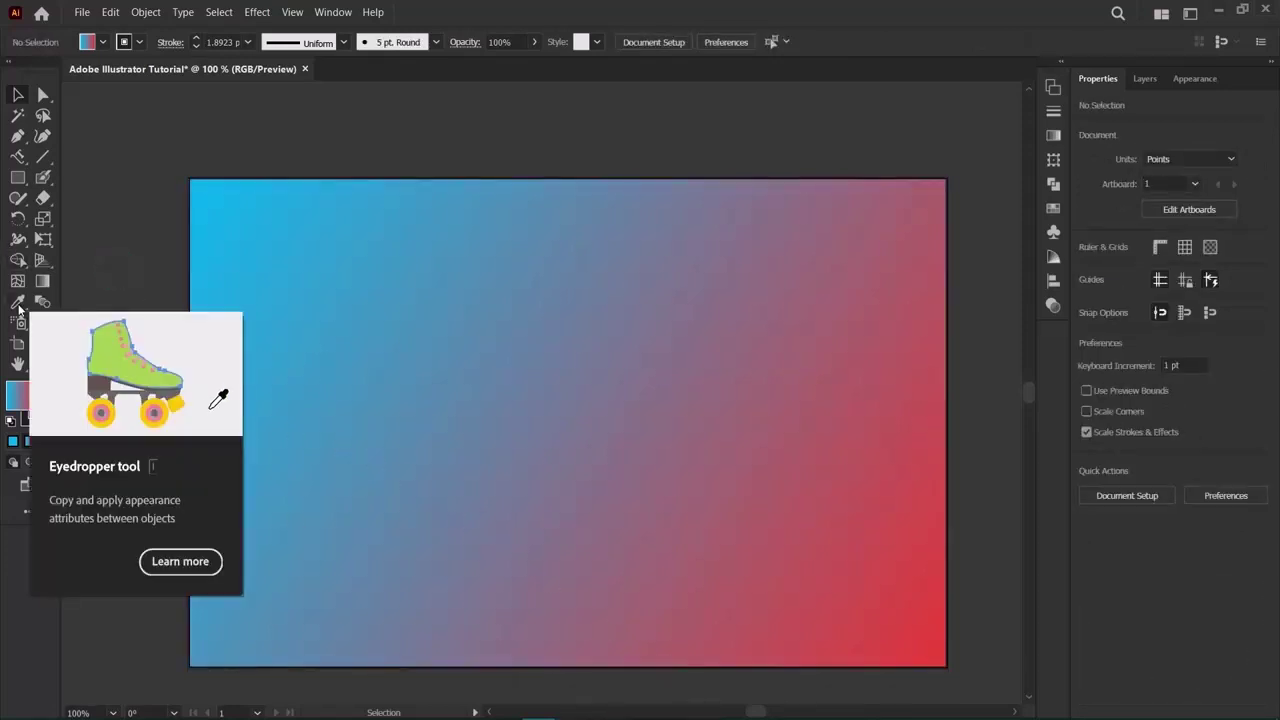
pyautogui.click(17, 94)
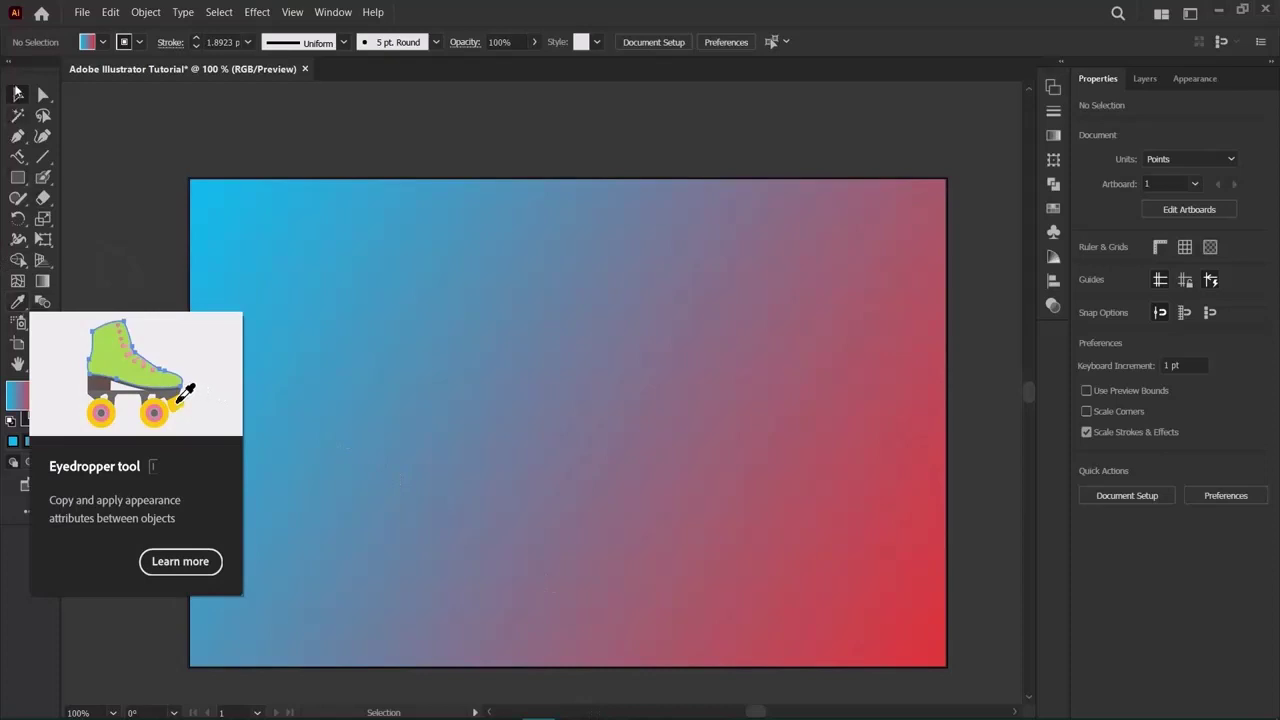
pyautogui.click(466, 436)
pyautogui.click(466, 443)
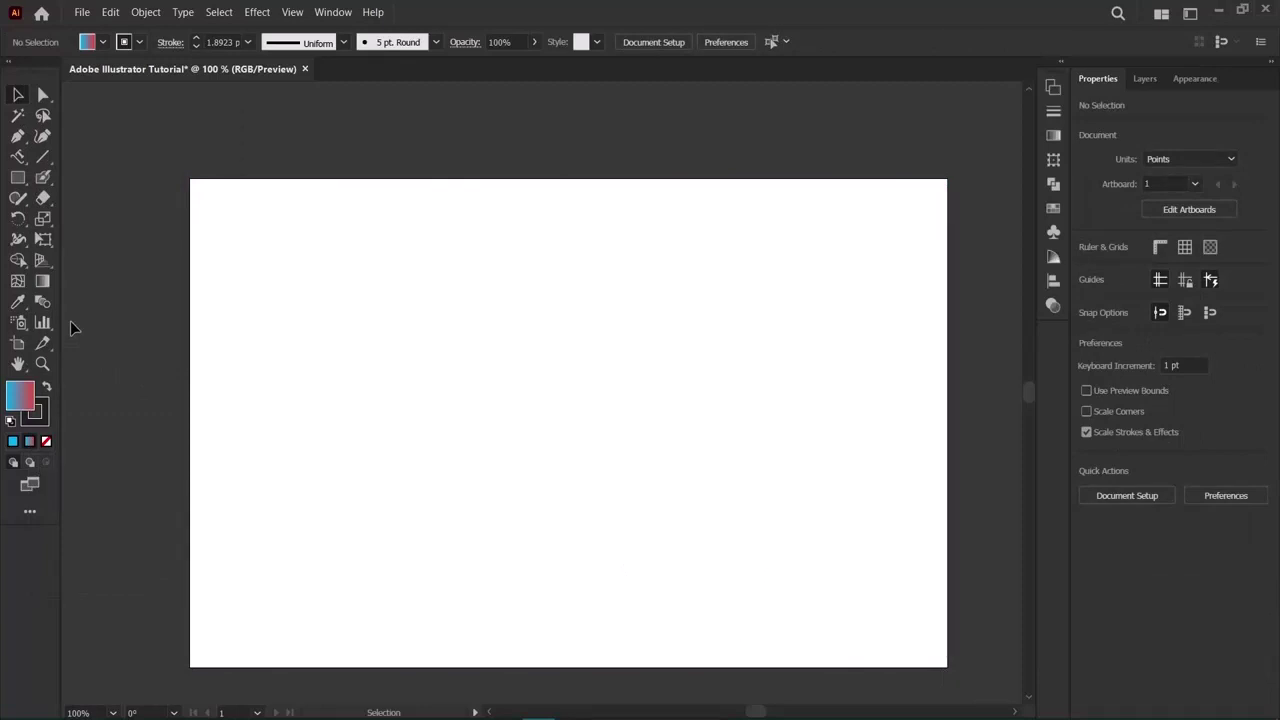
pyautogui.doubleClick(14, 404)
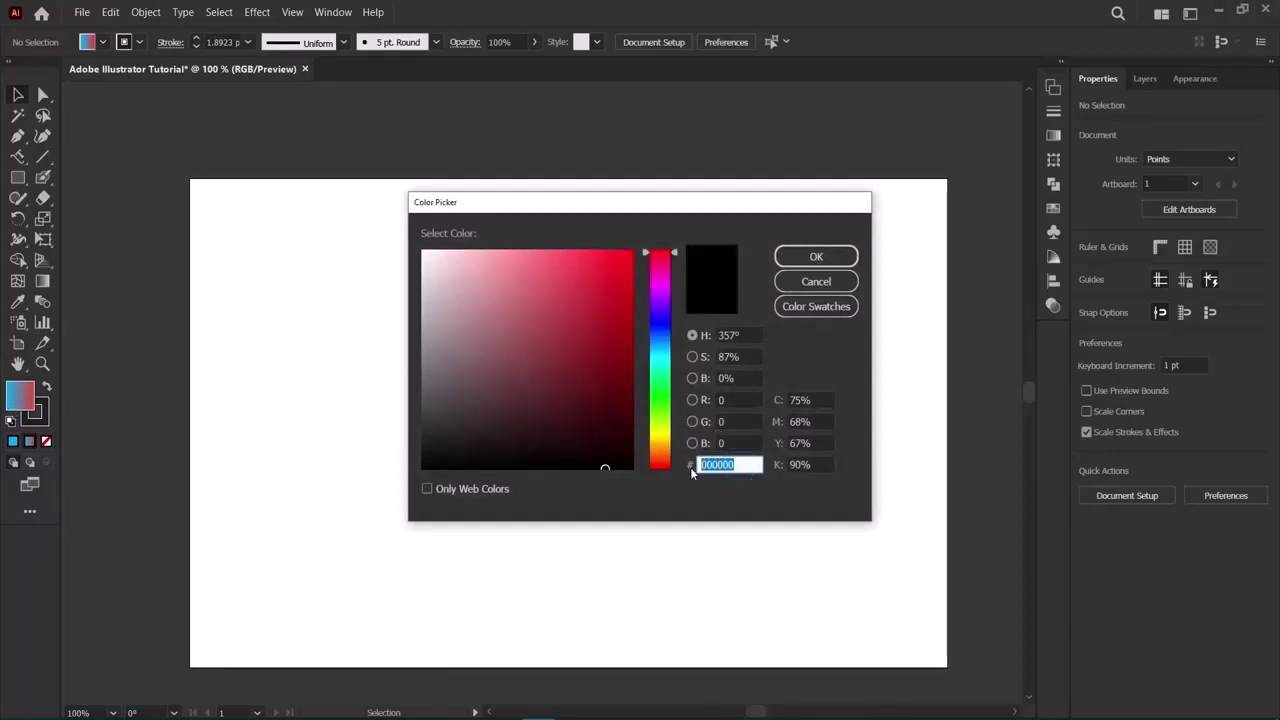
pyautogui.click(826, 283)
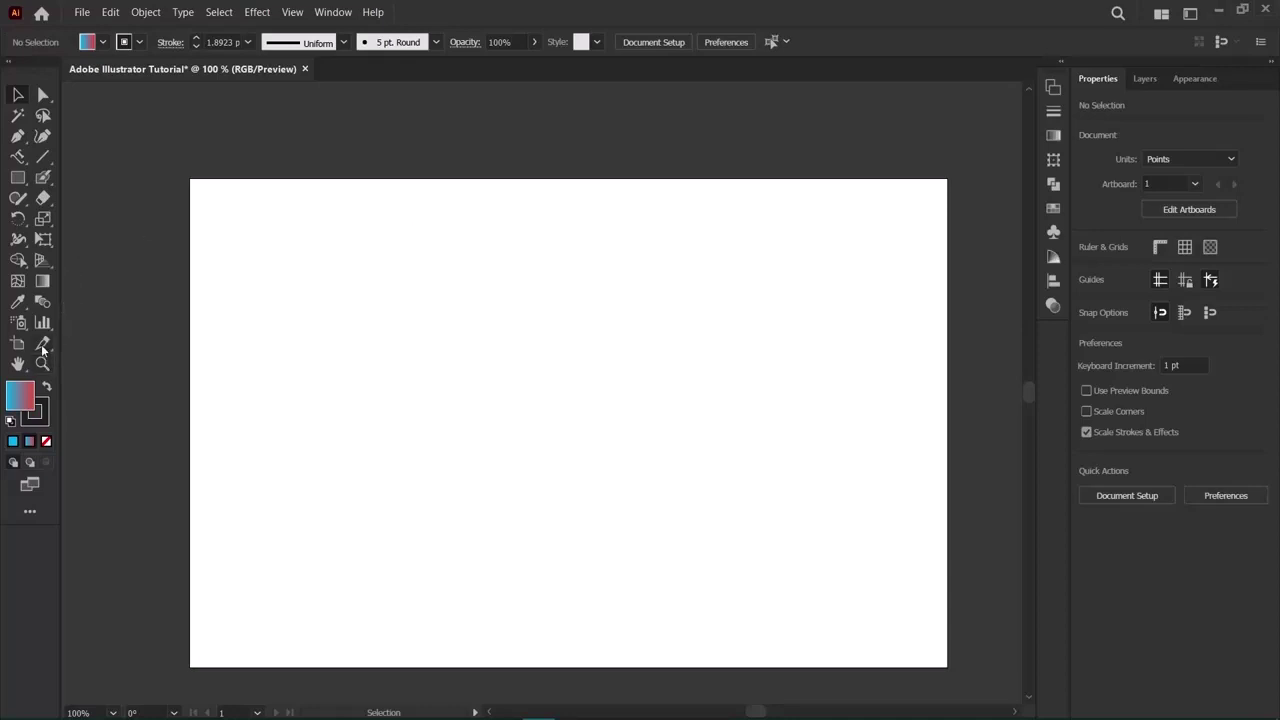
# Draw a new rectangle about 176 by 138 pt and give it a solid blue fill.
pyautogui.click(17, 177)
pyautogui.moveTo(260, 208); pyautogui.dragTo(428, 345)
pyautogui.click(1086, 270)
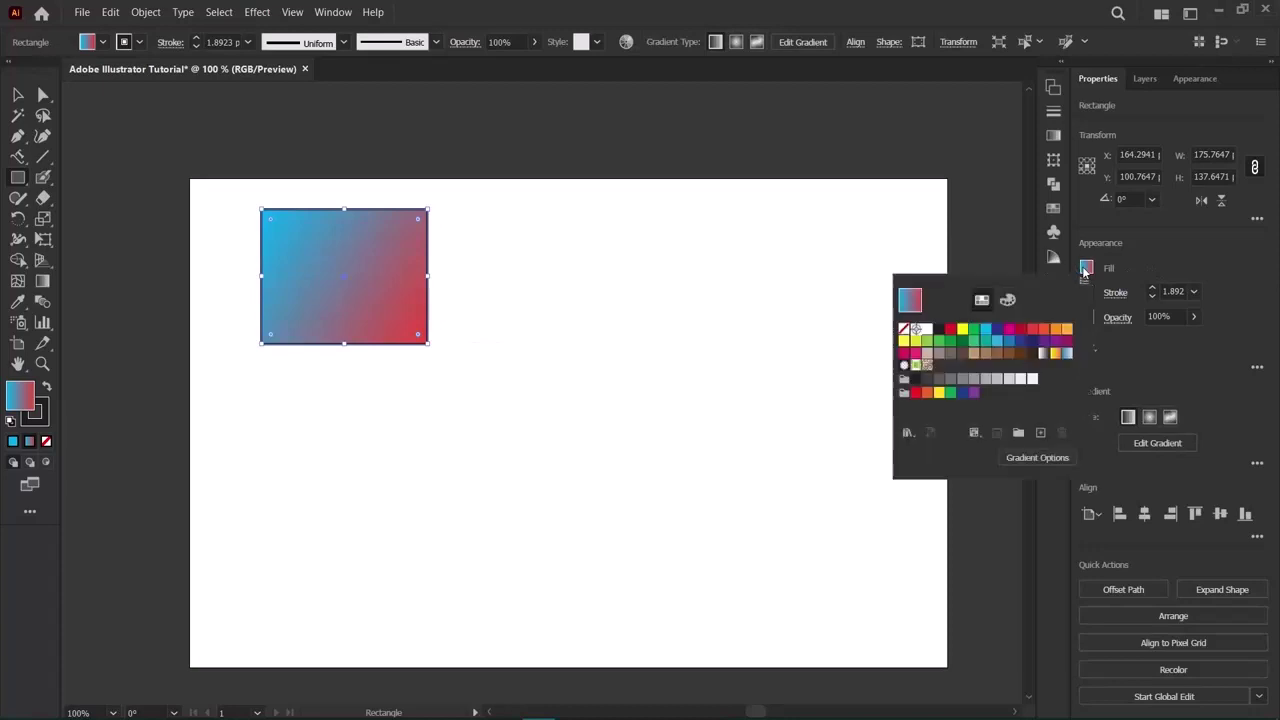
pyautogui.click(1086, 270)
pyautogui.click(1086, 270)
pyautogui.click(904, 332)
pyautogui.click(938, 332)
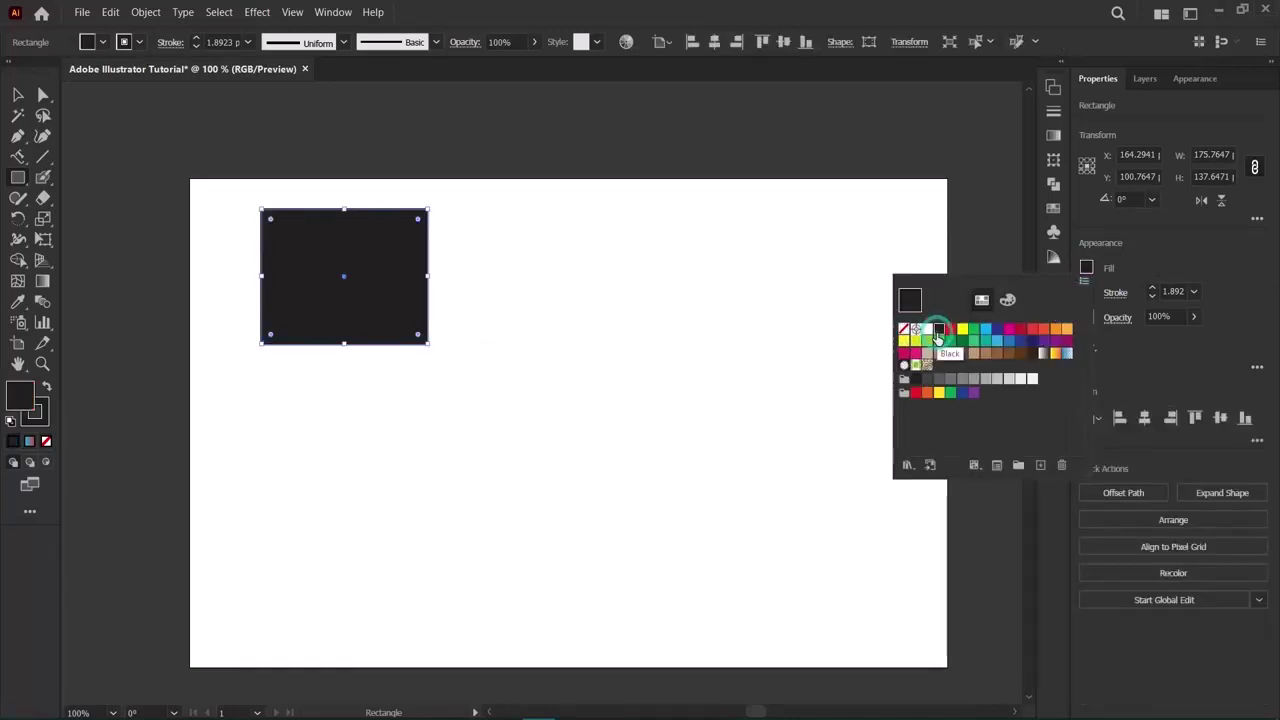
pyautogui.click(1000, 344)
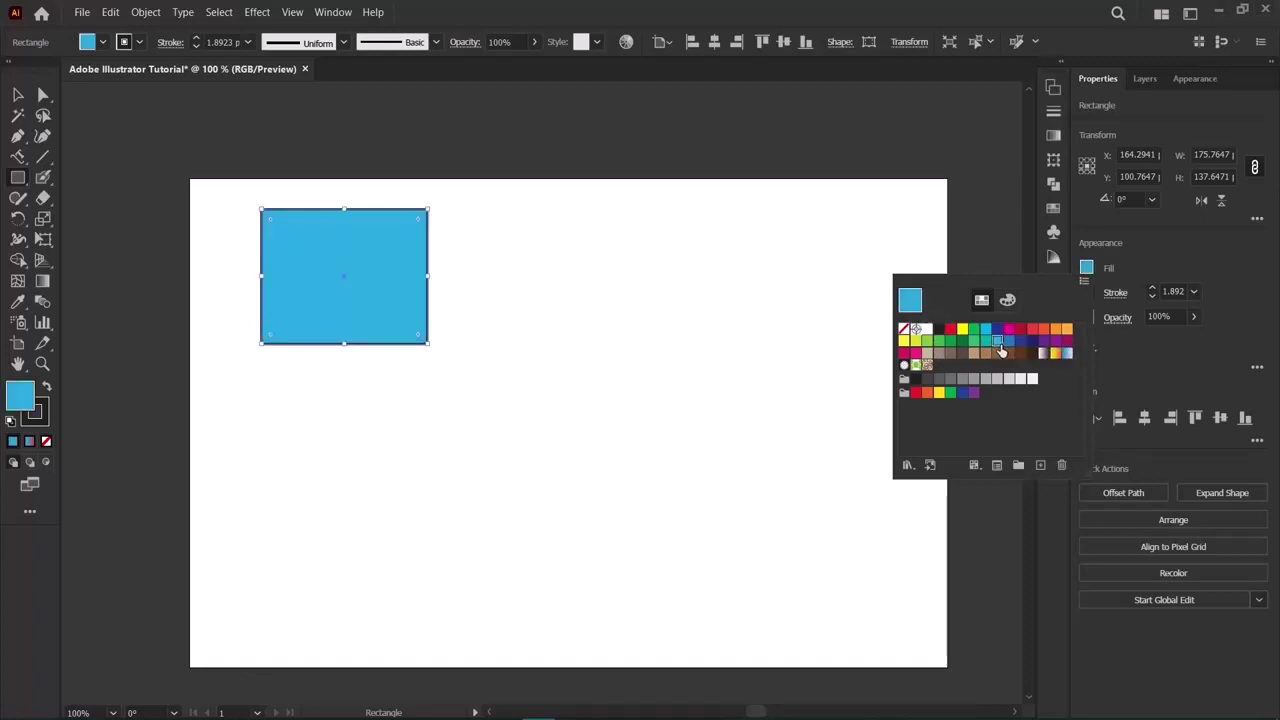
# Cancel the Rectangle size dialog and deselect the blue rectangle.
pyautogui.click(758, 545)
pyautogui.click(758, 545)
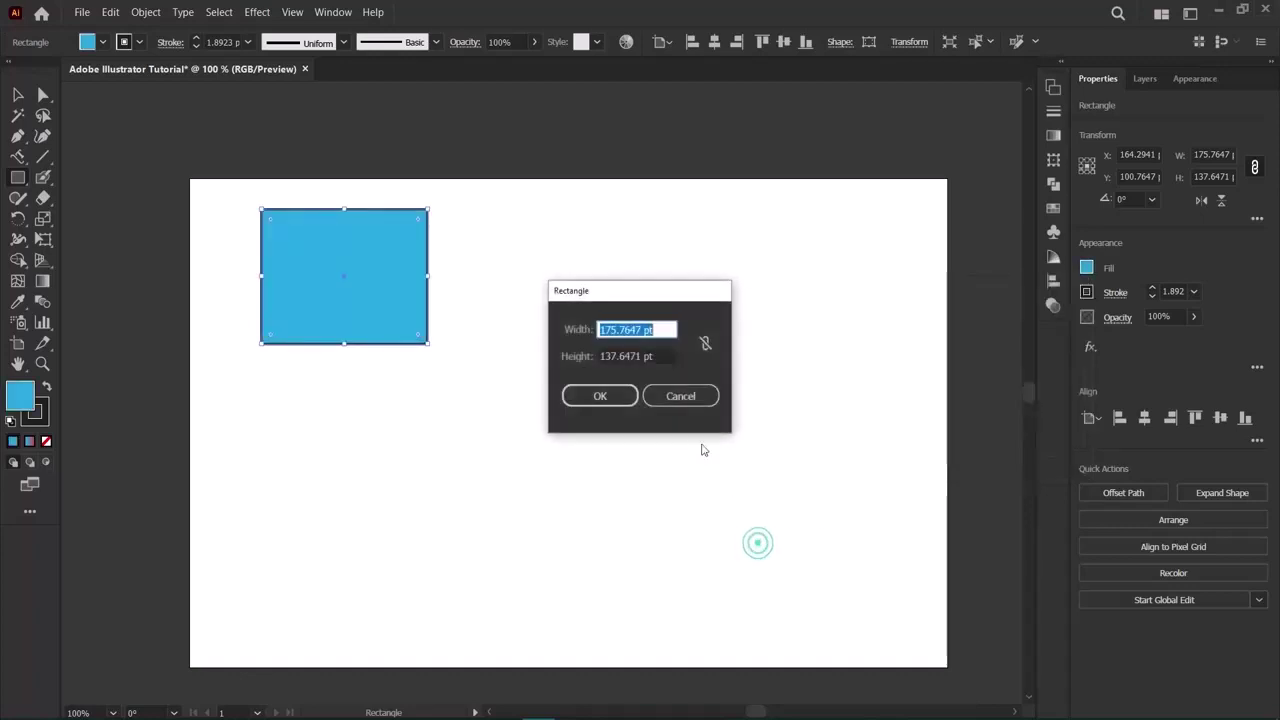
pyautogui.click(681, 396)
pyautogui.press('v')
pyautogui.click(145, 430)
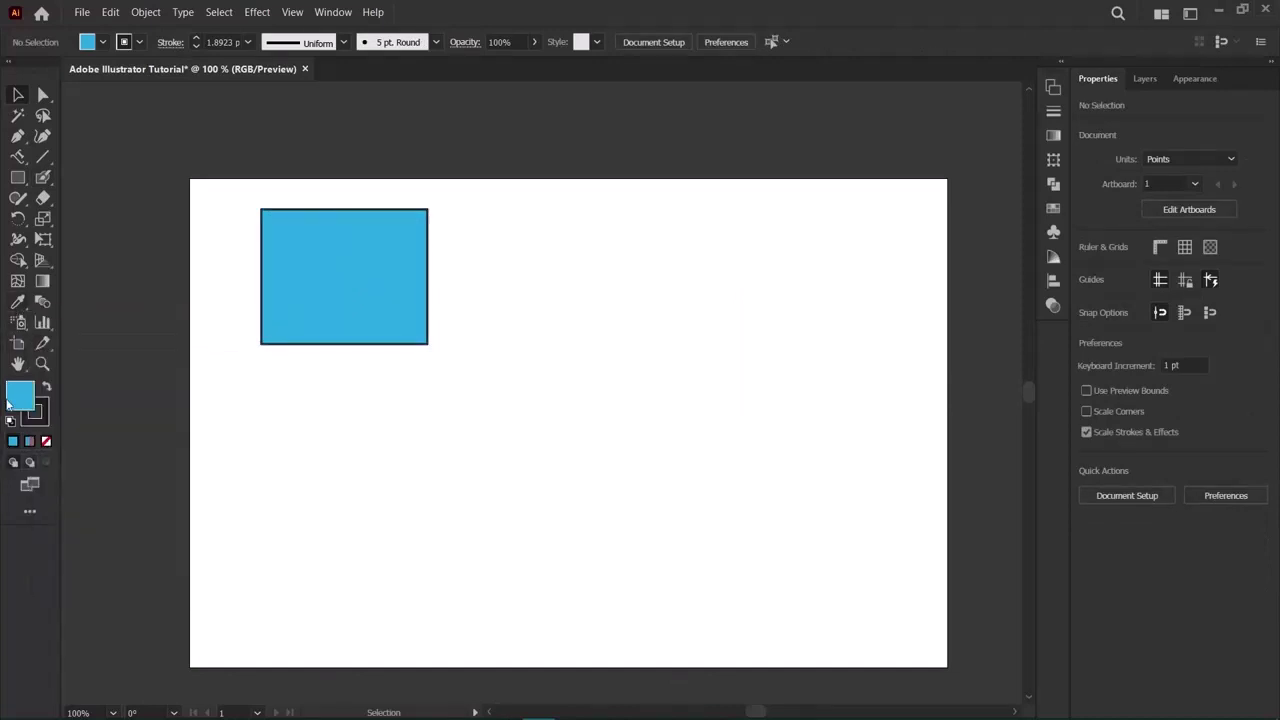
pyautogui.doubleClick(20, 396)
pyautogui.moveTo(660, 349); pyautogui.dragTo(660, 281)
pyautogui.click(830, 260)
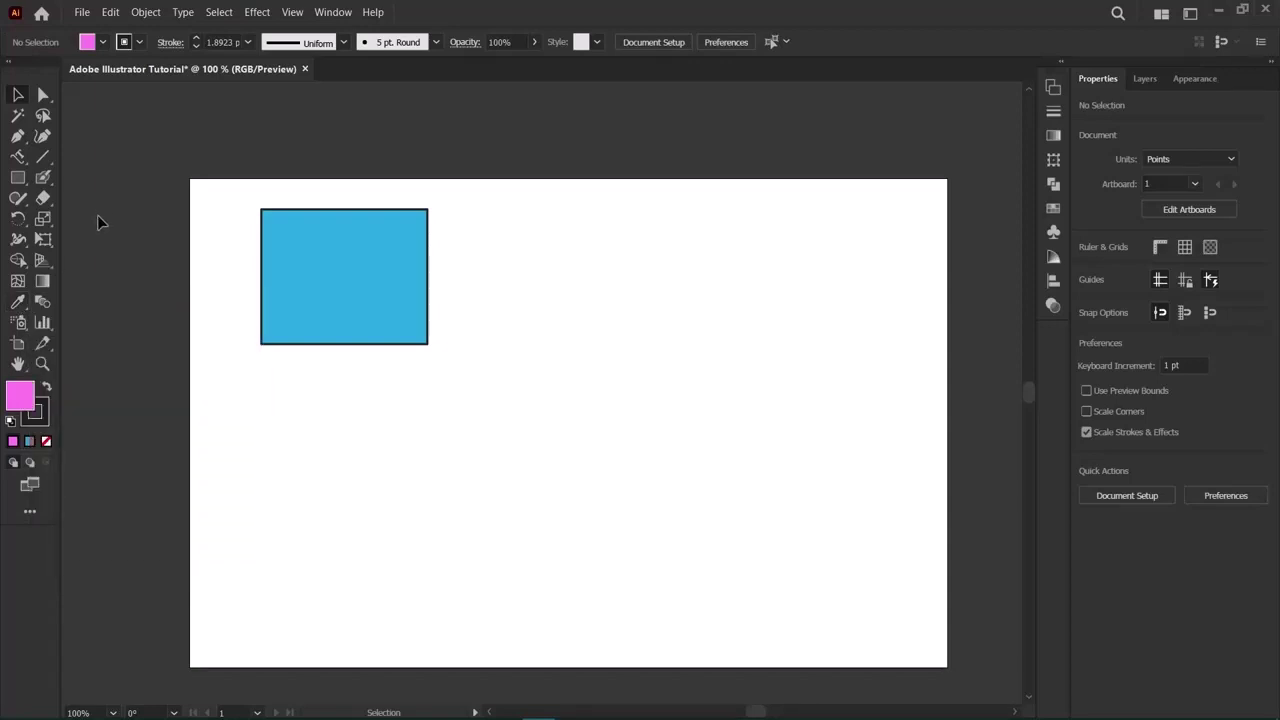
pyautogui.press('i')
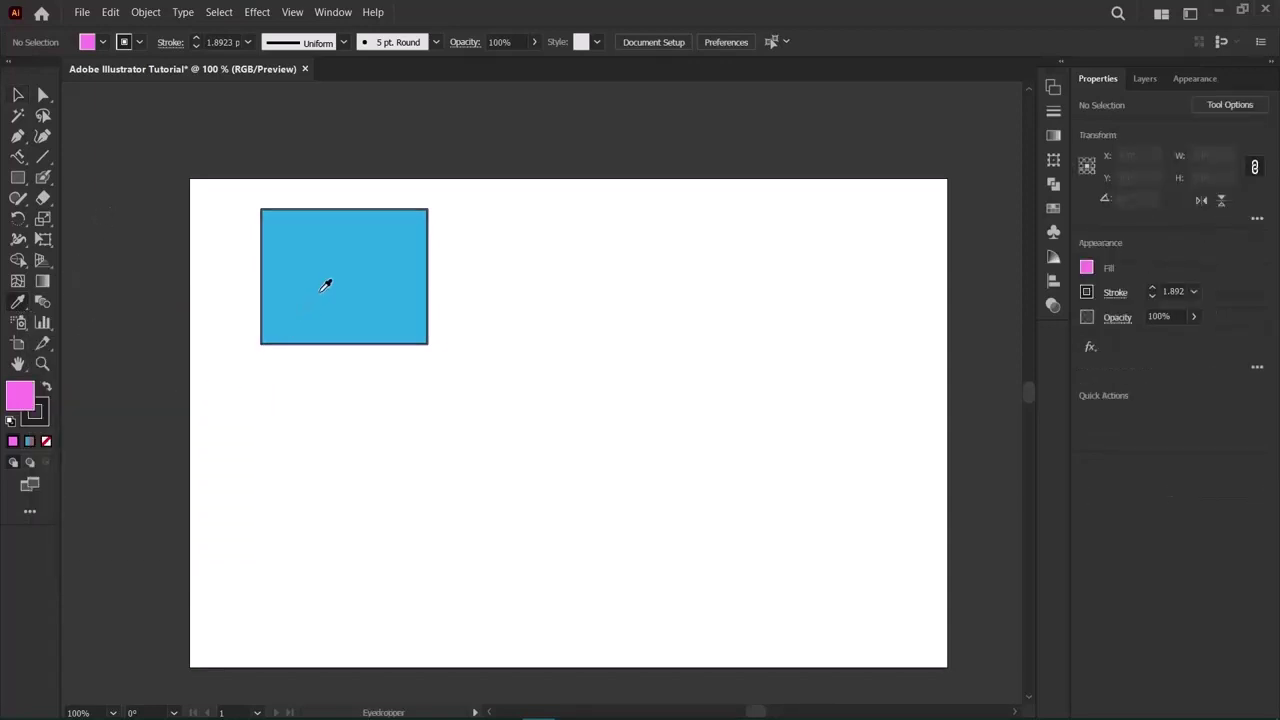
pyautogui.click(325, 286)
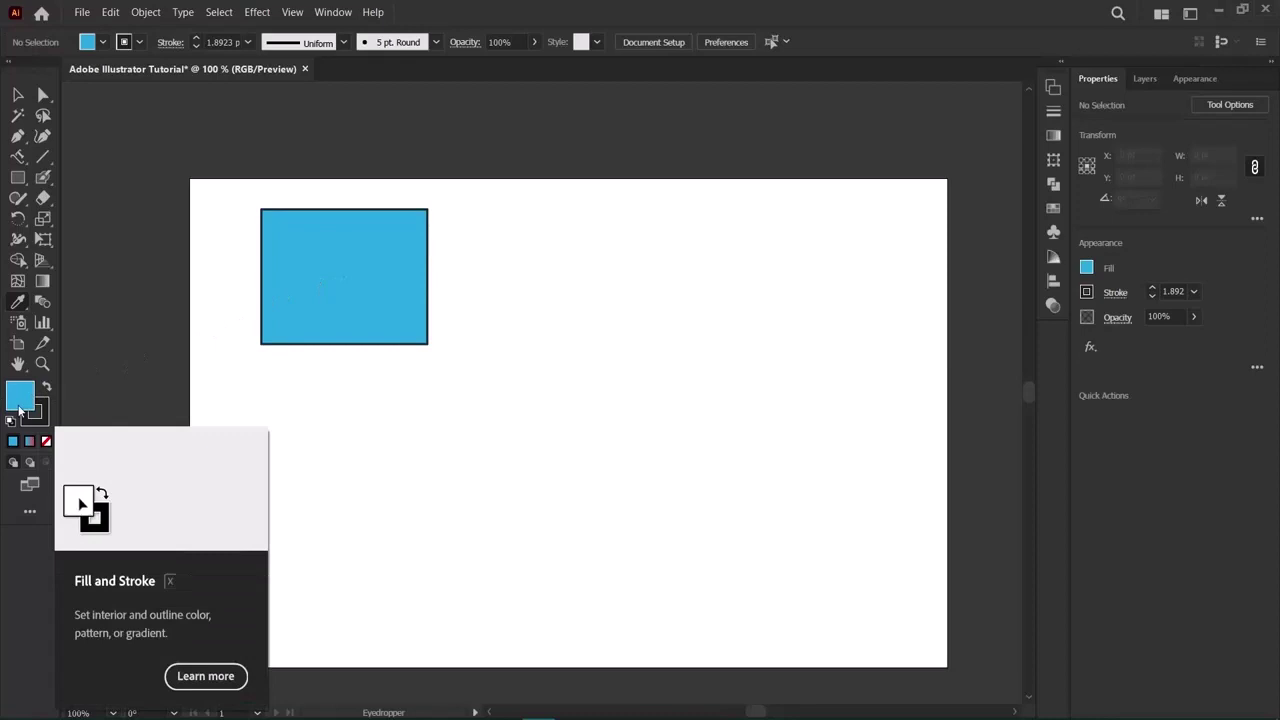
pyautogui.doubleClick(19, 400)
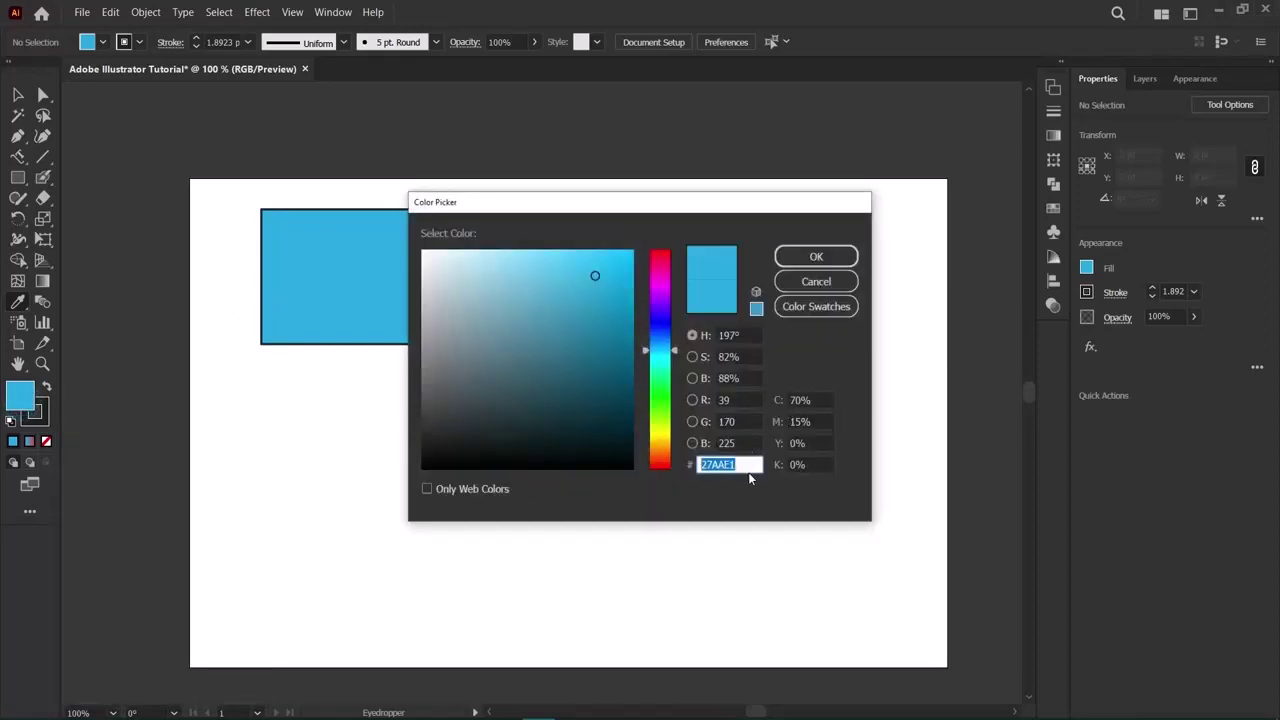
pyautogui.click(750, 466)
pyautogui.doubleClick(745, 465)
pyautogui.click(816, 257)
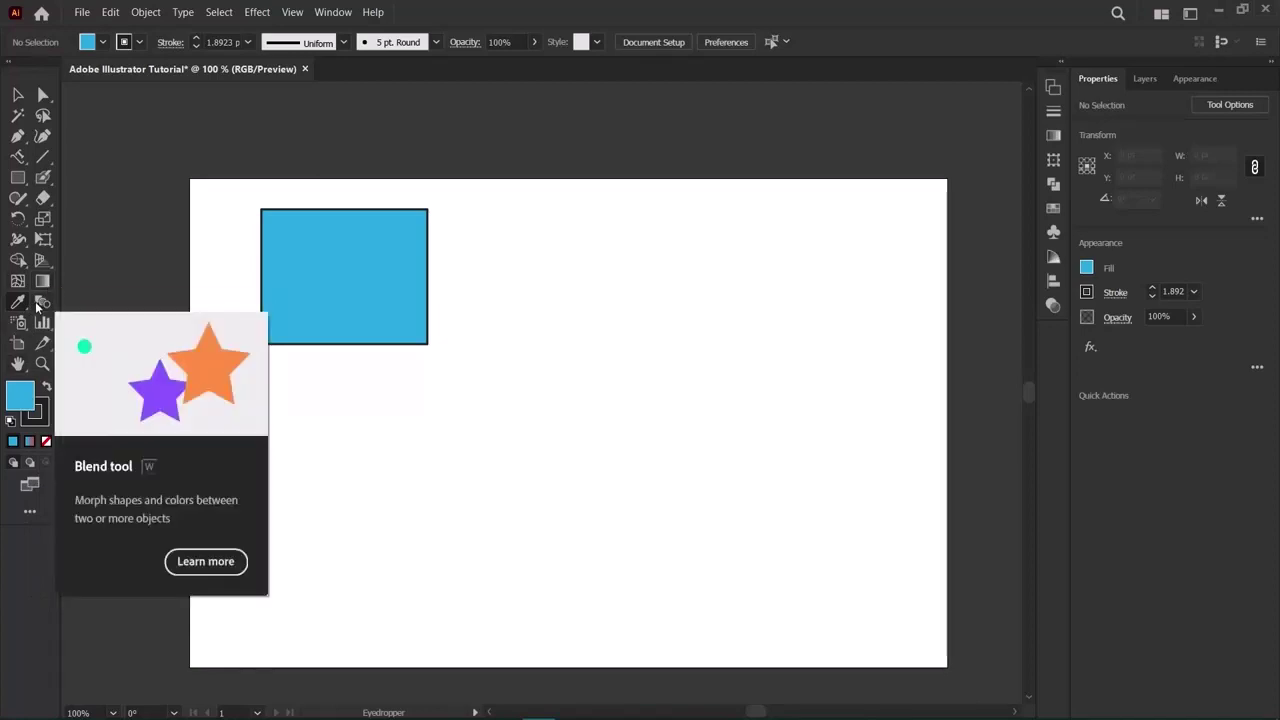
# Move the blue rectangle down-right and draw a red rectangle about 192 by 137 pt overlapping it.
pyautogui.press('v')
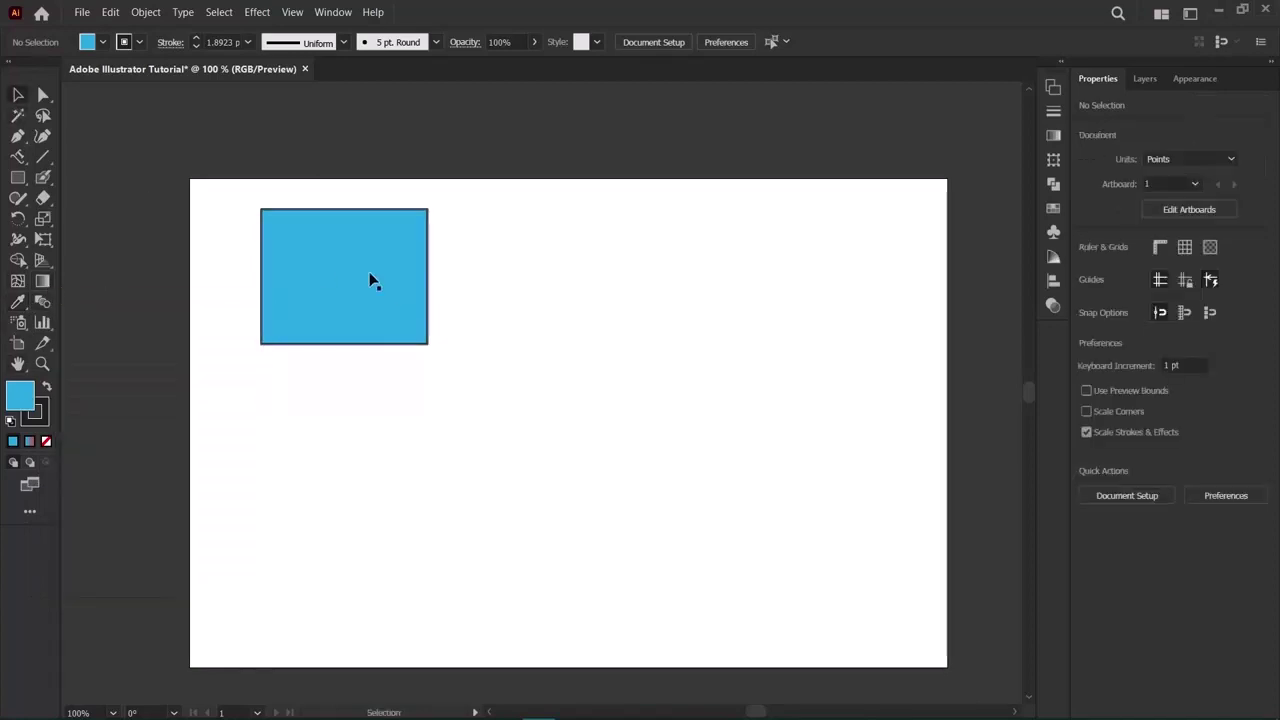
pyautogui.moveTo(369, 272); pyautogui.dragTo(446, 454)
pyautogui.press('m')
pyautogui.hotkey('ctrl', 'shift', 'a')
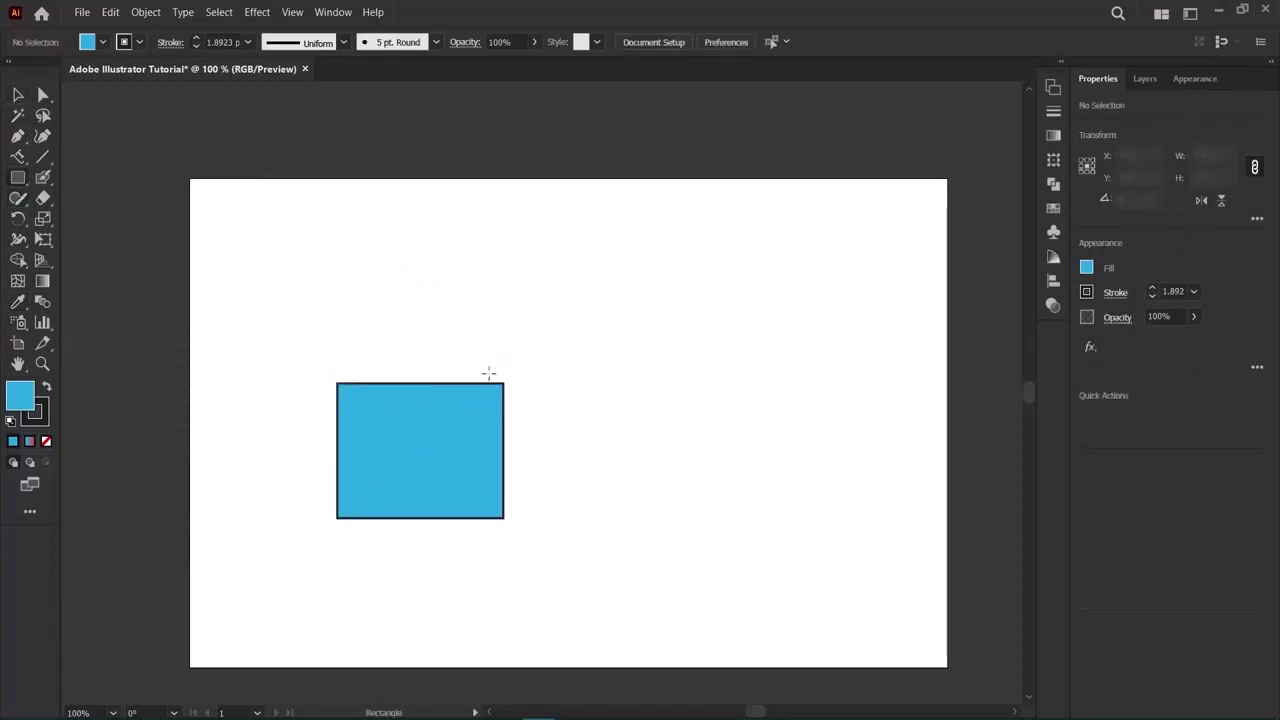
pyautogui.moveTo(420, 339); pyautogui.dragTo(601, 472)
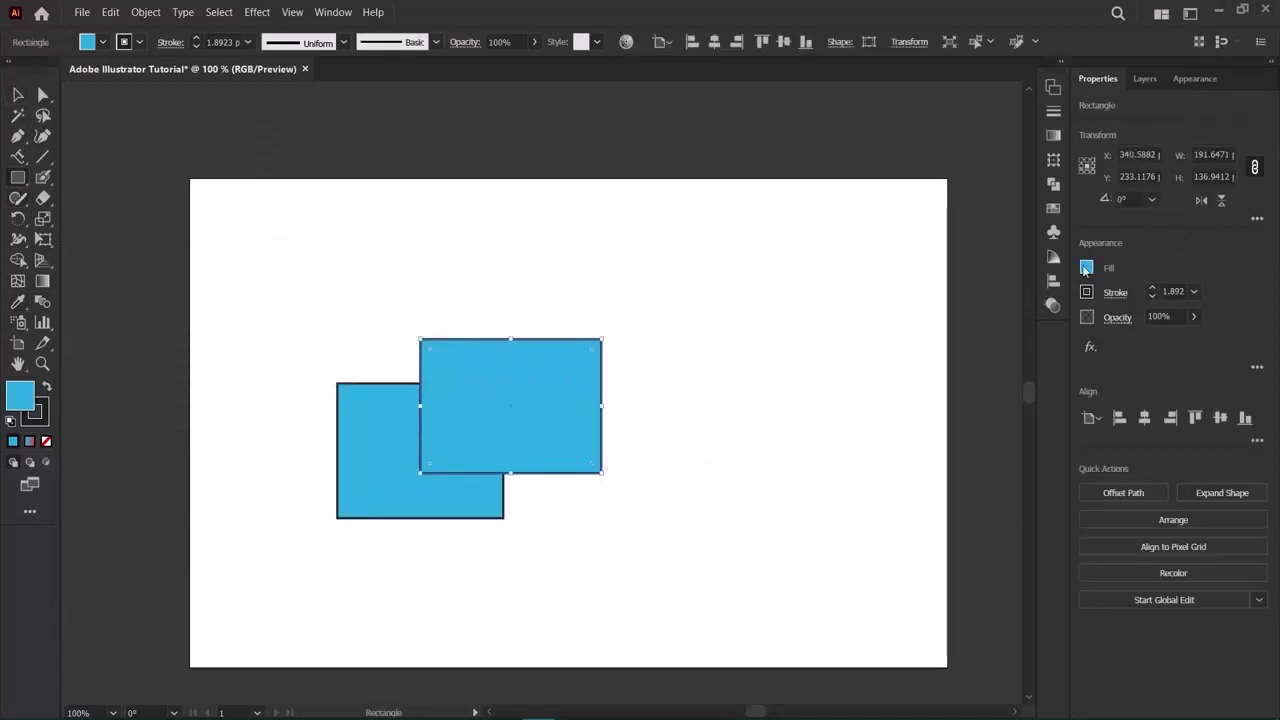
pyautogui.click(1086, 267)
pyautogui.click(1032, 329)
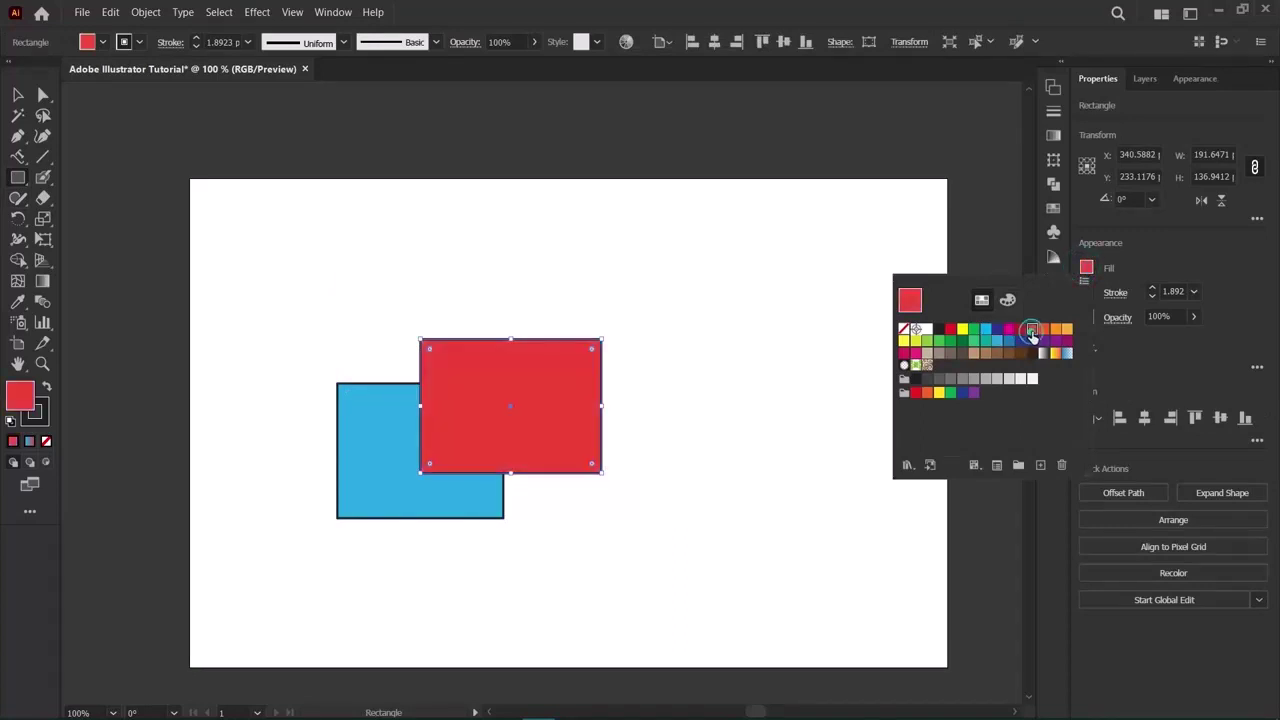
pyautogui.press('Escape')
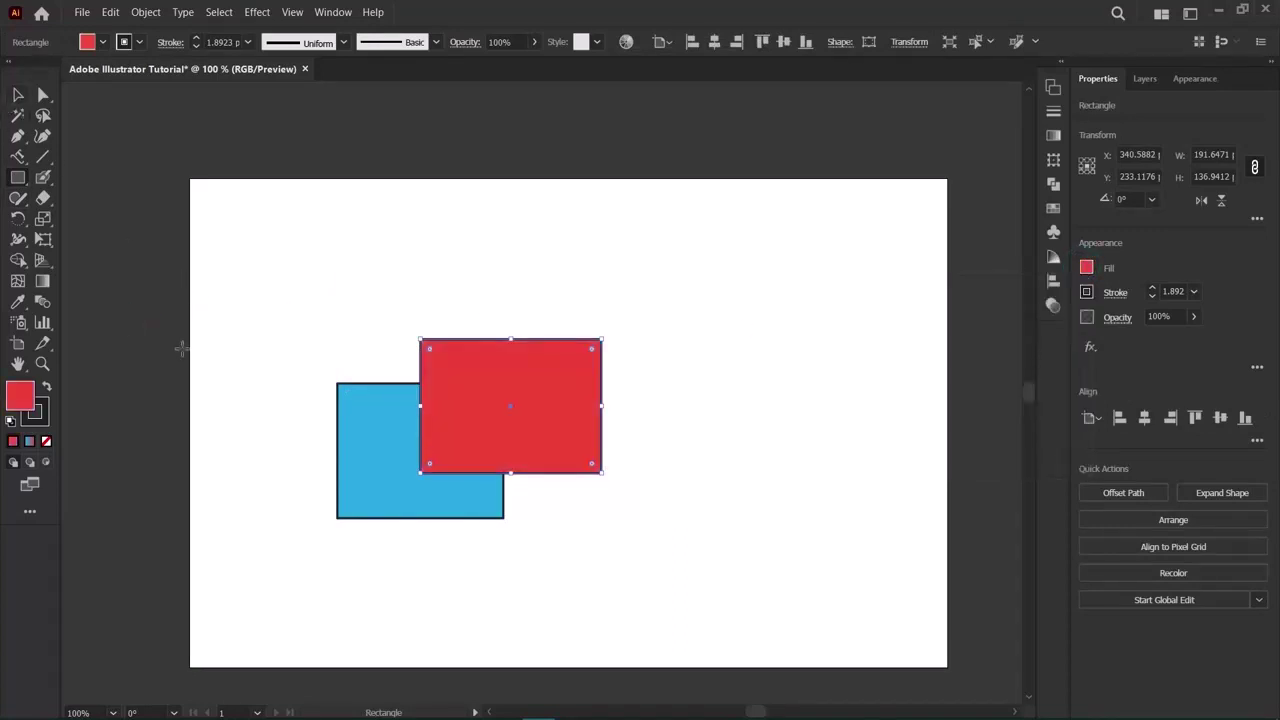
# Dismiss the rectangle settings and select both the blue and red rectangles.
pyautogui.click(180, 346)
pyautogui.press('v')
pyautogui.click(277, 269)
pyautogui.click(355, 490)
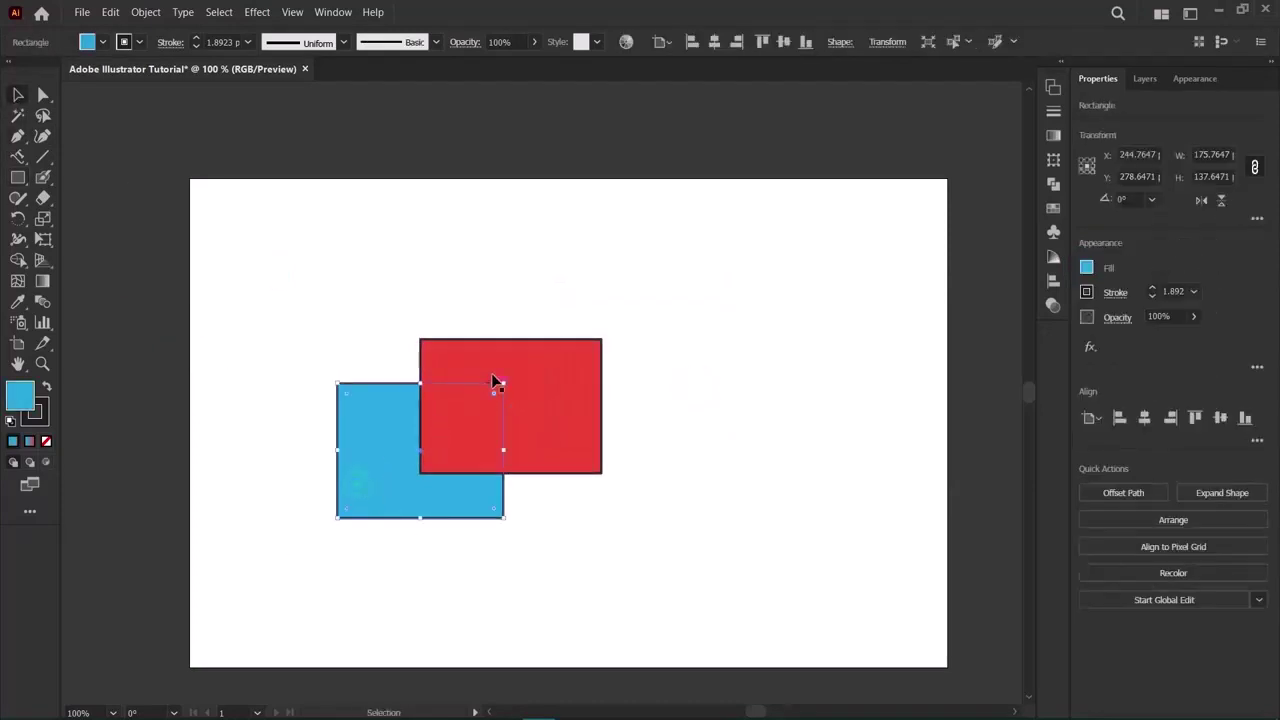
pyautogui.keyDown('shift'); pyautogui.click(493, 352); pyautogui.keyUp('shift')
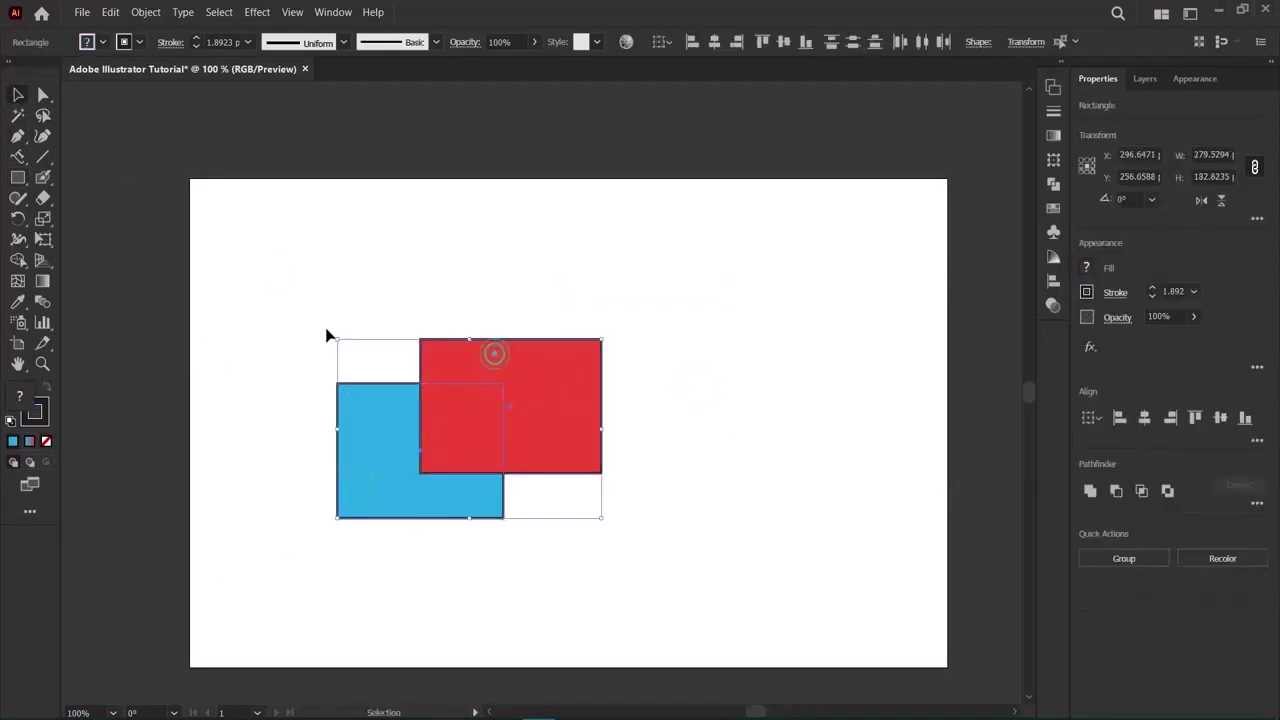
# Blend the blue and red rectangles into a dark extruded box with the Blend tool.
pyautogui.click(43, 302)
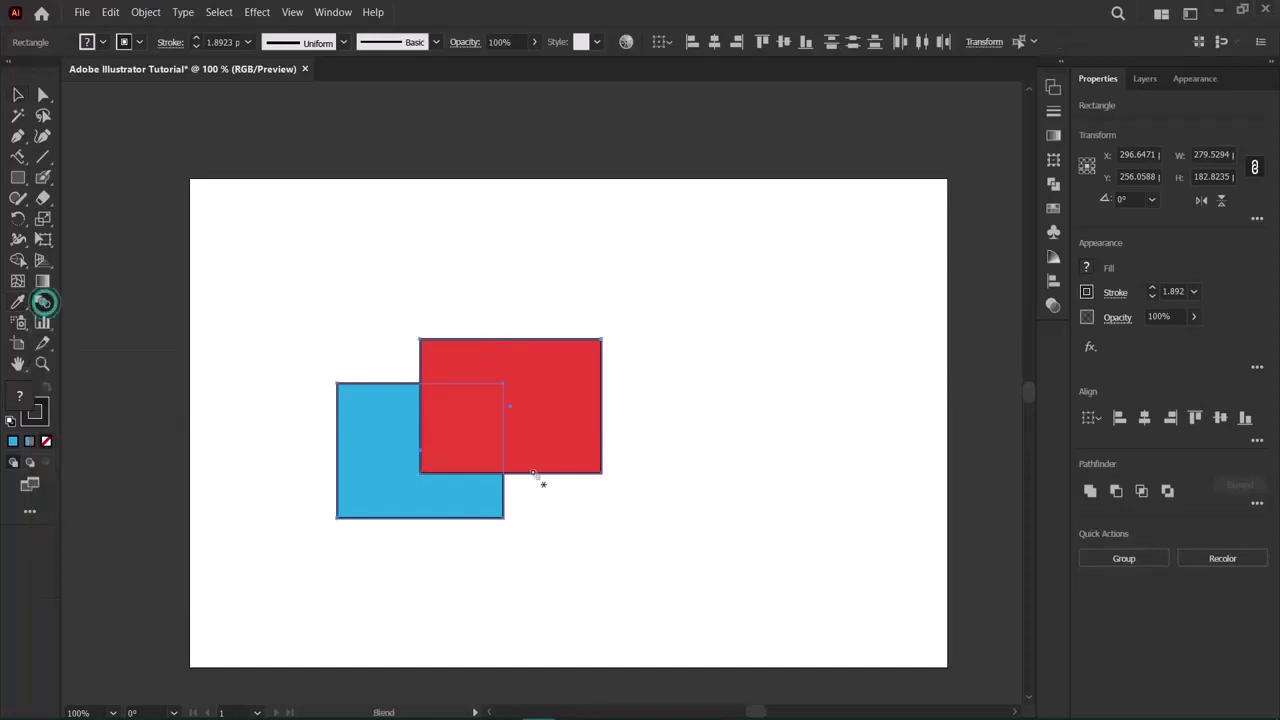
pyautogui.click(484, 406)
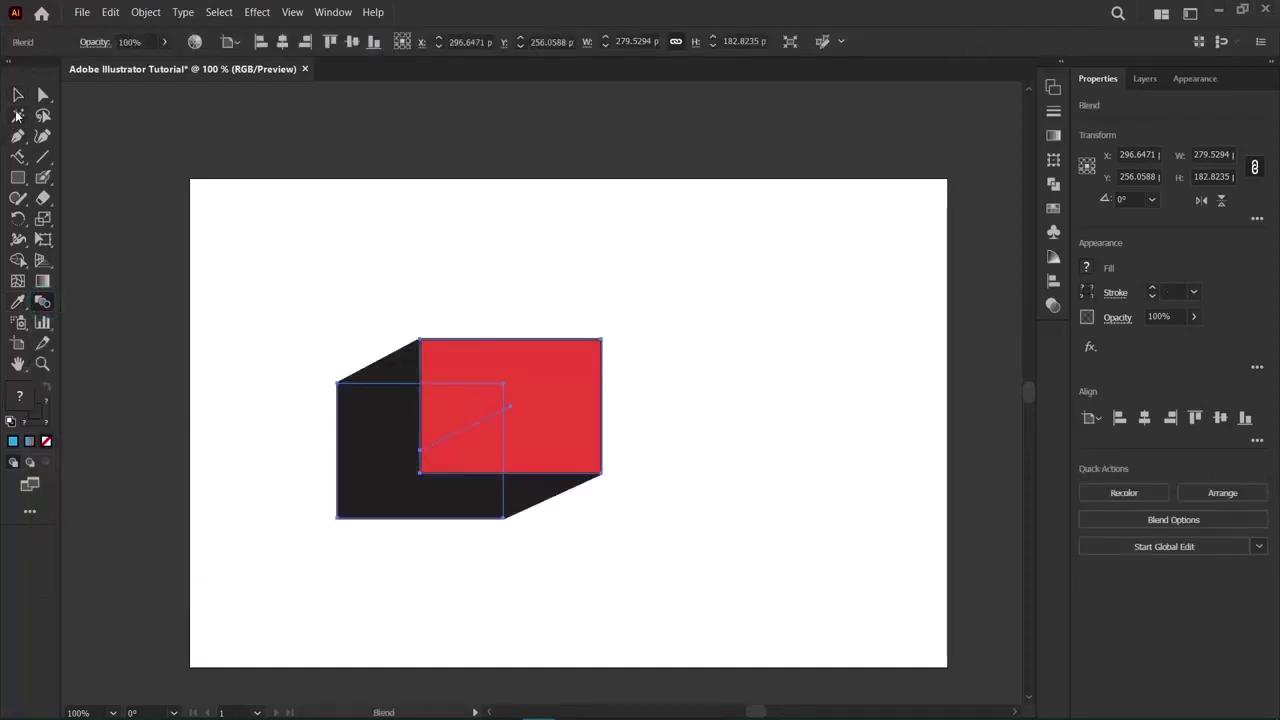
pyautogui.hotkey('ctrl', 'z')
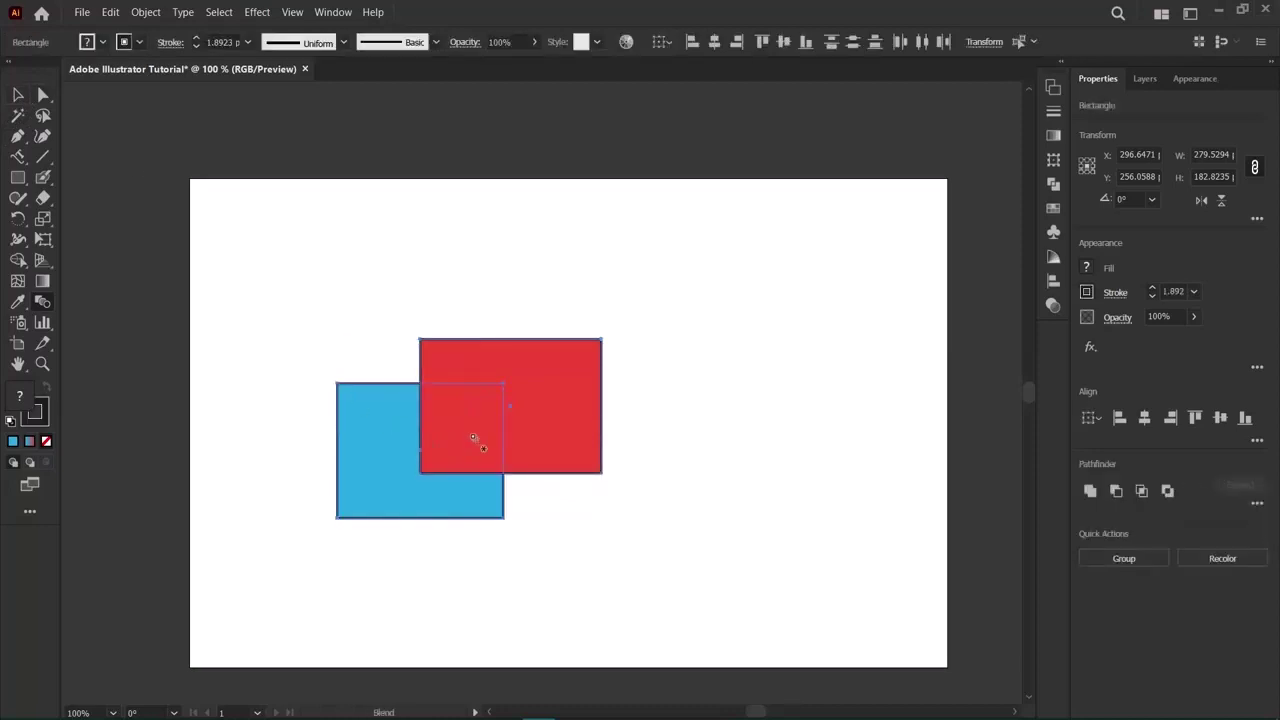
pyautogui.click(409, 449)
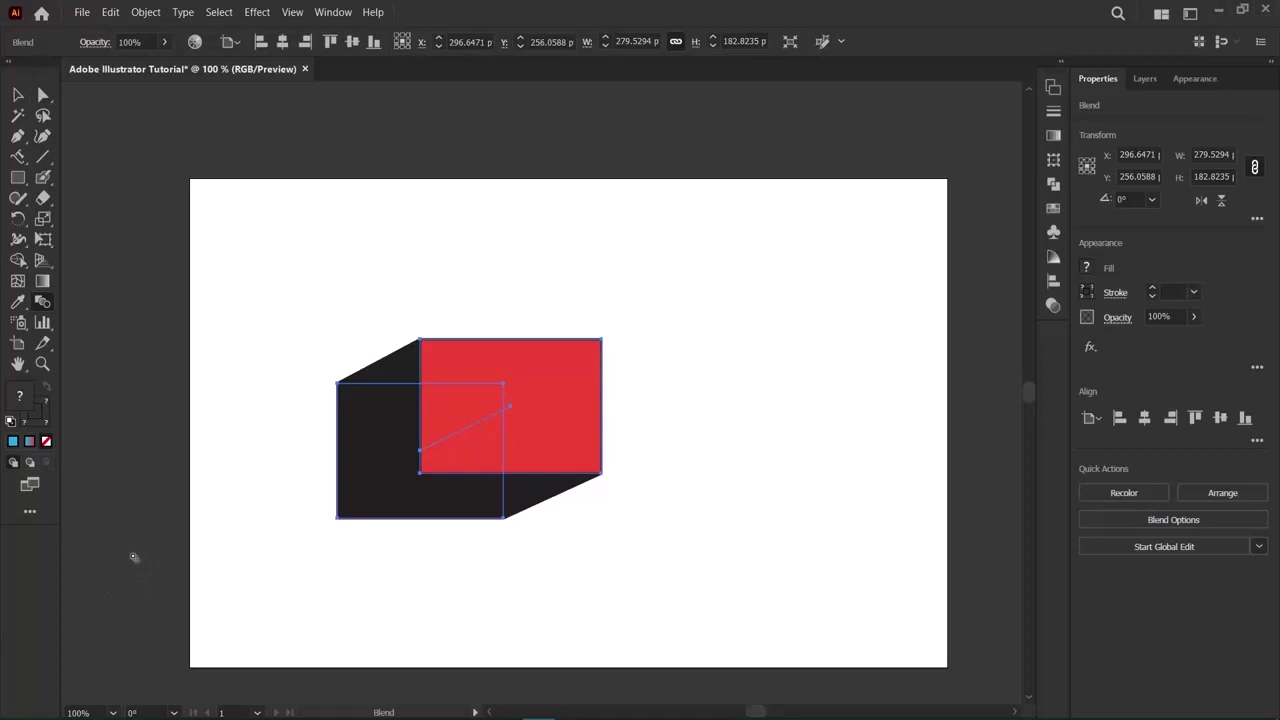
pyautogui.hotkey('ctrl', 'z')
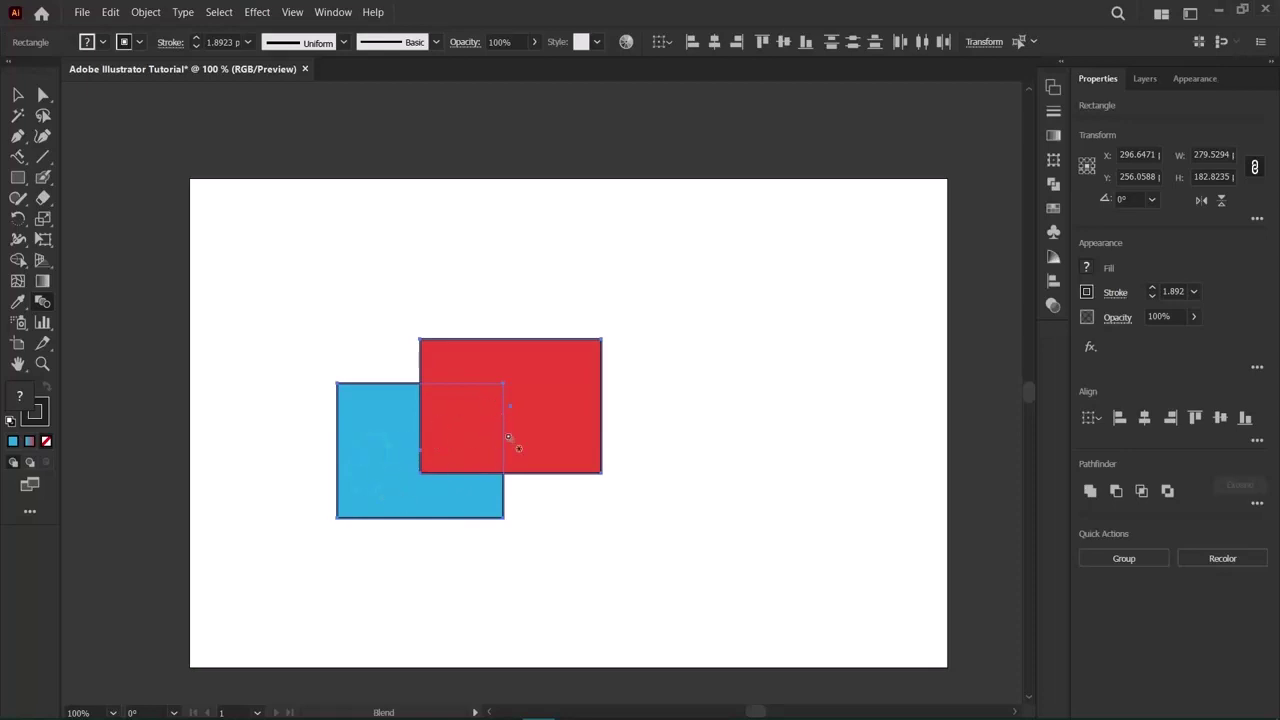
pyautogui.click(397, 486)
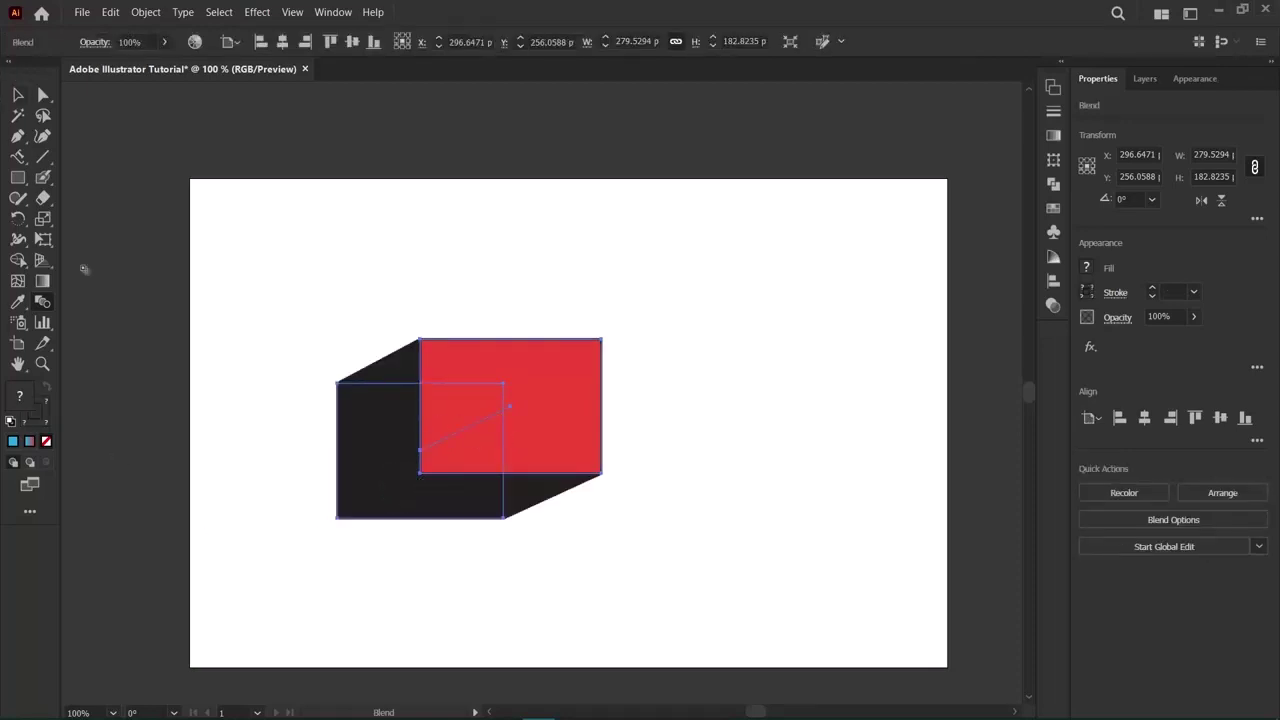
# Move the blend box up and to the left with the Selection tool.
pyautogui.click(18, 95)
pyautogui.click(182, 352)
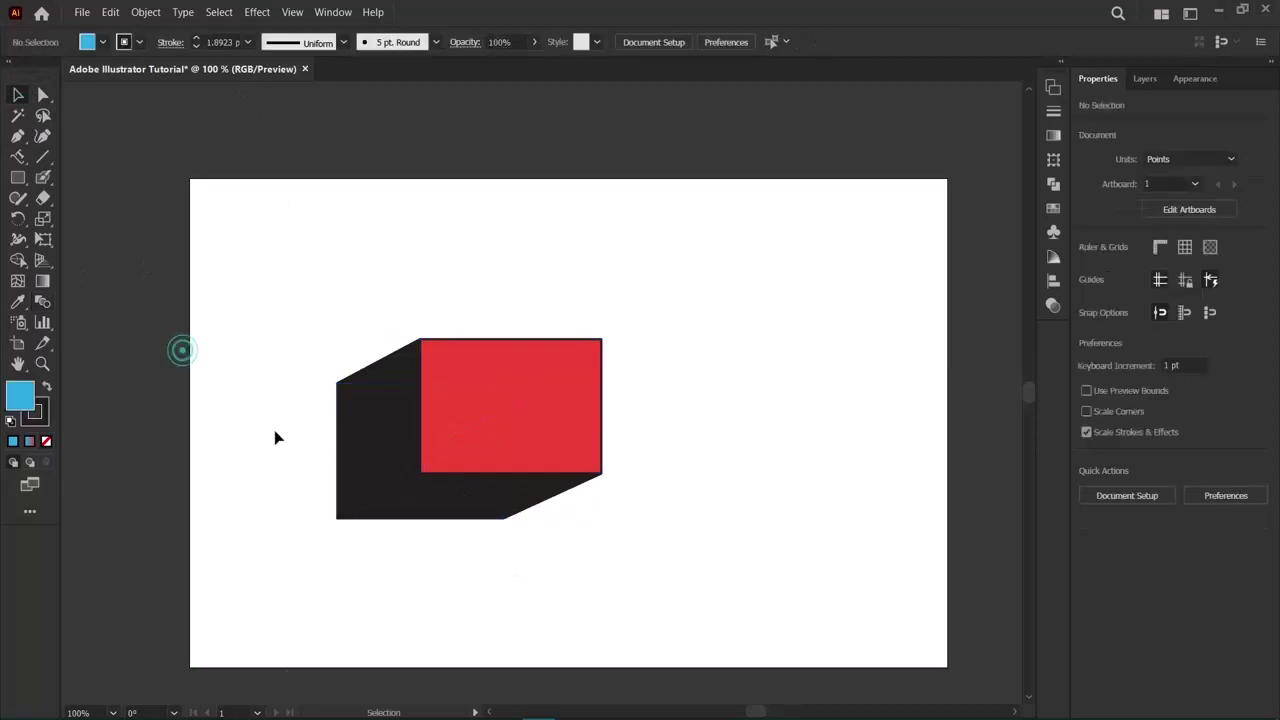
pyautogui.moveTo(501, 458); pyautogui.dragTo(472, 368)
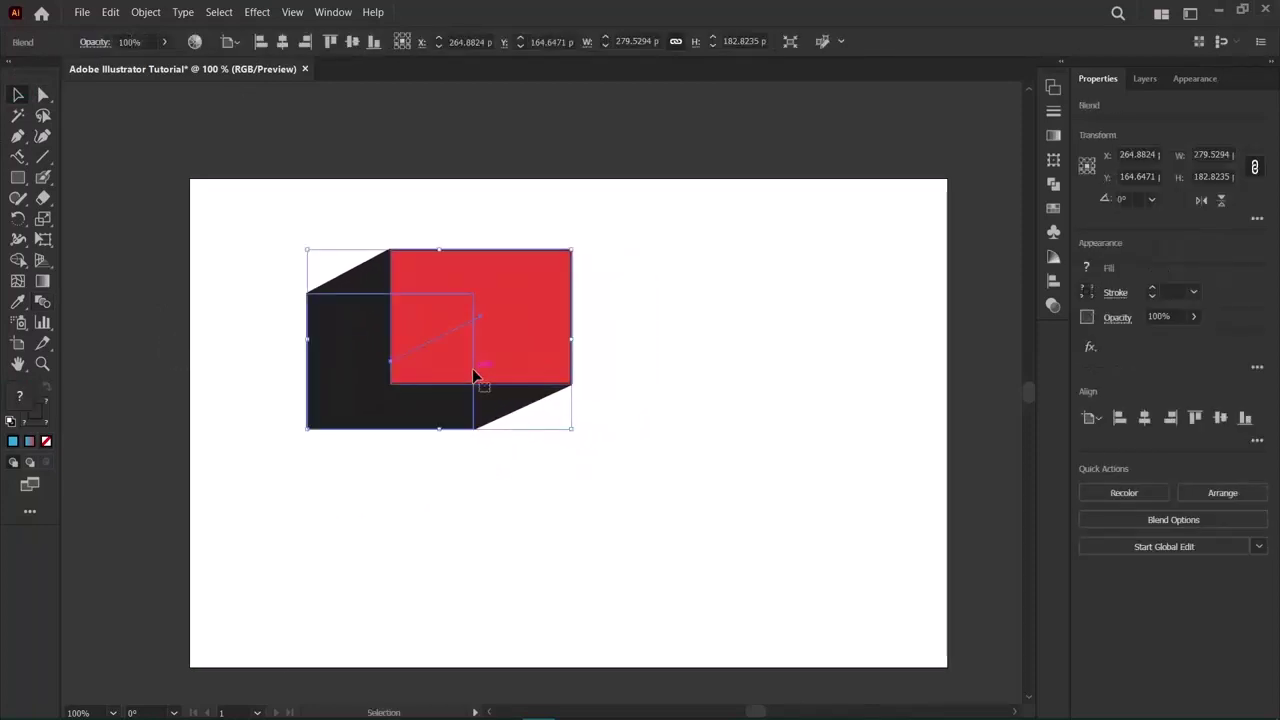
pyautogui.click(175, 418)
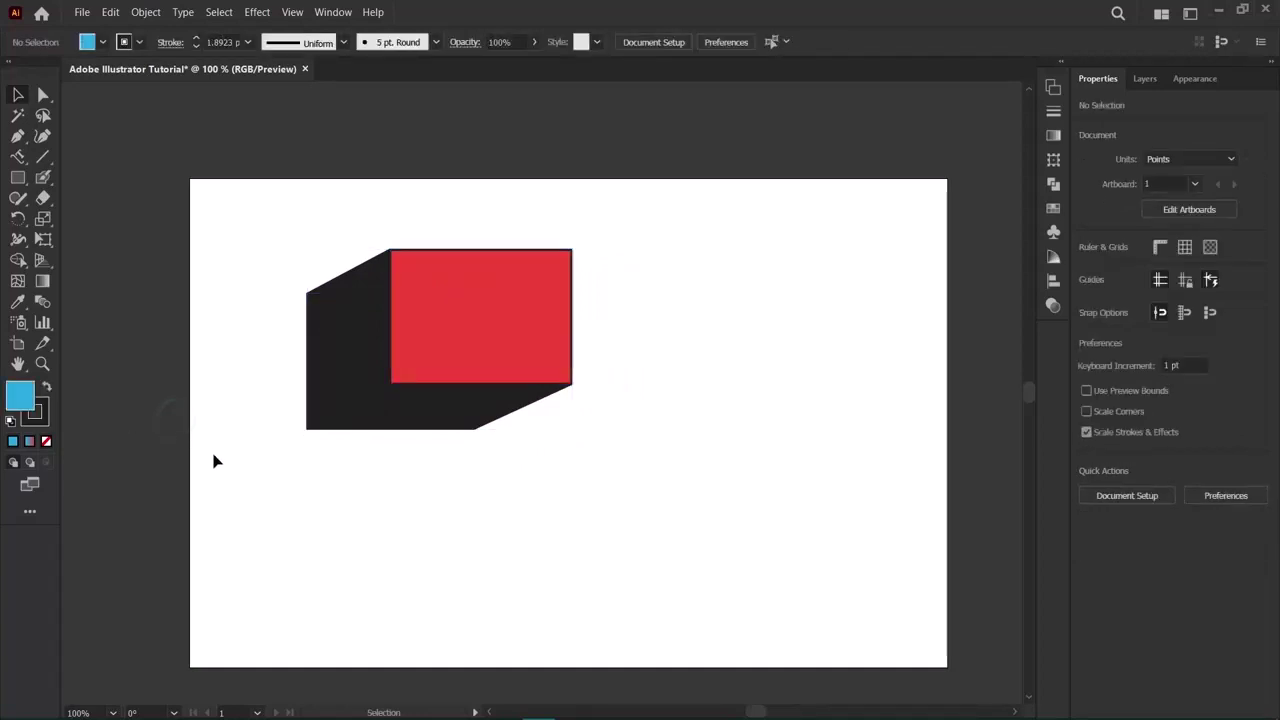
pyautogui.click(481, 378)
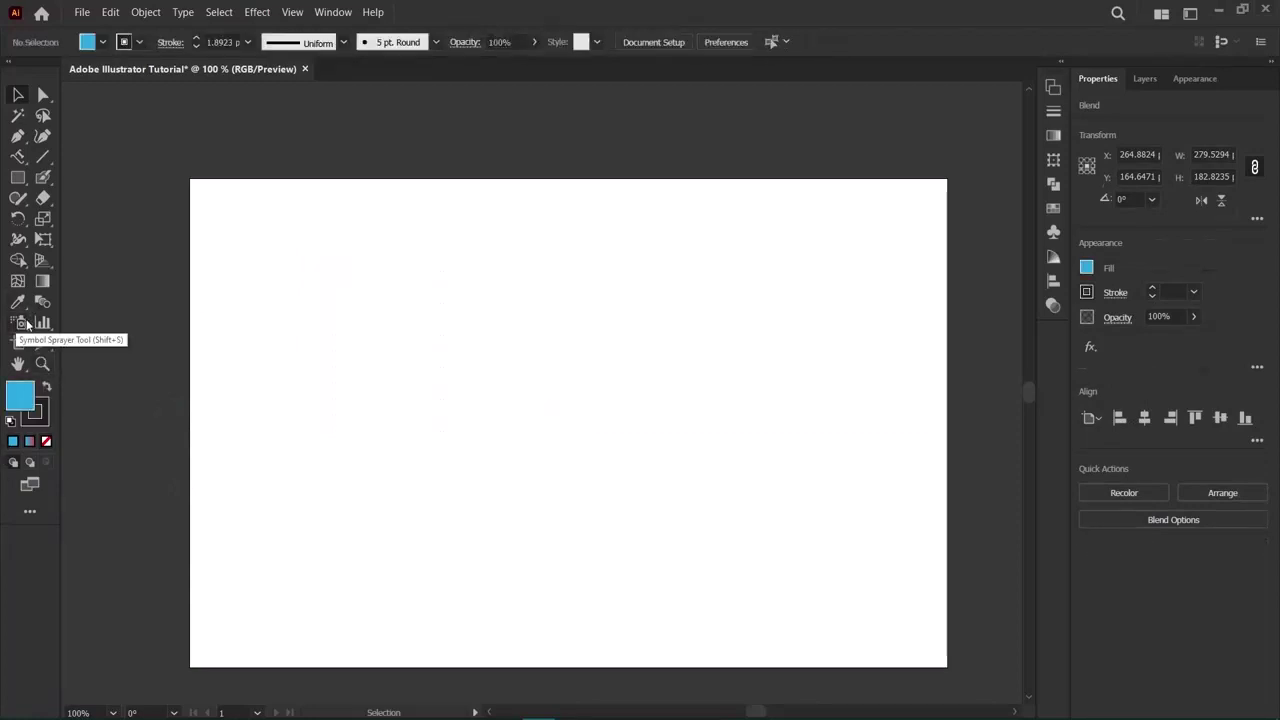
# Test-spray ink-splatter symbols twice with the Symbol Sprayer, undoing each, then open the Window menu.
pyautogui.click(27, 323)
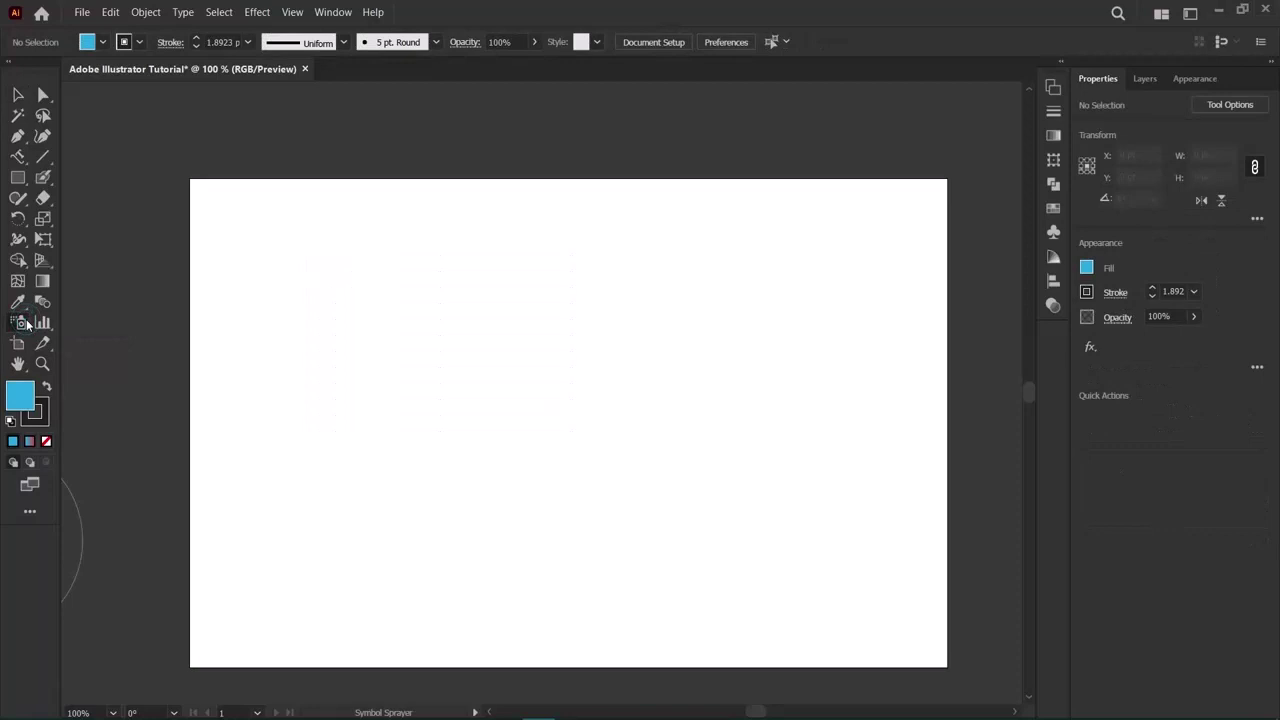
pyautogui.moveTo(346, 391); pyautogui.dragTo(563, 414)
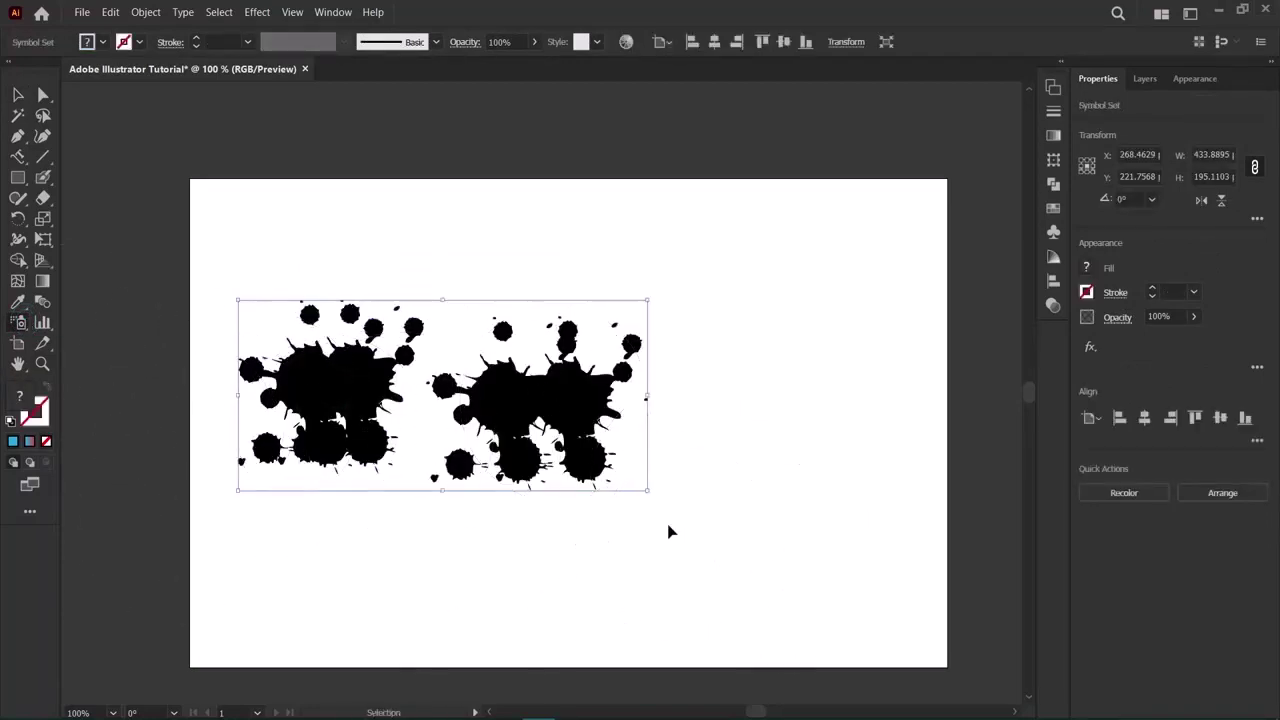
pyautogui.hotkey('ctrl', 'z')
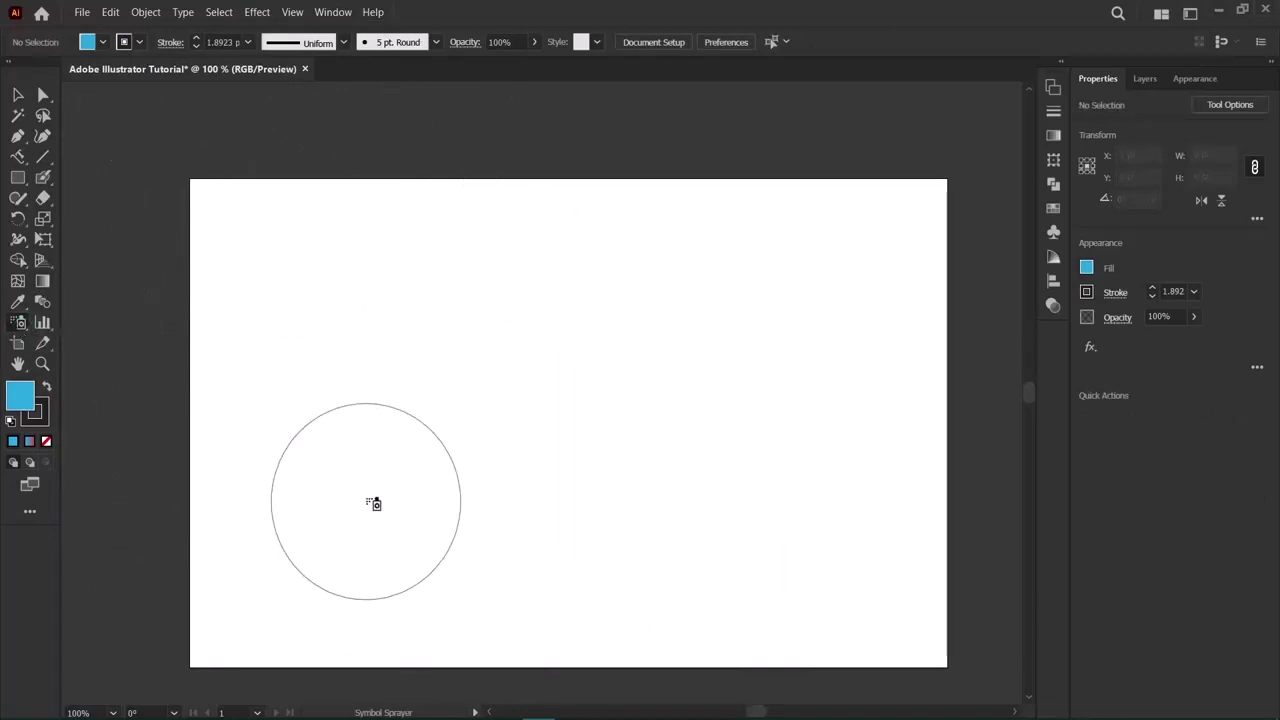
pyautogui.moveTo(323, 471)
pyautogui.mouseDown()
pyautogui.moveTo(709, 357)
pyautogui.moveTo(657, 553)
pyautogui.mouseUp()
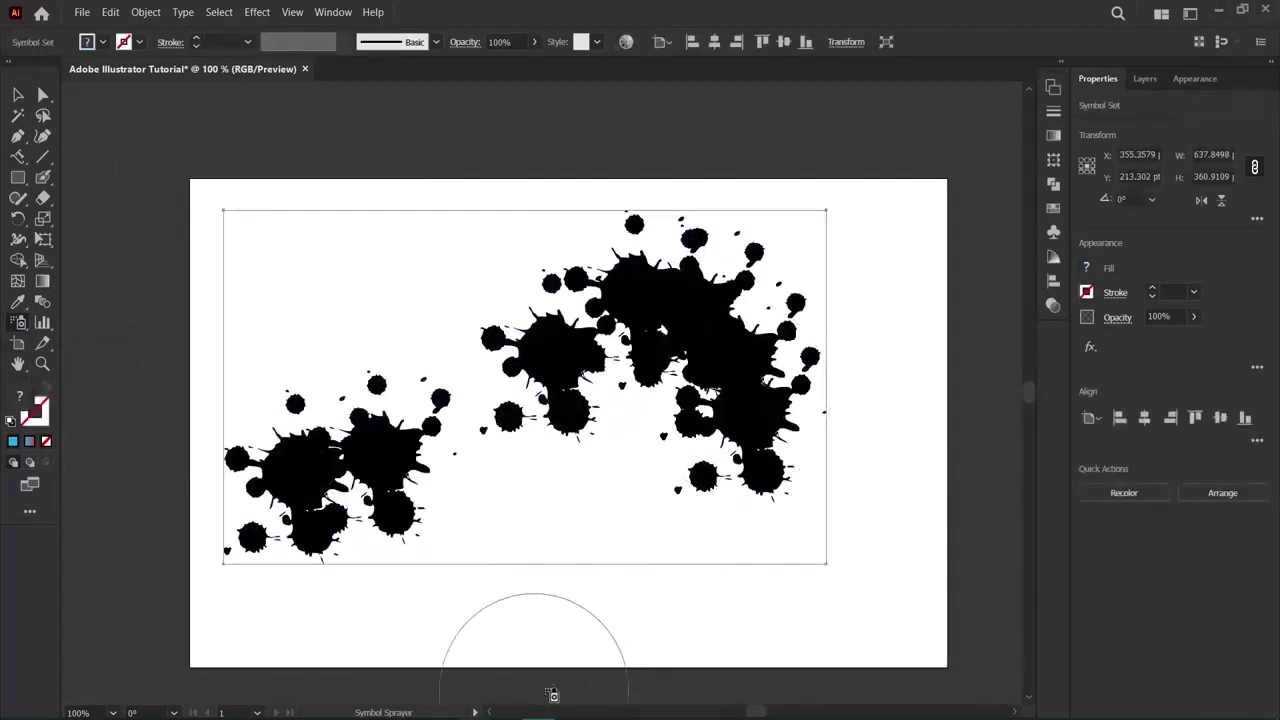
pyautogui.hotkey('ctrl', 'z')
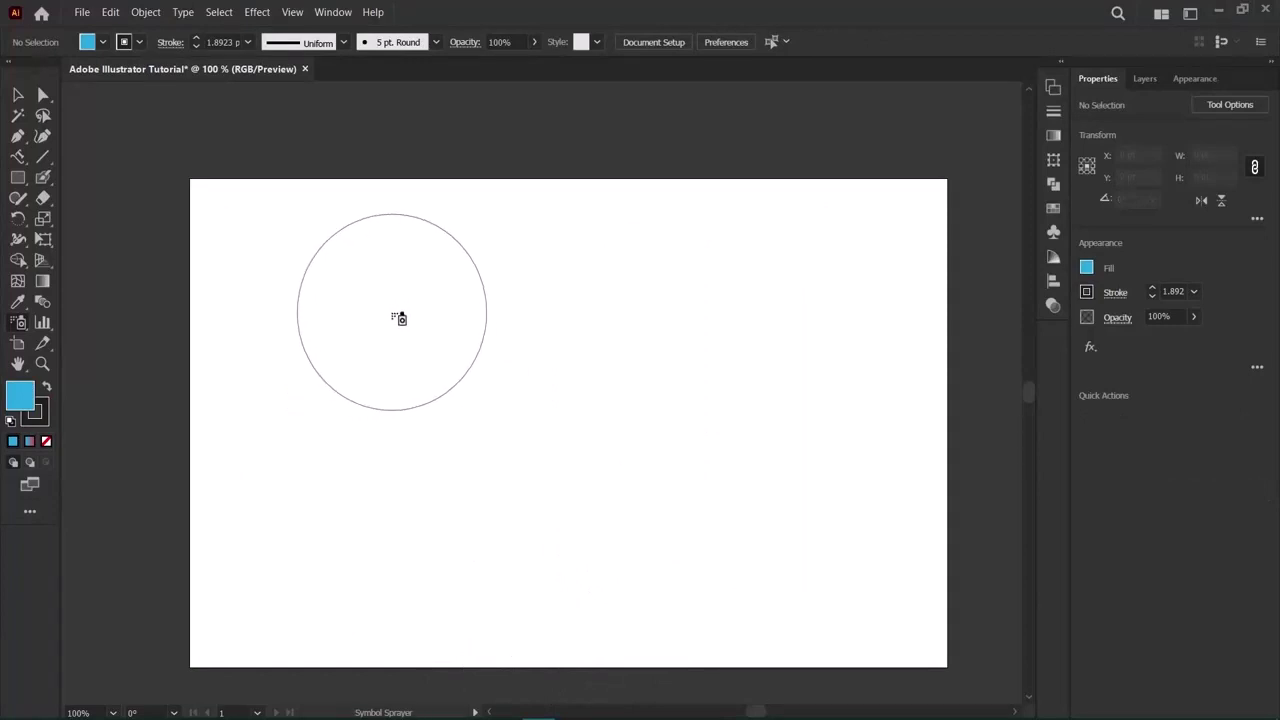
pyautogui.click(330, 12)
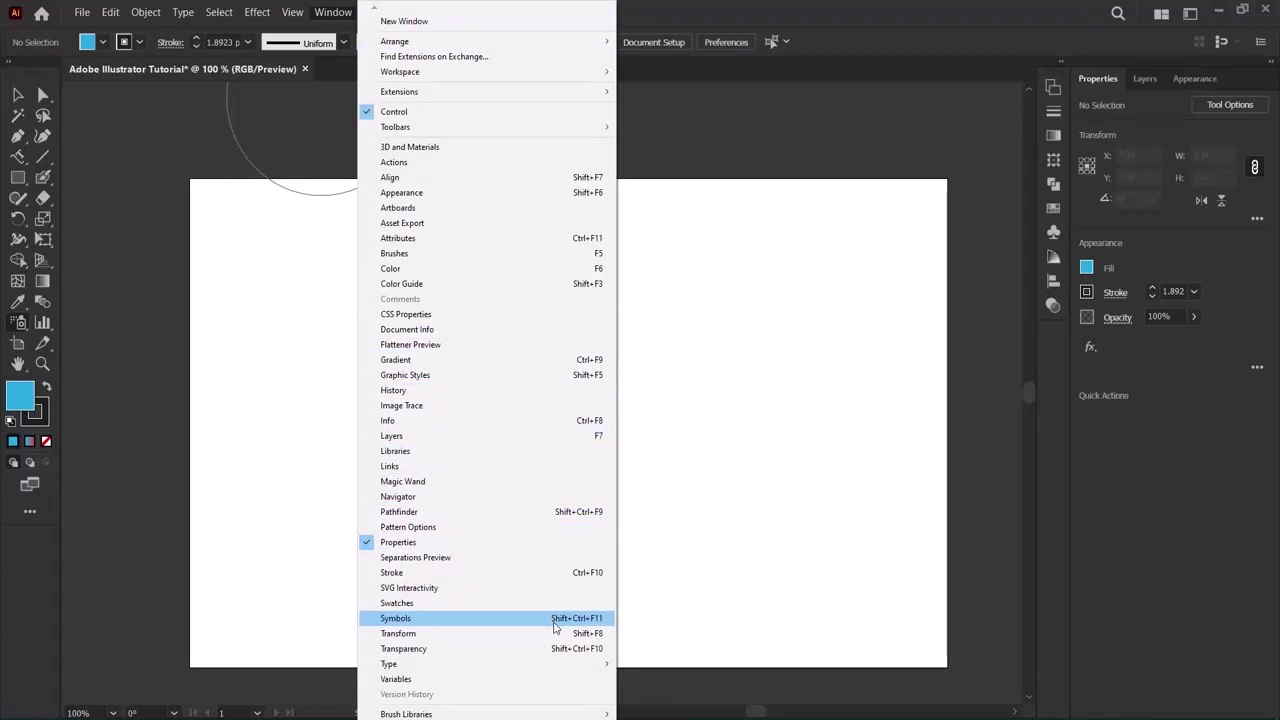
# Open the Symbols panel, spray Ribbon symbols across the artboard, and delete them.
pyautogui.click(510, 621)
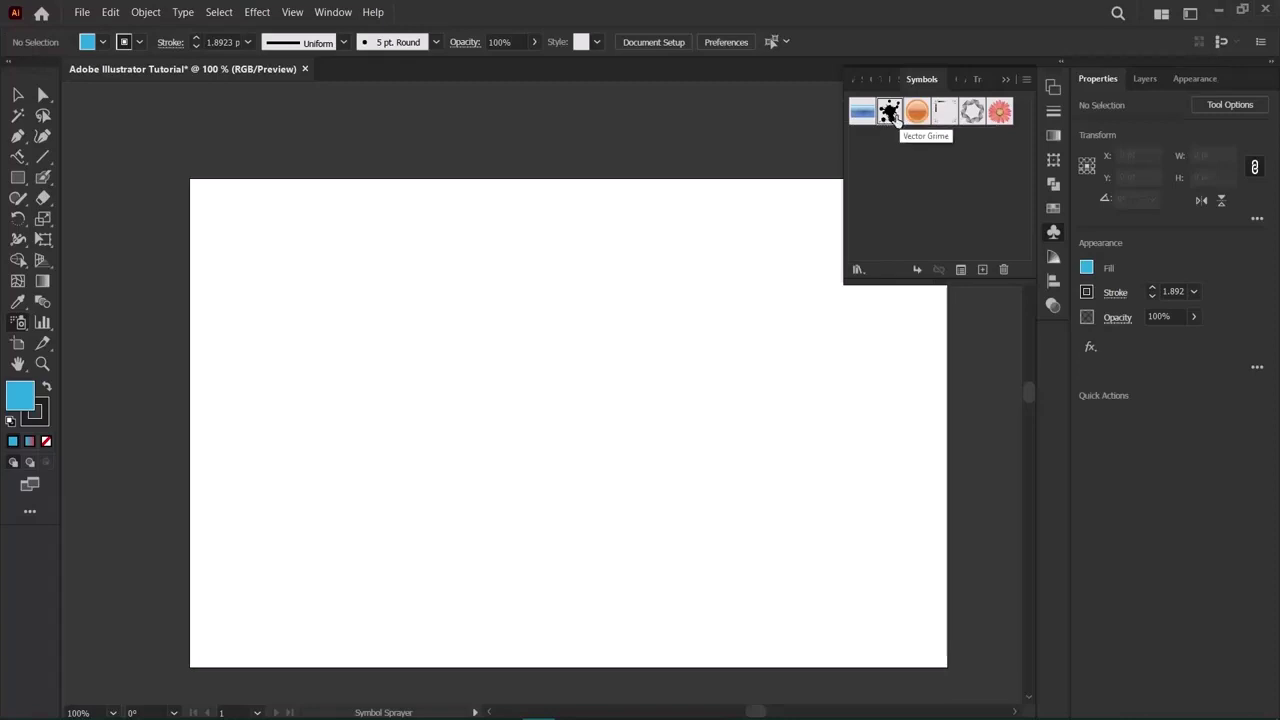
pyautogui.click(980, 118)
pyautogui.moveTo(291, 343)
pyautogui.mouseDown()
pyautogui.moveTo(296, 377)
pyautogui.moveTo(388, 316)
pyautogui.moveTo(477, 339)
pyautogui.moveTo(464, 445)
pyautogui.moveTo(538, 444)
pyautogui.moveTo(606, 339)
pyautogui.moveTo(664, 350)
pyautogui.moveTo(663, 444)
pyautogui.moveTo(726, 472)
pyautogui.moveTo(810, 368)
pyautogui.moveTo(835, 350)
pyautogui.mouseUp()
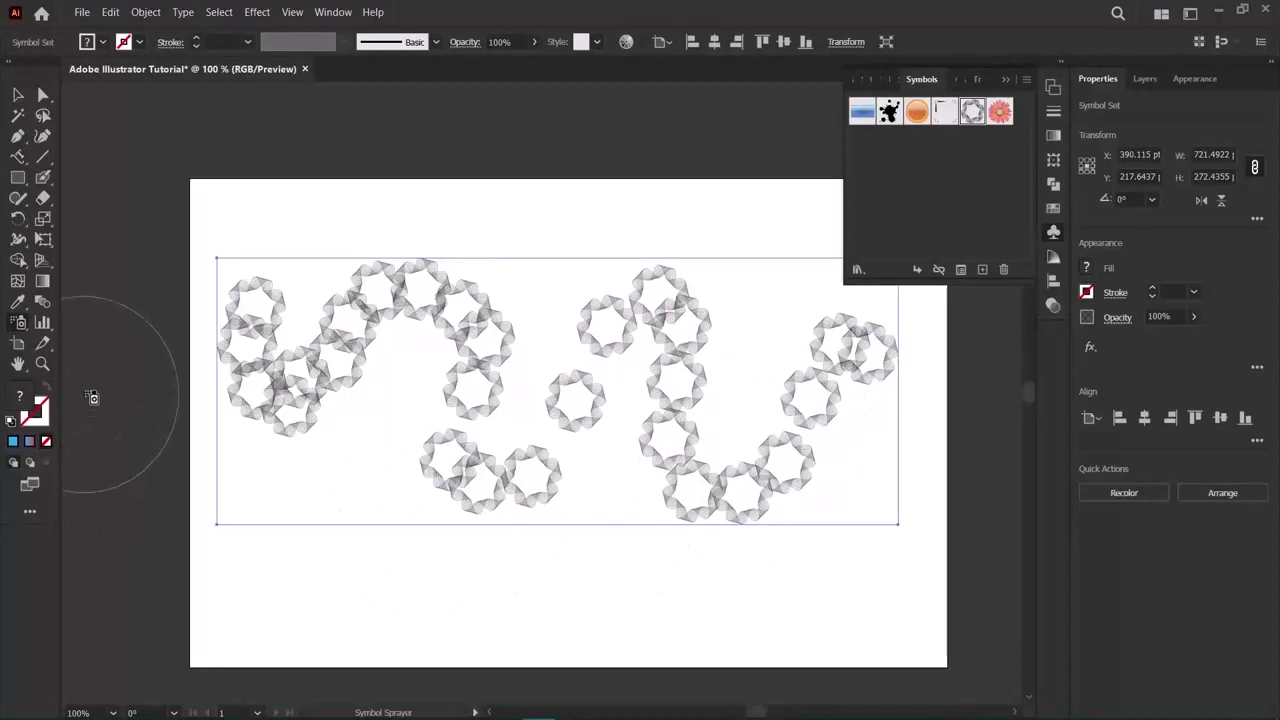
pyautogui.press('Delete')
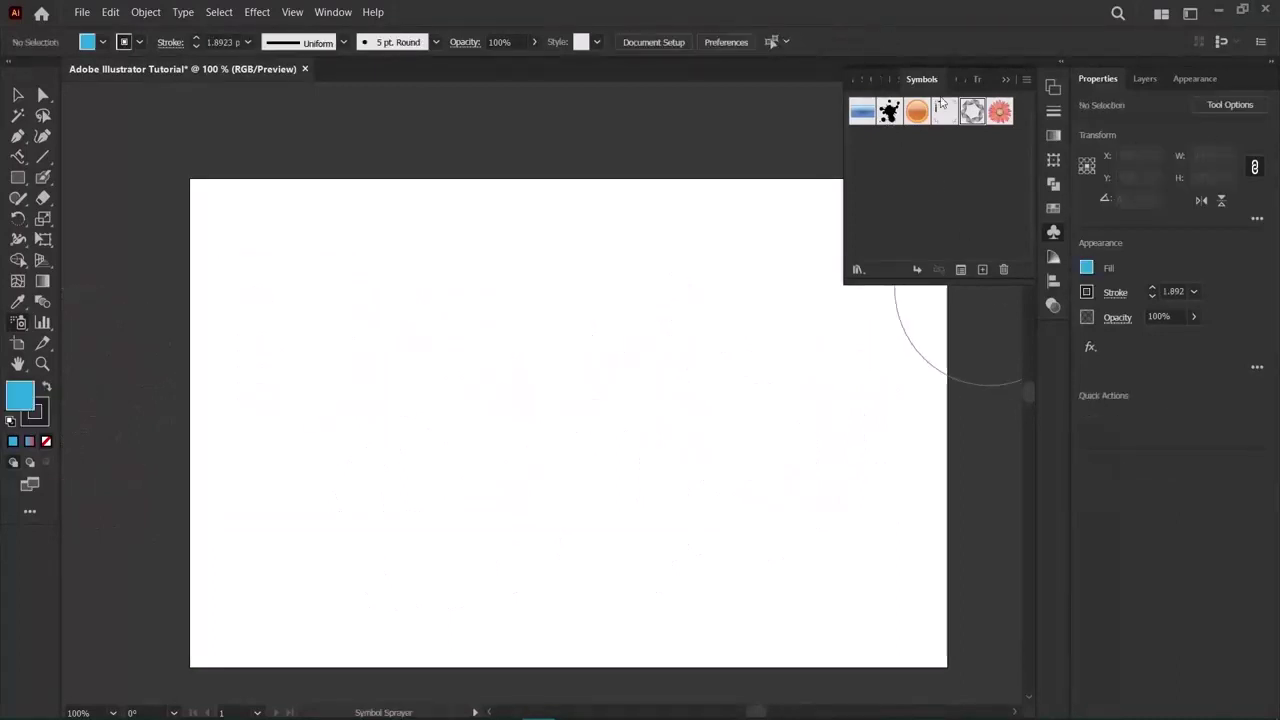
# Spray pink flower symbols across the artboard and delete the set.
pyautogui.click(1000, 111)
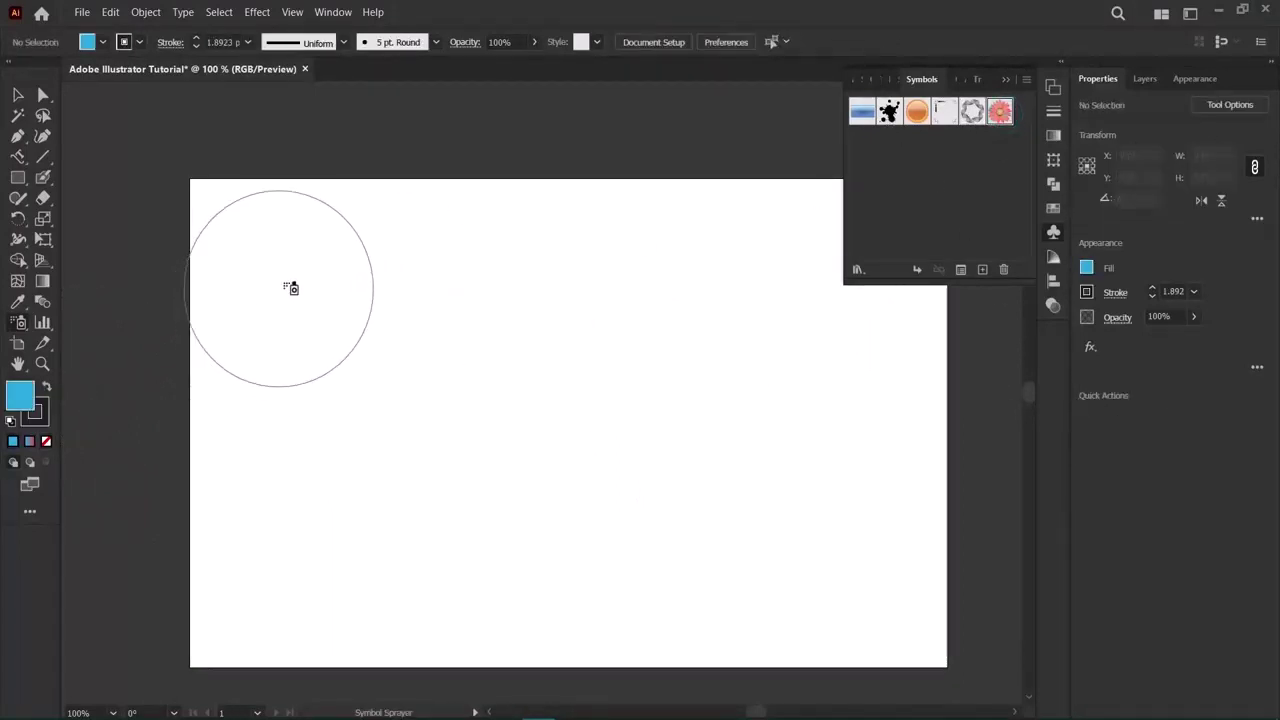
pyautogui.moveTo(291, 288)
pyautogui.mouseDown()
pyautogui.moveTo(380, 520)
pyautogui.moveTo(591, 597)
pyautogui.moveTo(751, 309)
pyautogui.moveTo(755, 320)
pyautogui.mouseUp()
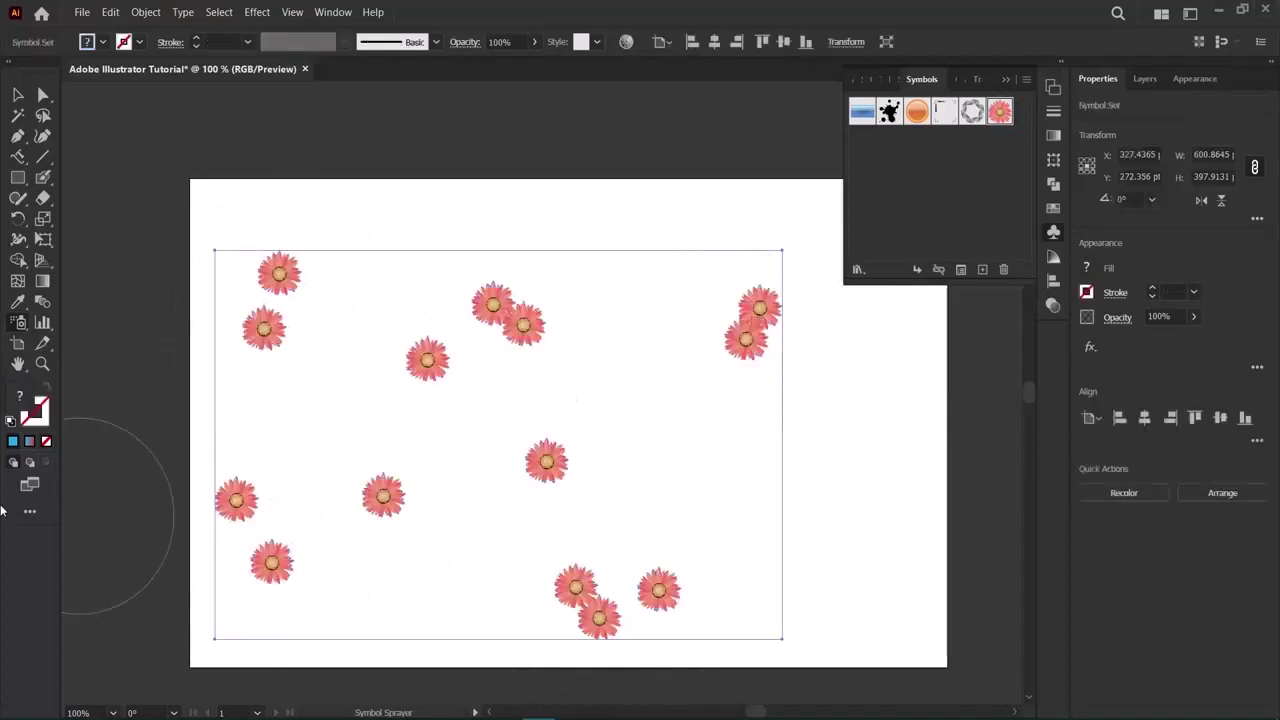
pyautogui.press('v')
pyautogui.press('Delete')
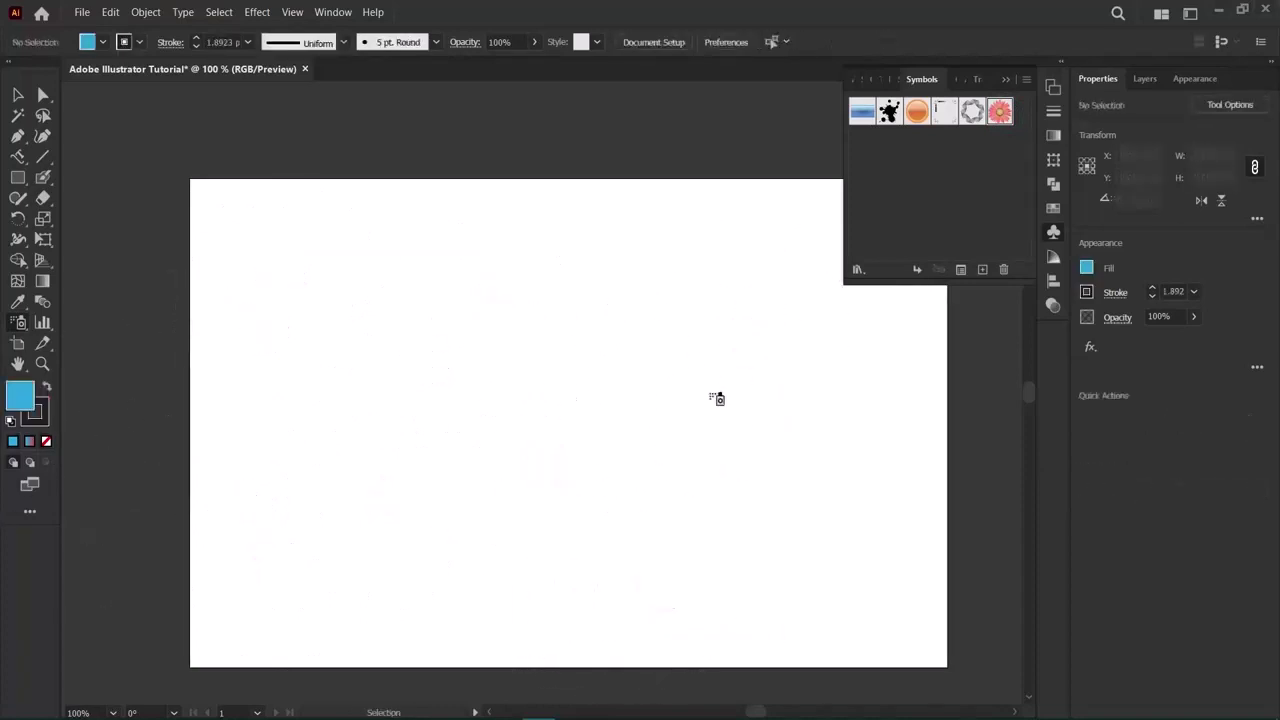
# Spray ink-splat symbols across the lower artboard with the Symbol Sprayer.
pyautogui.hotkey('shift', 's')
pyautogui.click(889, 111)
pyautogui.moveTo(200, 480)
pyautogui.mouseDown()
pyautogui.moveTo(222, 471)
pyautogui.moveTo(614, 543)
pyautogui.moveTo(645, 582)
pyautogui.mouseUp()
# Replace the sprayed splats with a dense ink-splat cluster at the artboard centre.
pyautogui.press('Delete')
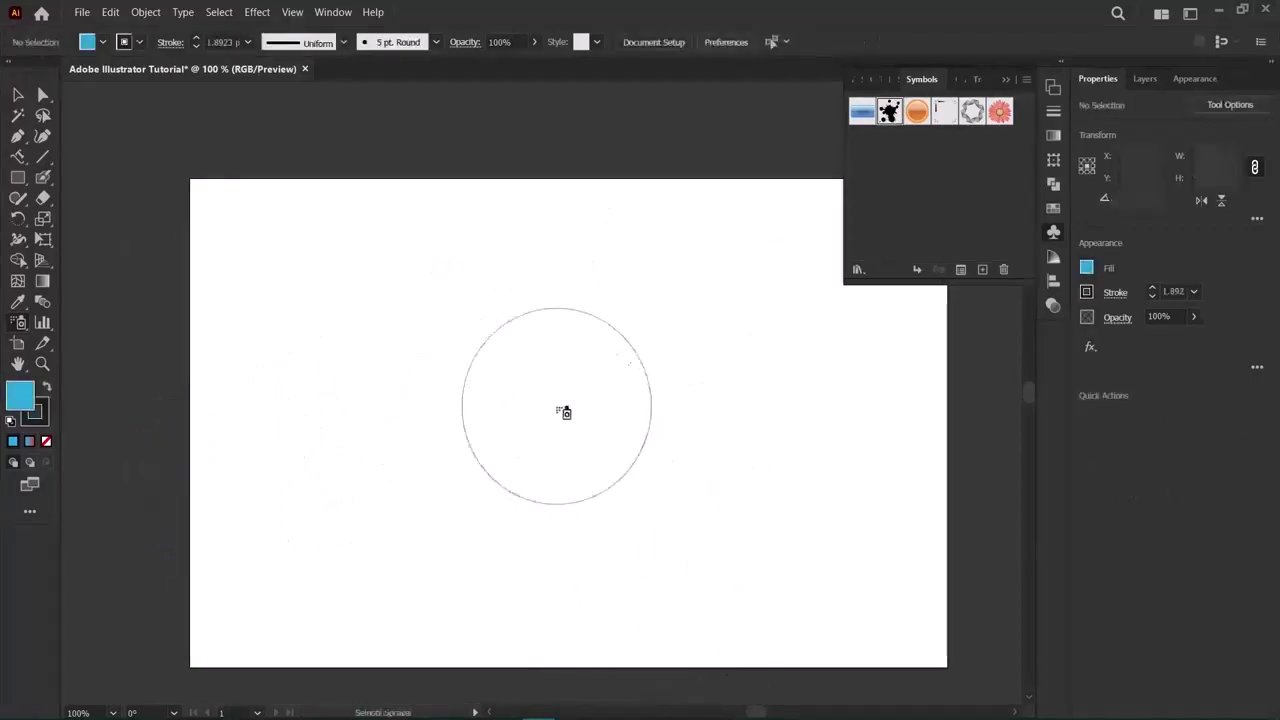
pyautogui.moveTo(563, 414); pyautogui.dragTo(566, 414)
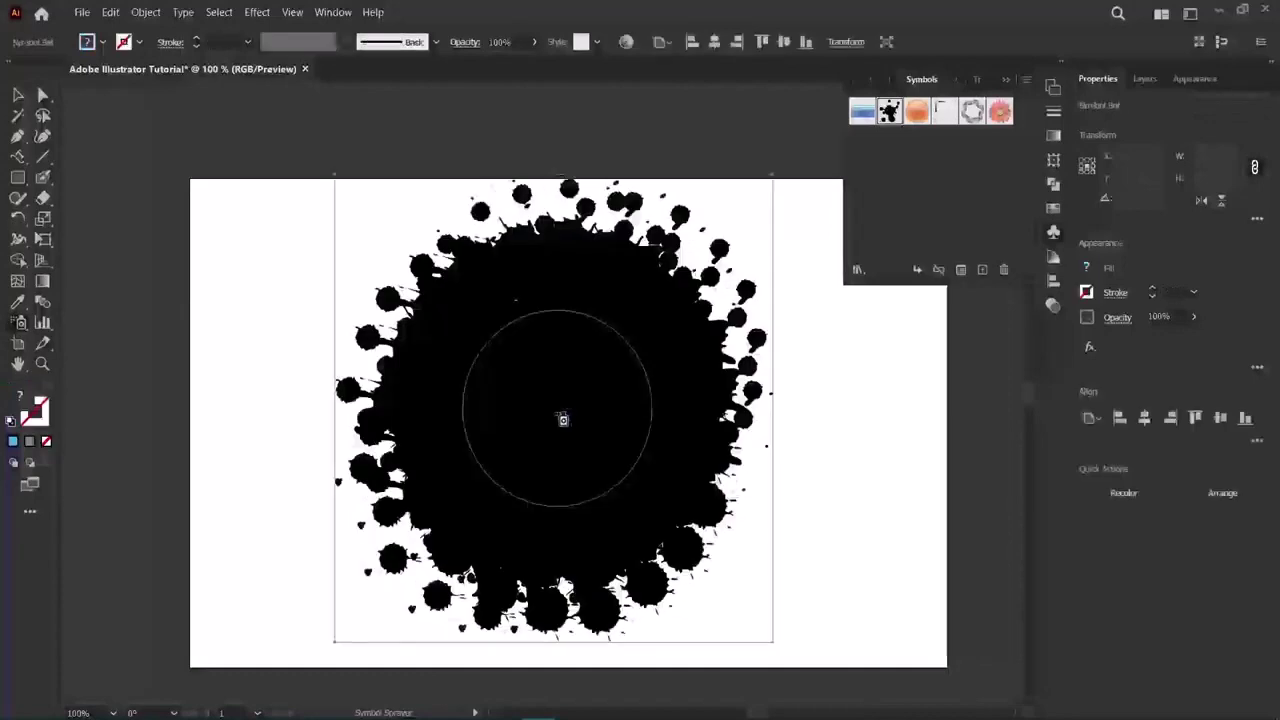
pyautogui.press('v')
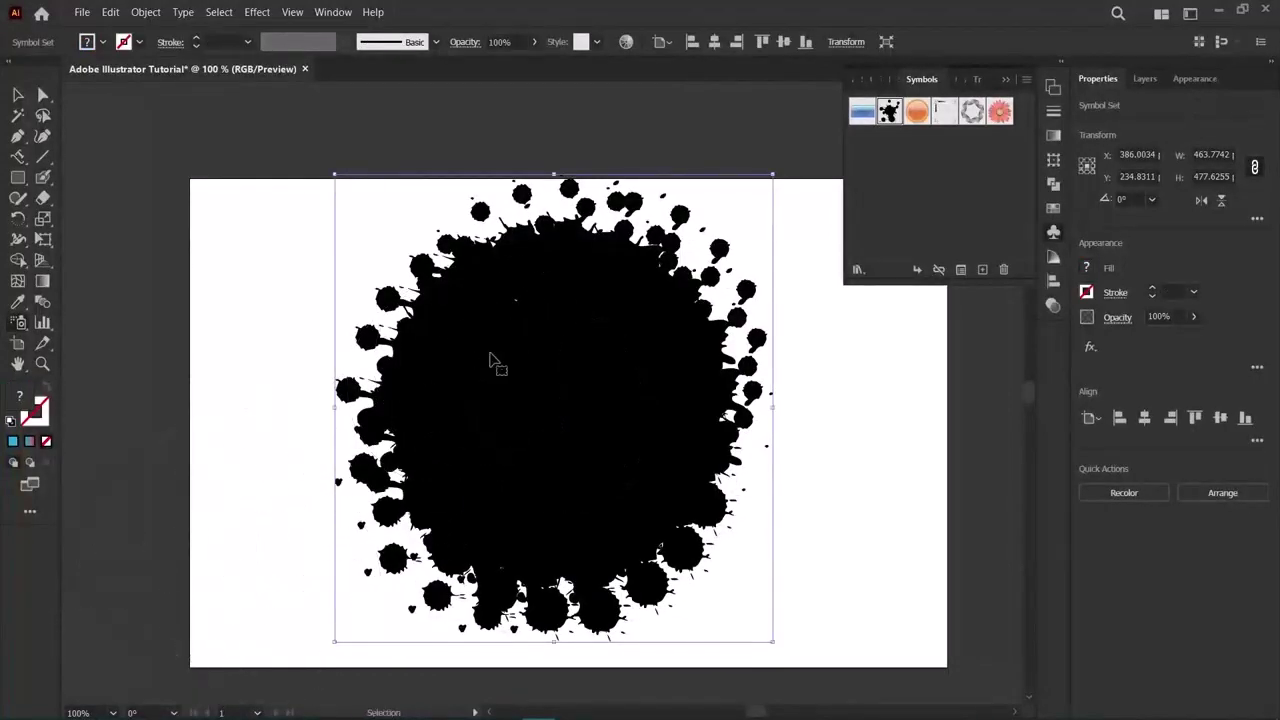
pyautogui.hotkey('shift', 's')
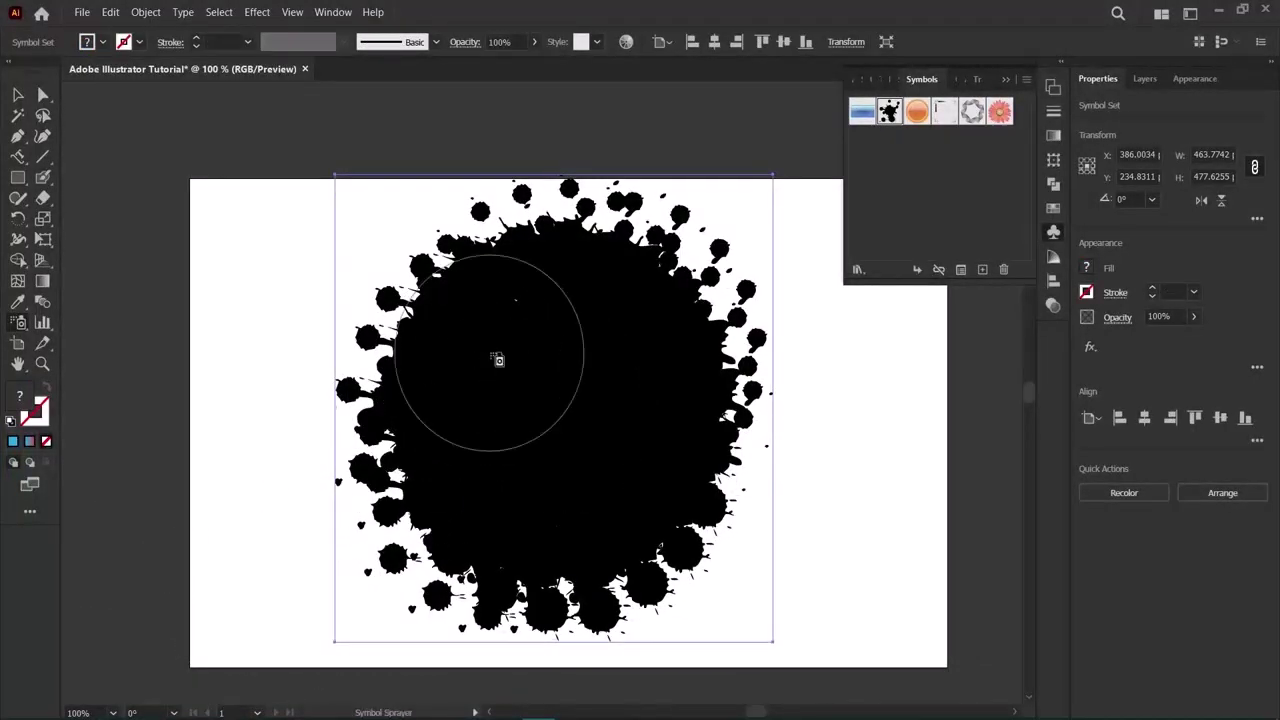
# Reposition the ink-splat symbol set to X 401.53 pt, Y 250 pt with the Selection tool.
pyautogui.click(18, 95)
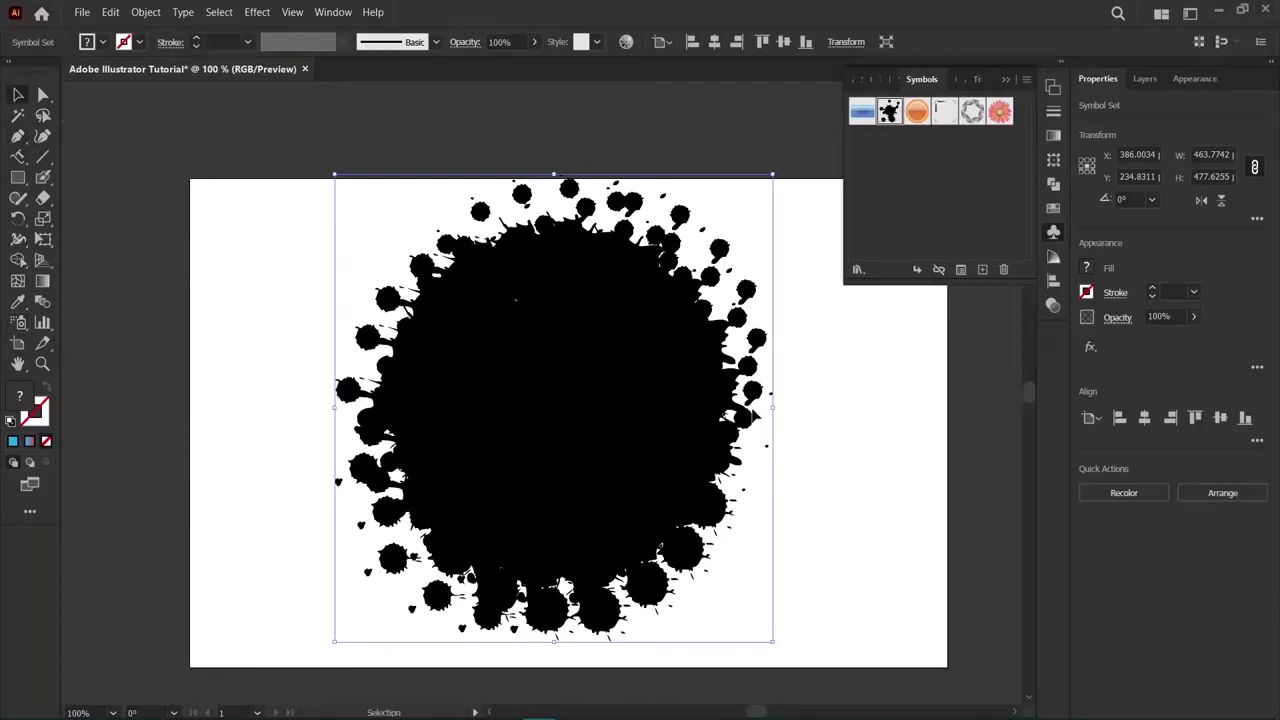
pyautogui.moveTo(682, 425); pyautogui.dragTo(697, 457)
pyautogui.doubleClick(697, 457)
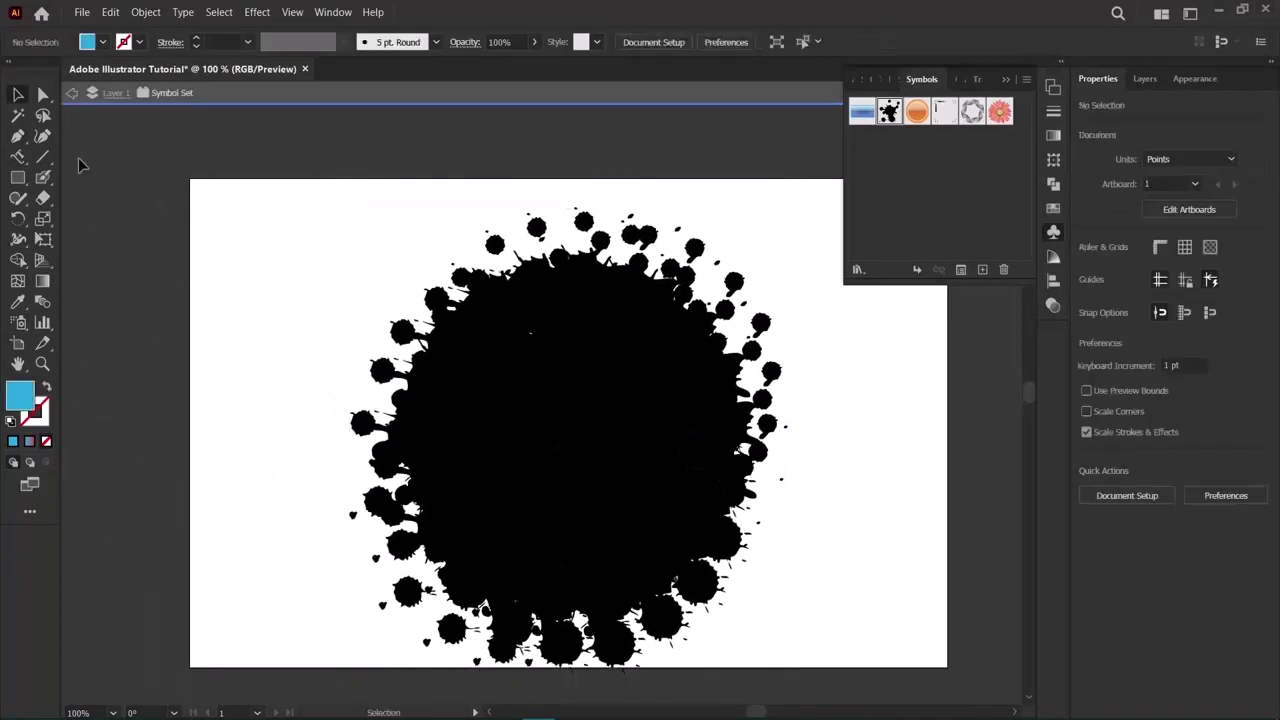
pyautogui.click(75, 96)
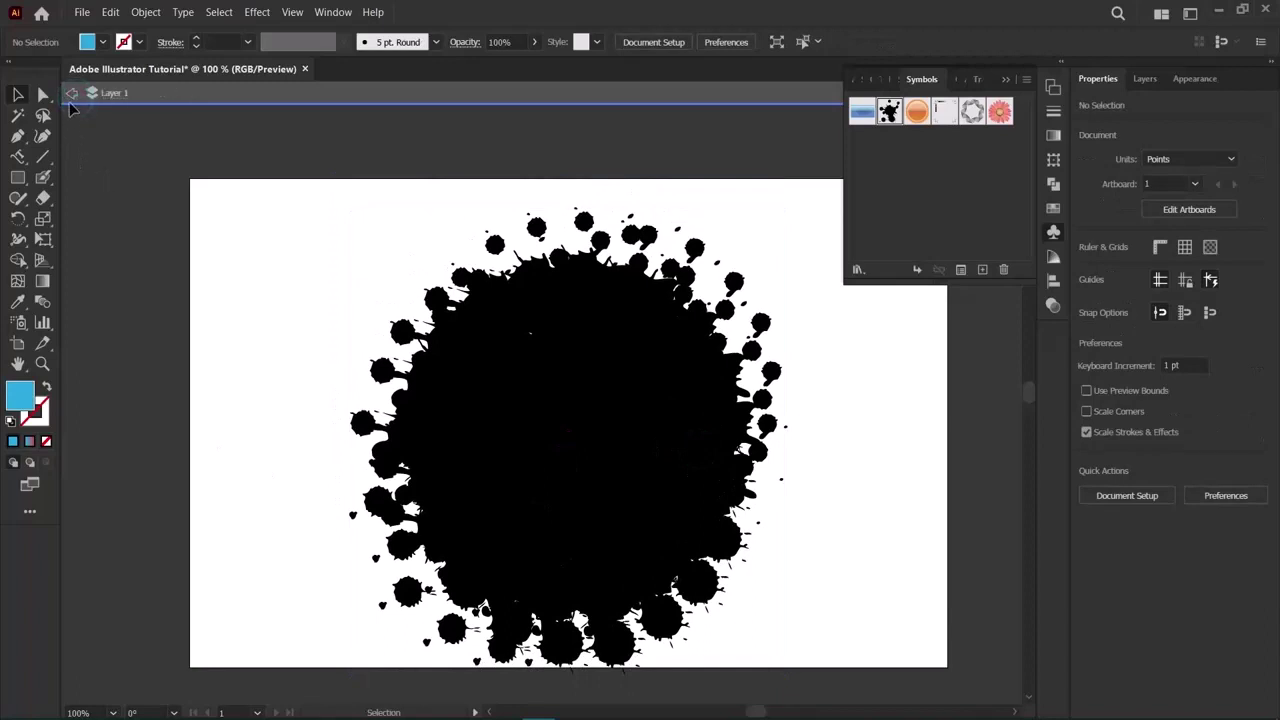
pyautogui.click(129, 275)
pyautogui.moveTo(664, 419); pyautogui.dragTo(666, 396)
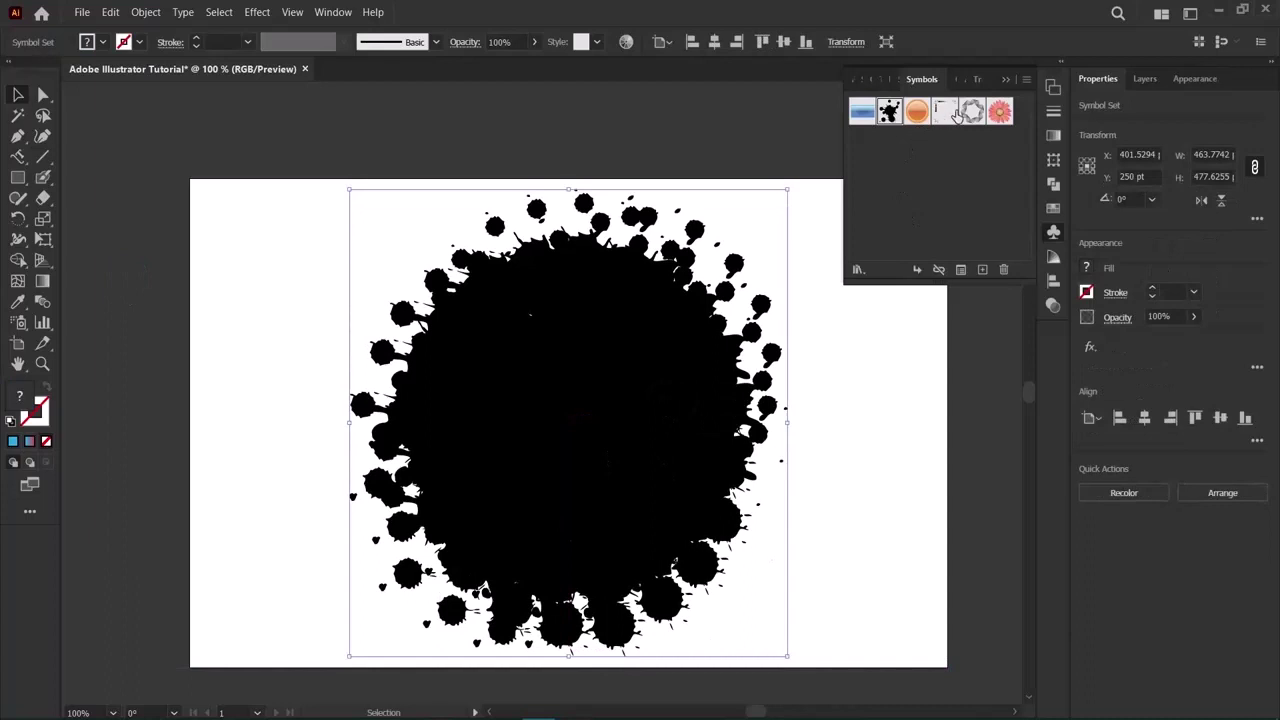
# Cancel the New Symbol options and delete the ink-splat symbol set.
pyautogui.click(983, 270)
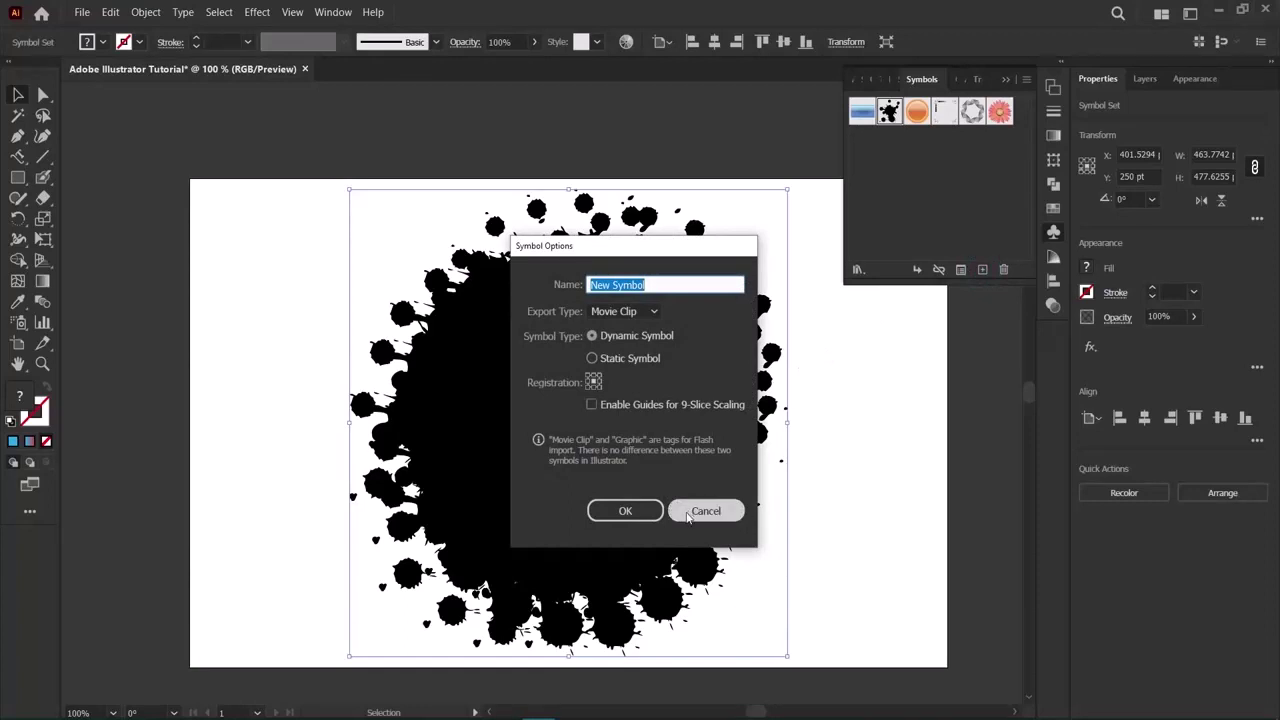
pyautogui.click(688, 514)
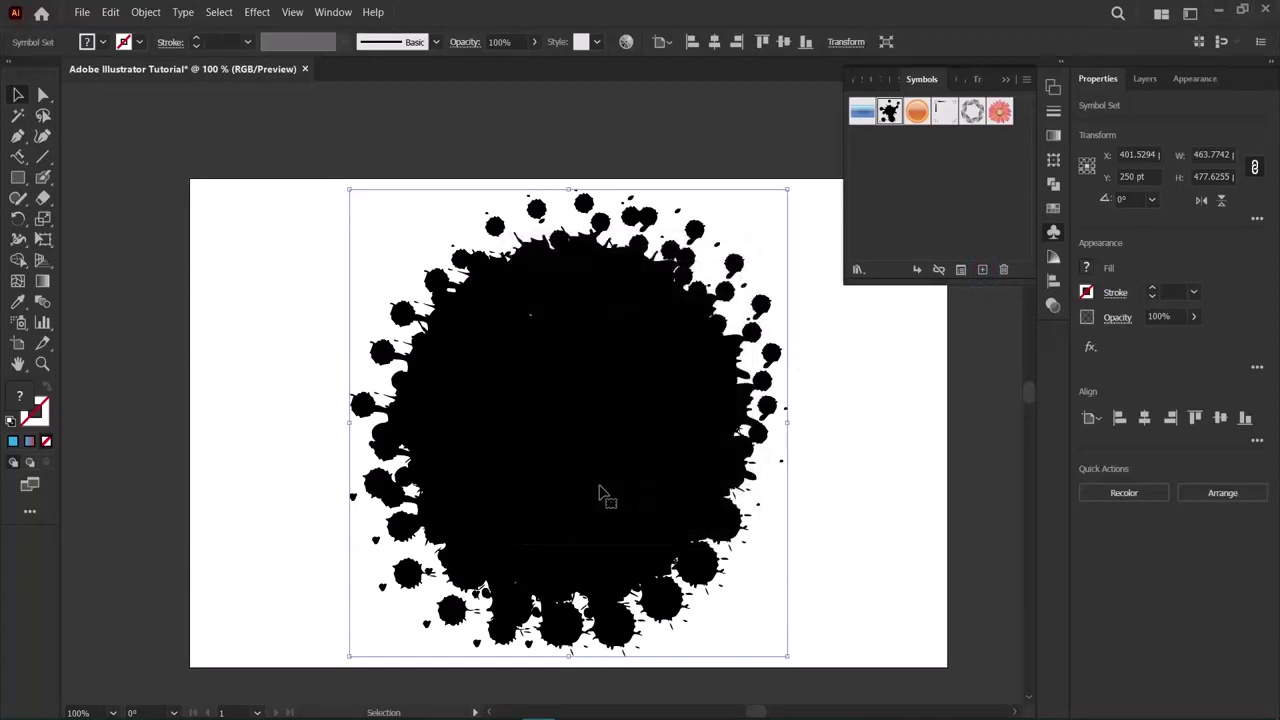
pyautogui.press('Delete')
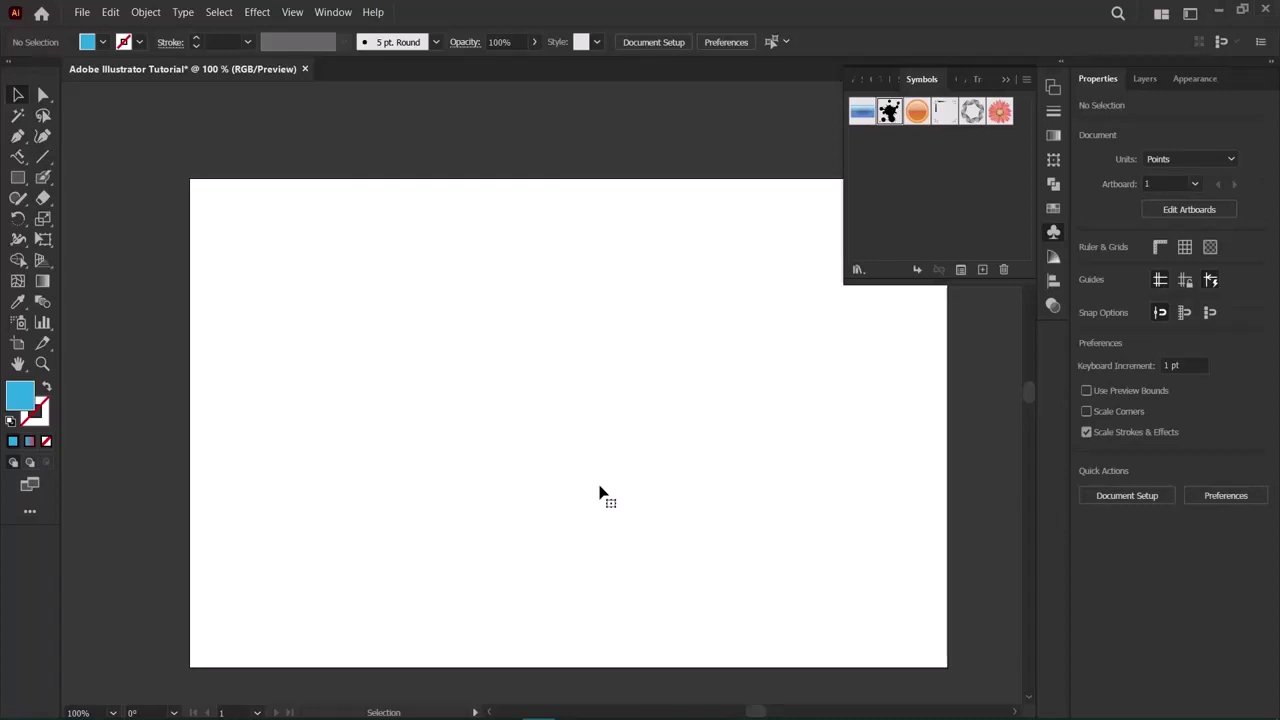
# Close the Symbols panel, briefly play and pause the YouTube tutorial, then return to Illustrator.
pyautogui.click(588, 490)
pyautogui.click(1003, 80)
pyautogui.hotkey('alt', 'Tab')
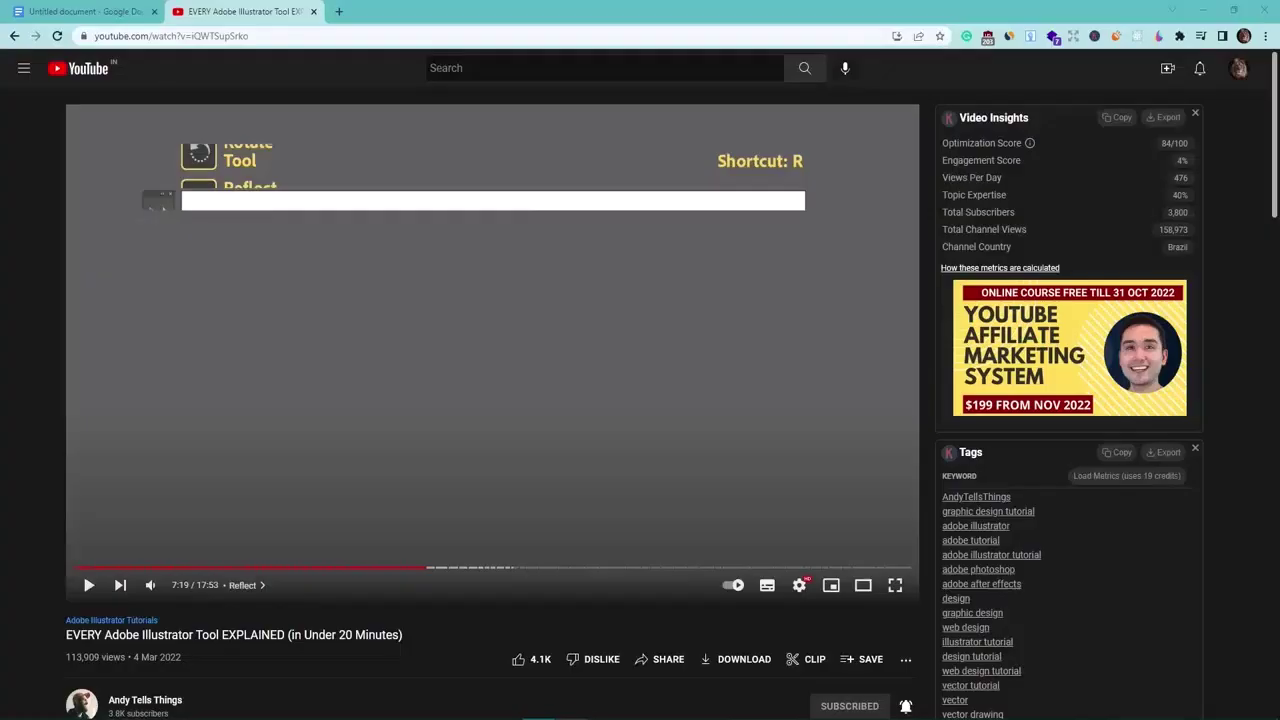
pyautogui.press('space')
pyautogui.press('space')
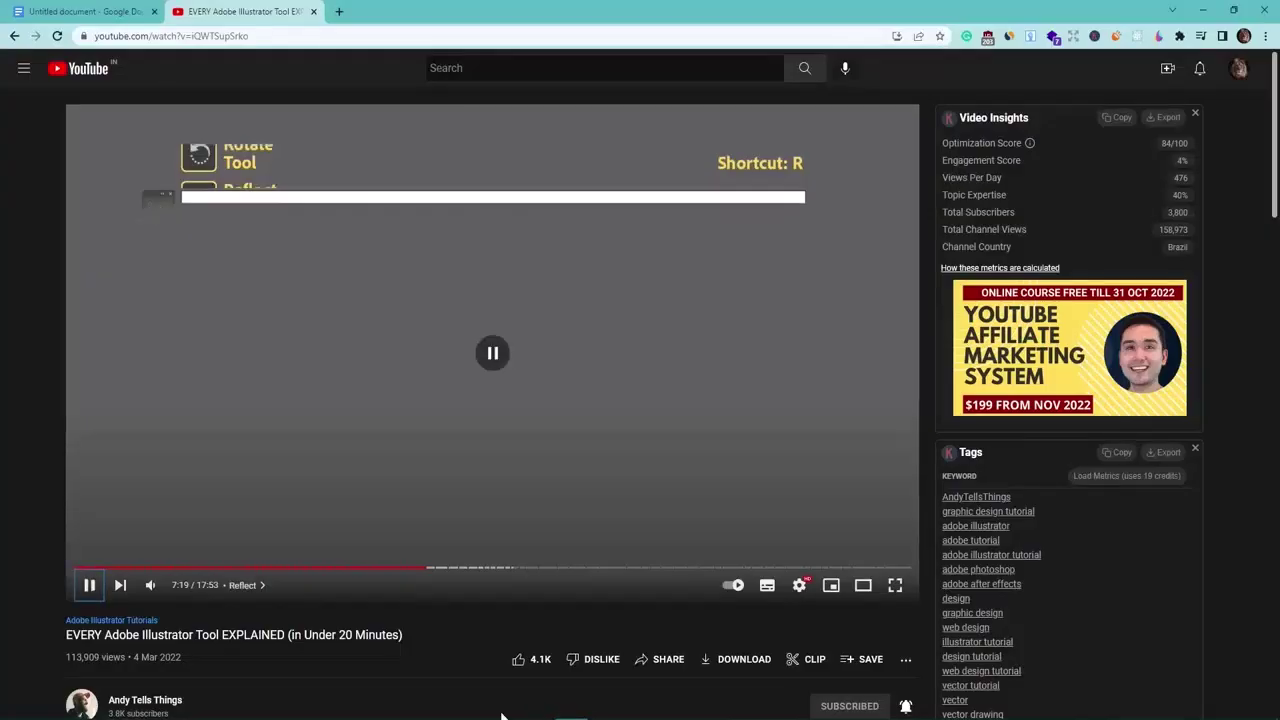
pyautogui.hotkey('alt', 'Tab')
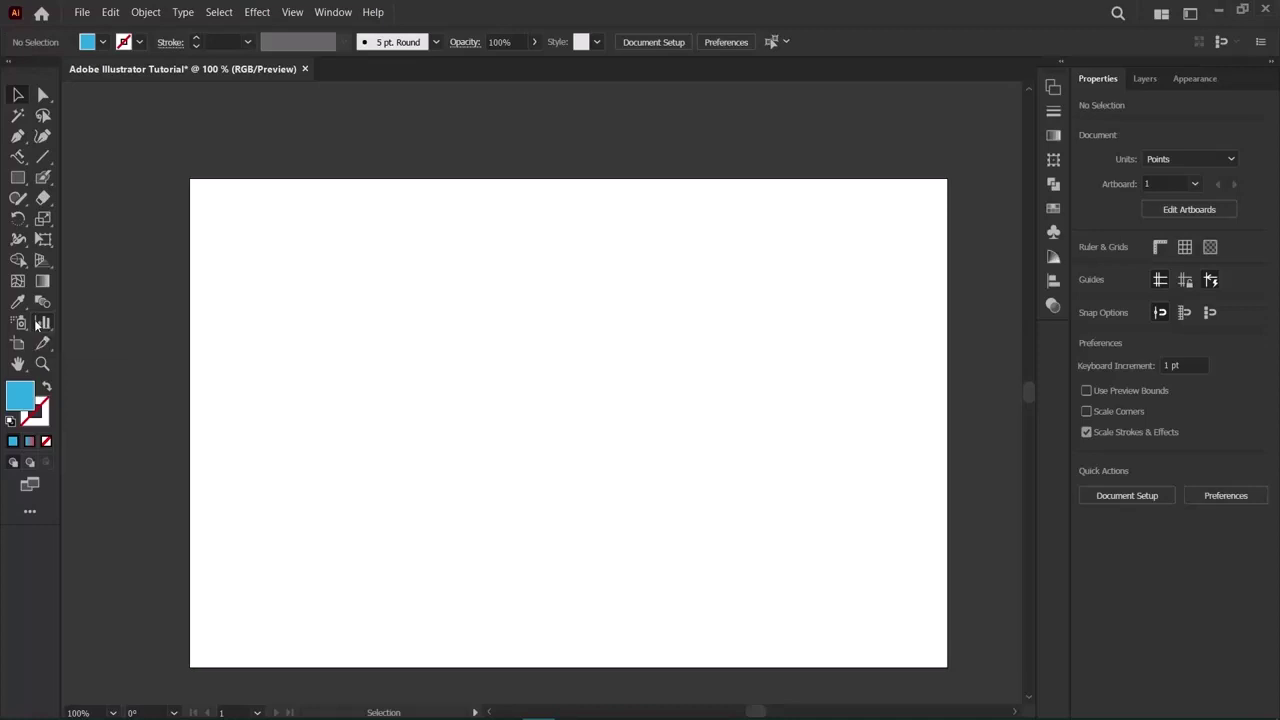
# Drag a column graph across the whole artboard and enter 5 as the first value.
pyautogui.click(37, 325)
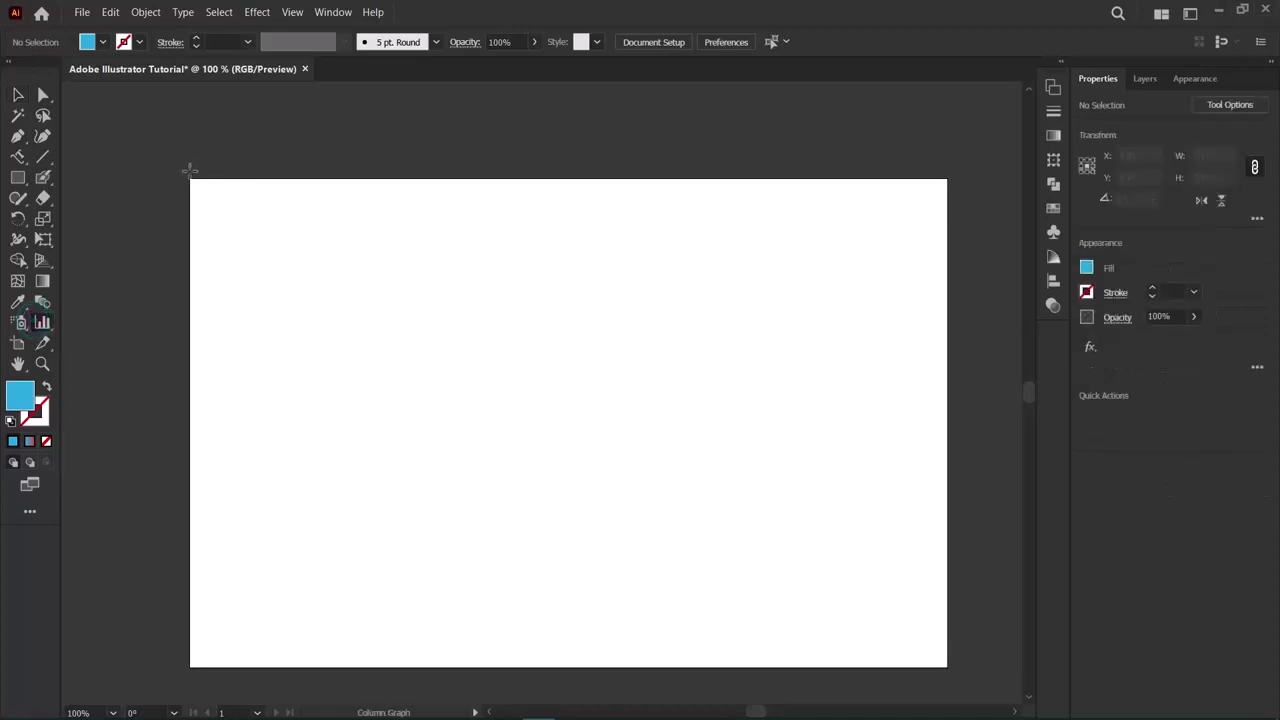
pyautogui.moveTo(191, 179); pyautogui.dragTo(947, 666)
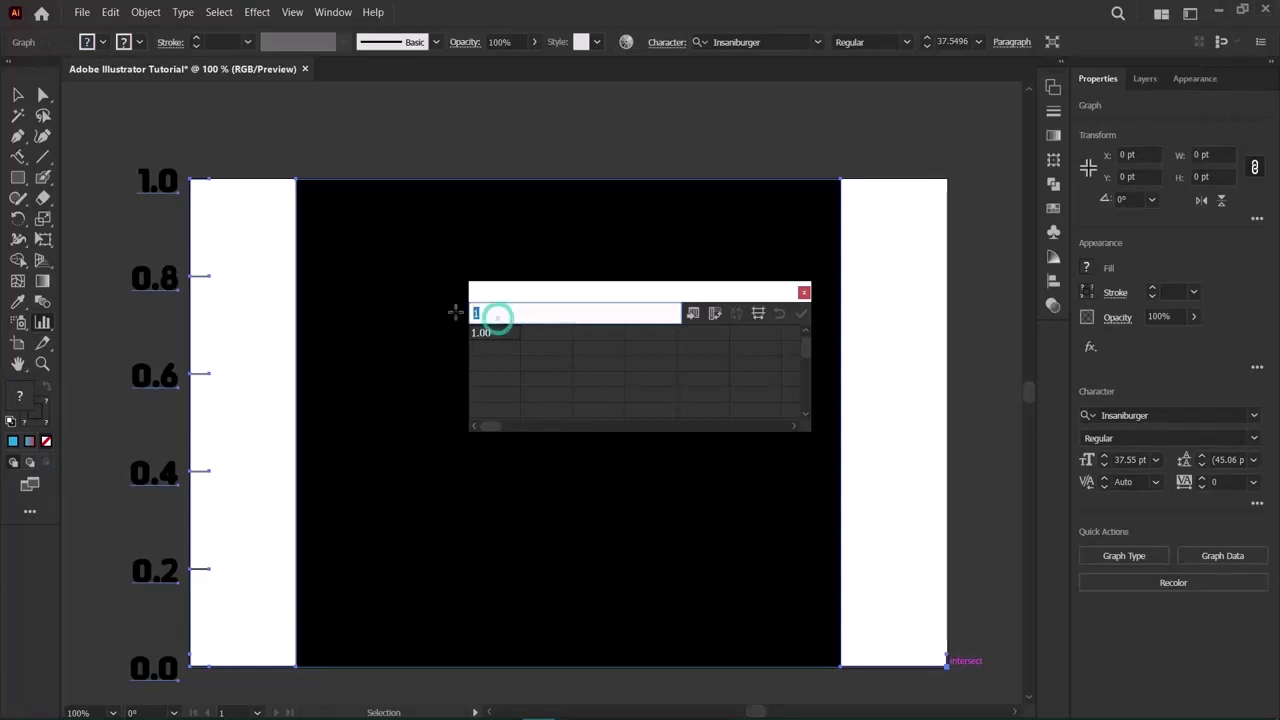
pyautogui.write('5')
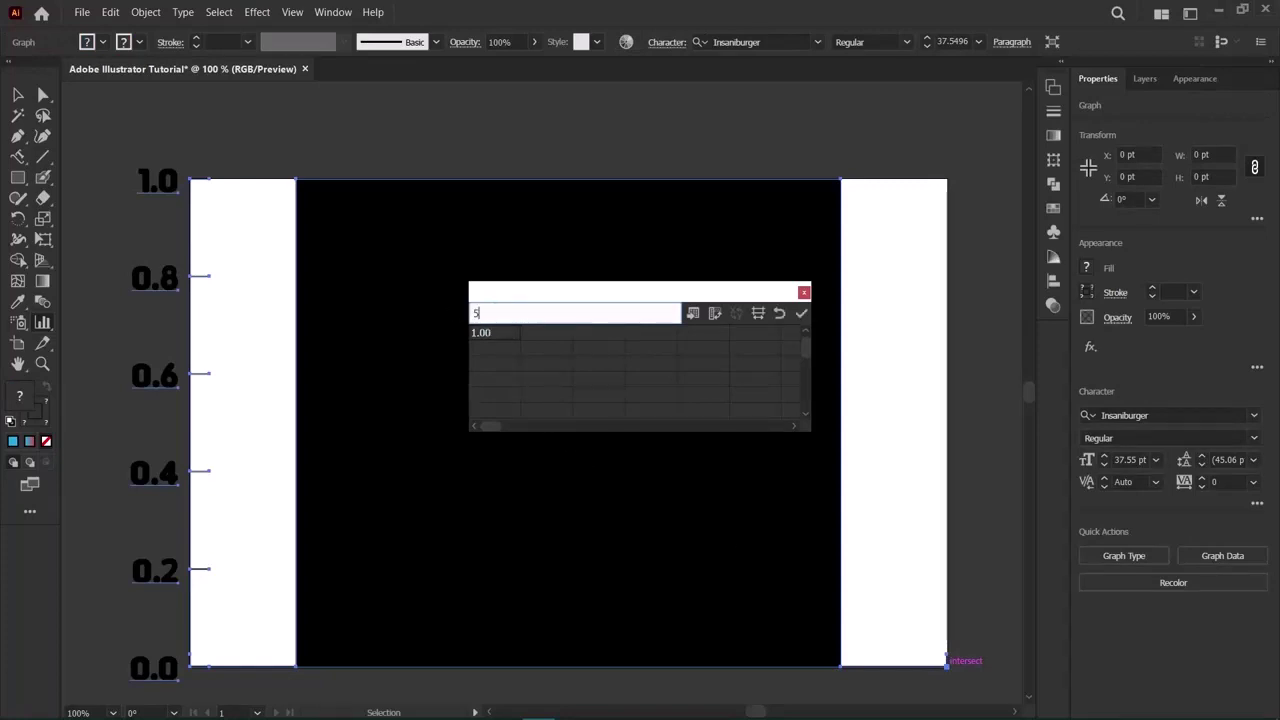
pyautogui.press('Return')
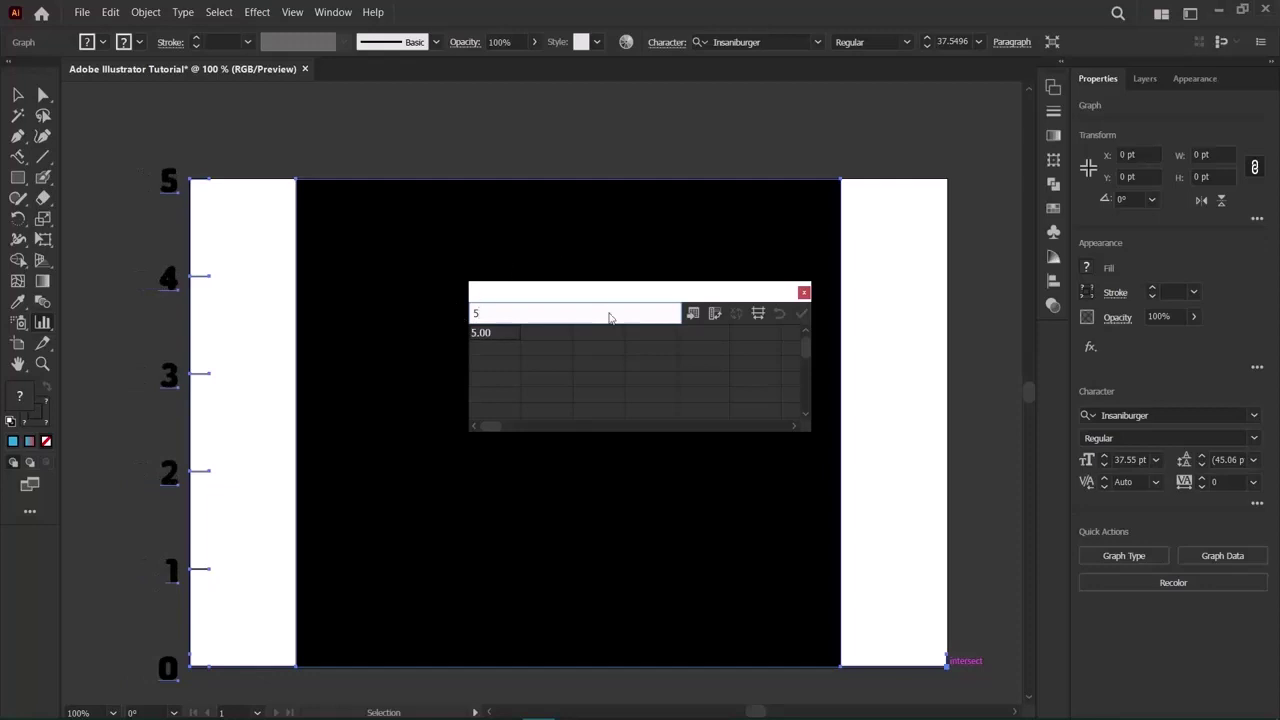
# Enter the values 1, 2, 3 and 4 down the Graph Data column.
pyautogui.click(539, 337)
pyautogui.write('1')
pyautogui.press('Return')
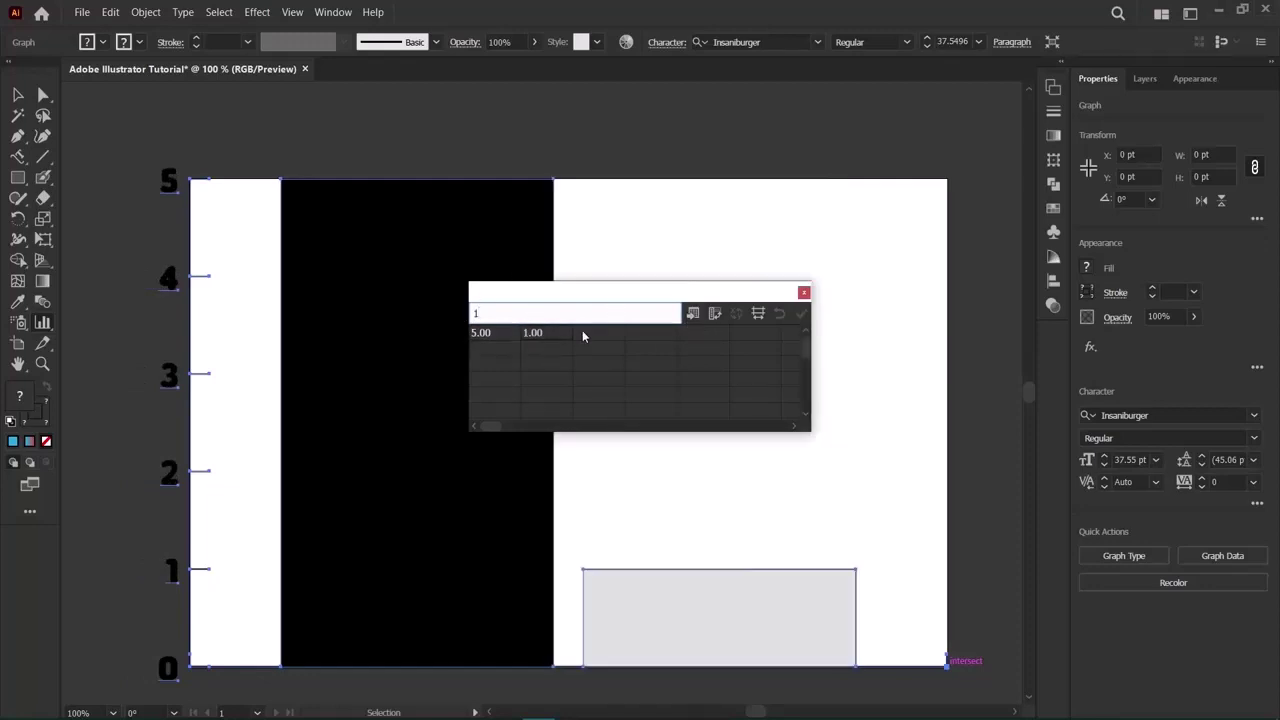
pyautogui.click(535, 348)
pyautogui.write('2')
pyautogui.press('Return')
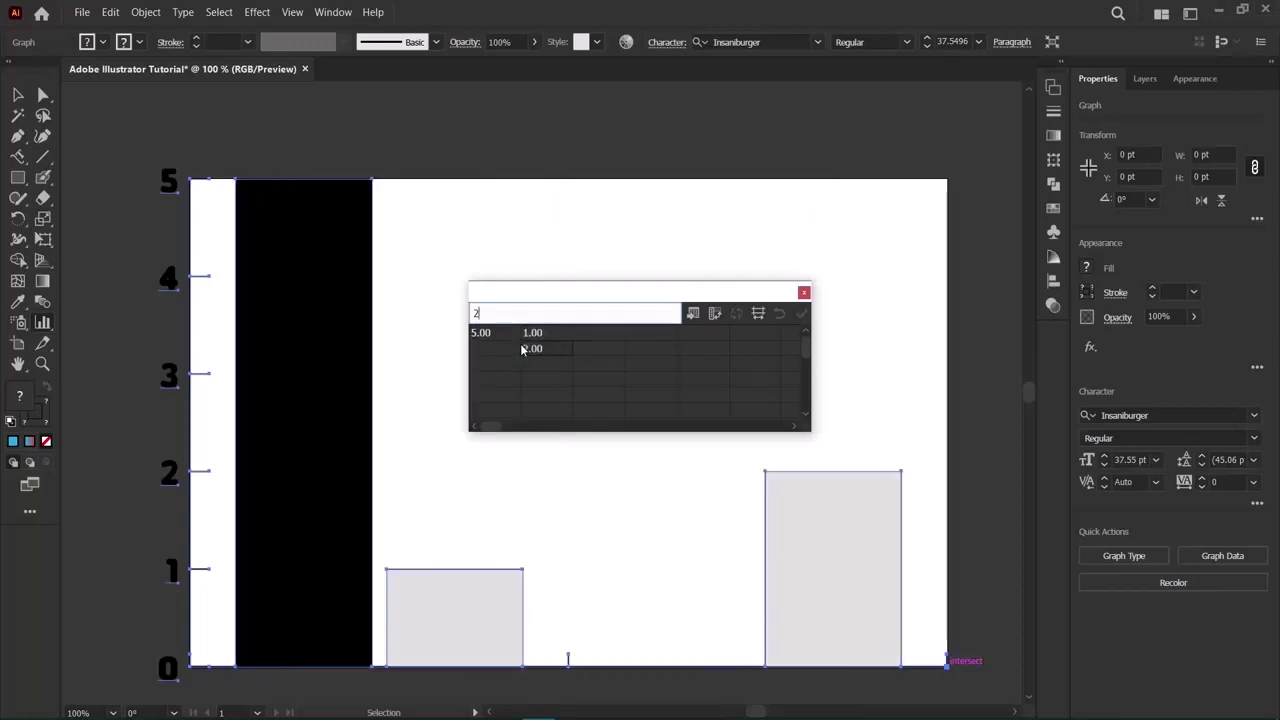
pyautogui.click(535, 364)
pyautogui.write('3')
pyautogui.press('Return')
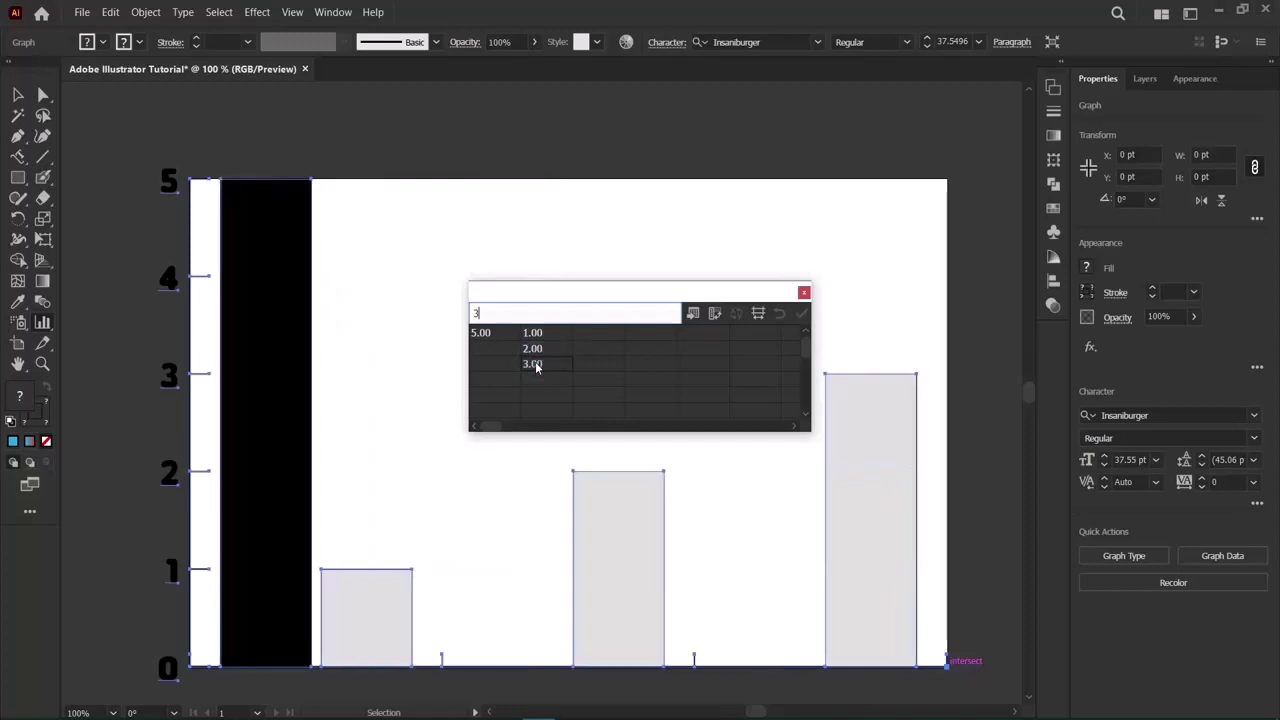
pyautogui.click(549, 380)
pyautogui.write('4')
pyautogui.press('Return')
# Enter 5 in the fifth row, then close the Graph Data window and dismiss the graph size dialog.
pyautogui.click(544, 399)
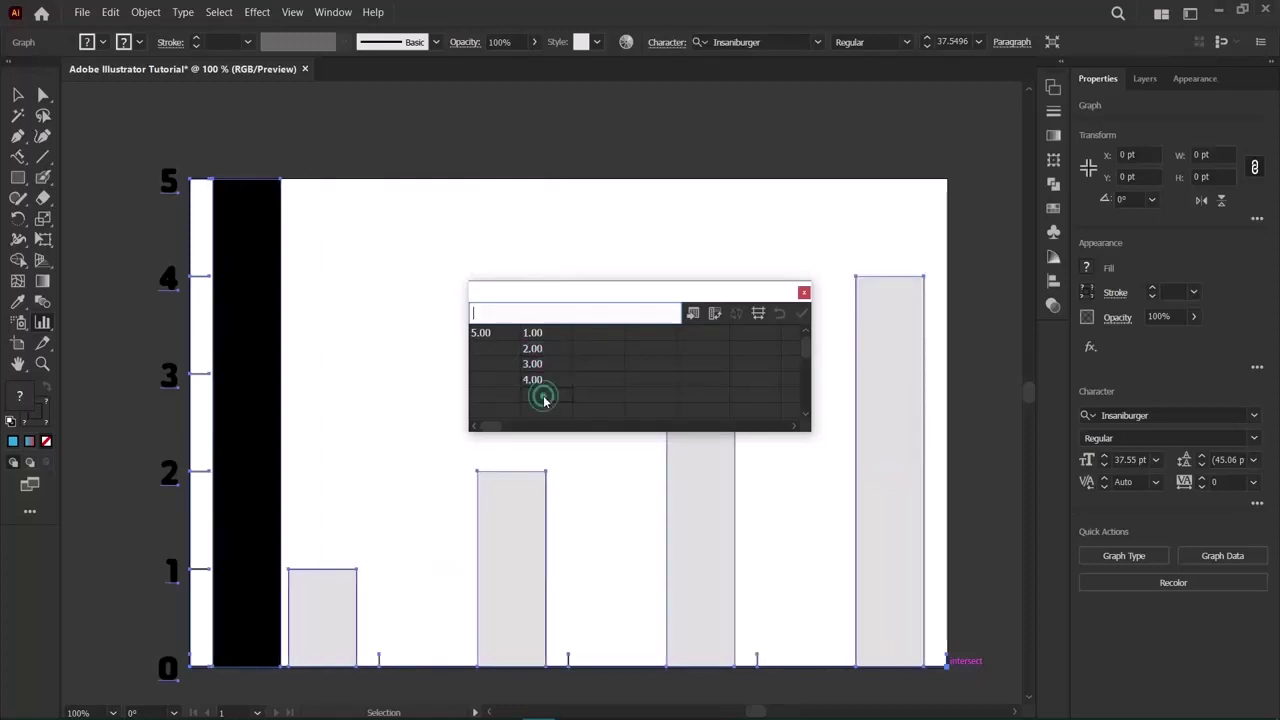
pyautogui.write('5')
pyautogui.press('Return')
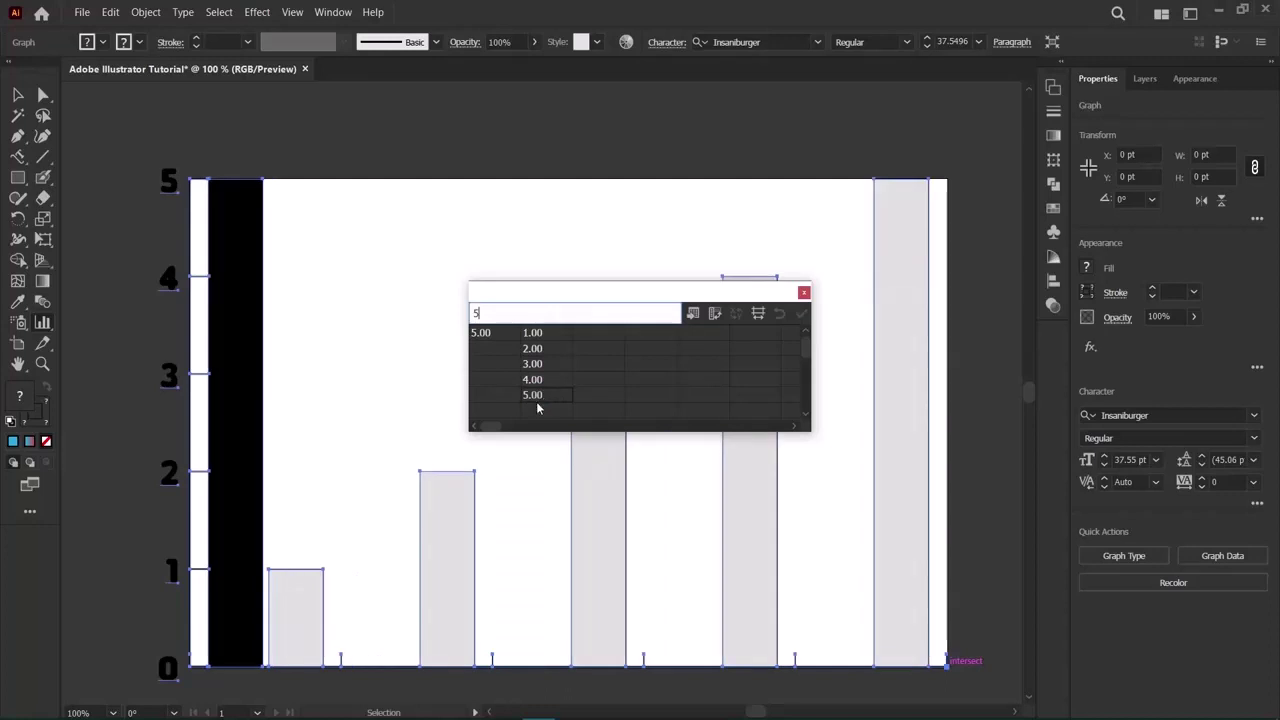
pyautogui.click(537, 408)
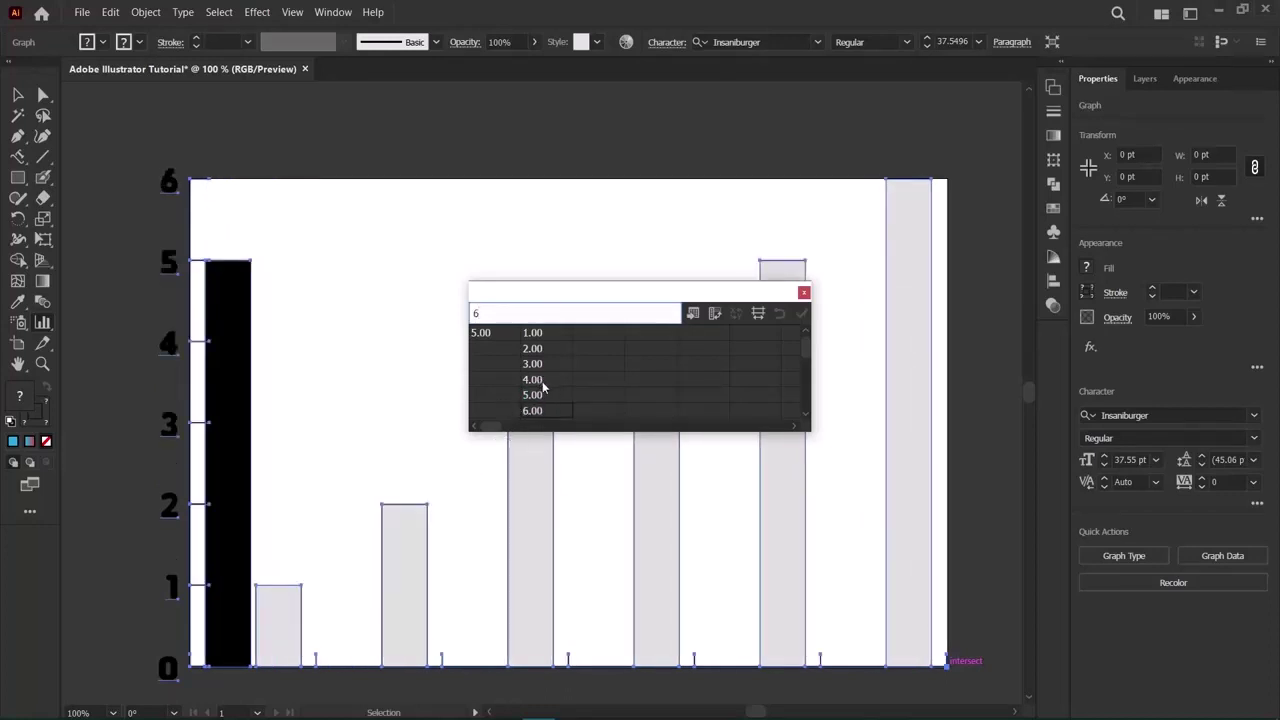
pyautogui.click(804, 294)
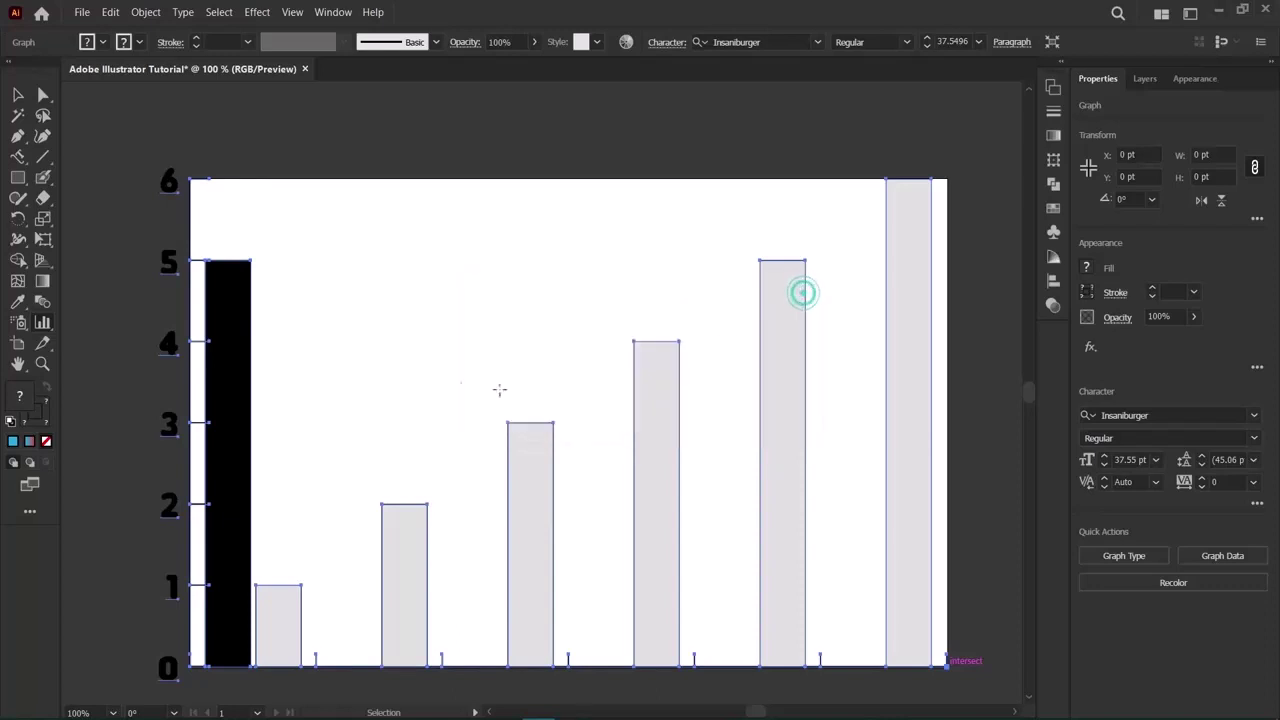
pyautogui.click(400, 251)
pyautogui.click(691, 398)
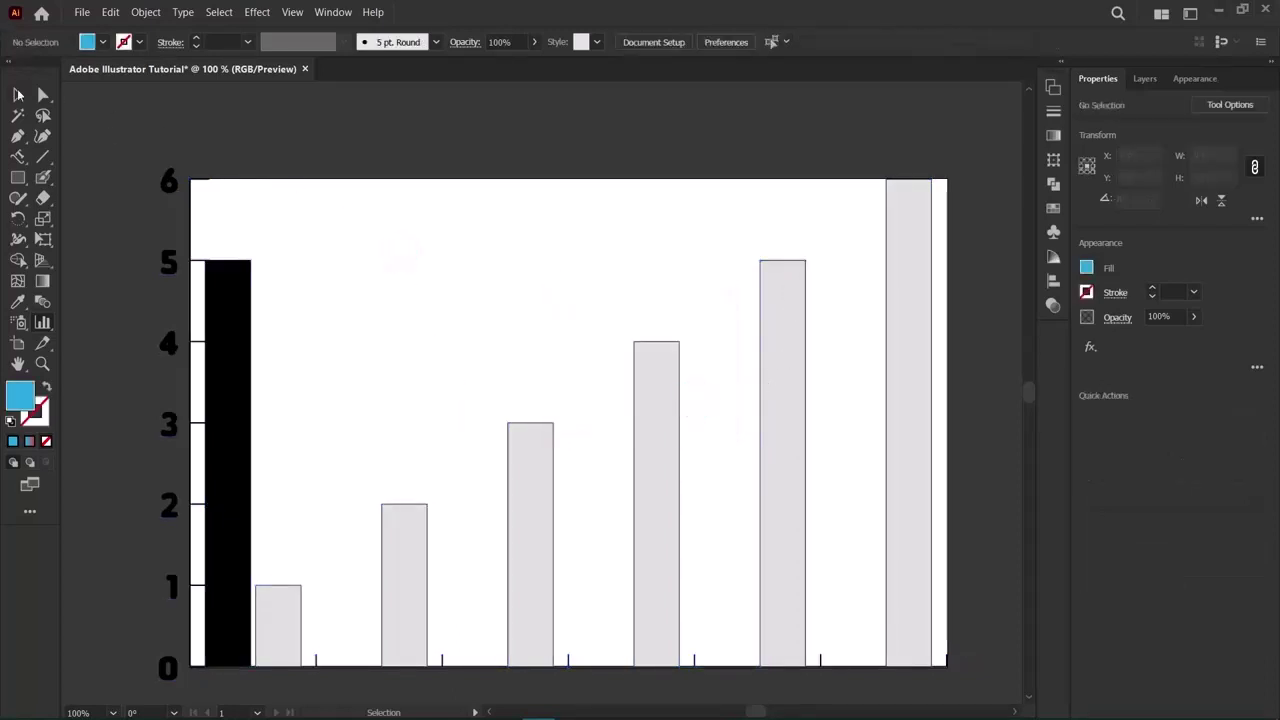
pyautogui.press('v')
pyautogui.click(556, 207)
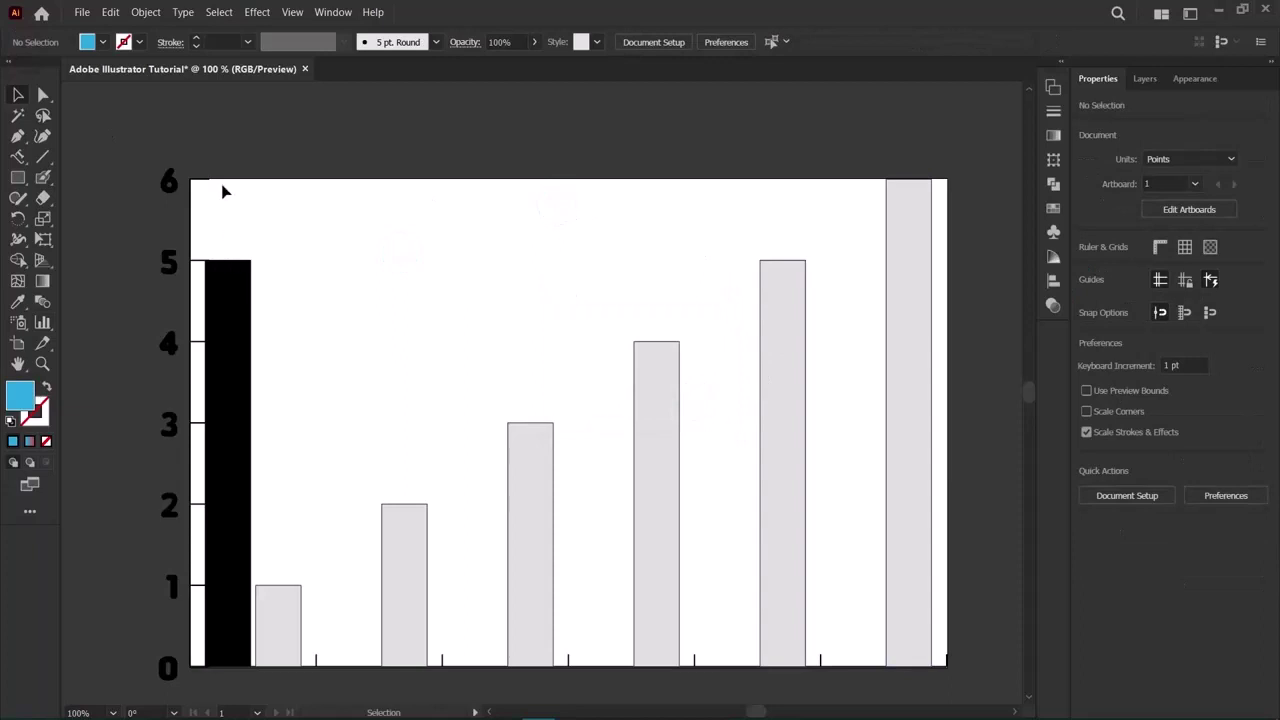
pyautogui.moveTo(117, 157); pyautogui.dragTo(955, 650)
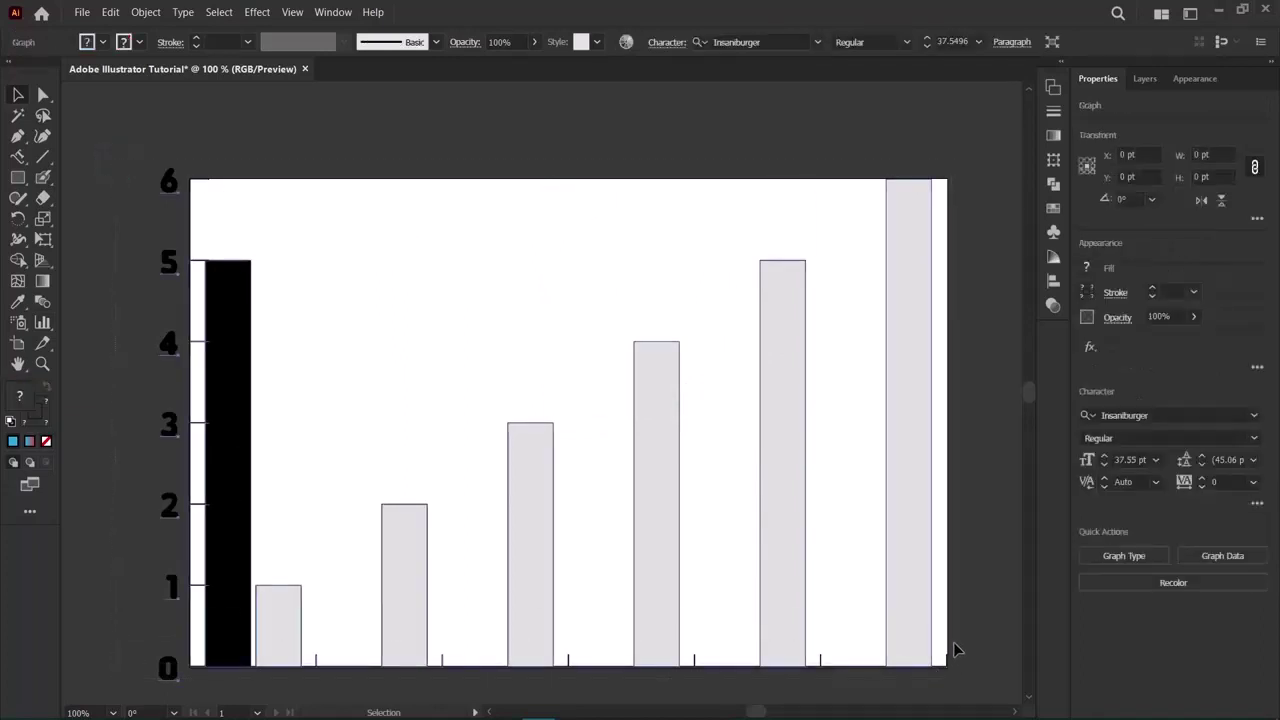
pyautogui.click(118, 320)
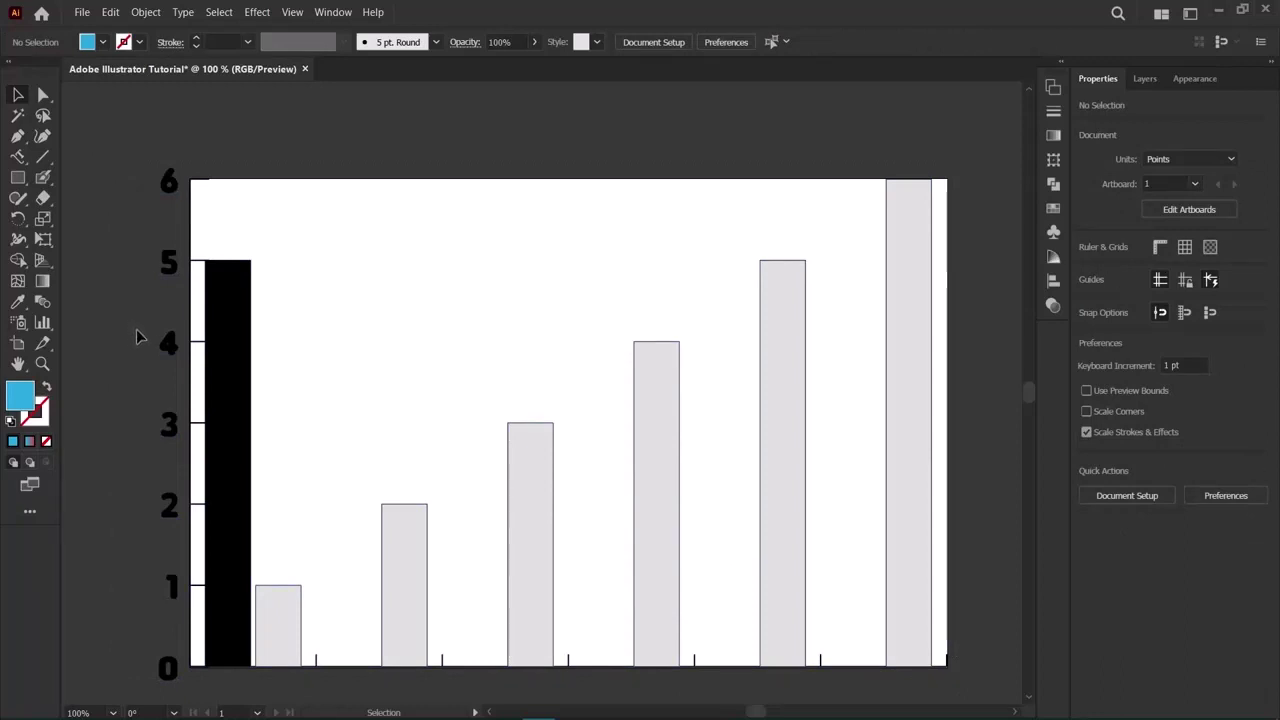
pyautogui.moveTo(154, 147); pyautogui.dragTo(966, 674)
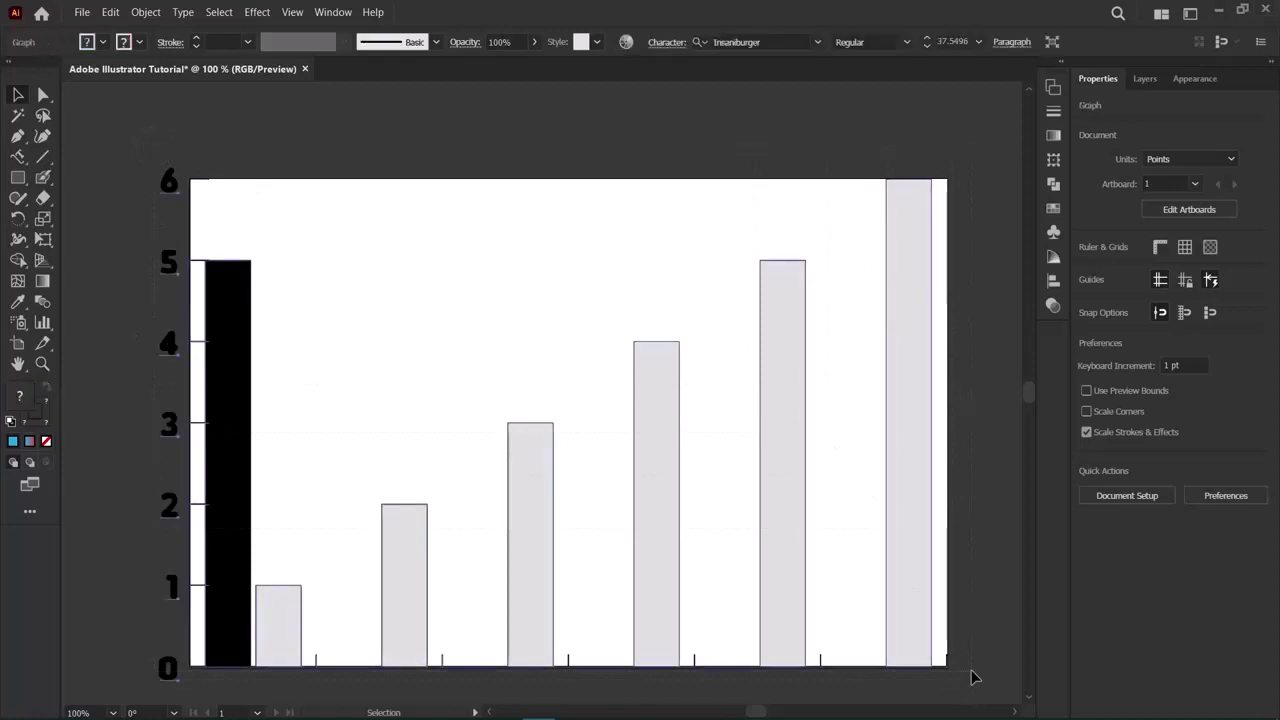
pyautogui.click(80, 446)
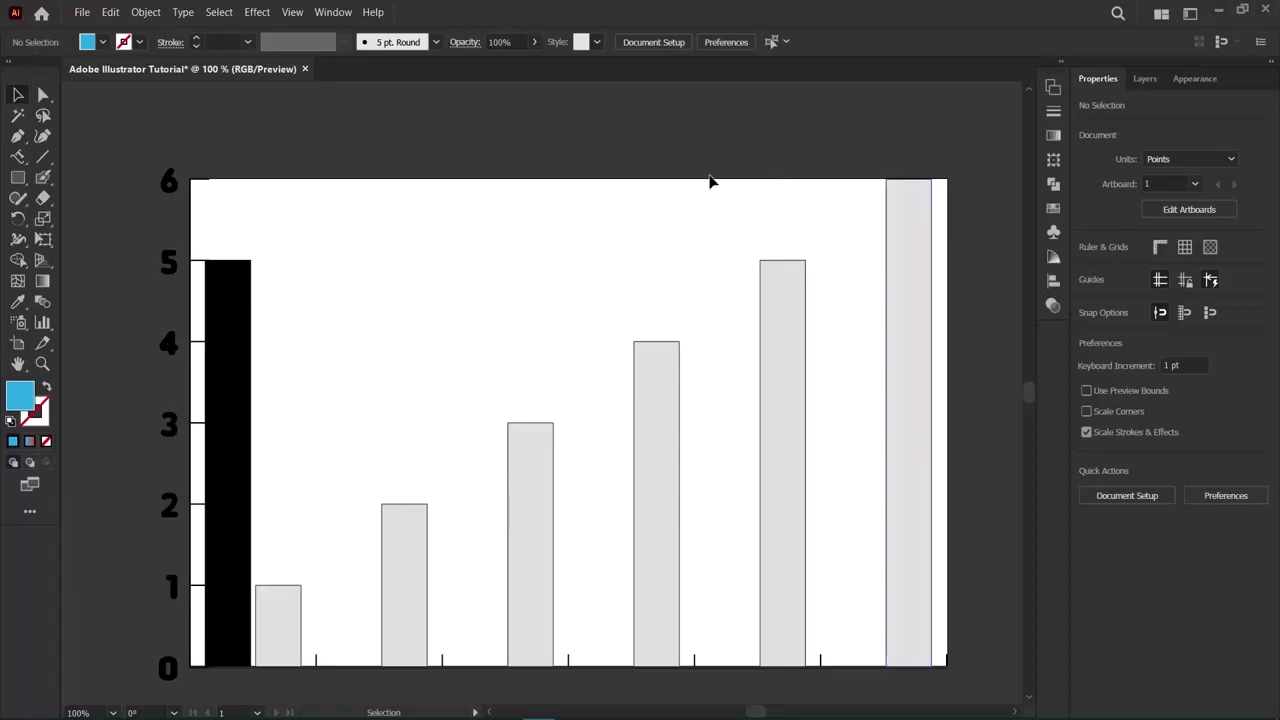
pyautogui.click(911, 229)
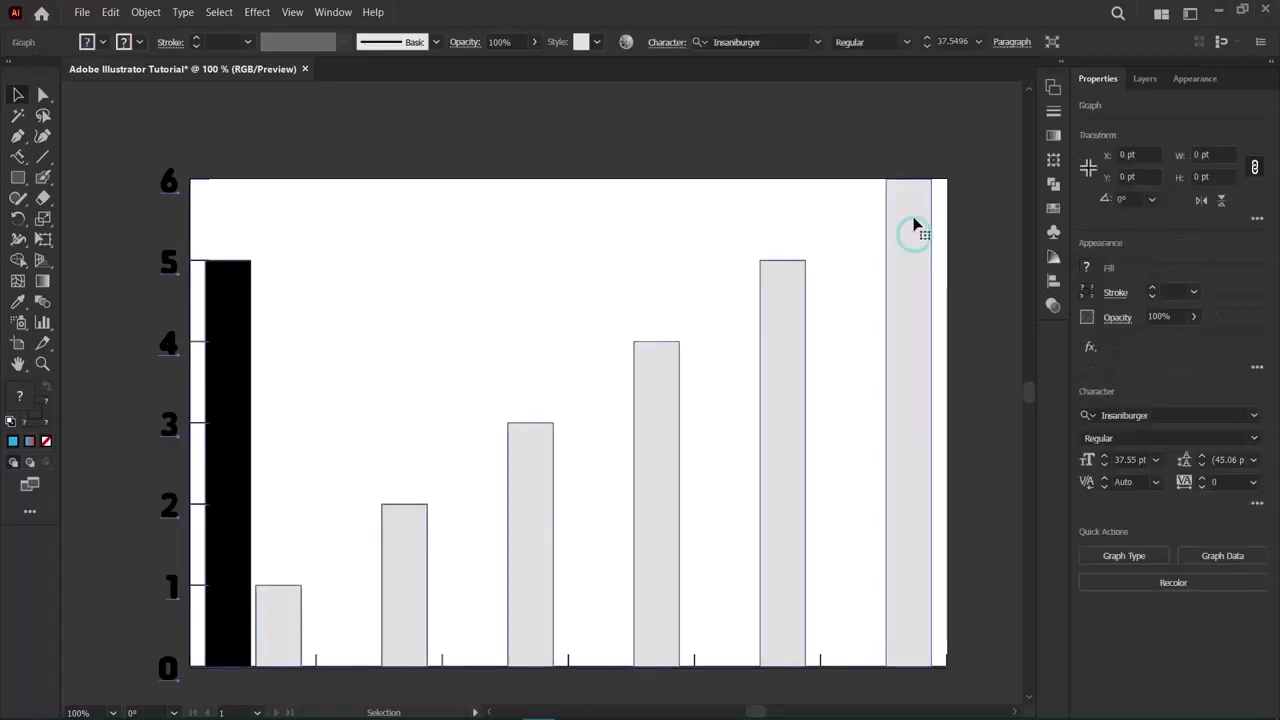
pyautogui.click(504, 158)
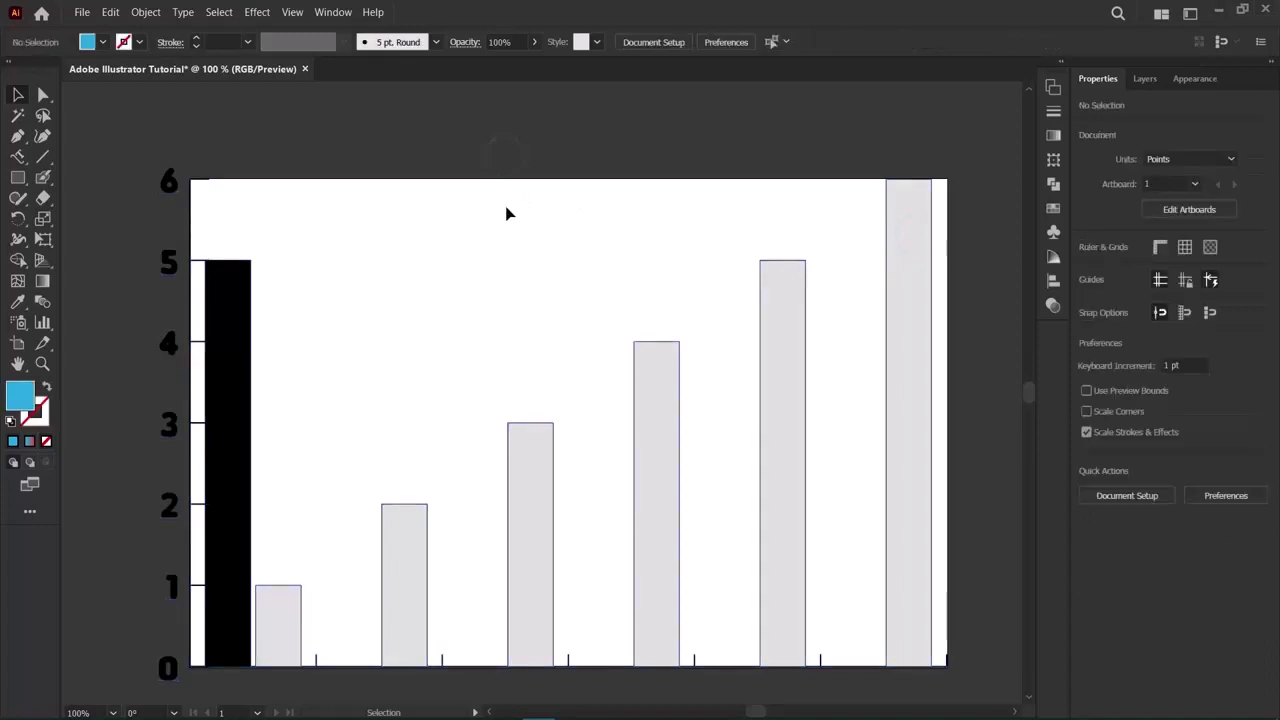
# Open the File menu and the Open dialog, then close both without opening anything.
pyautogui.click(79, 13)
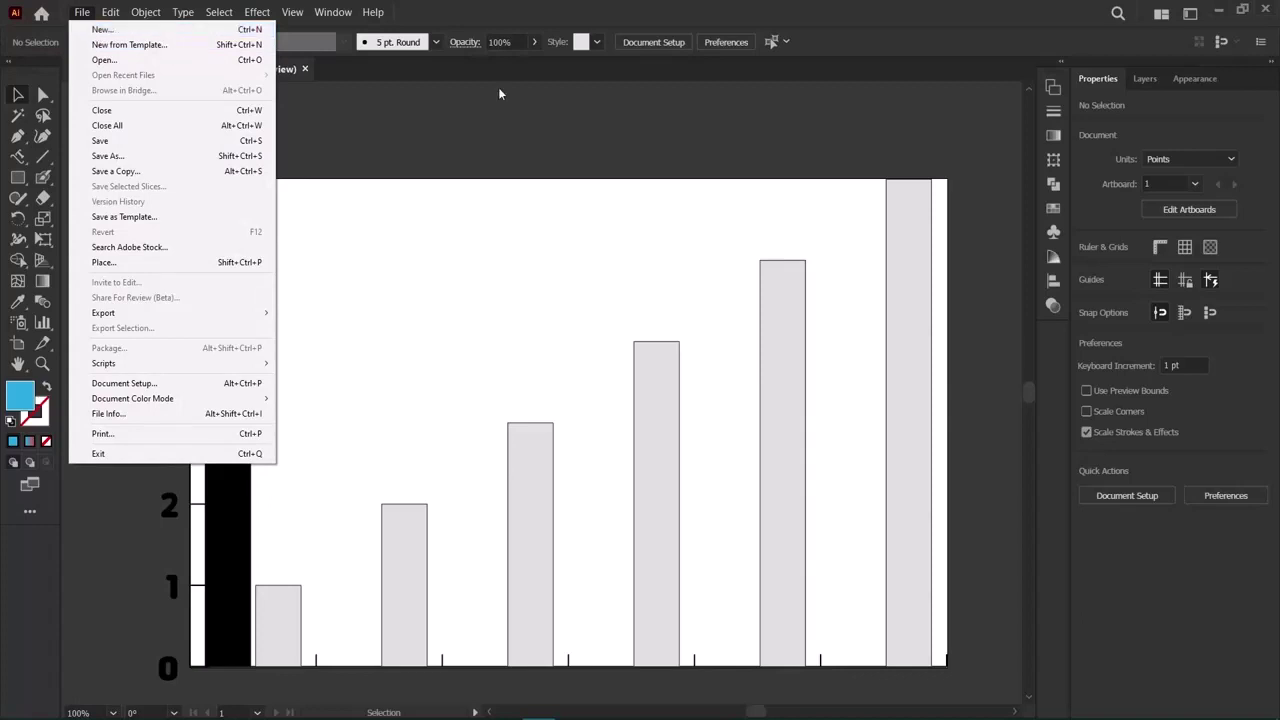
pyautogui.click(583, 101)
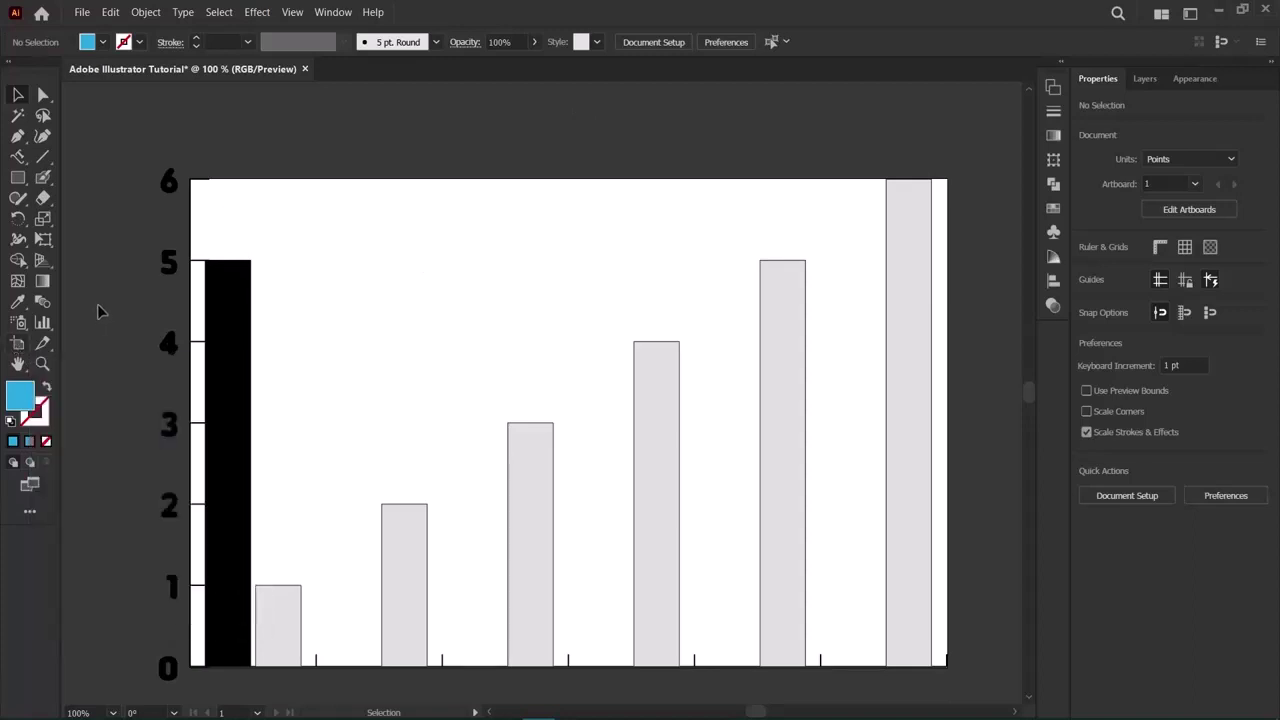
pyautogui.hotkey('ctrl', 'o')
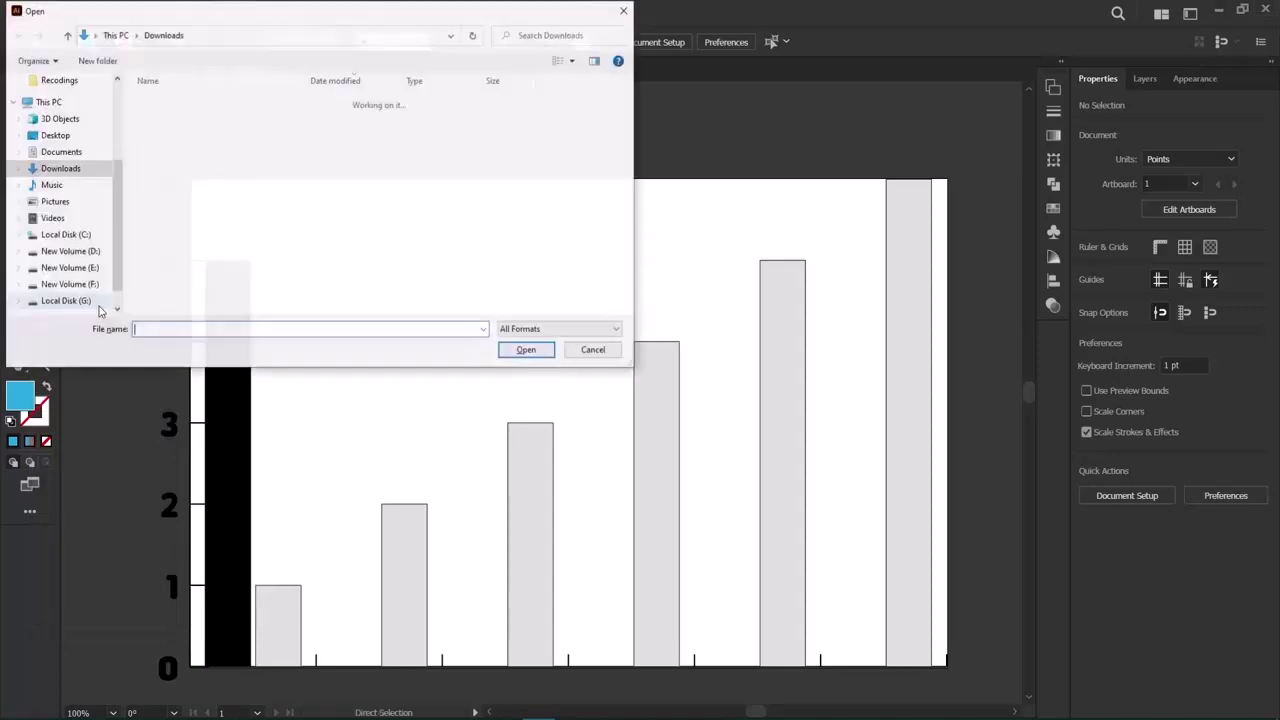
pyautogui.click(624, 11)
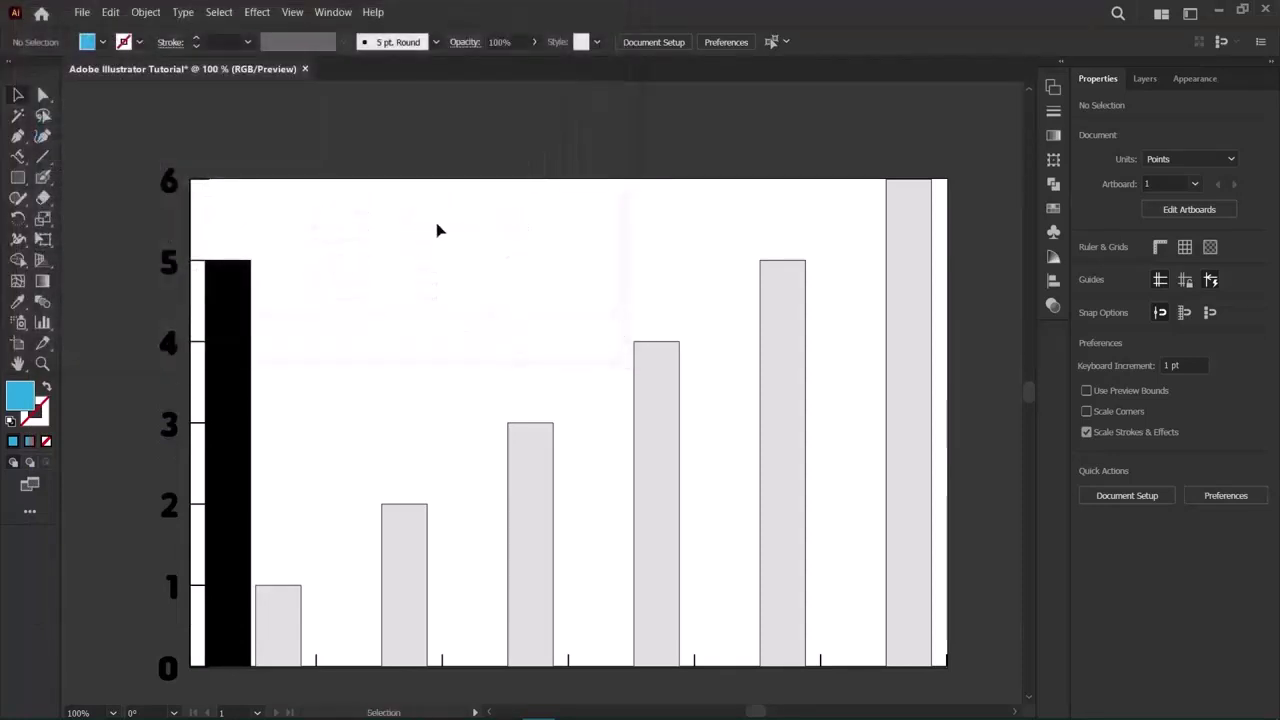
# Fit the artboard to the window, zoom out slightly, and switch to the Artboard tool.
pyautogui.hotkey('ctrl', '0')
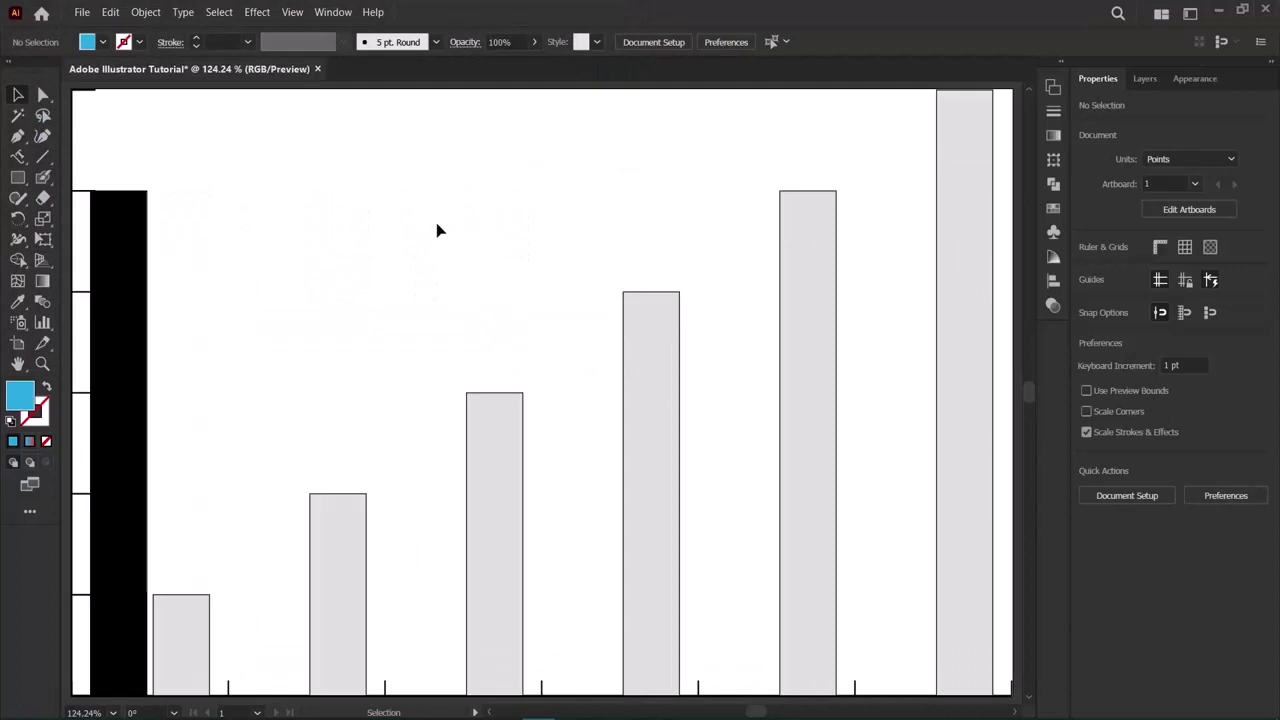
pyautogui.hotkey('ctrl', '-')
pyautogui.hotkey('ctrl', '-')
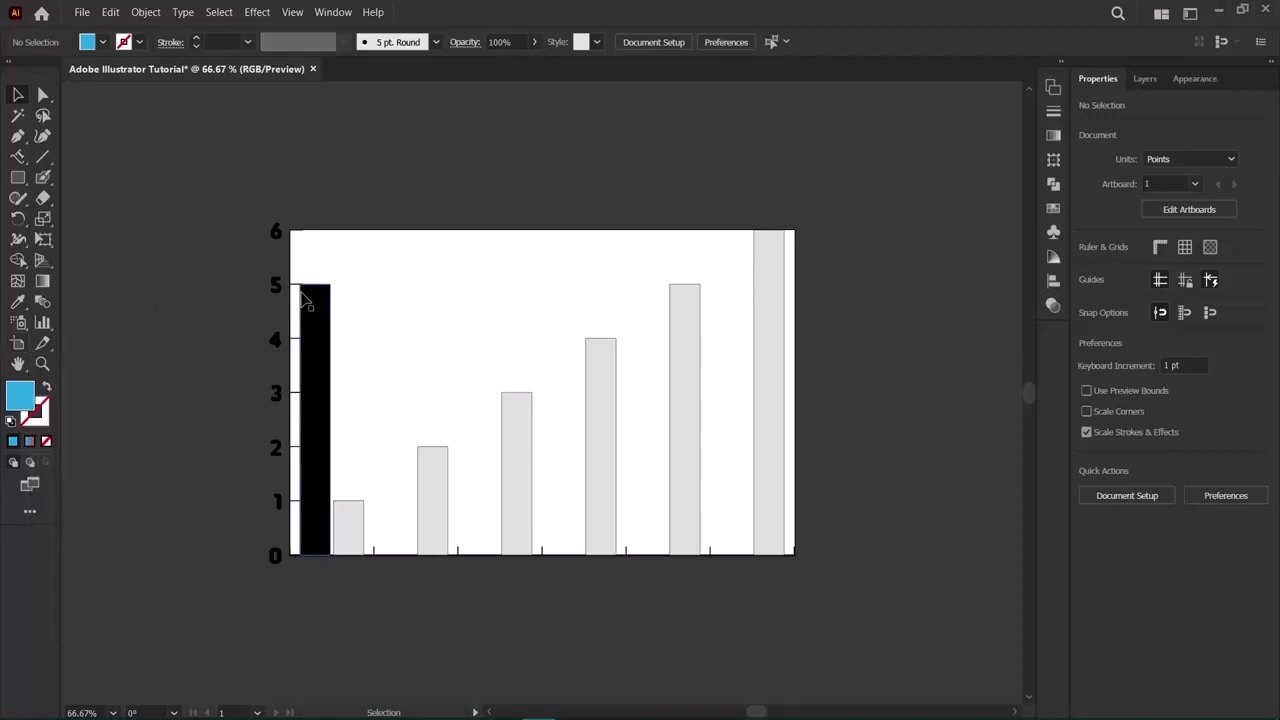
pyautogui.press('shift')
pyautogui.hotkey('shift', 'o')
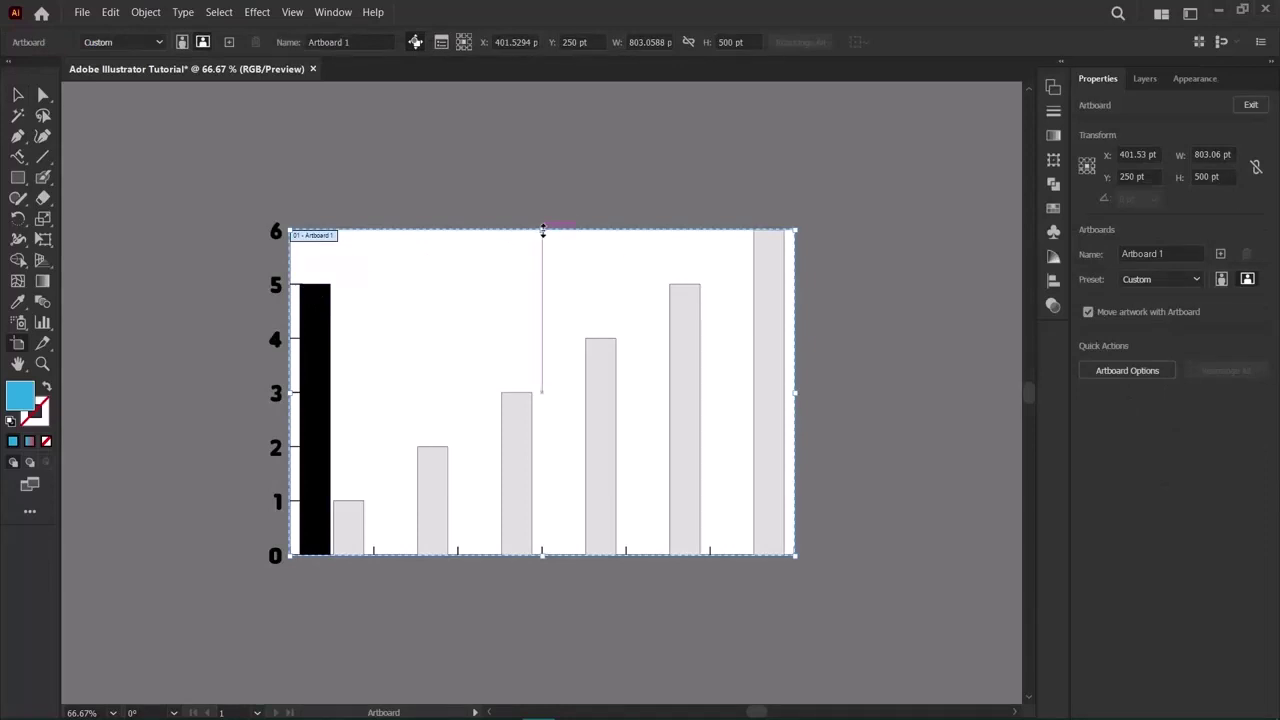
# Extend the artboard's top, bottom, right and left edges outward around the chart.
pyautogui.moveTo(543, 229); pyautogui.dragTo(546, 191)
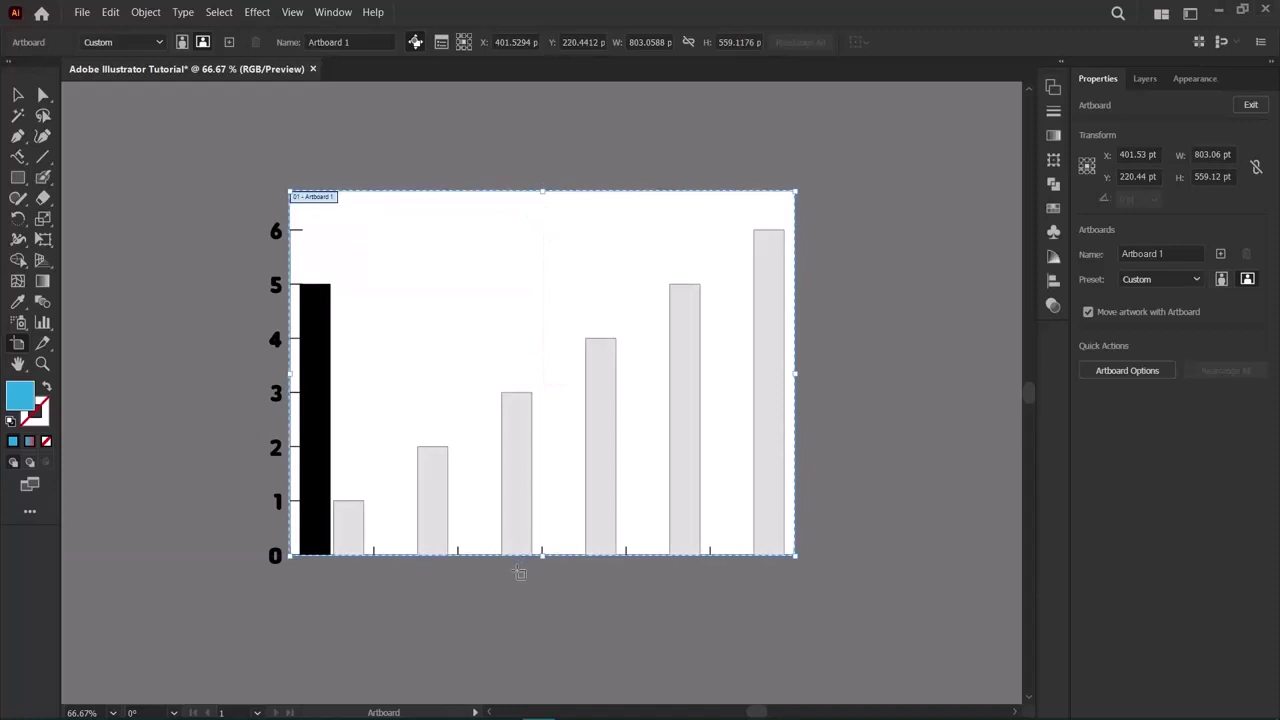
pyautogui.moveTo(542, 555); pyautogui.dragTo(543, 586)
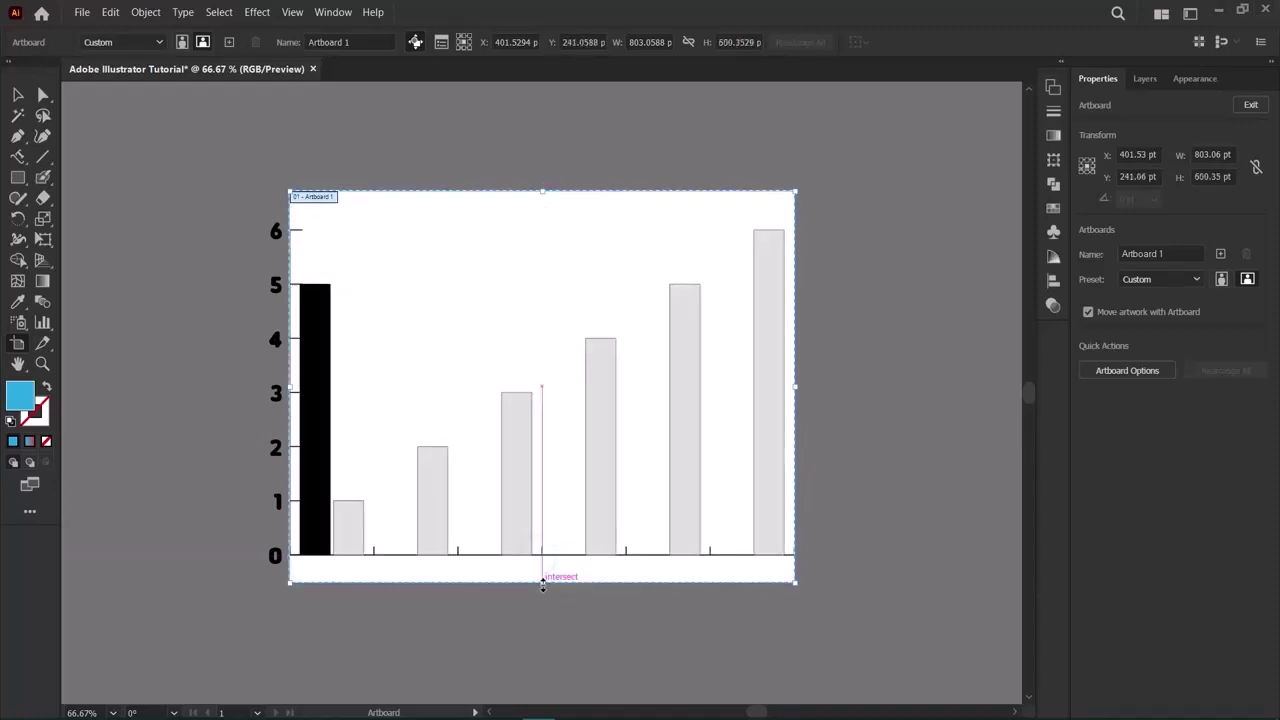
pyautogui.moveTo(797, 389); pyautogui.dragTo(826, 389)
pyautogui.moveTo(290, 389); pyautogui.dragTo(248, 391)
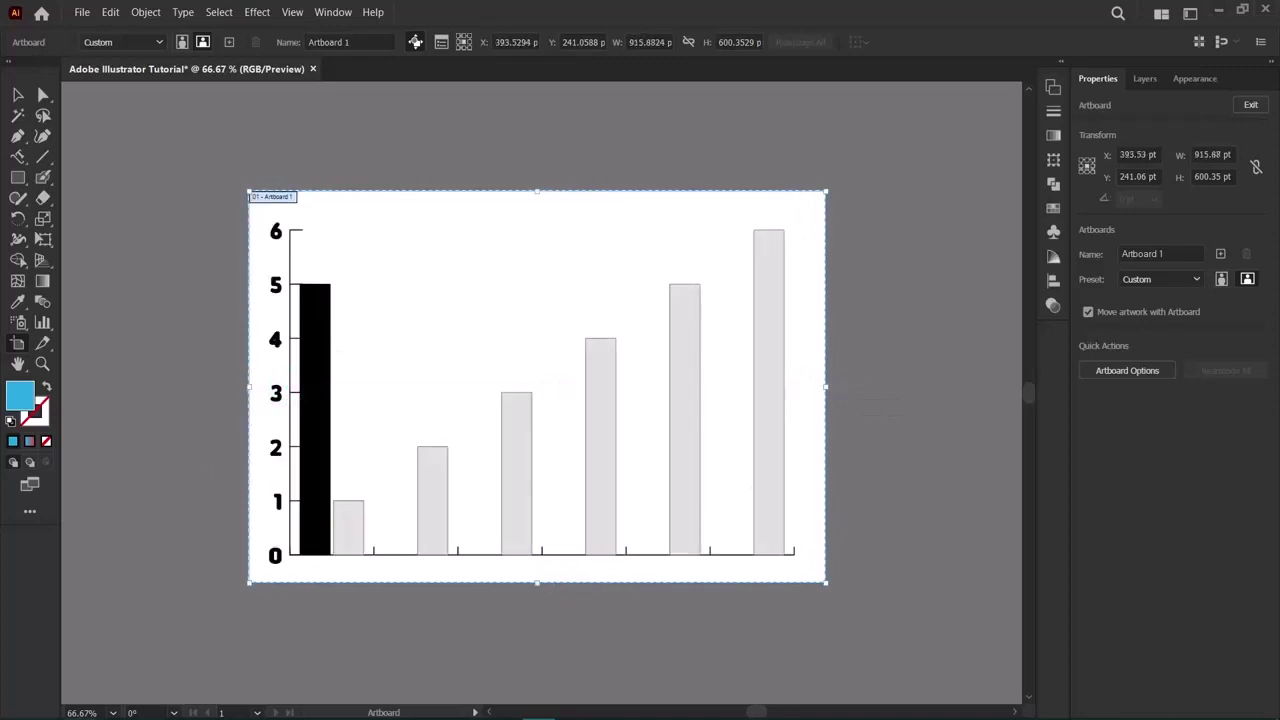
pyautogui.click(17, 97)
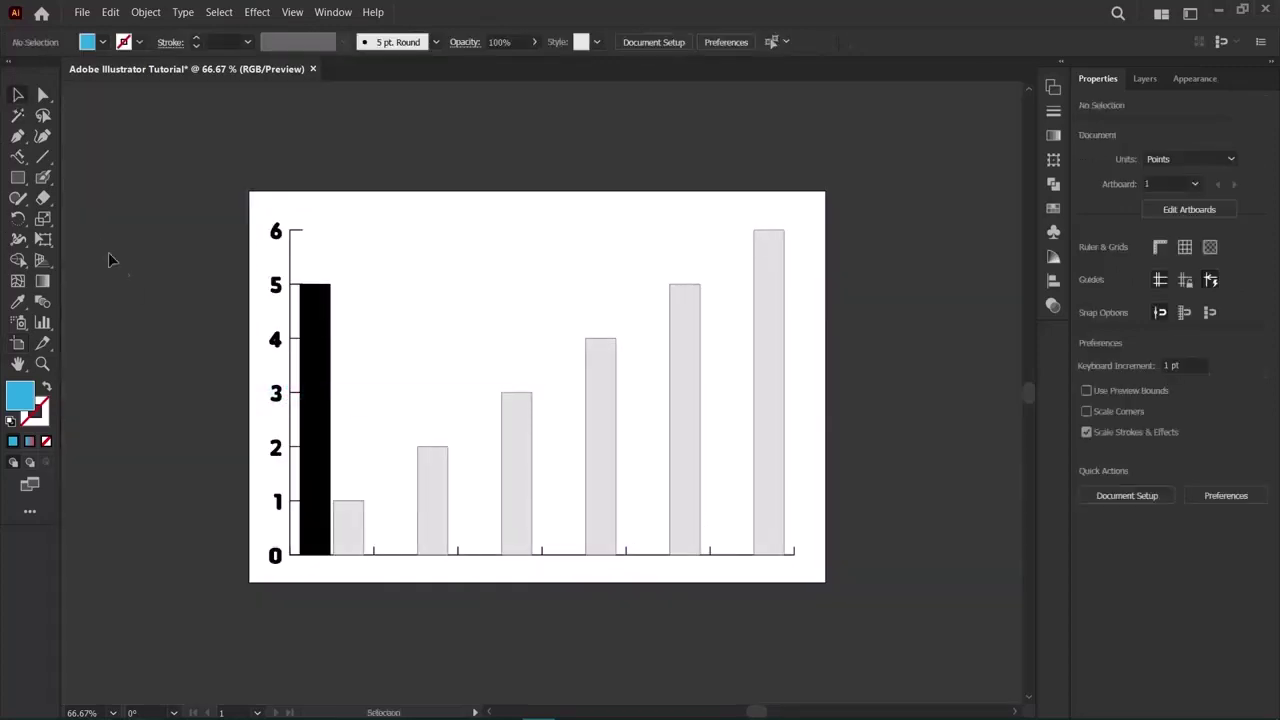
# Marquee-select the whole bar chart and delete it.
pyautogui.click(156, 328)
pyautogui.click(324, 436)
pyautogui.click(133, 463)
pyautogui.moveTo(250, 252); pyautogui.dragTo(943, 634)
pyautogui.press('Delete')
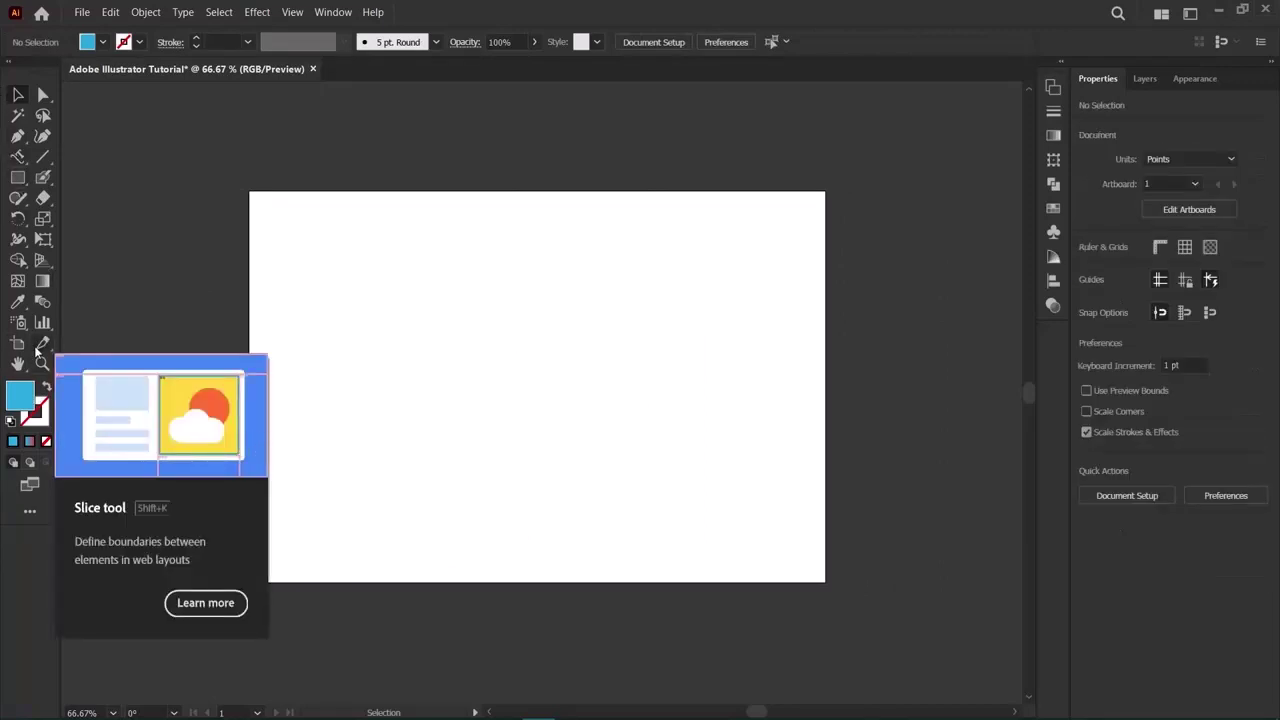
# Draw a large blue rectangle with a yellow-filled circle at its centre.
pyautogui.click(17, 177)
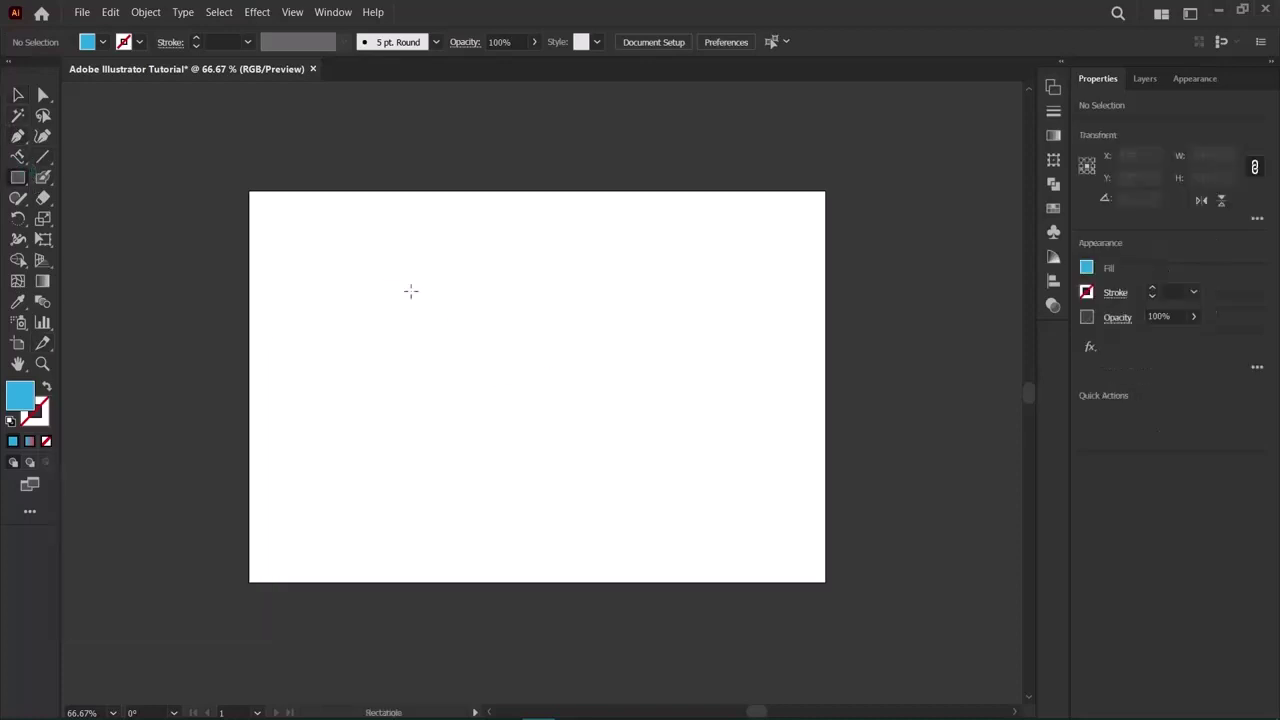
pyautogui.moveTo(393, 278); pyautogui.dragTo(736, 521)
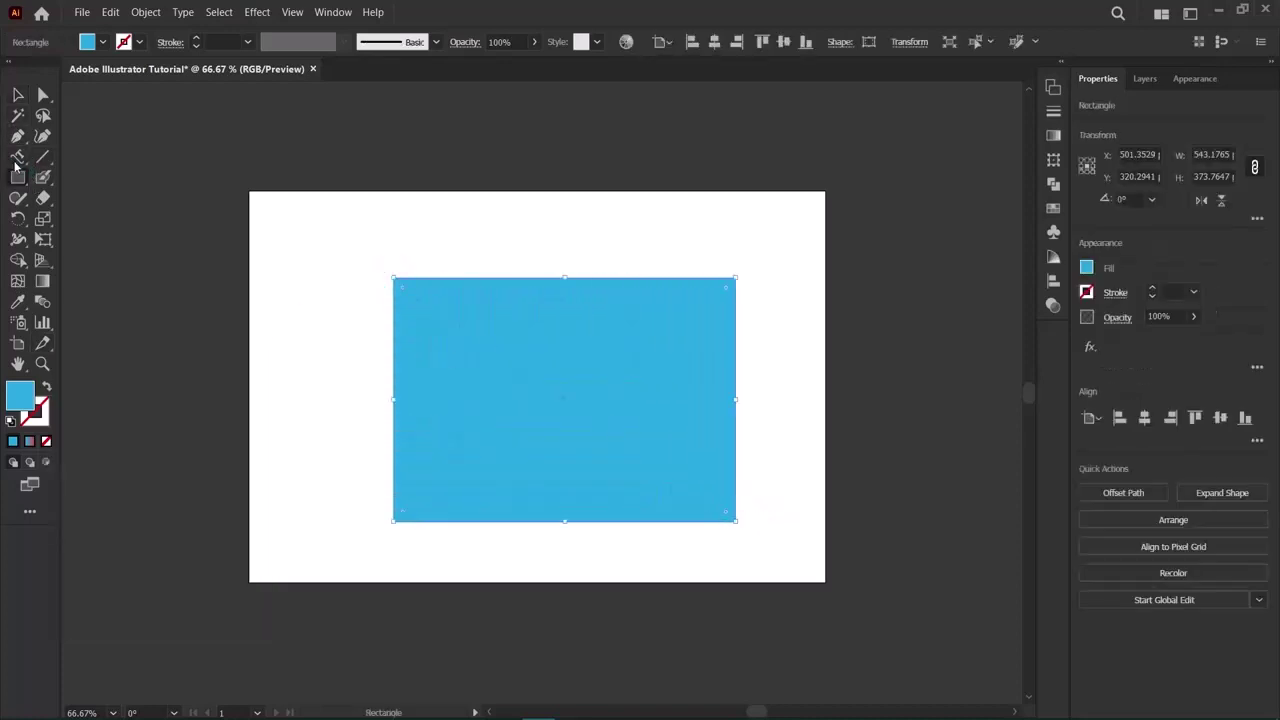
pyautogui.moveTo(17, 176); pyautogui.dragTo(70, 216)
pyautogui.moveTo(566, 400); pyautogui.dragTo(643, 489)
pyautogui.click(1086, 267)
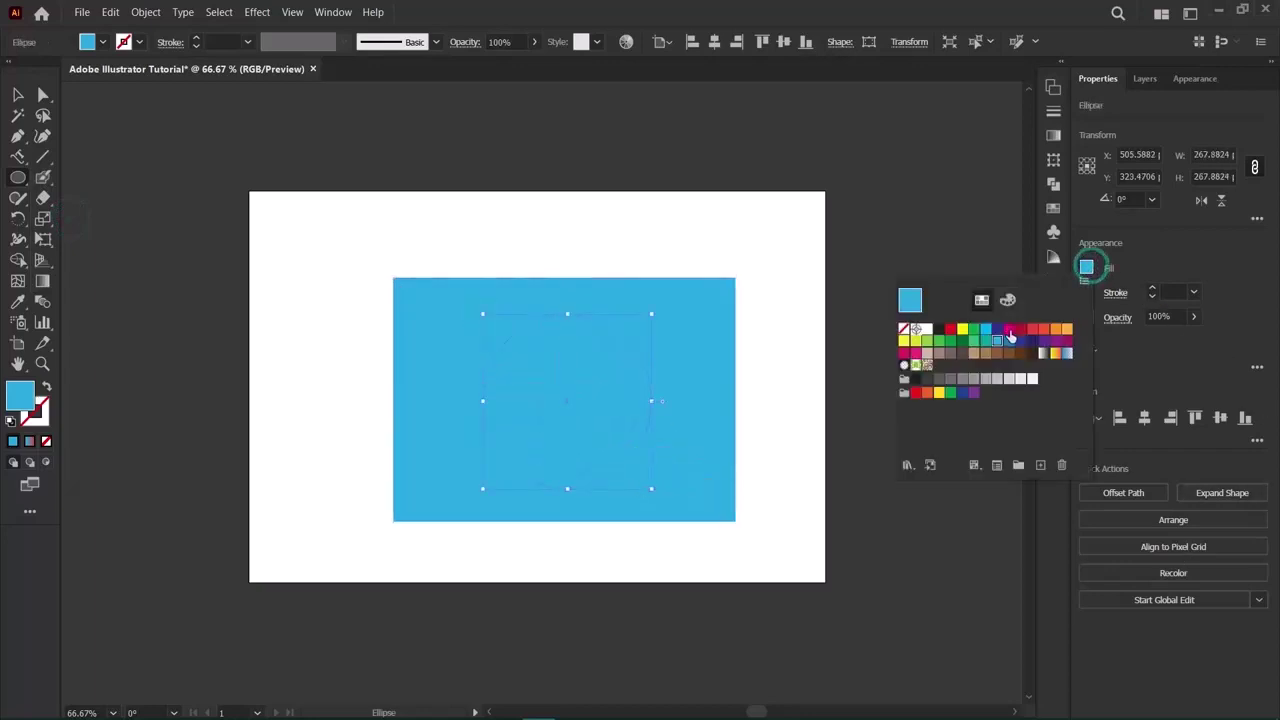
pyautogui.click(961, 329)
# Nudge the yellow circle slightly left with the Selection tool.
pyautogui.click(882, 576)
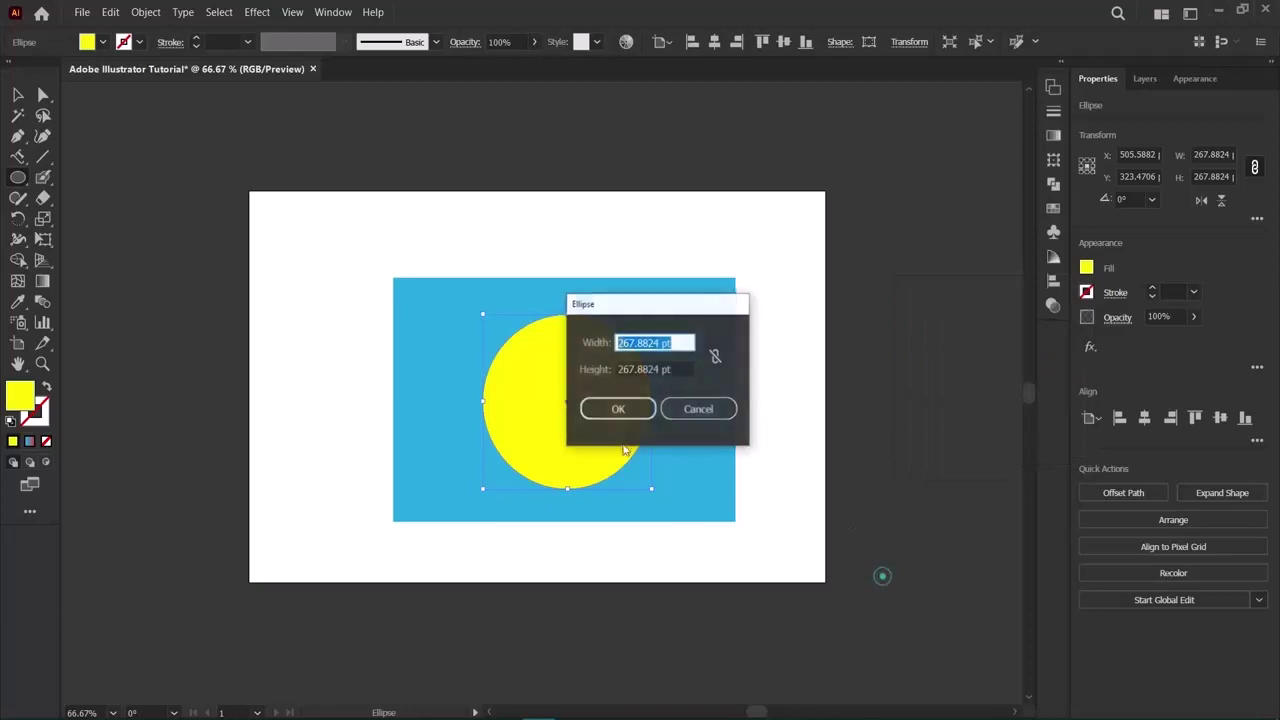
pyautogui.click(680, 410)
pyautogui.click(19, 95)
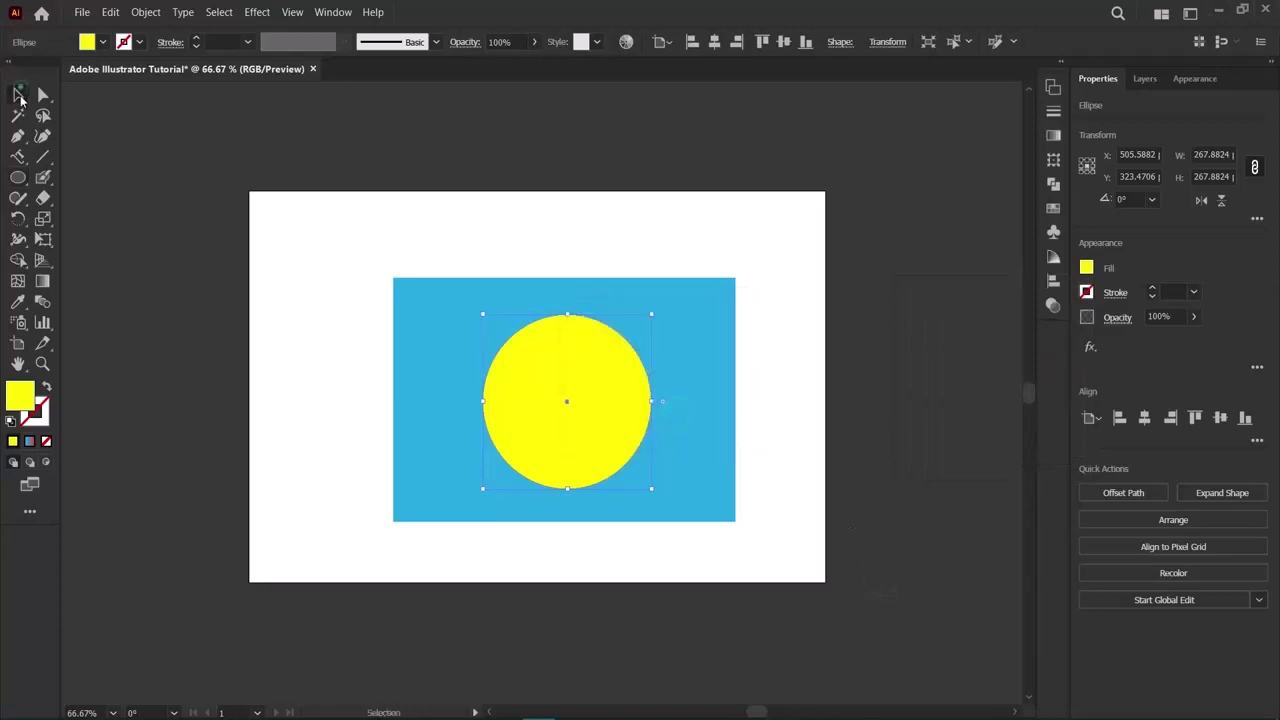
pyautogui.click(270, 441)
pyautogui.moveTo(566, 406)
pyautogui.mouseDown()
pyautogui.moveTo(543, 414)
pyautogui.moveTo(558, 412)
pyautogui.mouseUp()
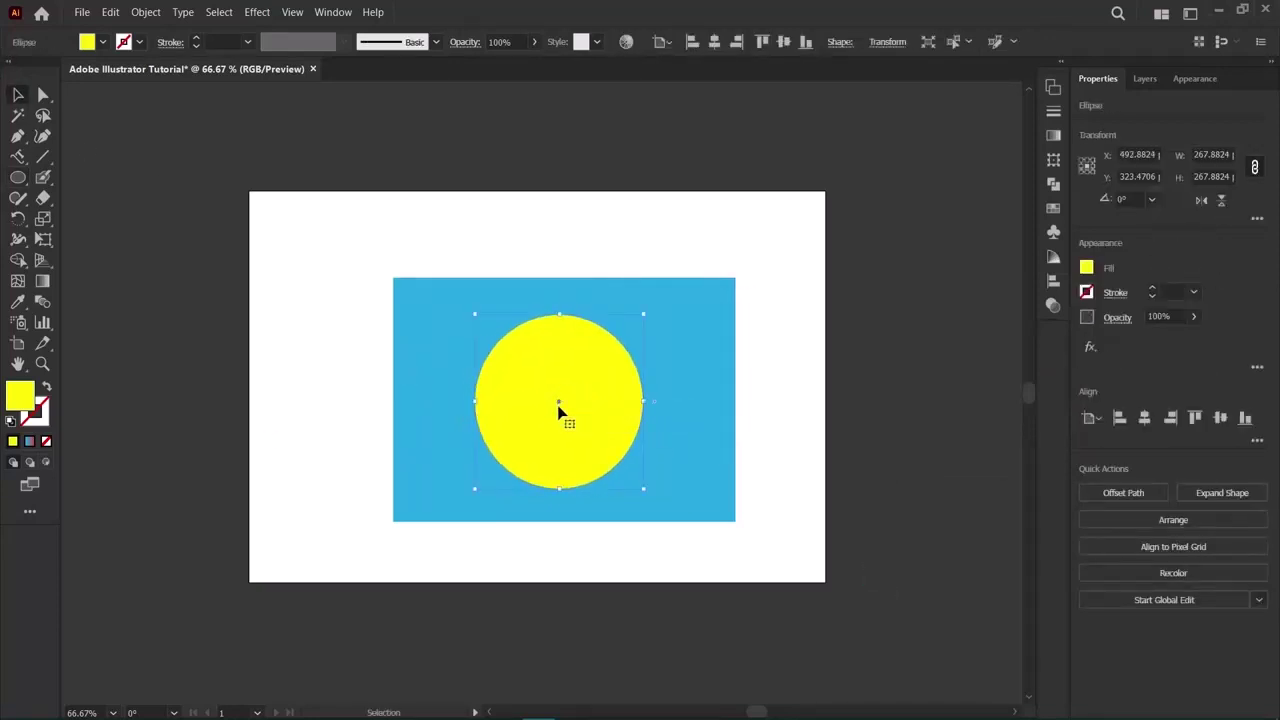
pyautogui.click(42, 343)
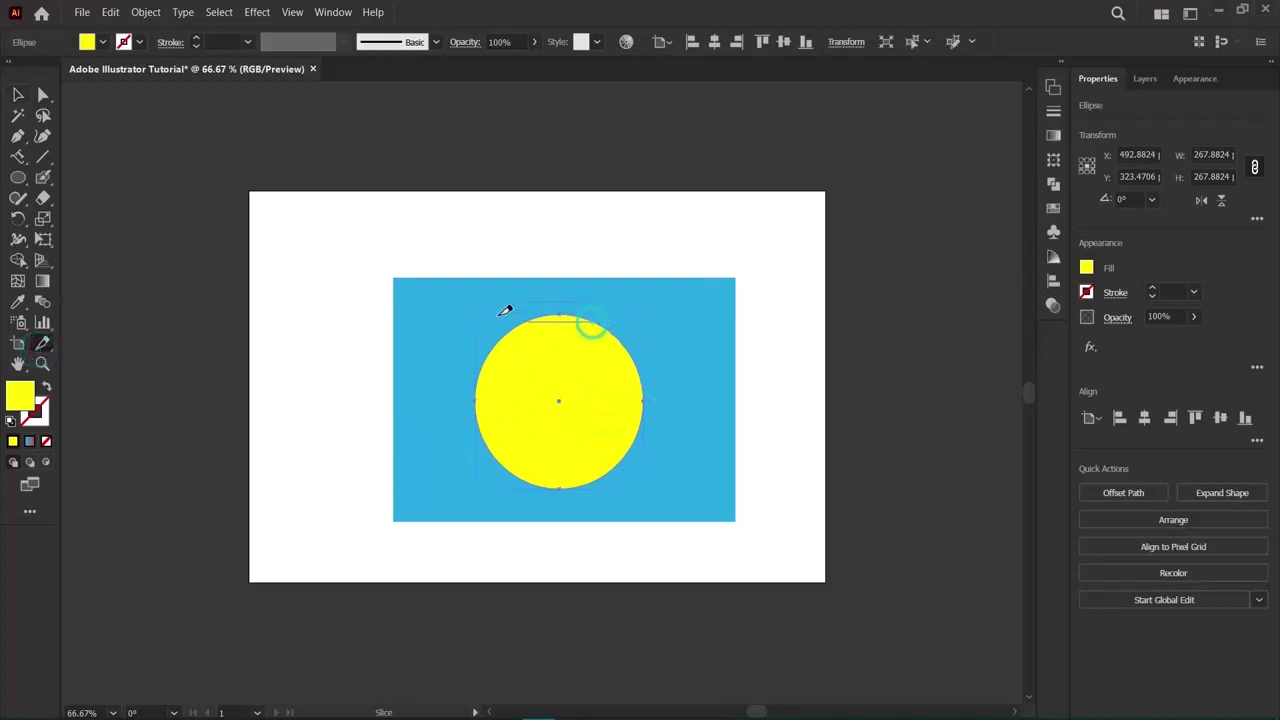
# Mark a web slice over the yellow circle and recentre the circle on the rectangle.
pyautogui.moveTo(505, 310); pyautogui.dragTo(508, 484)
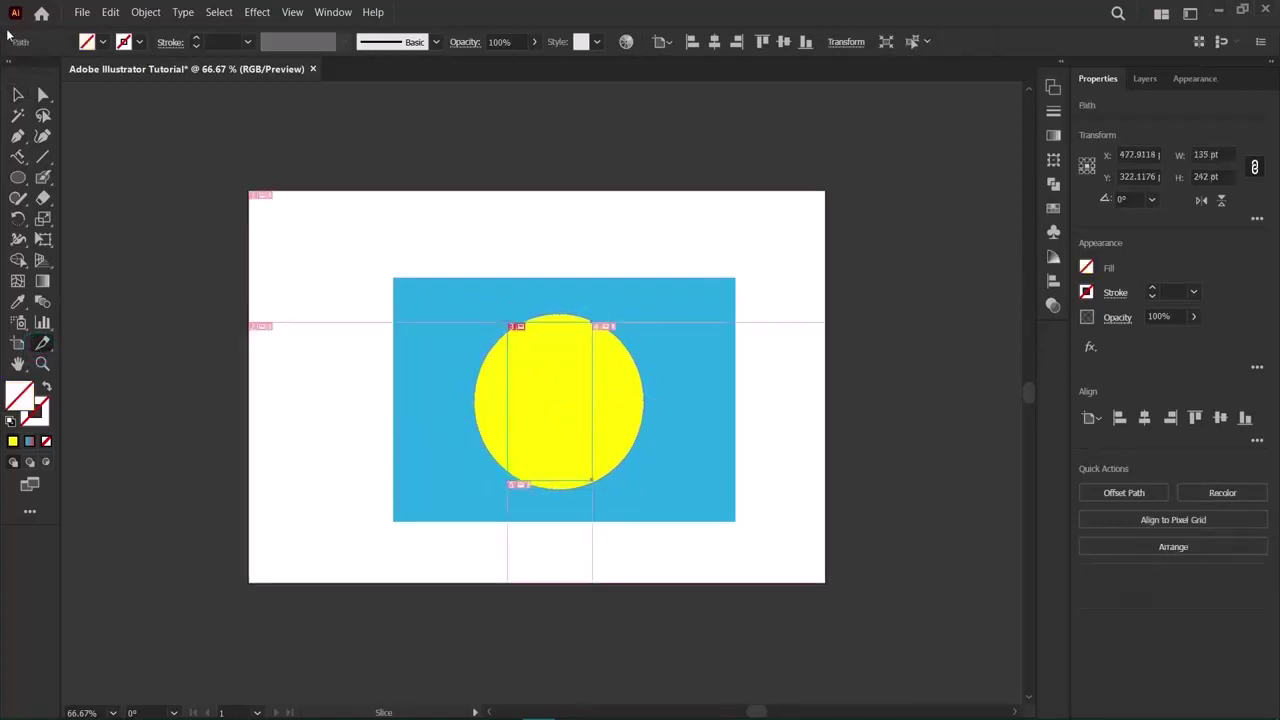
pyautogui.press('v')
pyautogui.moveTo(579, 397); pyautogui.dragTo(534, 428)
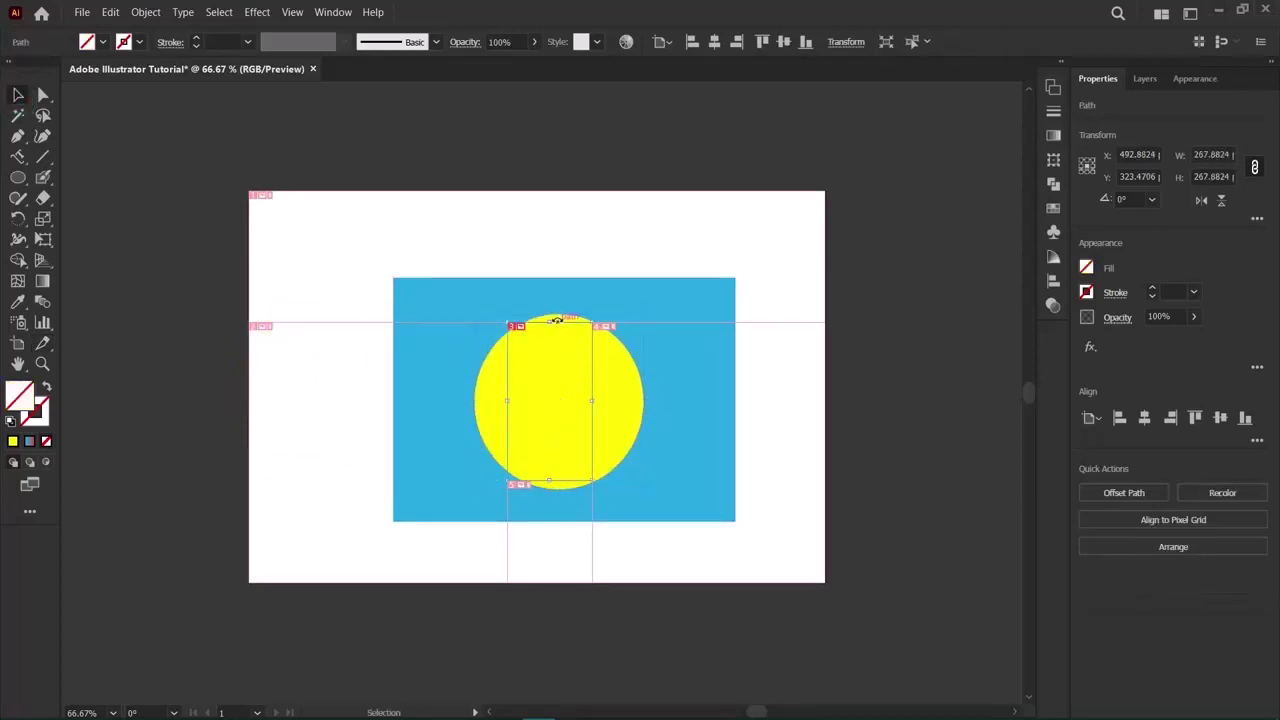
pyautogui.moveTo(551, 366)
pyautogui.mouseDown()
pyautogui.moveTo(503, 377)
pyautogui.moveTo(547, 374)
pyautogui.mouseUp()
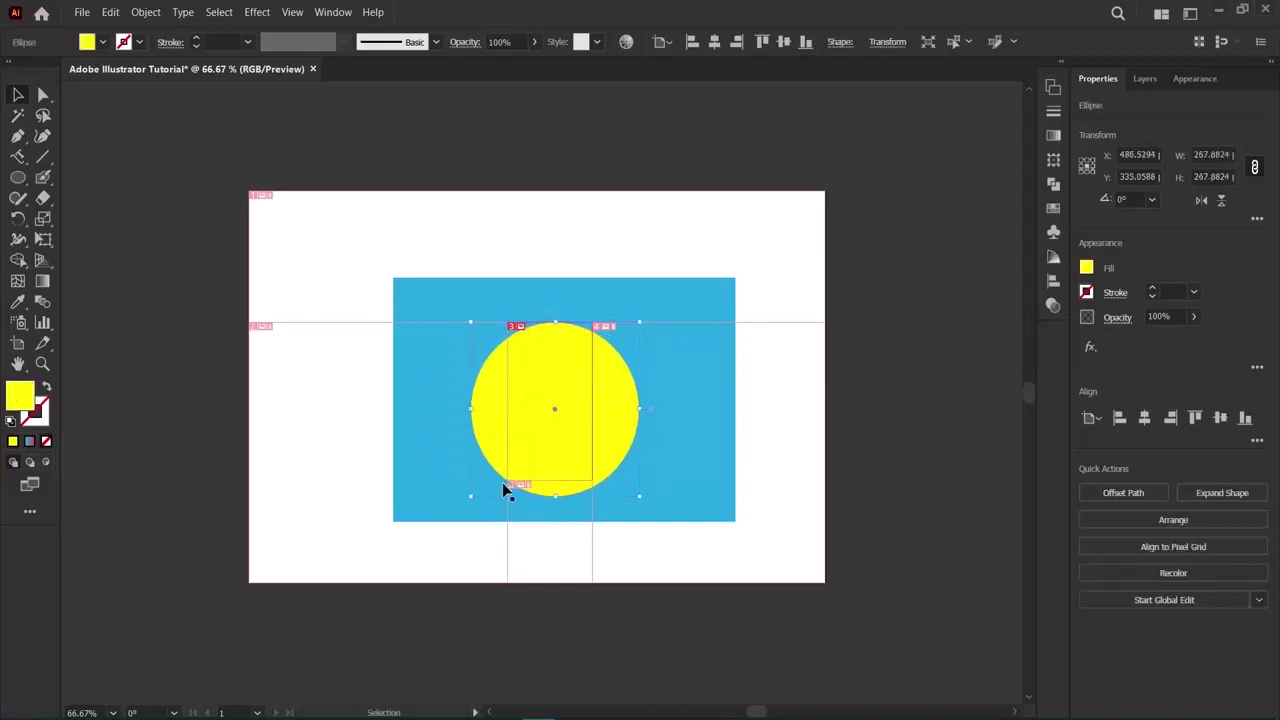
# Shorten the unfilled rectangle by lowering its top edge, and shift the circle slightly up.
pyautogui.click(523, 483)
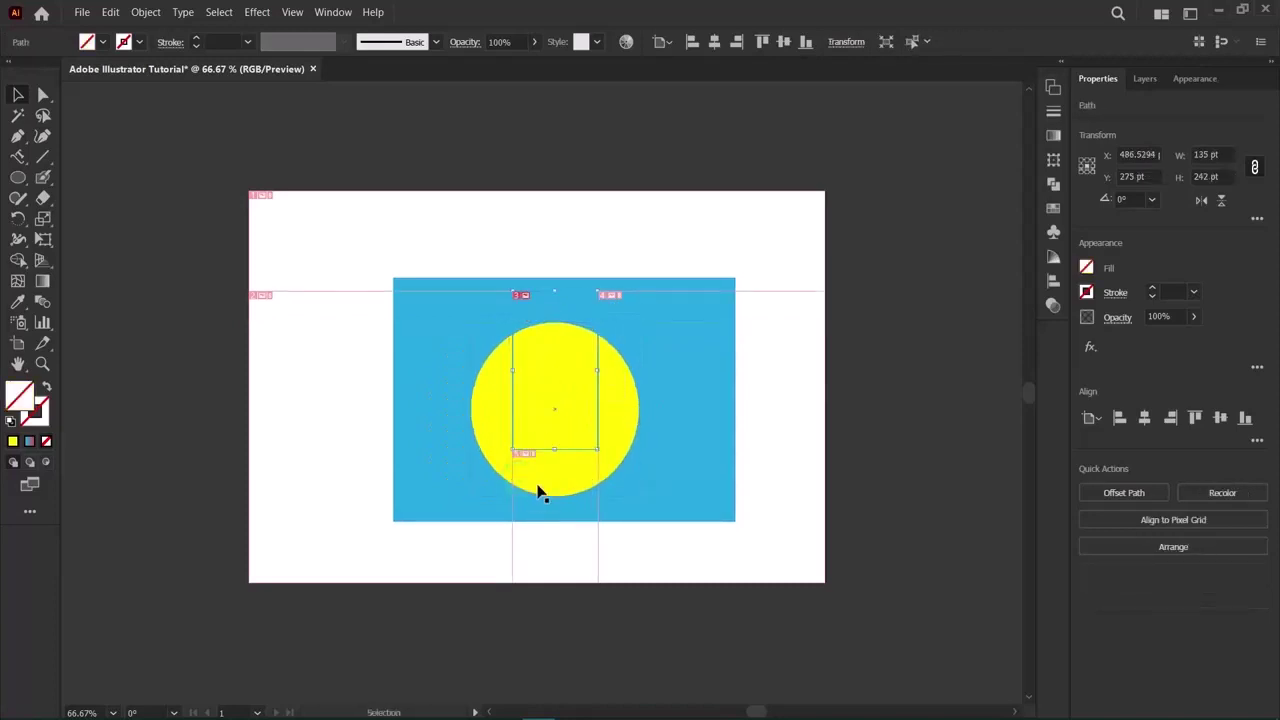
pyautogui.moveTo(554, 290); pyautogui.dragTo(554, 346)
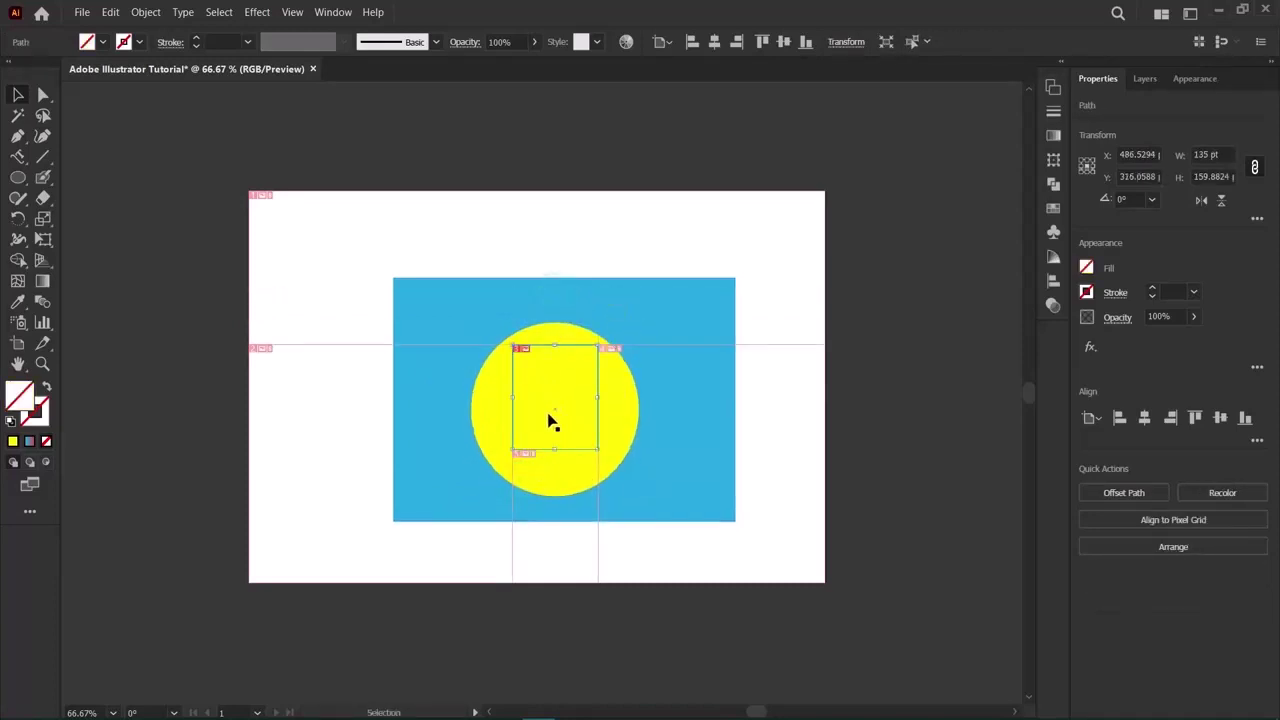
pyautogui.moveTo(550, 420); pyautogui.dragTo(560, 418)
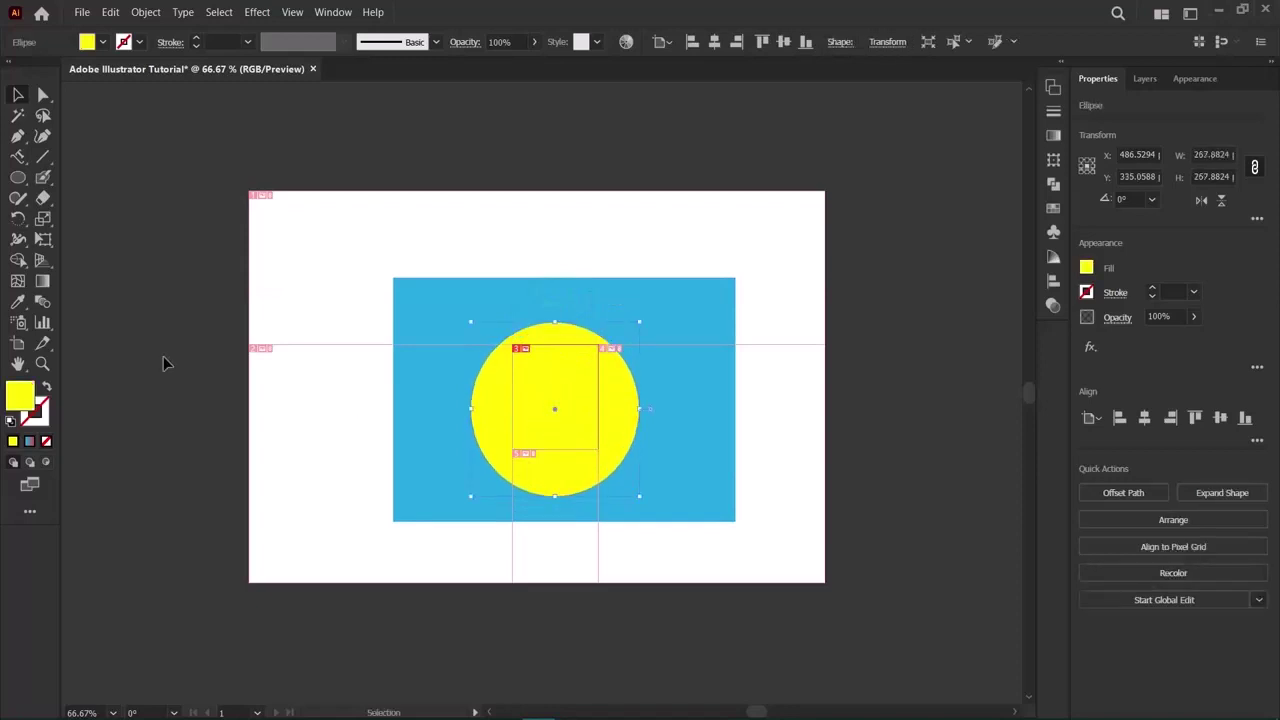
pyautogui.click(164, 363)
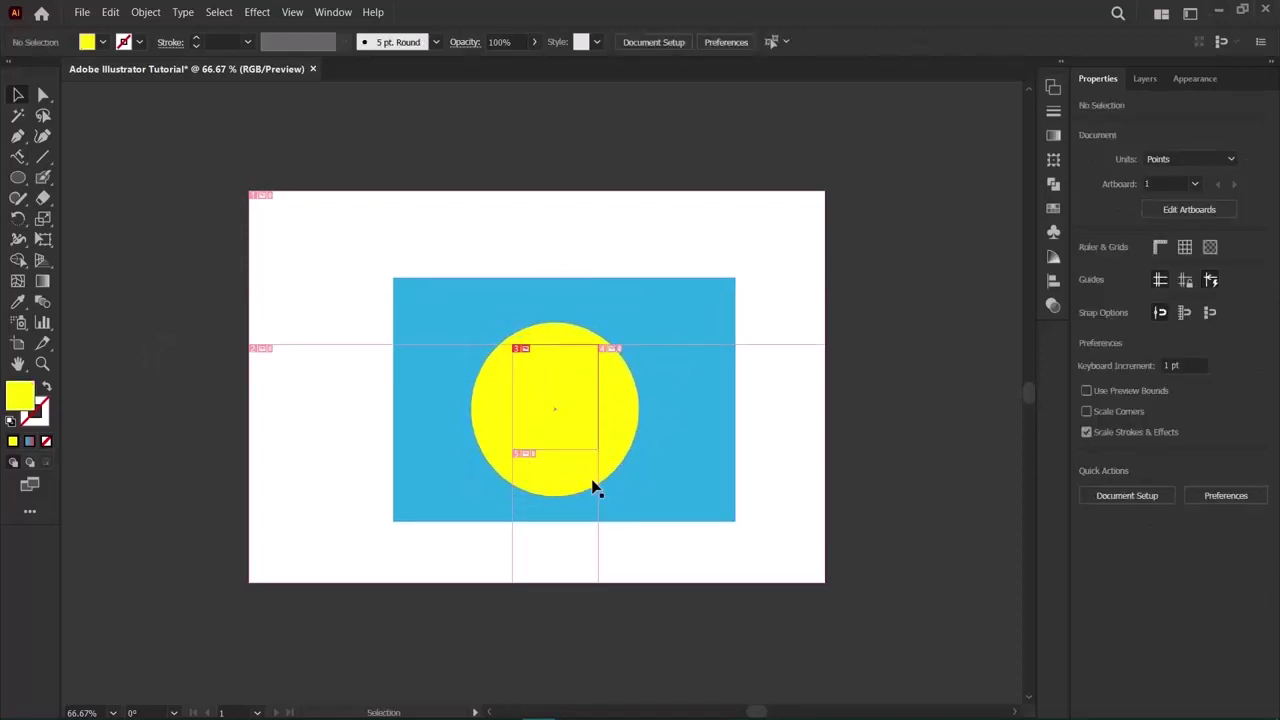
pyautogui.moveTo(600, 486)
pyautogui.mouseDown()
pyautogui.moveTo(580, 483)
pyautogui.moveTo(597, 460)
pyautogui.moveTo(596, 485)
pyautogui.moveTo(594, 466)
pyautogui.mouseUp()
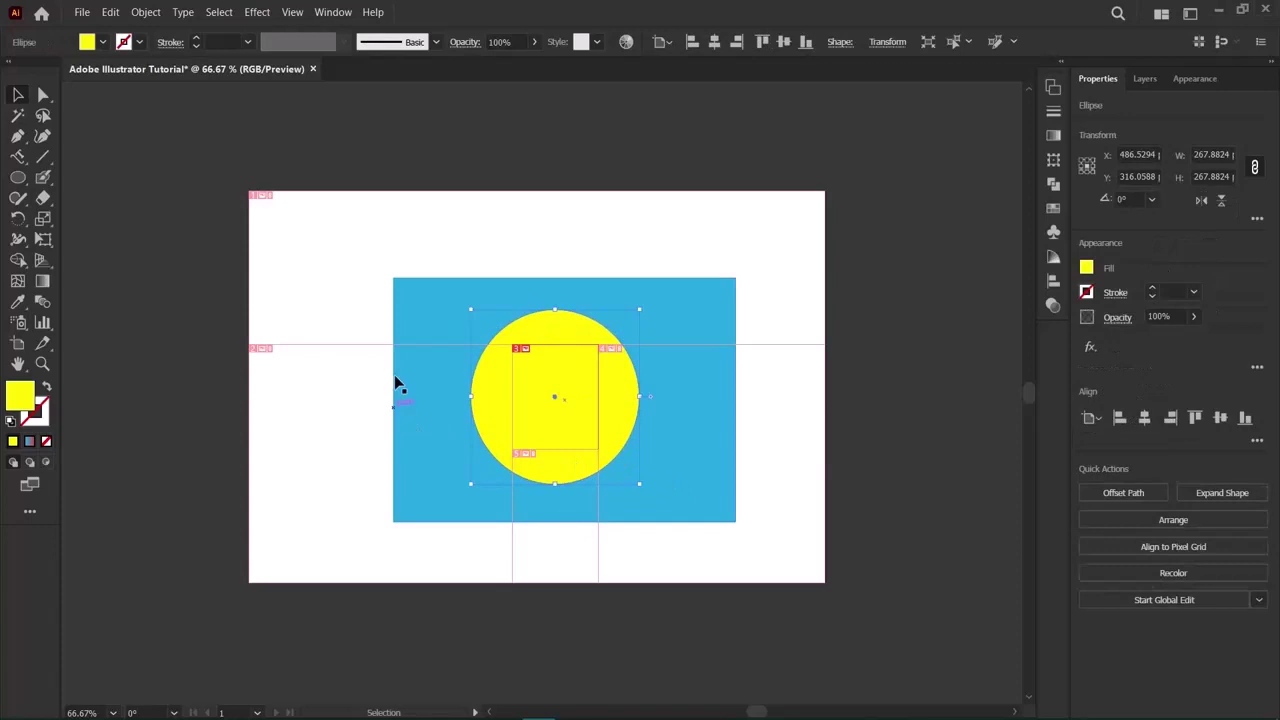
pyautogui.click(300, 345)
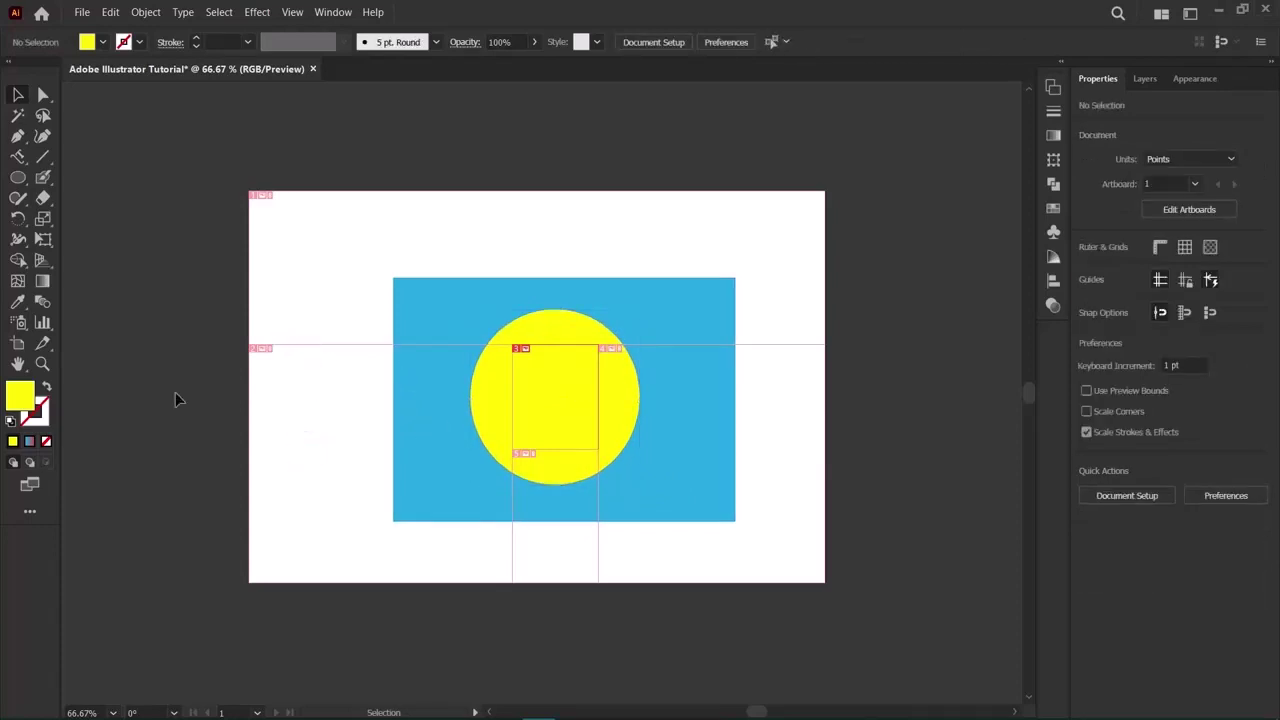
# Marquee-select the blue rectangle, circle and slice on the artboard and delete them.
pyautogui.click(22, 369)
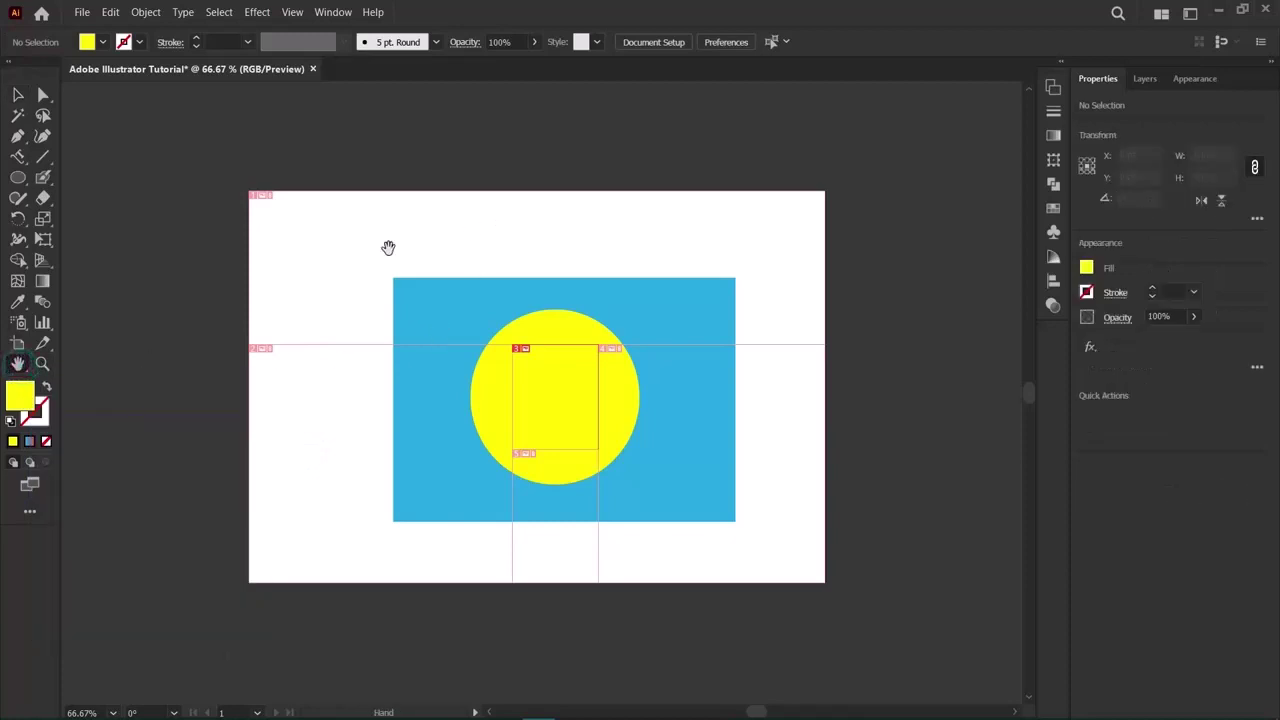
pyautogui.click(12, 106)
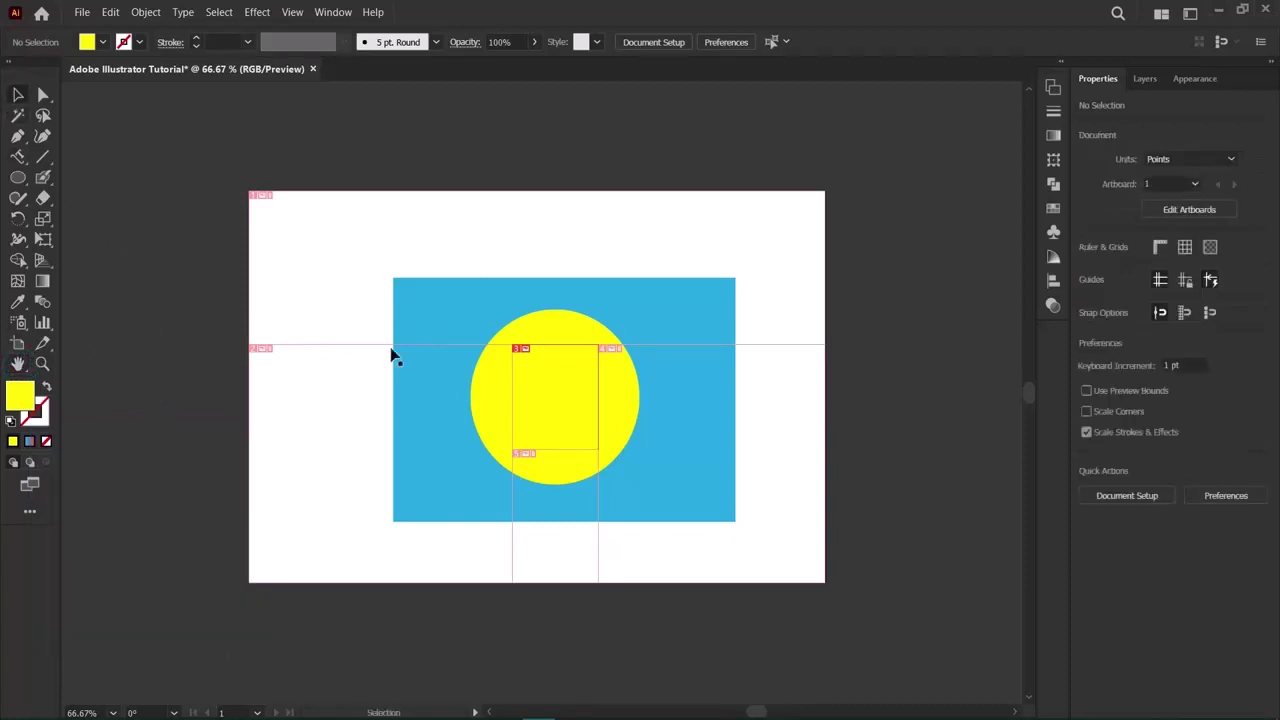
pyautogui.moveTo(229, 180); pyautogui.dragTo(903, 651)
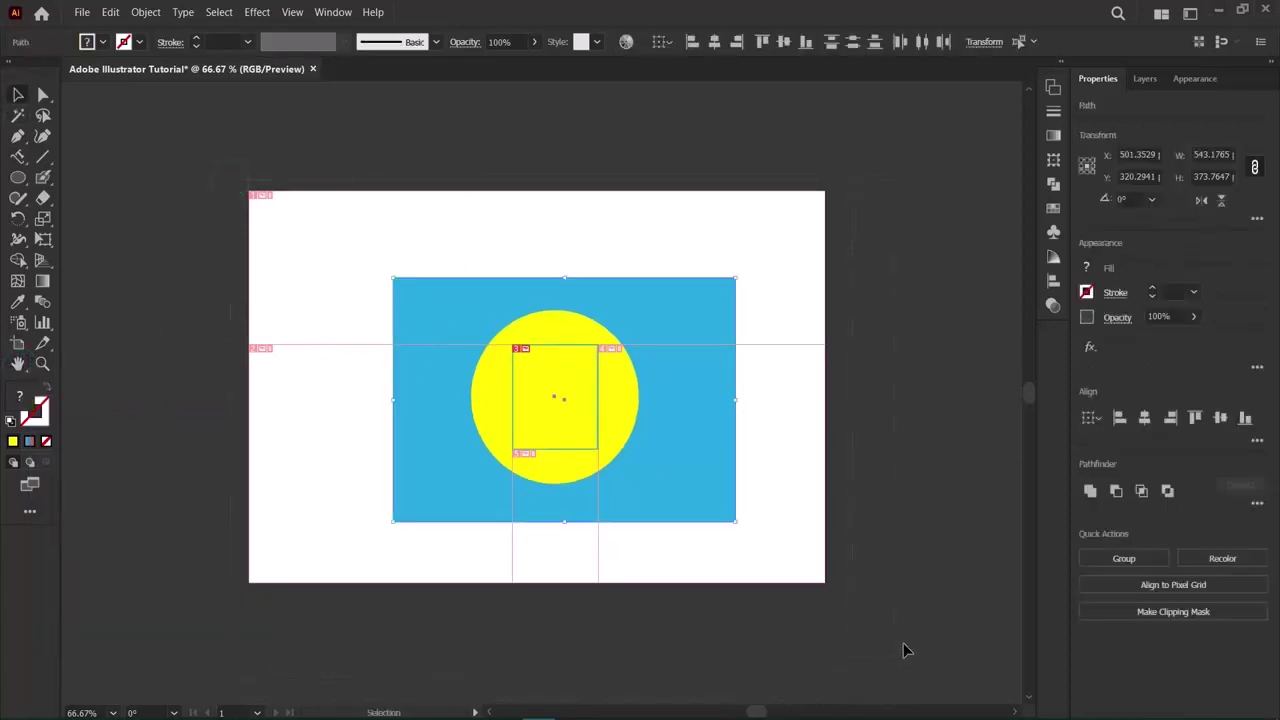
pyautogui.press('Delete')
pyautogui.click(19, 364)
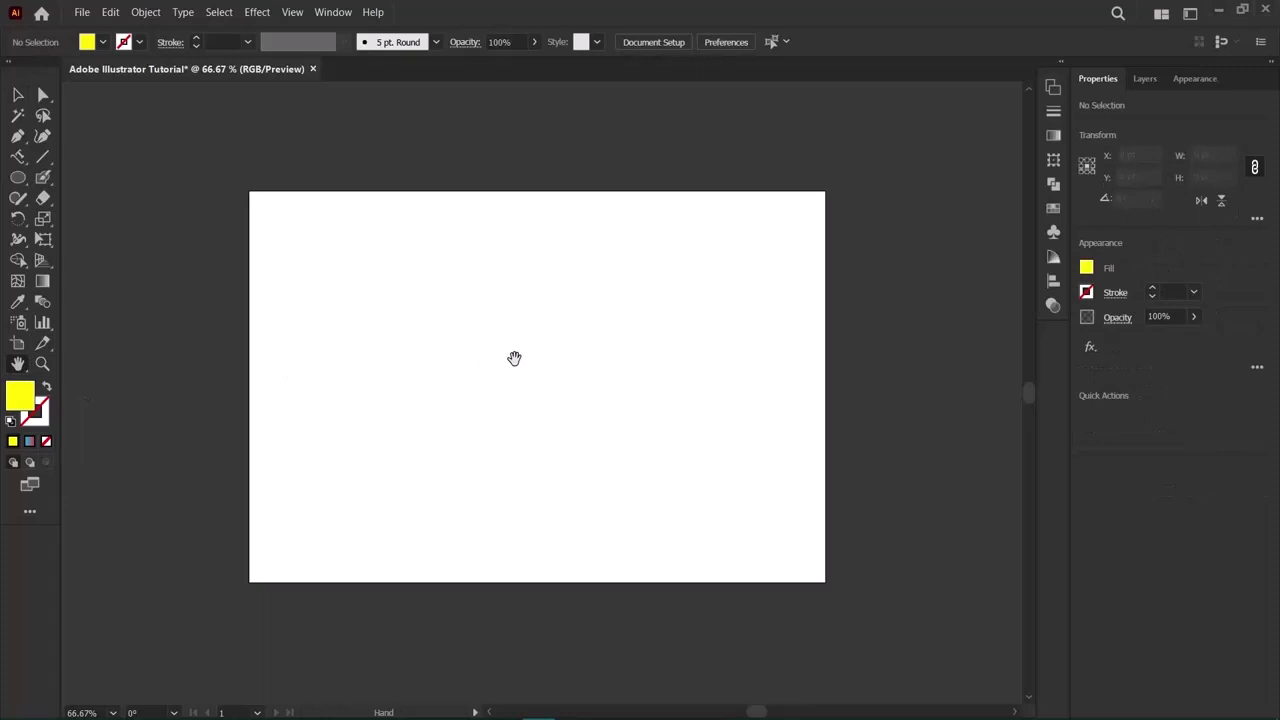
pyautogui.click(17, 179)
# Draw a large central circle, a smaller top-right circle and a tall narrow oval at left.
pyautogui.moveTo(367, 246)
pyautogui.mouseDown()
pyautogui.moveTo(583, 483)
pyautogui.moveTo(617, 485)
pyautogui.mouseUp()
pyautogui.moveTo(623, 213); pyautogui.dragTo(771, 366)
pyautogui.moveTo(300, 239); pyautogui.dragTo(372, 457)
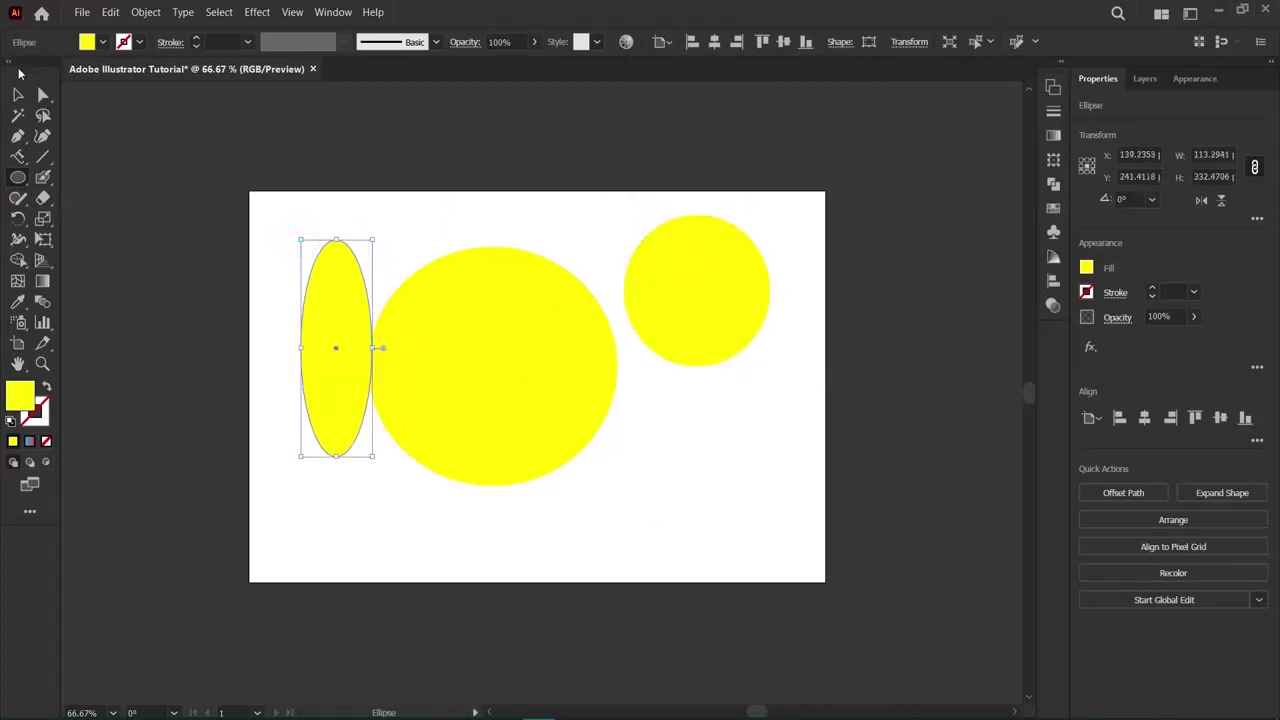
# Nudge the tall narrow ellipse slightly left with the Direct Selection tool.
pyautogui.click(43, 95)
pyautogui.click(281, 228)
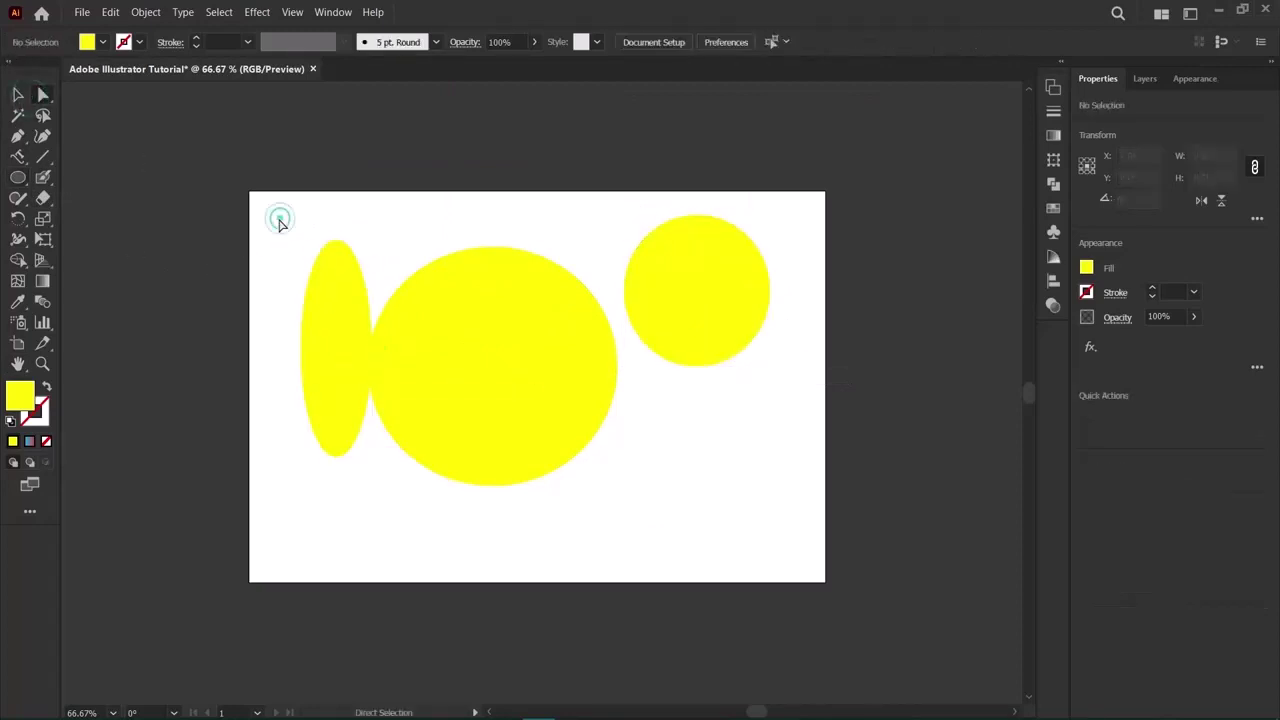
pyautogui.moveTo(327, 352); pyautogui.dragTo(317, 351)
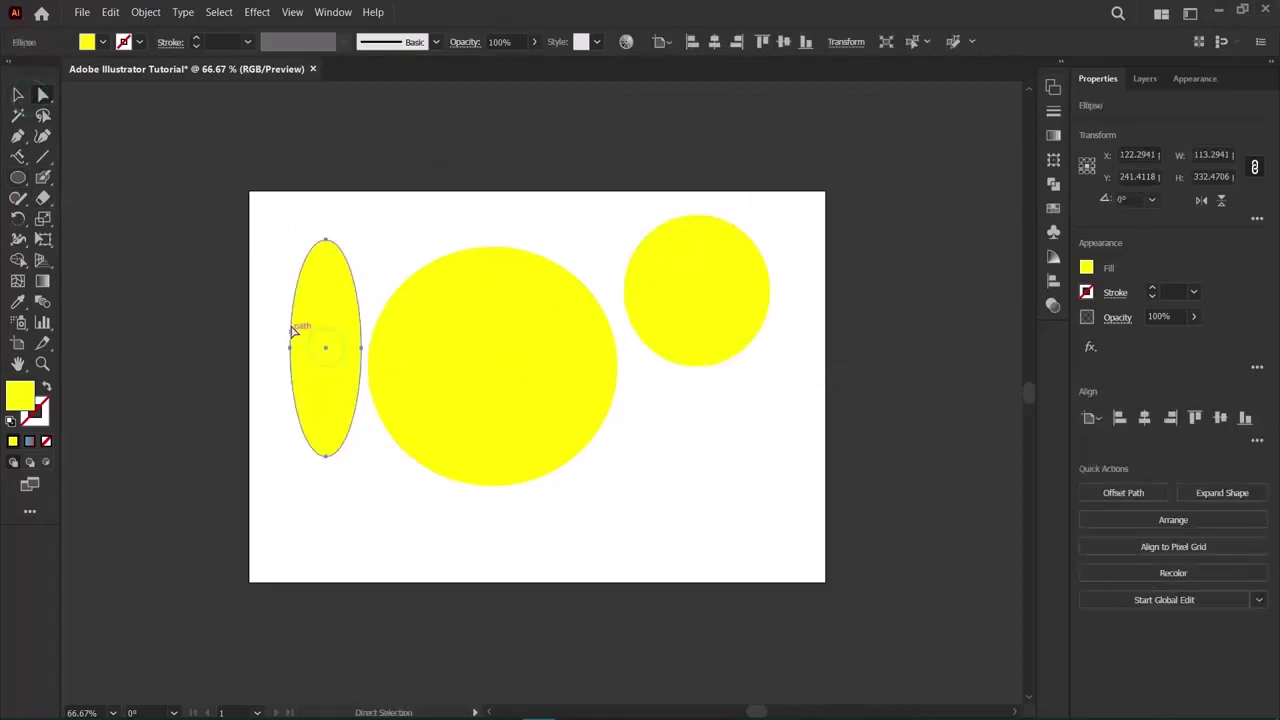
pyautogui.click(265, 321)
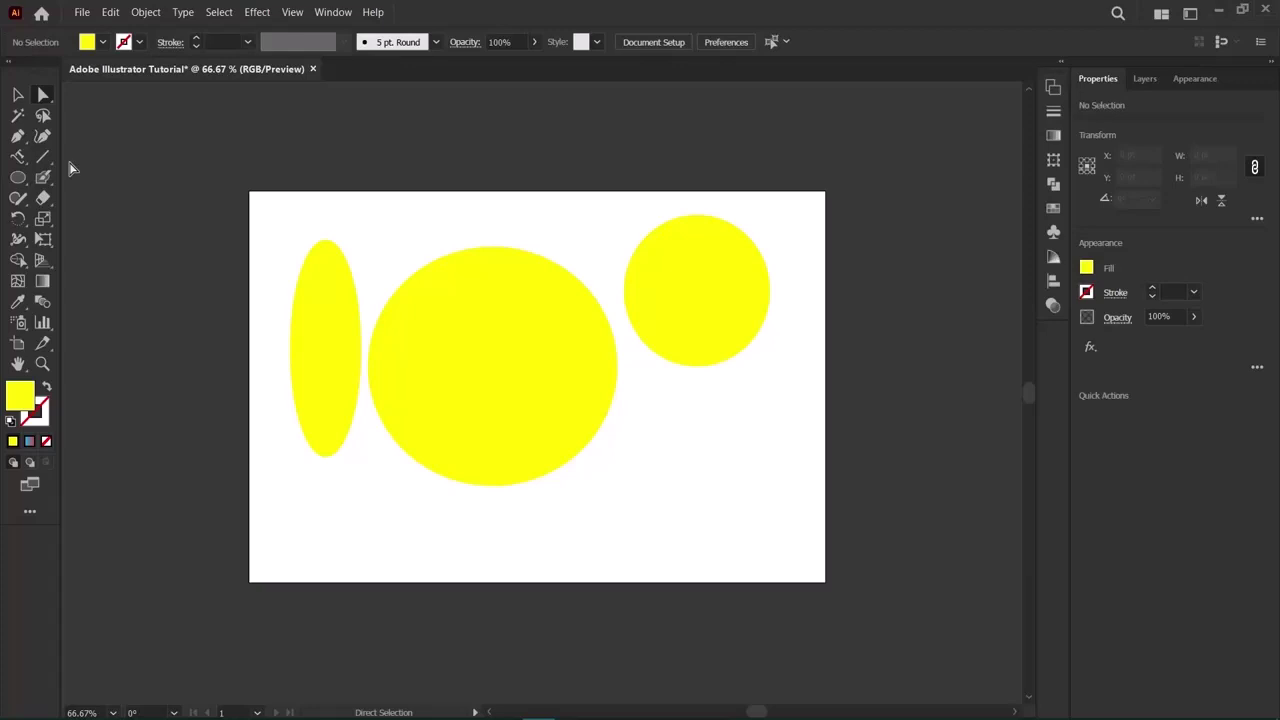
# Try moving all three ellipses up and right, then undo the move.
pyautogui.click(18, 95)
pyautogui.moveTo(249, 181); pyautogui.dragTo(815, 557)
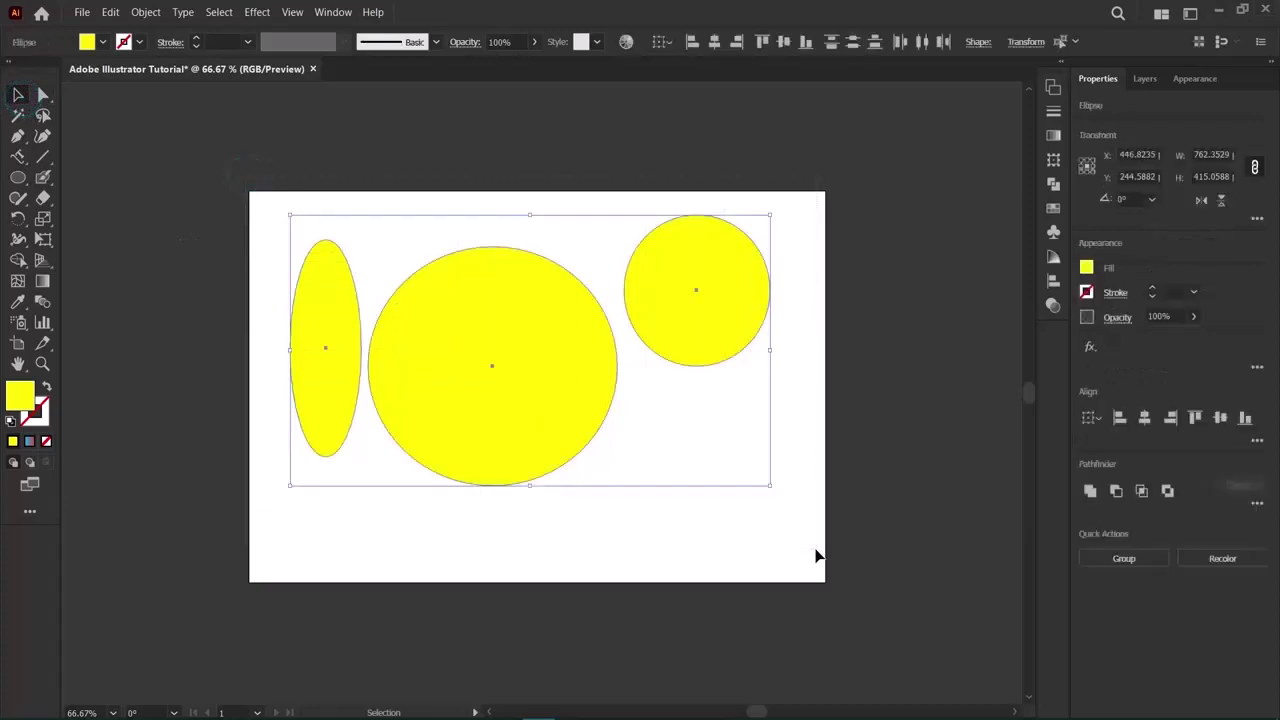
pyautogui.moveTo(545, 360); pyautogui.dragTo(723, 118)
pyautogui.hotkey('ctrl', 'z')
pyautogui.moveTo(603, 343); pyautogui.dragTo(825, 108)
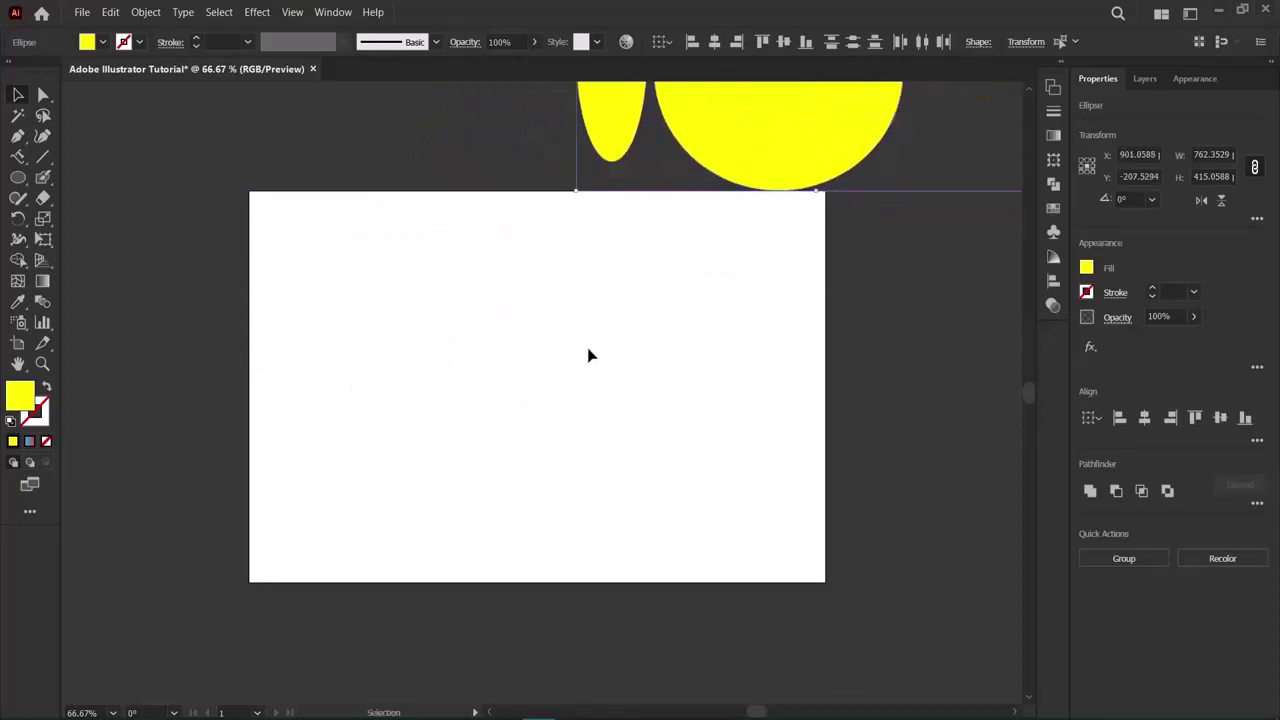
pyautogui.press('a')
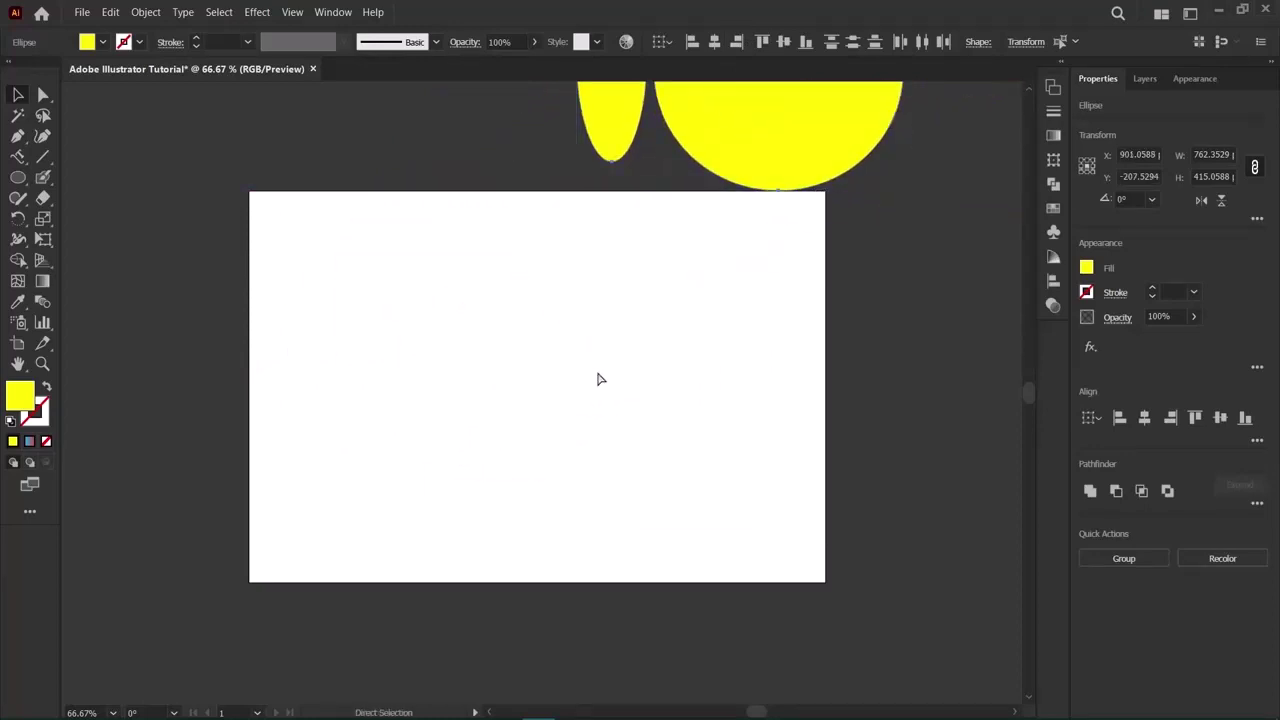
pyautogui.hotkey('ctrl', 'z')
pyautogui.press('v')
pyautogui.click(263, 513)
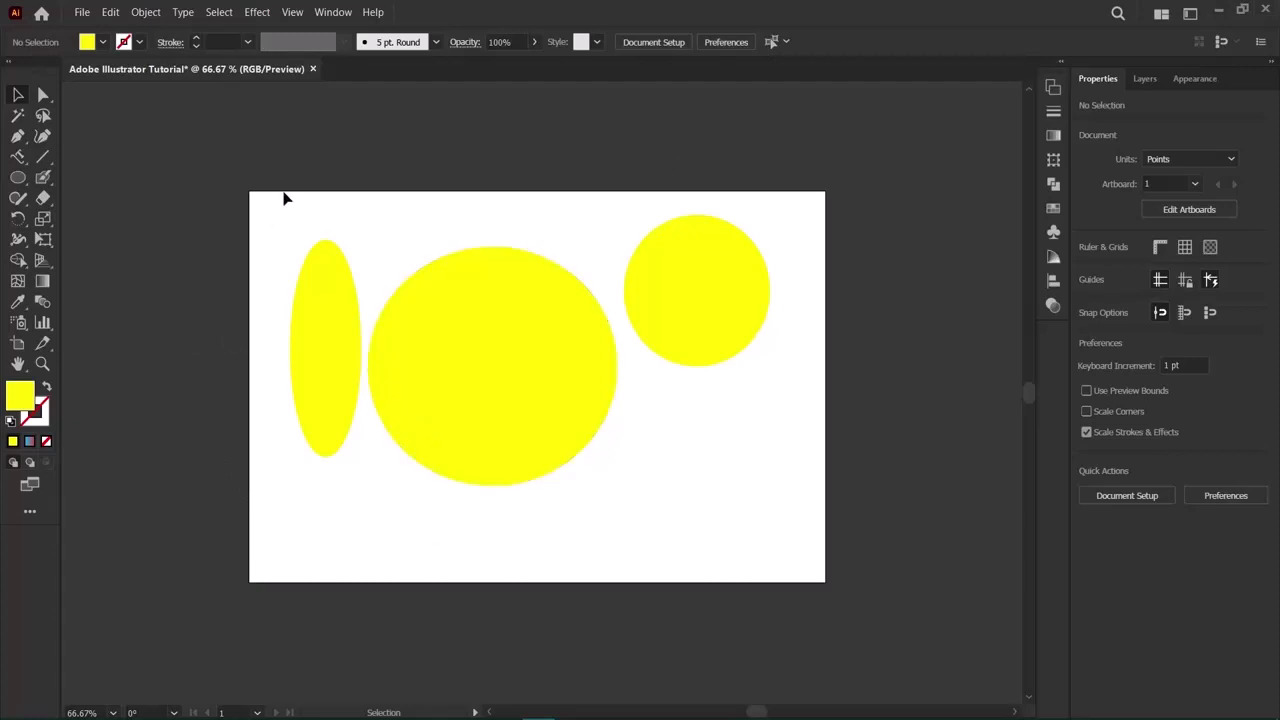
# Move the three ellipses up-right, partly off the artboard, and pan them back into view.
pyautogui.moveTo(288, 198); pyautogui.dragTo(814, 537)
pyautogui.moveTo(452, 410); pyautogui.dragTo(770, 140)
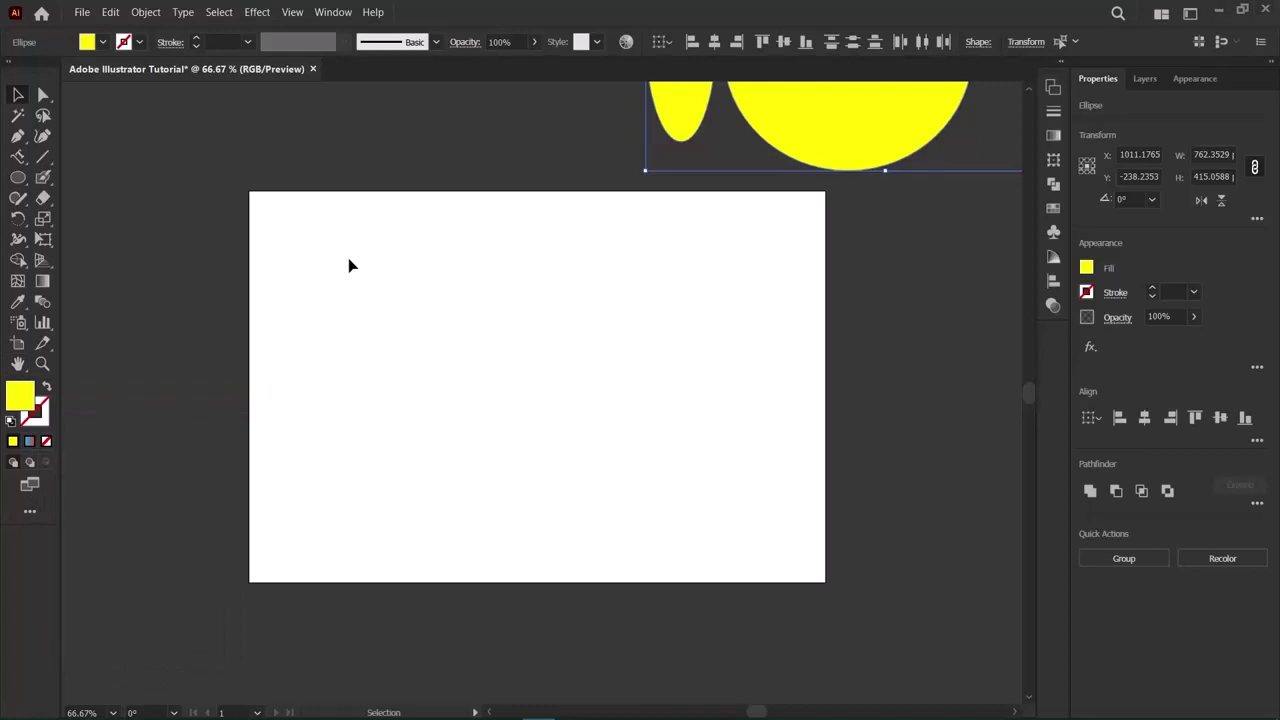
pyautogui.press('h')
pyautogui.moveTo(503, 177); pyautogui.dragTo(129, 604)
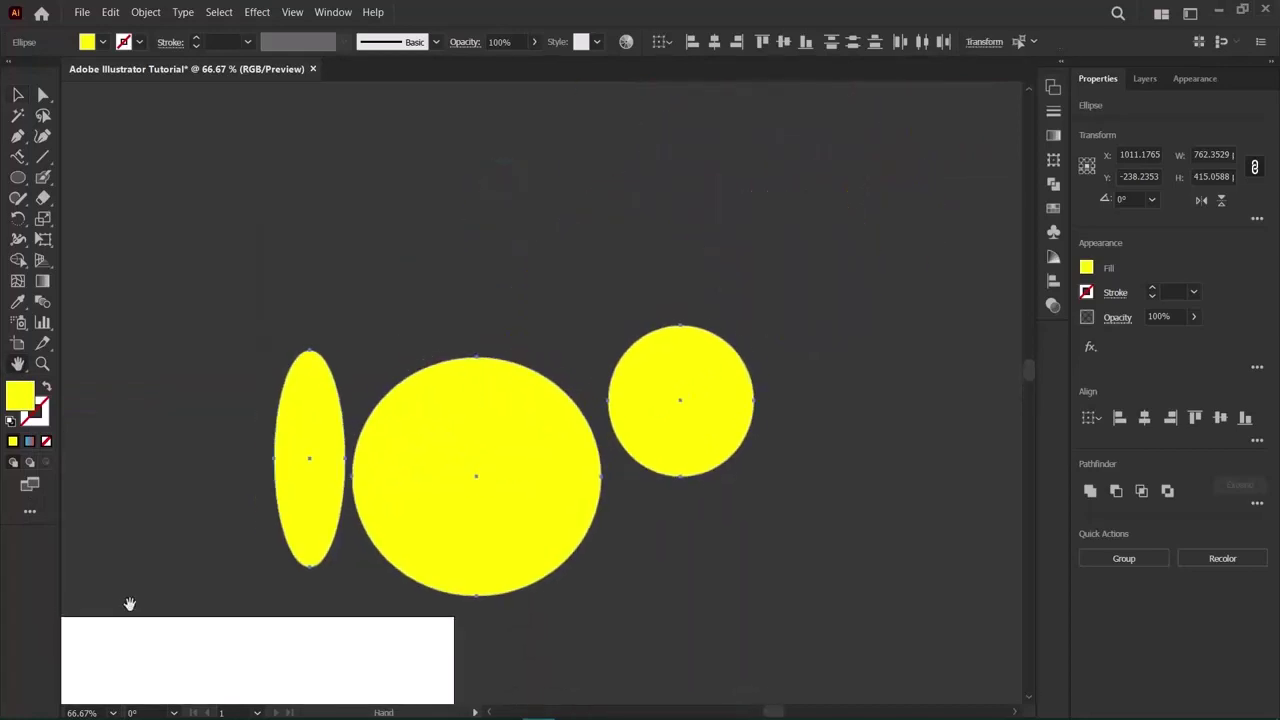
pyautogui.click(17, 95)
pyautogui.hotkey('ctrl', 'a')
pyautogui.click(129, 352)
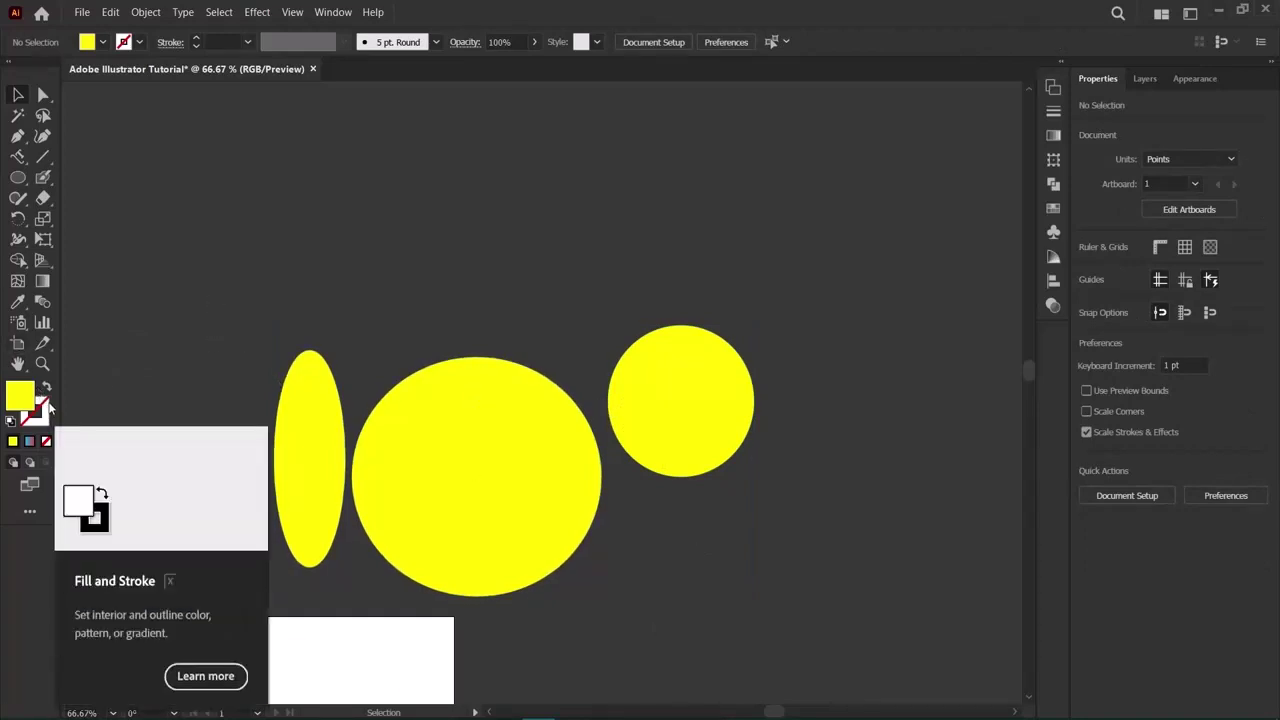
# Nudge the tall narrow ellipse slightly further left.
pyautogui.click(310, 430)
pyautogui.scroll(-2, 490, 400)
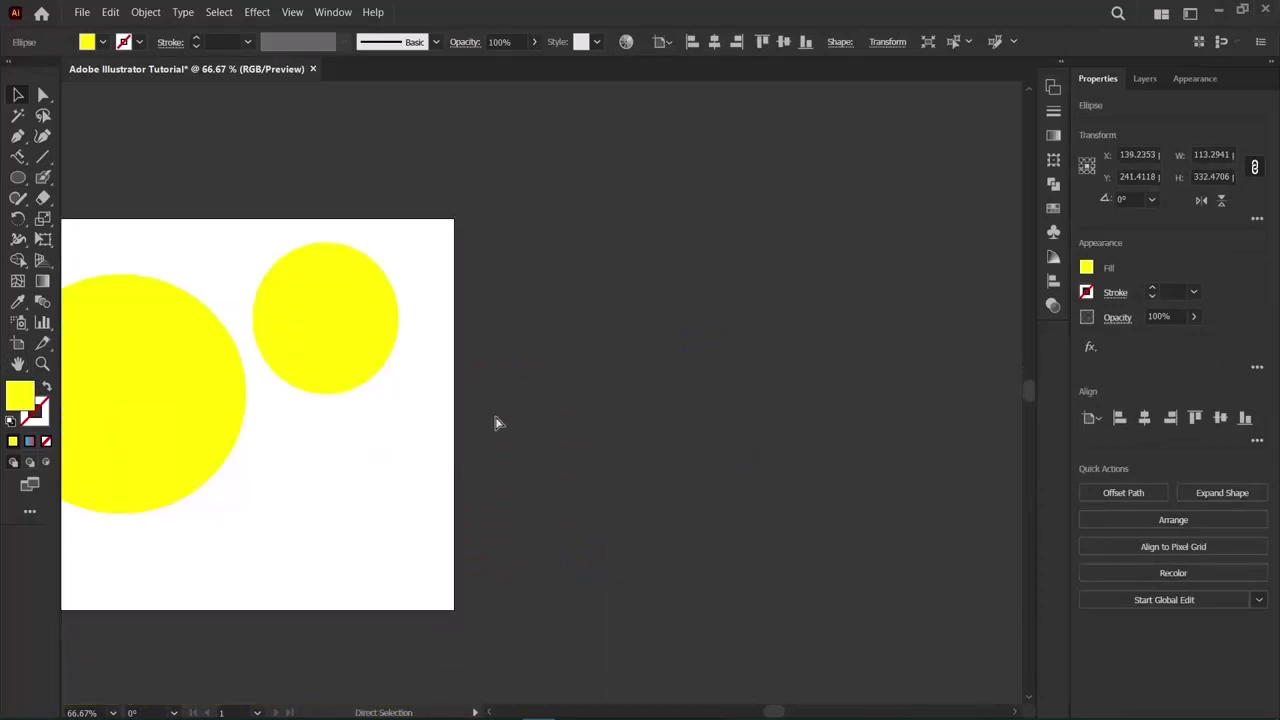
pyautogui.hscroll(-5, 494, 423)
pyautogui.click(197, 420)
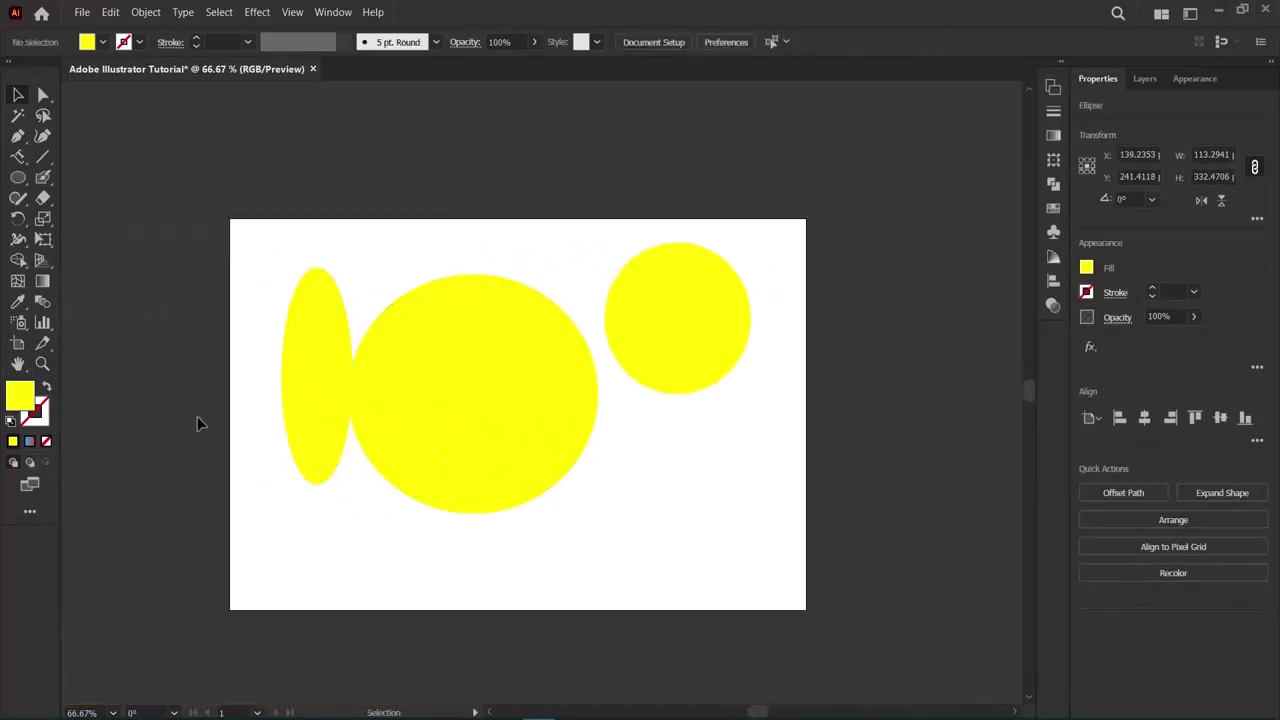
pyautogui.moveTo(333, 414); pyautogui.dragTo(315, 418)
pyautogui.click(155, 456)
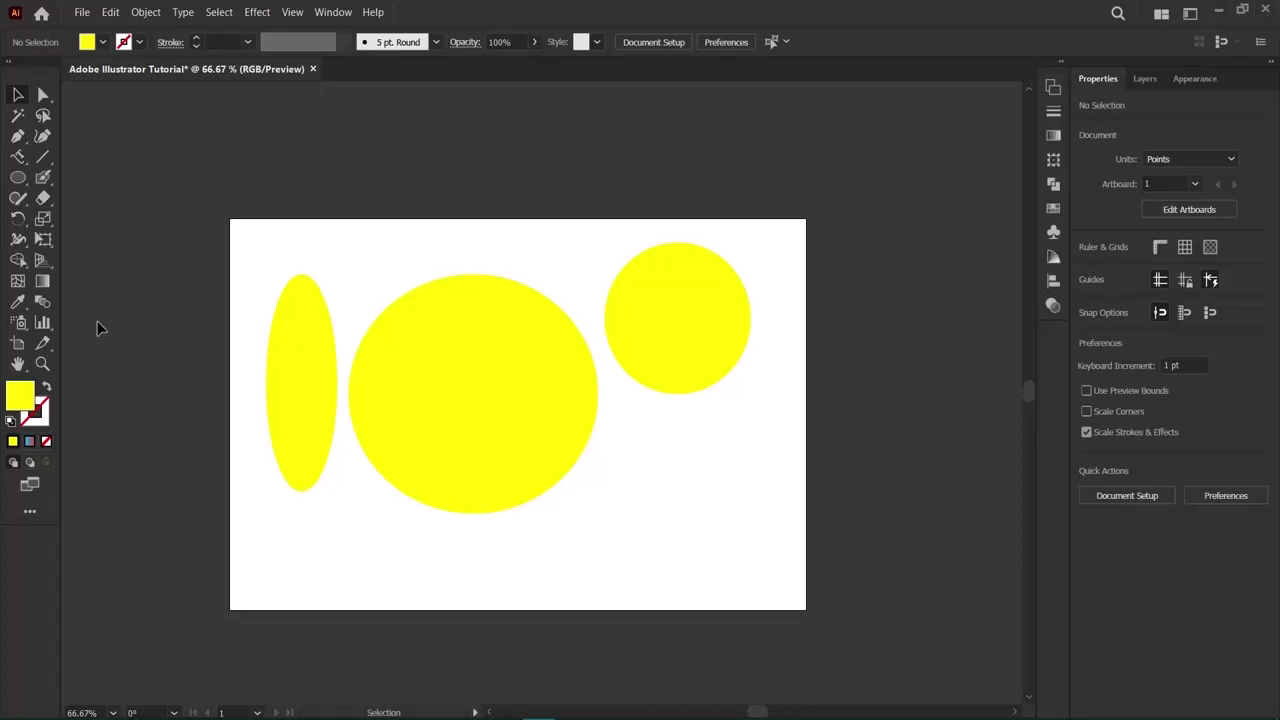
# Zoom in close on the large yellow circle with the Zoom tool, then zoom back out.
pyautogui.press('z')
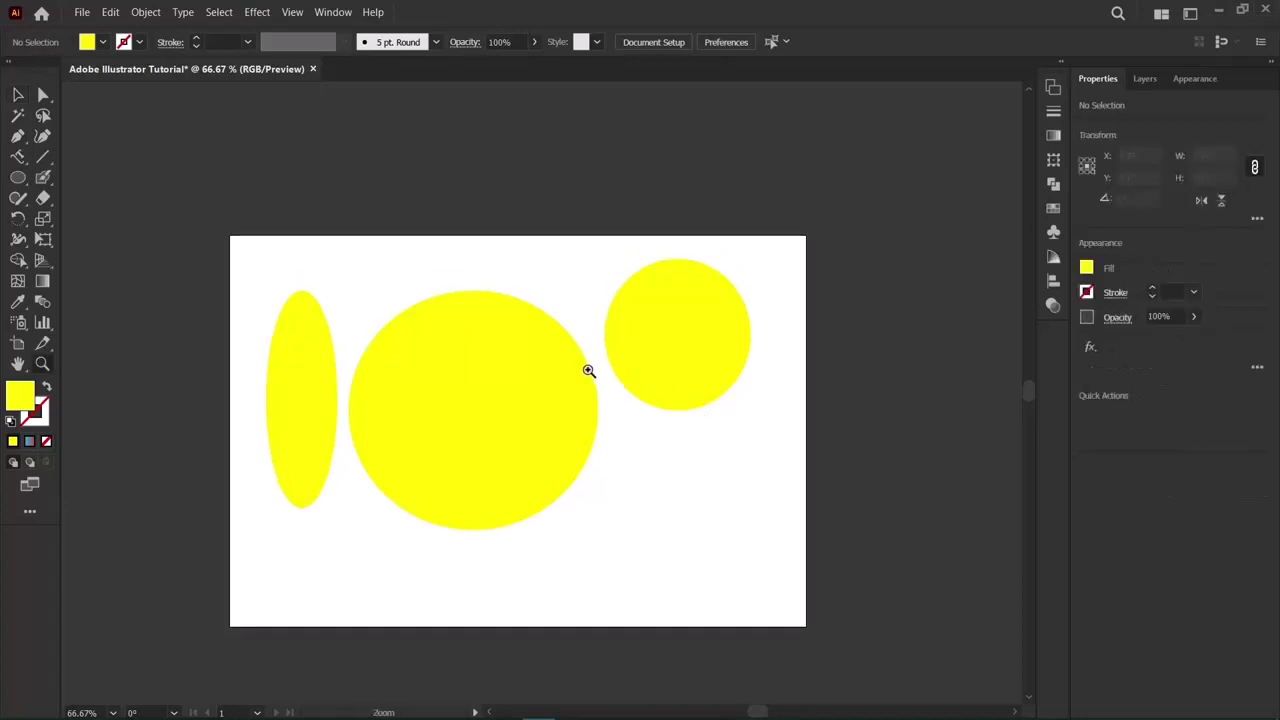
pyautogui.click(589, 369)
pyautogui.click(589, 370)
pyautogui.click(589, 370)
pyautogui.click(589, 371)
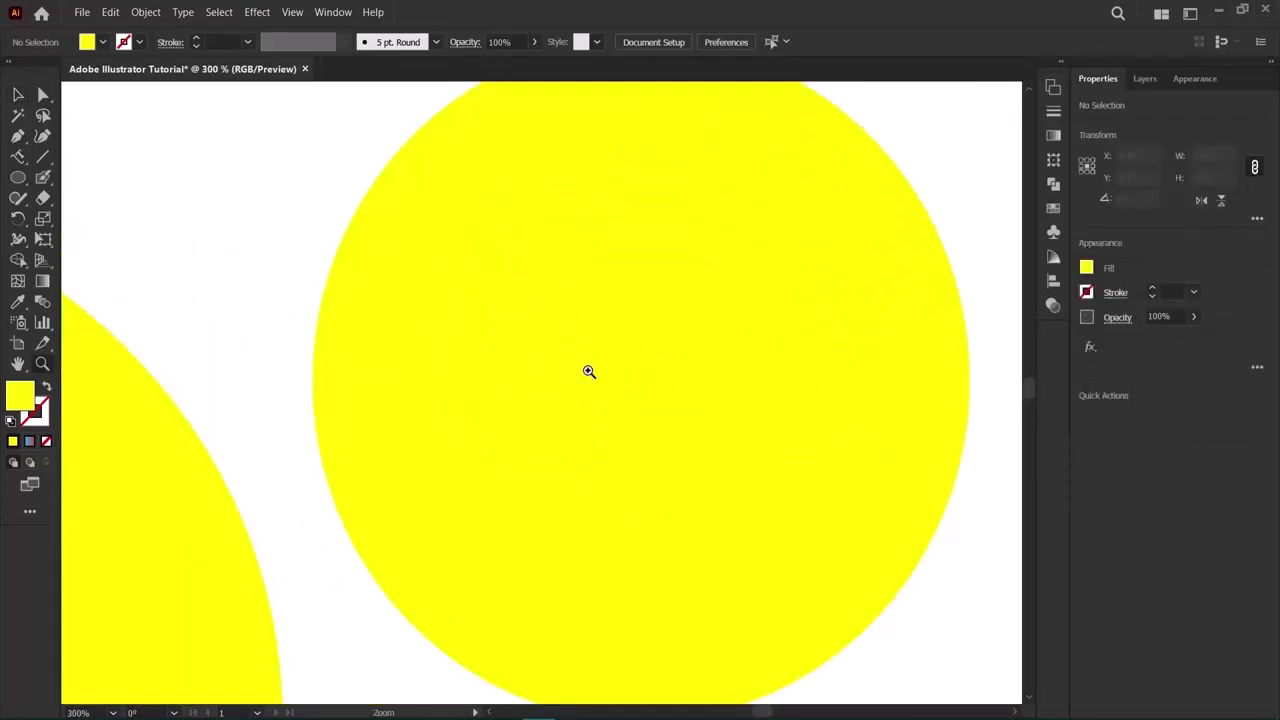
pyautogui.hotkey('ctrl', '-')
pyautogui.hotkey('ctrl', '-')
pyautogui.hotkey('ctrl', '-')
pyautogui.hotkey('ctrl', '-')
pyautogui.hotkey('ctrl', '-')
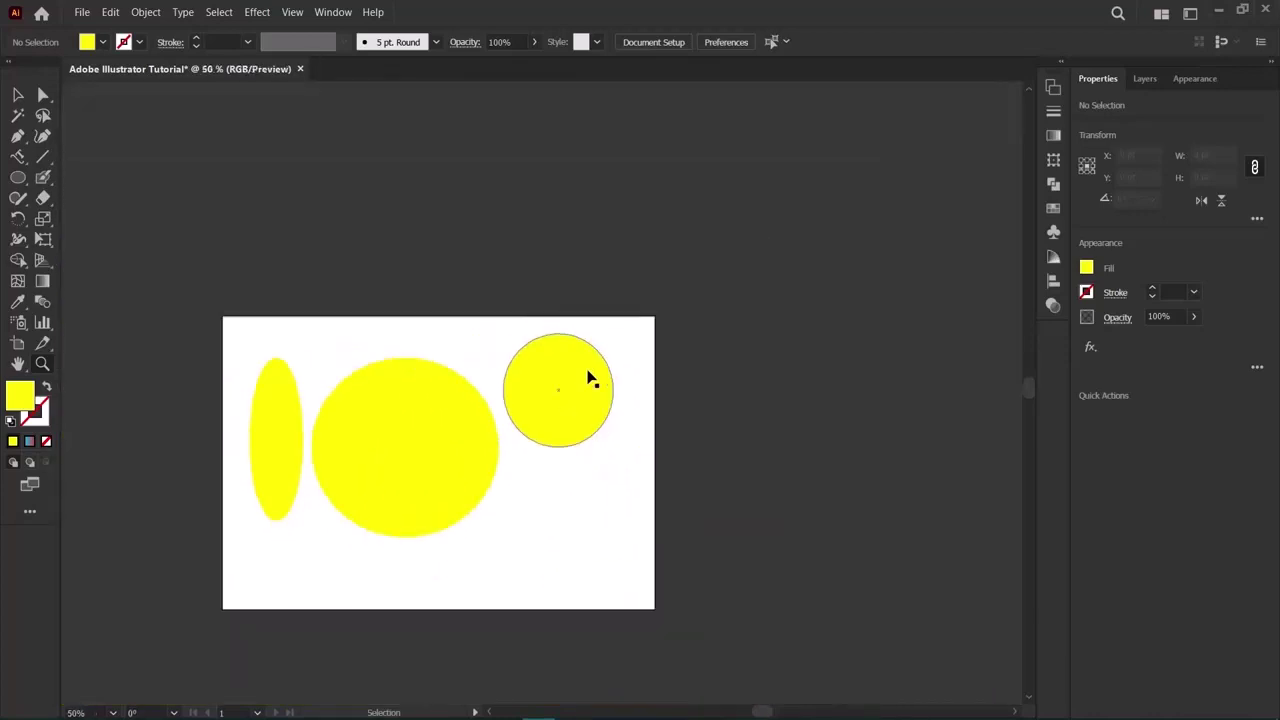
pyautogui.hscroll(-3, 590, 378)
pyautogui.scroll(-1, 586, 373)
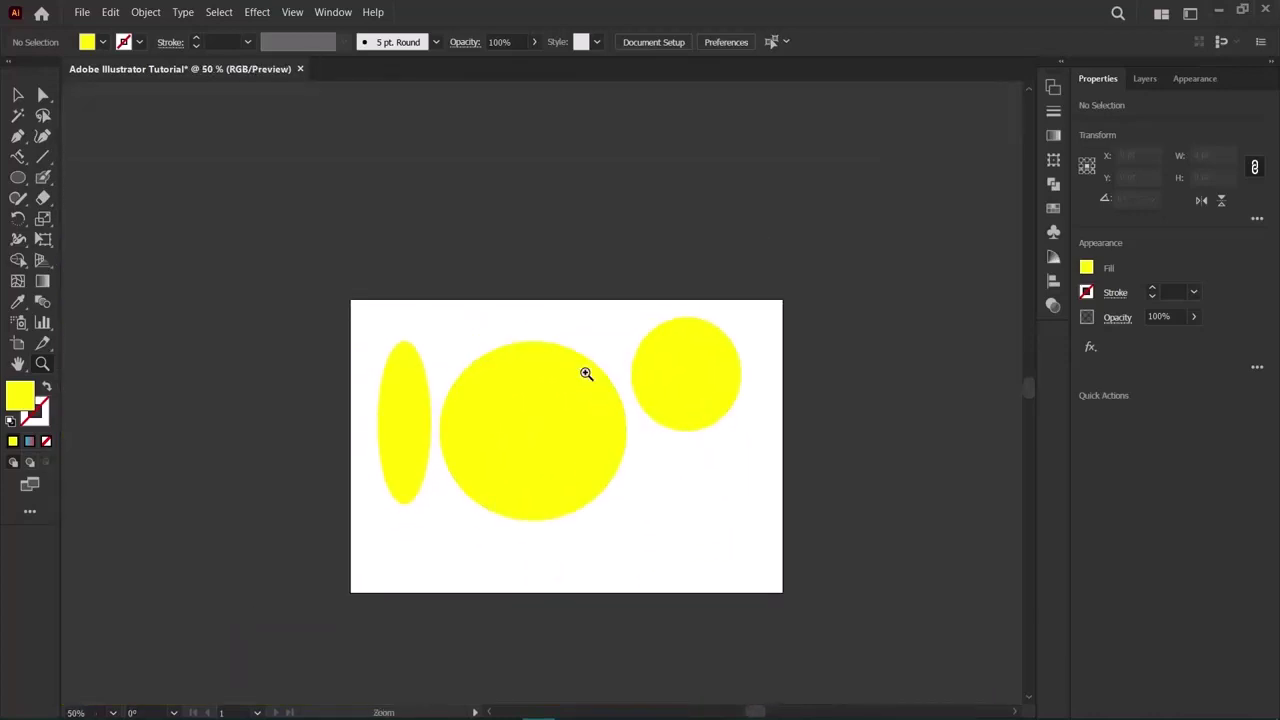
pyautogui.scroll(-1, 586, 373)
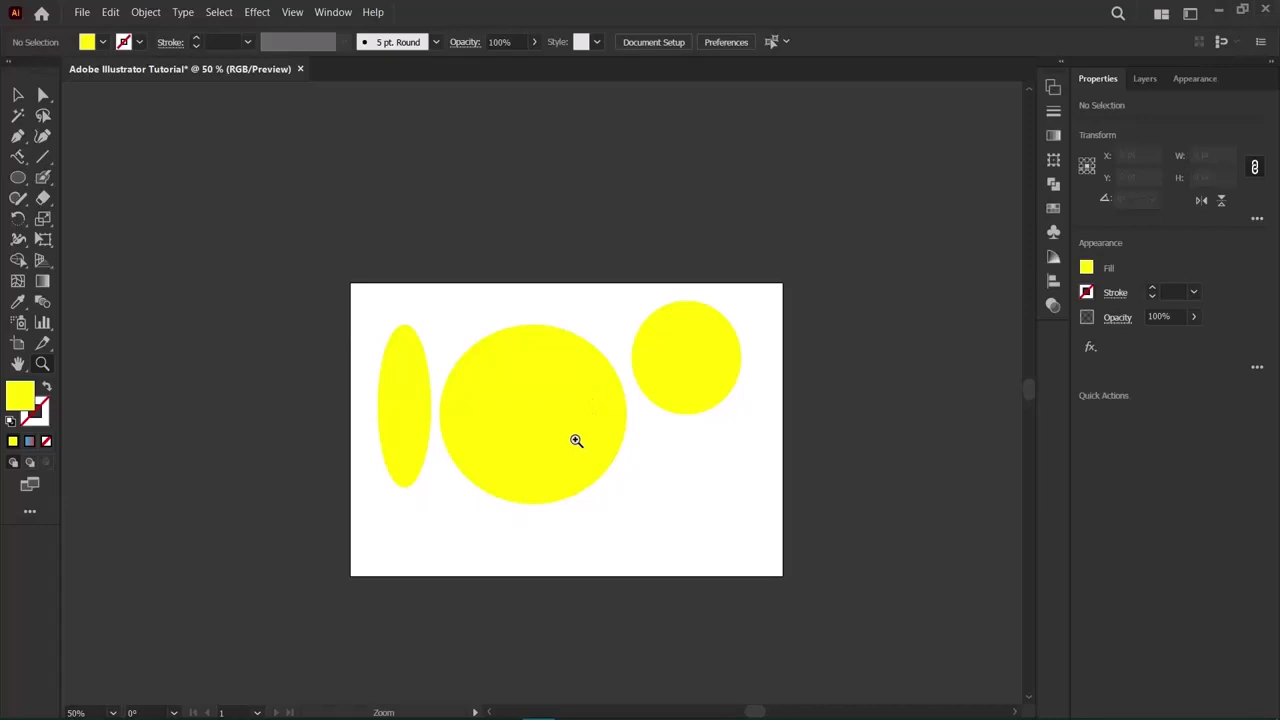
# Marquee-select all three yellow ellipses and delete them.
pyautogui.press('v')
pyautogui.click(27, 96)
pyautogui.moveTo(331, 234); pyautogui.dragTo(791, 546)
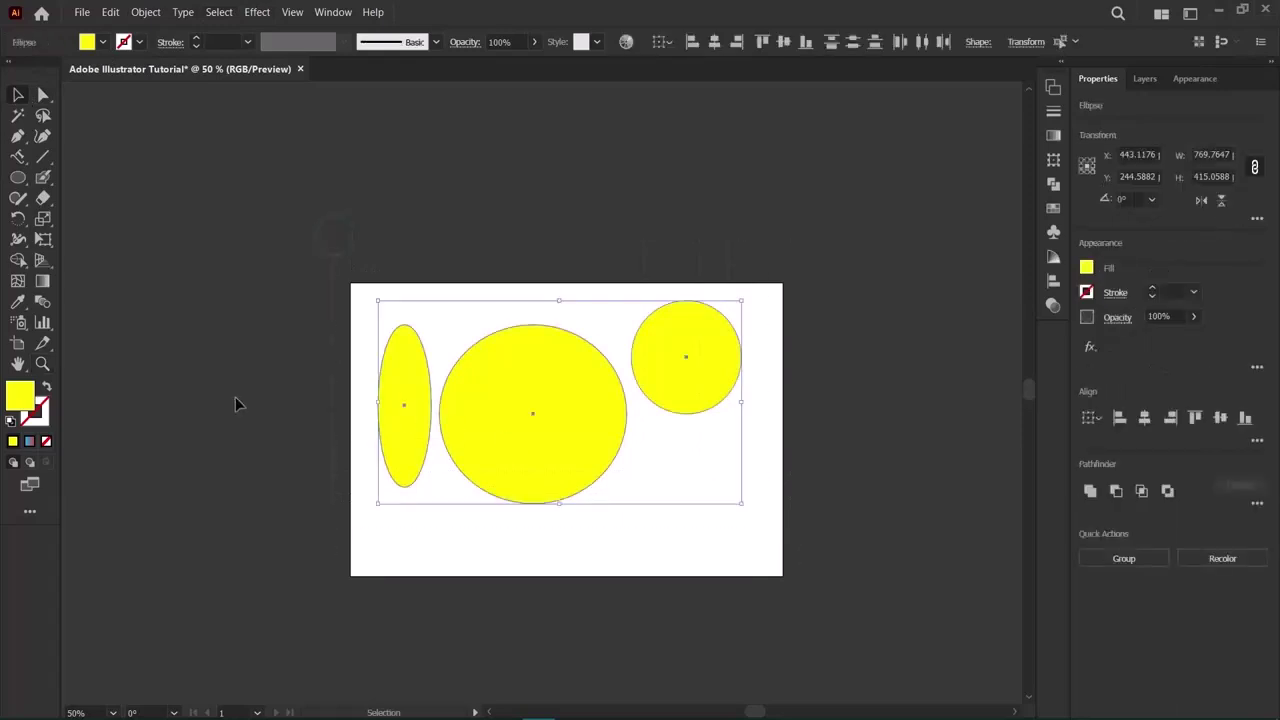
pyautogui.press('Delete')
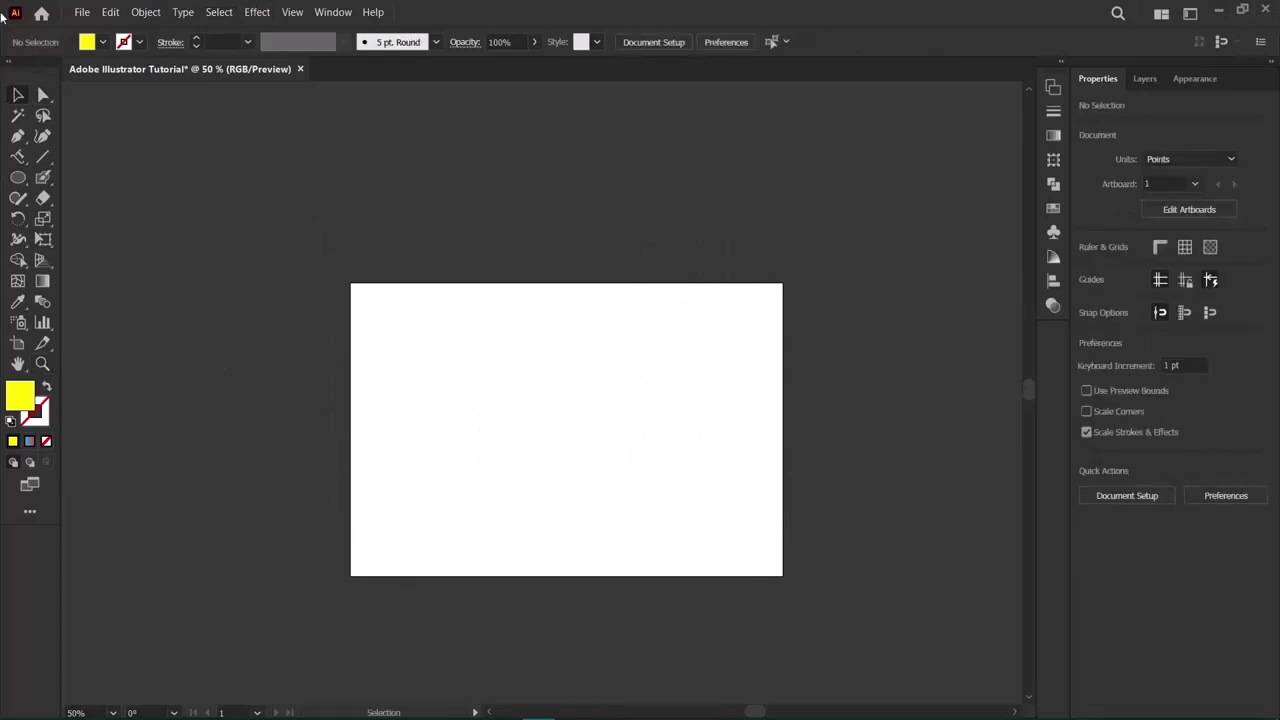
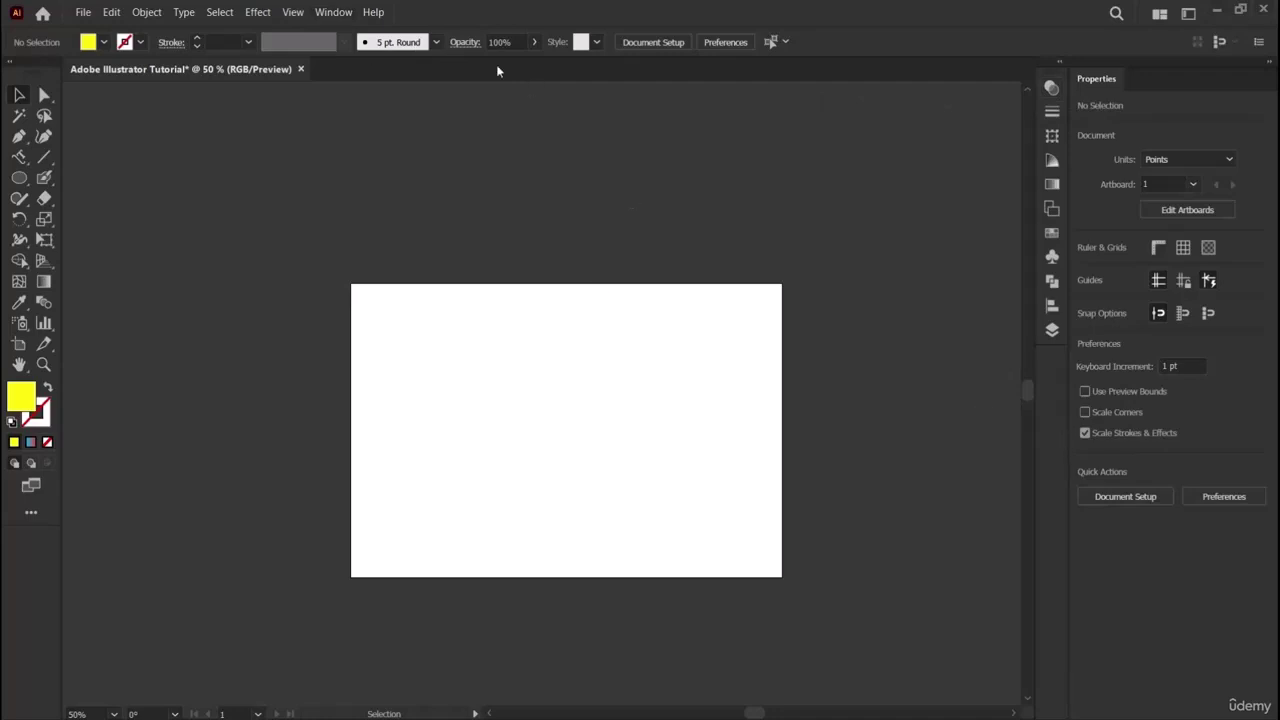
# Open the Window menu to show the list of available panels.
pyautogui.click(330, 12)
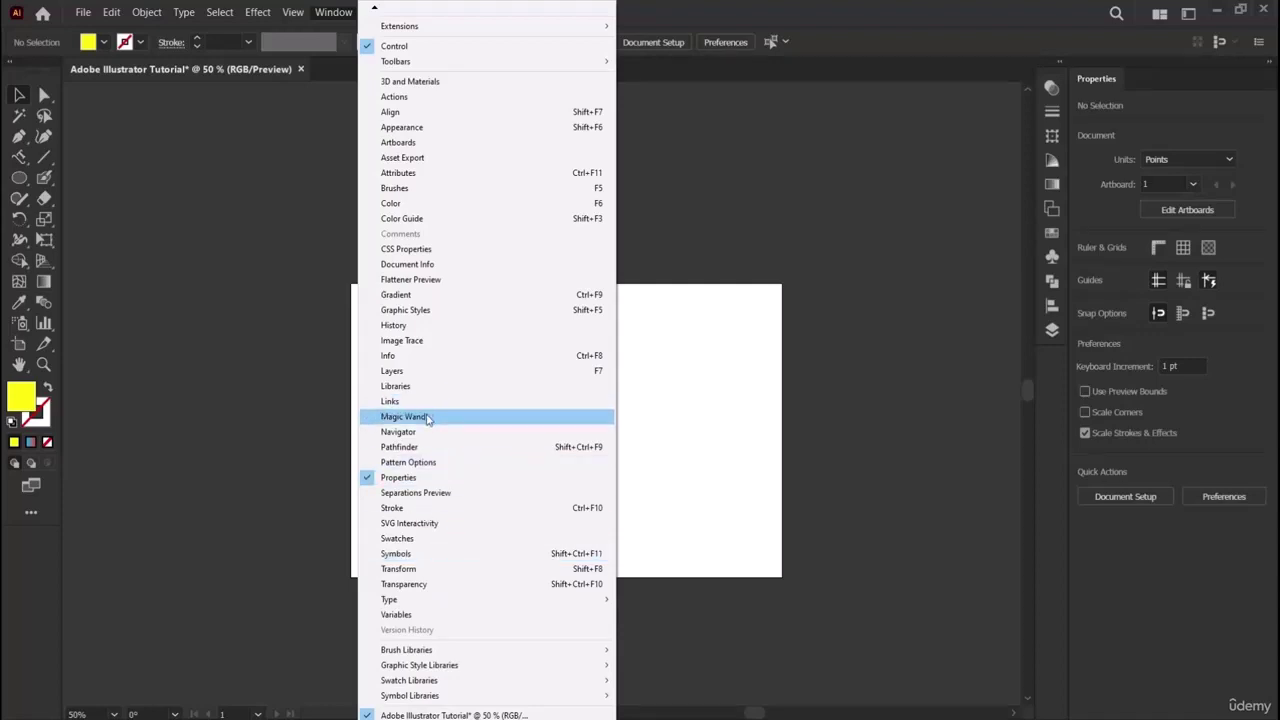
# Open the Magic Wand panel, drag it beside the side panels, then close it.
pyautogui.click(427, 417)
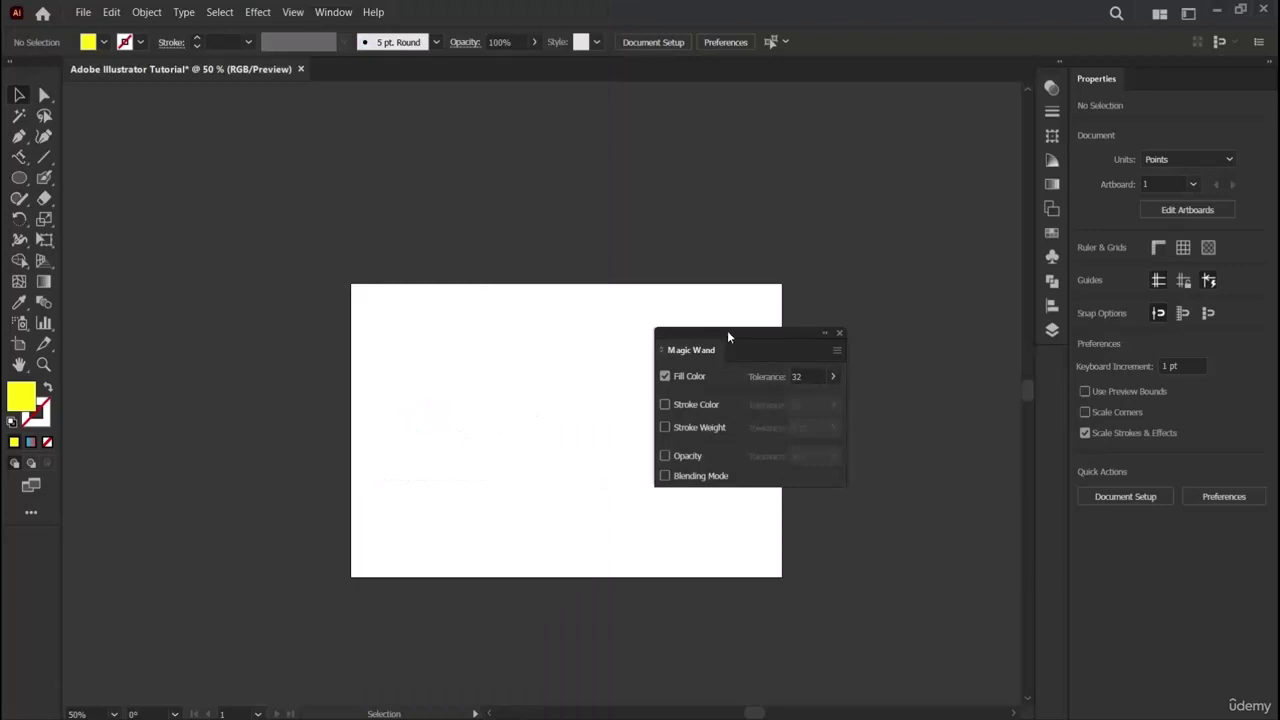
pyautogui.moveTo(728, 336); pyautogui.dragTo(1052, 332)
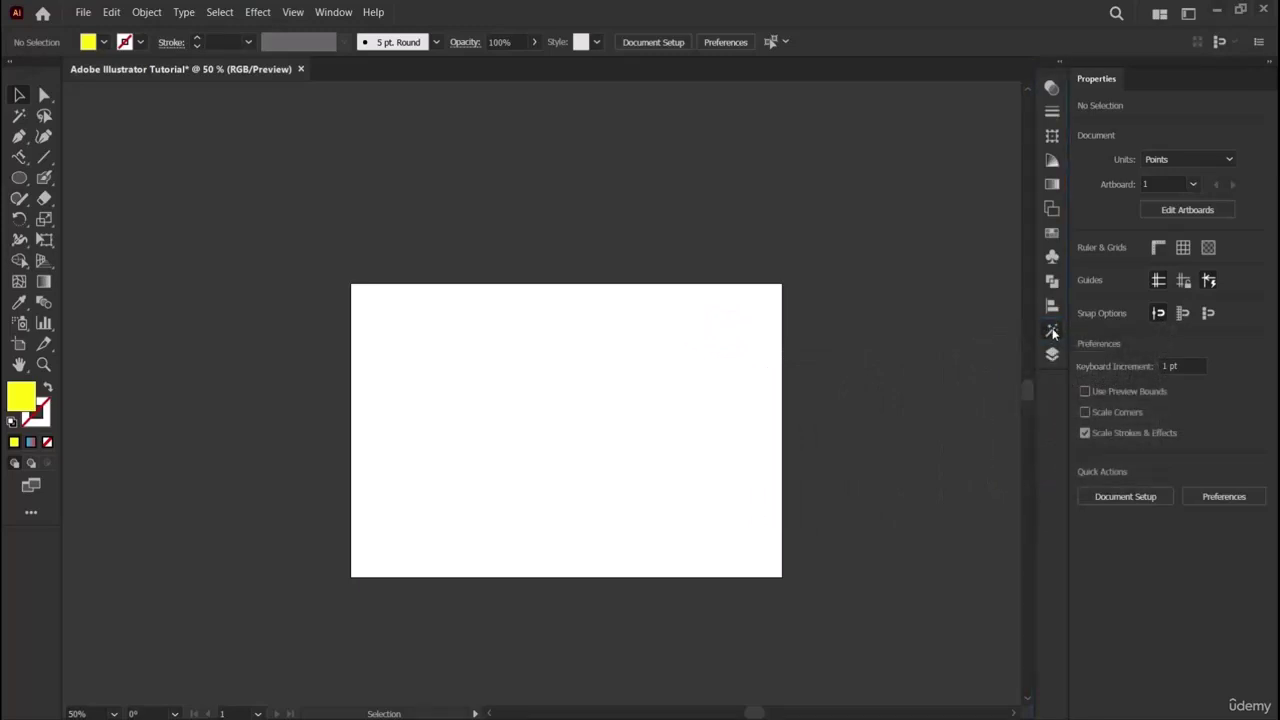
pyautogui.rightClick(1052, 334)
pyautogui.rightClick(932, 80)
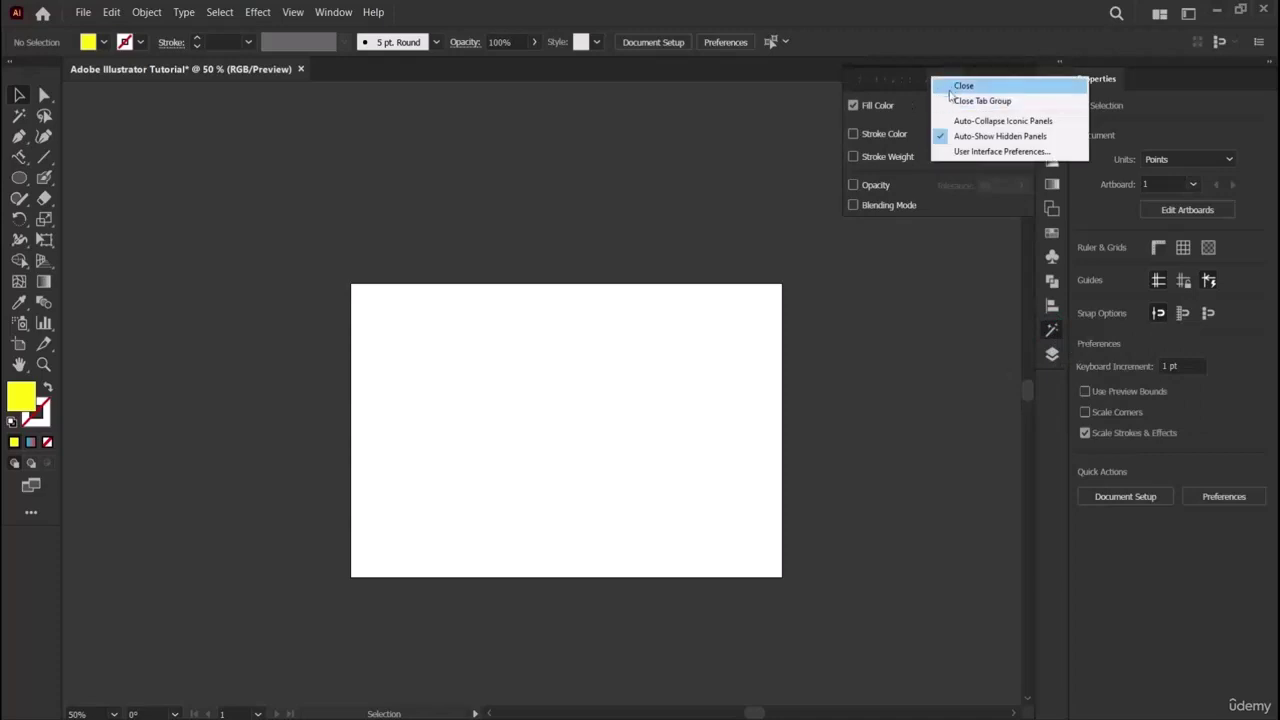
pyautogui.click(945, 86)
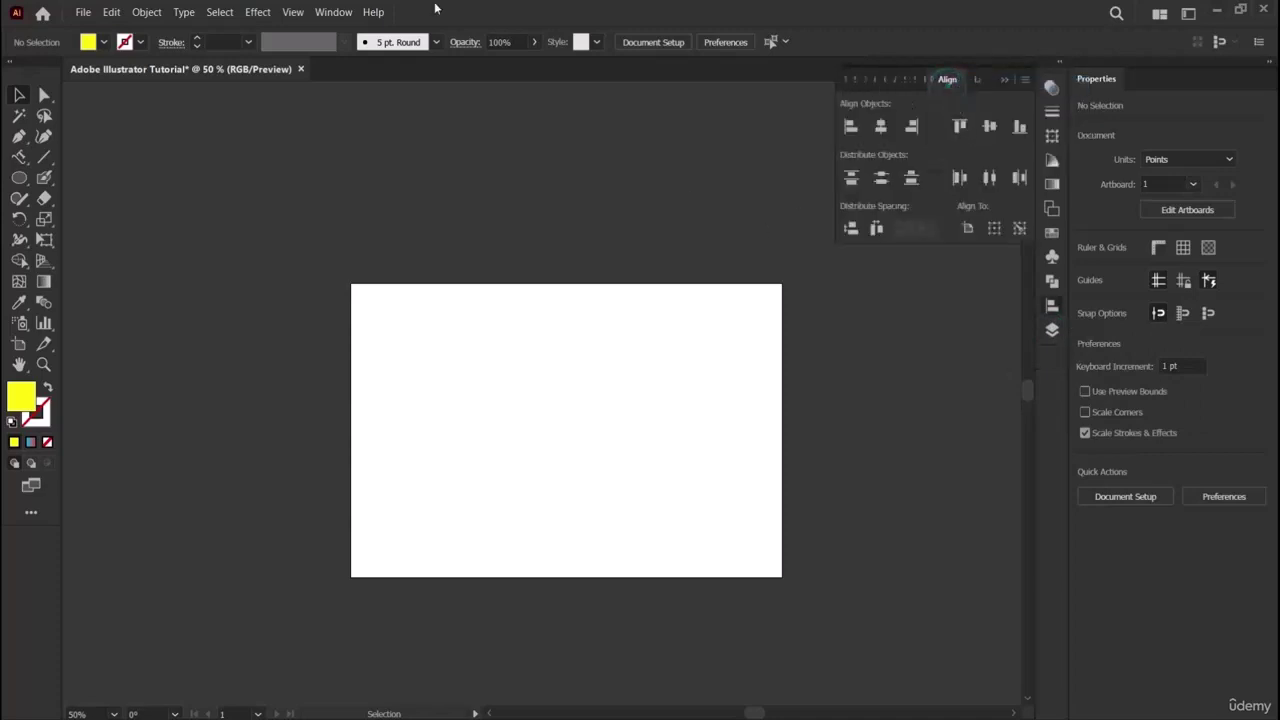
# Reopen Window > Magic Wand and dock it in the right icon column.
pyautogui.click(349, 12)
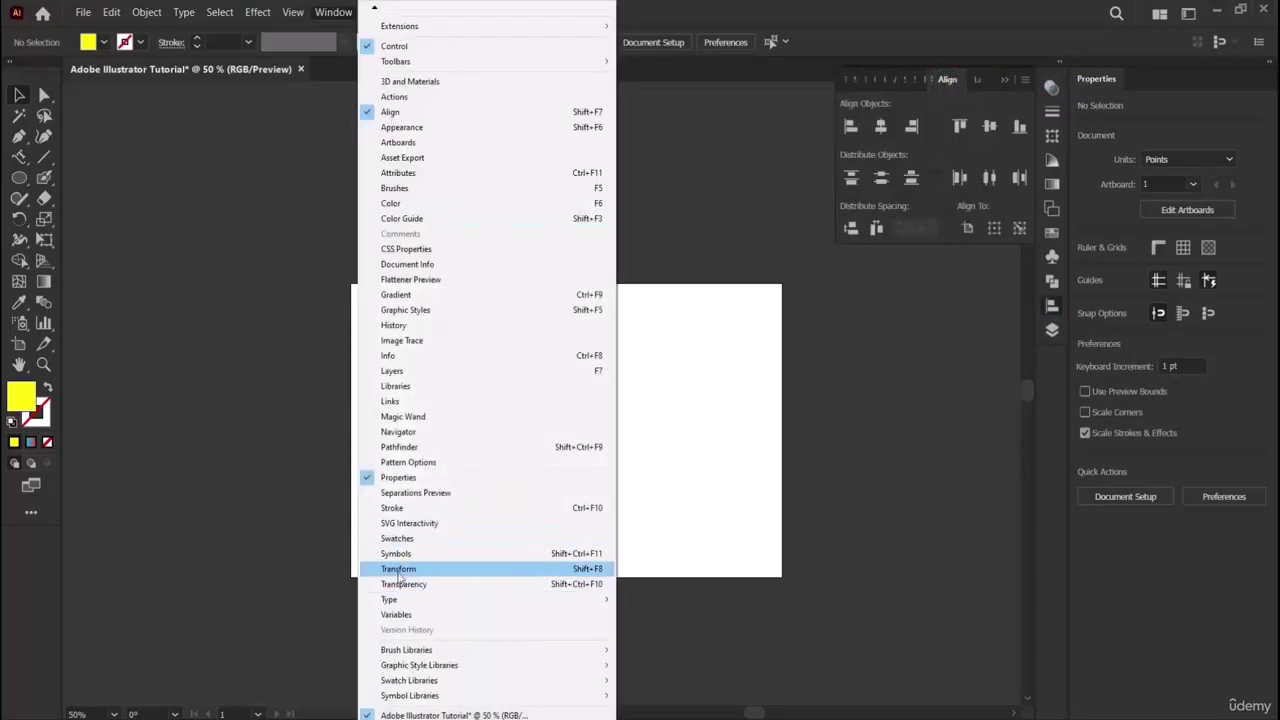
pyautogui.click(420, 418)
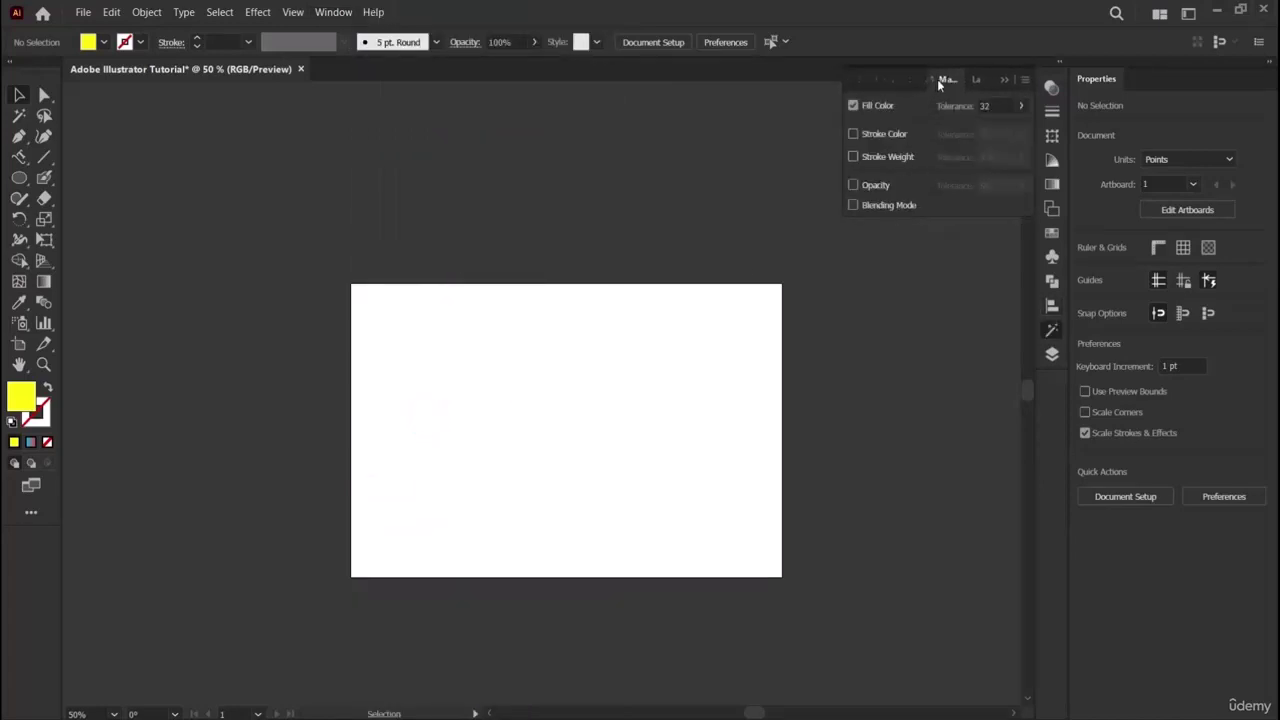
pyautogui.moveTo(937, 79); pyautogui.dragTo(1136, 90)
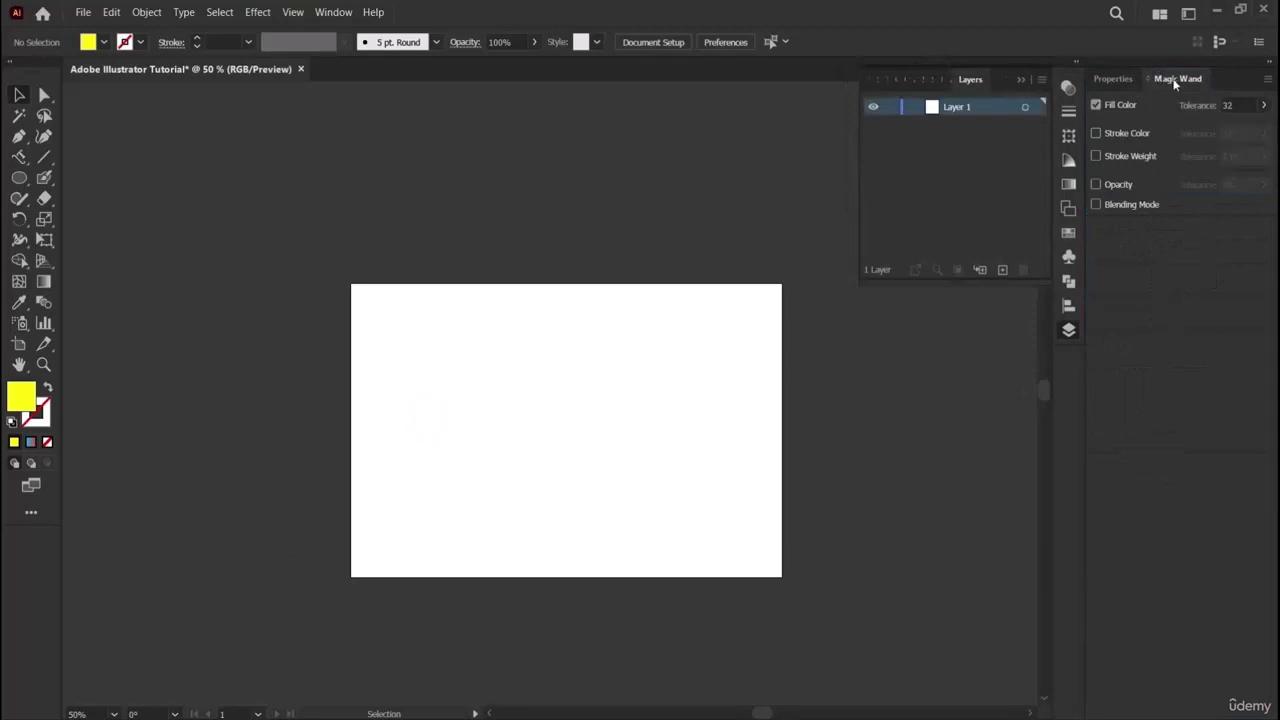
pyautogui.moveTo(1188, 82); pyautogui.dragTo(1067, 320)
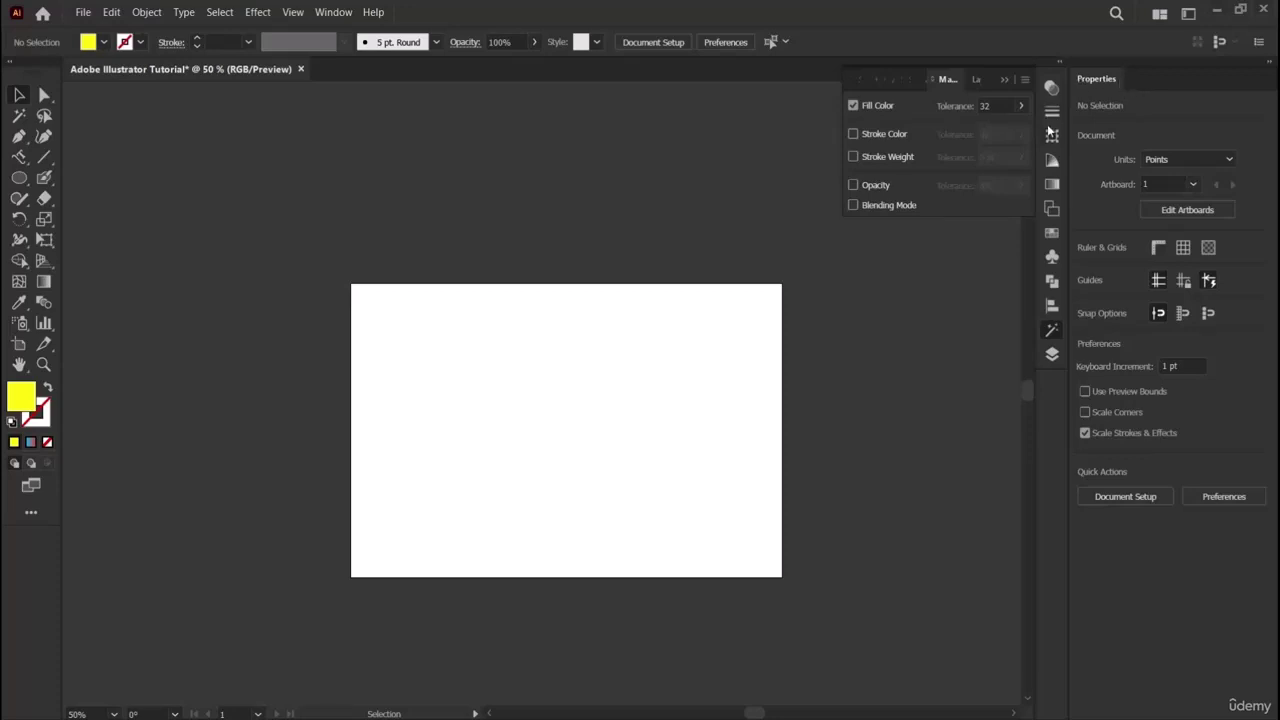
# Collapse the Magic Wand panel to its icon and briefly toggle the Transparency panel.
pyautogui.click(1004, 79)
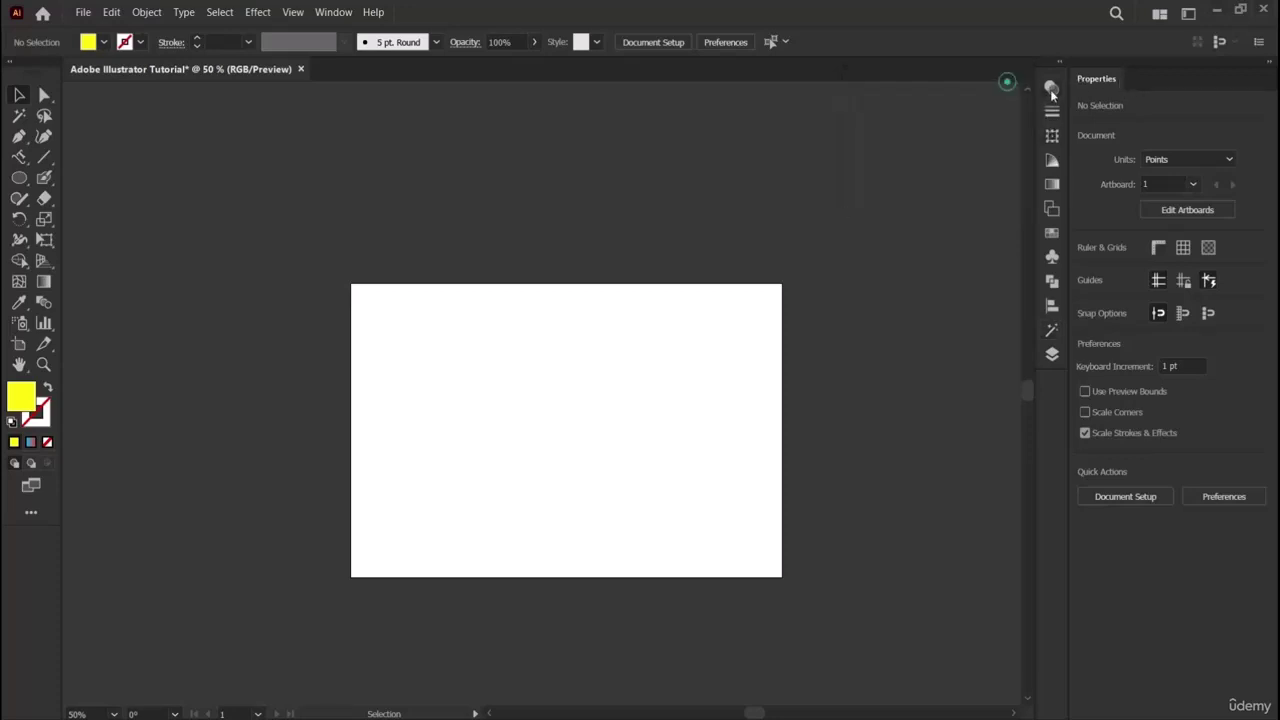
pyautogui.click(1051, 91)
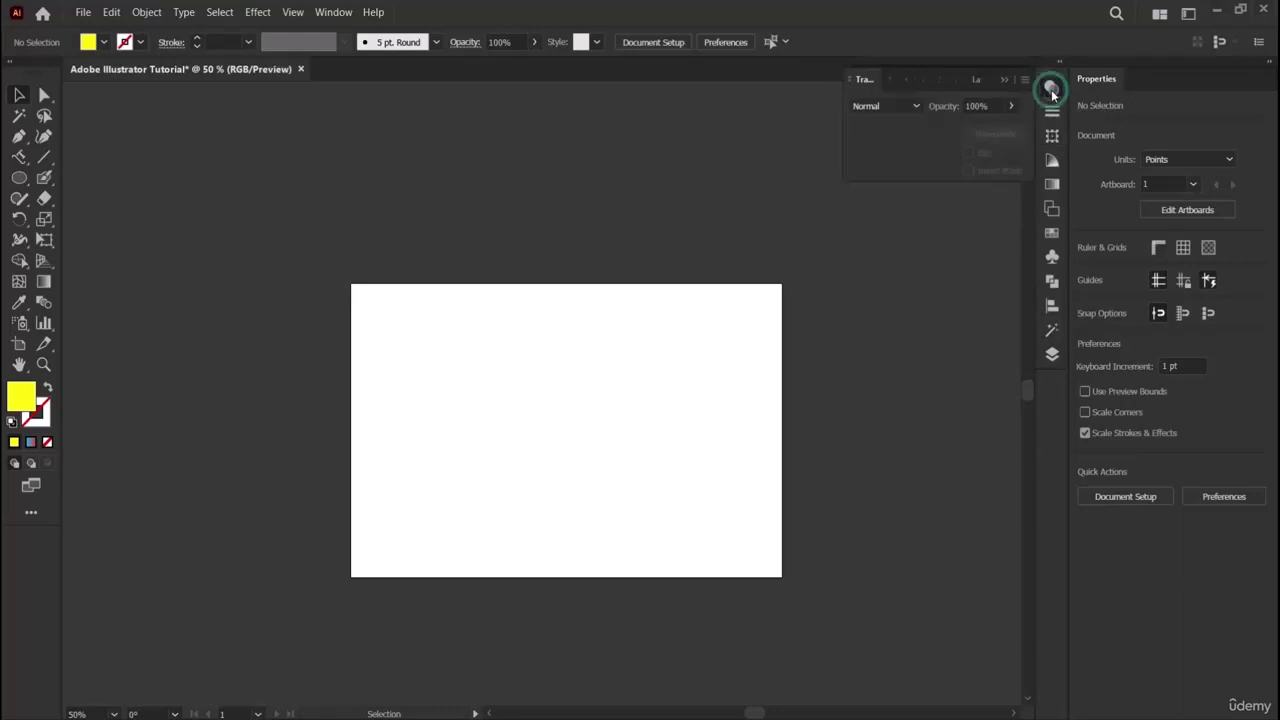
pyautogui.click(1050, 90)
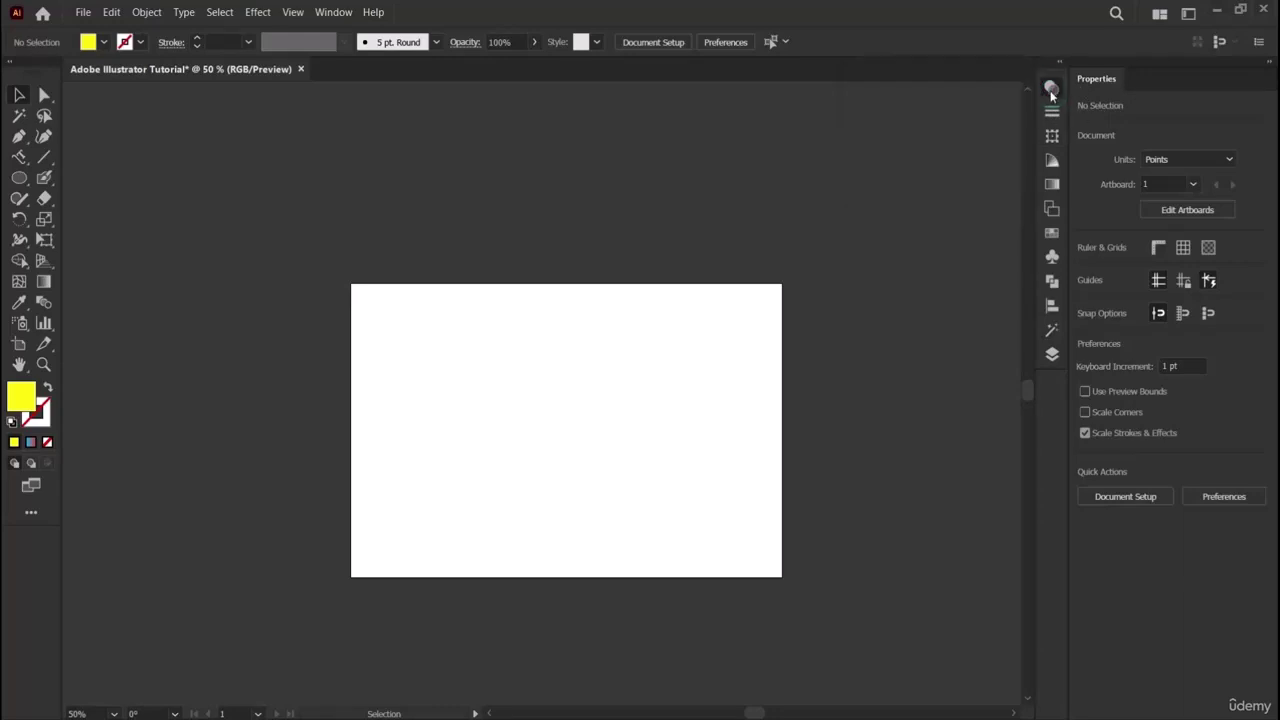
# Draw a yellow rectangle in the artboard's upper left with the Rectangle tool.
pyautogui.click(19, 177)
pyautogui.moveTo(17, 183); pyautogui.dragTo(100, 174)
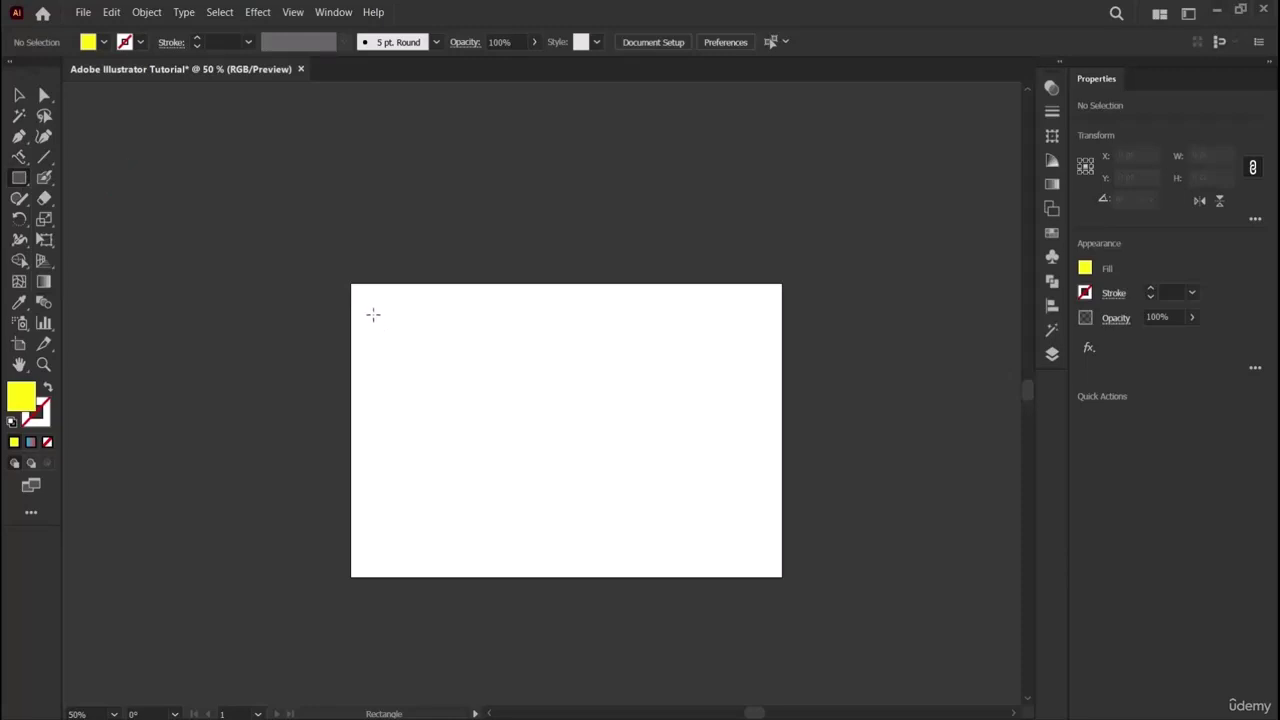
pyautogui.moveTo(370, 313); pyautogui.dragTo(626, 487)
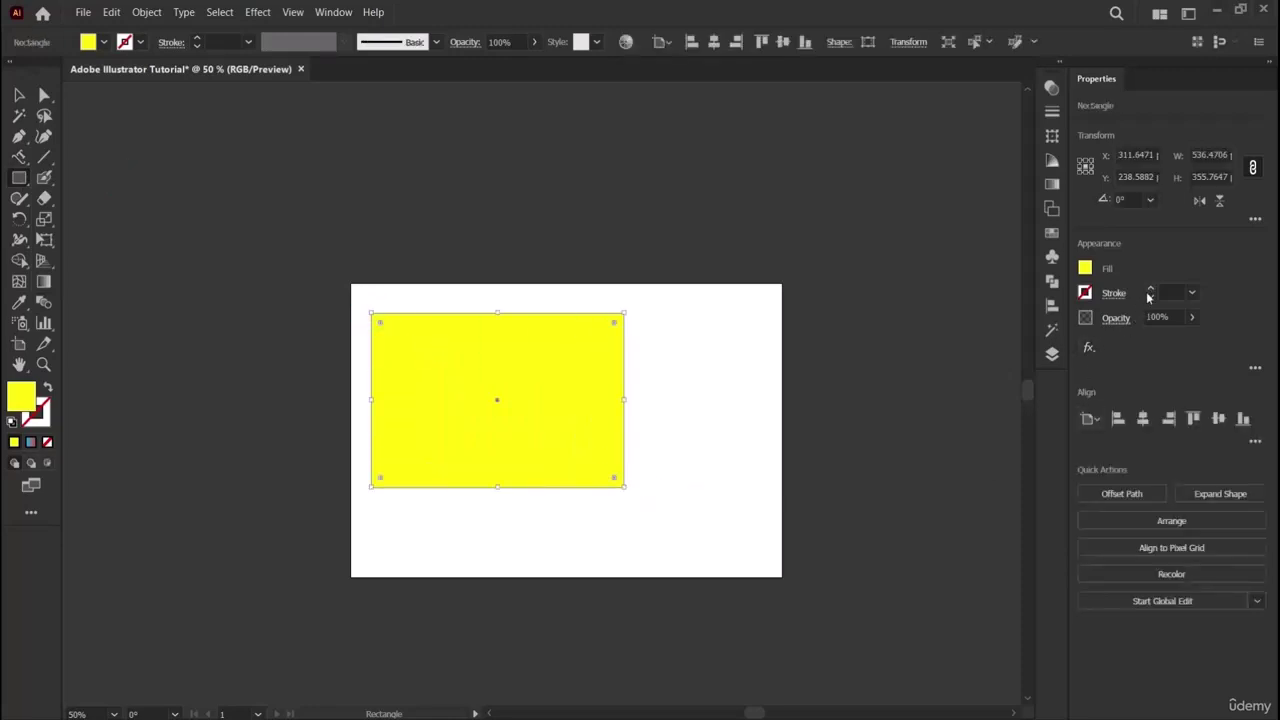
# Raise the rectangle's stroke to 4 pt and reselect it with the Selection tool.
pyautogui.click(1150, 288)
pyautogui.click(1150, 288)
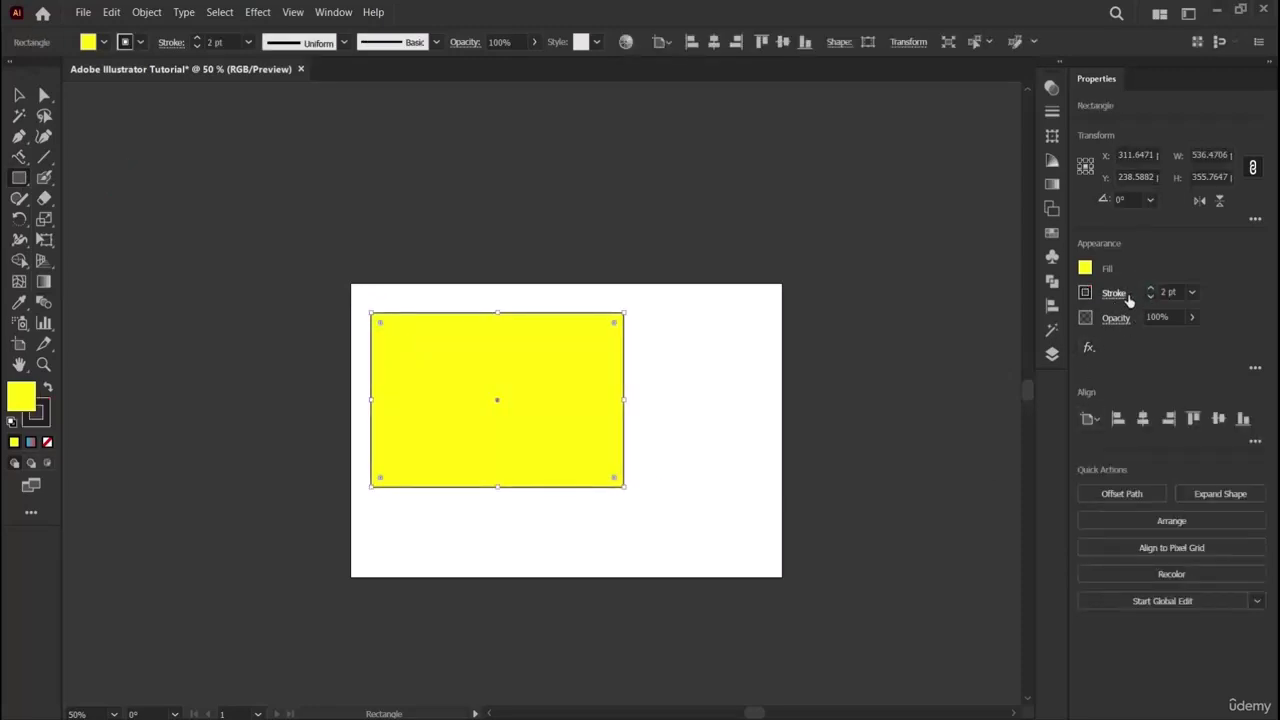
pyautogui.click(1150, 288)
pyautogui.click(1150, 288)
pyautogui.click(18, 94)
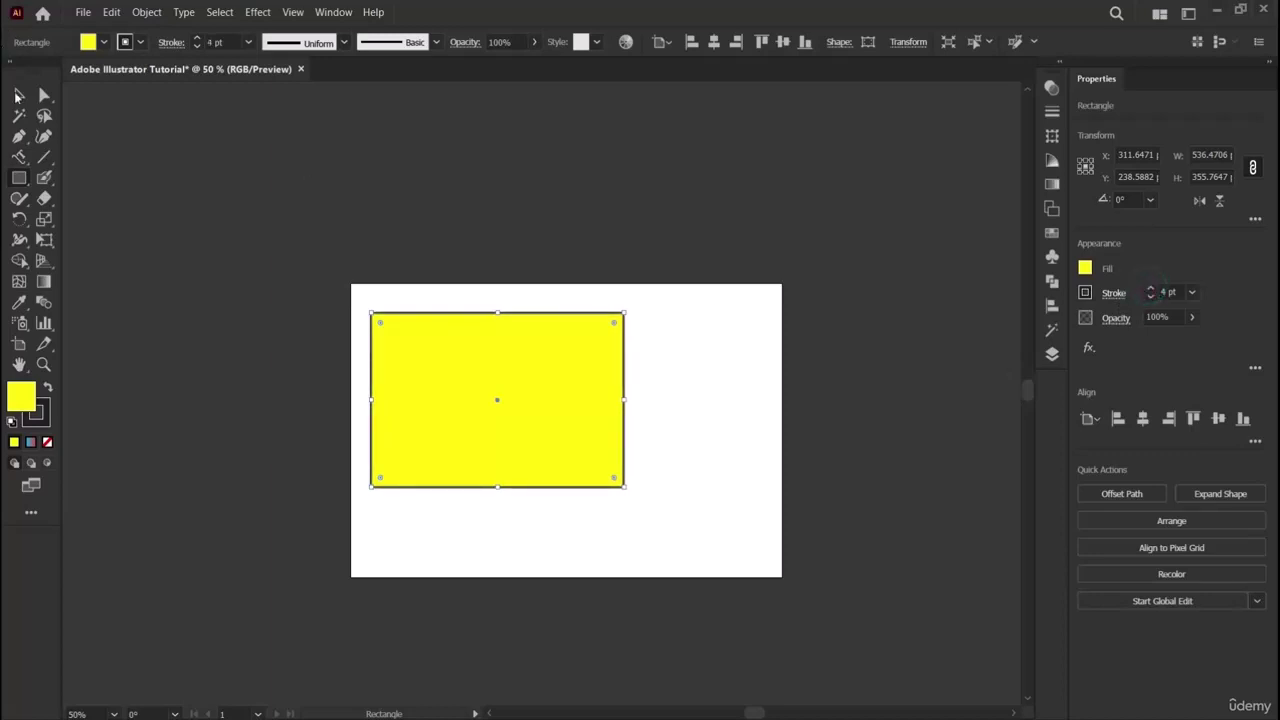
pyautogui.click(91, 175)
pyautogui.click(599, 455)
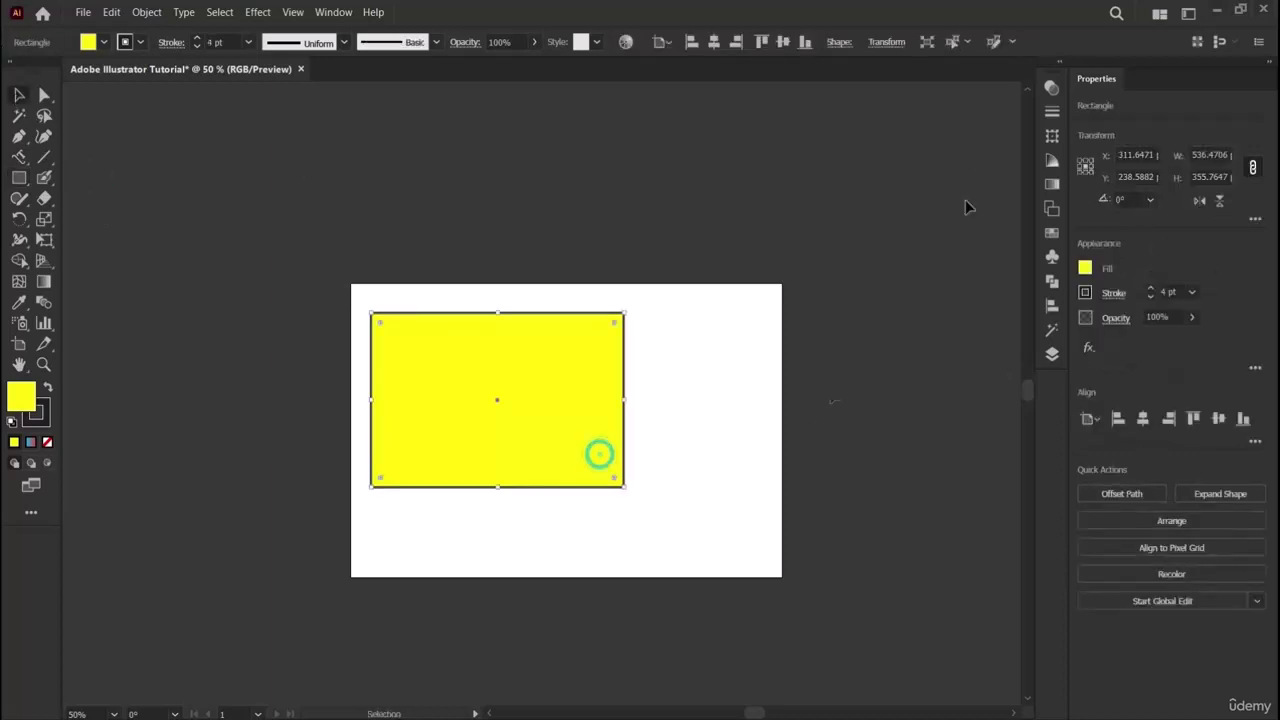
# Set the rectangle's opacity to 30%, then to 50%, in the Transparency panel.
pyautogui.click(1051, 90)
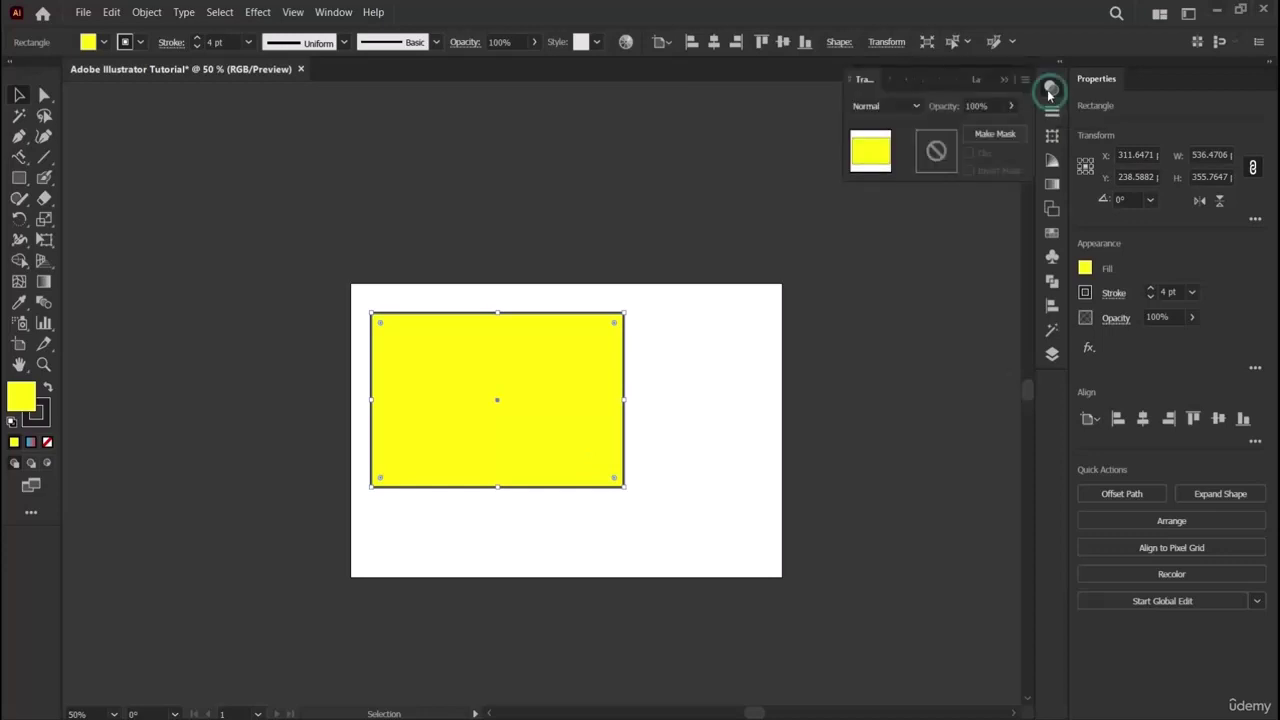
pyautogui.click(985, 106)
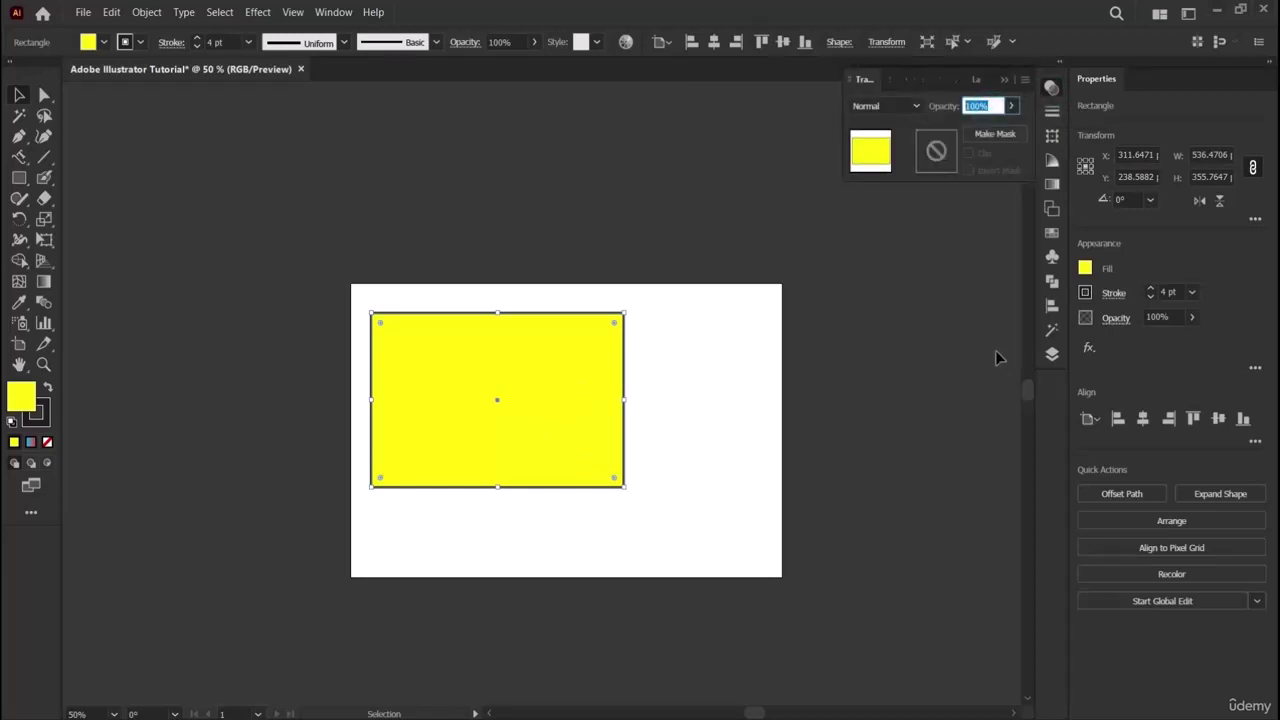
pyautogui.write('30')
pyautogui.press('Return')
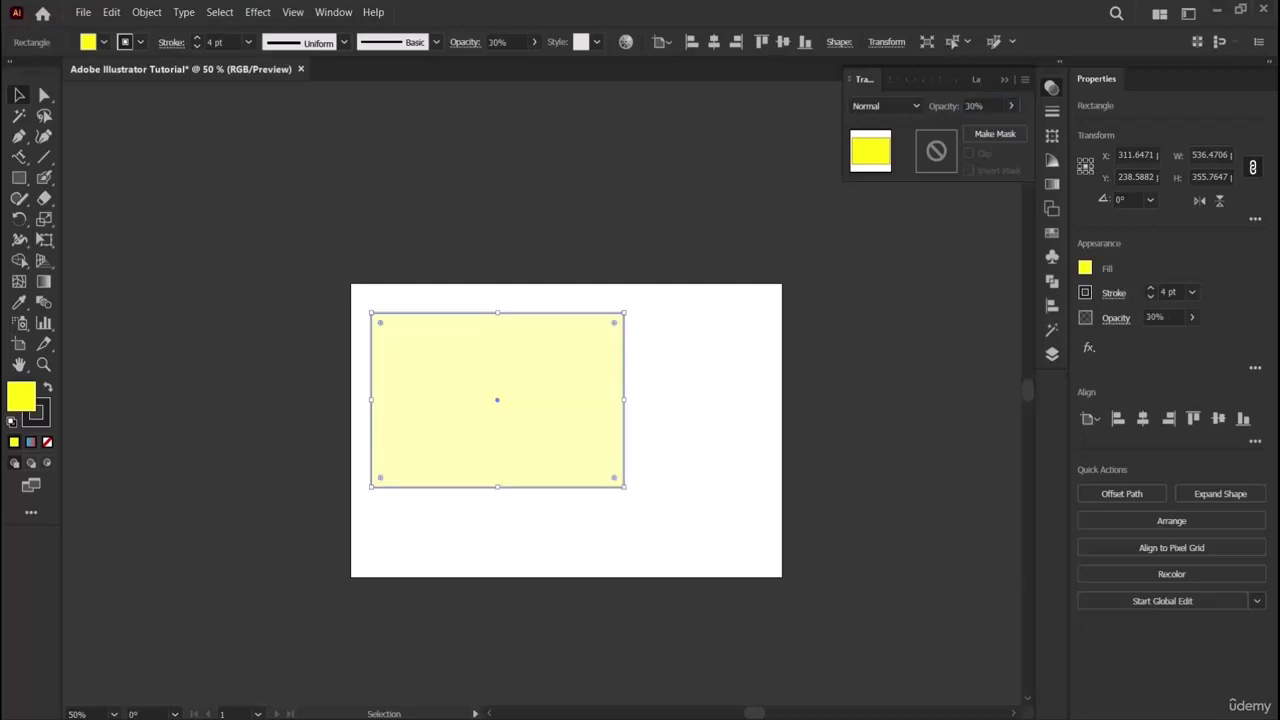
pyautogui.click(1002, 106)
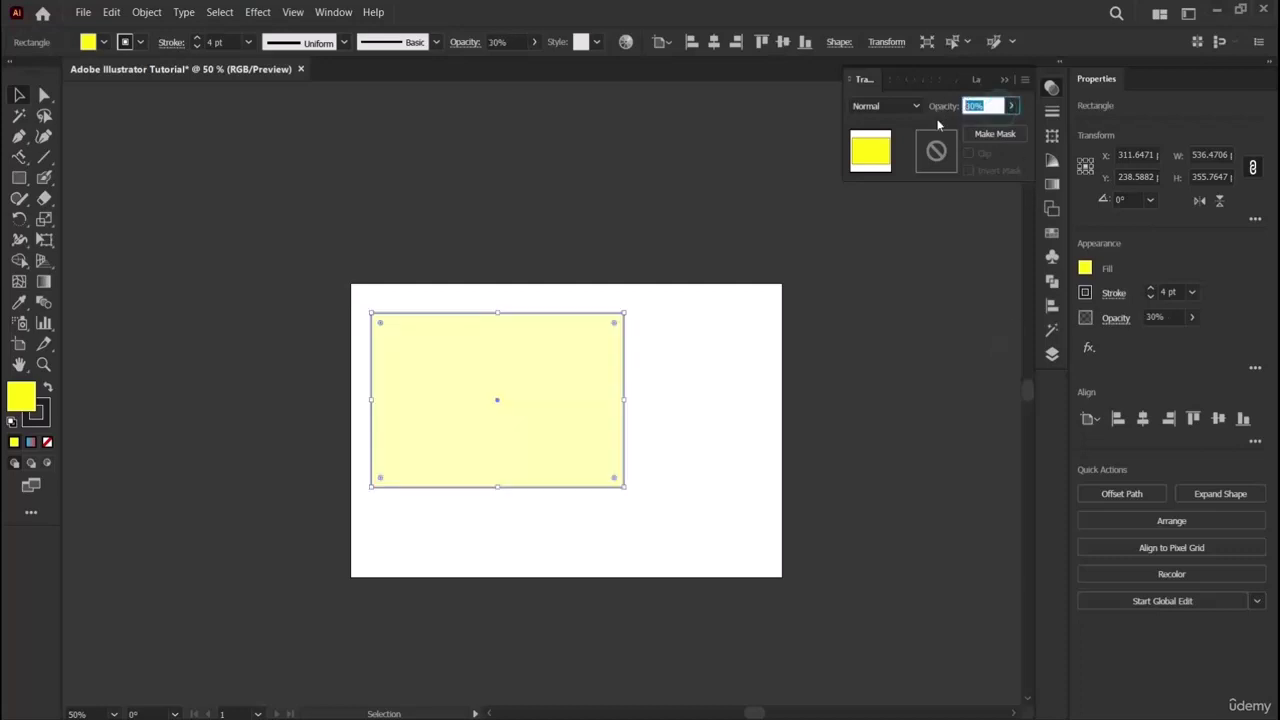
pyautogui.write('50')
pyautogui.press('Return')
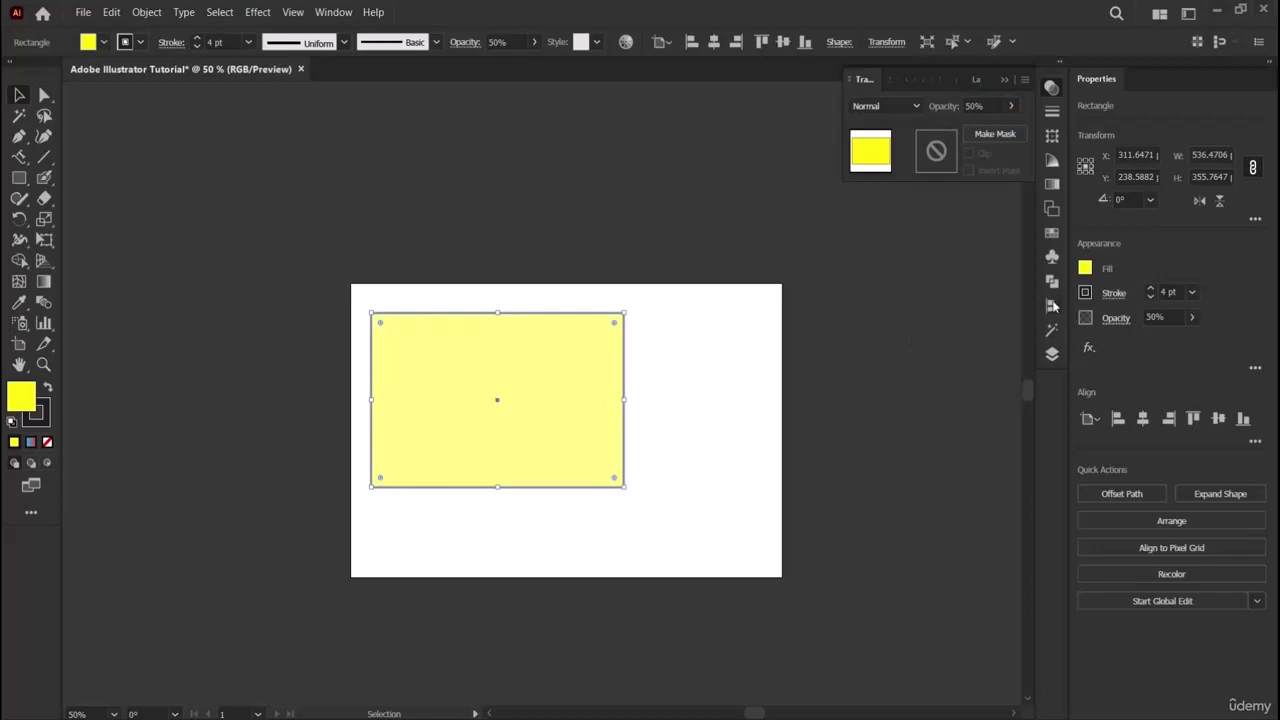
pyautogui.click(1162, 317)
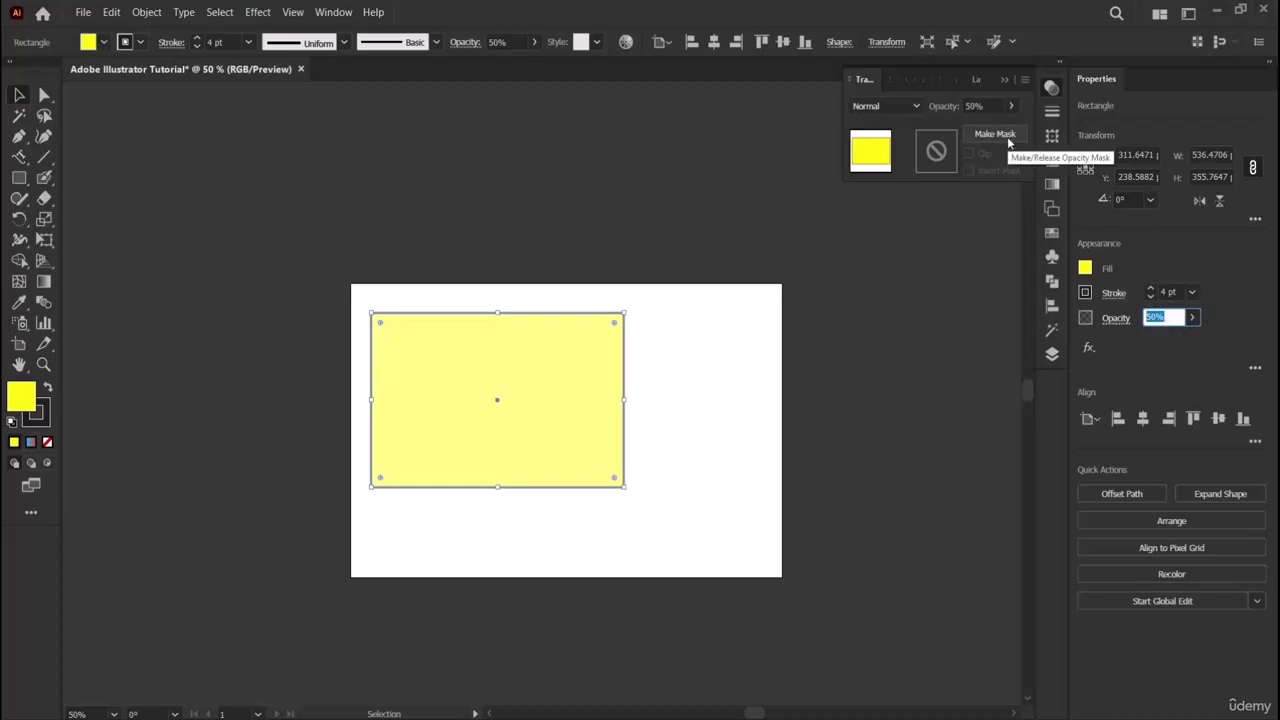
pyautogui.rightClick(1095, 83)
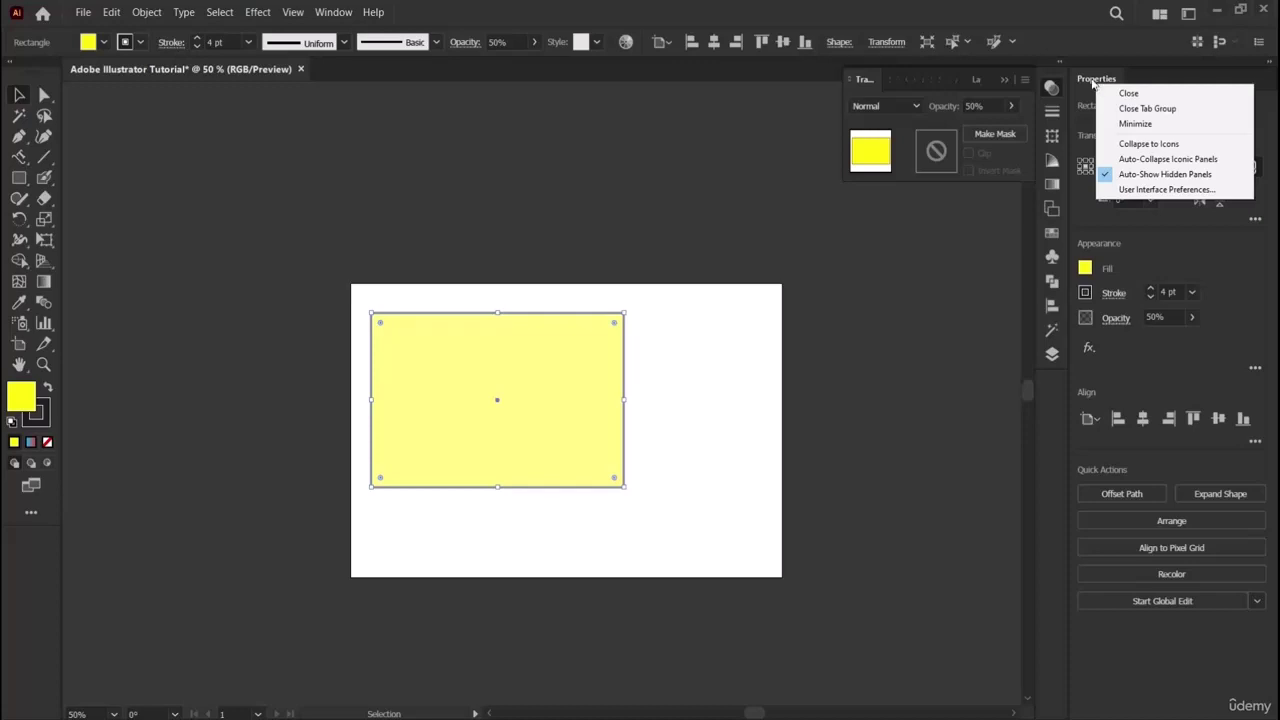
# Dismiss the panel options menu, then select and delete the yellow rectangle.
pyautogui.click(1098, 90)
pyautogui.moveTo(1098, 90)
pyautogui.mouseDown()
pyautogui.moveTo(1088, 274)
pyautogui.moveTo(1071, 220)
pyautogui.moveTo(1051, 362)
pyautogui.moveTo(1099, 83)
pyautogui.mouseUp()
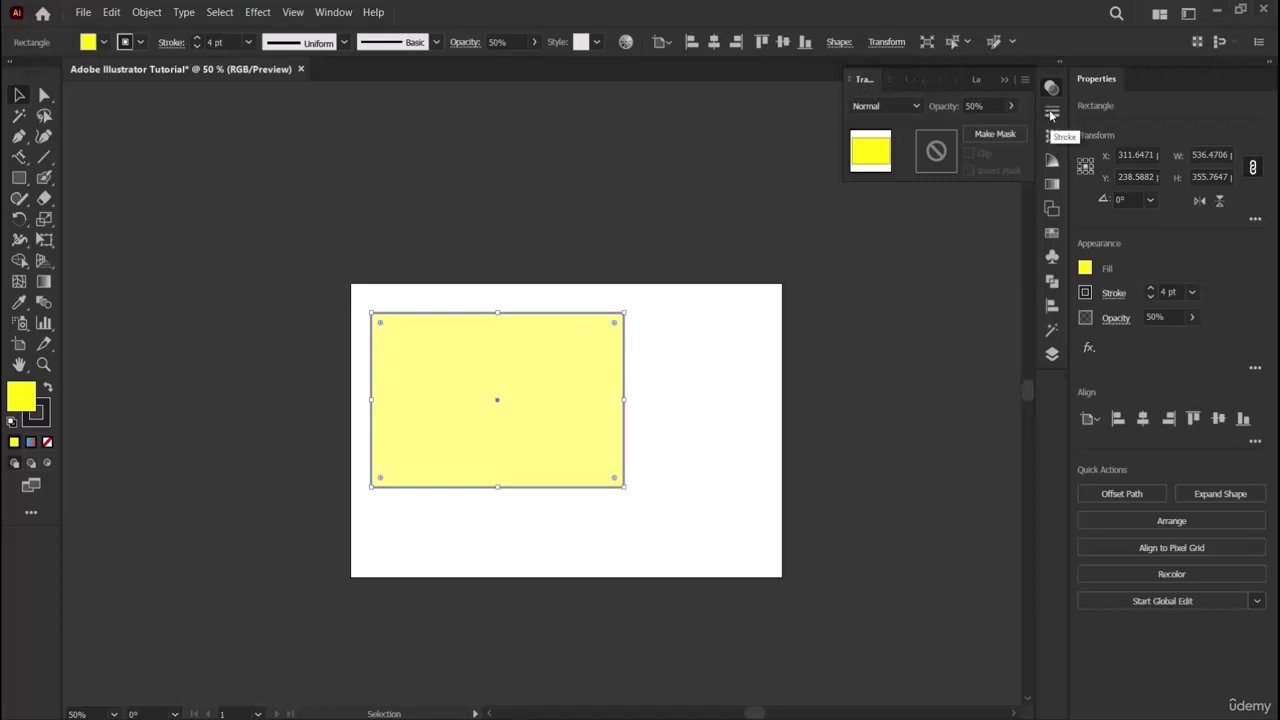
pyautogui.click(406, 386)
pyautogui.press('Delete')
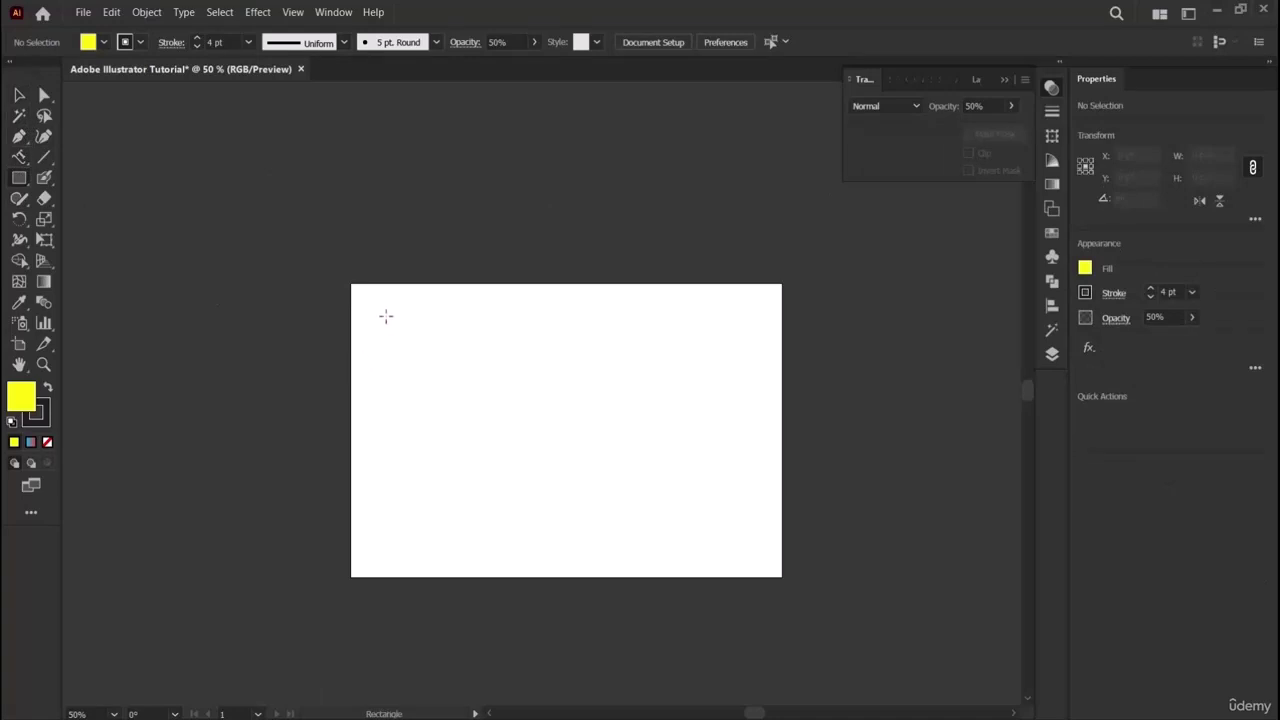
# Draw a large yellow rectangle over most of the artboard with a 5 pt outline.
pyautogui.moveTo(387, 317)
pyautogui.mouseDown()
pyautogui.moveTo(691, 514)
pyautogui.moveTo(703, 537)
pyautogui.mouseUp()
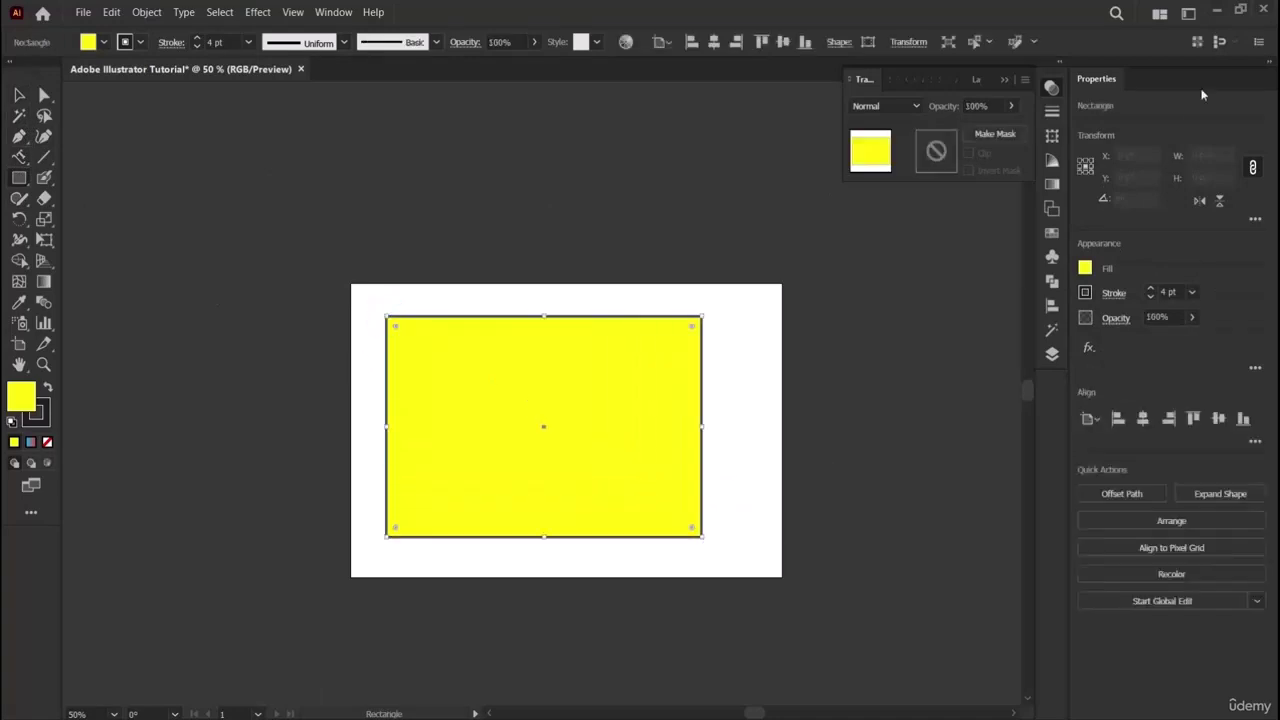
pyautogui.click(1052, 114)
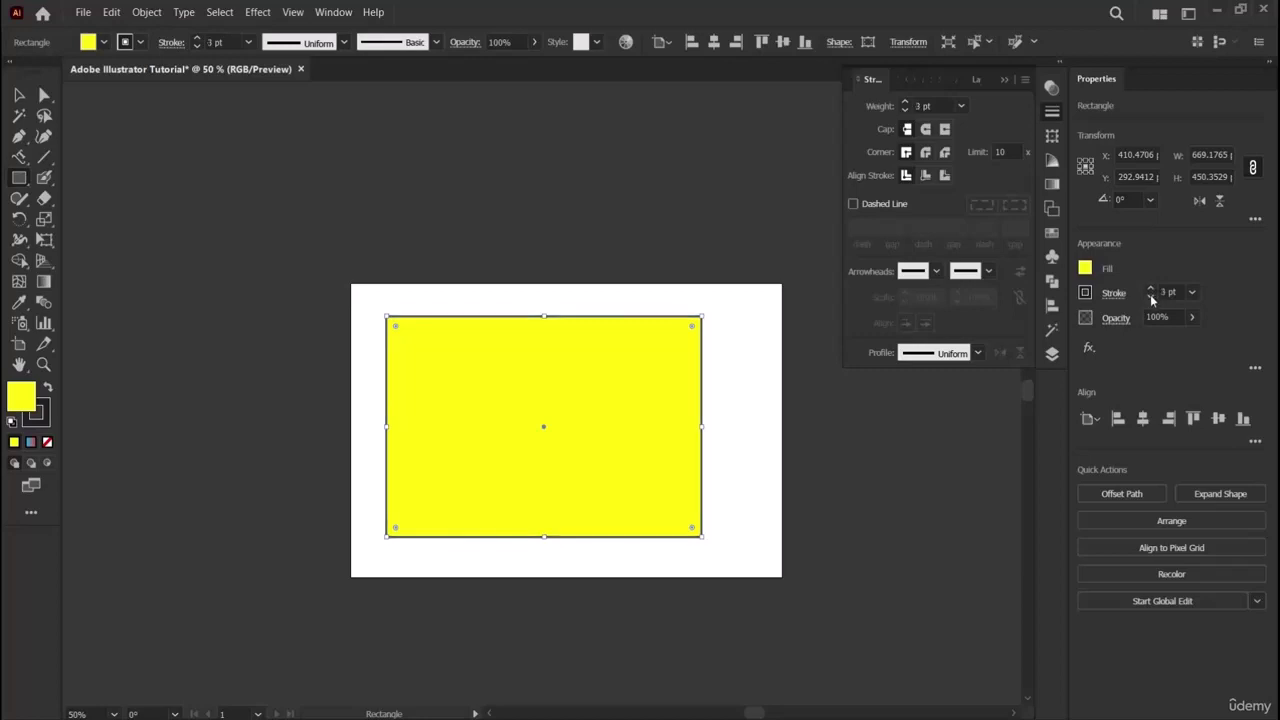
pyautogui.click(1150, 294)
pyautogui.click(1150, 291)
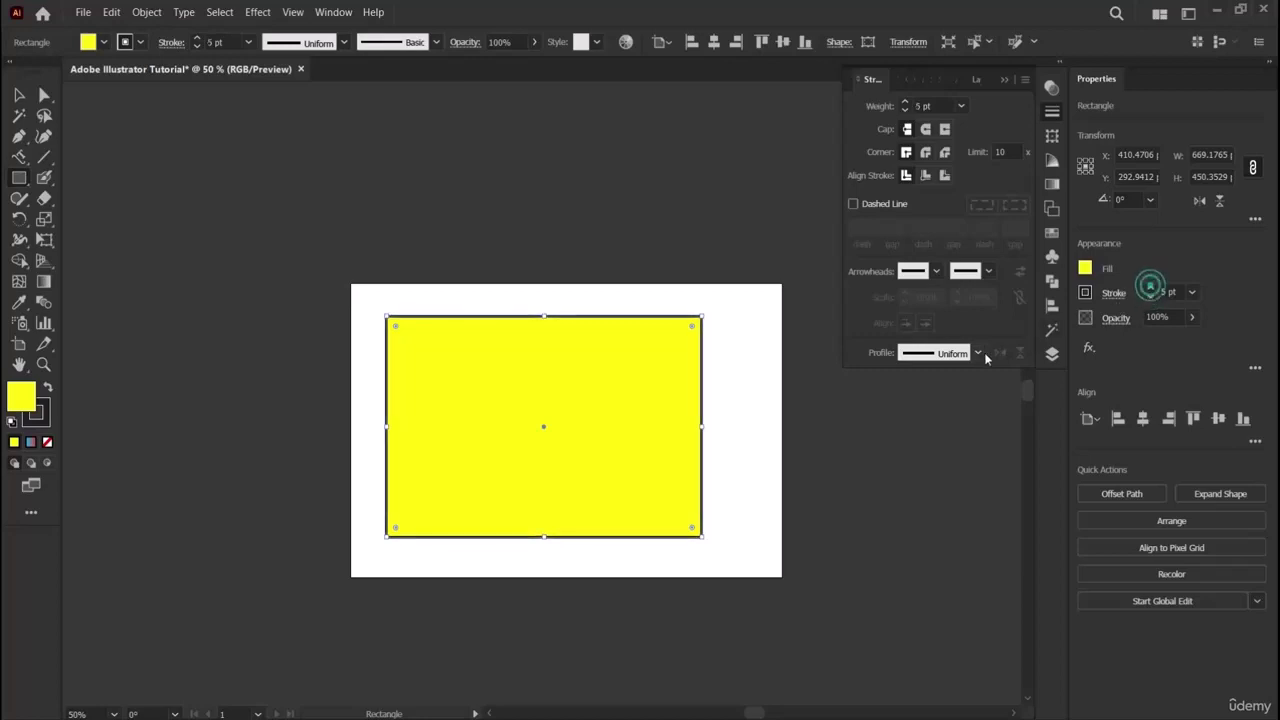
pyautogui.click(1107, 355)
# Try a 10 pt stroke weight, return it to 5 pt, and apply round caps.
pyautogui.click(930, 106)
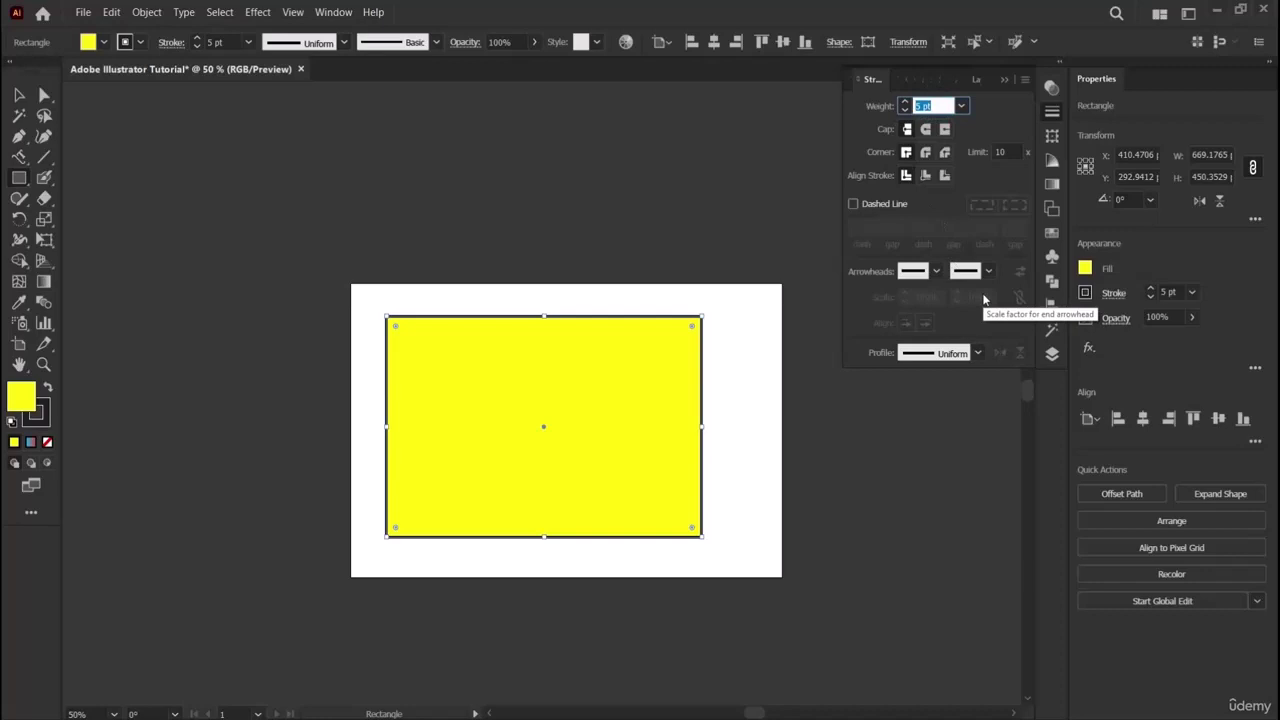
pyautogui.press('BackSpace')
pyautogui.write('10')
pyautogui.press('Return')
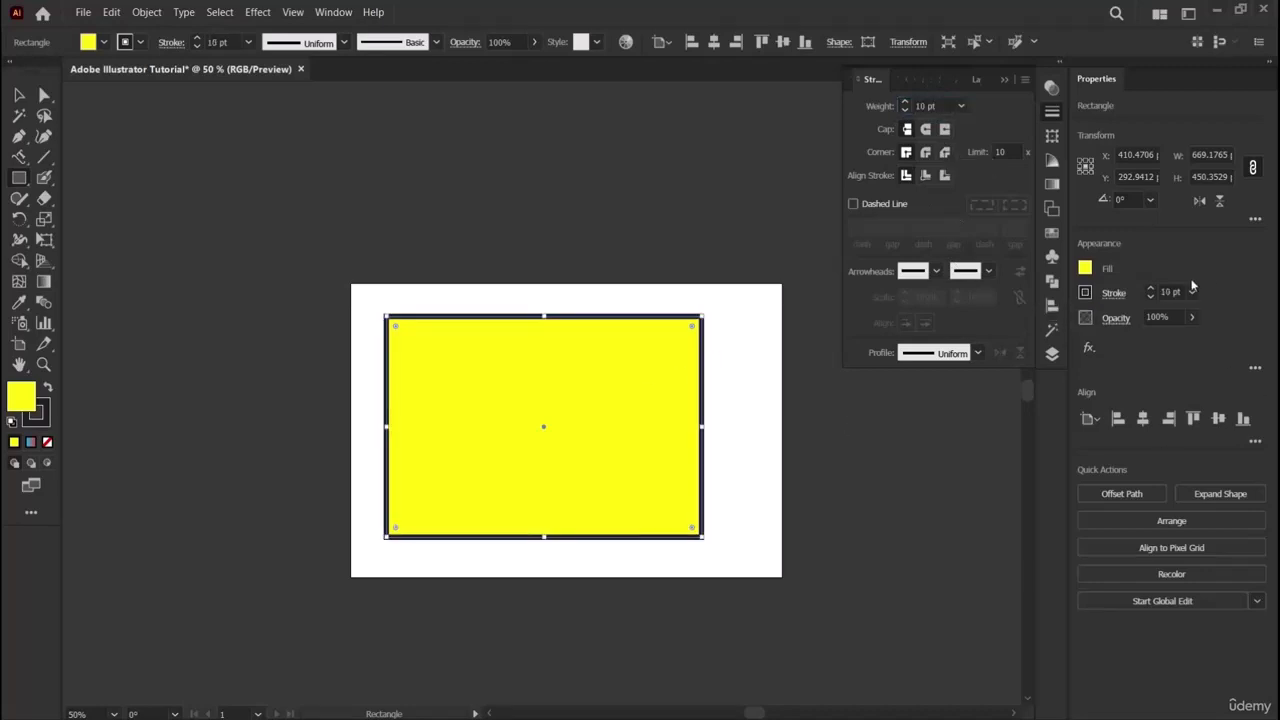
pyautogui.click(930, 106)
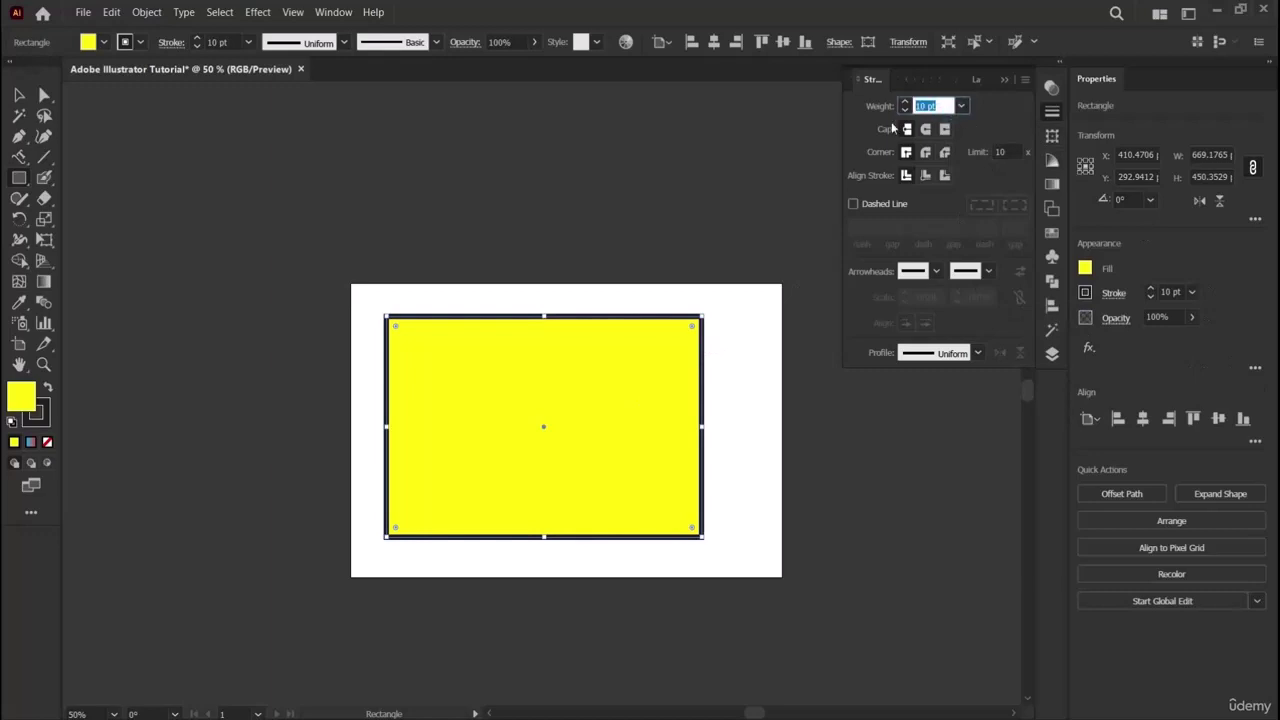
pyautogui.write('5')
pyautogui.press('Return')
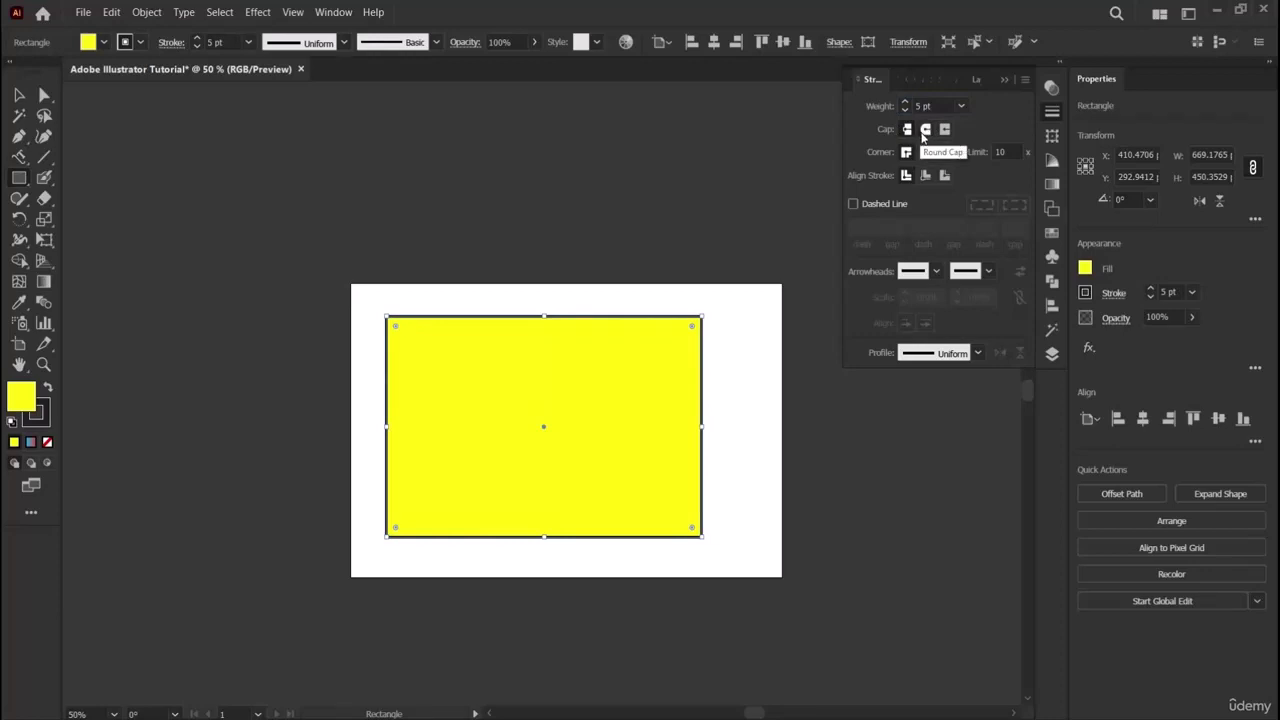
pyautogui.click(927, 129)
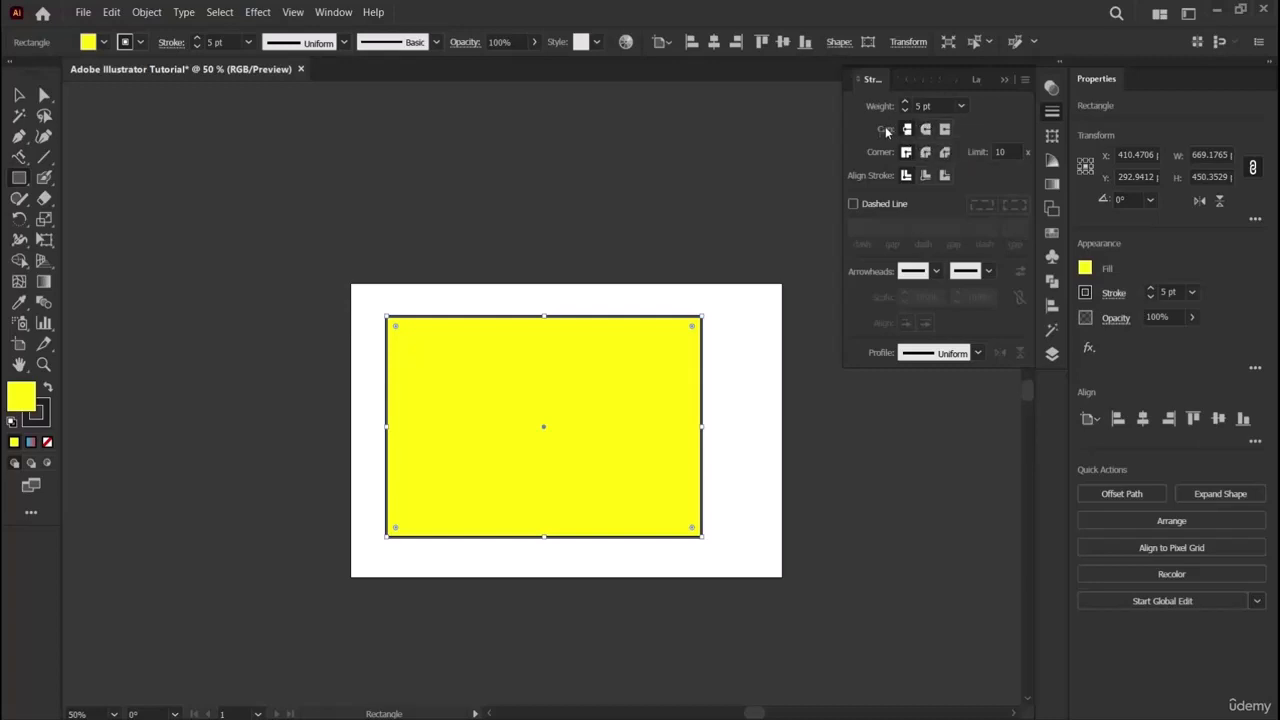
# Zoom and pan onto the rectangle, then give its stroke round caps.
pyautogui.click(46, 366)
pyautogui.click(359, 397)
pyautogui.click(741, 430)
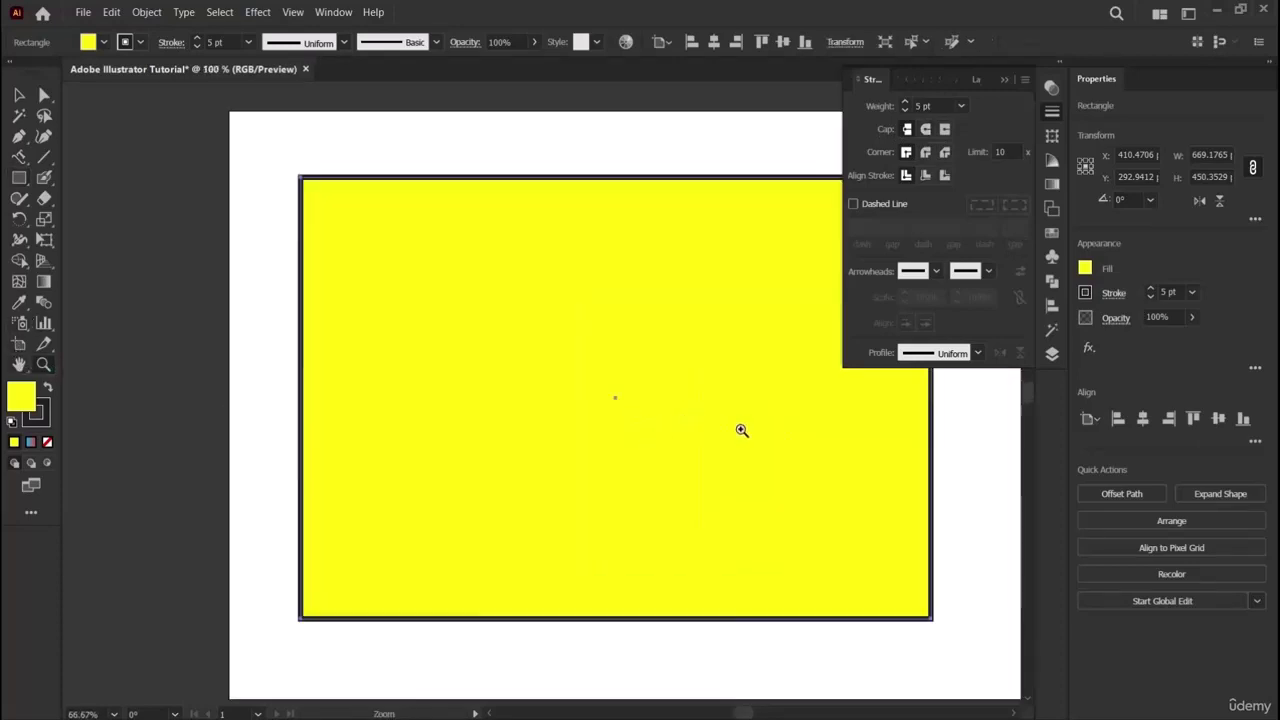
pyautogui.scroll(1, 656, 455)
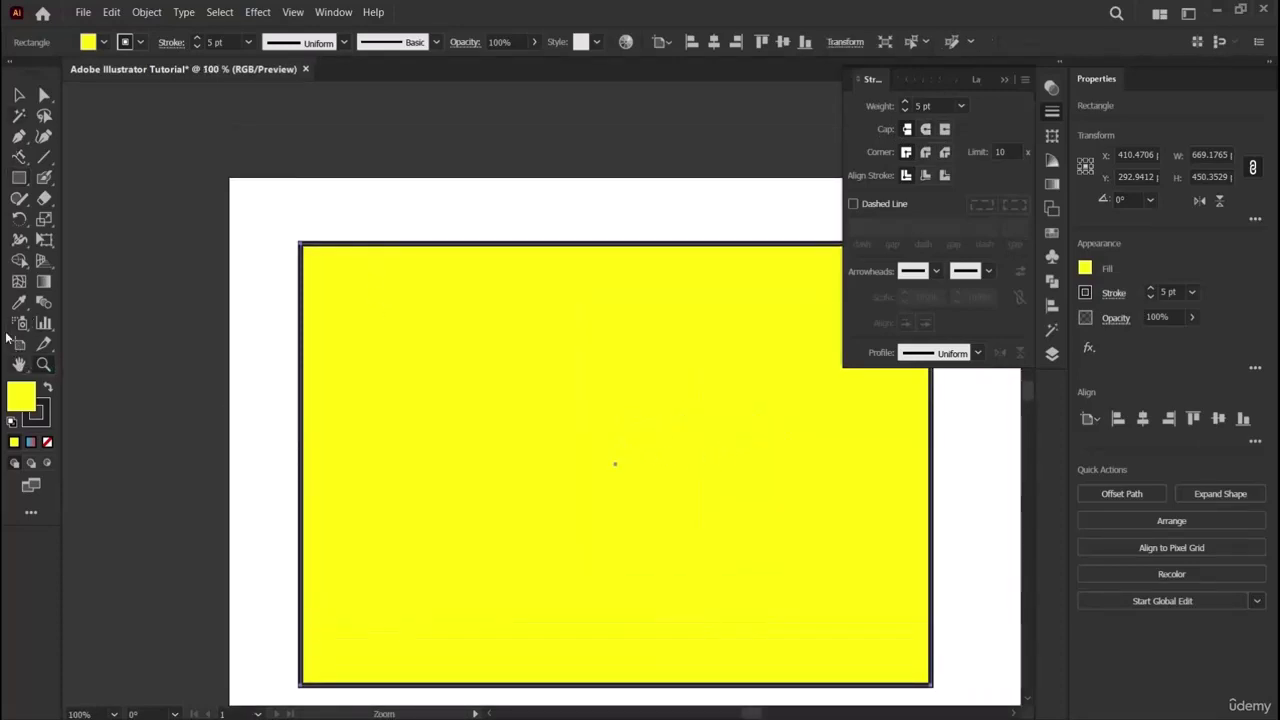
pyautogui.click(18, 368)
pyautogui.moveTo(716, 477); pyautogui.dragTo(563, 423)
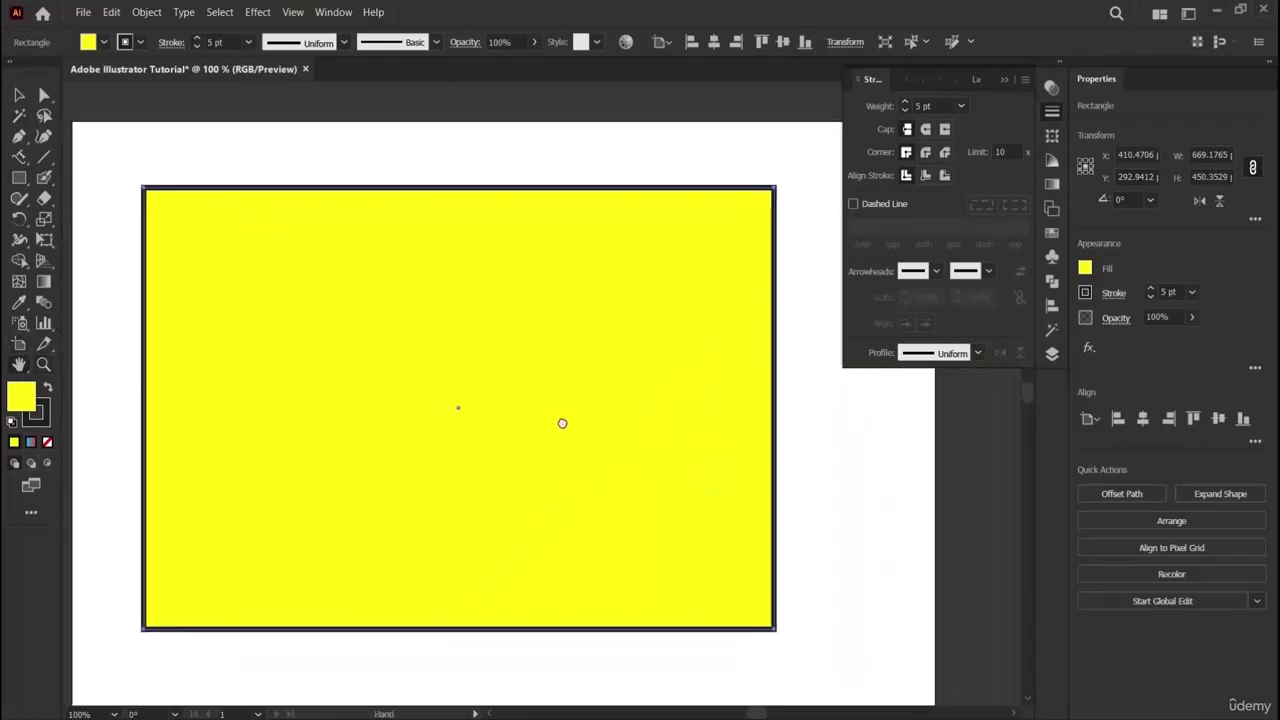
pyautogui.click(18, 95)
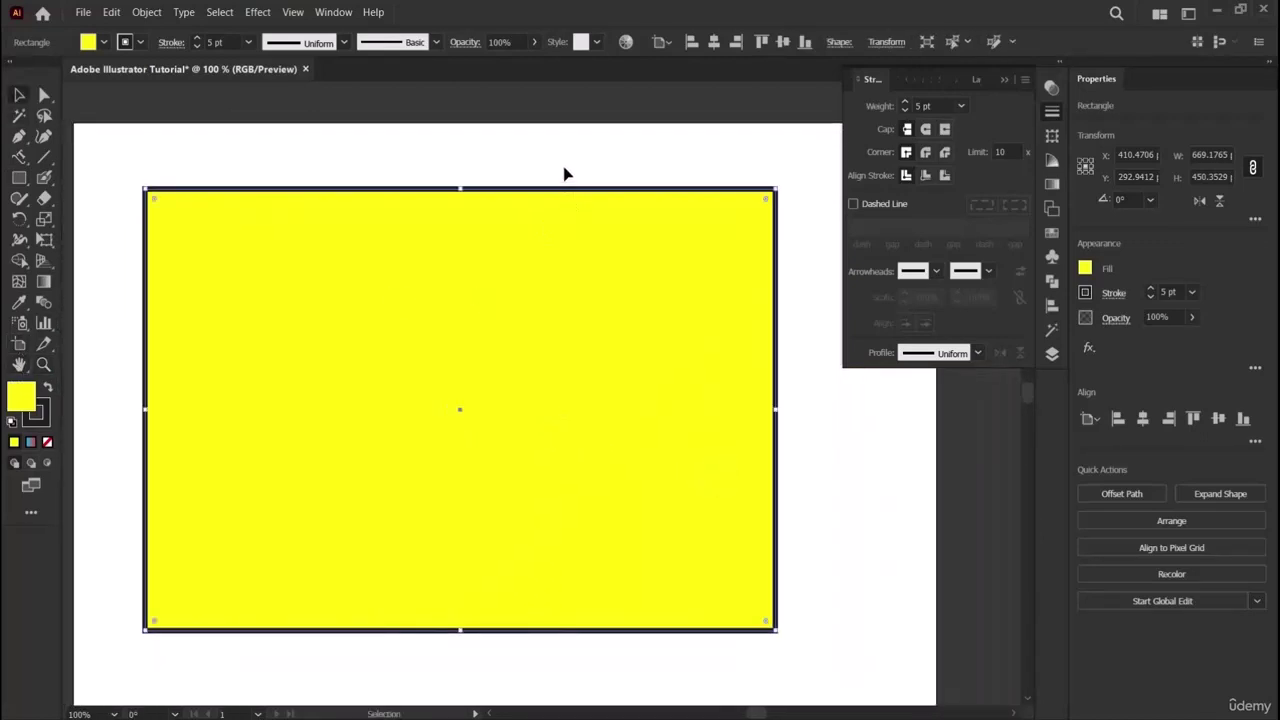
pyautogui.click(566, 178)
pyautogui.click(515, 320)
pyautogui.click(927, 133)
pyautogui.click(840, 428)
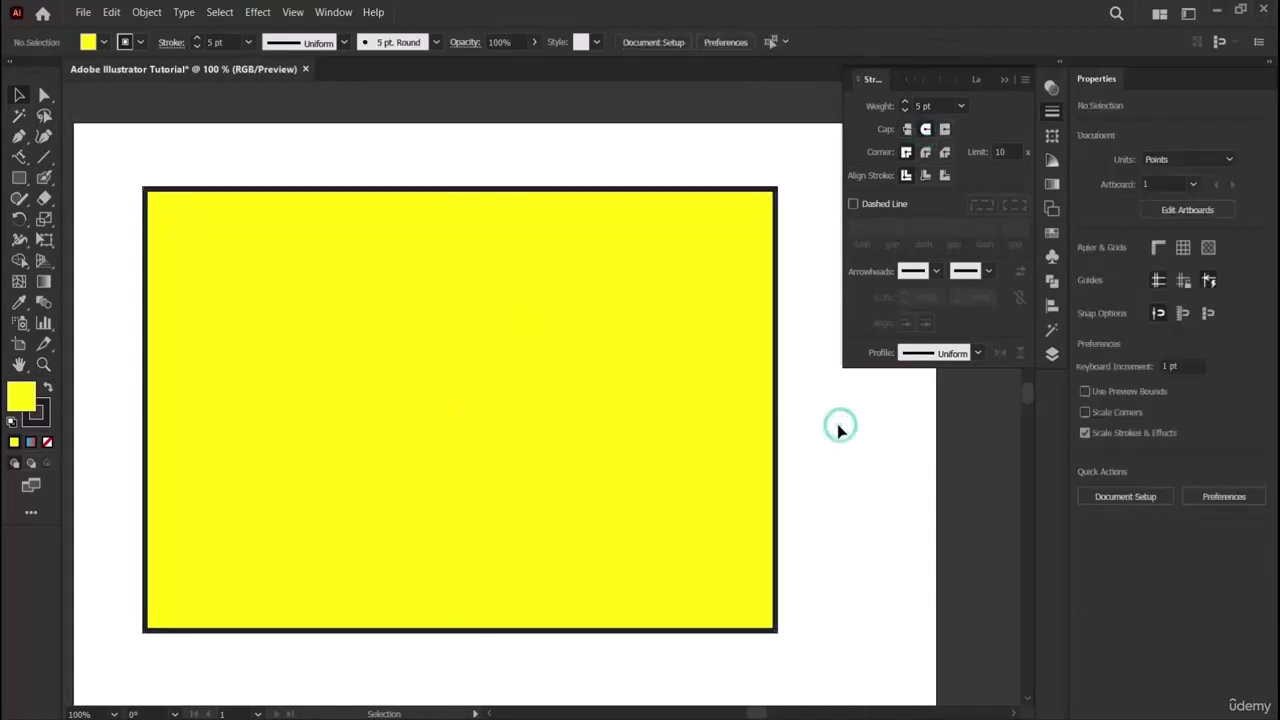
pyautogui.click(662, 376)
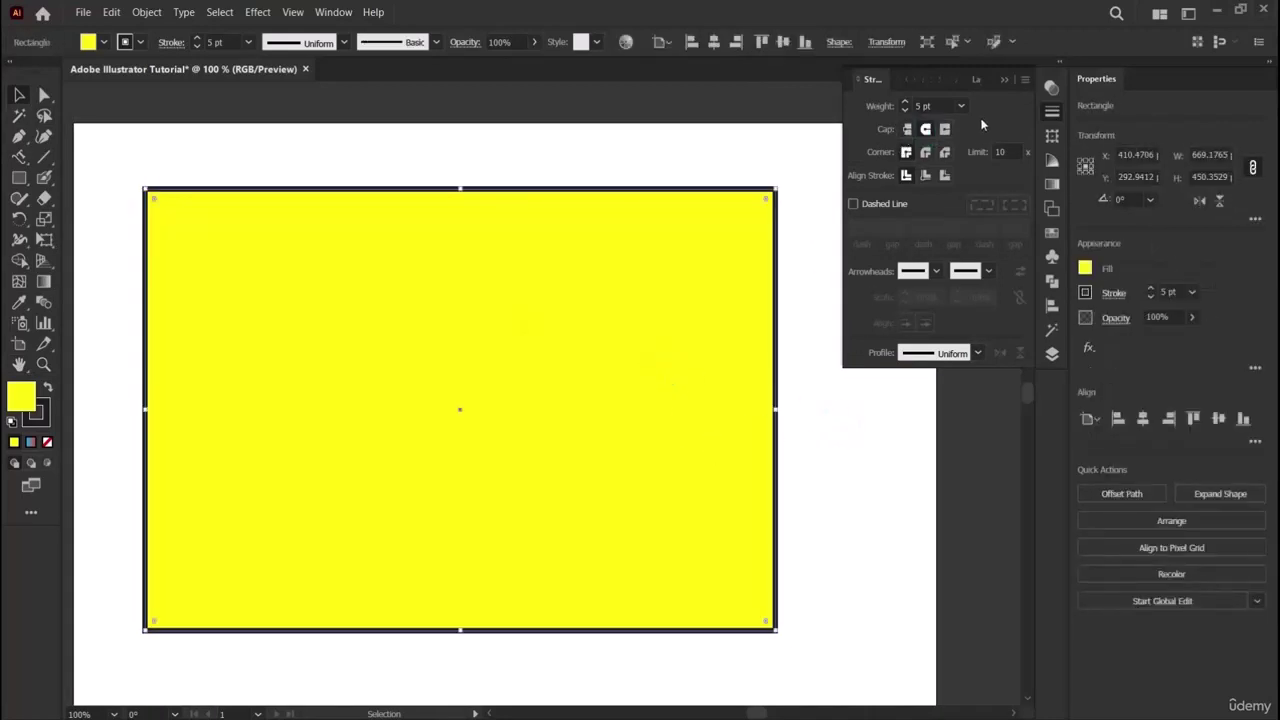
pyautogui.click(827, 426)
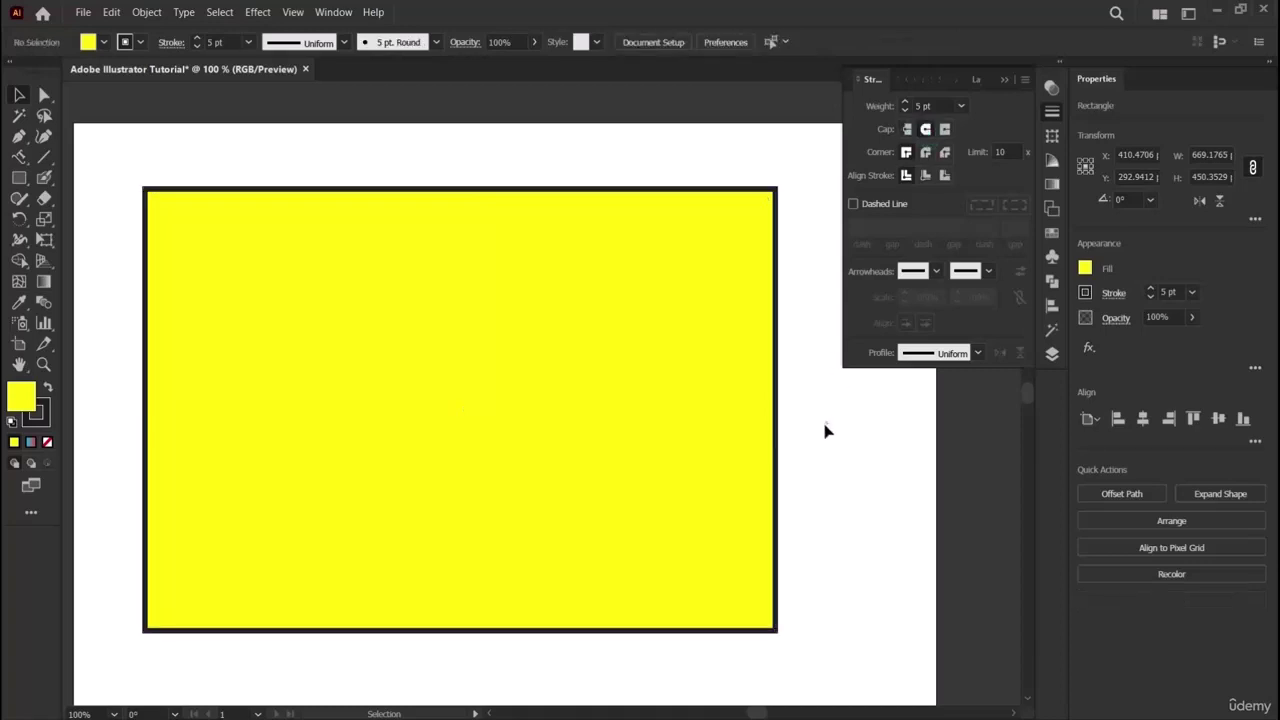
# Magnify the rectangle's top-right stroke corner to 3200%.
pyautogui.click(43, 365)
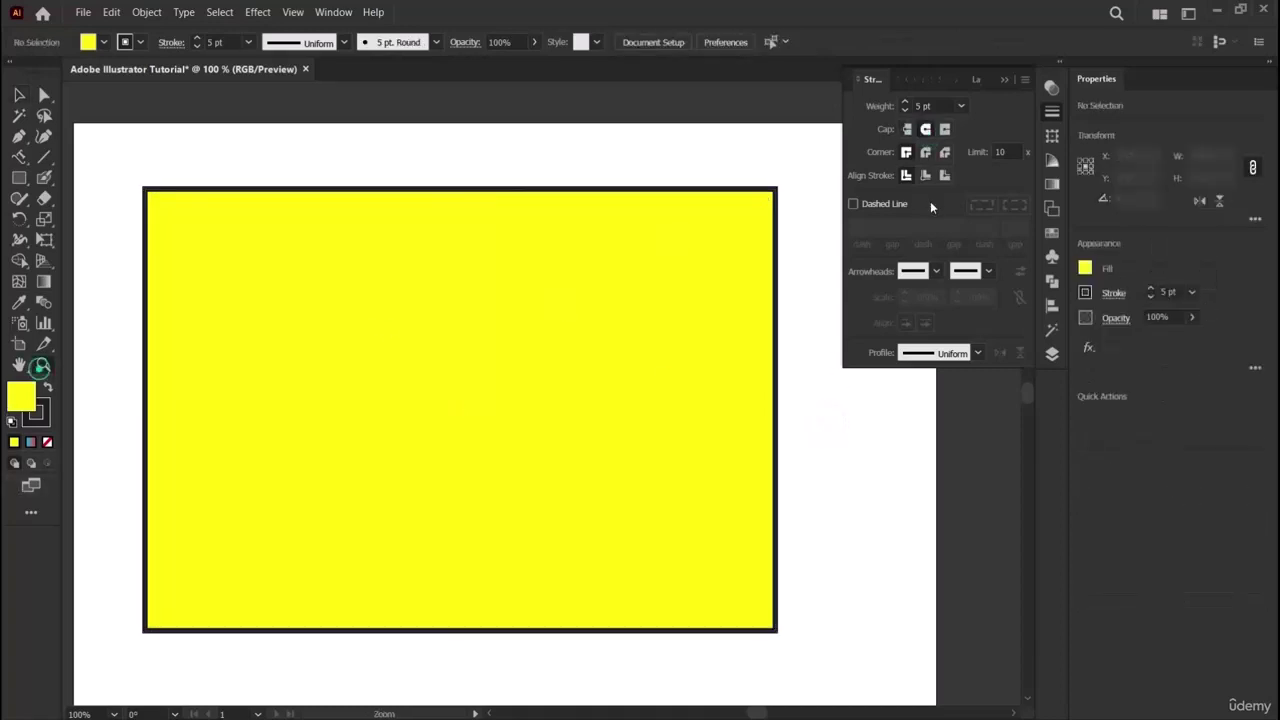
pyautogui.click(779, 207)
pyautogui.click(779, 207)
pyautogui.scroll(-2, 314, 407)
pyautogui.click(193, 549)
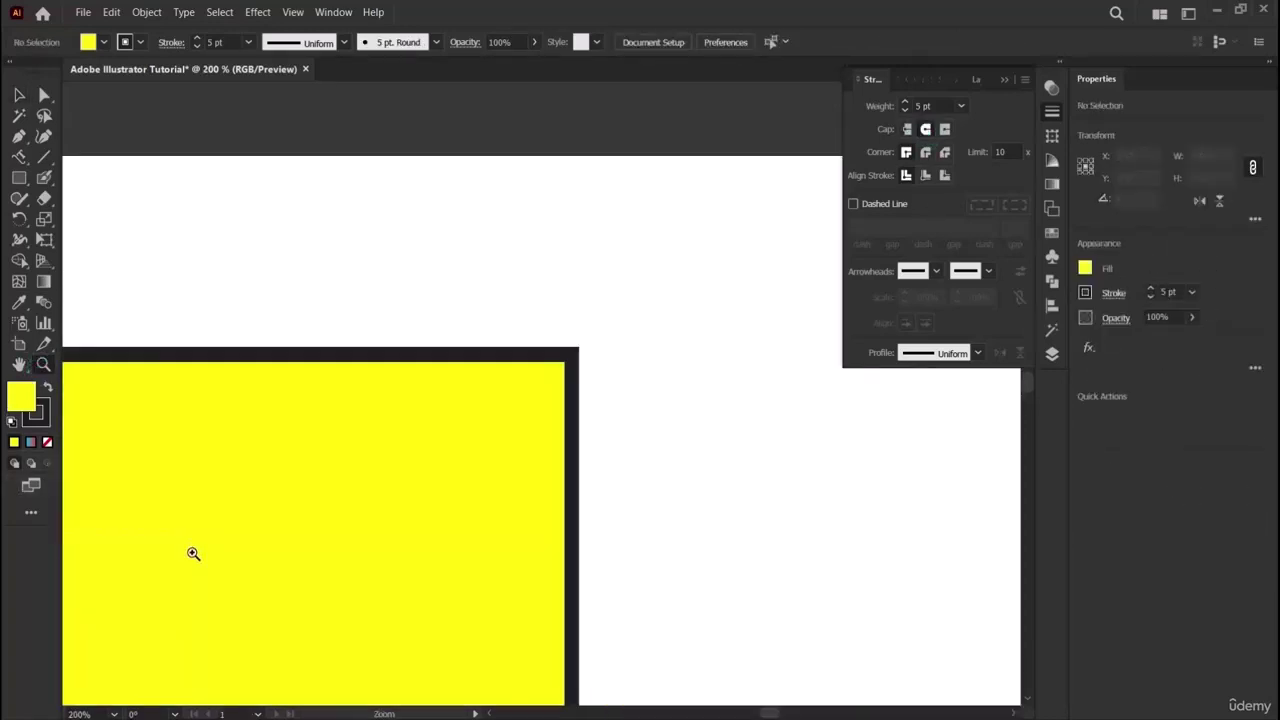
pyautogui.click(515, 397)
pyautogui.click(614, 387)
pyautogui.click(614, 387)
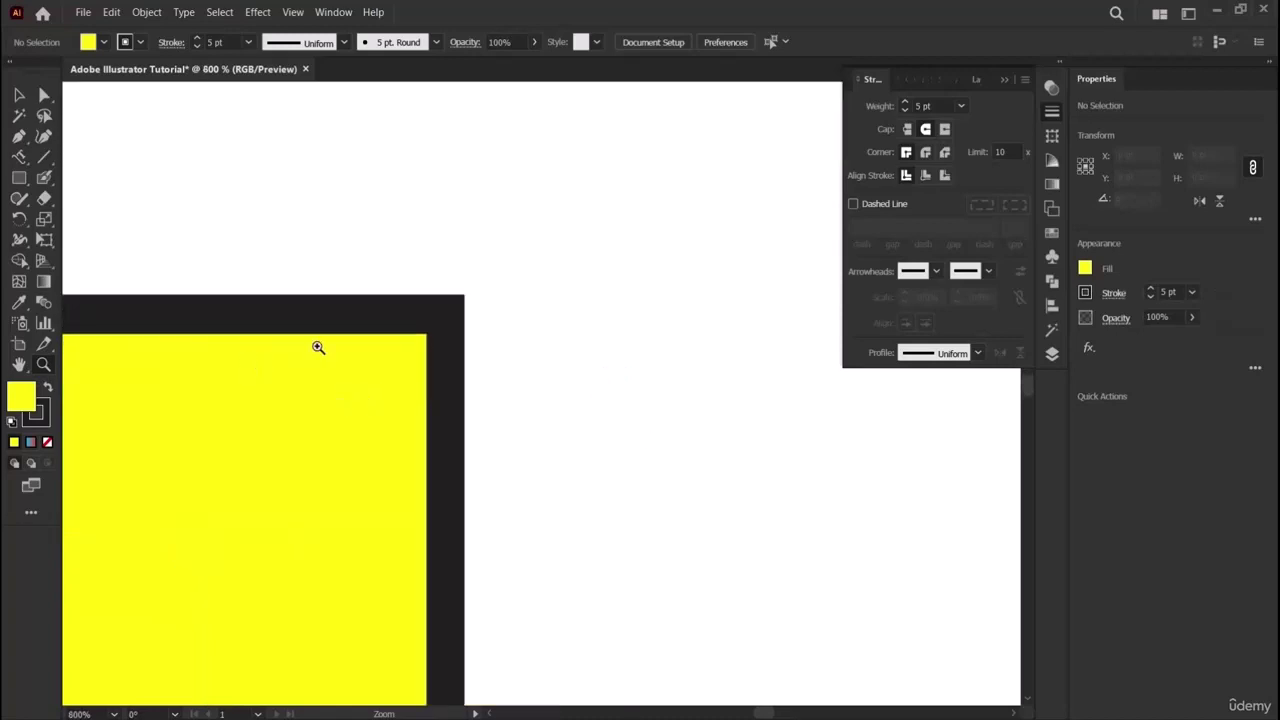
pyautogui.click(315, 346)
pyautogui.click(720, 426)
pyautogui.click(609, 417)
pyautogui.click(521, 371)
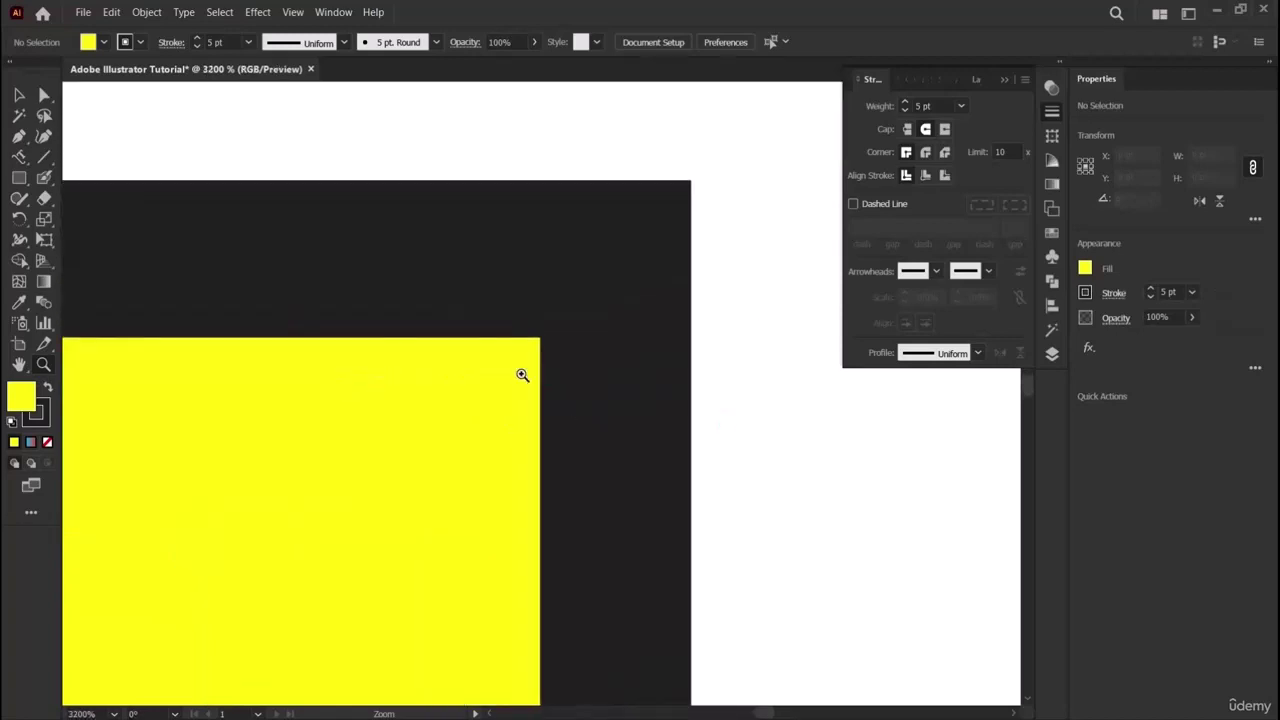
pyautogui.scroll(3, 674, 409)
pyautogui.click(19, 94)
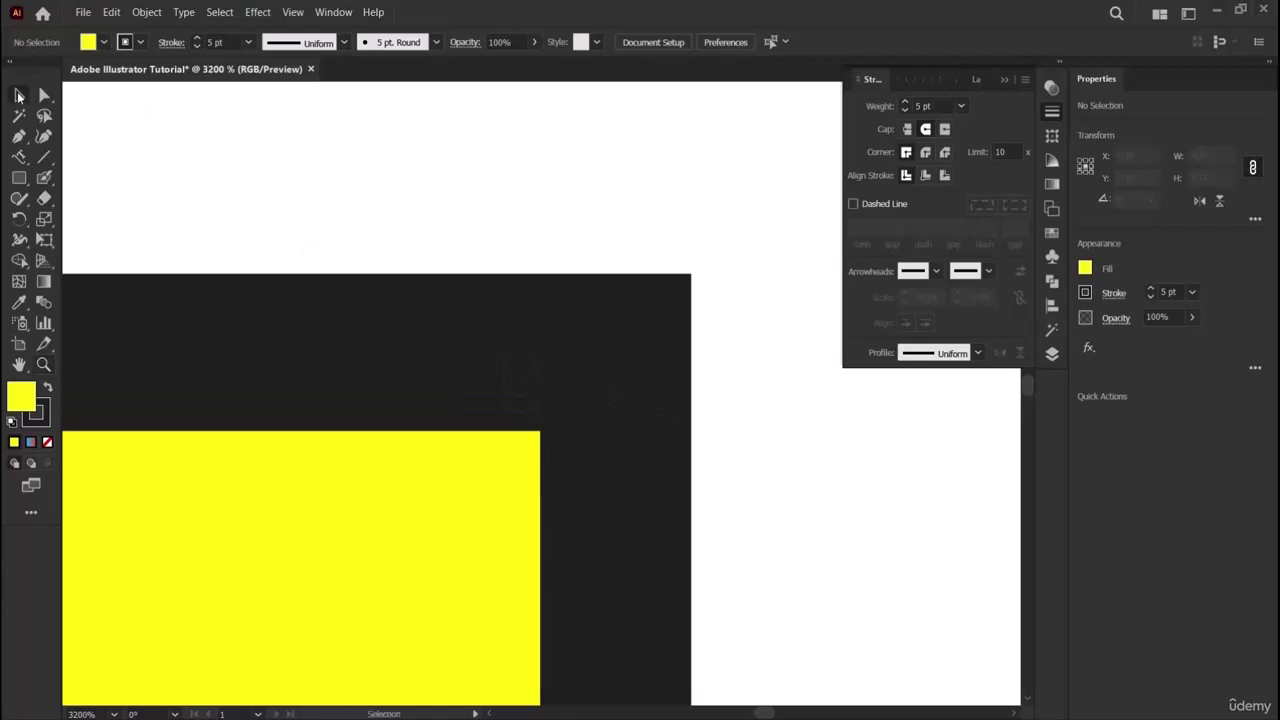
# Select the rectangle and try butt caps plus round and miter corner joins.
pyautogui.click(531, 420)
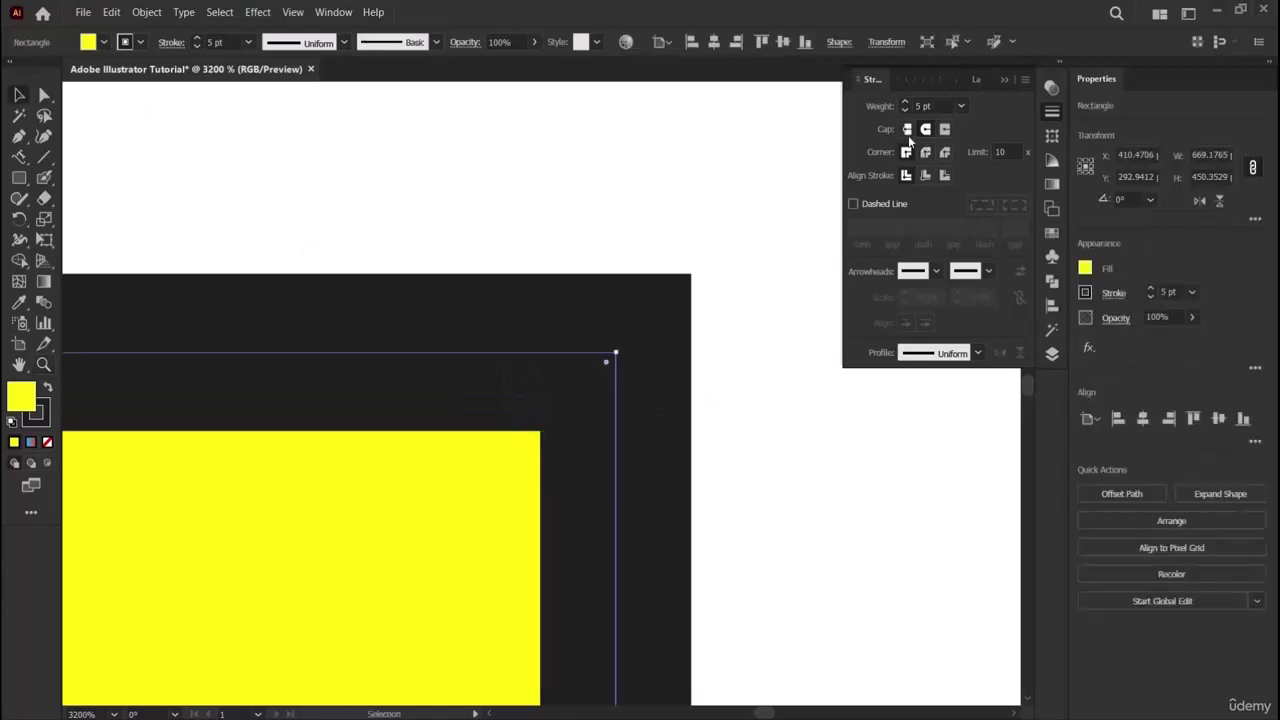
pyautogui.click(908, 130)
pyautogui.click(907, 138)
pyautogui.click(925, 153)
pyautogui.click(925, 155)
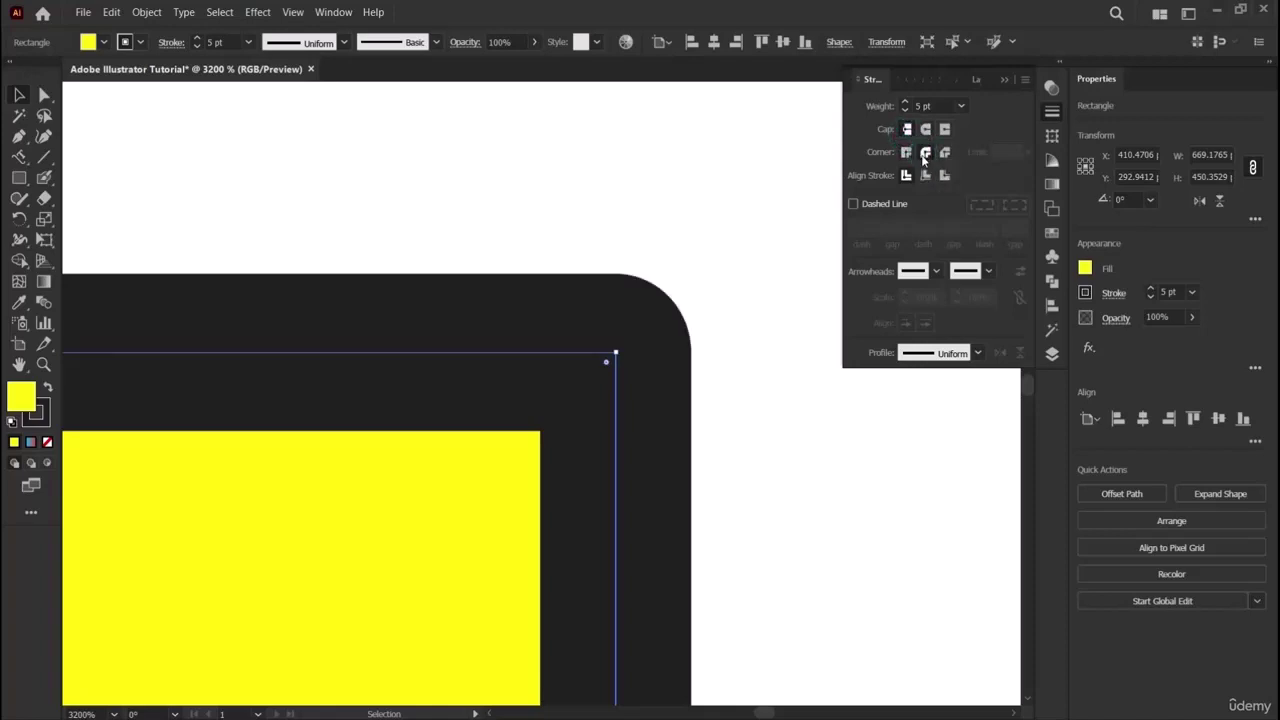
pyautogui.click(906, 152)
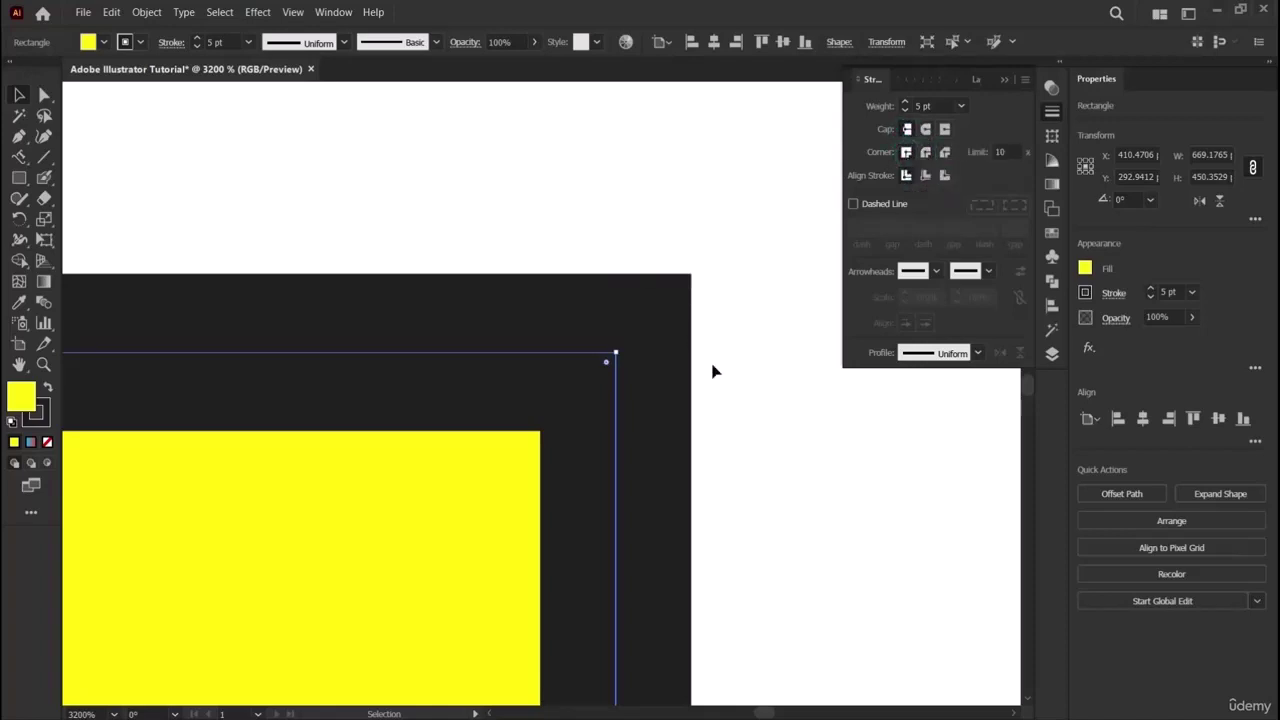
# Compare butt and round stroke caps repeatedly, ending with a round corner join.
pyautogui.click(925, 129)
pyautogui.click(907, 129)
pyautogui.click(925, 129)
pyautogui.click(907, 129)
pyautogui.click(925, 129)
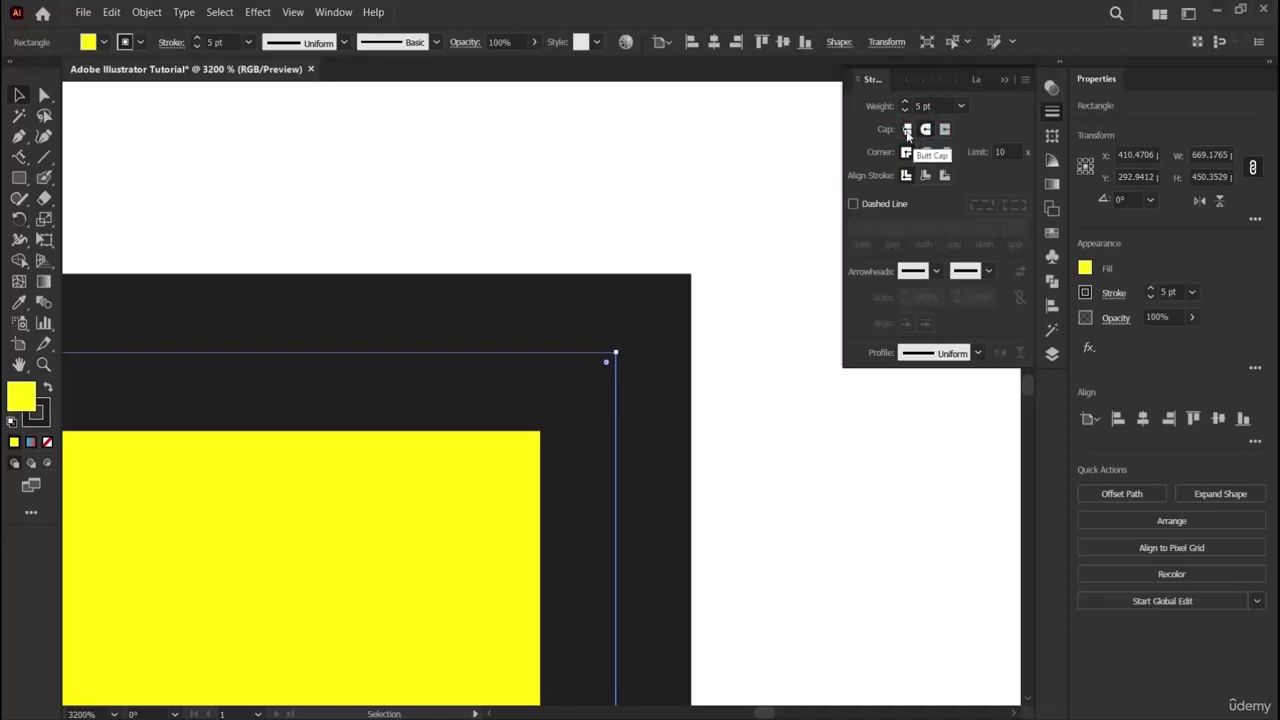
pyautogui.click(907, 129)
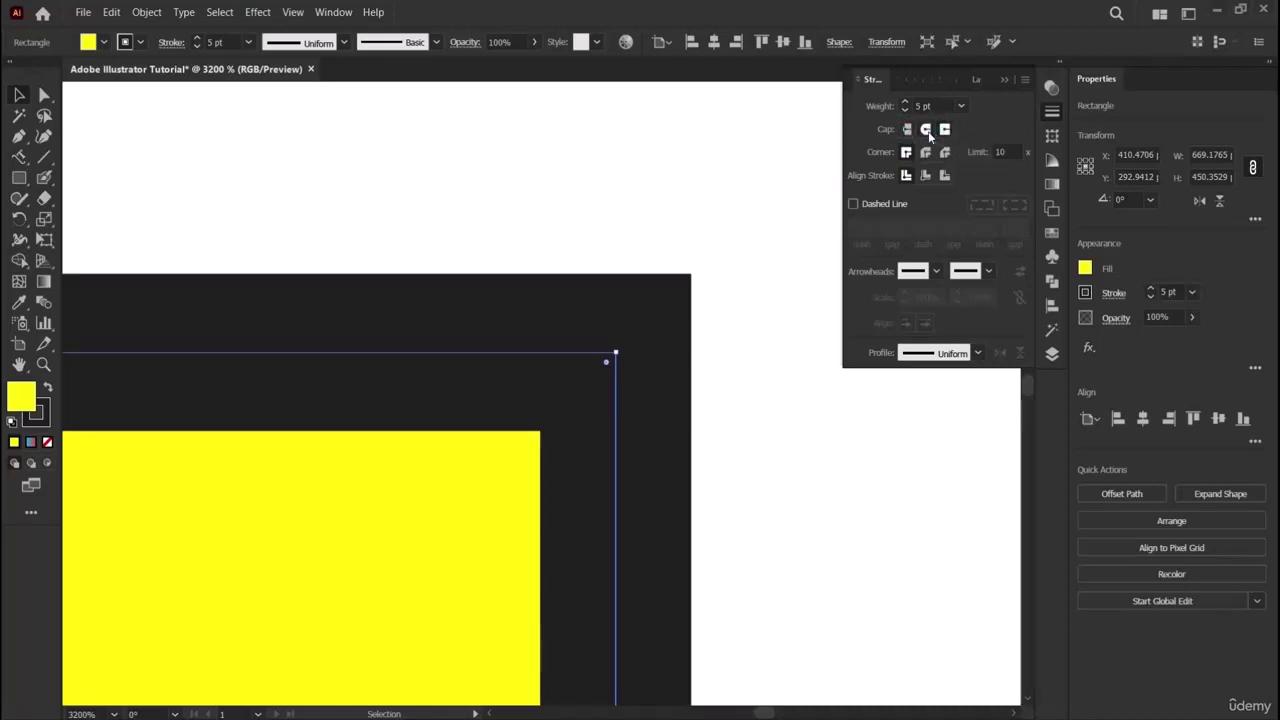
pyautogui.click(925, 129)
pyautogui.click(907, 129)
pyautogui.click(925, 129)
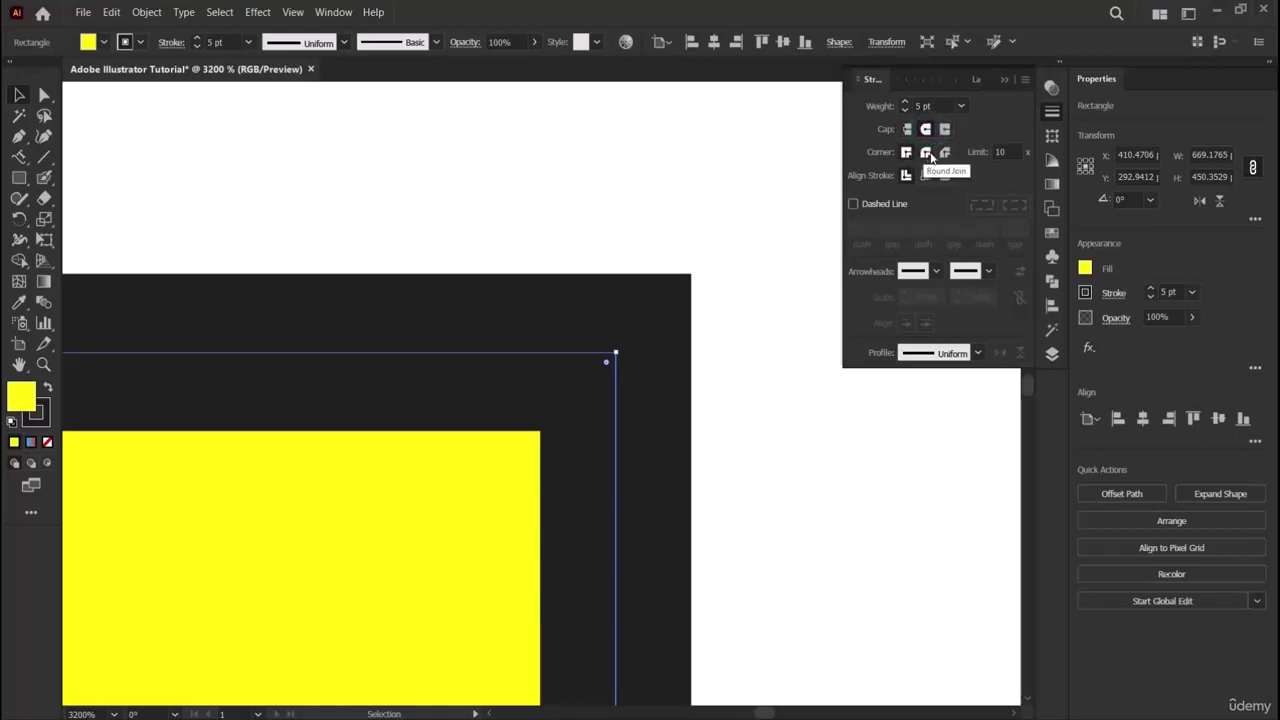
pyautogui.click(927, 152)
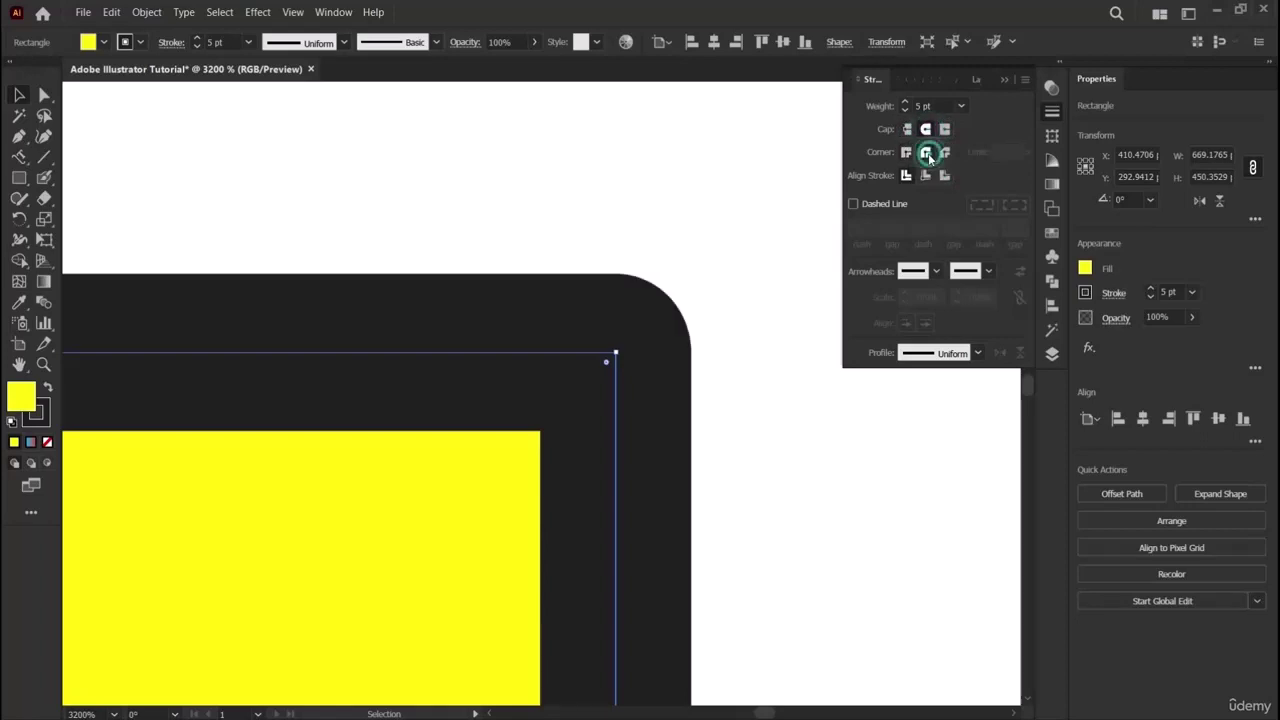
# Magnify the rounded stroke corner to 6400% and scroll it into view.
pyautogui.click(44, 364)
pyautogui.click(641, 348)
pyautogui.click(380, 466)
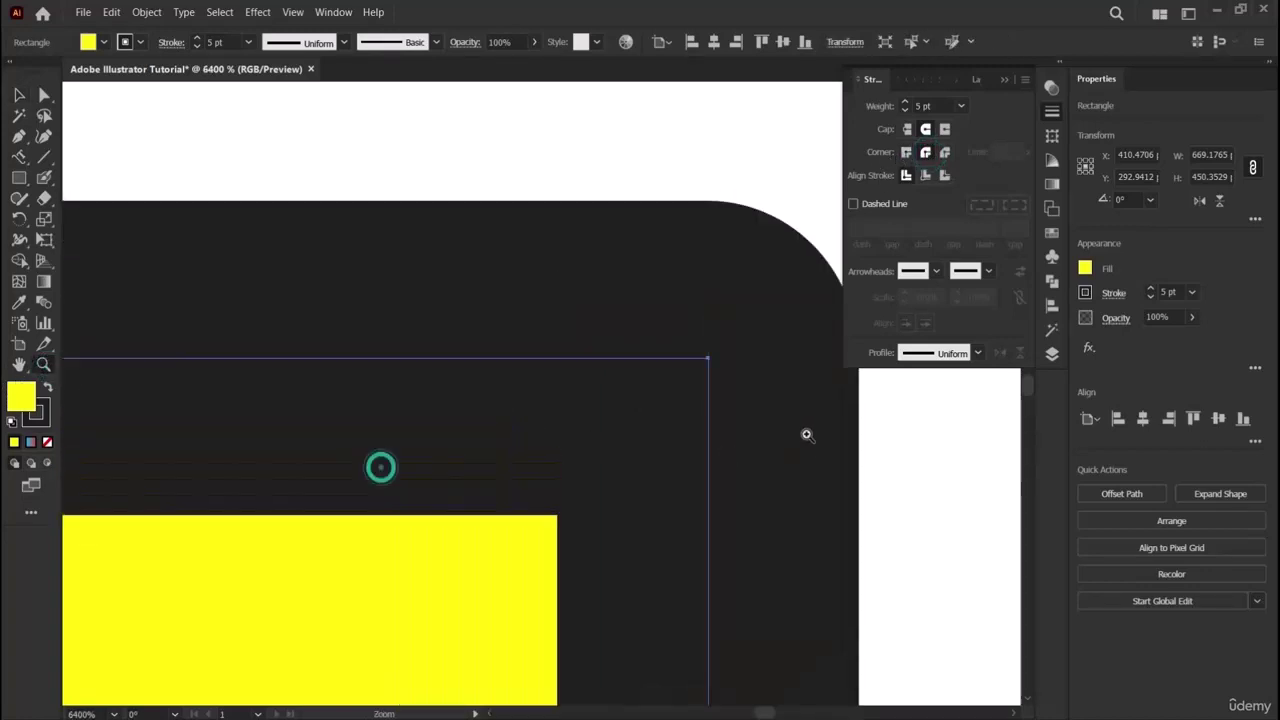
pyautogui.hscroll(4, 793, 438)
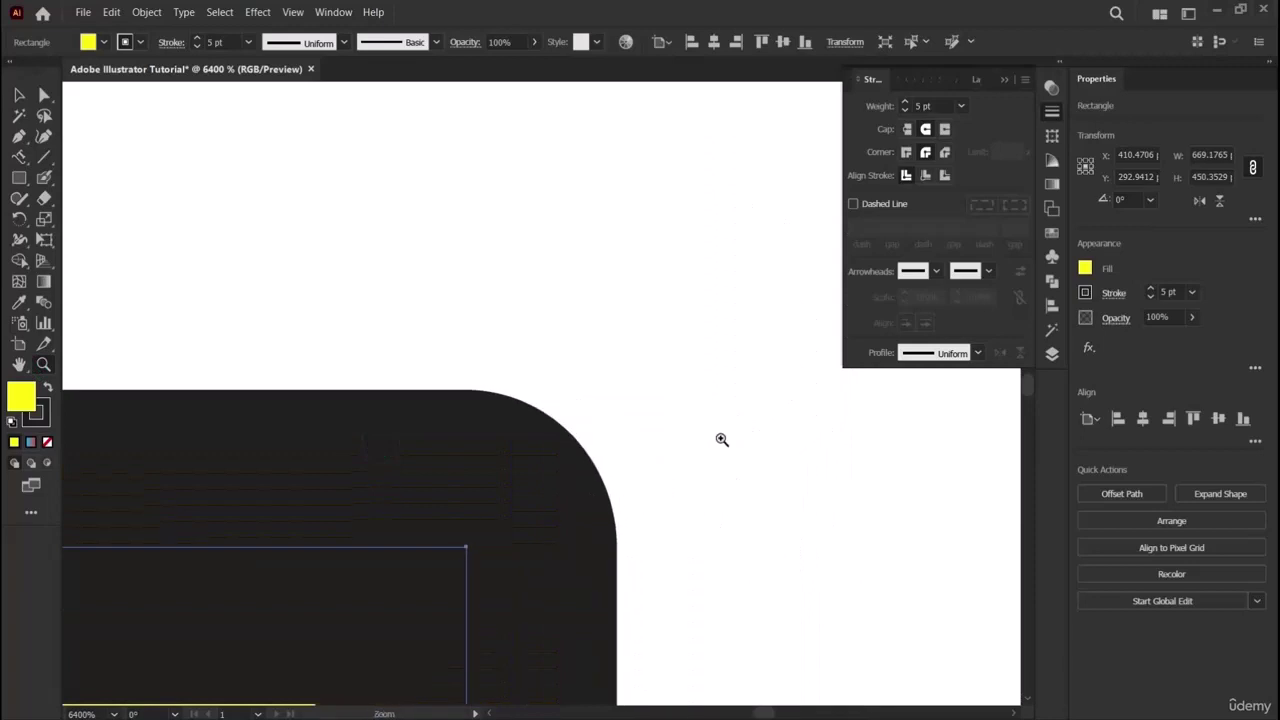
pyautogui.scroll(-2, 723, 440)
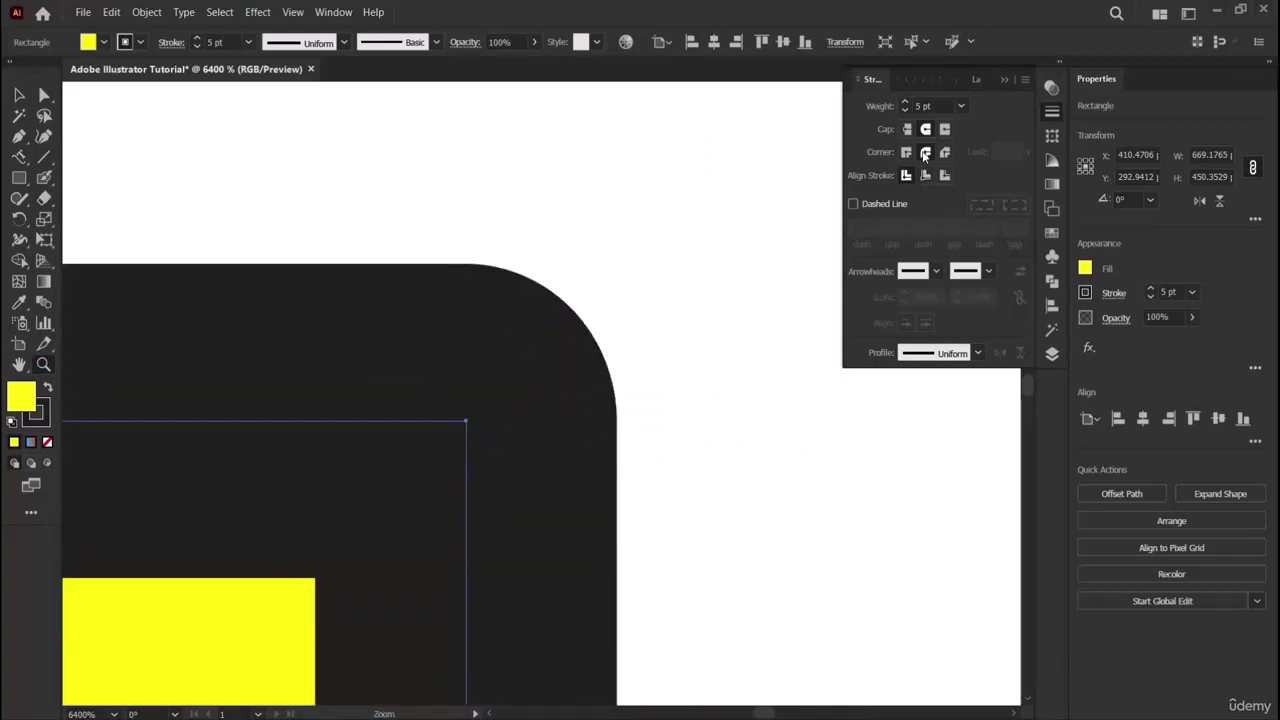
# Switch the corner join between miter and round, finishing on bevel join.
pyautogui.click(907, 152)
pyautogui.click(925, 152)
pyautogui.click(906, 152)
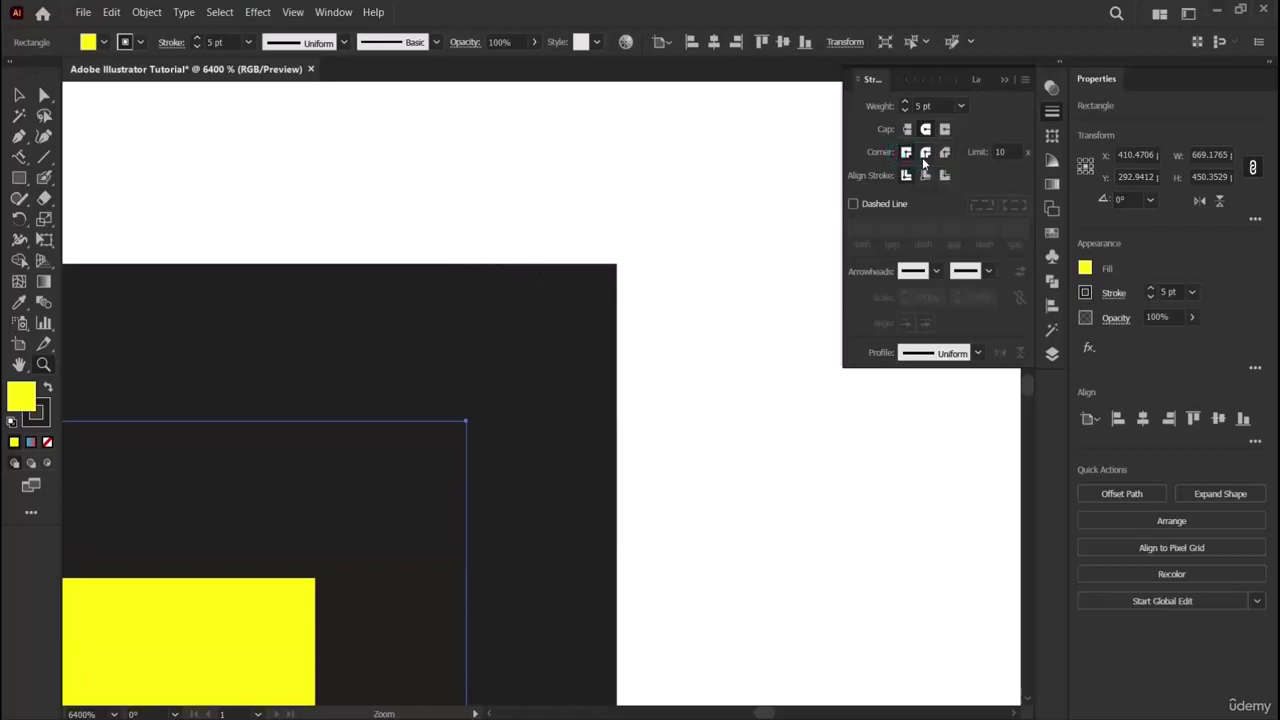
pyautogui.click(925, 152)
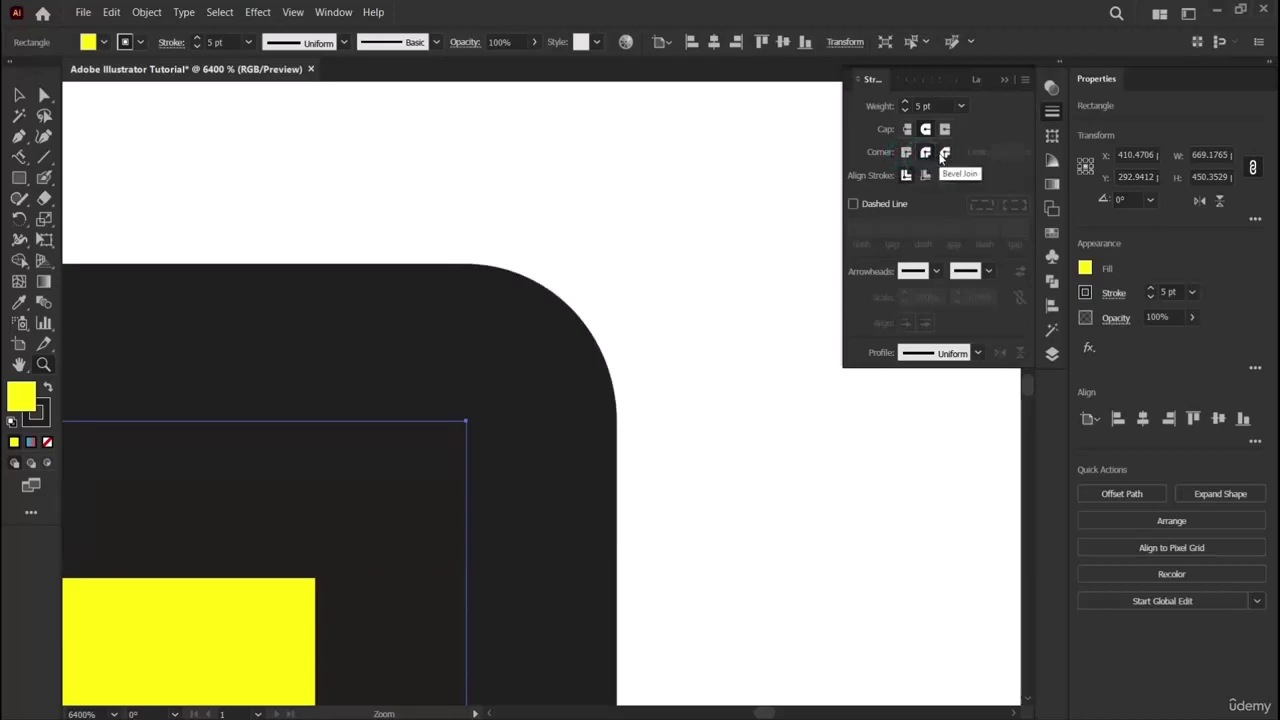
pyautogui.click(944, 153)
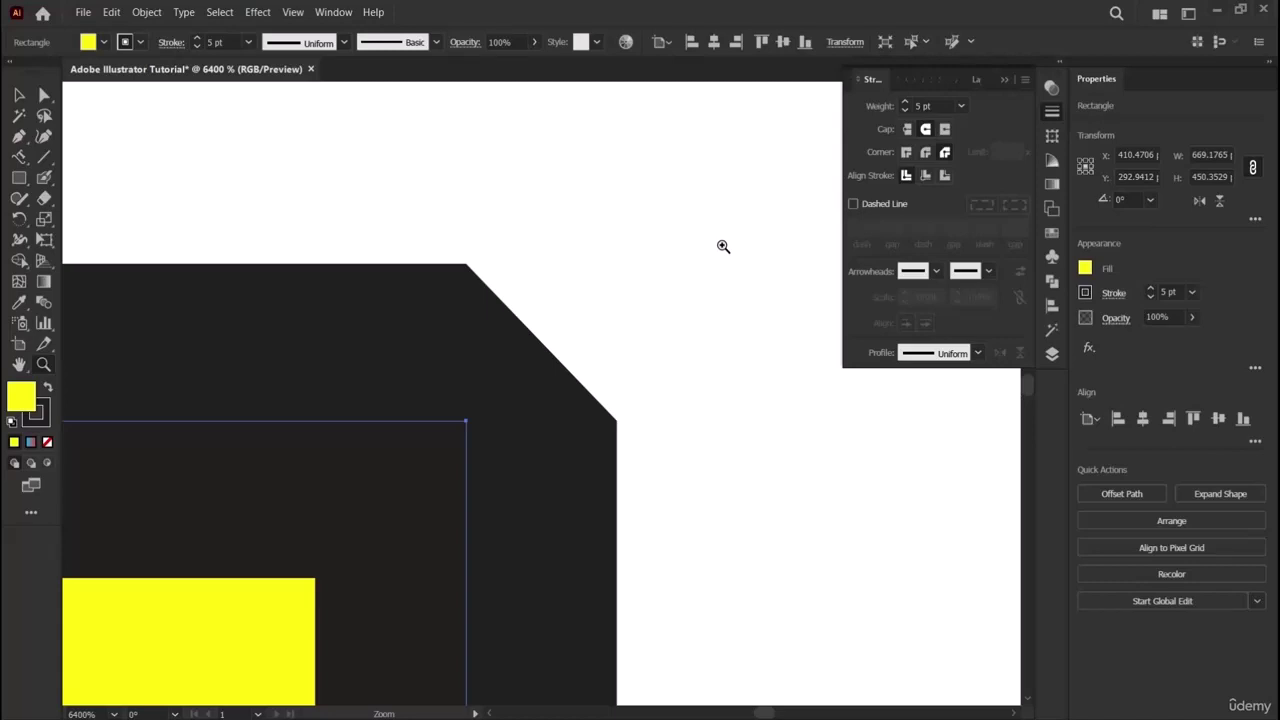
pyautogui.hscroll(-3, 645, 455)
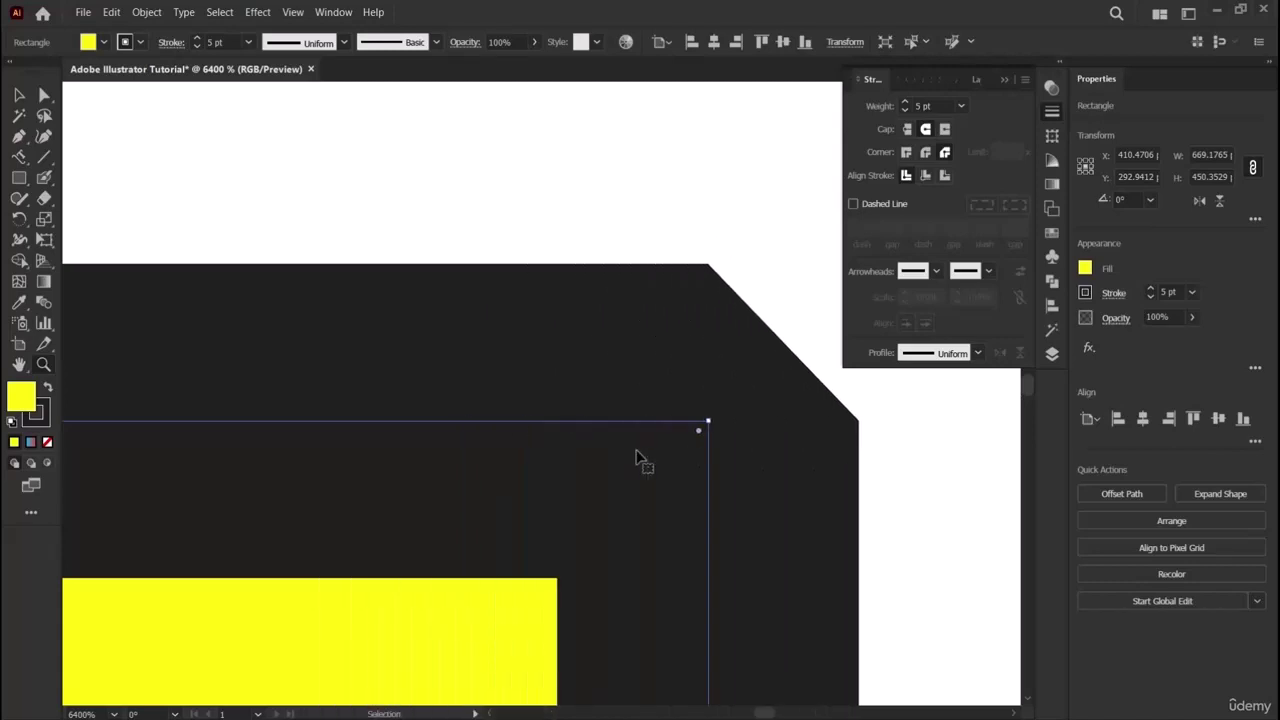
pyautogui.scroll(-3, 640, 458)
pyautogui.scroll(1, 634, 450)
pyautogui.hscroll(2, 634, 450)
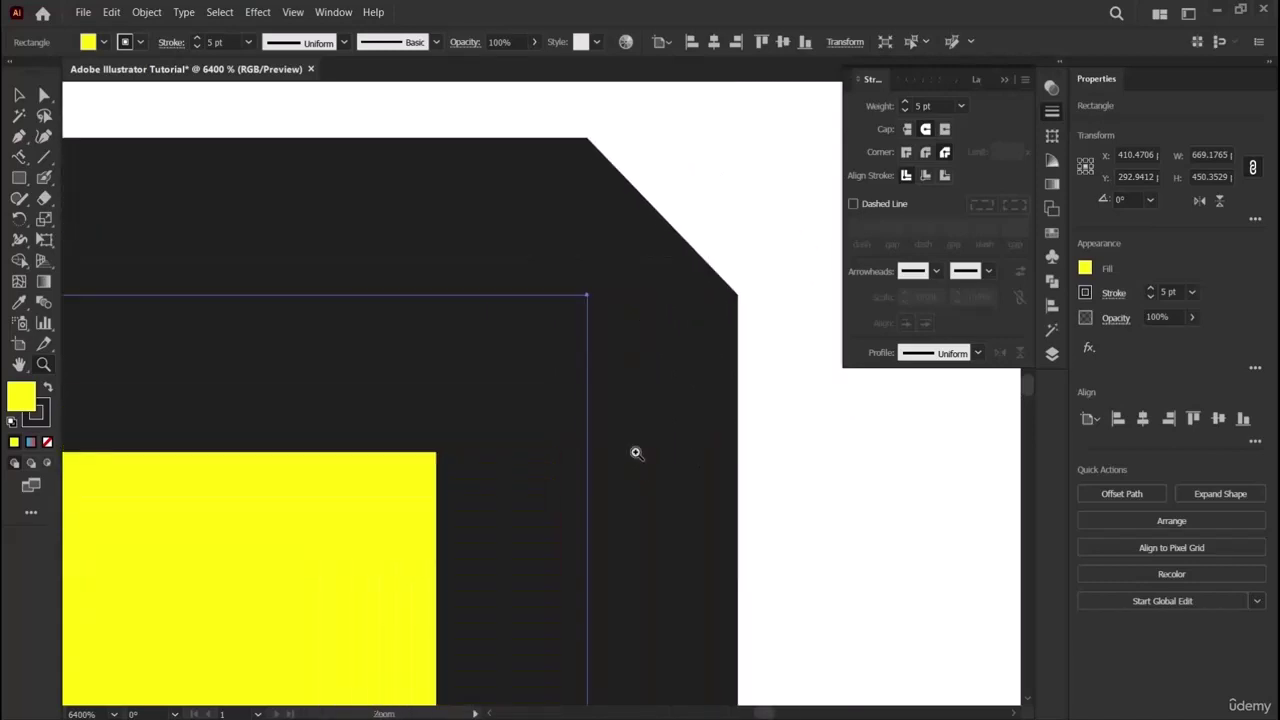
# Compare inside, center and outside stroke alignment at the magnified corner.
pyautogui.click(922, 178)
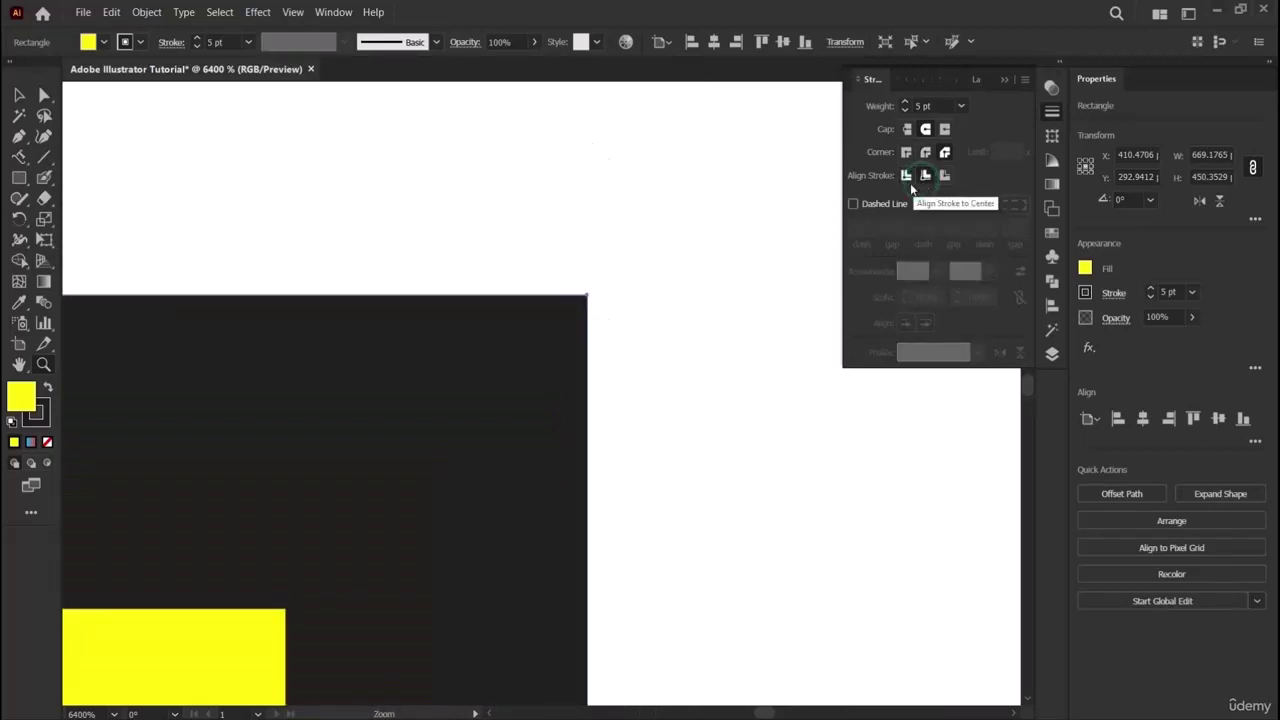
pyautogui.click(905, 176)
pyautogui.click(922, 177)
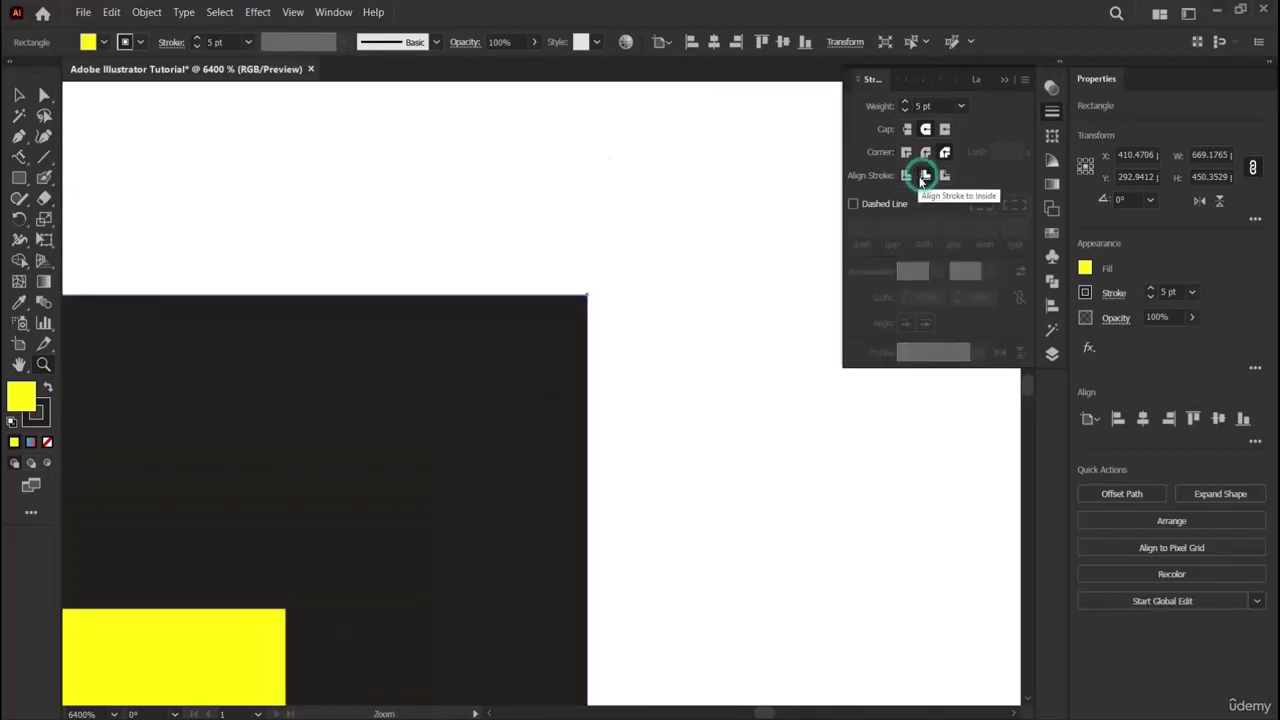
pyautogui.click(943, 176)
pyautogui.hscroll(-2, 600, 490)
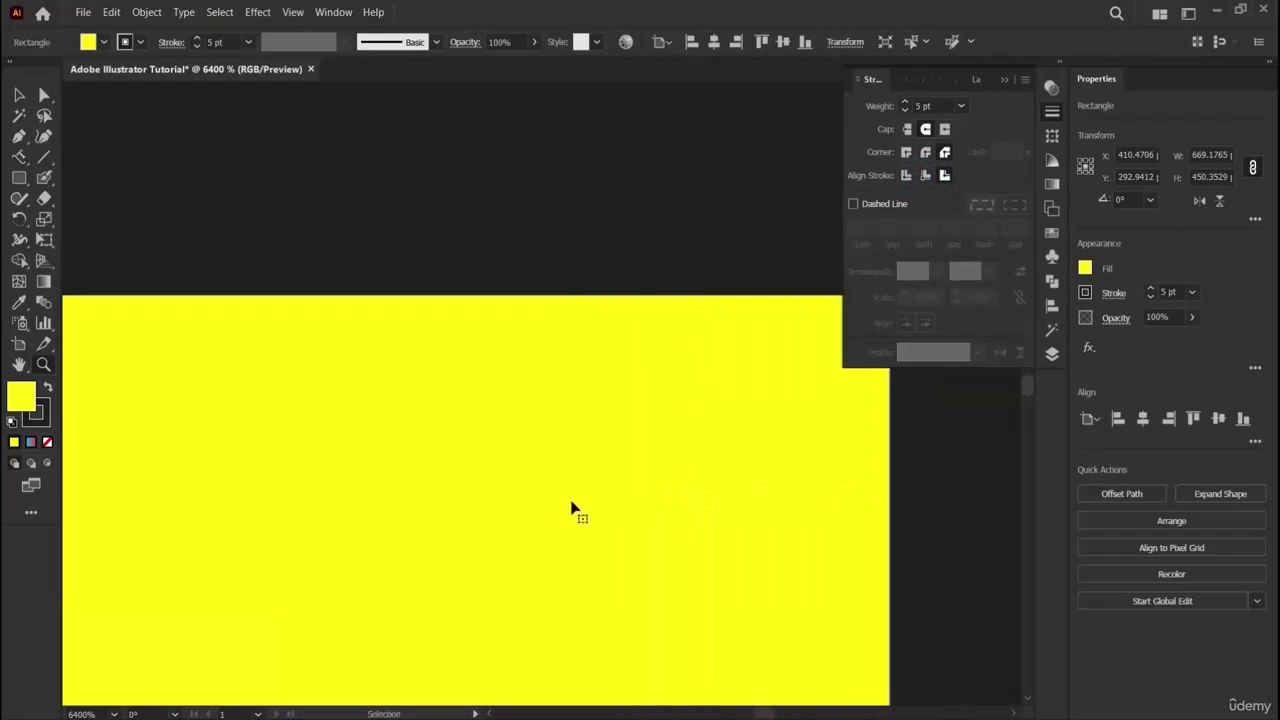
pyautogui.hscroll(4, 572, 512)
pyautogui.hscroll(-1, 565, 515)
pyautogui.scroll(2, 580, 515)
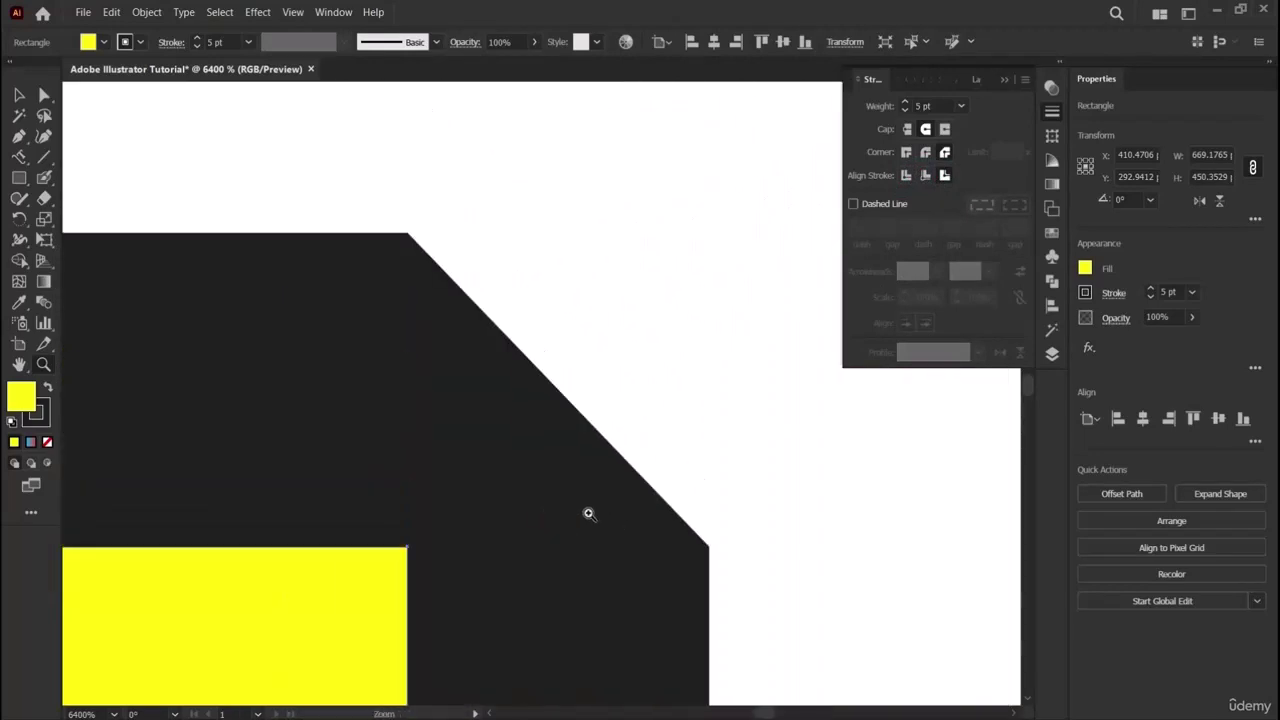
# Set the stroke back to Align Inside and zoom out to the whole rectangle.
pyautogui.click(924, 176)
pyautogui.scroll(-2, 645, 441)
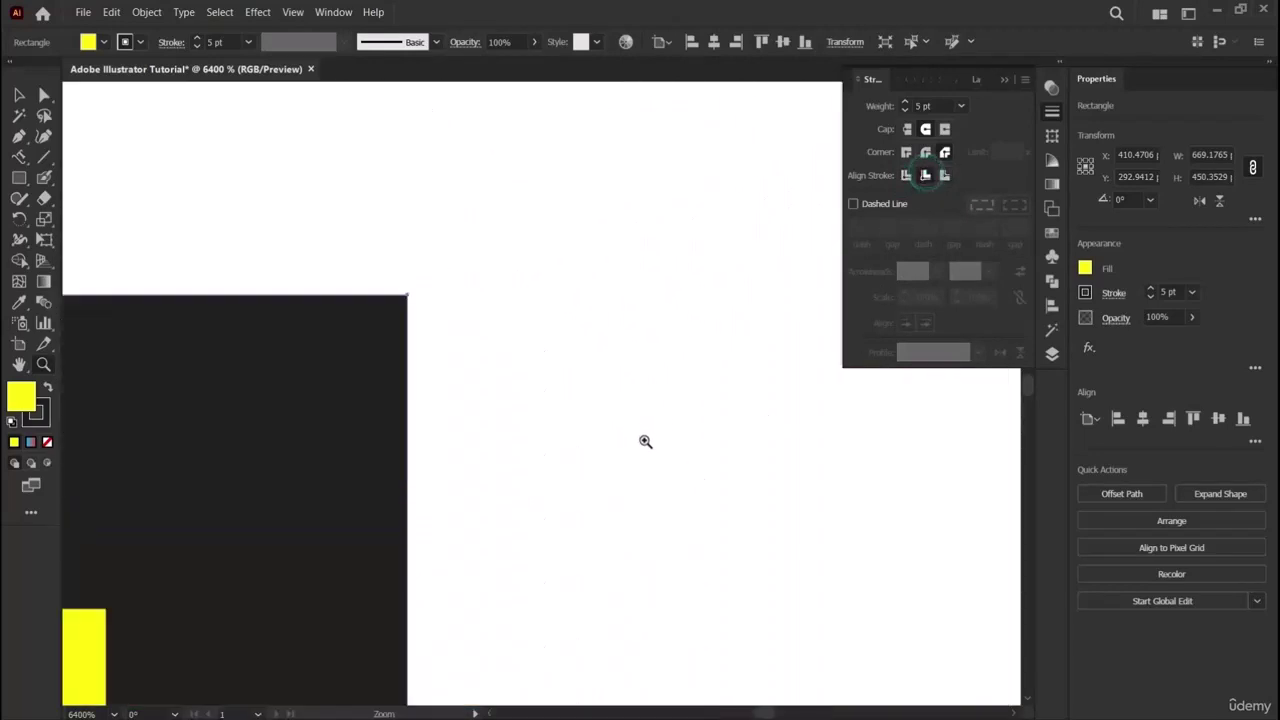
pyautogui.scroll(-2, 645, 441)
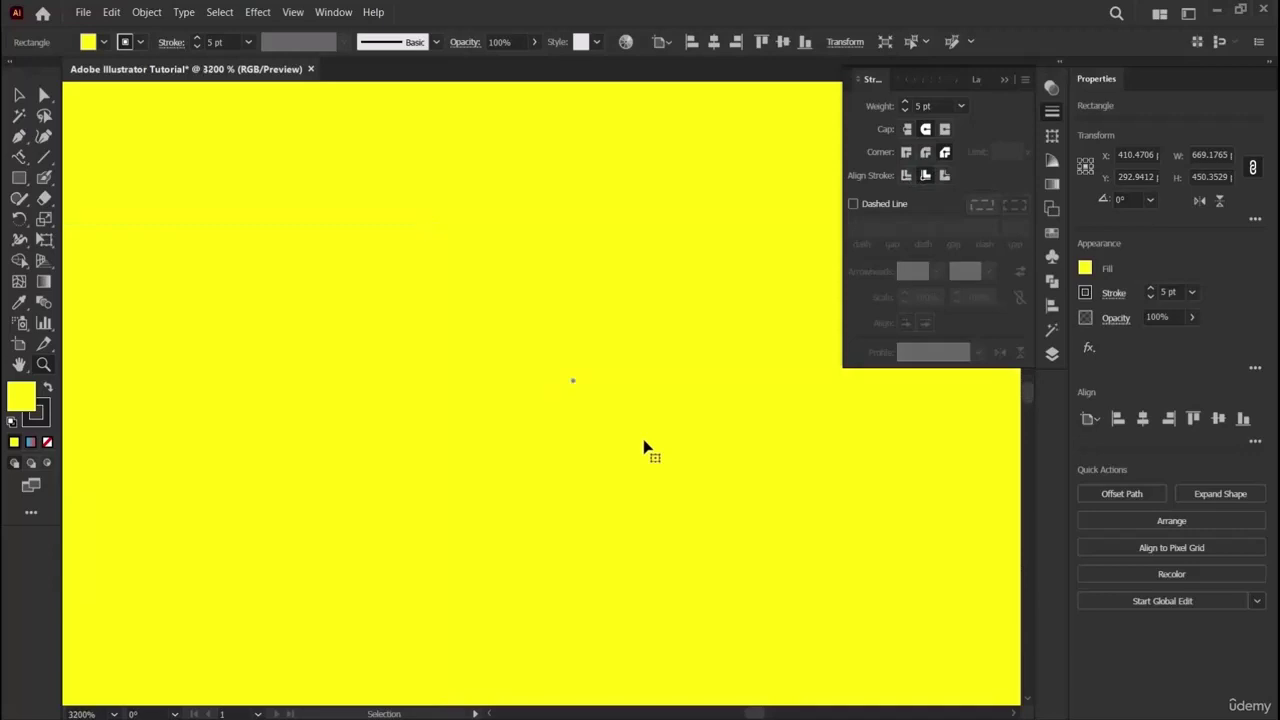
pyautogui.hotkey('ctrl', '=')
pyautogui.hotkey('ctrl', '=')
pyautogui.hotkey('ctrl', '-')
pyautogui.hotkey('ctrl', '-')
pyautogui.hotkey('ctrl', '-')
pyautogui.hotkey('ctrl', '-')
pyautogui.hotkey('ctrl', '-')
pyautogui.hotkey('ctrl', '-')
pyautogui.hotkey('ctrl', '-')
pyautogui.hotkey('ctrl', '-')
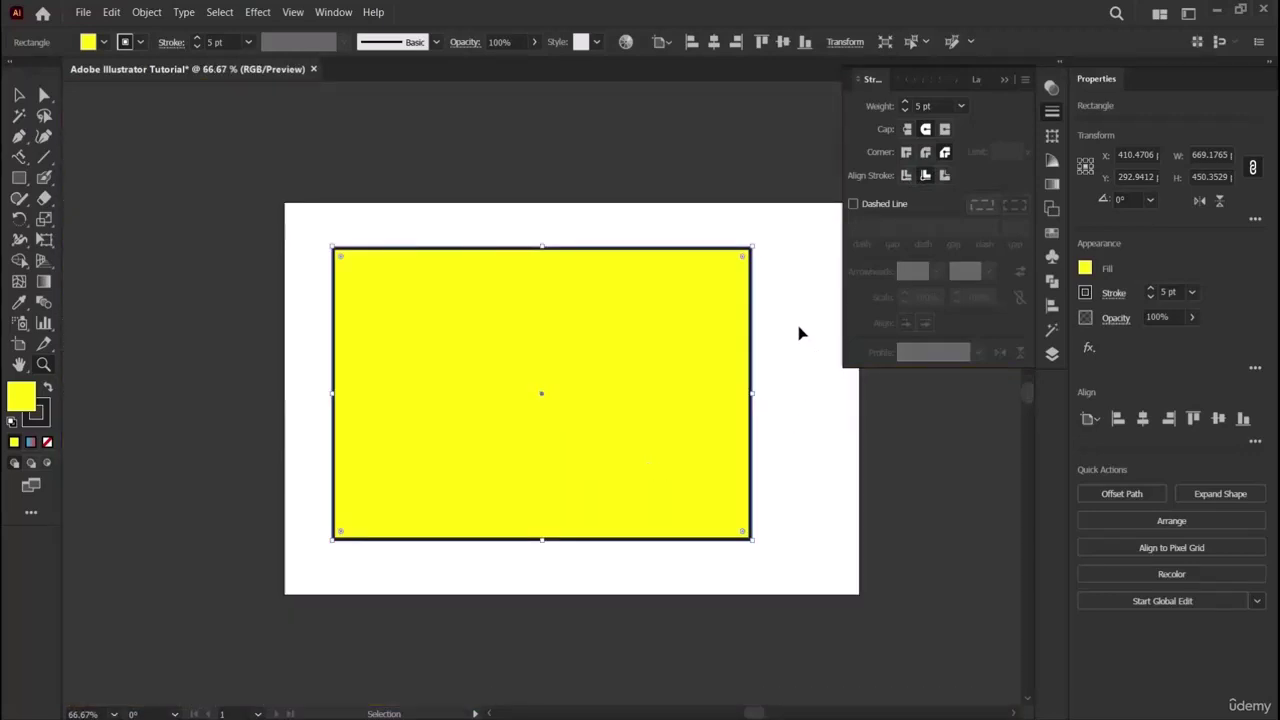
# Give the stroke a bevel join and zoom in on the top-right corner.
pyautogui.click(945, 152)
pyautogui.click(737, 271)
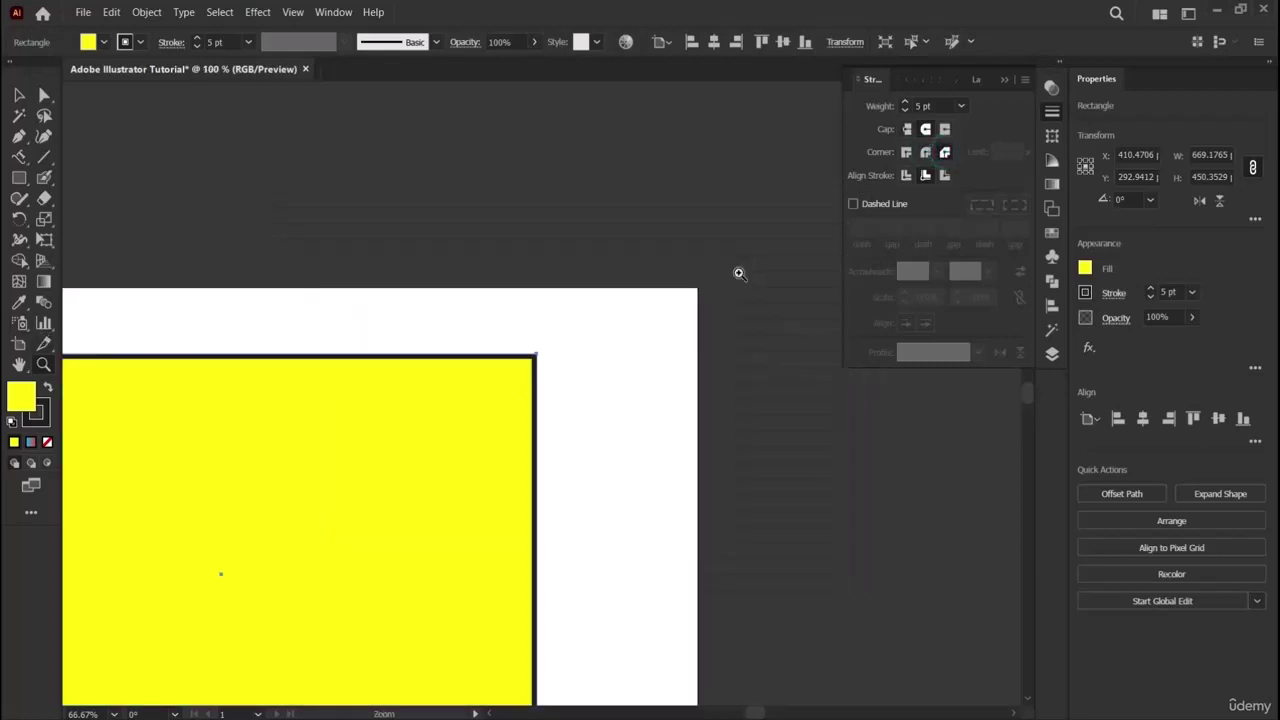
pyautogui.click(737, 271)
pyautogui.click(186, 571)
pyautogui.click(608, 415)
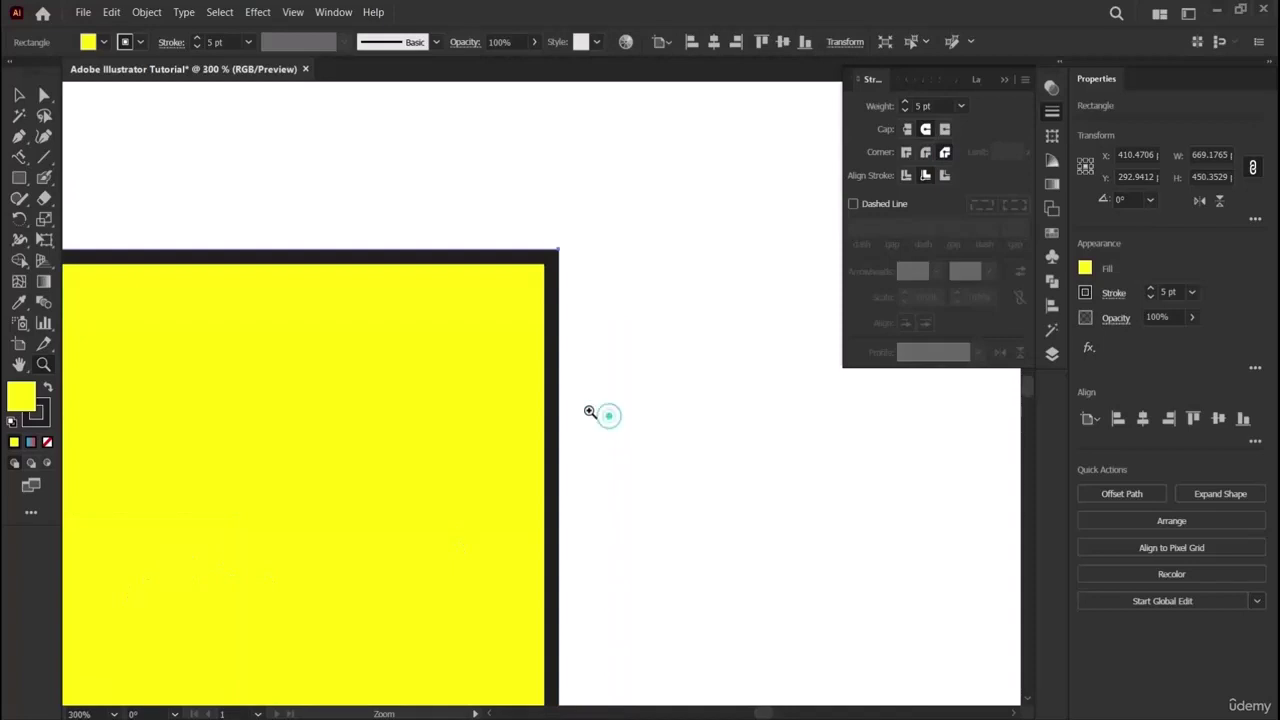
# Align the 5 pt stroke outside the rectangle's edge after briefly trying center.
pyautogui.press('v')
pyautogui.click(670, 224)
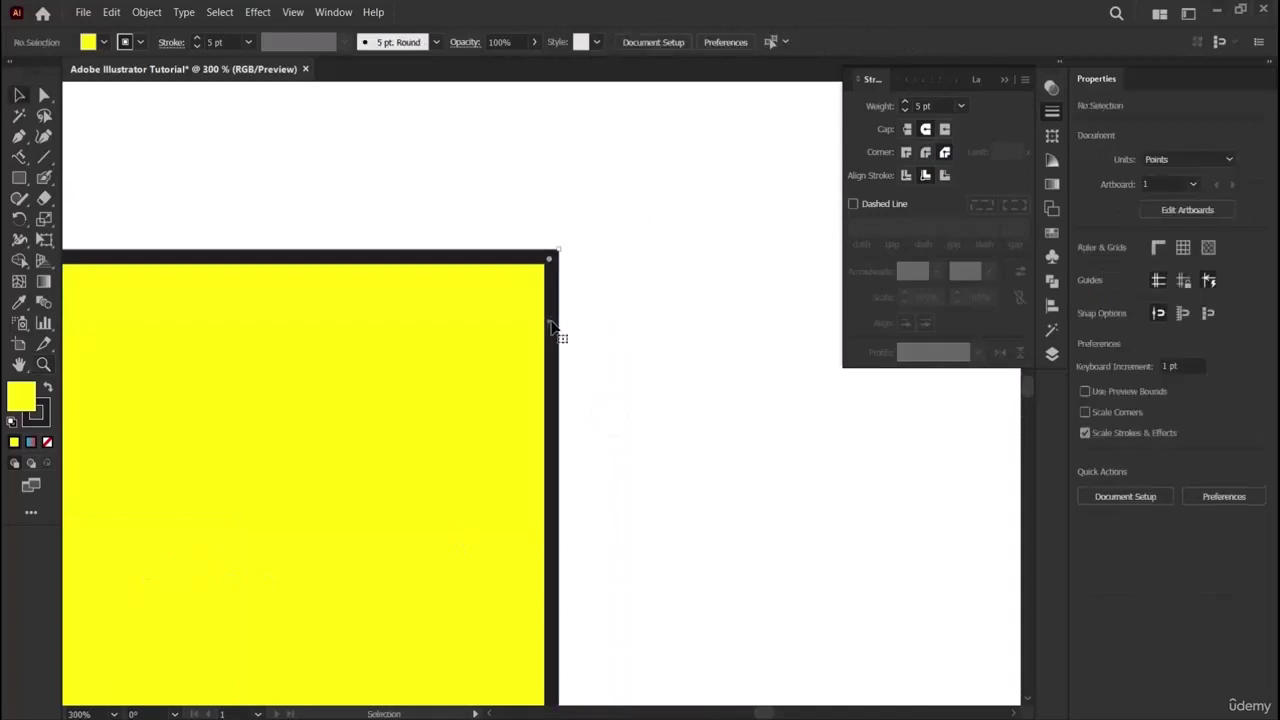
pyautogui.click(550, 322)
pyautogui.click(945, 175)
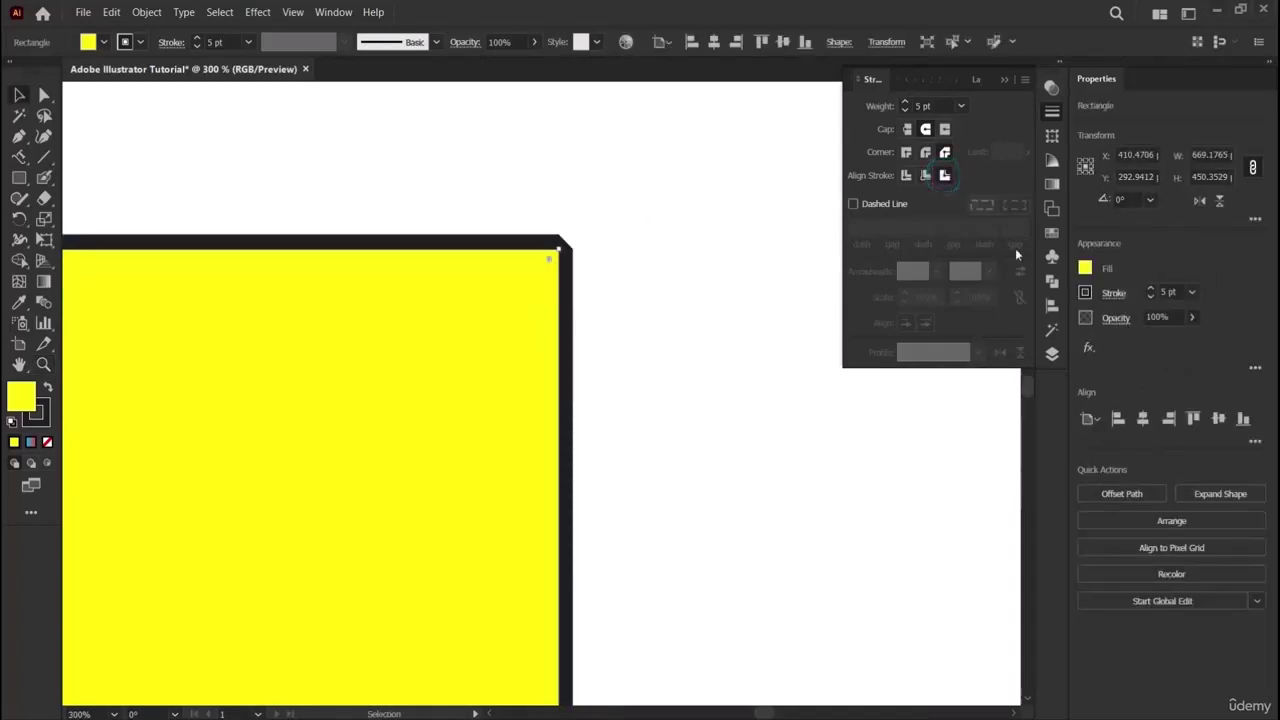
pyautogui.click(905, 175)
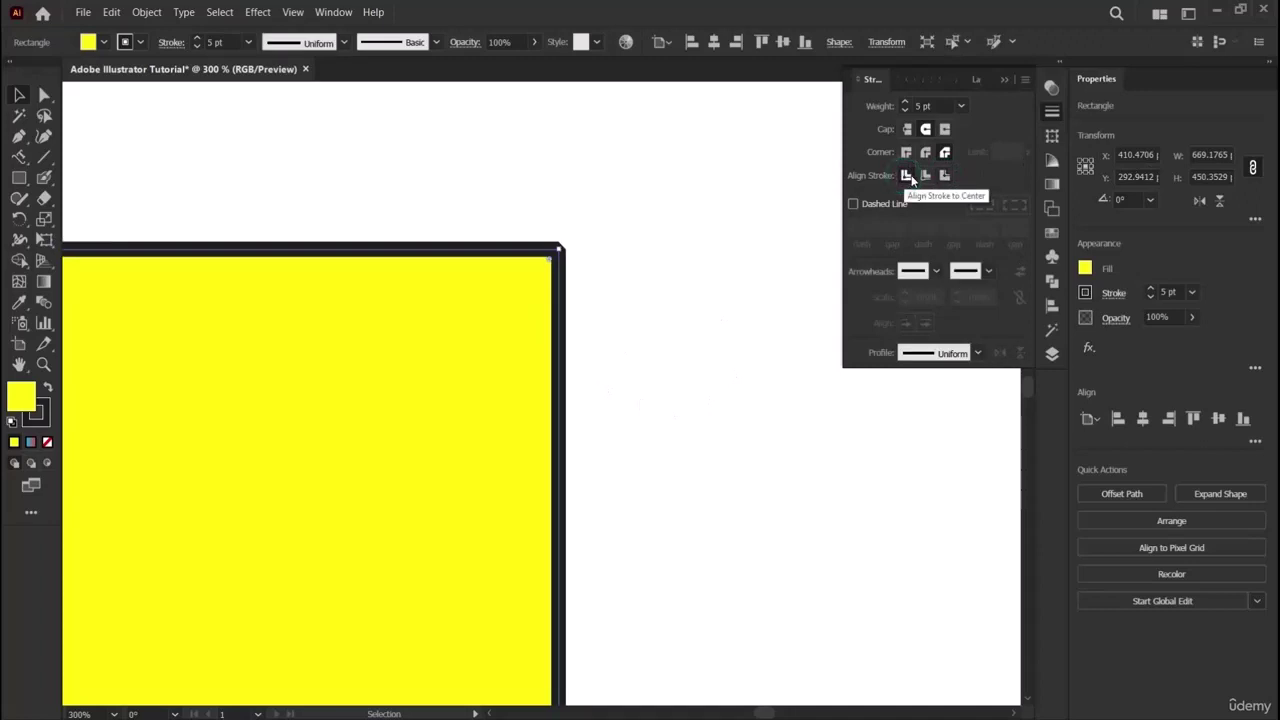
pyautogui.click(944, 175)
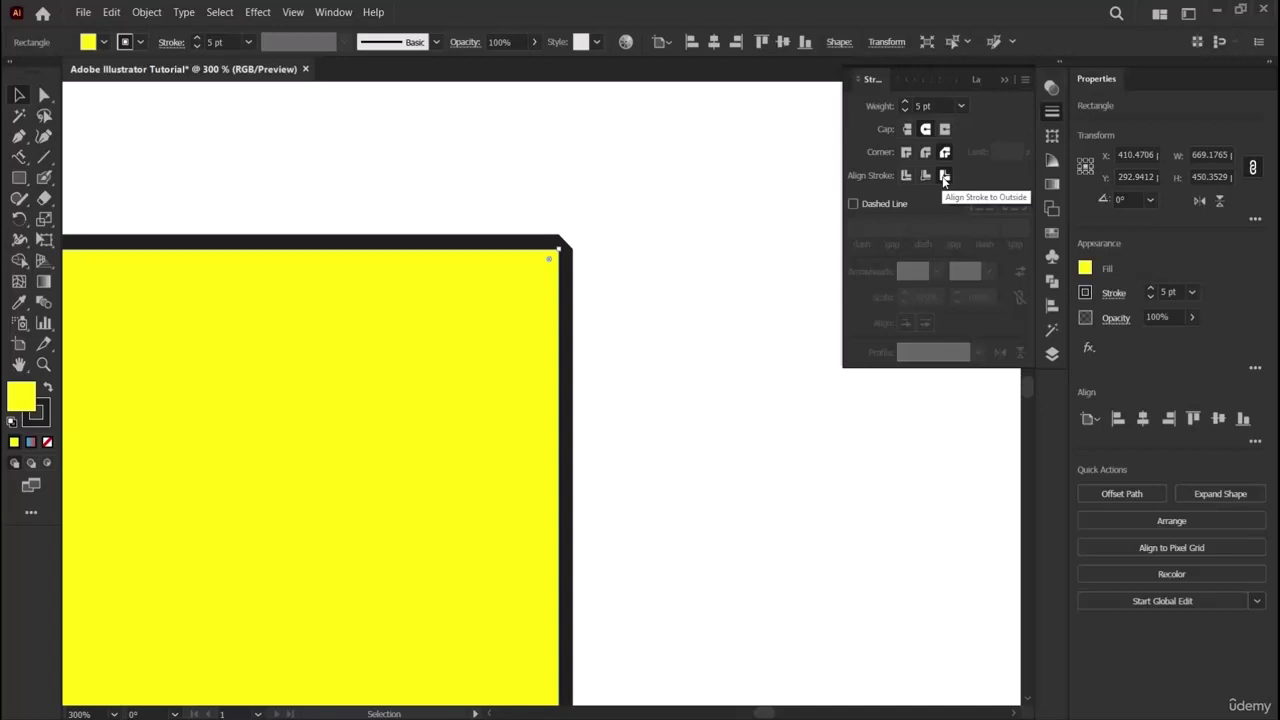
pyautogui.click(780, 408)
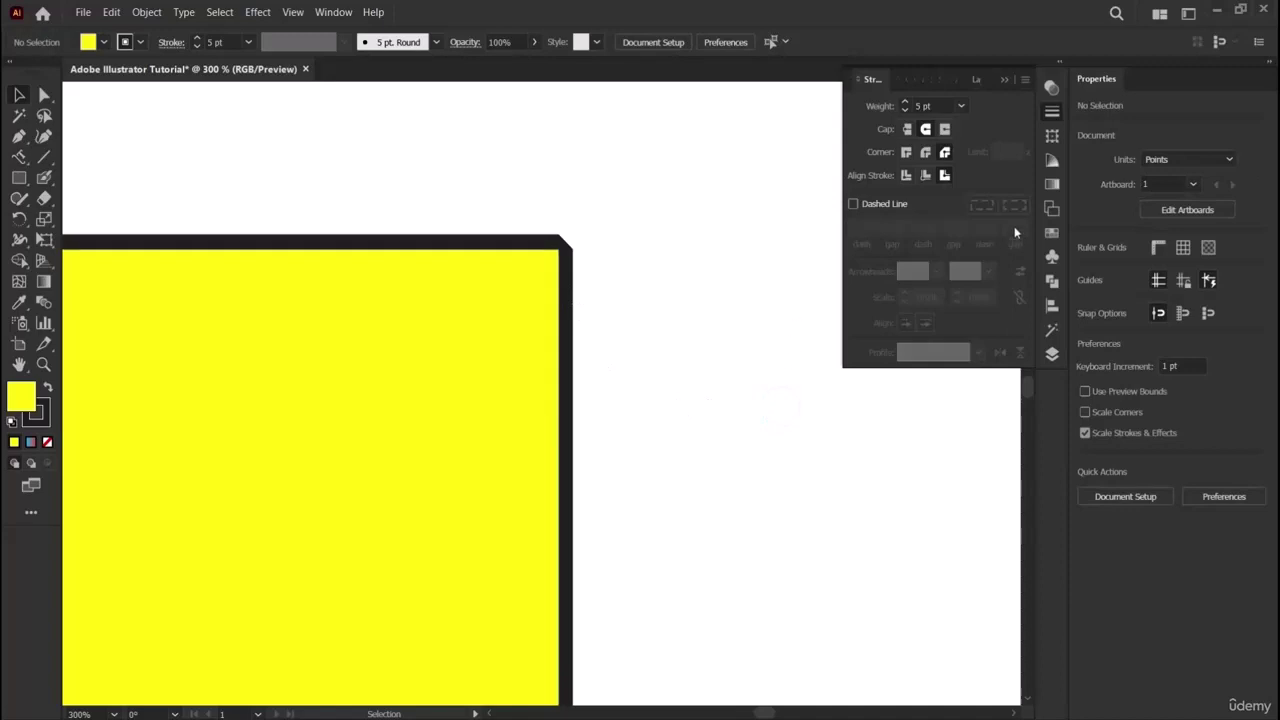
pyautogui.click(867, 203)
pyautogui.click(394, 434)
# Delete the yellow rectangle and zoom out to see the whole empty artboard.
pyautogui.press('Delete')
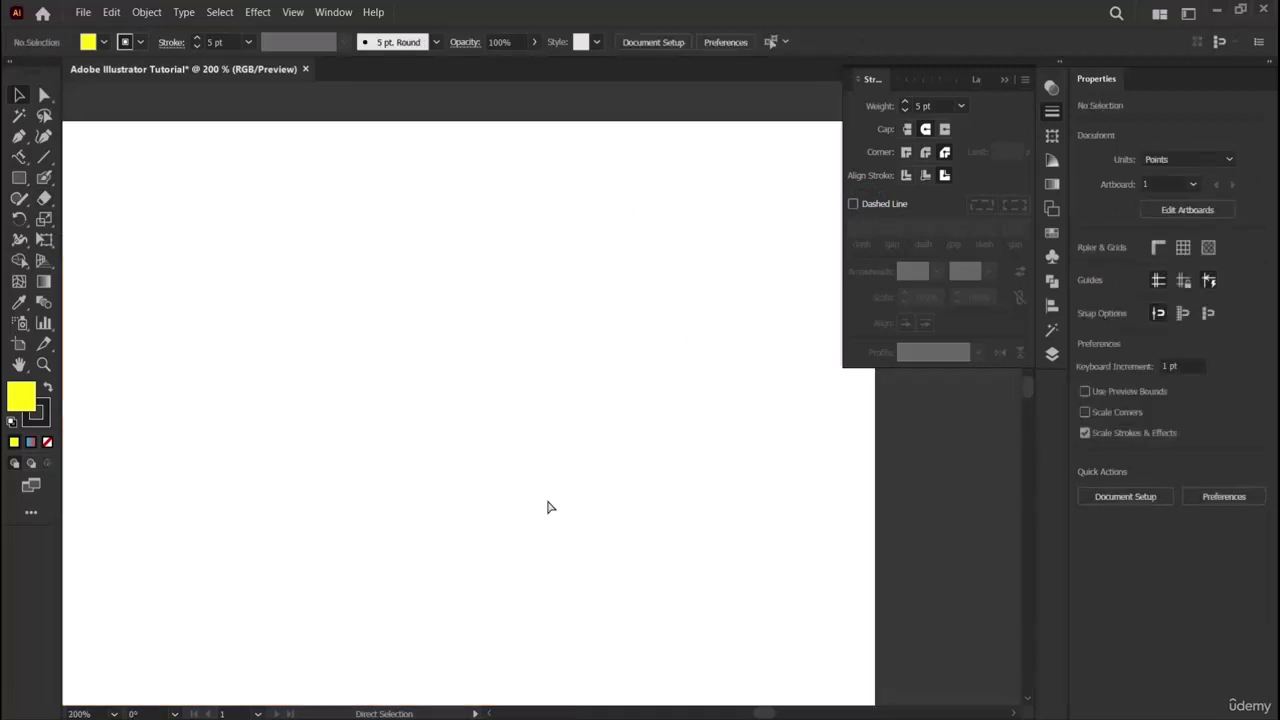
pyautogui.hotkey('ctrl', '1')
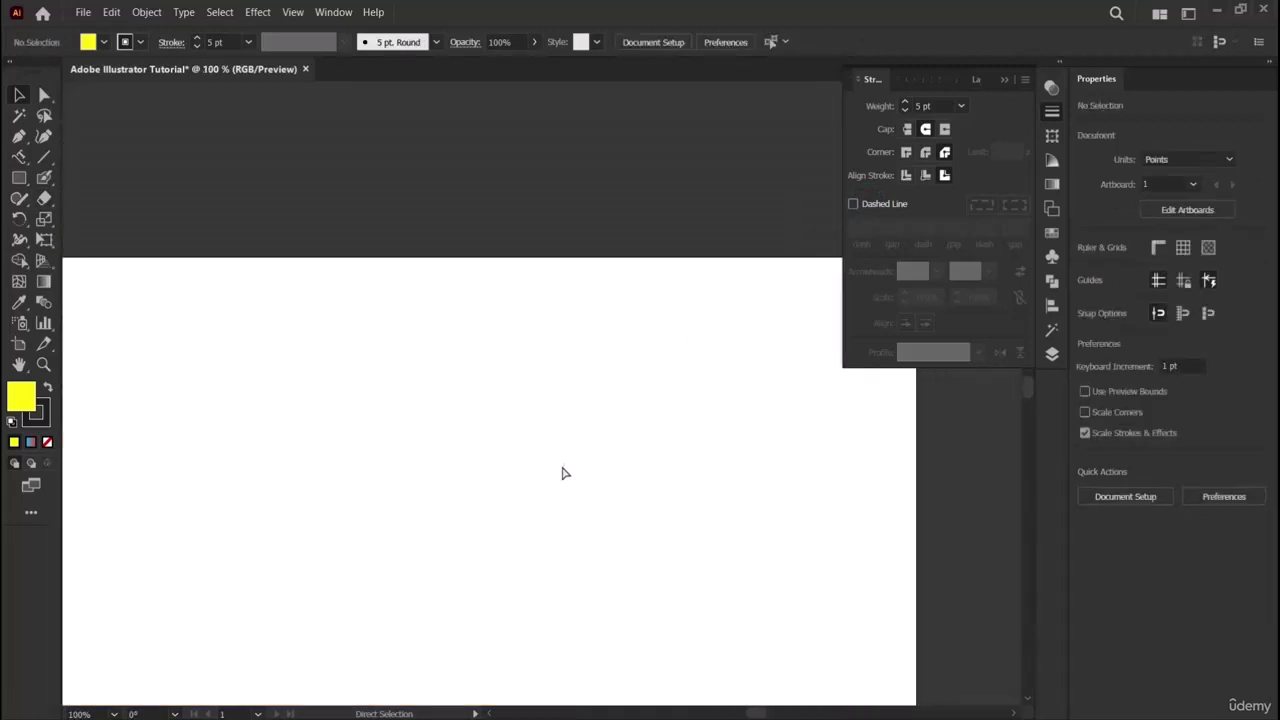
pyautogui.hotkey('ctrl', '-')
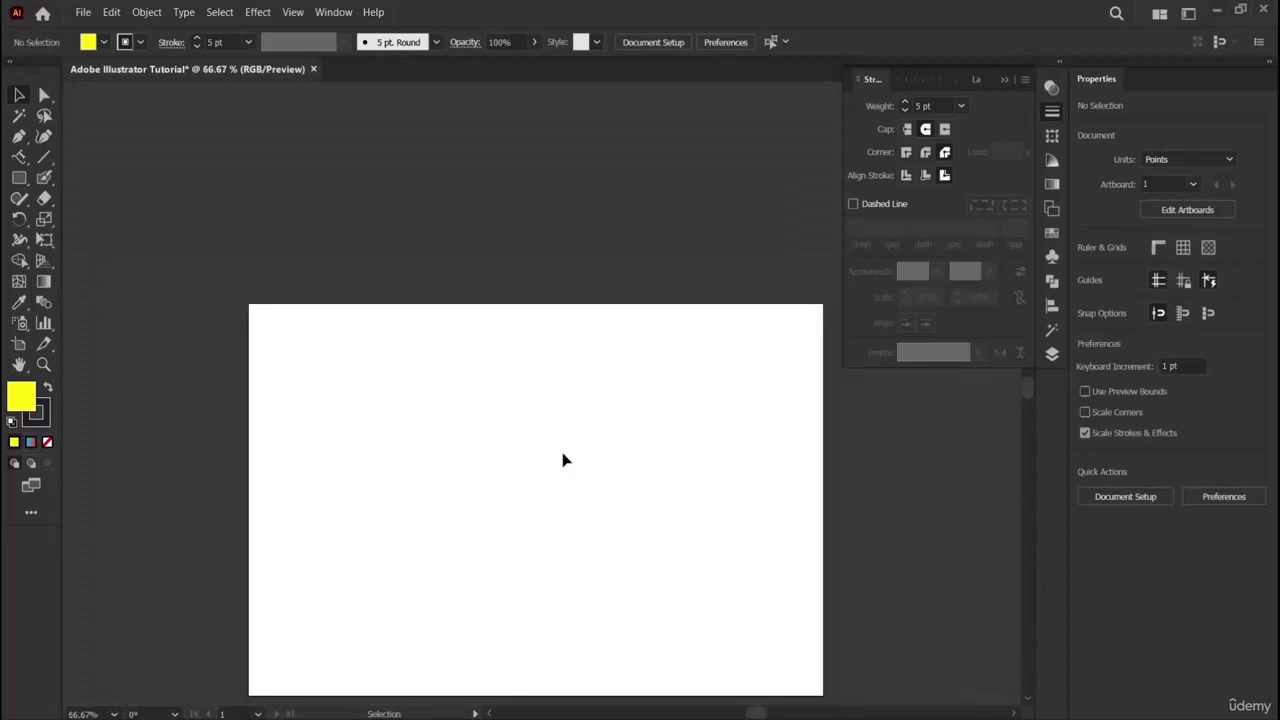
pyautogui.scroll(-2, 562, 460)
pyautogui.press('\\')
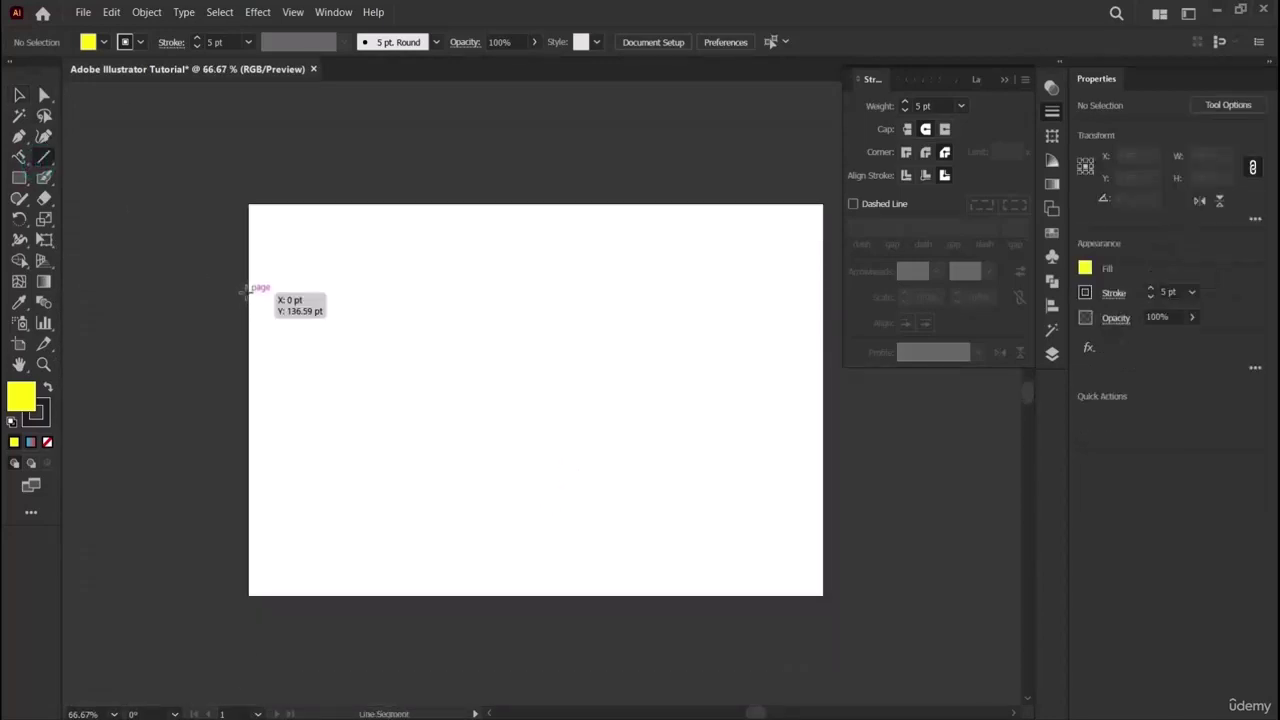
# Draw a horizontal line across the upper artboard and give it a dashed stroke.
pyautogui.moveTo(247, 290); pyautogui.dragTo(823, 292)
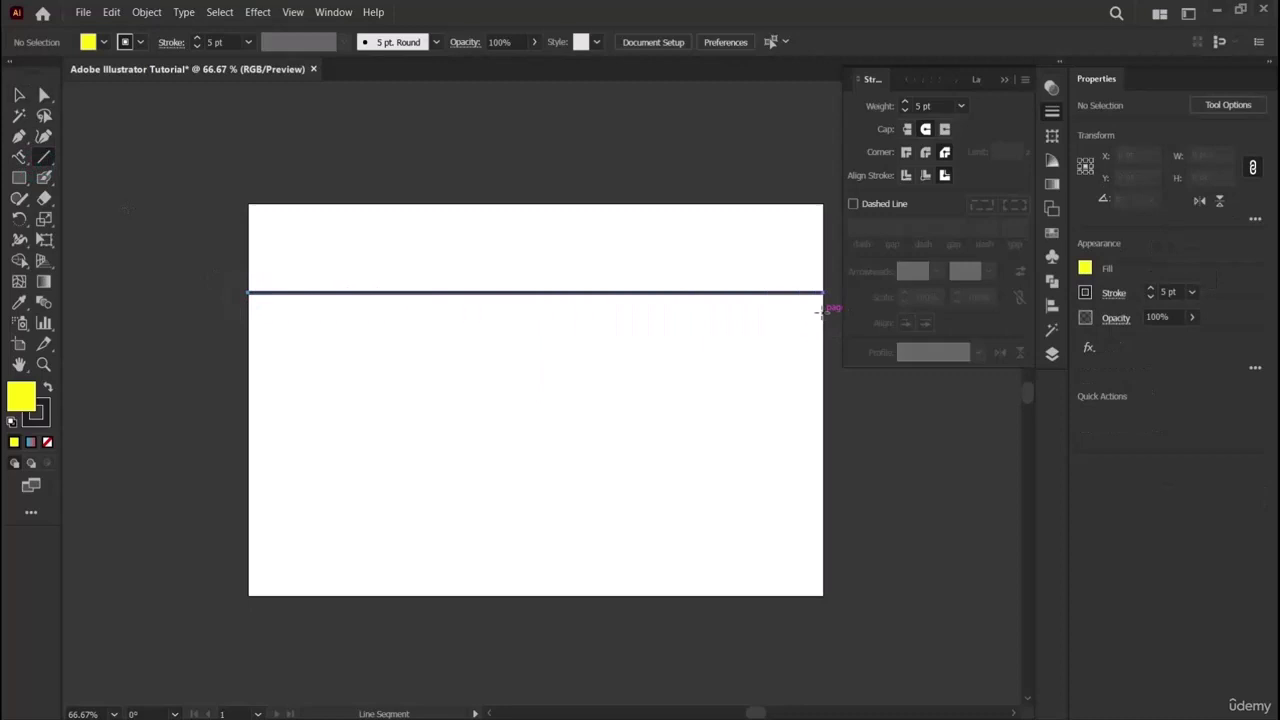
pyautogui.press('v')
pyautogui.click(130, 365)
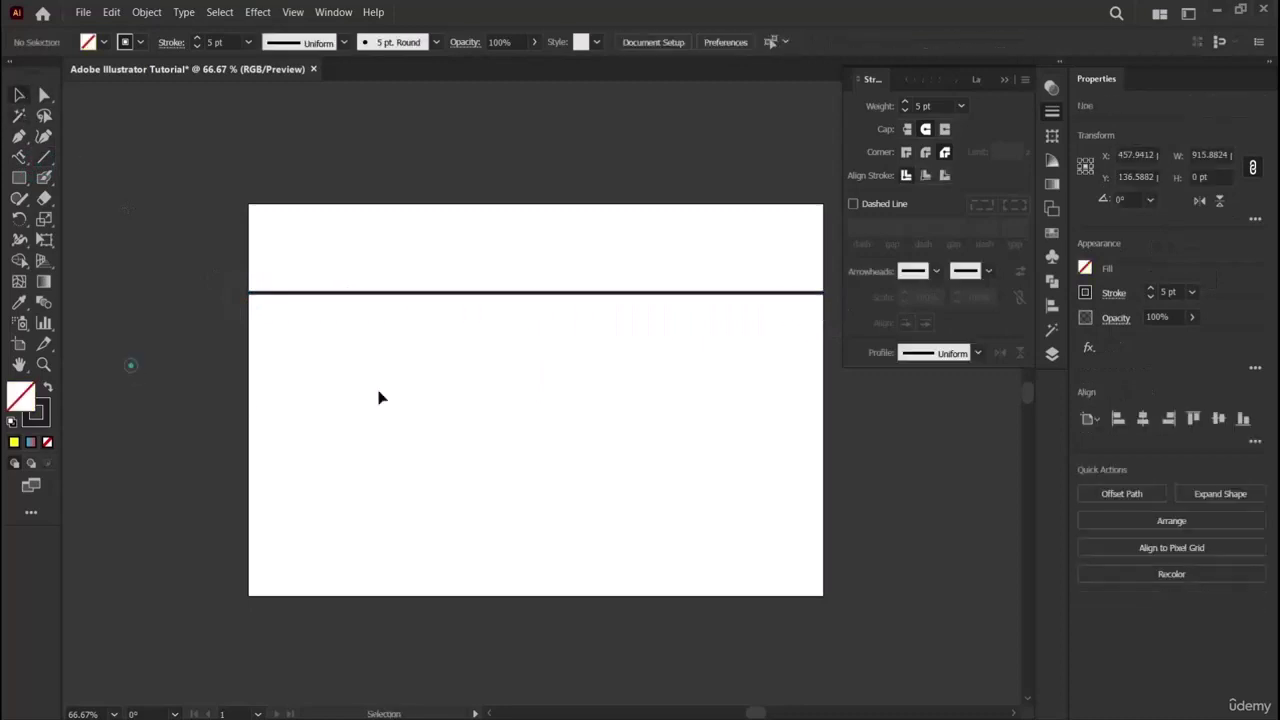
pyautogui.click(459, 296)
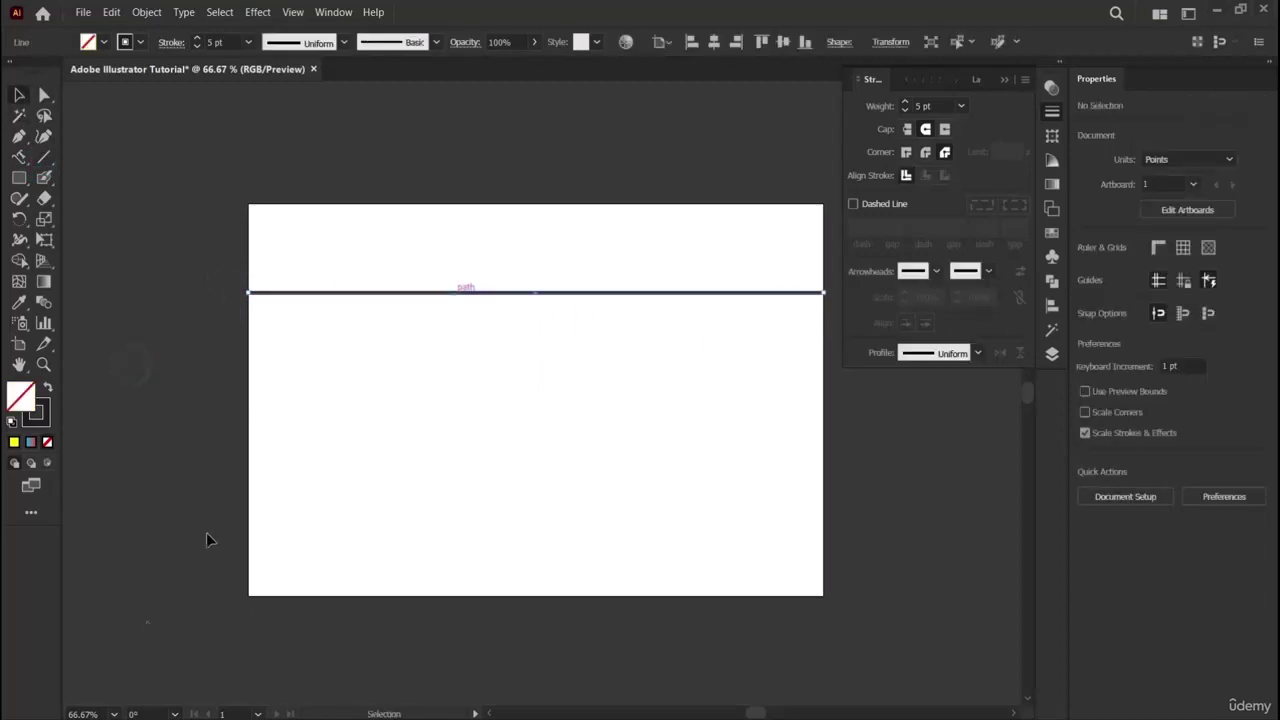
pyautogui.click(854, 204)
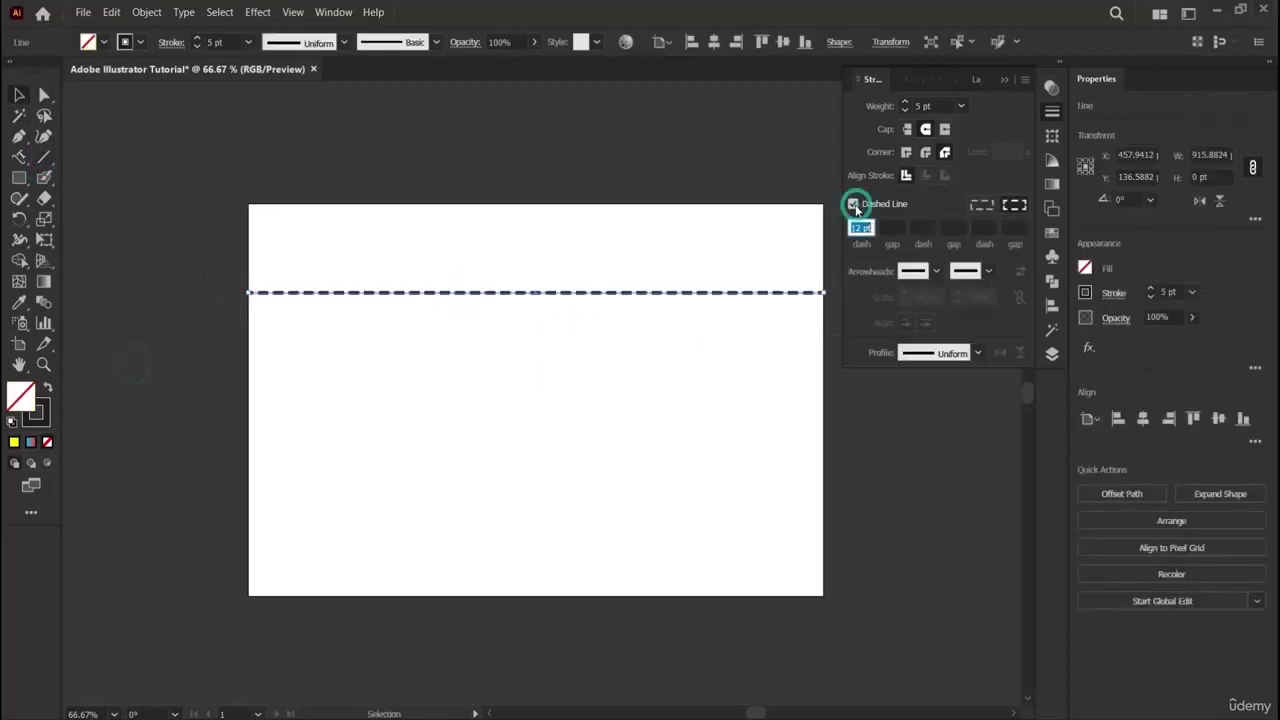
pyautogui.click(206, 418)
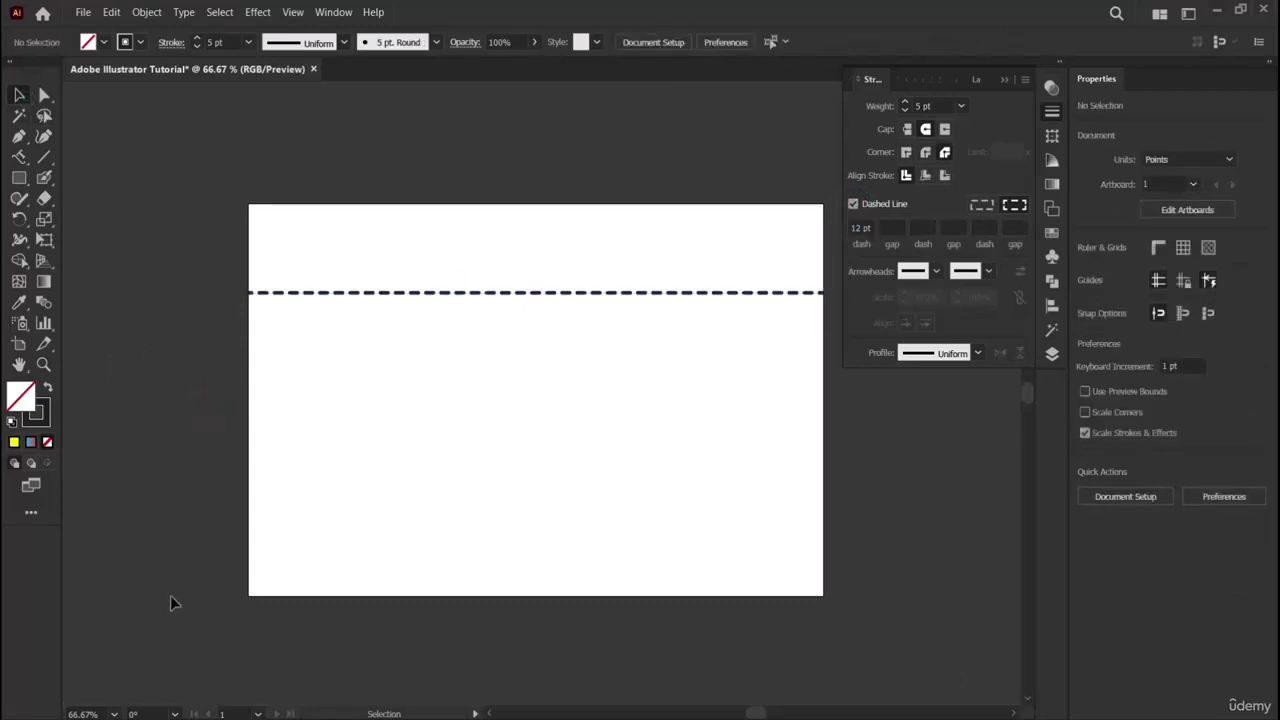
pyautogui.click(418, 292)
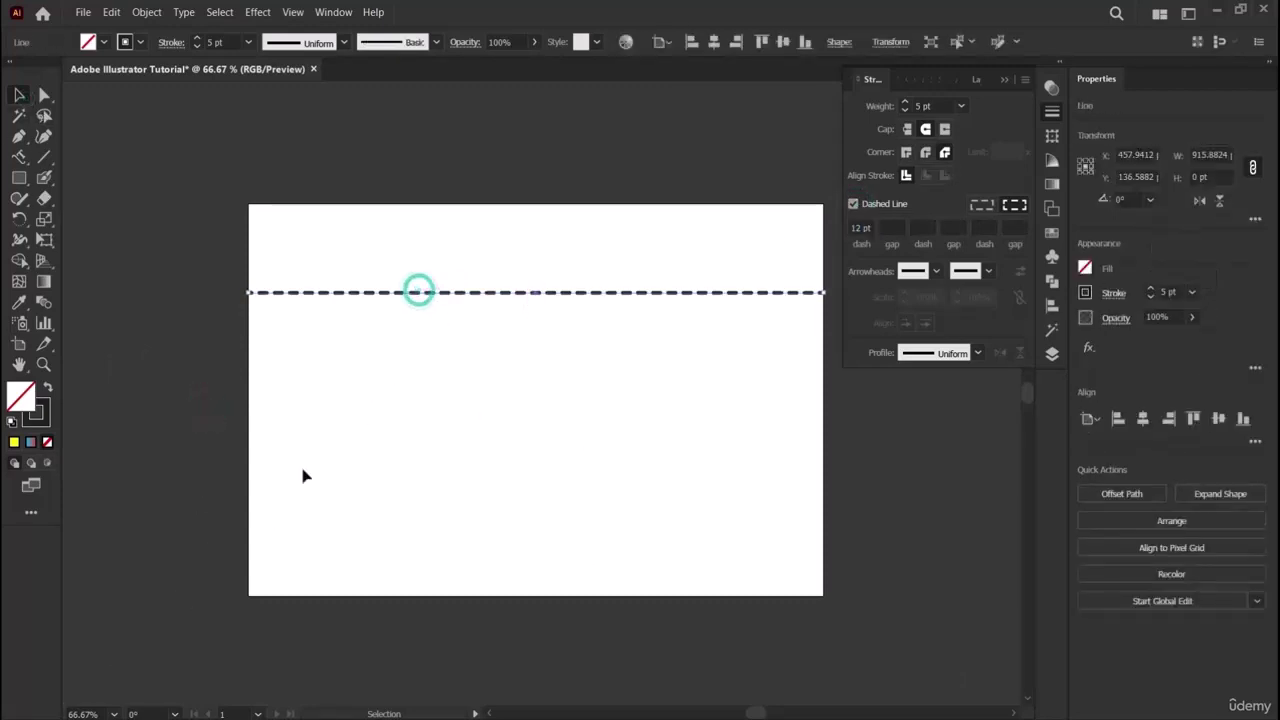
# Change the first dash length from 12 pt to 6 pt, then to 20 pt.
pyautogui.doubleClick(863, 233)
pyautogui.press('BackSpace')
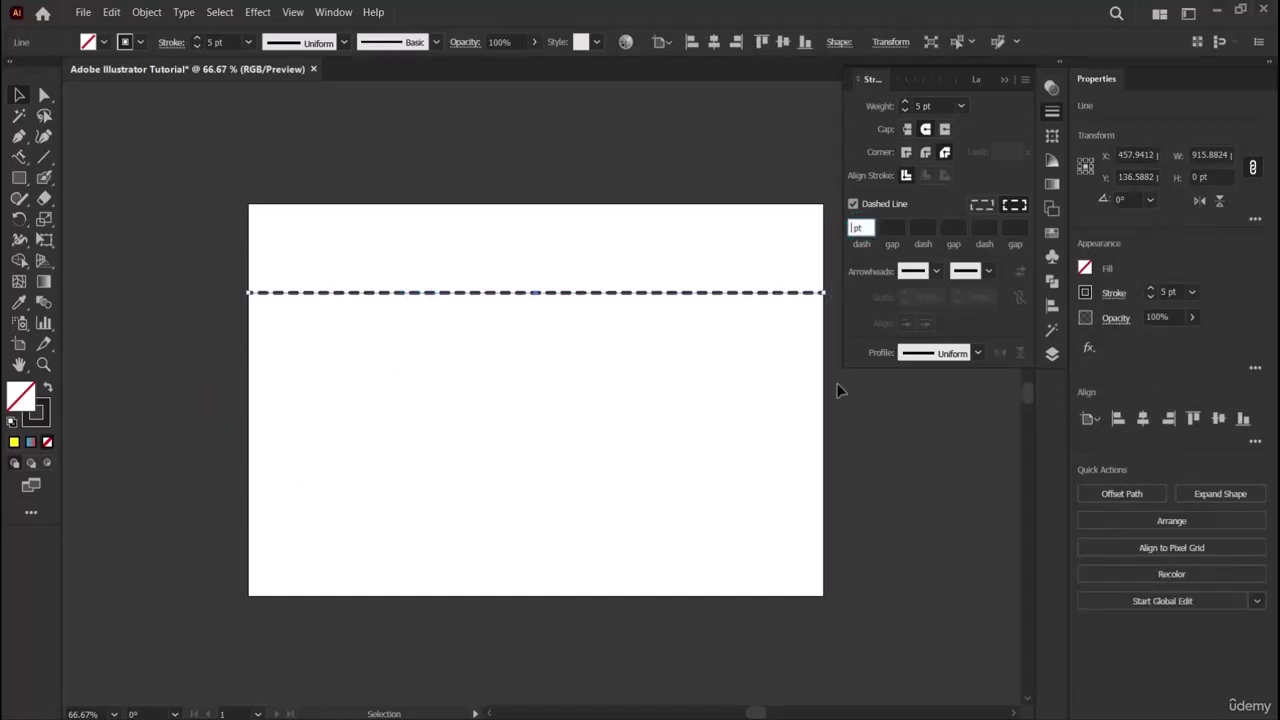
pyautogui.write('6')
pyautogui.press('Return')
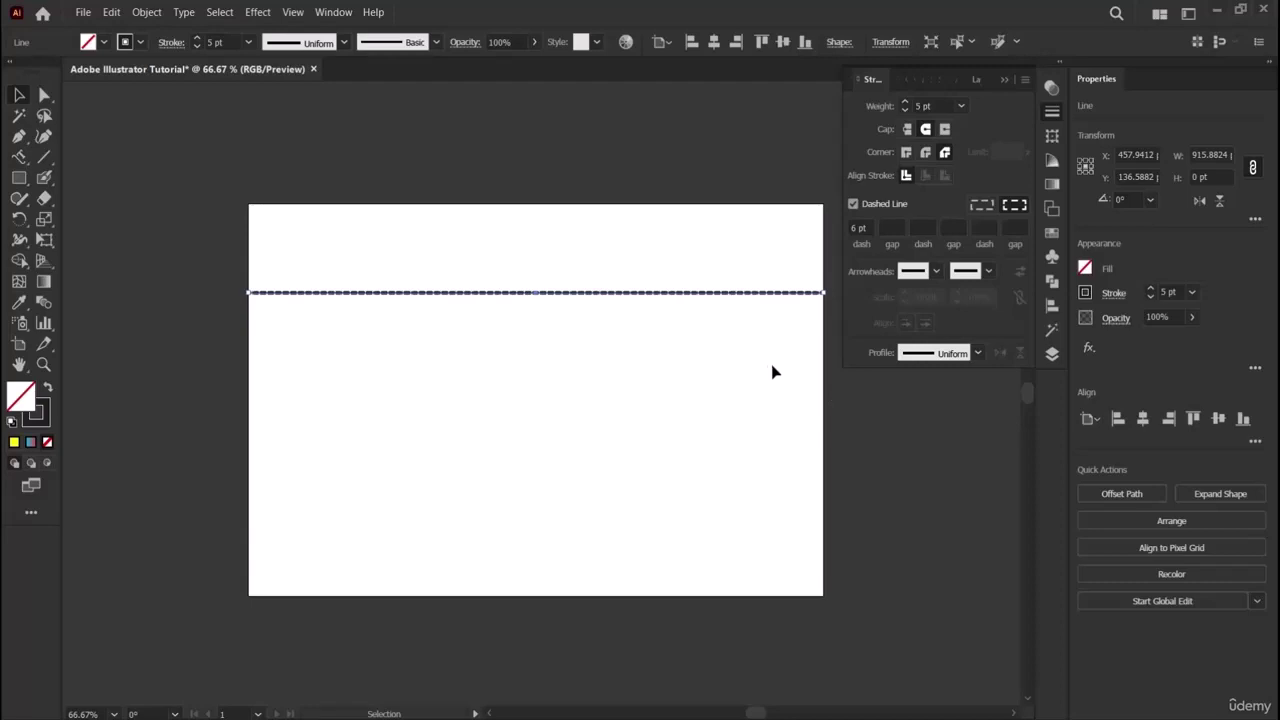
pyautogui.click(858, 228)
pyautogui.press('BackSpace')
pyautogui.write('20')
pyautogui.press('Return')
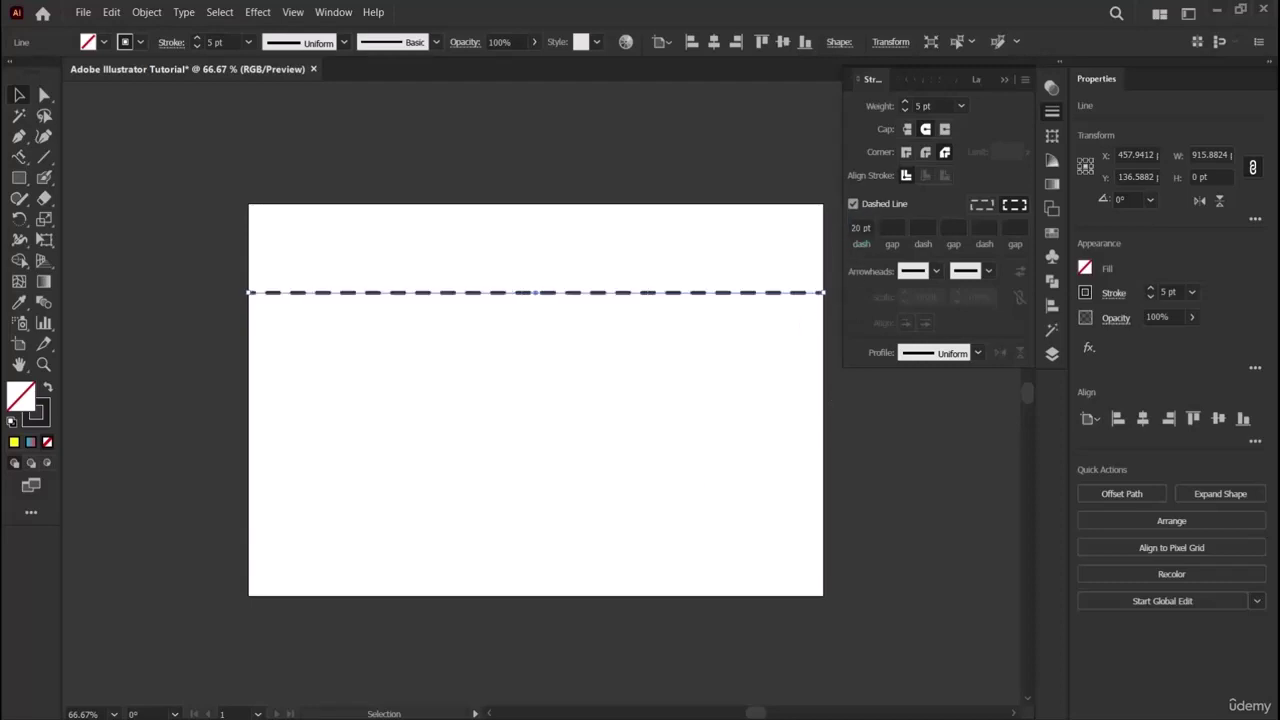
# Reselect the 20 pt dash value and click away to commit it.
pyautogui.doubleClick(859, 228)
pyautogui.click(883, 537)
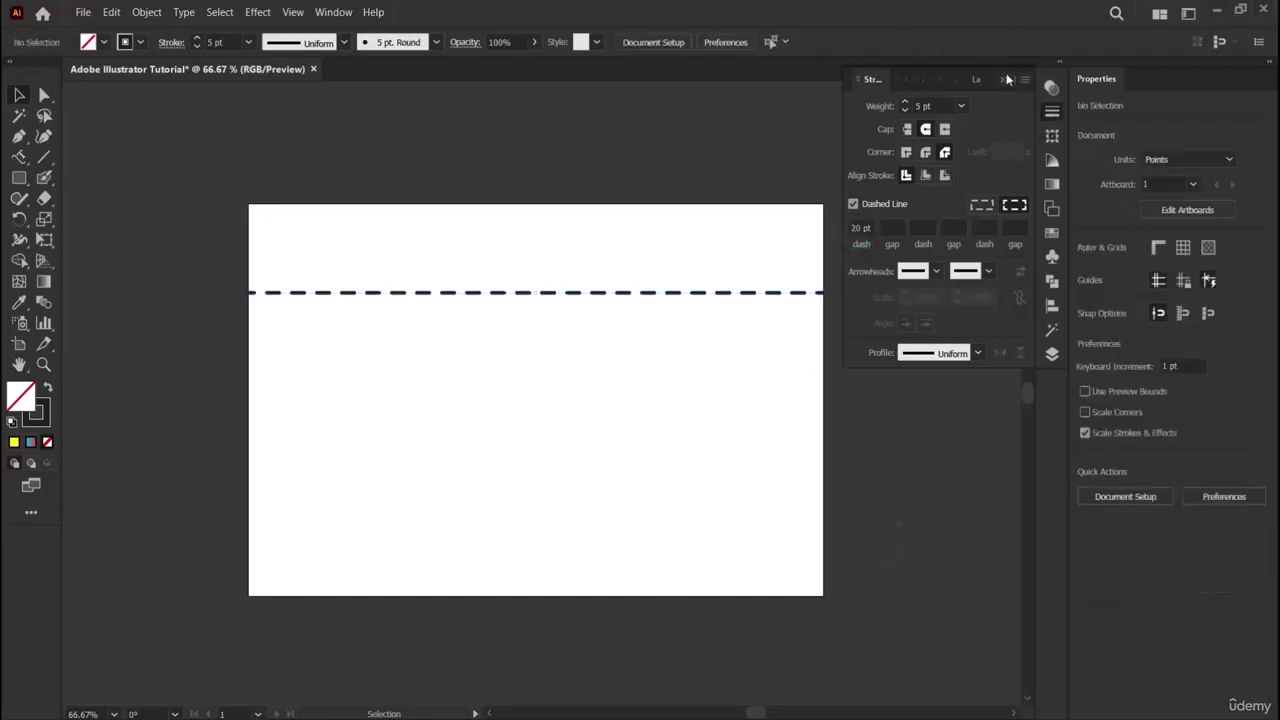
pyautogui.click(1005, 76)
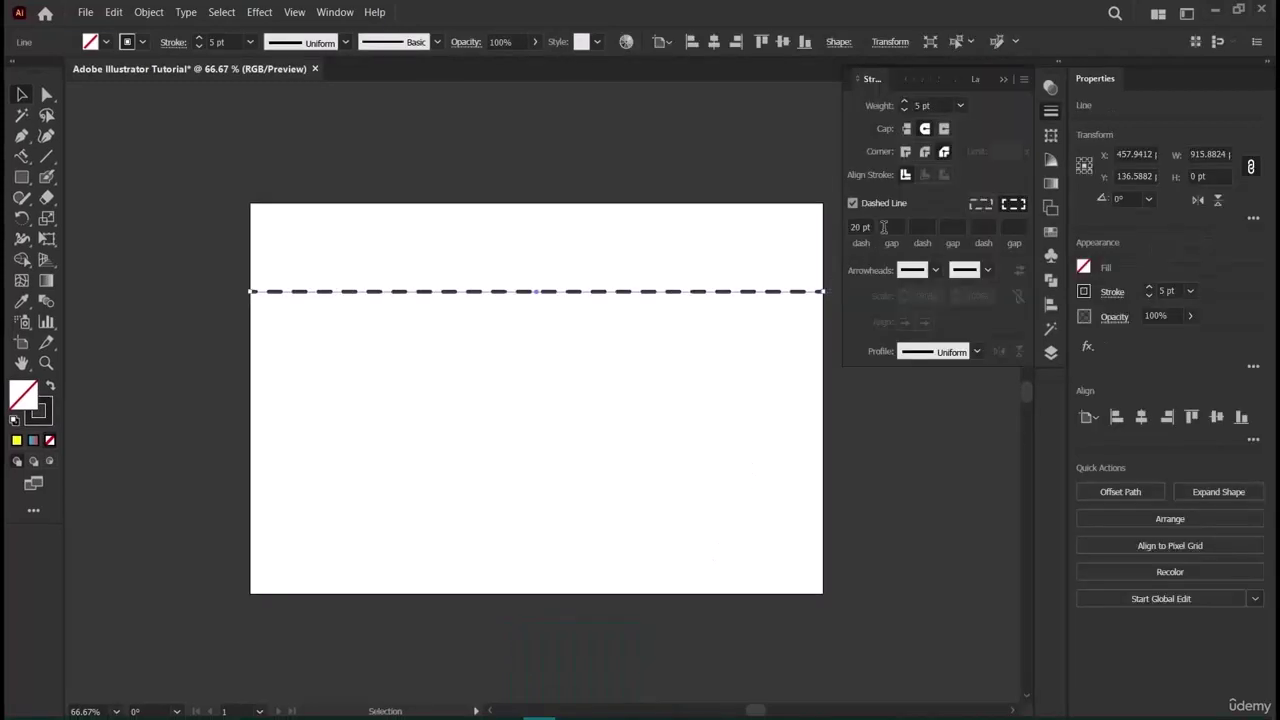
pyautogui.moveTo(878, 227); pyautogui.dragTo(836, 234)
pyautogui.click(870, 226)
pyautogui.moveTo(870, 226); pyautogui.dragTo(846, 228)
pyautogui.click(981, 317)
# Draw a second horizontal line below the dashed one and give it a solid stroke.
pyautogui.click(44, 155)
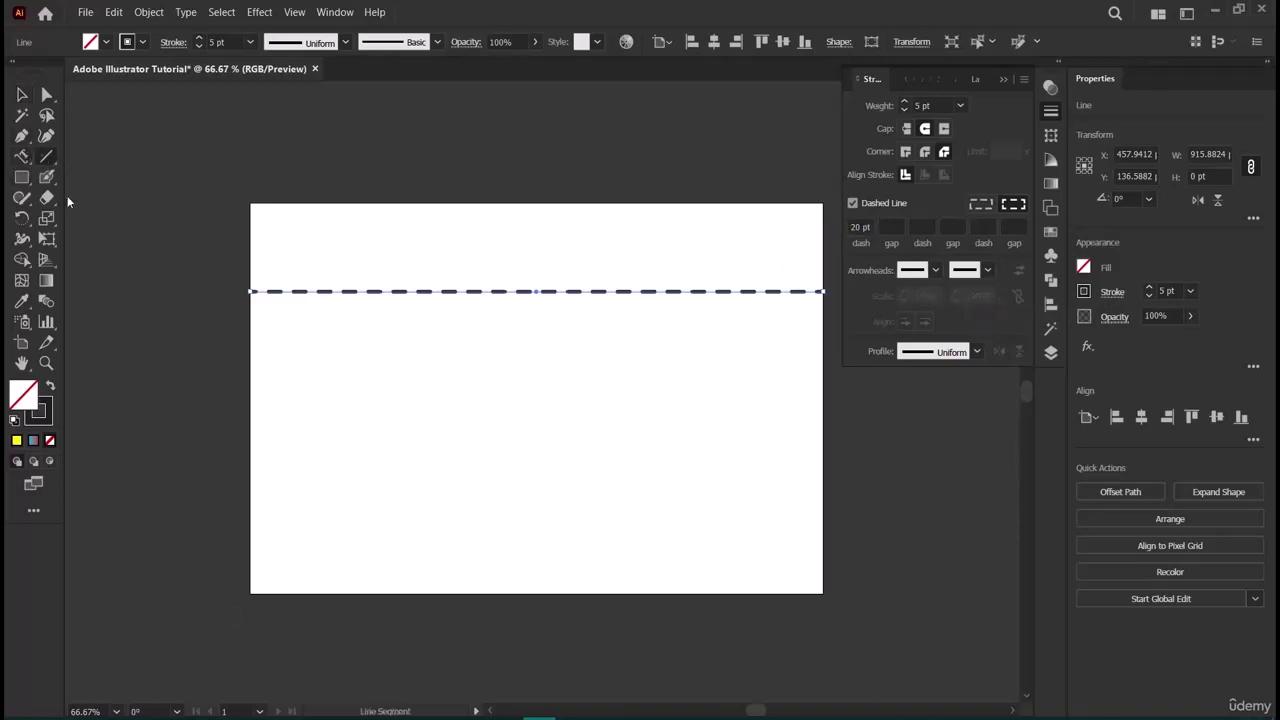
pyautogui.moveTo(537, 397)
pyautogui.mouseDown()
pyautogui.moveTo(321, 392)
pyautogui.moveTo(674, 388)
pyautogui.mouseUp()
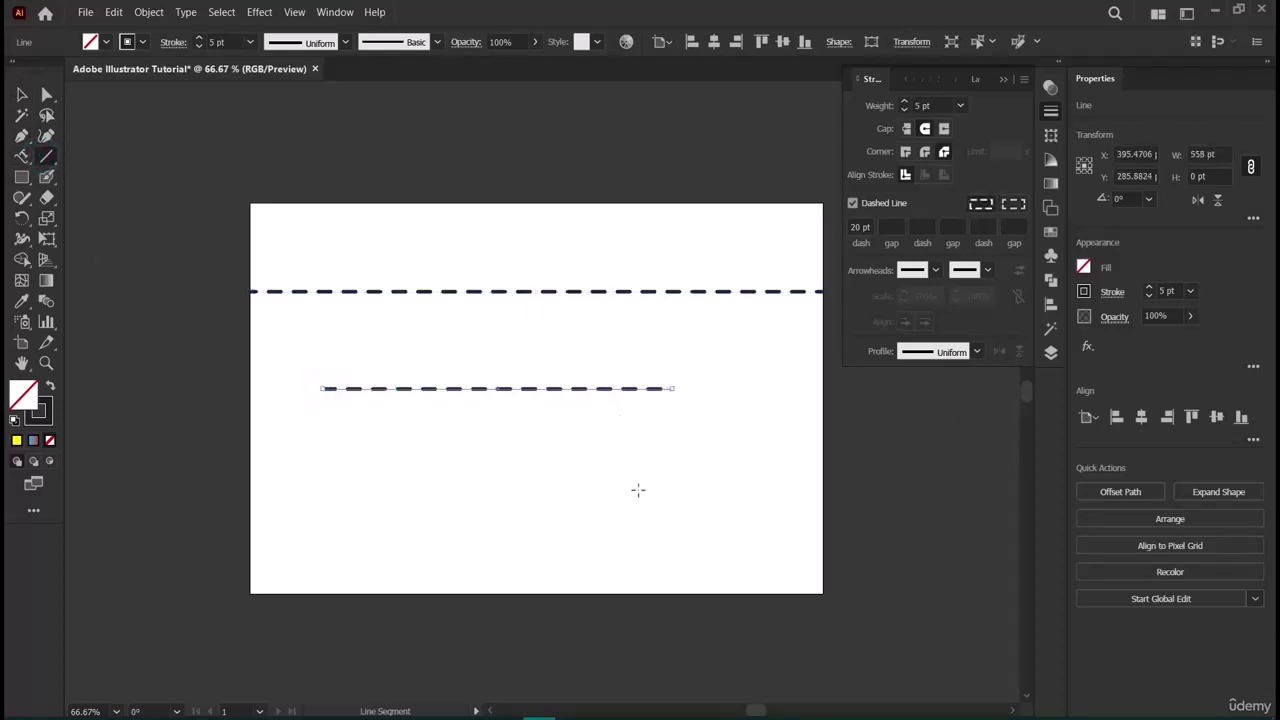
pyautogui.click(852, 203)
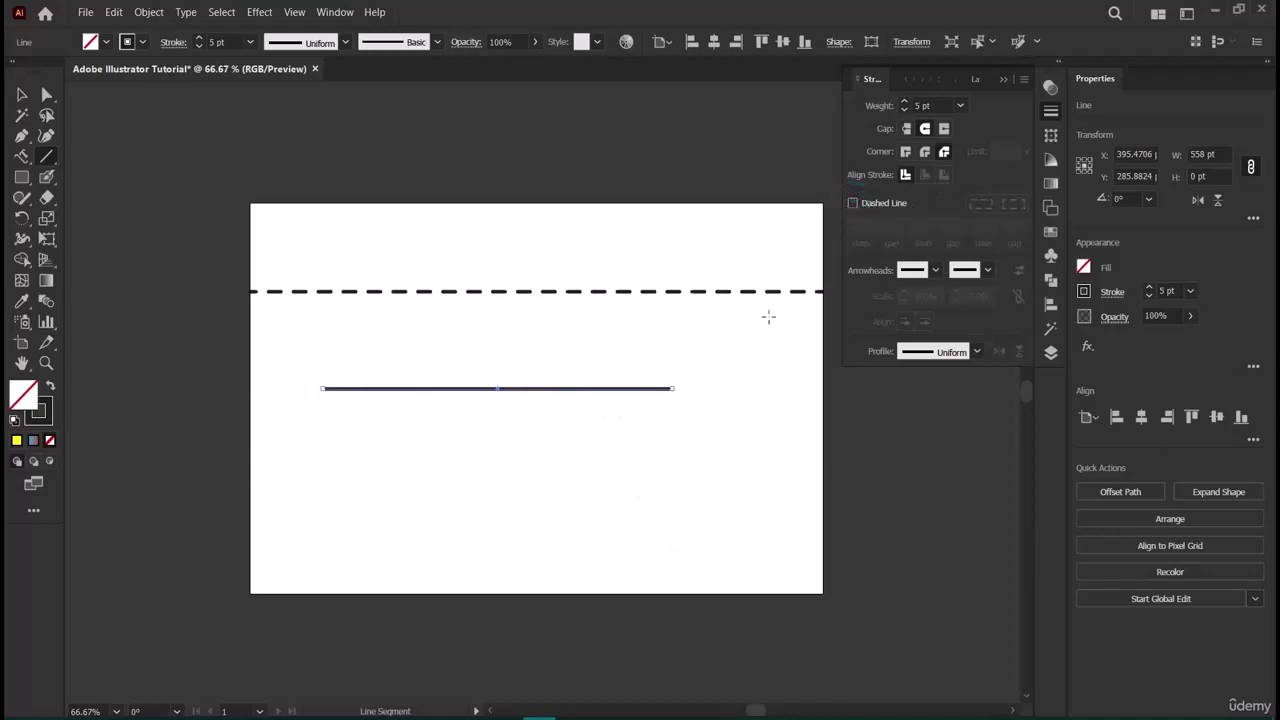
pyautogui.click(22, 94)
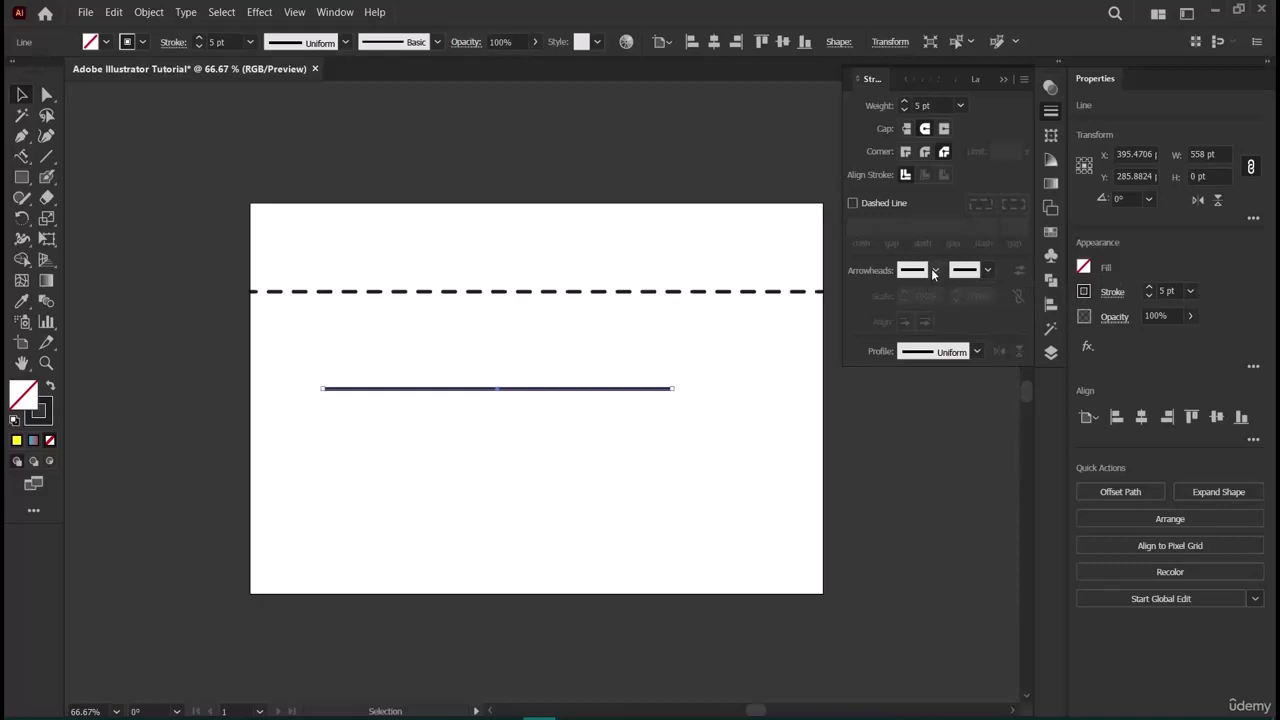
# Give the solid line a pointing-hand Arrow 35 start and an Arrow 1 end.
pyautogui.click(934, 270)
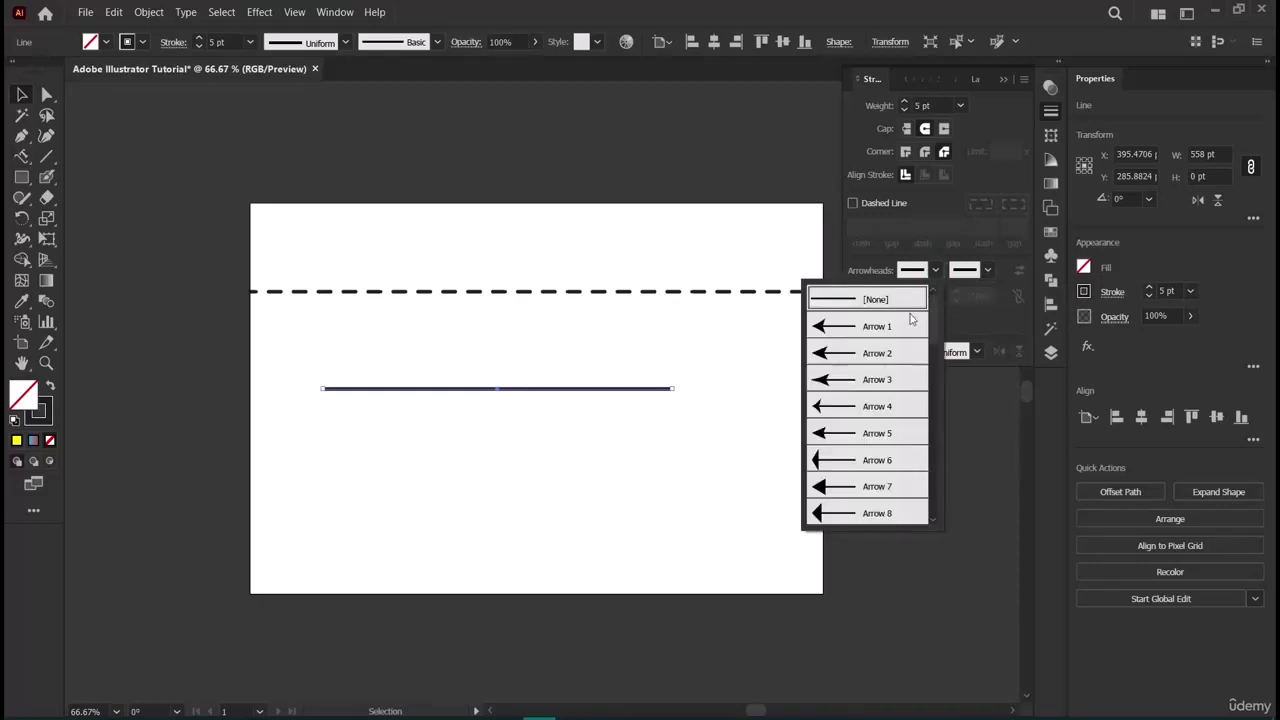
pyautogui.scroll(-10, 880, 380)
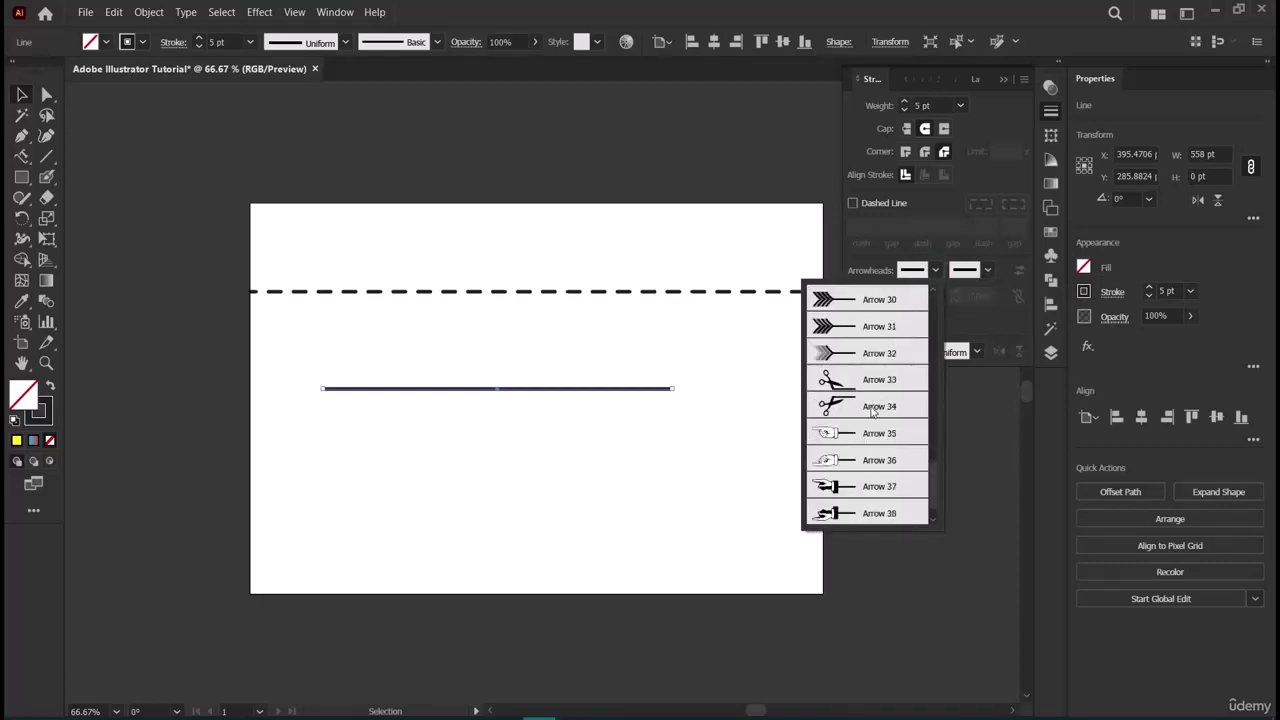
pyautogui.scroll(7, 845, 507)
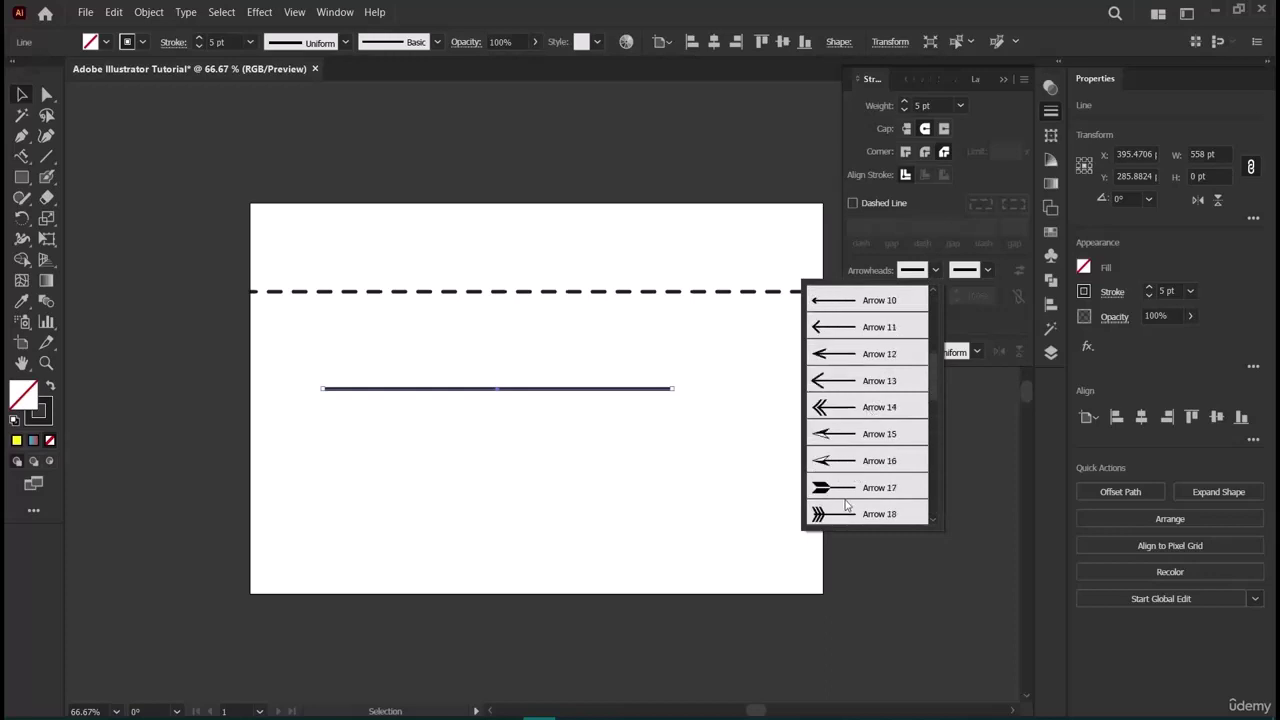
pyautogui.scroll(4, 845, 507)
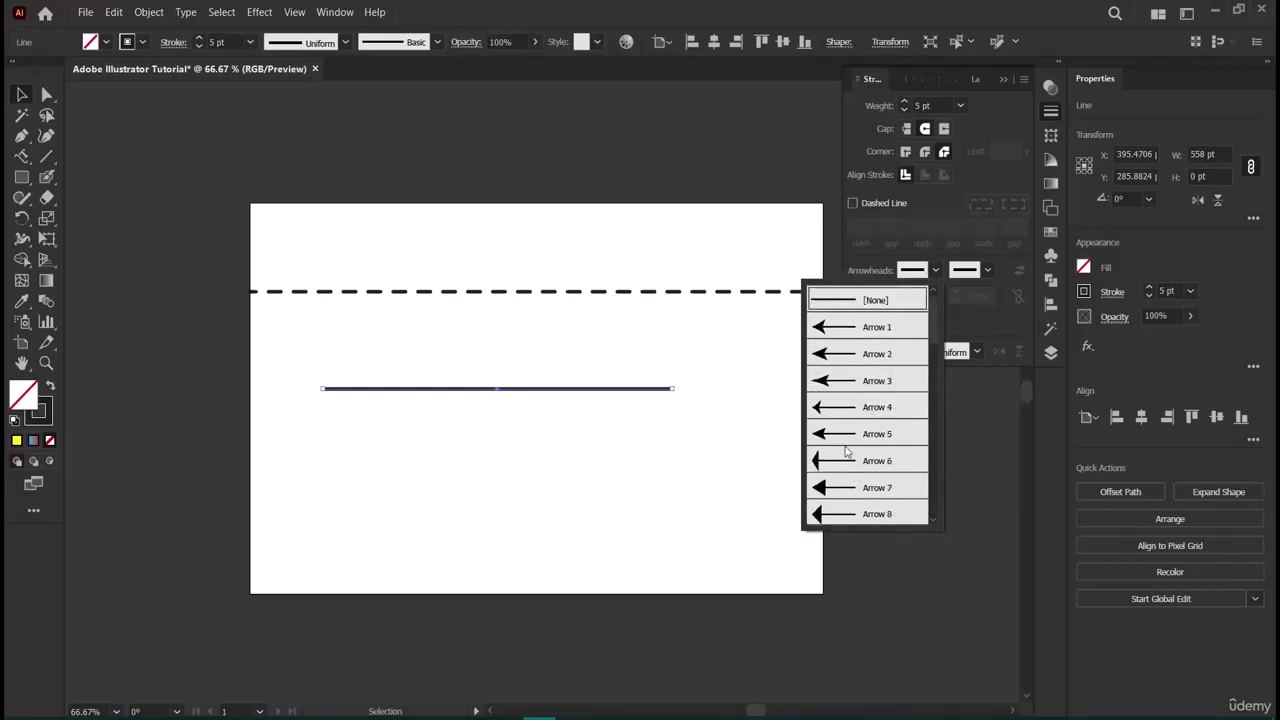
pyautogui.scroll(-10, 852, 450)
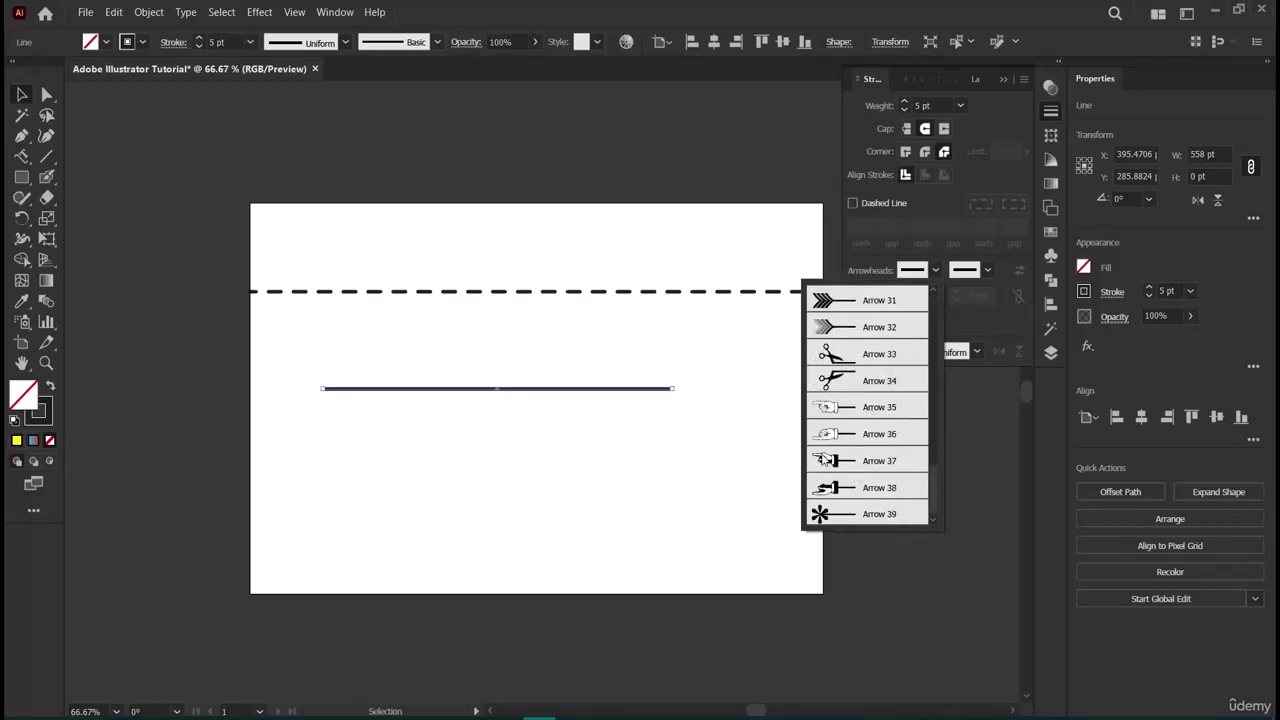
pyautogui.click(829, 407)
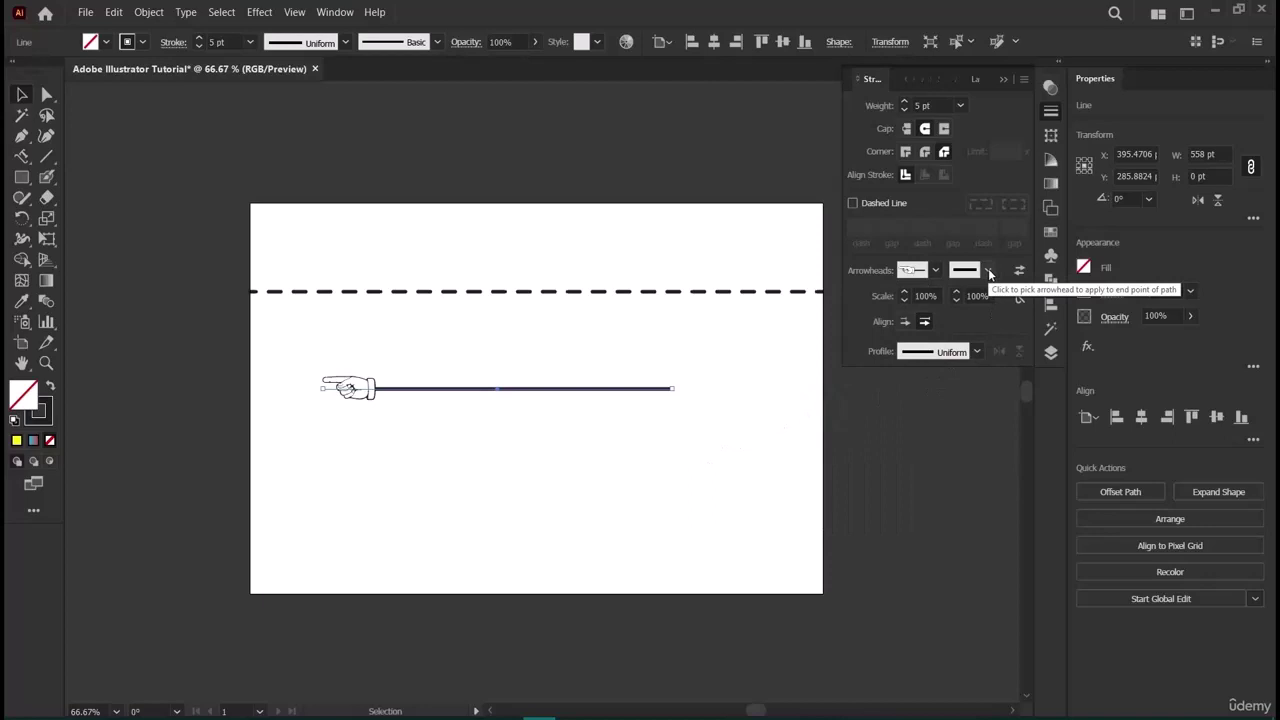
pyautogui.click(989, 271)
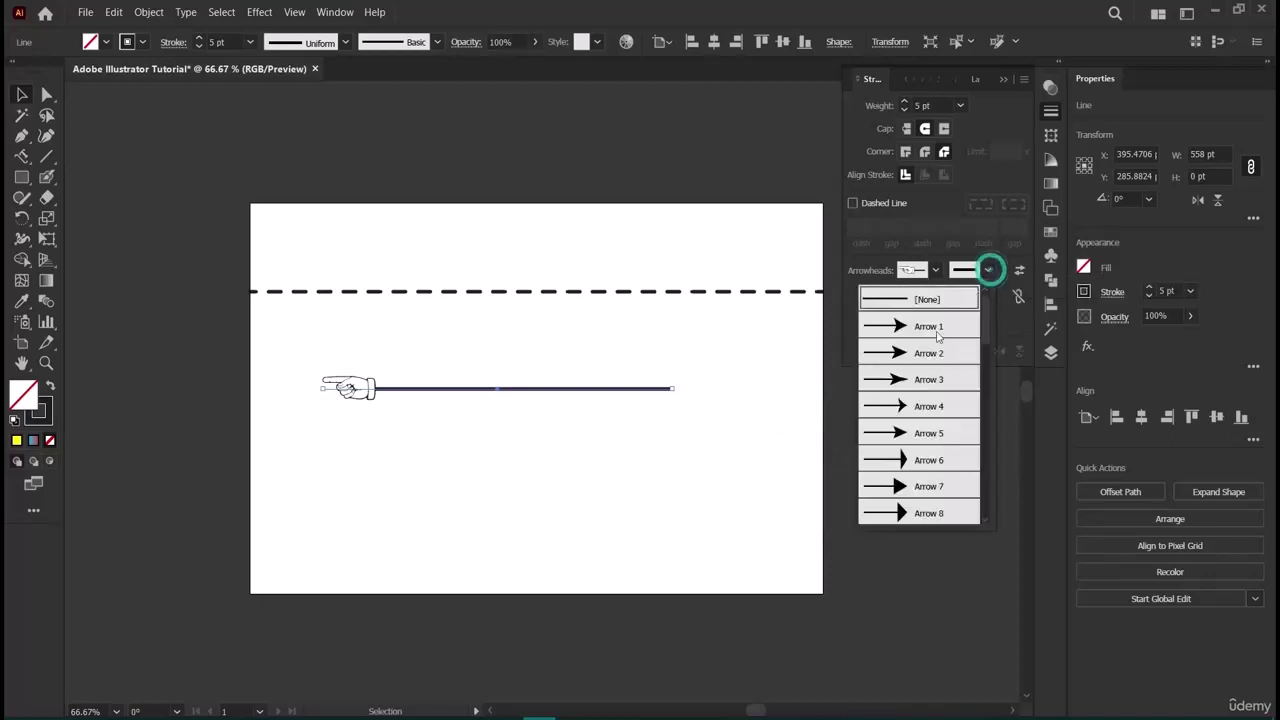
pyautogui.scroll(-8, 913, 403)
pyautogui.scroll(-2, 913, 403)
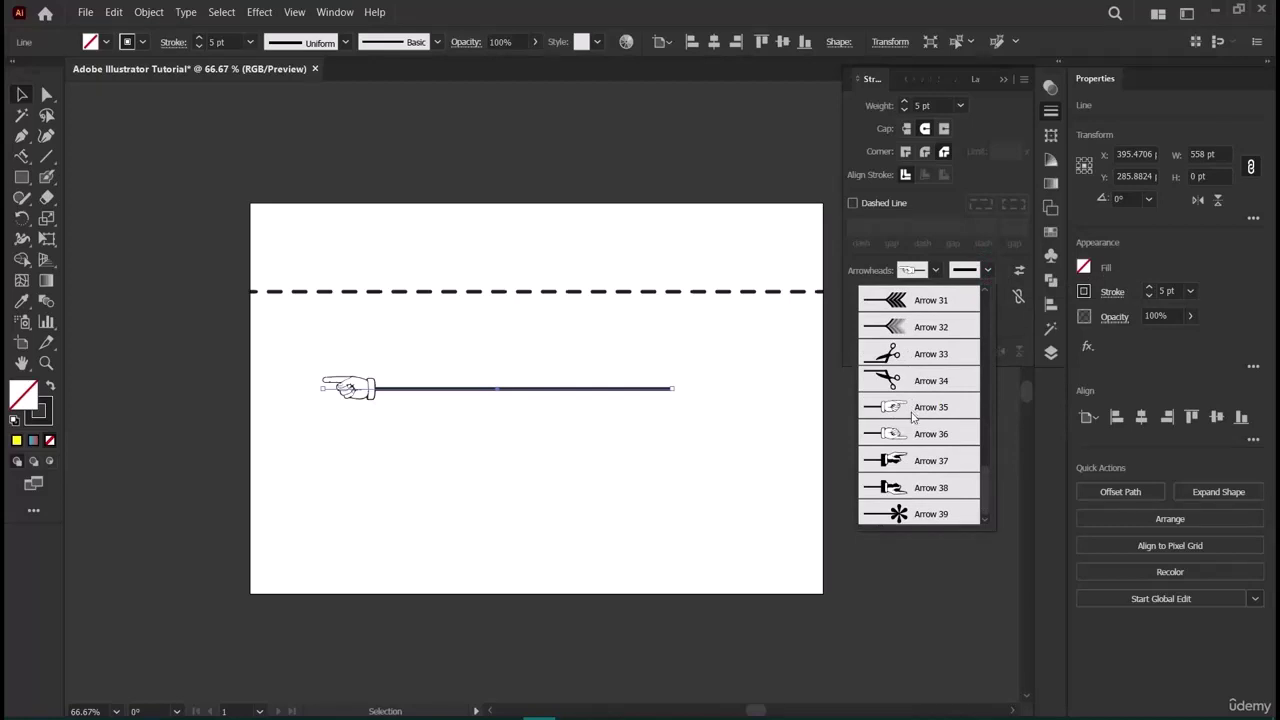
pyautogui.scroll(10, 913, 450)
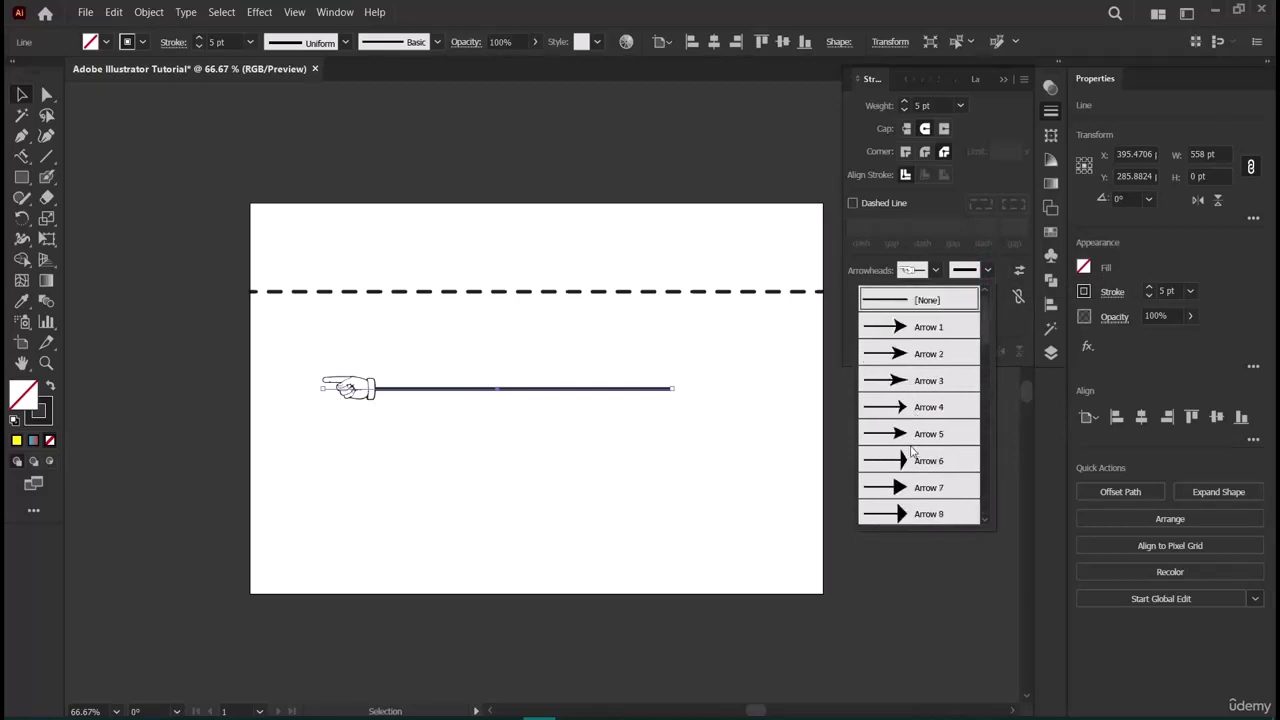
pyautogui.click(917, 330)
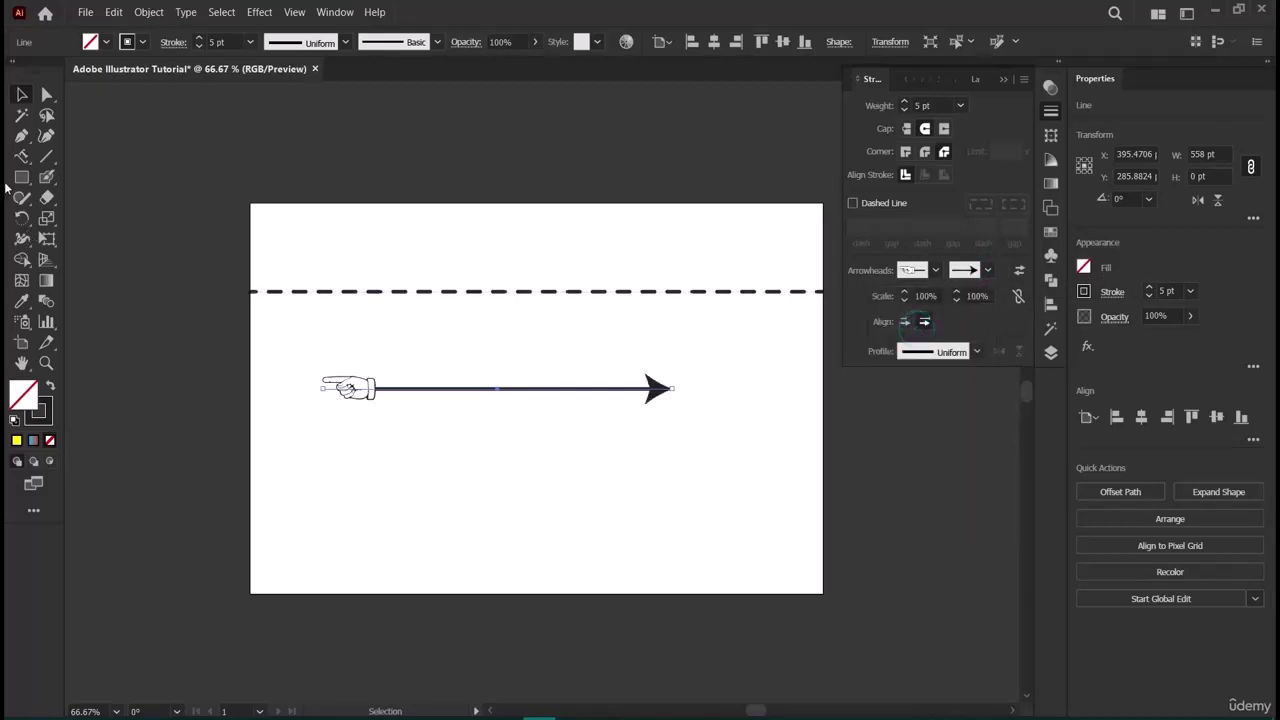
# Move and rotate the arrow line so the hand touches the dashed line.
pyautogui.click(112, 452)
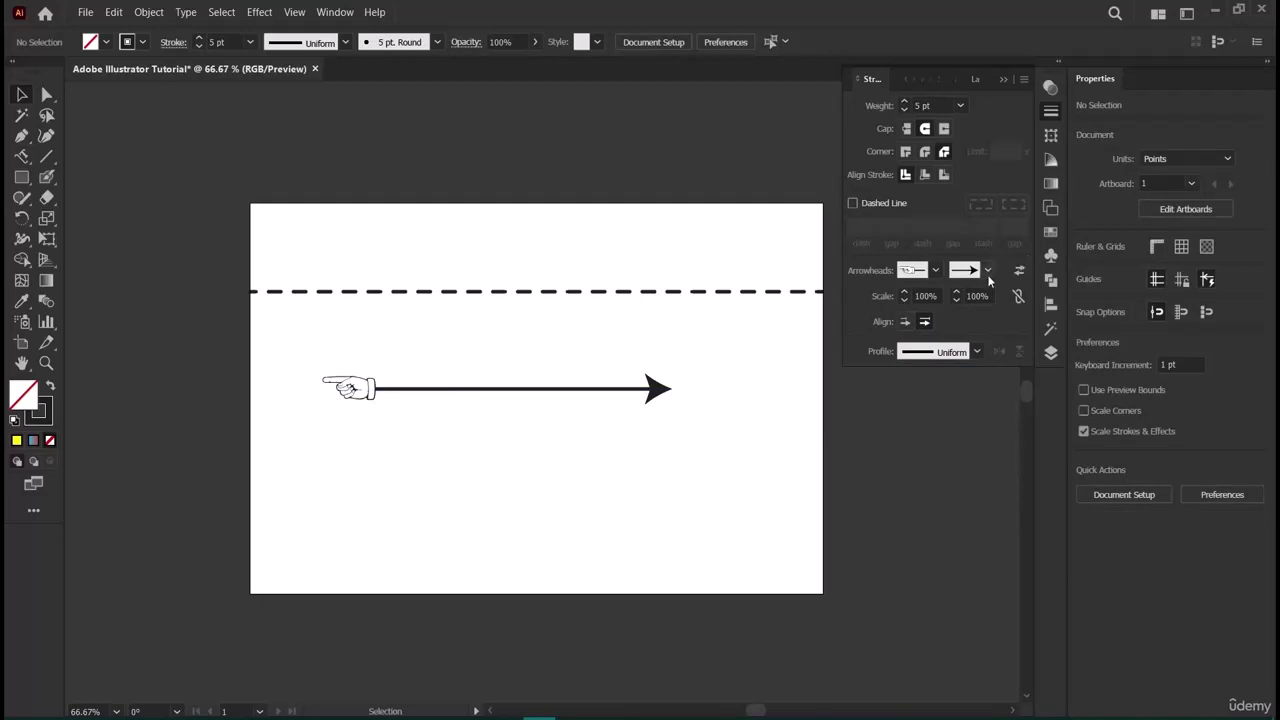
pyautogui.click(494, 390)
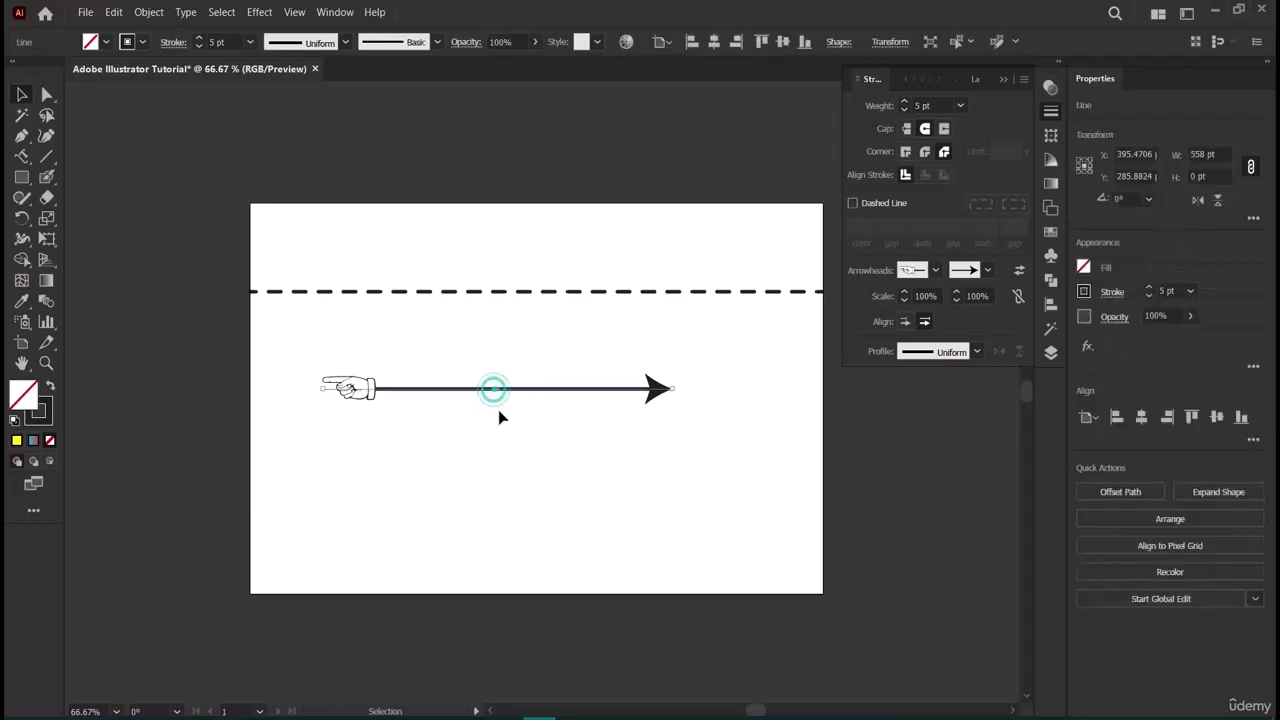
pyautogui.moveTo(500, 397)
pyautogui.mouseDown()
pyautogui.moveTo(500, 480)
pyautogui.moveTo(494, 420)
pyautogui.mouseUp()
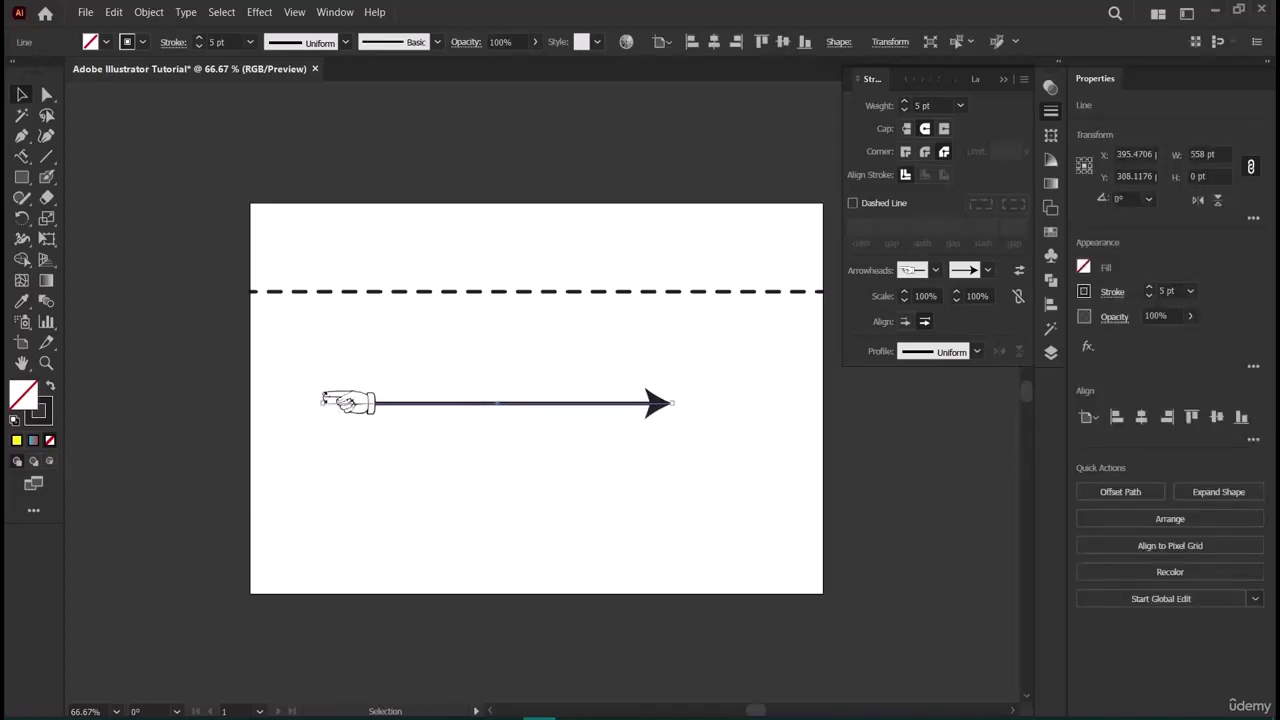
pyautogui.moveTo(323, 399); pyautogui.dragTo(366, 292)
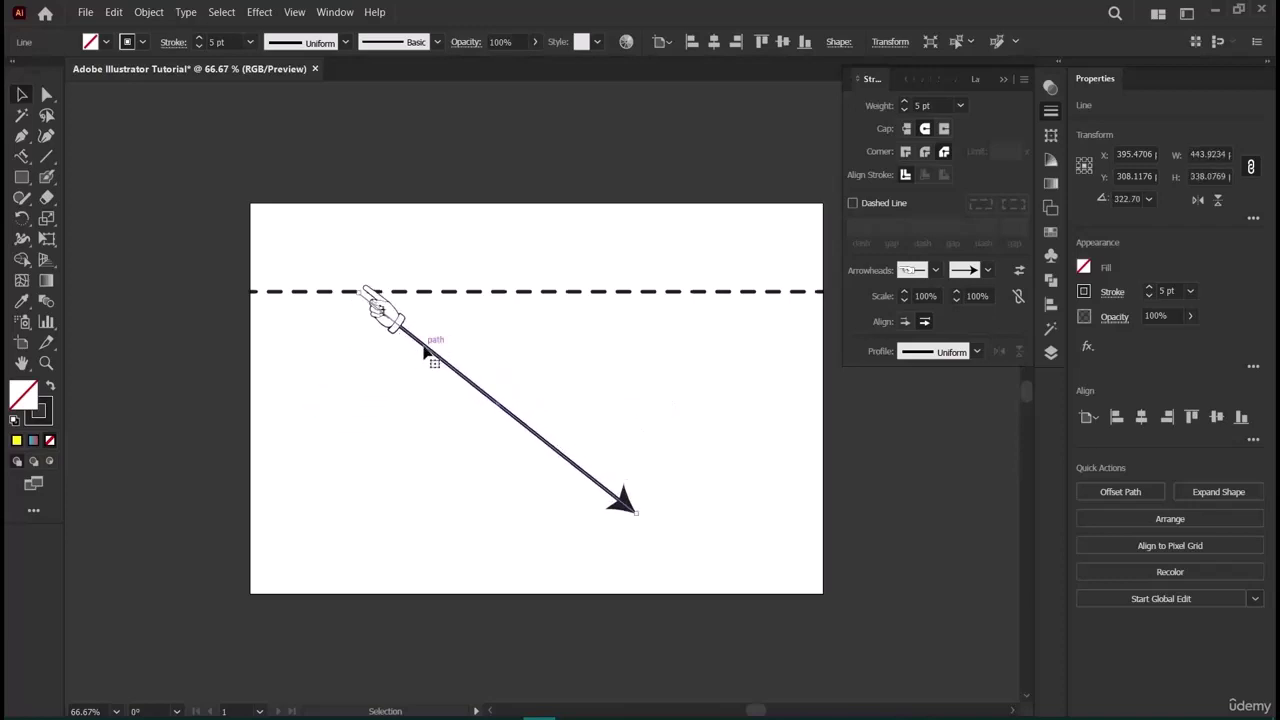
pyautogui.moveTo(425, 350); pyautogui.dragTo(515, 390)
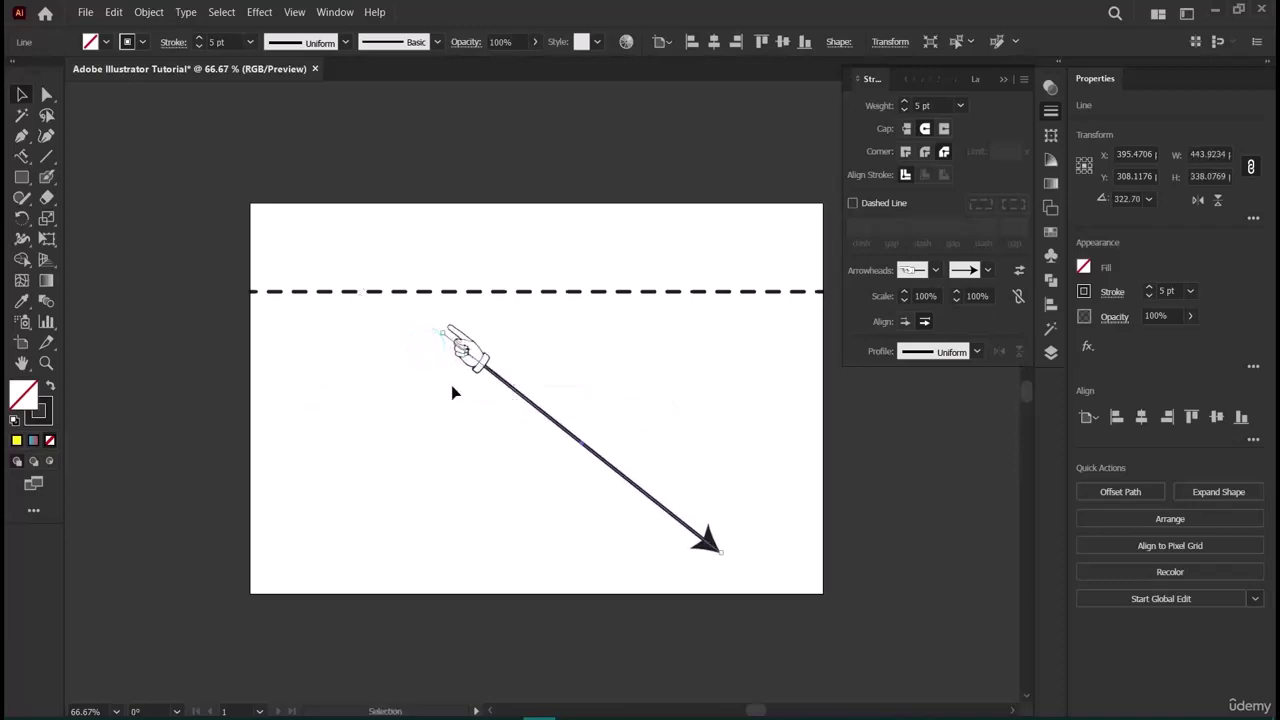
pyautogui.click(296, 387)
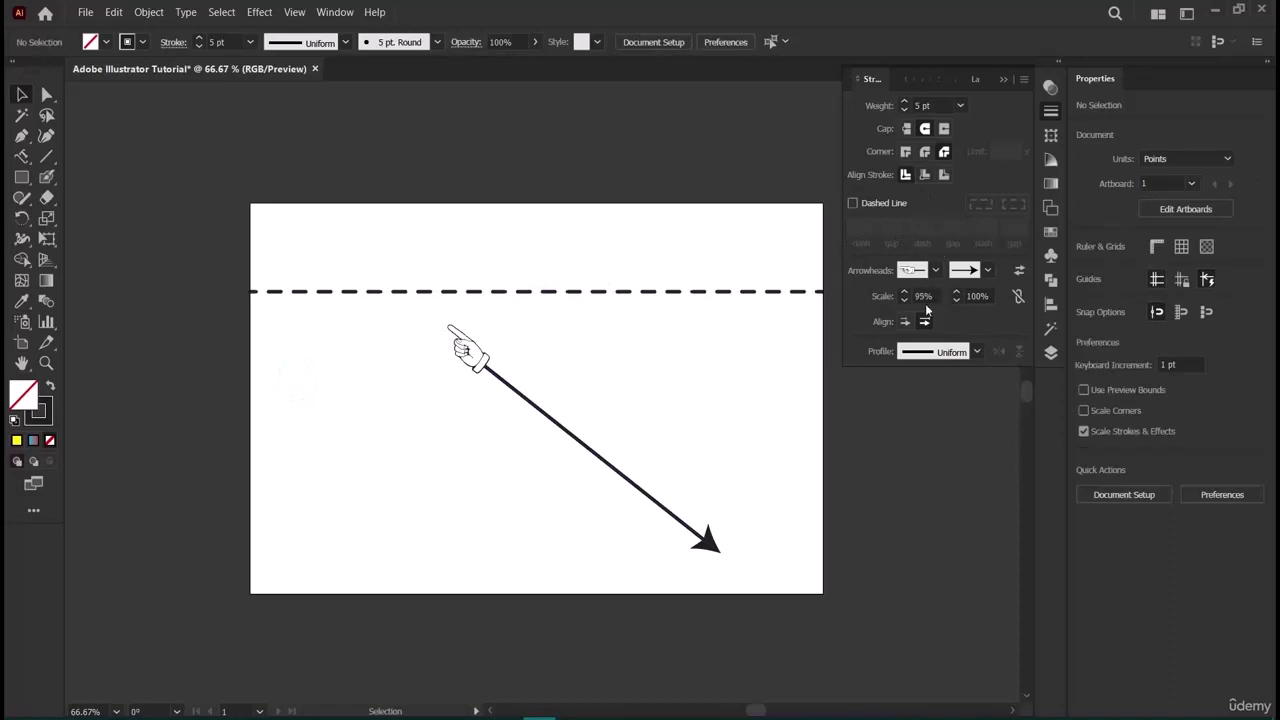
# Delete the arrow line and draw a new plain horizontal line lower down.
pyautogui.click(958, 355)
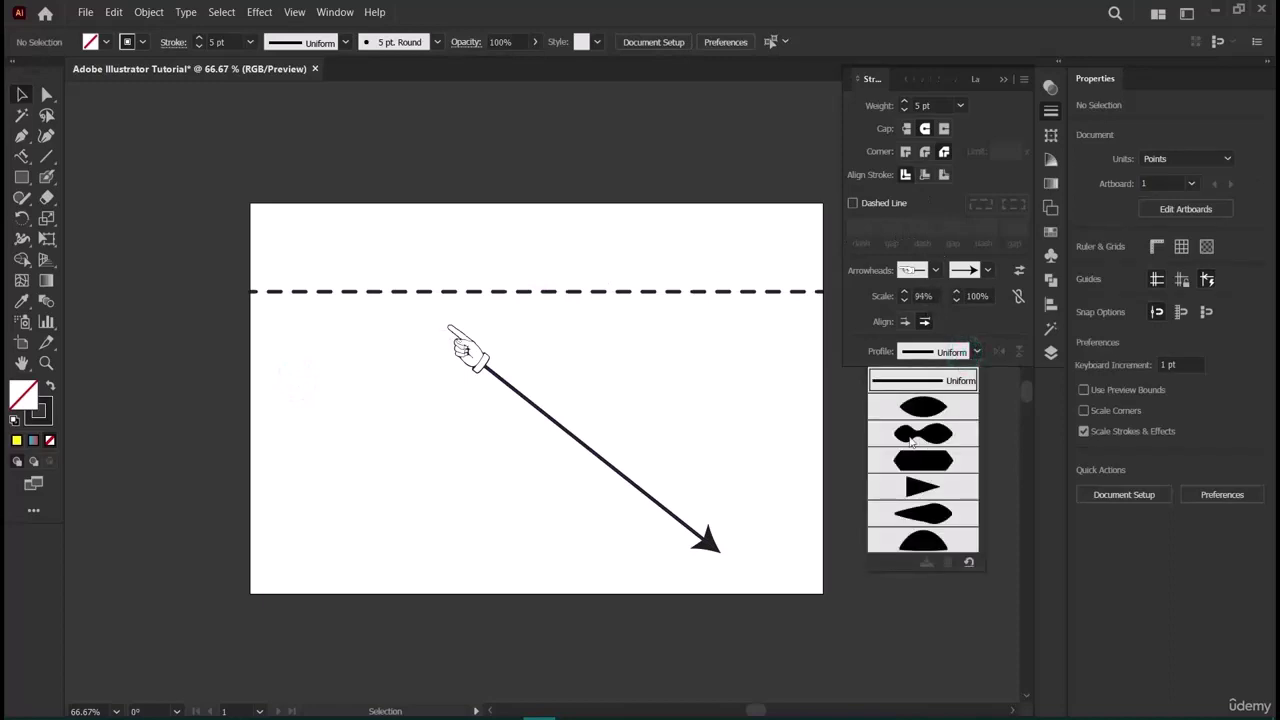
pyautogui.click(580, 438)
pyautogui.click(578, 443)
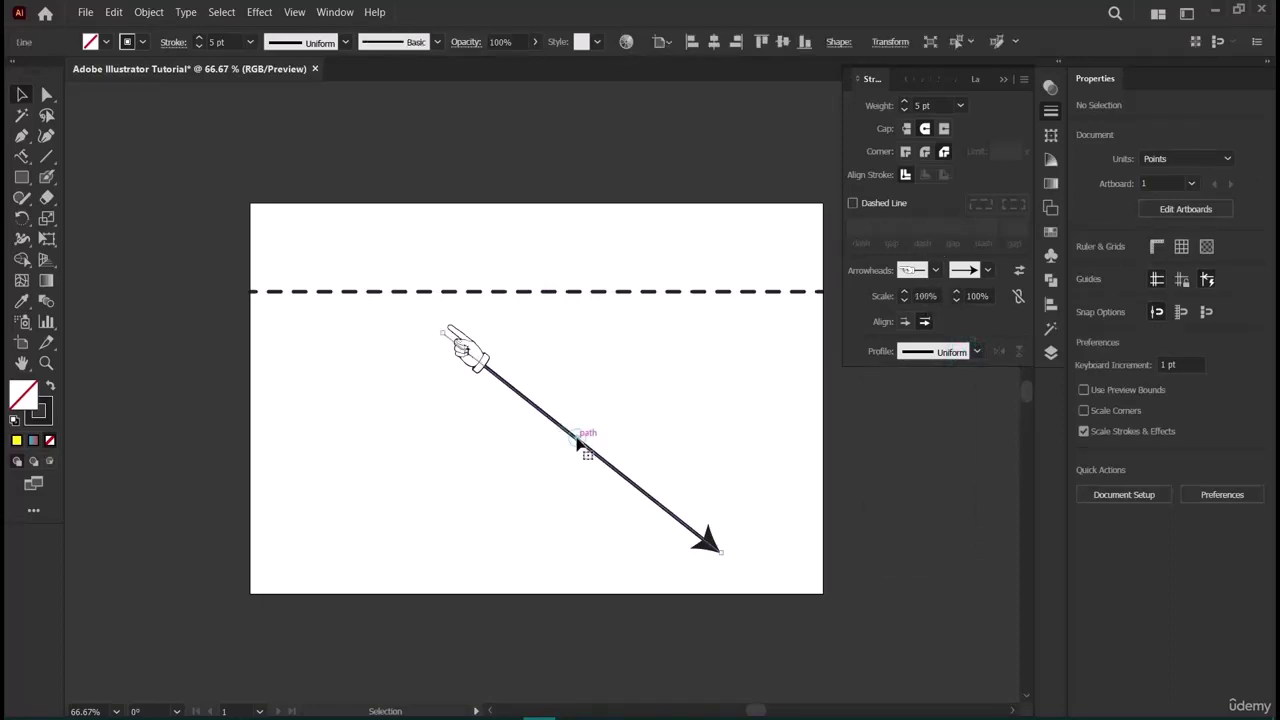
pyautogui.press('Delete')
pyautogui.press('\\')
pyautogui.moveTo(446, 438); pyautogui.dragTo(654, 438)
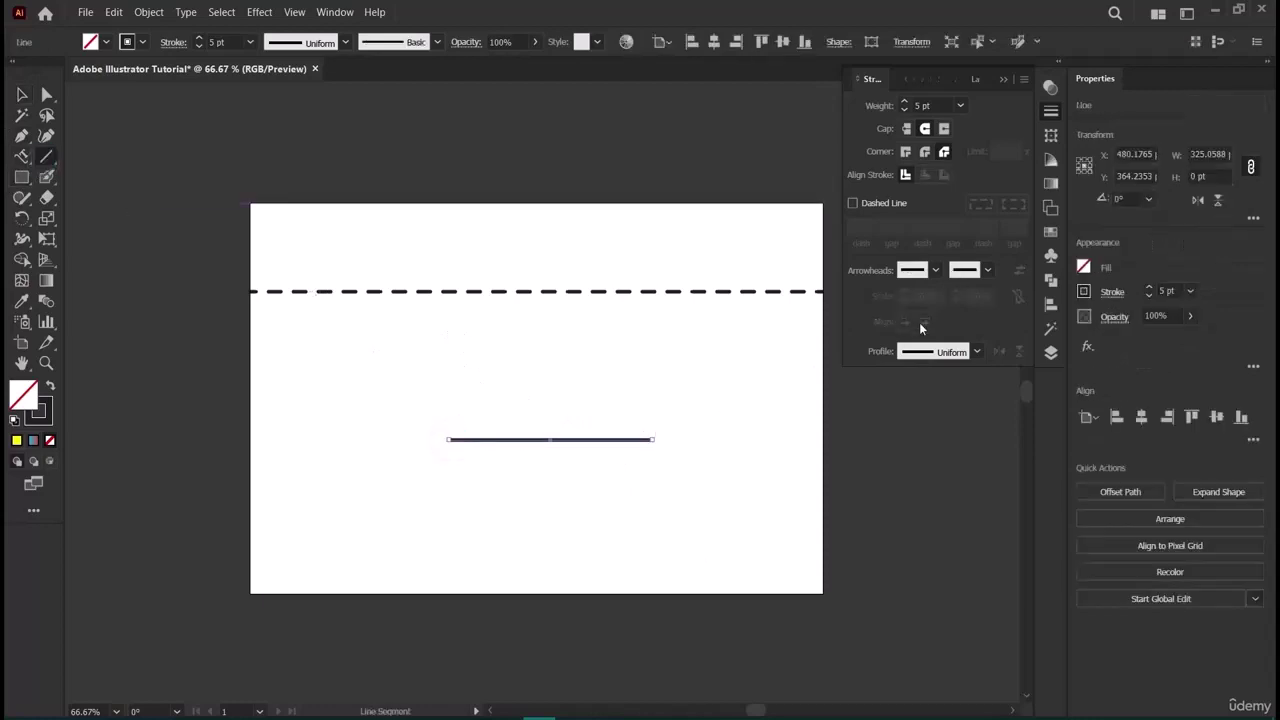
# Apply Width Profile 1 to the new line and stretch it to about 376 pt.
pyautogui.click(940, 351)
pyautogui.click(936, 405)
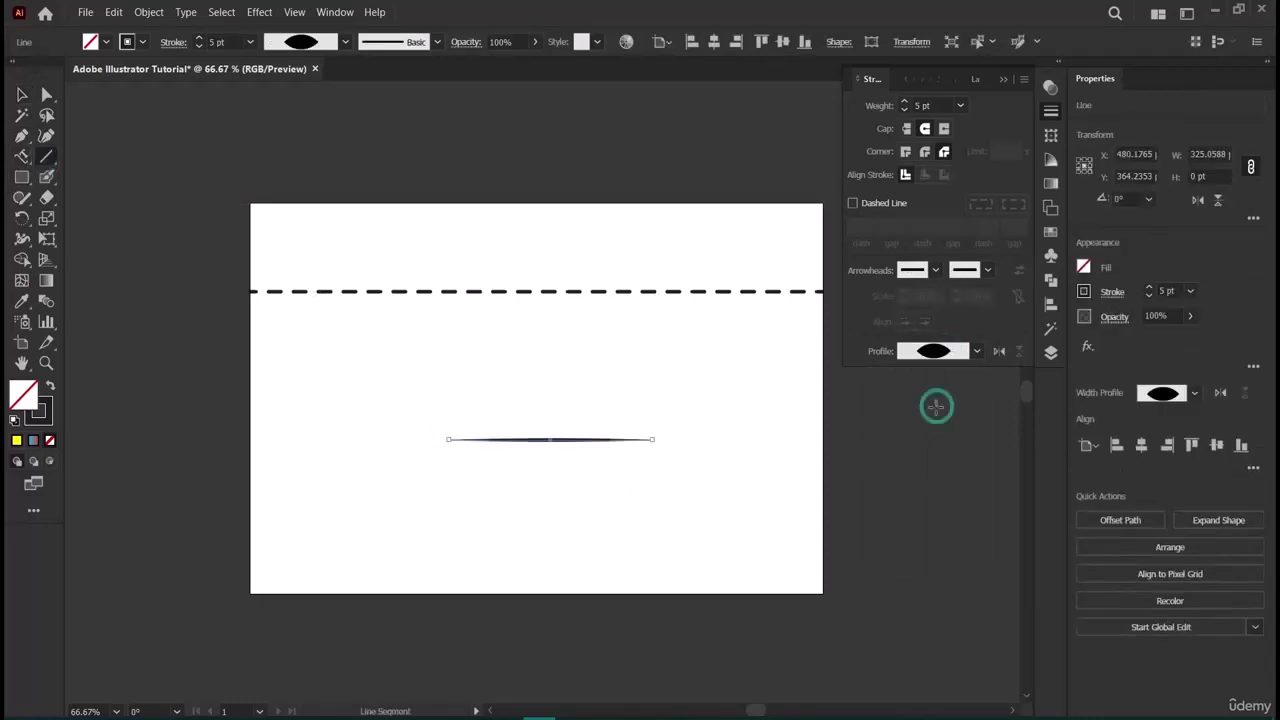
pyautogui.hotkey('ctrl', 'z')
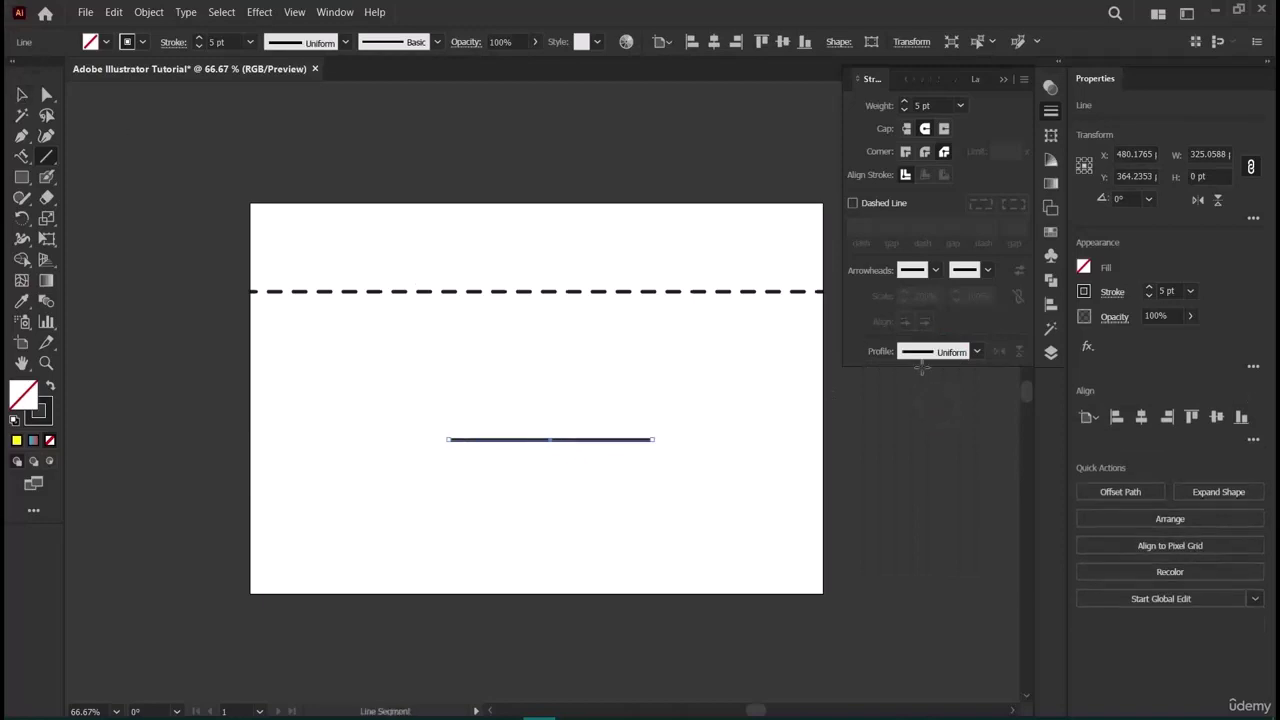
pyautogui.click(975, 355)
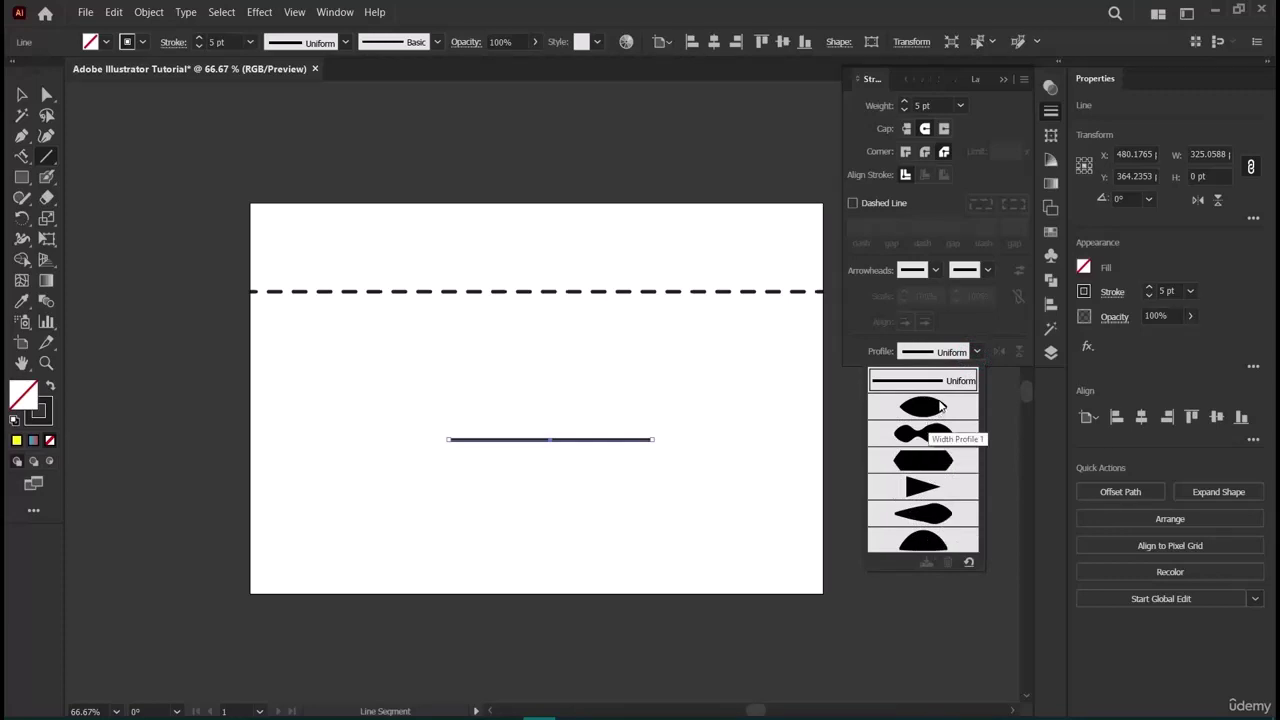
pyautogui.click(940, 405)
pyautogui.click(21, 94)
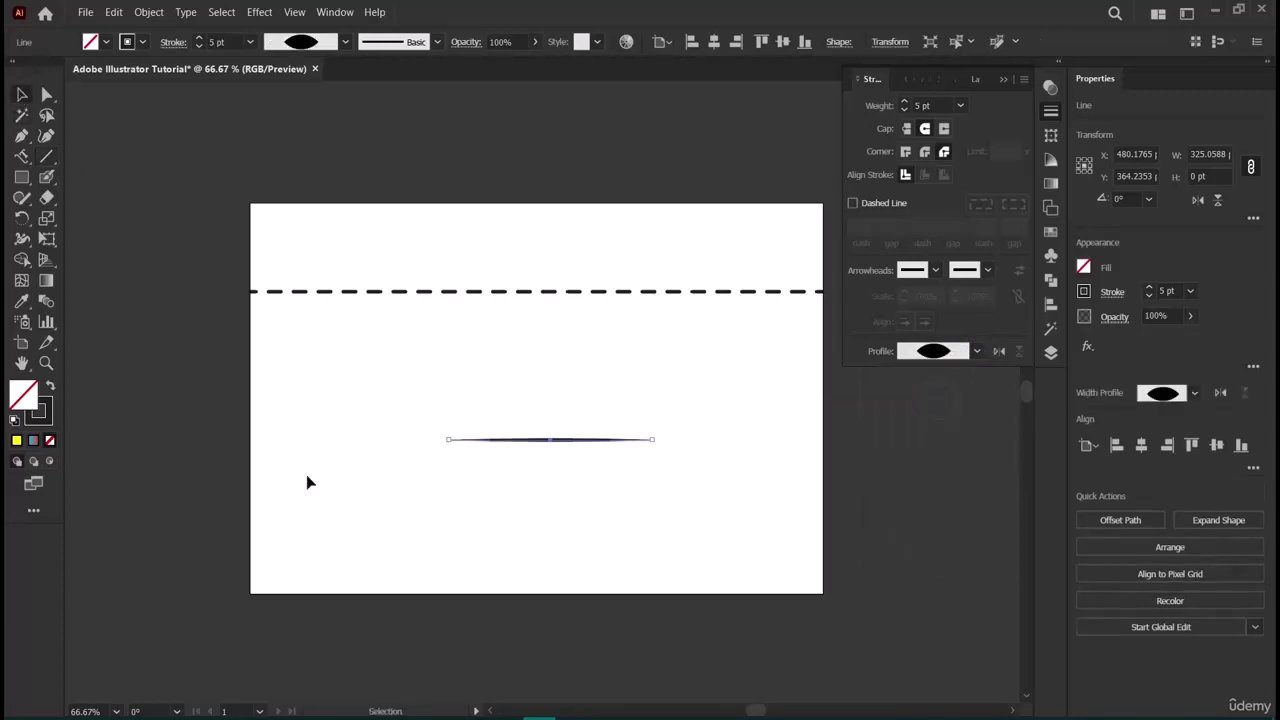
pyautogui.click(328, 483)
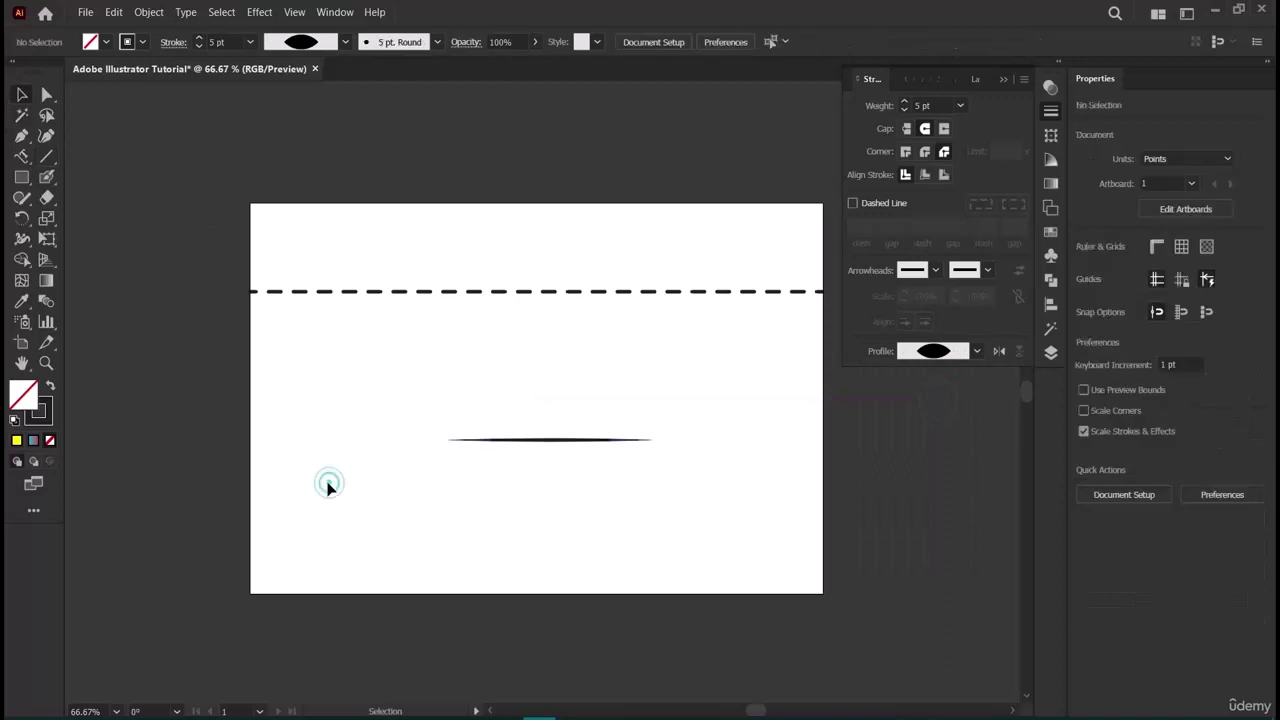
pyautogui.click(595, 441)
pyautogui.moveTo(652, 440); pyautogui.dragTo(685, 439)
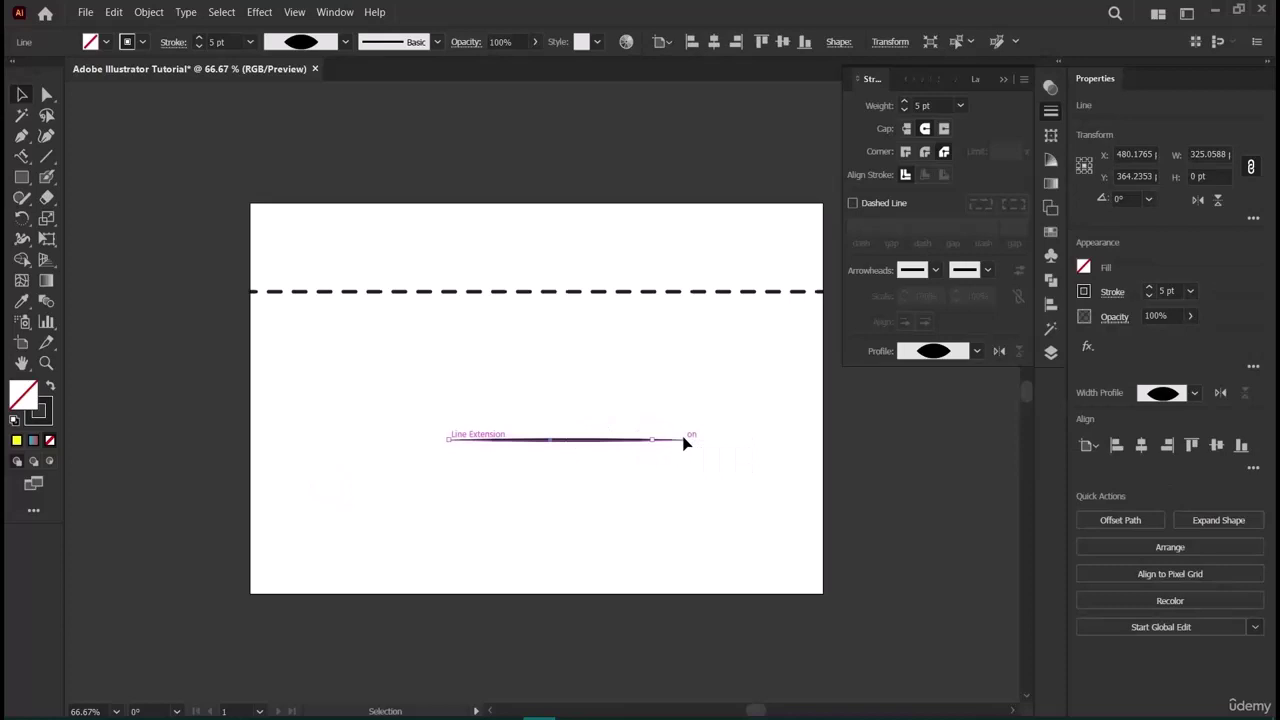
# Delete the dashed line at the top of the artboard.
pyautogui.click(183, 460)
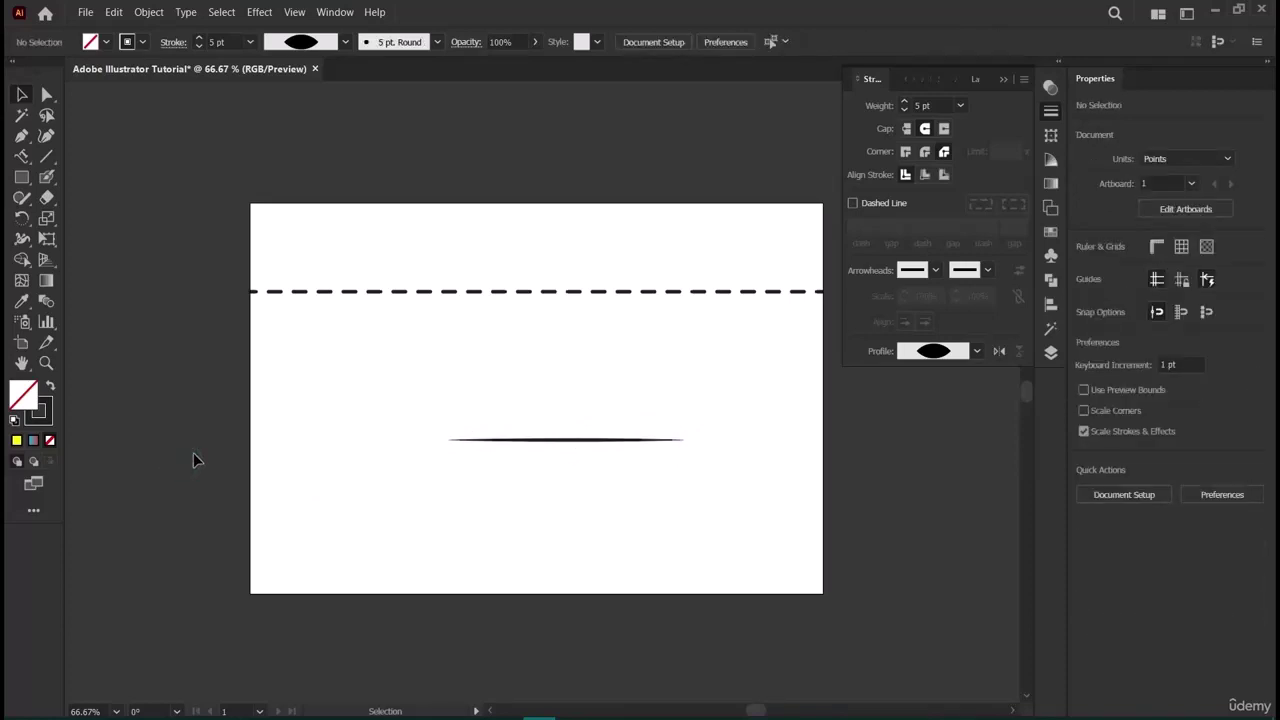
pyautogui.click(635, 293)
pyautogui.press('Delete')
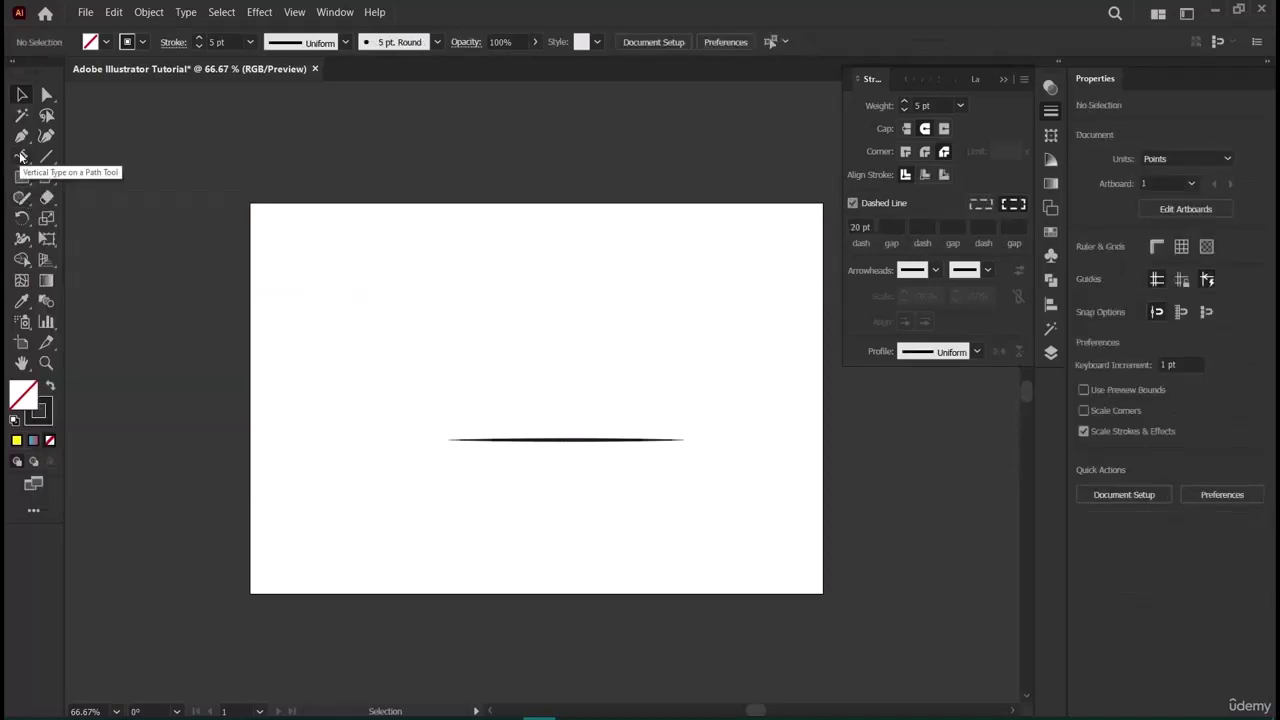
# Add a text object above the tapered line reading CREATIVE.
pyautogui.moveTo(20, 156); pyautogui.dragTo(67, 156)
pyautogui.click(509, 391)
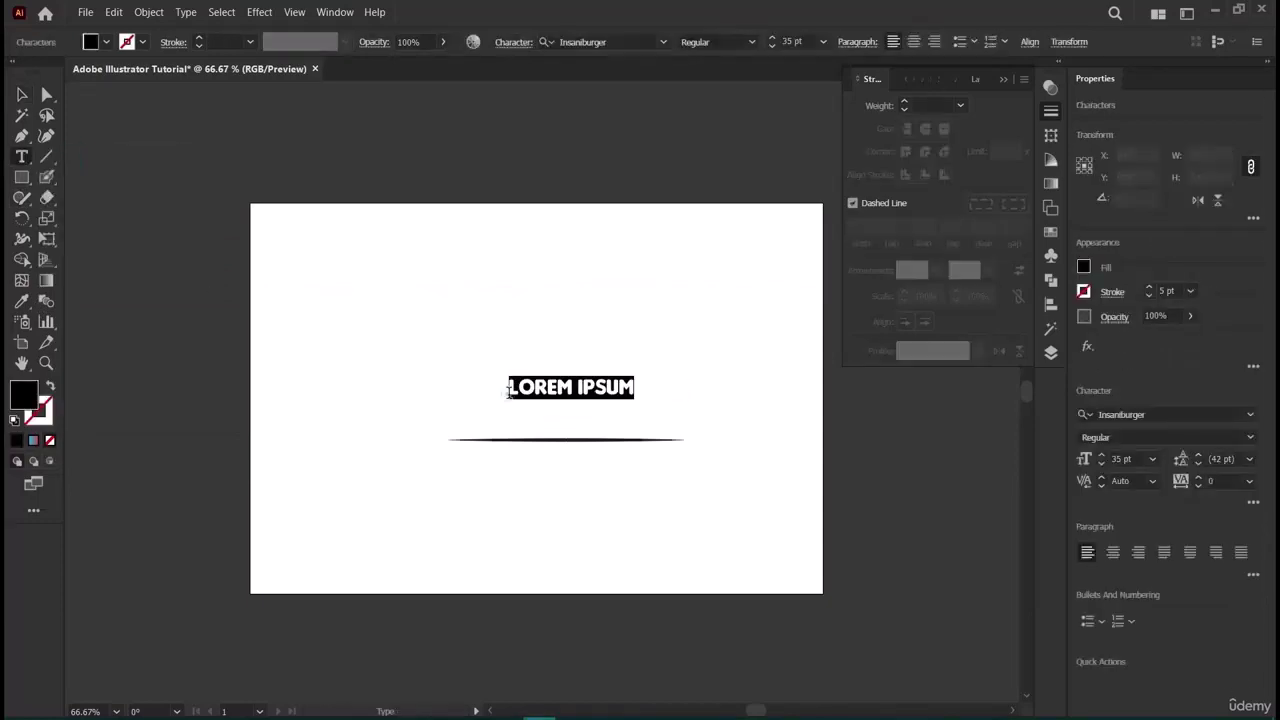
pyautogui.press('BackSpace')
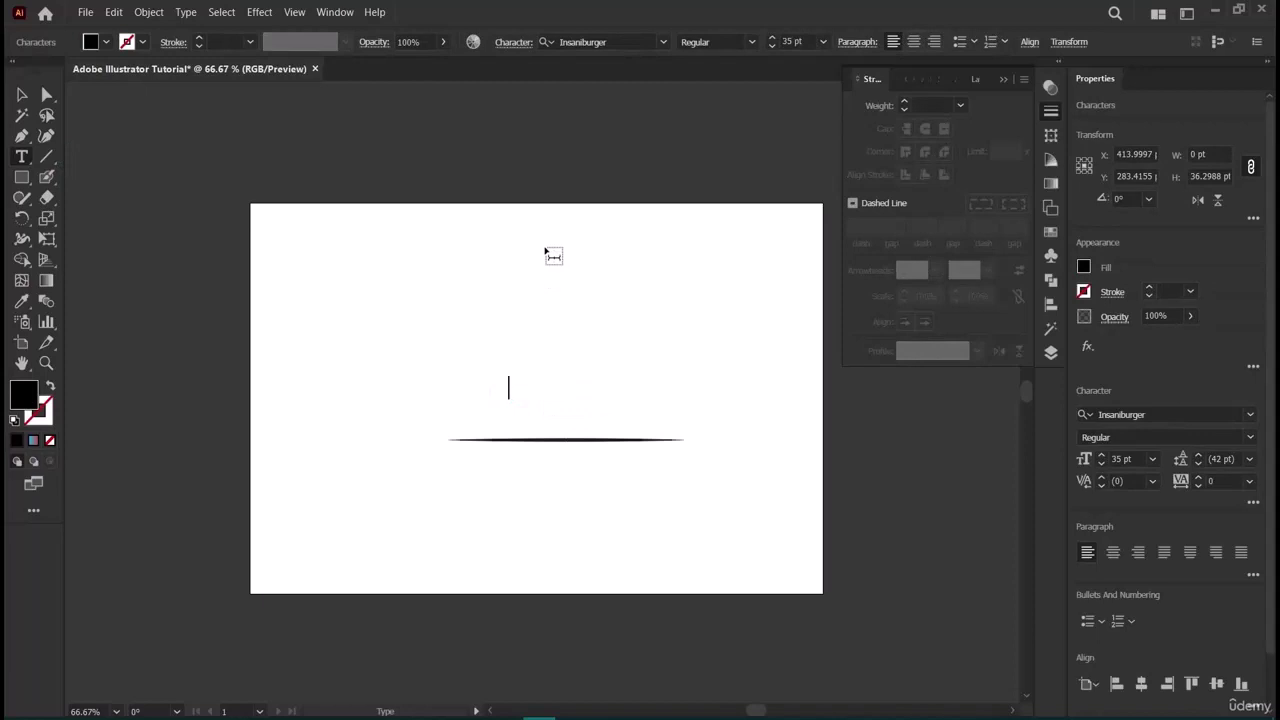
pyautogui.write('A')
pyautogui.press('BackSpace')
pyautogui.write('CREATI')
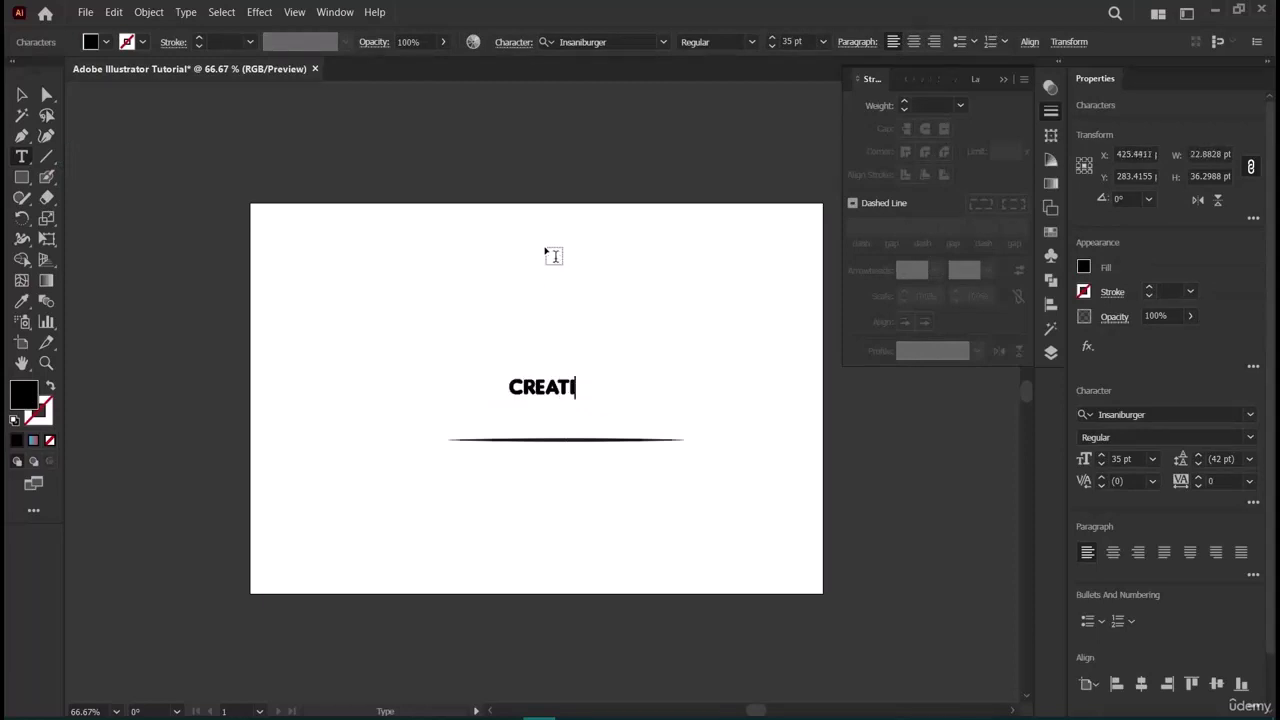
pyautogui.write('VE')
# Scale the CREATIVE text up to about 63.78 pt and select its letters.
pyautogui.click(26, 93)
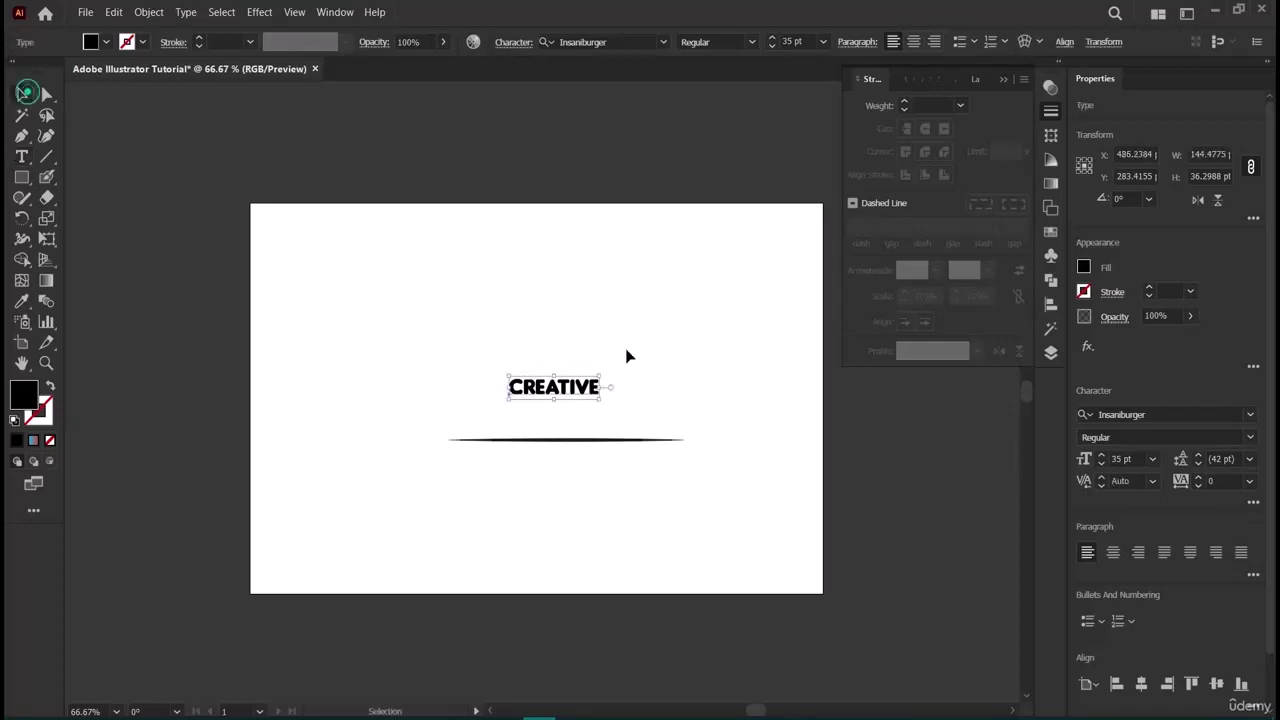
pyautogui.moveTo(600, 397); pyautogui.dragTo(677, 420)
pyautogui.doubleClick(593, 397)
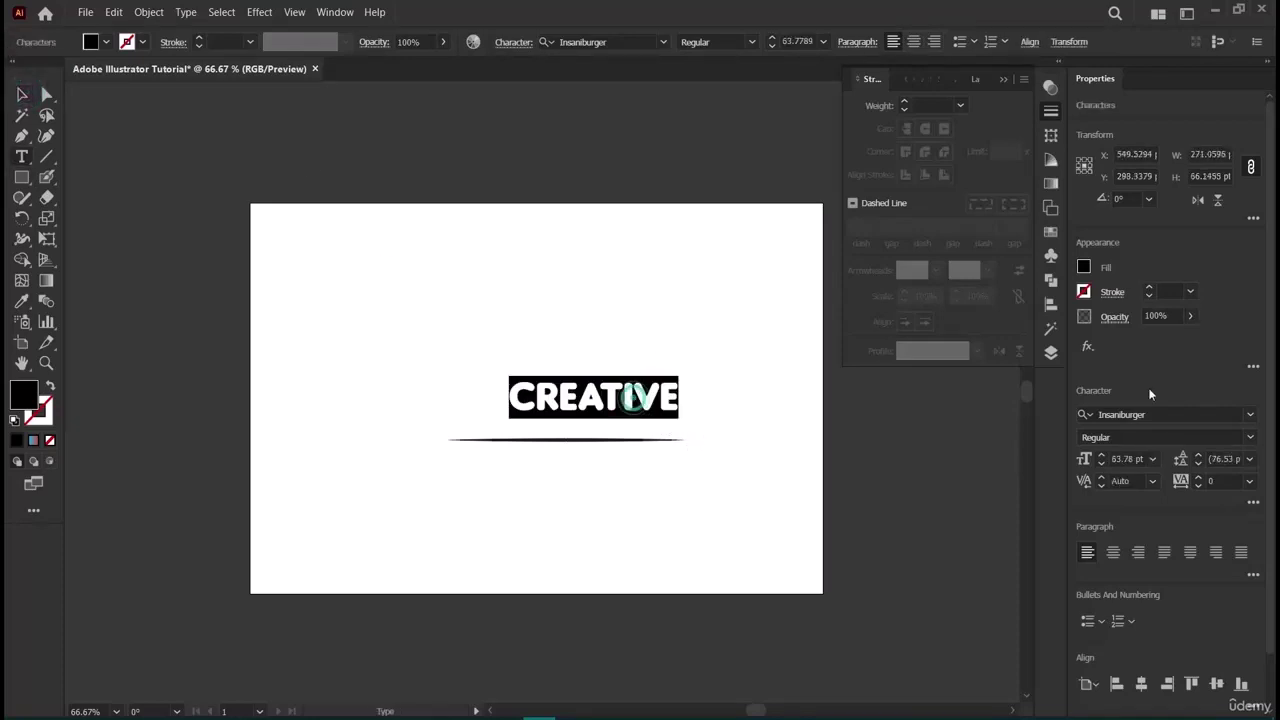
# Preview Berlin Sans FB Demi Bold from the font list, then keep Insaniburger.
pyautogui.click(1250, 415)
pyautogui.scroll(-5, 1145, 594)
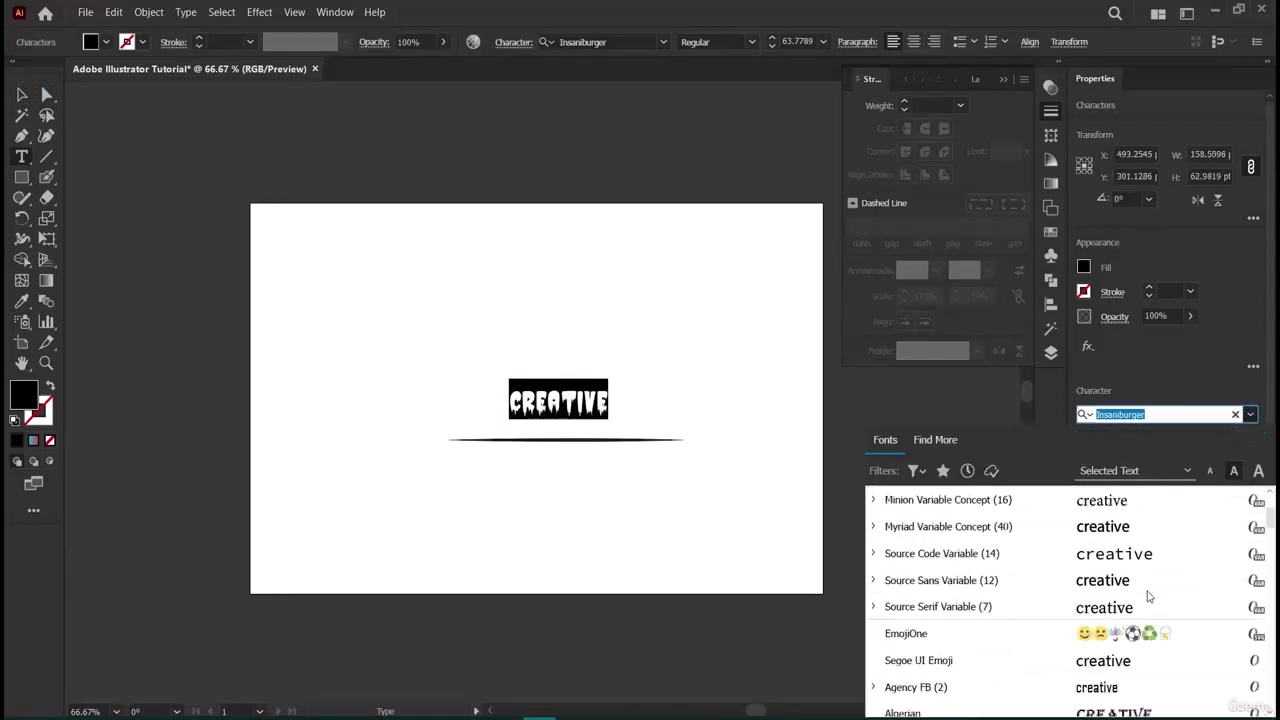
pyautogui.scroll(-8, 1148, 597)
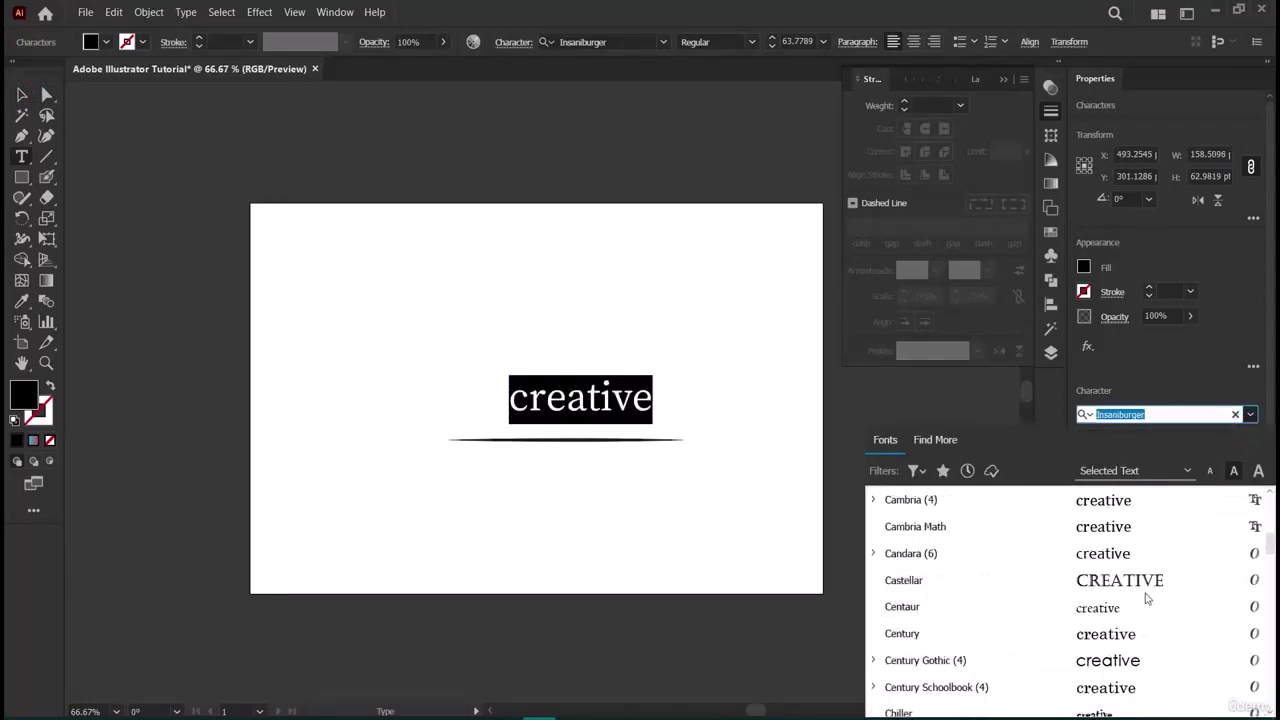
pyautogui.scroll(-6, 1147, 598)
pyautogui.scroll(-10, 1135, 598)
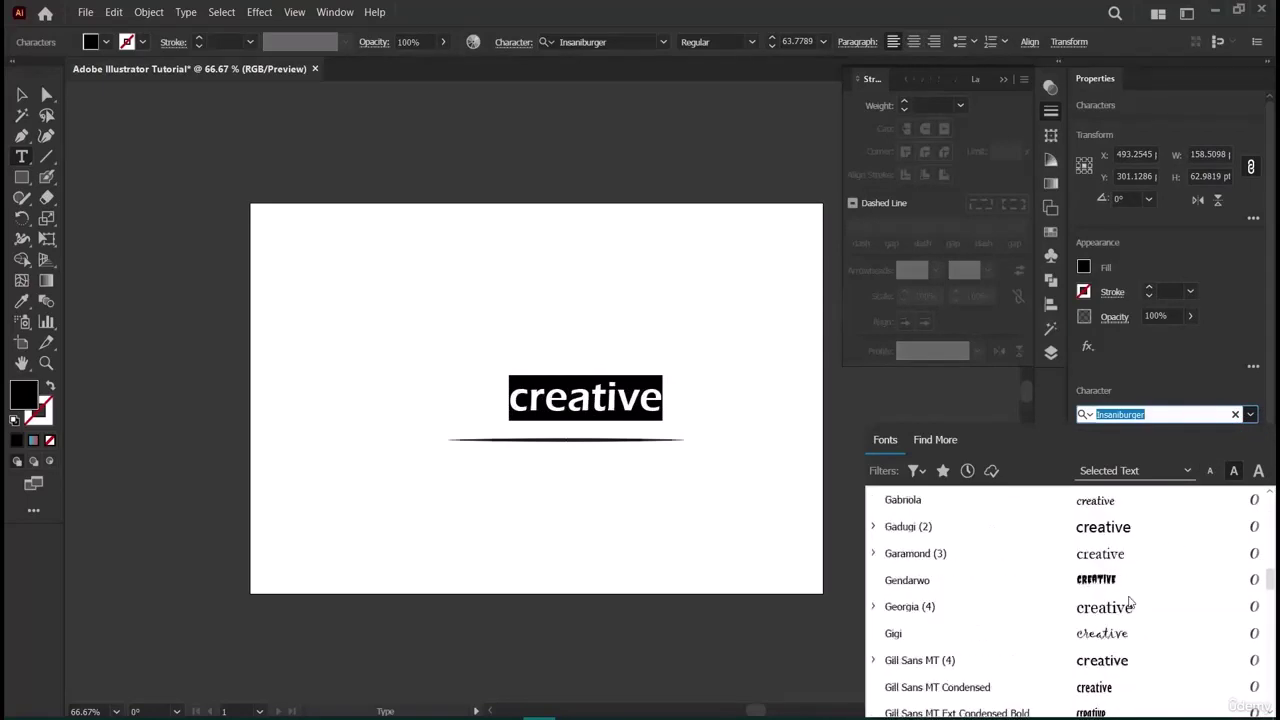
pyautogui.scroll(-10, 1127, 605)
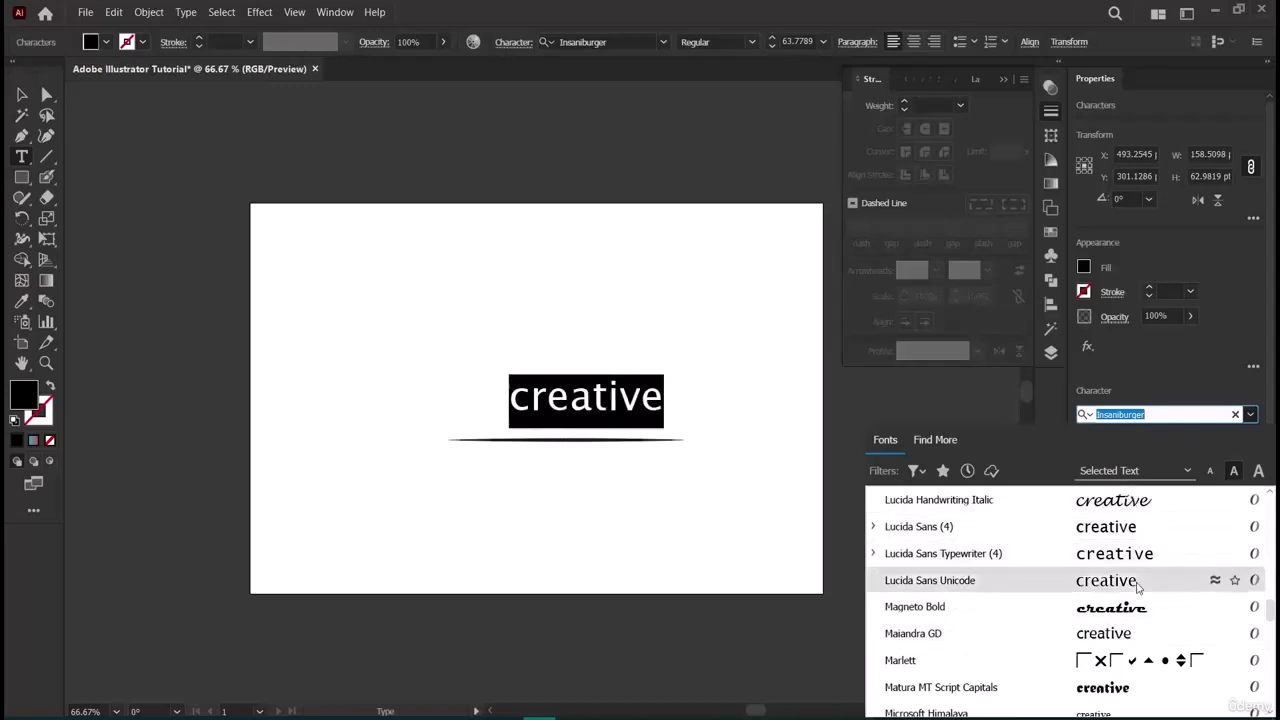
pyautogui.scroll(-12, 1137, 588)
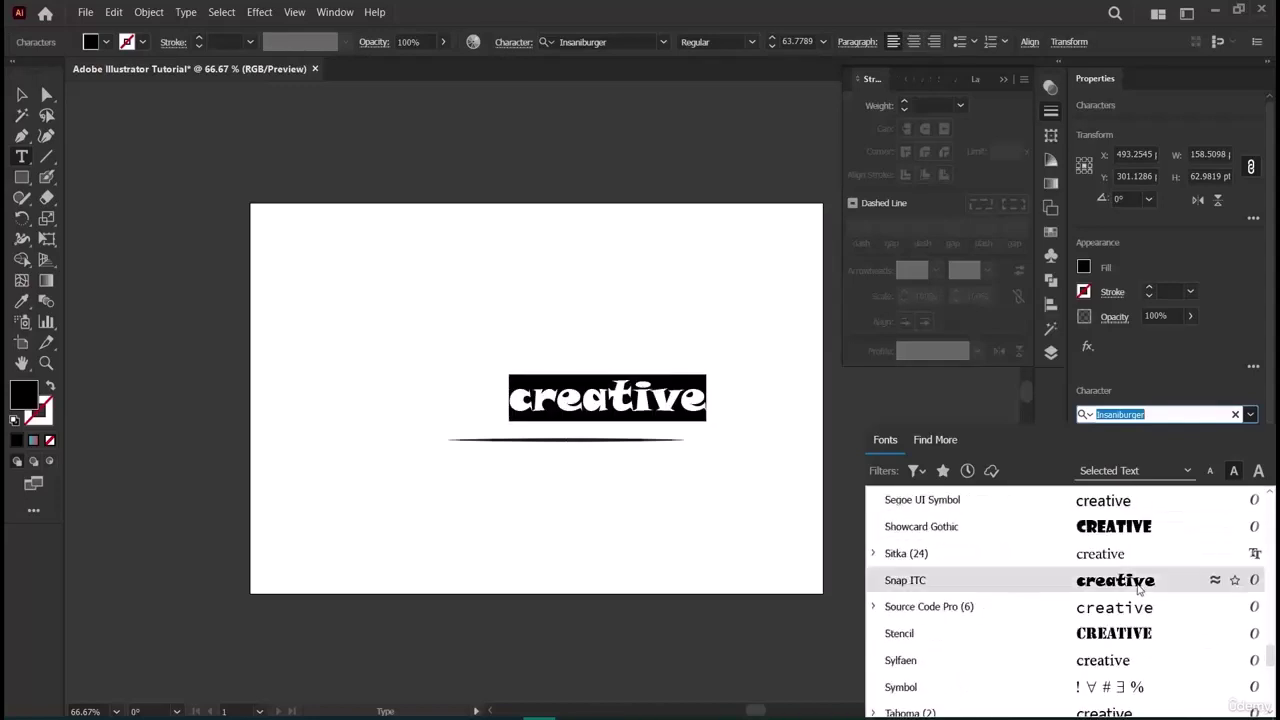
pyautogui.scroll(-20, 1137, 590)
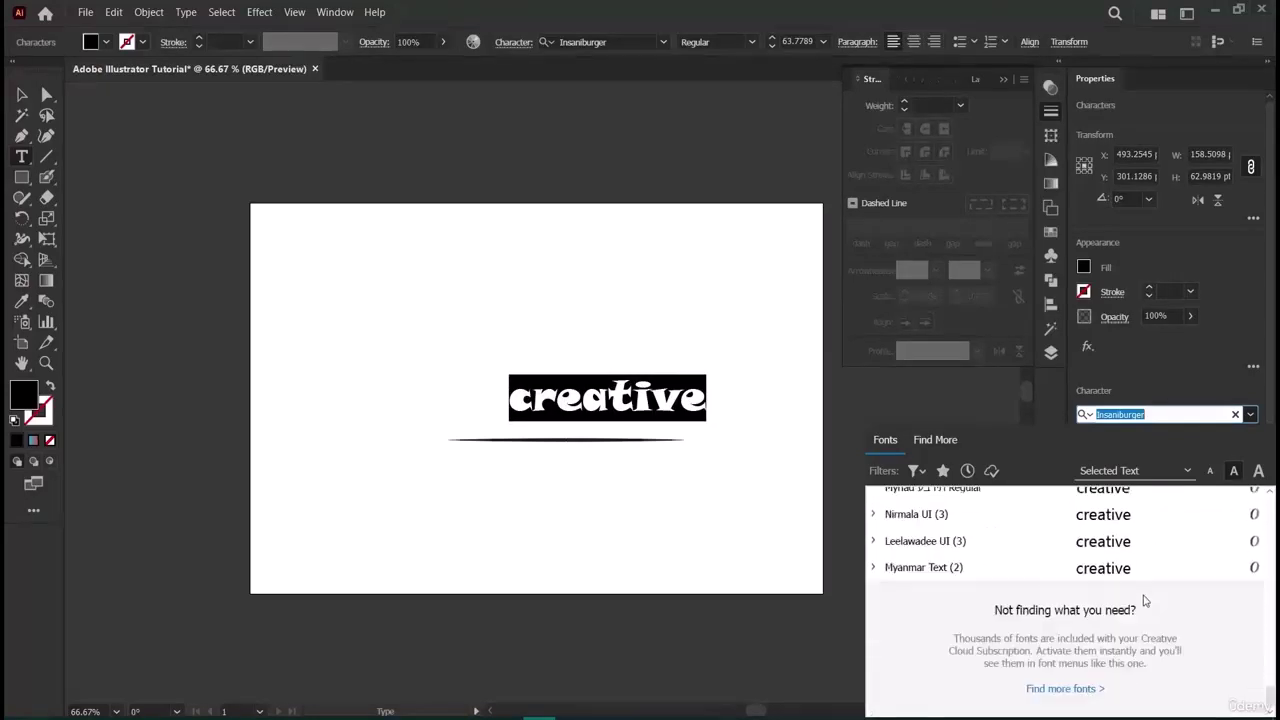
pyautogui.scroll(20, 1100, 620)
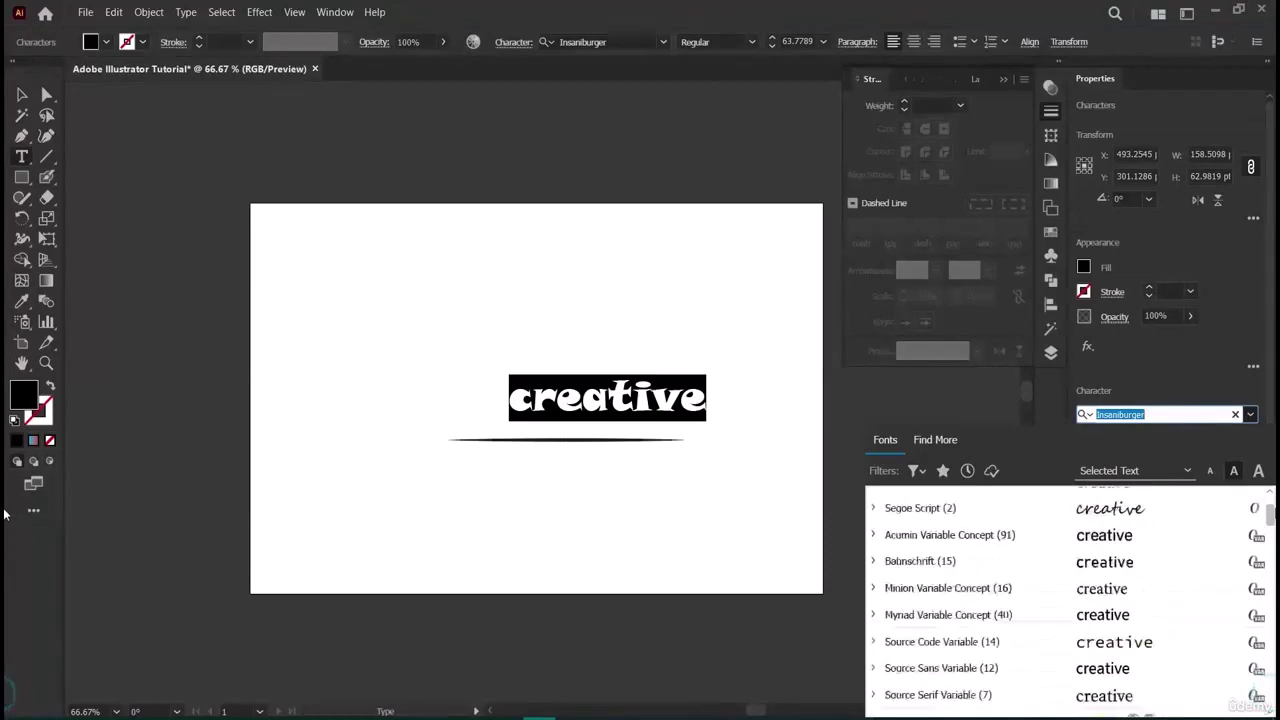
pyautogui.scroll(-1, 1092, 650)
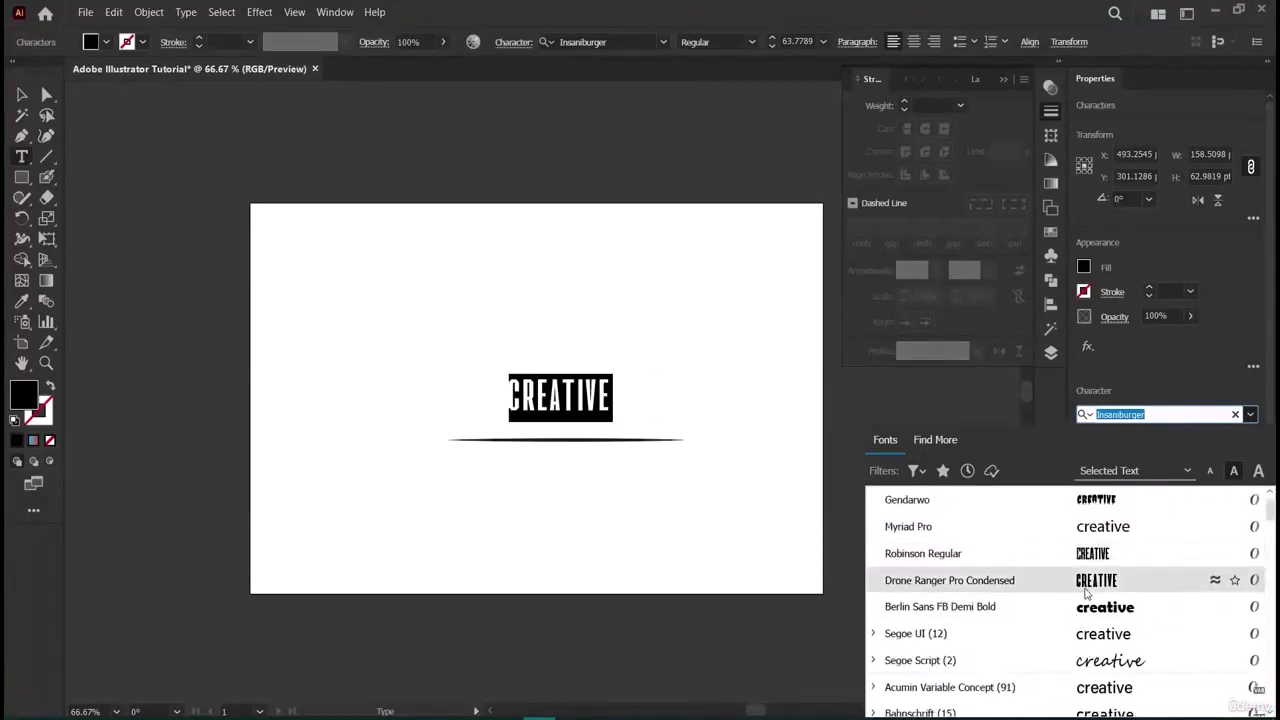
pyautogui.click(1087, 605)
pyautogui.click(1118, 500)
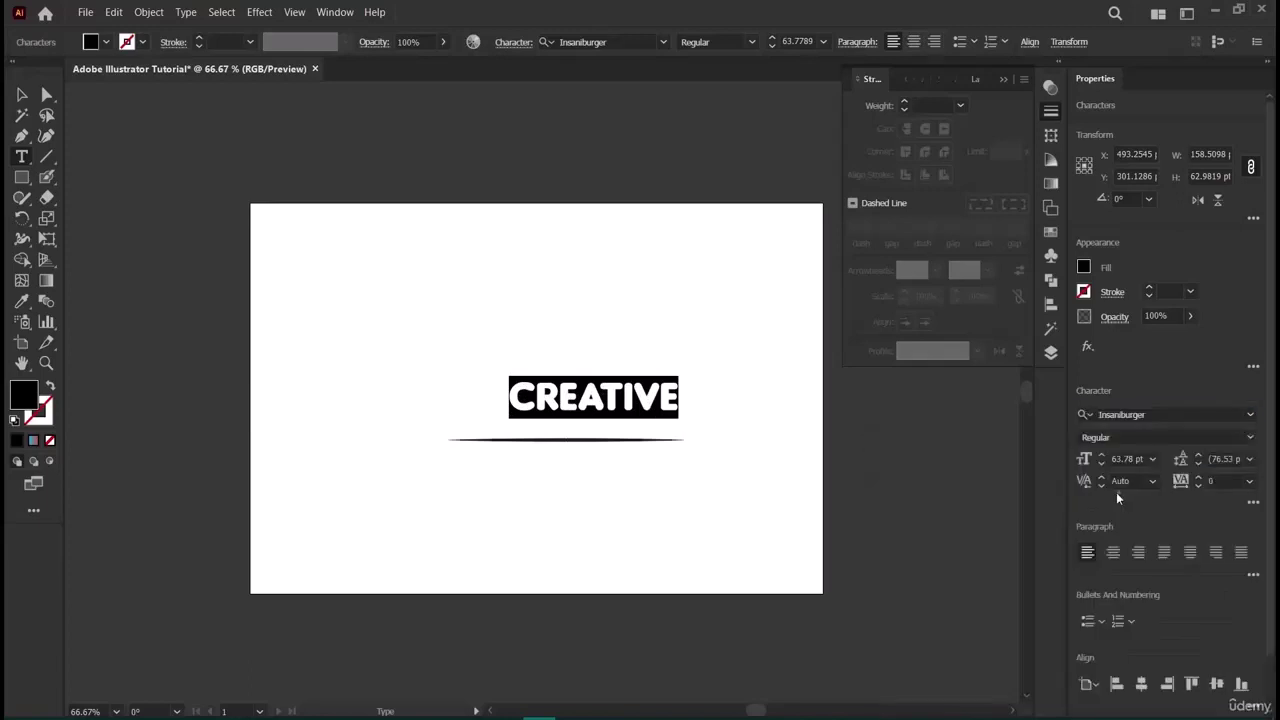
pyautogui.click(21, 94)
# Move CREATIVE down, then shorten and centre the line beneath it.
pyautogui.moveTo(591, 412); pyautogui.dragTo(563, 453)
pyautogui.click(560, 466)
pyautogui.click(561, 440)
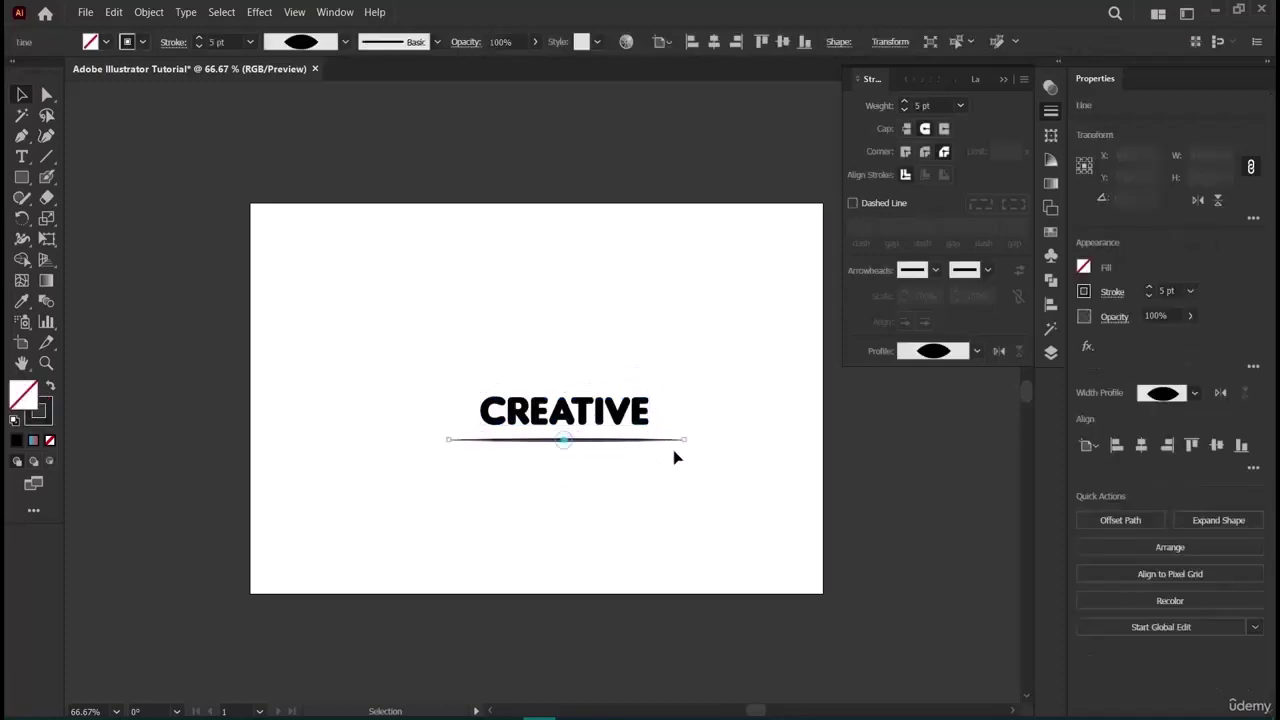
pyautogui.moveTo(685, 438); pyautogui.dragTo(622, 443)
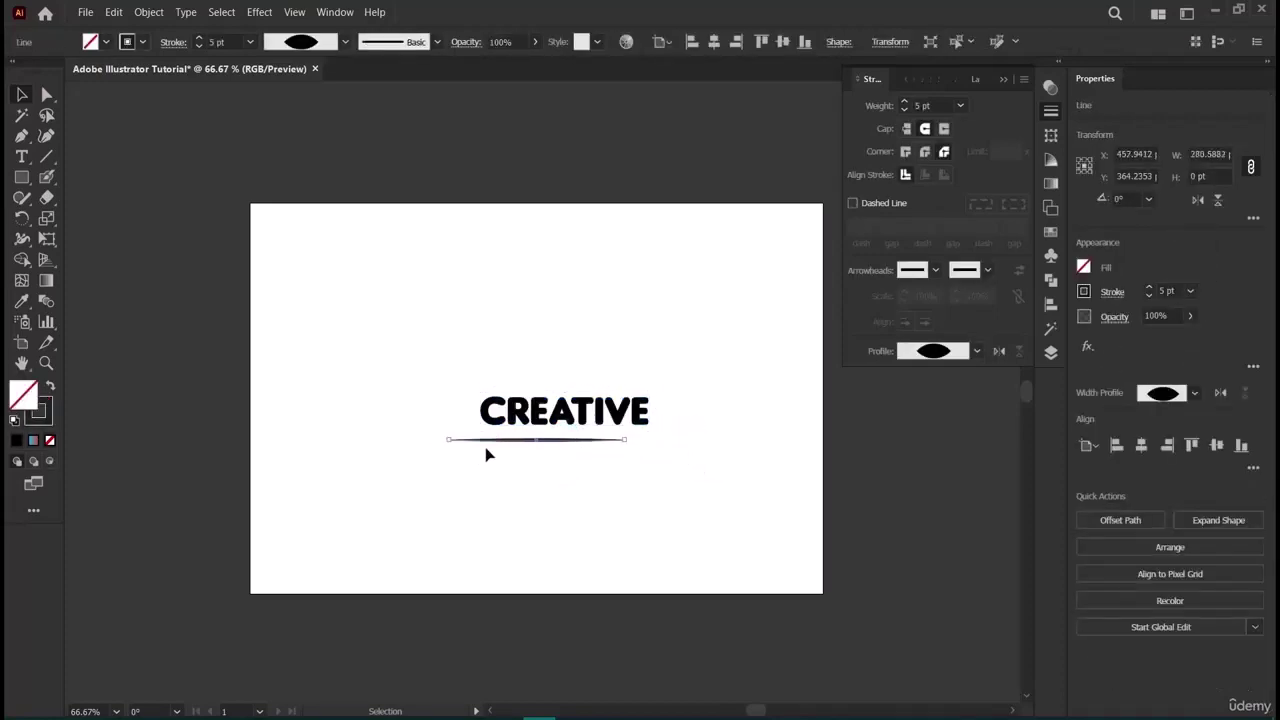
pyautogui.moveTo(520, 441); pyautogui.dragTo(572, 438)
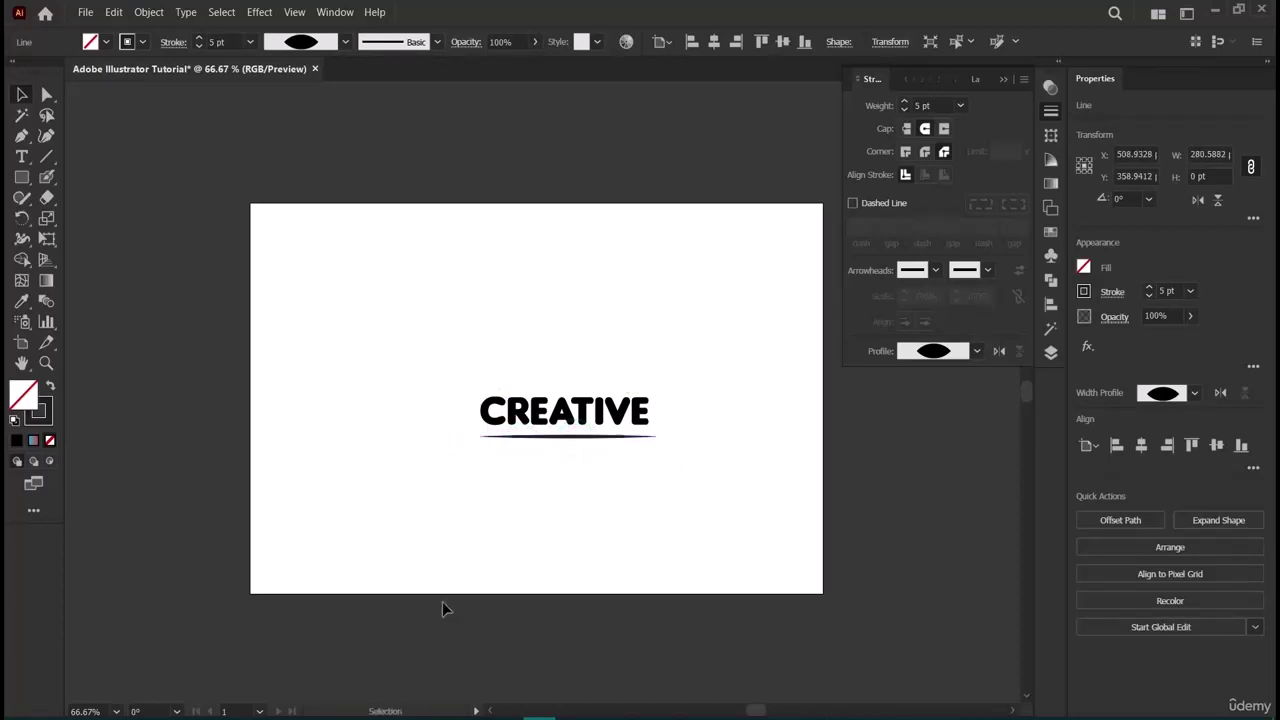
pyautogui.click(486, 506)
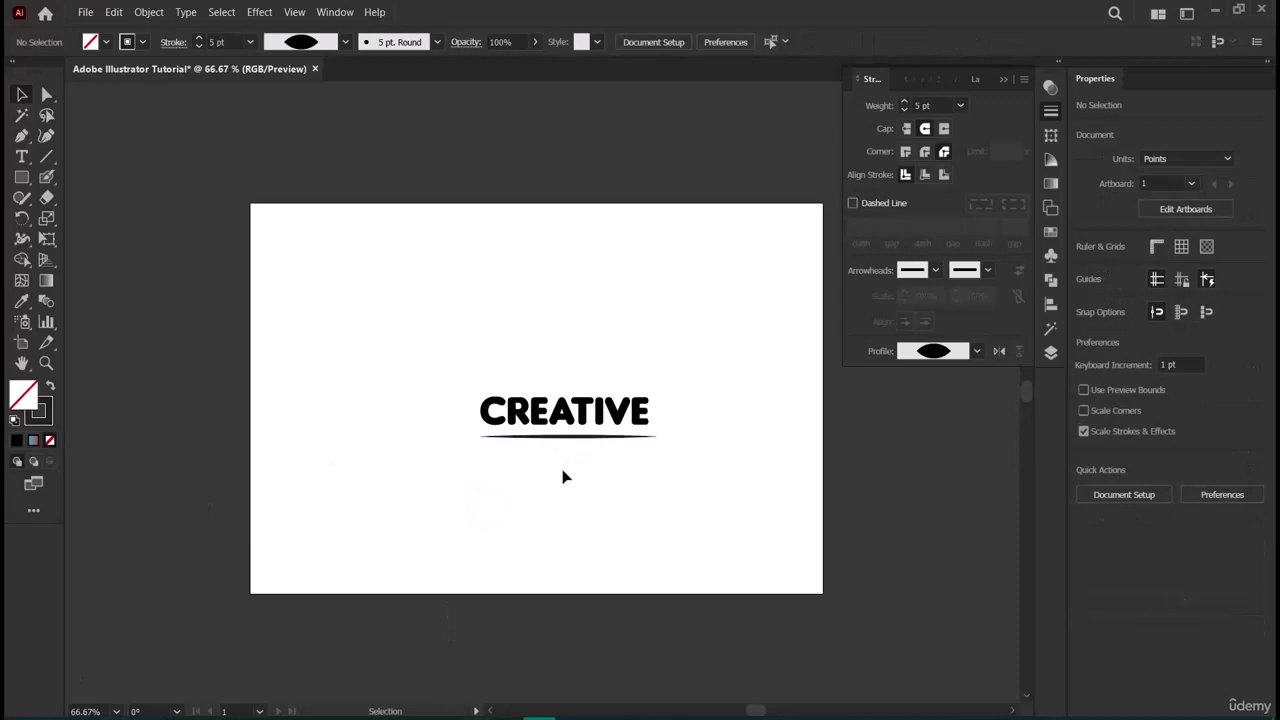
# Replace the old tapered underline with a new thin 1 pt line under CREATIVE.
pyautogui.moveTo(400, 334); pyautogui.dragTo(670, 484)
pyautogui.click(737, 580)
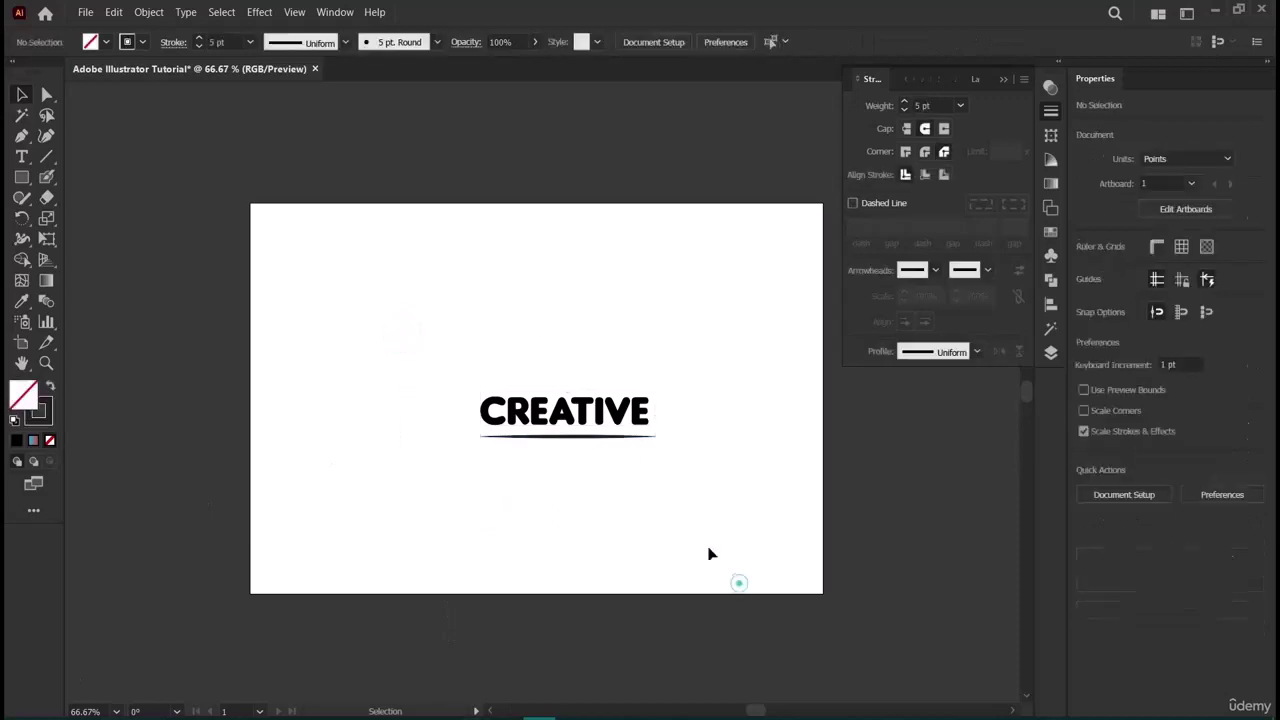
pyautogui.hotkey('ctrl', 'z')
pyautogui.click(609, 440)
pyautogui.press('\\')
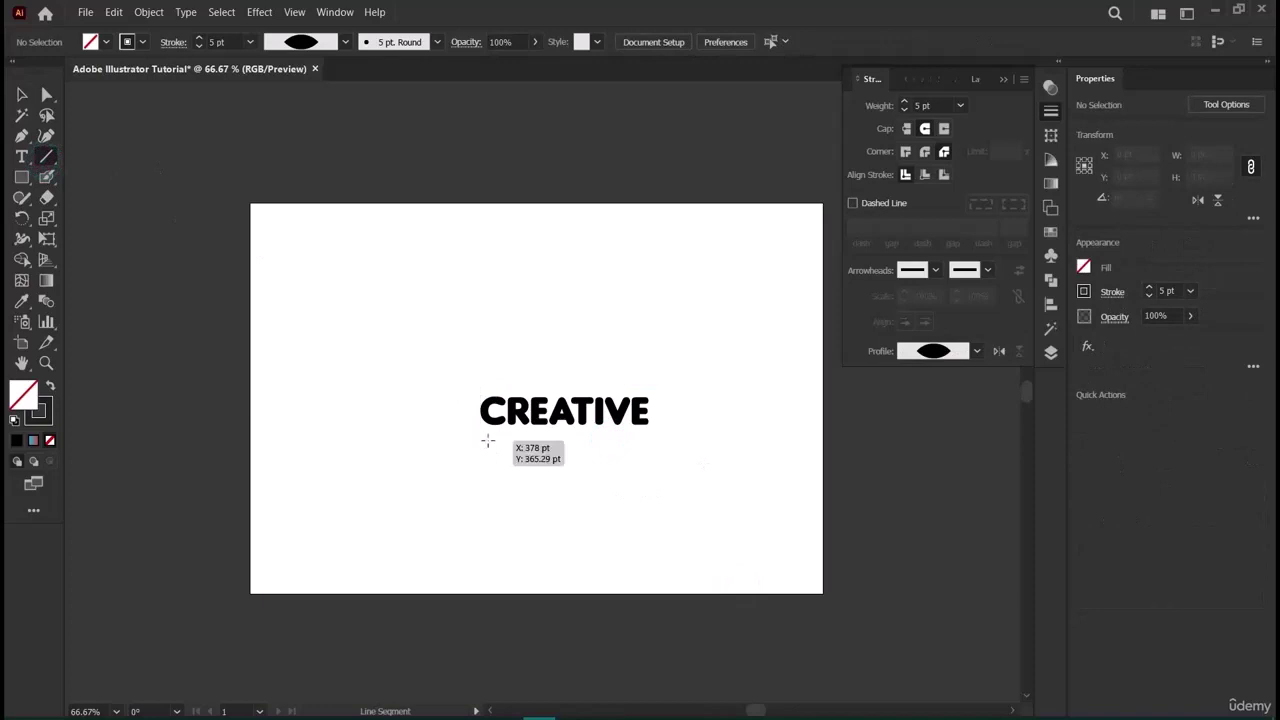
pyautogui.moveTo(488, 440); pyautogui.dragTo(641, 449)
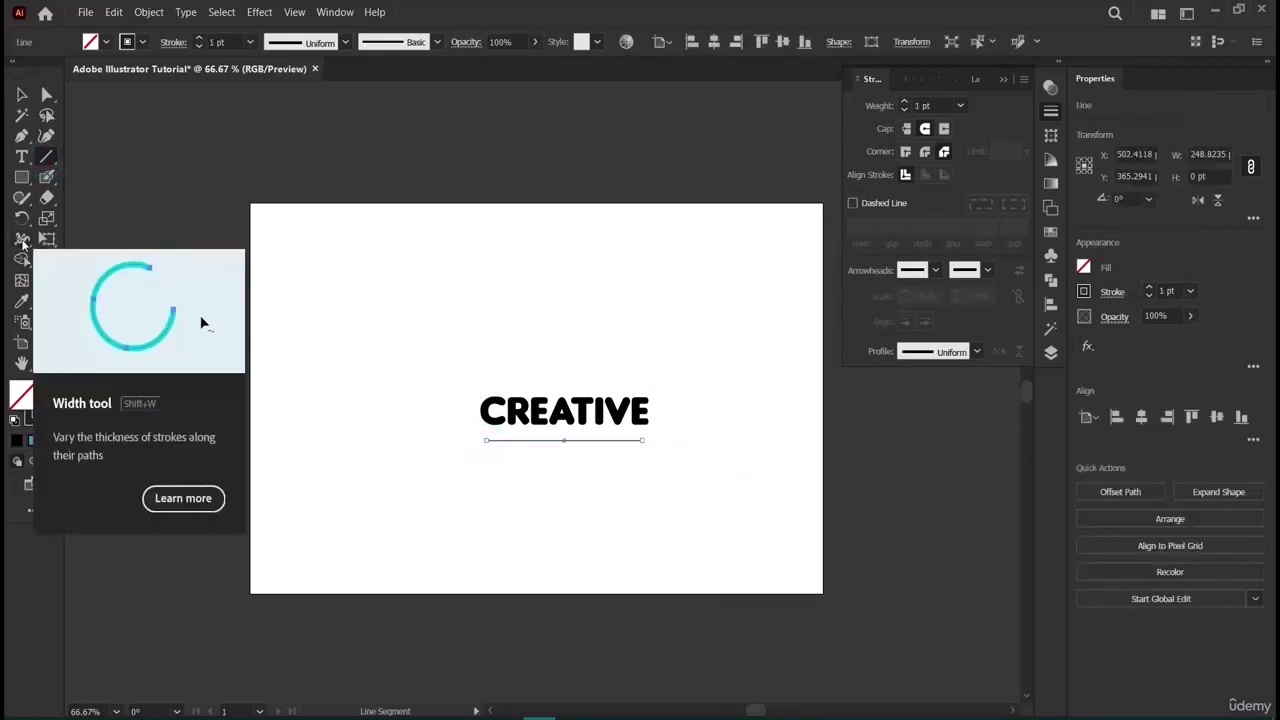
# Widen the underline's midpoint with the Width Tool into a 10.5882 pt lens shape.
pyautogui.click(22, 241)
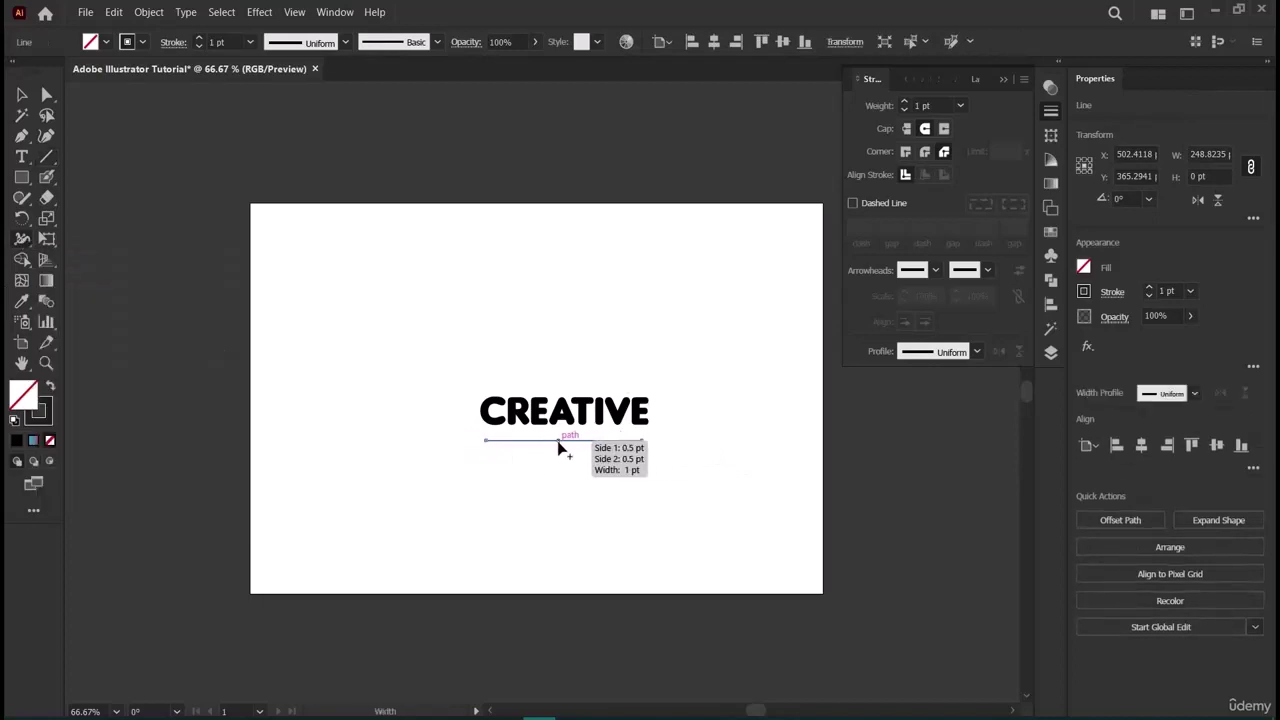
pyautogui.moveTo(557, 446); pyautogui.dragTo(560, 449)
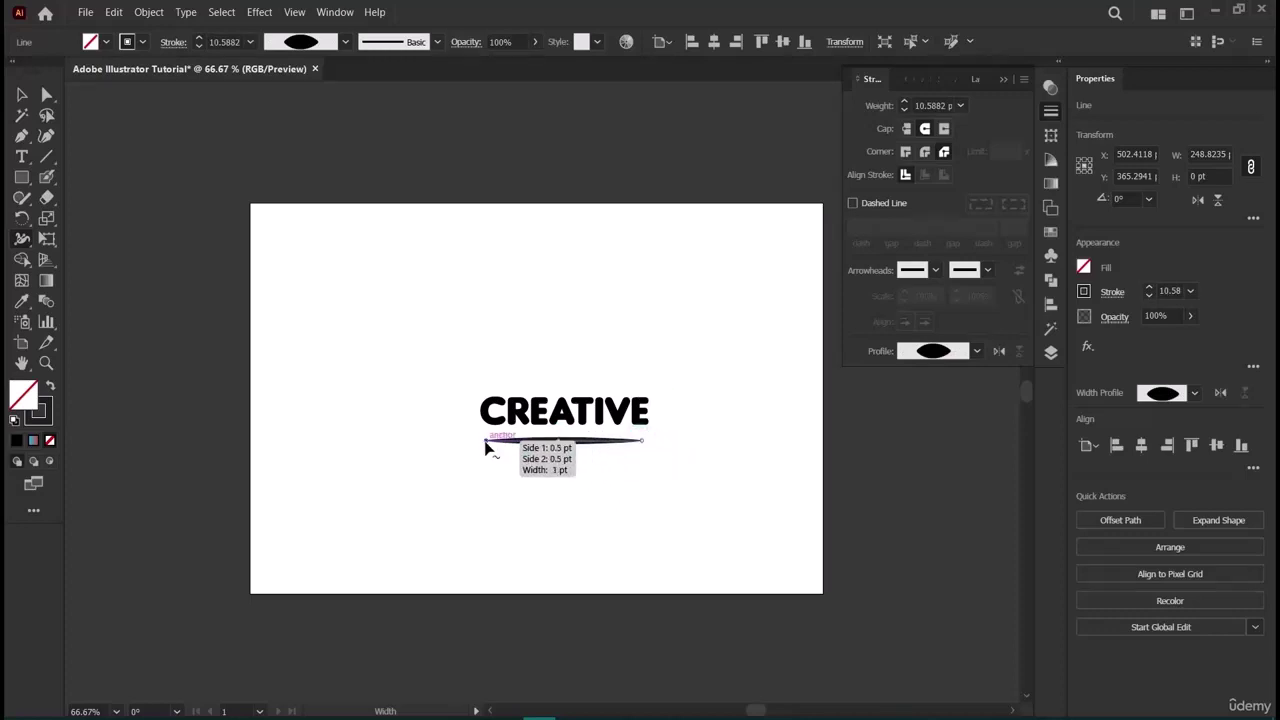
pyautogui.click(21, 115)
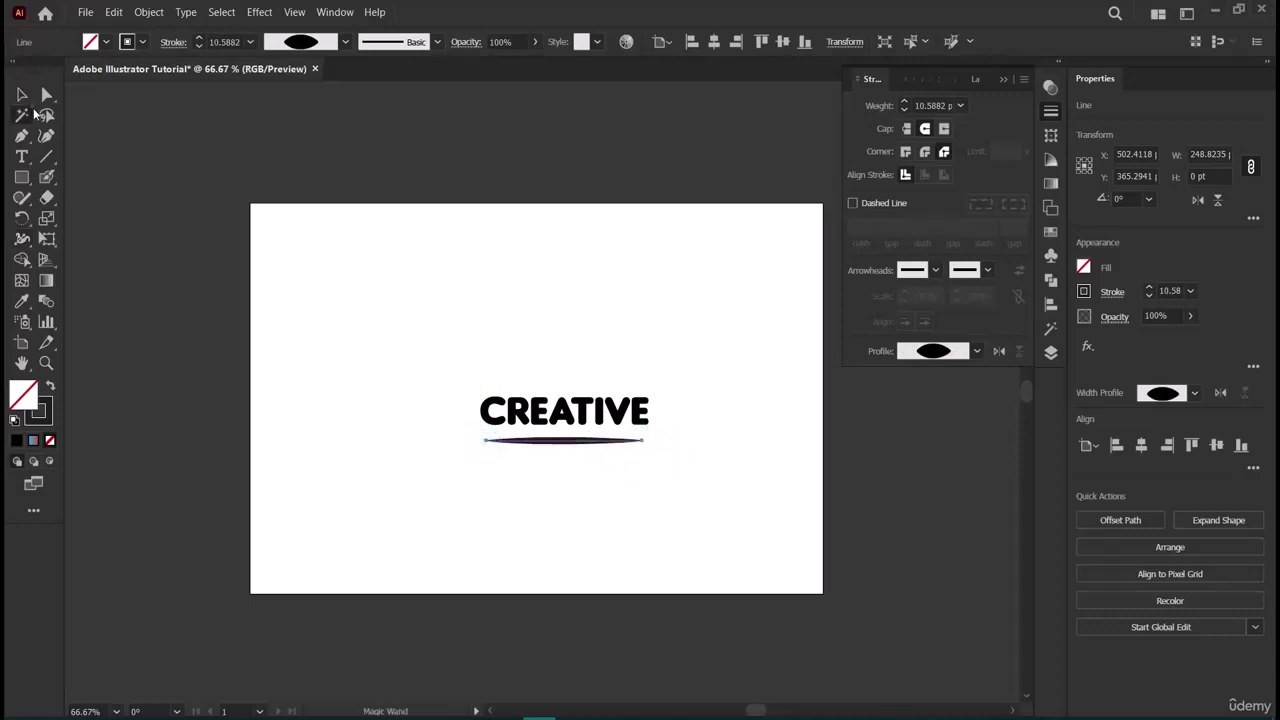
pyautogui.click(266, 393)
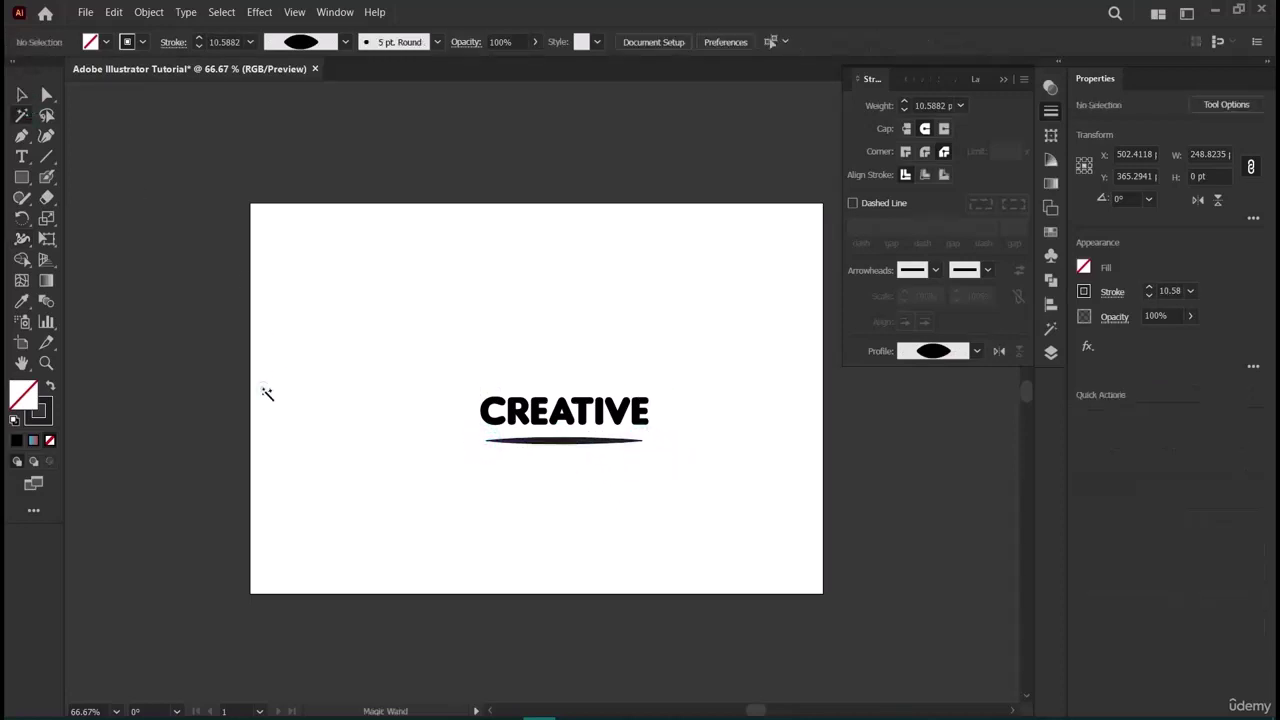
pyautogui.click(585, 442)
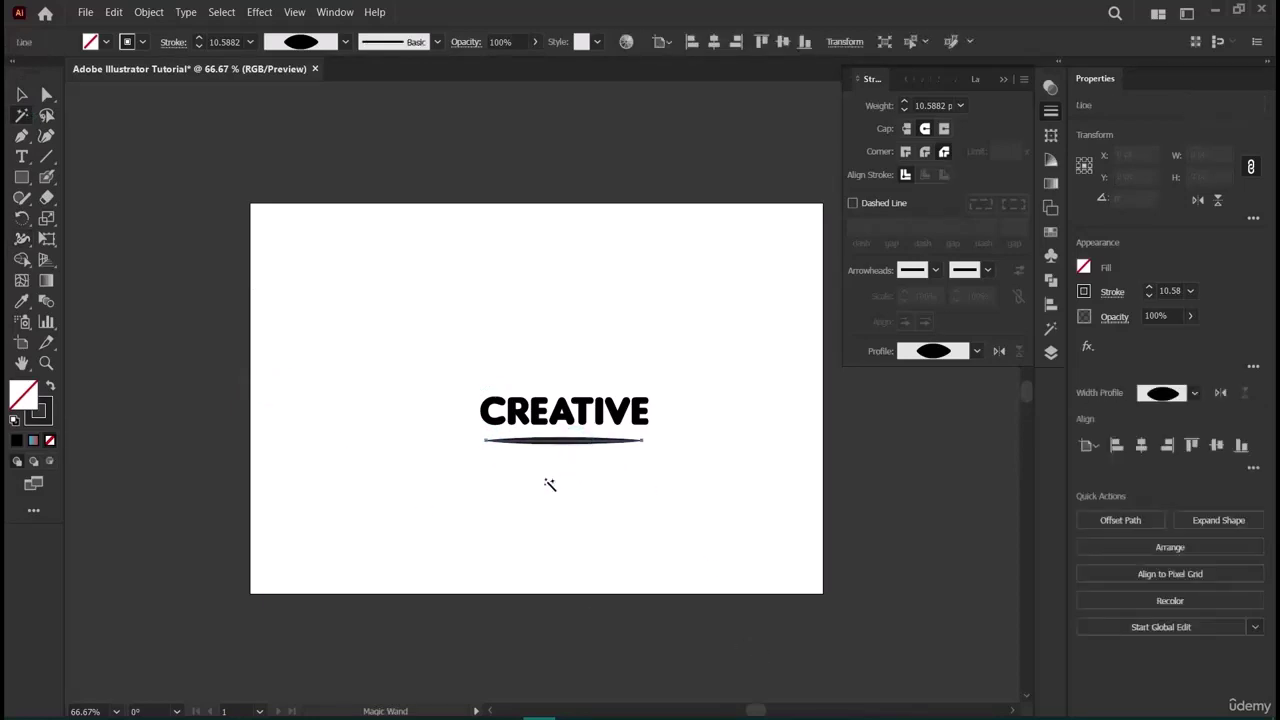
pyautogui.press('v')
pyautogui.click(243, 437)
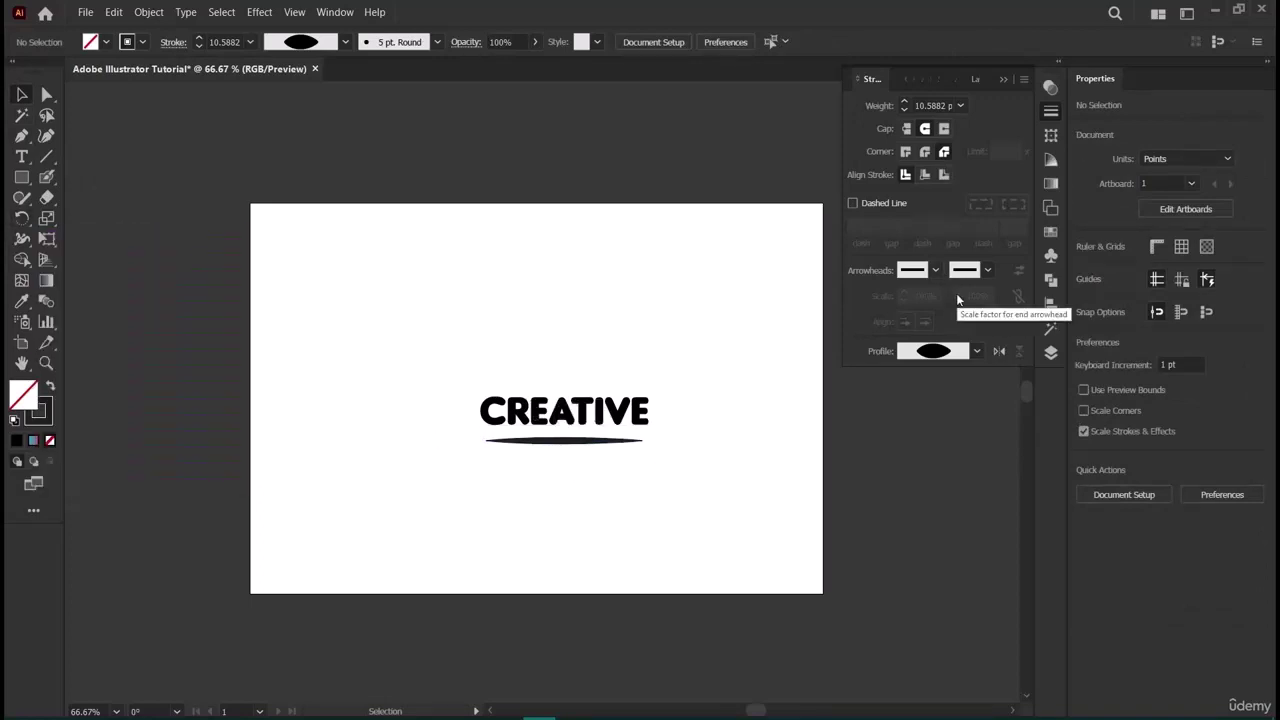
# Delete the brush stroke and thin line under CREATIVE.
pyautogui.click(975, 353)
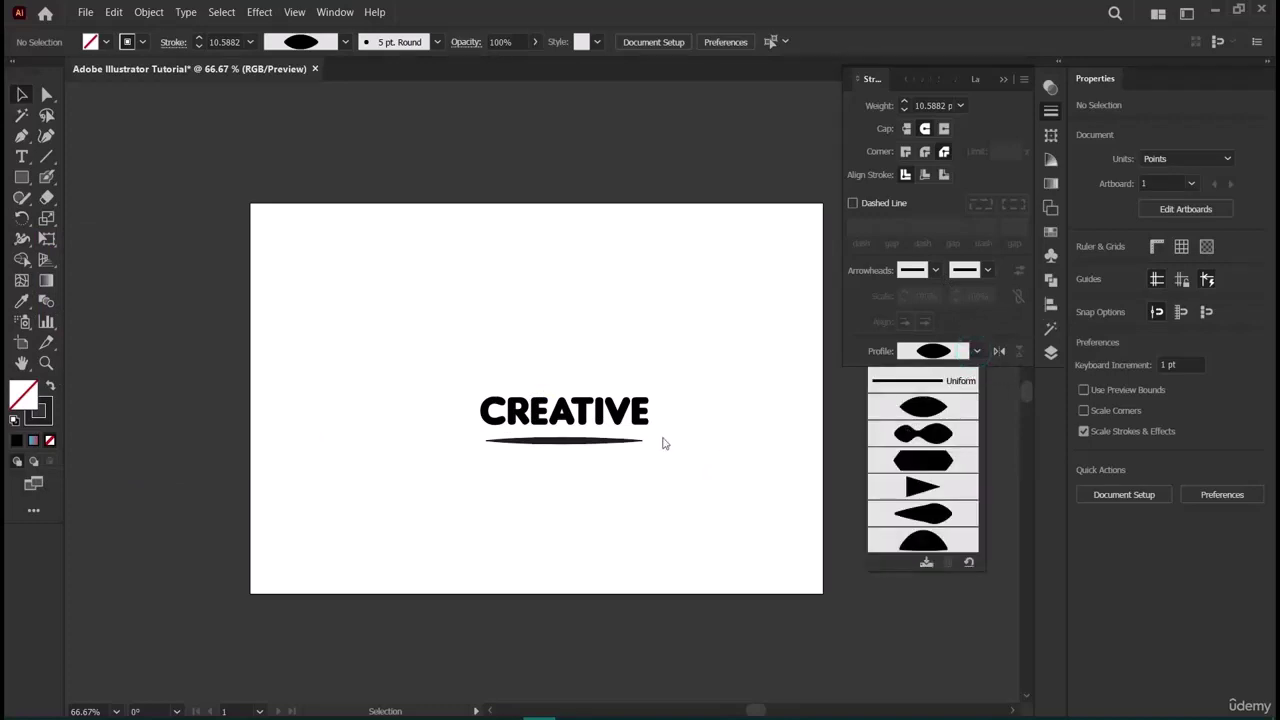
pyautogui.click(607, 445)
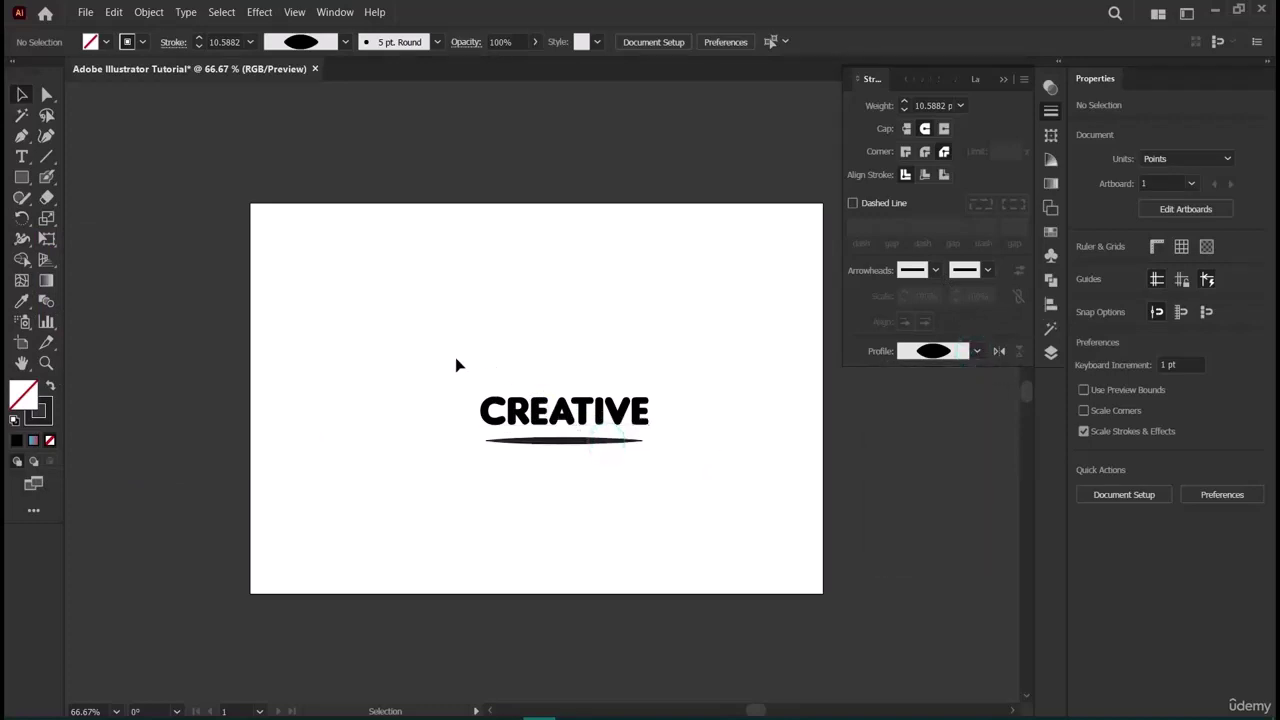
pyautogui.click(538, 442)
pyautogui.press('Delete')
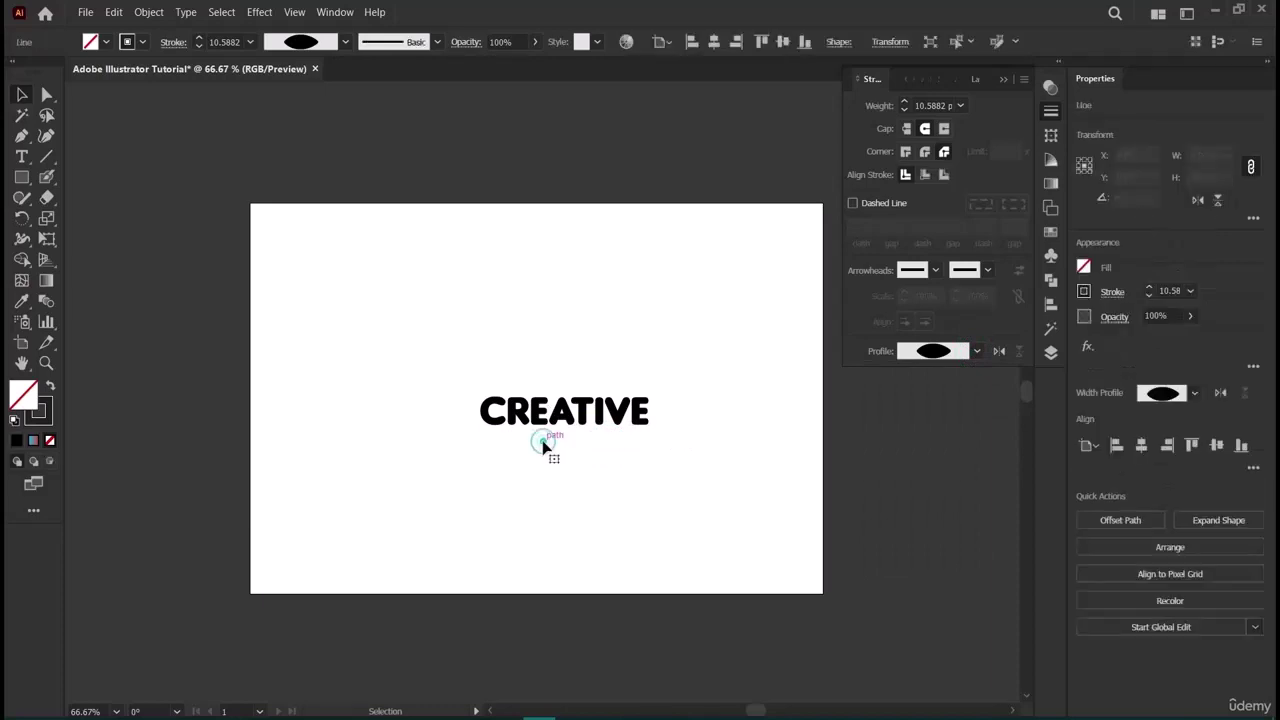
pyautogui.hotkey('ctrl', 'z')
pyautogui.hotkey('ctrl', 'z')
pyautogui.hotkey('ctrl', 'z')
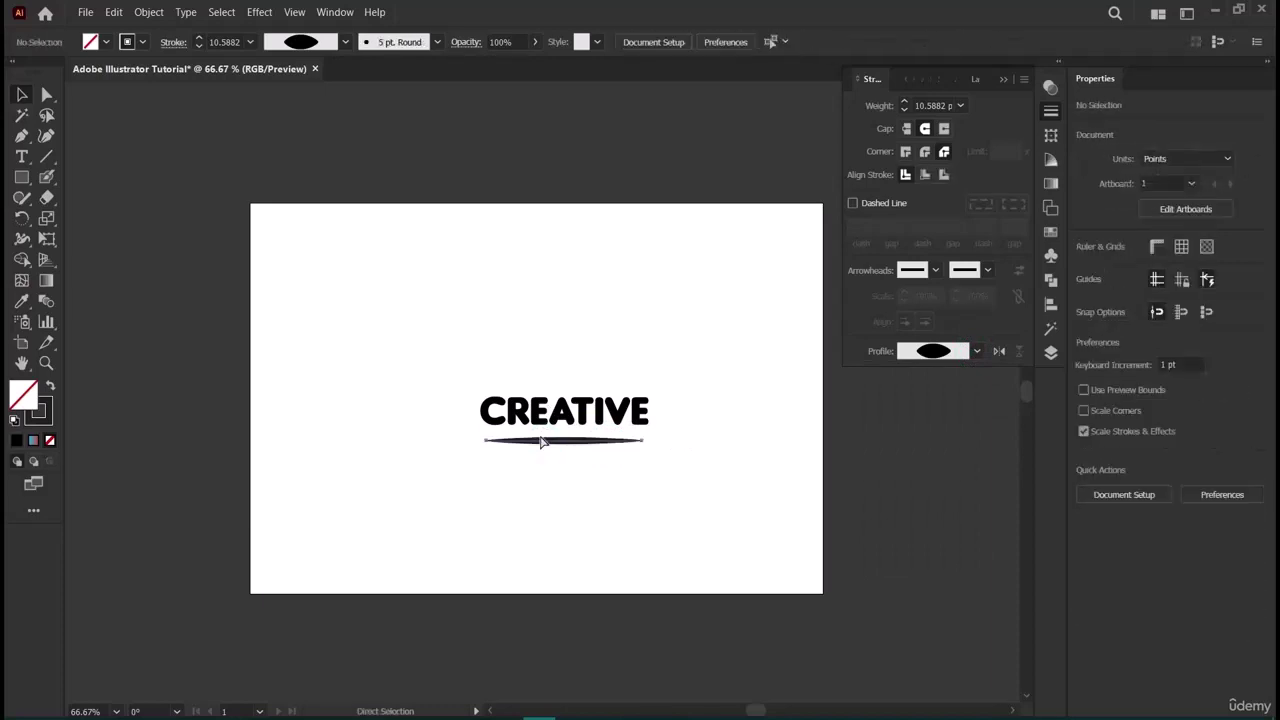
pyautogui.hotkey('ctrl', 'z')
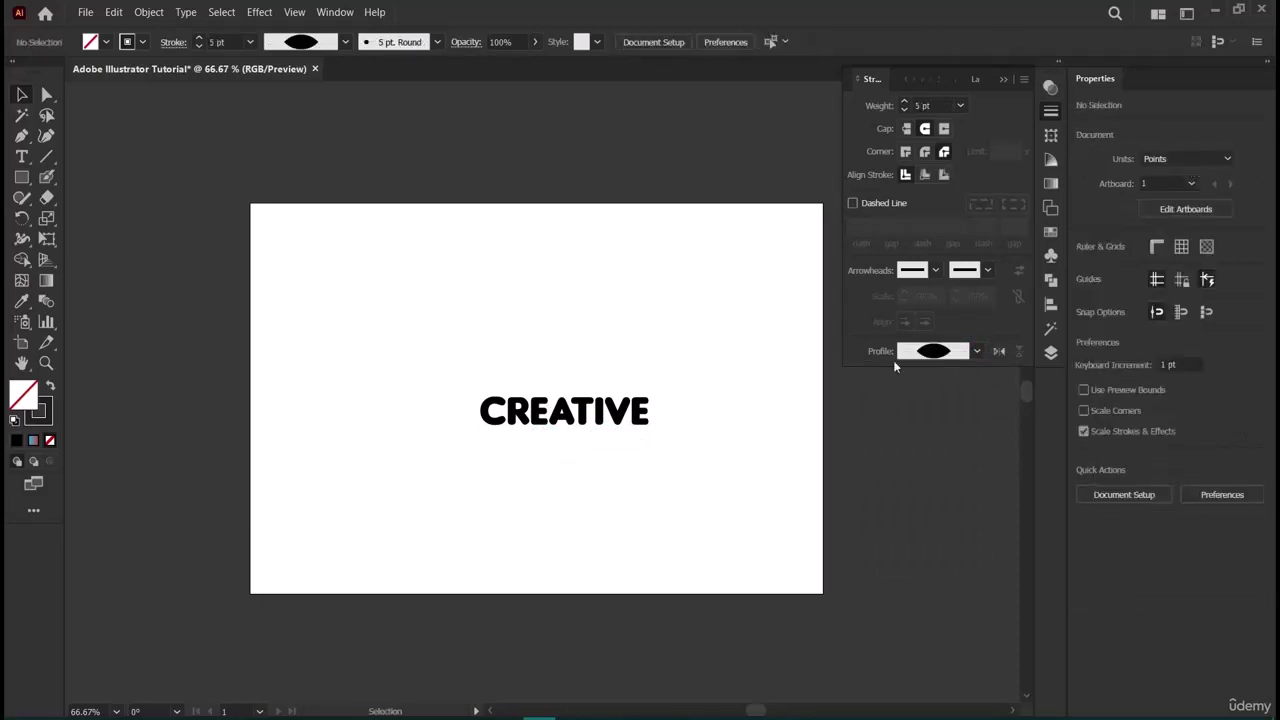
# Draw a new straight 5 pt line under CREATIVE and apply Width Profile 2.
pyautogui.click(46, 156)
pyautogui.moveTo(480, 436); pyautogui.dragTo(658, 436)
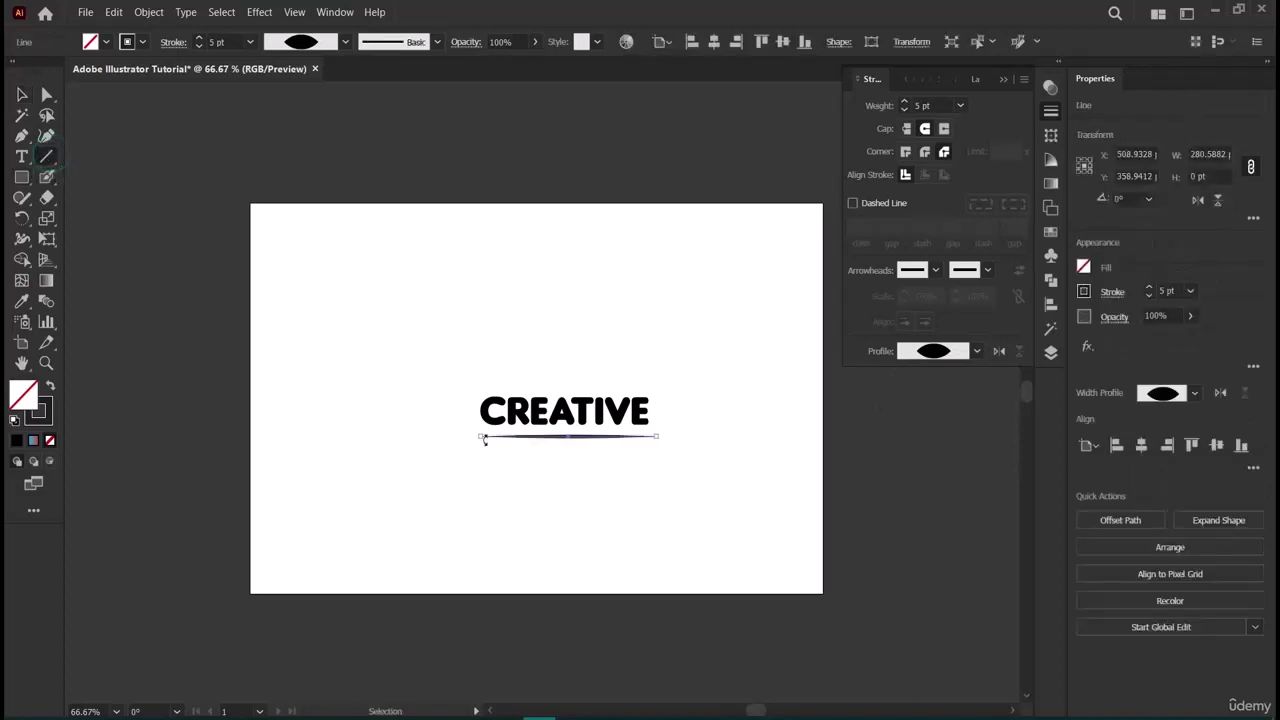
pyautogui.click(952, 351)
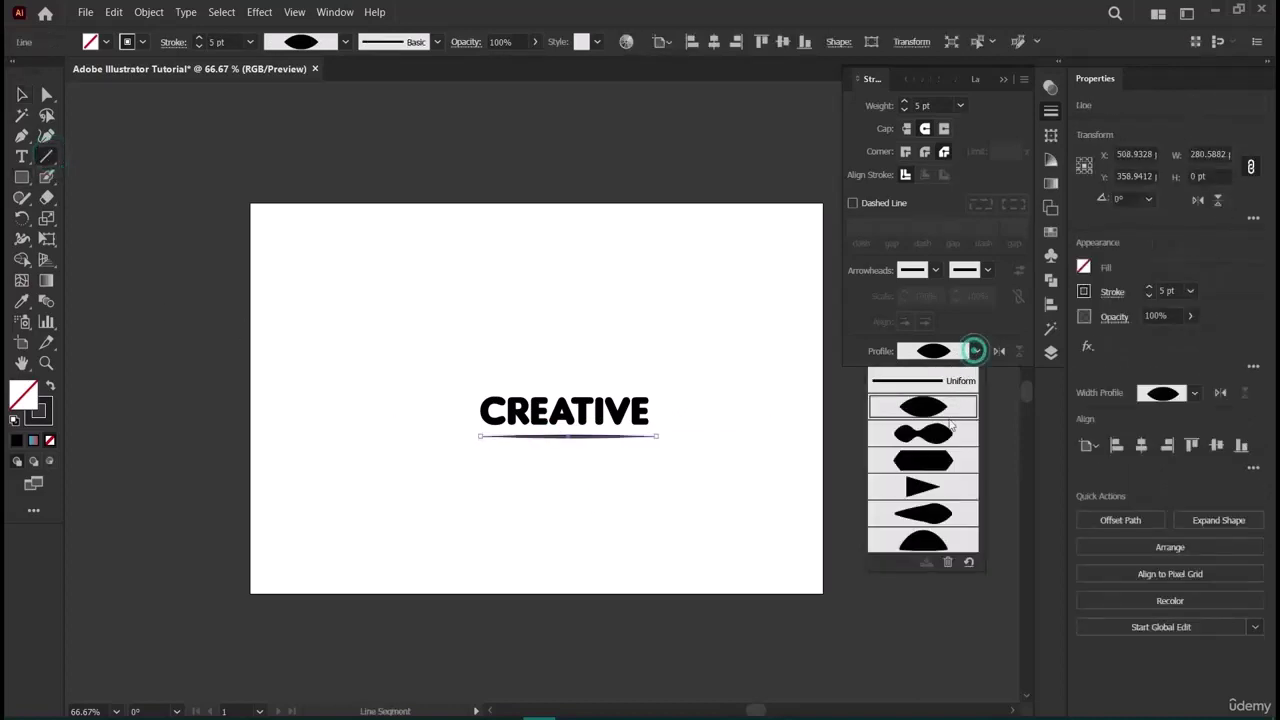
pyautogui.click(940, 437)
pyautogui.click(22, 95)
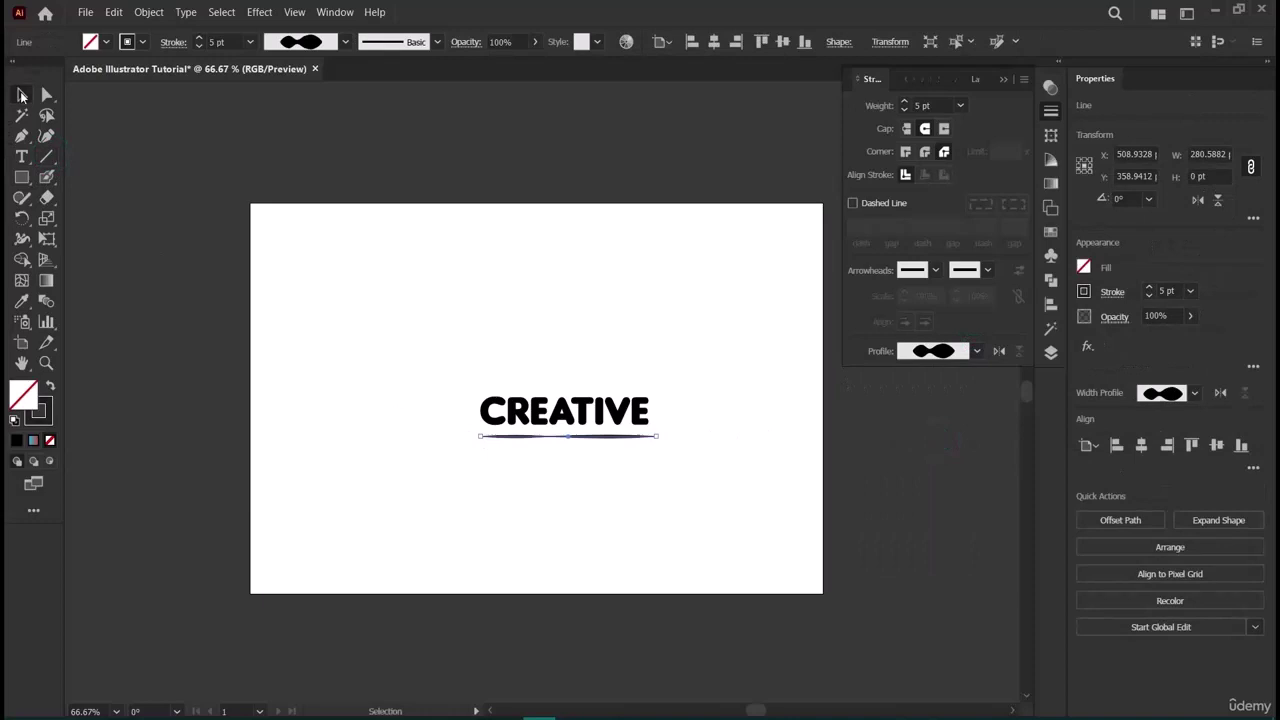
pyautogui.click(222, 492)
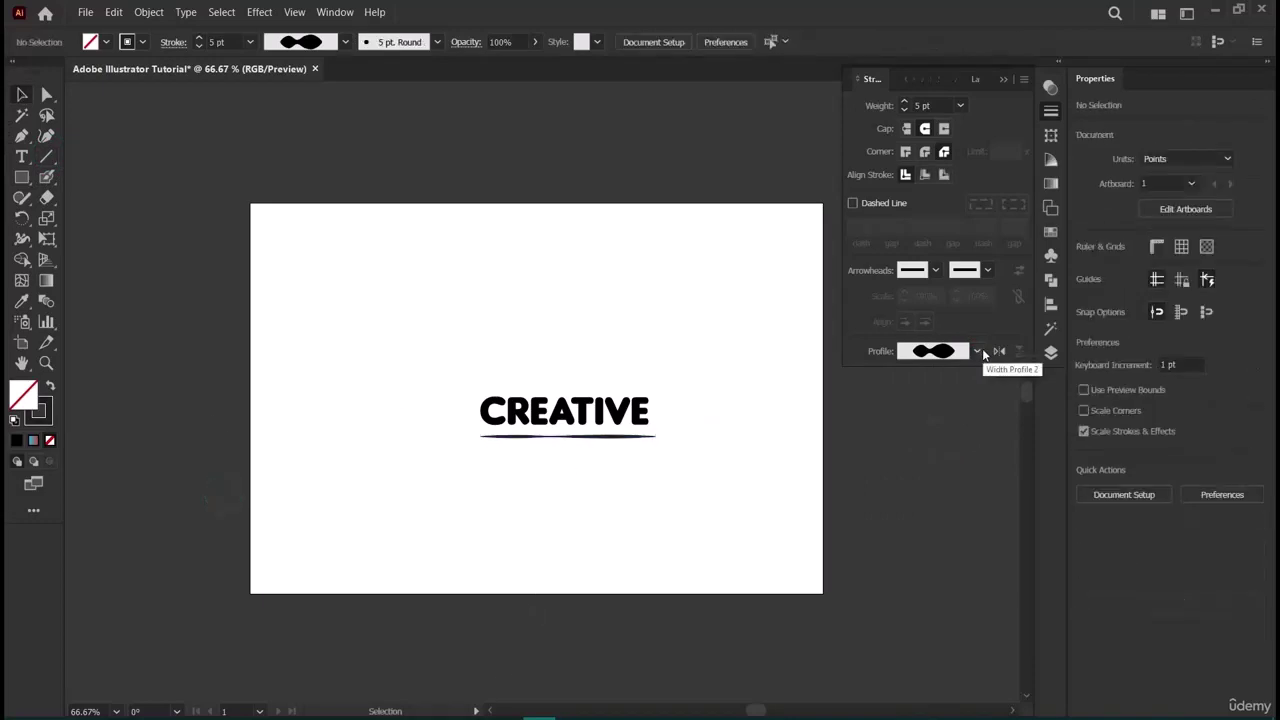
pyautogui.click(613, 440)
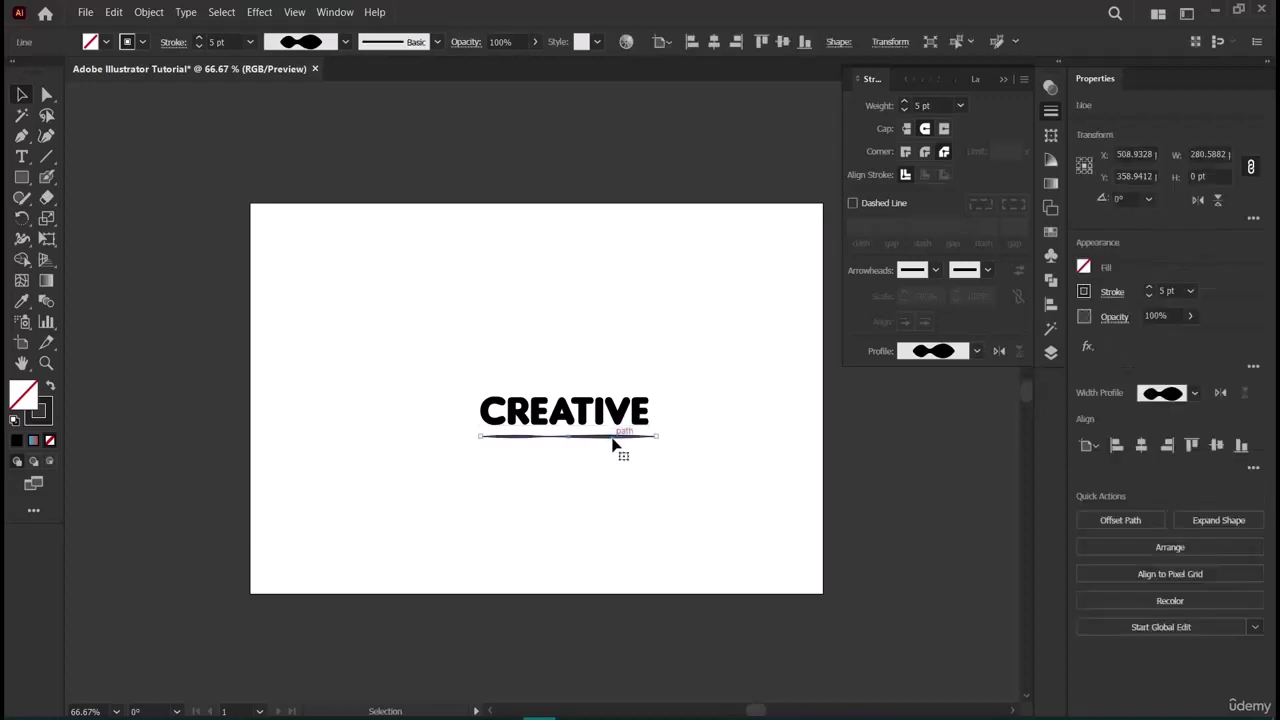
# Give the underline beneath CREATIVE a triangular tapered width profile.
pyautogui.click(1000, 408)
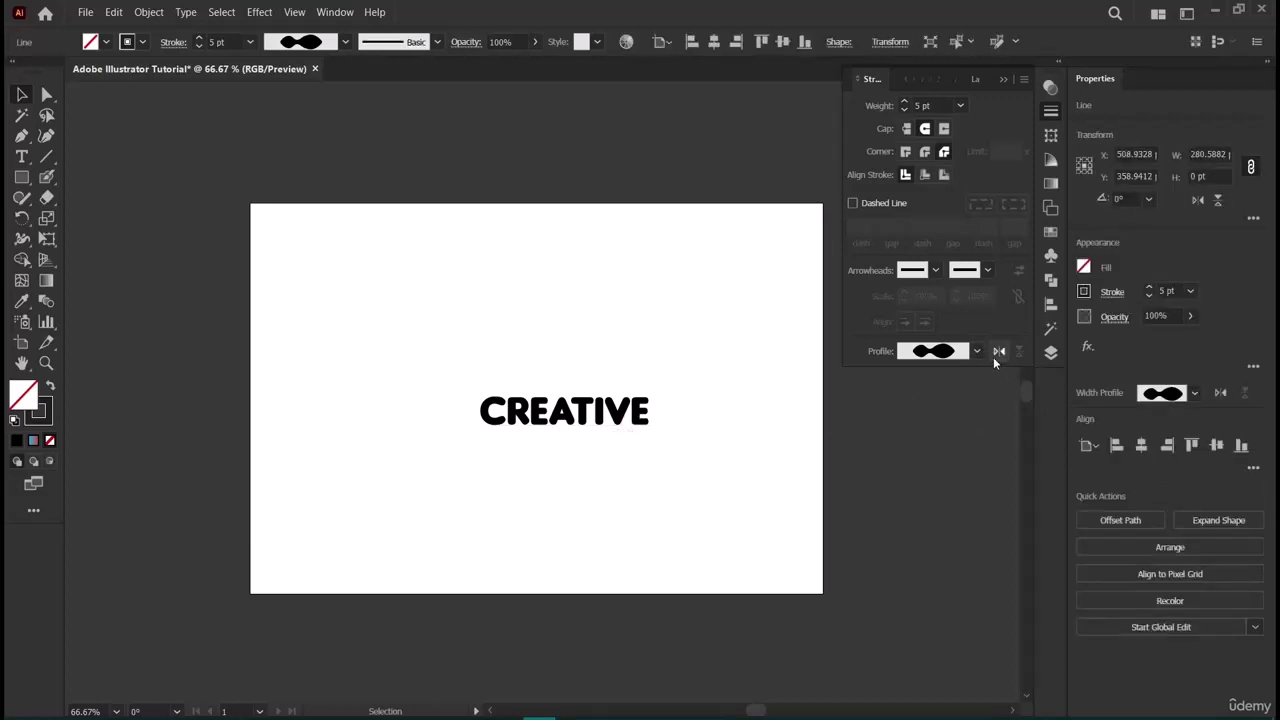
pyautogui.click(978, 352)
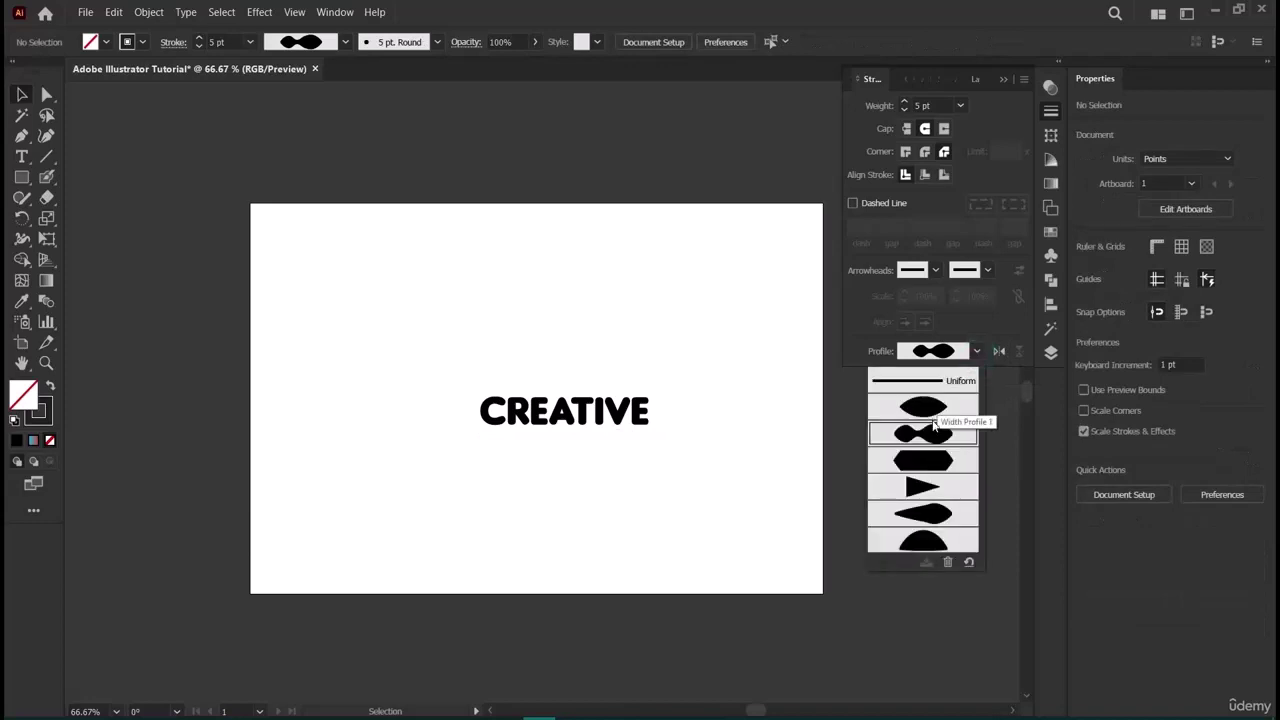
pyautogui.click(923, 488)
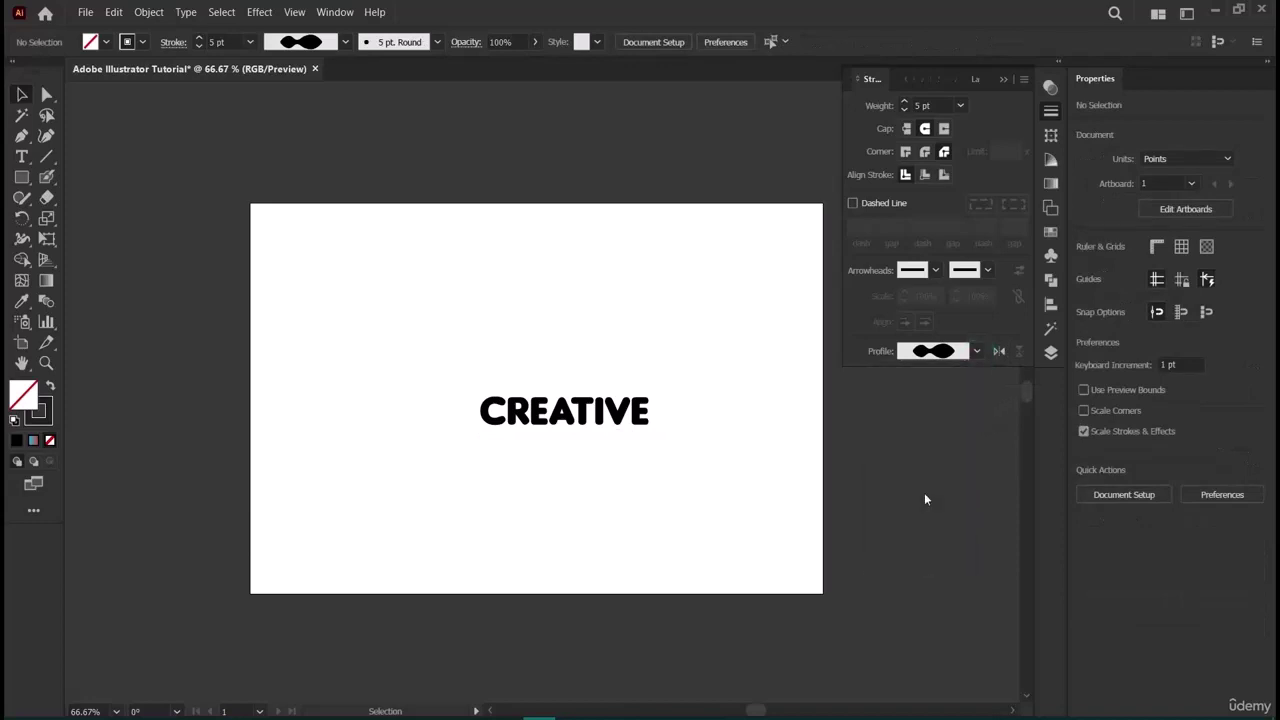
pyautogui.click(551, 436)
pyautogui.click(977, 351)
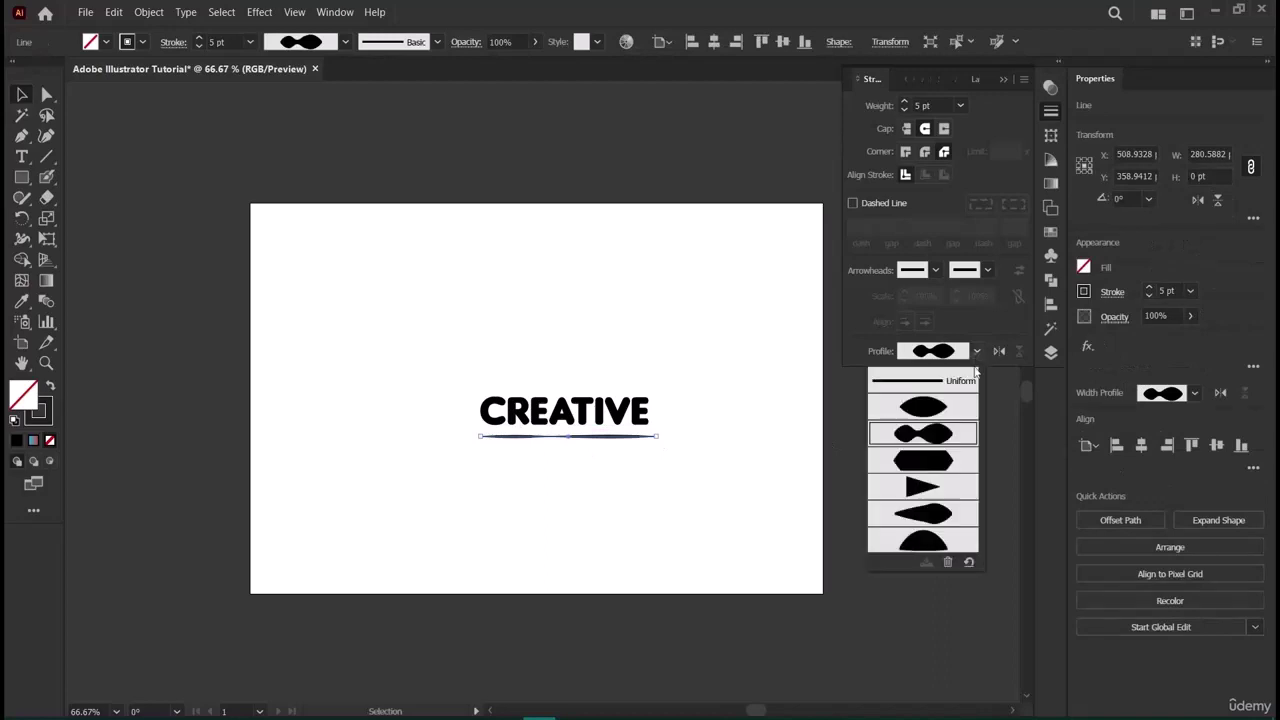
pyautogui.click(940, 487)
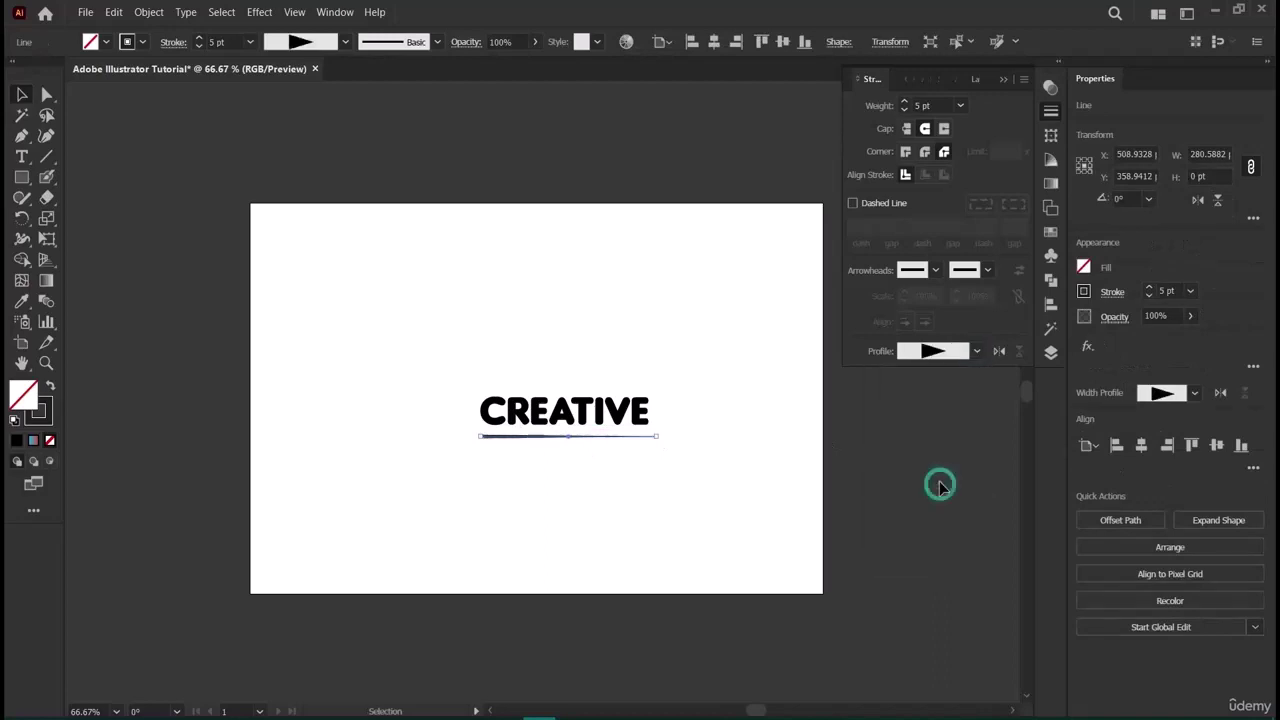
pyautogui.click(636, 479)
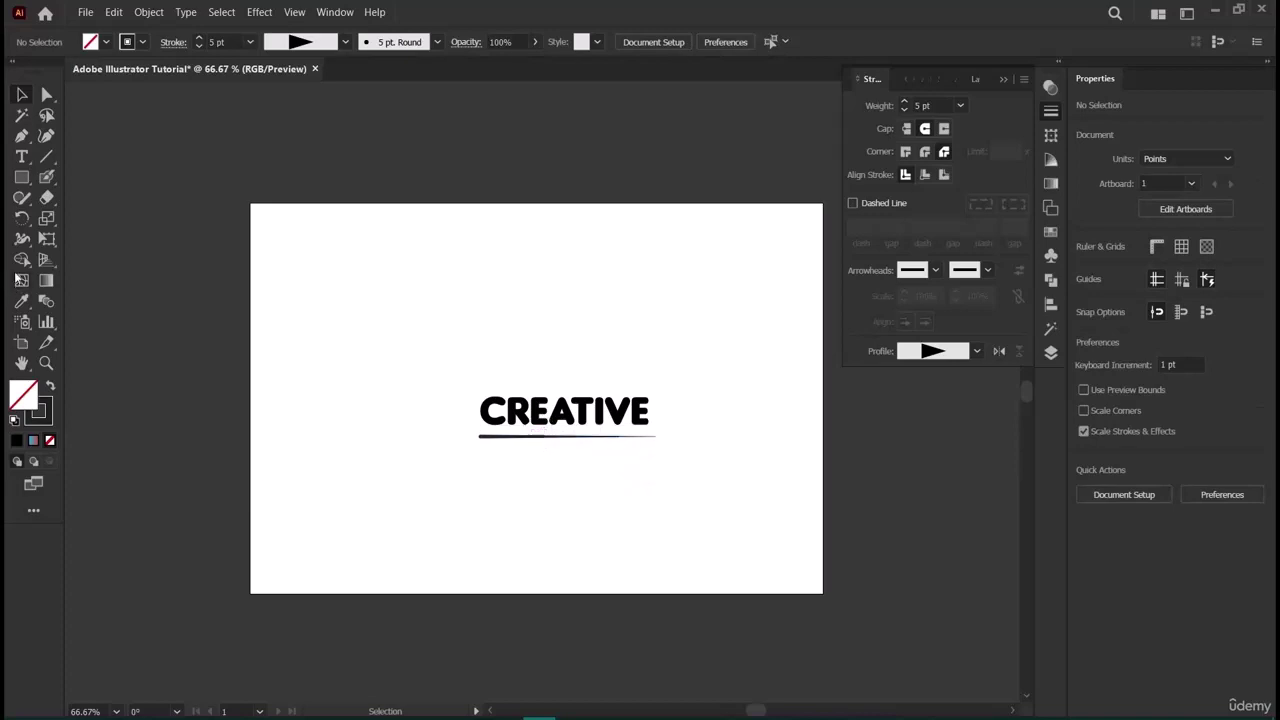
# Delete the tapered underline so only CREATIVE remains, and show the Transform panel.
pyautogui.click(504, 440)
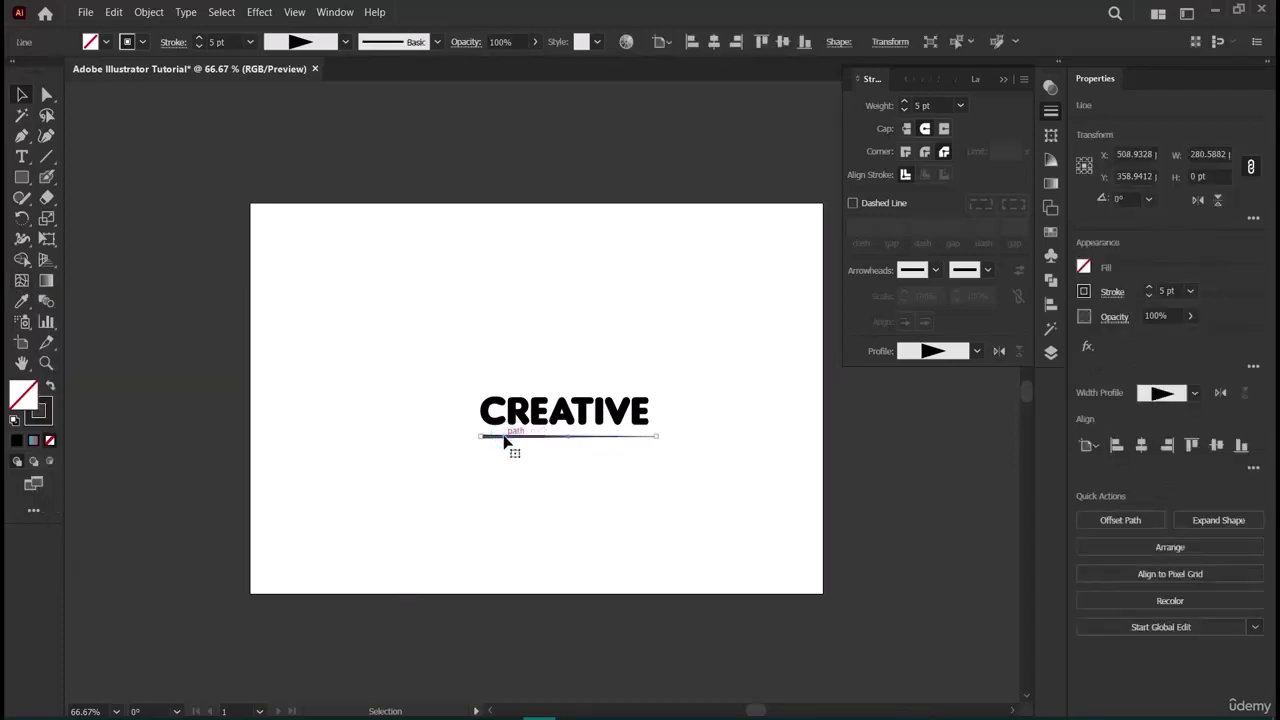
pyautogui.press('Delete')
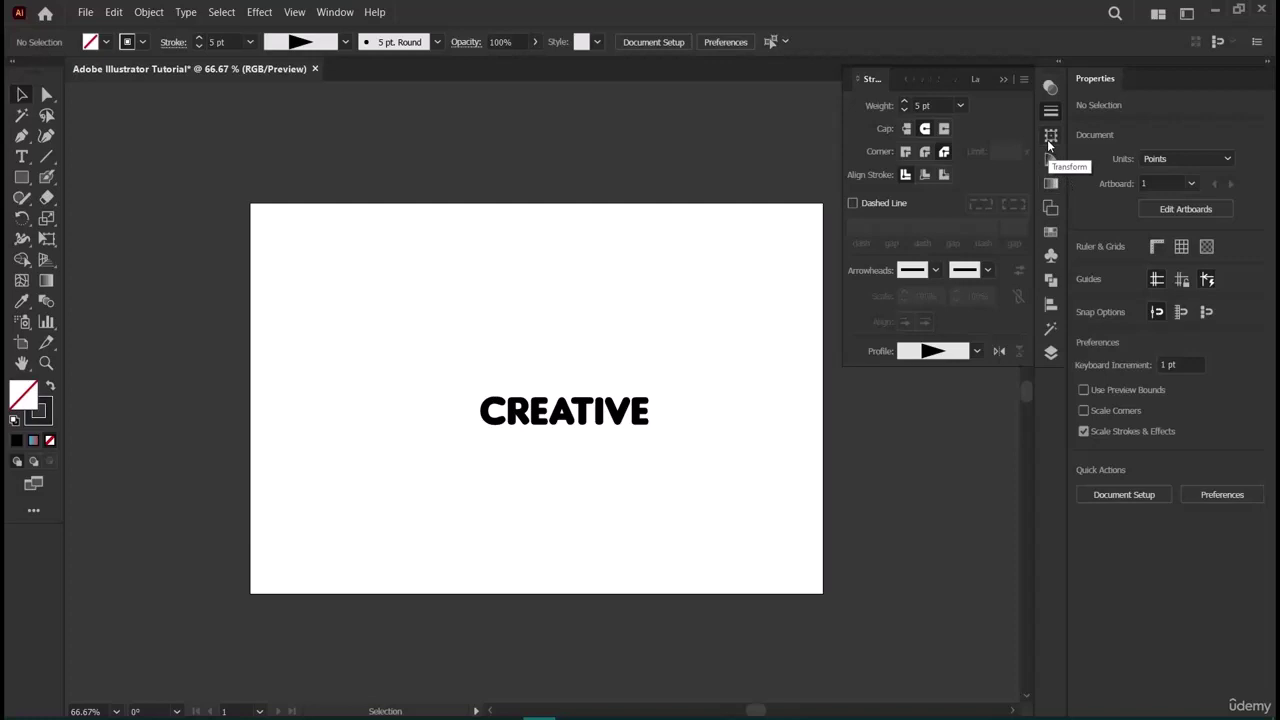
pyautogui.click(1047, 139)
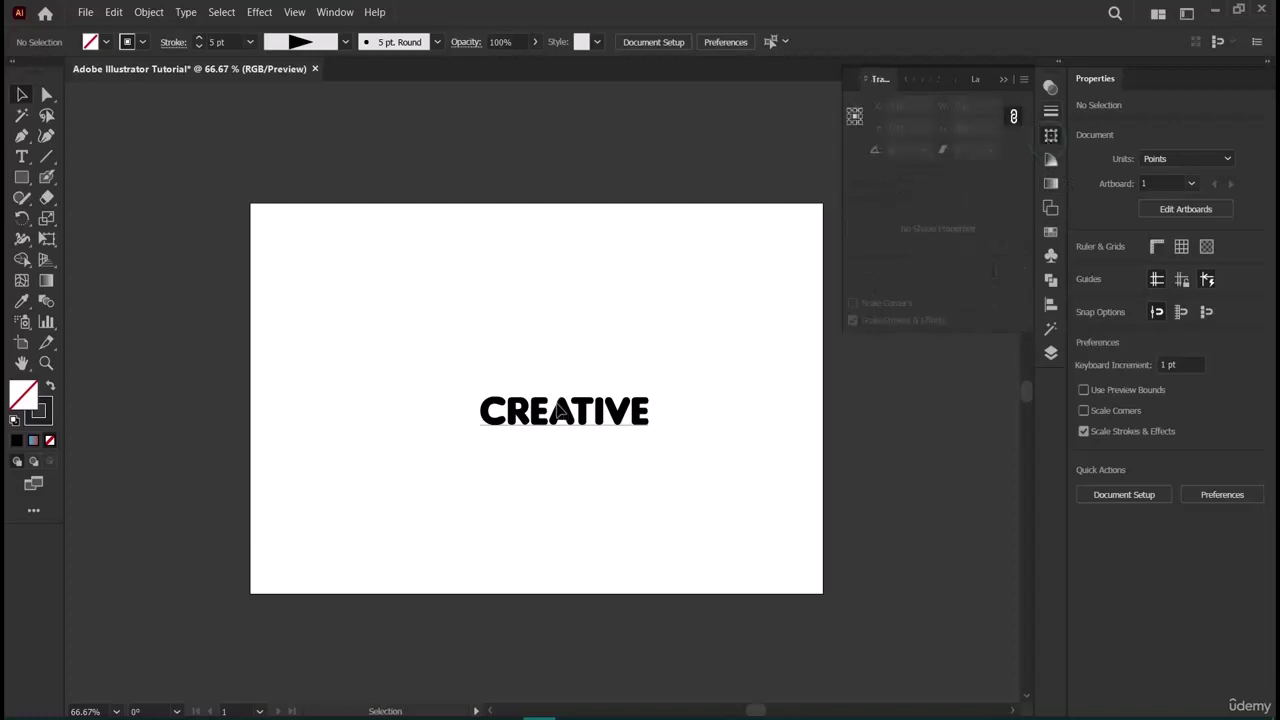
# Scale CREATIVE proportionally to a width of 500 pt in the Transform panel.
pyautogui.moveTo(557, 405); pyautogui.dragTo(510, 333)
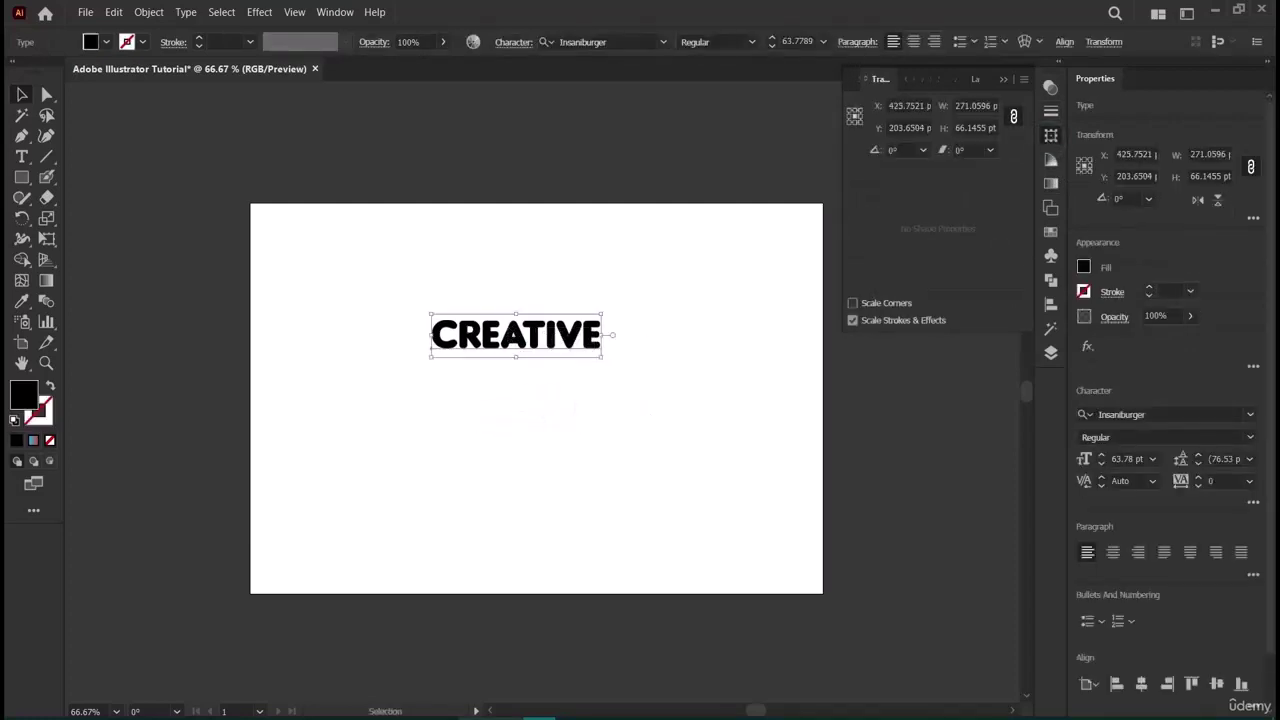
pyautogui.click(970, 105)
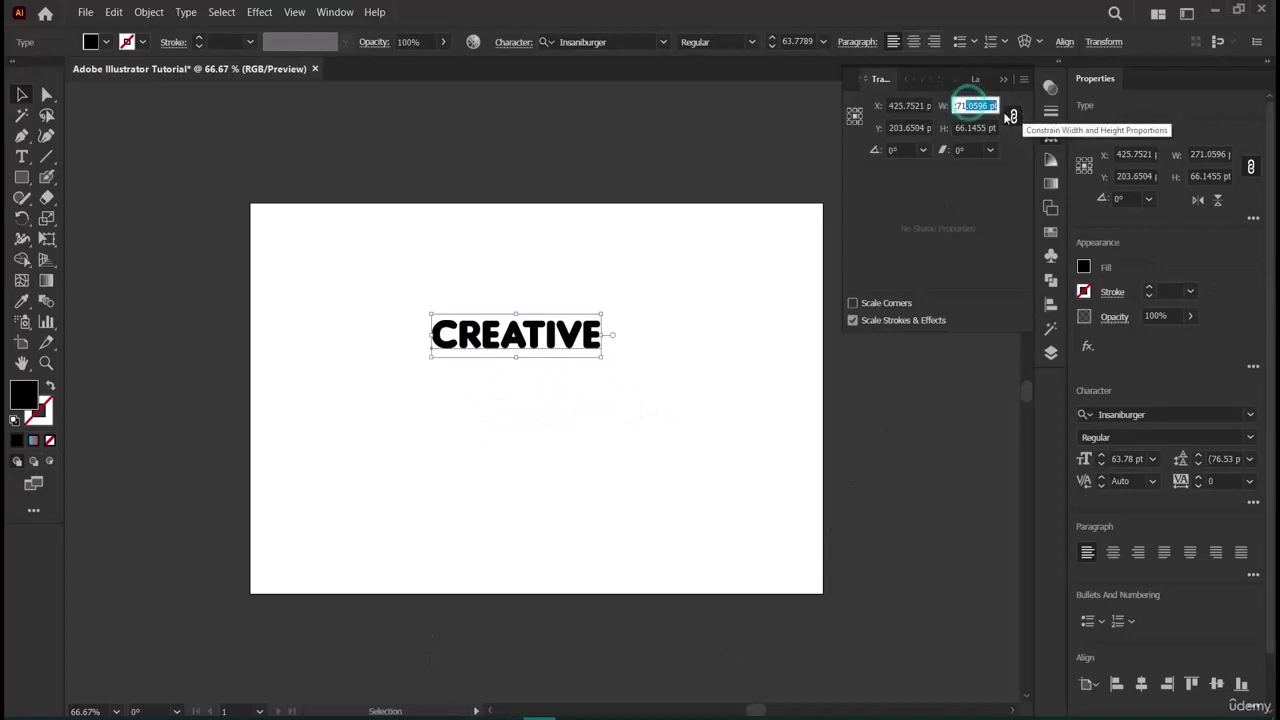
pyautogui.click(973, 105)
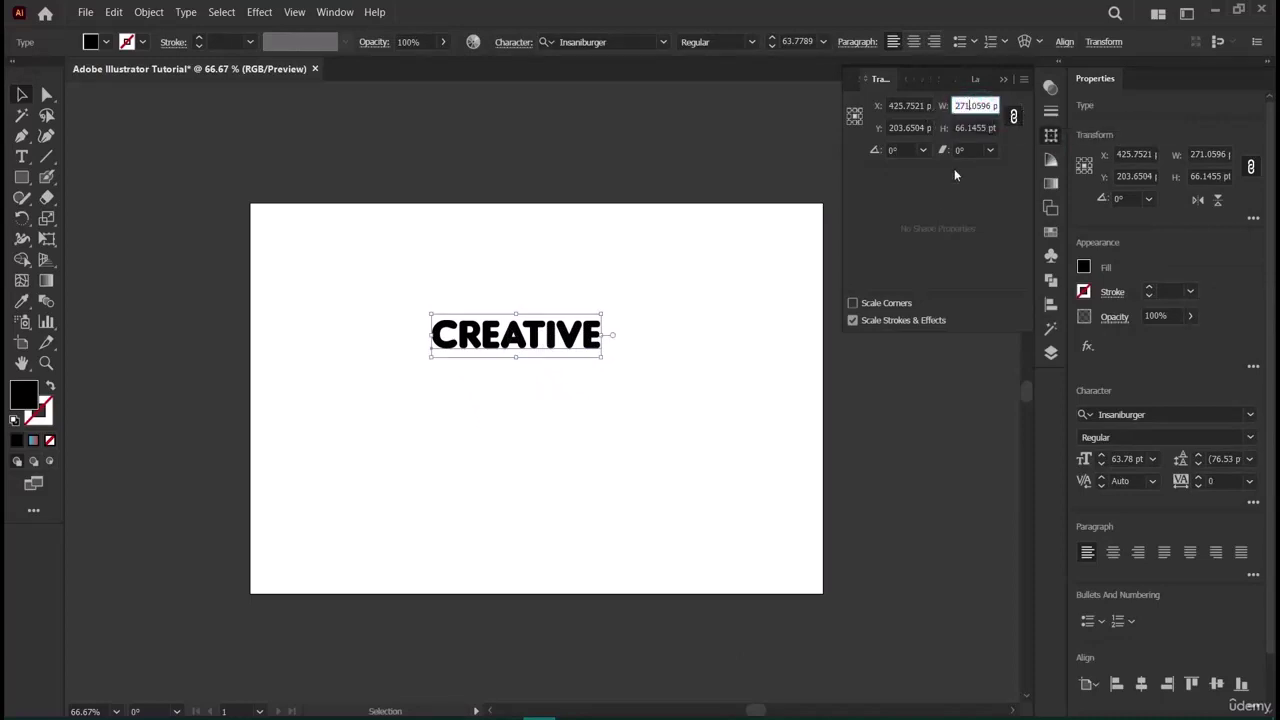
pyautogui.press('BackSpace')
pyautogui.press('BackSpace')
pyautogui.press('BackSpace')
pyautogui.press('BackSpace')
pyautogui.write('300')
pyautogui.press('Return')
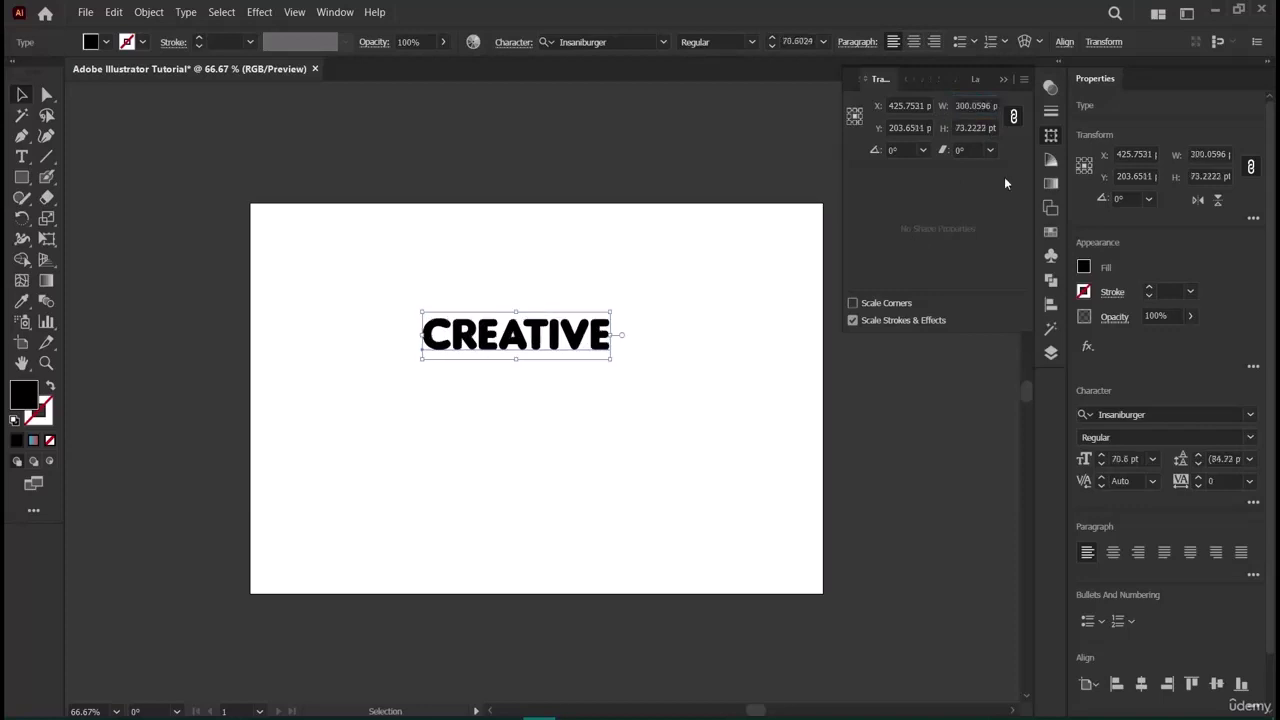
pyautogui.click(972, 105)
pyautogui.press('BackSpace')
pyautogui.press('BackSpace')
pyautogui.press('BackSpace')
pyautogui.press('BackSpace')
pyautogui.write('500.')
pyautogui.press('Return')
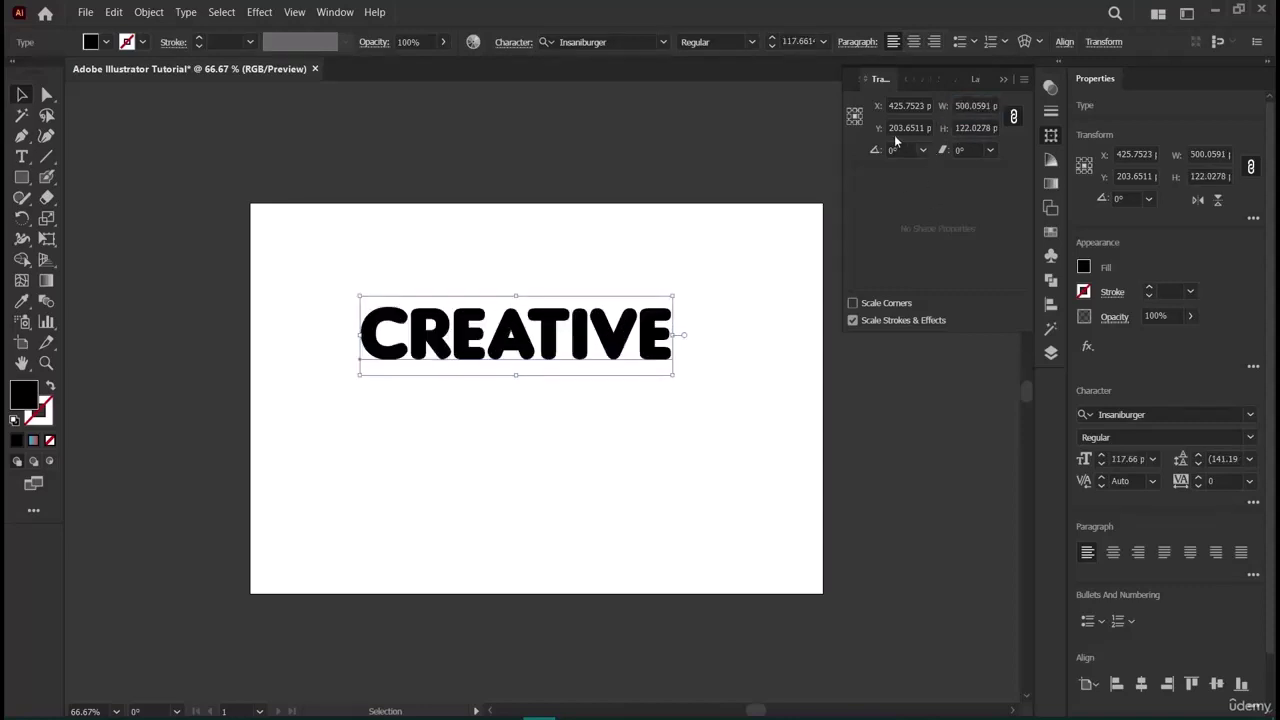
# Position CREATIVE at Y 500.65 pt and X 500.75 pt near the artboard bottom.
pyautogui.click(903, 127)
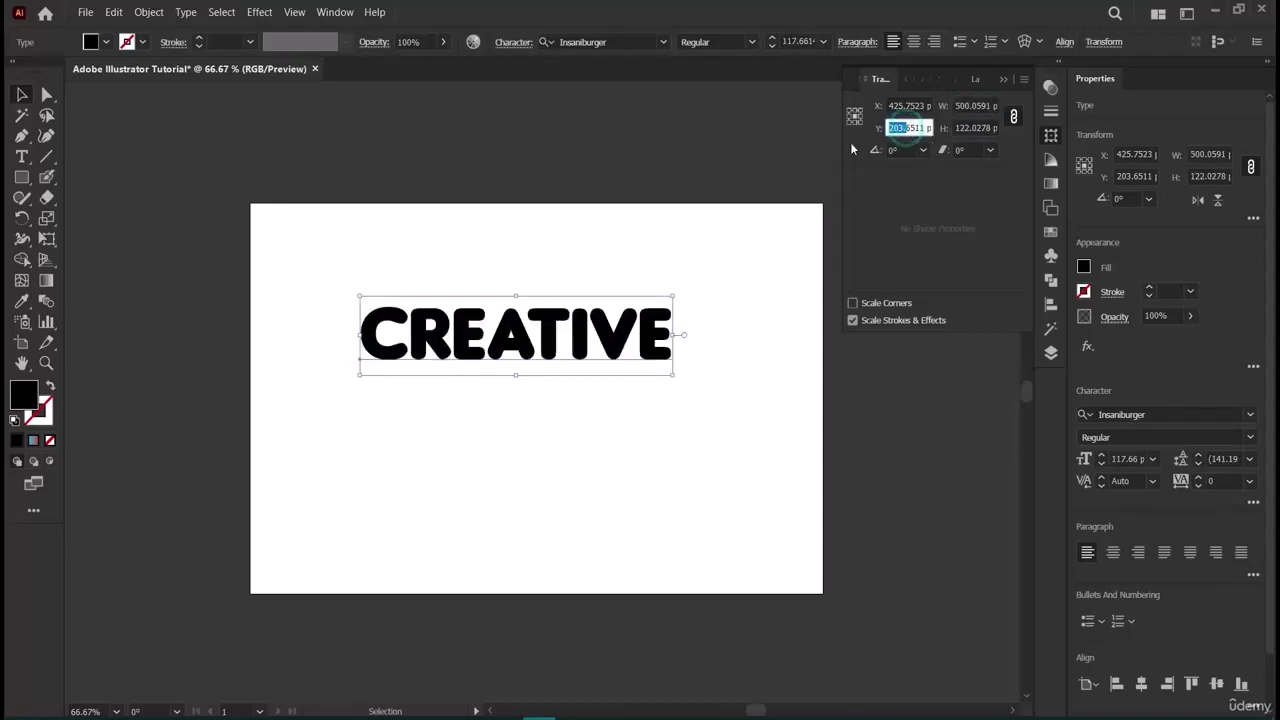
pyautogui.click(905, 127)
pyautogui.press('BackSpace')
pyautogui.press('BackSpace')
pyautogui.press('BackSpace')
pyautogui.press('BackSpace')
pyautogui.write('6')
pyautogui.write('00.')
pyautogui.press('Return')
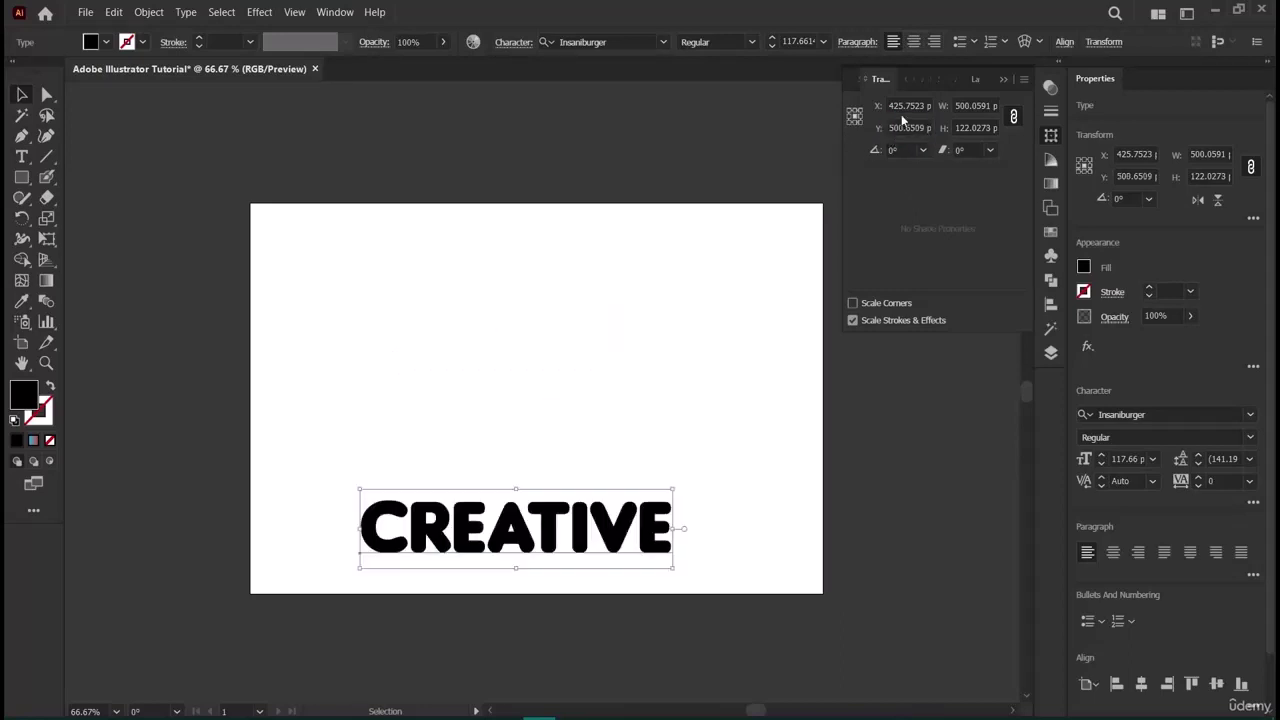
pyautogui.moveTo(903, 105); pyautogui.dragTo(854, 120)
pyautogui.press('BackSpace')
pyautogui.write('500')
pyautogui.press('Return')
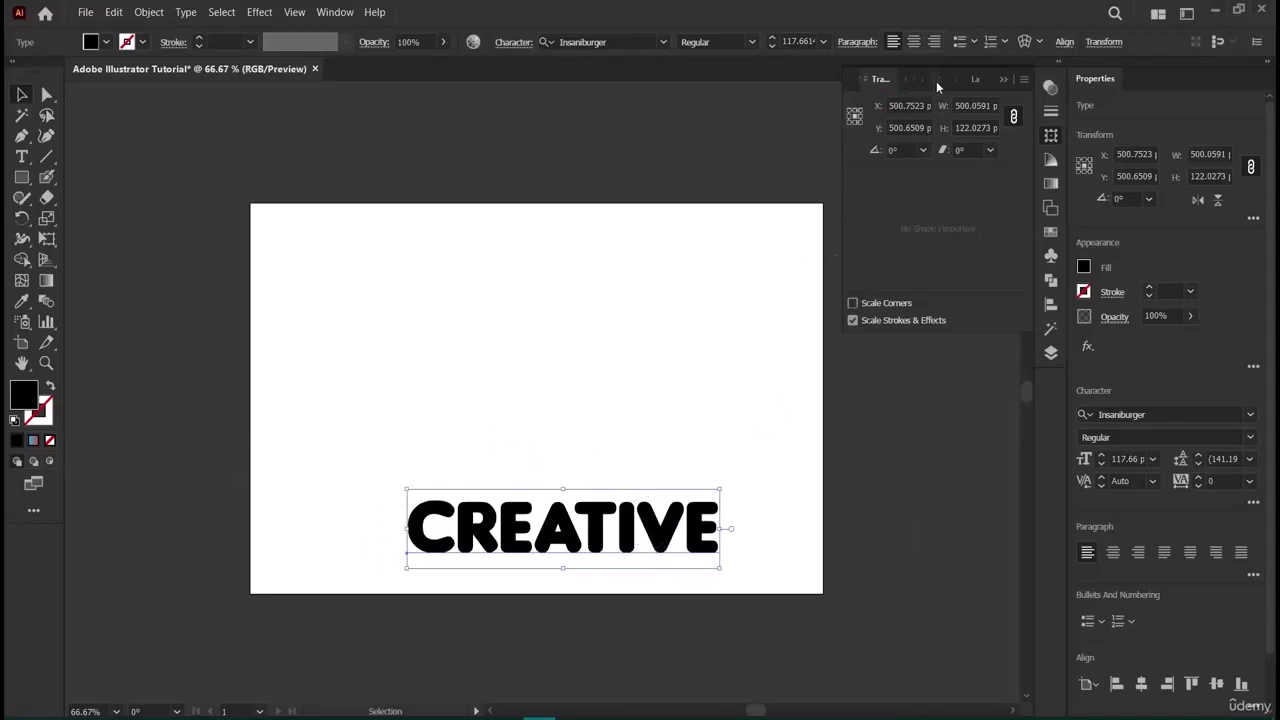
# Try an unlinked height edit, then cancel it, keeping 122.0273 pt, and relink proportions.
pyautogui.click(972, 129)
pyautogui.click(1016, 147)
pyautogui.click(1014, 118)
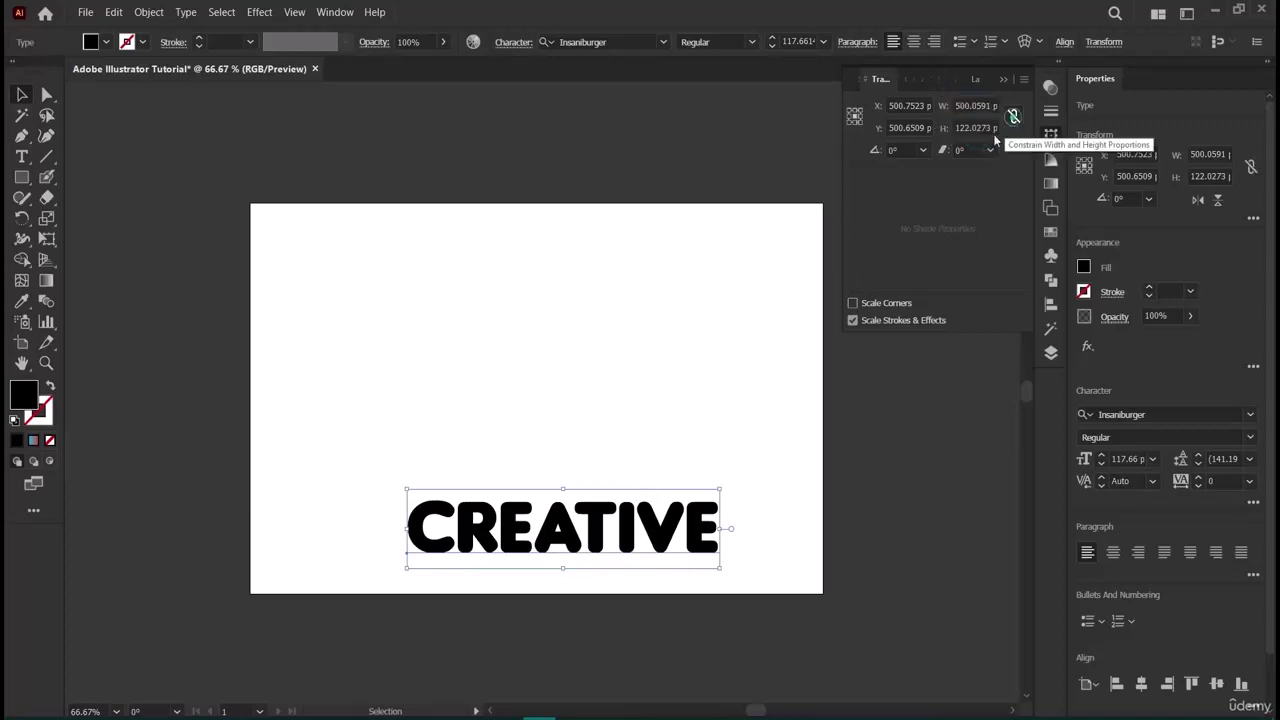
pyautogui.click(967, 127)
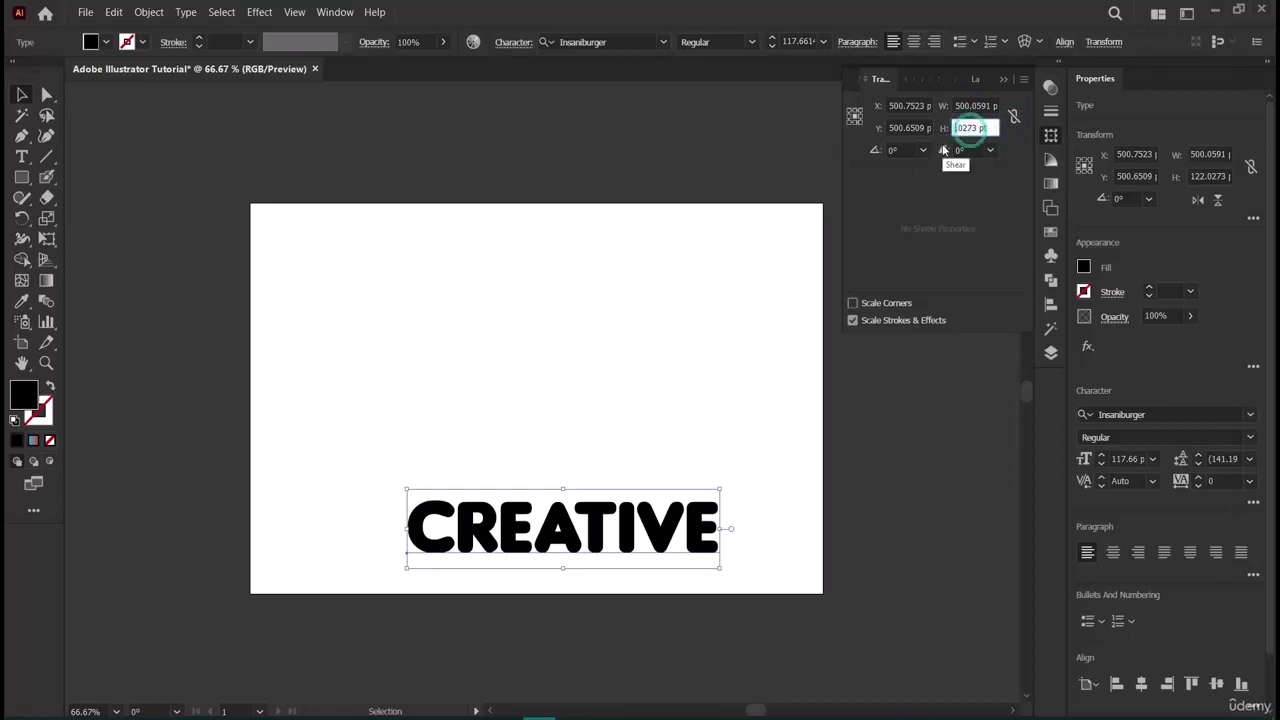
pyautogui.press('BackSpace')
pyautogui.write('500..')
pyautogui.press('Escape')
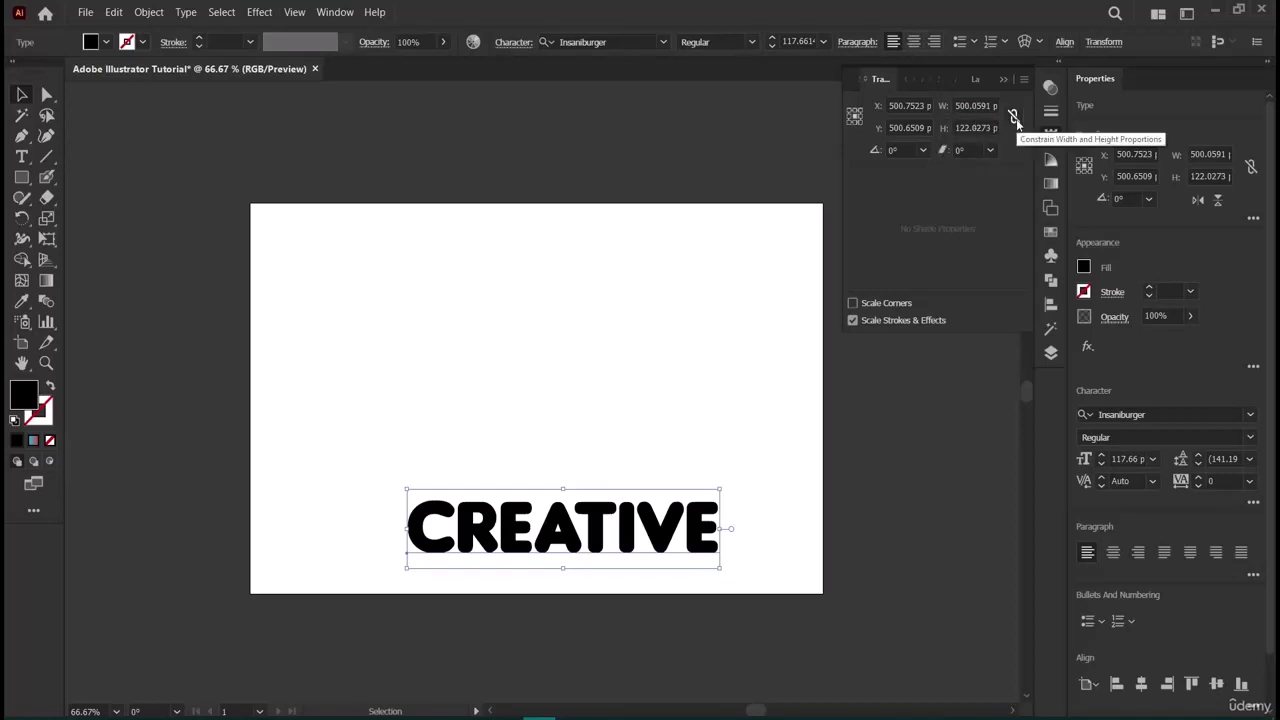
pyautogui.click(1013, 117)
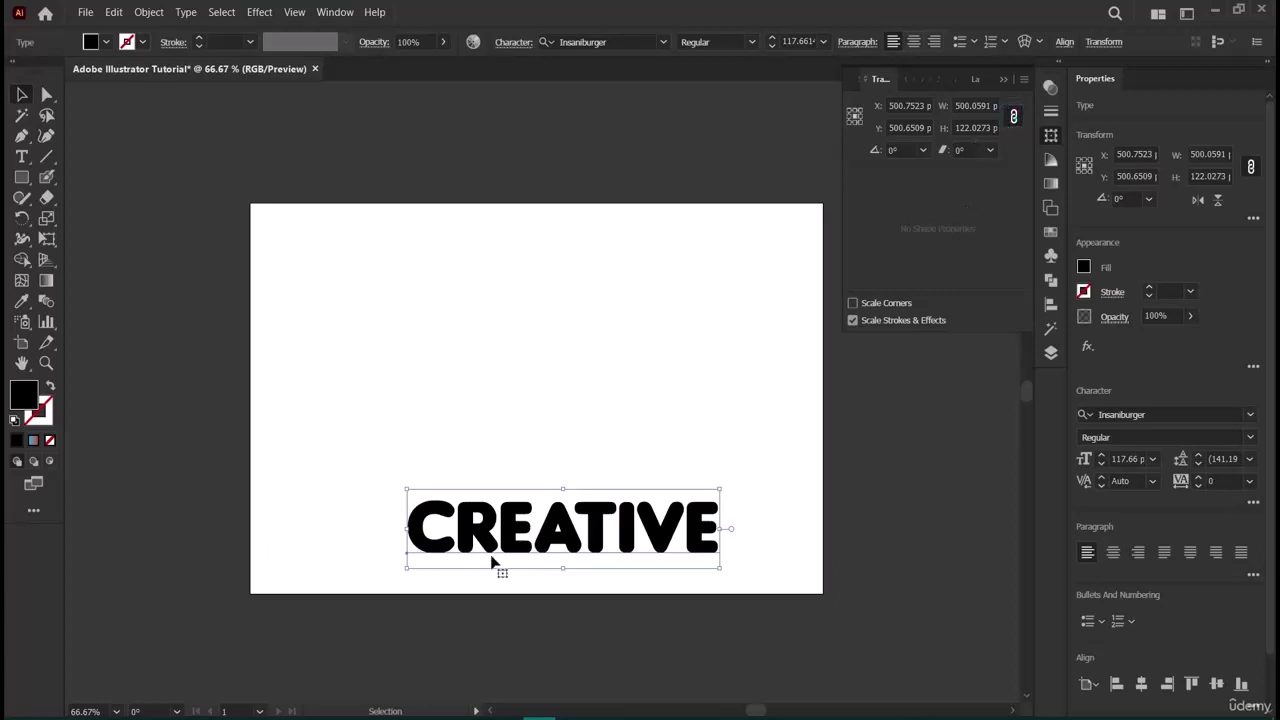
# Move CREATIVE to mid-artboard at X 475.694 pt, Y 316.2776 pt and show the Color panel.
pyautogui.moveTo(492, 563); pyautogui.dragTo(476, 443)
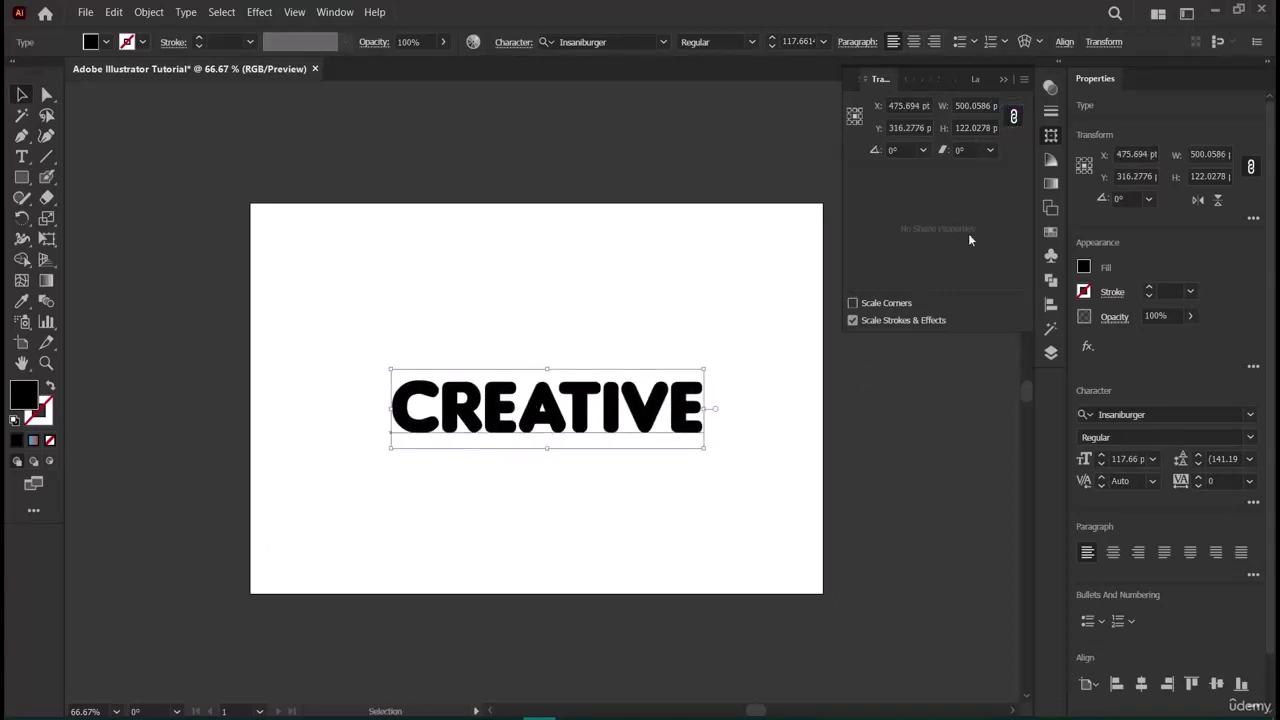
pyautogui.click(1050, 161)
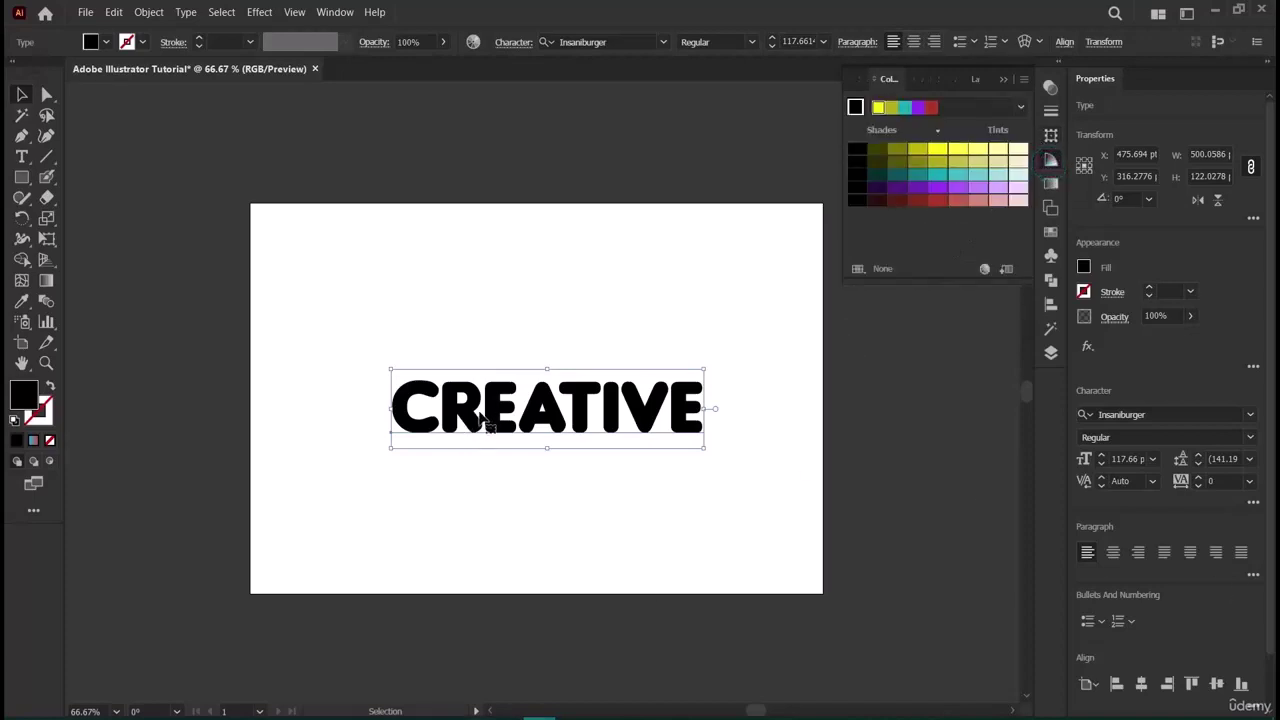
# Replace CREATIVE with a black square and an Alt-dragged copy beside it.
pyautogui.press('Delete')
pyautogui.click(24, 178)
pyautogui.moveTo(274, 300); pyautogui.dragTo(355, 383)
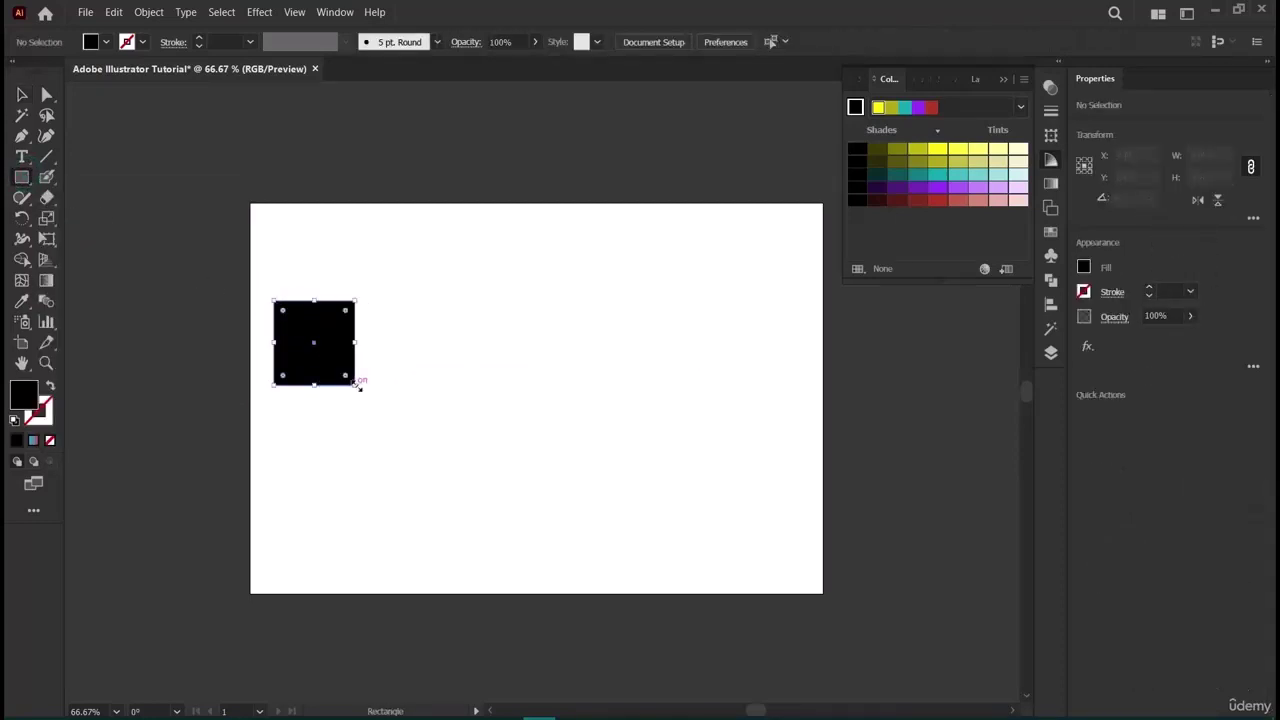
pyautogui.moveTo(501, 351); pyautogui.dragTo(423, 345)
pyautogui.click(19, 98)
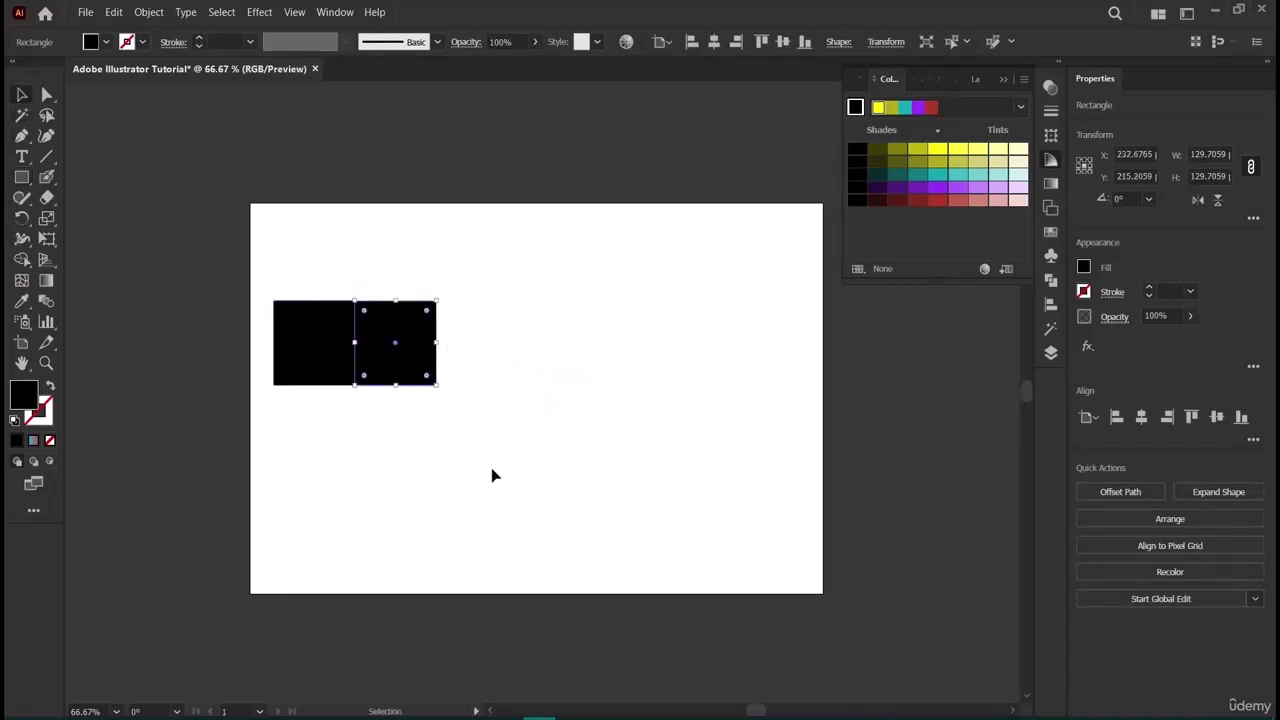
# Paste a third square flush against the end of the row.
pyautogui.click(517, 477)
pyautogui.click(409, 369)
pyautogui.hotkey('ctrl', 'c')
pyautogui.hotkey('ctrl', 'v')
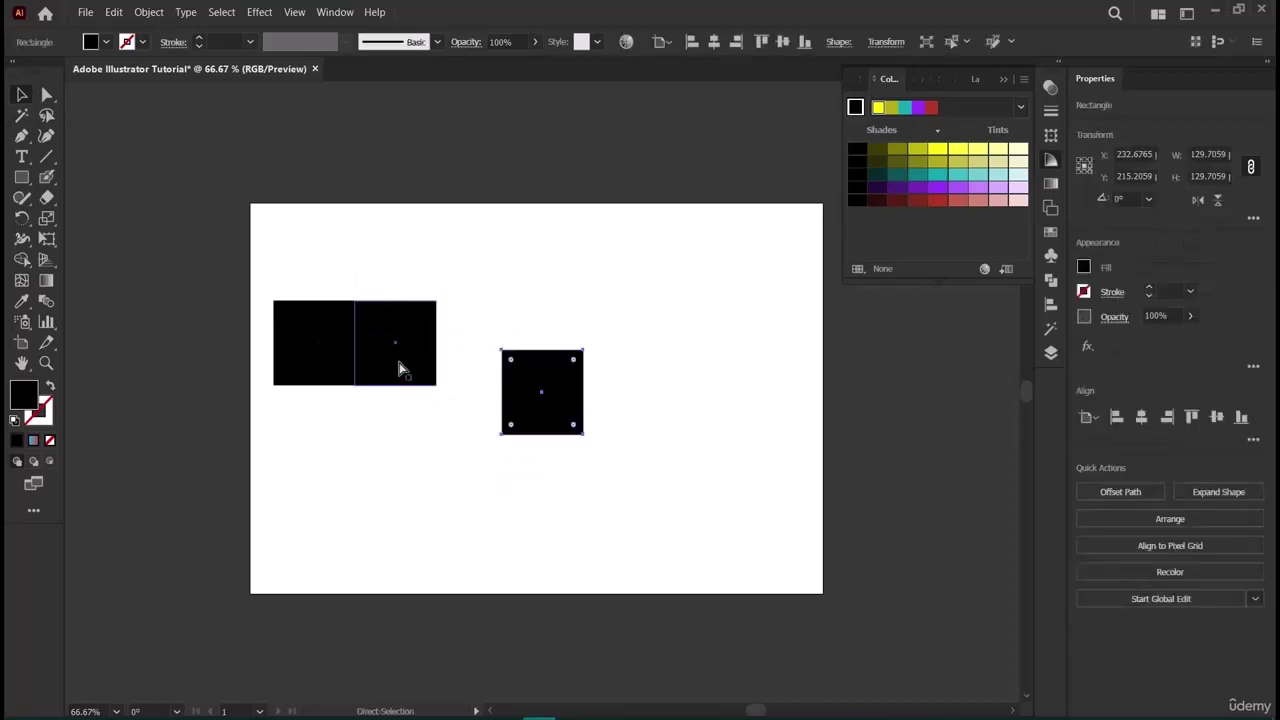
pyautogui.moveTo(551, 403); pyautogui.dragTo(489, 358)
# Paste further squares flush to the right, completing five abutting 129.7059 pt squares.
pyautogui.click(574, 451)
pyautogui.click(486, 371)
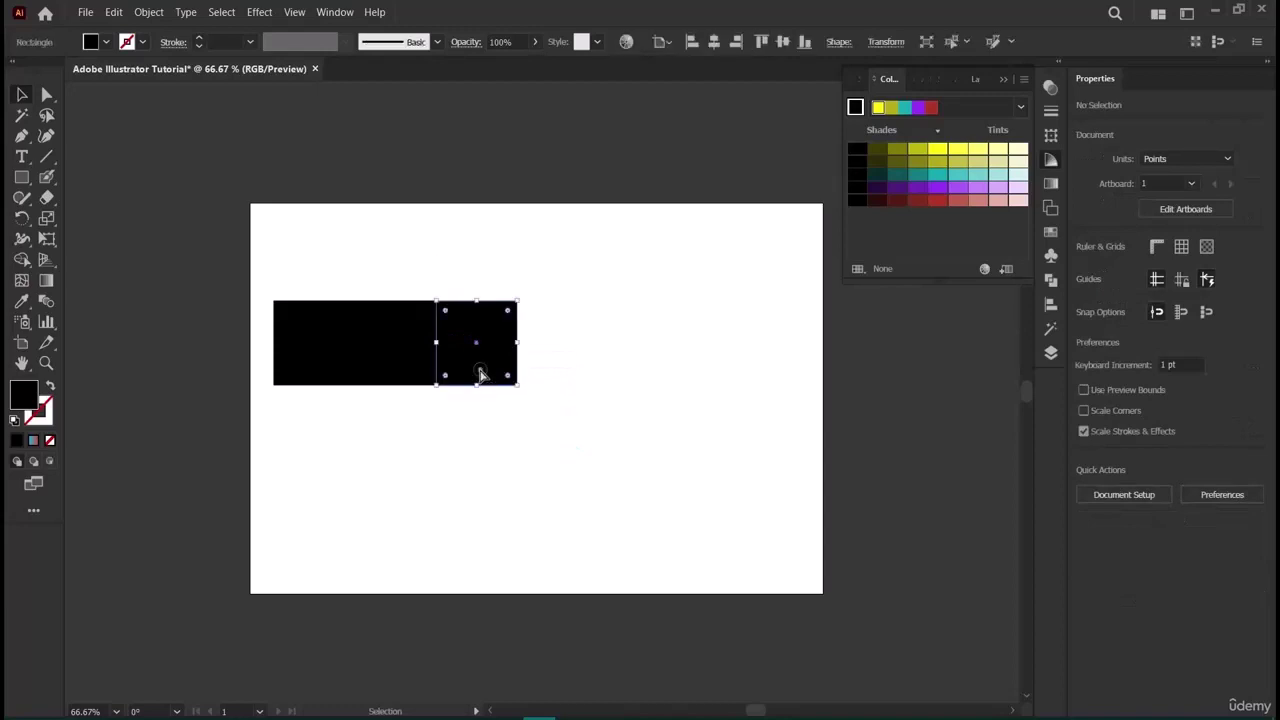
pyautogui.hotkey('ctrl', 'c')
pyautogui.hotkey('ctrl', 'v')
pyautogui.moveTo(540, 407); pyautogui.dragTo(632, 368)
pyautogui.moveTo(634, 366); pyautogui.dragTo(637, 366)
pyautogui.click(571, 433)
pyautogui.click(290, 318)
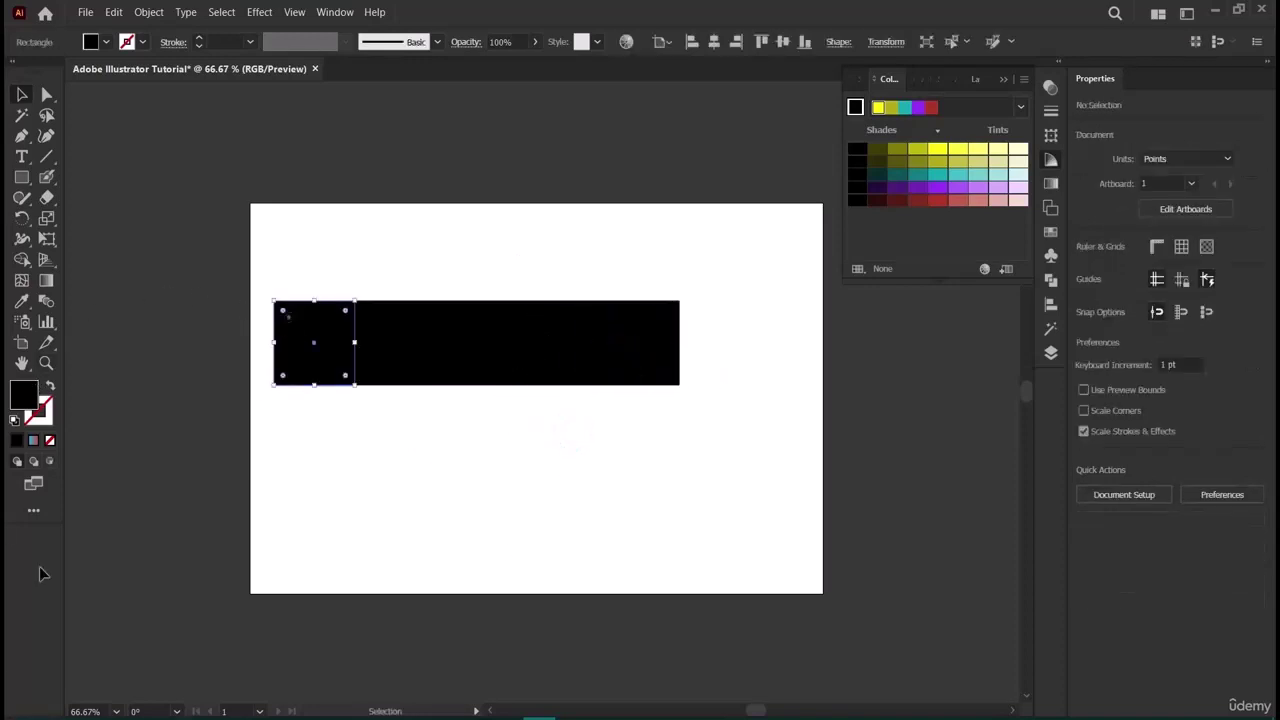
# Fill the five squares light pink, medium pink, darker pink, red and dark red.
pyautogui.click(1019, 202)
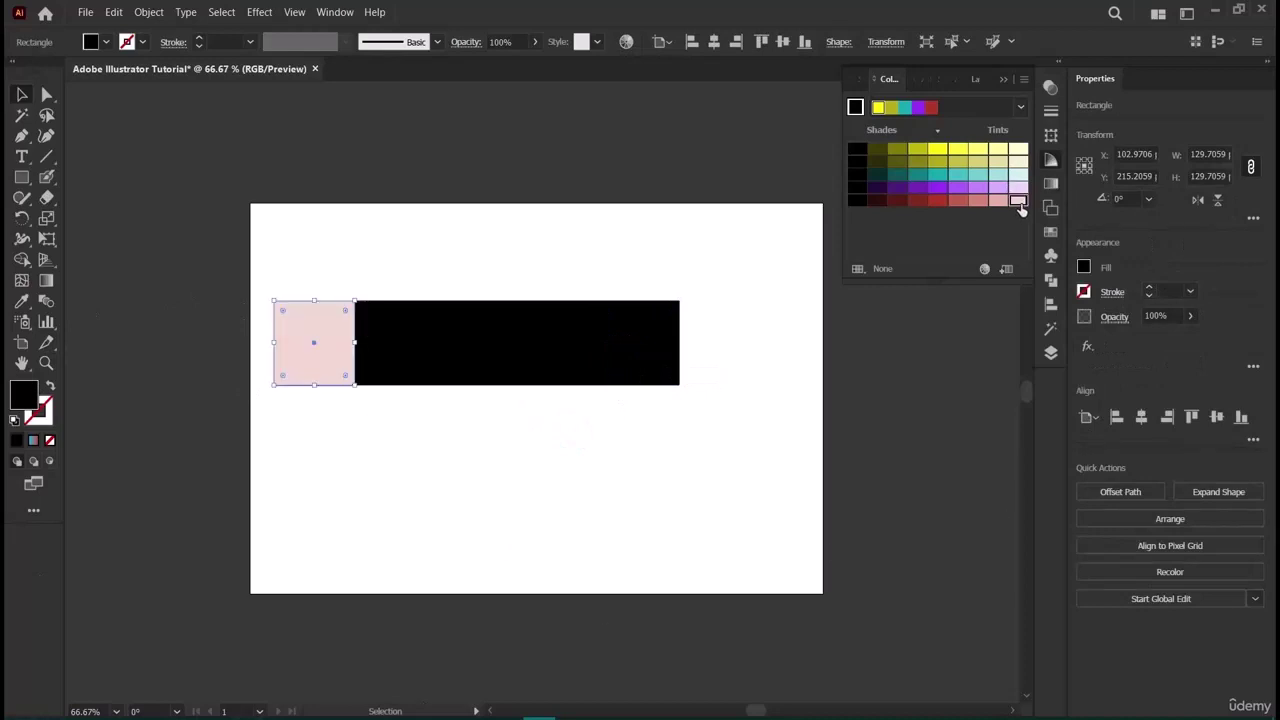
pyautogui.click(393, 354)
pyautogui.click(1000, 197)
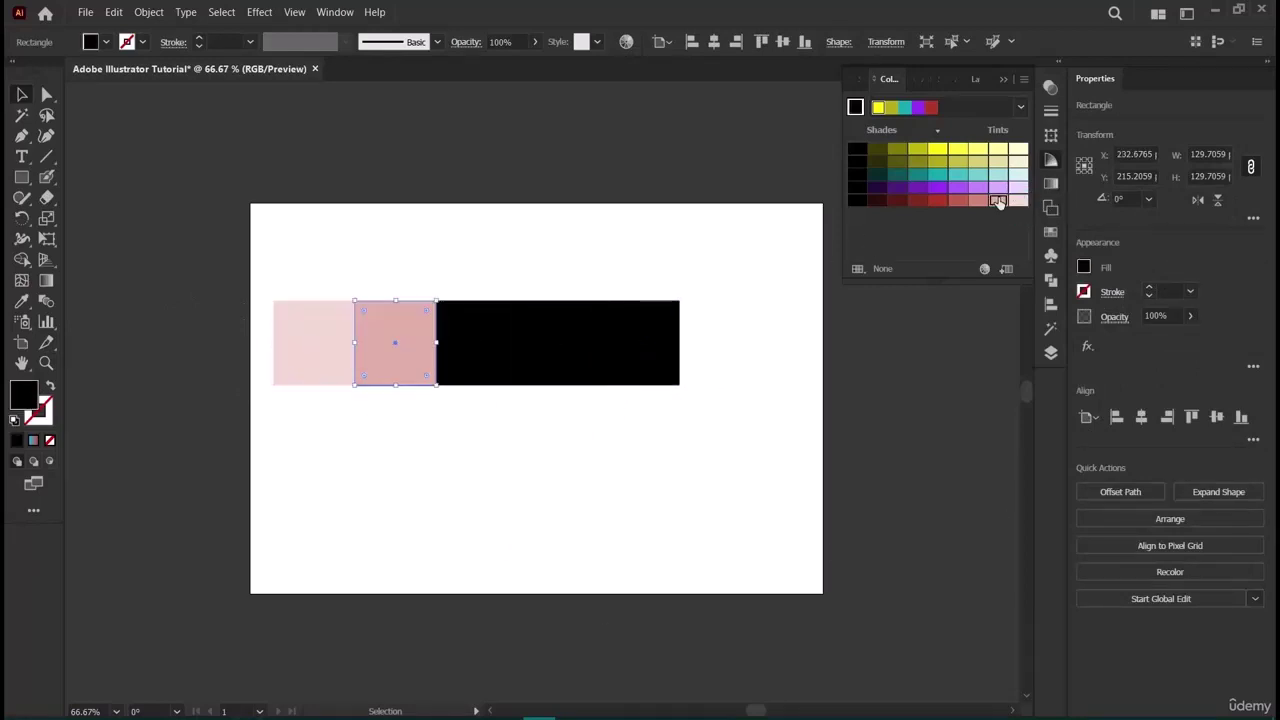
pyautogui.click(461, 370)
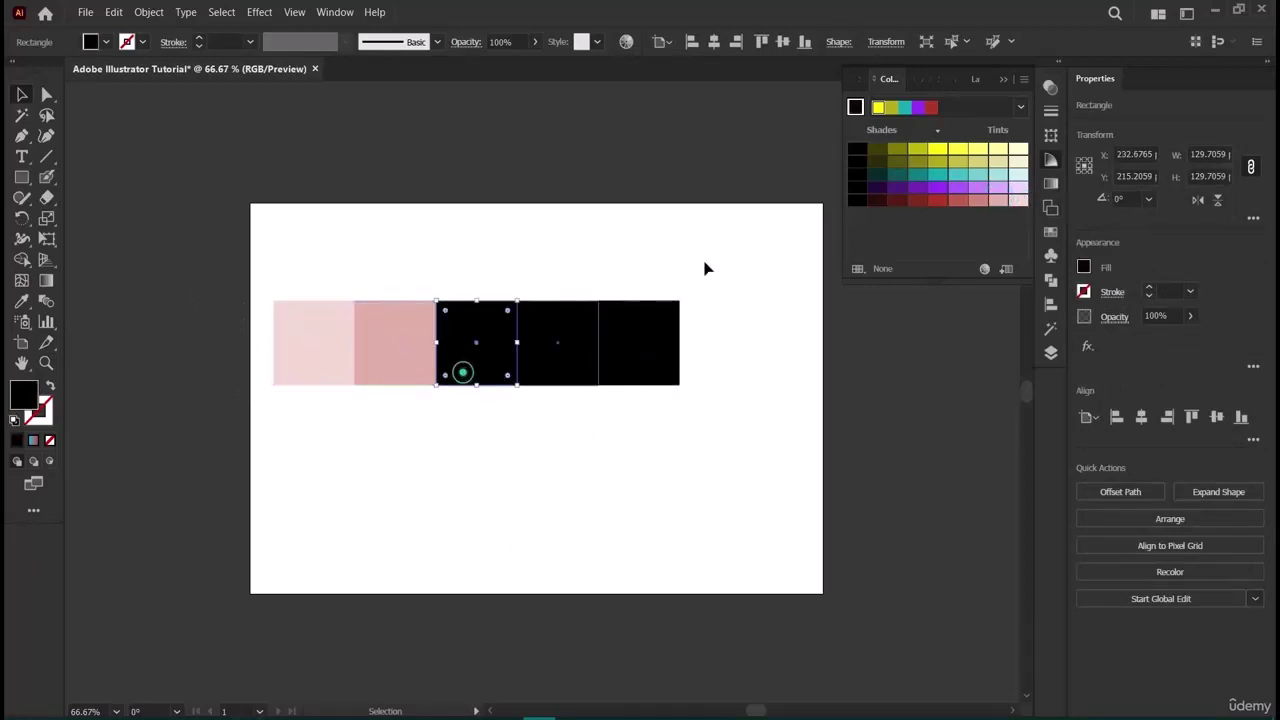
pyautogui.click(977, 202)
pyautogui.click(560, 350)
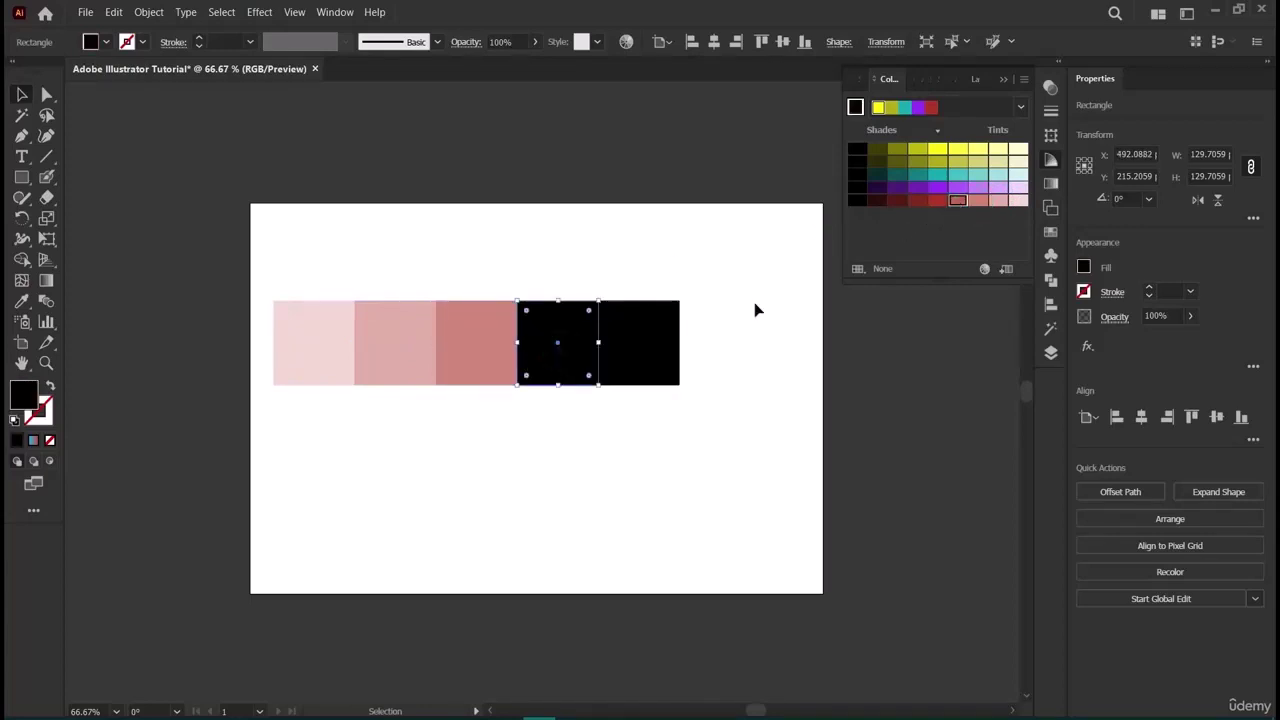
pyautogui.click(621, 352)
pyautogui.click(551, 355)
pyautogui.click(957, 202)
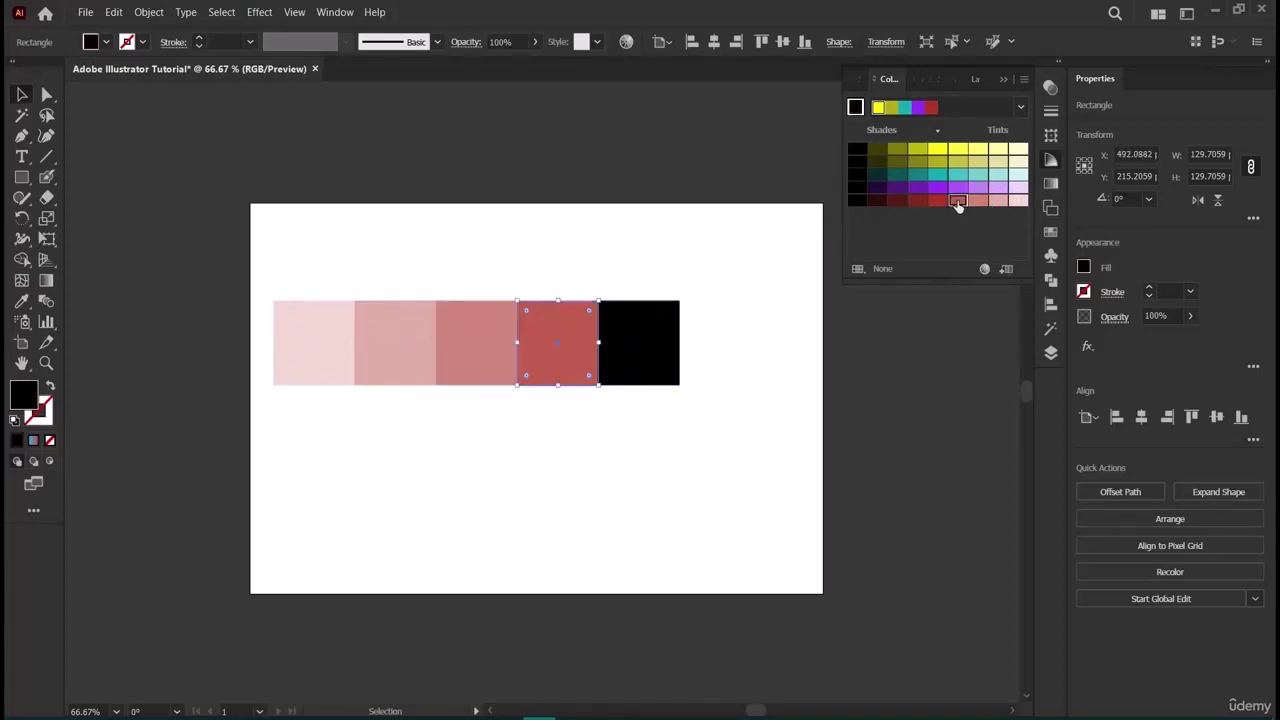
pyautogui.click(636, 354)
pyautogui.click(936, 201)
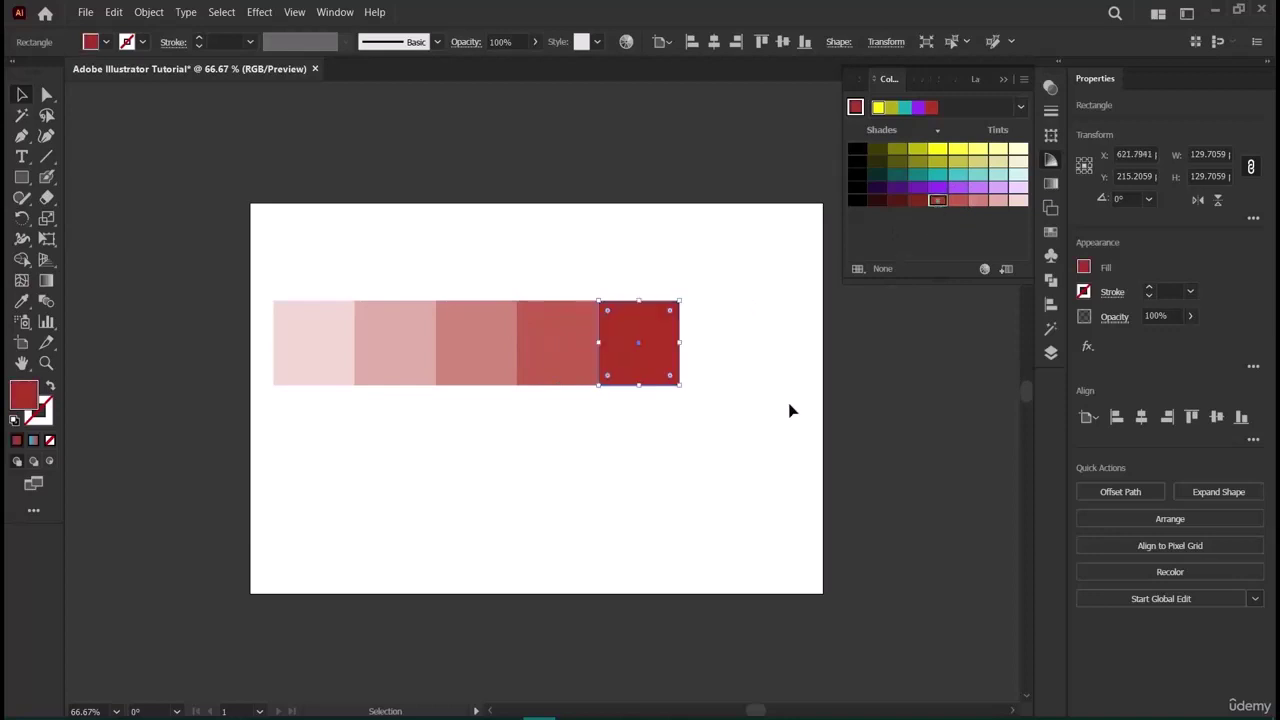
# Duplicate the fifth square into a sixth at the row's end and fill it darkest red.
pyautogui.click(778, 462)
pyautogui.click(627, 350)
pyautogui.moveTo(648, 362); pyautogui.dragTo(711, 350)
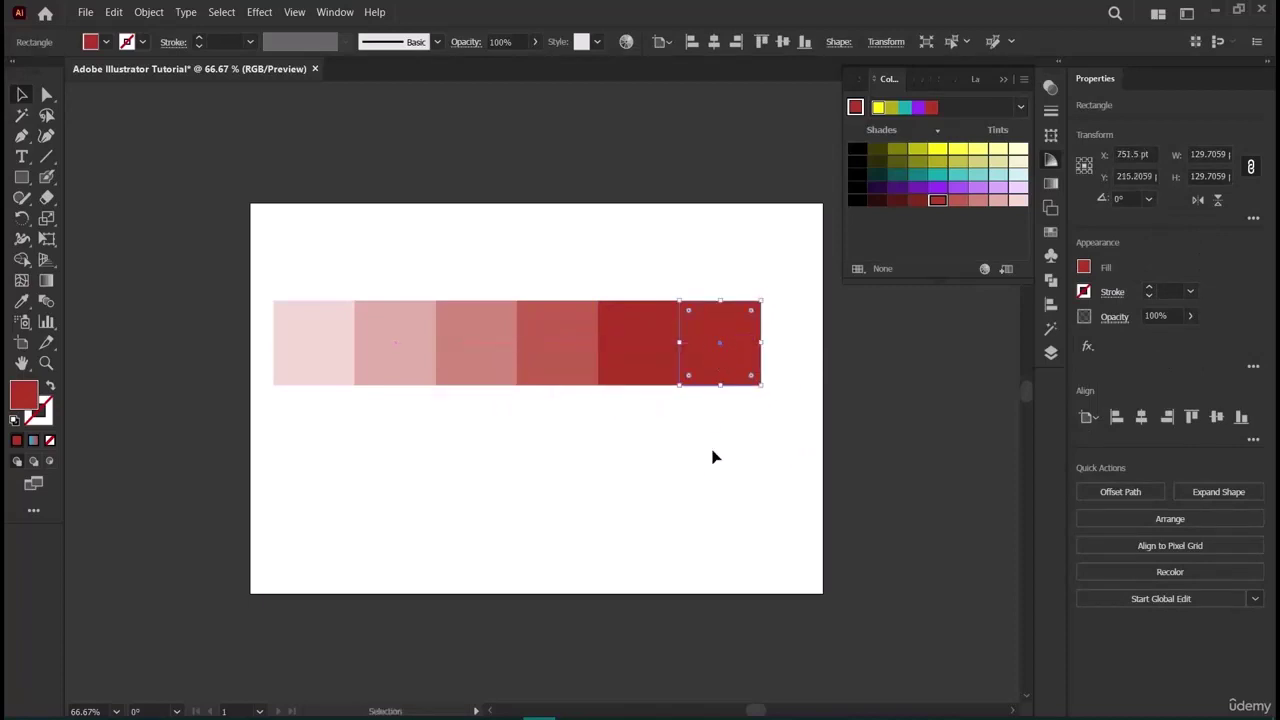
pyautogui.click(697, 466)
pyautogui.click(715, 355)
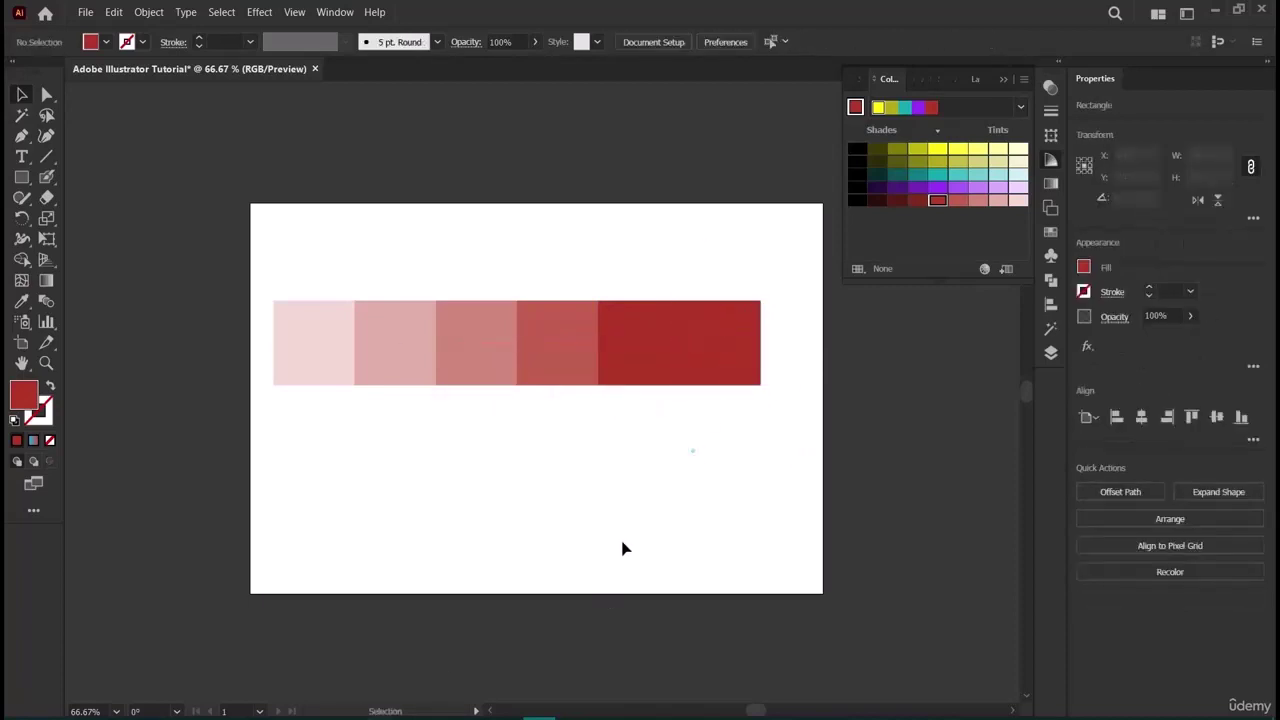
pyautogui.click(691, 449)
pyautogui.click(743, 343)
pyautogui.click(913, 208)
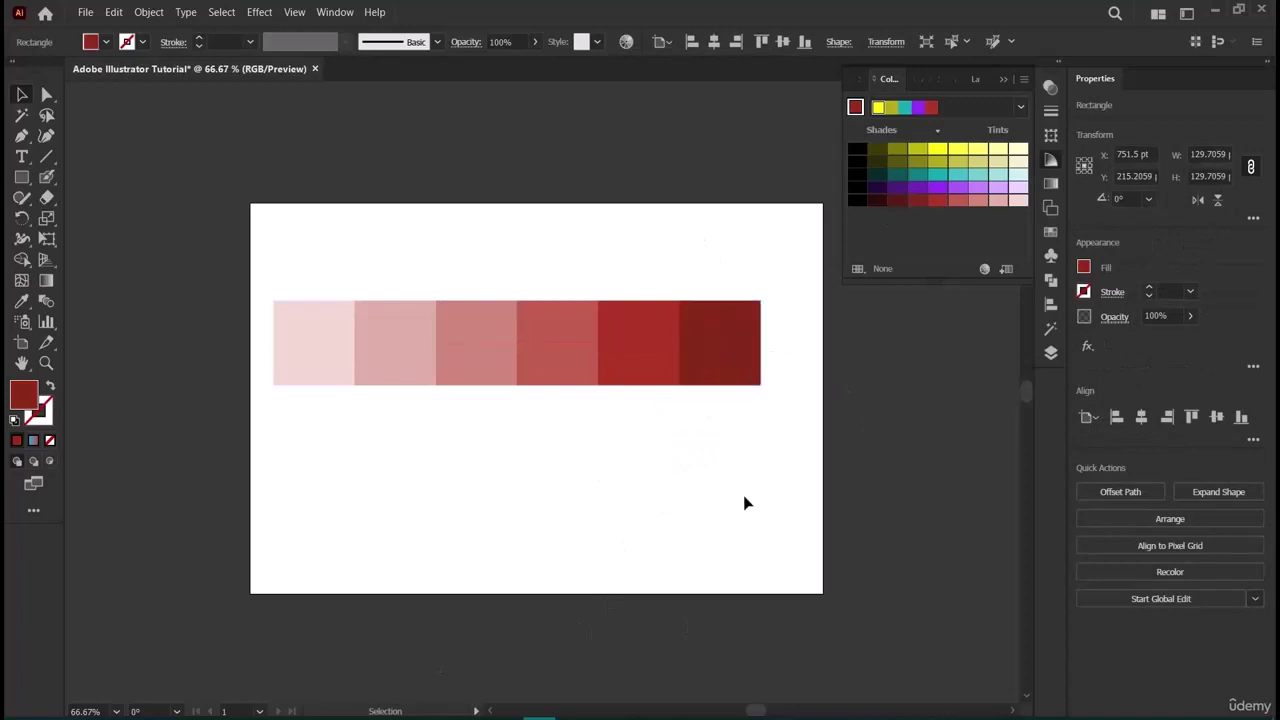
pyautogui.click(743, 497)
pyautogui.click(248, 222)
# Move the red row up and paste a copy aligned directly beneath it.
pyautogui.moveTo(843, 504); pyautogui.dragTo(843, 502)
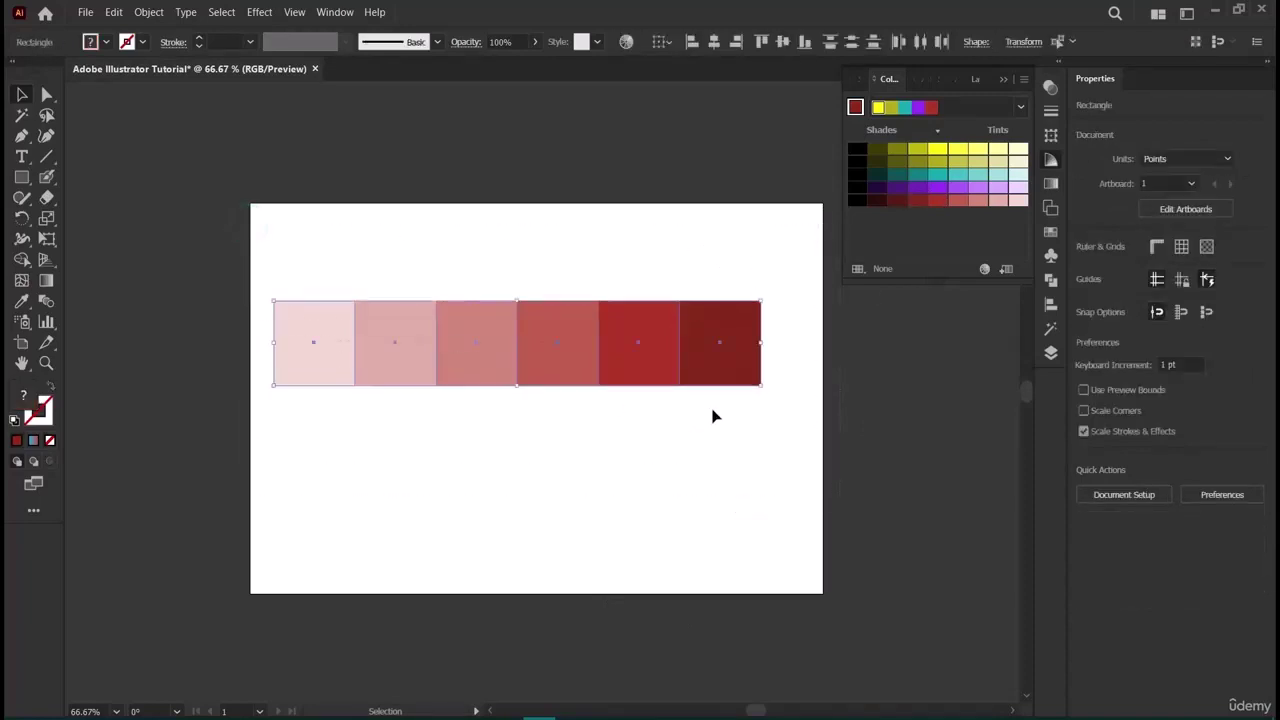
pyautogui.moveTo(649, 334); pyautogui.dragTo(657, 251)
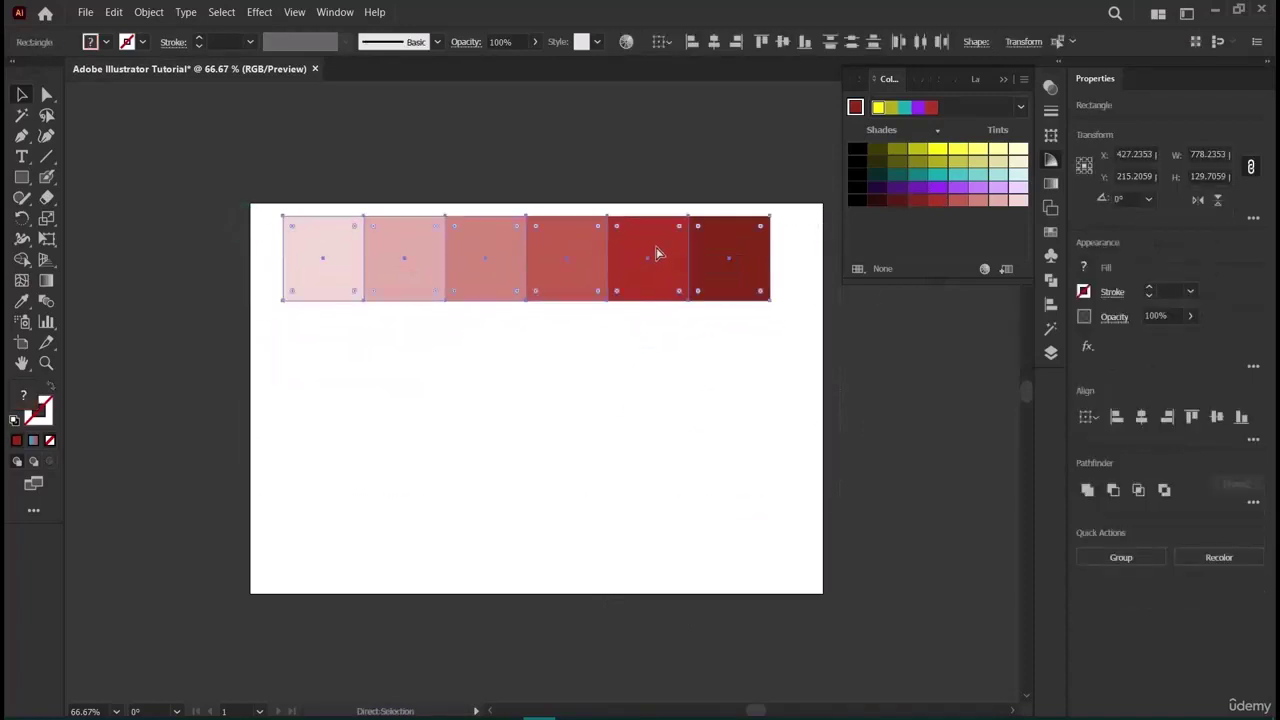
pyautogui.hotkey('ctrl', 'c')
pyautogui.hotkey('ctrl', 'v')
pyautogui.moveTo(627, 383); pyautogui.dragTo(614, 369)
# Fill the lower row lavender, light, medium, brighter, vivid and deep purple.
pyautogui.click(318, 400)
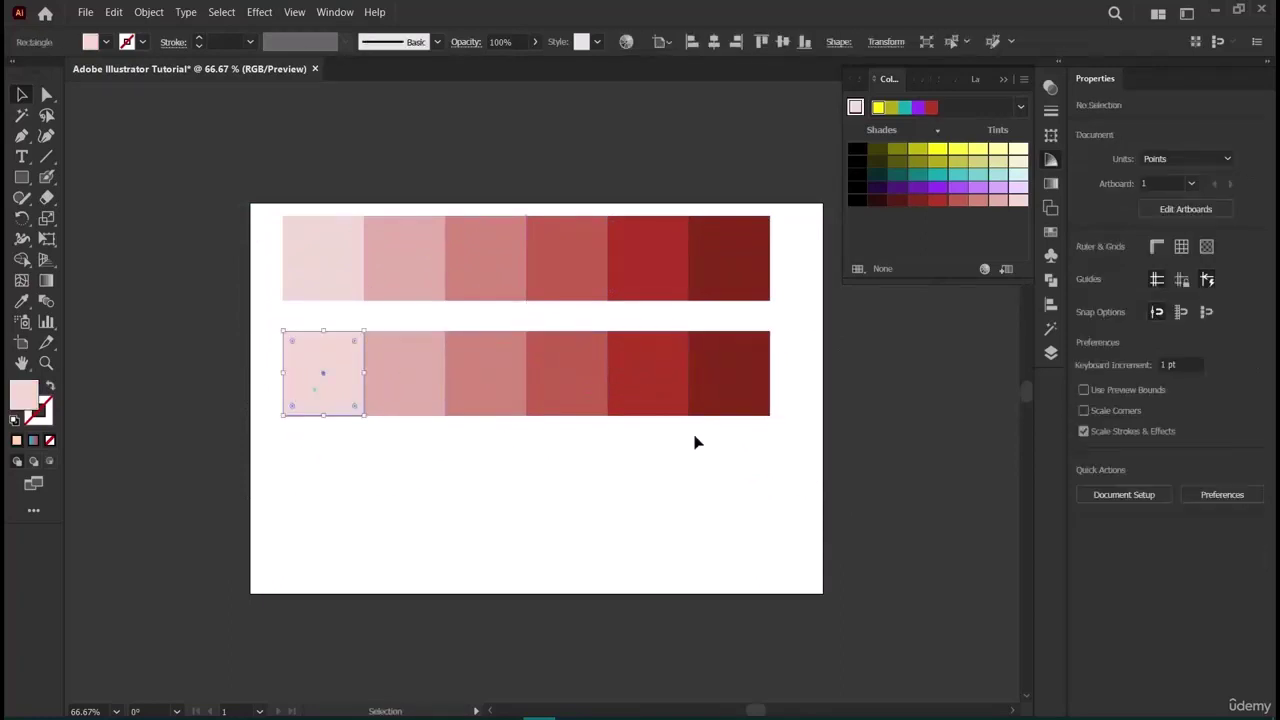
pyautogui.click(1017, 190)
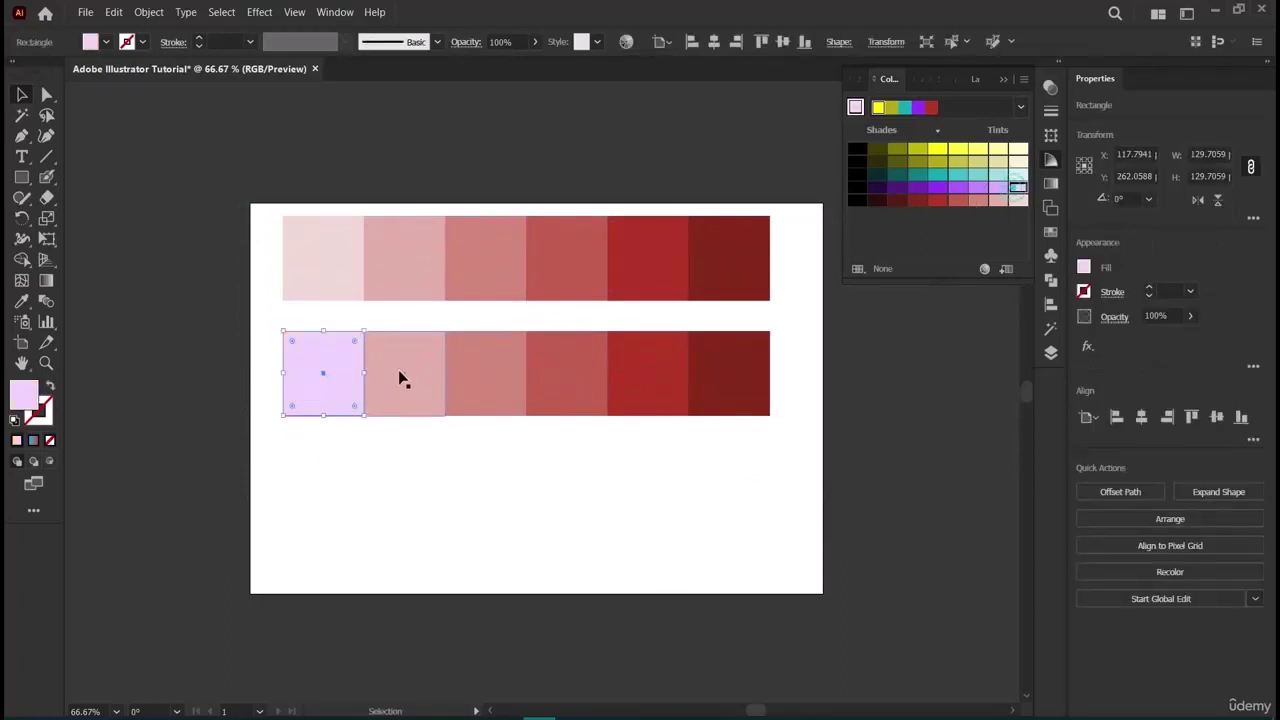
pyautogui.click(400, 375)
pyautogui.click(998, 187)
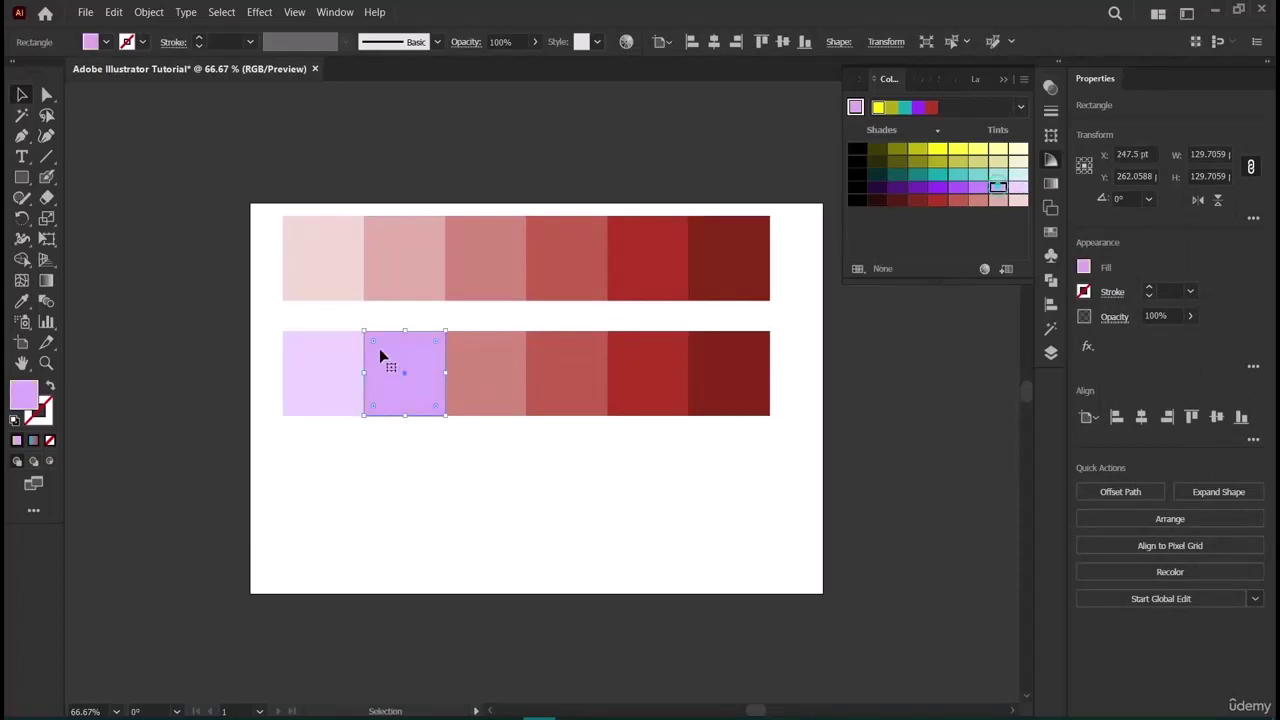
pyautogui.click(476, 376)
pyautogui.click(978, 187)
pyautogui.click(593, 340)
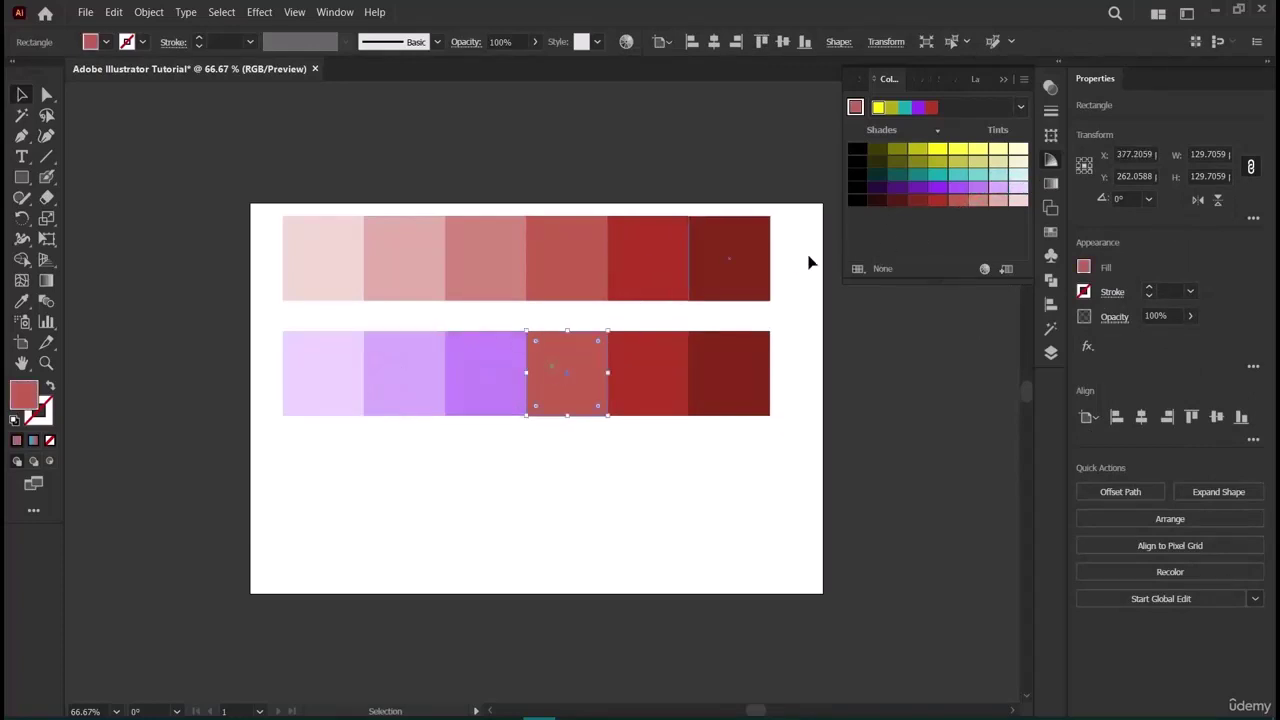
pyautogui.click(958, 174)
pyautogui.click(958, 187)
pyautogui.click(621, 372)
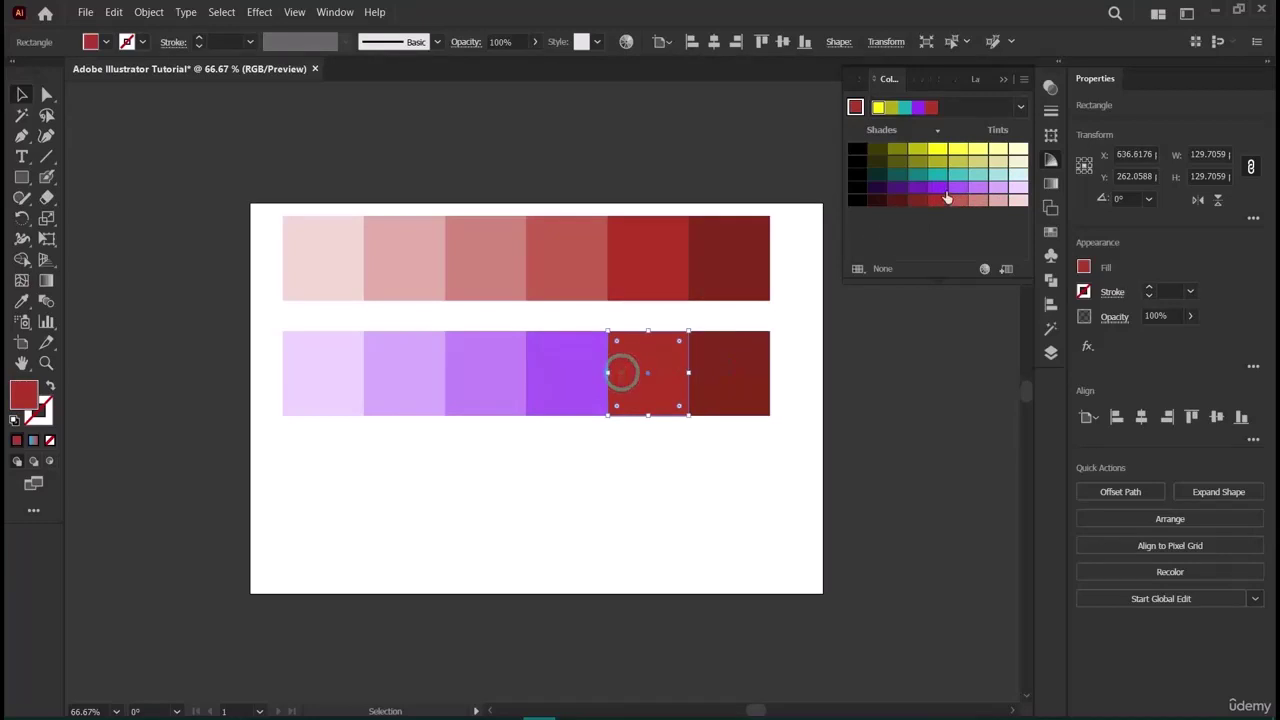
pyautogui.click(938, 190)
pyautogui.click(737, 338)
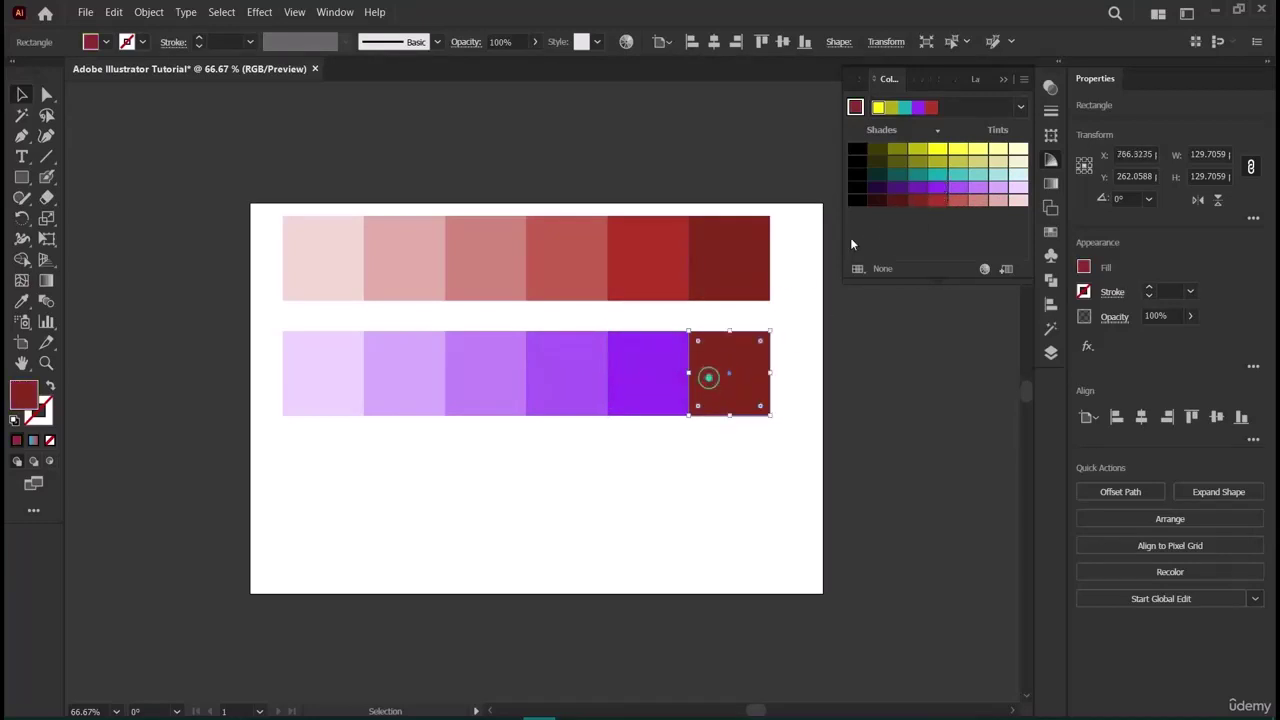
pyautogui.click(917, 187)
# Select all twelve squares and shift both rows slightly down the artboard.
pyautogui.click(580, 534)
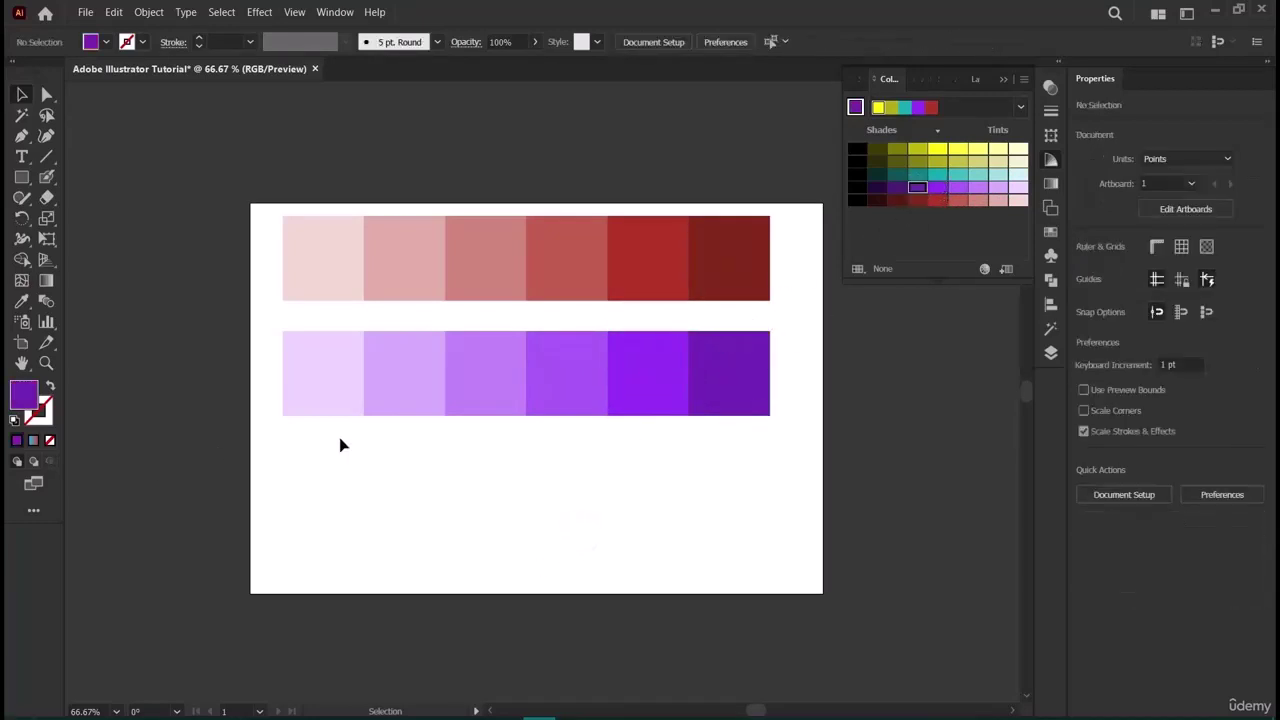
pyautogui.moveTo(271, 209); pyautogui.dragTo(814, 479)
pyautogui.moveTo(694, 354); pyautogui.dragTo(693, 399)
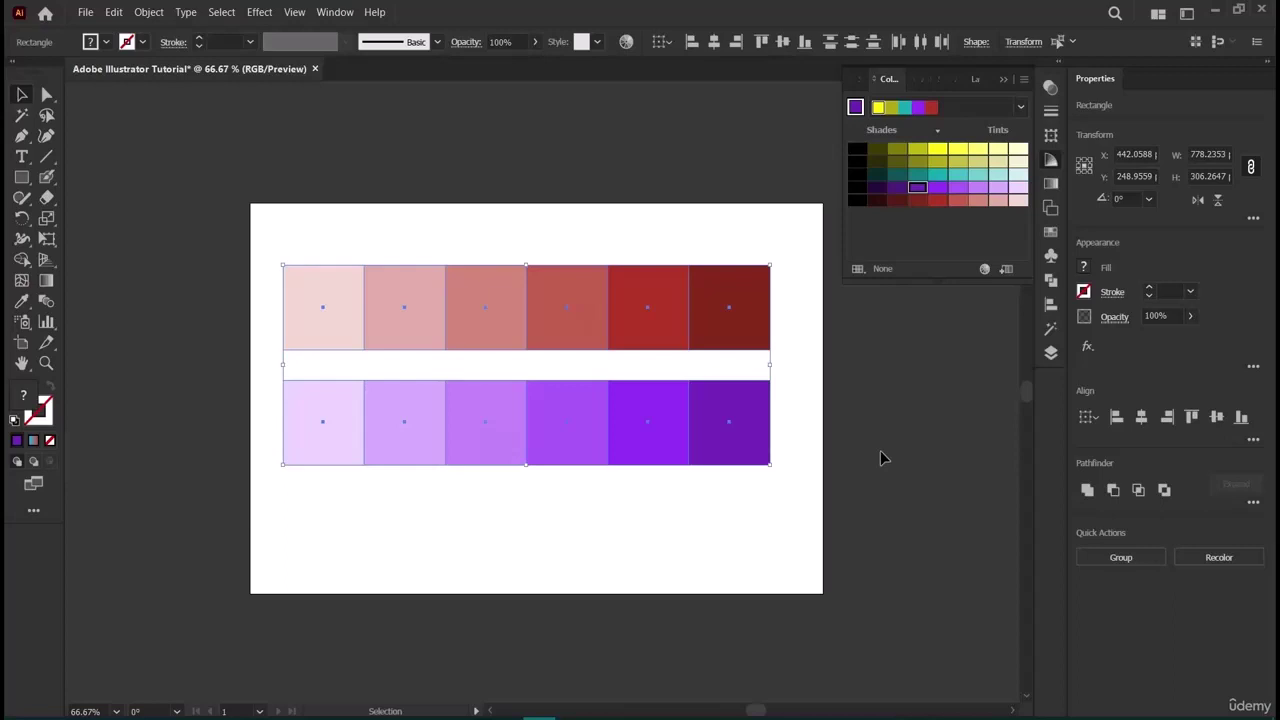
# Delete both rows of red and purple colour swatch rectangles from the artboard.
pyautogui.click(880, 455)
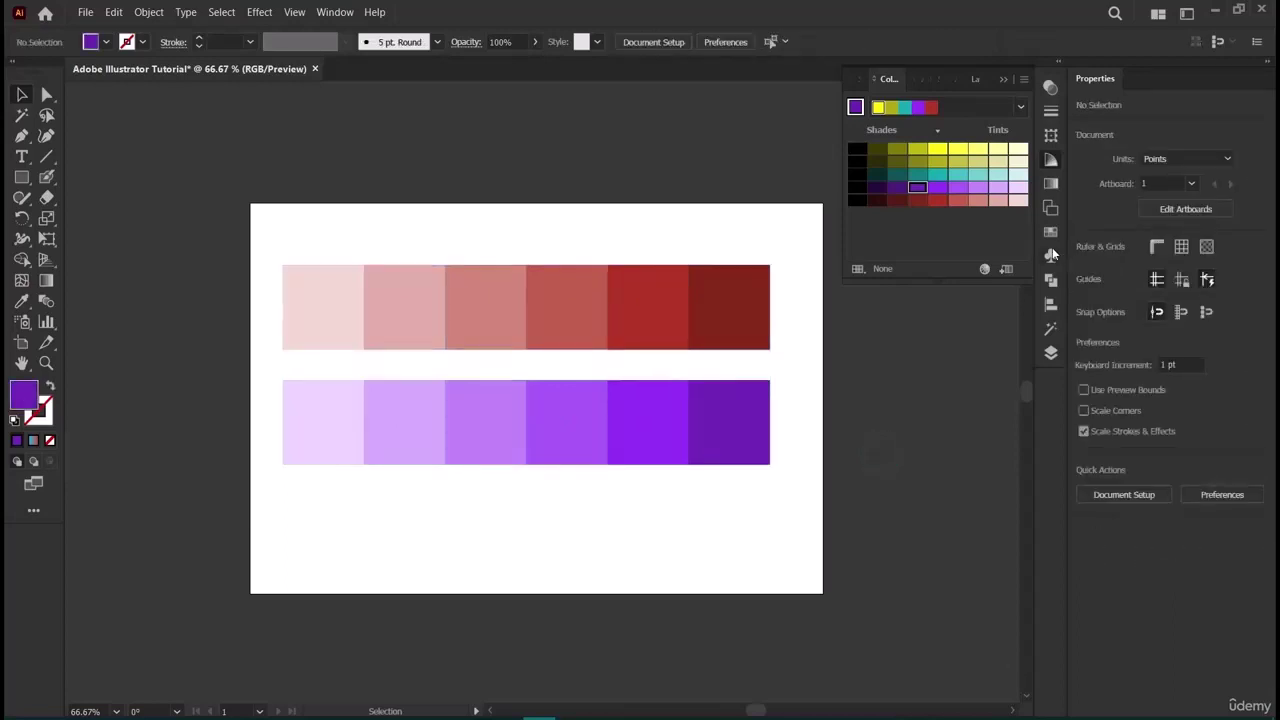
pyautogui.click(1049, 185)
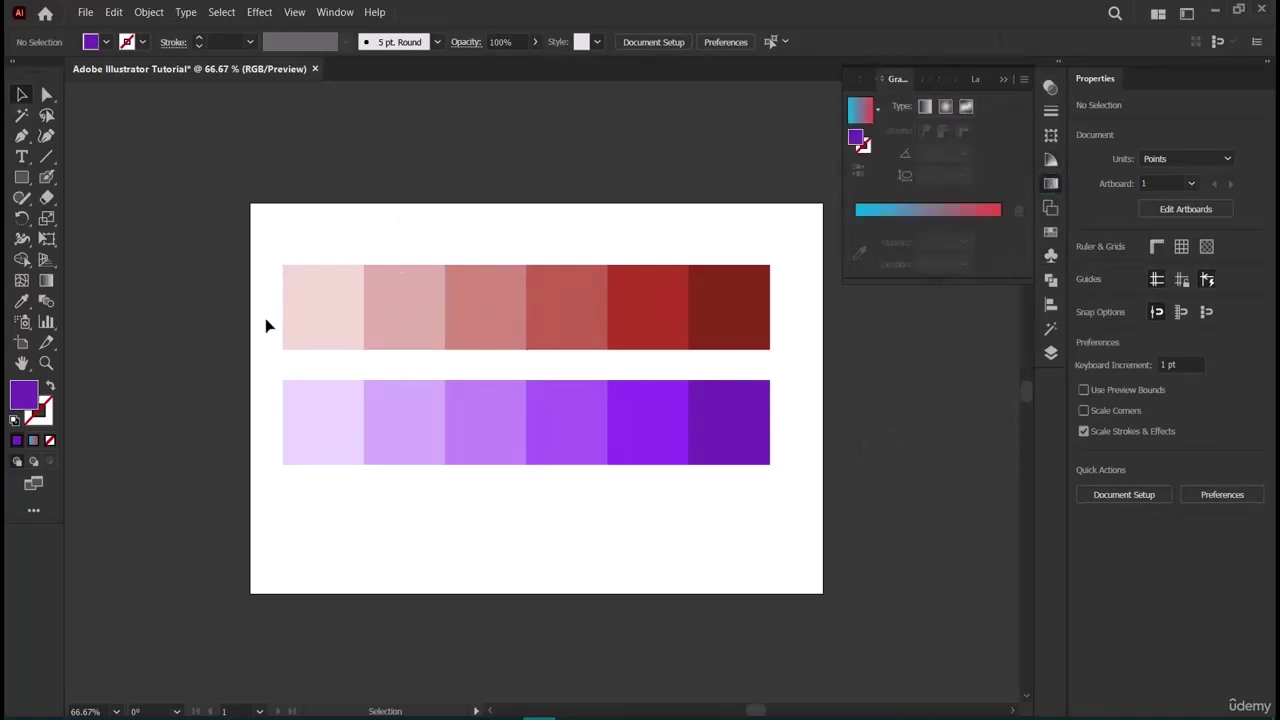
pyautogui.moveTo(274, 252); pyautogui.dragTo(794, 512)
pyautogui.press('Delete')
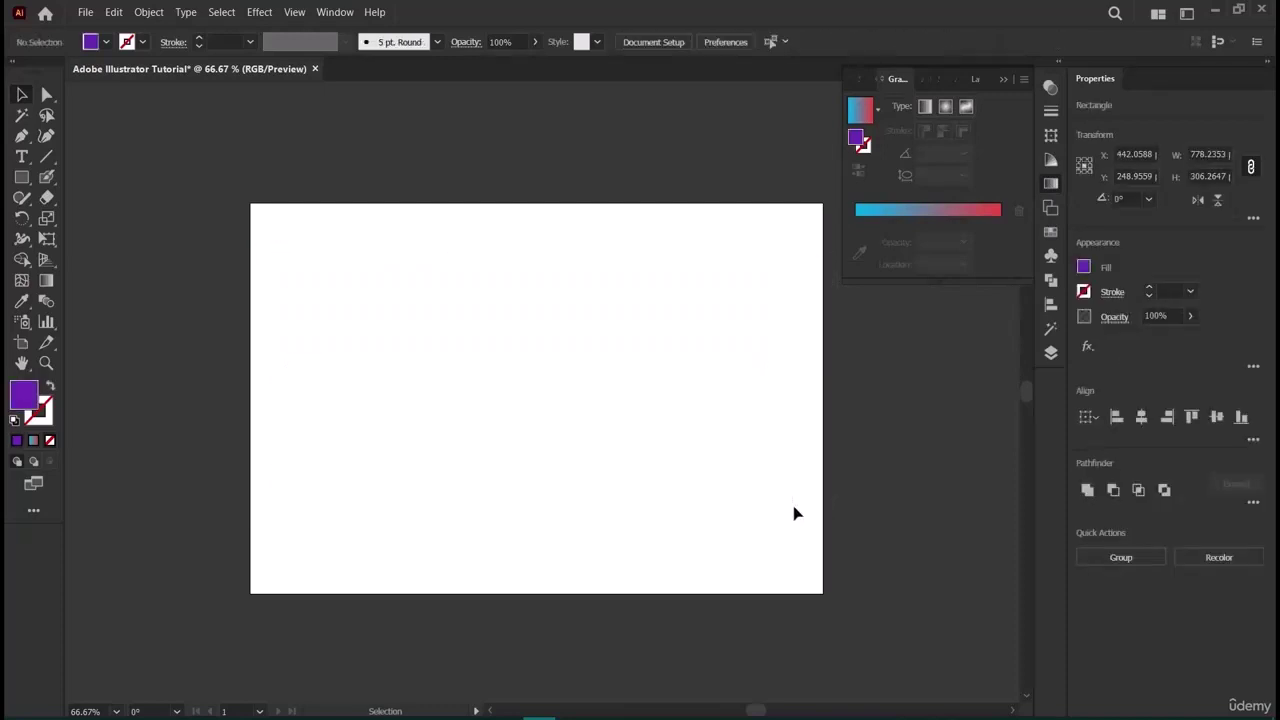
pyautogui.click(22, 177)
# Draw a large rectangle across the artboard and give it a linear gradient fill.
pyautogui.moveTo(277, 229); pyautogui.dragTo(781, 545)
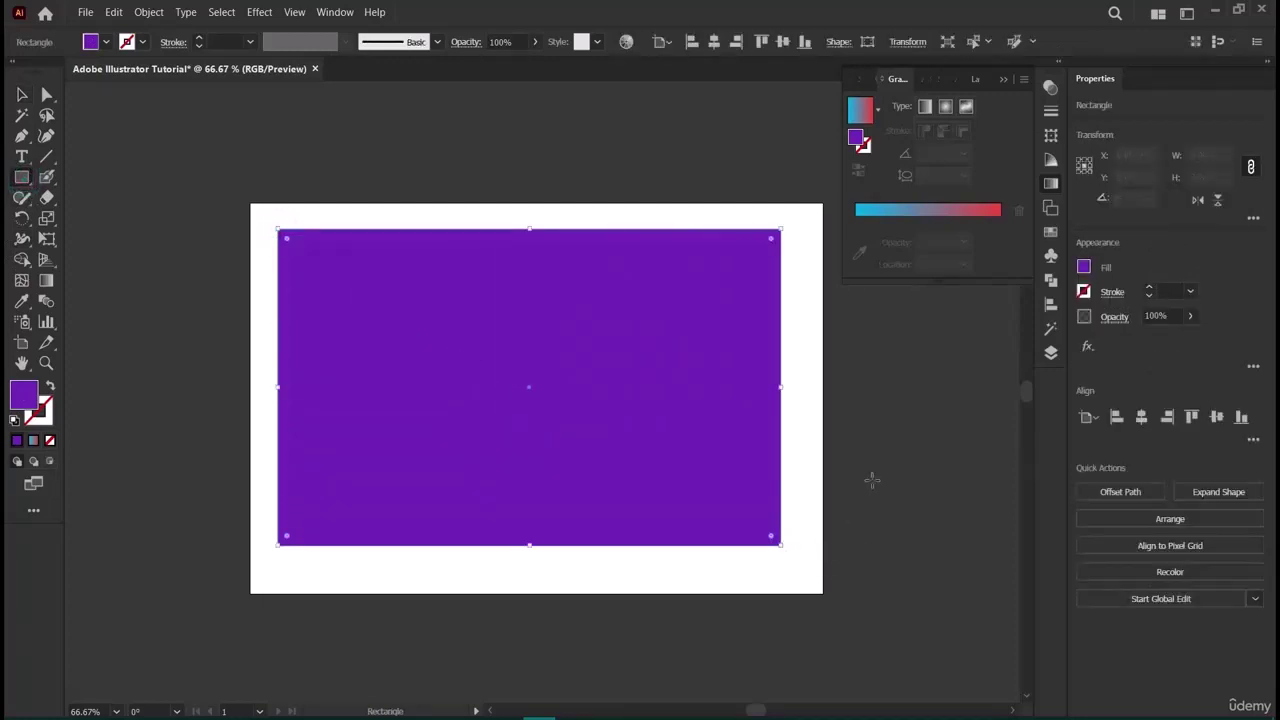
pyautogui.click(925, 107)
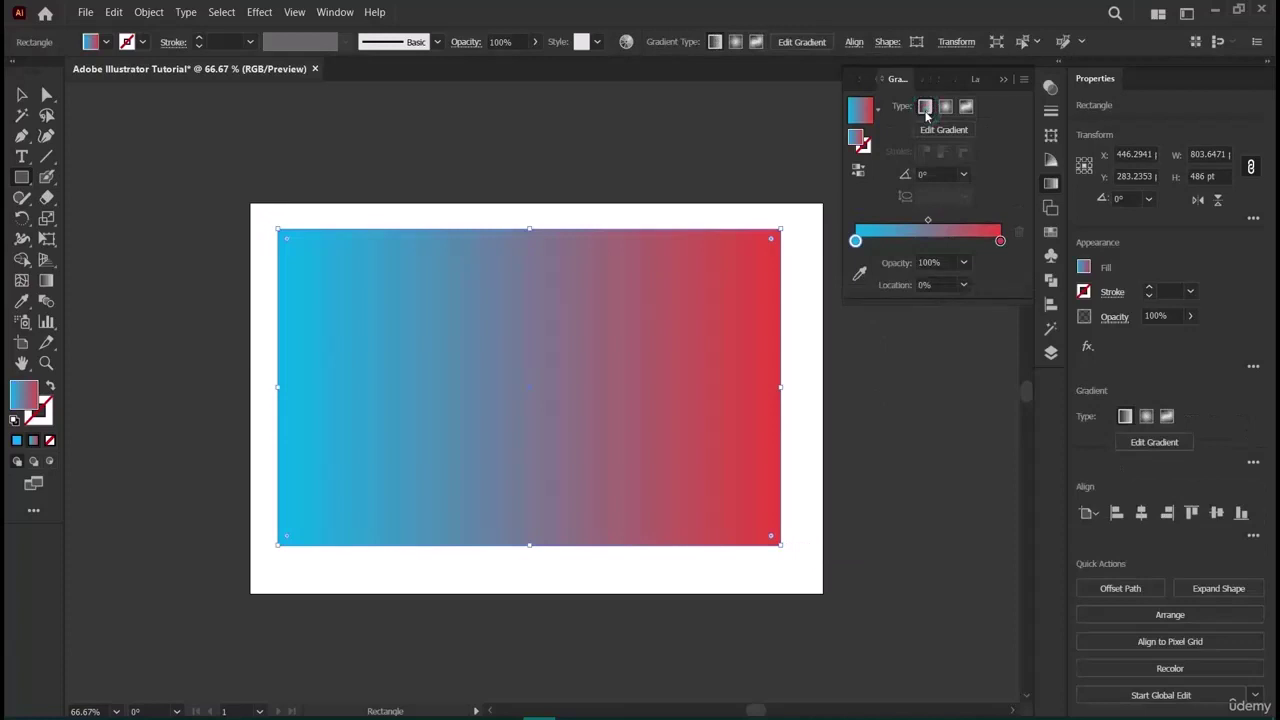
pyautogui.doubleClick(855, 241)
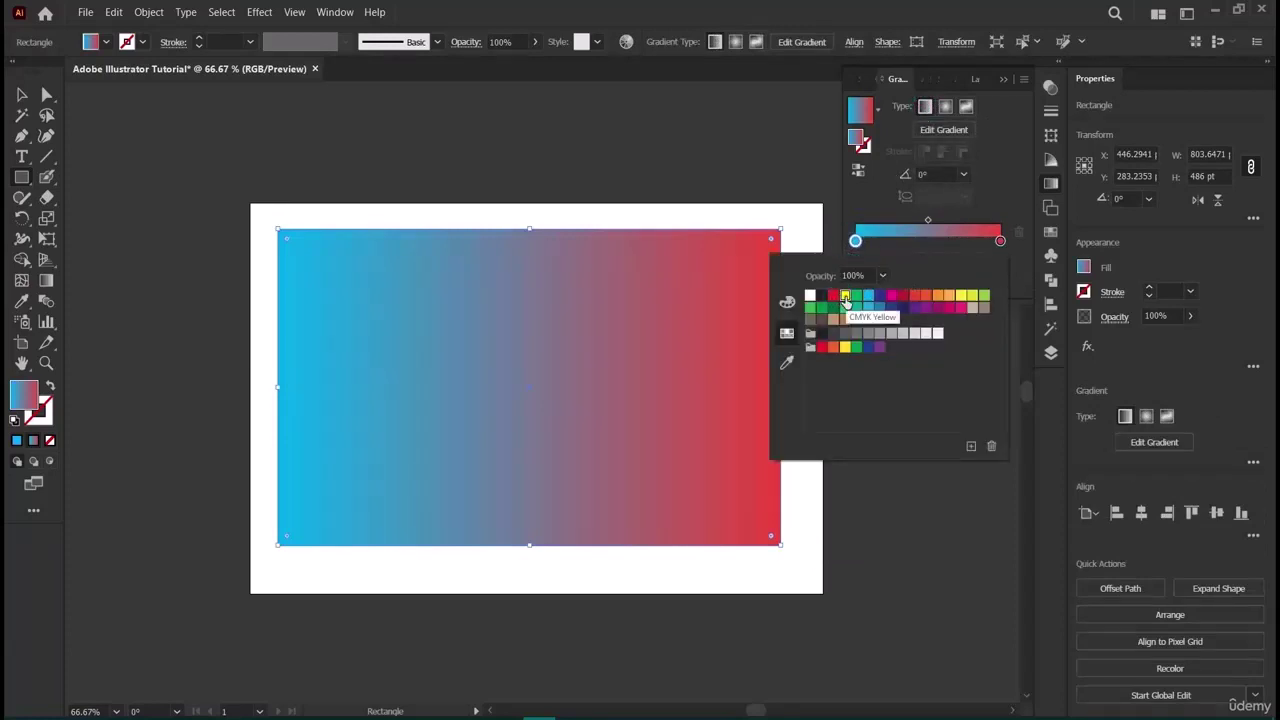
pyautogui.click(873, 244)
pyautogui.doubleClick(855, 241)
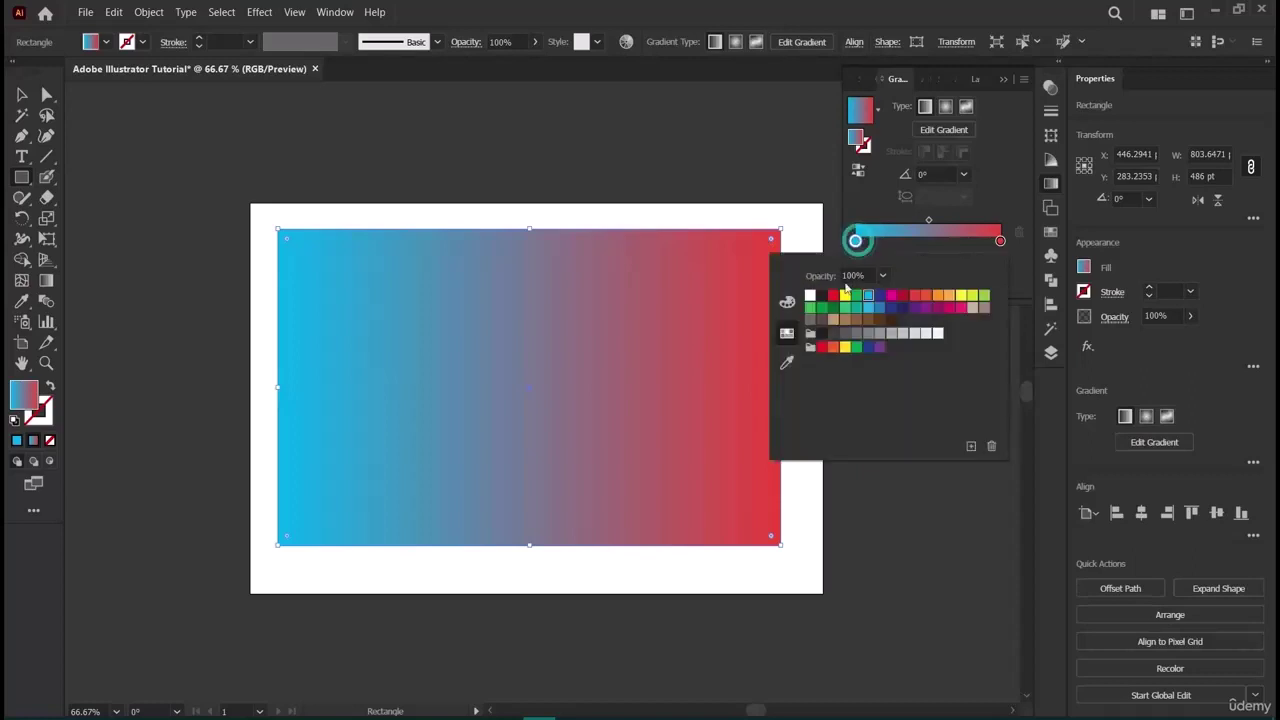
pyautogui.click(921, 250)
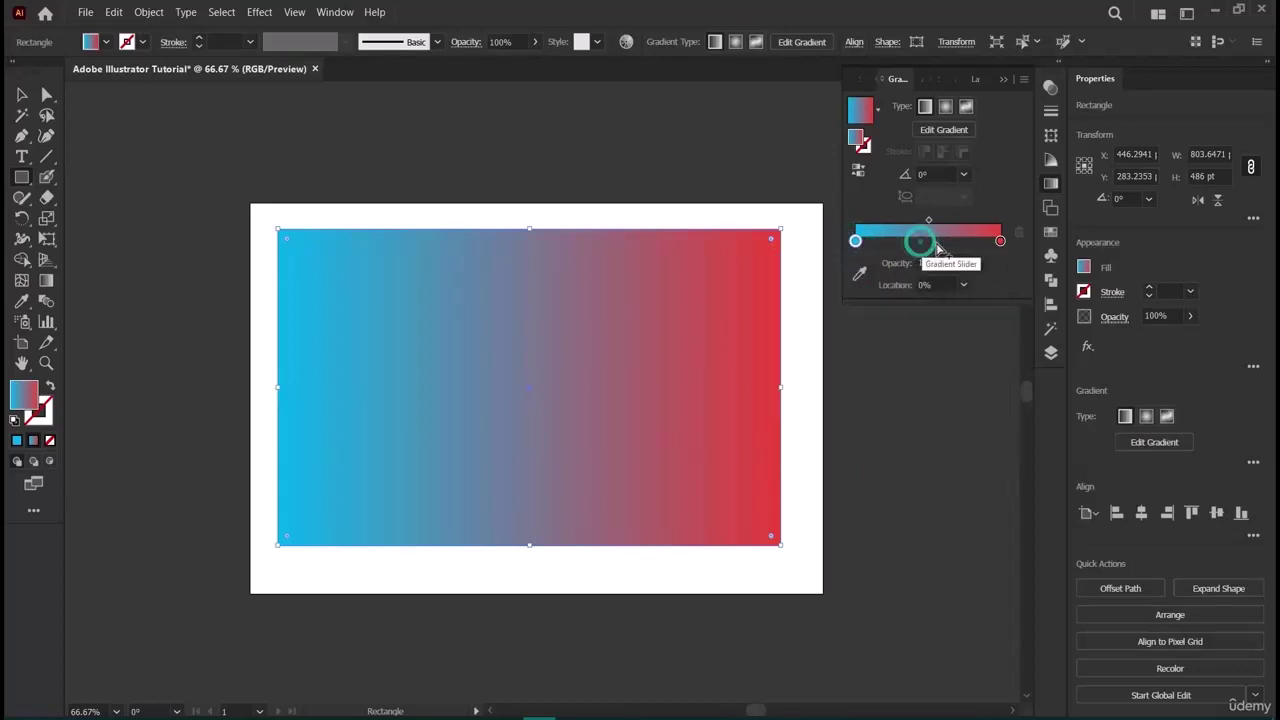
pyautogui.click(945, 106)
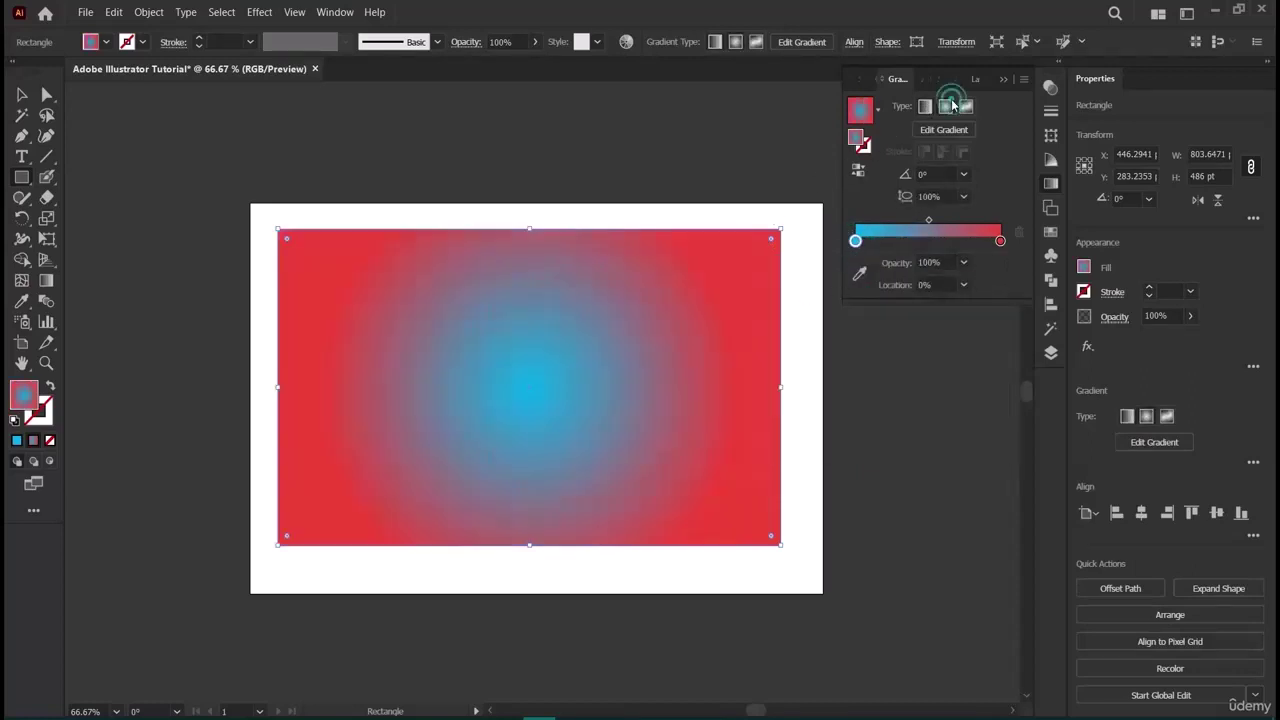
pyautogui.click(924, 107)
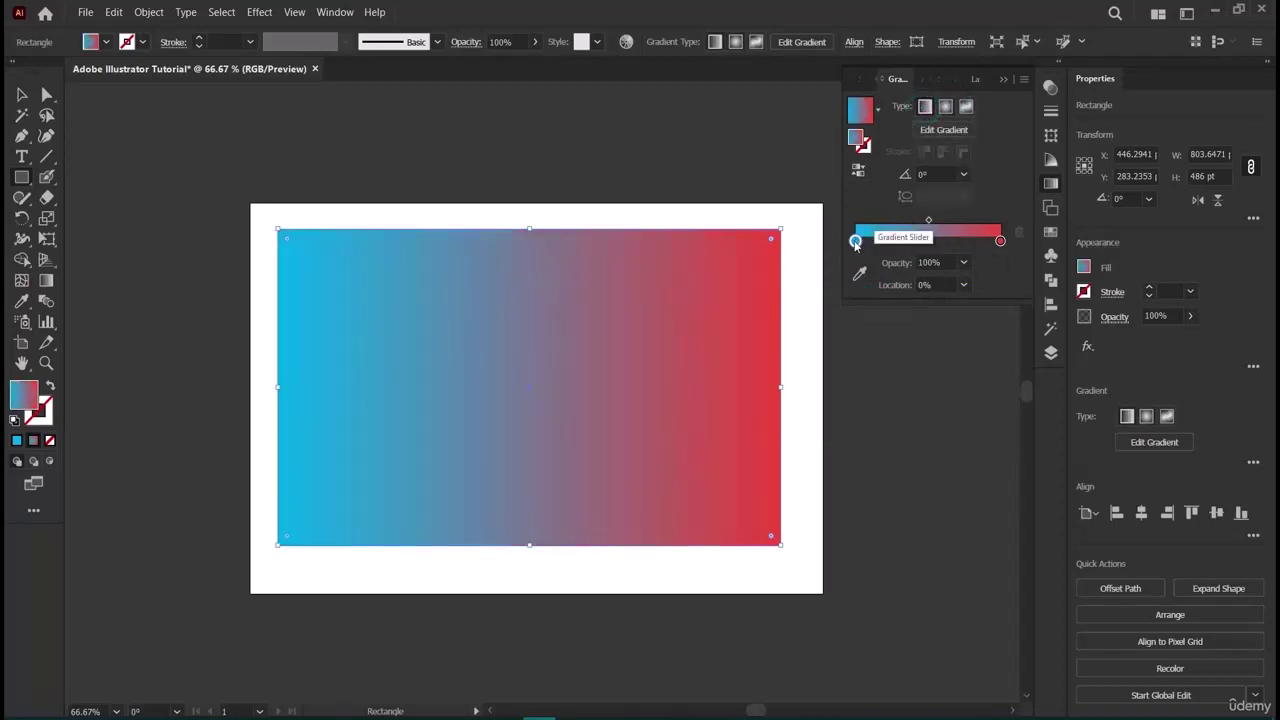
# Set the gradient stops to pale cyan on the left and yellow (FEFF2A) on the right.
pyautogui.moveTo(856, 241)
pyautogui.mouseDown()
pyautogui.moveTo(929, 243)
pyautogui.moveTo(829, 245)
pyautogui.moveTo(857, 243)
pyautogui.mouseUp()
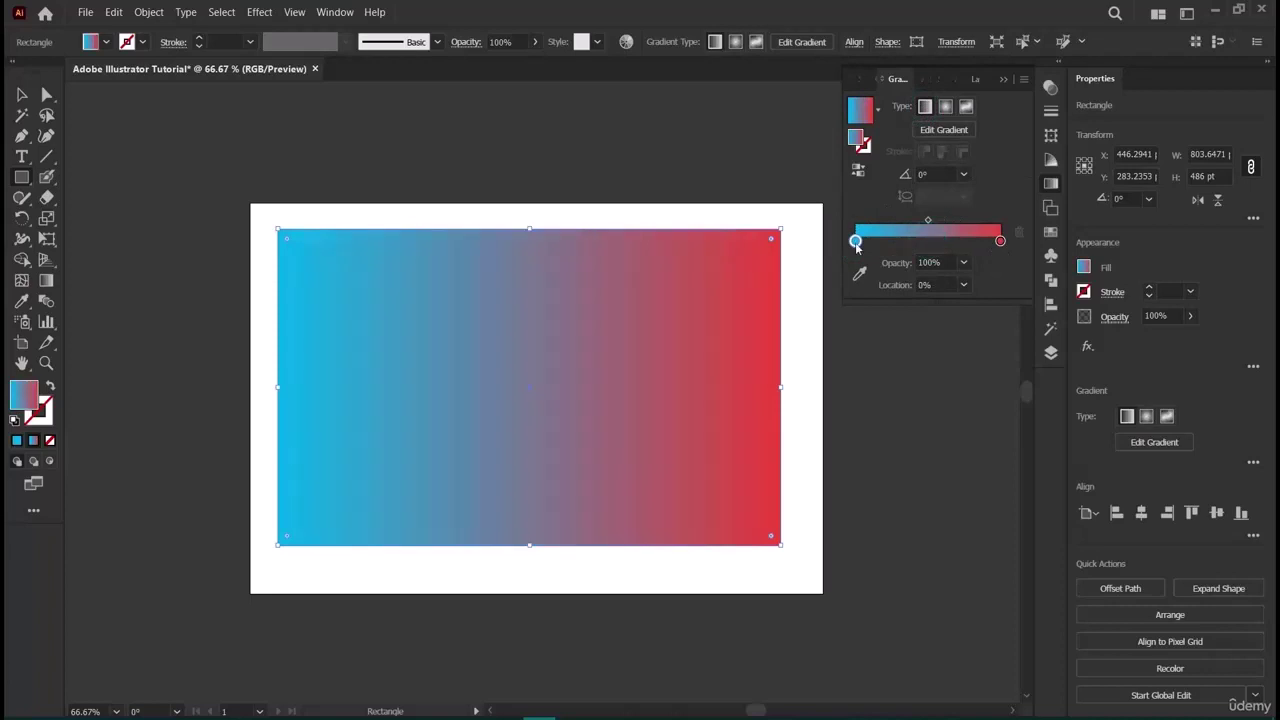
pyautogui.doubleClick(855, 242)
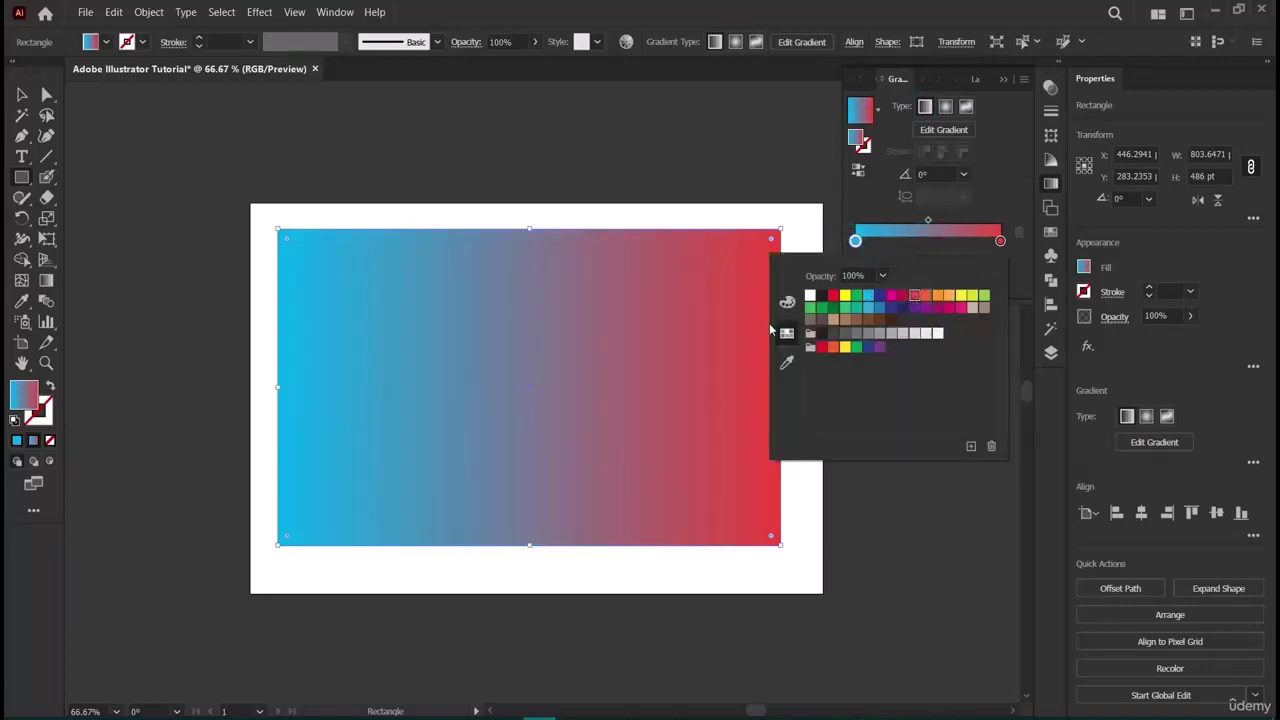
pyautogui.click(787, 302)
pyautogui.moveTo(899, 416)
pyautogui.mouseDown()
pyautogui.moveTo(866, 413)
pyautogui.moveTo(900, 401)
pyautogui.mouseUp()
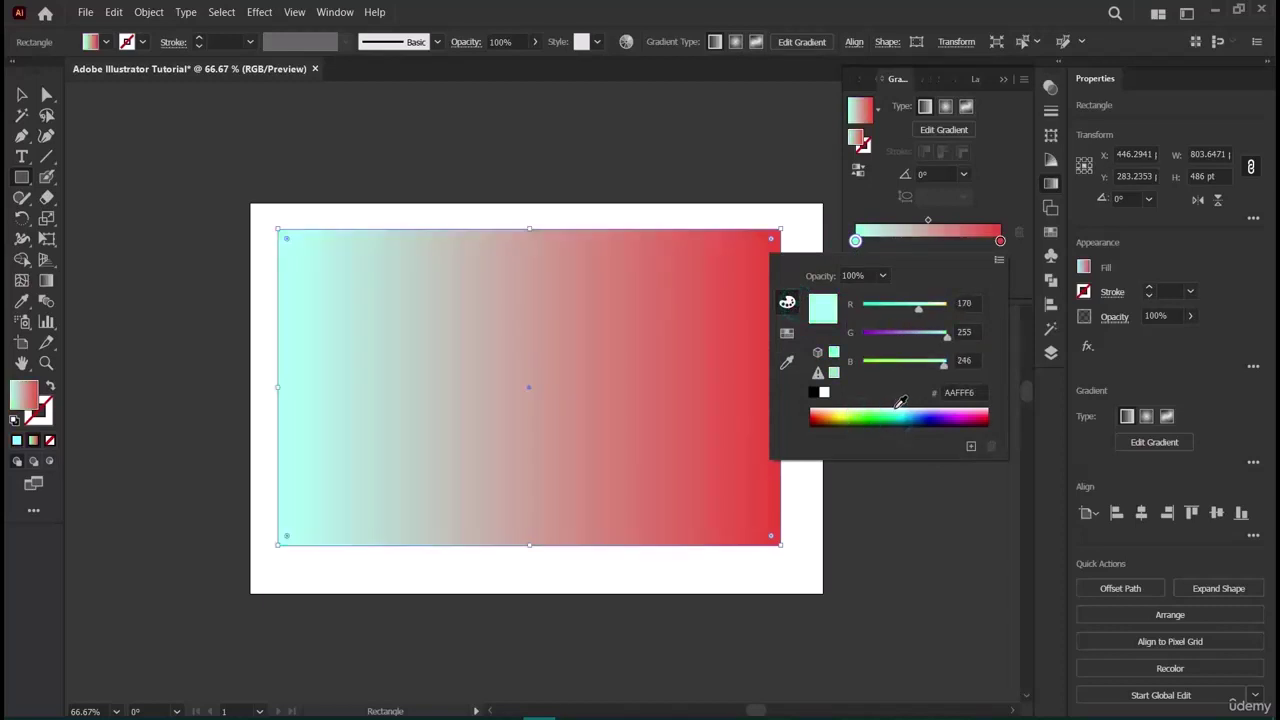
pyautogui.doubleClick(1000, 240)
pyautogui.moveTo(968, 415); pyautogui.dragTo(843, 407)
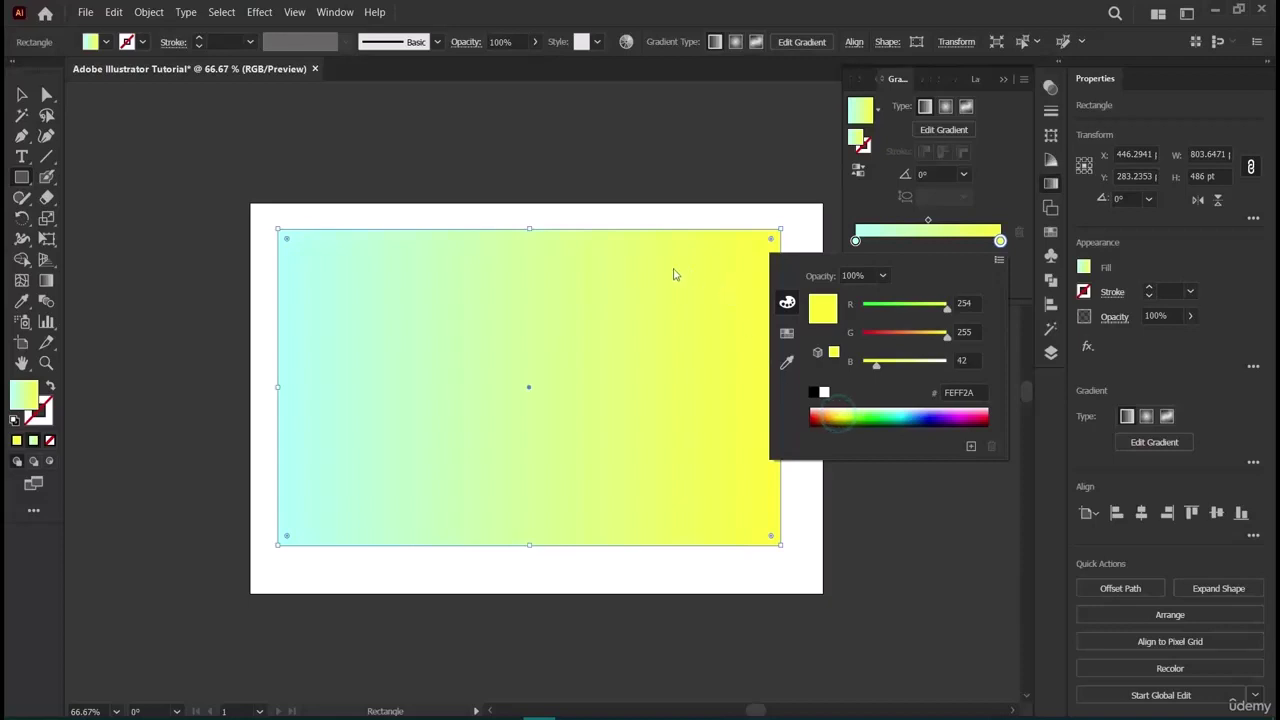
pyautogui.click(827, 240)
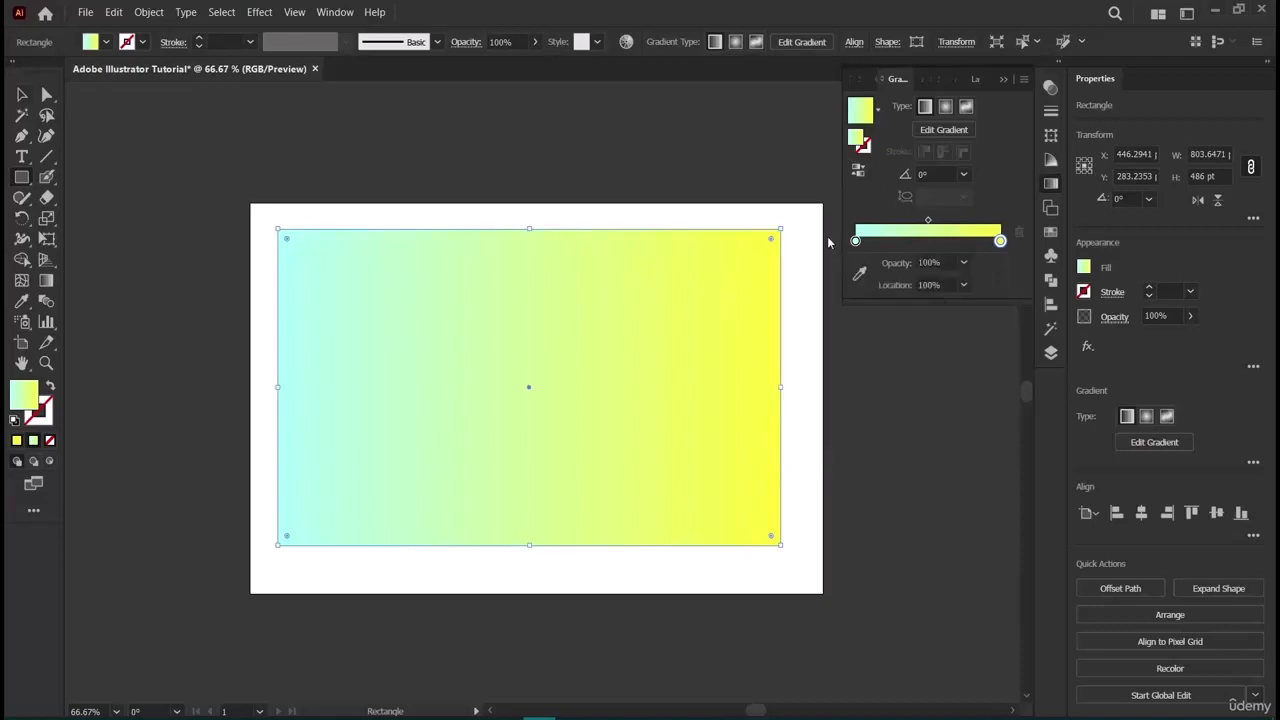
pyautogui.click(22, 94)
# Move and stretch the gradient rectangle over the whole artboard, then switch its fill to radial.
pyautogui.click(83, 432)
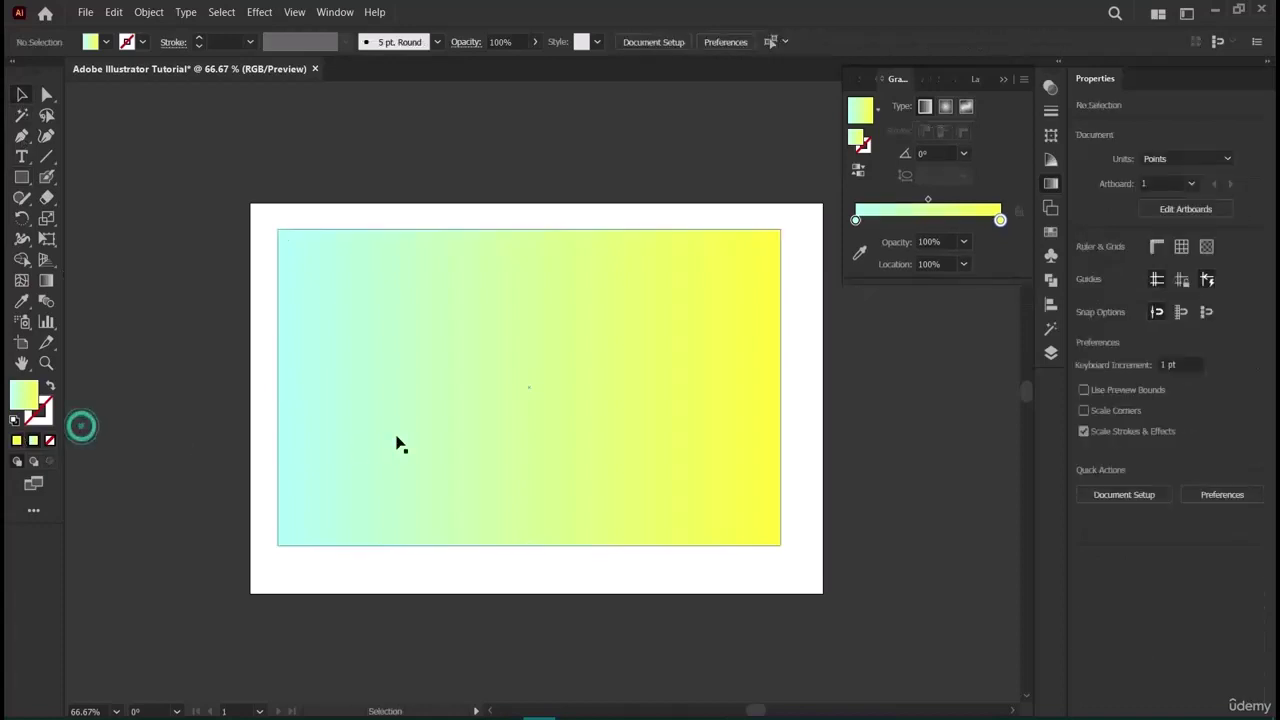
pyautogui.moveTo(411, 438); pyautogui.dragTo(380, 414)
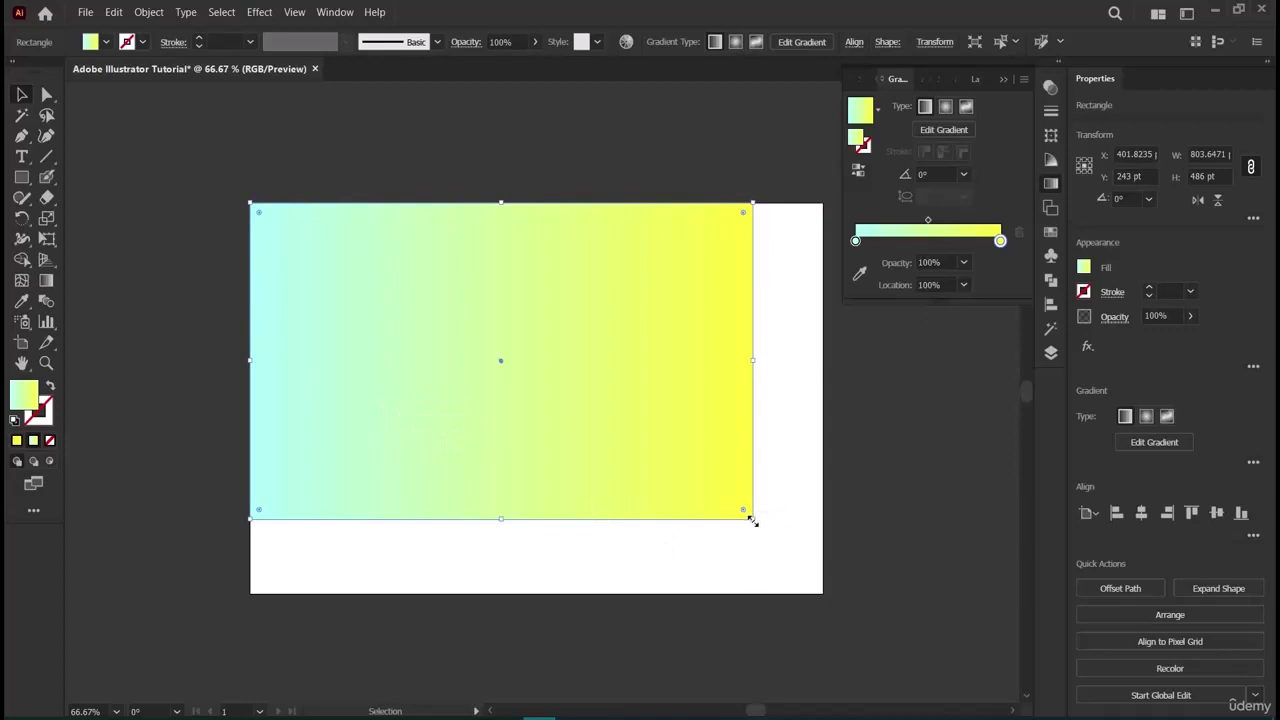
pyautogui.moveTo(751, 518); pyautogui.dragTo(823, 594)
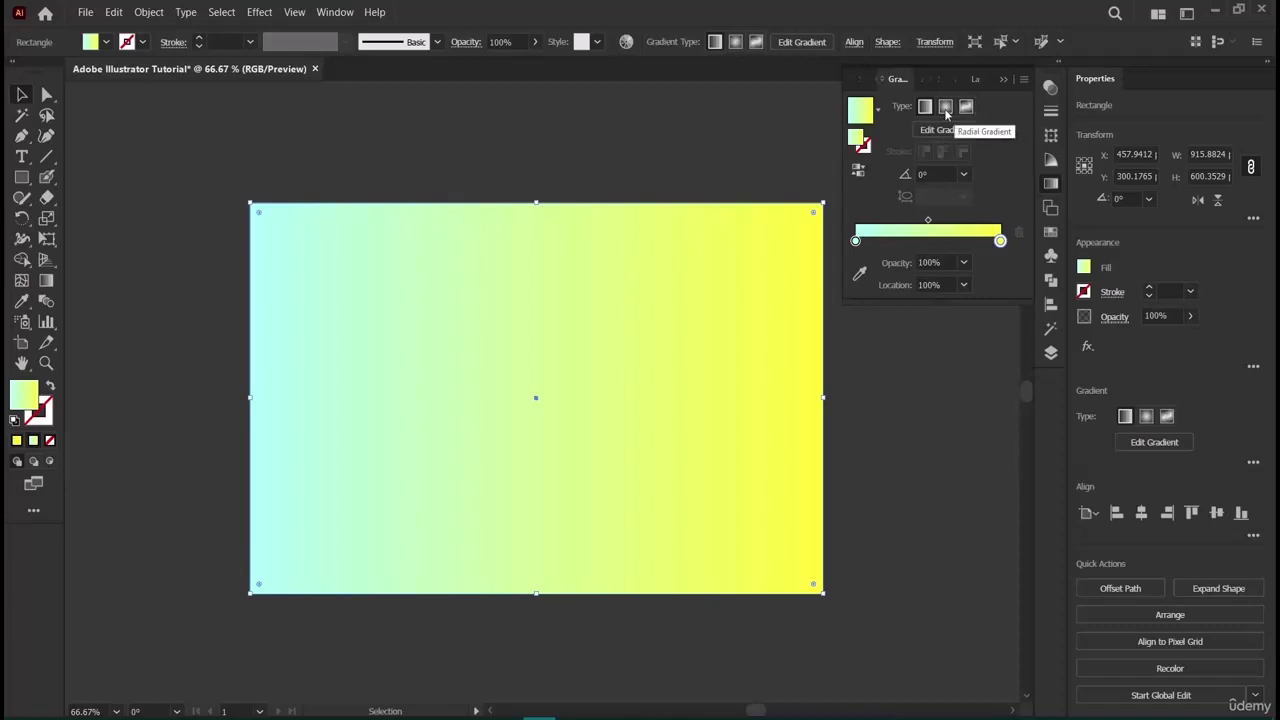
pyautogui.click(946, 108)
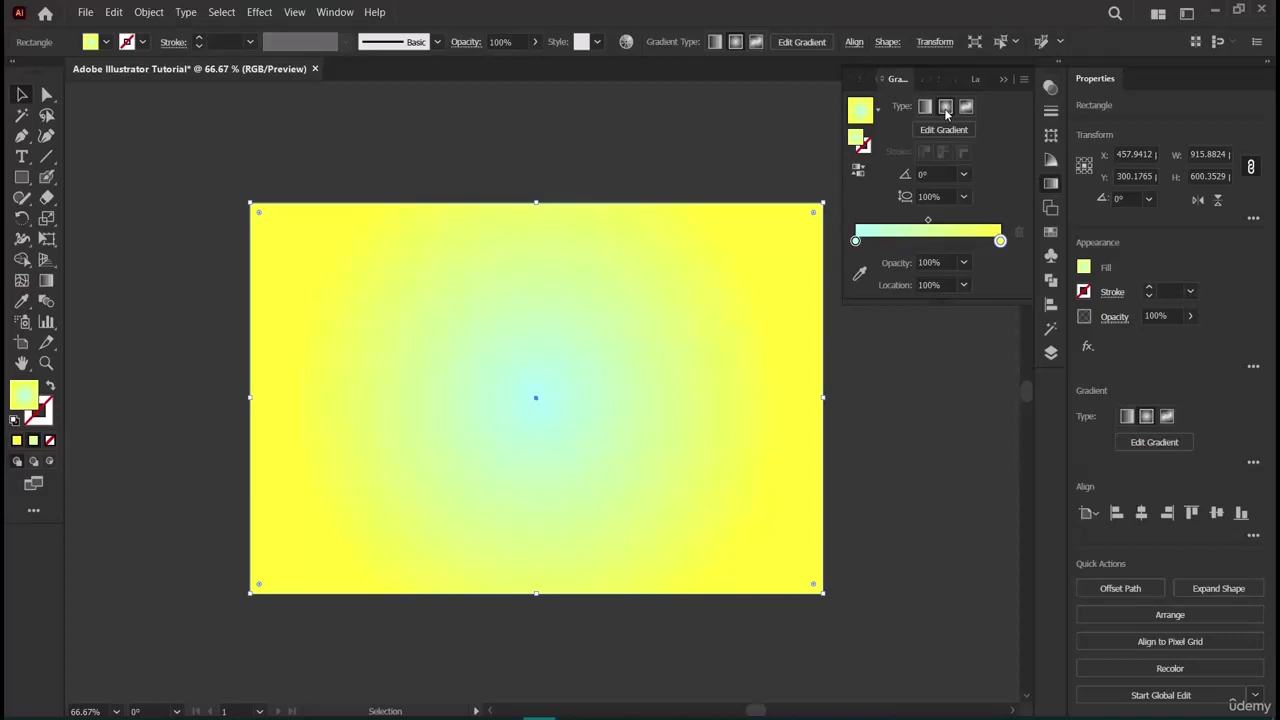
# Switch the fill to a freeform gradient and eyedrop dark grey for the top-left point.
pyautogui.click(966, 106)
pyautogui.click(307, 242)
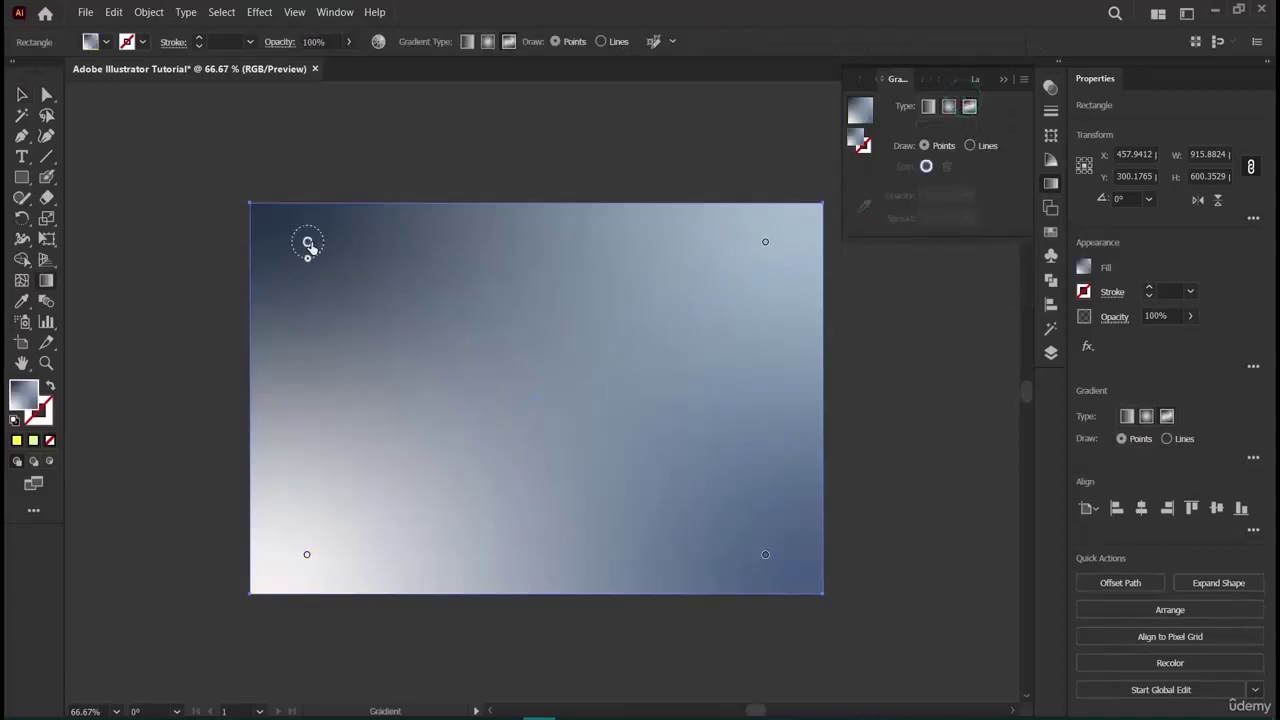
pyautogui.doubleClick(307, 242)
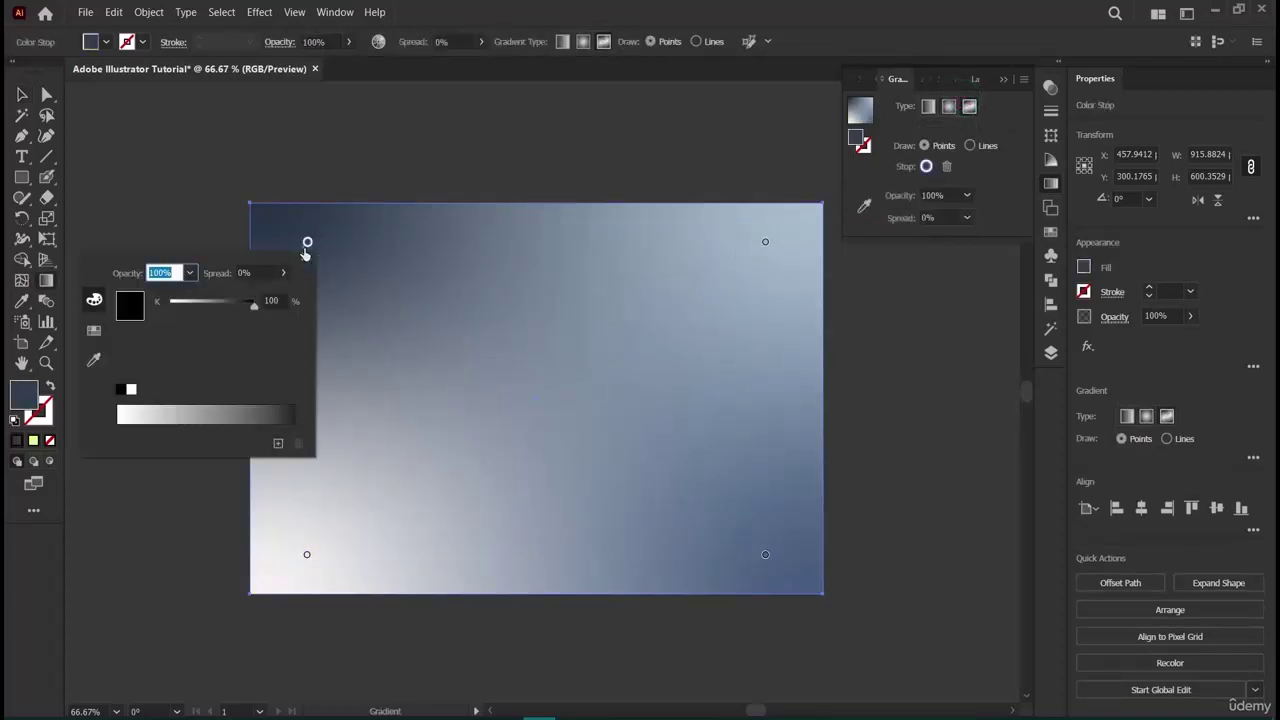
pyautogui.click(92, 358)
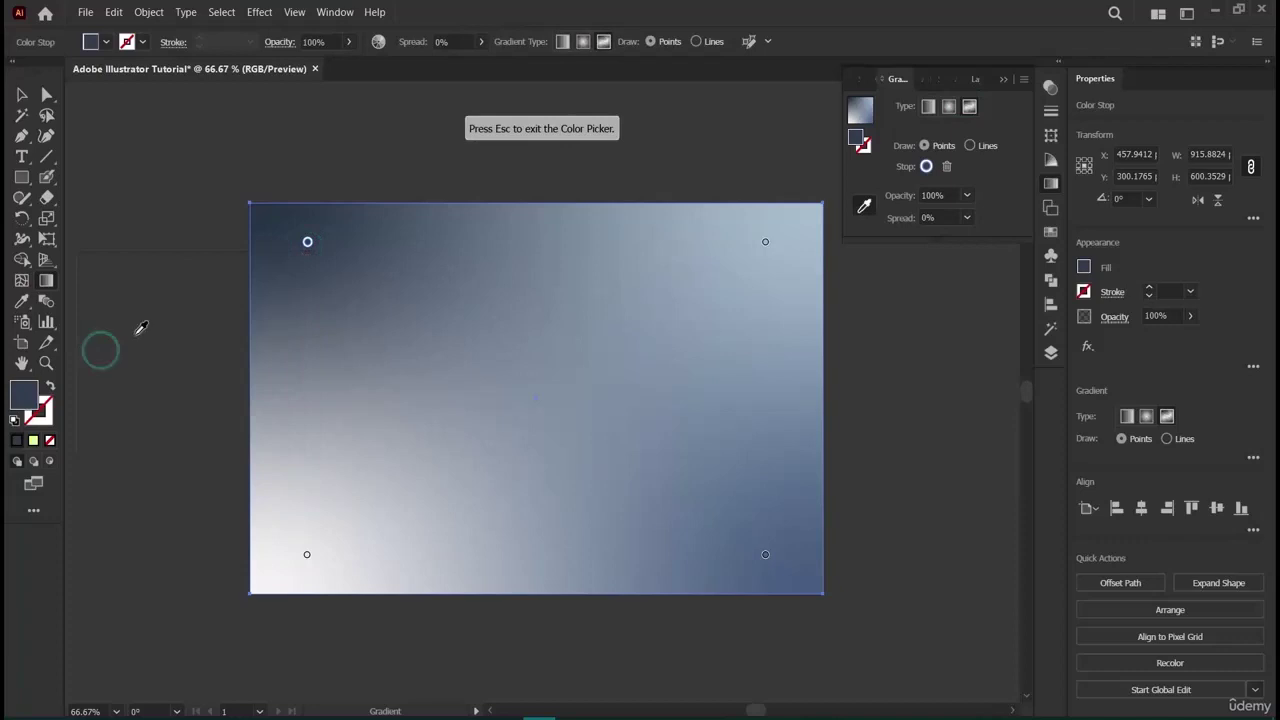
pyautogui.click(53, 326)
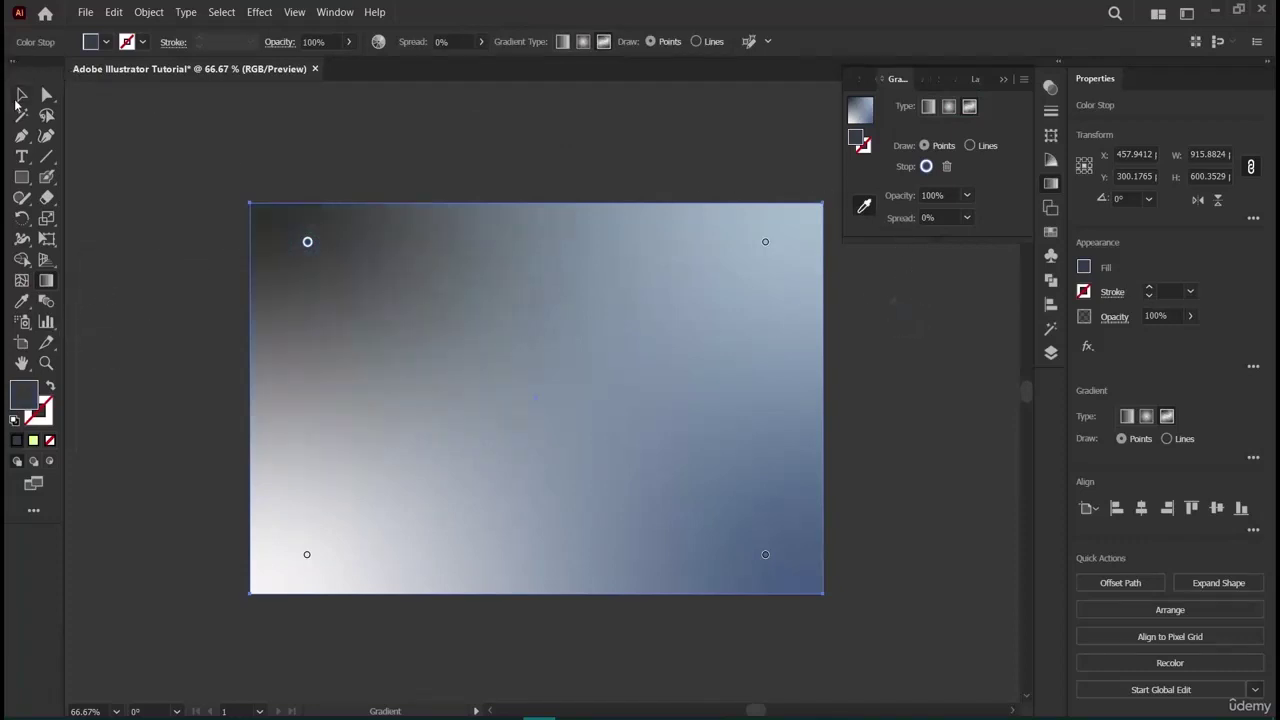
# Select the gradient rectangle and delete it.
pyautogui.click(21, 95)
pyautogui.click(97, 243)
pyautogui.click(551, 368)
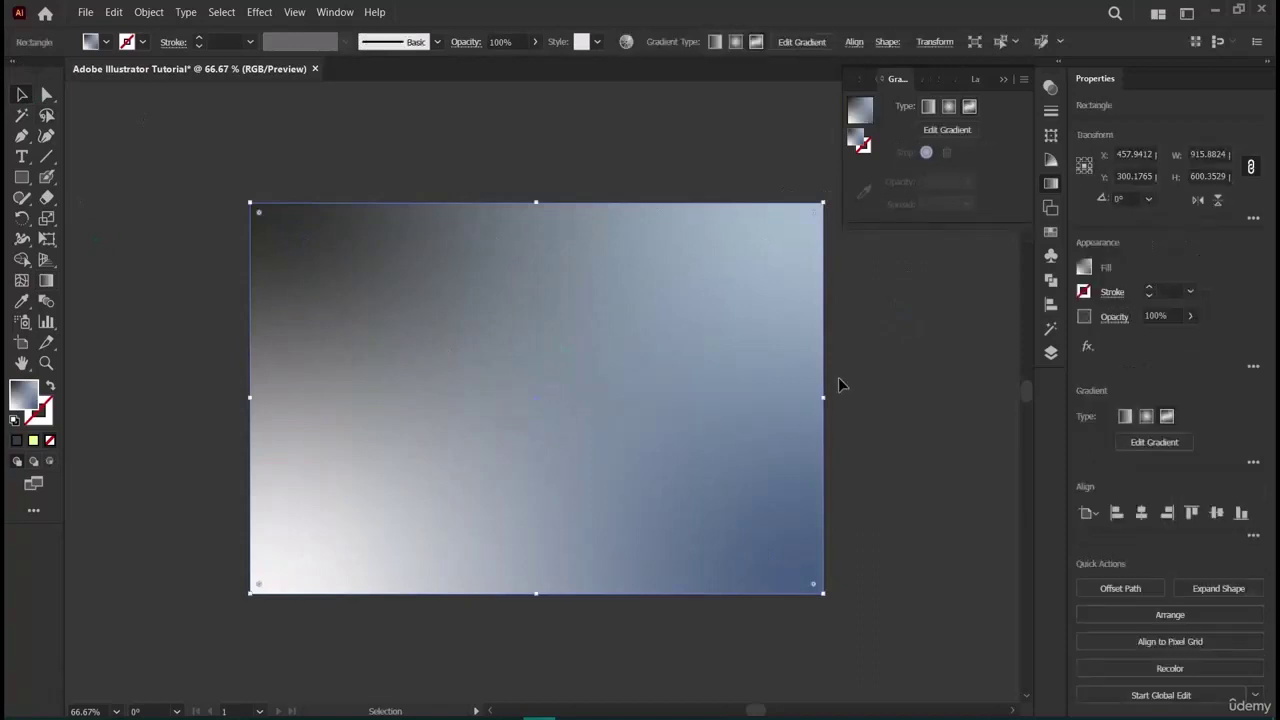
pyautogui.press('Delete')
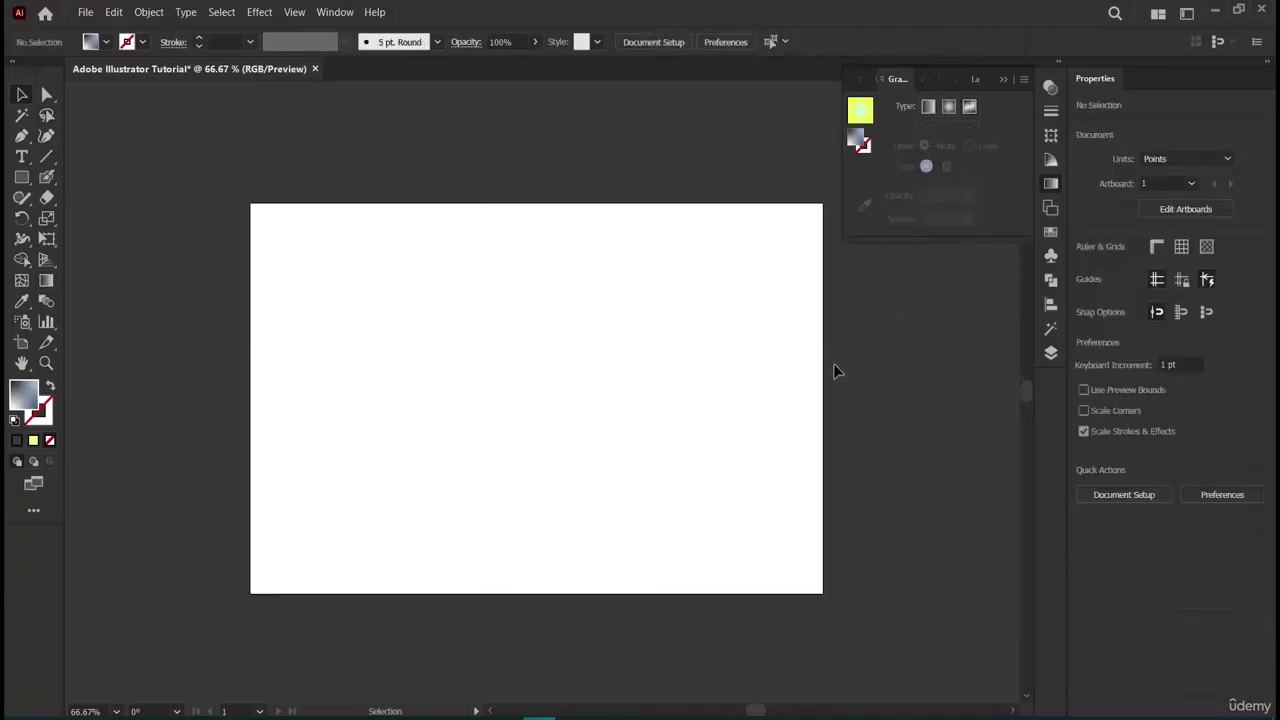
# Look through the Artboards, Swatches and Color Guide panels in the dock.
pyautogui.click(1050, 208)
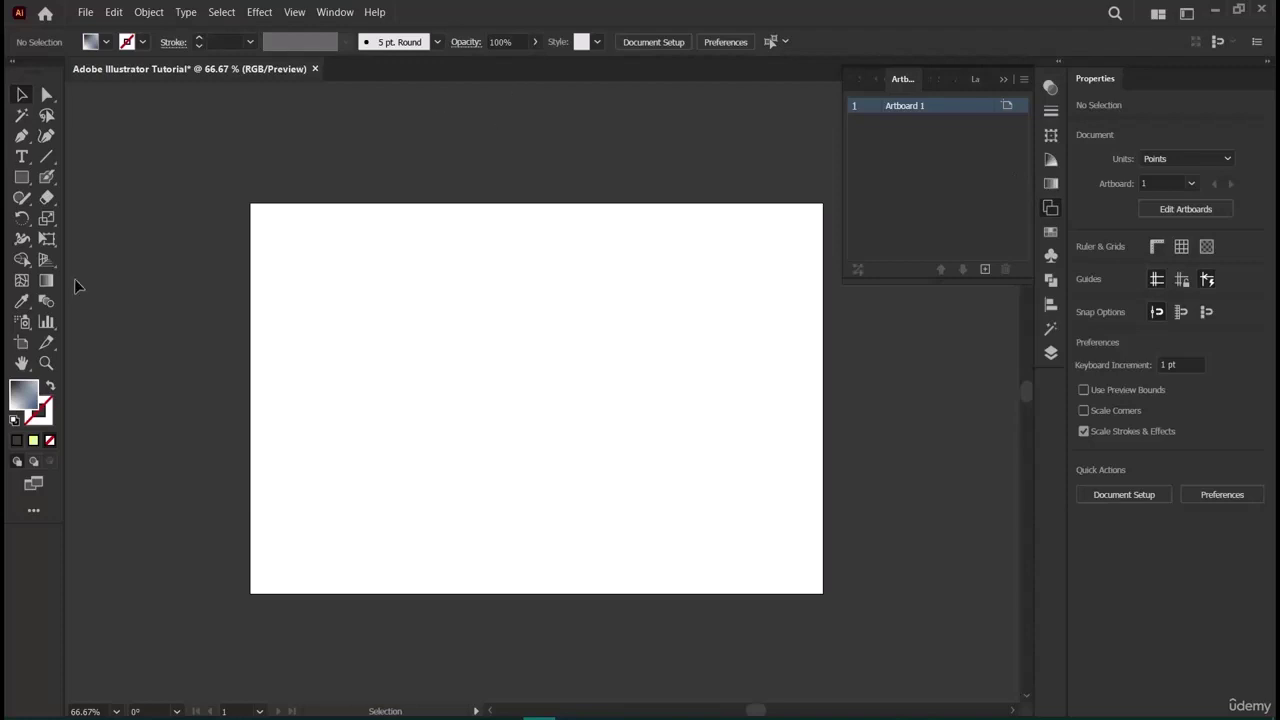
pyautogui.click(1051, 231)
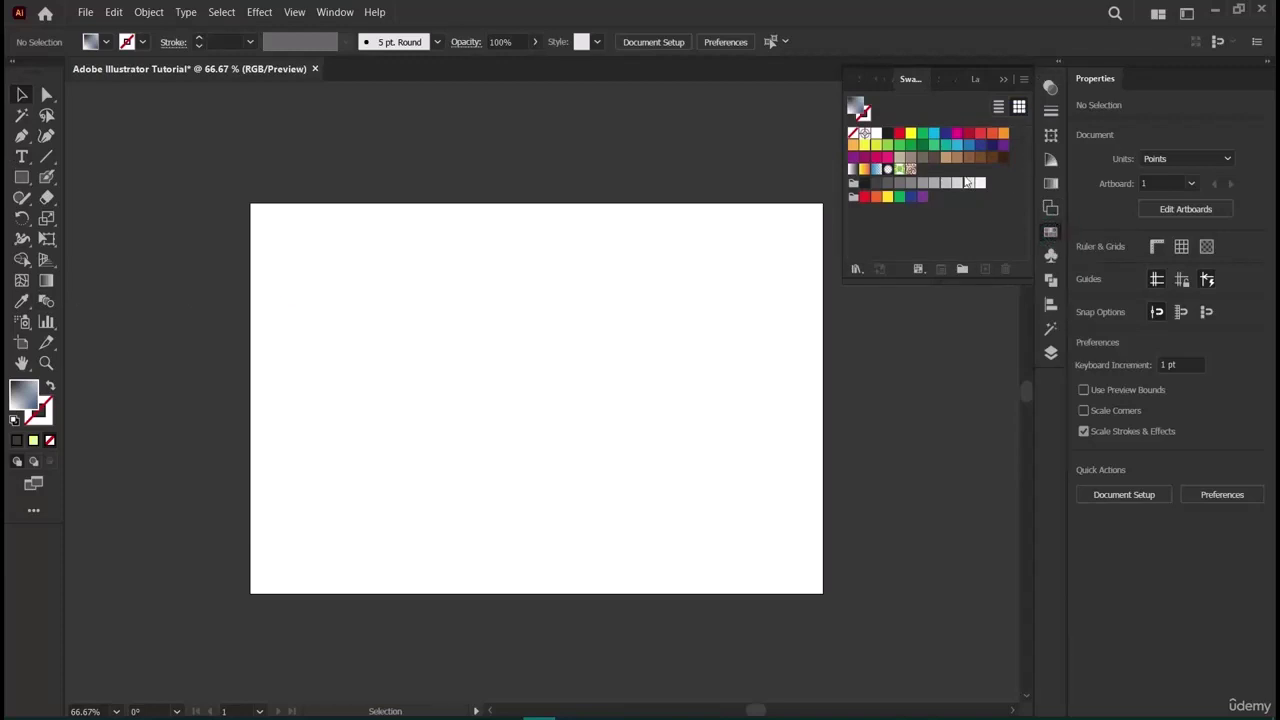
pyautogui.click(1051, 161)
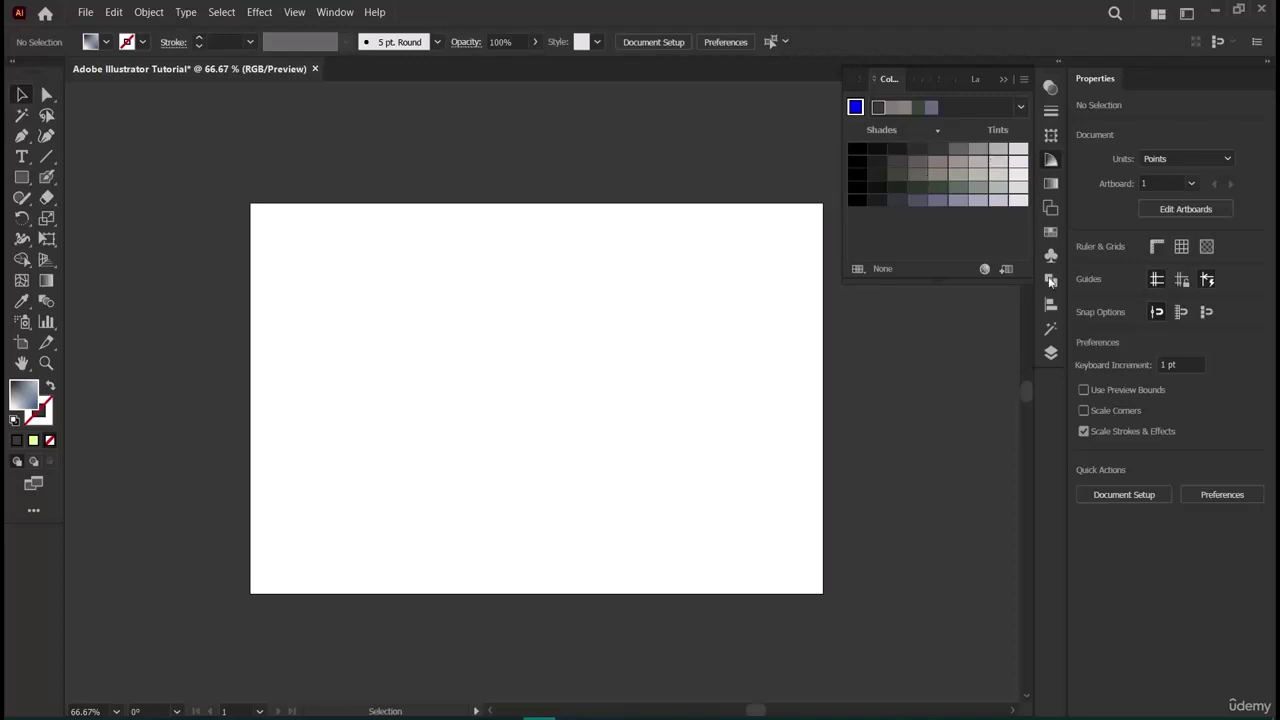
pyautogui.click(1049, 208)
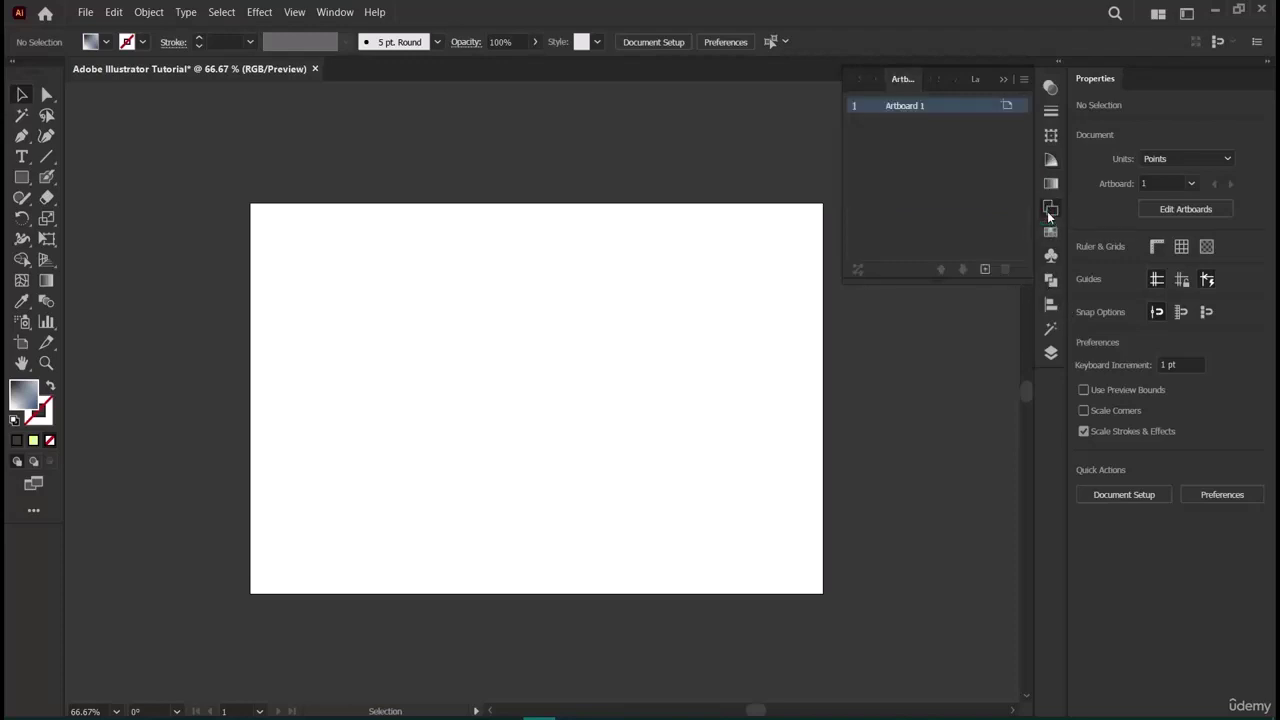
pyautogui.click(1050, 231)
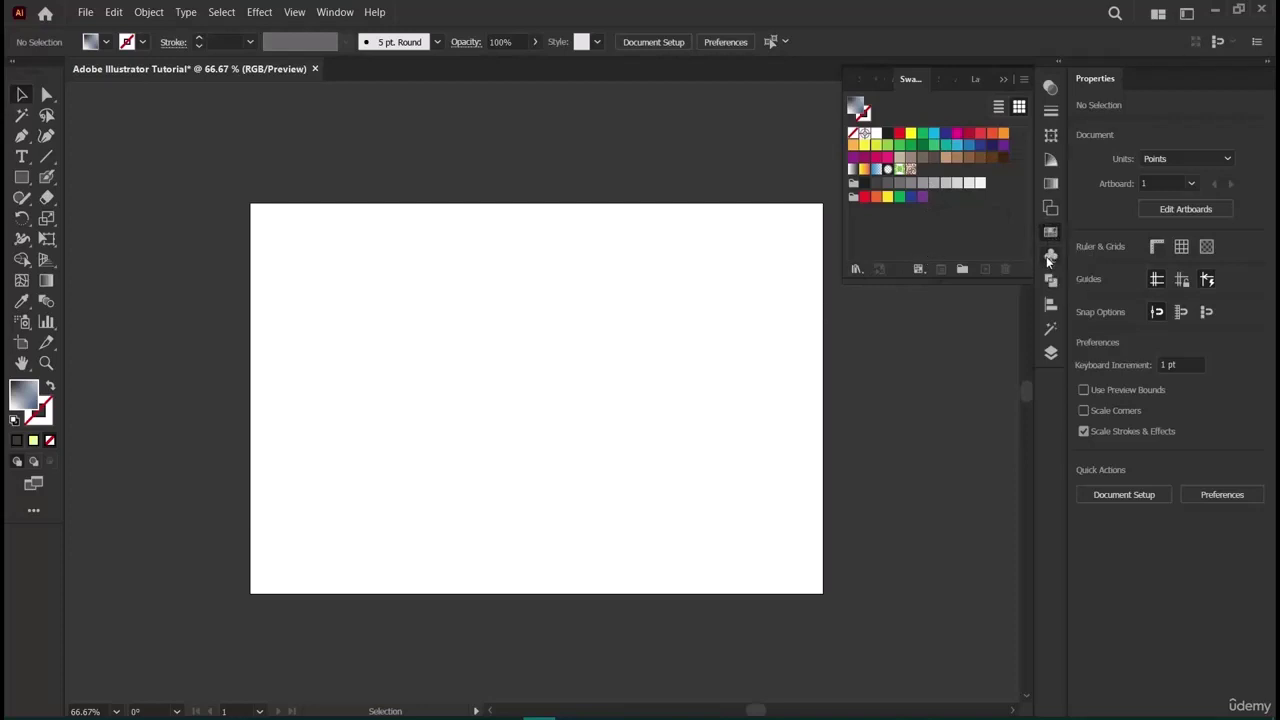
# Close the Symbols panel and bring up the Pathfinder panel.
pyautogui.click(1050, 257)
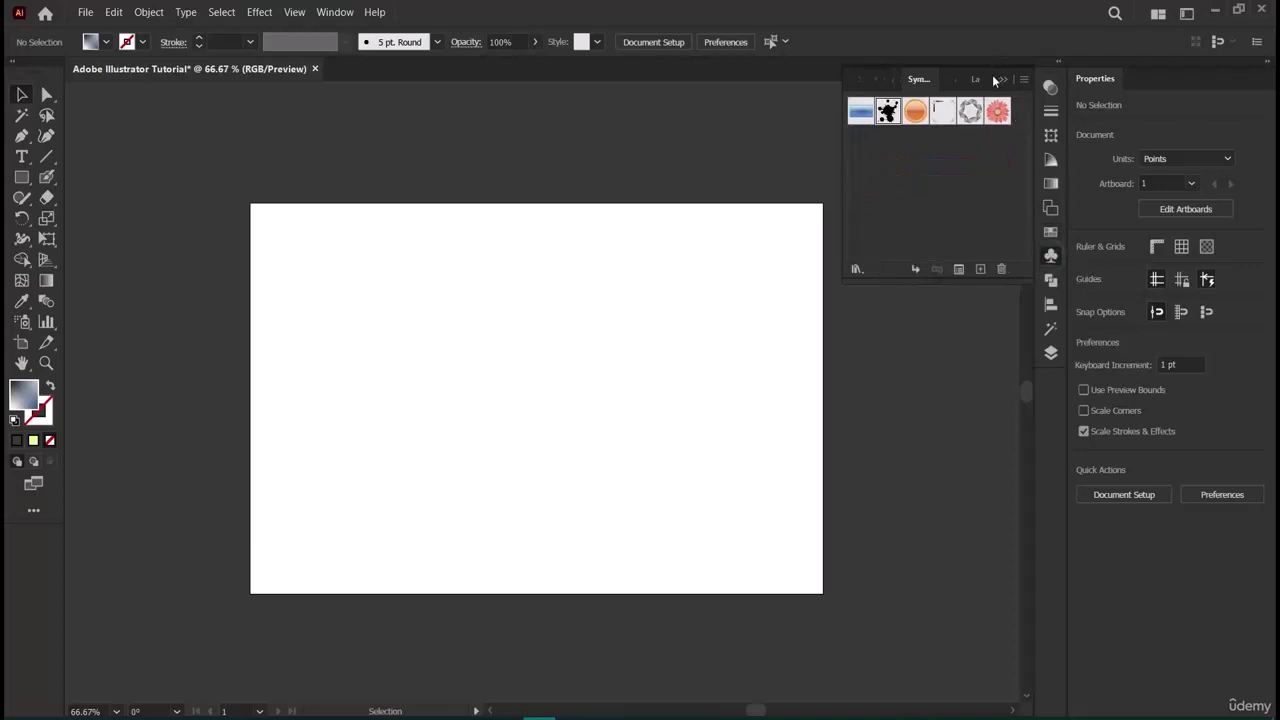
pyautogui.rightClick(914, 78)
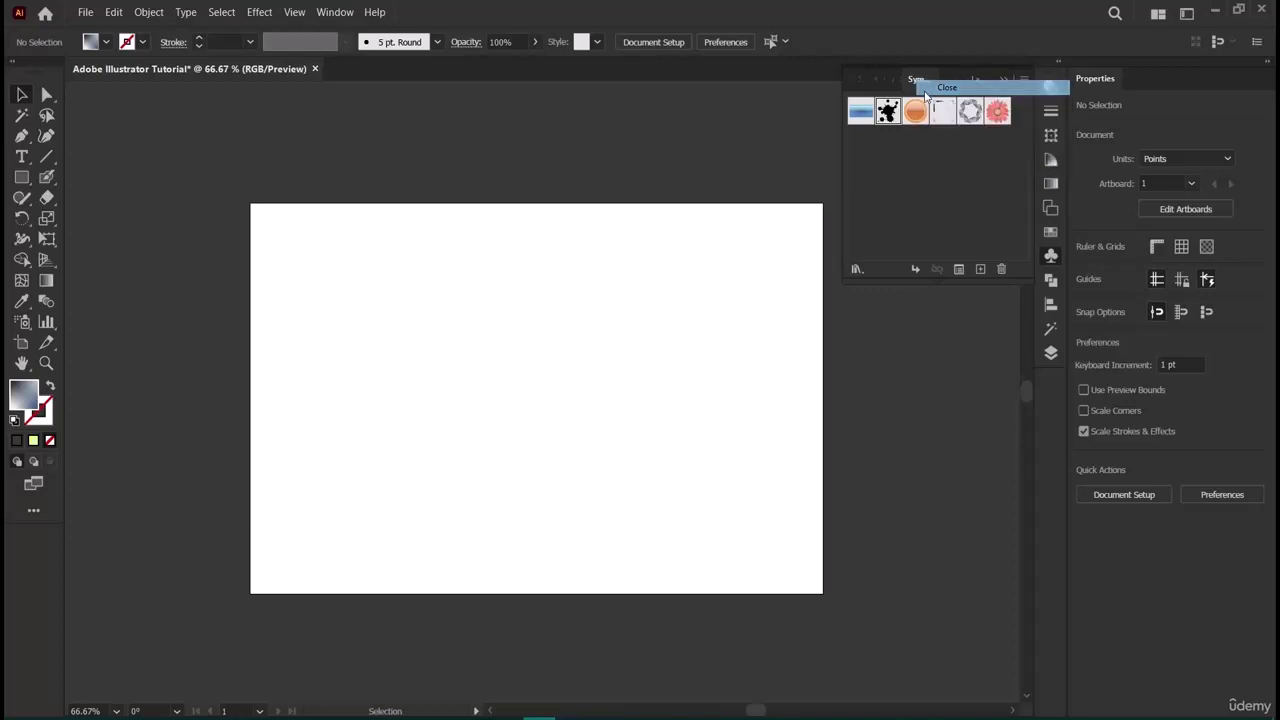
pyautogui.click(925, 88)
pyautogui.click(1055, 258)
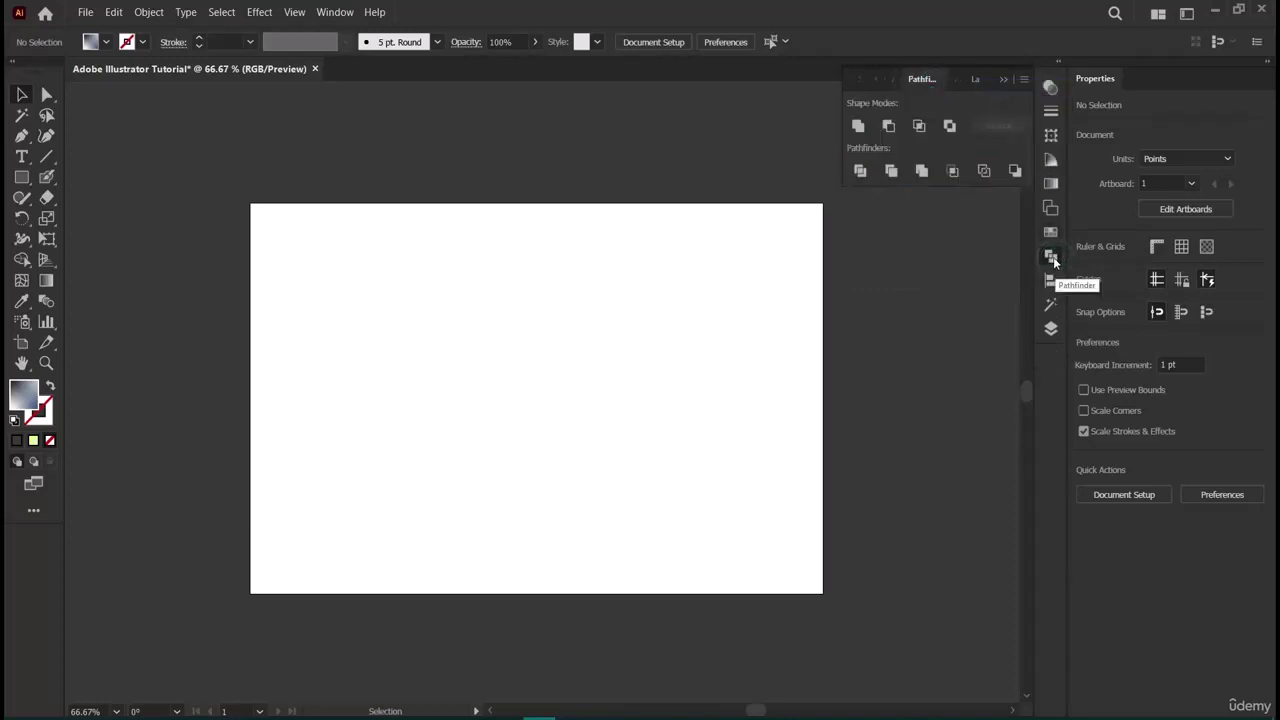
pyautogui.click(22, 177)
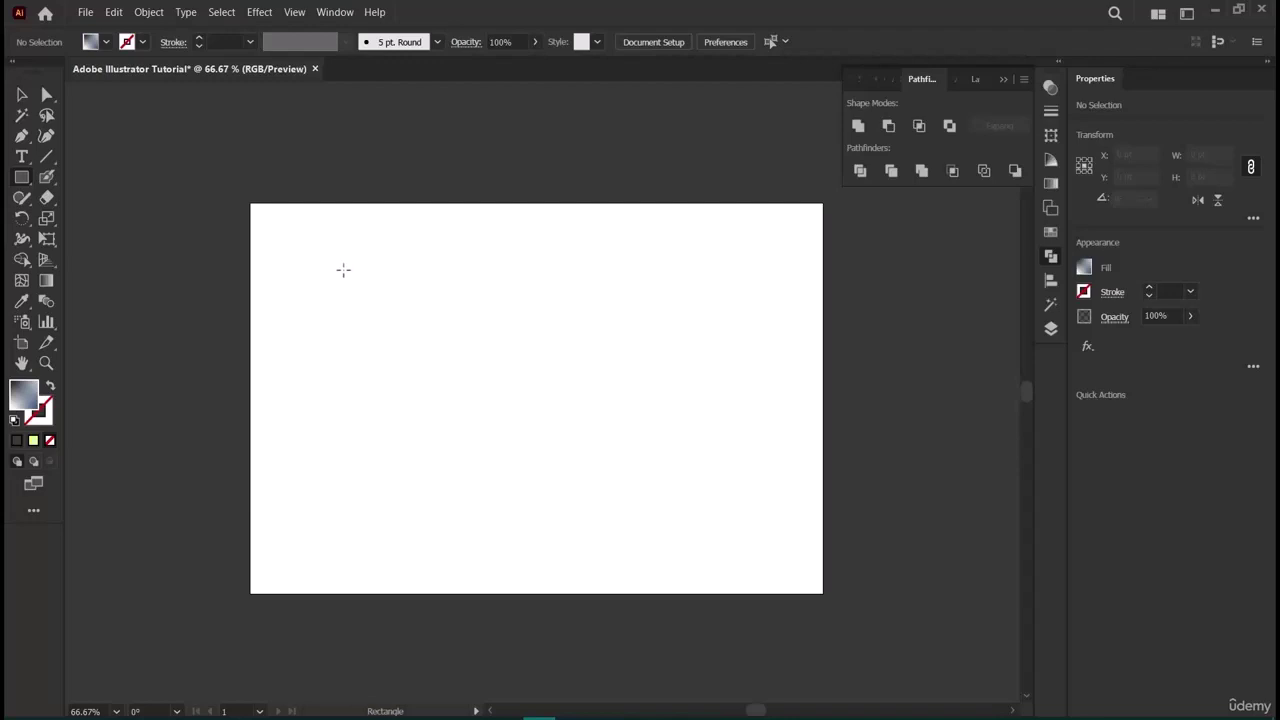
# Draw a square near the artboard's upper left and fill it yellow.
pyautogui.moveTo(343, 269); pyautogui.dragTo(468, 401)
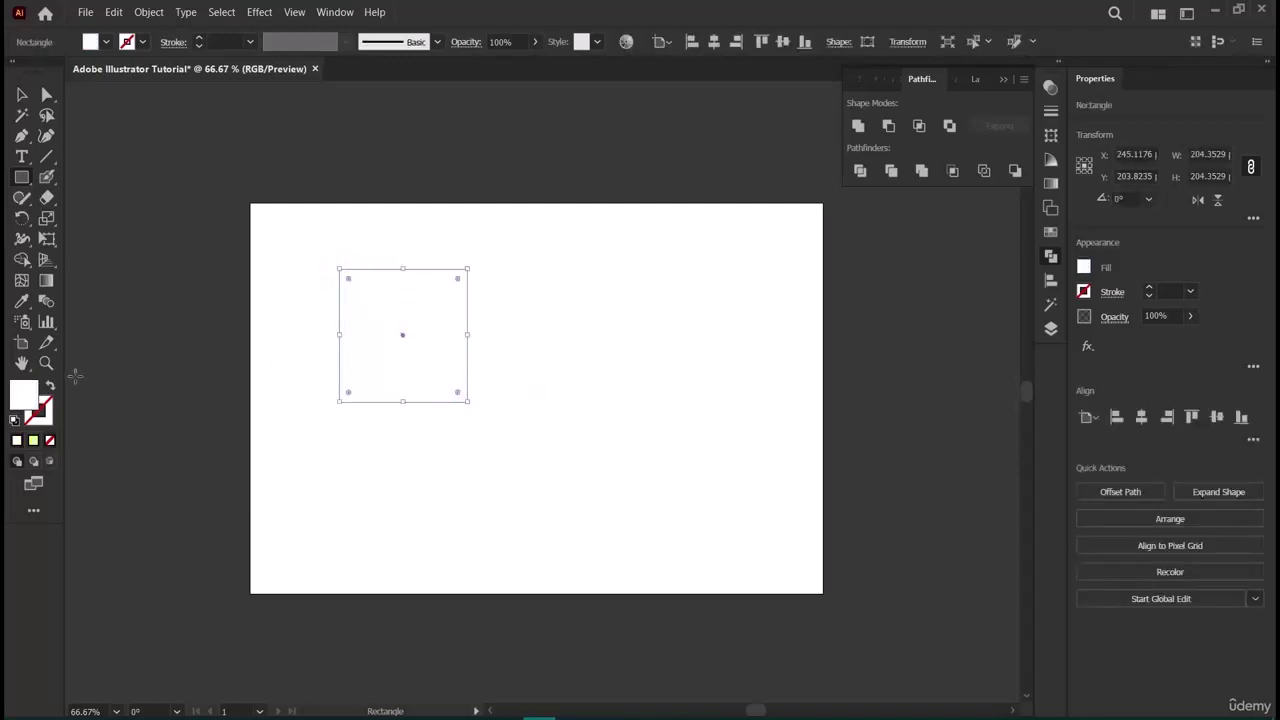
pyautogui.click(1085, 268)
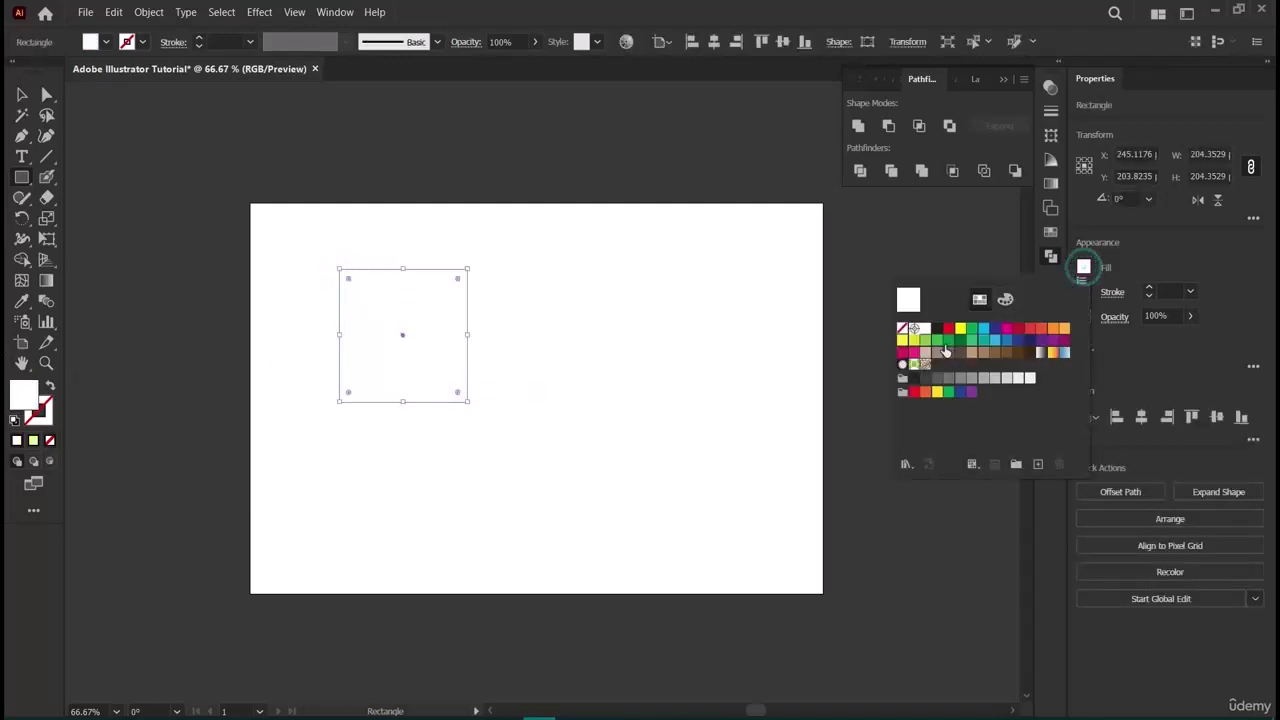
pyautogui.click(961, 331)
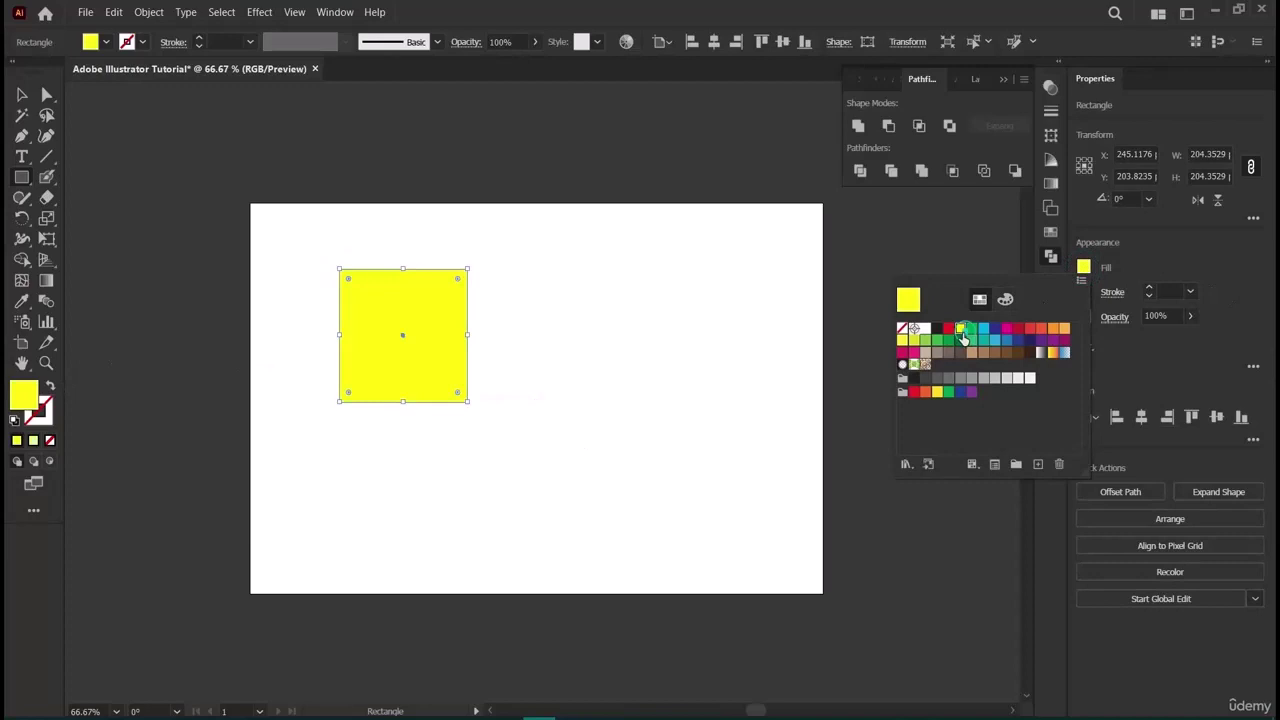
pyautogui.click(22, 178)
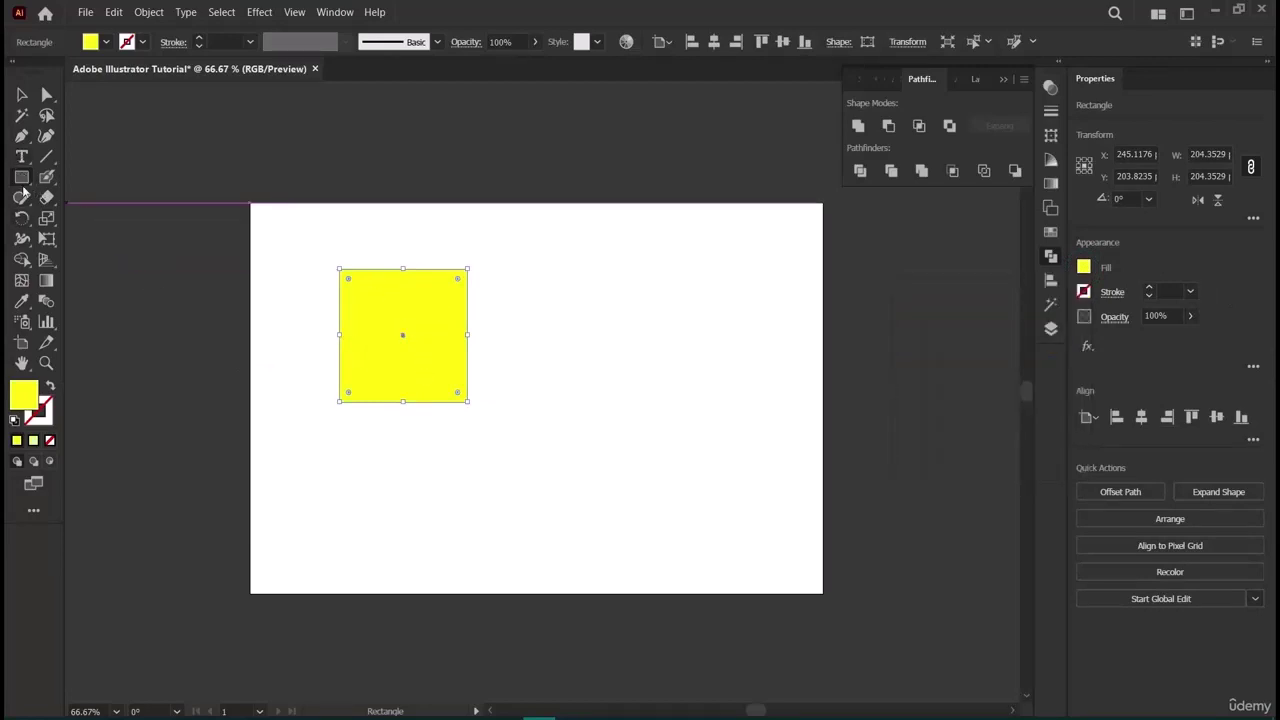
# Draw an orange-red circle overlapping the square's right side with the Ellipse tool.
pyautogui.moveTo(22, 177); pyautogui.dragTo(72, 235)
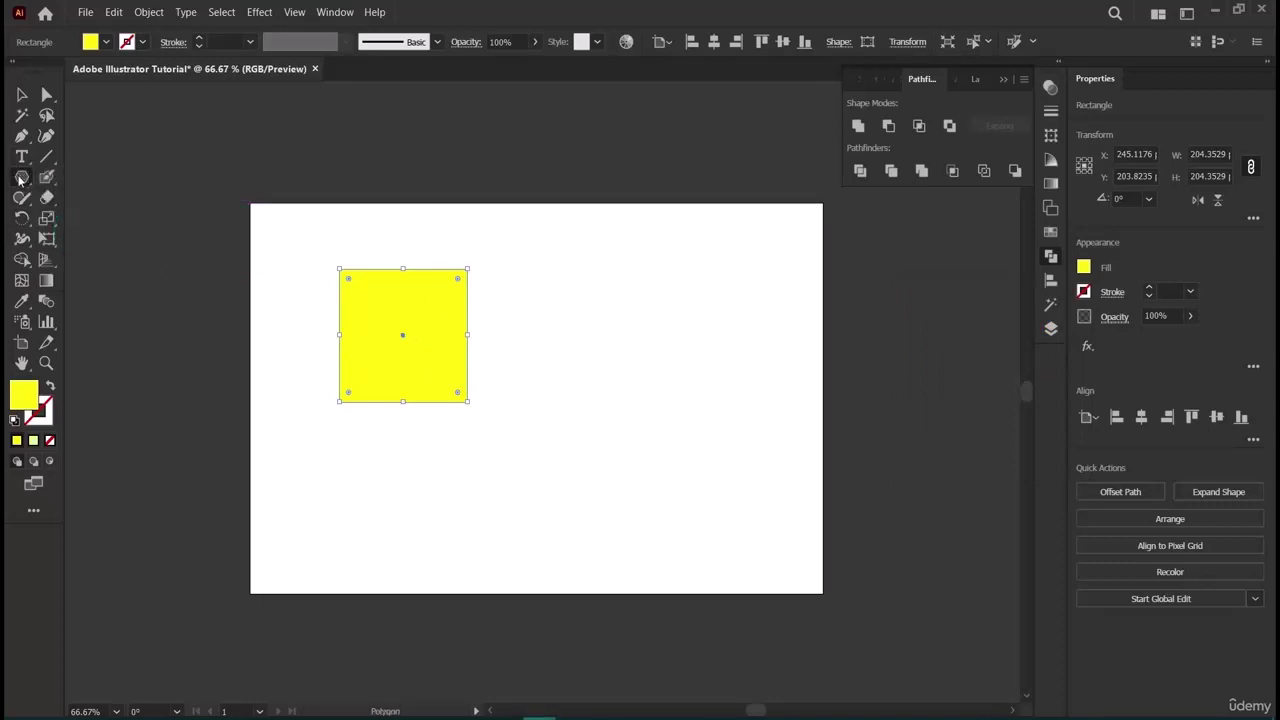
pyautogui.moveTo(22, 177); pyautogui.dragTo(75, 236)
pyautogui.press('l')
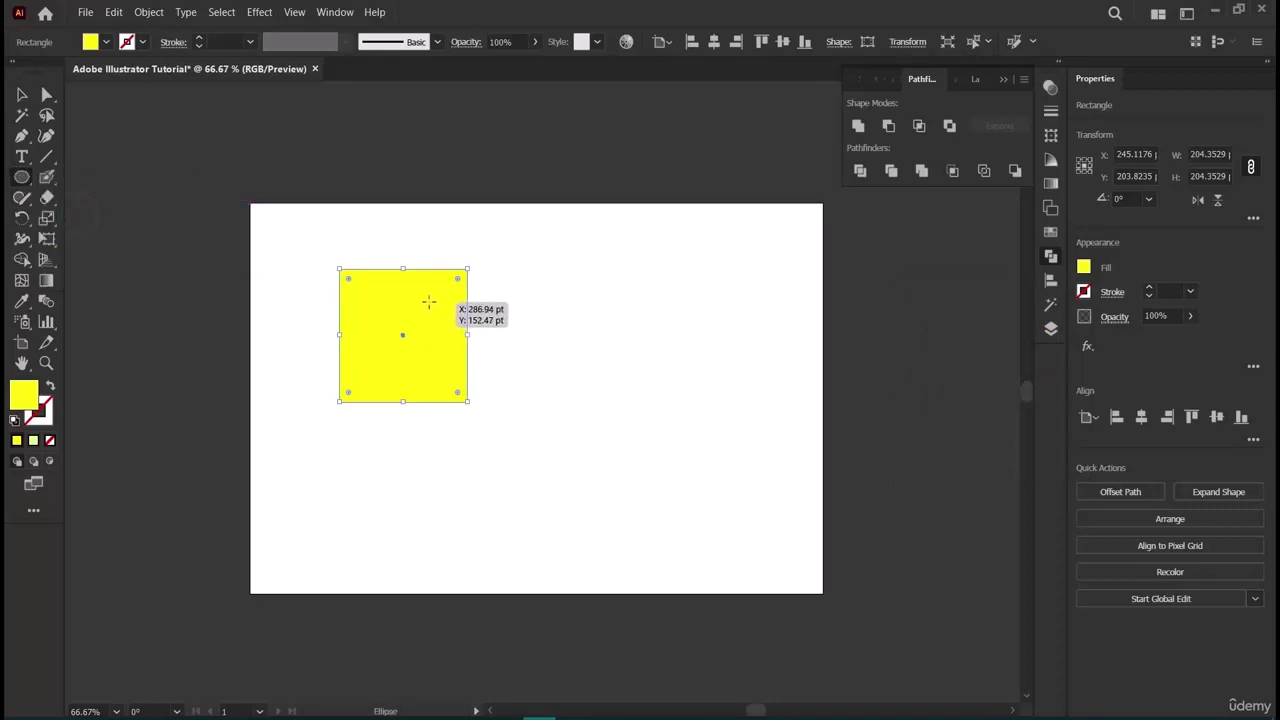
pyautogui.moveTo(428, 301); pyautogui.dragTo(551, 382)
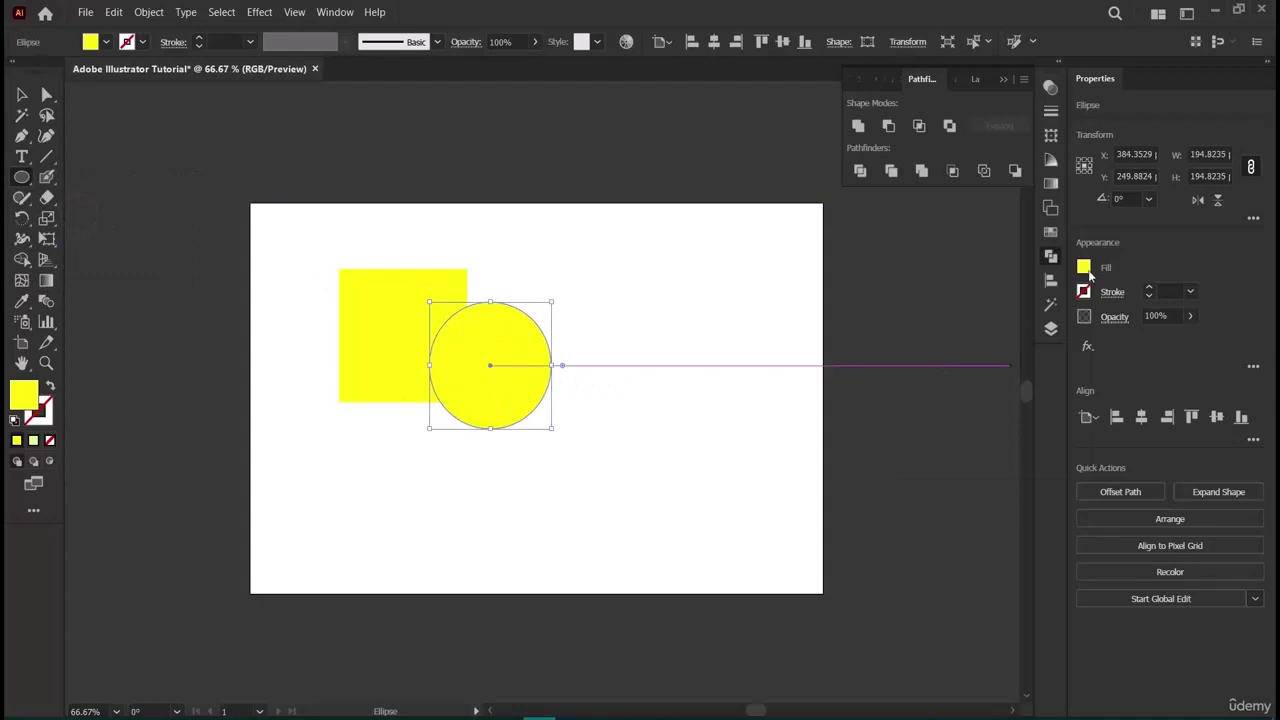
pyautogui.click(1087, 271)
pyautogui.click(1040, 328)
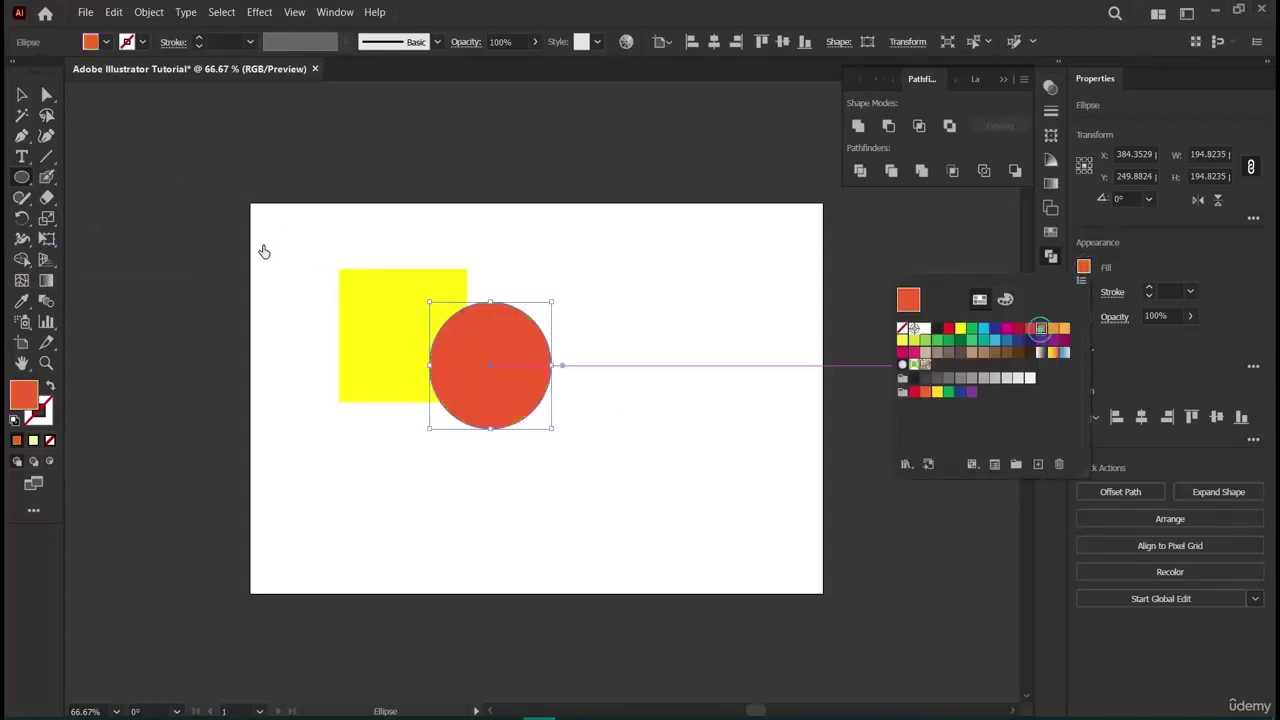
# Shrink the circle slightly and position it on the square's right edge.
pyautogui.press('v')
pyautogui.press('Escape')
pyautogui.moveTo(467, 395); pyautogui.dragTo(456, 358)
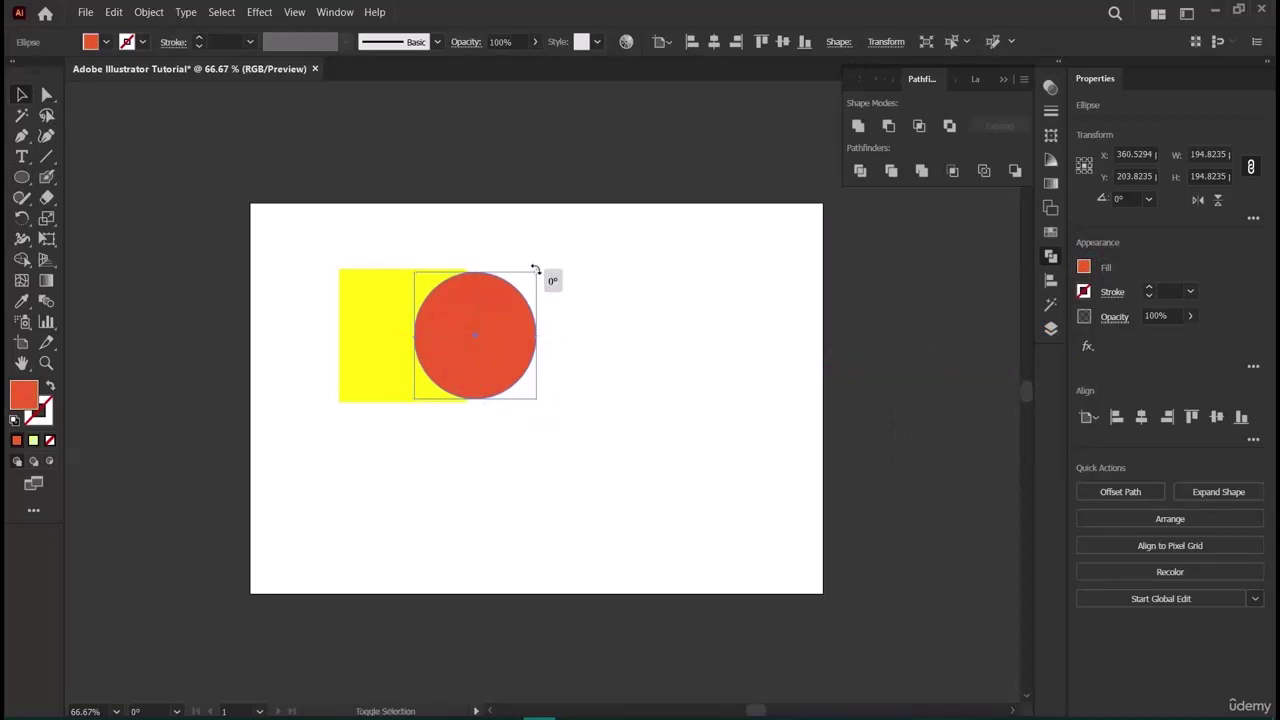
pyautogui.moveTo(536, 270); pyautogui.dragTo(529, 277)
pyautogui.moveTo(476, 332); pyautogui.dragTo(470, 329)
pyautogui.click(953, 493)
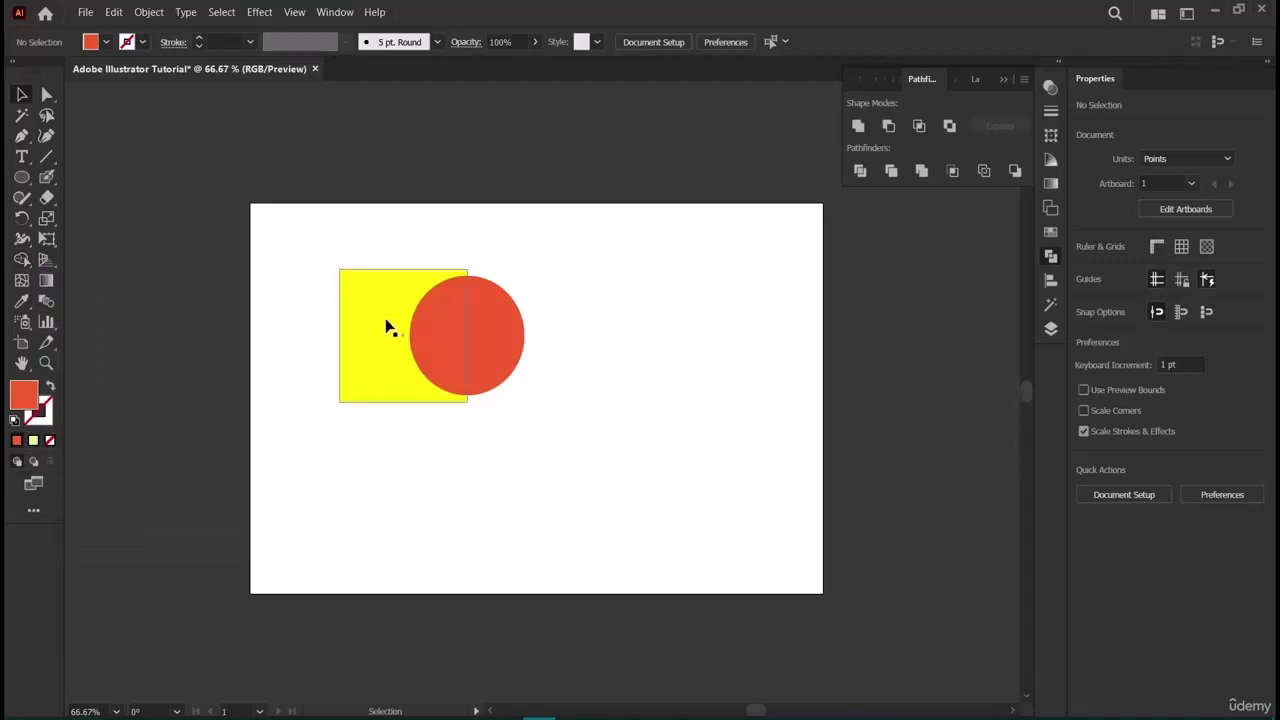
pyautogui.click(468, 330)
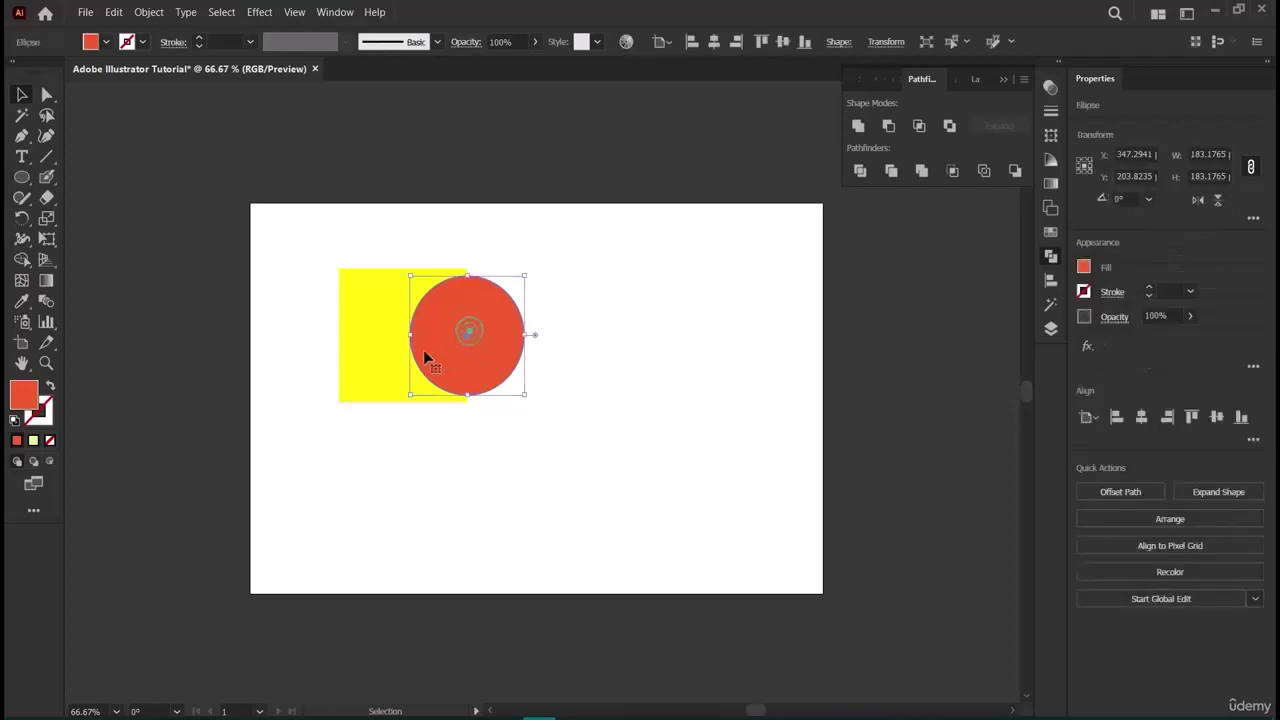
pyautogui.moveTo(280, 257); pyautogui.dragTo(651, 459)
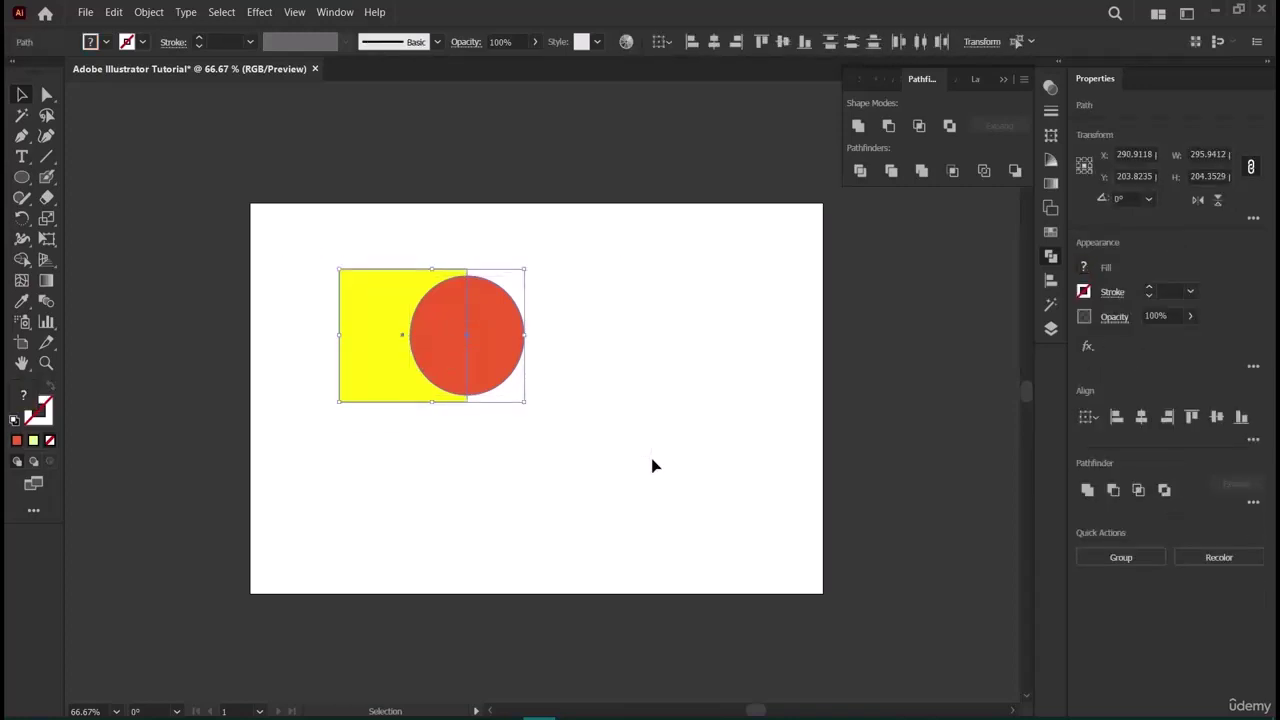
pyautogui.click(858, 127)
pyautogui.click(701, 522)
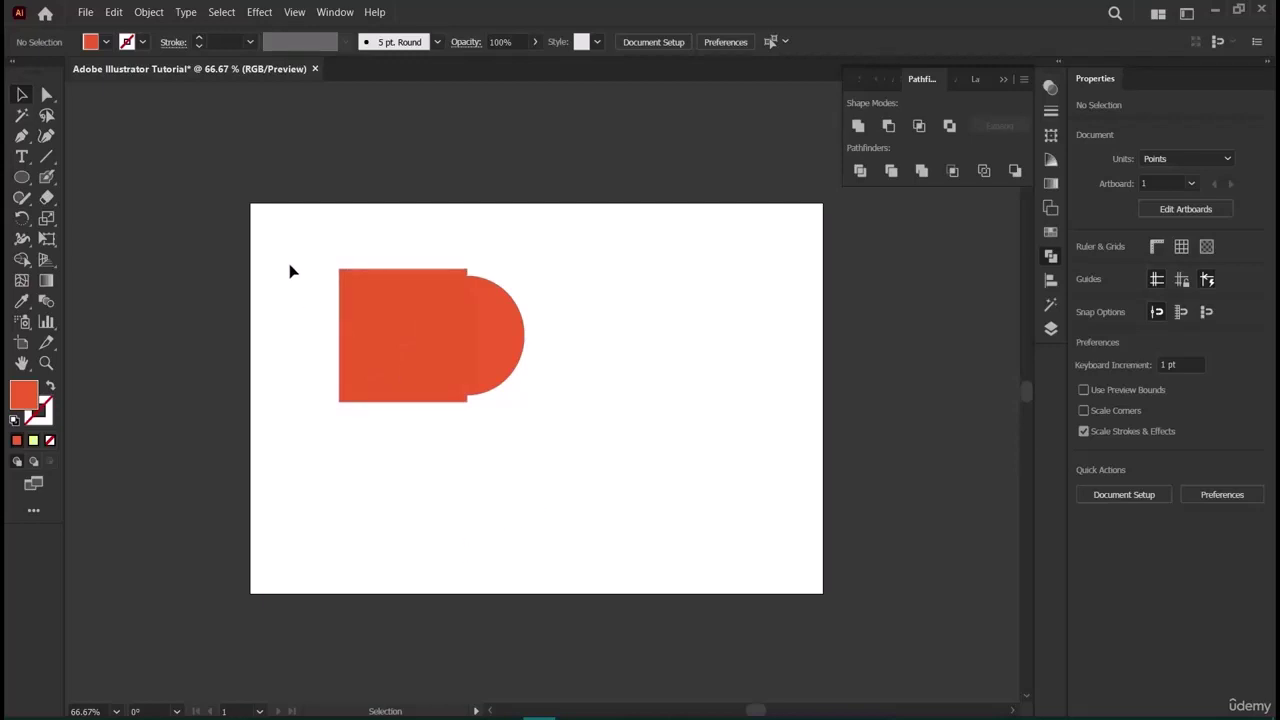
pyautogui.moveTo(293, 259); pyautogui.dragTo(534, 426)
pyautogui.hotkey('ctrl', 'z')
# Unite the square and circle with Pathfinder, then undo the merge.
pyautogui.click(500, 452)
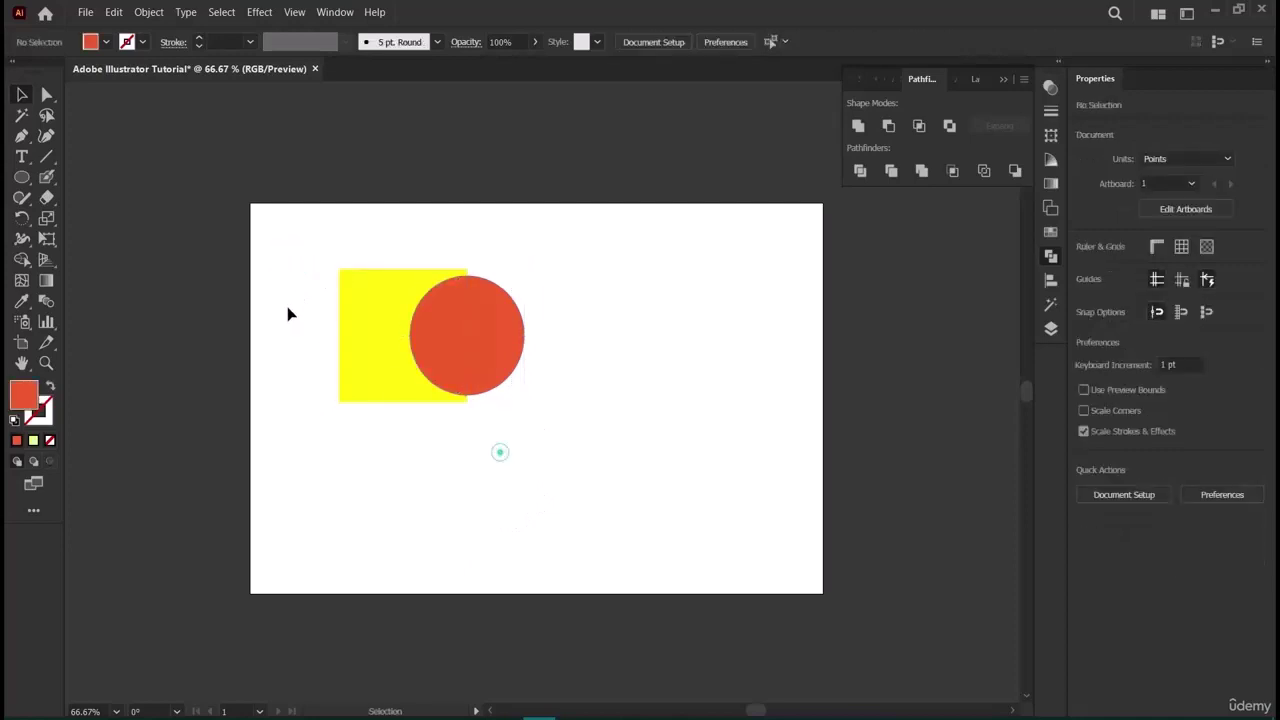
pyautogui.moveTo(311, 262); pyautogui.dragTo(471, 371)
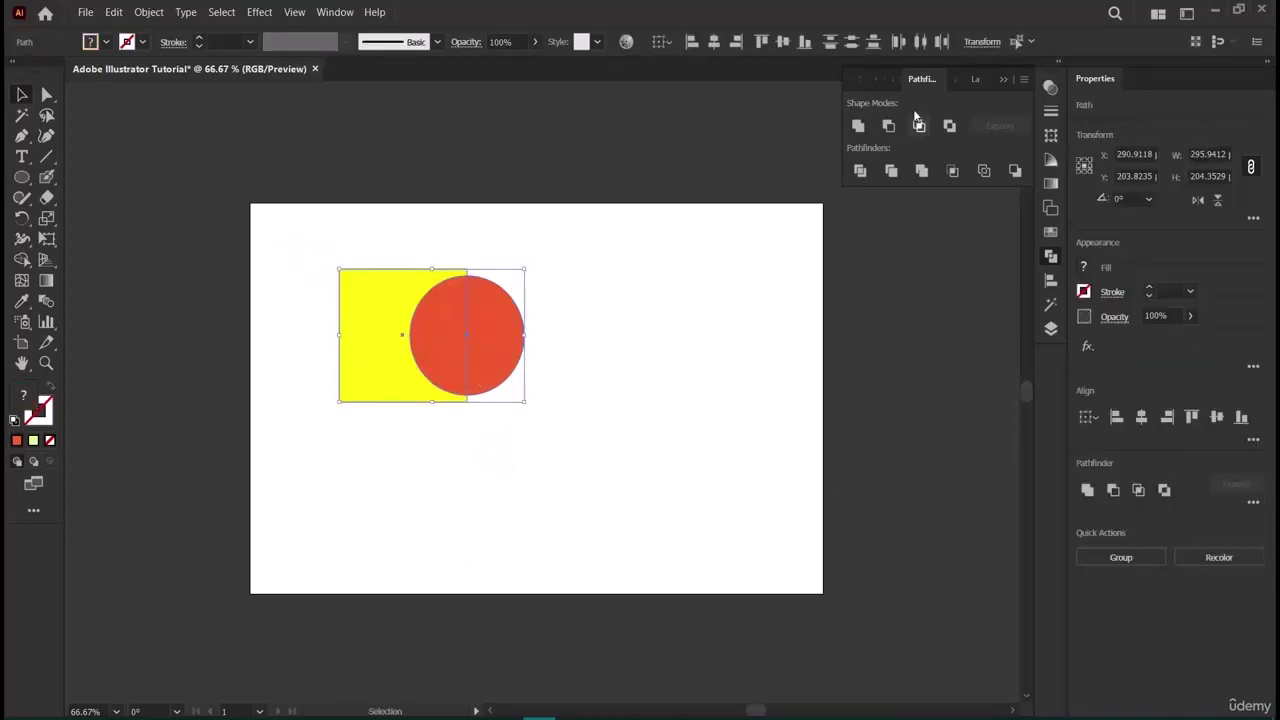
pyautogui.click(858, 125)
pyautogui.click(636, 402)
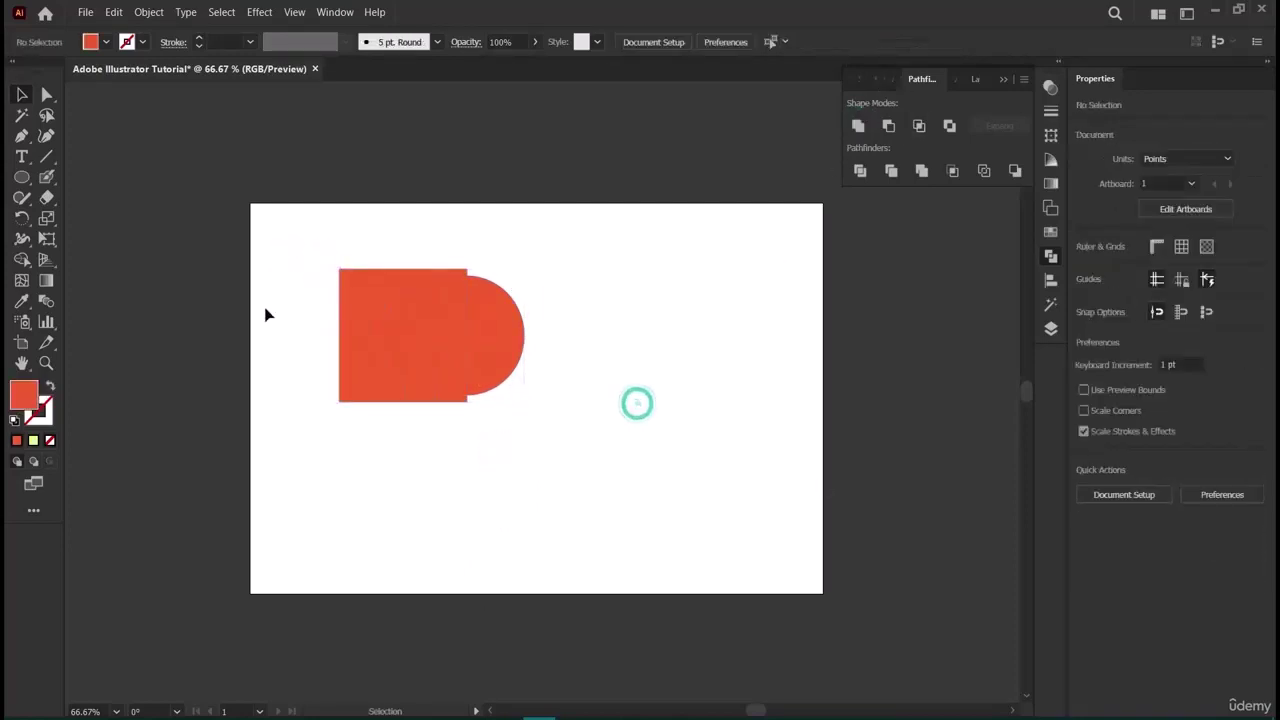
pyautogui.moveTo(312, 277); pyautogui.dragTo(578, 428)
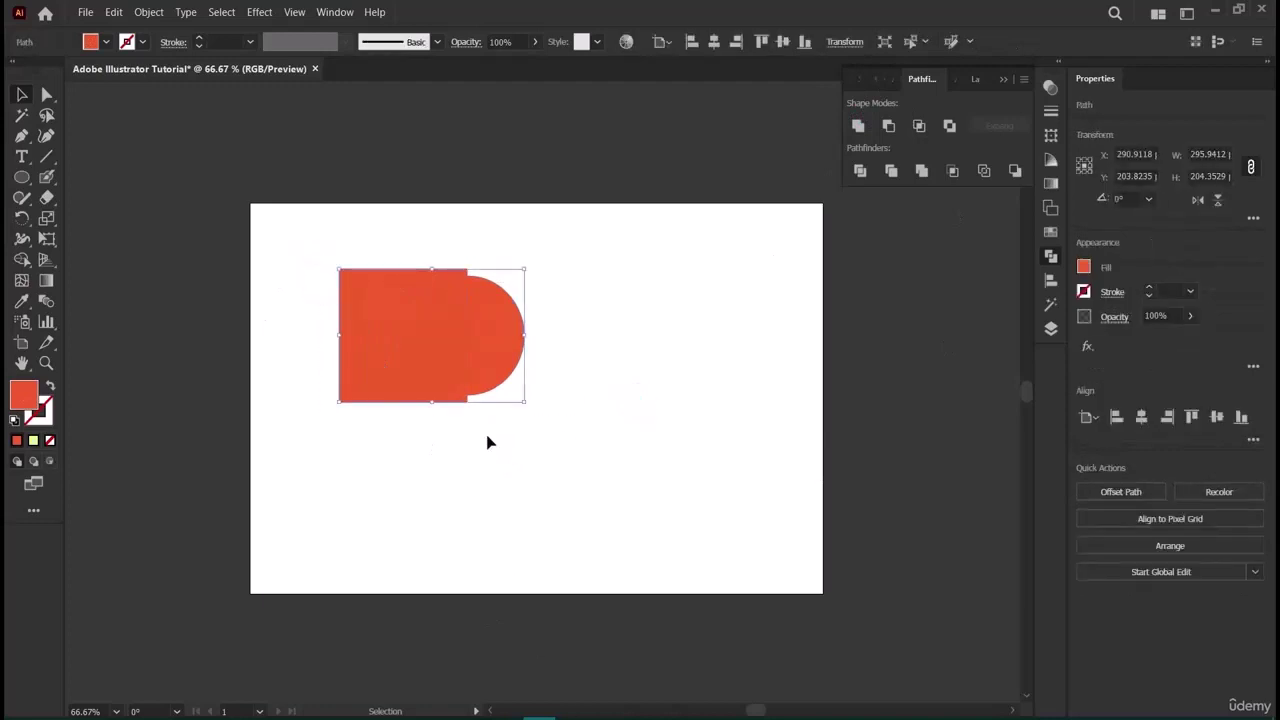
pyautogui.click(583, 416)
pyautogui.hotkey('ctrl', 'z')
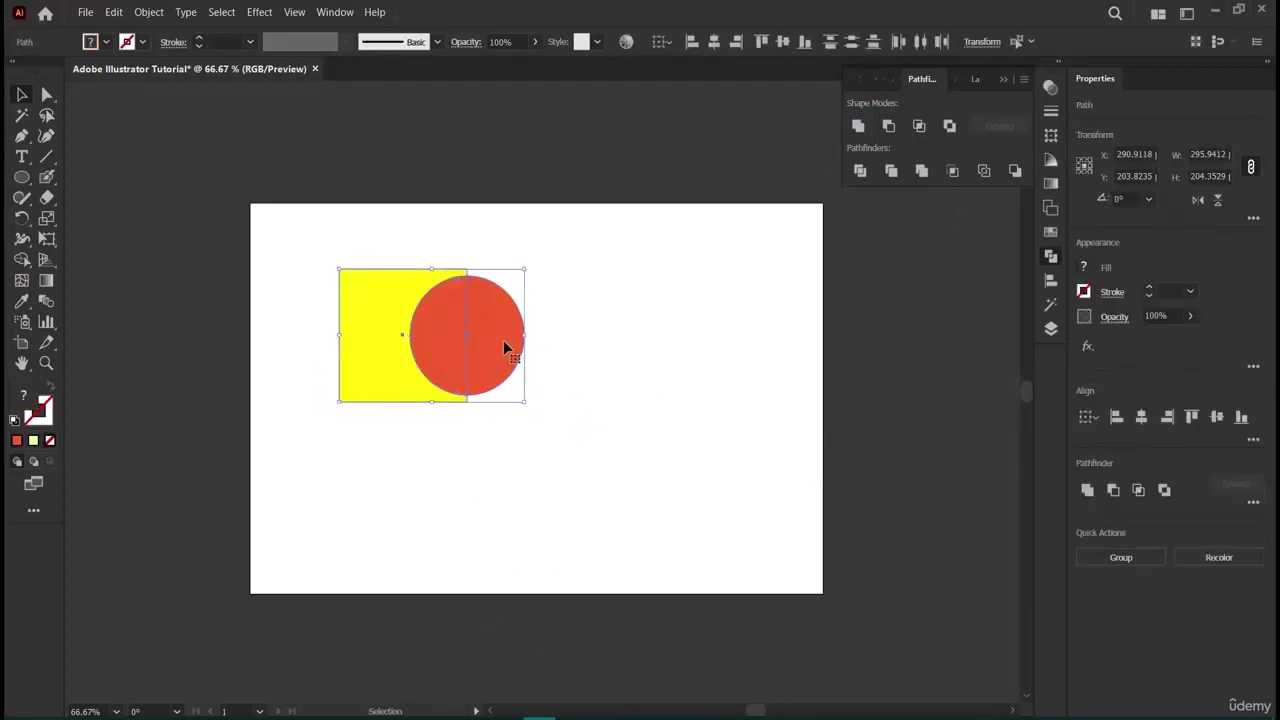
# Move both shapes up, enlarge the circle to the square's height, unite, then undo again.
pyautogui.moveTo(503, 340); pyautogui.dragTo(496, 335)
pyautogui.click(534, 391)
pyautogui.moveTo(523, 380); pyautogui.dragTo(538, 398)
pyautogui.click(556, 456)
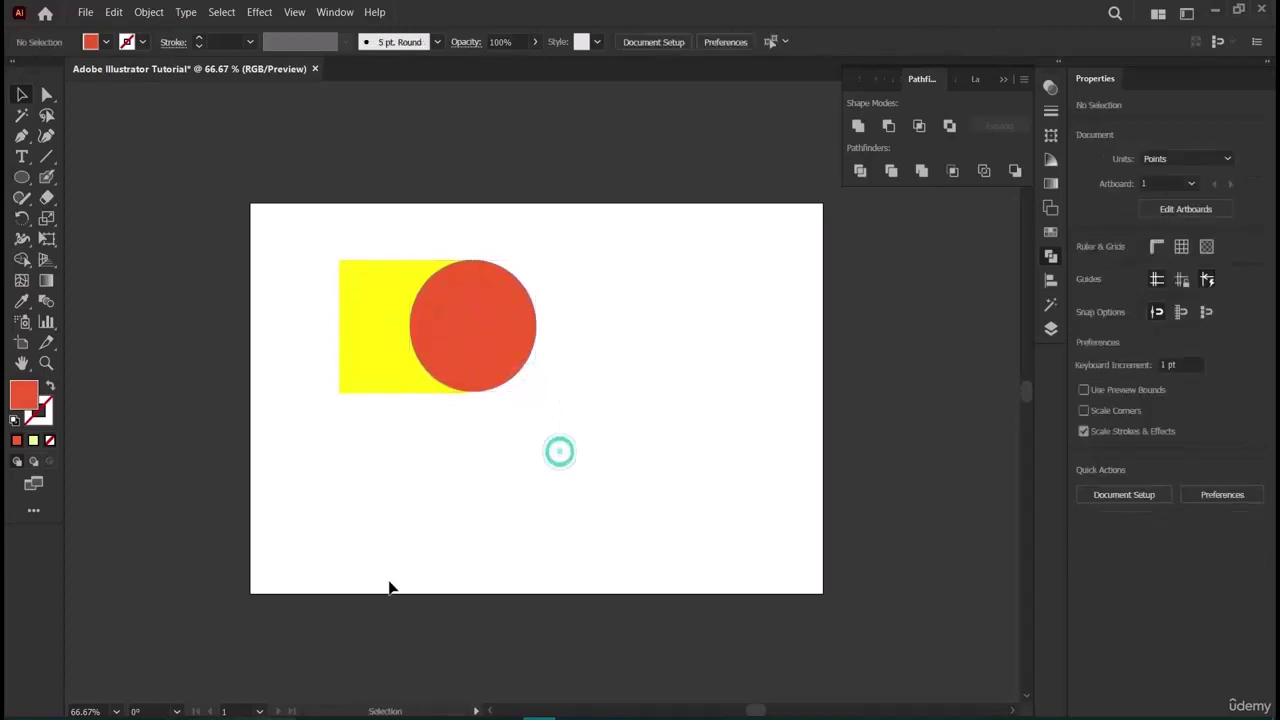
pyautogui.moveTo(318, 242); pyautogui.dragTo(610, 430)
pyautogui.click(858, 127)
pyautogui.click(728, 398)
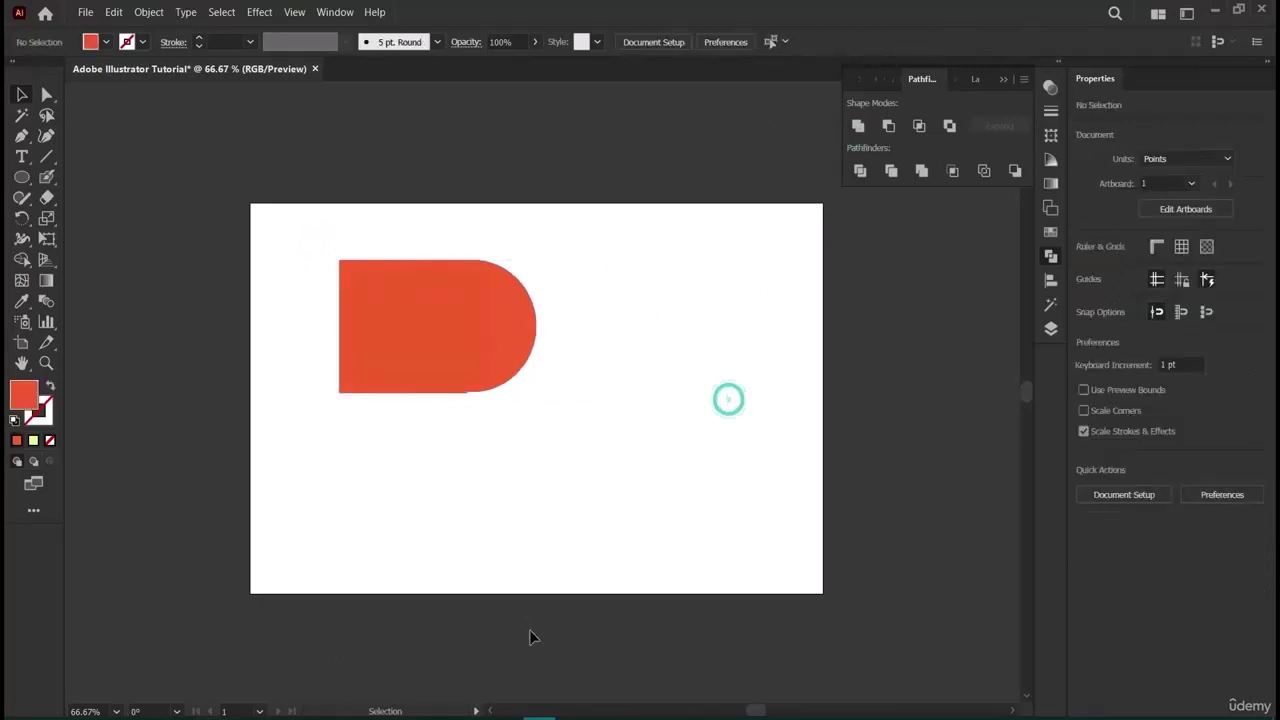
pyautogui.click(485, 318)
pyautogui.hotkey('ctrl', 'z')
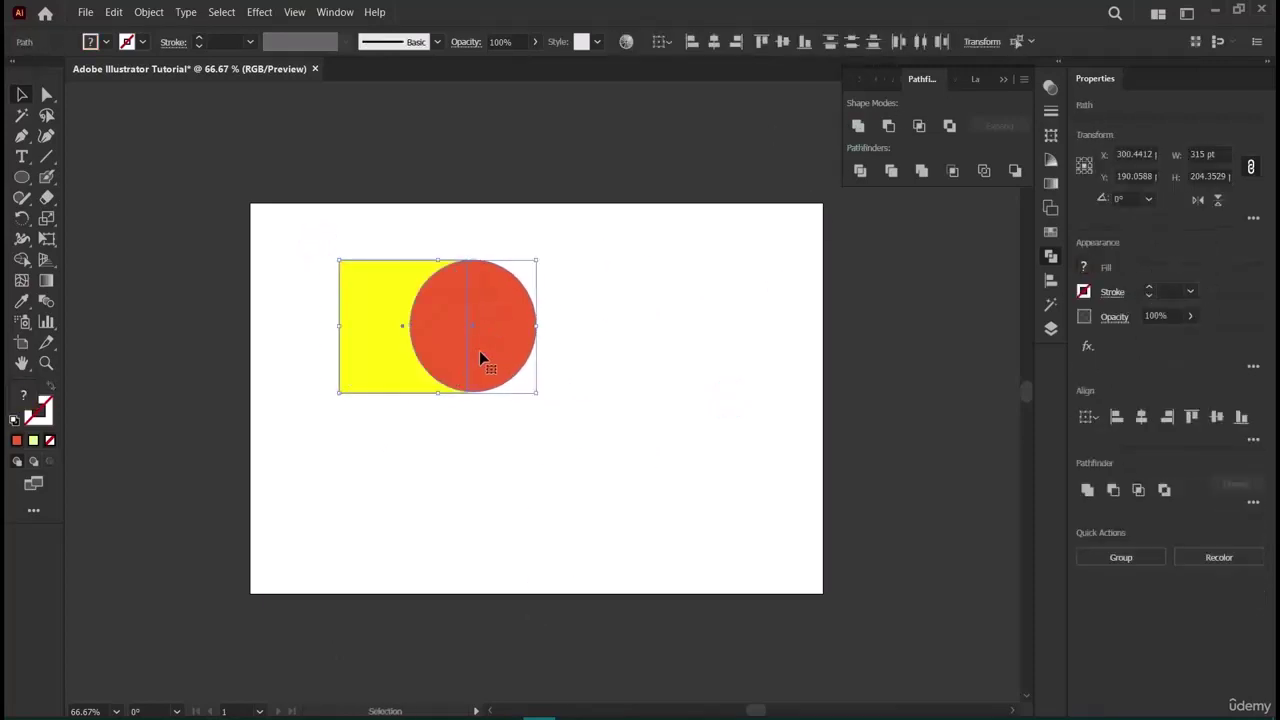
# Unite the rectangle and circle into one red shape and move it above the artboard's top-left.
pyautogui.click(558, 426)
pyautogui.click(507, 350)
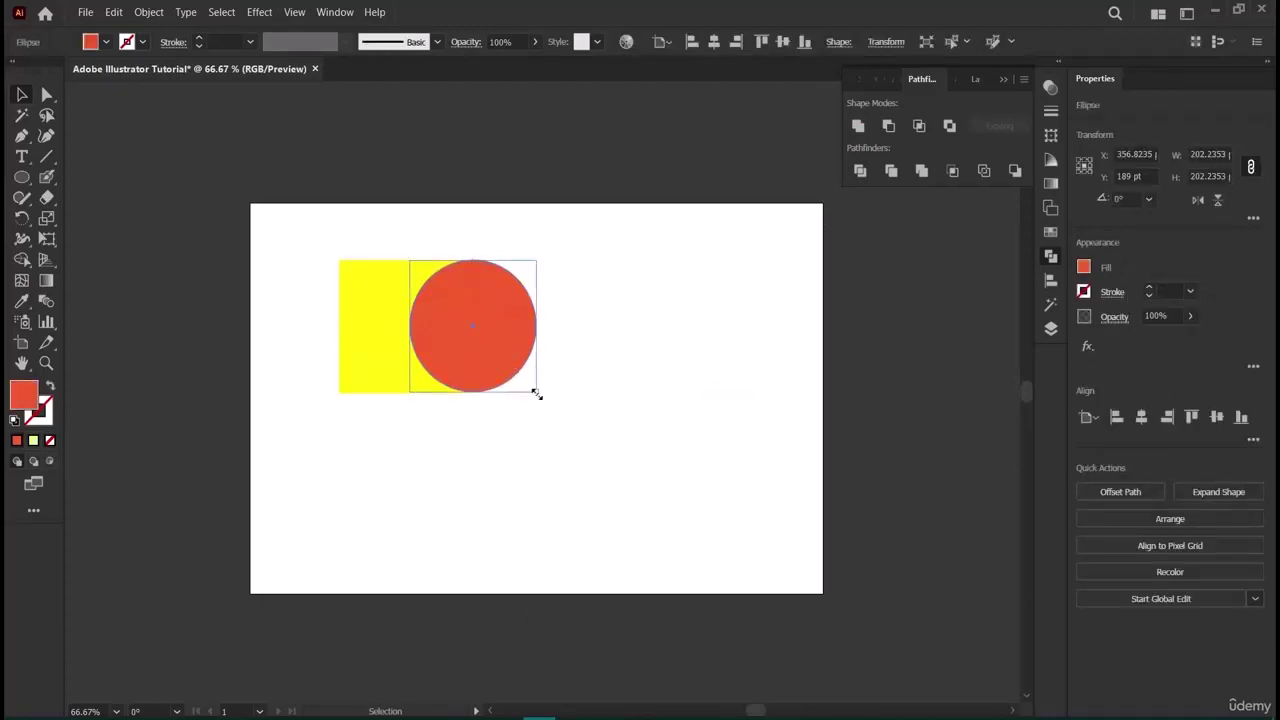
pyautogui.click(515, 453)
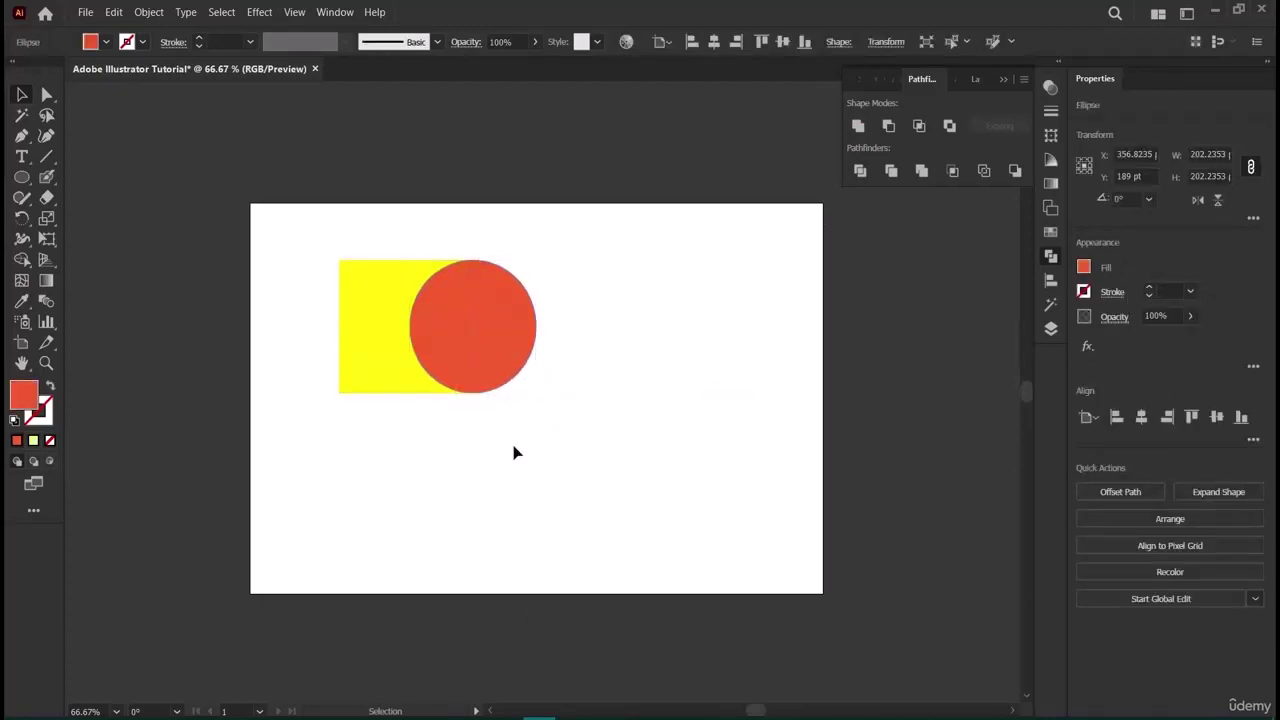
pyautogui.moveTo(287, 243); pyautogui.dragTo(557, 409)
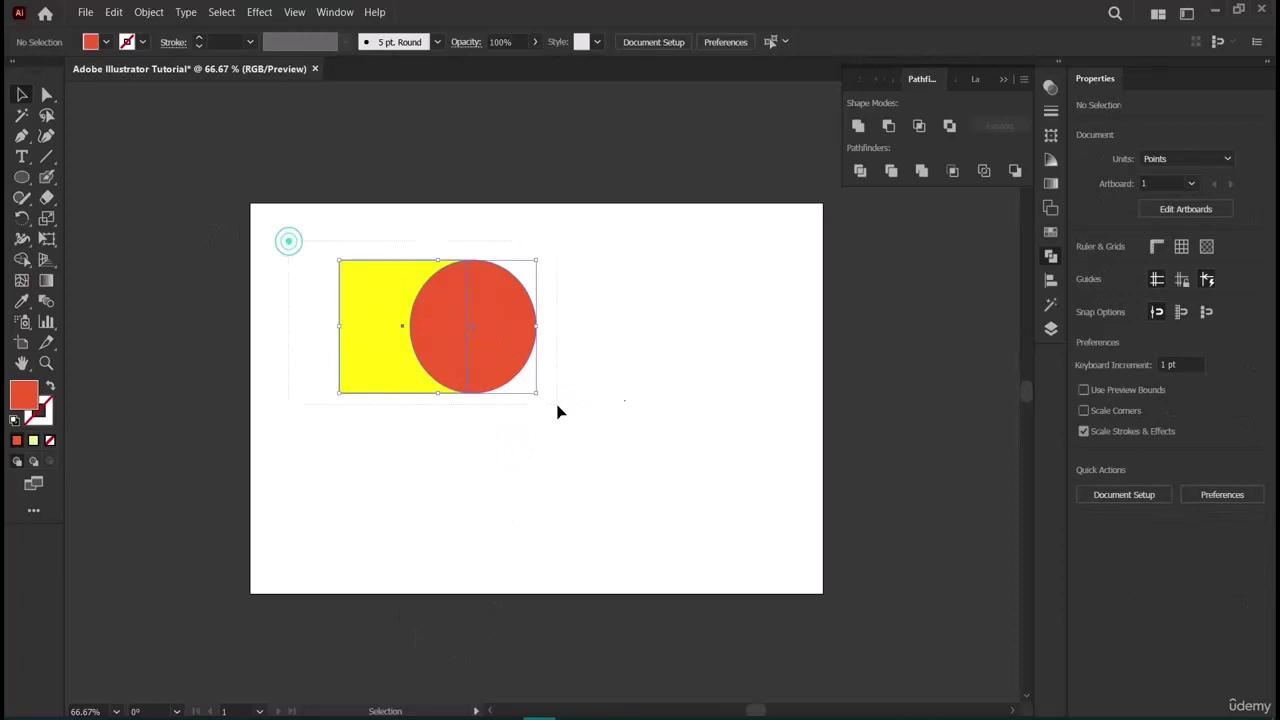
pyautogui.click(858, 126)
pyautogui.click(708, 440)
pyautogui.moveTo(416, 302); pyautogui.dragTo(316, 110)
# Draw a new square on the artboard with the Rectangle tool.
pyautogui.scroll(2, 340, 436)
pyautogui.click(339, 442)
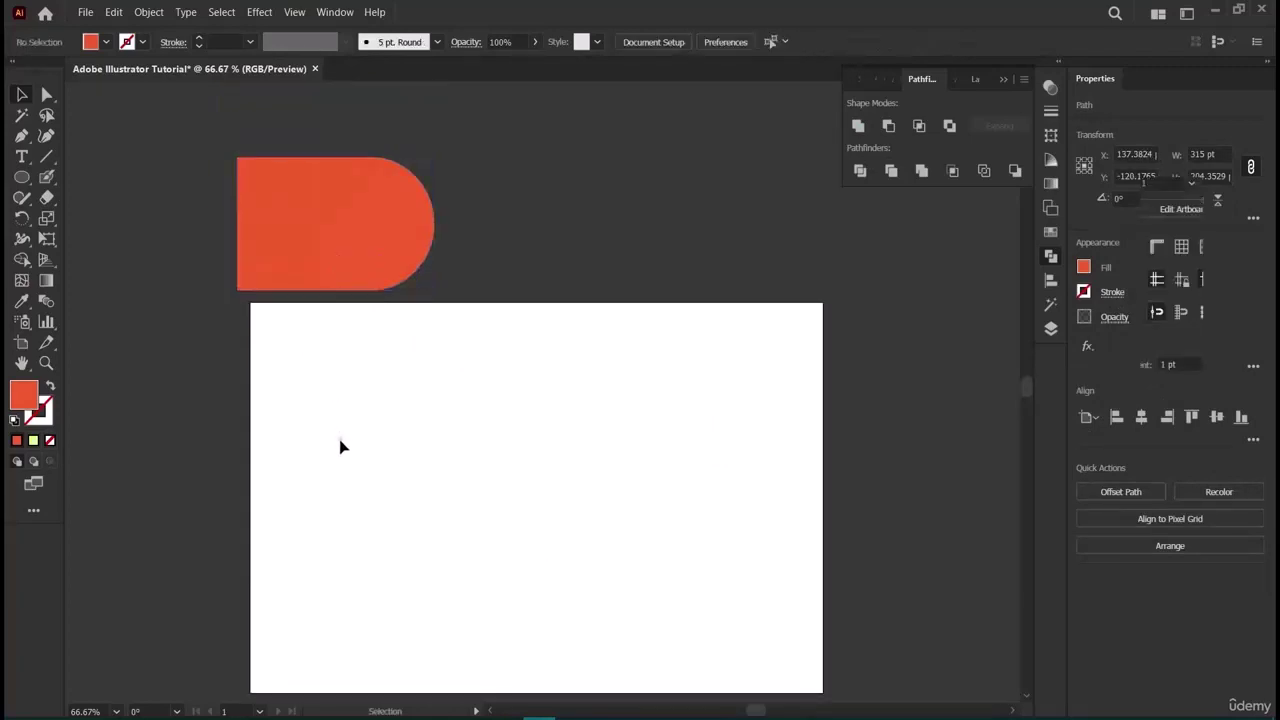
pyautogui.scroll(-2, 557, 512)
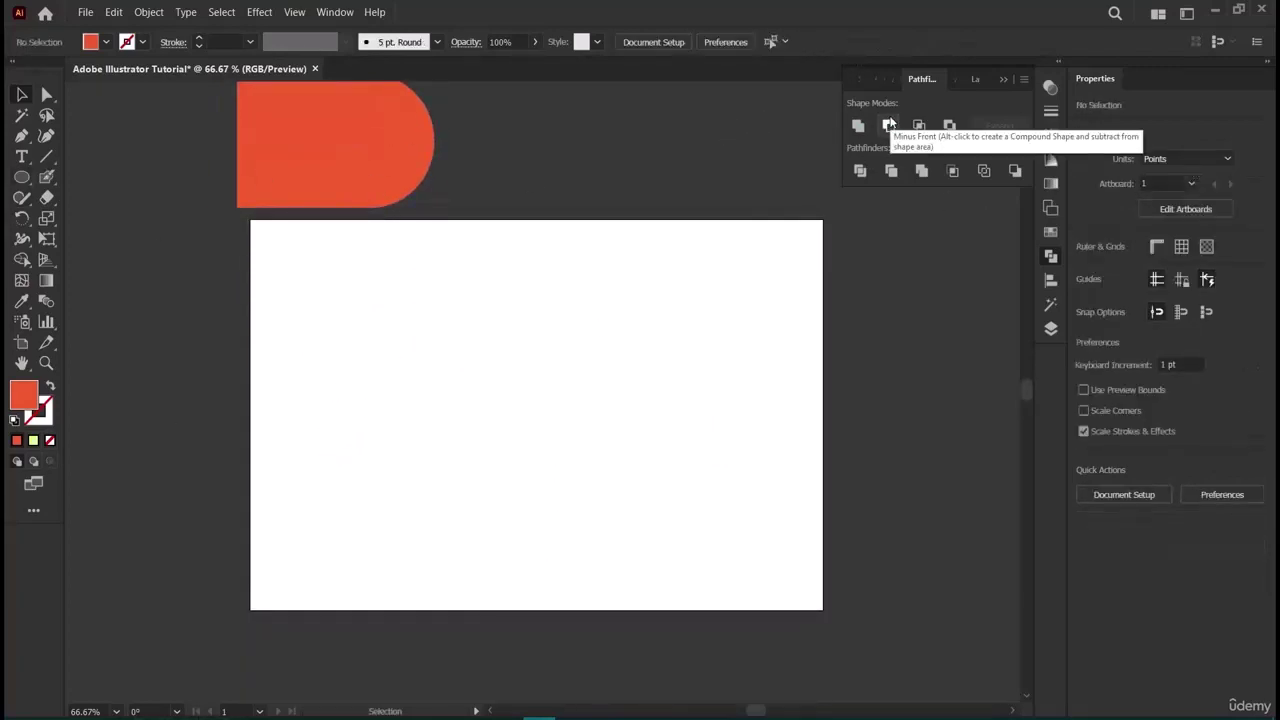
pyautogui.click(21, 177)
pyautogui.moveTo(21, 177); pyautogui.dragTo(114, 177)
pyautogui.moveTo(328, 289); pyautogui.dragTo(474, 438)
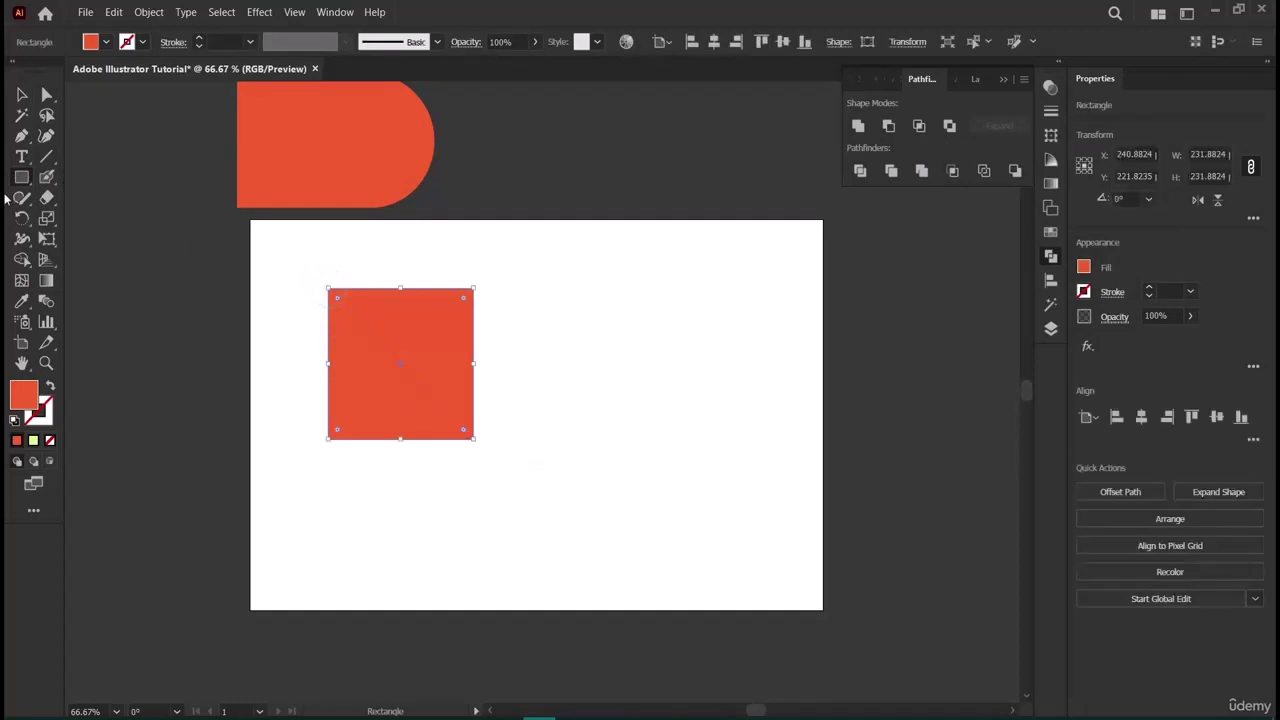
pyautogui.moveTo(22, 181); pyautogui.dragTo(86, 220)
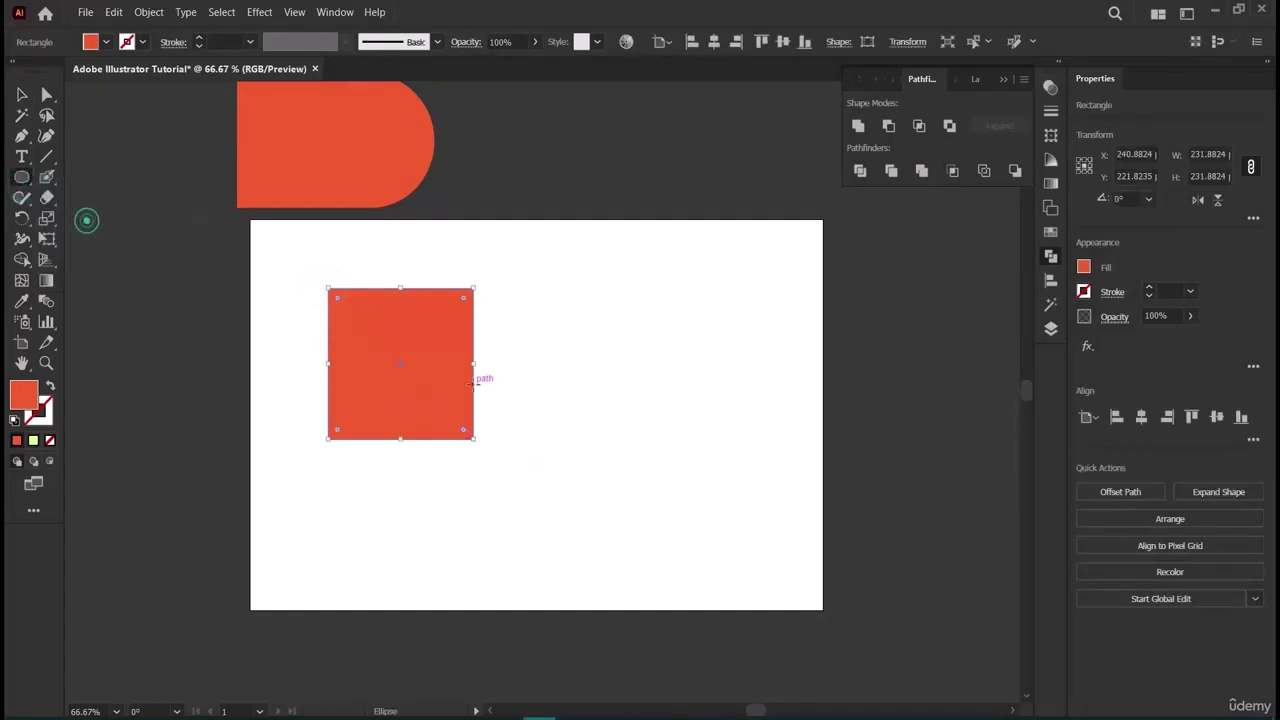
# Draw a circle overlapping the square's right half and fill it yellow.
pyautogui.moveTo(416, 293); pyautogui.dragTo(557, 439)
pyautogui.click(22, 94)
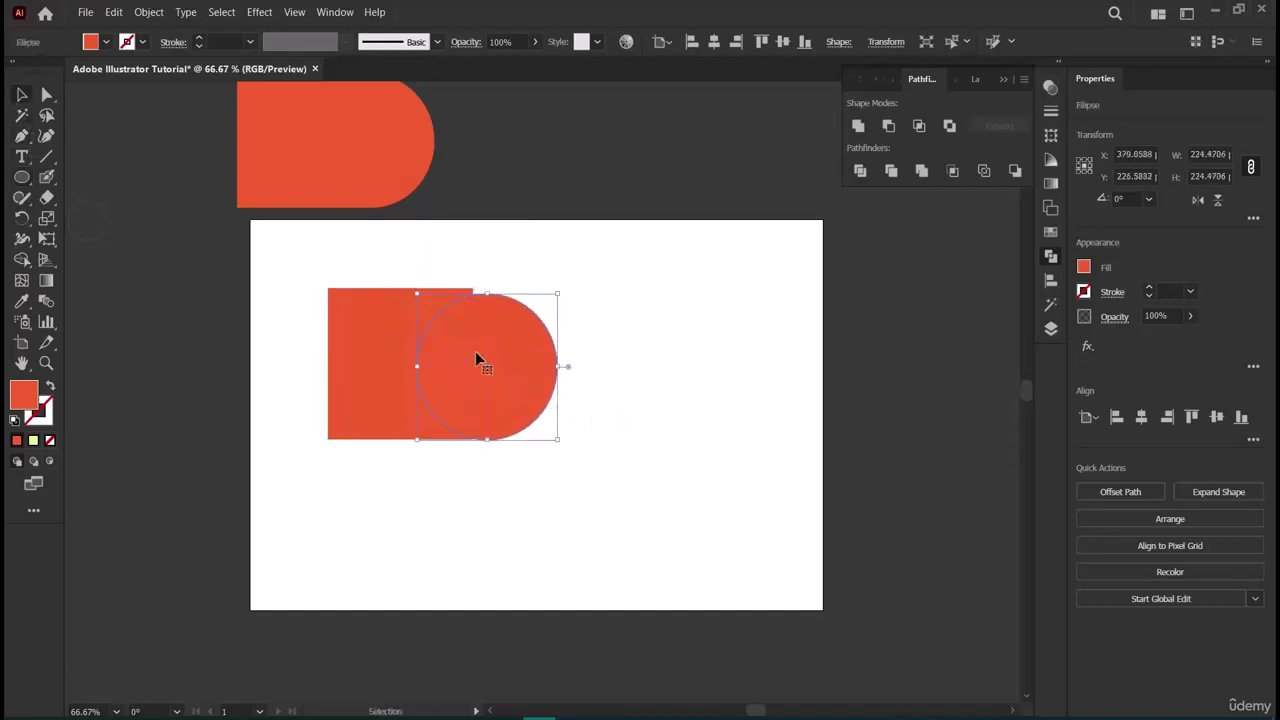
pyautogui.moveTo(478, 351); pyautogui.dragTo(478, 348)
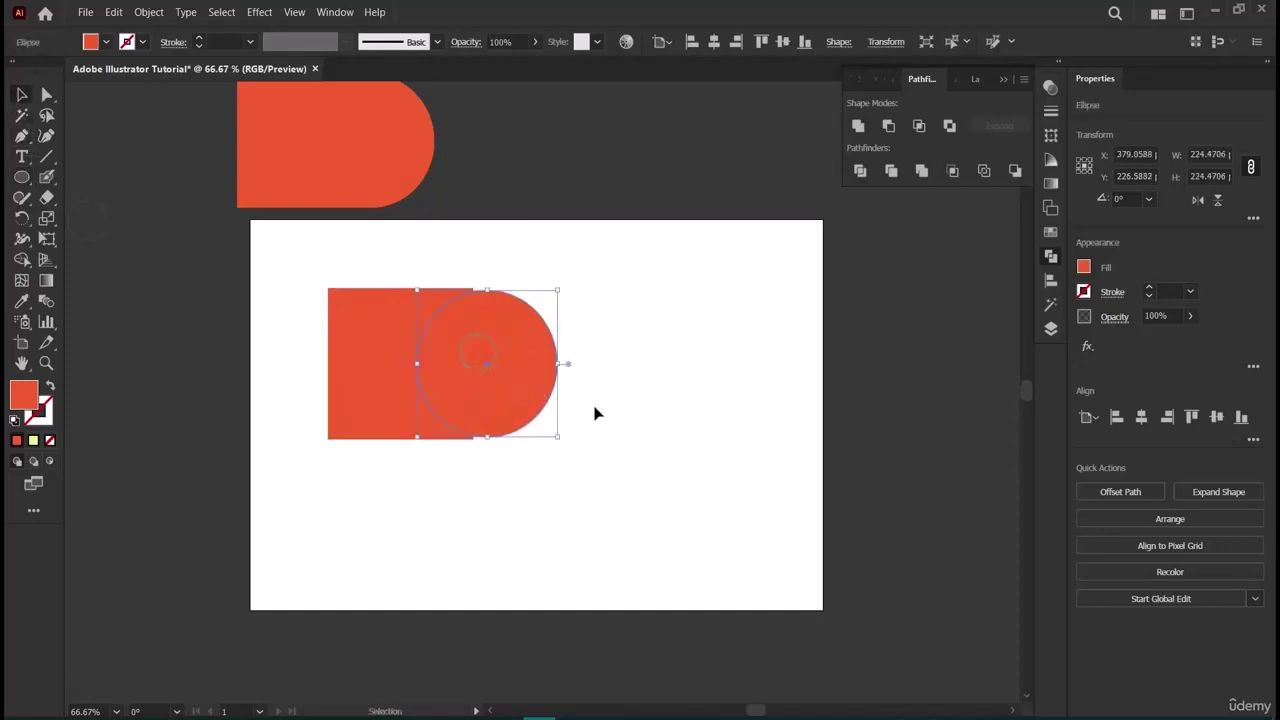
pyautogui.click(1084, 266)
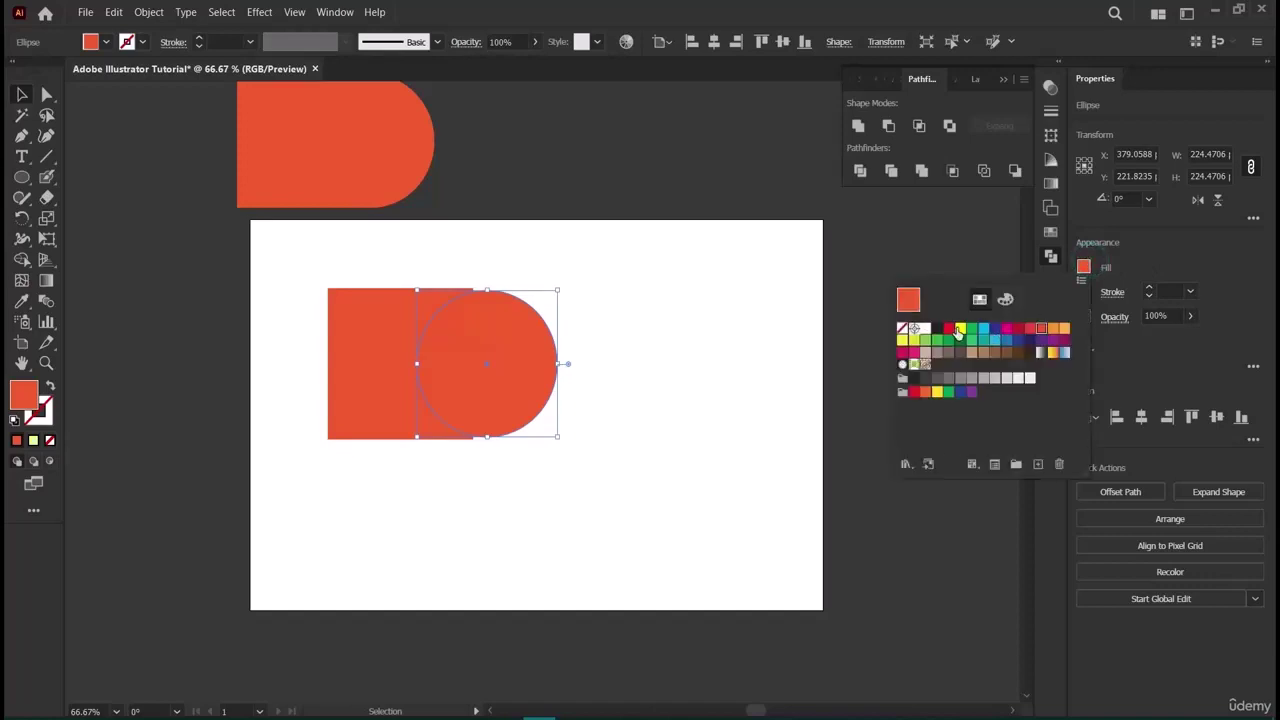
pyautogui.click(960, 330)
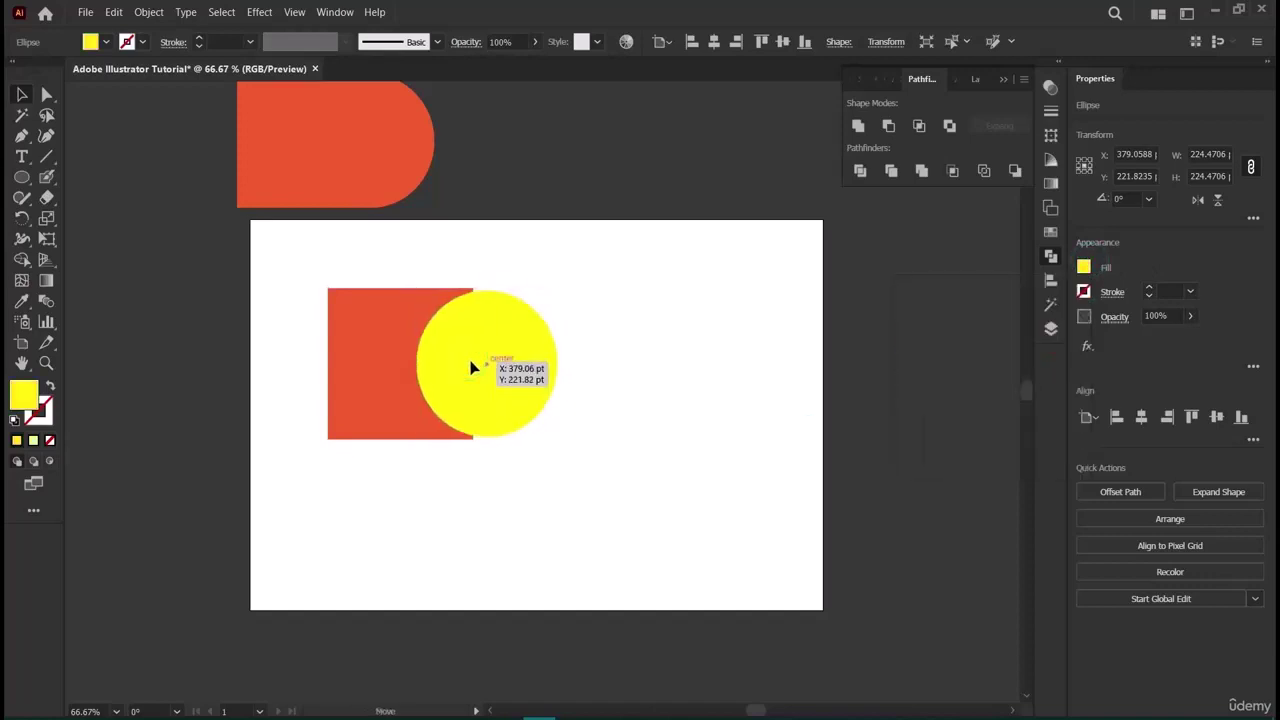
pyautogui.click(590, 403)
# Nudge the circle left, select both shapes and subtract the circle with Minus Front.
pyautogui.moveTo(528, 380); pyautogui.dragTo(514, 377)
pyautogui.click(620, 376)
pyautogui.moveTo(283, 251); pyautogui.dragTo(577, 494)
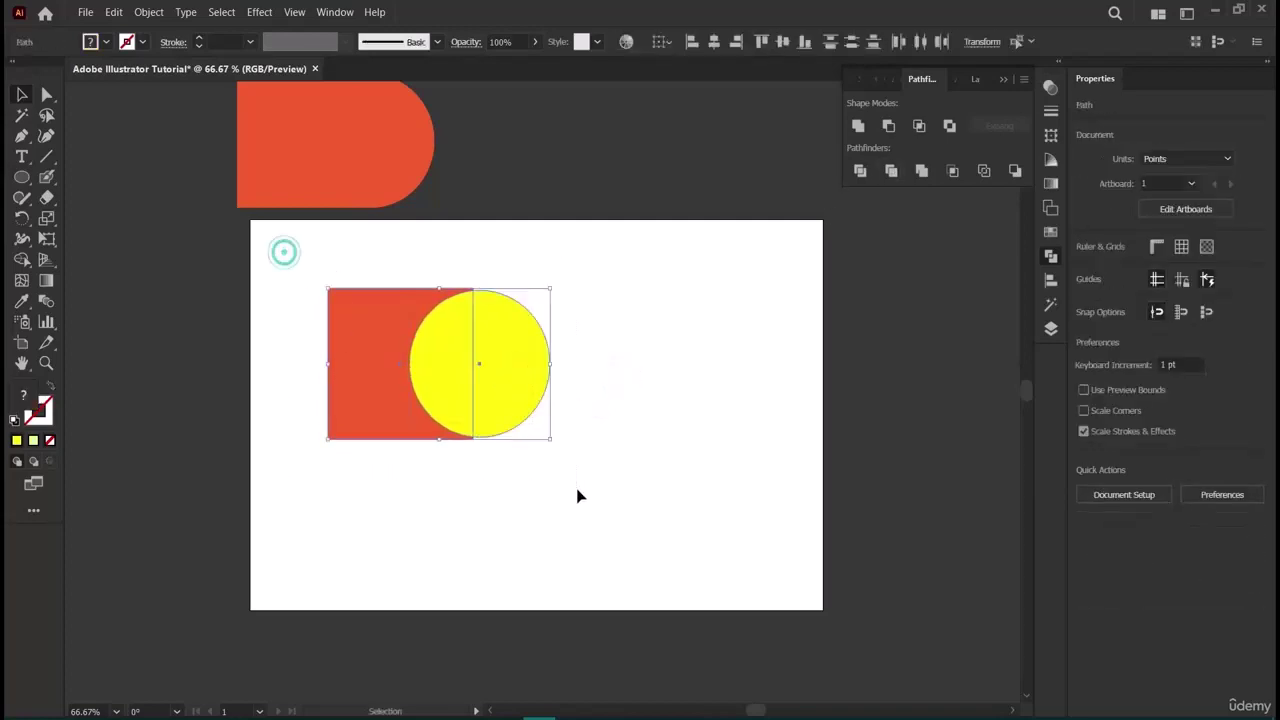
pyautogui.click(889, 127)
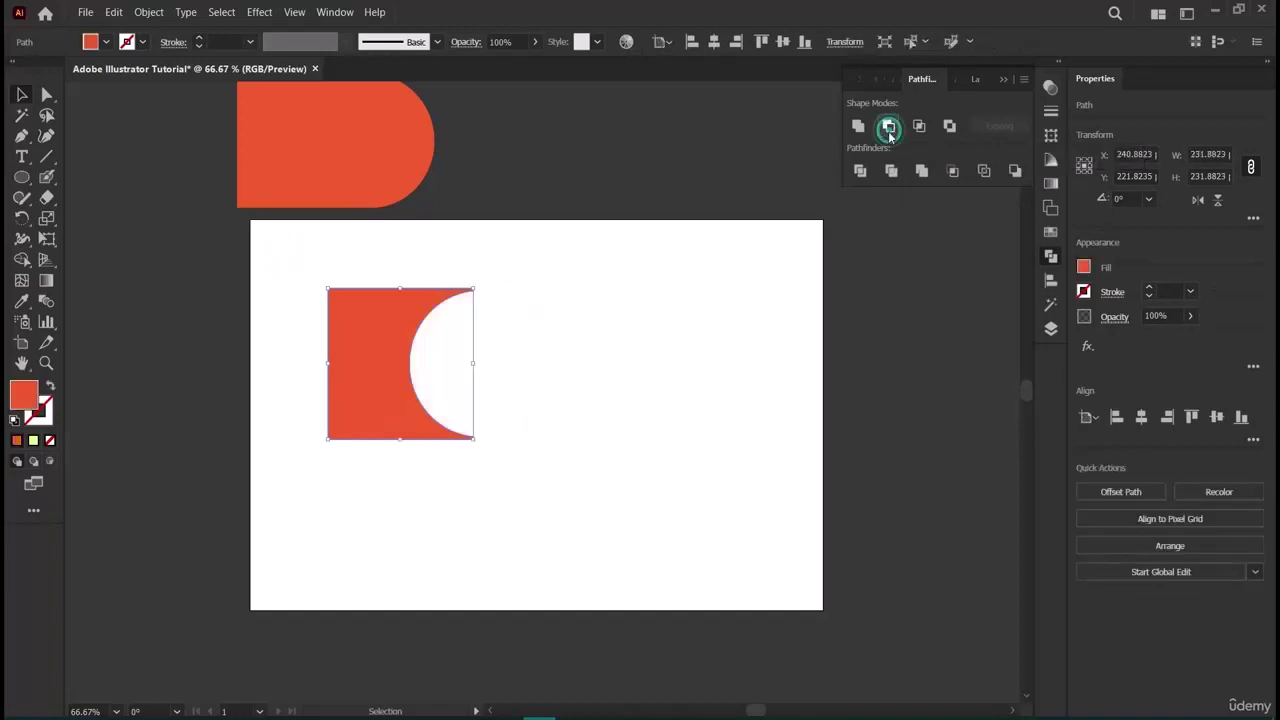
pyautogui.click(551, 403)
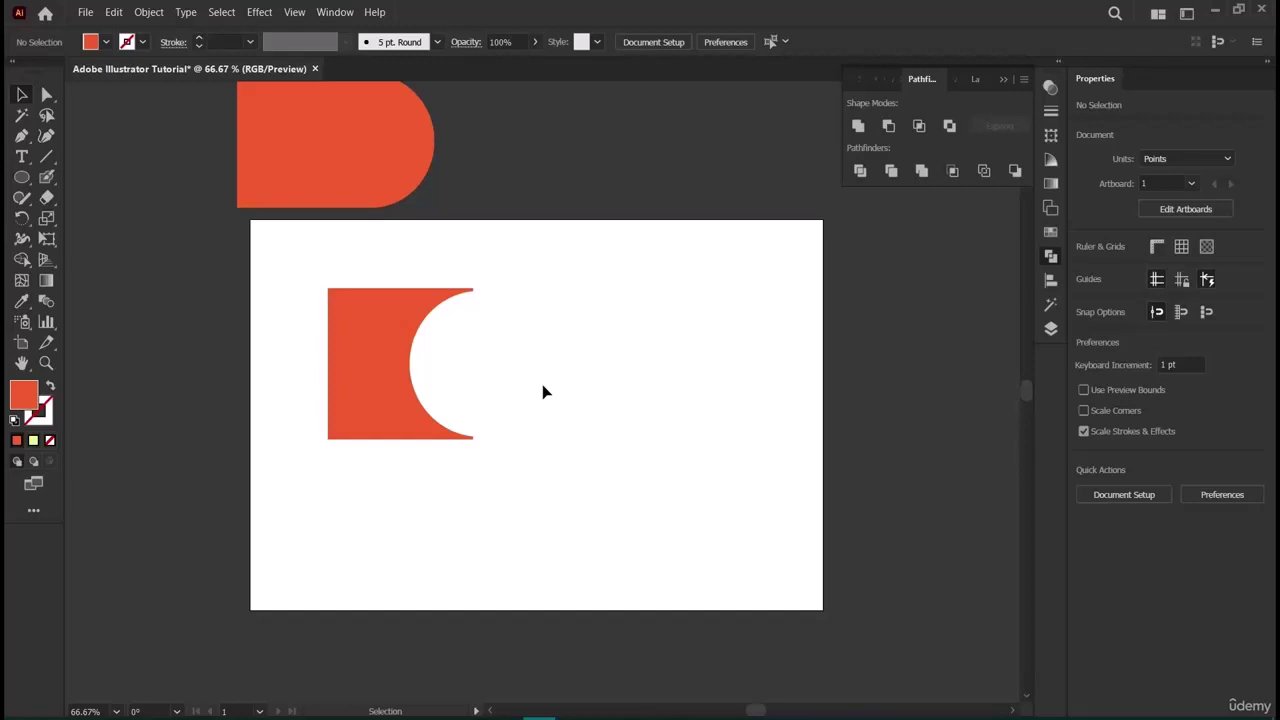
# Re-centre the yellow circle vertically on the square and make it slightly taller.
pyautogui.click(543, 390)
pyautogui.moveTo(516, 377); pyautogui.dragTo(512, 375)
pyautogui.click(647, 428)
pyautogui.moveTo(468, 347); pyautogui.dragTo(468, 353)
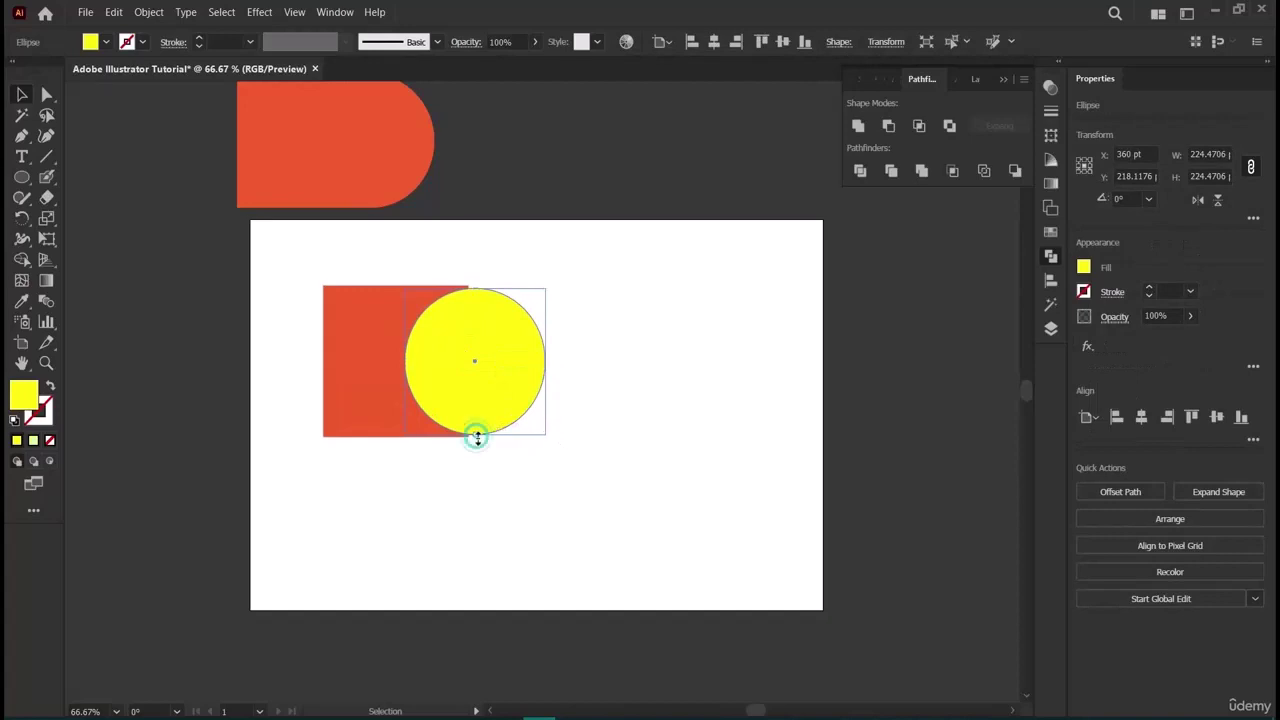
pyautogui.moveTo(477, 438); pyautogui.dragTo(478, 443)
pyautogui.click(621, 418)
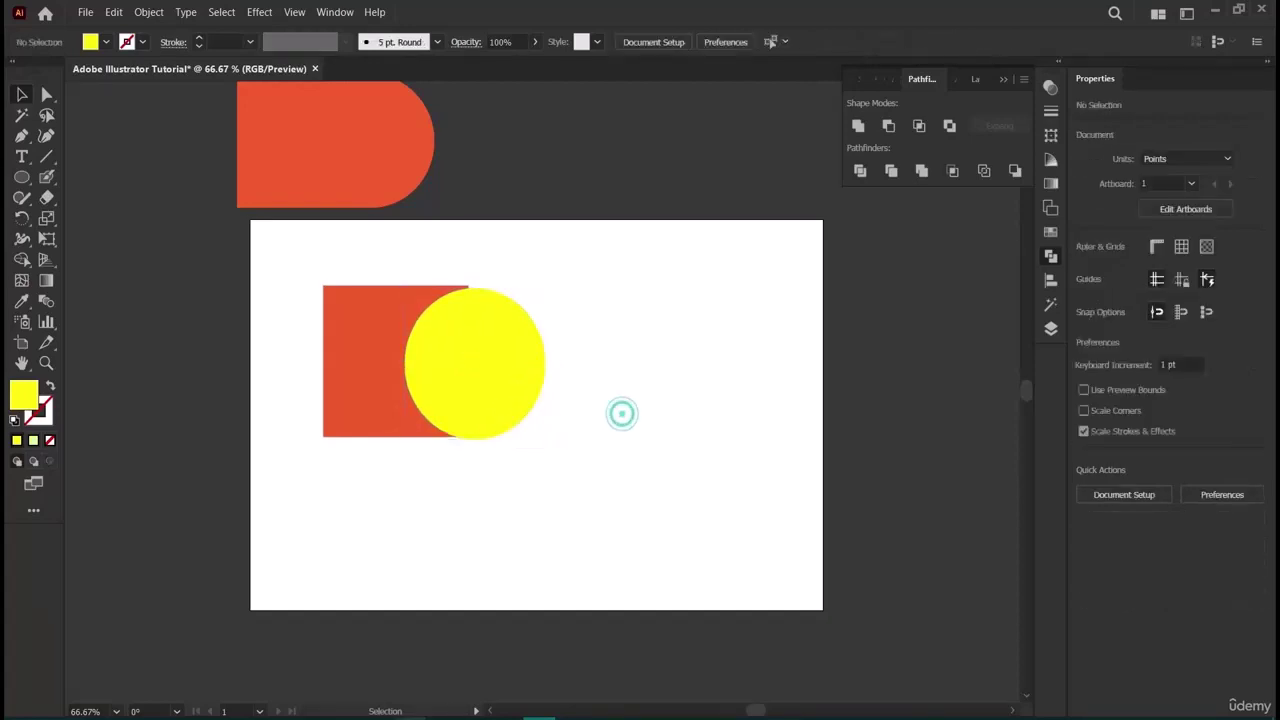
# Select the square and circle together and cut the circle out with Minus Front.
pyautogui.click(474, 428)
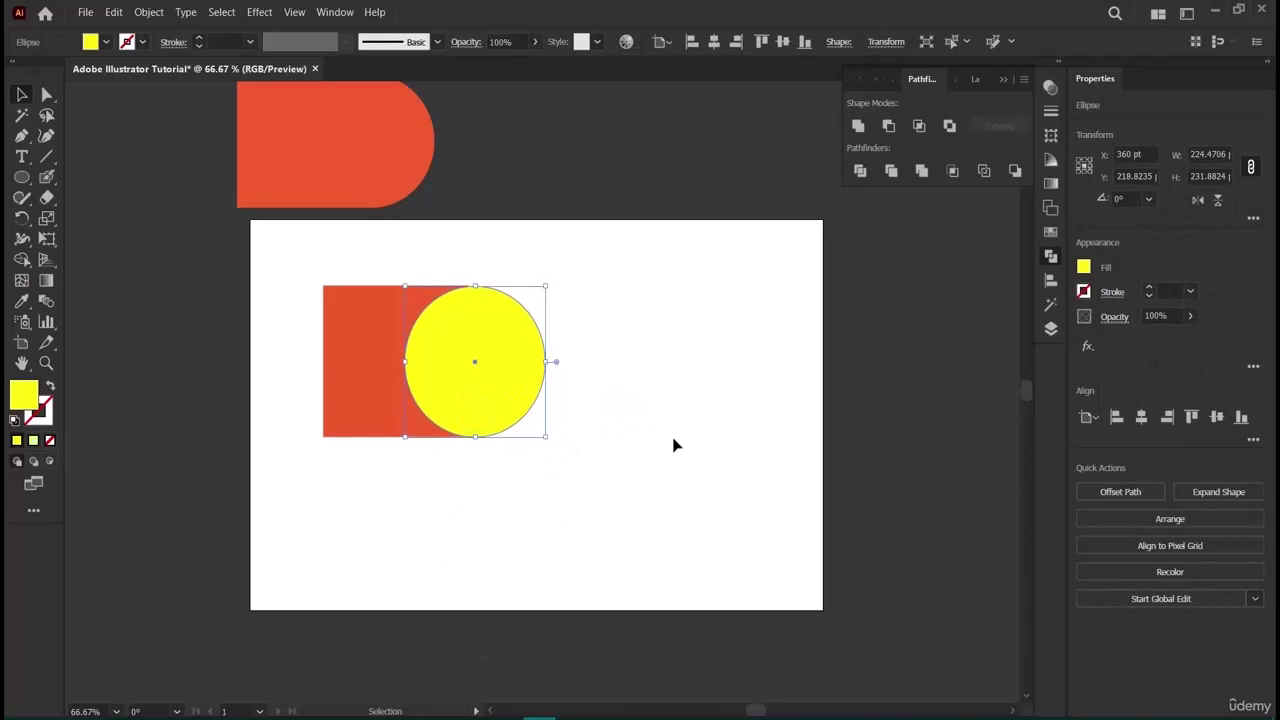
pyautogui.click(674, 442)
pyautogui.click(446, 398)
pyautogui.click(626, 370)
pyautogui.click(497, 412)
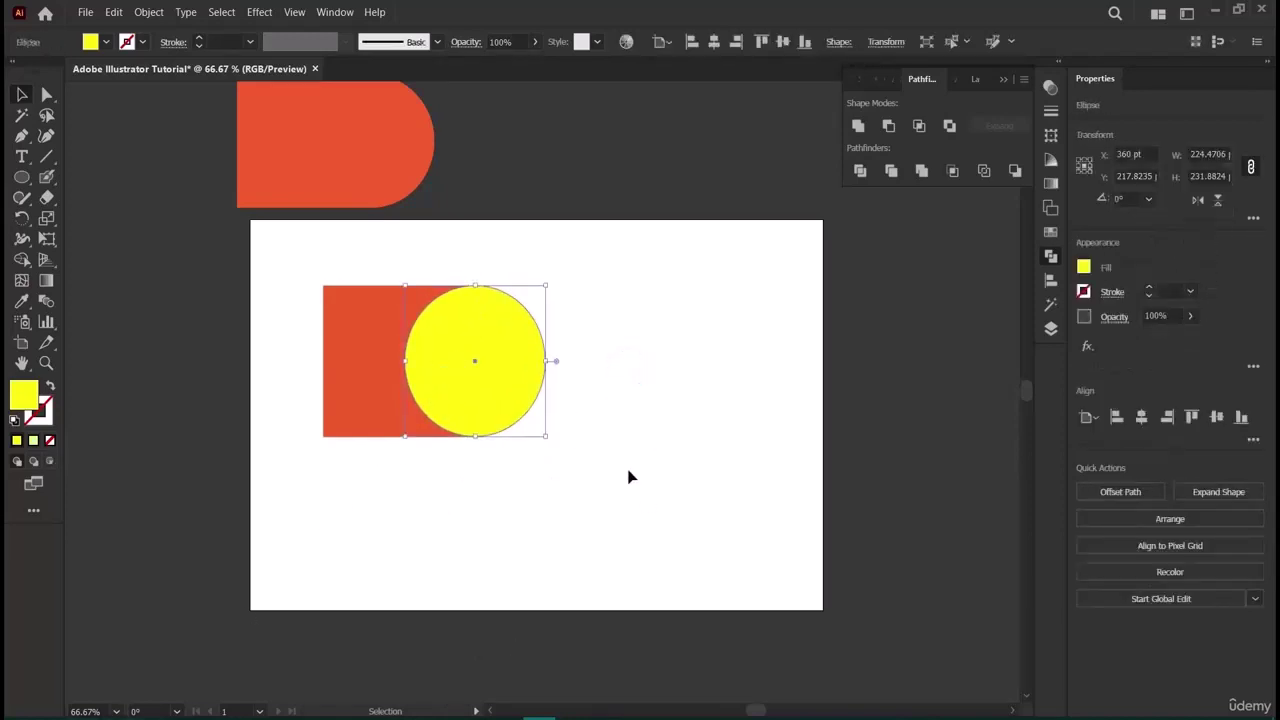
pyautogui.click(632, 462)
pyautogui.click(478, 400)
pyautogui.moveTo(295, 274); pyautogui.dragTo(531, 389)
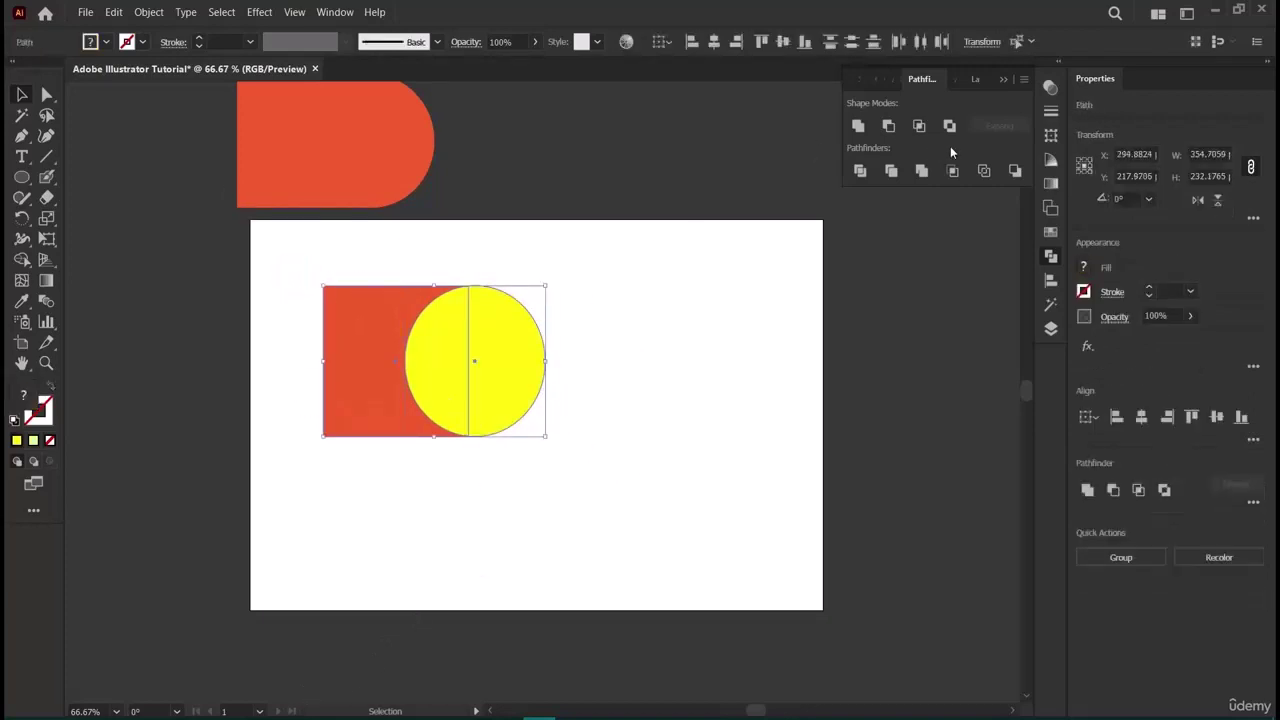
pyautogui.click(888, 125)
pyautogui.click(622, 436)
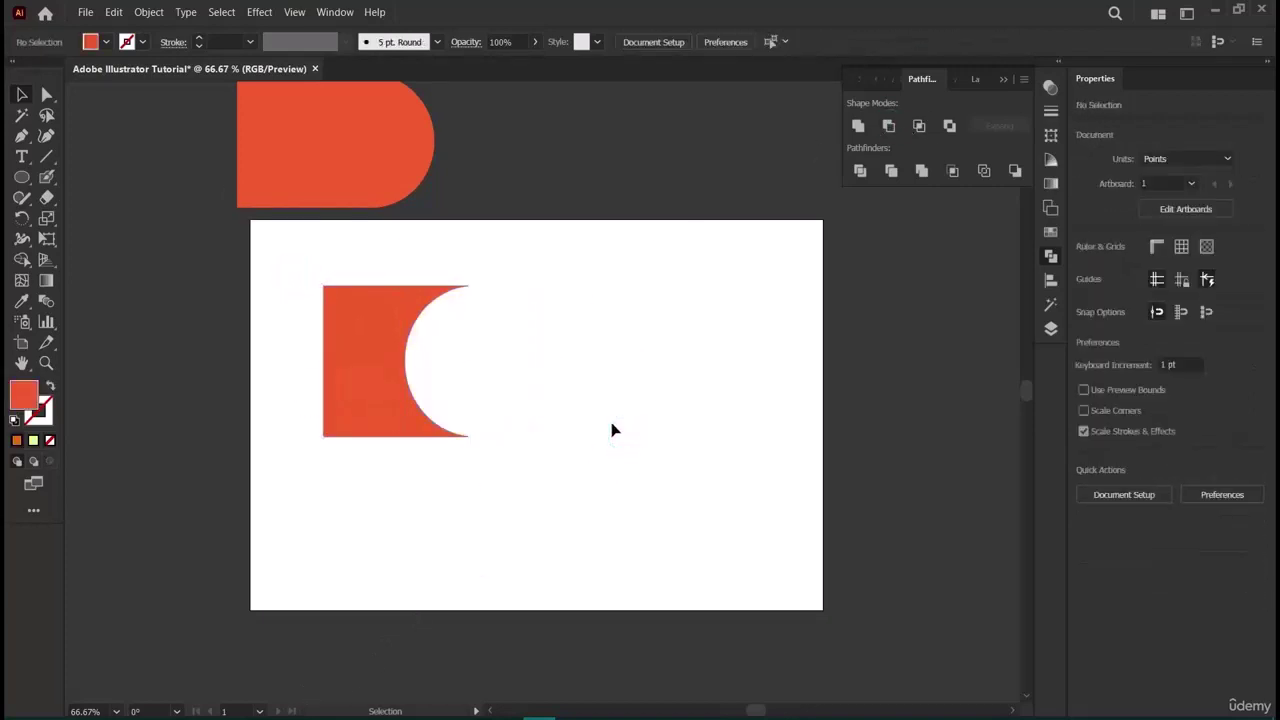
# Move the cut shape above the artboard beside the united rounded shape.
pyautogui.scroll(2, 613, 430)
pyautogui.moveTo(330, 510); pyautogui.dragTo(510, 287)
pyautogui.click(487, 416)
pyautogui.scroll(2, 486, 420)
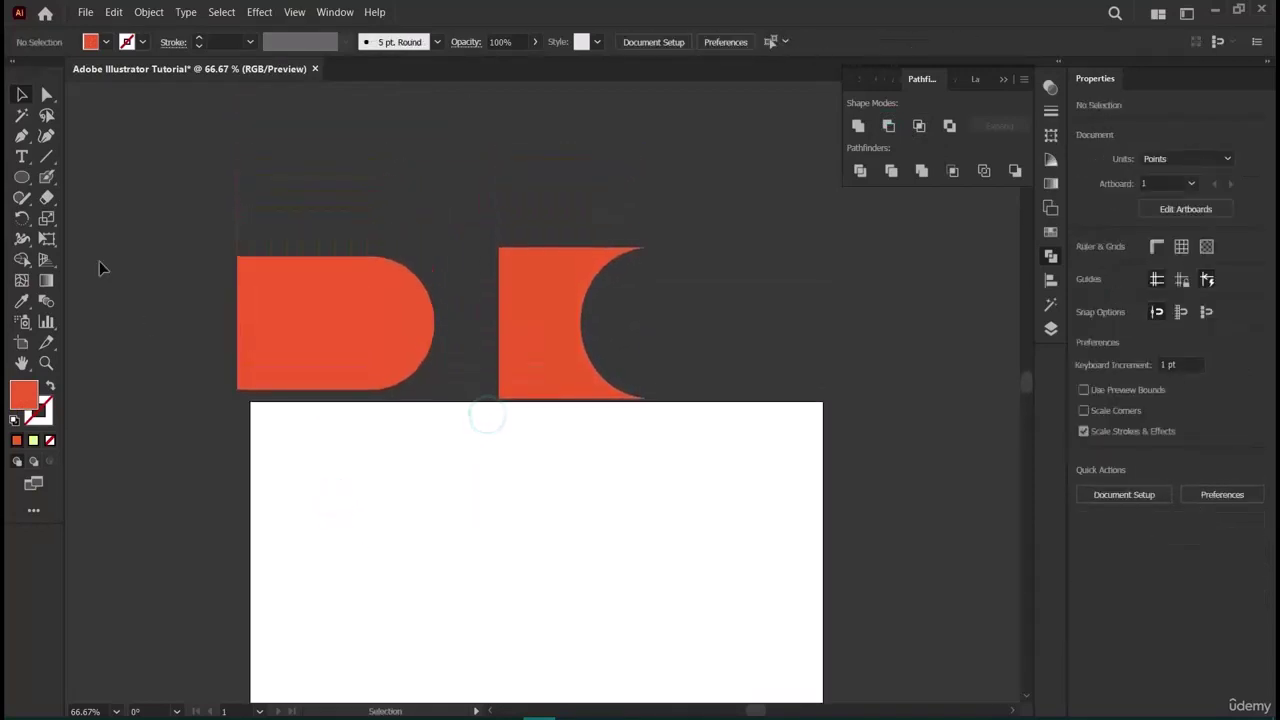
# Add a text label reading 'UNITE' above the shapes.
pyautogui.click(22, 160)
pyautogui.click(237, 204)
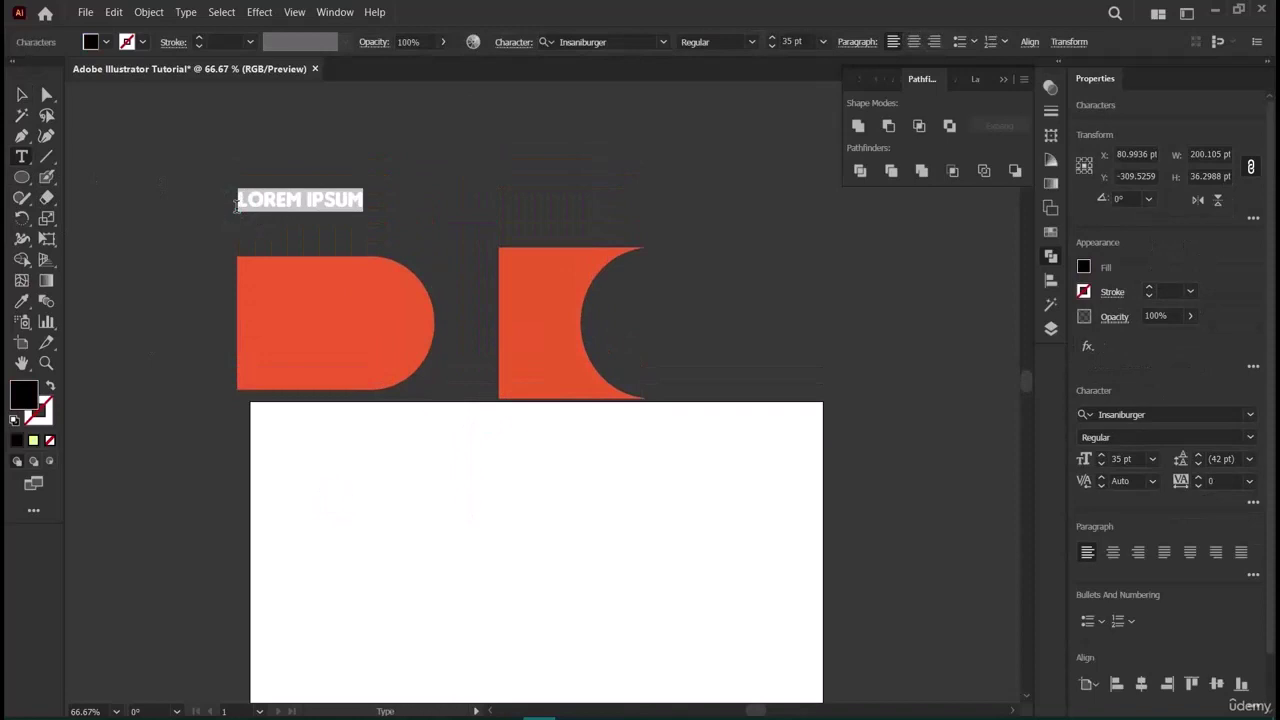
pyautogui.press('BackSpace')
pyautogui.write('UNITY')
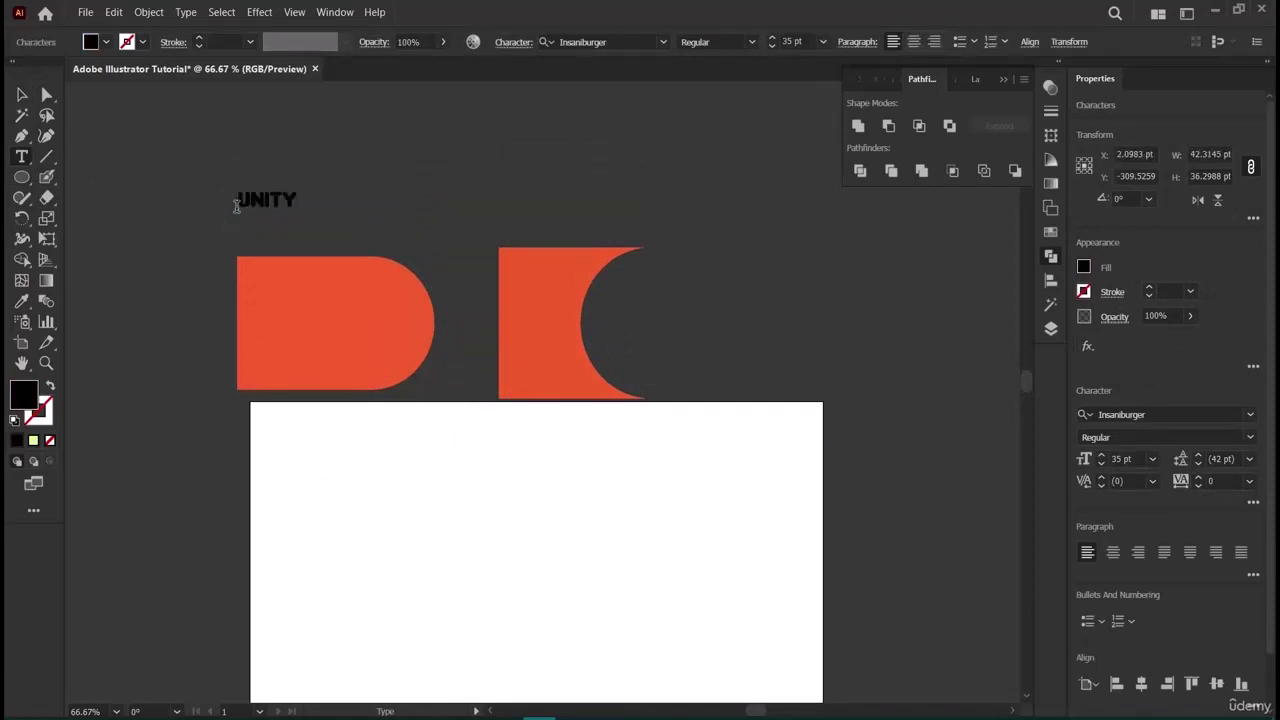
pyautogui.press('BackSpace')
pyautogui.write('E')
# Enlarge the UNITE text to about 77 pt and fill it white.
pyautogui.click(21, 97)
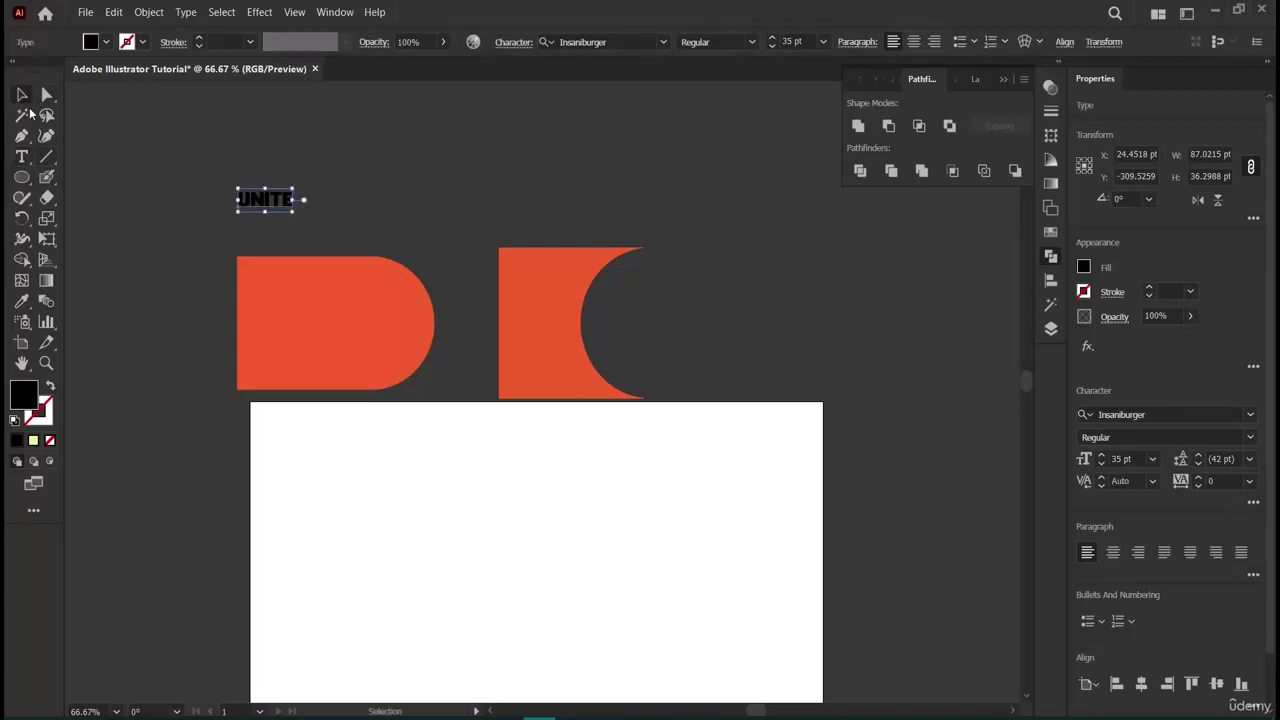
pyautogui.moveTo(324, 231)
pyautogui.mouseDown()
pyautogui.moveTo(355, 235)
pyautogui.moveTo(345, 243)
pyautogui.moveTo(339, 220)
pyautogui.moveTo(327, 222)
pyautogui.mouseUp()
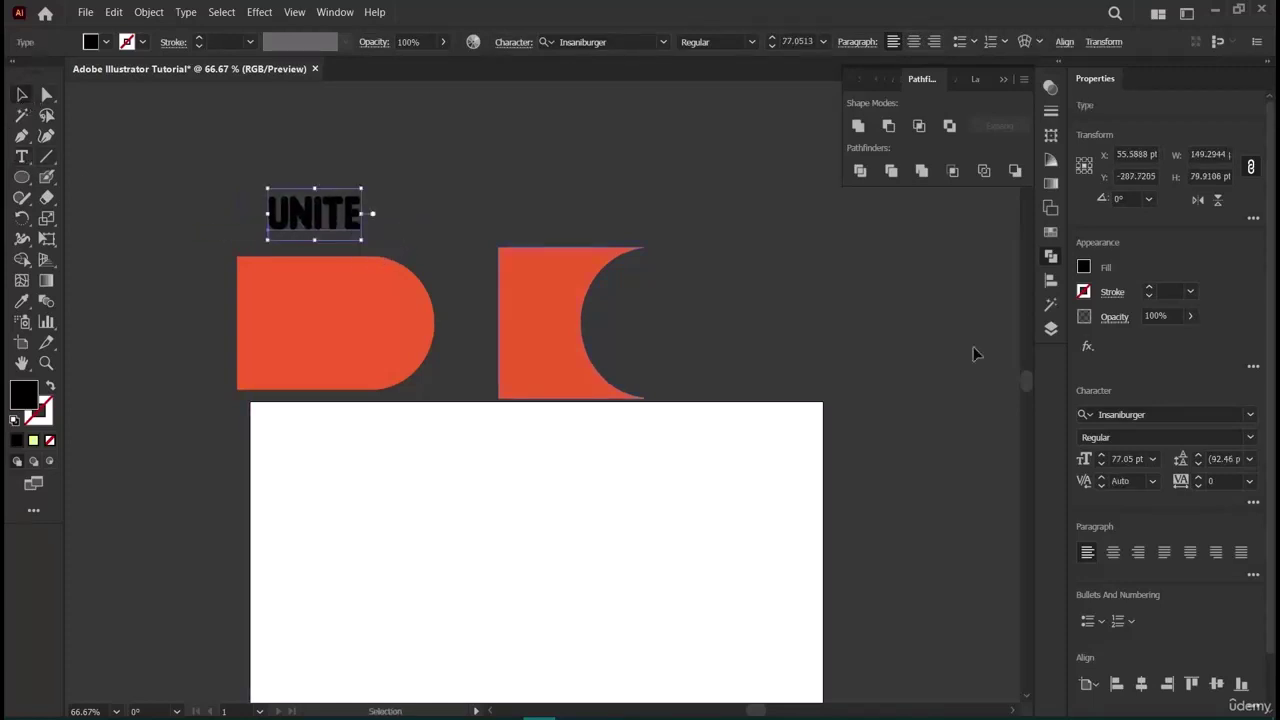
pyautogui.click(1083, 267)
pyautogui.click(914, 329)
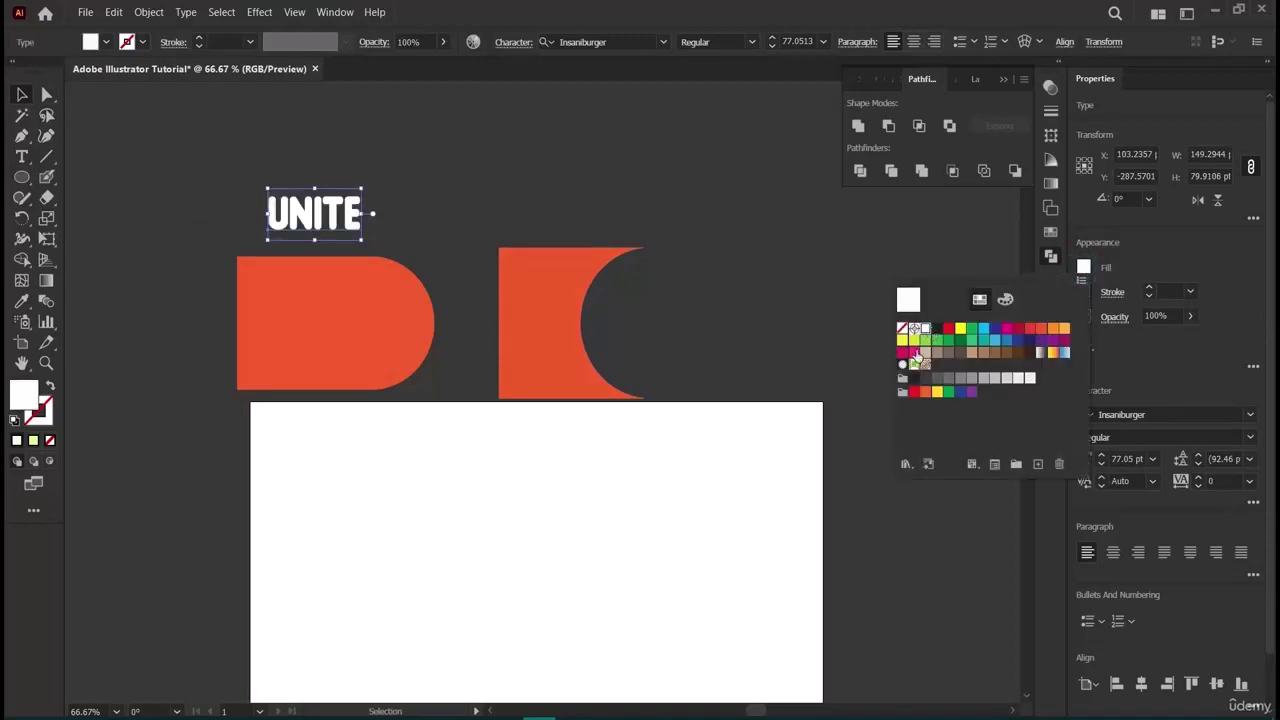
pyautogui.click(611, 583)
pyautogui.click(595, 493)
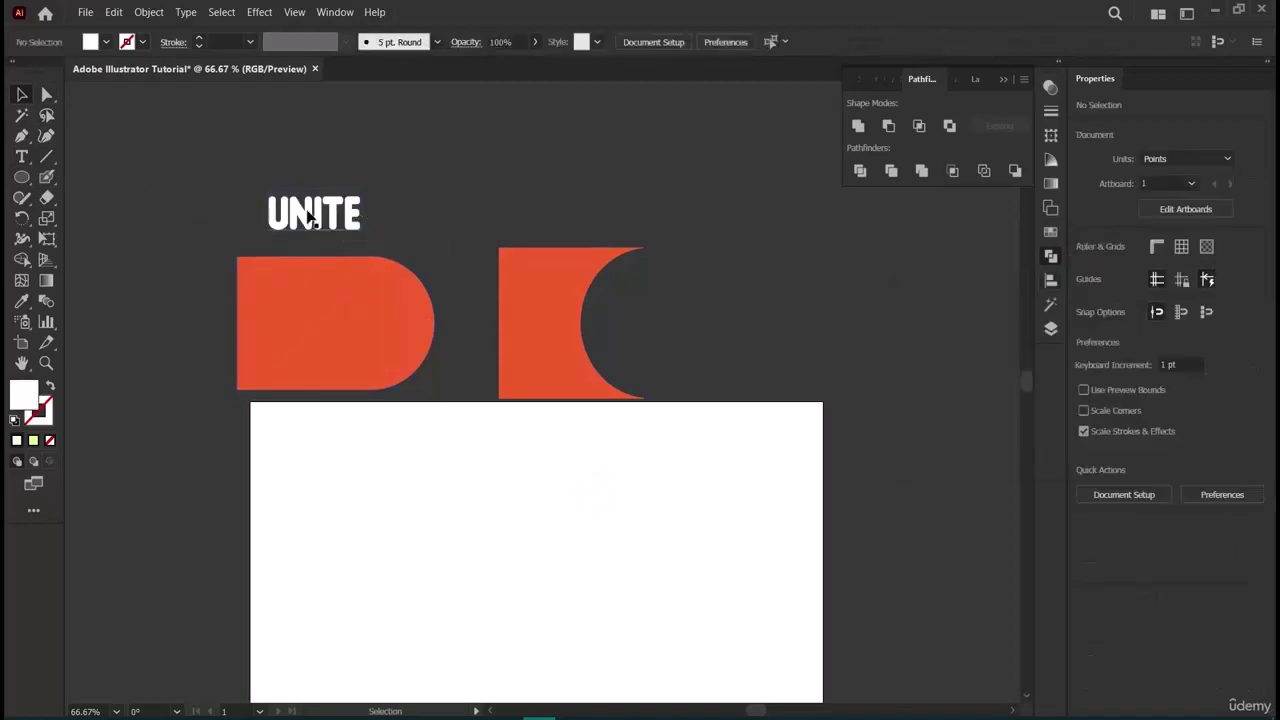
# Duplicate the UNITE label, retype it as 'MINUS FRONT', and place it above the cut shape.
pyautogui.click(318, 211)
pyautogui.moveTo(318, 211); pyautogui.dragTo(558, 210)
pyautogui.doubleClick(558, 208)
pyautogui.press('BackSpace')
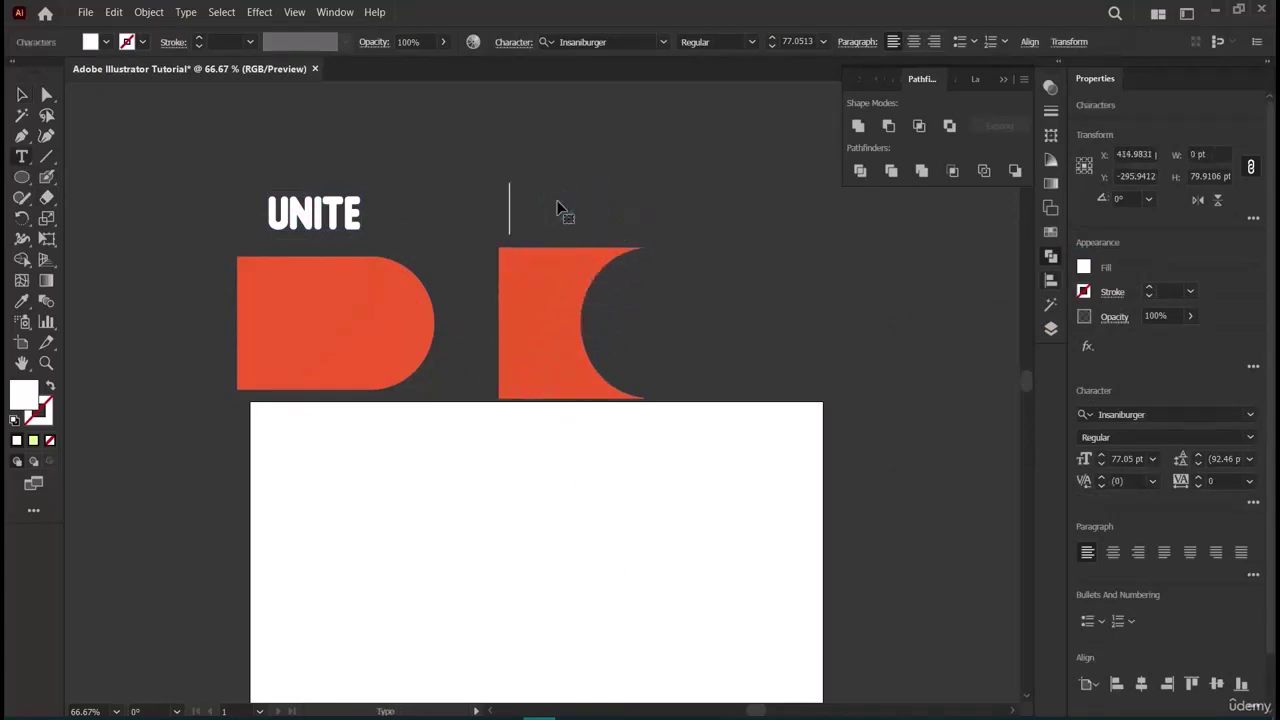
pyautogui.write('MINUS ')
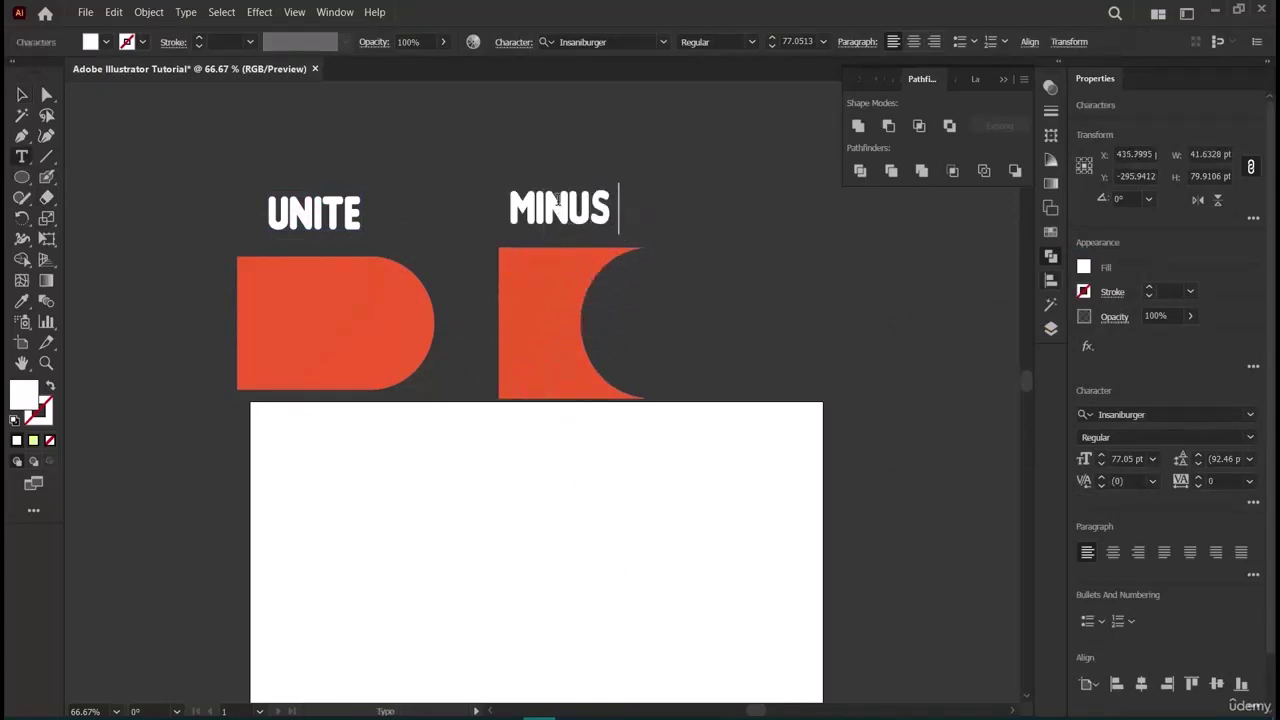
pyautogui.write('FRONT')
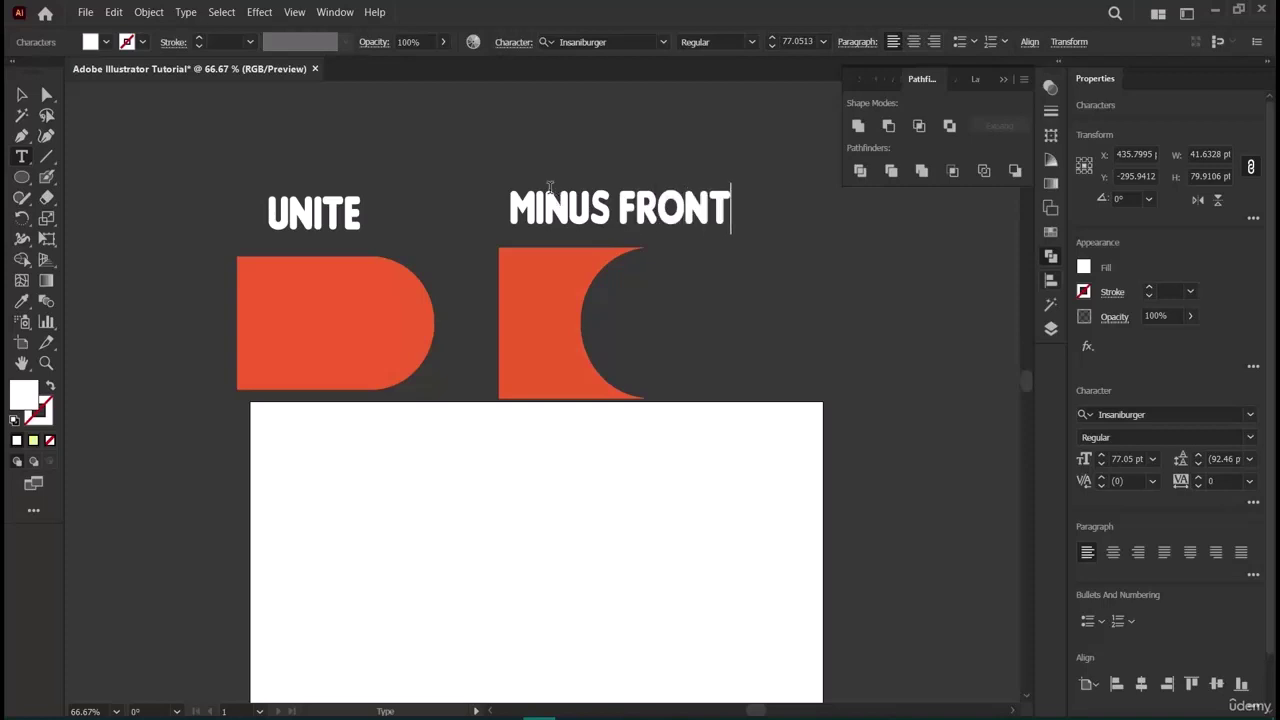
pyautogui.click(22, 94)
pyautogui.moveTo(653, 214); pyautogui.dragTo(615, 216)
pyautogui.click(862, 362)
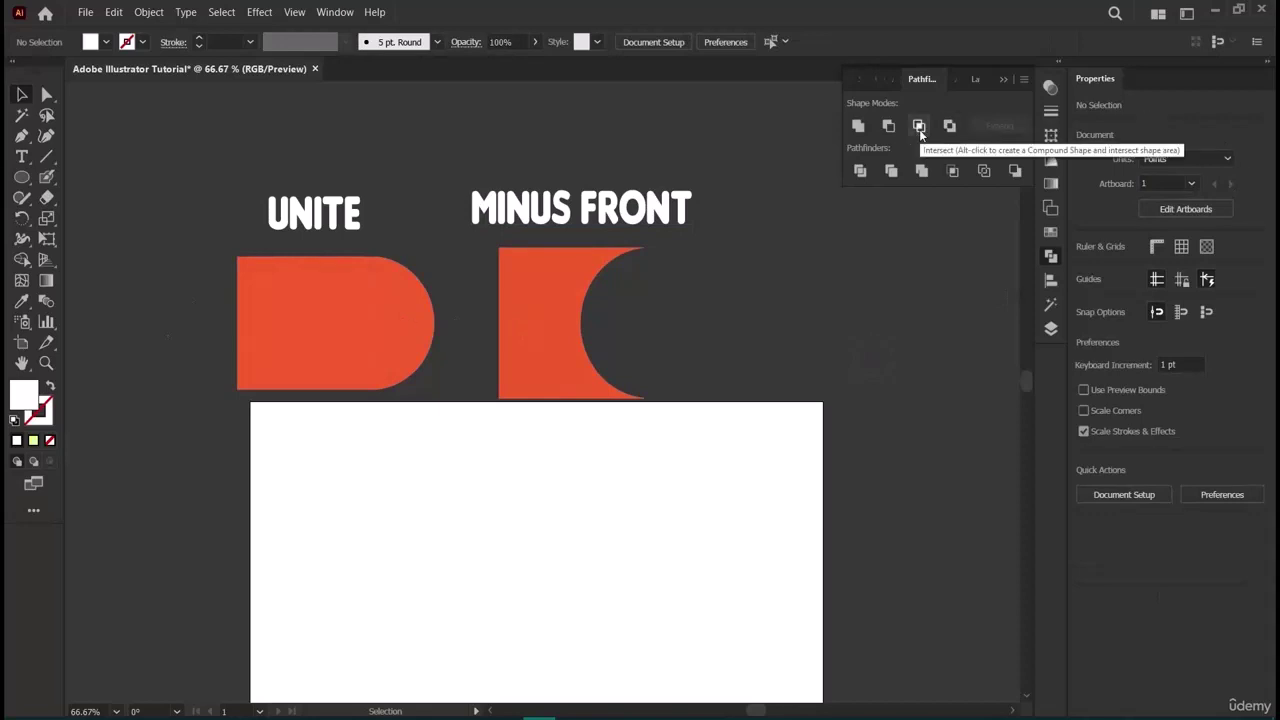
# Choose the Rectangle Tool from the shape tools flyout.
pyautogui.scroll(-3, 847, 373)
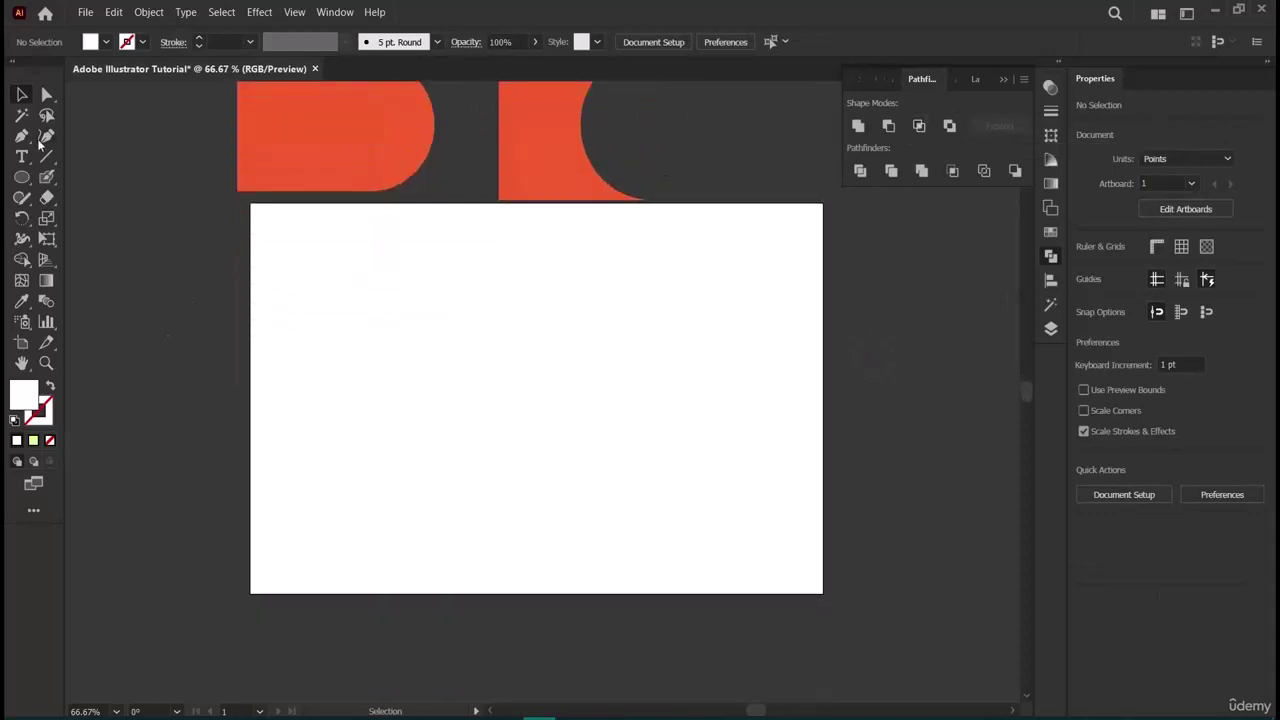
pyautogui.click(22, 178)
pyautogui.click(24, 180)
pyautogui.click(109, 174)
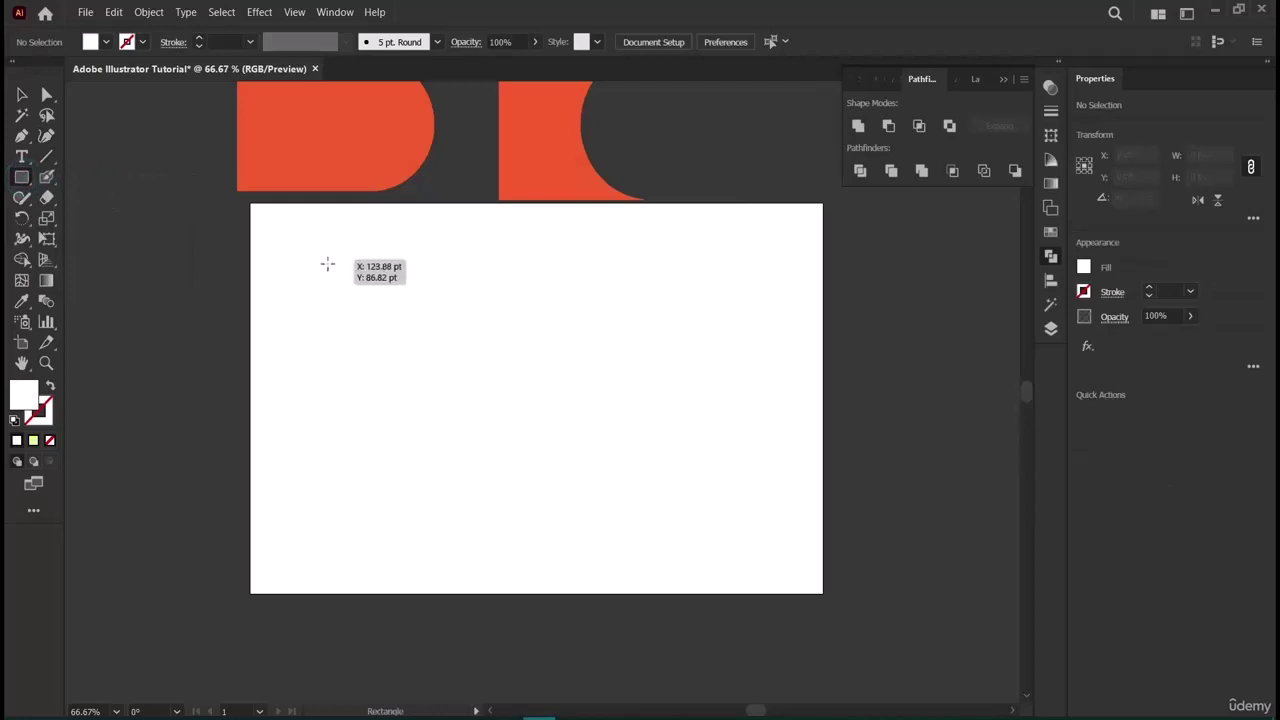
# Draw a square on the artboard's upper left and fill it yellow.
pyautogui.moveTo(327, 260); pyautogui.dragTo(445, 380)
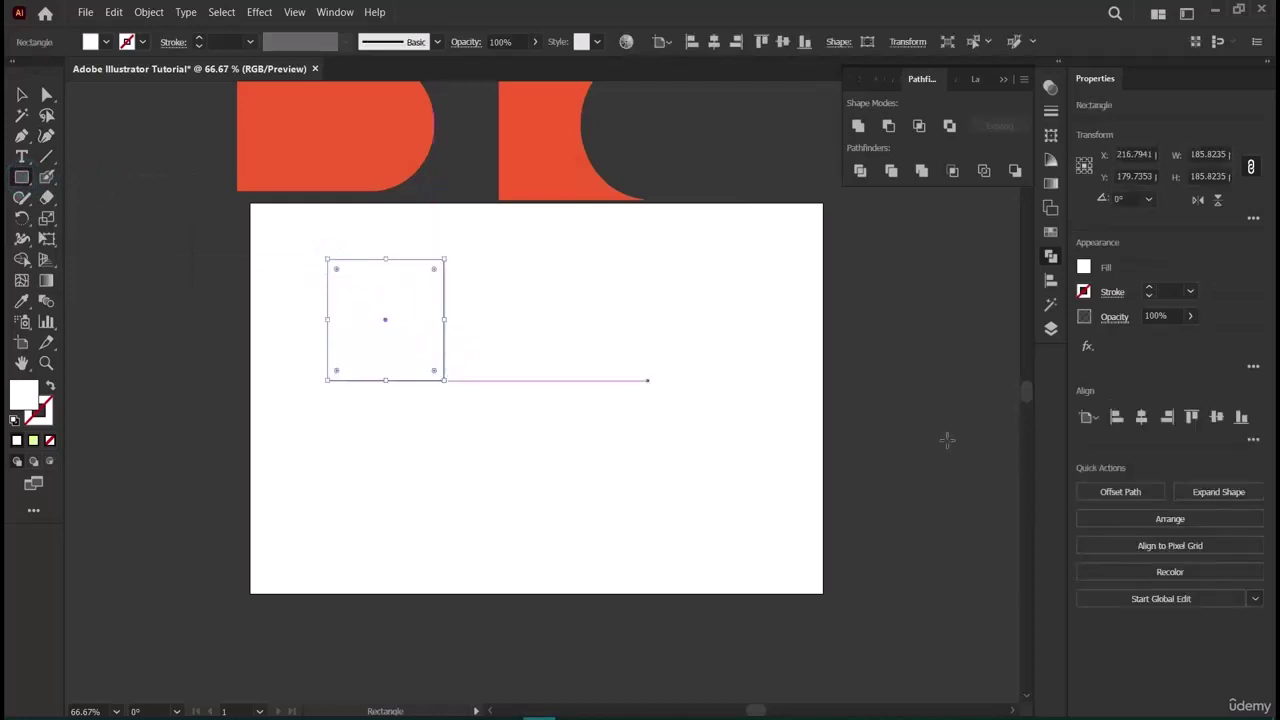
pyautogui.click(1085, 268)
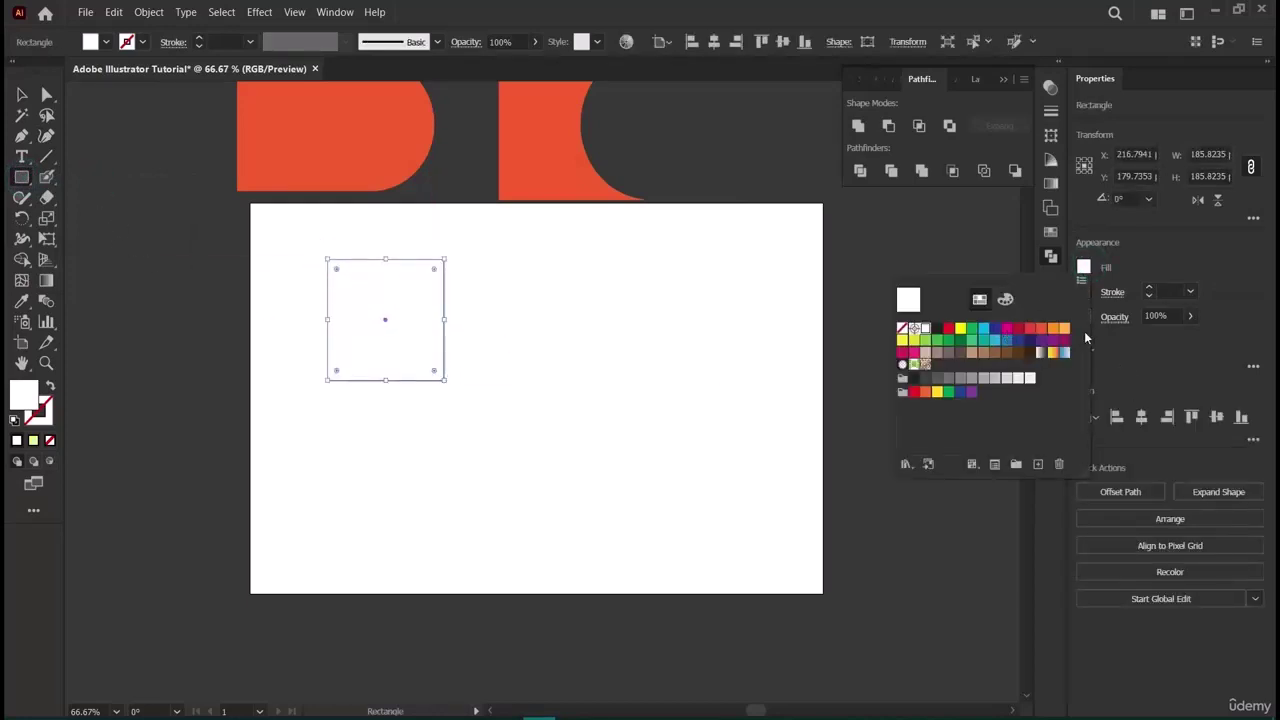
pyautogui.click(960, 328)
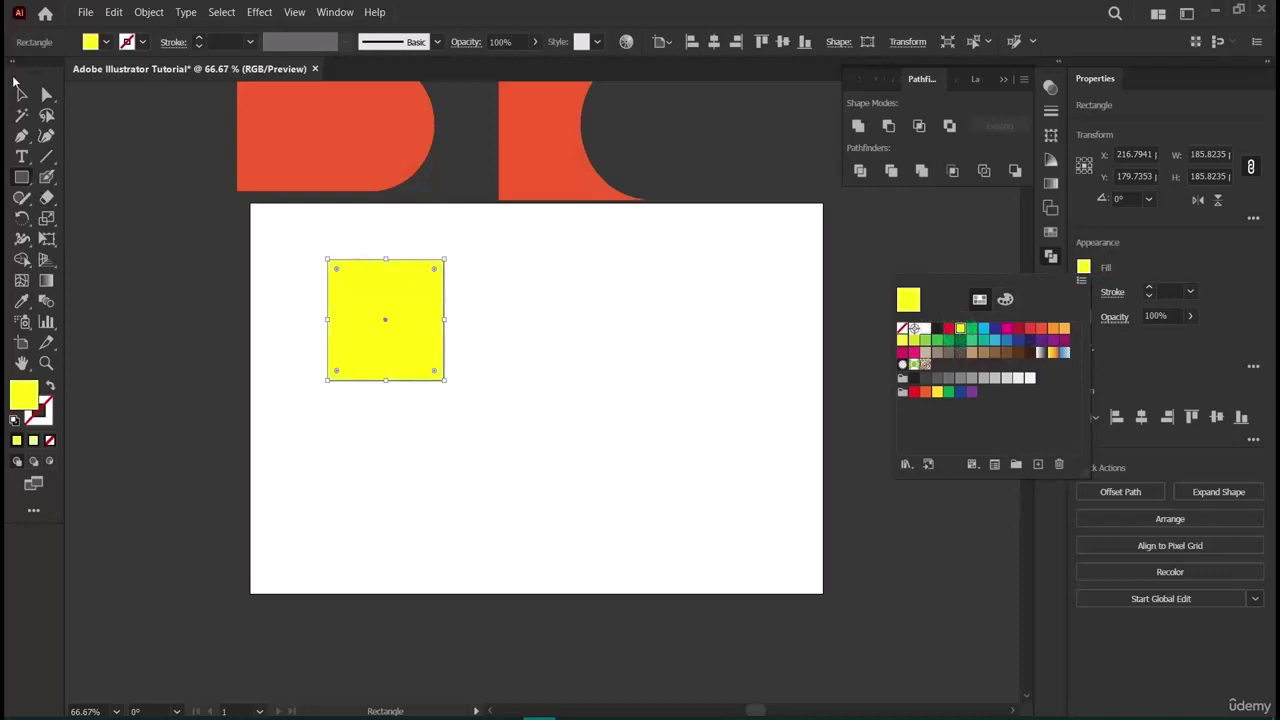
# Copy the yellow square, offset the copy over its lower right, and fill it green.
pyautogui.click(21, 95)
pyautogui.click(343, 360)
pyautogui.hotkey('ctrl', 'c')
pyautogui.hotkey('ctrl', 'v')
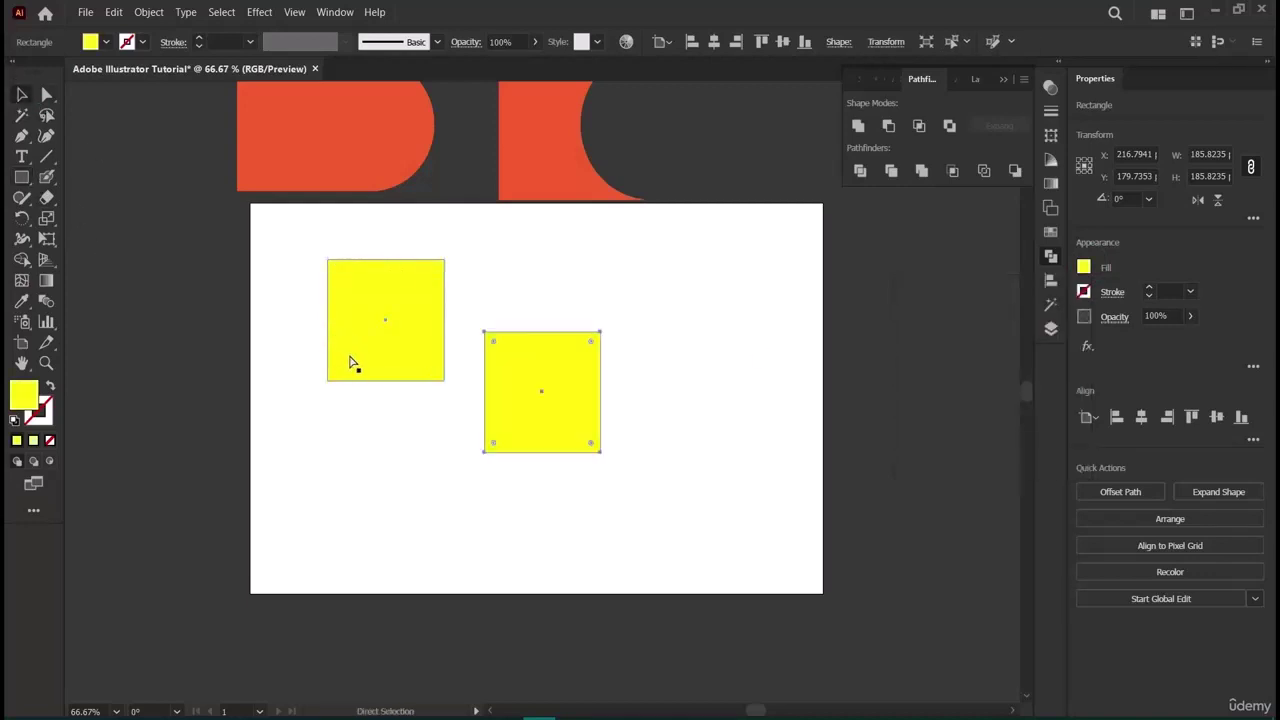
pyautogui.moveTo(495, 389); pyautogui.dragTo(410, 374)
pyautogui.click(1083, 267)
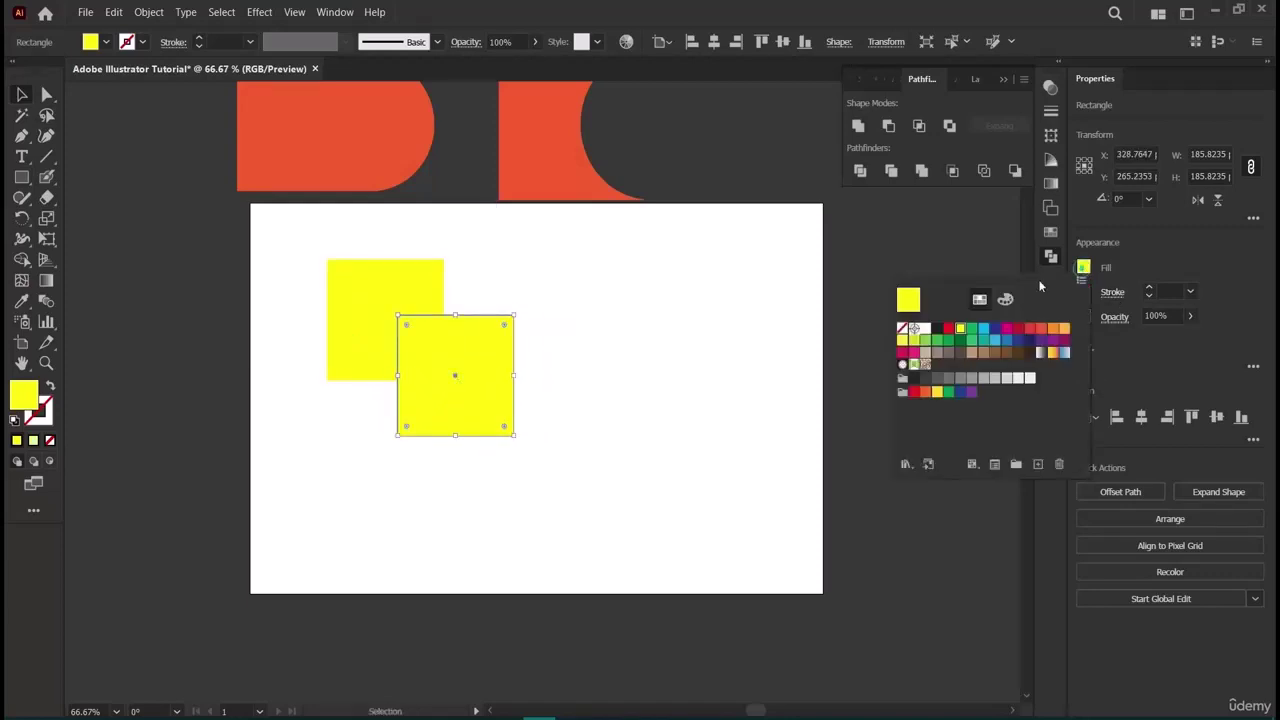
pyautogui.click(968, 328)
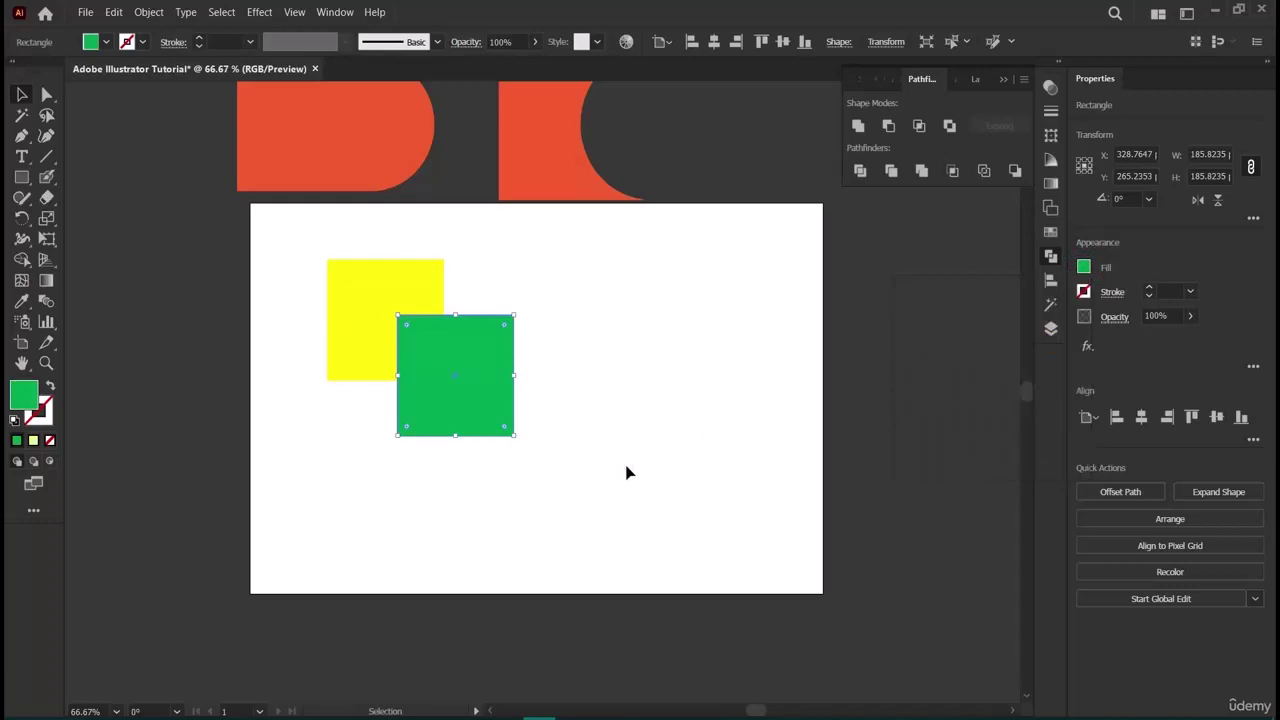
pyautogui.click(626, 466)
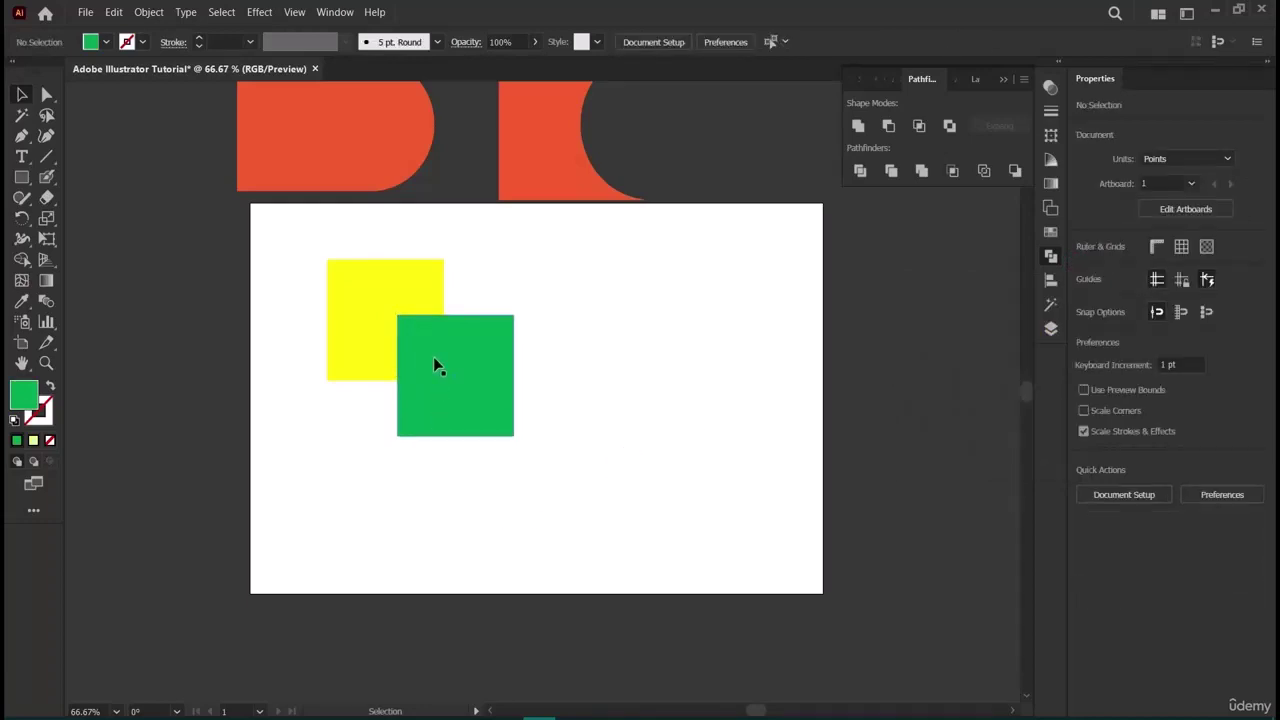
# Intersect the two squares with Pathfinder, leaving only their overlap.
pyautogui.moveTo(288, 243); pyautogui.dragTo(676, 512)
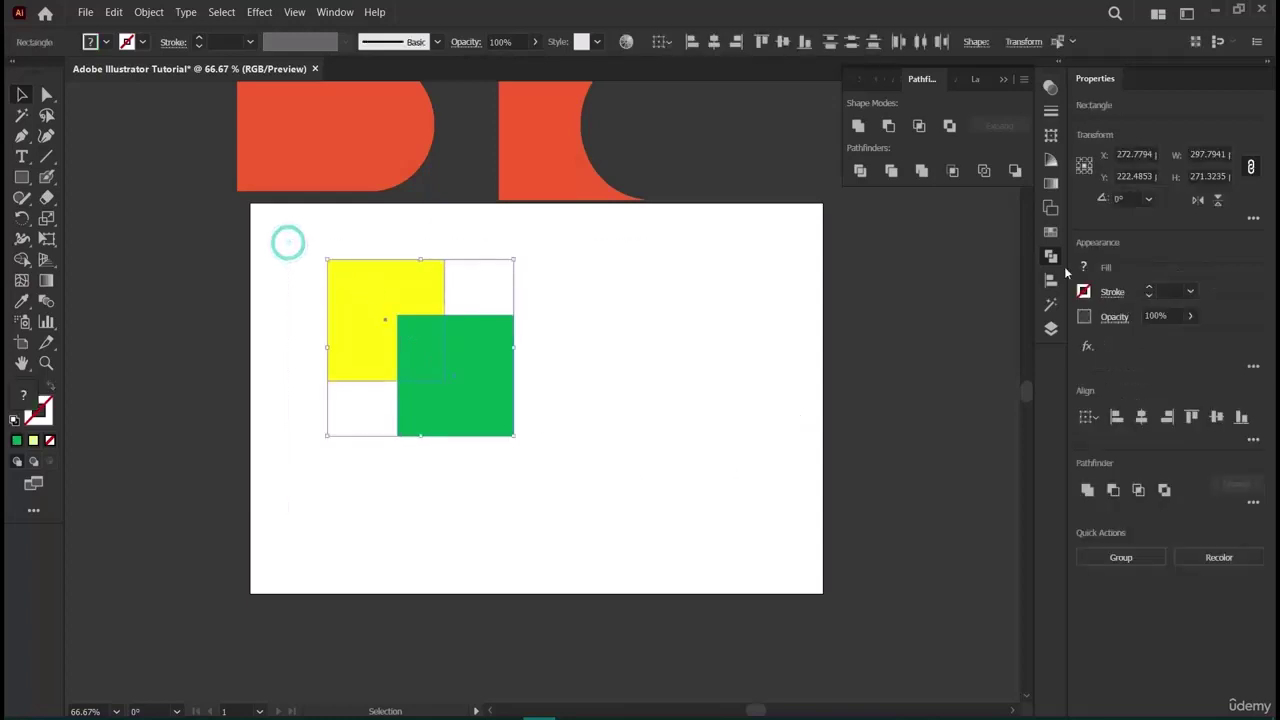
pyautogui.click(921, 132)
pyautogui.click(504, 447)
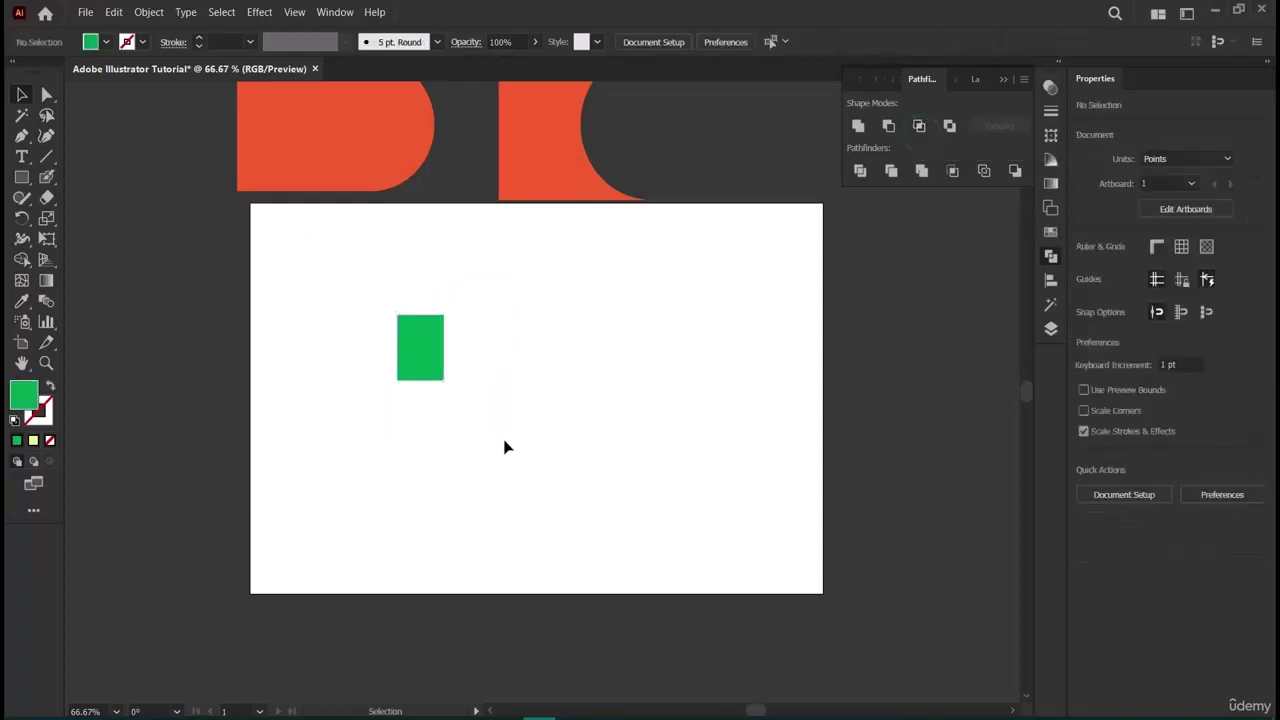
# Undo the intersection and green fill to restore both overlapping squares.
pyautogui.scroll(3, 504, 447)
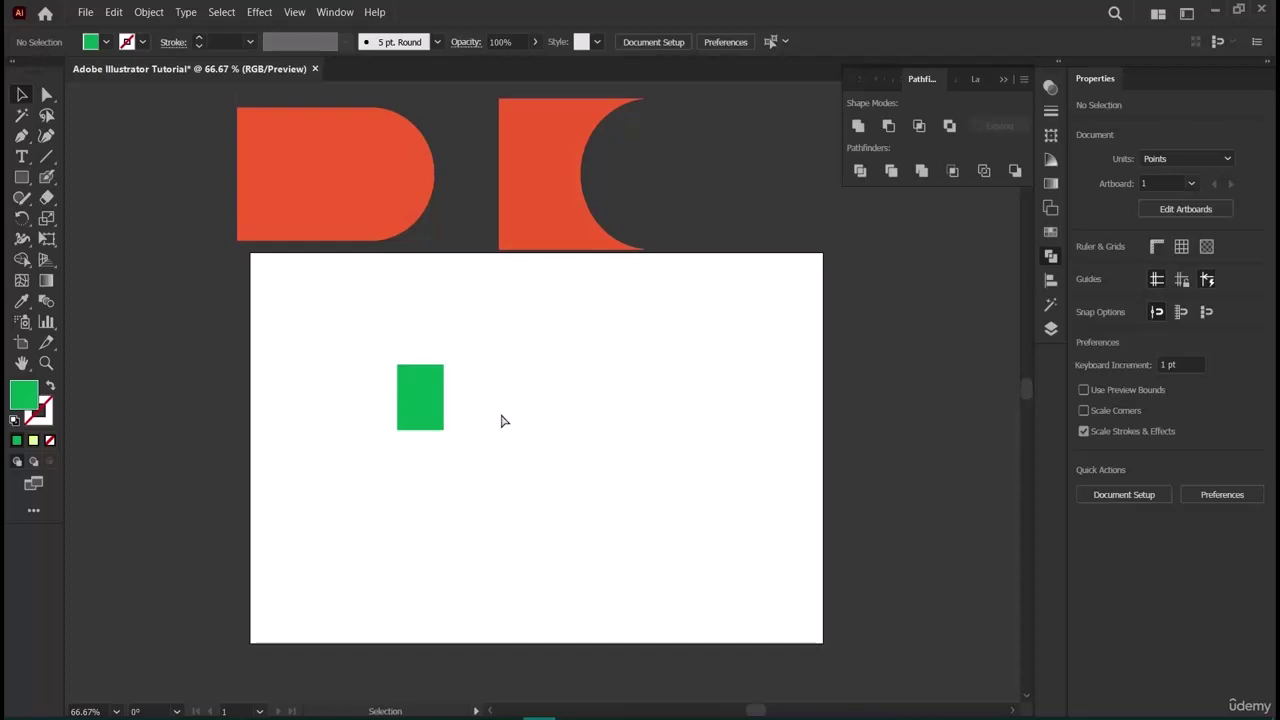
pyautogui.hotkey('ctrl', 'z')
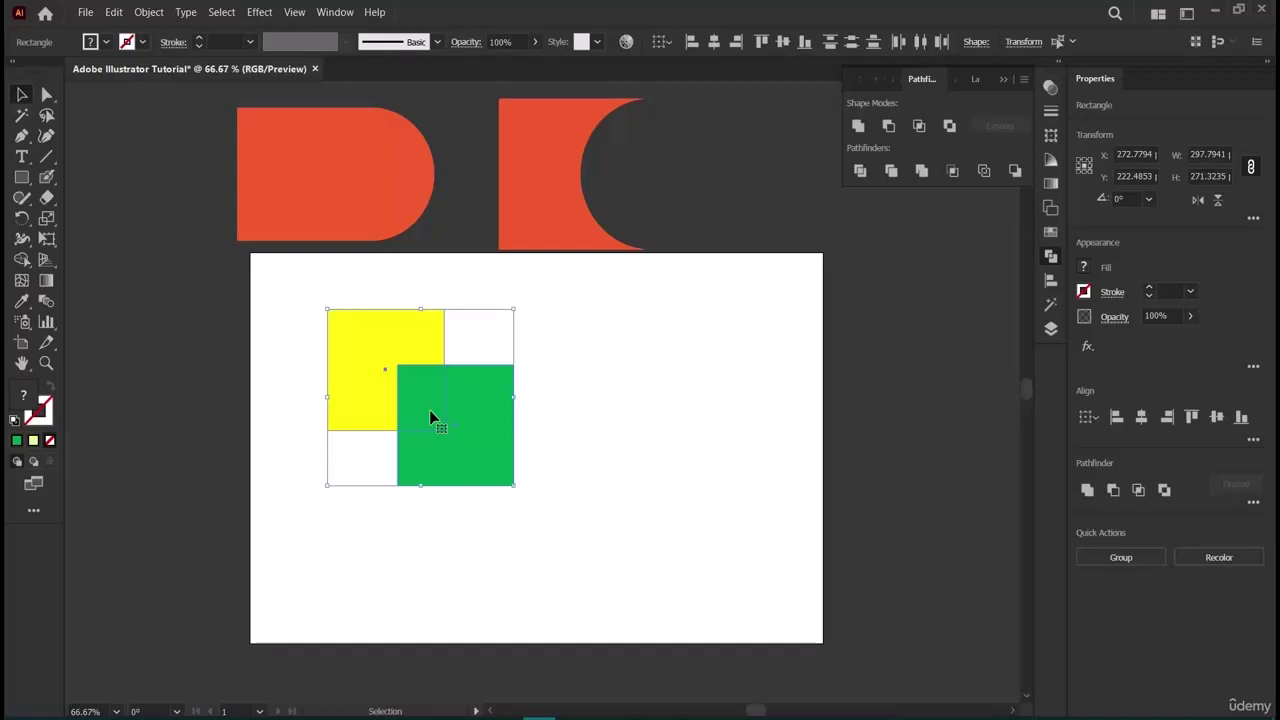
pyautogui.hotkey('ctrl', 'z')
pyautogui.click(334, 531)
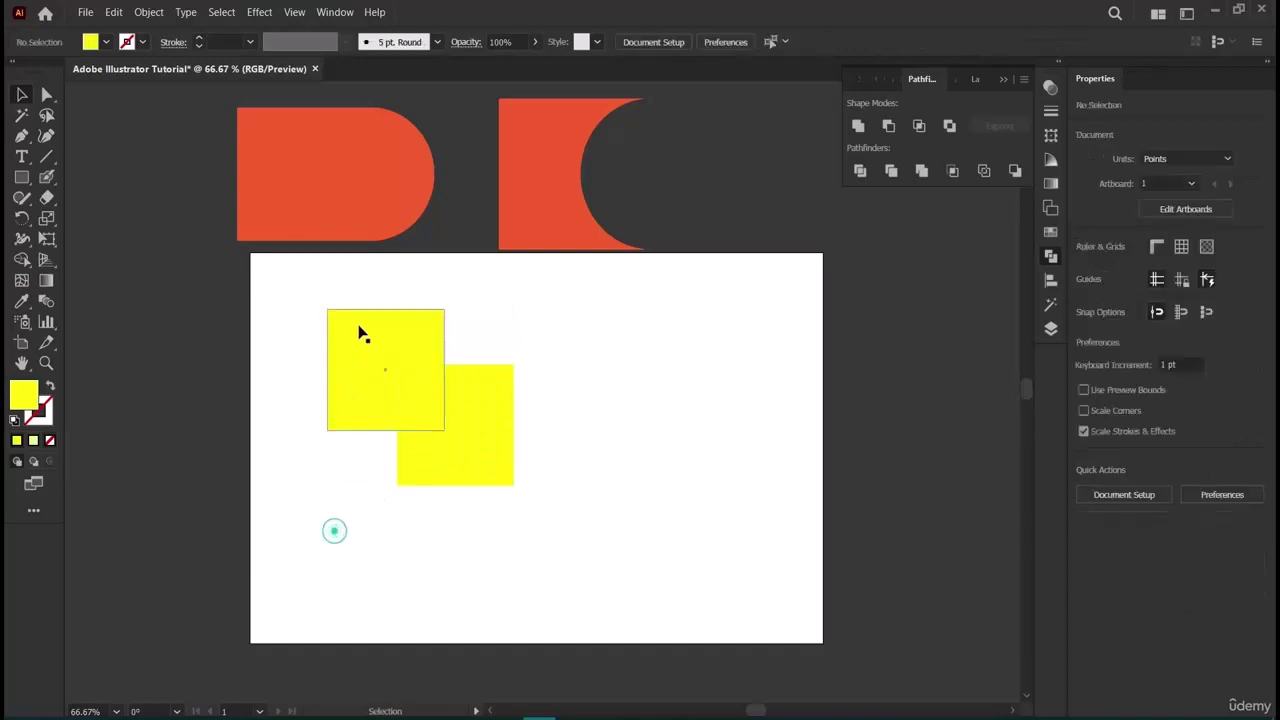
pyautogui.hotkey('ctrl', 'z')
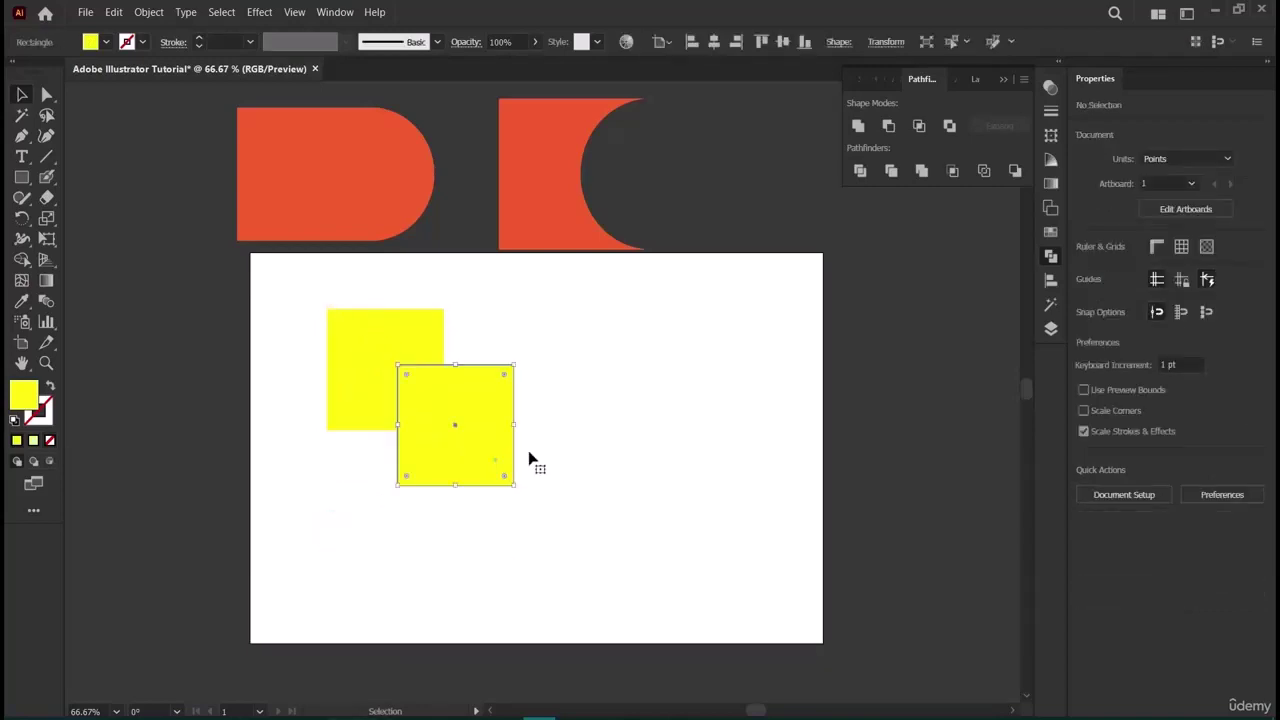
# Recolour the front lower-right square cyan.
pyautogui.click(491, 457)
pyautogui.click(1084, 266)
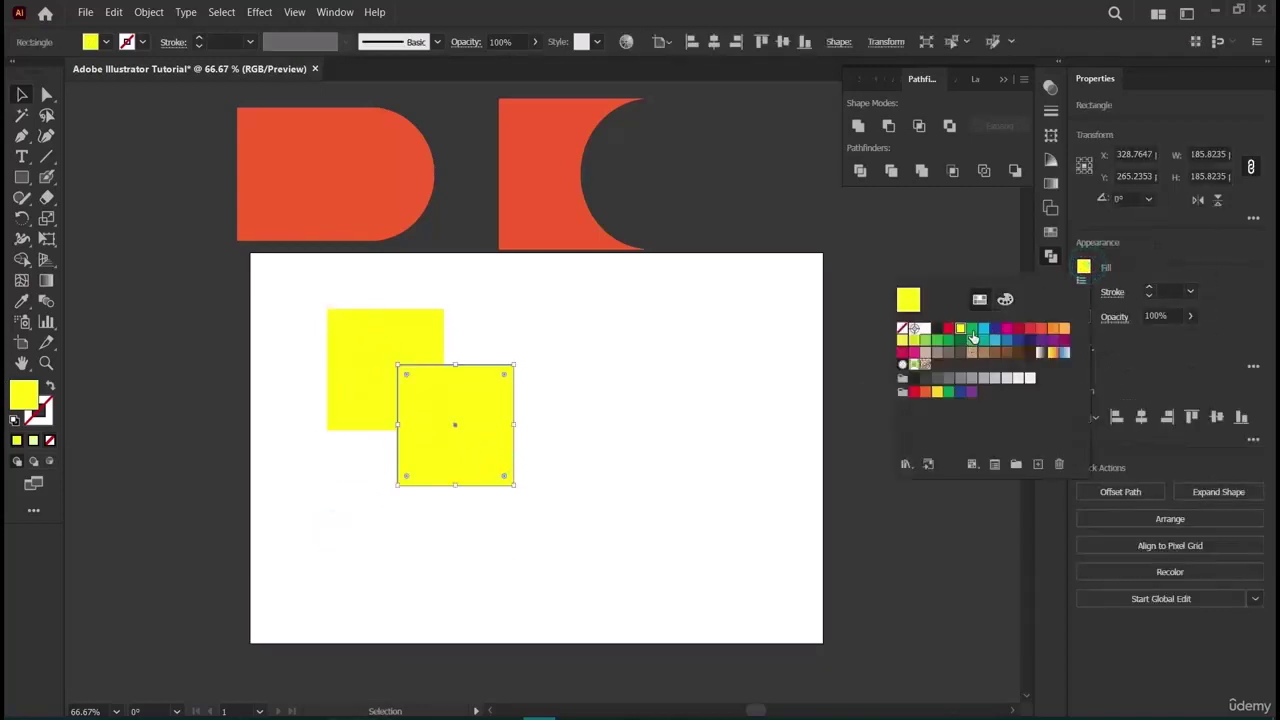
pyautogui.click(971, 336)
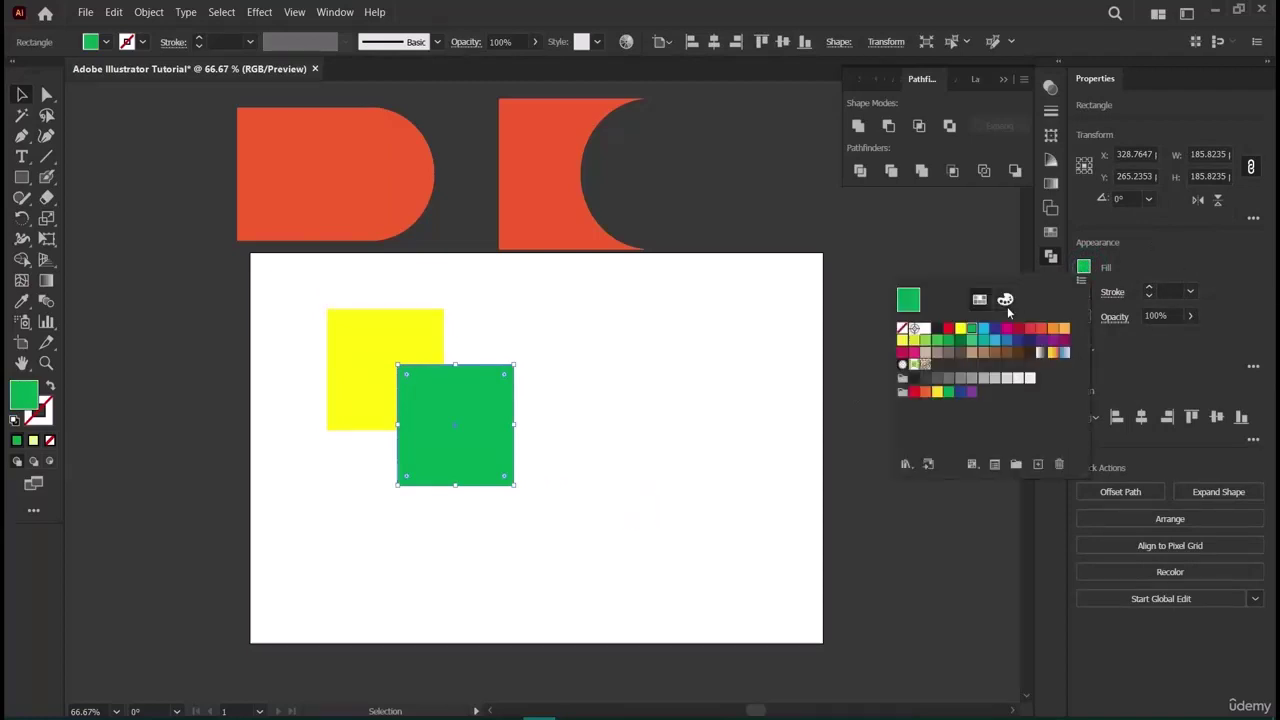
pyautogui.click(995, 328)
pyautogui.click(983, 328)
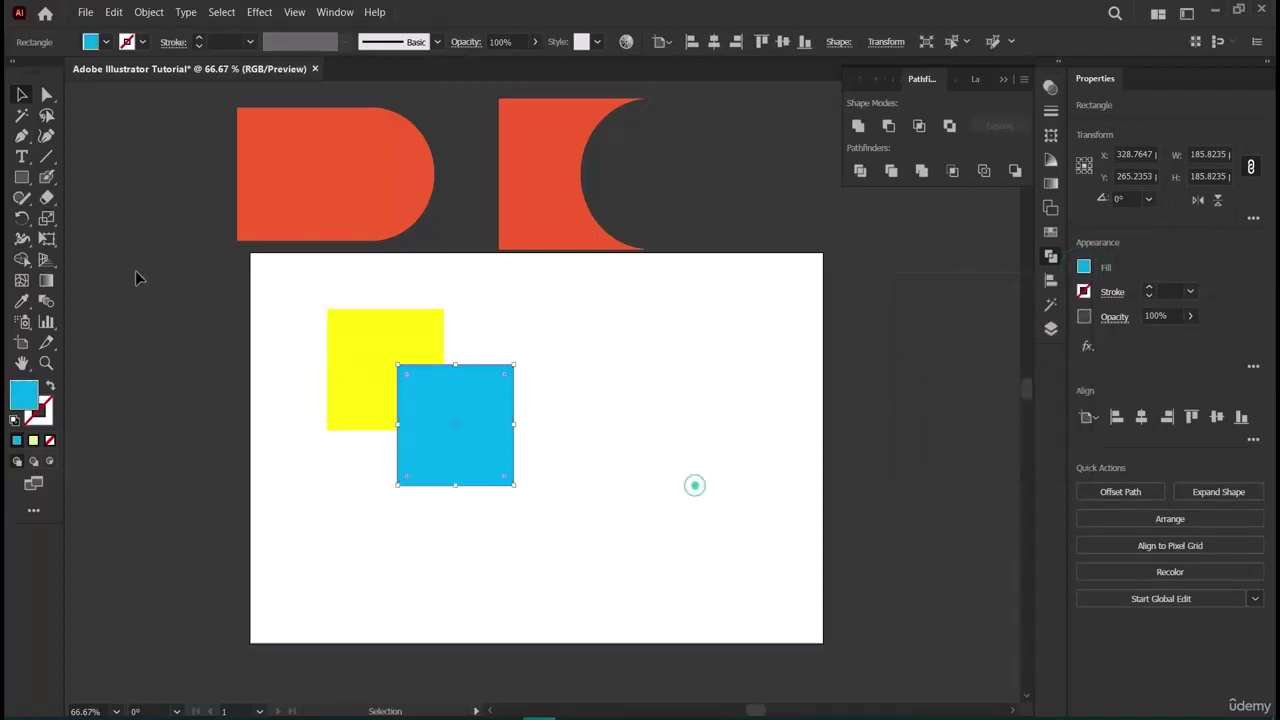
# Intersect the yellow and cyan squares and move the result beside the orange shapes.
pyautogui.moveTo(240, 292); pyautogui.dragTo(628, 491)
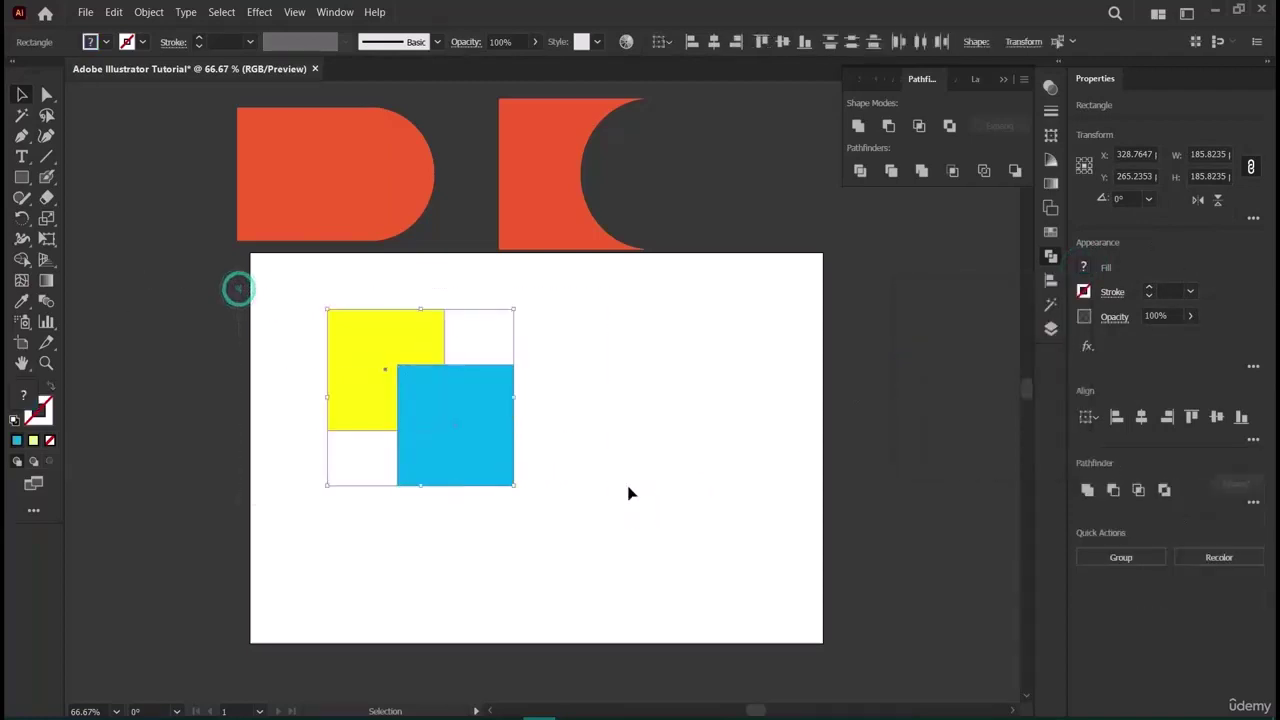
pyautogui.click(919, 125)
pyautogui.click(769, 334)
pyautogui.moveTo(429, 412); pyautogui.dragTo(805, 185)
# Duplicate the MINUS FRONT label and place the copy to its right.
pyautogui.scroll(3, 790, 281)
pyautogui.moveTo(795, 332); pyautogui.dragTo(767, 312)
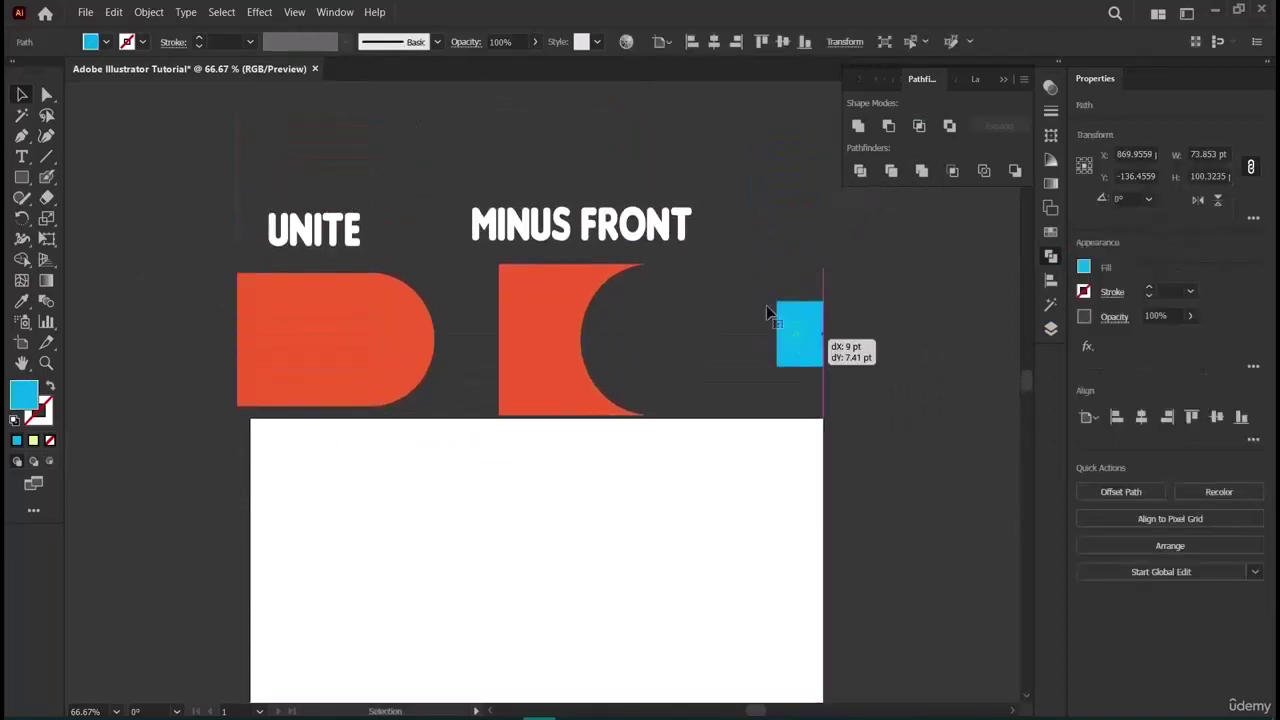
pyautogui.click(606, 222)
pyautogui.hotkey('ctrl', 'c')
pyautogui.hotkey('ctrl', 'v')
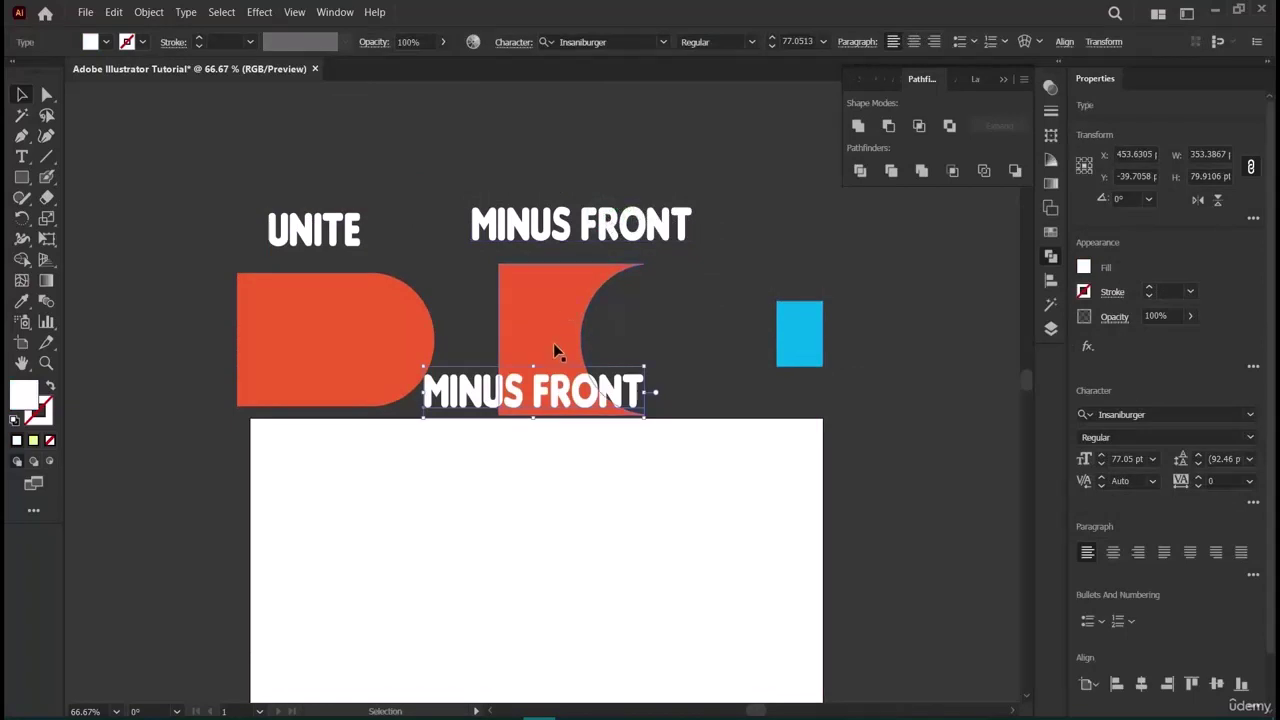
pyautogui.moveTo(556, 350); pyautogui.dragTo(844, 195)
# Retype the copied label as 'INTERSECT' and line it up with the other labels.
pyautogui.tripleClick(845, 243)
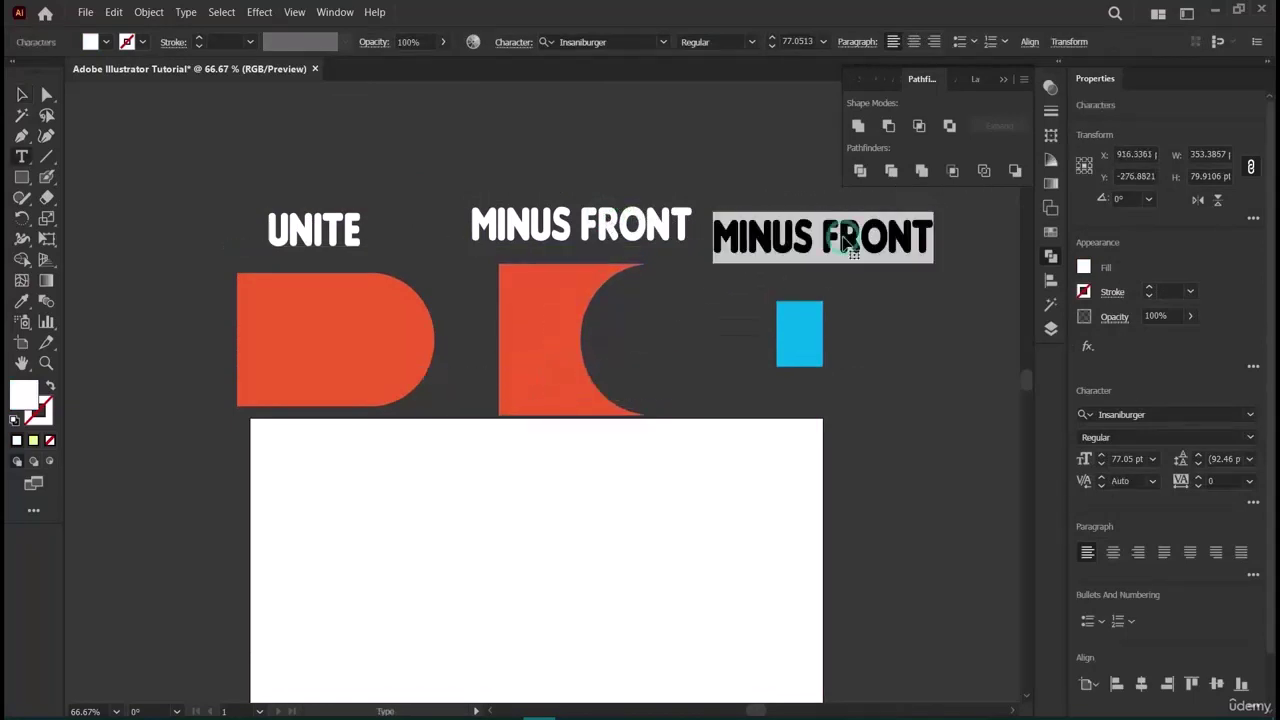
pyautogui.press('BackSpace')
pyautogui.write('INTERS')
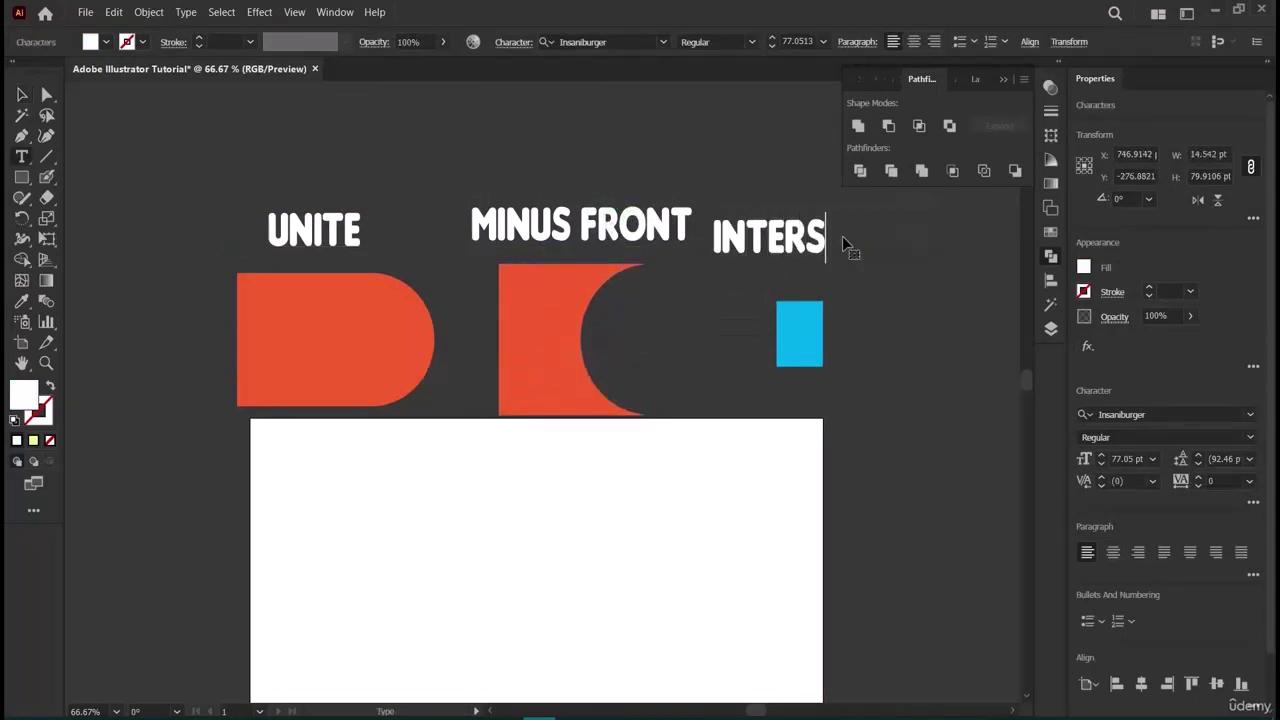
pyautogui.write('ECT')
pyautogui.press('Escape')
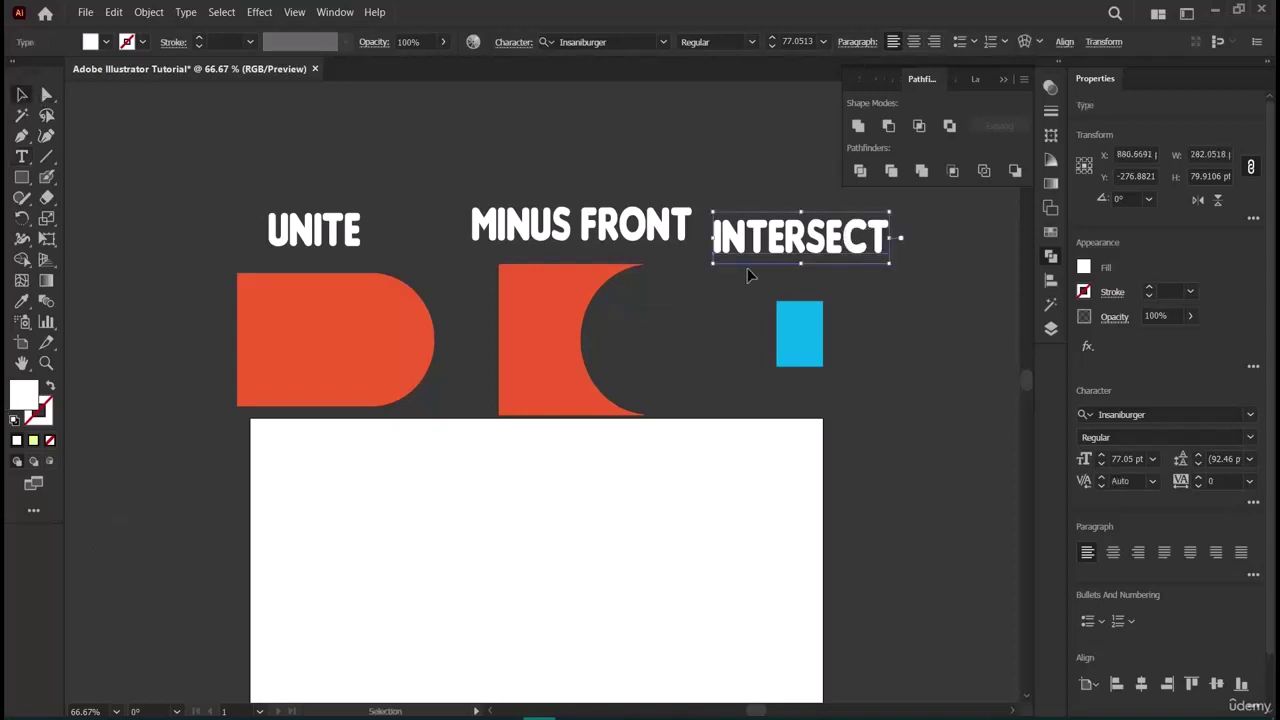
pyautogui.moveTo(785, 238); pyautogui.dragTo(818, 226)
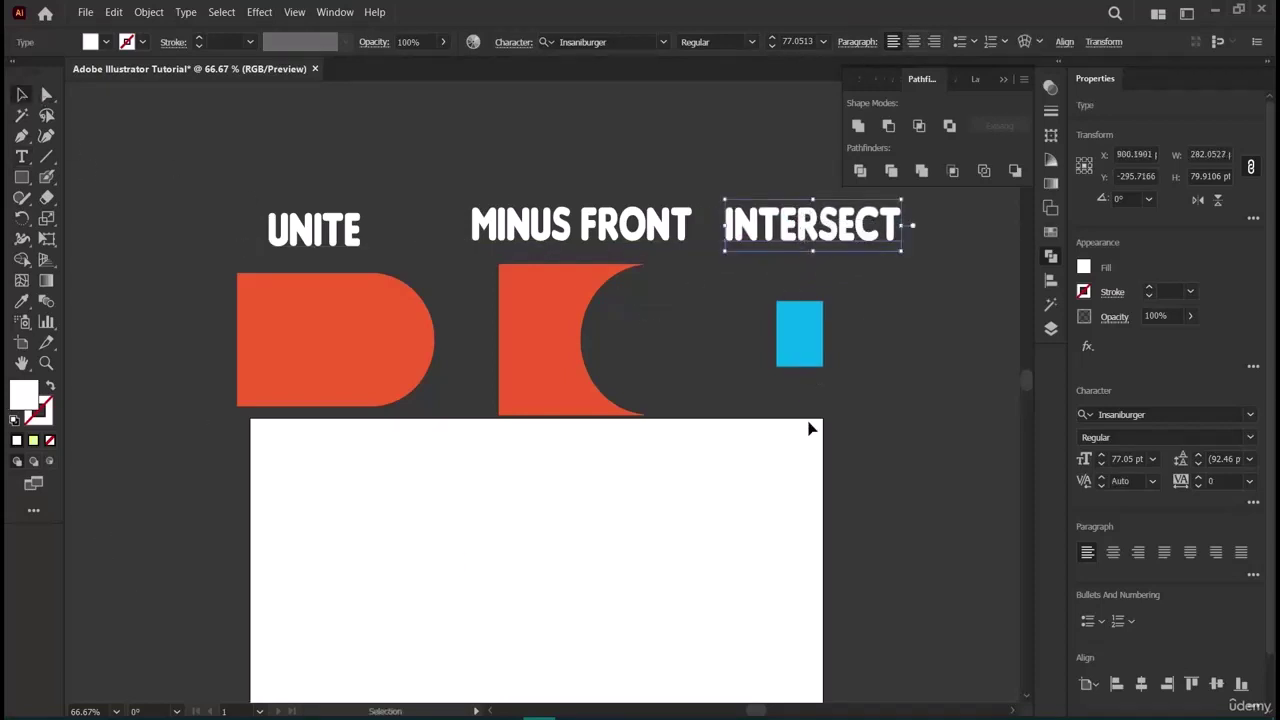
pyautogui.click(808, 422)
# Draw a new square on the artboard and fill it cyan.
pyautogui.scroll(-5, 752, 530)
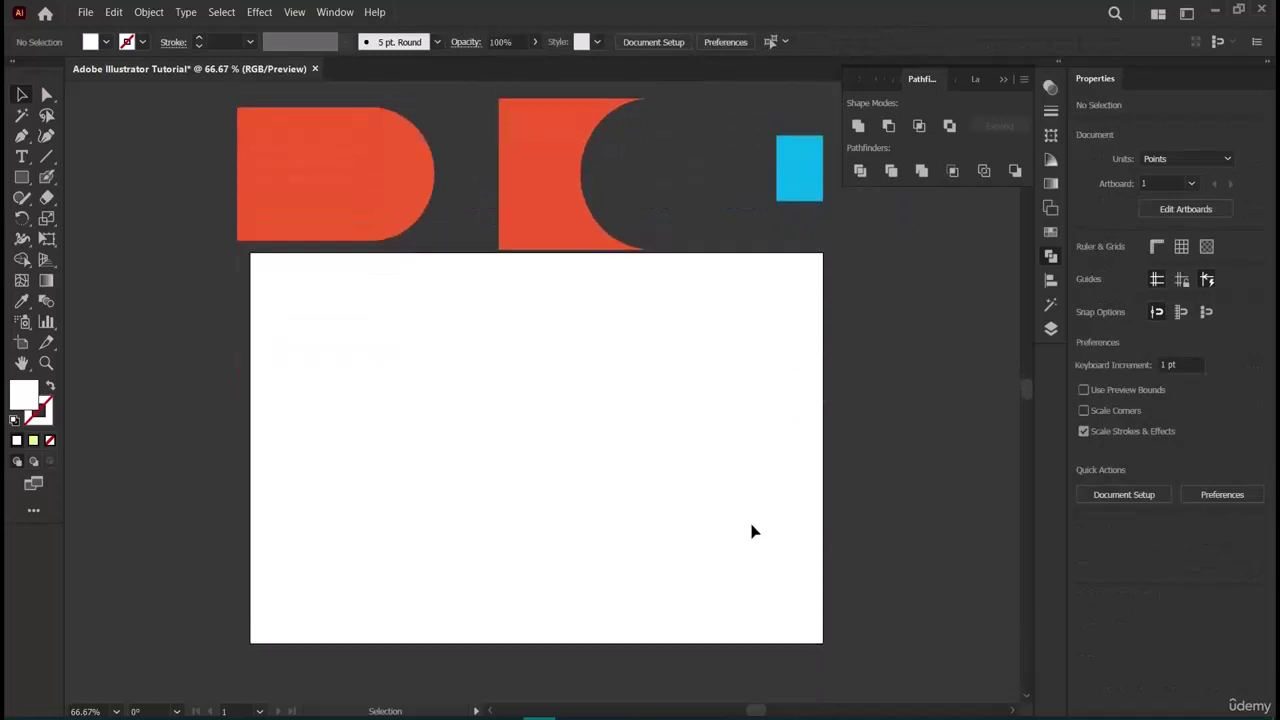
pyautogui.scroll(-1, 660, 570)
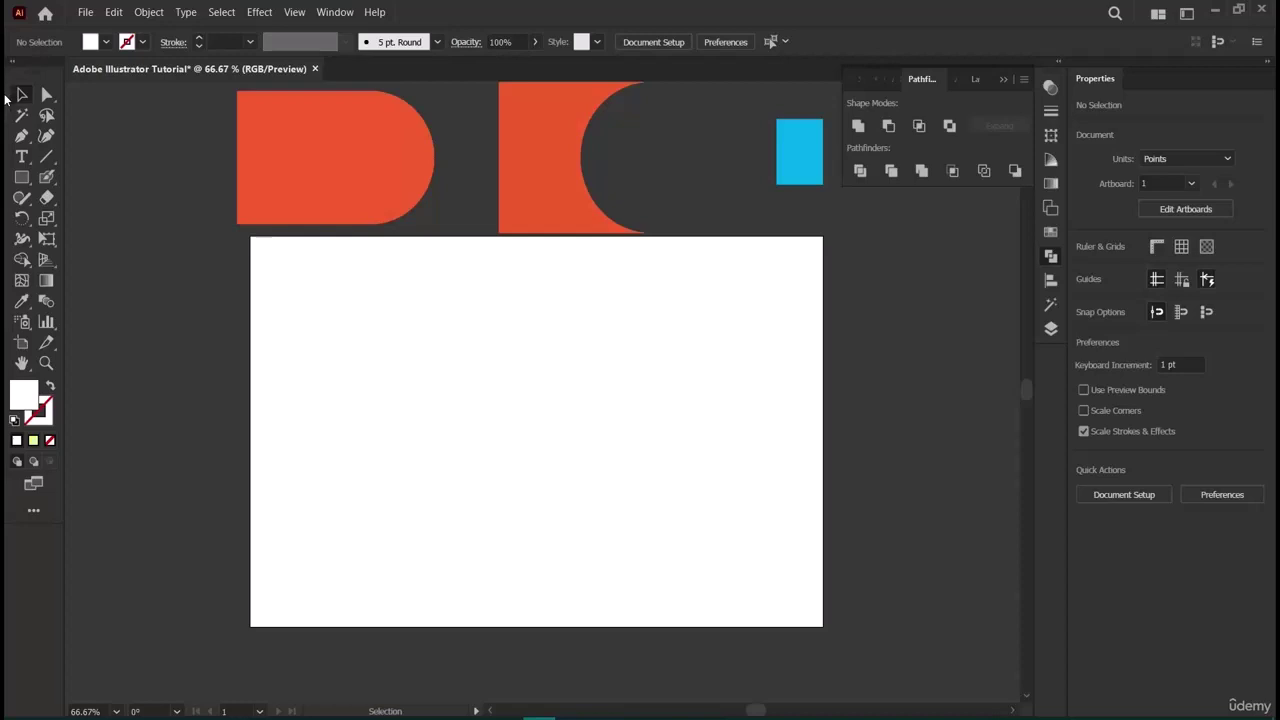
pyautogui.click(20, 176)
pyautogui.moveTo(352, 301)
pyautogui.mouseDown()
pyautogui.moveTo(443, 434)
pyautogui.moveTo(496, 450)
pyautogui.mouseUp()
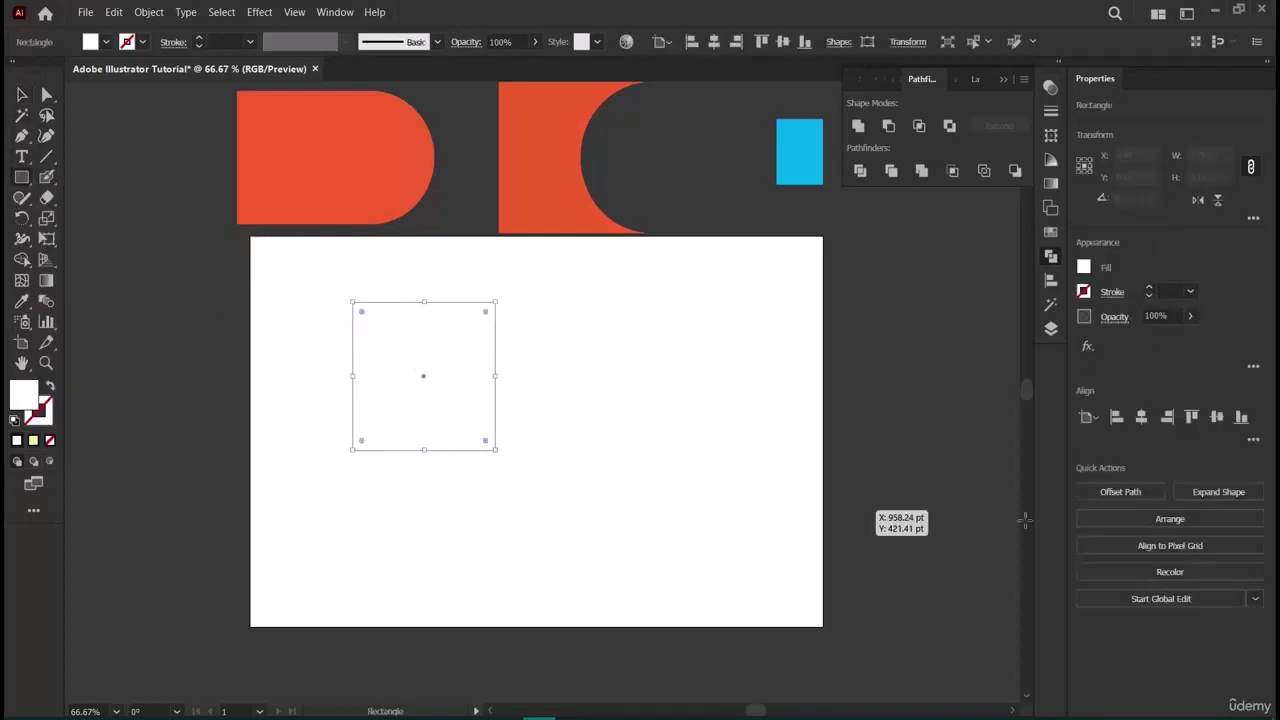
pyautogui.click(1084, 266)
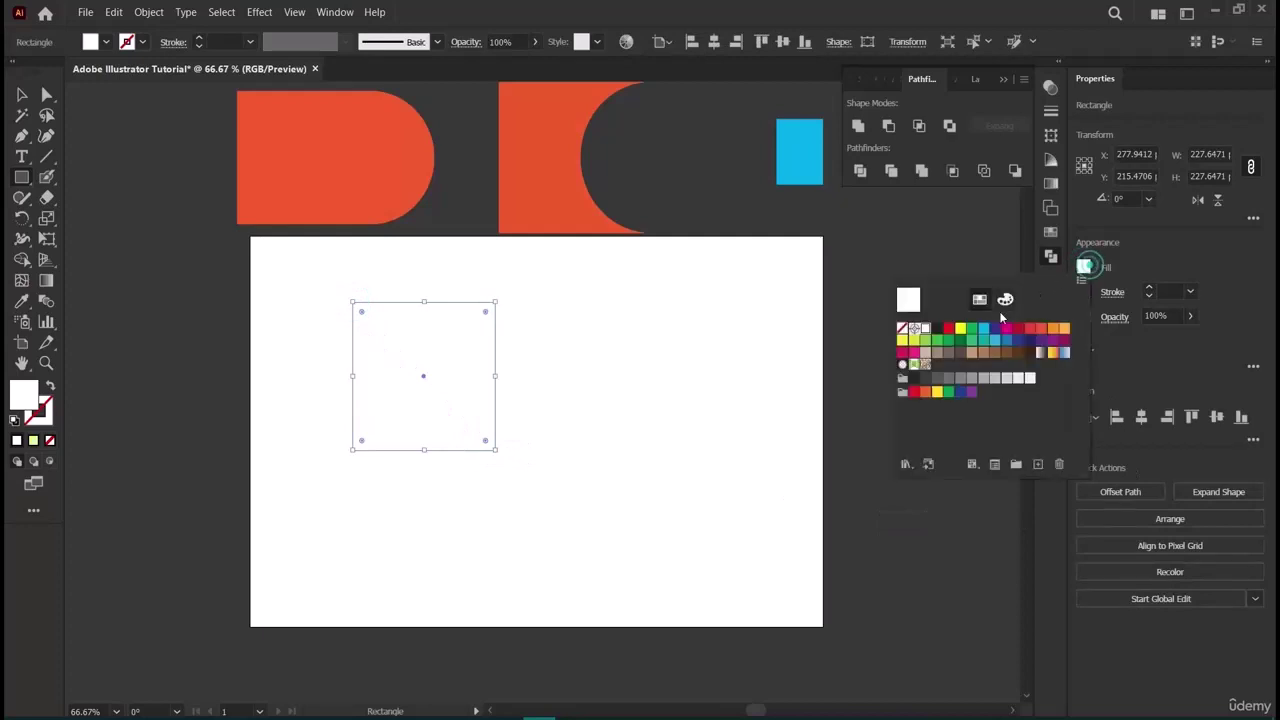
pyautogui.click(983, 329)
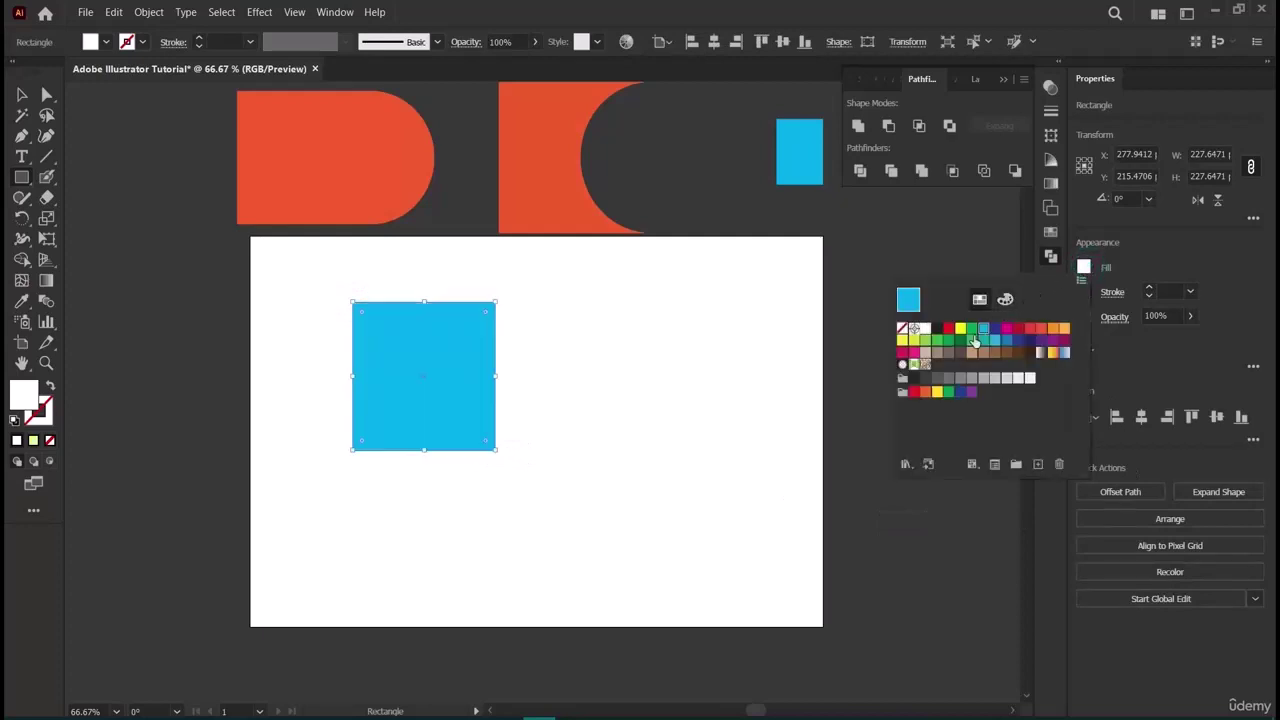
pyautogui.click(19, 182)
# Duplicate the cyan square down-right so it overlaps, and fill the copy green.
pyautogui.moveTo(438, 352); pyautogui.dragTo(613, 535)
pyautogui.hotkey('ctrl', 'z')
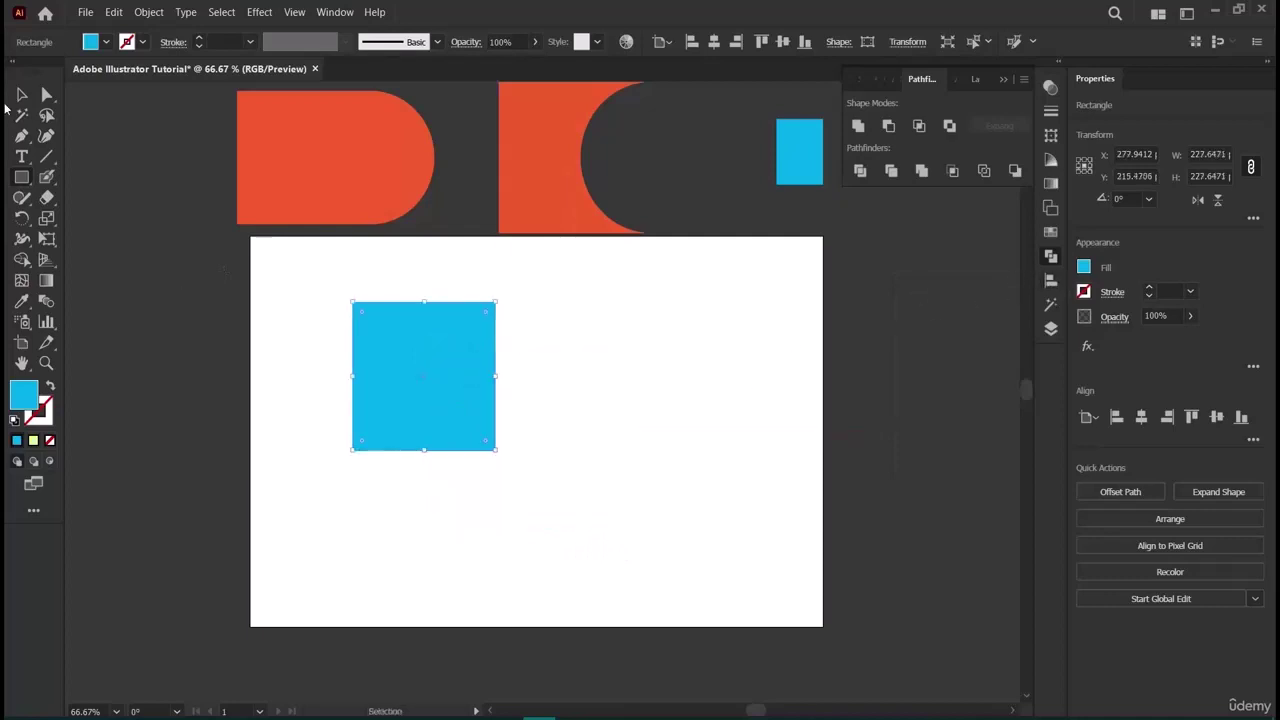
pyautogui.click(21, 94)
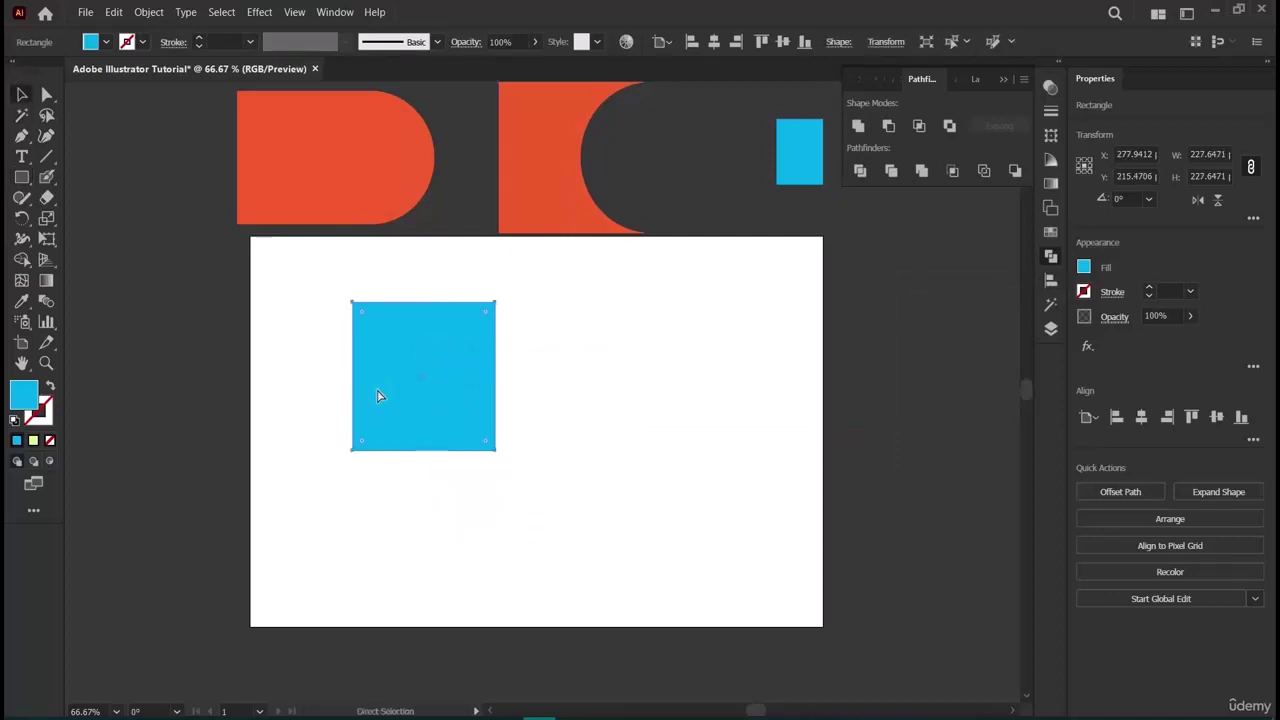
pyautogui.moveTo(377, 396); pyautogui.dragTo(462, 424)
pyautogui.click(1091, 269)
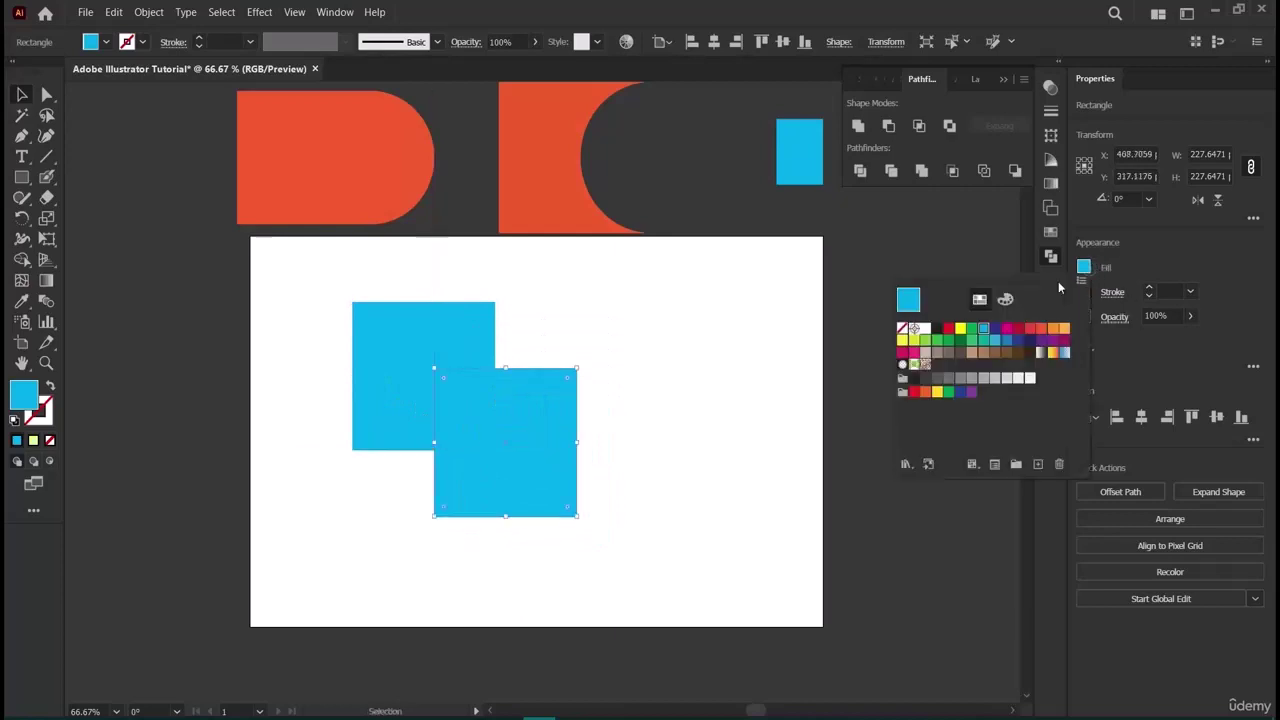
pyautogui.click(970, 329)
pyautogui.click(768, 497)
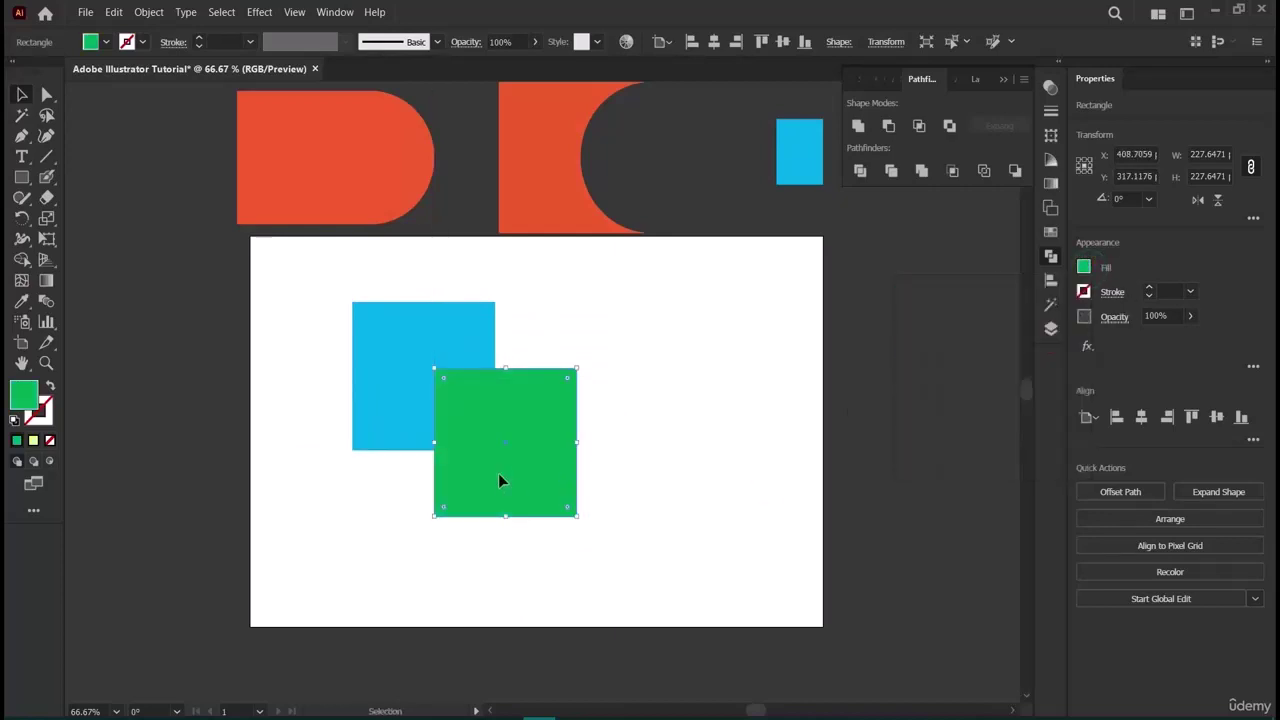
pyautogui.moveTo(498, 473); pyautogui.dragTo(492, 473)
# Select both squares and apply Pathfinder Exclude to cut out their overlap.
pyautogui.click(764, 449)
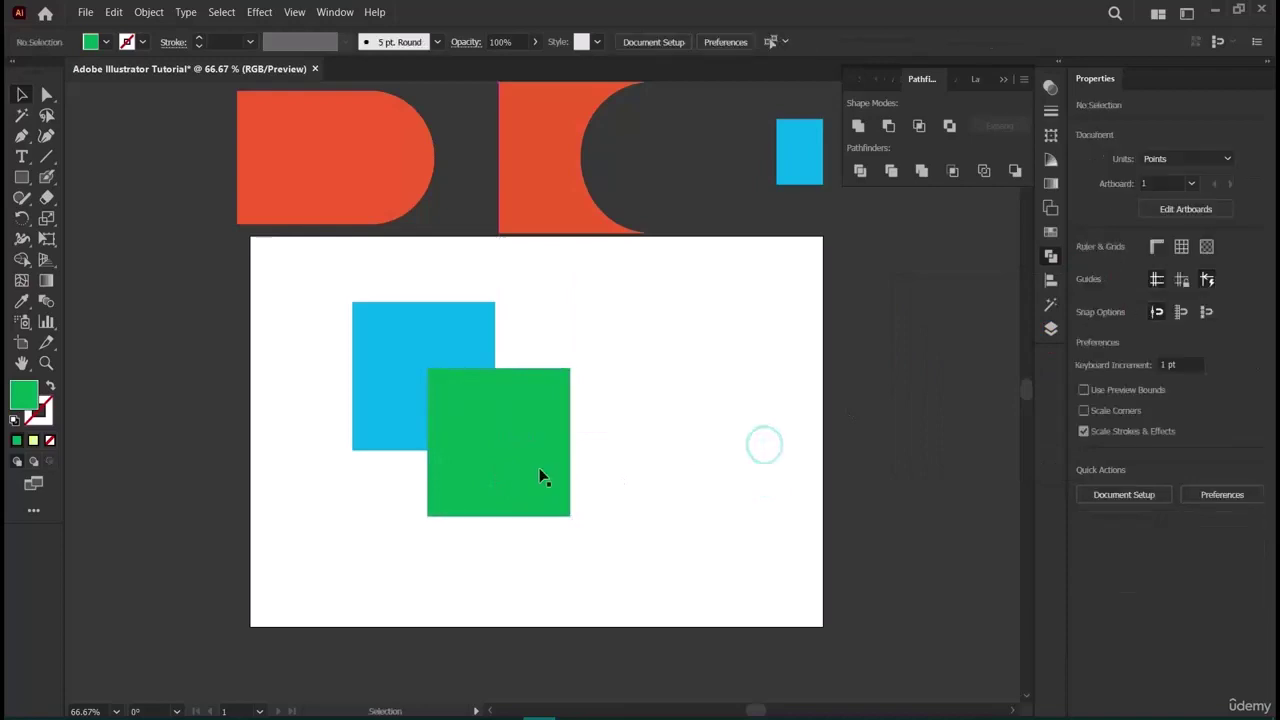
pyautogui.click(366, 366)
pyautogui.moveTo(264, 357); pyautogui.dragTo(657, 567)
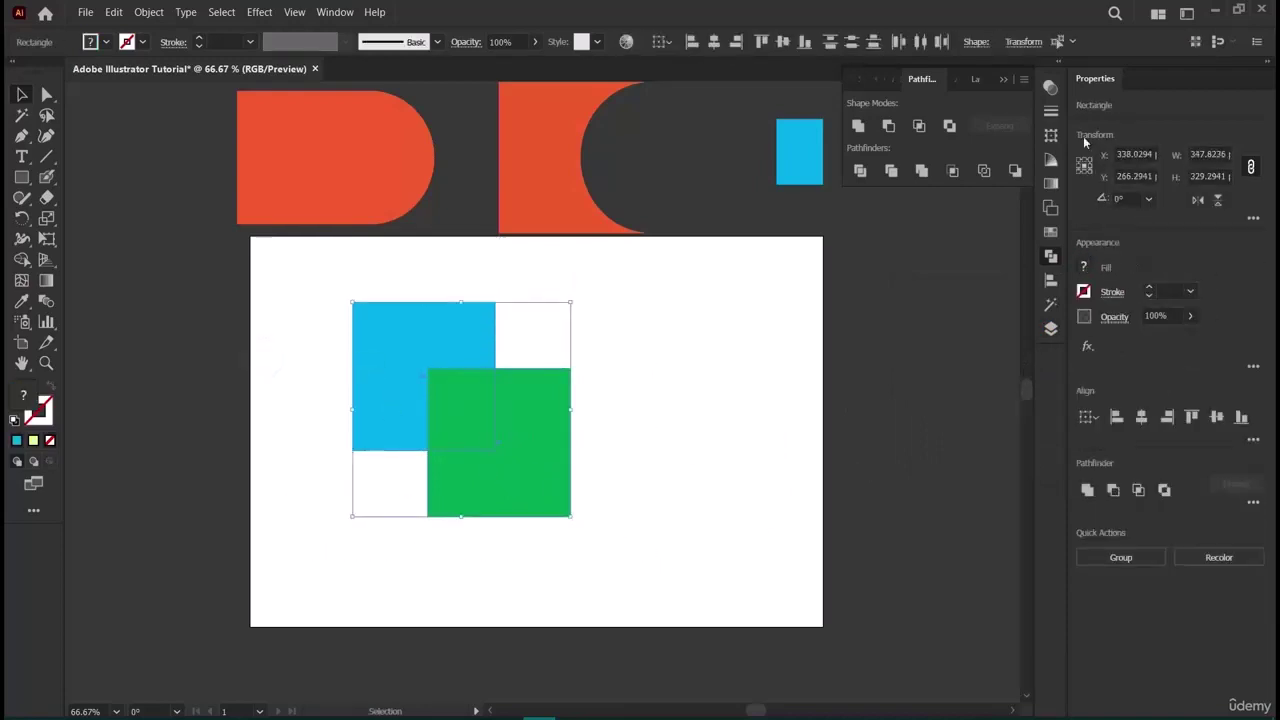
pyautogui.click(949, 125)
pyautogui.click(733, 427)
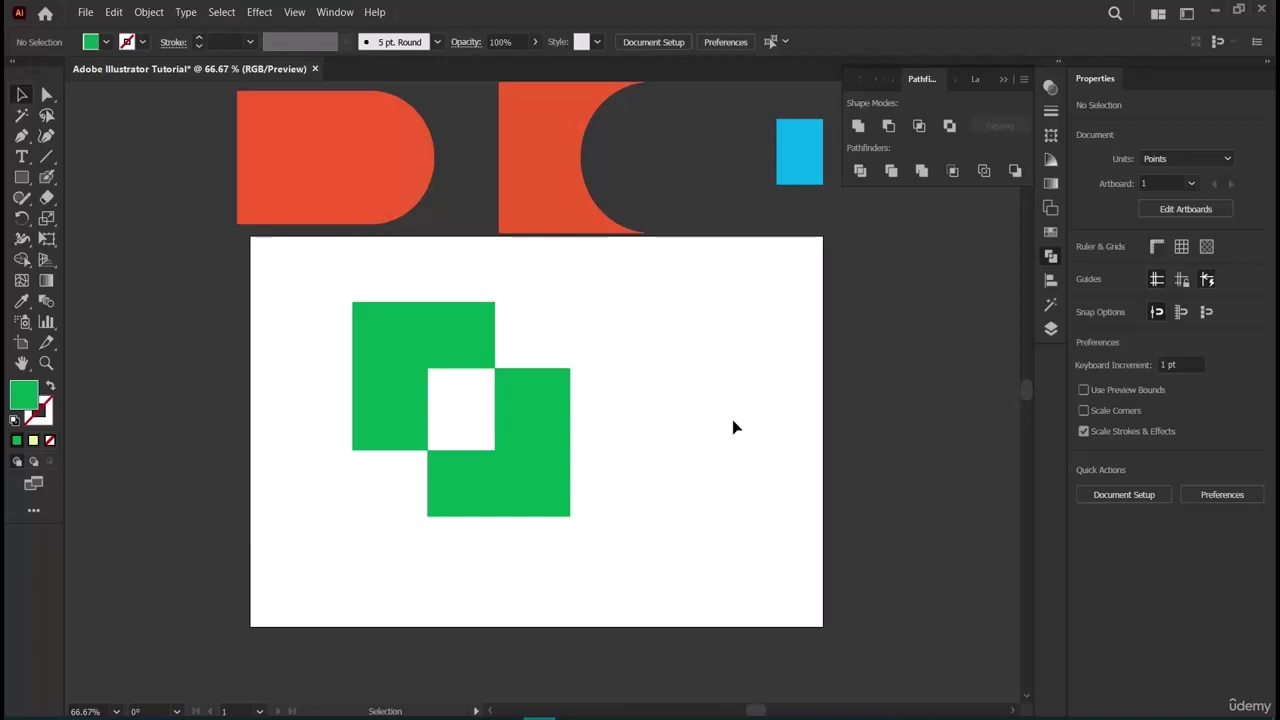
# Group all pieces of the green cut-out shape with Ctrl+G.
pyautogui.moveTo(288, 290); pyautogui.dragTo(697, 573)
pyautogui.hotkey('ctrl', 'g')
pyautogui.click(674, 557)
pyautogui.moveTo(396, 378); pyautogui.dragTo(376, 383)
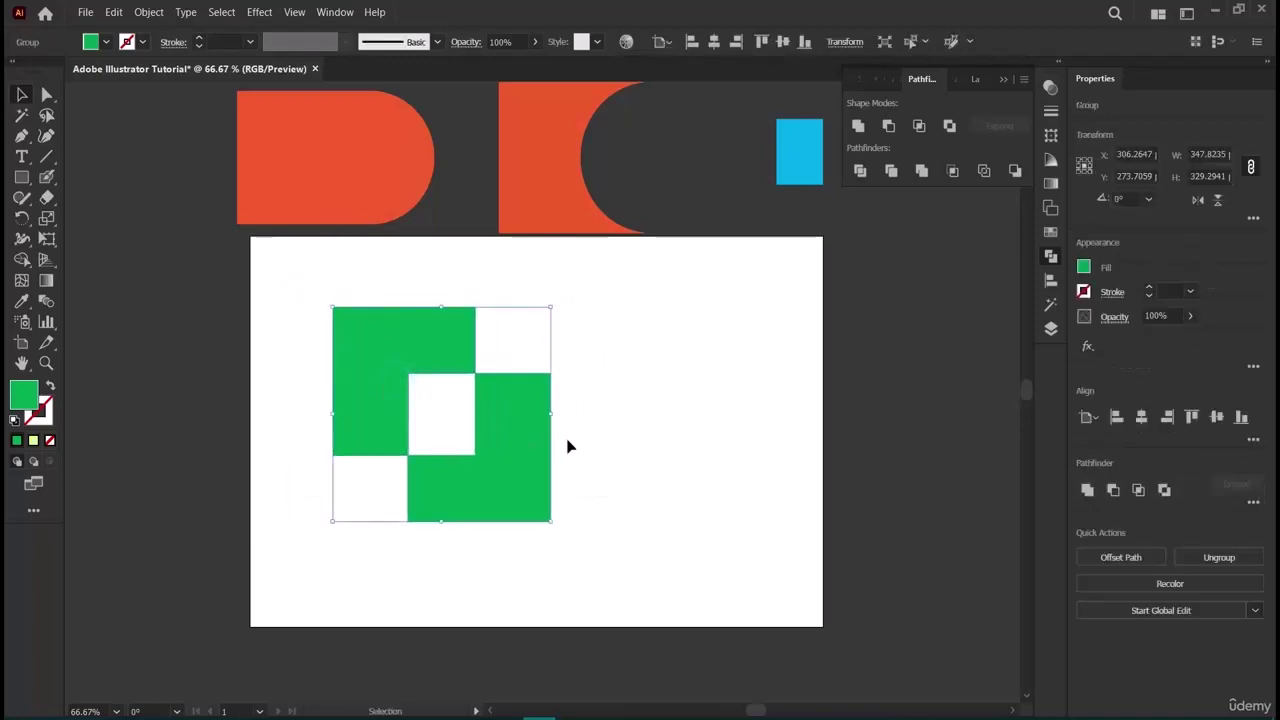
pyautogui.click(630, 392)
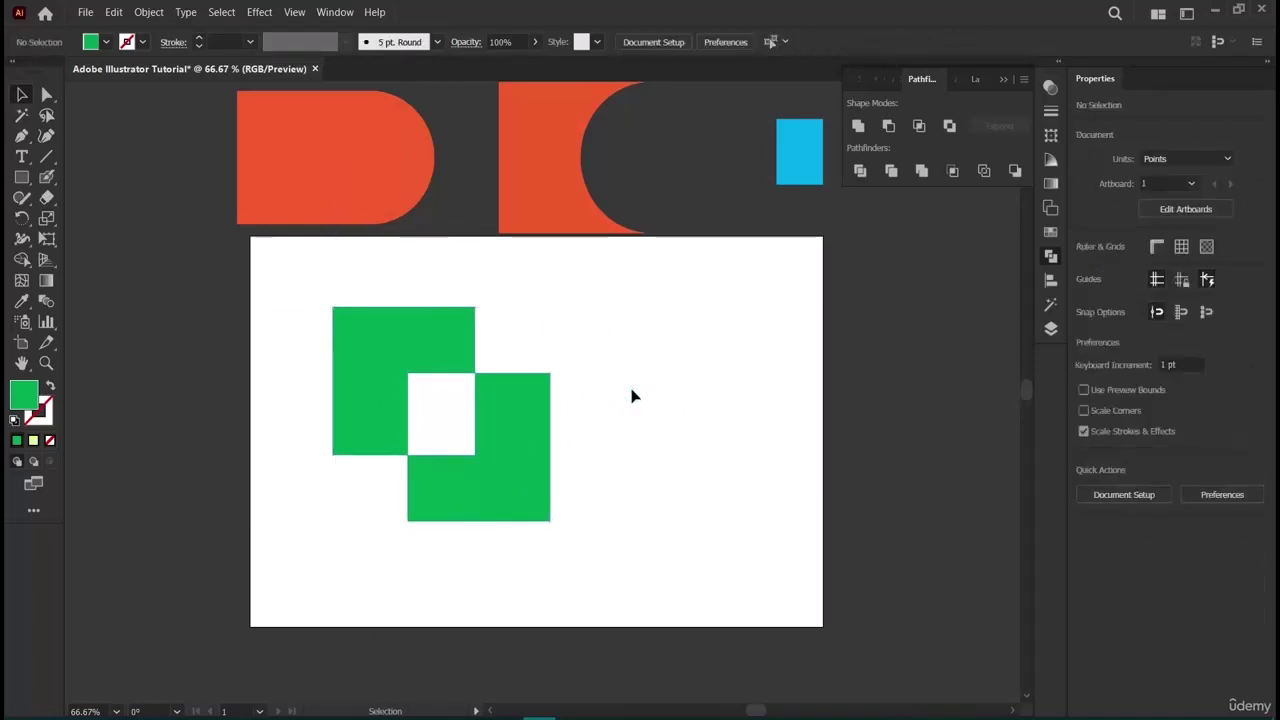
# Move the green group up beside the INTERSECT example.
pyautogui.moveTo(374, 367); pyautogui.dragTo(891, 146)
pyautogui.scroll(4, 638, 540)
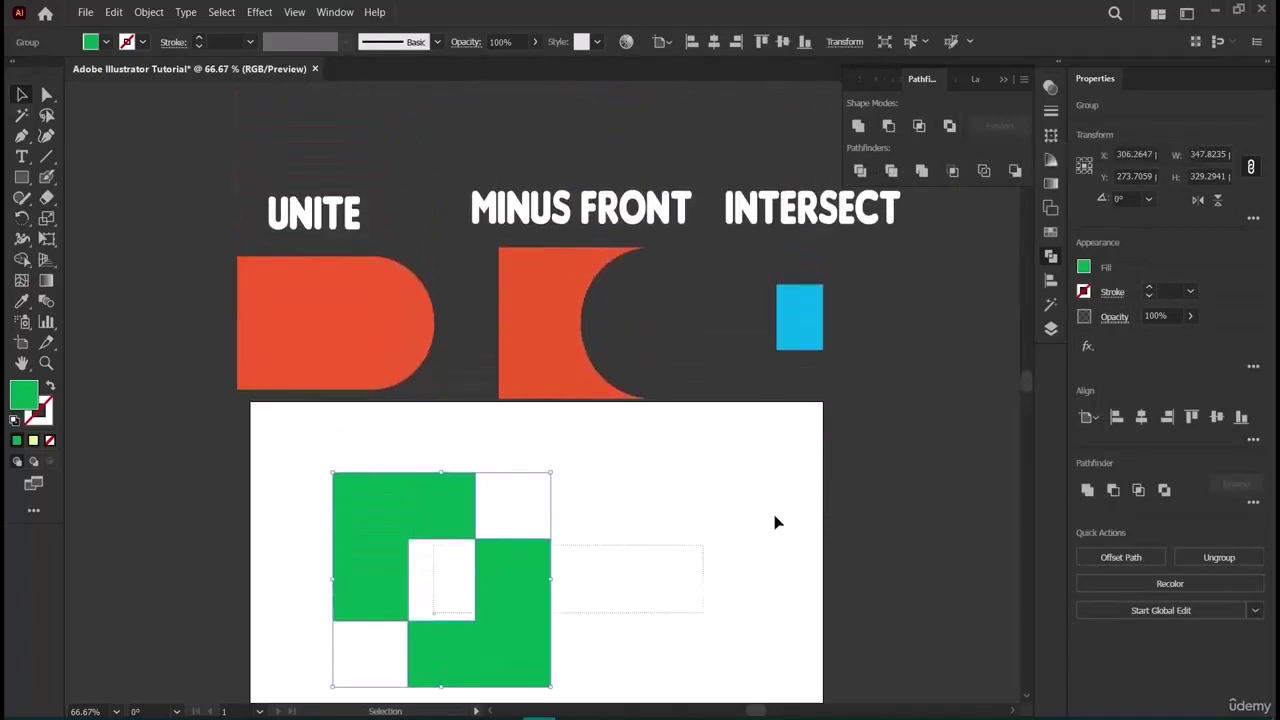
pyautogui.moveTo(471, 591); pyautogui.dragTo(1022, 351)
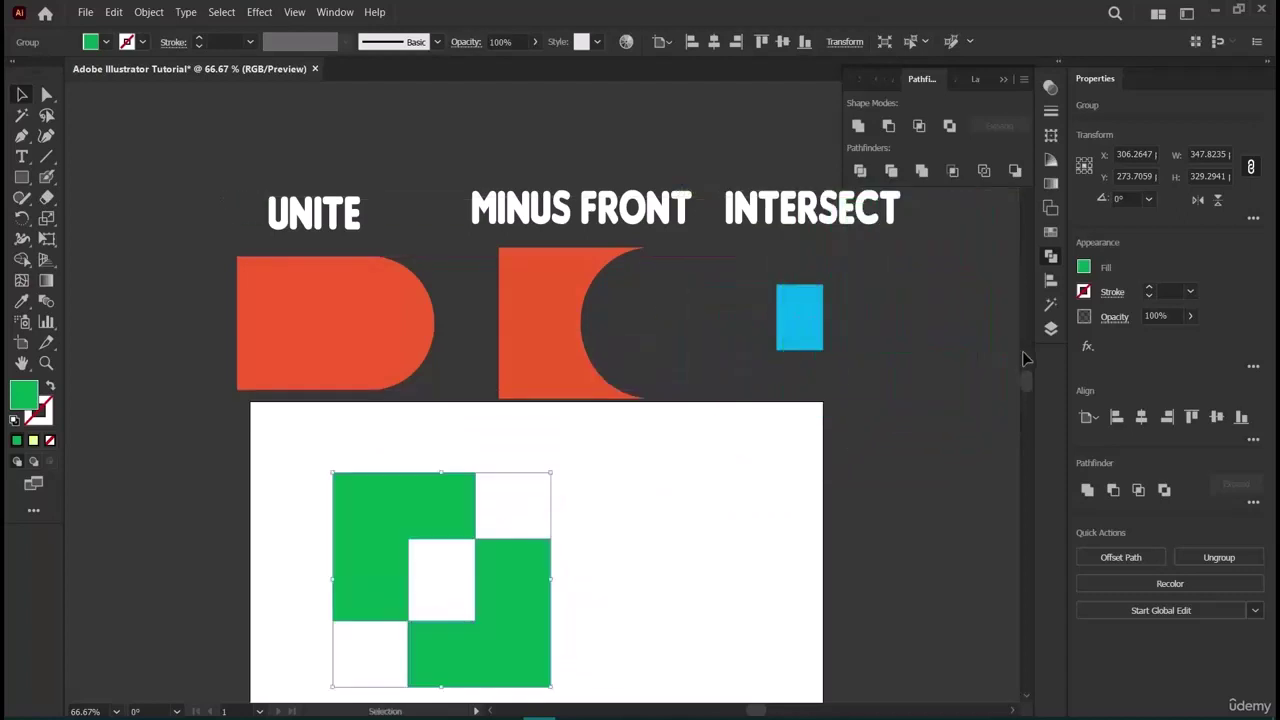
pyautogui.hscroll(5, 523, 597)
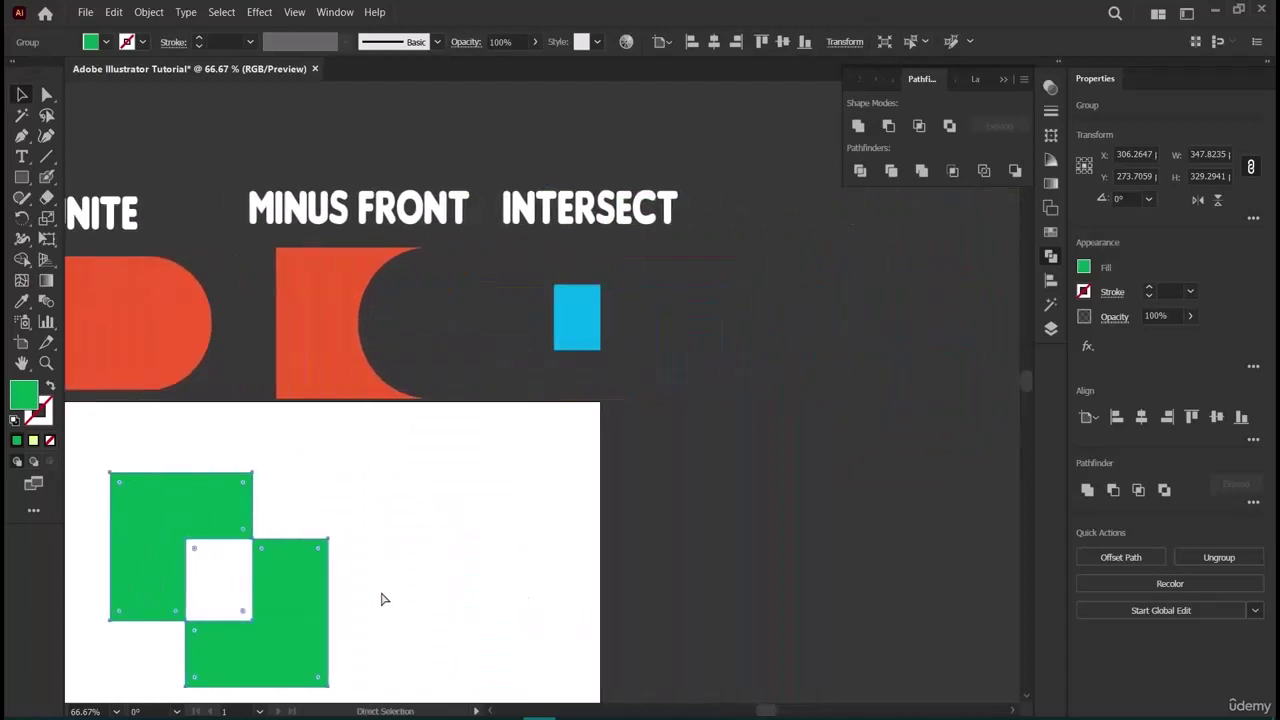
pyautogui.moveTo(201, 639); pyautogui.dragTo(835, 368)
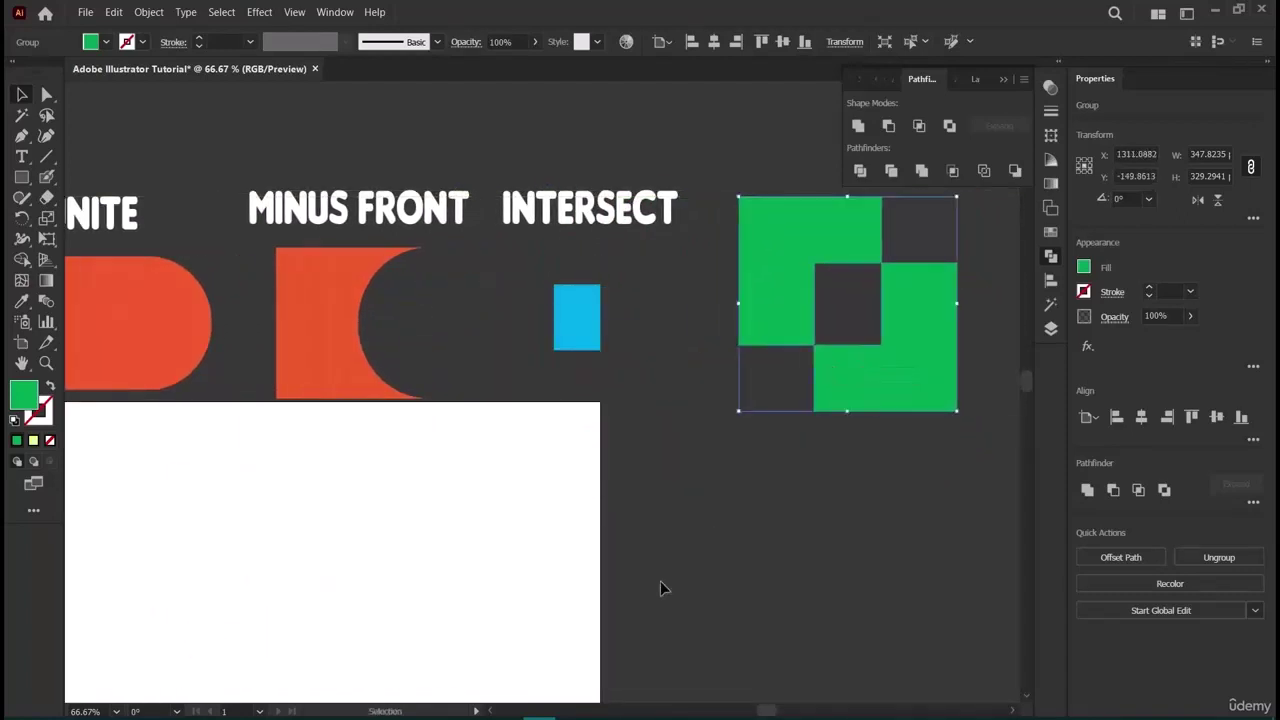
pyautogui.press('a')
pyautogui.hscroll(3, 665, 589)
pyautogui.moveTo(710, 363); pyautogui.dragTo(729, 409)
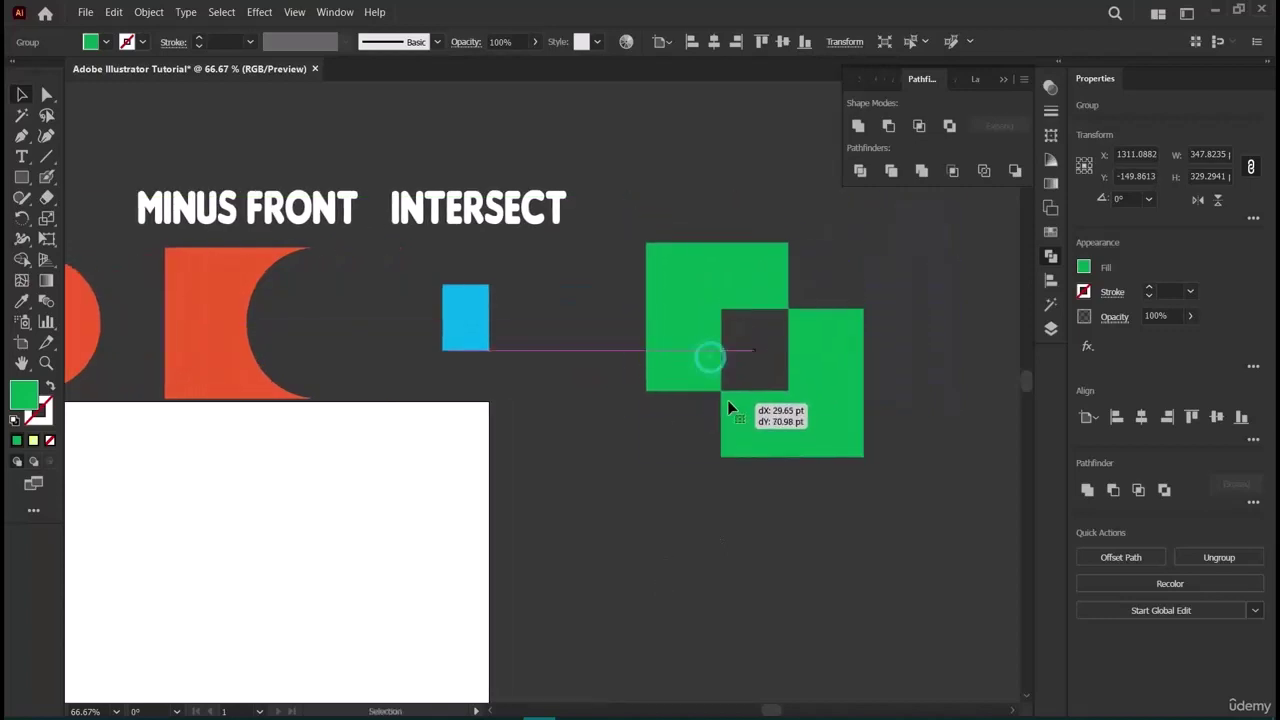
# Duplicate the INTERSECT label above the green shape, retype it 'EXTRUDE', and align it.
pyautogui.click(520, 220)
pyautogui.moveTo(520, 220); pyautogui.dragTo(770, 185)
pyautogui.doubleClick(748, 185)
pyautogui.press('BackSpace')
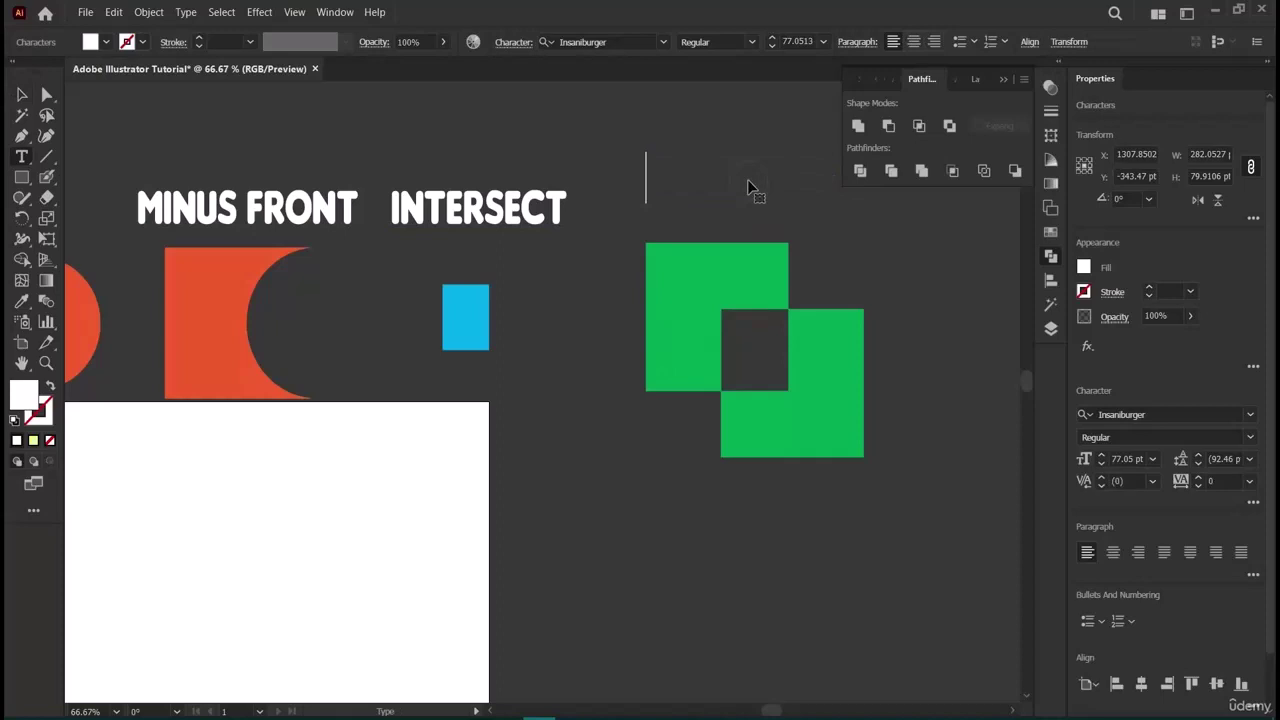
pyautogui.write('E')
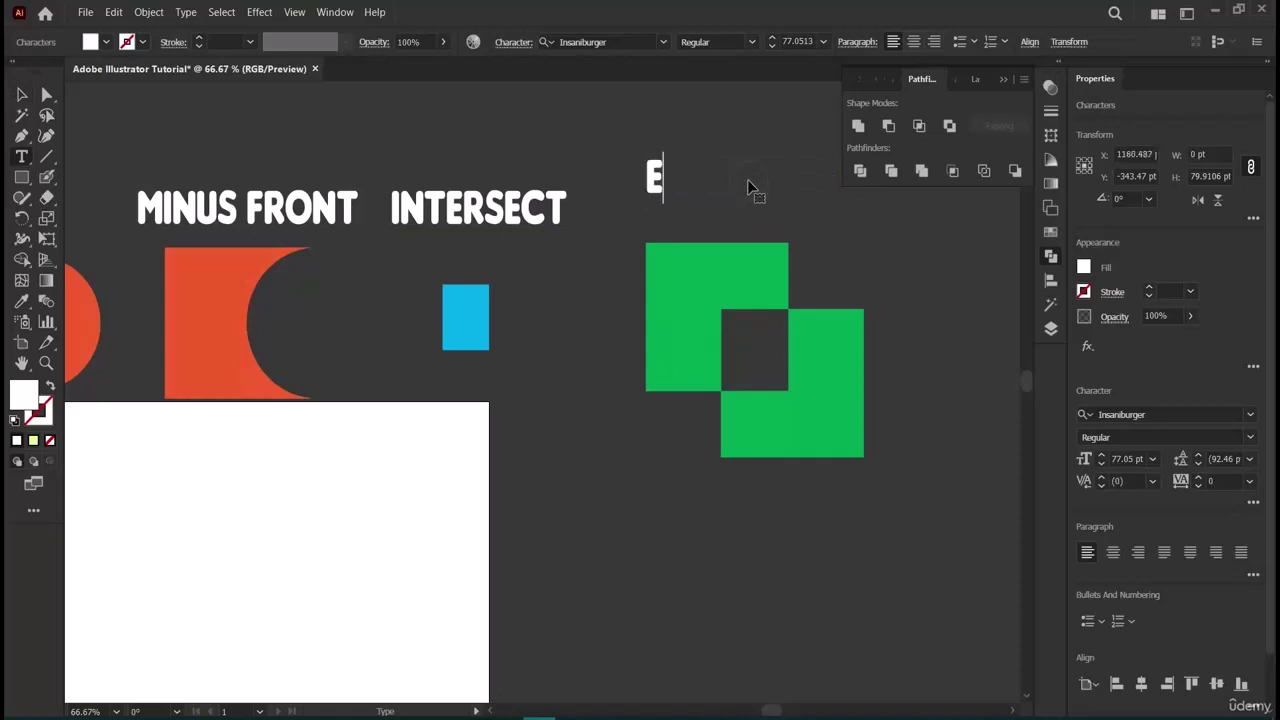
pyautogui.write('XTRUD')
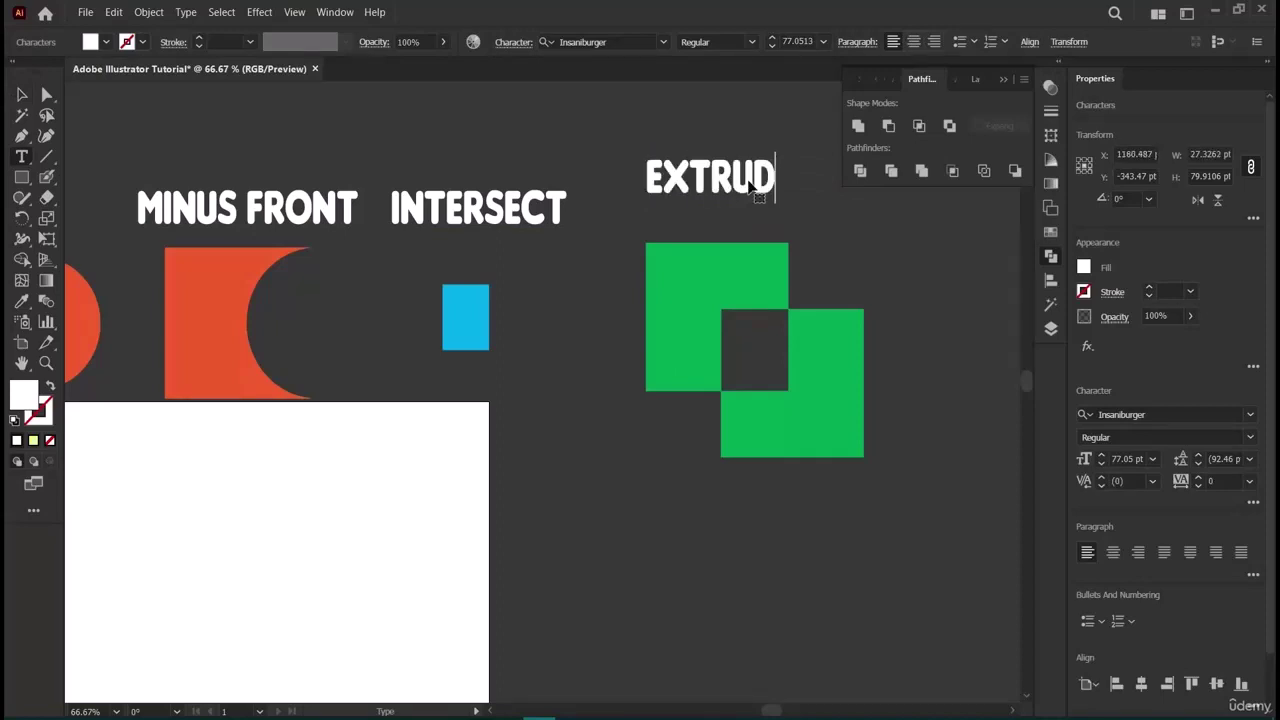
pyautogui.write('E')
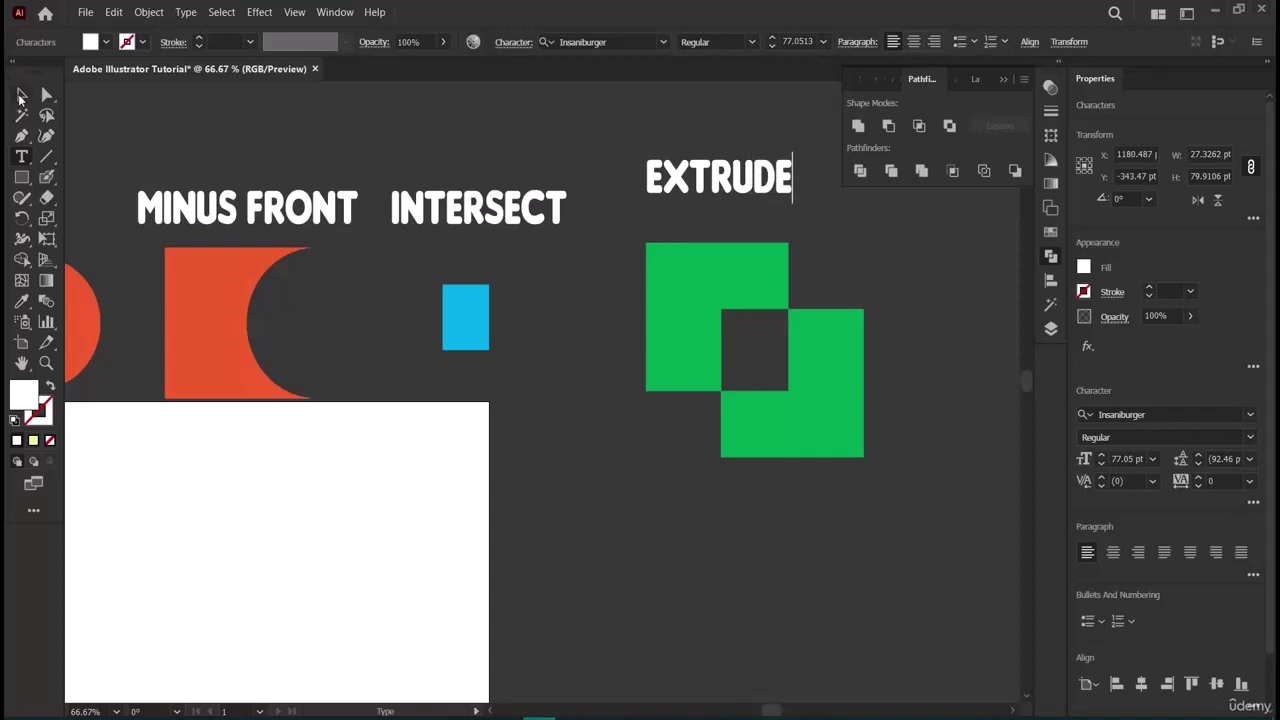
pyautogui.click(21, 97)
pyautogui.moveTo(750, 179); pyautogui.dragTo(765, 206)
pyautogui.click(600, 404)
# Draw a square near the artboard's top-left and fill it green.
pyautogui.hscroll(-3, 631, 485)
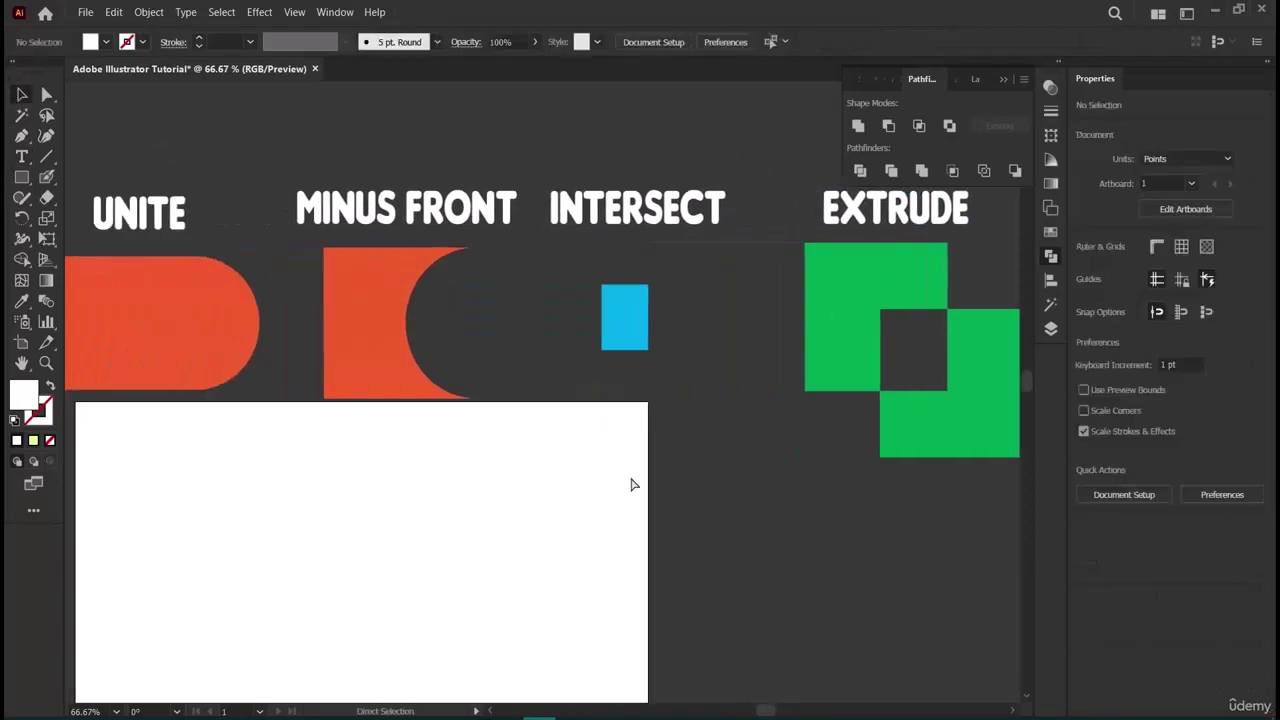
pyautogui.hscroll(-3, 631, 485)
pyautogui.scroll(-4, 624, 484)
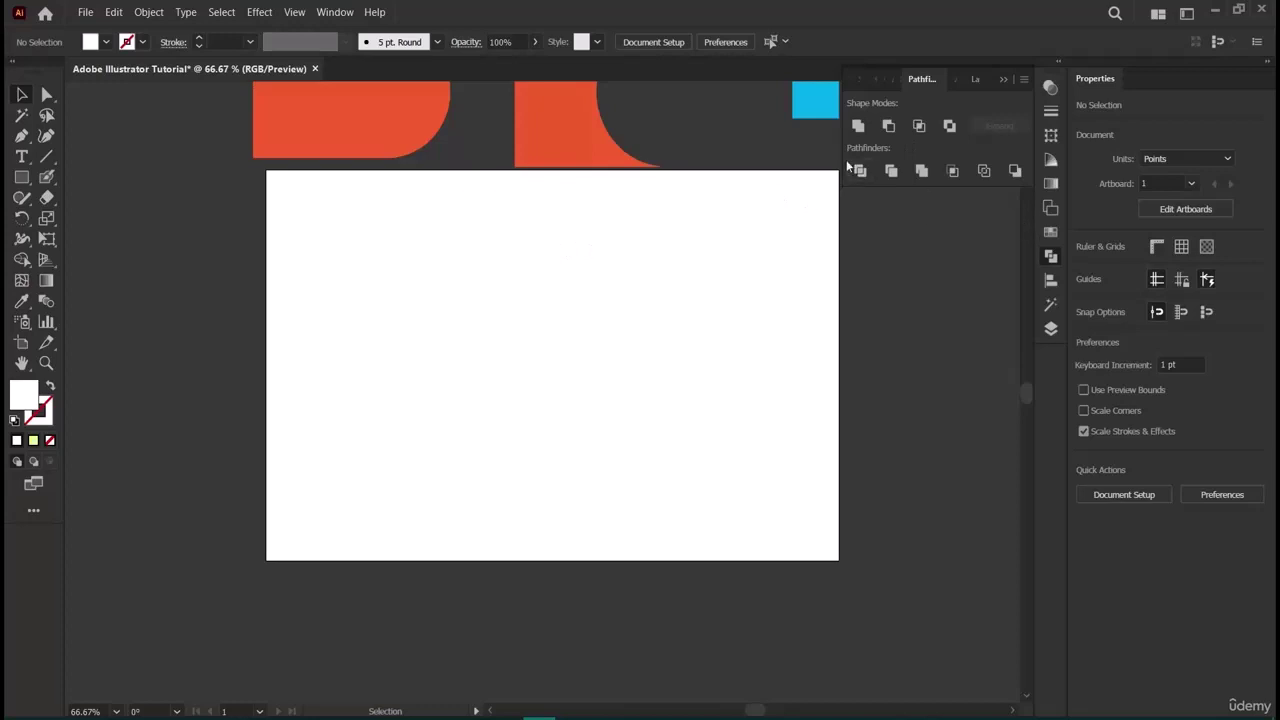
pyautogui.click(21, 177)
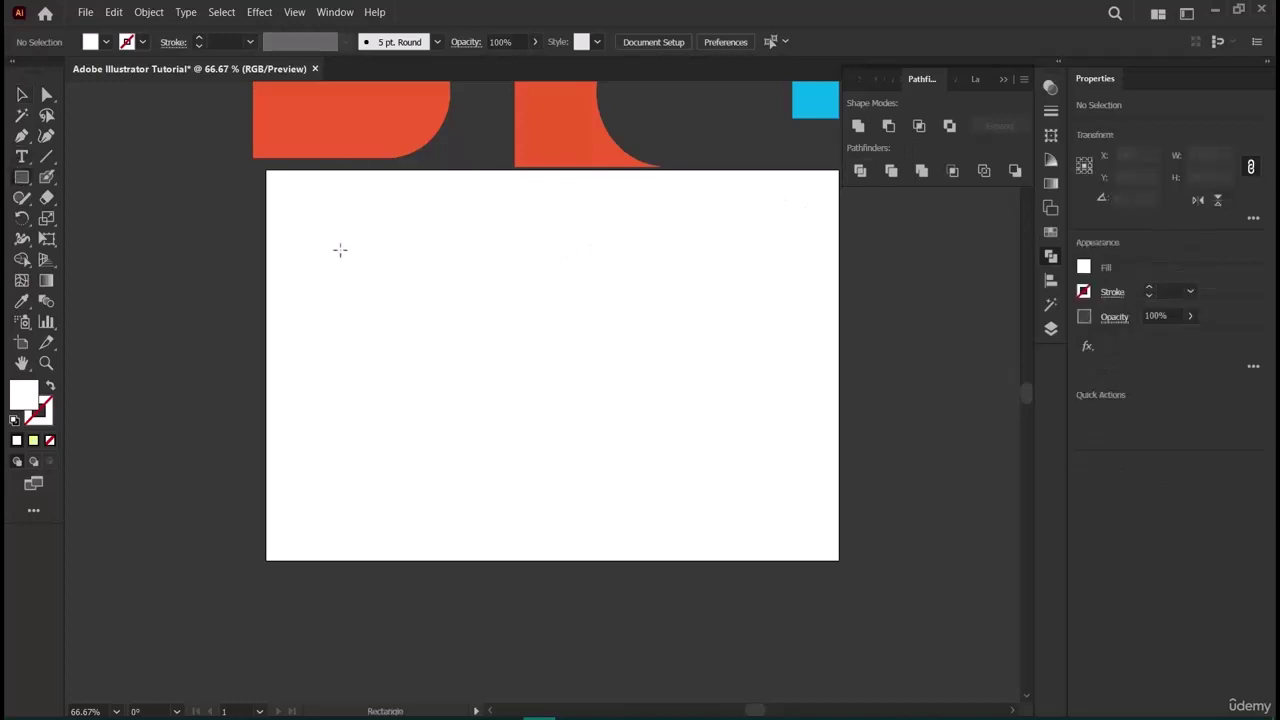
pyautogui.moveTo(331, 243); pyautogui.dragTo(448, 364)
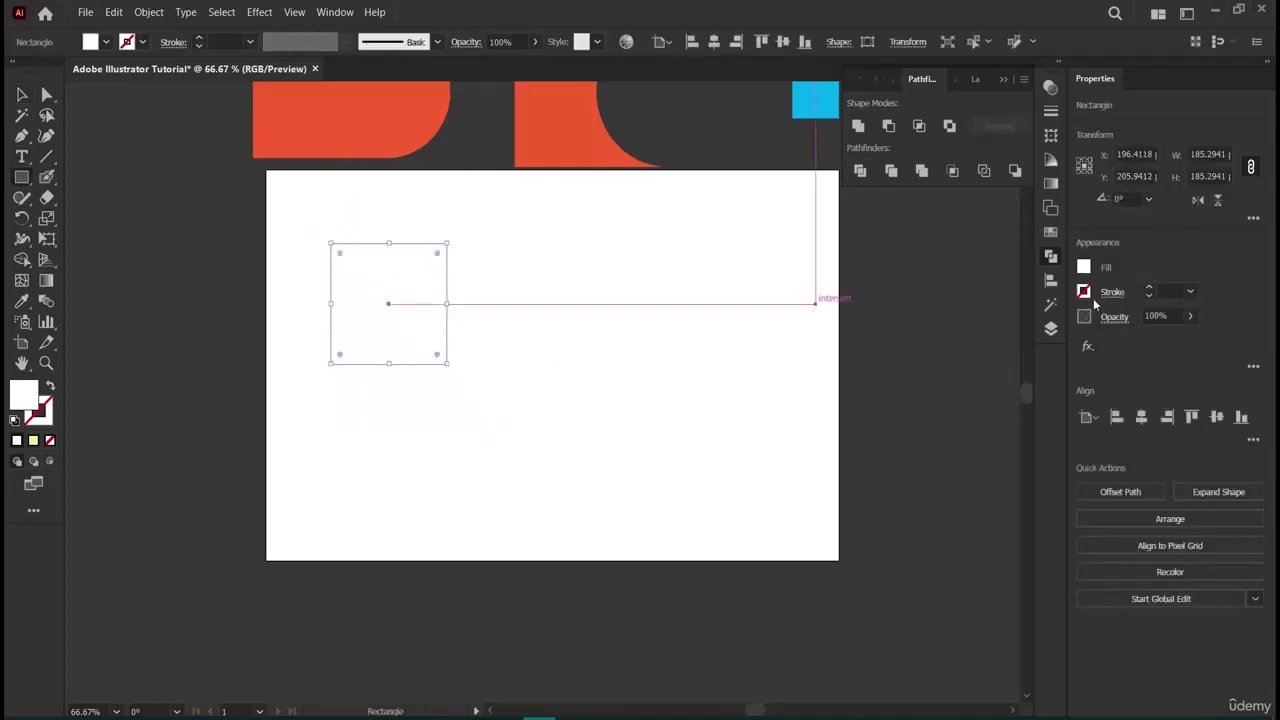
pyautogui.click(1083, 266)
pyautogui.click(970, 329)
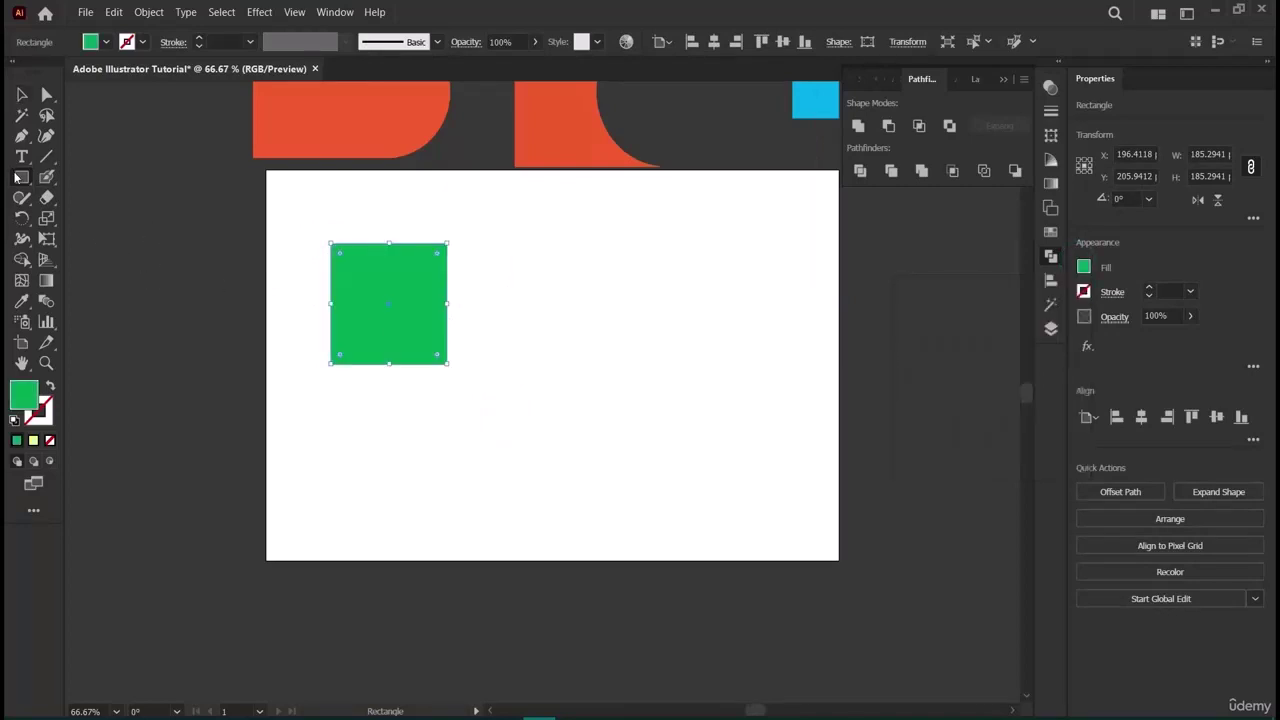
# Paste a copy of the square, overlap it at the lower right, and fill it cyan.
pyautogui.press('v')
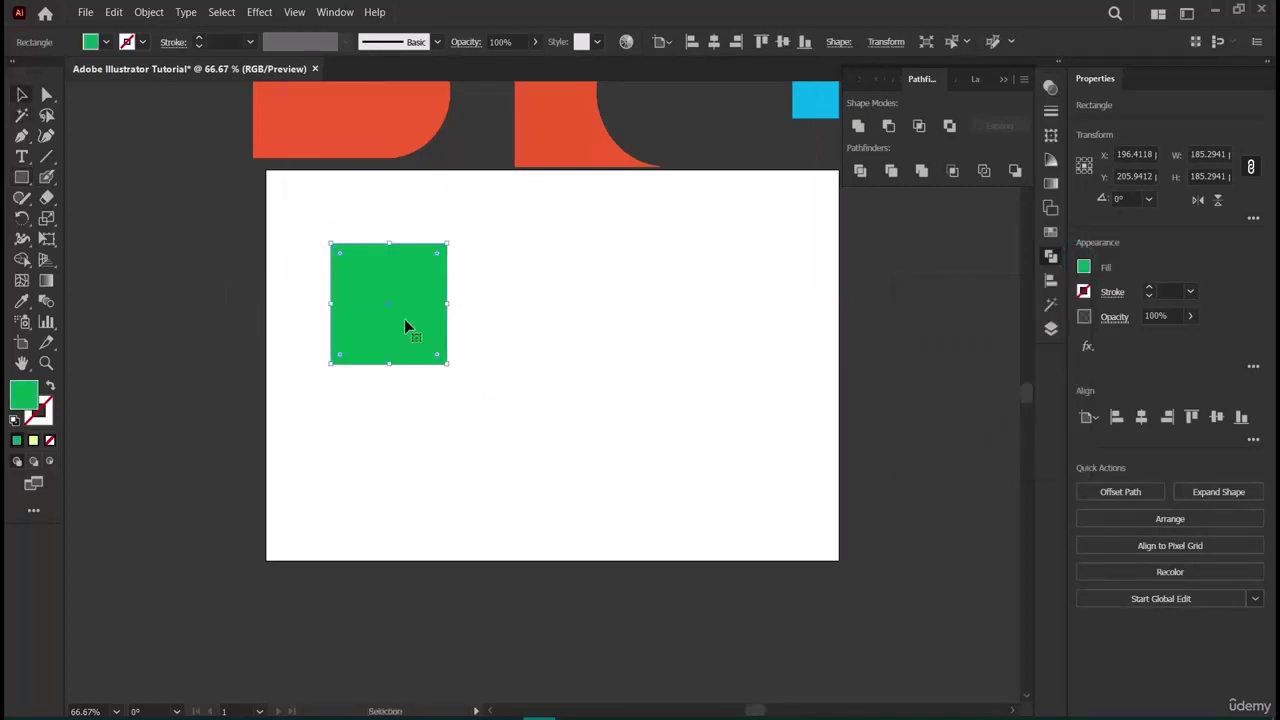
pyautogui.hotkey('ctrl', 'v')
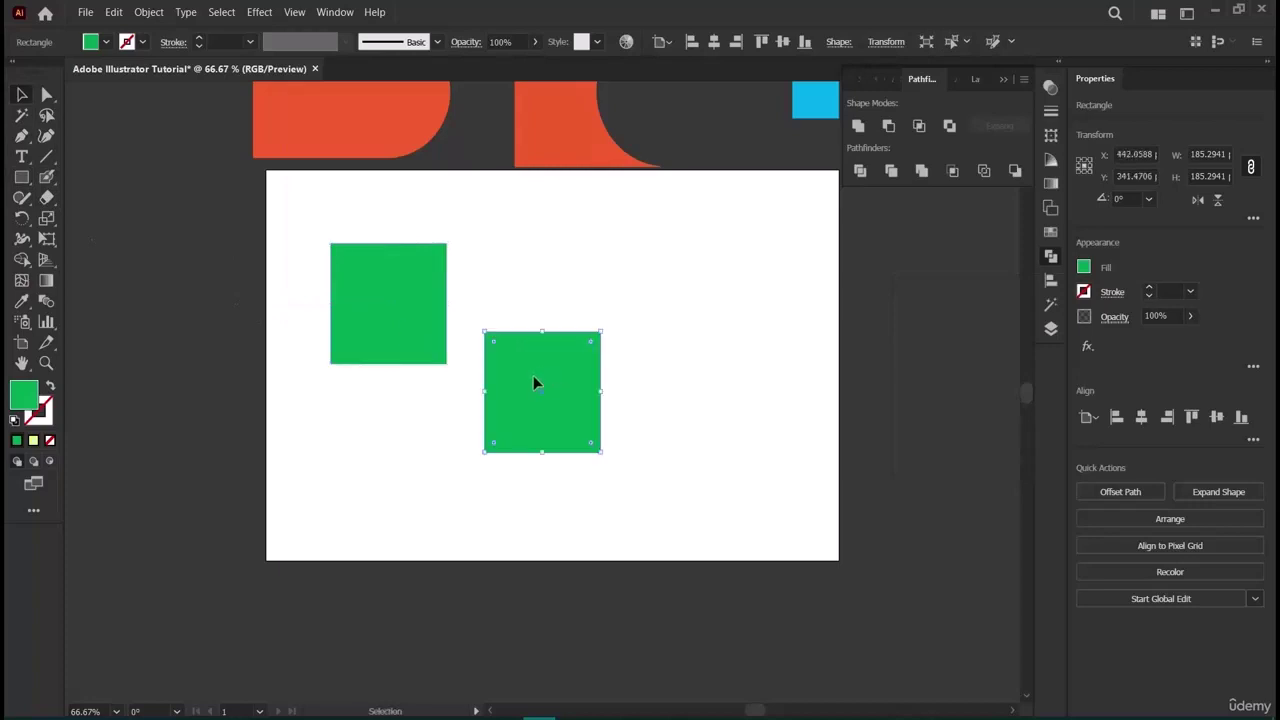
pyautogui.moveTo(533, 375); pyautogui.dragTo(447, 346)
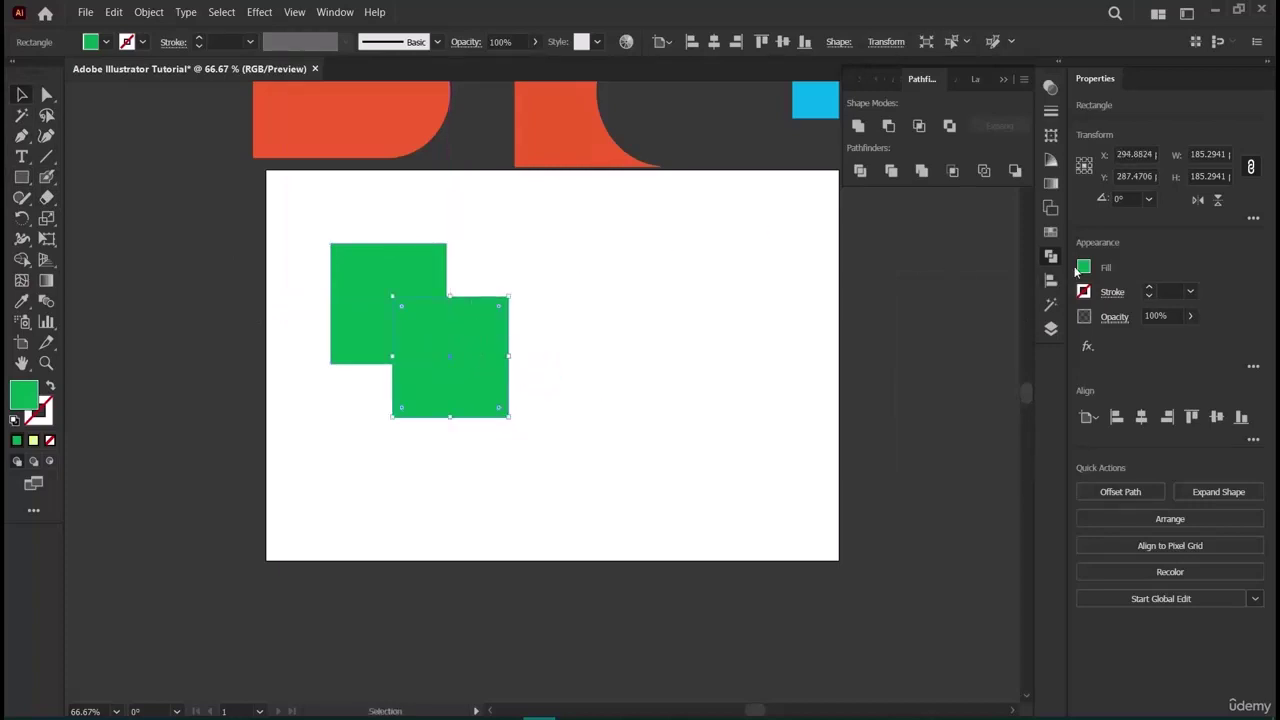
pyautogui.click(1085, 267)
pyautogui.click(984, 328)
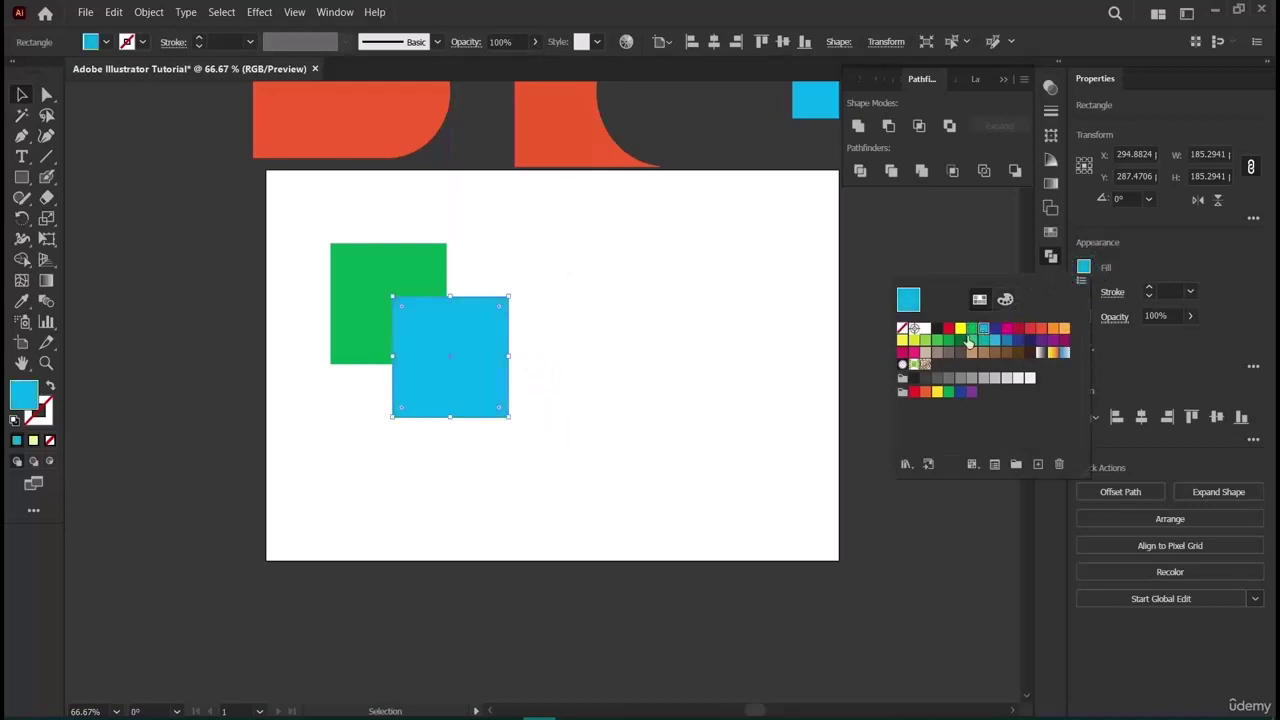
# Select both squares and apply Pathfinder Divide.
pyautogui.click(857, 174)
pyautogui.moveTo(295, 230); pyautogui.dragTo(495, 418)
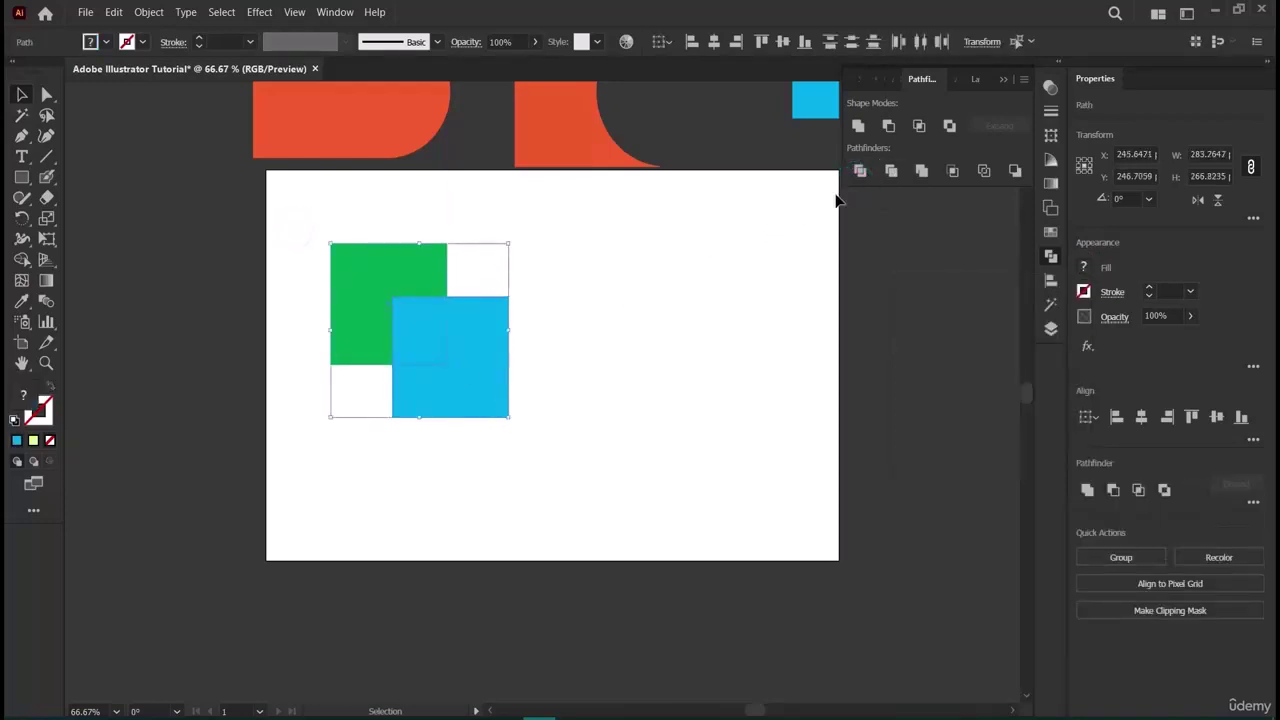
pyautogui.click(859, 172)
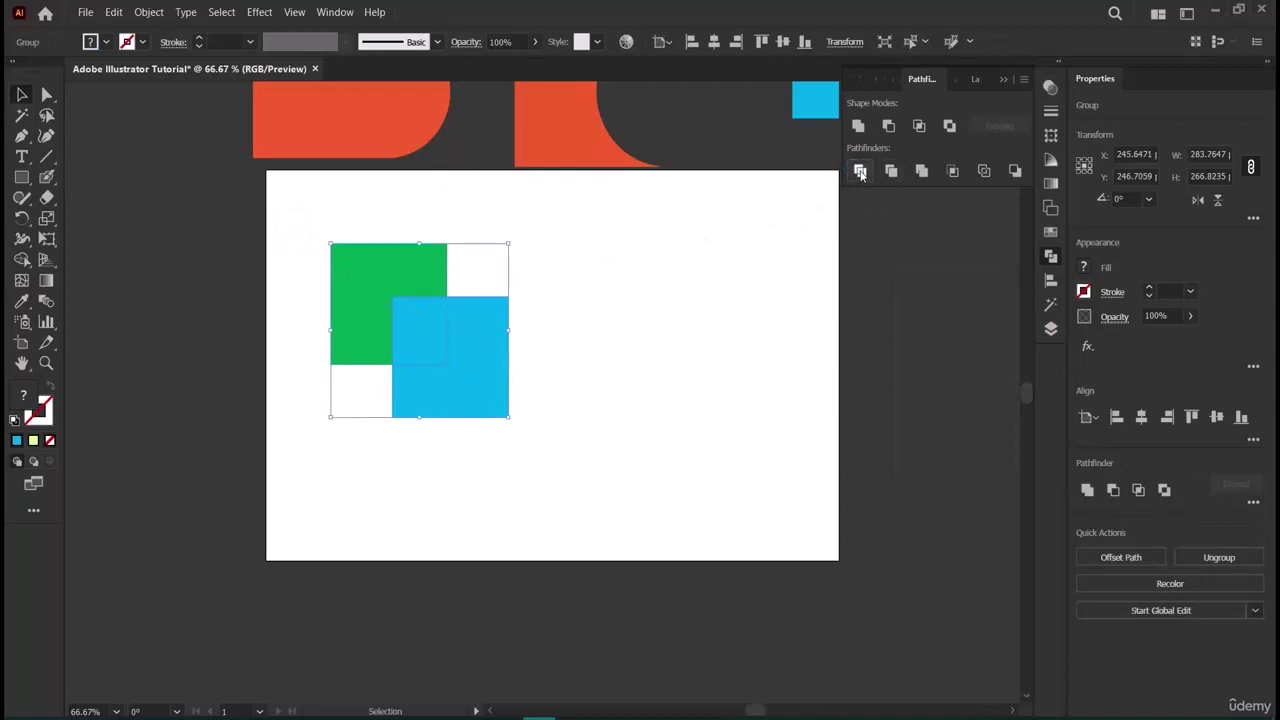
pyautogui.click(859, 172)
# Try ungrouping the divided pieces and pulling one away, then undo back to the group.
pyautogui.click(646, 485)
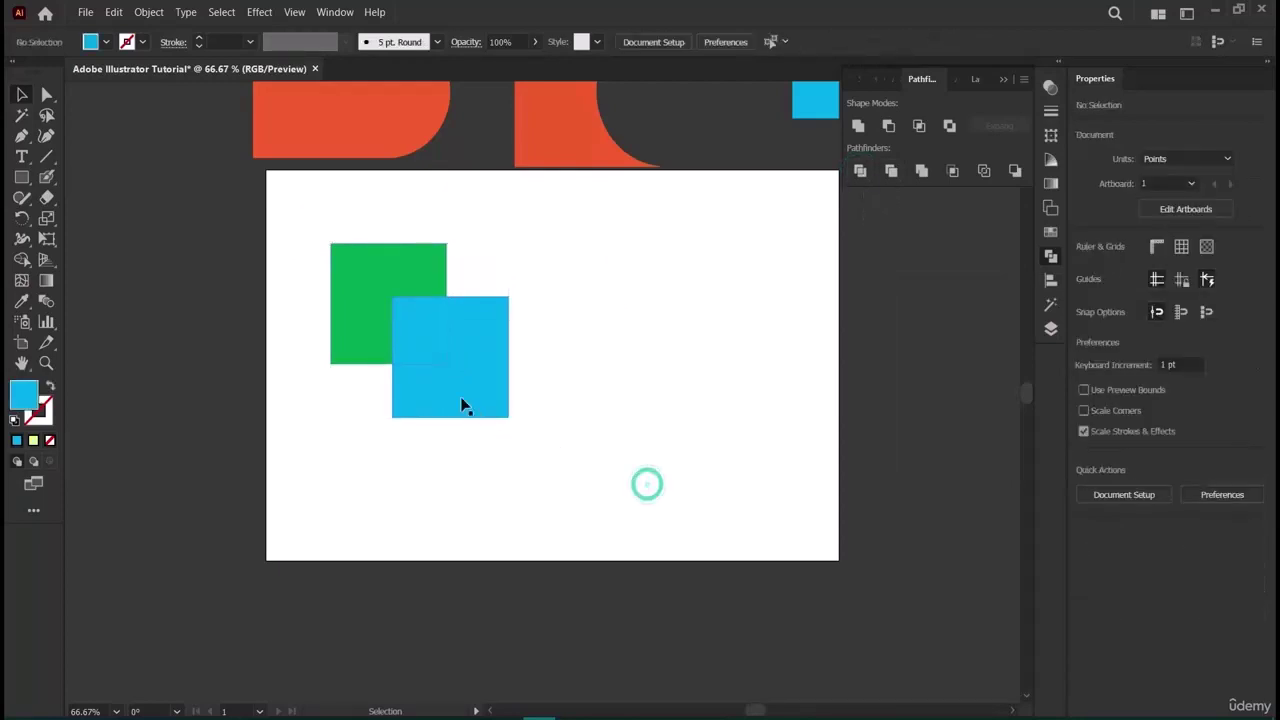
pyautogui.moveTo(474, 420); pyautogui.dragTo(436, 360)
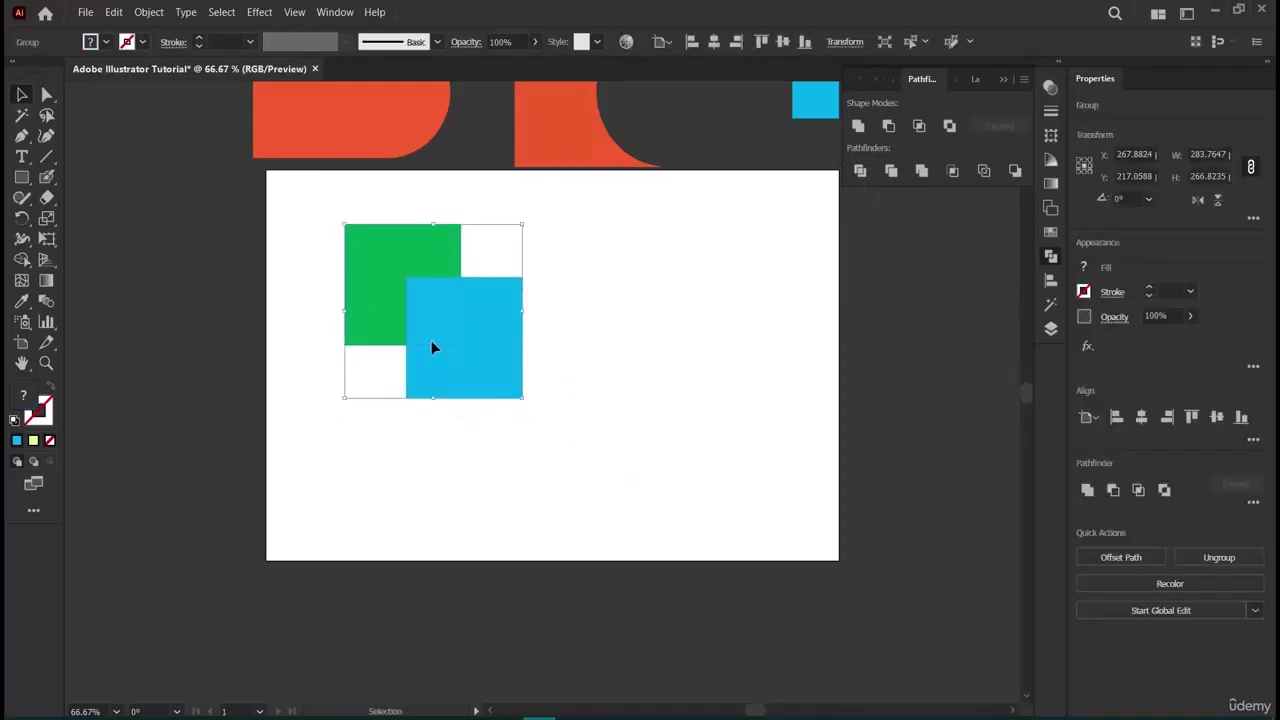
pyautogui.rightClick(433, 347)
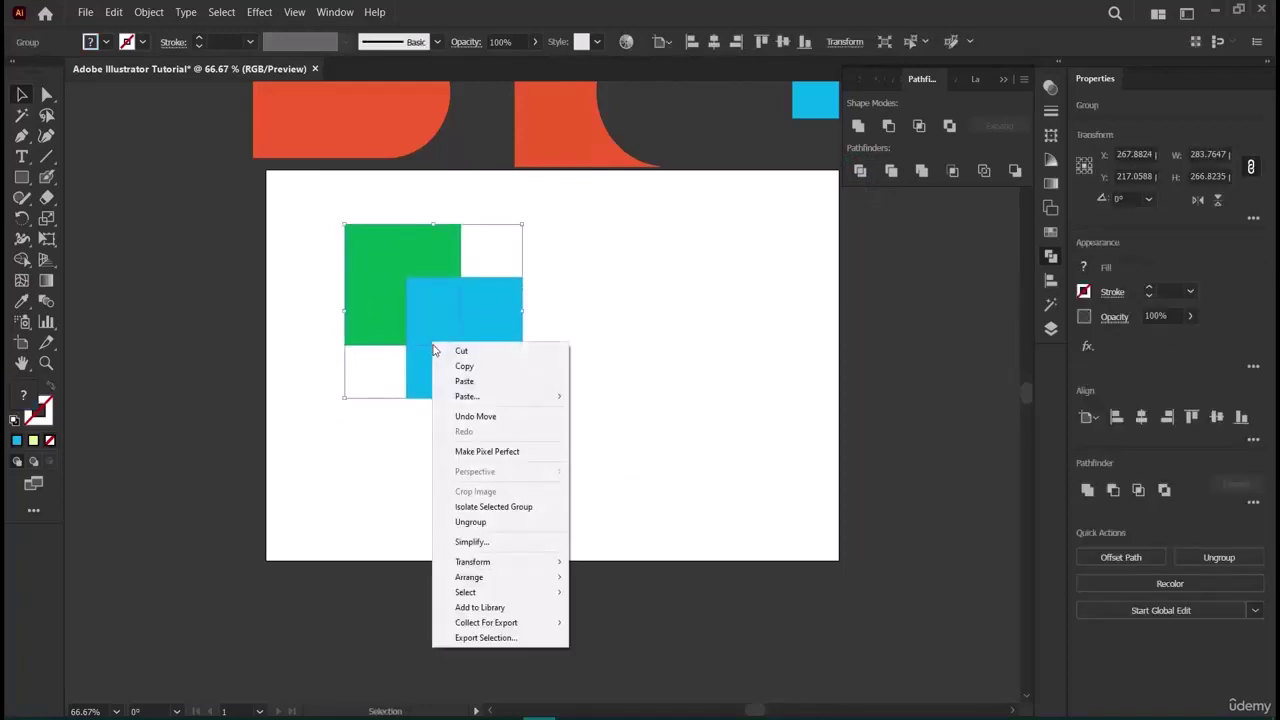
pyautogui.click(470, 521)
pyautogui.click(497, 494)
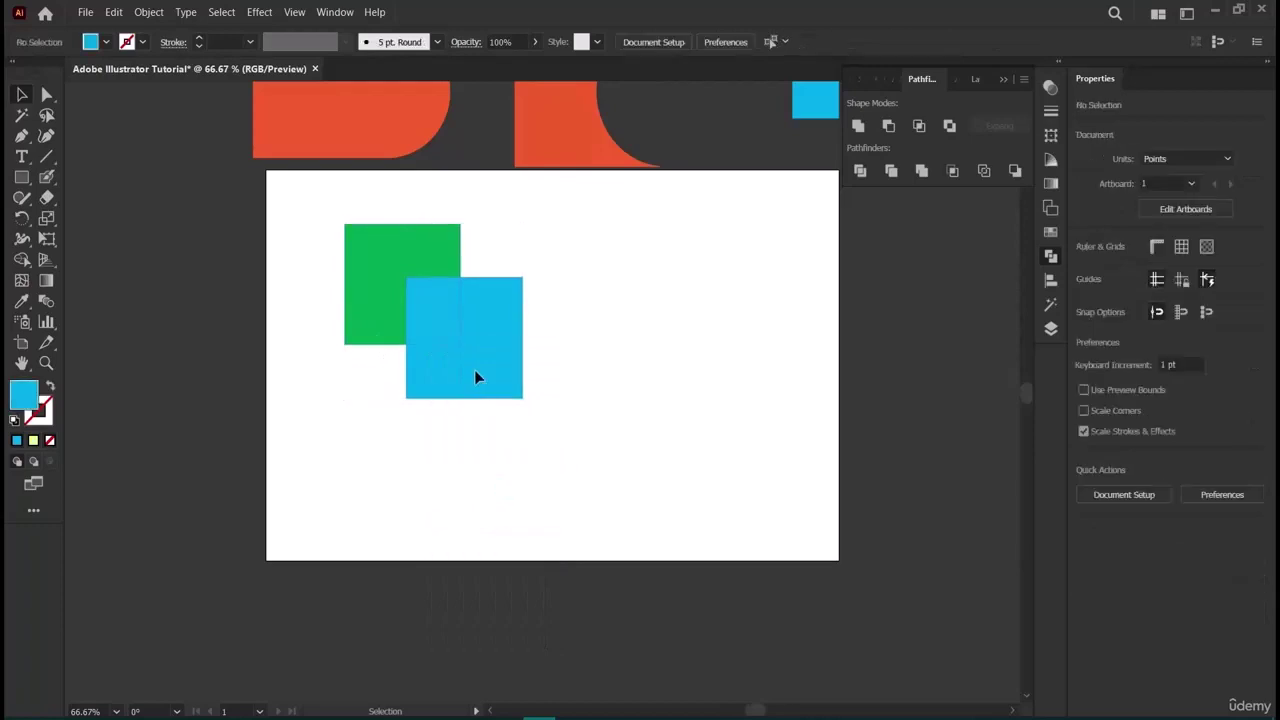
pyautogui.moveTo(474, 376); pyautogui.dragTo(494, 411)
pyautogui.hotkey('ctrl', 'z')
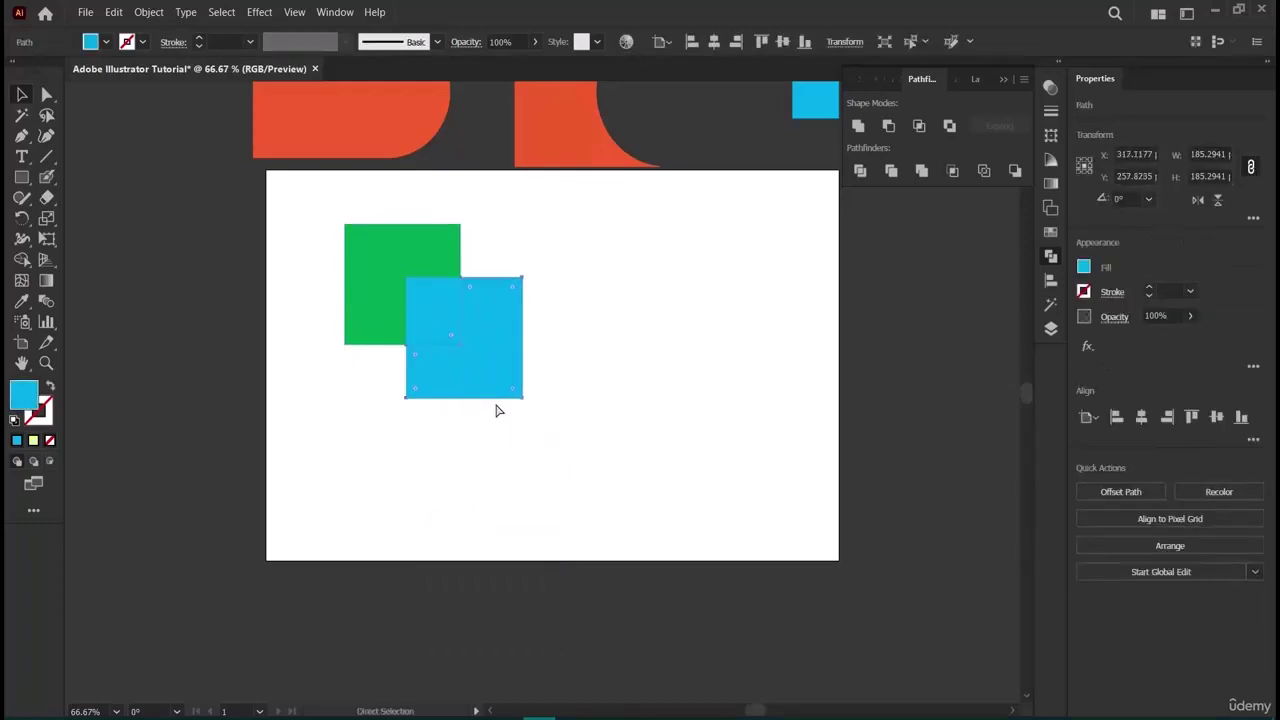
pyautogui.hotkey('ctrl', 'z')
pyautogui.hotkey('ctrl', 'z')
pyautogui.hotkey('ctrl', 'z')
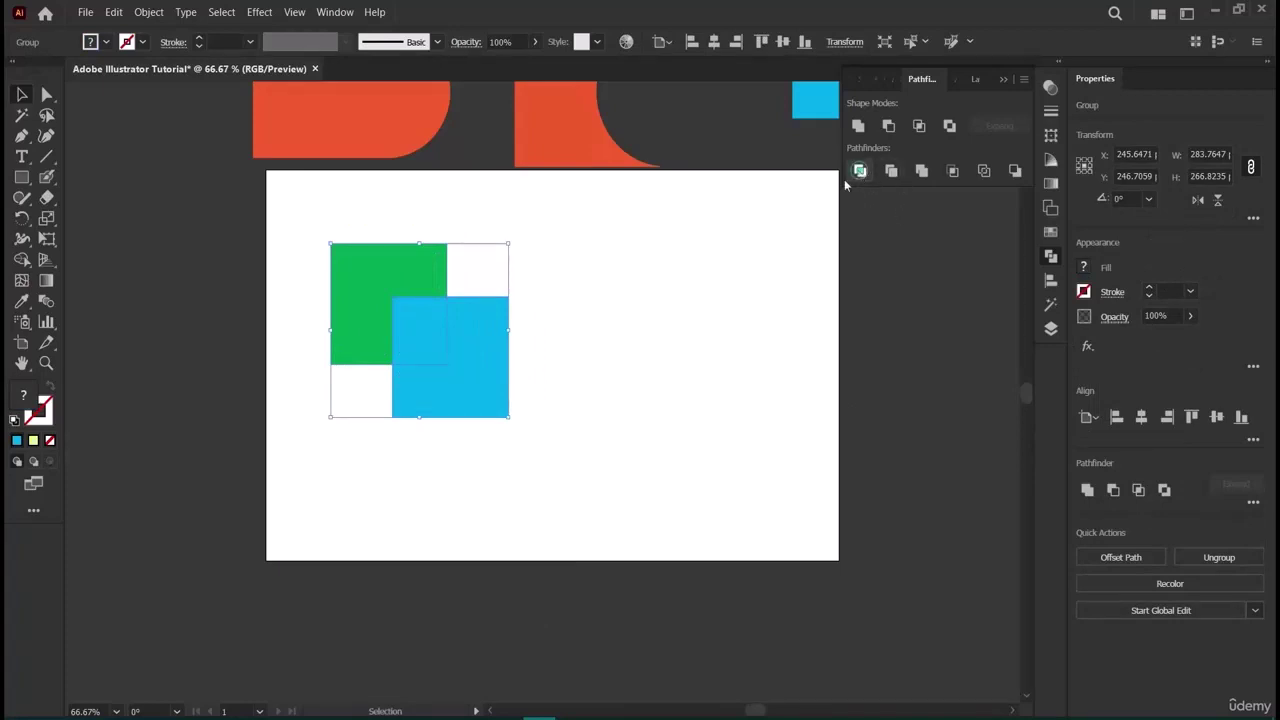
# Move the group toward the centre, ungroup it, and separate the blue piece and green L.
pyautogui.click(586, 523)
pyautogui.moveTo(455, 328); pyautogui.dragTo(541, 348)
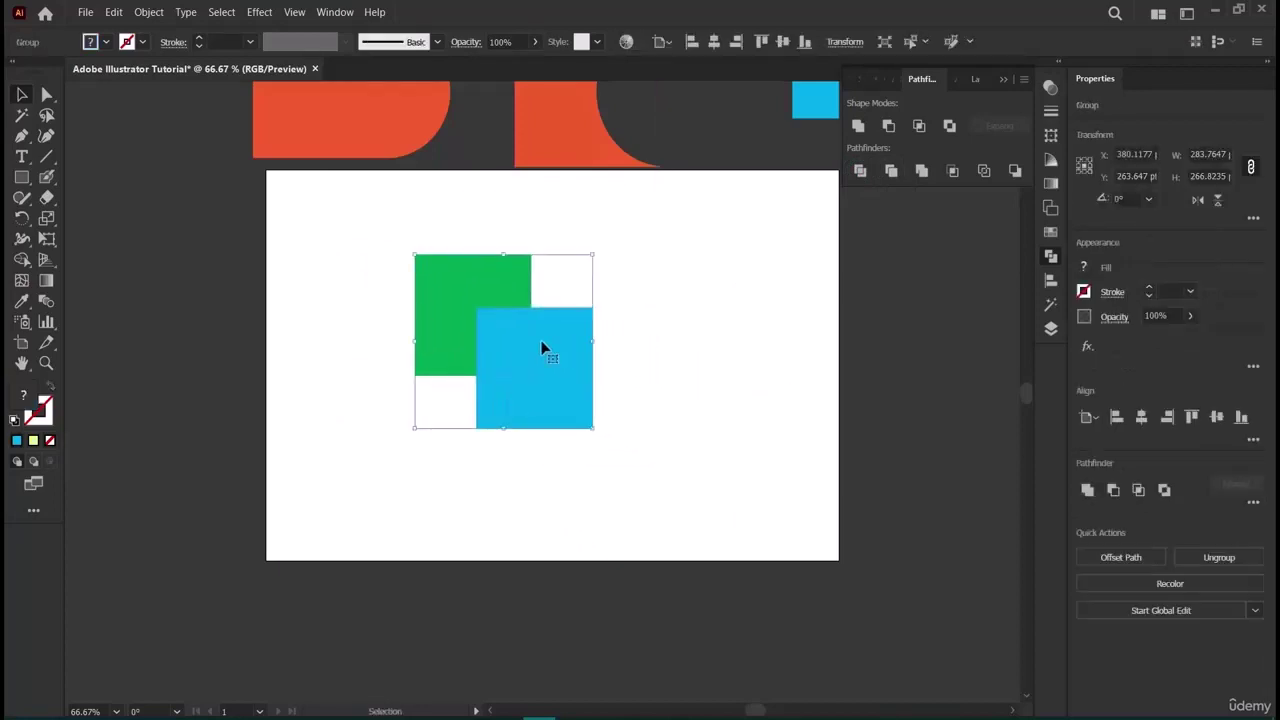
pyautogui.rightClick(543, 347)
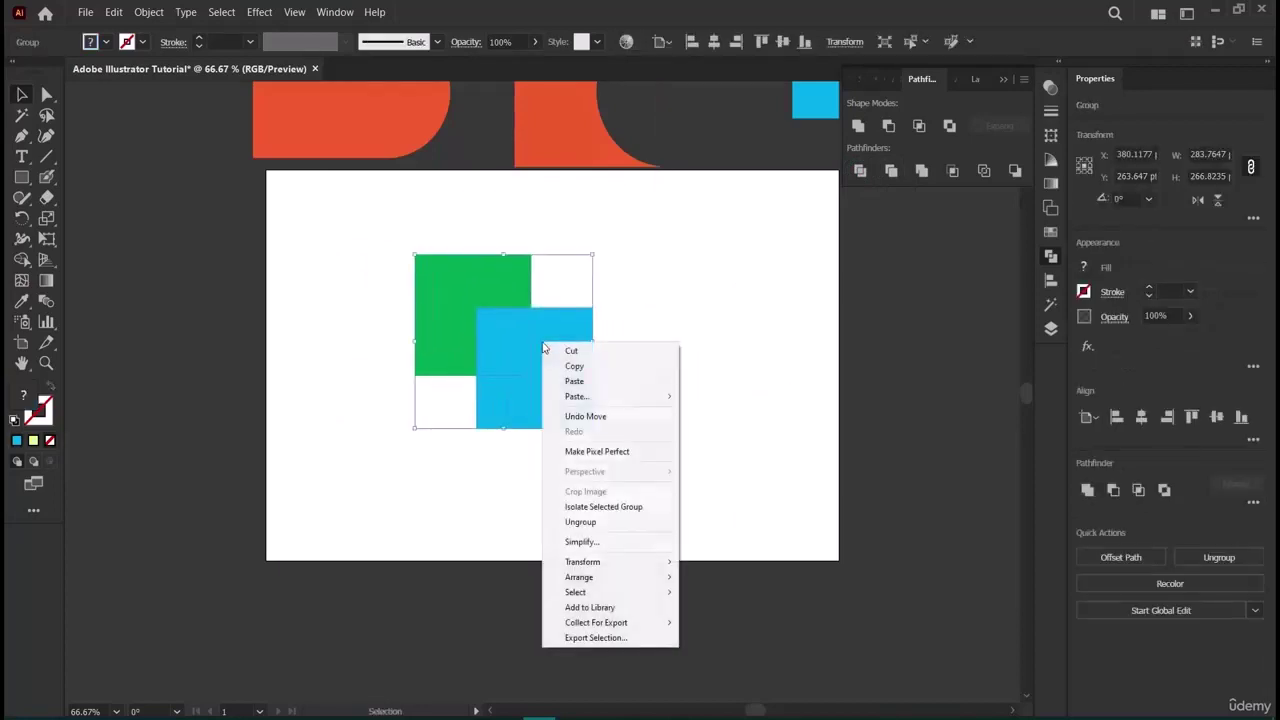
pyautogui.click(581, 521)
pyautogui.click(581, 521)
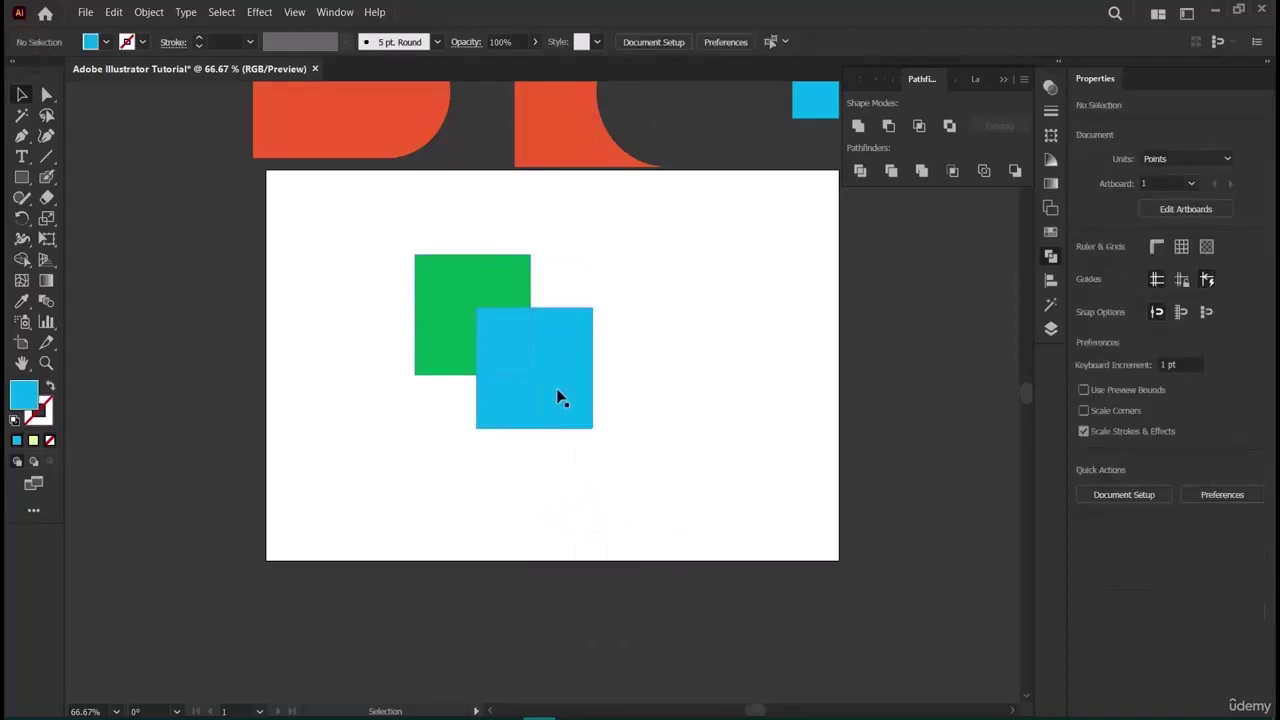
pyautogui.moveTo(557, 388); pyautogui.dragTo(575, 408)
pyautogui.moveTo(458, 285); pyautogui.dragTo(436, 263)
pyautogui.click(824, 495)
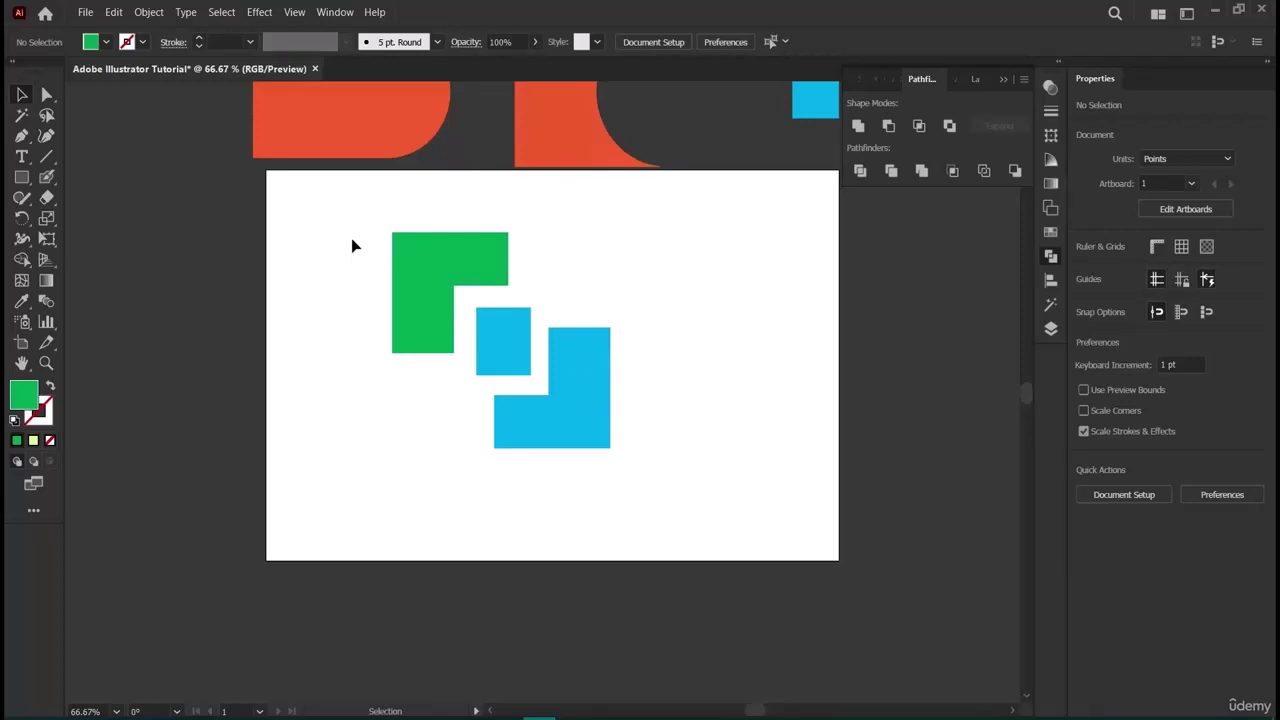
# Move the divided green and cyan pieces together down below the artboard.
pyautogui.moveTo(351, 245); pyautogui.dragTo(574, 371)
pyautogui.moveTo(523, 338); pyautogui.dragTo(381, 690)
pyautogui.scroll(-3, 414, 537)
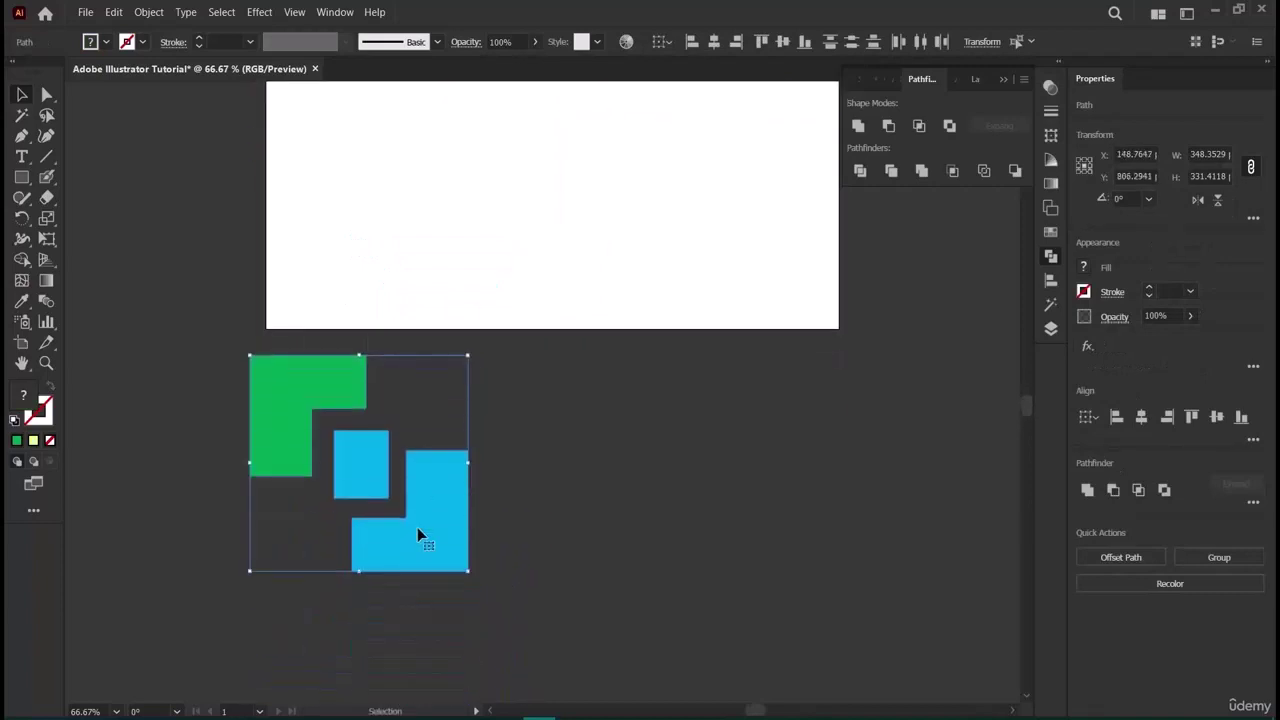
pyautogui.moveTo(390, 460); pyautogui.dragTo(397, 515)
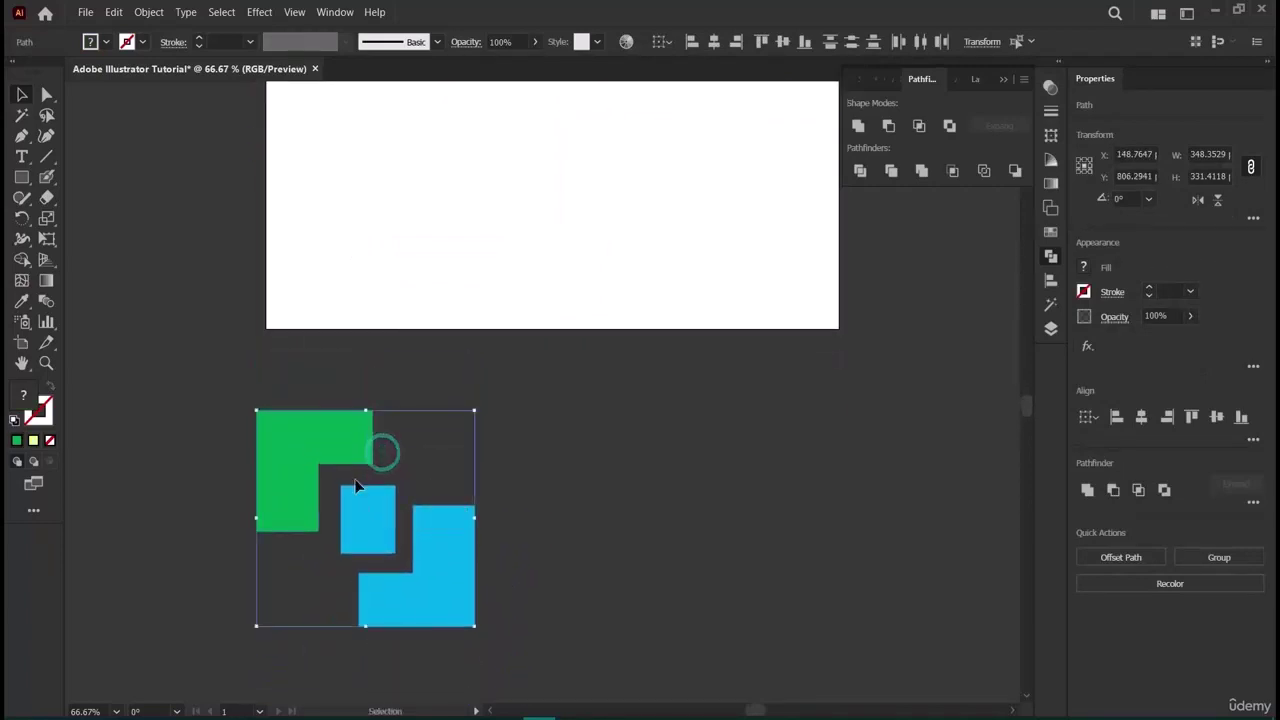
# Add a 'DIVIDE' text label above the pieces.
pyautogui.click(22, 157)
pyautogui.click(258, 380)
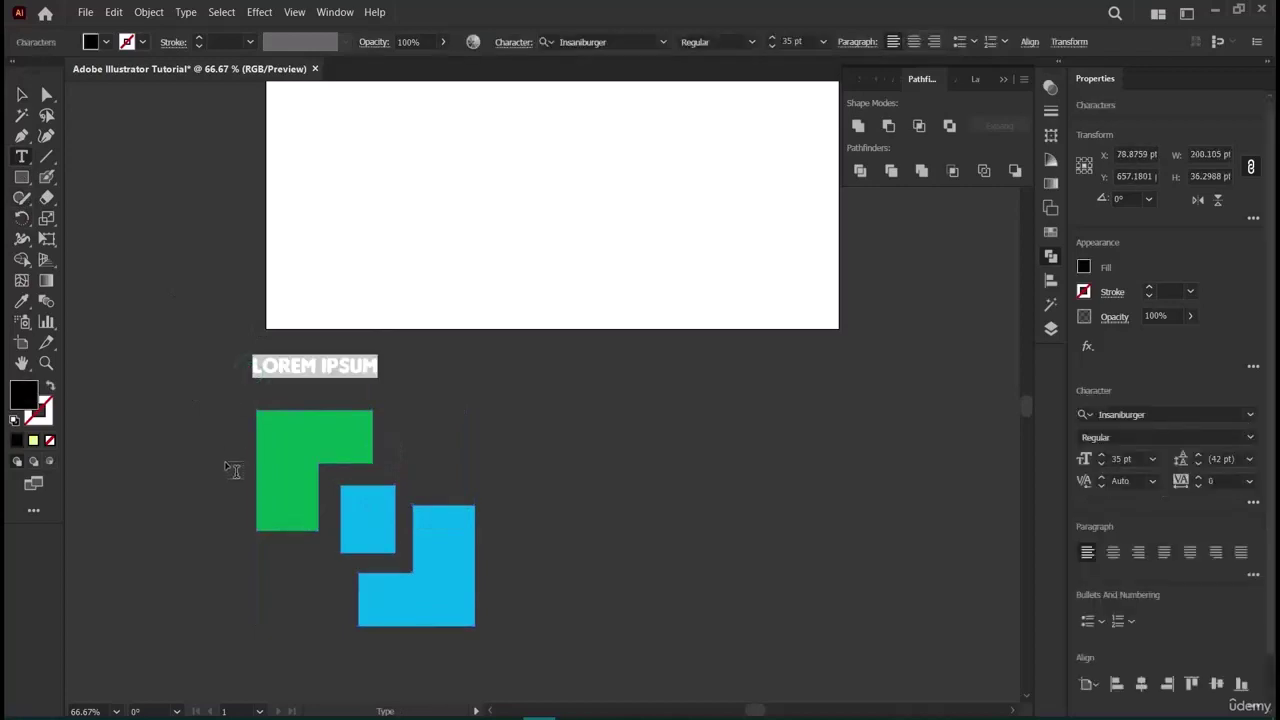
pyautogui.press('BackSpace')
pyautogui.write('DIVIDE')
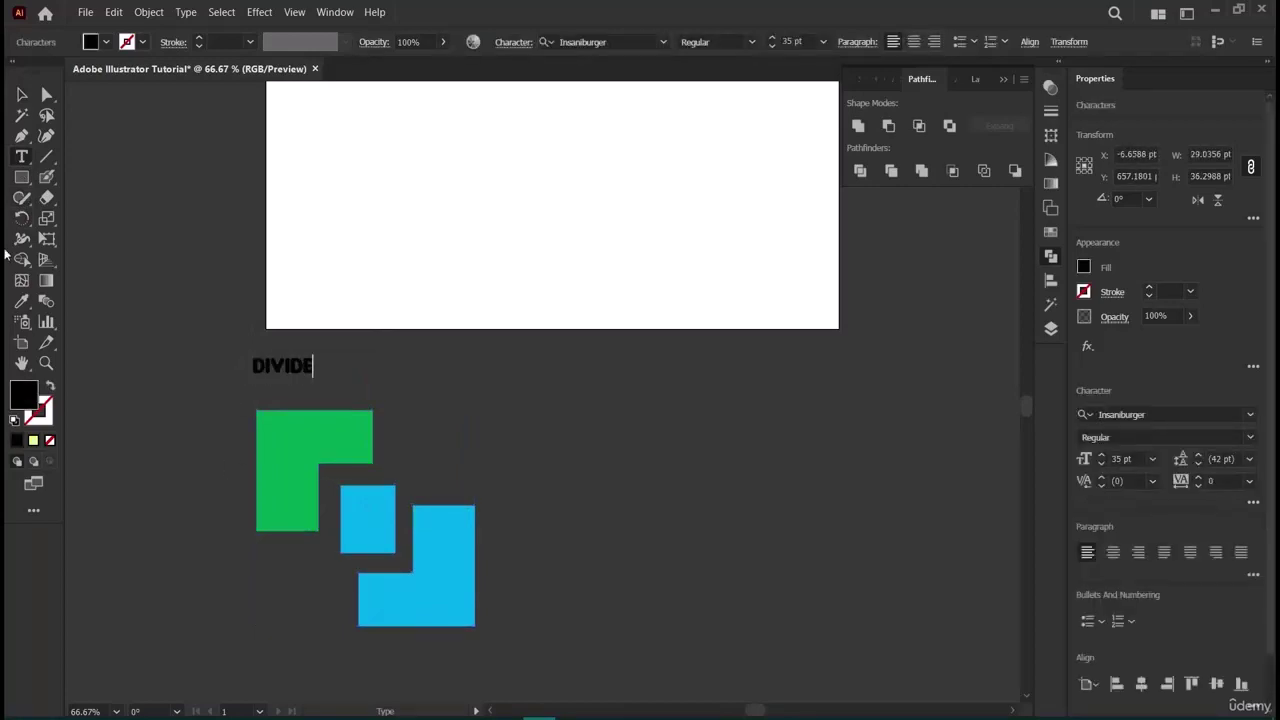
pyautogui.click(22, 94)
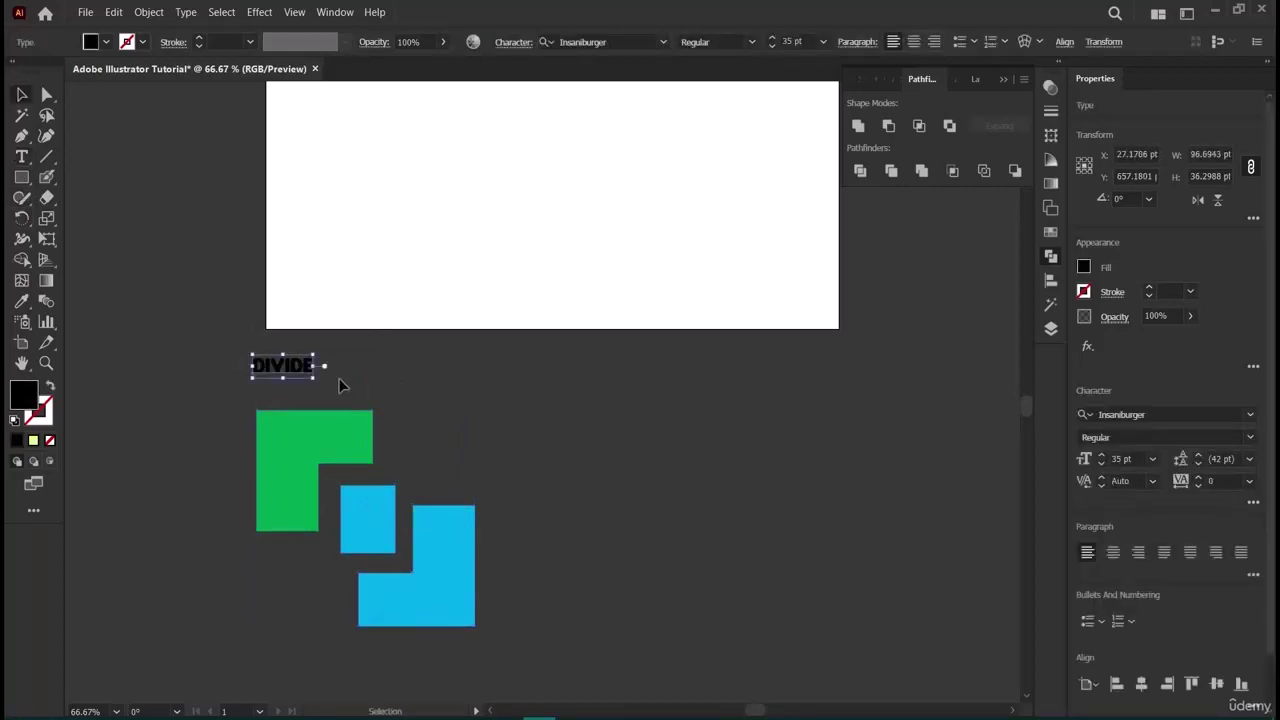
# Scale the DIVIDE title to about 62.76 pt, fill it white, and nudge it right.
pyautogui.moveTo(313, 381); pyautogui.dragTo(348, 400)
pyautogui.click(1084, 268)
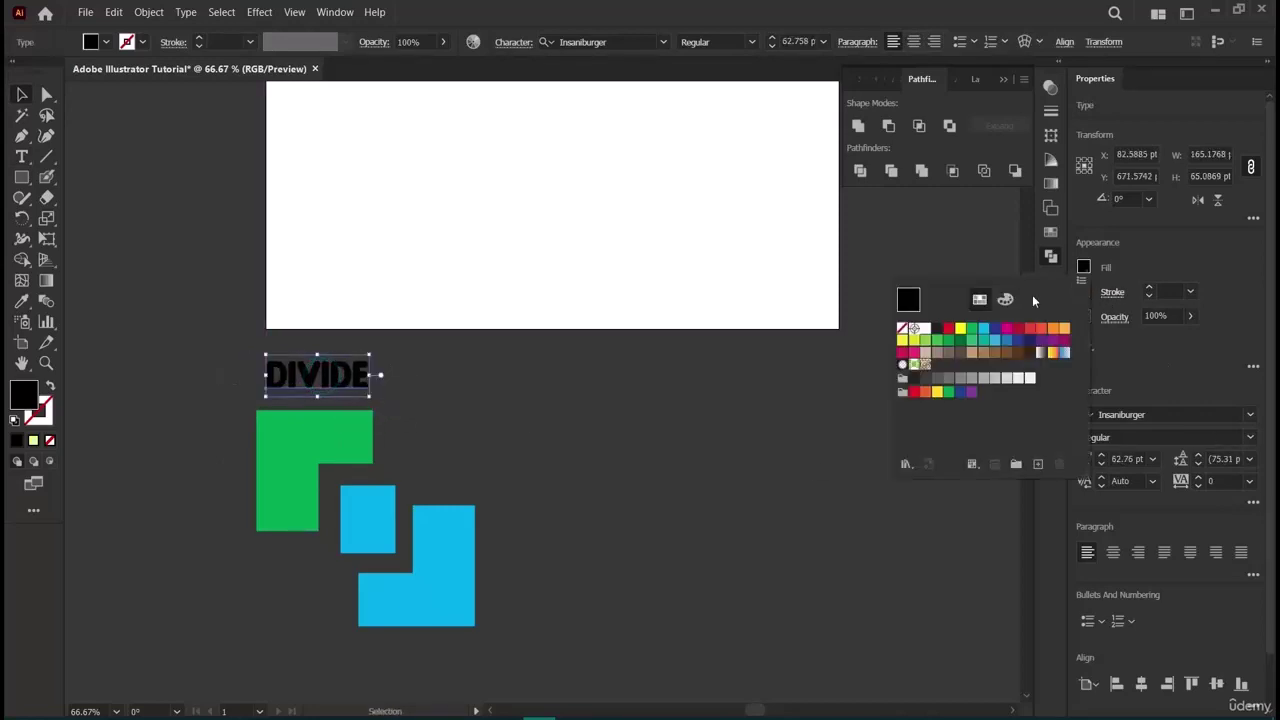
pyautogui.click(922, 328)
pyautogui.click(671, 547)
pyautogui.moveTo(271, 386); pyautogui.dragTo(306, 382)
pyautogui.click(591, 503)
pyautogui.scroll(3, 591, 503)
pyautogui.scroll(4, 590, 502)
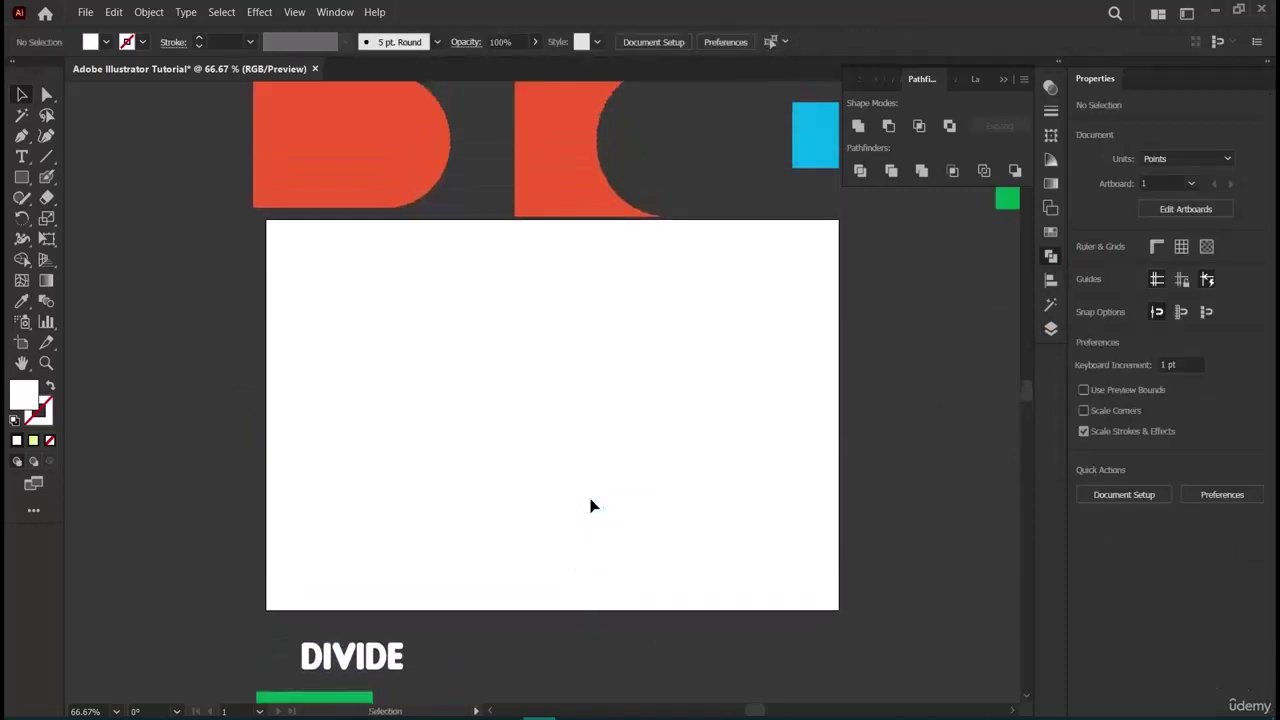
# Draw a 180 pt square on the artboard and fill it yellow.
pyautogui.click(22, 177)
pyautogui.moveTo(364, 284); pyautogui.dragTo(455, 400)
pyautogui.click(1082, 268)
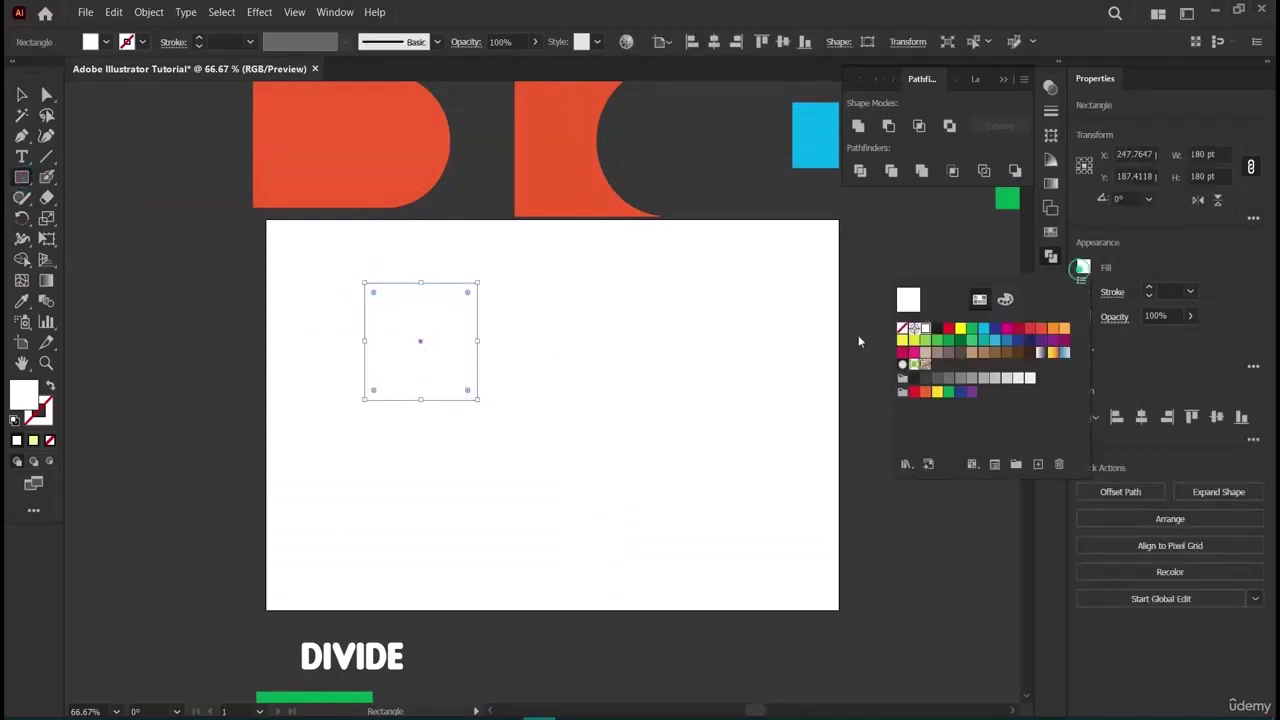
pyautogui.click(961, 330)
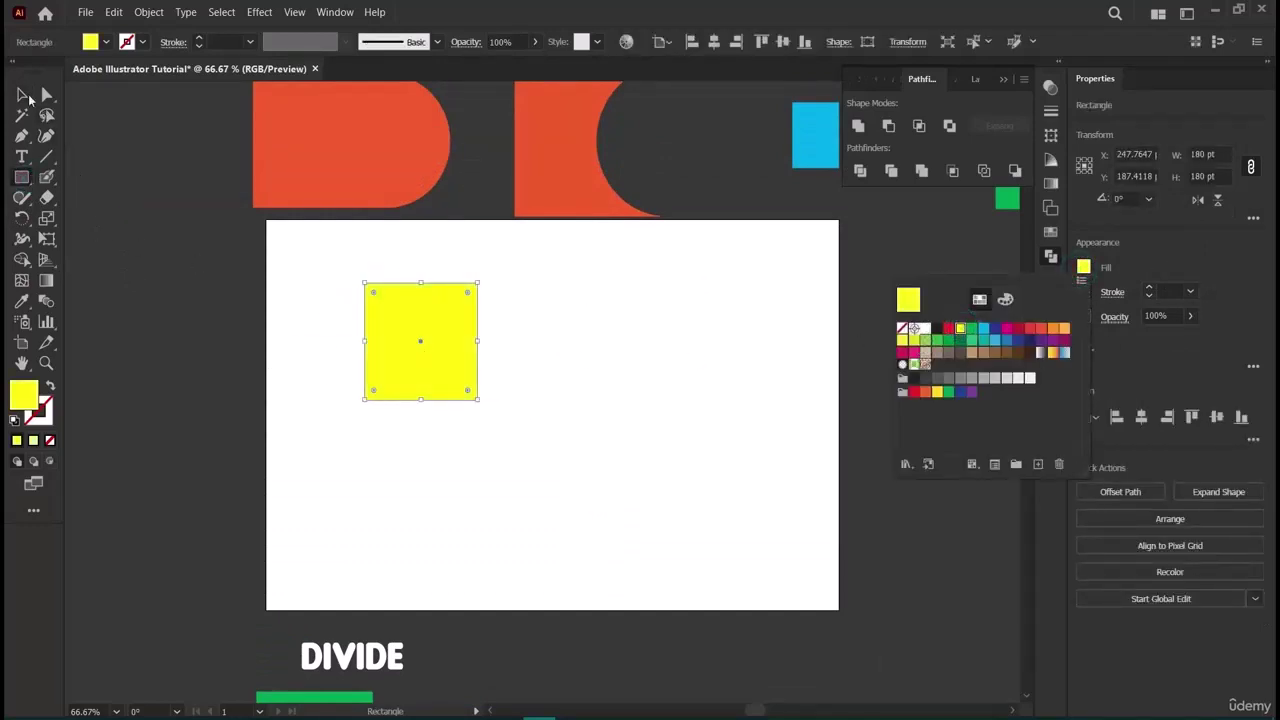
# Add a second 180 pt square overlapping the first, color it cyan, and apply Pathfinder Divide.
pyautogui.click(168, 307)
pyautogui.click(605, 395)
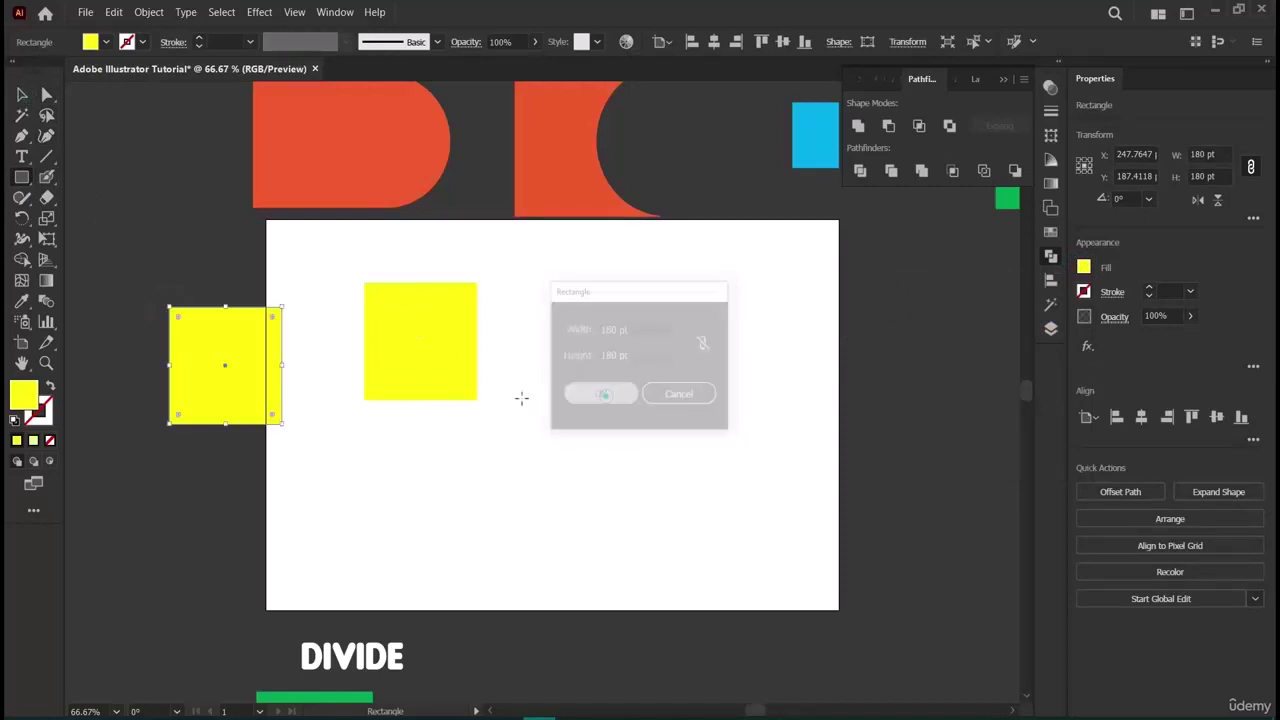
pyautogui.click(22, 95)
pyautogui.moveTo(197, 335); pyautogui.dragTo(455, 365)
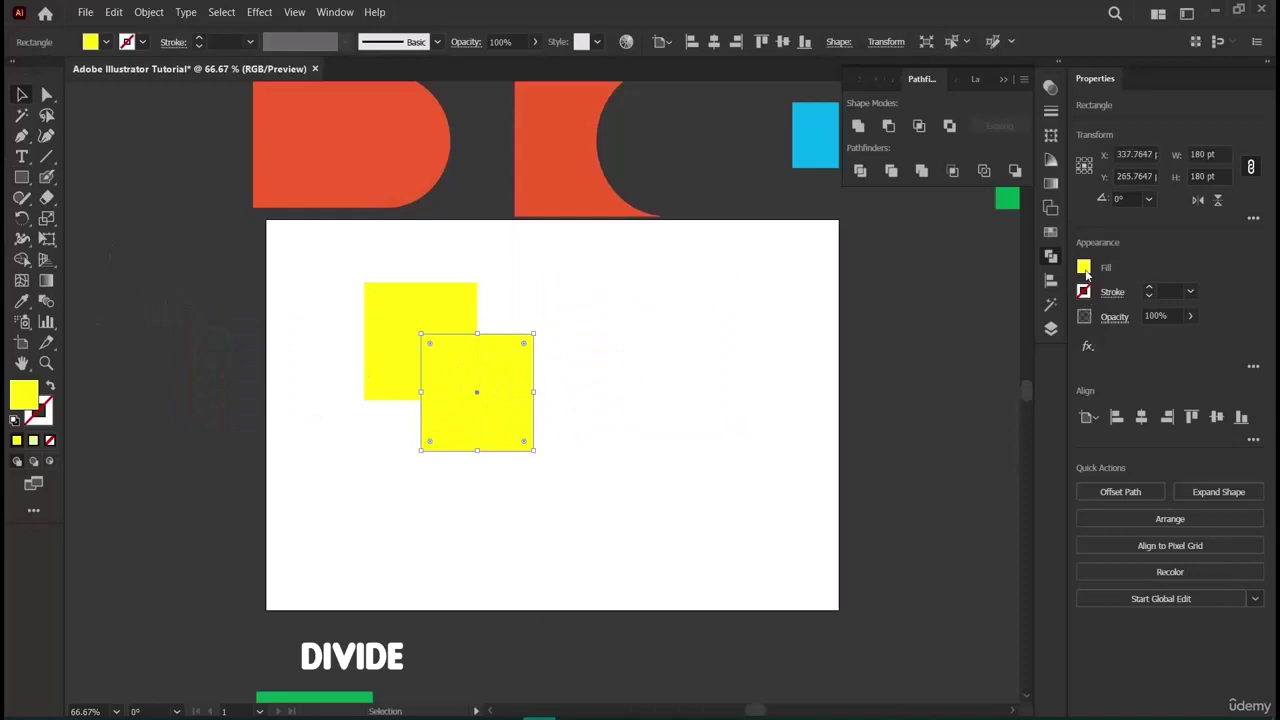
pyautogui.click(1083, 267)
pyautogui.click(984, 328)
pyautogui.click(551, 506)
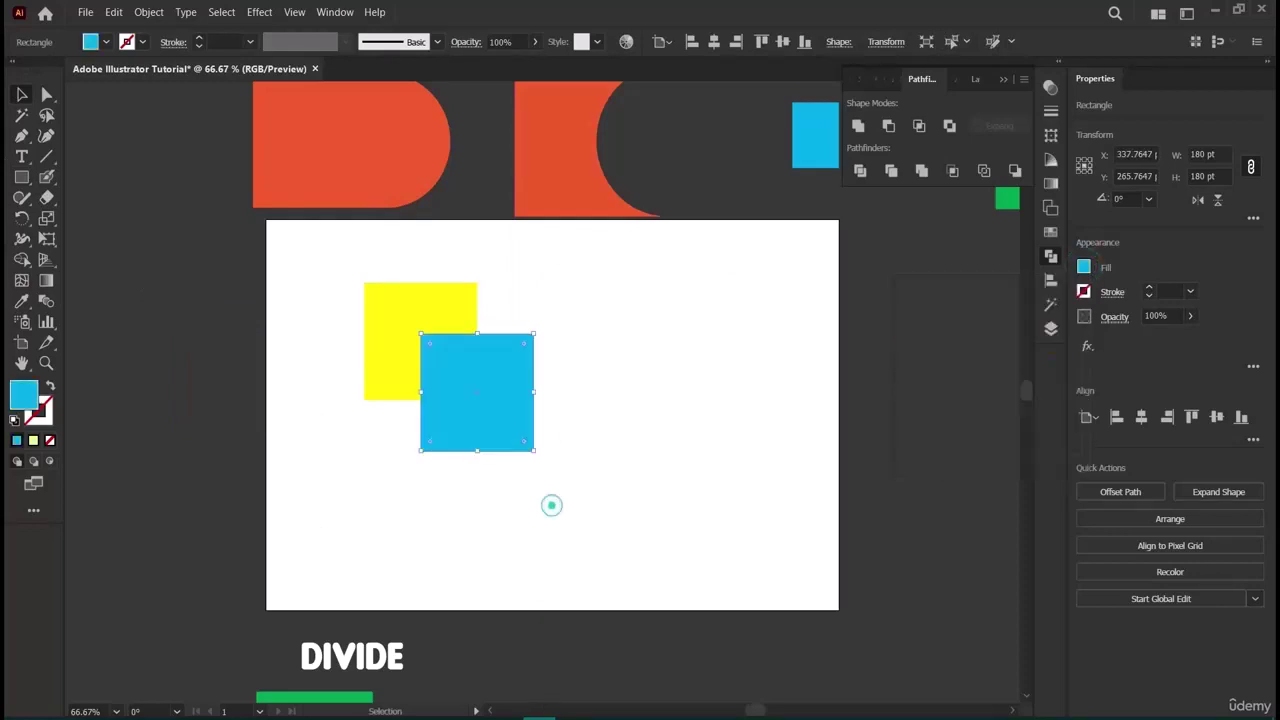
pyautogui.moveTo(357, 289); pyautogui.dragTo(514, 457)
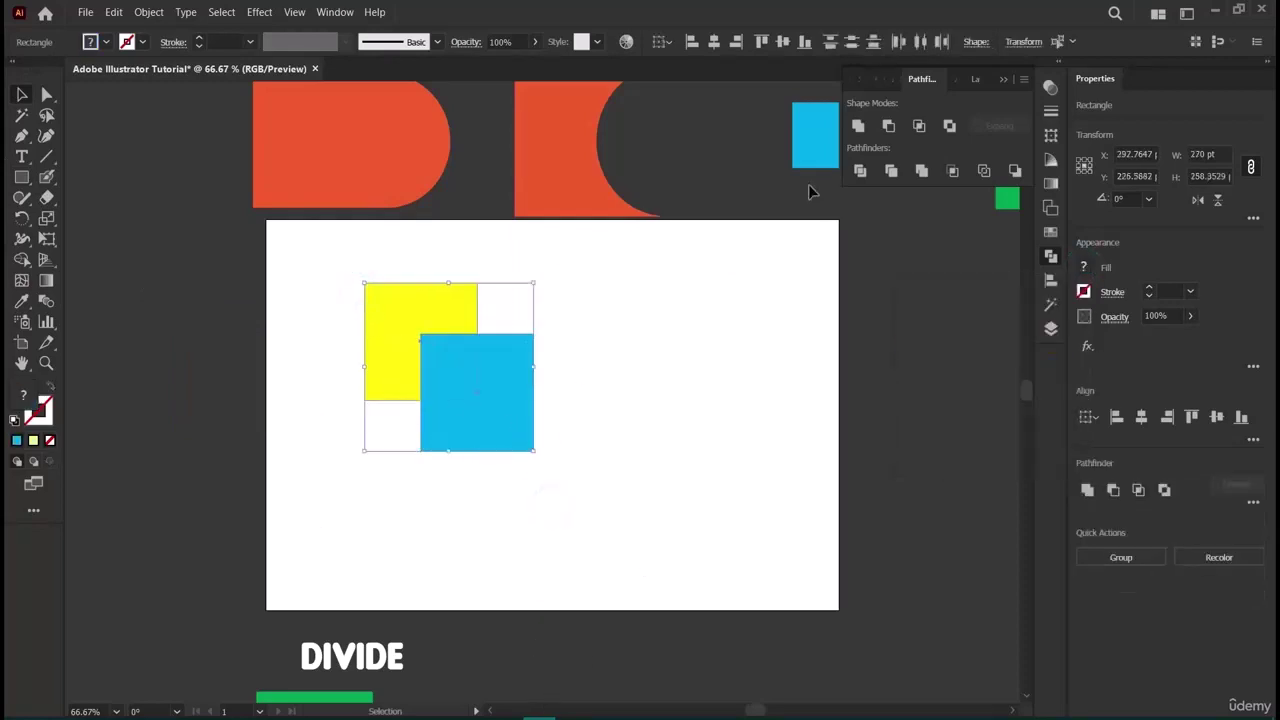
pyautogui.click(898, 172)
# Ungroup the divided squares and rearrange the yellow L-piece and cyan square.
pyautogui.click(632, 442)
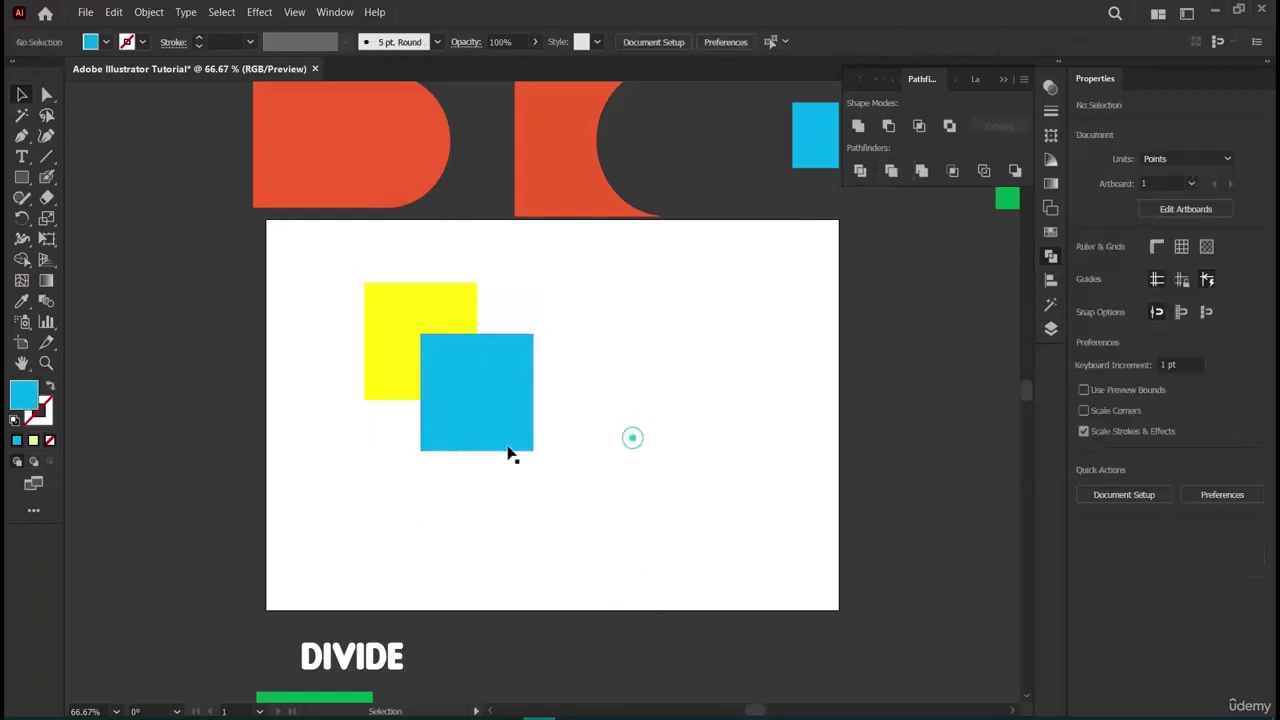
pyautogui.moveTo(505, 448); pyautogui.dragTo(465, 364)
pyautogui.rightClick(462, 362)
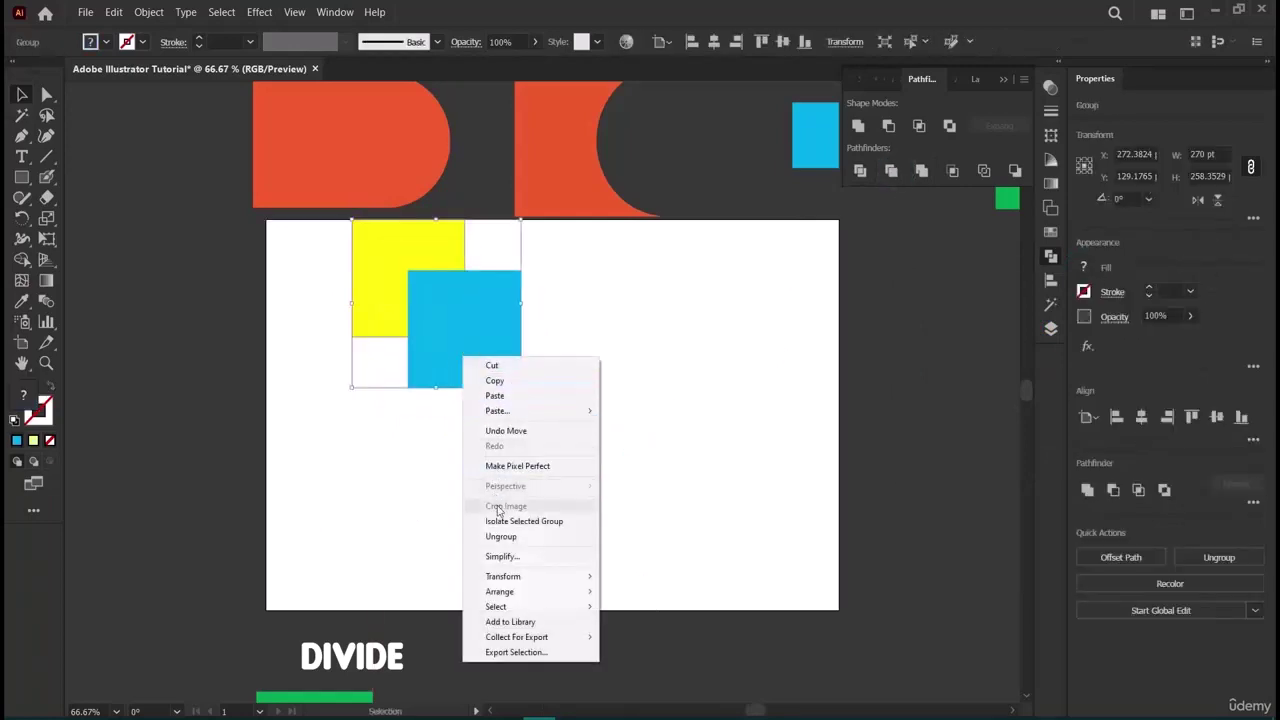
pyautogui.click(503, 536)
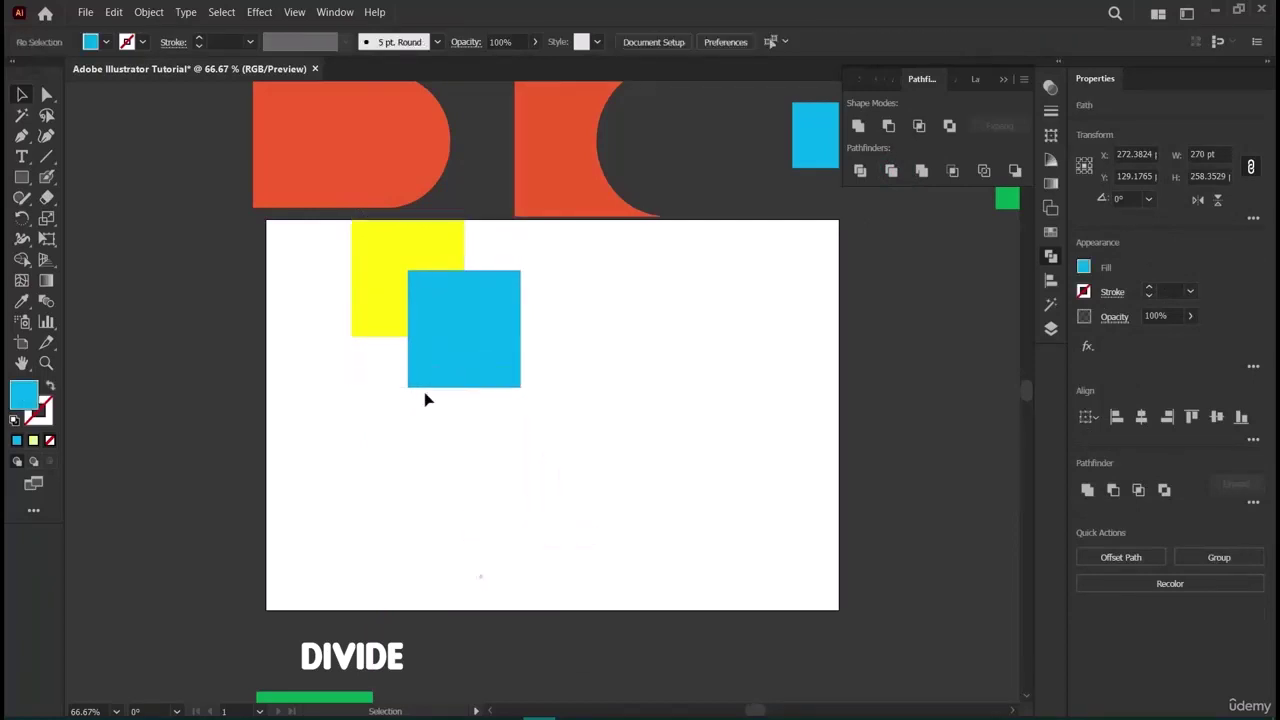
pyautogui.moveTo(431, 340); pyautogui.dragTo(514, 422)
pyautogui.moveTo(381, 285); pyautogui.dragTo(383, 375)
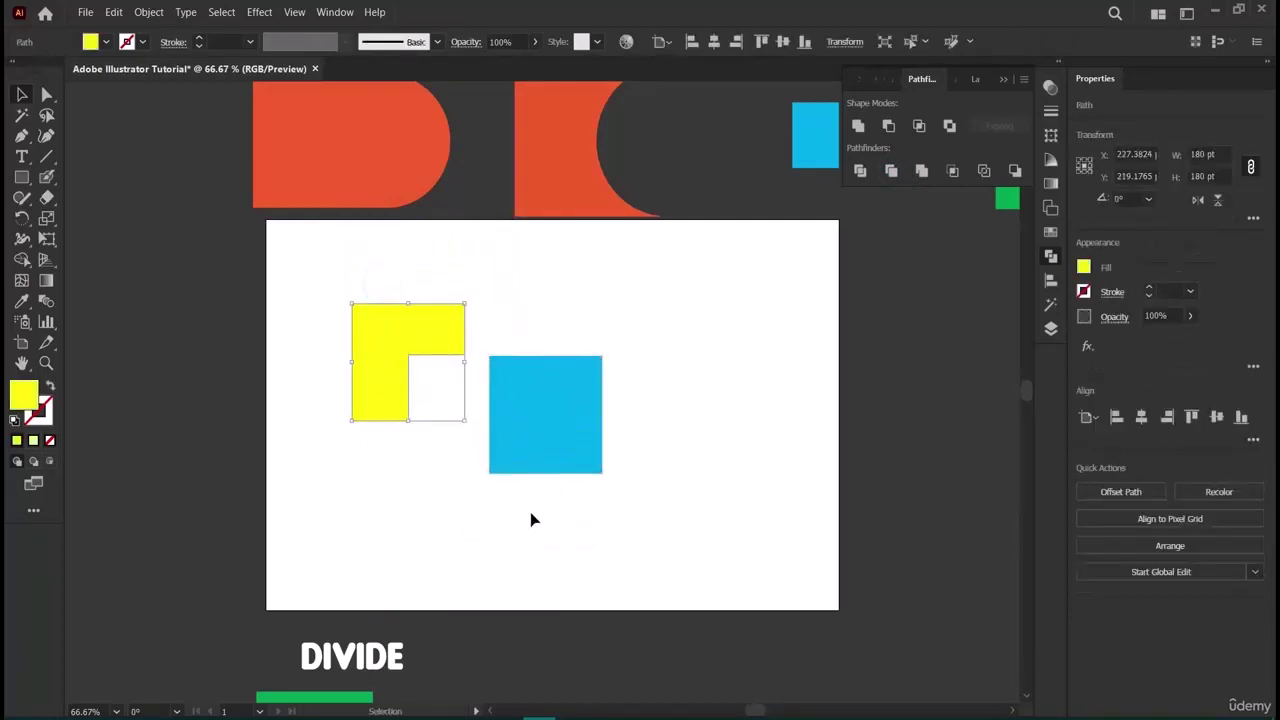
pyautogui.moveTo(541, 421); pyautogui.dragTo(460, 418)
pyautogui.click(376, 430)
# Undo a stray rotation, realign the cyan square, and move both pieces beside DIVIDE.
pyautogui.moveTo(376, 430); pyautogui.dragTo(649, 511)
pyautogui.hotkey('ctrl', 'z')
pyautogui.click(671, 503)
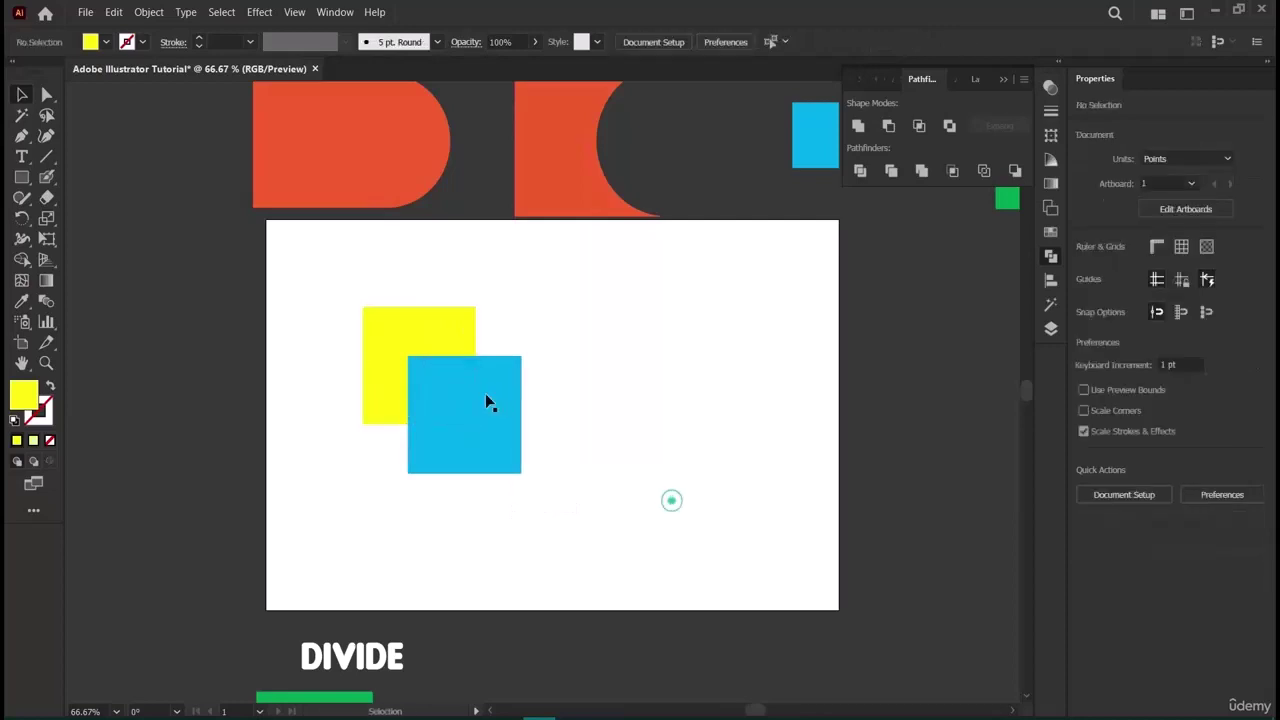
pyautogui.moveTo(483, 400)
pyautogui.mouseDown()
pyautogui.moveTo(558, 451)
pyautogui.moveTo(489, 394)
pyautogui.mouseUp()
pyautogui.click(537, 404)
pyautogui.moveTo(320, 304); pyautogui.dragTo(509, 504)
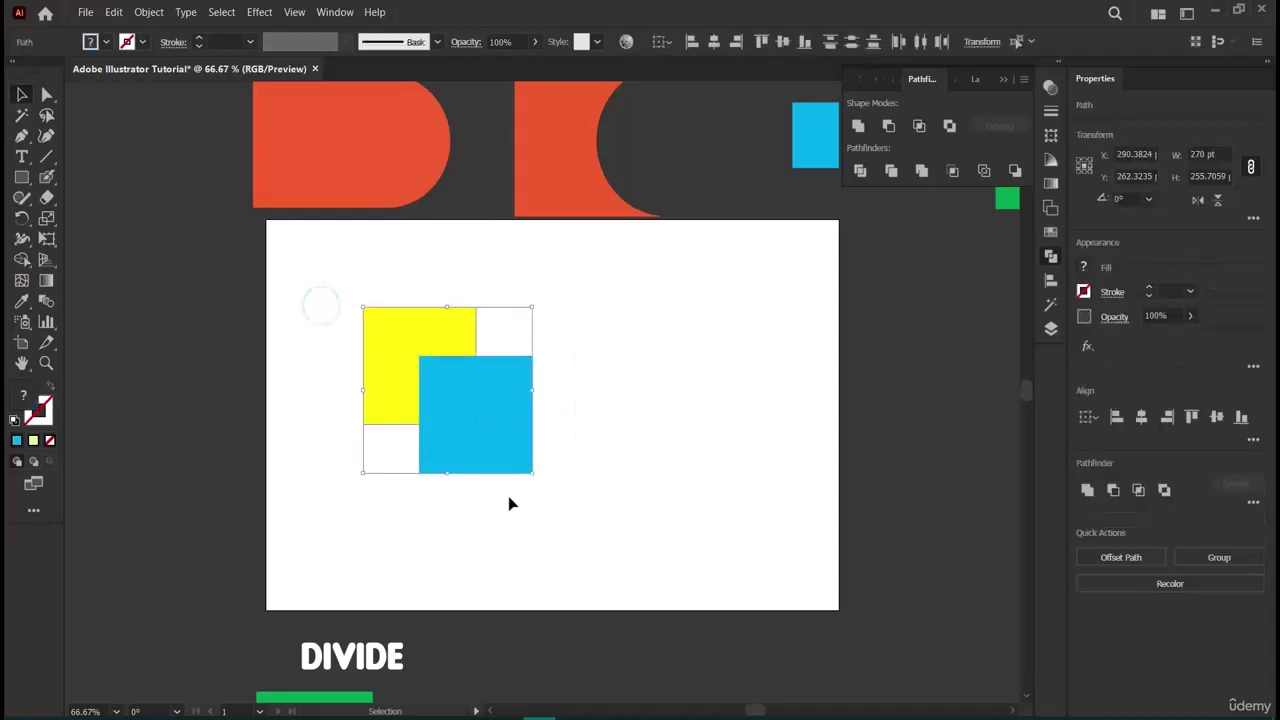
pyautogui.scroll(-5, 460, 357)
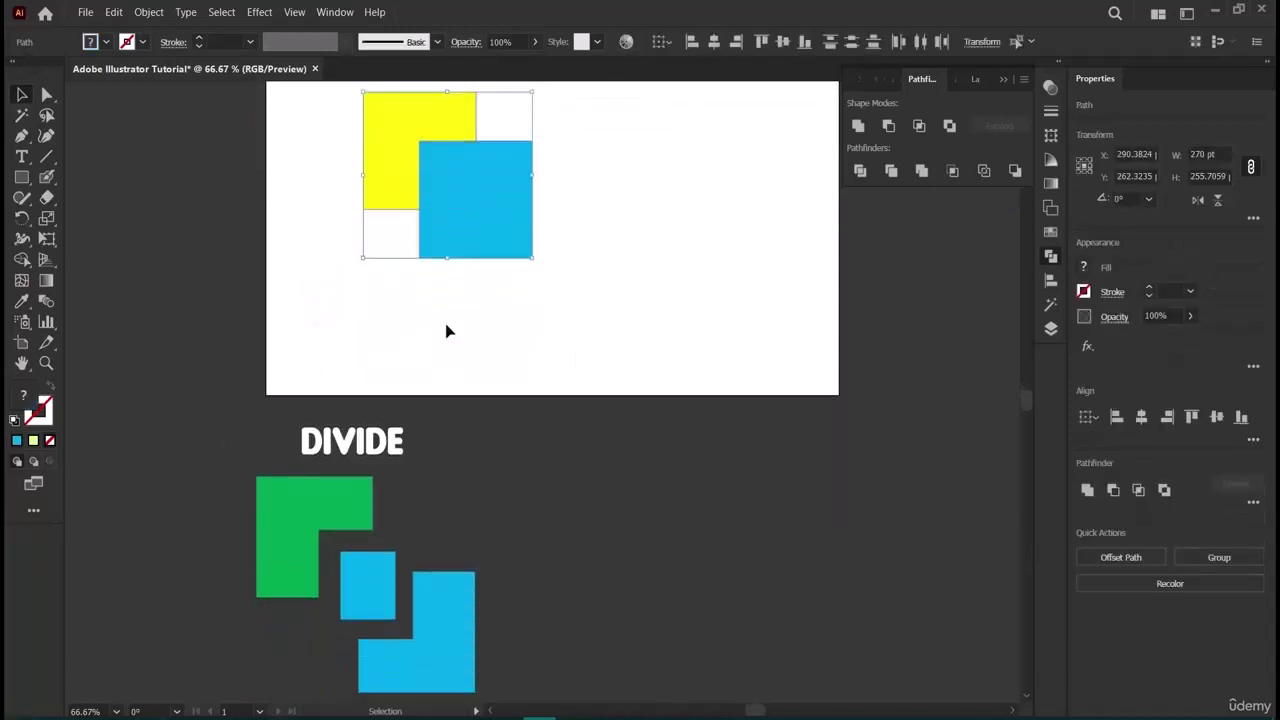
pyautogui.moveTo(452, 140); pyautogui.dragTo(743, 553)
# Duplicate the DIVIDE label to its right.
pyautogui.click(840, 583)
pyautogui.click(712, 530)
pyautogui.click(888, 455)
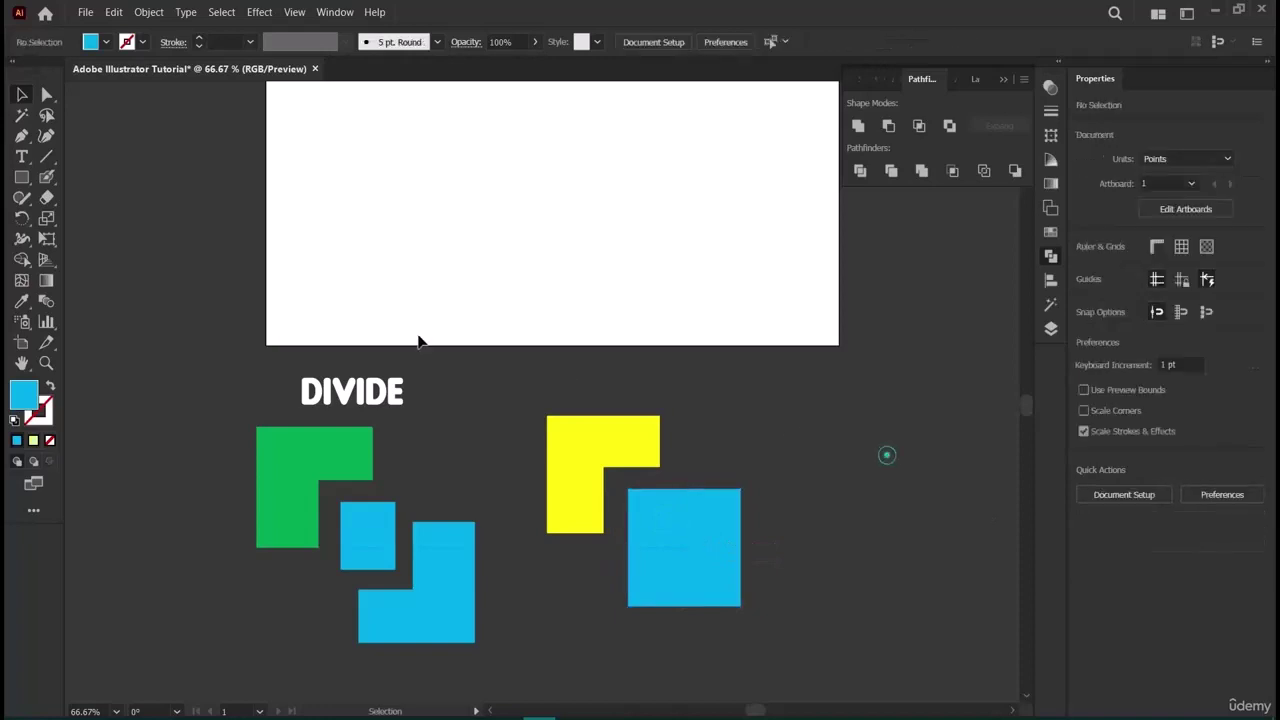
pyautogui.click(357, 391)
pyautogui.moveTo(357, 391); pyautogui.dragTo(532, 391)
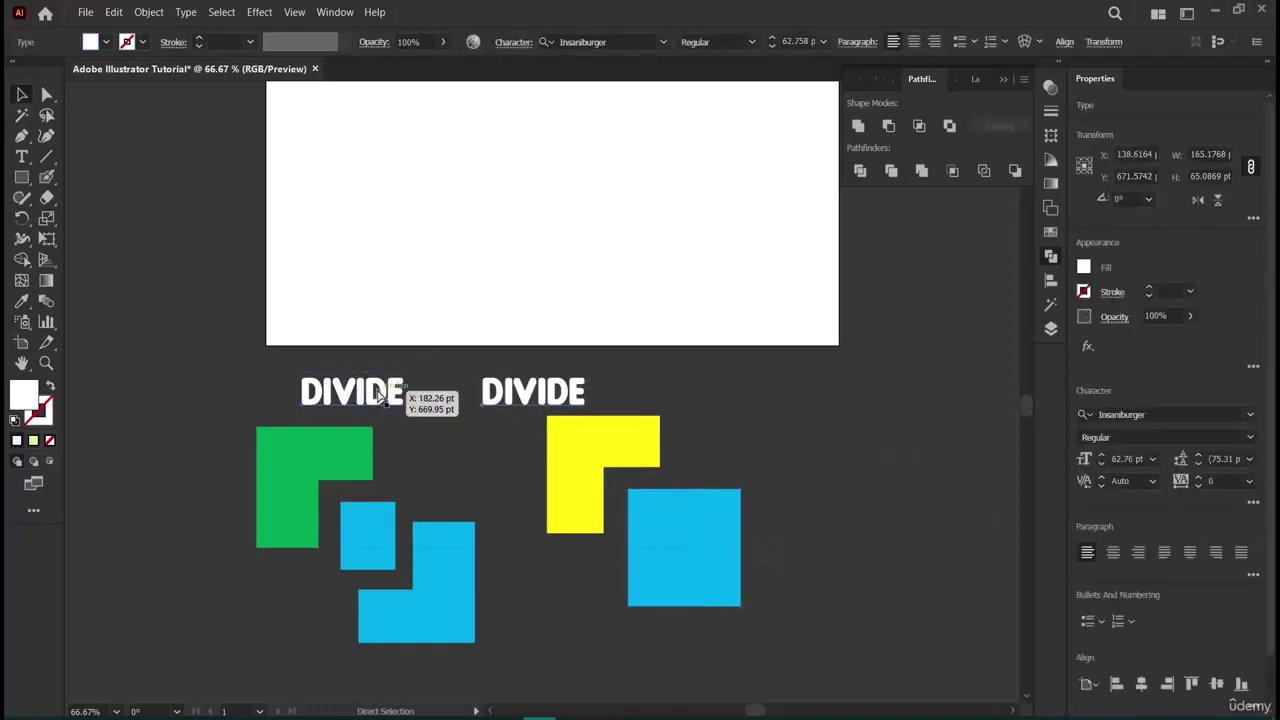
# Change the copied label's text to 'TRIM'.
pyautogui.doubleClick(531, 393)
pyautogui.doubleClick(531, 393)
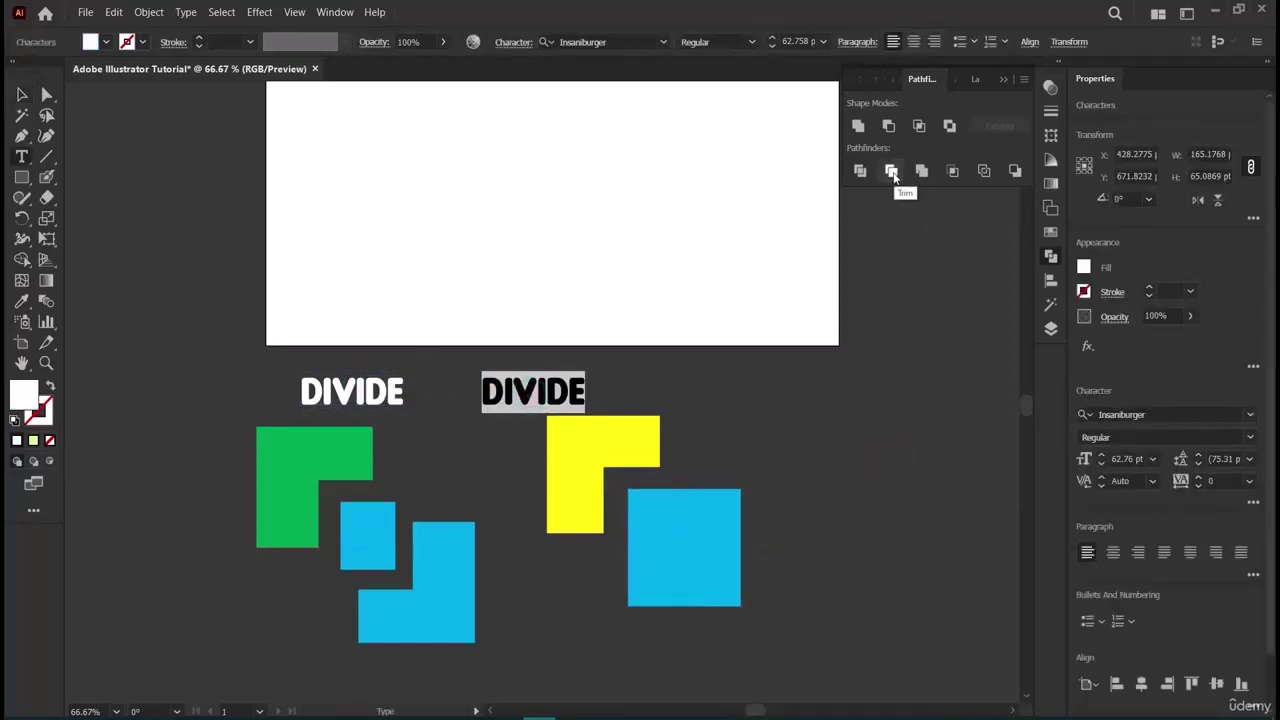
pyautogui.press('BackSpace')
pyautogui.write('TR')
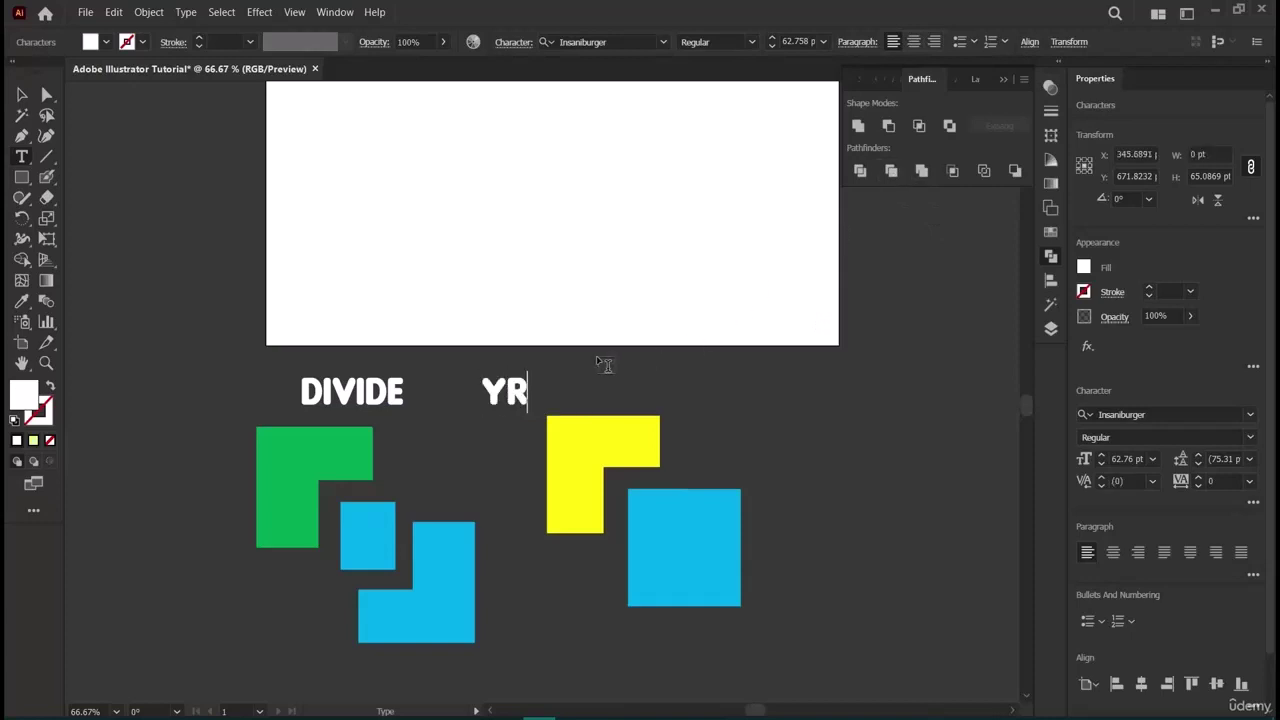
pyautogui.press('BackSpace')
pyautogui.press('BackSpace')
pyautogui.write('TRIM')
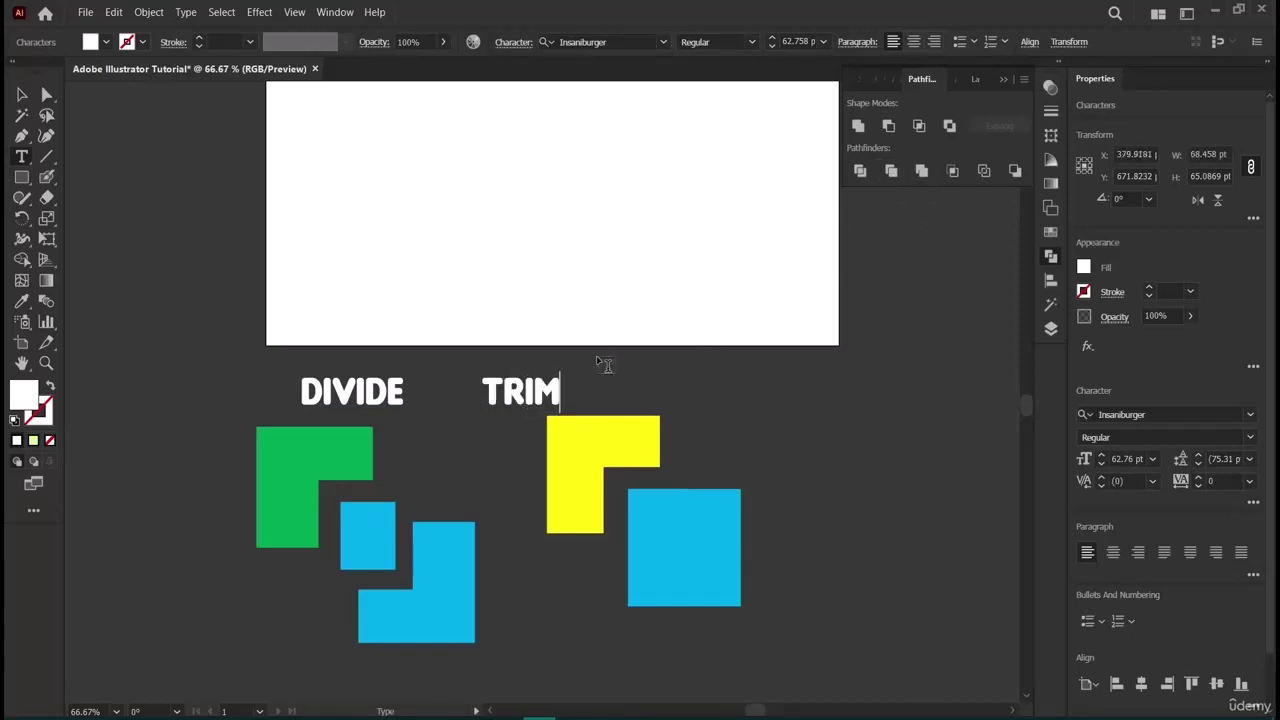
pyautogui.press('Escape')
# Nudge the TRIM label, then draw a 162.53 pt square filled yellow.
pyautogui.moveTo(529, 402); pyautogui.dragTo(652, 398)
pyautogui.scroll(8, 650, 537)
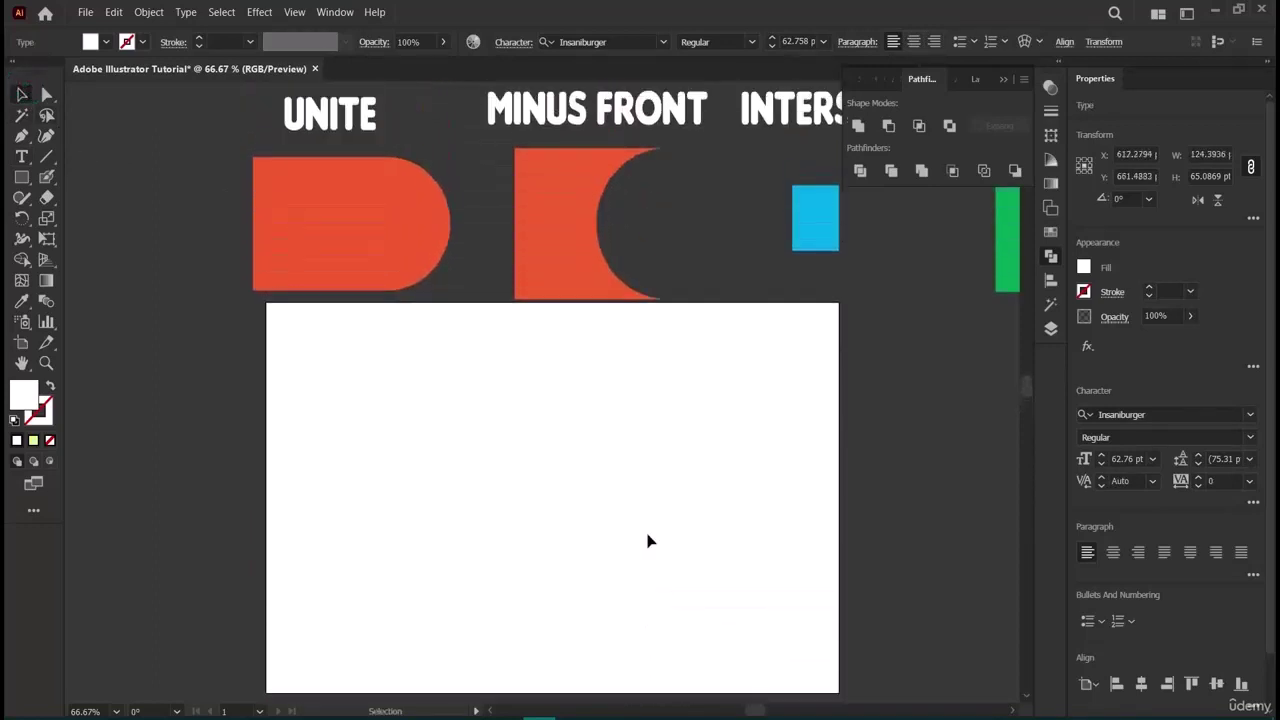
pyautogui.click(21, 177)
pyautogui.moveTo(339, 312); pyautogui.dragTo(442, 418)
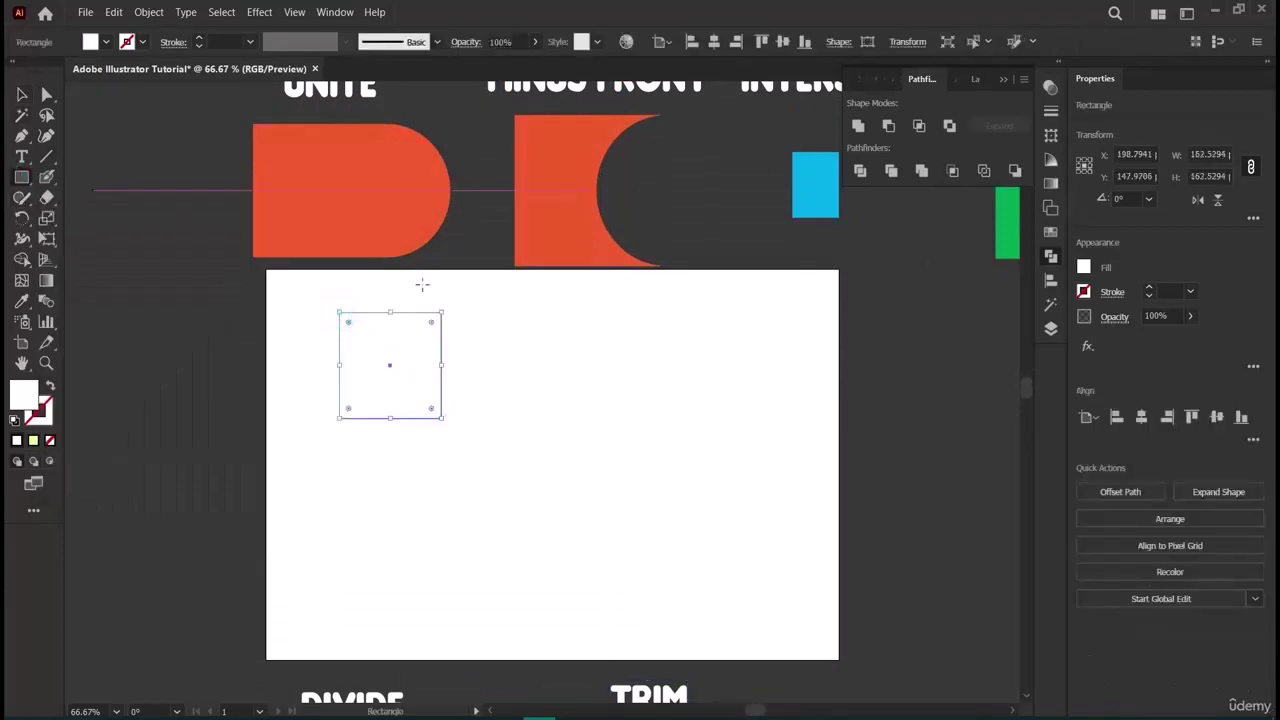
pyautogui.click(1084, 266)
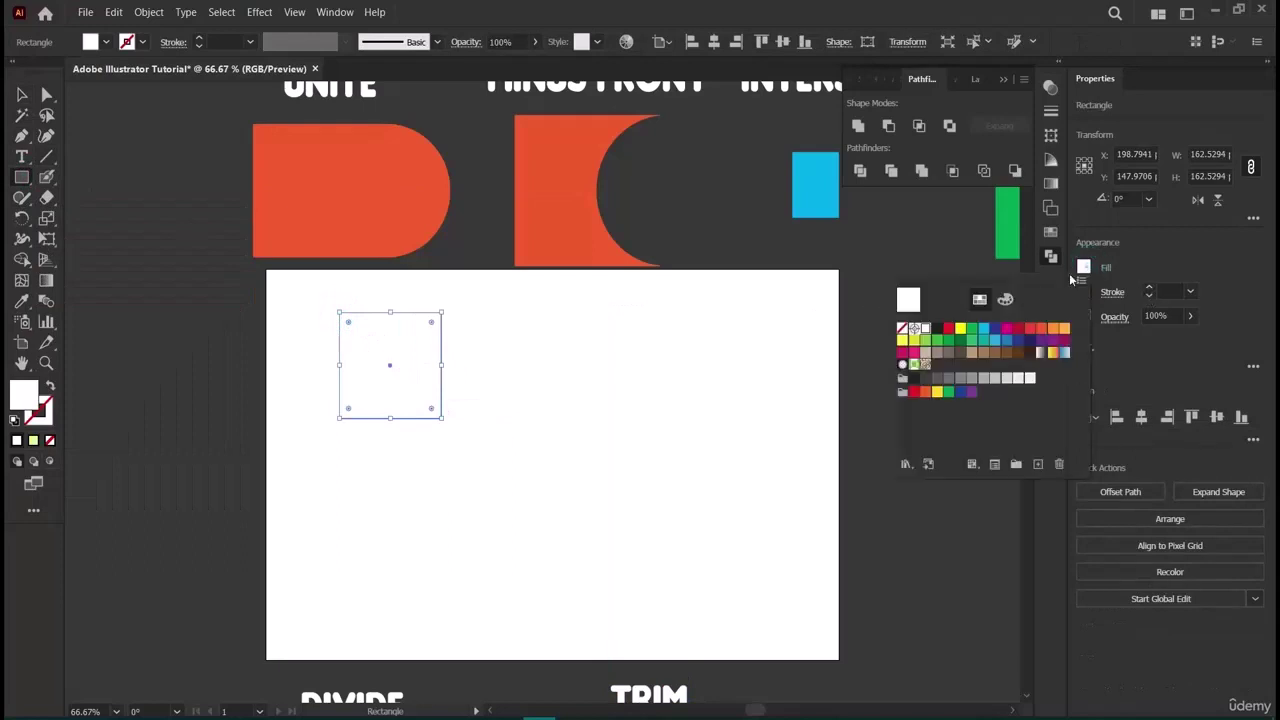
pyautogui.click(960, 328)
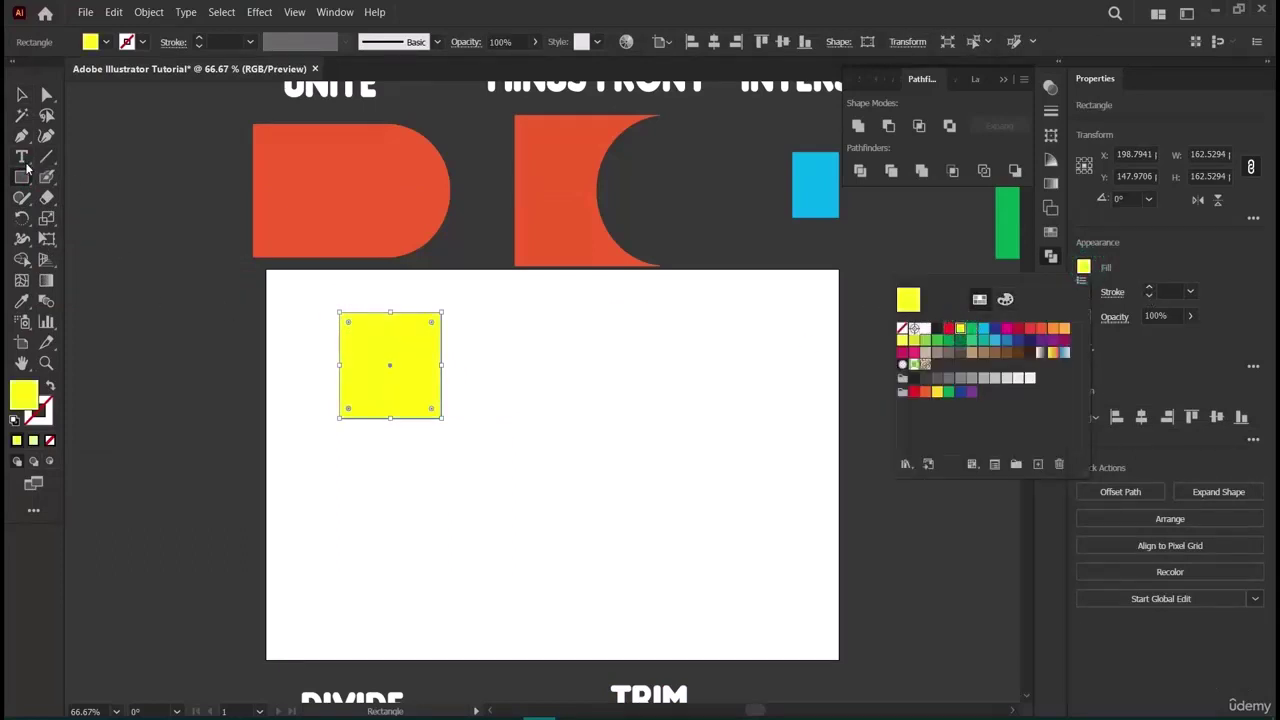
pyautogui.press('Escape')
# Create a same-size second square overlapping the first at lower right, filled cyan.
pyautogui.click(270, 378)
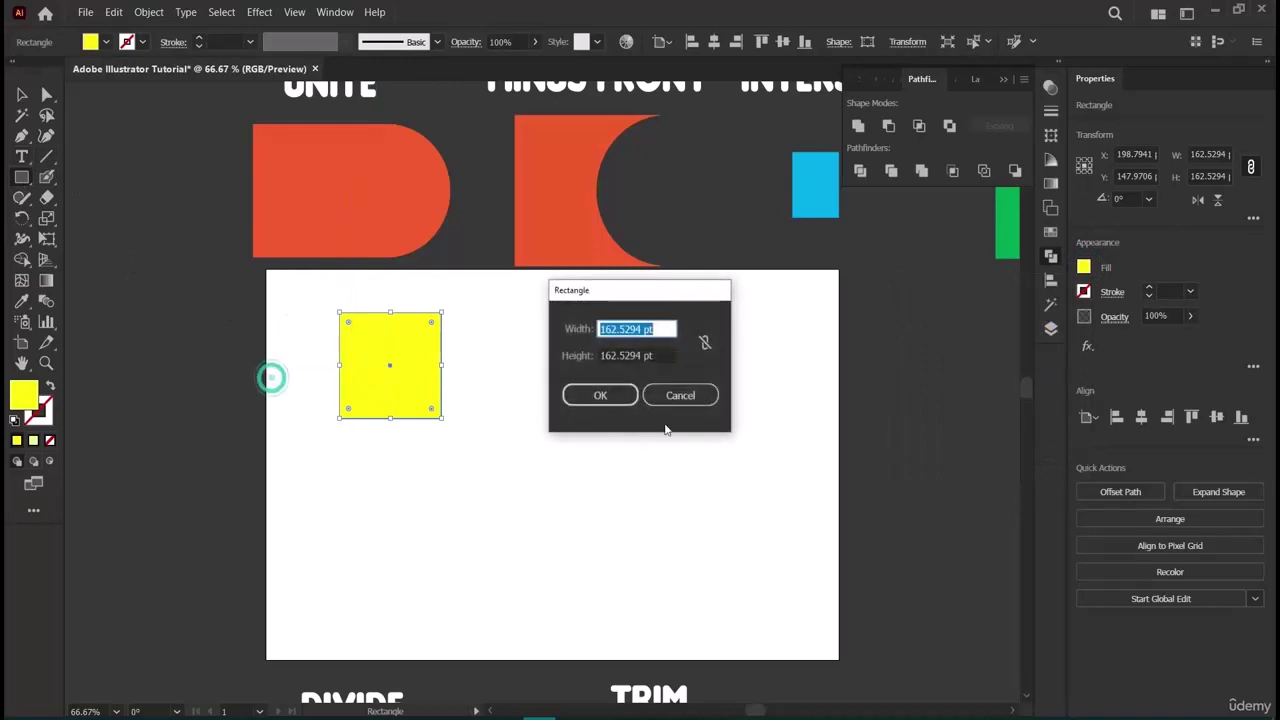
pyautogui.click(590, 393)
pyautogui.press('v')
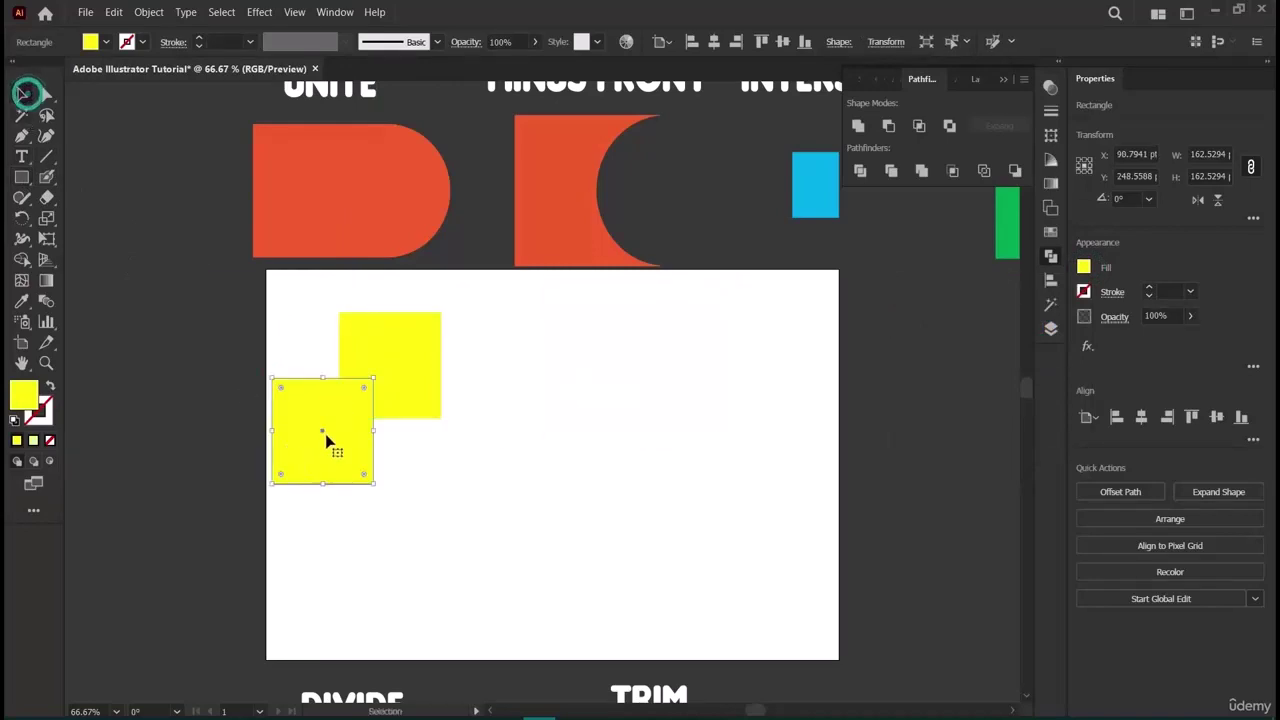
pyautogui.moveTo(327, 443); pyautogui.dragTo(450, 426)
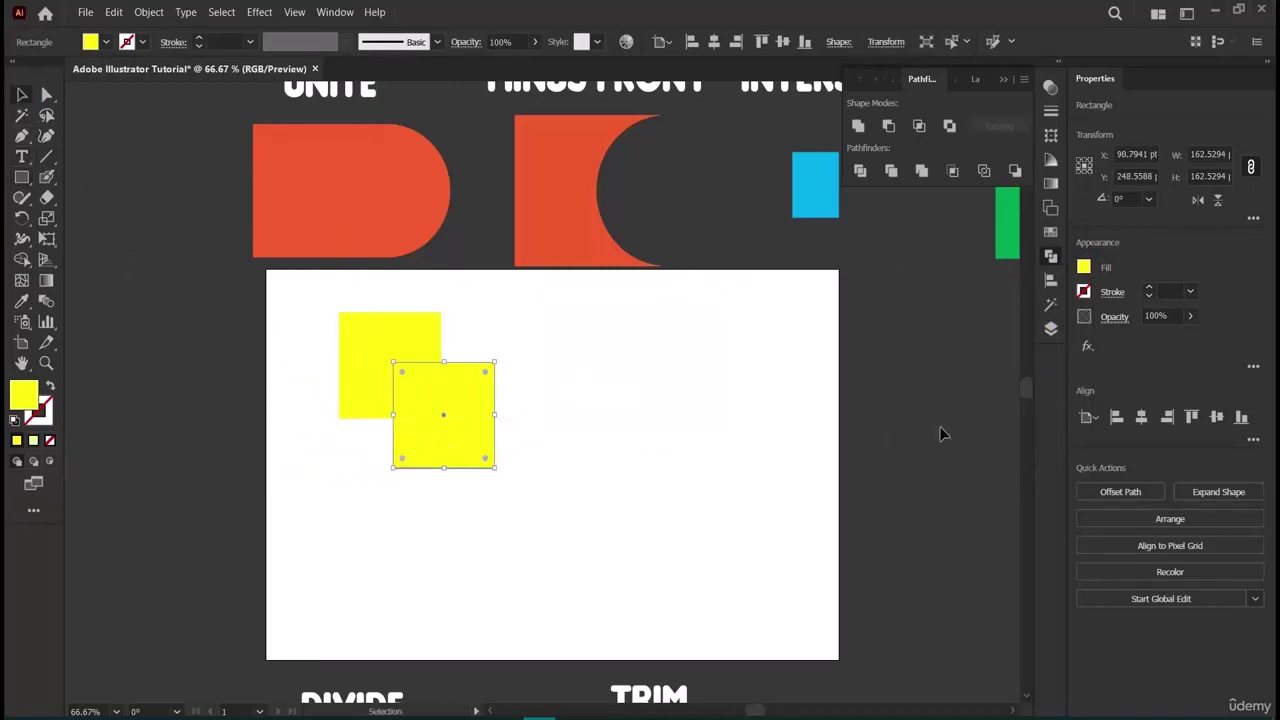
pyautogui.click(1083, 266)
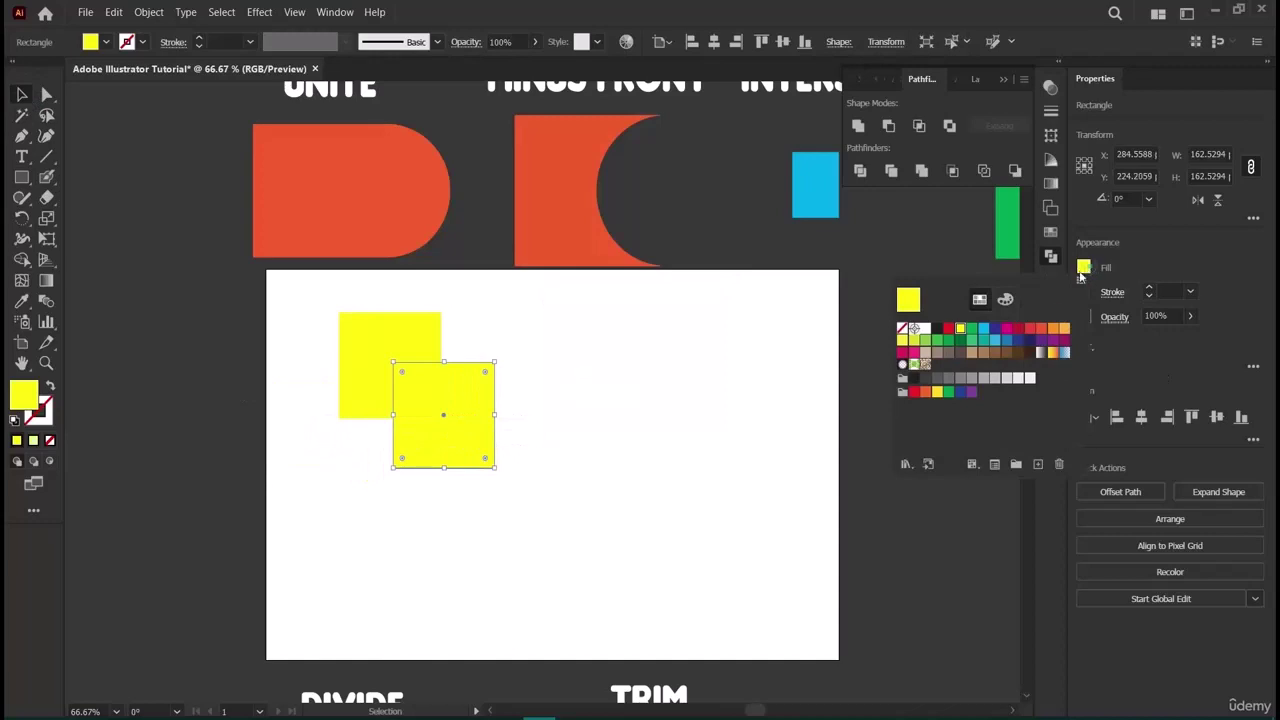
pyautogui.click(985, 331)
# Apply Pathfinder Merge to the overlapping squares and ungroup the result.
pyautogui.moveTo(286, 351); pyautogui.dragTo(434, 434)
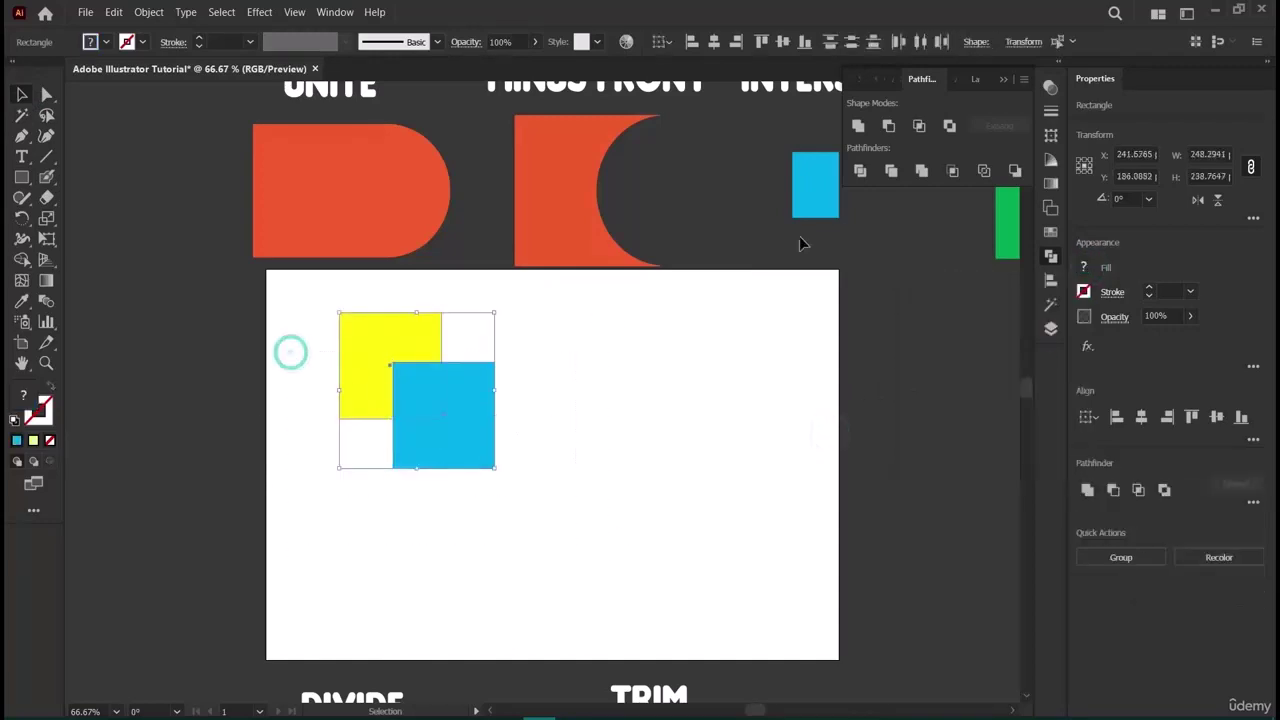
pyautogui.click(921, 171)
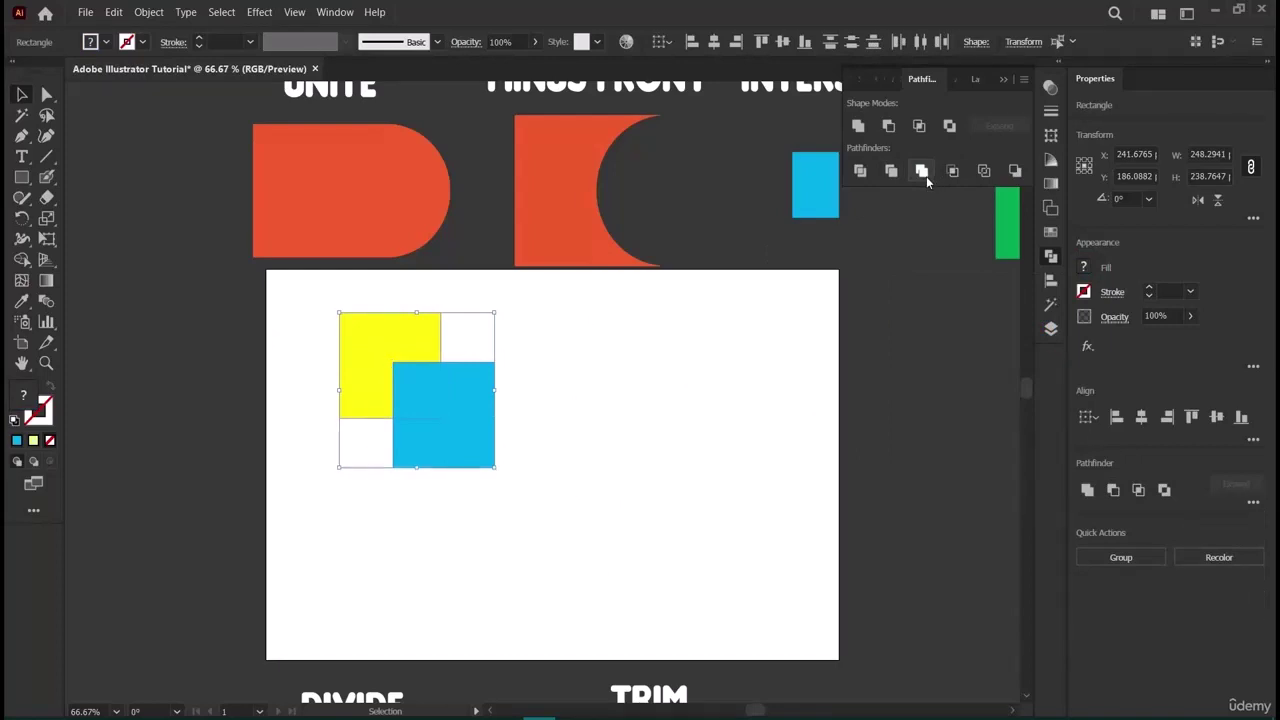
pyautogui.click(543, 509)
pyautogui.rightClick(467, 423)
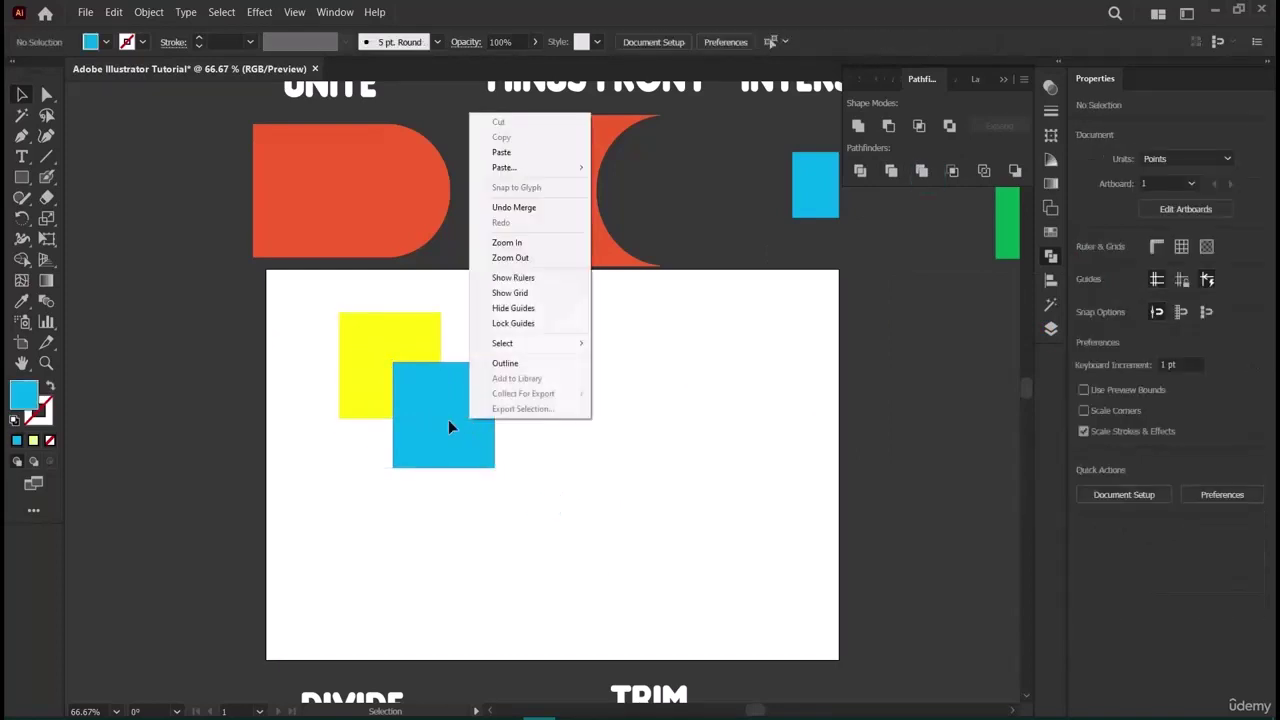
pyautogui.moveTo(448, 419); pyautogui.dragTo(476, 438)
pyautogui.rightClick(476, 438)
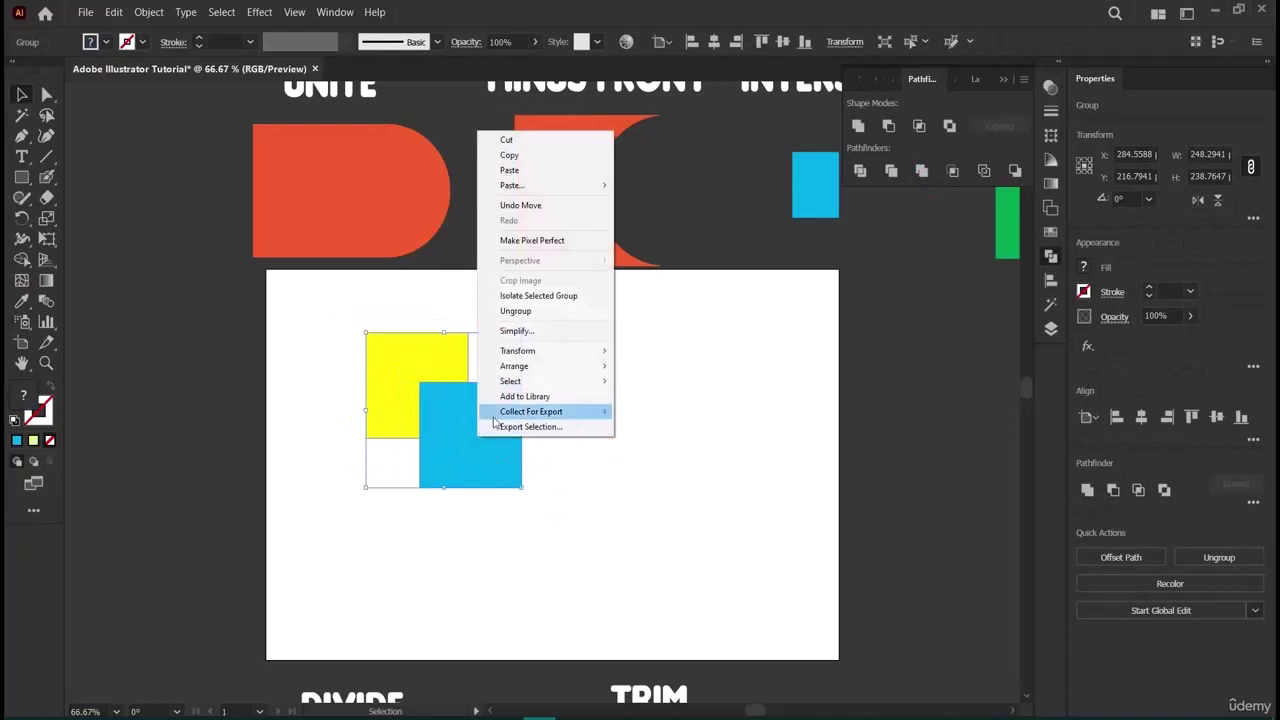
pyautogui.click(515, 310)
pyautogui.click(586, 509)
pyautogui.moveTo(460, 428); pyautogui.dragTo(562, 466)
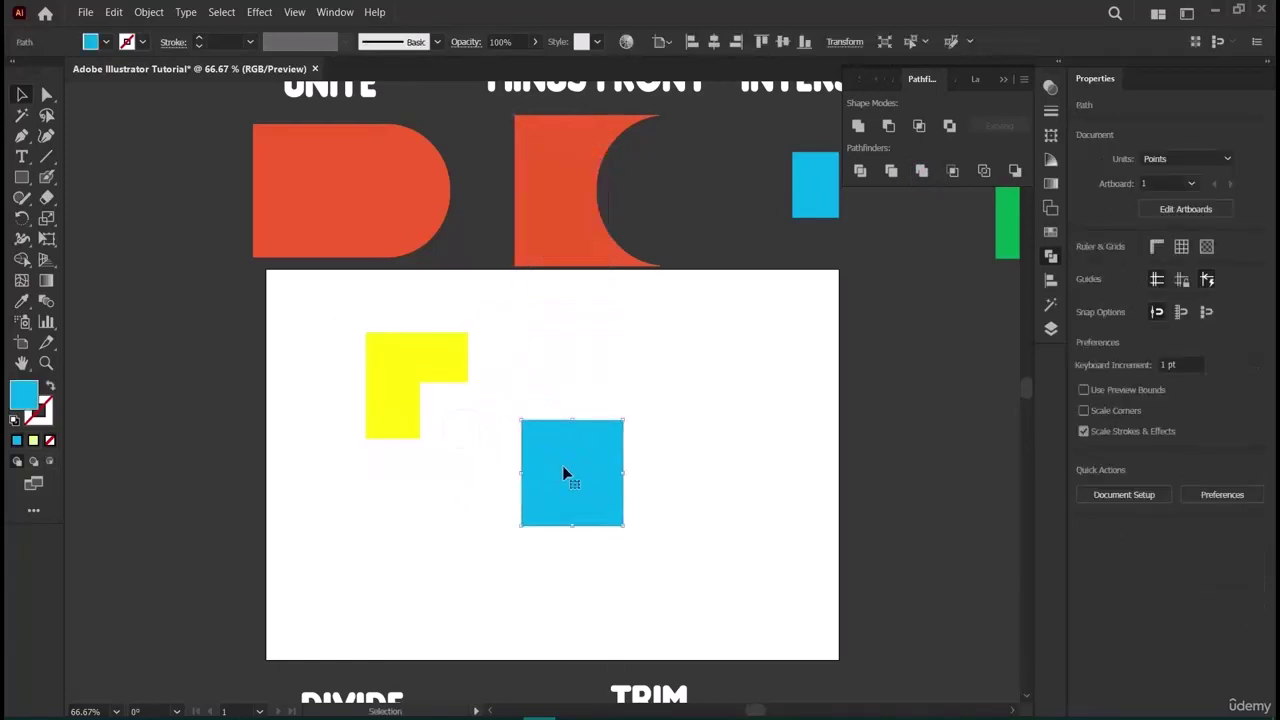
pyautogui.hotkey('ctrl', 'z')
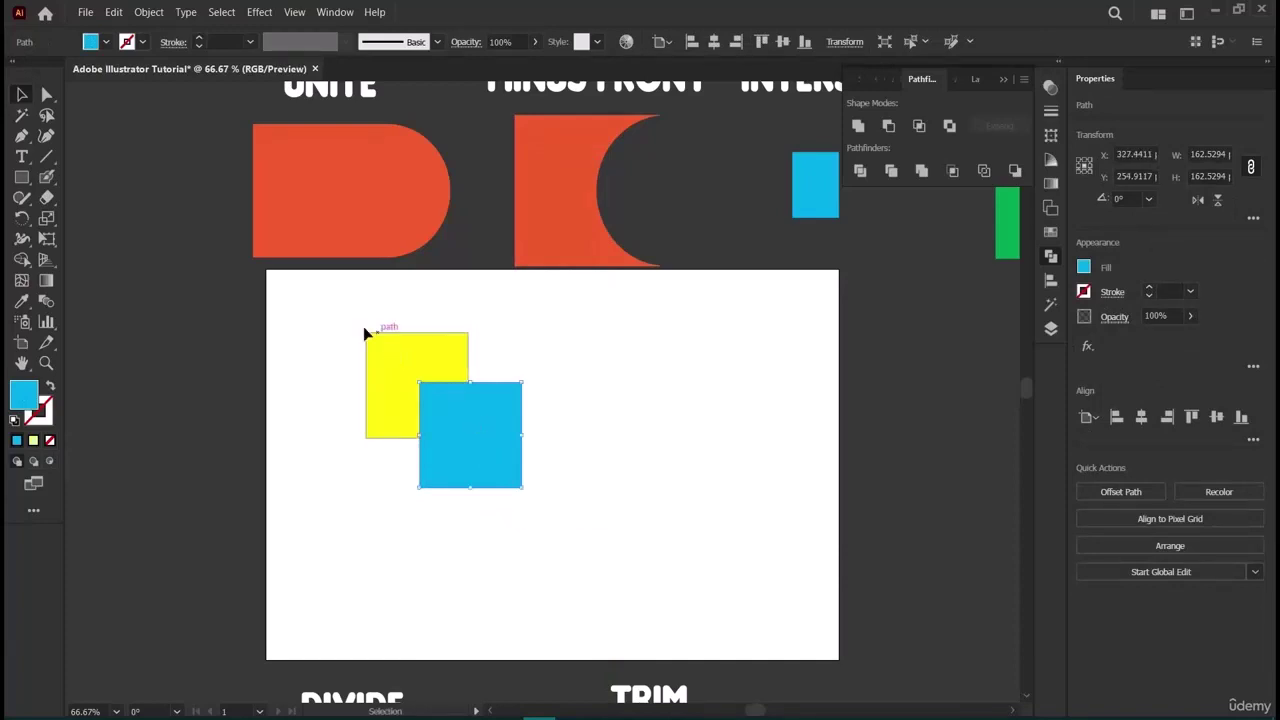
# Try joining the pieces, dismiss the join warning, then delete all the yellow and cyan pieces.
pyautogui.moveTo(338, 324); pyautogui.dragTo(503, 452)
pyautogui.rightClick(428, 401)
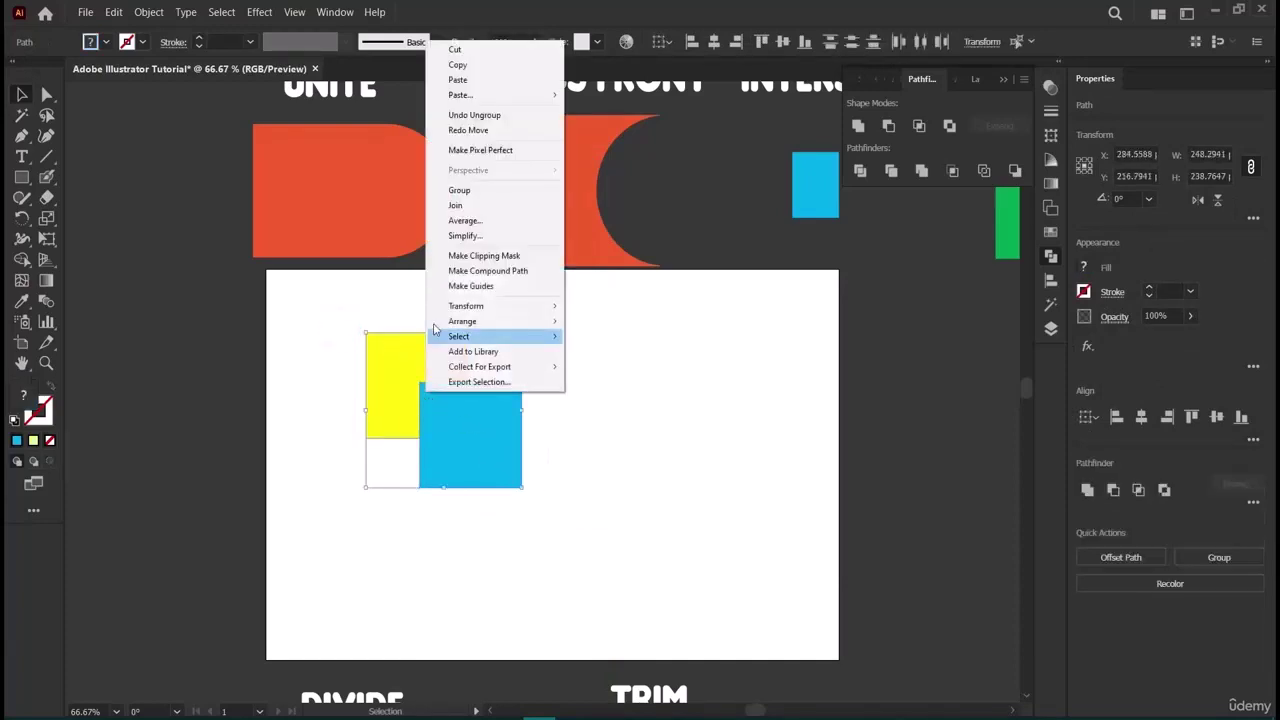
pyautogui.click(478, 205)
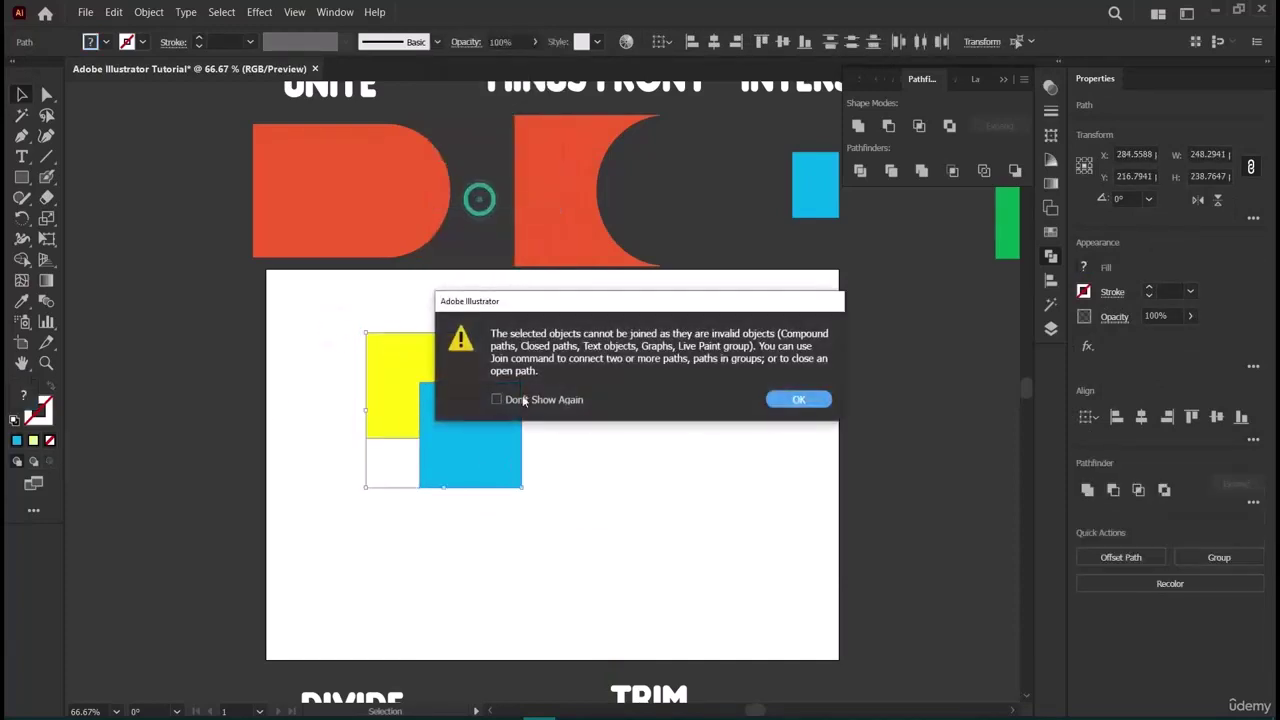
pyautogui.click(576, 402)
pyautogui.click(800, 398)
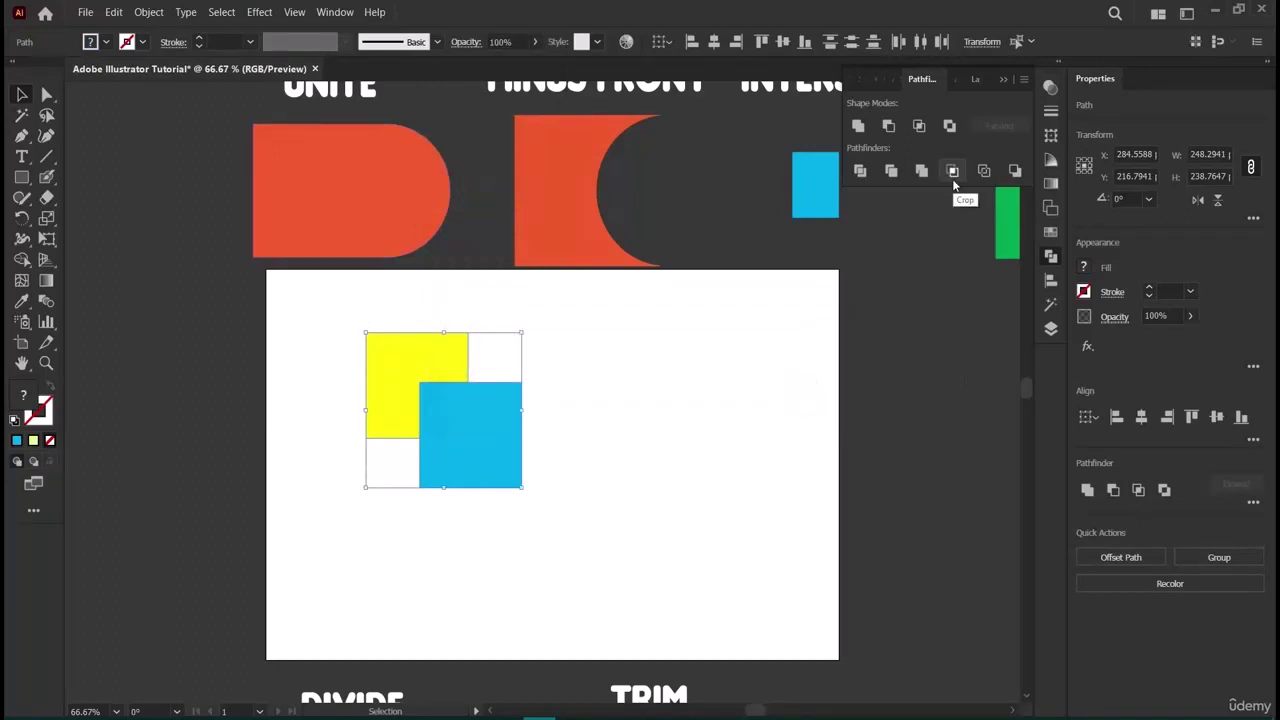
pyautogui.moveTo(323, 314); pyautogui.dragTo(590, 593)
pyautogui.press('Delete')
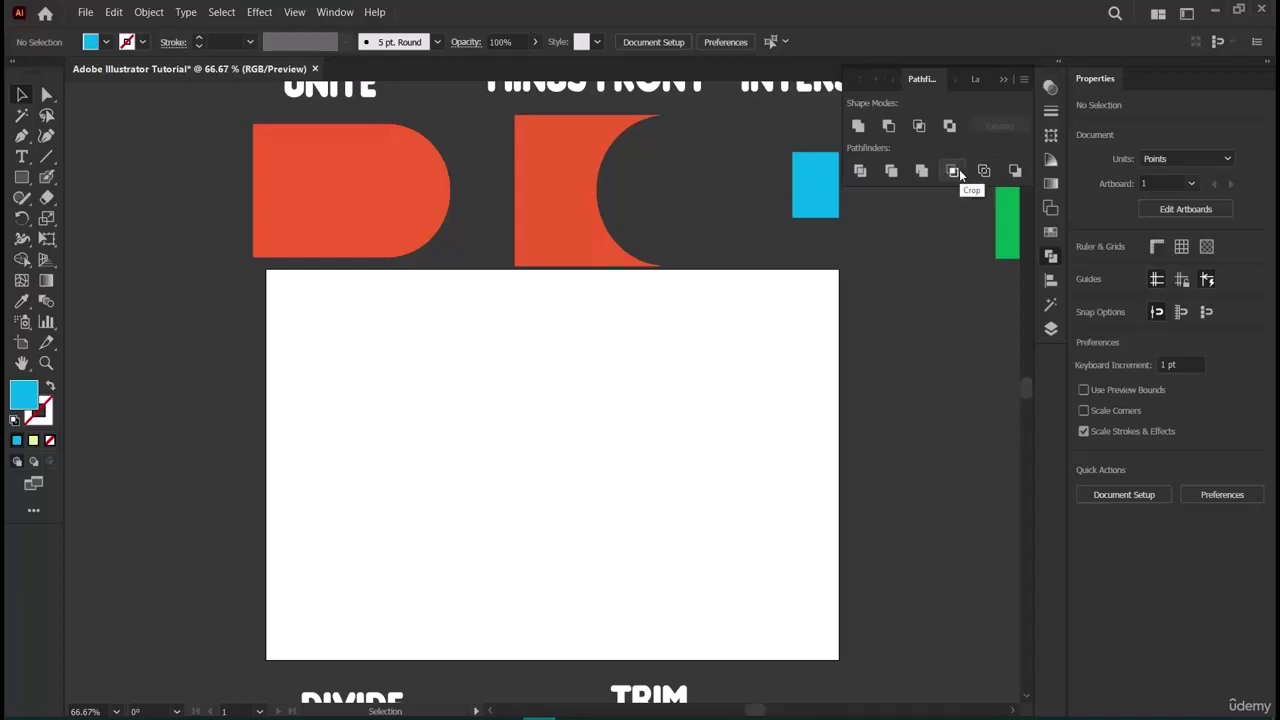
# Draw a cyan square and a same-size second square filled yellow.
pyautogui.press('m')
pyautogui.moveTo(389, 340); pyautogui.dragTo(505, 458)
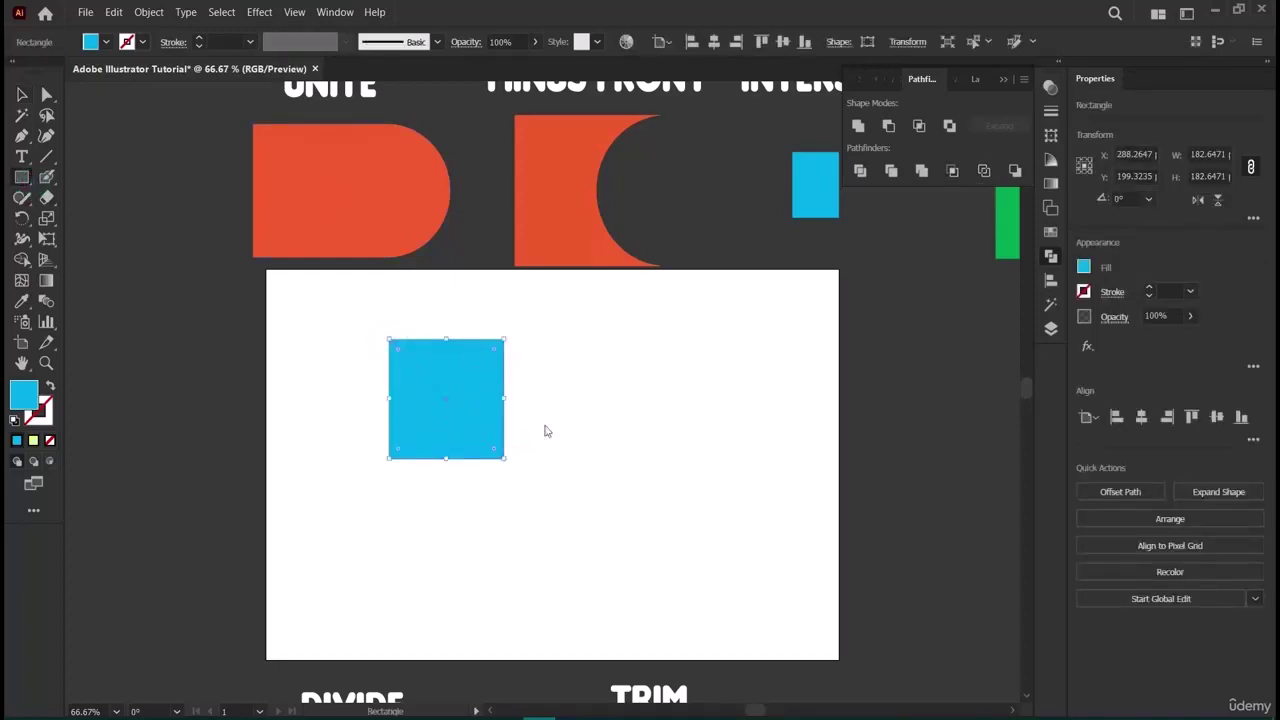
pyautogui.click(540, 432)
pyautogui.click(605, 394)
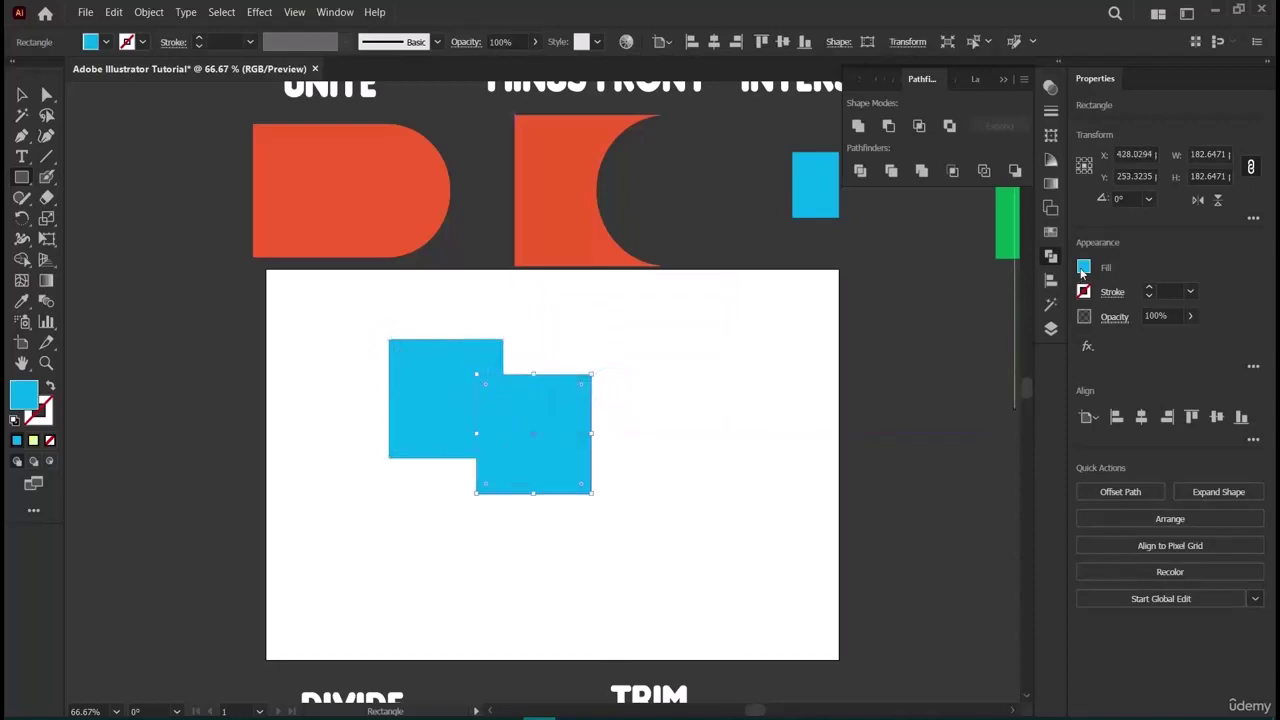
pyautogui.click(1083, 268)
pyautogui.click(960, 328)
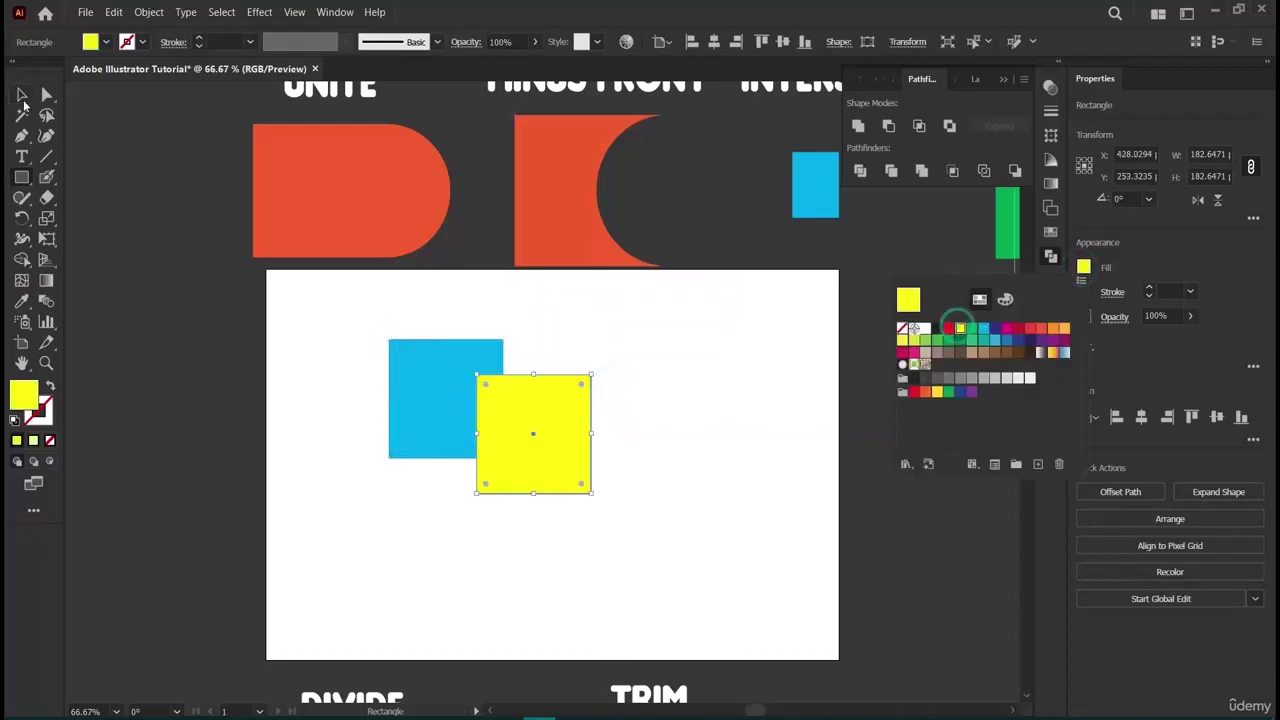
pyautogui.click(22, 95)
# Overlap the yellow square on the blue one, apply Pathfinder Crop, then undo it.
pyautogui.click(519, 400)
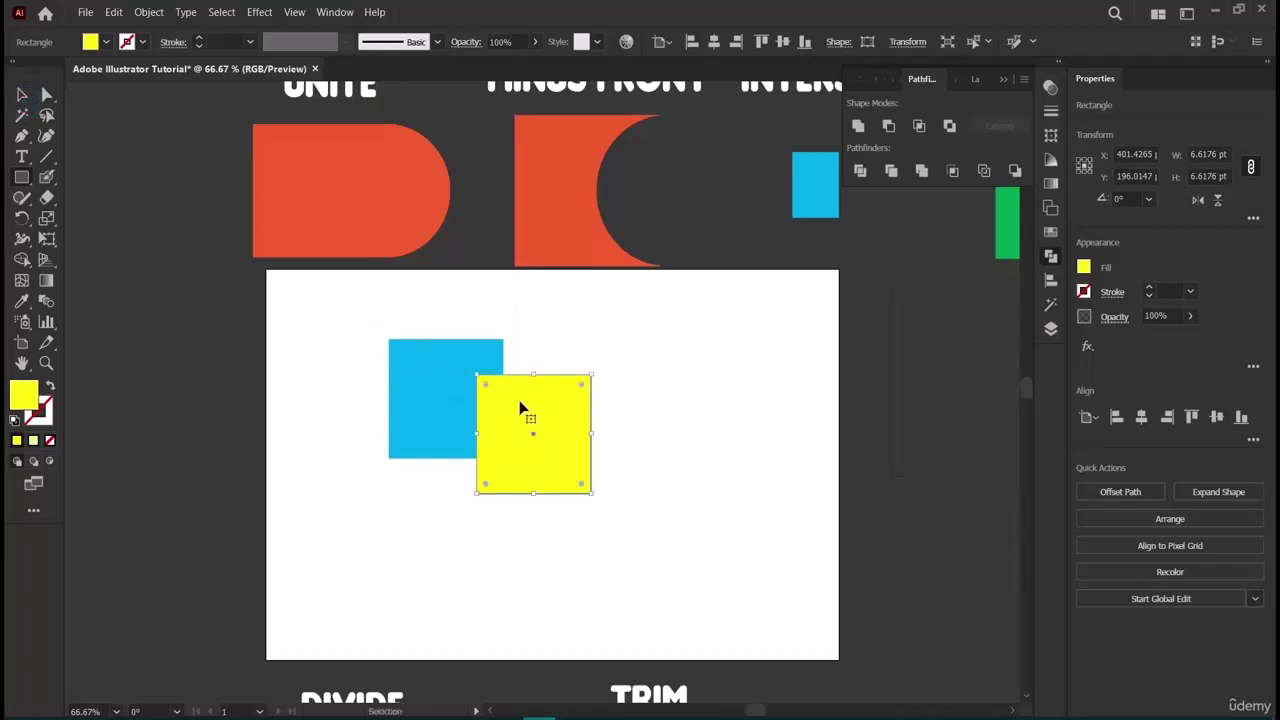
pyautogui.moveTo(527, 441); pyautogui.dragTo(504, 472)
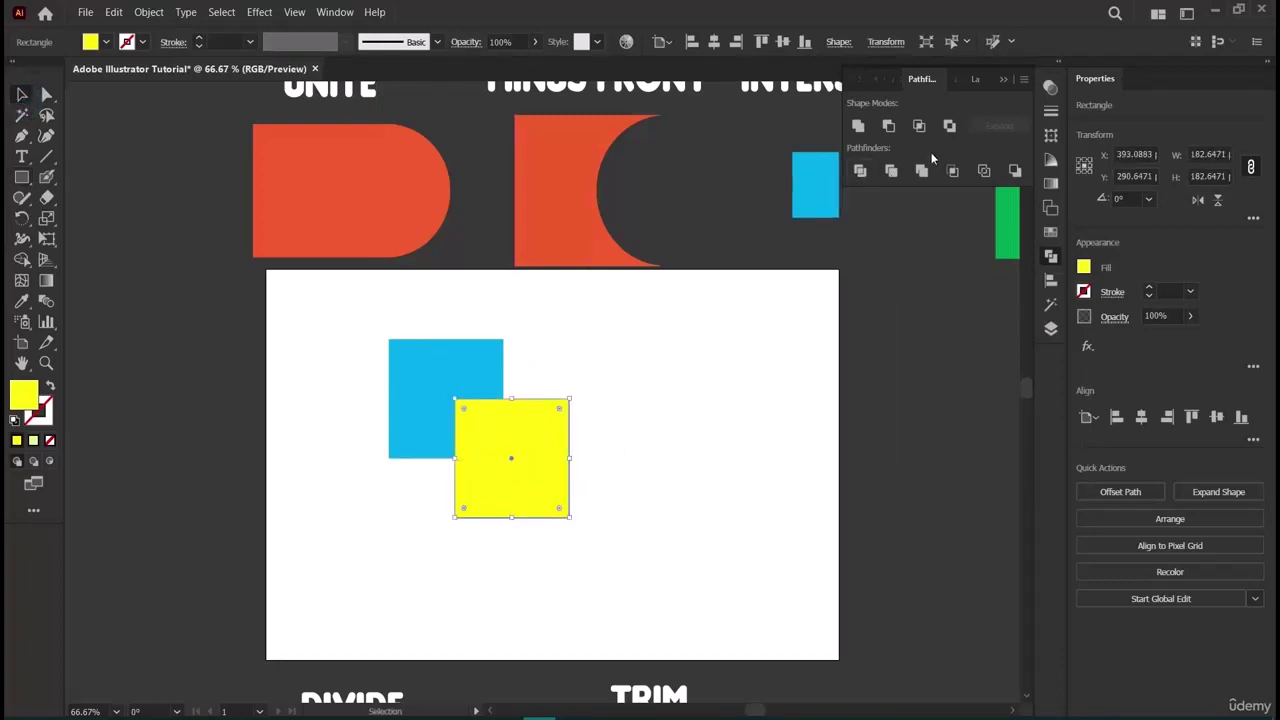
pyautogui.moveTo(363, 320); pyautogui.dragTo(593, 522)
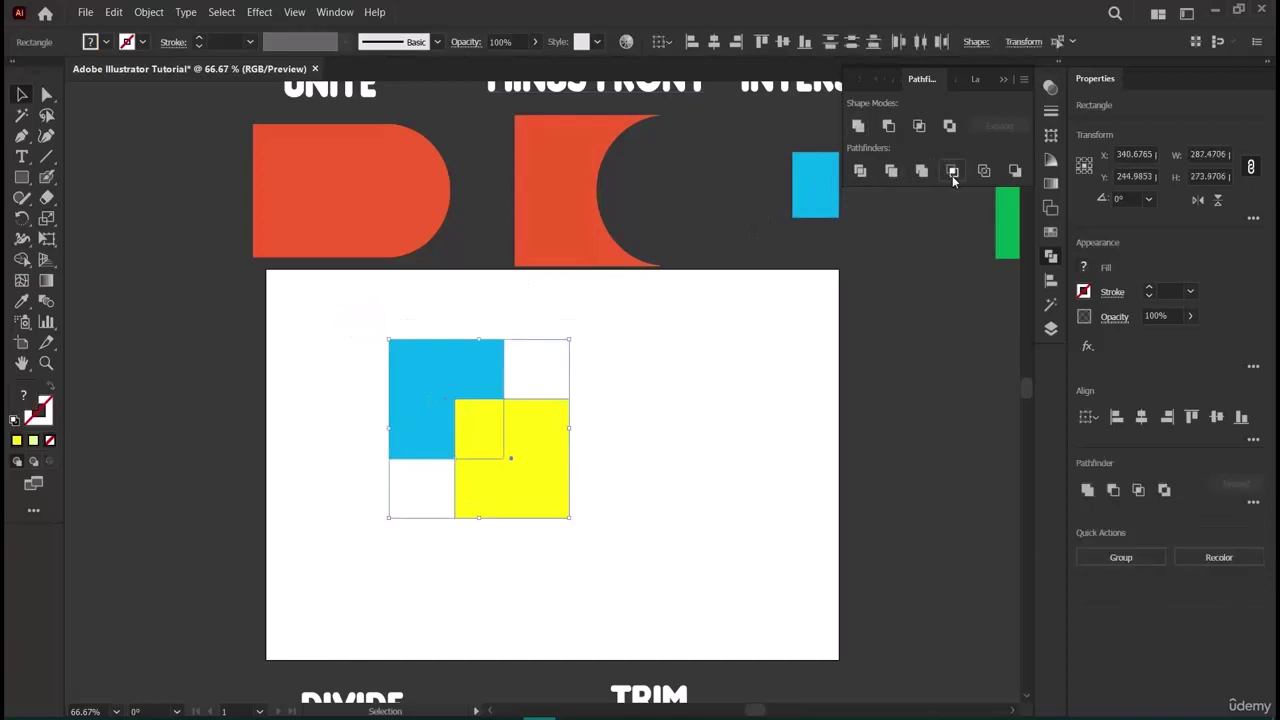
pyautogui.click(953, 171)
pyautogui.click(752, 490)
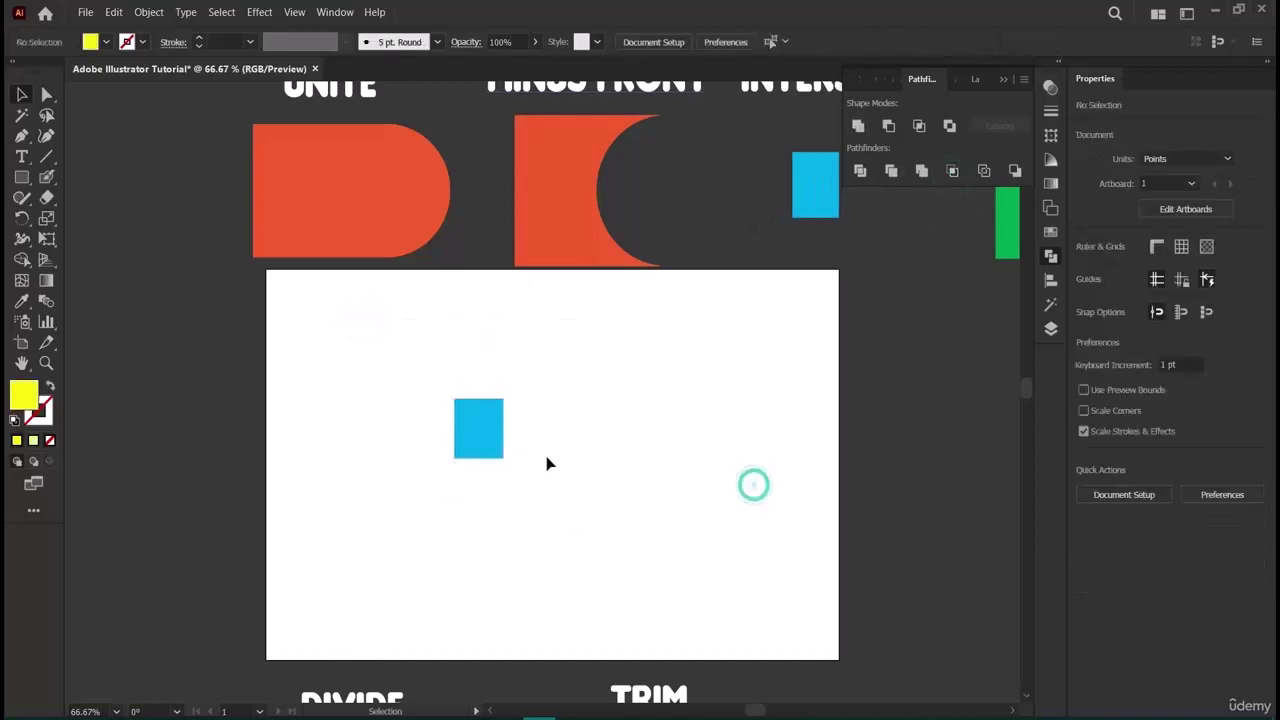
pyautogui.moveTo(482, 449); pyautogui.dragTo(482, 449)
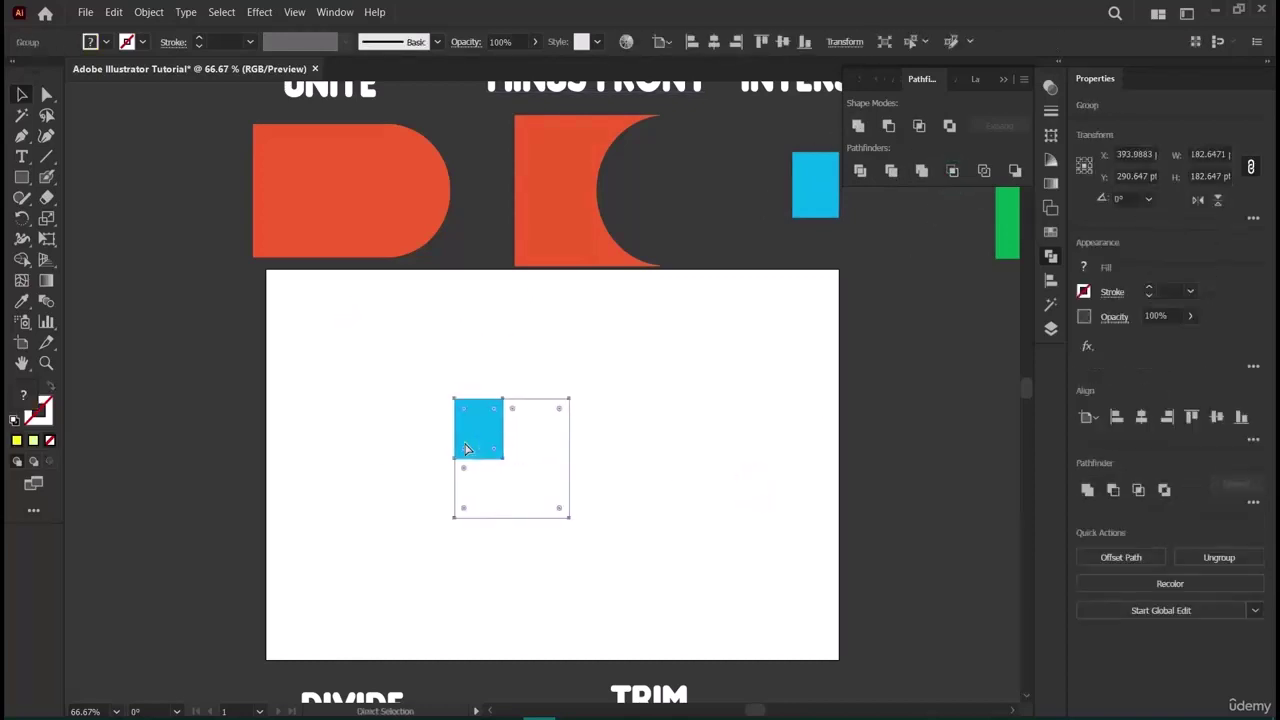
pyautogui.hotkey('ctrl', 'z')
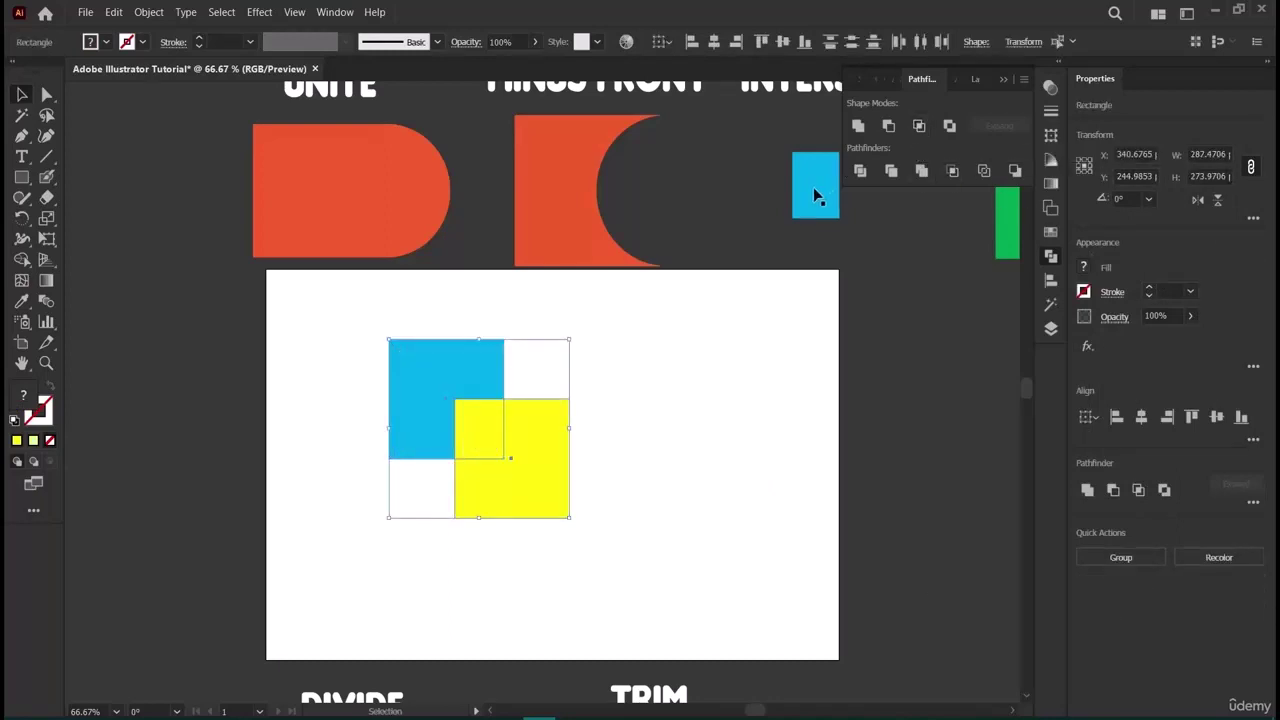
# Merge the squares, then select and delete all the pieces.
pyautogui.click(922, 172)
pyautogui.click(657, 397)
pyautogui.moveTo(323, 354); pyautogui.dragTo(666, 560)
pyautogui.press('Delete')
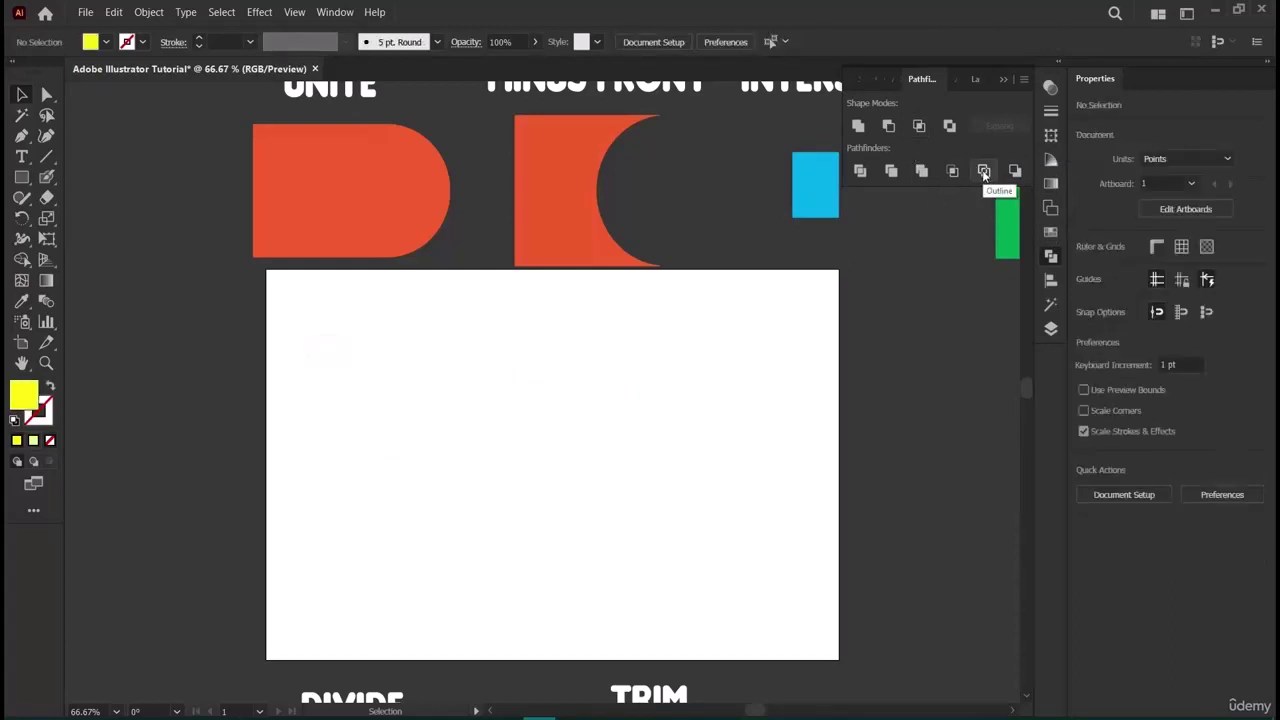
# Draw a yellow square and an offset duplicate filled red.
pyautogui.click(21, 177)
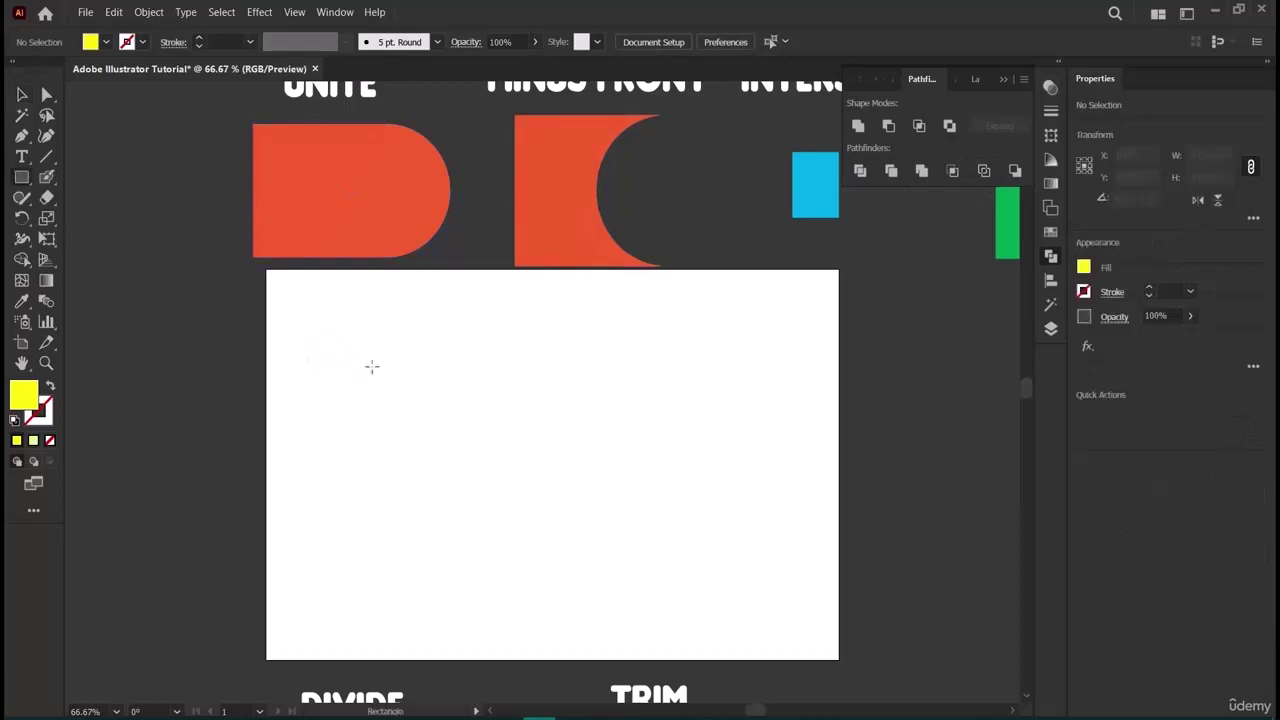
pyautogui.moveTo(377, 331); pyautogui.dragTo(532, 518)
pyautogui.moveTo(466, 424); pyautogui.dragTo(549, 493)
pyautogui.click(1083, 267)
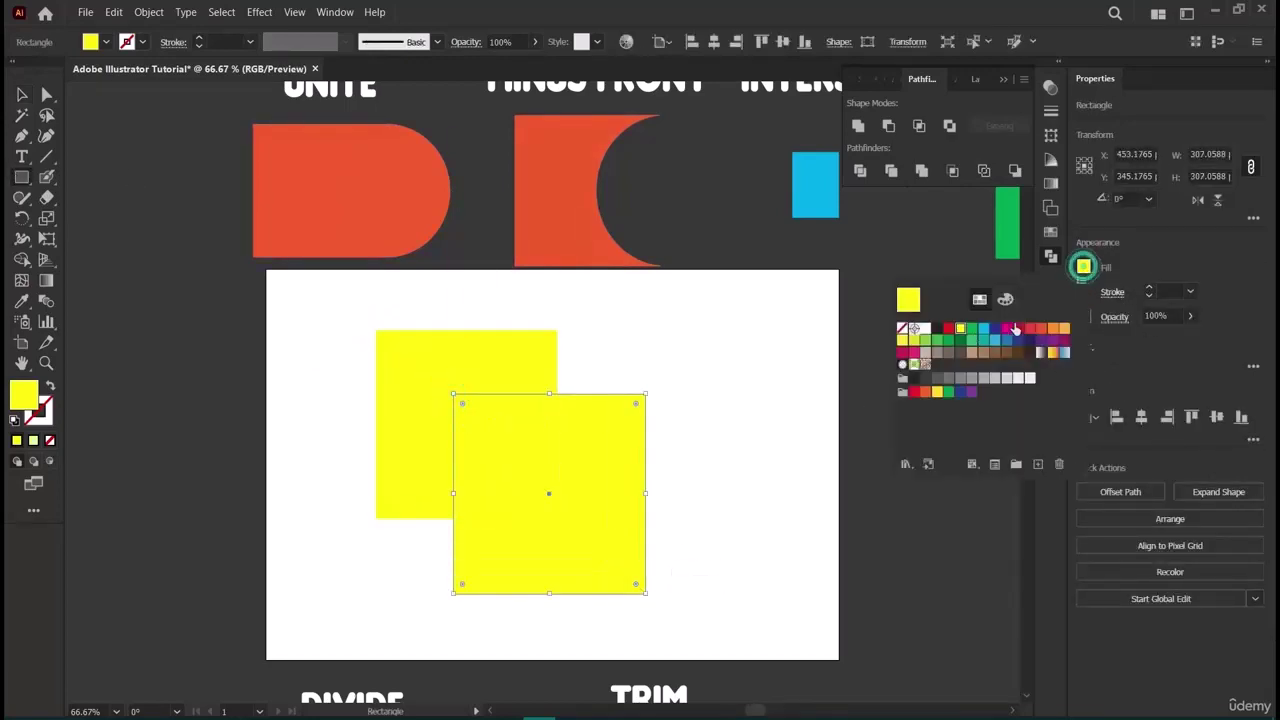
pyautogui.click(1041, 331)
pyautogui.click(766, 503)
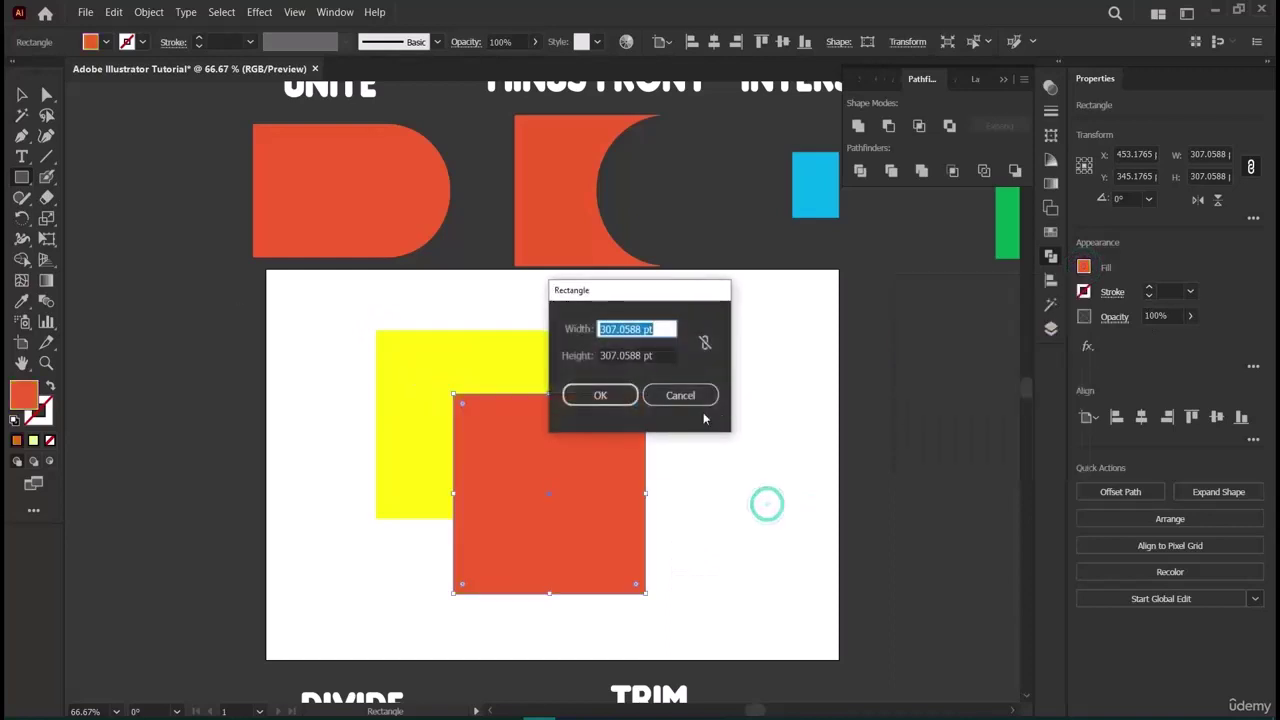
pyautogui.press('Escape')
pyautogui.press('v')
# Apply Pathfinder Outline to both squares, then undo it.
pyautogui.moveTo(309, 320); pyautogui.dragTo(726, 630)
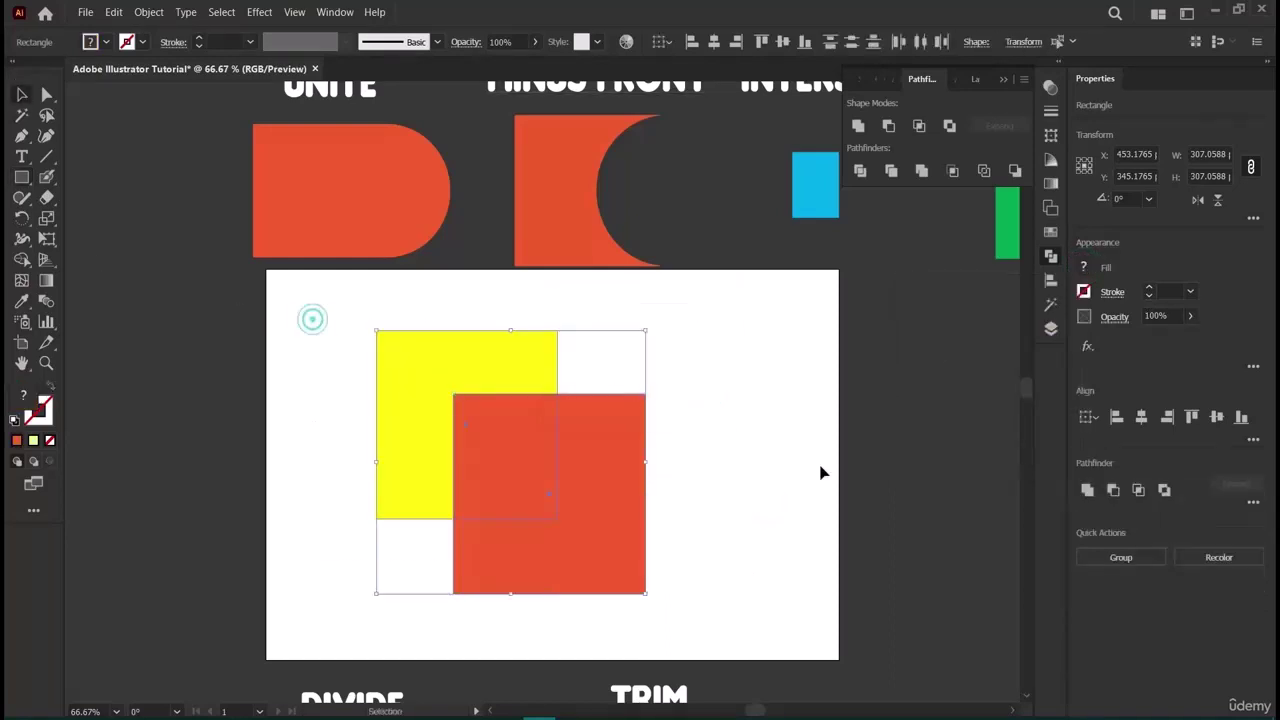
pyautogui.click(984, 174)
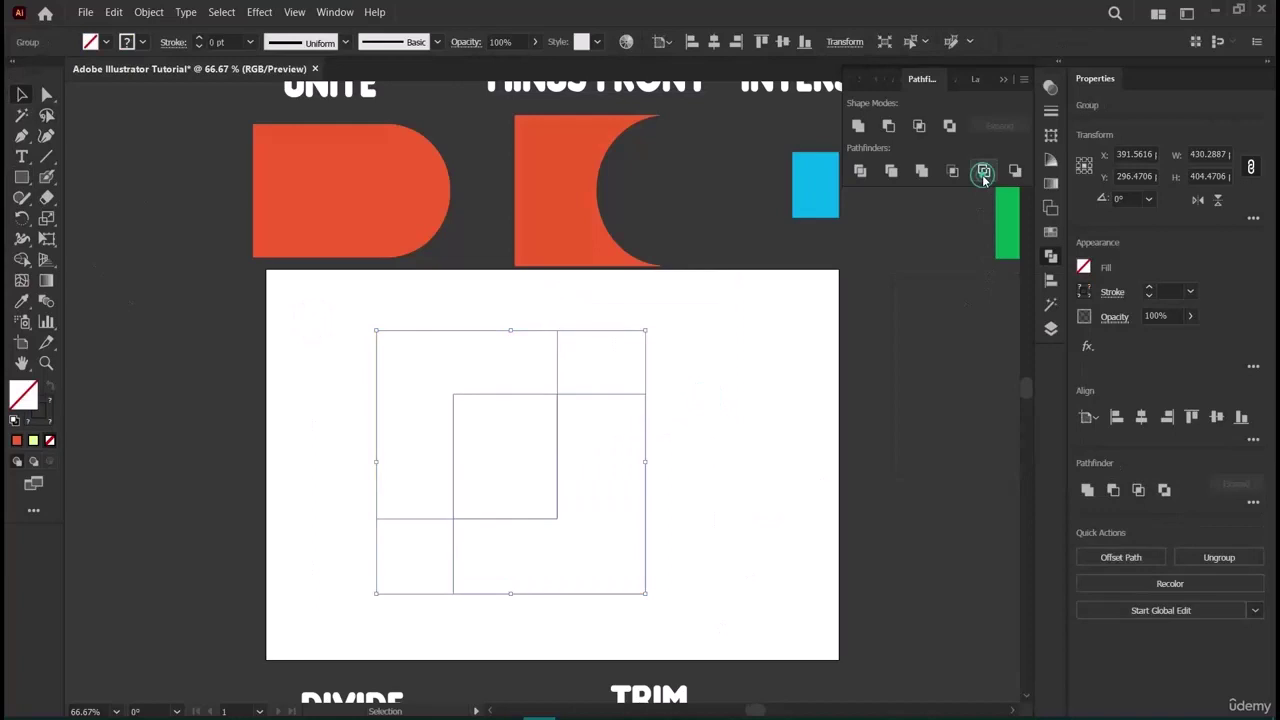
pyautogui.click(767, 449)
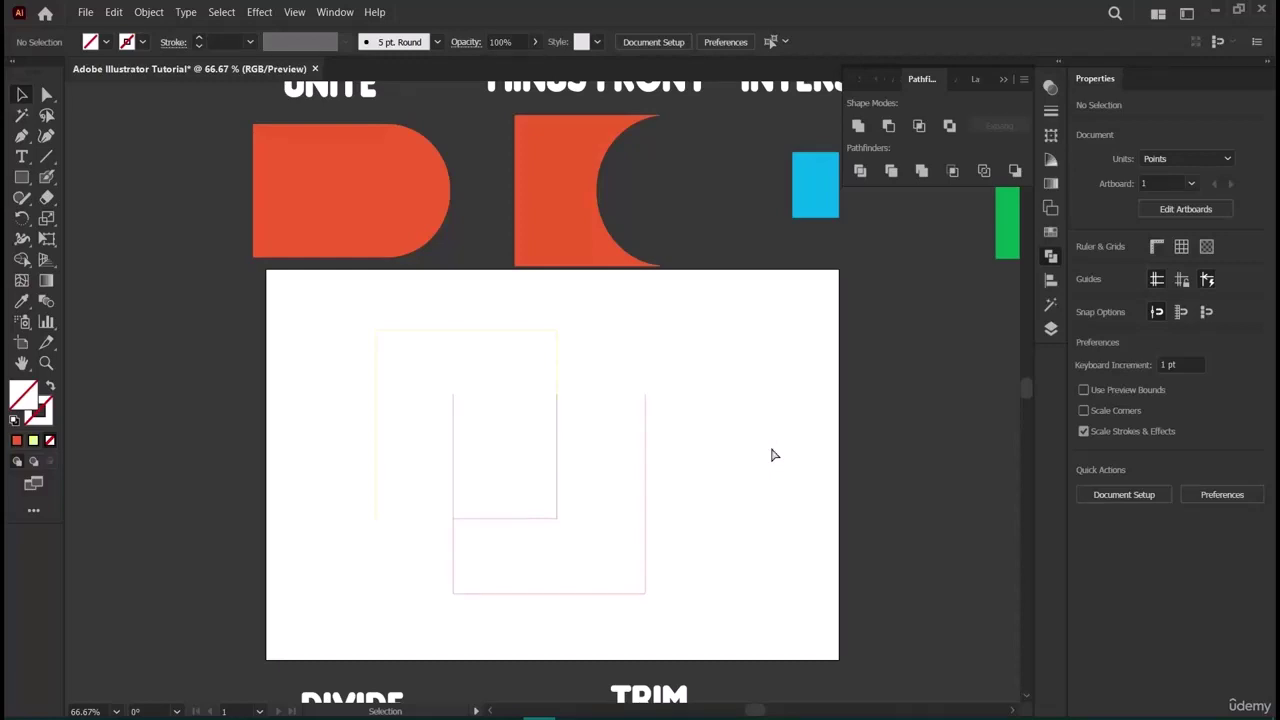
pyautogui.hotkey('ctrl', 'z')
pyautogui.hotkey('ctrl', 'z')
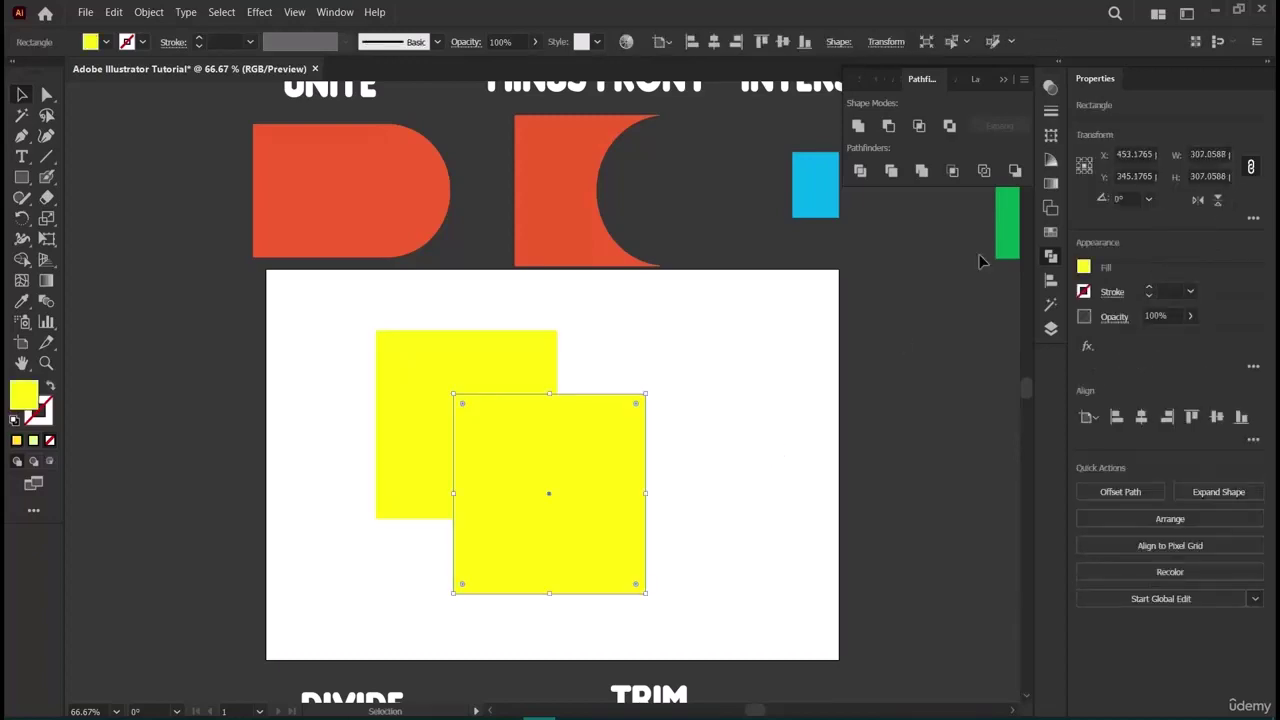
# Close the Pathfinder panel and delete both squares, leaving the artboard blank.
pyautogui.click(1003, 80)
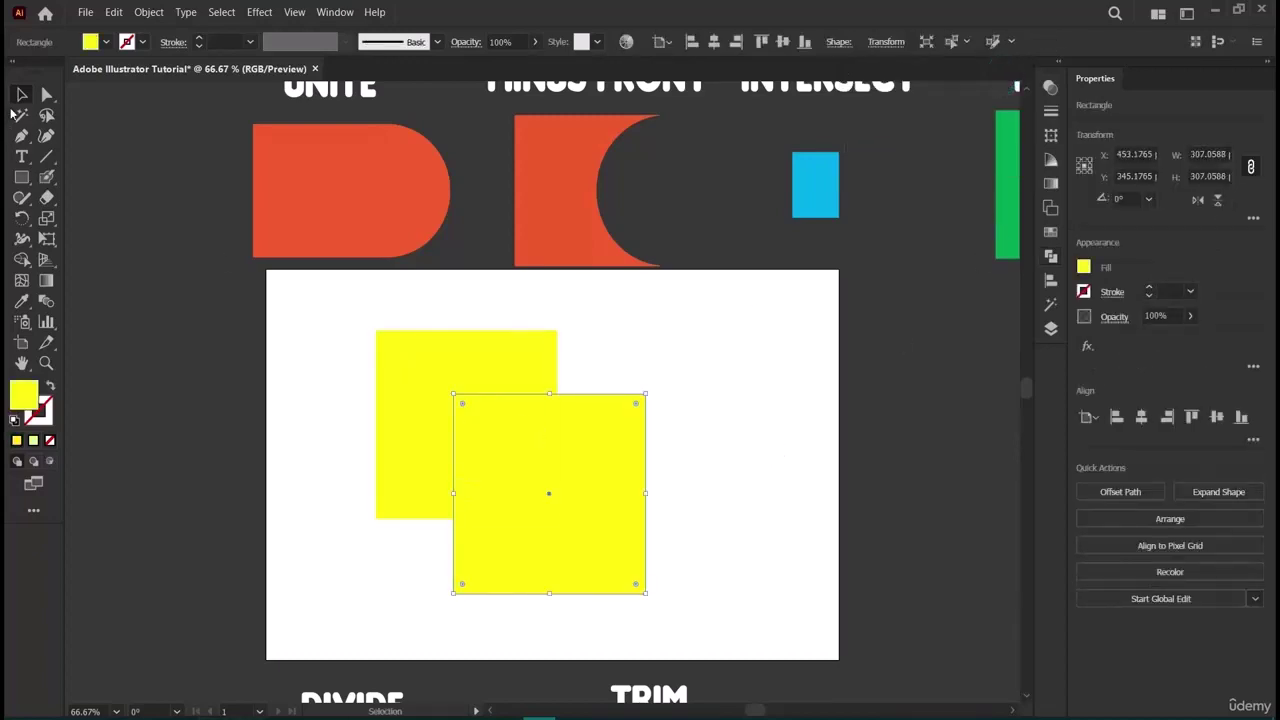
pyautogui.click(160, 455)
pyautogui.scroll(-3, 683, 566)
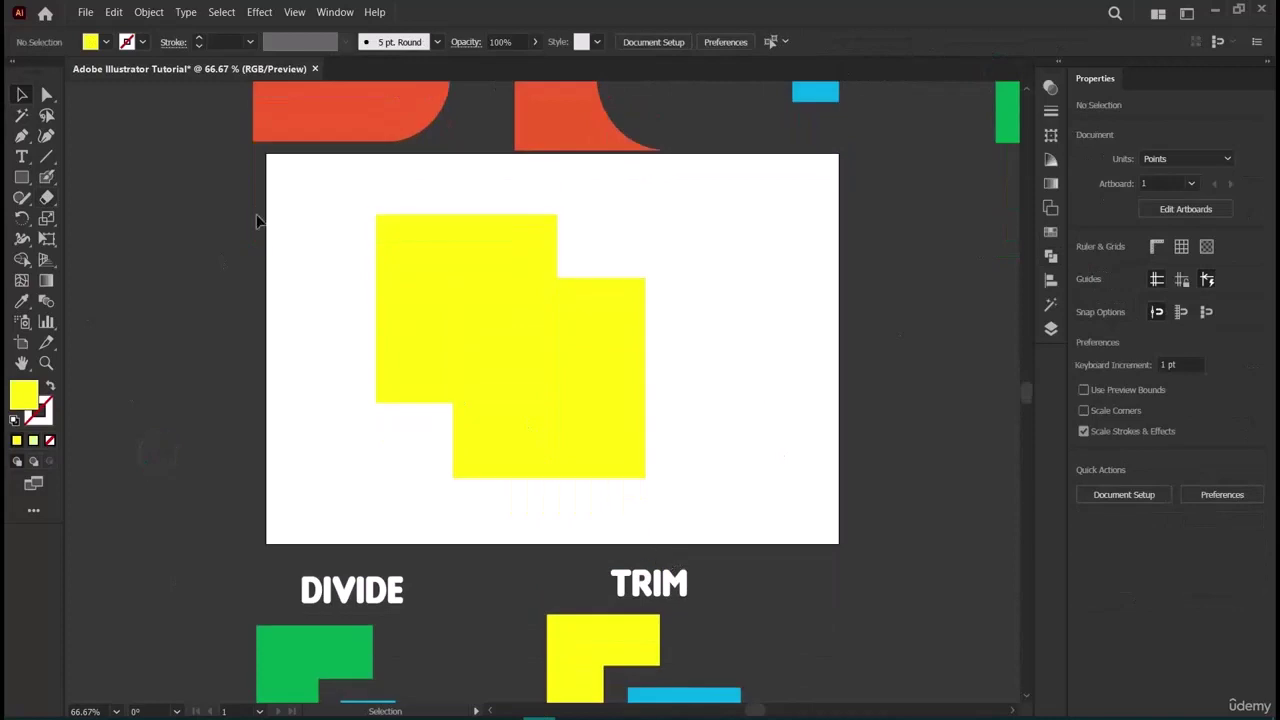
pyautogui.moveTo(304, 228); pyautogui.dragTo(738, 515)
pyautogui.press('Delete')
pyautogui.scroll(8, 714, 523)
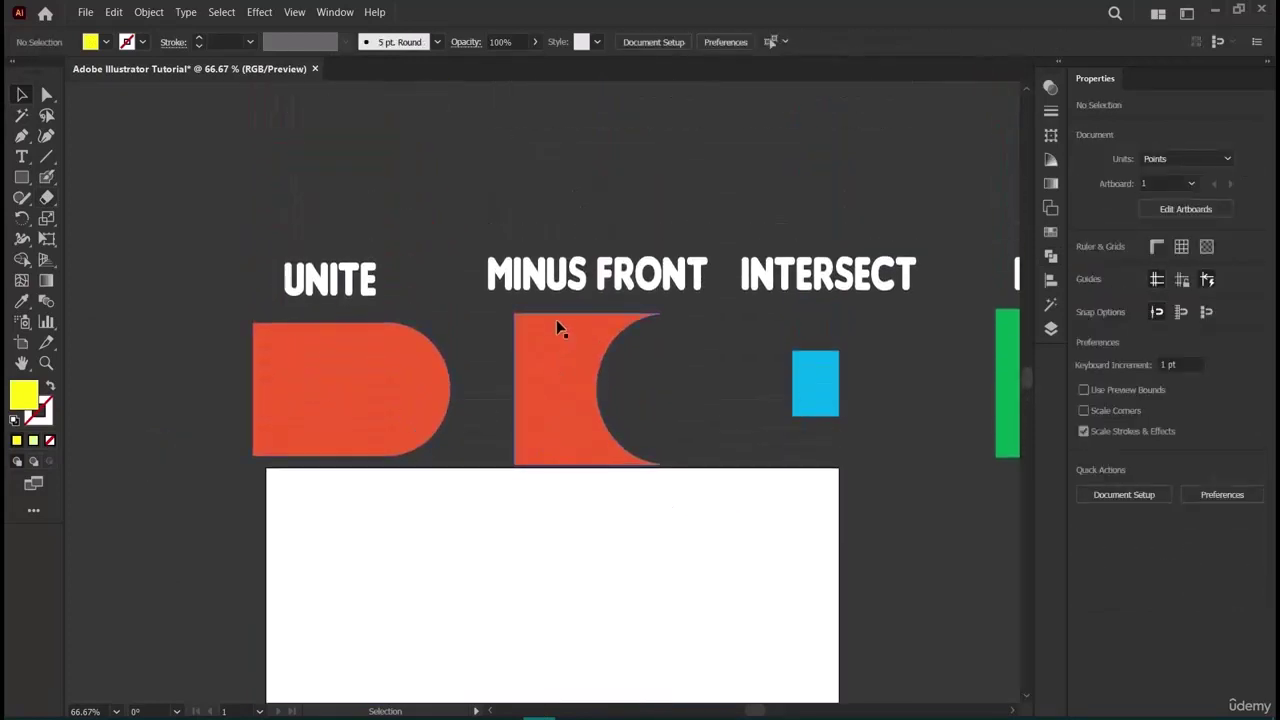
pyautogui.hscroll(4, 826, 372)
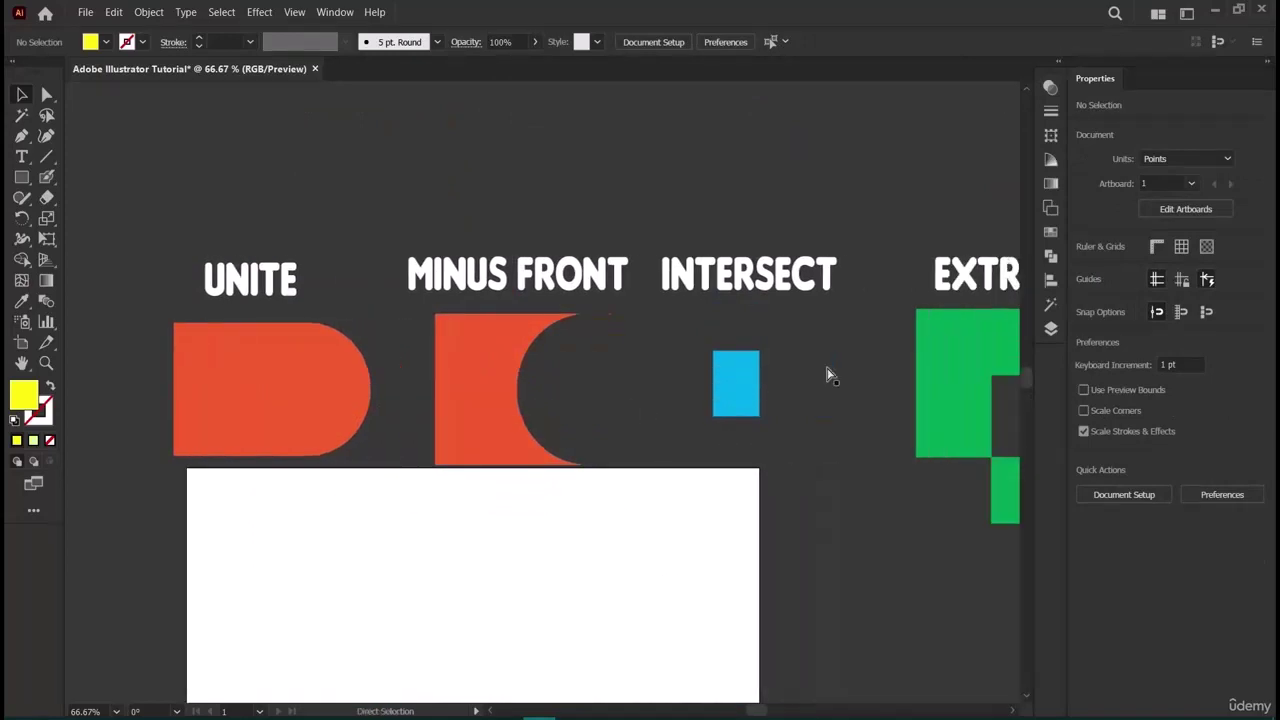
pyautogui.hscroll(1, 828, 372)
pyautogui.scroll(-8, 700, 623)
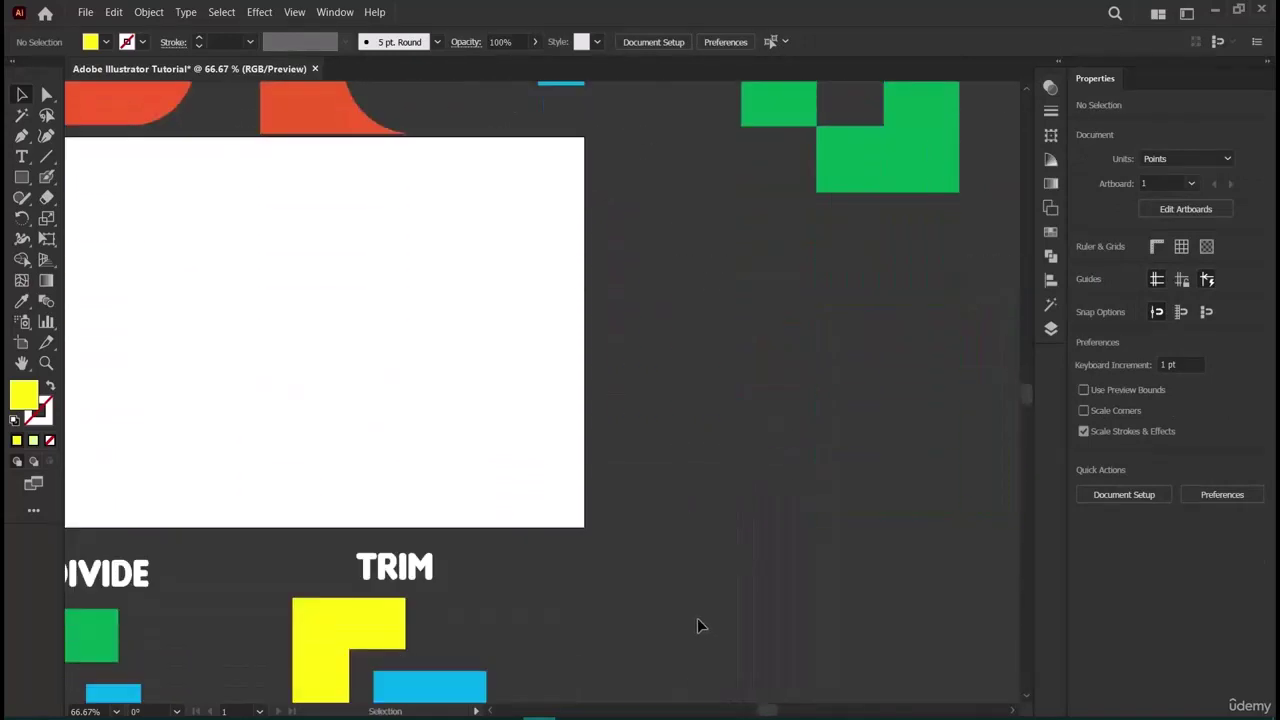
# Scroll left and up across the canvas to bring the blank artboard into view.
pyautogui.hscroll(-4, 697, 640)
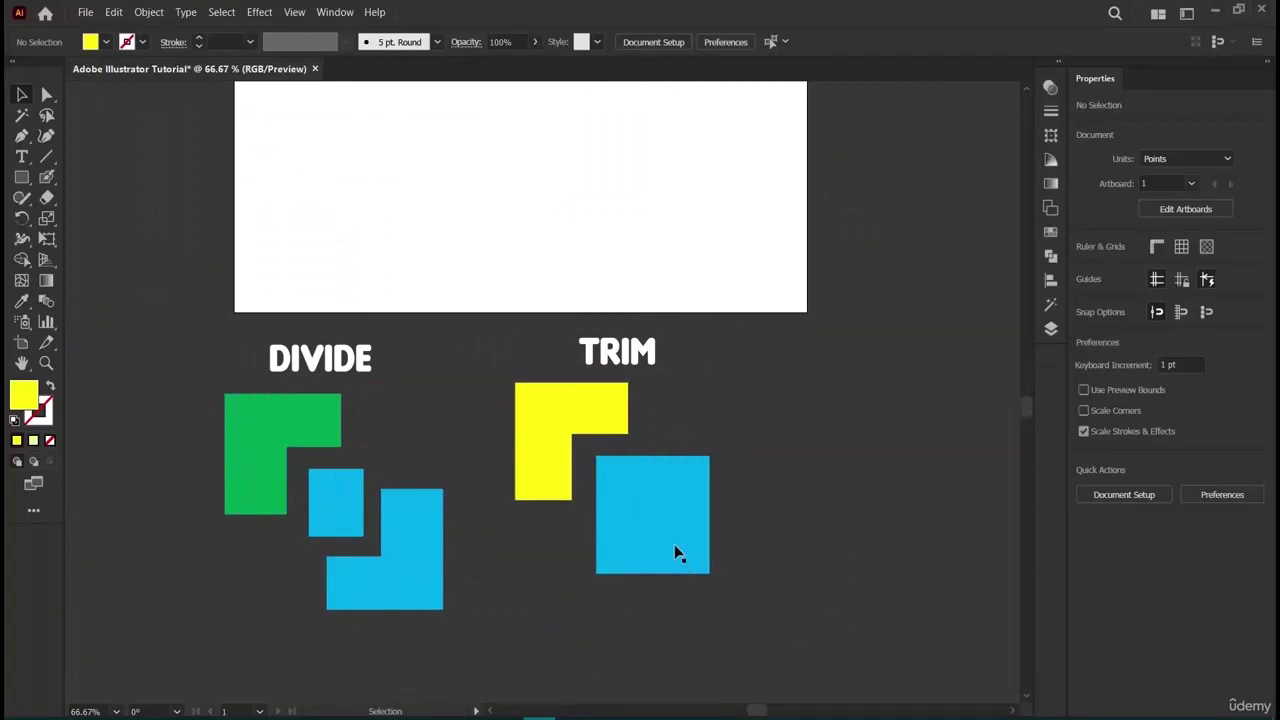
pyautogui.scroll(7, 674, 551)
pyautogui.scroll(1, 676, 549)
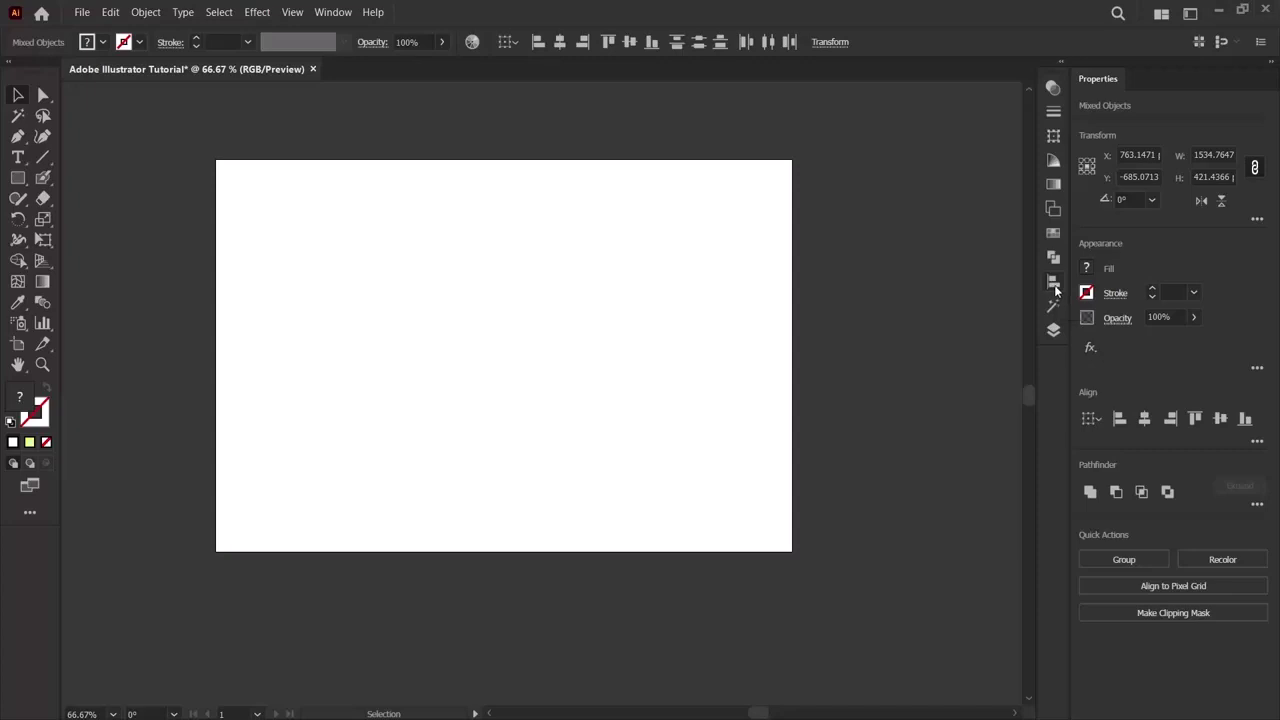
# Open the Align panel from the right-hand dock and switch to the Type tool.
pyautogui.click(1055, 288)
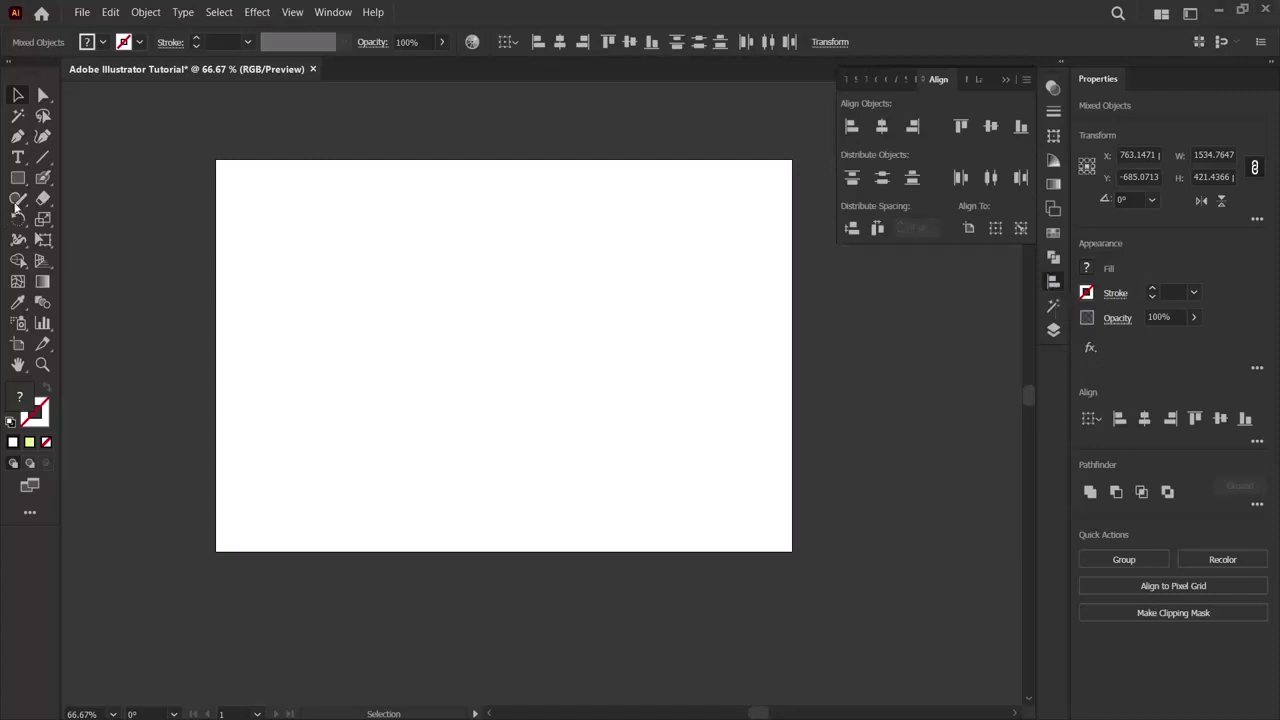
pyautogui.click(18, 157)
# Replace the placeholder text in the upper middle of the artboard with 'ADOBE ILLUSTRATOR'.
pyautogui.click(440, 337)
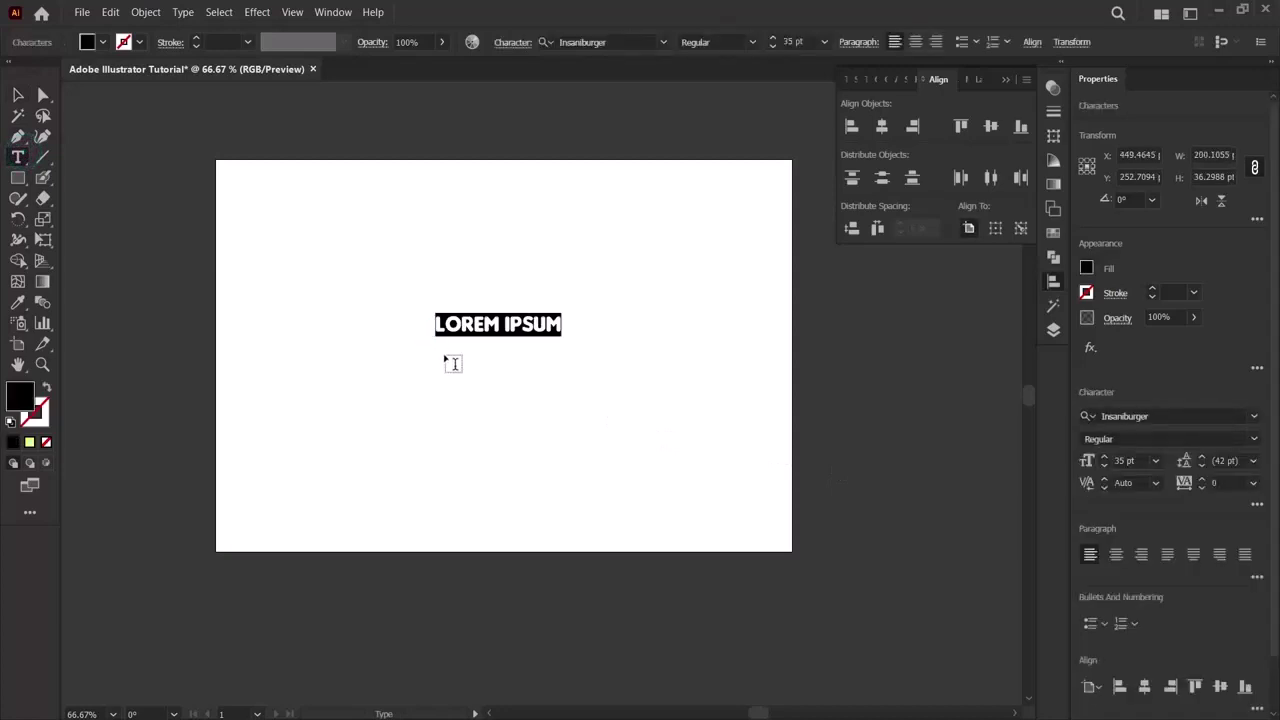
pyautogui.press('BackSpace')
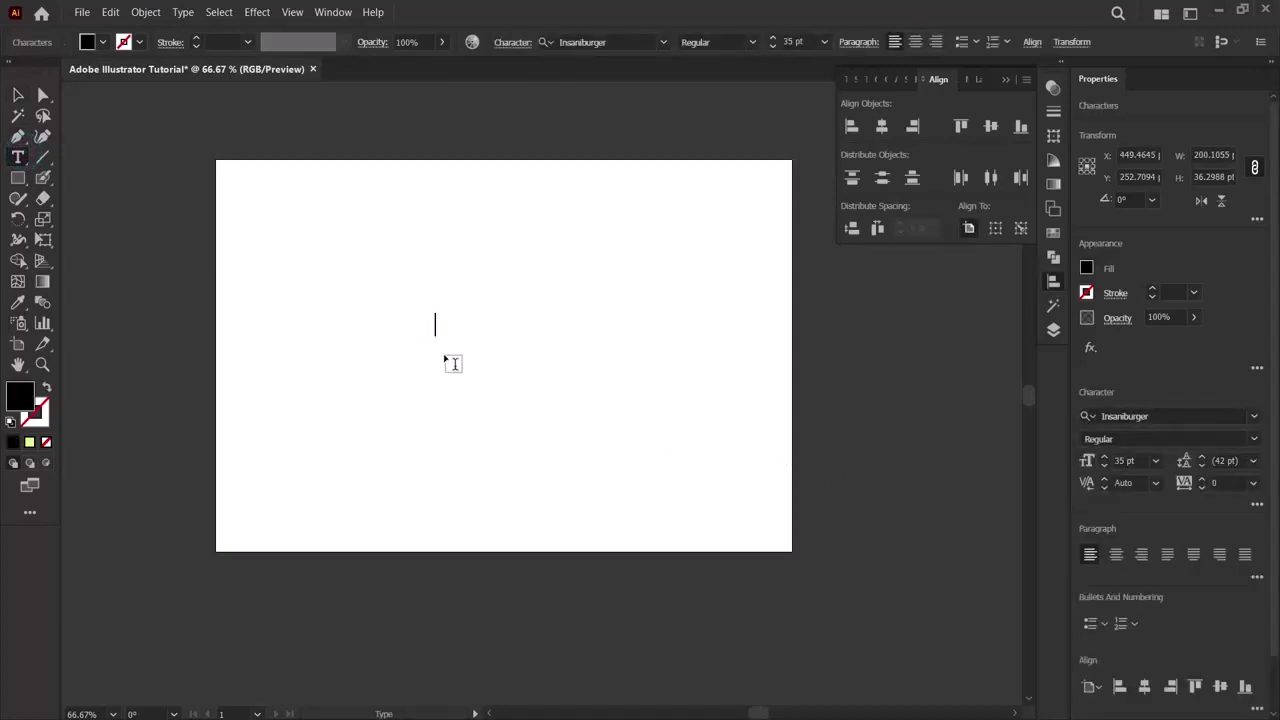
pyautogui.write('ADOB')
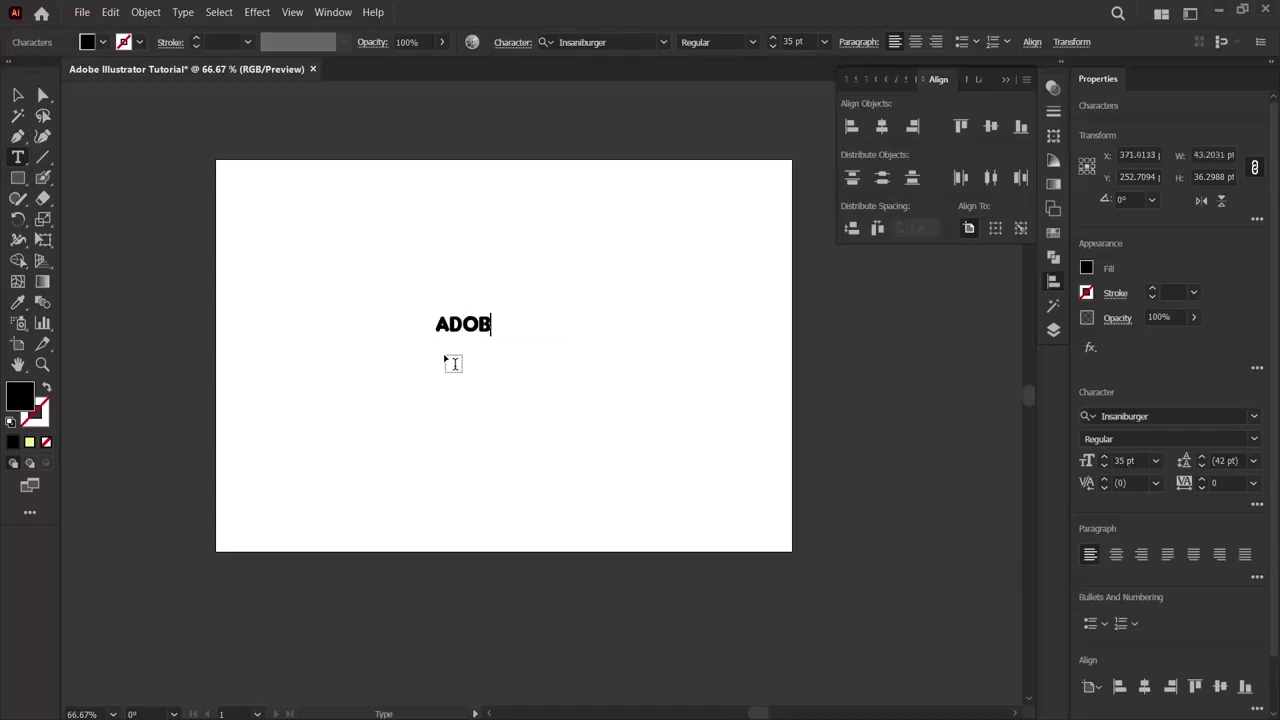
pyautogui.write('E ILLUSTRATOR')
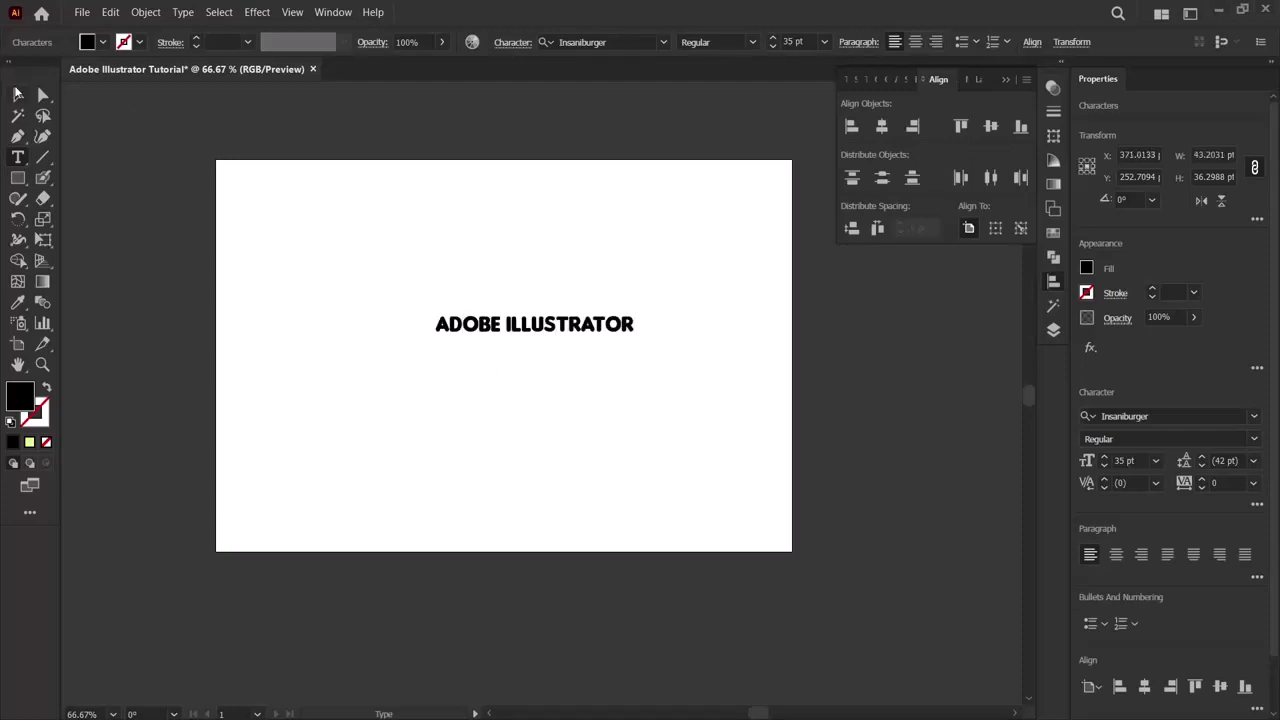
pyautogui.press('Escape')
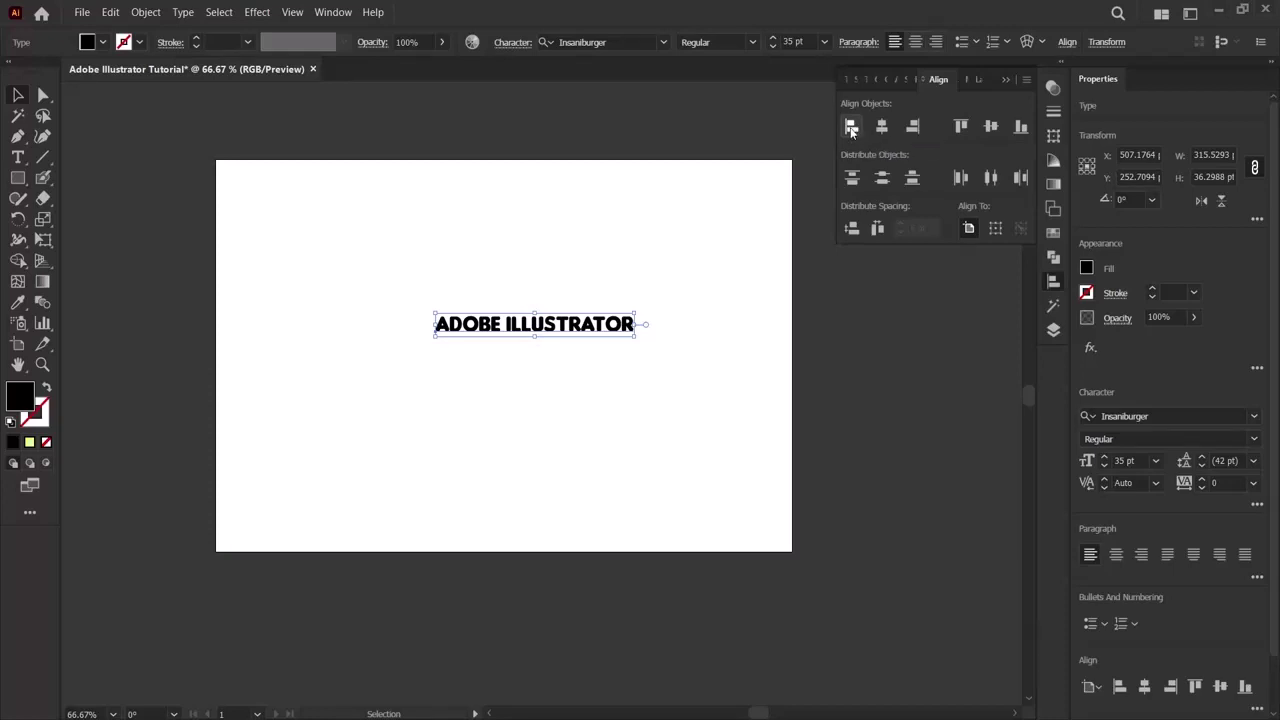
pyautogui.click(850, 127)
pyautogui.click(276, 387)
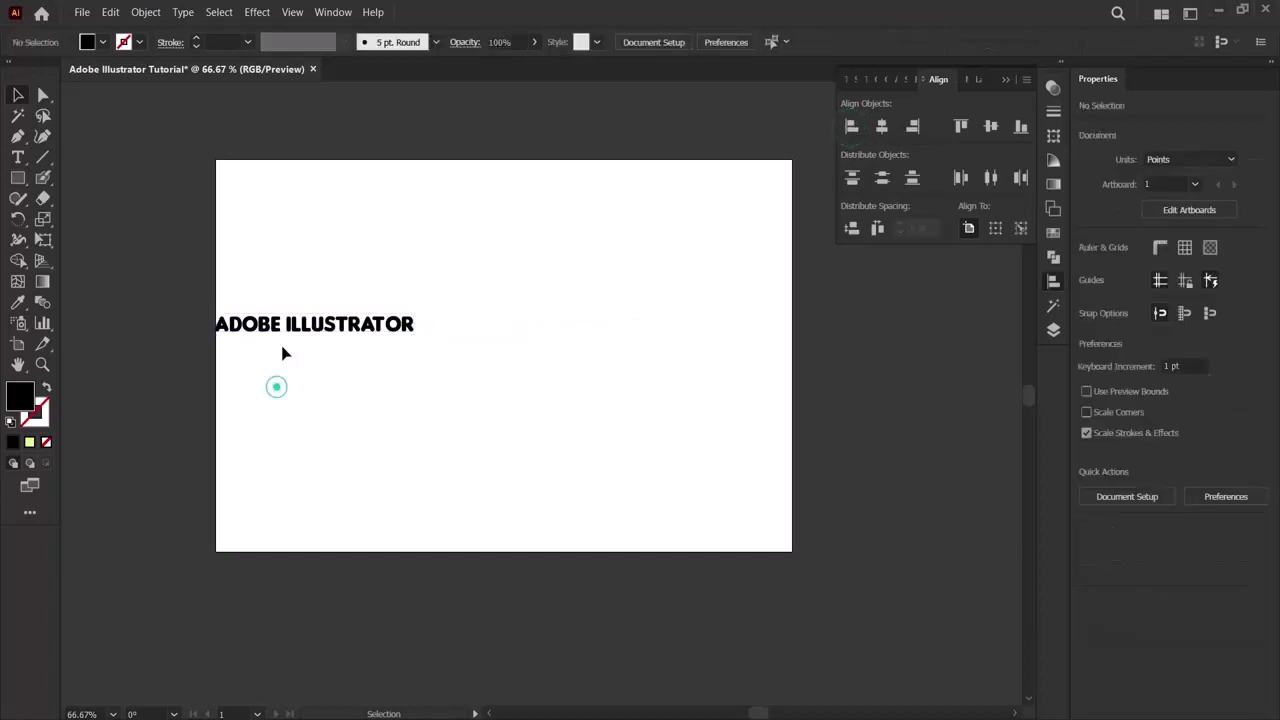
pyautogui.click(286, 330)
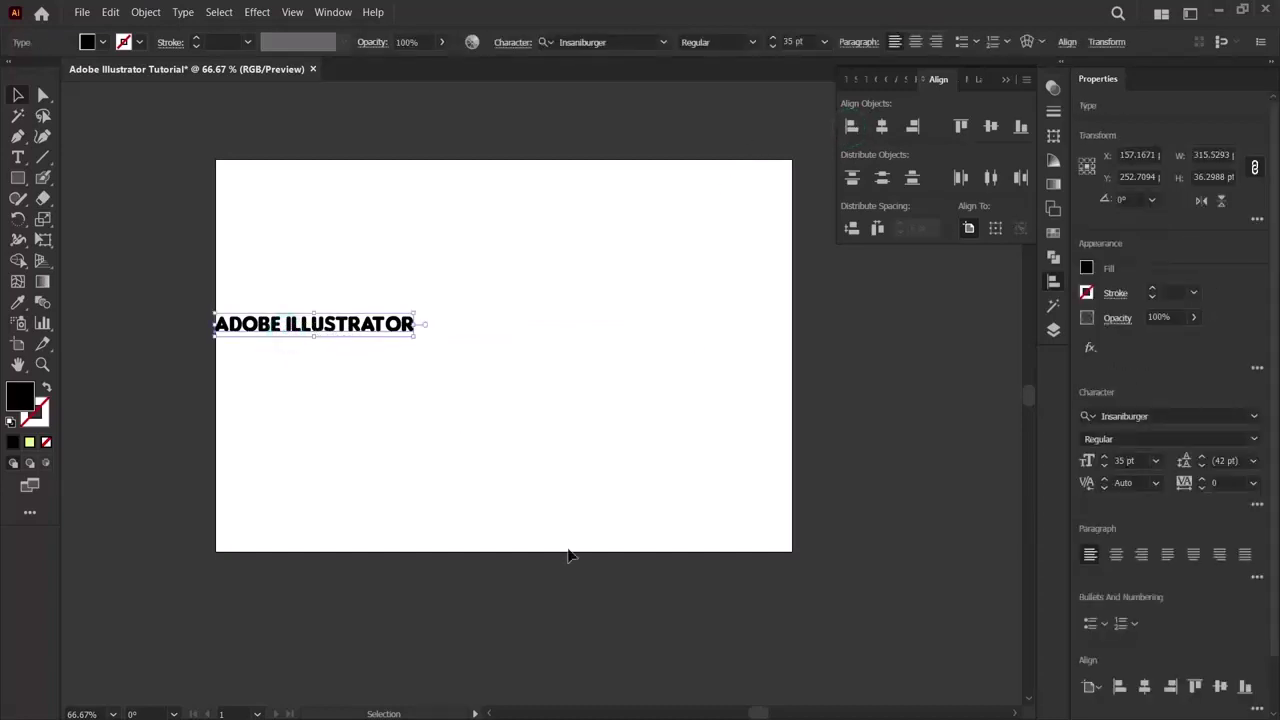
pyautogui.moveTo(570, 719)
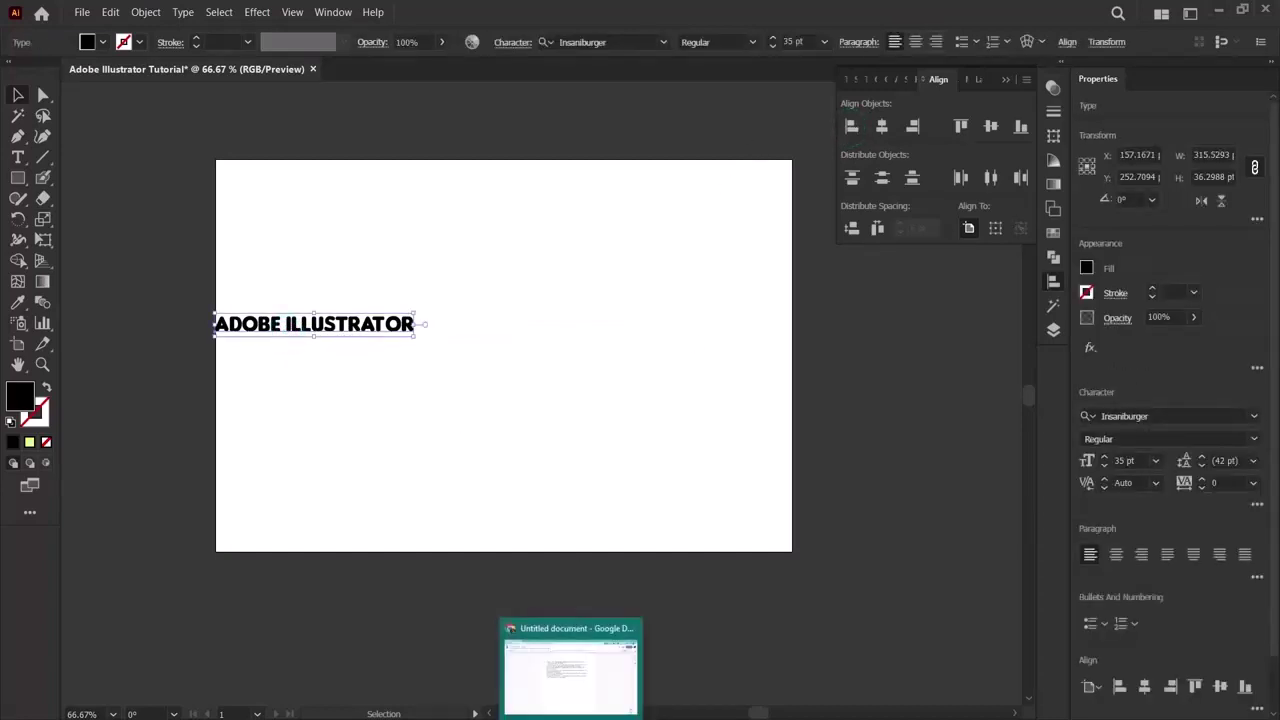
pyautogui.click(1096, 719)
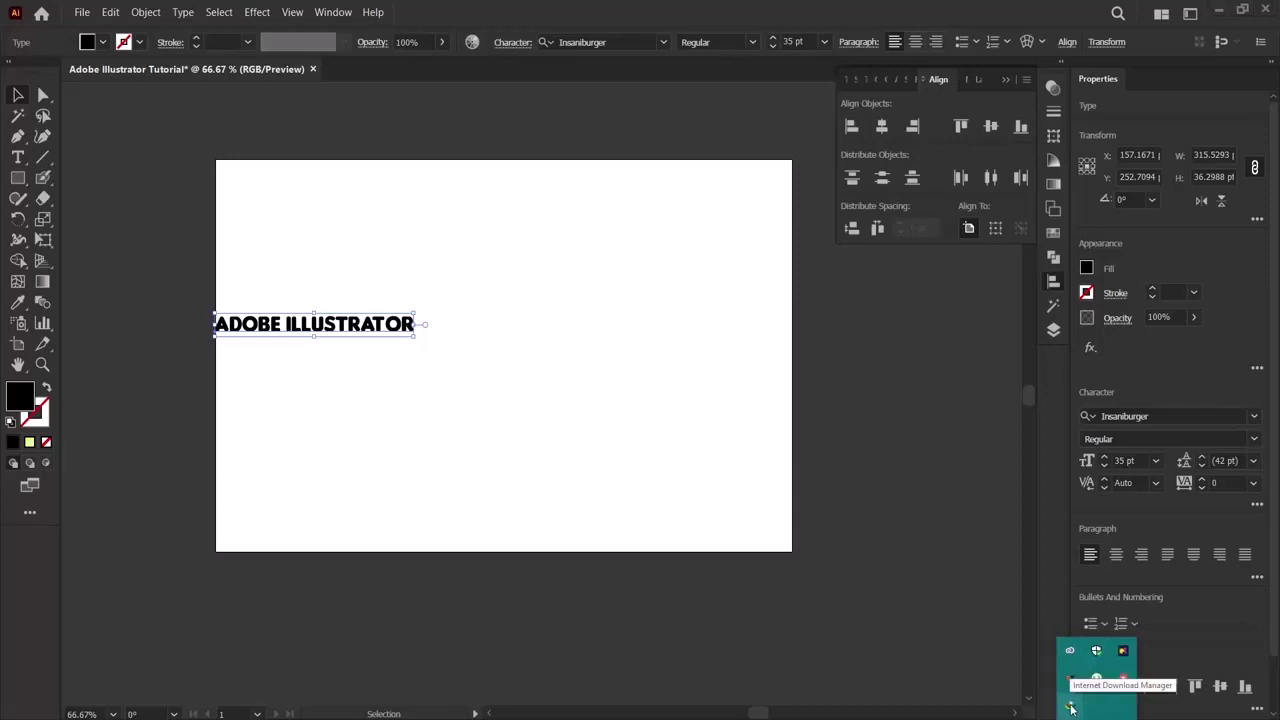
pyautogui.rightClick(1123, 686)
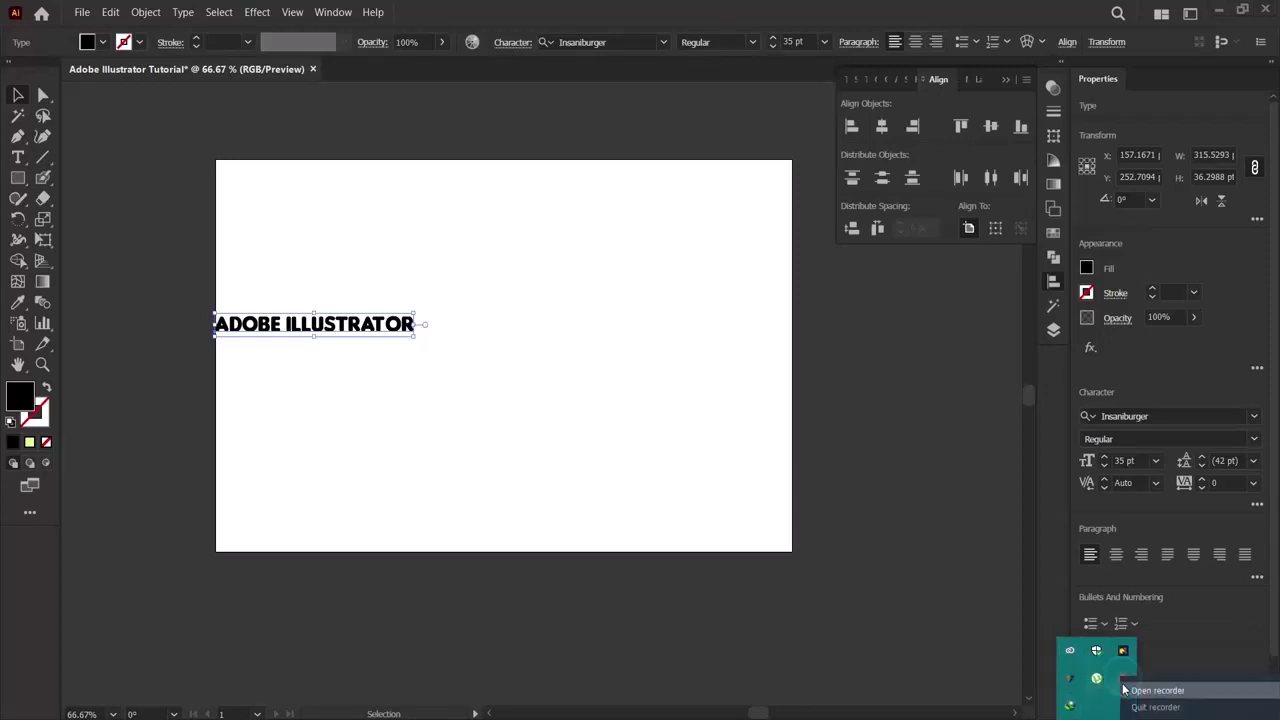
pyautogui.click(1140, 691)
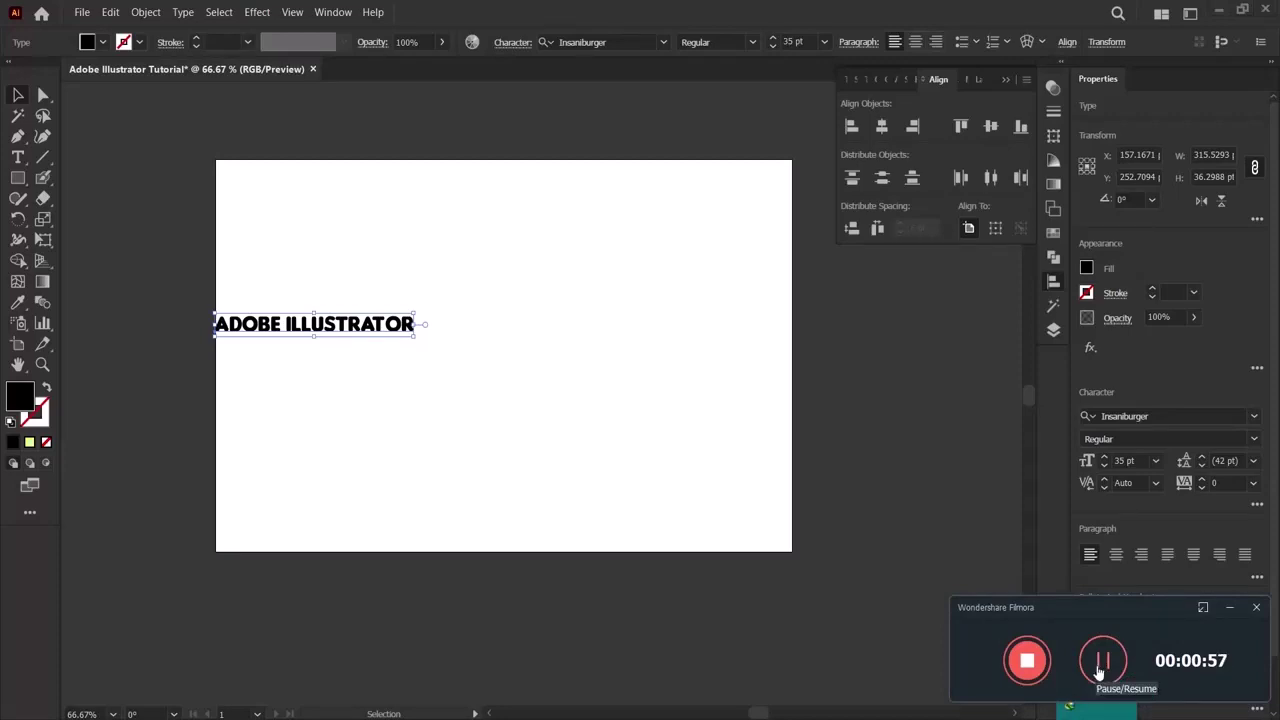
# Apply Horizontal Align Center to the ADOBE ILLUSTRATOR text, aligned to the artboard.
pyautogui.click(1098, 670)
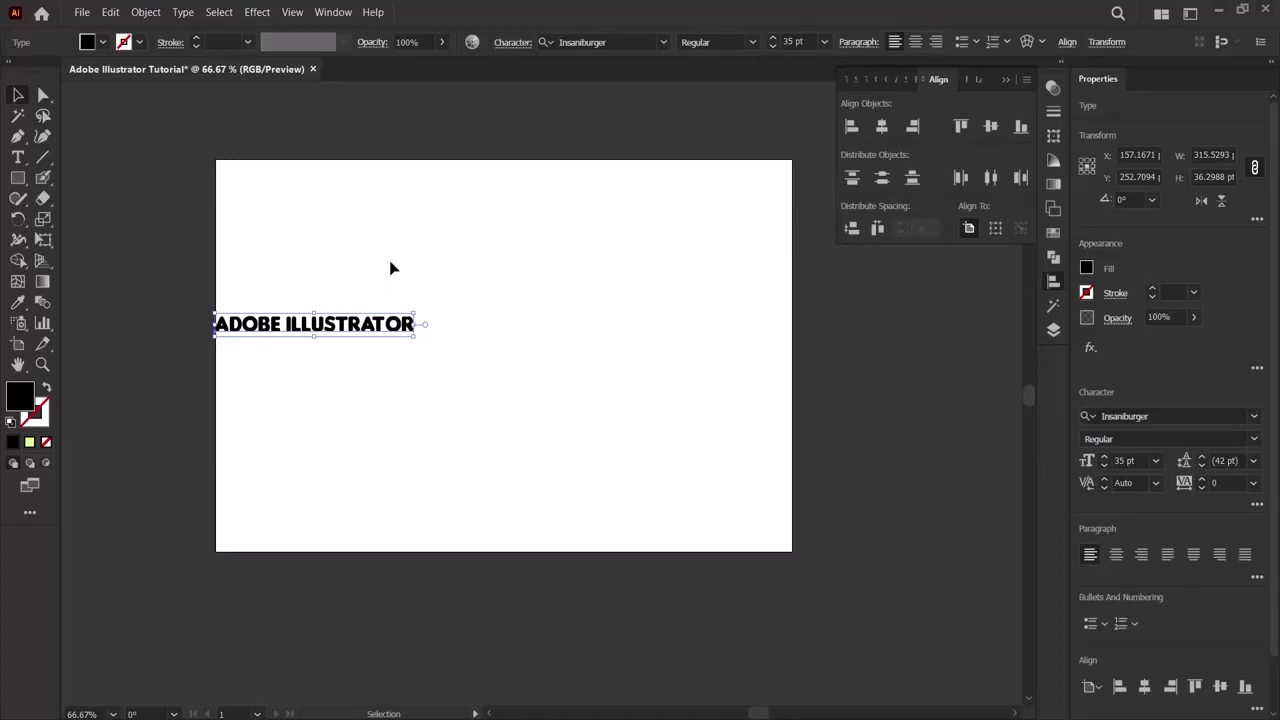
pyautogui.click(433, 371)
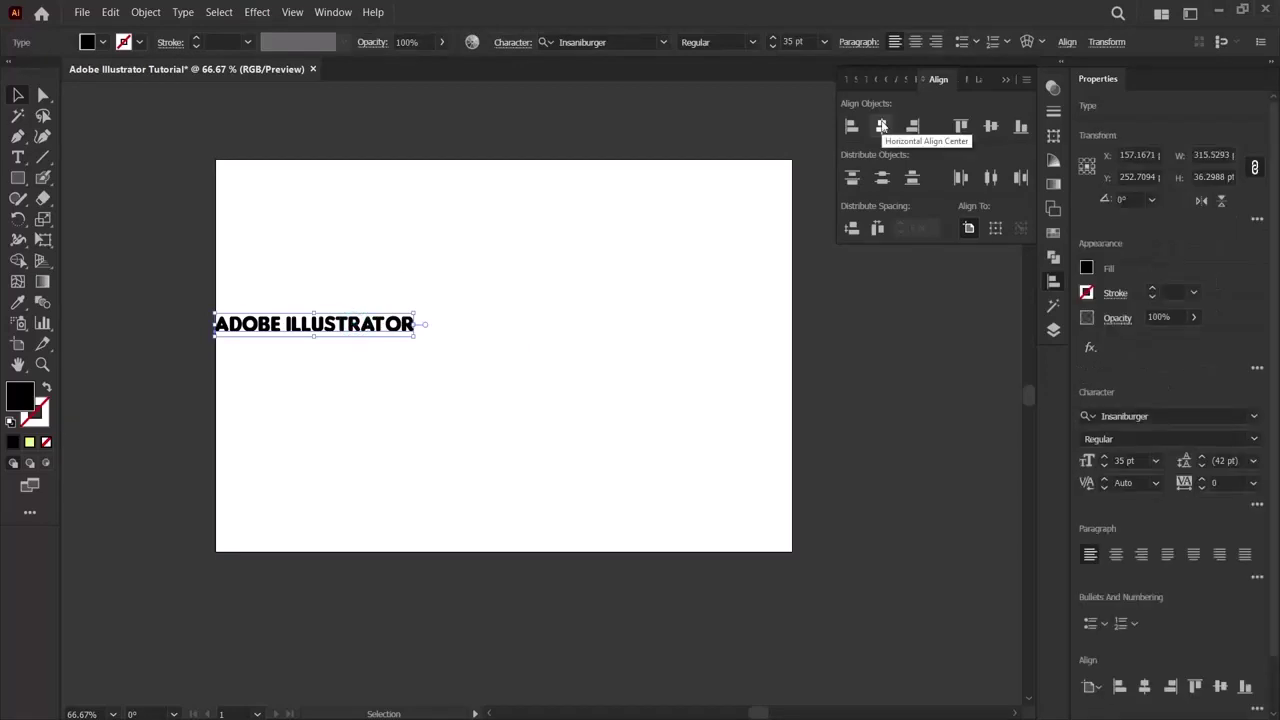
pyautogui.click(881, 125)
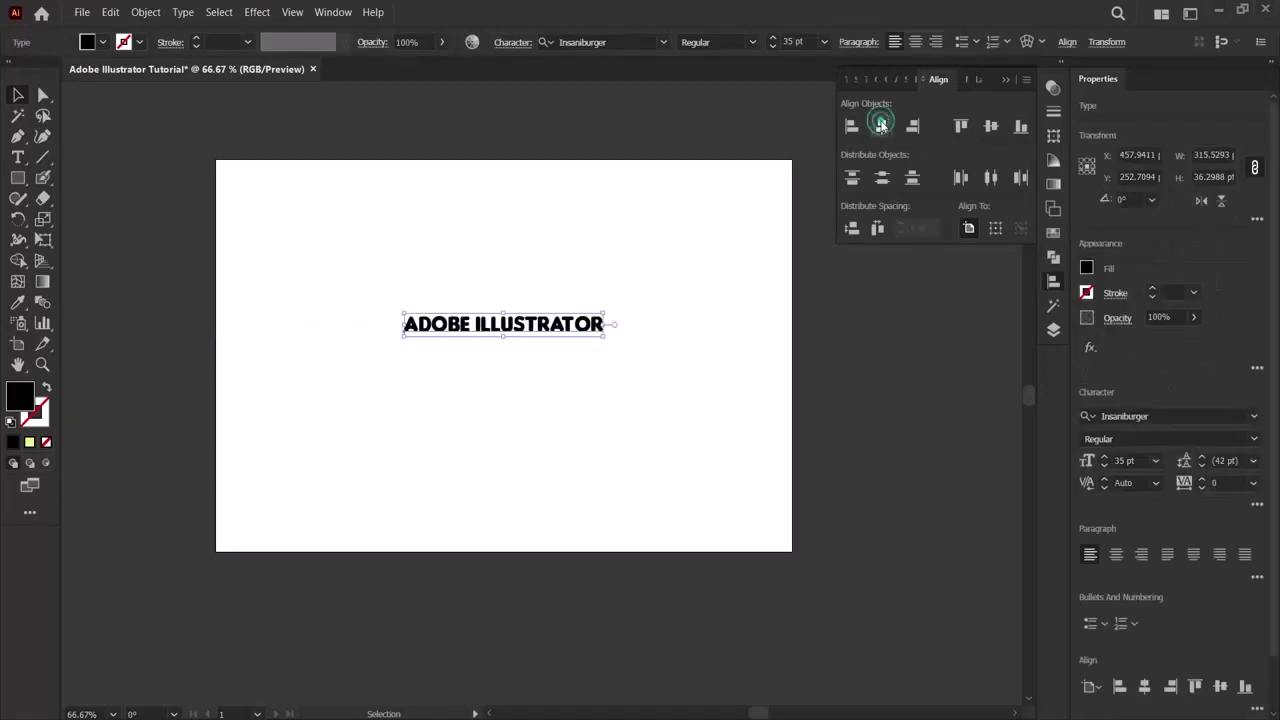
pyautogui.click(573, 437)
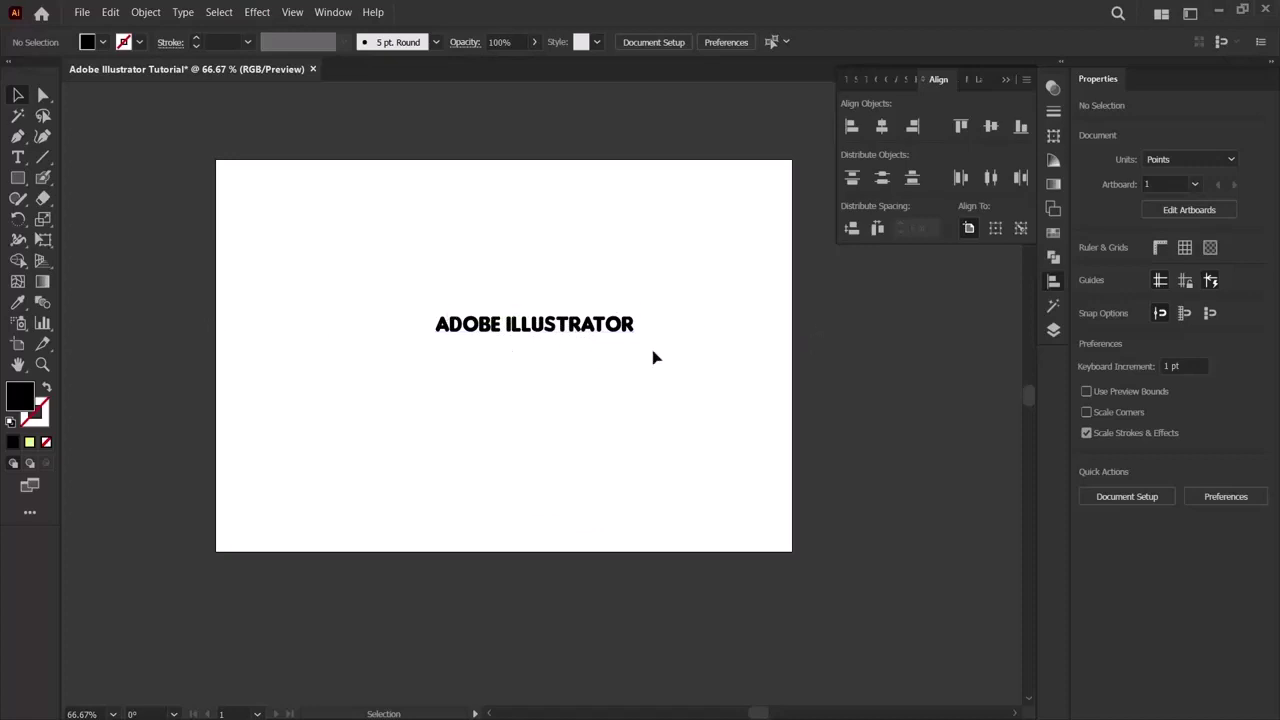
# Align the text right, then try top, centre and bottom vertical alignment, ending bottom-right.
pyautogui.click(525, 335)
pyautogui.click(528, 336)
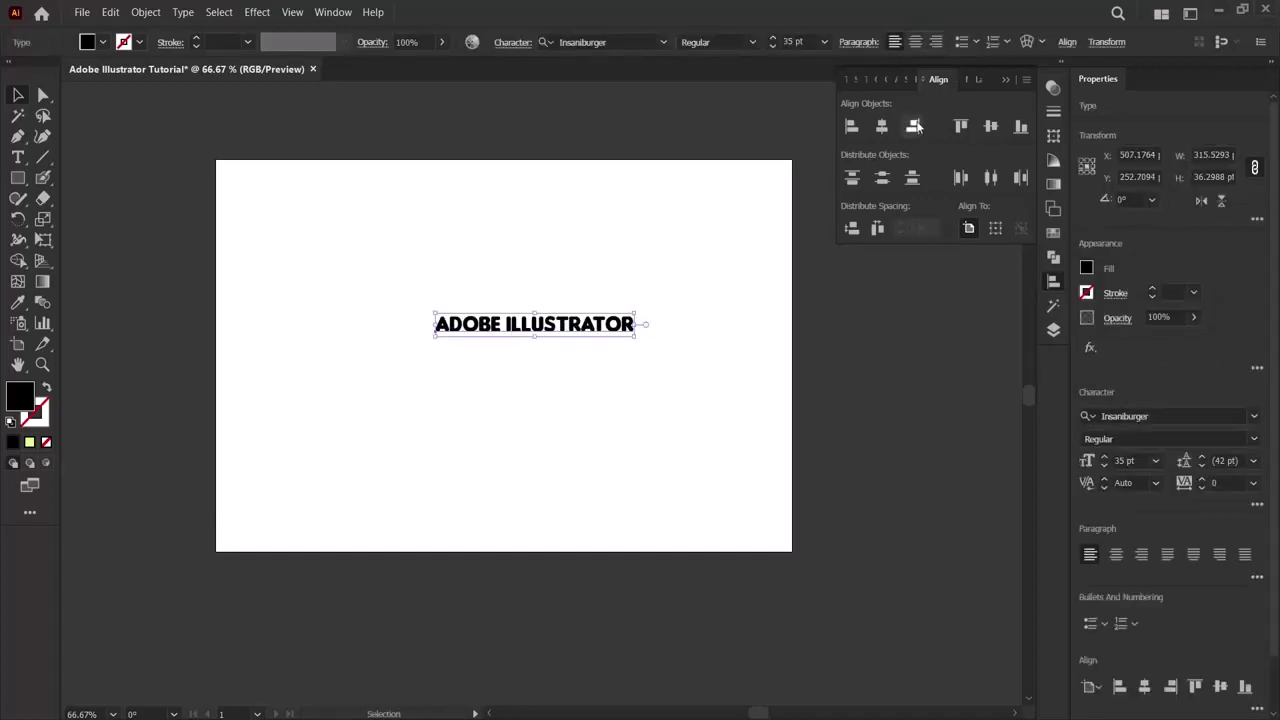
pyautogui.click(914, 127)
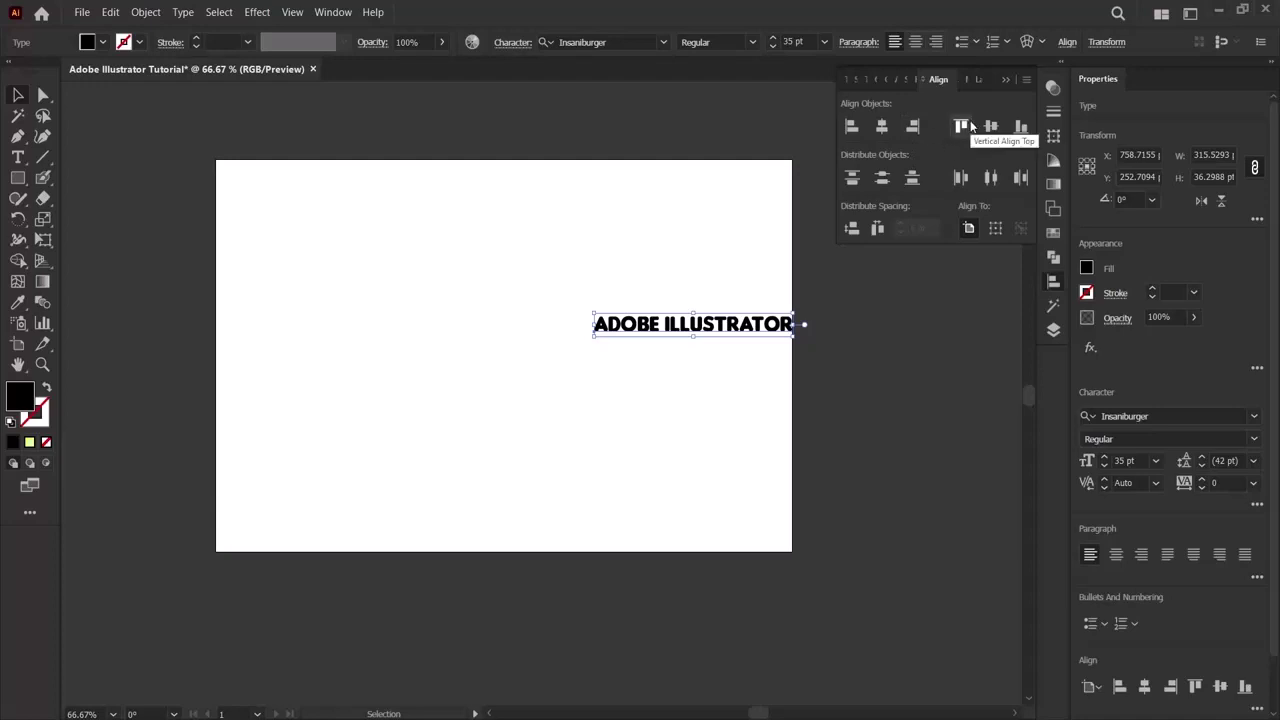
pyautogui.click(963, 125)
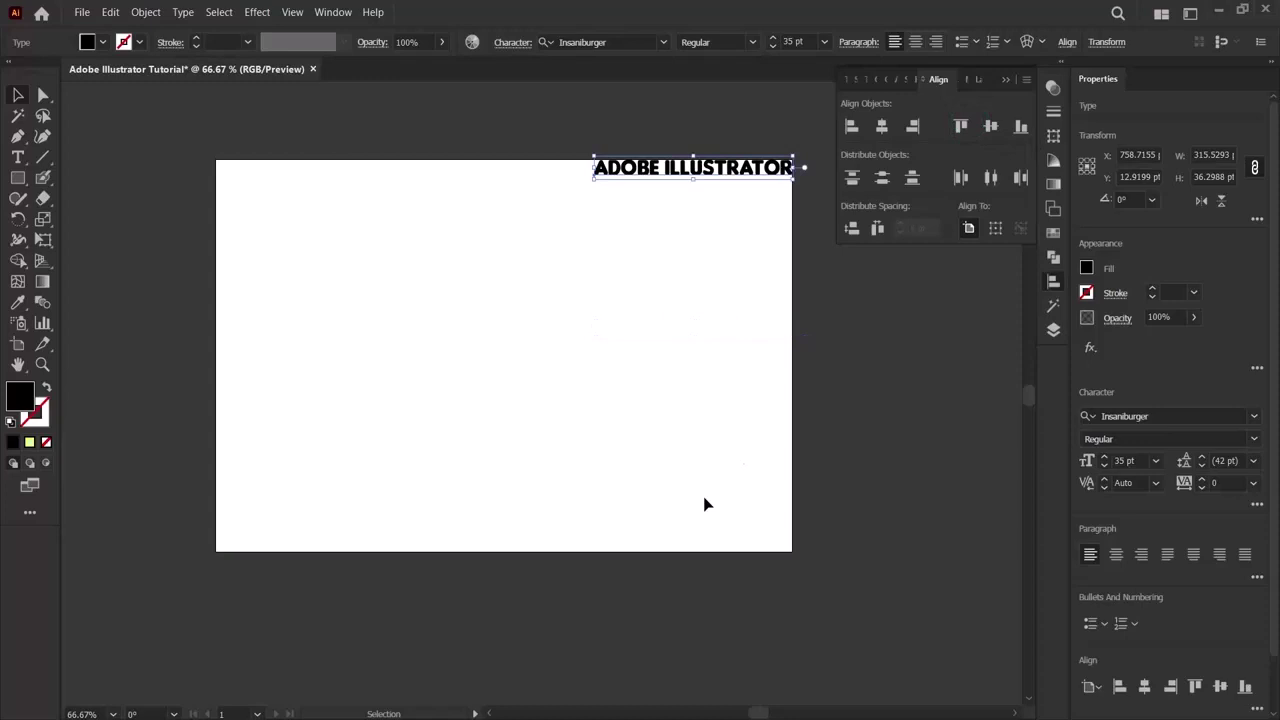
pyautogui.click(989, 127)
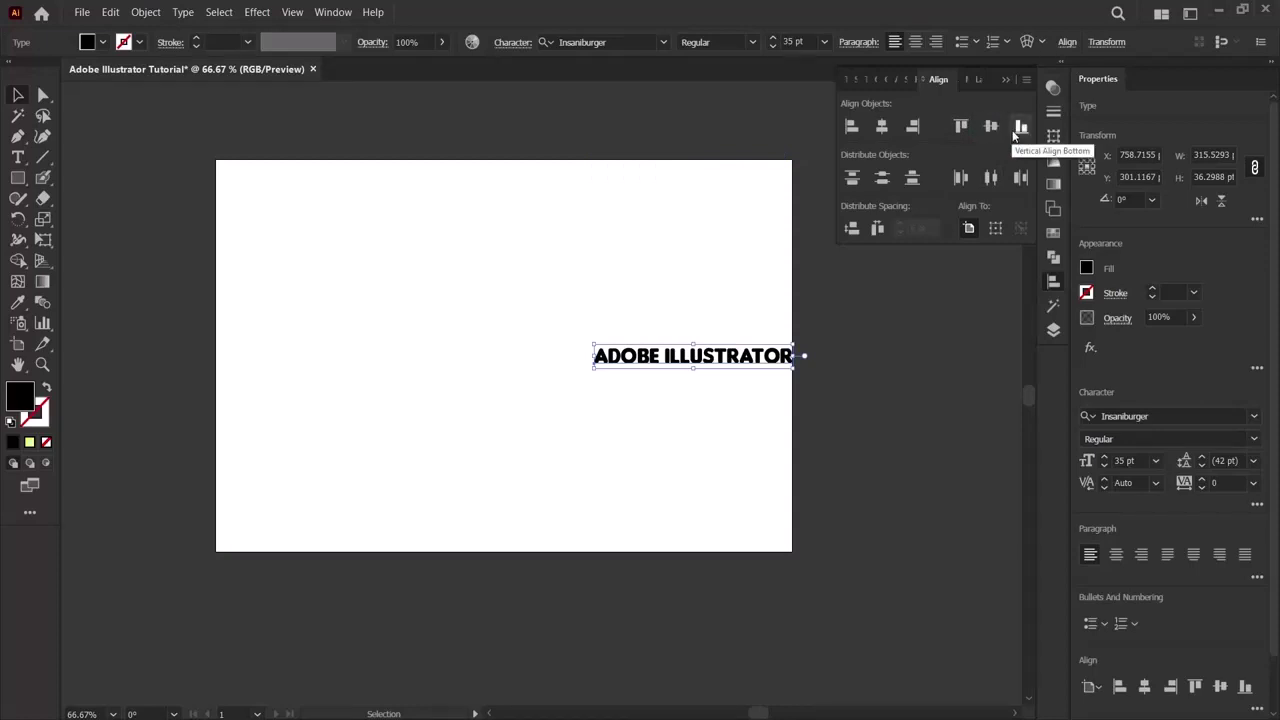
pyautogui.click(1019, 127)
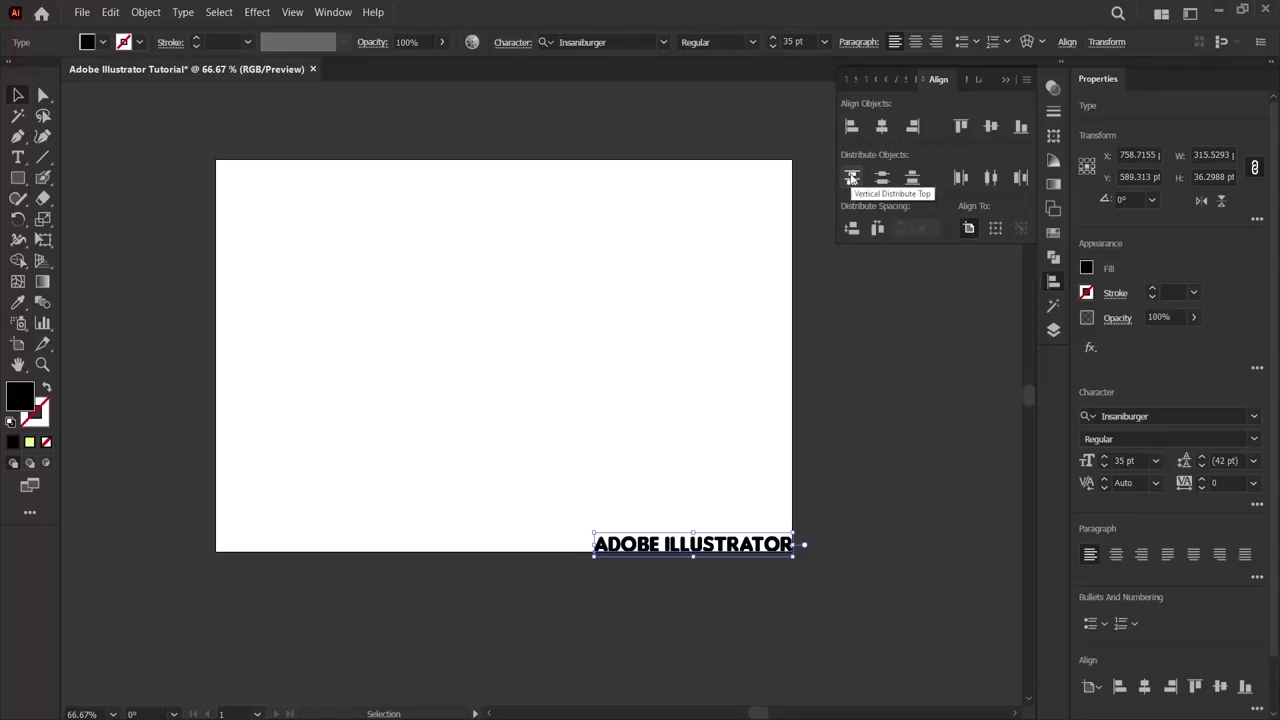
pyautogui.click(851, 177)
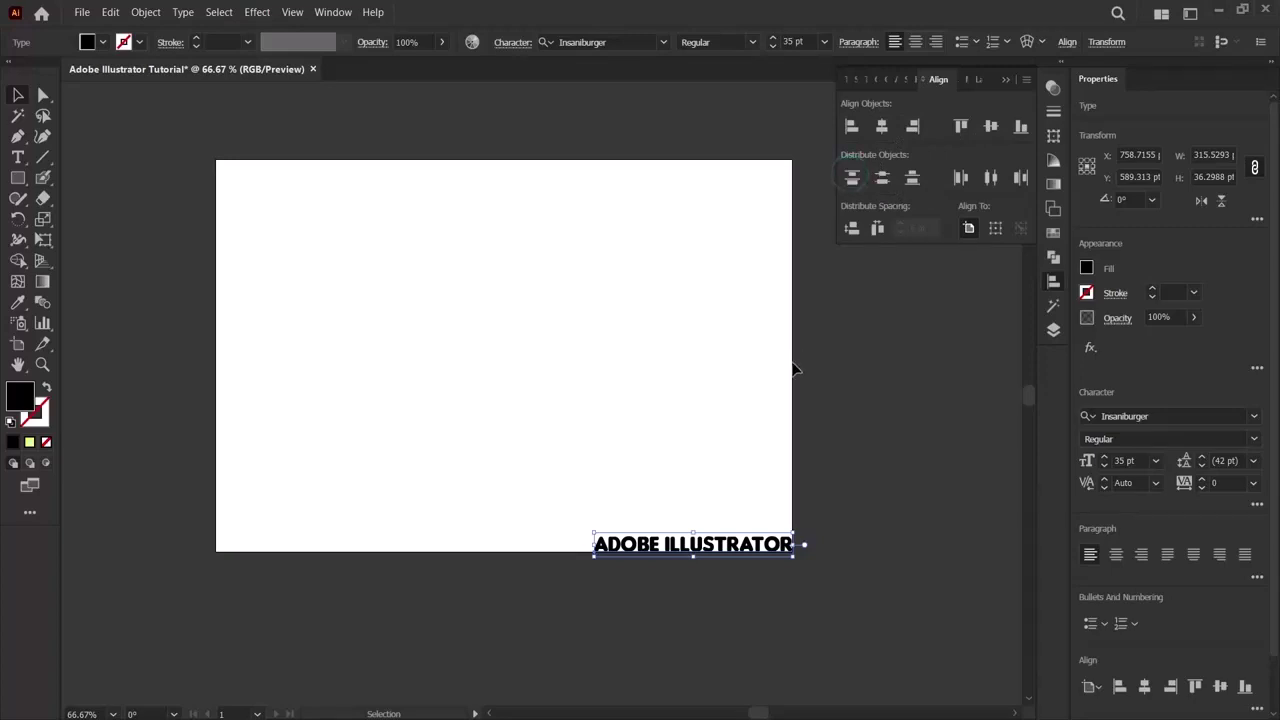
pyautogui.click(791, 362)
pyautogui.click(660, 546)
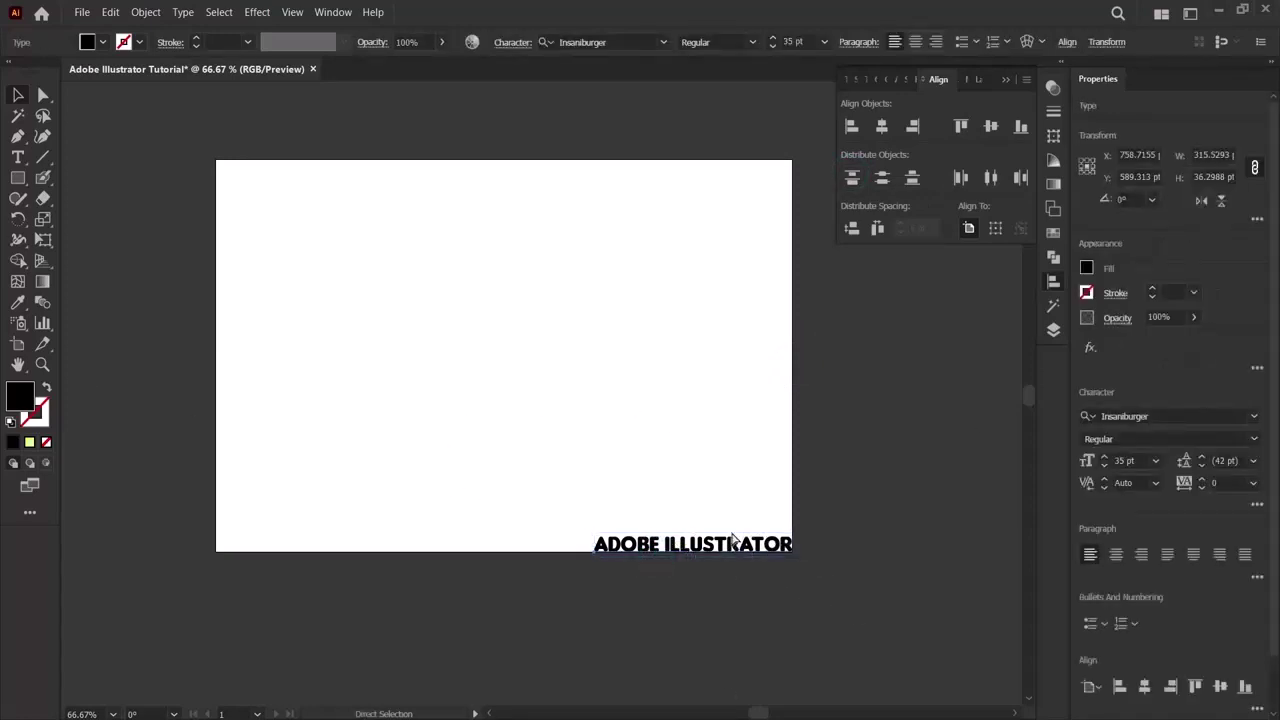
# Copy the text and paste three copies, dragging each apart on the artboard.
pyautogui.press('a')
pyautogui.hotkey('ctrl', 'c')
pyautogui.hotkey('ctrl', 'v')
pyautogui.moveTo(543, 401); pyautogui.dragTo(677, 408)
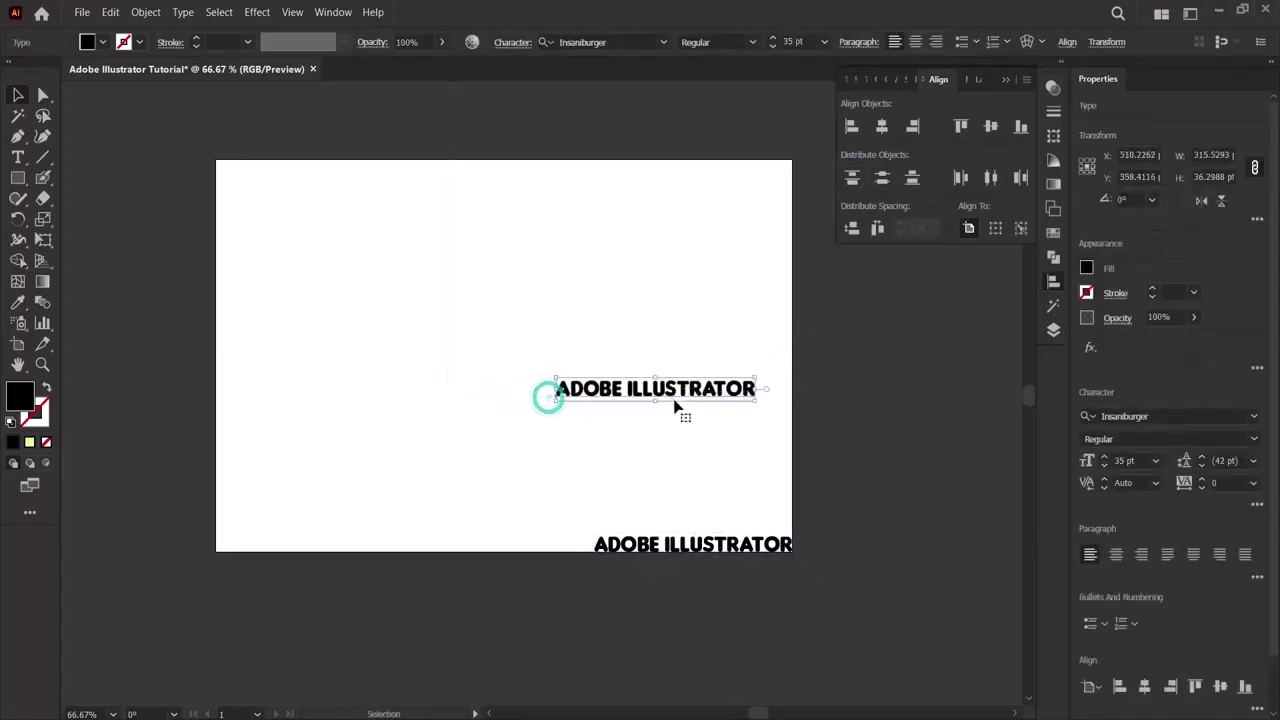
pyautogui.hotkey('ctrl', 'v')
pyautogui.moveTo(554, 403); pyautogui.dragTo(686, 325)
pyautogui.hotkey('ctrl', 'v')
pyautogui.click(581, 376)
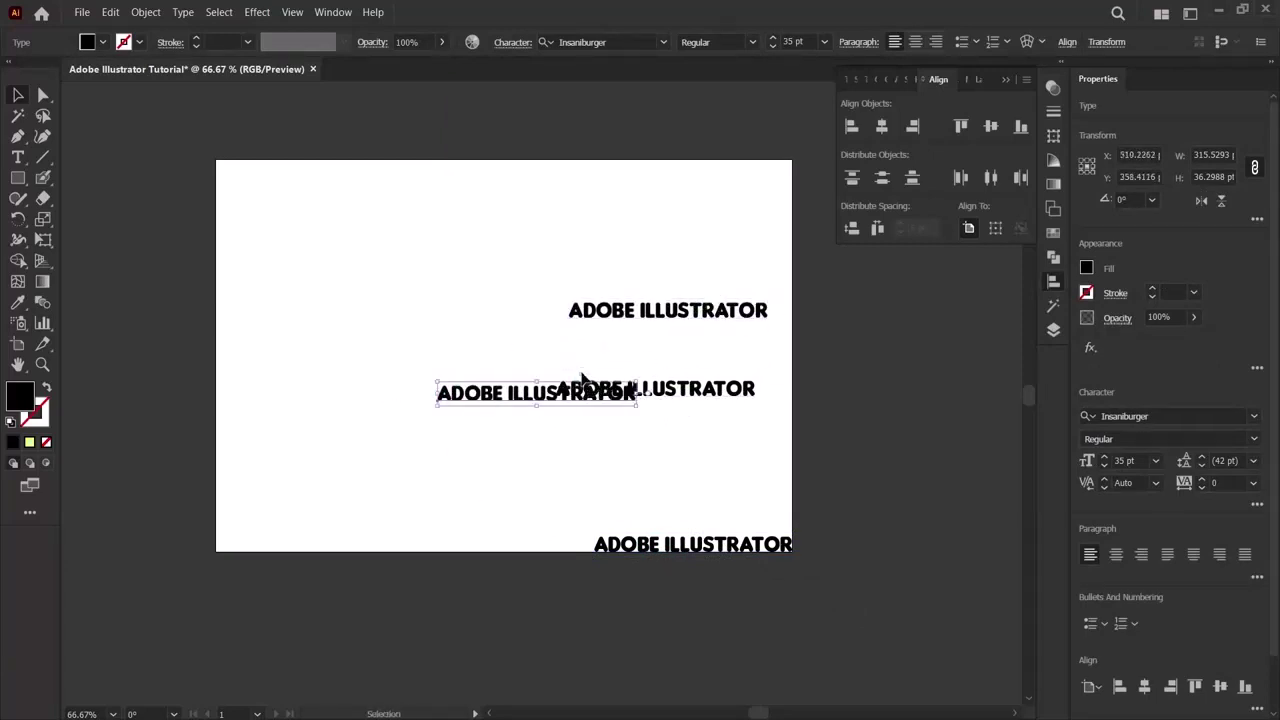
pyautogui.moveTo(575, 398); pyautogui.dragTo(695, 240)
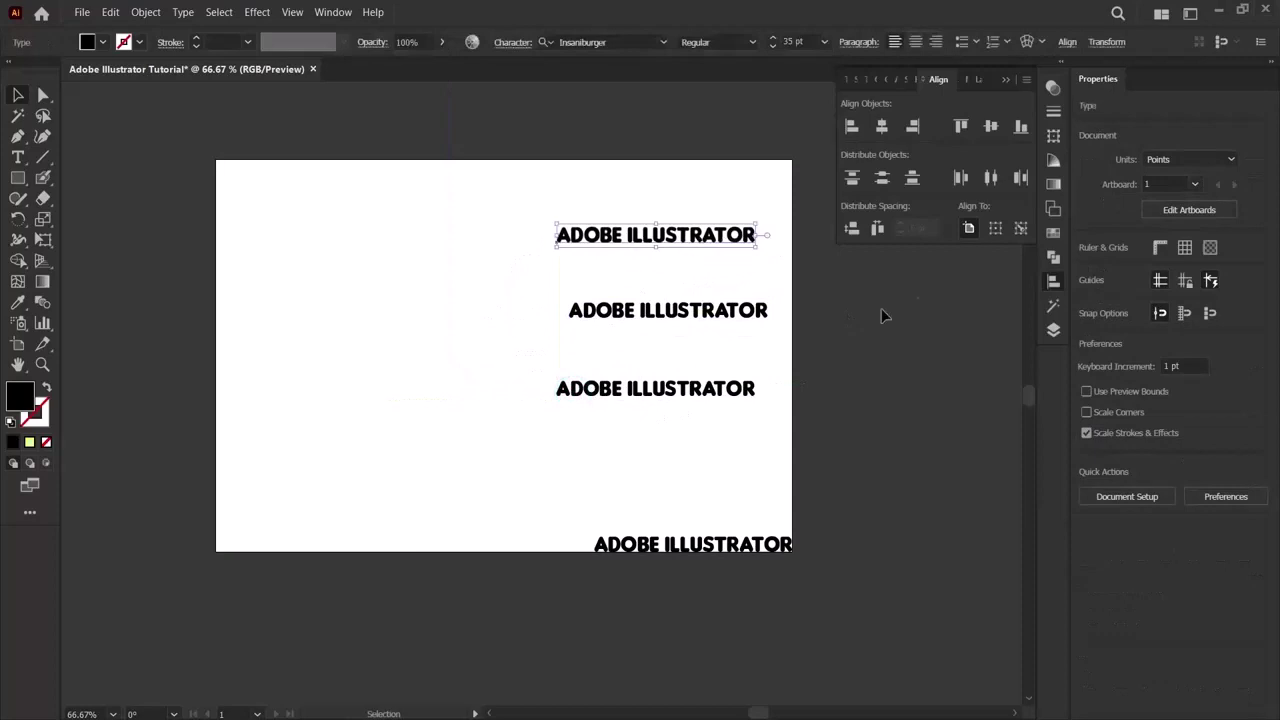
# Select all four lines, try Vertical Distribute Top and Center, then undo.
pyautogui.click(851, 232)
pyautogui.moveTo(509, 206); pyautogui.dragTo(807, 566)
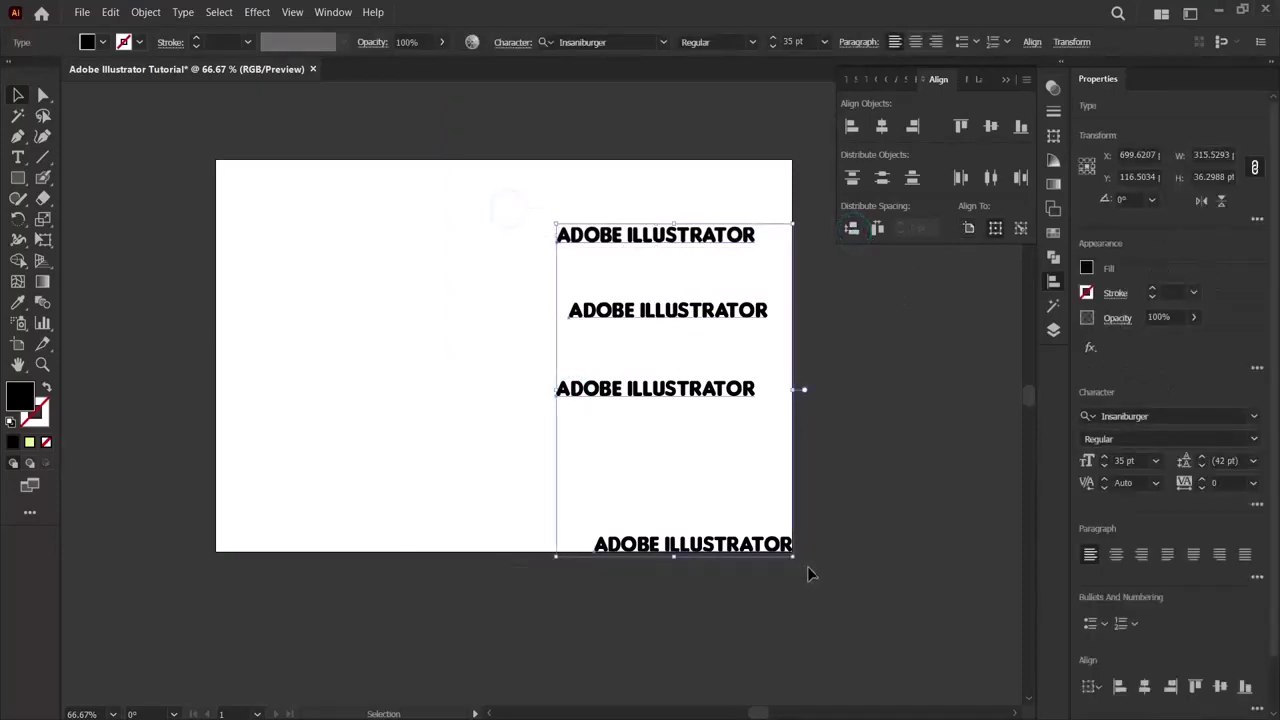
pyautogui.click(852, 180)
pyautogui.click(882, 181)
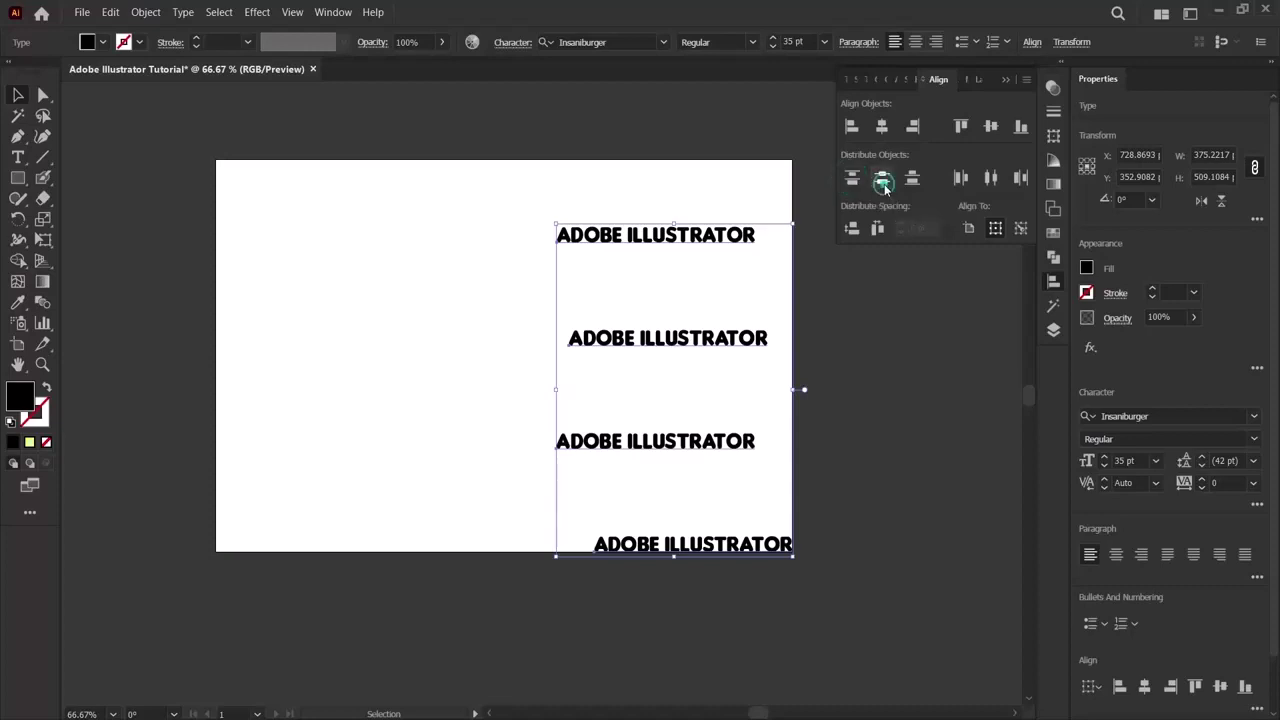
pyautogui.click(329, 382)
pyautogui.hotkey('ctrl', 'z')
pyautogui.hotkey('ctrl', 'z')
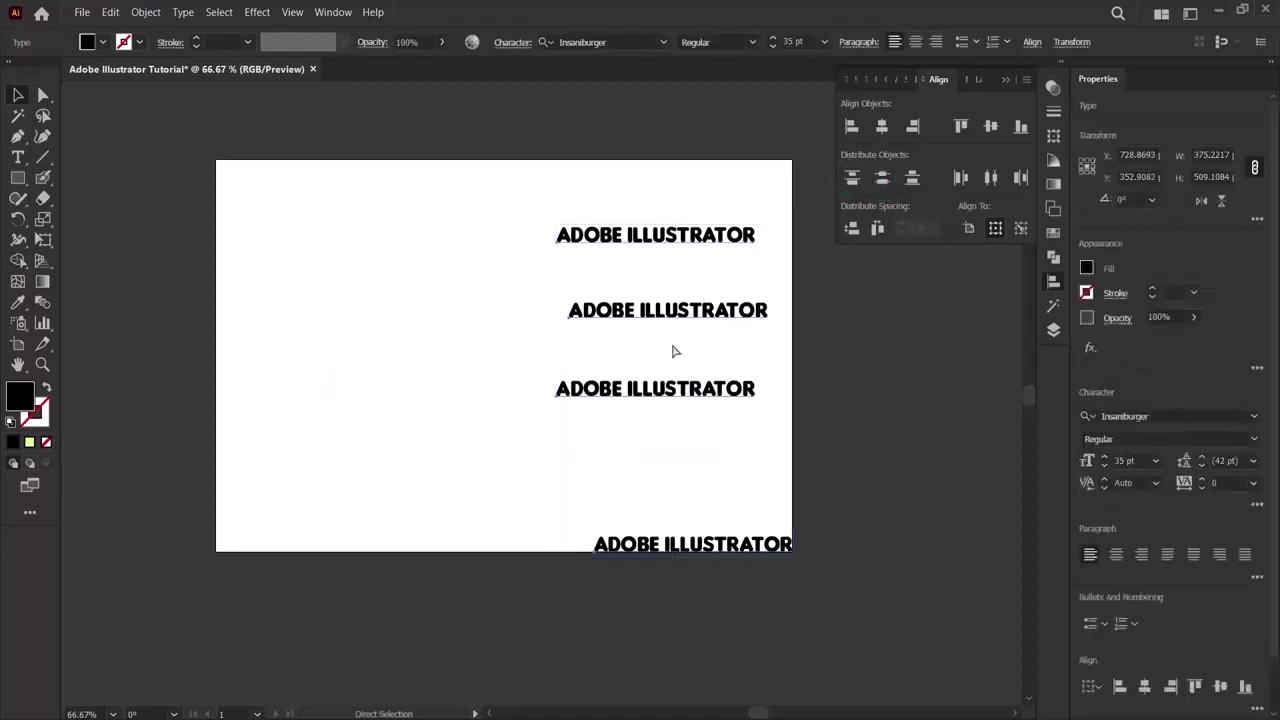
# Drag the three copies down into a stack above the bottom line and select all four.
pyautogui.moveTo(660, 238); pyautogui.dragTo(724, 514)
pyautogui.moveTo(646, 382); pyautogui.dragTo(677, 483)
pyautogui.moveTo(612, 305); pyautogui.dragTo(636, 429)
pyautogui.moveTo(543, 392); pyautogui.dragTo(806, 524)
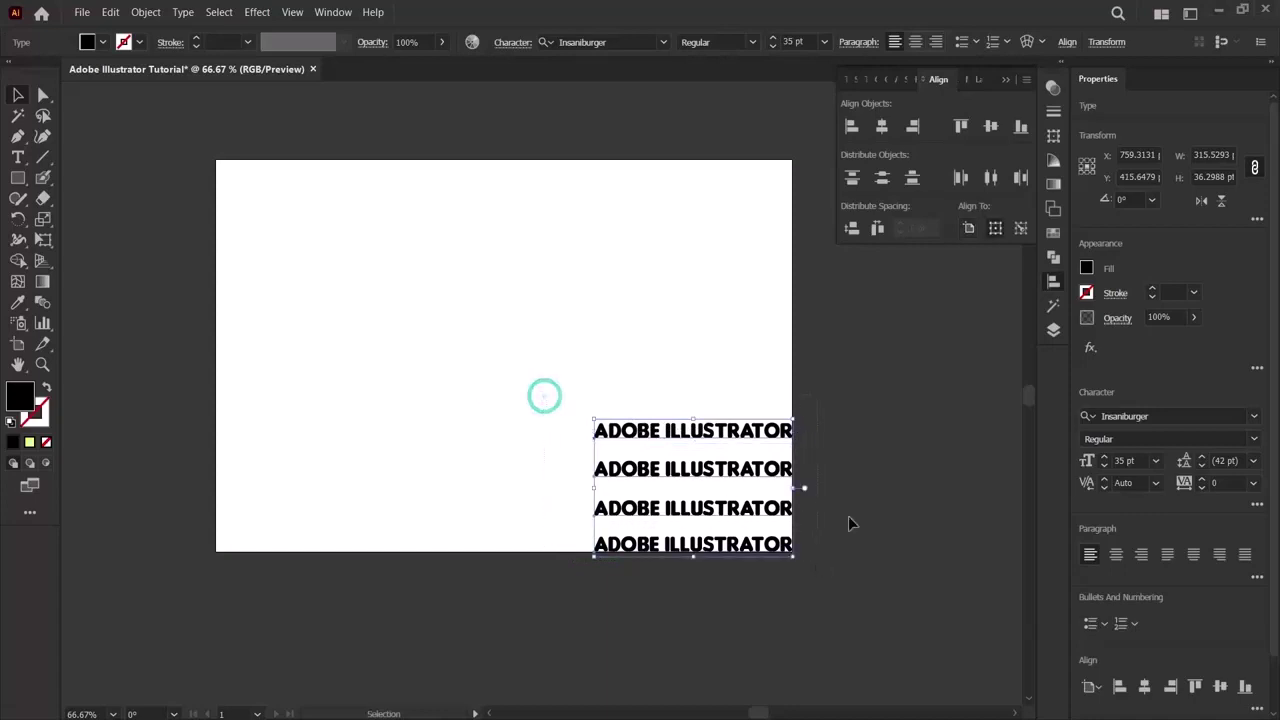
# Distribute the four lines by their tops, then try the centre and bottom distribute options.
pyautogui.click(853, 179)
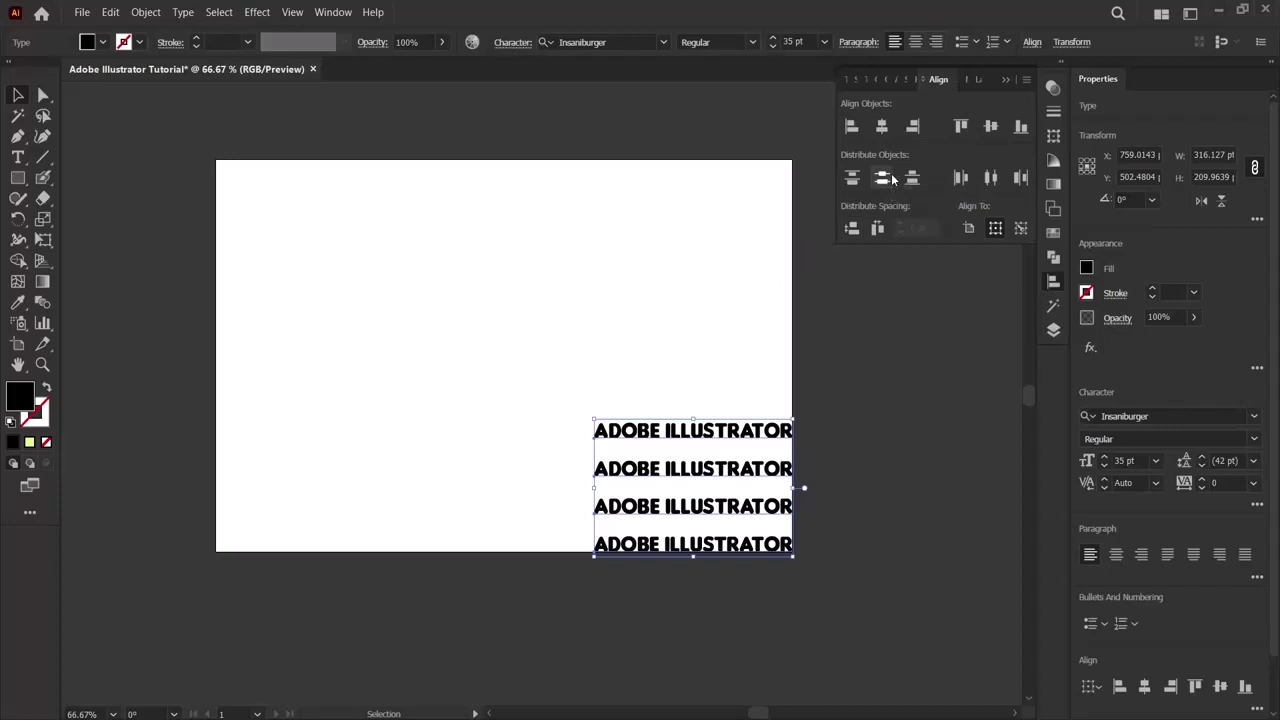
pyautogui.click(886, 180)
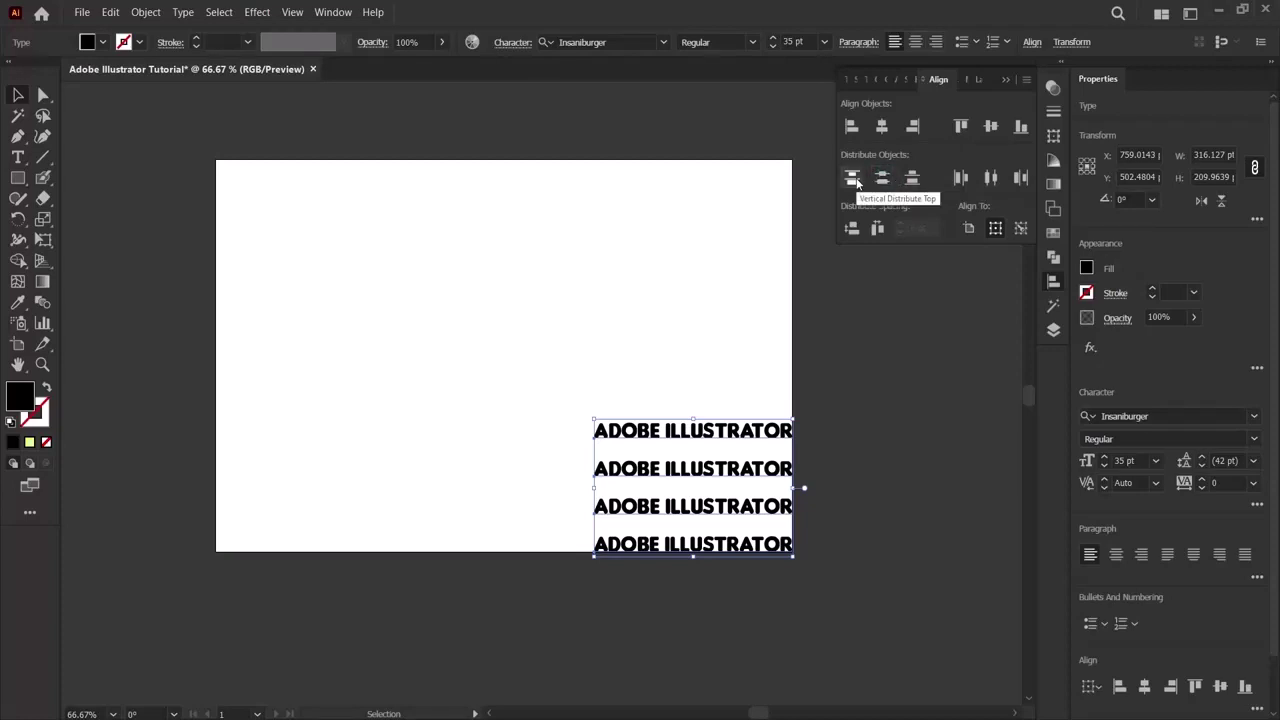
pyautogui.click(882, 179)
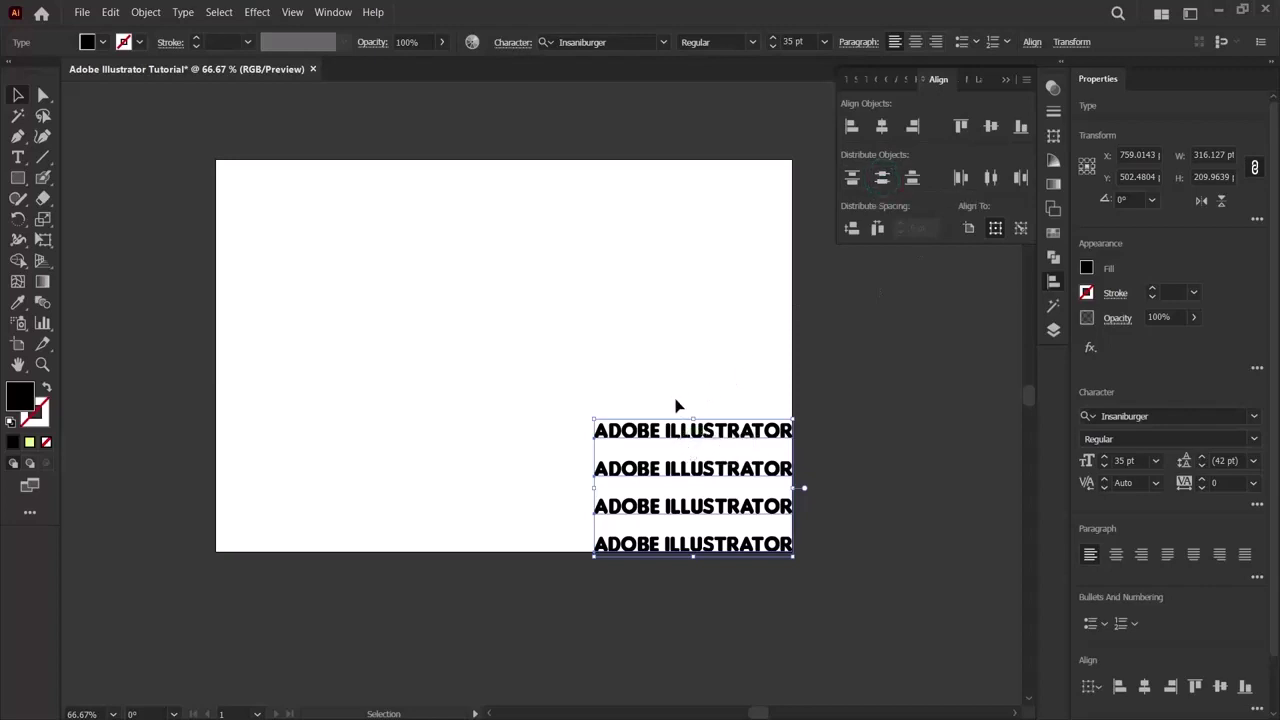
pyautogui.click(913, 180)
# Reselect the lines and try horizontal left distribute plus vertical and horizontal distribute spacing.
pyautogui.moveTo(580, 365); pyautogui.dragTo(867, 585)
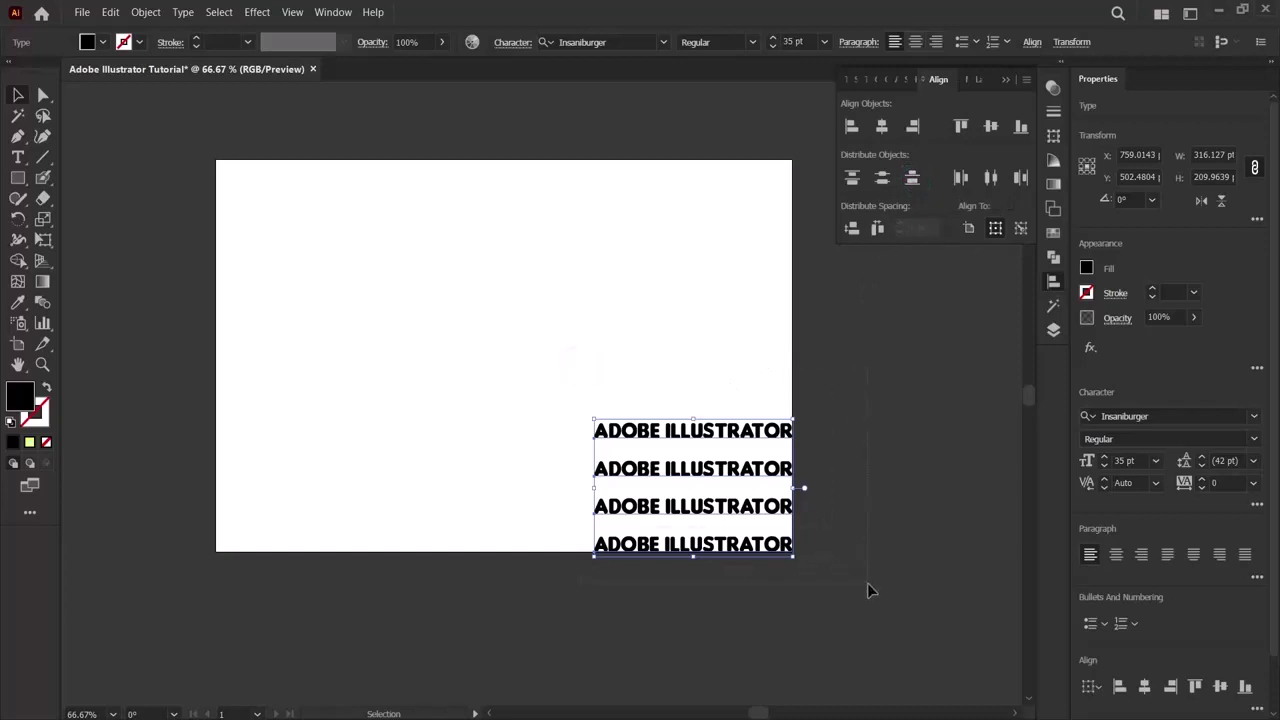
pyautogui.click(895, 531)
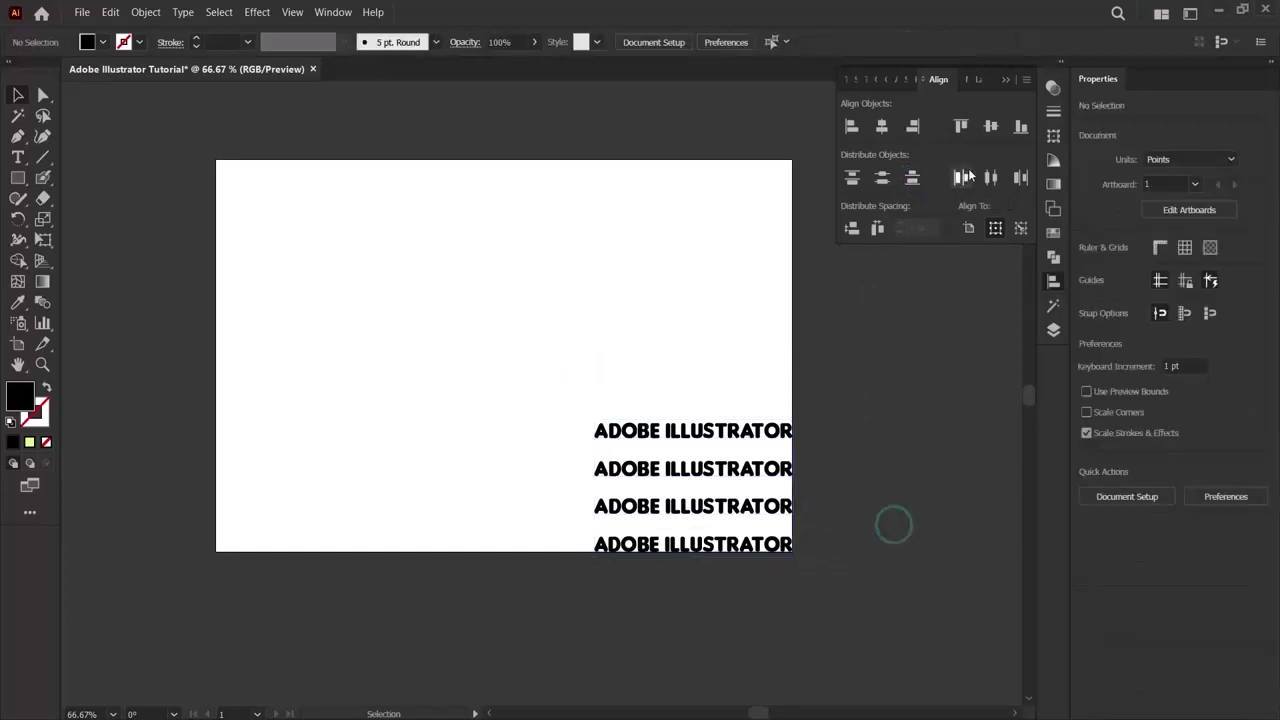
pyautogui.moveTo(523, 375); pyautogui.dragTo(850, 578)
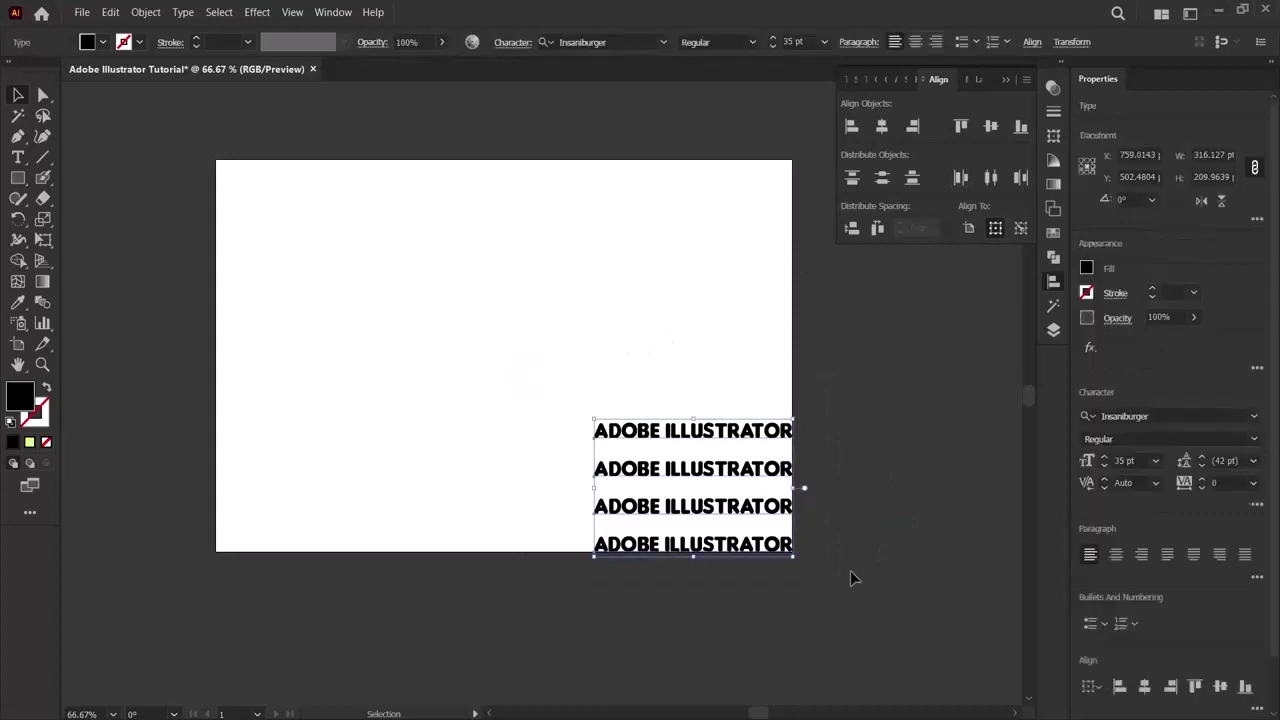
pyautogui.click(957, 186)
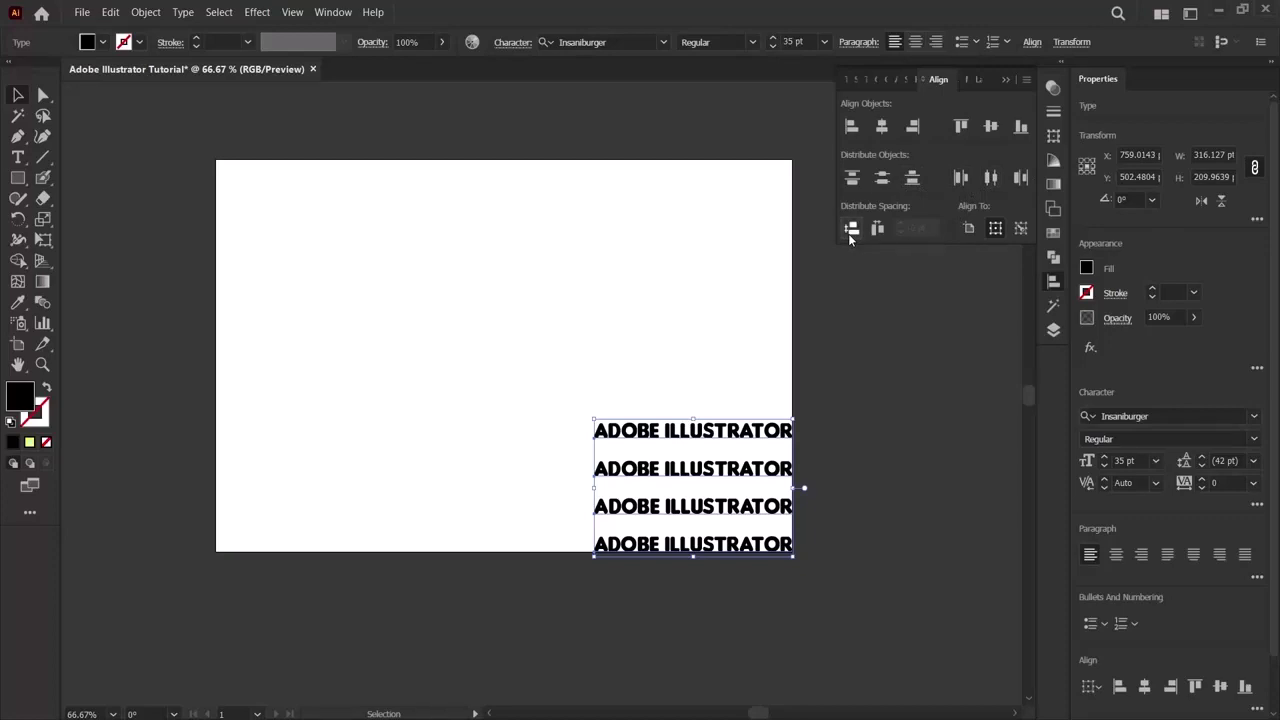
pyautogui.click(850, 230)
pyautogui.click(877, 230)
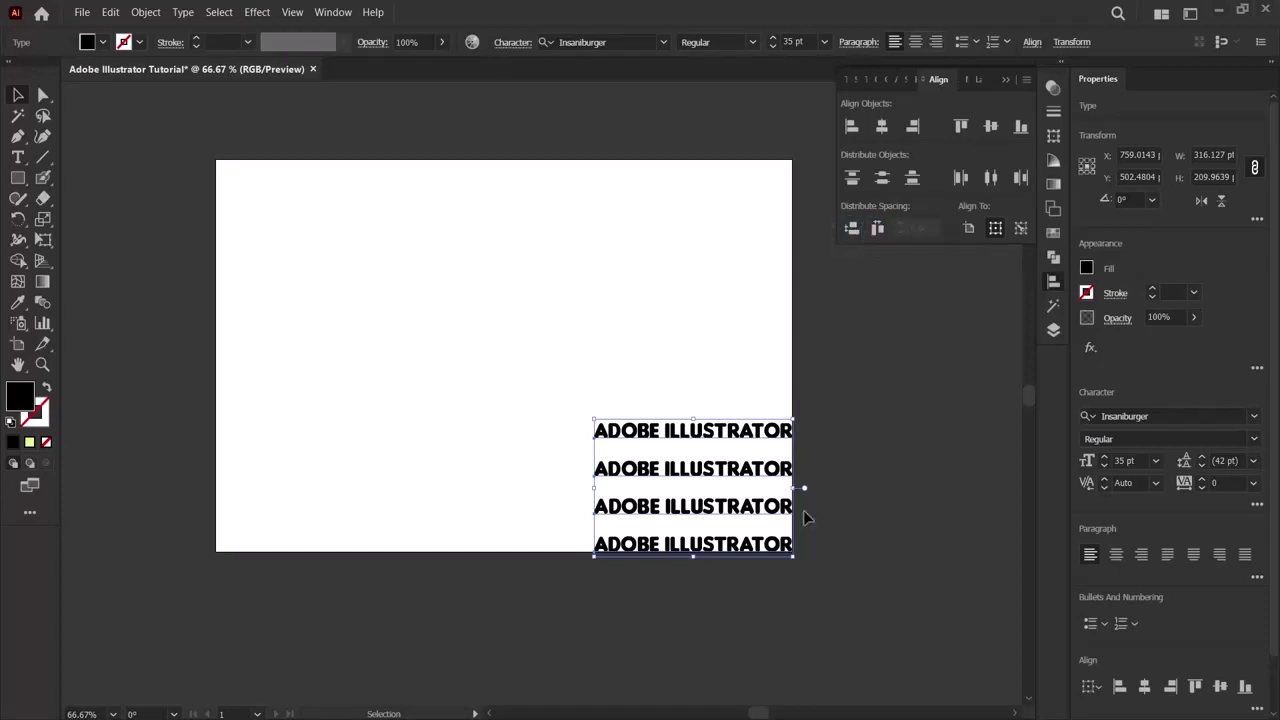
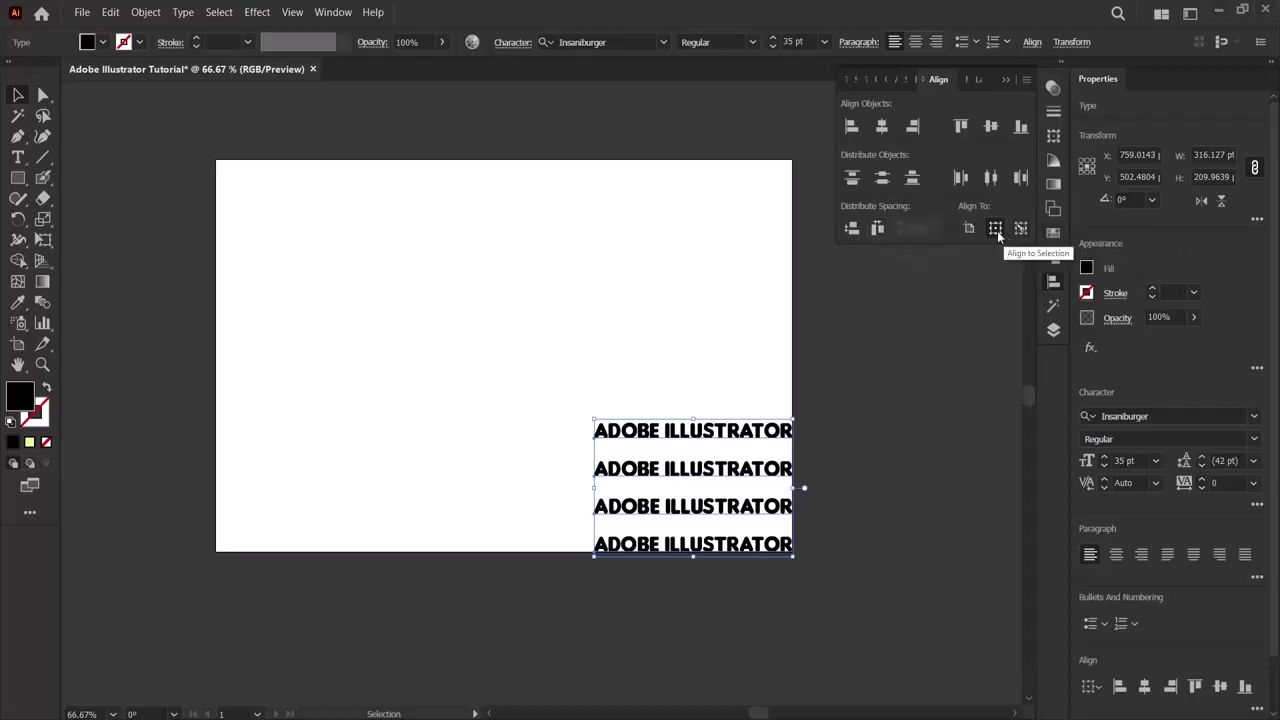
# Delete the four ADOBE ILLUSTRATOR text lines and show the Magic Wand panel.
pyautogui.click(897, 433)
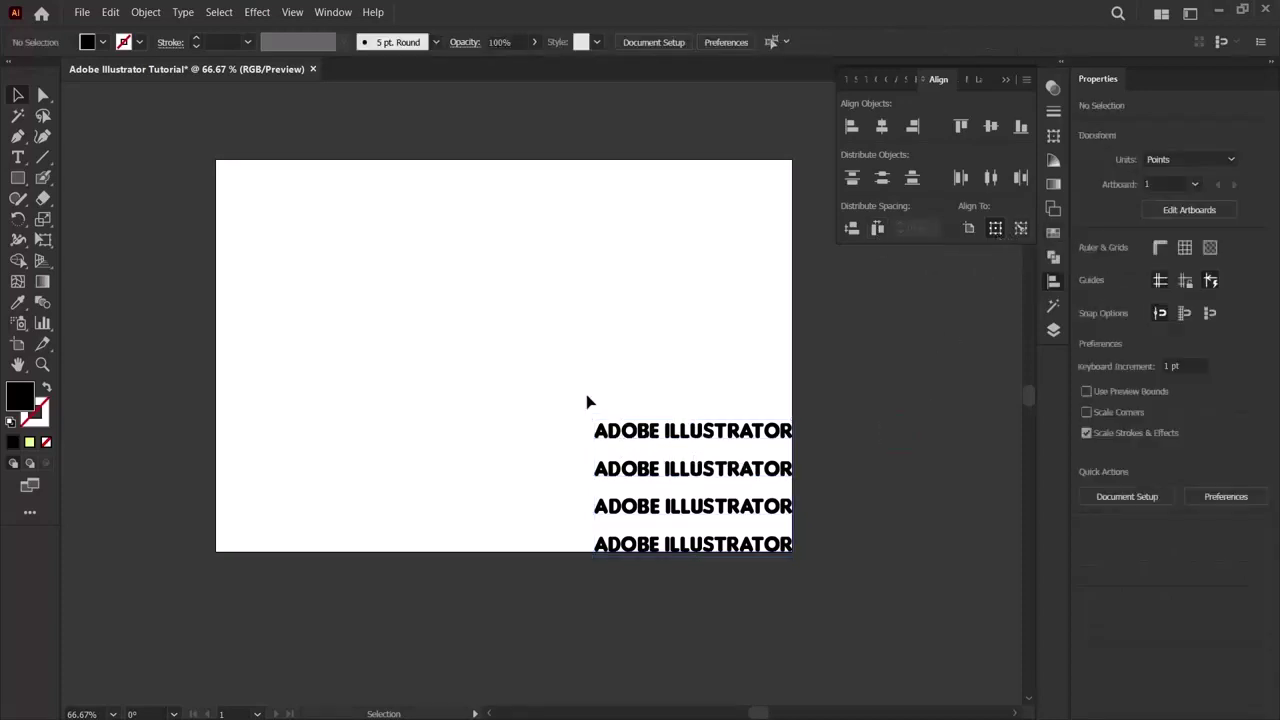
pyautogui.moveTo(586, 394); pyautogui.dragTo(846, 561)
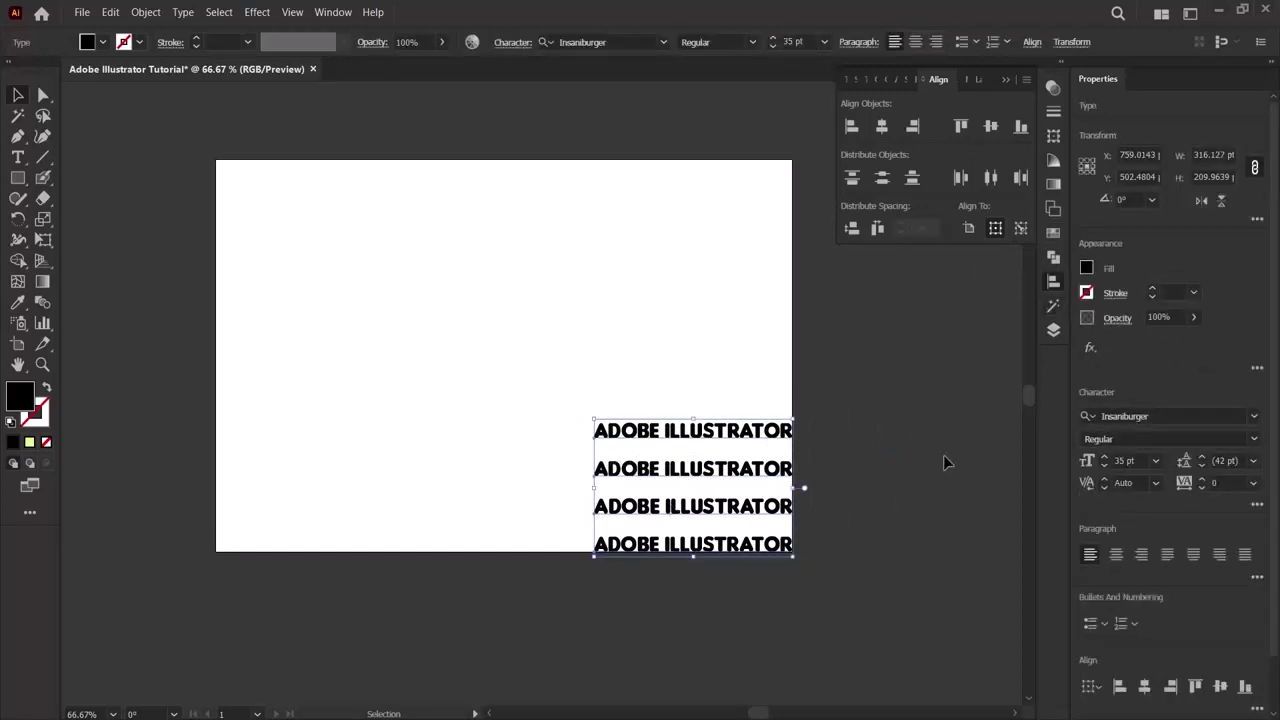
pyautogui.press('Delete')
pyautogui.click(1050, 308)
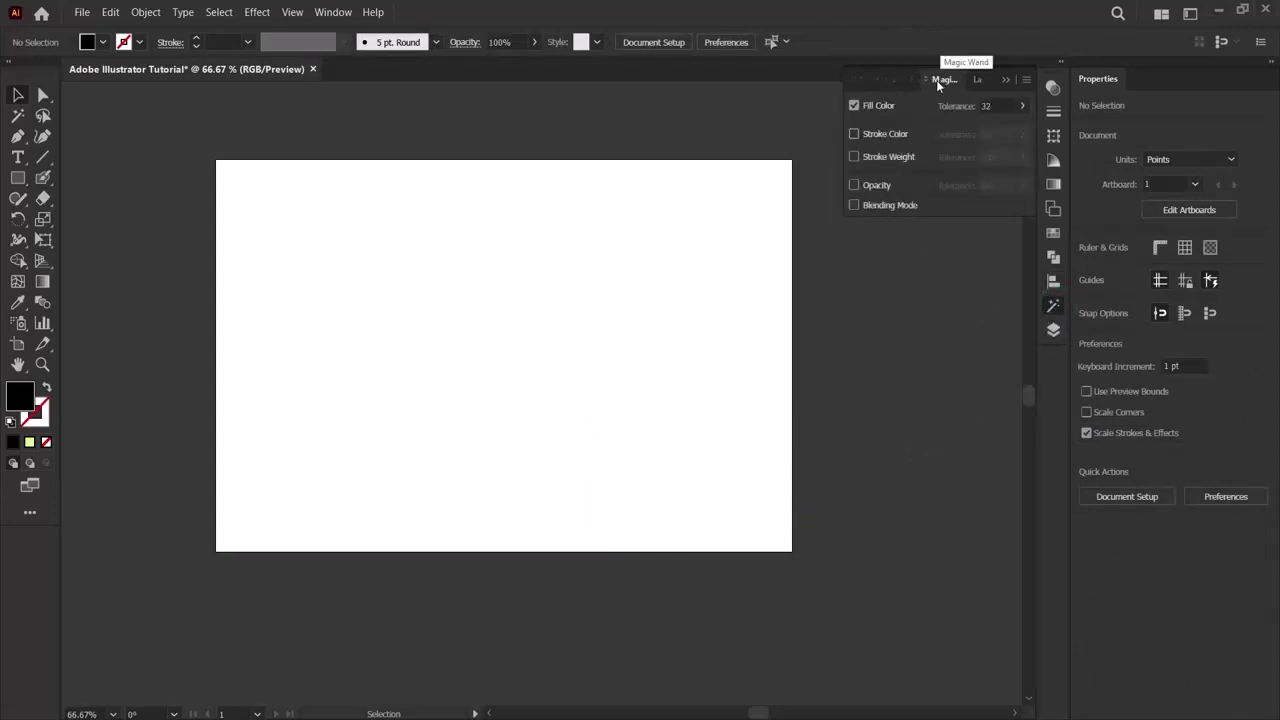
# Toggle Magic Wand stroke colour, stroke weight and opacity back off, then show the Layers panel.
pyautogui.click(345, 12)
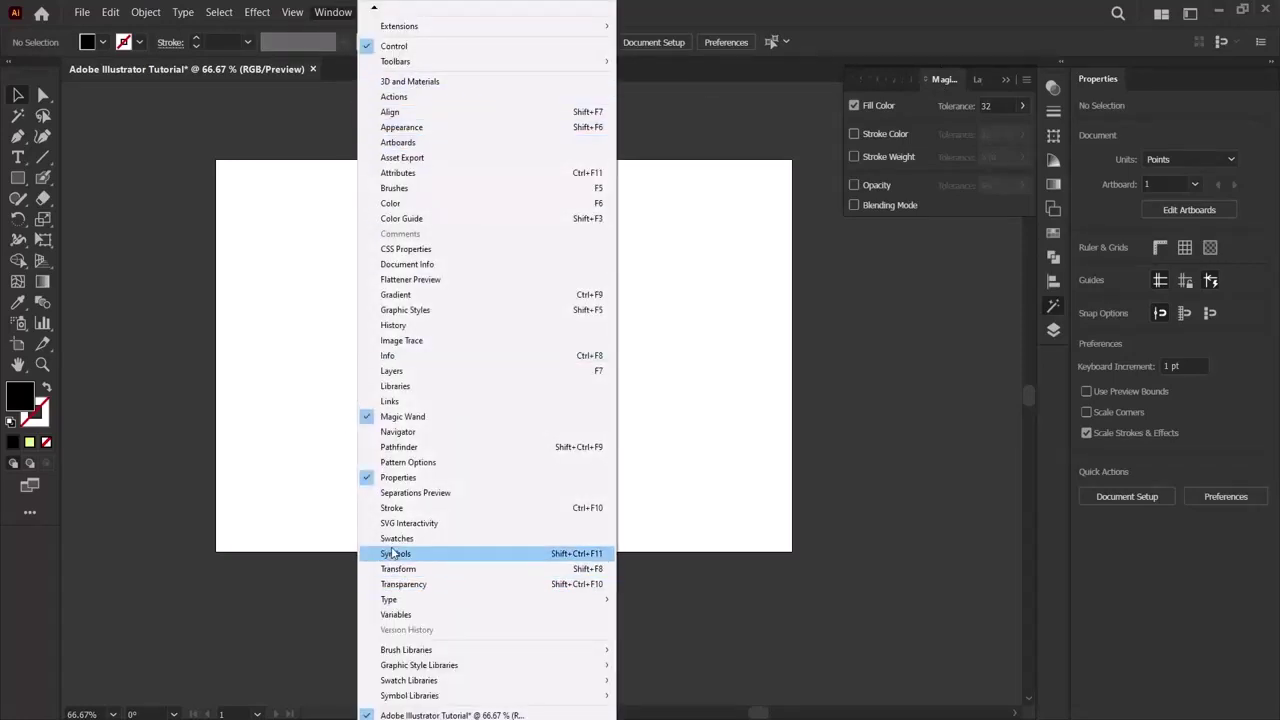
pyautogui.click(98, 170)
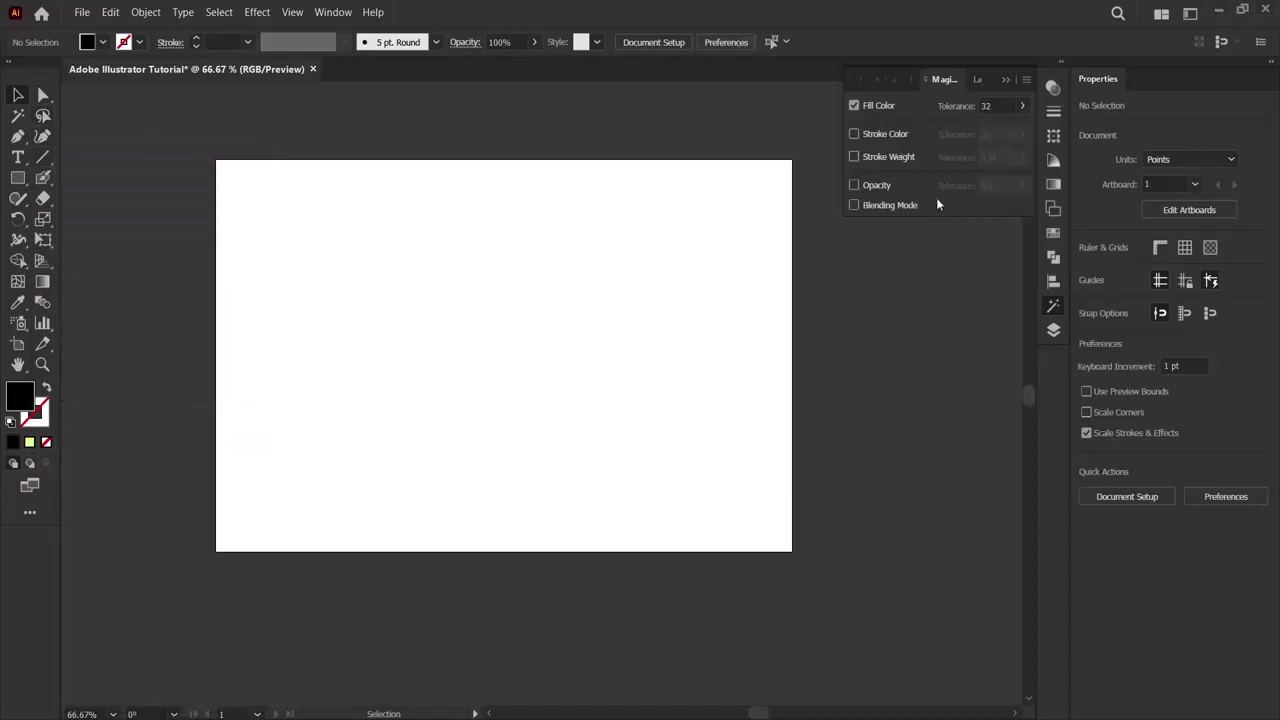
pyautogui.click(853, 134)
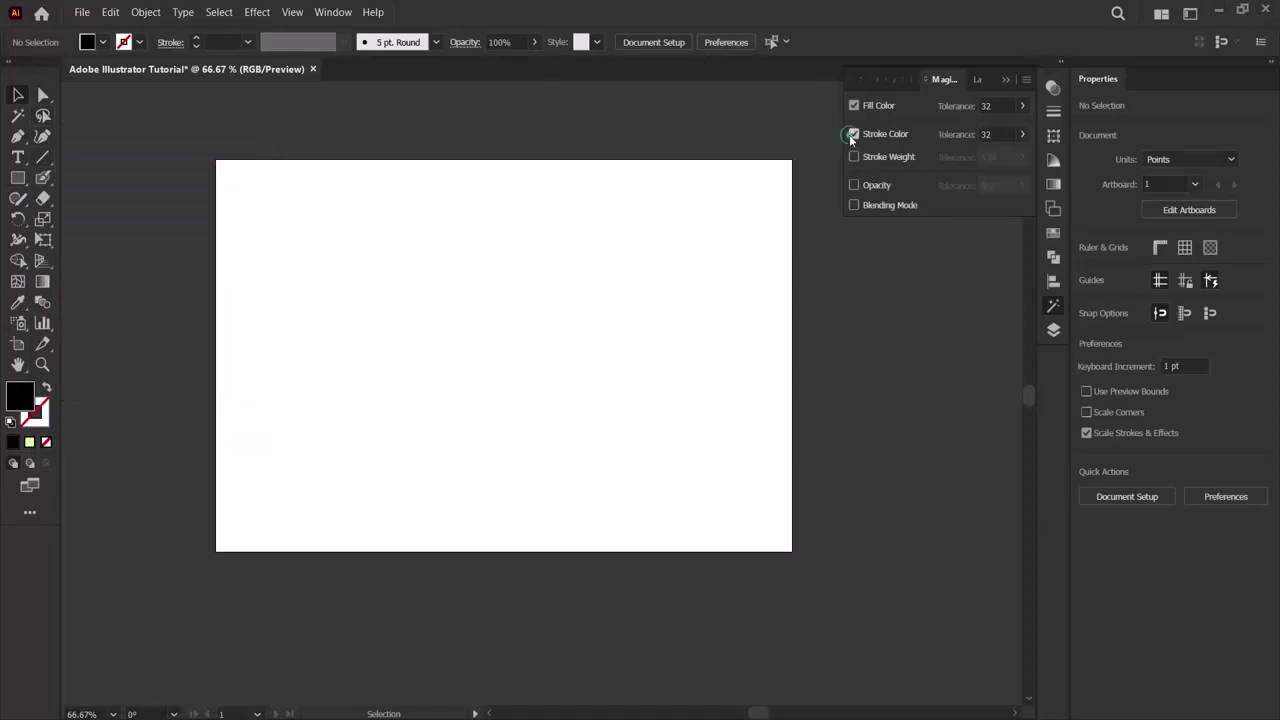
pyautogui.click(853, 136)
pyautogui.click(853, 157)
pyautogui.click(853, 157)
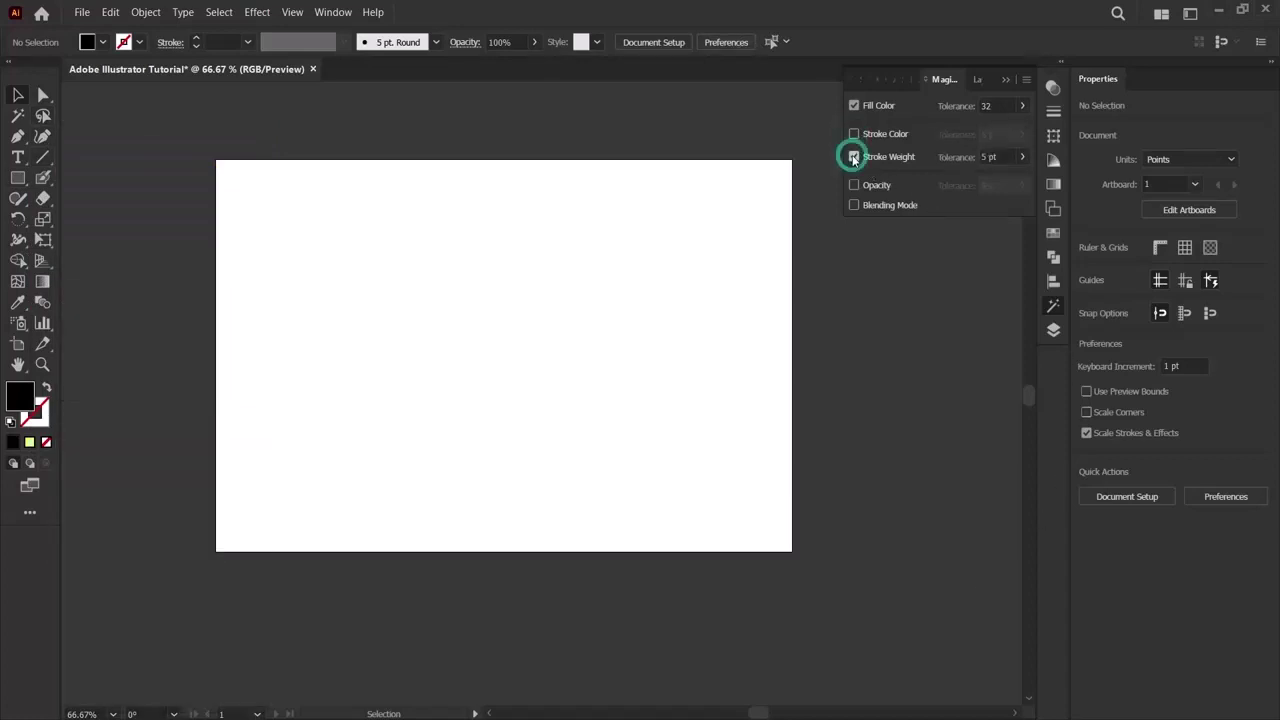
pyautogui.click(854, 186)
pyautogui.click(855, 186)
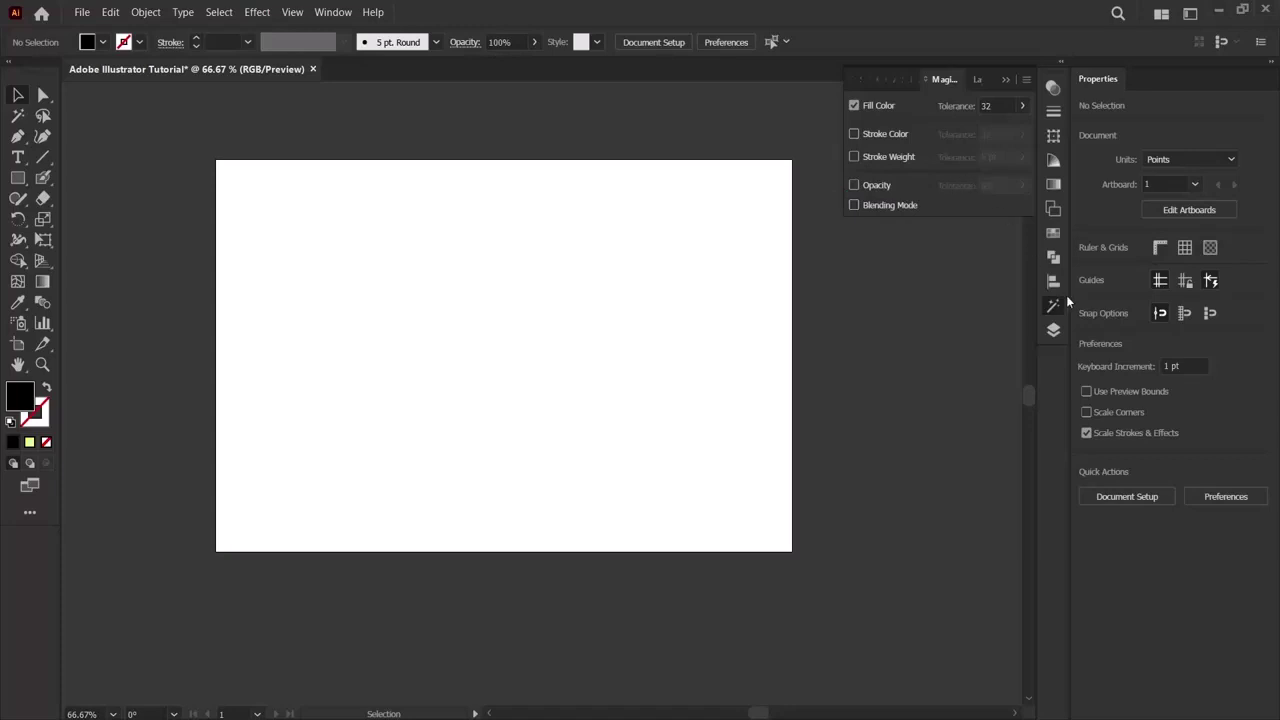
pyautogui.click(1053, 331)
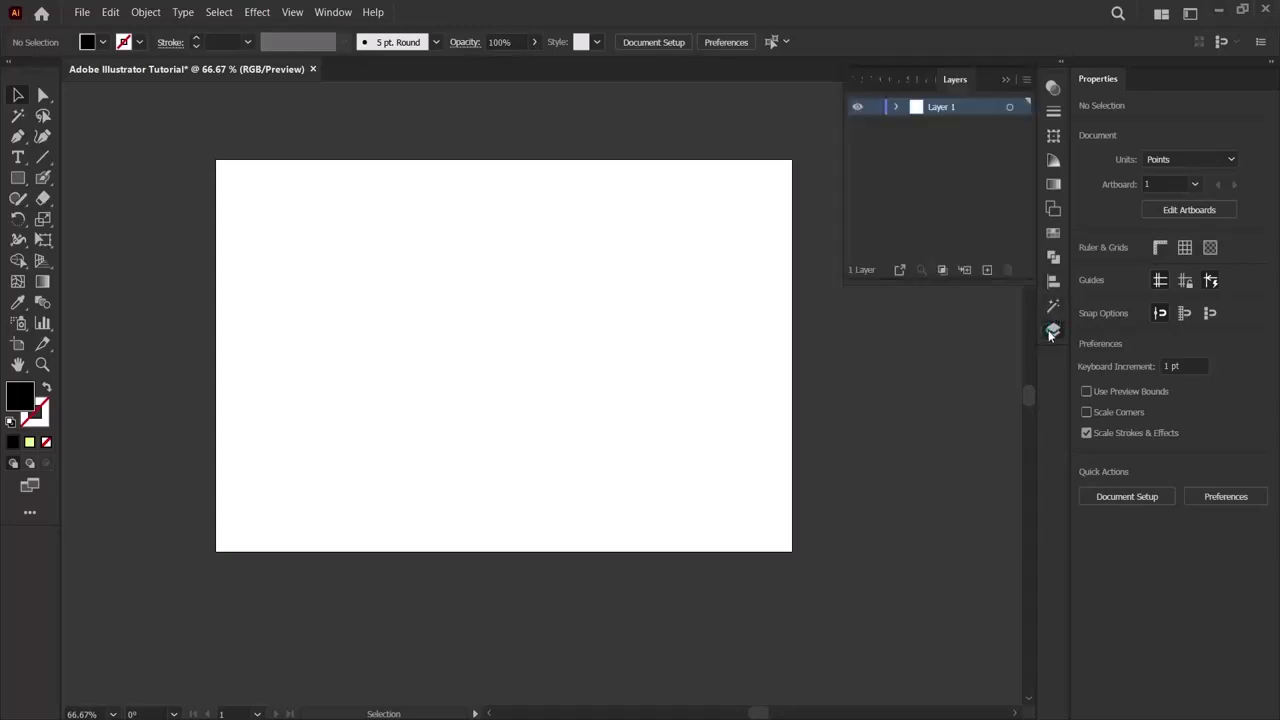
pyautogui.click(1053, 331)
pyautogui.click(1055, 331)
pyautogui.click(168, 139)
pyautogui.click(839, 582)
pyautogui.scroll(3, 391, 506)
pyautogui.scroll(-3, 397, 494)
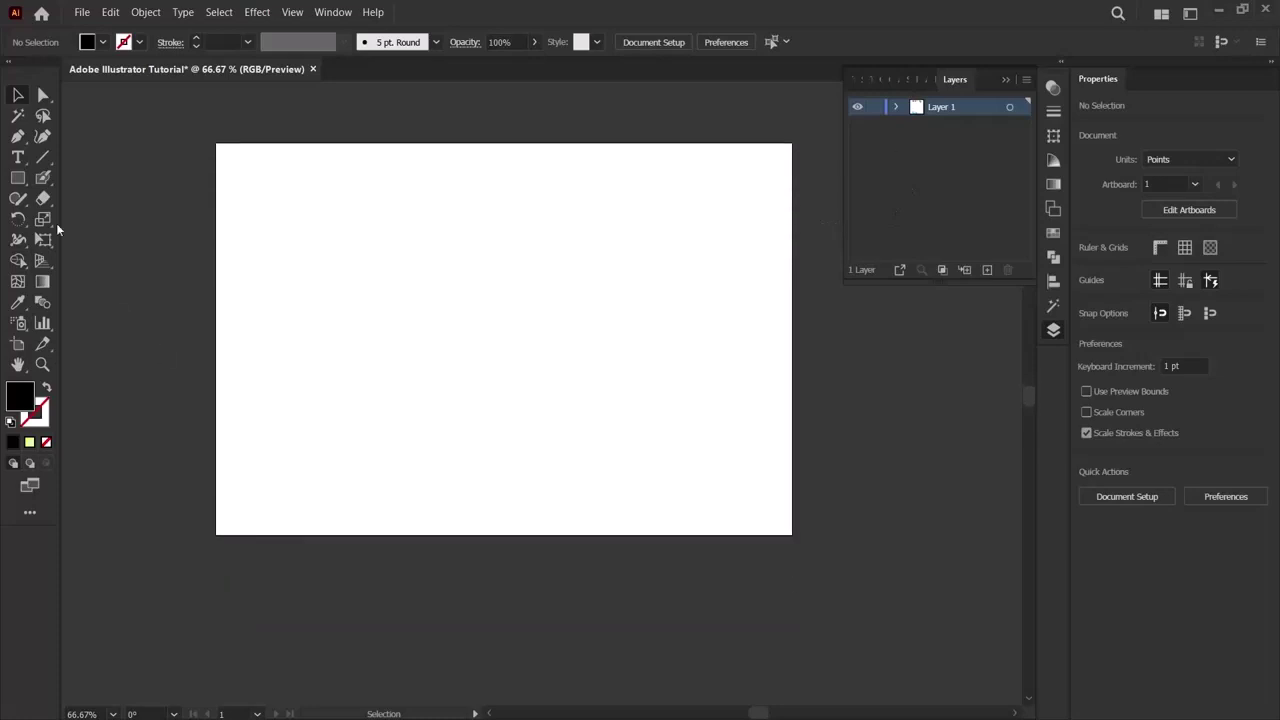
# Draw a black rectangle and an overlapping cyan rectangle with the Rectangle tool.
pyautogui.click(18, 177)
pyautogui.moveTo(316, 224); pyautogui.dragTo(641, 421)
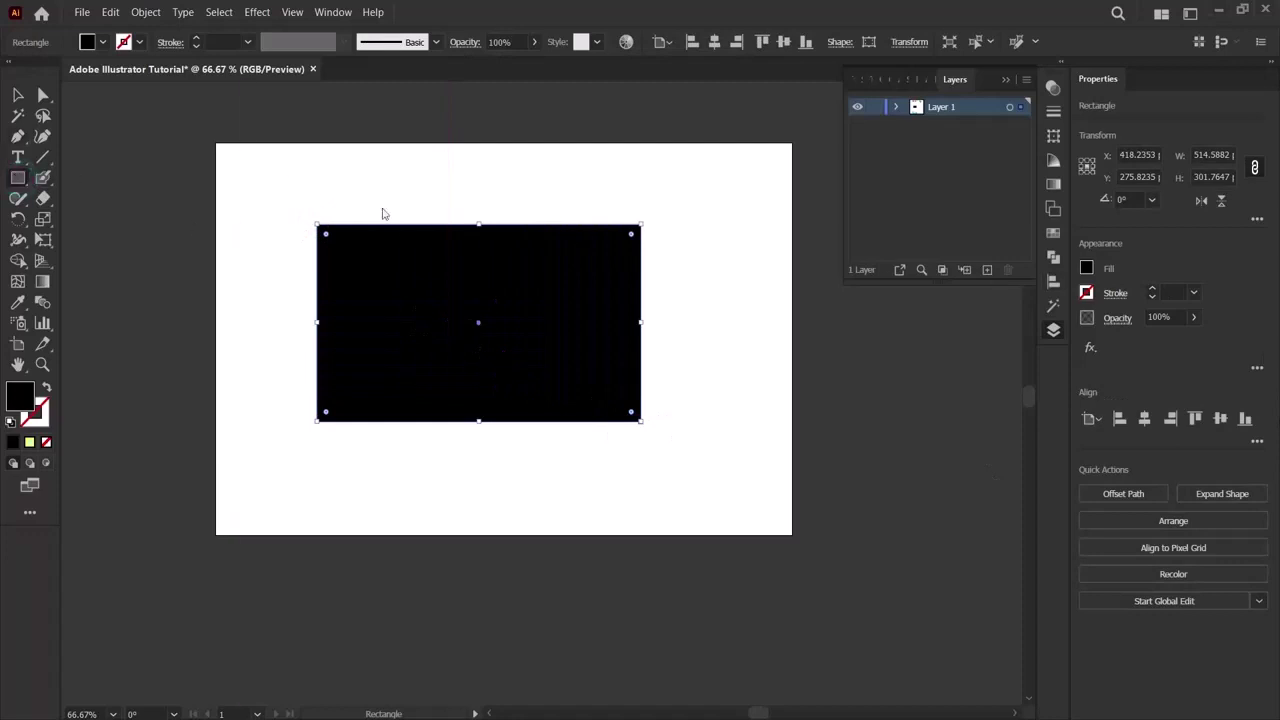
pyautogui.moveTo(351, 171); pyautogui.dragTo(703, 346)
pyautogui.click(1083, 268)
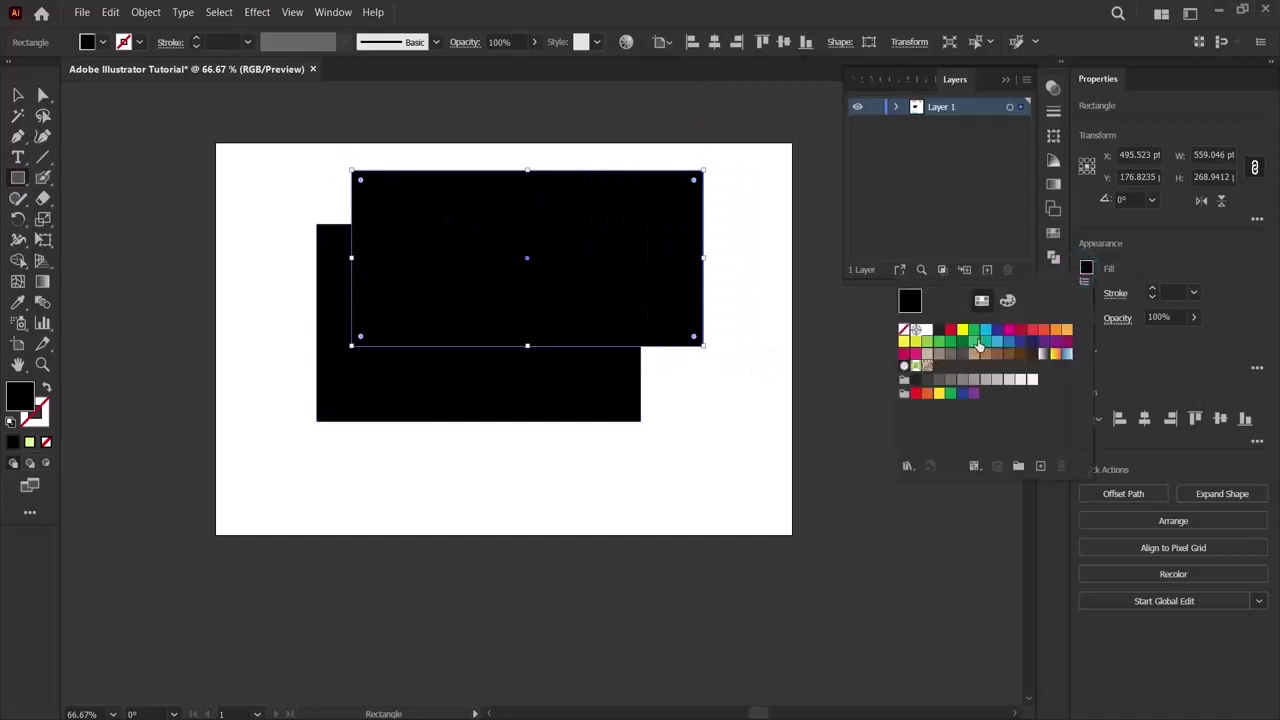
pyautogui.click(985, 330)
pyautogui.click(148, 237)
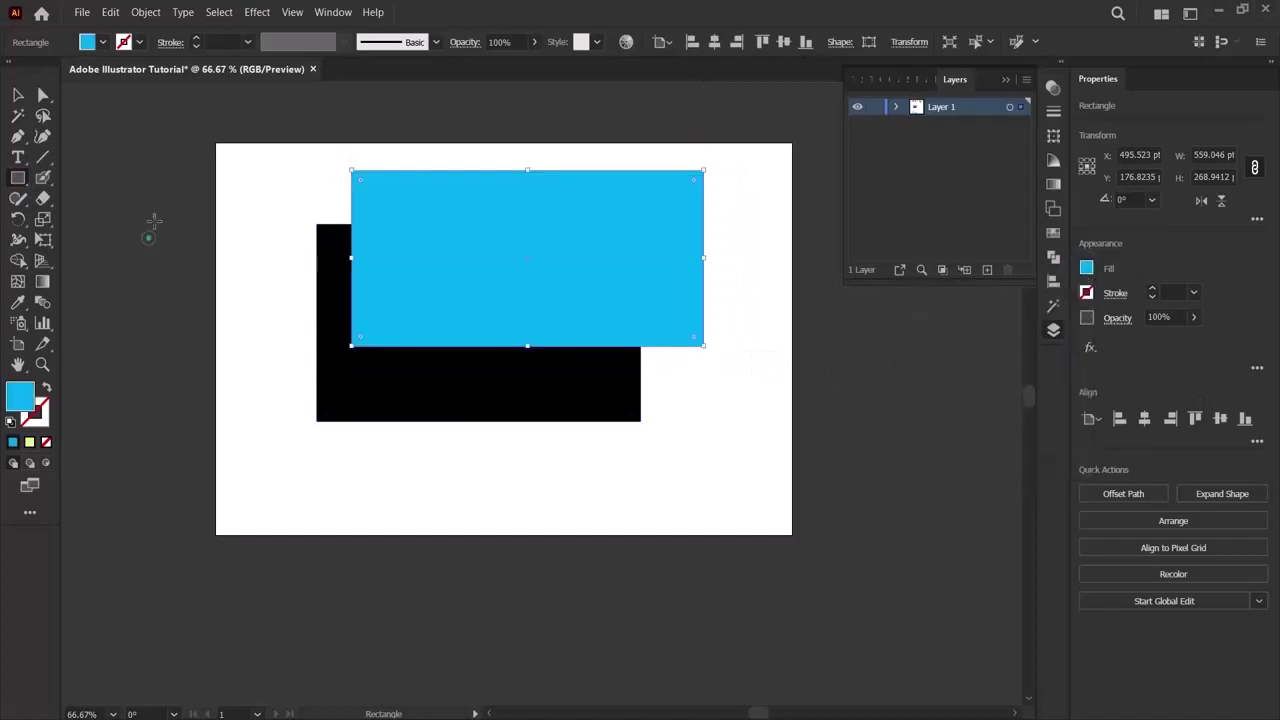
# Draw a magenta square over the left side of the rectangles.
pyautogui.click(17, 178)
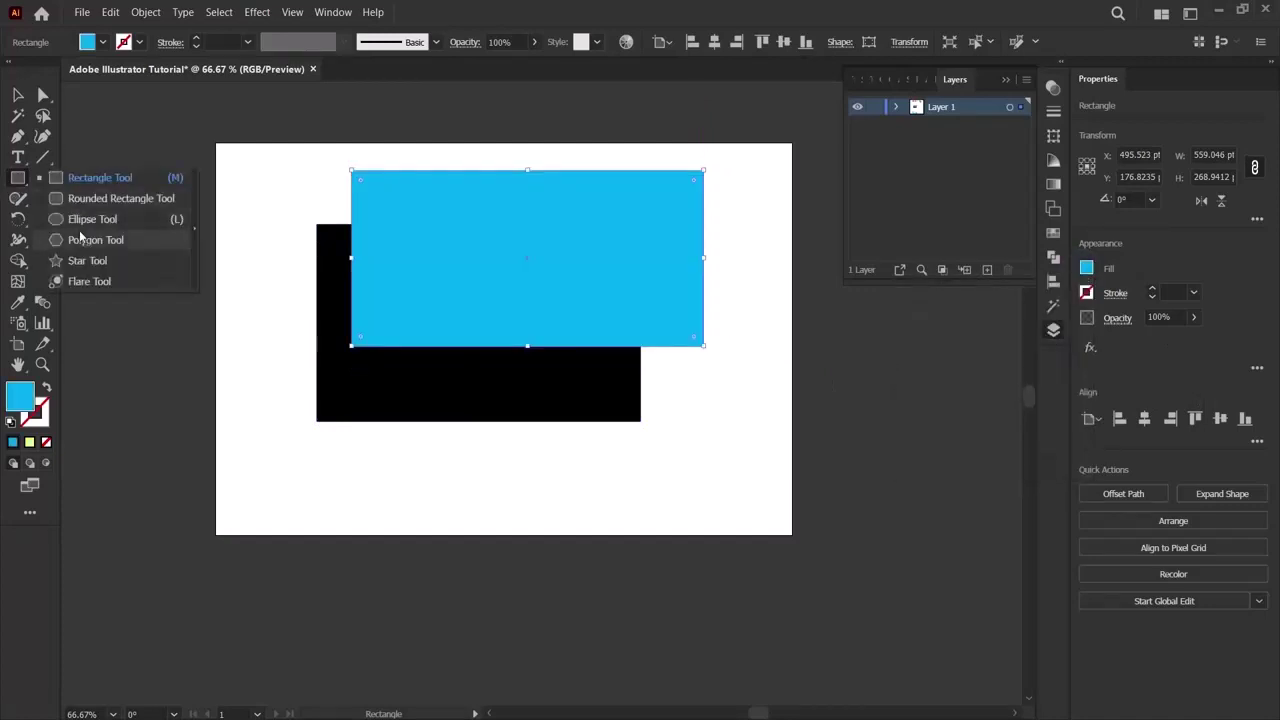
pyautogui.click(98, 178)
pyautogui.moveTo(259, 221); pyautogui.dragTo(448, 416)
pyautogui.click(1086, 268)
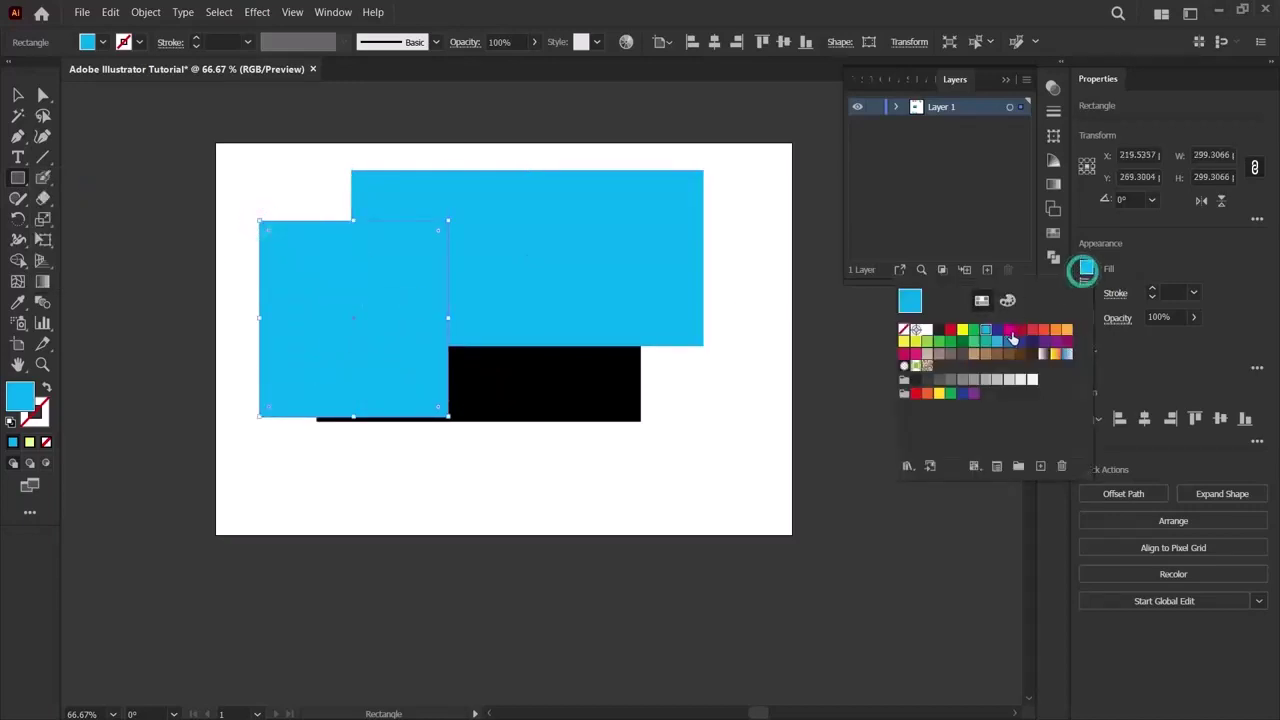
pyautogui.click(1011, 336)
pyautogui.click(430, 470)
# Draw an orange-red square on the right side.
pyautogui.moveTo(513, 170); pyautogui.dragTo(705, 420)
pyautogui.click(1086, 268)
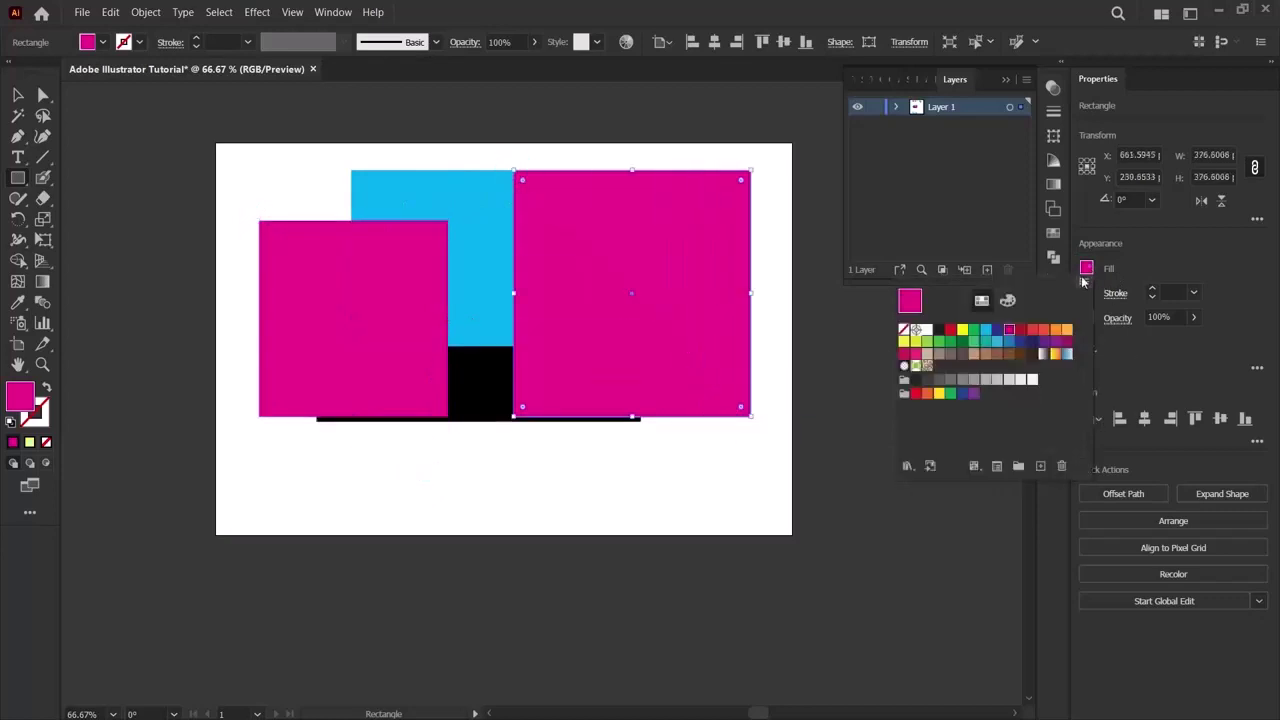
pyautogui.click(1043, 337)
pyautogui.click(709, 488)
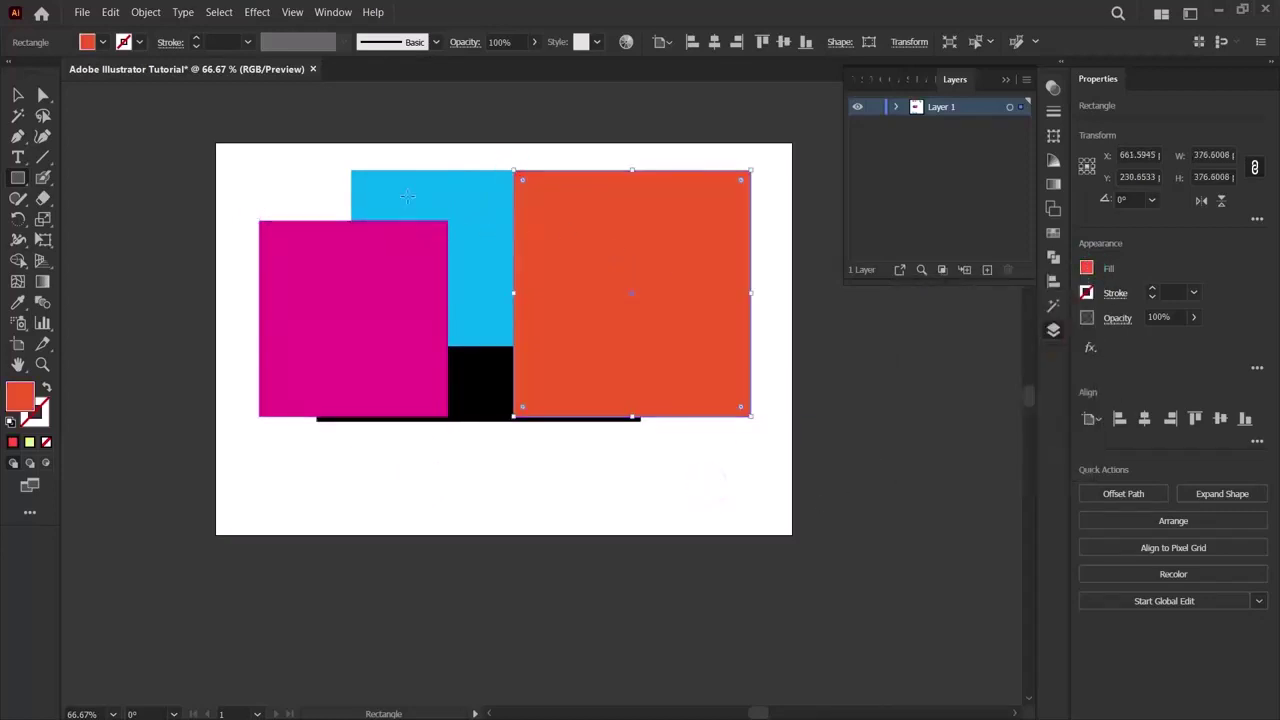
# Draw a dark magenta square in the middle of the artwork.
pyautogui.moveTo(408, 196)
pyautogui.mouseDown()
pyautogui.moveTo(668, 417)
pyautogui.moveTo(610, 405)
pyautogui.mouseUp()
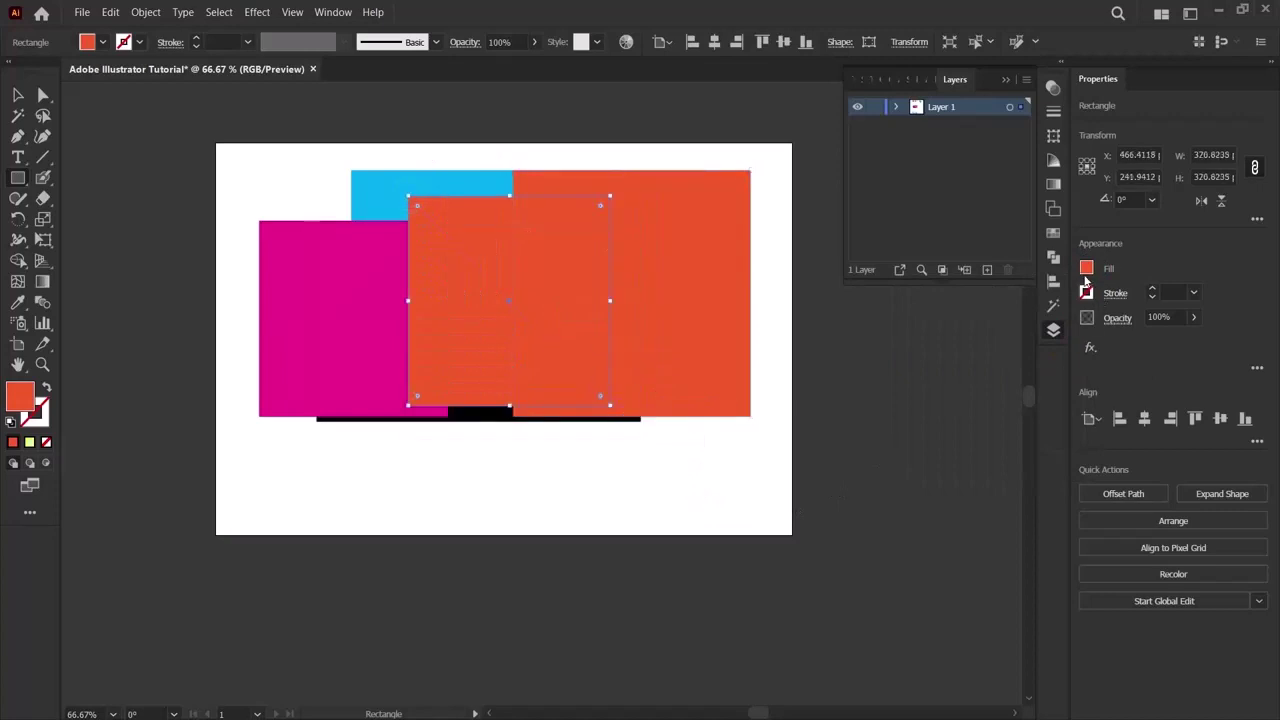
pyautogui.click(1086, 268)
pyautogui.click(1045, 356)
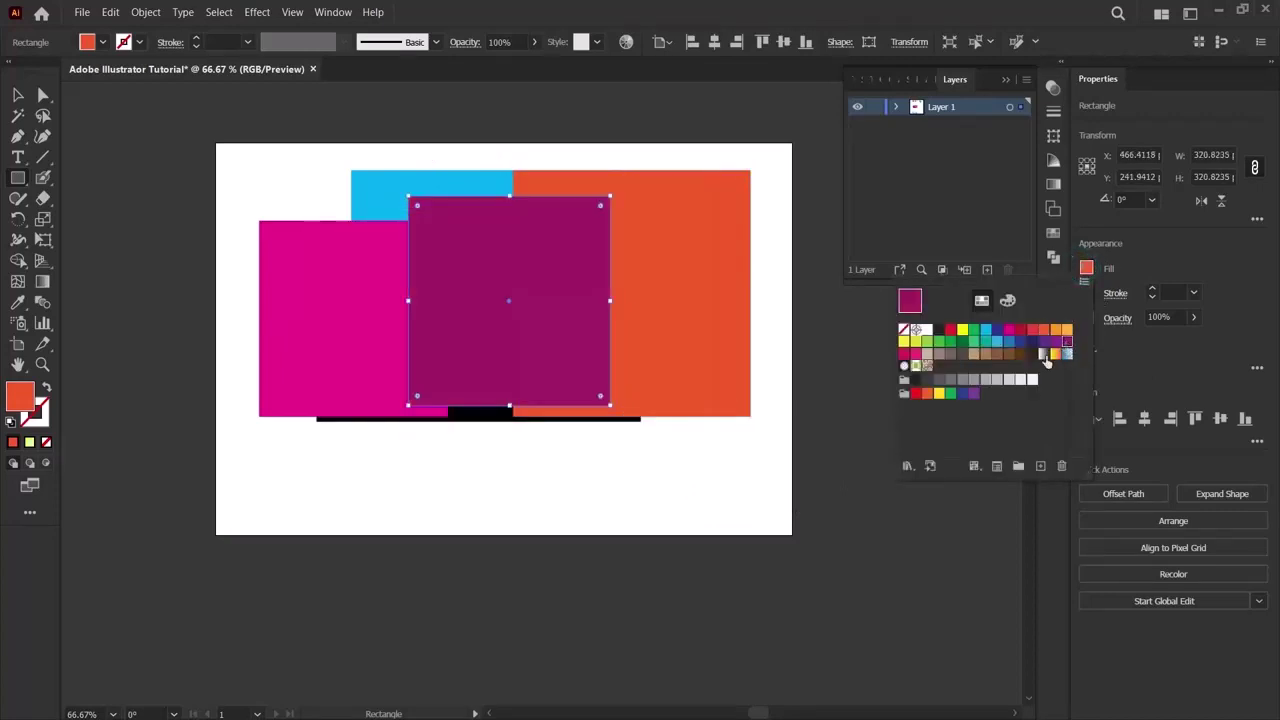
pyautogui.click(658, 559)
pyautogui.click(658, 559)
pyautogui.click(680, 395)
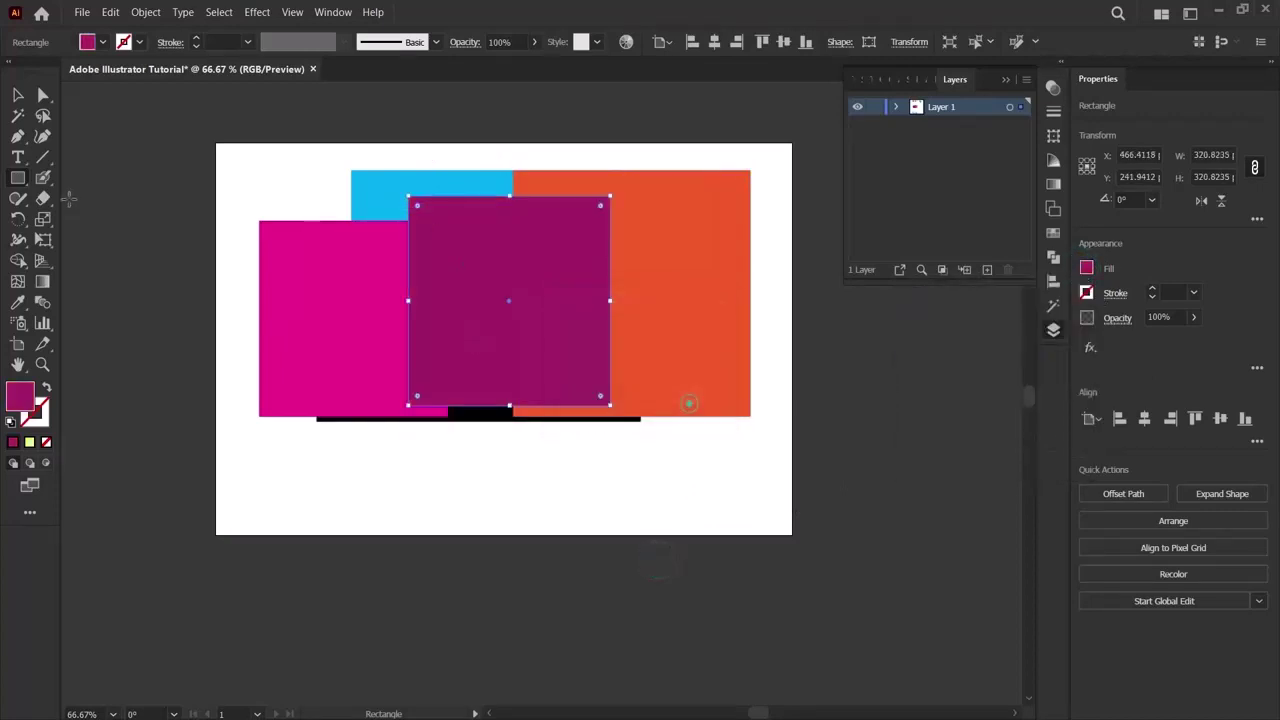
# Select all the rectangles with the Selection tool, then deselect them.
pyautogui.press('v')
pyautogui.click(114, 390)
pyautogui.moveTo(250, 94); pyautogui.dragTo(786, 583)
pyautogui.click(766, 569)
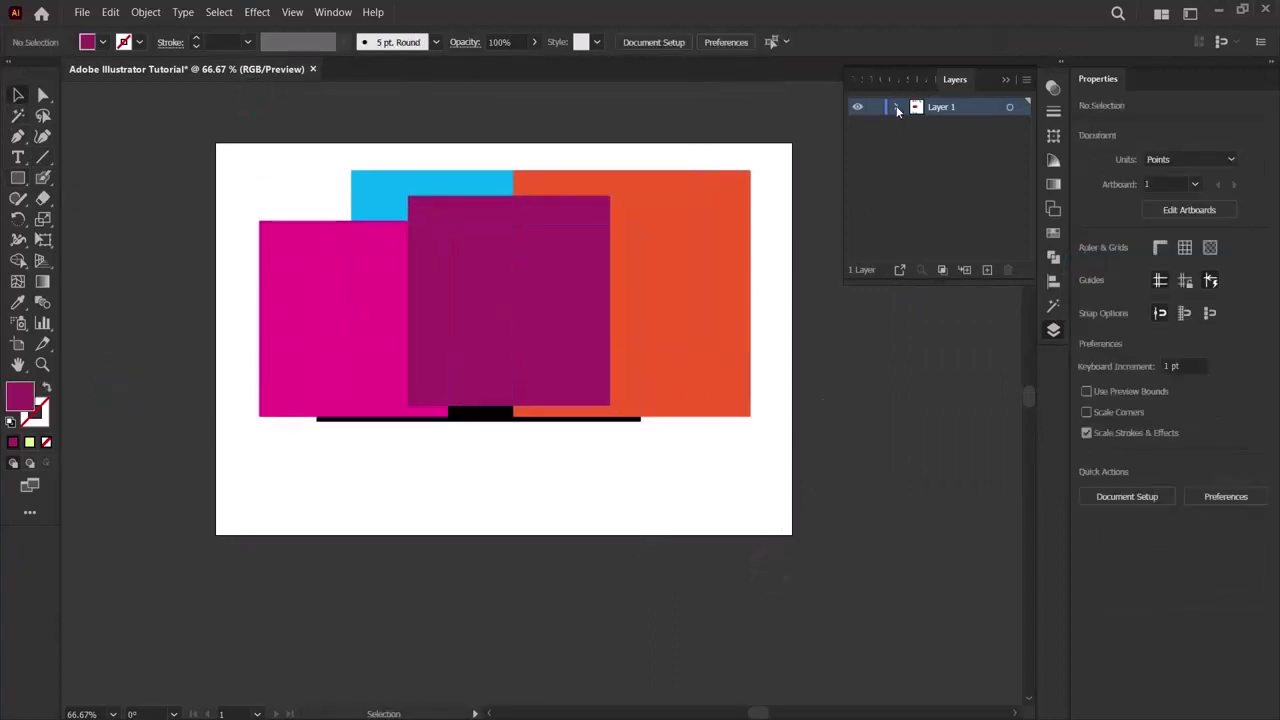
# Expand Layer 1 and delete the UNITE titles and example shapes.
pyautogui.click(897, 107)
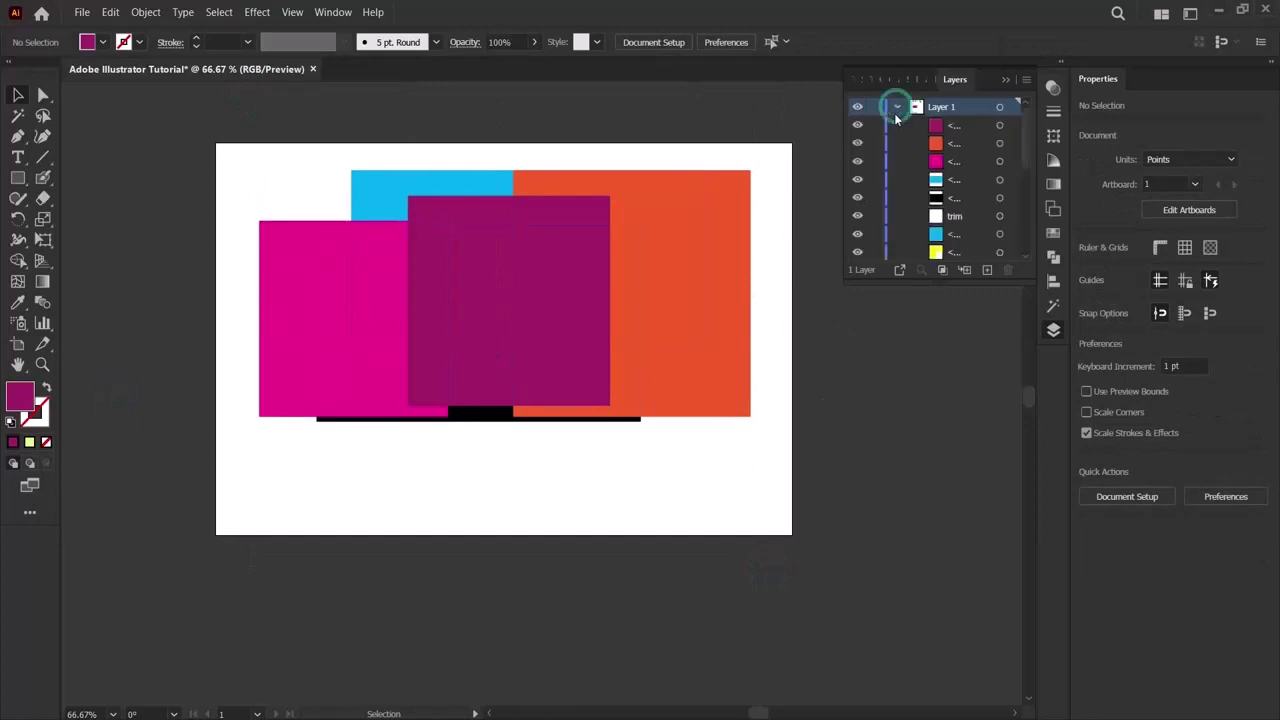
pyautogui.scroll(-3, 907, 205)
pyautogui.scroll(3, 910, 216)
pyautogui.scroll(-3, 920, 222)
pyautogui.scroll(10, 703, 508)
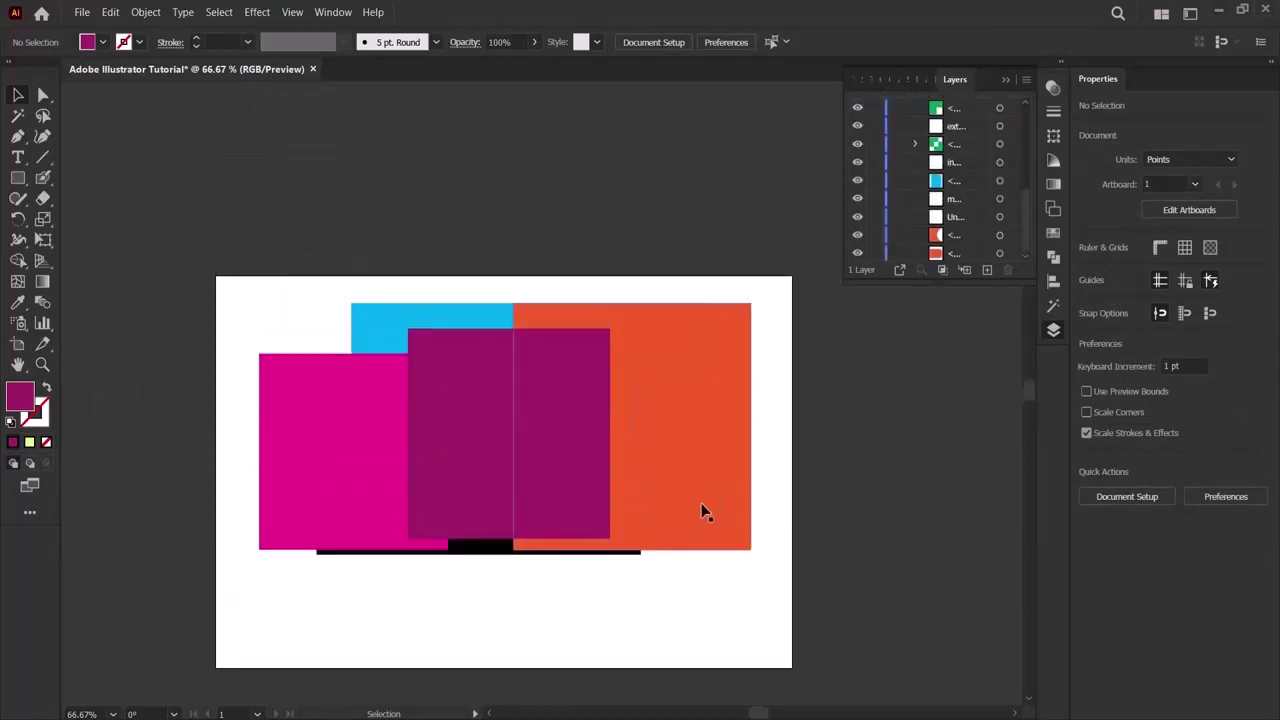
pyautogui.scroll(6, 700, 511)
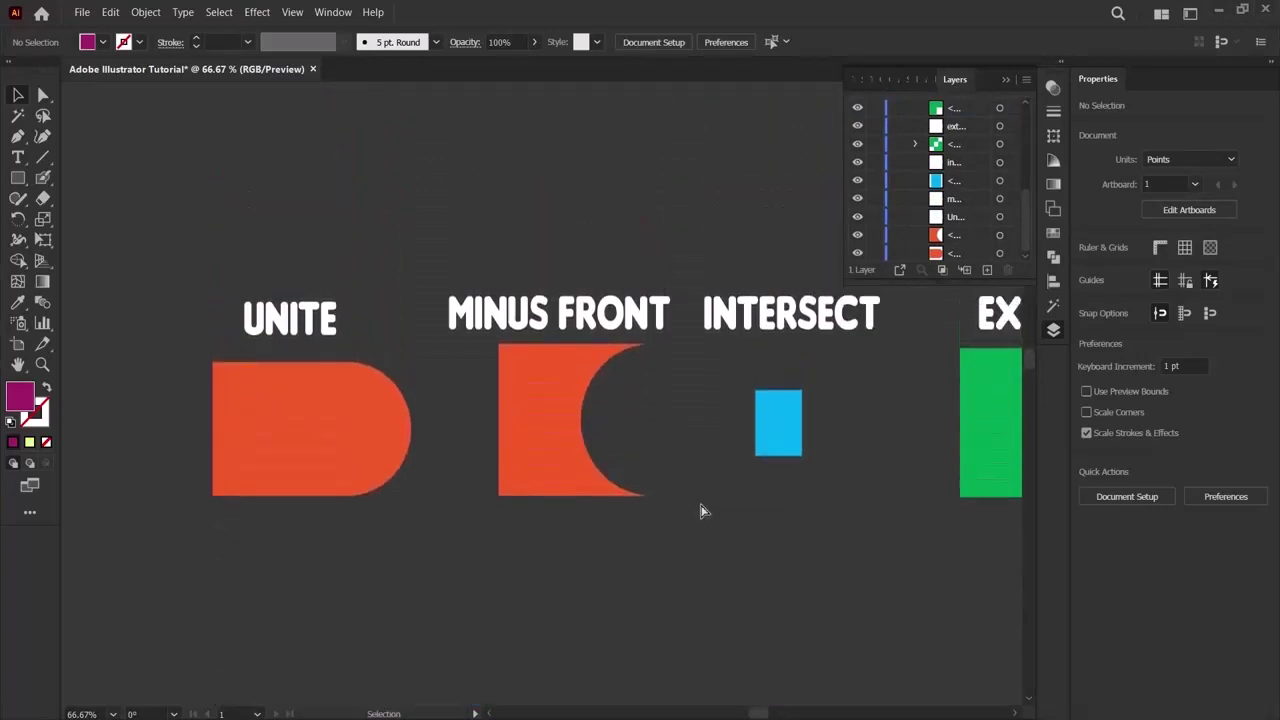
pyautogui.hscroll(5, 700, 511)
pyautogui.hscroll(-4, 700, 511)
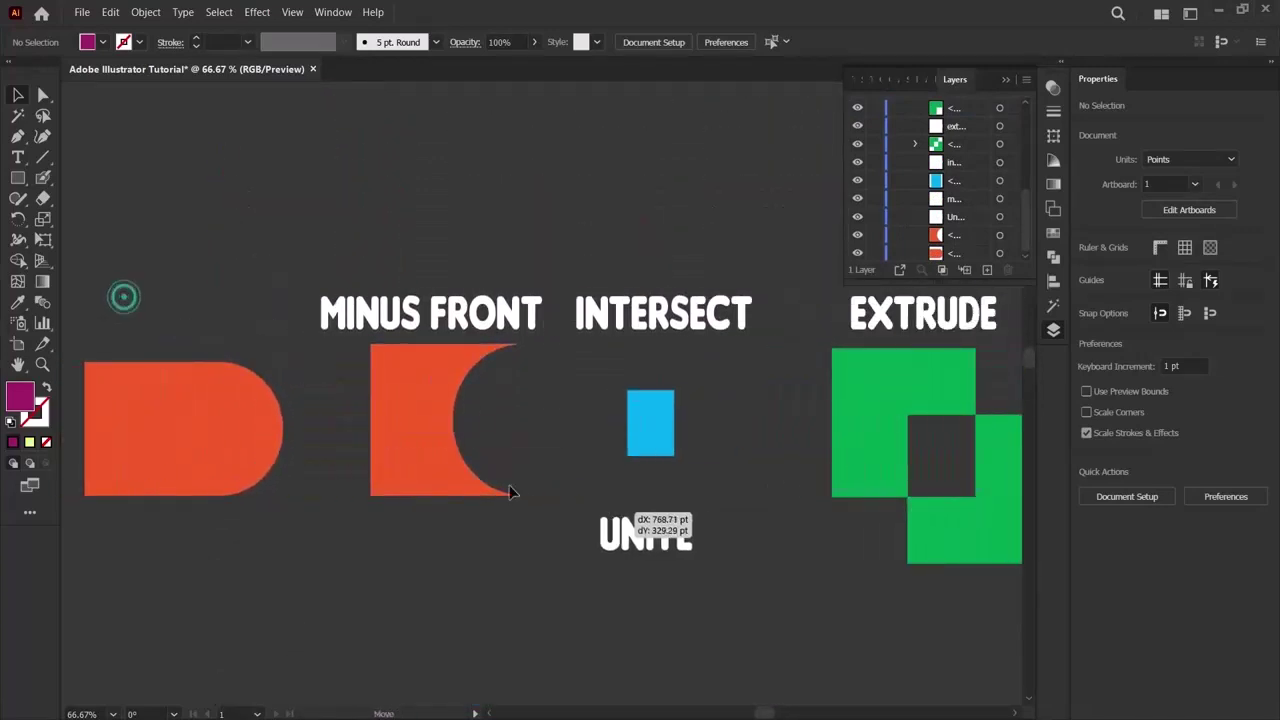
pyautogui.click(123, 300)
pyautogui.moveTo(86, 286); pyautogui.dragTo(1014, 637)
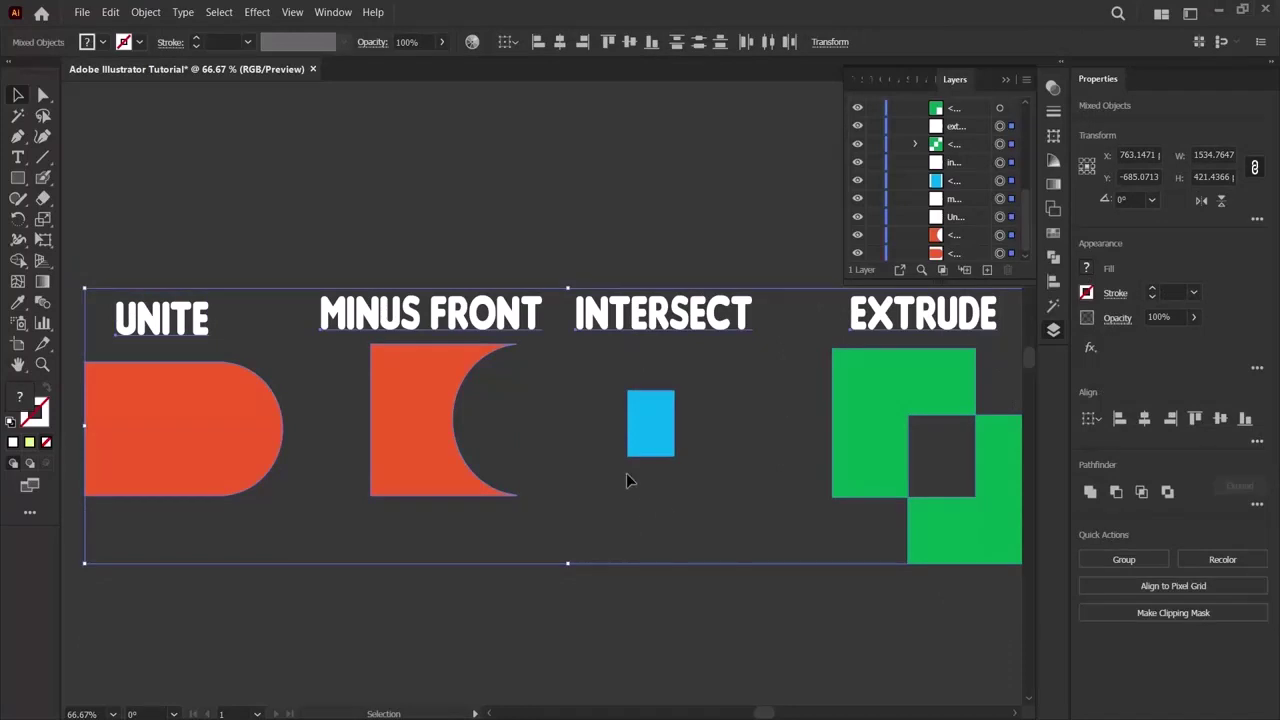
pyautogui.press('Delete')
# Delete the DIVIDE and TRIM artwork and return to the coloured rectangles.
pyautogui.scroll(-5, 626, 473)
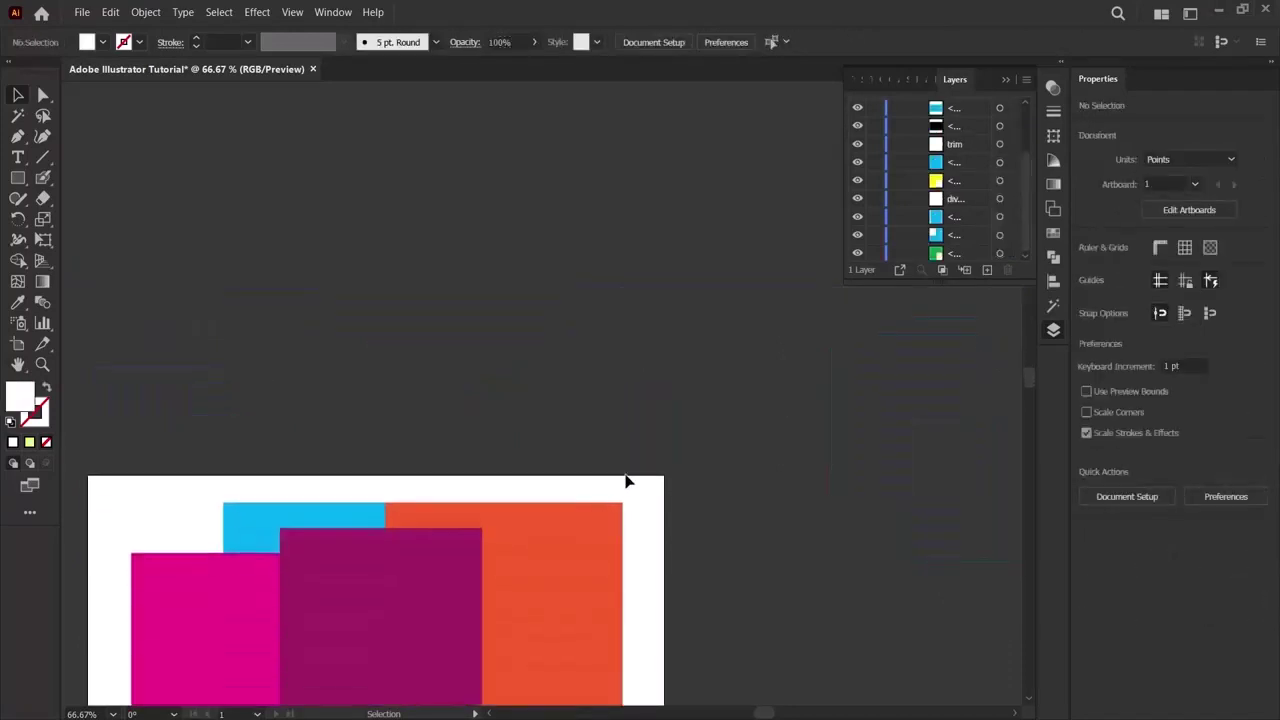
pyautogui.scroll(-10, 625, 482)
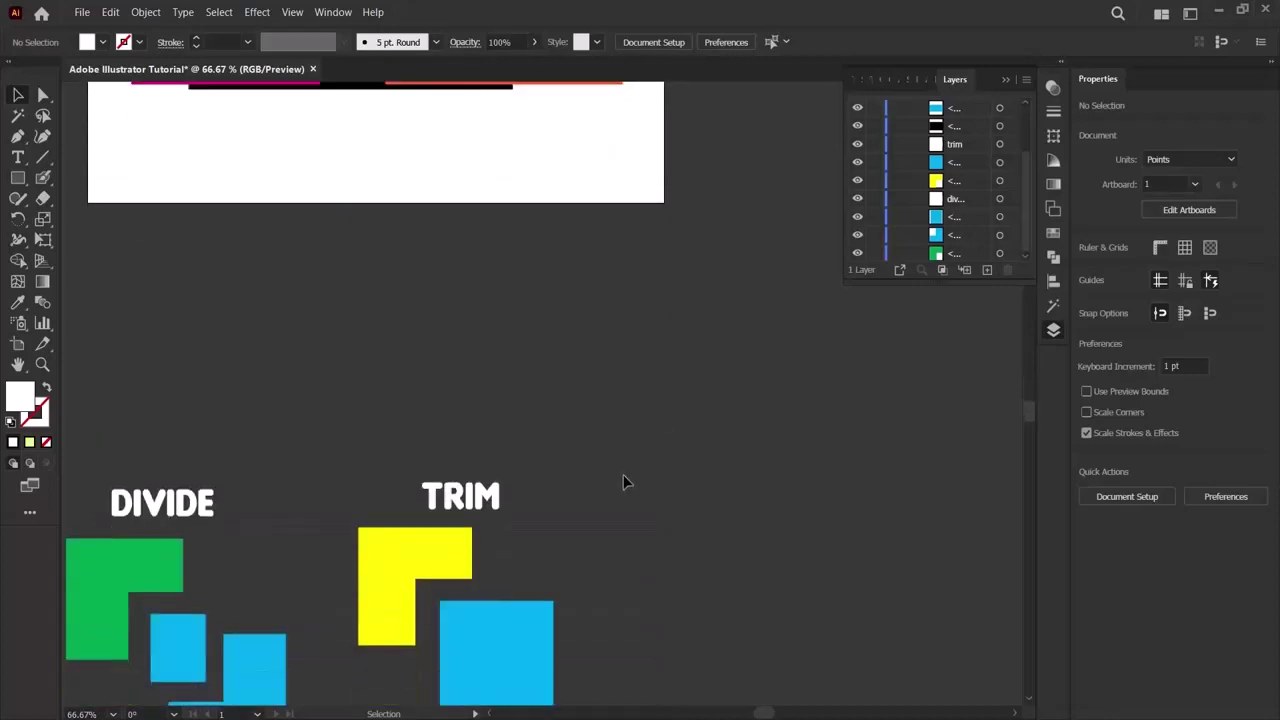
pyautogui.scroll(-3, 623, 478)
pyautogui.scroll(1, 623, 488)
pyautogui.hscroll(-4, 623, 488)
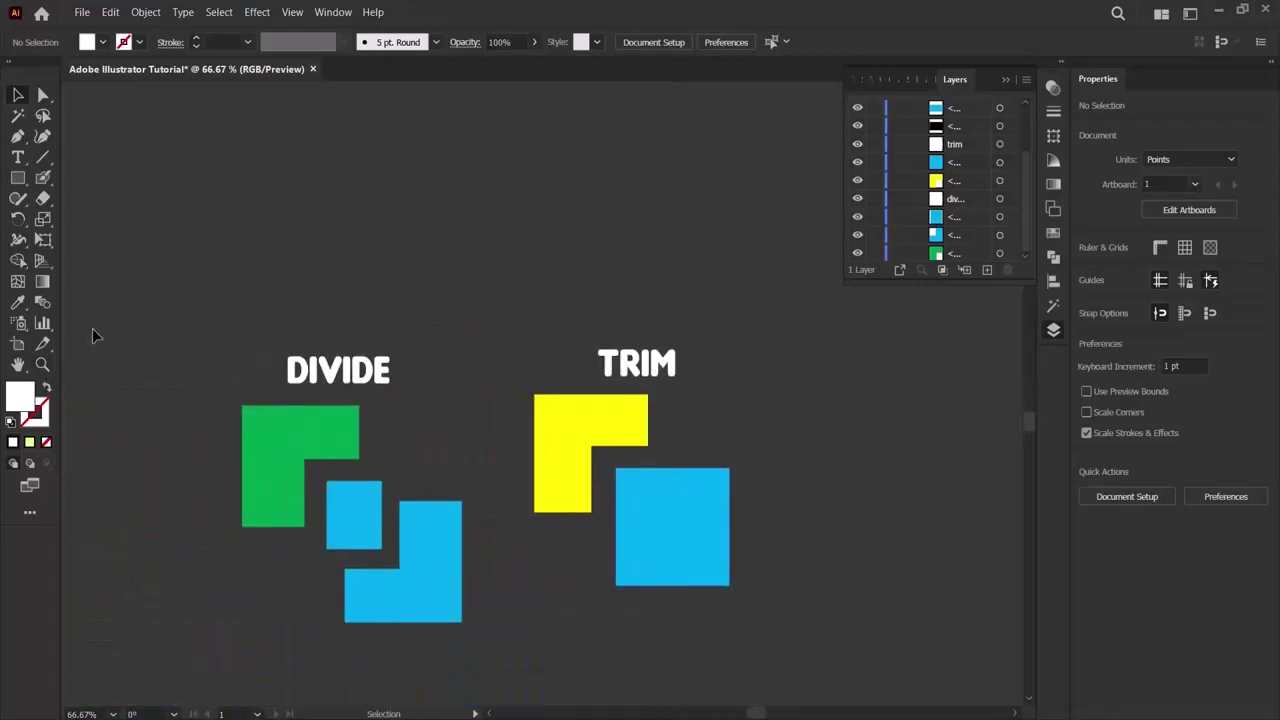
pyautogui.scroll(-3, 164, 328)
pyautogui.moveTo(163, 326); pyautogui.dragTo(841, 643)
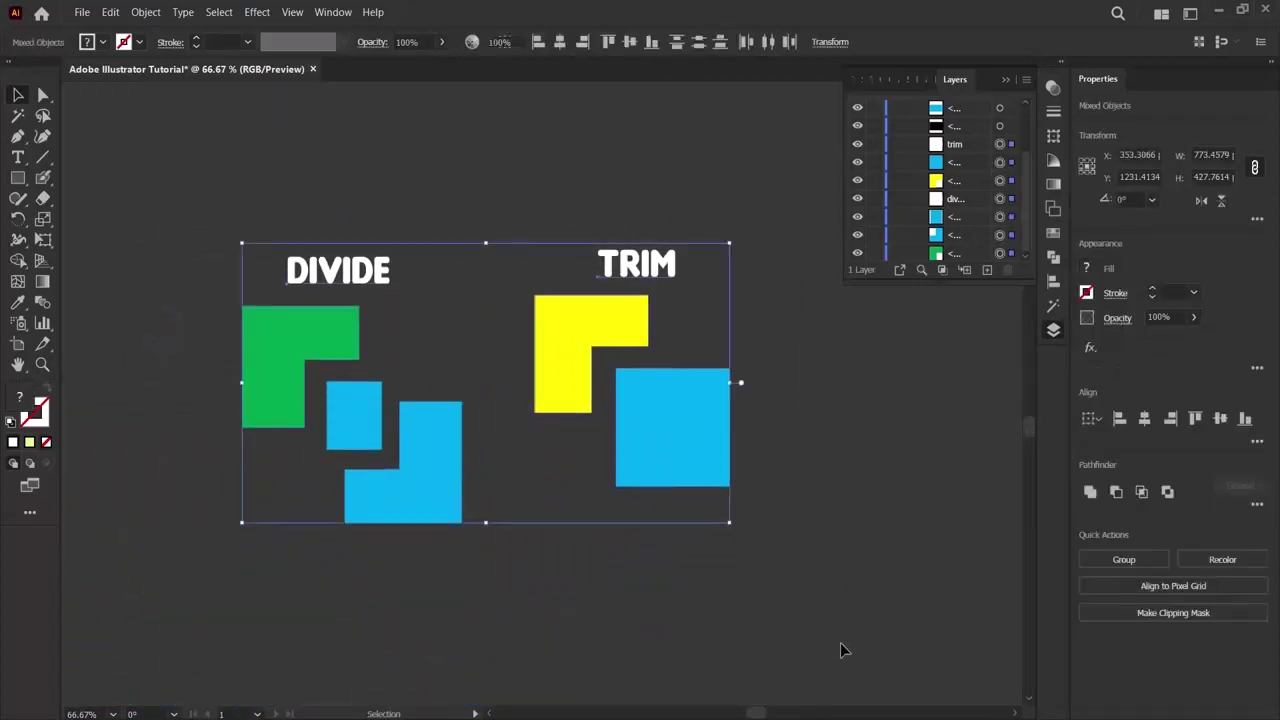
pyautogui.press('Delete')
pyautogui.scroll(10, 839, 642)
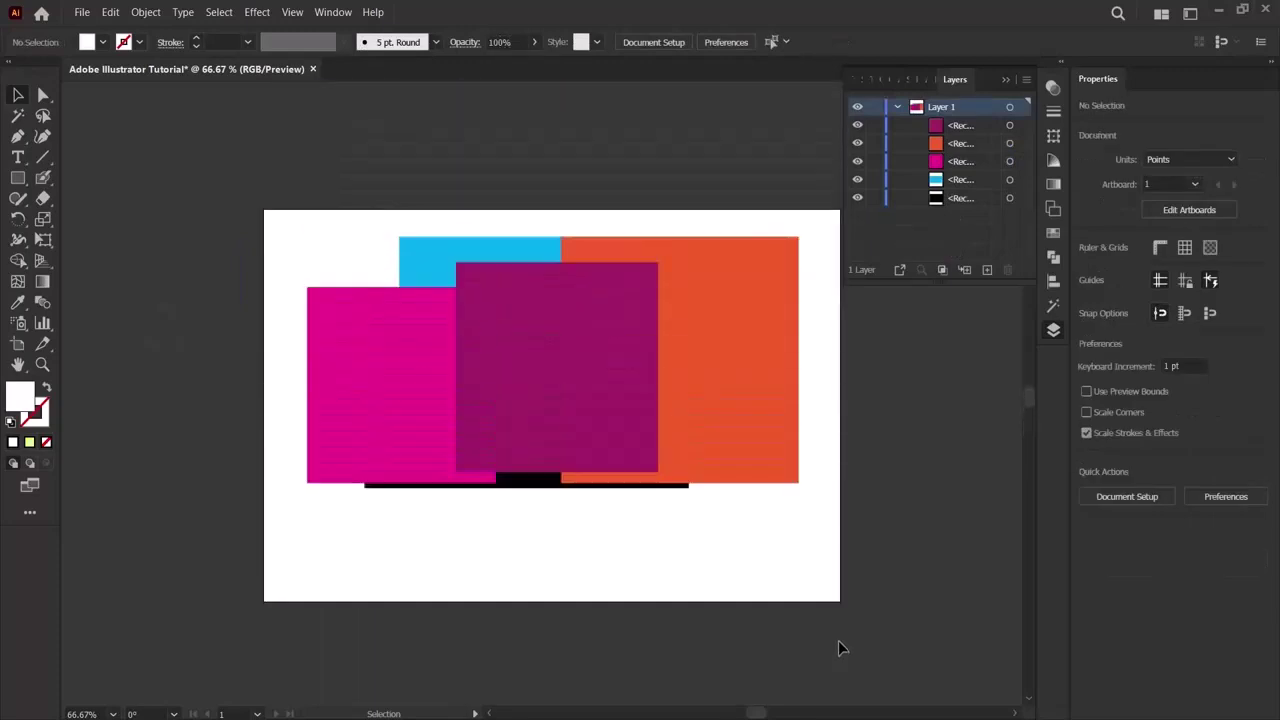
pyautogui.scroll(3, 840, 645)
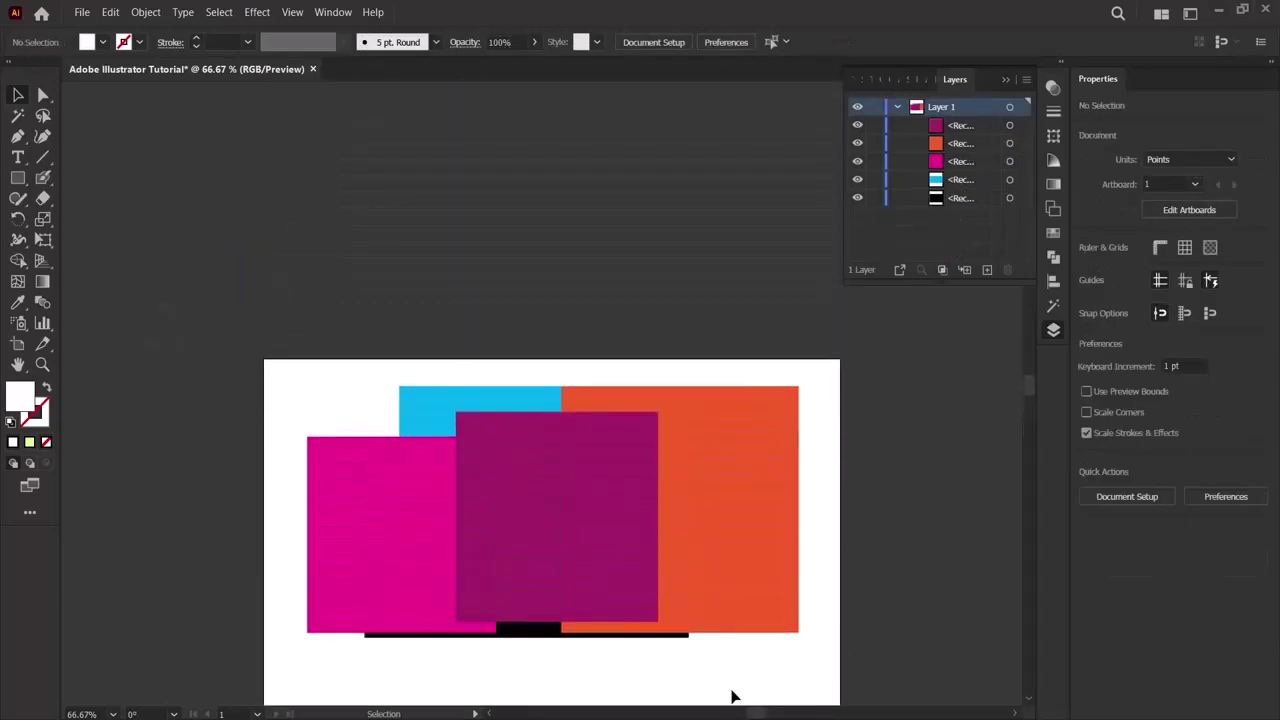
pyautogui.scroll(-1, 414, 354)
pyautogui.moveTo(230, 297); pyautogui.dragTo(849, 652)
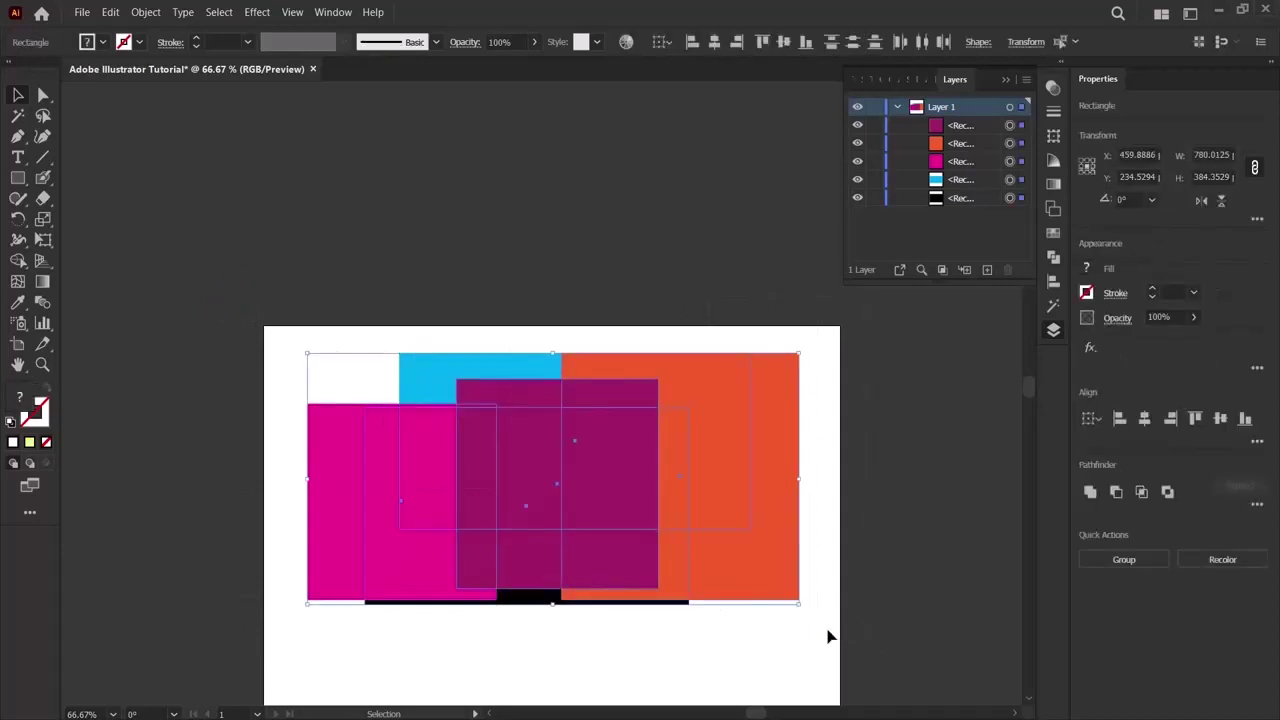
pyautogui.click(803, 599)
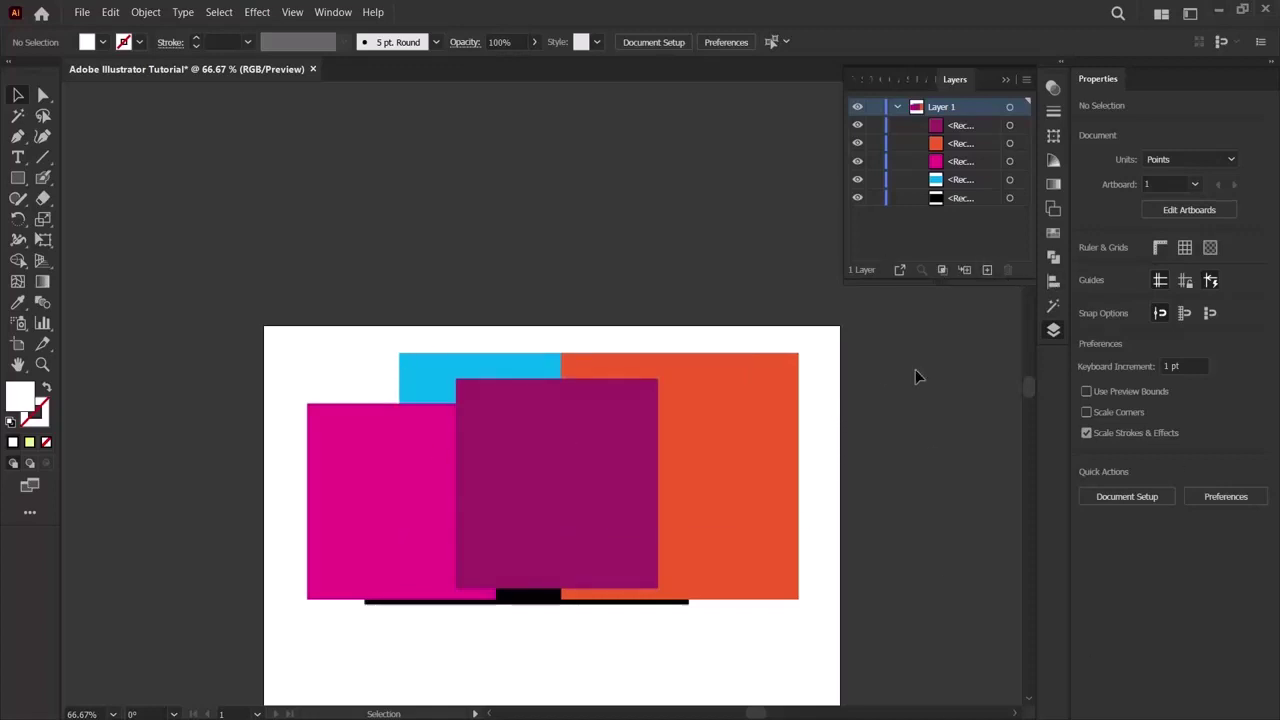
pyautogui.click(520, 604)
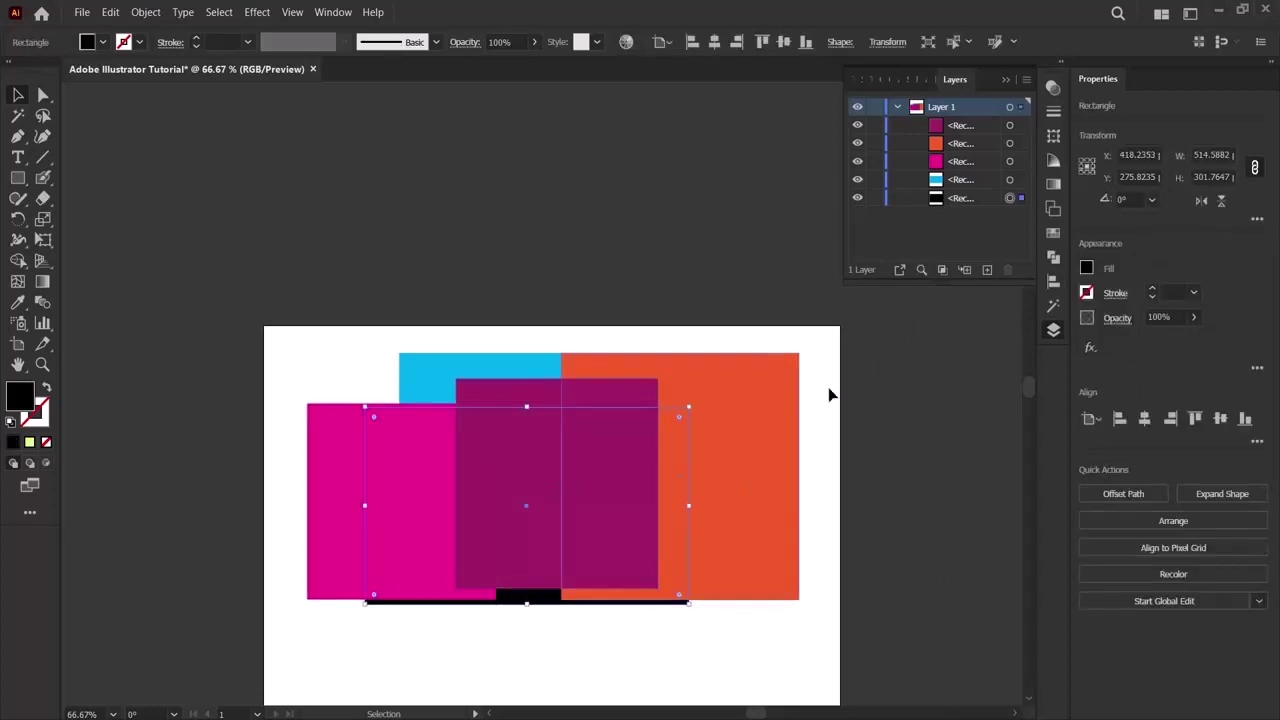
pyautogui.click(935, 235)
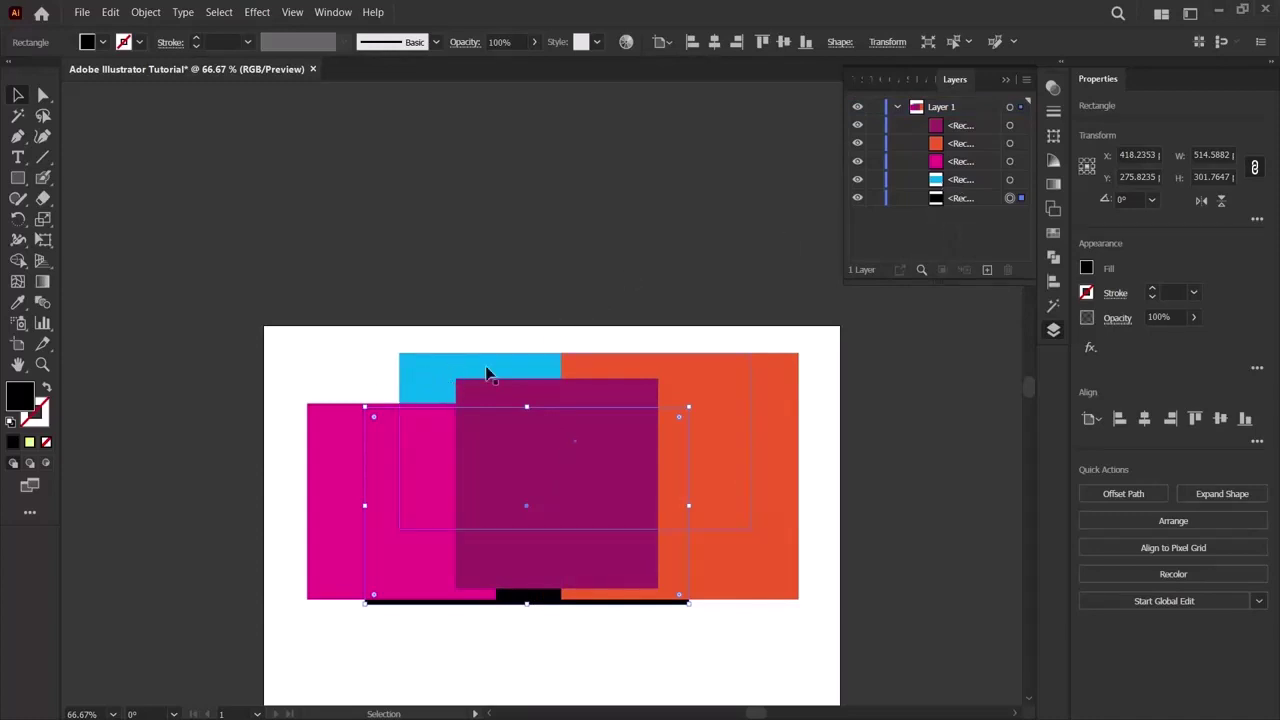
pyautogui.click(320, 475)
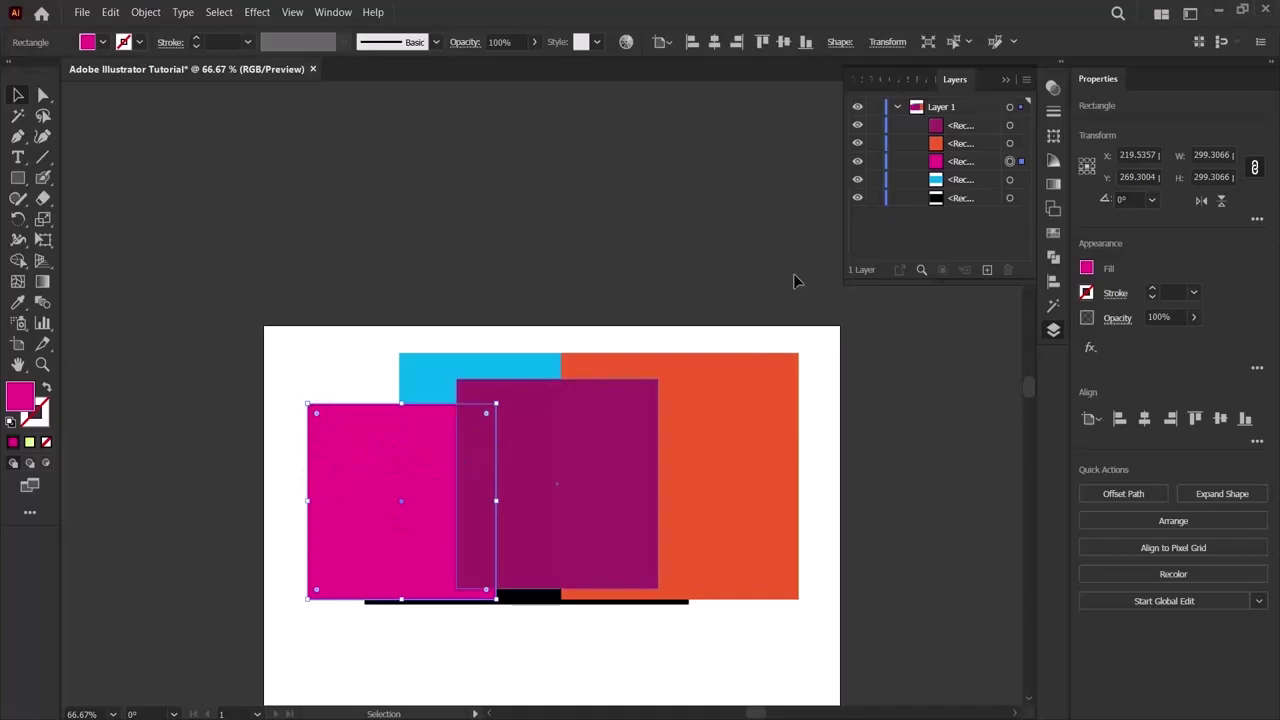
pyautogui.click(965, 145)
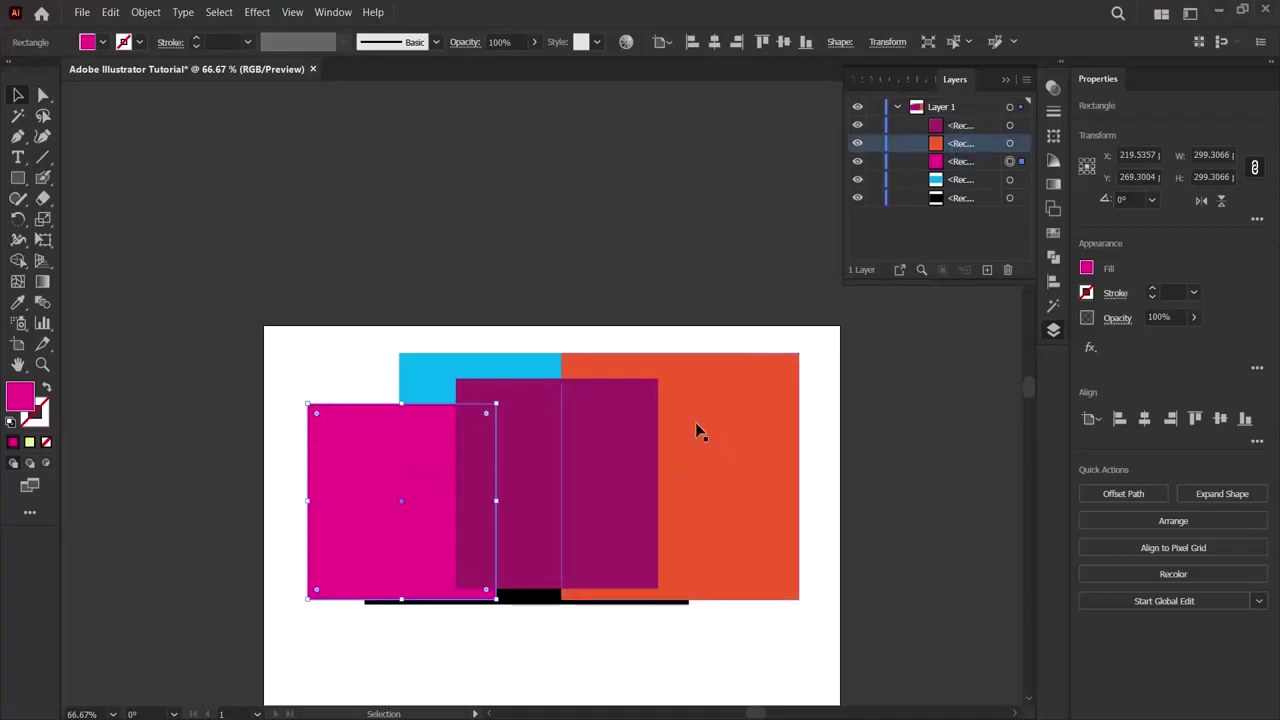
pyautogui.click(522, 487)
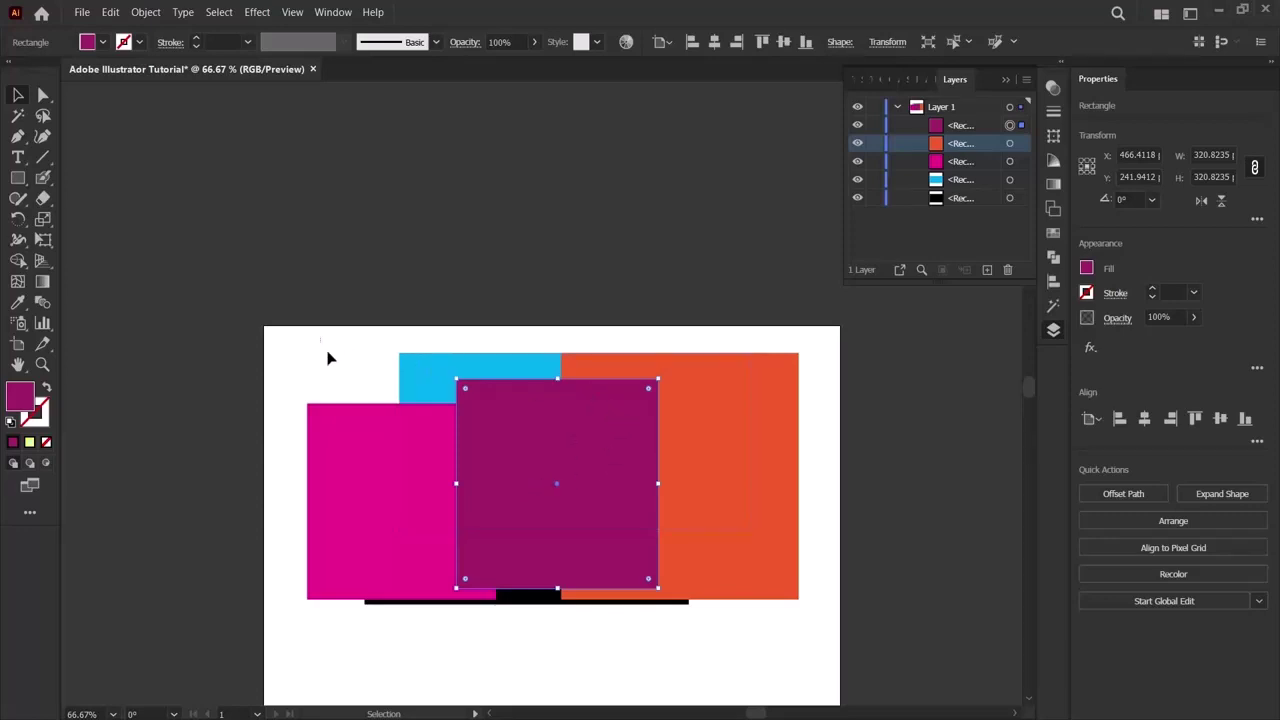
pyautogui.moveTo(322, 340); pyautogui.dragTo(808, 652)
pyautogui.click(805, 646)
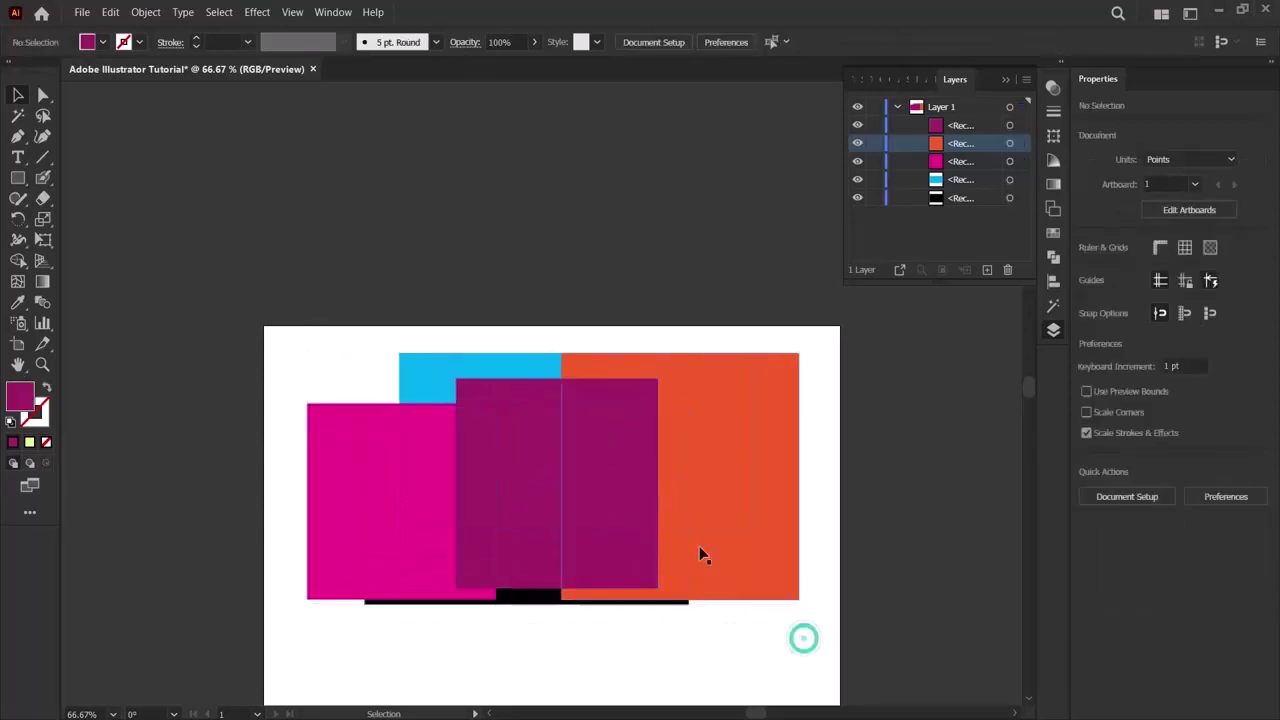
pyautogui.moveTo(950, 215); pyautogui.dragTo(951, 200)
pyautogui.click(930, 222)
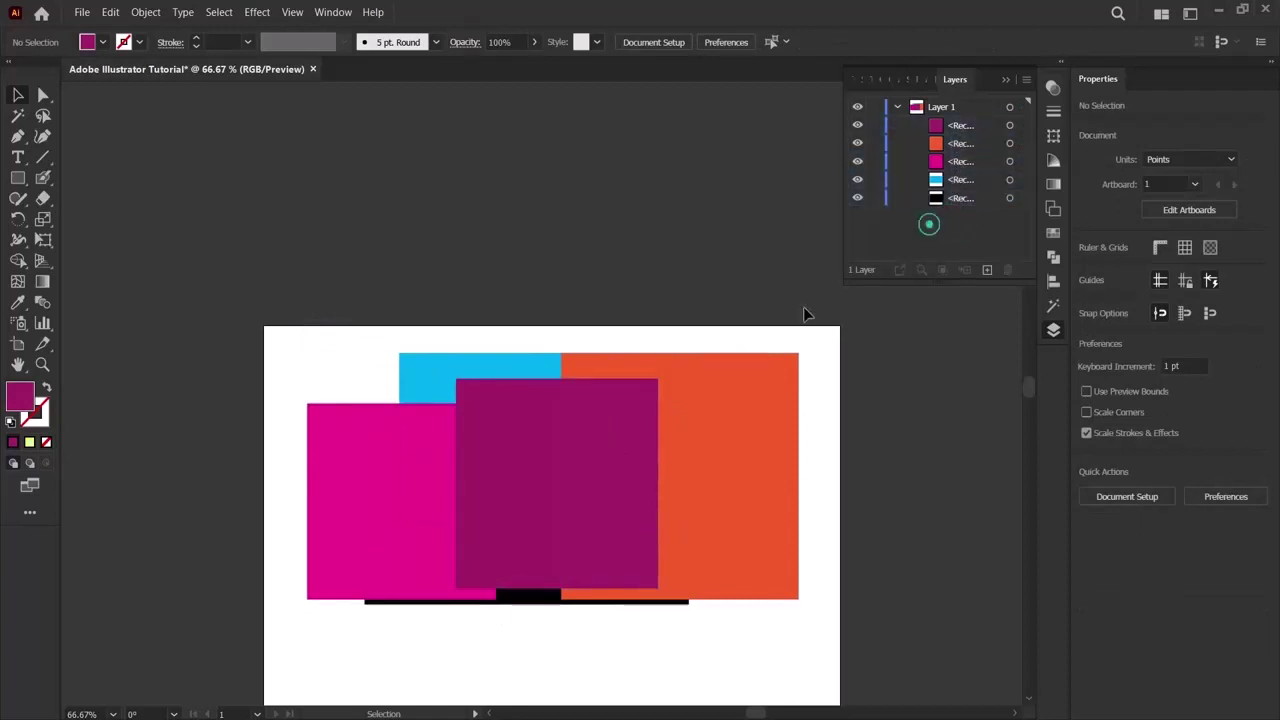
pyautogui.click(530, 605)
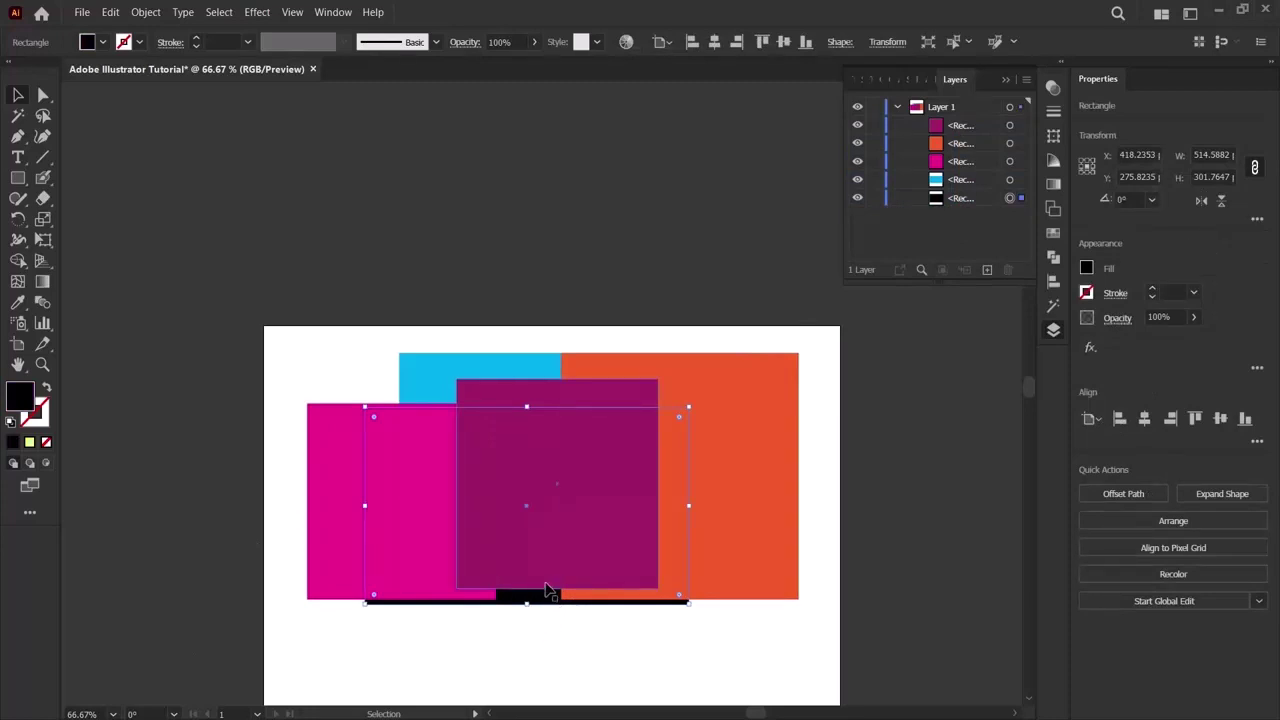
# Bring the black rectangle to the front with Arrange > Bring to Front.
pyautogui.rightClick(542, 603)
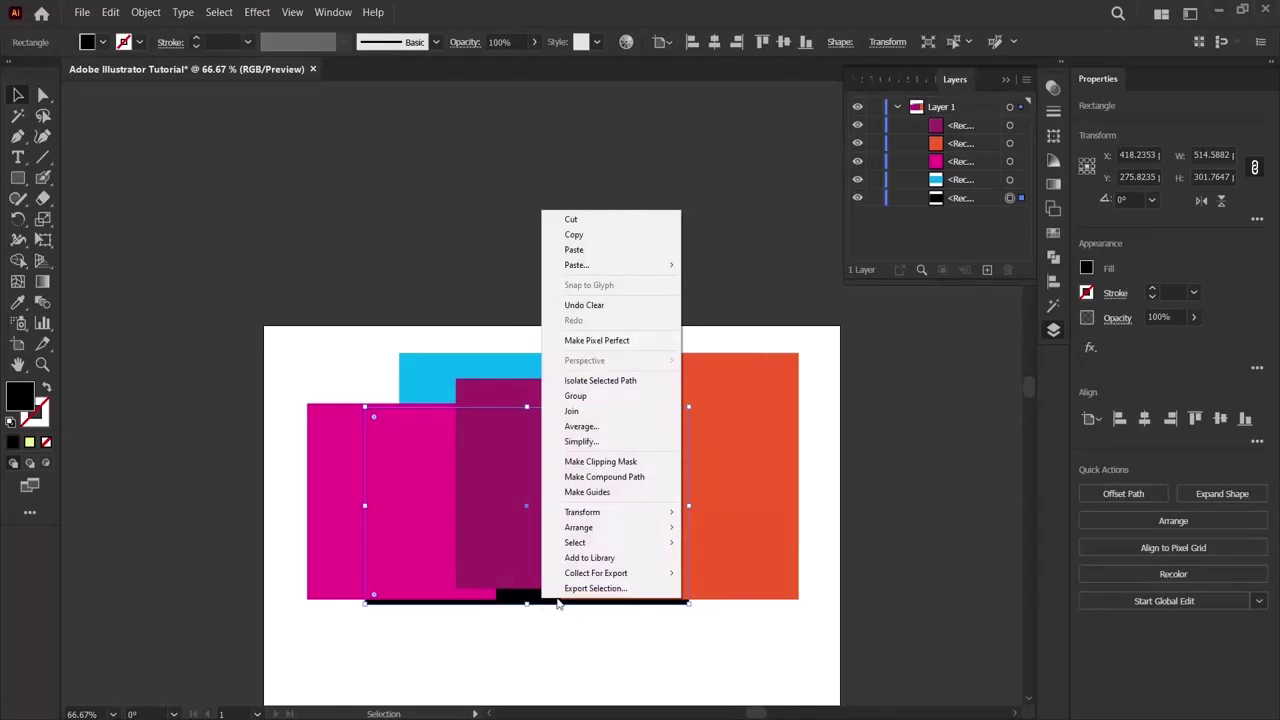
pyautogui.moveTo(588, 530)
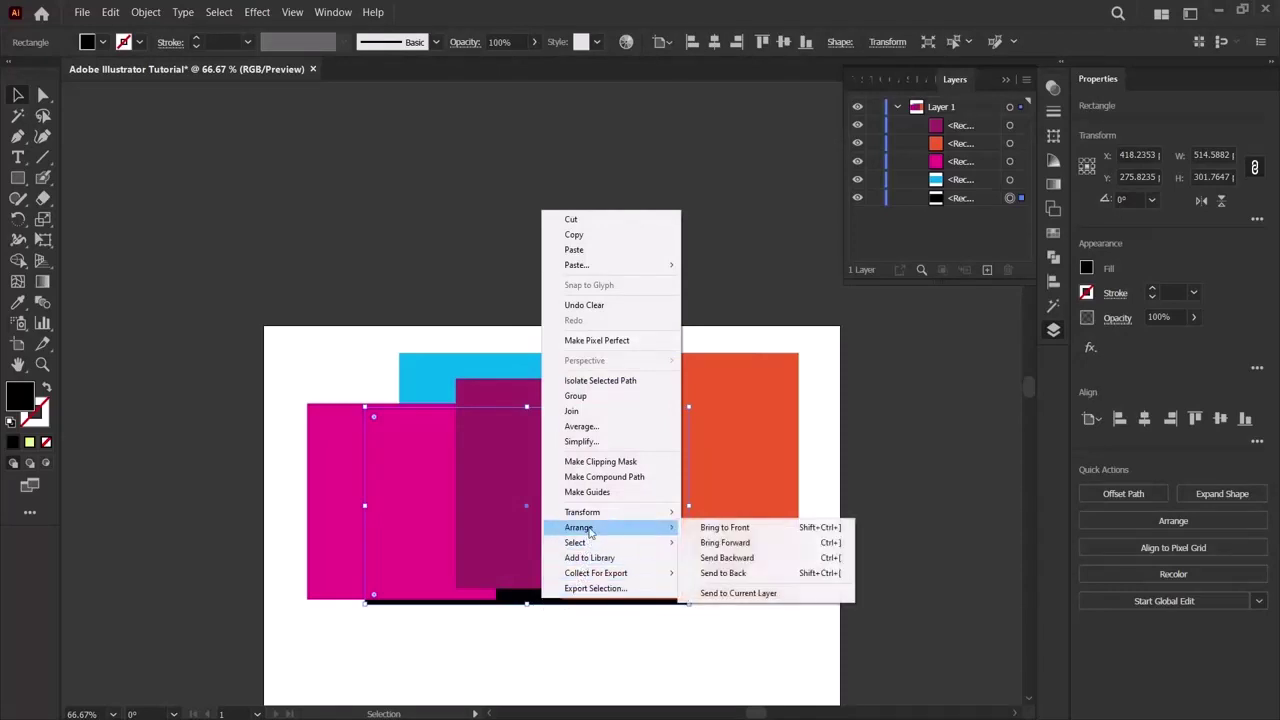
pyautogui.click(710, 528)
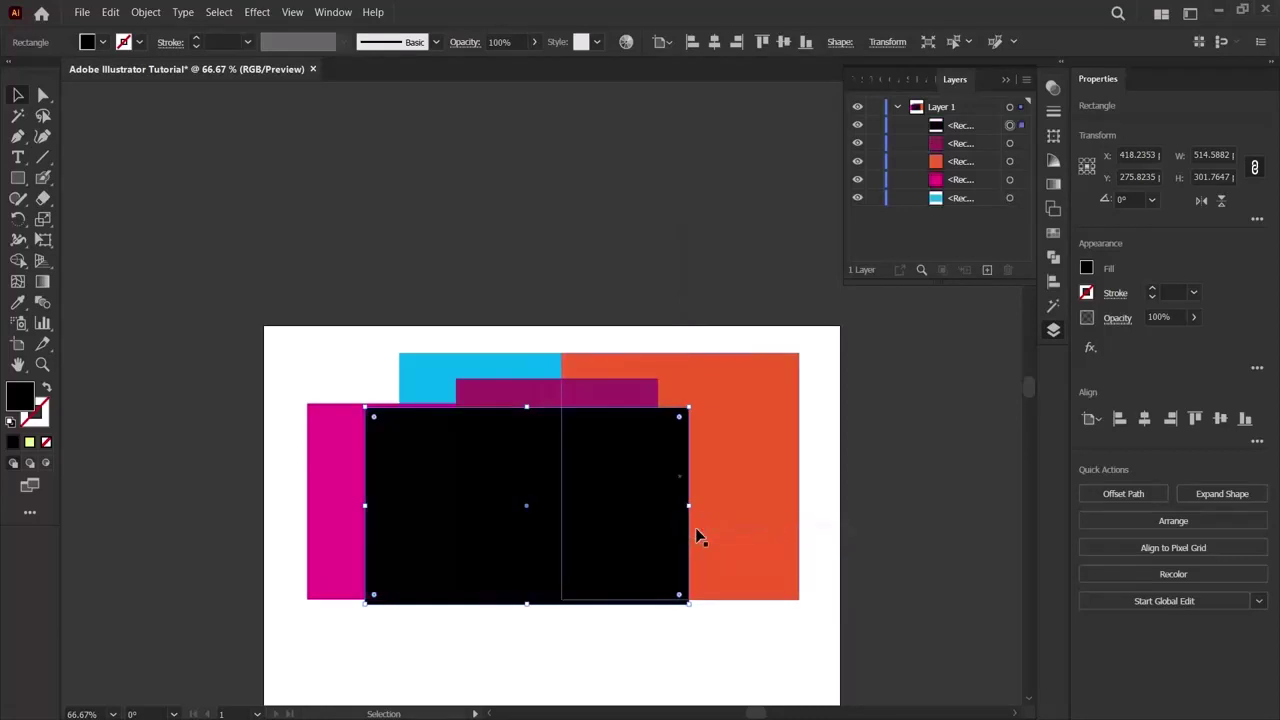
# Check the stacking by selecting the black rectangle in Layers and all rectangles on the artboard.
pyautogui.click(869, 457)
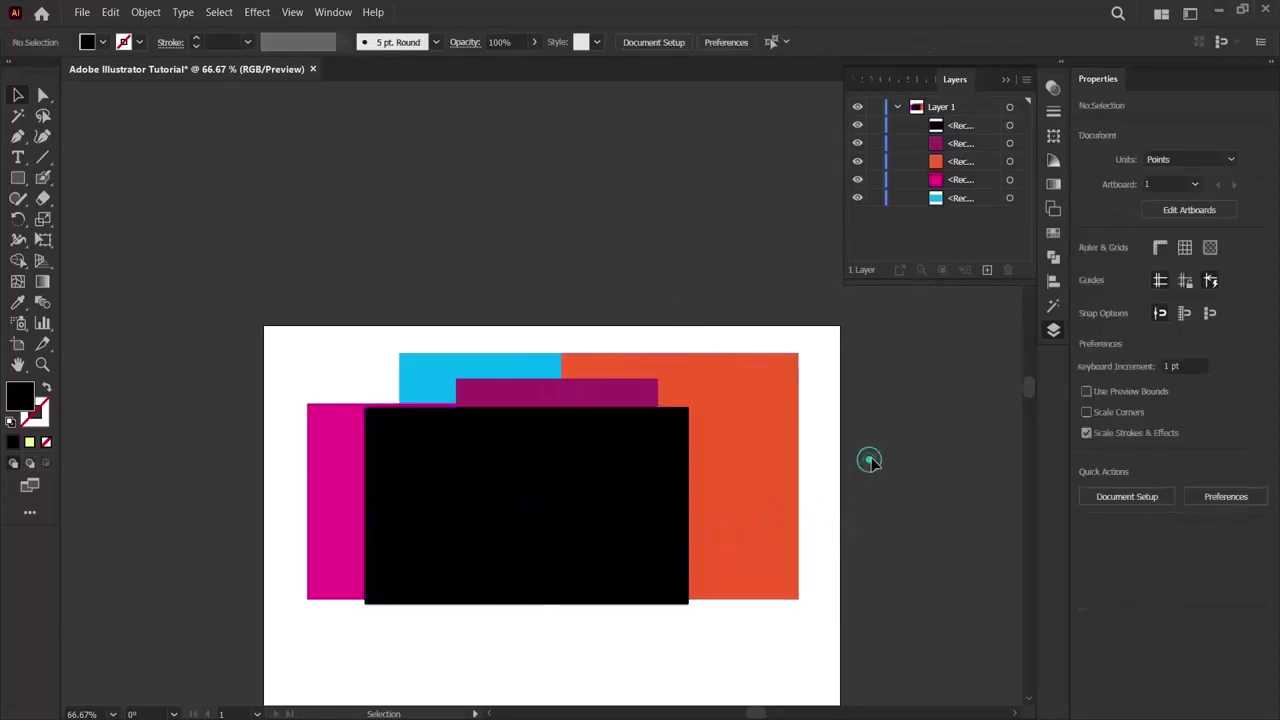
pyautogui.click(965, 130)
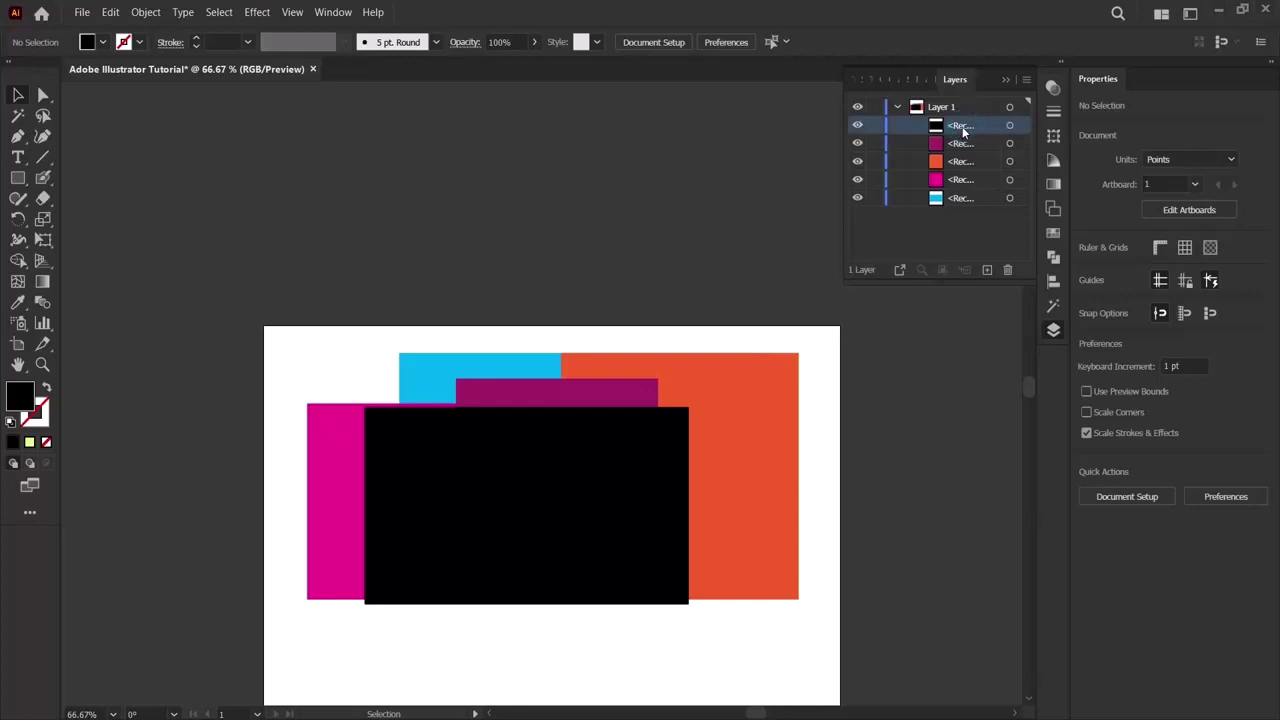
pyautogui.click(532, 479)
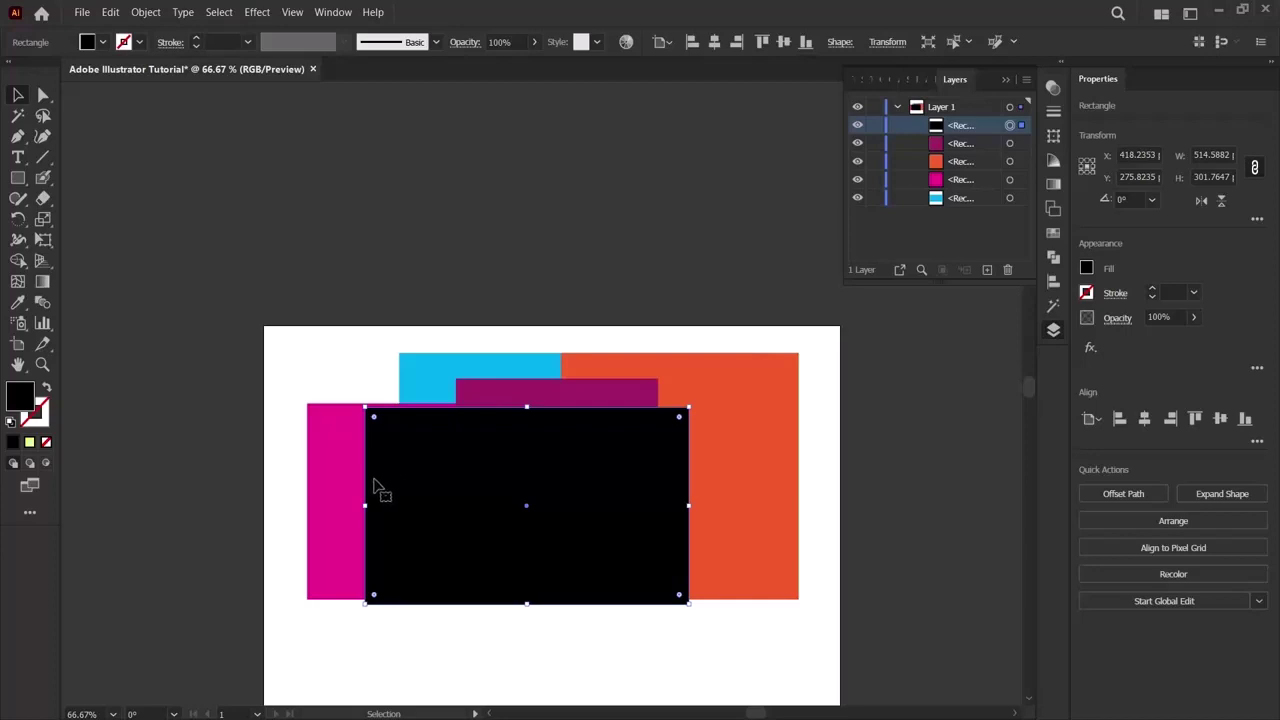
pyautogui.click(201, 470)
pyautogui.moveTo(386, 347); pyautogui.dragTo(861, 640)
pyautogui.click(397, 673)
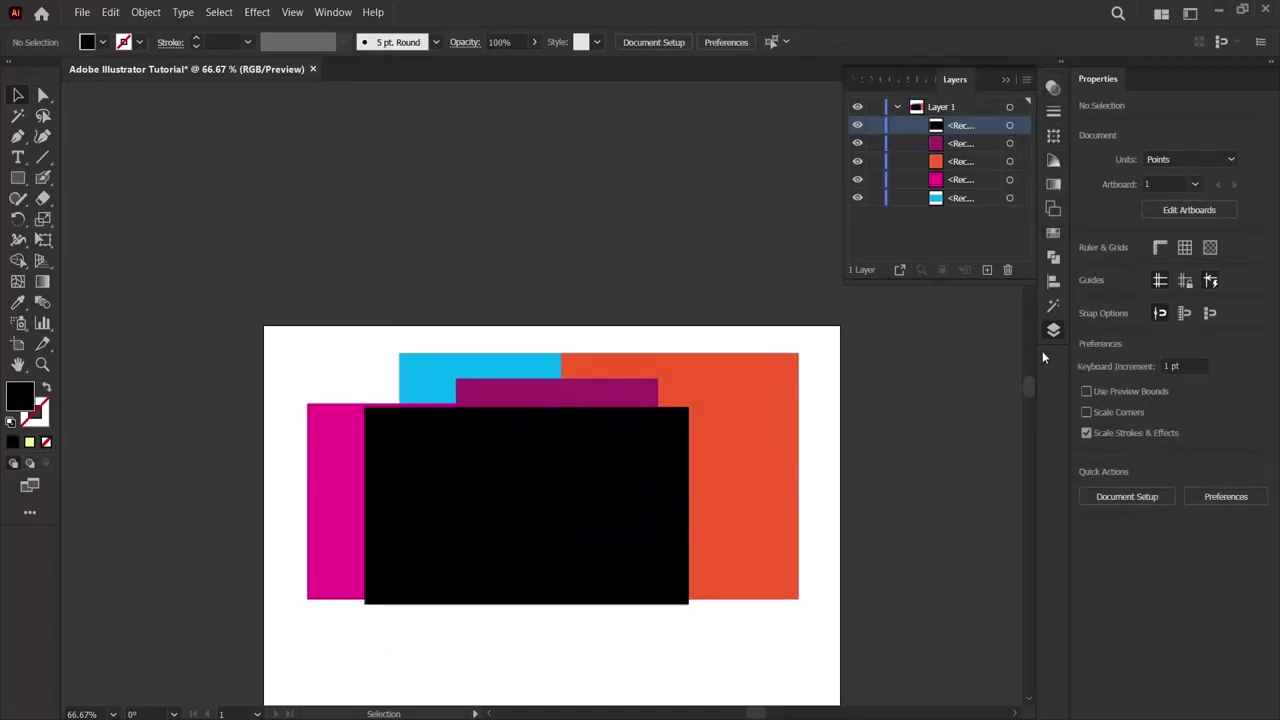
pyautogui.click(898, 410)
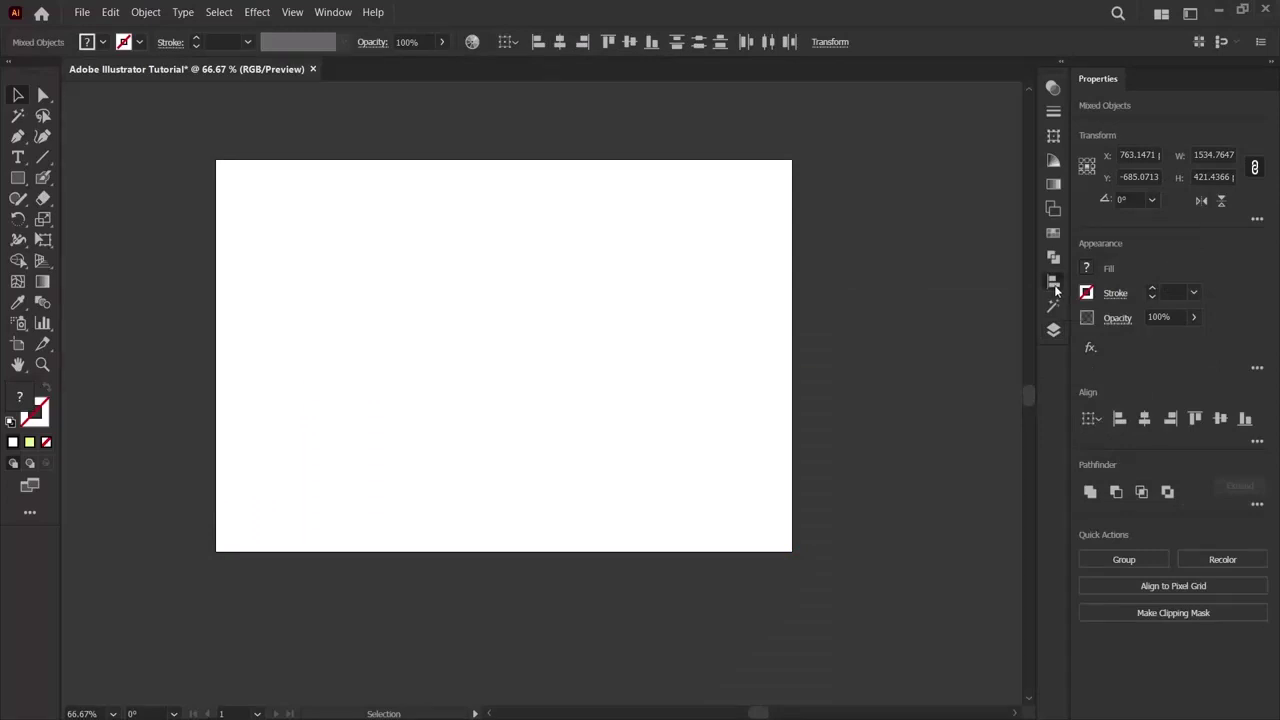
# With the Align panel open, add a text line reading 'ADOBE ILLUSTRATOR' on the artboard.
pyautogui.click(1054, 284)
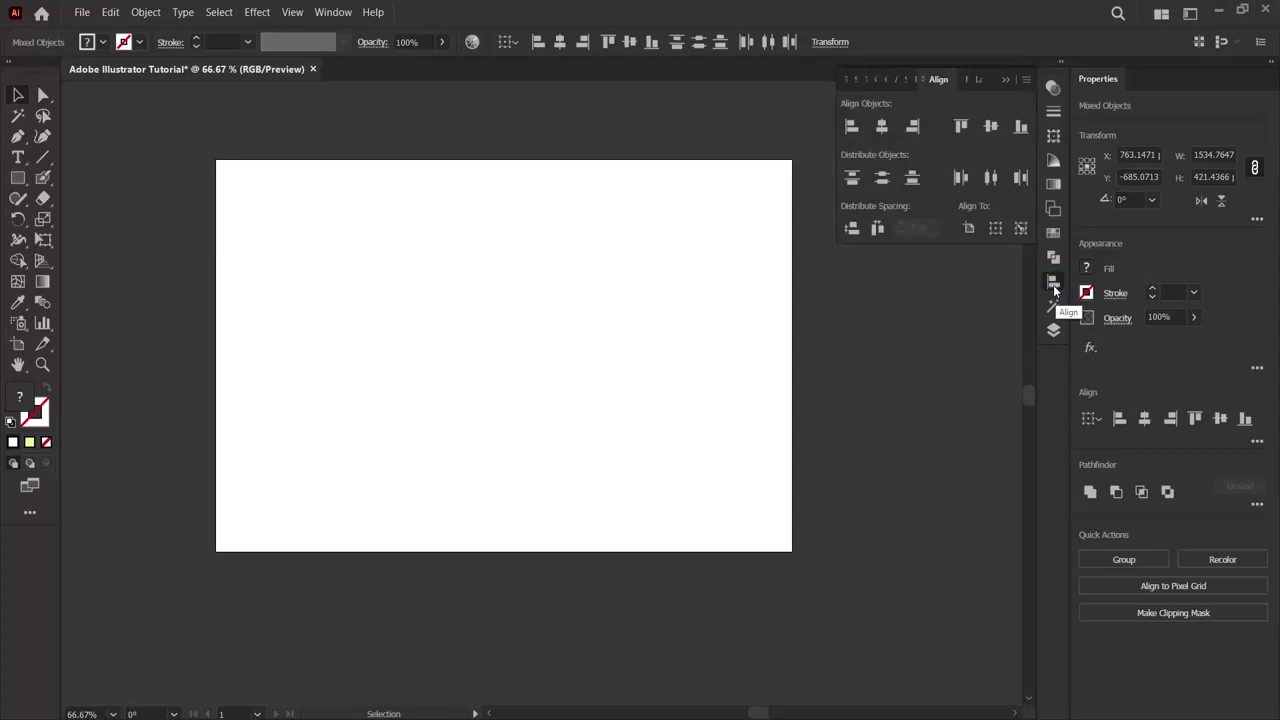
pyautogui.click(18, 157)
pyautogui.click(440, 336)
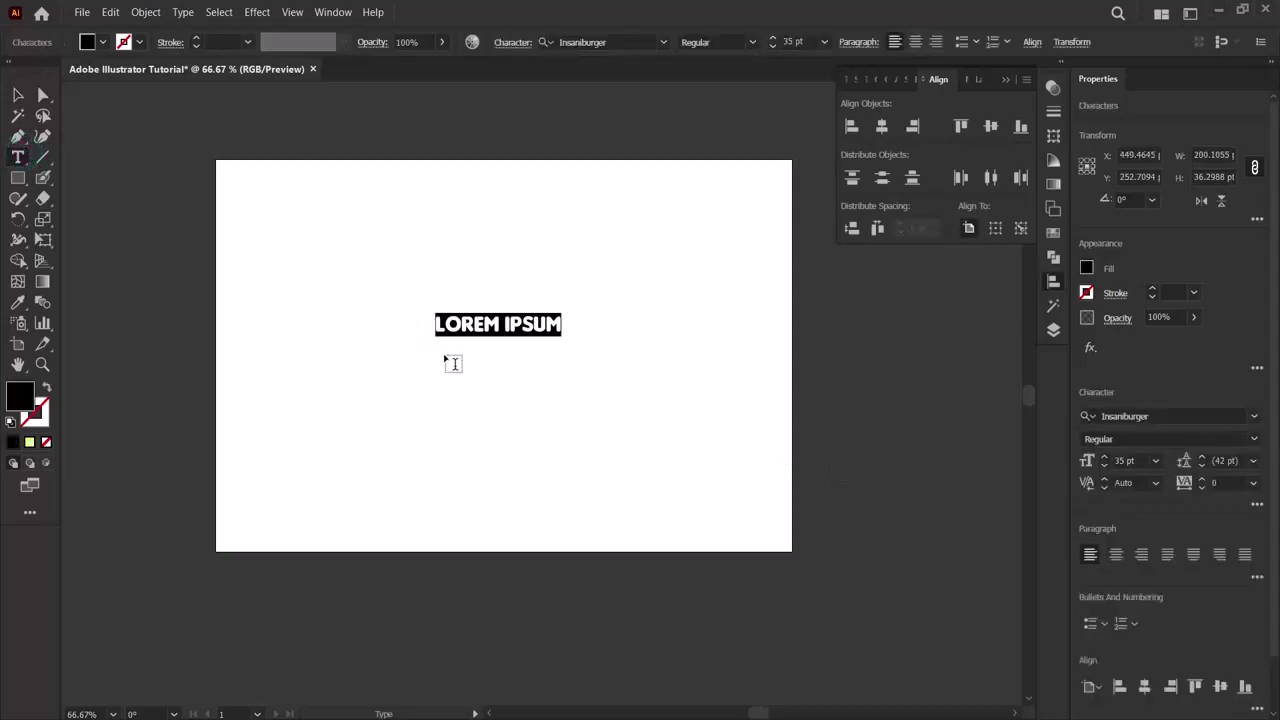
pyautogui.press('BackSpace')
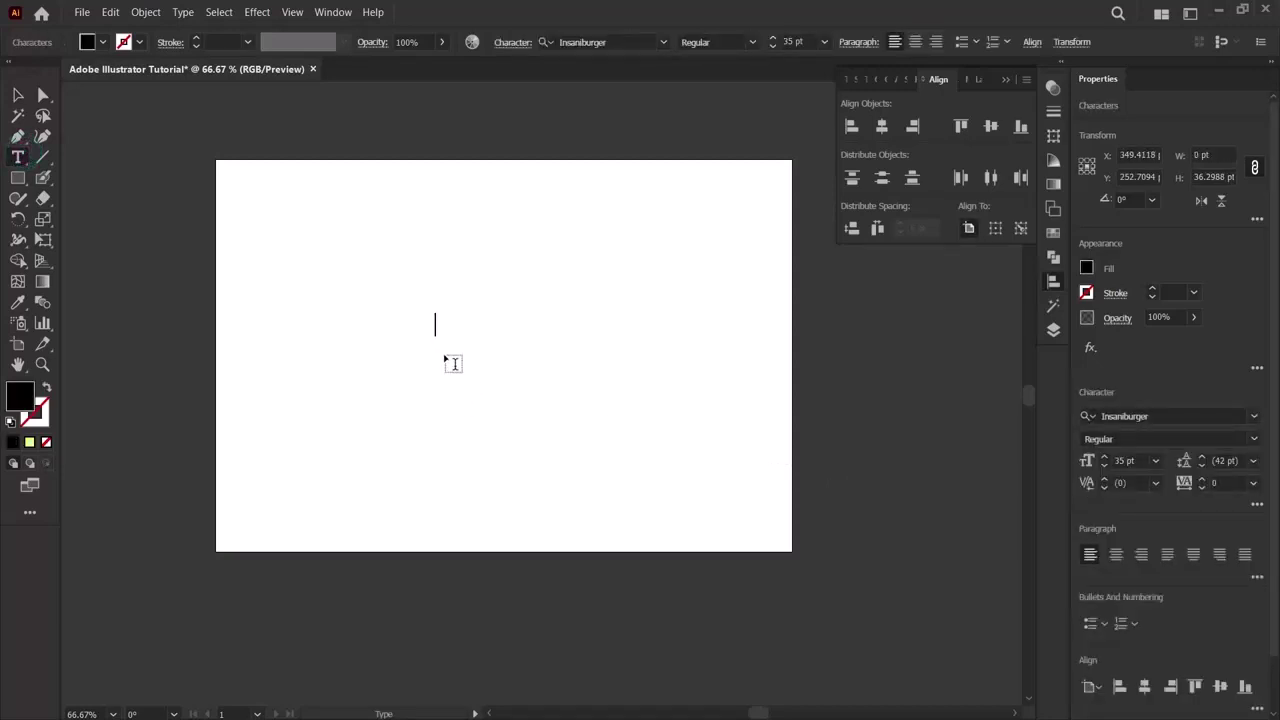
pyautogui.write('ADOBE ')
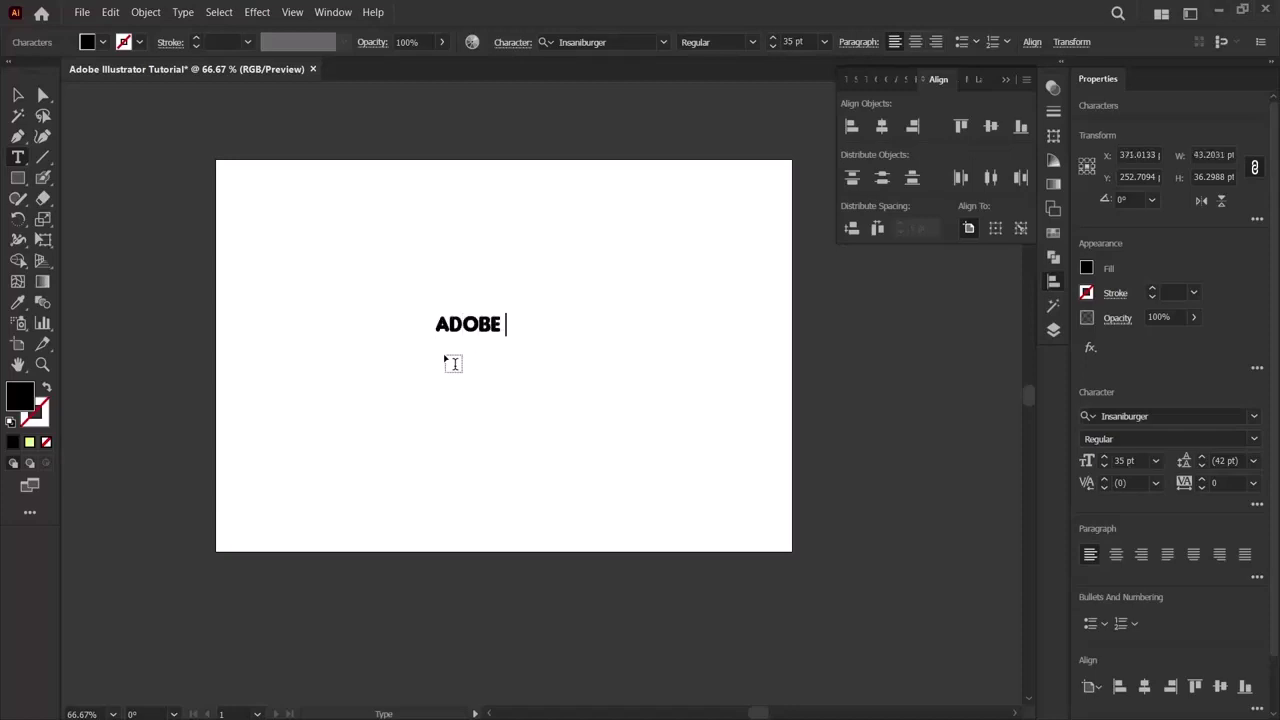
pyautogui.write('ILLUSTRATOR')
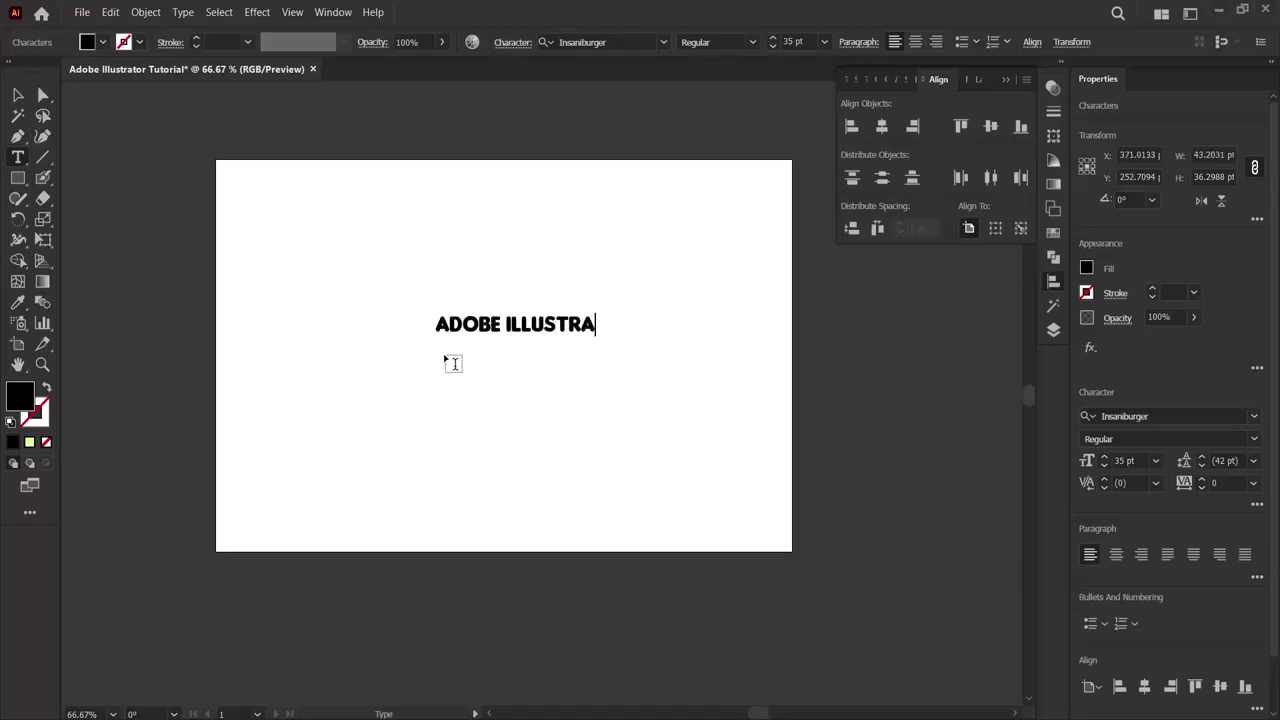
pyautogui.click(17, 94)
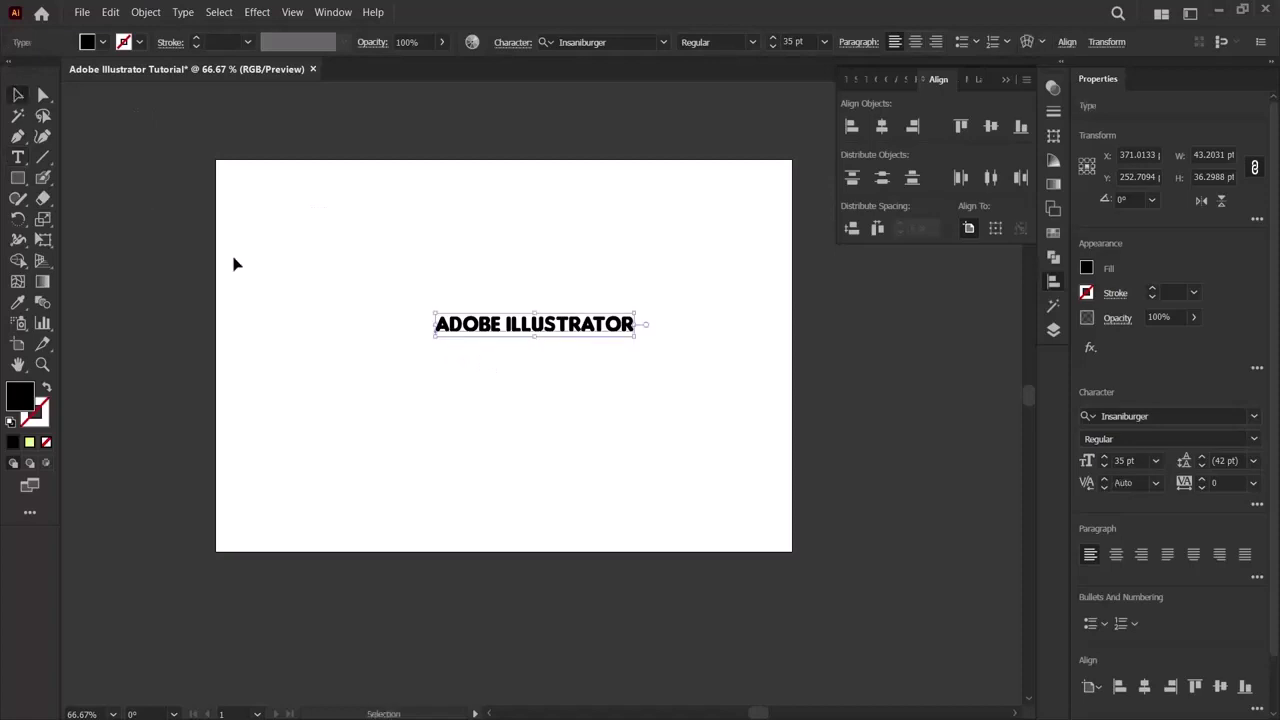
pyautogui.click(526, 337)
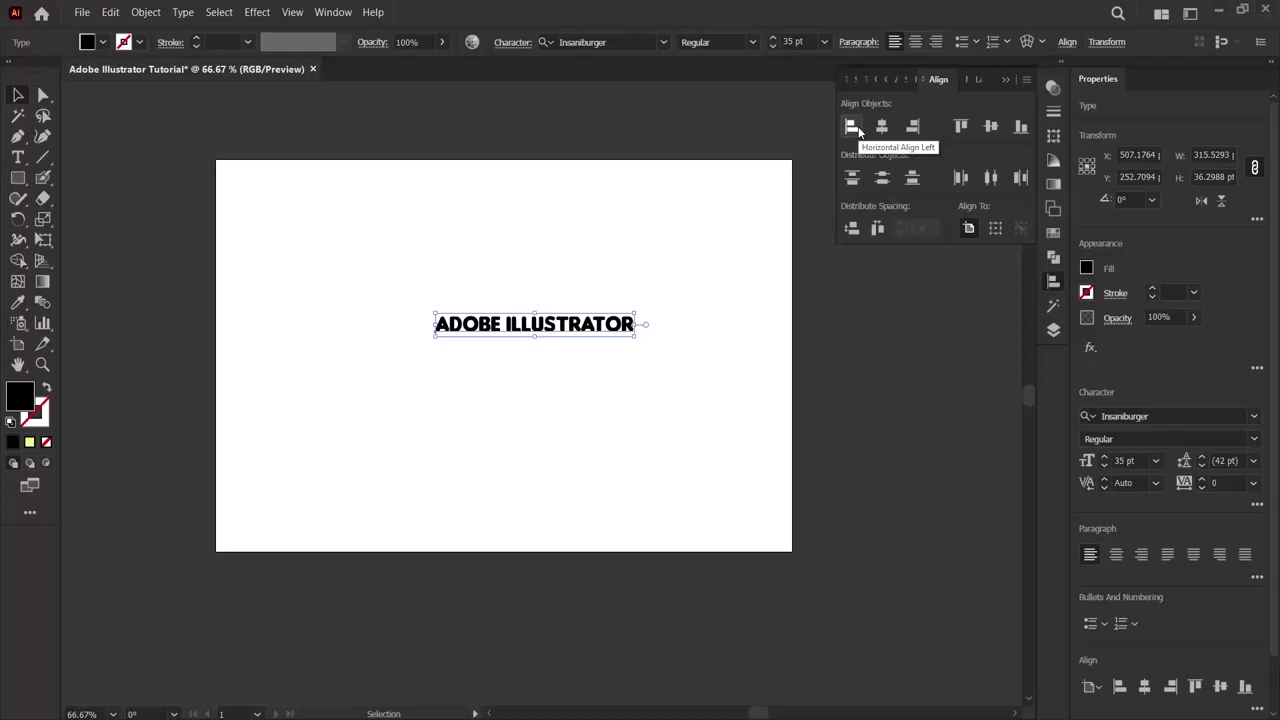
pyautogui.click(851, 131)
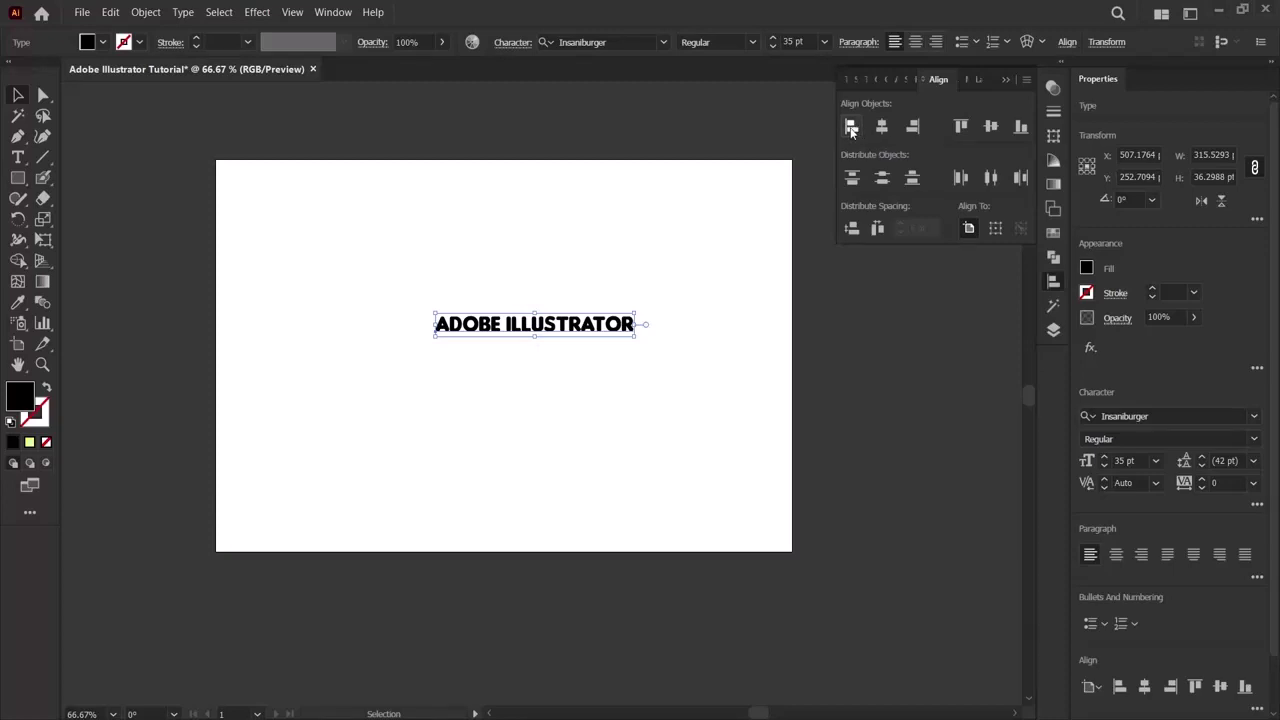
pyautogui.click(279, 390)
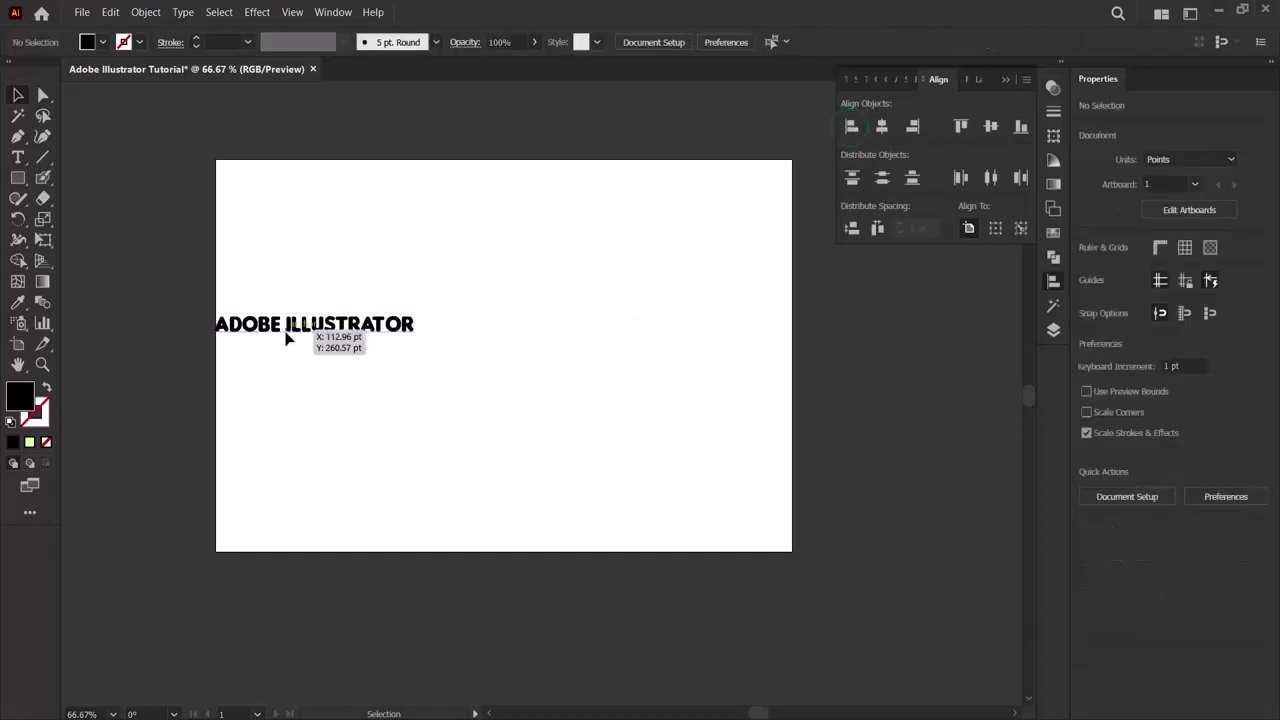
pyautogui.click(286, 338)
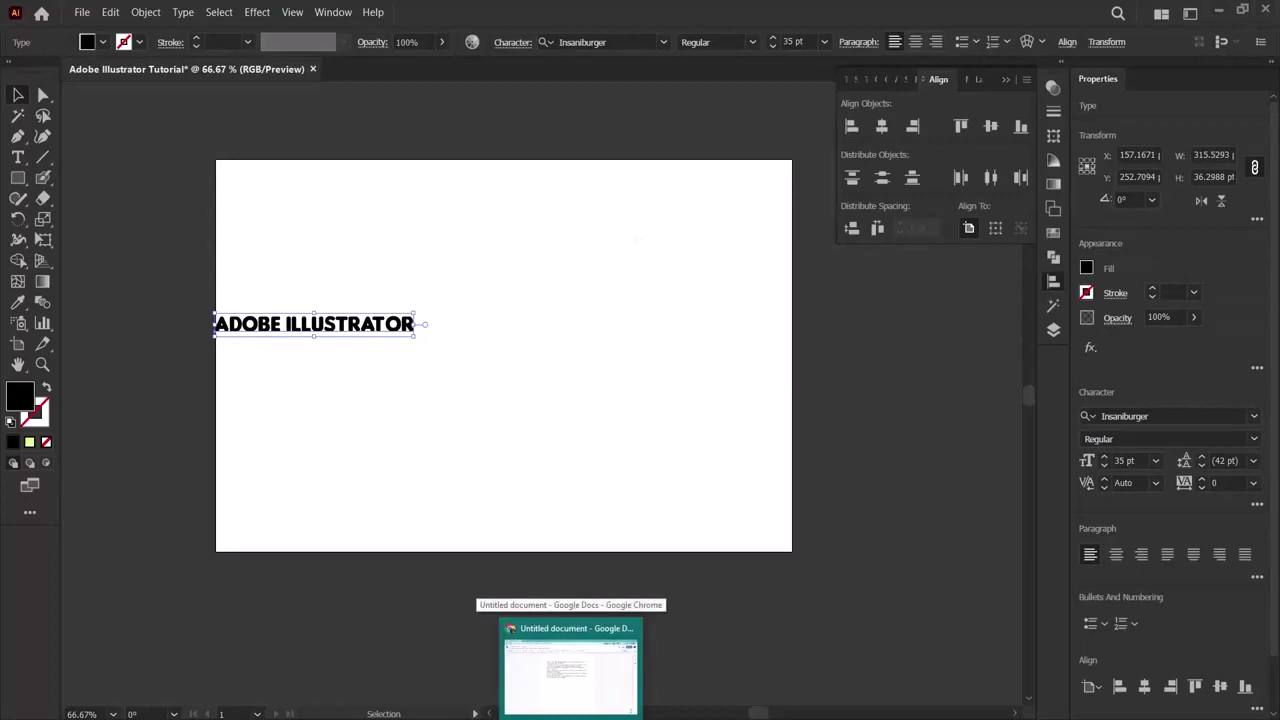
pyautogui.click(1096, 719)
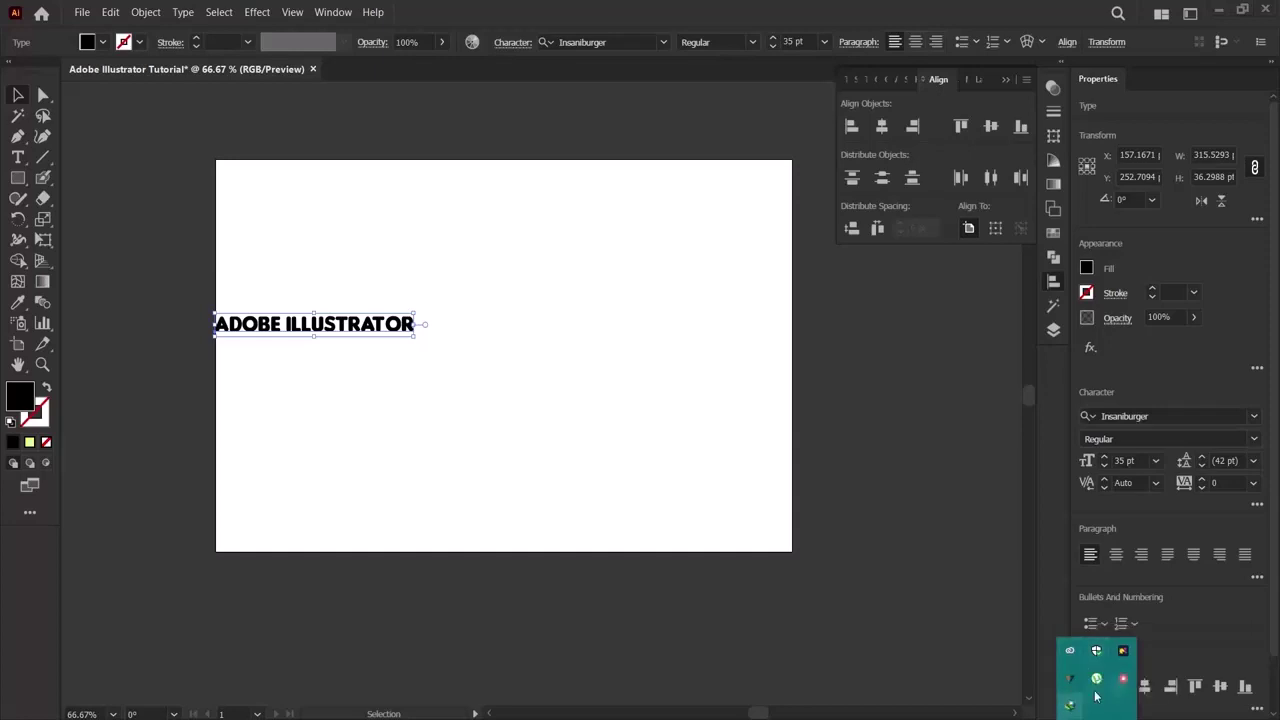
pyautogui.click(1124, 681)
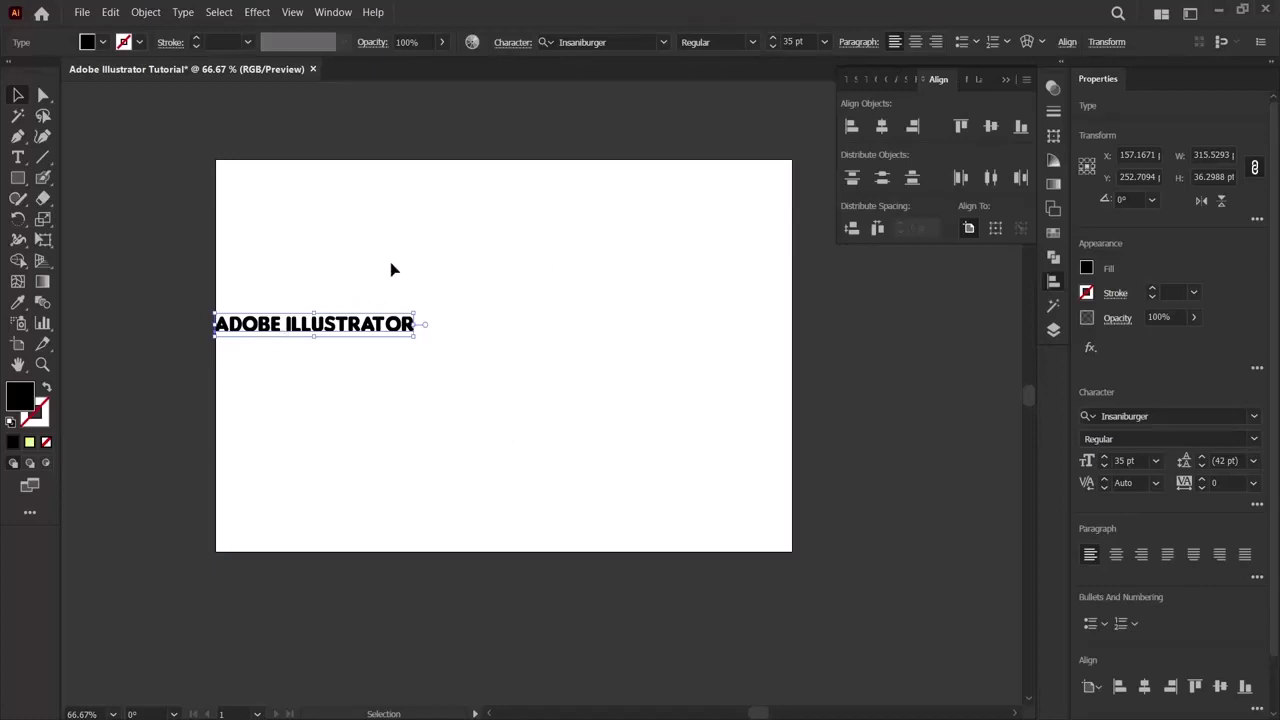
# Select the ADOBE ILLUSTRATOR text and apply Horizontal Align Center.
pyautogui.click(432, 372)
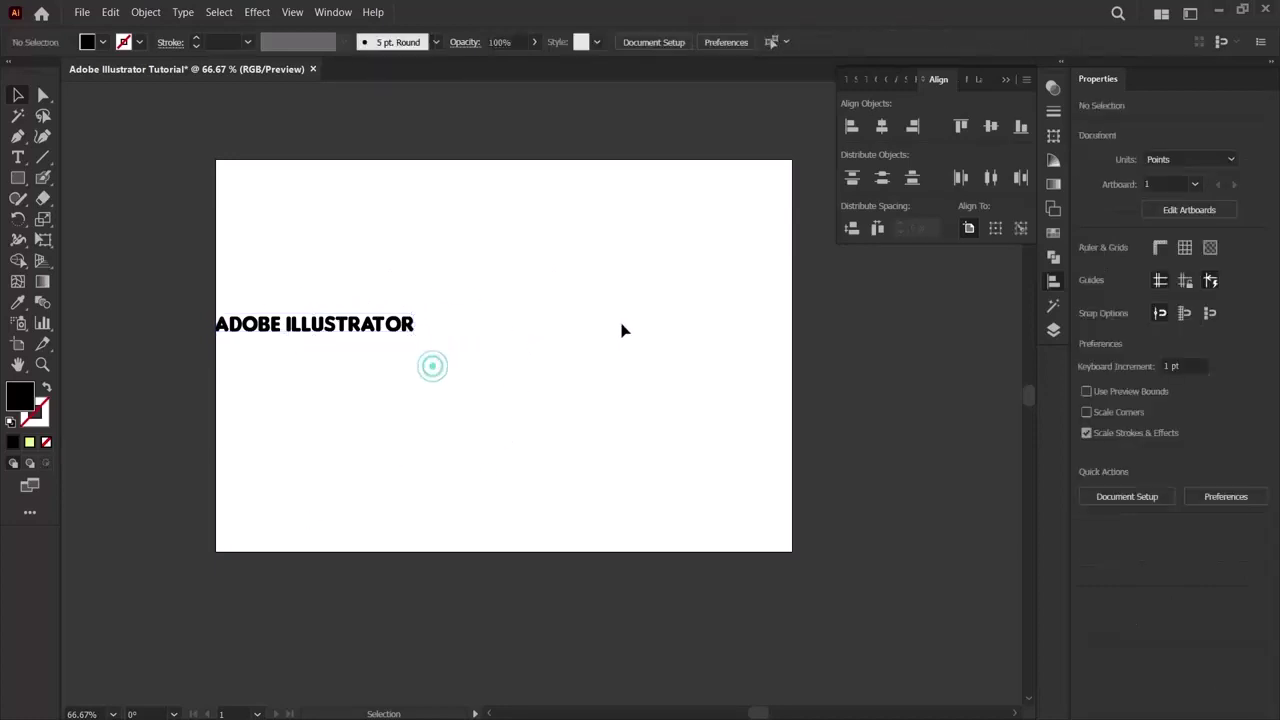
pyautogui.click(360, 323)
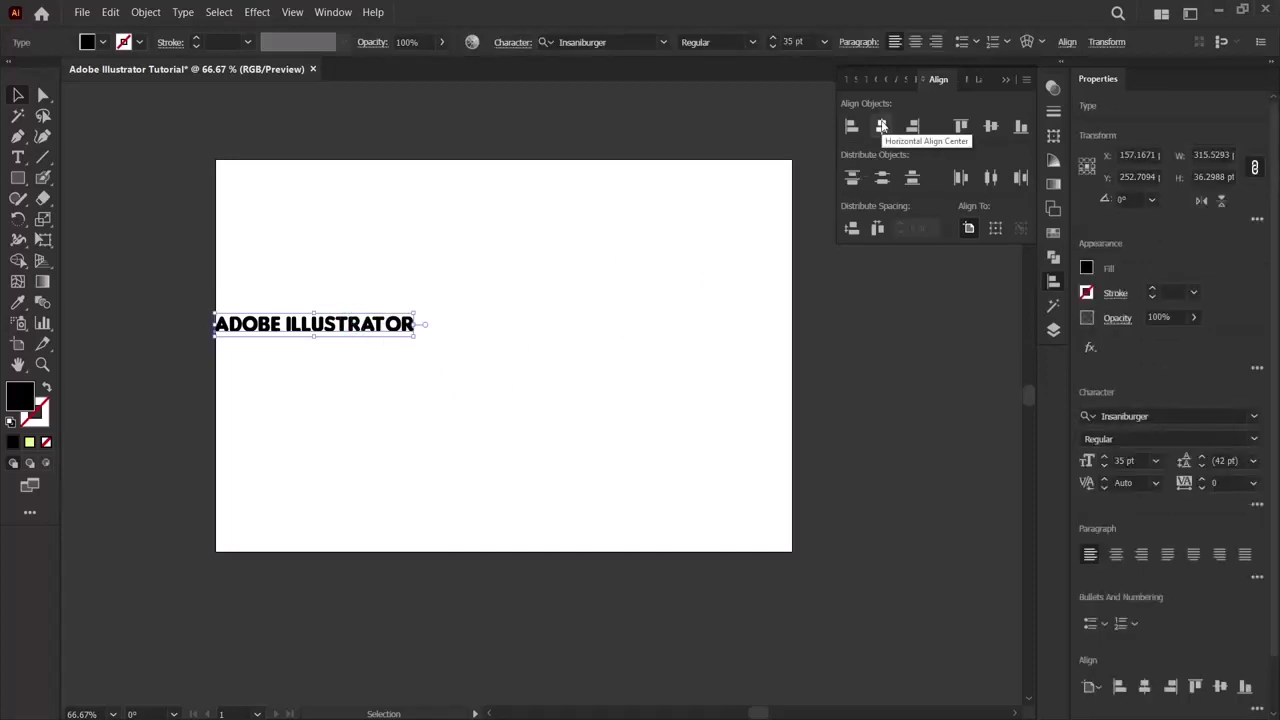
pyautogui.click(882, 126)
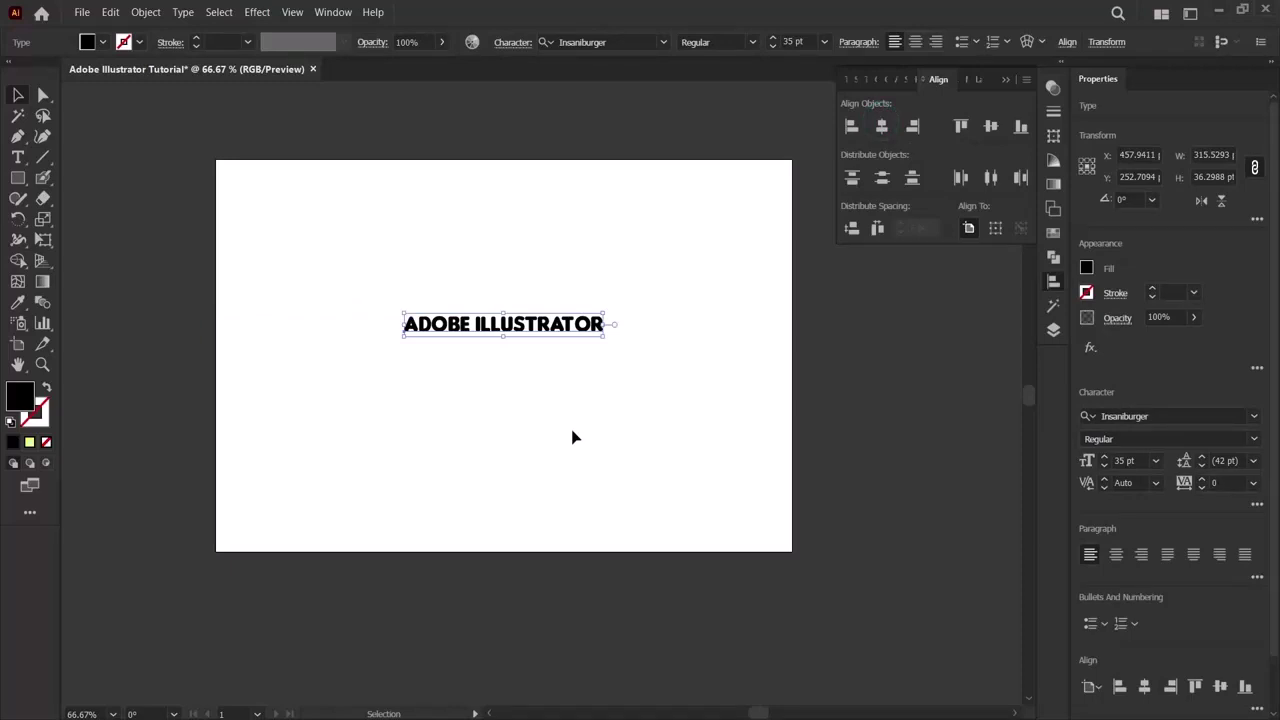
pyautogui.hotkey('ctrl', 'z')
pyautogui.hotkey('ctrl', 'z')
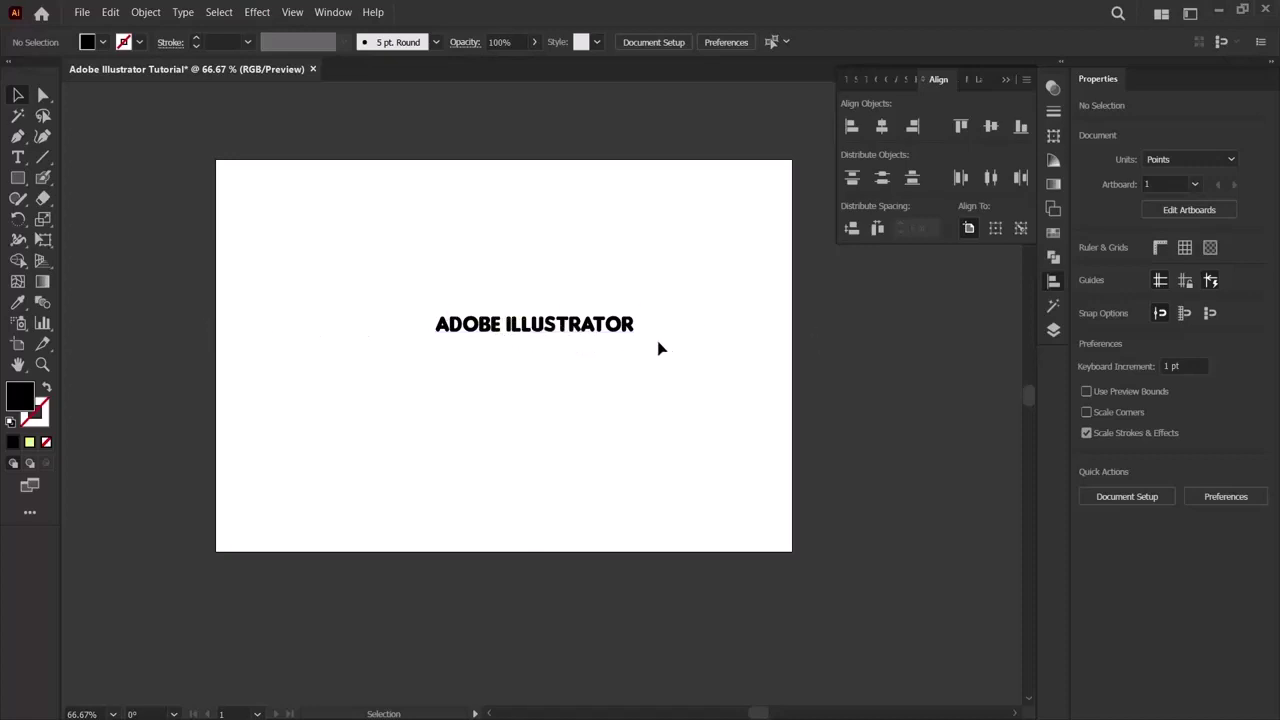
# Align the ADOBE ILLUSTRATOR text right, then top, center and bottom, ending at X 758.72 pt, Y 589.31 pt.
pyautogui.click(515, 328)
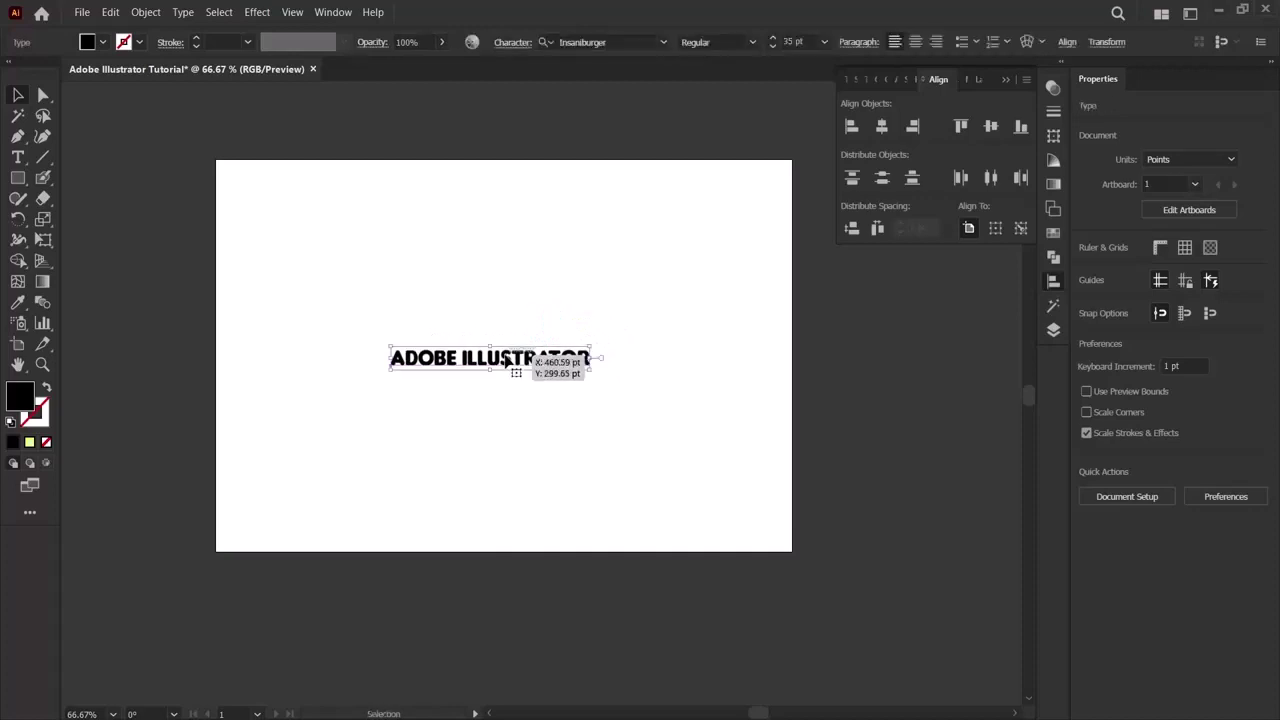
pyautogui.moveTo(476, 388); pyautogui.dragTo(526, 343)
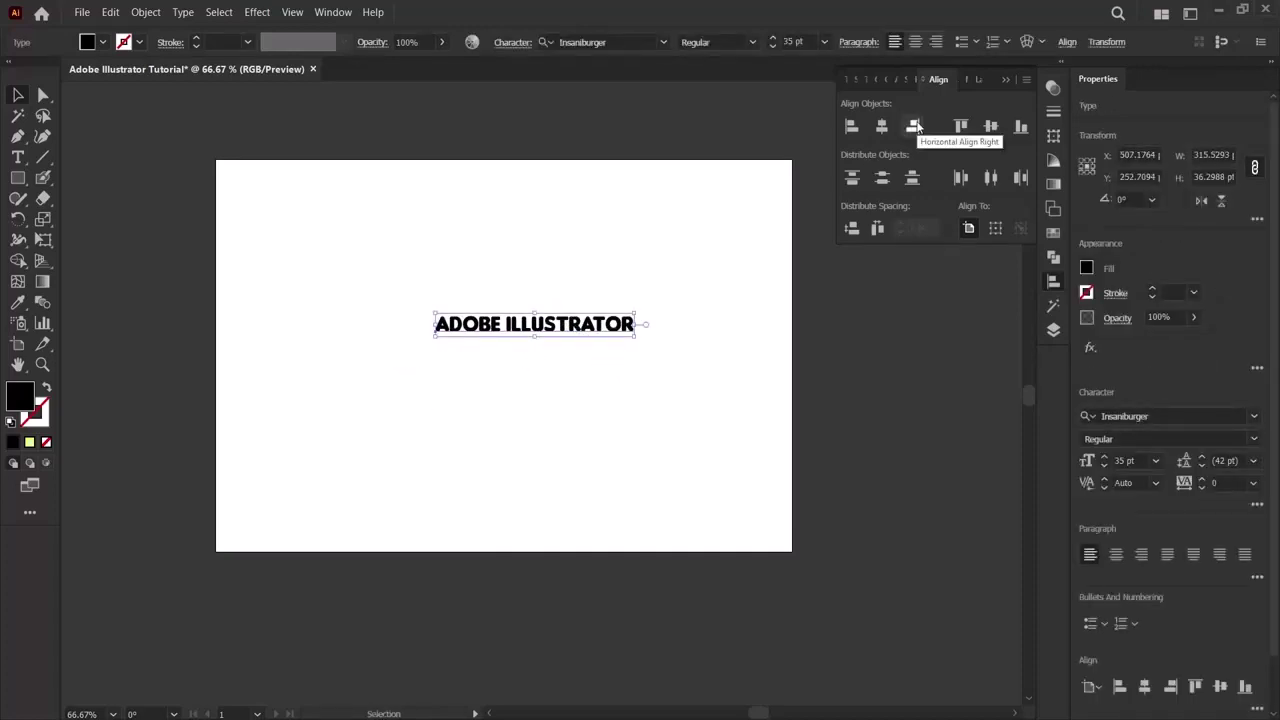
pyautogui.click(914, 126)
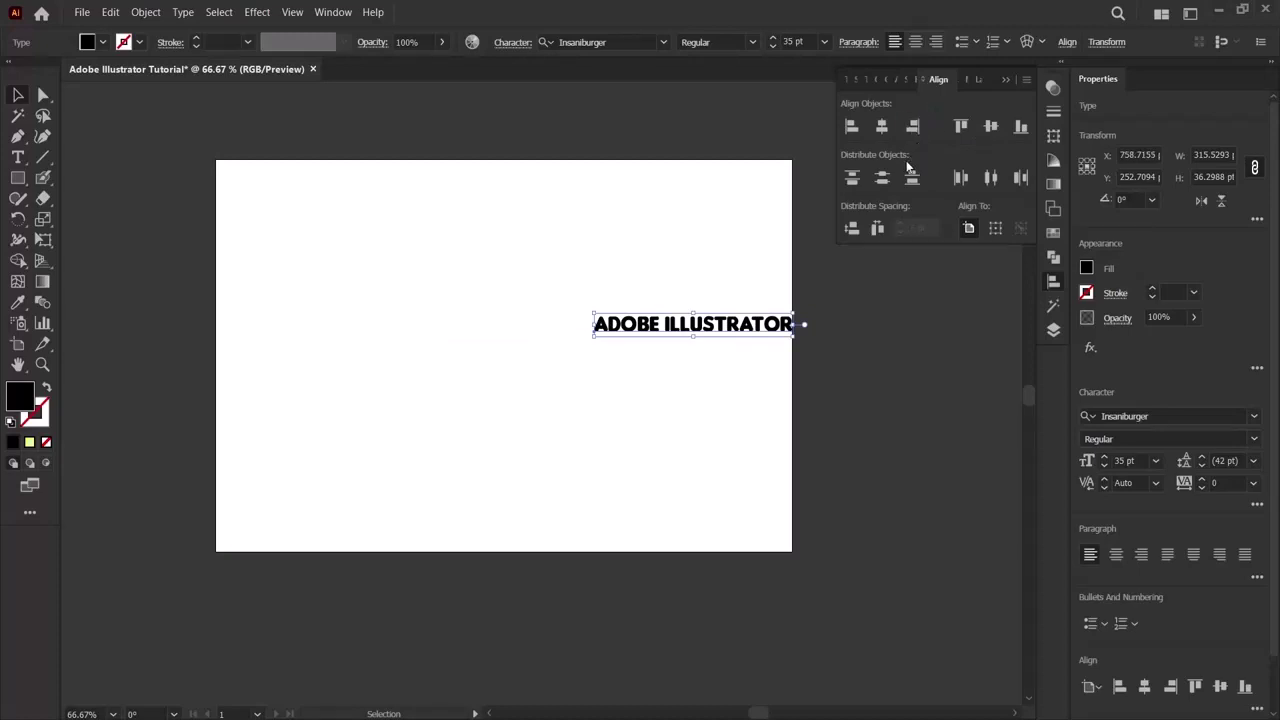
pyautogui.click(966, 125)
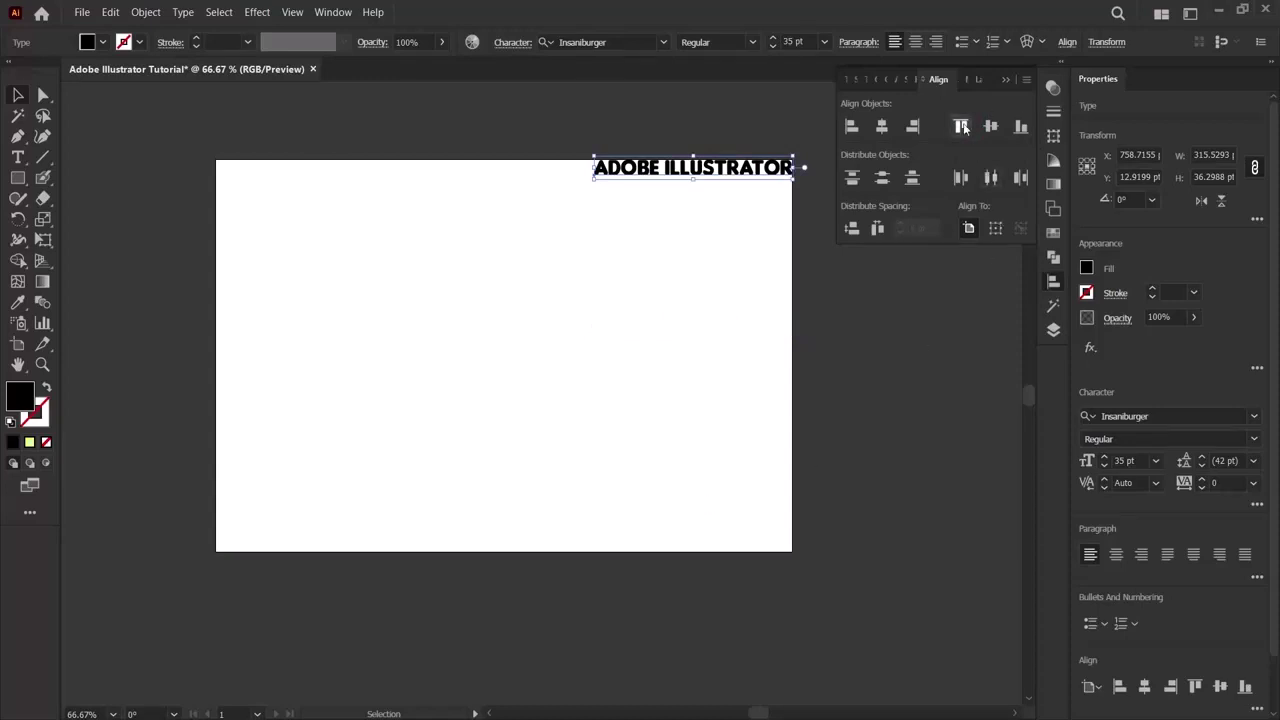
pyautogui.click(990, 126)
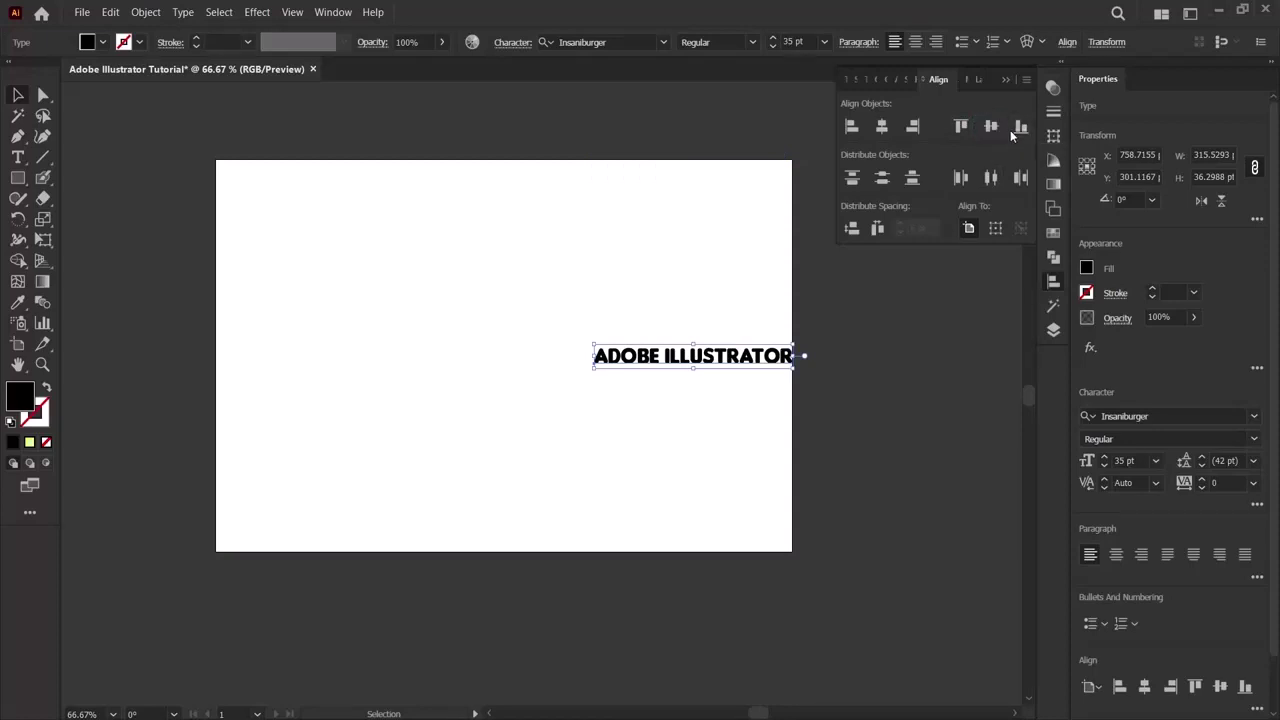
pyautogui.click(1017, 129)
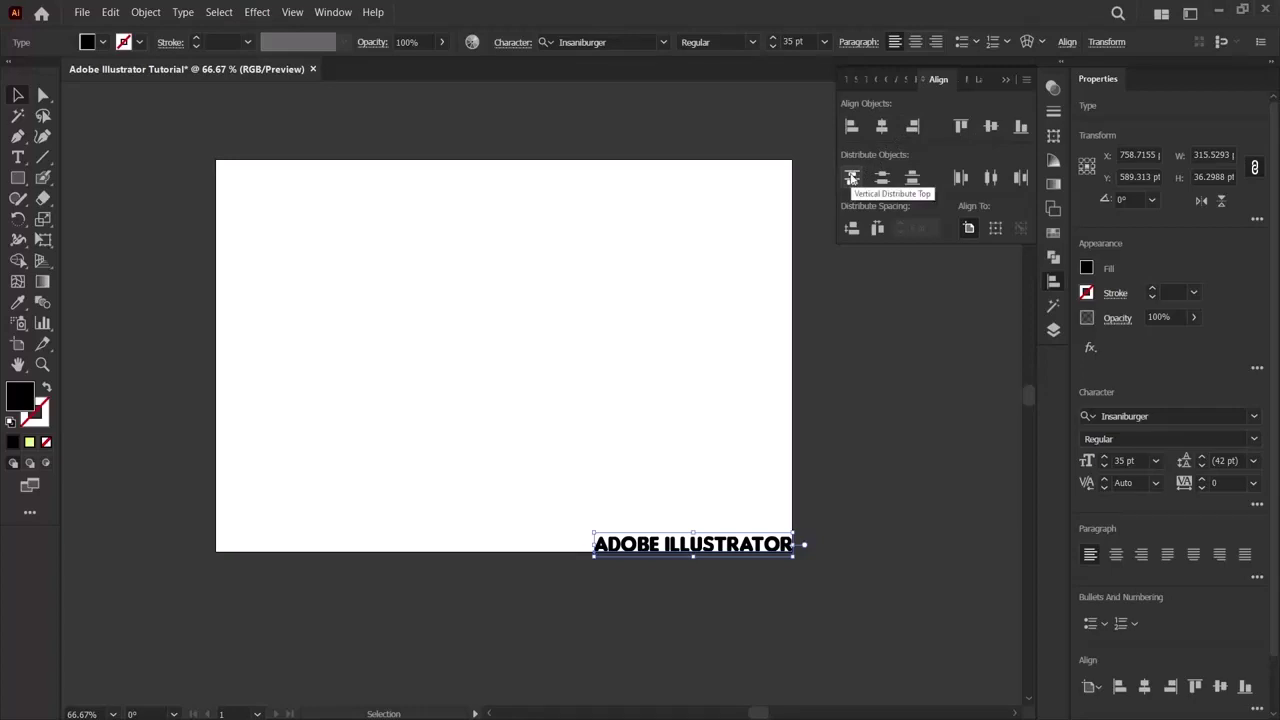
pyautogui.click(851, 177)
pyautogui.click(792, 363)
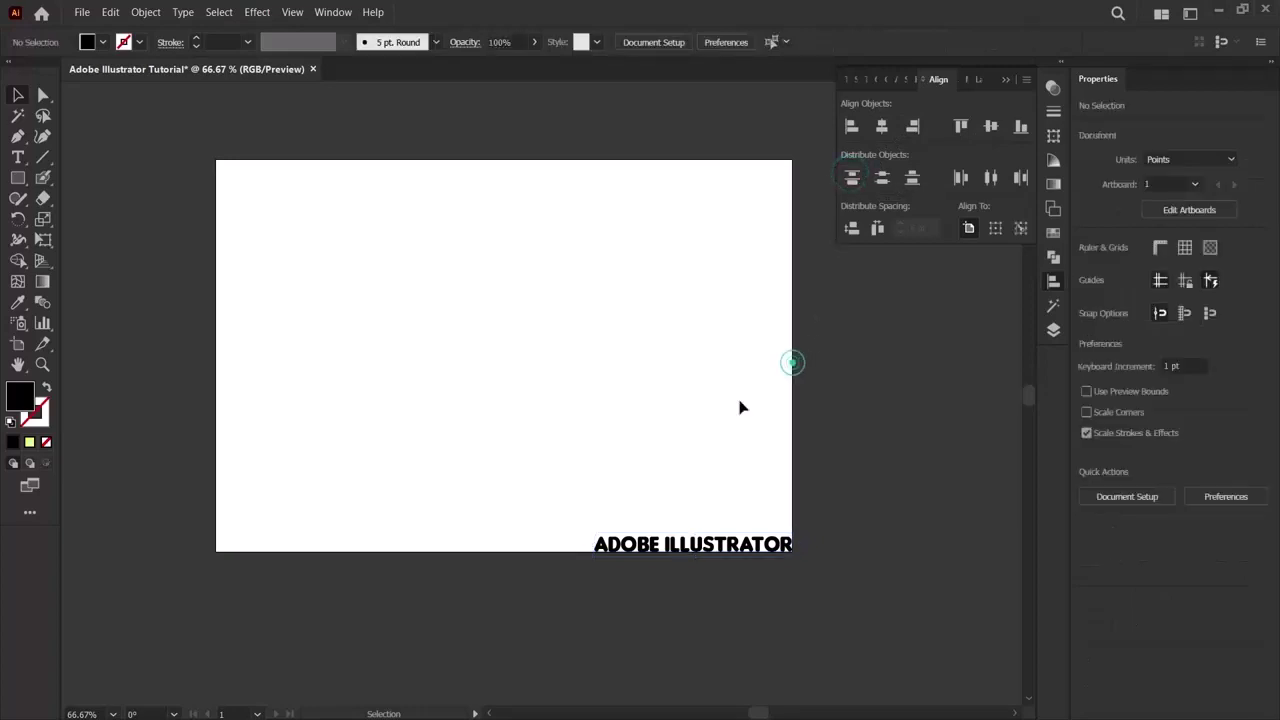
pyautogui.click(655, 548)
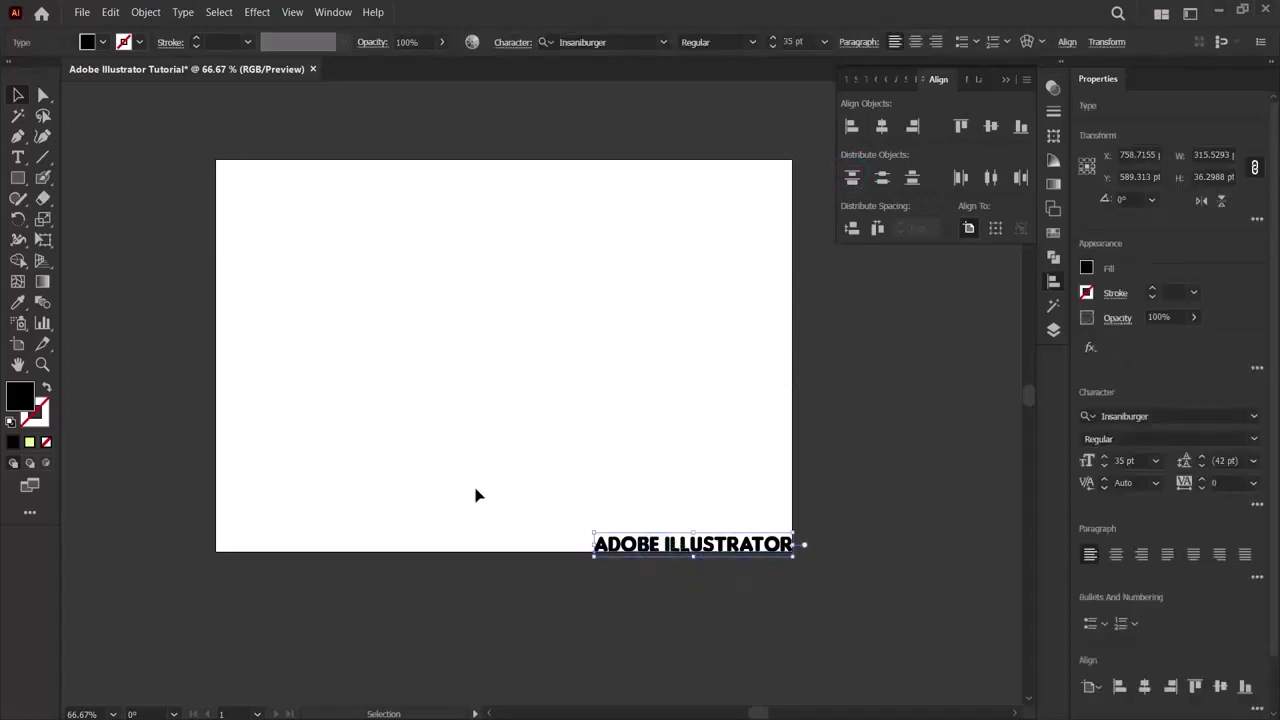
# Create copies of the ADOBE ILLUSTRATOR text by Alt-dragging and pasting them above the original.
pyautogui.press('a')
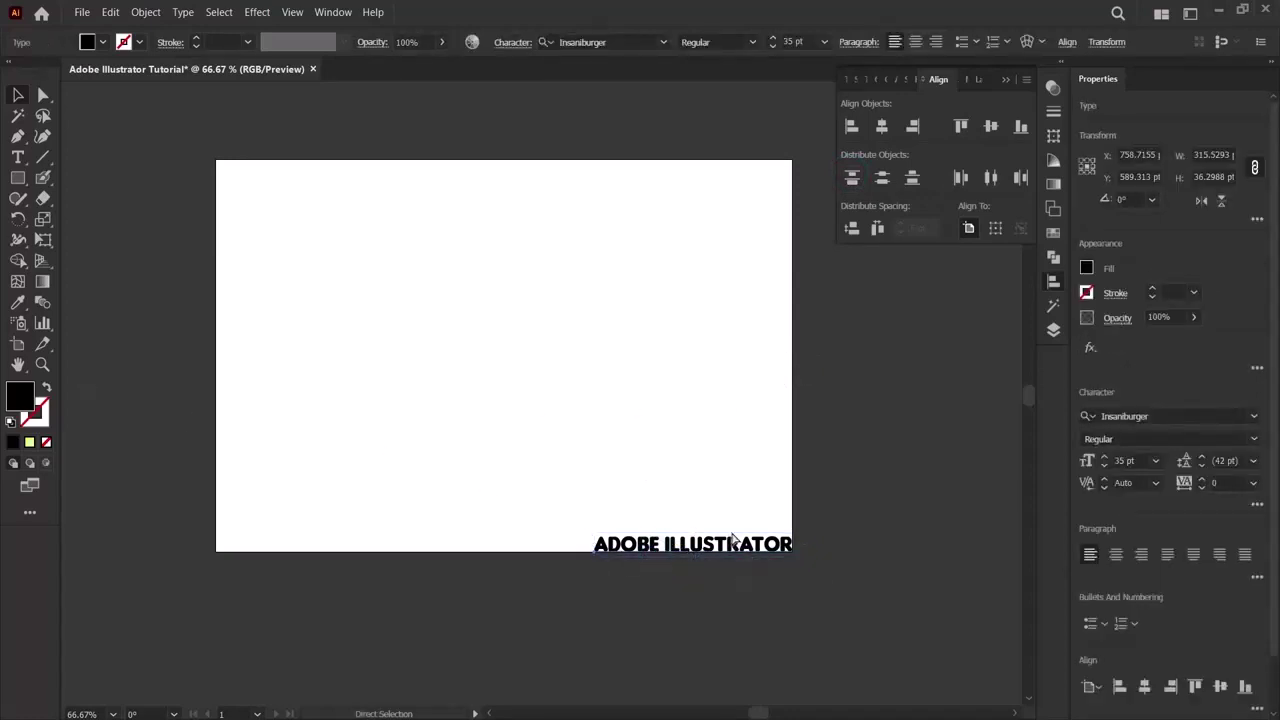
pyautogui.moveTo(733, 540); pyautogui.dragTo(700, 308)
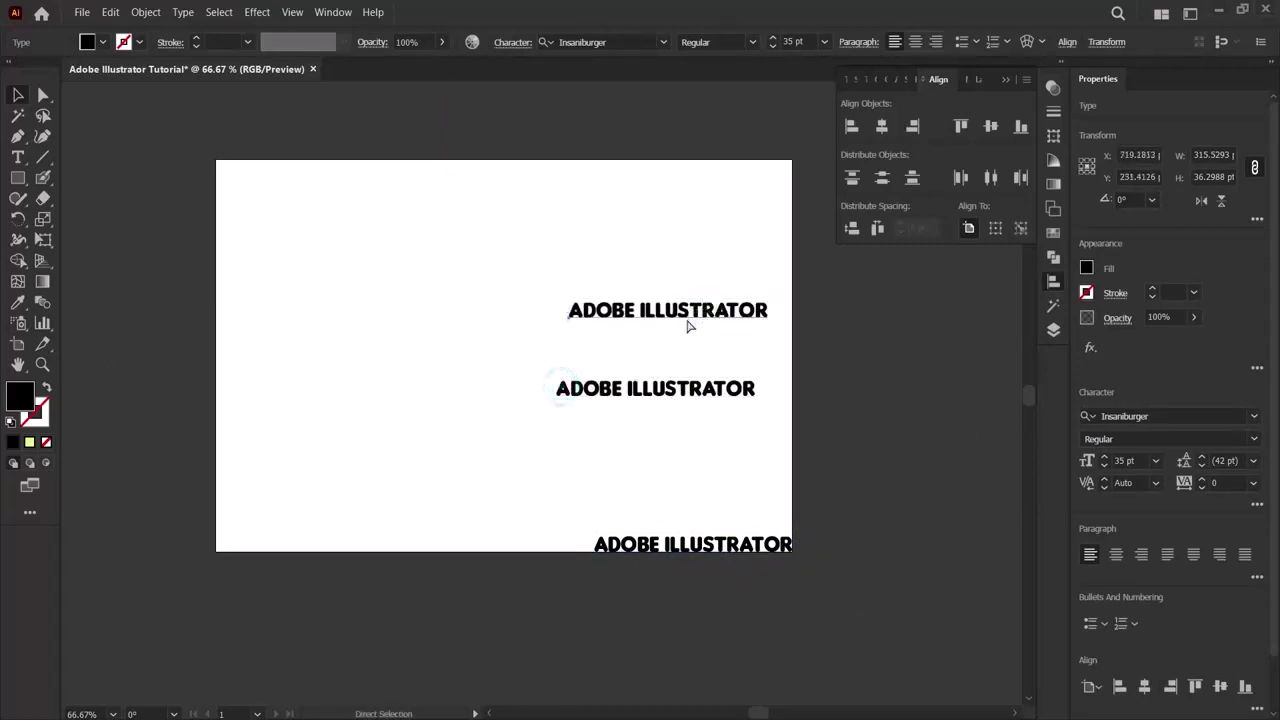
pyautogui.hotkey('ctrl', 'v')
pyautogui.click(581, 375)
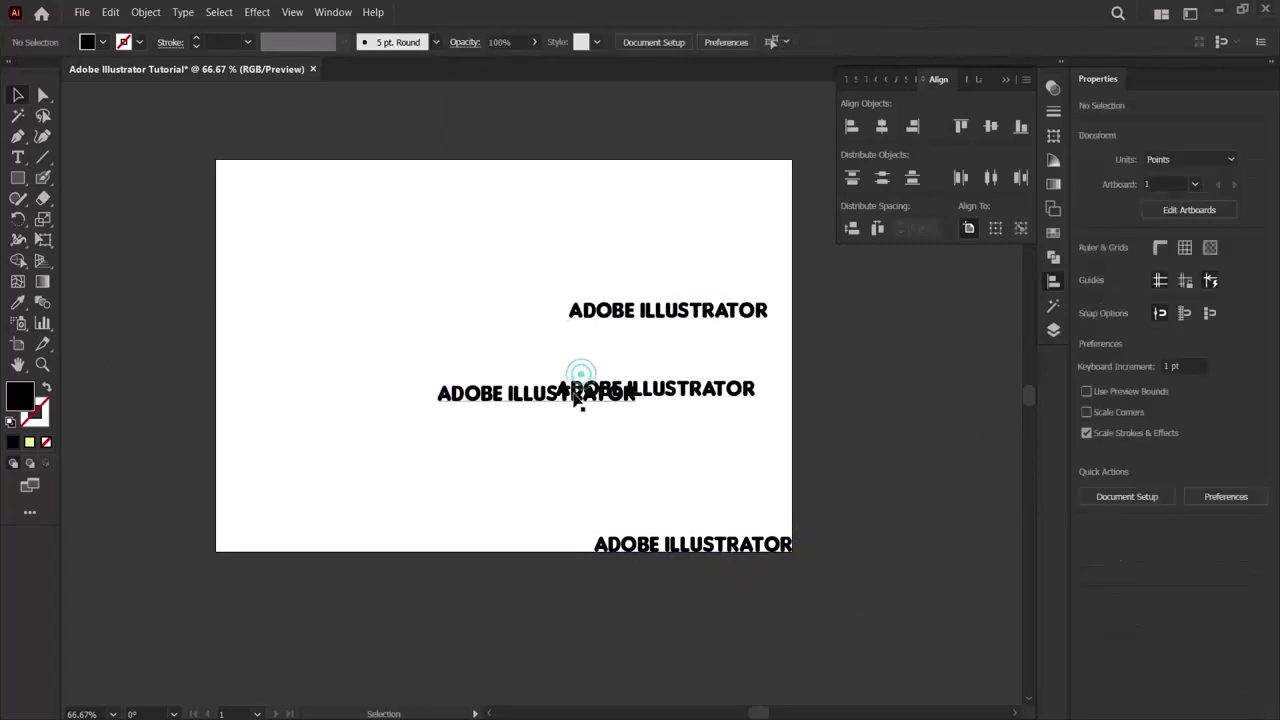
pyautogui.moveTo(576, 397); pyautogui.dragTo(695, 239)
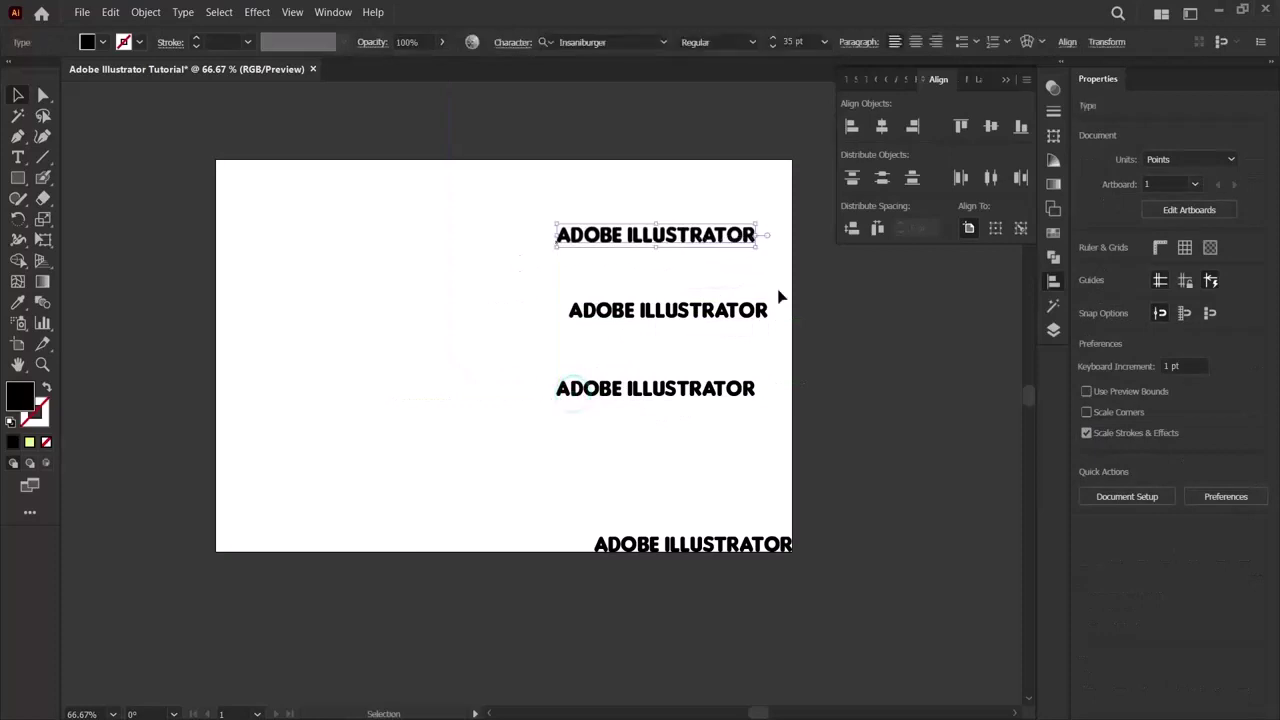
pyautogui.click(852, 230)
# Try Vertical Distribute Top and Center, then drag the copies into a column and select all four.
pyautogui.moveTo(509, 206); pyautogui.dragTo(810, 575)
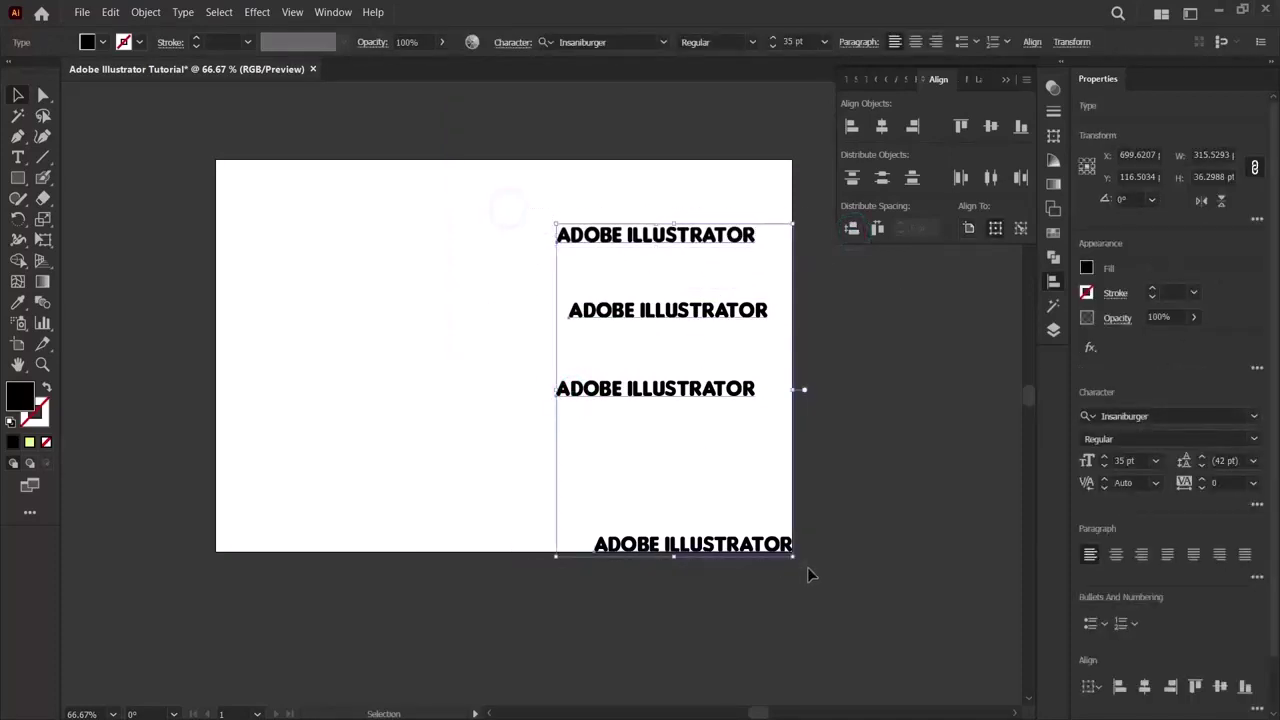
pyautogui.click(852, 181)
pyautogui.click(881, 180)
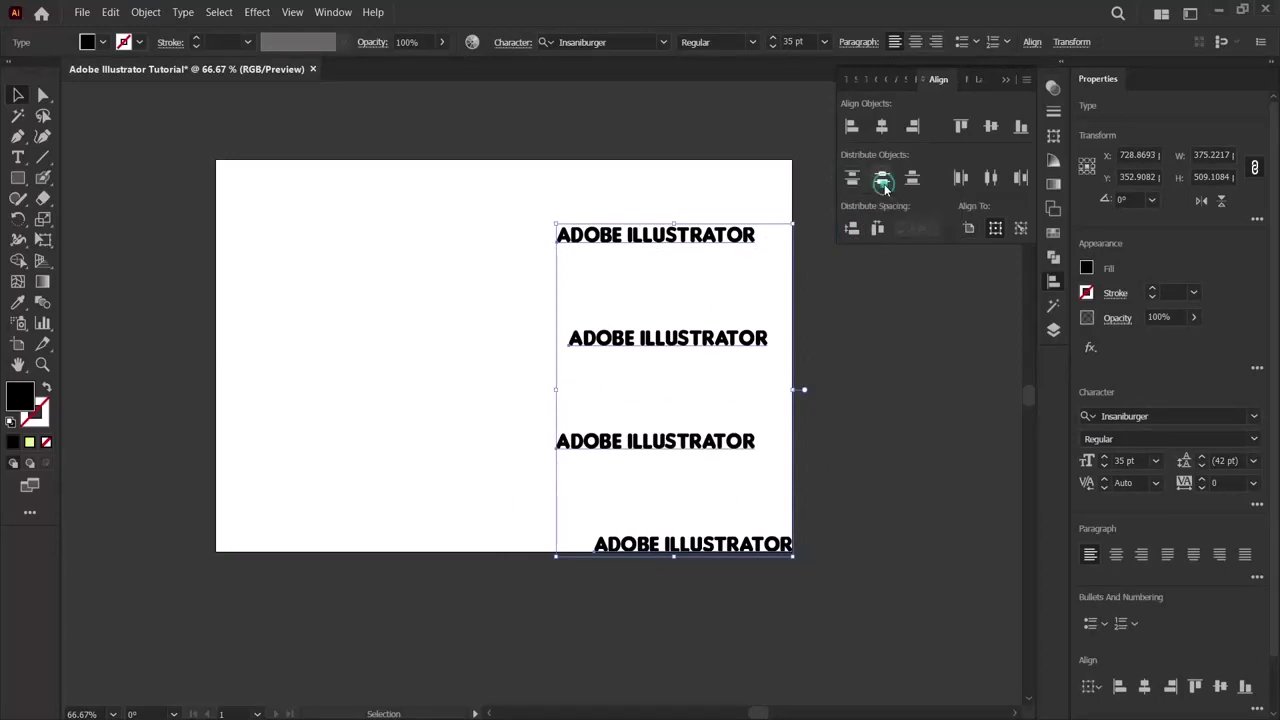
pyautogui.click(330, 389)
pyautogui.hotkey('ctrl', 'z')
pyautogui.hotkey('ctrl', 'z')
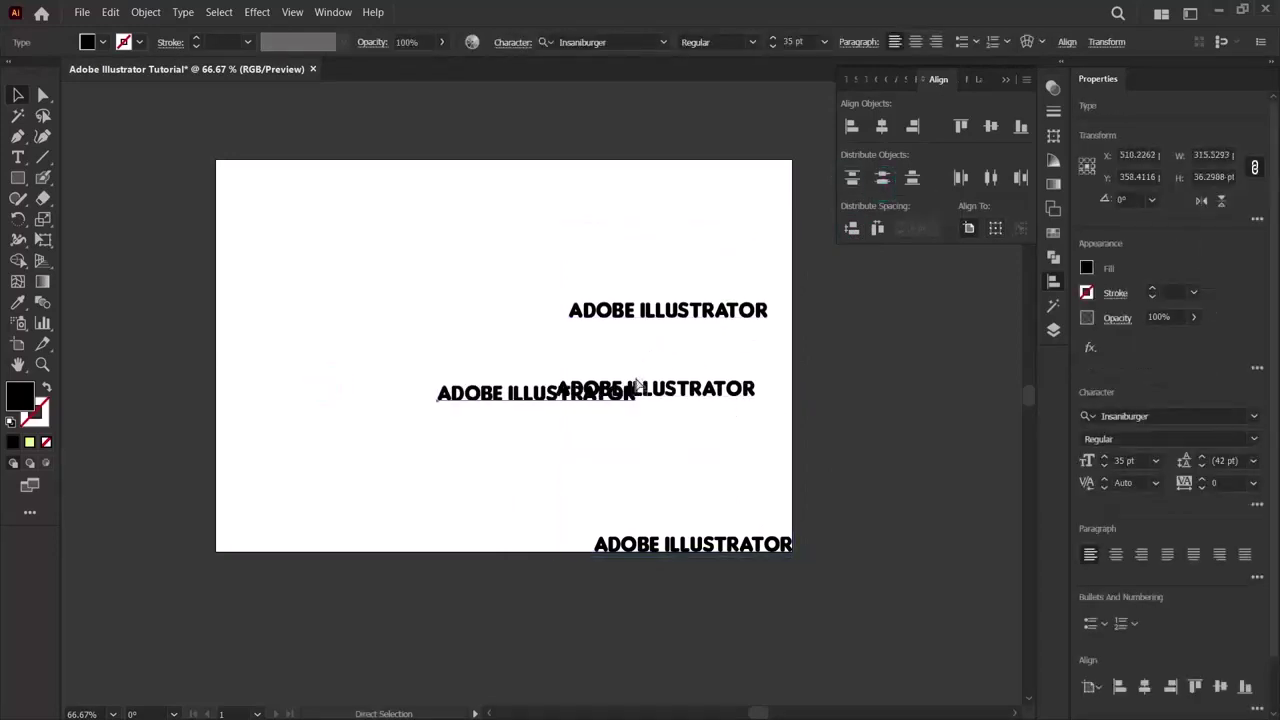
pyautogui.moveTo(566, 400); pyautogui.dragTo(711, 503)
pyautogui.moveTo(642, 397); pyautogui.dragTo(677, 483)
pyautogui.moveTo(608, 307); pyautogui.dragTo(636, 428)
pyautogui.moveTo(545, 393); pyautogui.dragTo(820, 560)
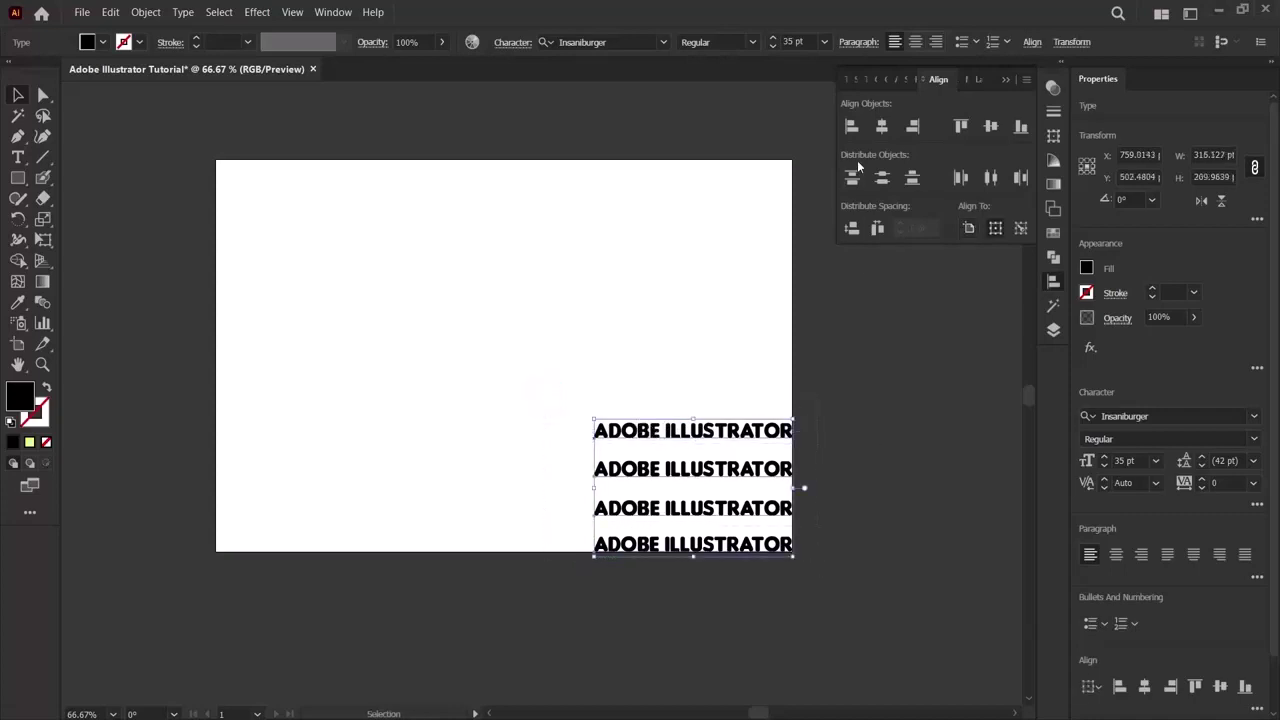
# Try vertical distribute, horizontal left distribute and equal vertical spacing on the four lines.
pyautogui.click(852, 178)
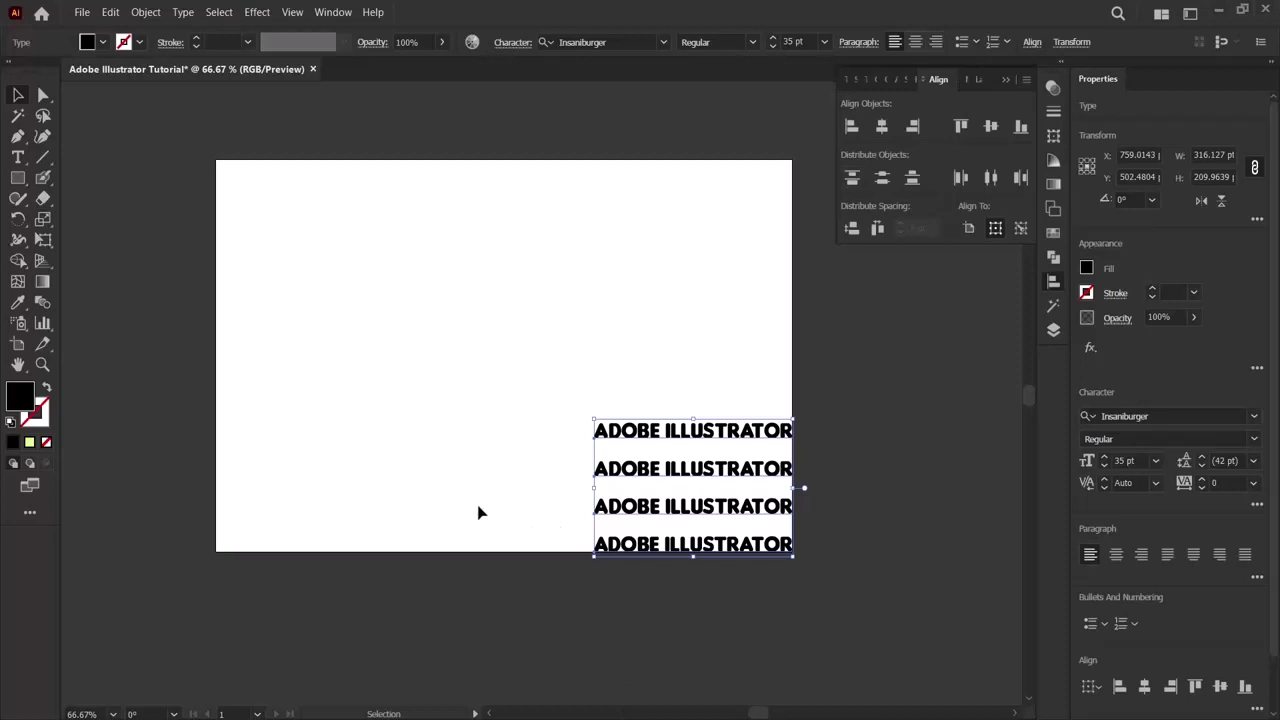
pyautogui.click(891, 178)
pyautogui.click(883, 182)
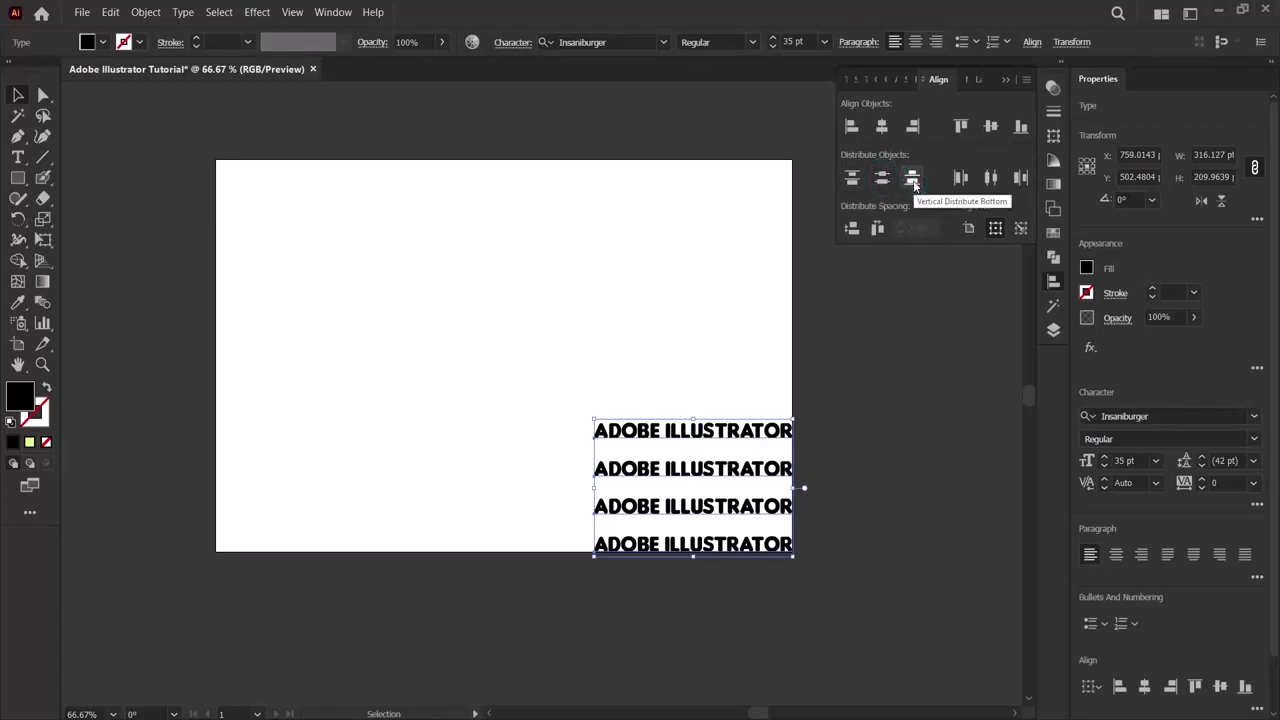
pyautogui.moveTo(580, 365); pyautogui.dragTo(867, 566)
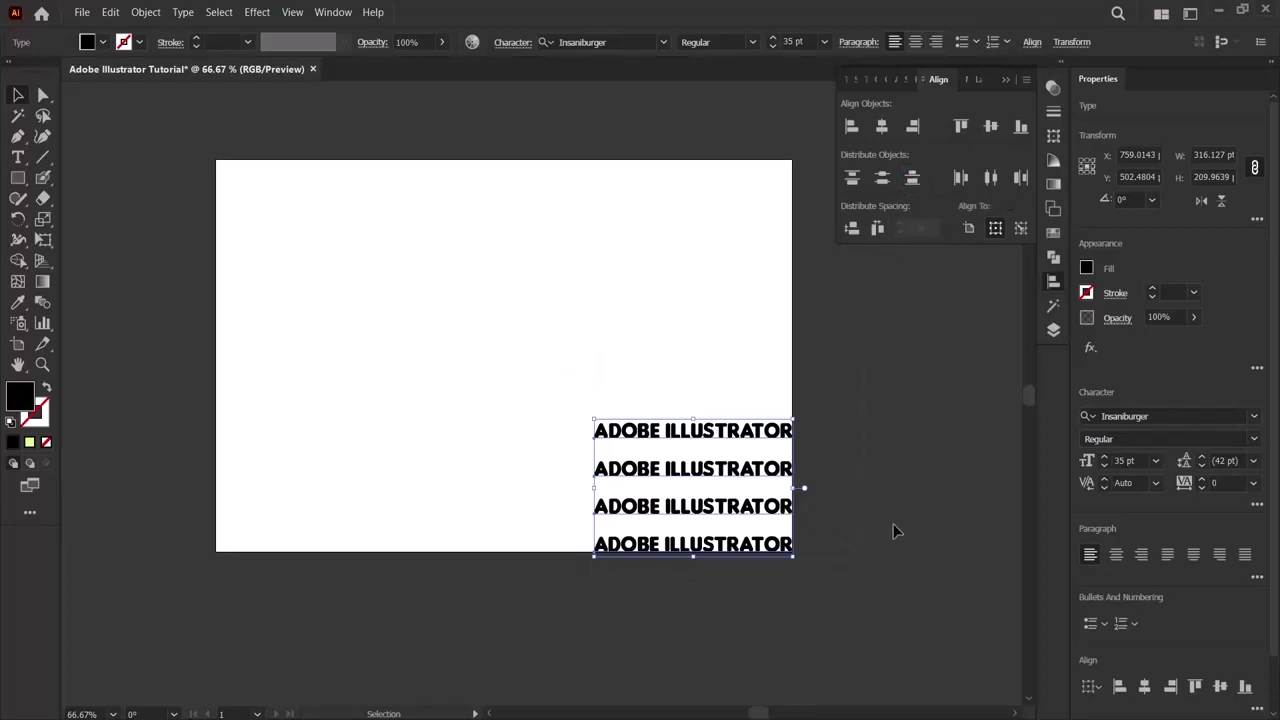
pyautogui.click(893, 525)
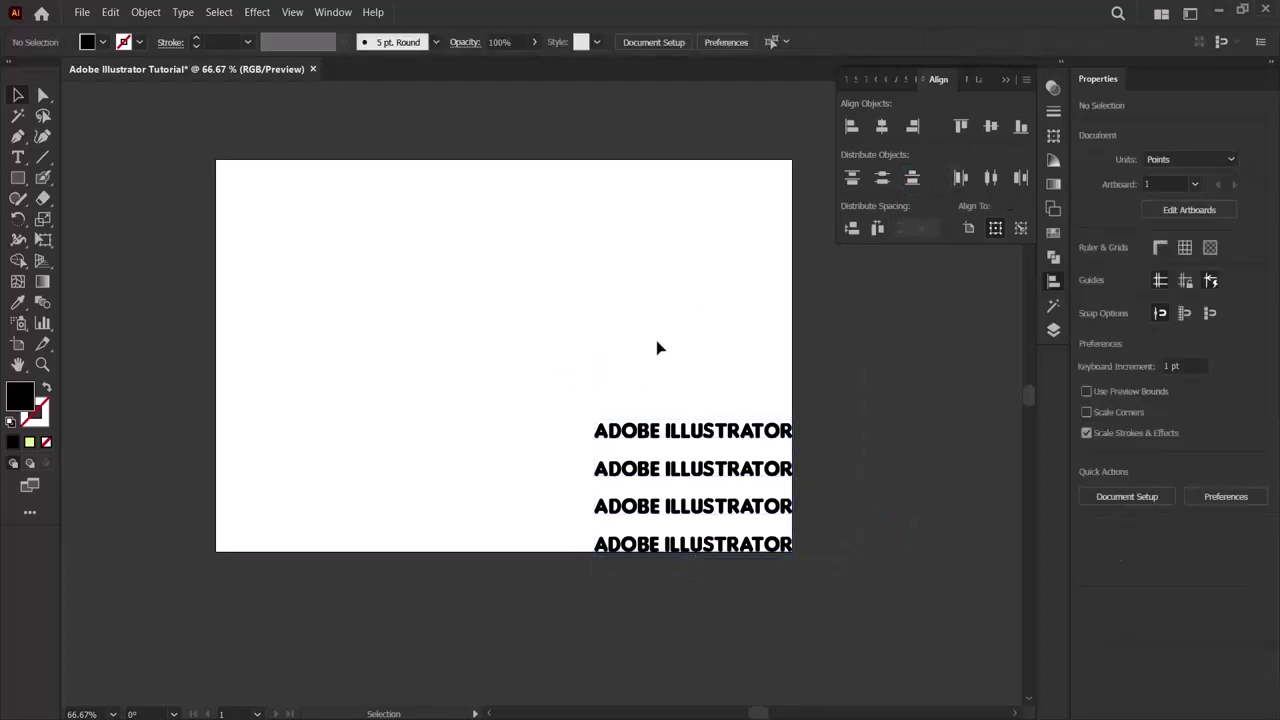
pyautogui.moveTo(523, 375); pyautogui.dragTo(849, 572)
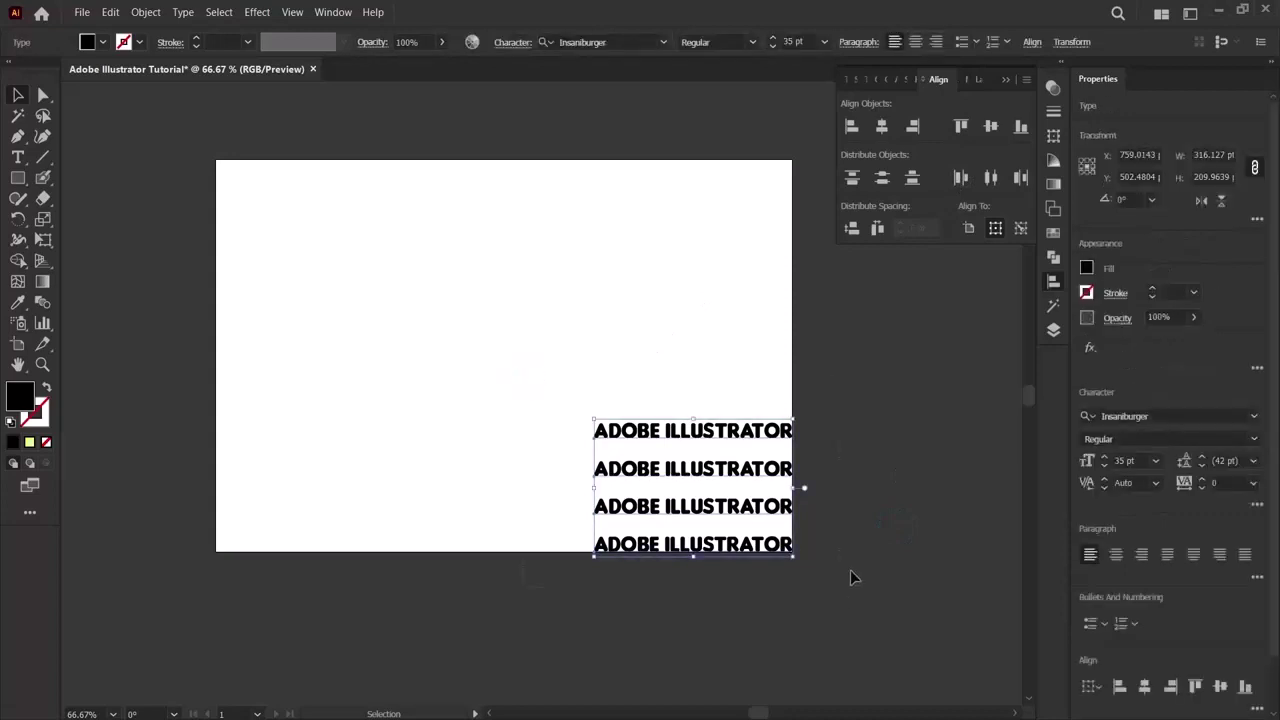
pyautogui.click(956, 182)
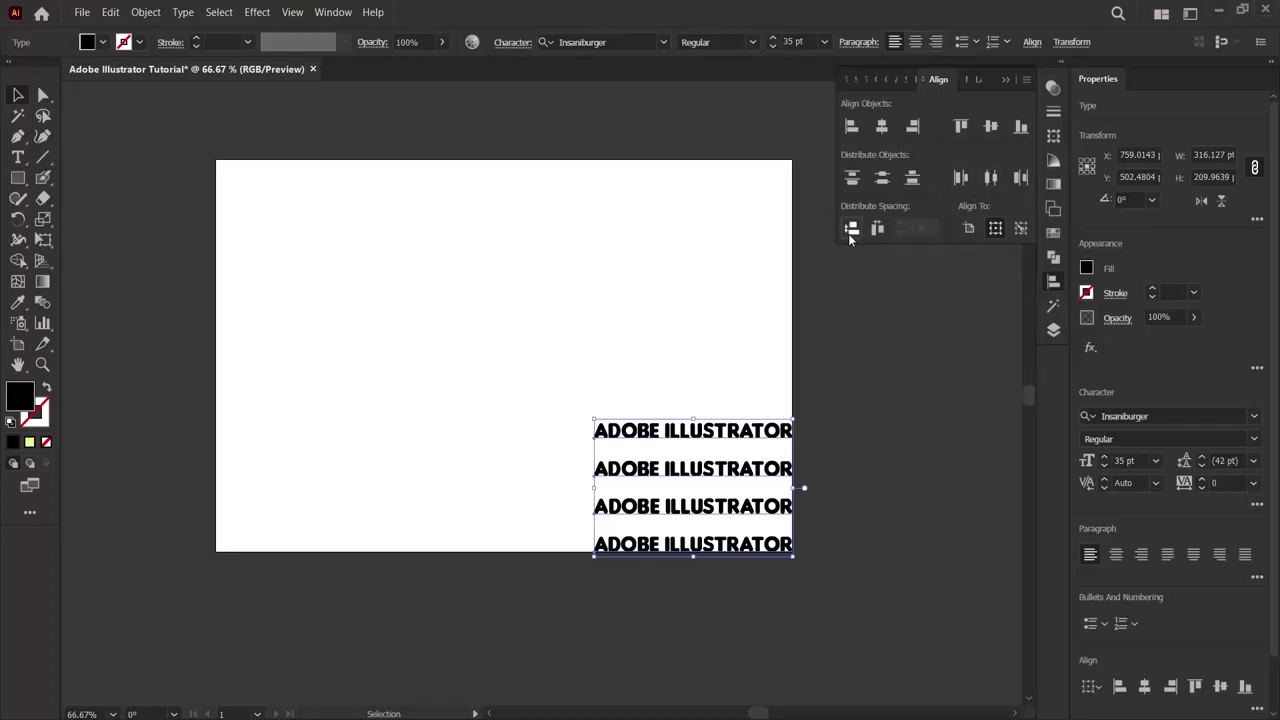
pyautogui.click(851, 230)
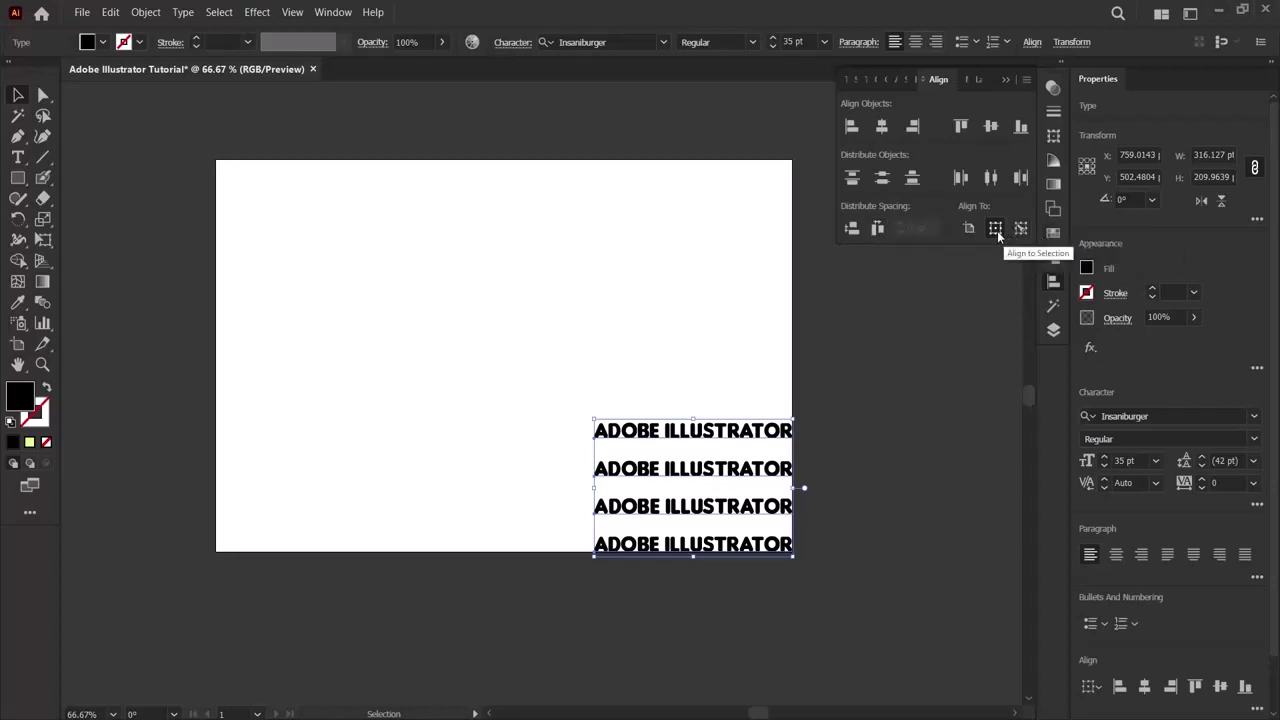
# Marquee-select the four ADOBE ILLUSTRATOR lines and delete them.
pyautogui.click(897, 436)
pyautogui.moveTo(586, 394); pyautogui.dragTo(849, 566)
pyautogui.press('Delete')
# Open the Magic Wand options and browse the Window panel list without picking one.
pyautogui.click(1053, 305)
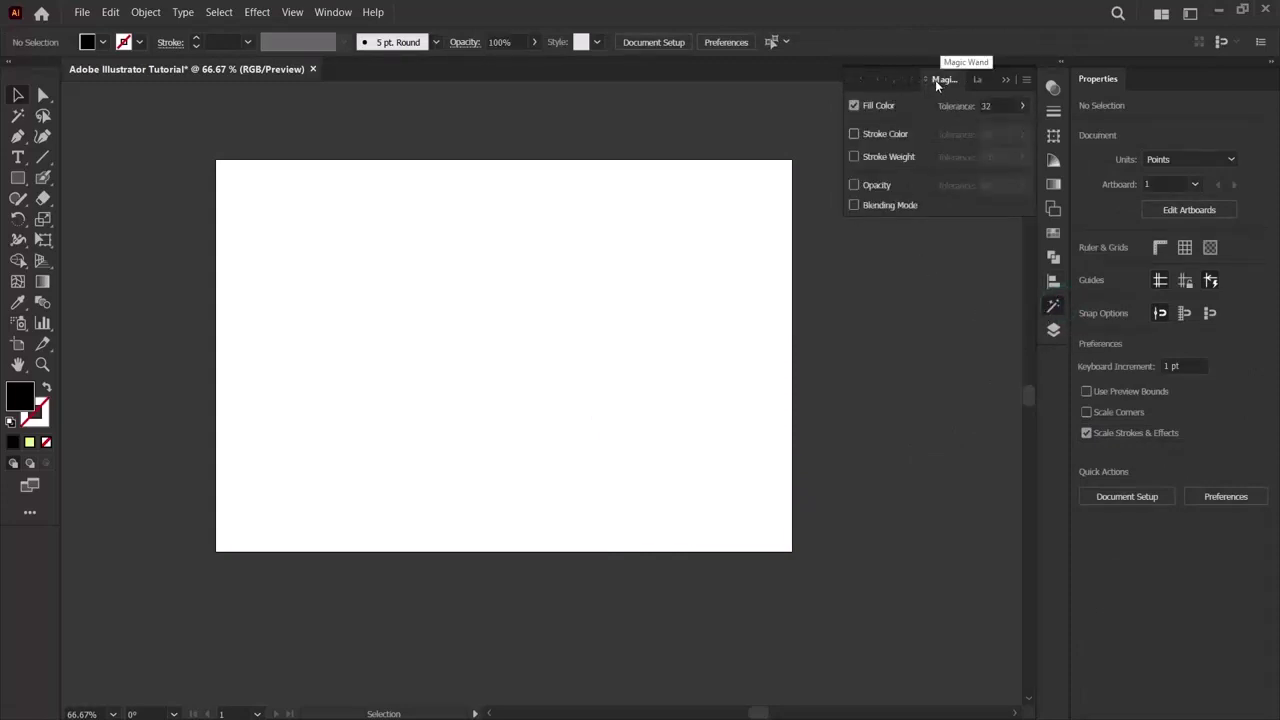
pyautogui.click(340, 13)
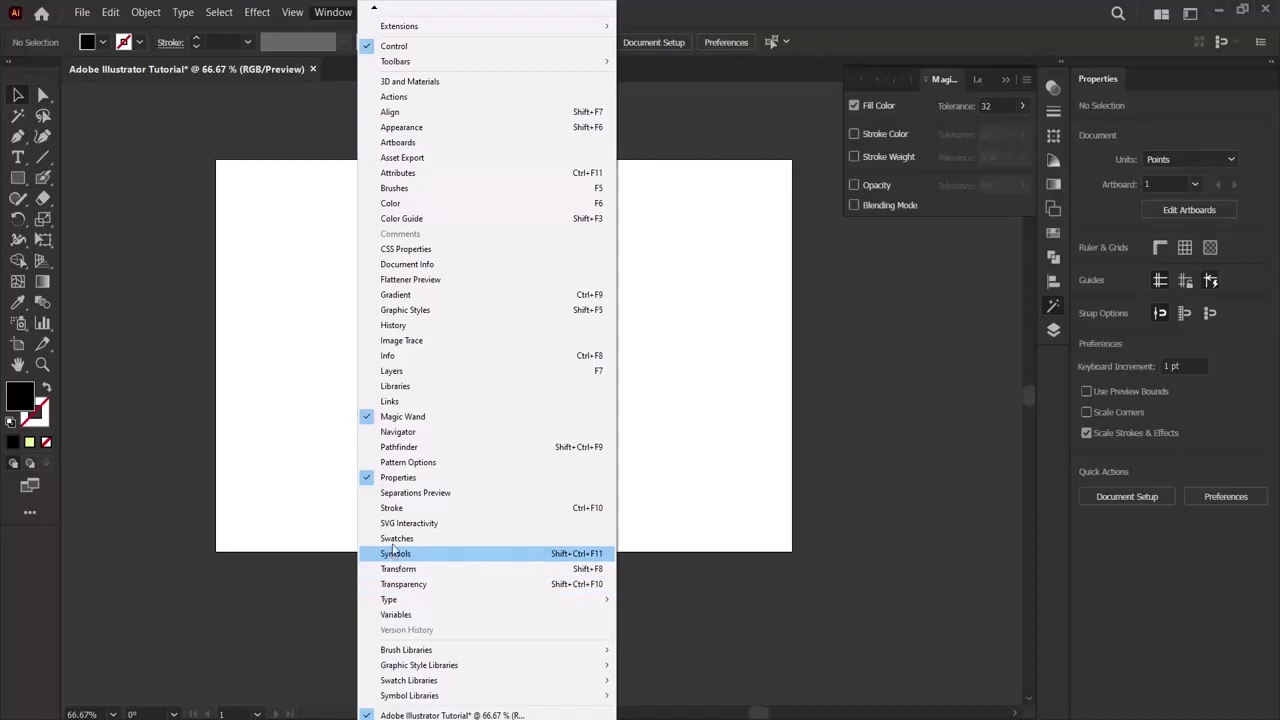
pyautogui.click(98, 163)
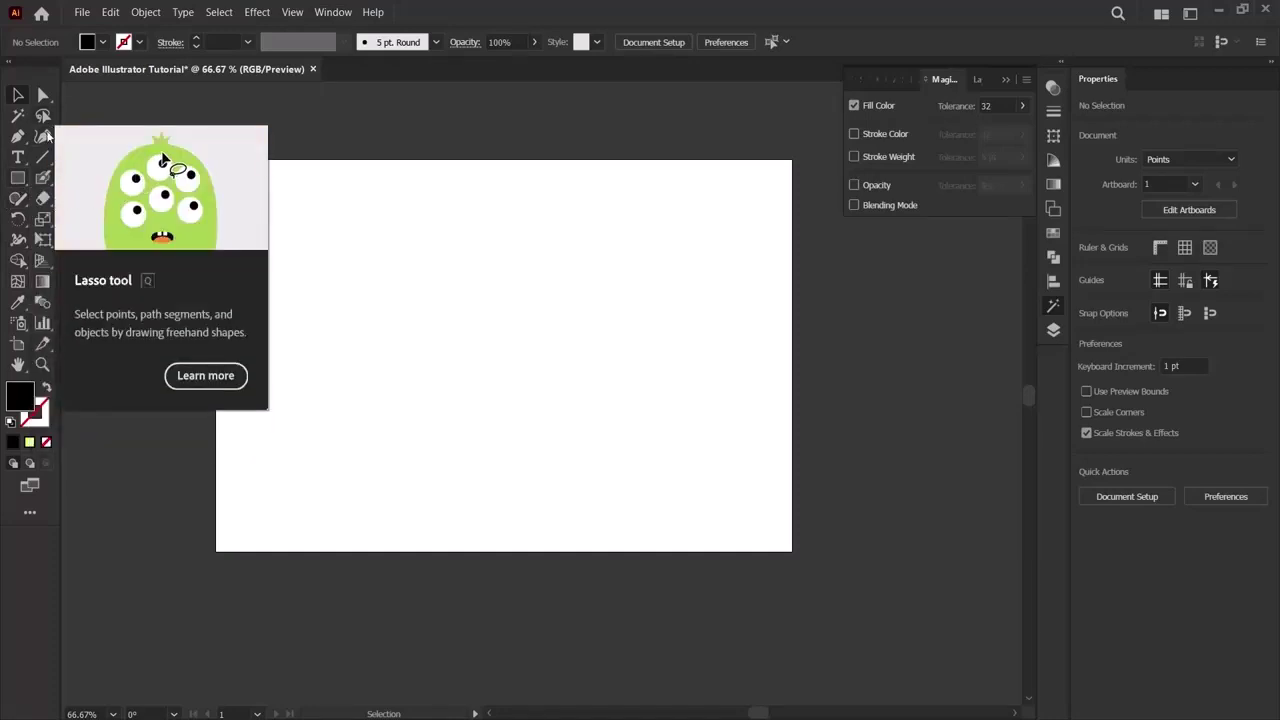
# Toggle Magic Wand stroke colour, stroke weight and opacity matching on and back off.
pyautogui.click(853, 134)
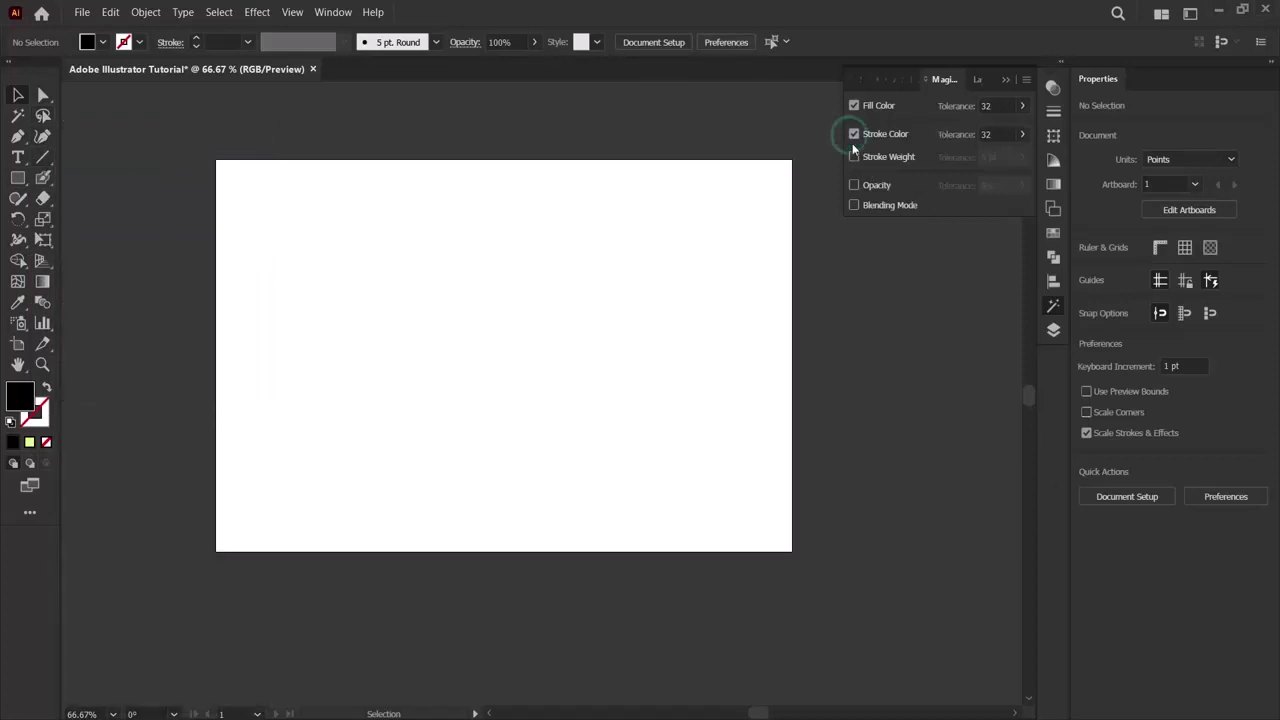
pyautogui.click(853, 136)
pyautogui.click(852, 156)
pyautogui.click(852, 156)
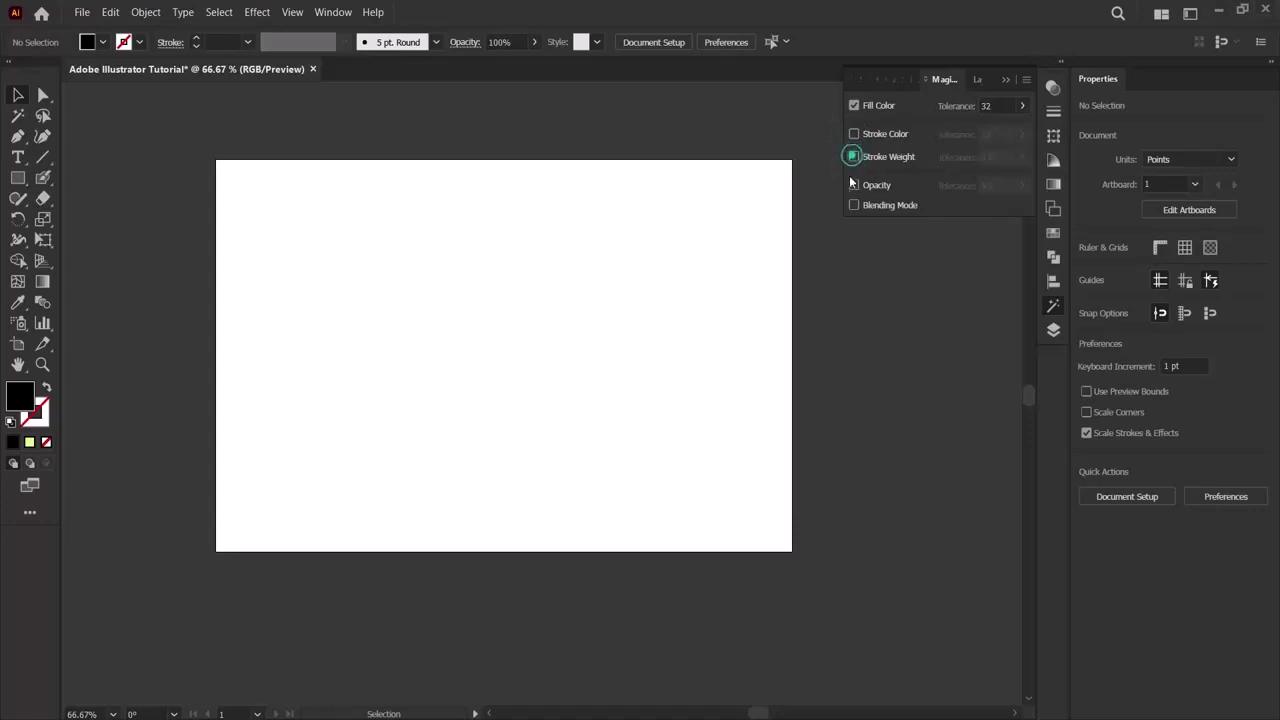
pyautogui.click(853, 185)
pyautogui.click(853, 185)
# Open and close the Layers panel a couple of times to view Layer 1.
pyautogui.click(1053, 330)
pyautogui.click(1053, 330)
pyautogui.click(1053, 330)
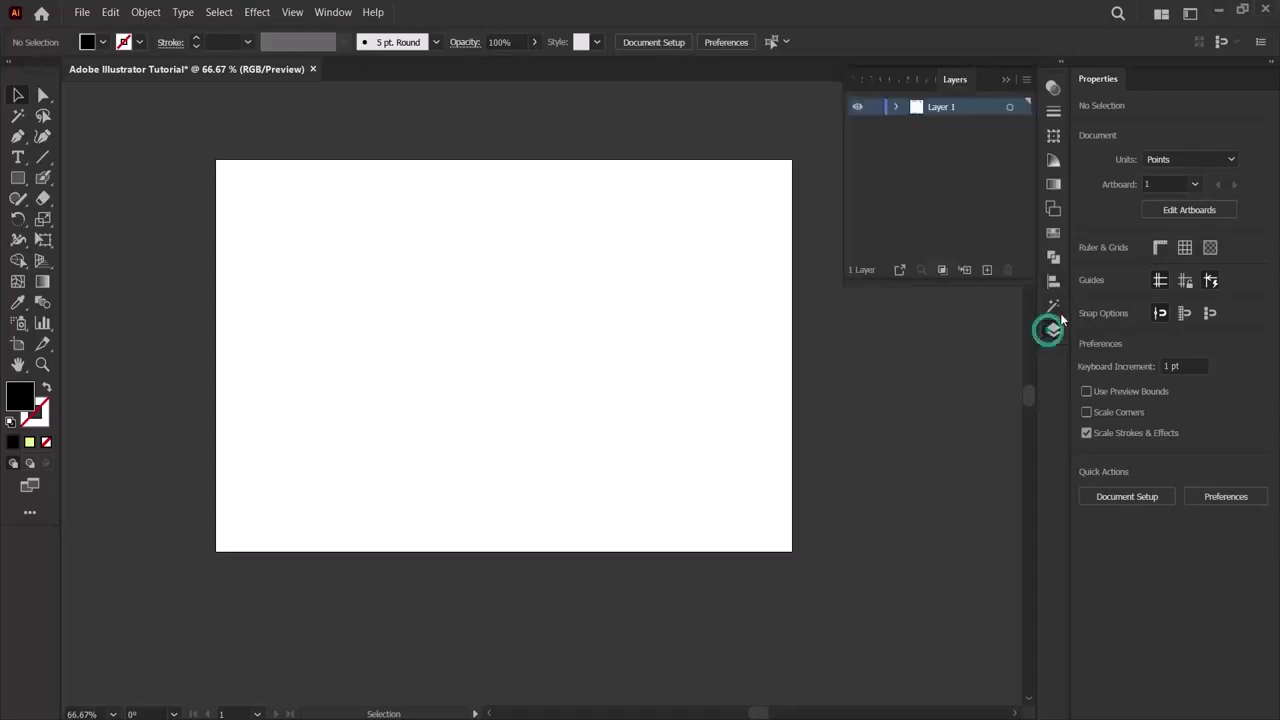
pyautogui.click(1053, 330)
# Reopen the Layers panel showing Layer 1 and drag across the empty artboard.
pyautogui.click(1053, 330)
pyautogui.moveTo(166, 137); pyautogui.dragTo(840, 582)
pyautogui.scroll(2, 389, 511)
pyautogui.scroll(-2, 397, 494)
# Draw a black rectangle, then an overlapping second rectangle filled with cyan.
pyautogui.press('m')
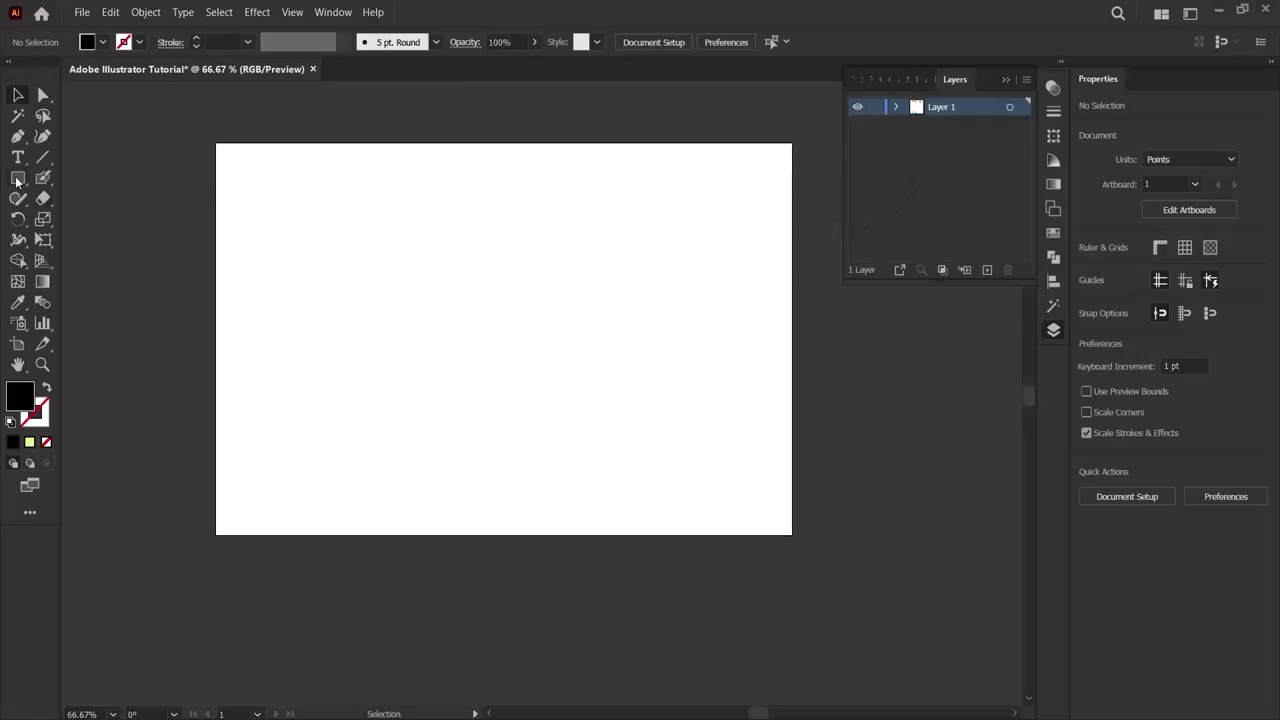
pyautogui.moveTo(318, 223)
pyautogui.mouseDown()
pyautogui.moveTo(578, 416)
pyautogui.moveTo(641, 421)
pyautogui.mouseUp()
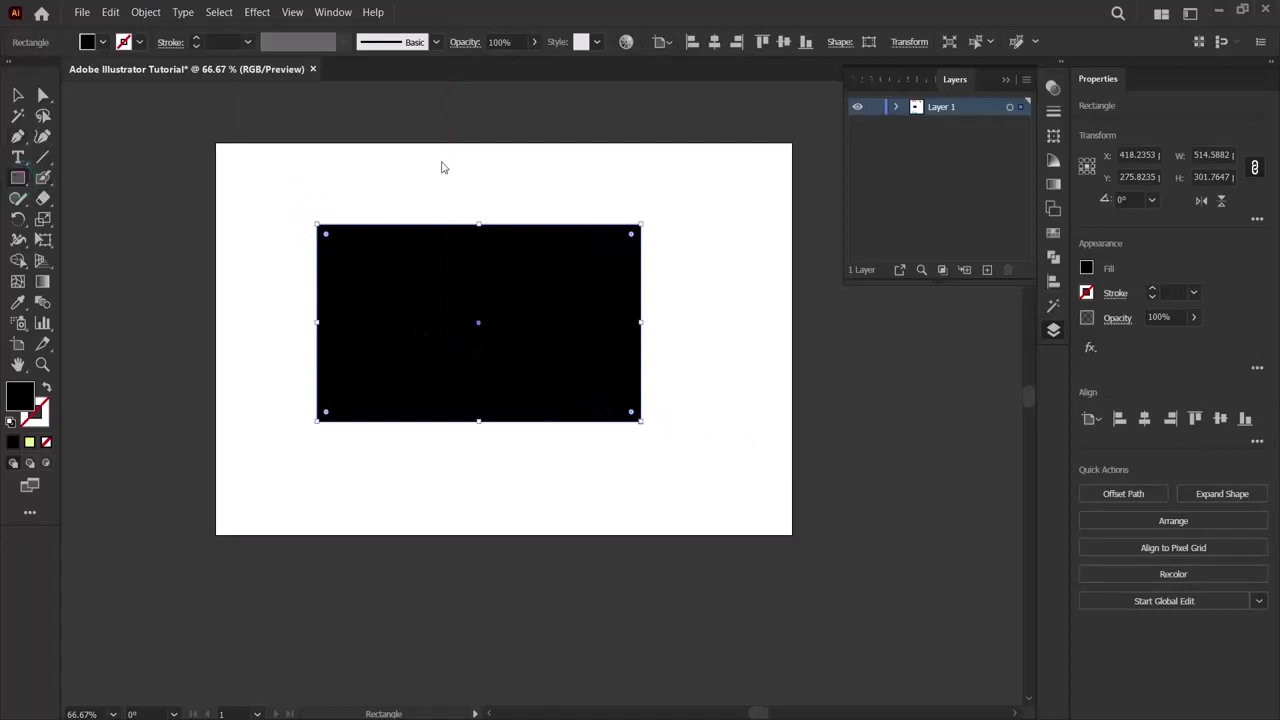
pyautogui.moveTo(351, 171); pyautogui.dragTo(703, 346)
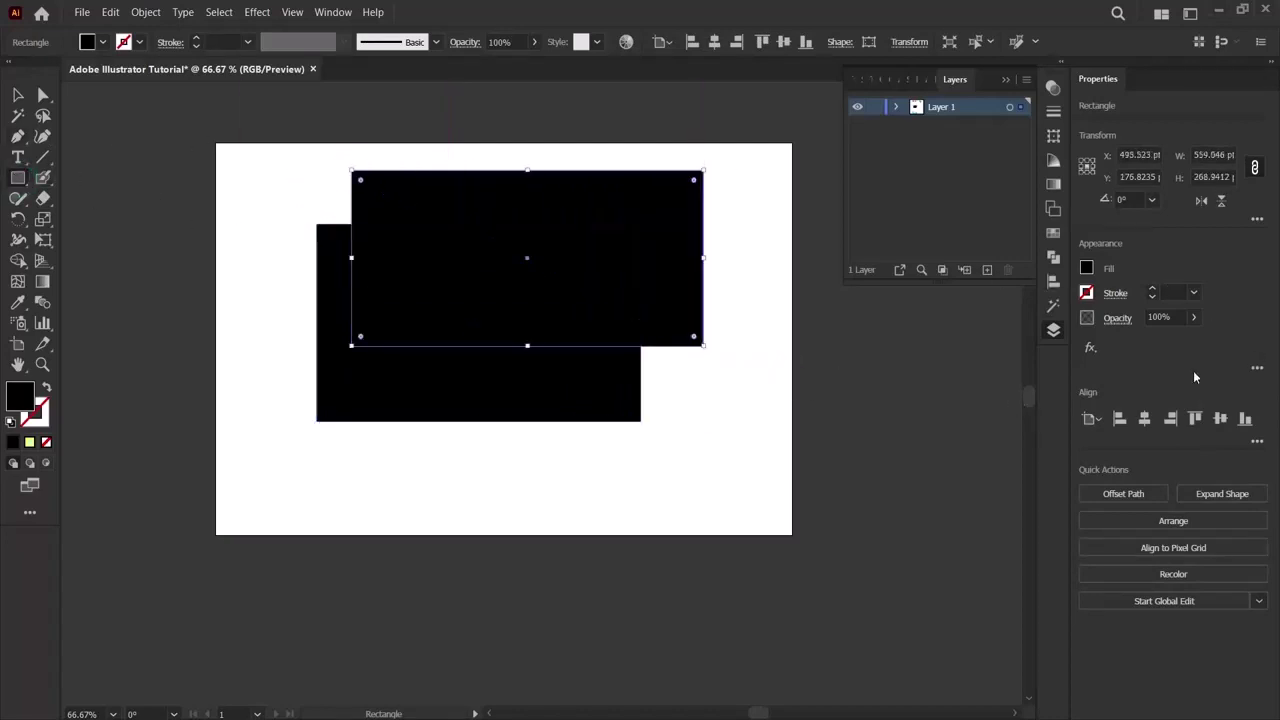
pyautogui.click(1085, 269)
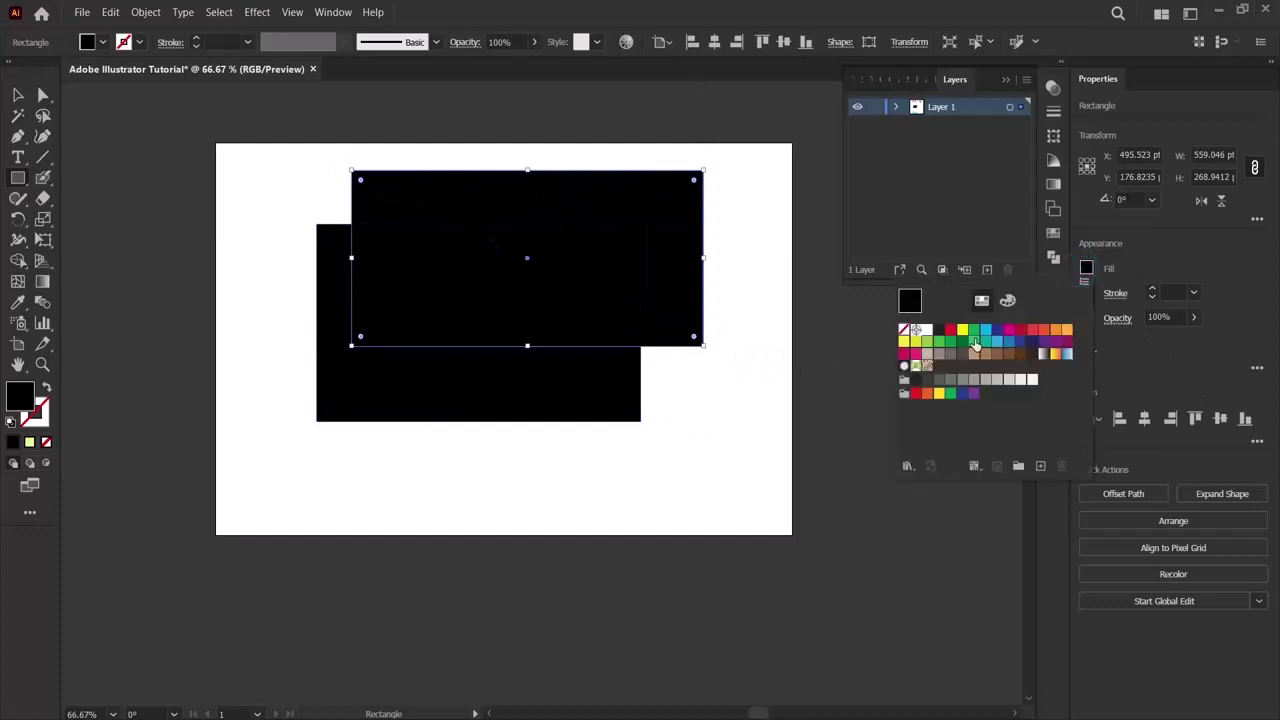
pyautogui.click(985, 330)
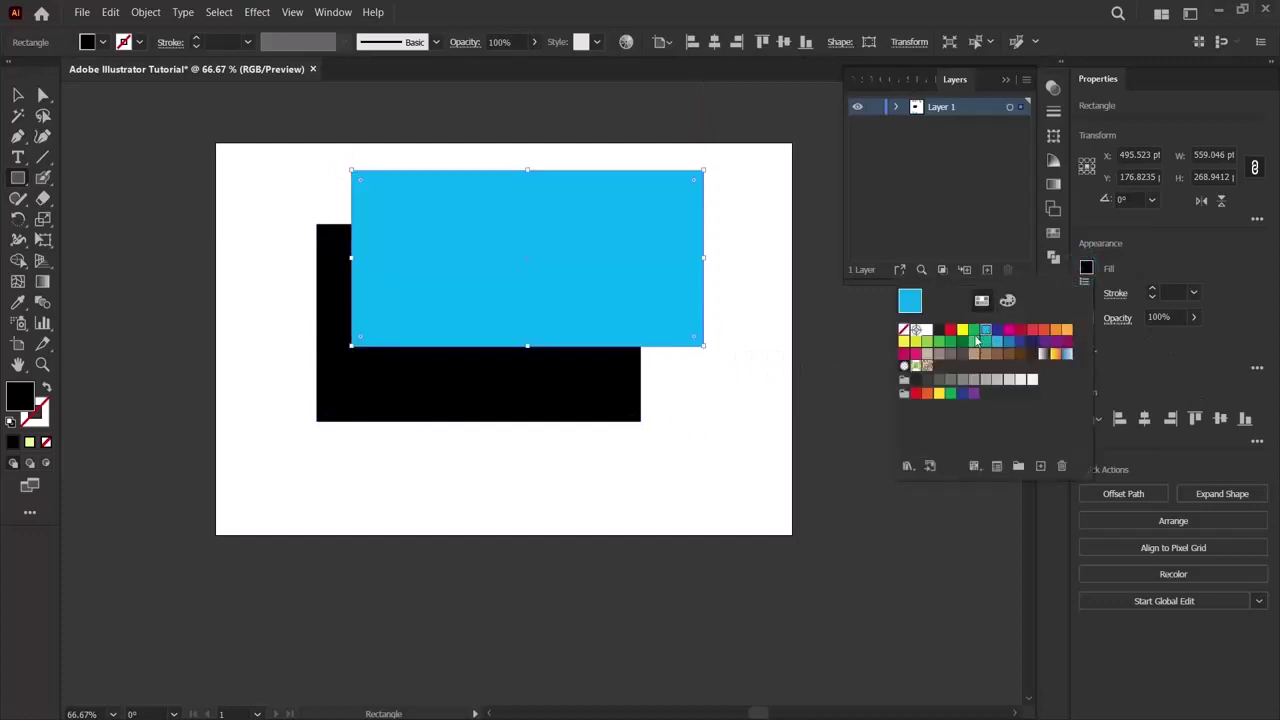
# Add a magenta square on the left and an orange-red square on the right.
pyautogui.rightClick(18, 178)
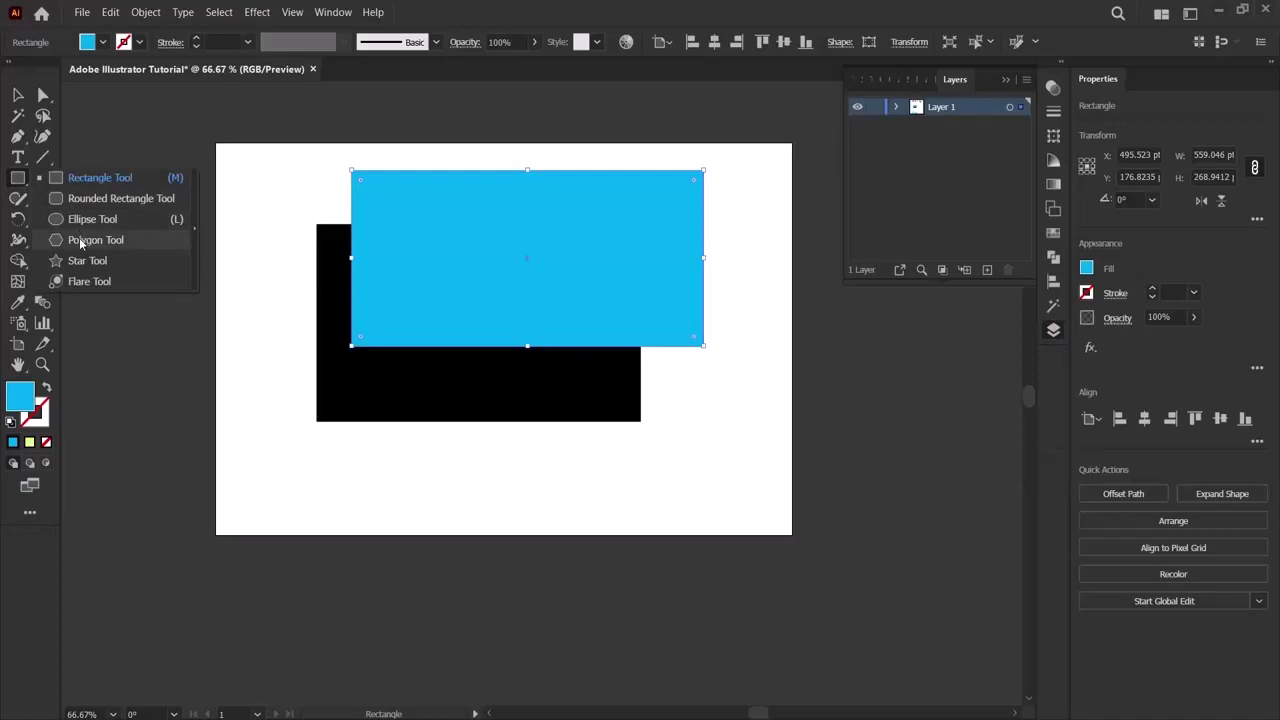
pyautogui.click(96, 181)
pyautogui.moveTo(259, 220); pyautogui.dragTo(448, 416)
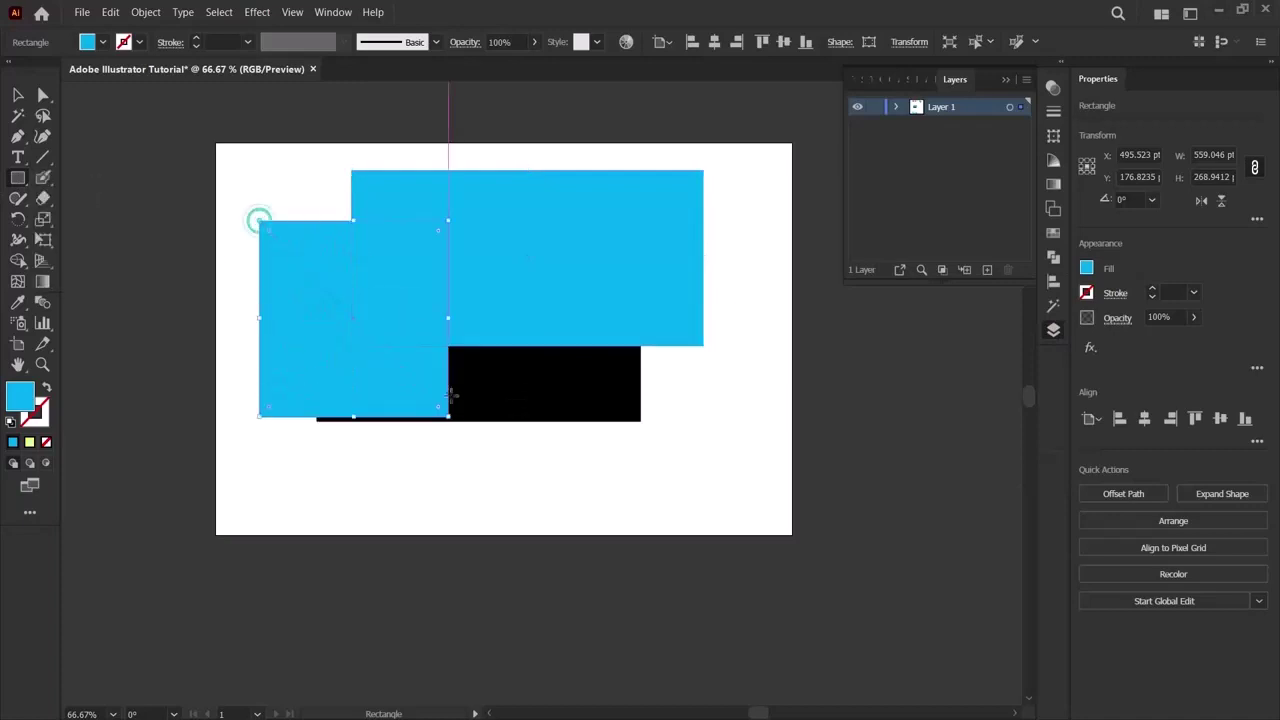
pyautogui.click(1086, 268)
pyautogui.click(1011, 330)
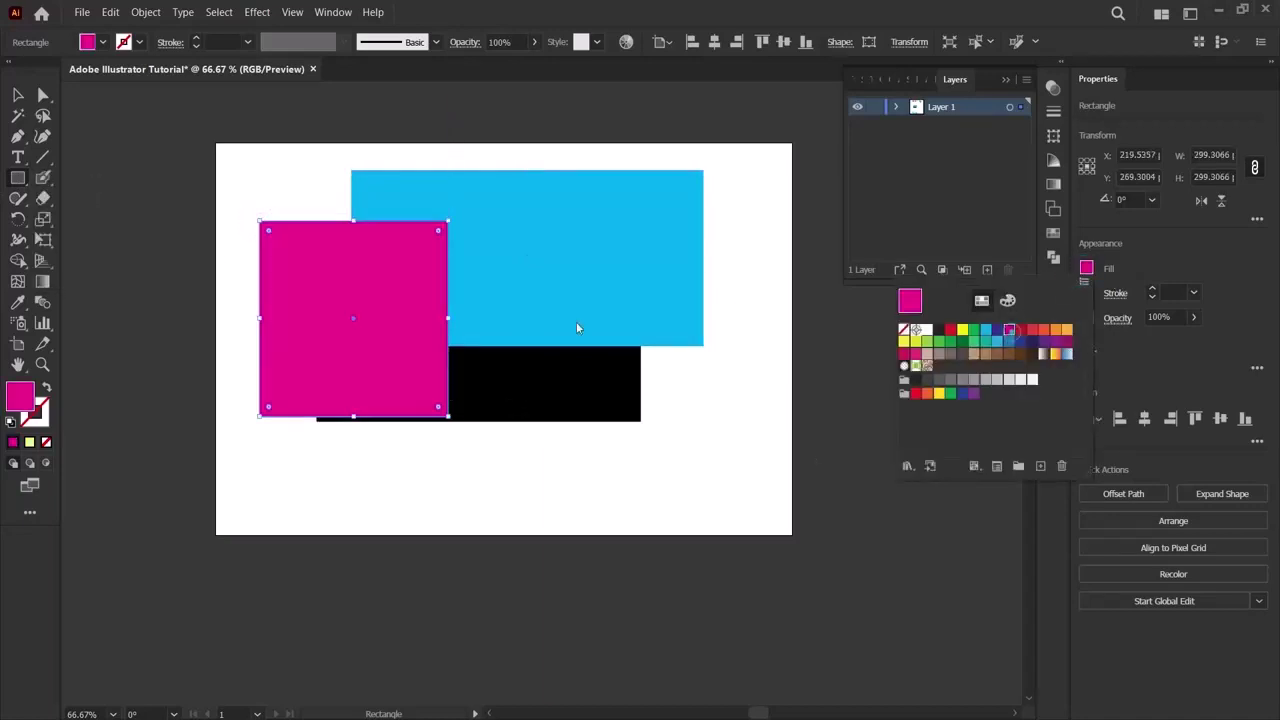
pyautogui.click(429, 470)
pyautogui.moveTo(513, 171)
pyautogui.mouseDown()
pyautogui.moveTo(734, 430)
pyautogui.moveTo(750, 416)
pyautogui.mouseUp()
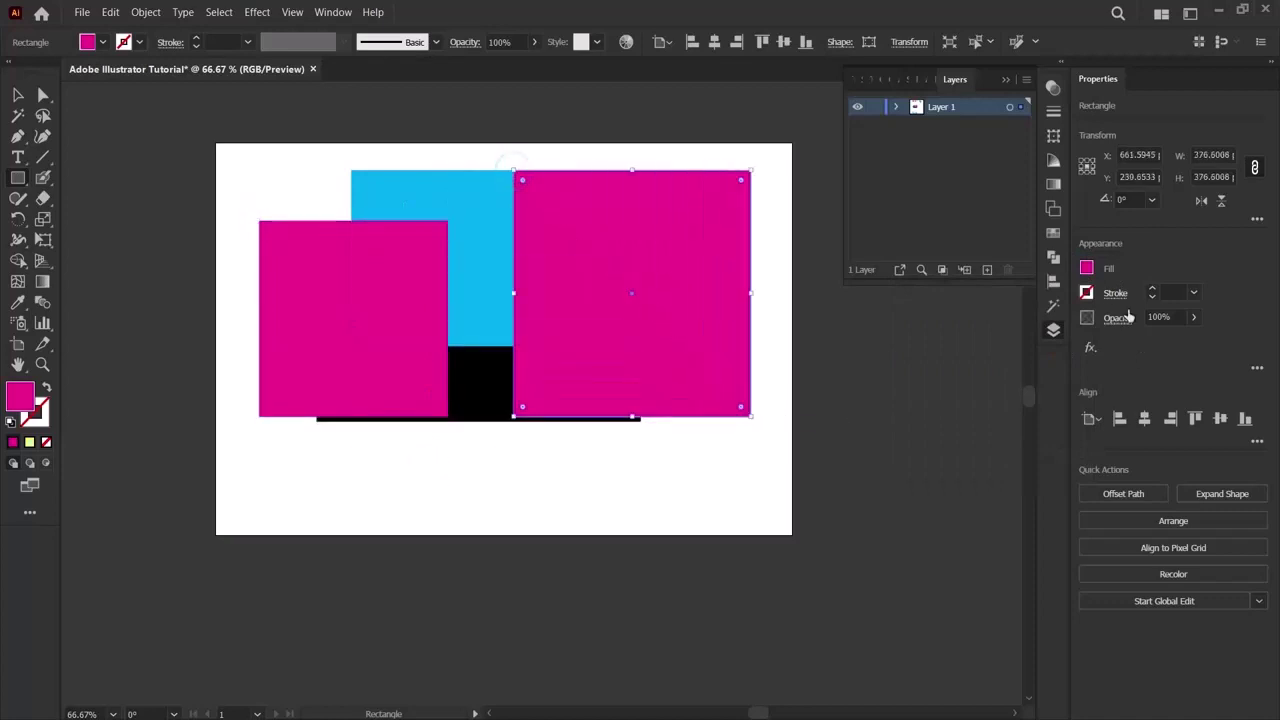
pyautogui.click(1086, 267)
pyautogui.click(1033, 330)
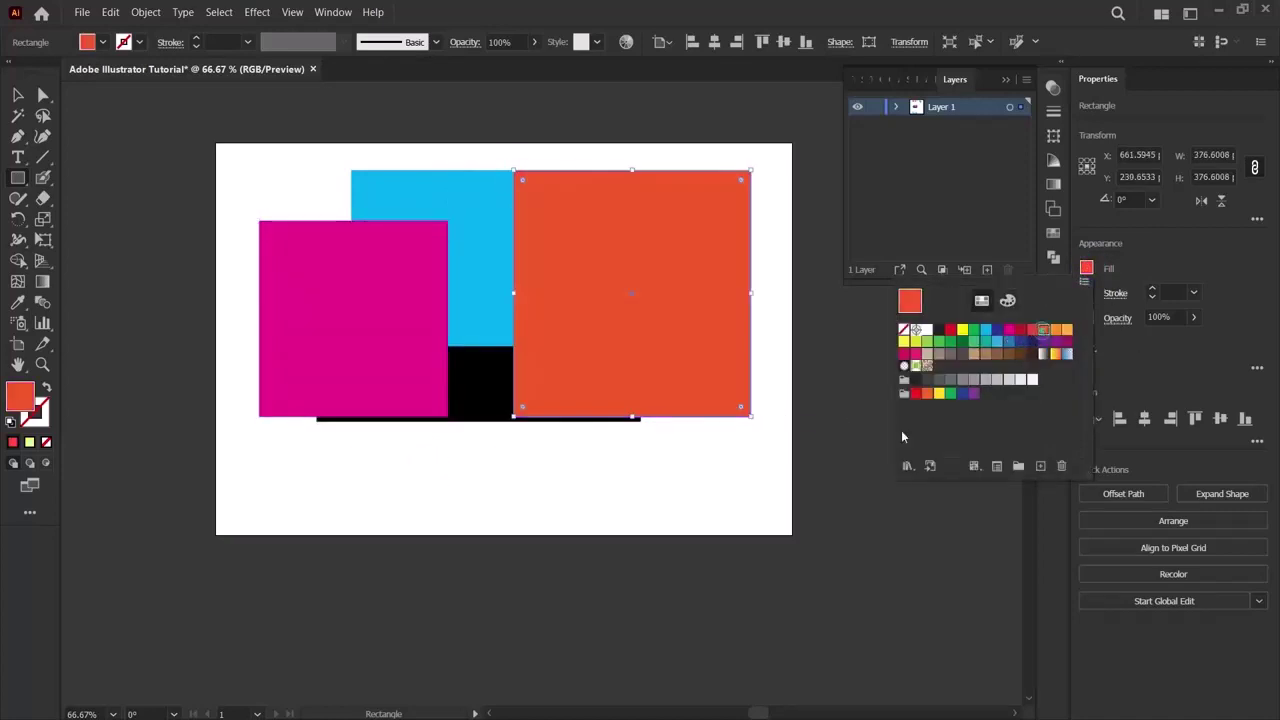
pyautogui.click(709, 490)
# Draw a dark magenta rectangle over the centre of the shapes.
pyautogui.moveTo(408, 194); pyautogui.dragTo(609, 405)
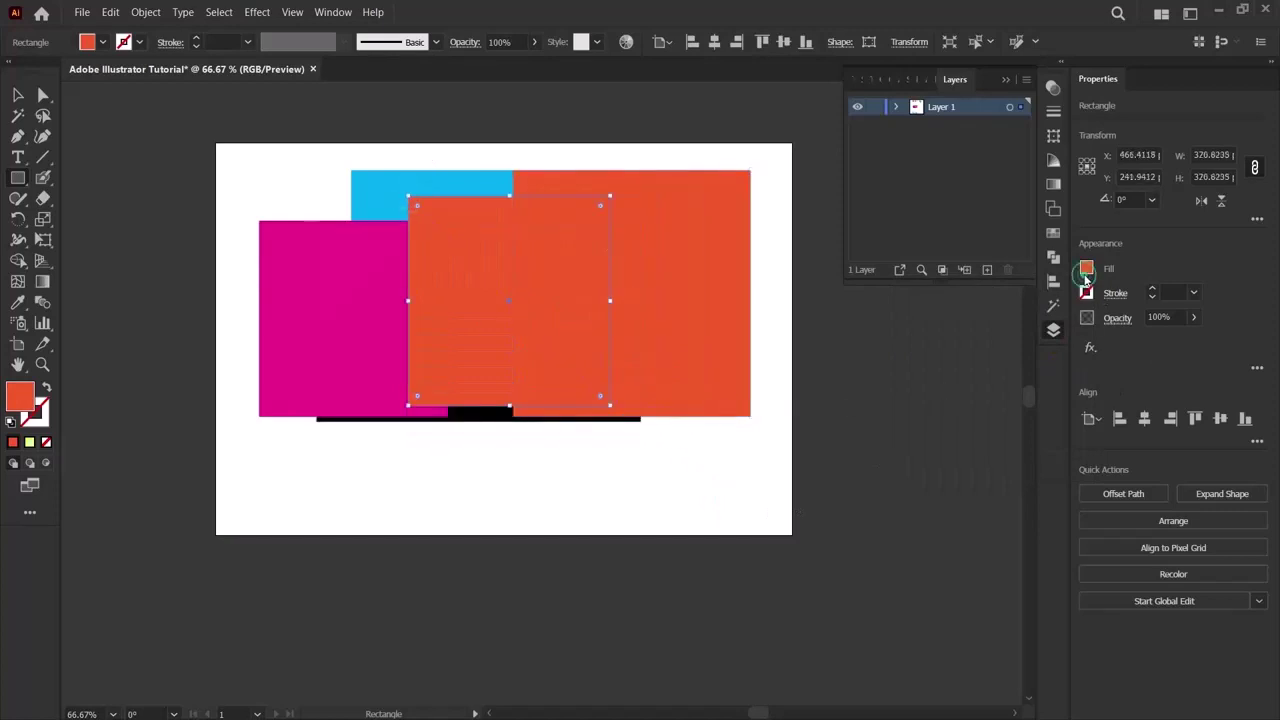
pyautogui.click(1086, 267)
pyautogui.click(1066, 342)
pyautogui.click(658, 559)
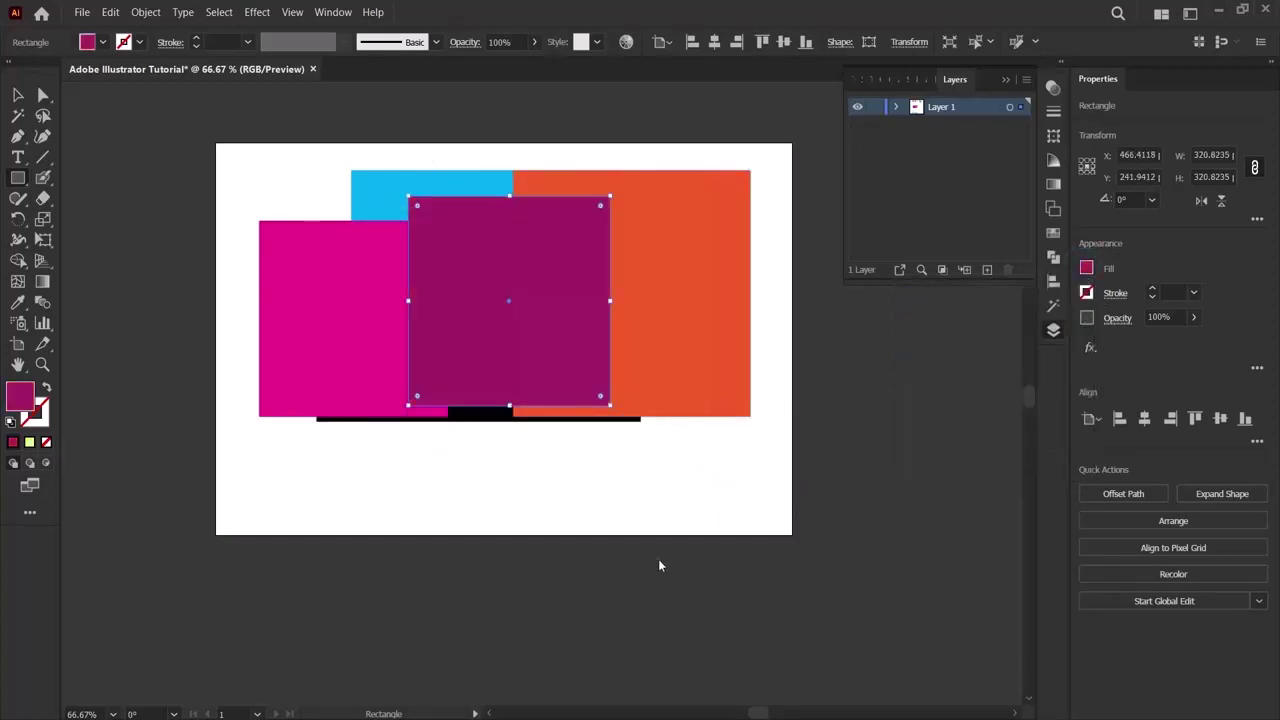
pyautogui.click(658, 559)
pyautogui.click(680, 396)
# Switch to the Selection Tool, deselect, then marquee-select all the rectangles.
pyautogui.click(17, 94)
pyautogui.click(115, 388)
pyautogui.moveTo(250, 96); pyautogui.dragTo(783, 572)
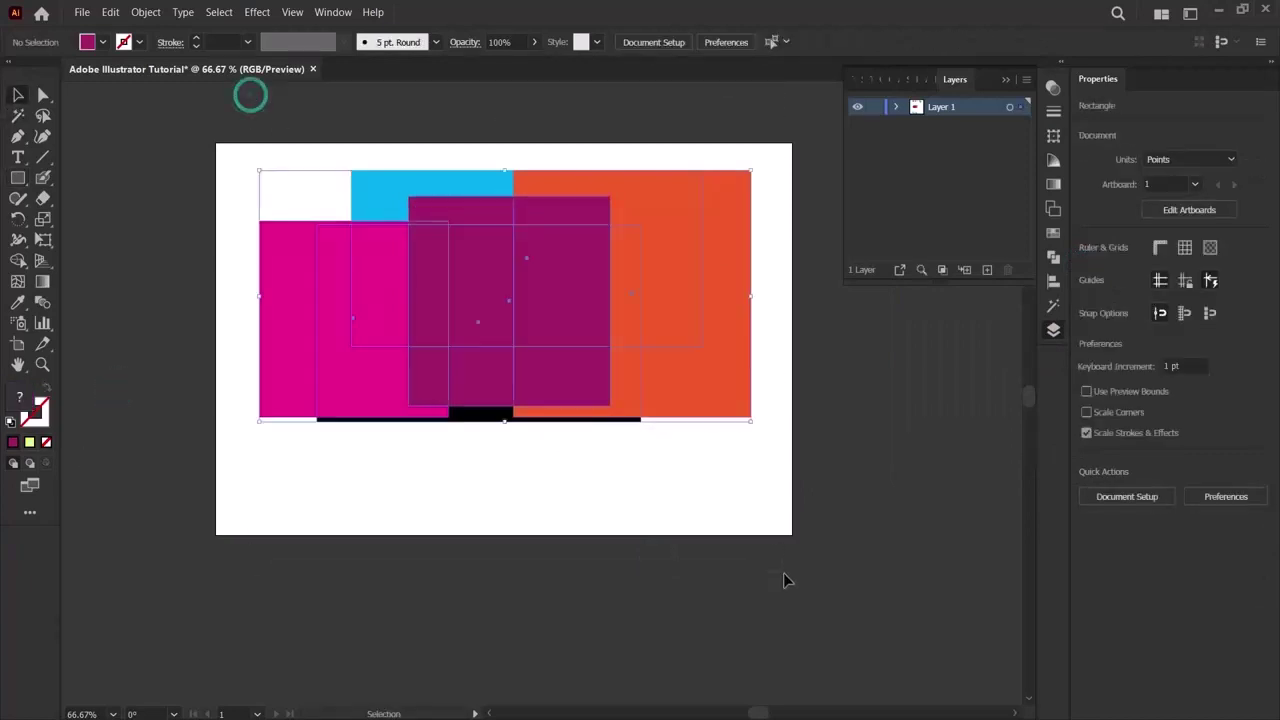
# Expand Layer 1 and delete the UNITE through EXTRUDE example artwork.
pyautogui.click(768, 570)
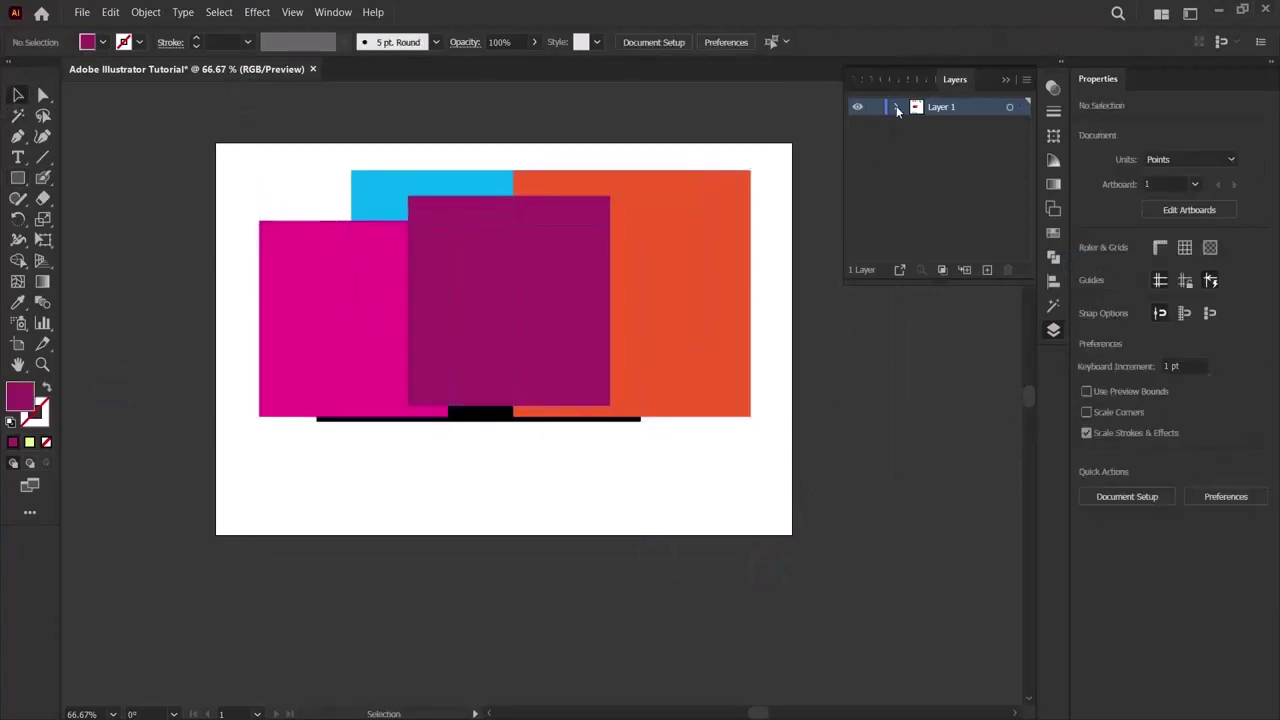
pyautogui.click(897, 108)
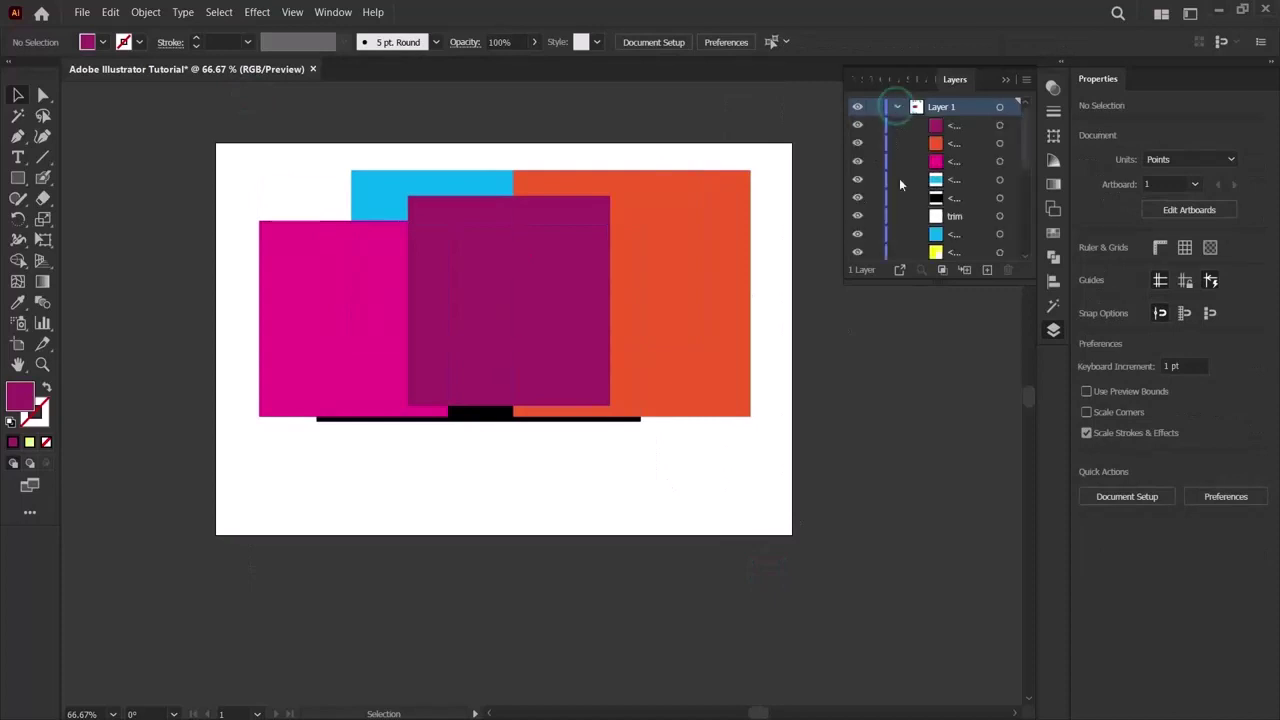
pyautogui.scroll(-3, 907, 213)
pyautogui.scroll(3, 918, 226)
pyautogui.scroll(-3, 920, 222)
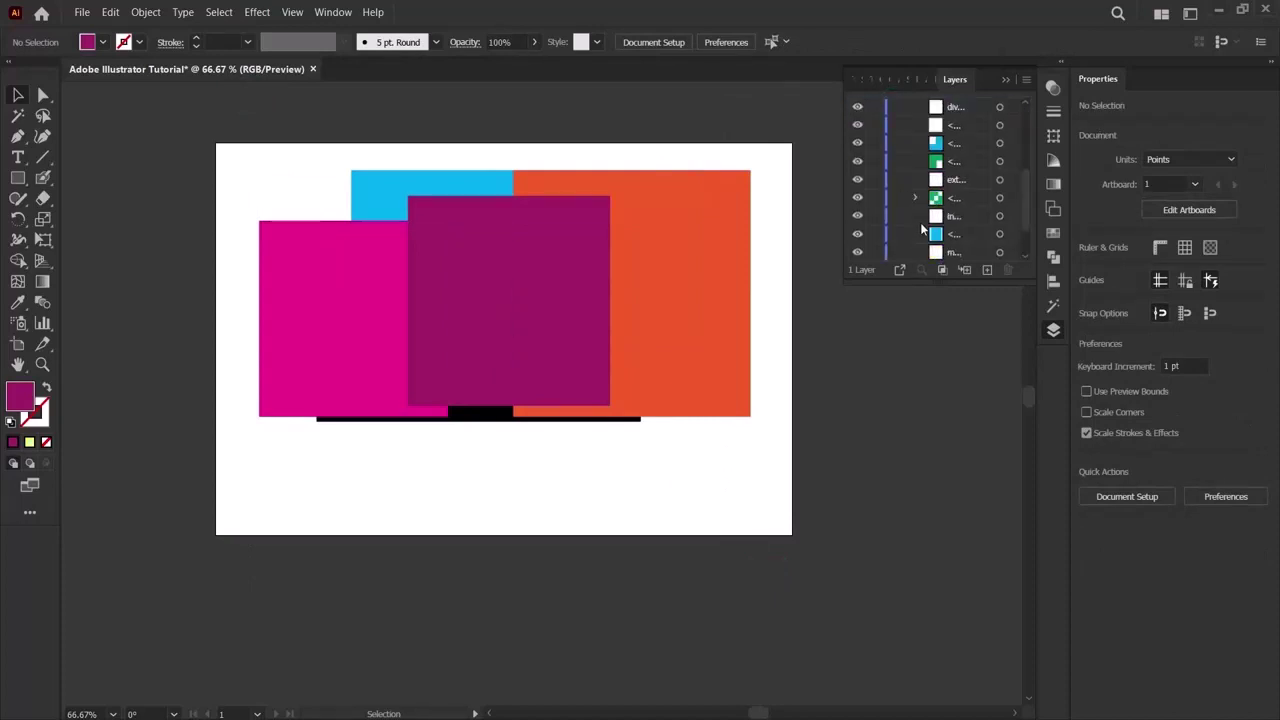
pyautogui.scroll(10, 740, 470)
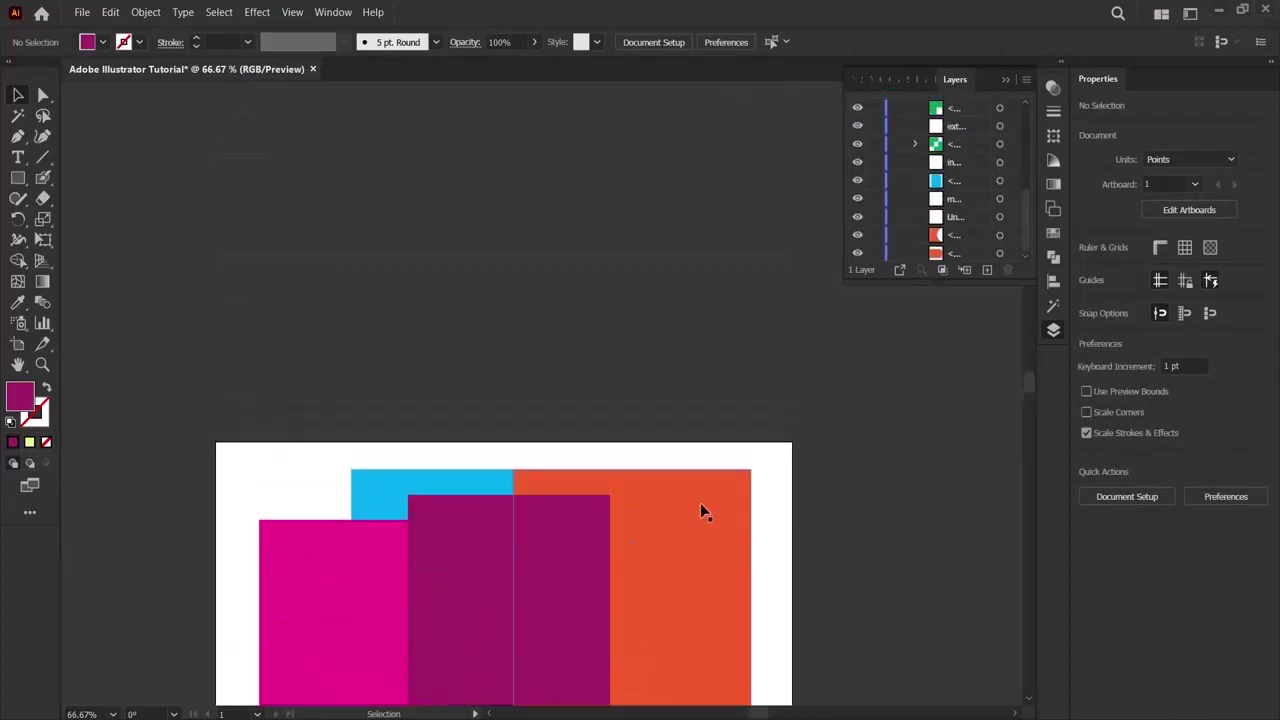
pyautogui.scroll(3, 700, 511)
pyautogui.hscroll(4, 700, 511)
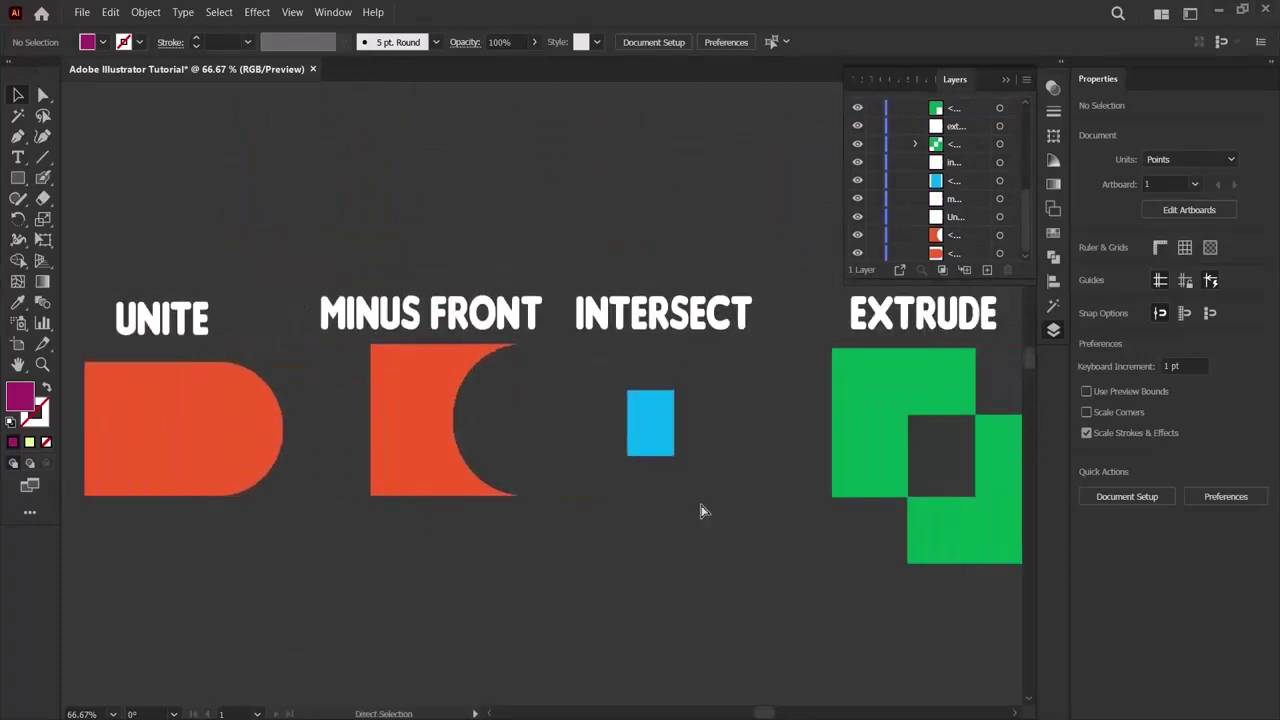
pyautogui.hscroll(-1, 700, 511)
pyautogui.hscroll(-1, 700, 511)
pyautogui.moveTo(133, 291); pyautogui.dragTo(1014, 637)
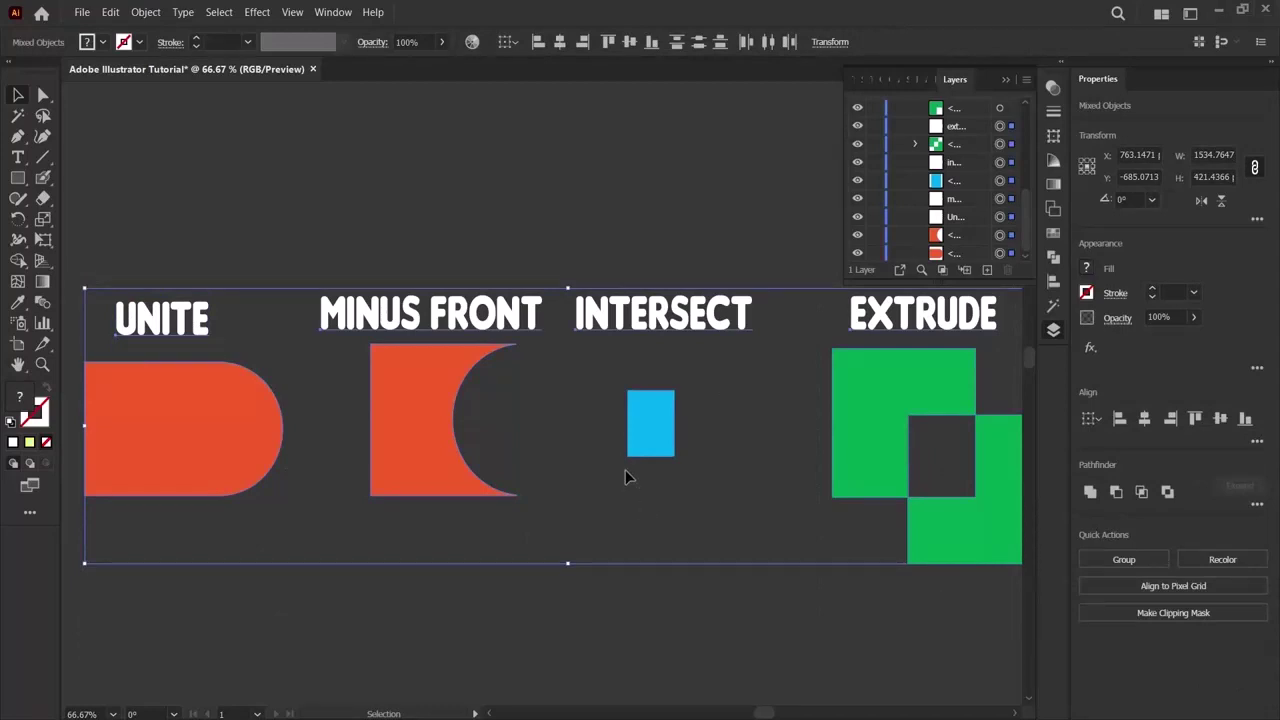
pyautogui.press('Delete')
# Delete the DIVIDE and TRIM example shapes further down the canvas.
pyautogui.scroll(-5, 625, 473)
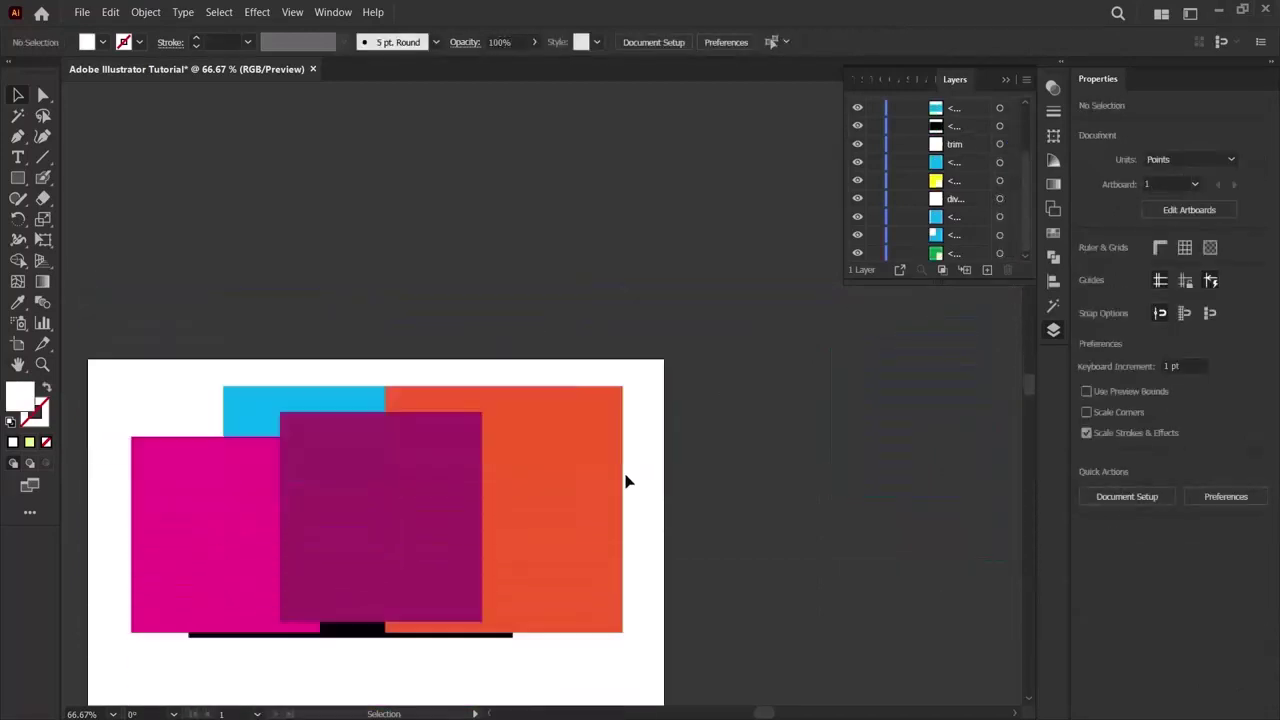
pyautogui.scroll(-10, 625, 482)
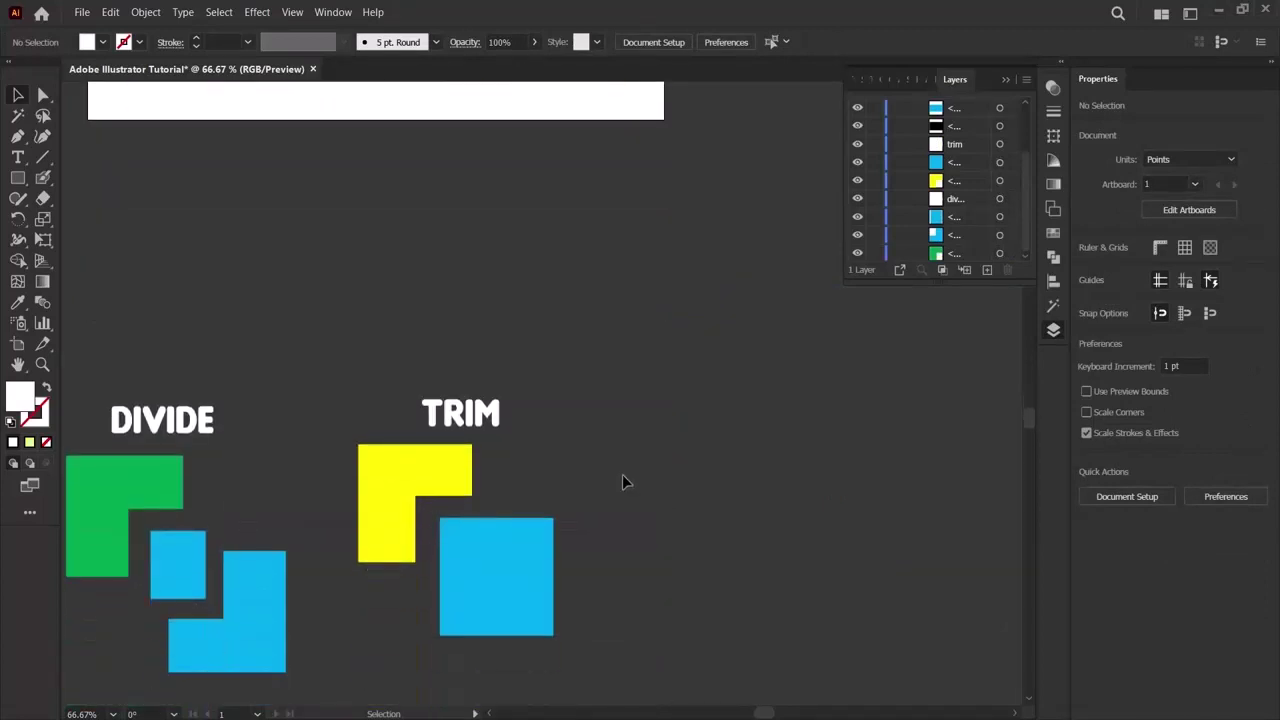
pyautogui.scroll(-2, 622, 482)
pyautogui.hscroll(-5, 622, 482)
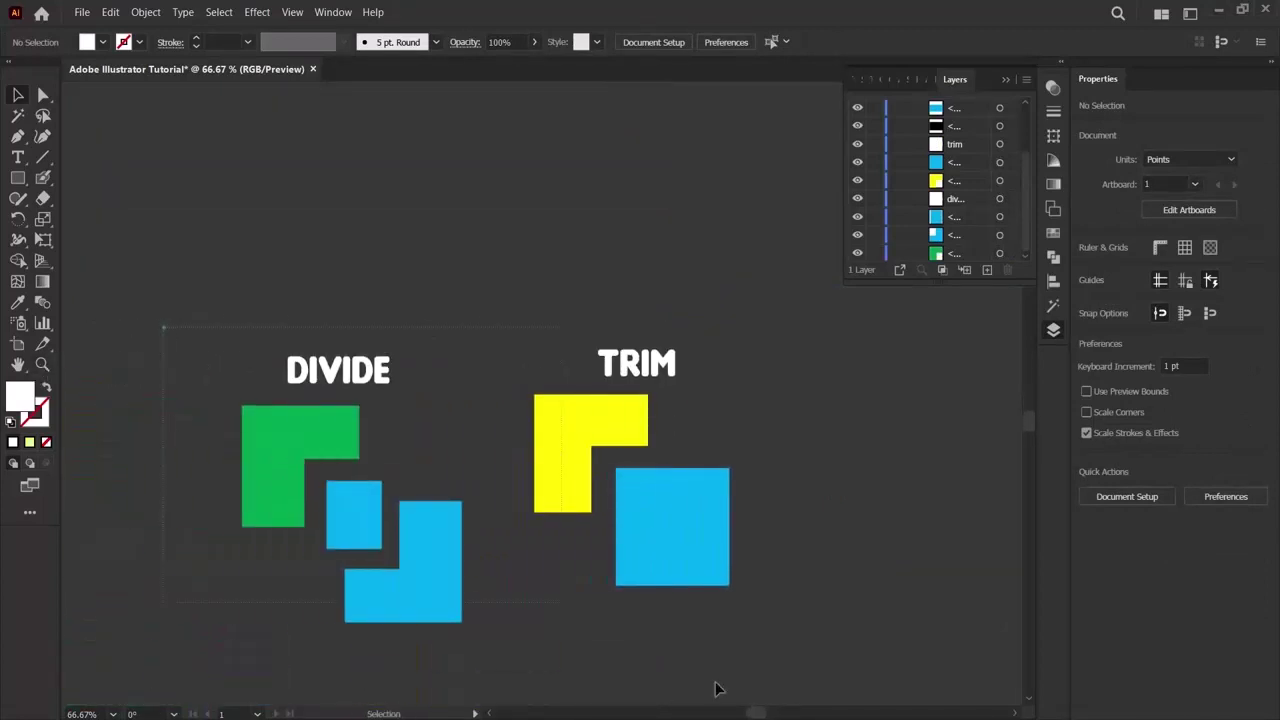
pyautogui.scroll(-2, 715, 688)
pyautogui.moveTo(163, 323); pyautogui.dragTo(842, 651)
pyautogui.press('Delete')
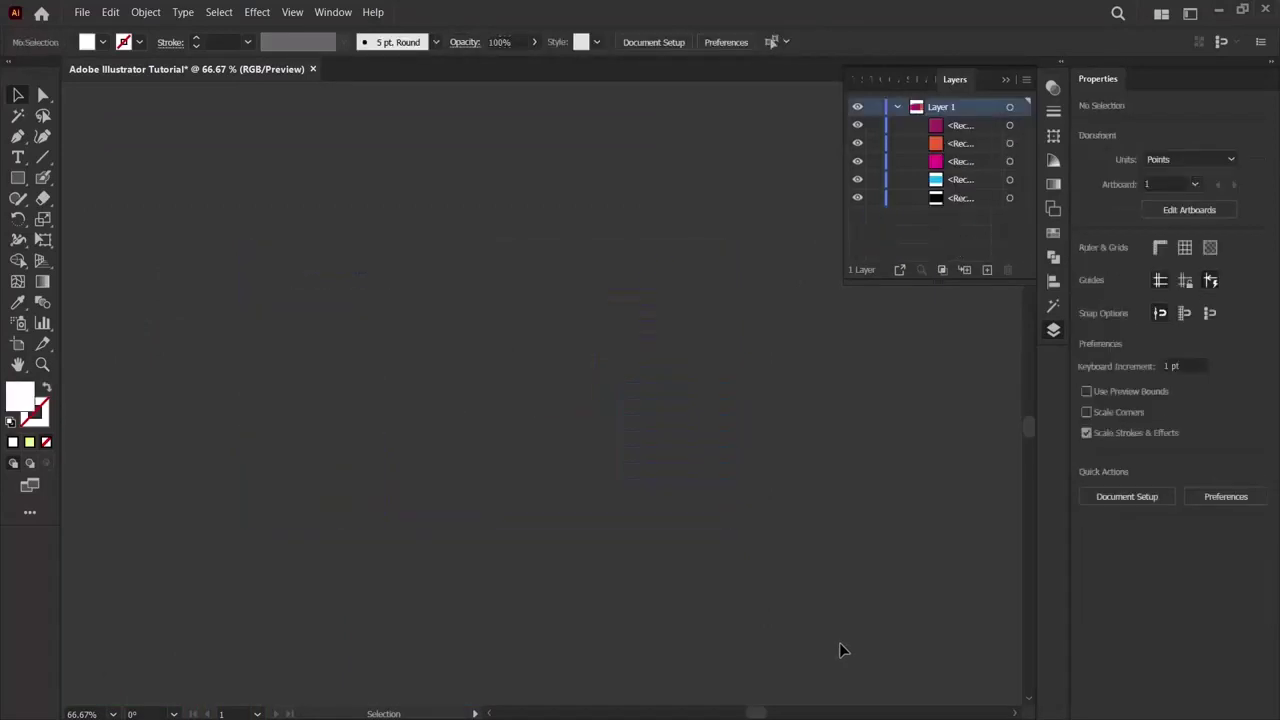
# Return to the five rectangles and select them all with Ctrl+A.
pyautogui.scroll(10, 840, 650)
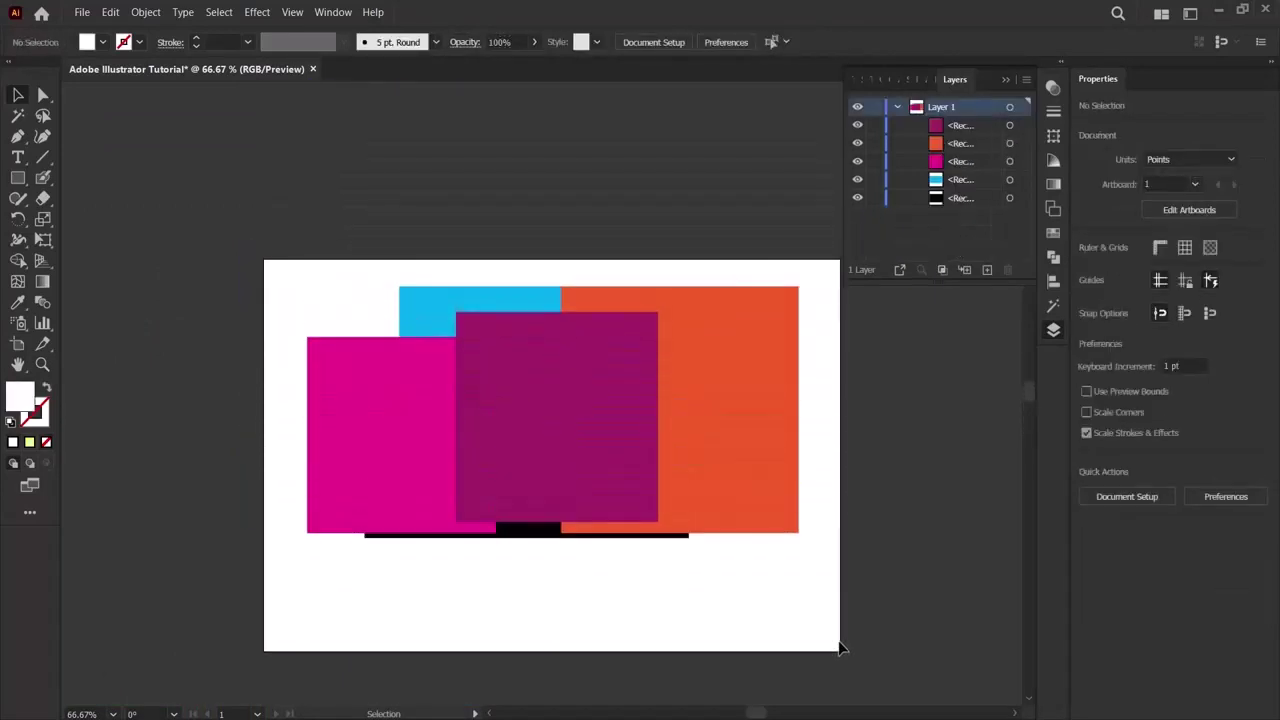
pyautogui.scroll(2, 840, 645)
pyautogui.scroll(-2, 414, 349)
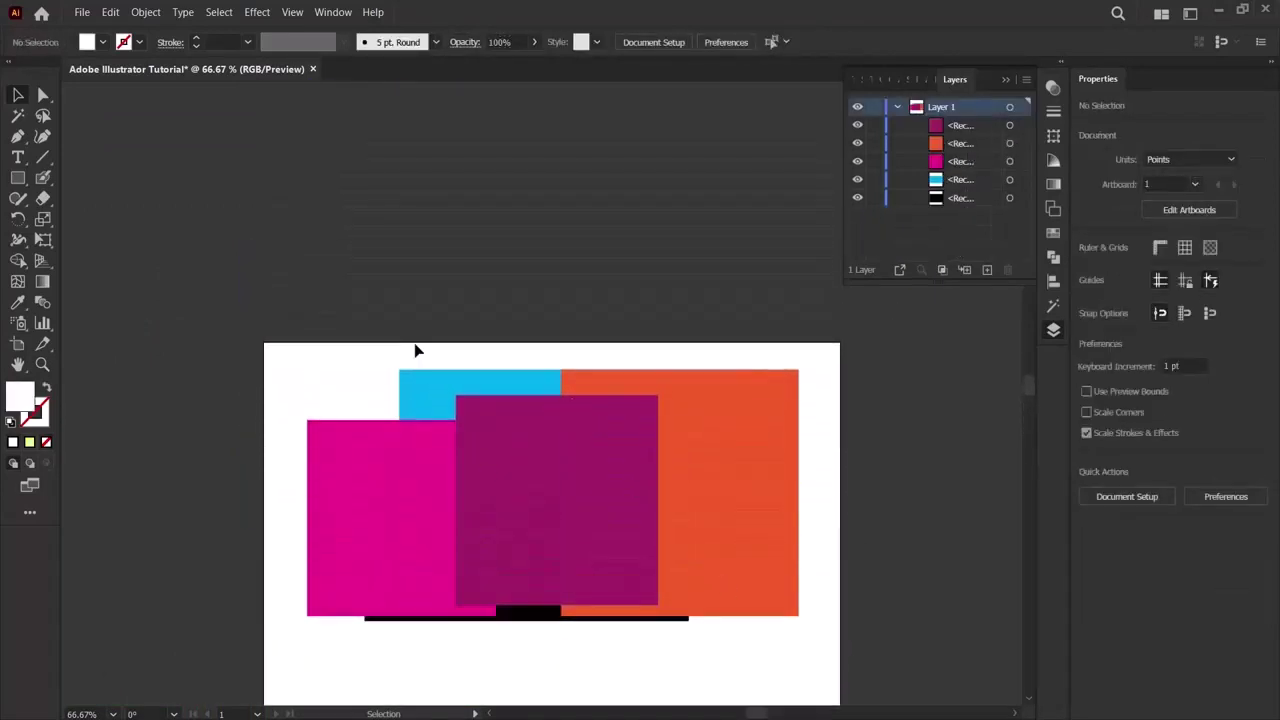
pyautogui.hotkey('ctrl', 'a')
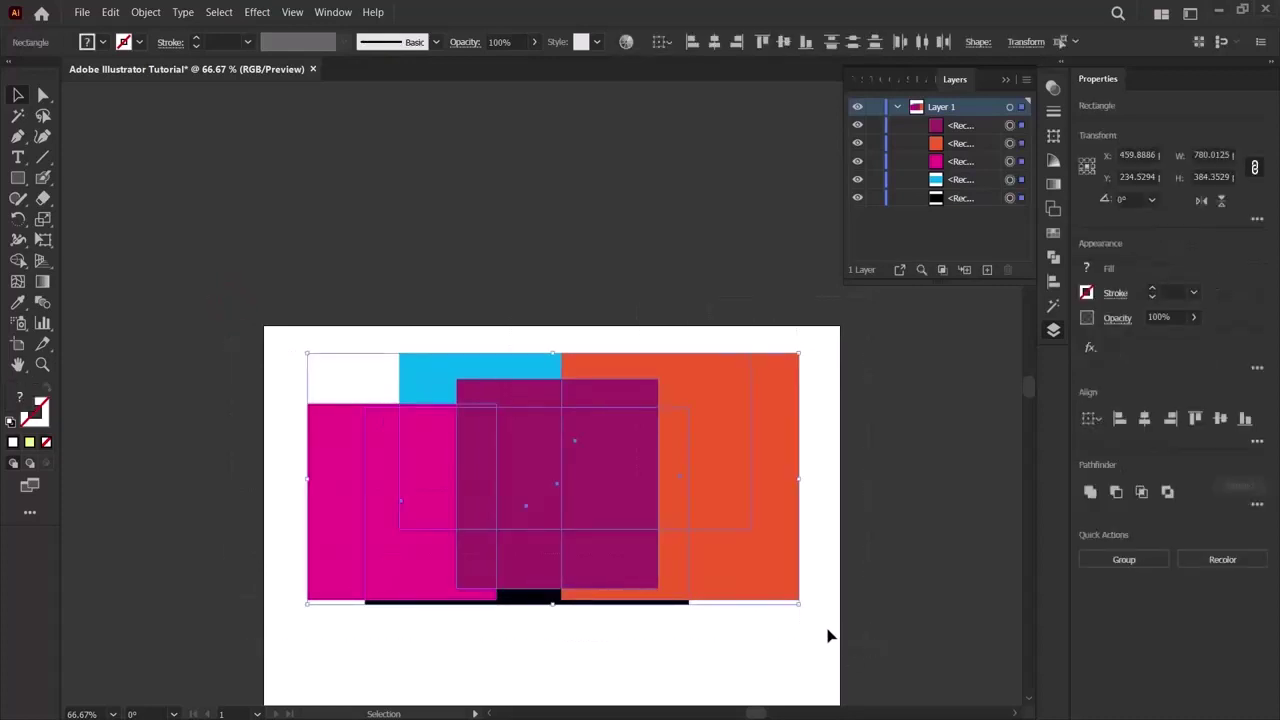
# Practise selecting the black, pink and purple rectangles and their Layers rows.
pyautogui.click(805, 597)
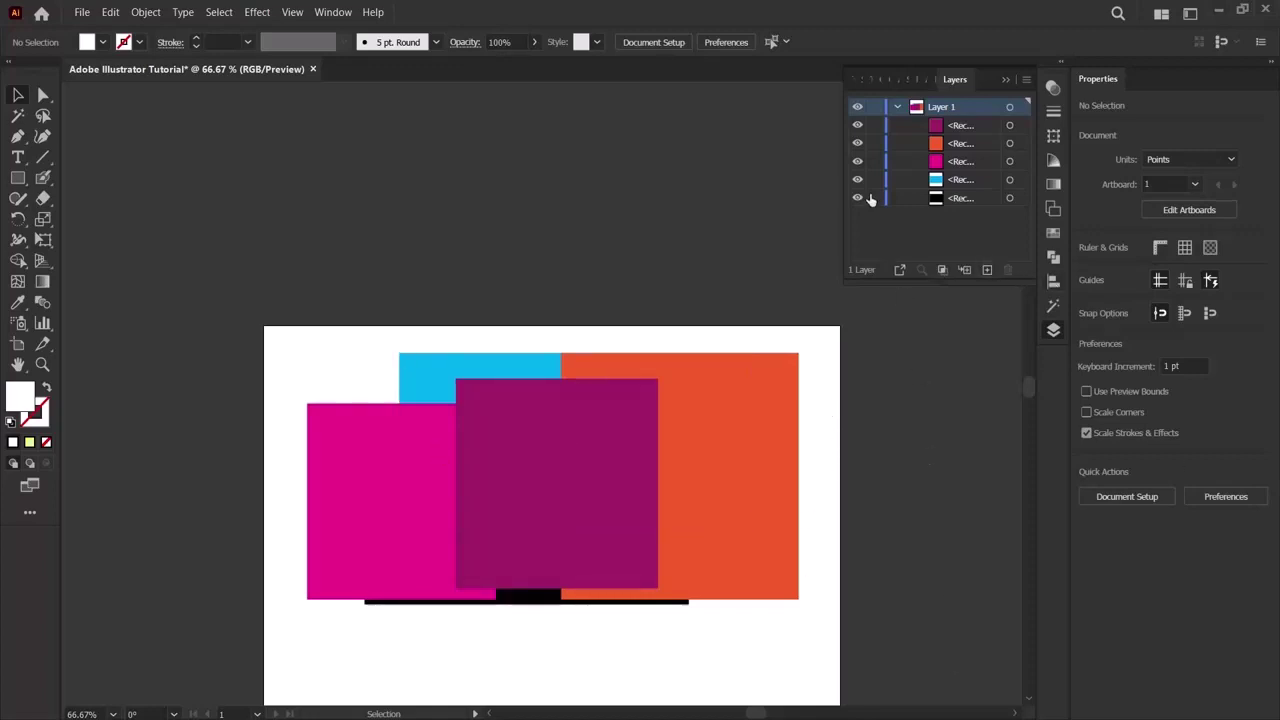
pyautogui.click(520, 600)
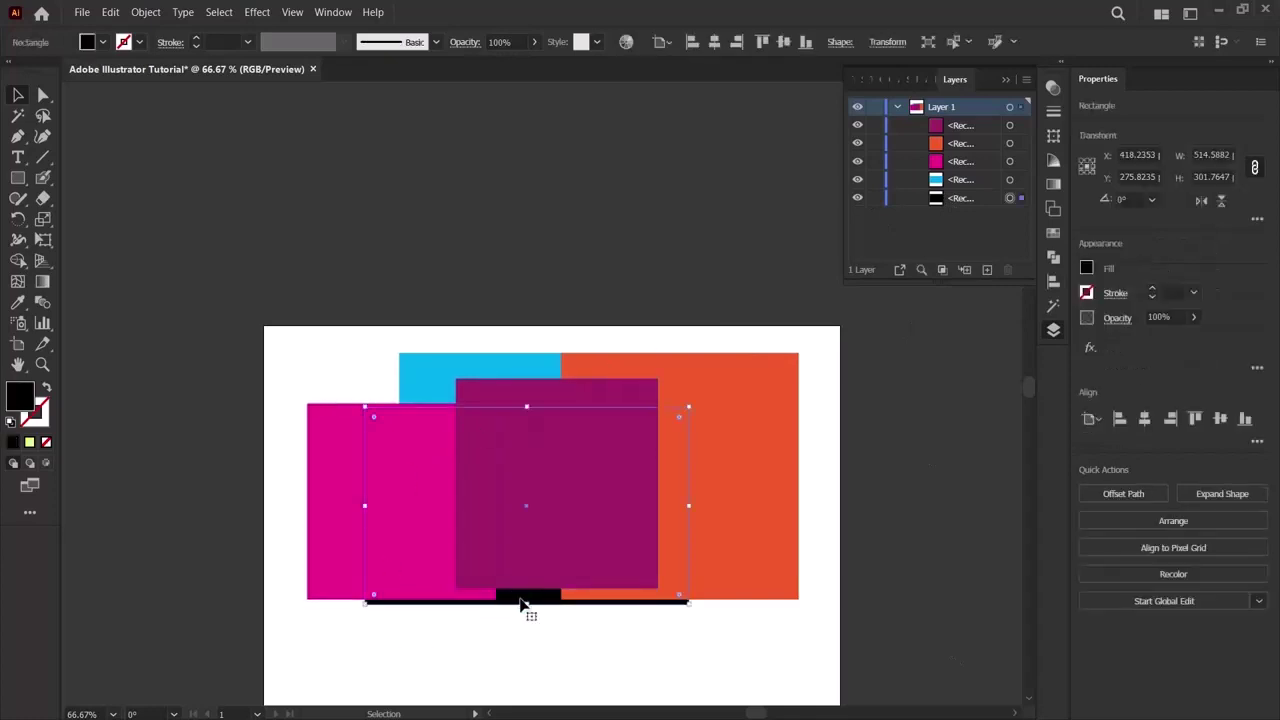
pyautogui.click(940, 238)
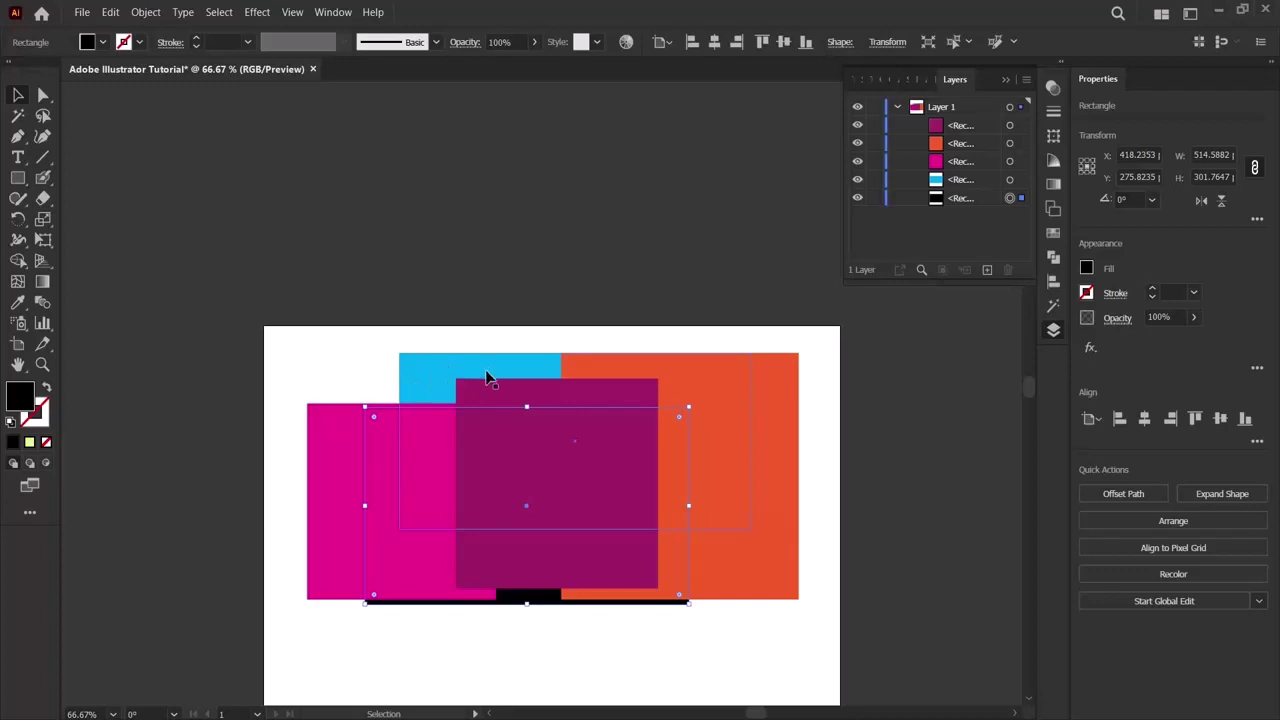
pyautogui.click(310, 477)
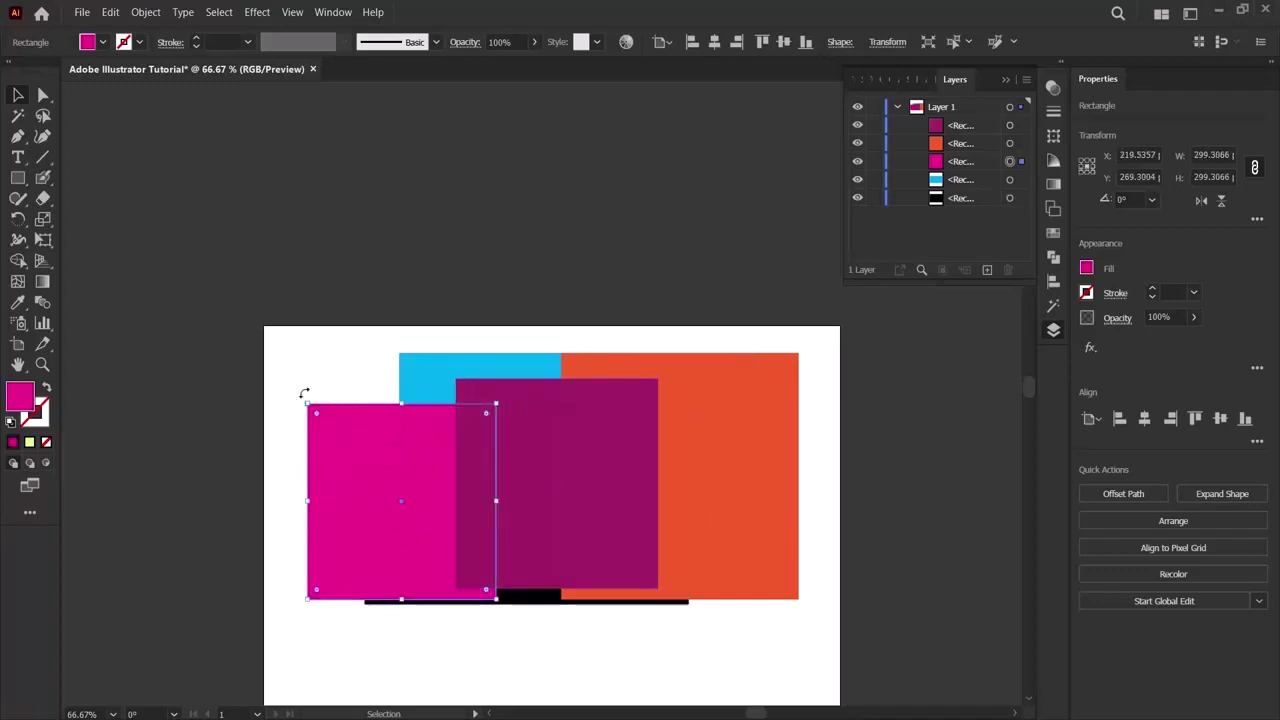
pyautogui.click(970, 148)
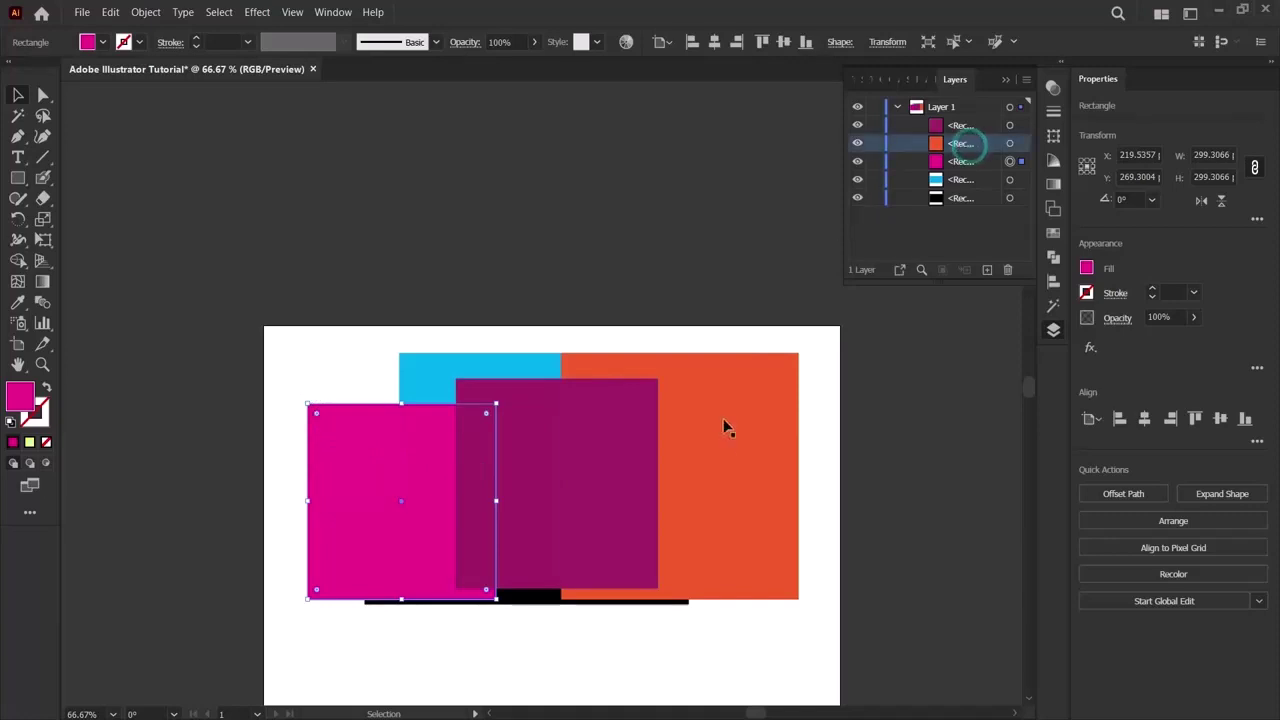
pyautogui.click(522, 485)
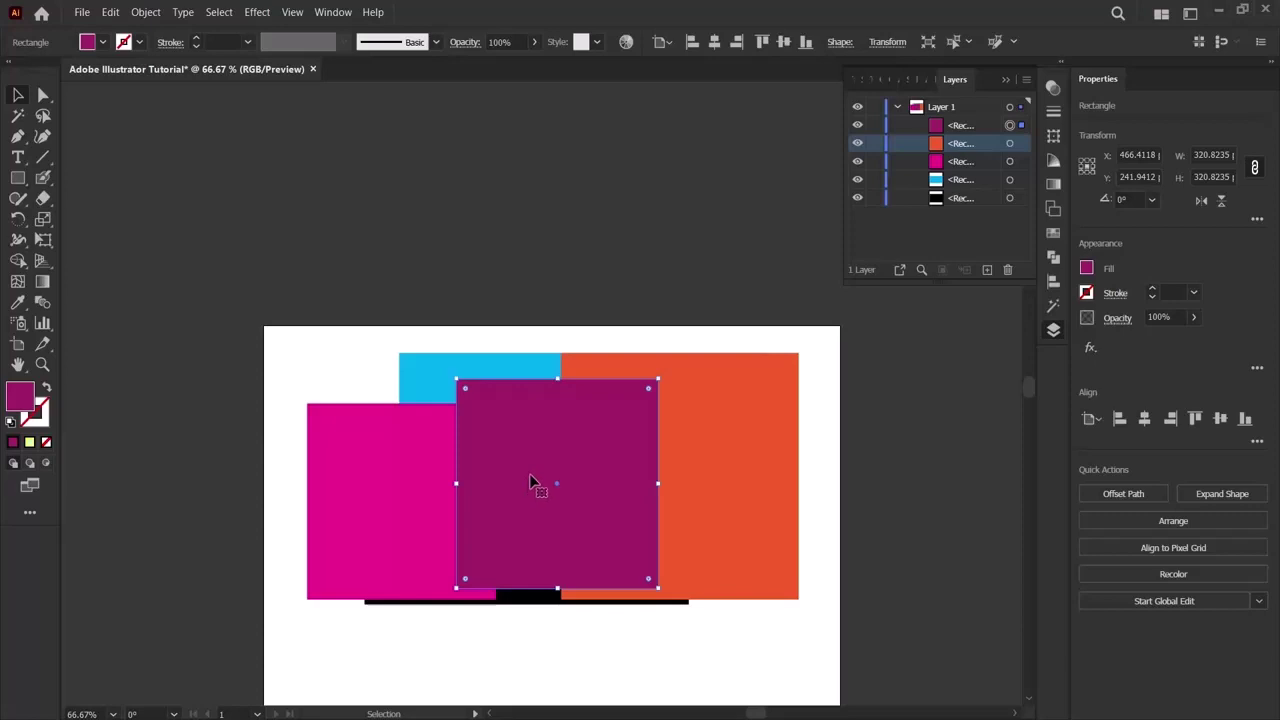
# Marquee-select all five rectangles, deselect, then select only the black rectangle.
pyautogui.moveTo(318, 338); pyautogui.dragTo(806, 646)
pyautogui.click(805, 640)
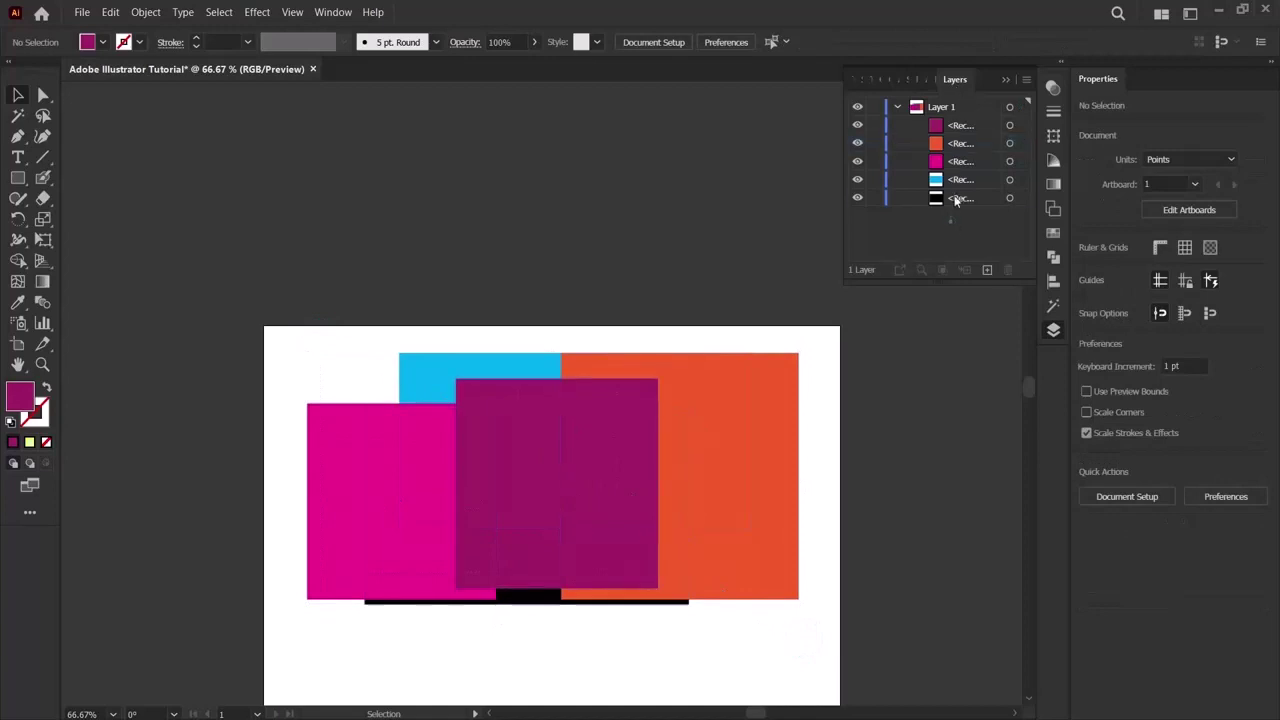
pyautogui.moveTo(951, 215)
pyautogui.mouseDown()
pyautogui.moveTo(961, 130)
pyautogui.moveTo(929, 226)
pyautogui.mouseUp()
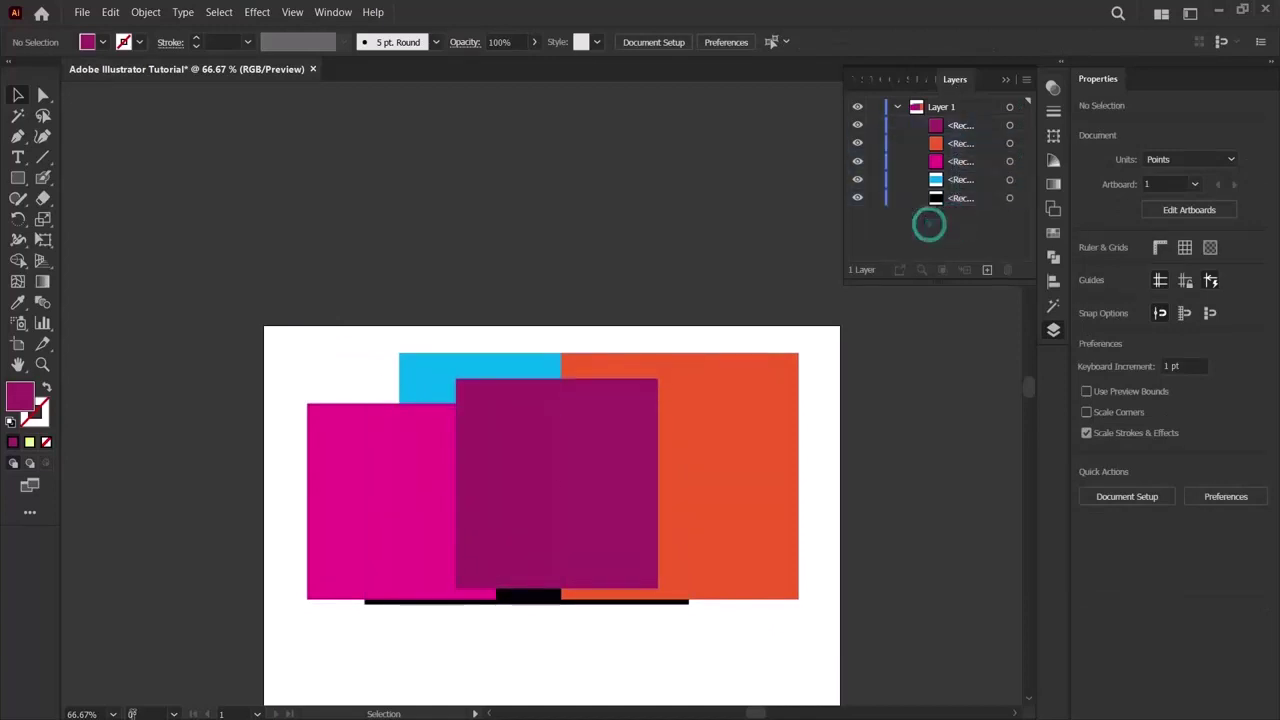
pyautogui.click(531, 608)
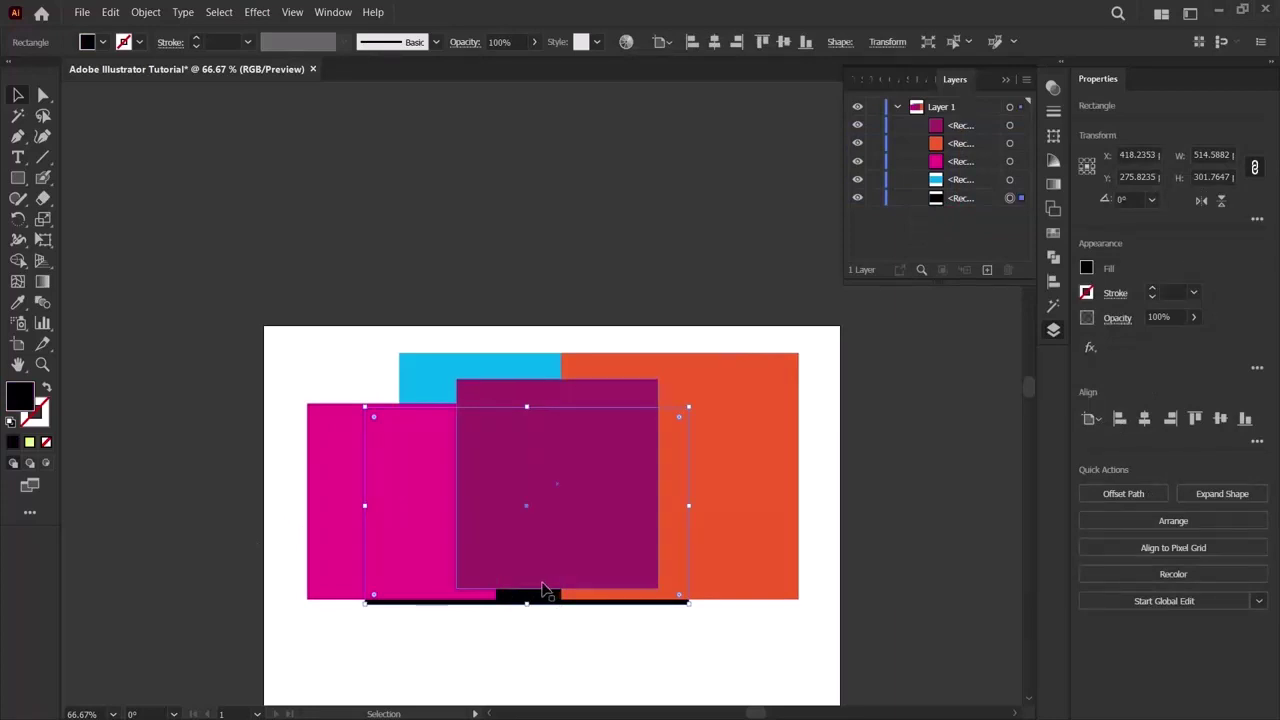
# Use Arrange > Bring to Front on the black rectangle, then deselect.
pyautogui.rightClick(541, 601)
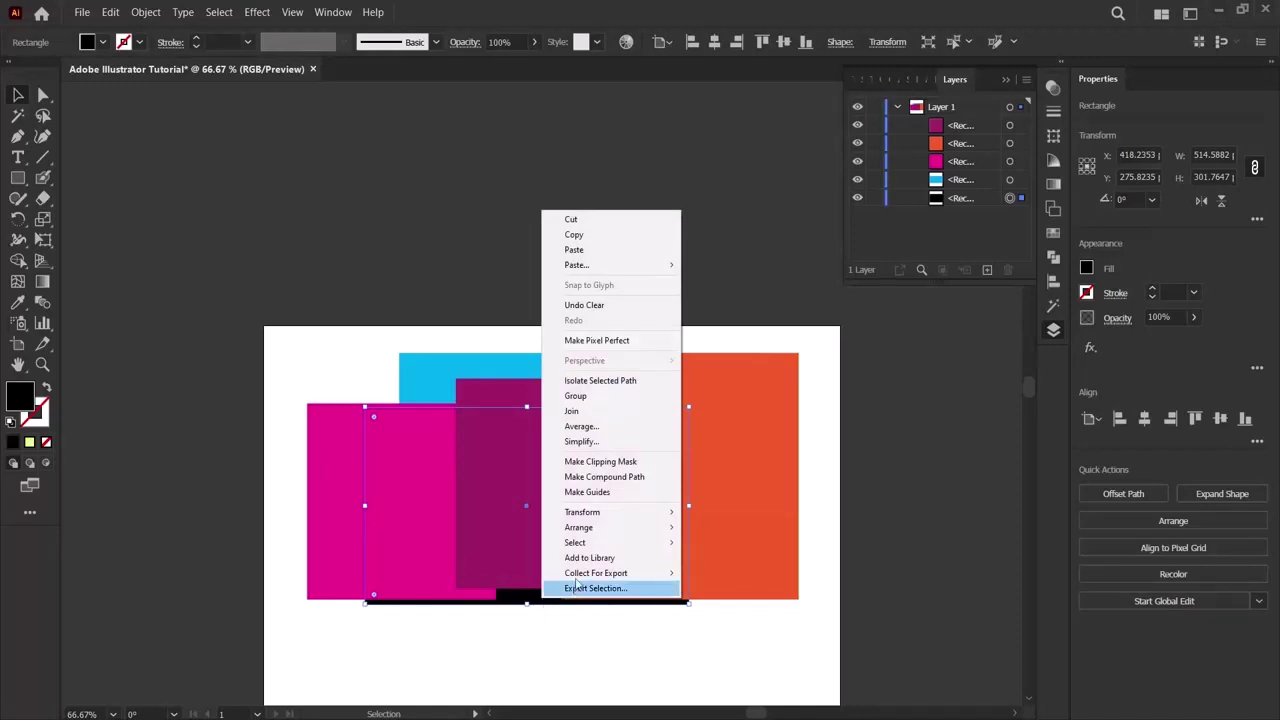
pyautogui.moveTo(589, 532)
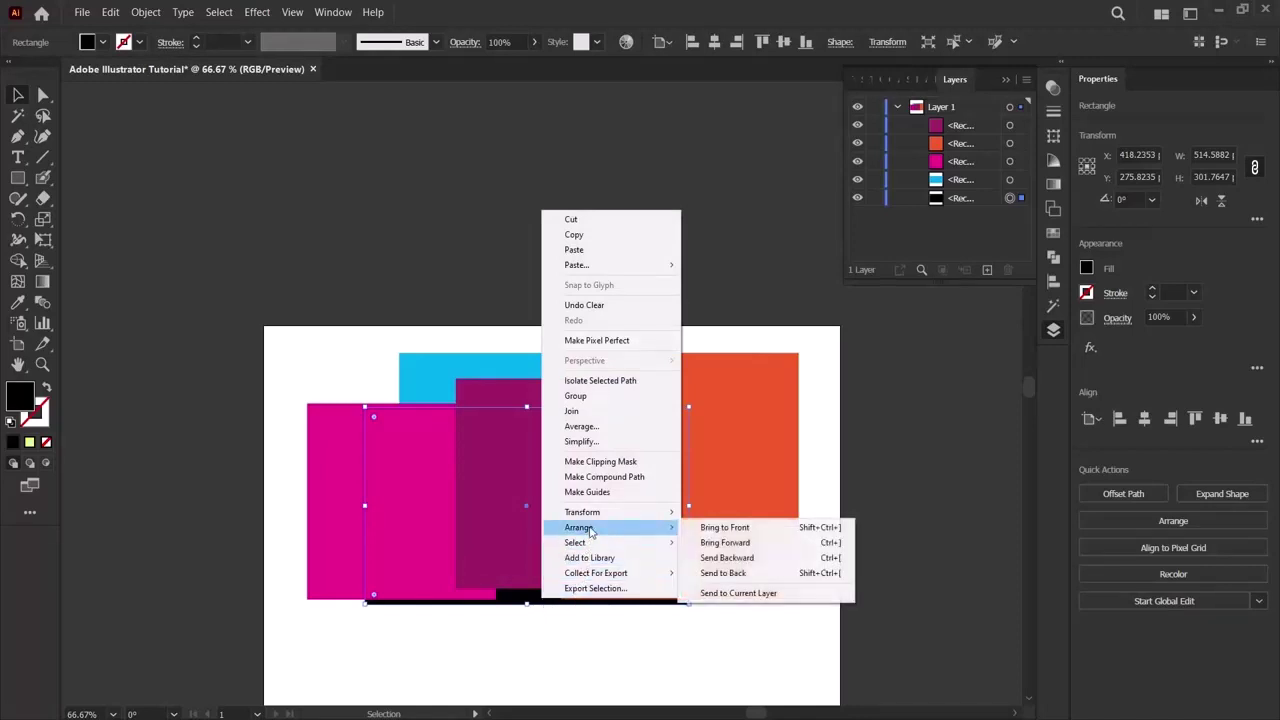
pyautogui.click(700, 530)
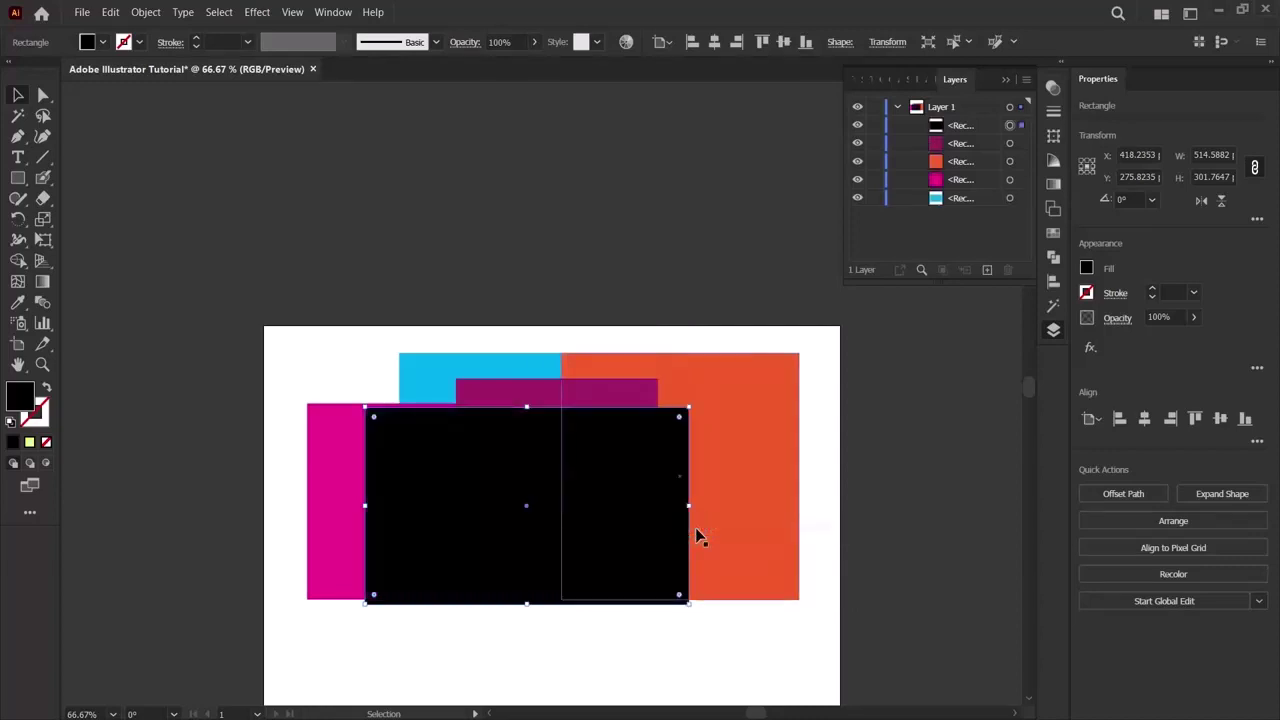
pyautogui.click(868, 465)
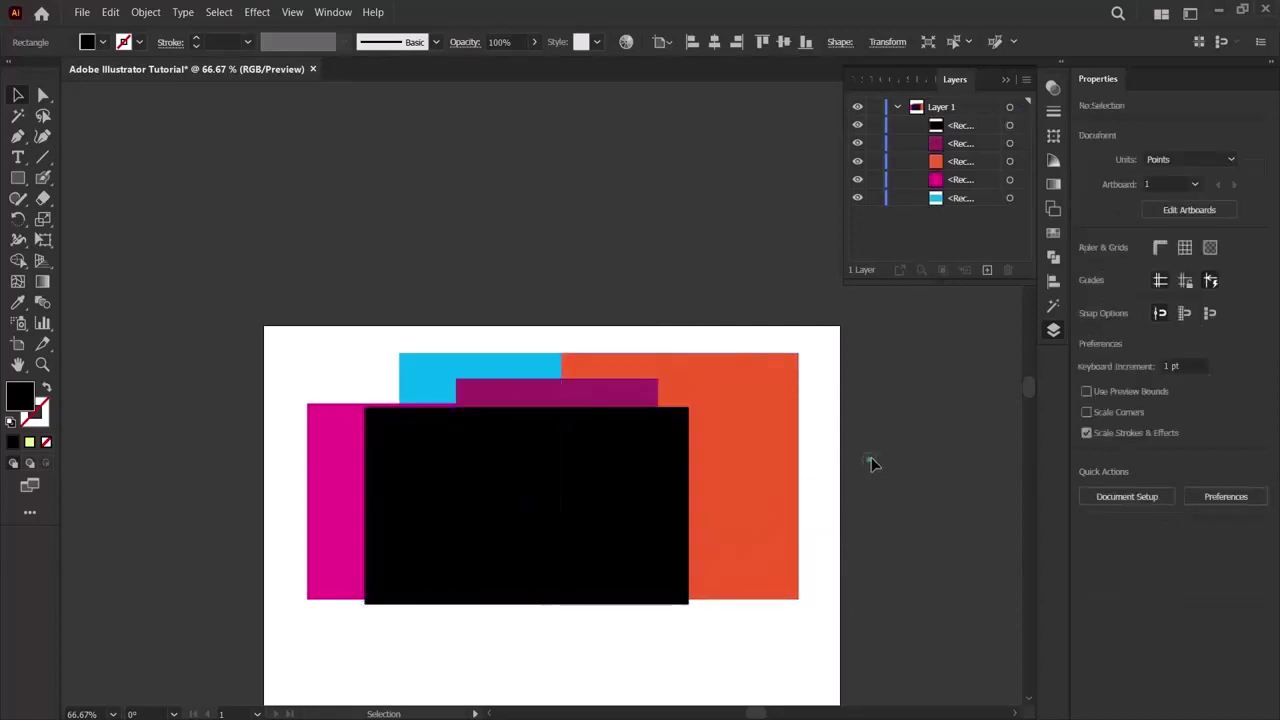
pyautogui.click(960, 126)
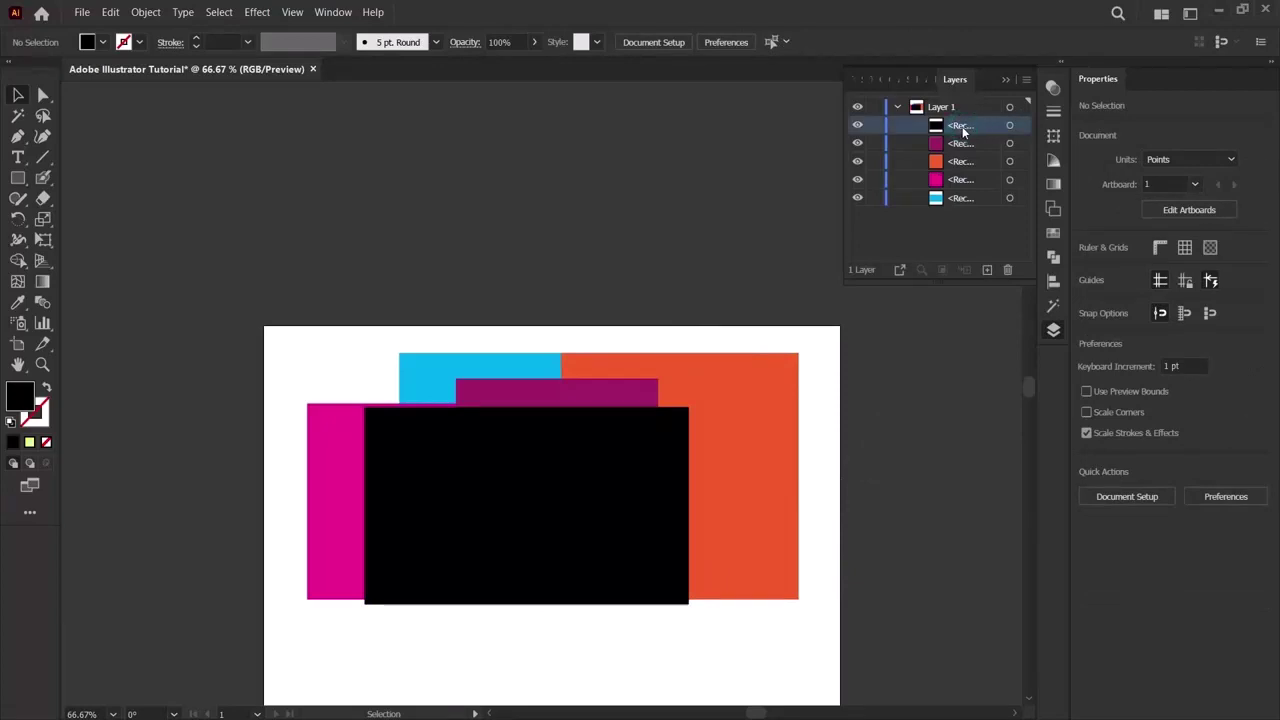
pyautogui.click(532, 477)
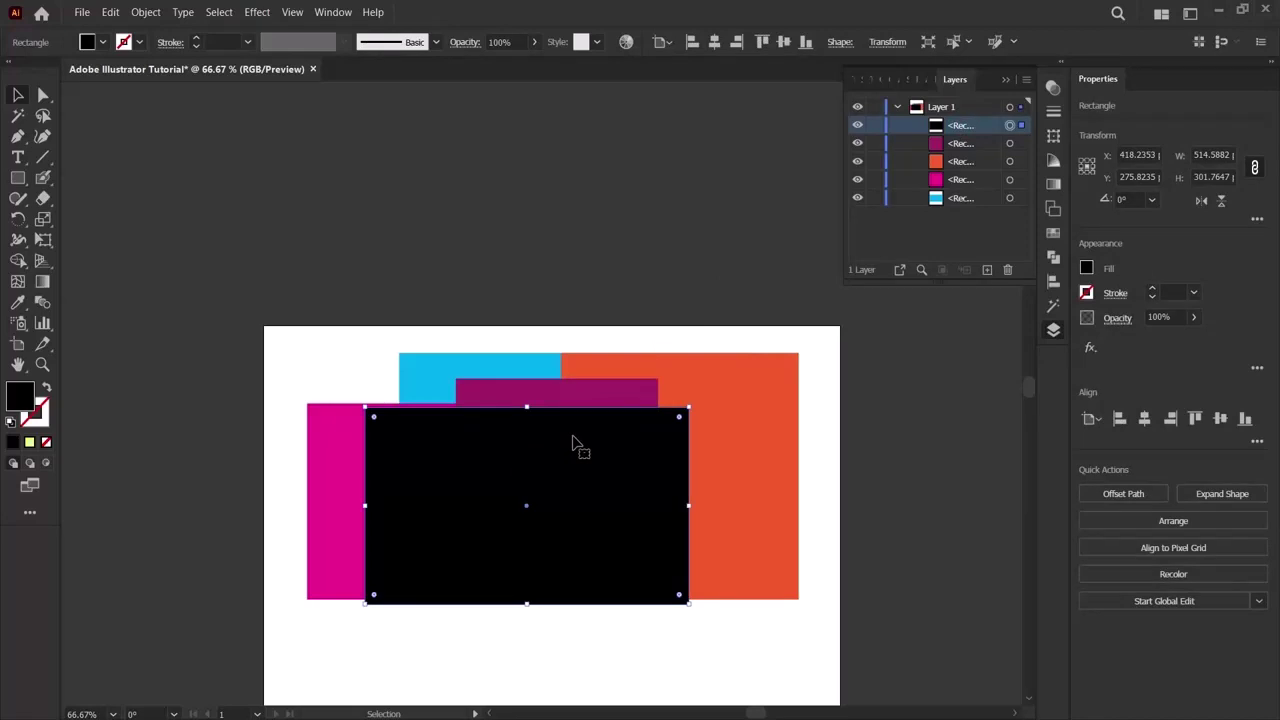
pyautogui.click(200, 470)
pyautogui.moveTo(386, 346); pyautogui.dragTo(857, 637)
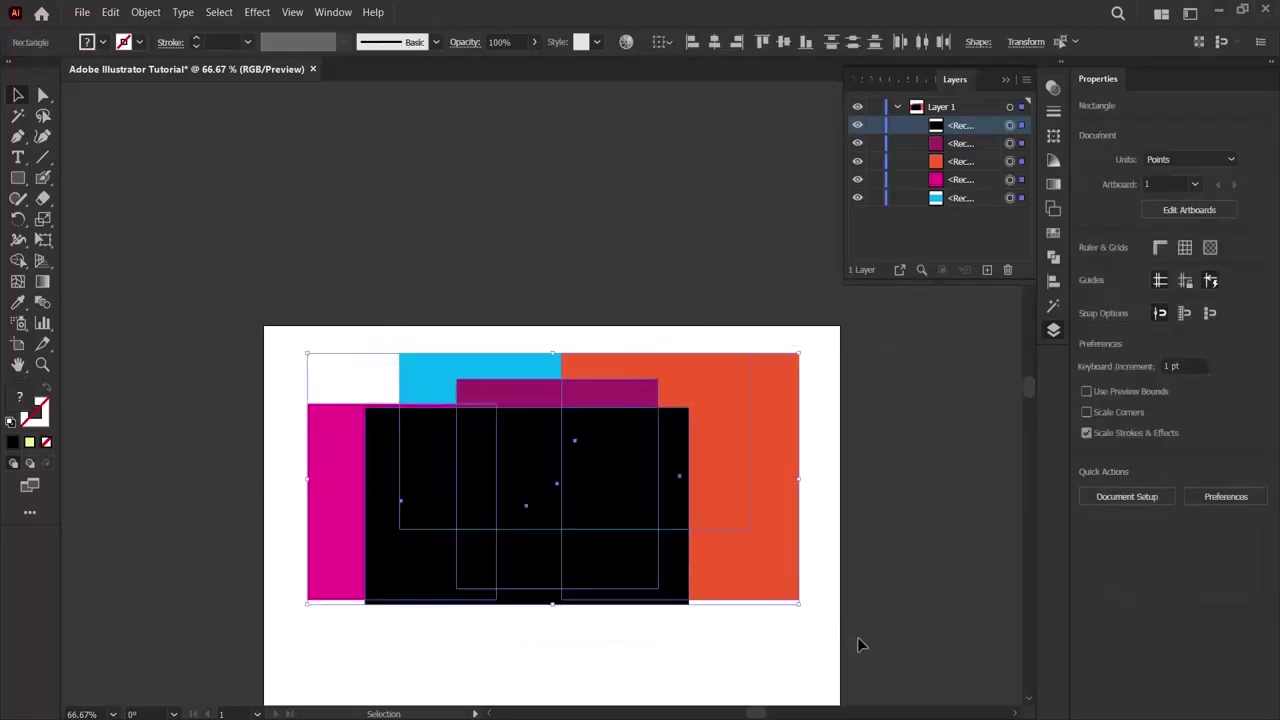
pyautogui.click(396, 674)
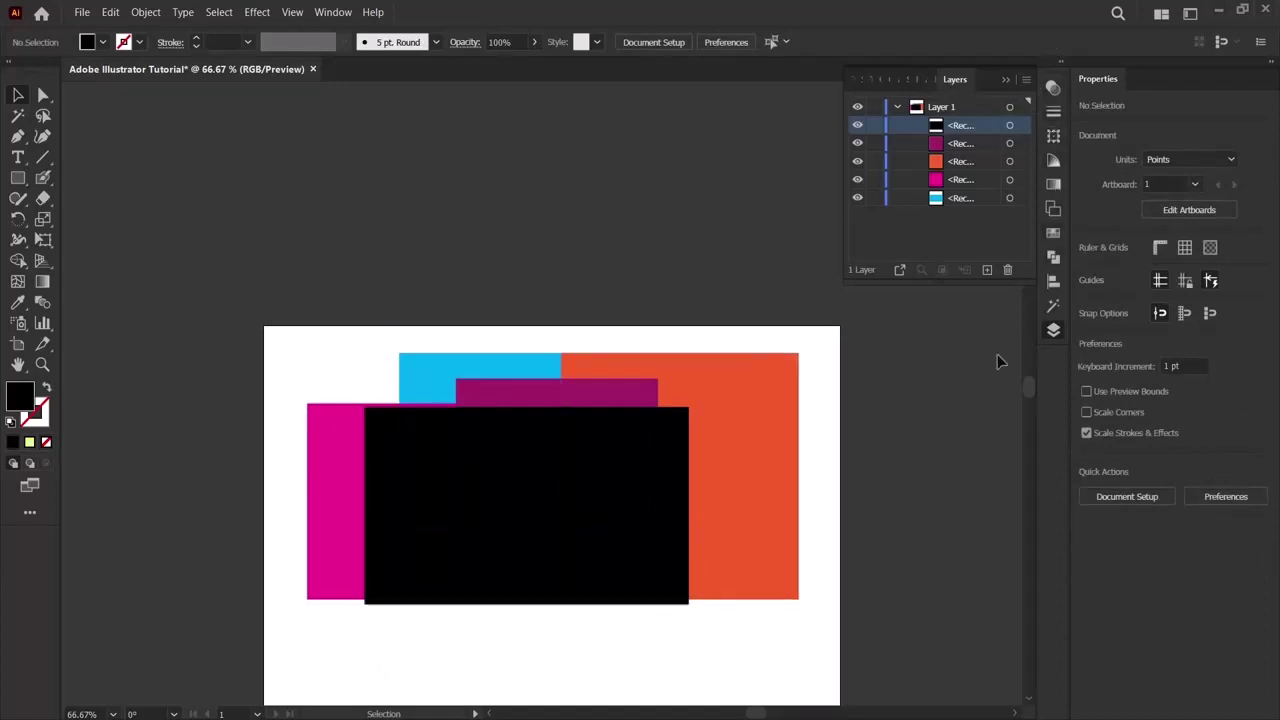
pyautogui.click(899, 410)
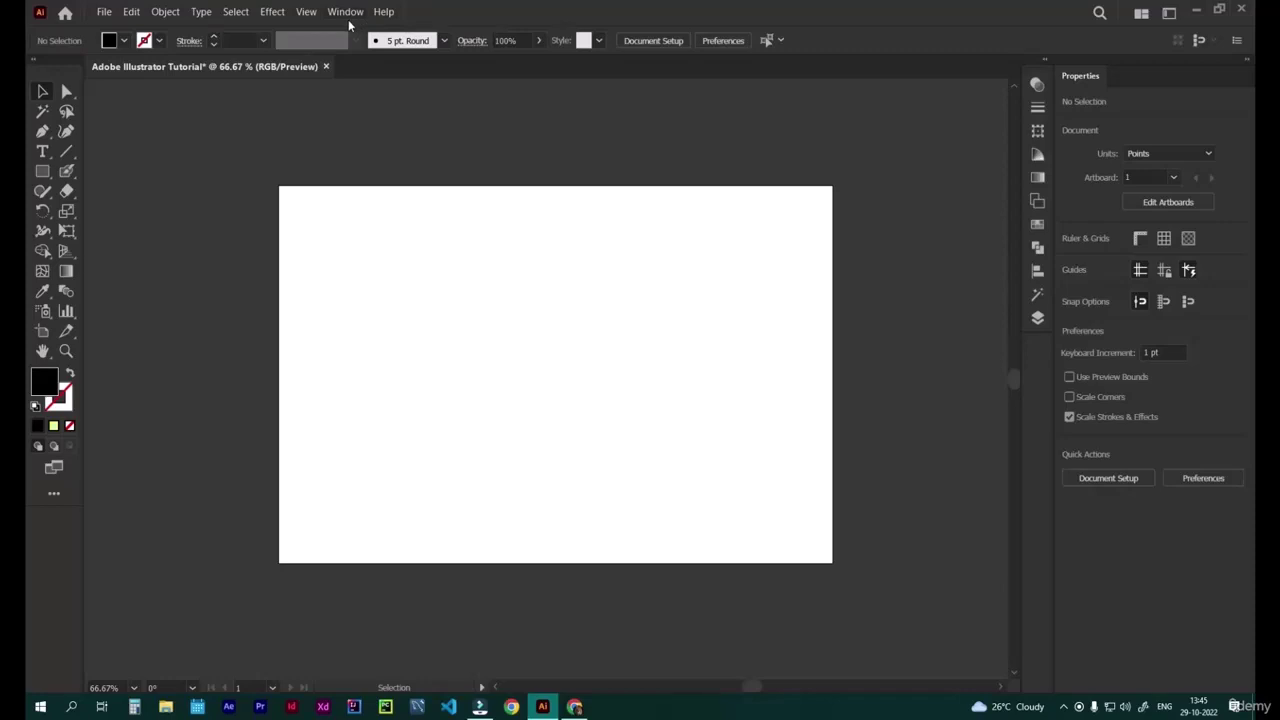
# Open the File menu and browse across the neighbouring Edit and Object menus.
pyautogui.click(104, 12)
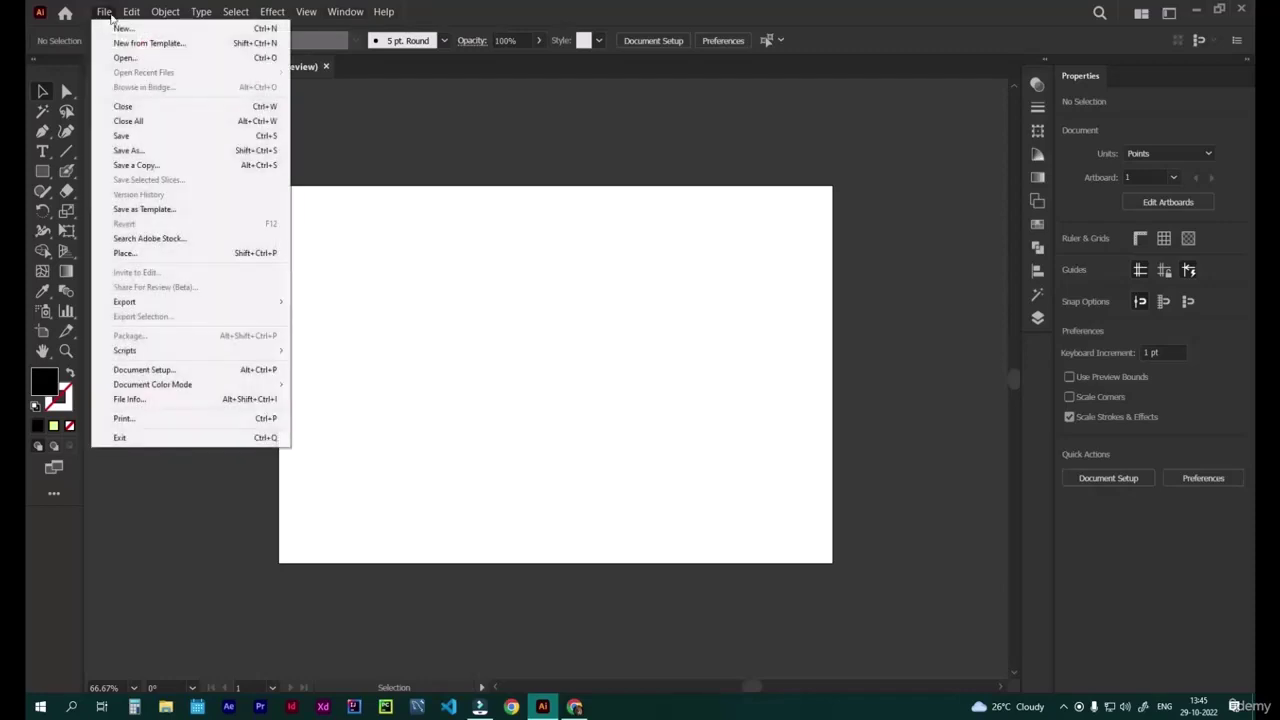
pyautogui.moveTo(106, 18)
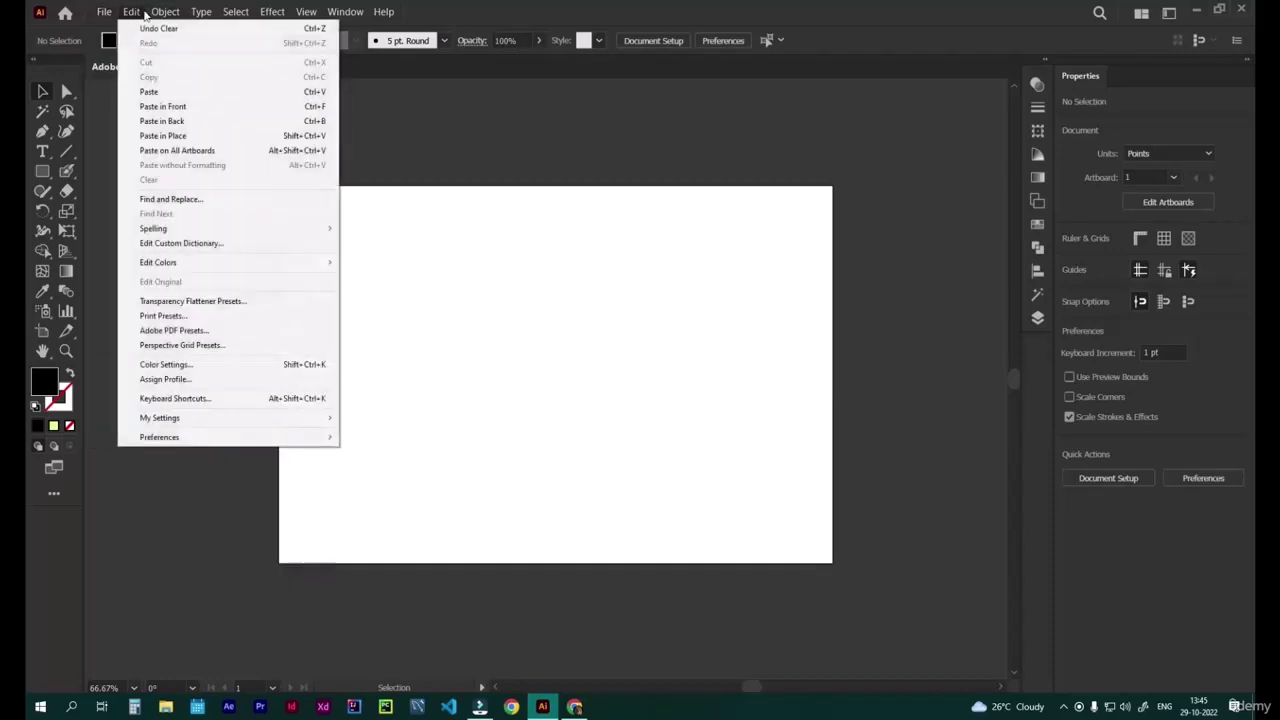
pyautogui.moveTo(150, 12)
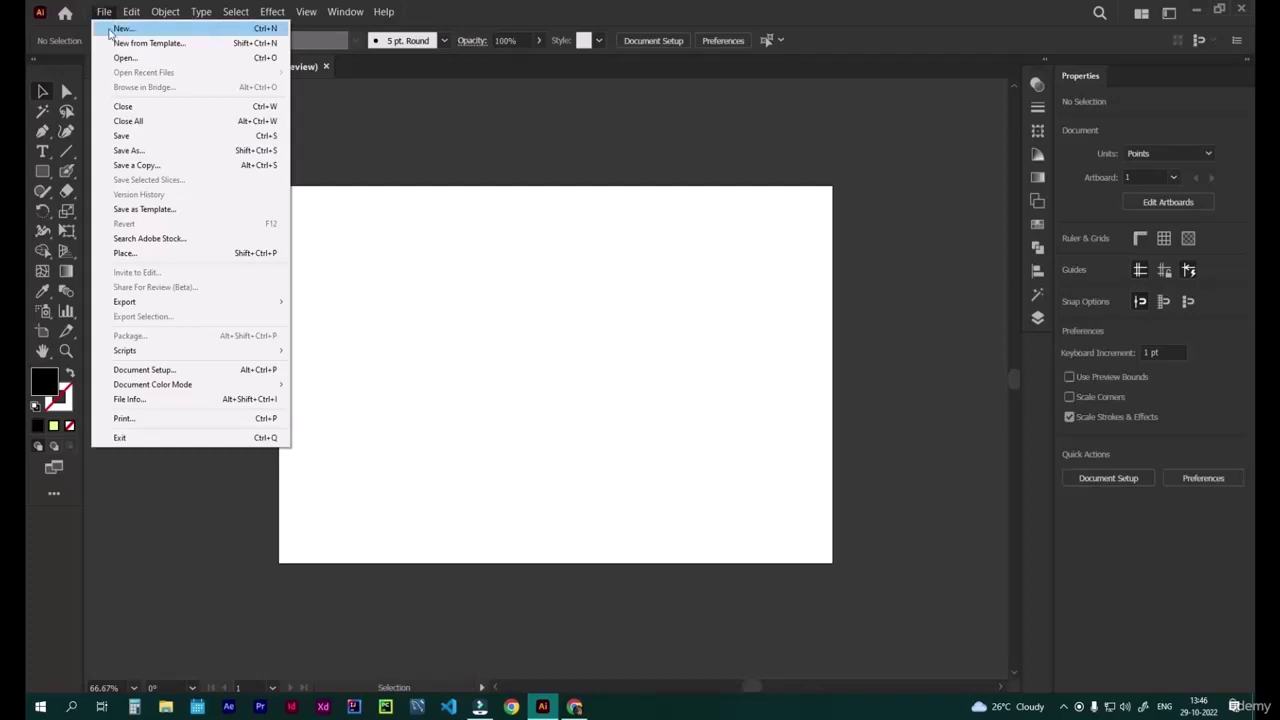
pyautogui.click(111, 31)
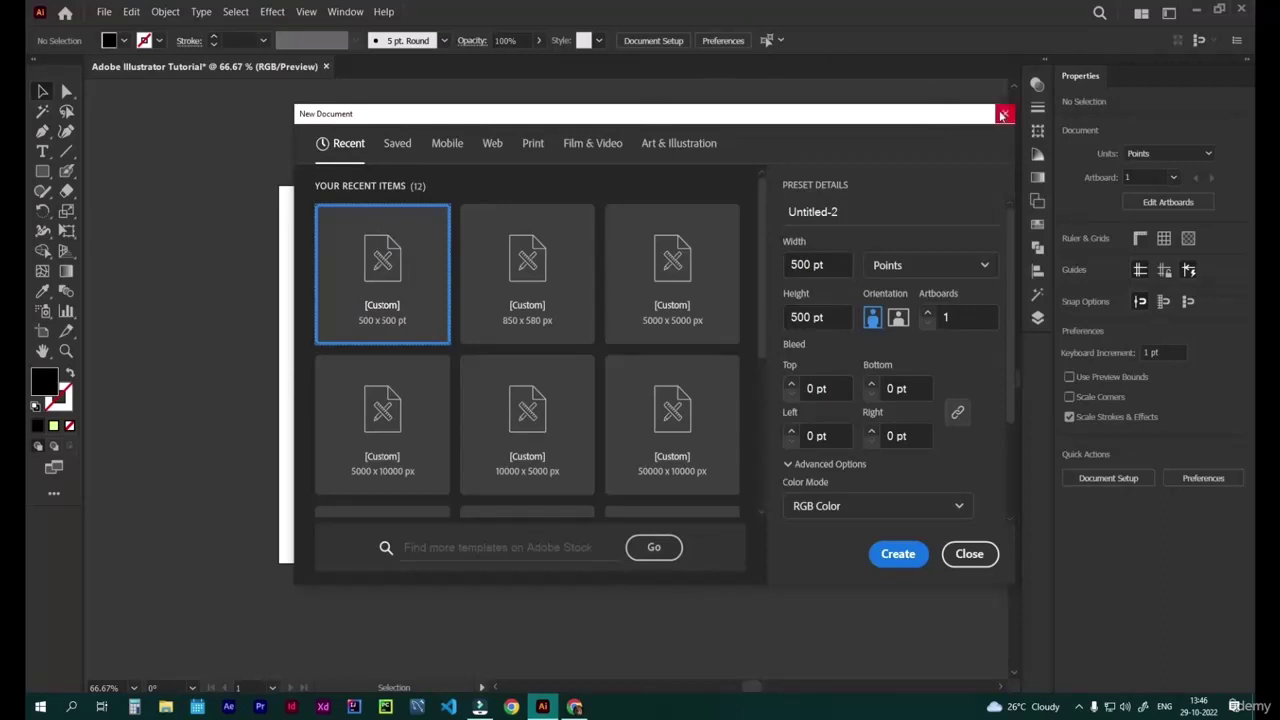
pyautogui.click(1002, 120)
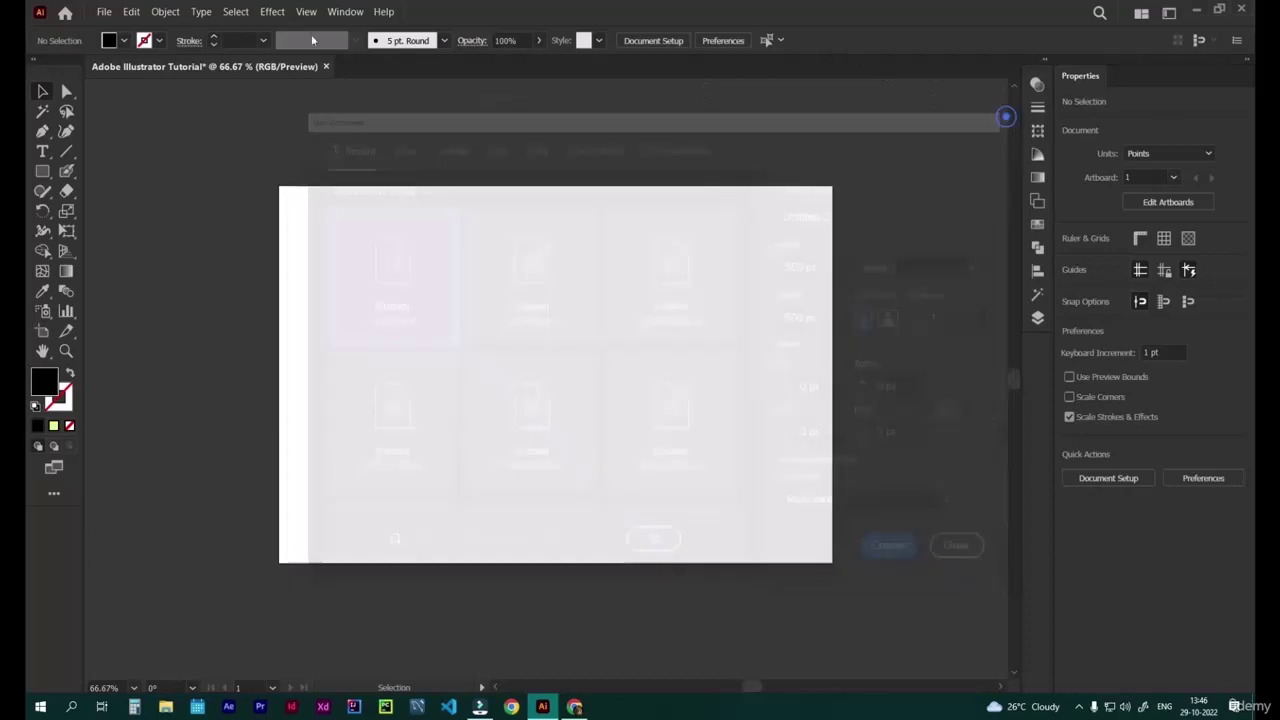
pyautogui.click(104, 12)
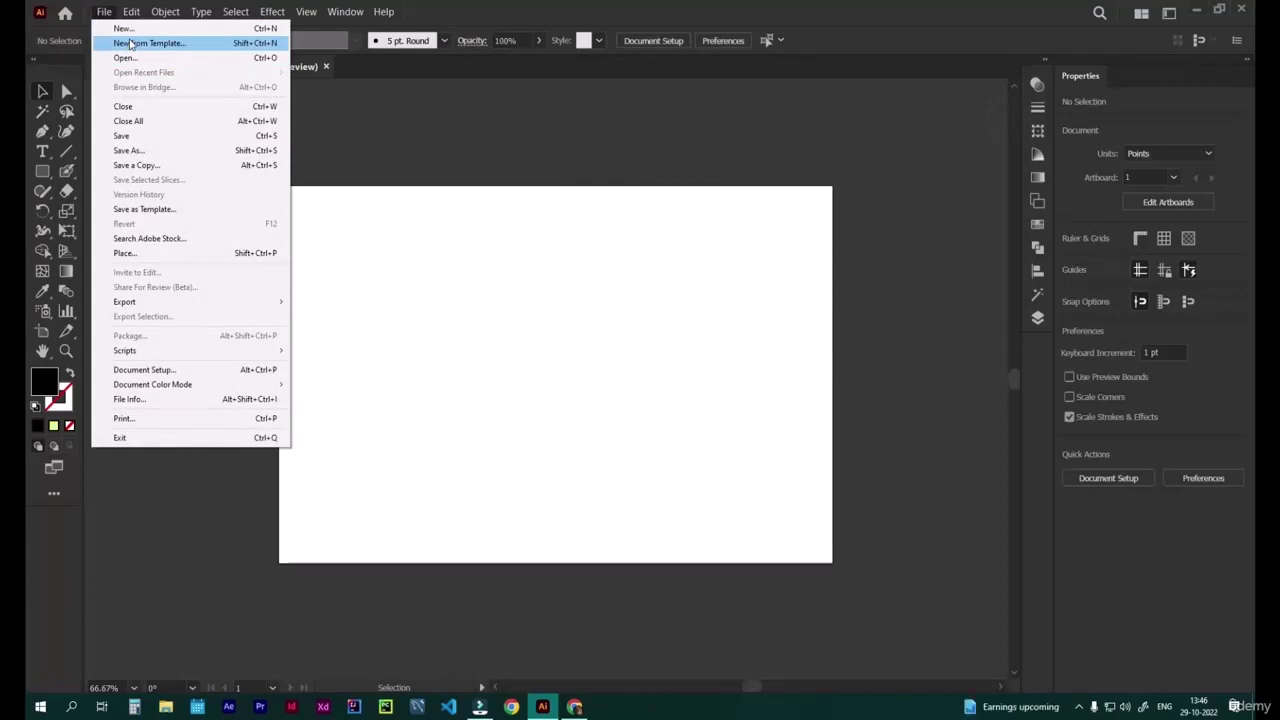
pyautogui.click(130, 44)
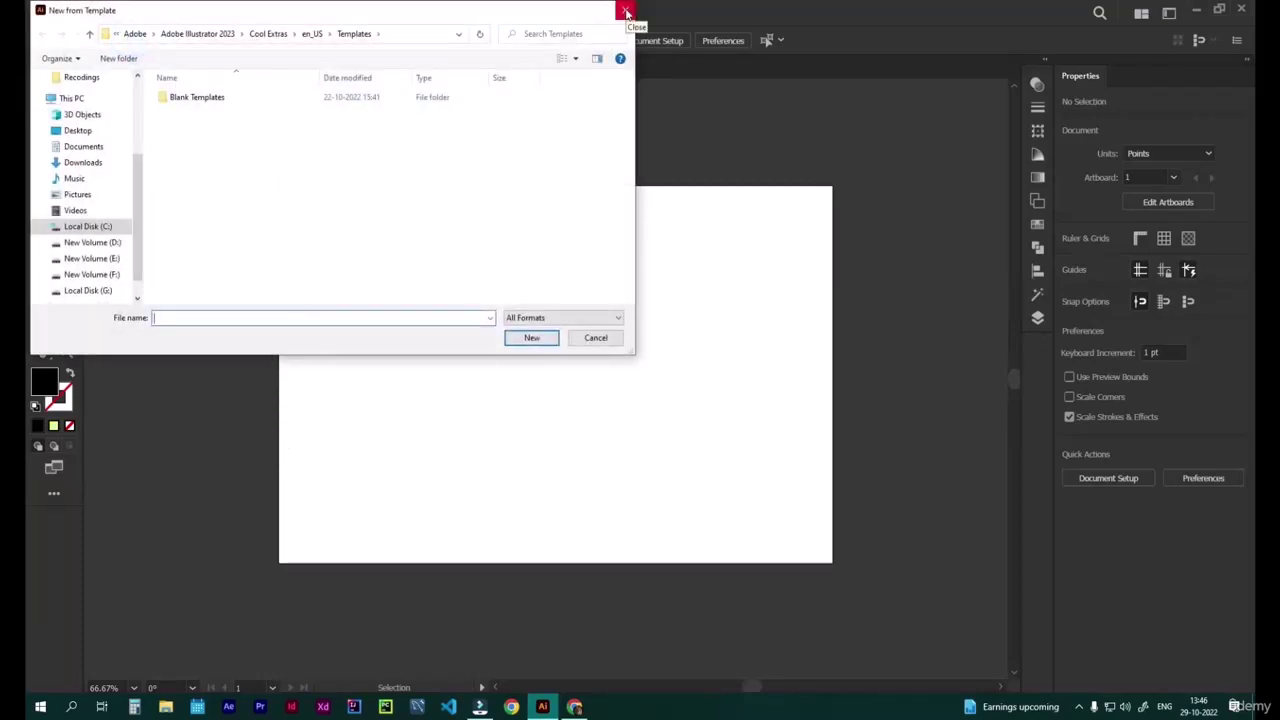
pyautogui.click(626, 12)
pyautogui.click(105, 11)
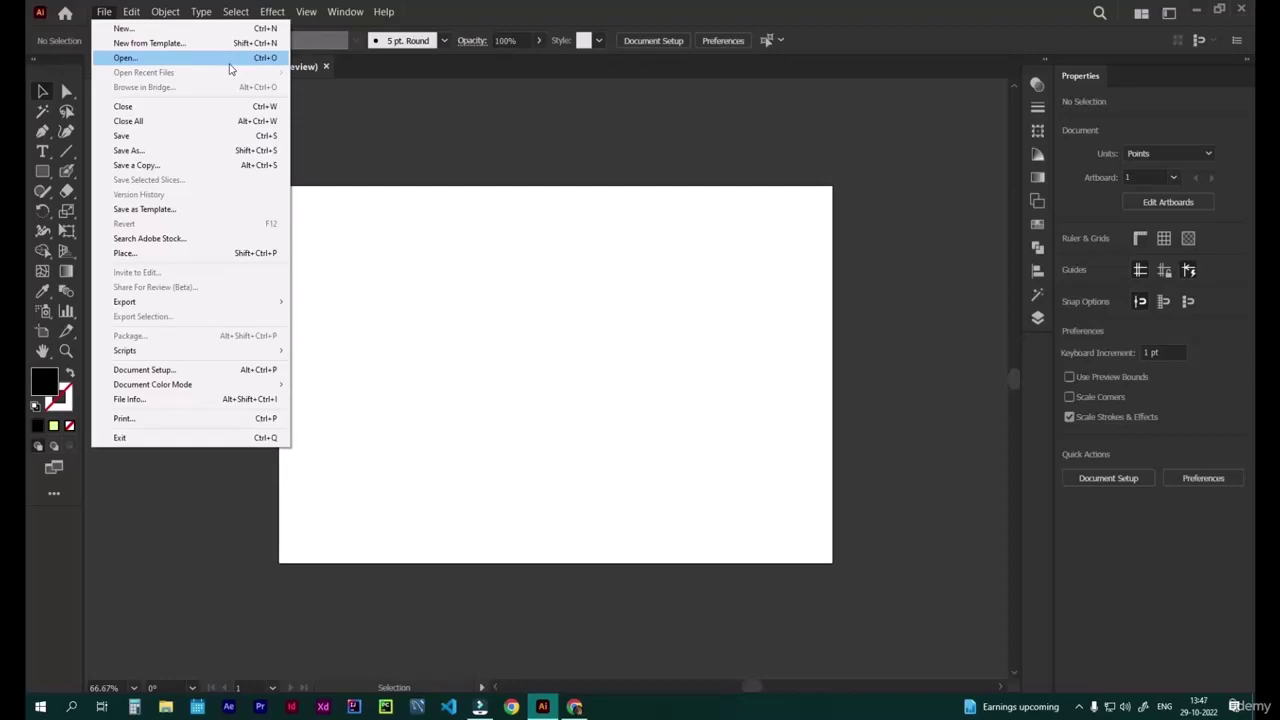
# Open Penguin Img Curvature Tool from the Illustrator Master Class folder and scale the image down.
pyautogui.click(228, 60)
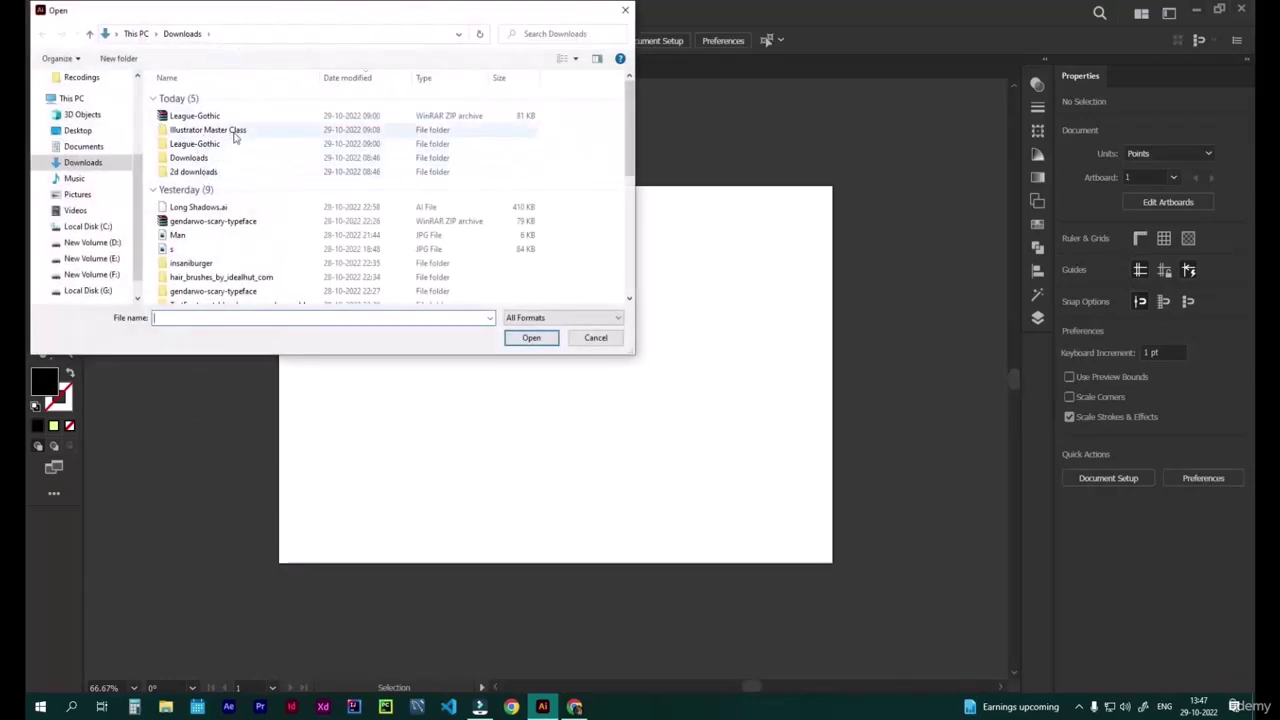
pyautogui.doubleClick(234, 133)
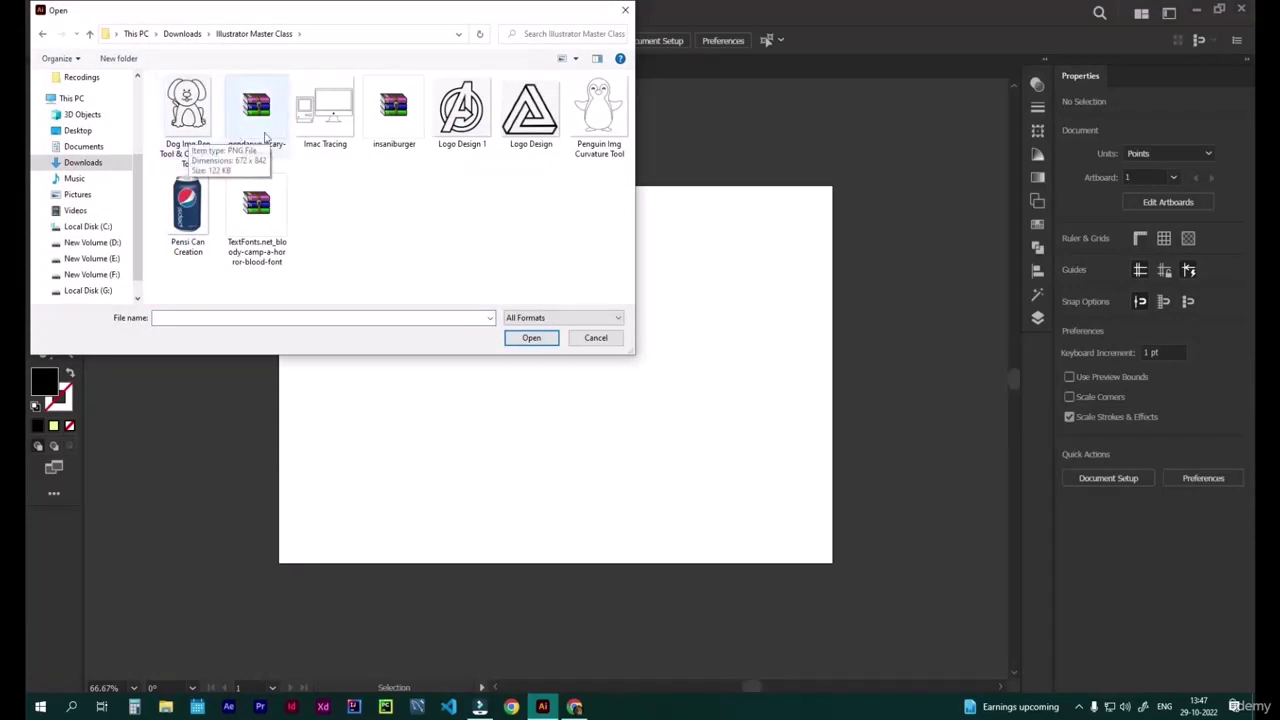
pyautogui.click(603, 121)
pyautogui.doubleClick(603, 121)
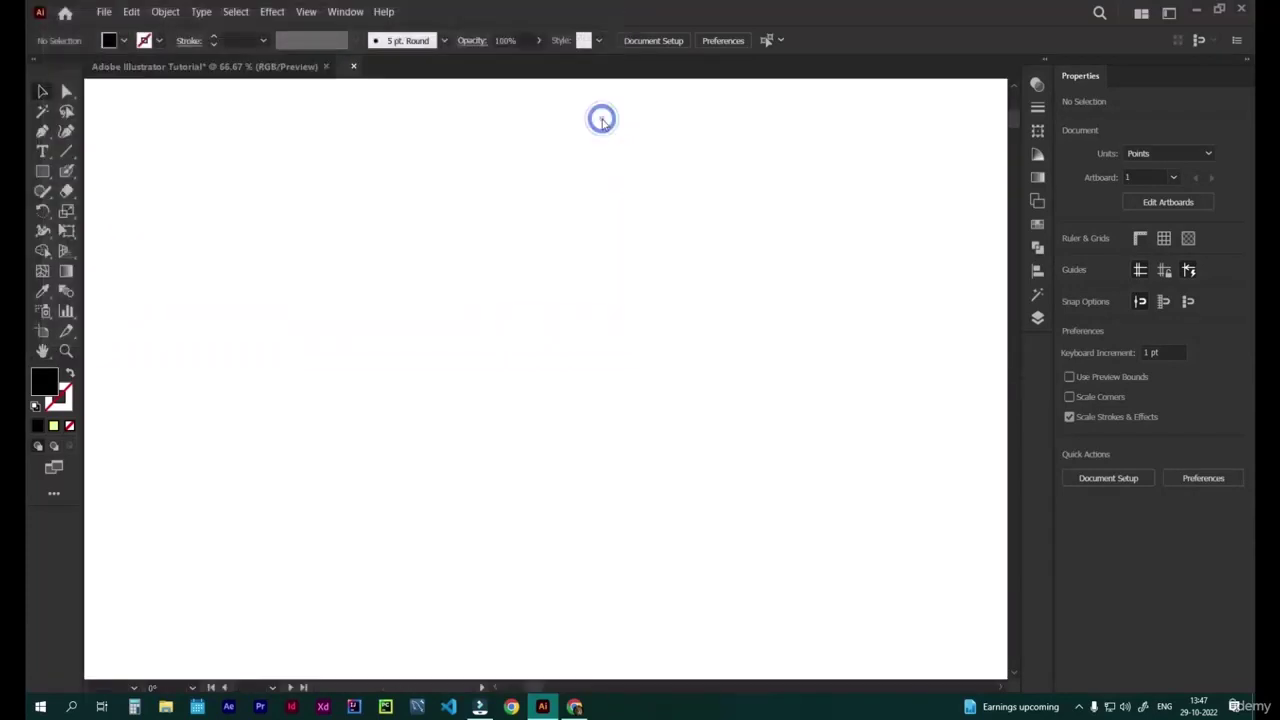
pyautogui.hotkey('ctrl', '-')
pyautogui.hotkey('ctrl', '-')
pyautogui.hotkey('ctrl', '-')
pyautogui.hotkey('ctrl', '-')
pyautogui.hotkey('ctrl', '-')
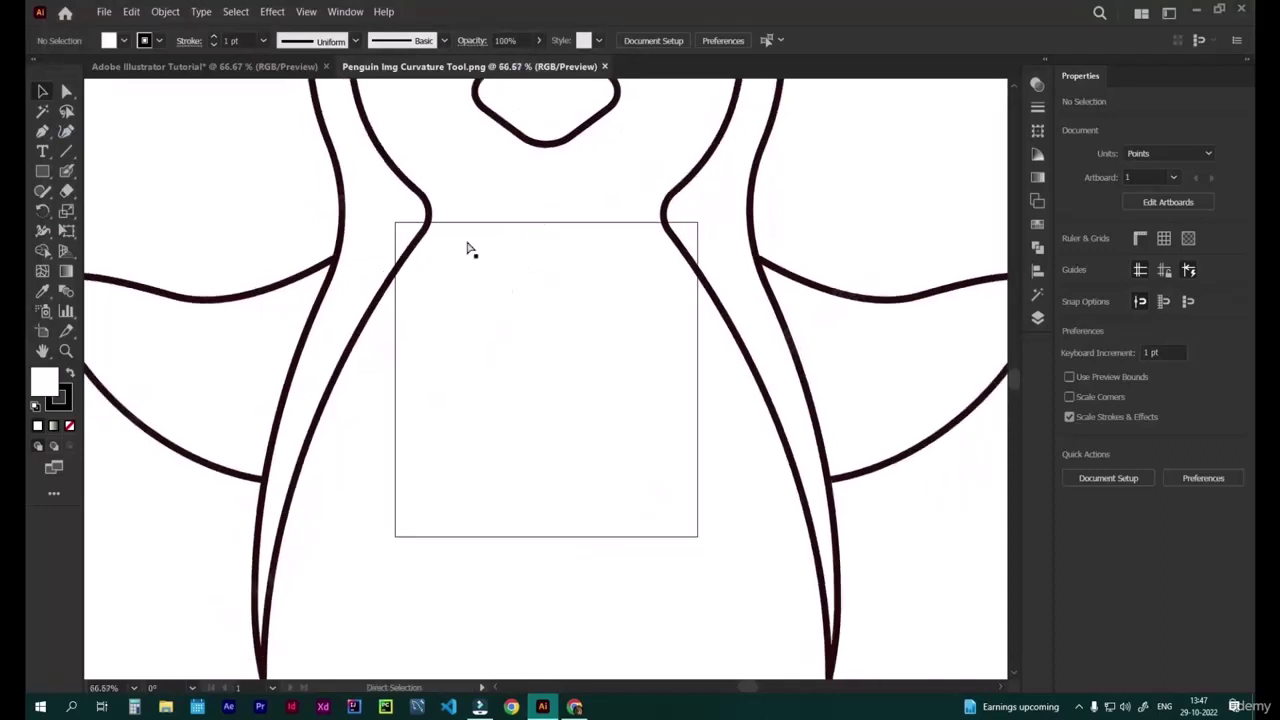
pyautogui.moveTo(467, 248); pyautogui.dragTo(471, 248)
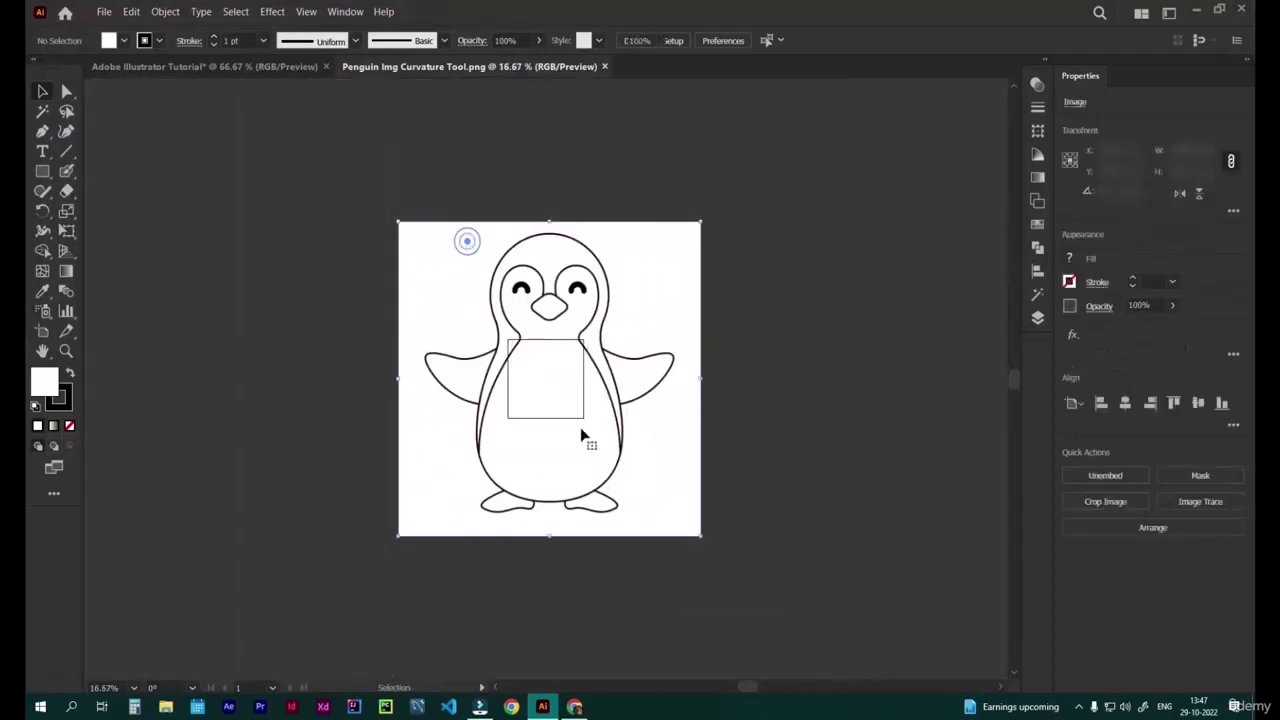
pyautogui.moveTo(703, 535); pyautogui.dragTo(528, 371)
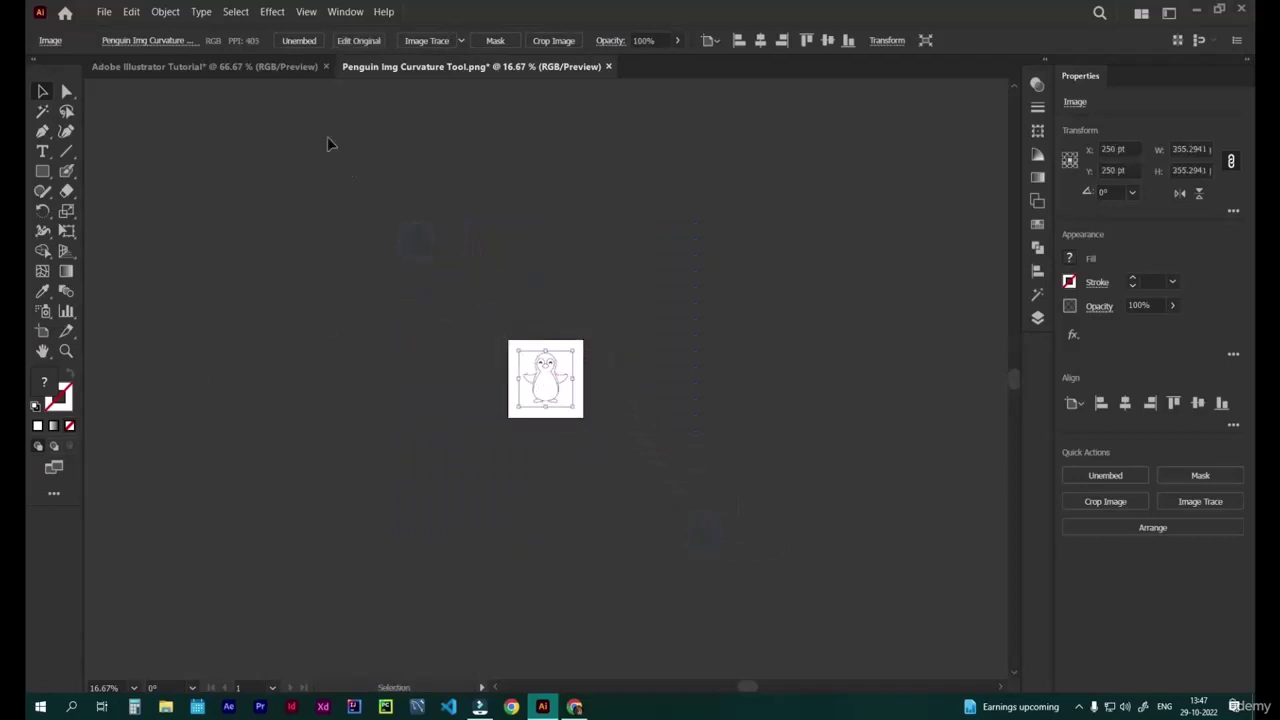
# Close the penguin document without saving its changes.
pyautogui.click(270, 66)
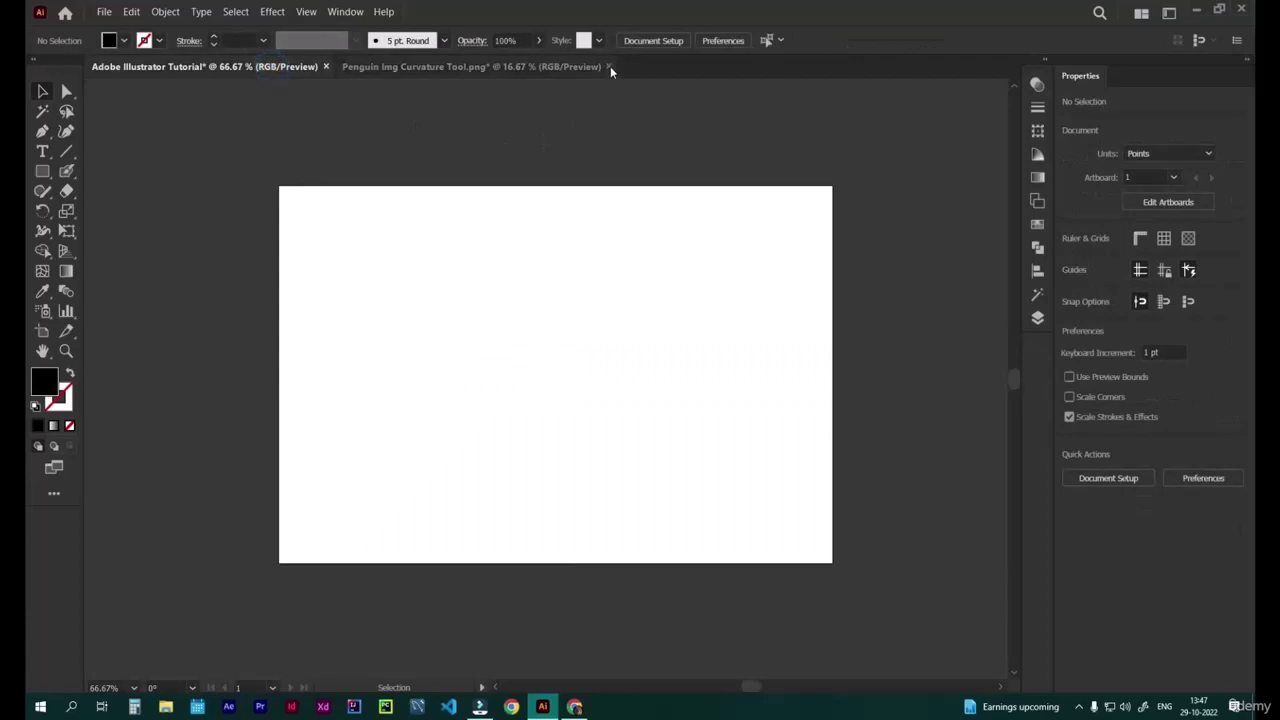
pyautogui.click(609, 66)
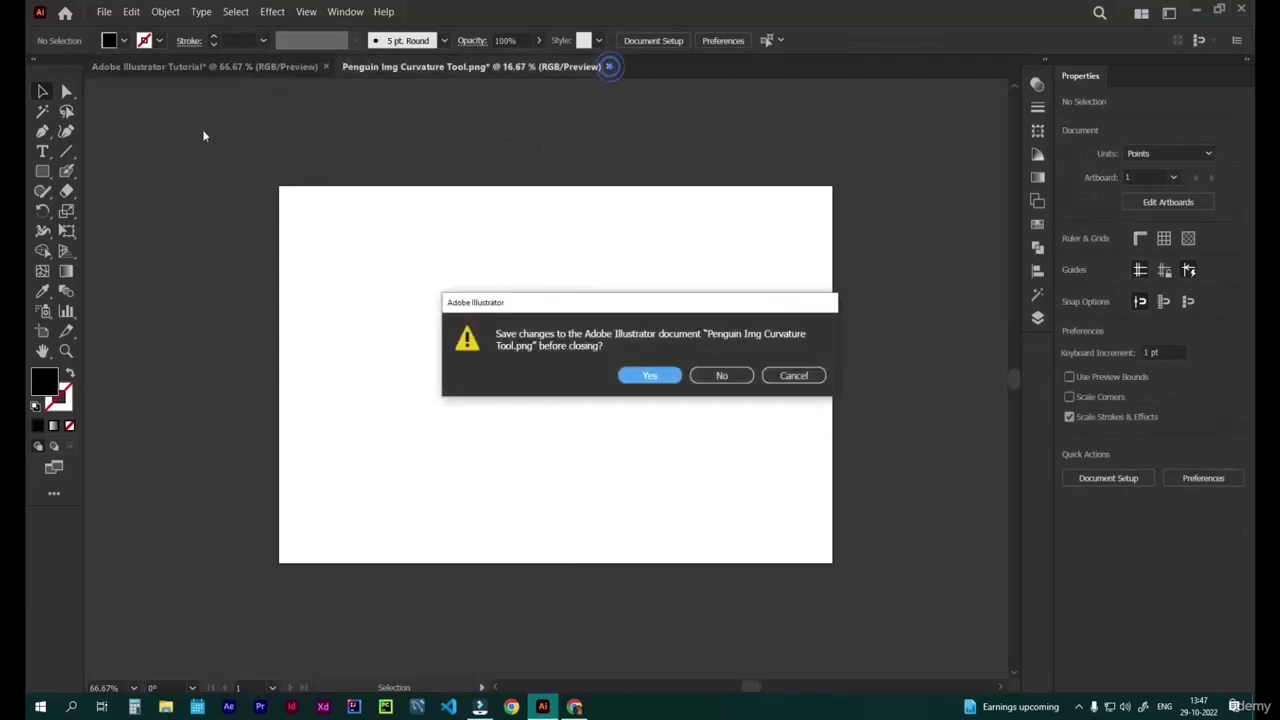
pyautogui.click(724, 375)
pyautogui.click(104, 12)
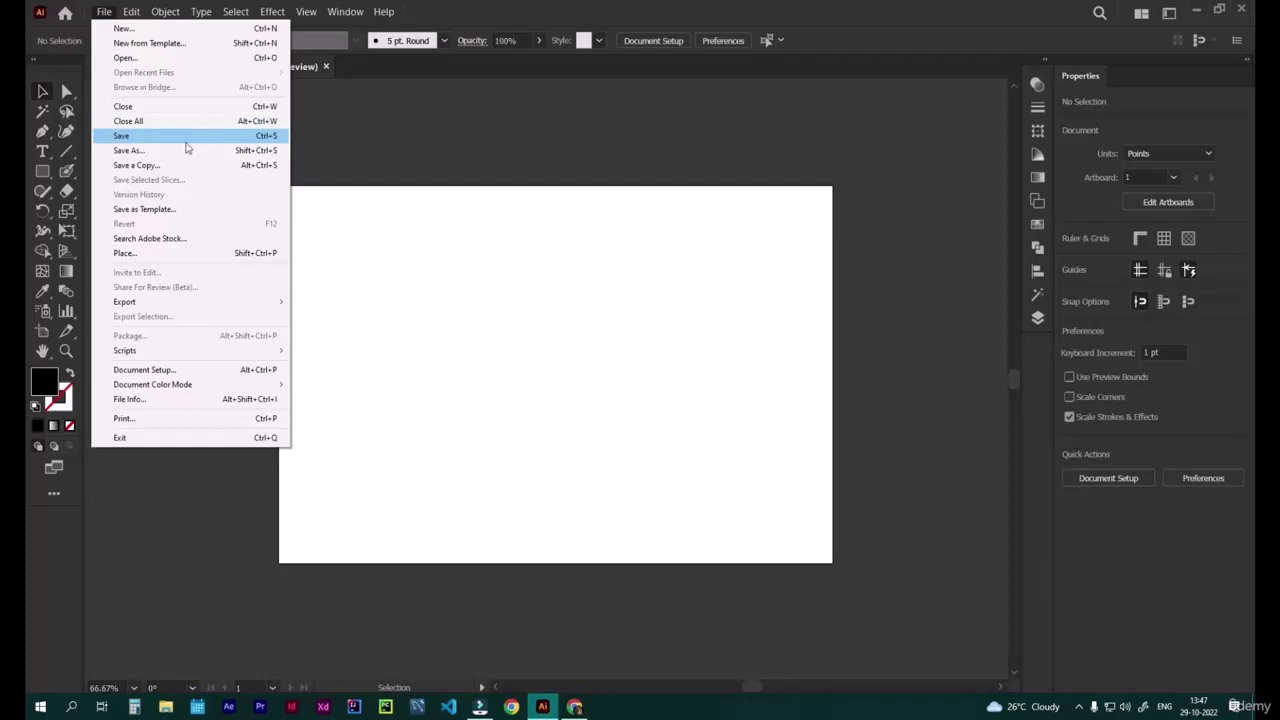
pyautogui.click(185, 137)
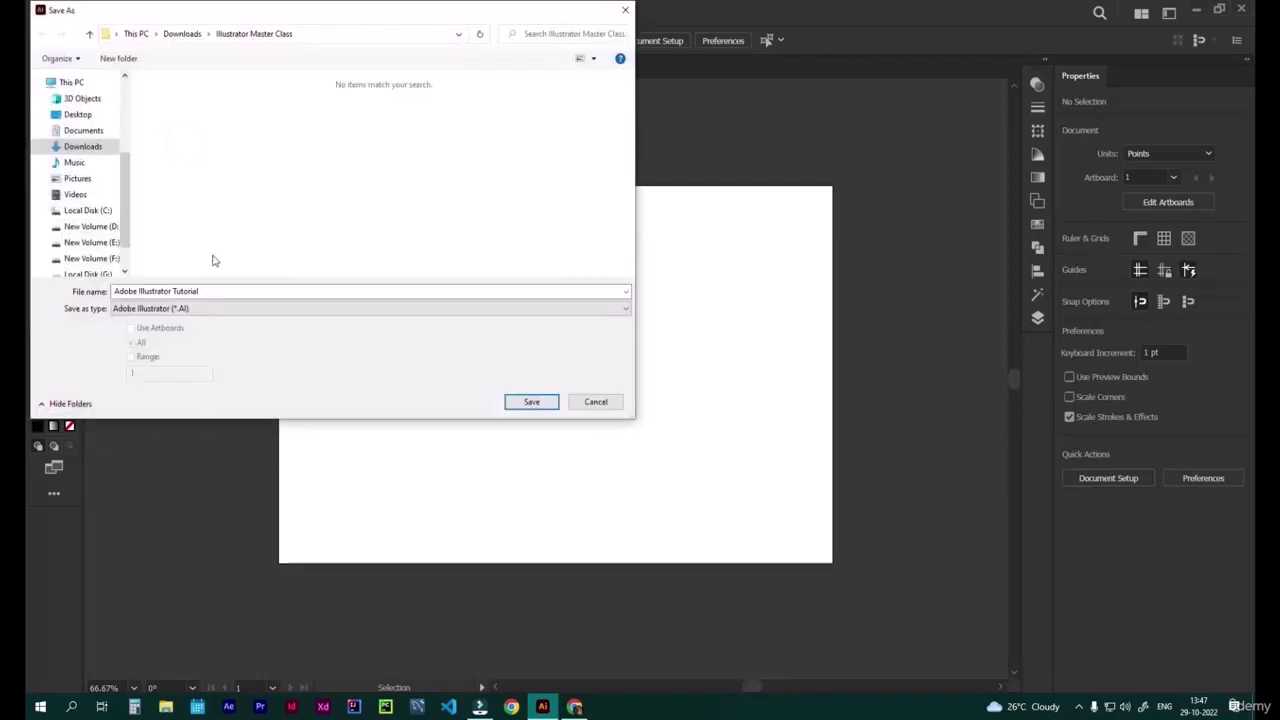
pyautogui.click(255, 287)
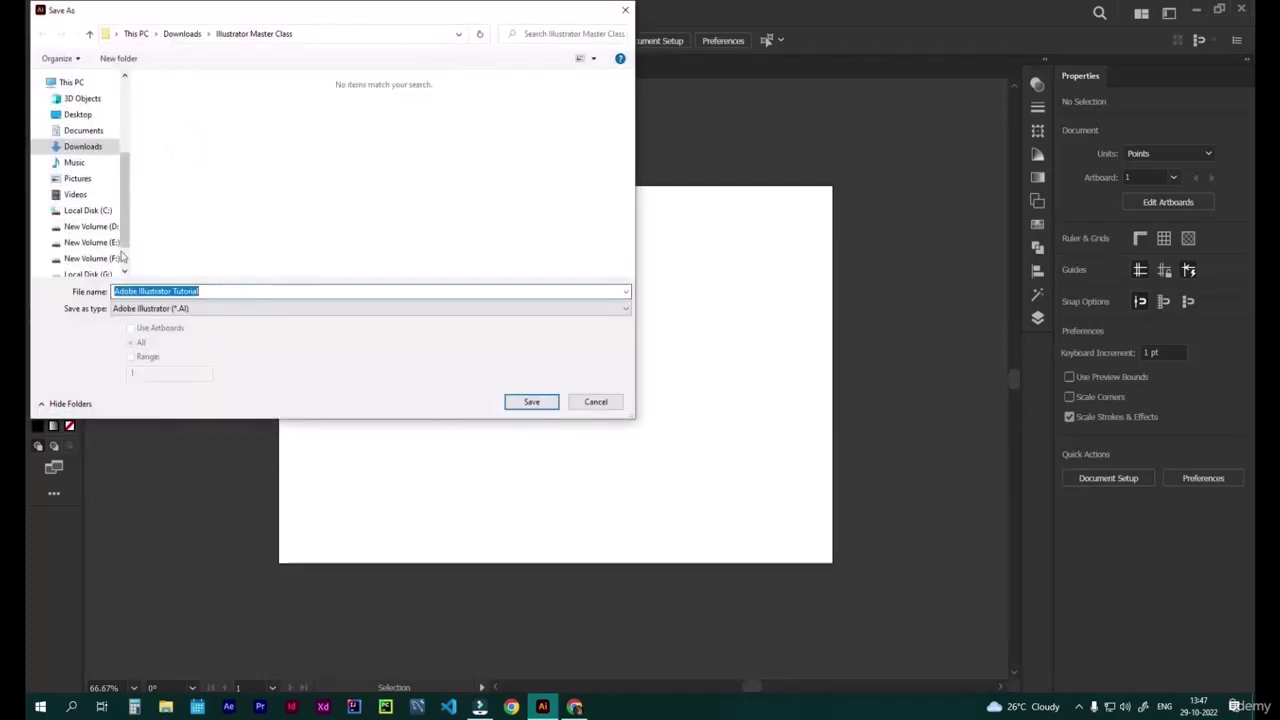
pyautogui.doubleClick(226, 290)
pyautogui.click(624, 11)
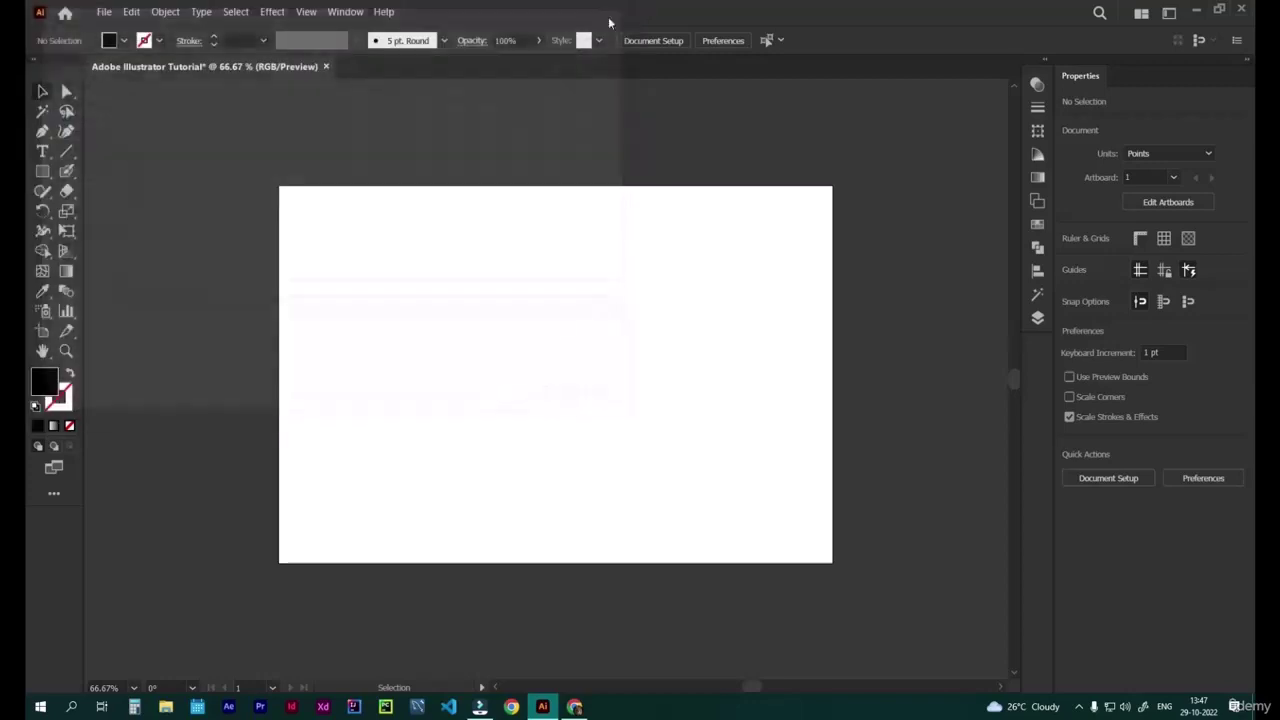
pyautogui.click(104, 11)
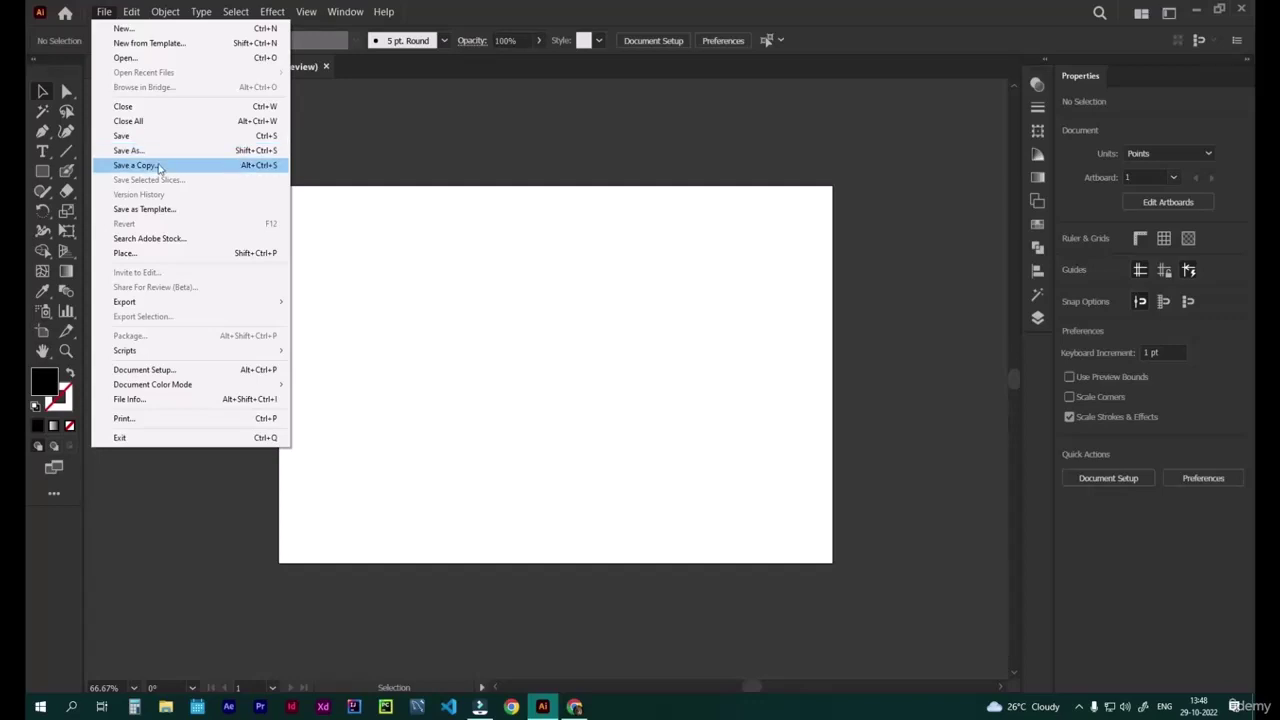
pyautogui.click(574, 303)
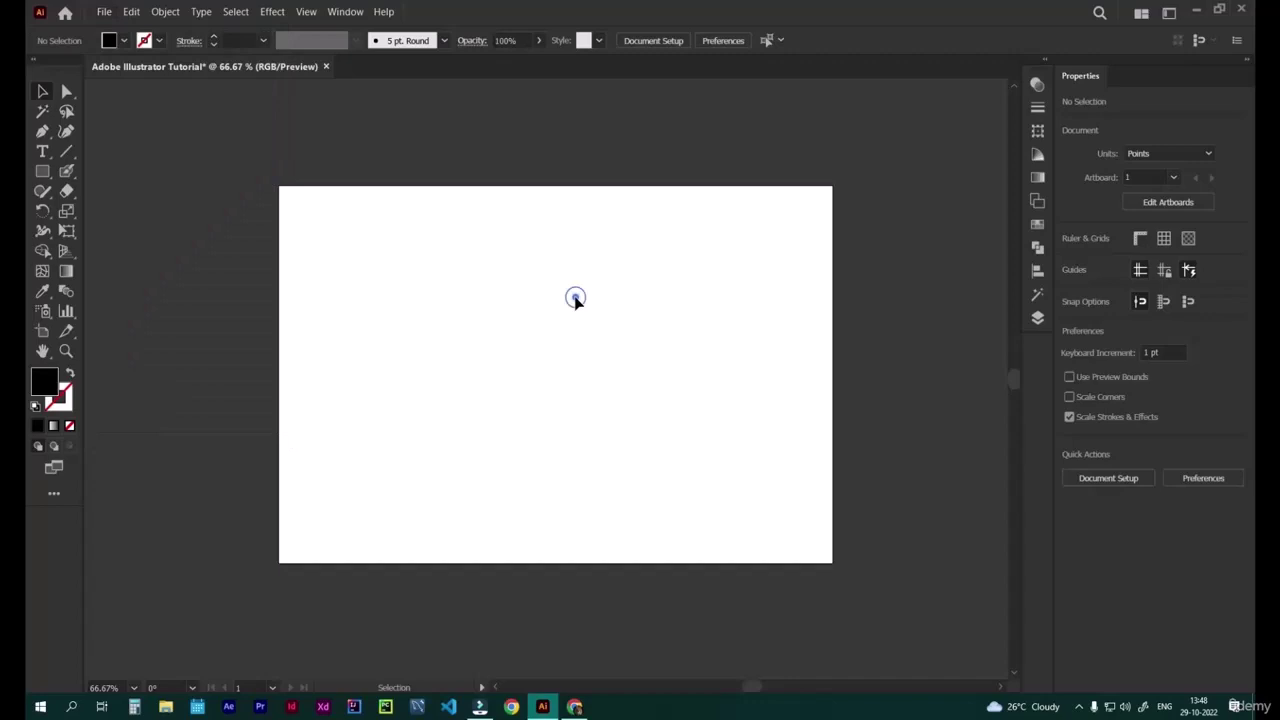
pyautogui.click(104, 11)
pyautogui.click(422, 194)
pyautogui.click(105, 12)
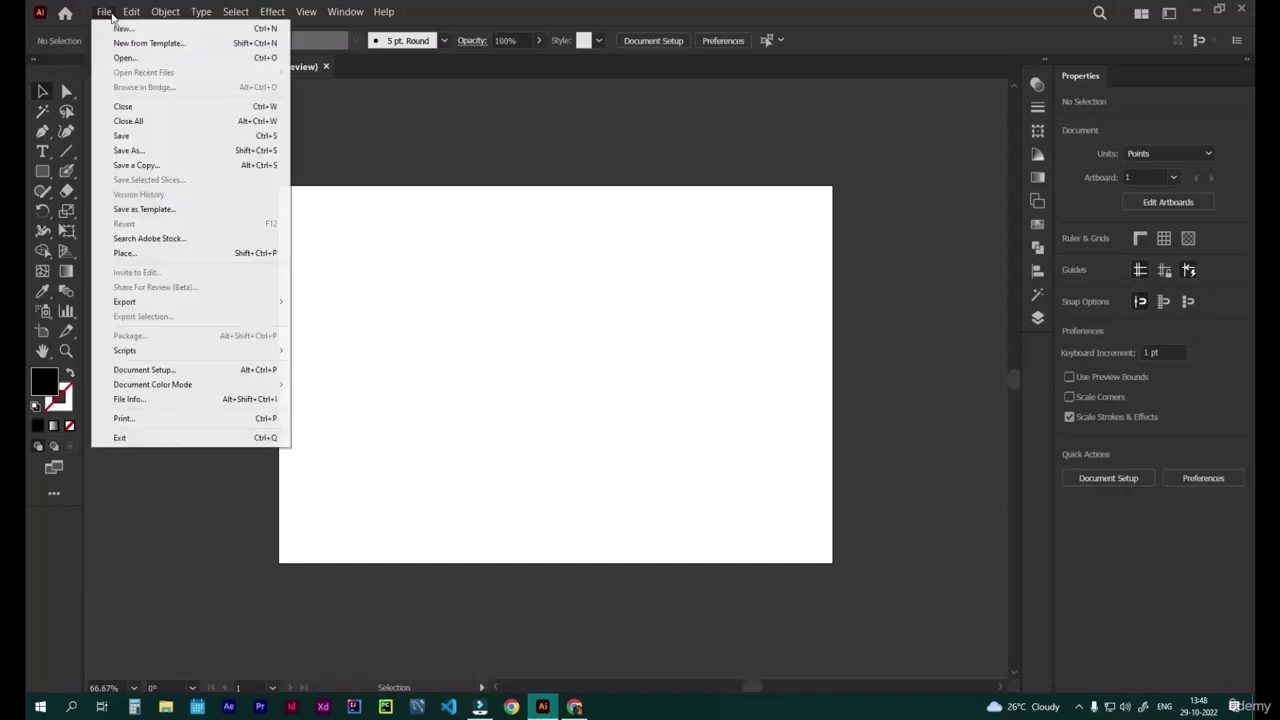
pyautogui.click(385, 397)
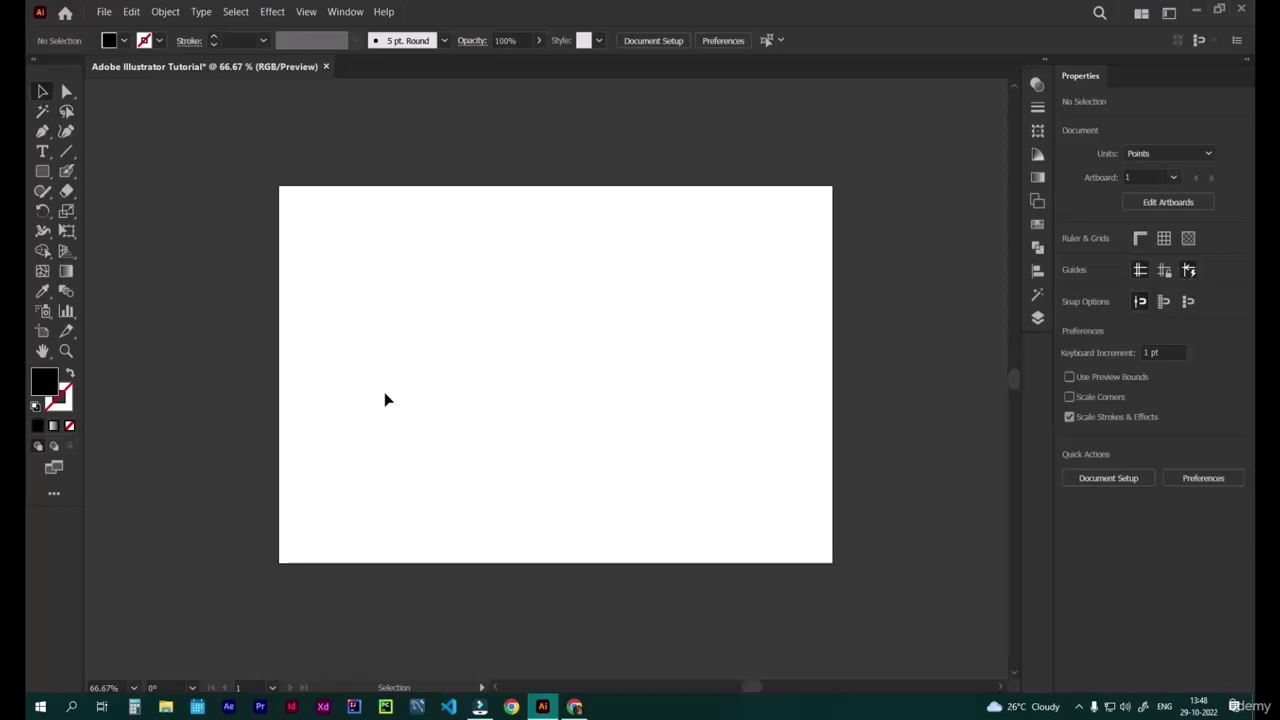
pyautogui.click(98, 18)
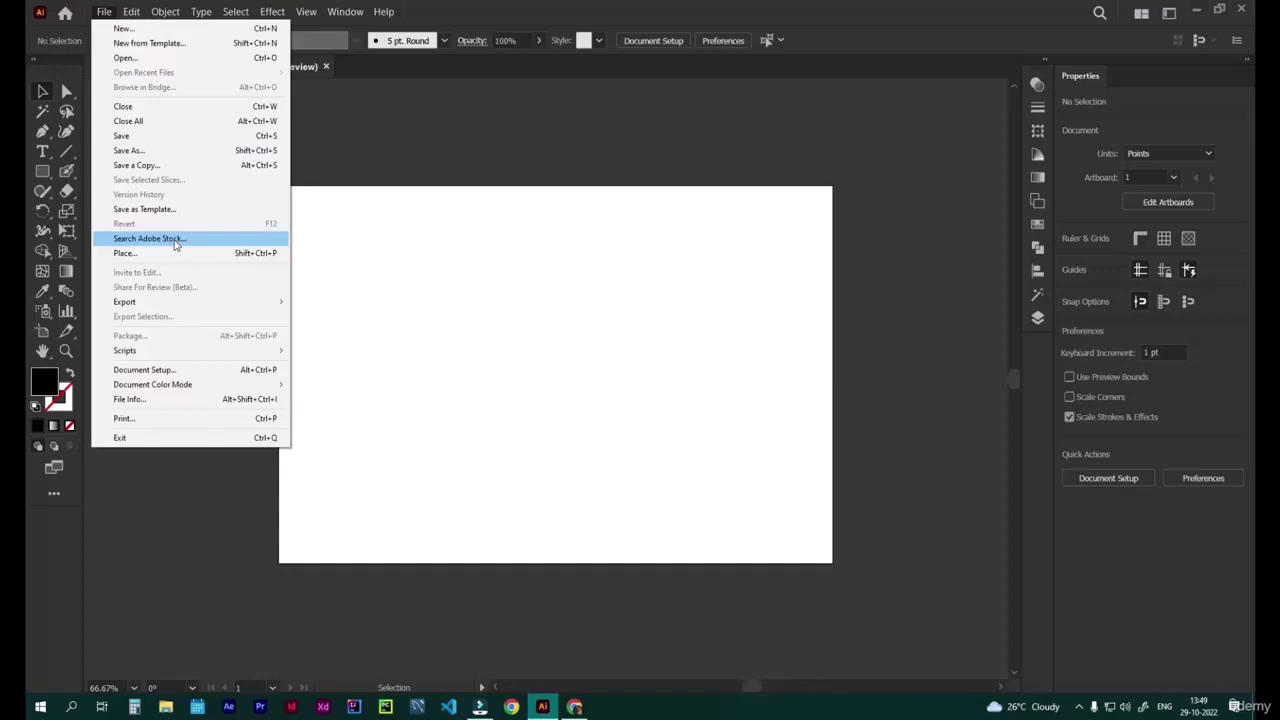
pyautogui.click(178, 255)
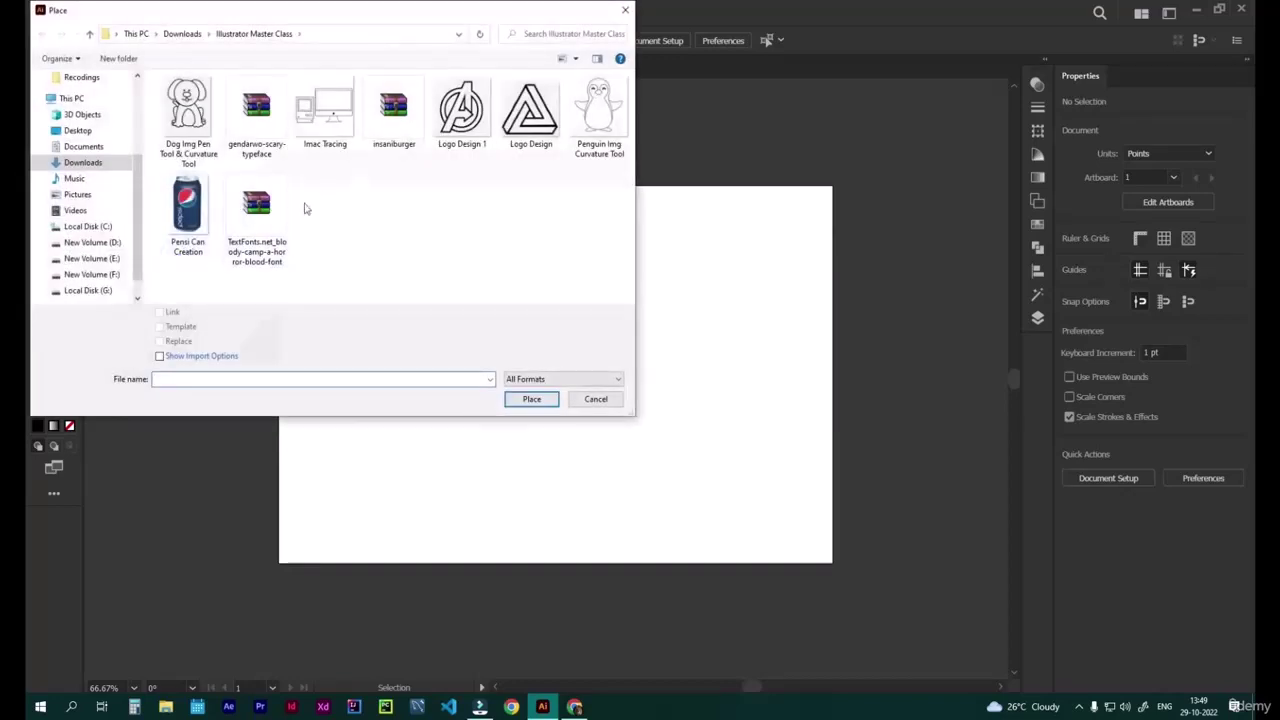
pyautogui.doubleClick(188, 110)
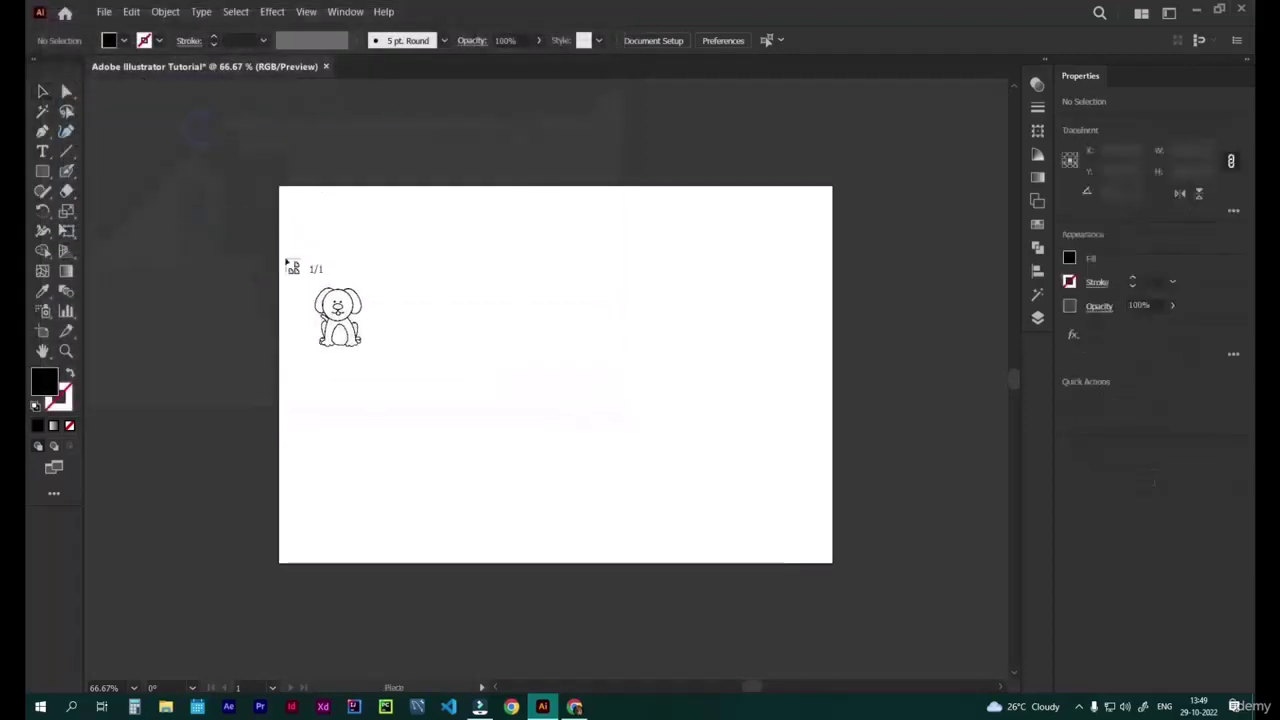
pyautogui.click(477, 331)
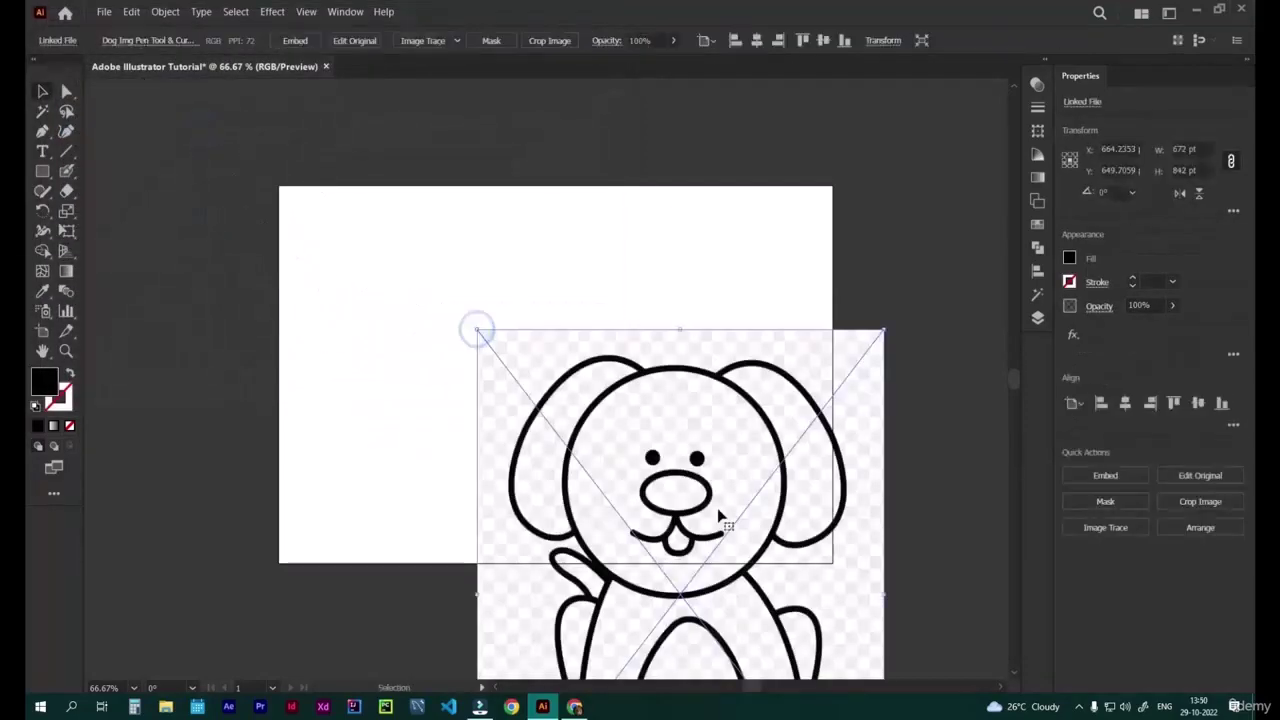
pyautogui.moveTo(720, 516); pyautogui.dragTo(561, 311)
pyautogui.click(782, 427)
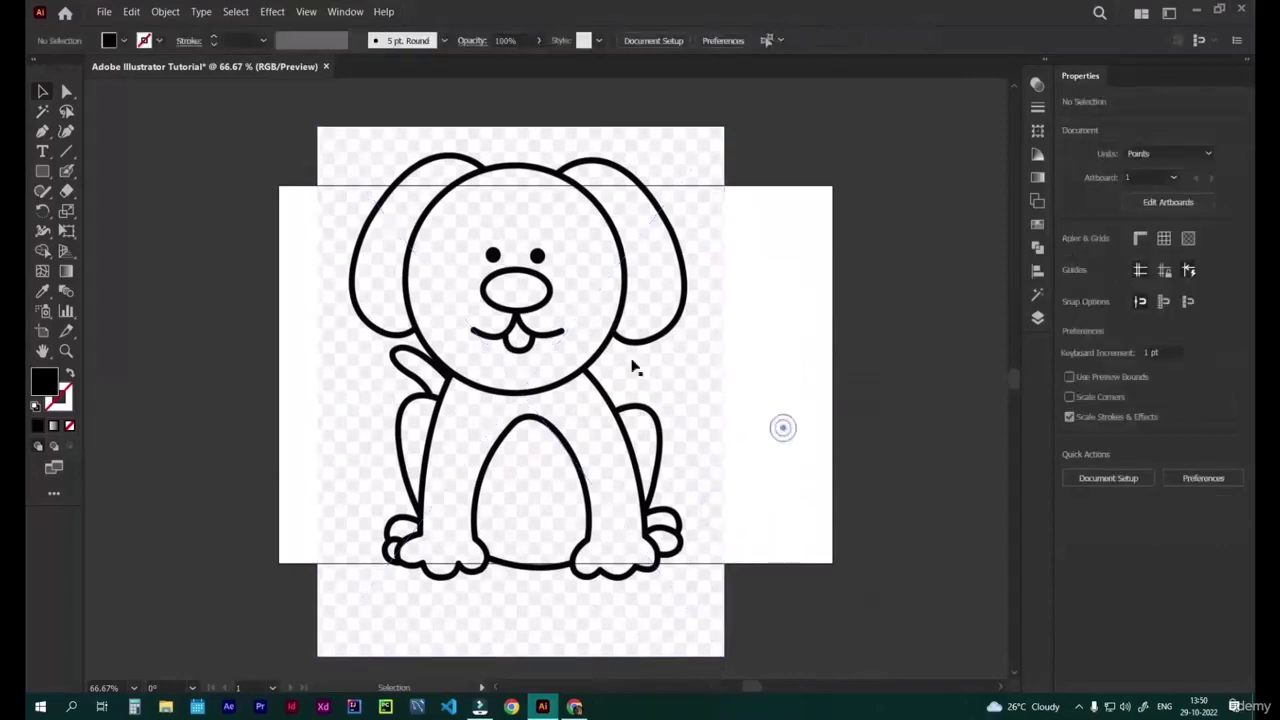
pyautogui.click(103, 11)
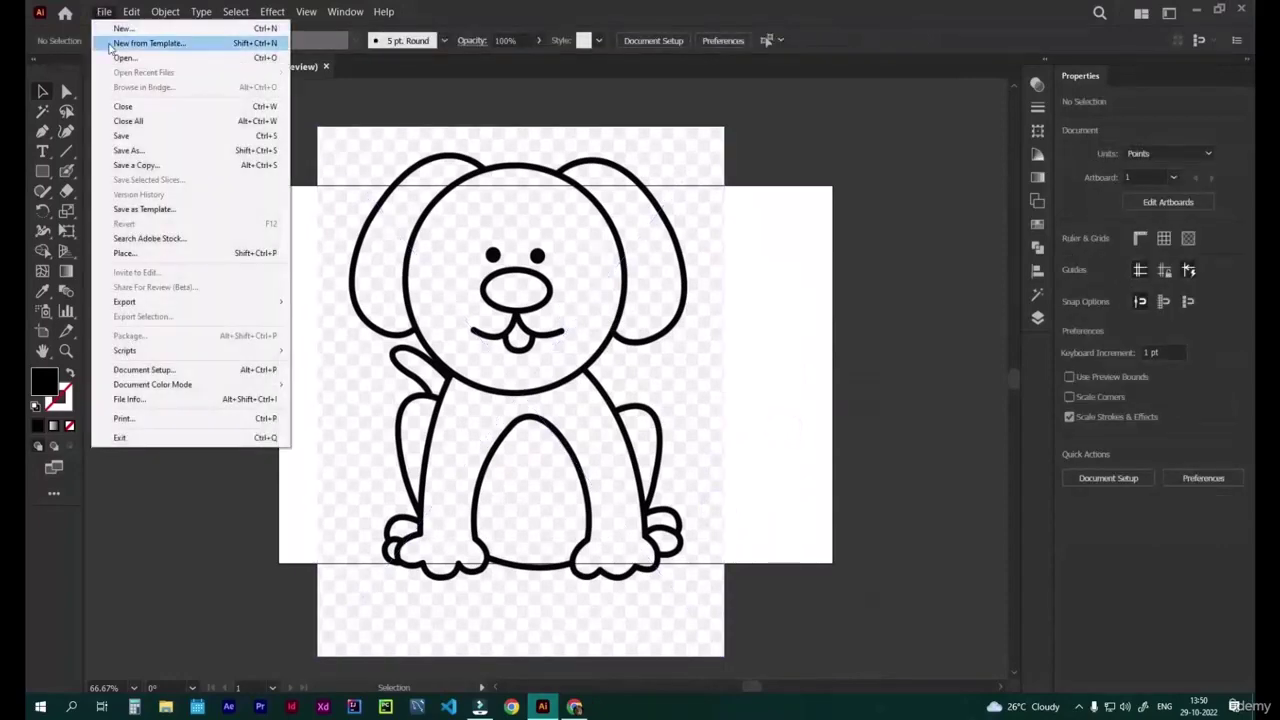
pyautogui.click(116, 62)
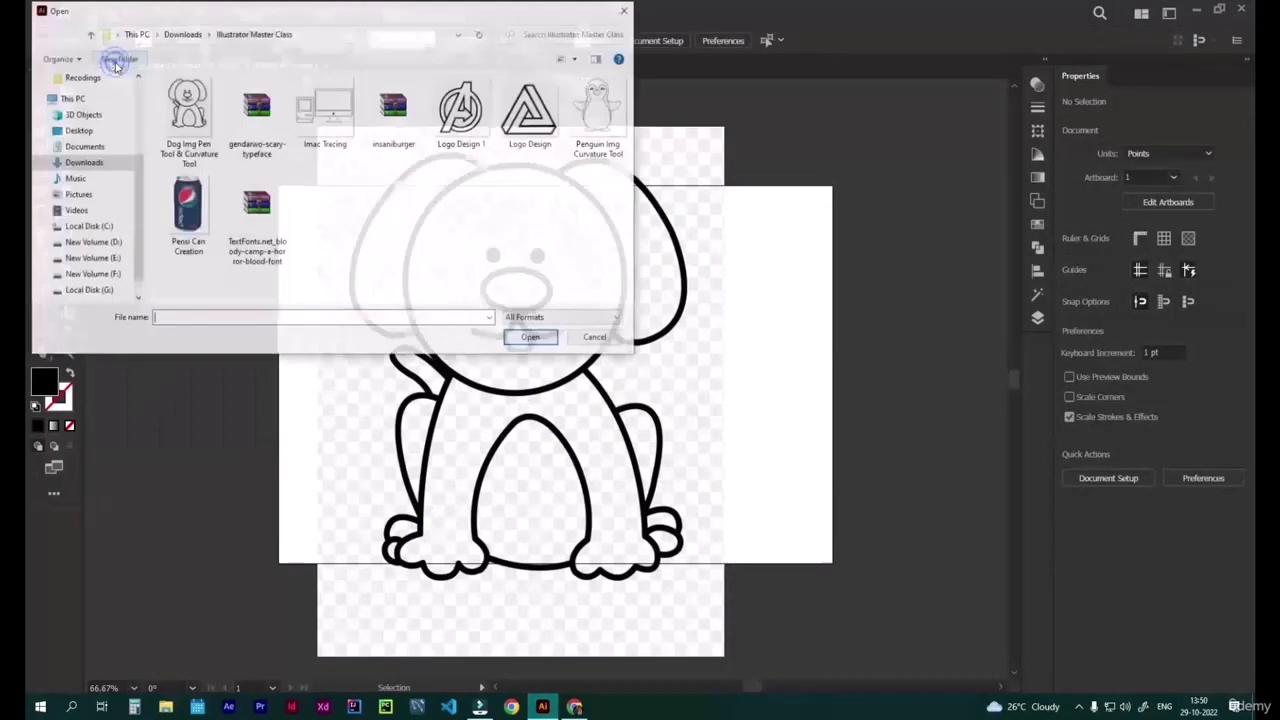
pyautogui.doubleClick(182, 105)
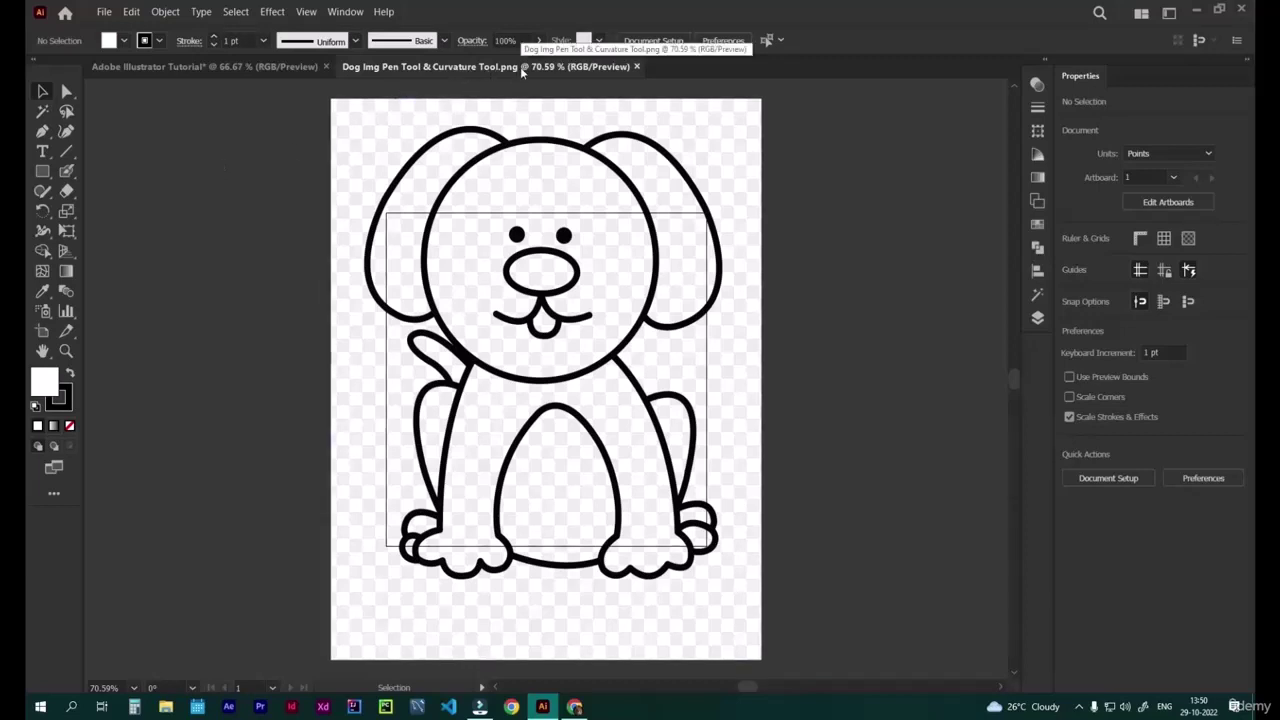
pyautogui.click(635, 66)
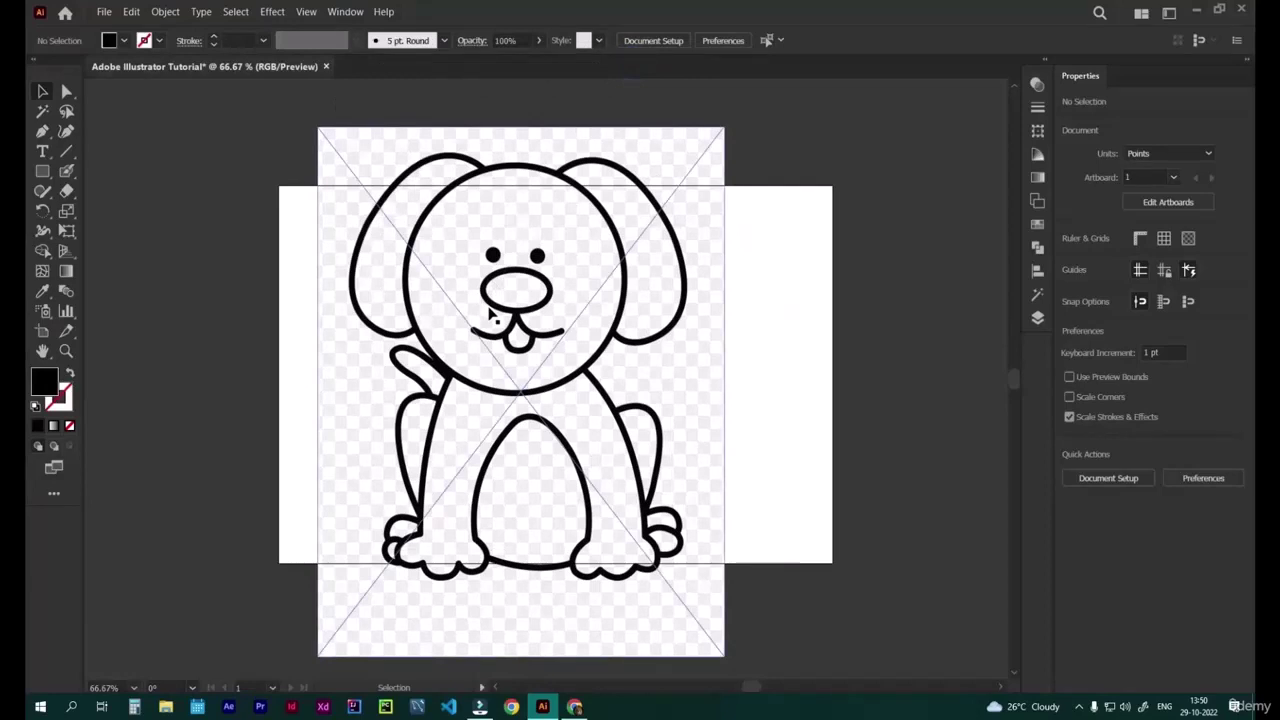
pyautogui.click(492, 316)
pyautogui.moveTo(320, 129); pyautogui.dragTo(437, 281)
pyautogui.moveTo(525, 470); pyautogui.dragTo(499, 443)
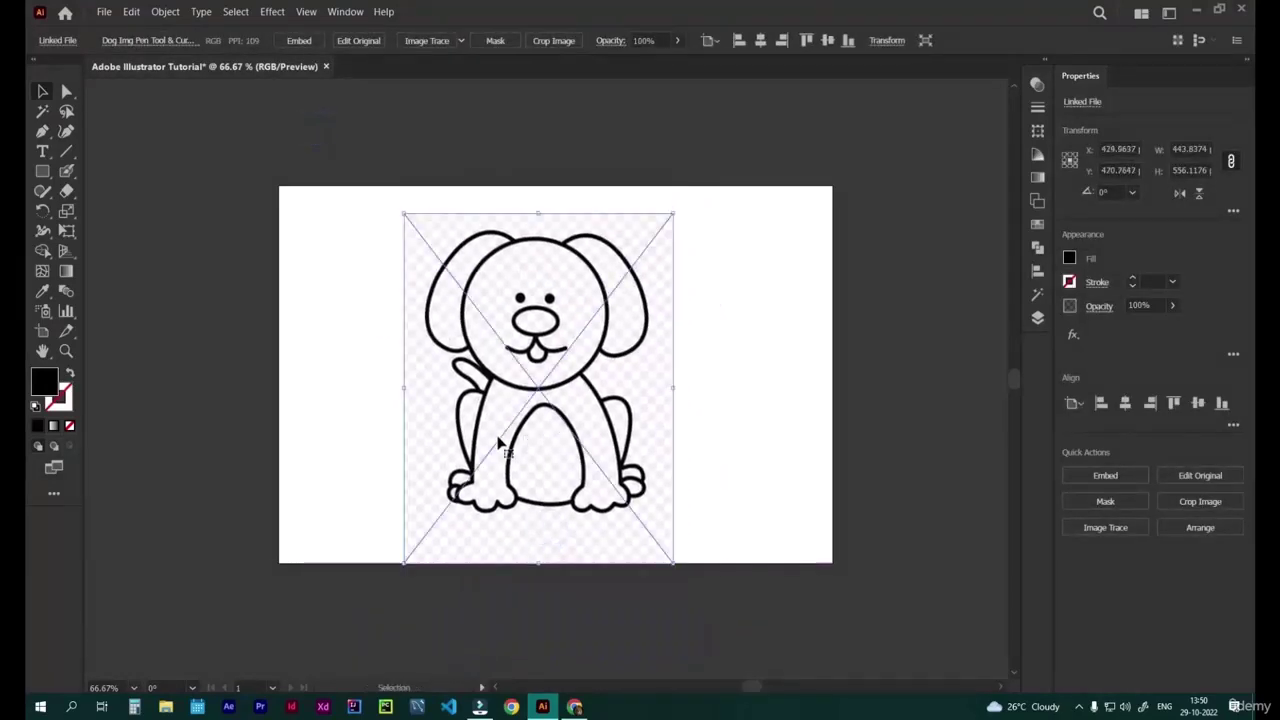
# Delete the dog image, then start a DXF export and cancel the Export dialog.
pyautogui.press('Delete')
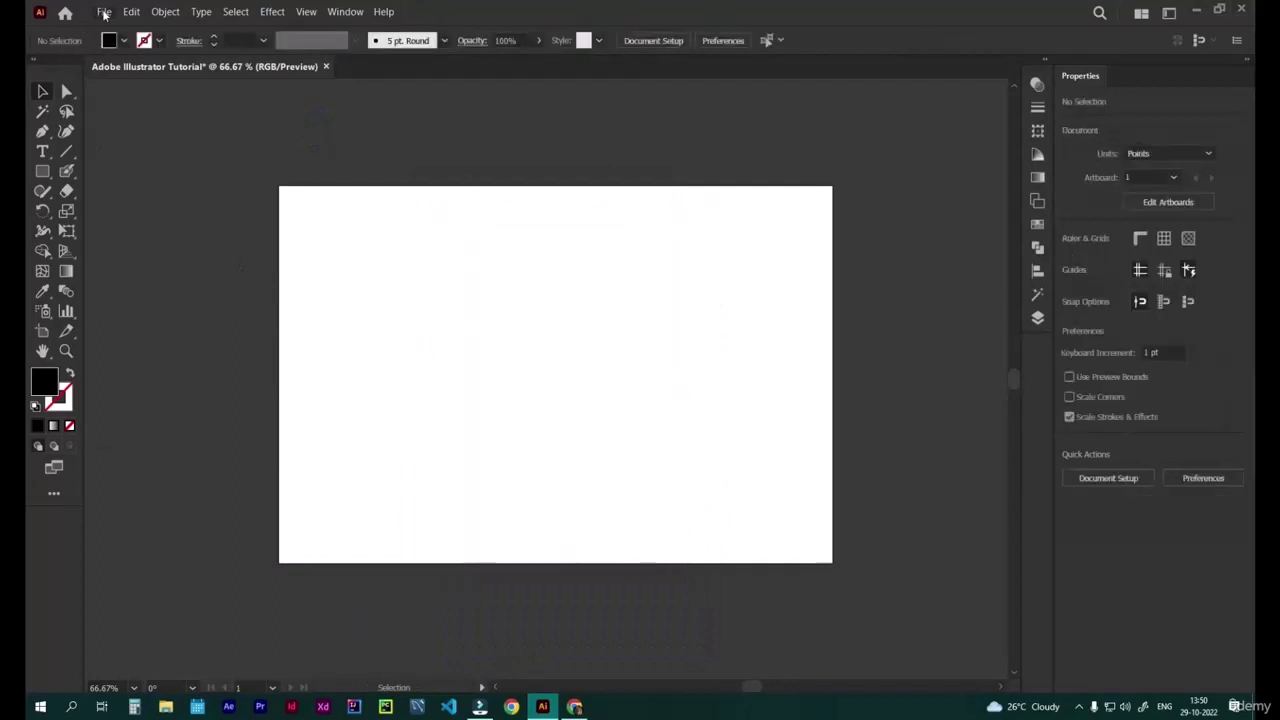
pyautogui.click(104, 12)
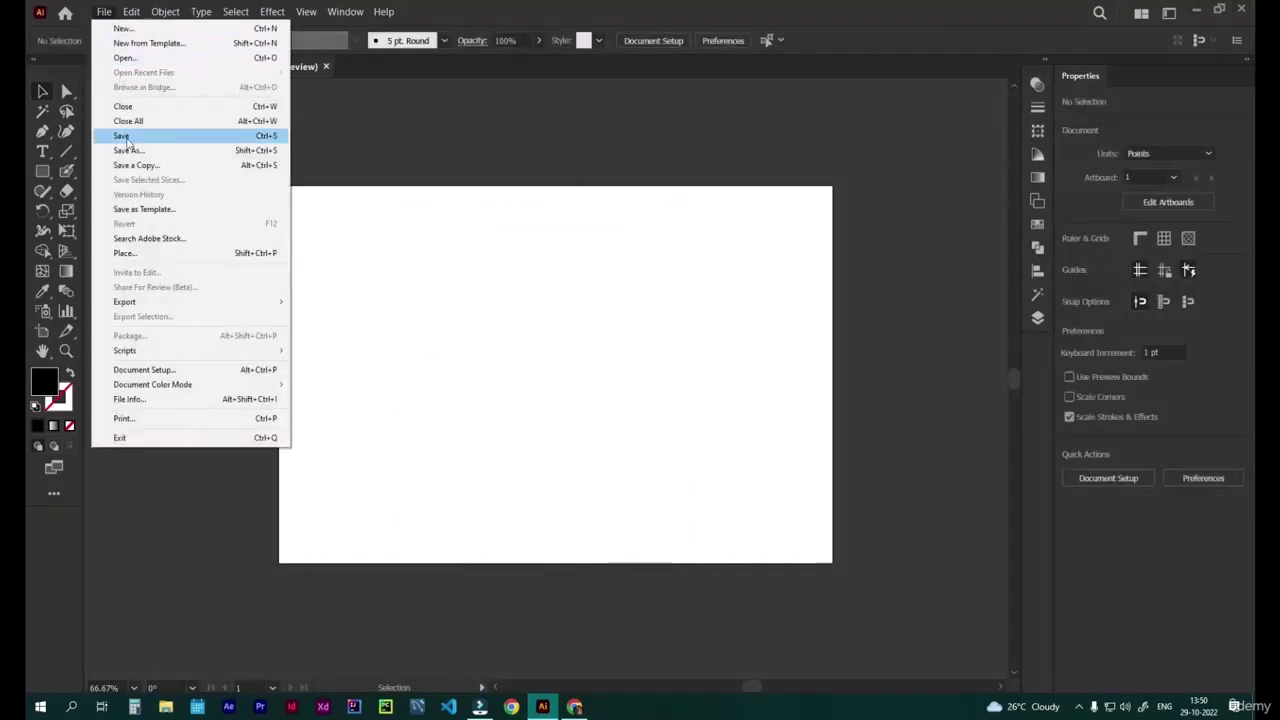
pyautogui.moveTo(155, 302)
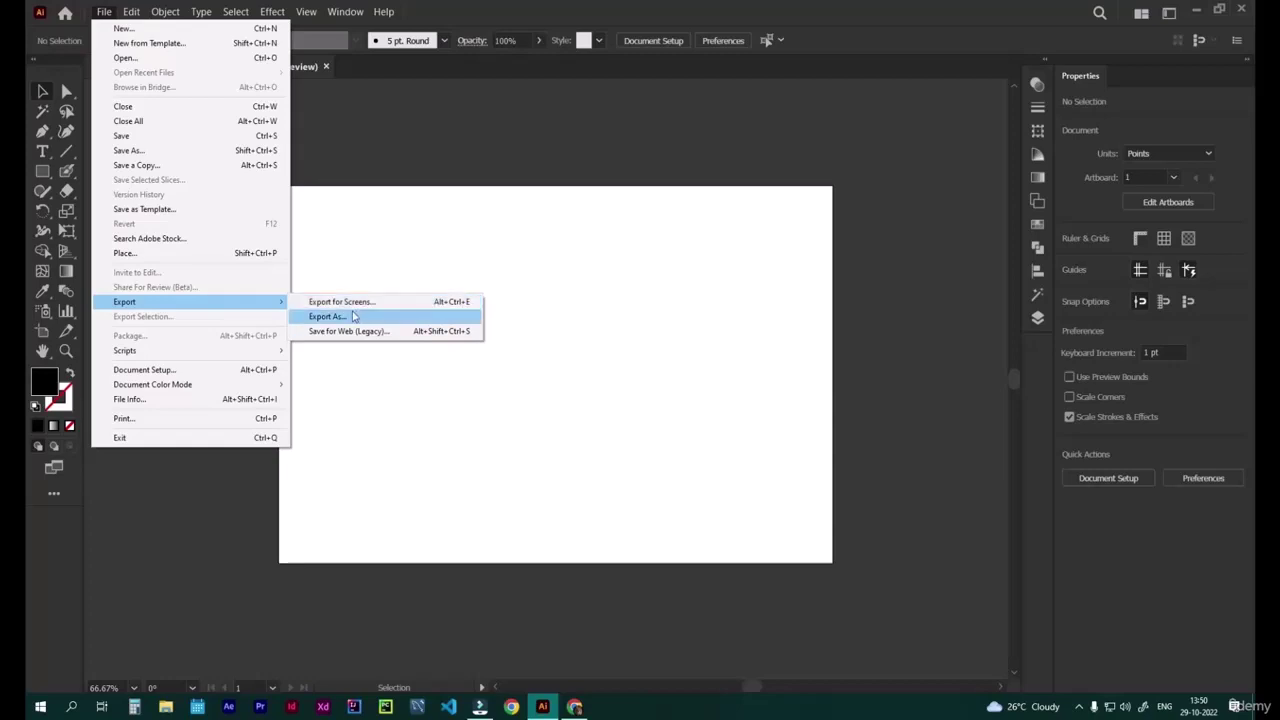
pyautogui.click(353, 316)
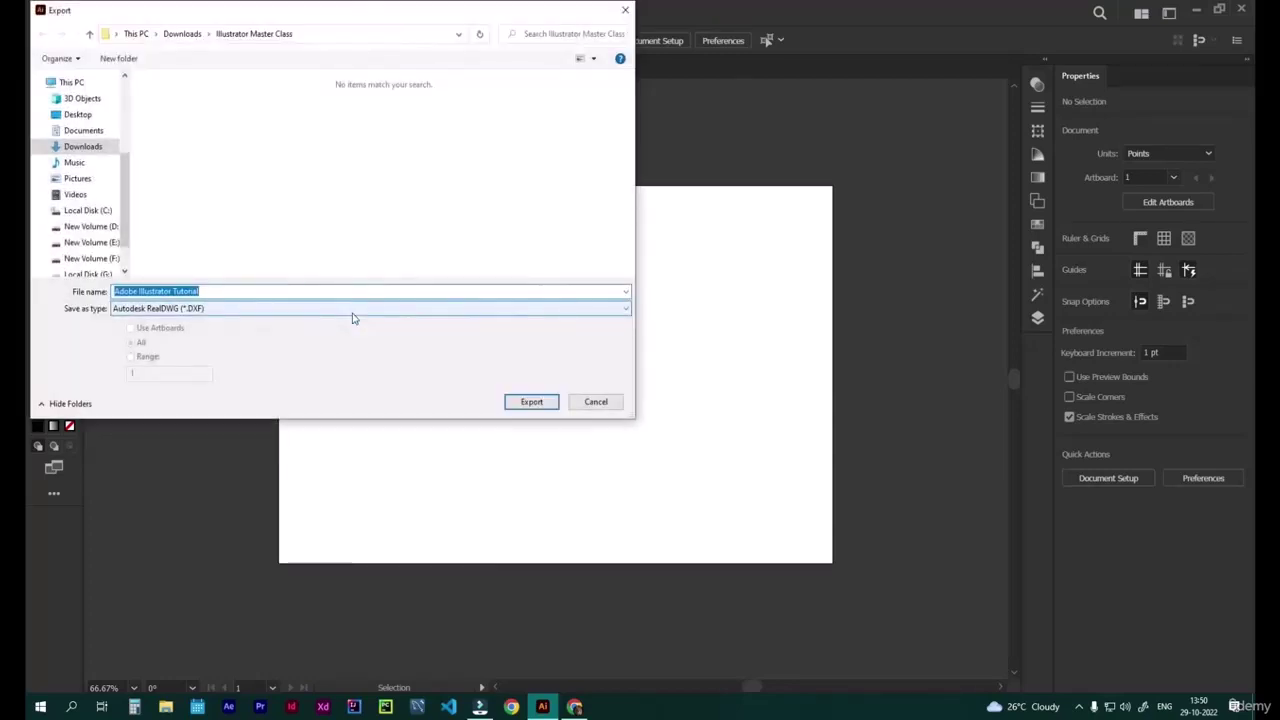
pyautogui.click(352, 309)
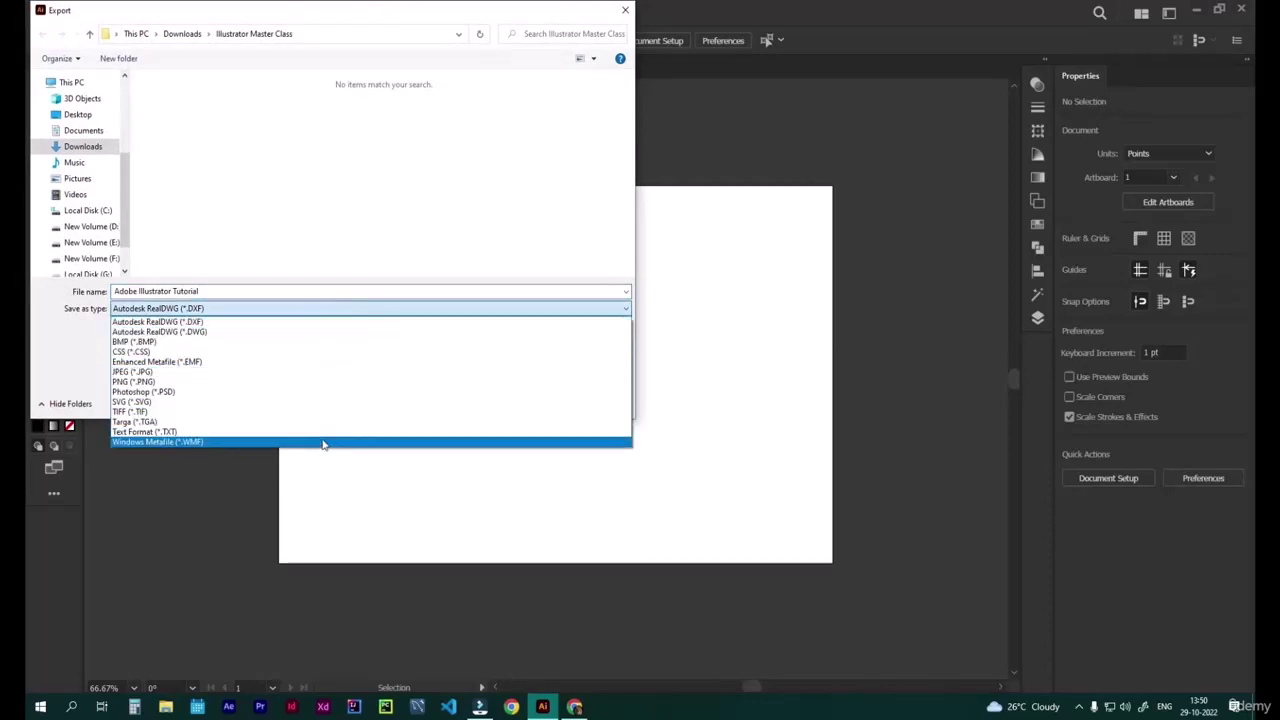
pyautogui.click(29, 345)
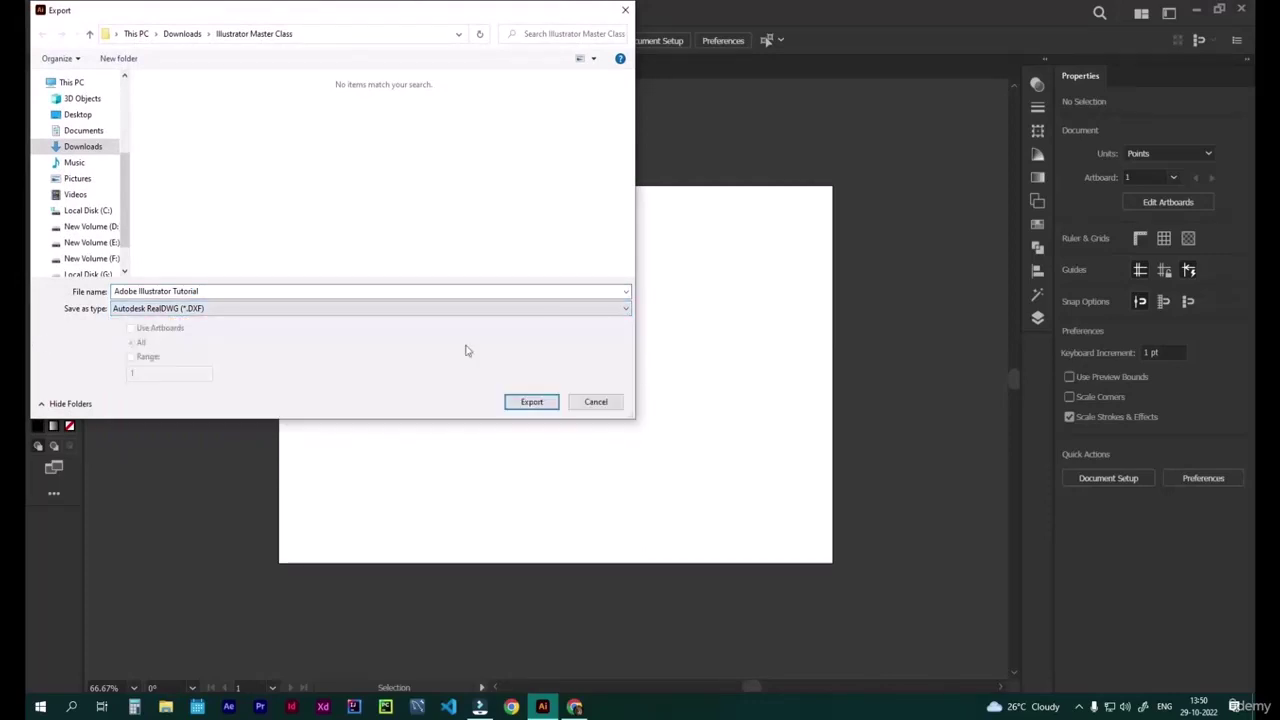
pyautogui.click(626, 11)
pyautogui.click(104, 13)
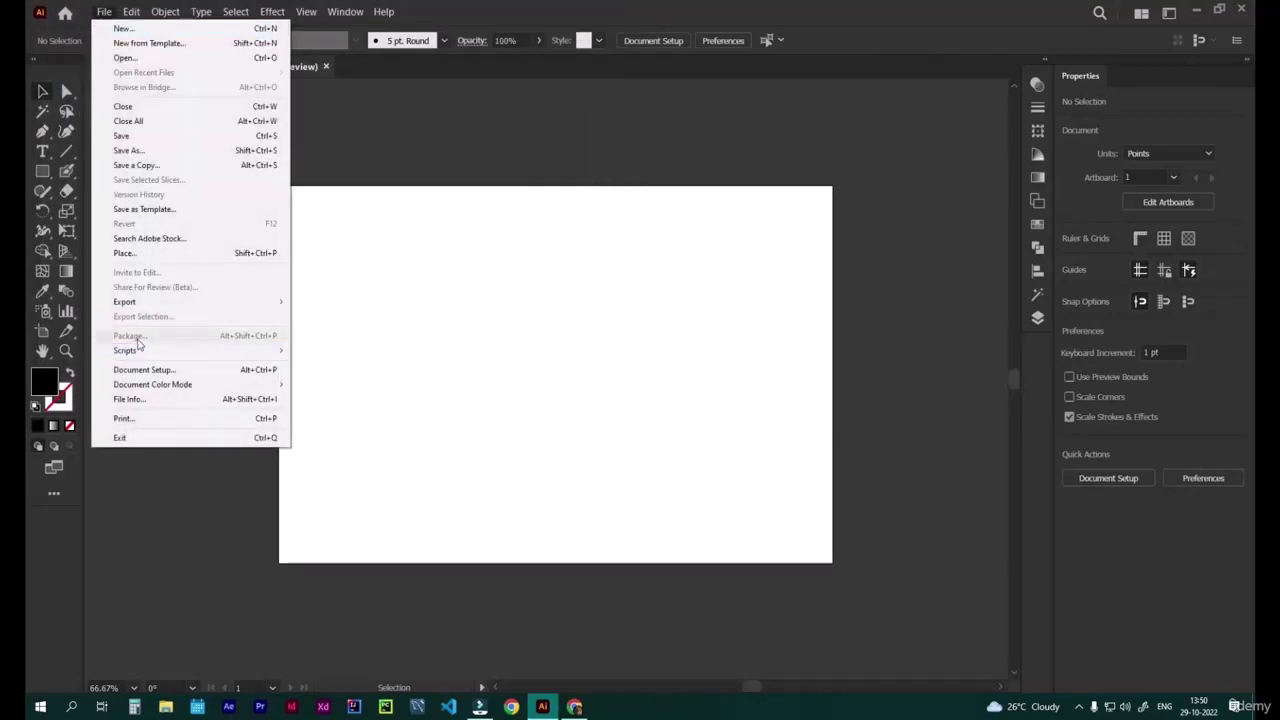
# Browse the File > Scripts submenu, then switch the document colour mode to CMYK.
pyautogui.moveTo(139, 358)
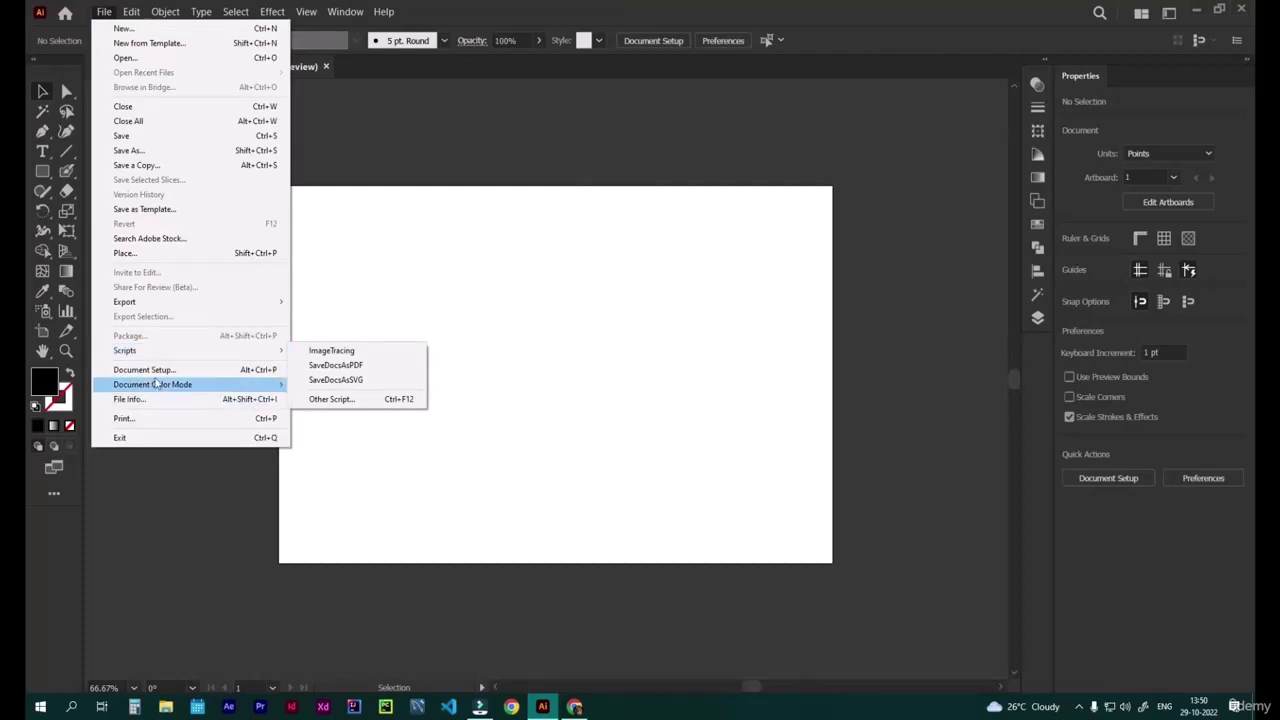
pyautogui.moveTo(155, 391)
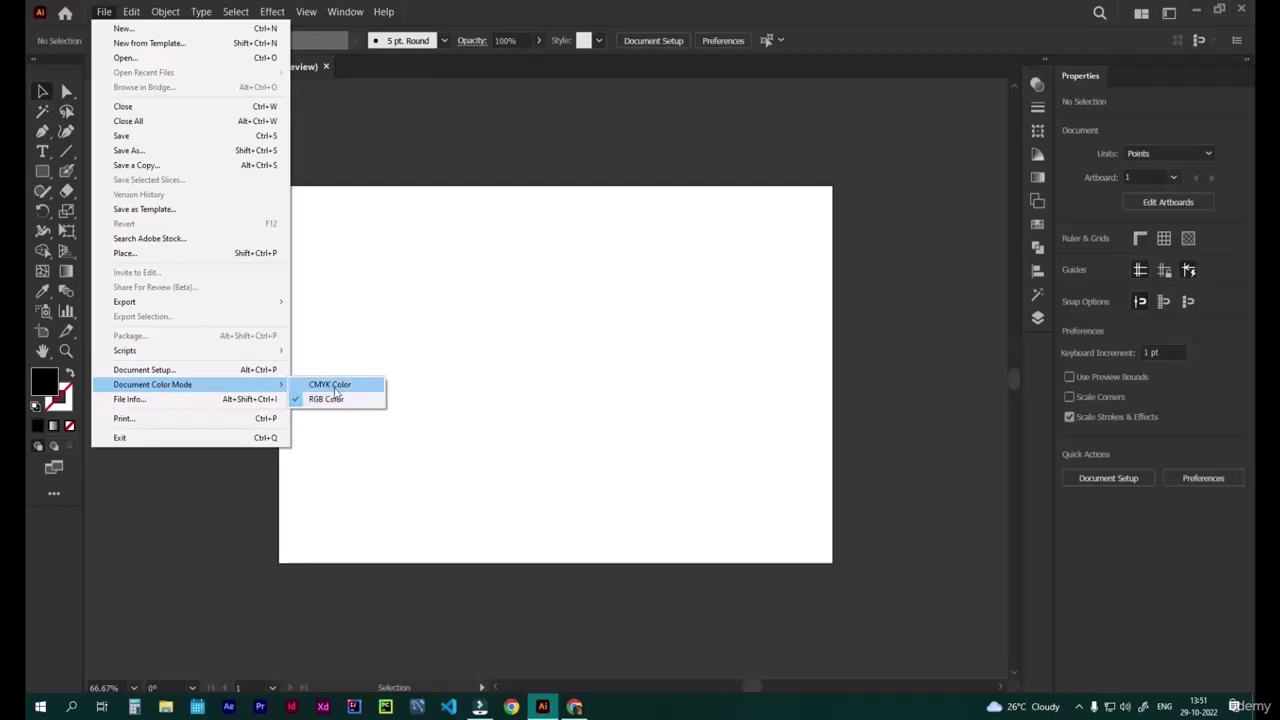
pyautogui.click(400, 369)
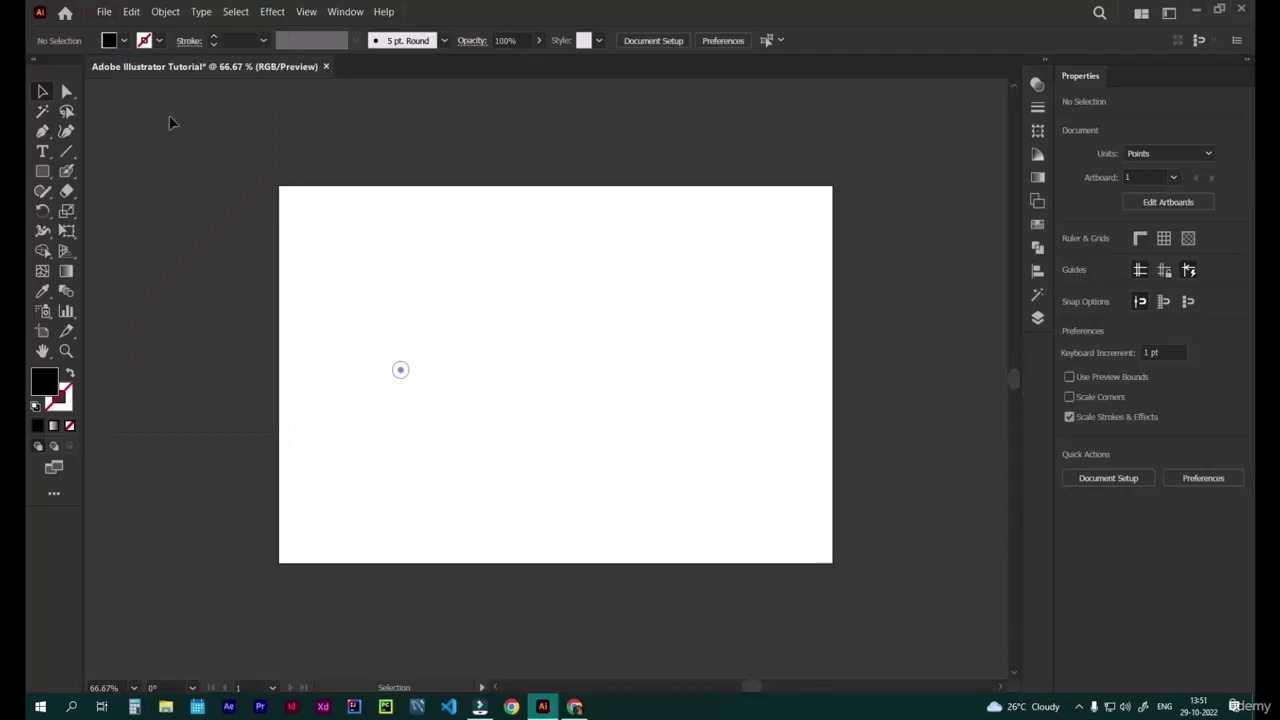
pyautogui.click(104, 14)
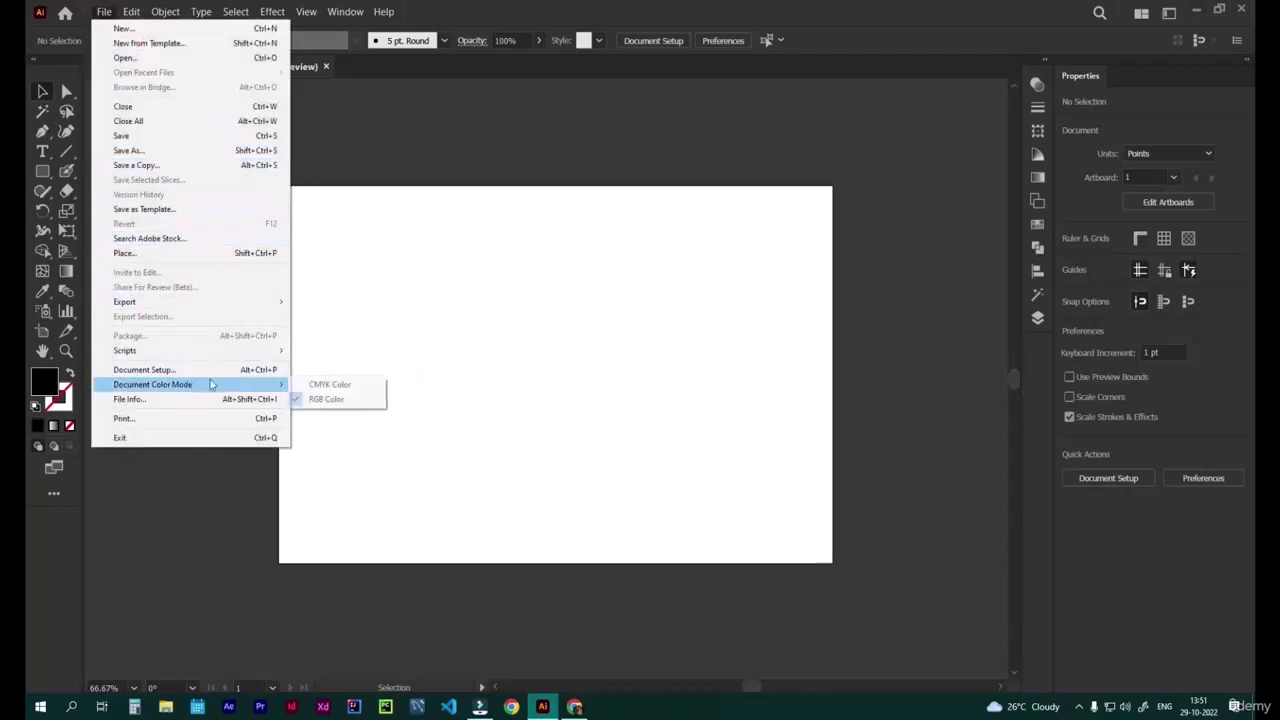
pyautogui.click(332, 384)
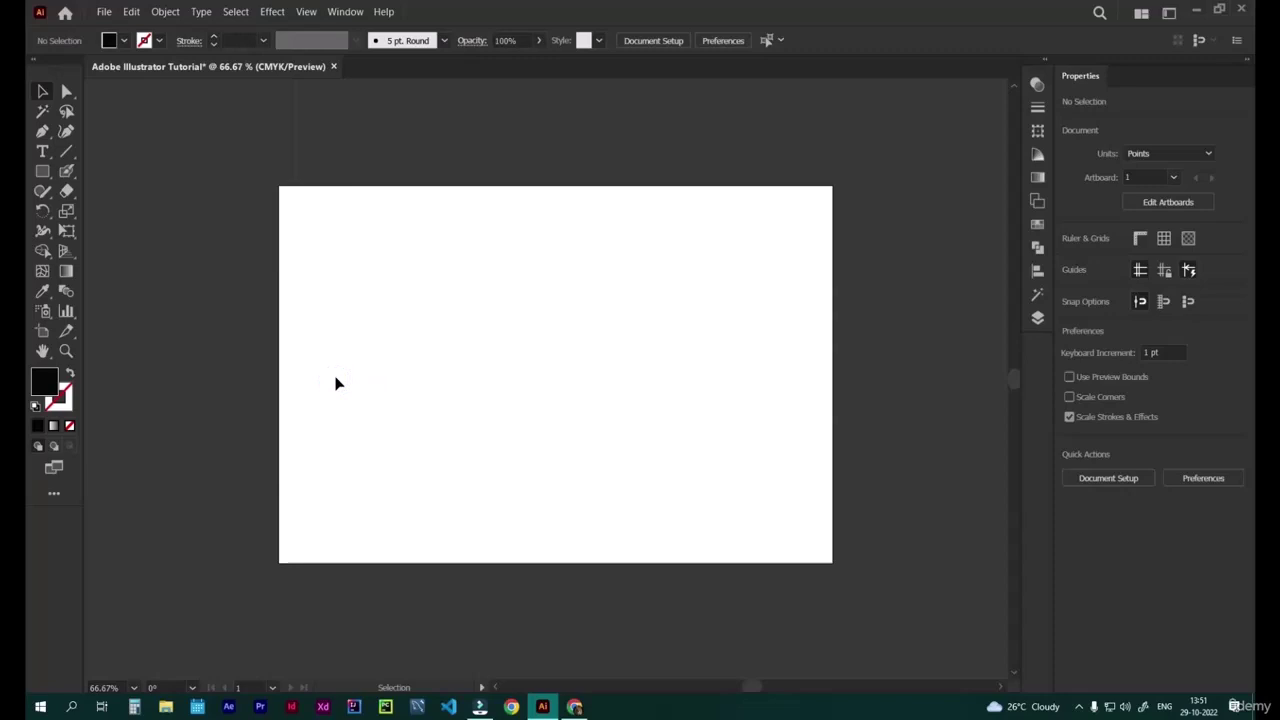
# Switch the document colour mode back to RGB and open File Info.
pyautogui.click(104, 14)
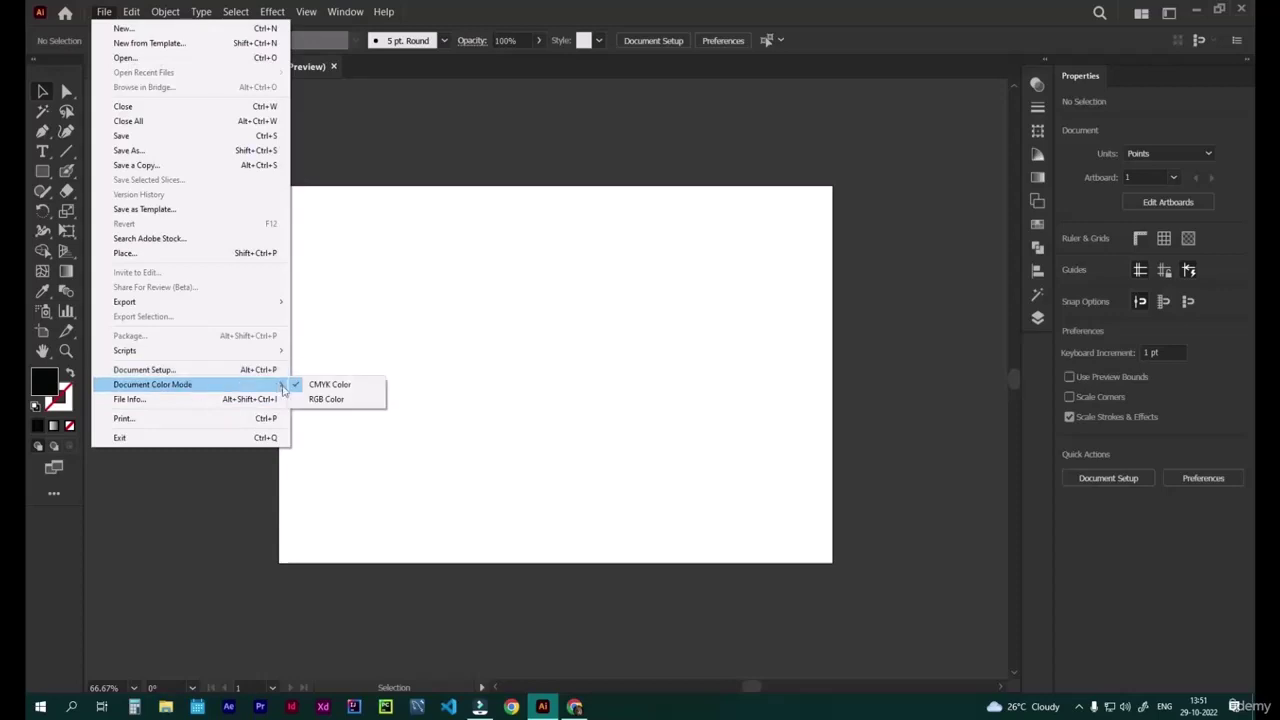
pyautogui.moveTo(278, 388)
pyautogui.click(318, 402)
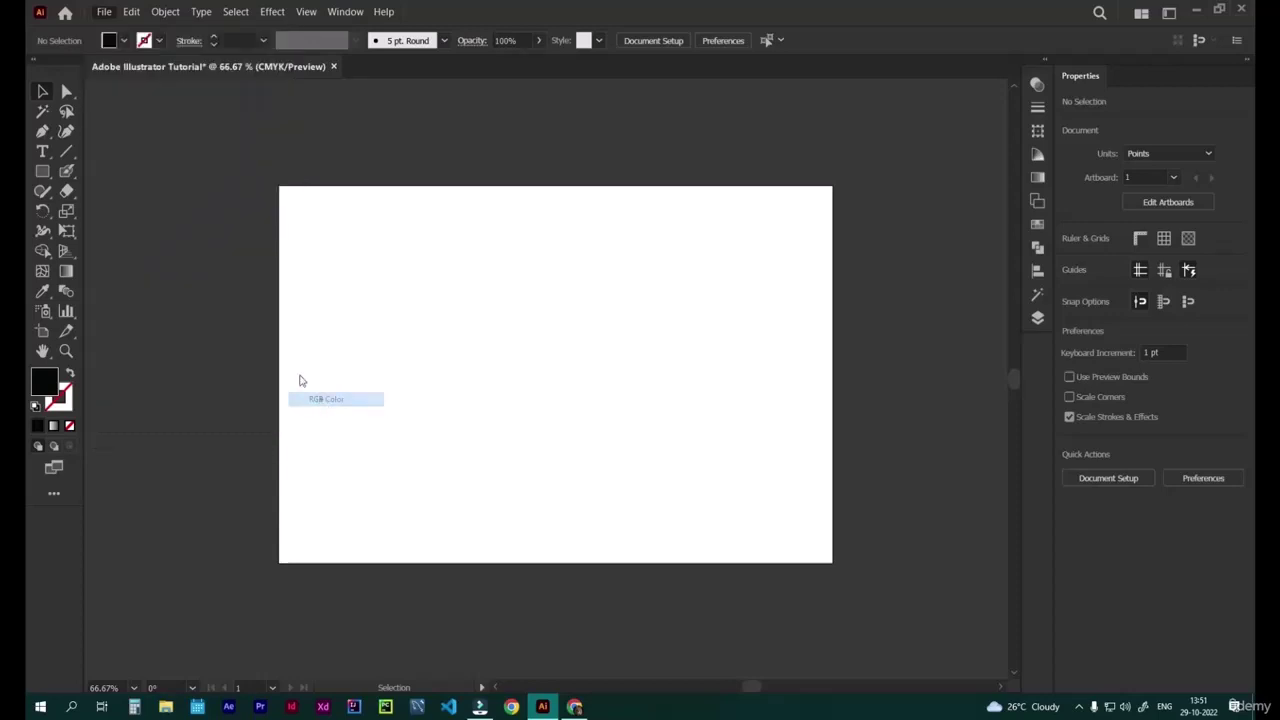
pyautogui.click(103, 10)
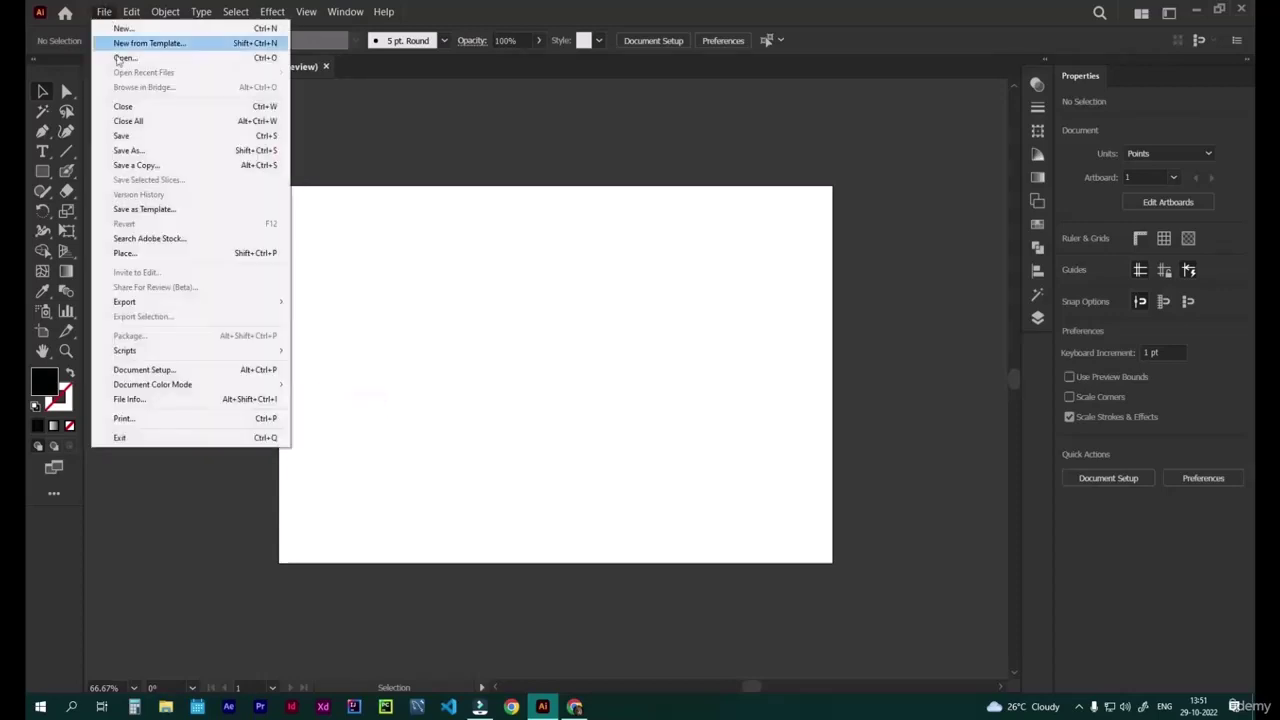
pyautogui.click(130, 399)
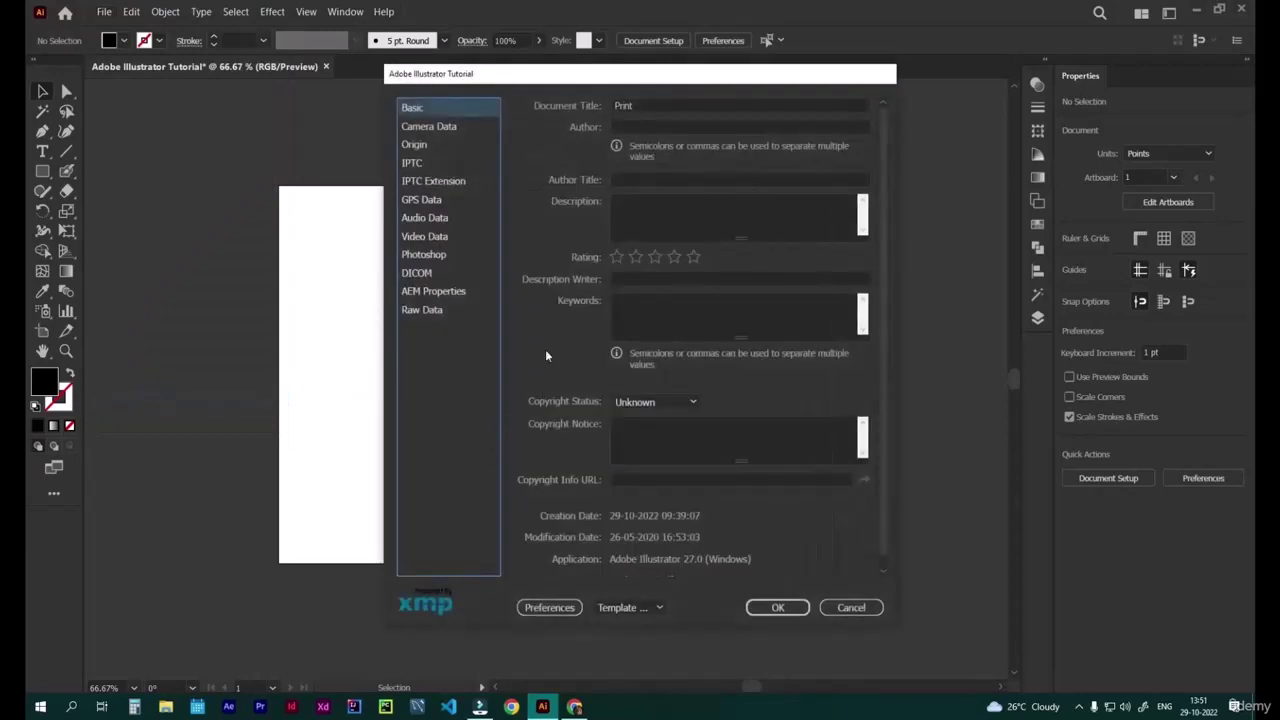
# Cancel the File Info dialog and glance through the File menu twice without choosing anything.
pyautogui.click(838, 607)
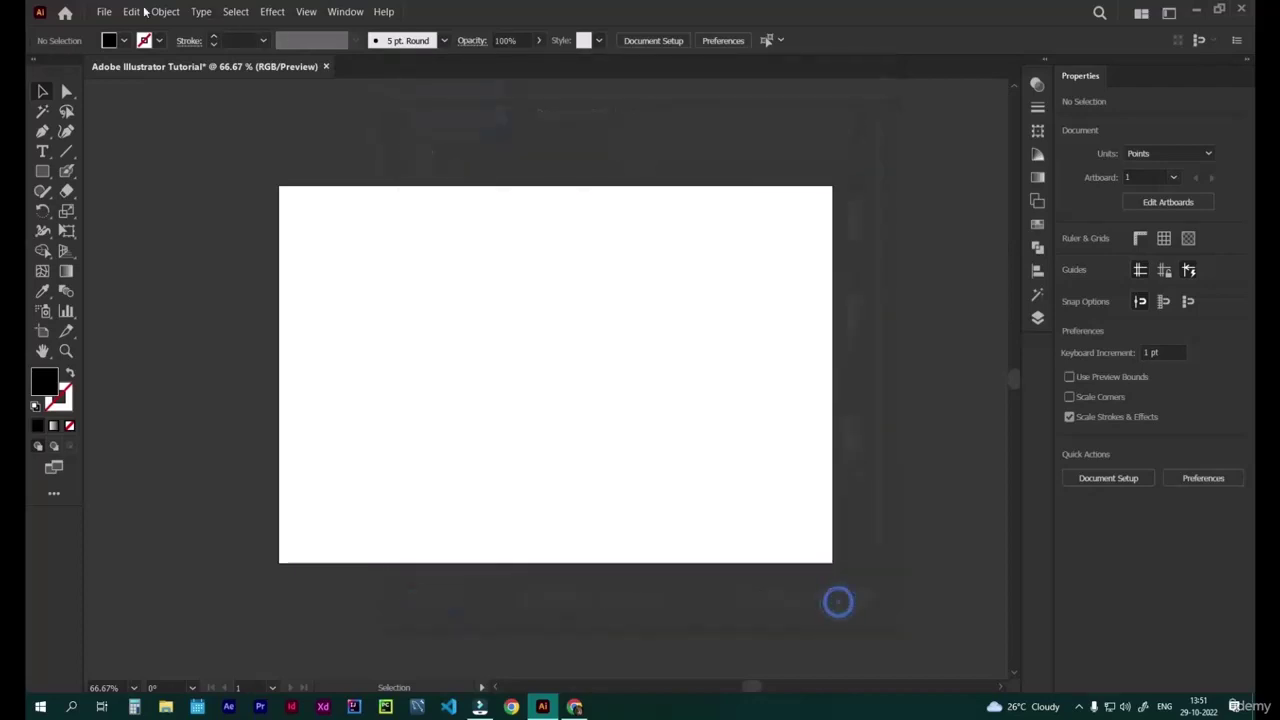
pyautogui.click(103, 11)
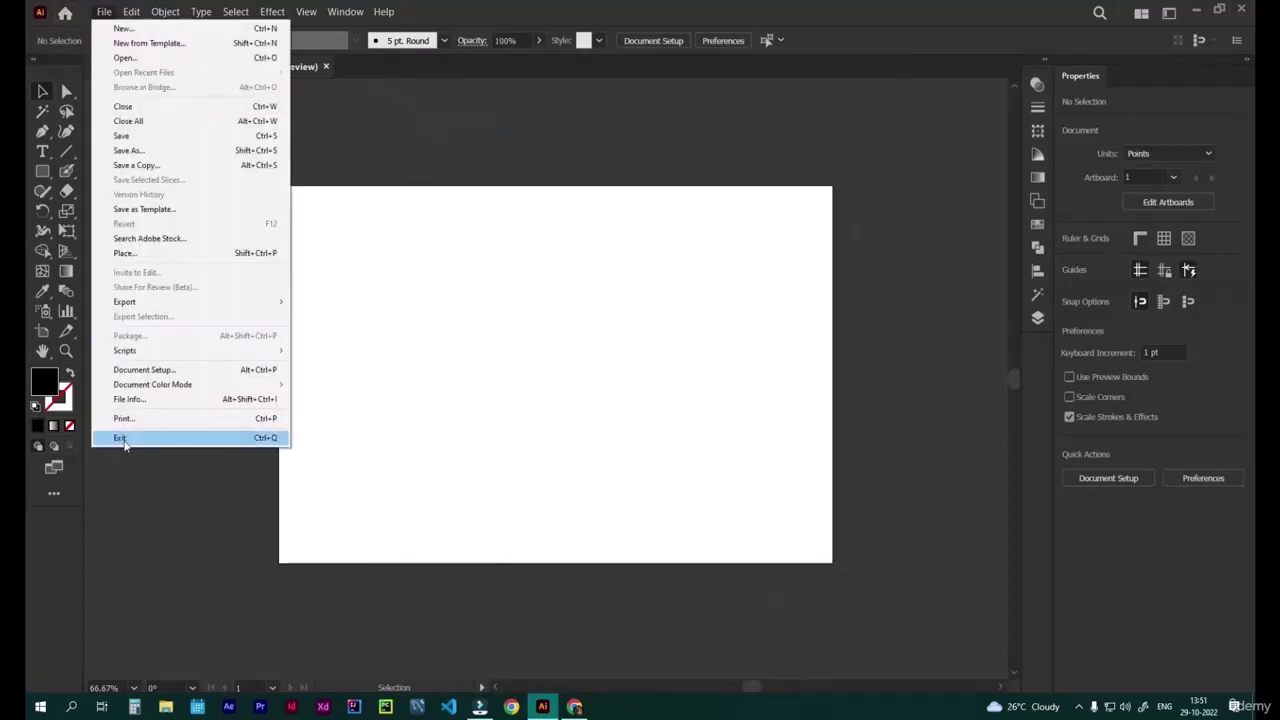
pyautogui.click(443, 472)
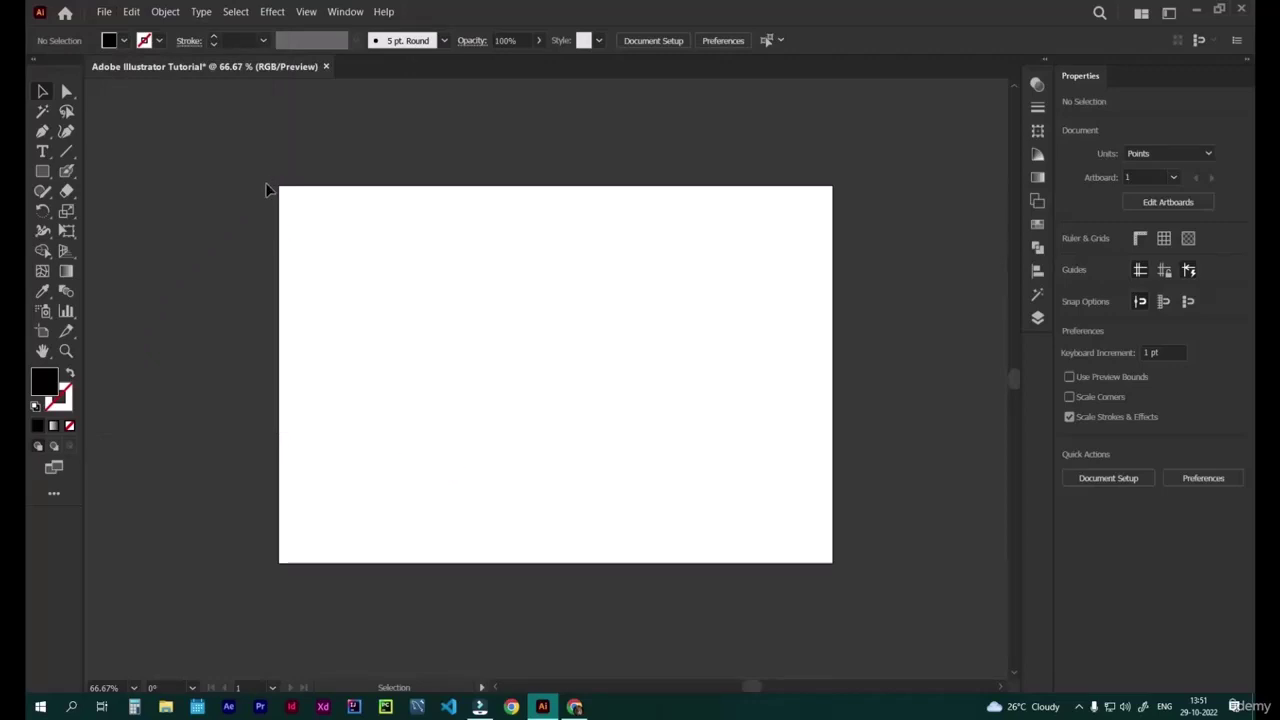
pyautogui.click(100, 13)
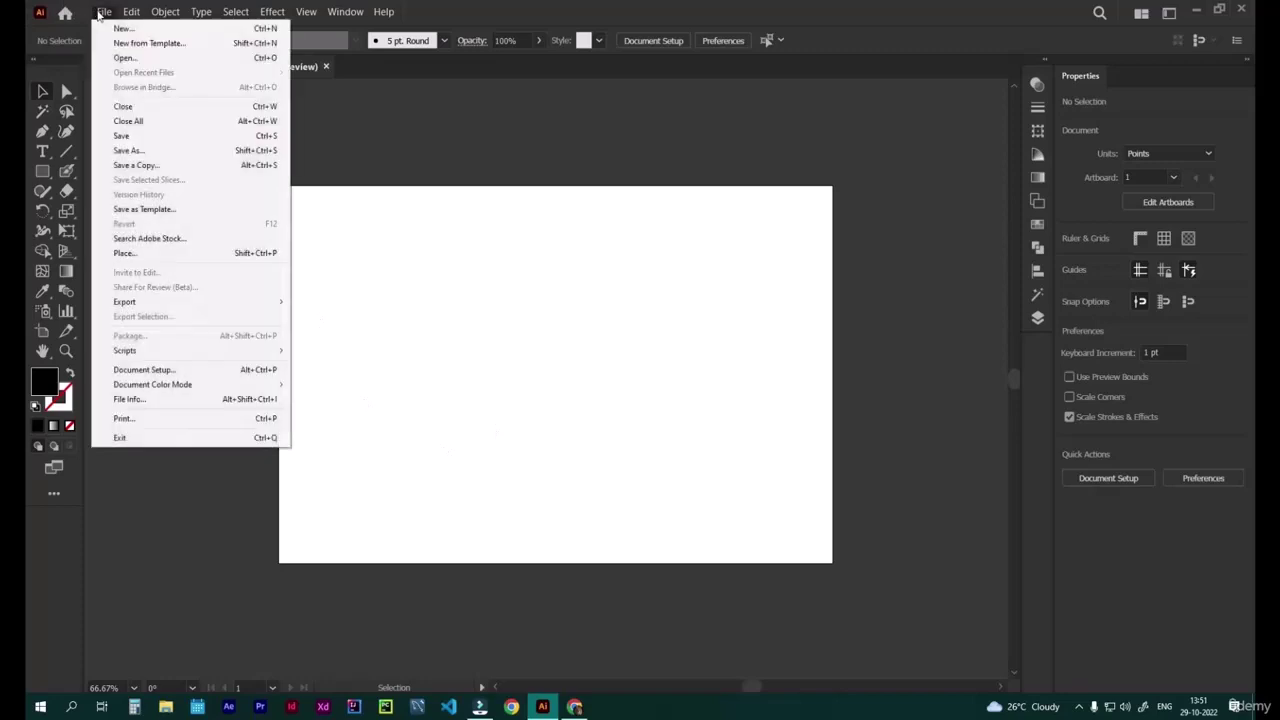
pyautogui.click(312, 95)
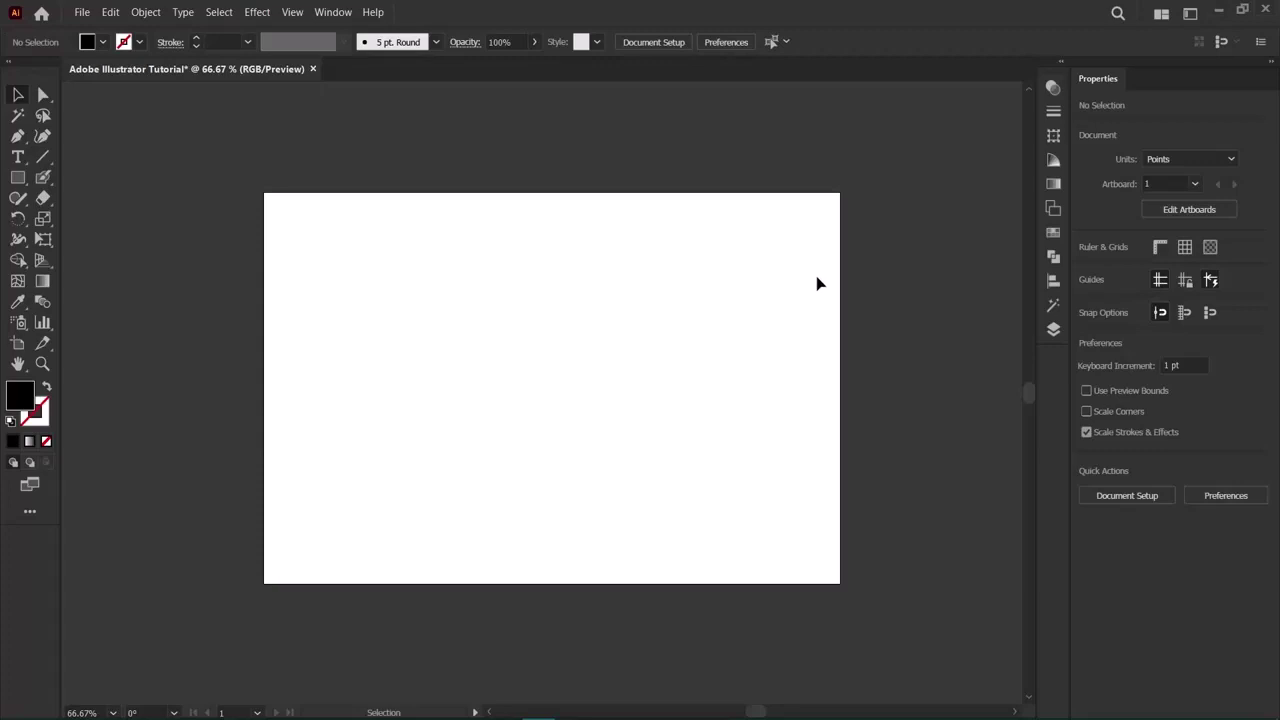
# After glancing at the Edit menu, type the instructor's name plus 'IS A ADOBE INSTRUCTOR' on the artboard.
pyautogui.click(106, 14)
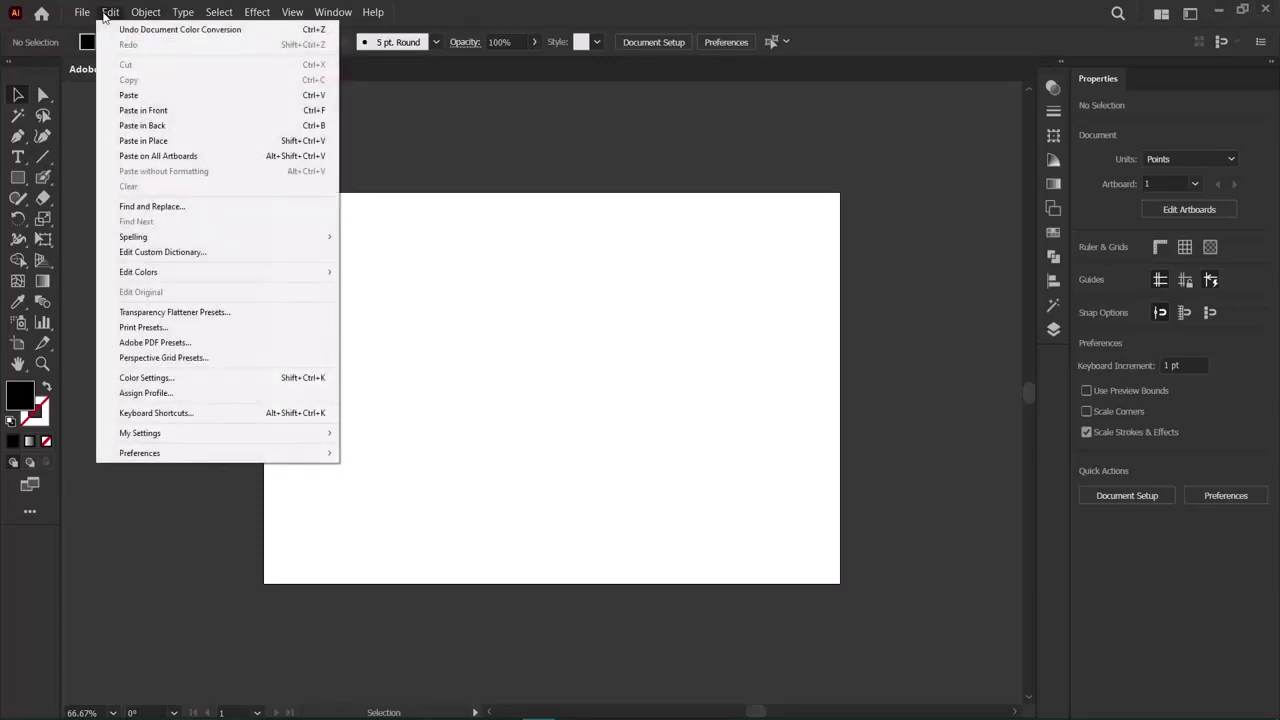
pyautogui.click(73, 120)
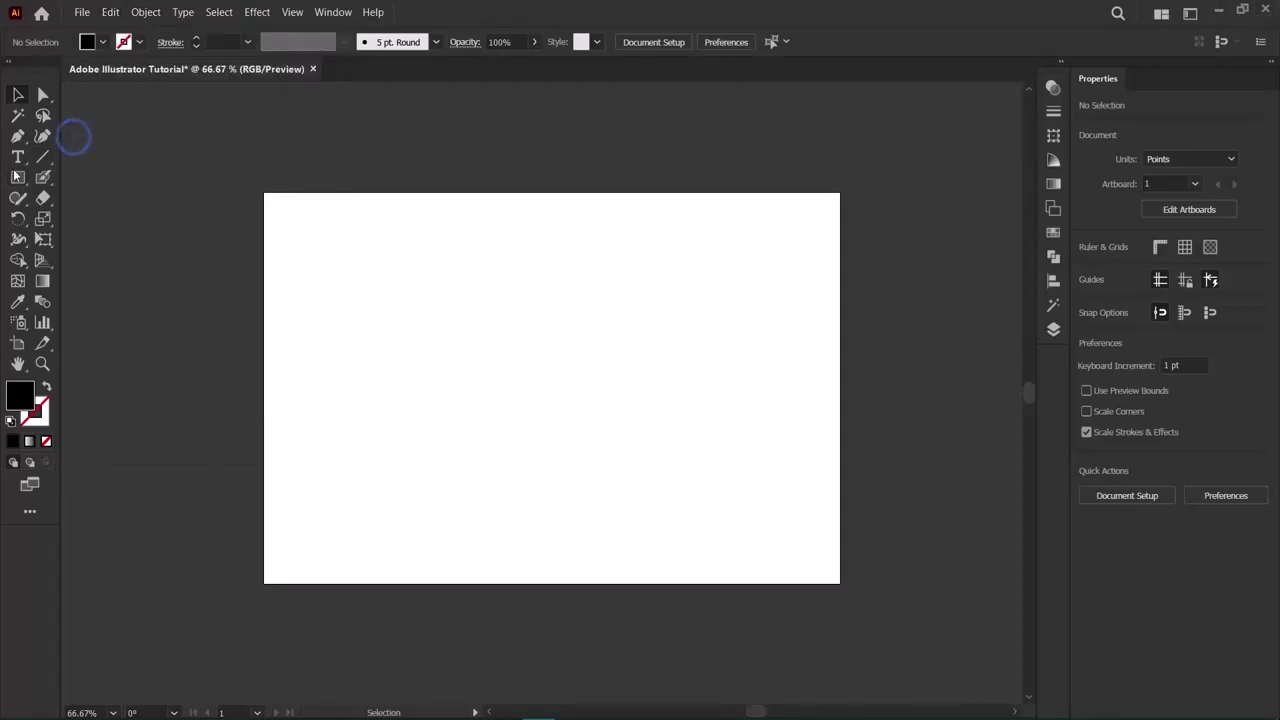
pyautogui.click(17, 158)
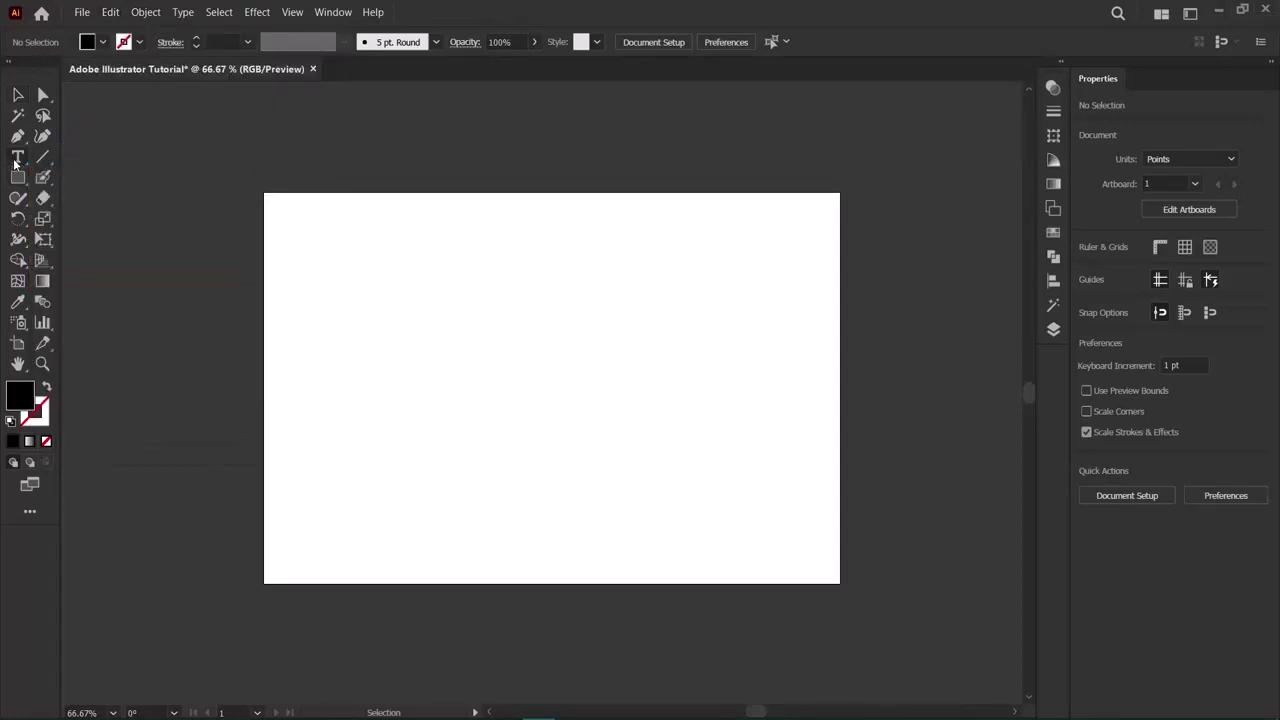
pyautogui.click(399, 358)
pyautogui.press('BackSpace')
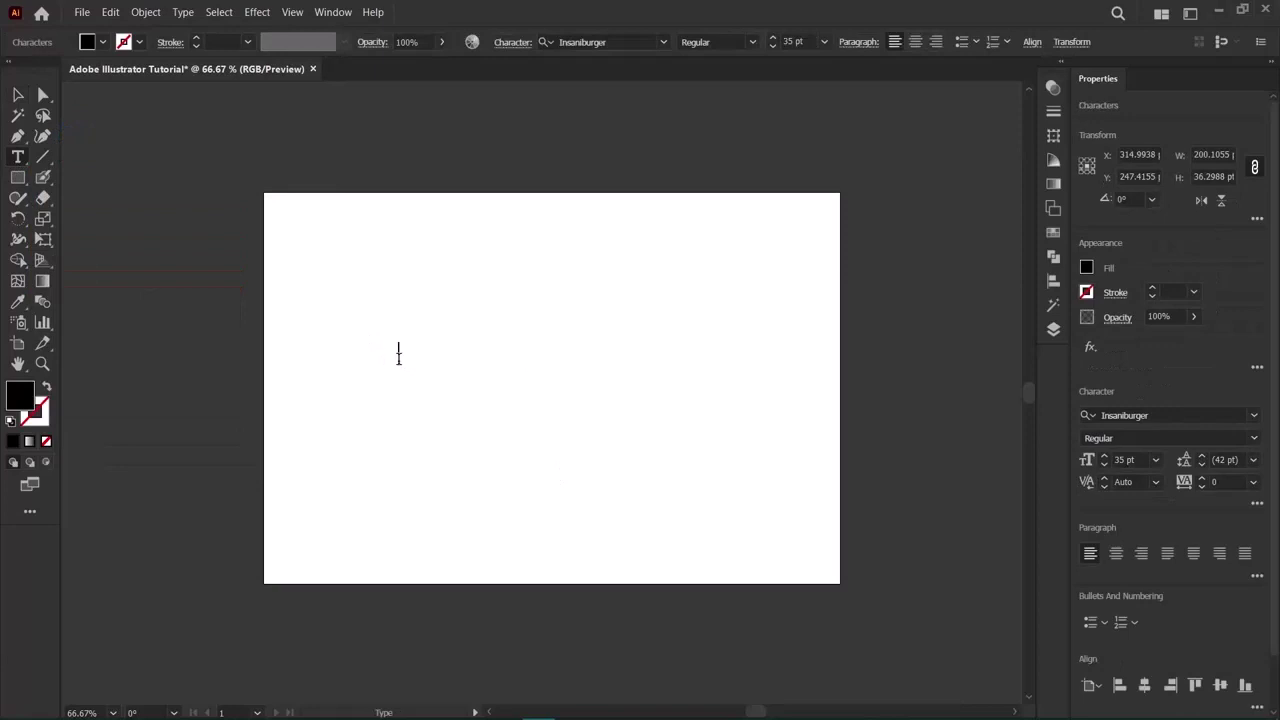
pyautogui.write('ADAM ADO')
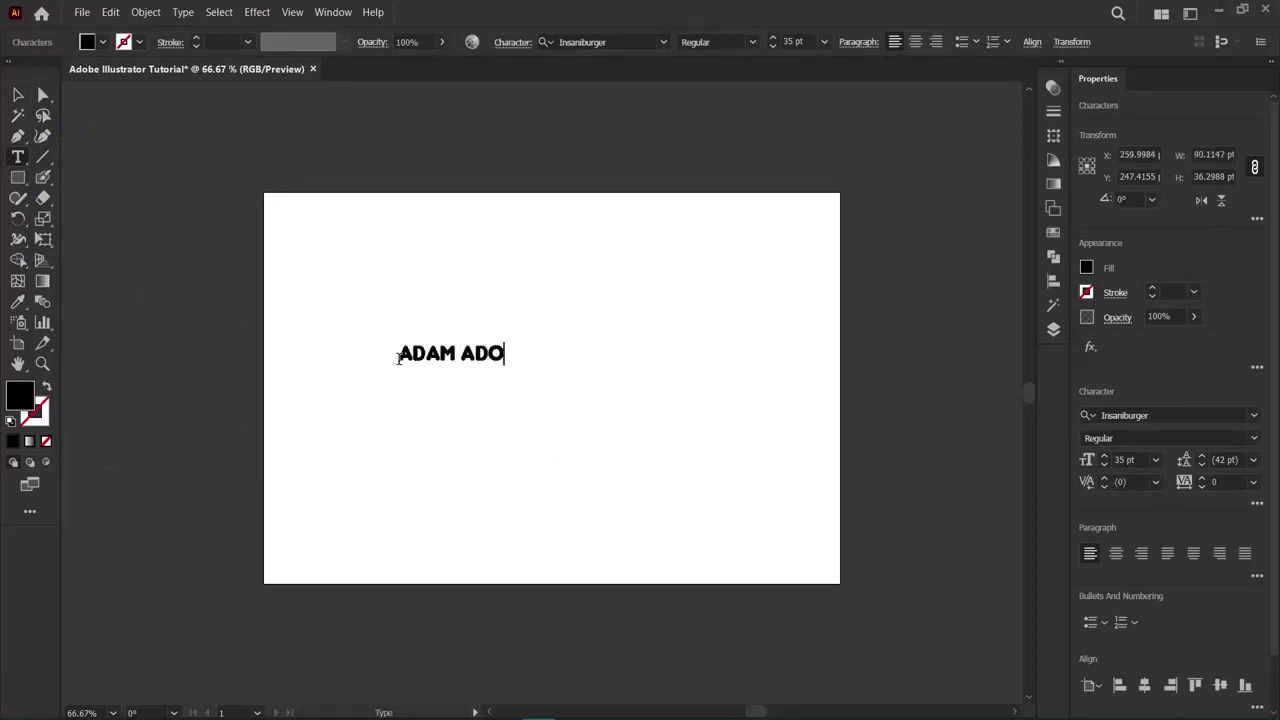
pyautogui.write('BVE')
pyautogui.press('BackSpace')
pyautogui.press('BackSpace')
pyautogui.write('E')
pyautogui.press('BackSpace')
pyautogui.press('BackSpace')
pyautogui.press('BackSpace')
pyautogui.press('BackSpace')
pyautogui.press('BackSpace')
pyautogui.press('BackSpace')
pyautogui.write('IS A ')
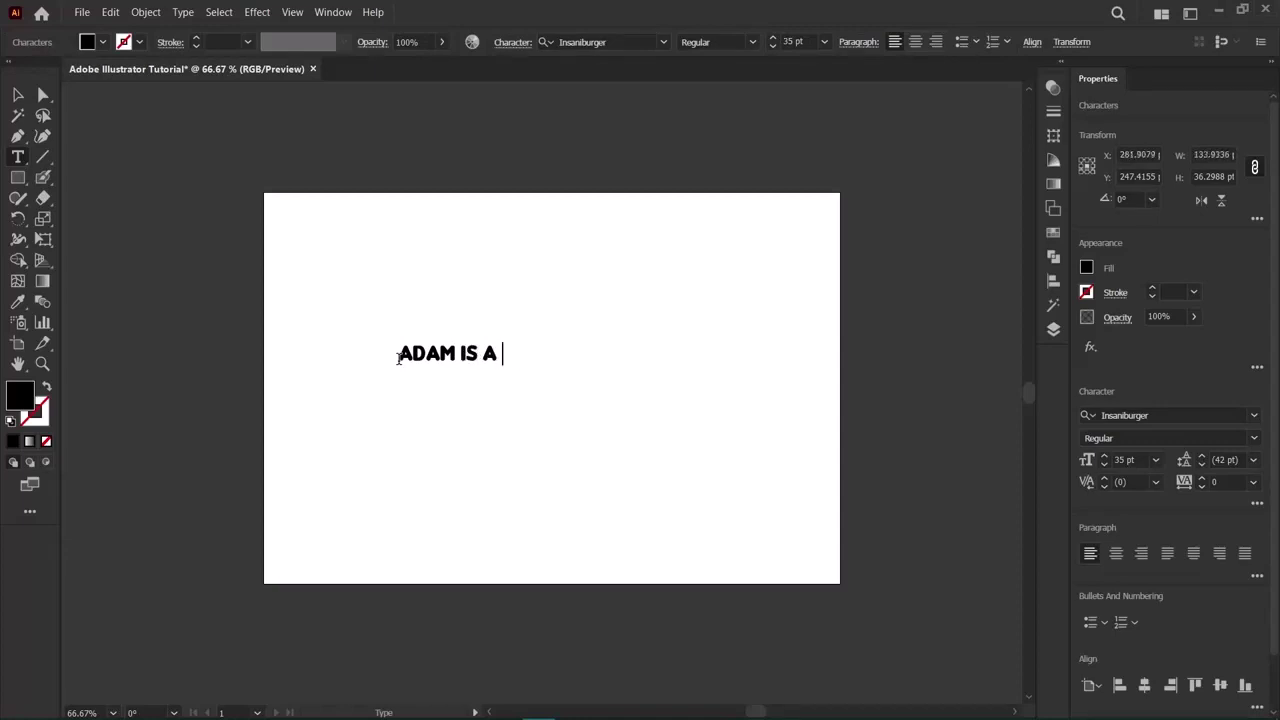
pyautogui.write('ADOBE ')
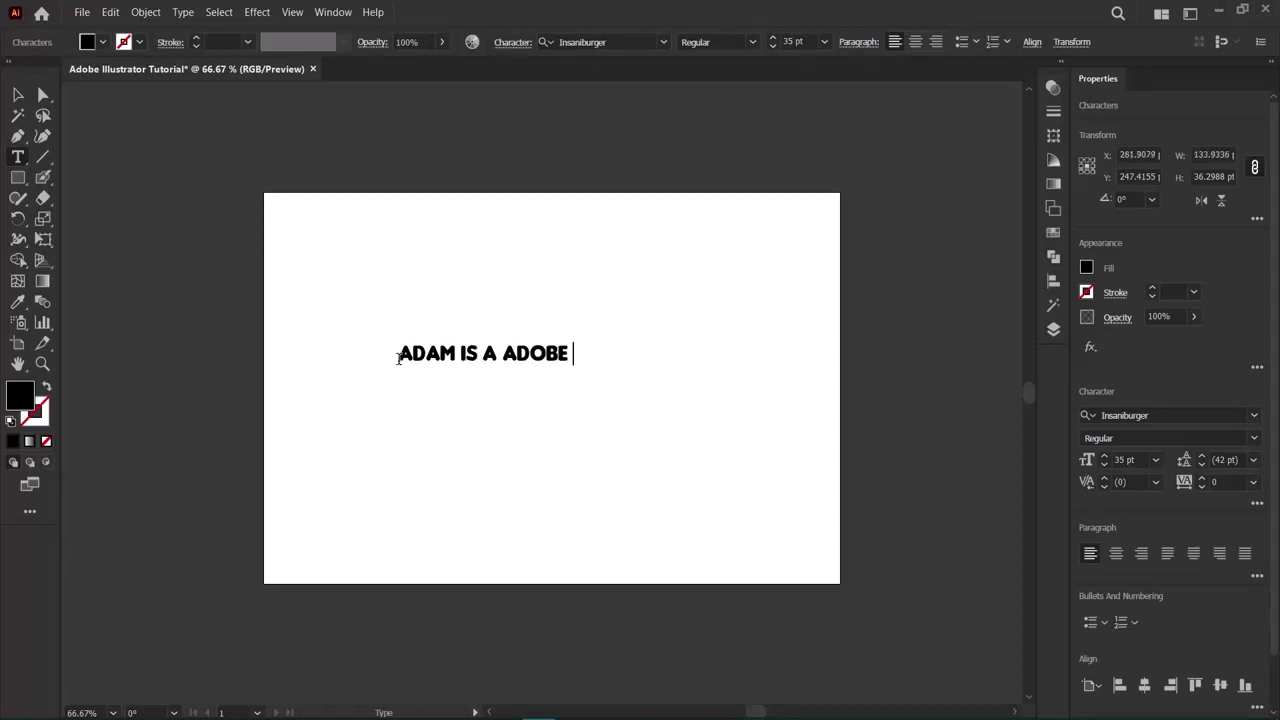
pyautogui.write('INSTR')
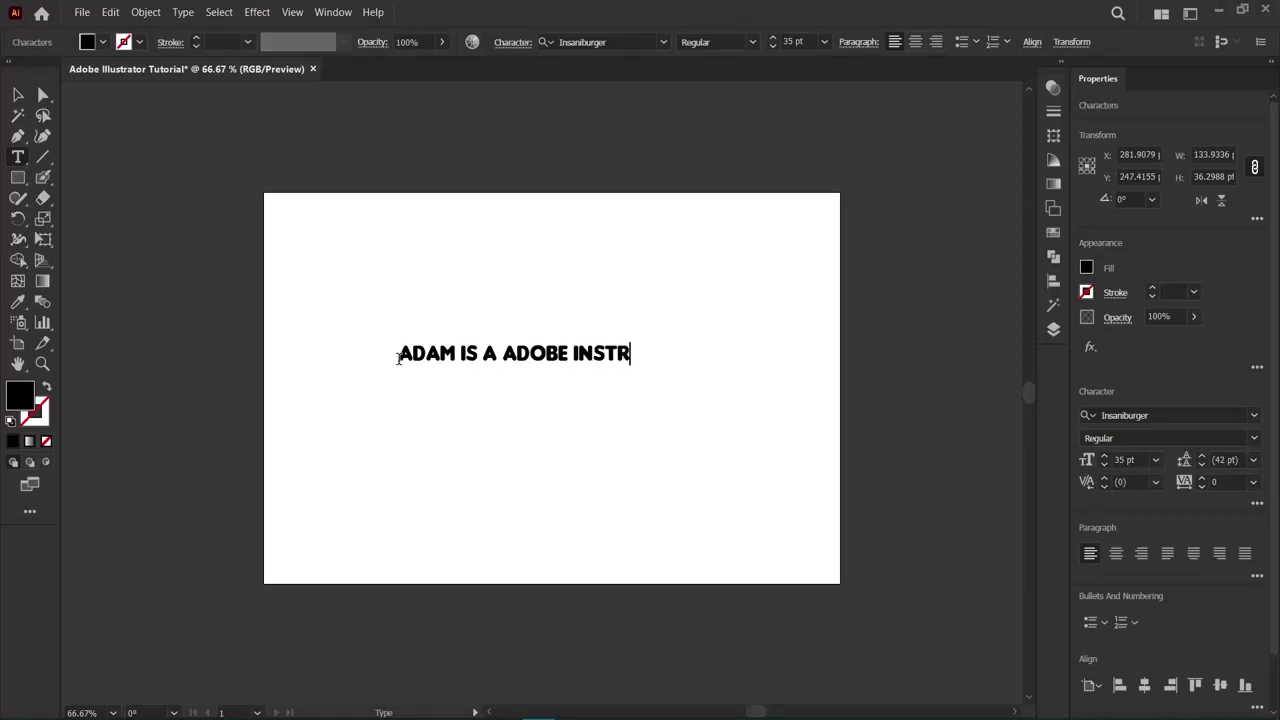
pyautogui.write('UCTOR')
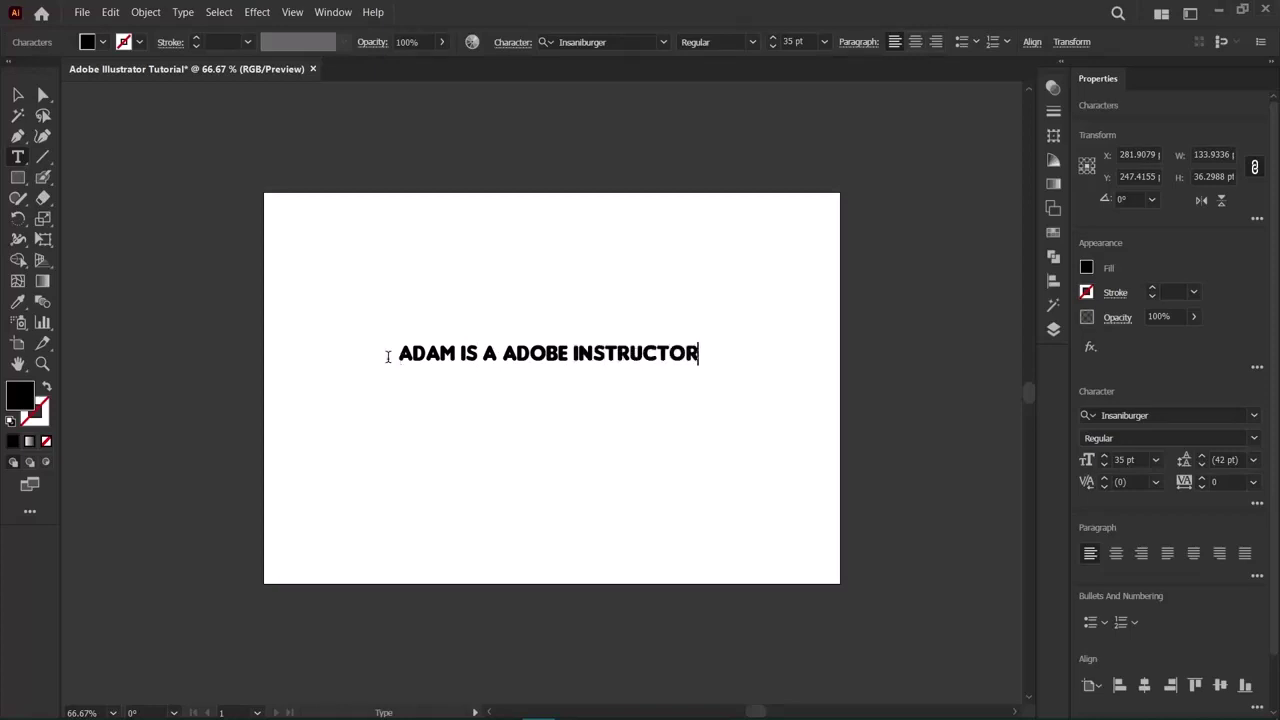
# Enlarge the heading and move it near the top of the artboard.
pyautogui.click(17, 94)
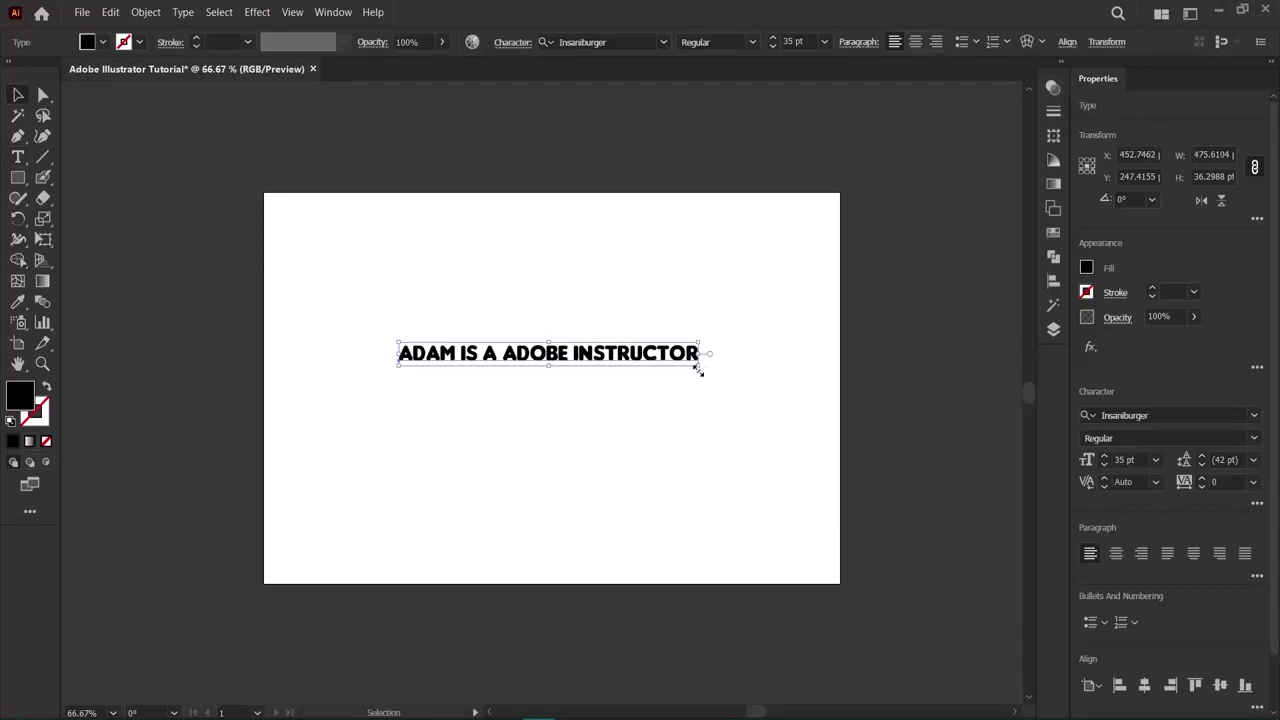
pyautogui.moveTo(697, 369); pyautogui.dragTo(666, 250)
pyautogui.click(655, 340)
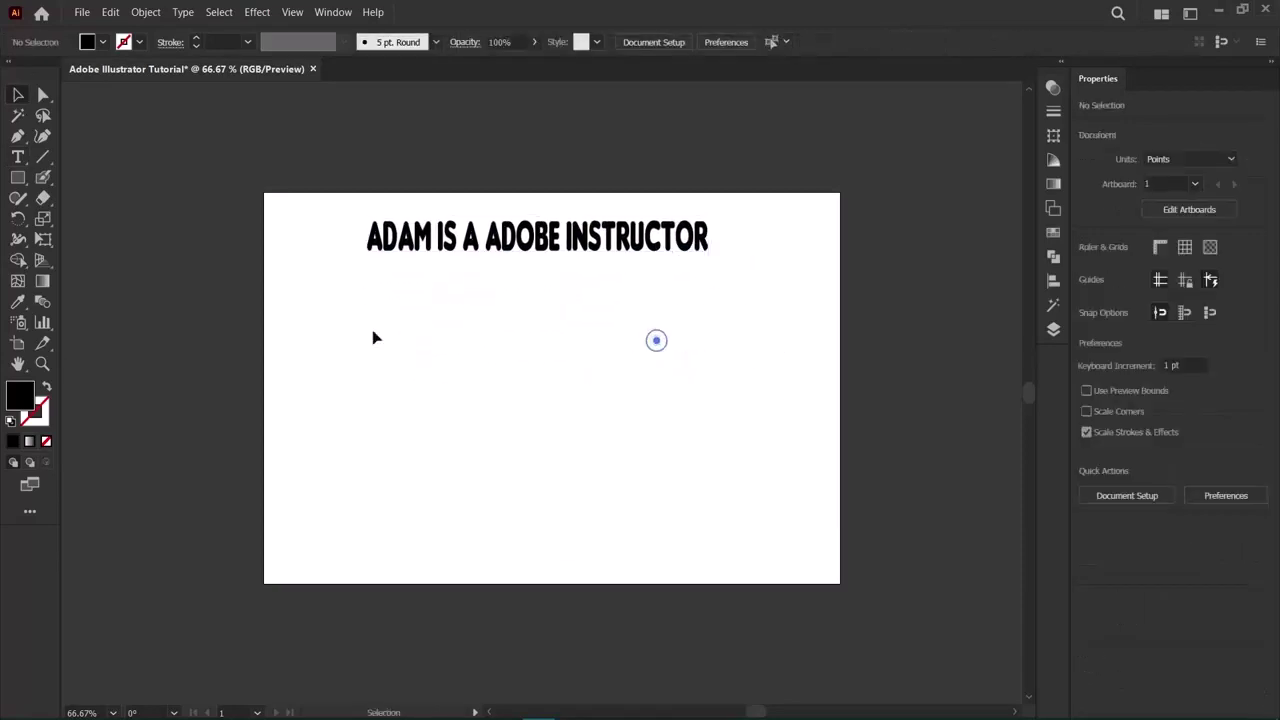
# Draw a square below the heading and fill it with yellow.
pyautogui.click(17, 178)
pyautogui.moveTo(423, 334)
pyautogui.mouseDown()
pyautogui.moveTo(612, 470)
pyautogui.moveTo(580, 444)
pyautogui.mouseUp()
pyautogui.click(1086, 267)
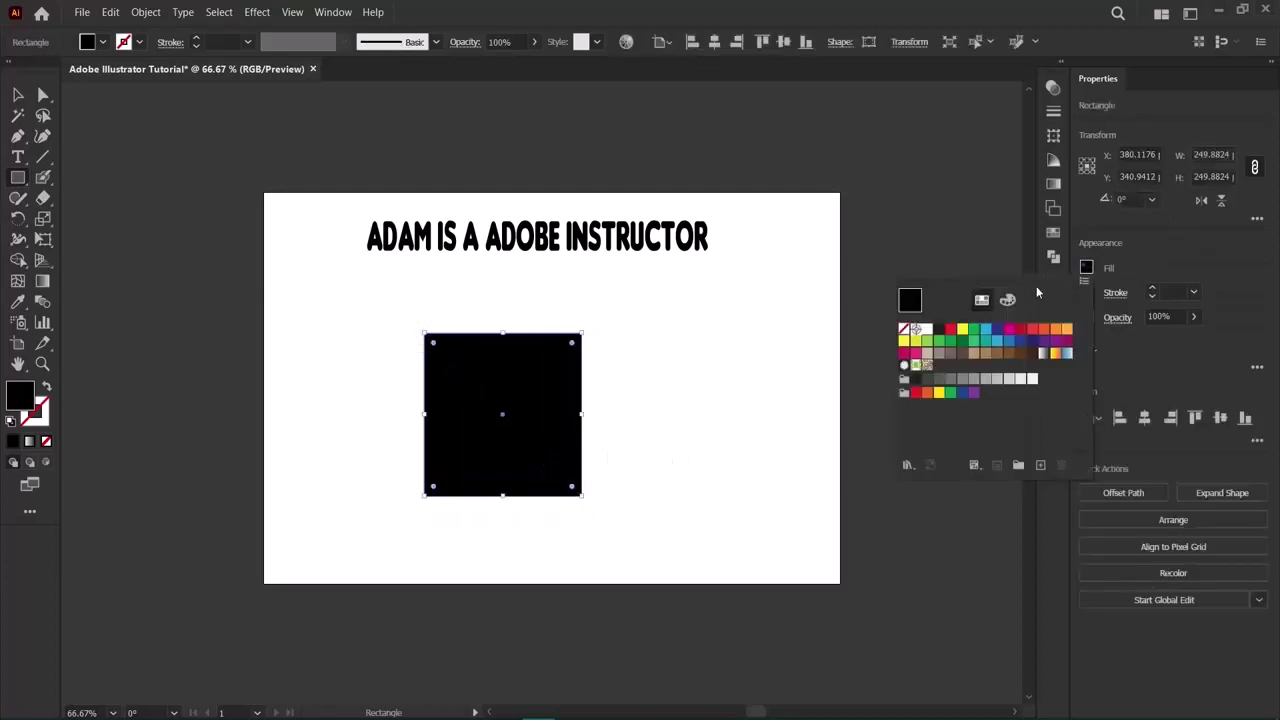
pyautogui.click(961, 333)
pyautogui.click(610, 581)
# Discard a stray duplicate, then cut the yellow square with Edit > Cut.
pyautogui.press('v')
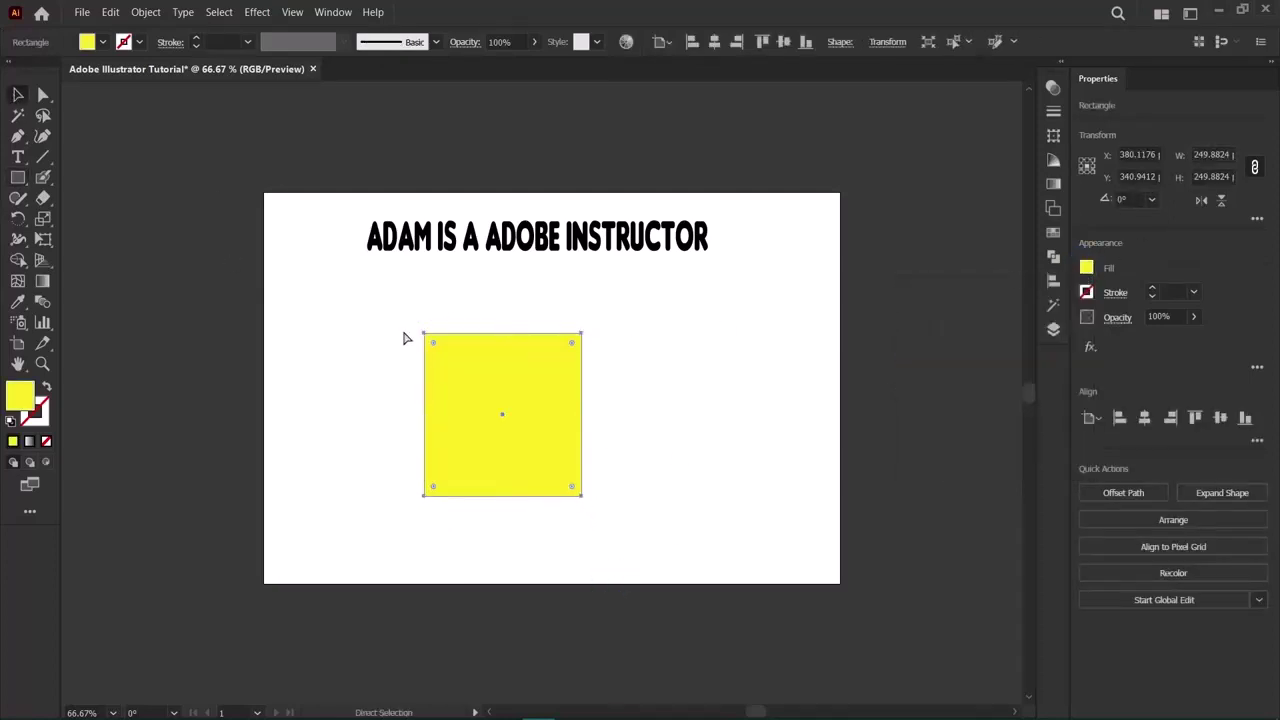
pyautogui.moveTo(430, 345); pyautogui.dragTo(522, 396)
pyautogui.press('Delete')
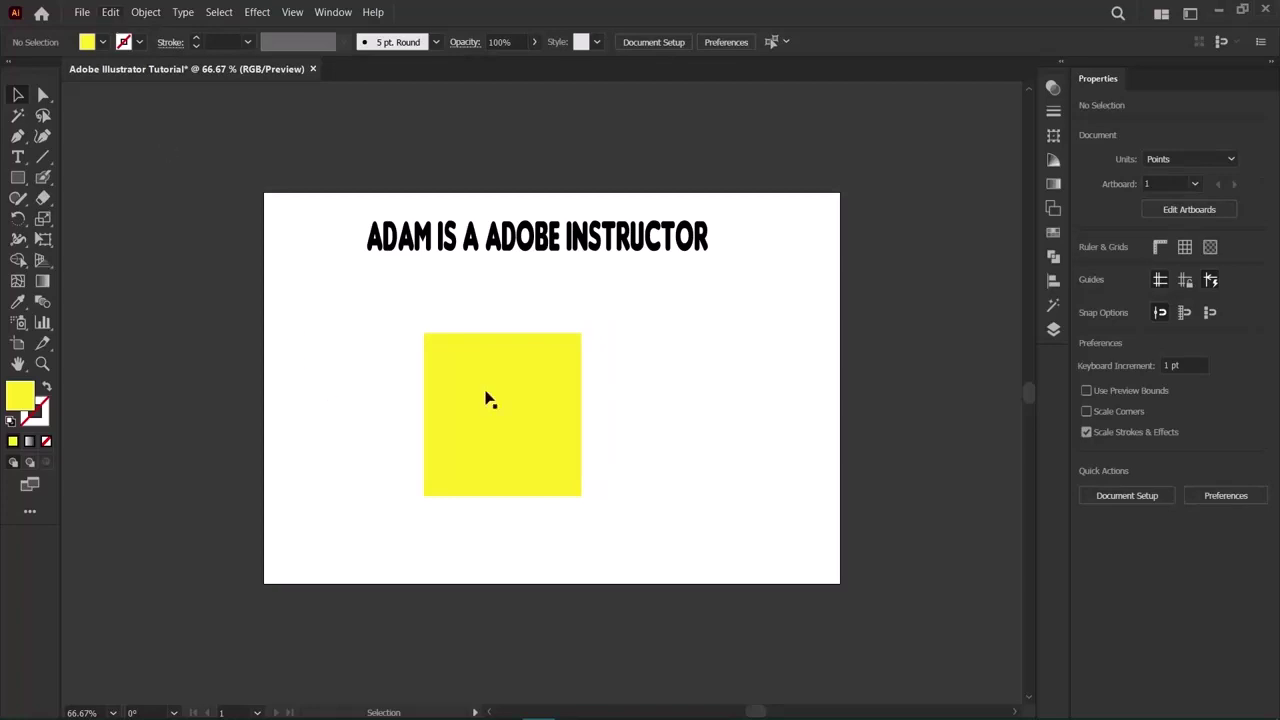
pyautogui.click(435, 360)
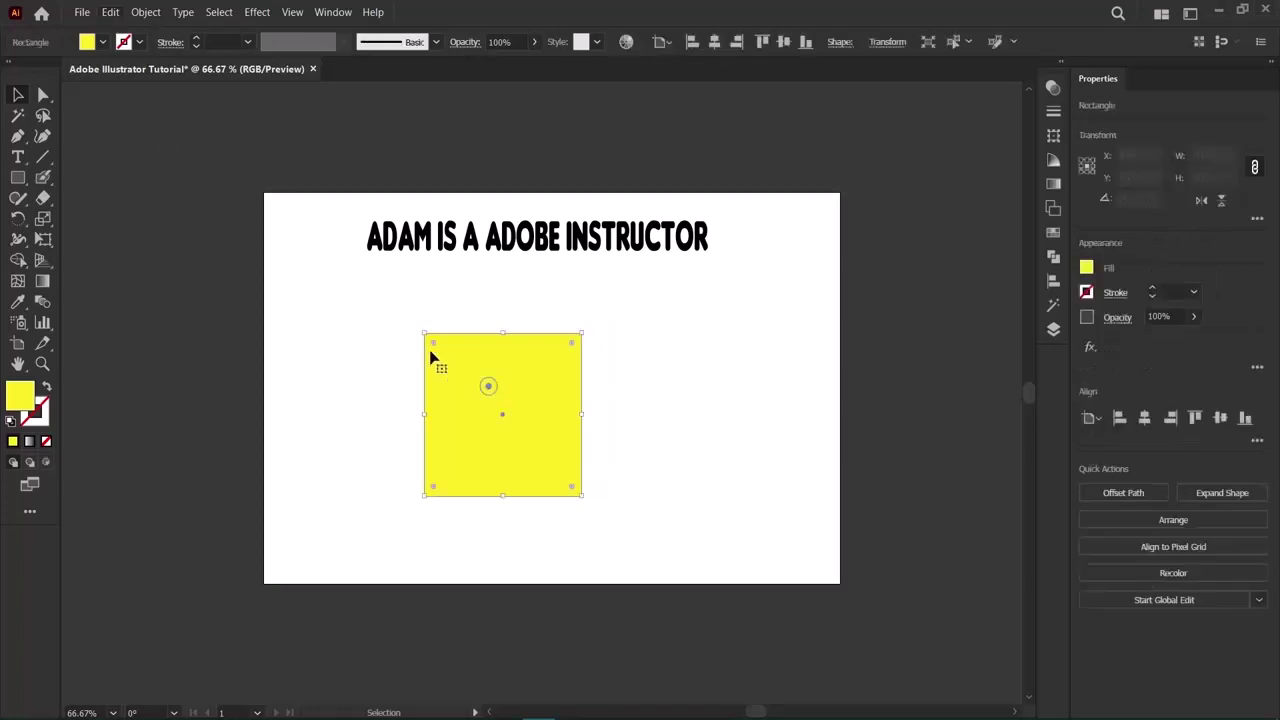
pyautogui.click(110, 12)
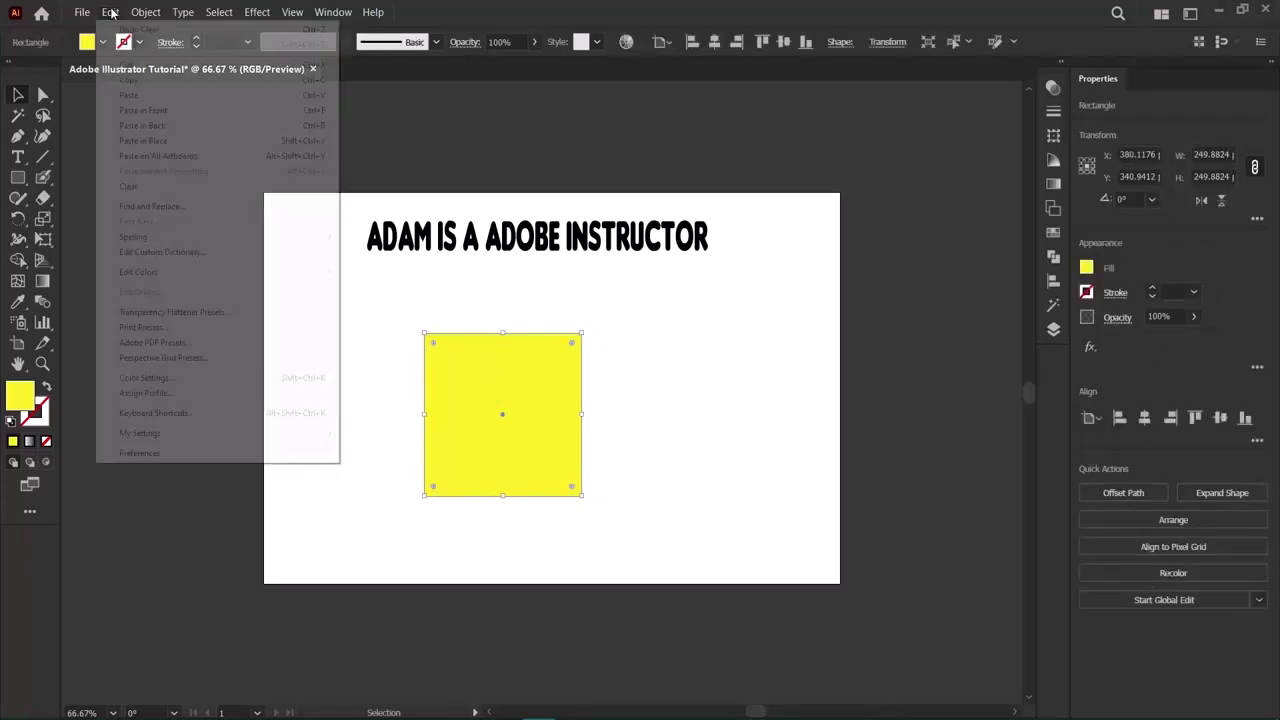
pyautogui.click(121, 66)
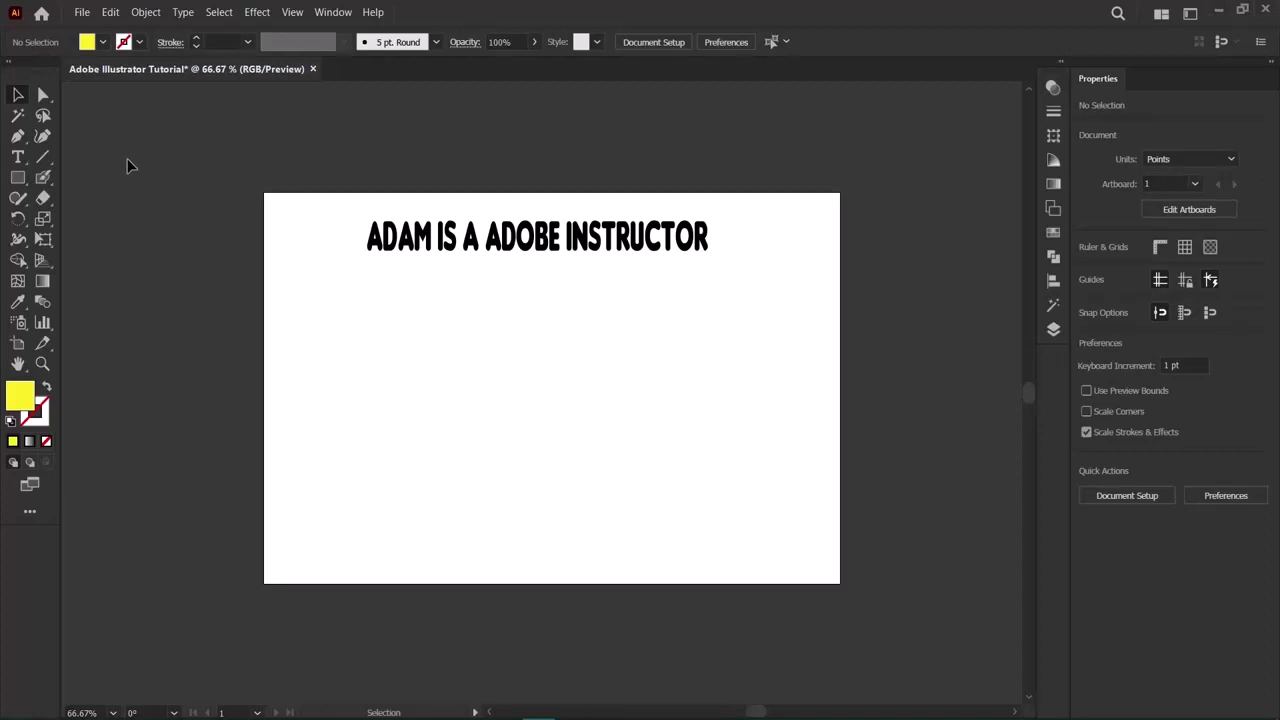
# Paste the cut square back, then Paste in Front a copy at the original position.
pyautogui.click(108, 12)
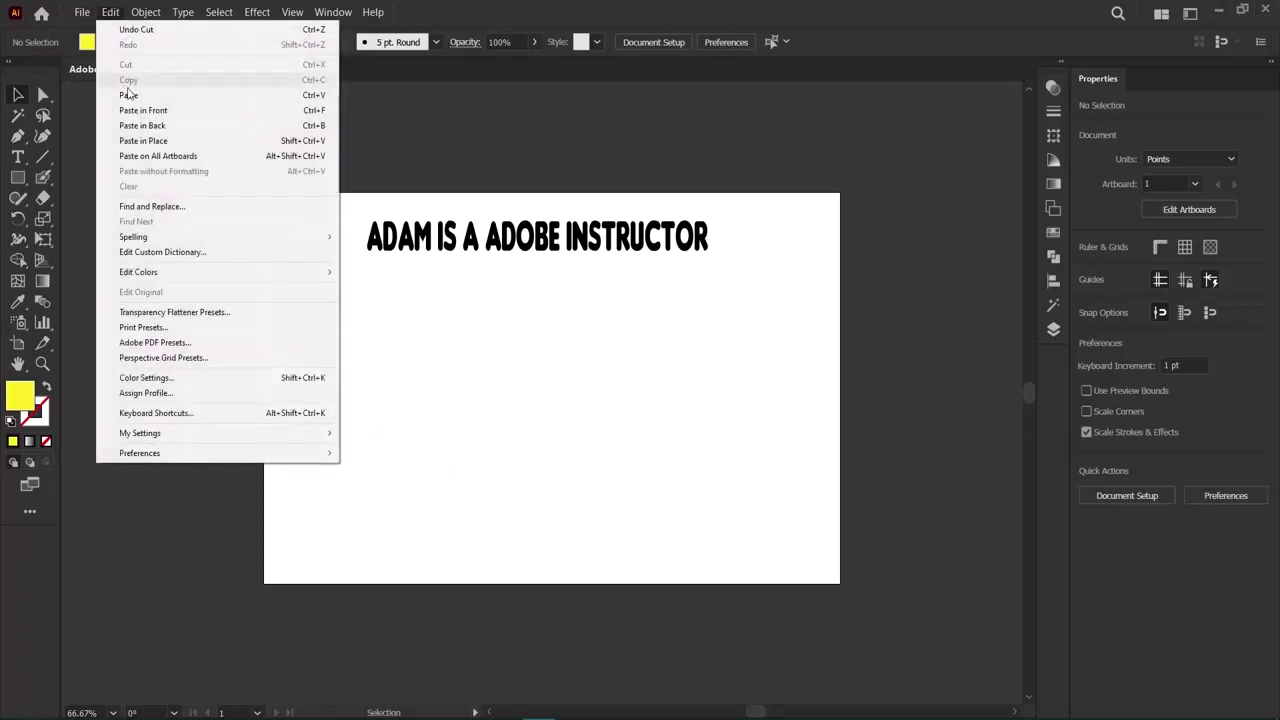
pyautogui.click(129, 95)
pyautogui.click(111, 12)
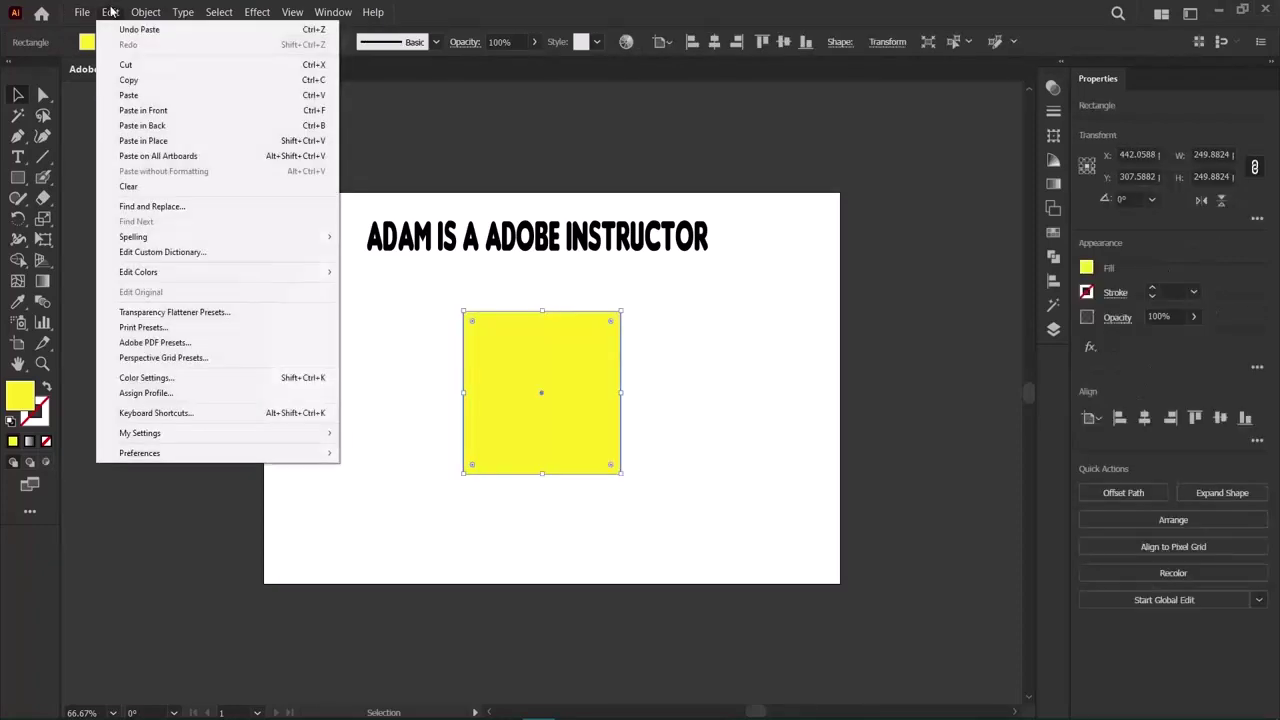
pyautogui.click(143, 116)
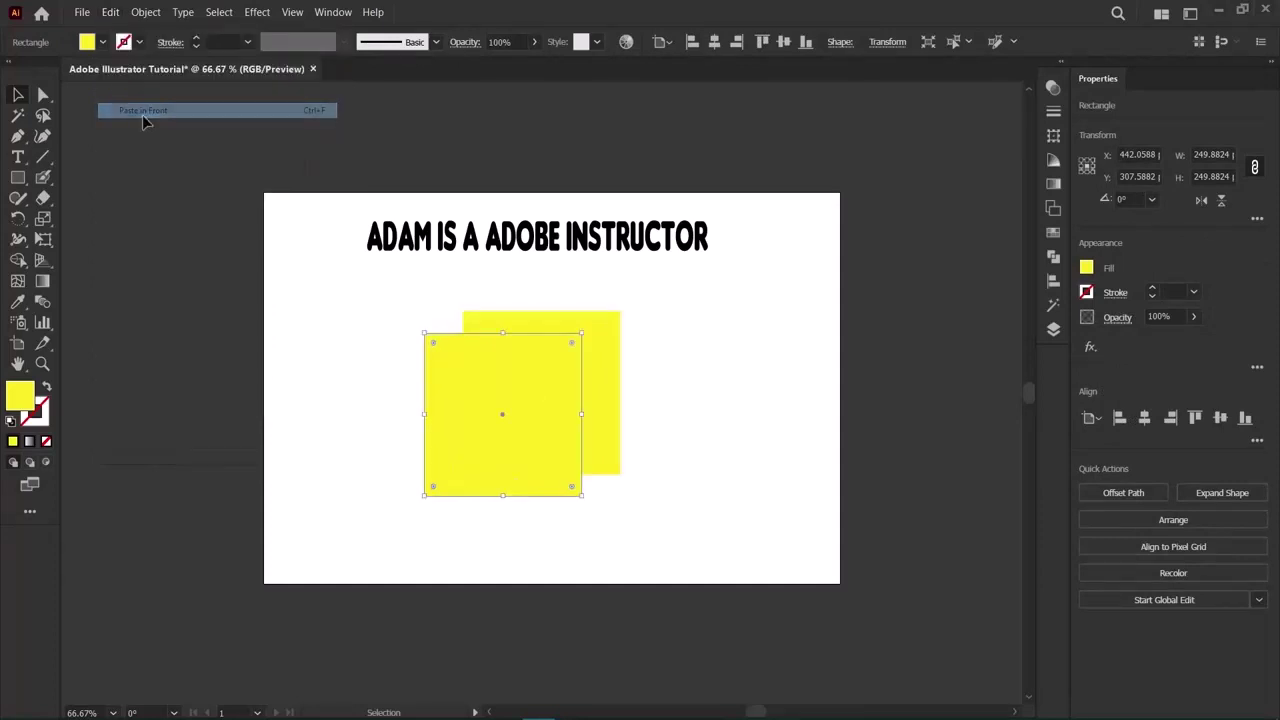
# Remove the offset front copy, leaving a single yellow square.
pyautogui.moveTo(458, 398); pyautogui.dragTo(497, 376)
pyautogui.hotkey('ctrl', 'z')
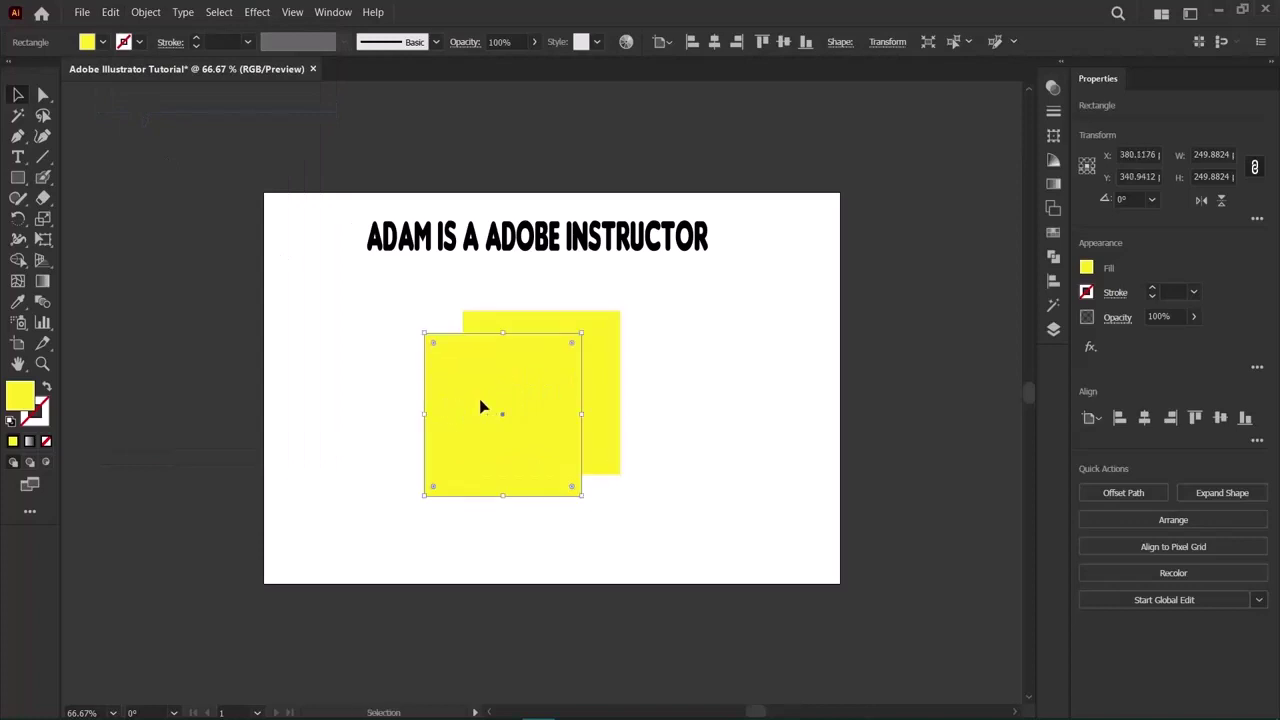
pyautogui.click(480, 397)
pyautogui.press('Delete')
# Copy the yellow square and Paste in Front to stack an identical copy on it.
pyautogui.click(559, 334)
pyautogui.click(110, 12)
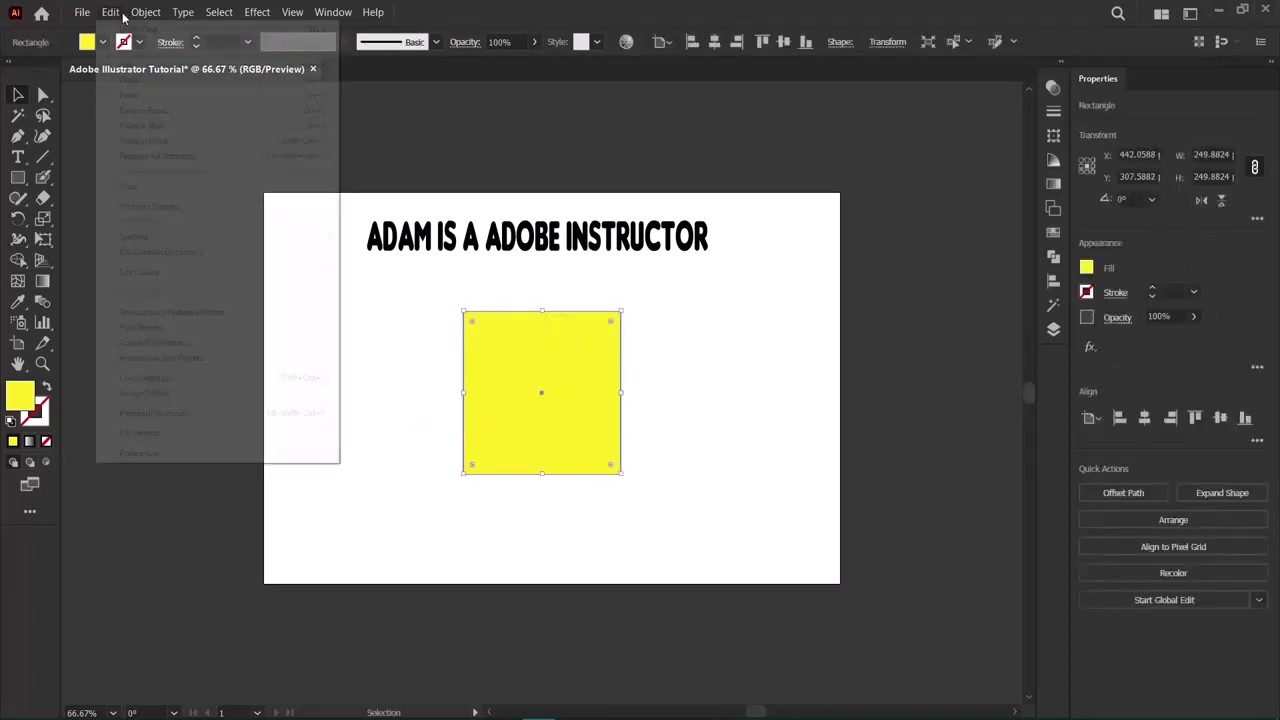
pyautogui.click(137, 79)
pyautogui.click(112, 12)
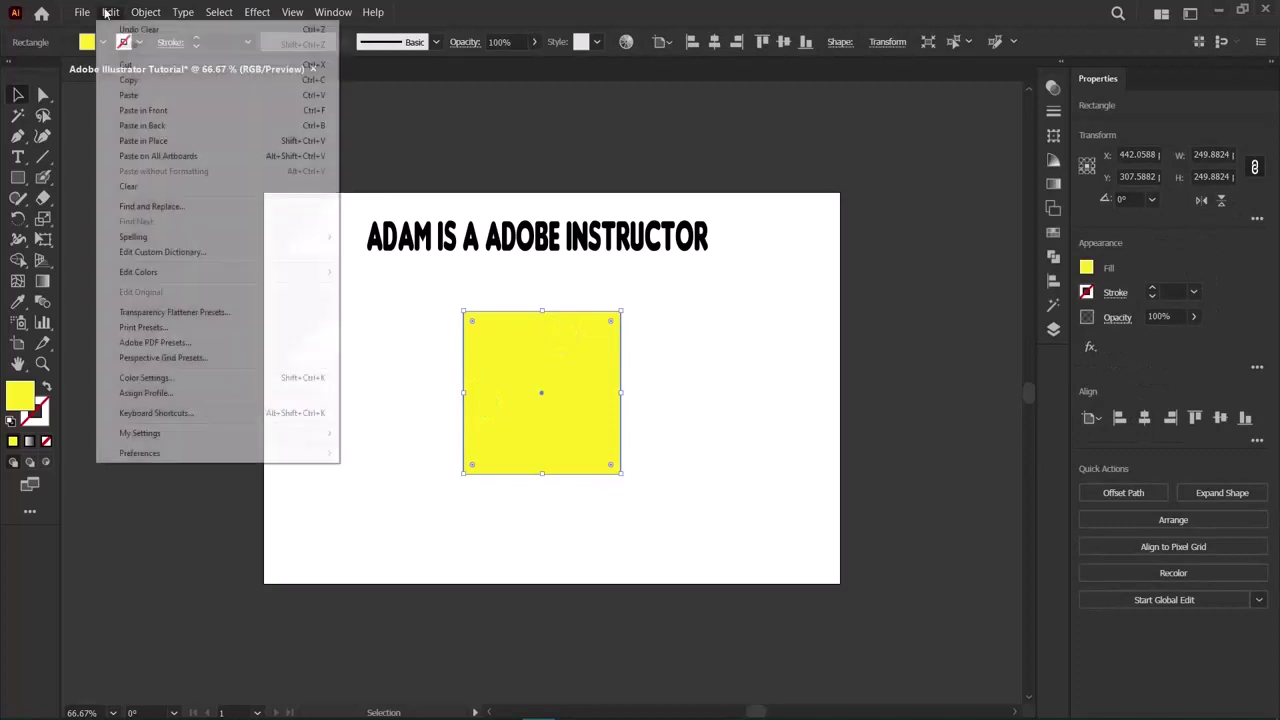
pyautogui.click(124, 109)
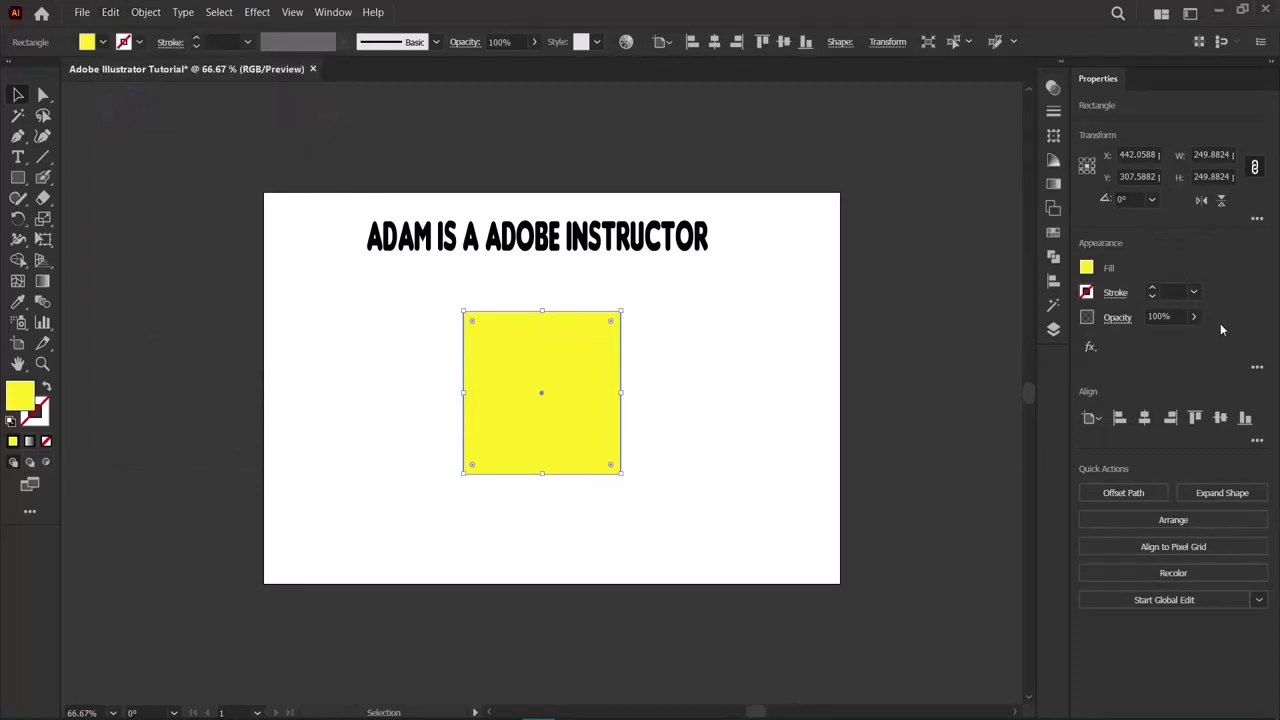
# Show the Layers panel and select each of the two stacked <Rectangle> rows.
pyautogui.click(1053, 329)
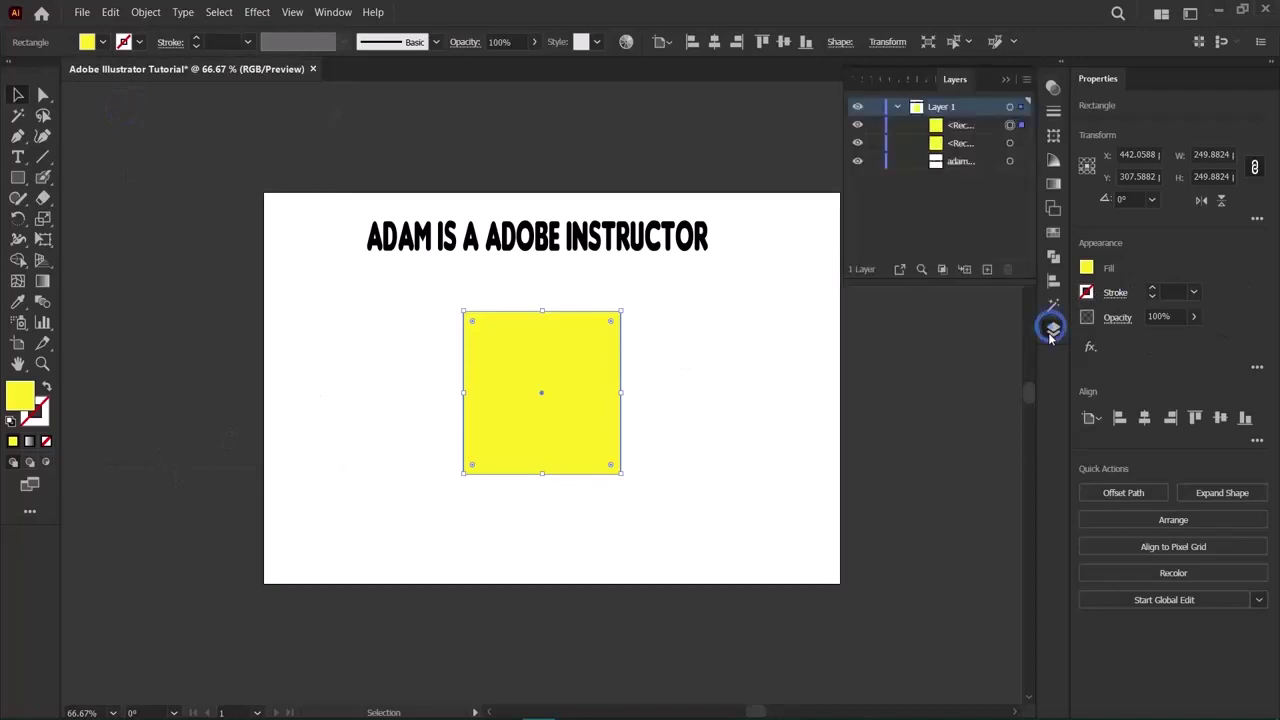
pyautogui.click(955, 143)
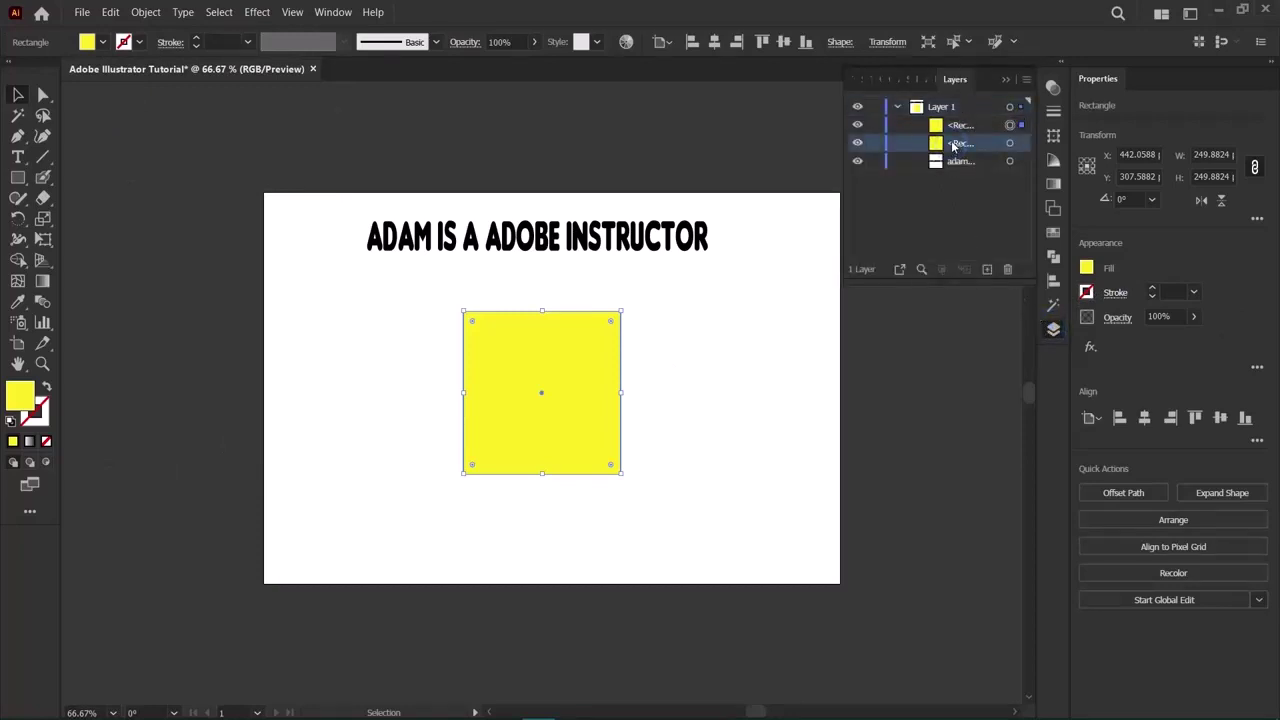
pyautogui.click(957, 127)
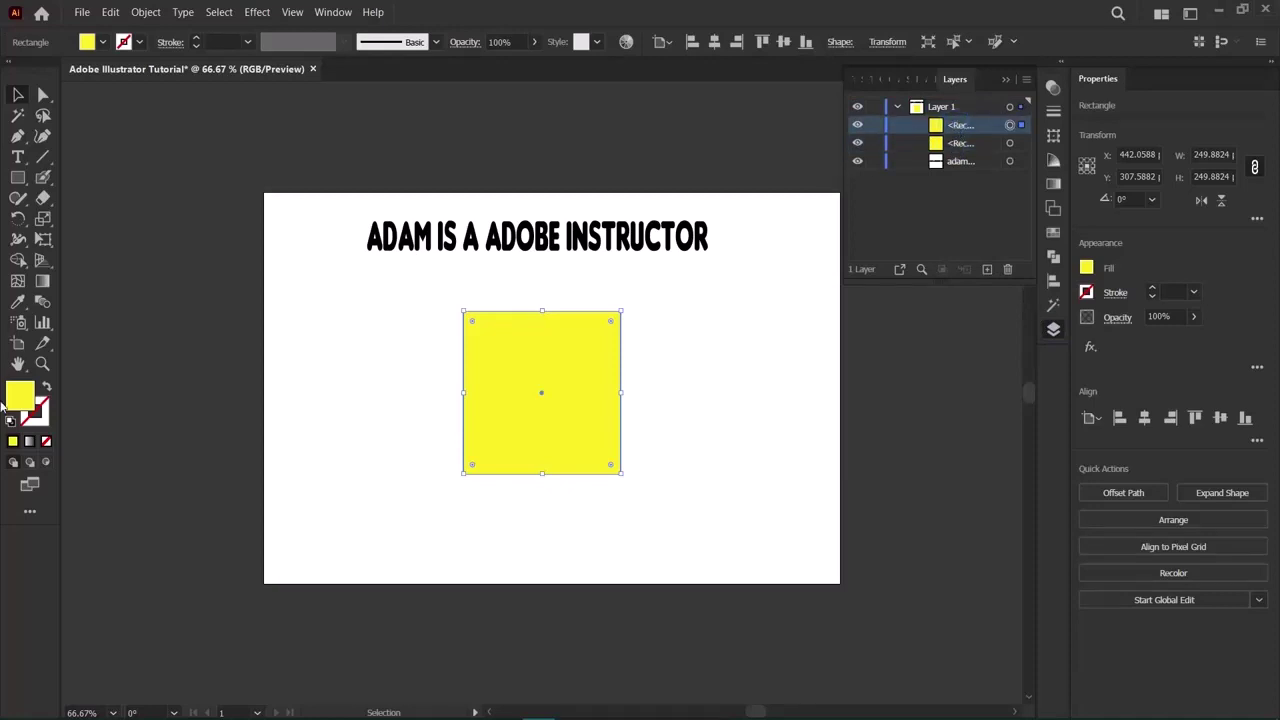
# Drag the top copy aside to reveal the original, undo the move, and reselect the square.
pyautogui.click(37, 367)
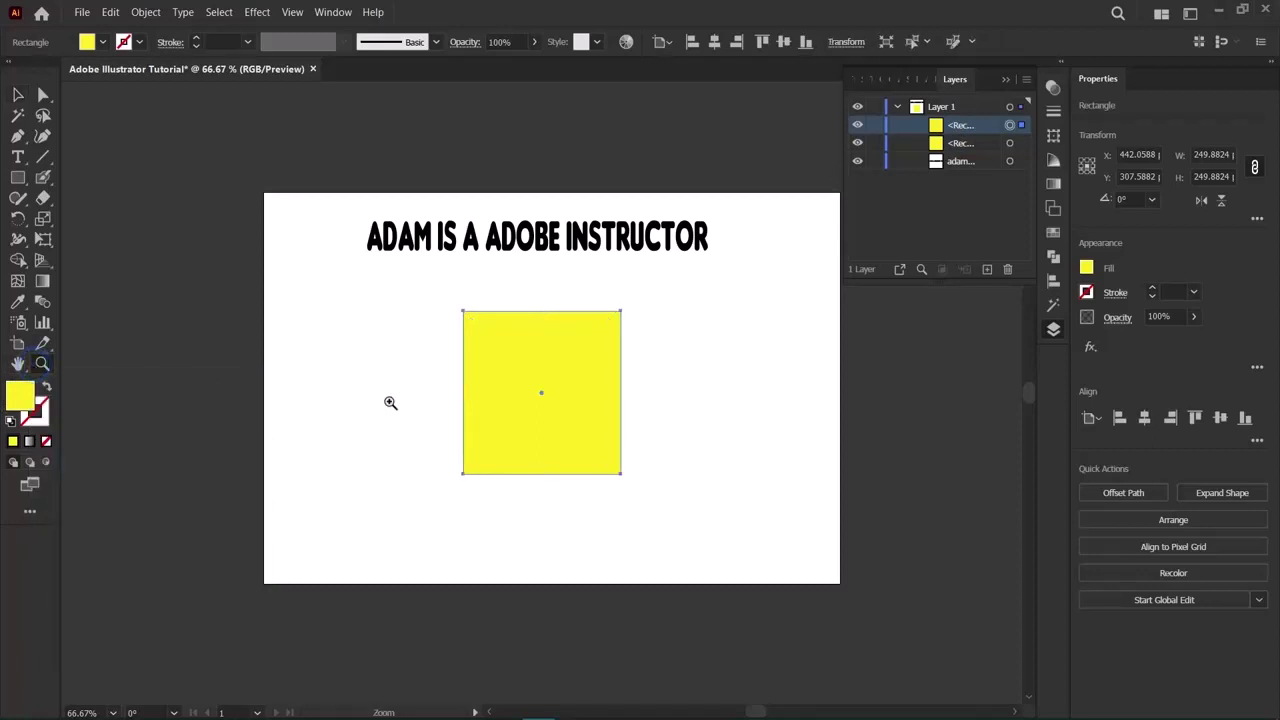
pyautogui.click(17, 98)
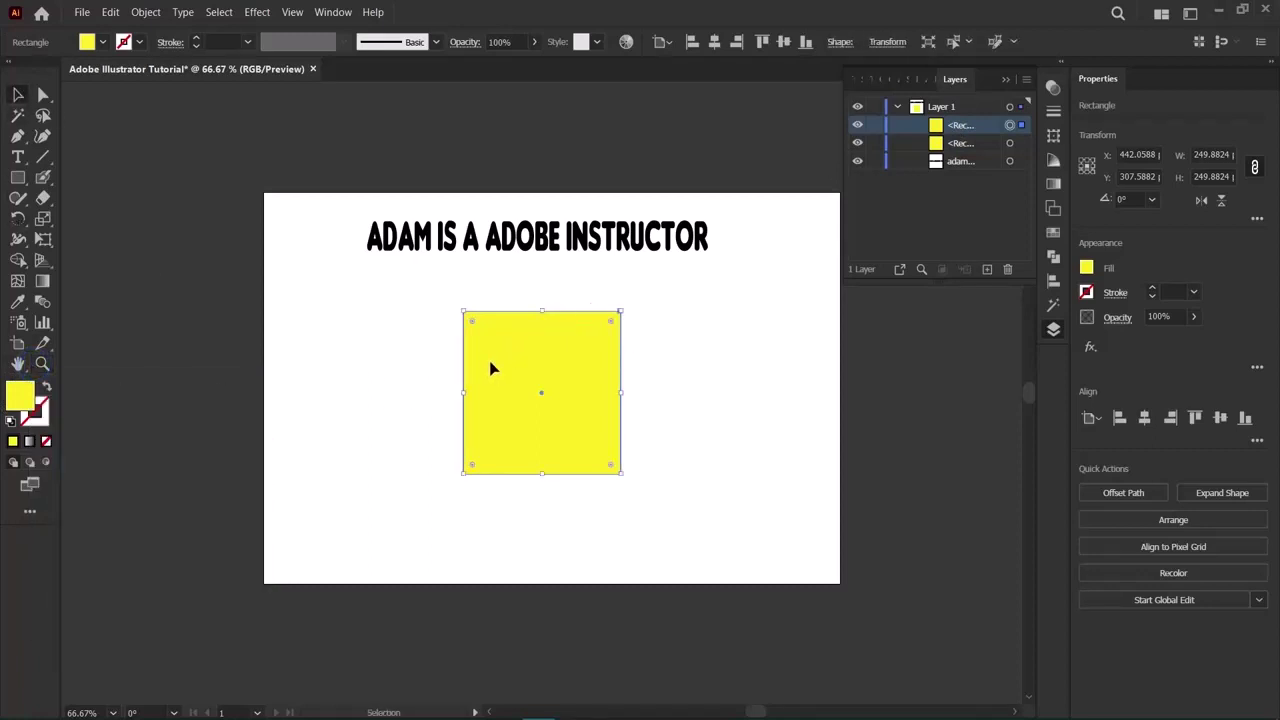
pyautogui.moveTo(493, 368); pyautogui.dragTo(318, 363)
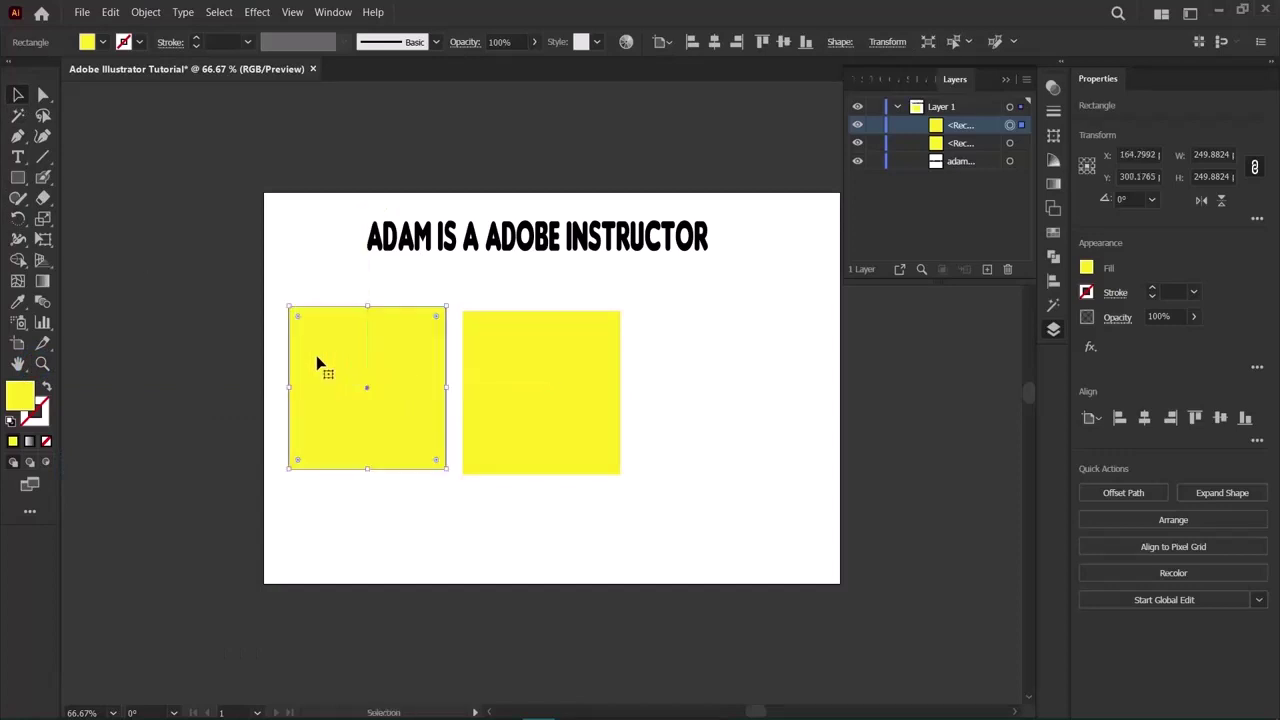
pyautogui.hotkey('ctrl', 'z')
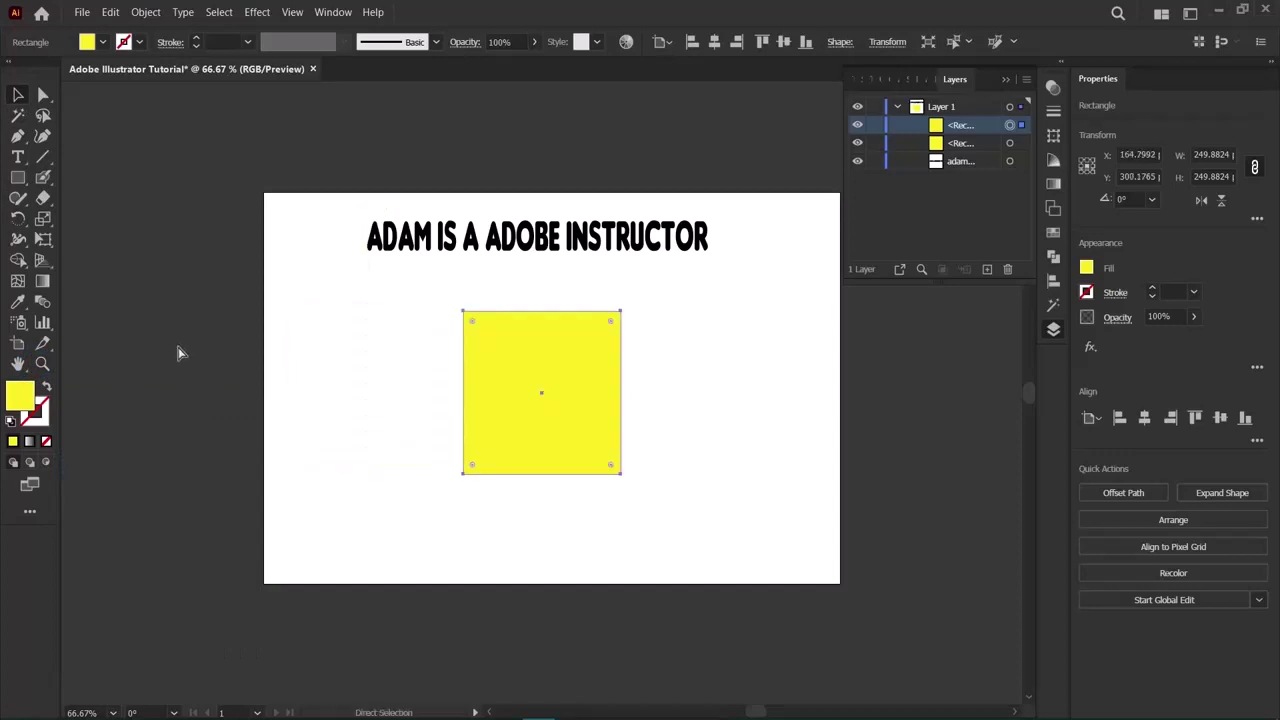
pyautogui.click(222, 400)
pyautogui.click(482, 378)
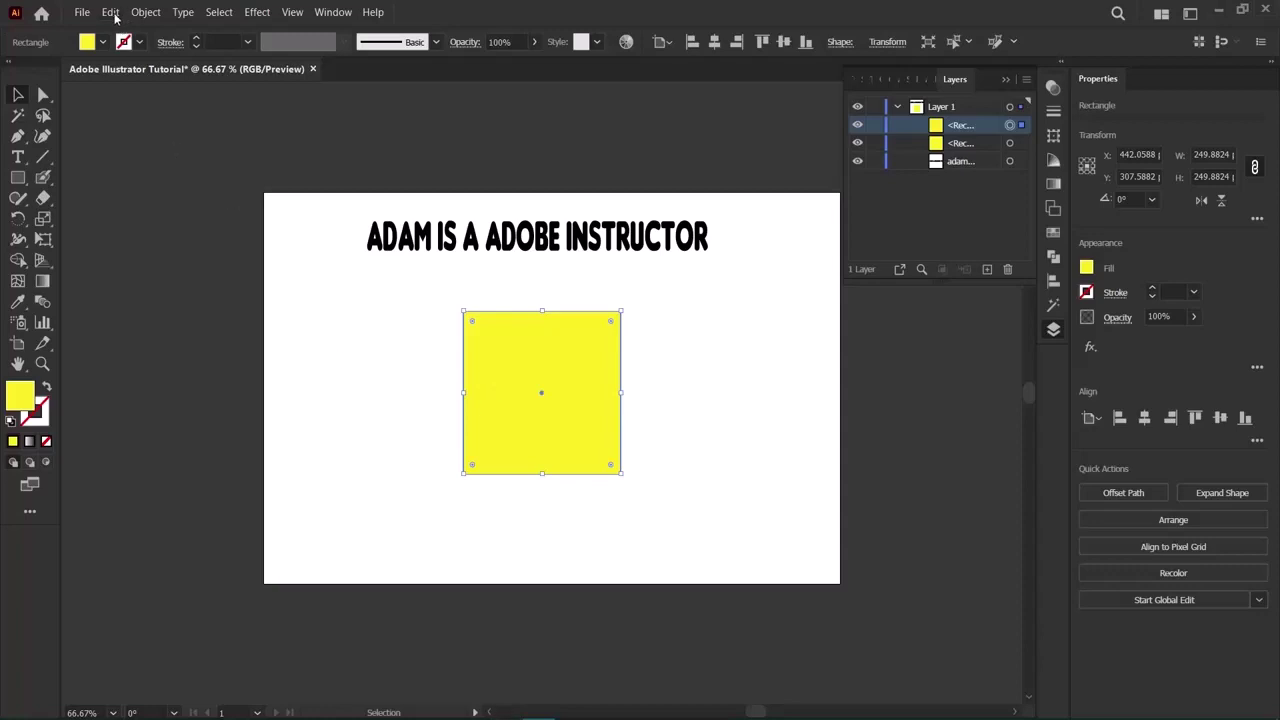
# Delete the top duplicate, then try Edit > Paste in Back and undo it.
pyautogui.press('Delete')
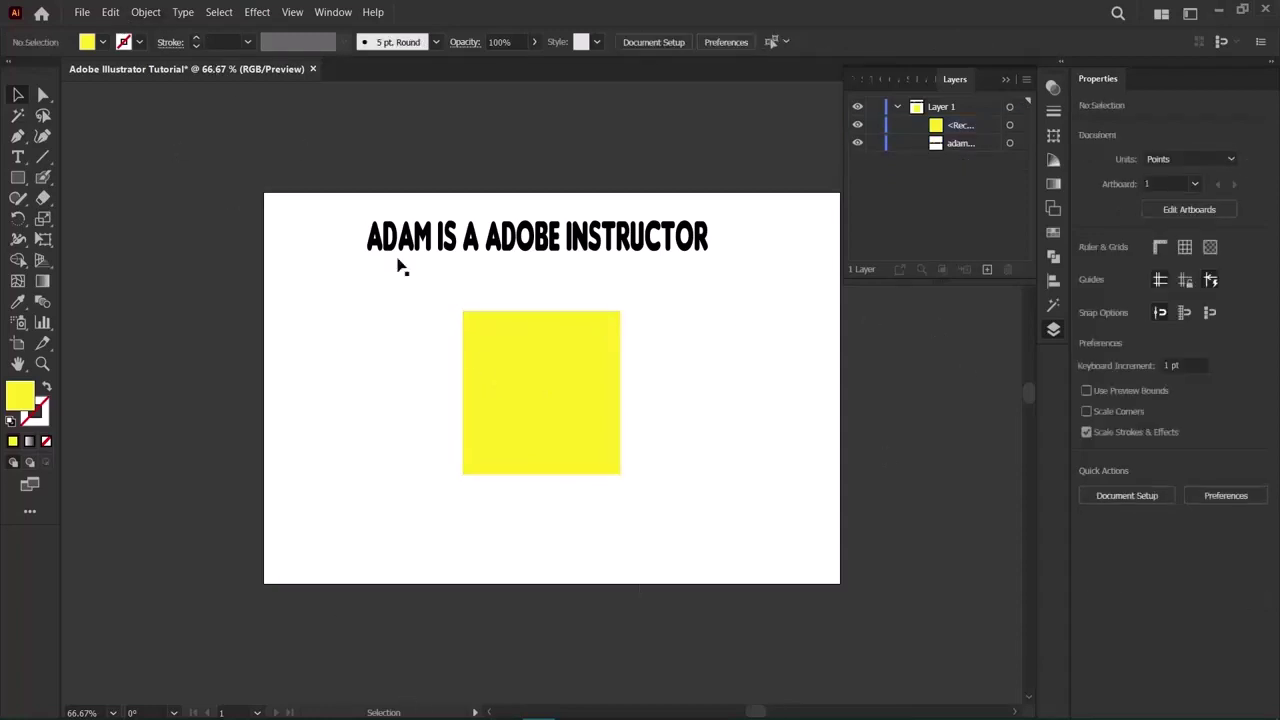
pyautogui.click(474, 360)
pyautogui.click(110, 12)
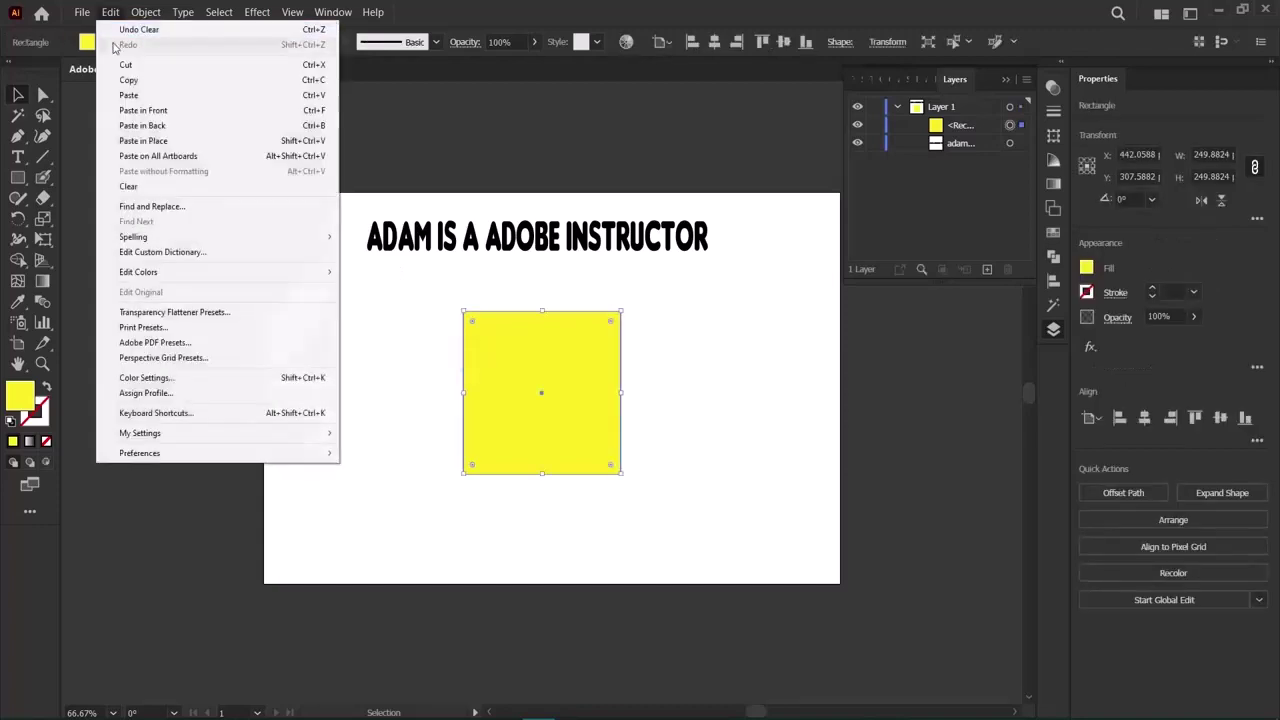
pyautogui.click(130, 125)
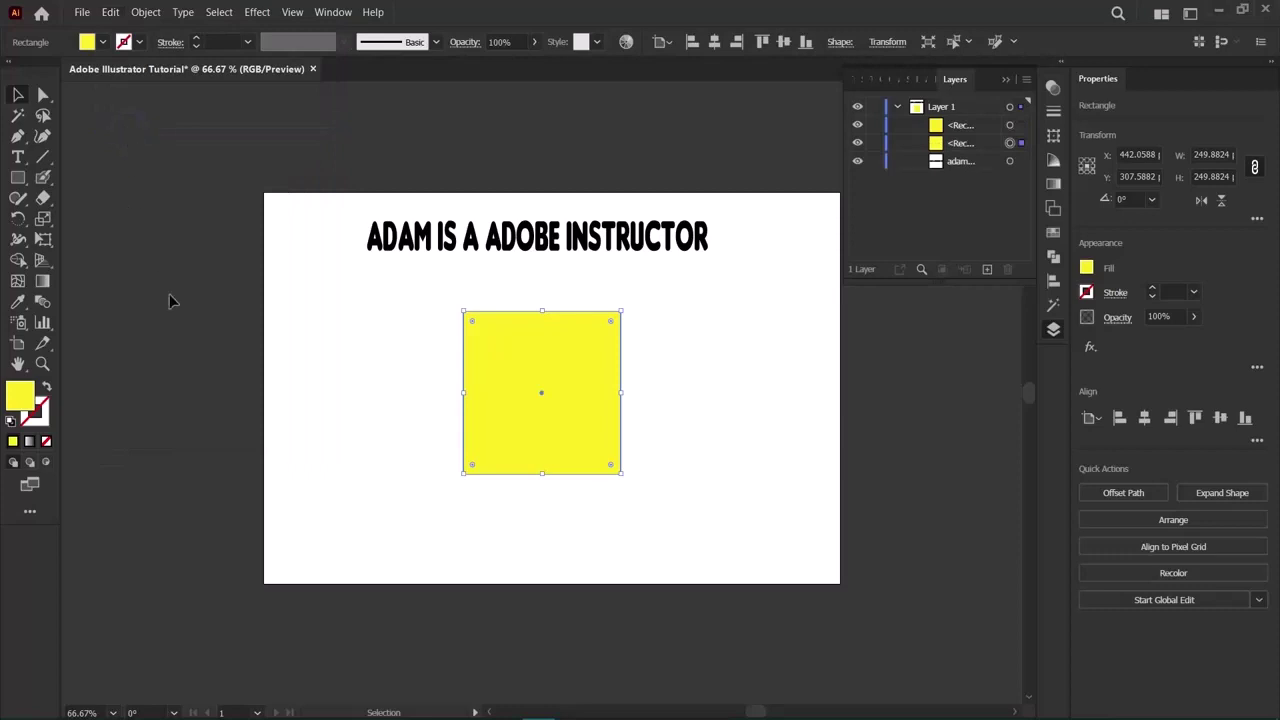
pyautogui.hotkey('ctrl', 'z')
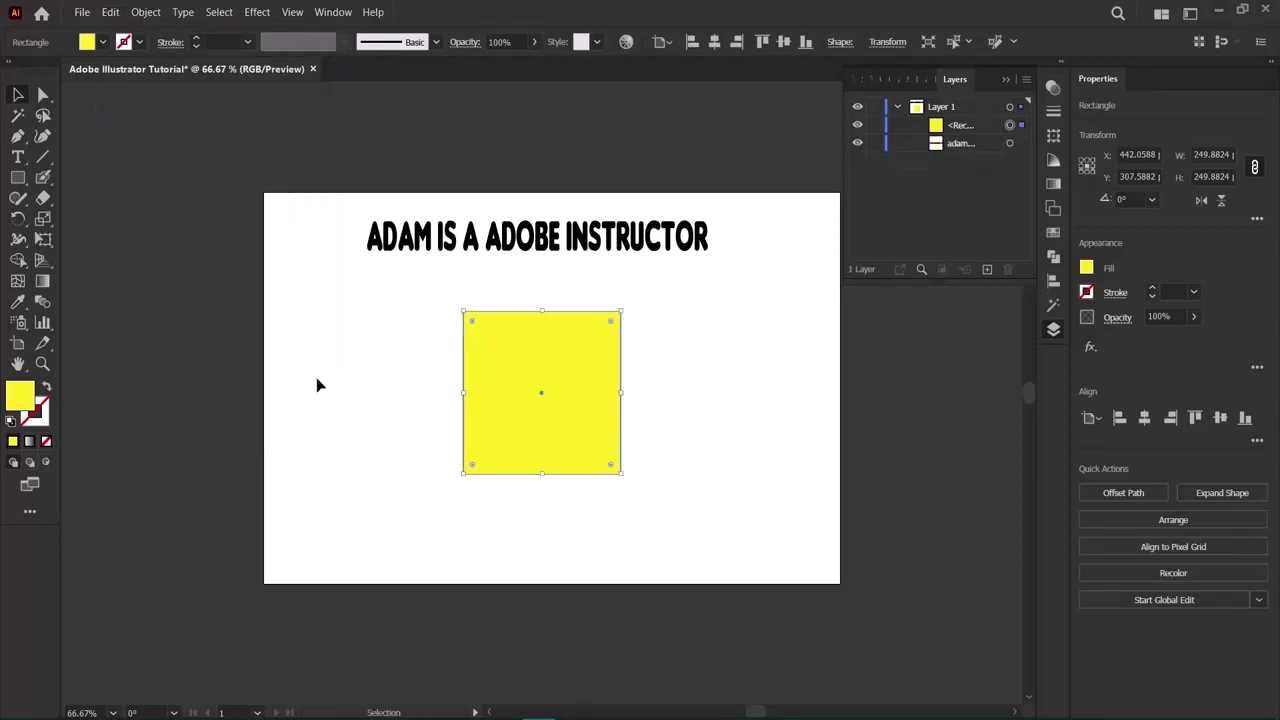
# Try Paste in Place over the square, then delete the pasted copy, keeping one square.
pyautogui.click(316, 378)
pyautogui.click(494, 408)
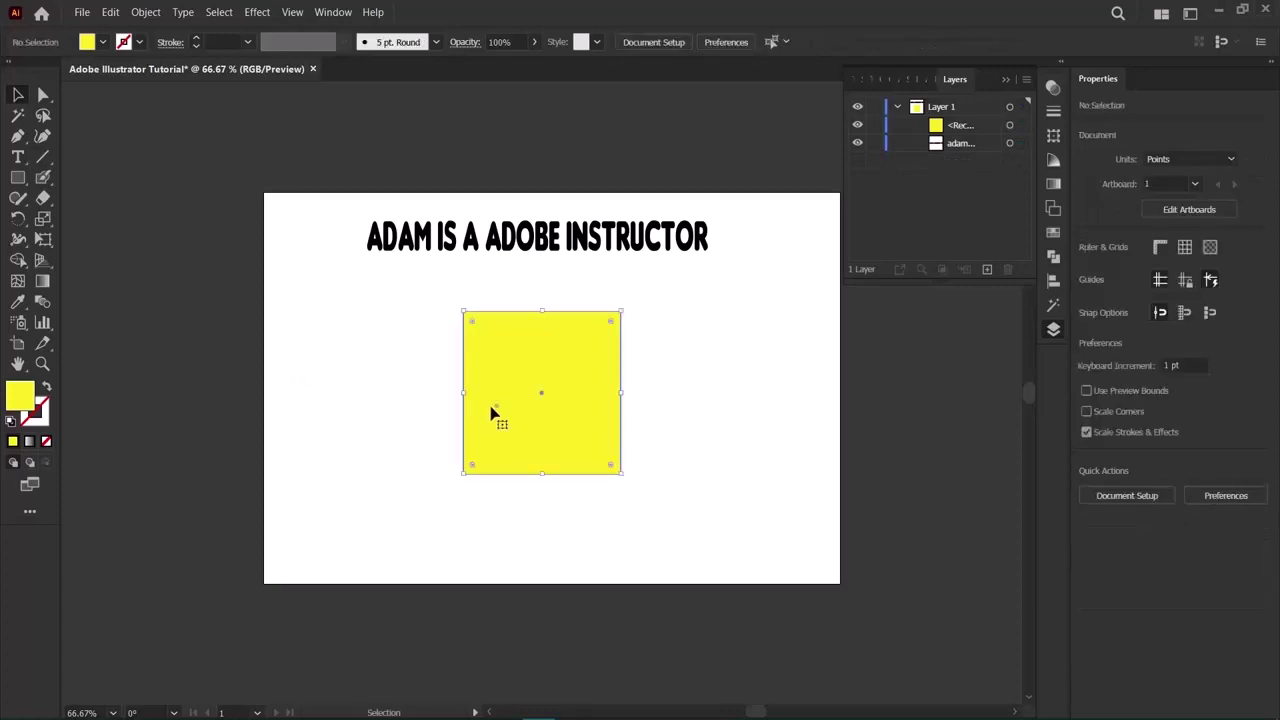
pyautogui.click(112, 13)
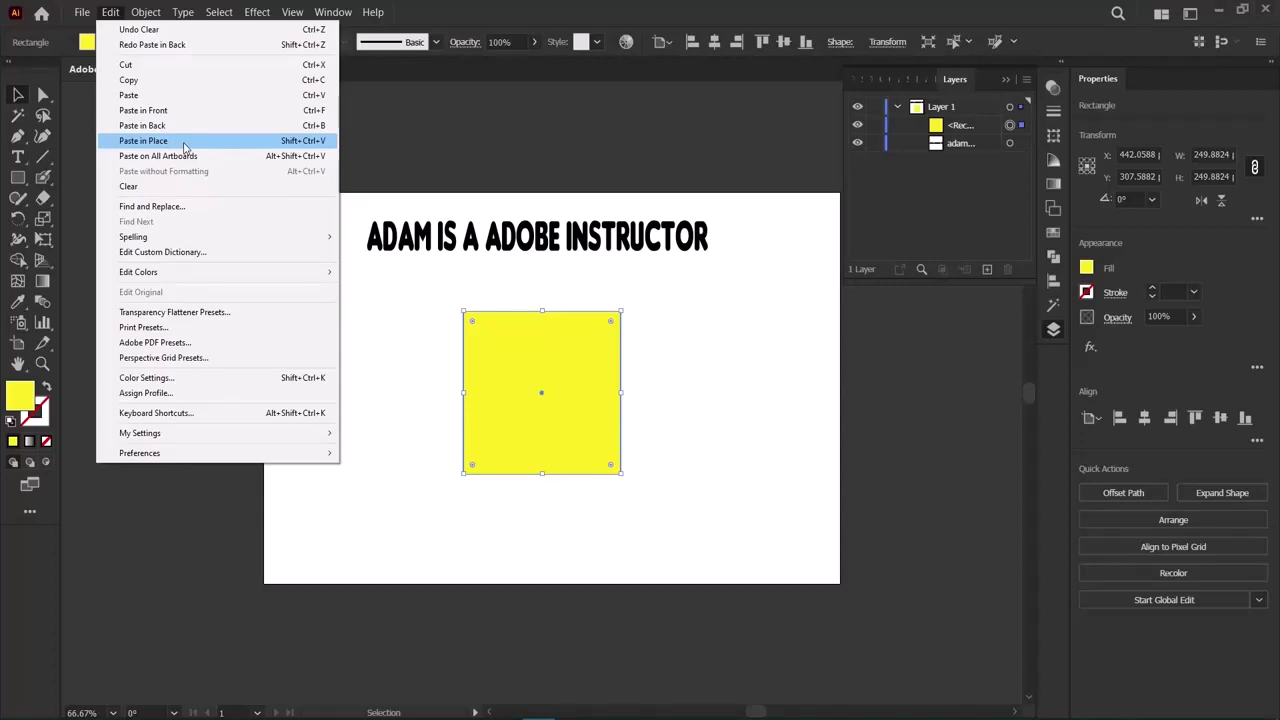
pyautogui.click(183, 146)
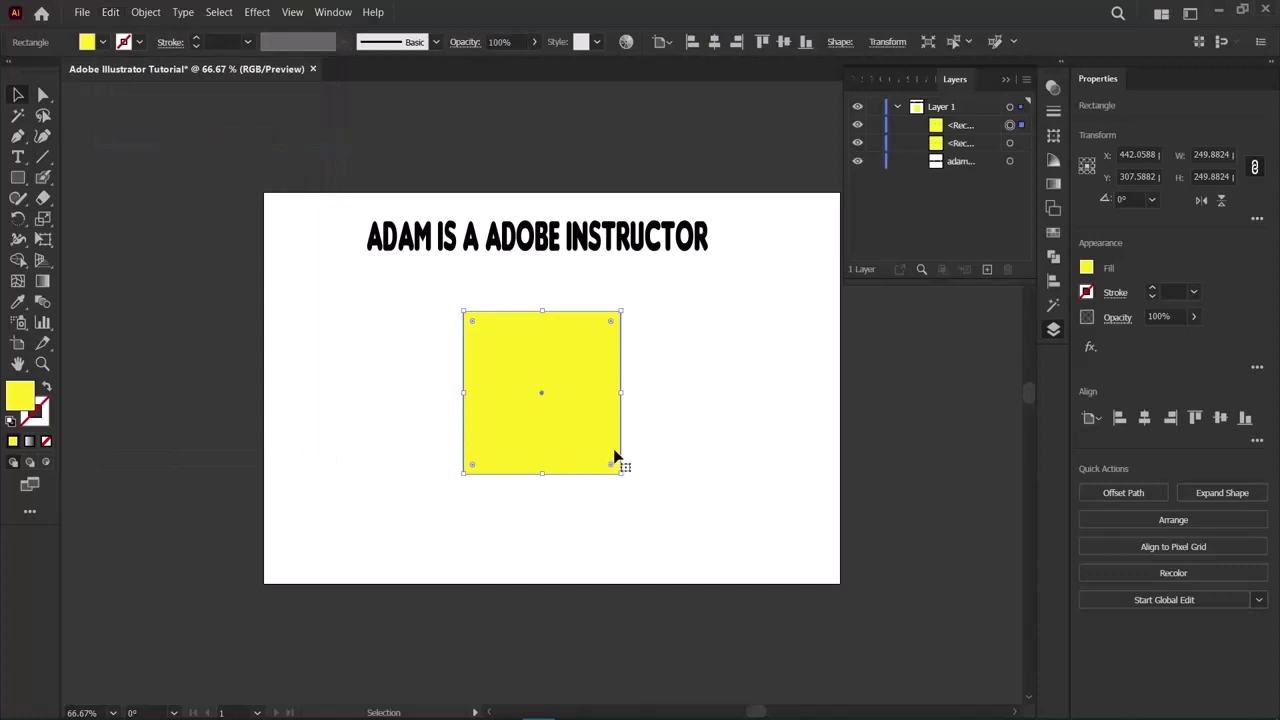
pyautogui.moveTo(569, 426); pyautogui.dragTo(466, 440)
pyautogui.hotkey('ctrl', 'z')
pyautogui.press('Delete')
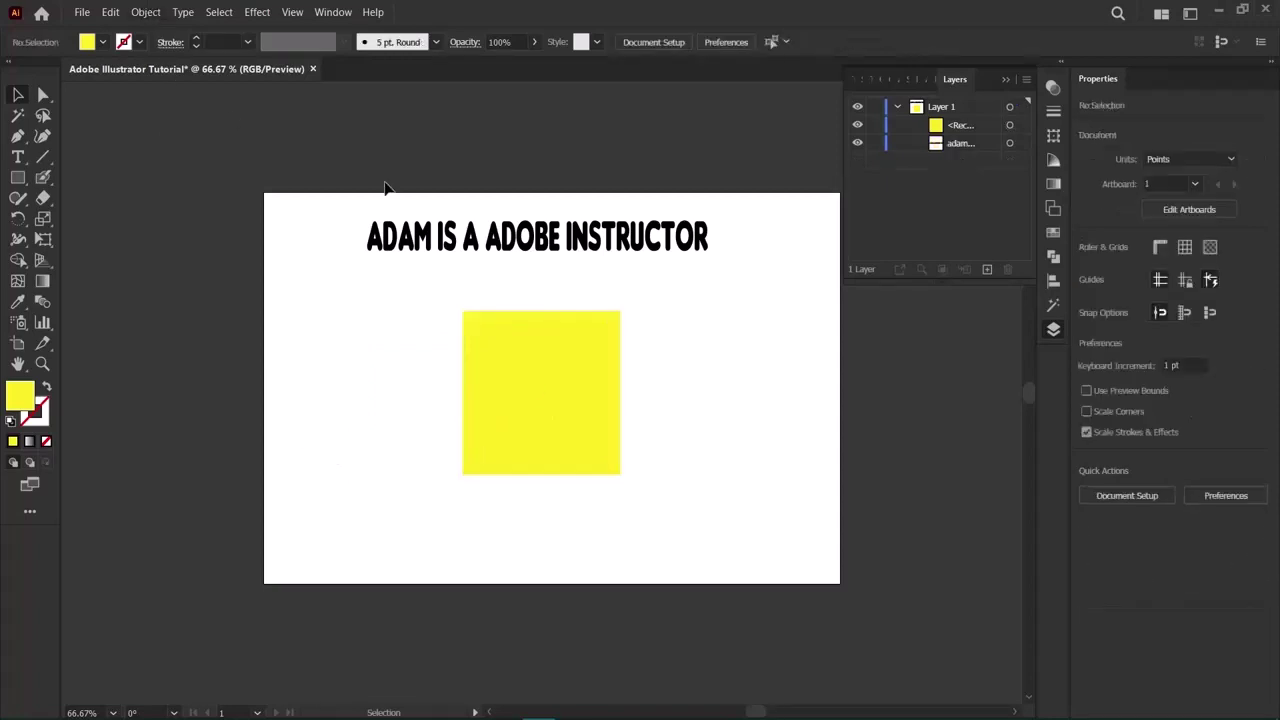
pyautogui.click(490, 357)
pyautogui.click(110, 12)
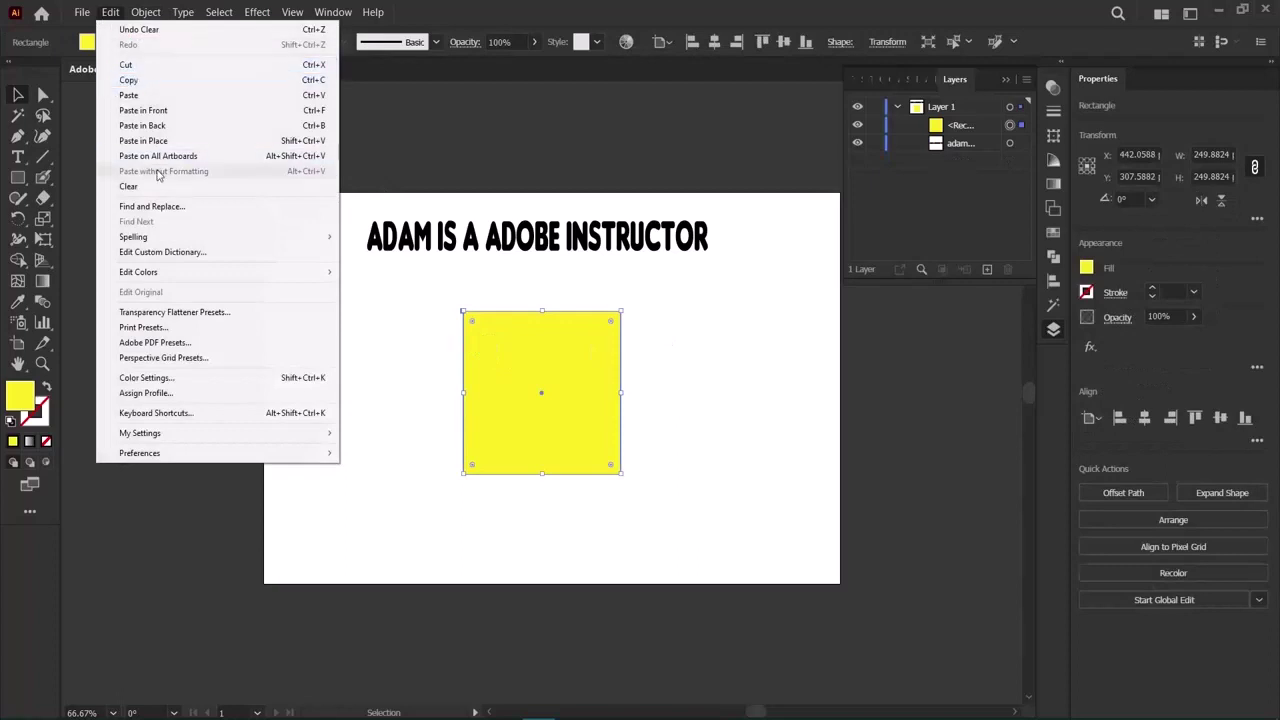
# Deselect, zoom out and scroll to see more of the canvas beside the artboard.
pyautogui.click(162, 486)
pyautogui.scroll(-2, 245, 495)
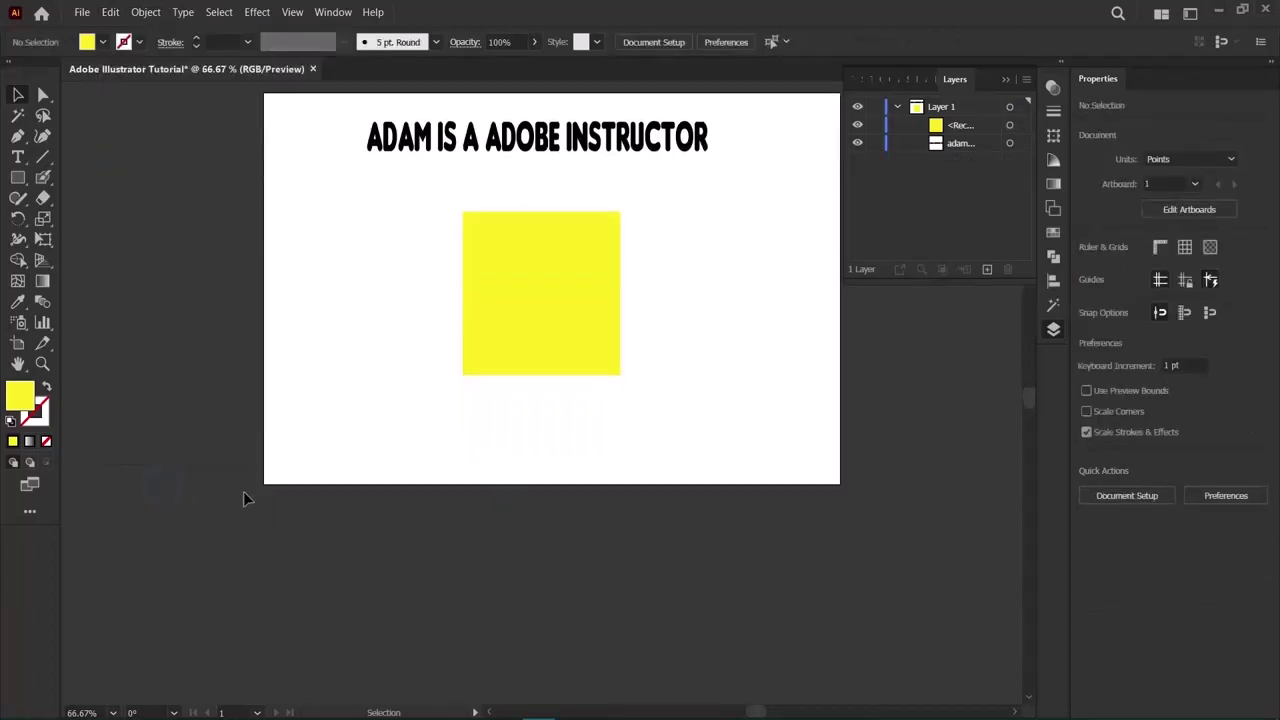
pyautogui.hotkey('ctrl', '-')
pyautogui.hotkey('ctrl', '-')
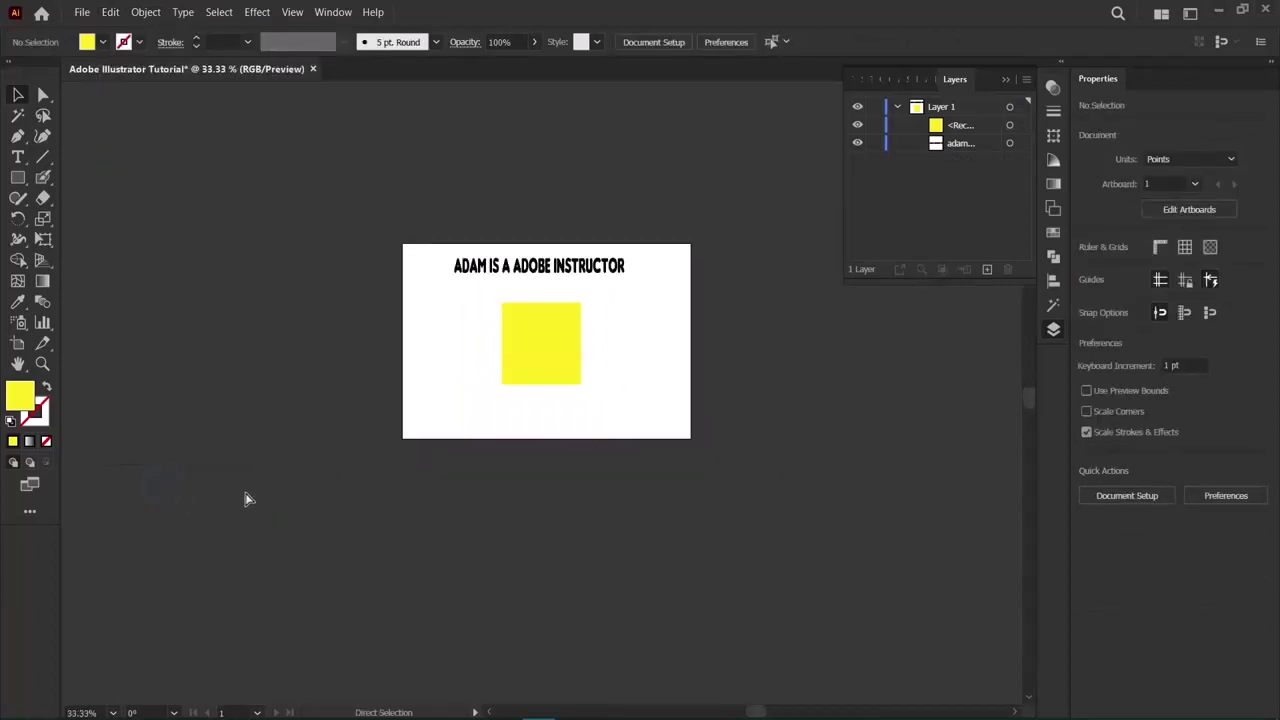
pyautogui.hscroll(1, 400, 480)
pyautogui.hscroll(1, 545, 480)
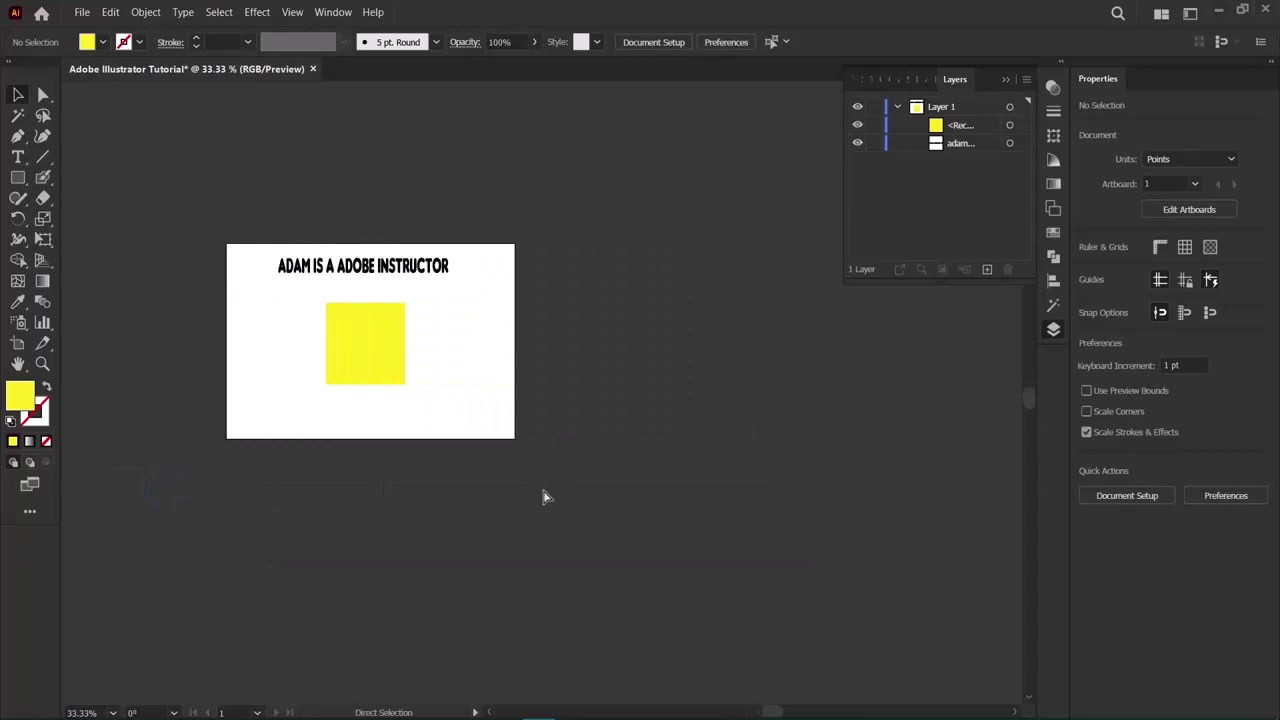
pyautogui.click(1053, 110)
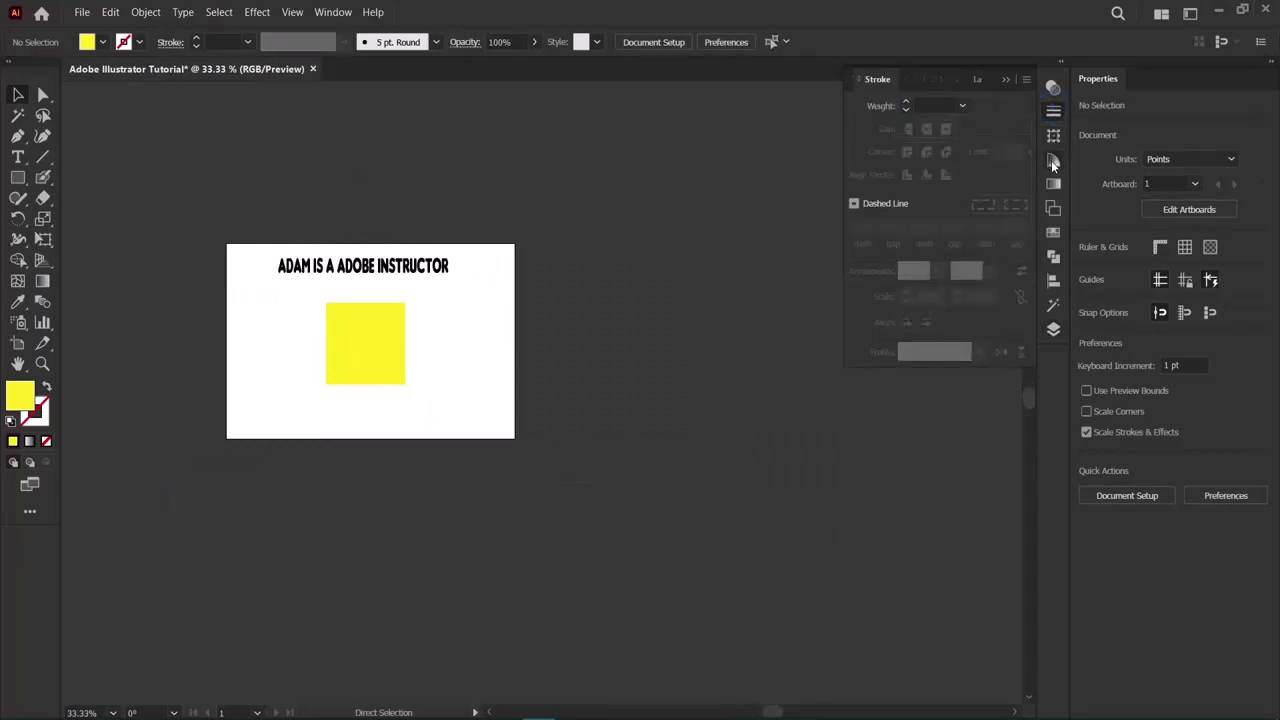
# Add four new blank artboards from the Artboards panel, up to Artboard 5.
pyautogui.click(1050, 211)
pyautogui.click(991, 270)
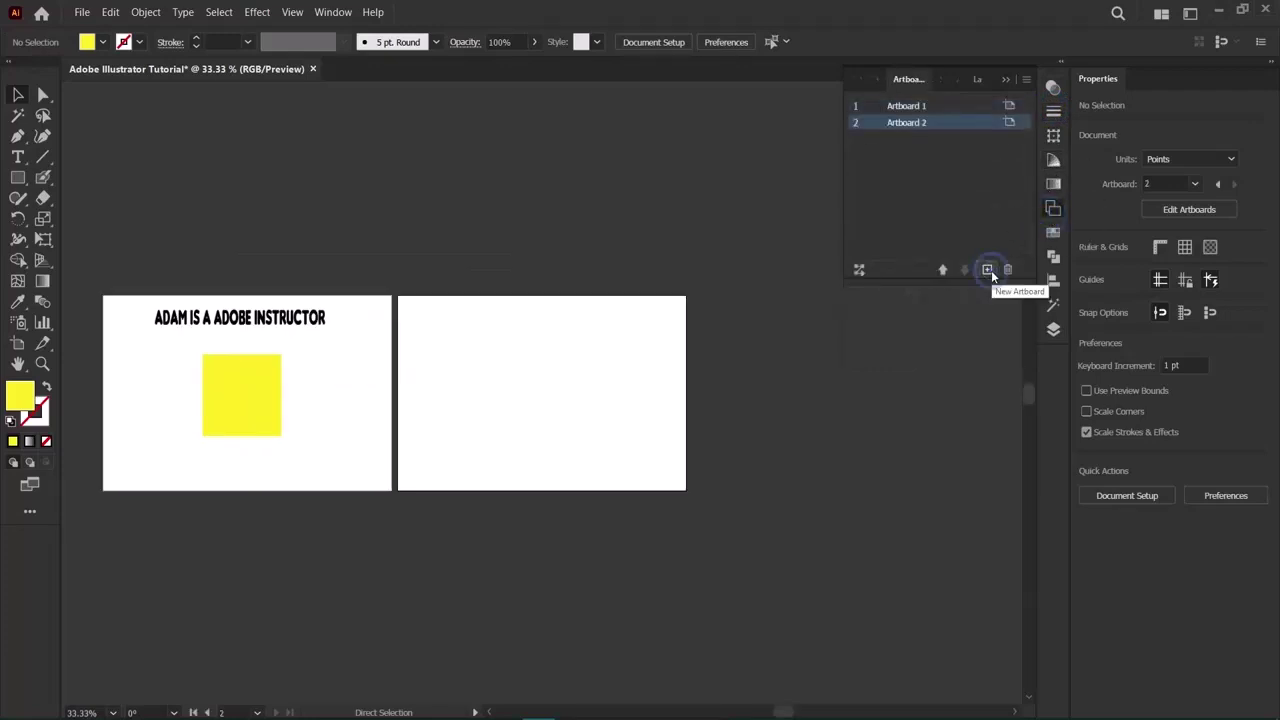
pyautogui.click(991, 270)
pyautogui.click(991, 270)
pyautogui.click(991, 270)
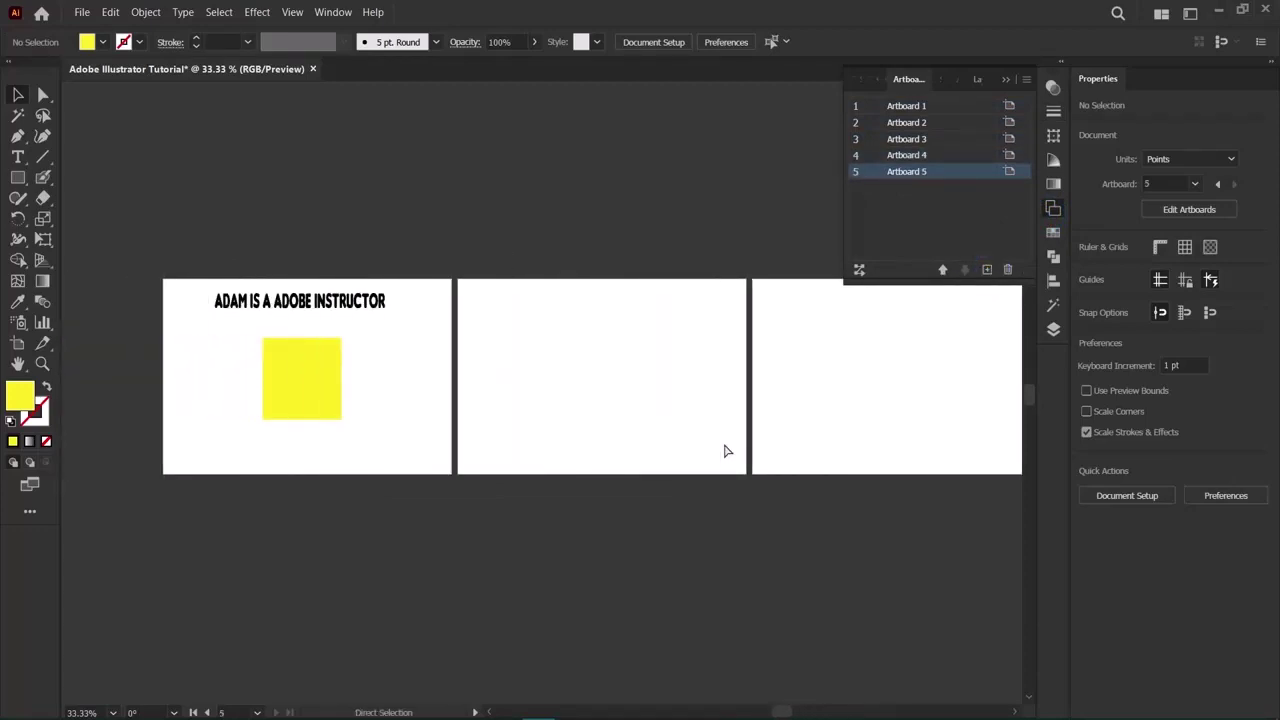
# Use Edit > Paste on All Artboards for the yellow square and scroll to inspect the copies.
pyautogui.click(284, 376)
pyautogui.click(143, 12)
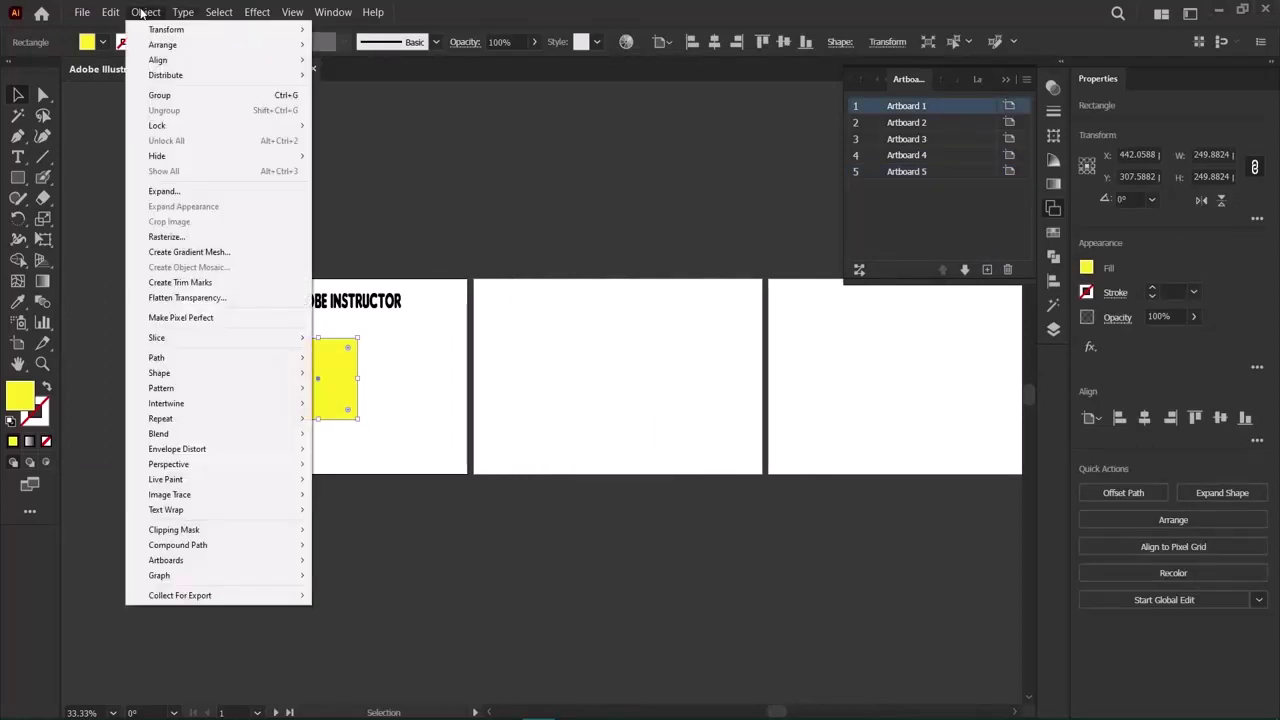
pyautogui.moveTo(110, 12)
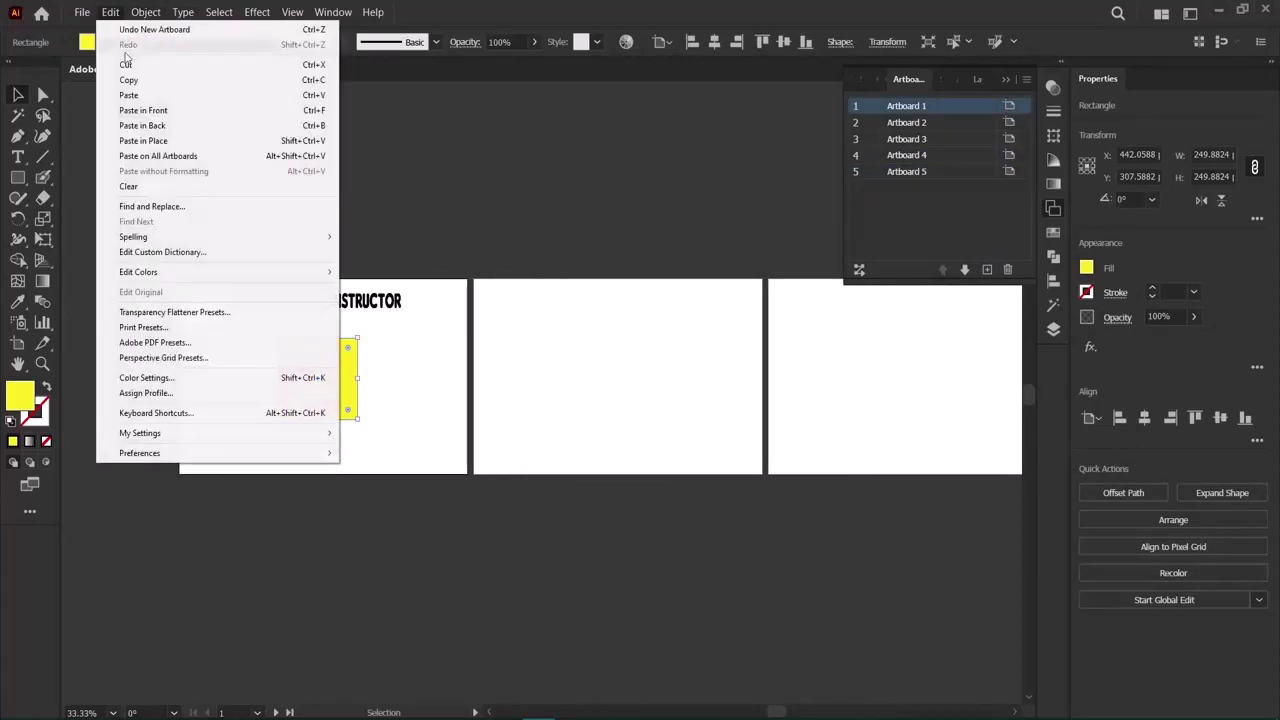
pyautogui.click(125, 157)
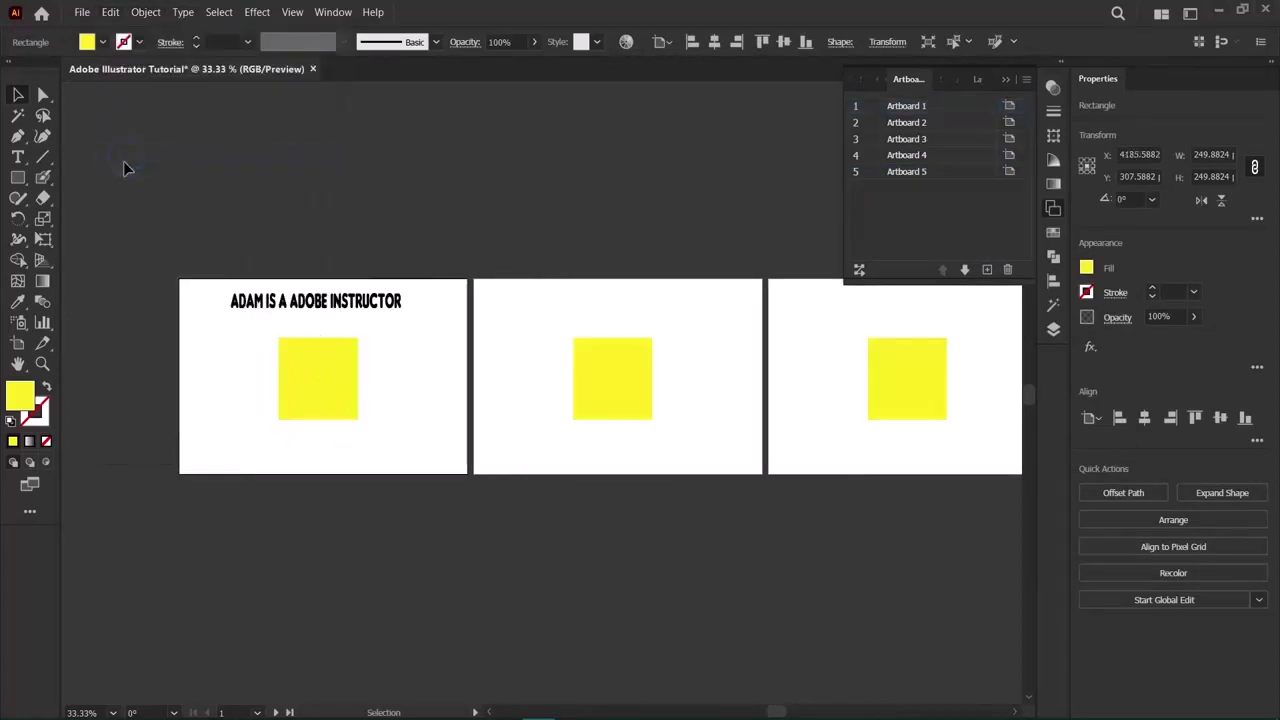
pyautogui.scroll(-2, 580, 590)
pyautogui.scroll(2, 571, 572)
pyautogui.hscroll(8, 565, 574)
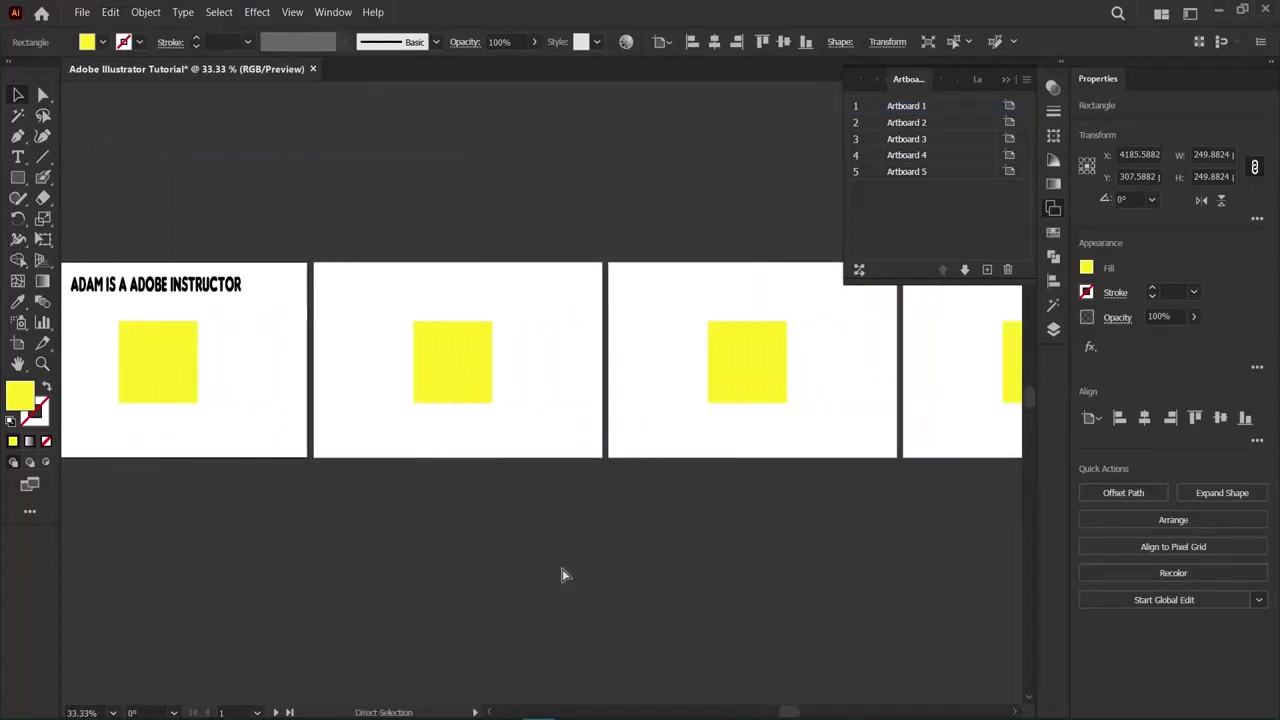
pyautogui.hscroll(4, 558, 576)
pyautogui.hscroll(-7, 560, 570)
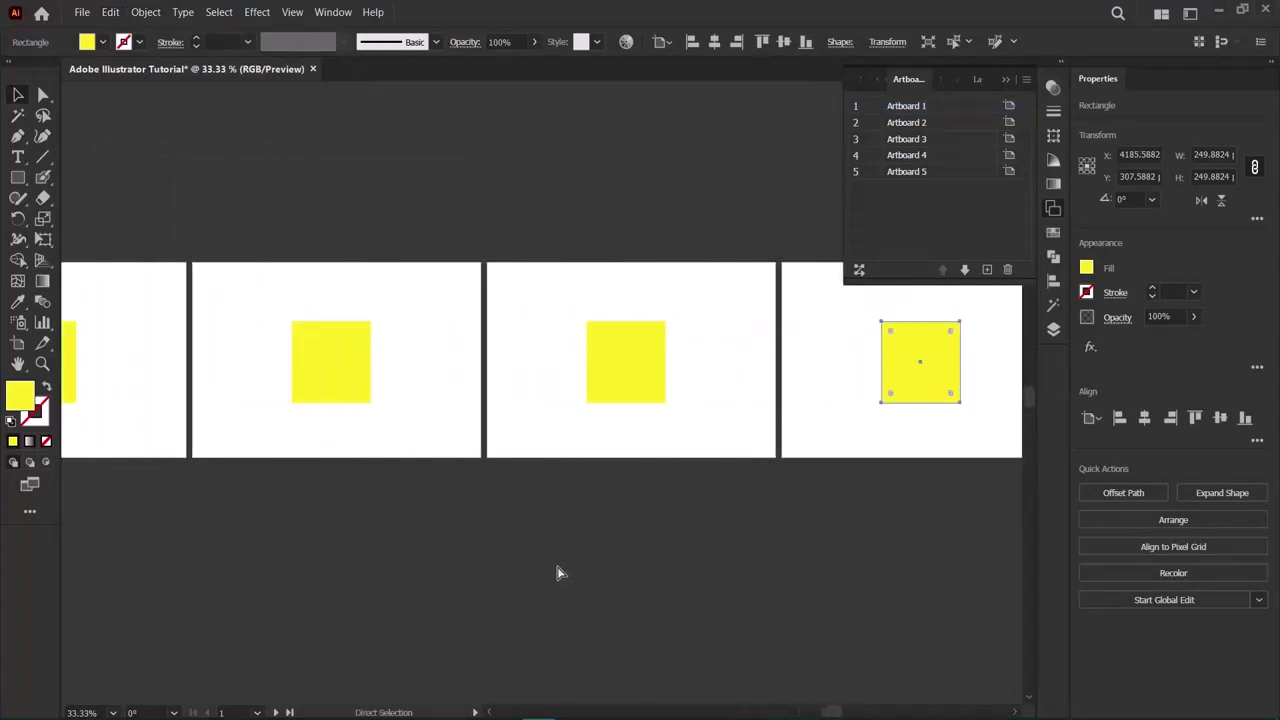
pyautogui.click(545, 550)
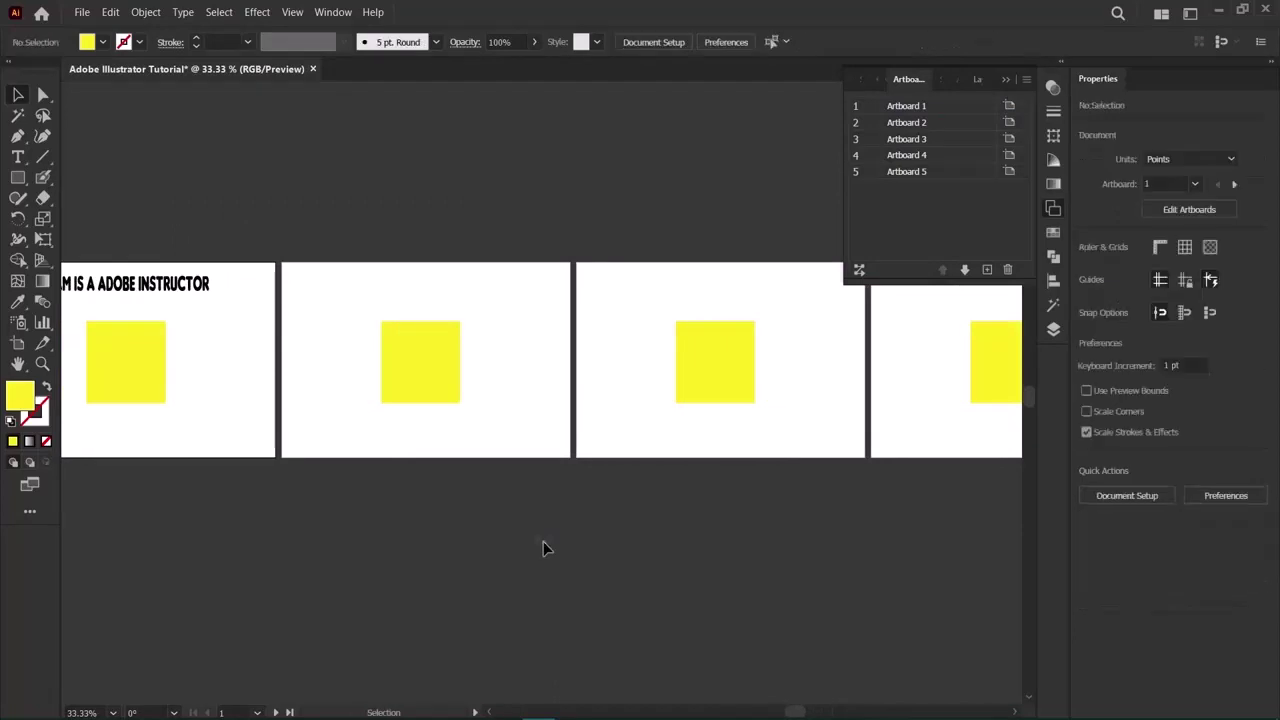
pyautogui.scroll(1, 545, 550)
pyautogui.hscroll(-3, 548, 551)
# Undo back to four artboards with the yellow square only on Artboard 1, redoing once.
pyautogui.press('v')
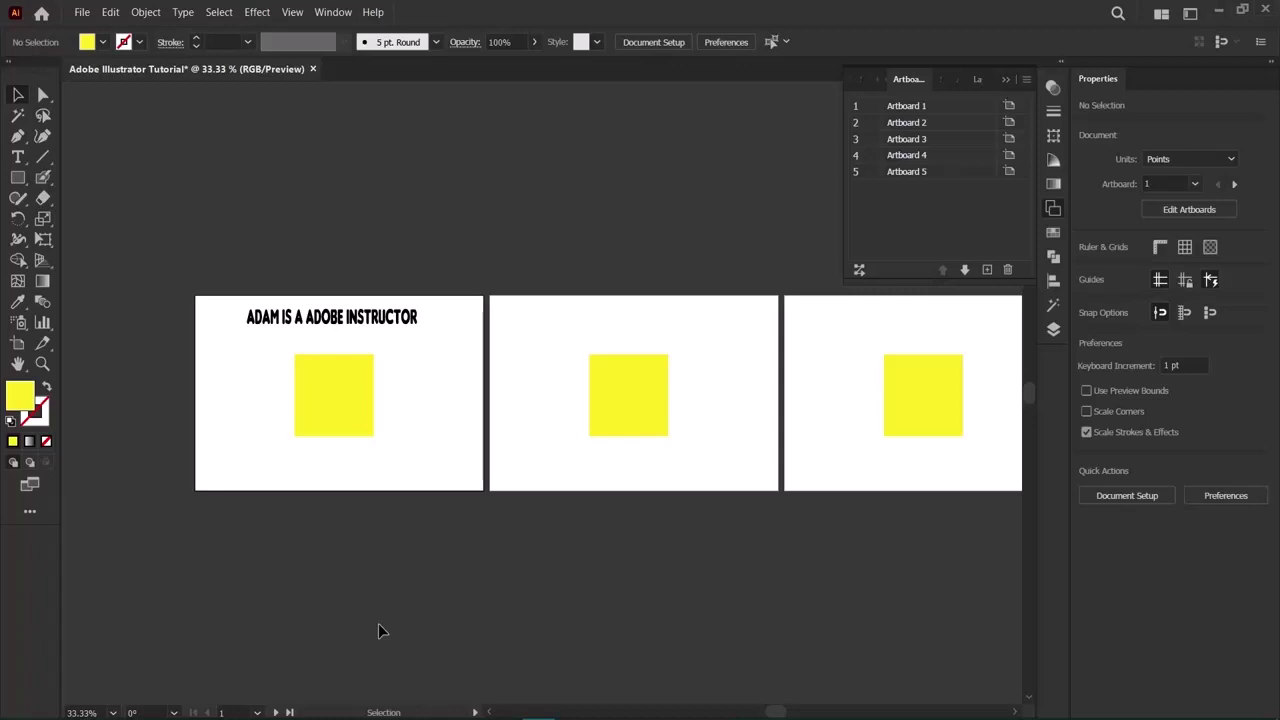
pyautogui.click(320, 390)
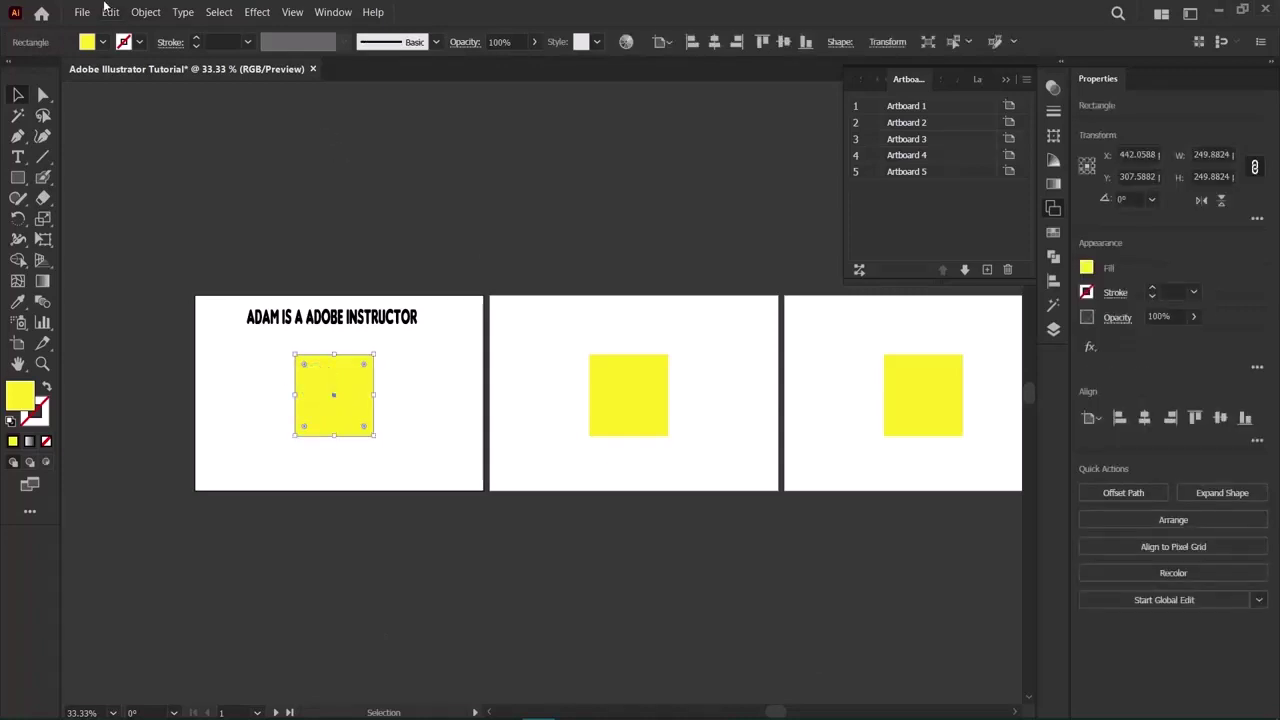
pyautogui.click(556, 429)
pyautogui.press('a')
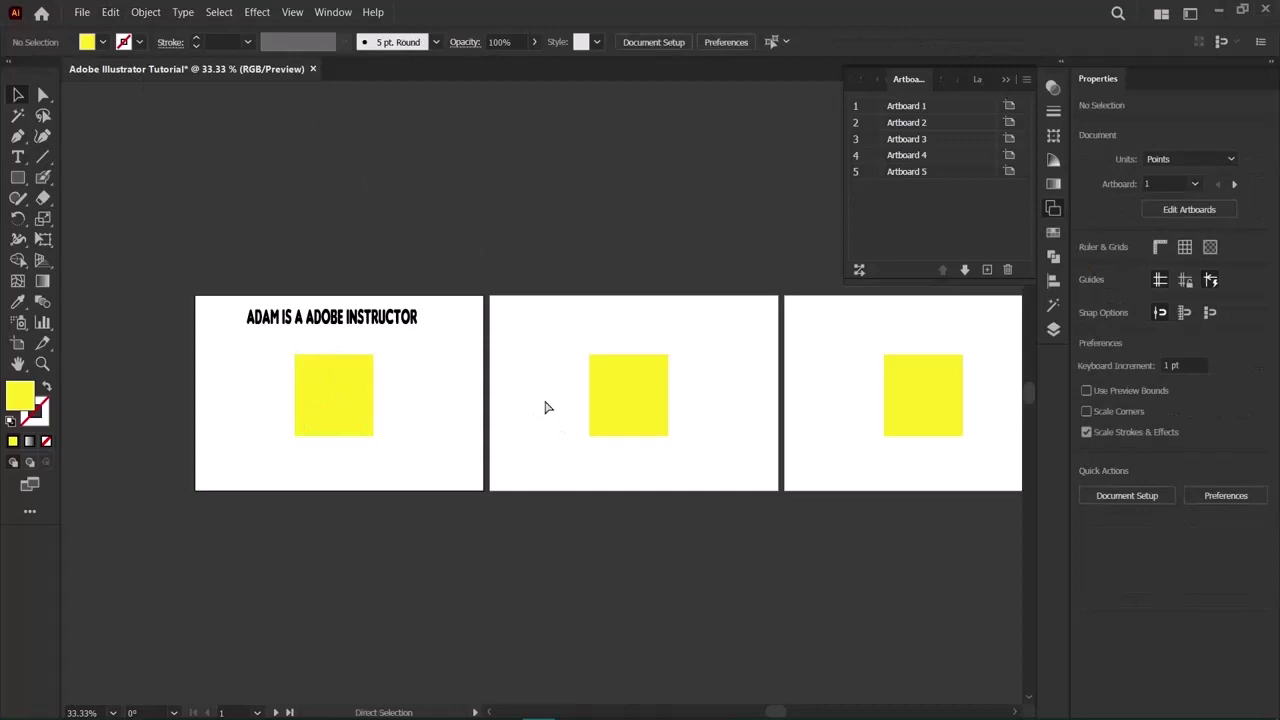
pyautogui.hotkey('ctrl', 'z')
pyautogui.press('v')
pyautogui.click(434, 406)
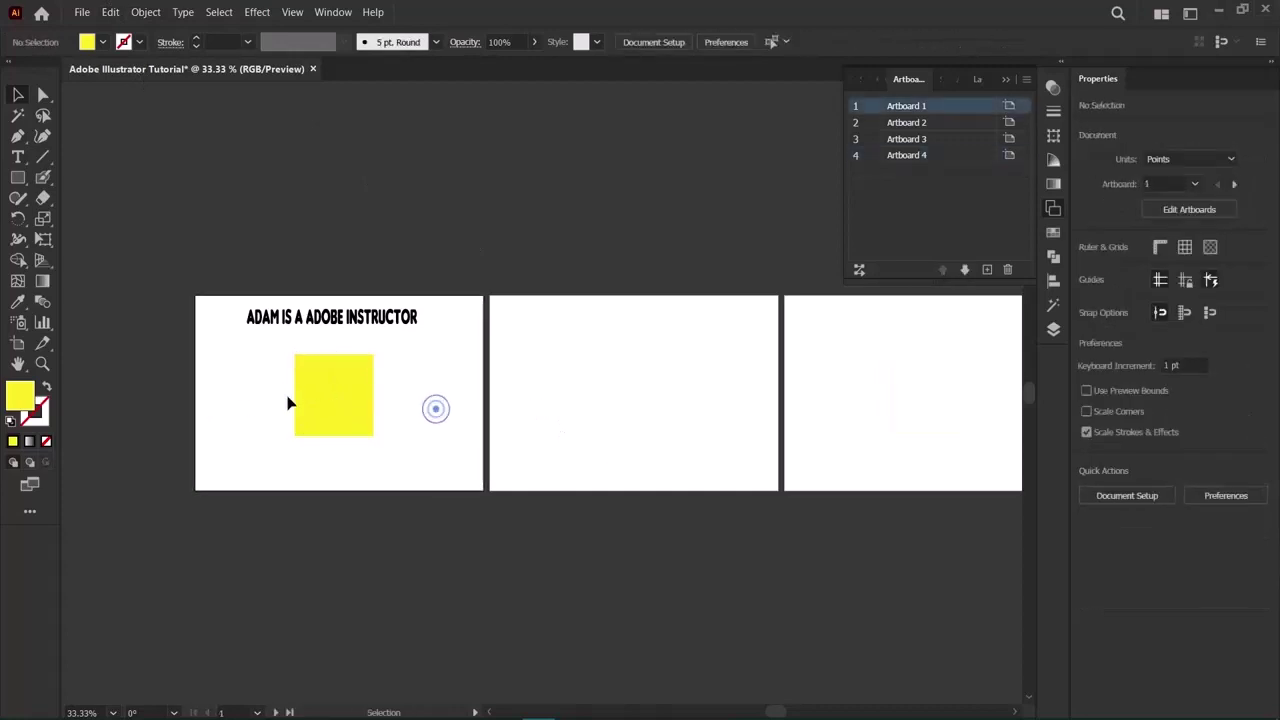
pyautogui.hotkey('ctrl', 'z')
pyautogui.click(357, 405)
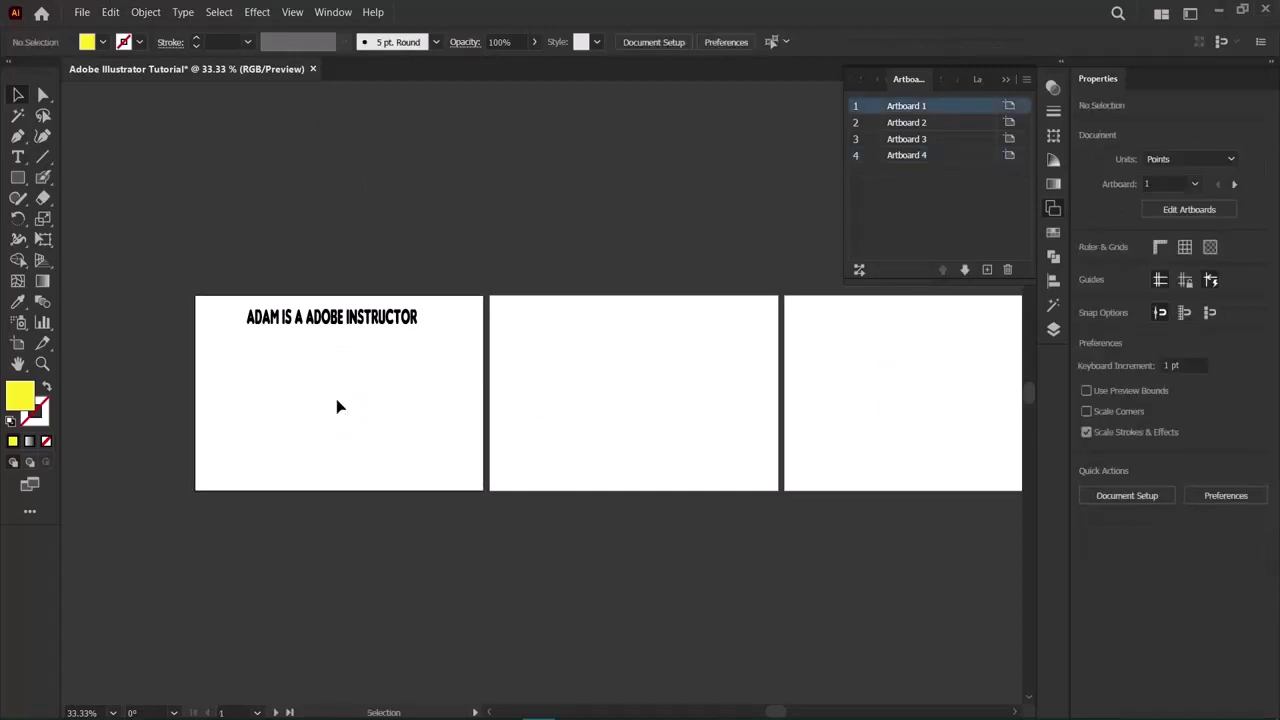
pyautogui.click(308, 406)
pyautogui.hotkey('ctrl', 'shift', 'z')
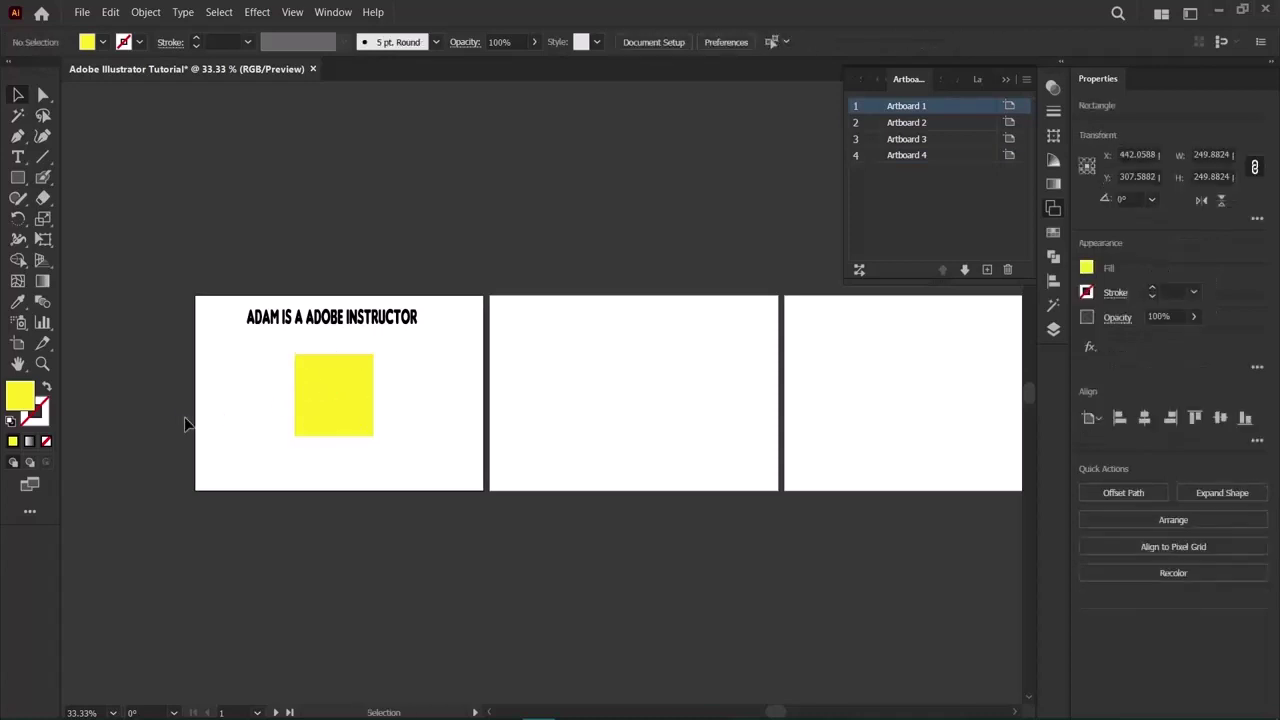
pyautogui.click(185, 418)
pyautogui.click(110, 12)
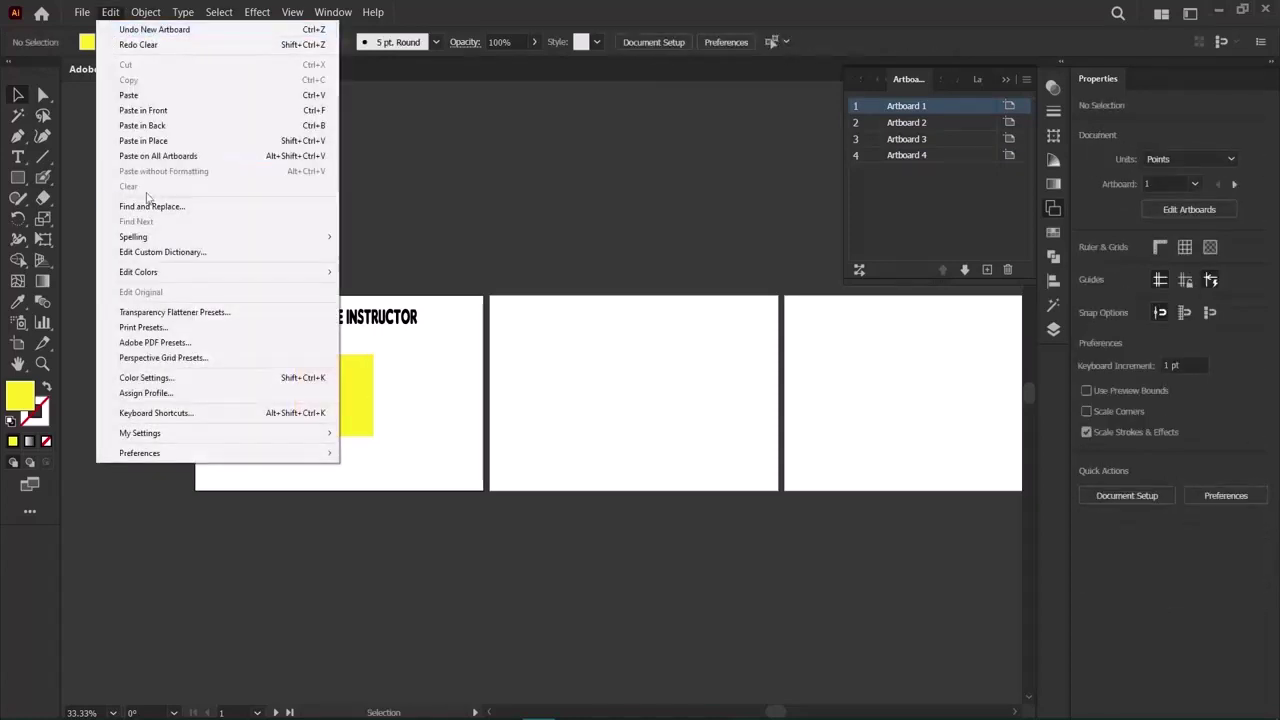
# Use Find and Replace to change 'ADOBE' to 'ILLUSTRATOR' in the heading.
pyautogui.click(200, 207)
pyautogui.click(547, 304)
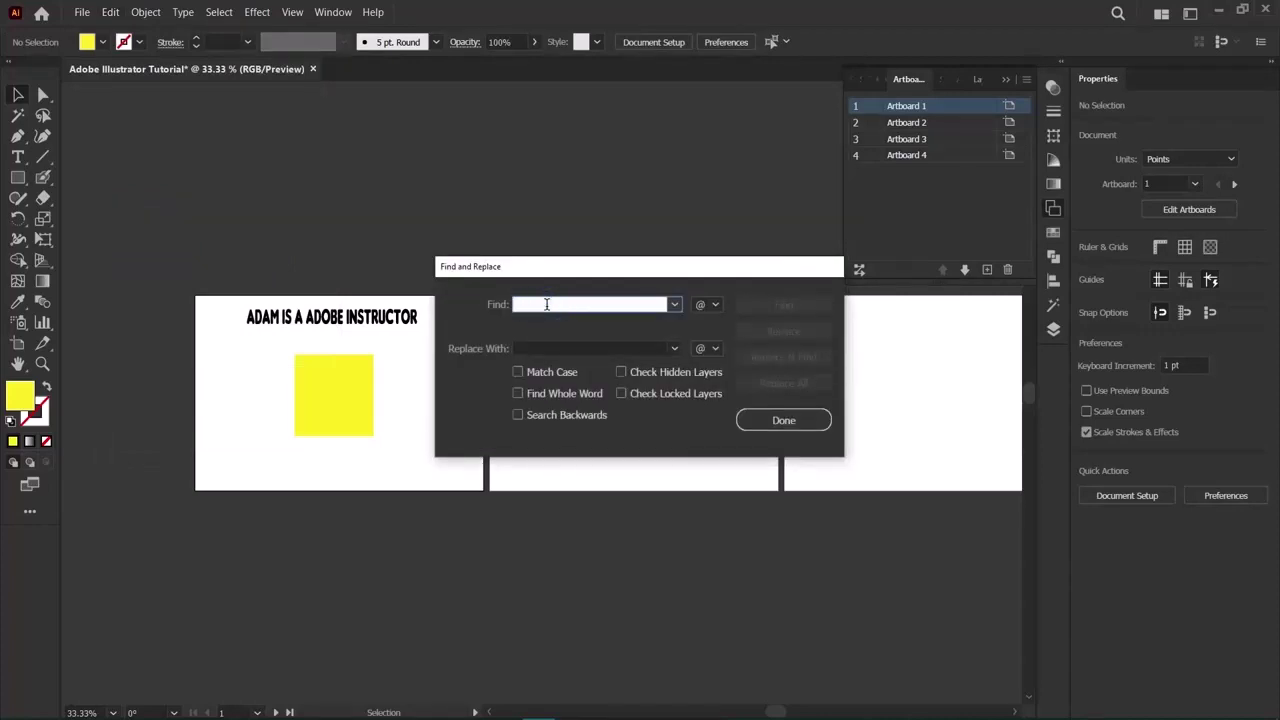
pyautogui.write('ADOBE')
pyautogui.click(563, 348)
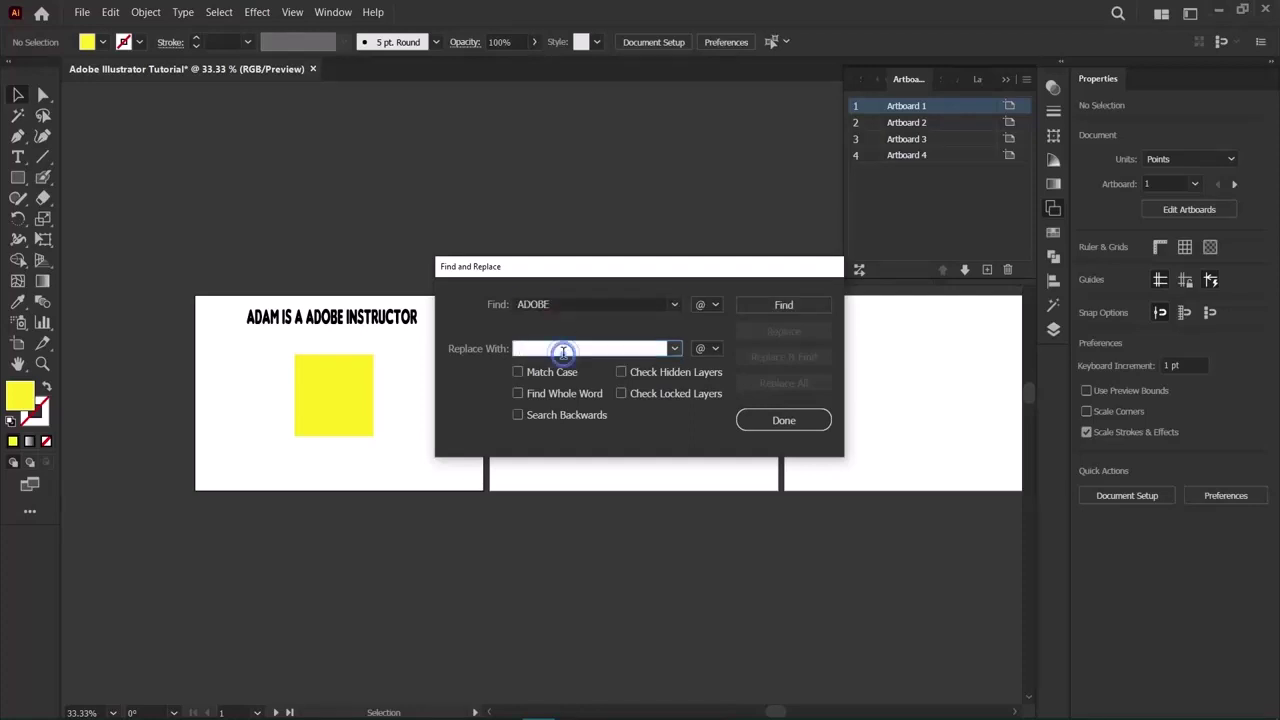
pyautogui.write('ILLUSTRATOR')
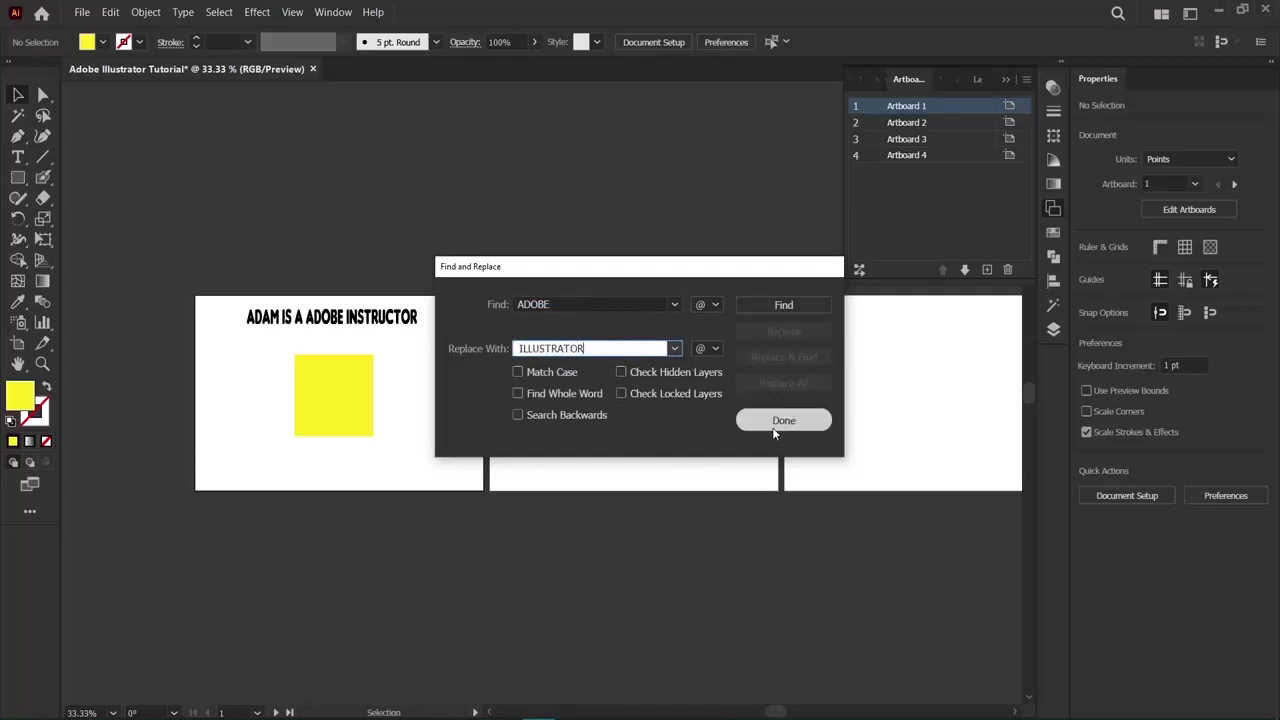
pyautogui.click(775, 306)
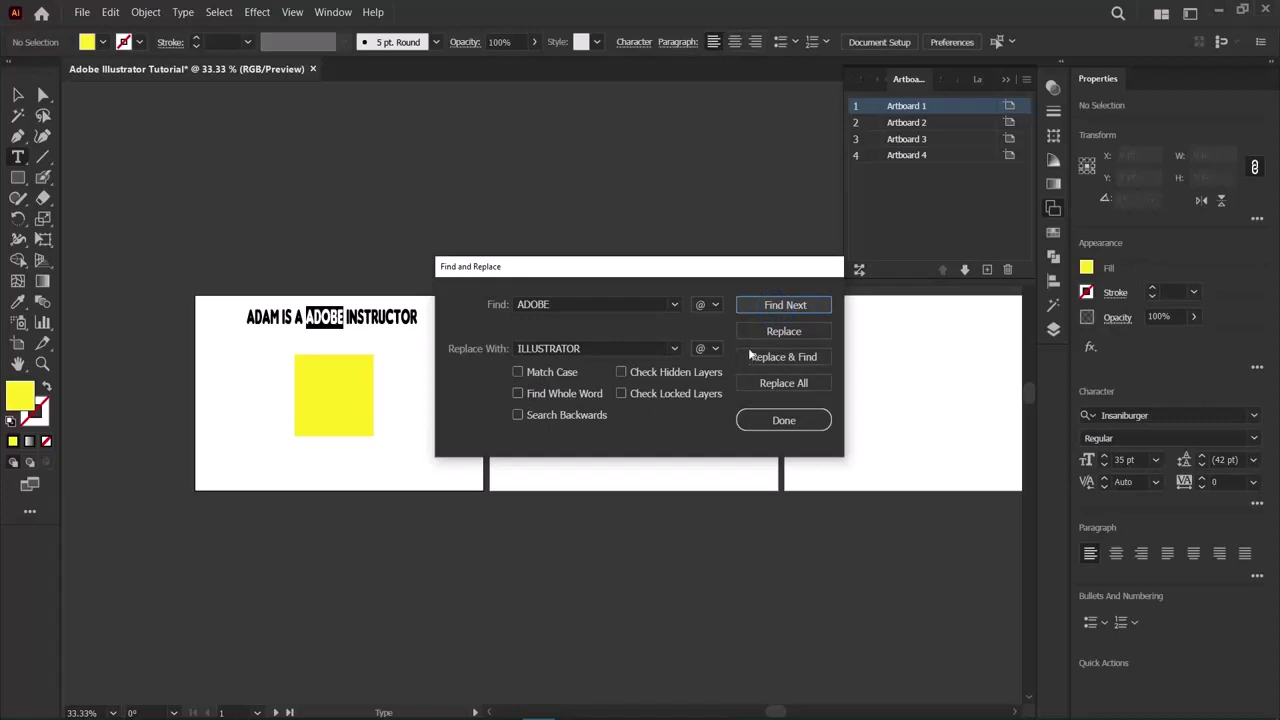
pyautogui.click(768, 332)
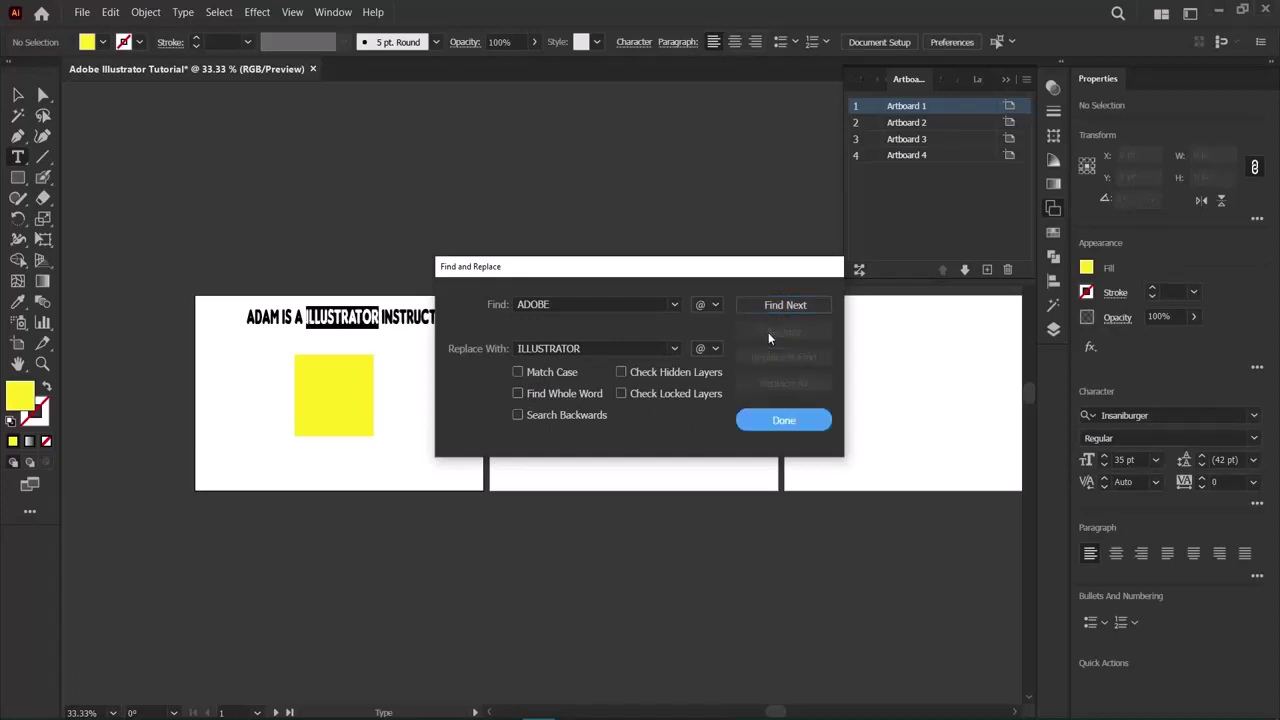
pyautogui.click(802, 422)
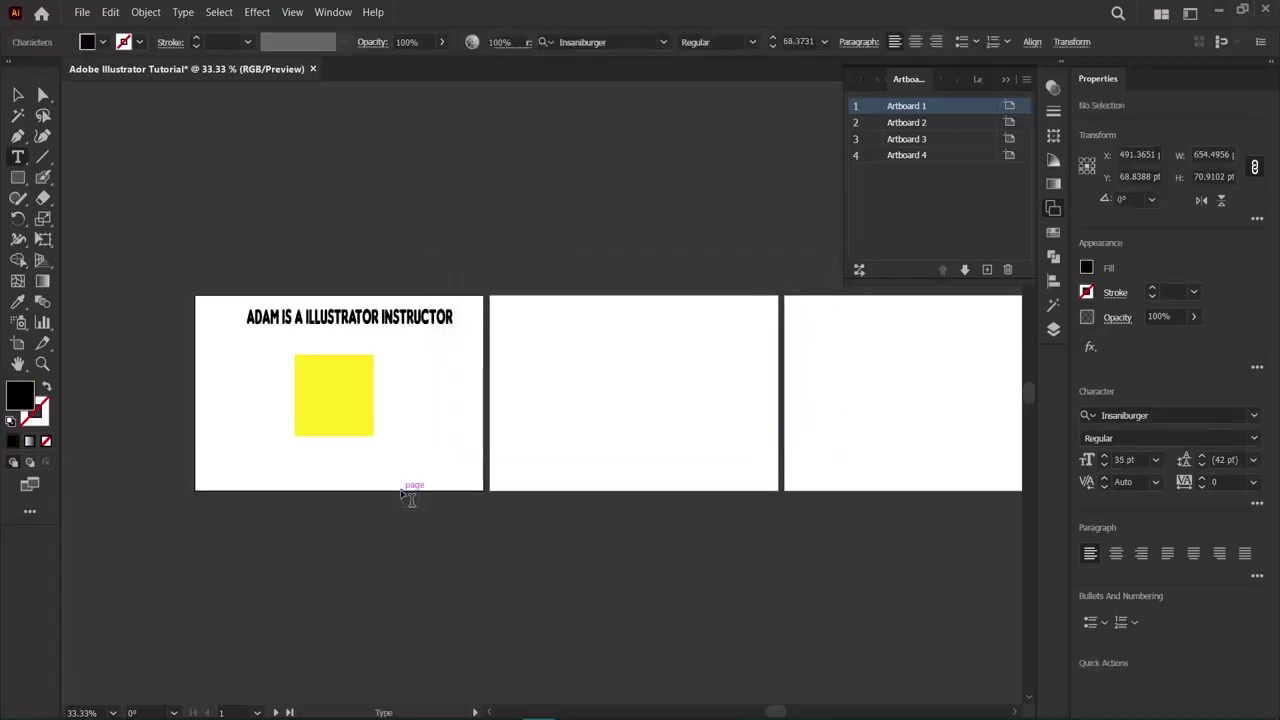
pyautogui.click(17, 94)
# Zoom in on Artboard 1 with the Zoom tool.
pyautogui.click(166, 506)
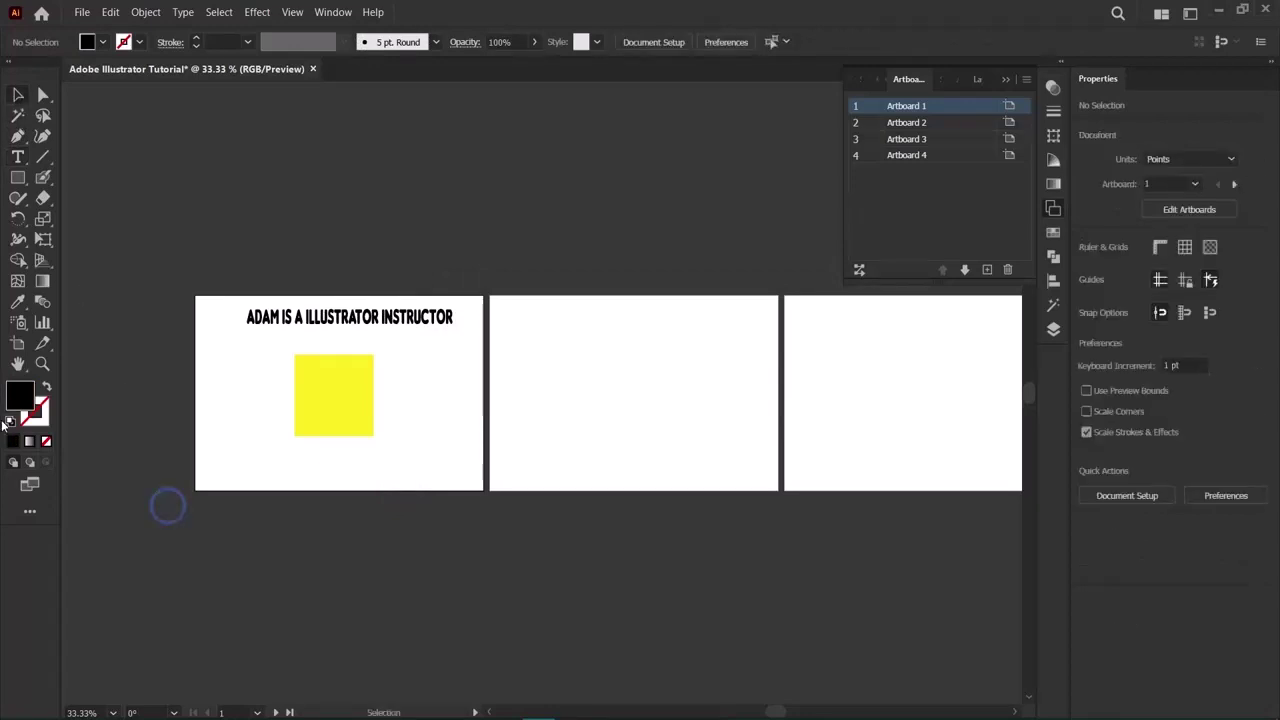
pyautogui.click(41, 366)
pyautogui.click(403, 374)
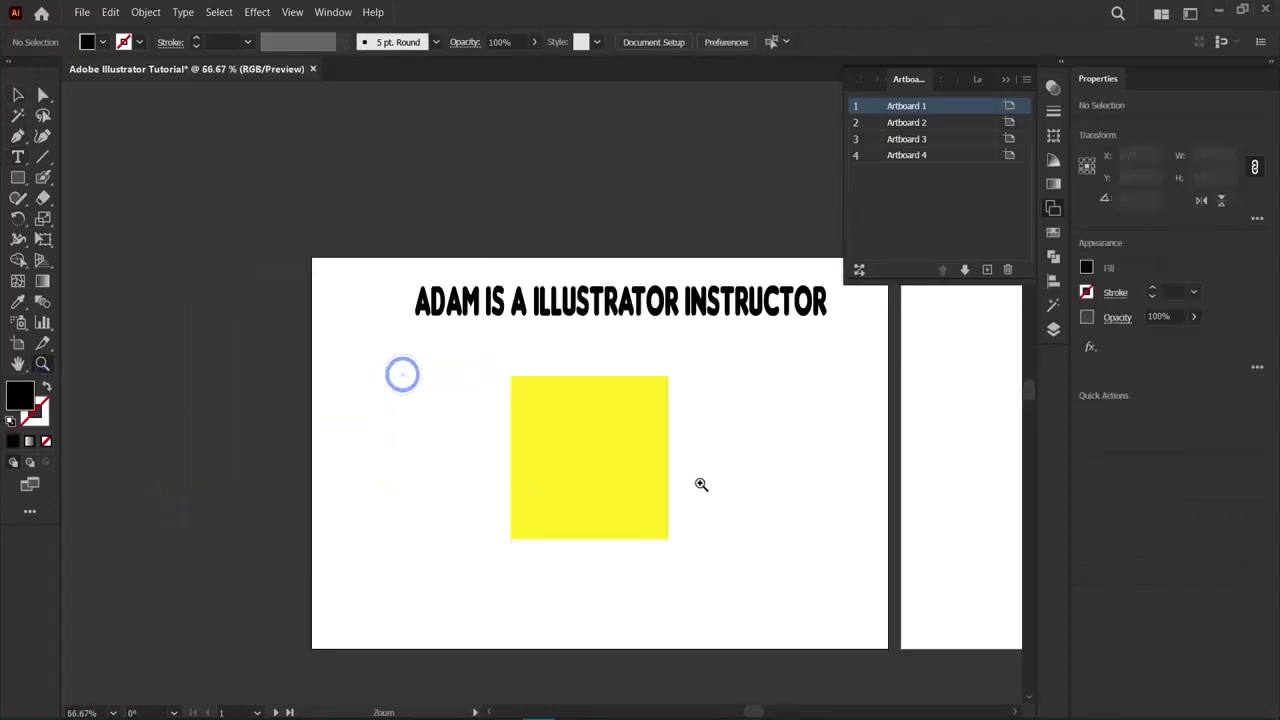
pyautogui.hscroll(2, 698, 486)
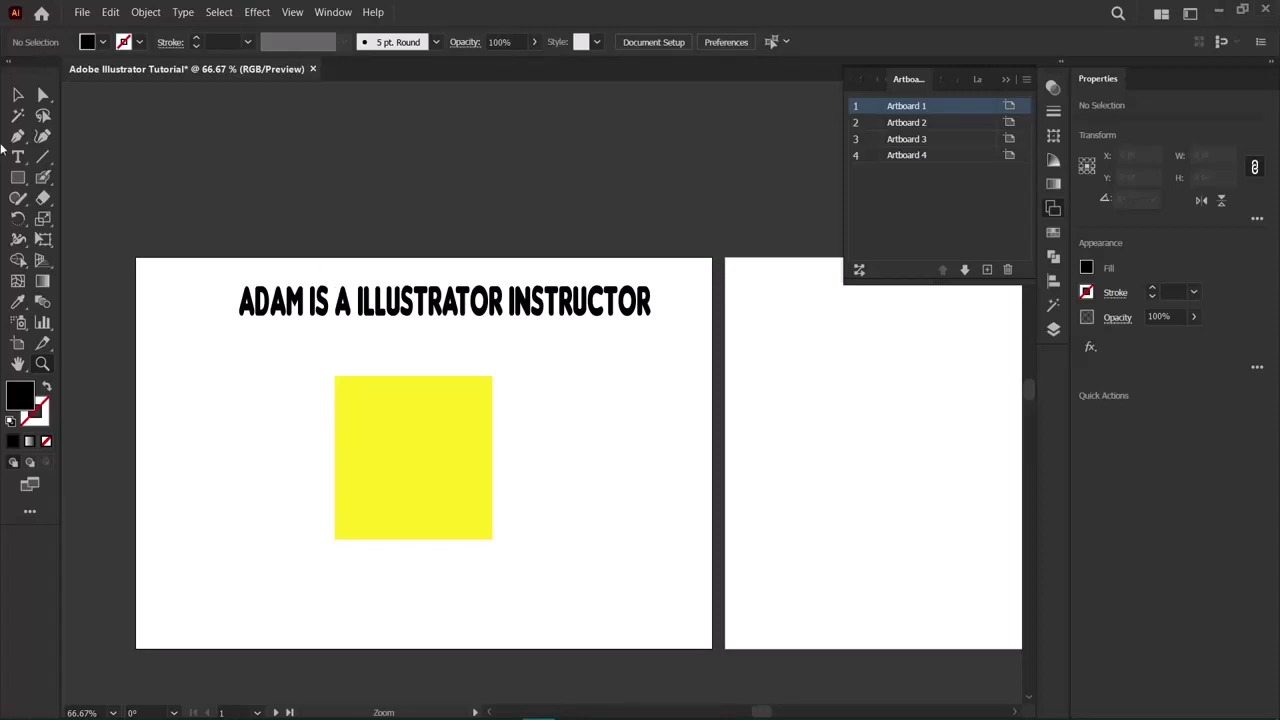
# Nudge the heading slightly left and bring up Edit > Spelling.
pyautogui.click(17, 94)
pyautogui.moveTo(460, 312); pyautogui.dragTo(433, 317)
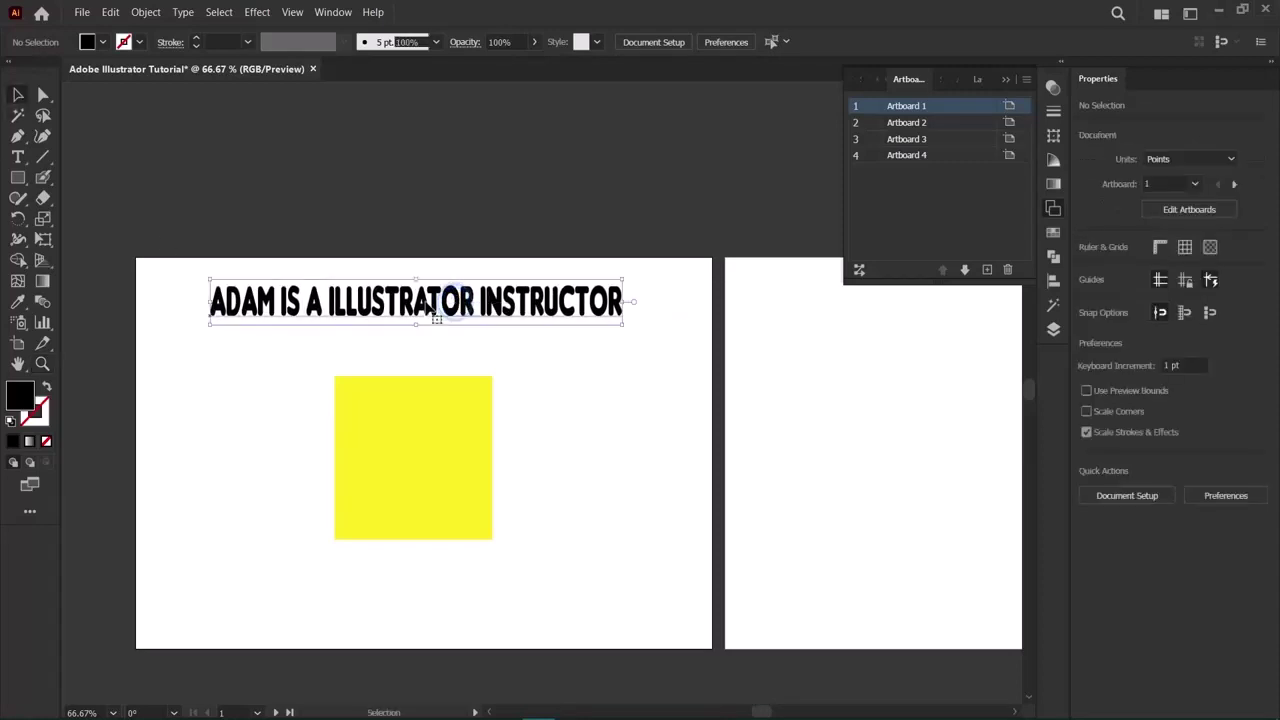
pyautogui.click(108, 14)
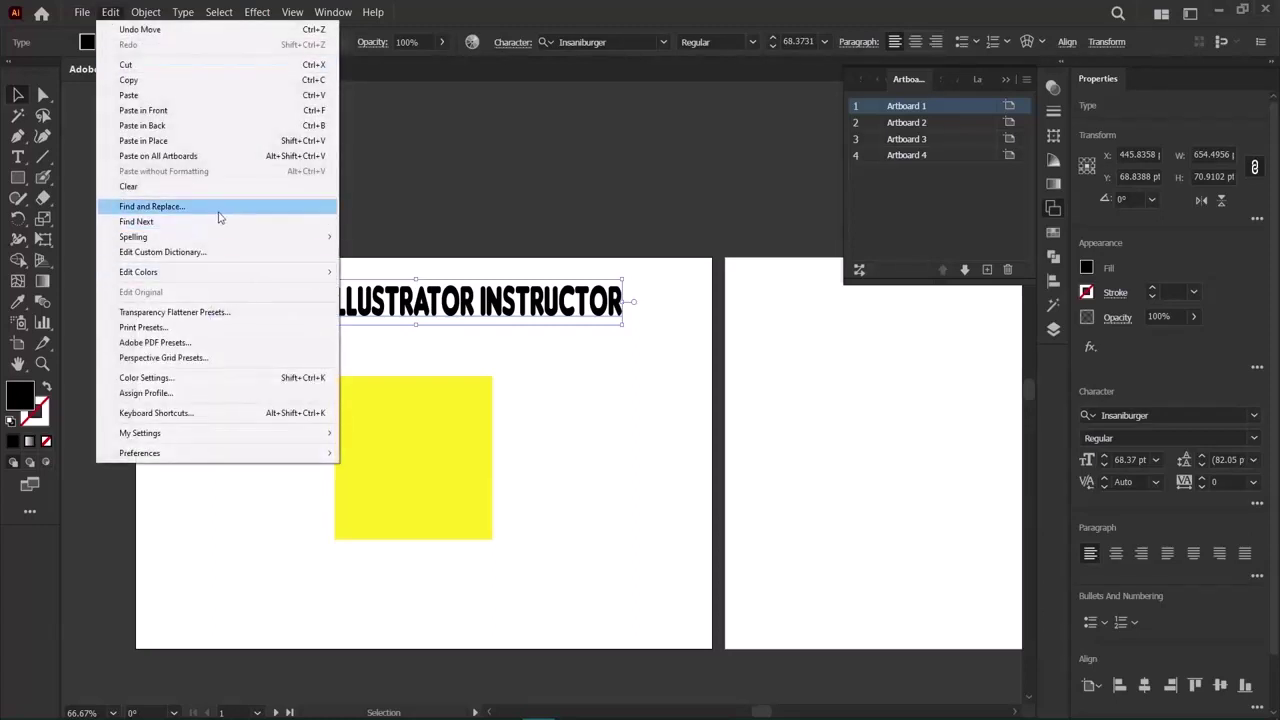
pyautogui.moveTo(201, 237)
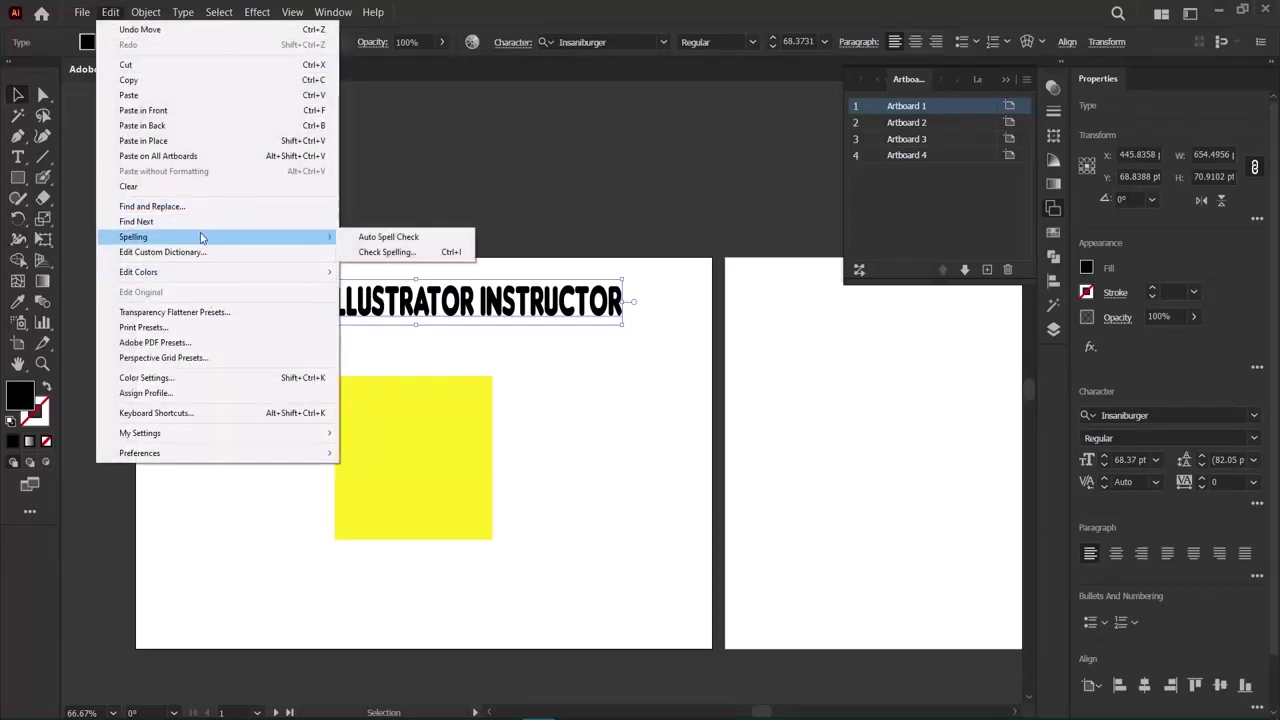
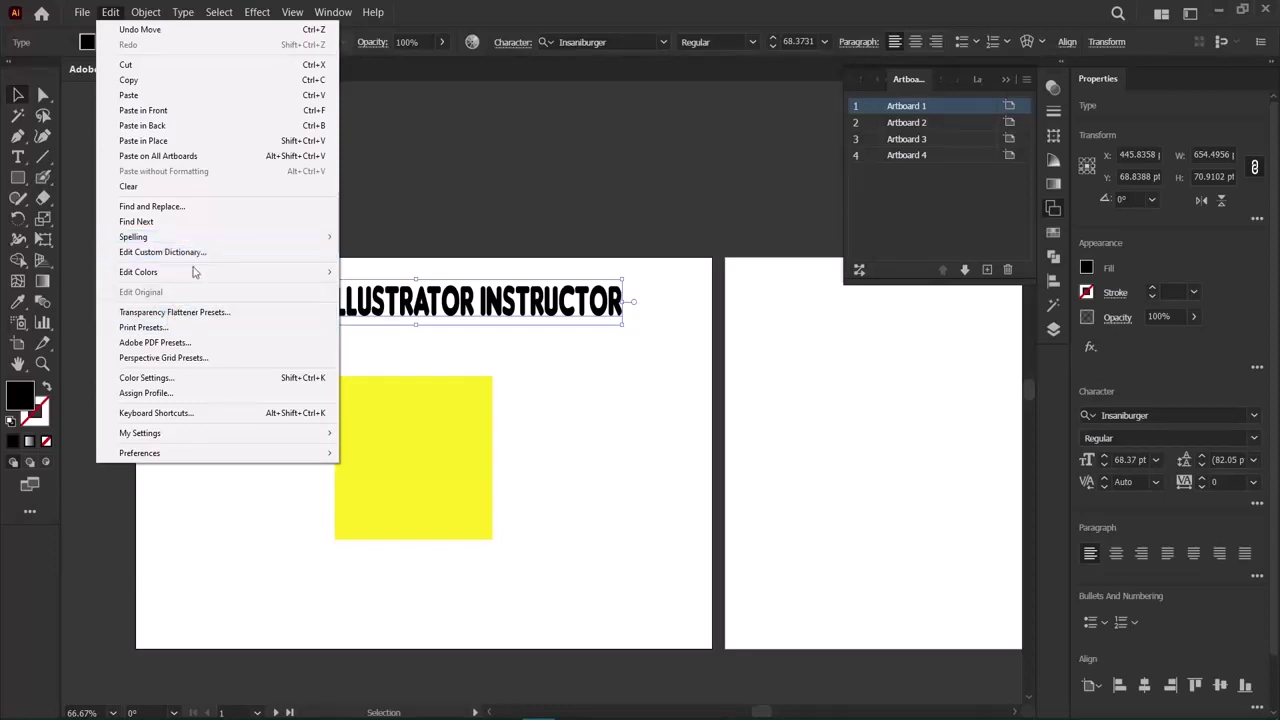
# Deselect the title and browse the Edit menu without choosing a command.
pyautogui.moveTo(192, 276)
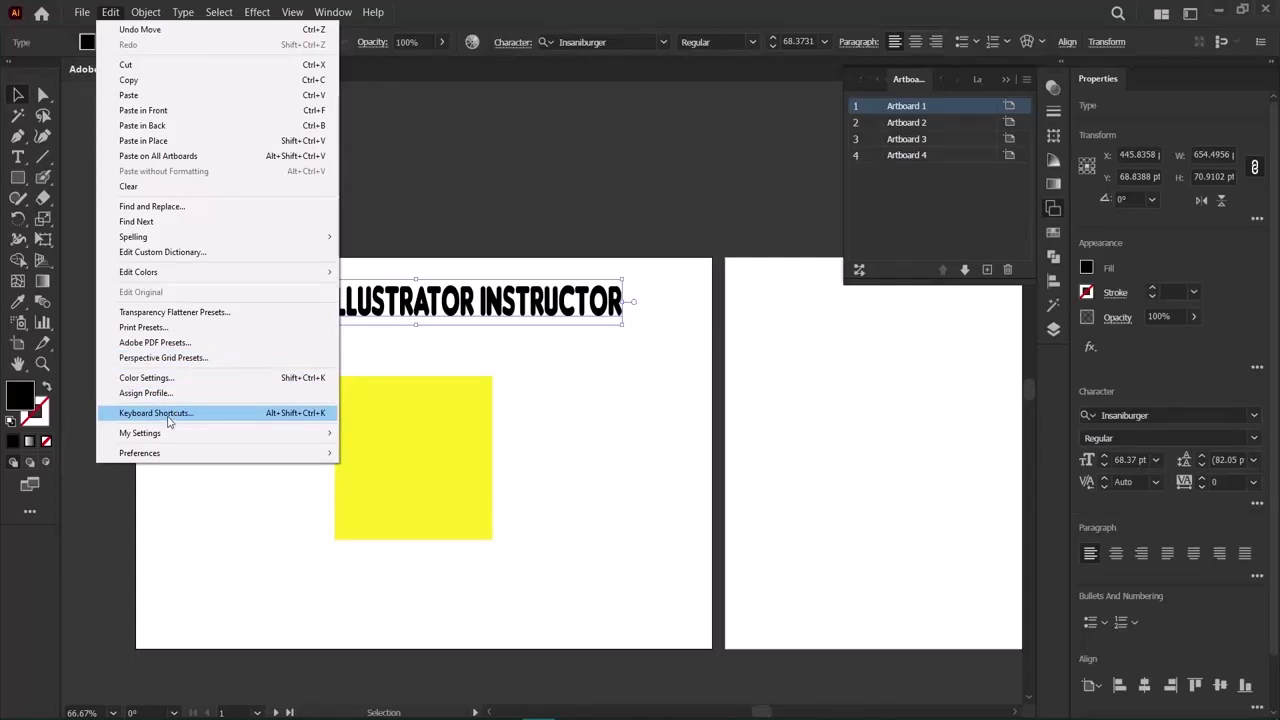
pyautogui.click(504, 195)
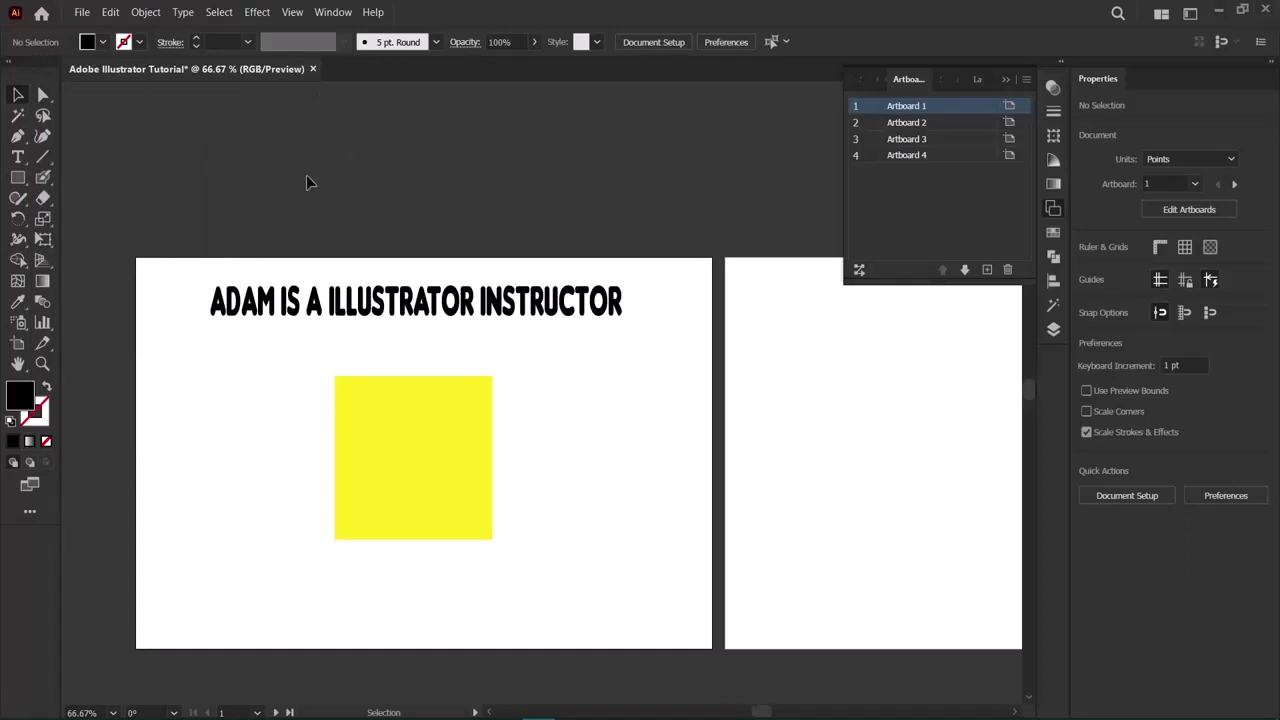
pyautogui.click(112, 12)
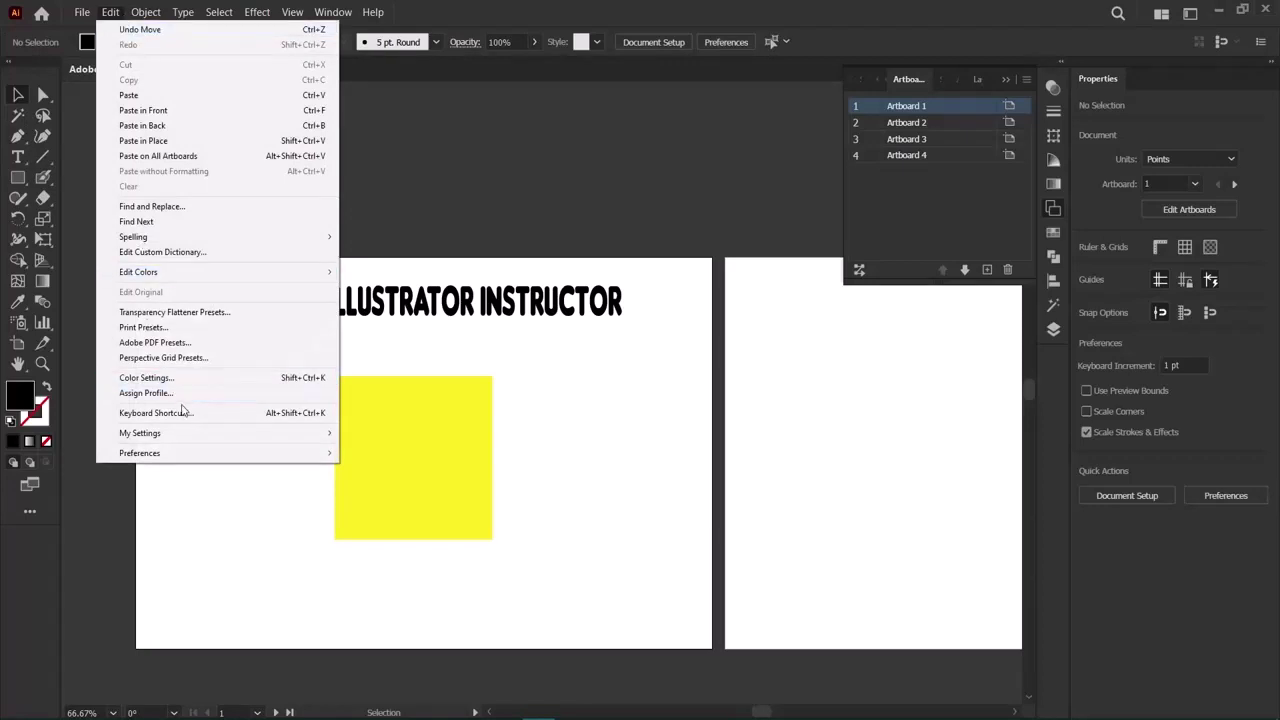
pyautogui.click(502, 358)
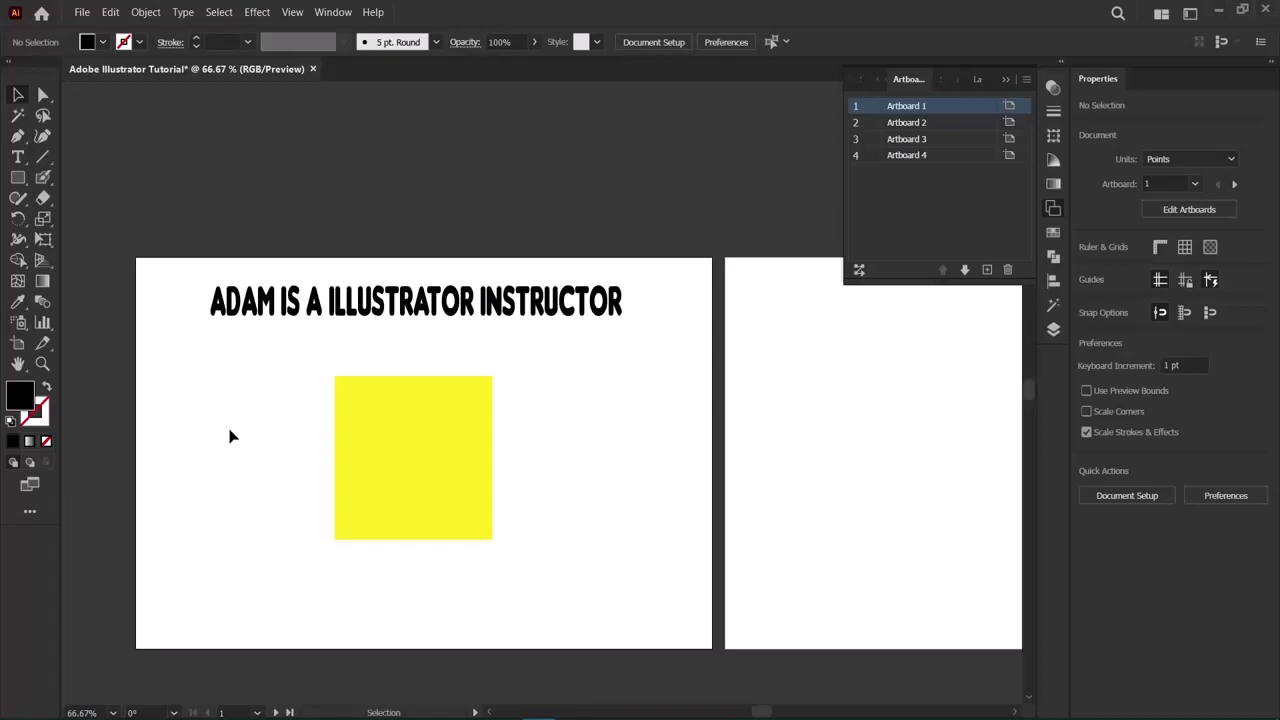
# Look through the Keyboard Shortcuts settings and close them without changes.
pyautogui.click(106, 13)
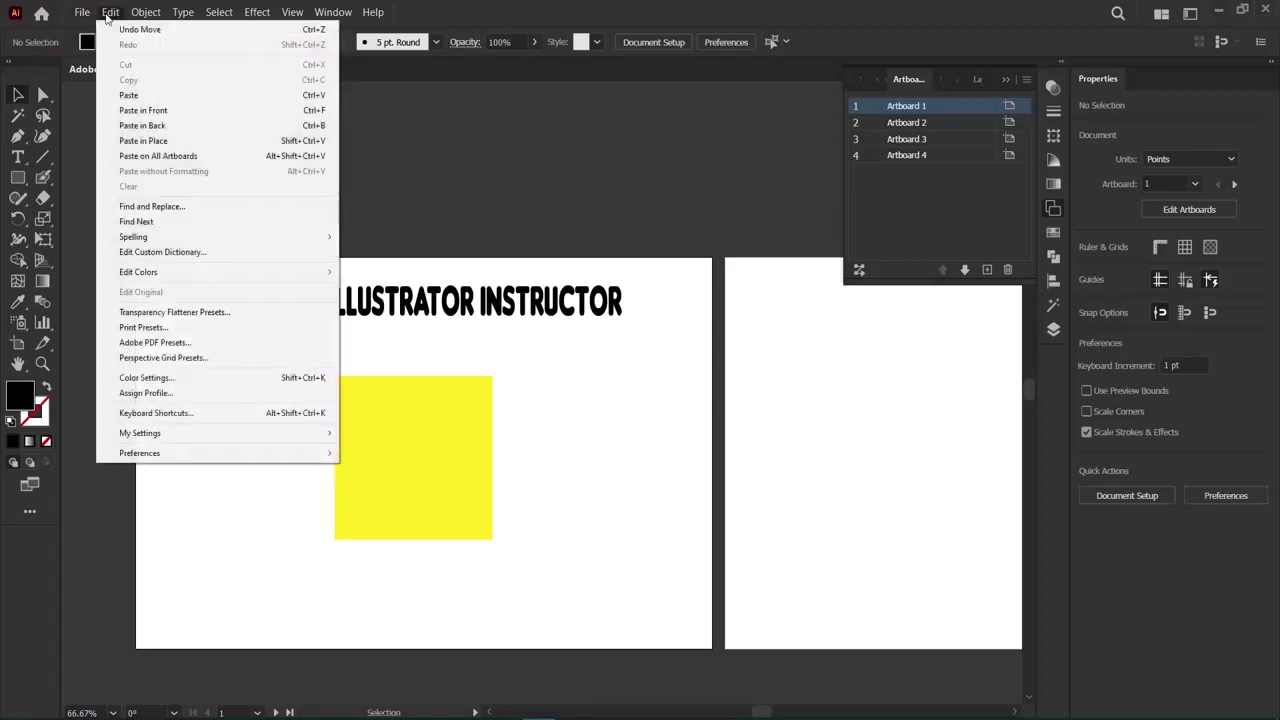
pyautogui.click(188, 421)
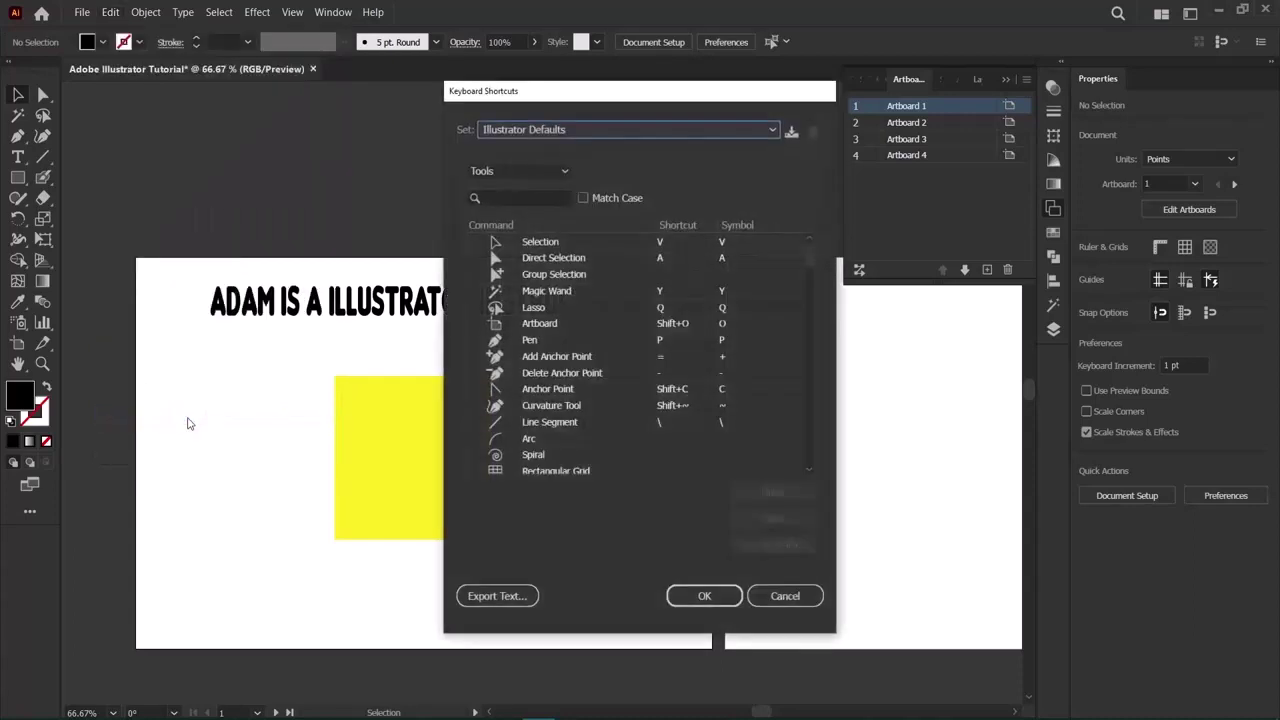
pyautogui.scroll(-5, 663, 399)
pyautogui.scroll(-20, 663, 399)
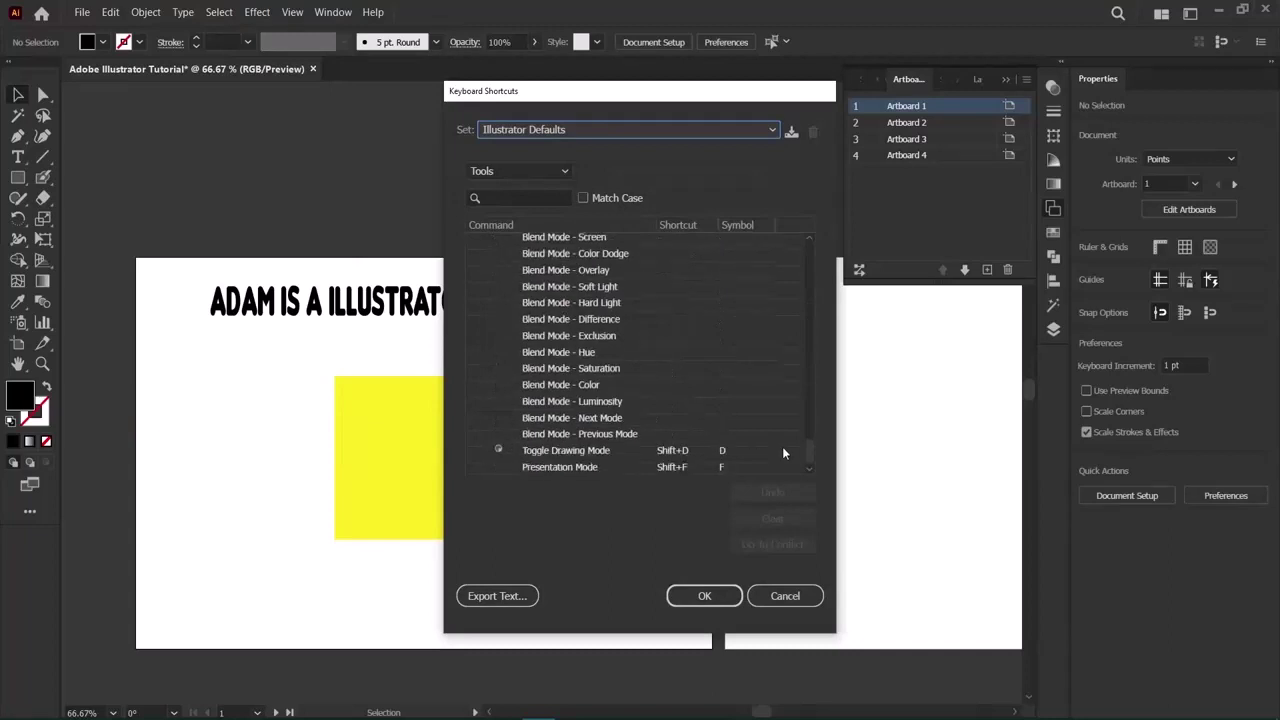
pyautogui.moveTo(816, 455); pyautogui.dragTo(808, 230)
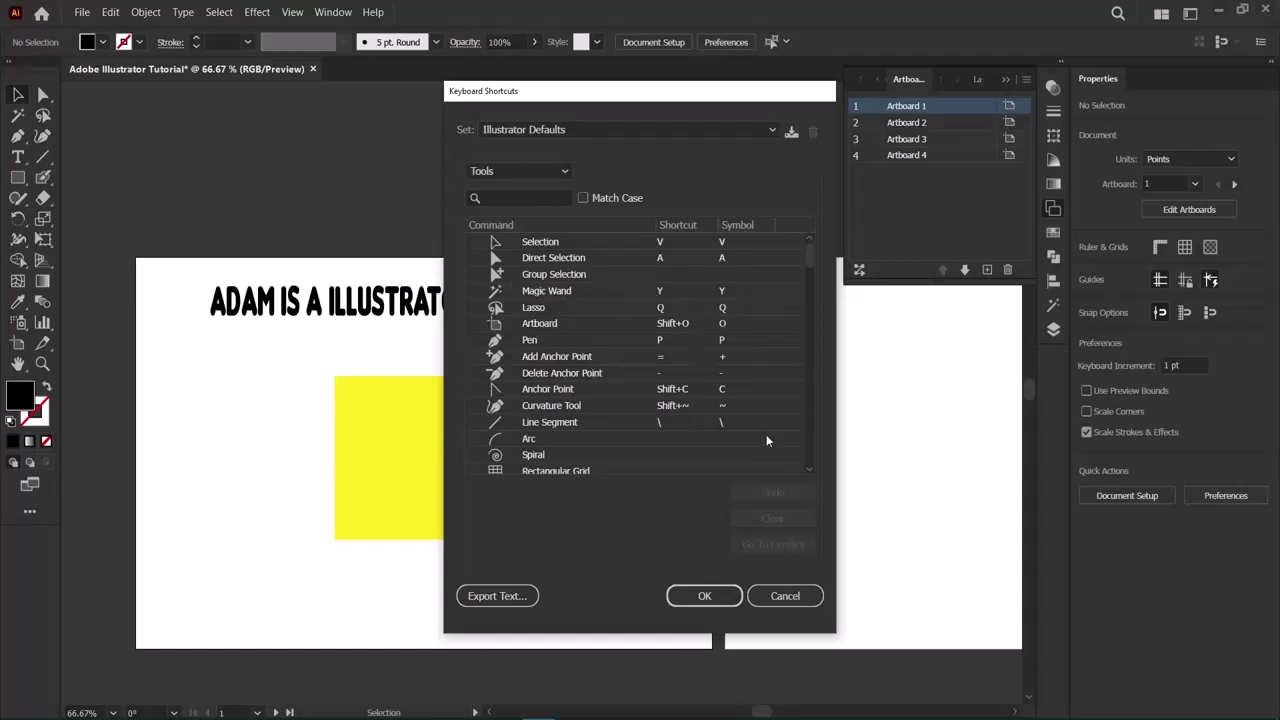
pyautogui.click(758, 594)
# Show the Edit > My Settings > Preferences submenu of categories.
pyautogui.click(110, 12)
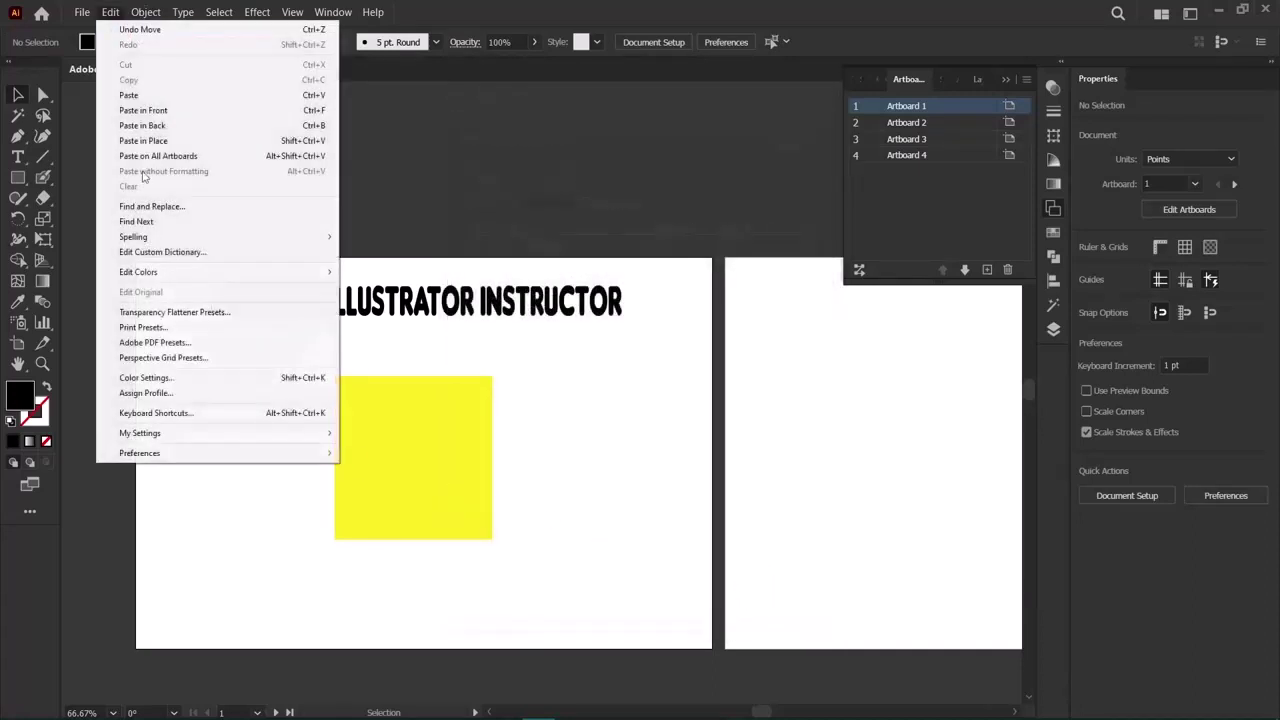
pyautogui.moveTo(134, 441)
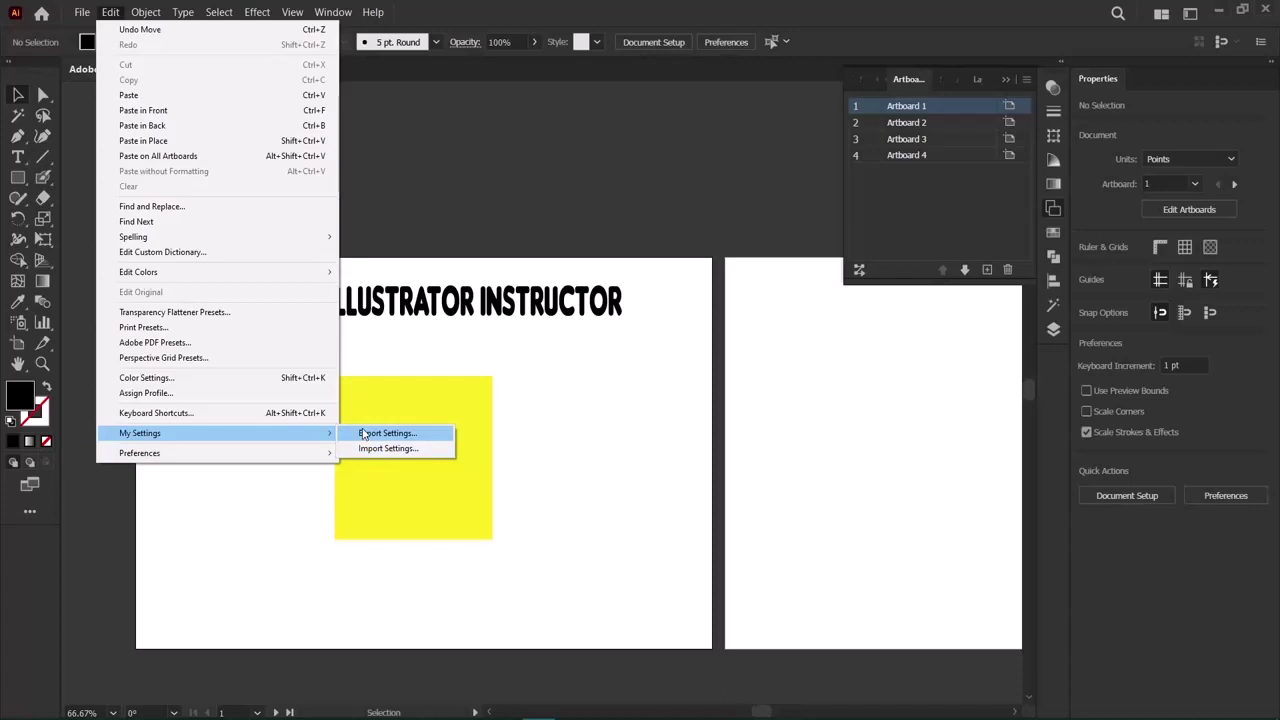
pyautogui.moveTo(296, 461)
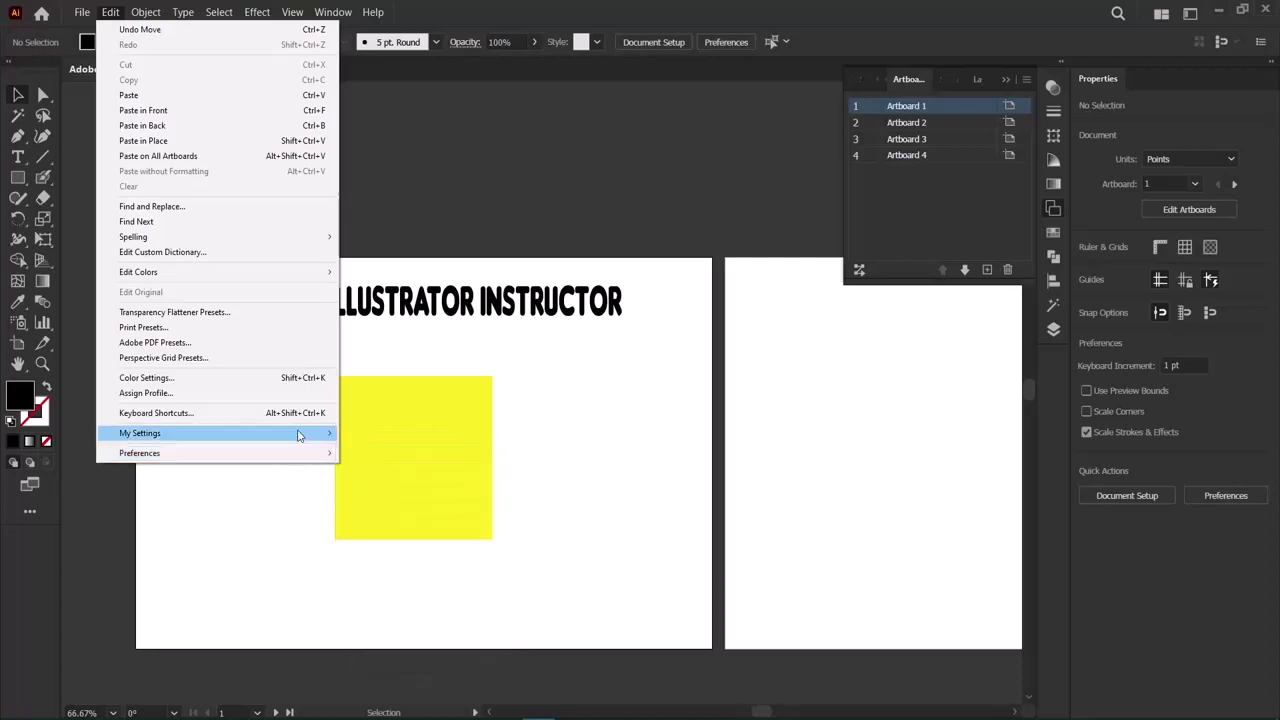
pyautogui.moveTo(298, 436)
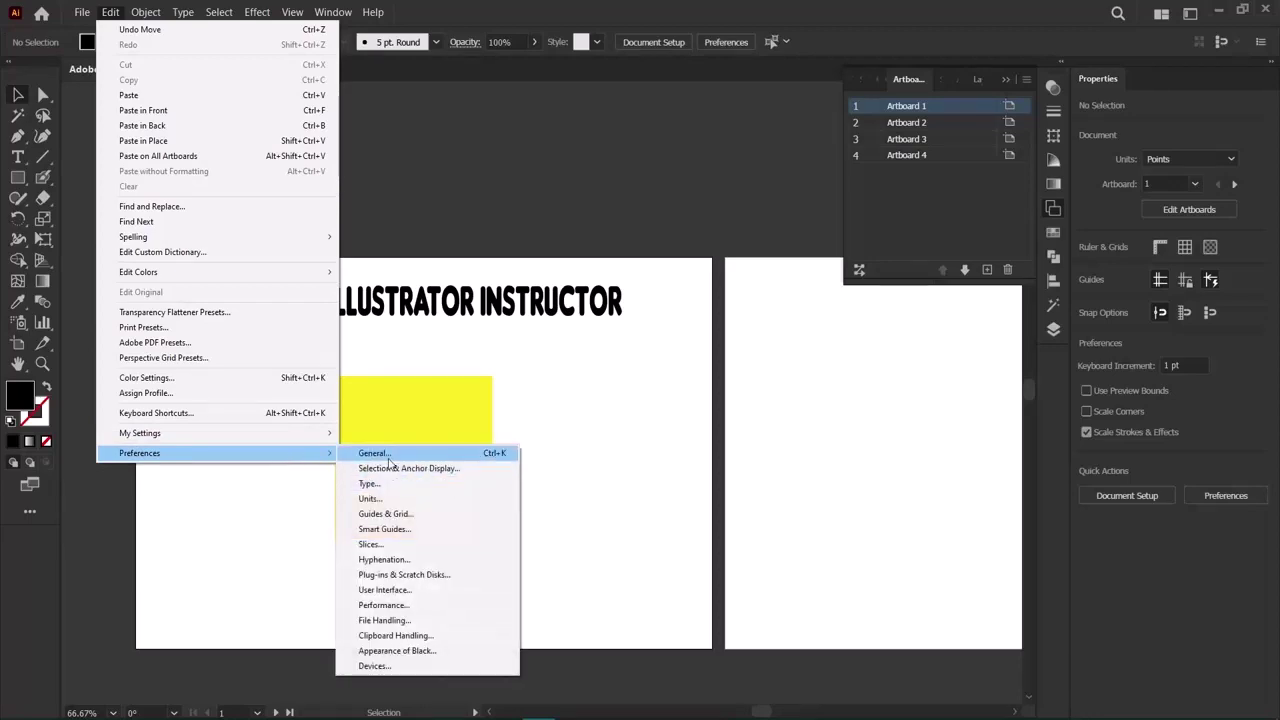
# Browse the preference categories from General through Plug-ins, ending on User Interface.
pyautogui.click(389, 455)
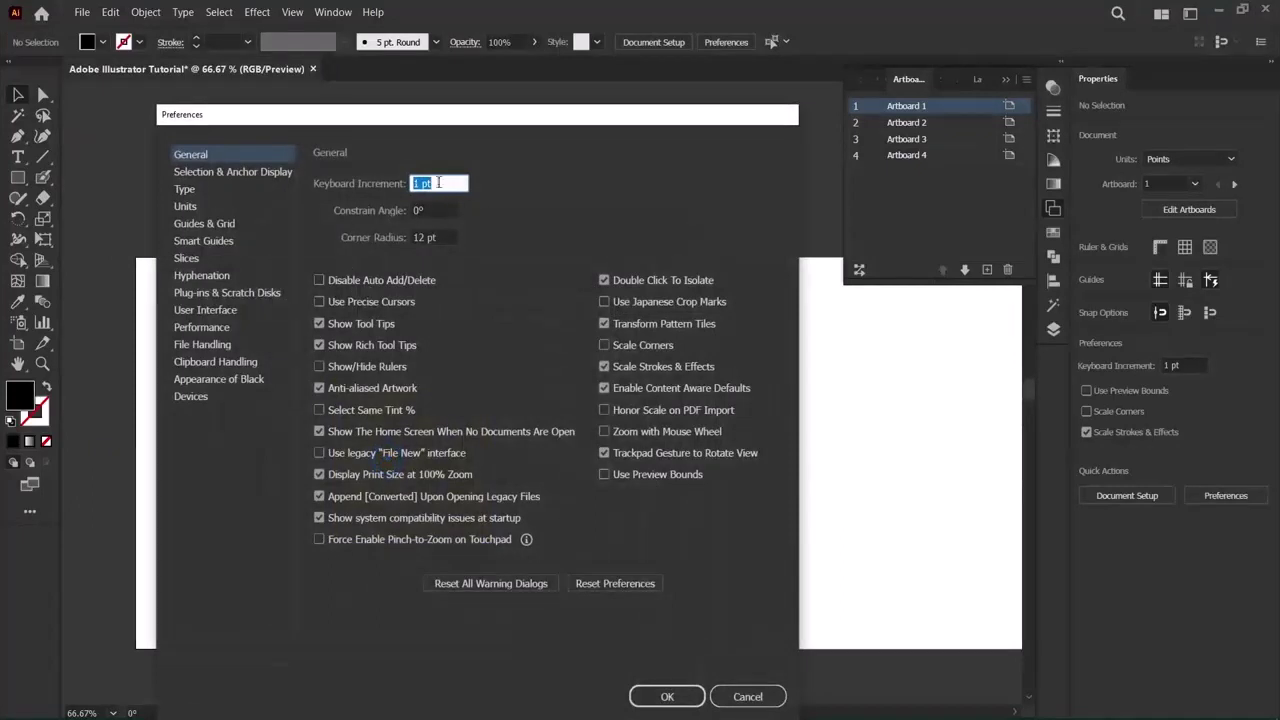
pyautogui.click(229, 174)
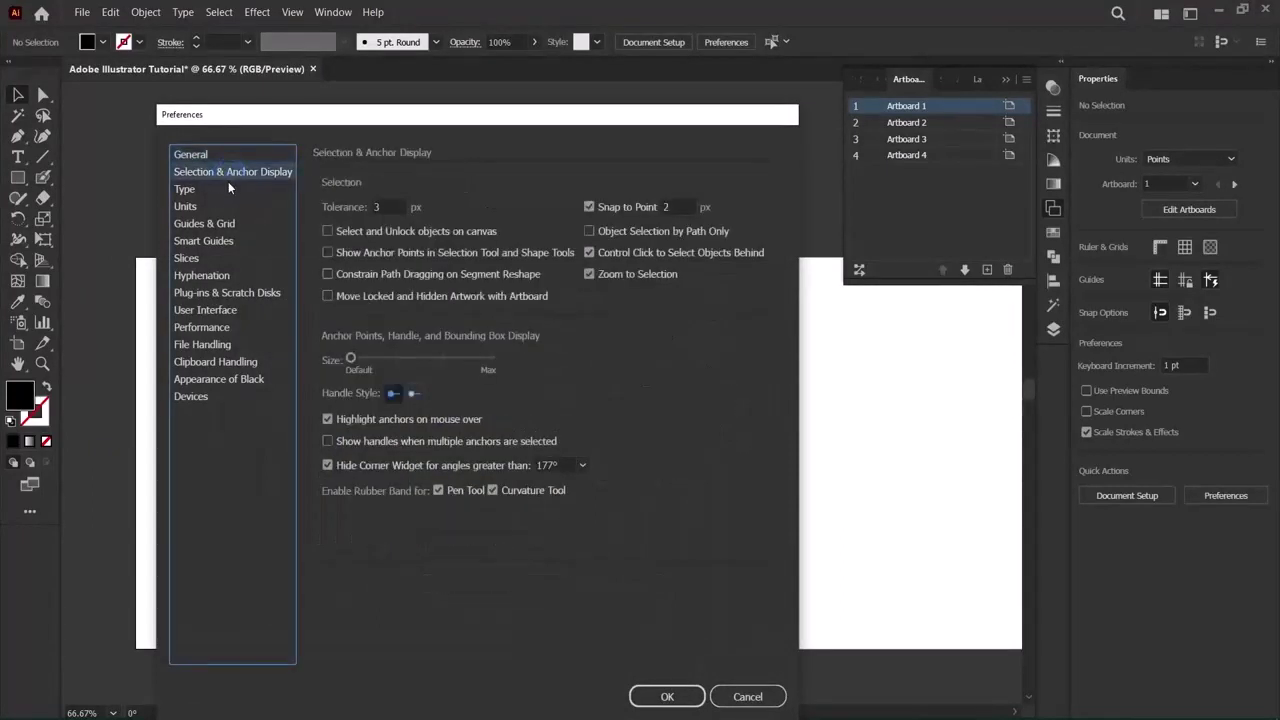
pyautogui.click(227, 186)
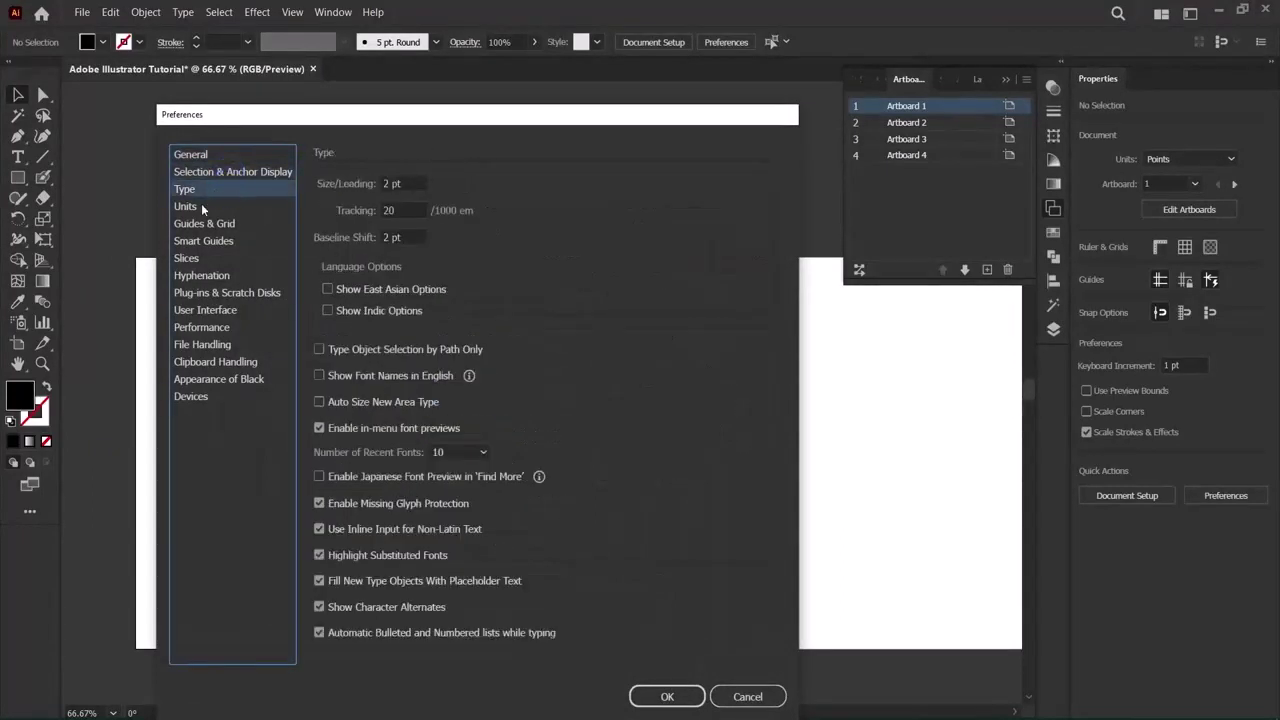
pyautogui.click(201, 207)
pyautogui.click(197, 224)
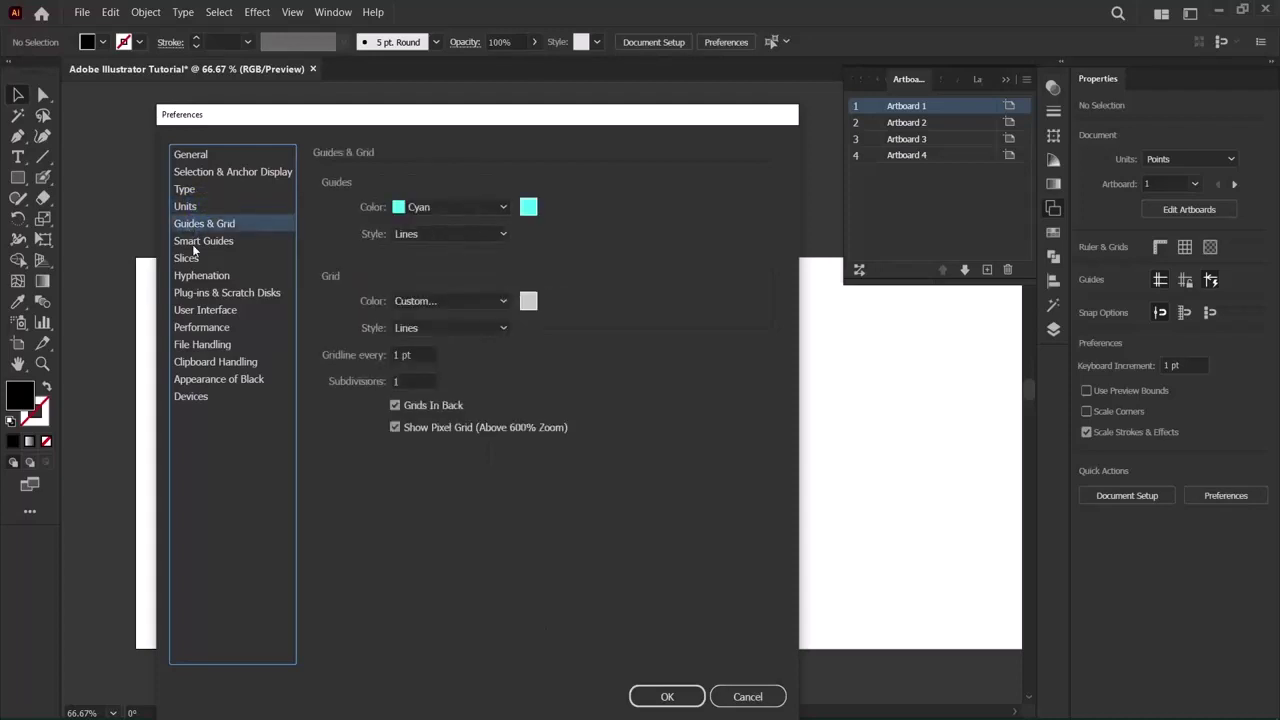
pyautogui.click(194, 243)
pyautogui.click(193, 258)
pyautogui.click(193, 275)
pyautogui.click(196, 310)
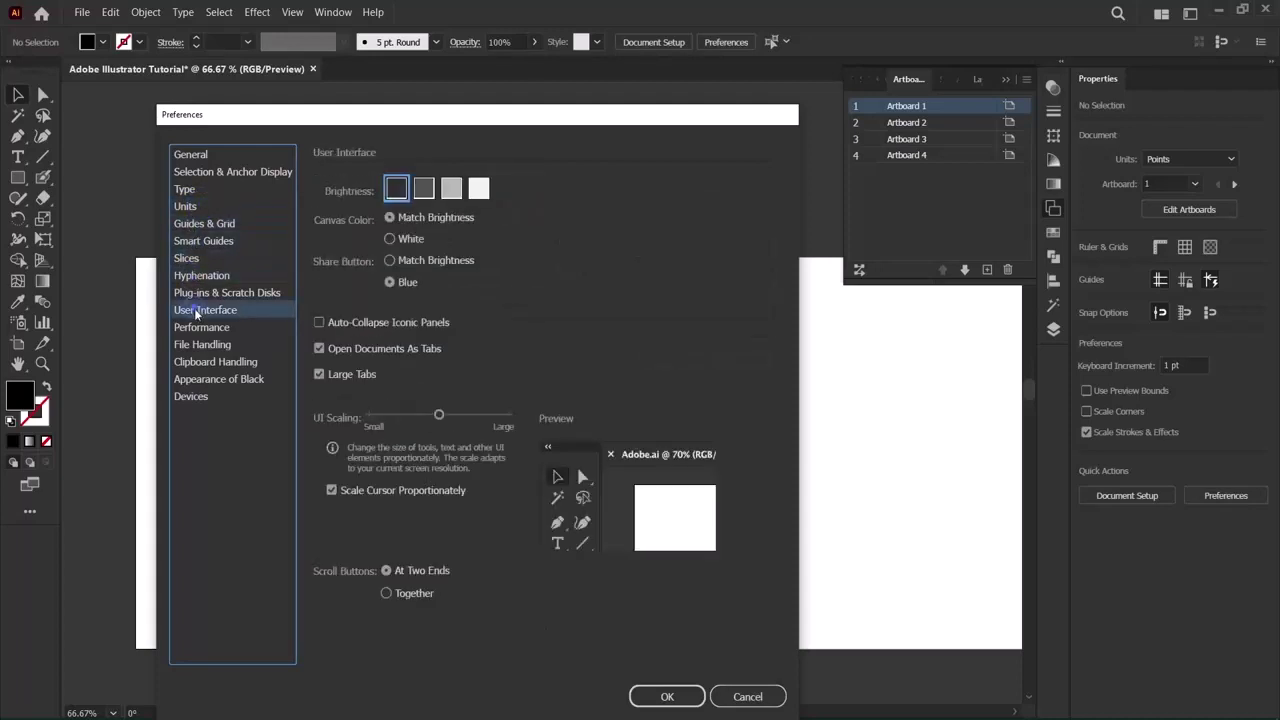
pyautogui.click(200, 276)
pyautogui.click(205, 293)
pyautogui.click(200, 310)
# Try the Medium Dark, Medium Light and Light brightness levels, then return to Dark.
pyautogui.click(426, 190)
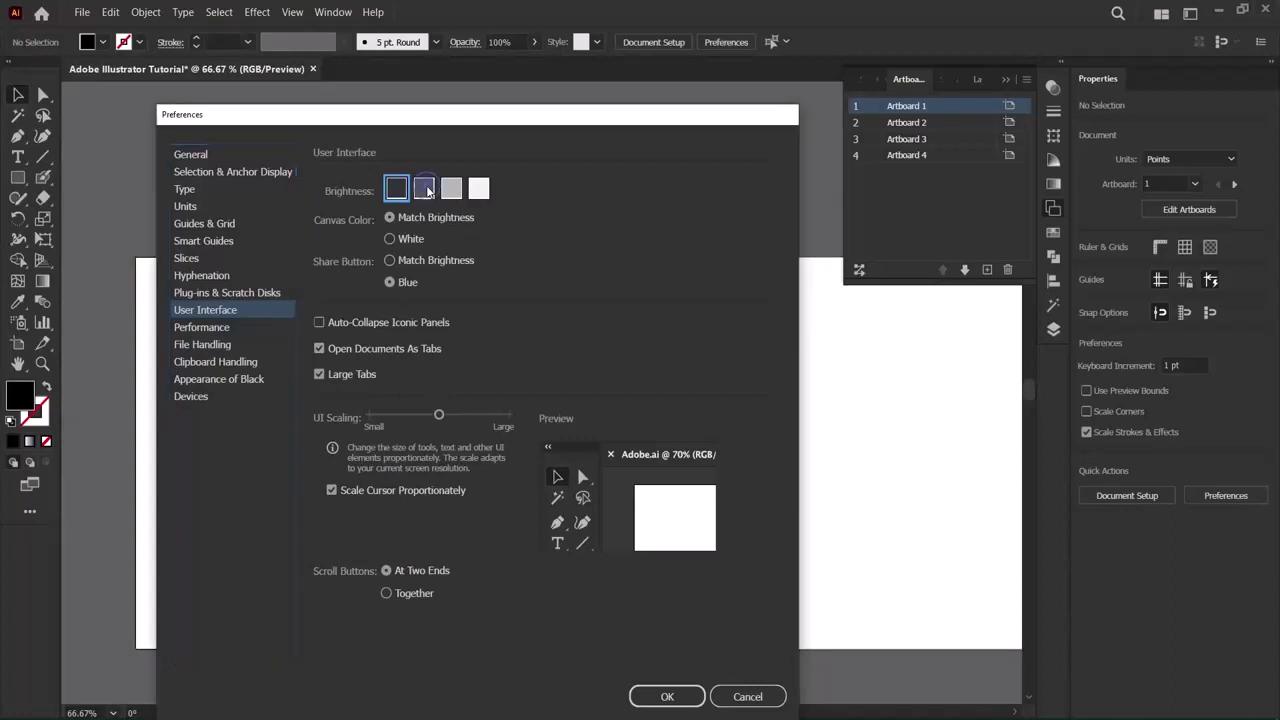
pyautogui.click(454, 192)
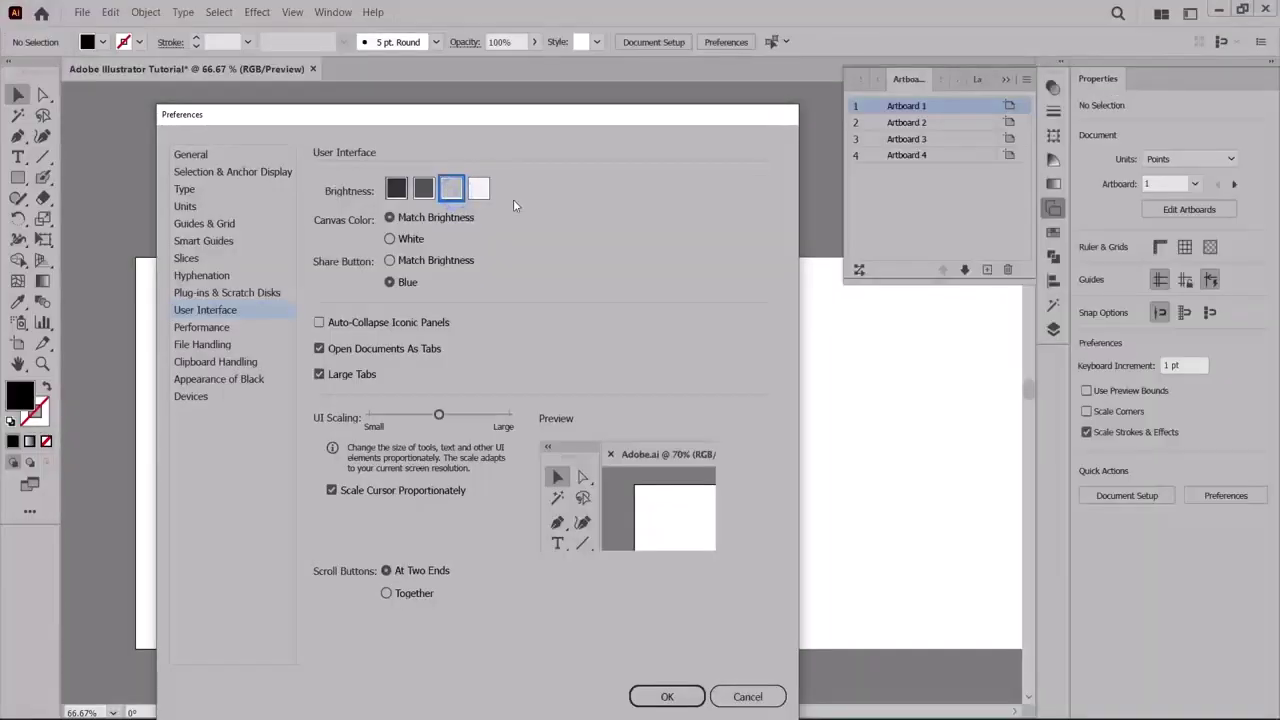
pyautogui.click(484, 192)
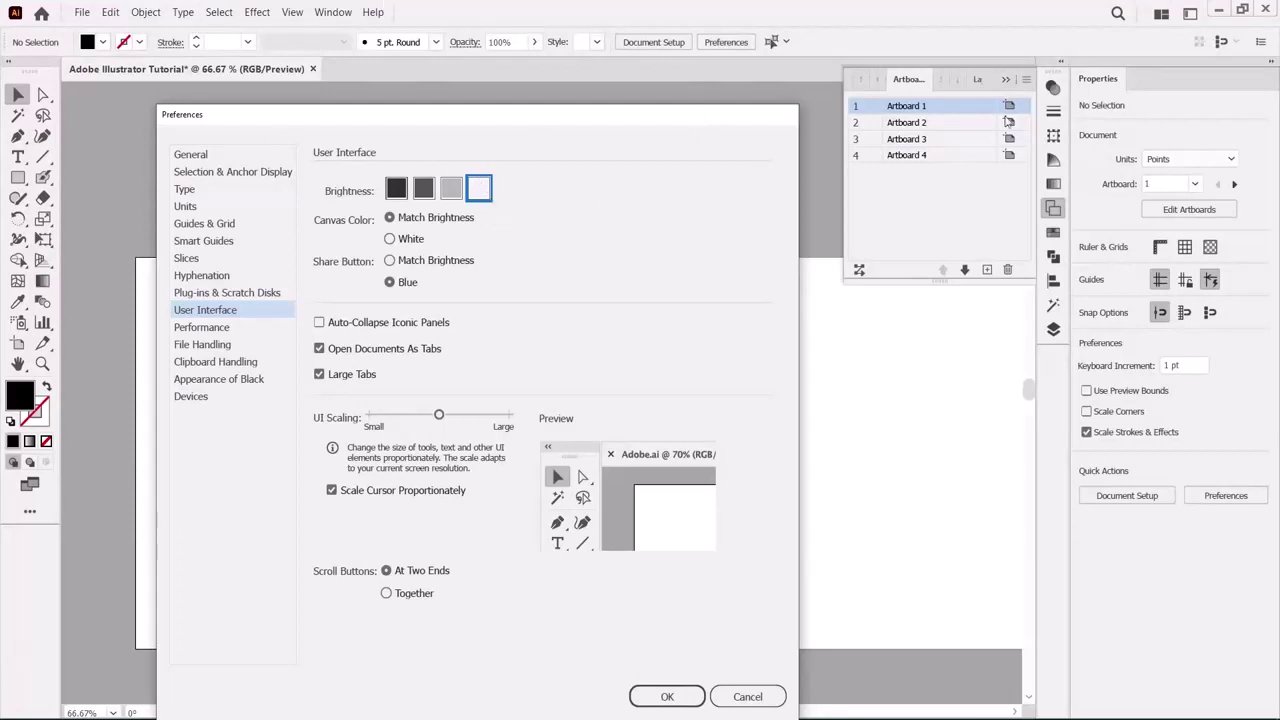
pyautogui.click(448, 190)
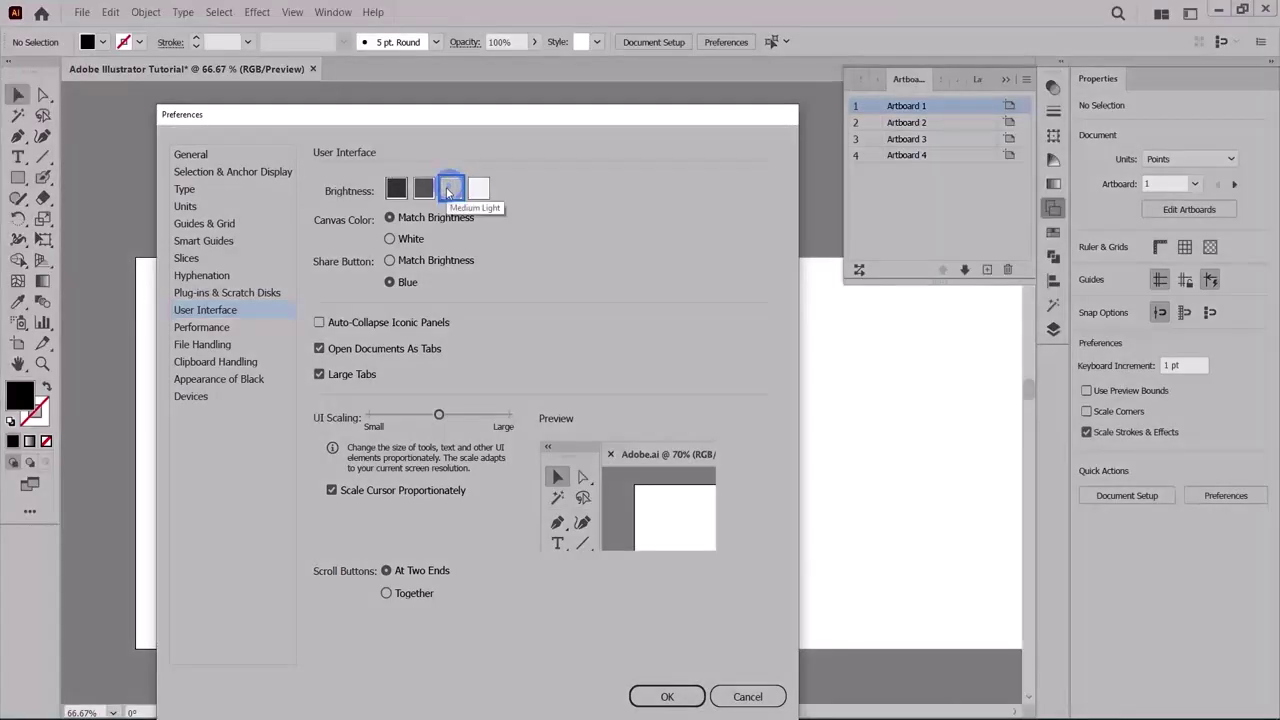
pyautogui.click(424, 190)
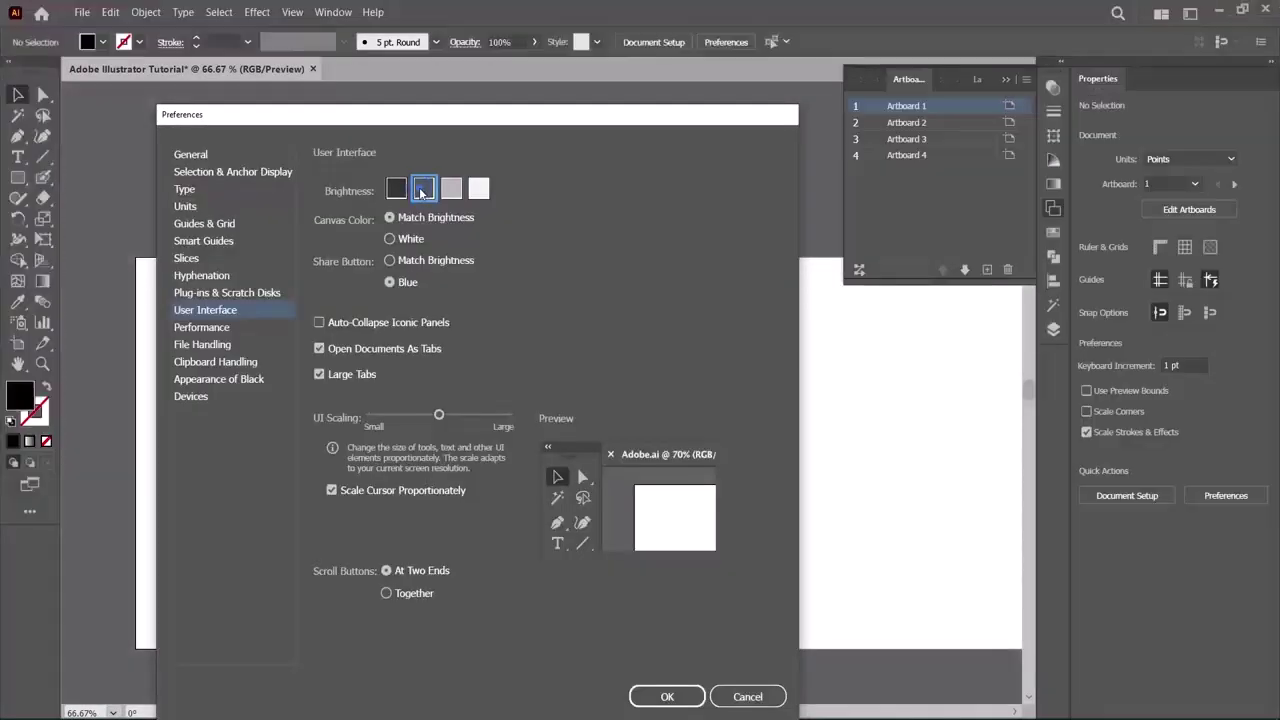
pyautogui.click(390, 191)
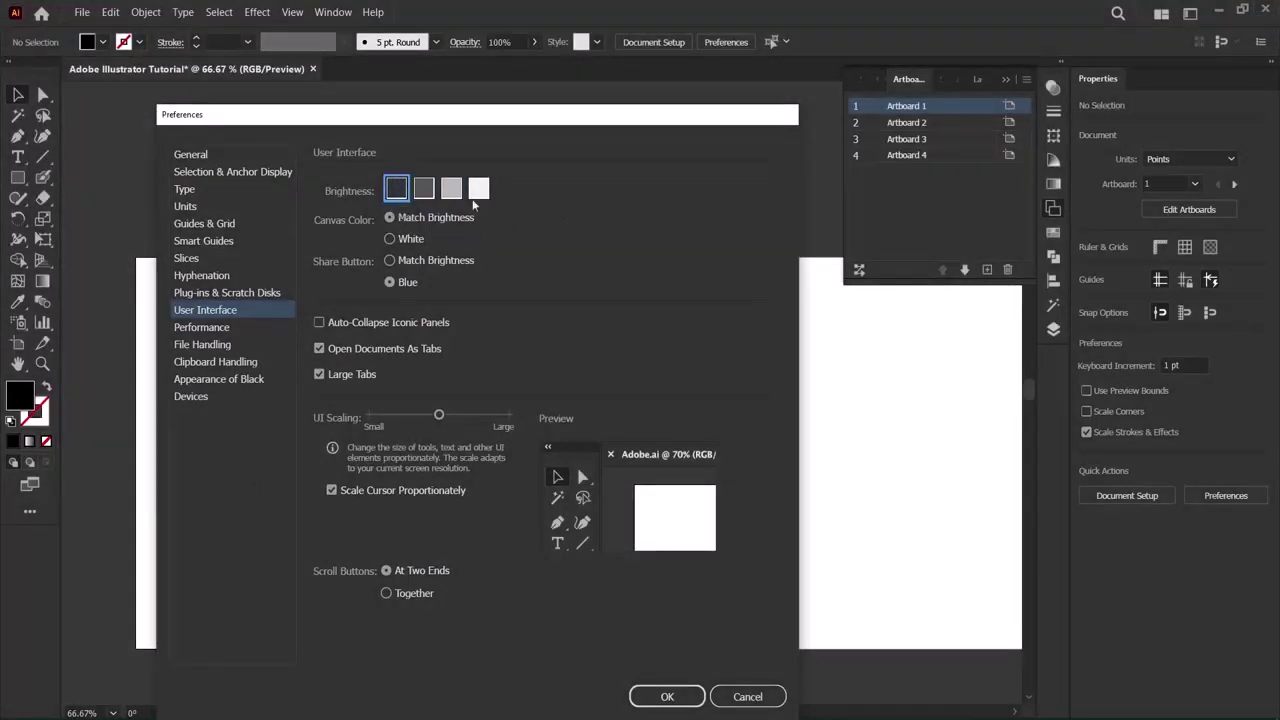
# Toggle Canvas Color between White and Match User Interface Brightness, keep Match, and confirm.
pyautogui.click(389, 239)
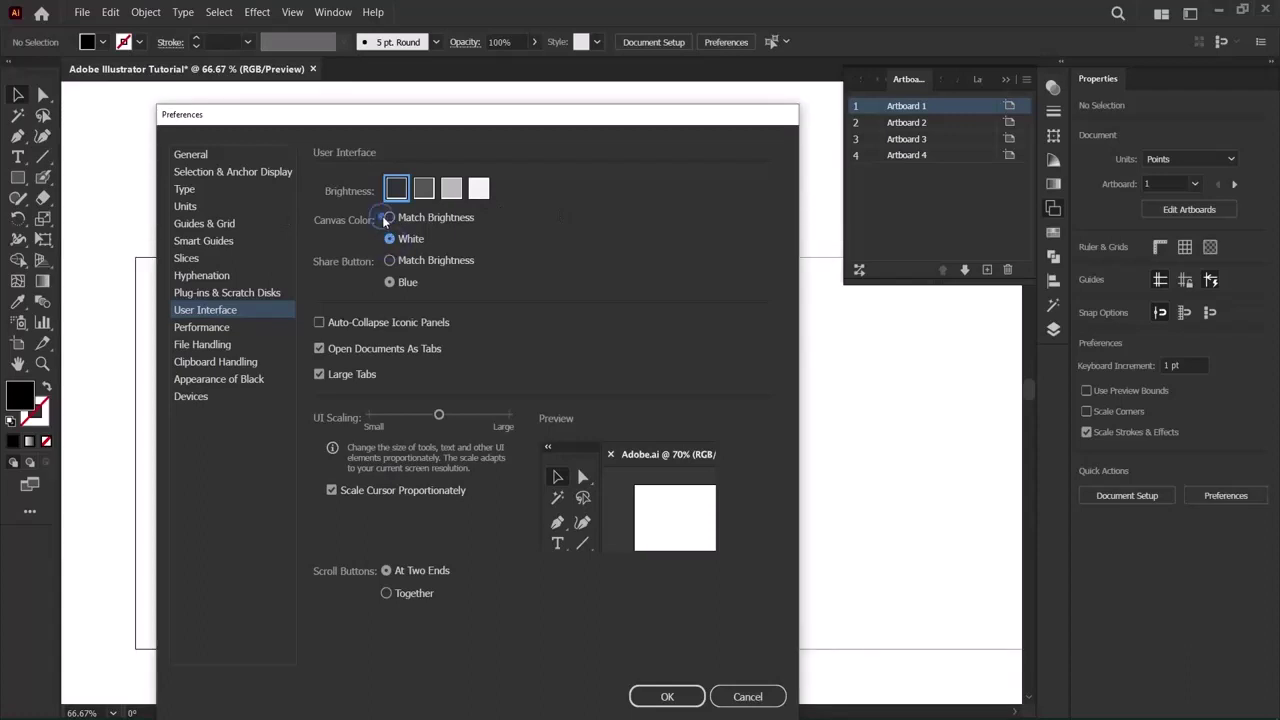
pyautogui.click(389, 218)
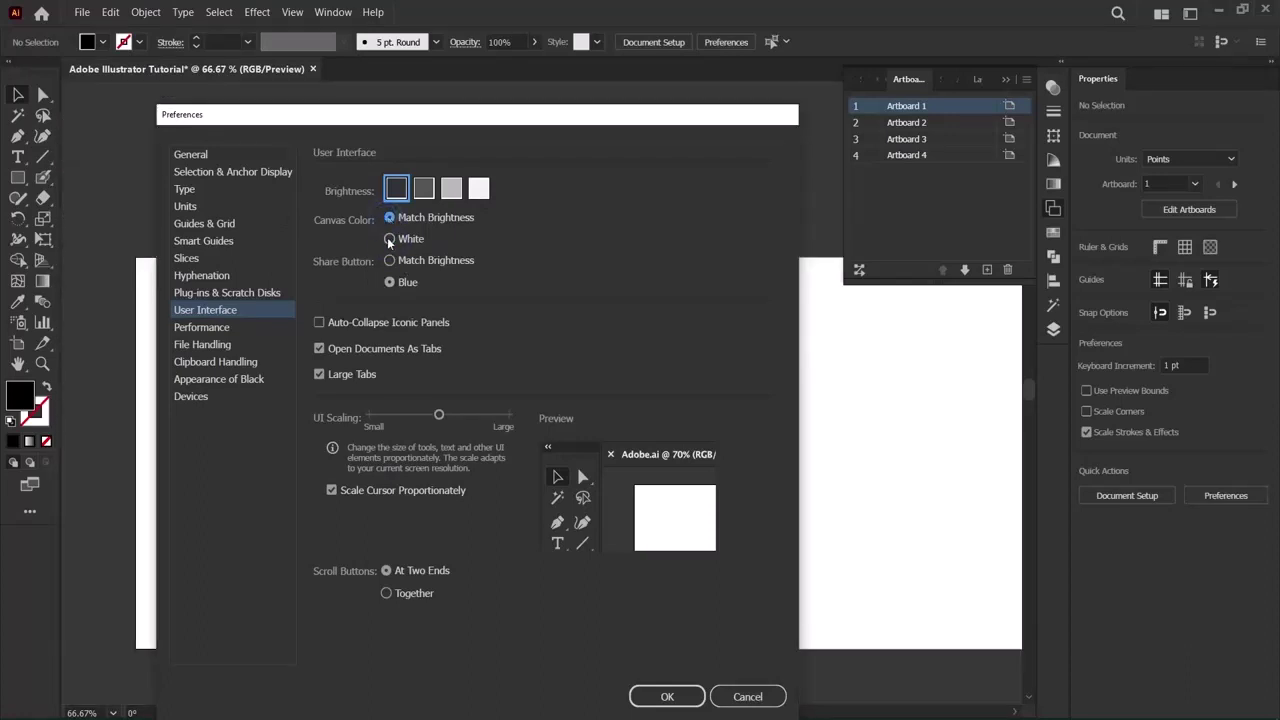
pyautogui.click(389, 239)
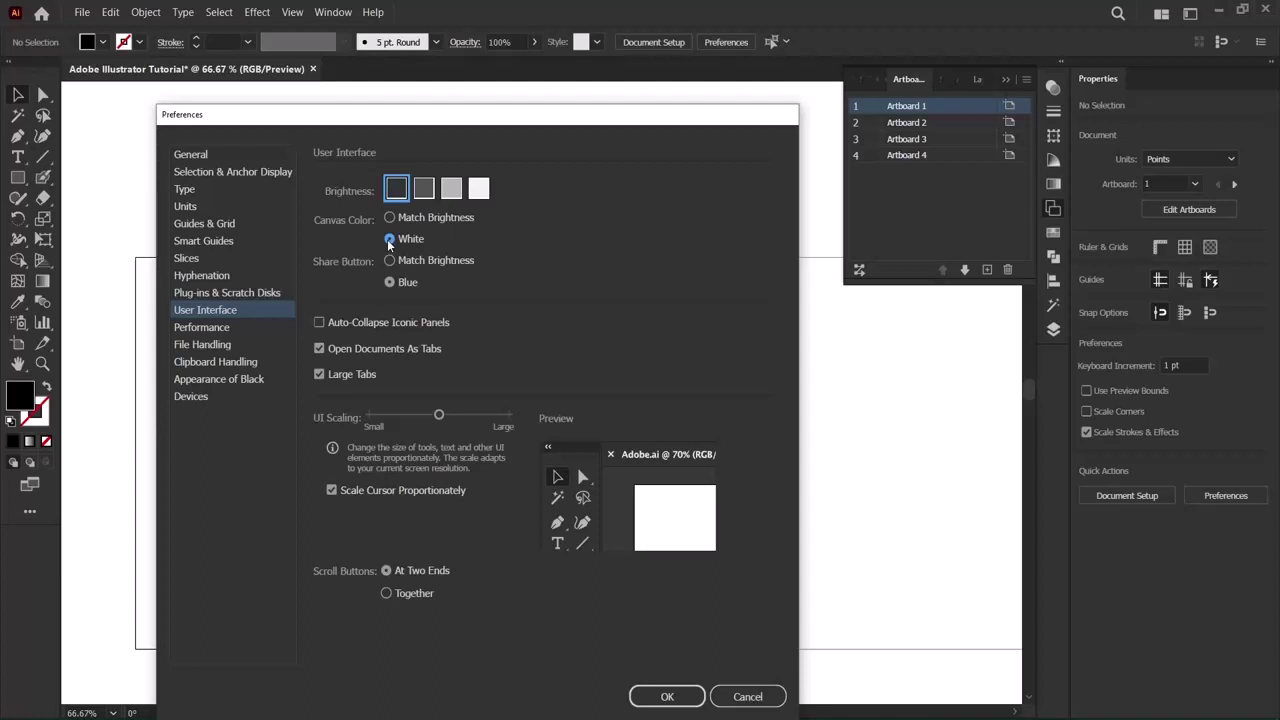
pyautogui.click(394, 220)
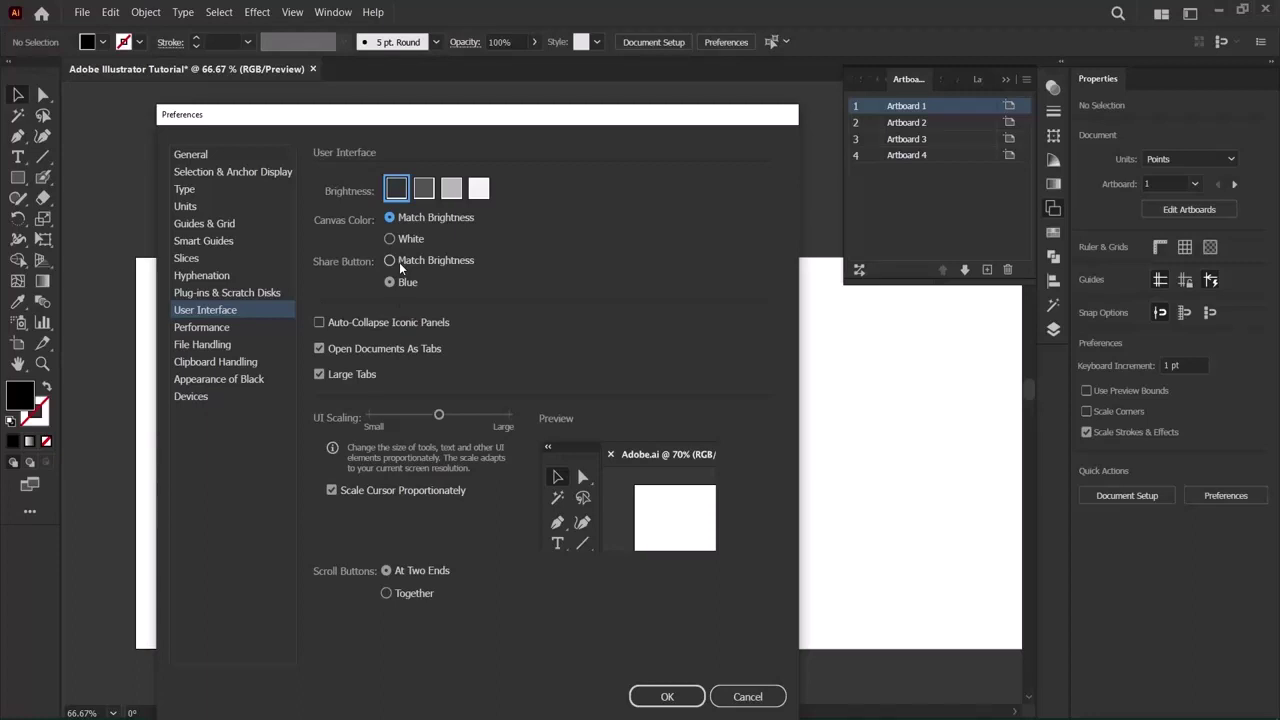
pyautogui.click(666, 695)
pyautogui.click(1006, 79)
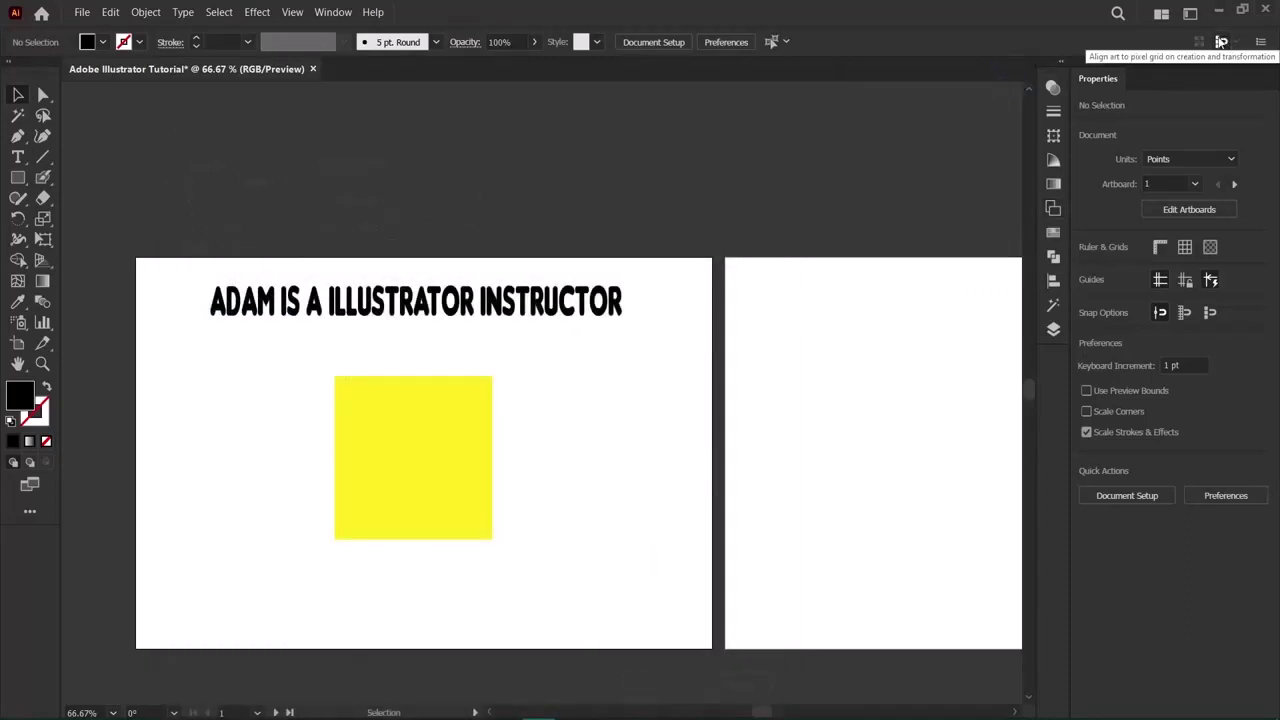
pyautogui.click(112, 13)
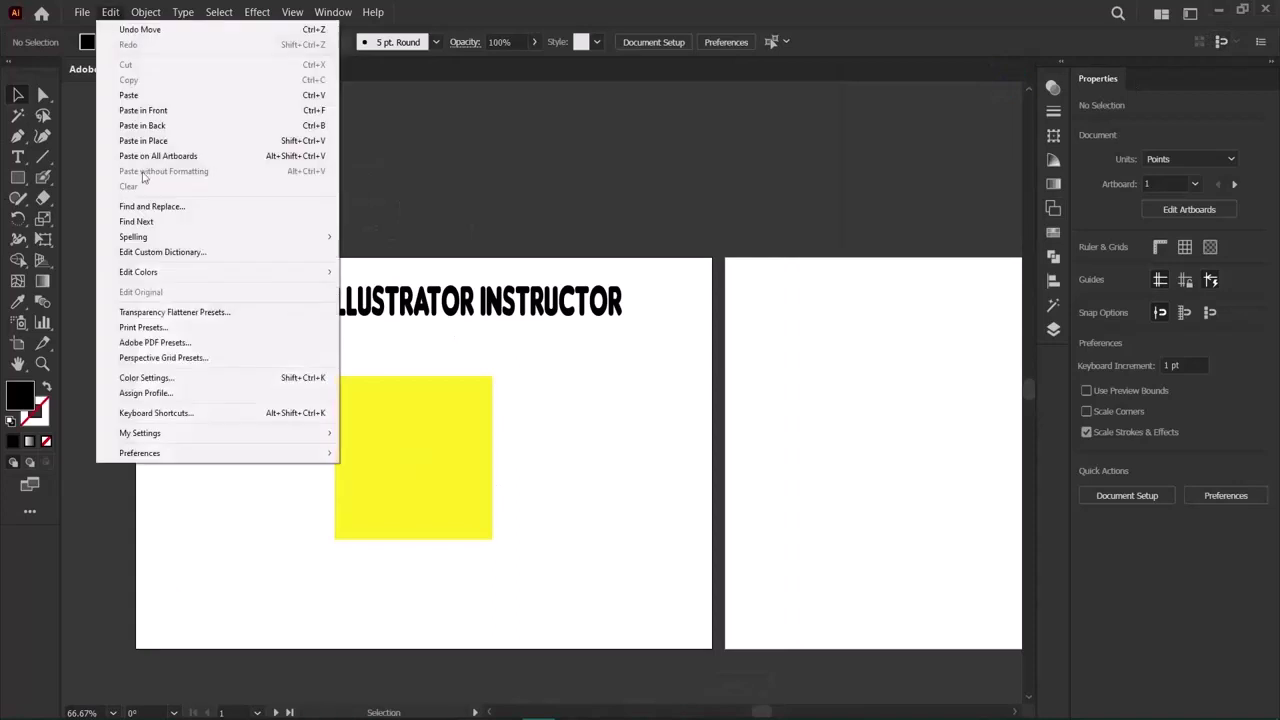
pyautogui.moveTo(151, 460)
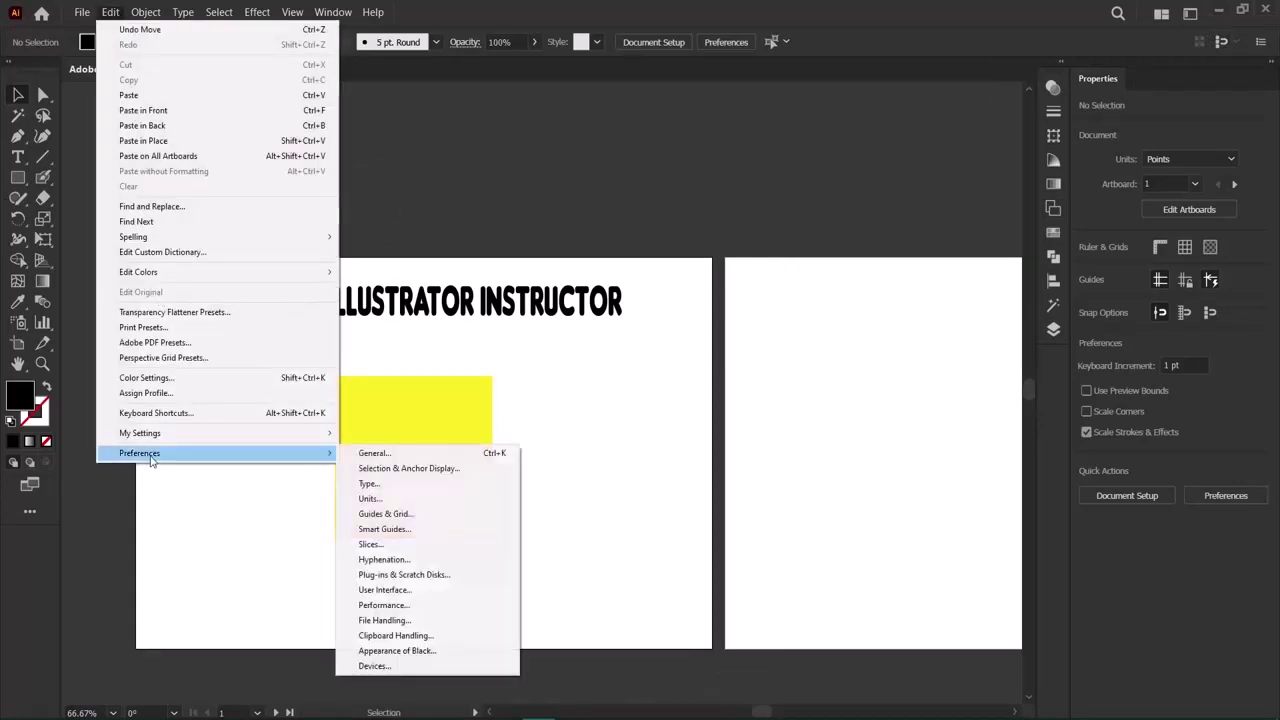
pyautogui.click(136, 511)
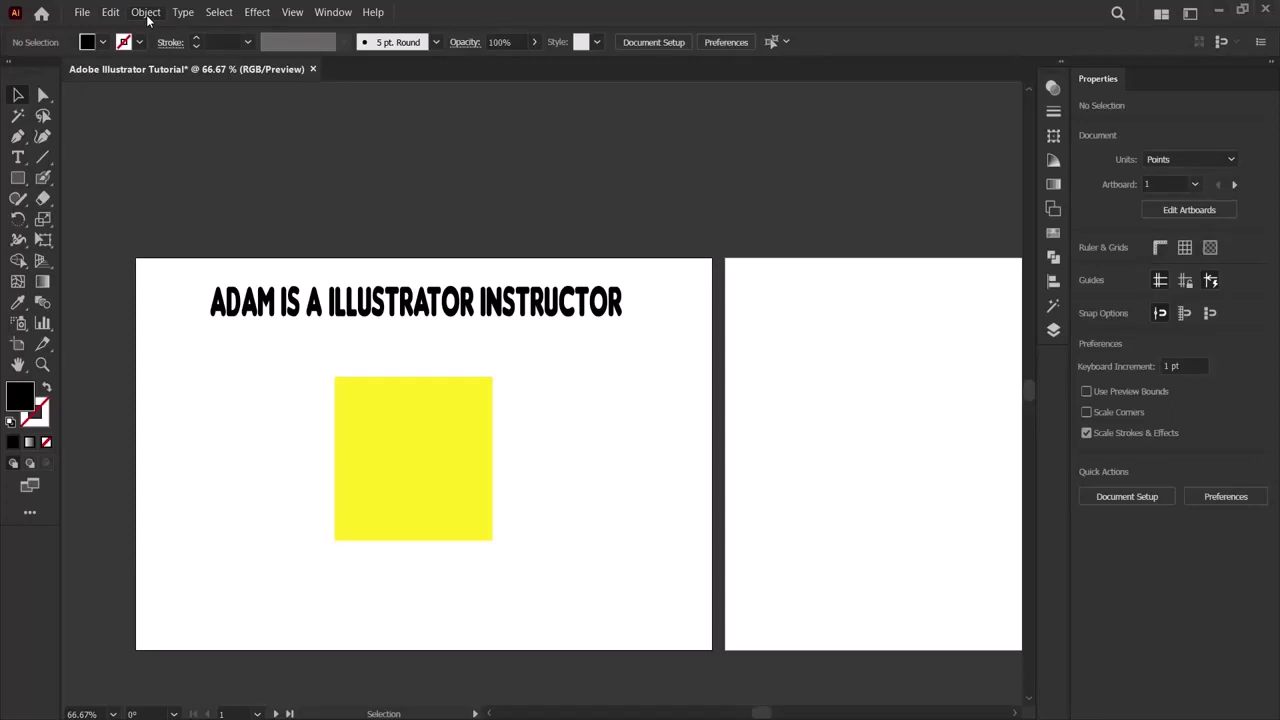
# Select the yellow square on the first artboard.
pyautogui.click(146, 13)
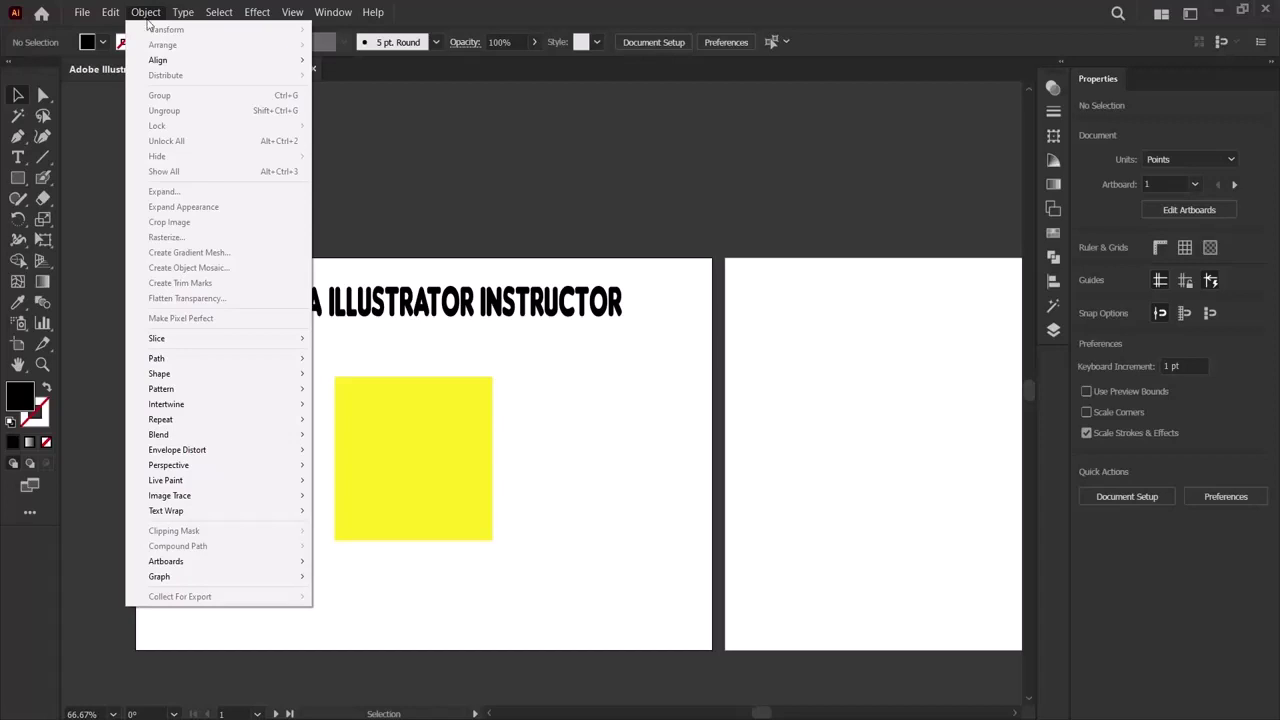
pyautogui.click(580, 418)
pyautogui.click(540, 310)
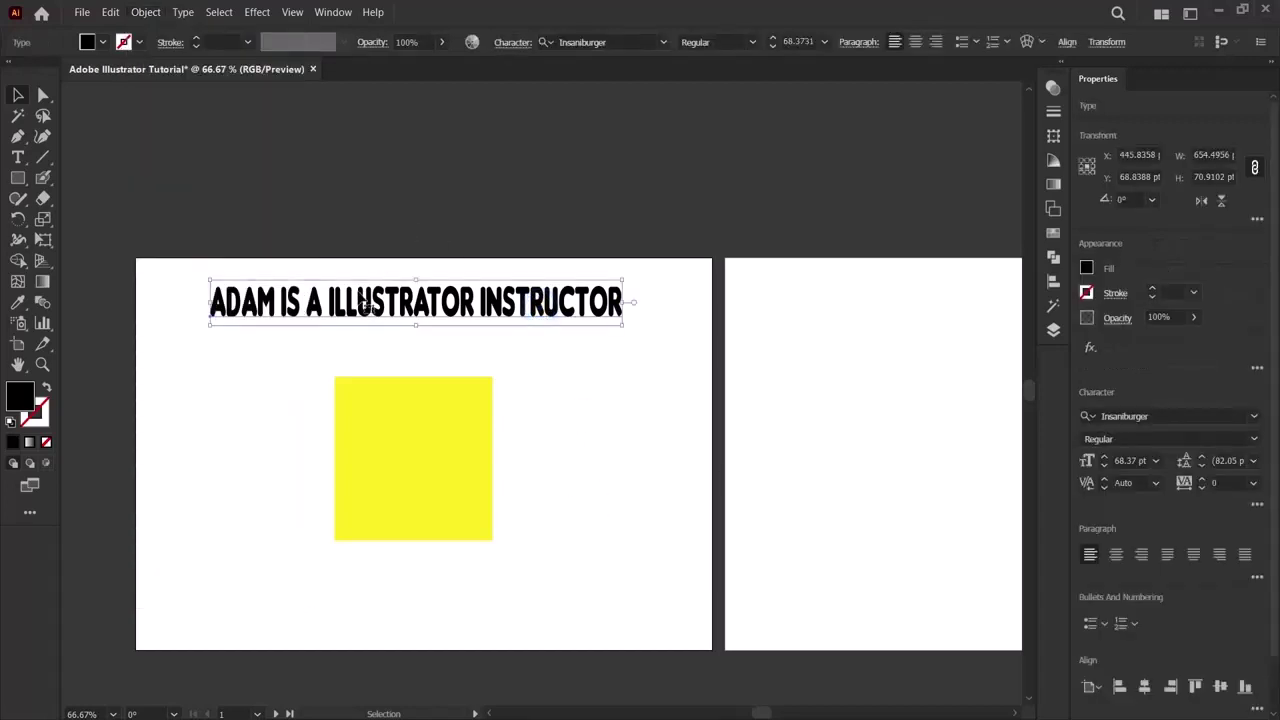
pyautogui.click(385, 474)
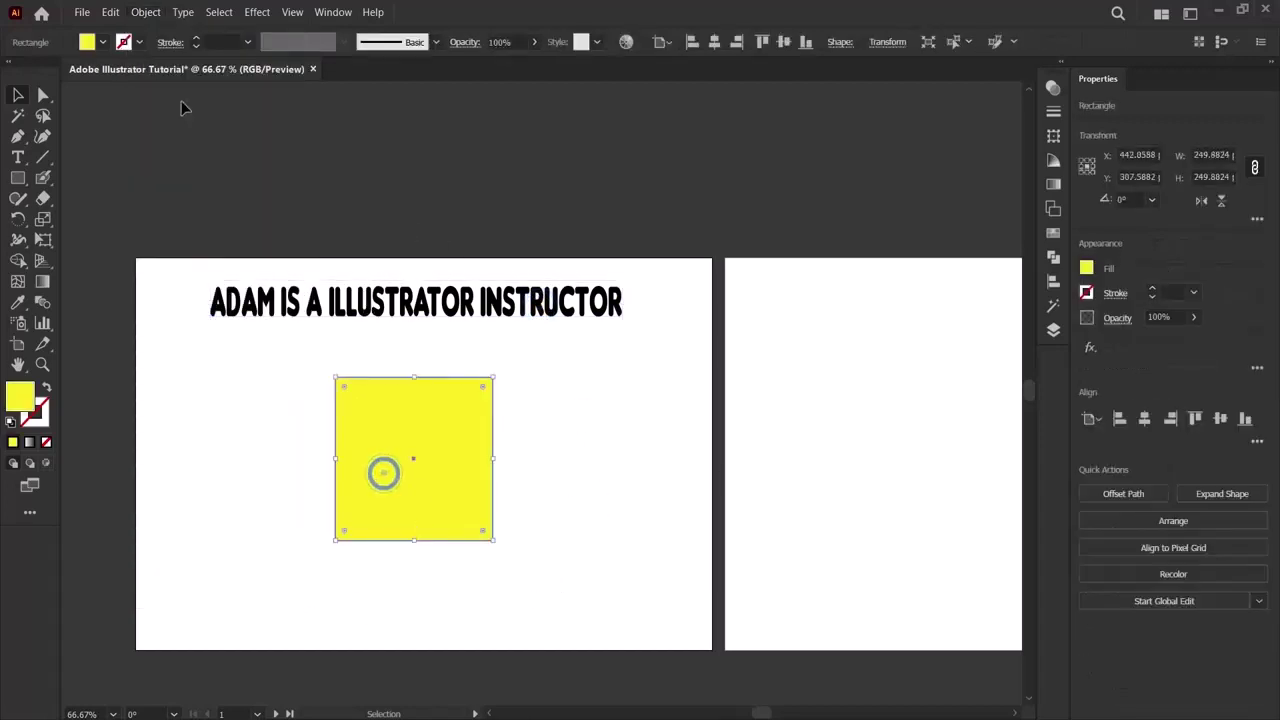
# Rotate the yellow square 65° with Object > Transform > Rotate.
pyautogui.click(141, 14)
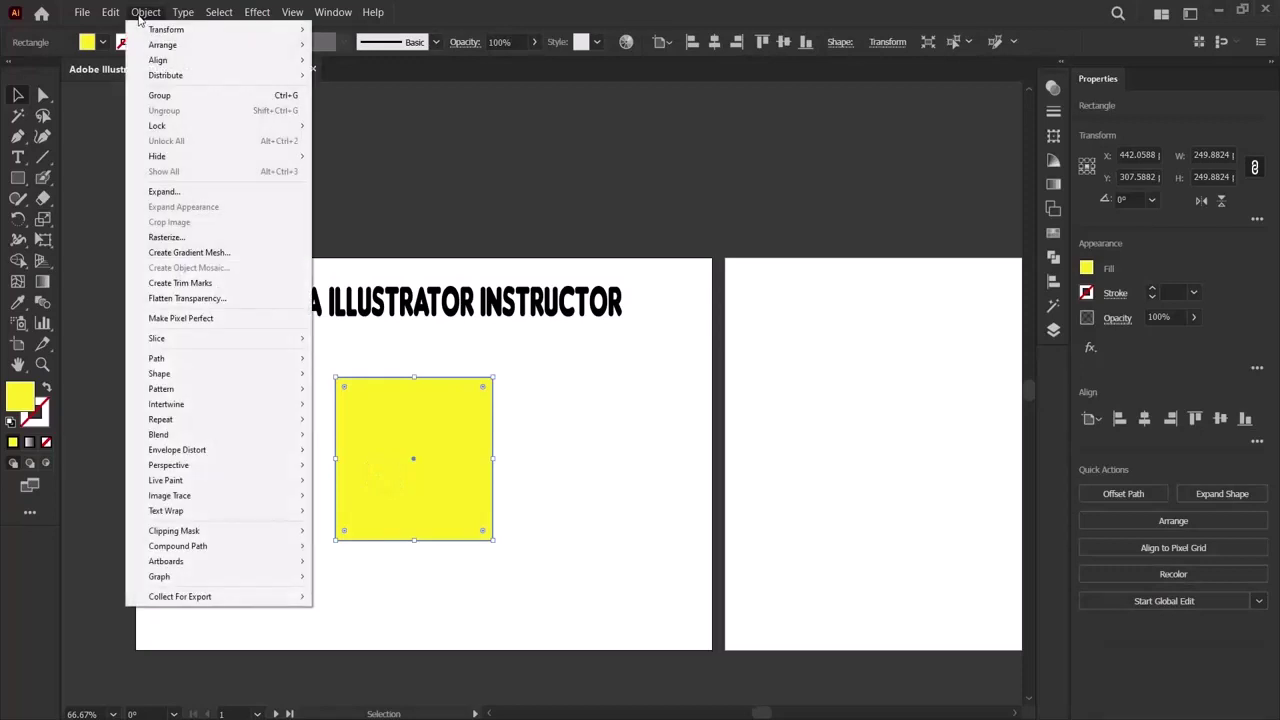
pyautogui.click(338, 24)
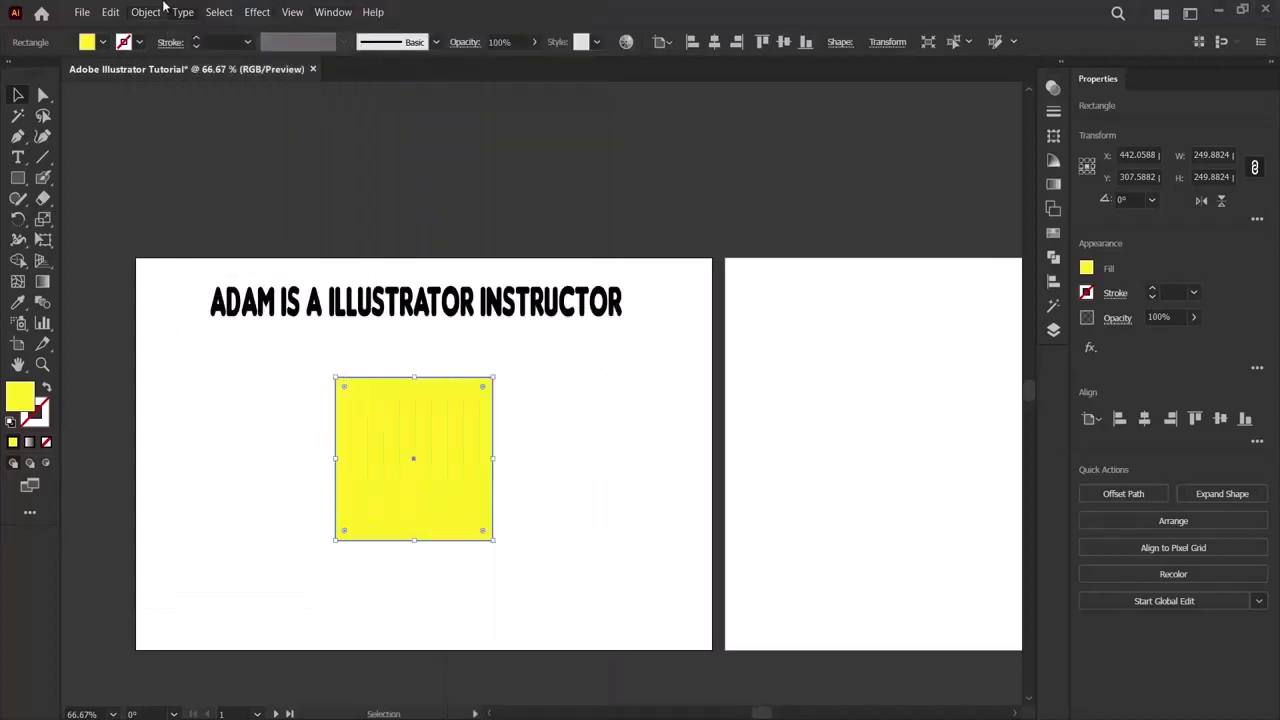
pyautogui.click(145, 13)
pyautogui.moveTo(165, 29)
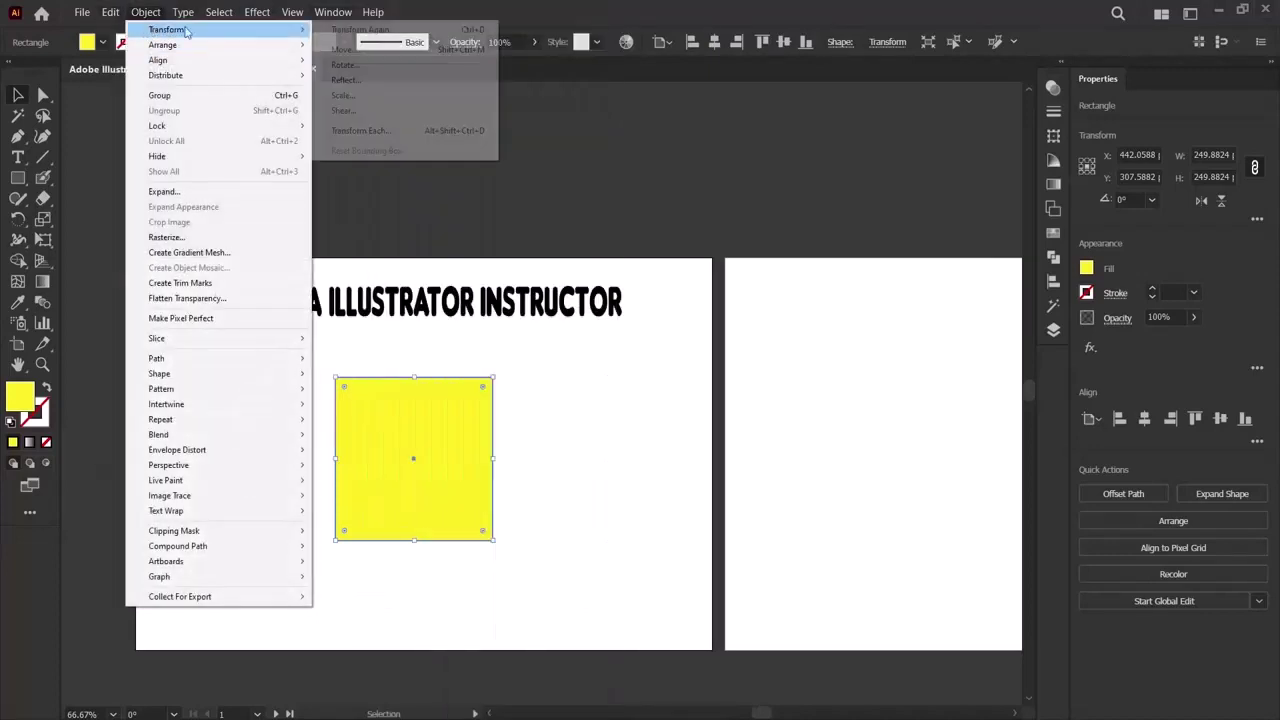
pyautogui.click(341, 64)
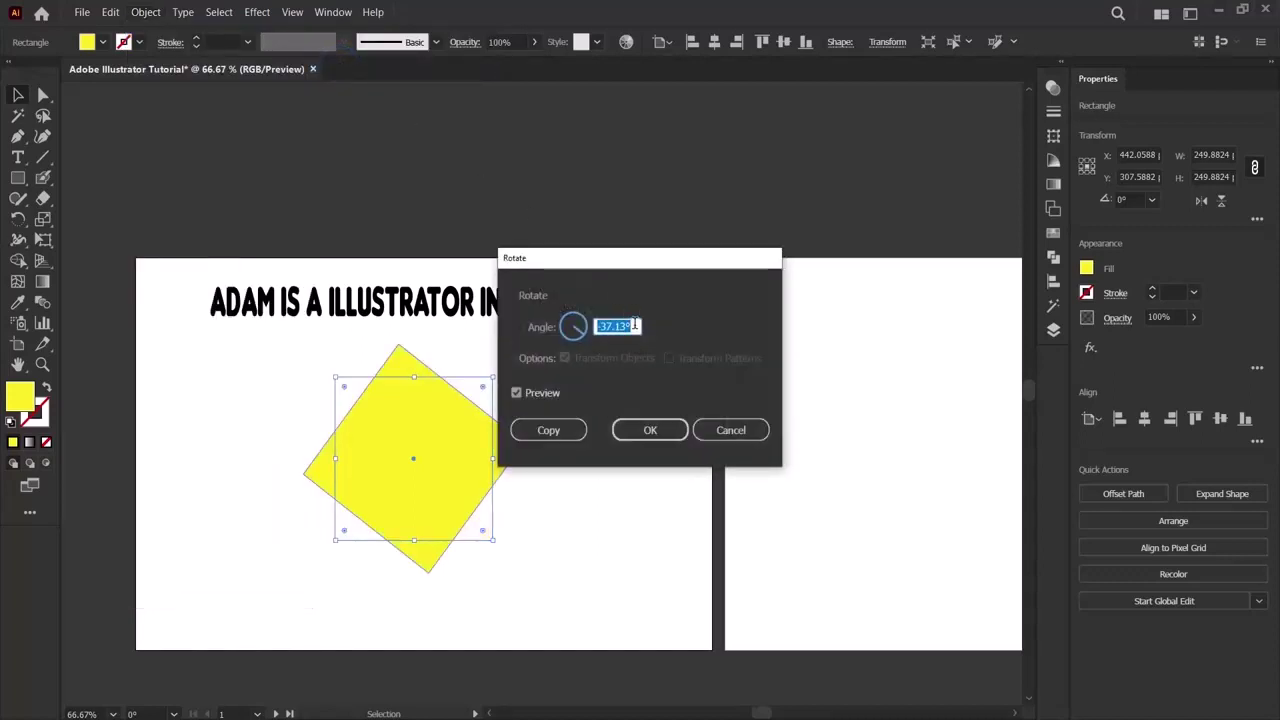
pyautogui.write('65')
pyautogui.press('Return')
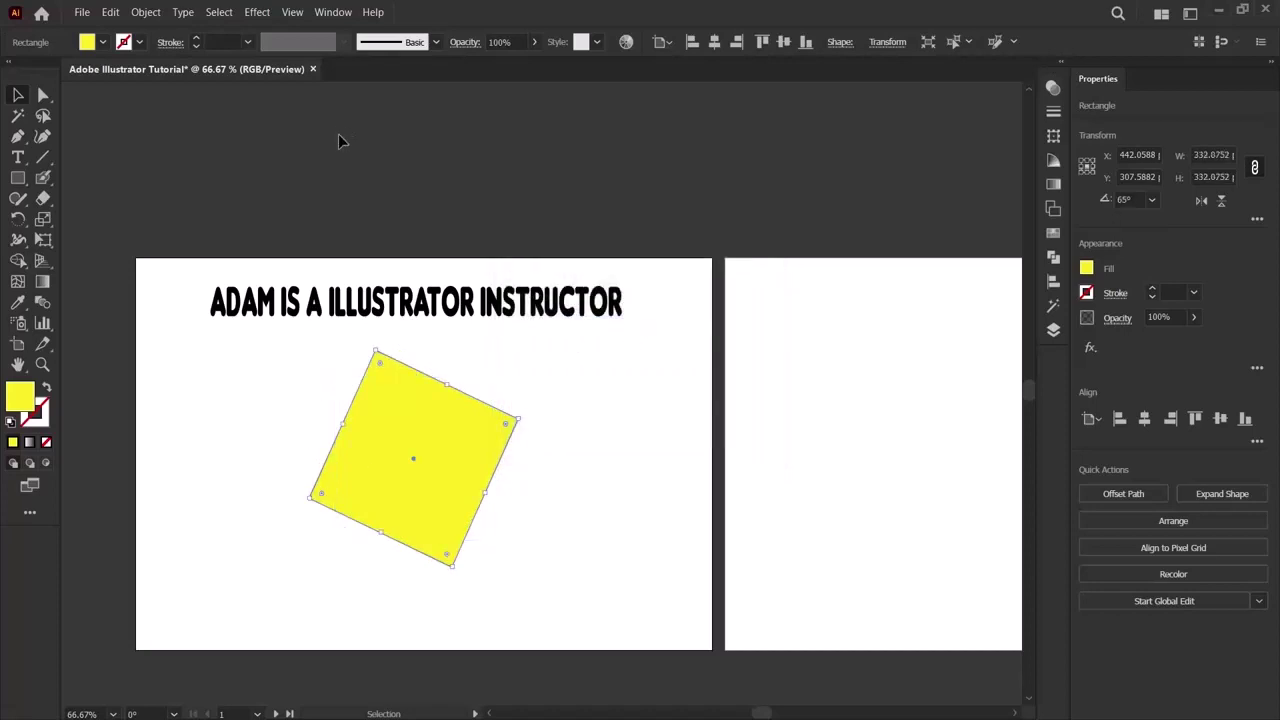
# Reflect the tilted yellow square across the vertical axis.
pyautogui.click(146, 12)
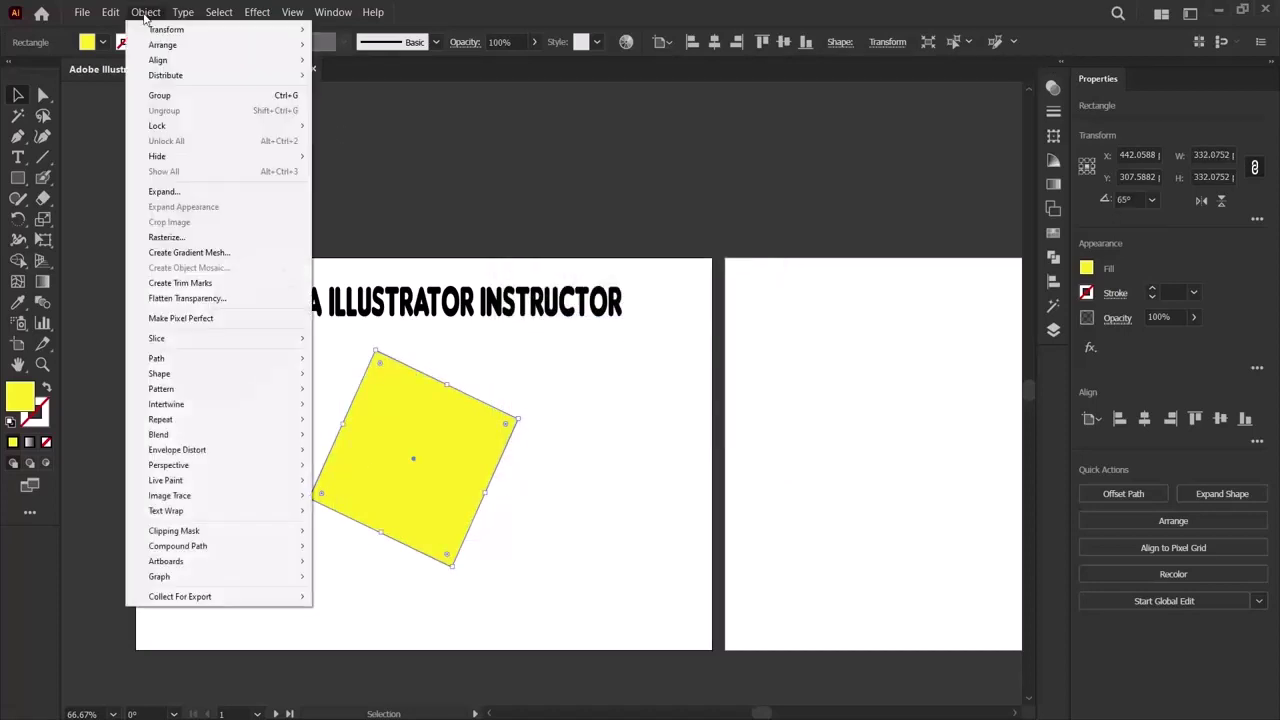
pyautogui.moveTo(159, 46)
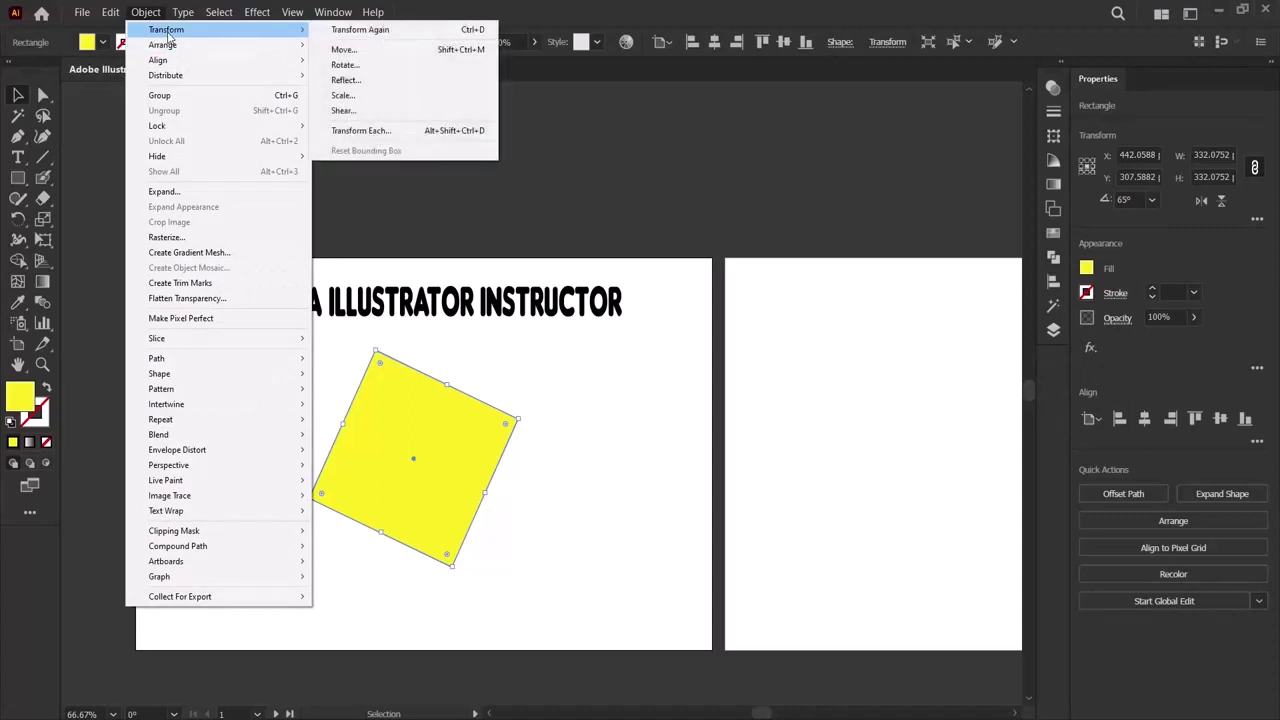
pyautogui.click(336, 83)
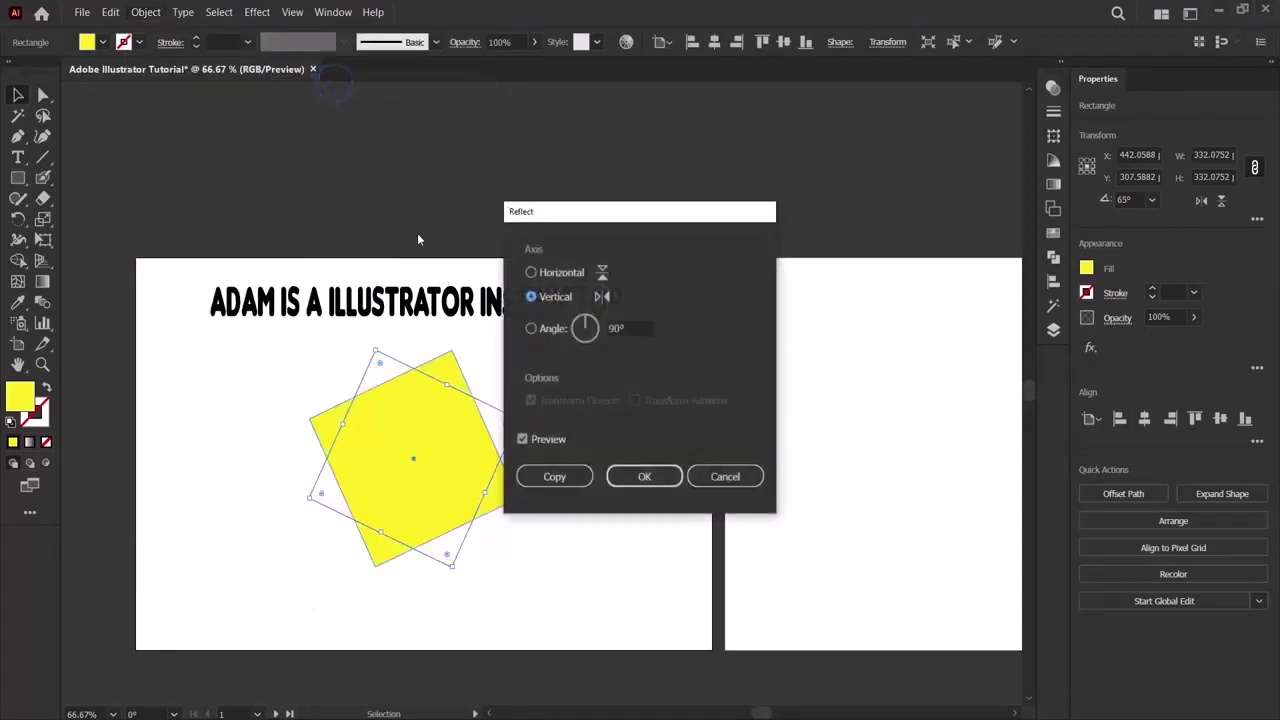
pyautogui.click(644, 478)
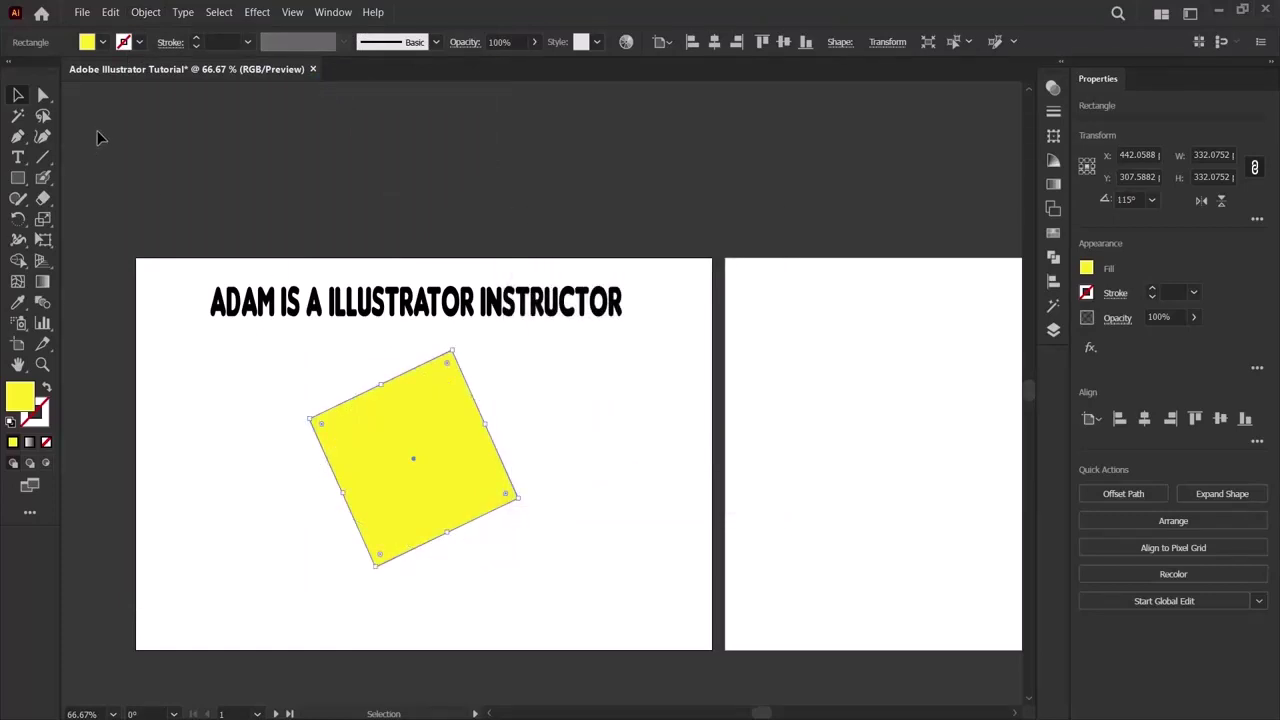
# Bring up the Object > Transform > Scale settings for the square.
pyautogui.click(158, 12)
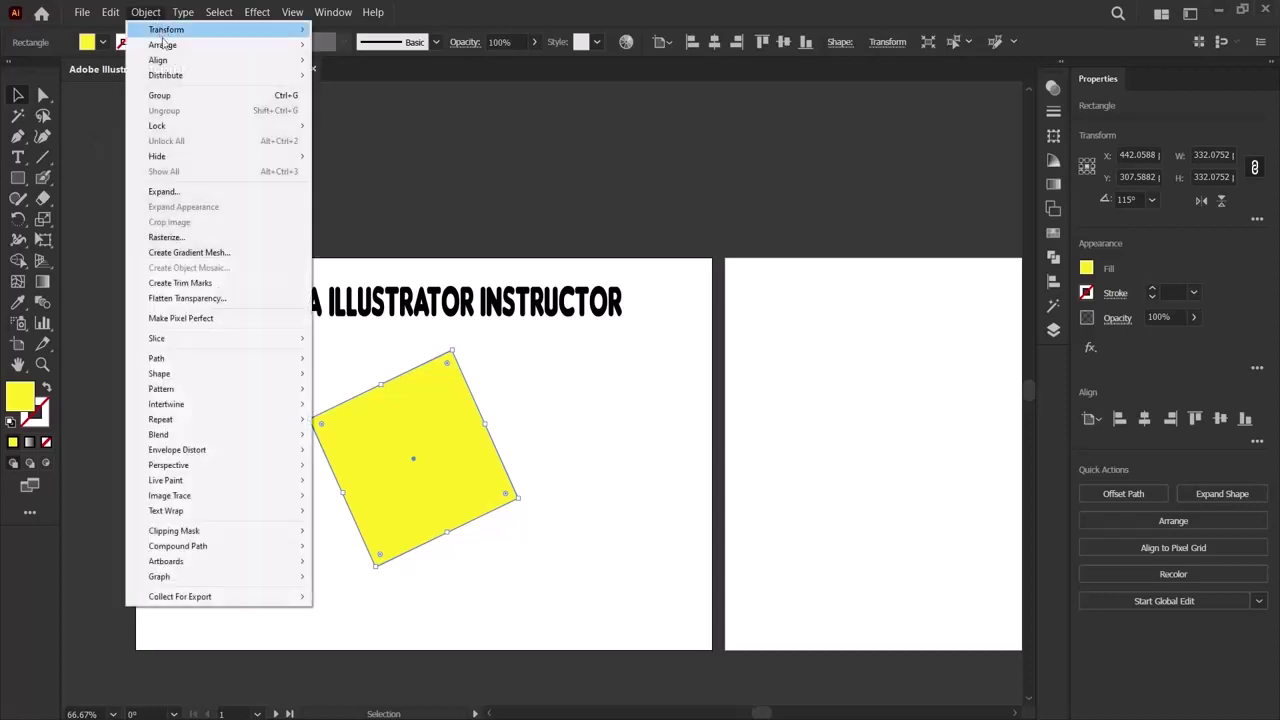
pyautogui.moveTo(188, 30)
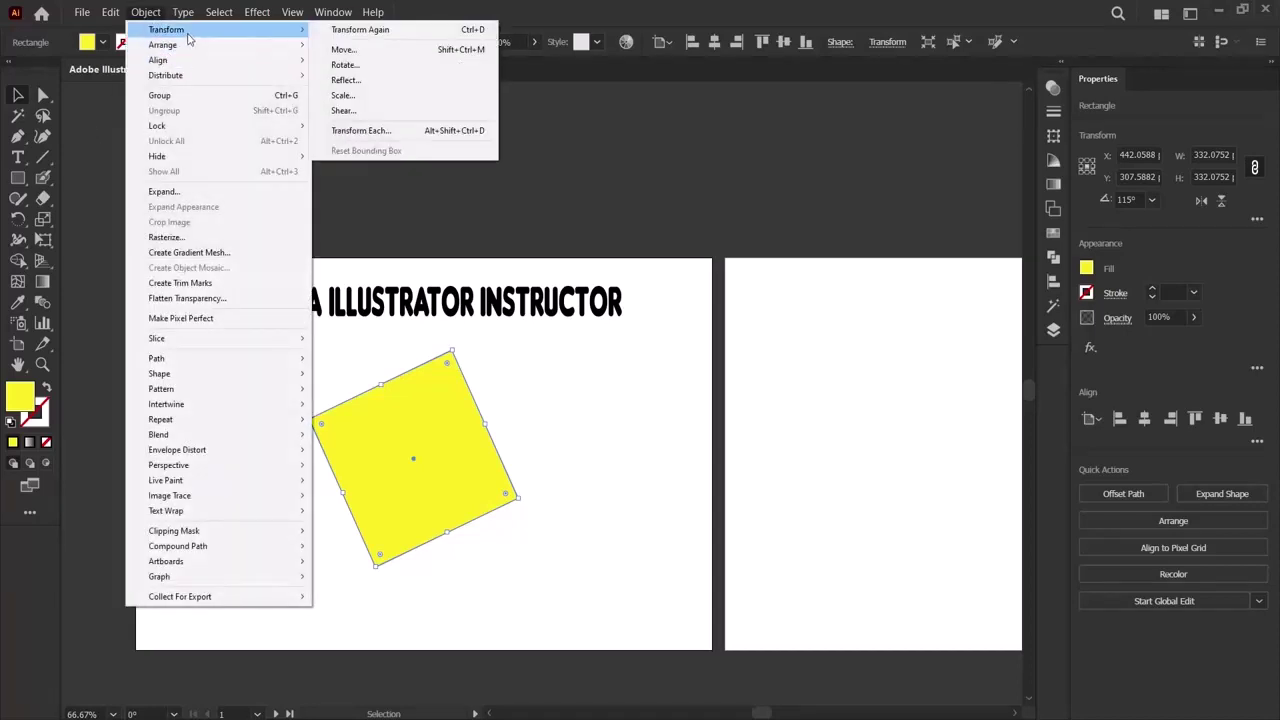
pyautogui.click(368, 97)
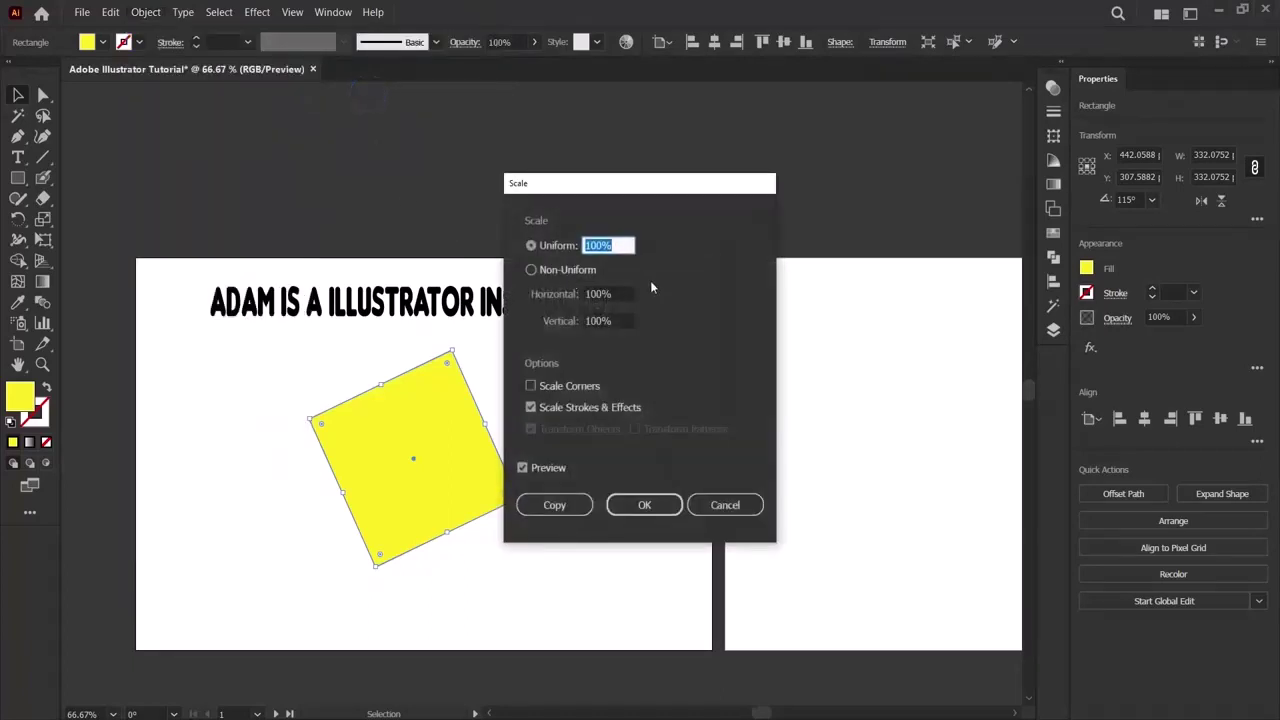
# Scale the square uniformly to 200%, delete it, then undo back to the original square.
pyautogui.write('200')
pyautogui.click(644, 505)
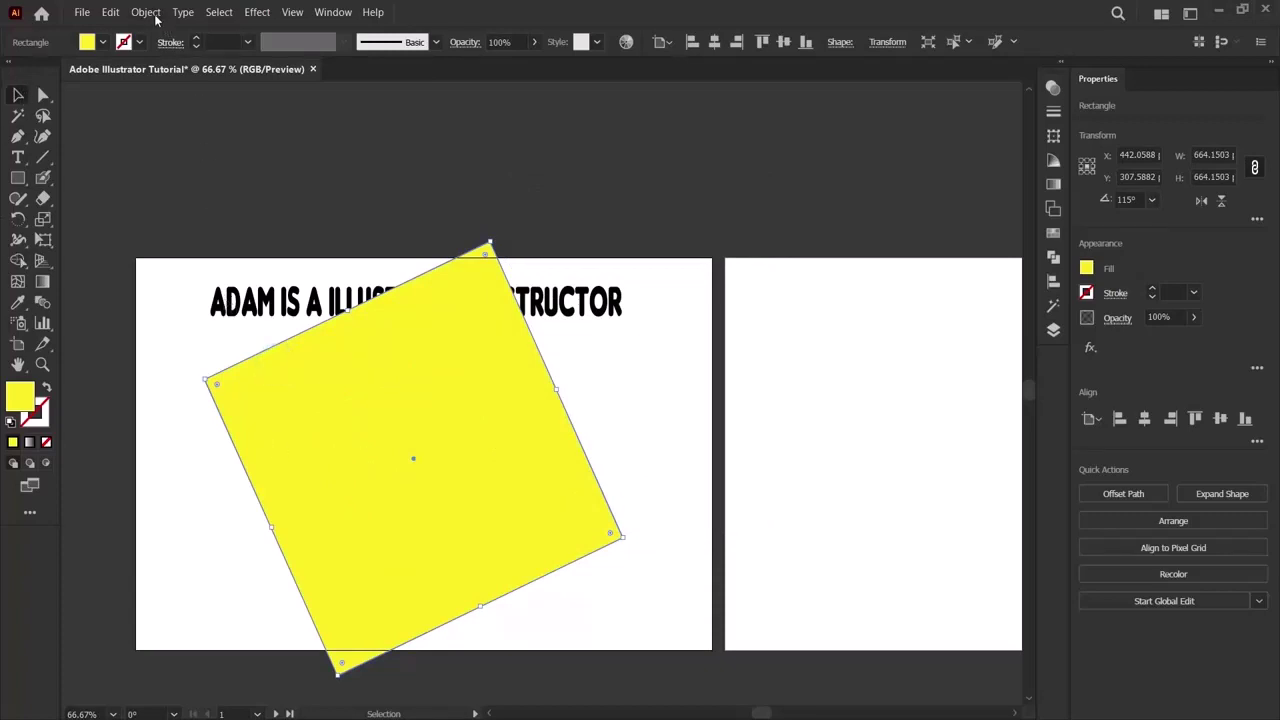
pyautogui.press('Delete')
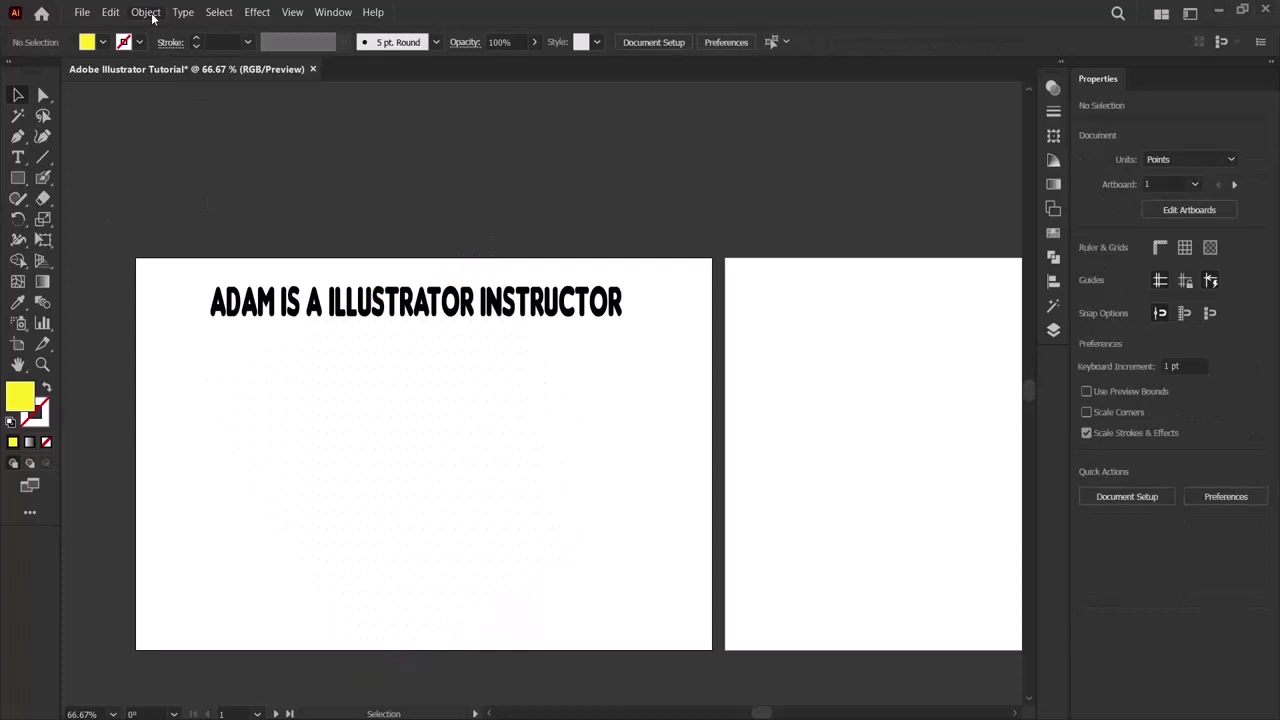
pyautogui.hotkey('ctrl', 'z')
pyautogui.hotkey('ctrl', 'z')
pyautogui.hotkey('ctrl', 'z')
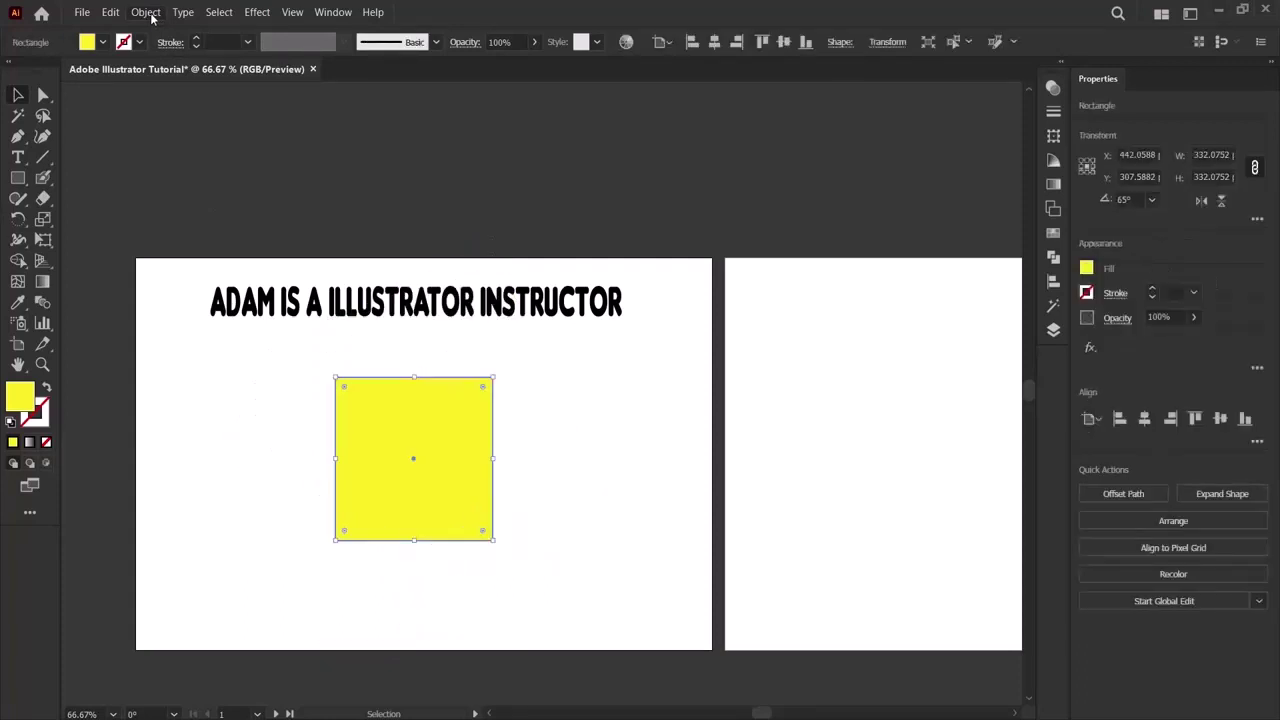
# Shear the yellow square by 60°, undo the shear, and reopen the Object menu.
pyautogui.click(146, 13)
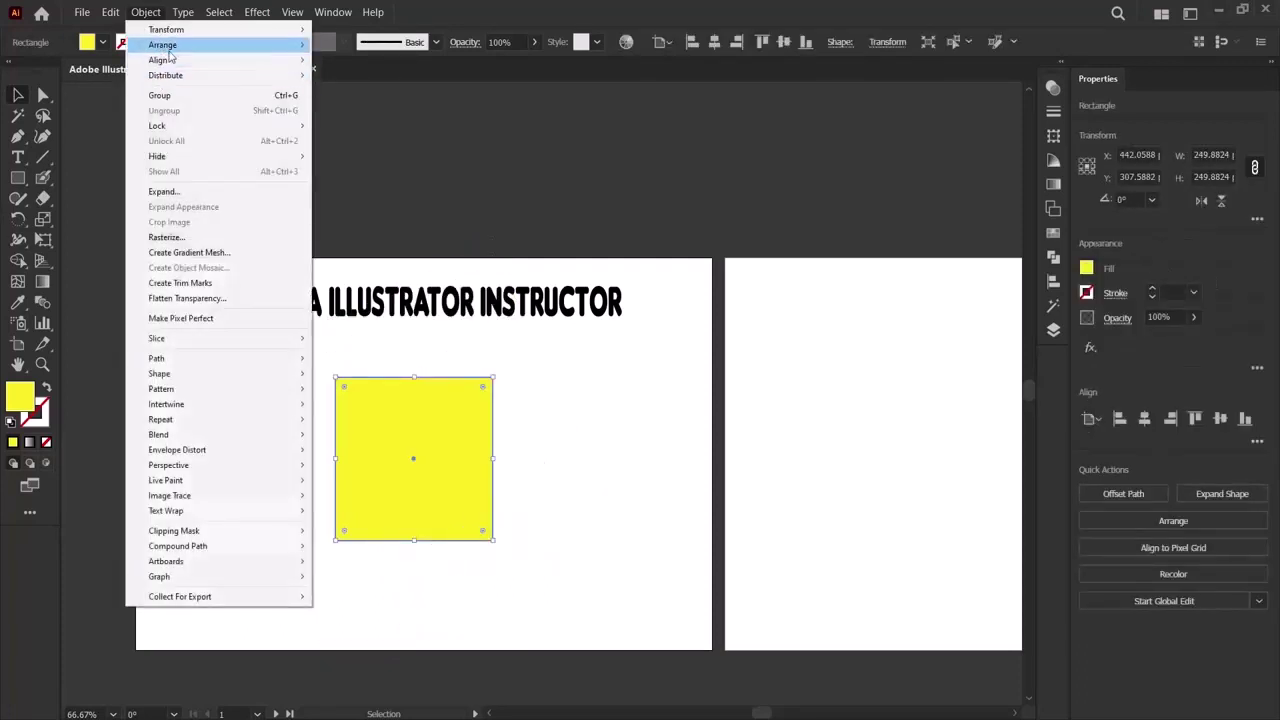
pyautogui.moveTo(231, 31)
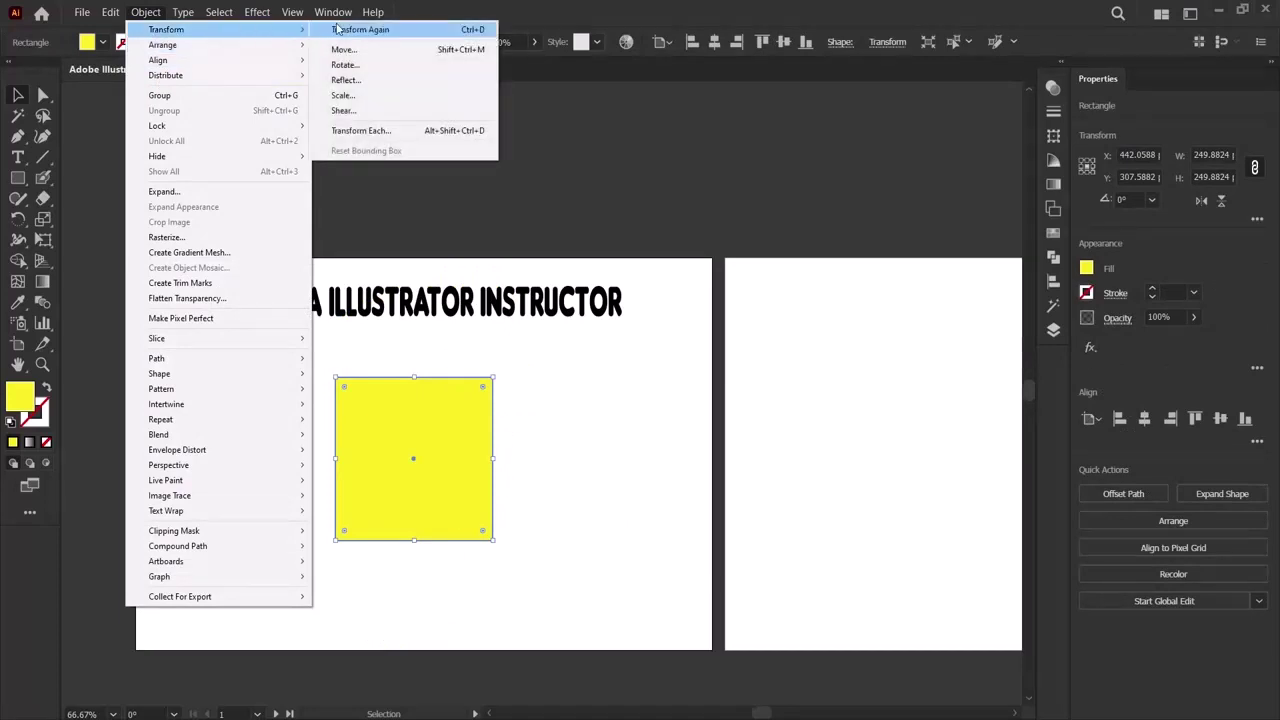
pyautogui.click(344, 112)
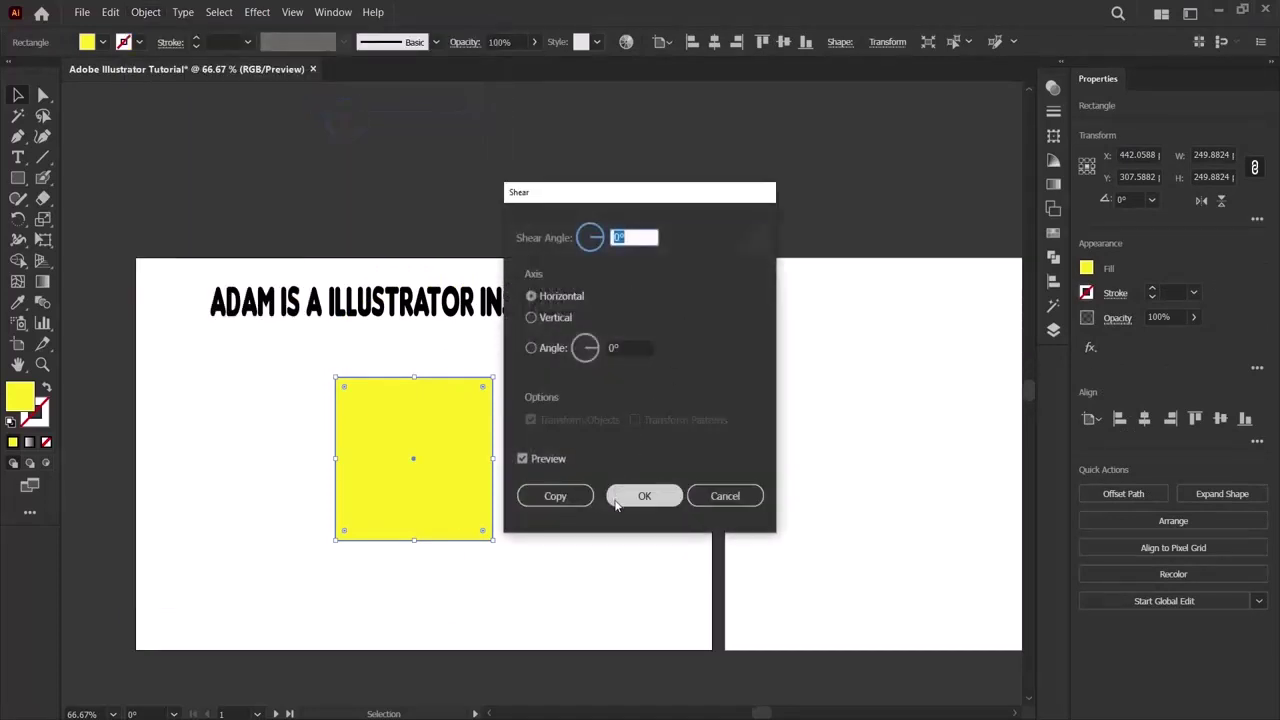
pyautogui.write('60')
pyautogui.click(614, 500)
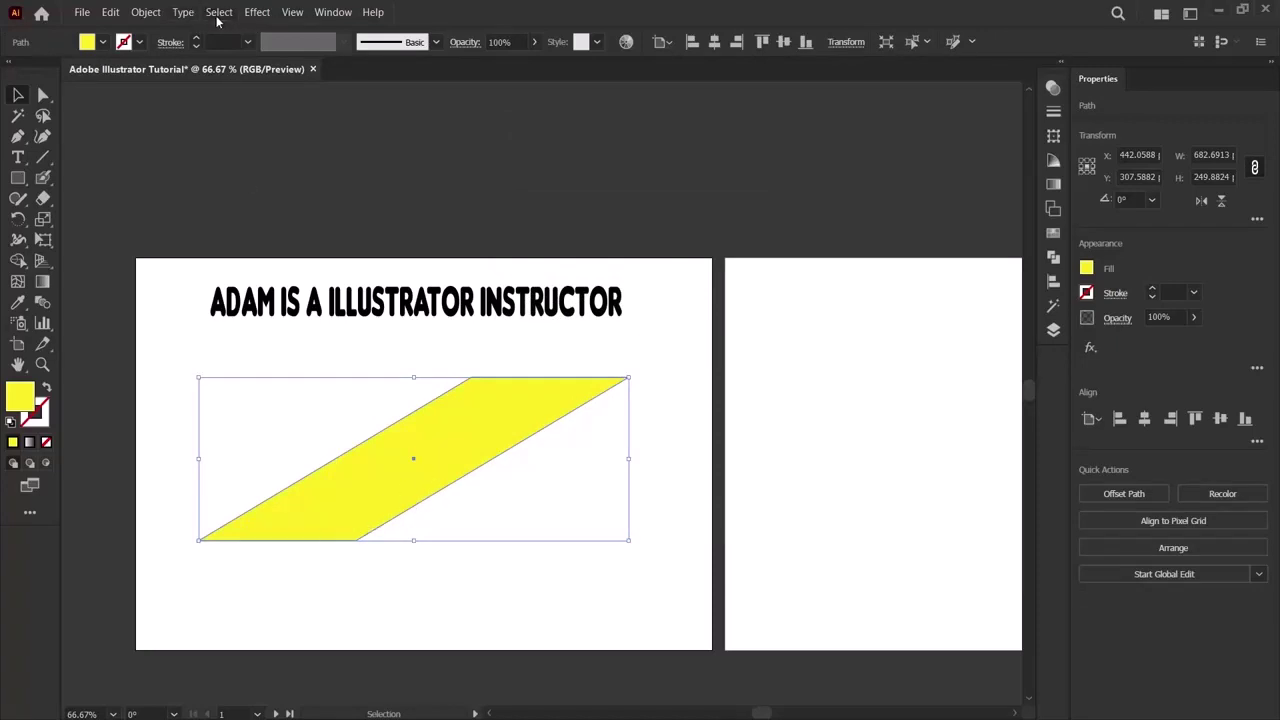
pyautogui.hotkey('ctrl', 'z')
pyautogui.click(145, 12)
pyautogui.moveTo(143, 30)
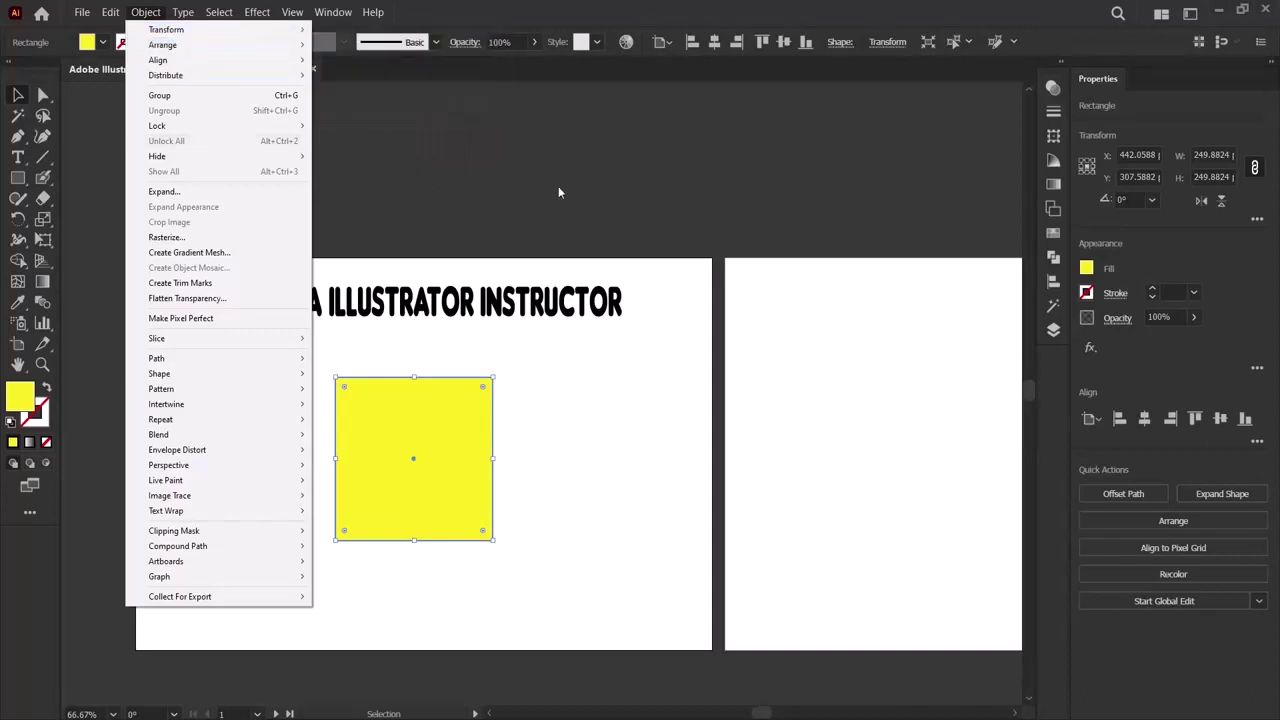
# Duplicate the yellow square slightly offset and fill the copy green.
pyautogui.click(408, 189)
pyautogui.click(423, 466)
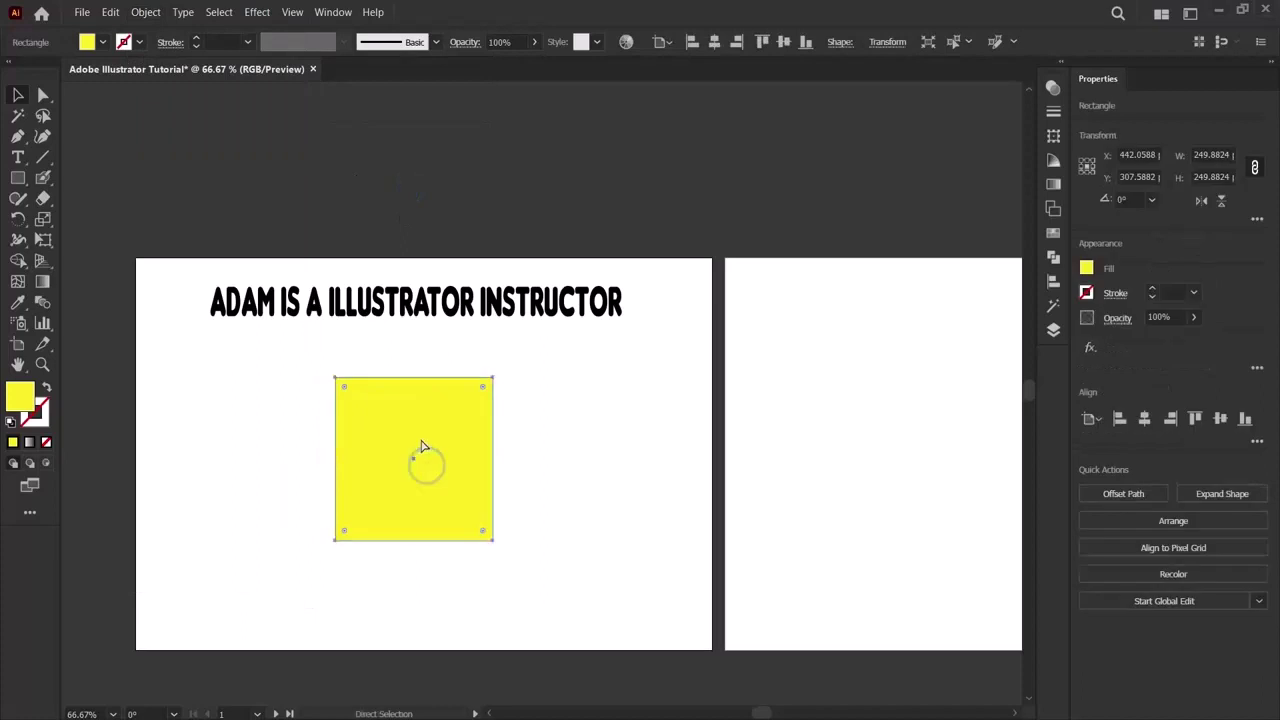
pyautogui.moveTo(421, 445); pyautogui.dragTo(550, 382)
pyautogui.moveTo(512, 420); pyautogui.dragTo(414, 481)
pyautogui.click(1086, 268)
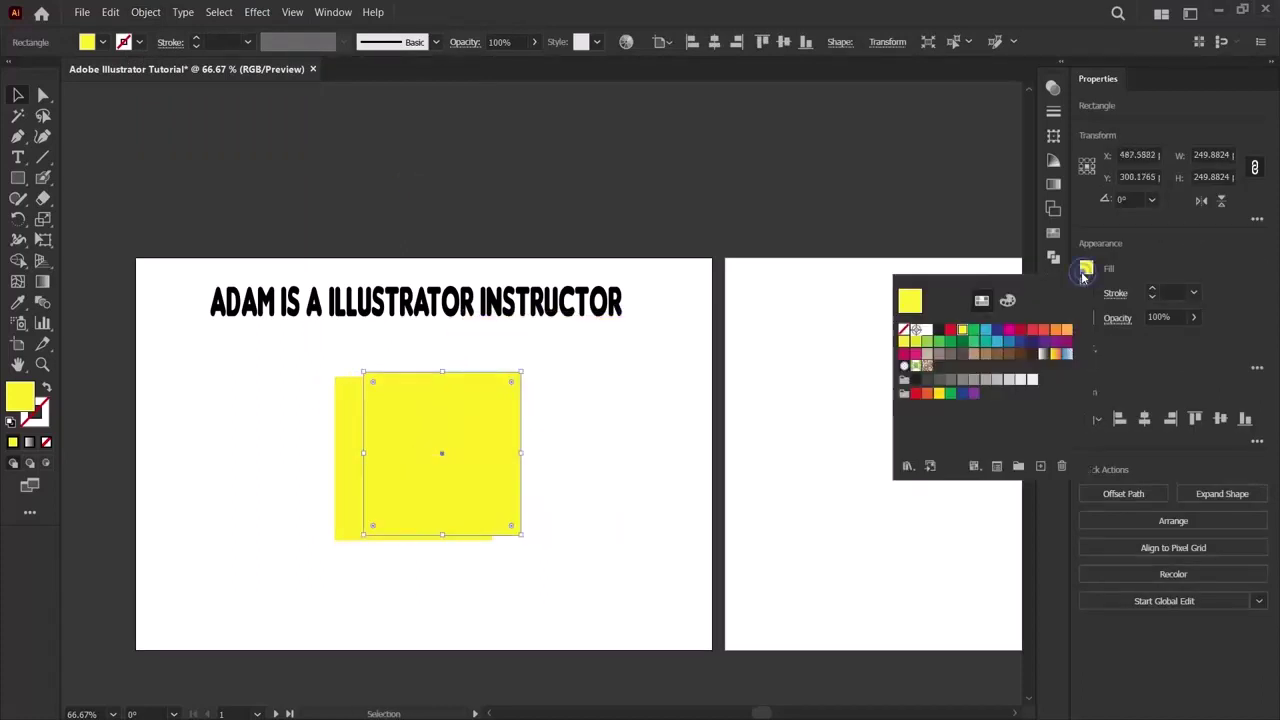
pyautogui.click(977, 330)
pyautogui.click(722, 452)
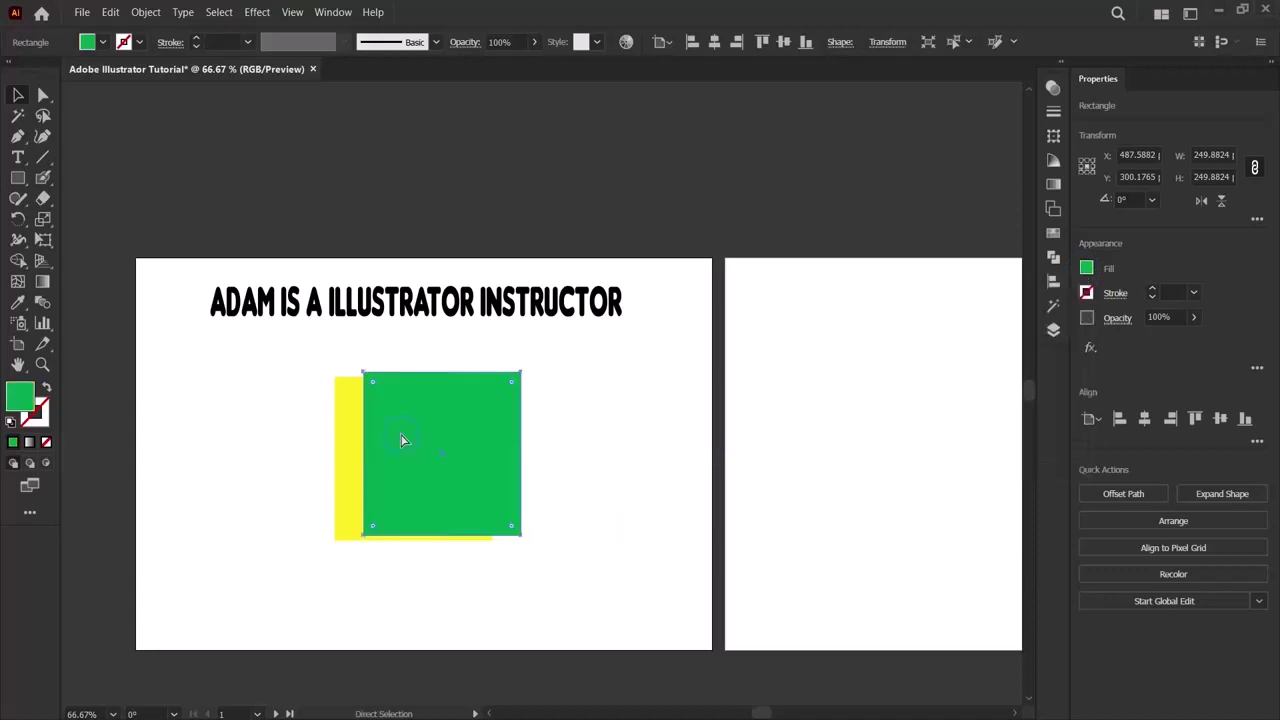
# Add a blue copy of the green square, then an orange copy offset up and right.
pyautogui.moveTo(404, 441); pyautogui.dragTo(449, 450)
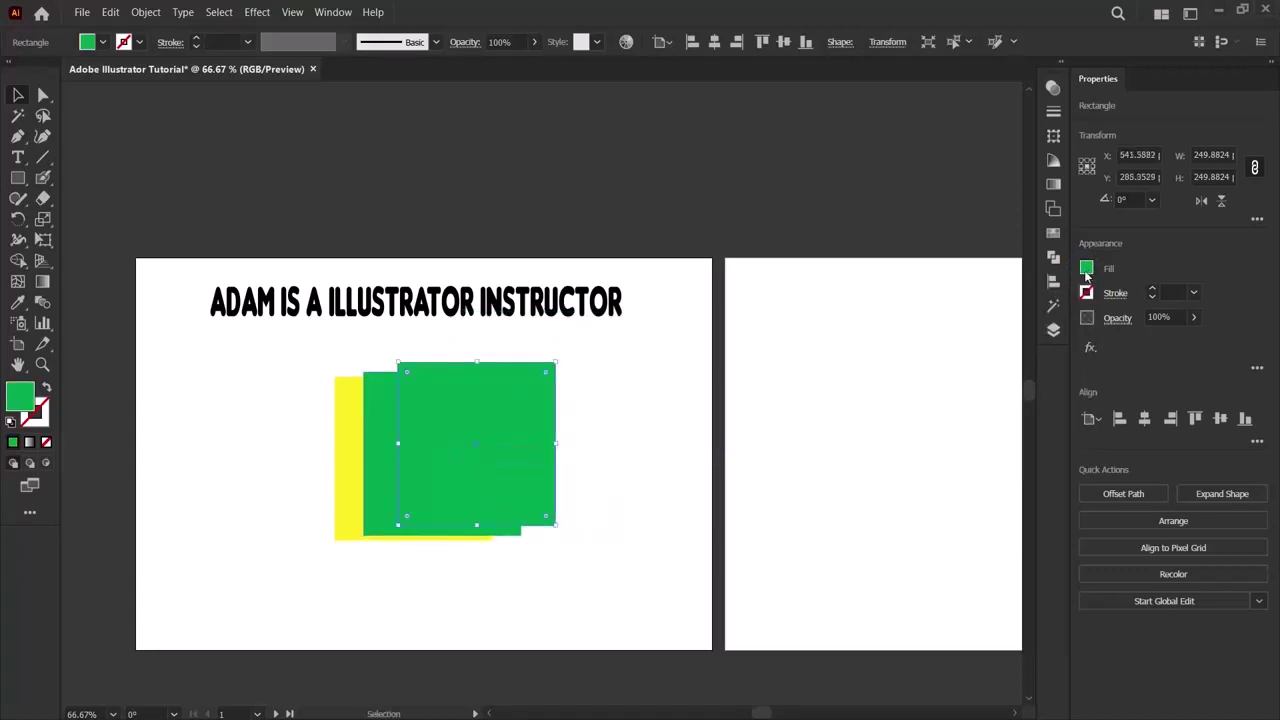
pyautogui.click(1086, 270)
pyautogui.click(986, 330)
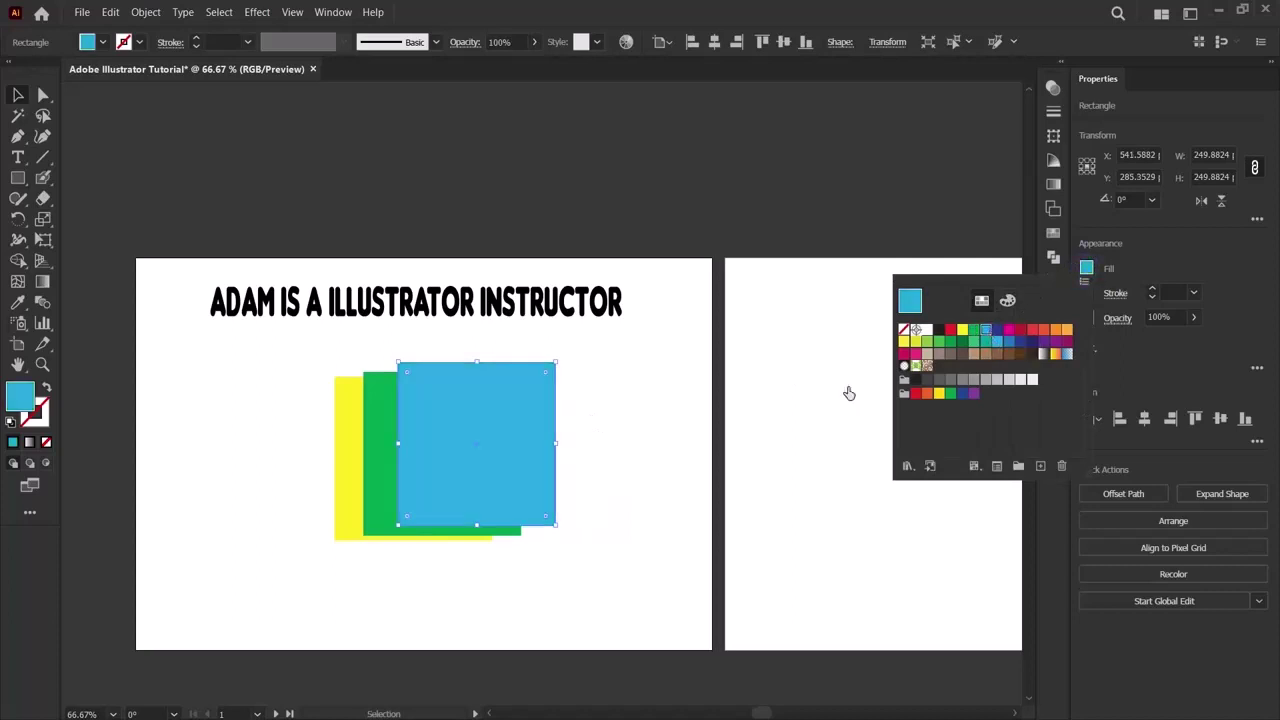
pyautogui.moveTo(508, 488)
pyautogui.mouseDown()
pyautogui.moveTo(537, 498)
pyautogui.moveTo(483, 511)
pyautogui.mouseUp()
pyautogui.click(1086, 268)
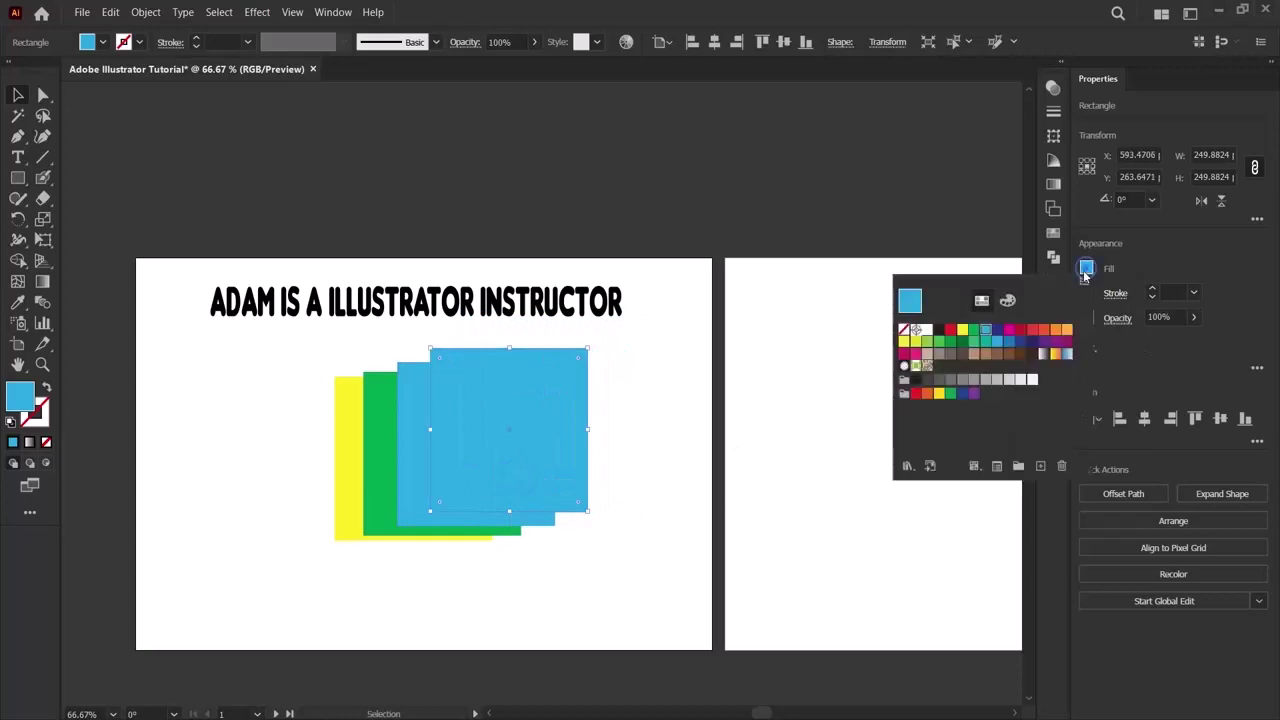
pyautogui.click(1066, 330)
# Undo an accidental move of the green square and select the orange square.
pyautogui.click(490, 585)
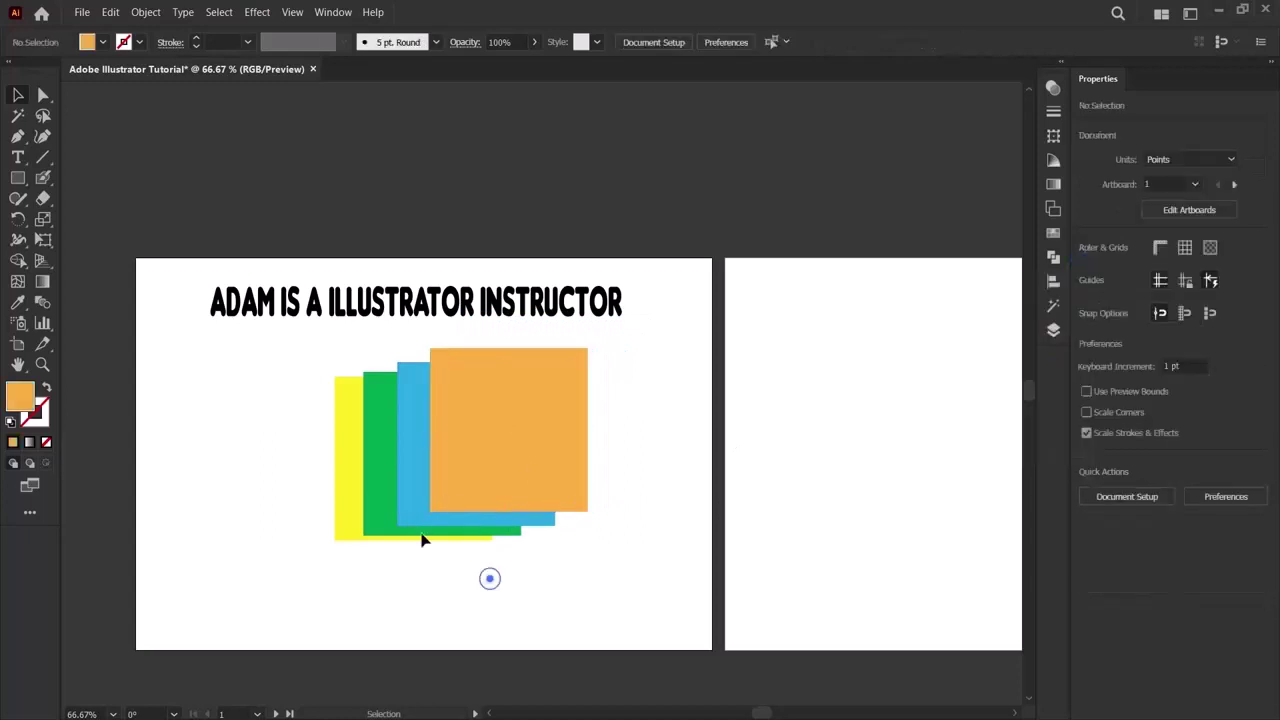
pyautogui.moveTo(380, 394); pyautogui.dragTo(502, 524)
pyautogui.hotkey('ctrl', 'z')
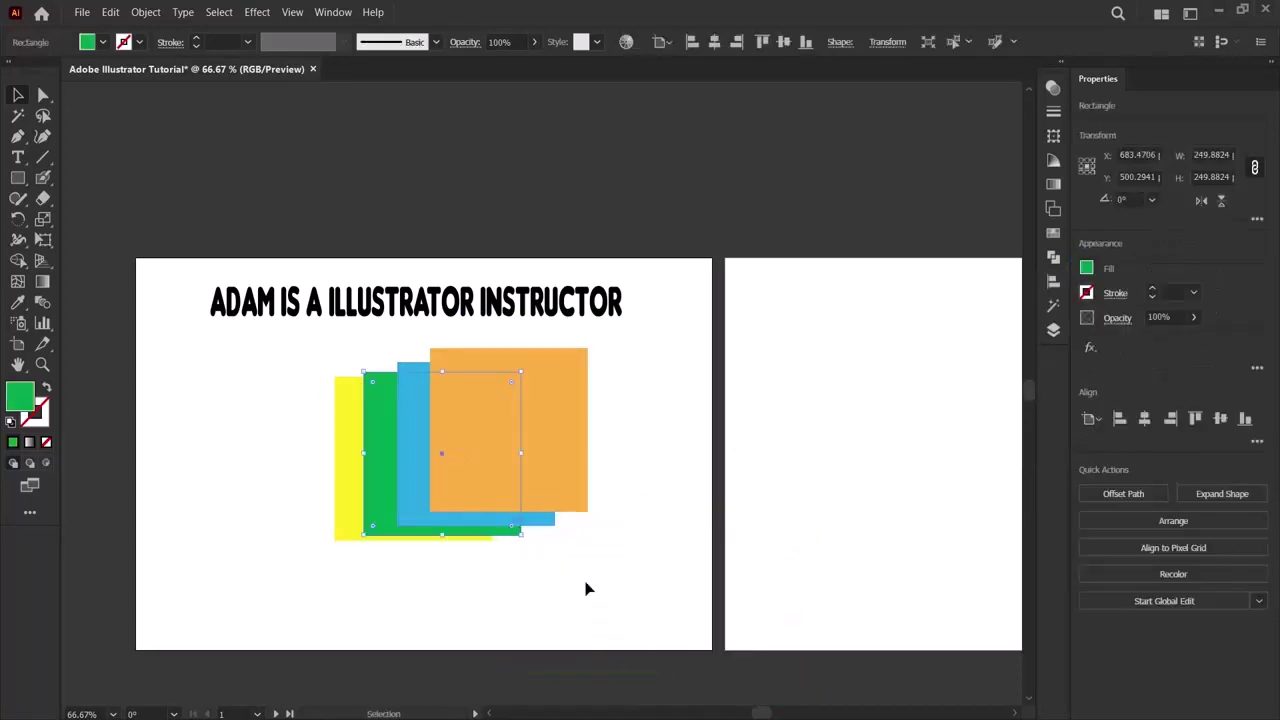
pyautogui.click(586, 589)
pyautogui.click(508, 429)
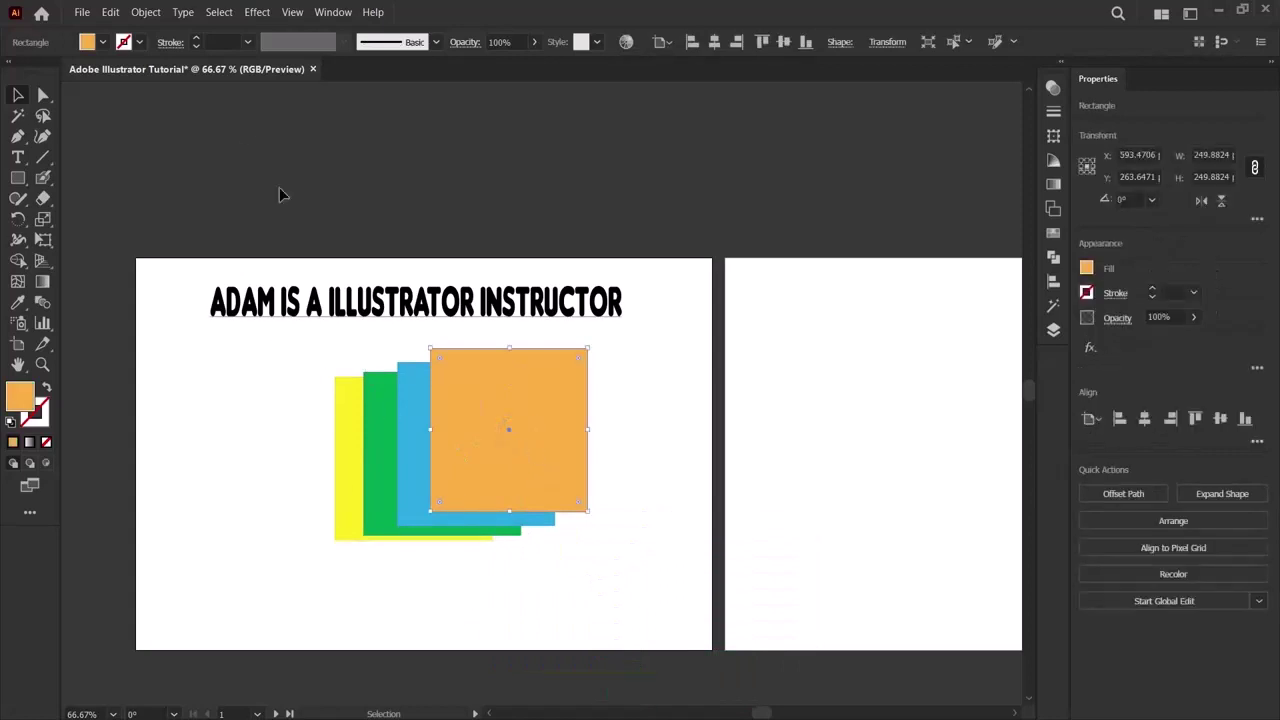
# Send the orange square backward one level, behind the blue one.
pyautogui.click(145, 12)
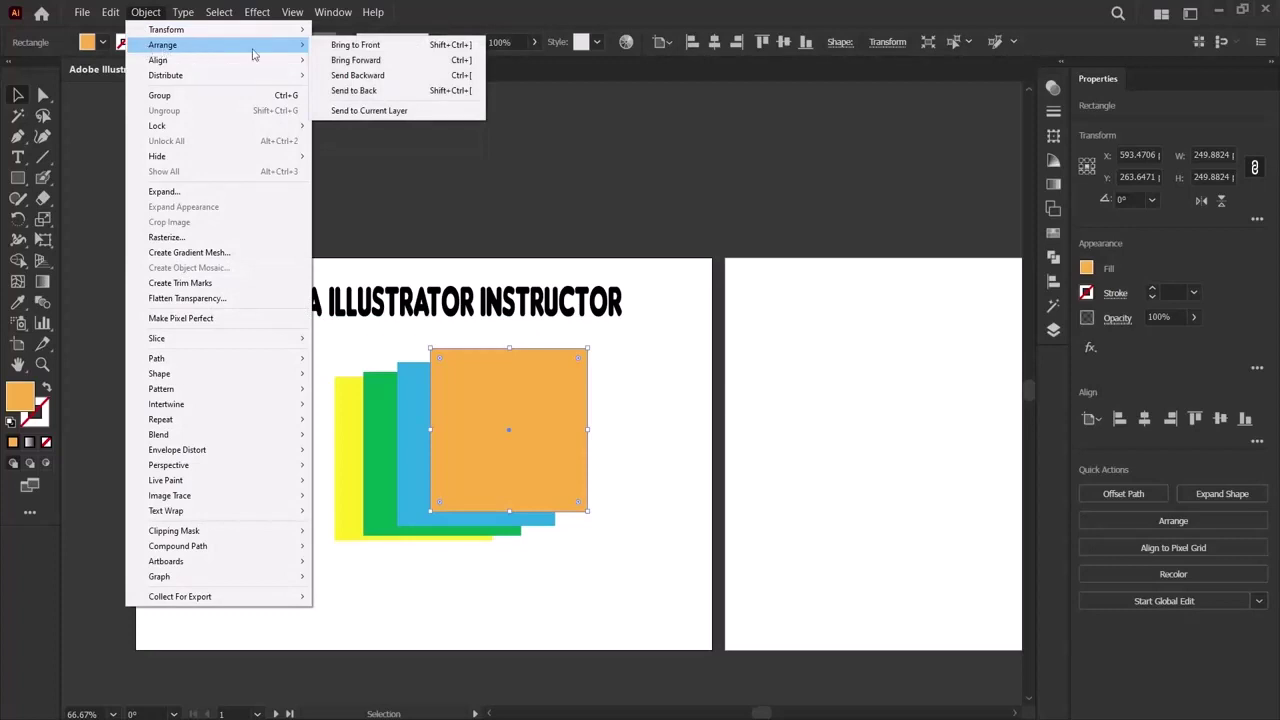
pyautogui.click(362, 84)
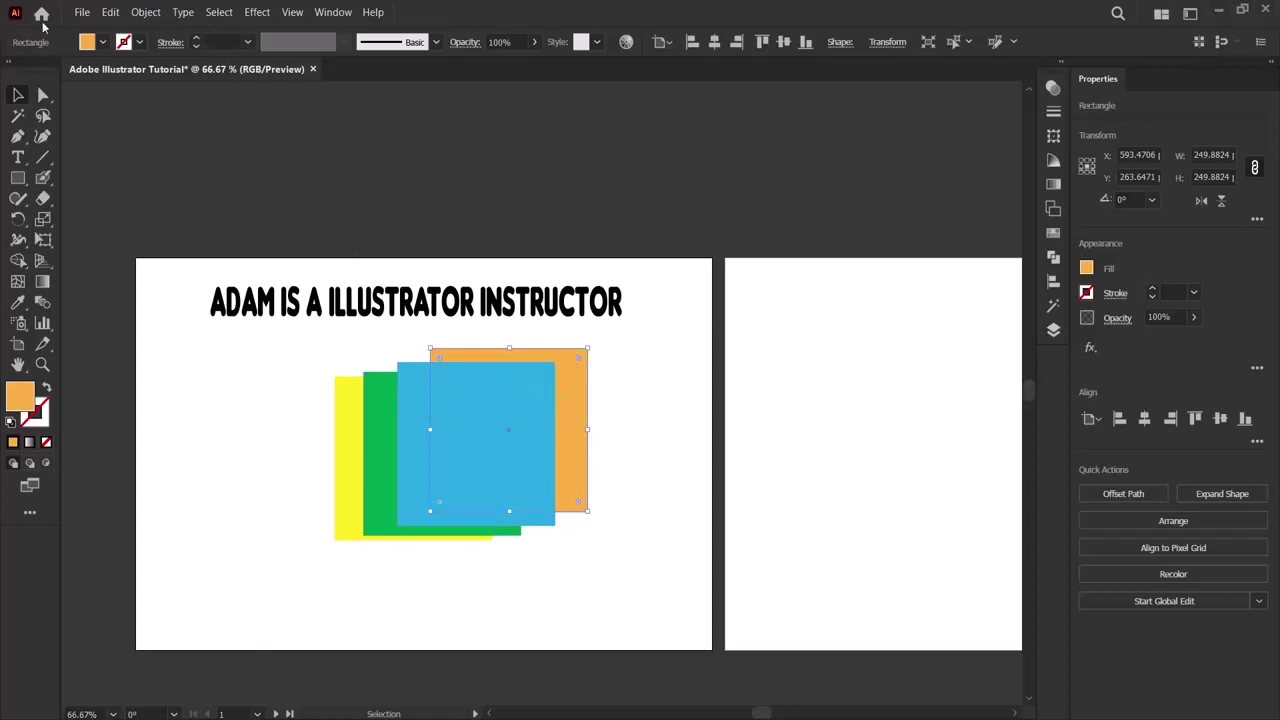
pyautogui.click(751, 485)
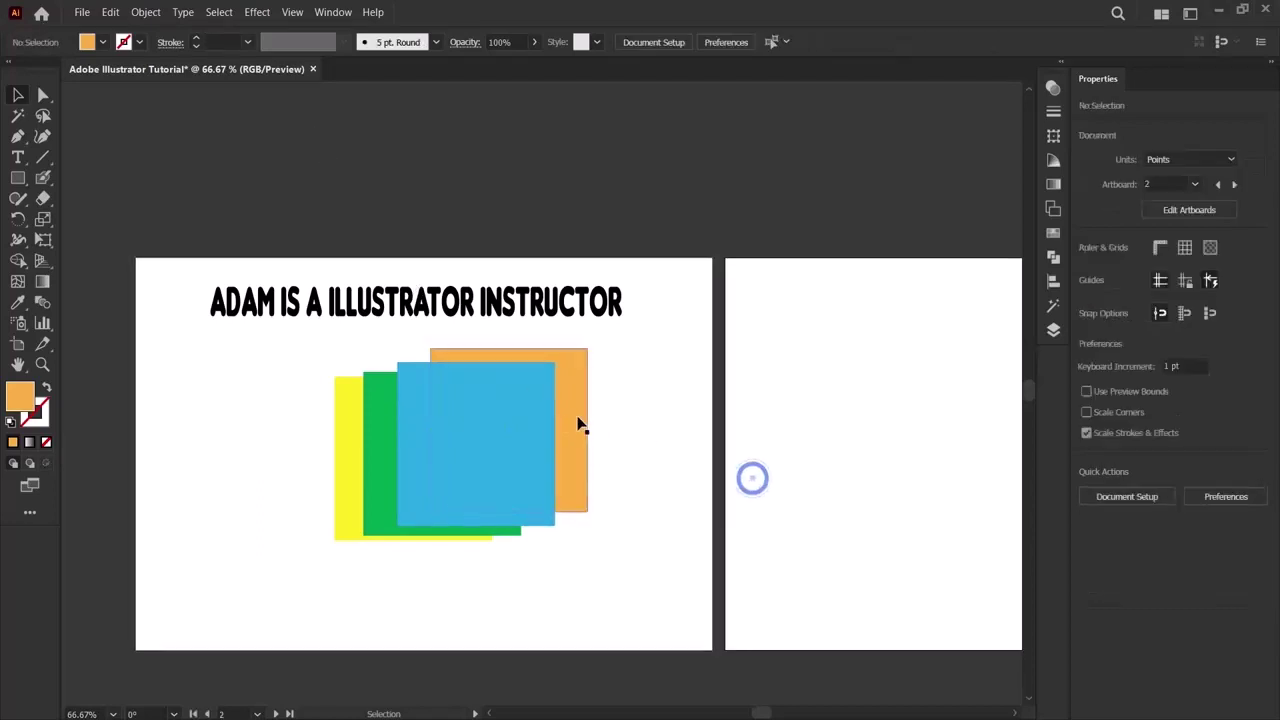
# Send the orange square to the back and drag it to the left of the stack.
pyautogui.click(580, 420)
pyautogui.click(145, 12)
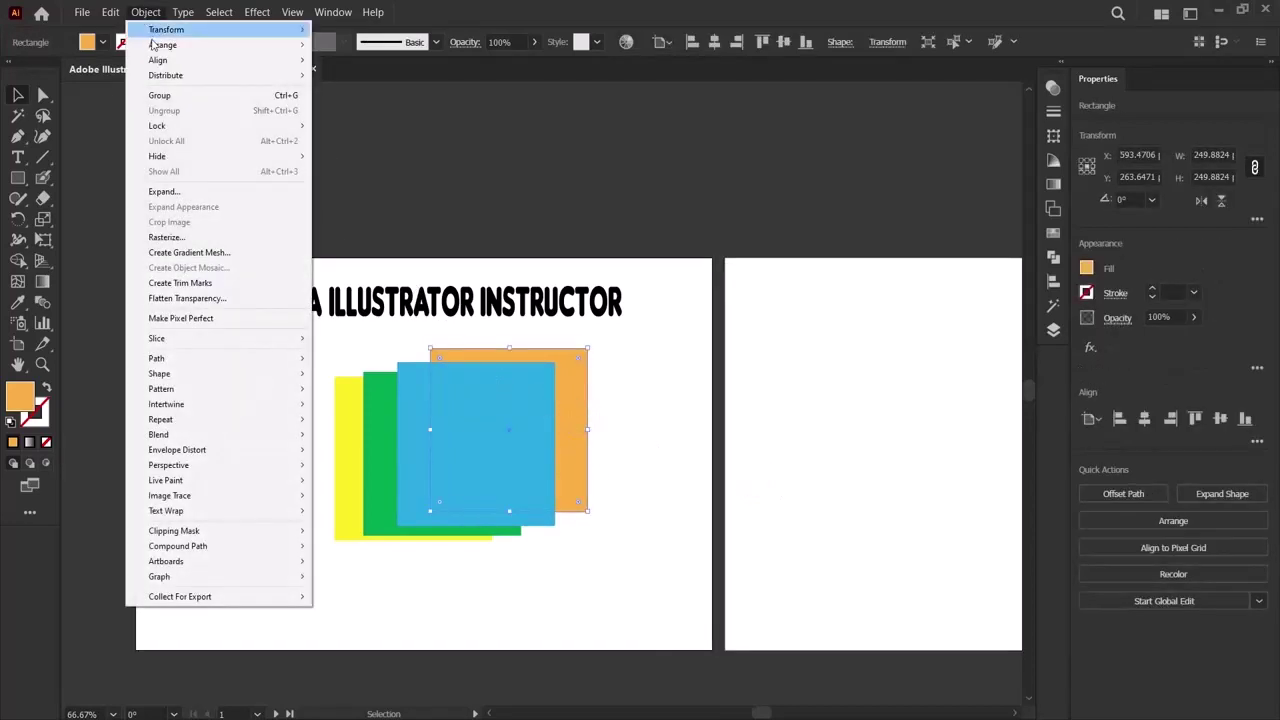
pyautogui.moveTo(165, 44)
pyautogui.click(375, 91)
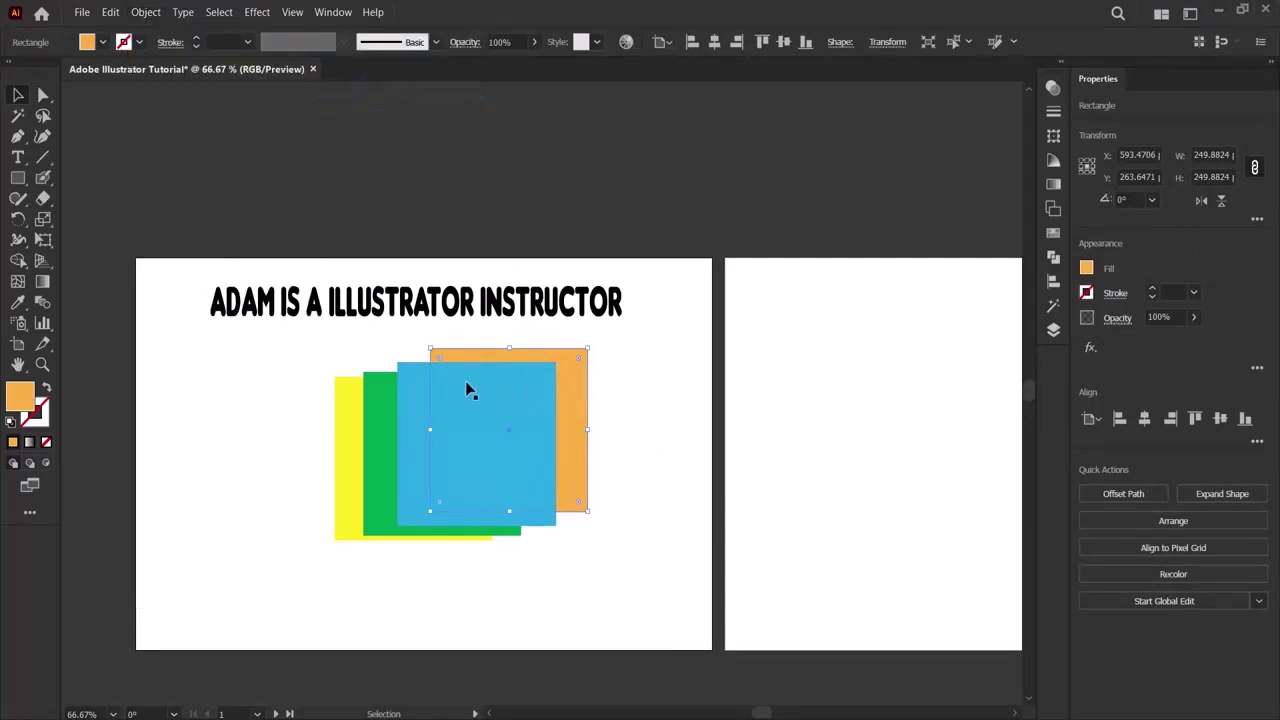
pyautogui.moveTo(567, 383); pyautogui.dragTo(435, 412)
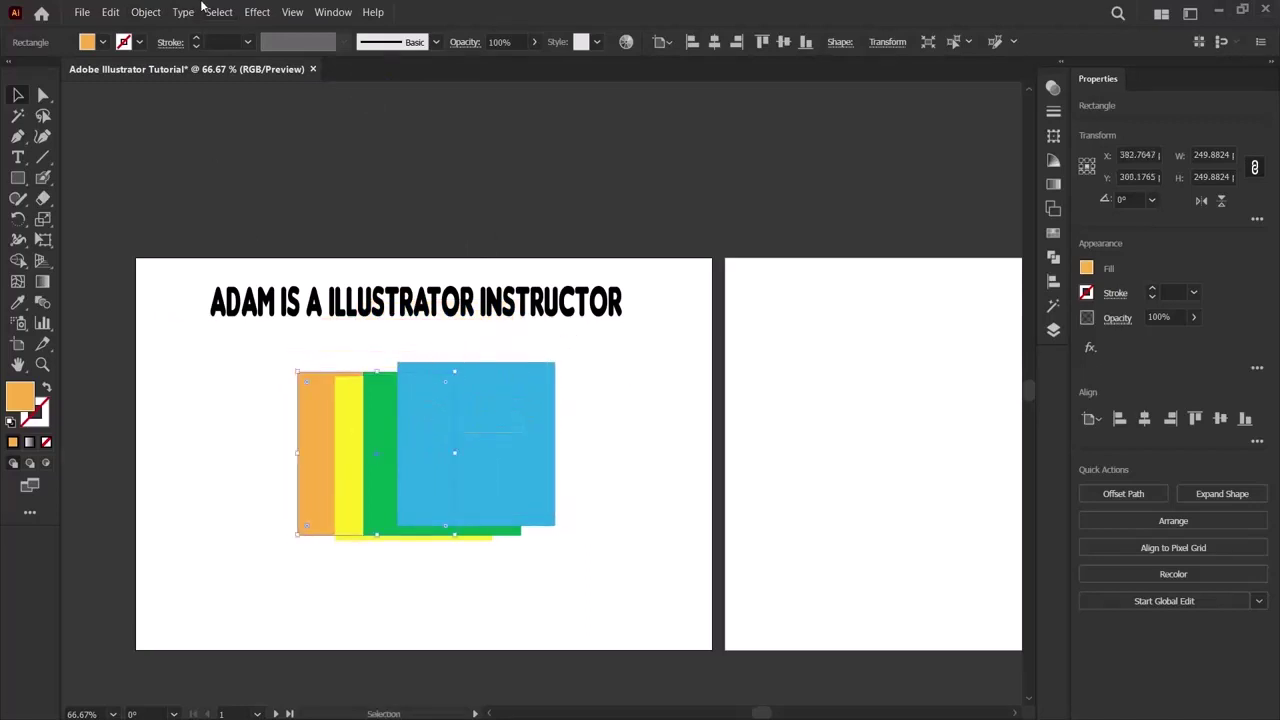
# Bring the orange square forward one level, then undo its stray move.
pyautogui.click(145, 12)
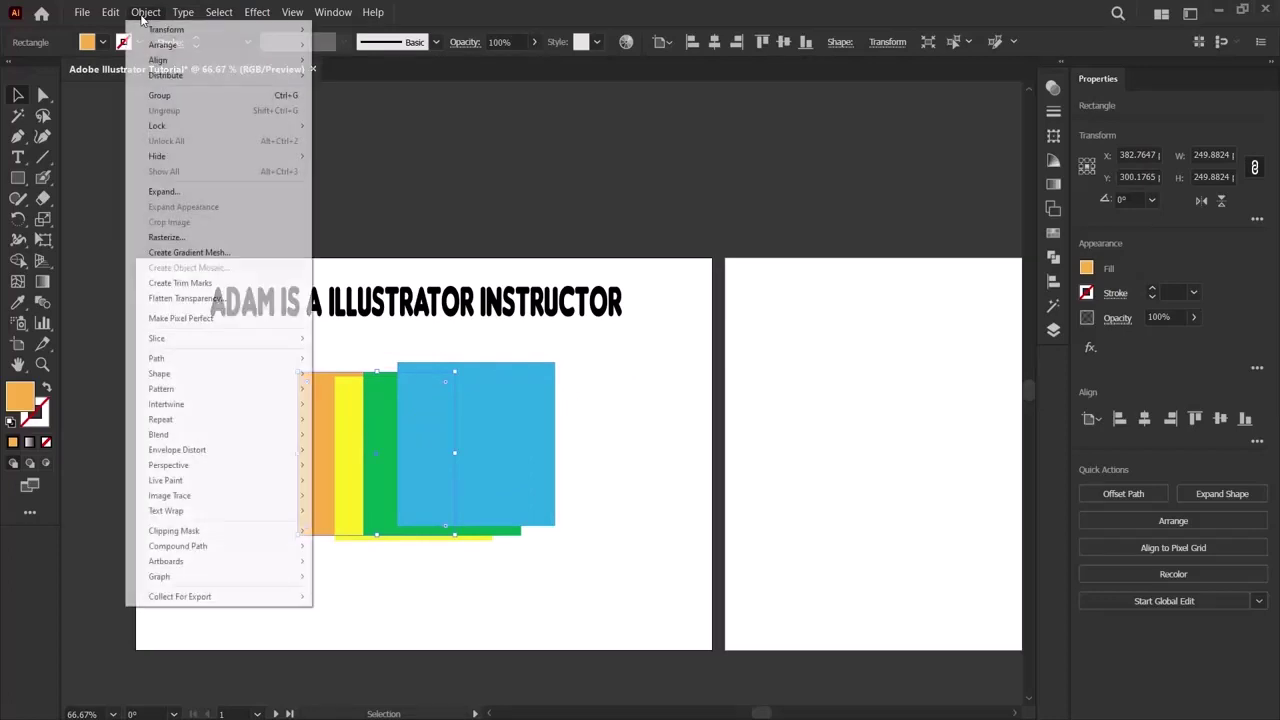
pyautogui.moveTo(165, 45)
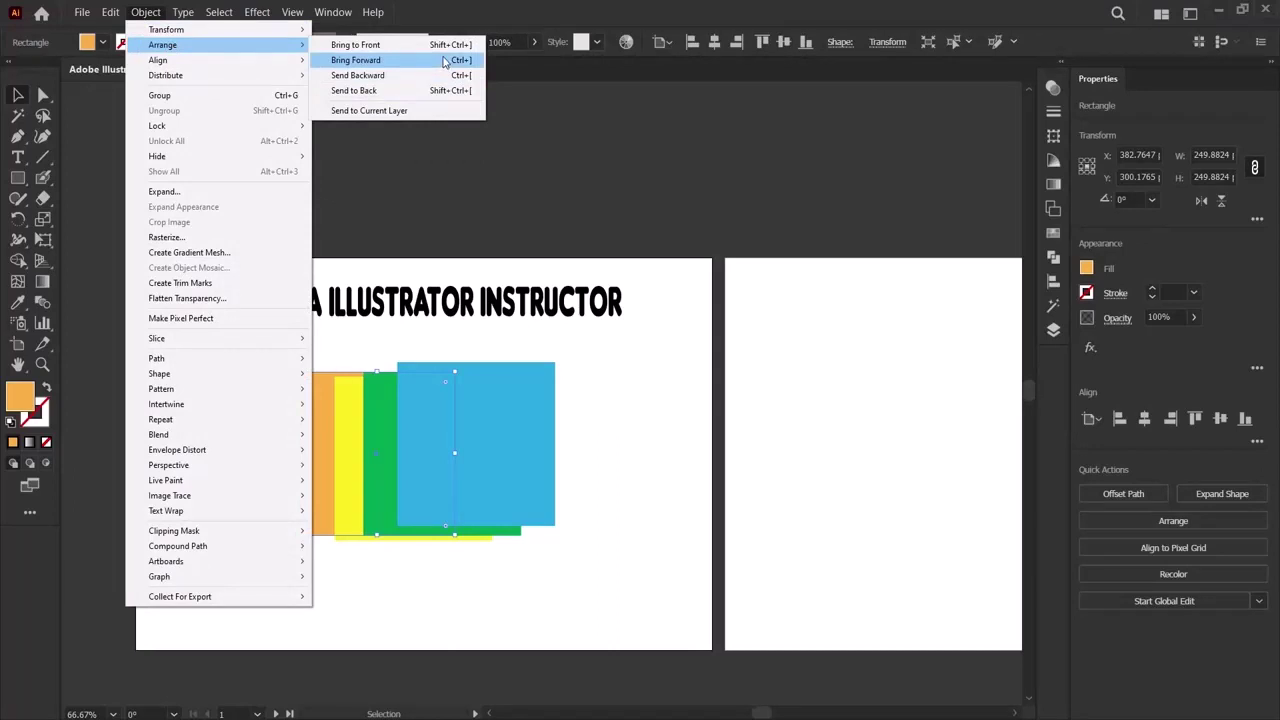
pyautogui.click(445, 60)
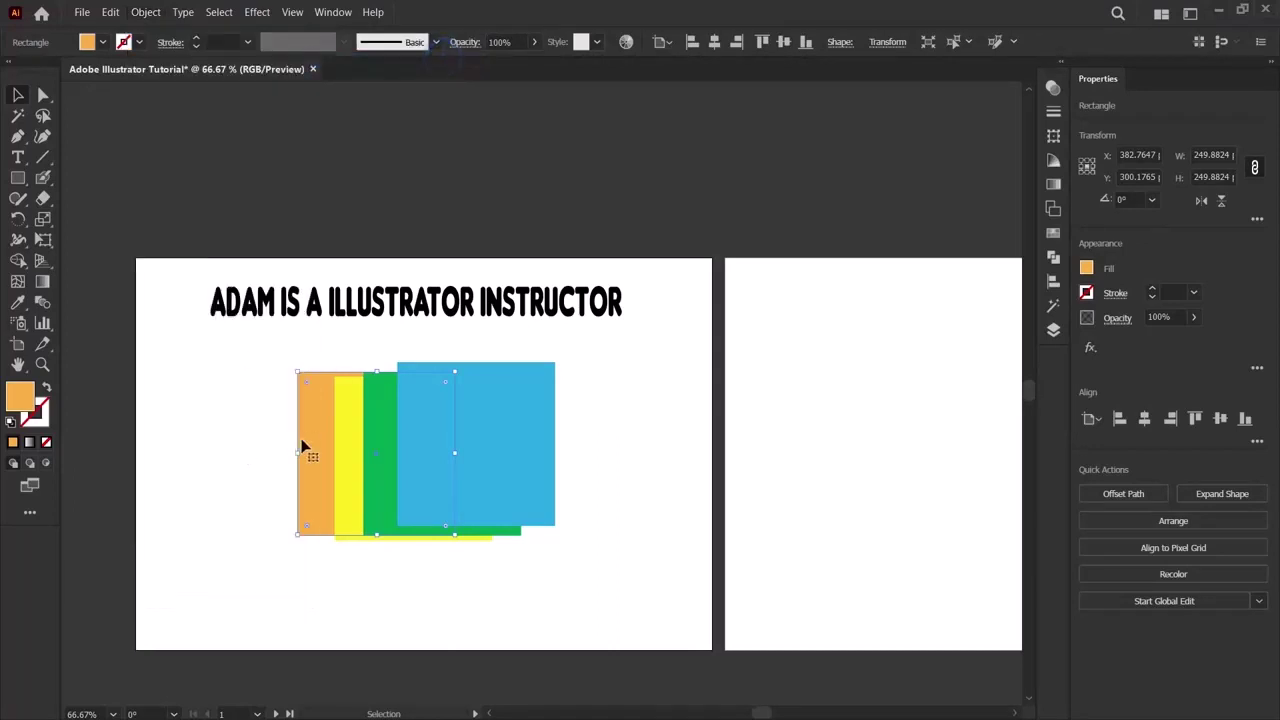
pyautogui.moveTo(307, 449); pyautogui.dragTo(427, 424)
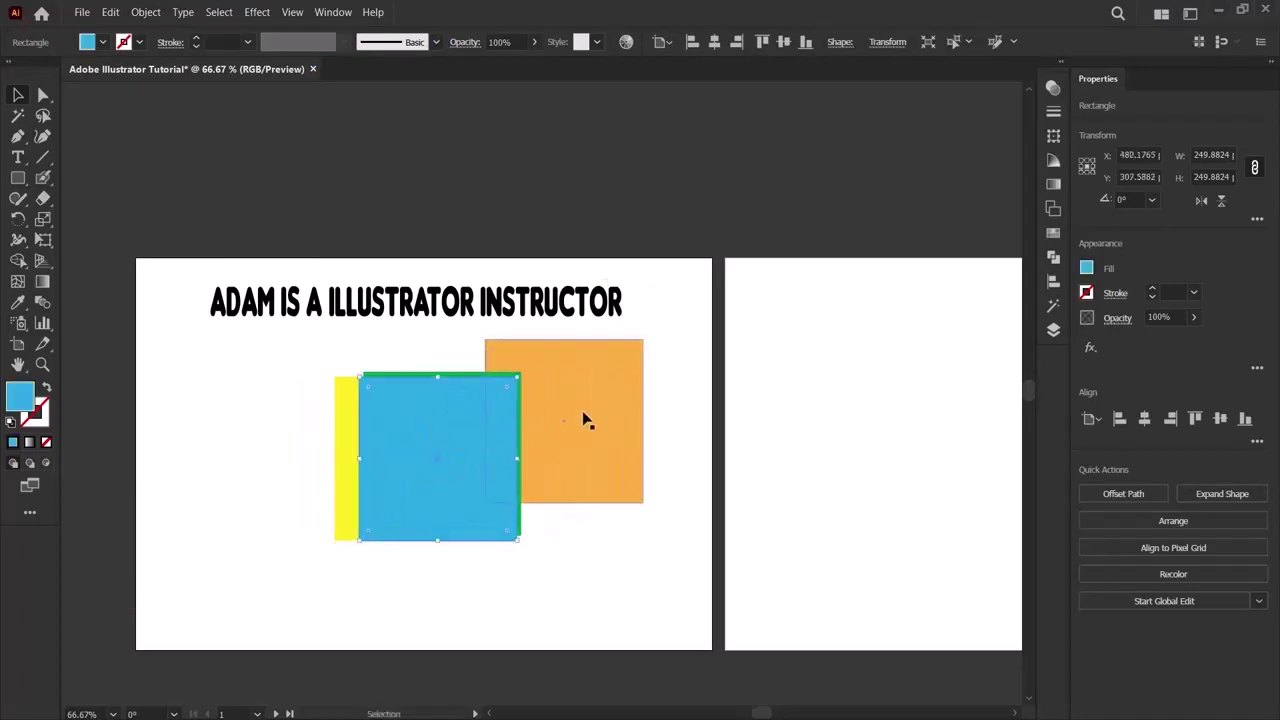
pyautogui.press('a')
pyautogui.hotkey('ctrl', 'z')
pyautogui.hotkey('ctrl', 'z')
pyautogui.press('v')
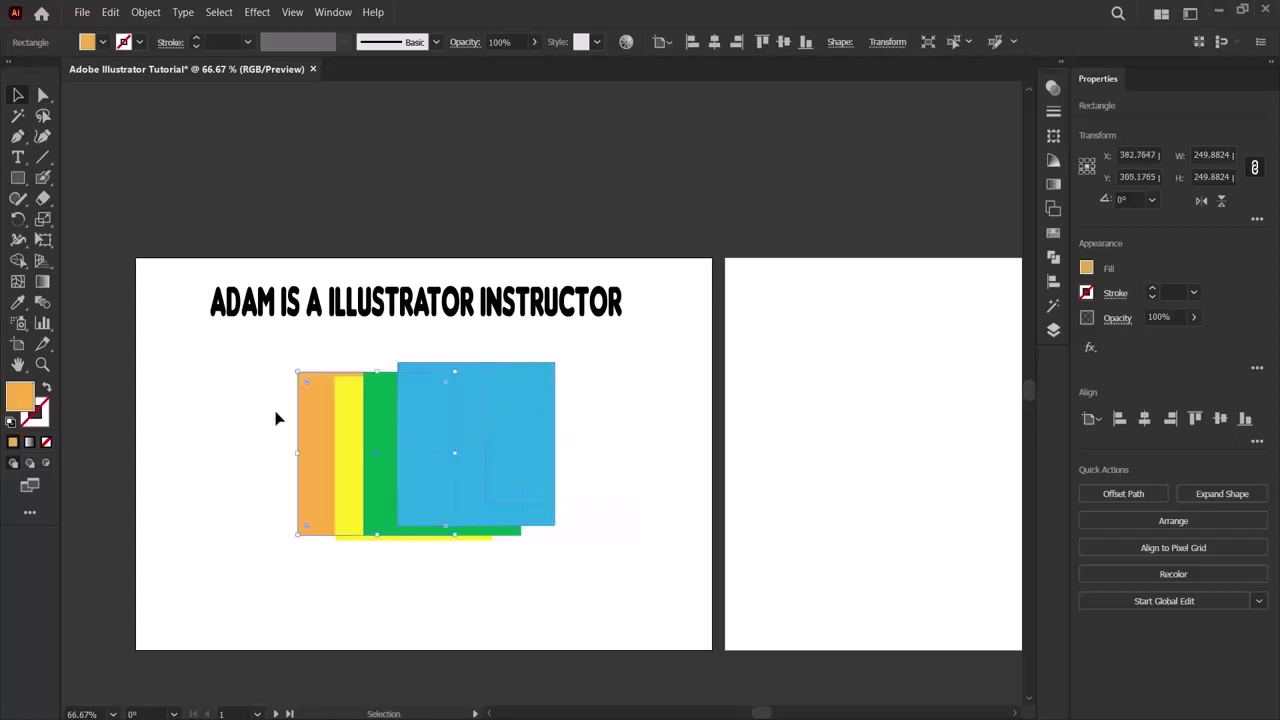
# Bring the orange square to the front and nudge it slightly right.
pyautogui.click(160, 12)
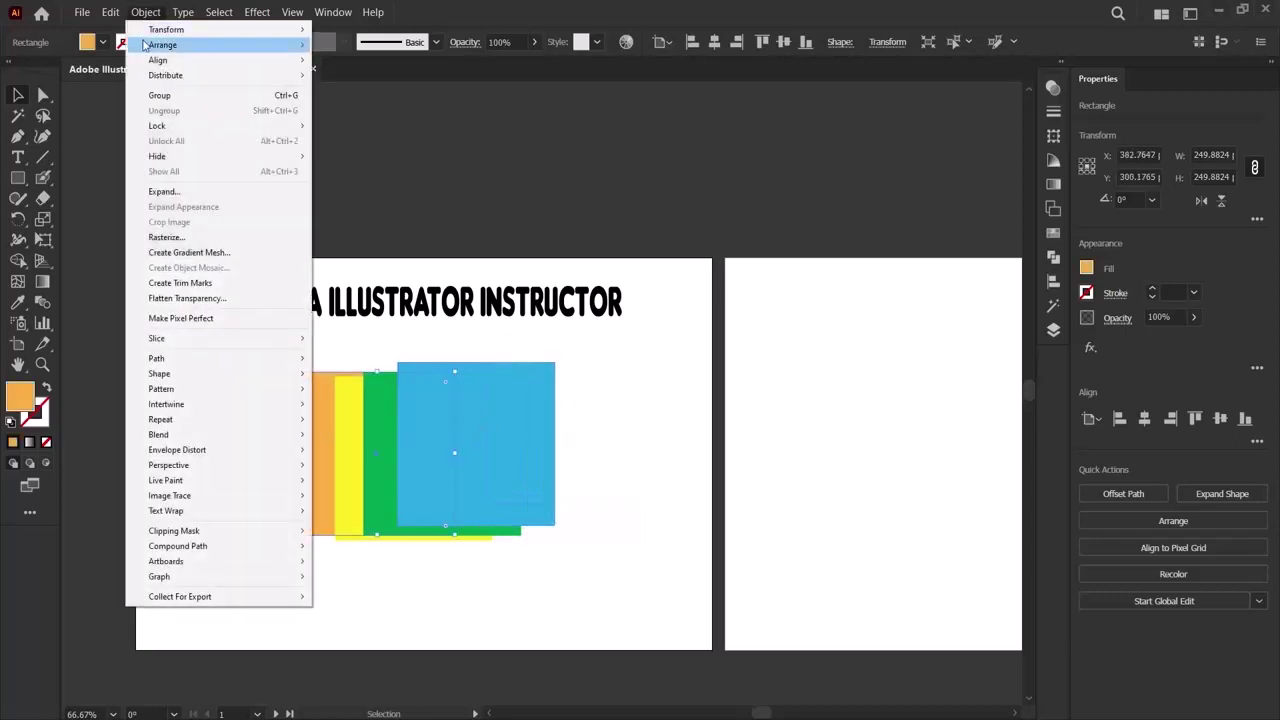
pyautogui.moveTo(165, 45)
pyautogui.click(355, 45)
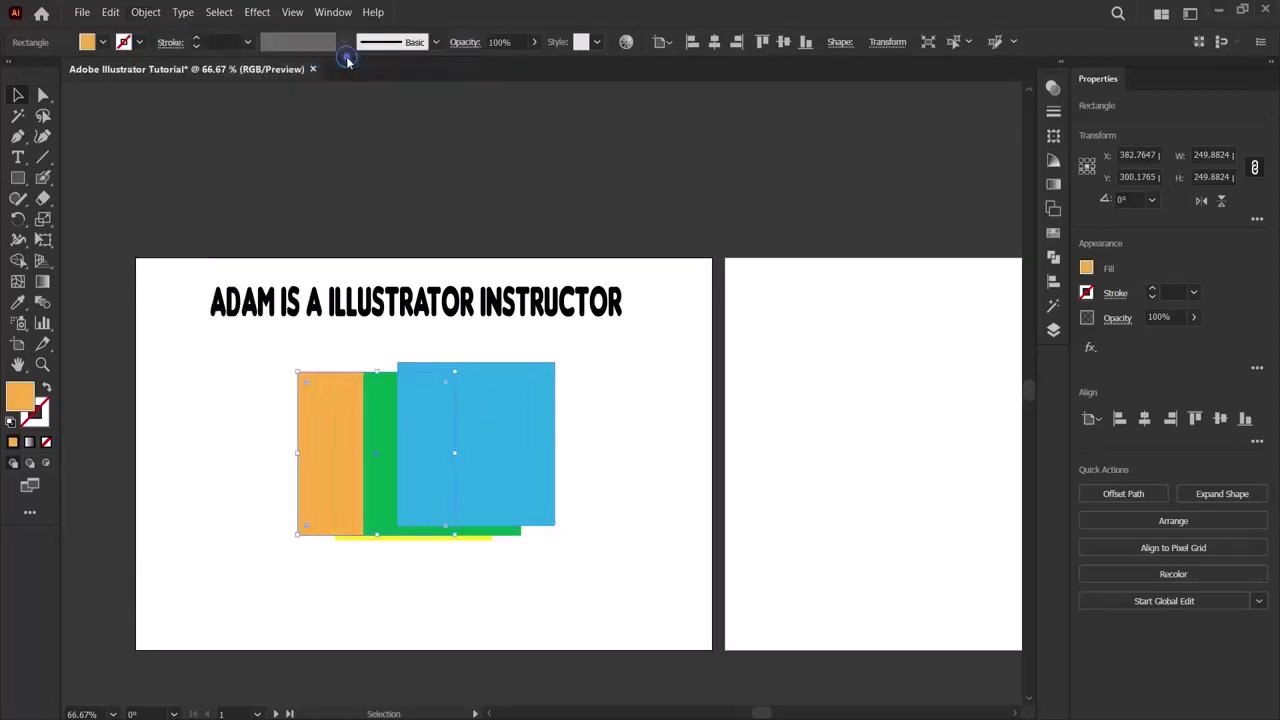
pyautogui.moveTo(330, 432)
pyautogui.mouseDown()
pyautogui.moveTo(358, 441)
pyautogui.moveTo(345, 432)
pyautogui.mouseUp()
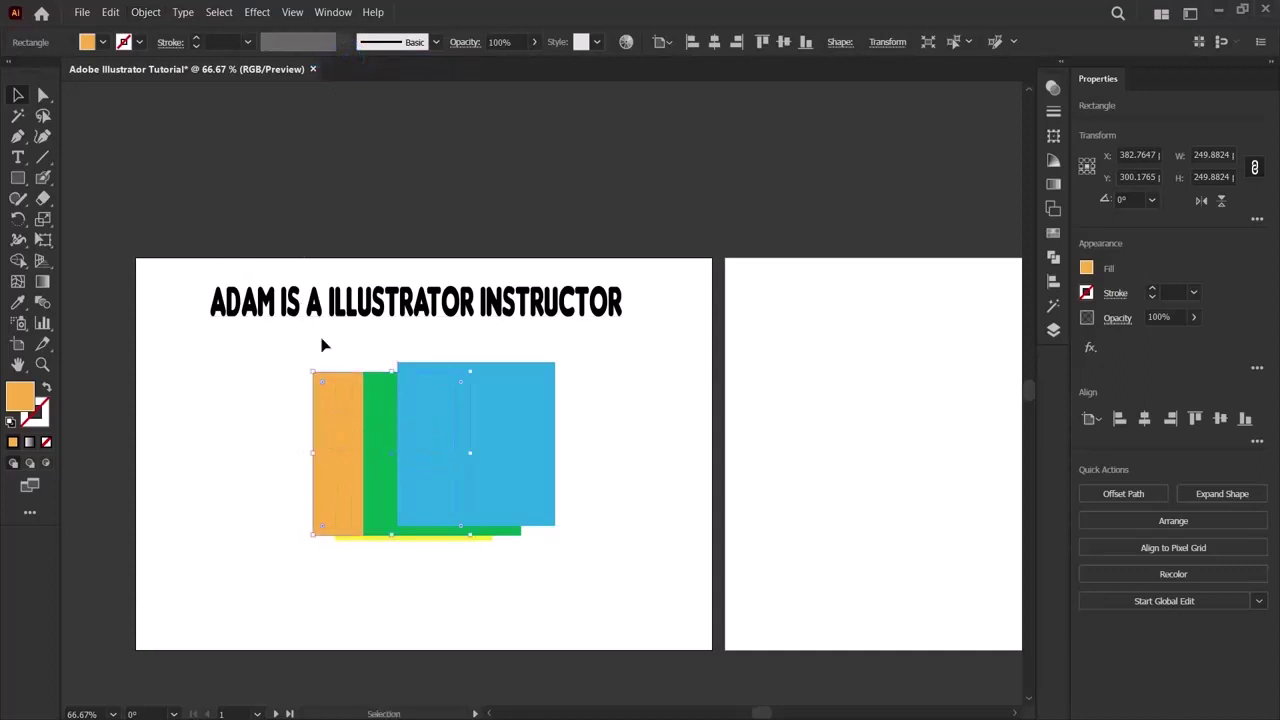
# Bring the orange square forward and drag it right over the blue square.
pyautogui.click(148, 12)
pyautogui.moveTo(172, 45)
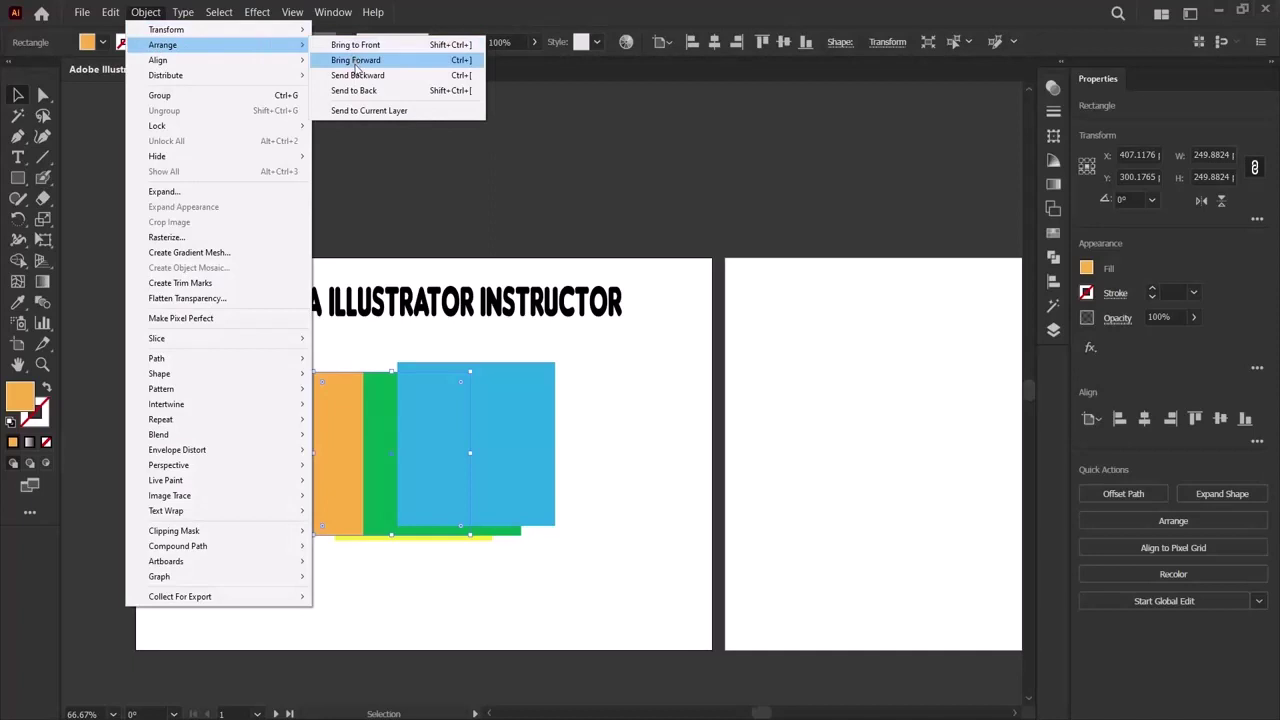
pyautogui.click(356, 60)
pyautogui.moveTo(395, 453); pyautogui.dragTo(527, 443)
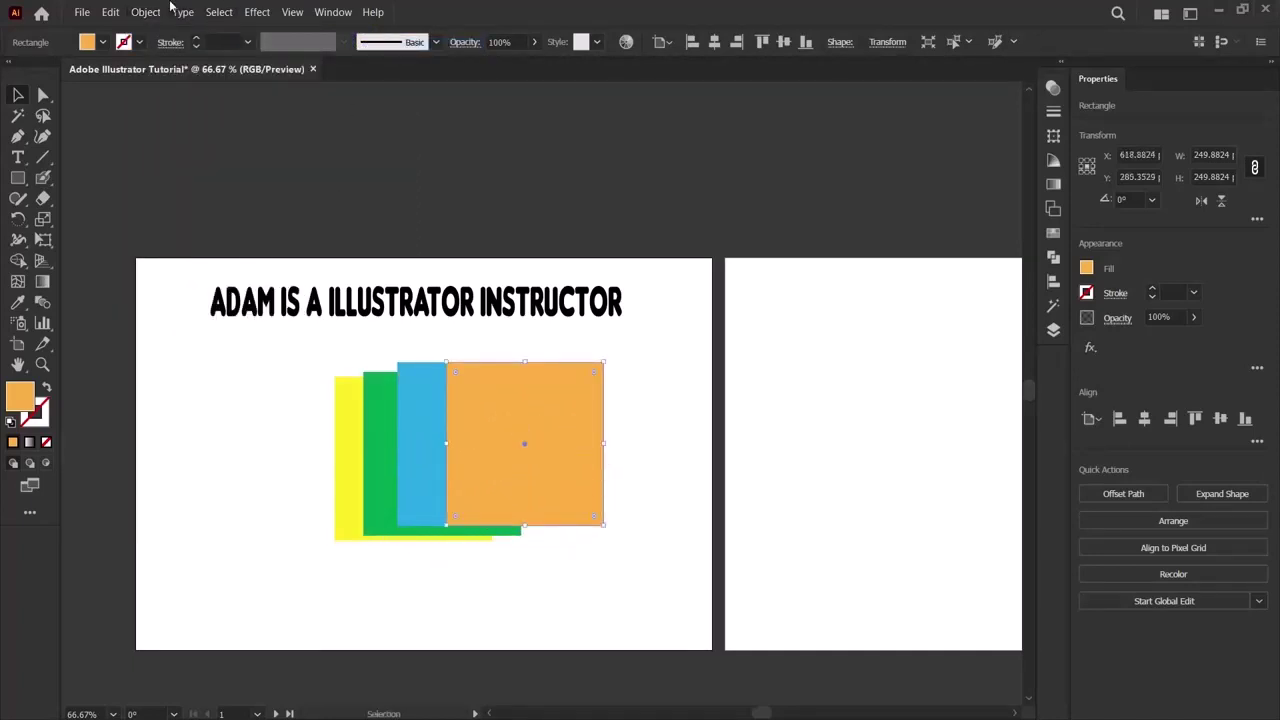
pyautogui.click(111, 12)
pyautogui.moveTo(133, 16)
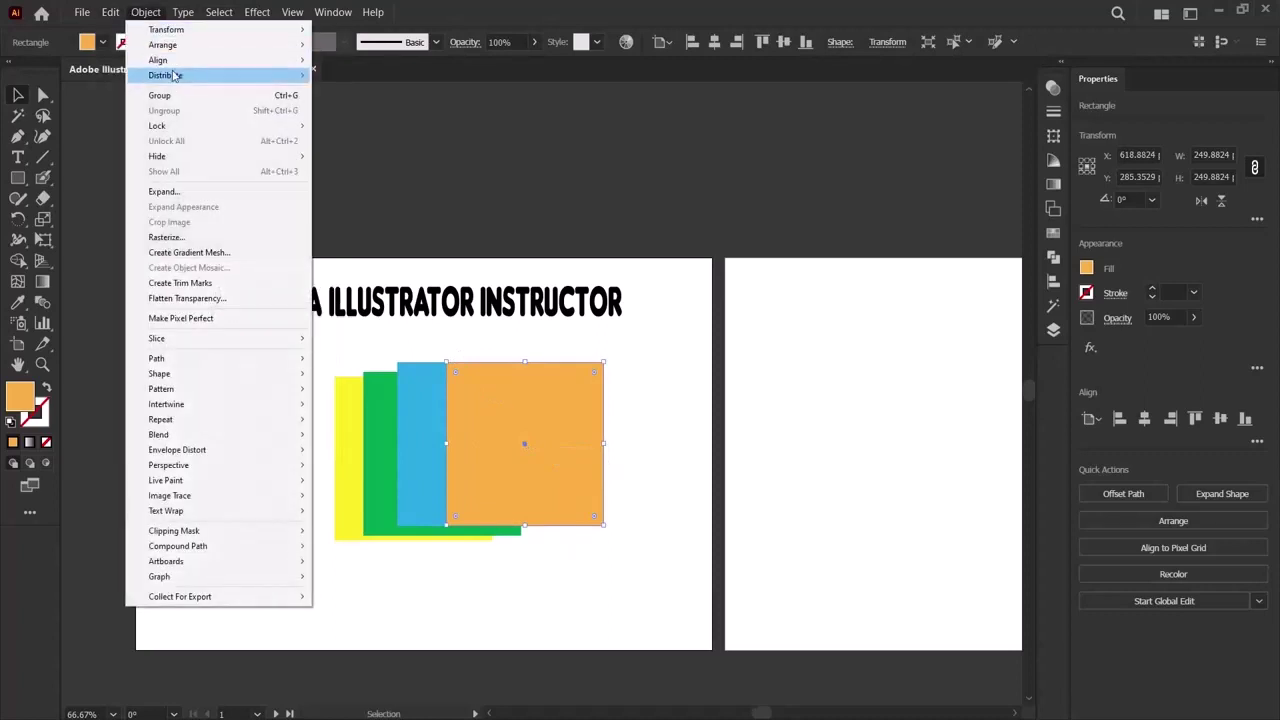
pyautogui.moveTo(176, 66)
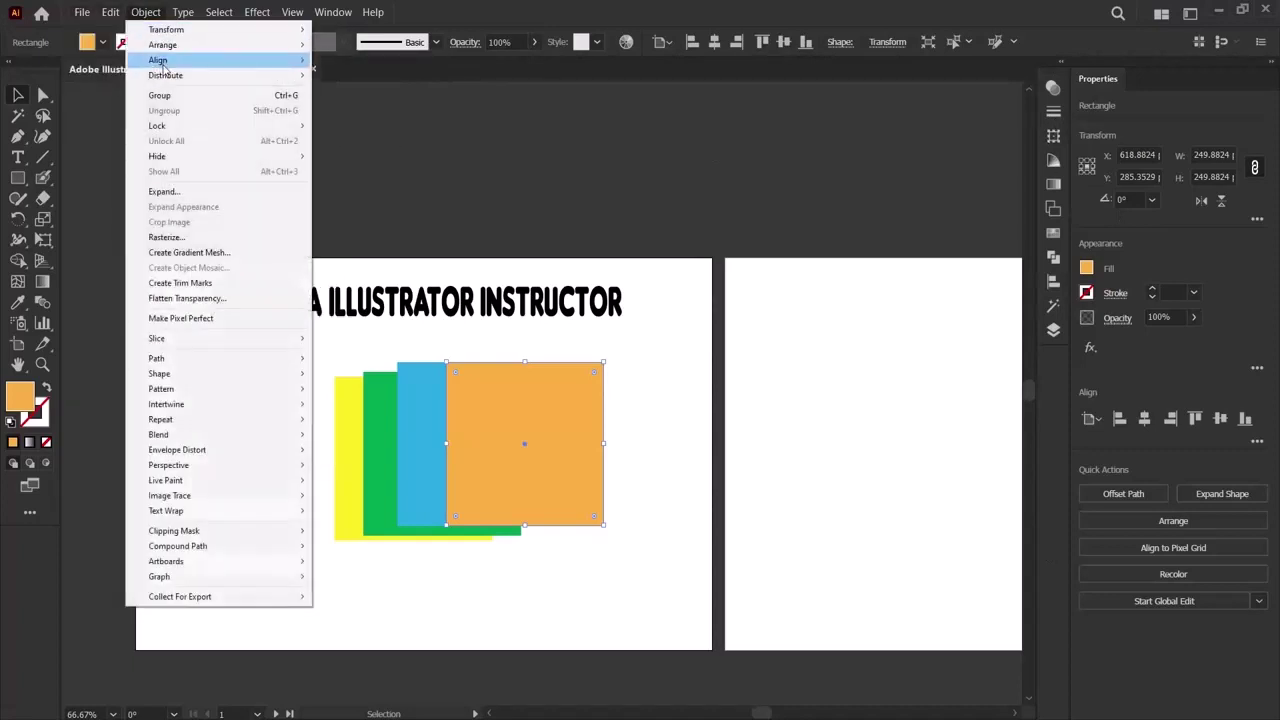
# Select all four squares, align them to their left edges, then undo it.
pyautogui.click(412, 404)
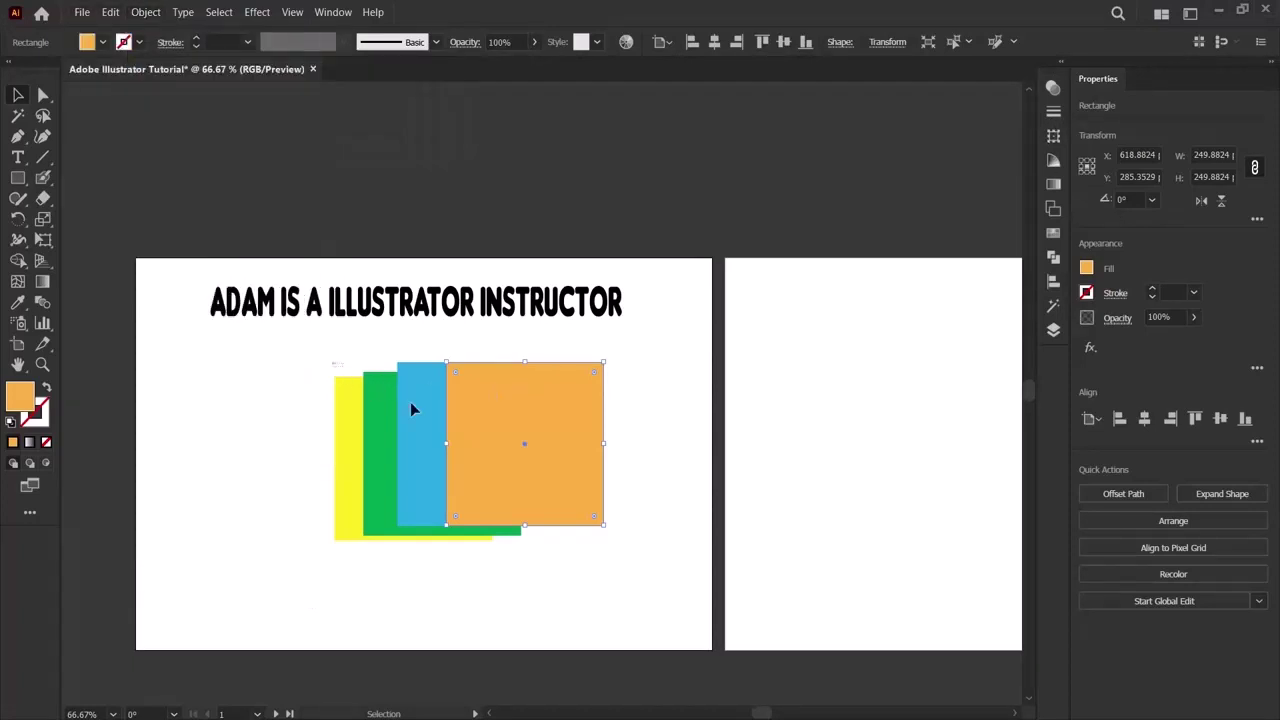
pyautogui.moveTo(329, 363); pyautogui.dragTo(626, 577)
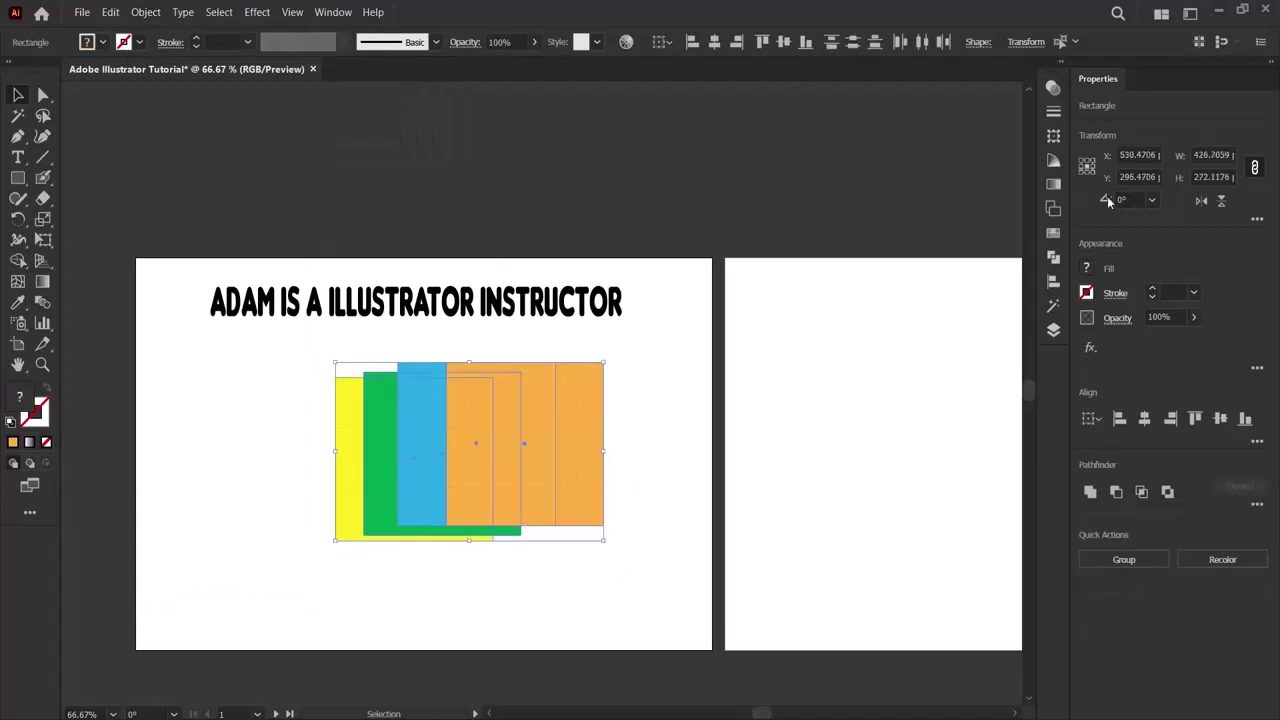
pyautogui.click(128, 13)
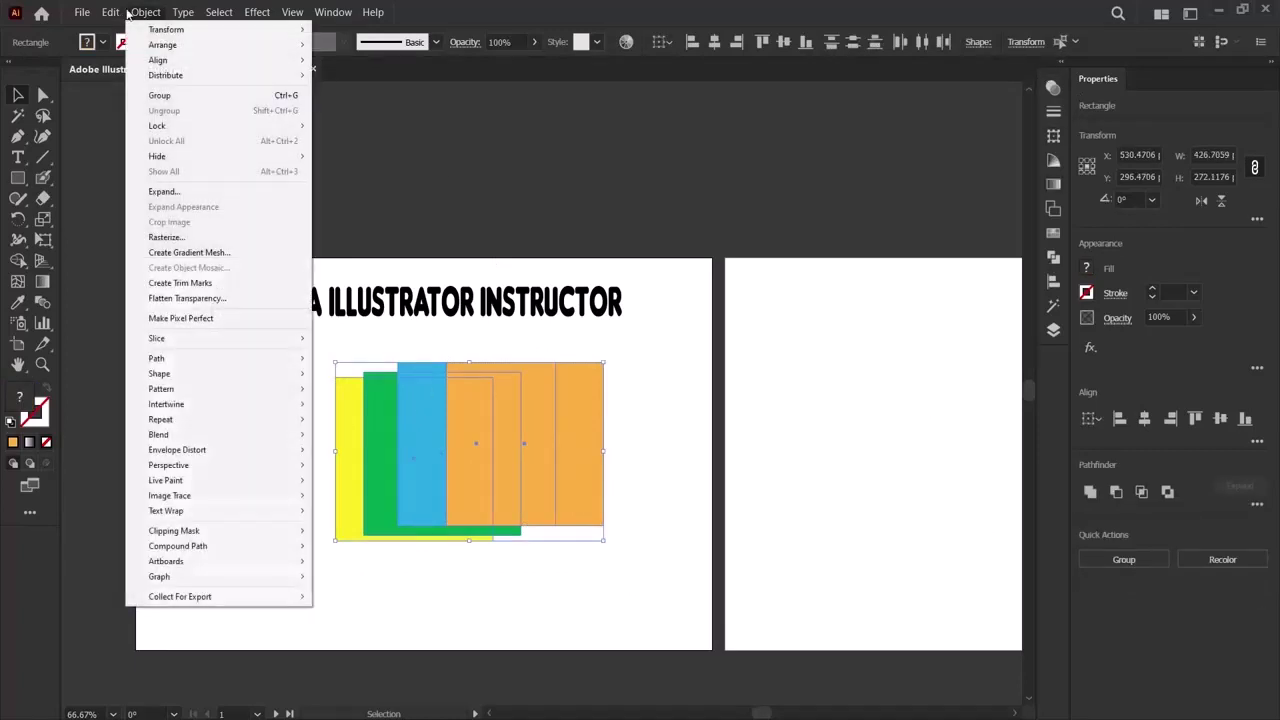
pyautogui.moveTo(165, 62)
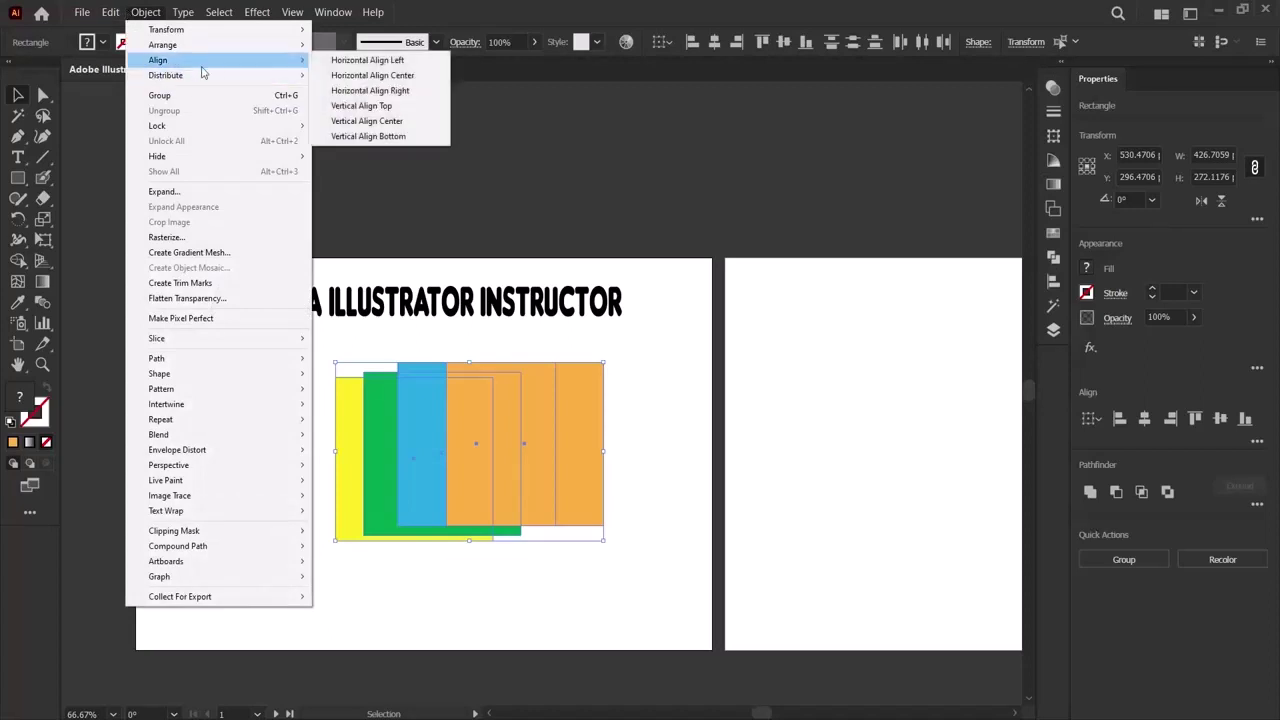
pyautogui.click(377, 62)
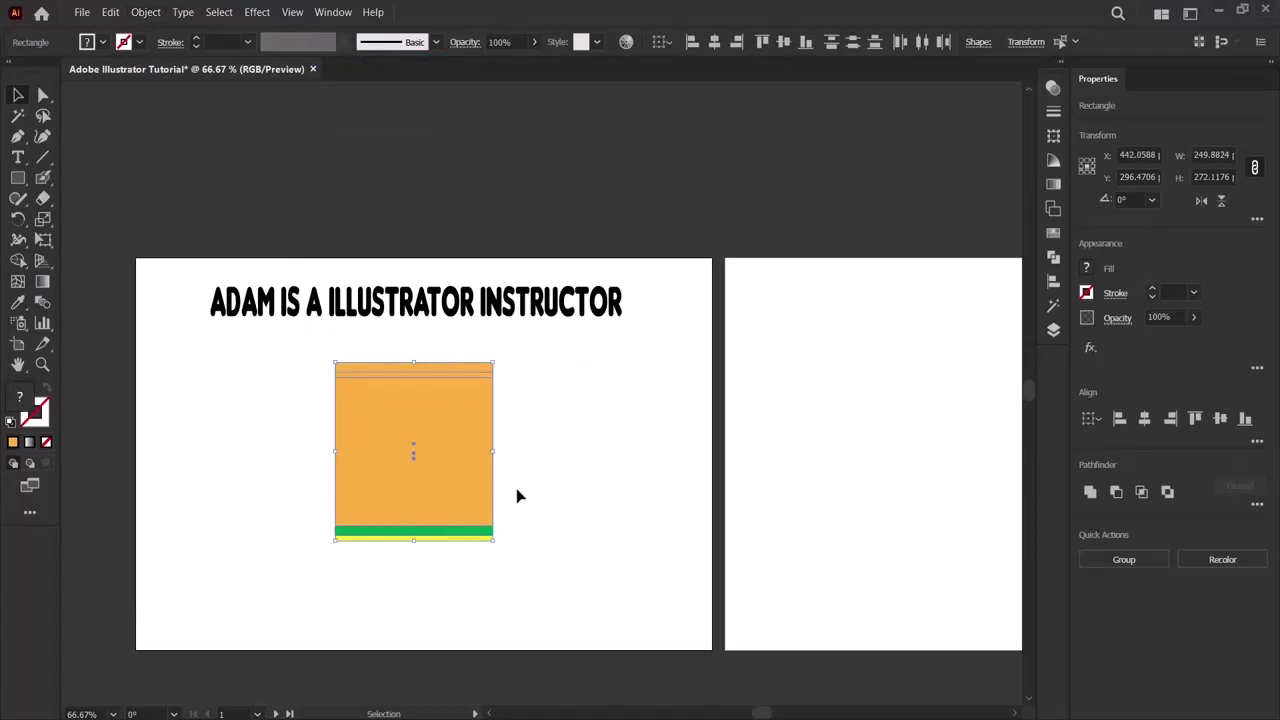
pyautogui.hotkey('ctrl', 'z')
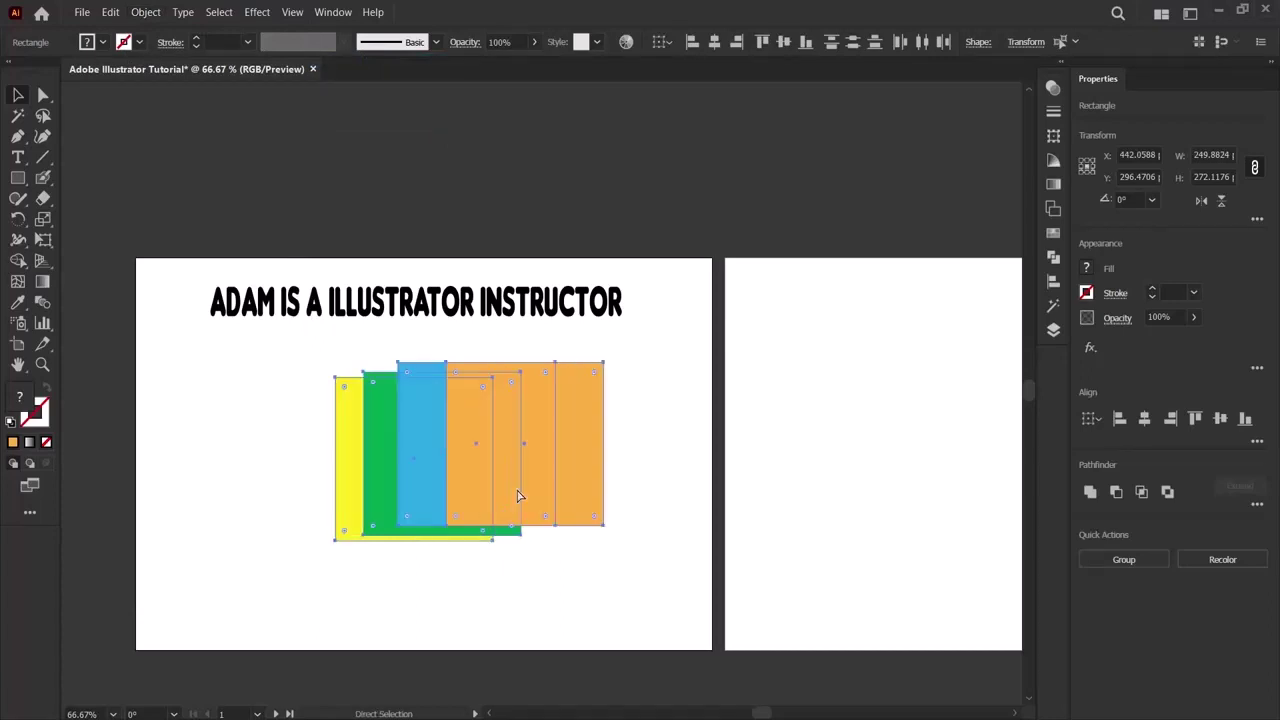
# Reselect the four rectangles and apply Horizontal Align Center.
pyautogui.click(525, 619)
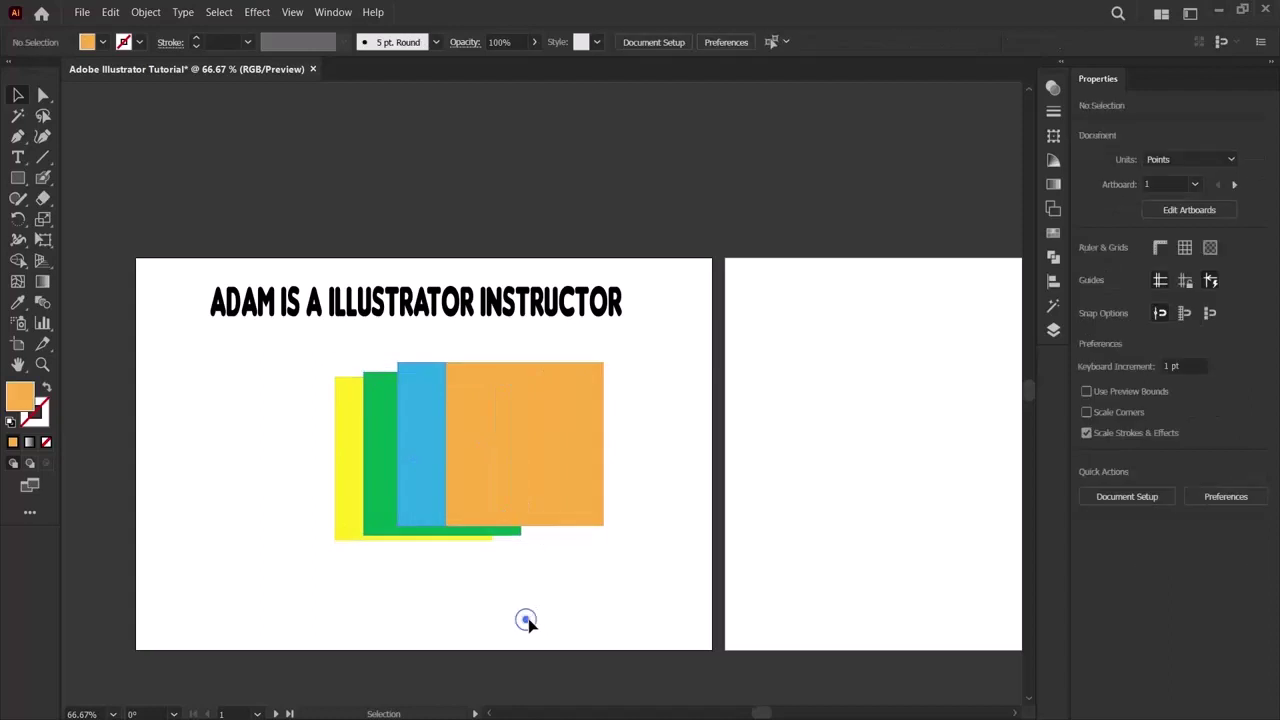
pyautogui.click(349, 426)
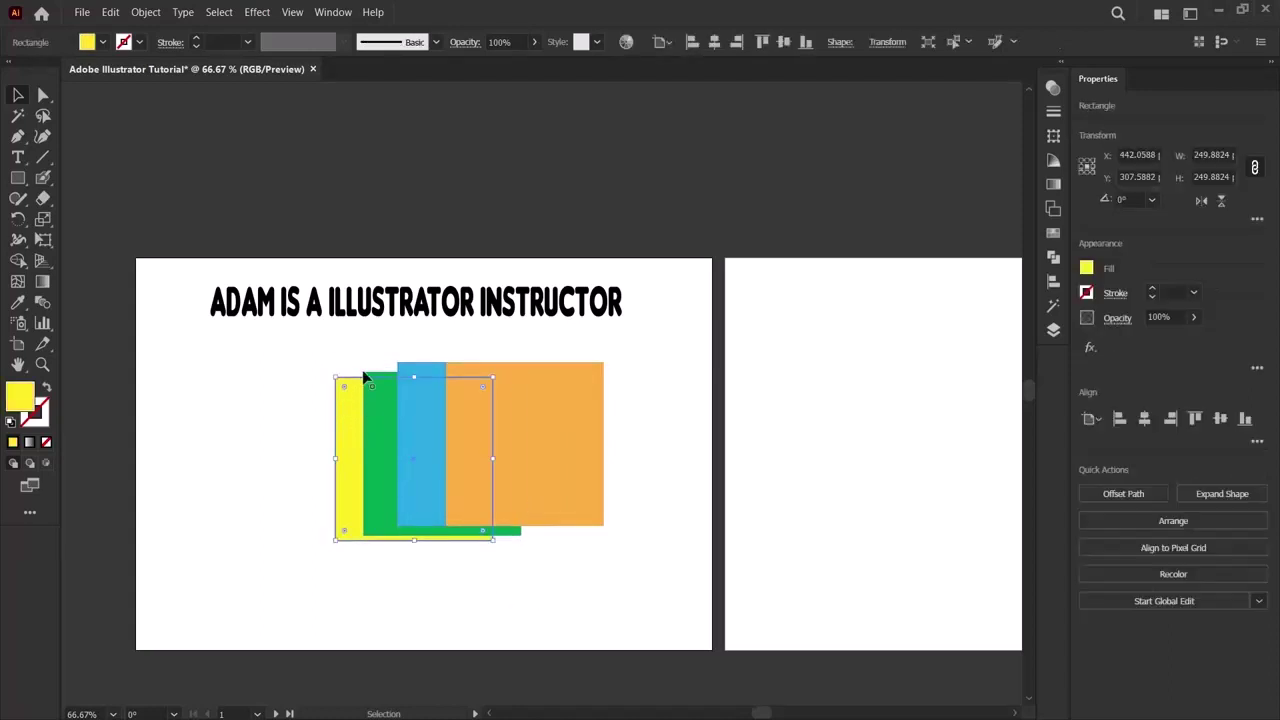
pyautogui.moveTo(329, 346); pyautogui.dragTo(612, 600)
pyautogui.click(142, 11)
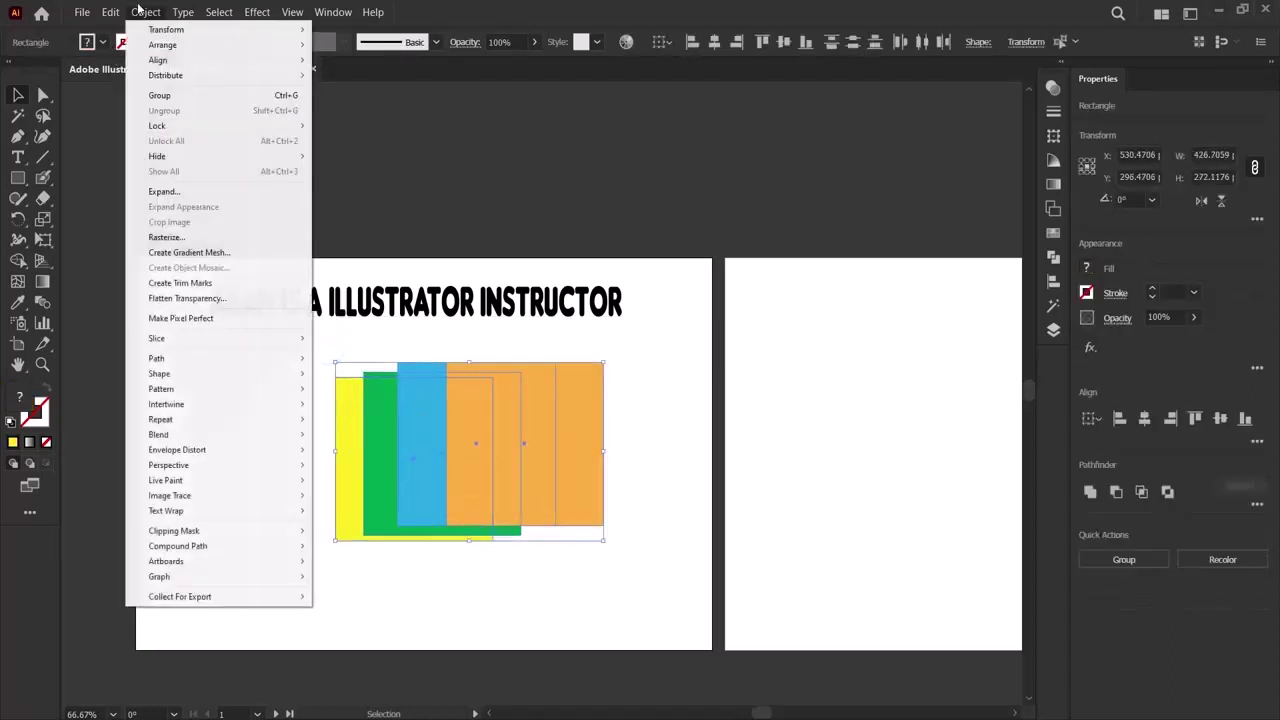
pyautogui.moveTo(155, 60)
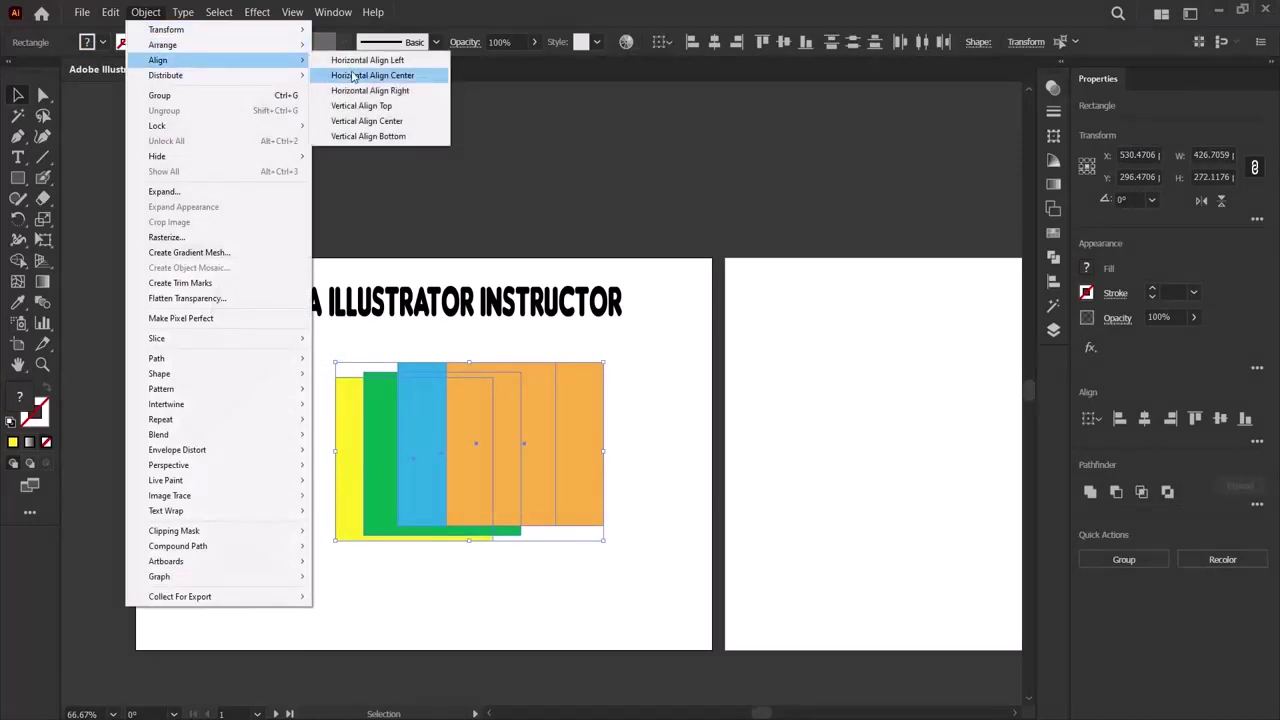
pyautogui.click(353, 76)
# Align the stacked rectangles to their left edges.
pyautogui.click(108, 11)
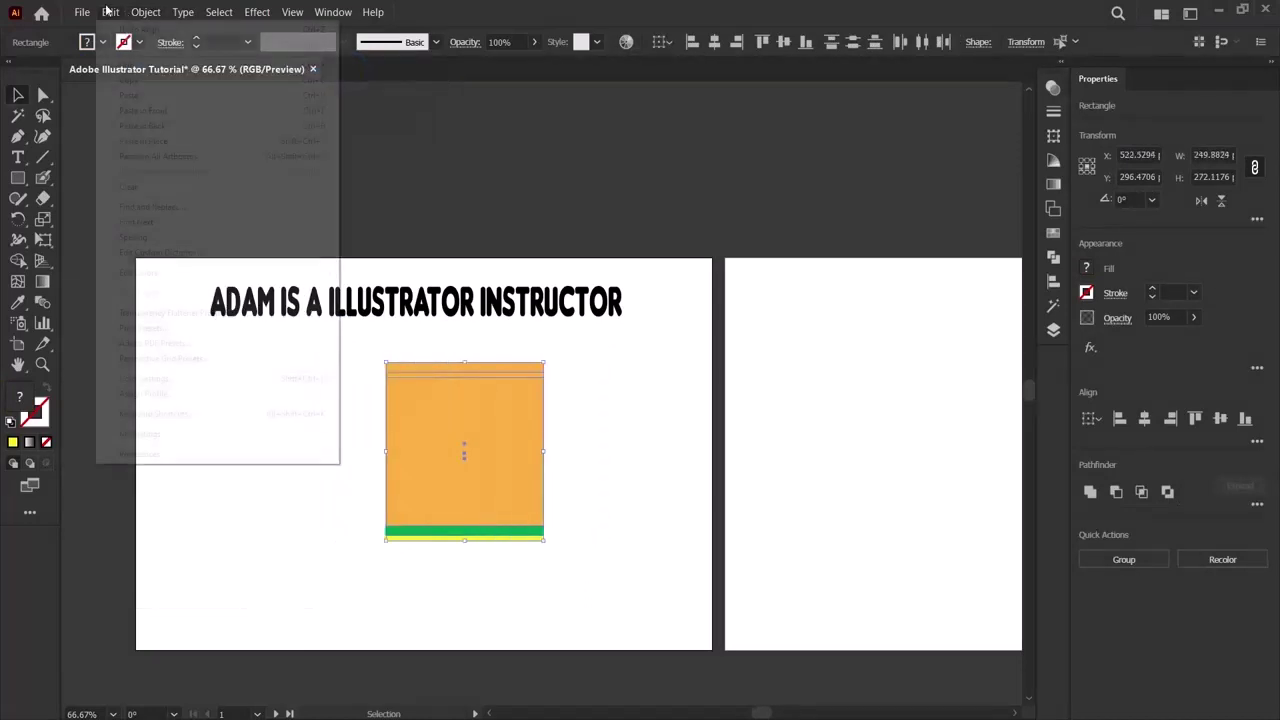
pyautogui.moveTo(145, 11)
pyautogui.moveTo(162, 45)
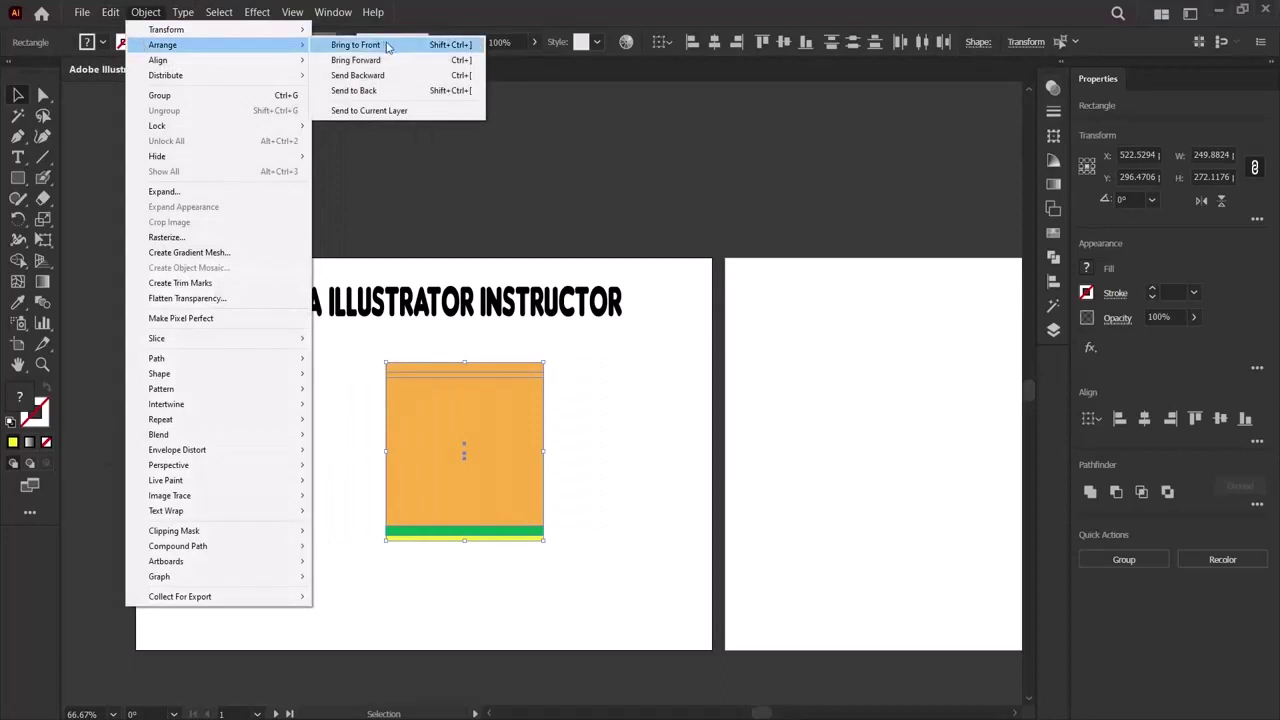
pyautogui.moveTo(266, 62)
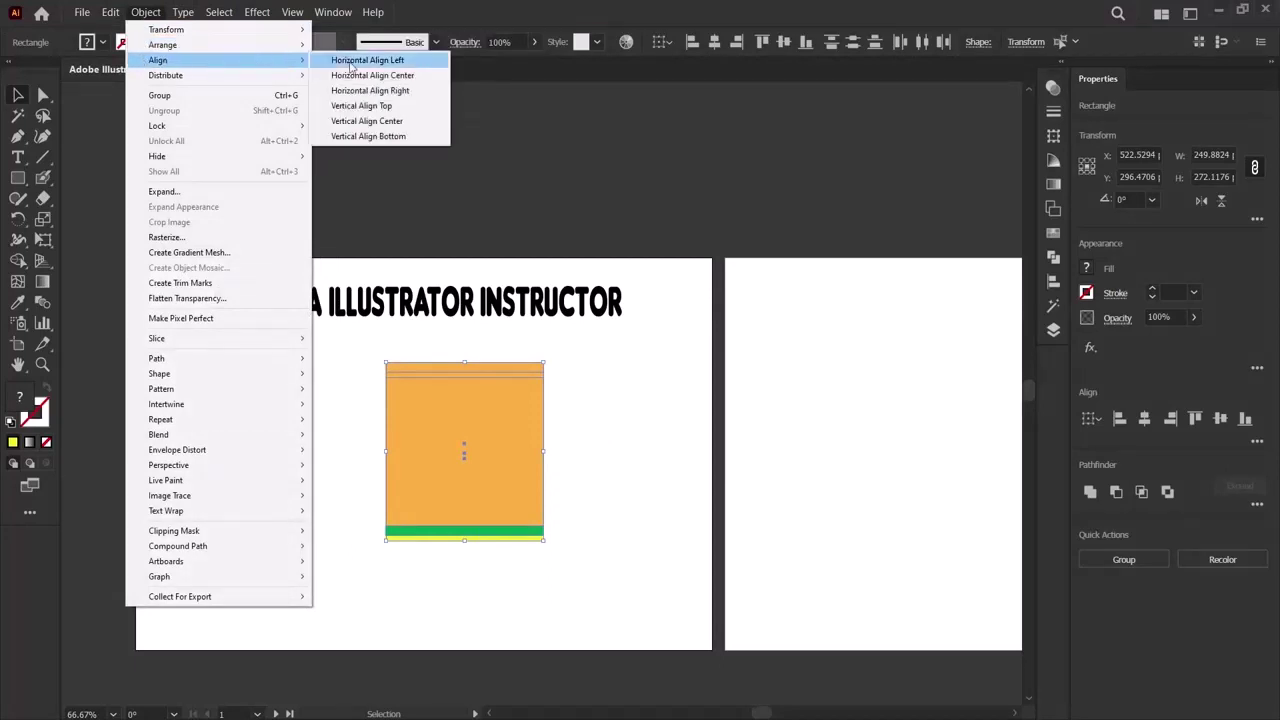
pyautogui.click(351, 62)
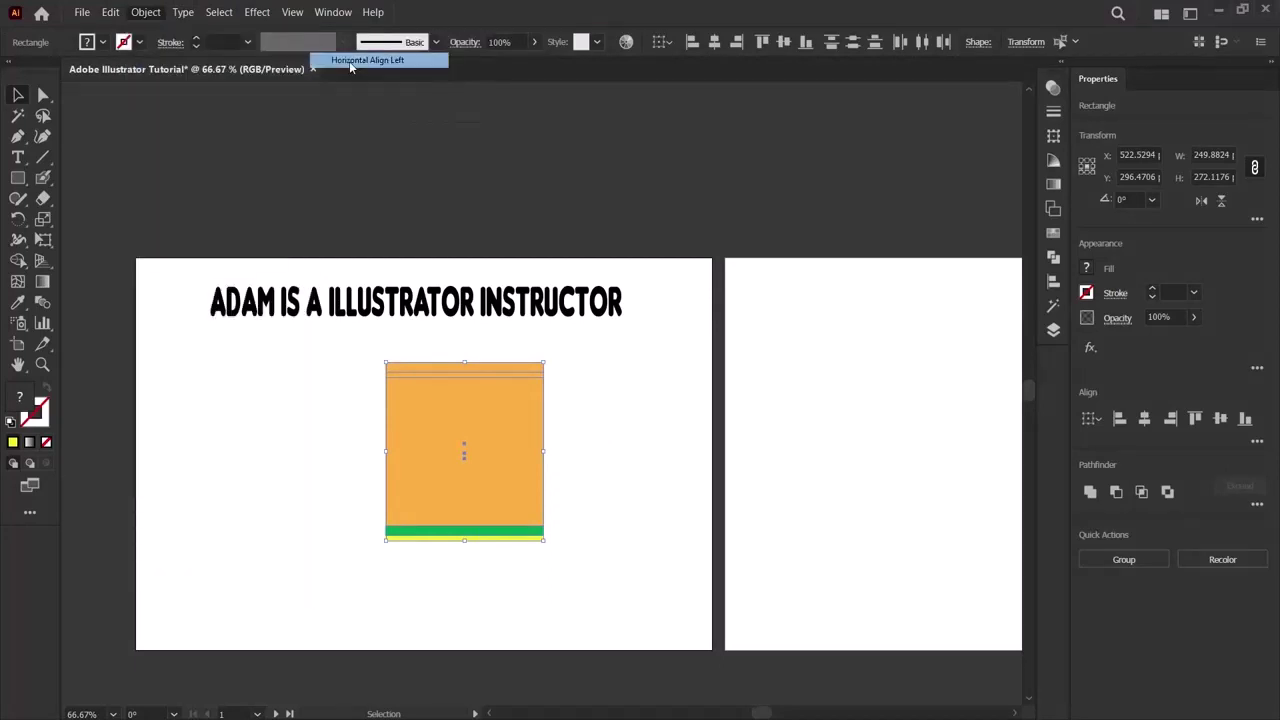
# Align the rectangles to their right edges, then marquee-select them all again.
pyautogui.click(124, 12)
pyautogui.click(143, 11)
pyautogui.click(145, 12)
pyautogui.moveTo(160, 45)
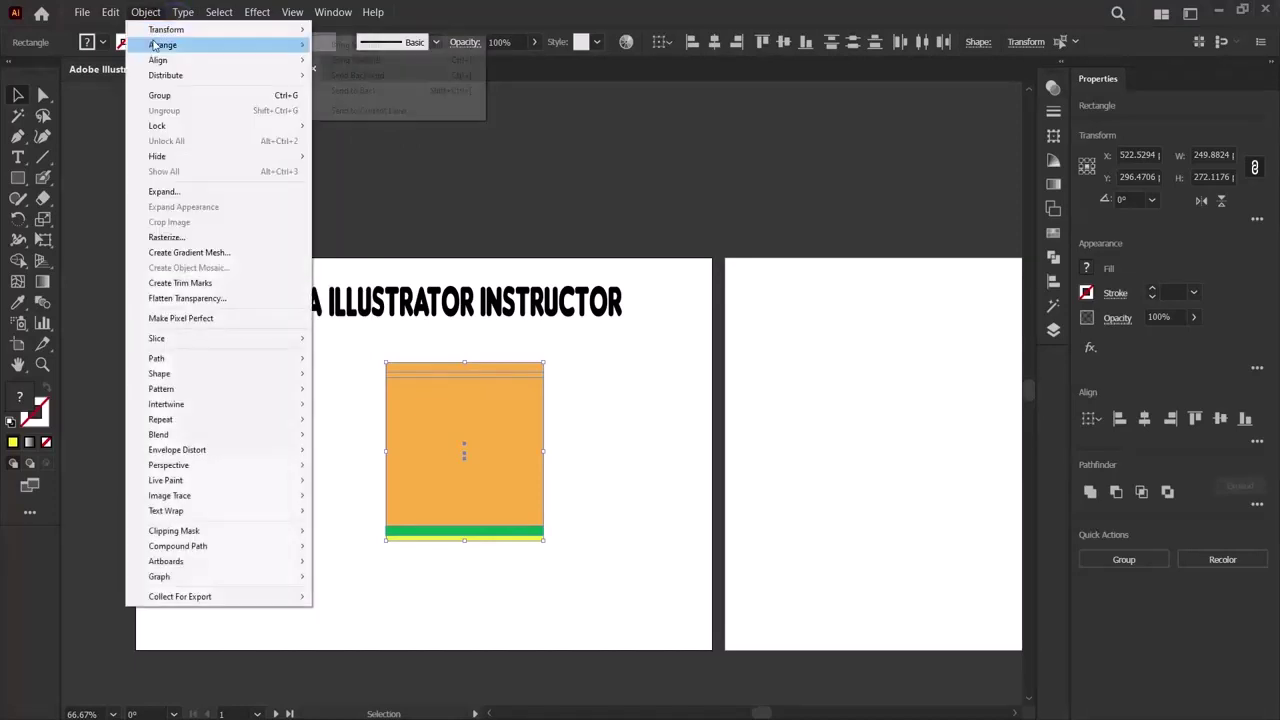
pyautogui.moveTo(228, 63)
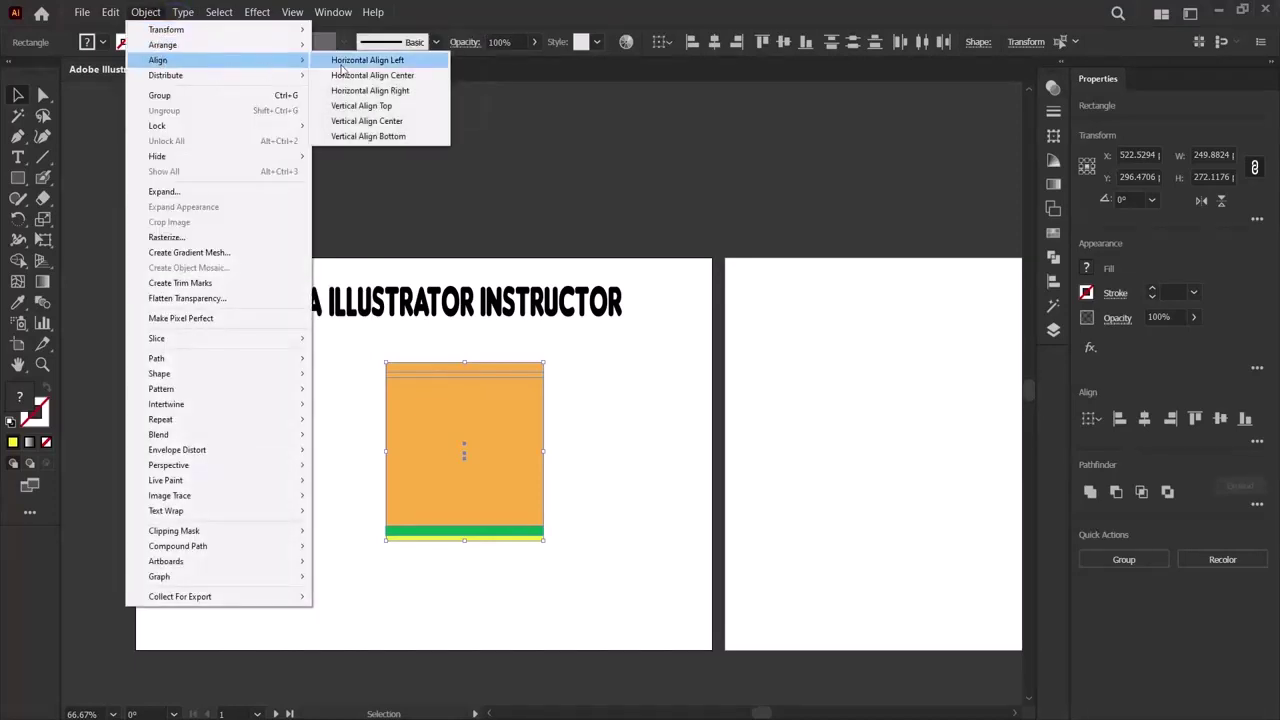
pyautogui.click(343, 90)
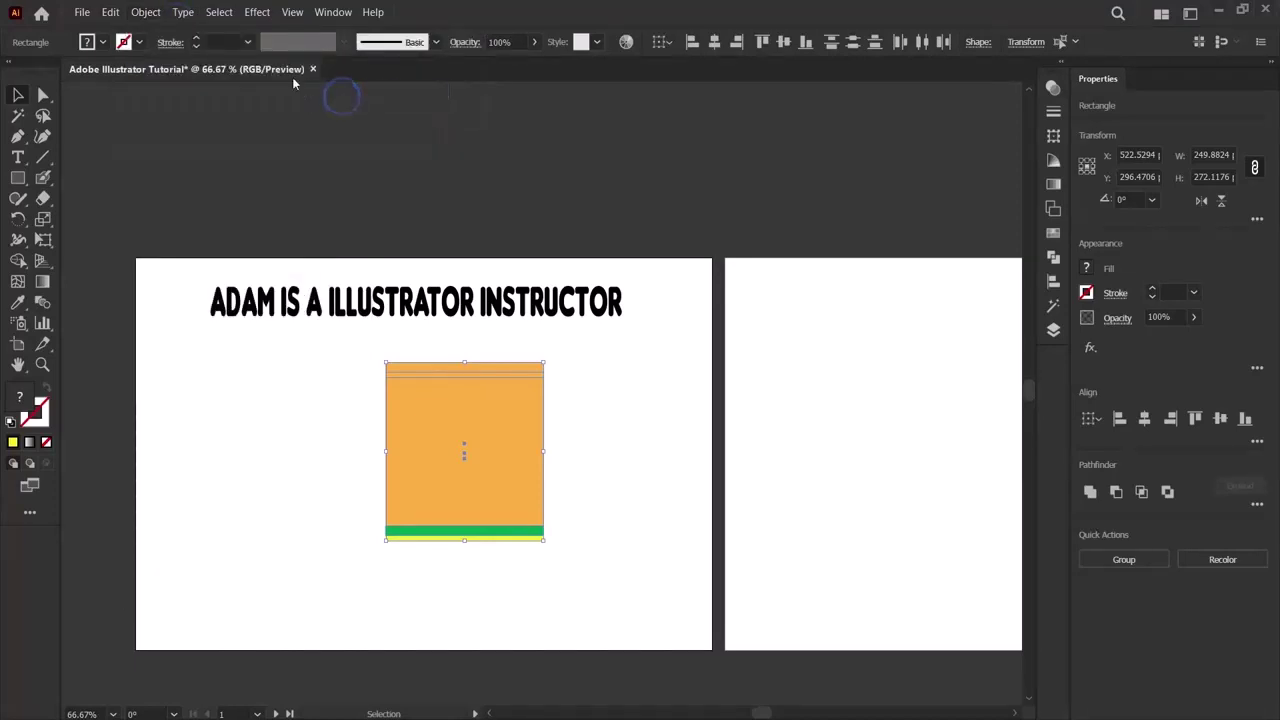
pyautogui.click(234, 360)
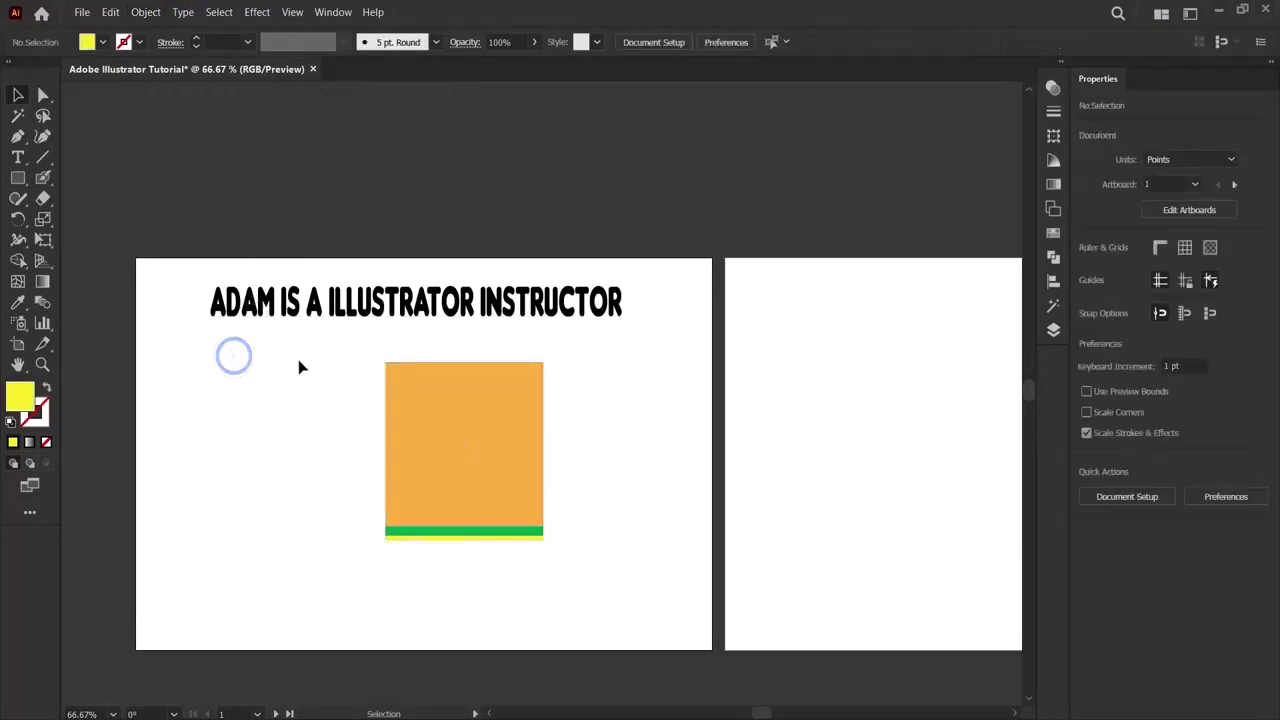
pyautogui.moveTo(349, 349); pyautogui.dragTo(560, 560)
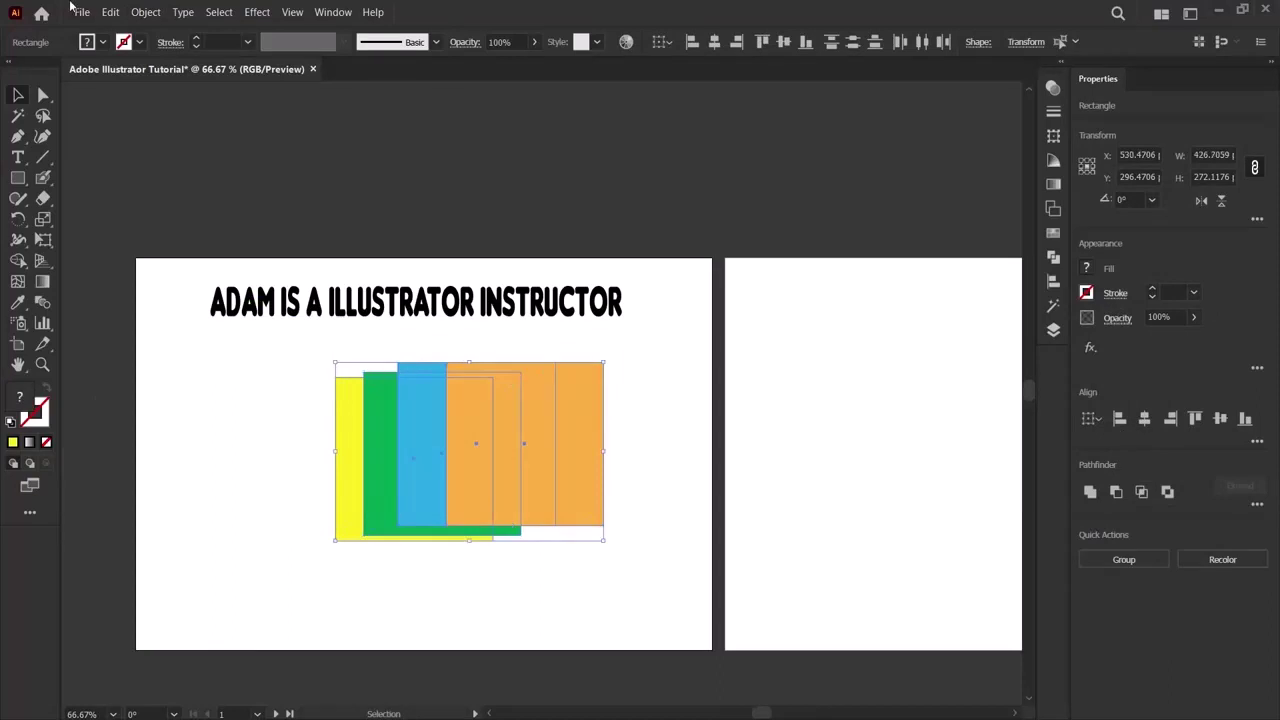
pyautogui.click(145, 12)
pyautogui.moveTo(173, 68)
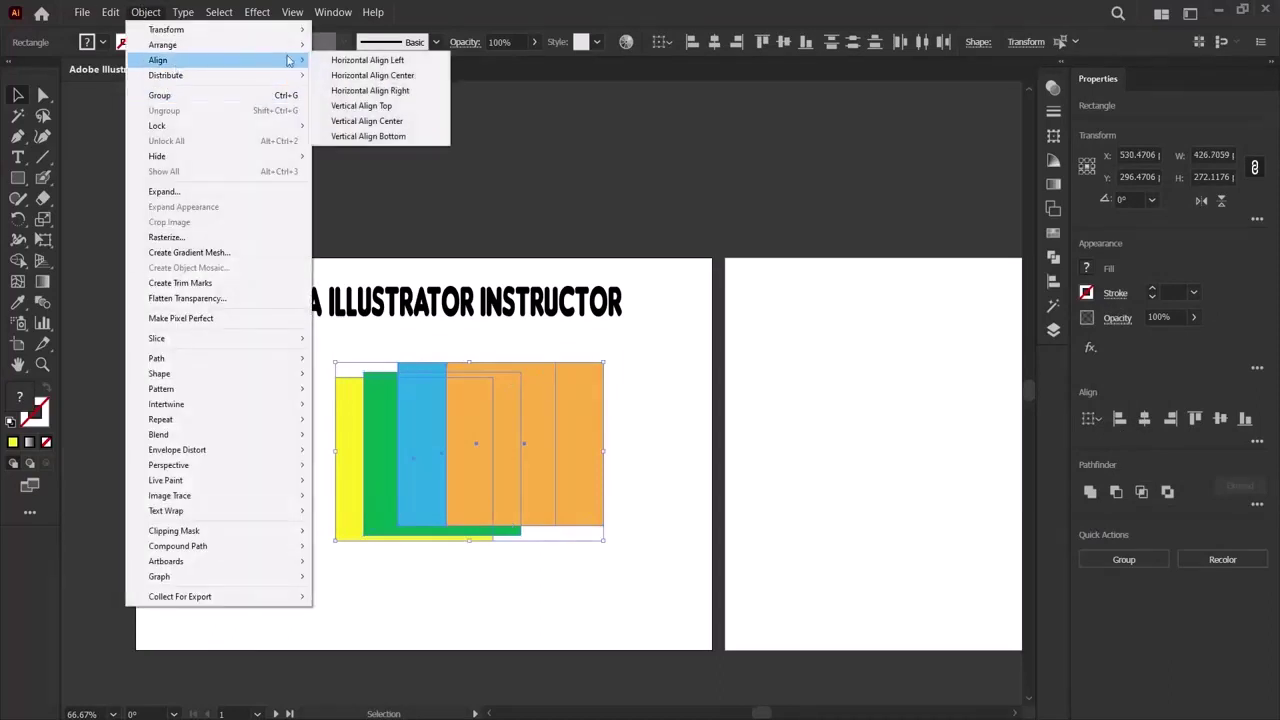
pyautogui.click(386, 108)
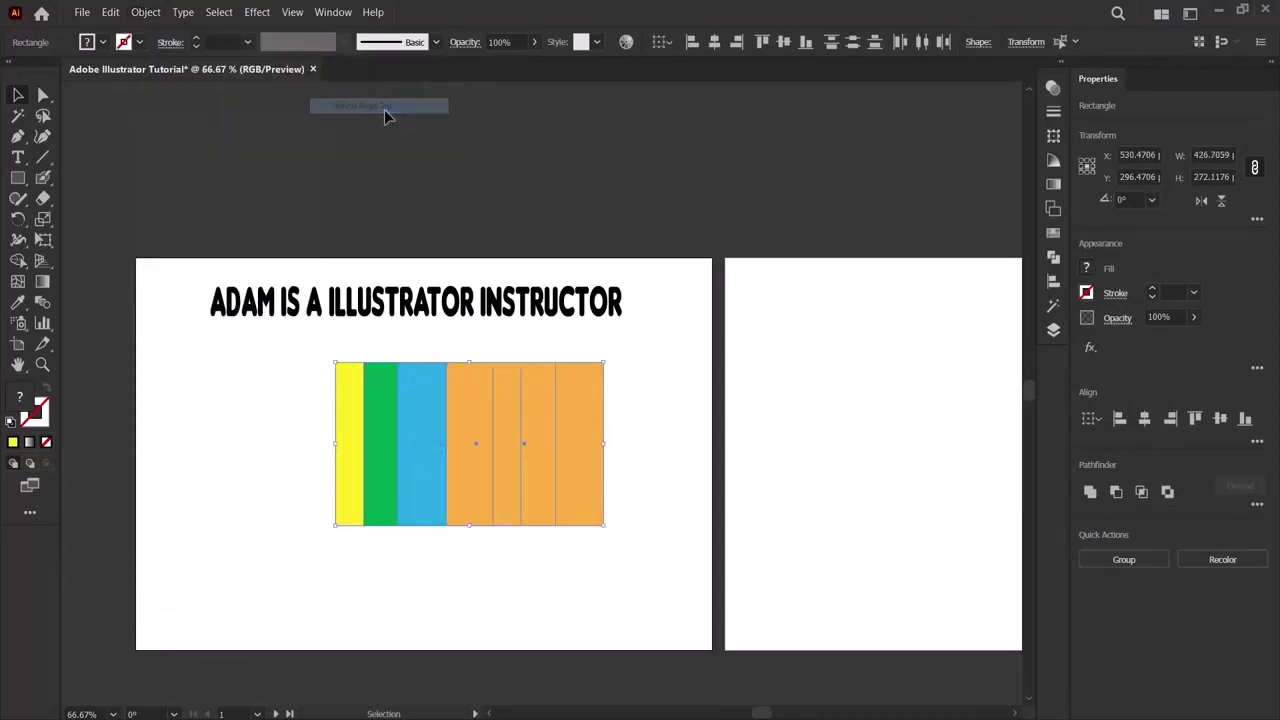
pyautogui.click(257, 446)
pyautogui.hotkey('ctrl', 'z')
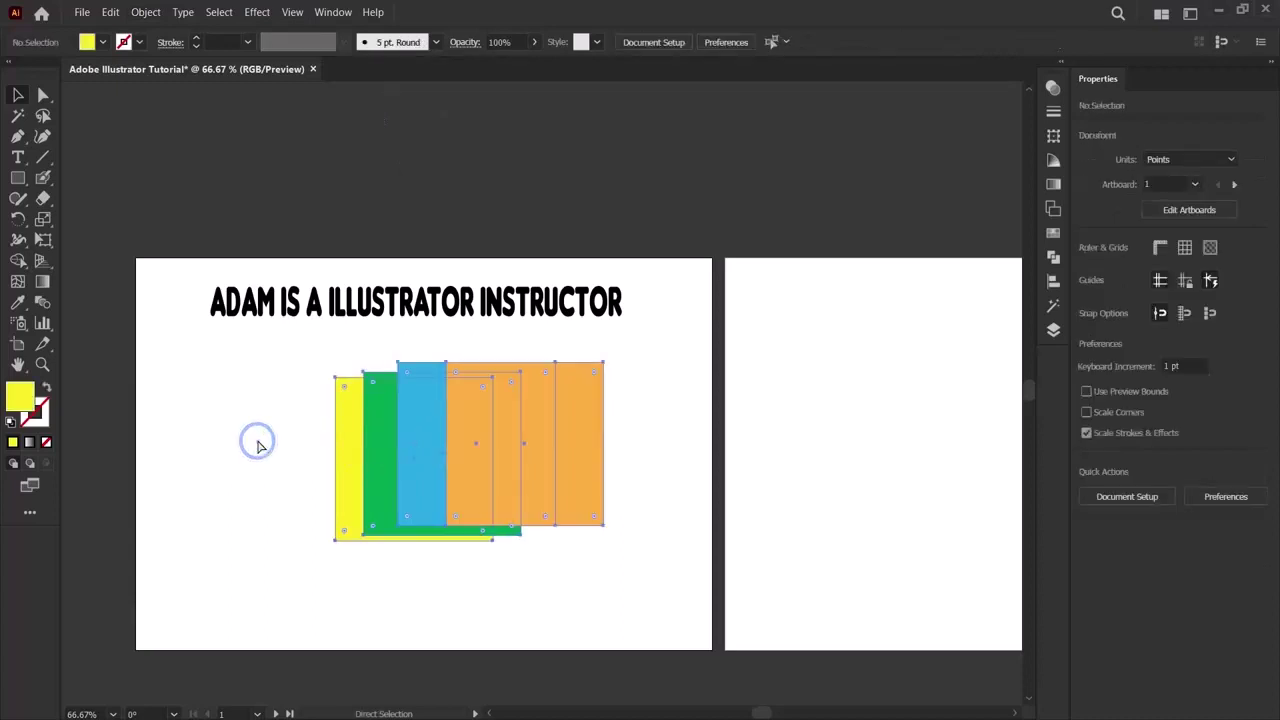
pyautogui.click(659, 427)
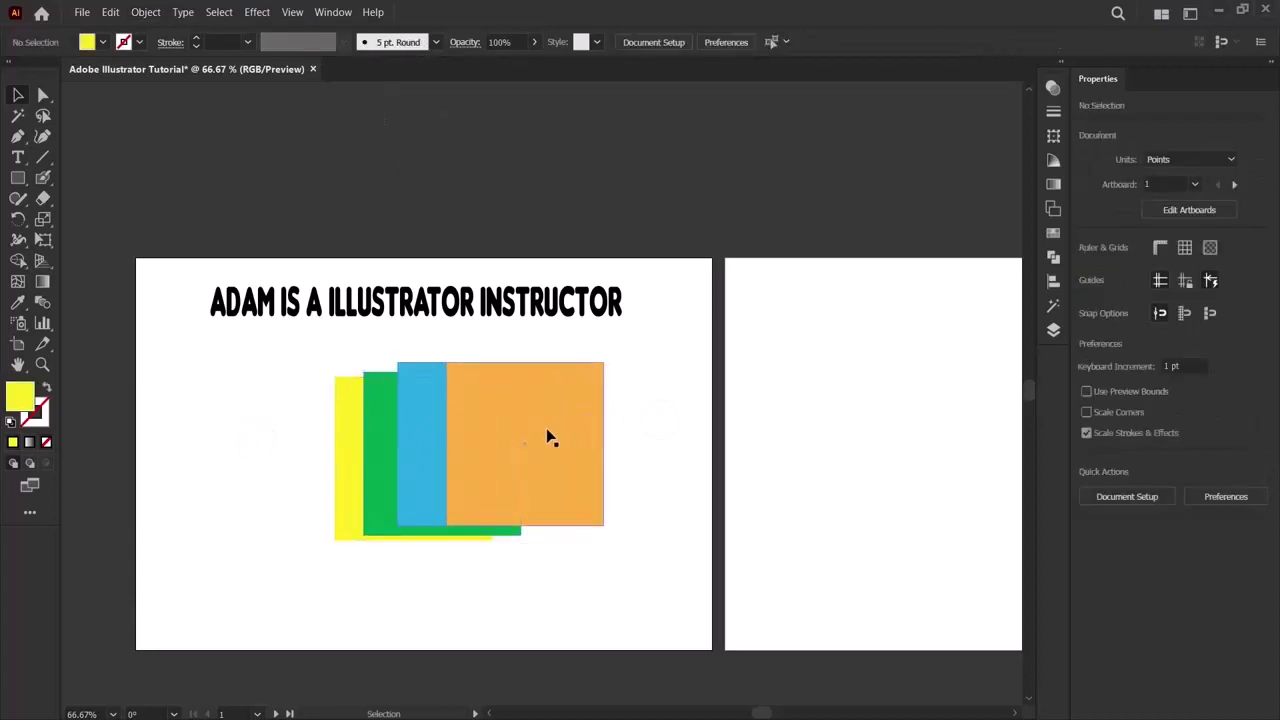
pyautogui.moveTo(271, 386); pyautogui.dragTo(506, 551)
pyautogui.click(145, 12)
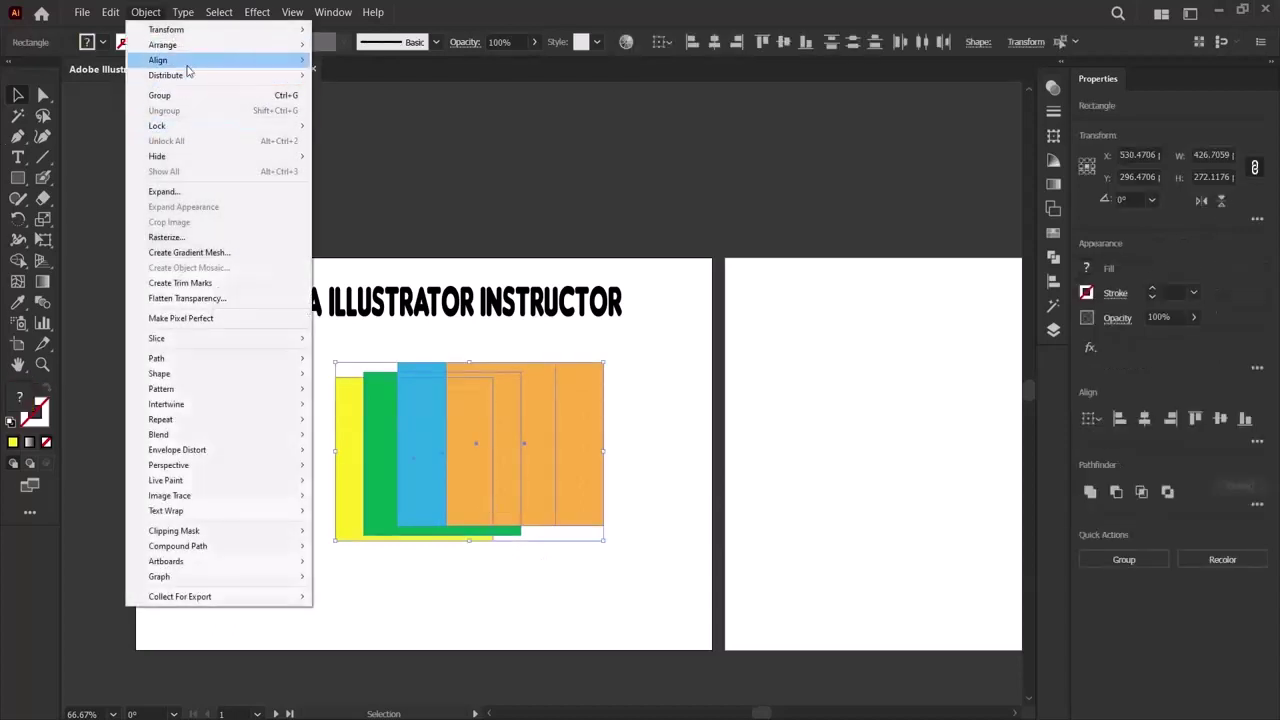
pyautogui.moveTo(187, 64)
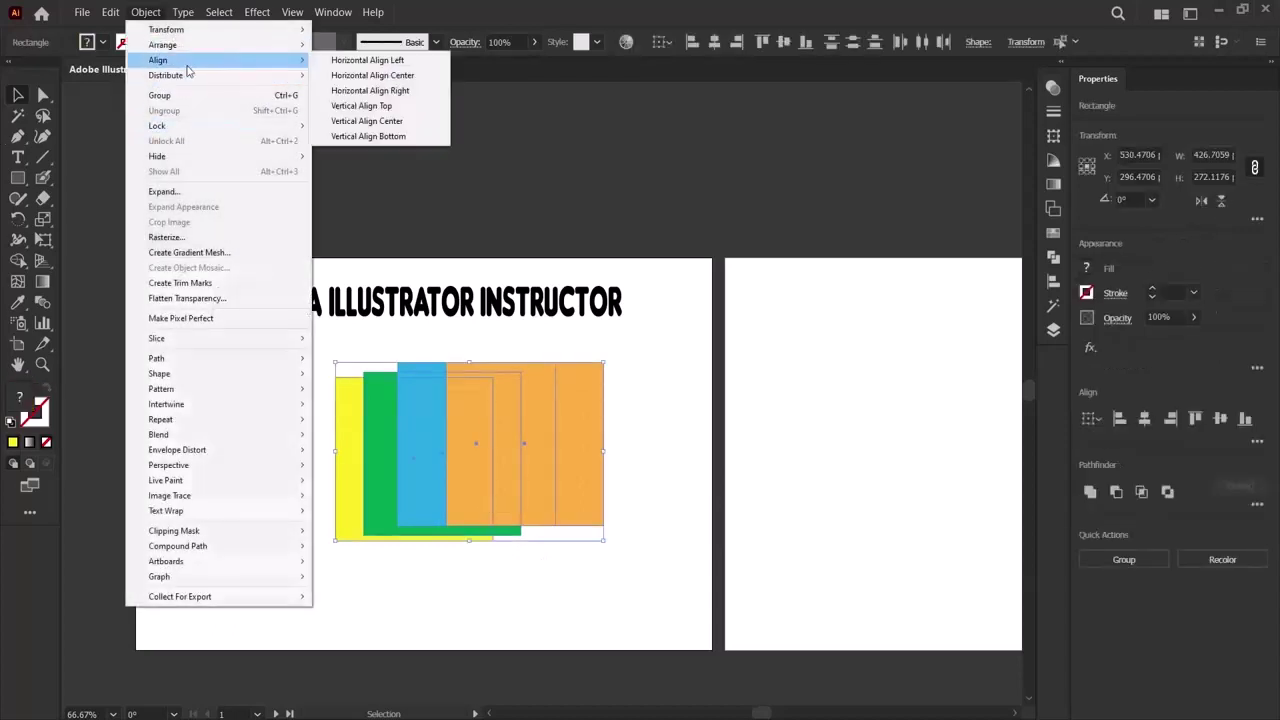
pyautogui.click(352, 121)
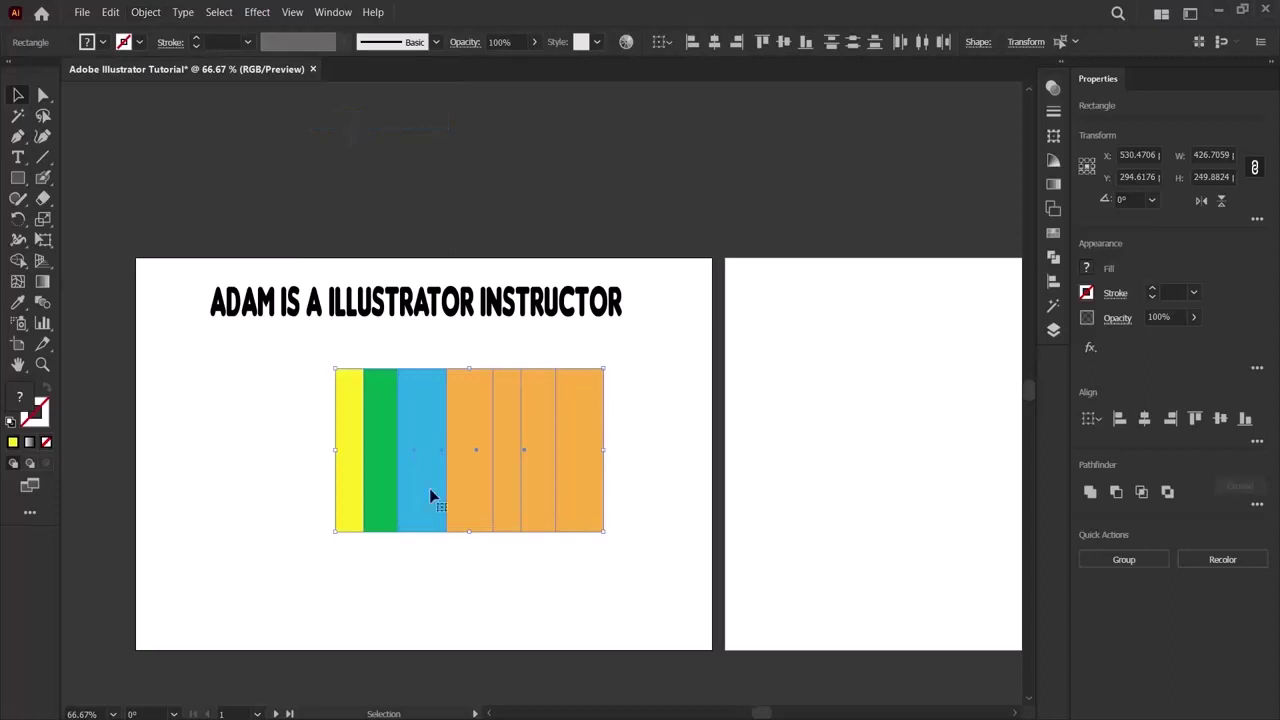
pyautogui.click(164, 470)
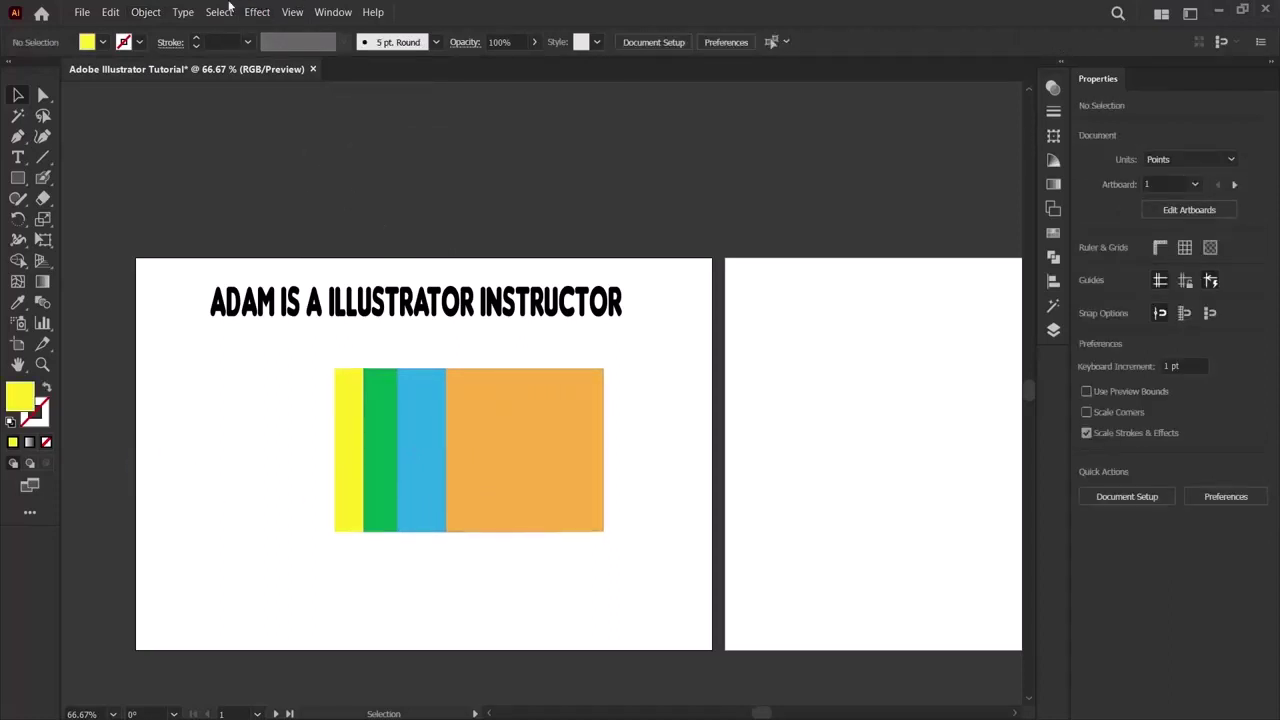
pyautogui.moveTo(291, 377); pyautogui.dragTo(597, 586)
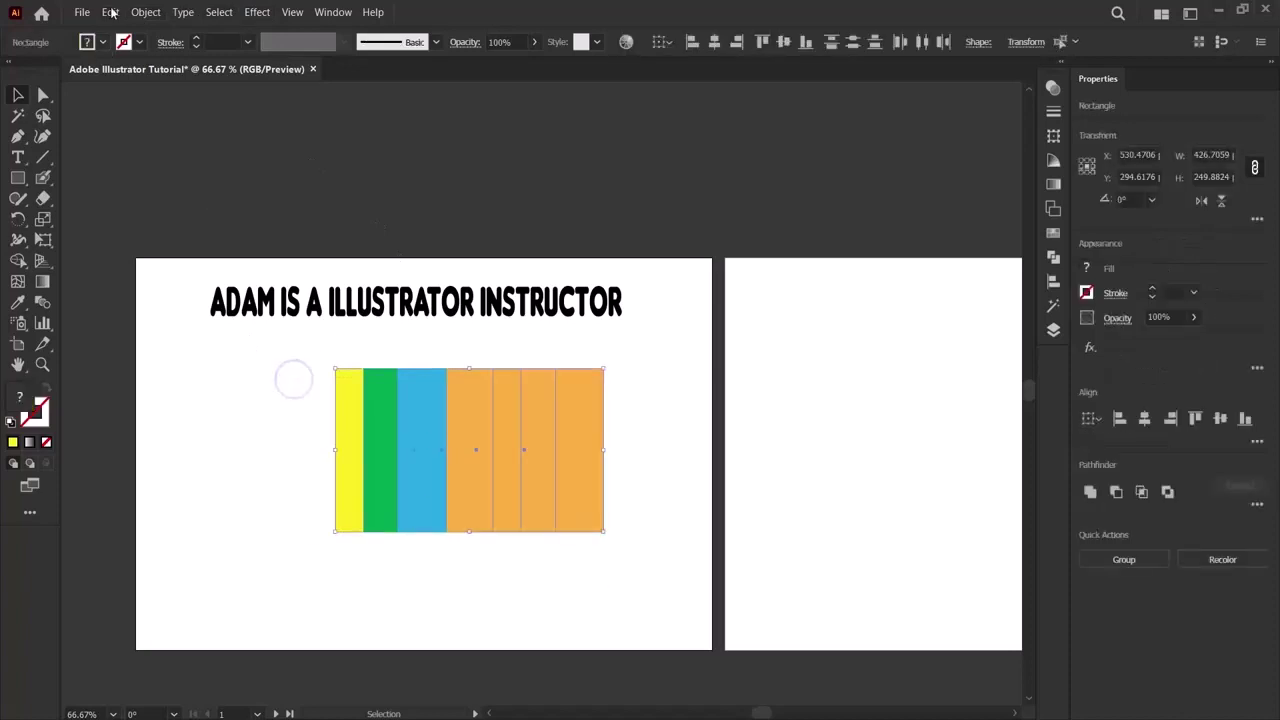
pyautogui.click(145, 12)
pyautogui.moveTo(160, 60)
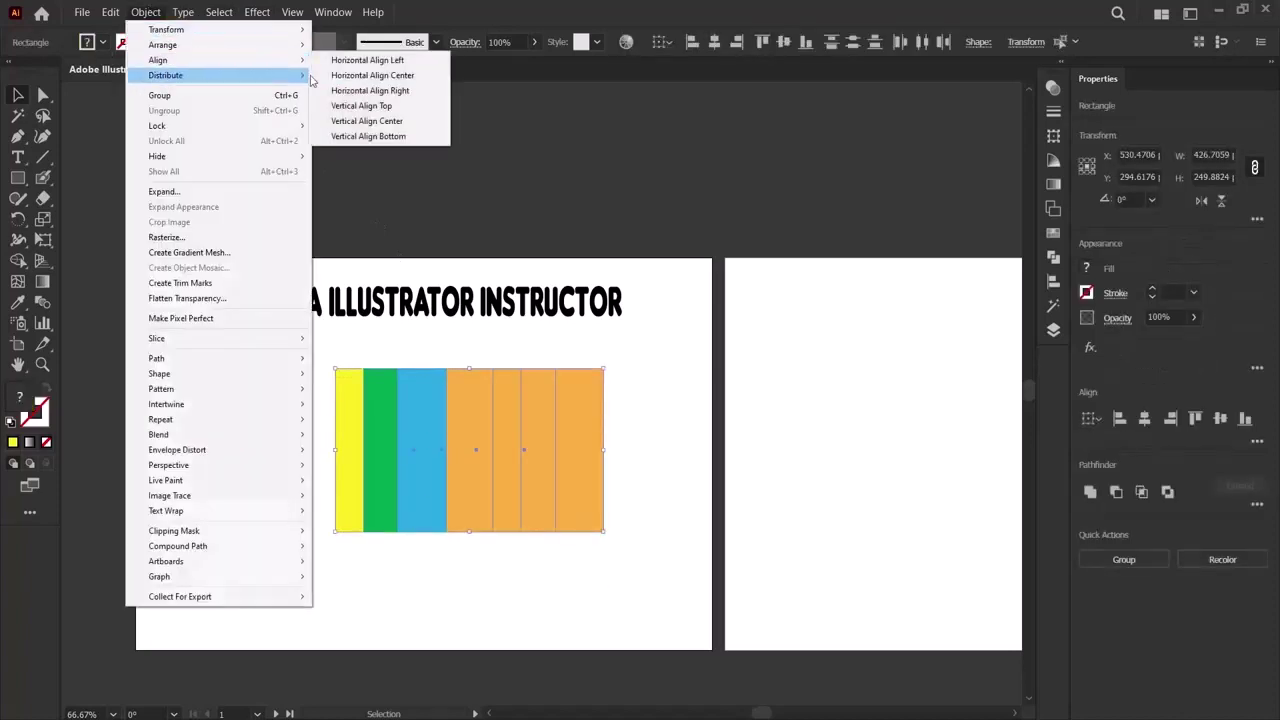
pyautogui.click(369, 137)
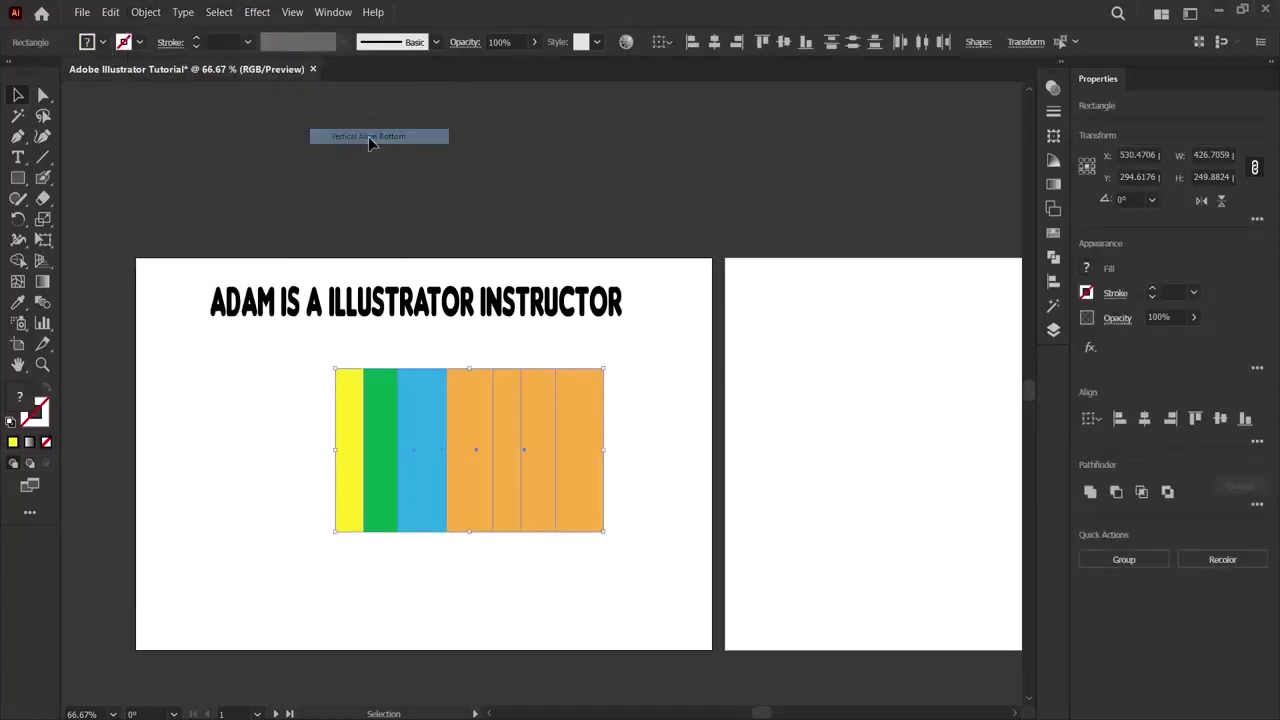
pyautogui.click(234, 390)
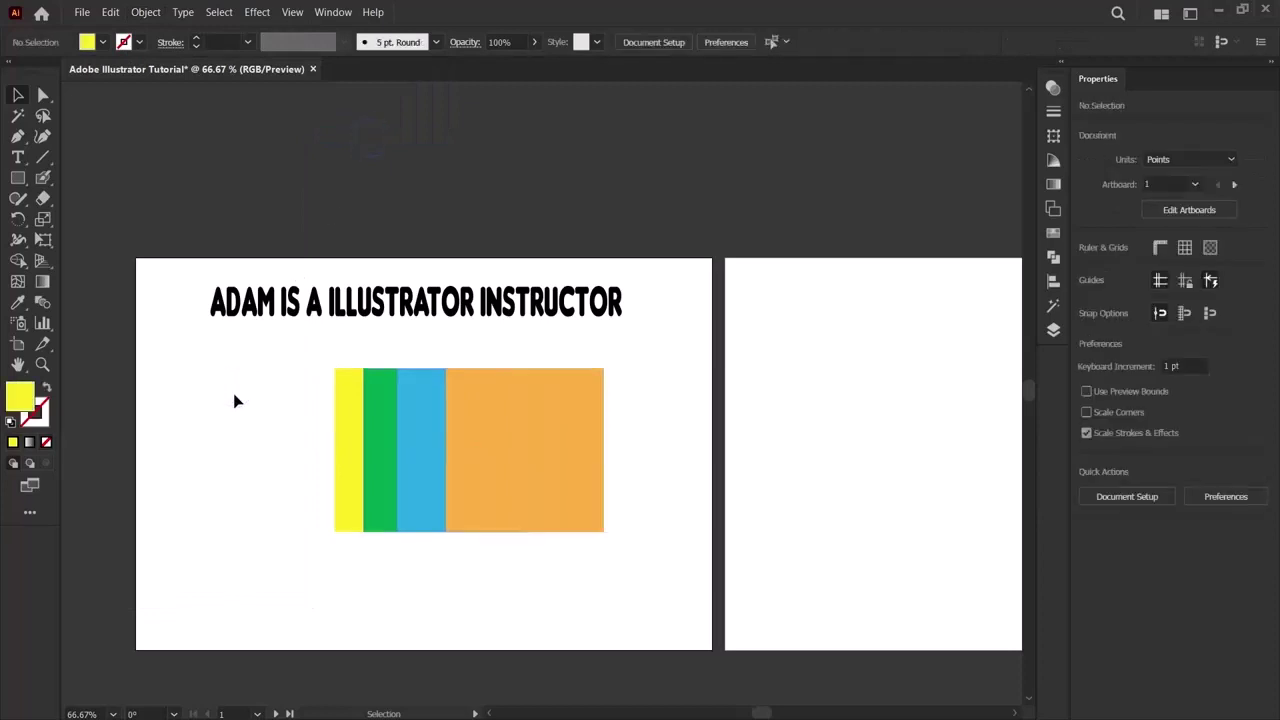
pyautogui.hotkey('ctrl', 'z')
pyautogui.click(227, 434)
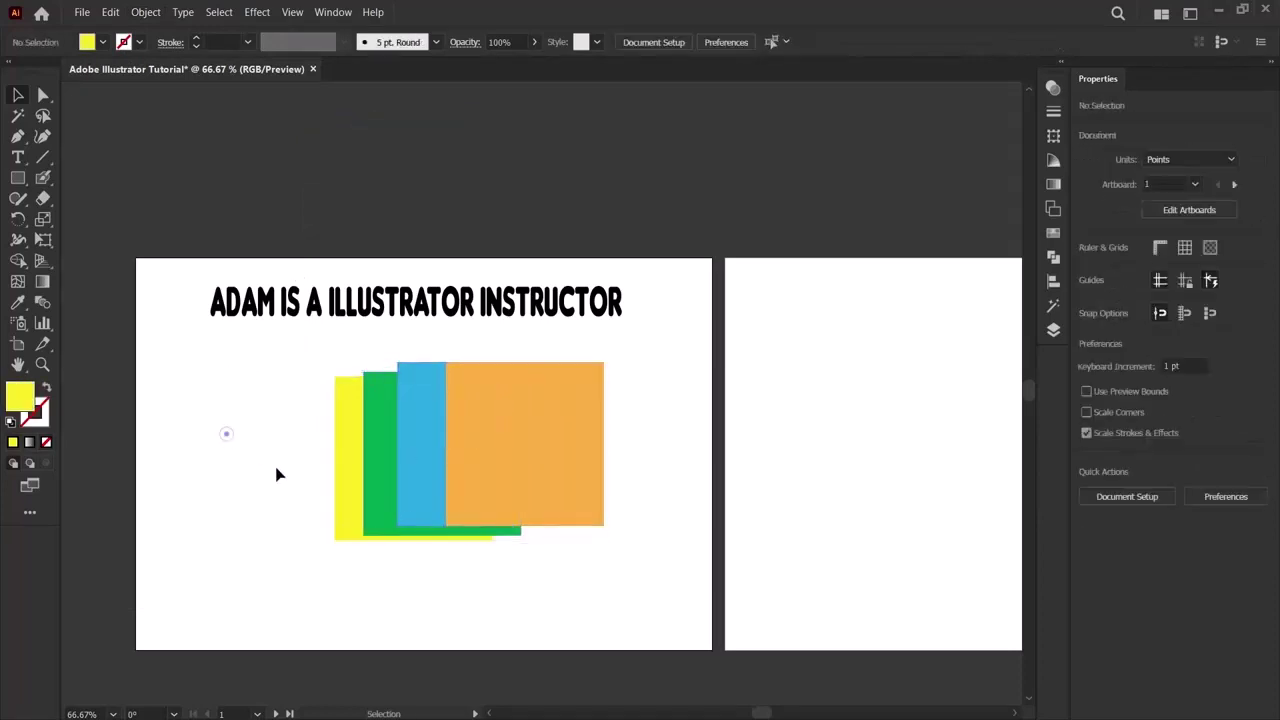
pyautogui.moveTo(329, 350); pyautogui.dragTo(593, 580)
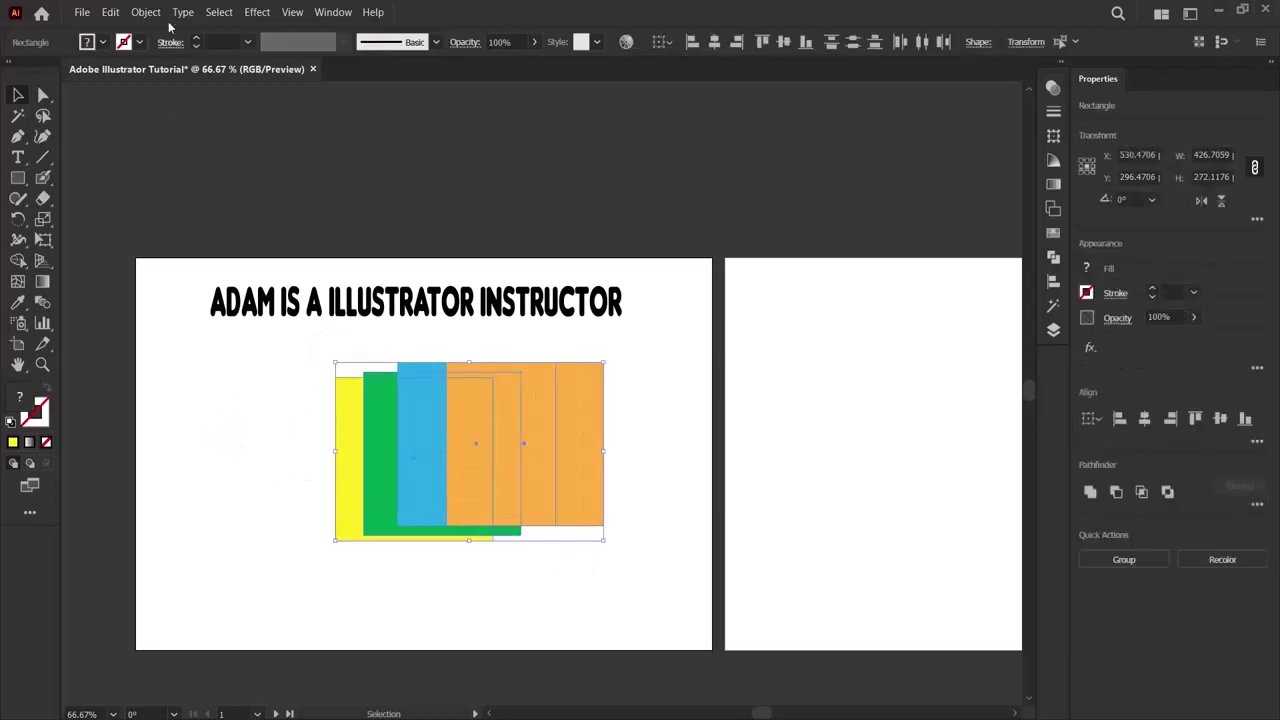
# Align the yellow, green, blue and orange bars along their bottom edges.
pyautogui.click(147, 12)
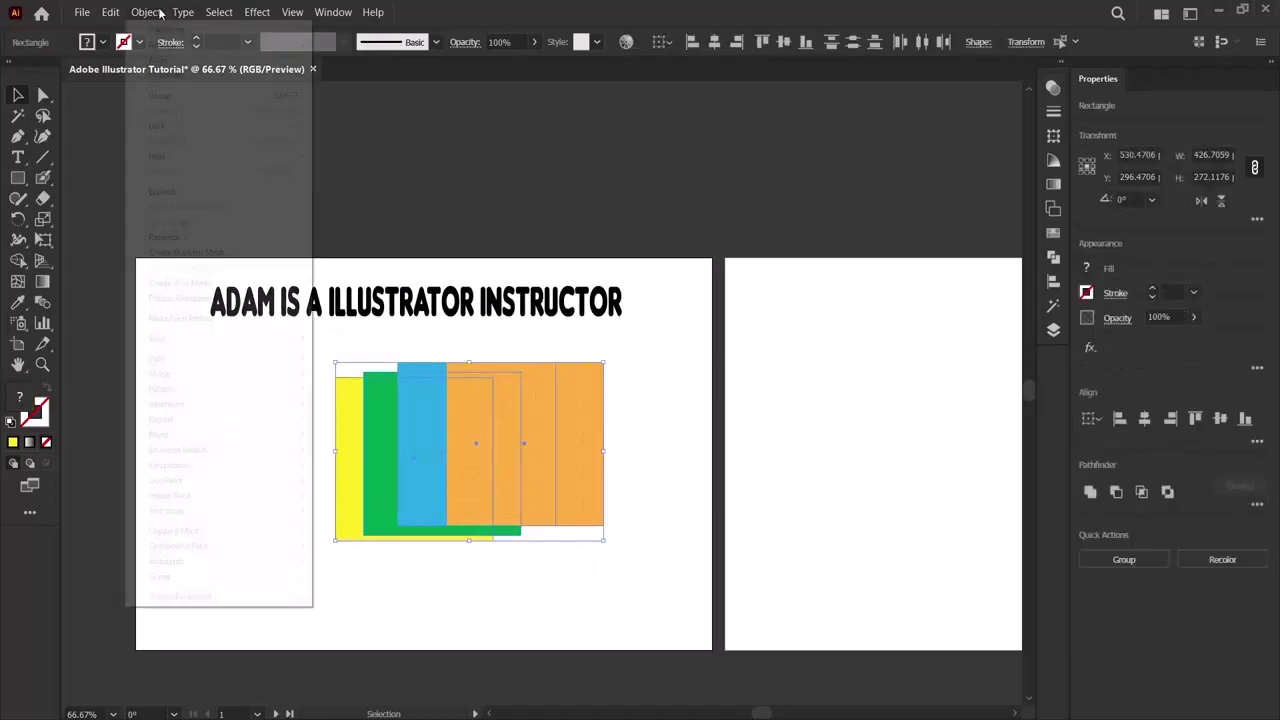
pyautogui.moveTo(160, 60)
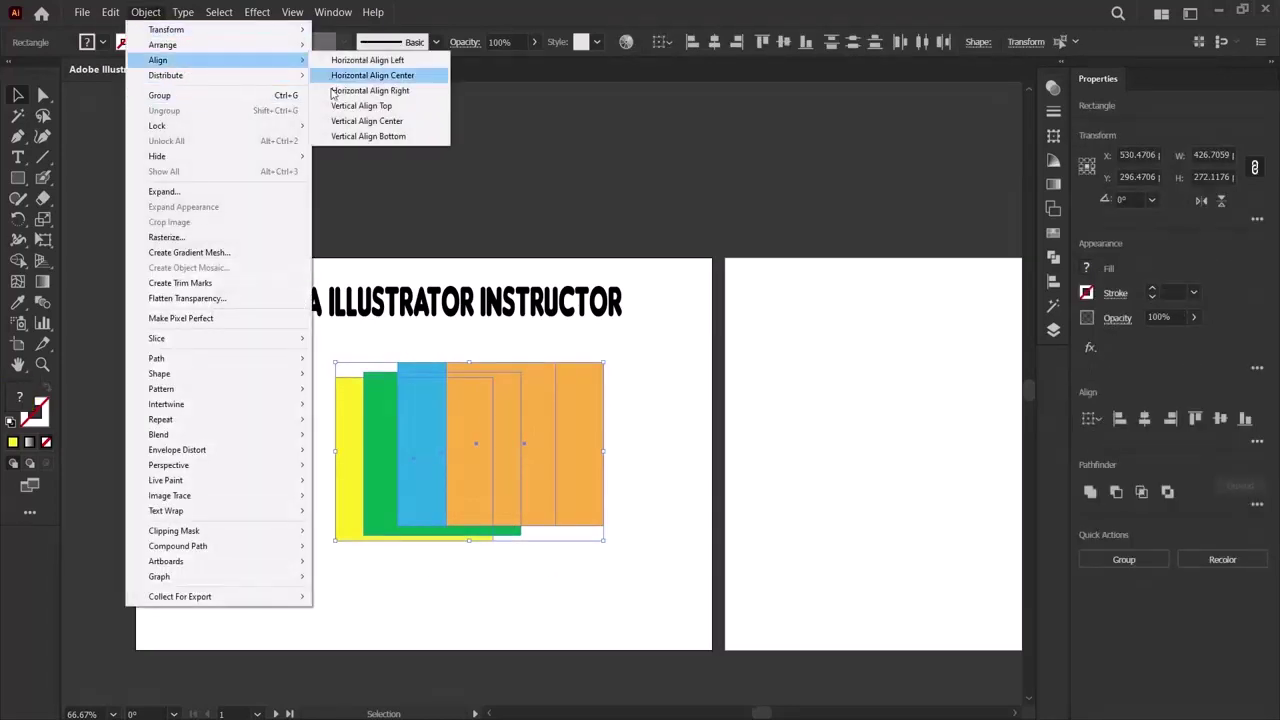
pyautogui.click(350, 137)
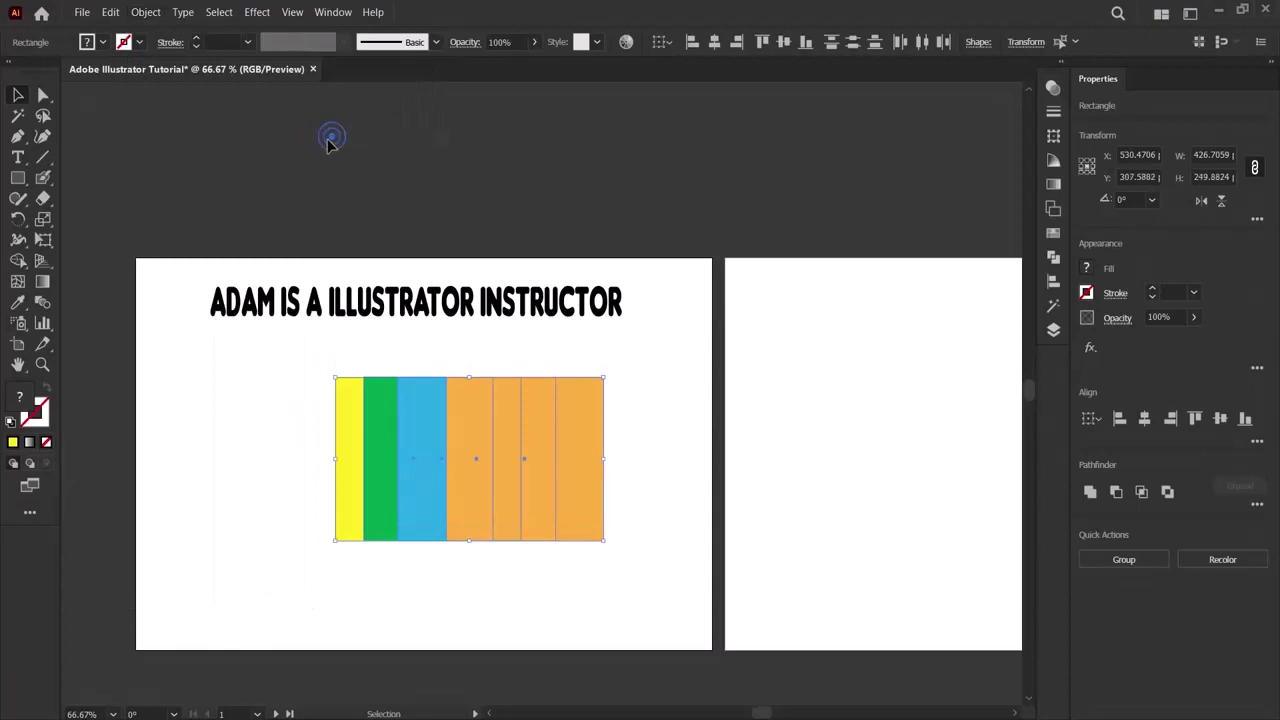
pyautogui.click(185, 435)
# Group the four coloured bars into a single 426.71 × 249.88 pt object.
pyautogui.click(145, 12)
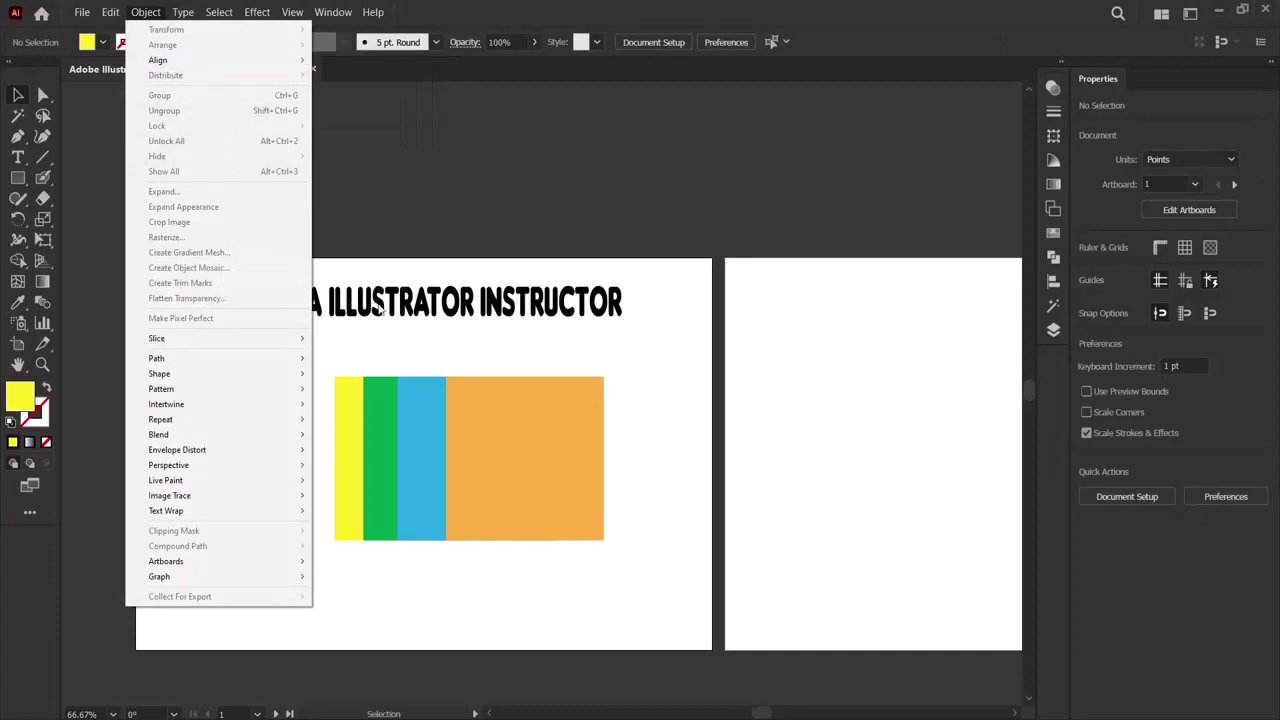
pyautogui.click(343, 334)
pyautogui.moveTo(303, 360); pyautogui.dragTo(600, 545)
pyautogui.click(145, 12)
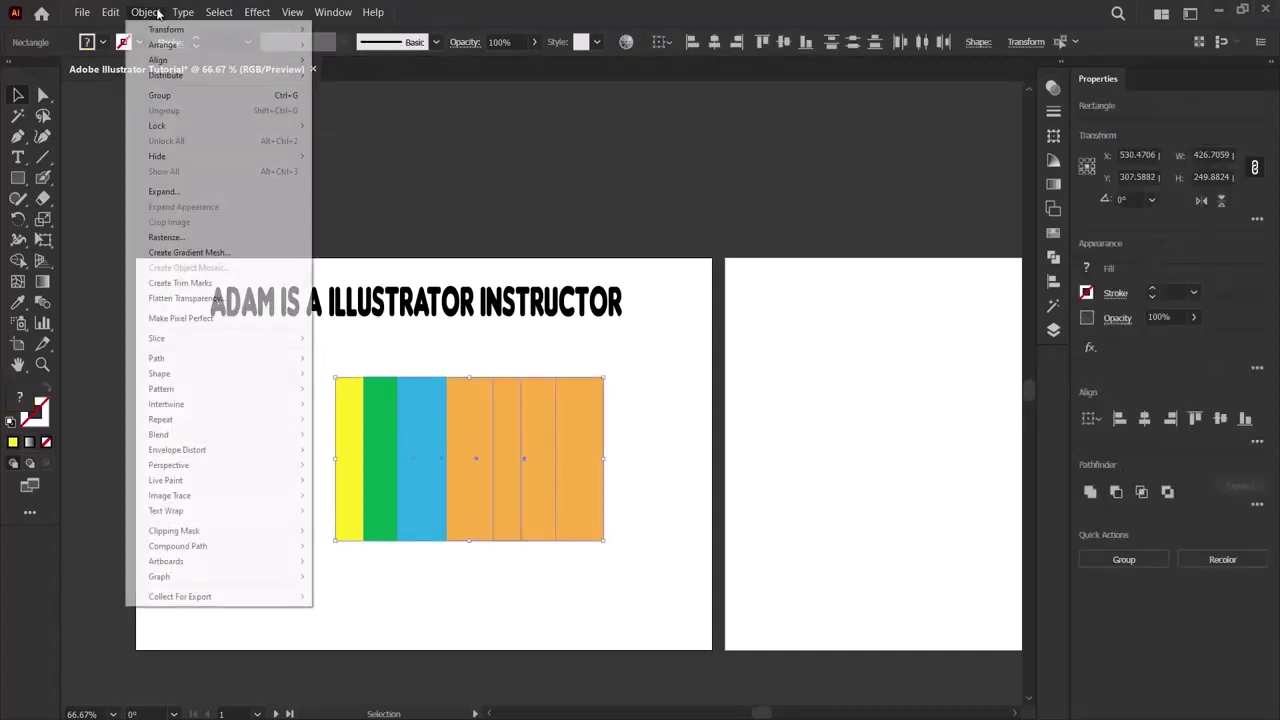
pyautogui.moveTo(172, 78)
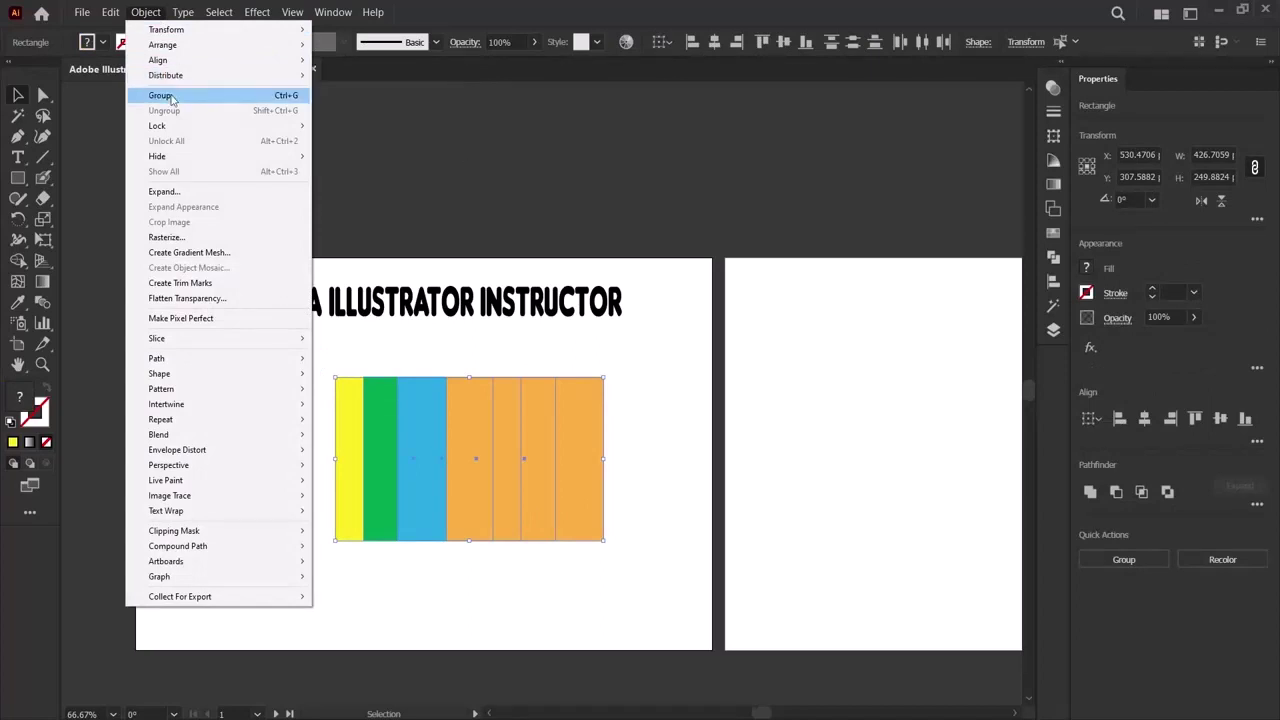
pyautogui.click(170, 98)
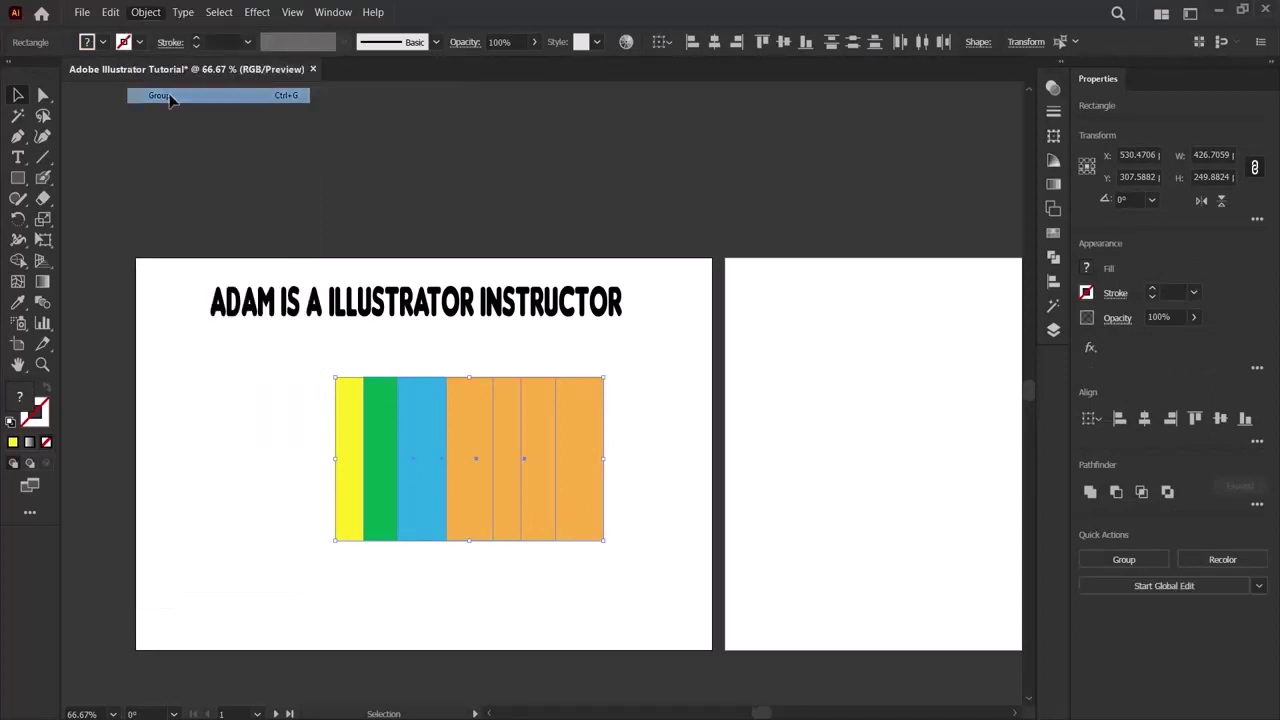
# Move the grouped bars further left and slightly up beneath the headline.
pyautogui.click(166, 429)
pyautogui.moveTo(476, 441); pyautogui.dragTo(423, 446)
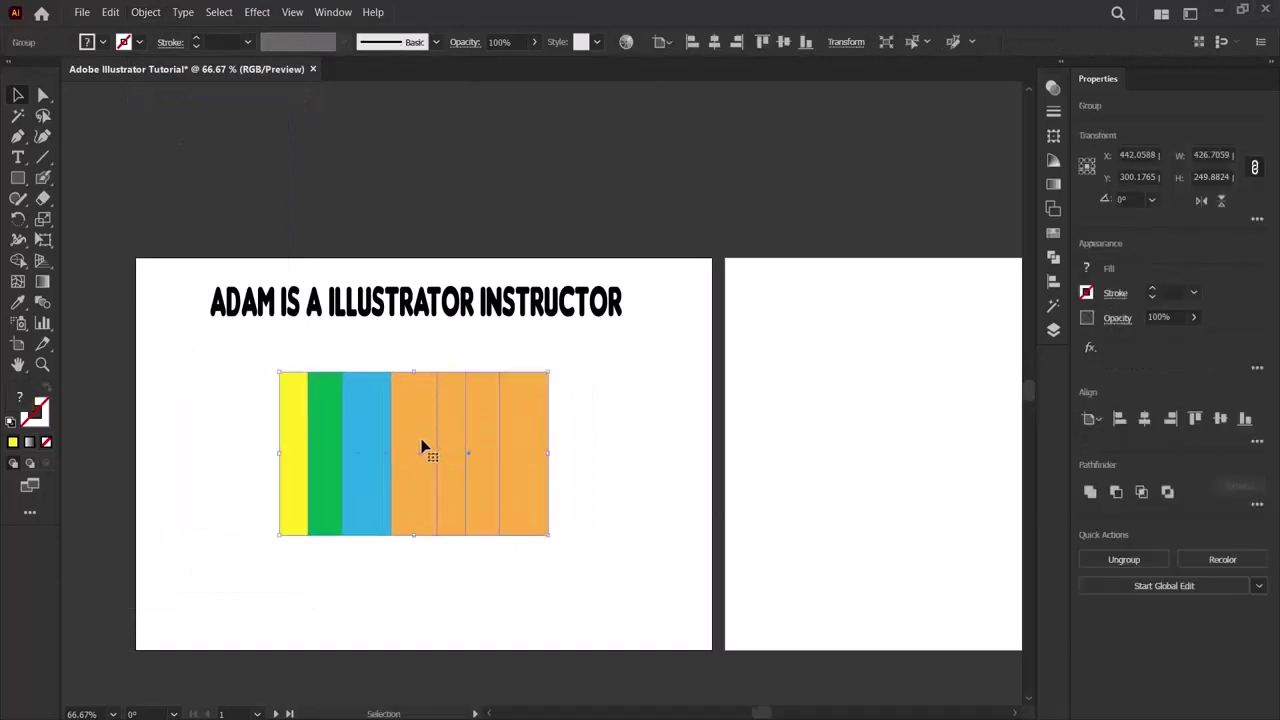
pyautogui.hotkey('ctrl', 'z')
pyautogui.click(252, 388)
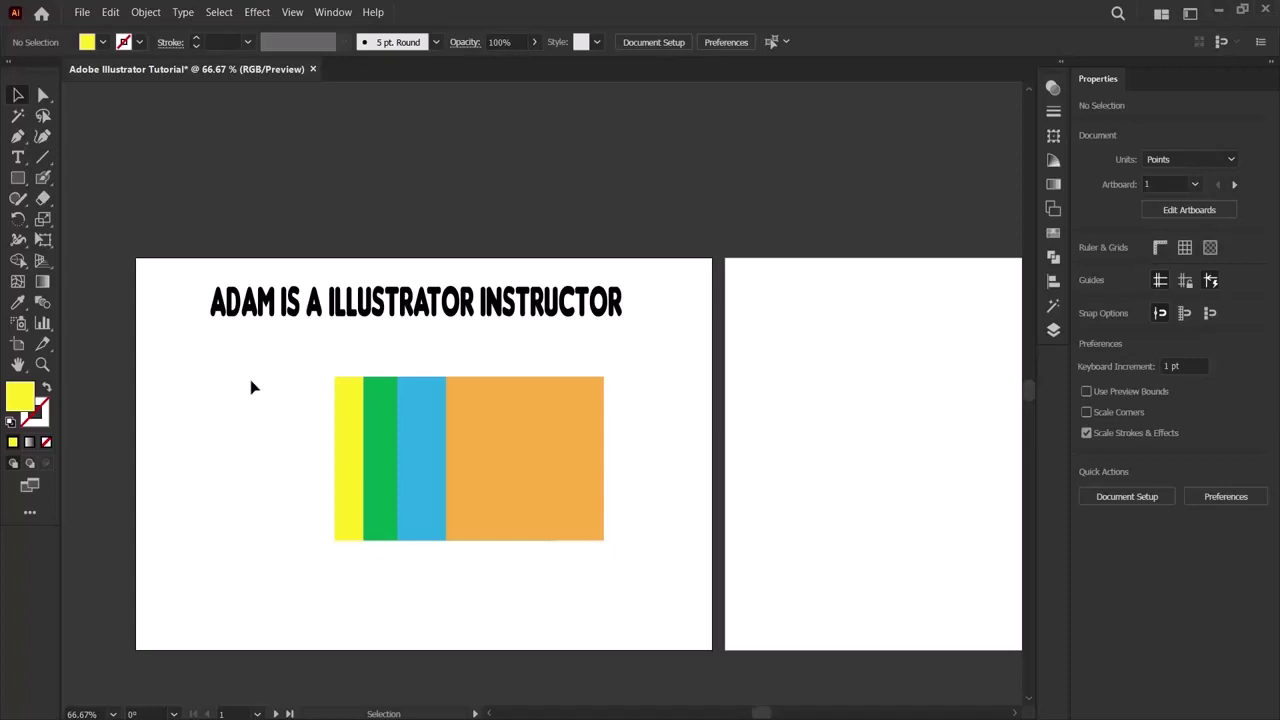
pyautogui.moveTo(403, 441); pyautogui.dragTo(318, 428)
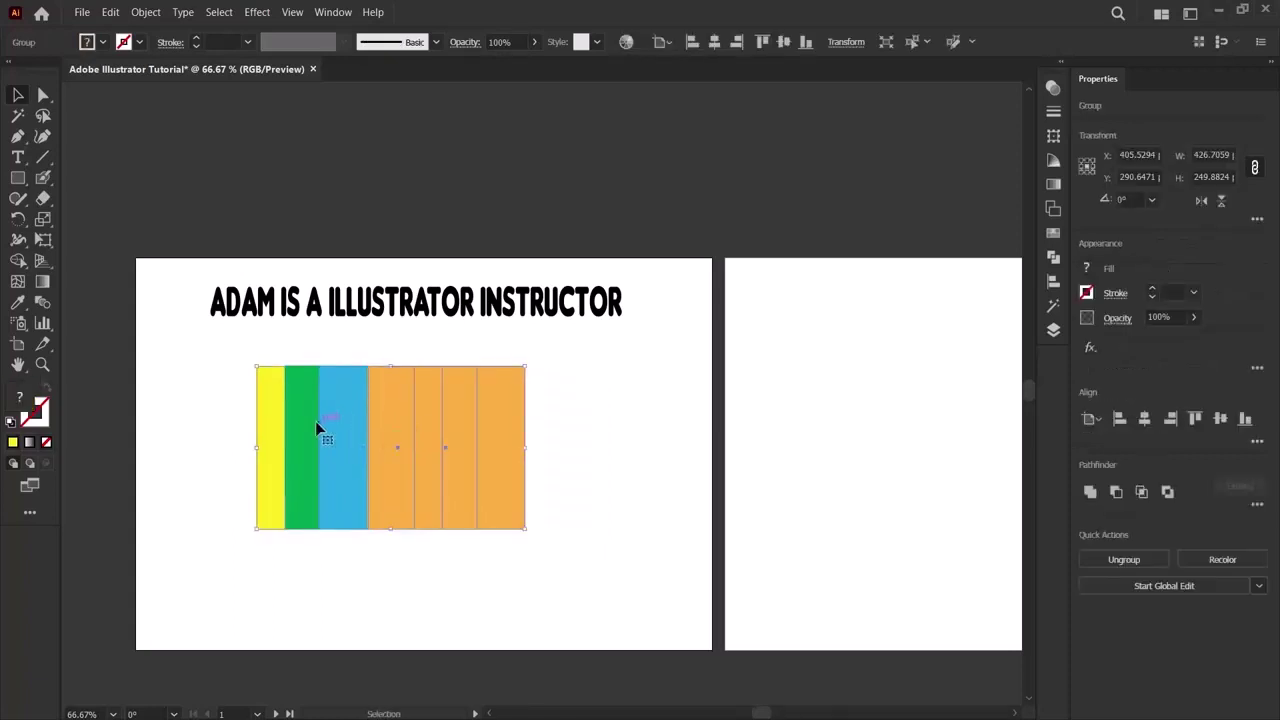
pyautogui.click(237, 425)
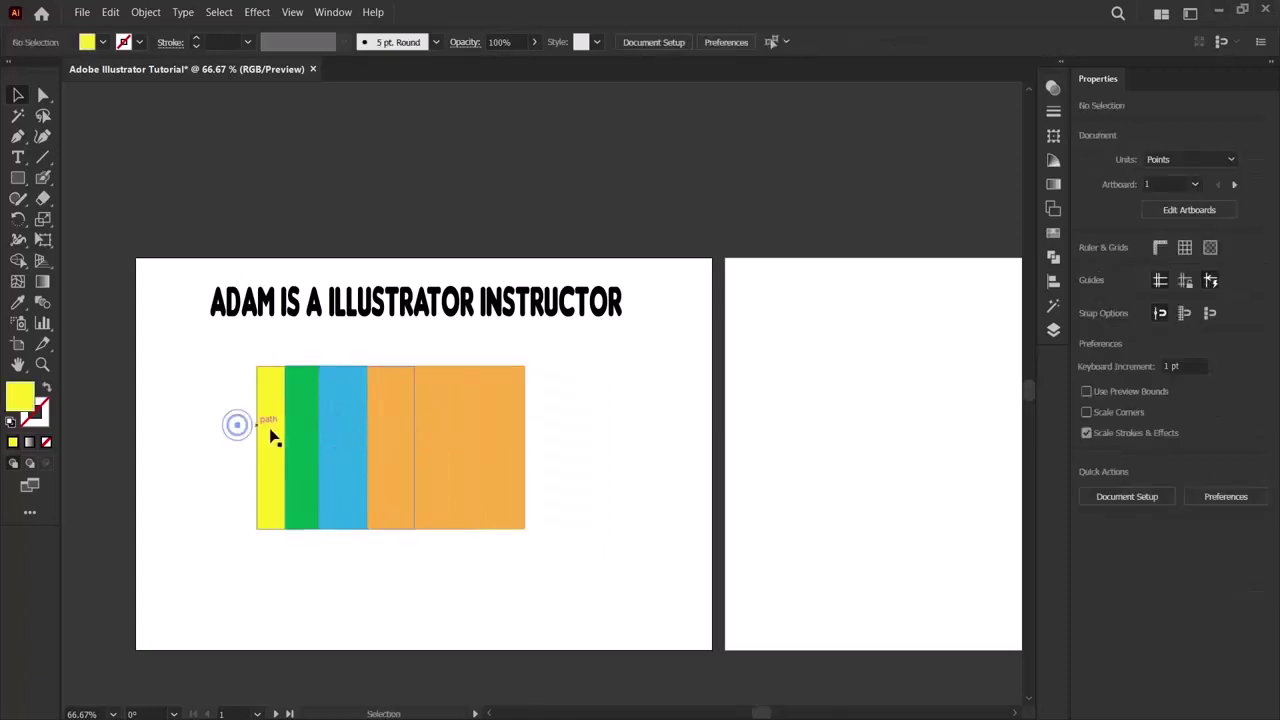
# Ungroup the bar block back into four separate rectangles.
pyautogui.rightClick(384, 472)
pyautogui.click(341, 444)
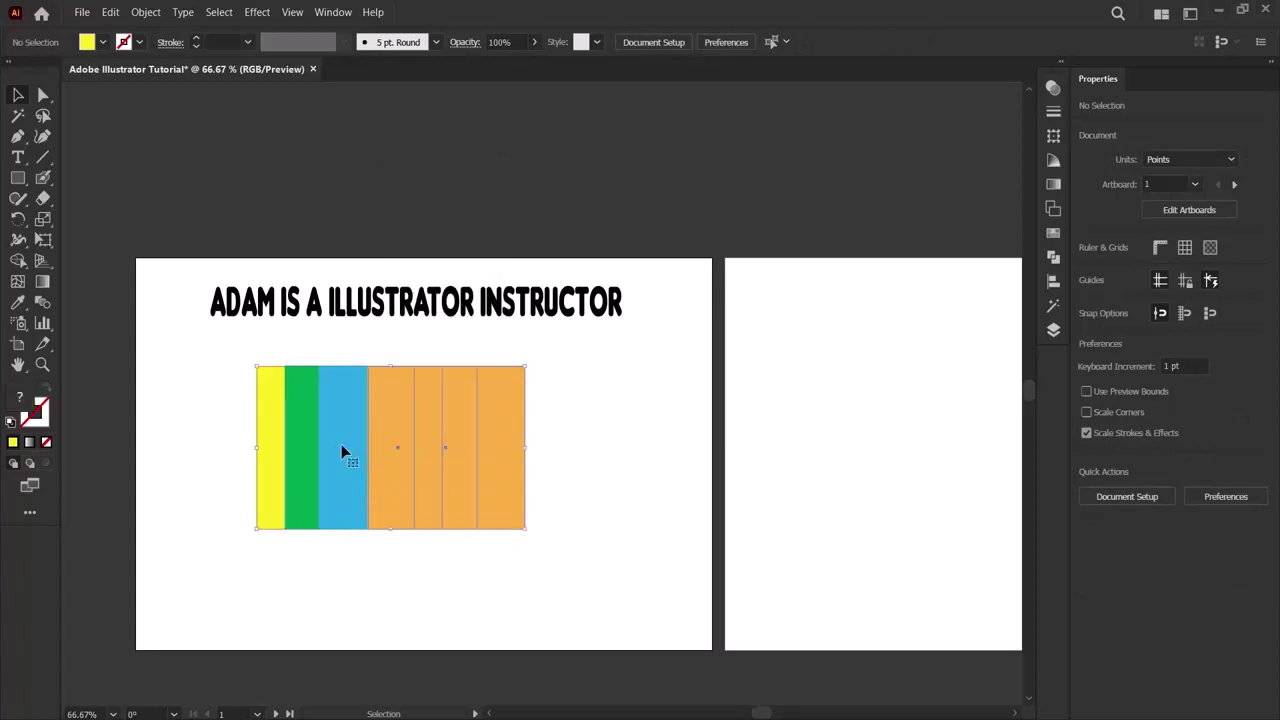
pyautogui.rightClick(341, 444)
pyautogui.click(384, 320)
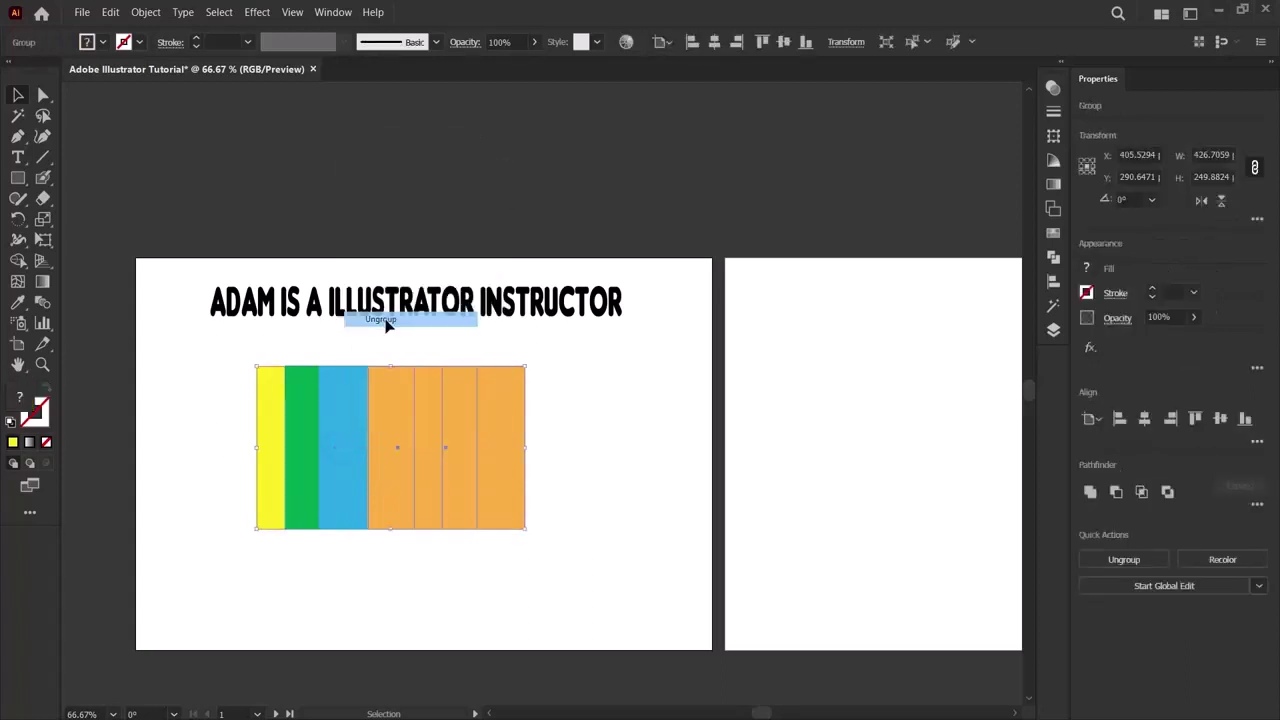
pyautogui.click(191, 426)
pyautogui.moveTo(268, 455); pyautogui.dragTo(168, 567)
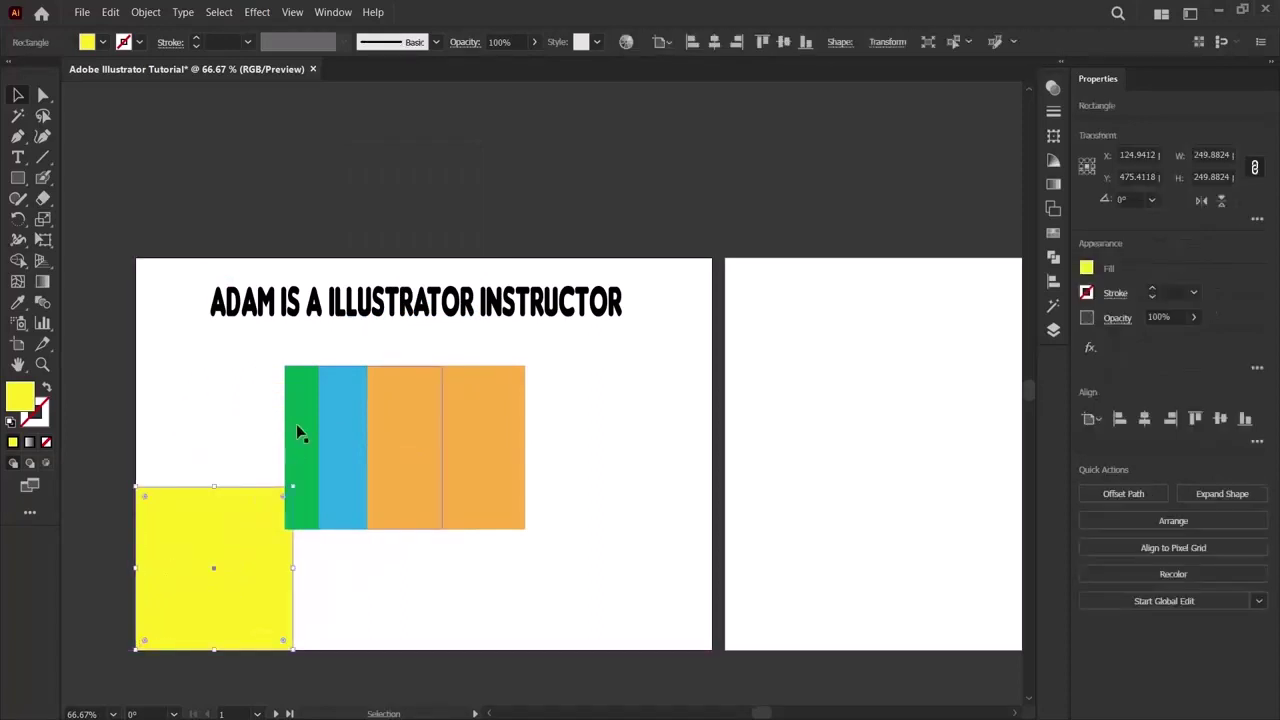
pyautogui.moveTo(296, 424); pyautogui.dragTo(165, 544)
pyautogui.moveTo(336, 429); pyautogui.dragTo(186, 553)
pyautogui.moveTo(426, 439); pyautogui.dragTo(267, 555)
pyautogui.click(404, 492)
pyautogui.hotkey('ctrl', 'z')
pyautogui.hotkey('ctrl', 'z')
pyautogui.hotkey('ctrl', 'z')
pyautogui.hotkey('ctrl', 'z')
pyautogui.hotkey('ctrl', 'z')
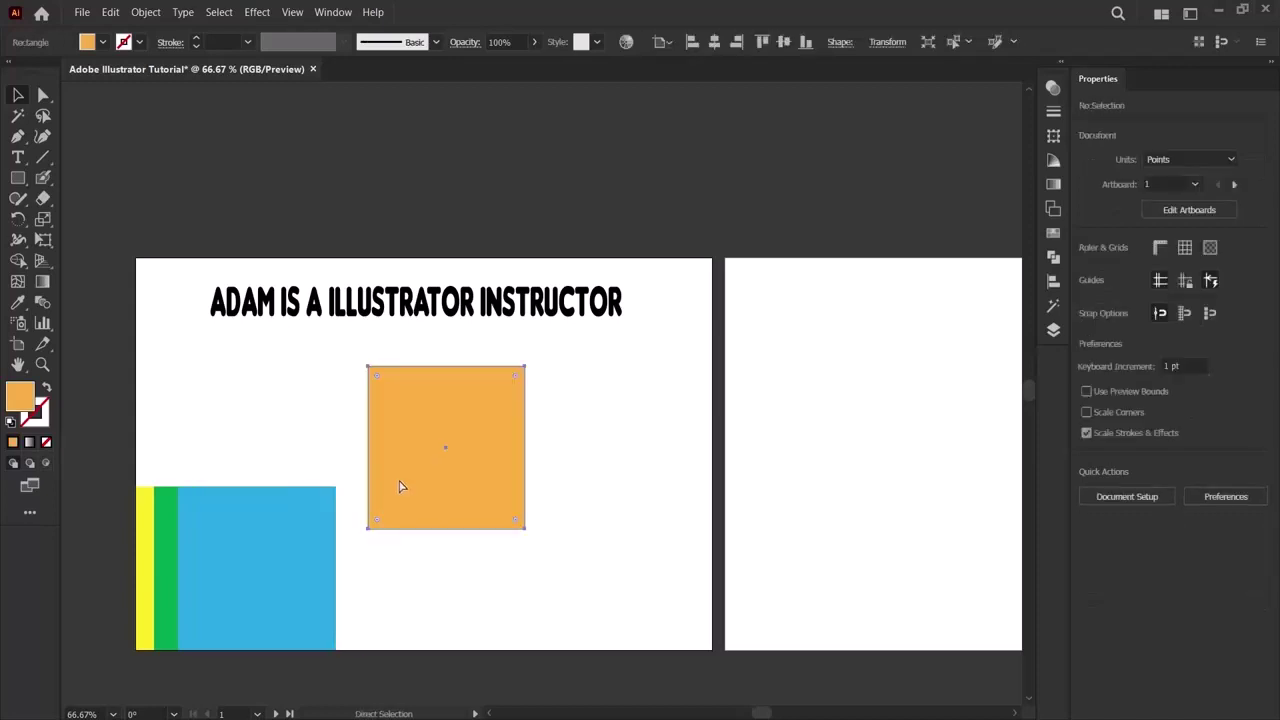
pyautogui.moveTo(206, 380); pyautogui.dragTo(551, 551)
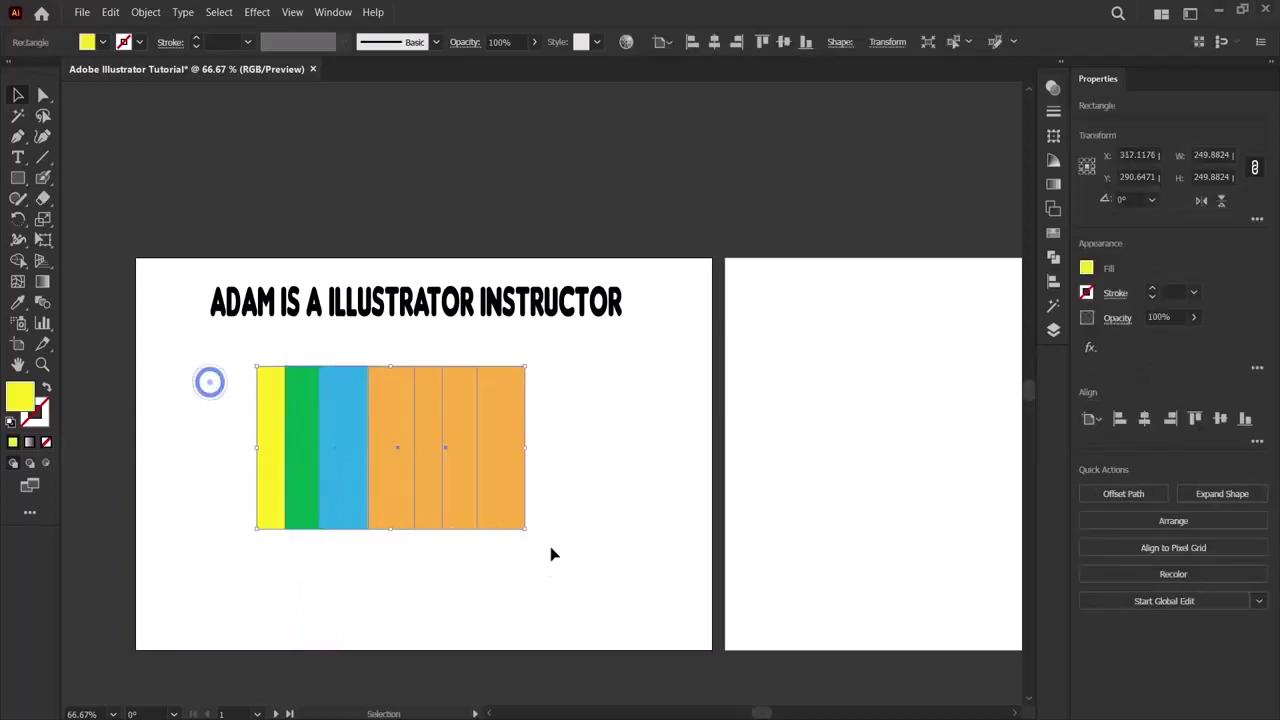
pyautogui.moveTo(480, 489); pyautogui.dragTo(360, 611)
pyautogui.hotkey('ctrl', 'z')
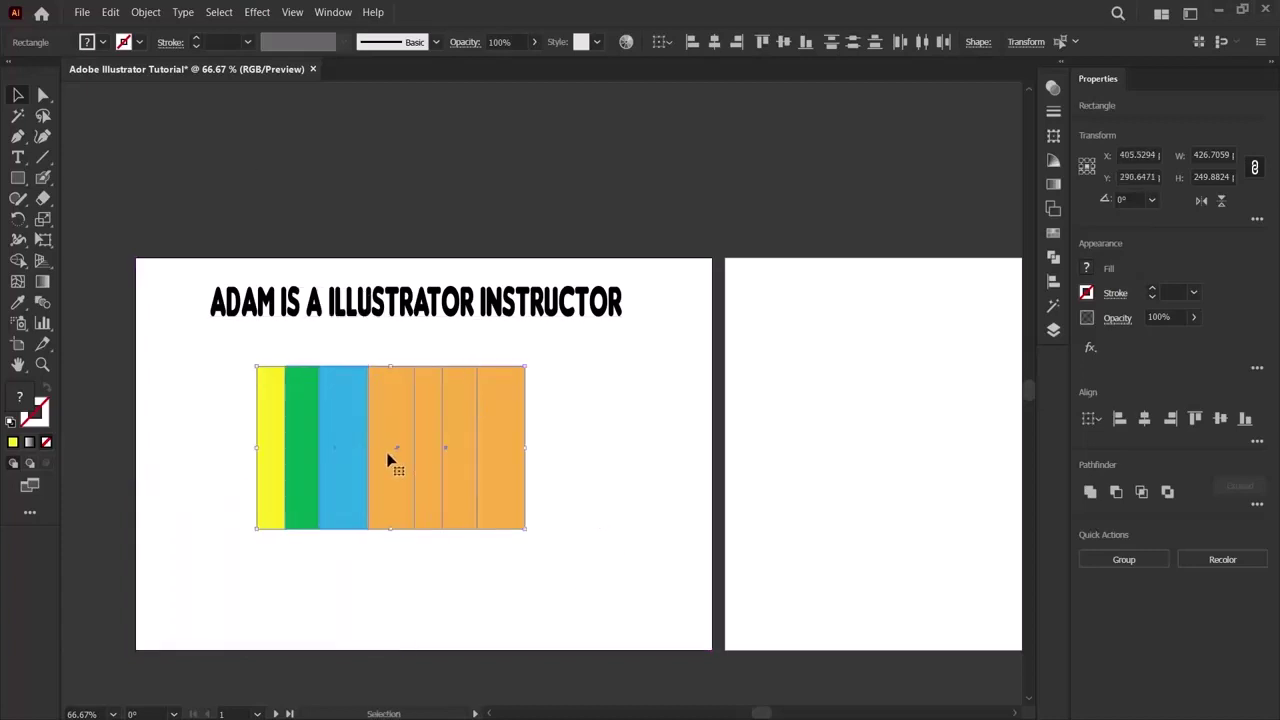
# Join the selected rectangle paths, then undo a trial move down and left.
pyautogui.rightClick(390, 455)
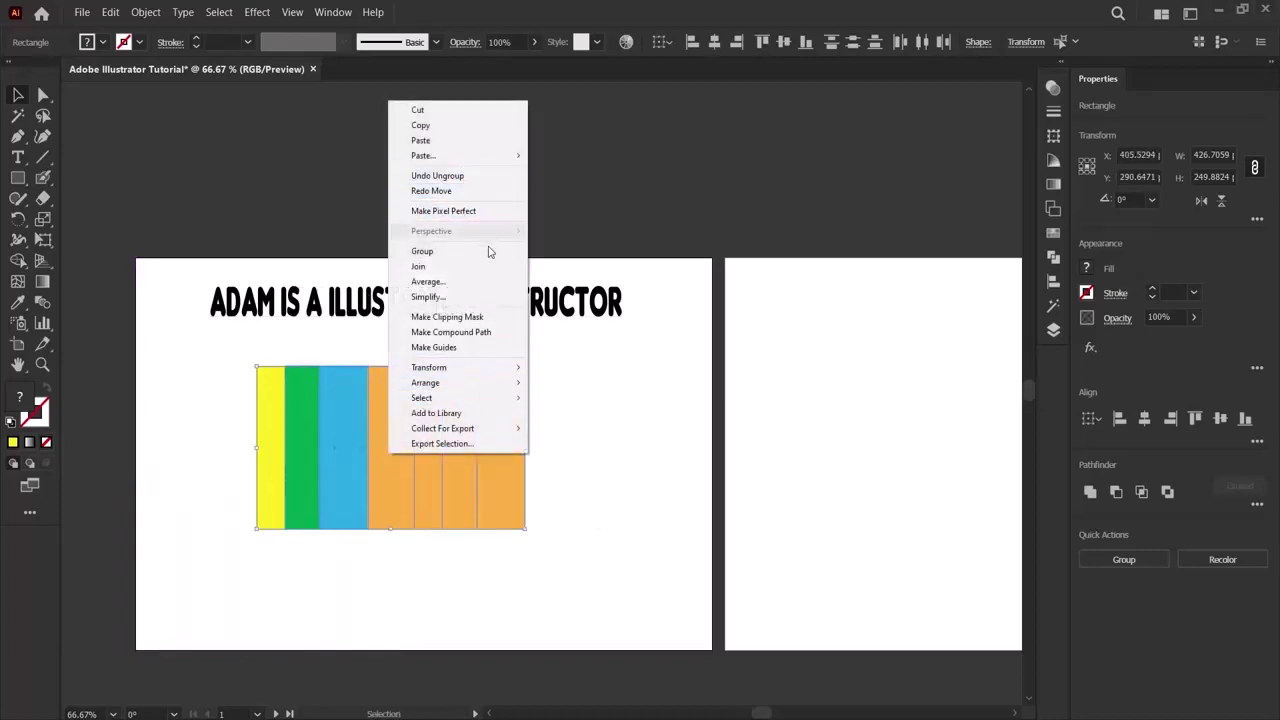
pyautogui.click(403, 266)
pyautogui.moveTo(294, 523); pyautogui.dragTo(231, 581)
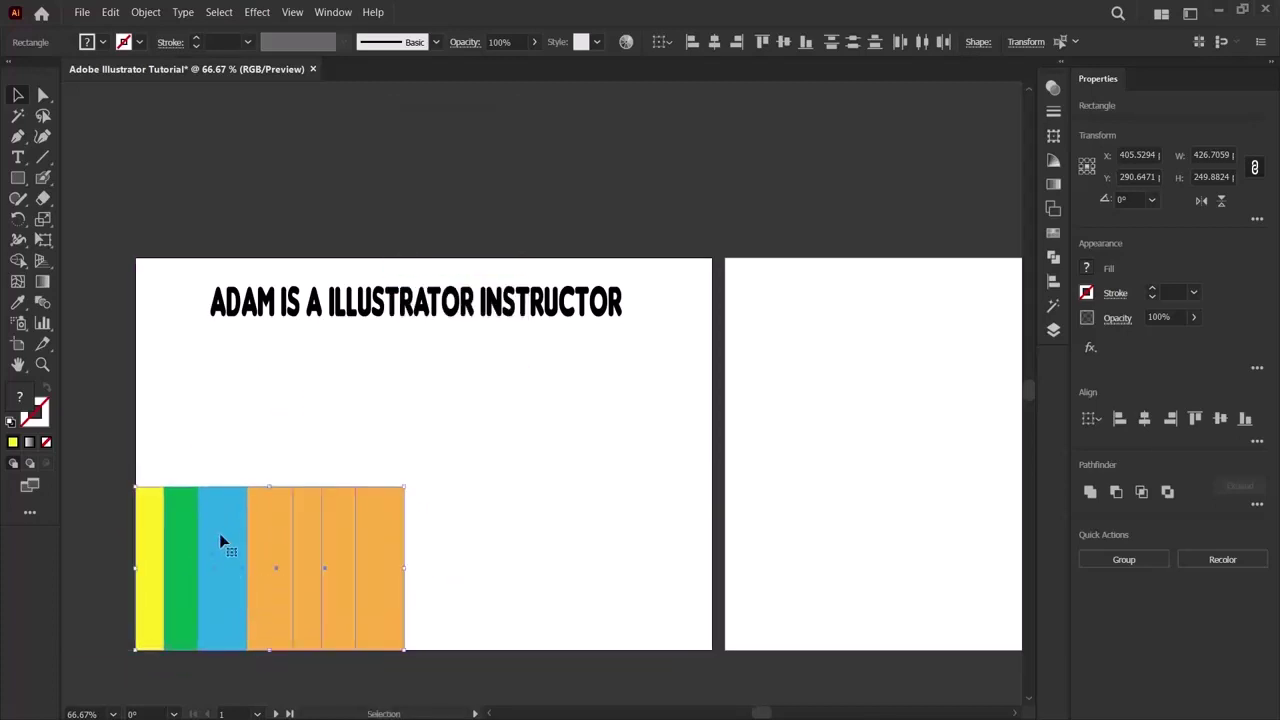
pyautogui.click(209, 423)
pyautogui.hotkey('ctrl', 'z')
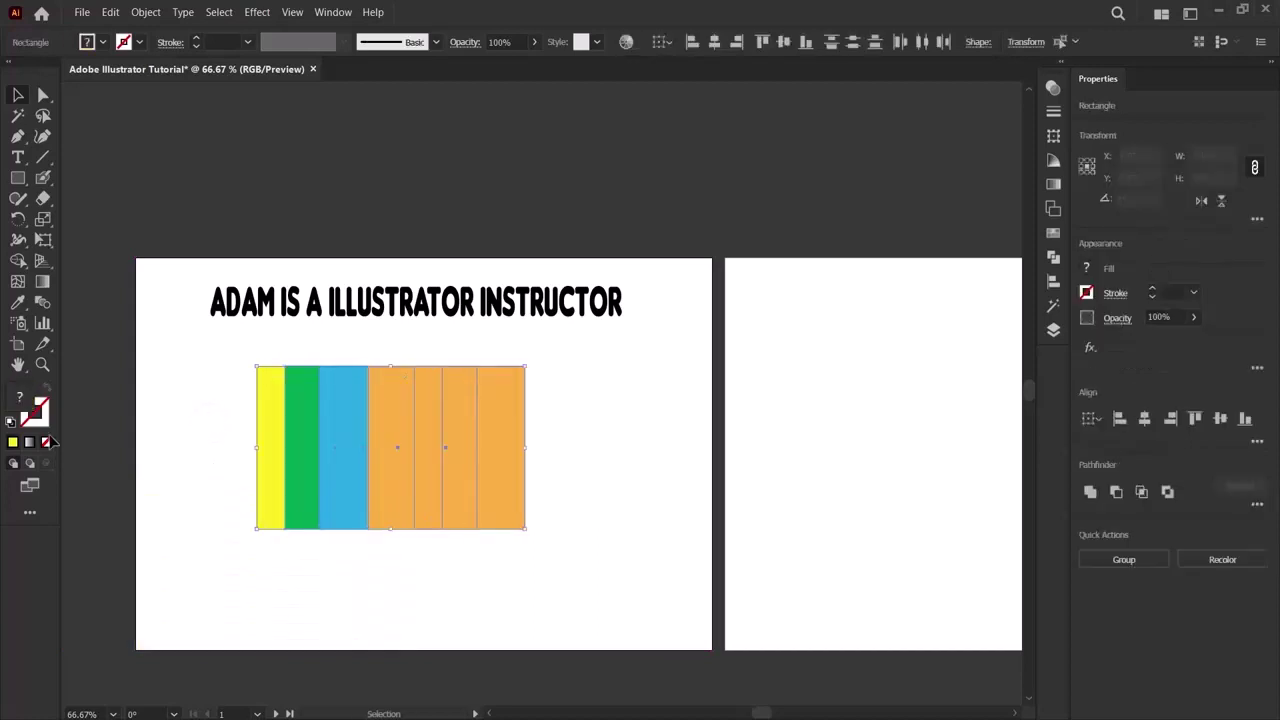
# Select all the coloured rectangles and browse the Object menu commands.
pyautogui.click(209, 372)
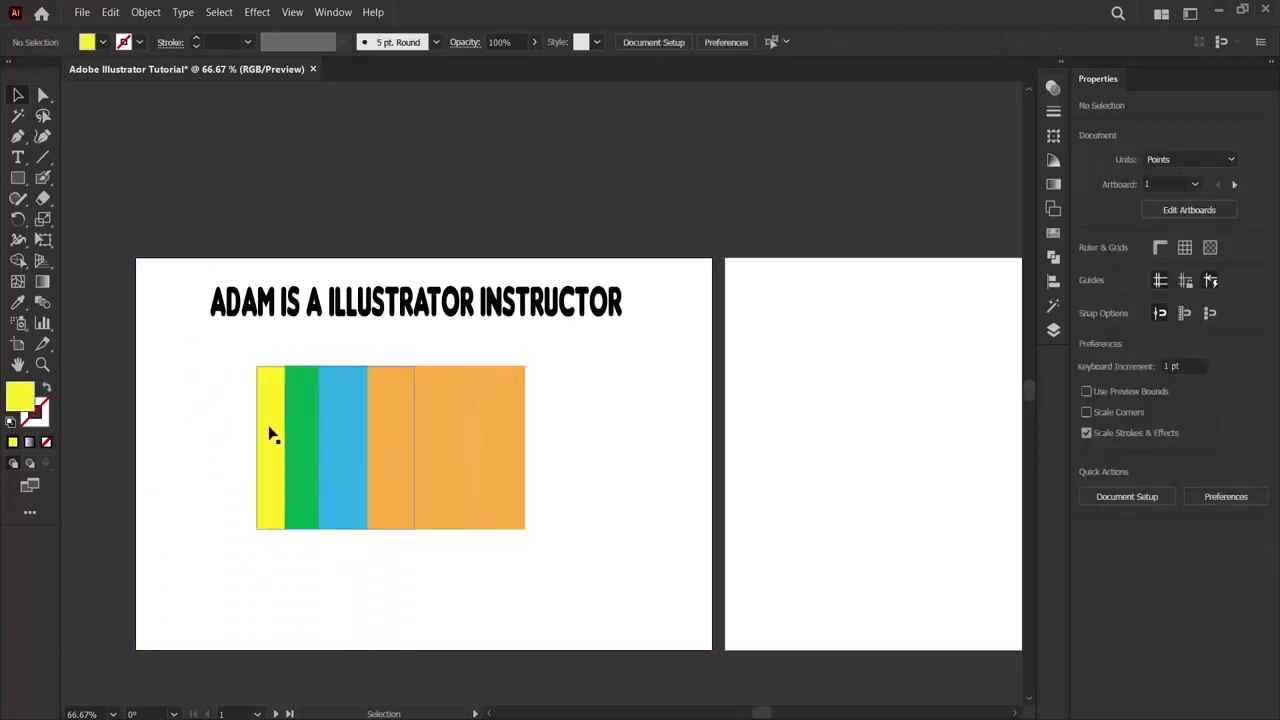
pyautogui.moveTo(237, 371); pyautogui.dragTo(518, 527)
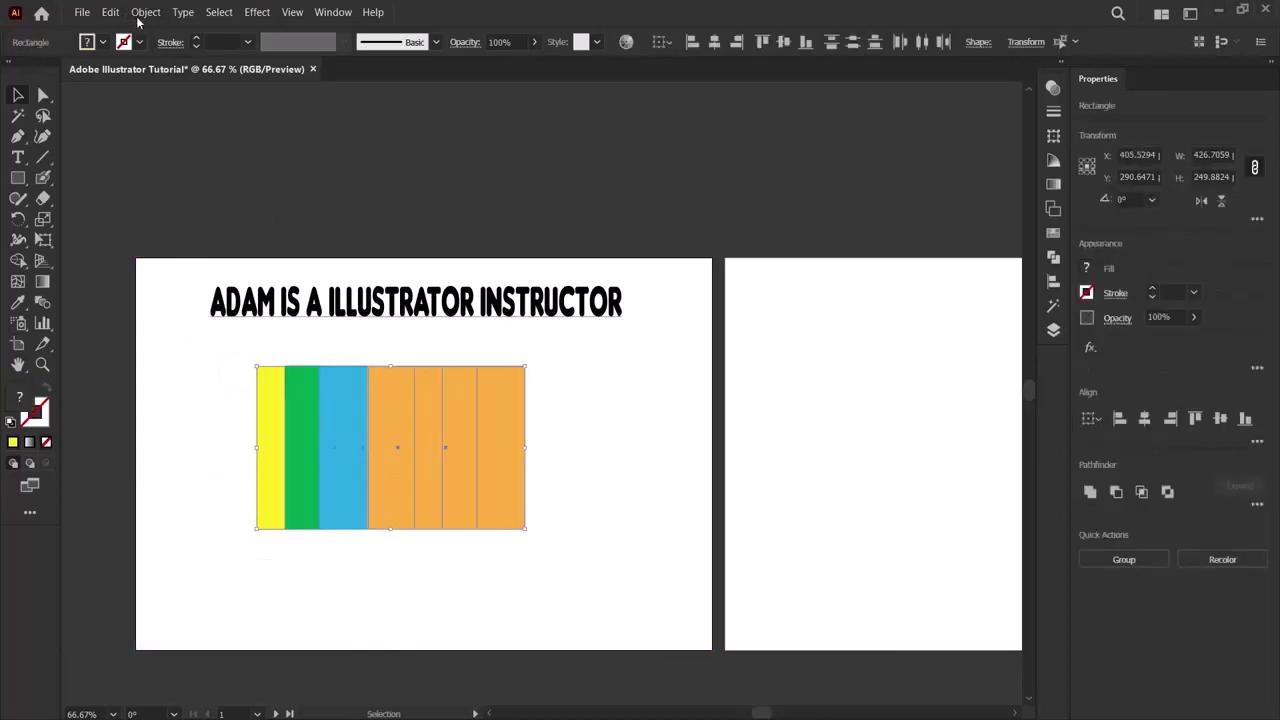
pyautogui.click(134, 12)
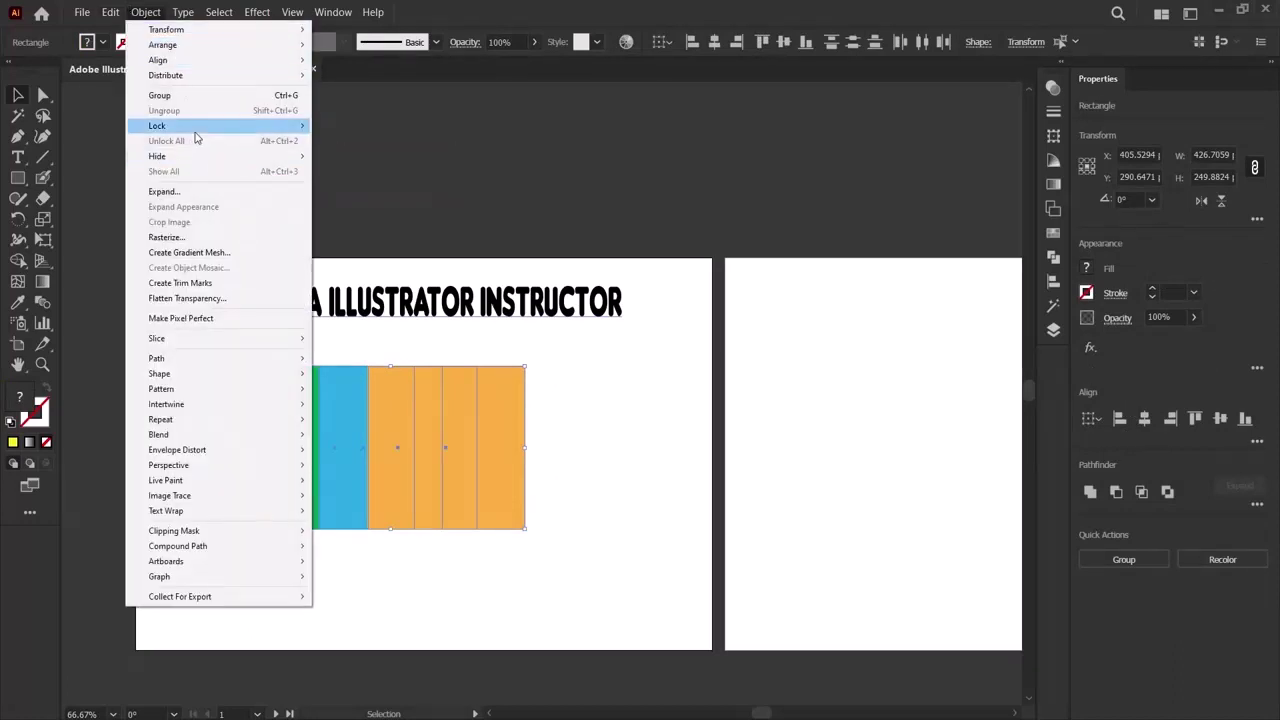
pyautogui.moveTo(196, 134)
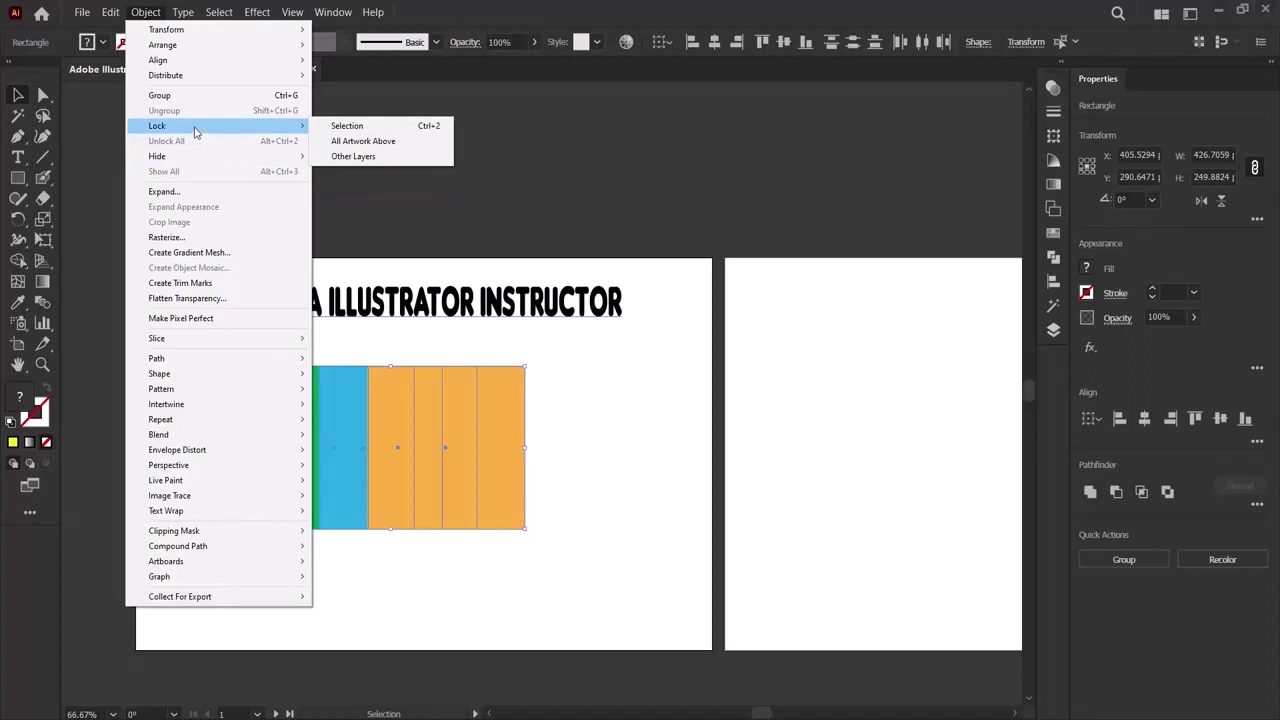
pyautogui.click(518, 583)
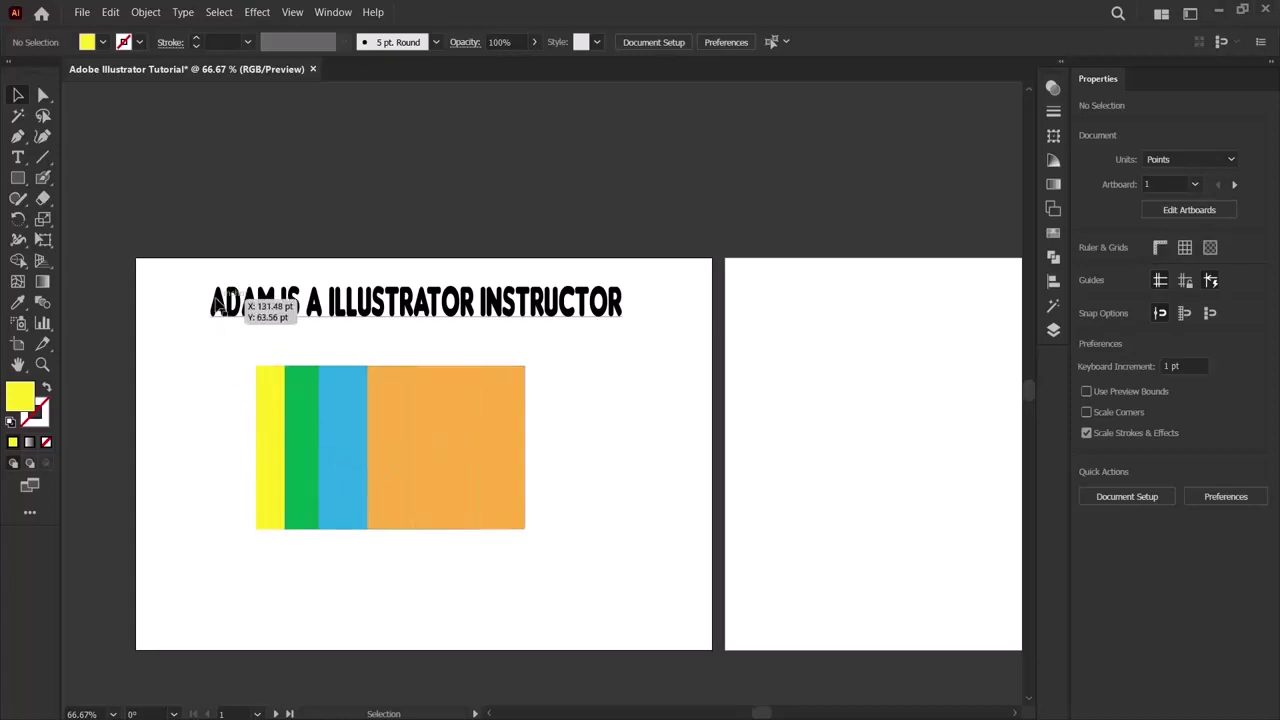
# Lock the four coloured rectangles with Object > Lock > Selection.
pyautogui.click(262, 300)
pyautogui.moveTo(244, 369); pyautogui.dragTo(546, 574)
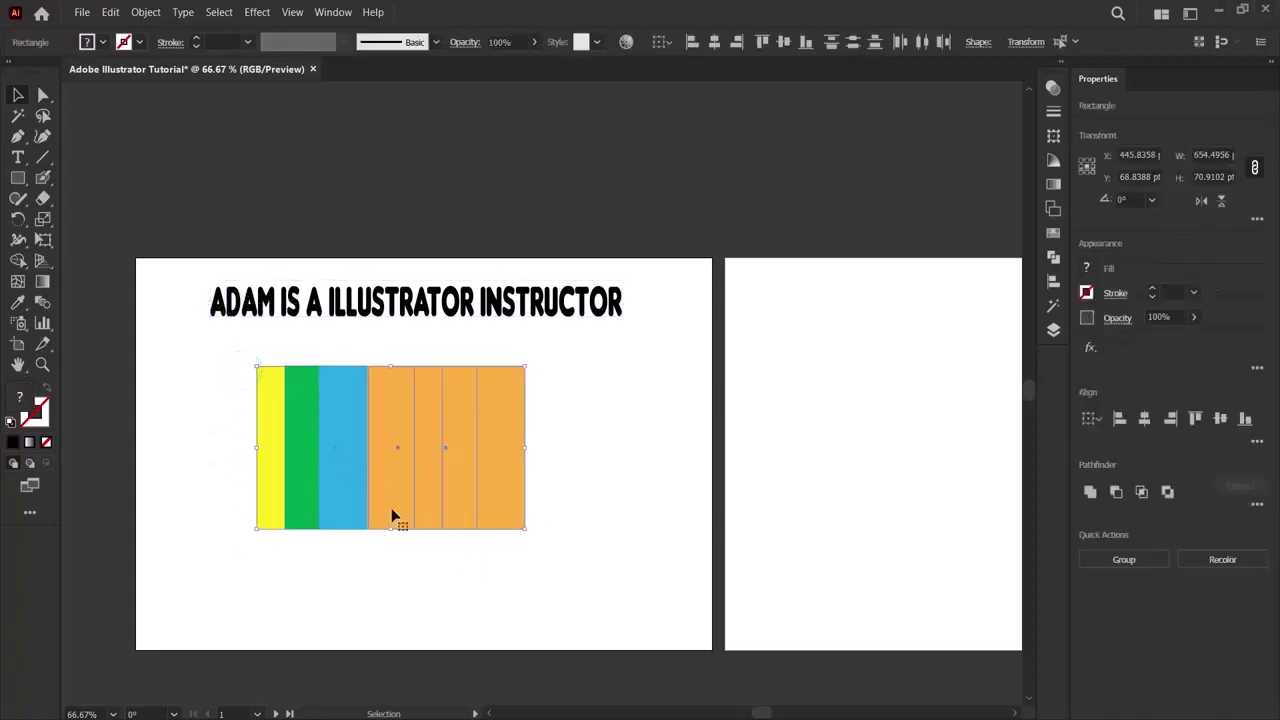
pyautogui.click(140, 15)
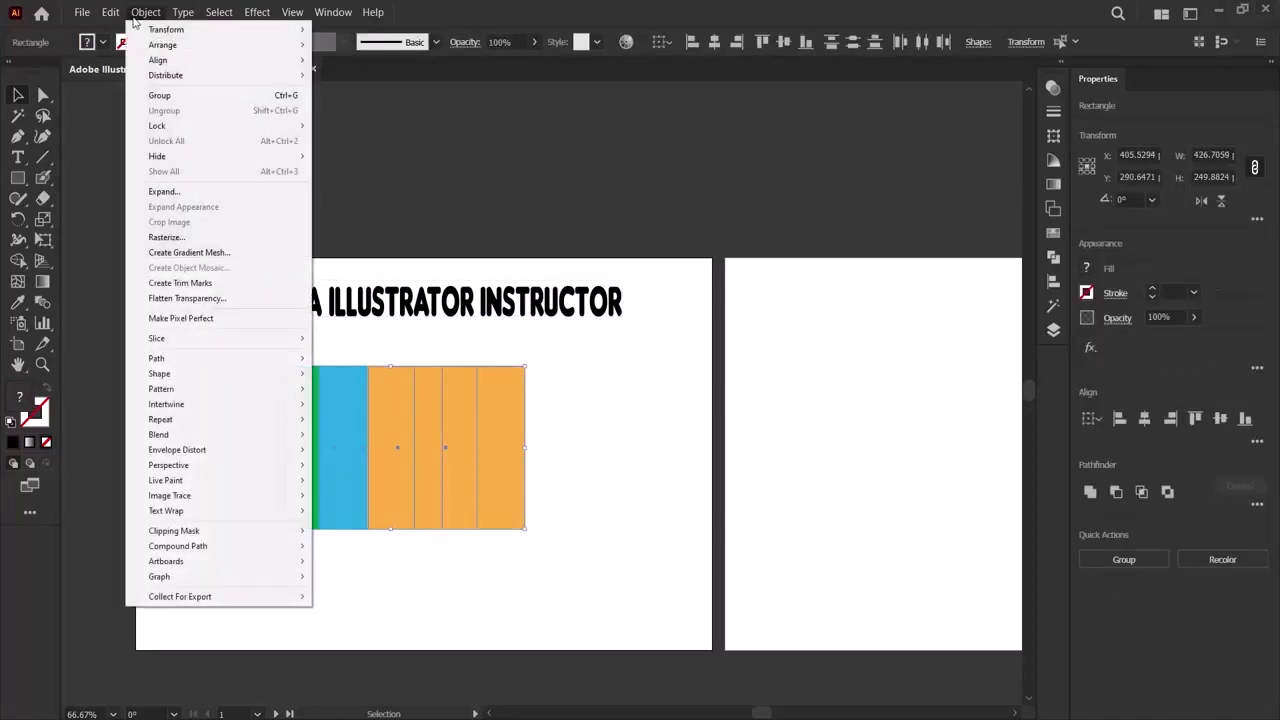
pyautogui.click(188, 130)
pyautogui.moveTo(266, 127)
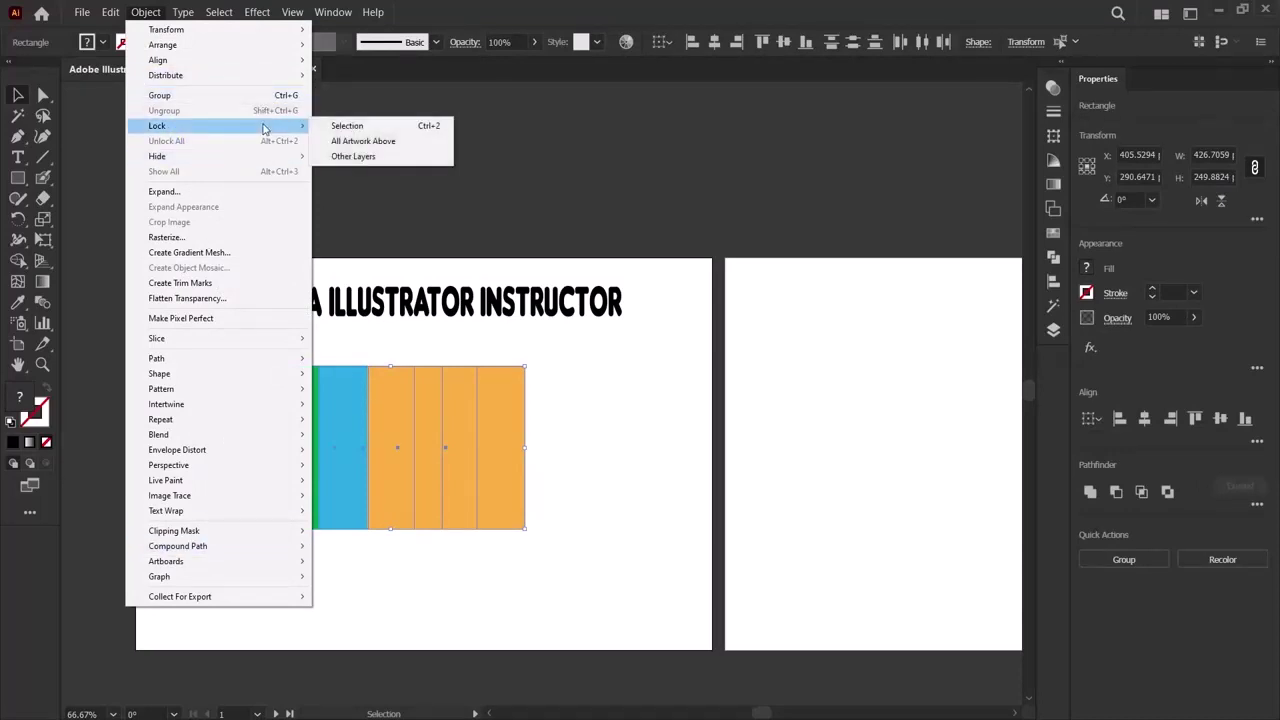
pyautogui.click(324, 127)
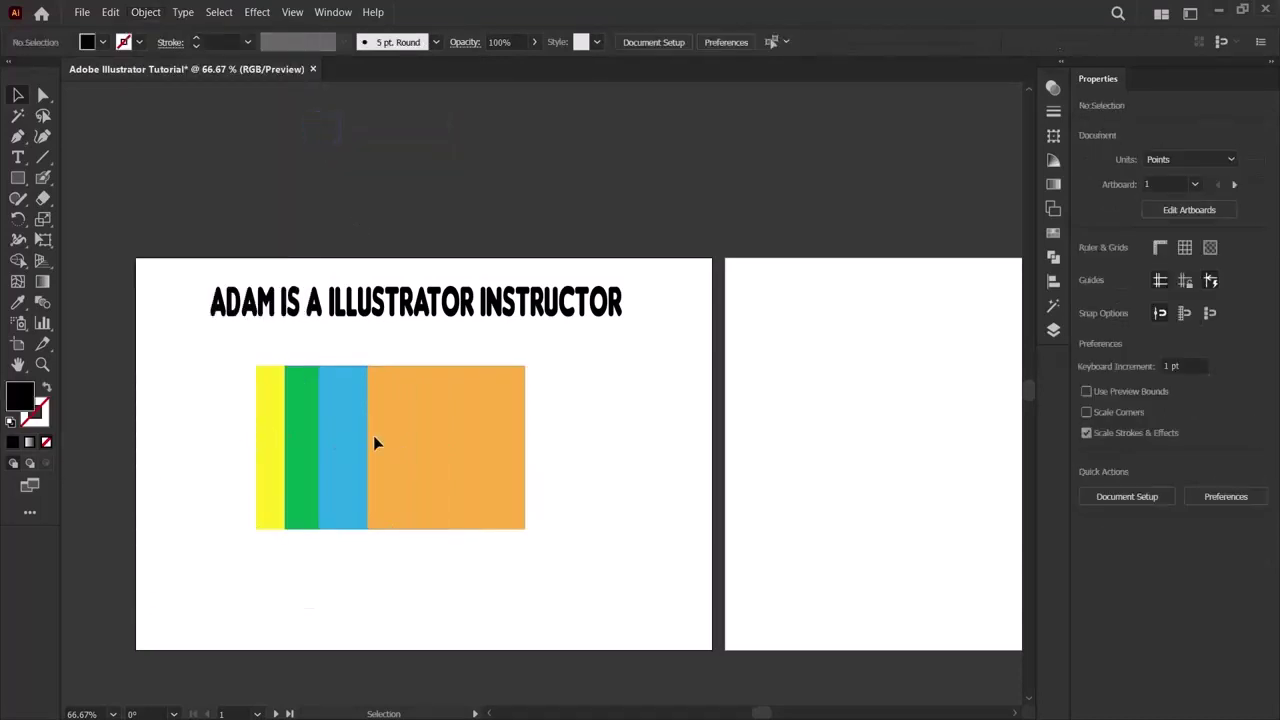
# Unlock the locked coloured rectangles with Object > Unlock All.
pyautogui.scroll(-1, 409, 611)
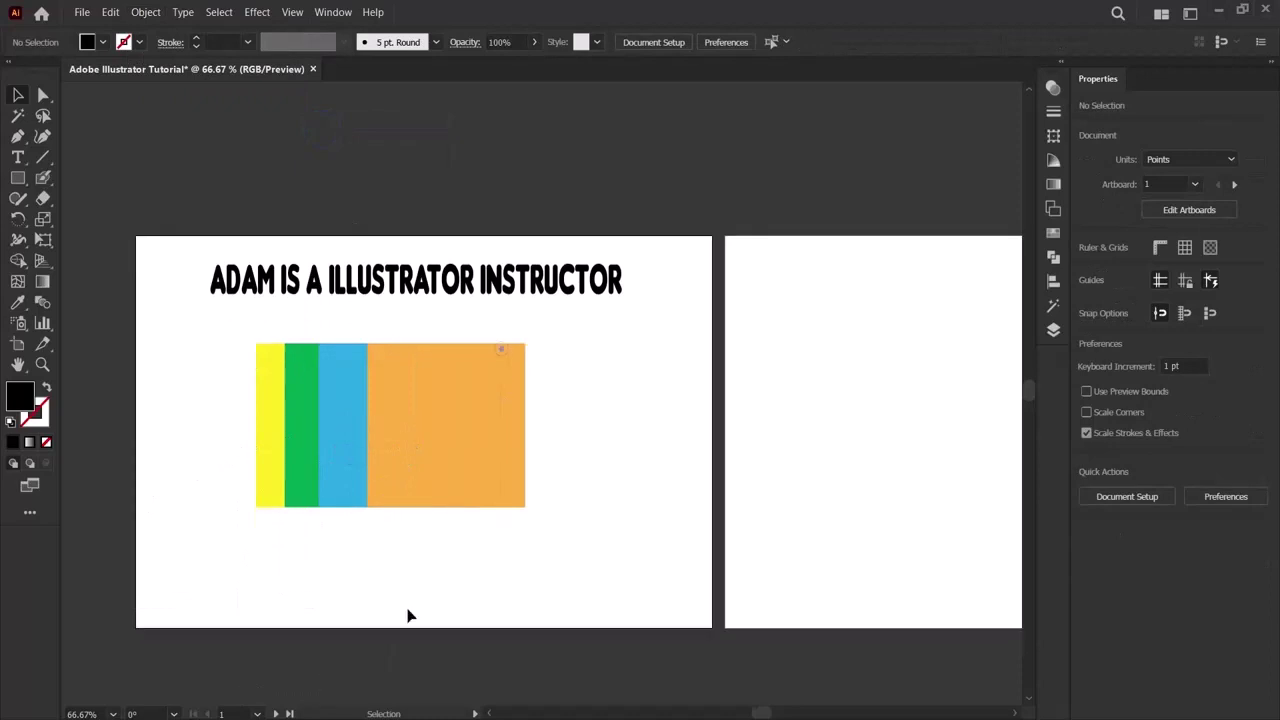
pyautogui.moveTo(605, 330); pyautogui.dragTo(347, 588)
pyautogui.click(566, 384)
pyautogui.click(118, 11)
pyautogui.moveTo(146, 12)
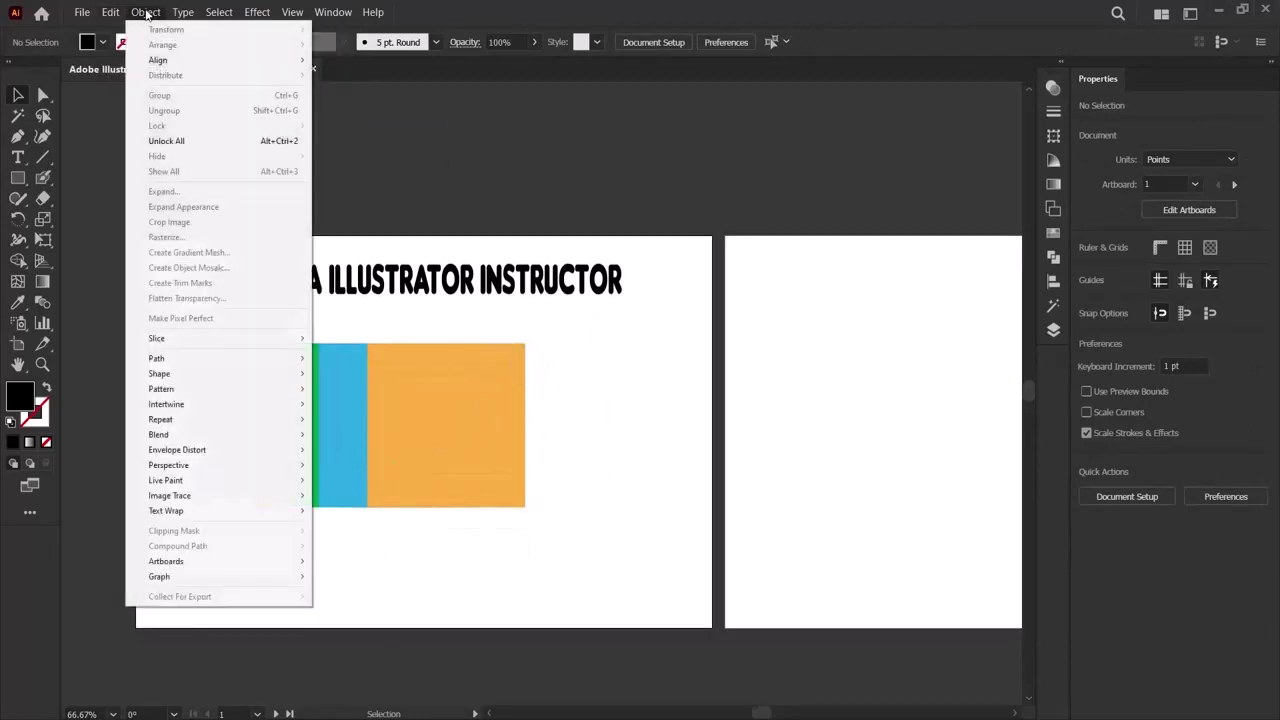
pyautogui.click(165, 141)
pyautogui.click(146, 12)
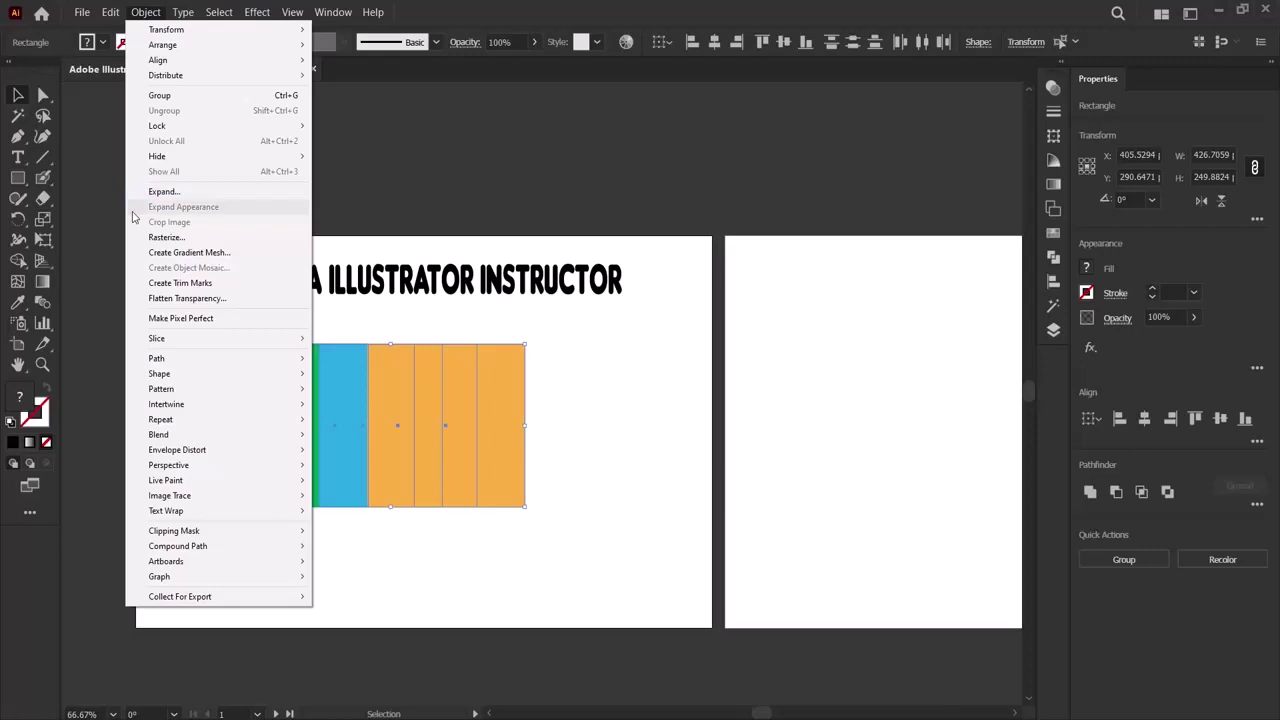
pyautogui.click(247, 241)
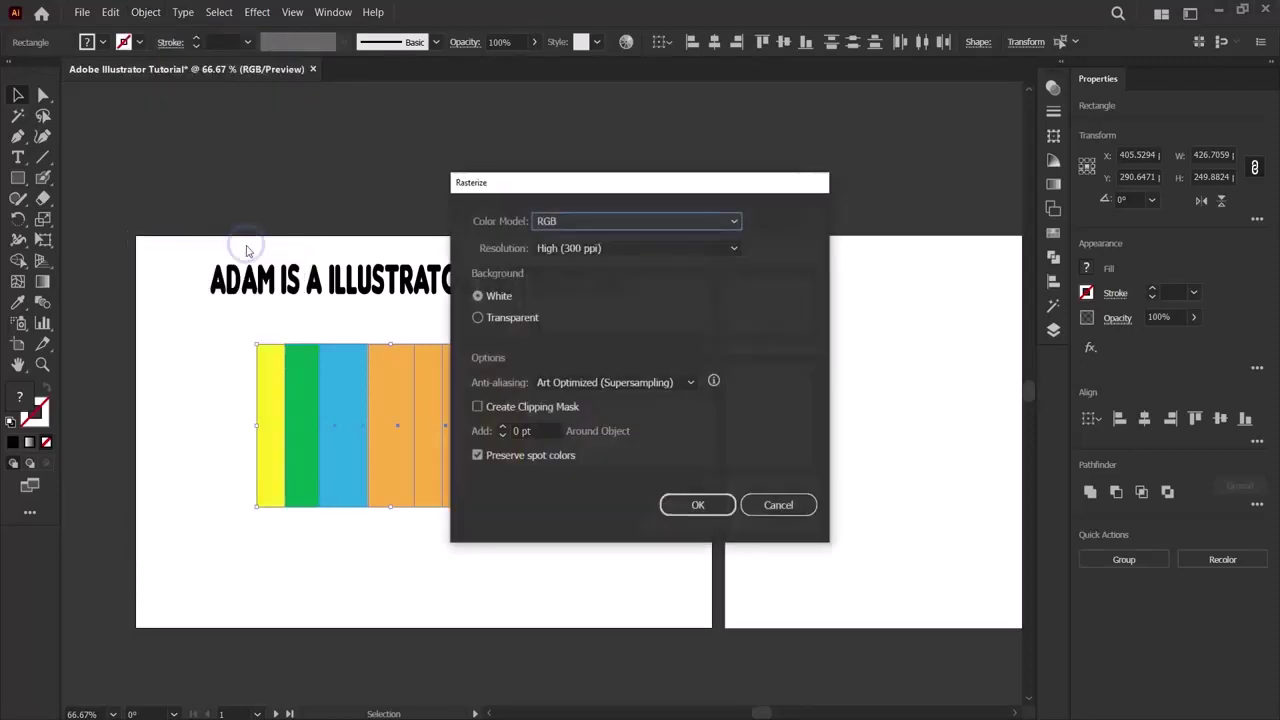
pyautogui.click(750, 508)
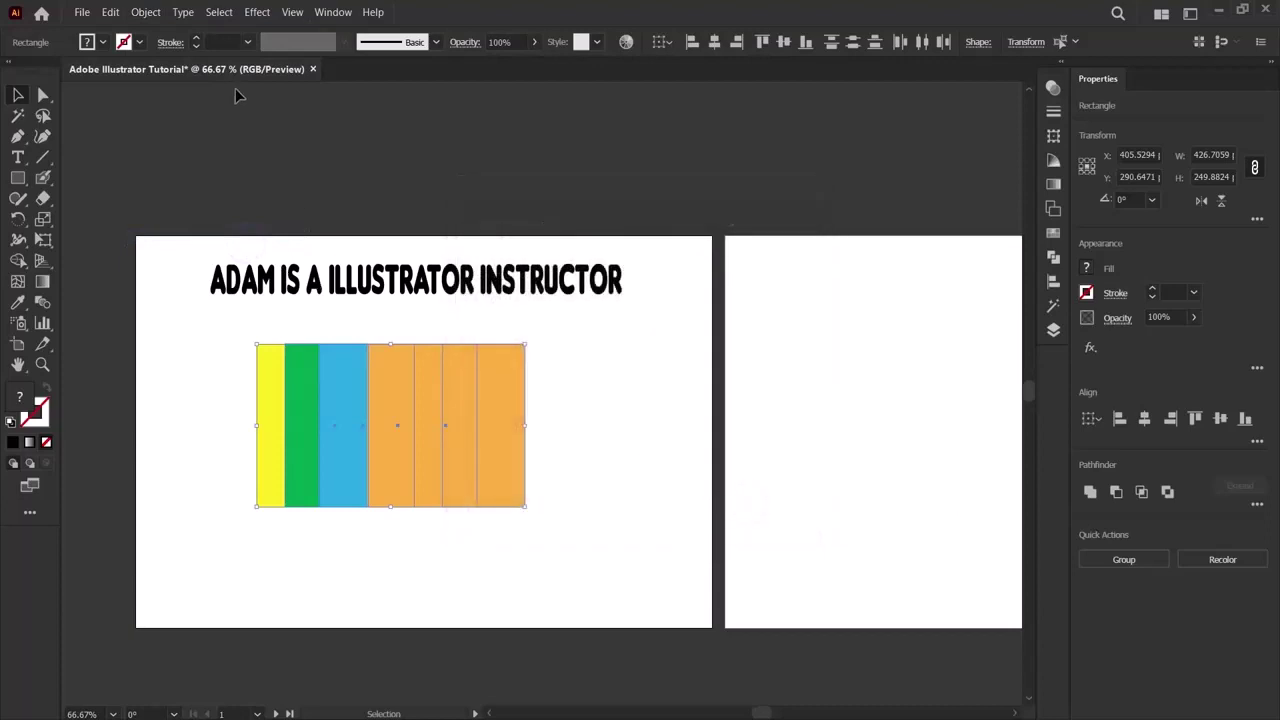
pyautogui.click(150, 12)
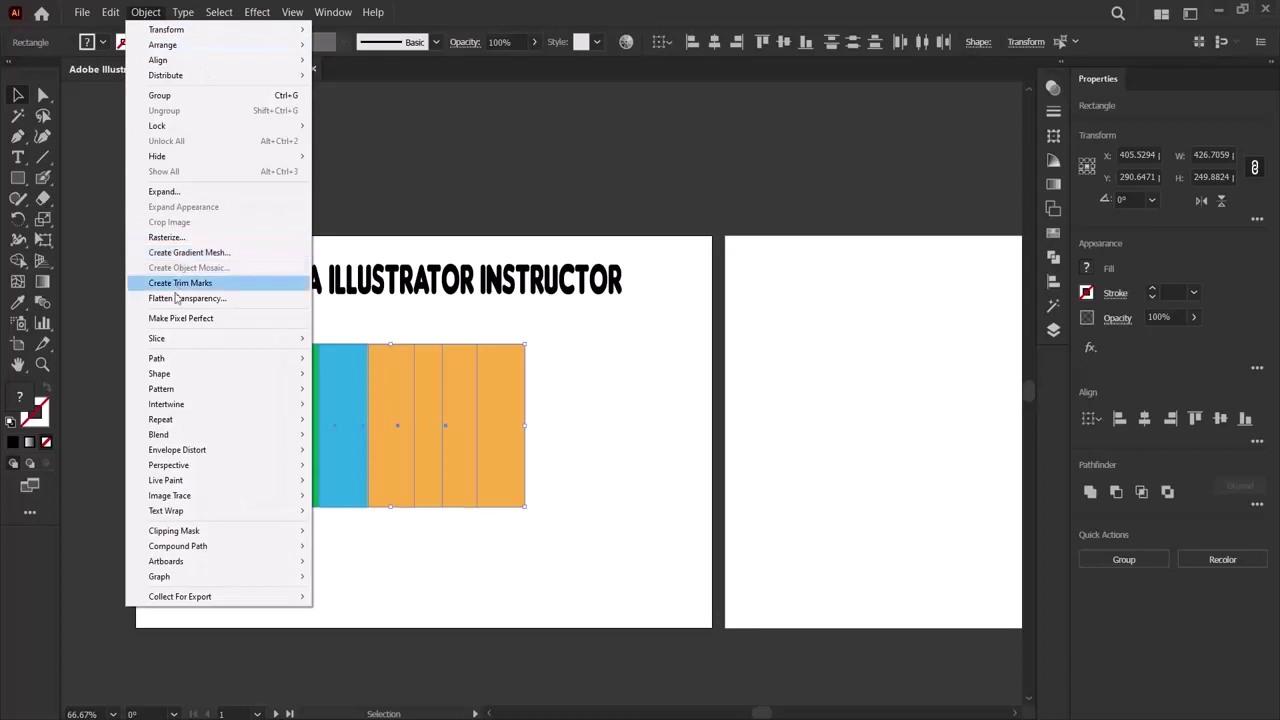
pyautogui.moveTo(199, 373)
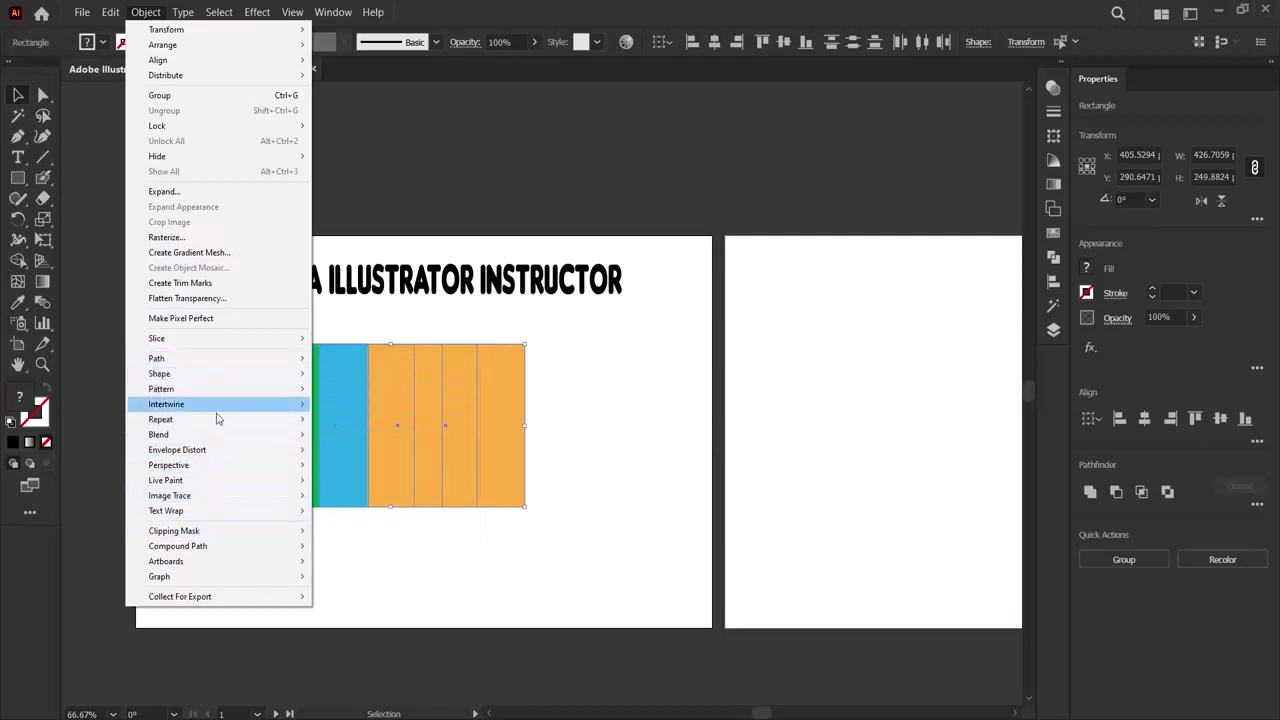
pyautogui.moveTo(226, 519)
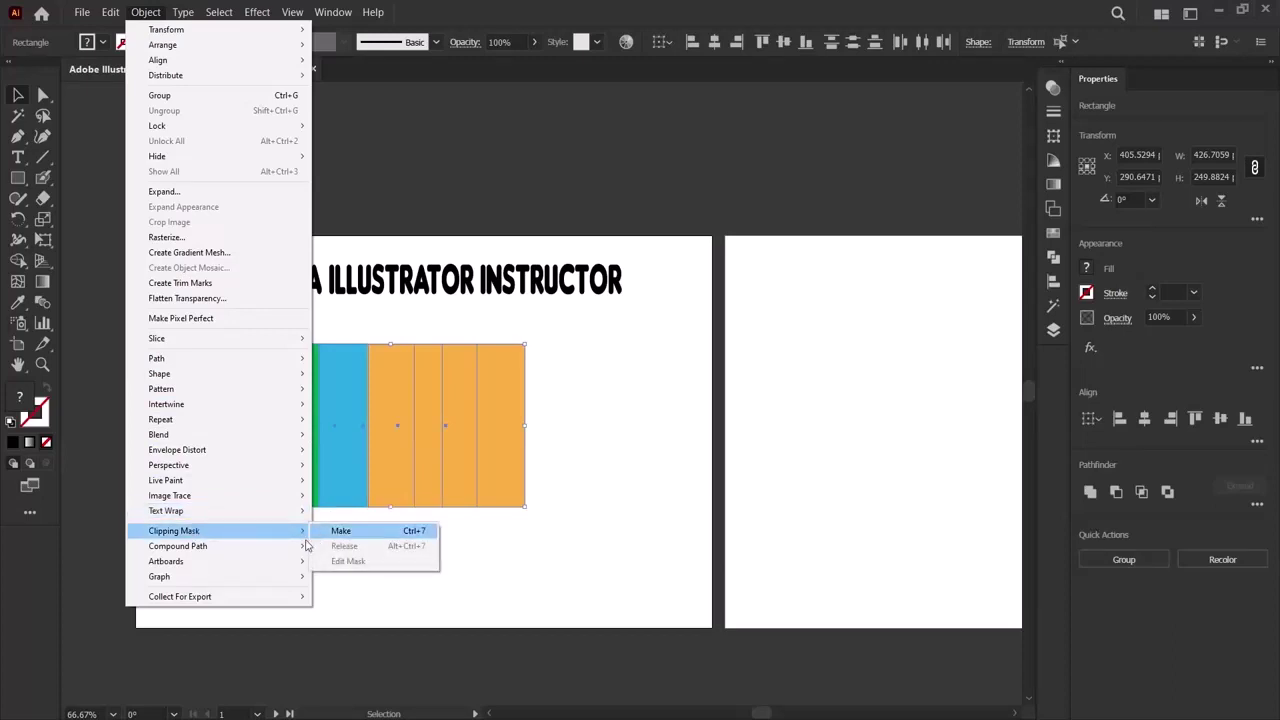
pyautogui.moveTo(297, 550)
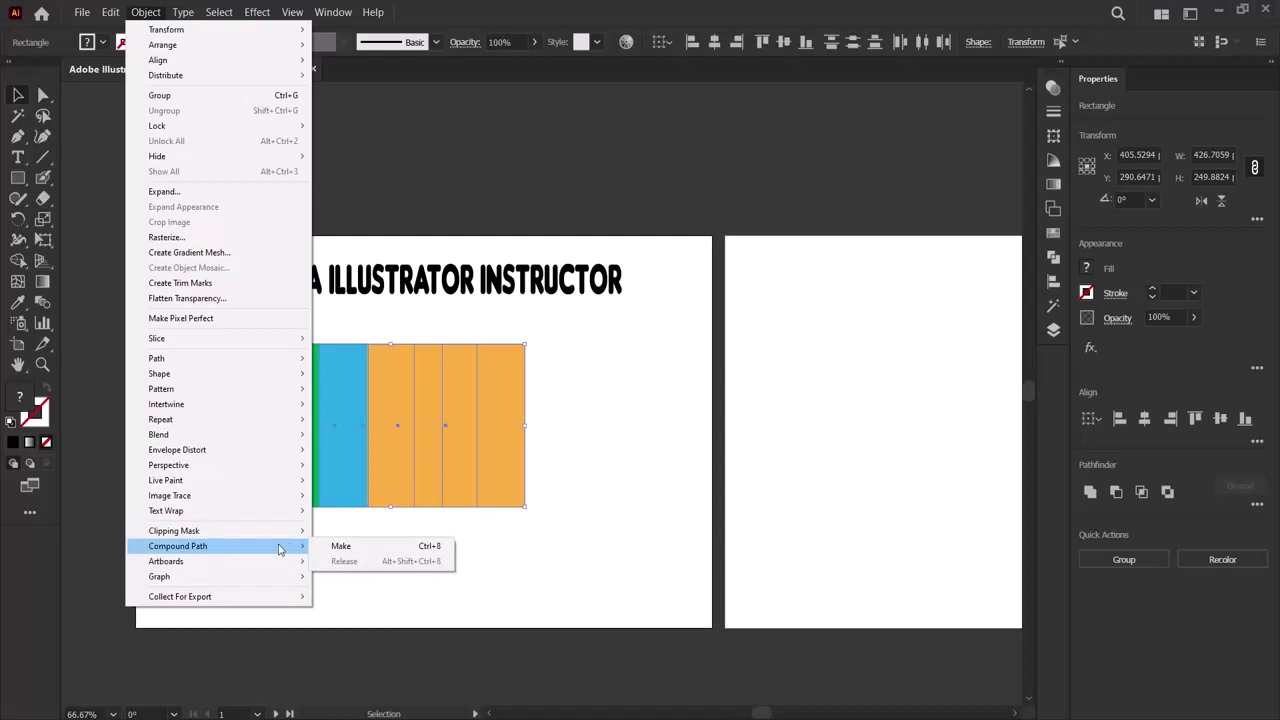
pyautogui.moveTo(232, 561)
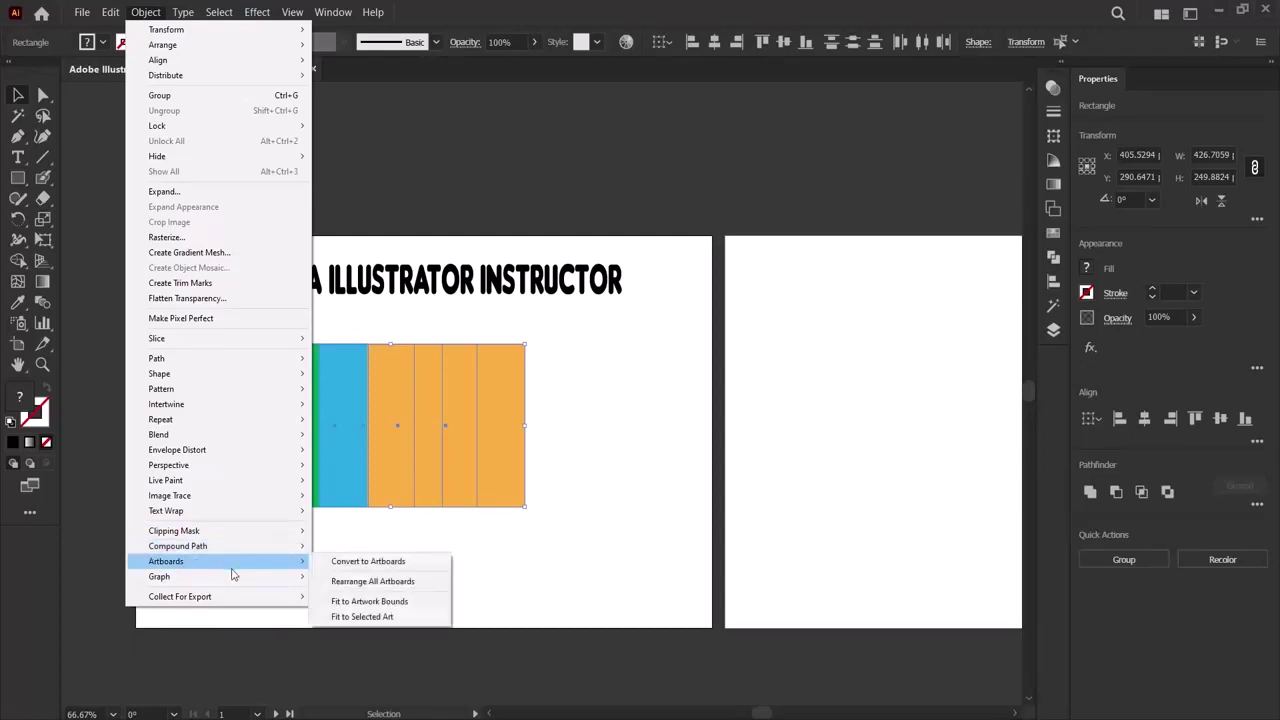
pyautogui.click(98, 543)
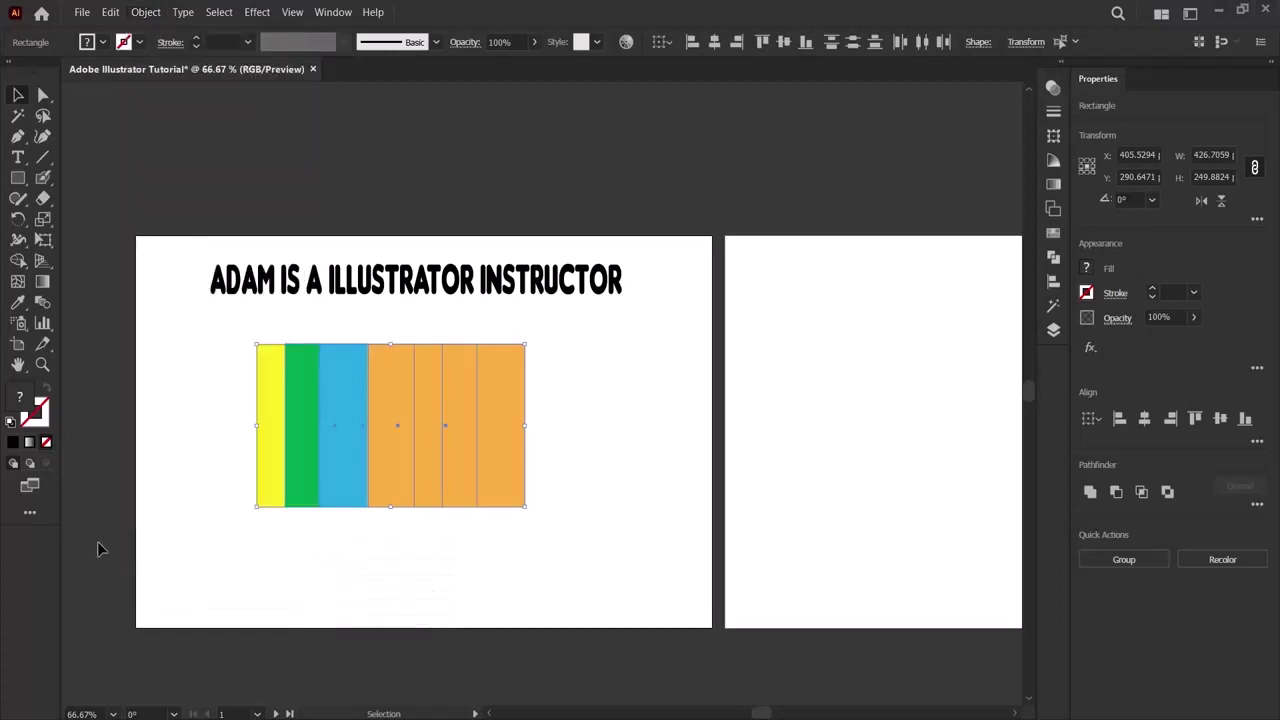
pyautogui.moveTo(206, 346); pyautogui.dragTo(484, 572)
# Deselect everything, then select the headline and coloured rectangles to clear the artboard.
pyautogui.click(146, 12)
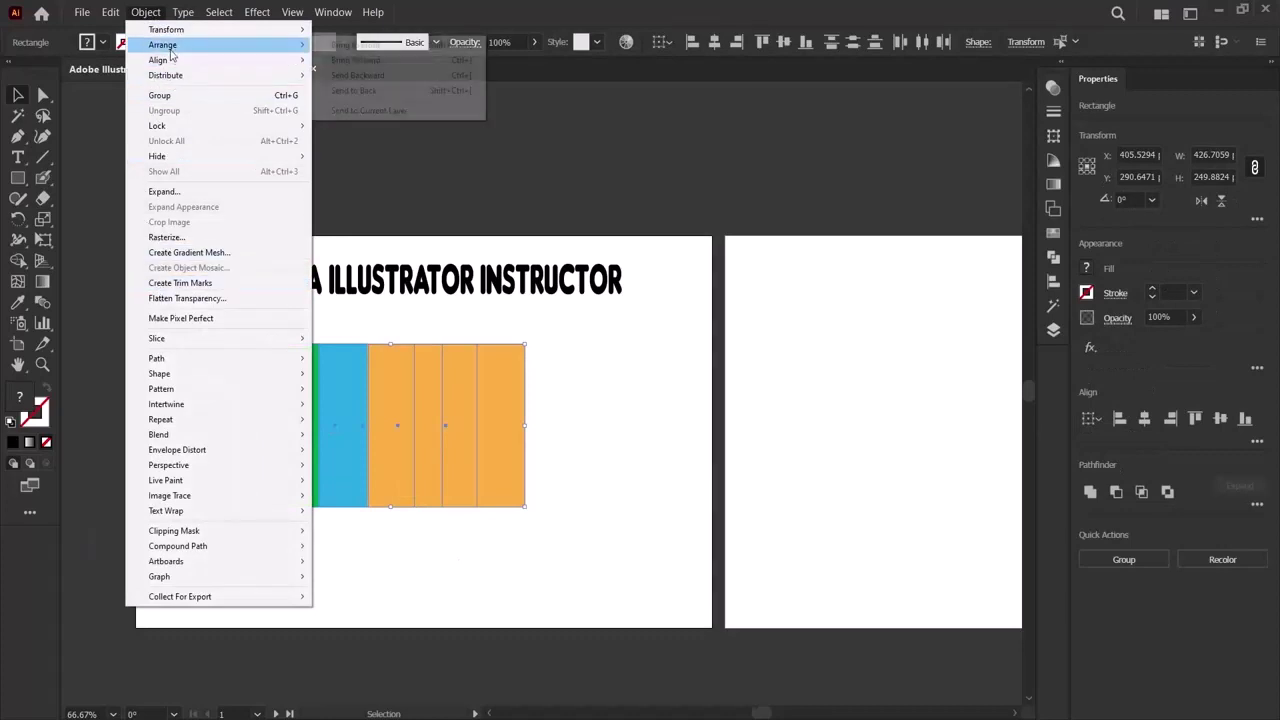
pyautogui.click(108, 230)
pyautogui.click(106, 223)
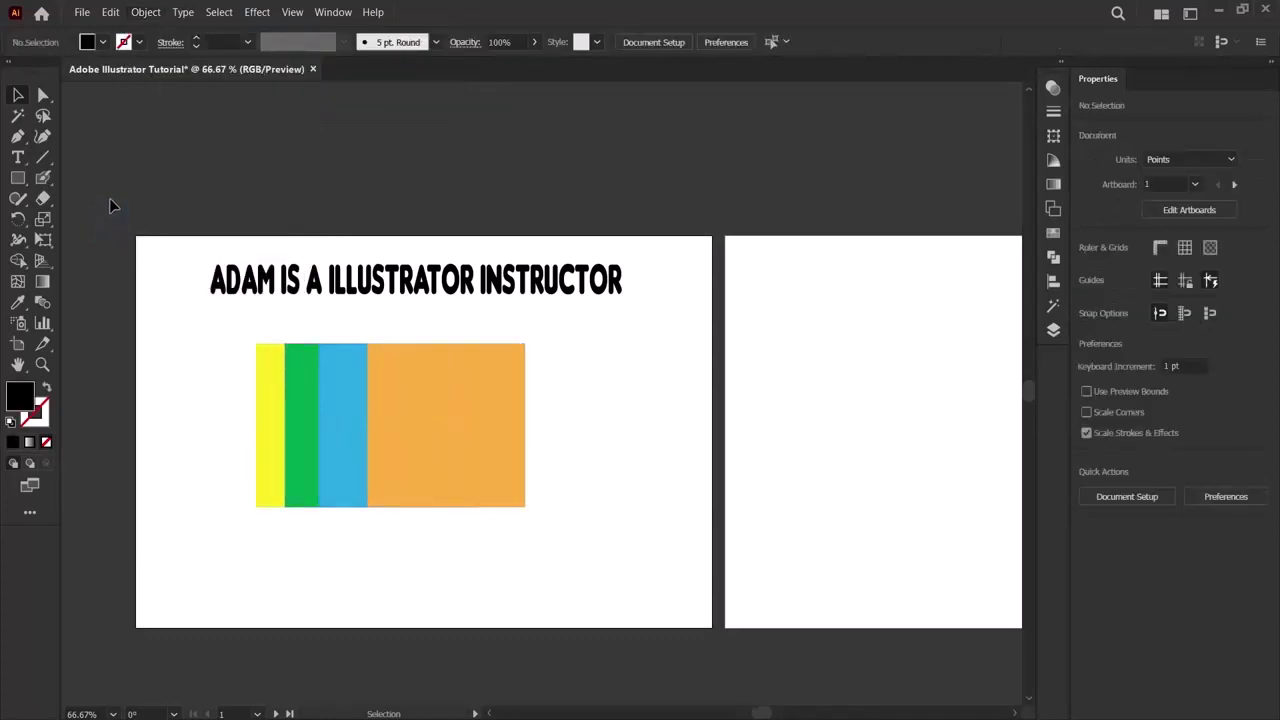
pyautogui.click(166, 387)
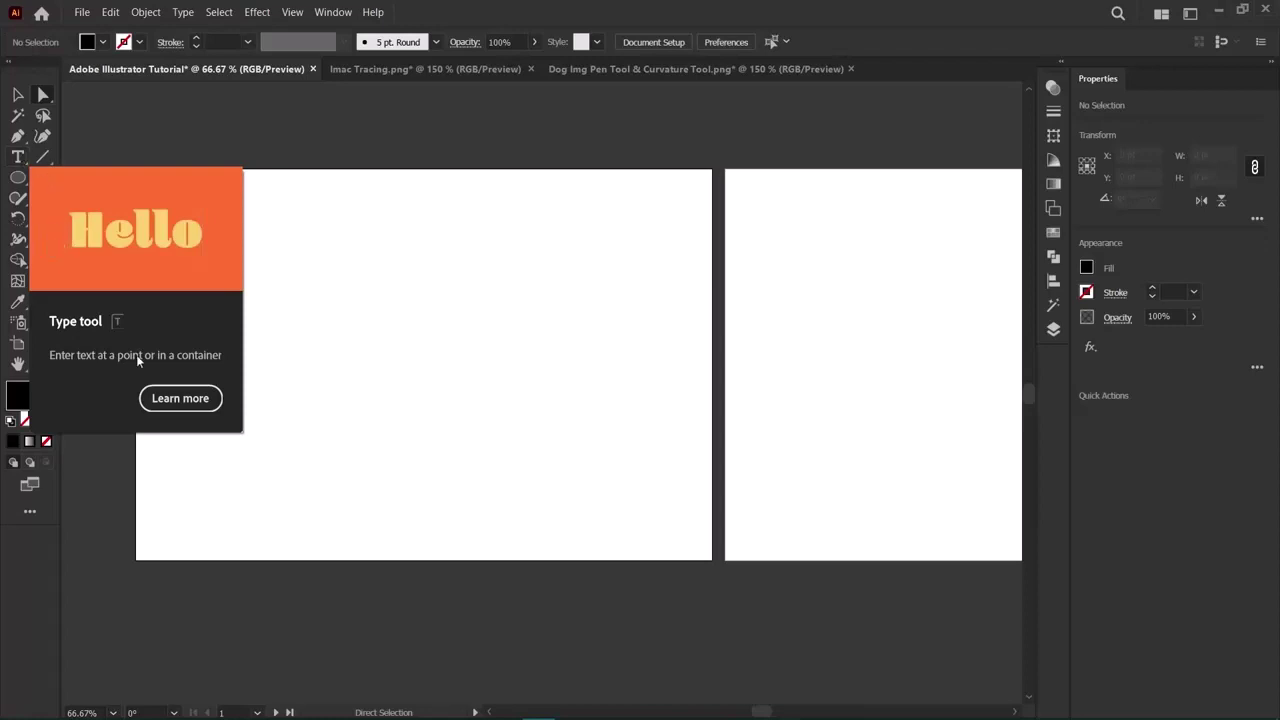
# Drag an area text box on the first artboard, type random letters, and select all the text.
pyautogui.click(17, 160)
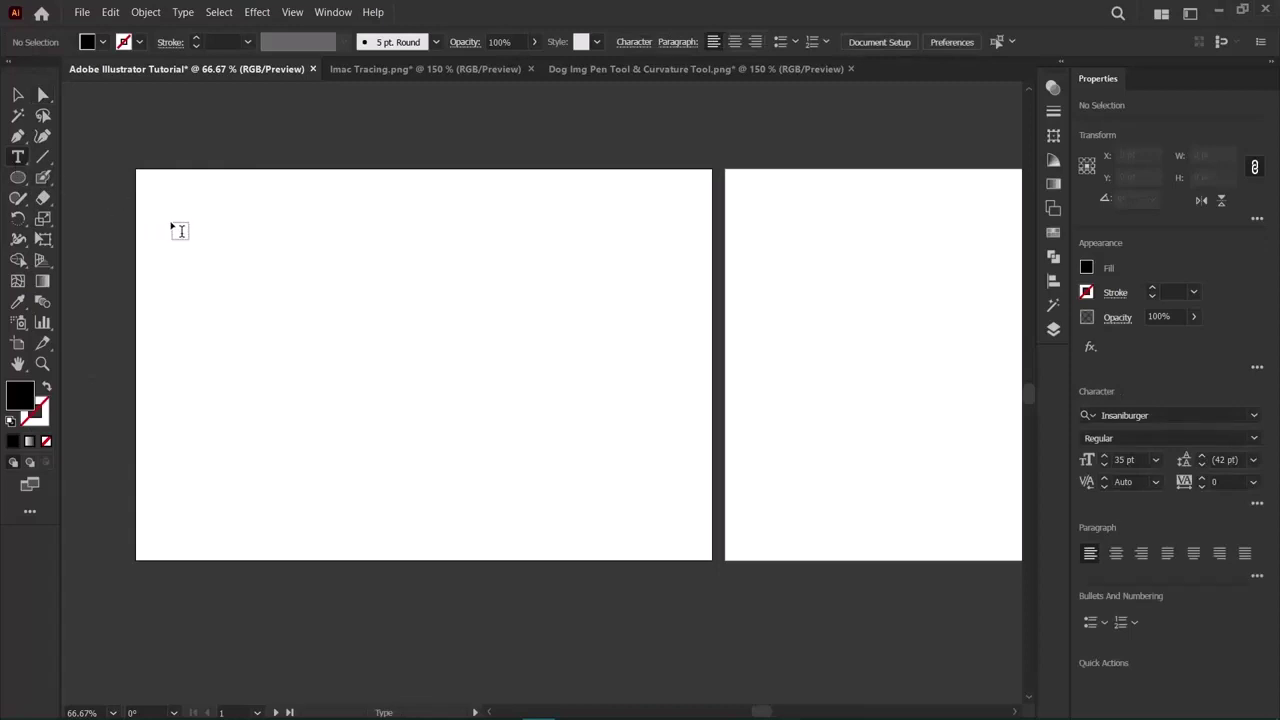
pyautogui.moveTo(181, 231); pyautogui.dragTo(668, 521)
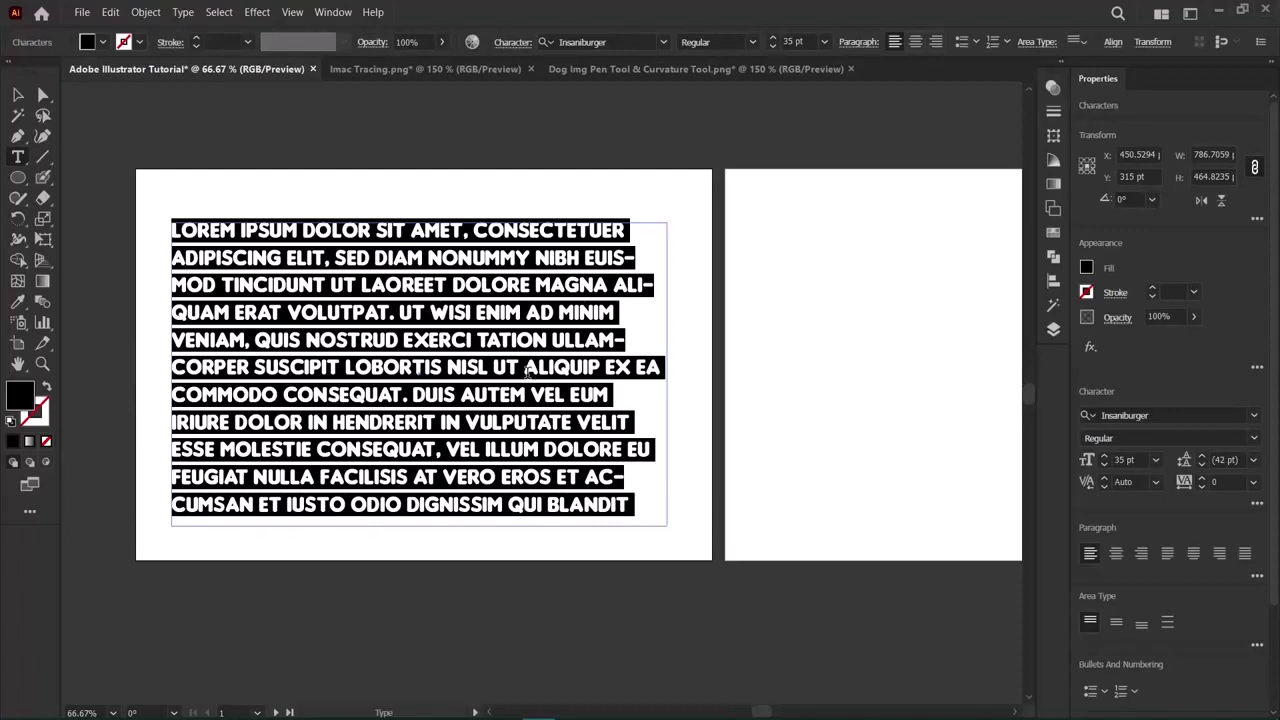
pyautogui.press('BackSpace')
pyautogui.write('slkjfjfjsklfjlksjflksjflksklfjkljfk')
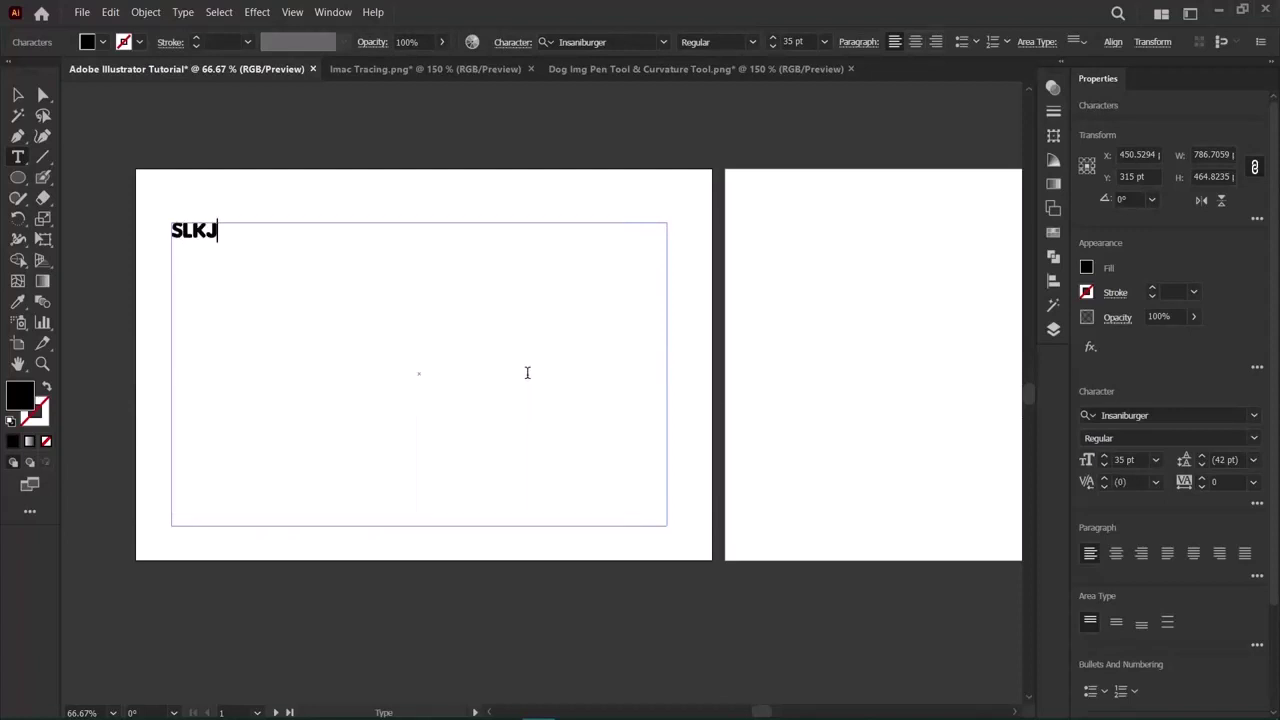
pyautogui.write('jlkdjkfjklsjfjfljslkfjklsjfhjfjkshdf')
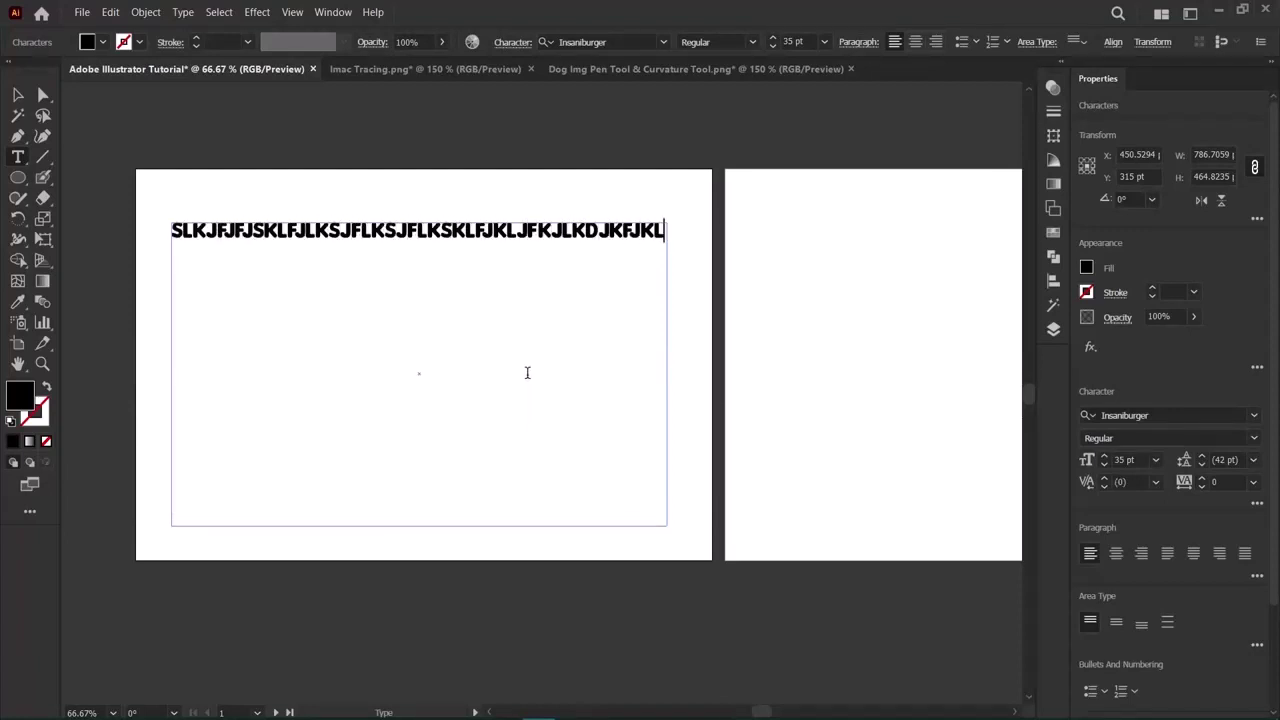
pyautogui.write('jksfjkshfskjhfkjhfjshfjshfjkshjh')
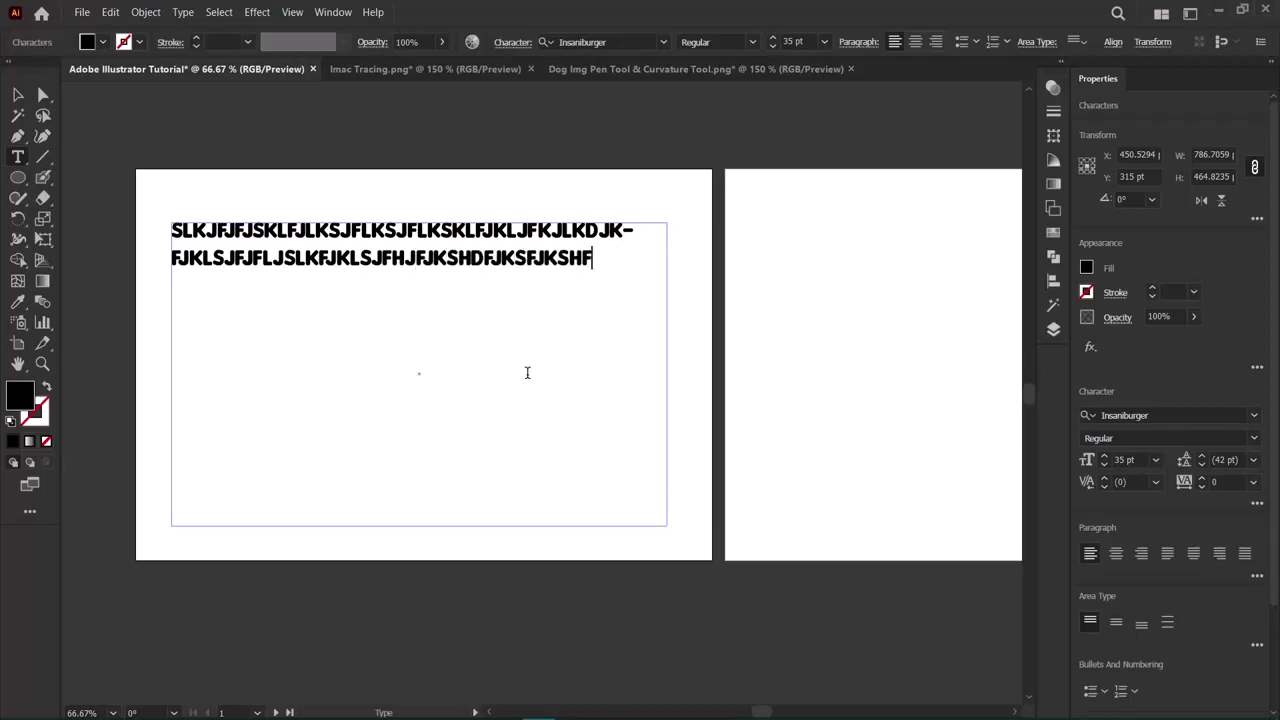
pyautogui.write('fjshfjshfjkshdfjshfjkhkjfhkjsfhjkhjk')
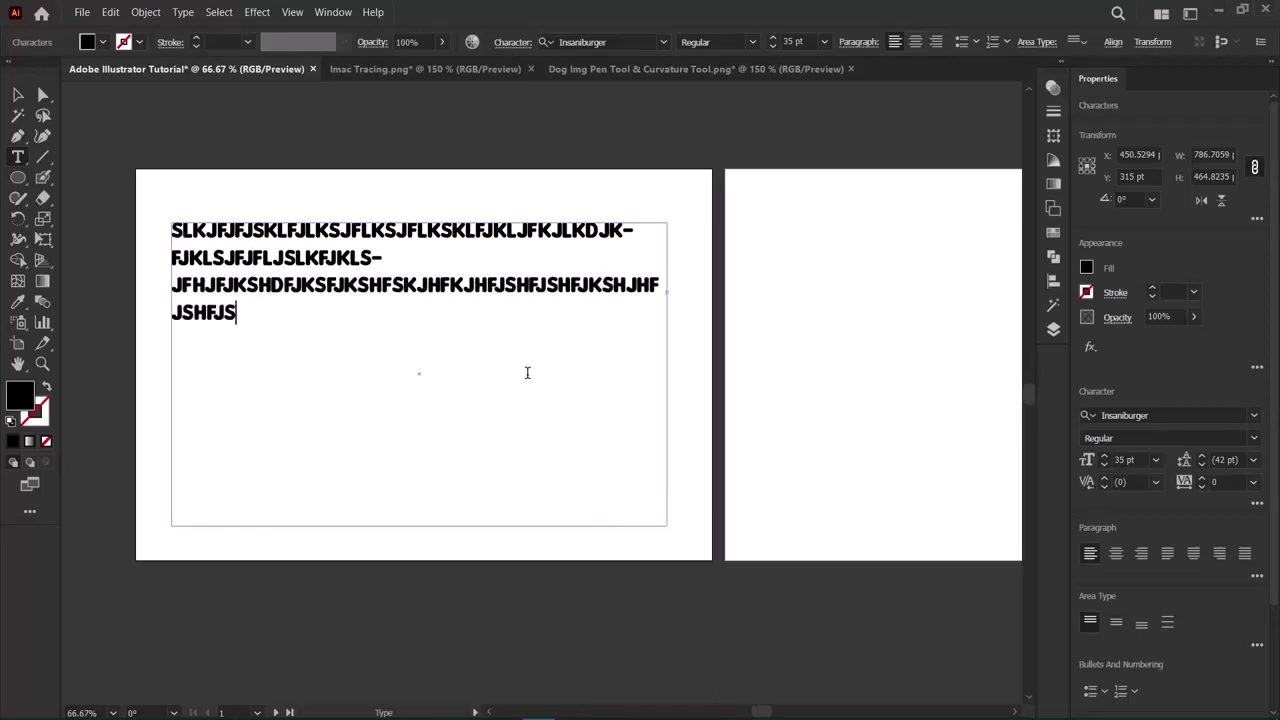
pyautogui.write('fhjksgfgfhsgfjsgfjksgsfgjyfgsfysgfc')
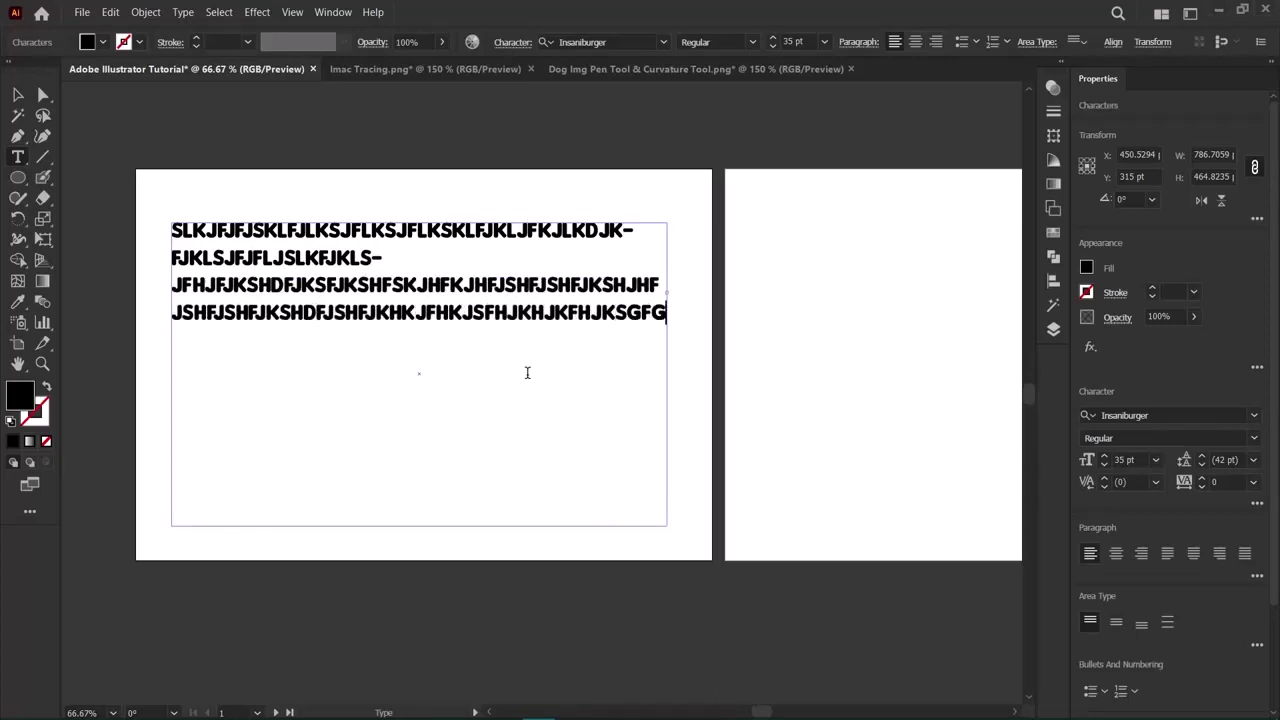
pyautogui.write('dgfggggggg')
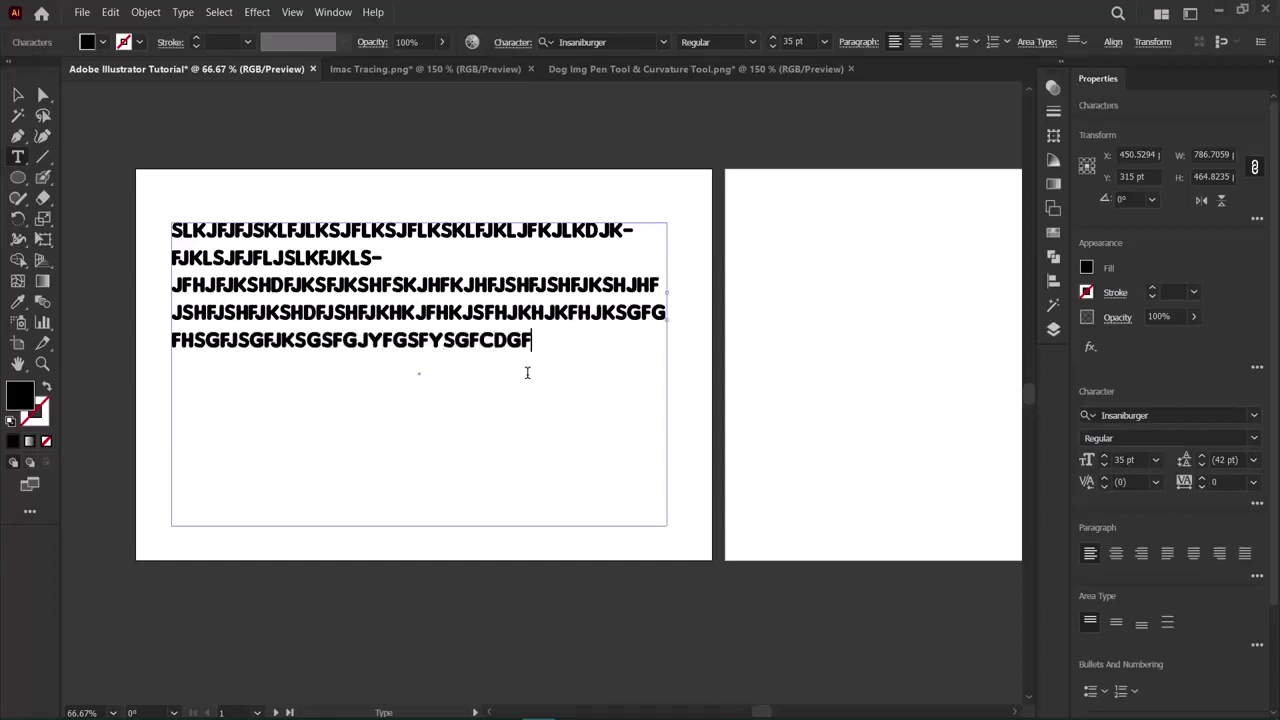
pyautogui.write('ggggggggggggggggggggggggggggggggggggggggggggggggggggggggggggg')
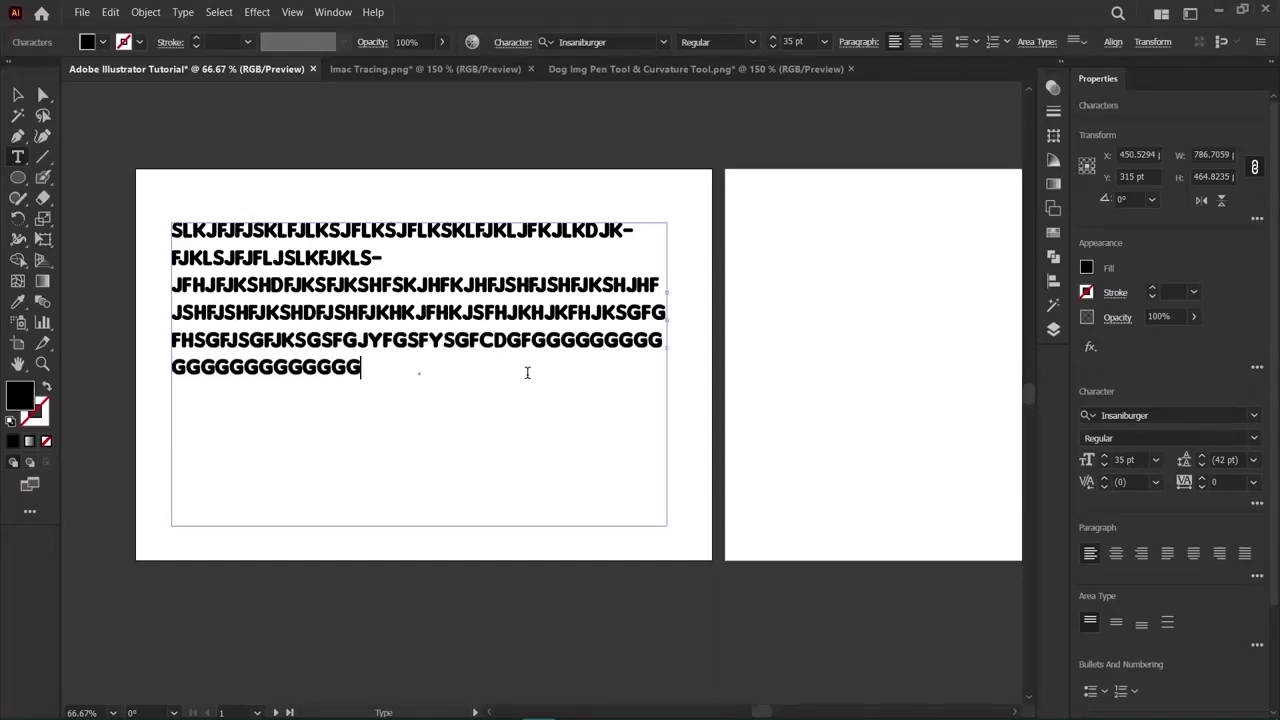
pyautogui.write('ggggggggggggggggggggggggggggggggggggggggggggggggggggggggggg')
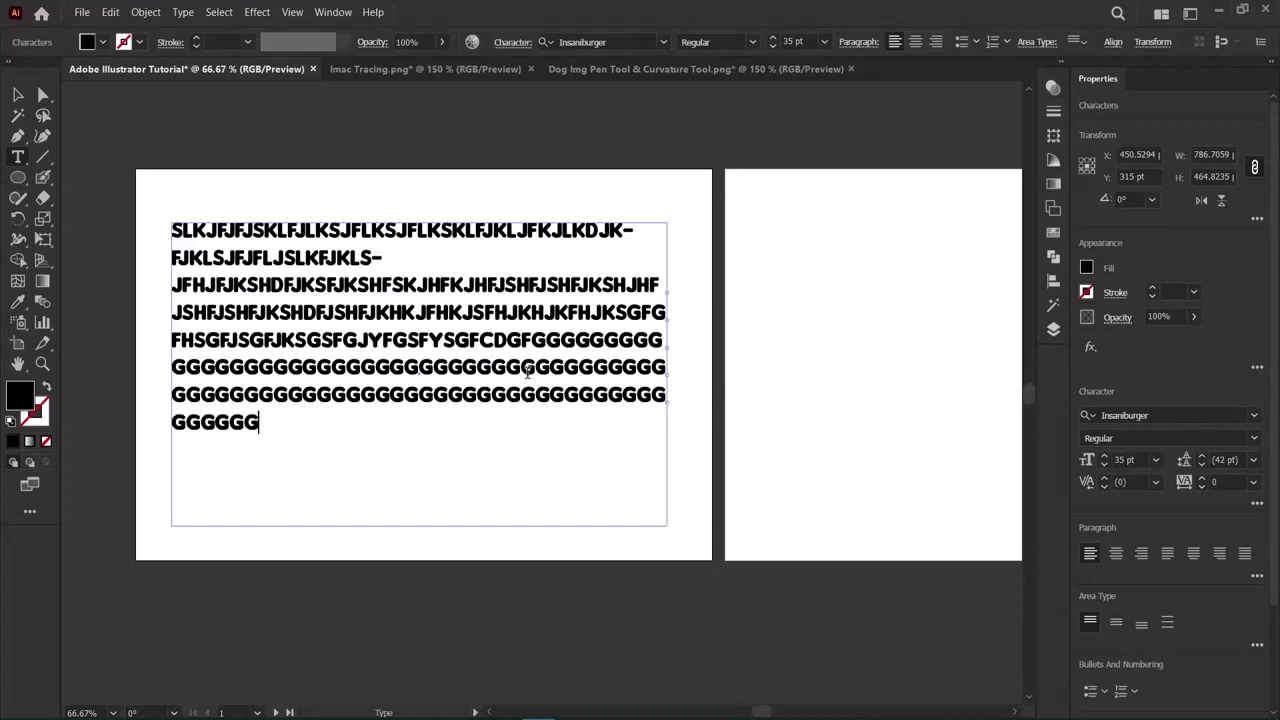
pyautogui.write('gggggggggggggggggggggggggg')
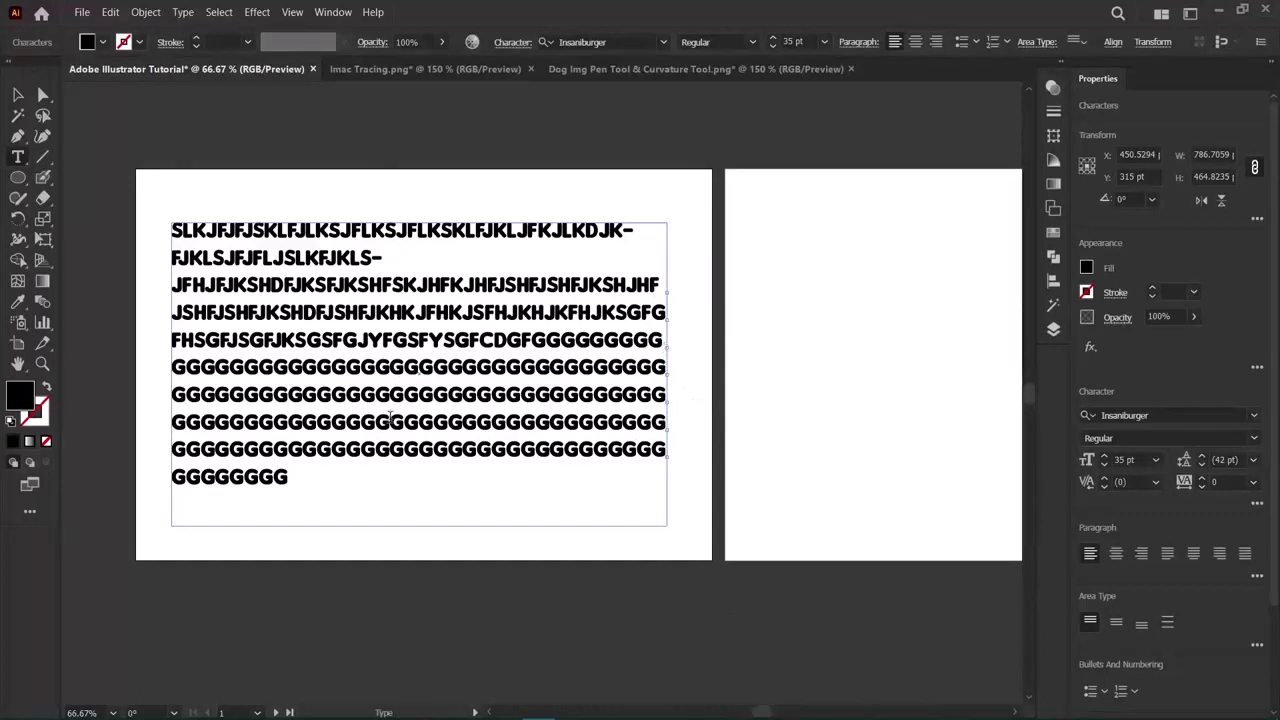
pyautogui.moveTo(381, 480); pyautogui.dragTo(168, 253)
pyautogui.hotkey('ctrl', 'a')
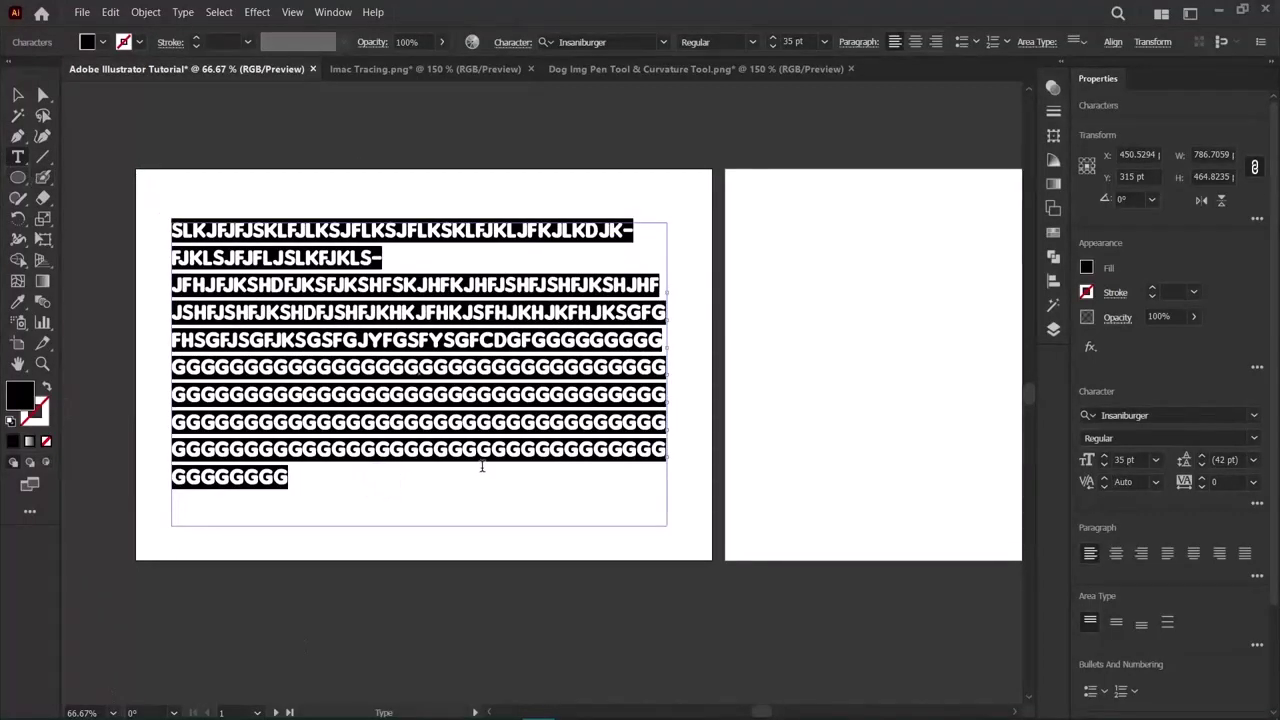
# Select the random-letter text frame as an object and delete it.
pyautogui.click(183, 12)
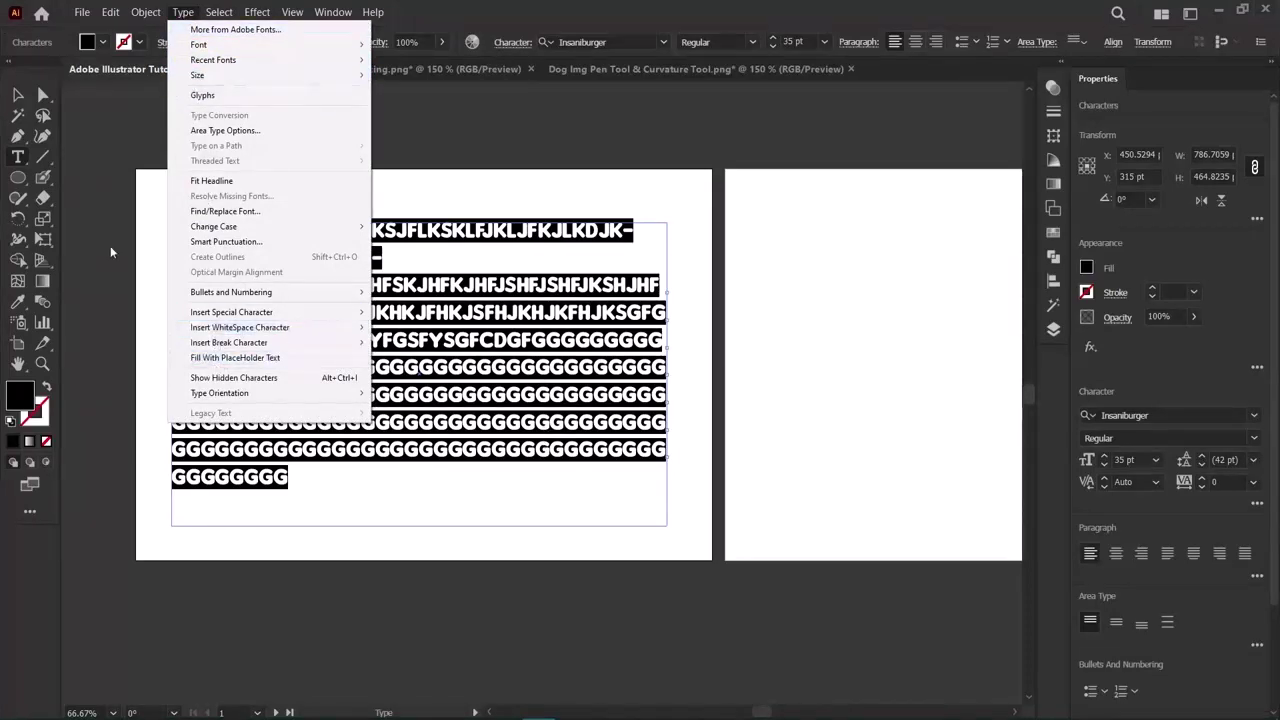
pyautogui.click(17, 95)
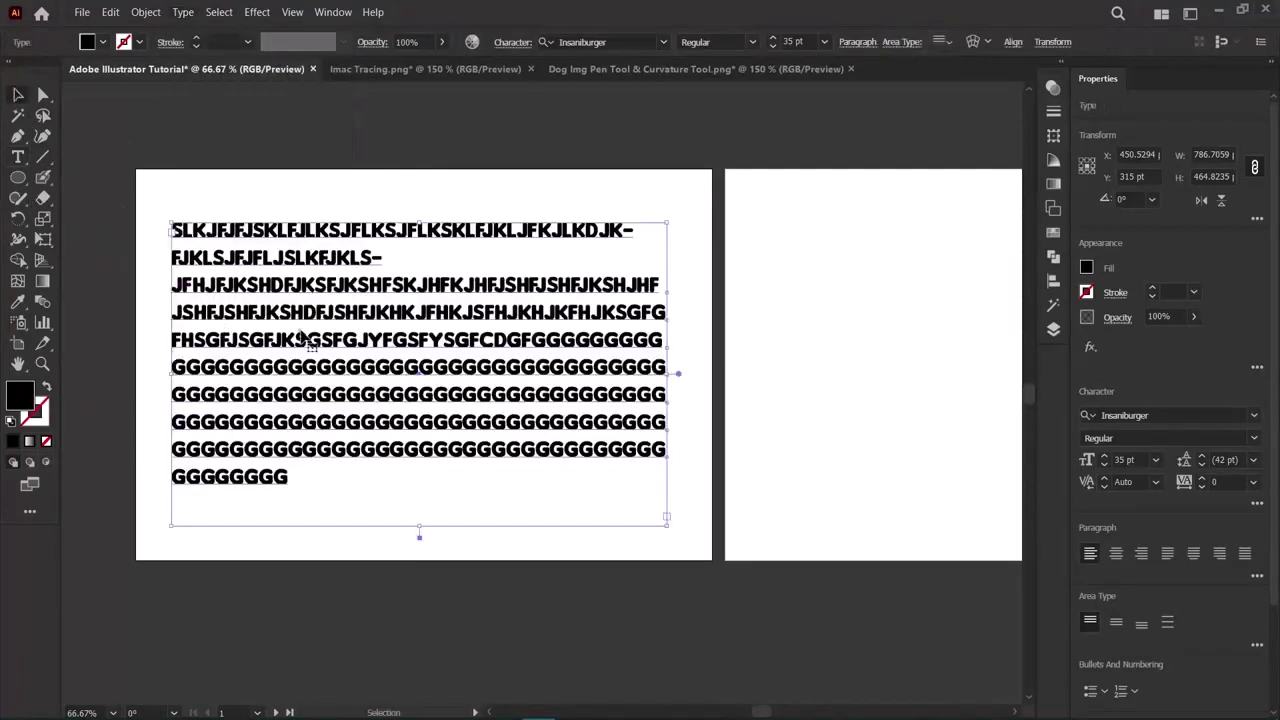
pyautogui.press('Delete')
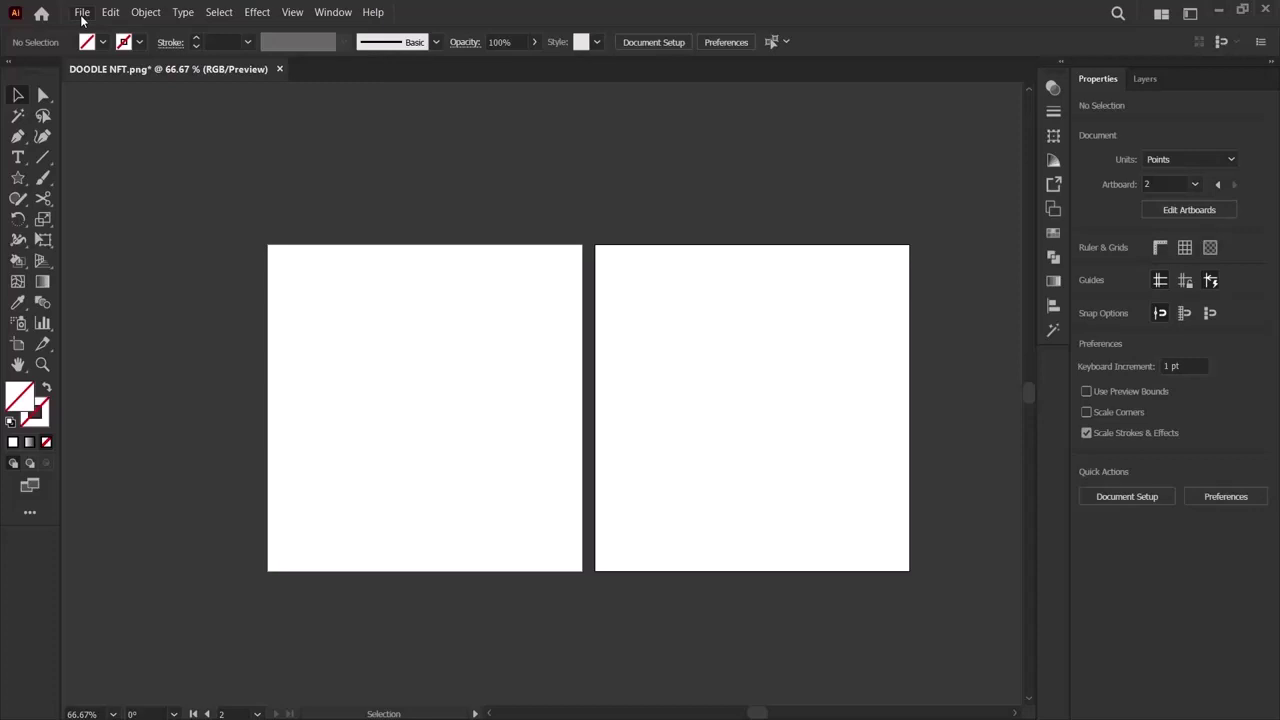
# Open smartphone-call.png from the Icon Creation folder and select the phone image.
pyautogui.click(82, 12)
pyautogui.click(84, 56)
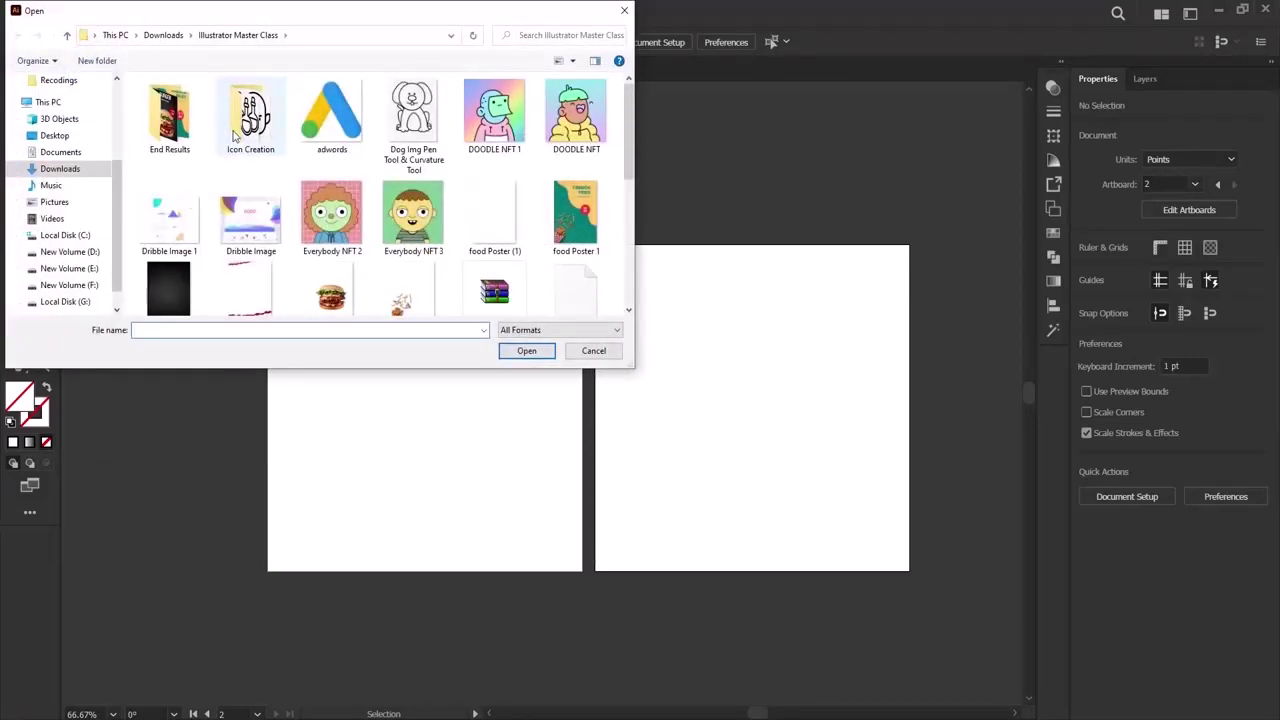
pyautogui.doubleClick(235, 135)
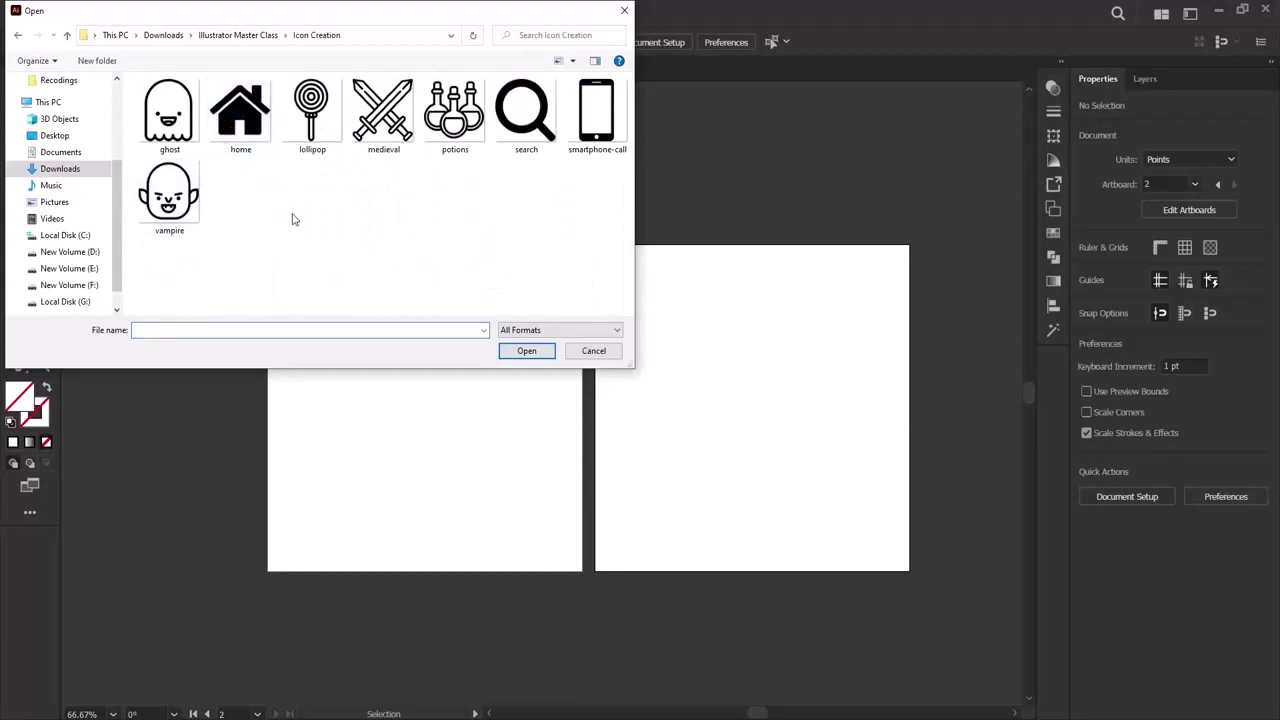
pyautogui.doubleClick(576, 131)
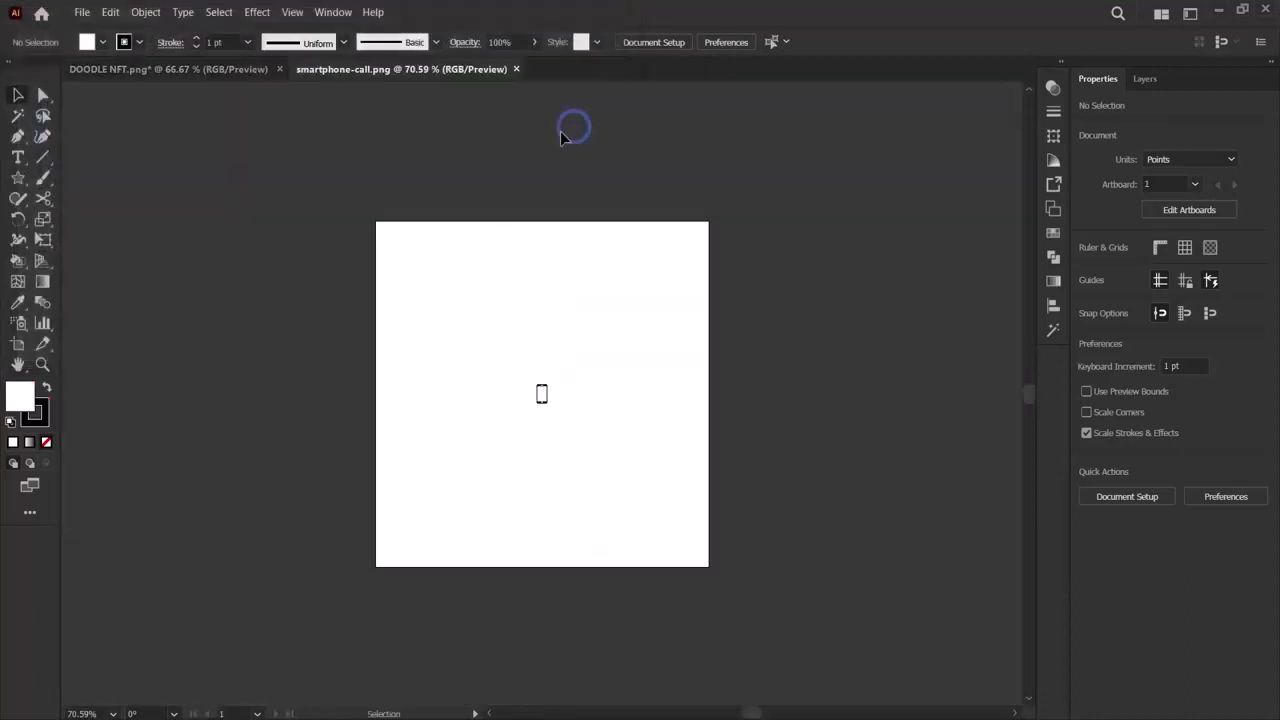
pyautogui.click(541, 396)
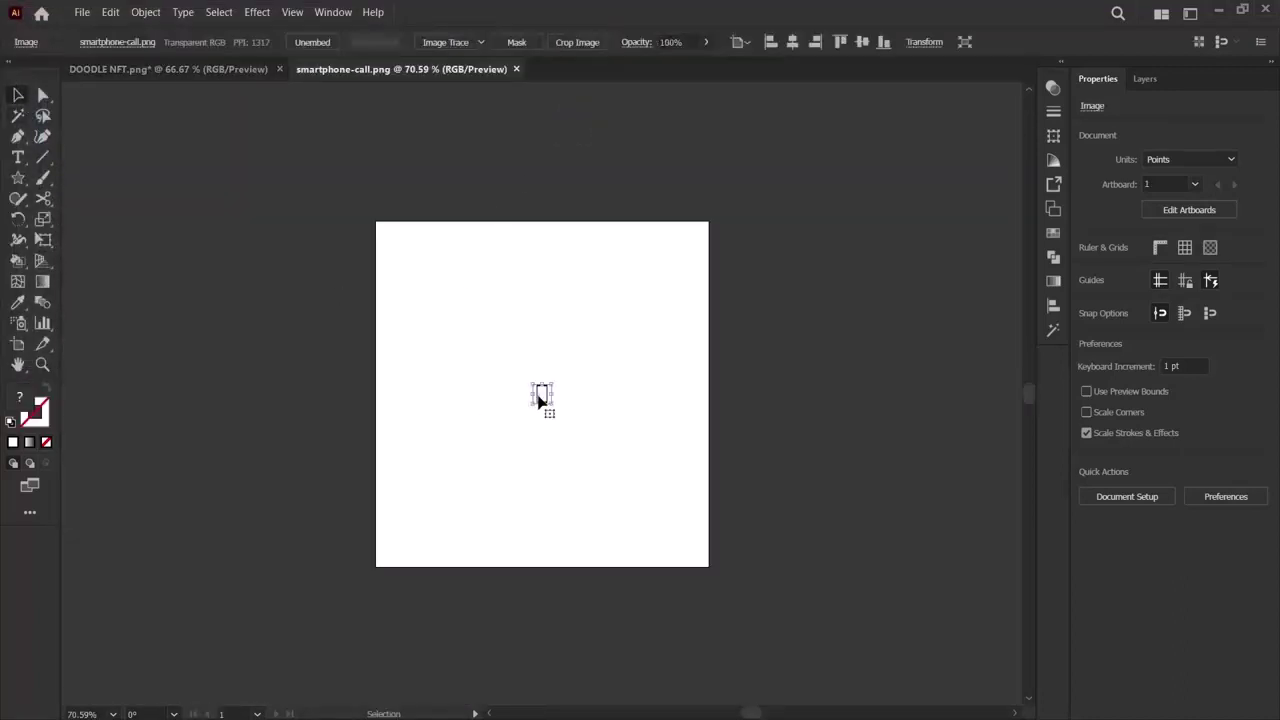
# Paste the phone image into DOODLE NFT, enlarge it, and duplicate it for both artboards.
pyautogui.click(231, 72)
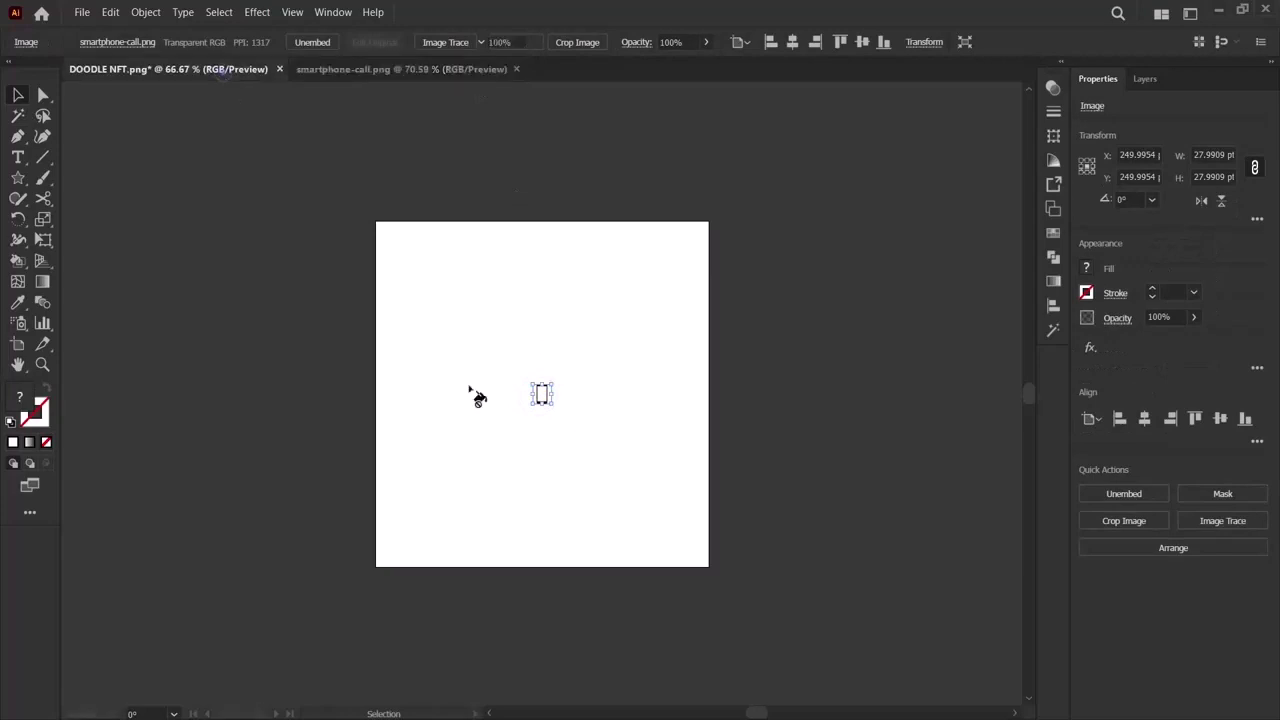
pyautogui.hotkey('ctrl', 'v')
pyautogui.moveTo(553, 407); pyautogui.dragTo(797, 616)
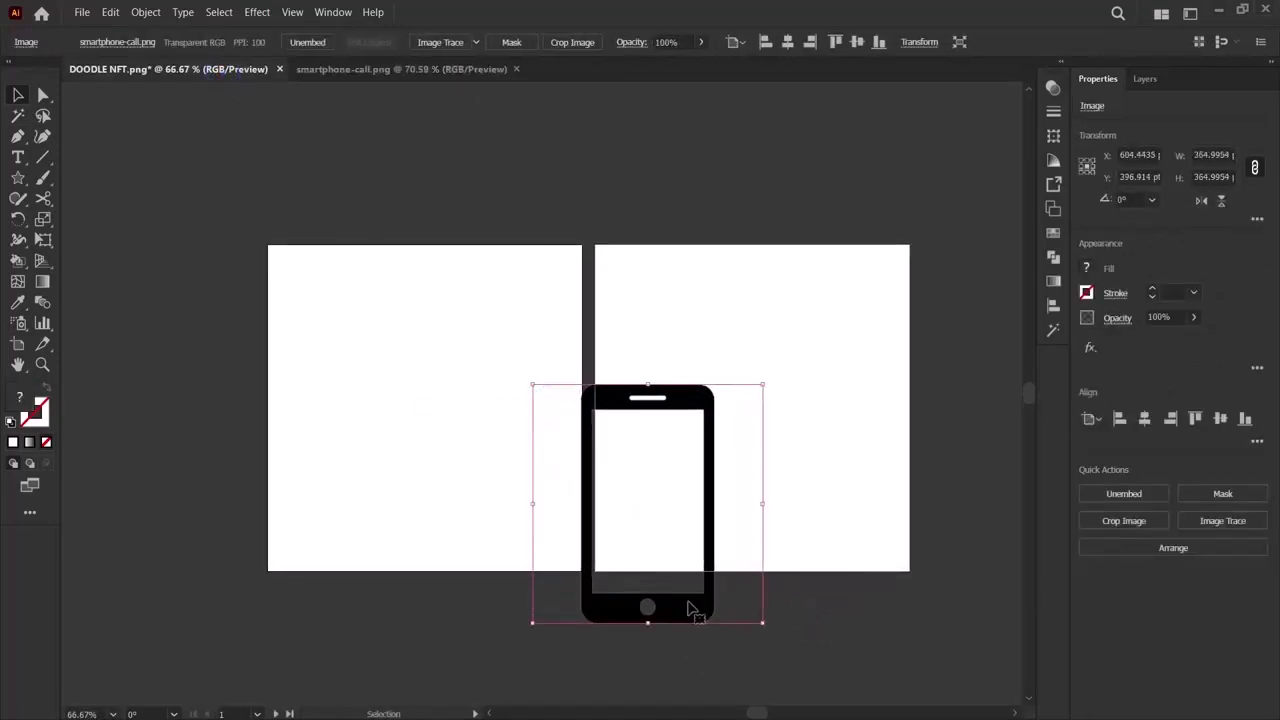
pyautogui.moveTo(700, 608); pyautogui.dragTo(733, 518)
pyautogui.hotkey('ctrl', 'c')
pyautogui.hotkey('ctrl', 'v')
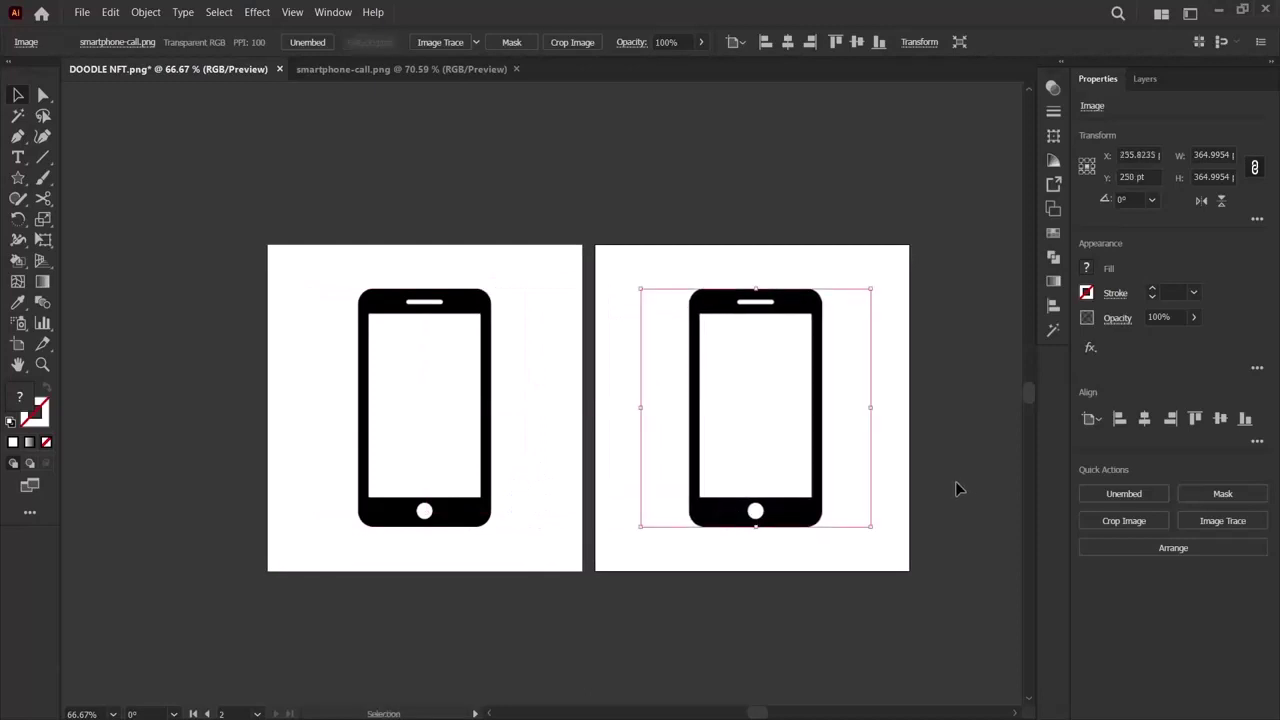
pyautogui.click(953, 478)
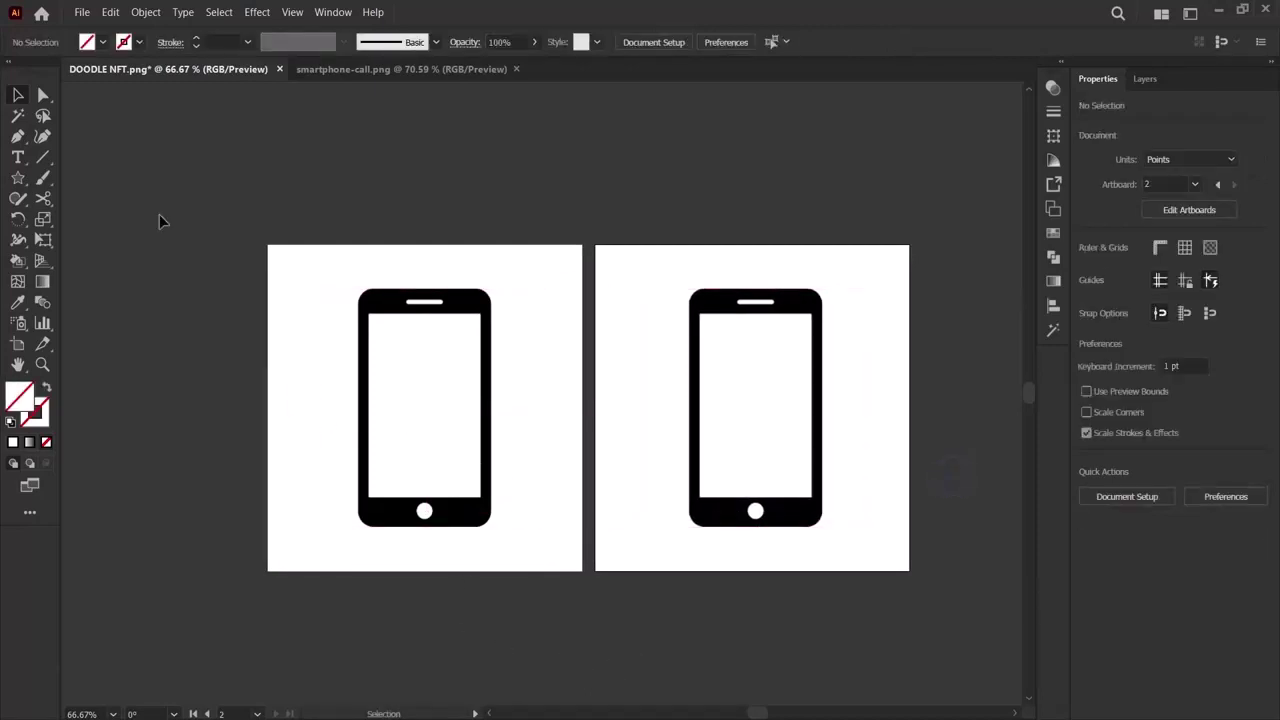
# Zoom in on the left phone and draw a 211.06 × 372 pt rectangle over its body.
pyautogui.scroll(1, 483, 566)
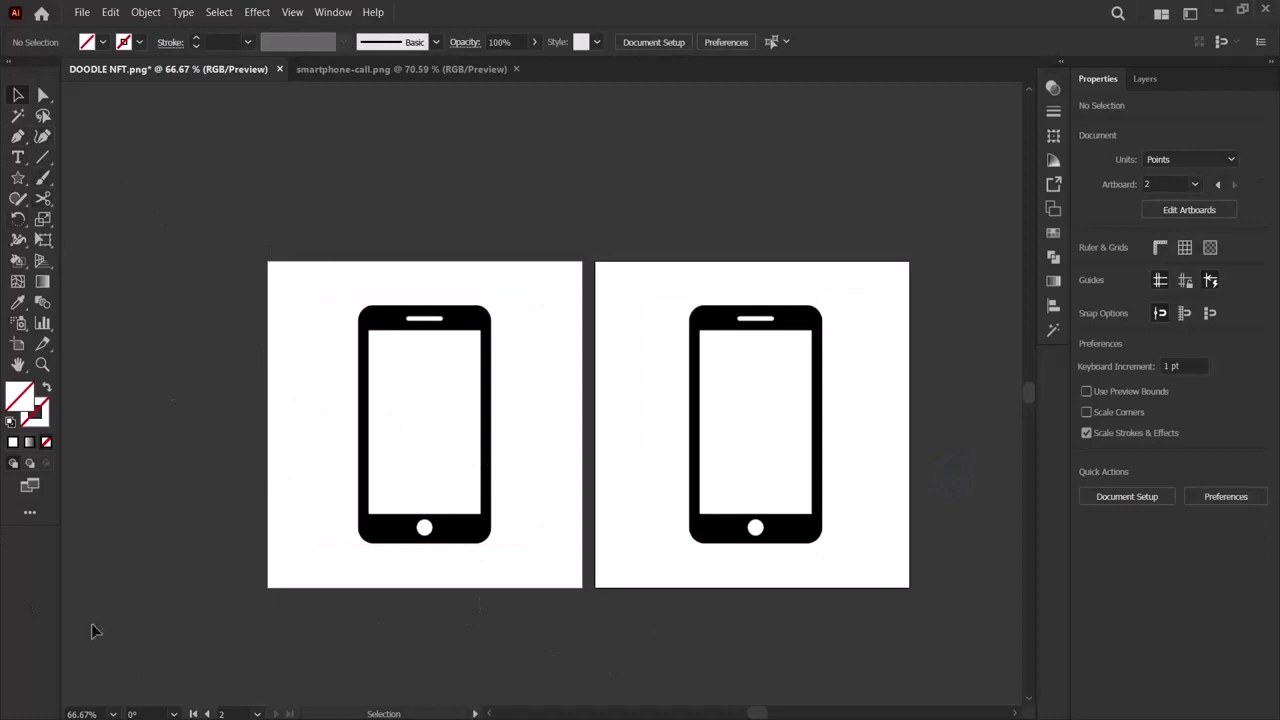
pyautogui.click(42, 364)
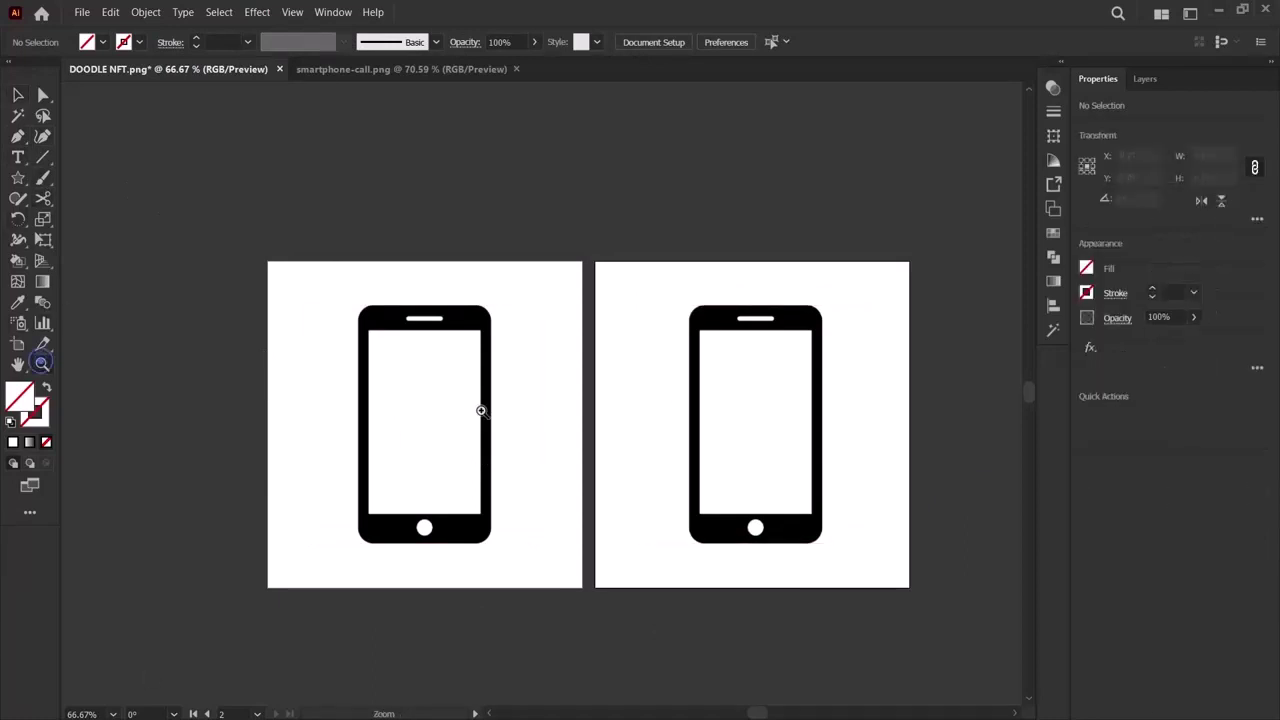
pyautogui.click(476, 413)
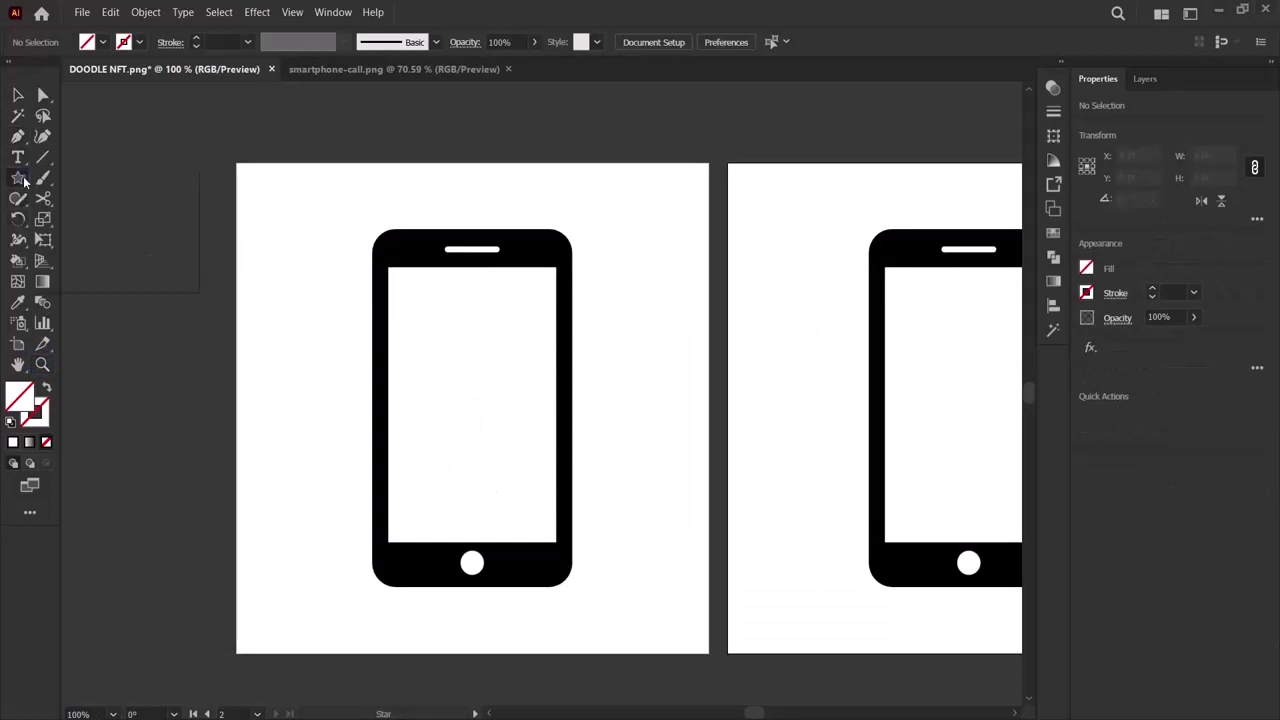
pyautogui.moveTo(20, 179); pyautogui.dragTo(85, 178)
pyautogui.moveTo(372, 233); pyautogui.dragTo(572, 589)
# Round the body rectangle's corners and fit its top and bottom edges to the phone.
pyautogui.moveTo(372, 408); pyautogui.dragTo(367, 406)
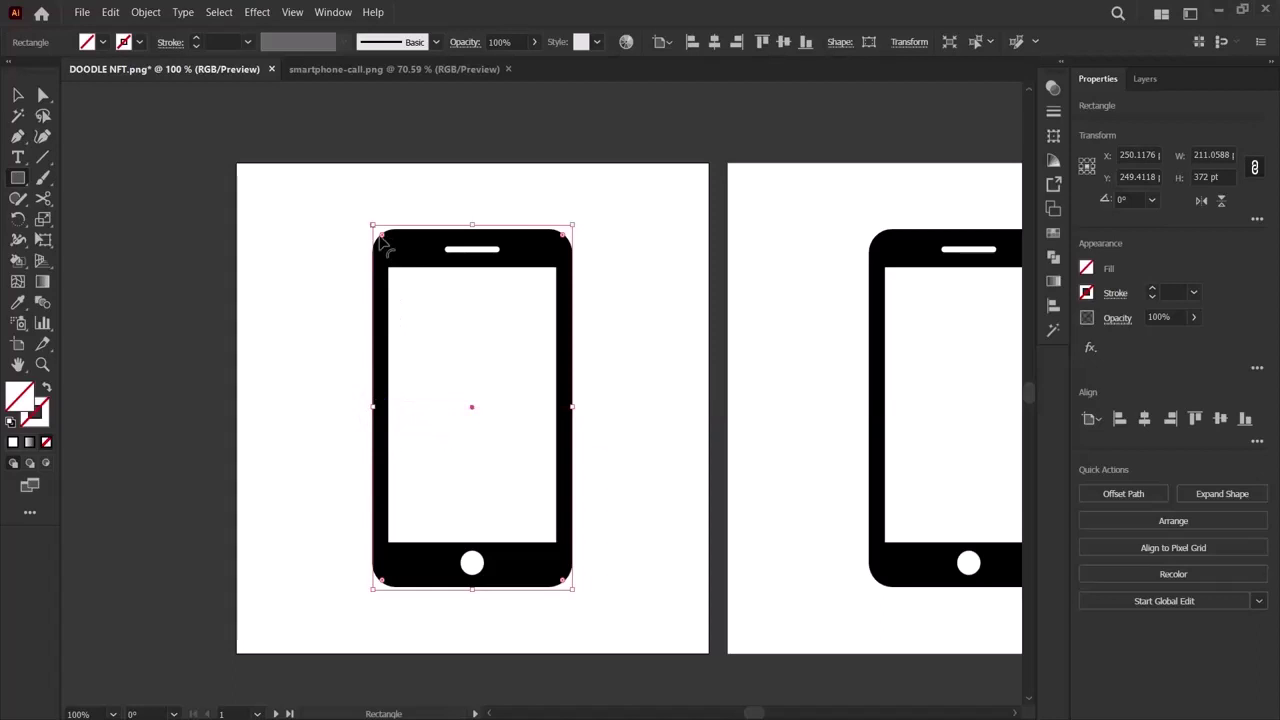
pyautogui.moveTo(381, 241)
pyautogui.mouseDown()
pyautogui.moveTo(403, 272)
pyautogui.moveTo(380, 265)
pyautogui.moveTo(391, 273)
pyautogui.moveTo(407, 257)
pyautogui.moveTo(392, 253)
pyautogui.mouseUp()
pyautogui.moveTo(471, 225); pyautogui.dragTo(471, 226)
pyautogui.moveTo(471, 587); pyautogui.dragTo(471, 586)
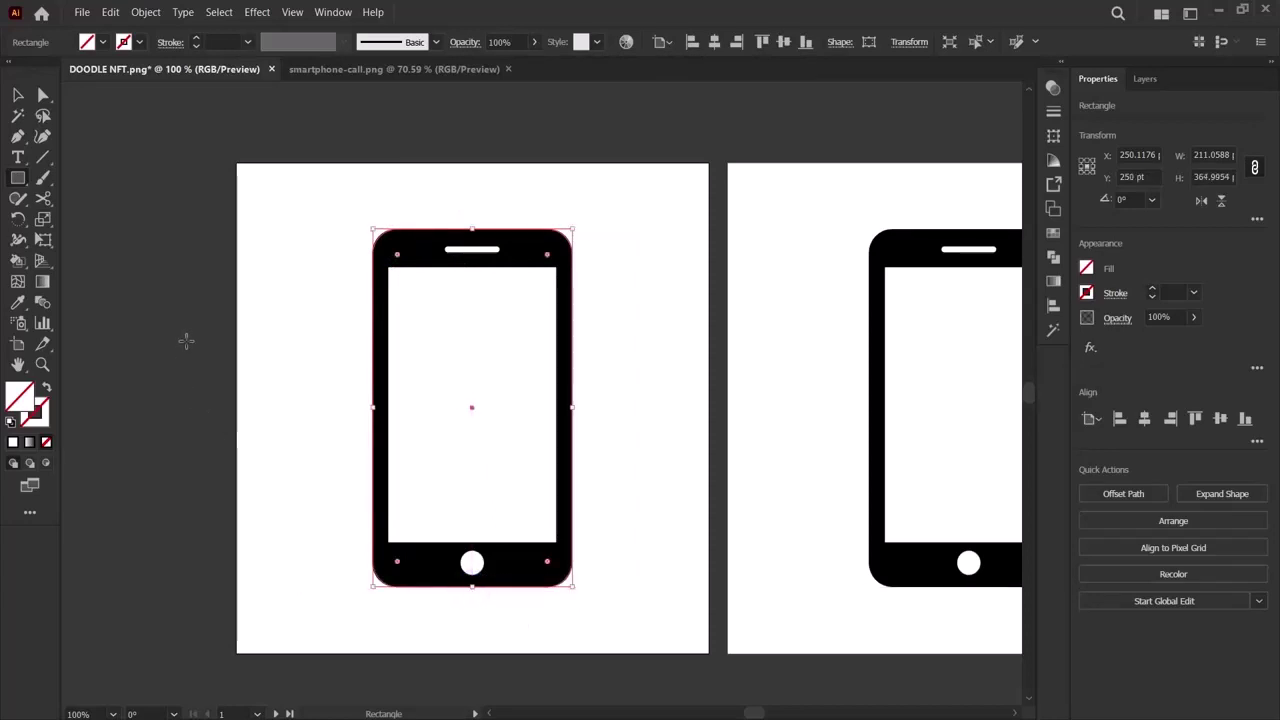
# Give the body rectangle no fill and a 4 pt stroke.
pyautogui.click(1080, 270)
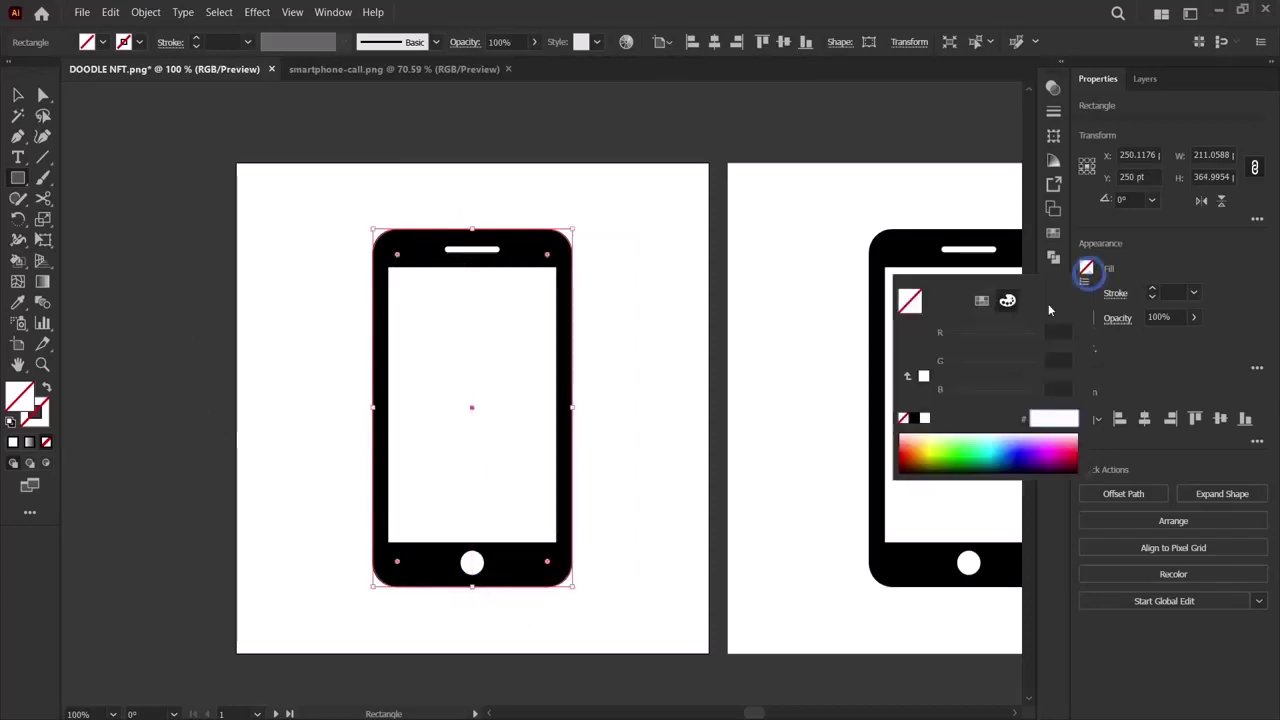
pyautogui.click(914, 419)
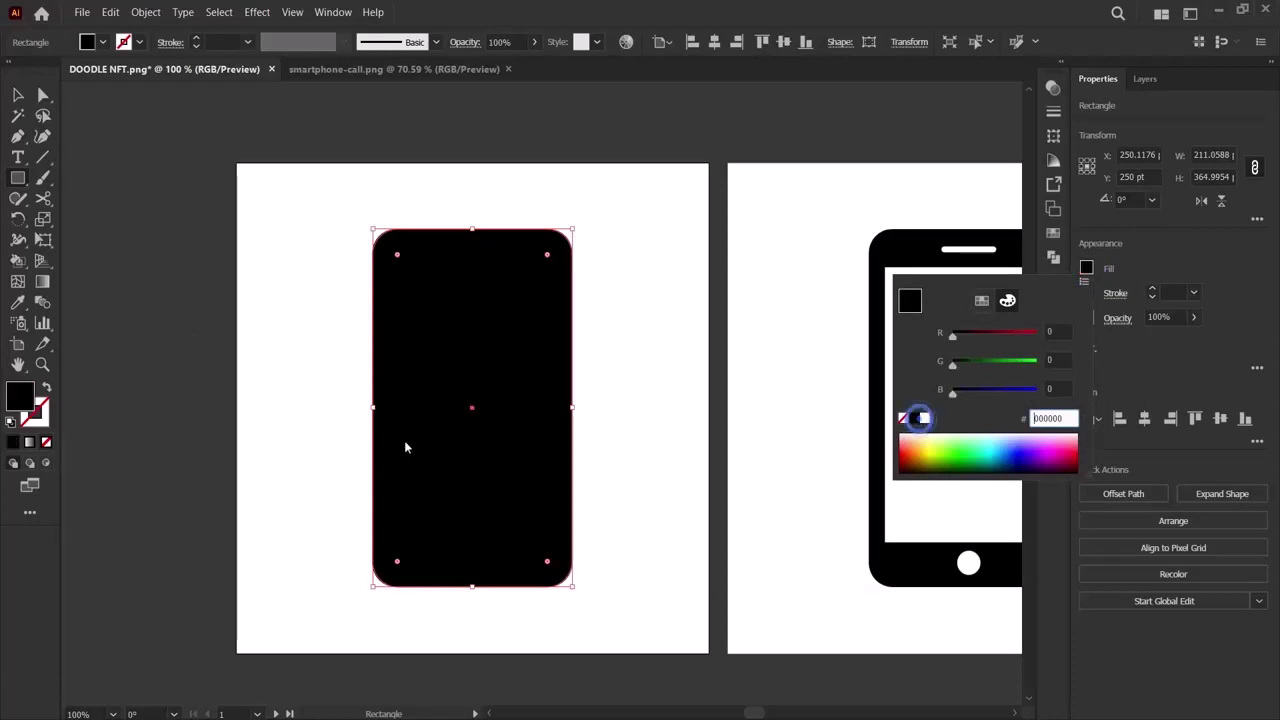
pyautogui.click(18, 96)
pyautogui.press('/')
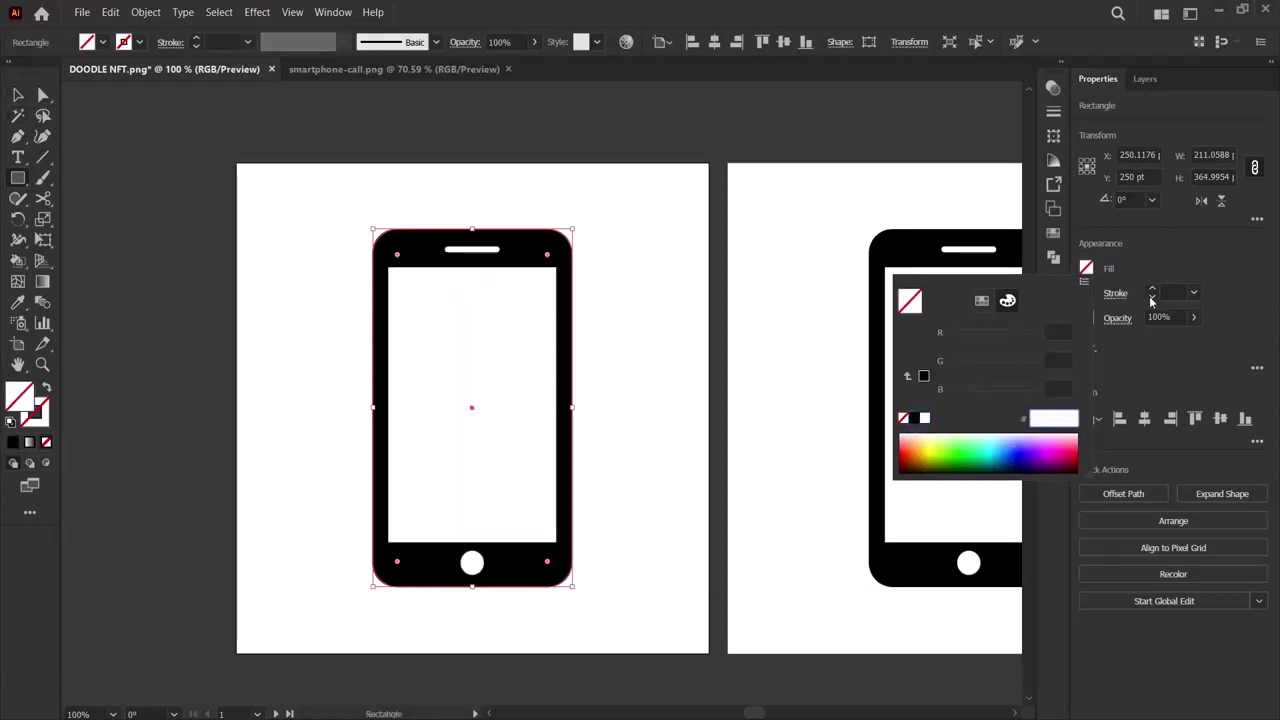
pyautogui.click(1151, 291)
pyautogui.click(1151, 291)
pyautogui.click(1151, 291)
pyautogui.click(1151, 291)
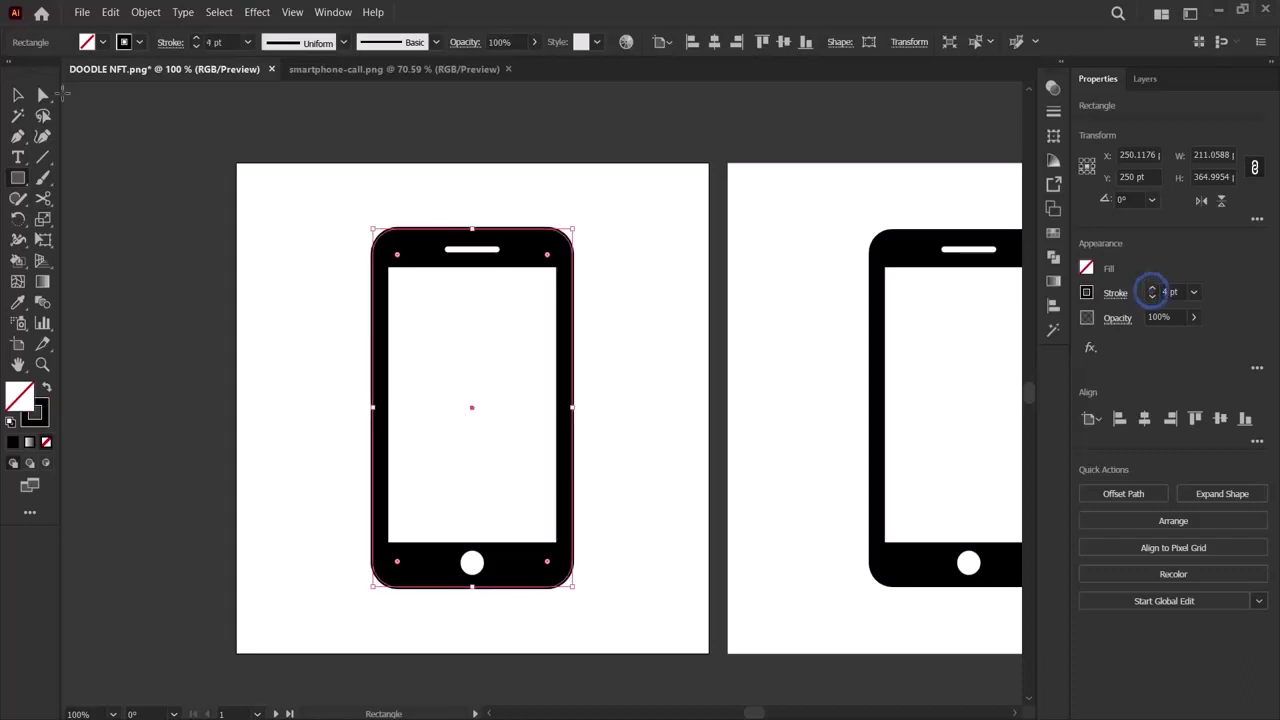
pyautogui.click(18, 95)
pyautogui.click(119, 246)
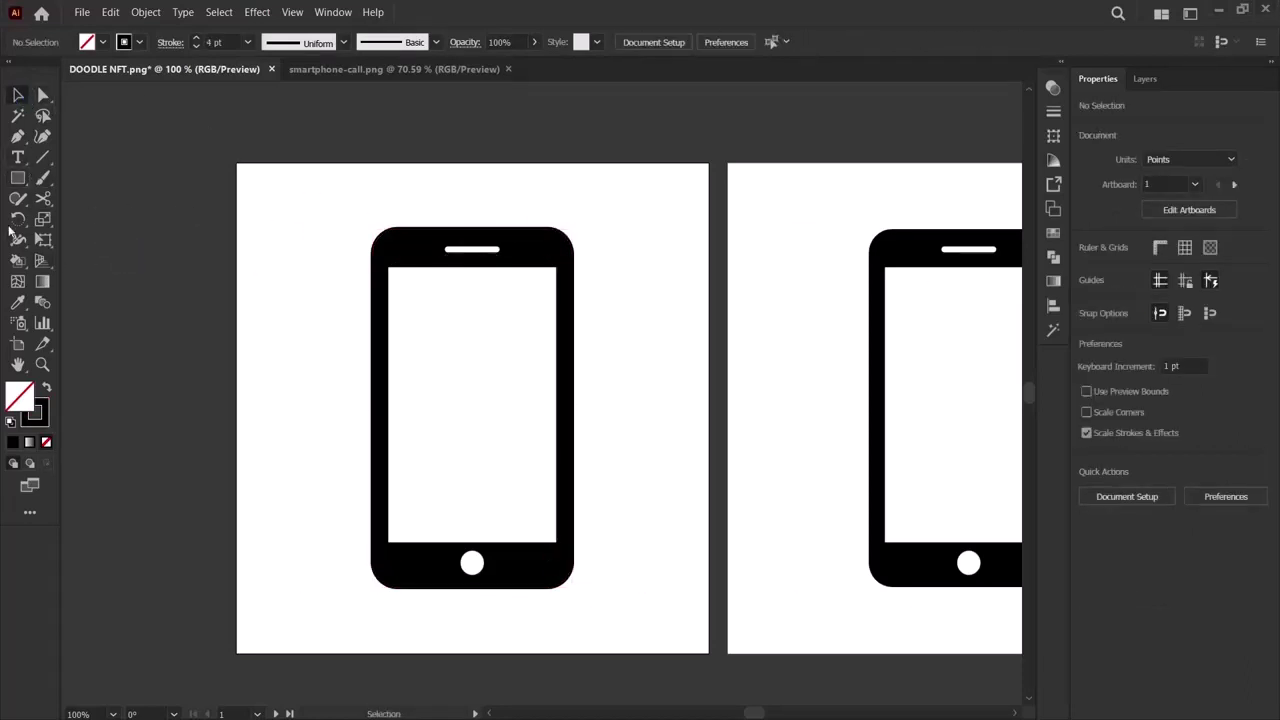
# Draw a 56.47 × 9.18 pt speaker-slot rectangle and round its corners to 4.59 pt.
pyautogui.click(18, 178)
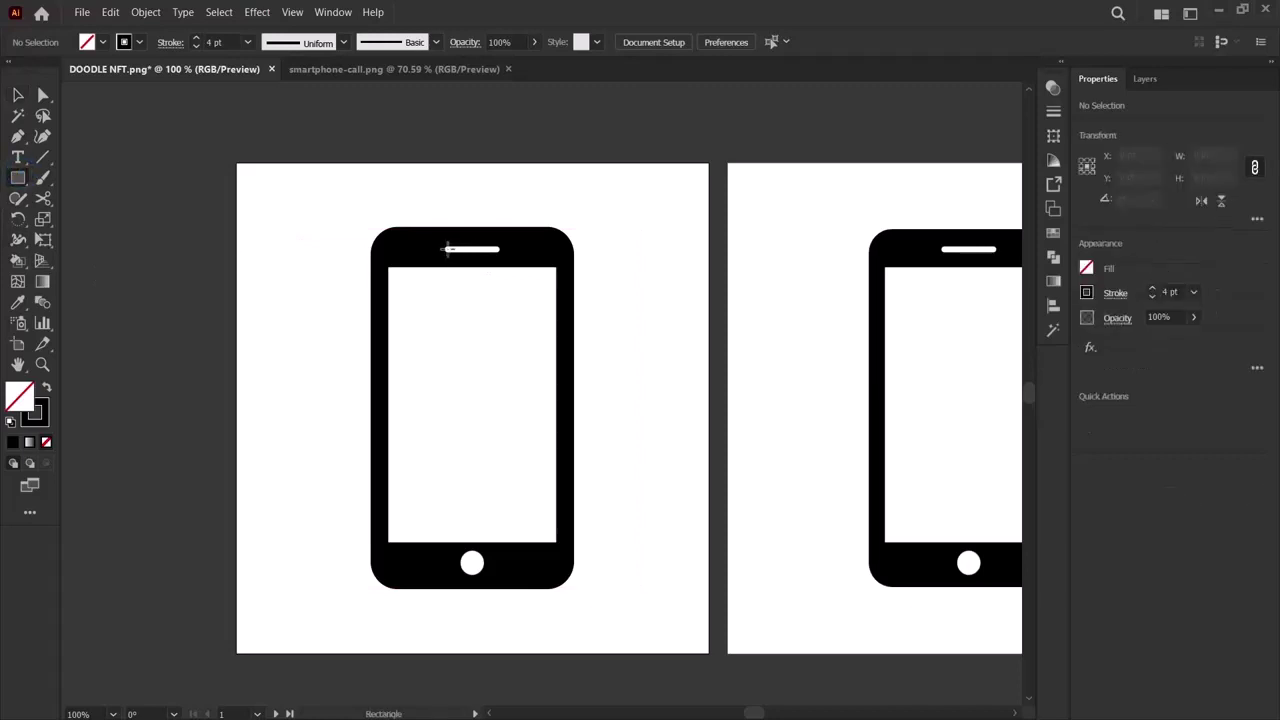
pyautogui.moveTo(446, 244); pyautogui.dragTo(501, 256)
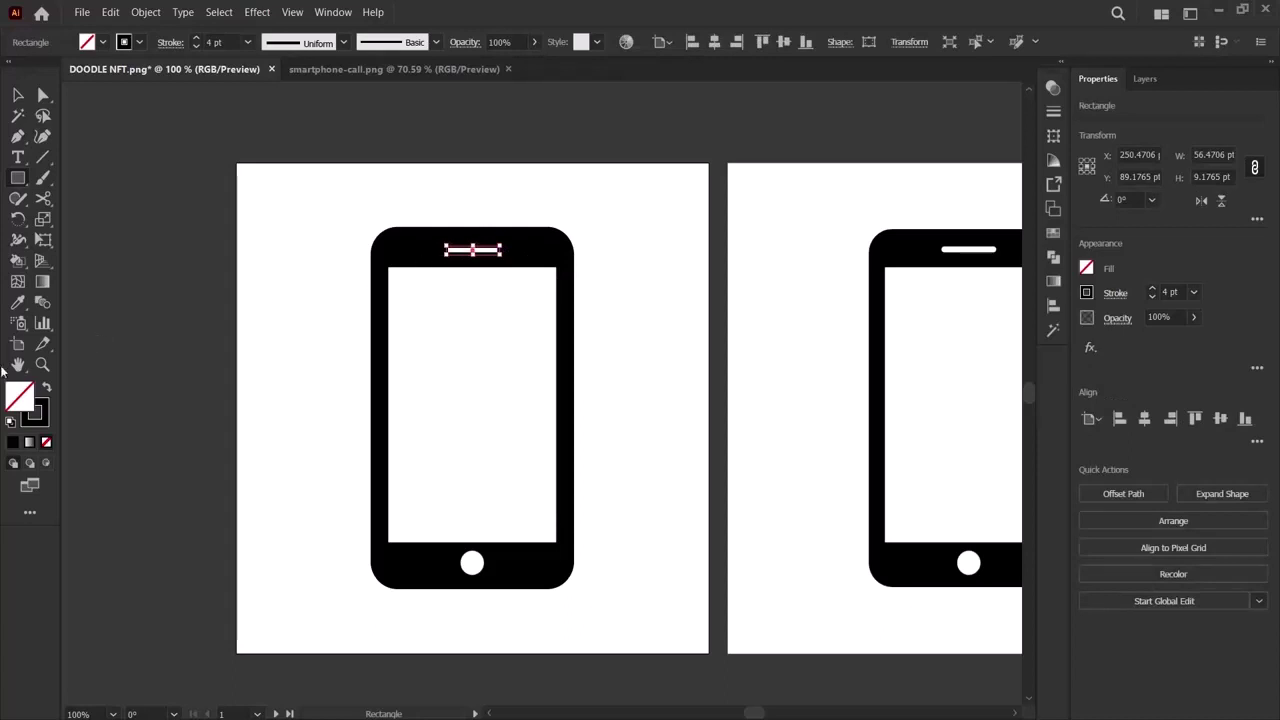
pyautogui.click(42, 364)
pyautogui.click(489, 266)
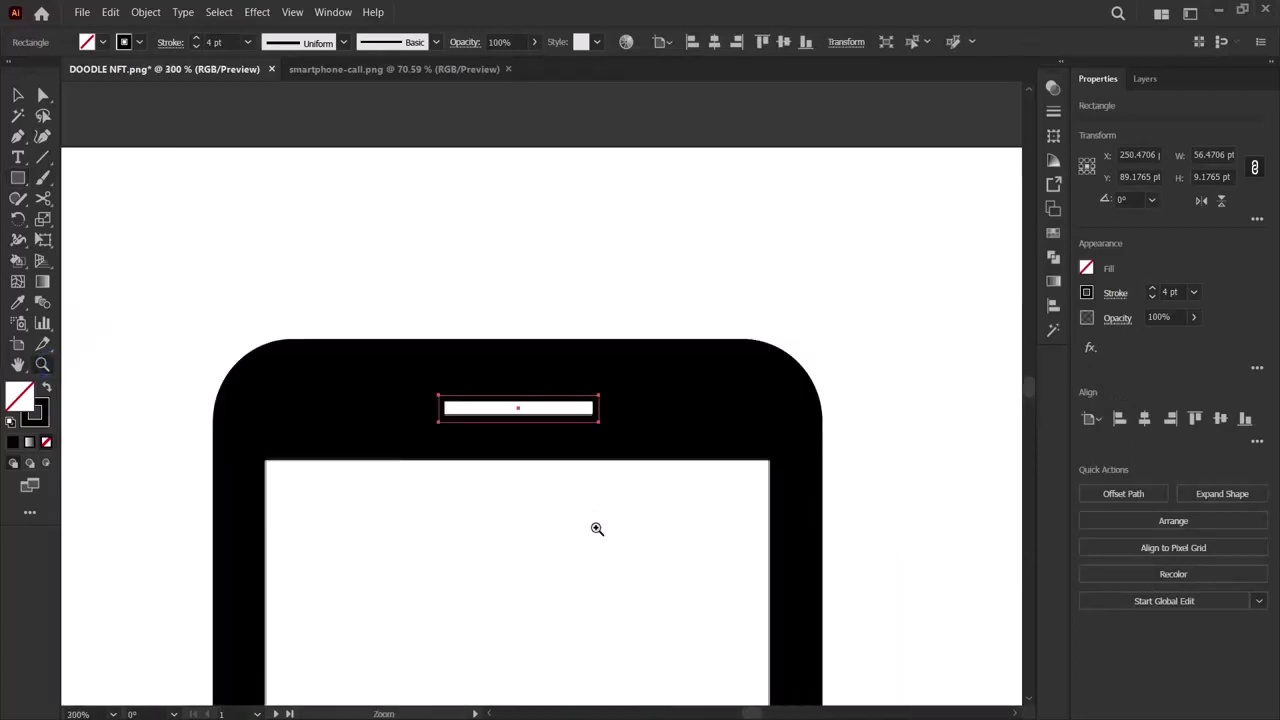
pyautogui.click(480, 453)
pyautogui.click(480, 453)
pyautogui.scroll(2, 691, 420)
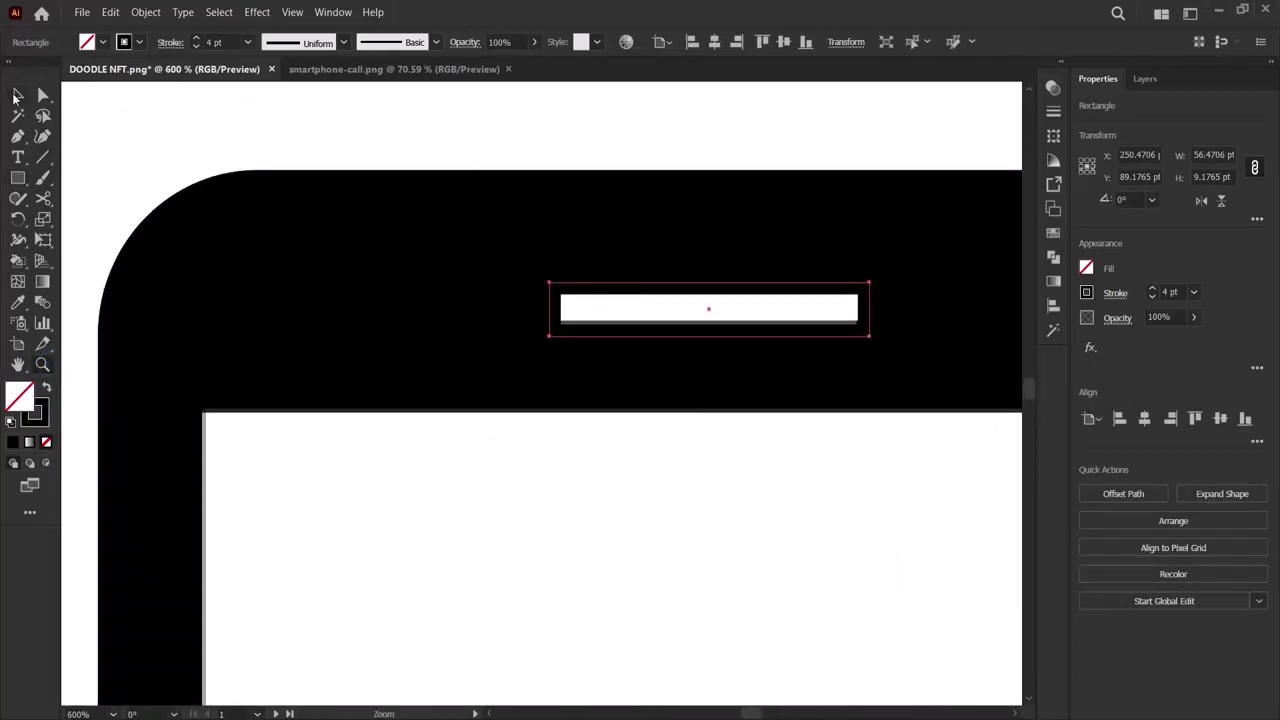
pyautogui.click(15, 95)
pyautogui.moveTo(565, 303); pyautogui.dragTo(632, 338)
# Zoom back out to see both artboards and deselect the reference image.
pyautogui.scroll(-1, 674, 434)
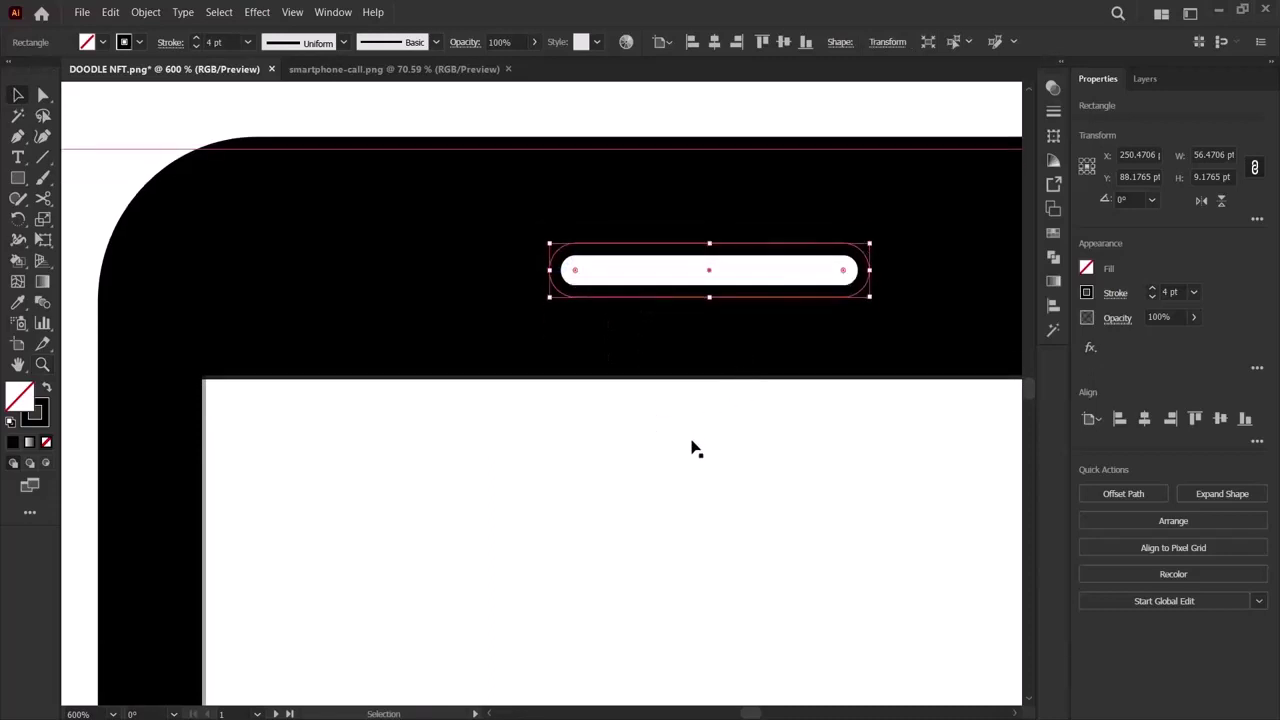
pyautogui.click(760, 450)
pyautogui.hotkey('ctrl', '-')
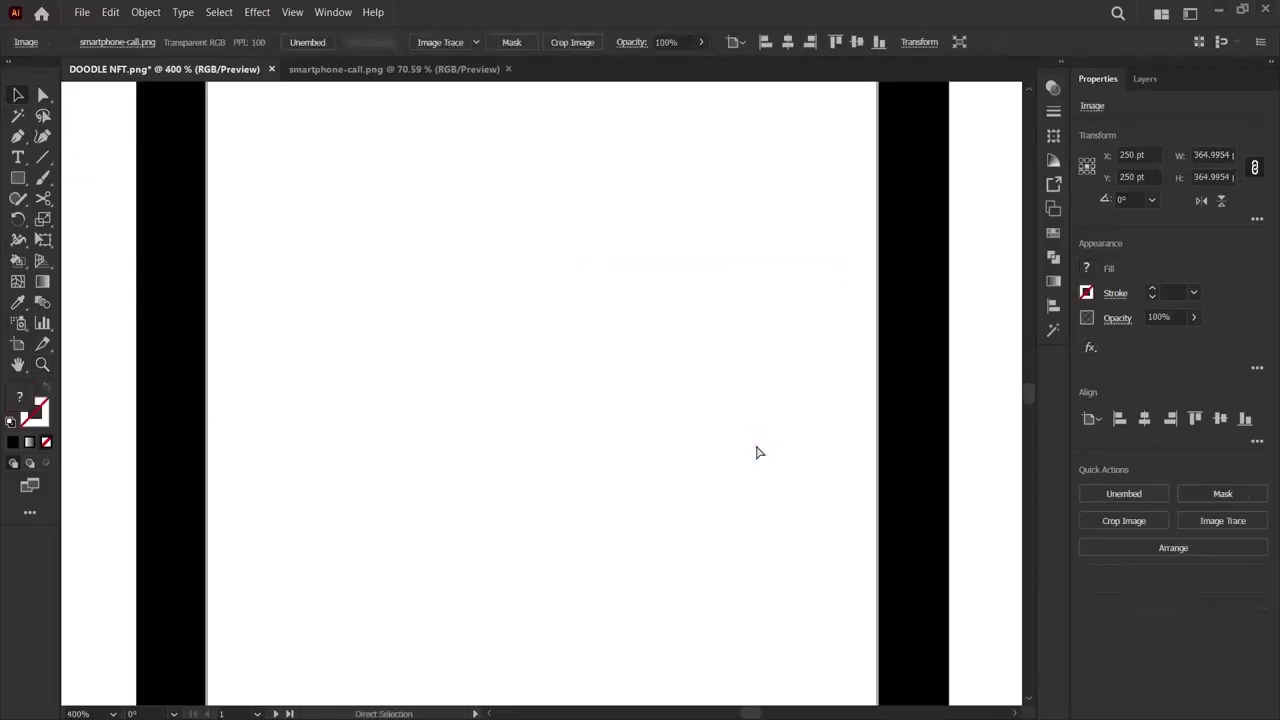
pyautogui.hotkey('ctrl', '-')
pyautogui.hotkey('ctrl', '-')
pyautogui.hotkey('ctrl', '-')
pyautogui.hotkey('ctrl', '-')
pyautogui.hscroll(2, 745, 440)
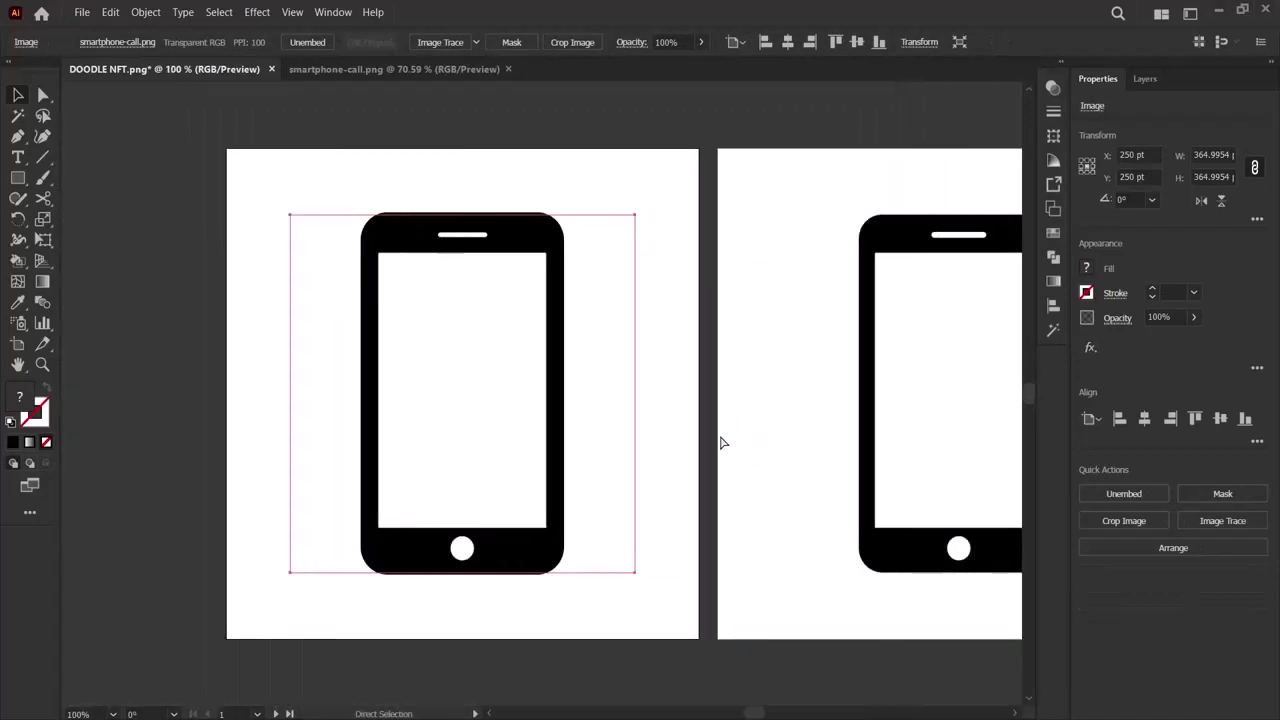
pyautogui.click(120, 383)
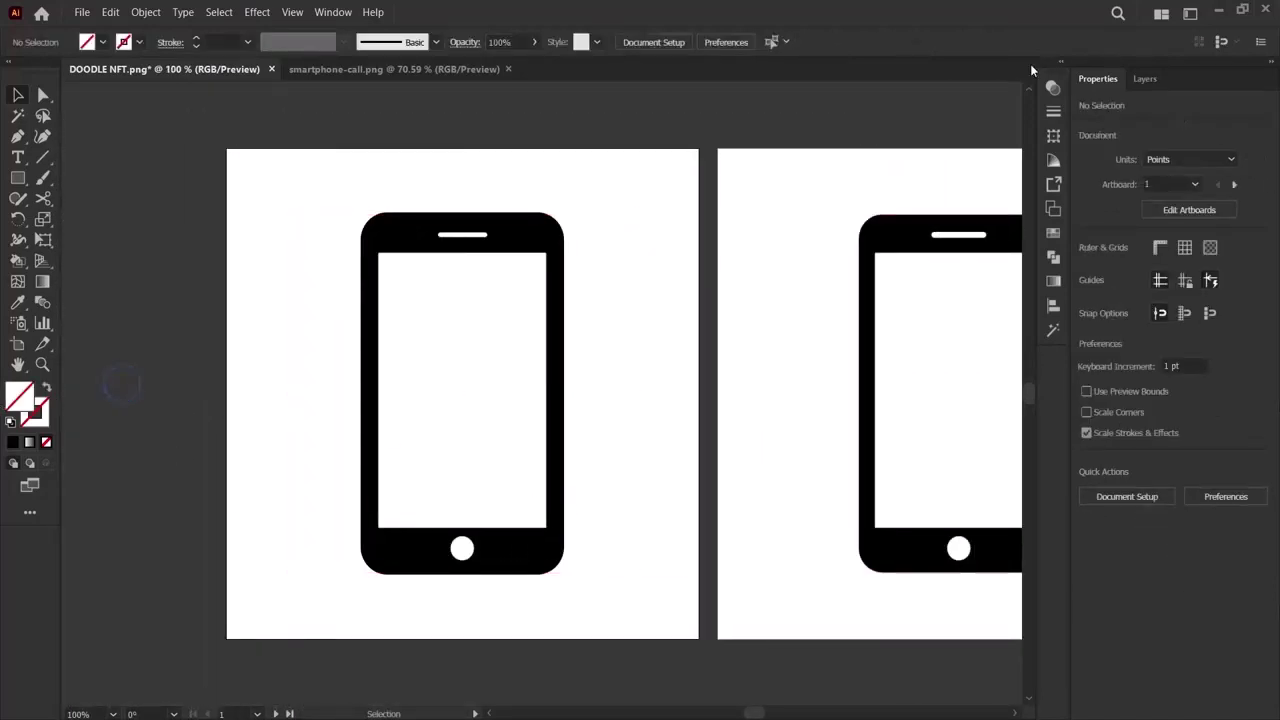
# Draw a white-filled rectangle over the phone's screen, fitting its top and left edges.
pyautogui.click(17, 177)
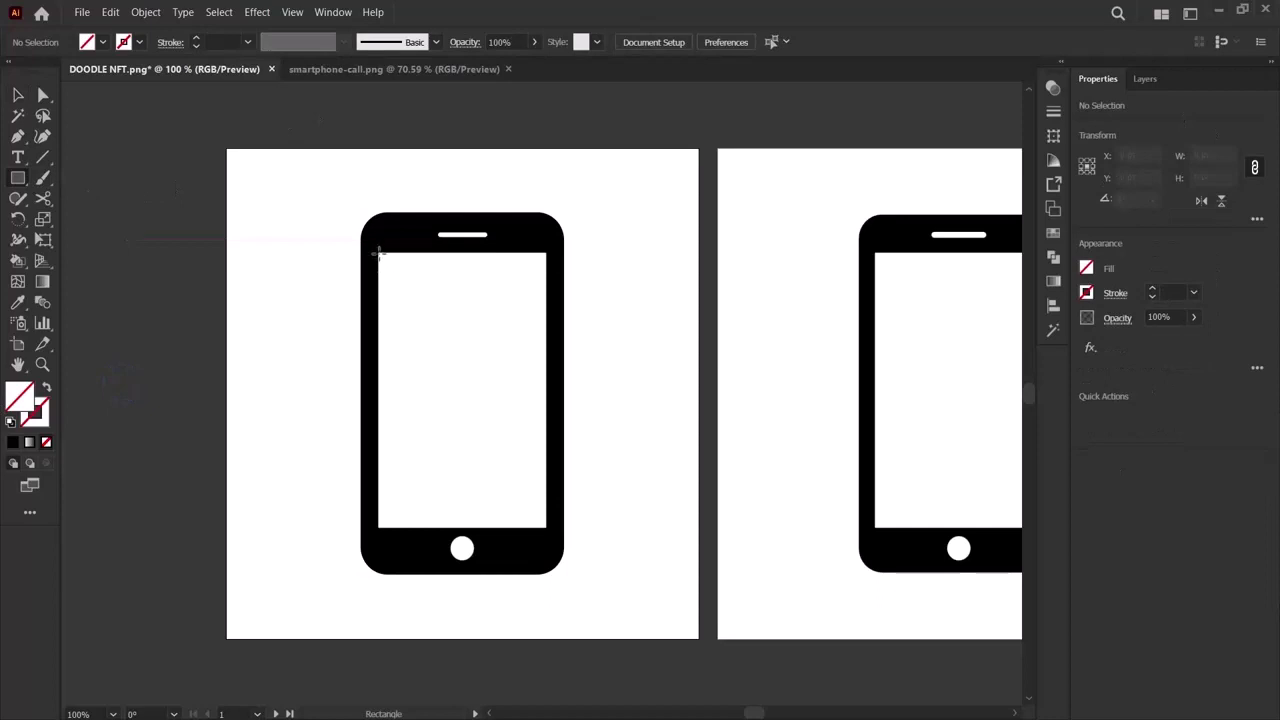
pyautogui.moveTo(378, 254); pyautogui.dragTo(546, 527)
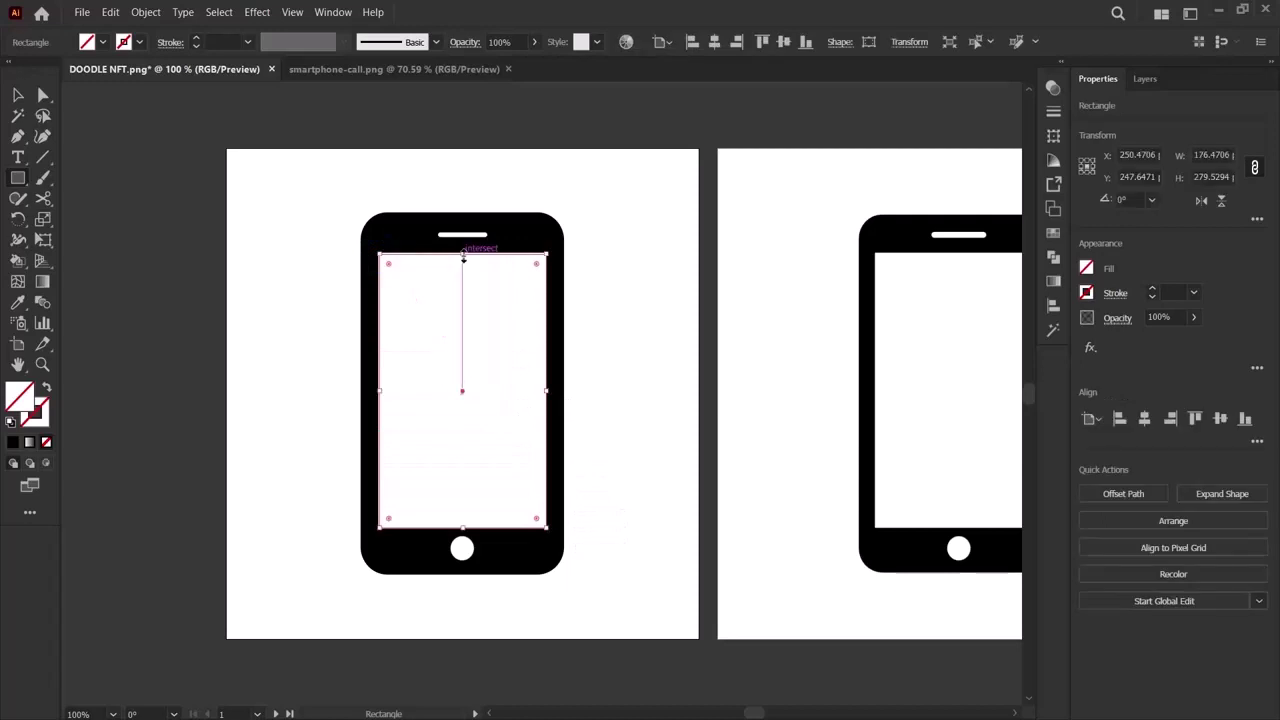
pyautogui.moveTo(462, 257); pyautogui.dragTo(464, 252)
pyautogui.moveTo(461, 252); pyautogui.dragTo(461, 250)
pyautogui.moveTo(379, 389); pyautogui.dragTo(376, 389)
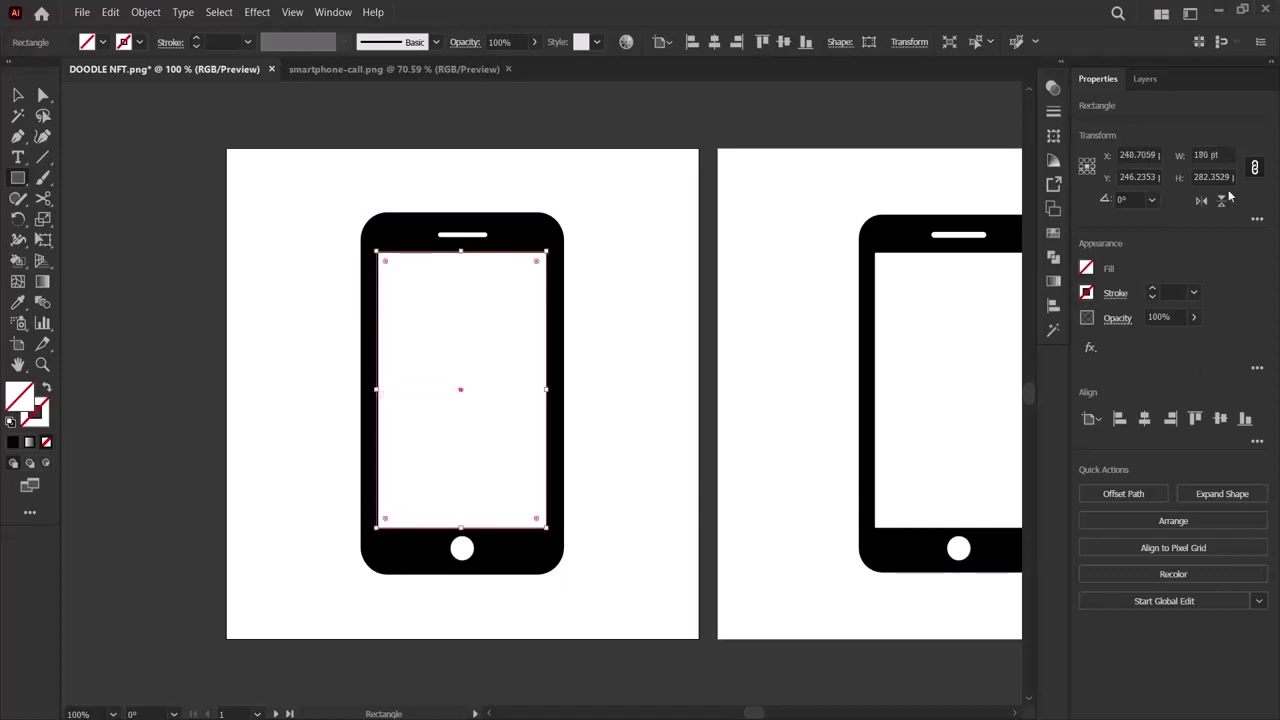
pyautogui.click(1086, 268)
pyautogui.click(925, 419)
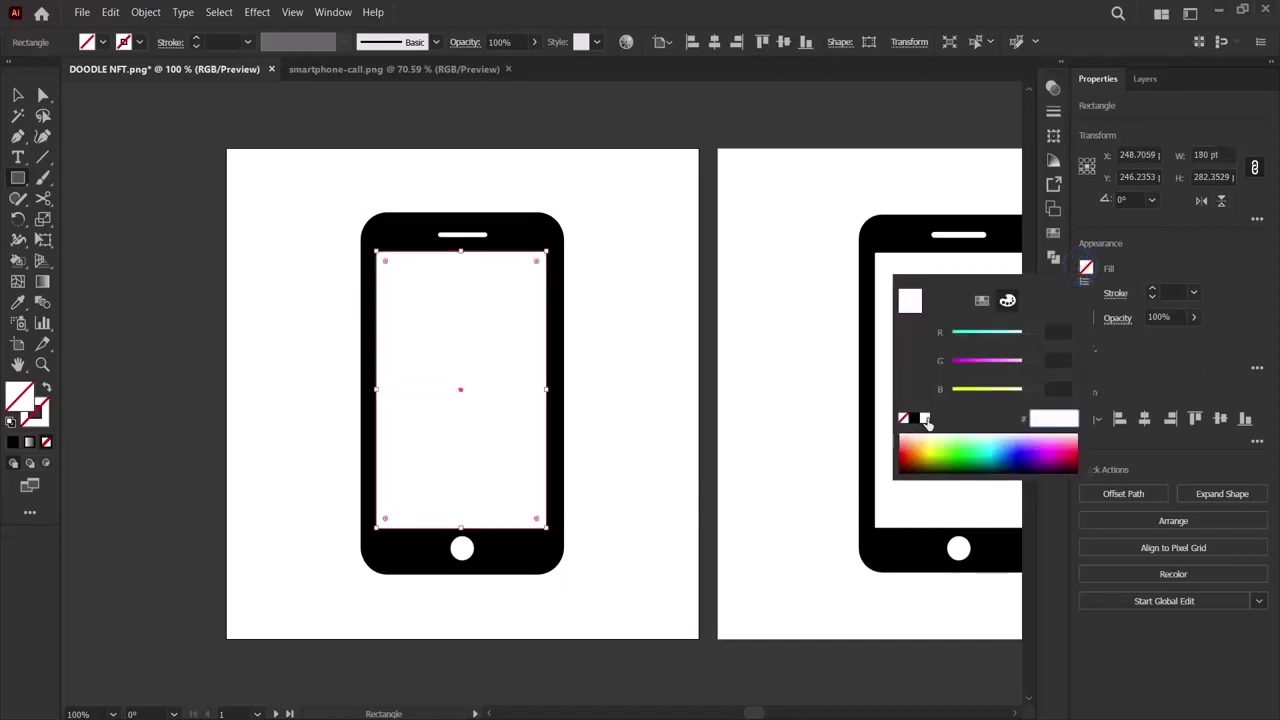
# Cancel a stray rectangle size prompt, then reselect and deselect the screen rectangle.
pyautogui.click(126, 252)
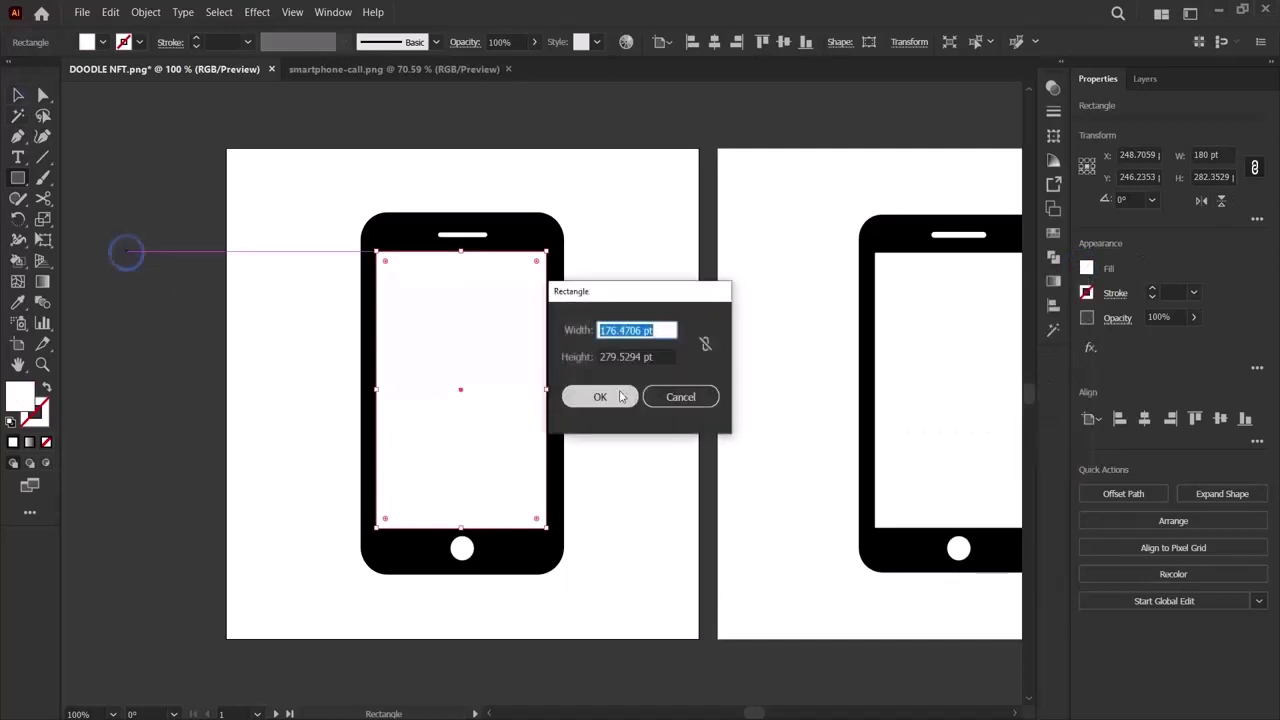
pyautogui.click(684, 396)
pyautogui.press('v')
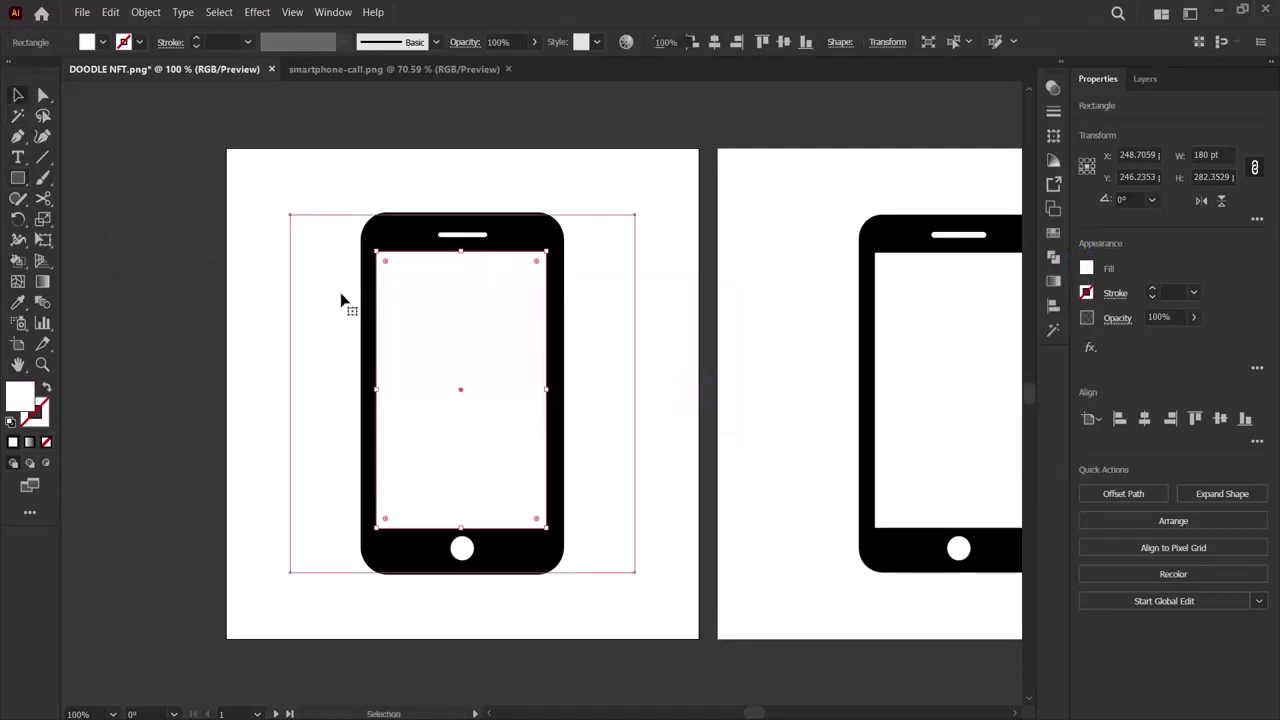
pyautogui.click(292, 296)
pyautogui.click(283, 289)
pyautogui.click(520, 377)
pyautogui.click(220, 379)
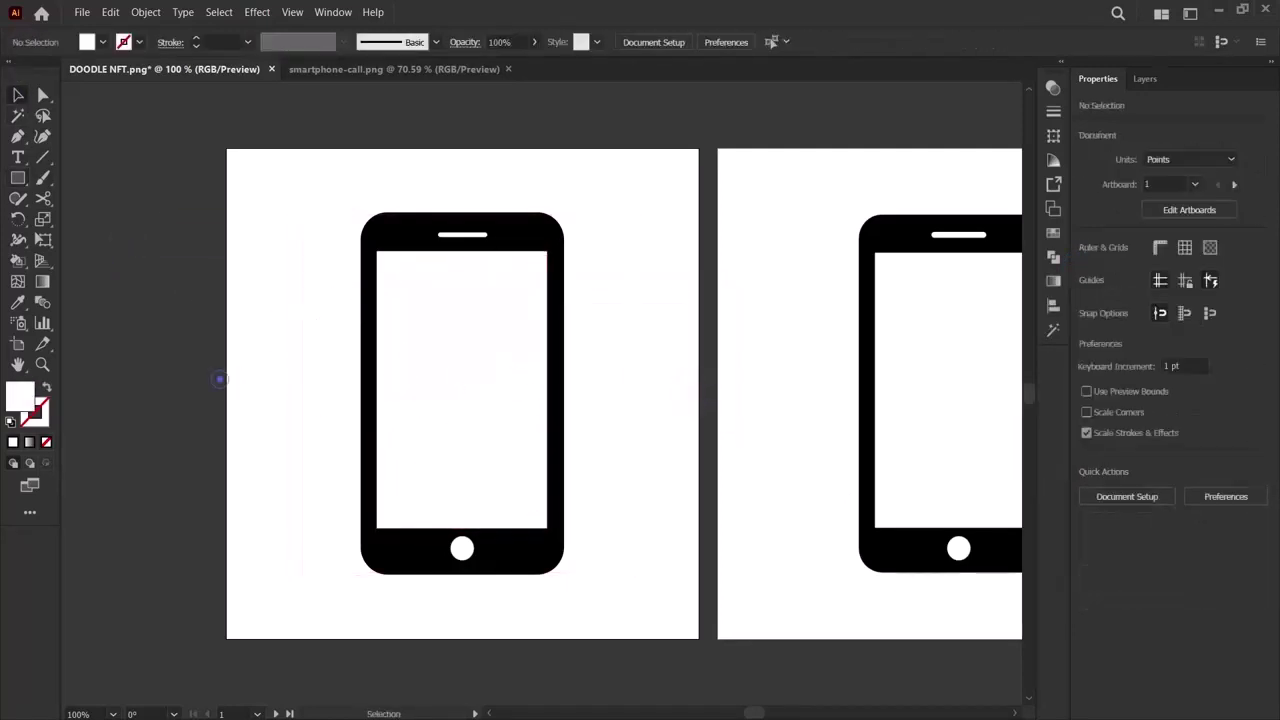
pyautogui.scroll(-2, 580, 423)
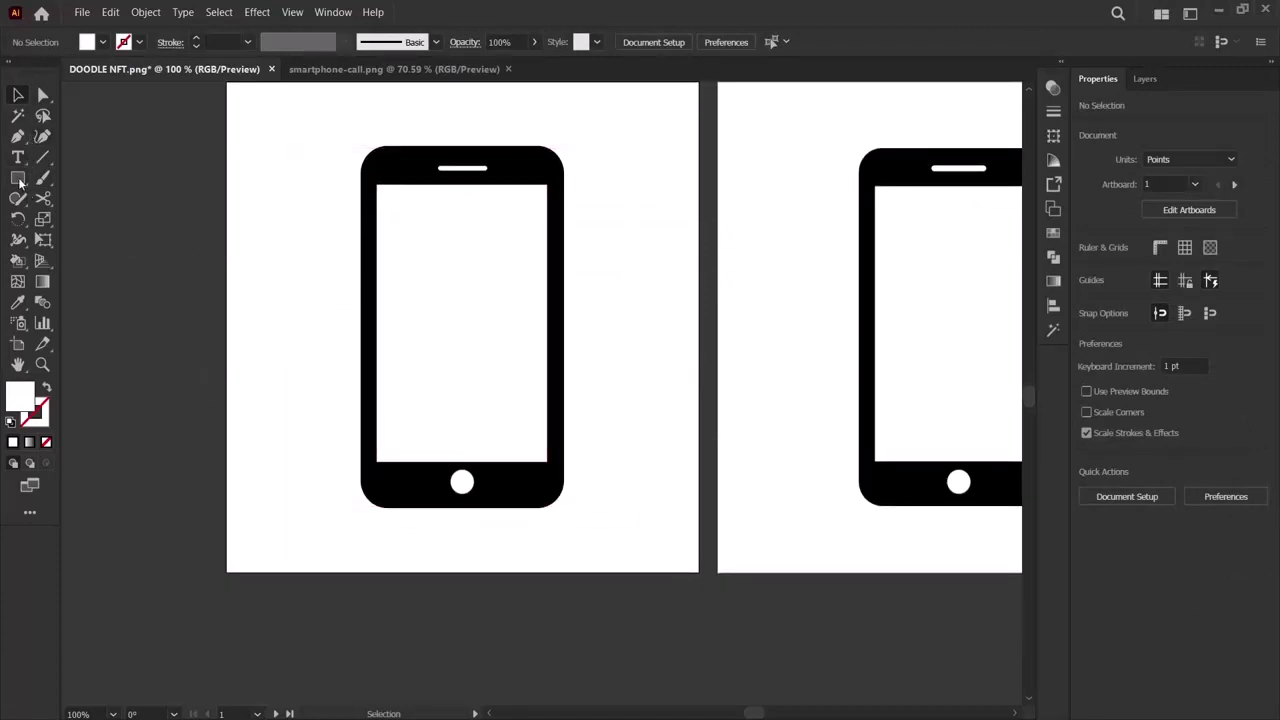
# Draw a 25.35 pt circle over the left phone's home button with the Ellipse tool.
pyautogui.moveTo(19, 182); pyautogui.dragTo(86, 222)
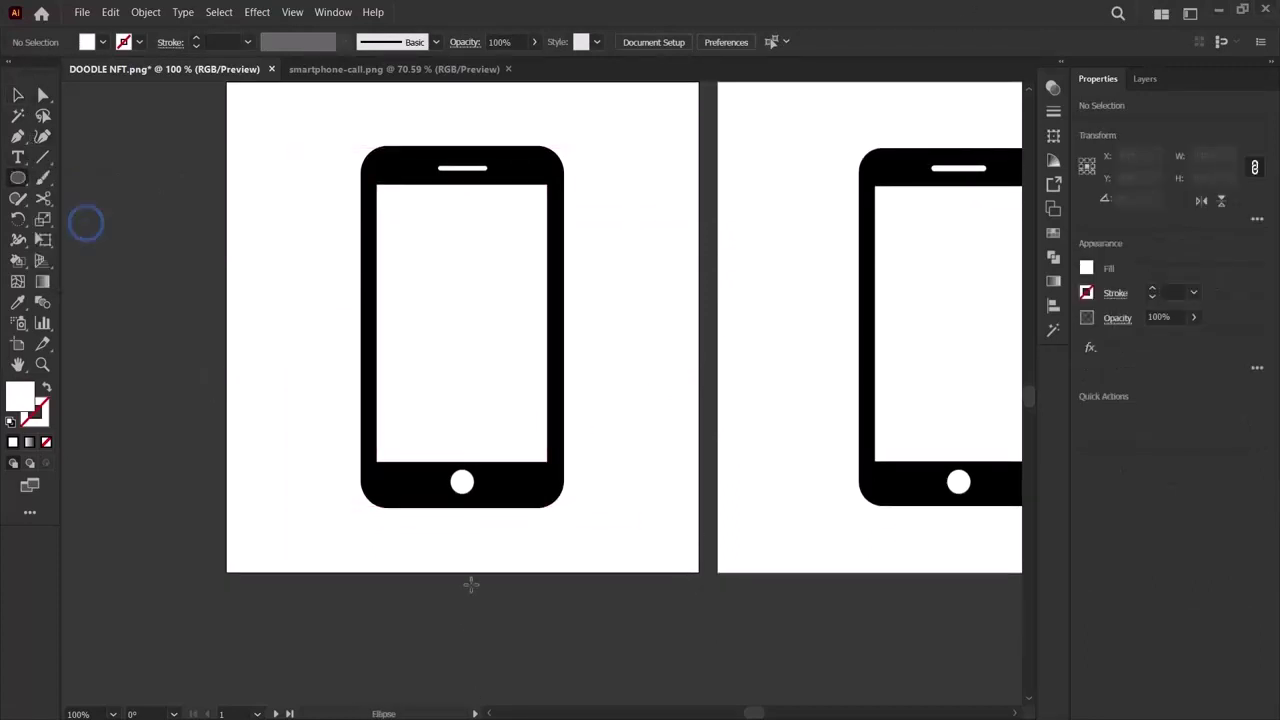
pyautogui.moveTo(451, 470); pyautogui.dragTo(474, 494)
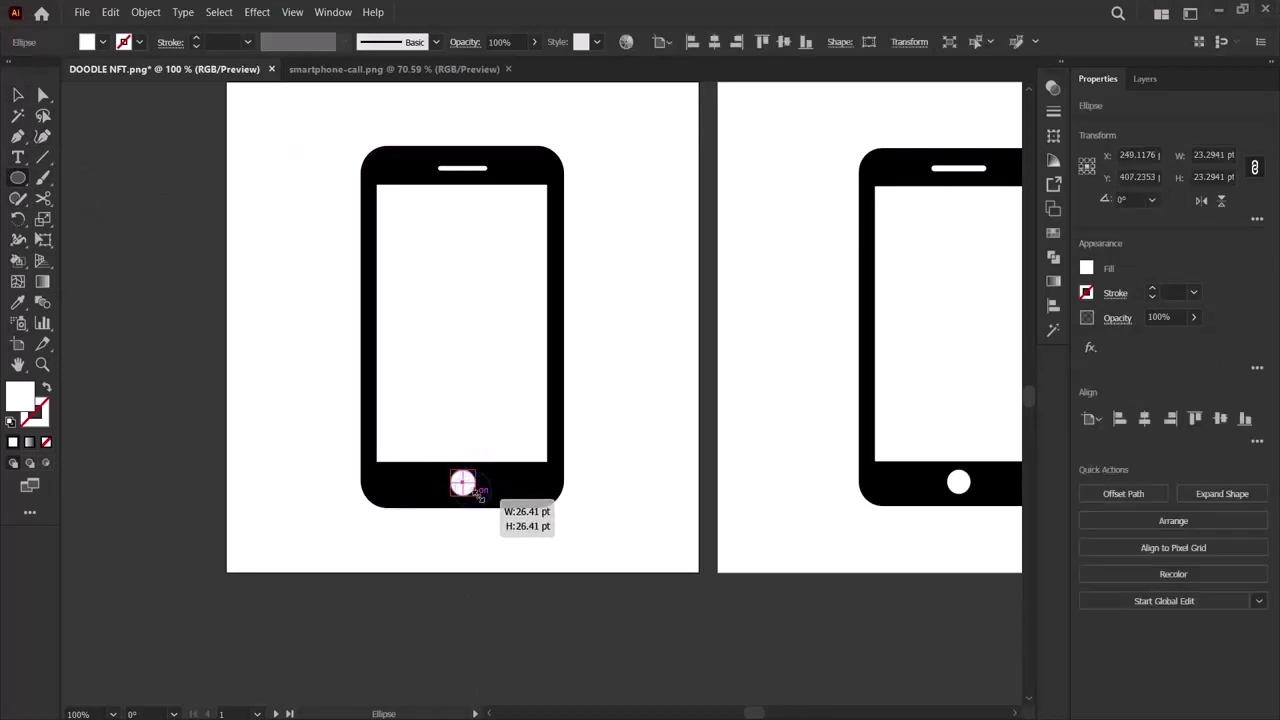
pyautogui.click(17, 95)
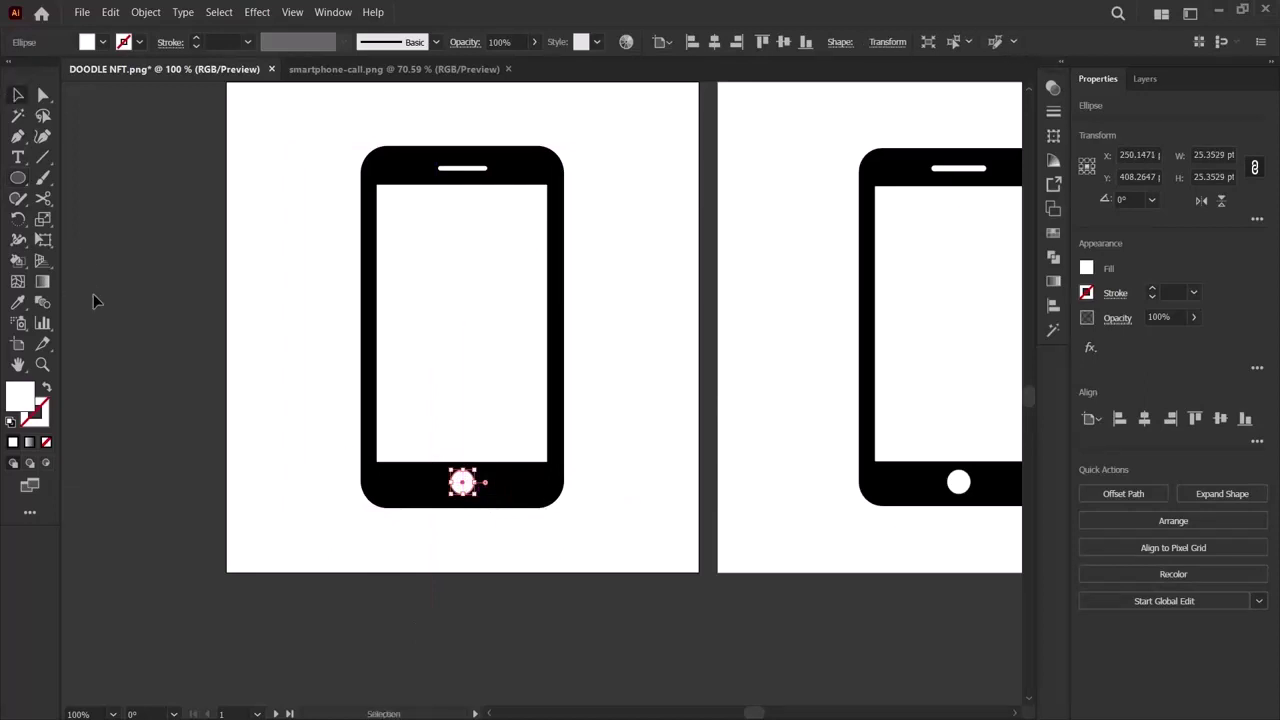
pyautogui.click(91, 283)
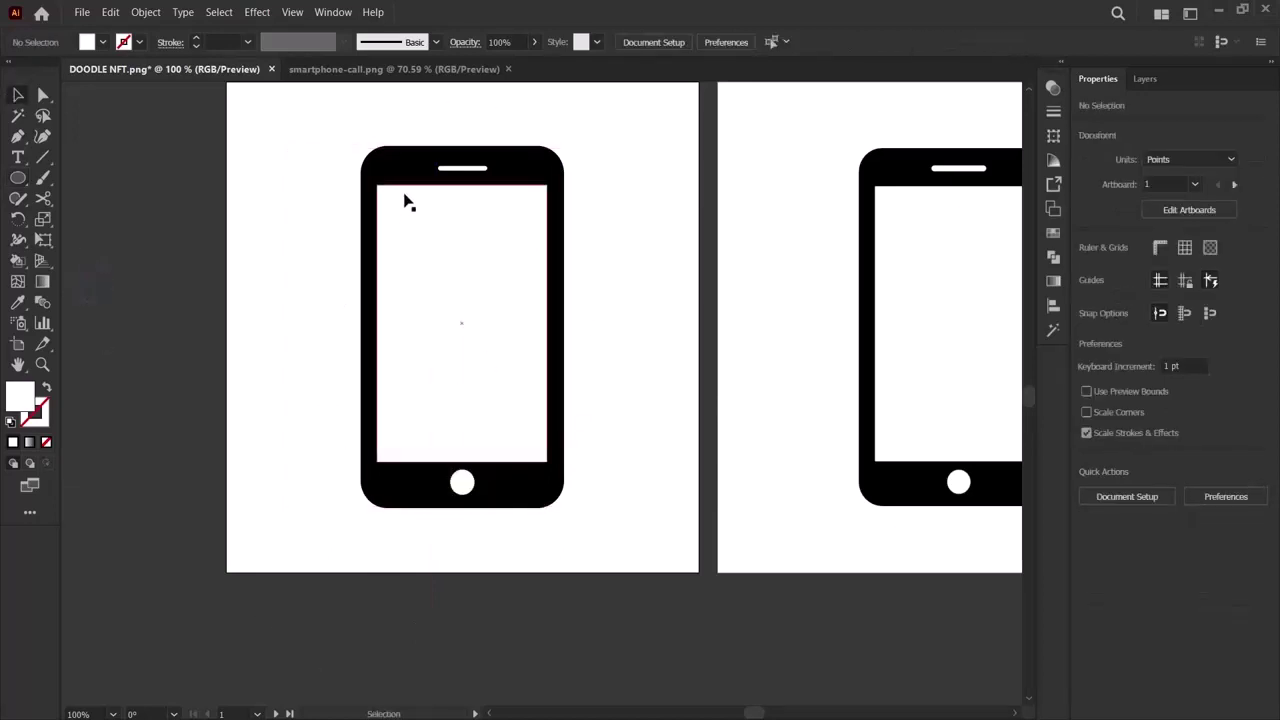
# Move the reference phone image off to the left, clear of the traced shapes.
pyautogui.click(398, 158)
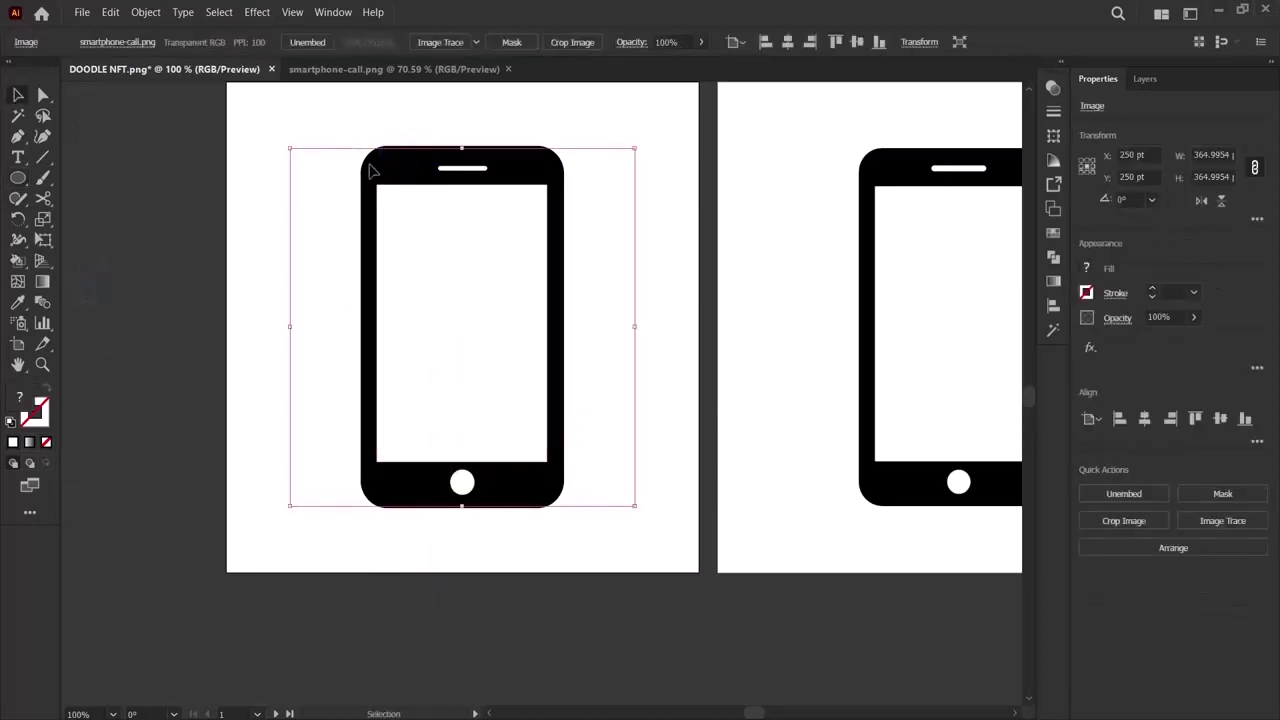
pyautogui.moveTo(393, 171)
pyautogui.mouseDown()
pyautogui.moveTo(236, 194)
pyautogui.moveTo(395, 178)
pyautogui.moveTo(395, 162)
pyautogui.mouseUp()
pyautogui.click(168, 318)
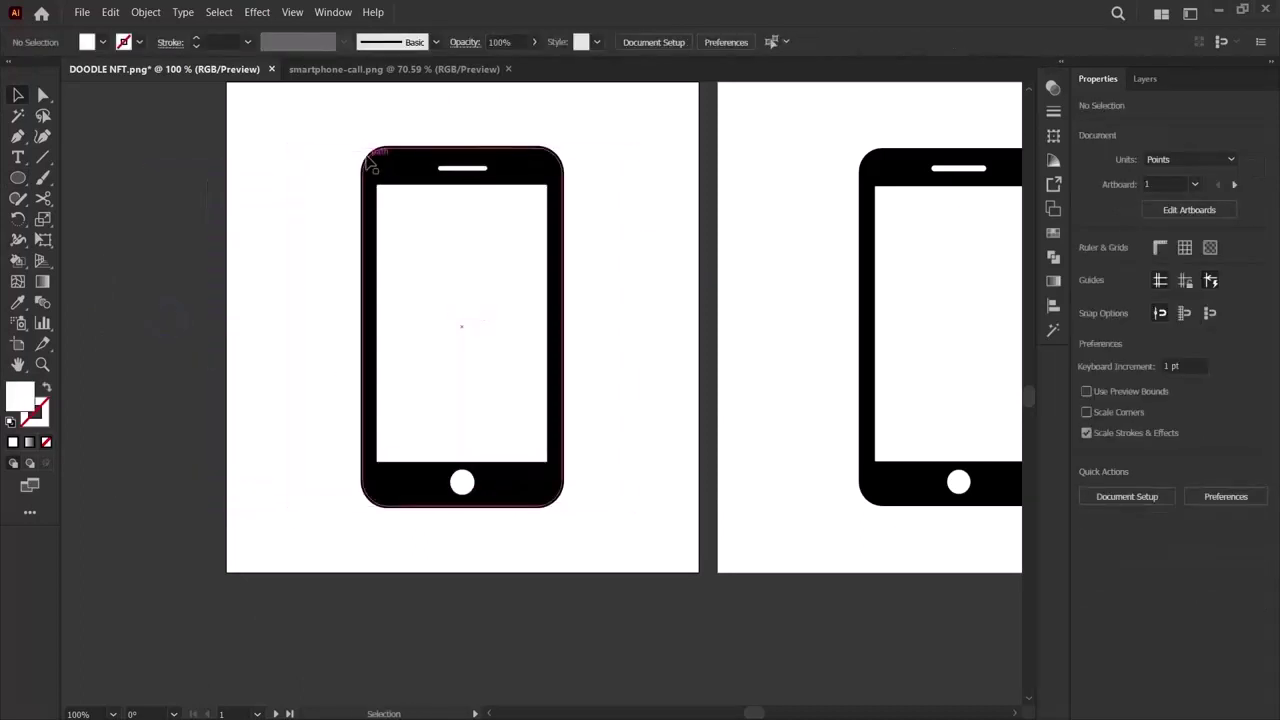
pyautogui.moveTo(316, 168)
pyautogui.mouseDown()
pyautogui.moveTo(323, 274)
pyautogui.moveTo(317, 163)
pyautogui.moveTo(149, 220)
pyautogui.moveTo(52, 224)
pyautogui.moveTo(126, 285)
pyautogui.moveTo(154, 260)
pyautogui.moveTo(134, 248)
pyautogui.mouseUp()
# Fill the phone's outlined body rectangle with black.
pyautogui.click(525, 230)
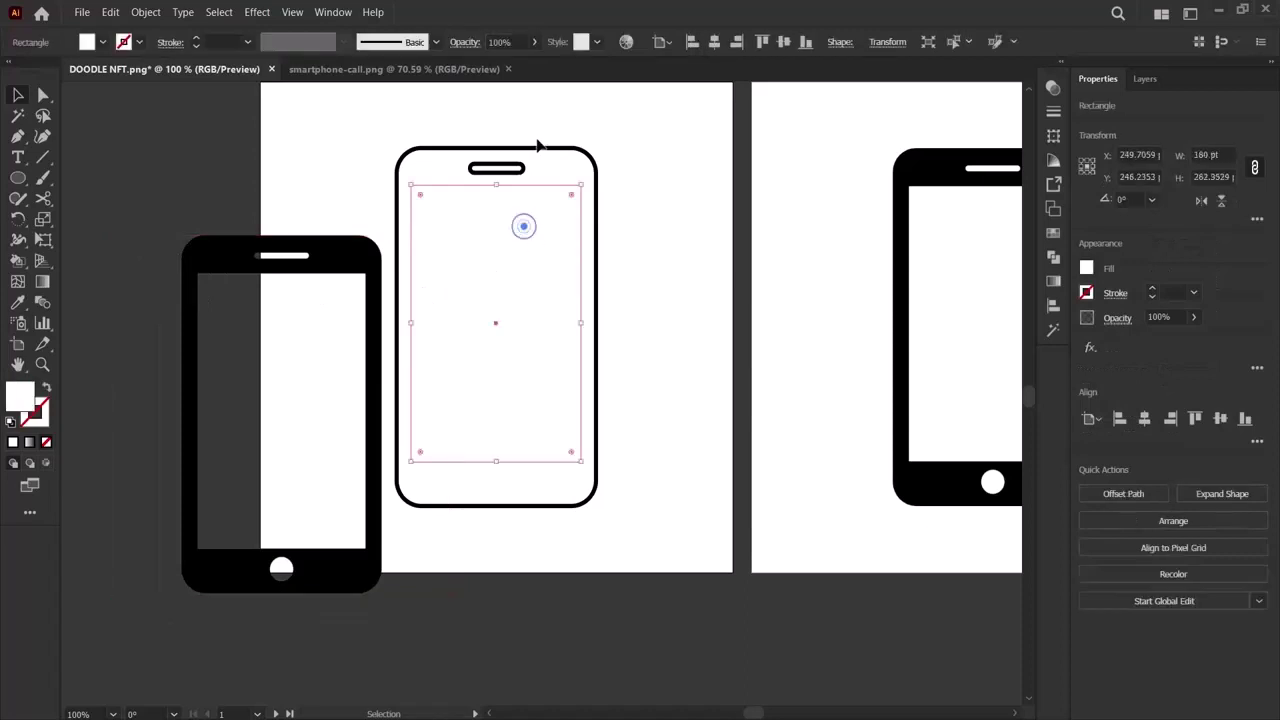
pyautogui.click(1086, 268)
pyautogui.click(913, 420)
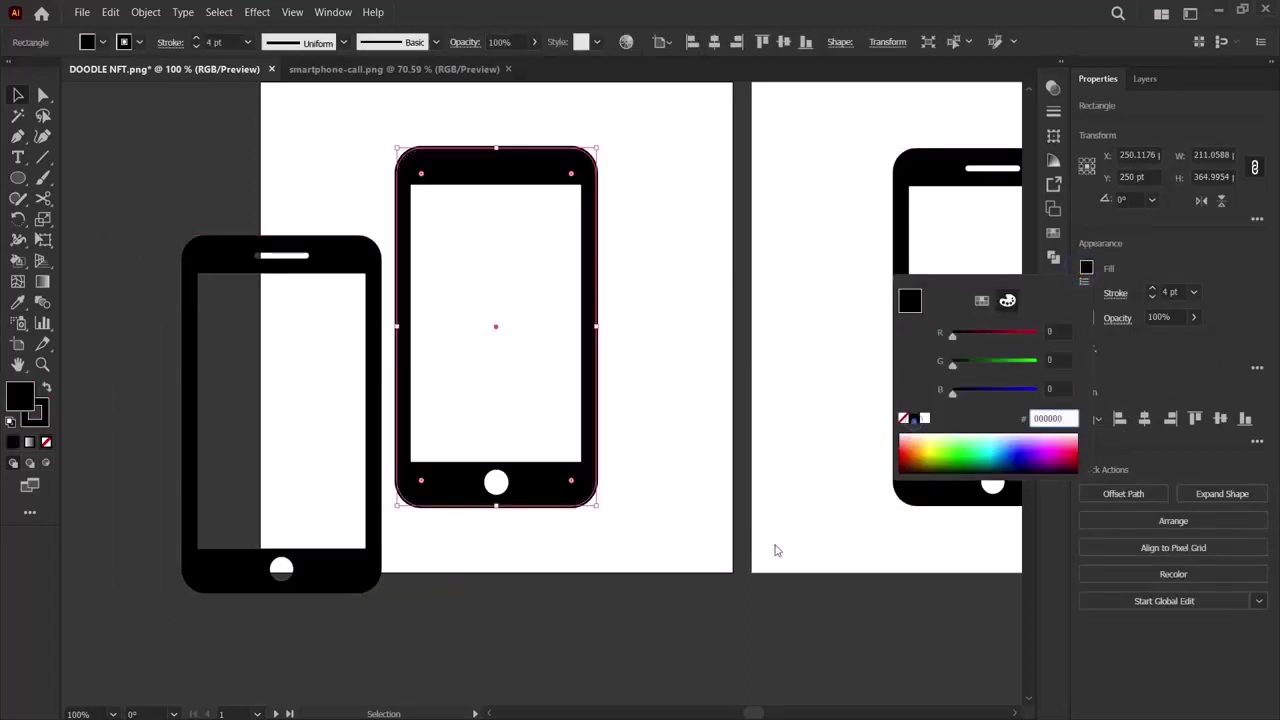
pyautogui.click(598, 573)
pyautogui.click(295, 397)
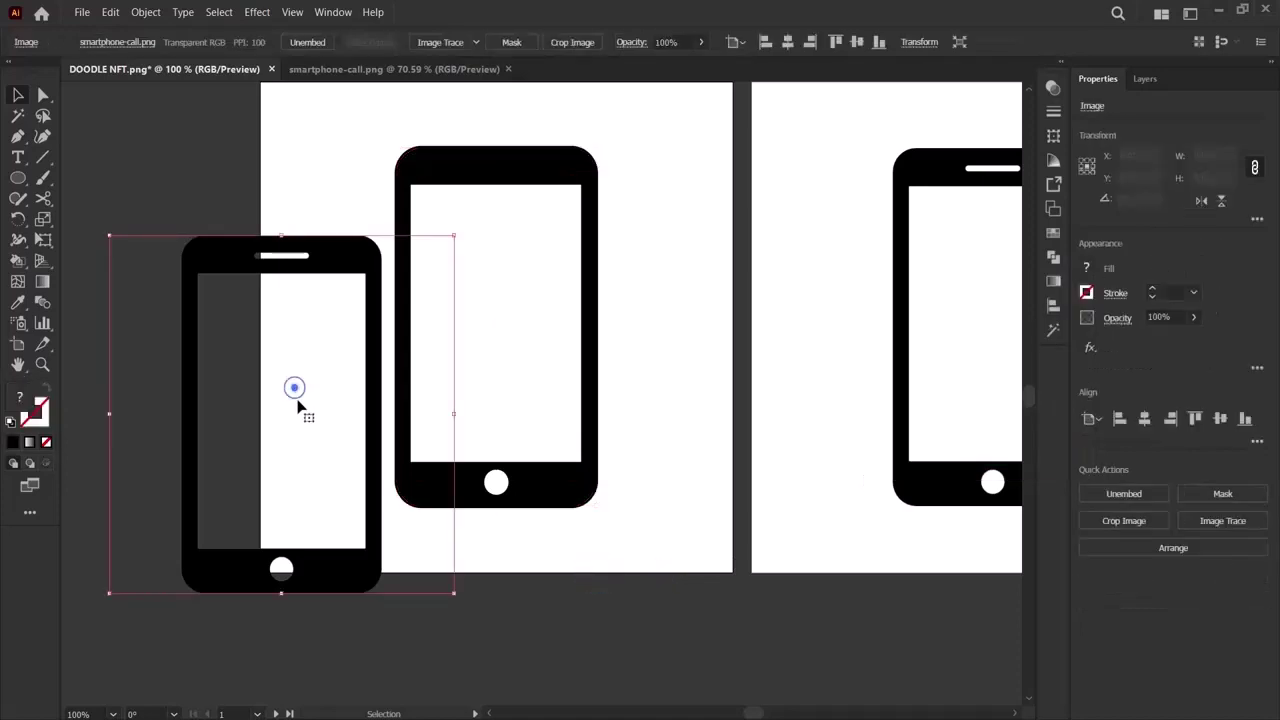
# Set the speaker slot rectangle's fill and stroke to white.
pyautogui.click(487, 174)
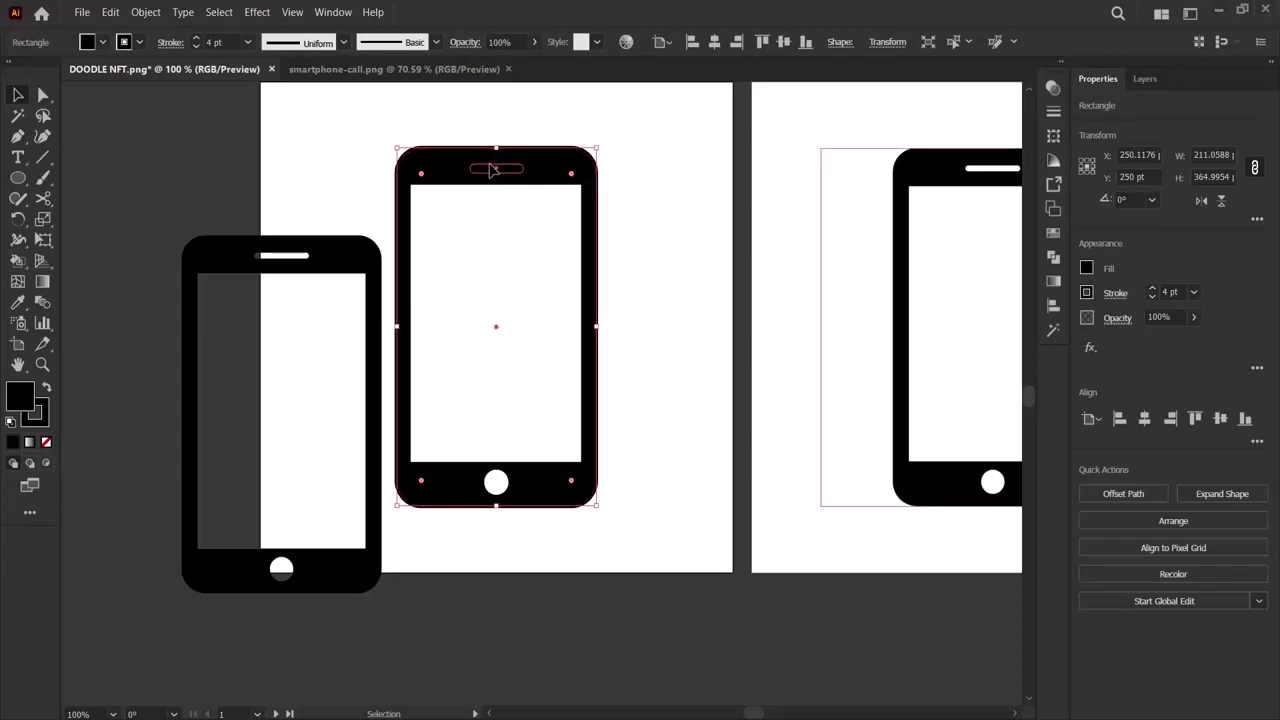
pyautogui.click(492, 166)
pyautogui.click(1085, 268)
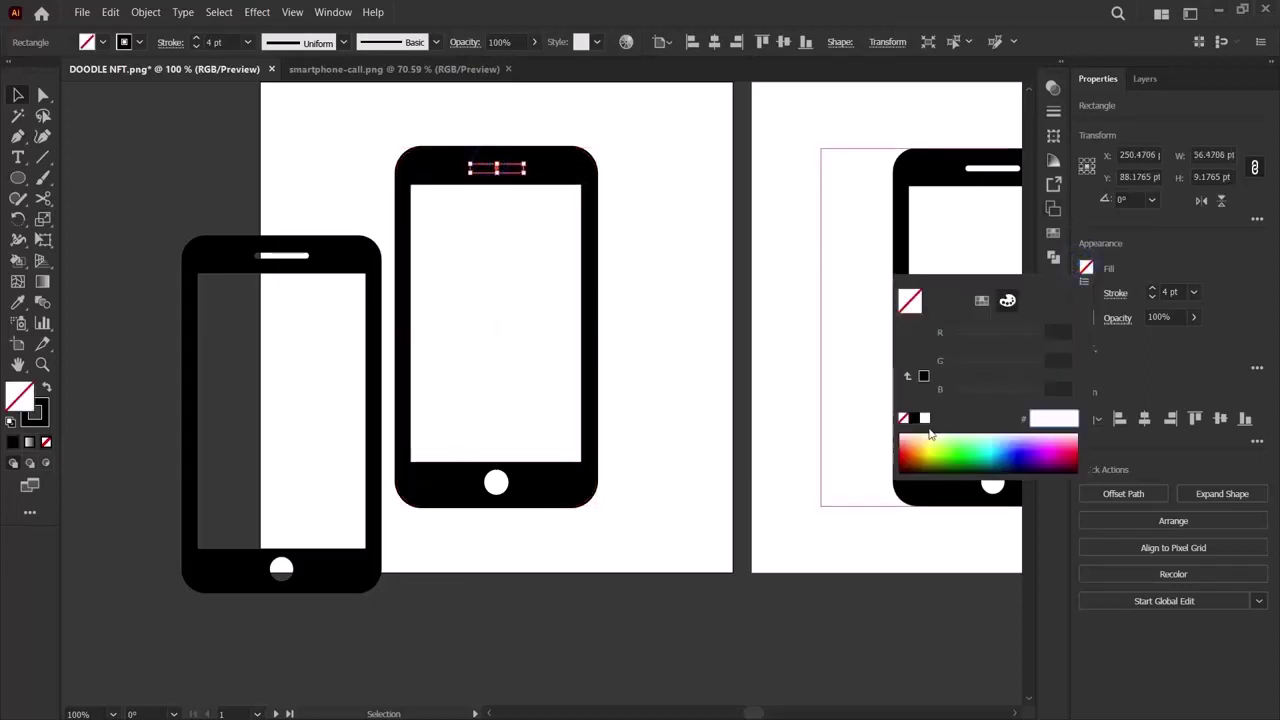
pyautogui.click(924, 418)
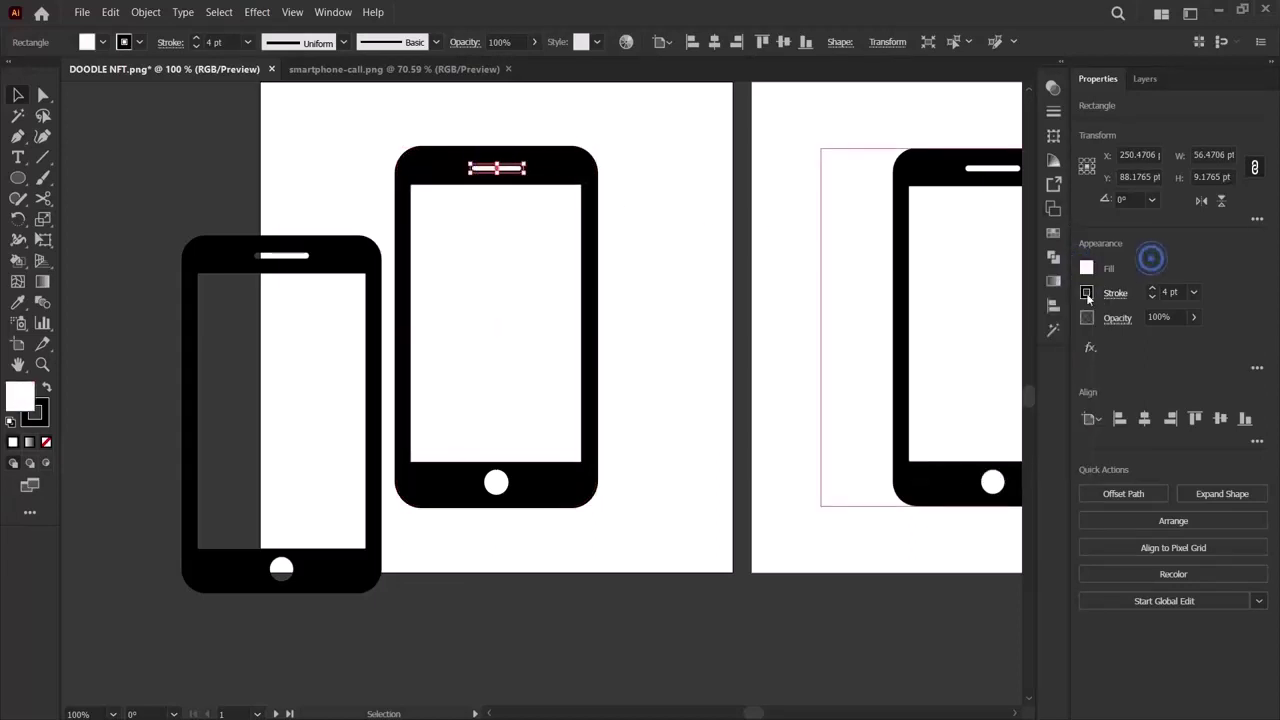
pyautogui.click(1087, 293)
pyautogui.click(925, 443)
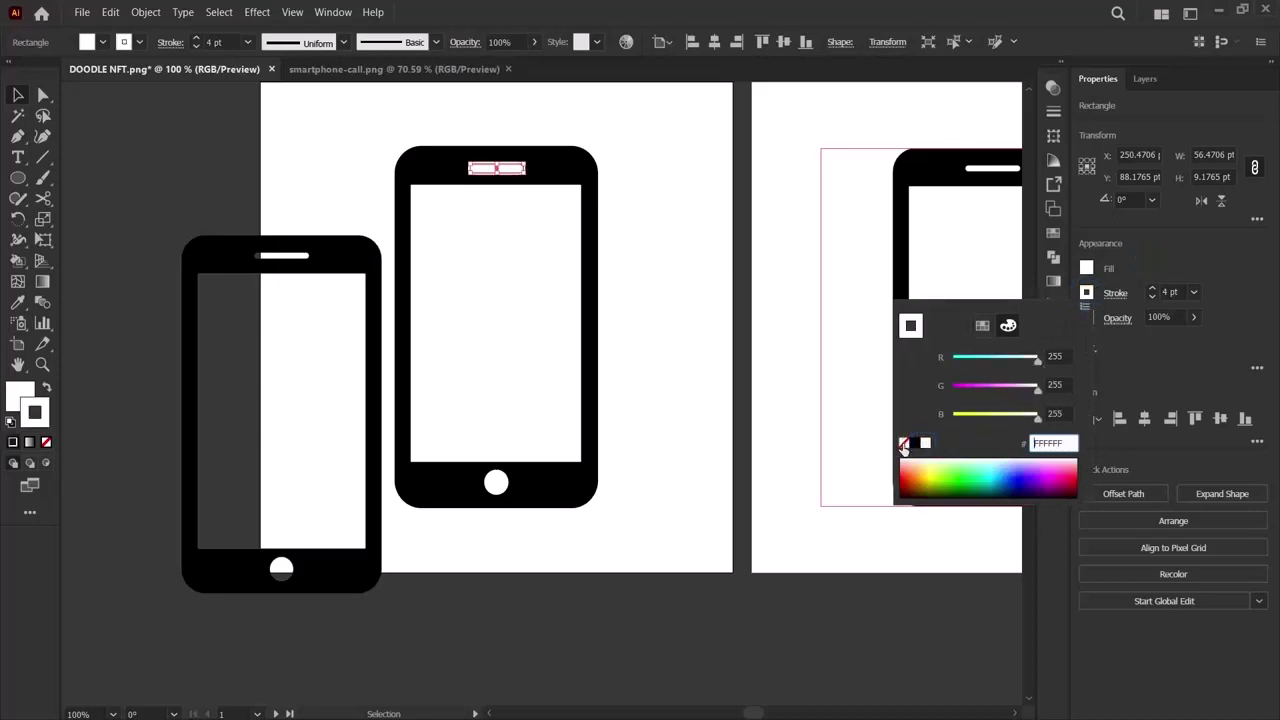
pyautogui.click(699, 274)
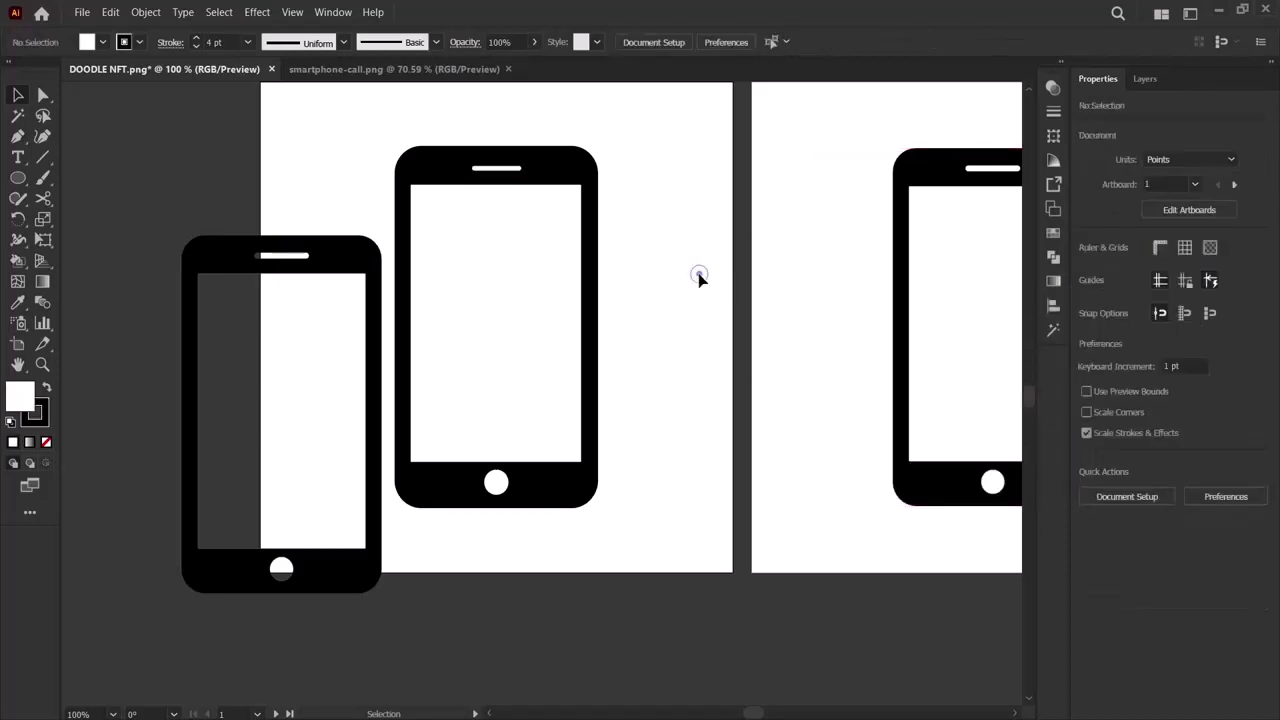
# Nudge the speaker slot into place near the top of the phone.
pyautogui.hscroll(3, 662, 541)
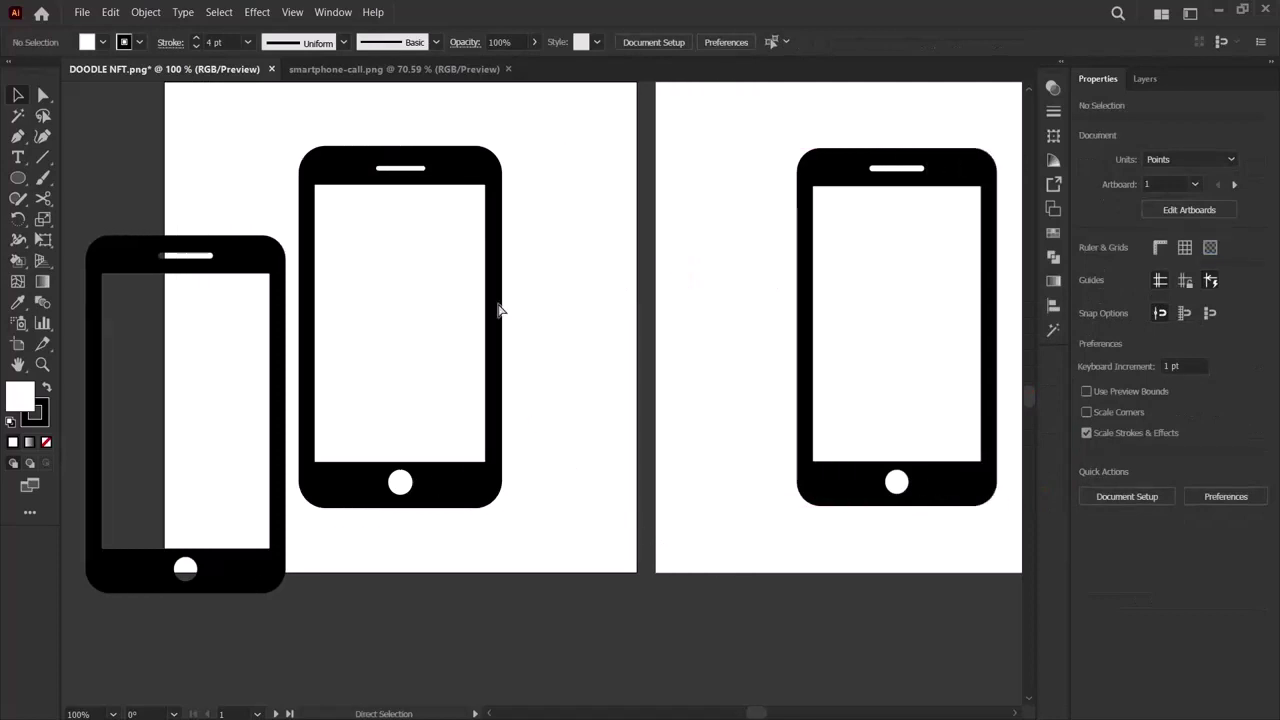
pyautogui.click(406, 168)
pyautogui.moveTo(406, 168); pyautogui.dragTo(401, 166)
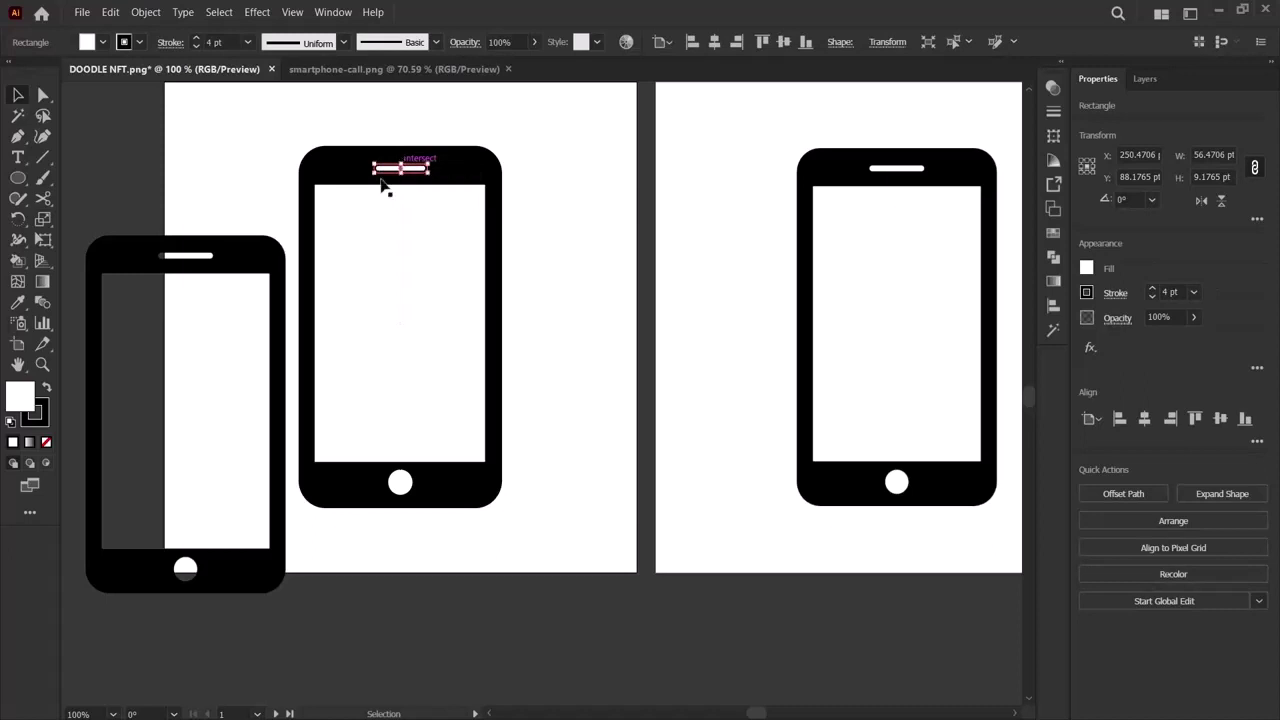
pyautogui.click(294, 152)
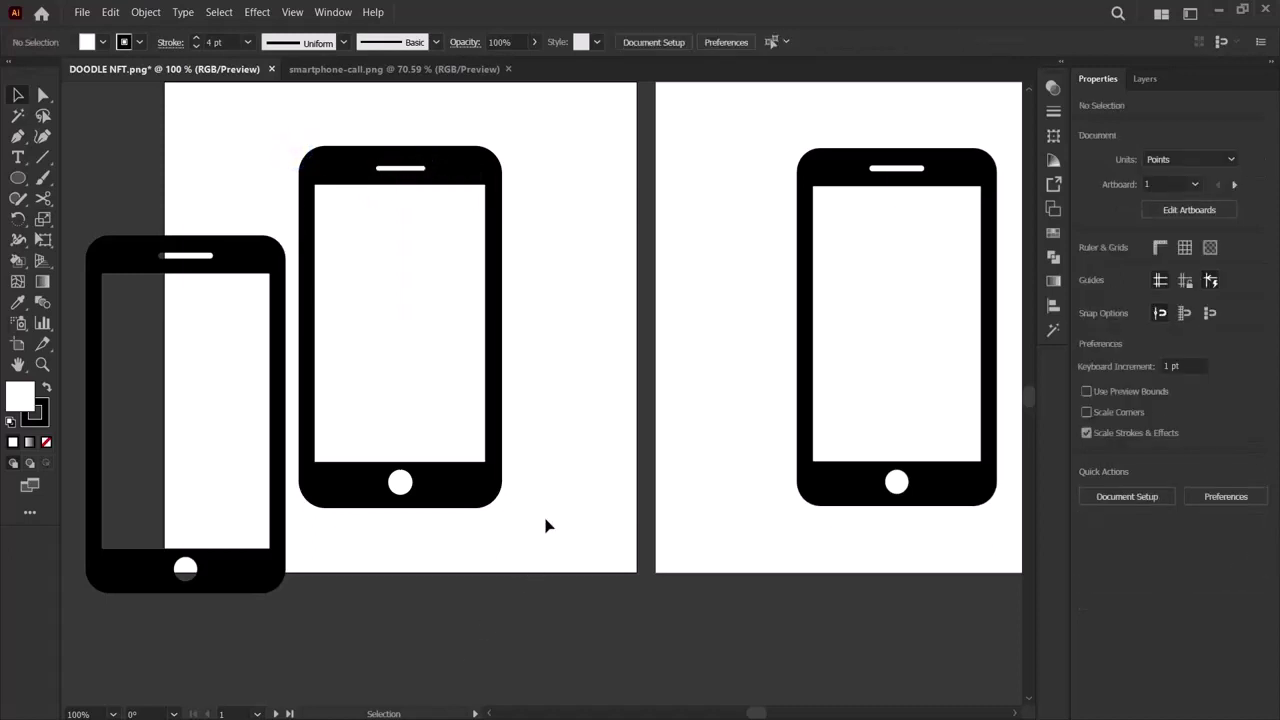
# Delete the leftover reference phone image from the left artboard.
pyautogui.click(258, 457)
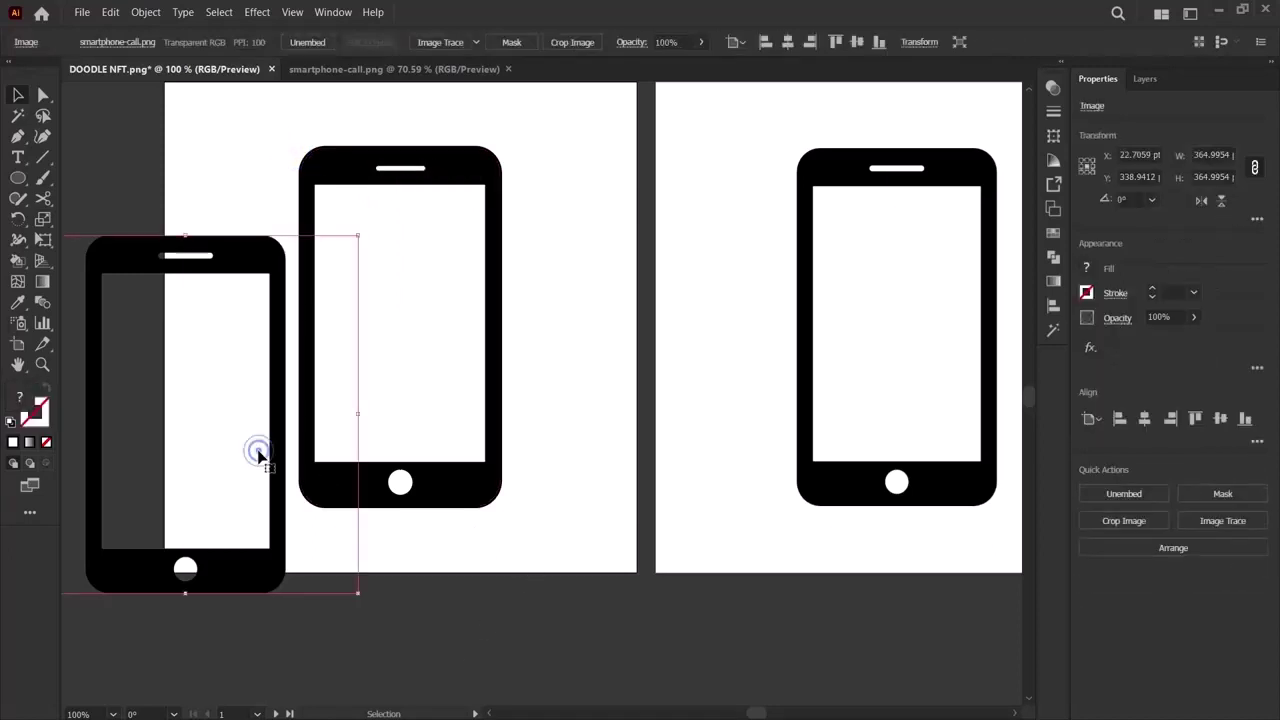
pyautogui.press('Delete')
pyautogui.scroll(2, 629, 537)
pyautogui.scroll(-2, 624, 556)
pyautogui.scroll(2, 624, 556)
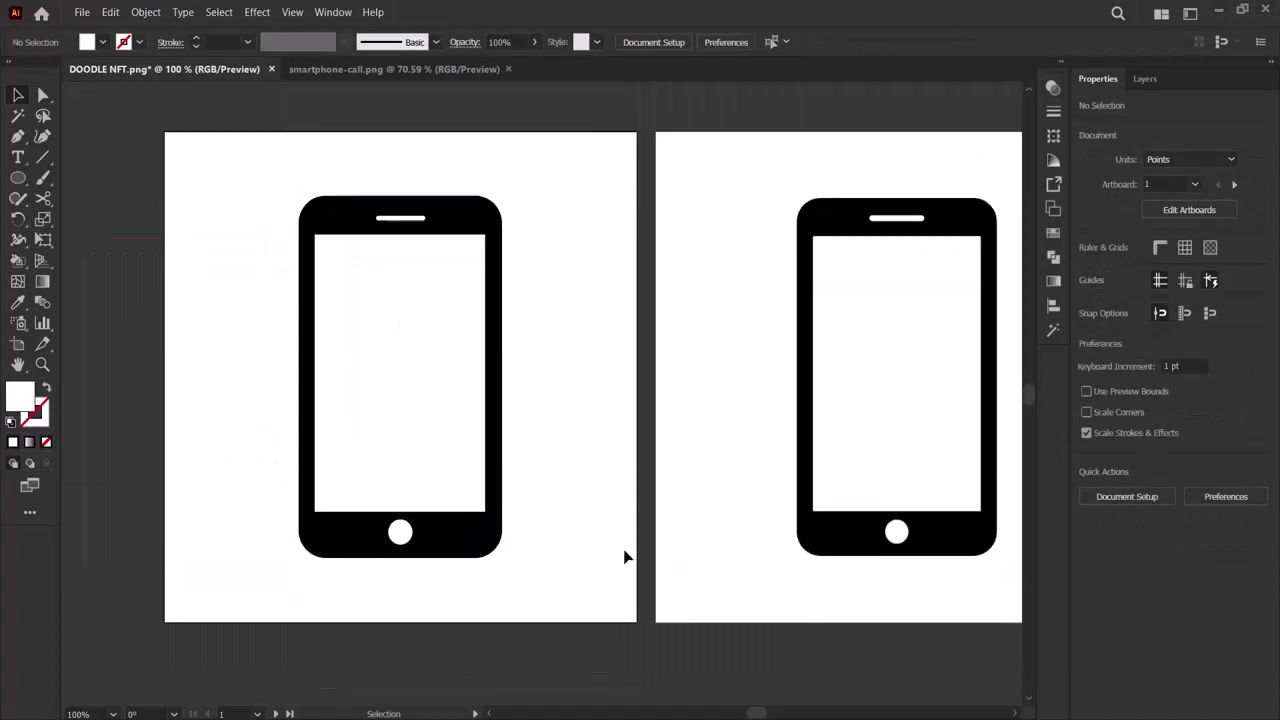
pyautogui.hscroll(2, 627, 543)
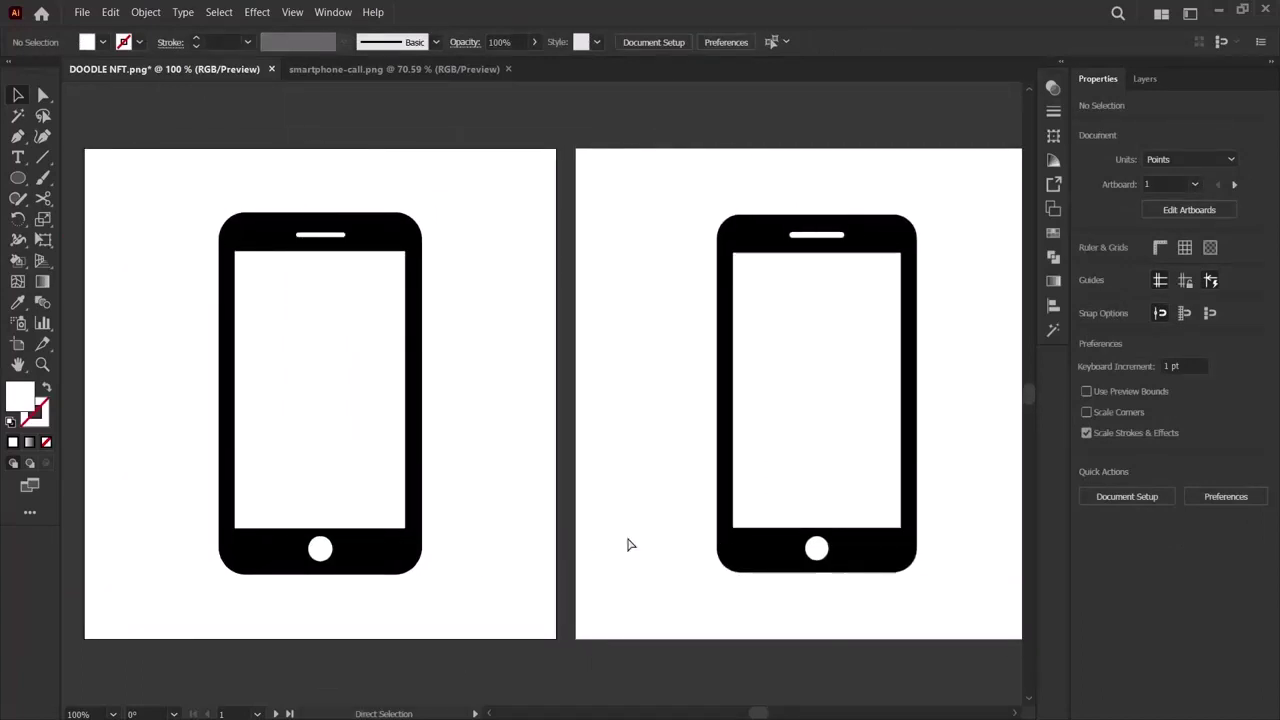
pyautogui.hscroll(1, 628, 542)
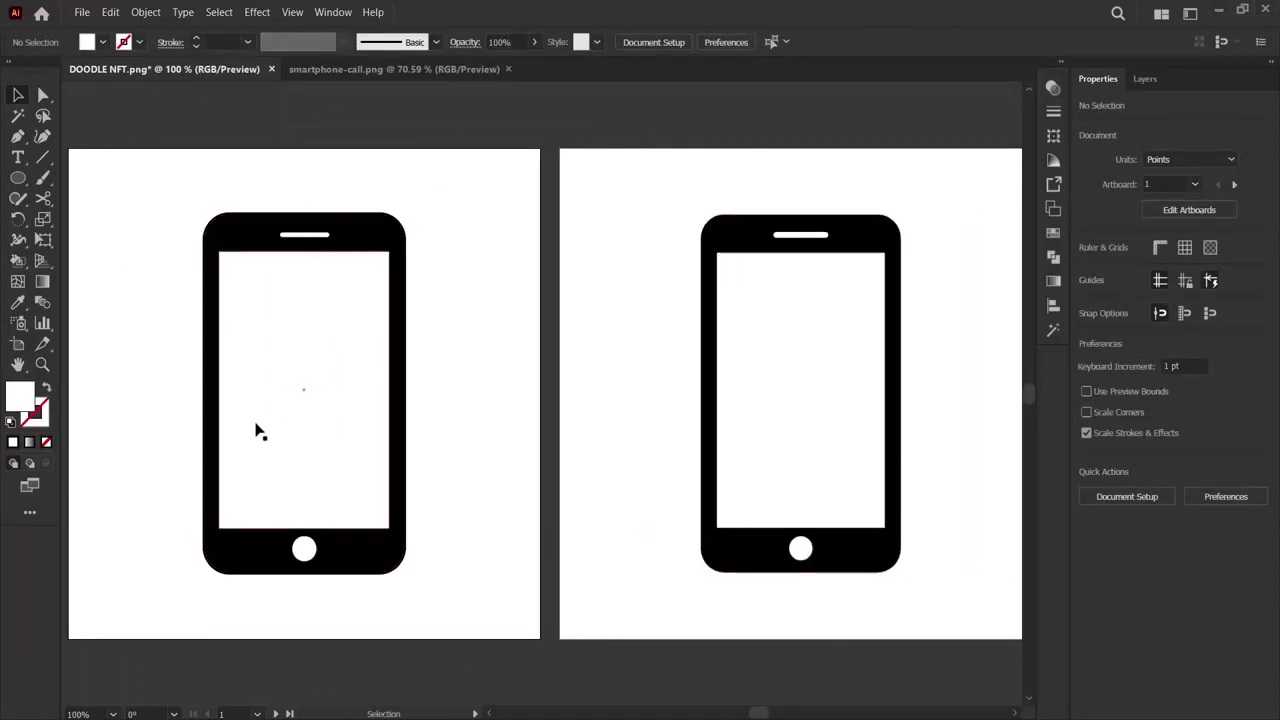
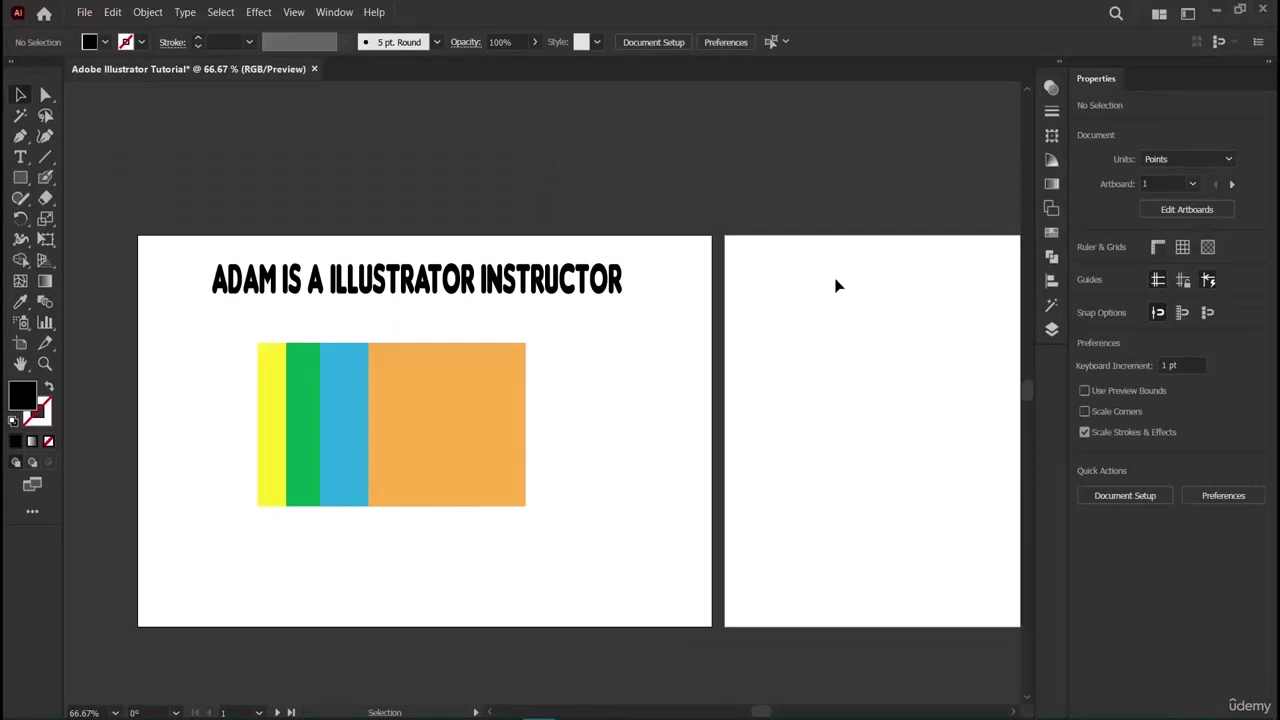
# Delete the heading and colour bars from the tutorial artboards.
pyautogui.scroll(-2, 722, 447)
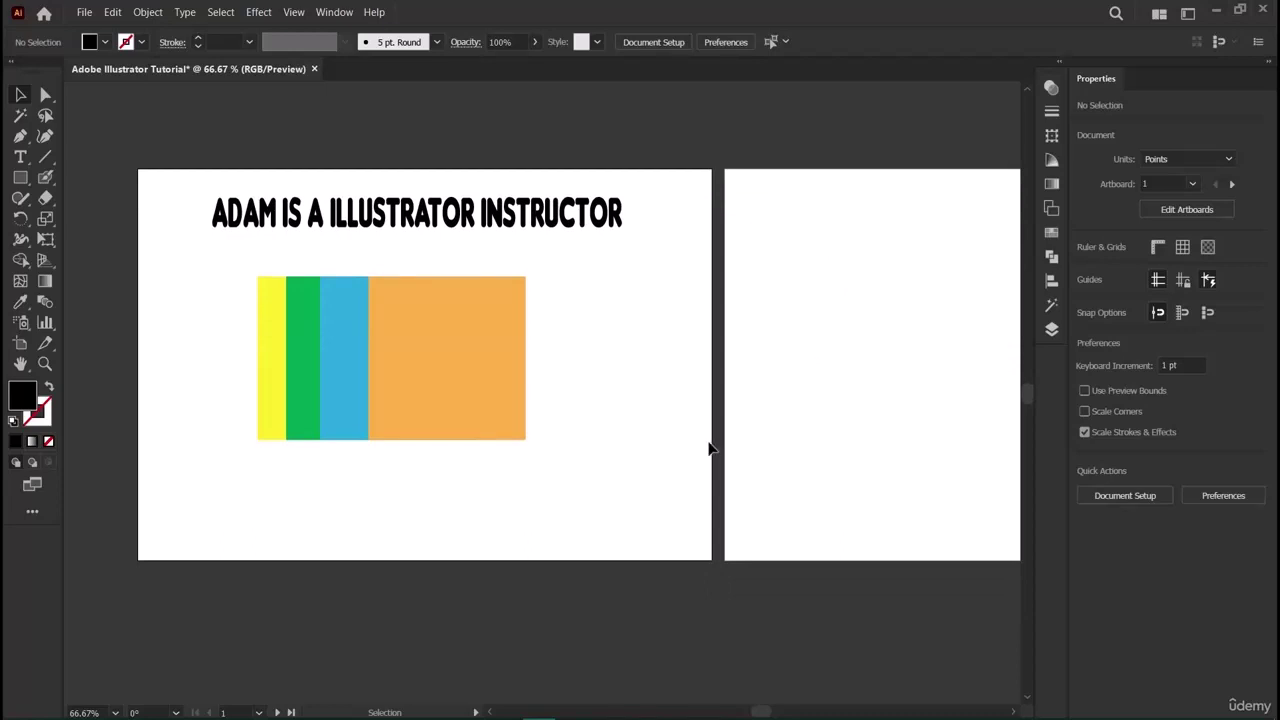
pyautogui.moveTo(195, 190); pyautogui.dragTo(659, 494)
pyautogui.press('Delete')
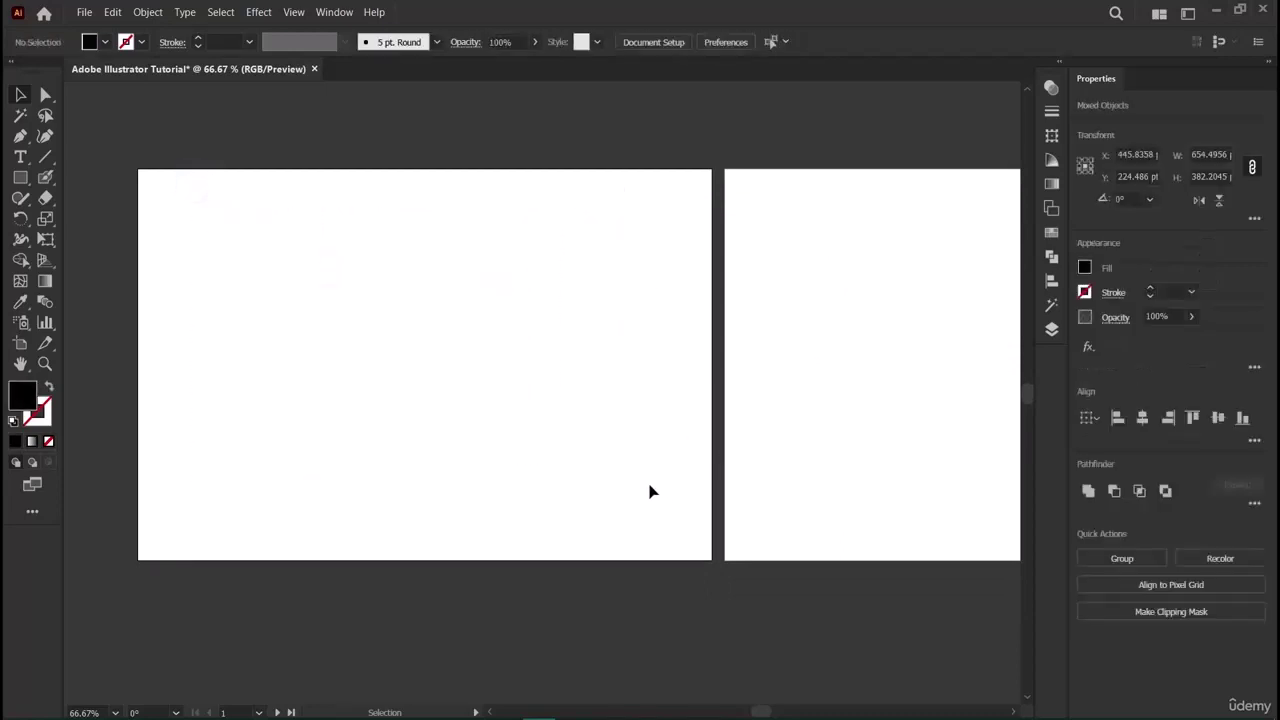
# Open Imac Tracing.png and zoom in on the computer drawing.
pyautogui.click(85, 13)
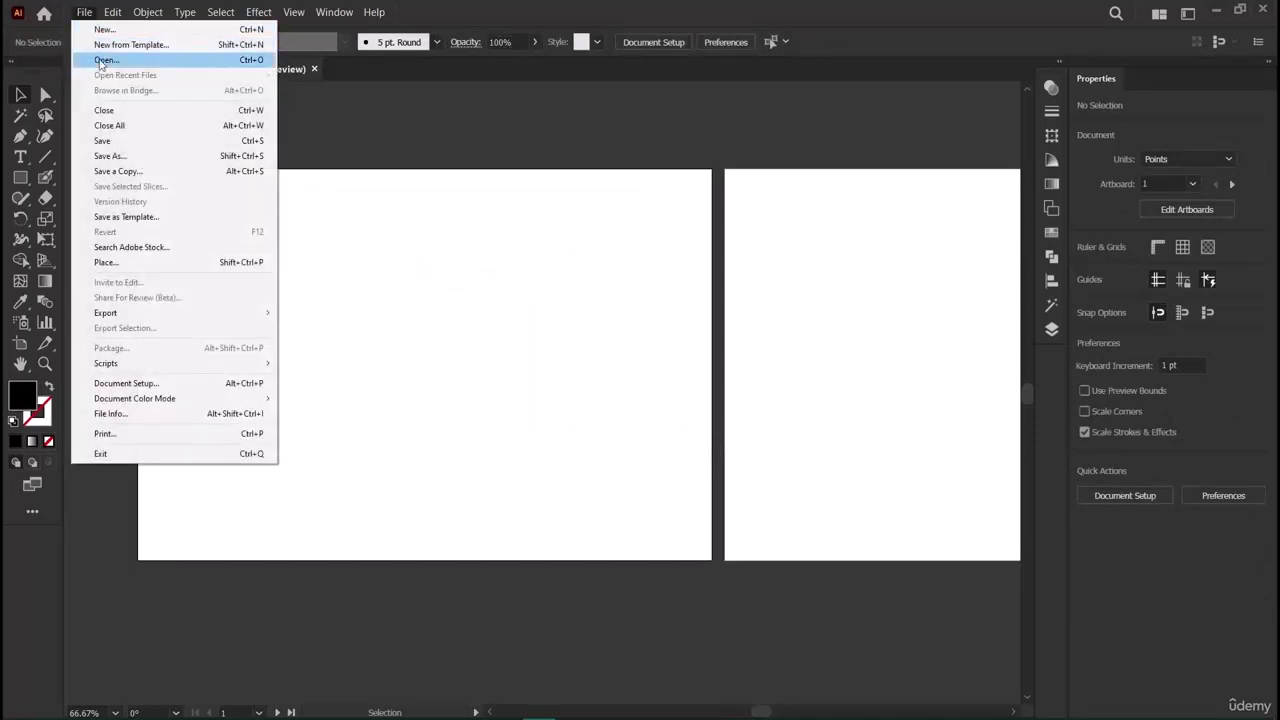
pyautogui.click(106, 60)
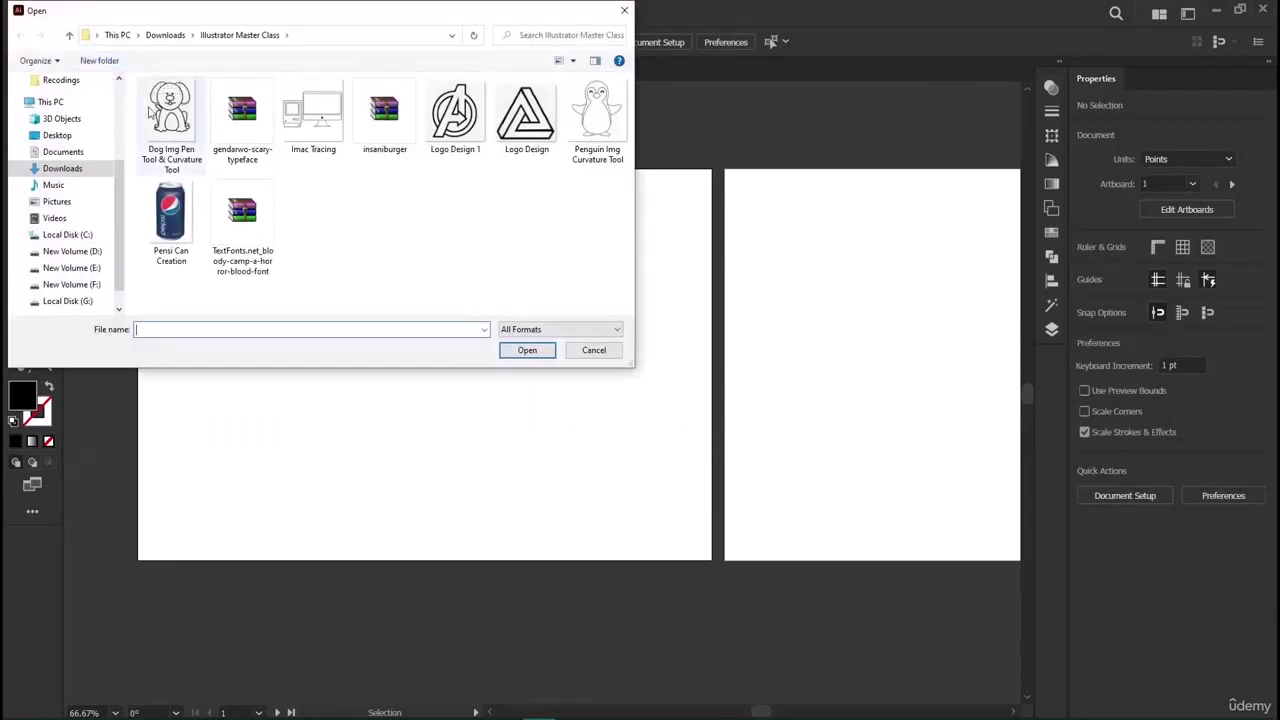
pyautogui.doubleClick(293, 135)
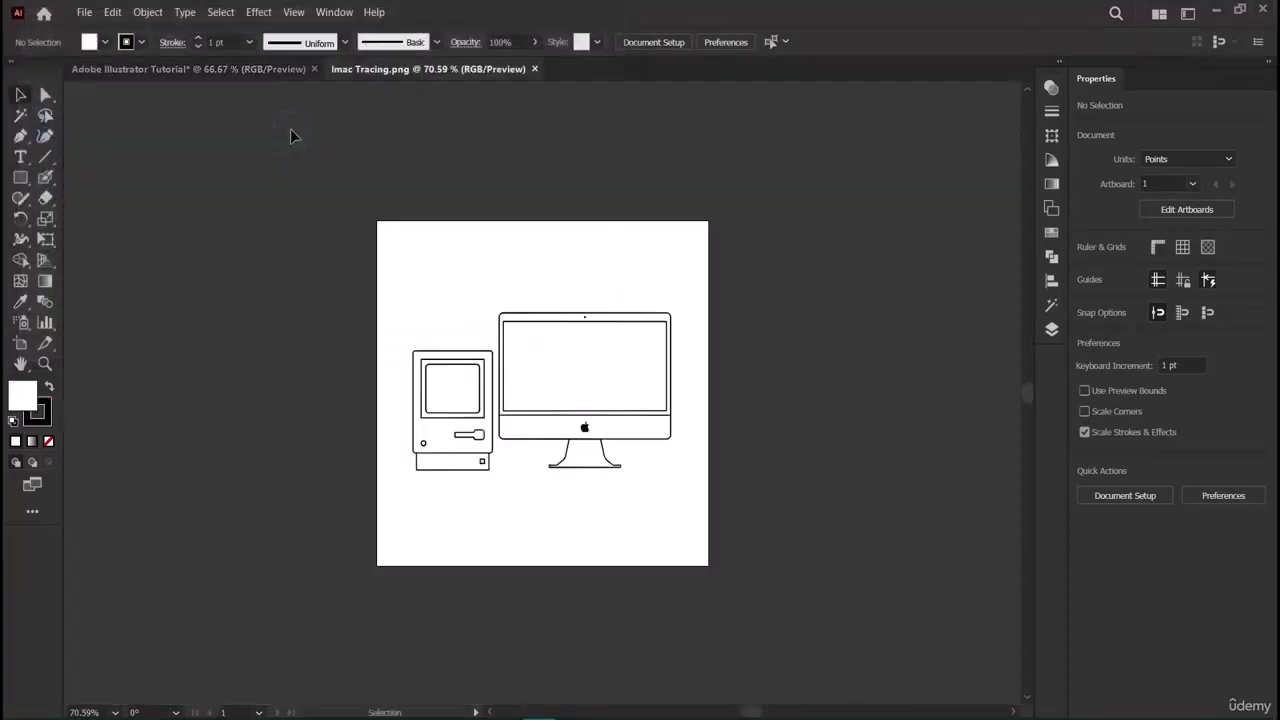
pyautogui.click(45, 364)
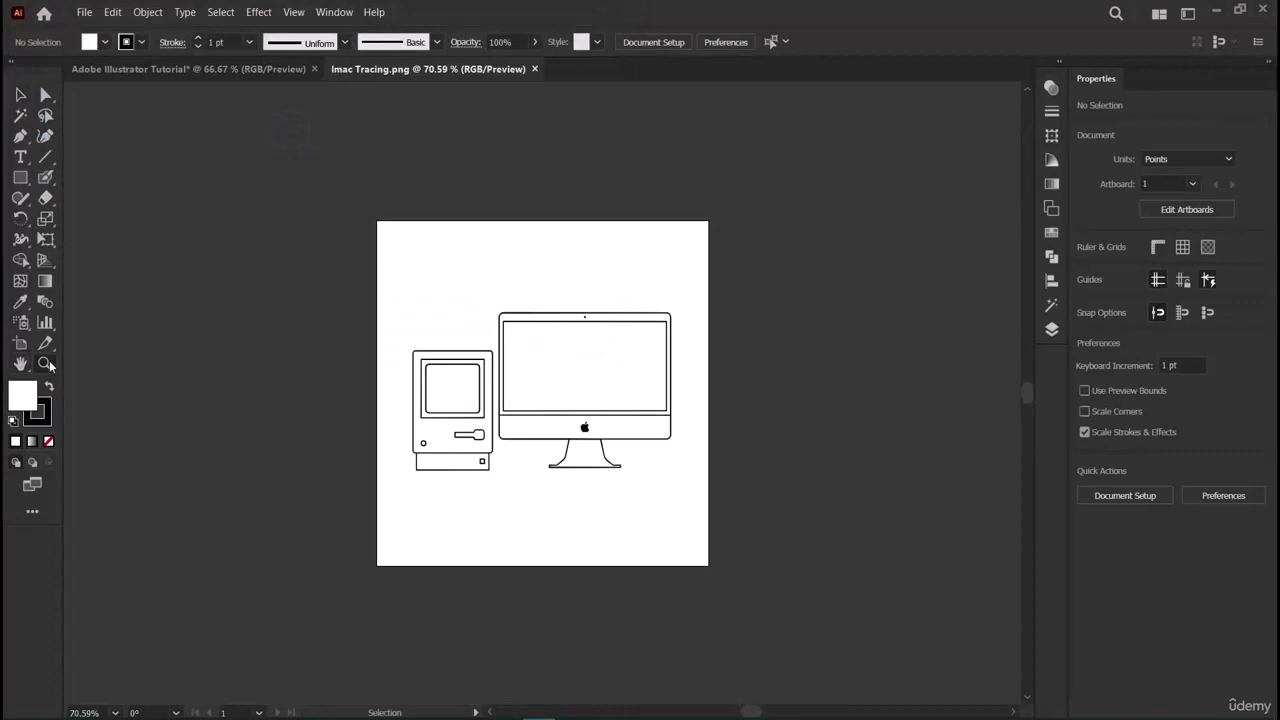
pyautogui.click(648, 432)
pyautogui.click(424, 396)
# Zoom in to about 300% on the top of the iMac.
pyautogui.scroll(1, 575, 556)
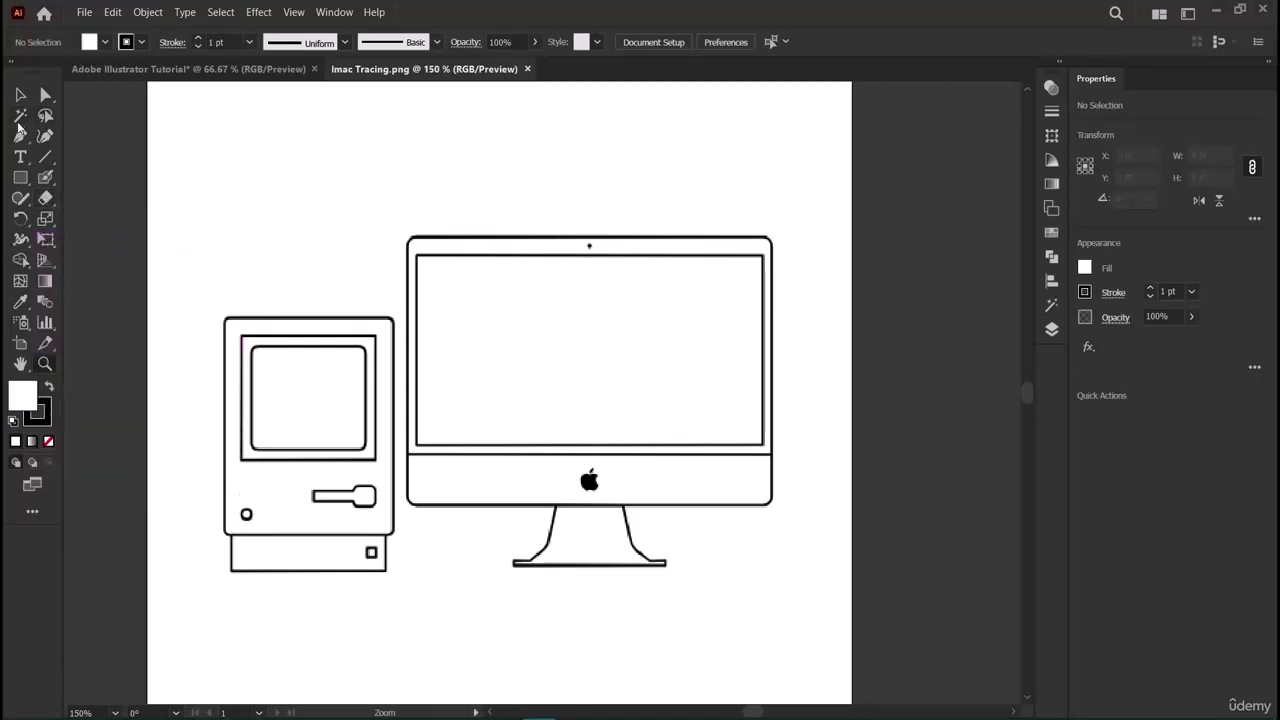
pyautogui.click(18, 95)
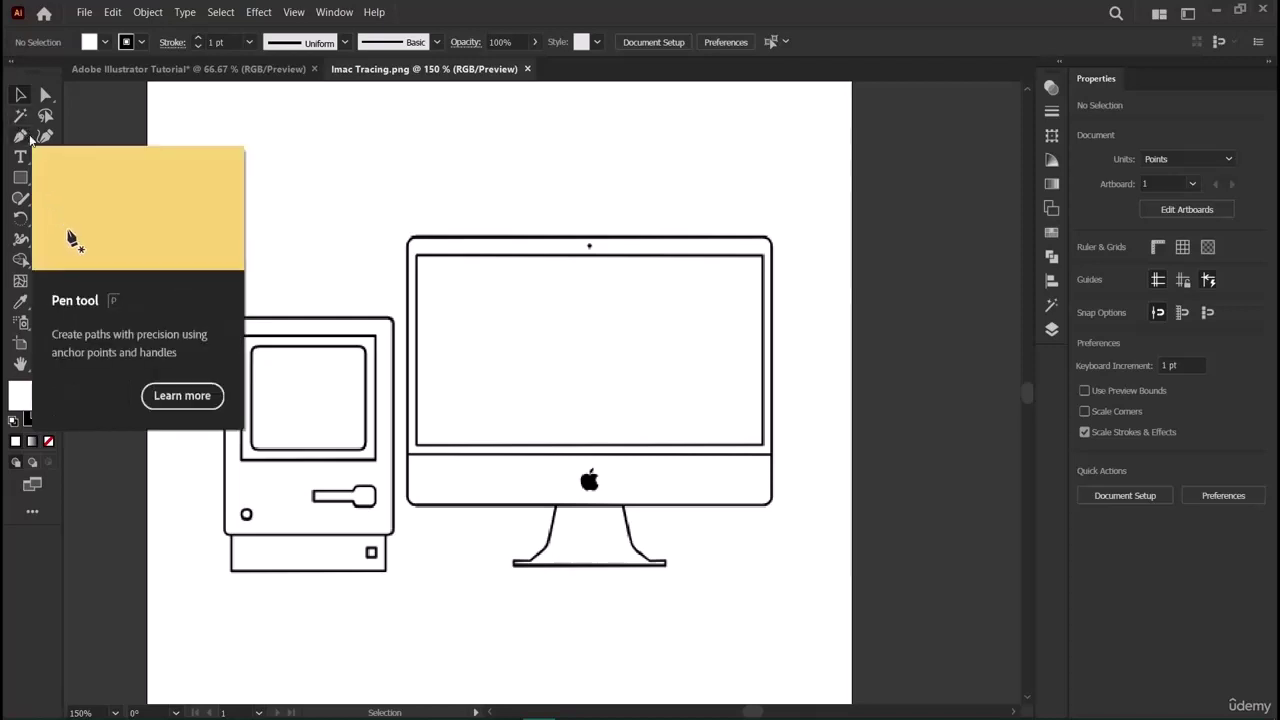
pyautogui.click(21, 136)
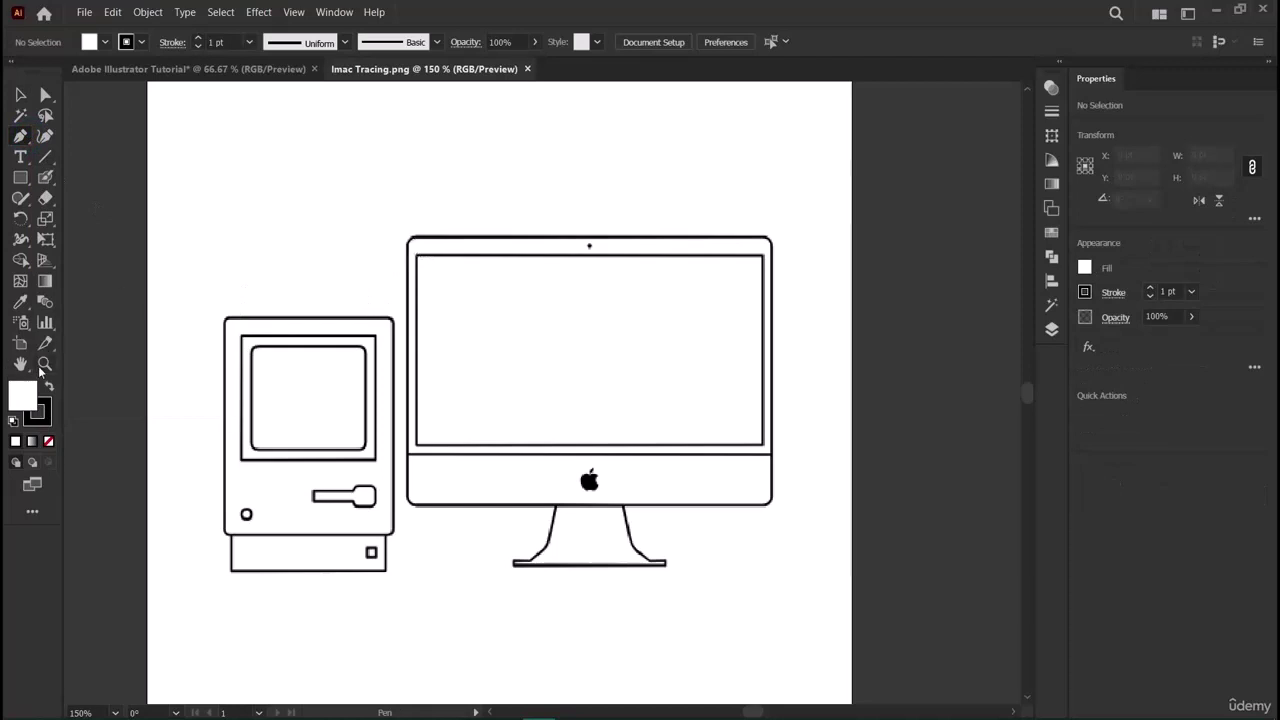
pyautogui.press('z')
pyautogui.click(452, 252)
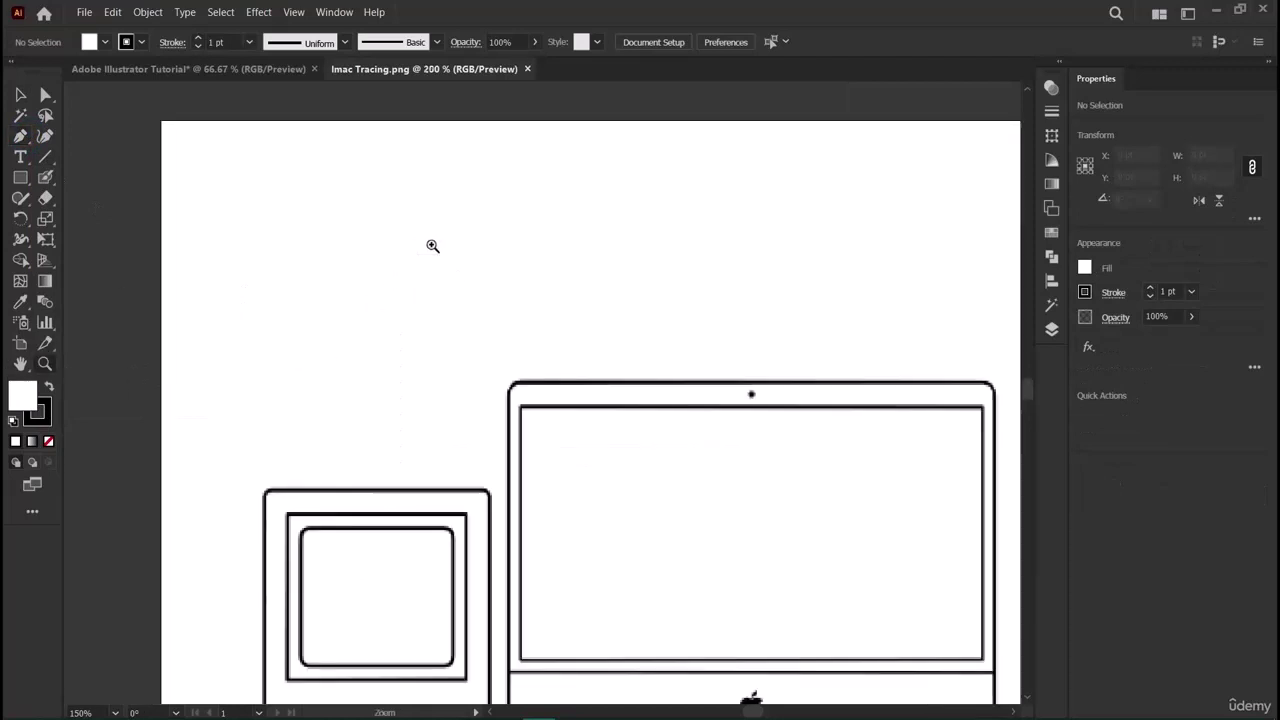
pyautogui.click(484, 320)
pyautogui.press('v')
pyautogui.scroll(-3, 645, 506)
pyautogui.hscroll(5, 648, 510)
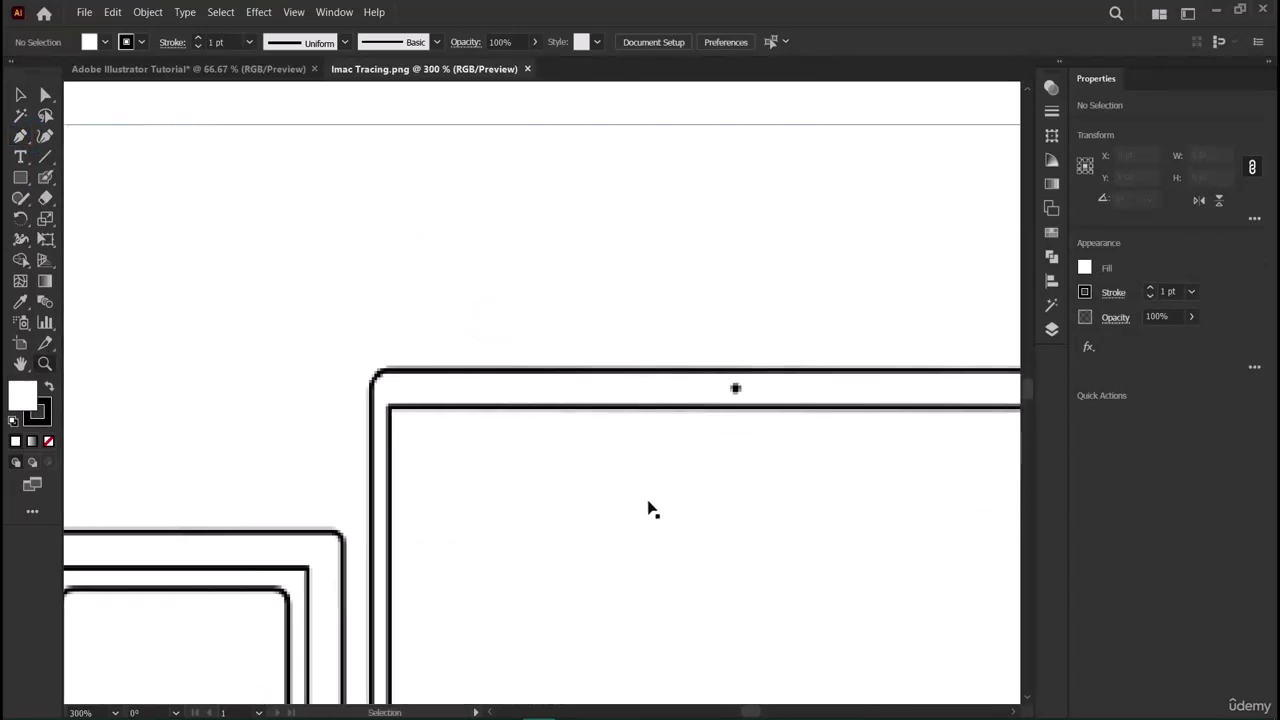
pyautogui.hscroll(1, 655, 517)
pyautogui.press('z')
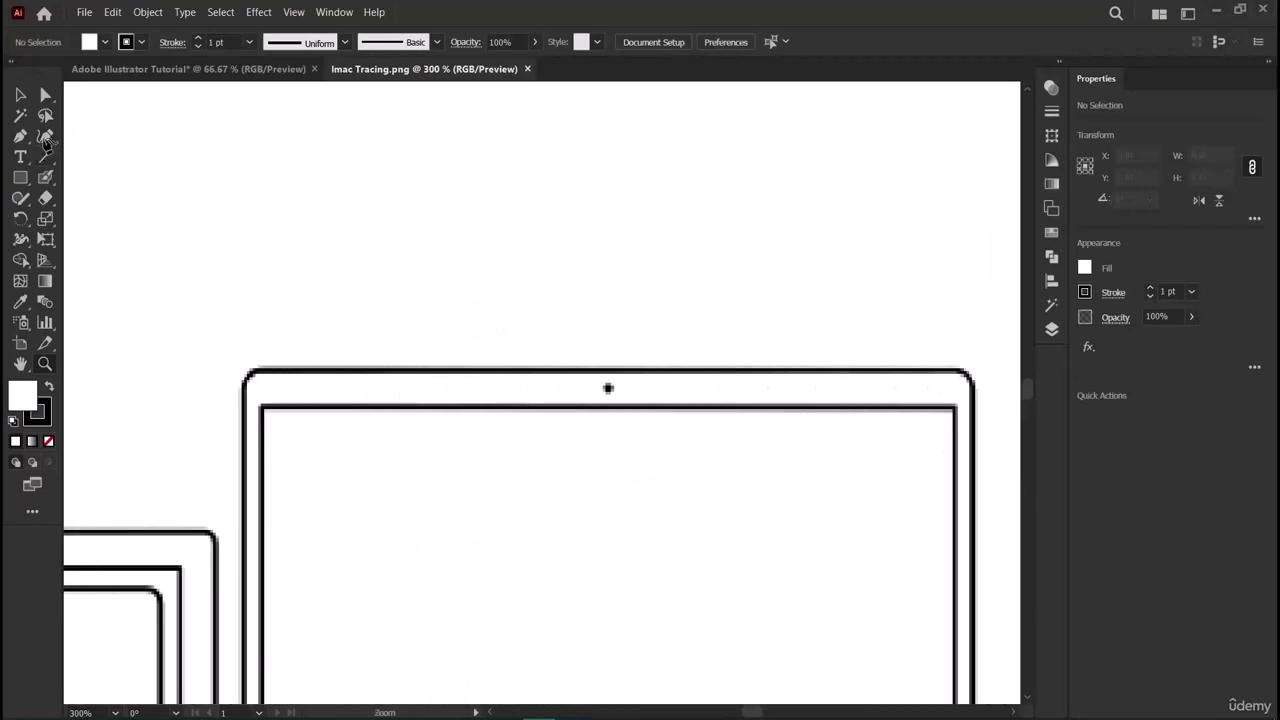
# Draw a straight Pen line from the iMac's top-left to top-right corner and select it.
pyautogui.click(20, 136)
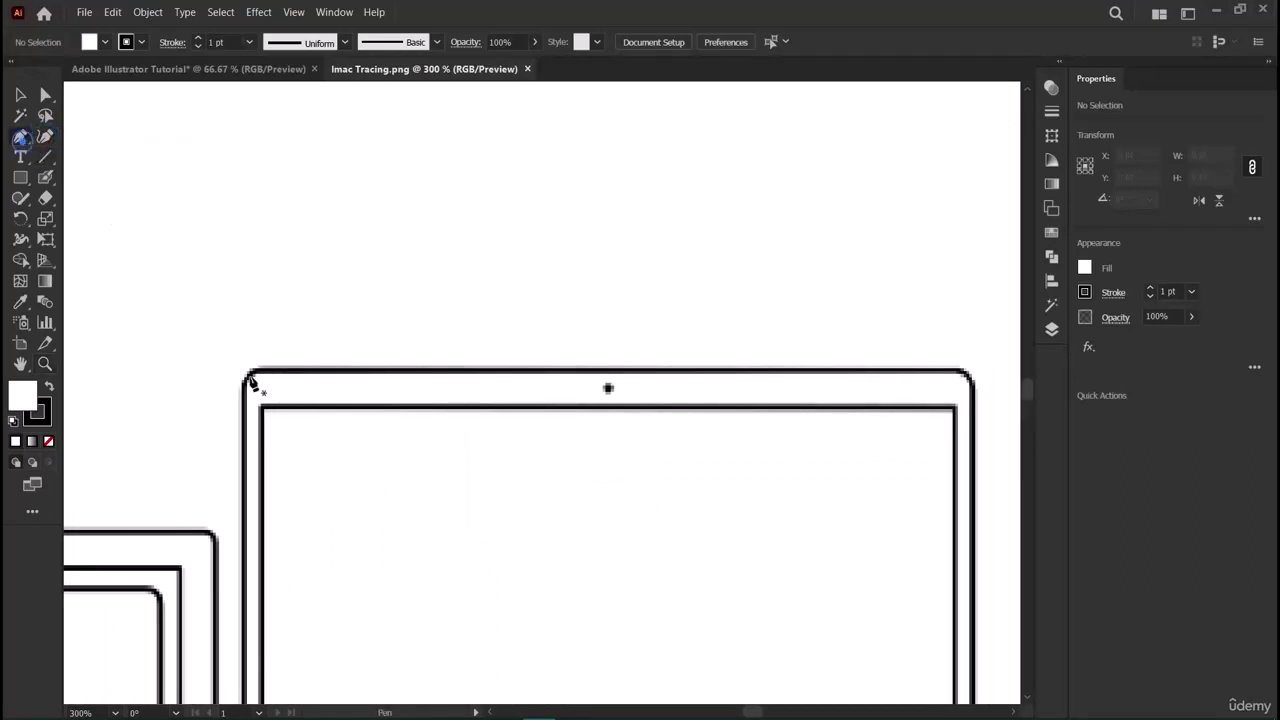
pyautogui.click(258, 376)
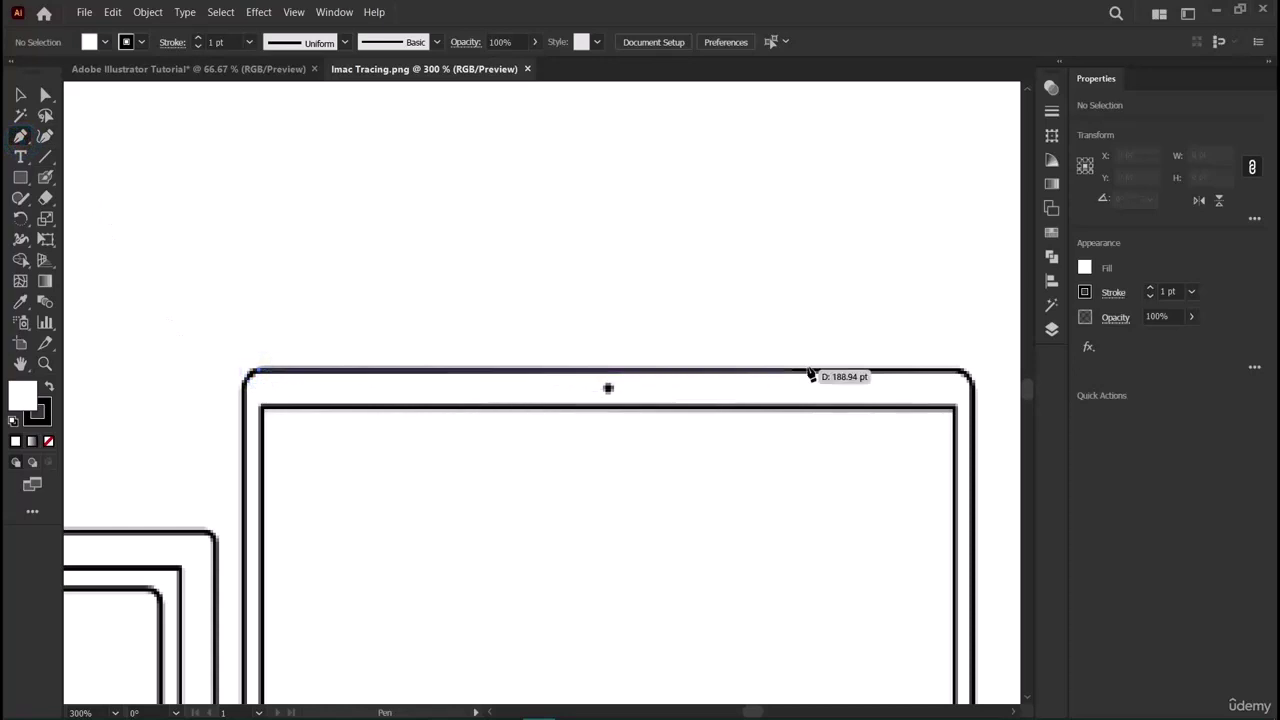
pyautogui.click(960, 376)
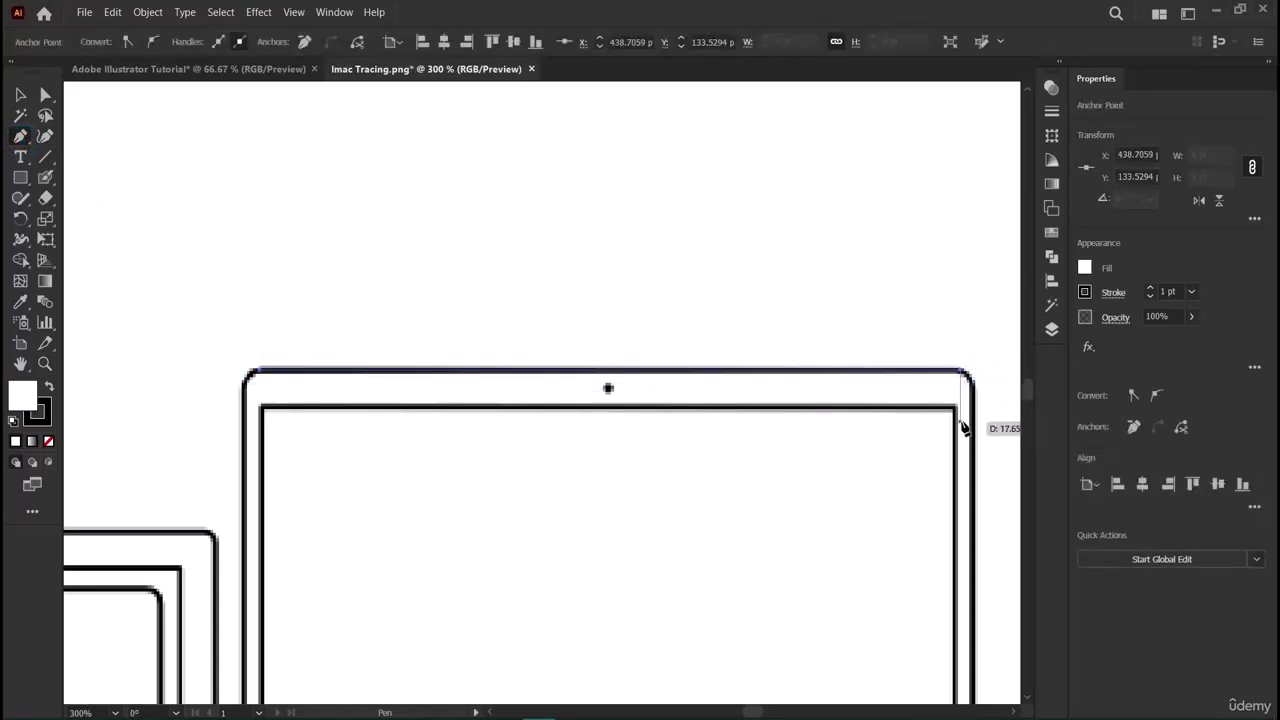
pyautogui.scroll(-2, 760, 260)
pyautogui.scroll(-1, 715, 220)
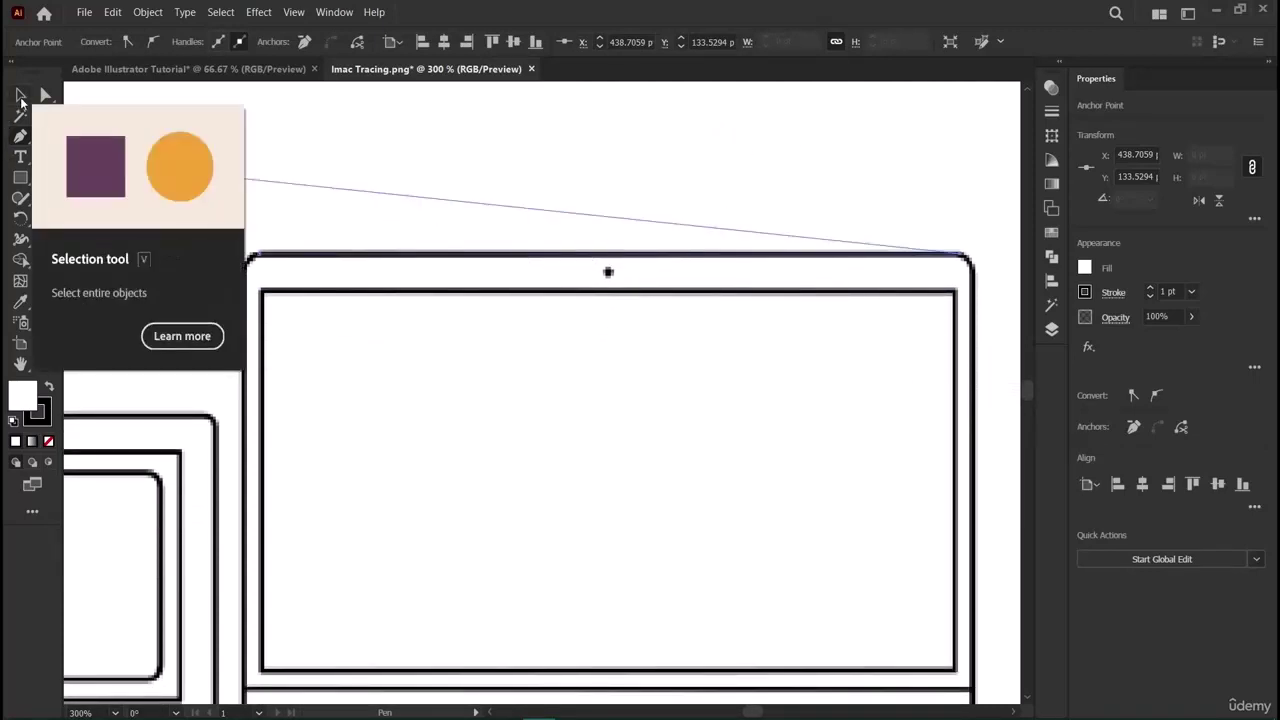
pyautogui.click(20, 95)
pyautogui.click(705, 278)
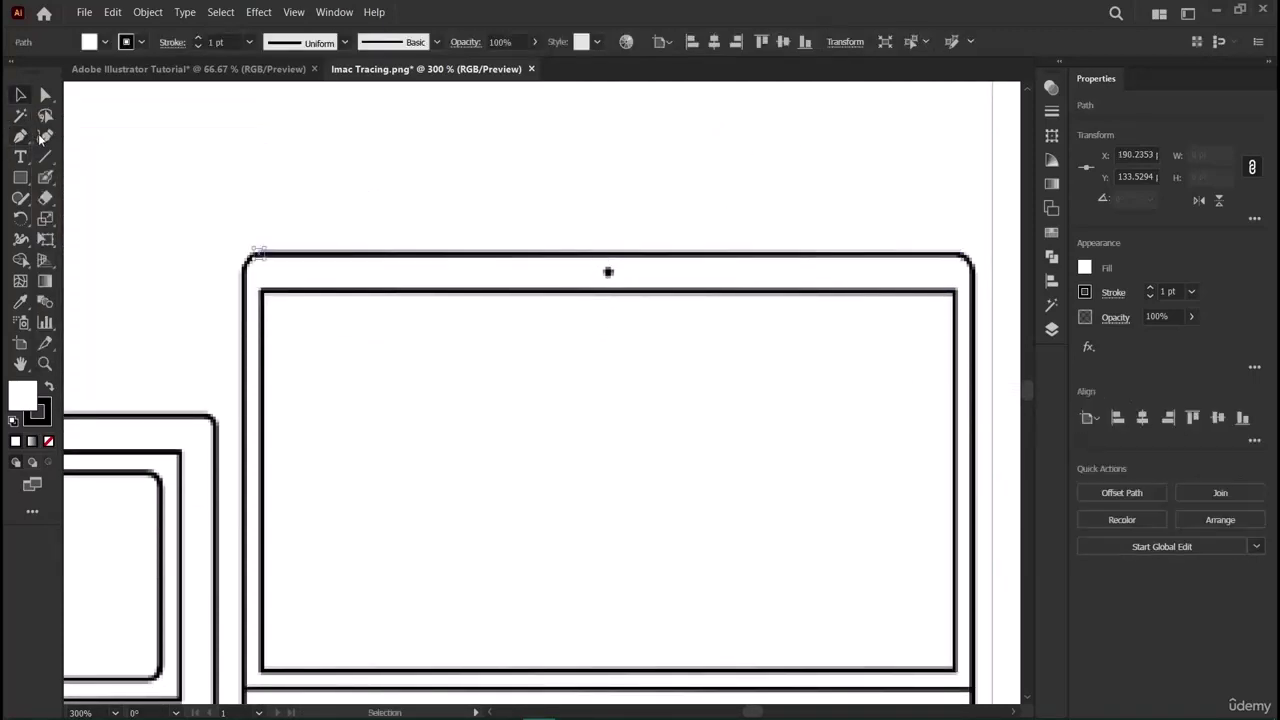
pyautogui.click(45, 136)
# Start a new Curvature path across the iMac's top edge and down its right side.
pyautogui.hotkey('ctrl', 'shift', 'a')
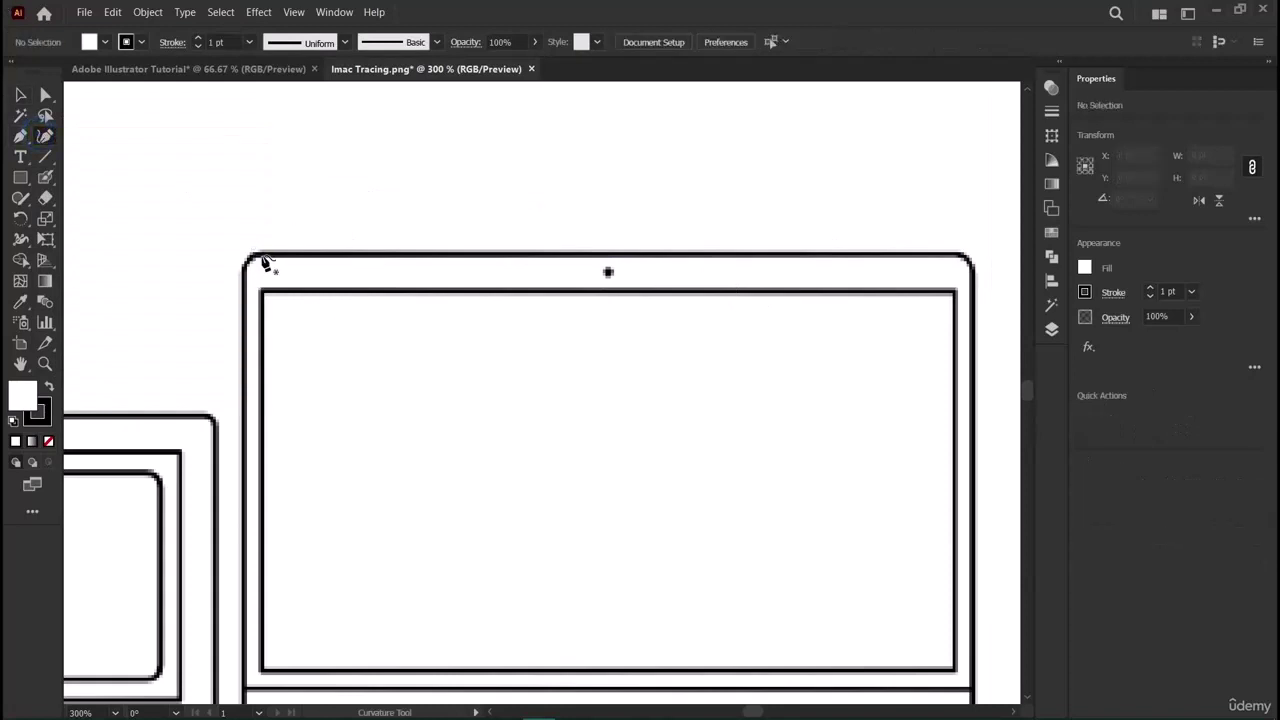
pyautogui.click(258, 257)
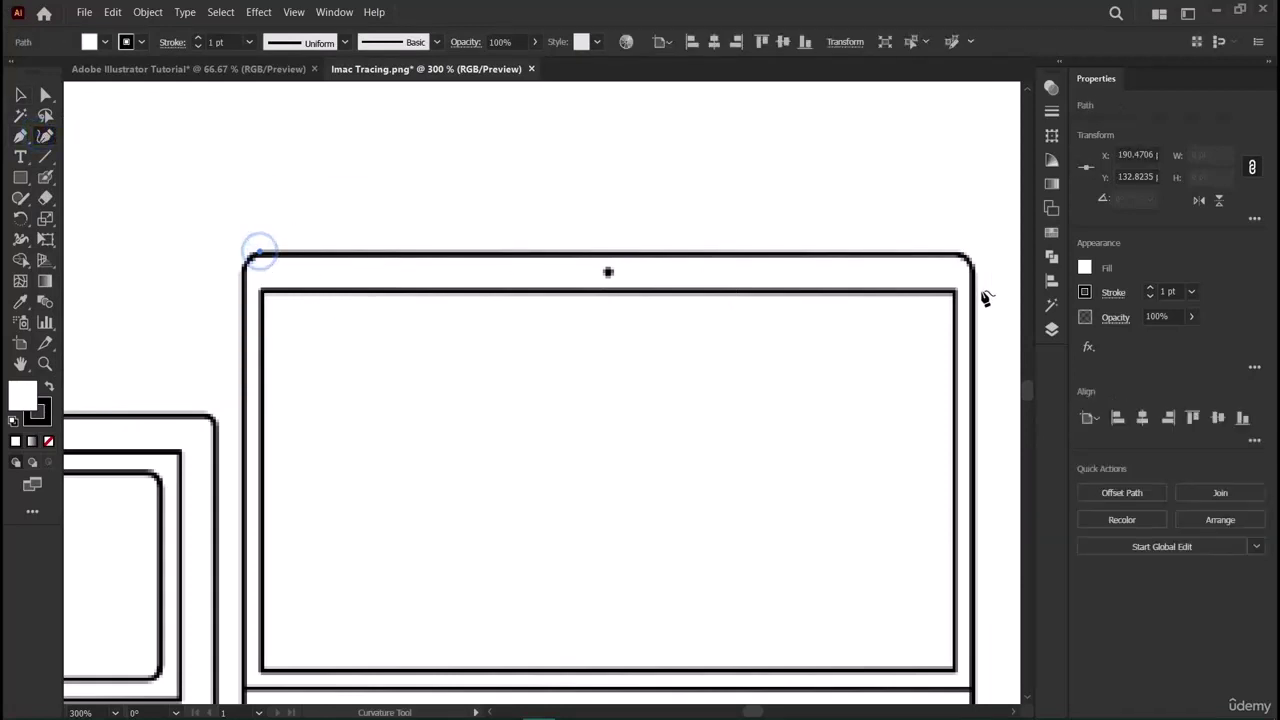
pyautogui.click(965, 258)
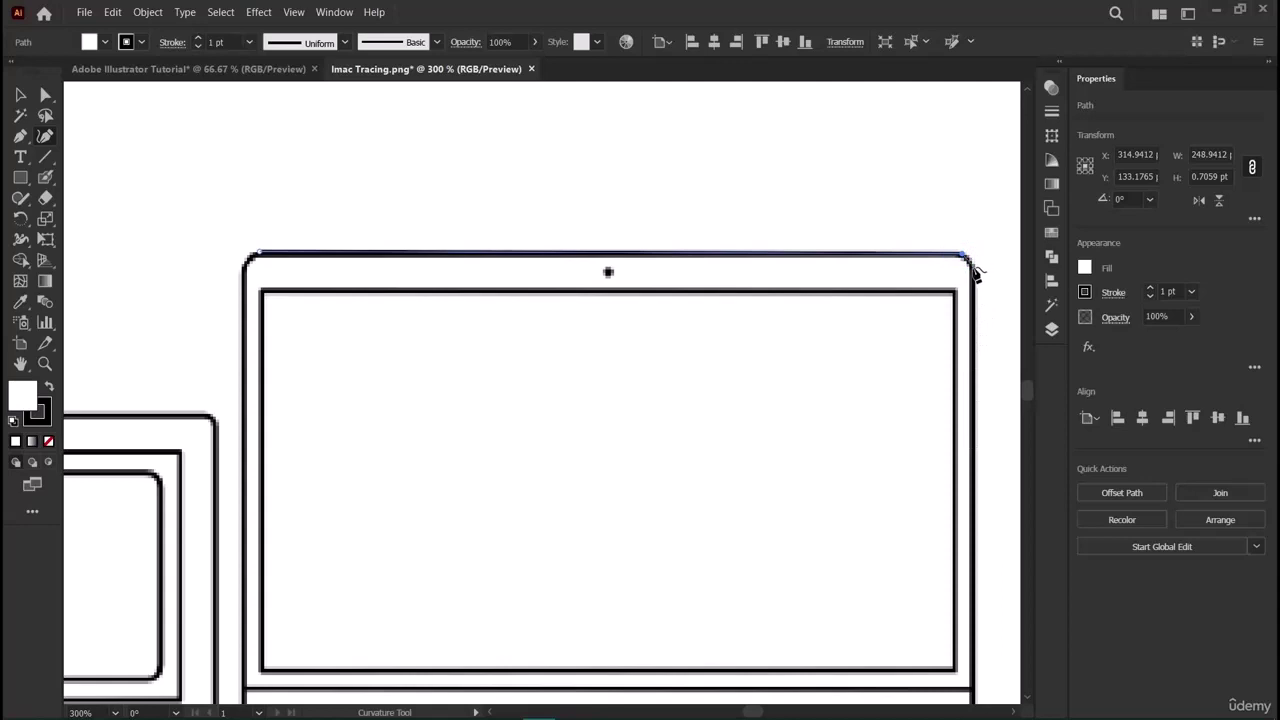
pyautogui.click(972, 266)
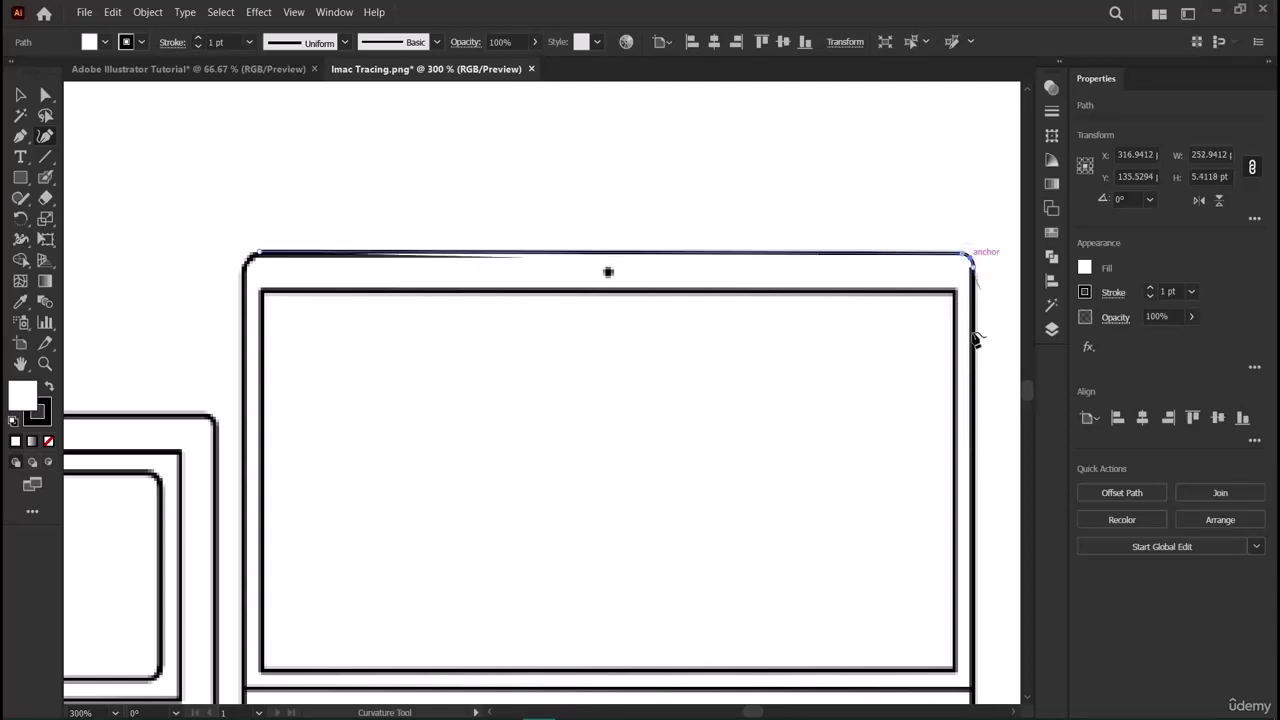
pyautogui.click(972, 534)
# Continue the path around the monitor's bottom-right corner and along its bottom edge.
pyautogui.scroll(-2, 975, 528)
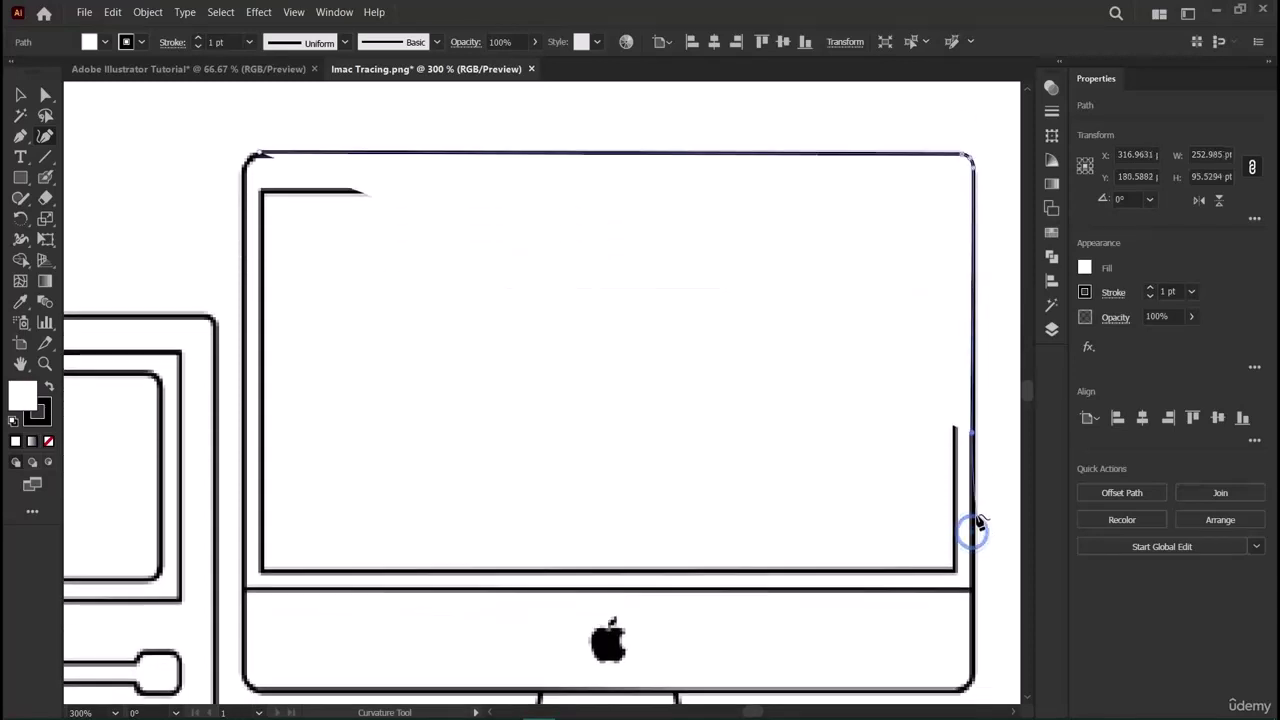
pyautogui.scroll(-2, 978, 527)
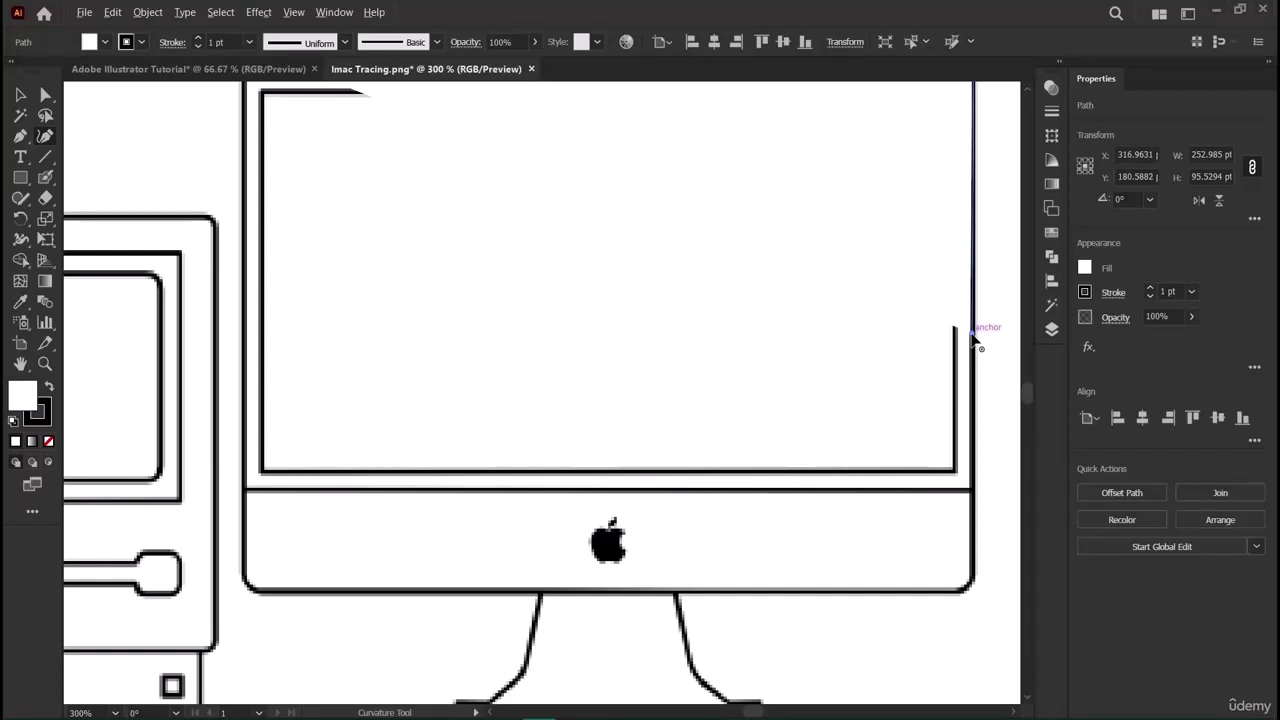
pyautogui.click(972, 334)
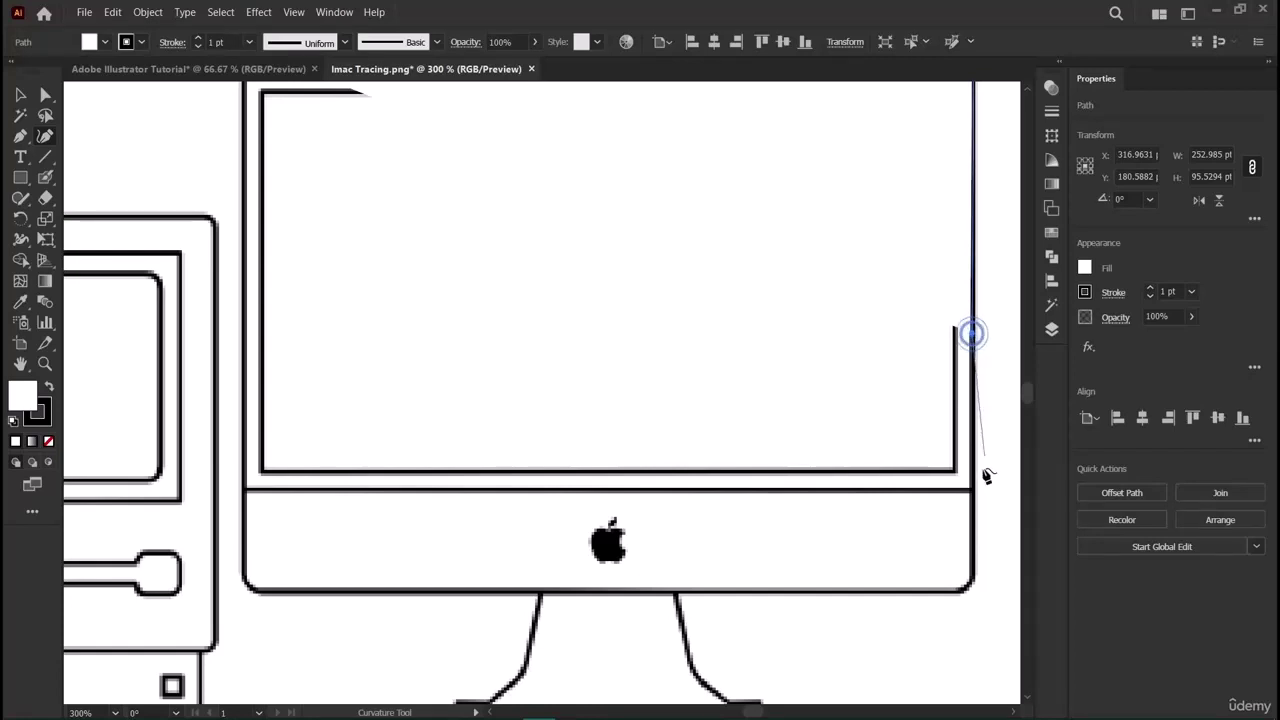
pyautogui.click(970, 582)
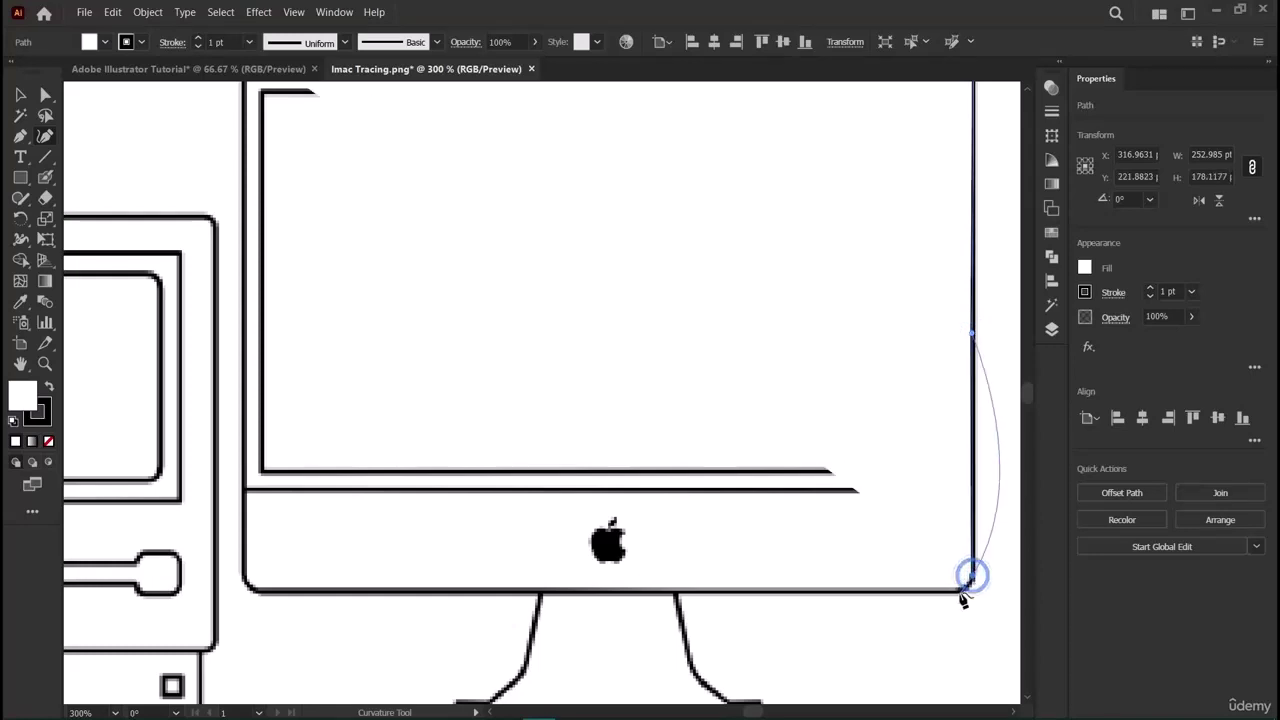
pyautogui.press('Escape')
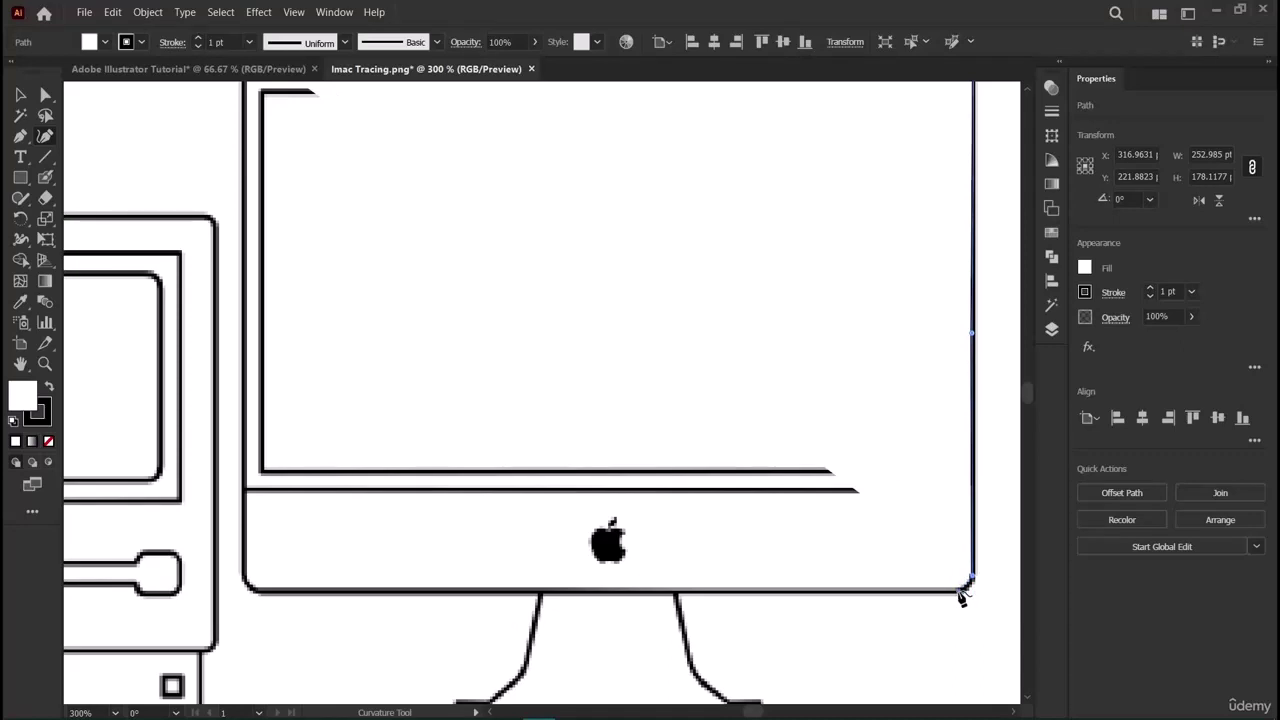
pyautogui.click(965, 592)
pyautogui.click(707, 595)
# Bring the path up the left side, straightening it and tightening the bottom-left corner.
pyautogui.scroll(-3, 790, 614)
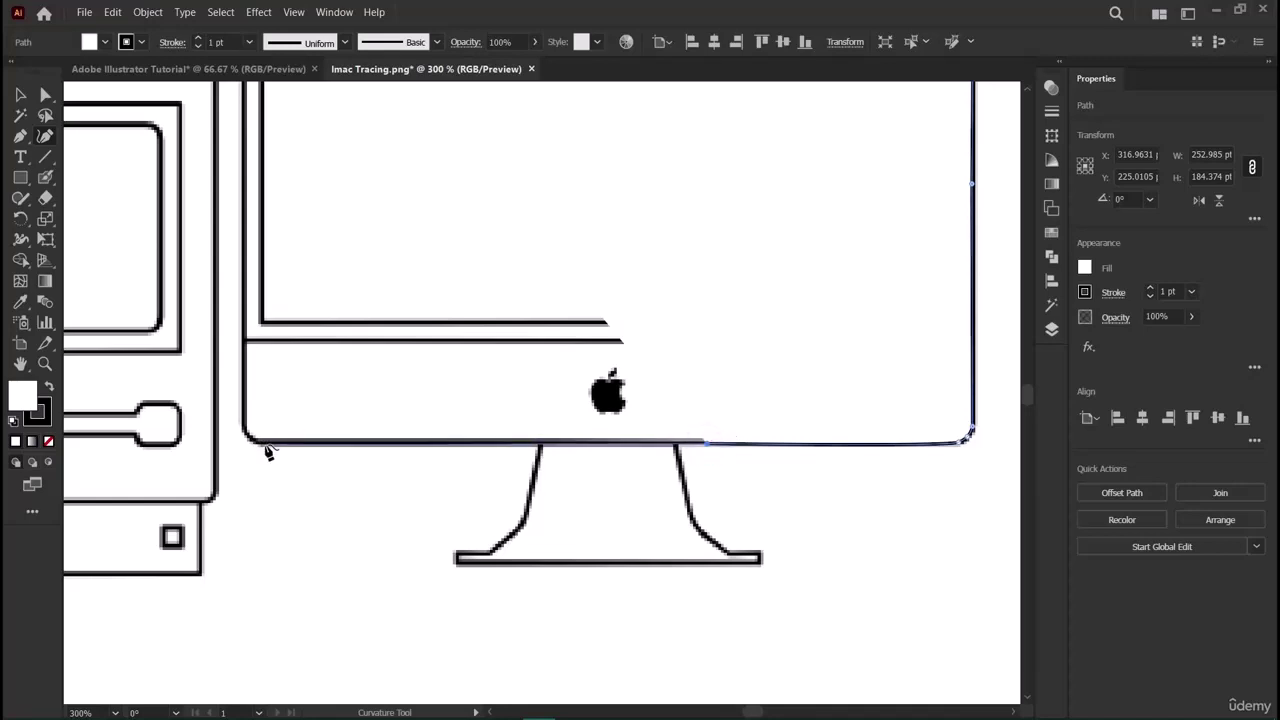
pyautogui.scroll(2, 265, 450)
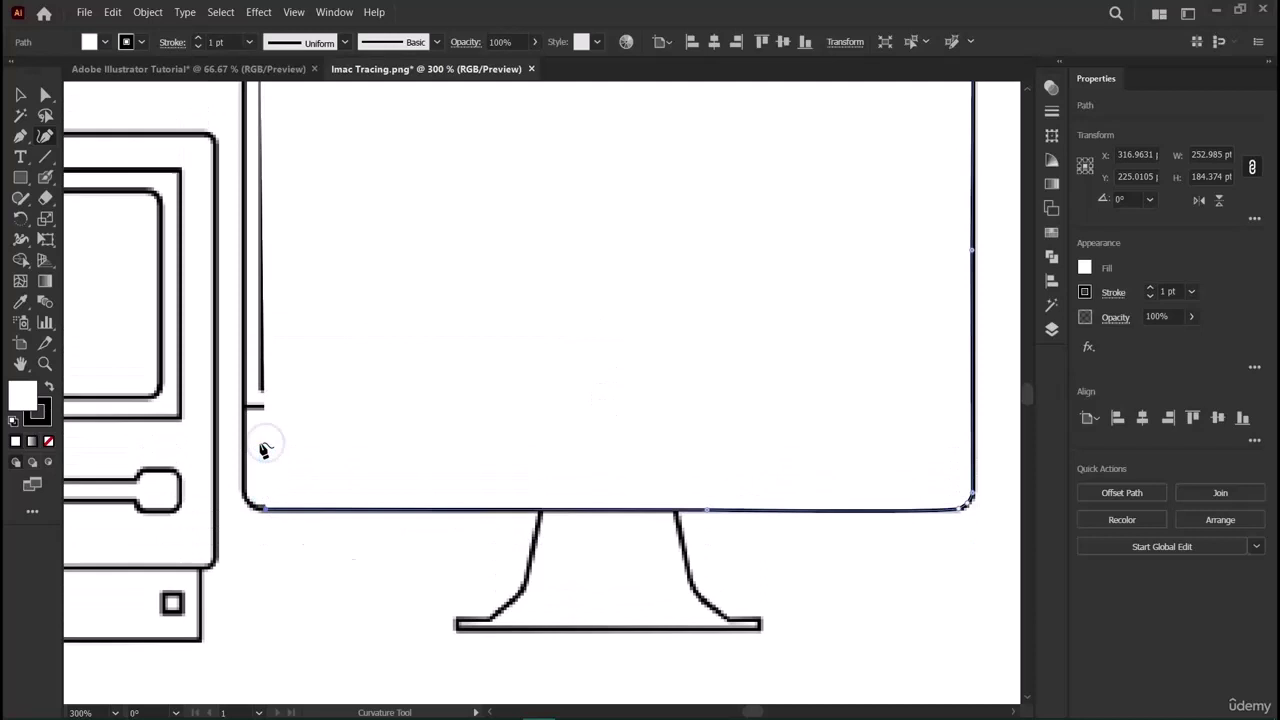
pyautogui.click(270, 510)
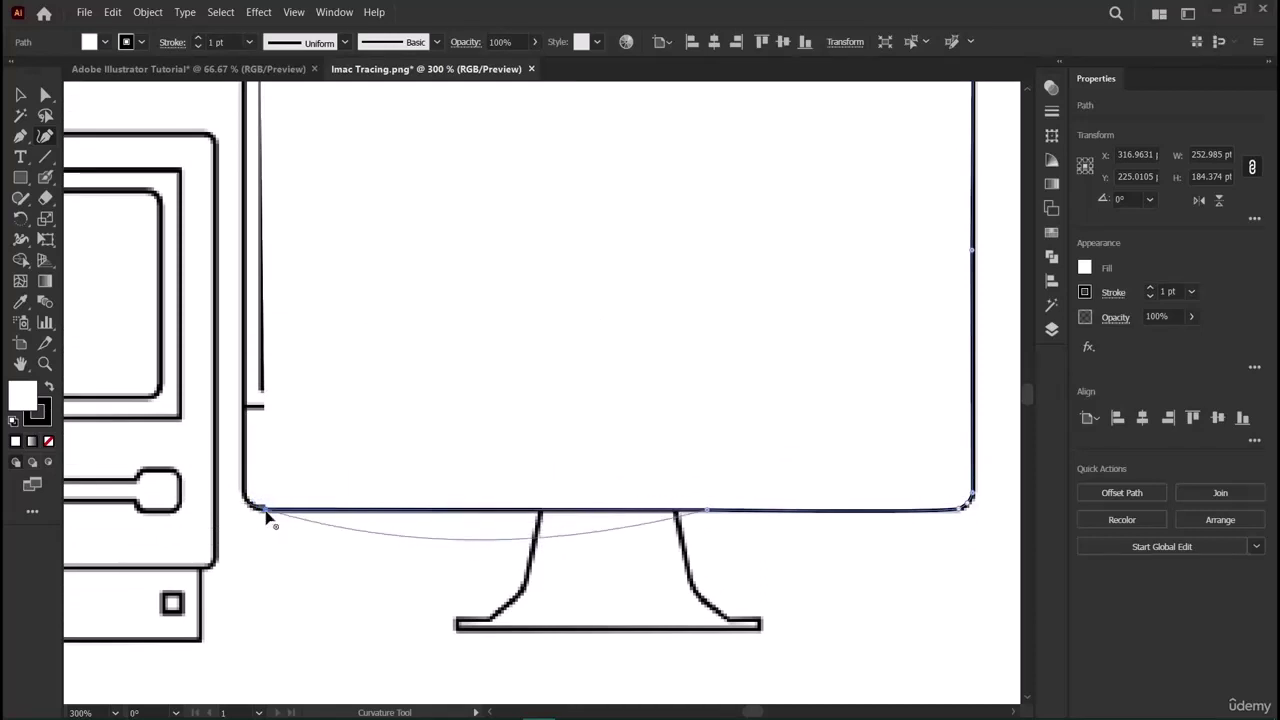
pyautogui.click(252, 505)
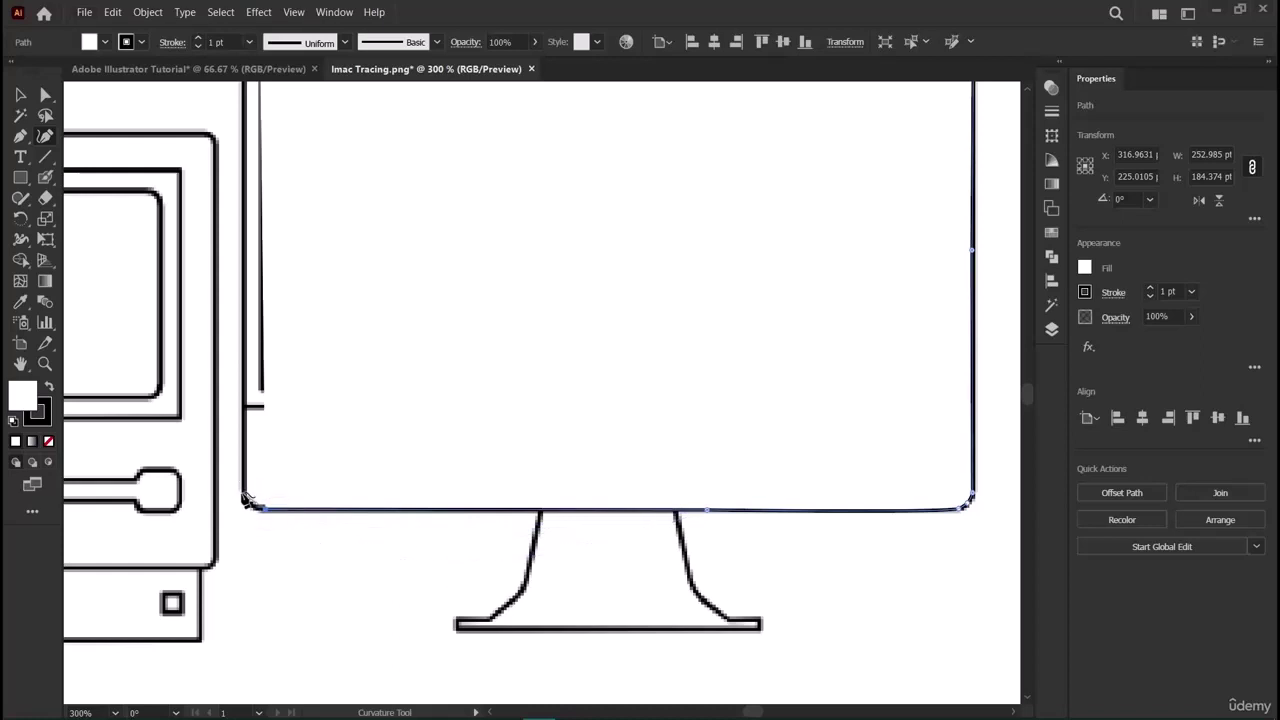
pyautogui.doubleClick(250, 505)
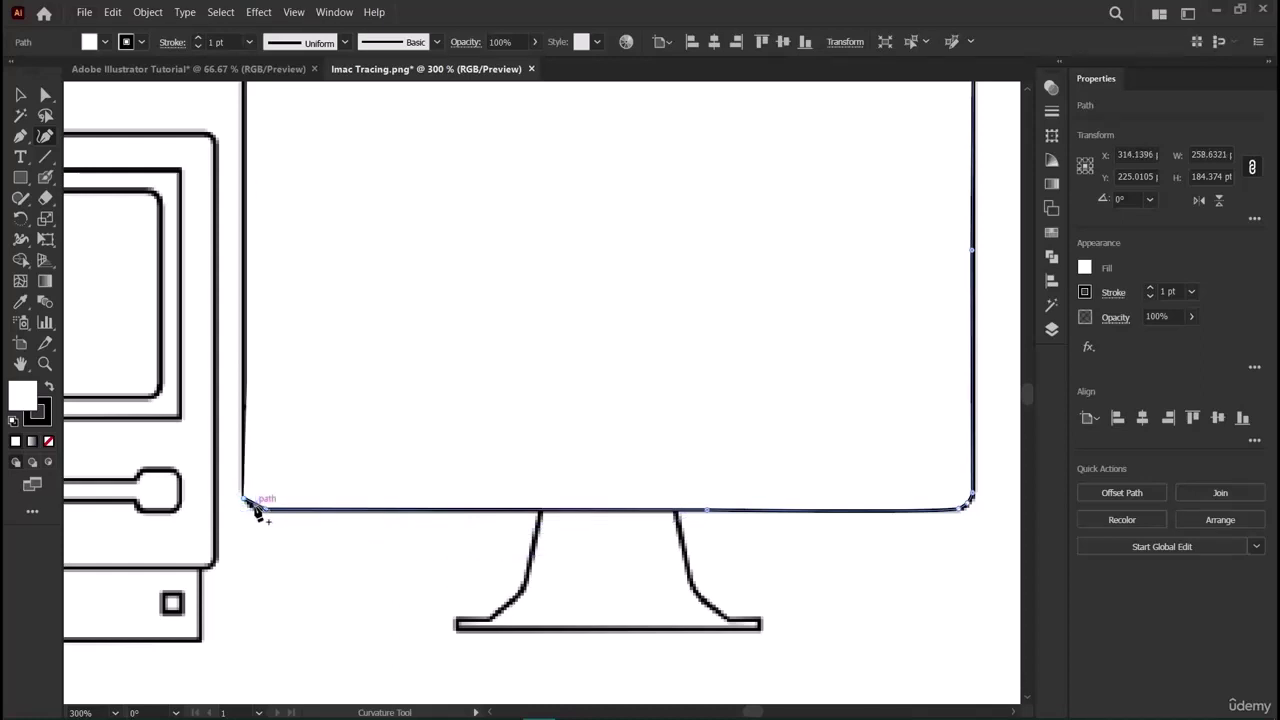
pyautogui.scroll(3, 252, 513)
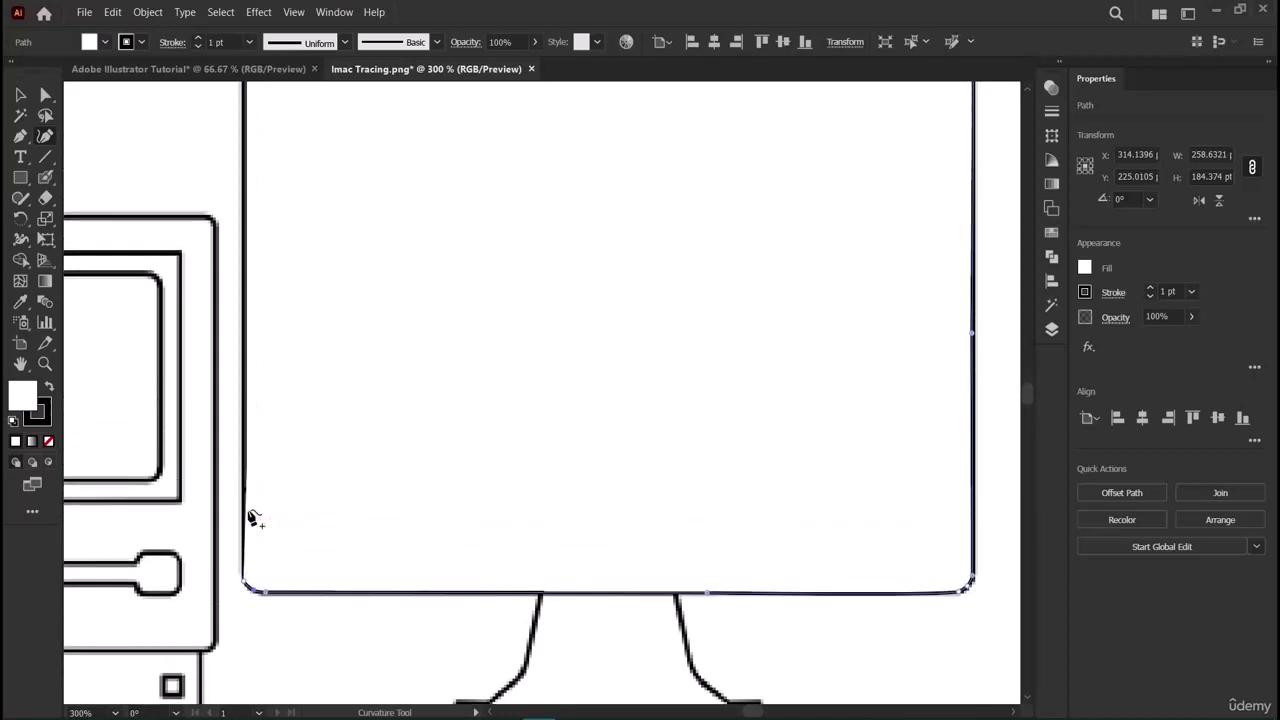
pyautogui.click(247, 585)
pyautogui.scroll(5, 247, 420)
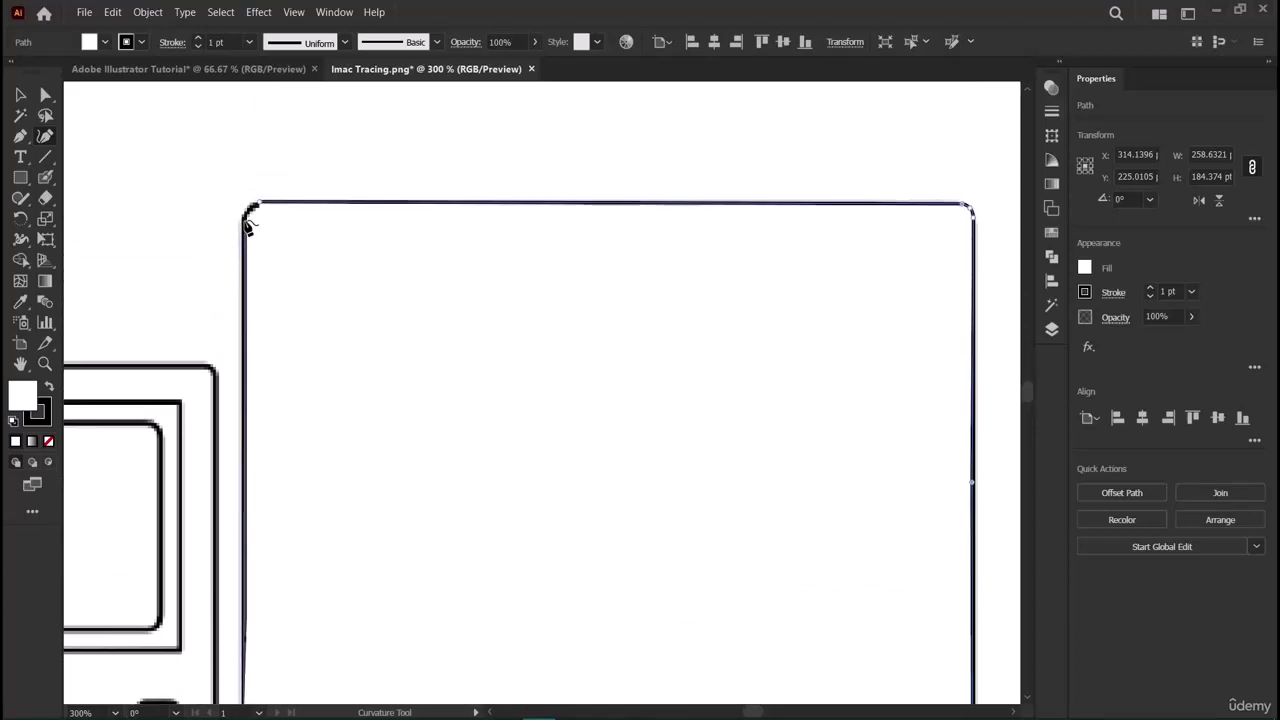
pyautogui.scroll(2, 254, 275)
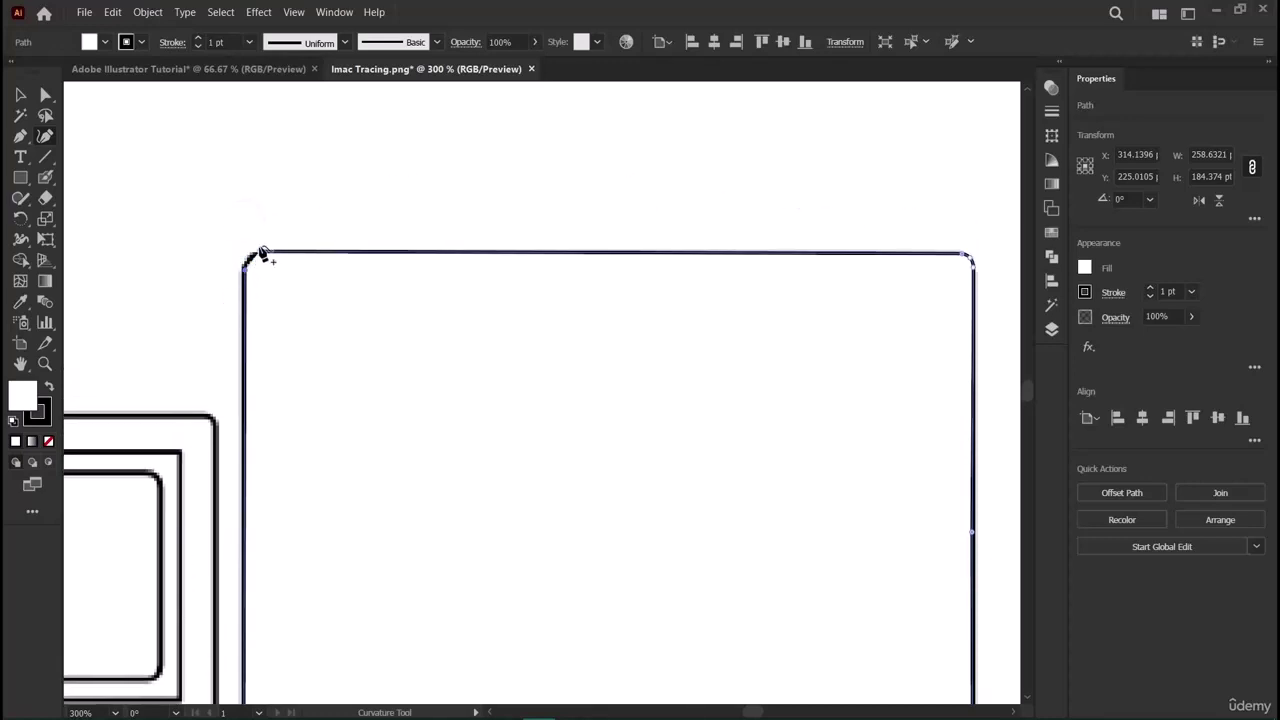
# Close the outline at the top-left corner and bend its top edge with new points.
pyautogui.click(256, 256)
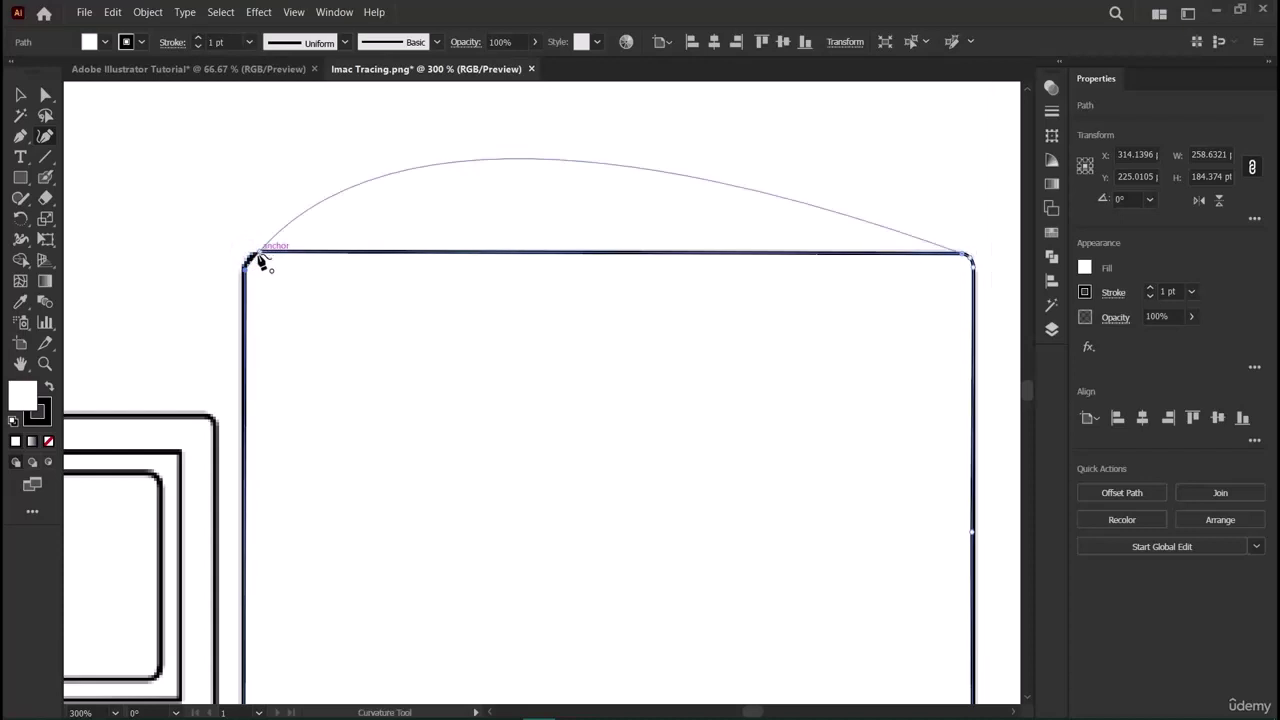
pyautogui.click(258, 260)
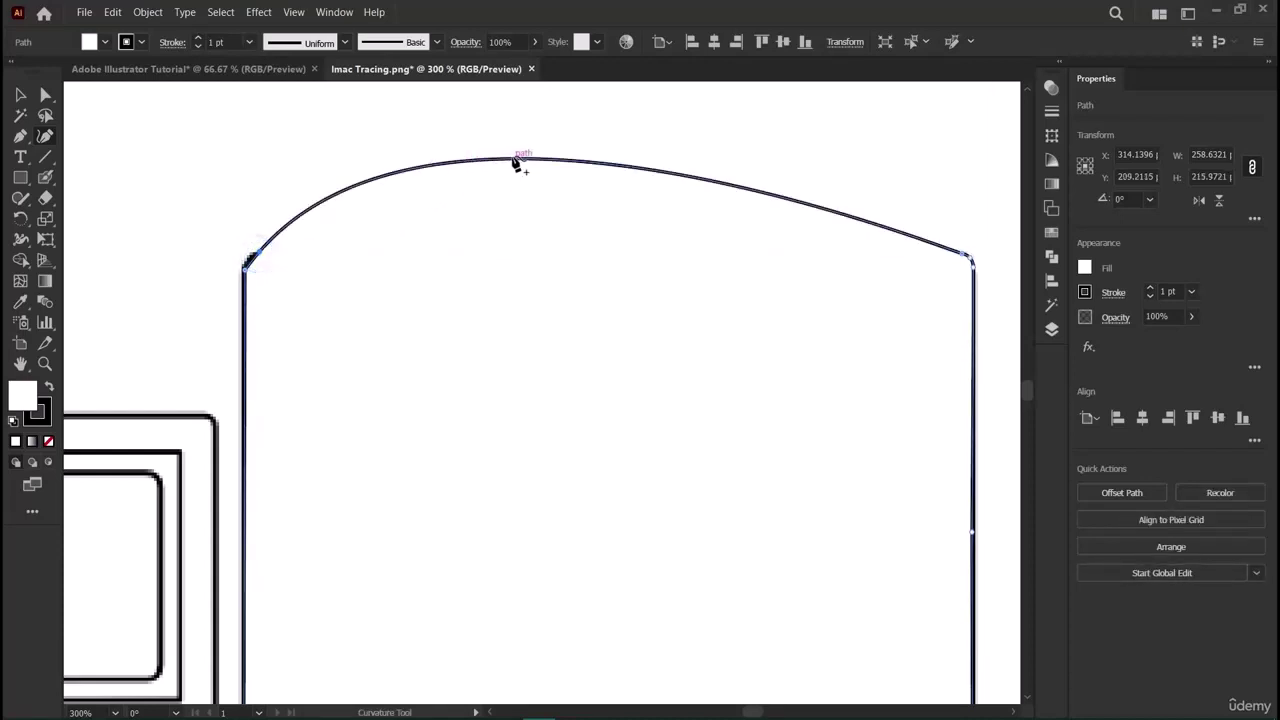
pyautogui.moveTo(520, 160); pyautogui.dragTo(531, 231)
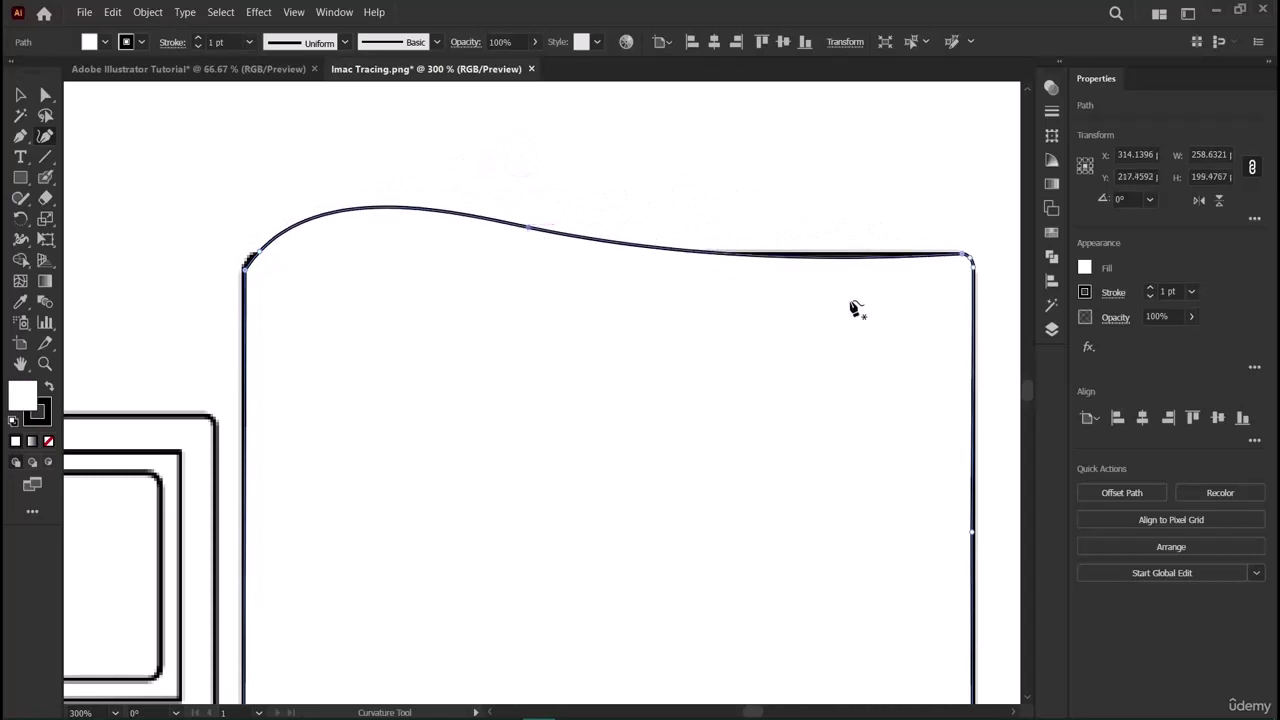
pyautogui.click(825, 254)
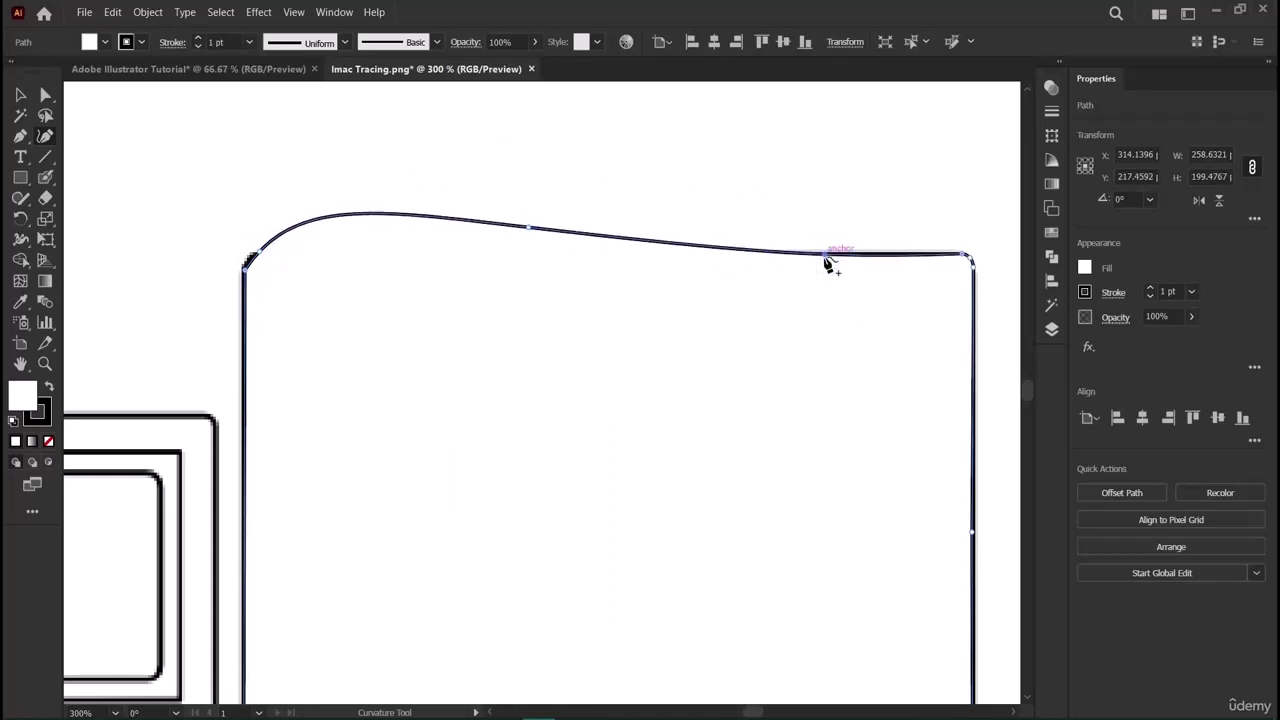
pyautogui.moveTo(373, 214); pyautogui.dragTo(389, 259)
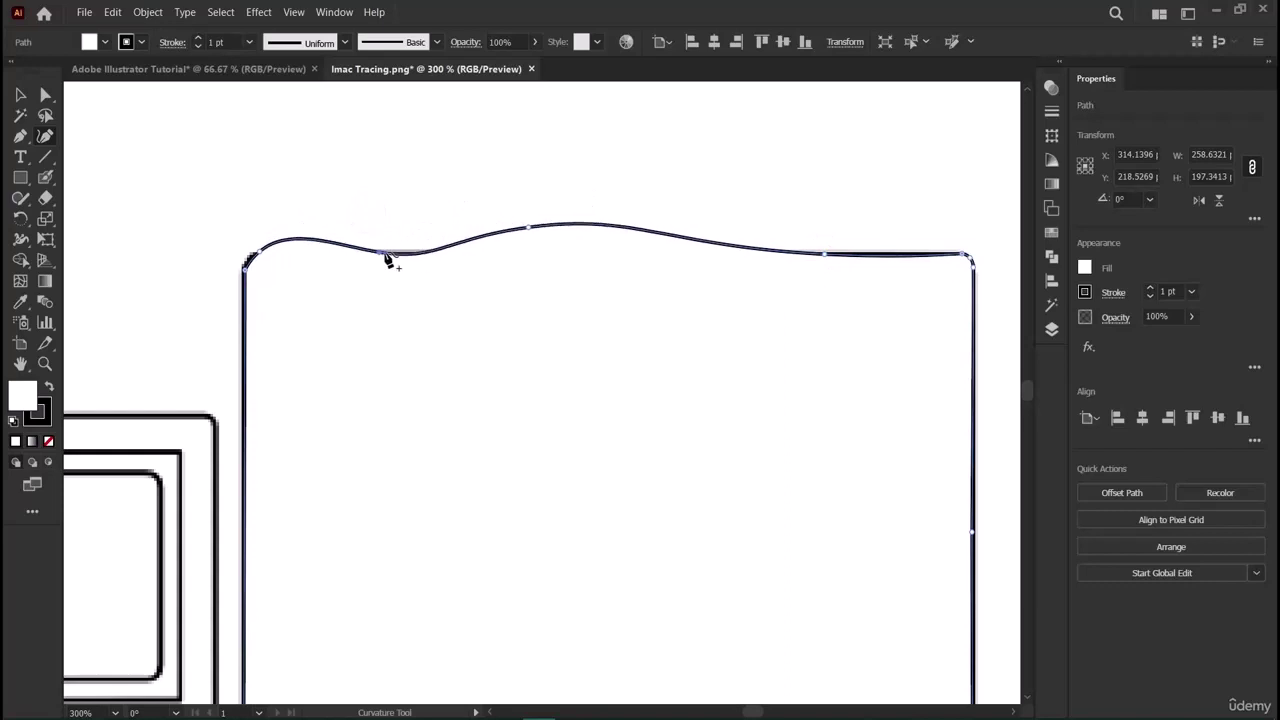
pyautogui.click(300, 237)
pyautogui.moveTo(299, 254)
pyautogui.mouseDown()
pyautogui.moveTo(266, 257)
pyautogui.moveTo(277, 258)
pyautogui.mouseUp()
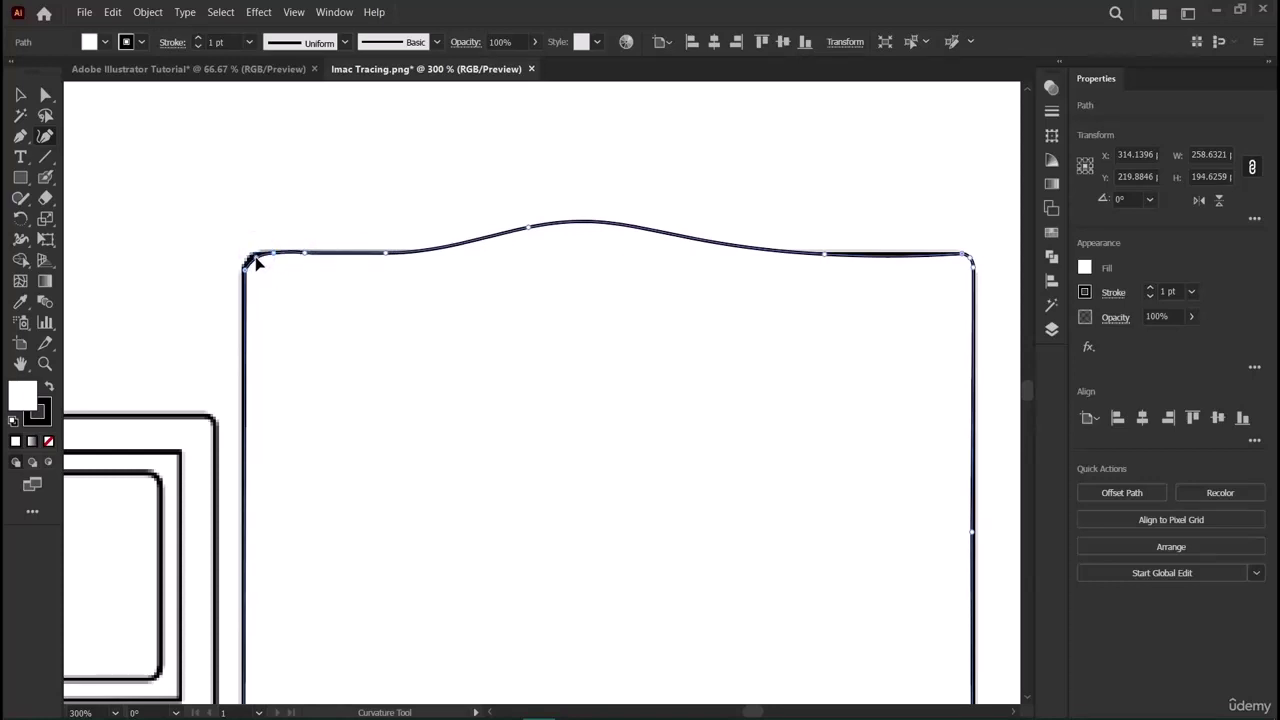
# Shift and flatten the top-edge bump until it matches the reference's gentle wave.
pyautogui.moveTo(578, 222); pyautogui.dragTo(578, 250)
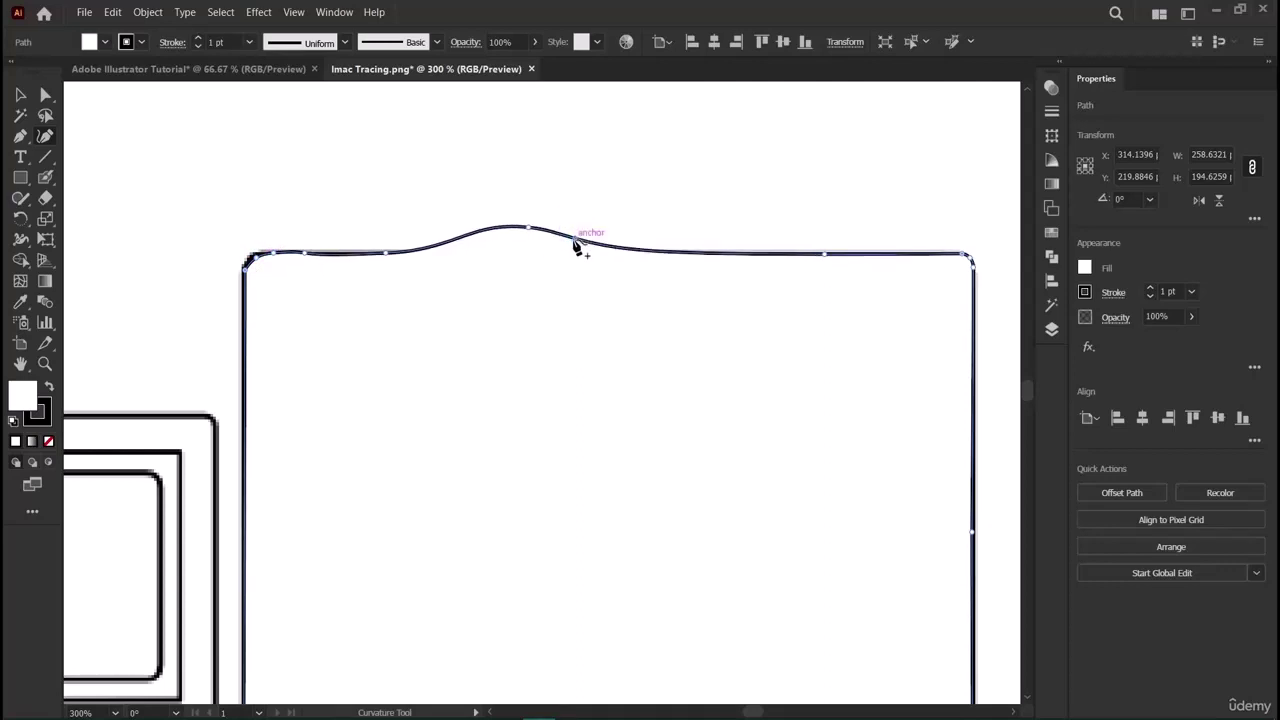
pyautogui.moveTo(530, 232); pyautogui.dragTo(610, 252)
pyautogui.click(612, 248)
pyautogui.hotkey('ctrl', 'z')
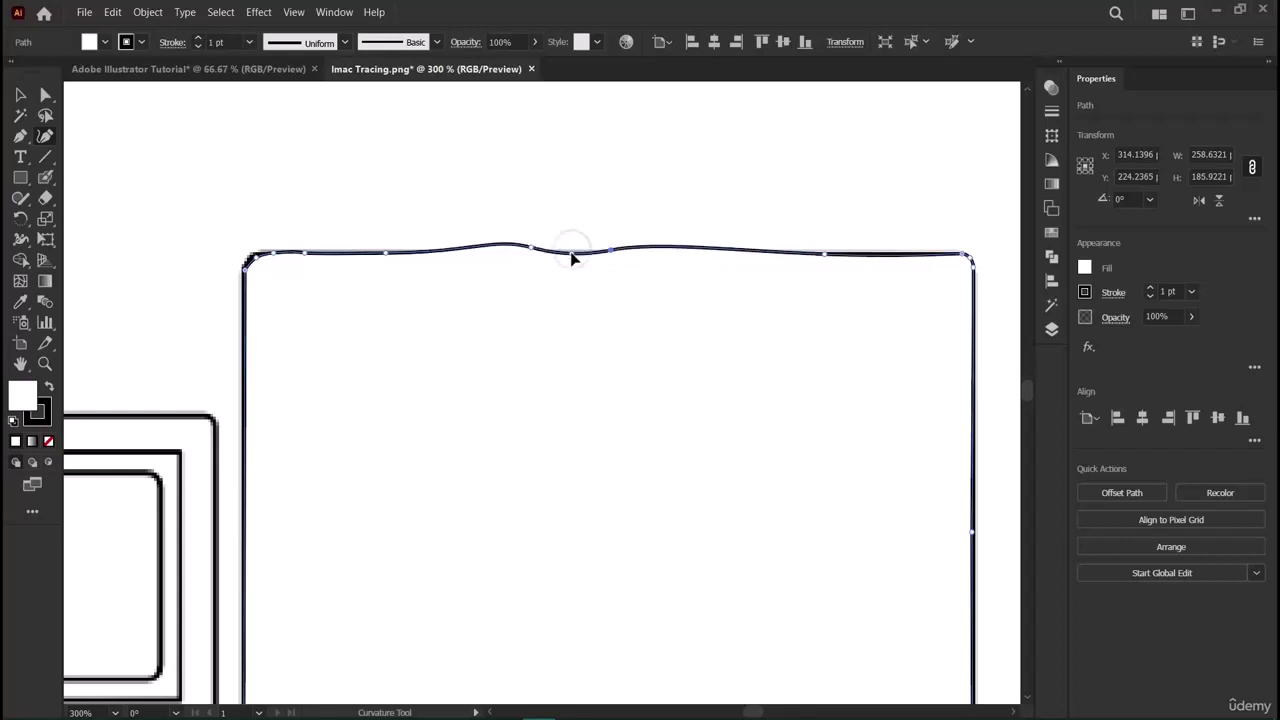
pyautogui.hotkey('ctrl', 'shift', 'z')
pyautogui.click(573, 252)
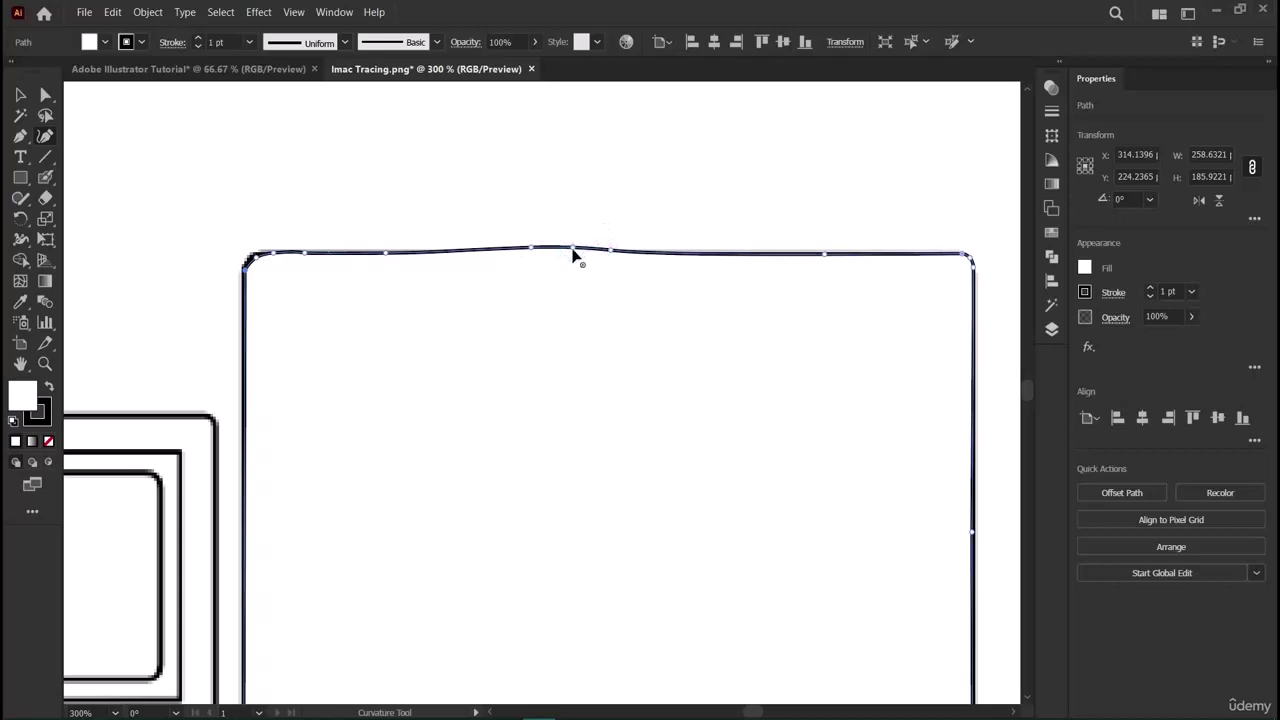
pyautogui.moveTo(532, 252); pyautogui.dragTo(609, 261)
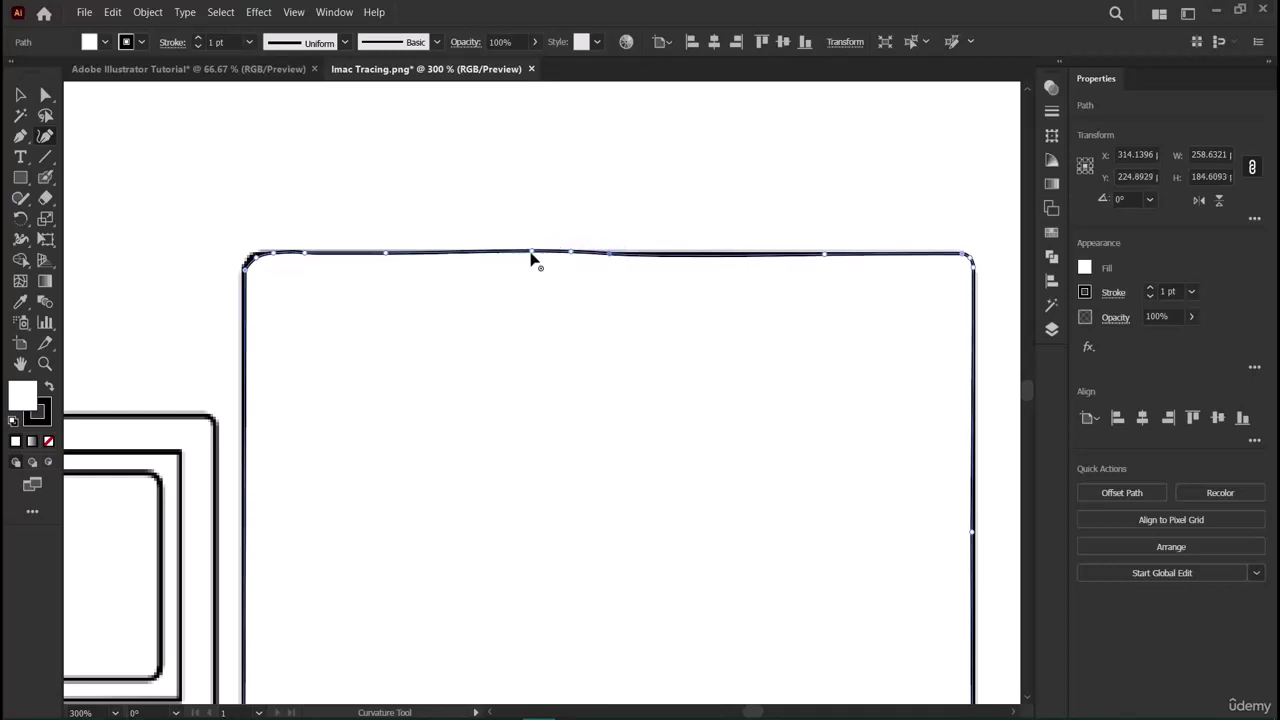
pyautogui.moveTo(531, 253); pyautogui.dragTo(531, 254)
pyautogui.click(543, 252)
pyautogui.scroll(-3, 403, 344)
pyautogui.scroll(3, 400, 343)
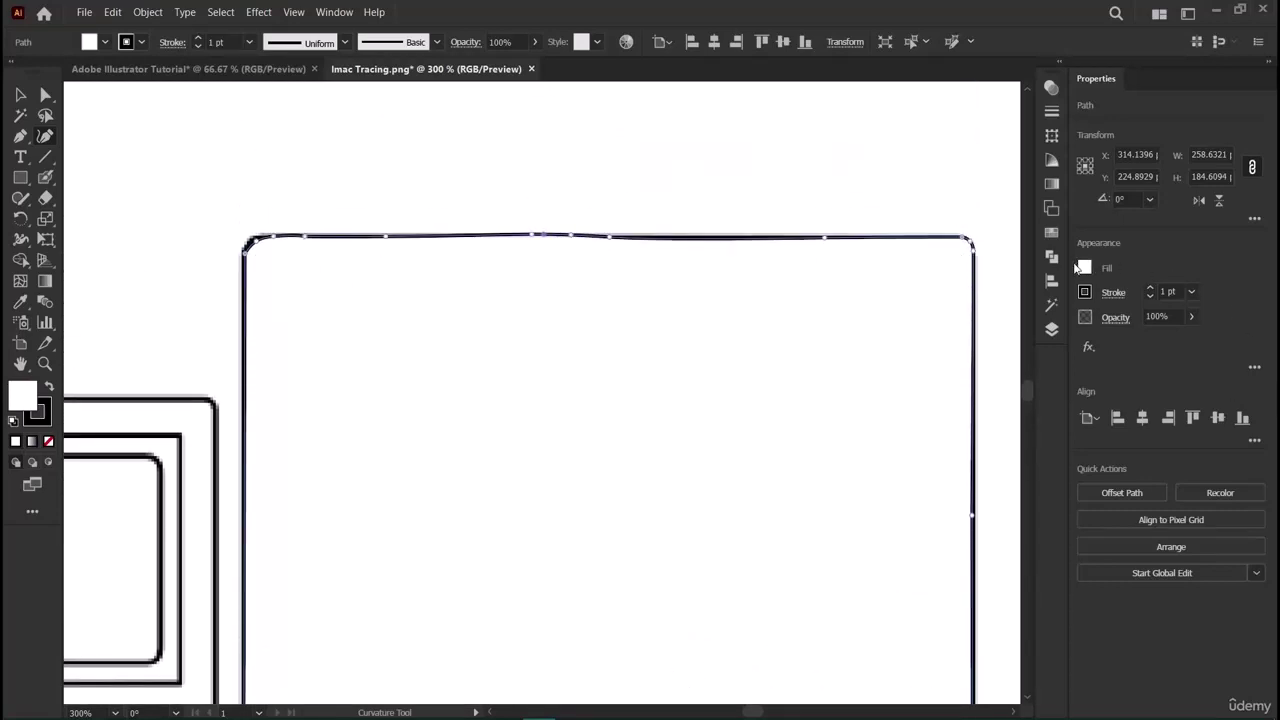
pyautogui.scroll(-2, 590, 435)
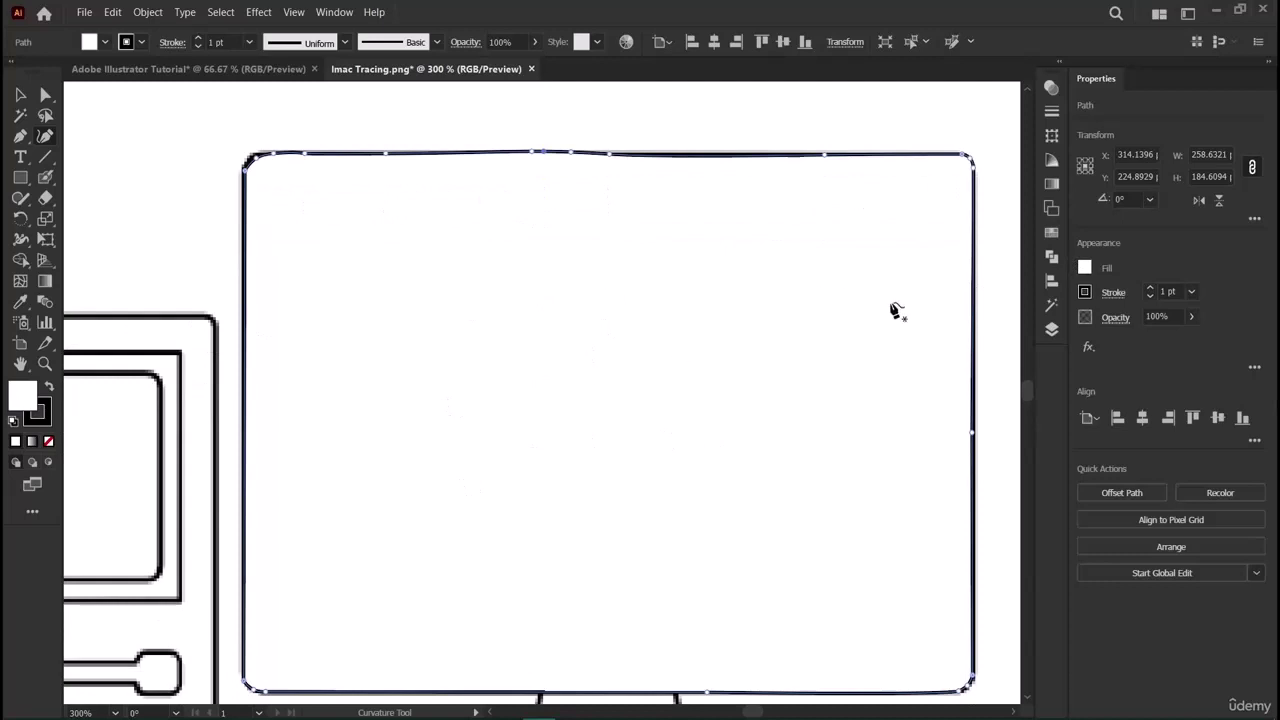
# Set the monitor outline's fill to None.
pyautogui.click(1085, 268)
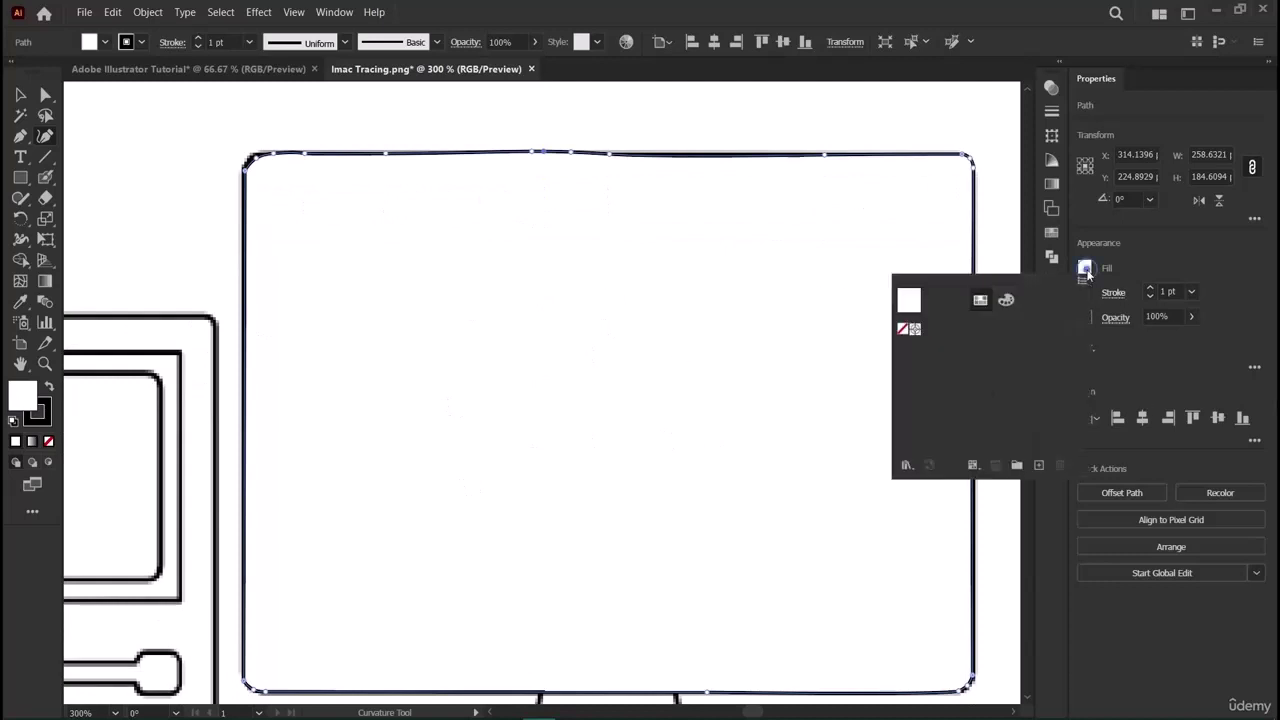
pyautogui.click(902, 330)
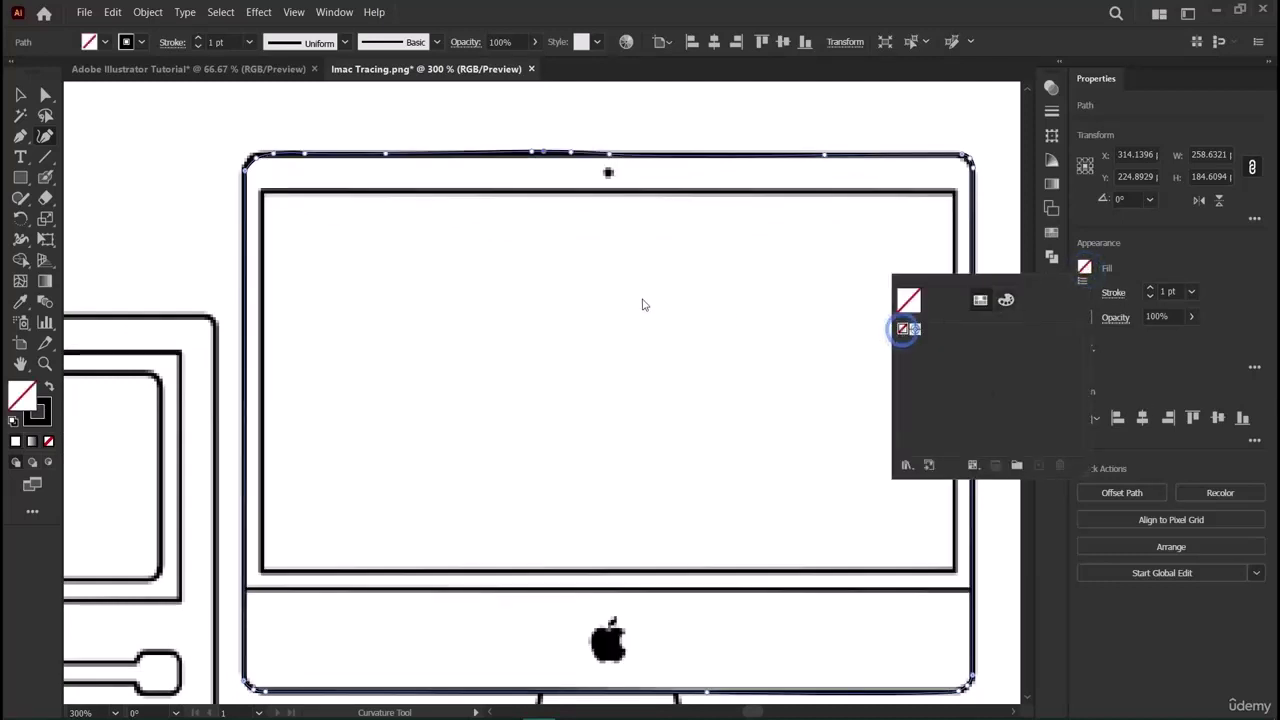
pyautogui.click(545, 152)
# Raise the monitor outline's stroke weight to 3 pt.
pyautogui.click(830, 105)
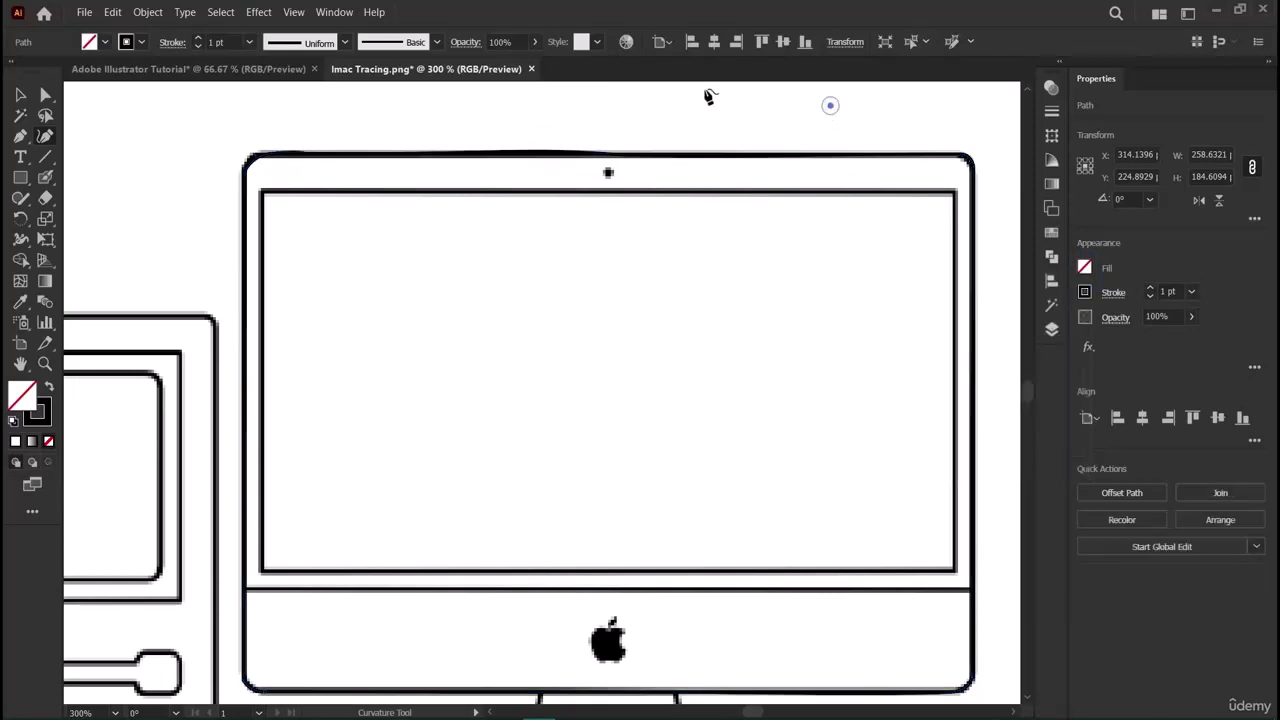
pyautogui.click(297, 156)
pyautogui.click(20, 95)
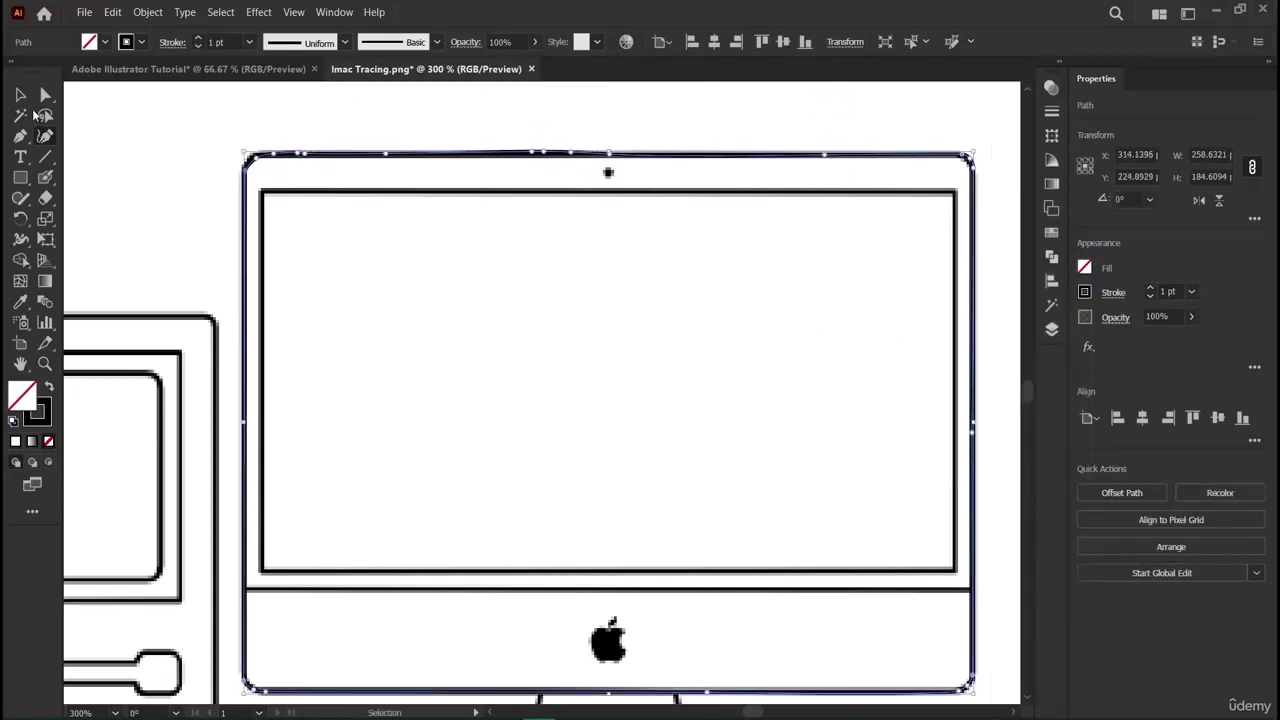
pyautogui.click(1149, 288)
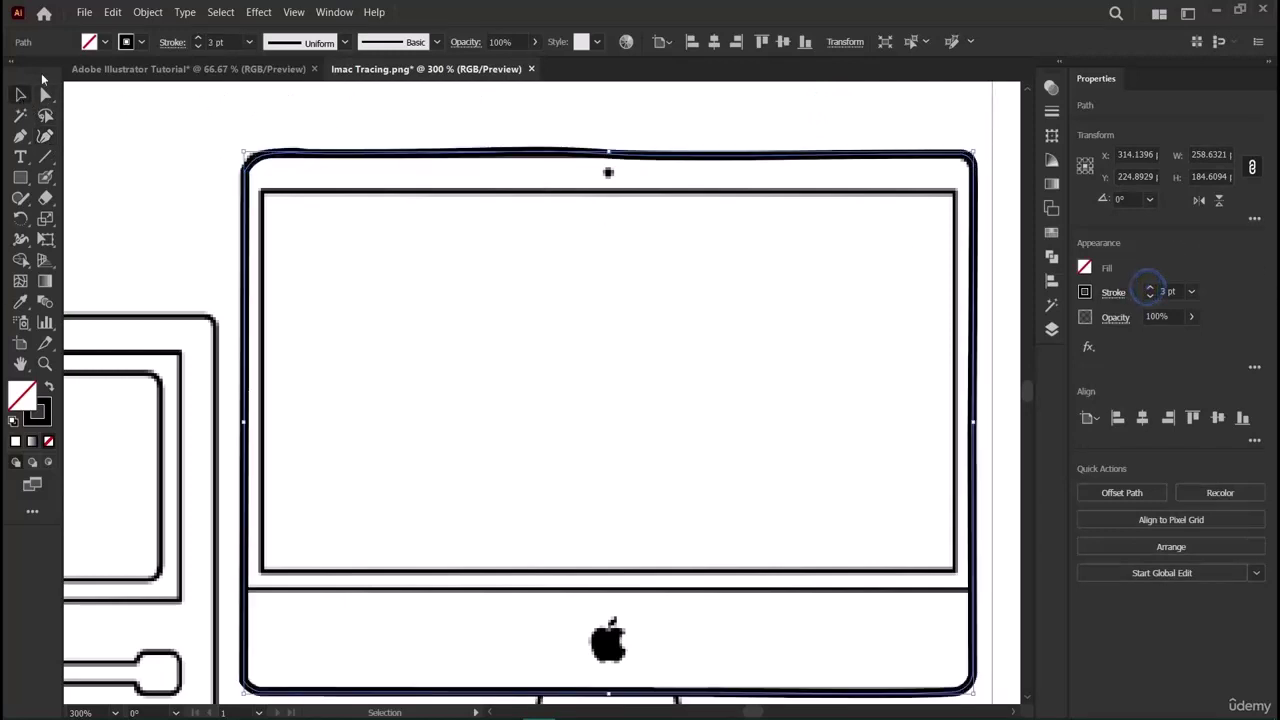
pyautogui.click(178, 89)
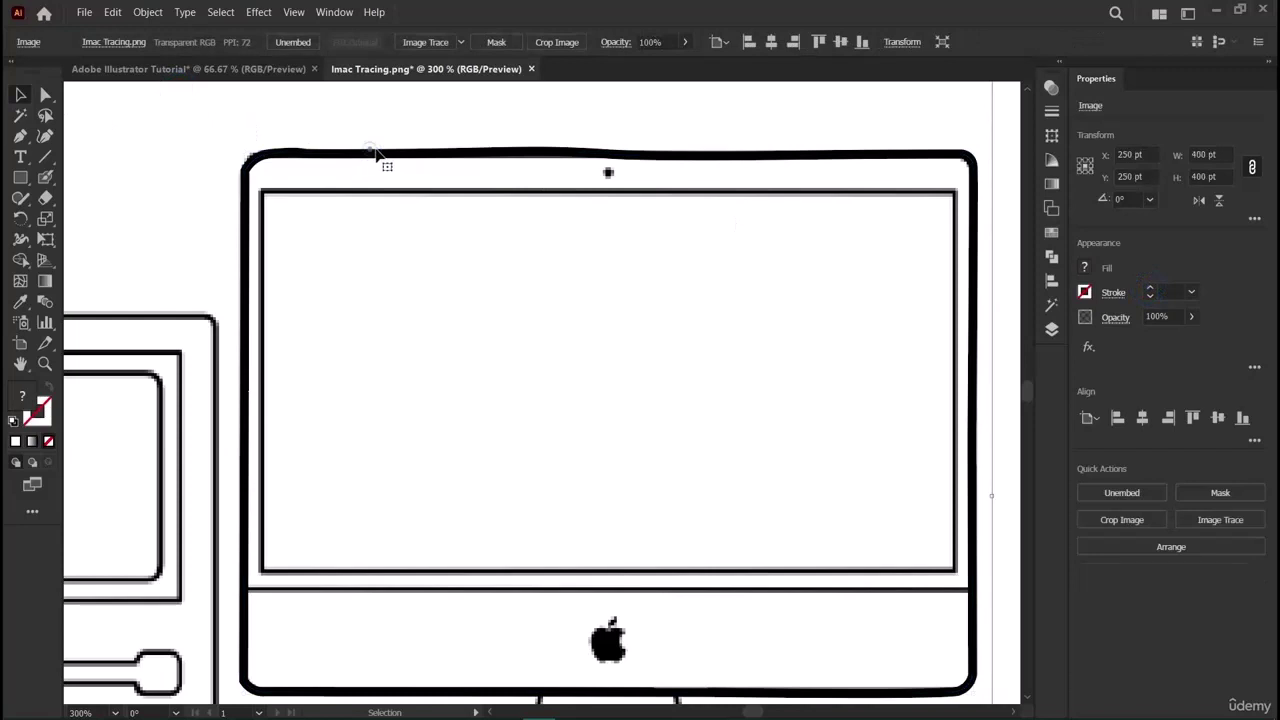
pyautogui.click(380, 152)
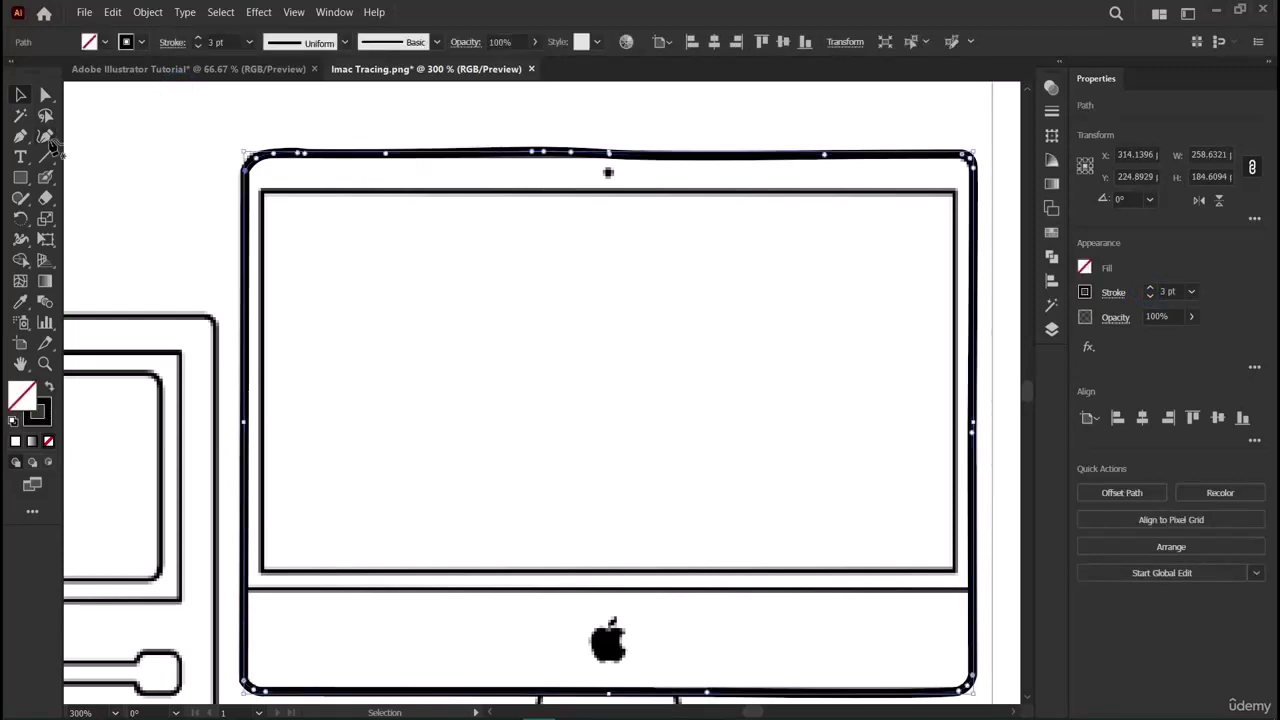
# Add a point on the monitor's top edge to reshape it, undoing a stray curve.
pyautogui.click(45, 136)
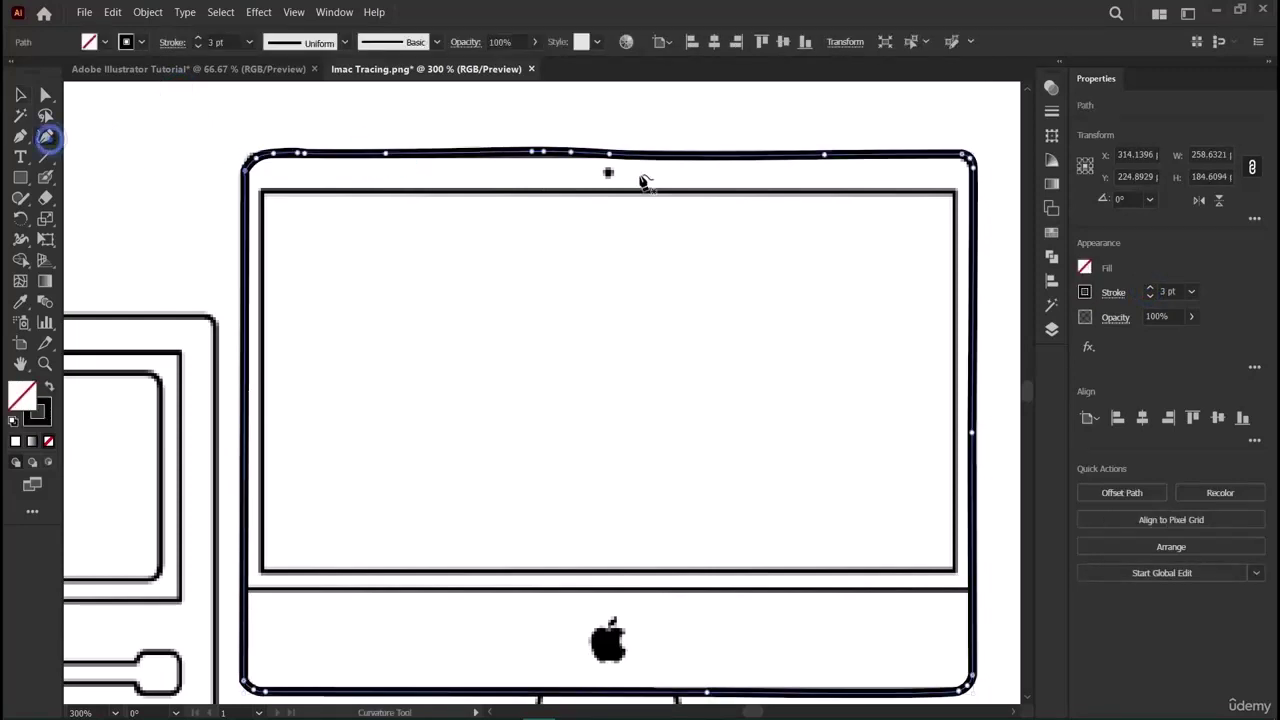
pyautogui.click(531, 154)
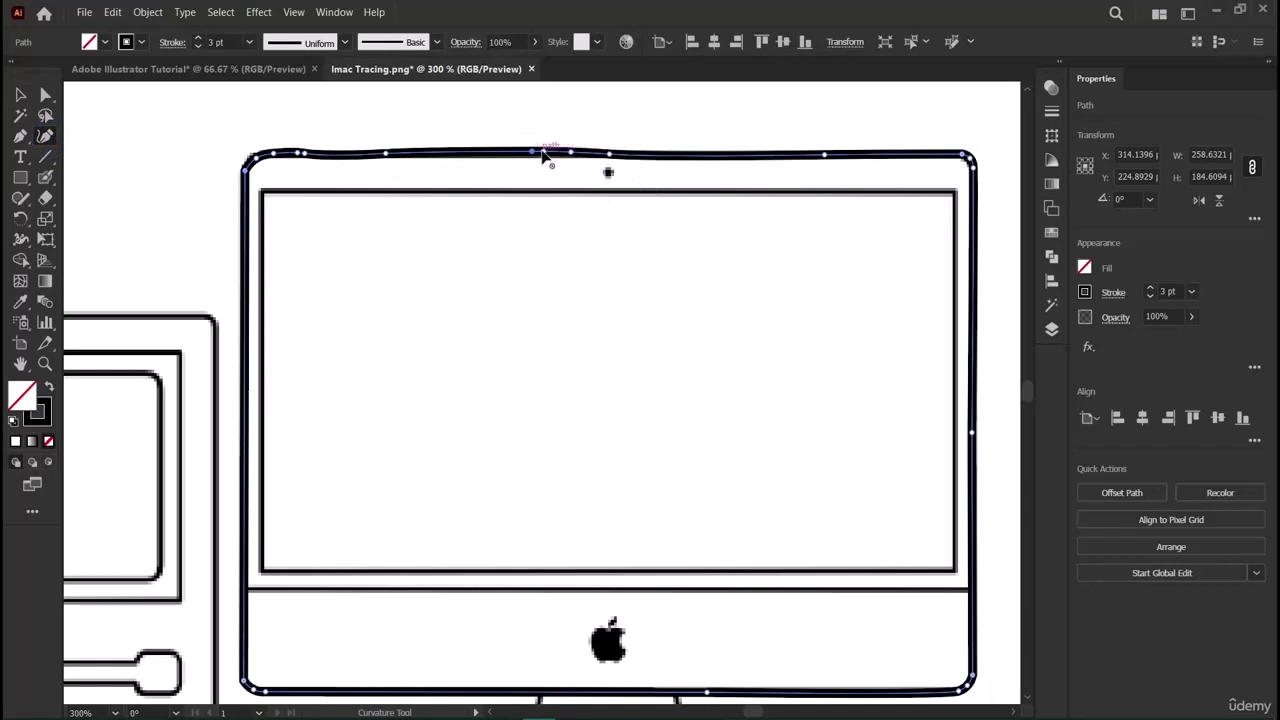
pyautogui.moveTo(545, 155); pyautogui.dragTo(548, 158)
pyautogui.keyDown('ctrl'); pyautogui.click(540, 185); pyautogui.keyUp('ctrl')
pyautogui.click(480, 119)
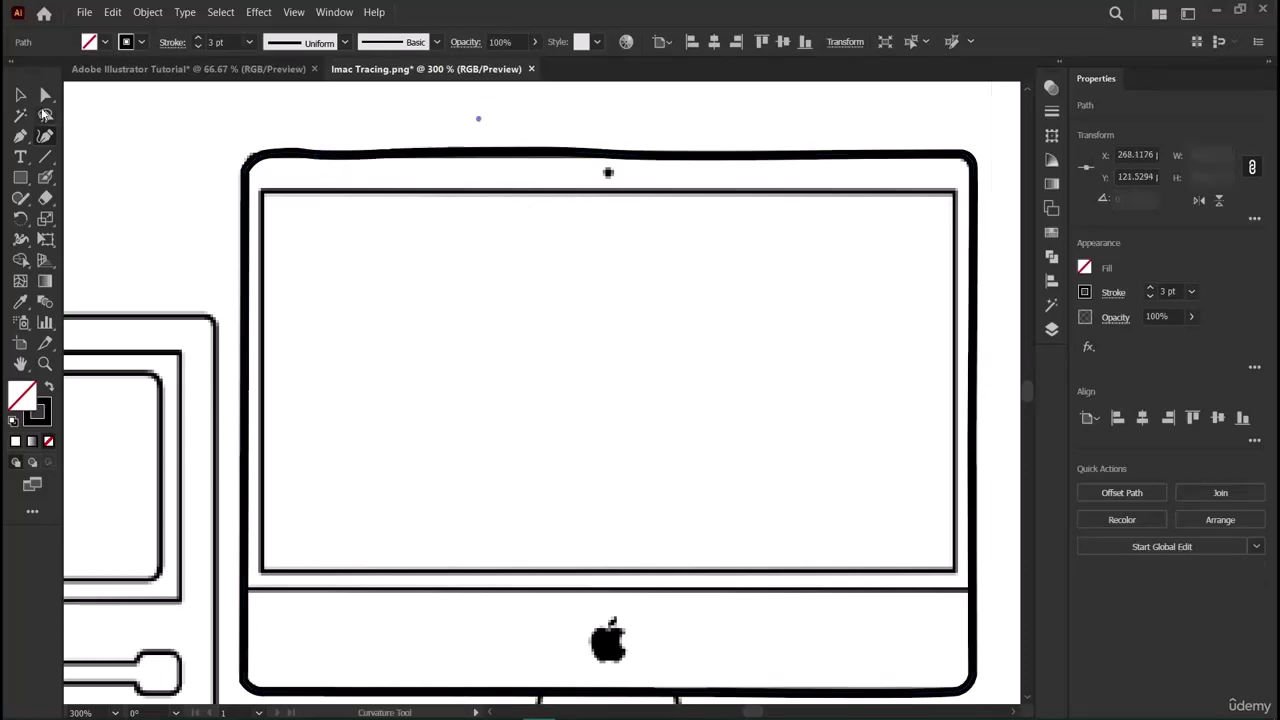
pyautogui.hotkey('ctrl', 'z')
pyautogui.hotkey('ctrl', 'z')
# Adjust a top-edge segment with Direct Selection, then deselect the outline.
pyautogui.click(20, 94)
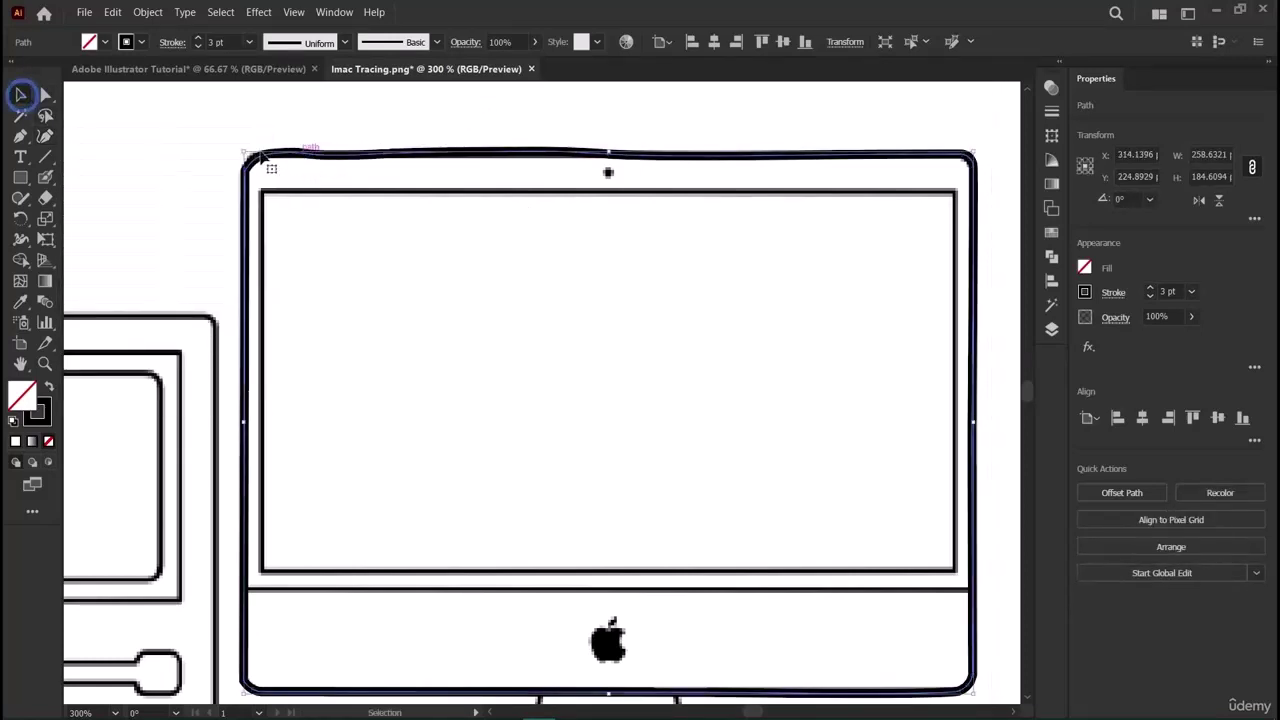
pyautogui.click(45, 94)
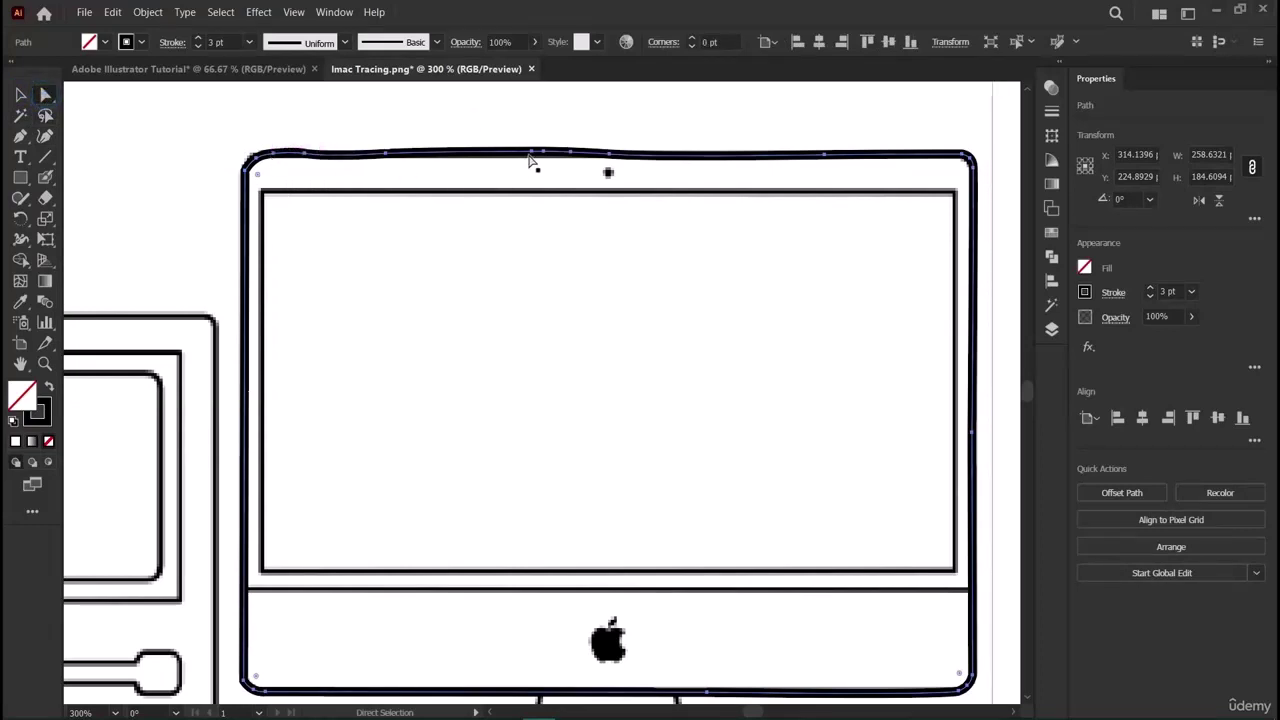
pyautogui.moveTo(530, 160); pyautogui.dragTo(534, 163)
pyautogui.scroll(-2, 583, 294)
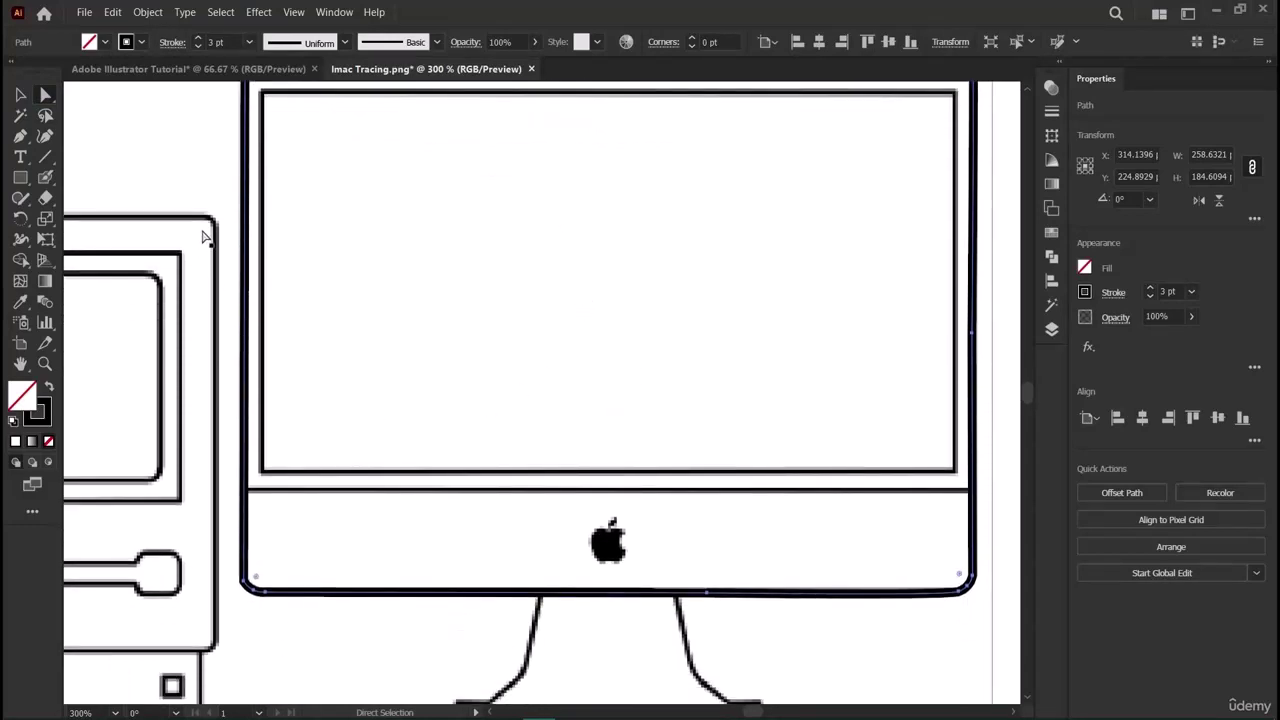
pyautogui.click(207, 175)
pyautogui.scroll(2, 253, 297)
pyautogui.scroll(-2, 253, 297)
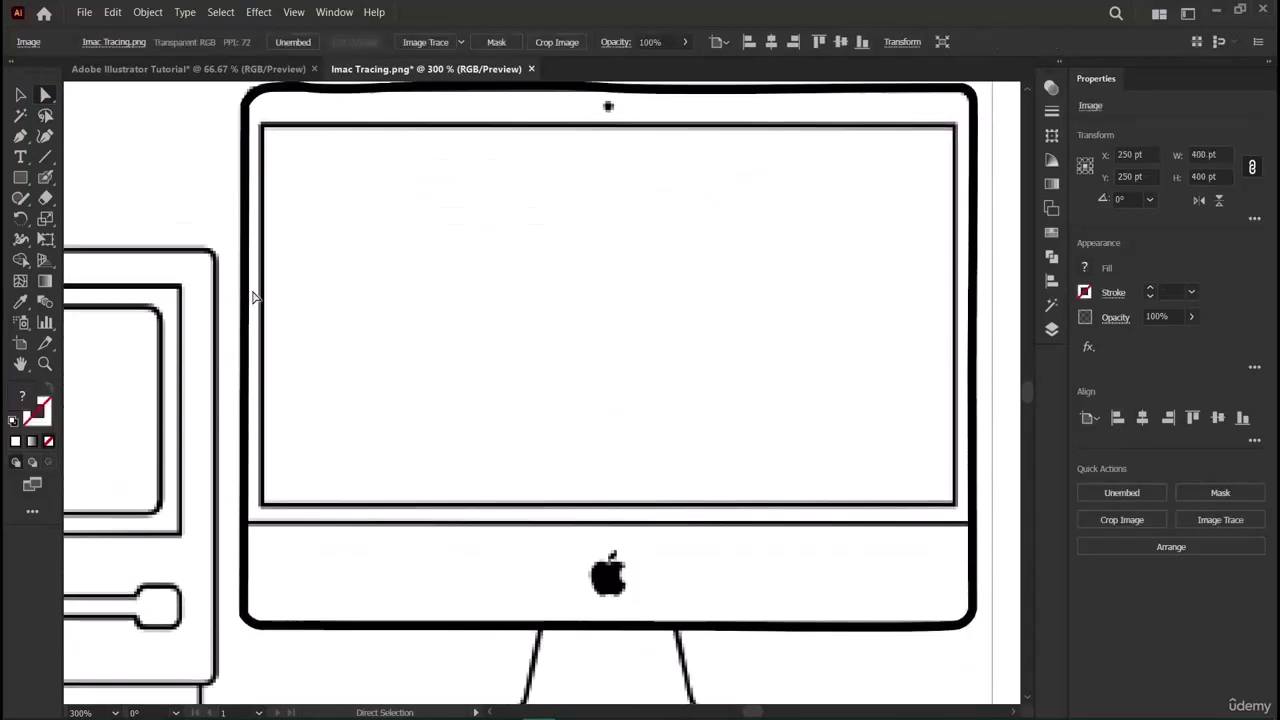
pyautogui.scroll(1, 226, 518)
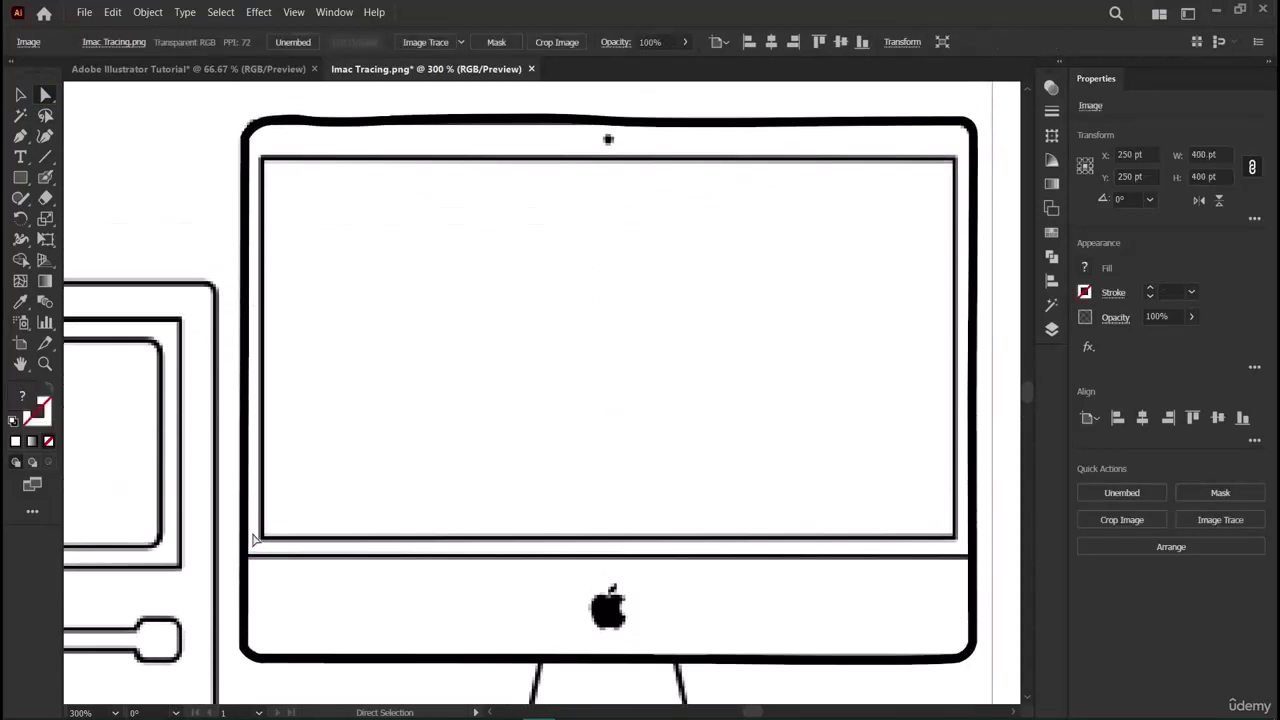
# Draw a straight line across the monitor at the screen-chin divider with a black 2 pt stroke.
pyautogui.click(20, 134)
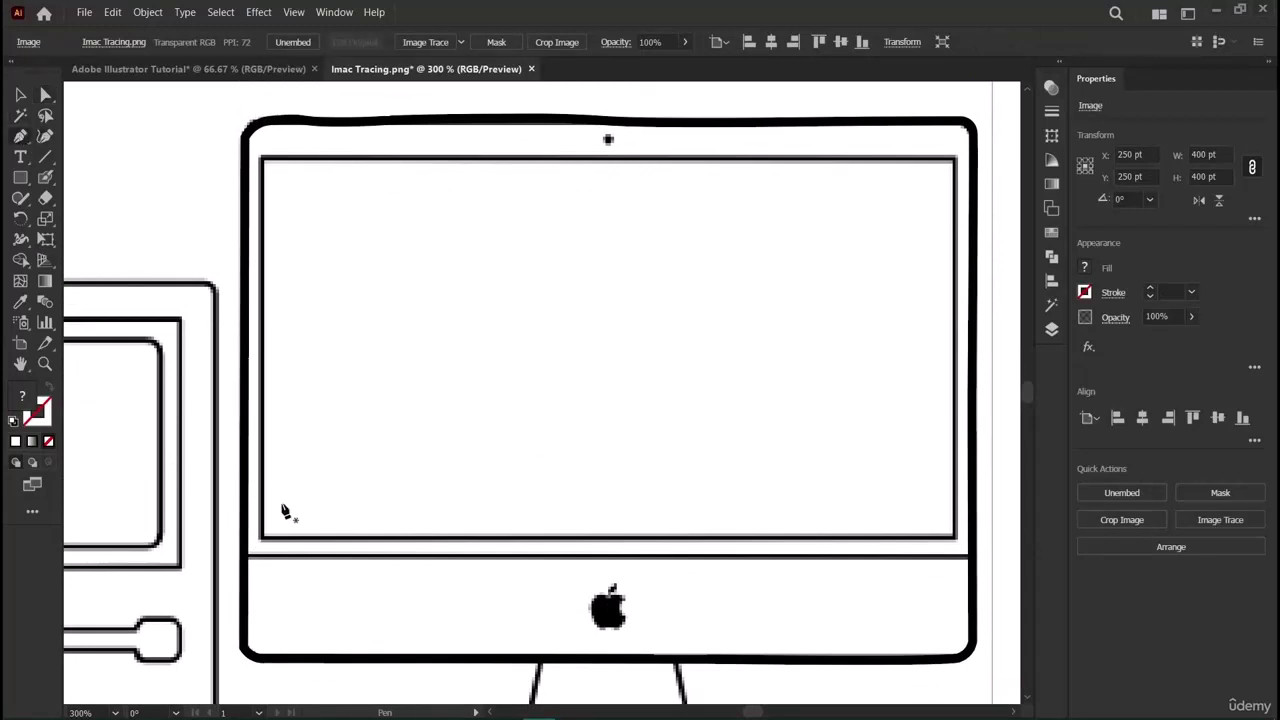
pyautogui.click(245, 558)
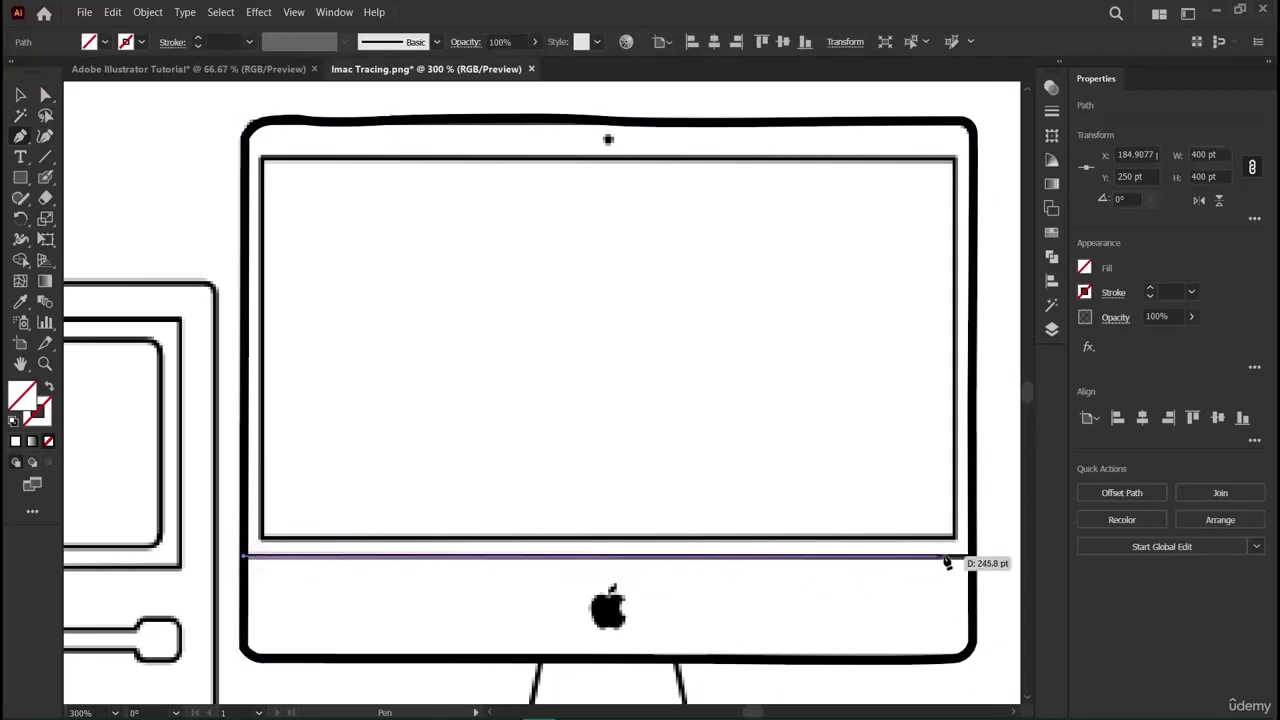
pyautogui.click(975, 560)
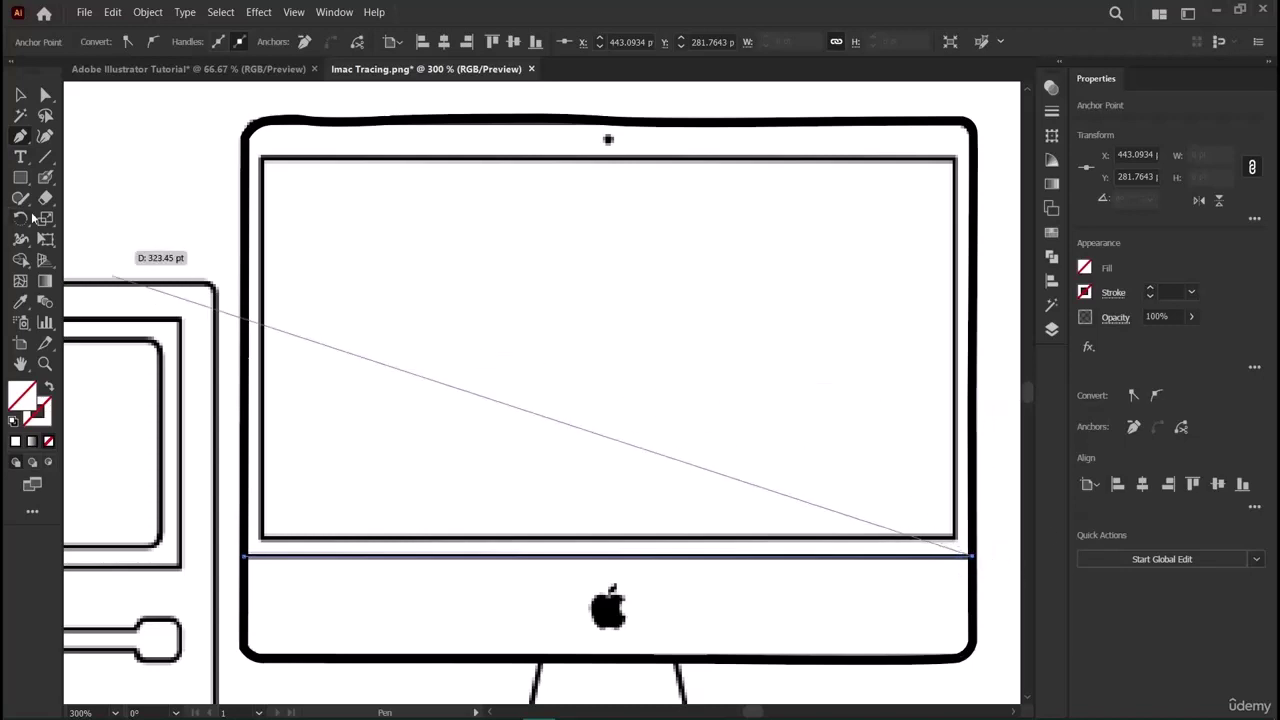
pyautogui.click(20, 96)
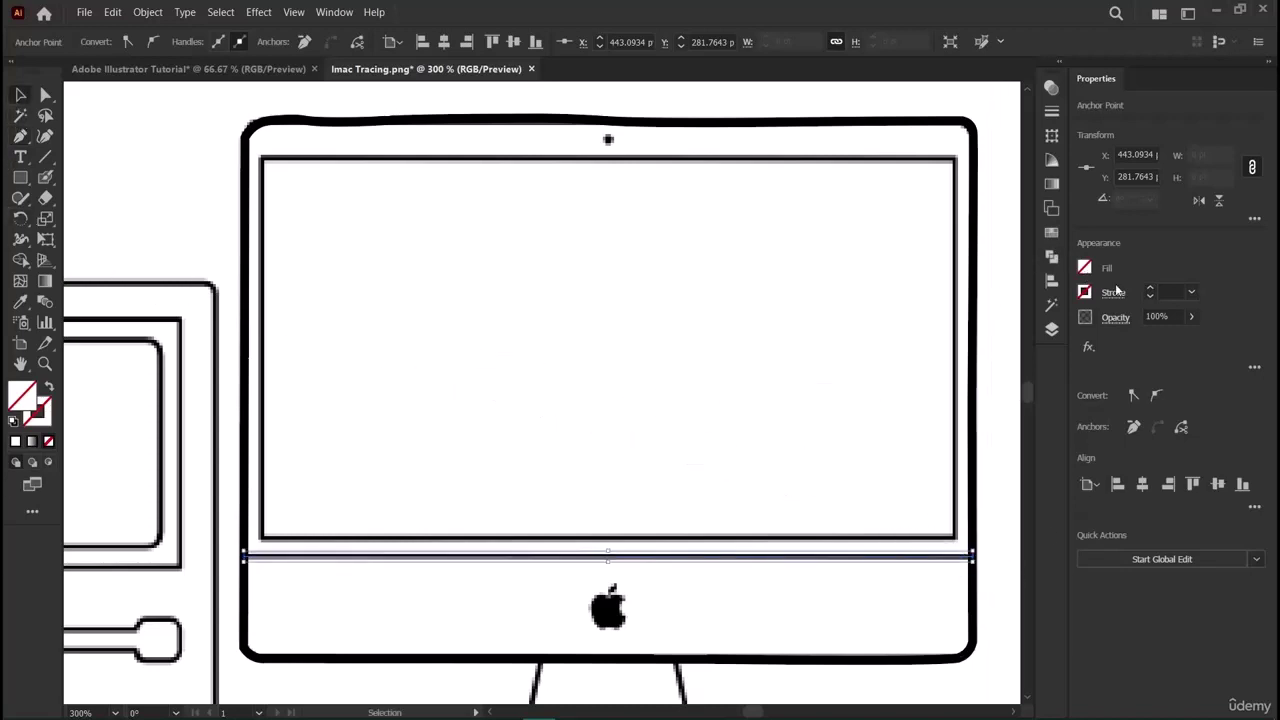
pyautogui.click(1150, 290)
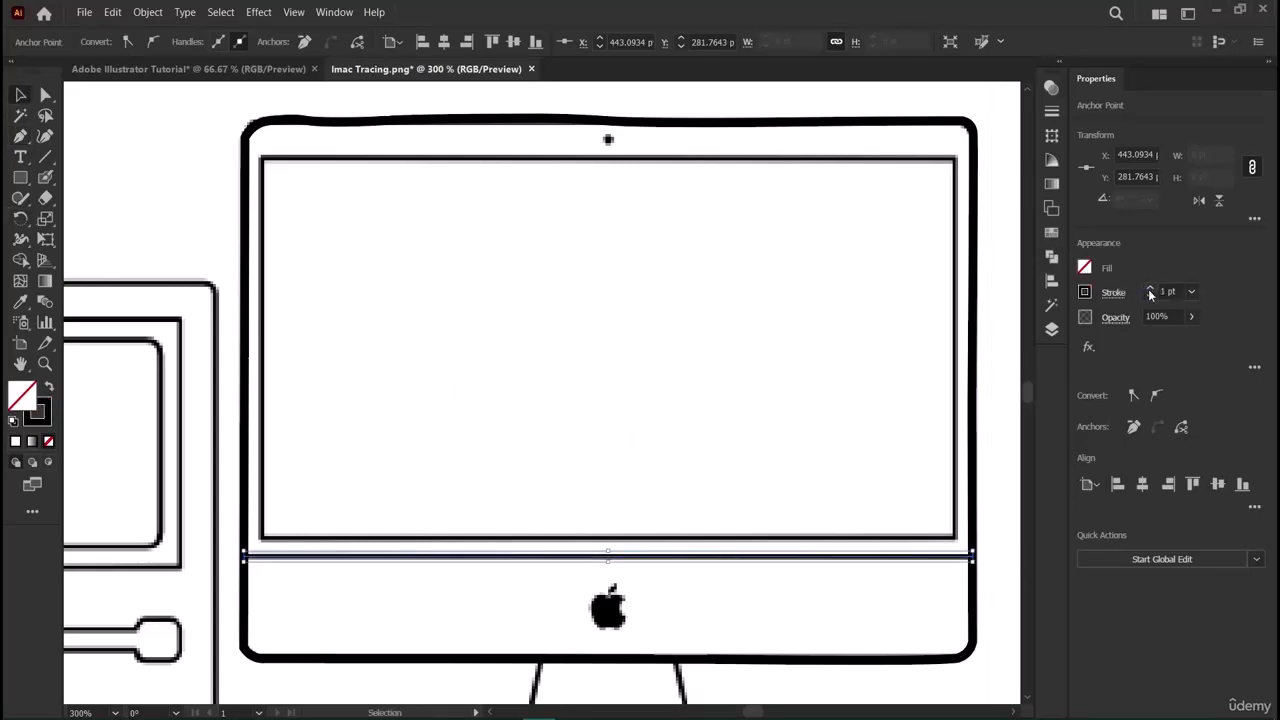
pyautogui.click(1150, 290)
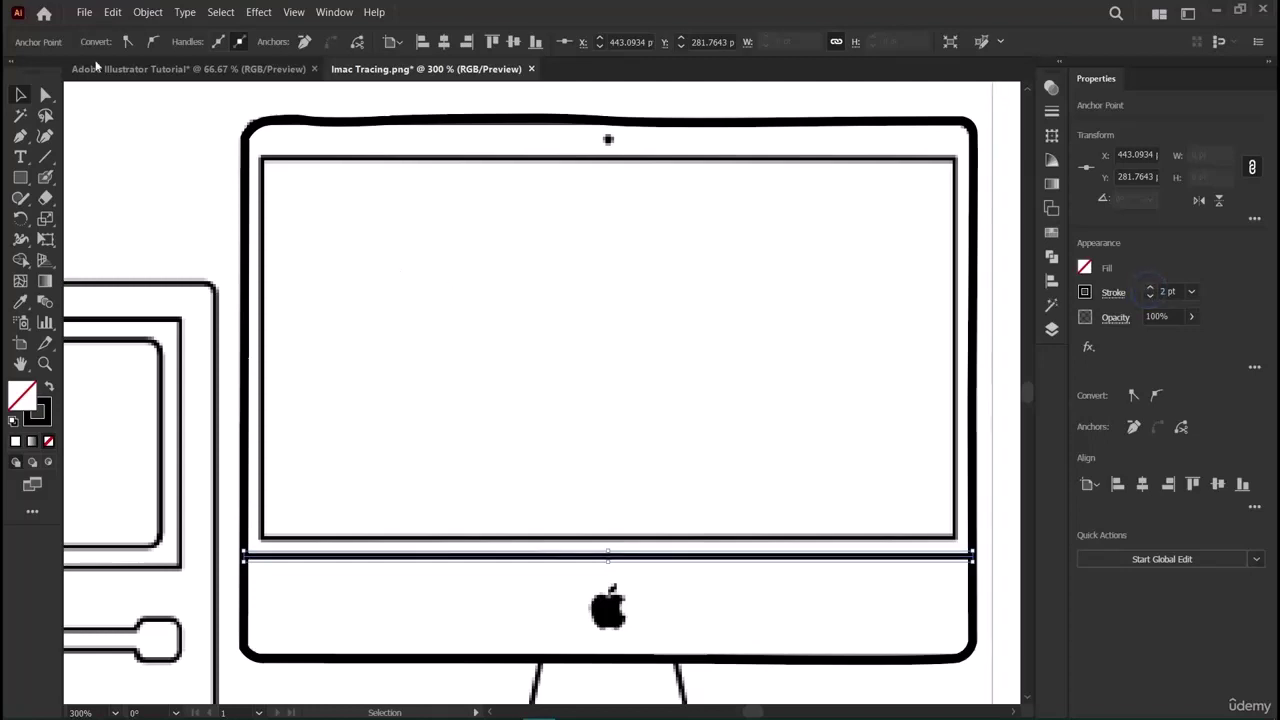
pyautogui.scroll(-2, 326, 510)
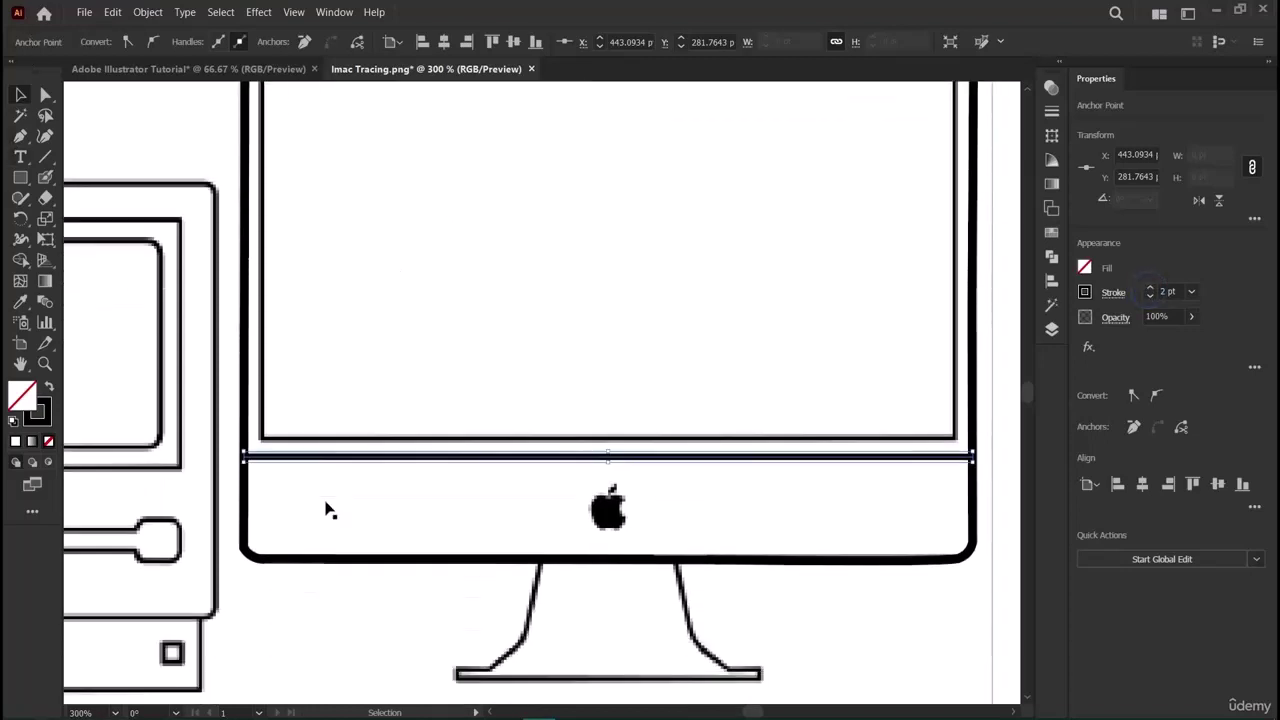
pyautogui.click(999, 383)
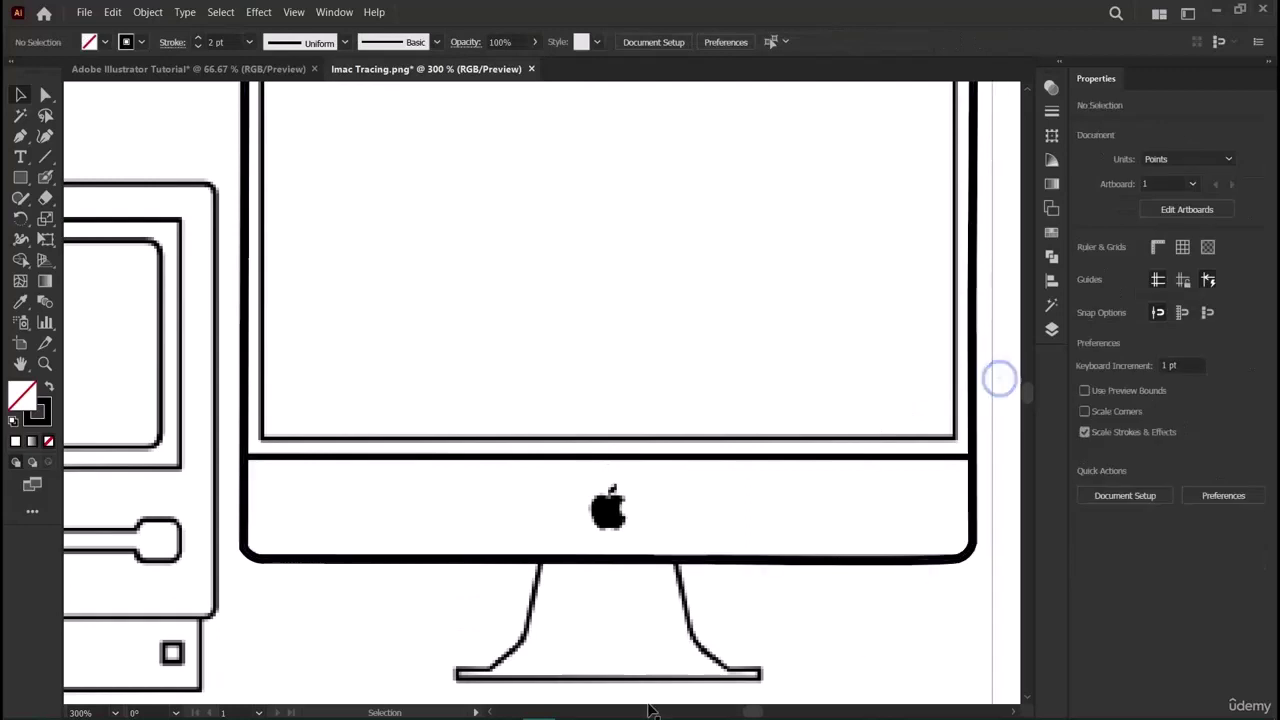
pyautogui.scroll(3, 425, 498)
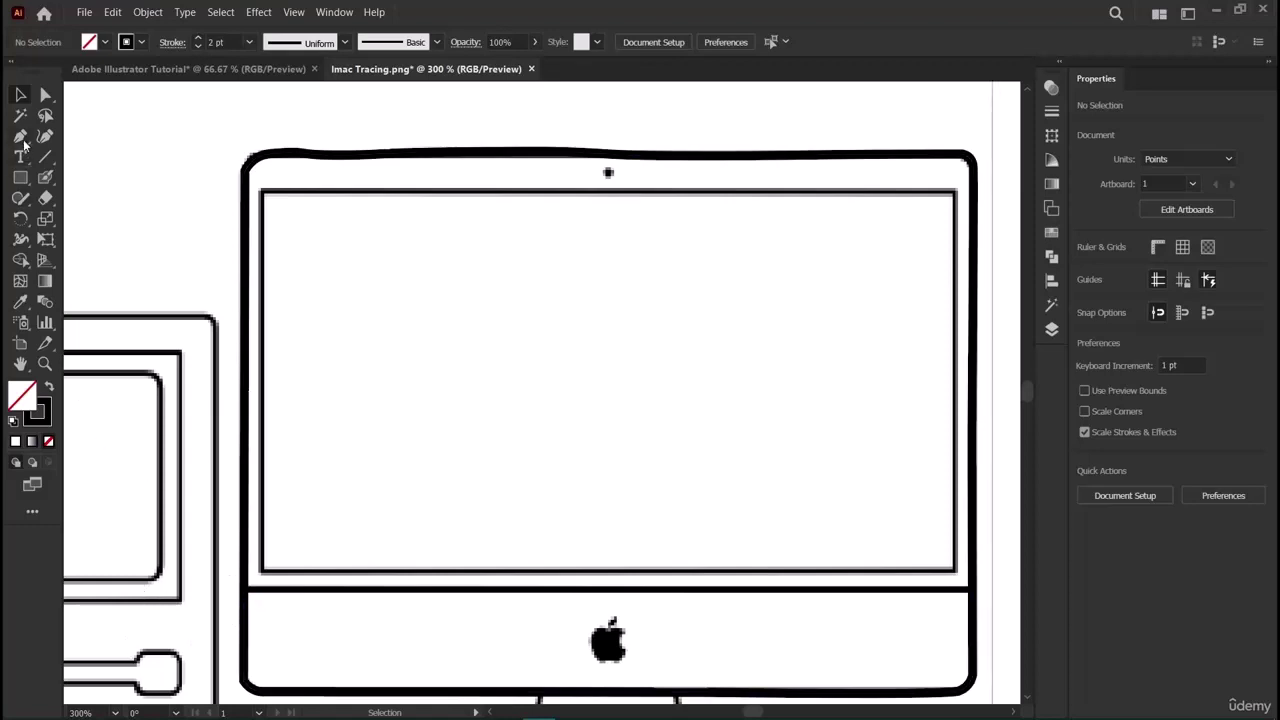
# Draw a rectangle tracing the iMac's screen area.
pyautogui.click(22, 178)
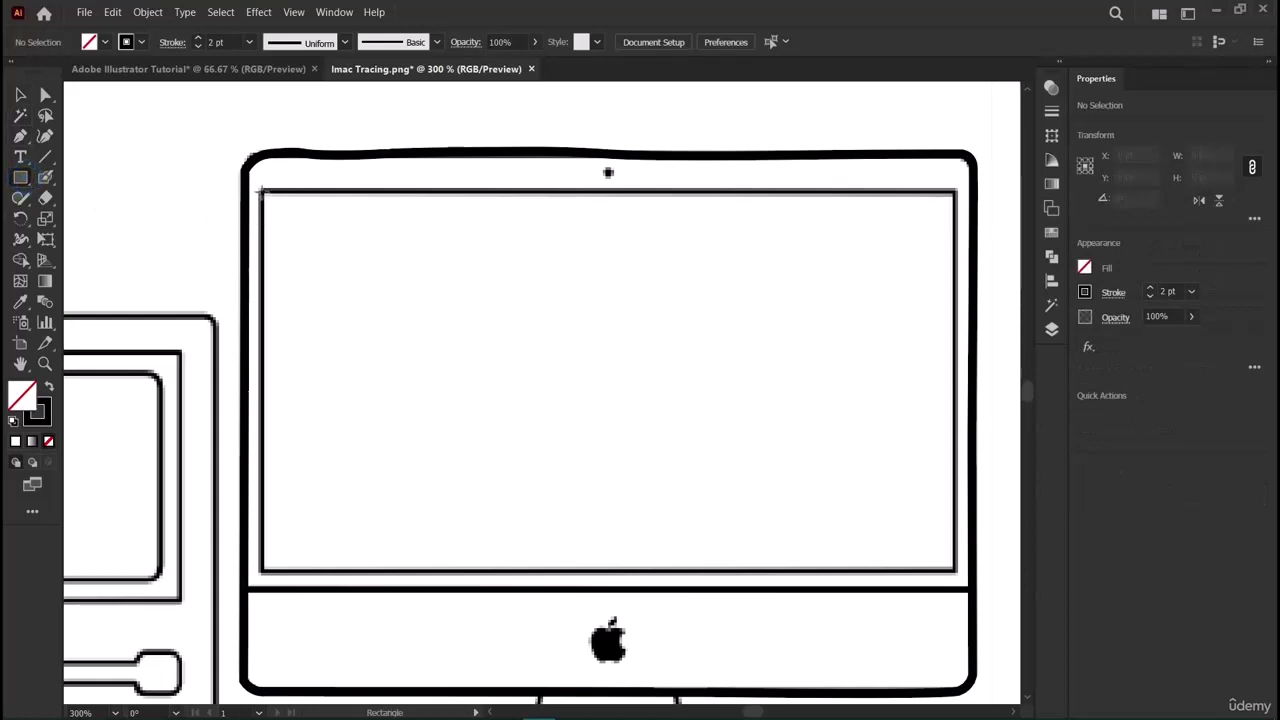
pyautogui.moveTo(262, 190)
pyautogui.mouseDown()
pyautogui.moveTo(970, 577)
pyautogui.moveTo(952, 572)
pyautogui.mouseUp()
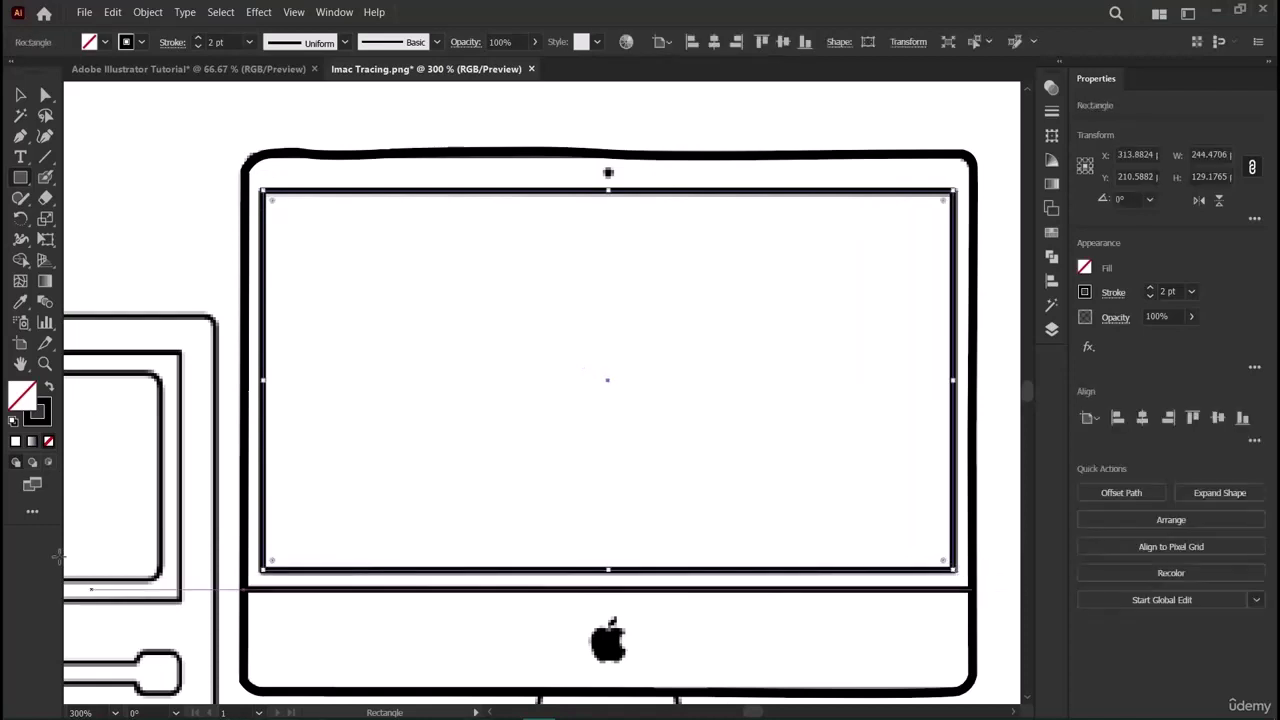
pyautogui.click(20, 94)
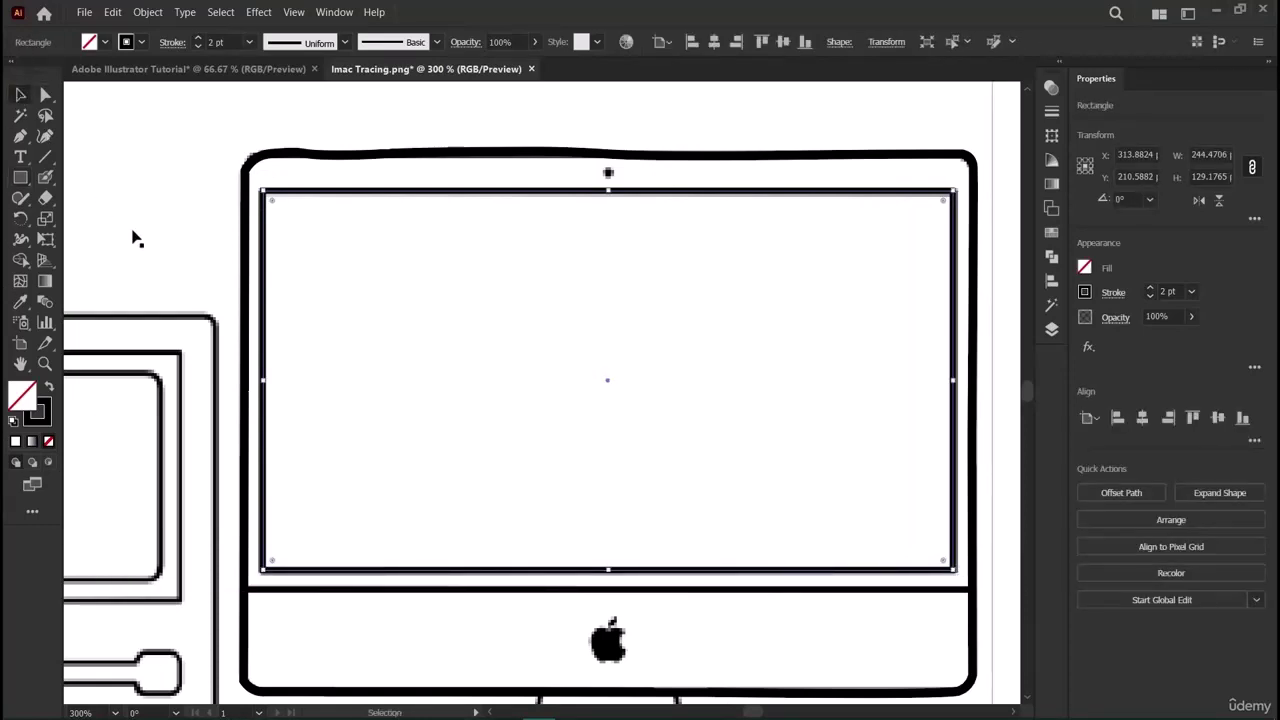
pyautogui.click(181, 249)
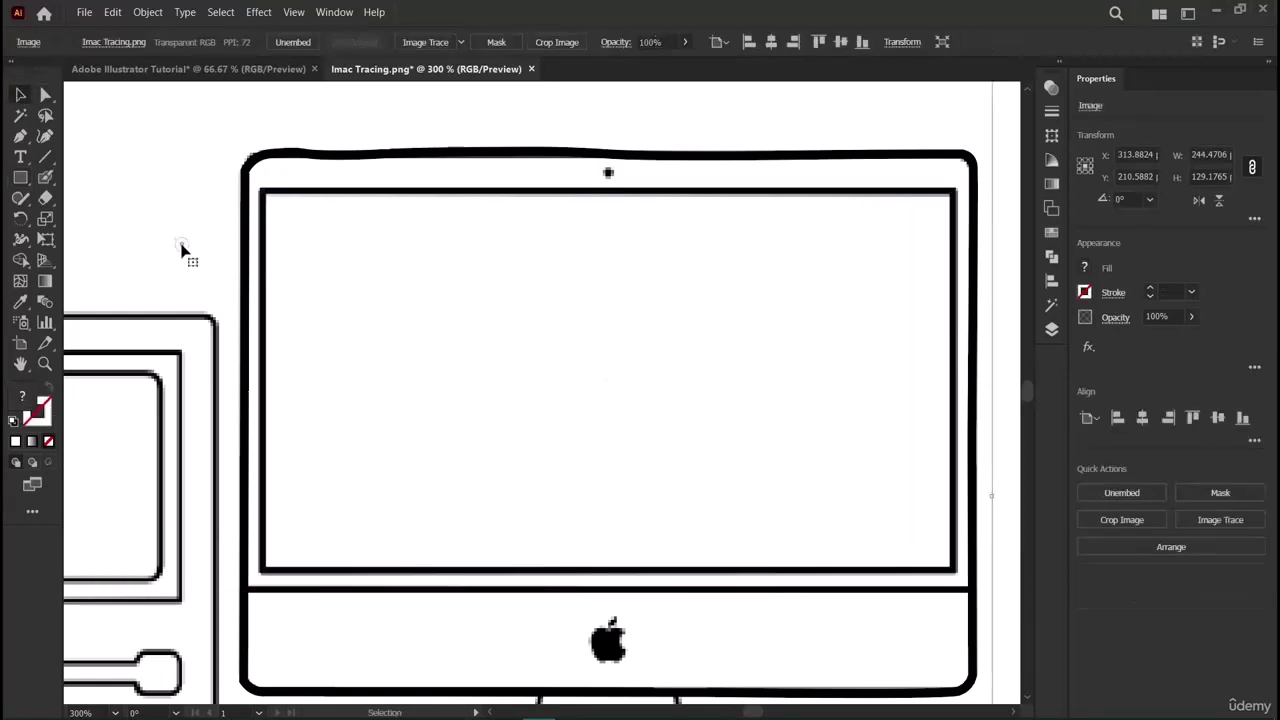
# Reselect the screen rectangle, then draw a tiny ellipse over the camera dot.
pyautogui.click(612, 190)
pyautogui.moveTo(608, 192); pyautogui.dragTo(606, 195)
pyautogui.click(342, 298)
pyautogui.click(755, 572)
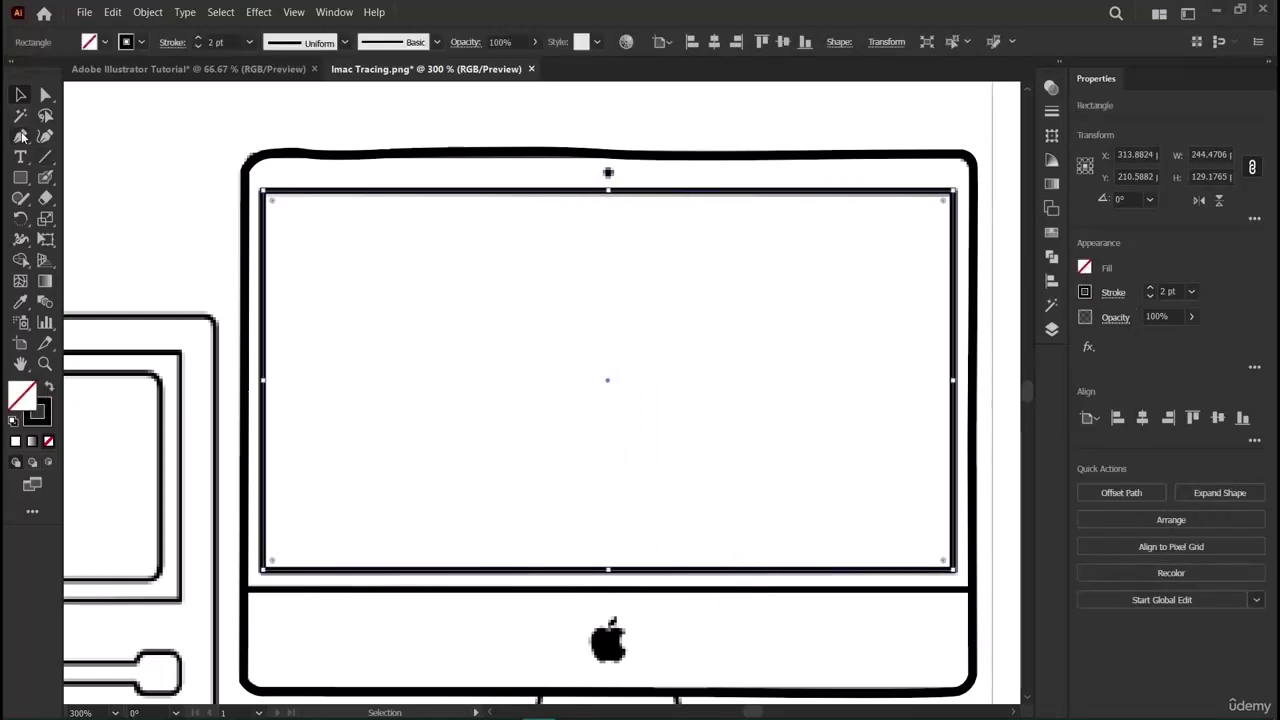
pyautogui.moveTo(20, 177); pyautogui.dragTo(80, 211)
pyautogui.moveTo(608, 172); pyautogui.dragTo(608, 173)
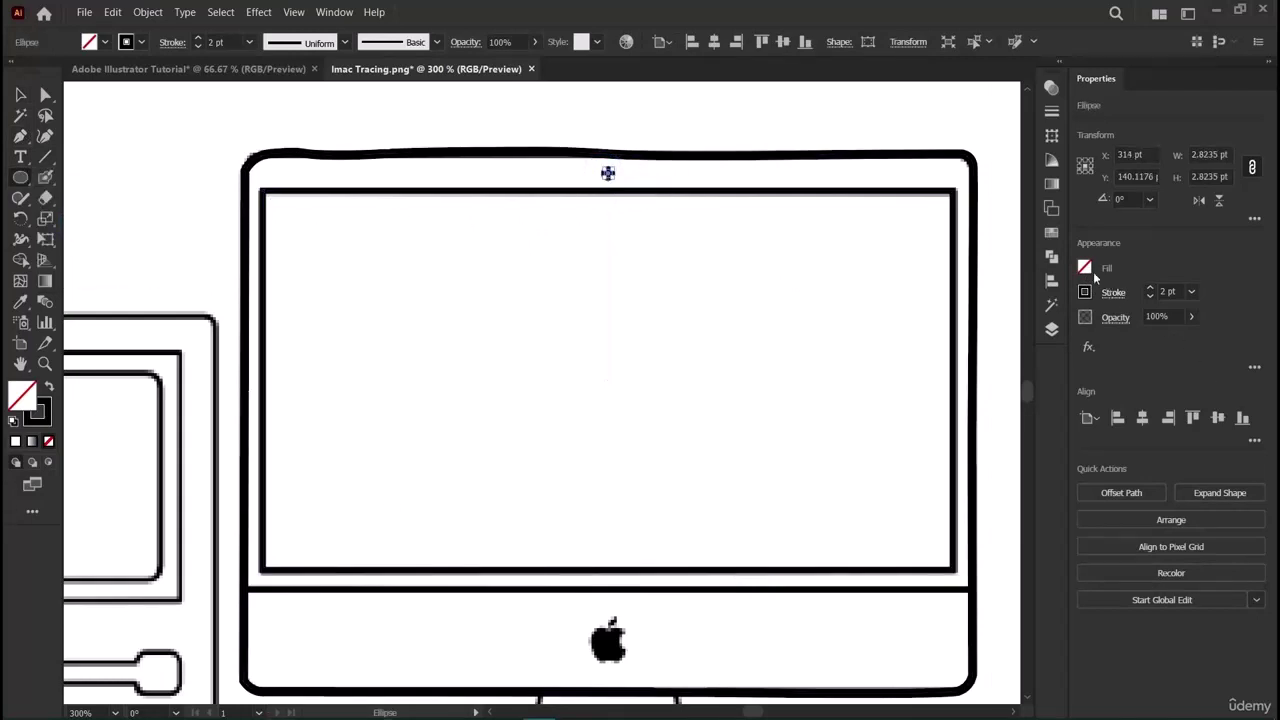
# Fill the camera circle with black from the Color Mixer.
pyautogui.click(1090, 270)
pyautogui.click(1005, 300)
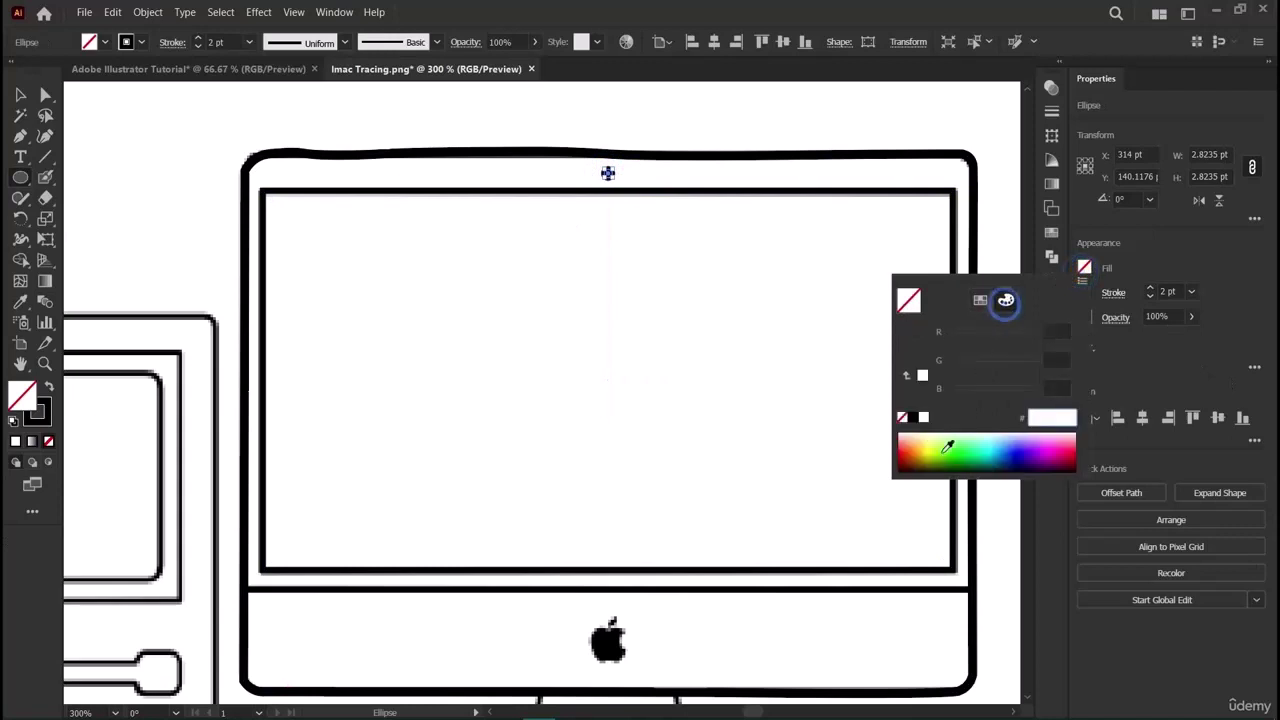
pyautogui.click(912, 417)
pyautogui.press('Escape')
pyautogui.press('v')
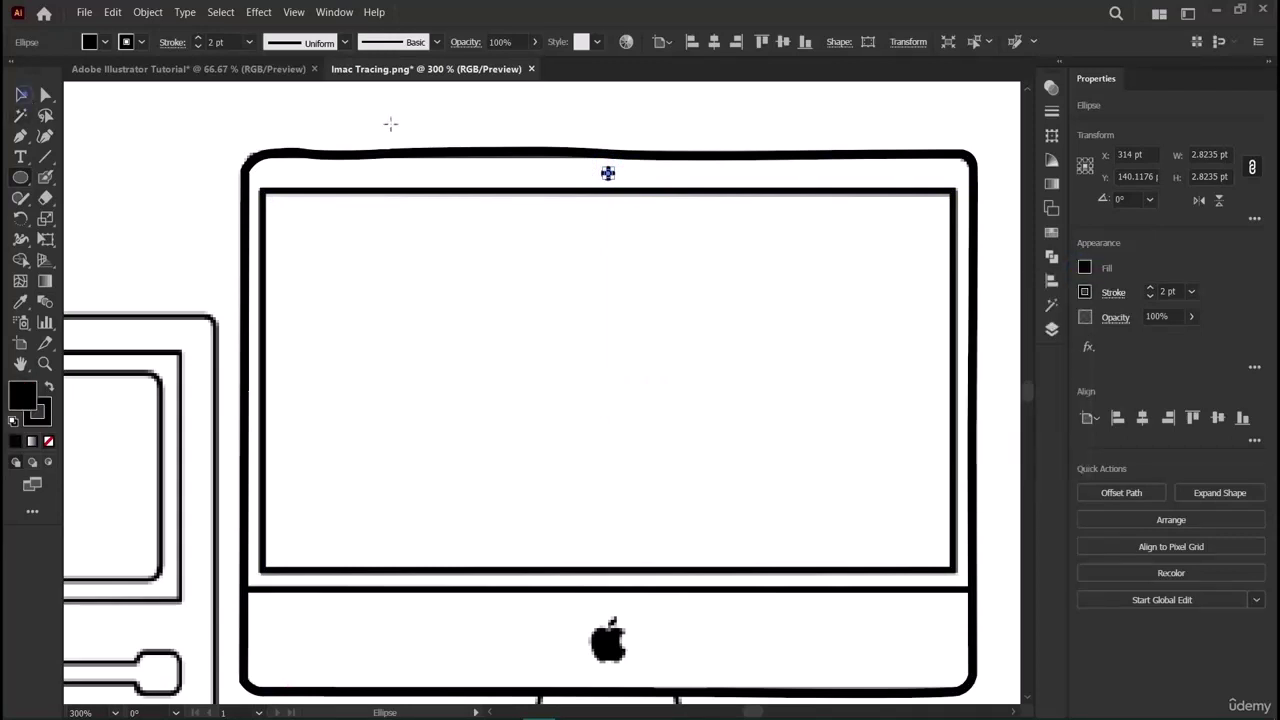
# Dismiss the ellipse size dialog and deselect the camera circle.
pyautogui.click(390, 123)
pyautogui.click(698, 409)
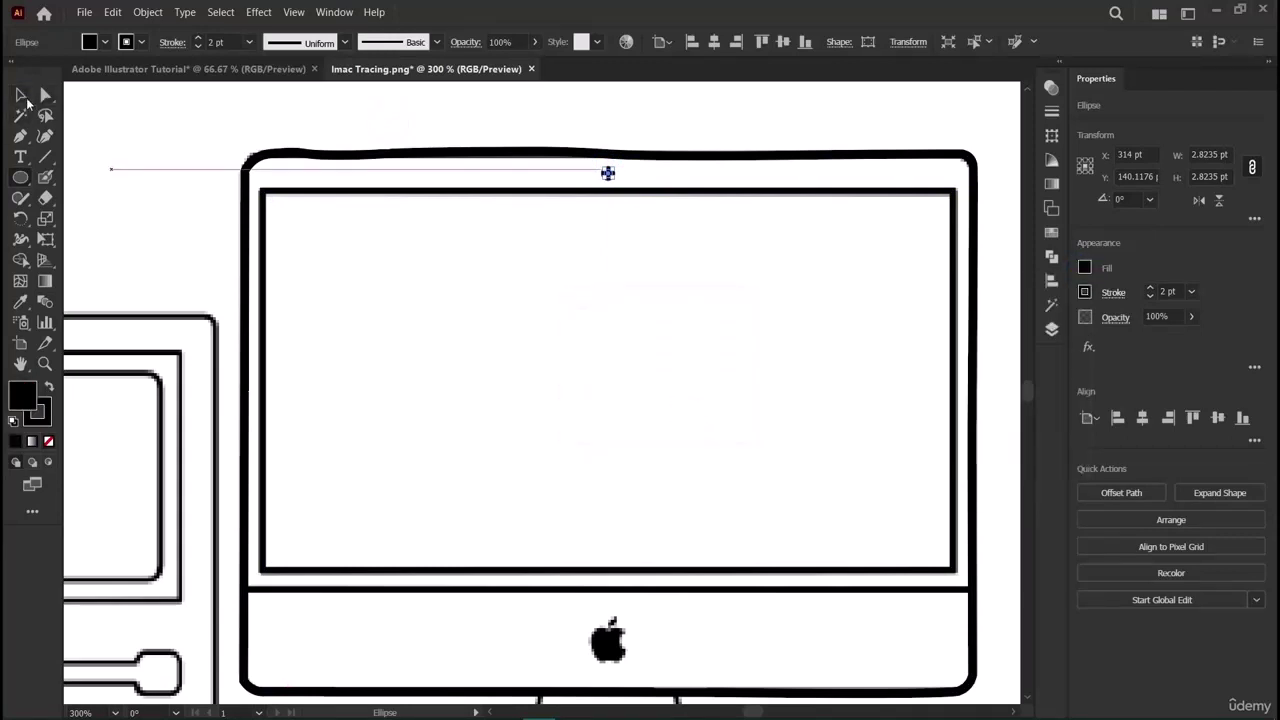
pyautogui.click(21, 96)
pyautogui.click(486, 466)
pyautogui.scroll(-1, 437, 446)
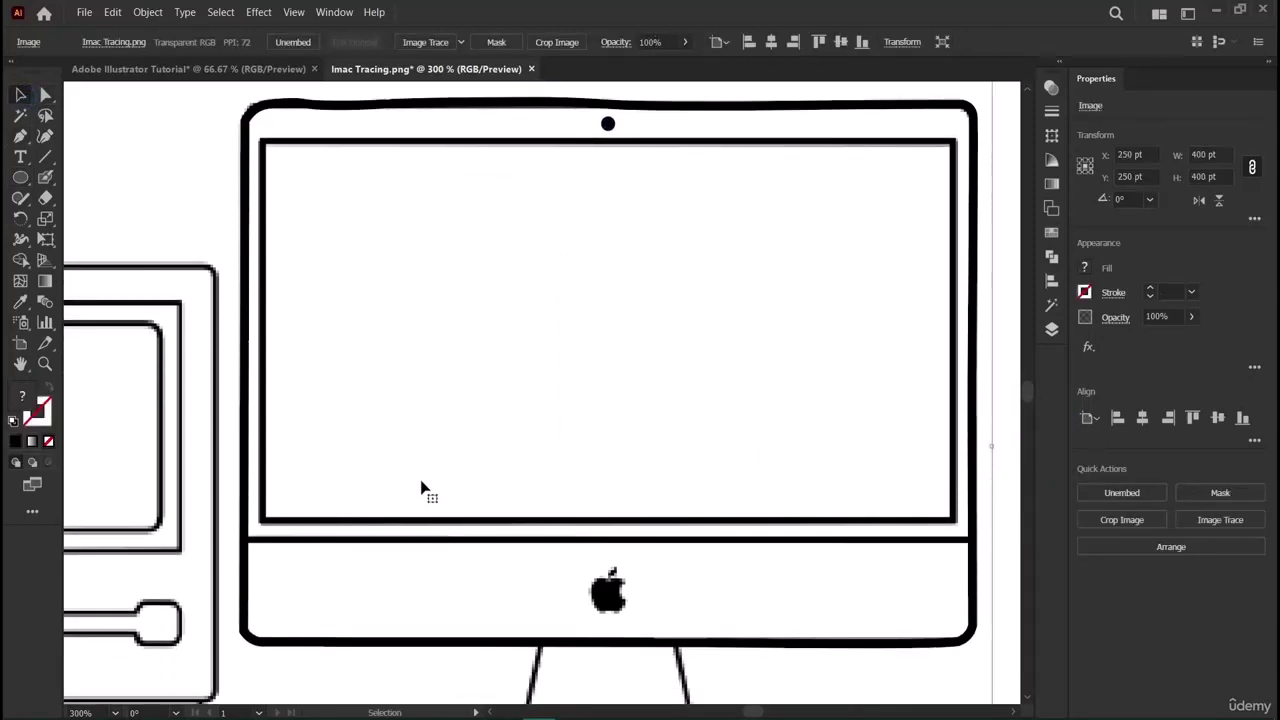
pyautogui.scroll(1, 420, 490)
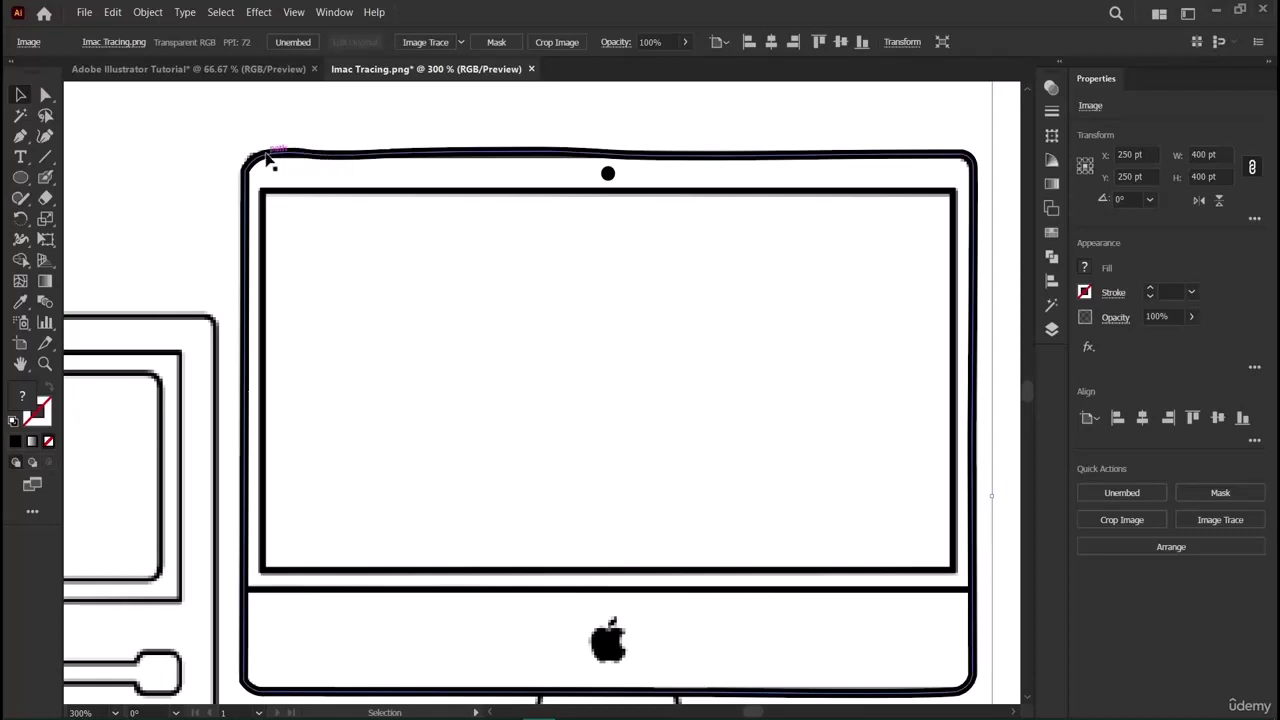
# Draw a rectangle around the whole iMac monitor body.
pyautogui.click(270, 159)
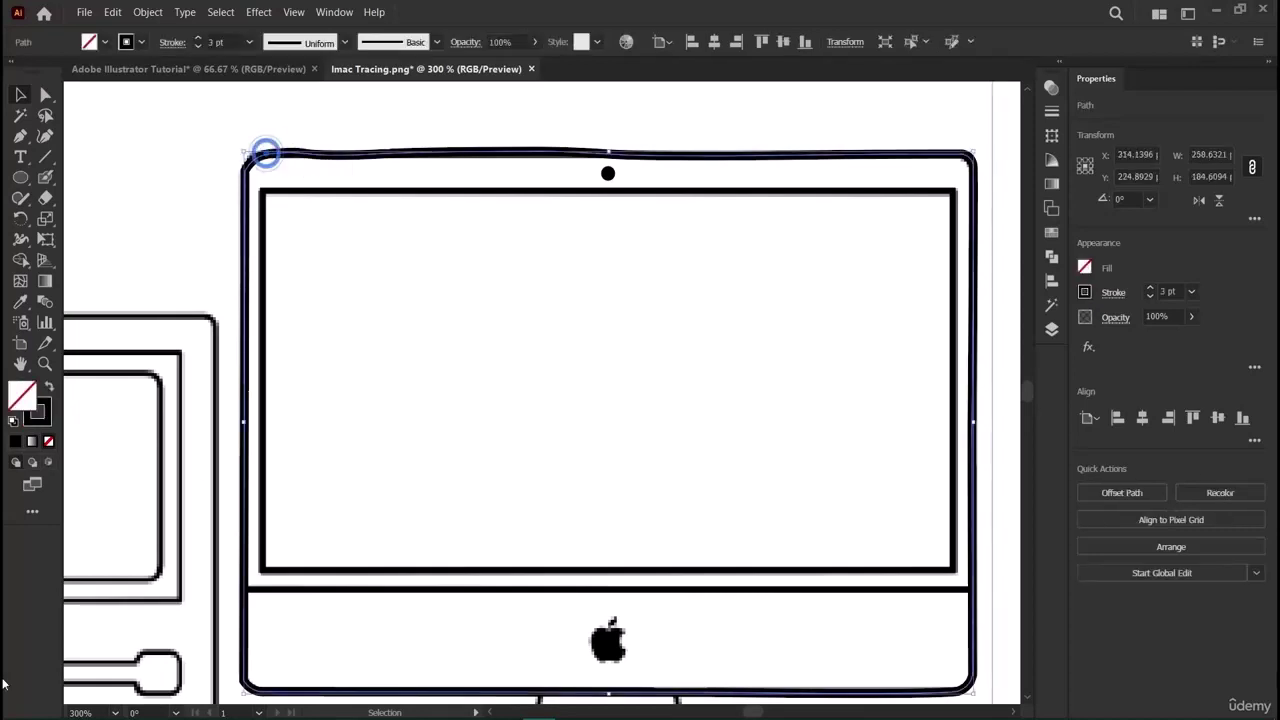
pyautogui.click(725, 291)
pyautogui.click(20, 177)
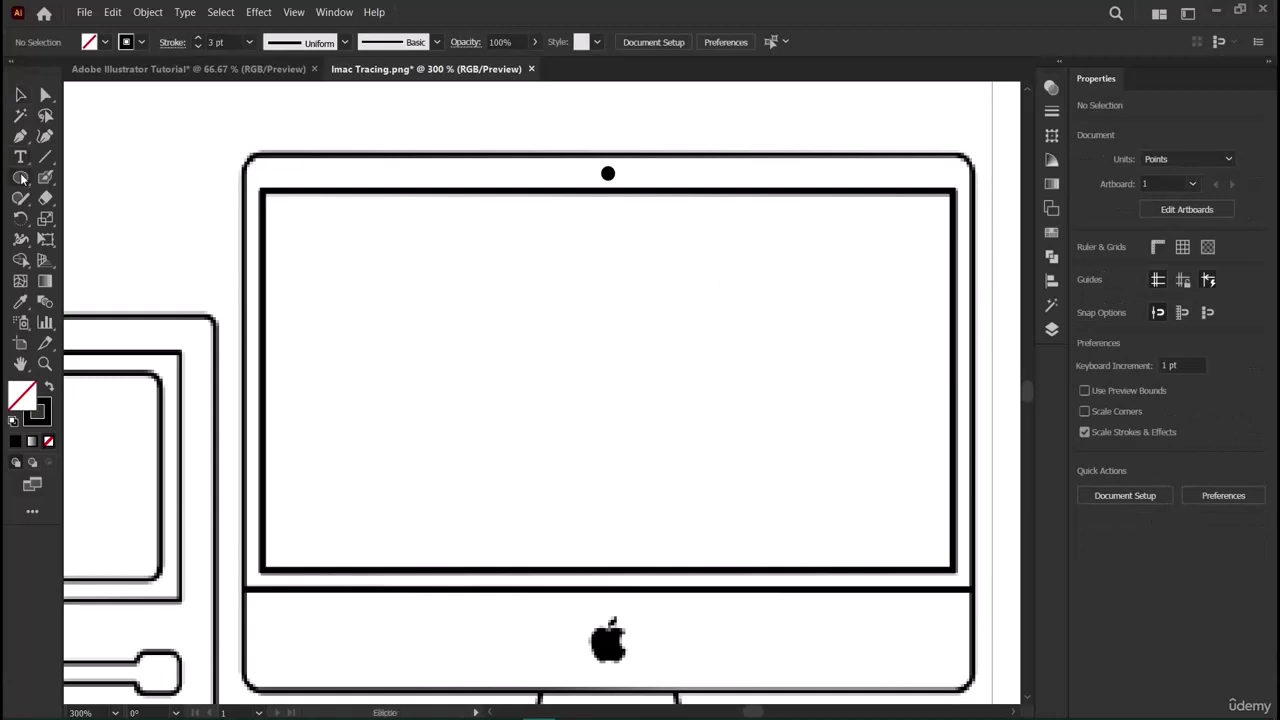
pyautogui.click(80, 178)
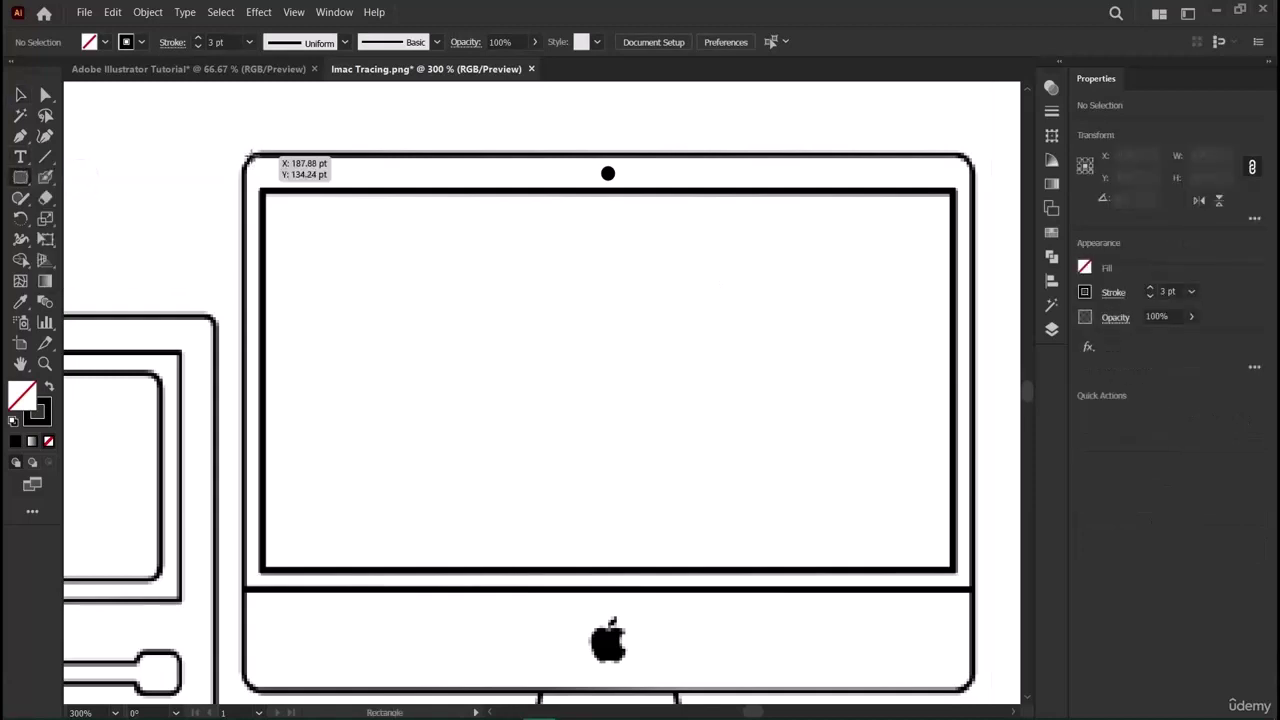
pyautogui.moveTo(235, 149); pyautogui.dragTo(978, 378)
# Round the monitor rectangle's corners and pull its edges in to fit the image.
pyautogui.scroll(-5, 985, 532)
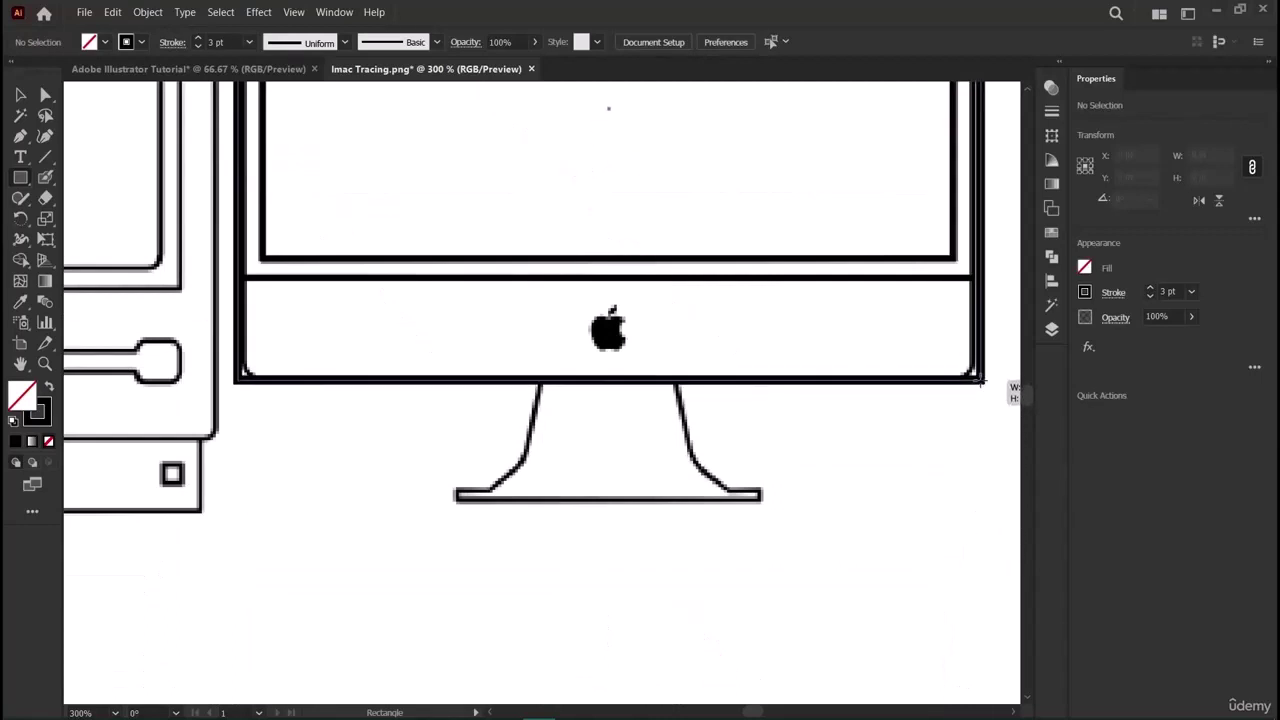
pyautogui.scroll(1, 978, 400)
pyautogui.scroll(5, 976, 398)
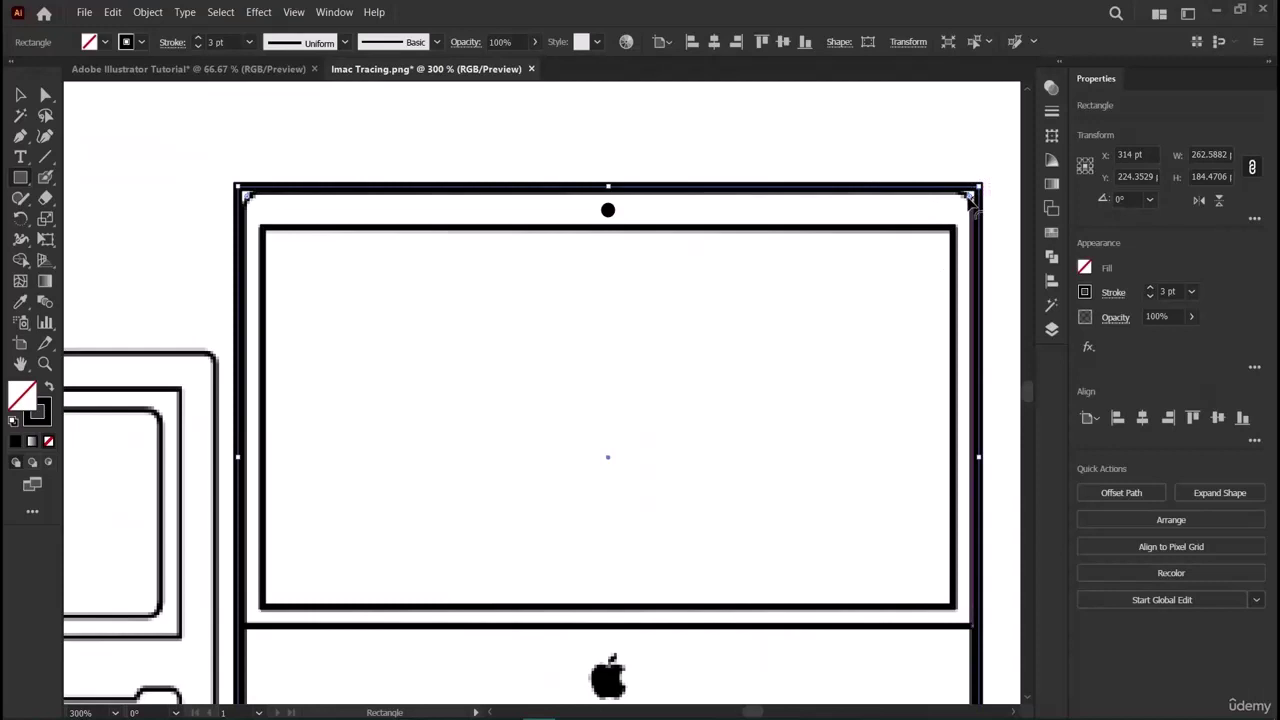
pyautogui.moveTo(971, 202); pyautogui.dragTo(943, 212)
pyautogui.scroll(-4, 943, 212)
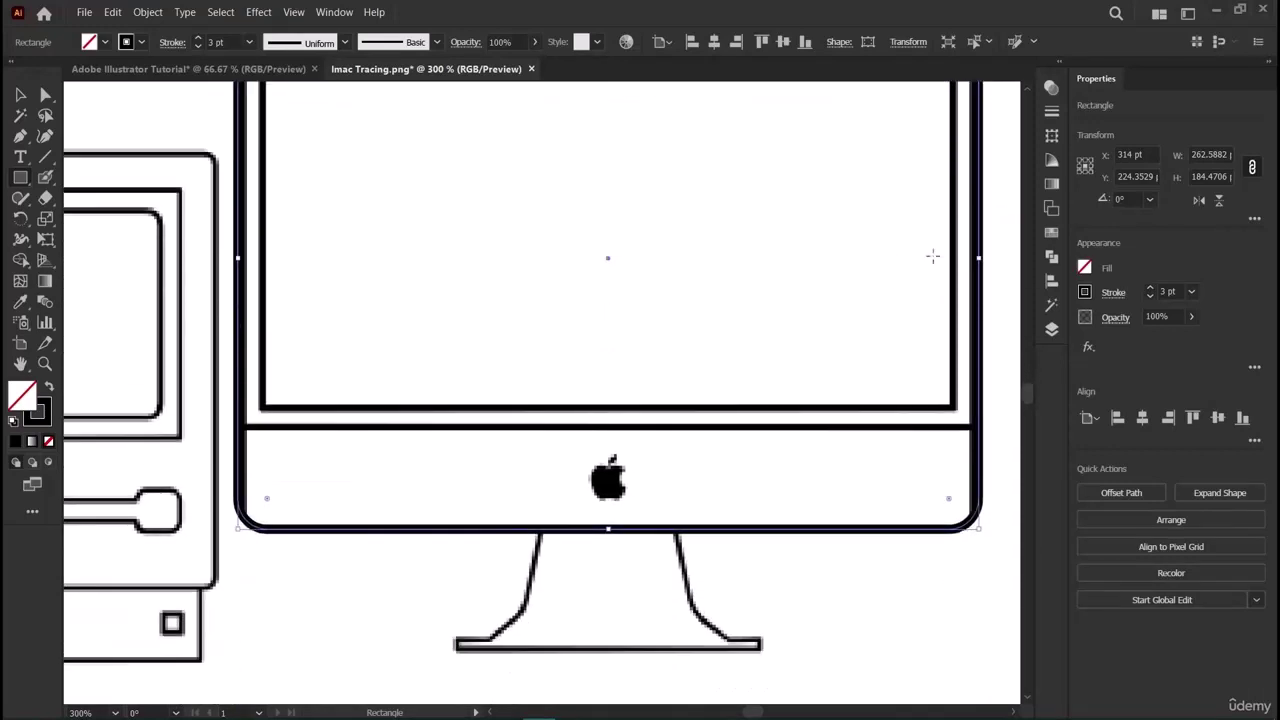
pyautogui.scroll(2, 631, 640)
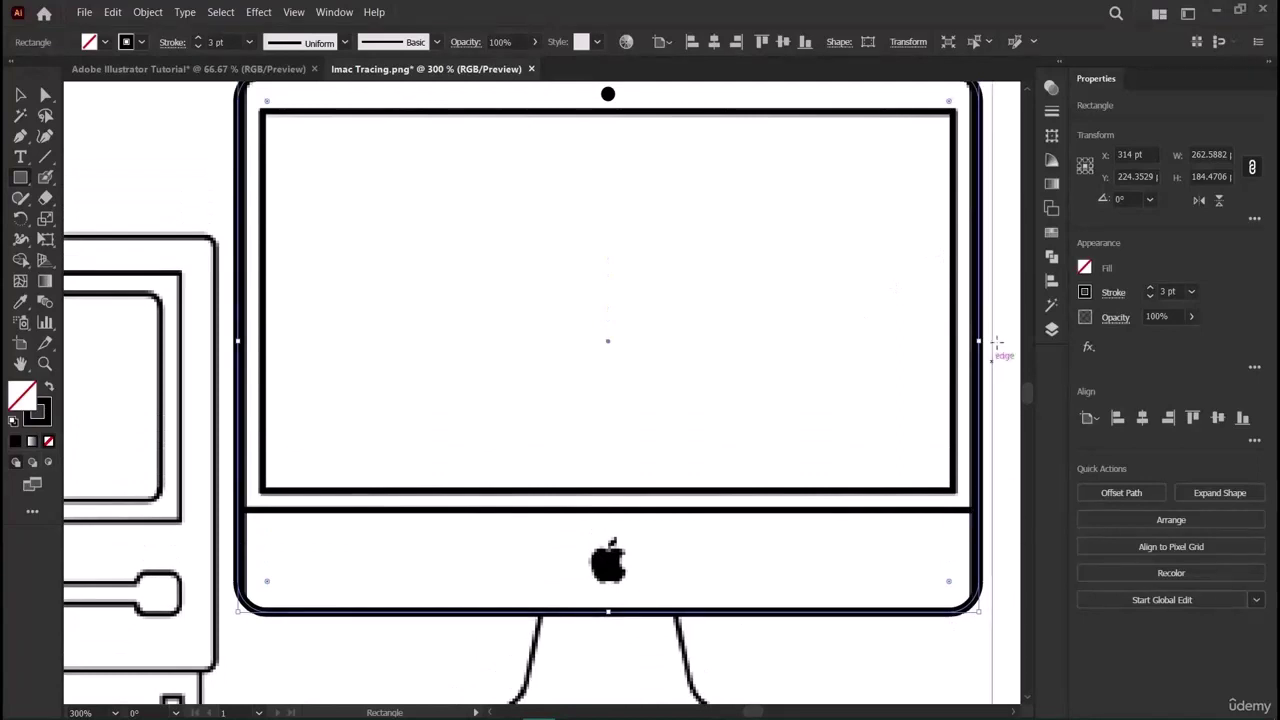
pyautogui.moveTo(983, 345); pyautogui.dragTo(974, 343)
pyautogui.scroll(1, 317, 465)
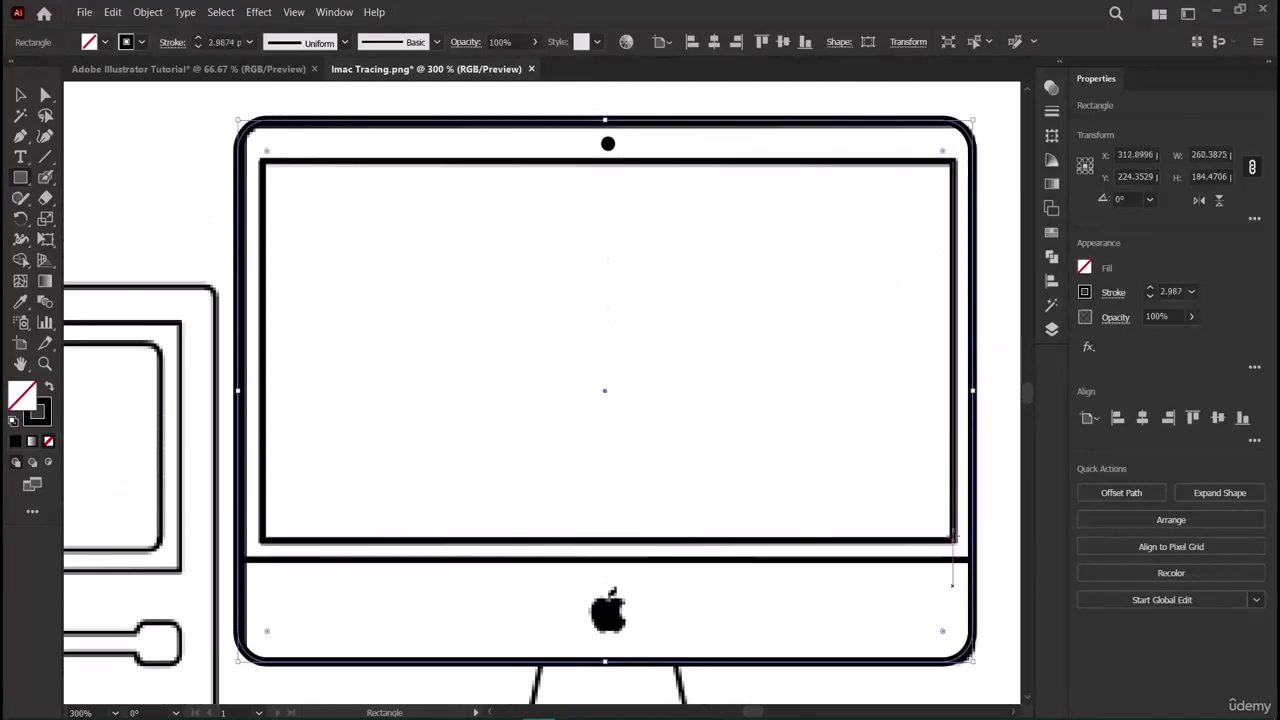
pyautogui.moveTo(238, 389); pyautogui.dragTo(243, 389)
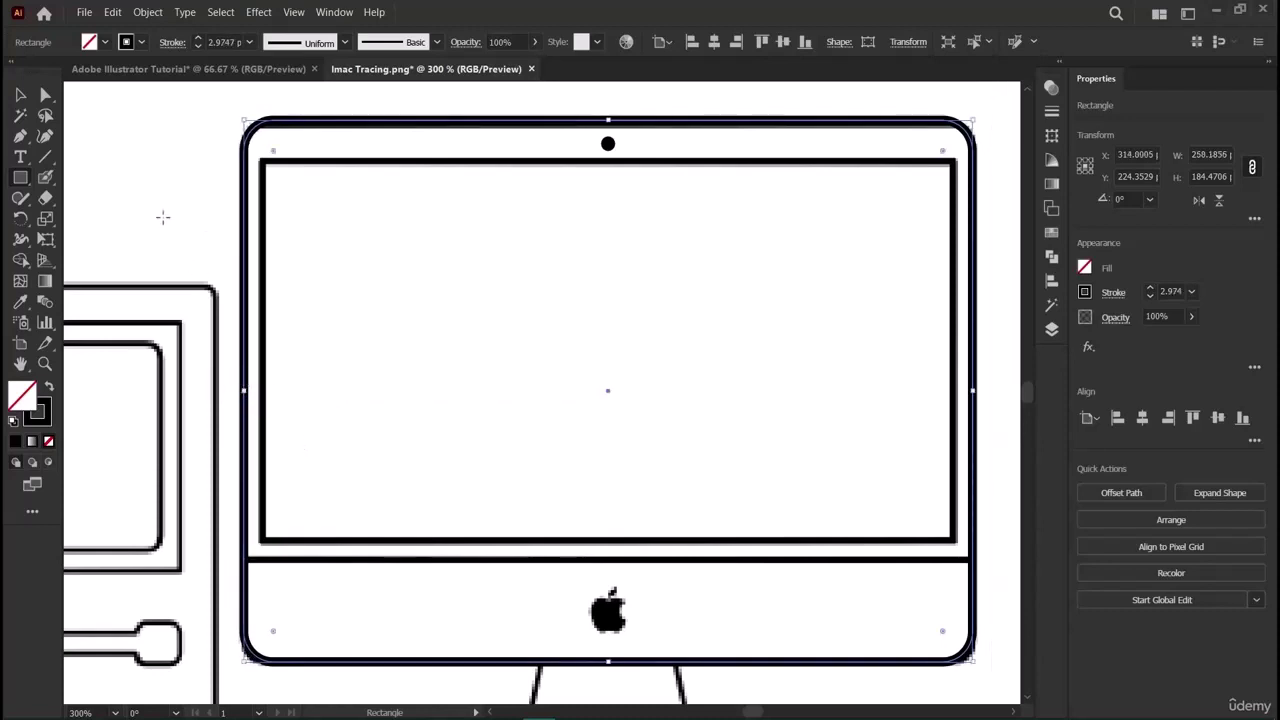
# Select the monitor body rectangle to check its fit, then deselect it.
pyautogui.click(19, 96)
pyautogui.click(102, 148)
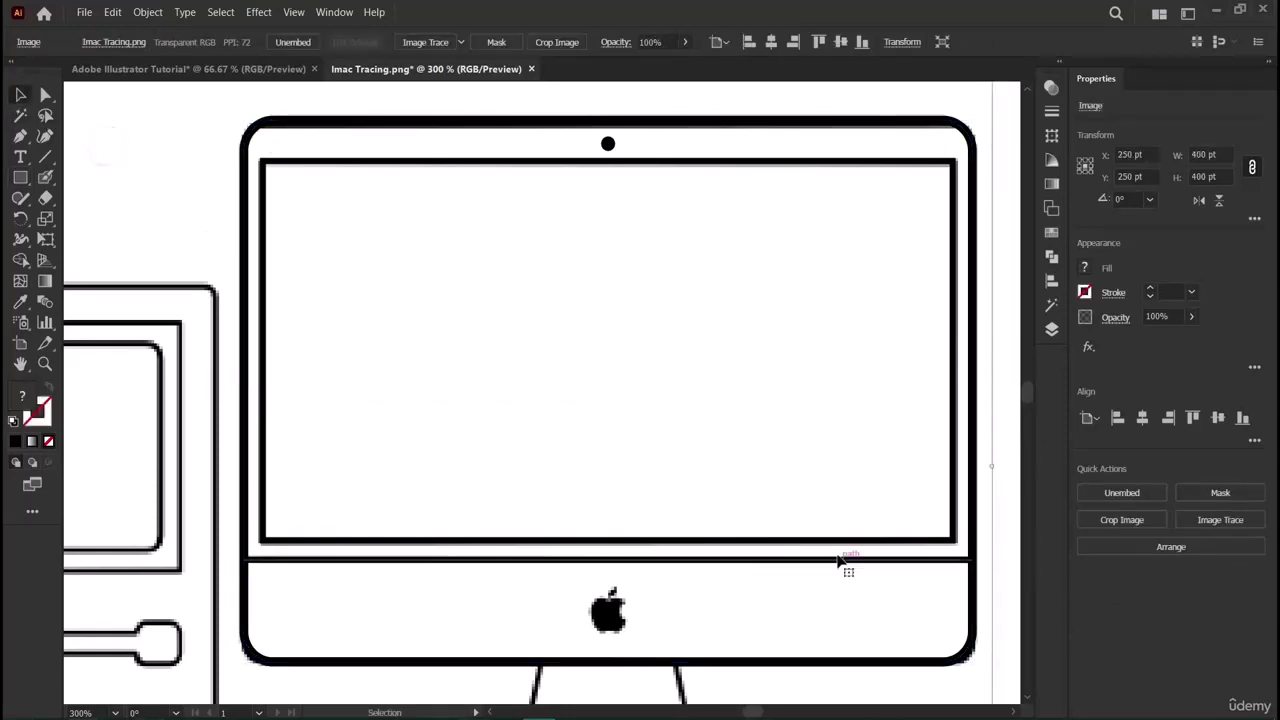
pyautogui.click(652, 122)
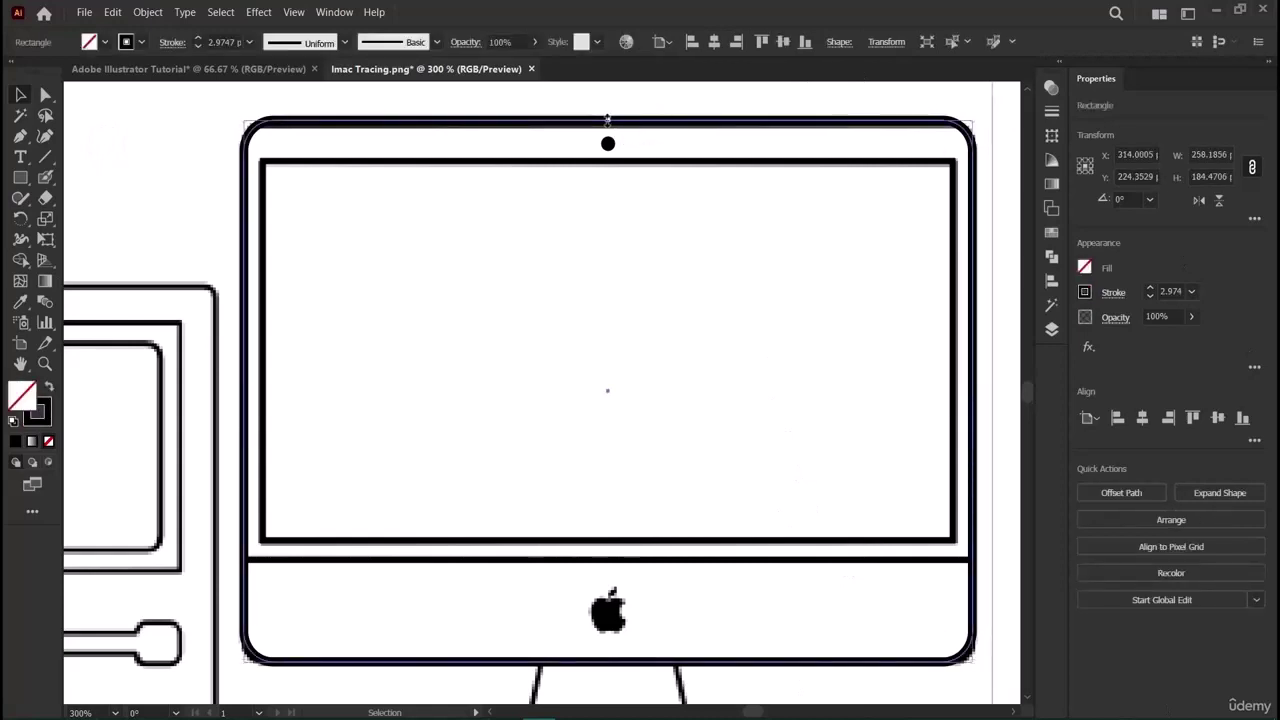
pyautogui.click(193, 112)
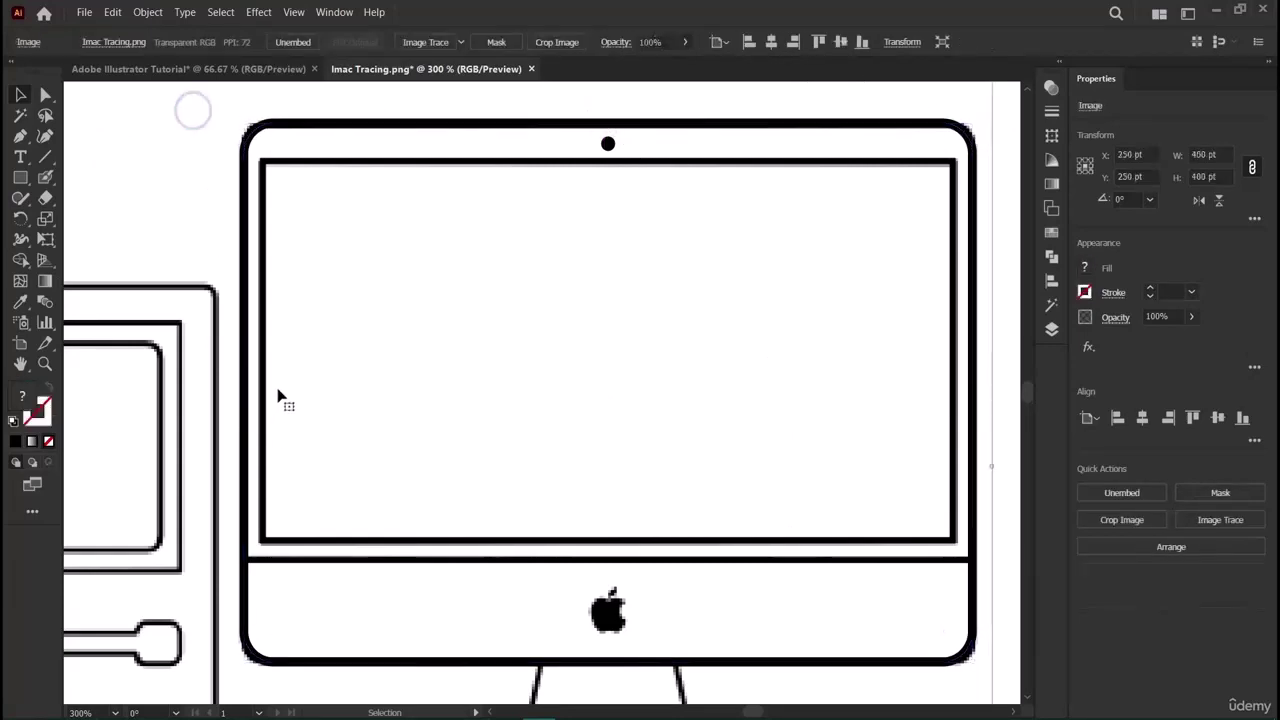
# Drag the screen rectangle's top edge down slightly to about 244.47 × 129.18 pt.
pyautogui.scroll(-2, 279, 397)
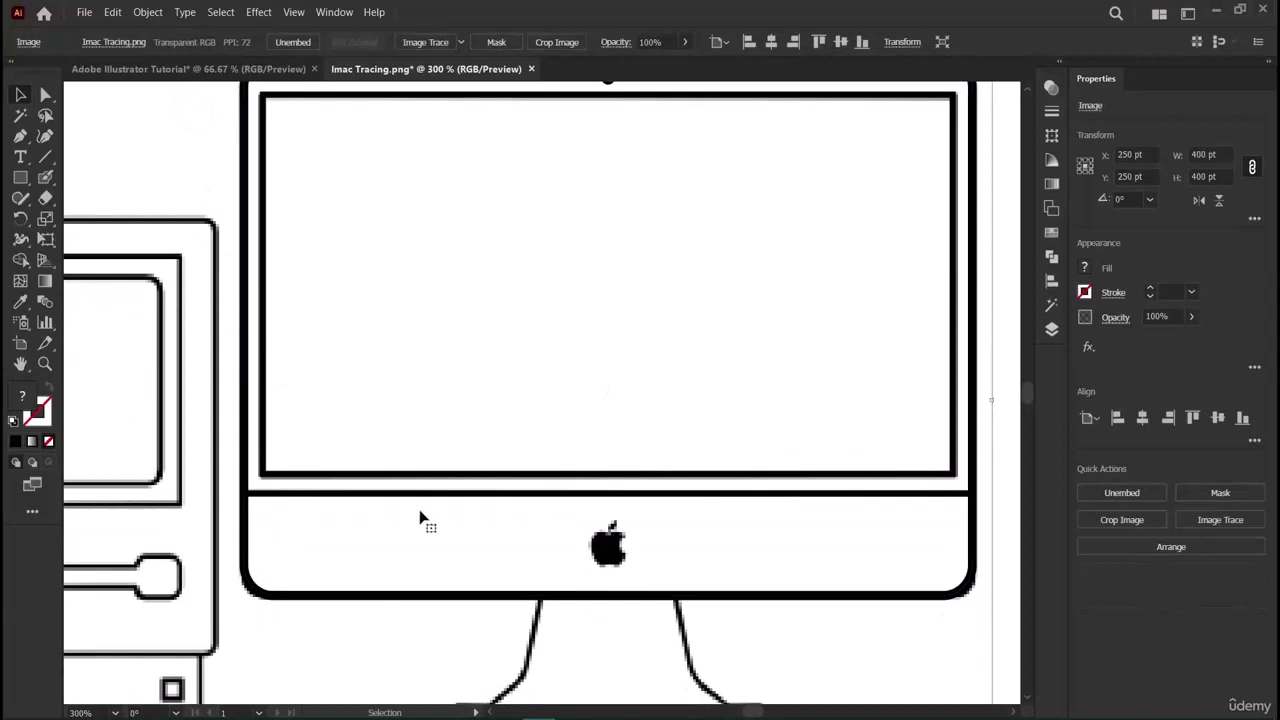
pyautogui.scroll(1, 420, 520)
pyautogui.scroll(-1, 417, 527)
pyautogui.scroll(2, 417, 527)
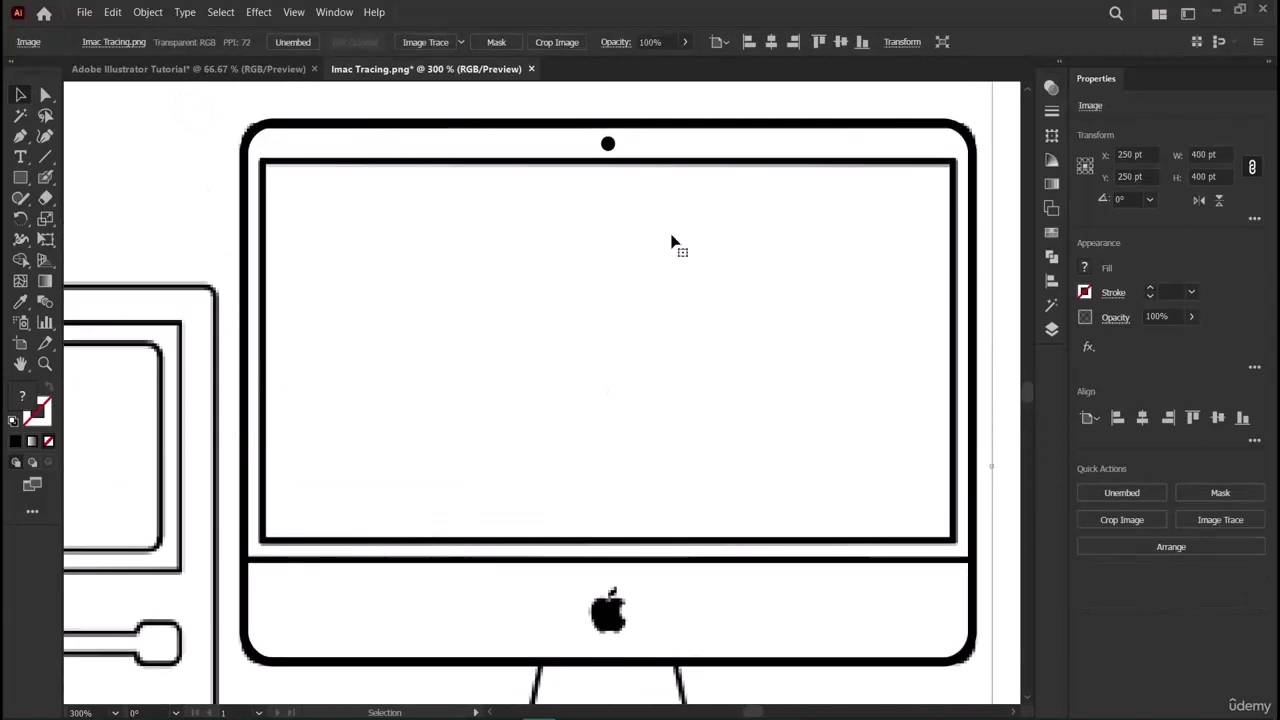
pyautogui.click(674, 160)
pyautogui.moveTo(607, 160); pyautogui.dragTo(601, 168)
pyautogui.click(106, 148)
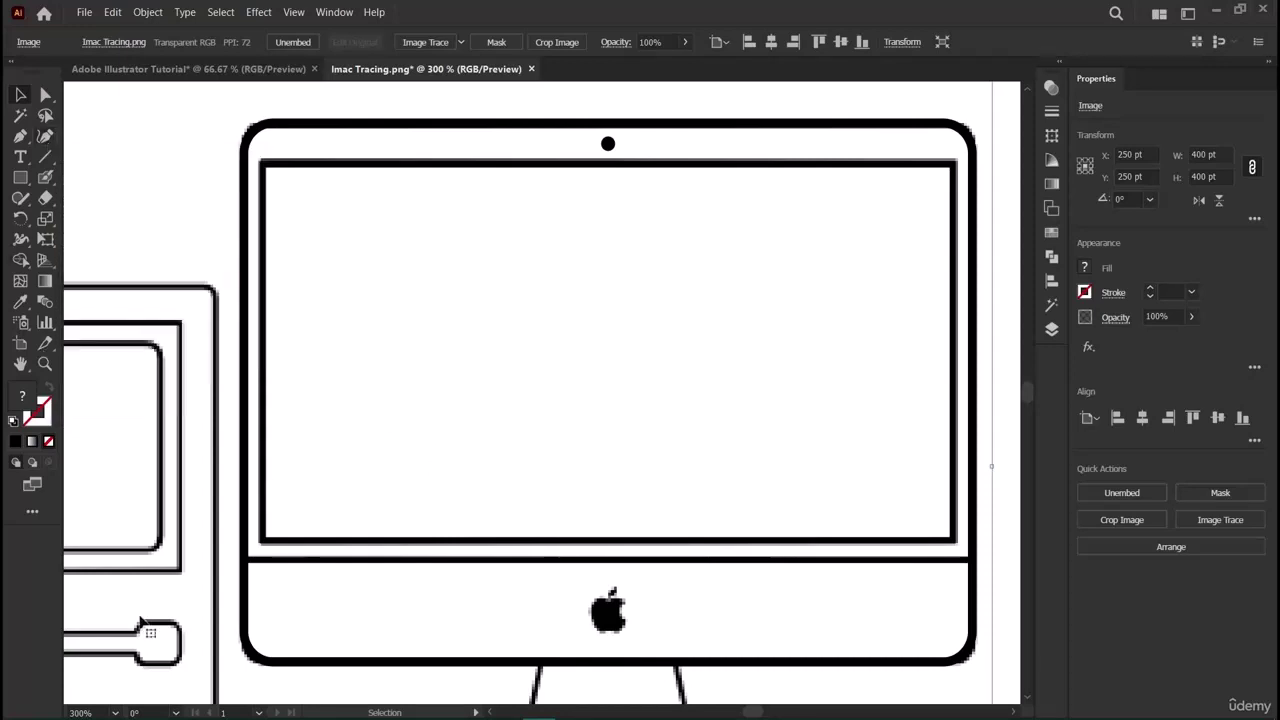
pyautogui.scroll(-1, 500, 608)
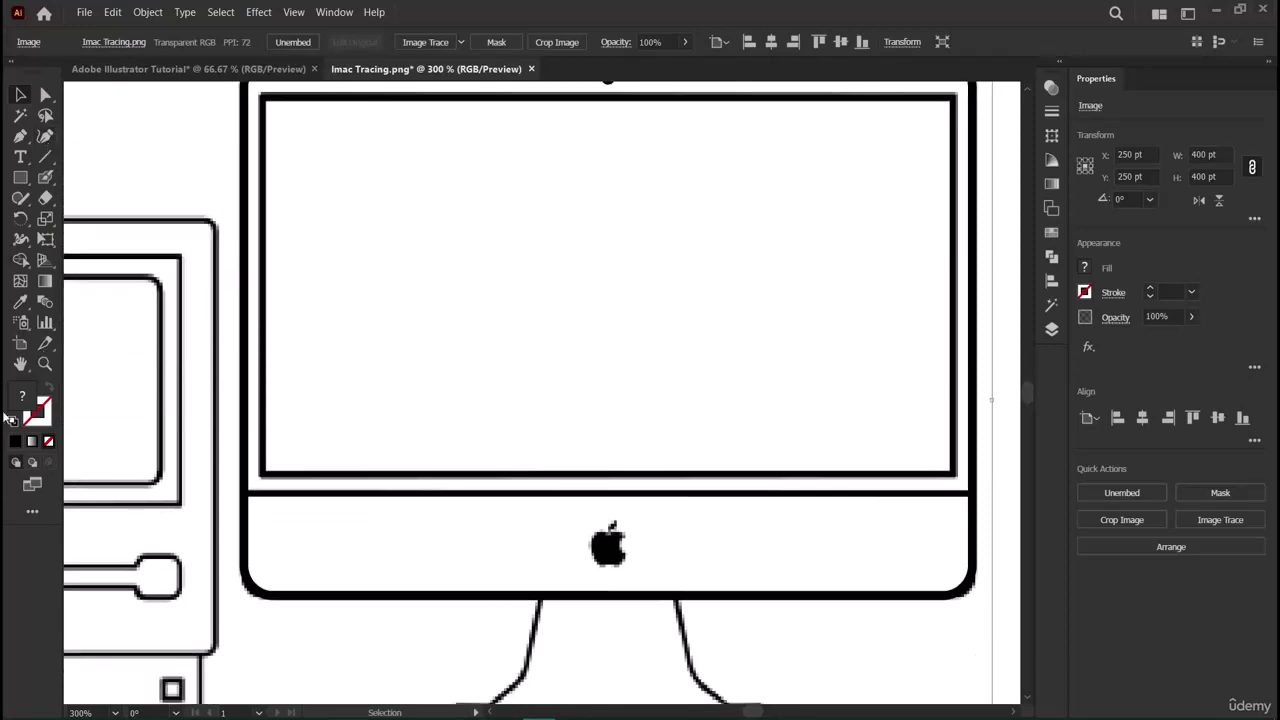
pyautogui.click(45, 364)
pyautogui.click(595, 567)
pyautogui.click(539, 363)
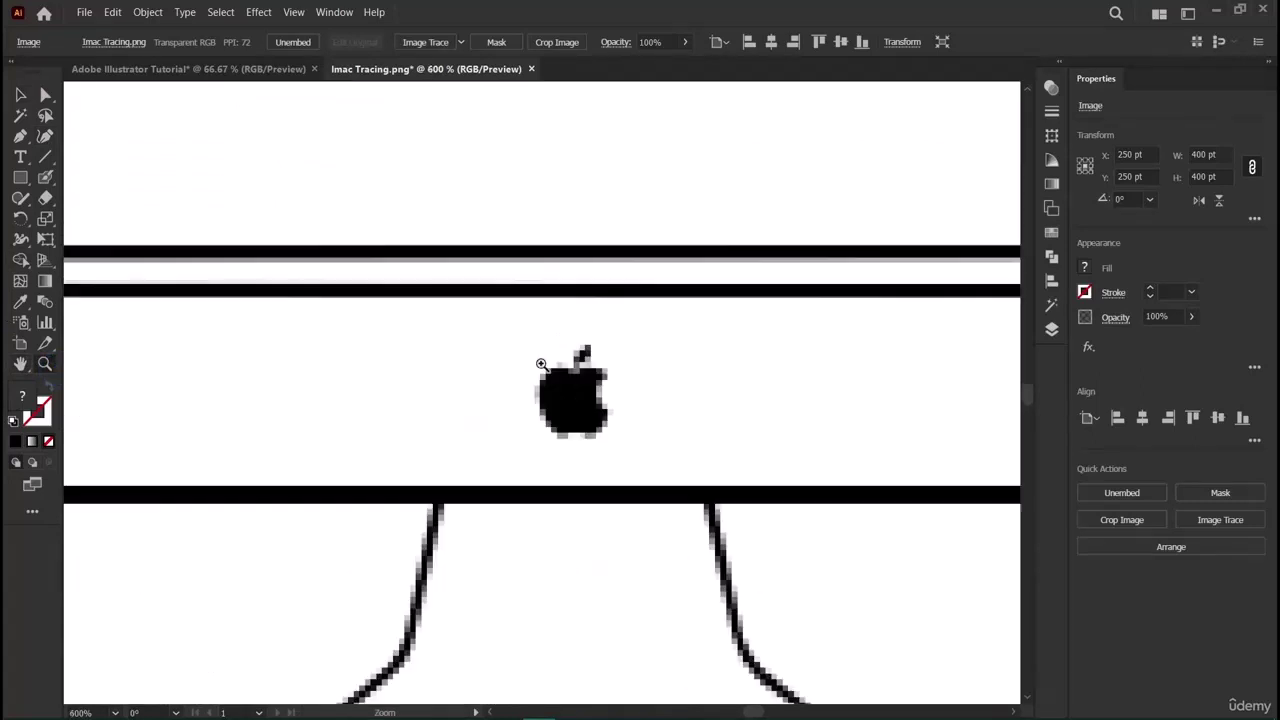
pyautogui.click(551, 457)
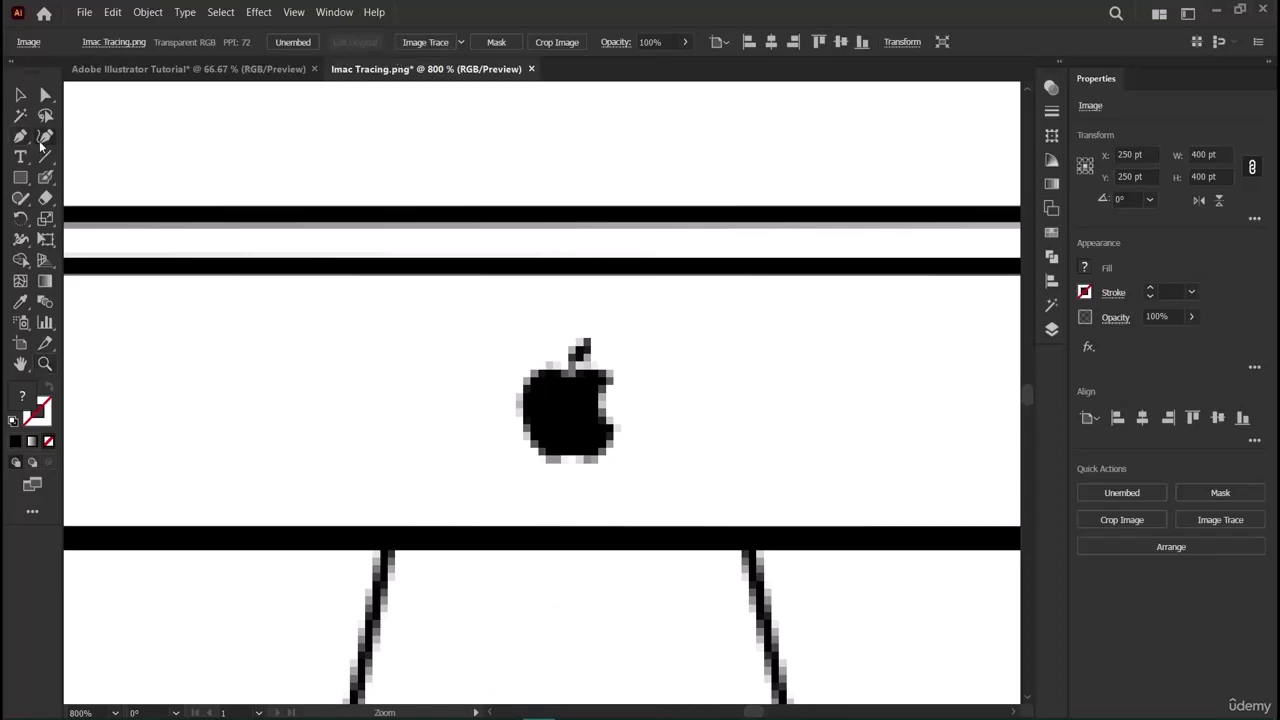
pyautogui.click(45, 136)
pyautogui.hotkey('ctrl', '-')
pyautogui.hotkey('ctrl', '-')
pyautogui.hotkey('ctrl', '-')
pyautogui.hotkey('ctrl', '-')
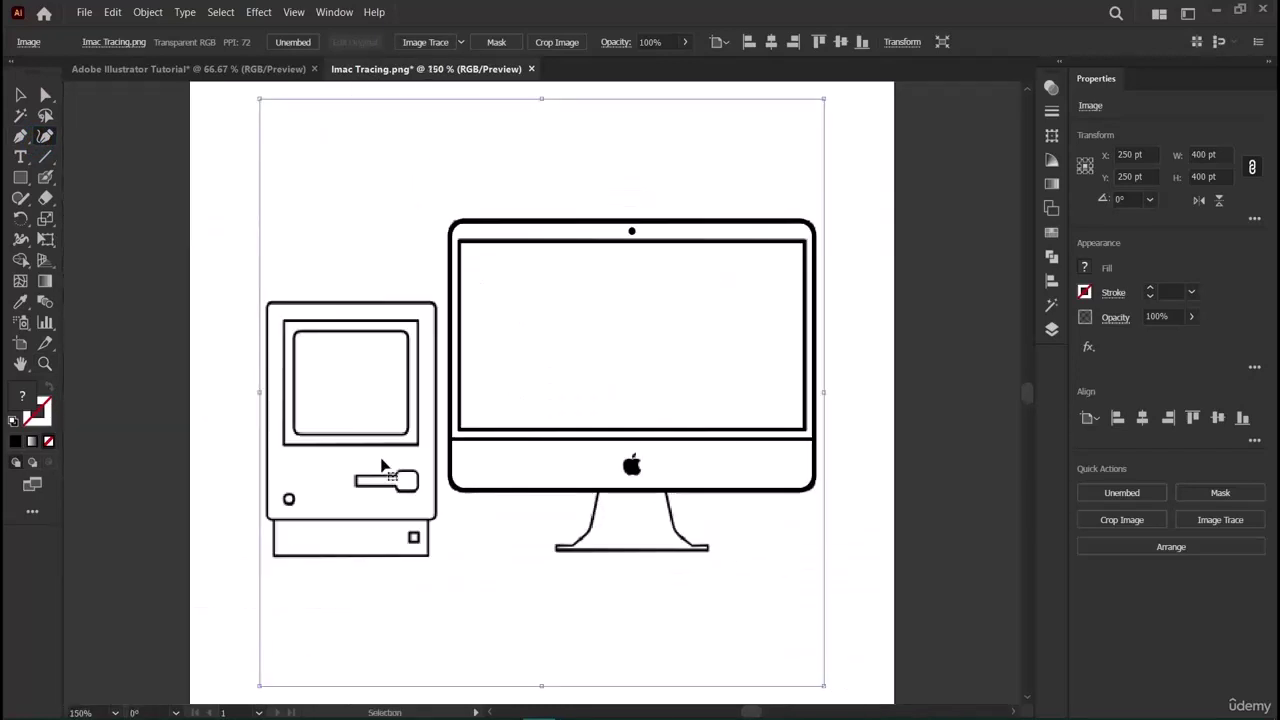
# Add an anchor on the body rectangle's bottom edge and curve the stand's left leg from foot to screen.
pyautogui.hotkey('ctrl', '+')
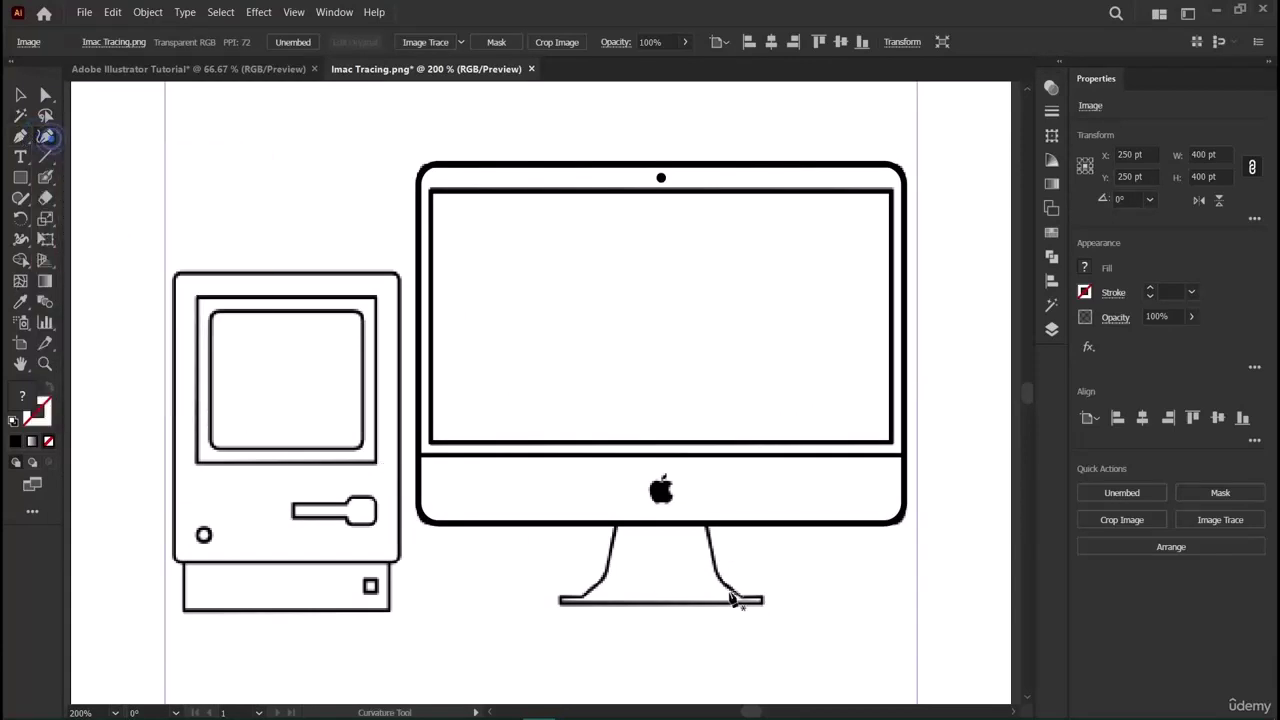
pyautogui.click(620, 530)
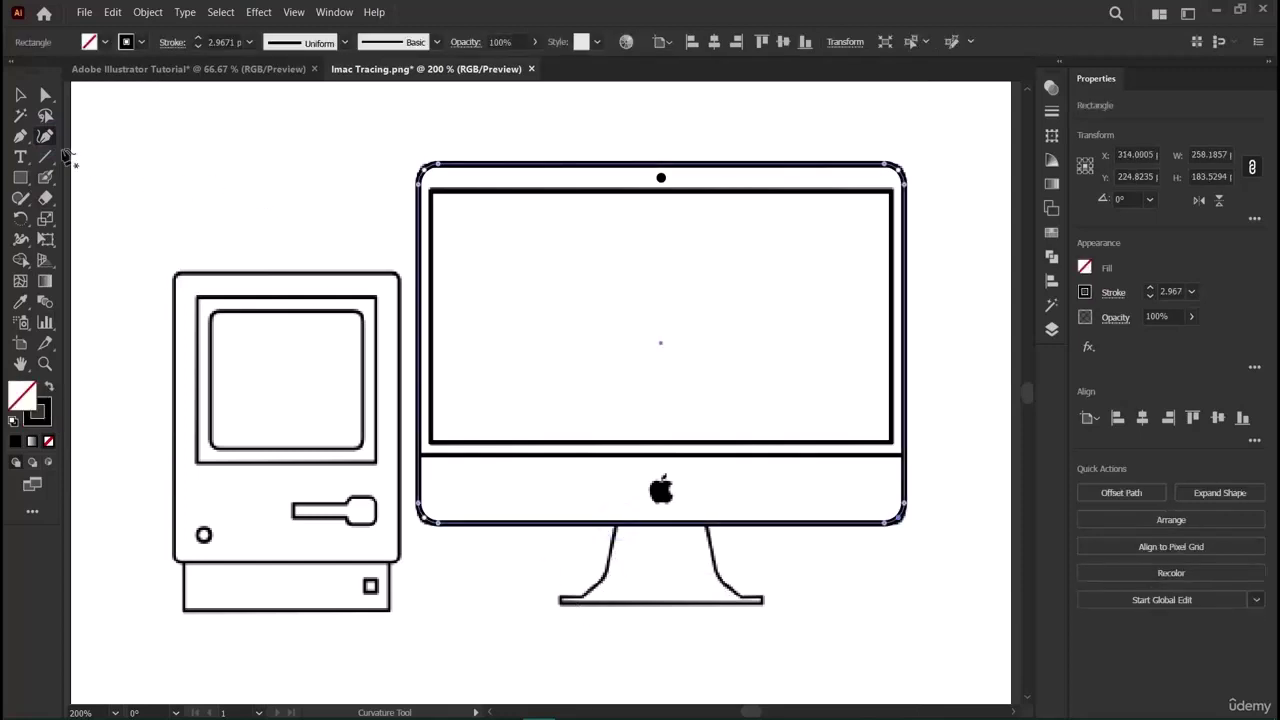
pyautogui.click(615, 523)
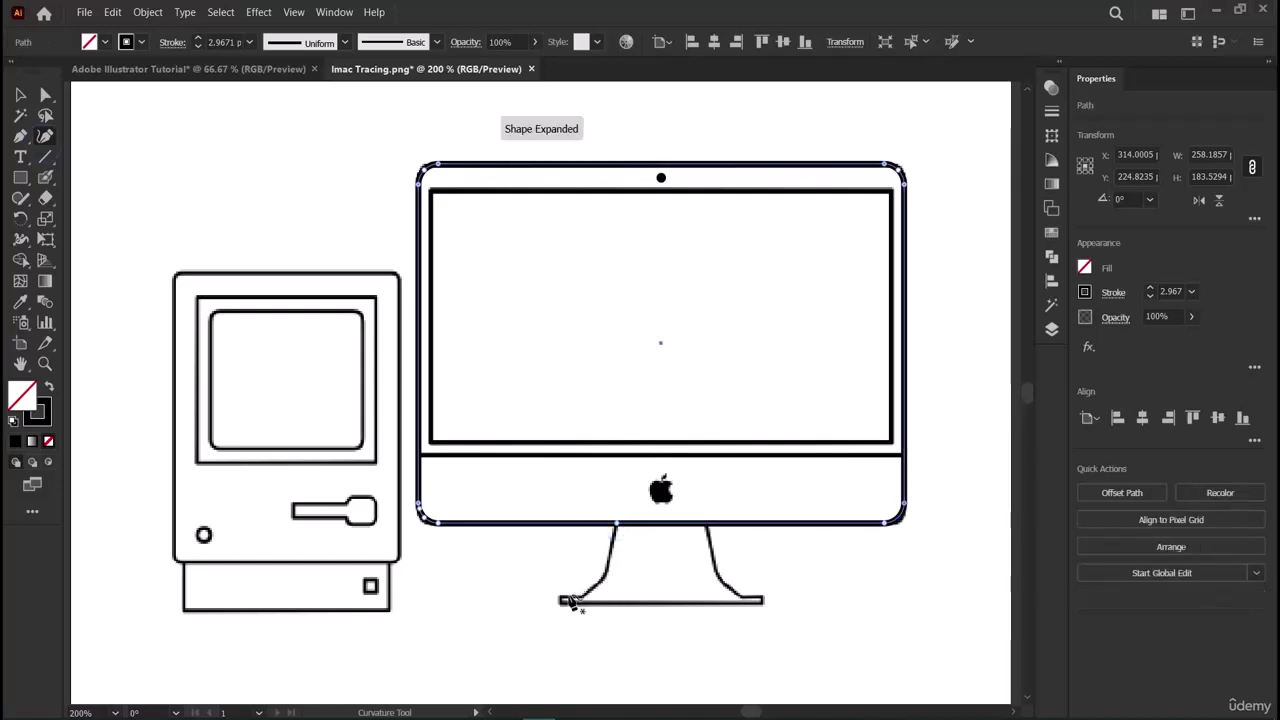
pyautogui.click(560, 598)
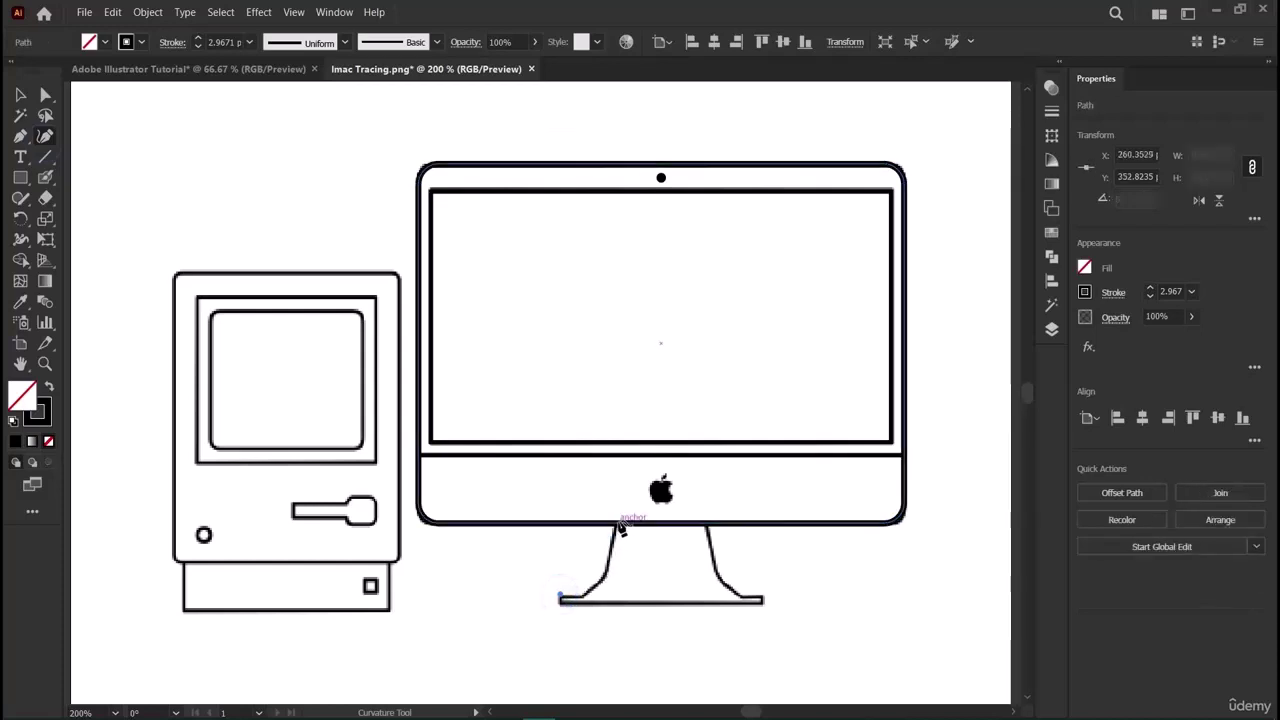
pyautogui.click(617, 521)
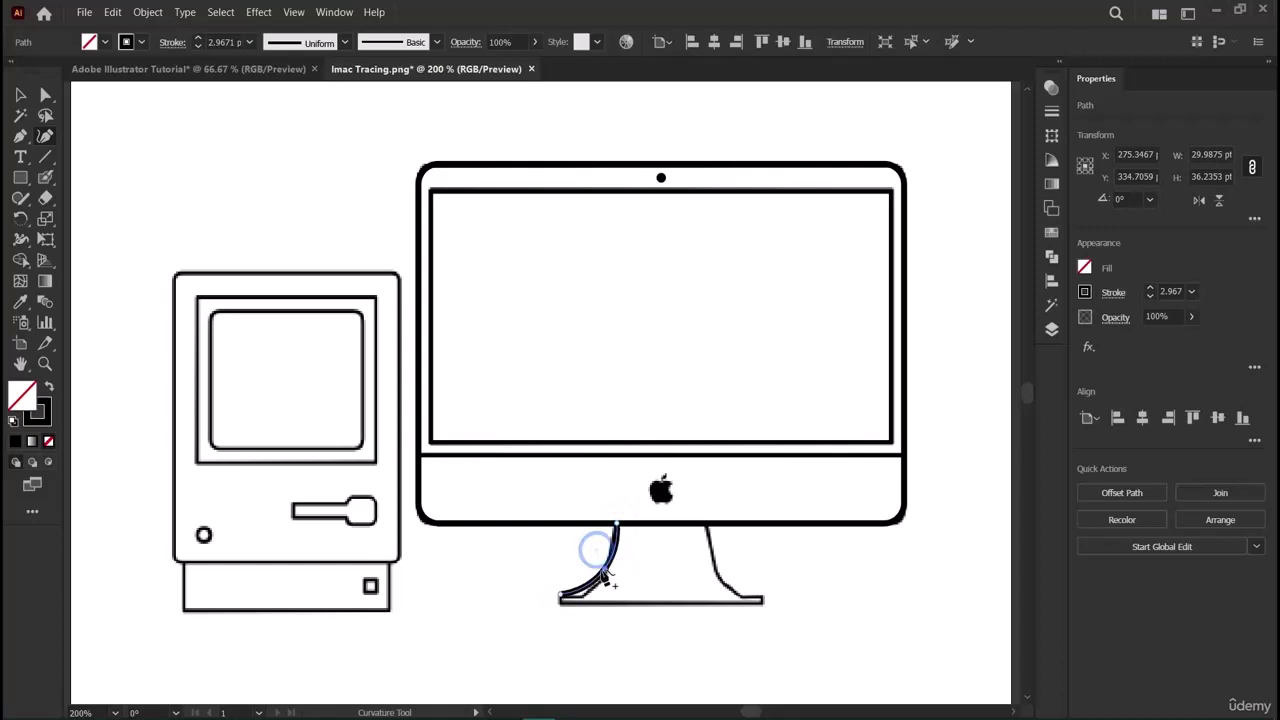
pyautogui.click(600, 577)
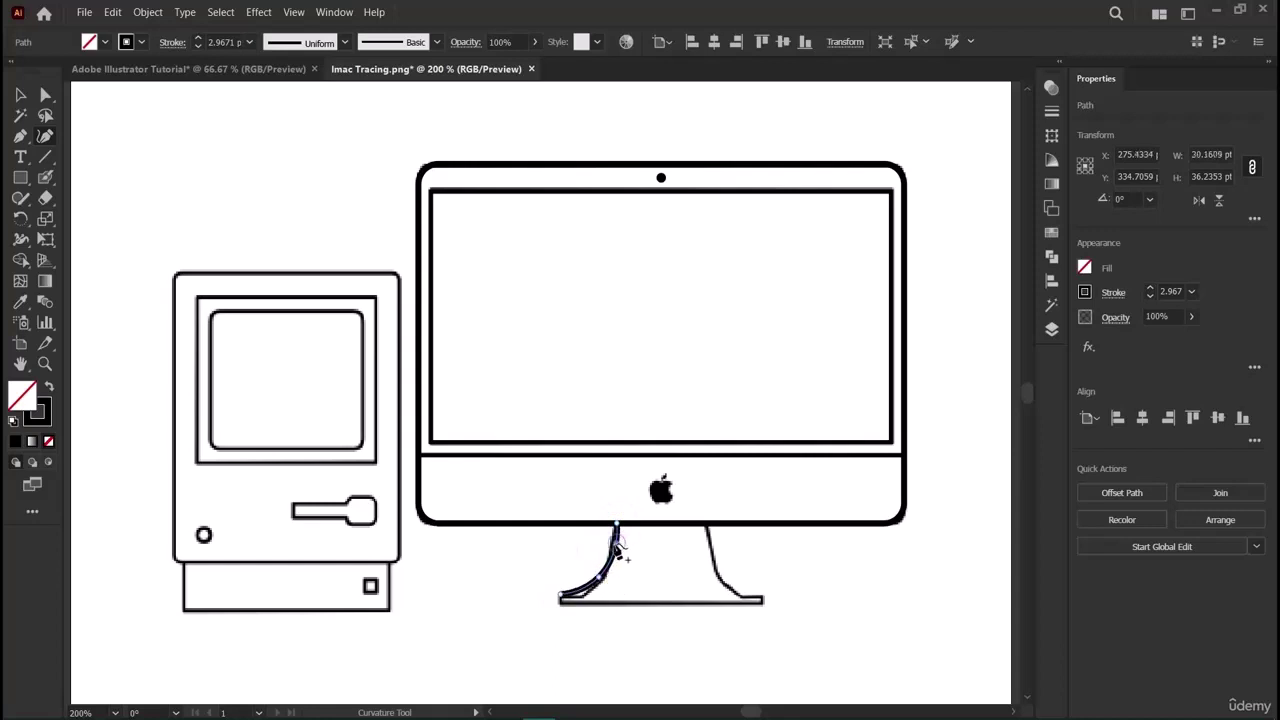
pyautogui.click(580, 598)
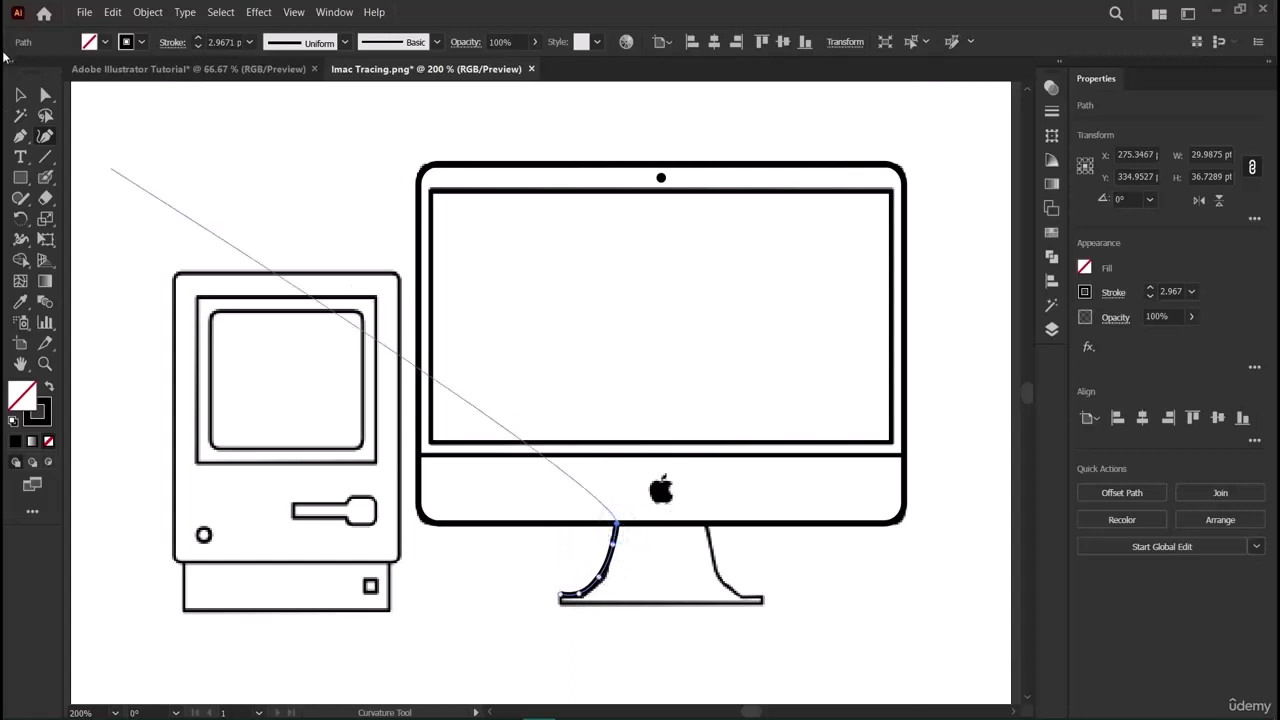
# Retry the Curvature tool on the stand's top and base paths, then deselect the iMac body.
pyautogui.click(20, 94)
pyautogui.click(591, 628)
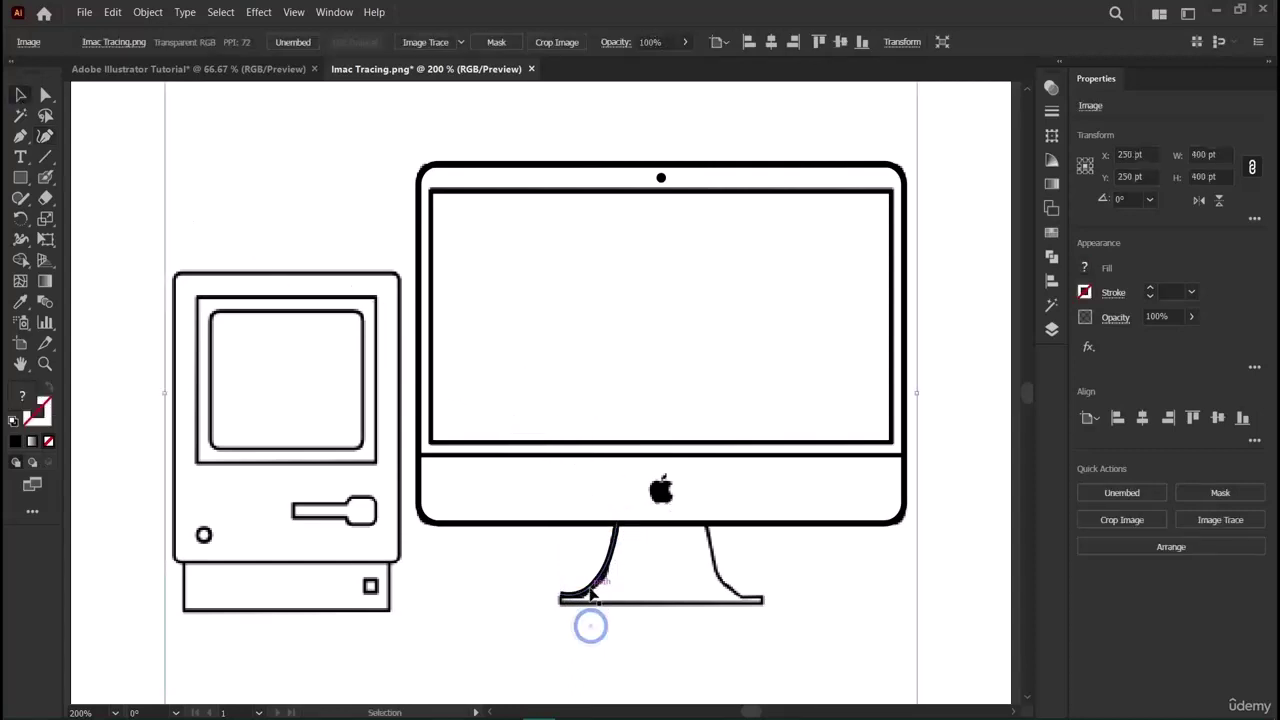
pyautogui.hotkey('ctrl', '2')
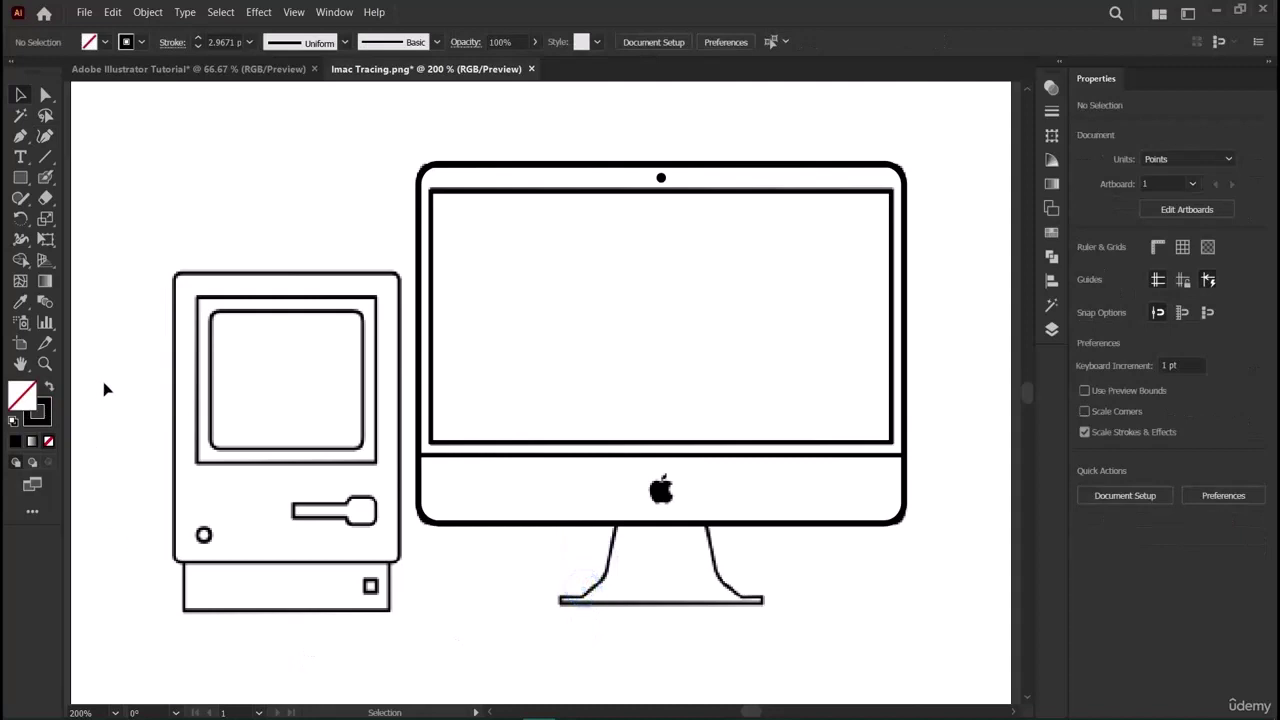
pyautogui.click(45, 136)
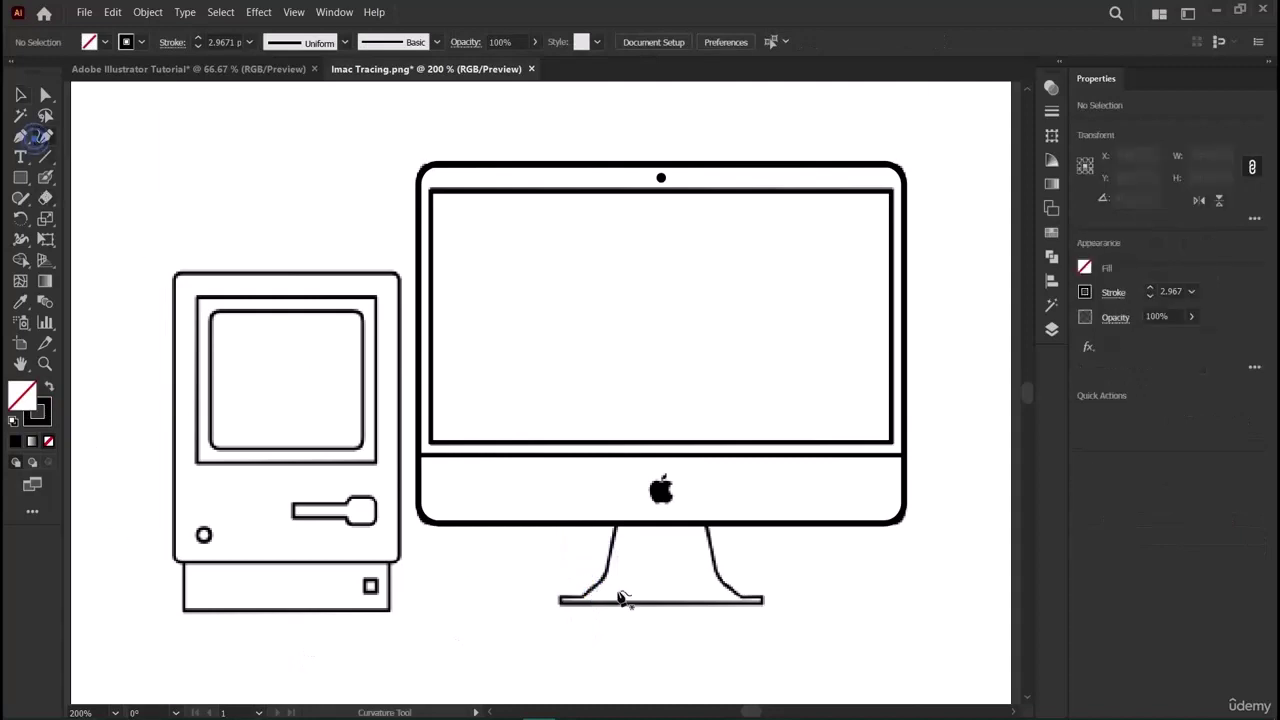
pyautogui.click(618, 527)
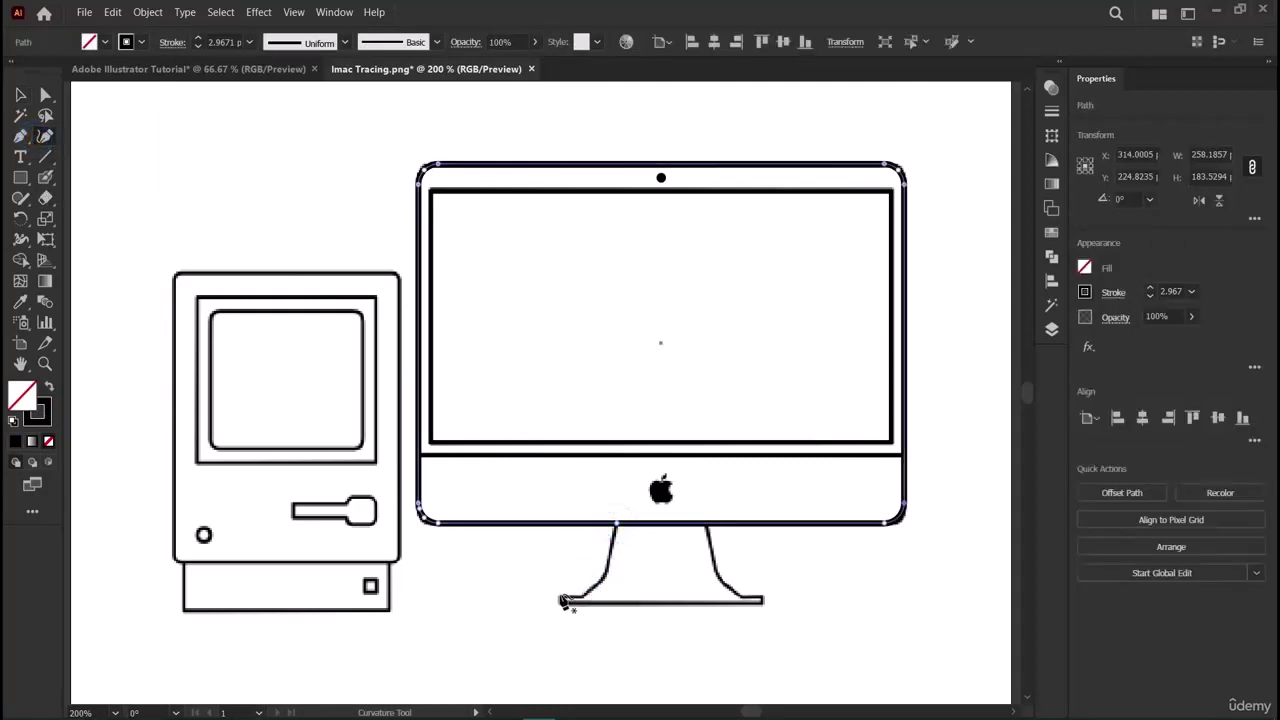
pyautogui.click(560, 596)
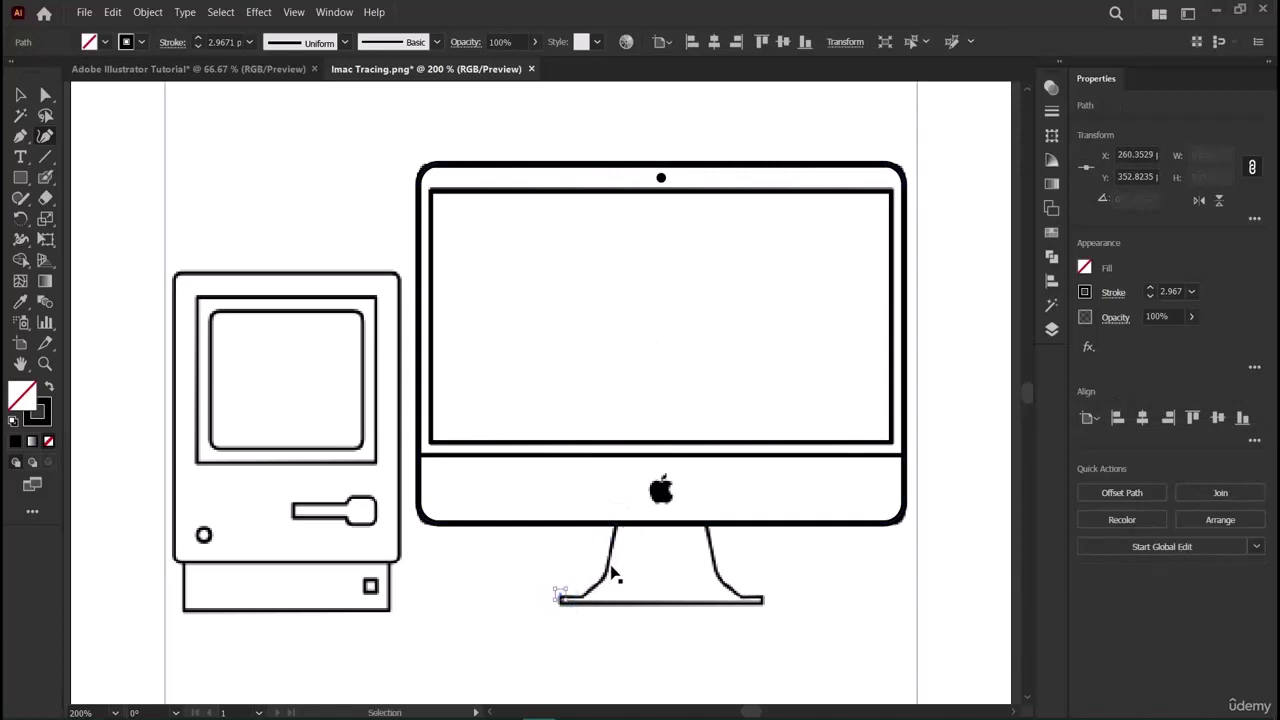
pyautogui.click(616, 523)
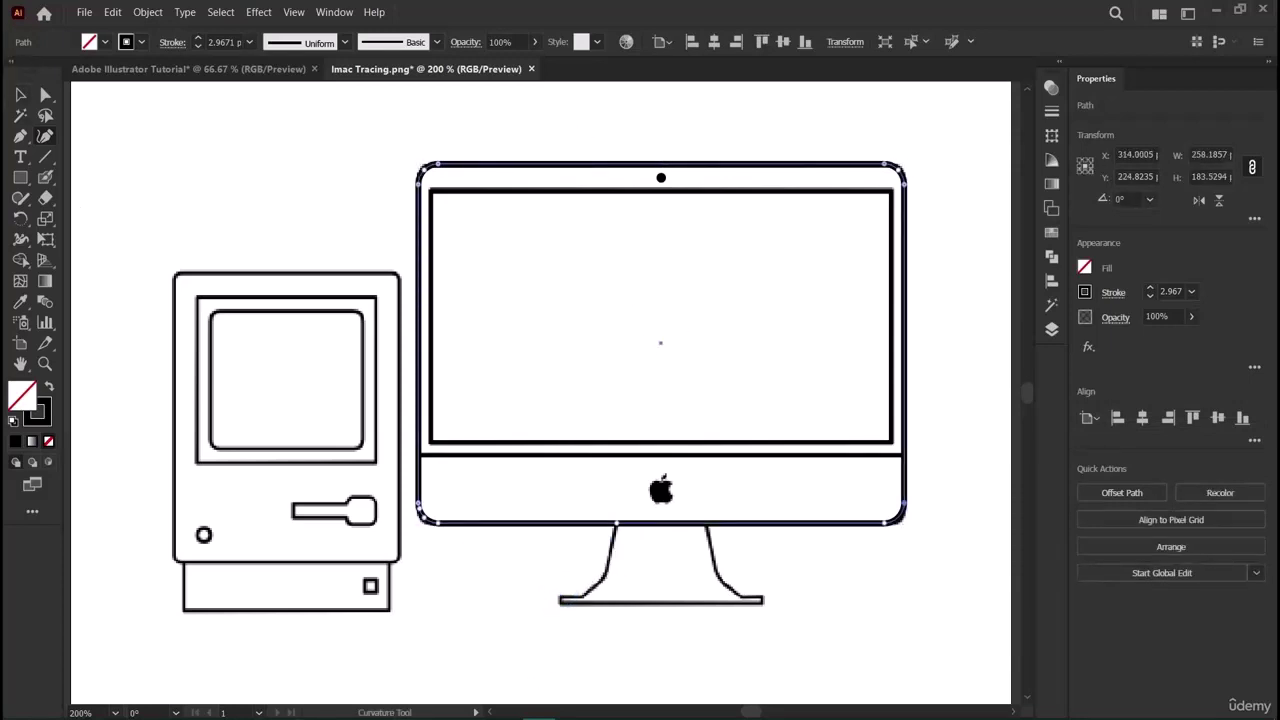
pyautogui.click(19, 97)
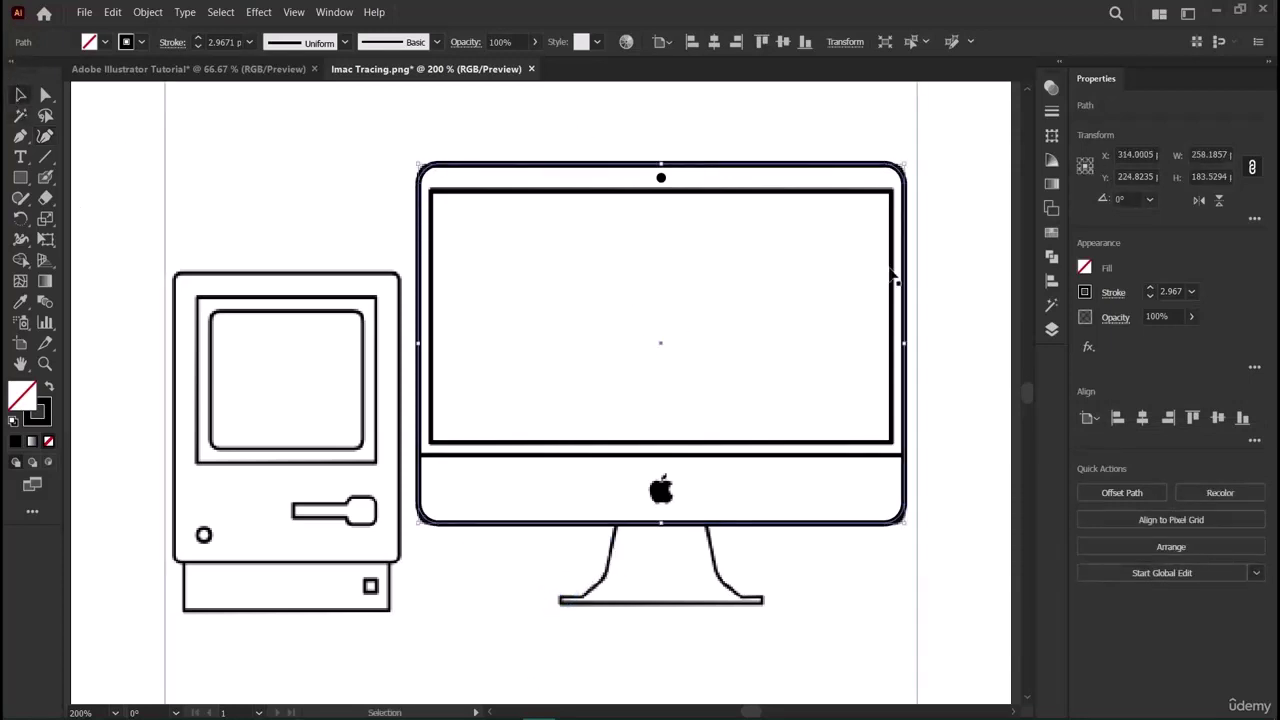
pyautogui.click(986, 324)
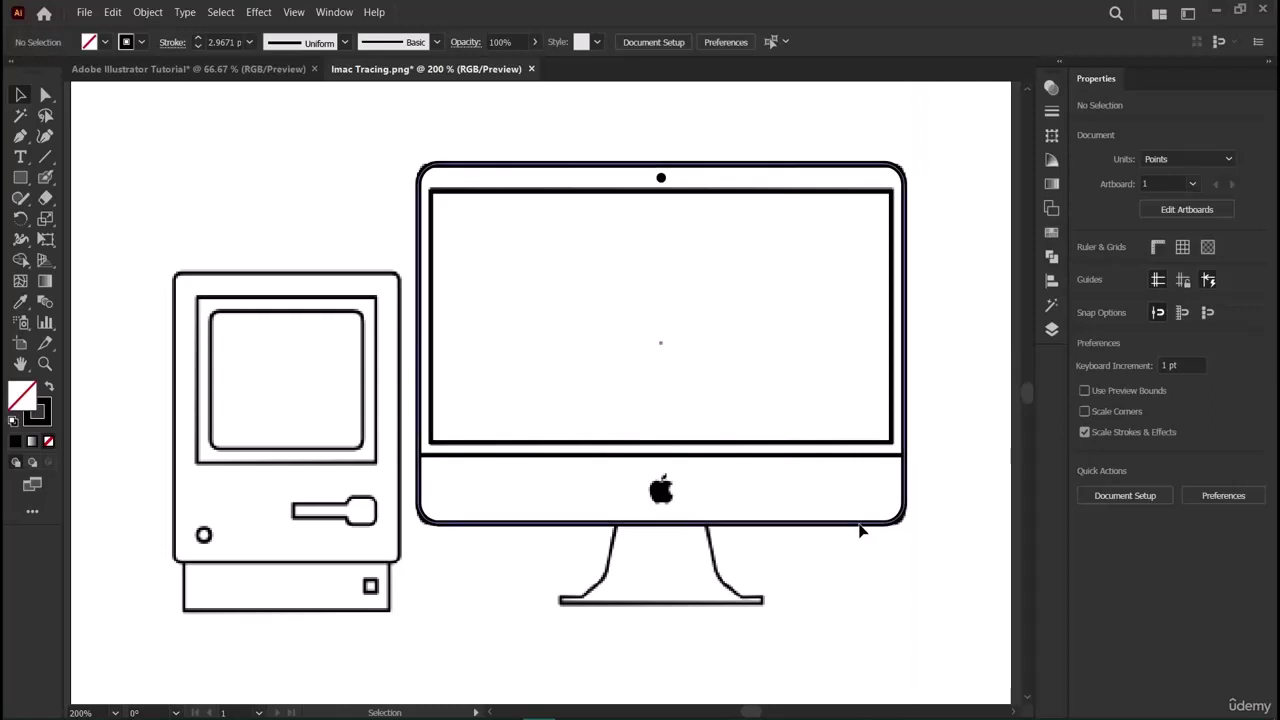
# Lock the iMac body outline, screen rectangle and camera circle together with Object > Lock > Selection.
pyautogui.click(858, 524)
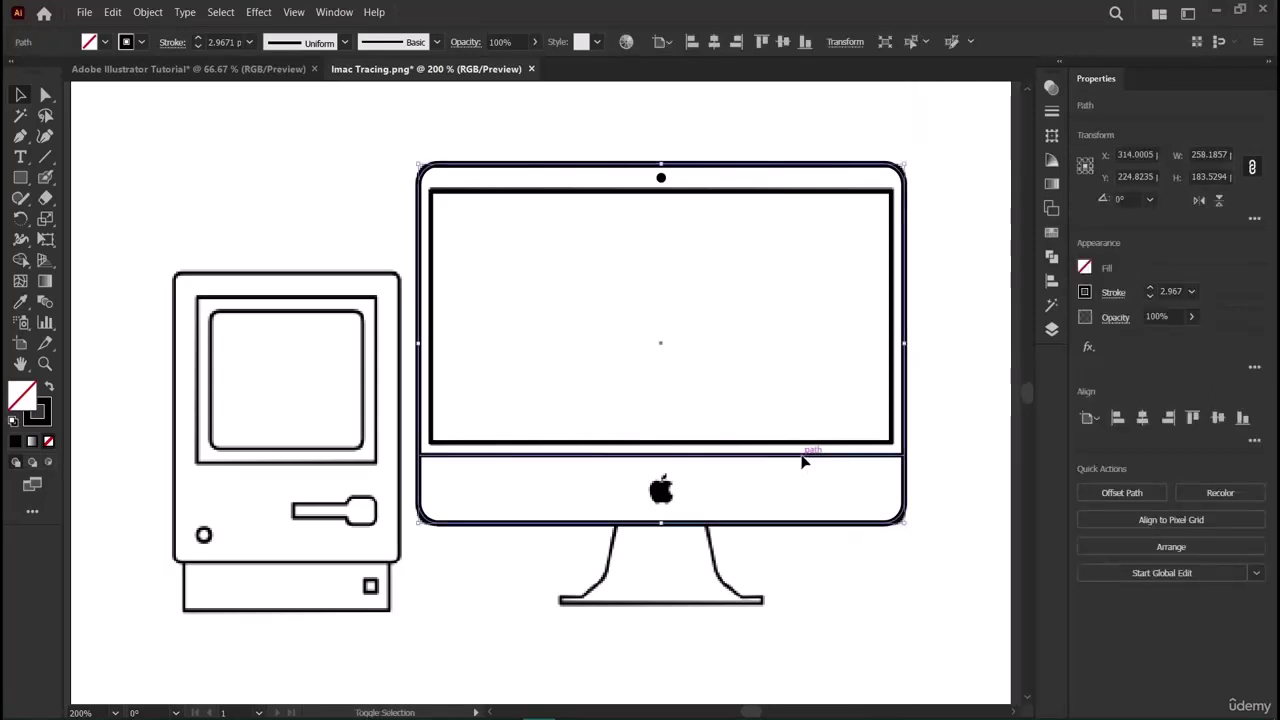
pyautogui.keyDown('shift'); pyautogui.click(800, 452); pyautogui.keyUp('shift')
pyautogui.keyDown('shift'); pyautogui.click(799, 441); pyautogui.keyUp('shift')
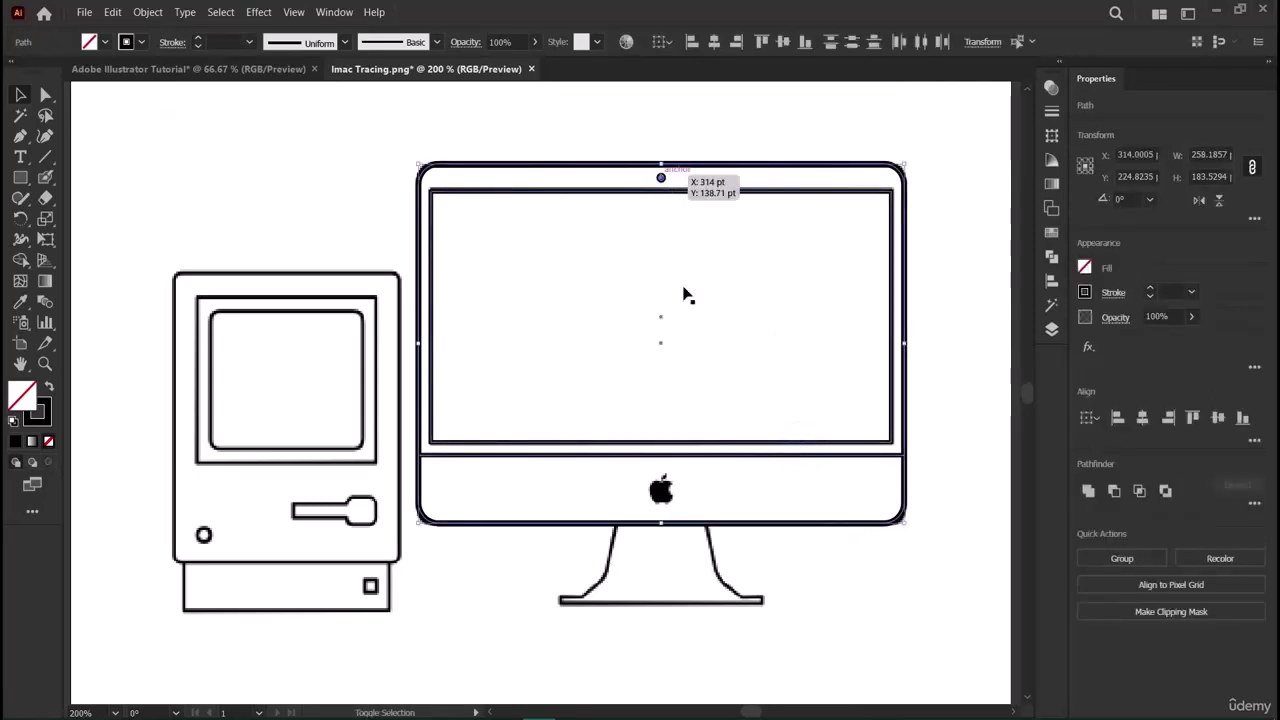
pyautogui.keyDown('shift'); pyautogui.click(660, 178); pyautogui.keyUp('shift')
pyautogui.click(113, 12)
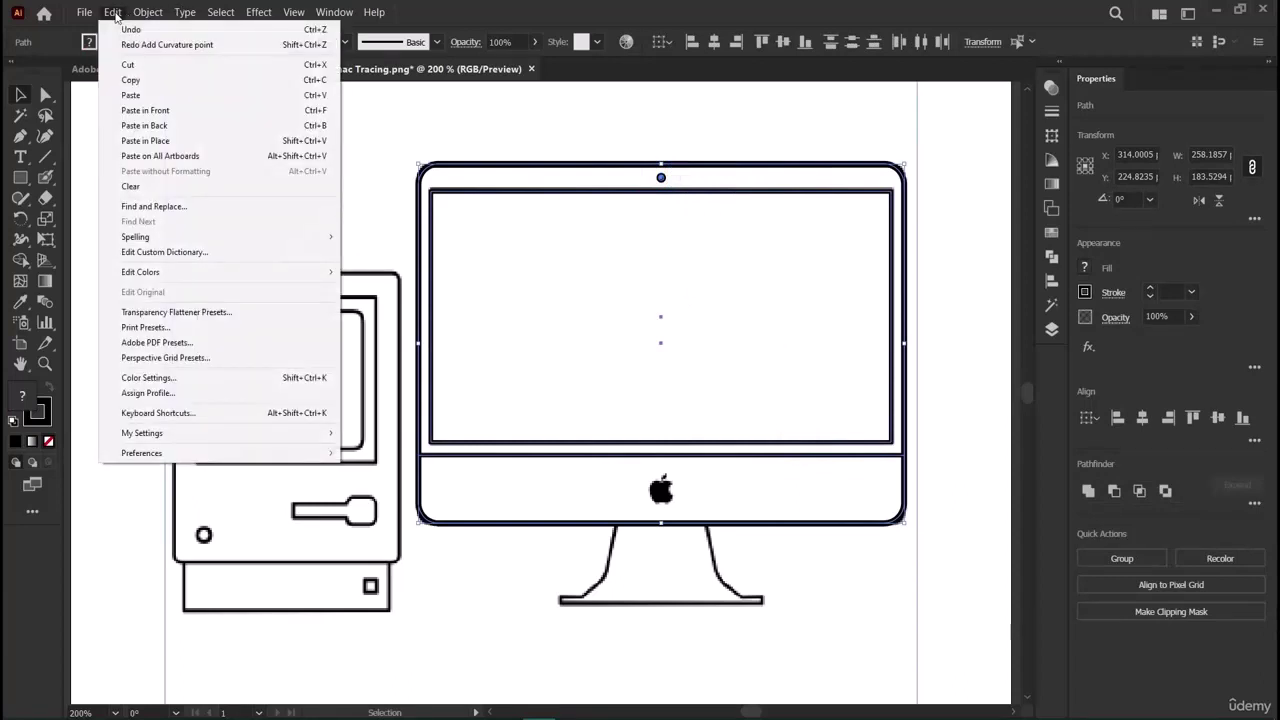
pyautogui.moveTo(132, 19)
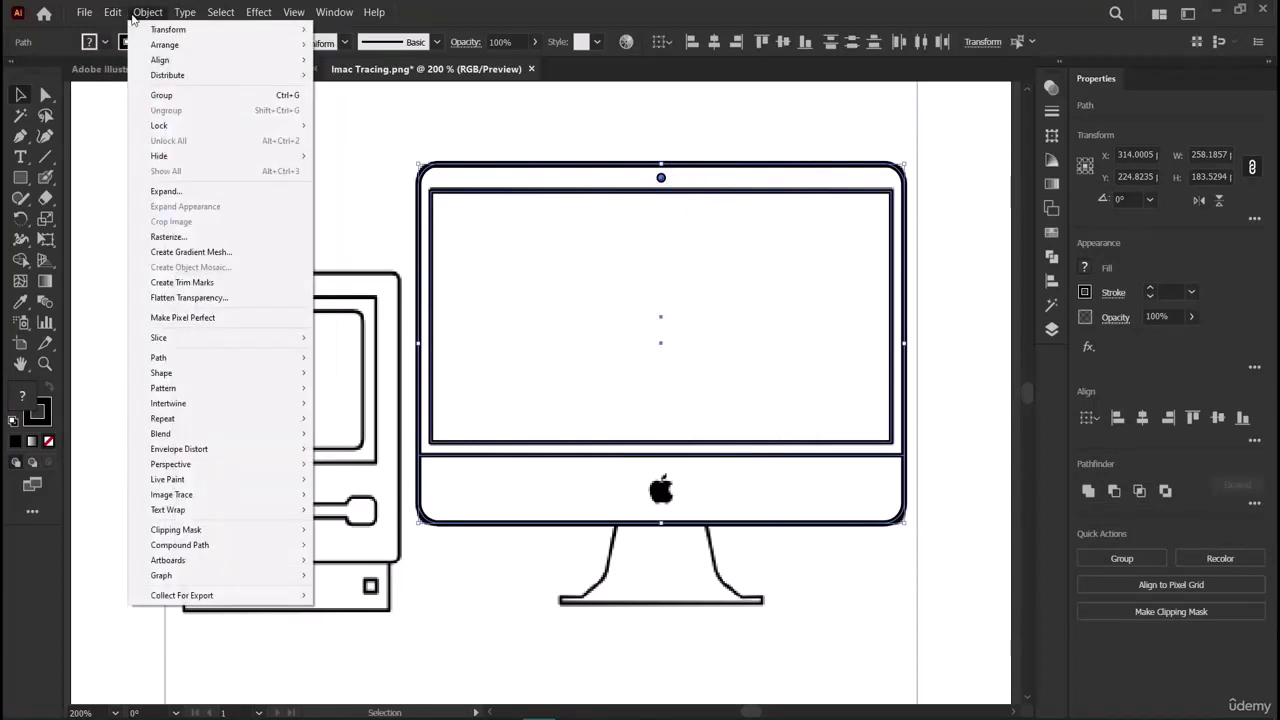
pyautogui.moveTo(156, 136)
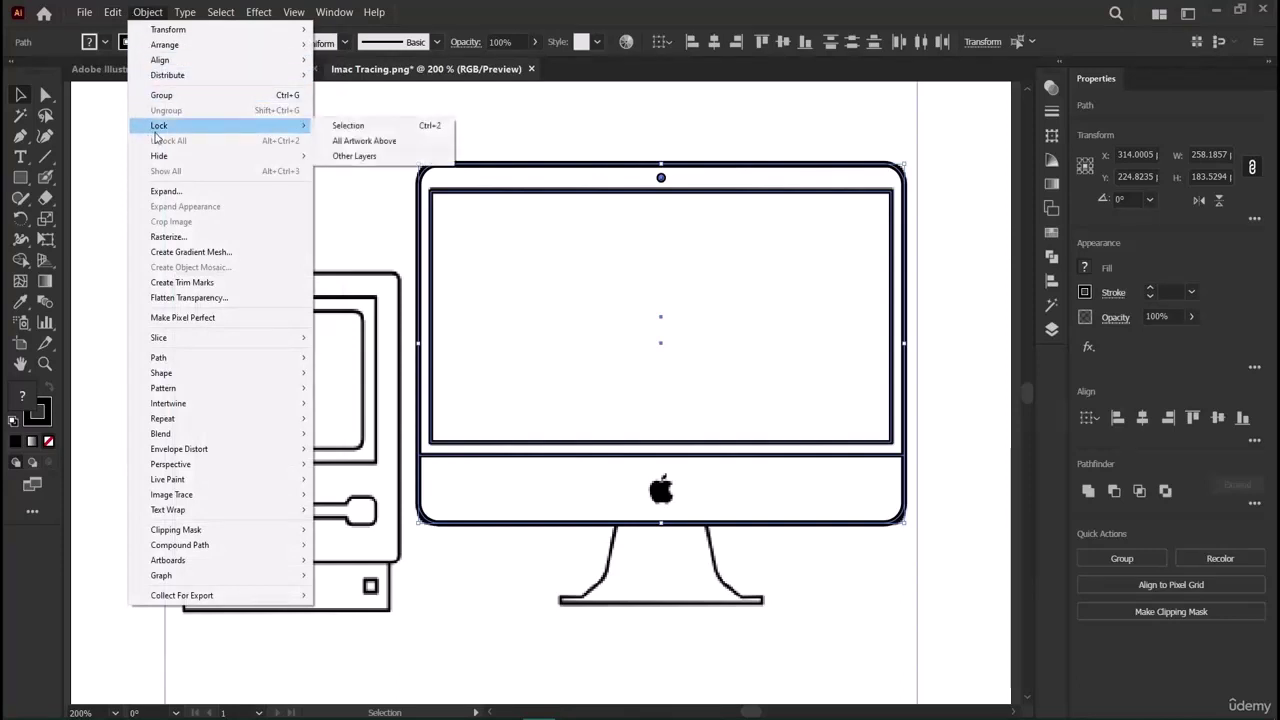
pyautogui.click(340, 126)
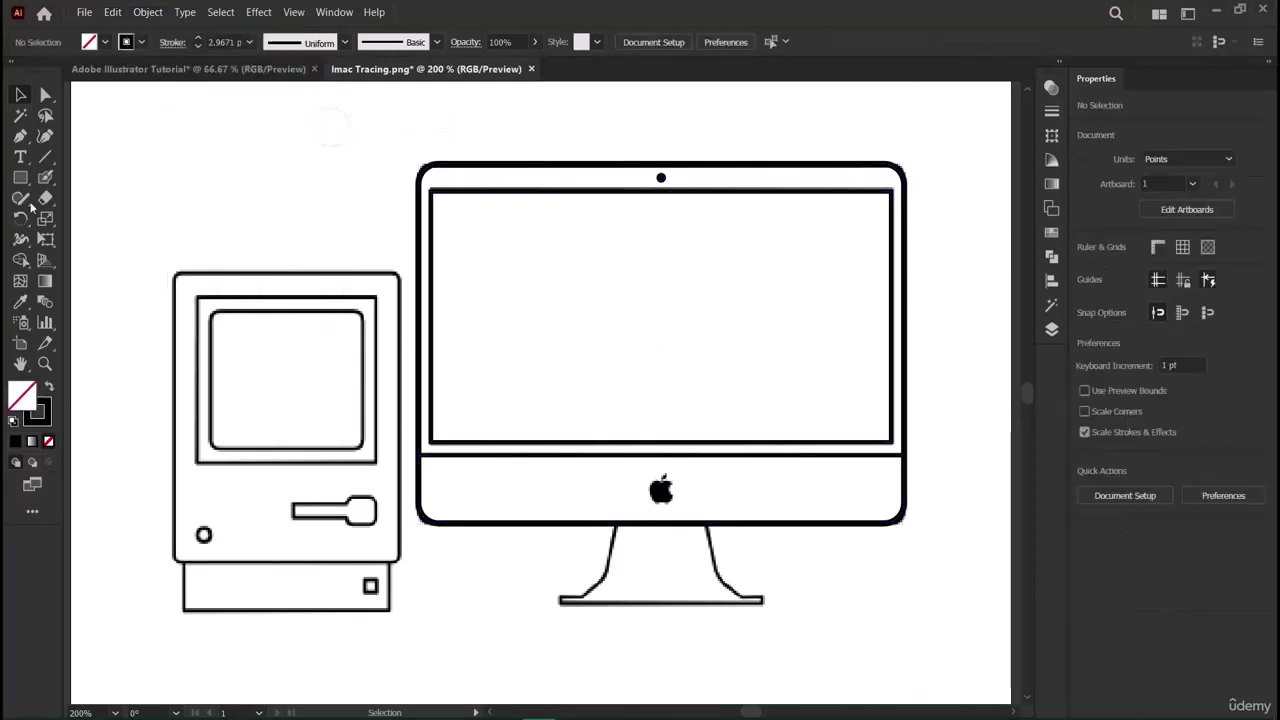
# Trace the stand's left leg as a curve from the screen bottom to the bottom-left foot.
pyautogui.click(20, 136)
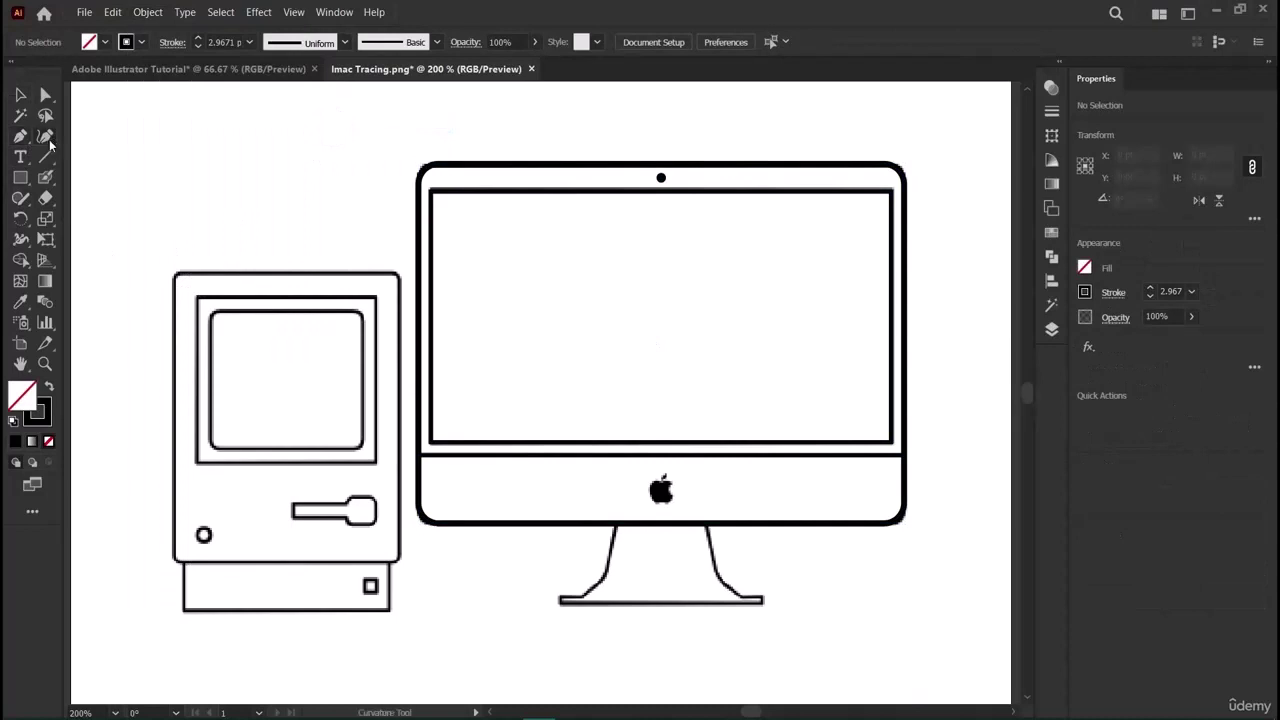
pyautogui.click(45, 137)
pyautogui.click(616, 522)
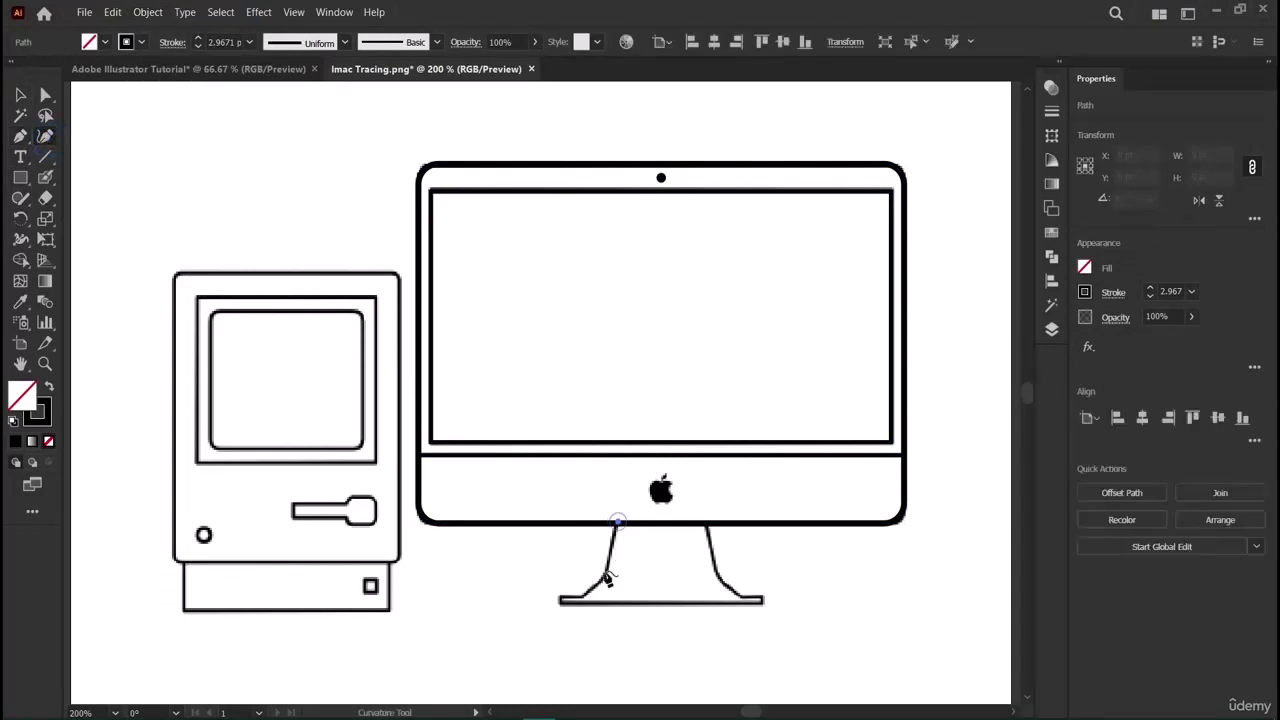
pyautogui.click(562, 598)
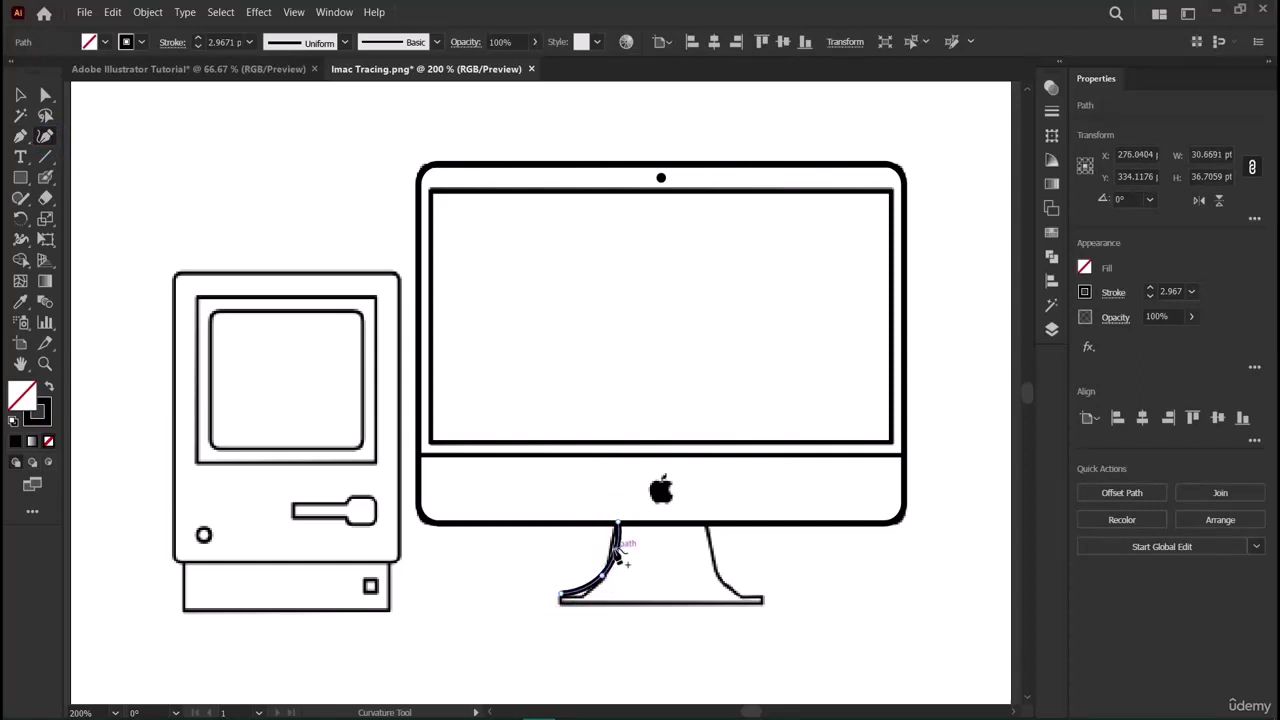
pyautogui.click(612, 556)
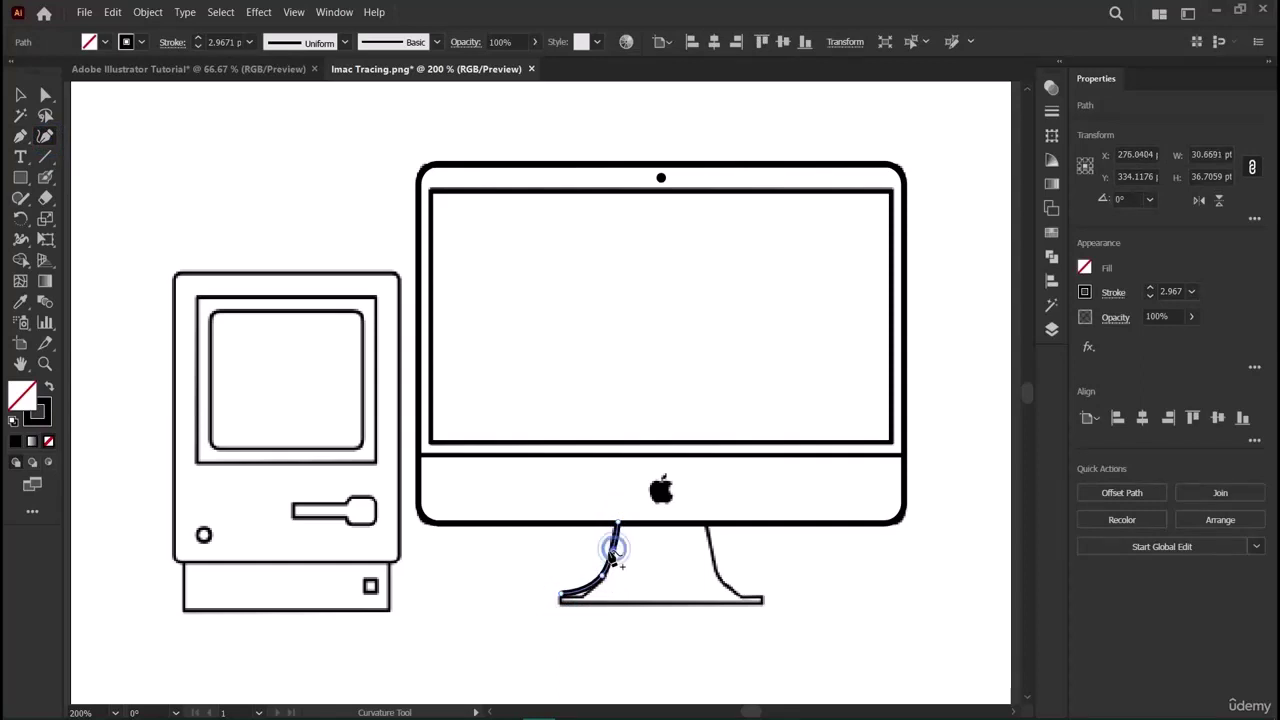
pyautogui.click(578, 597)
pyautogui.moveTo(577, 601); pyautogui.dragTo(557, 600)
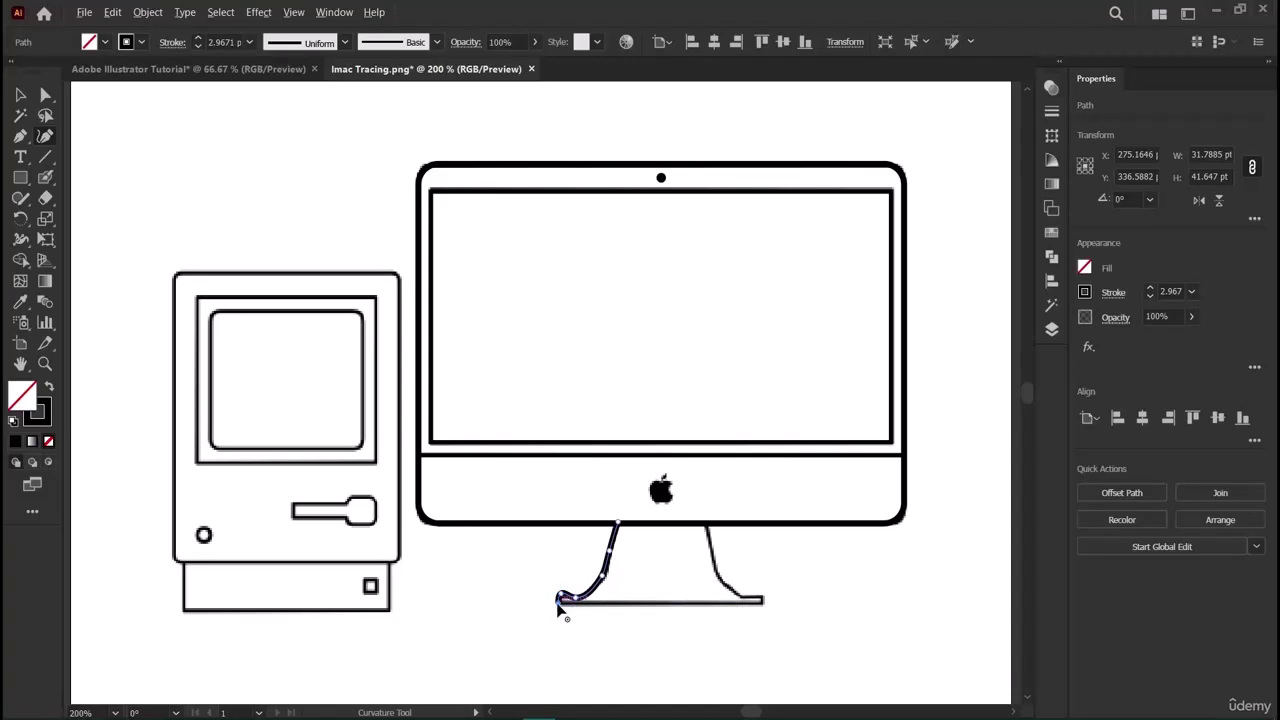
# Continue the stand path along the flat base and up the curved right leg.
pyautogui.click(762, 603)
pyautogui.click(762, 605)
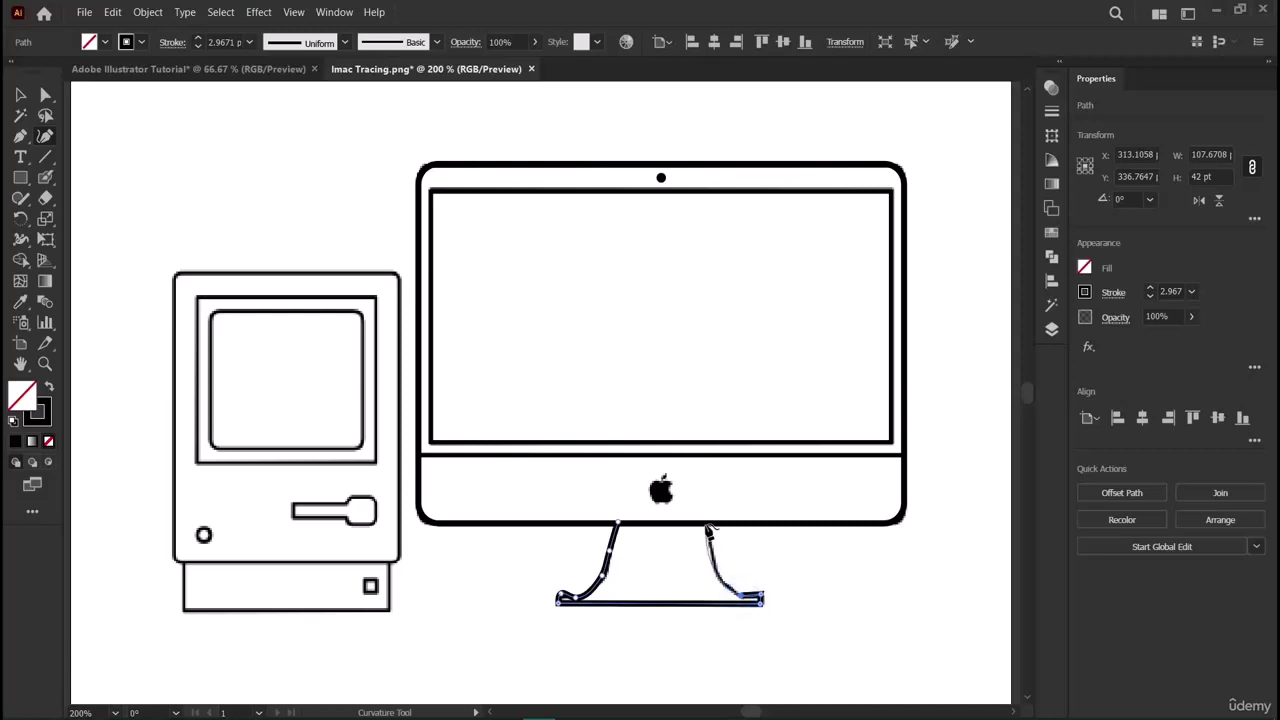
pyautogui.click(708, 524)
pyautogui.click(758, 598)
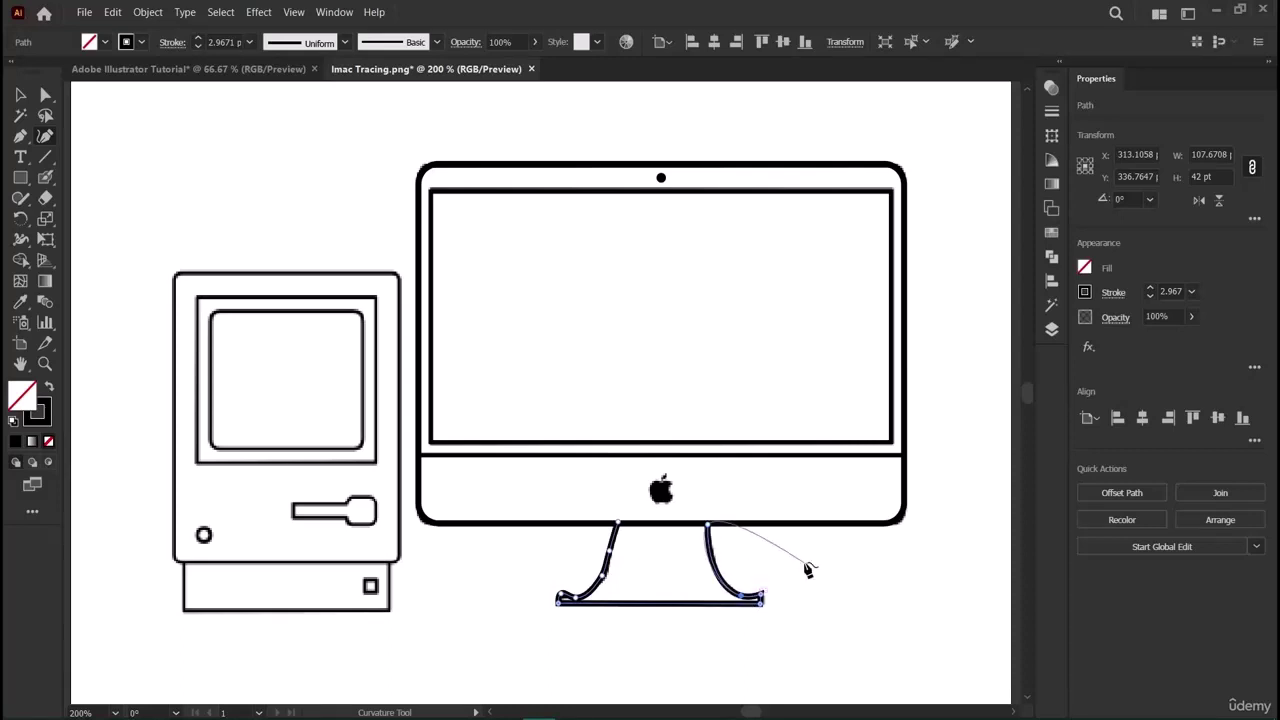
pyautogui.click(578, 597)
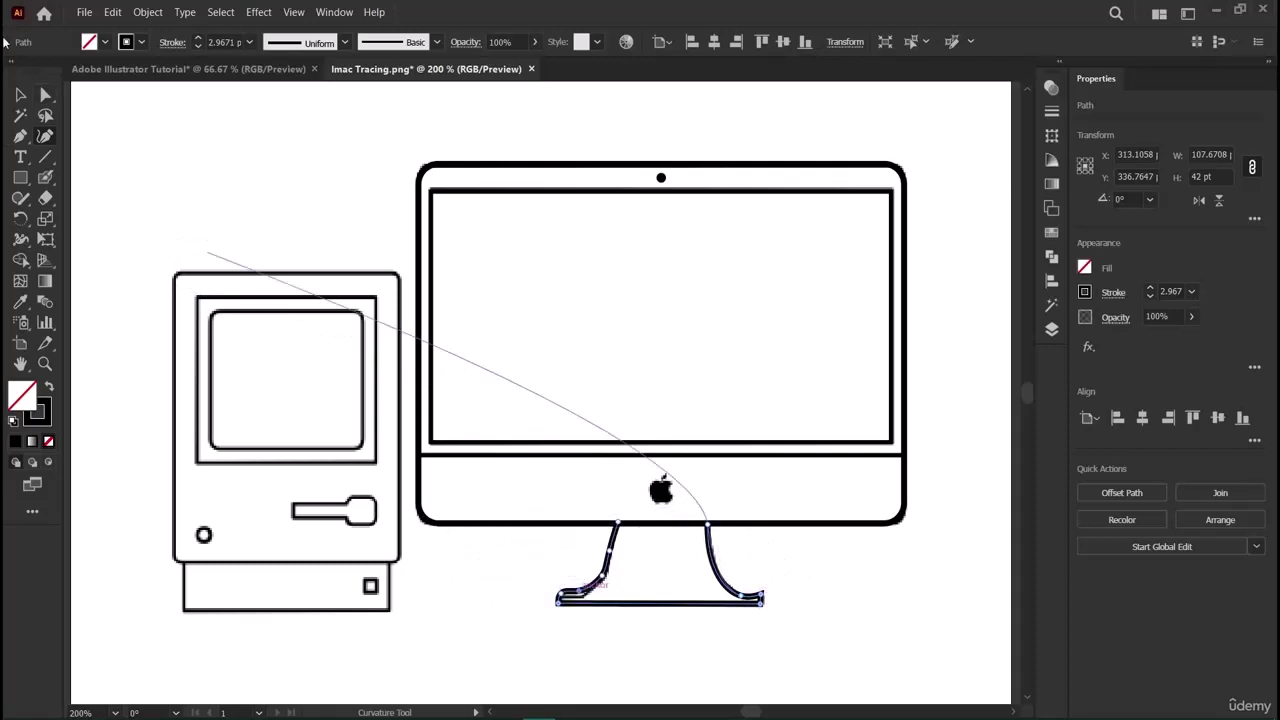
pyautogui.press('v')
pyautogui.click(251, 163)
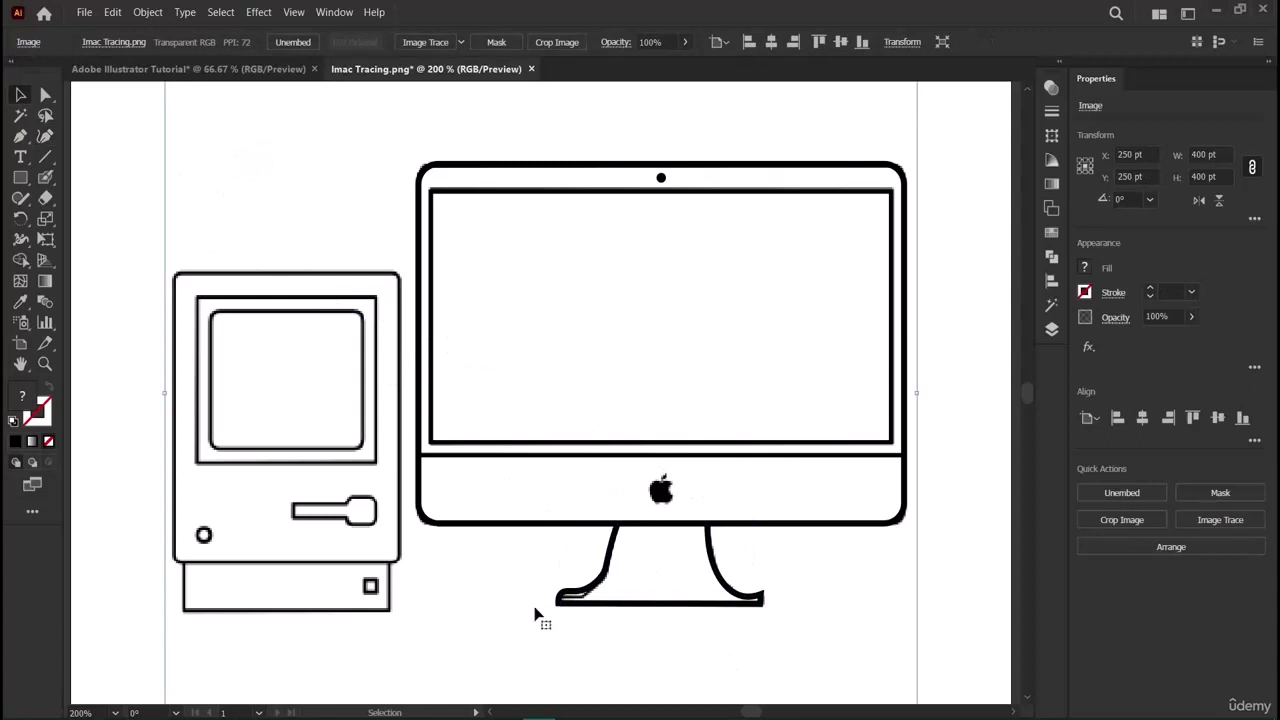
# Draw a rounded rectangle over the classic Mac's body.
pyautogui.scroll(1, 519, 377)
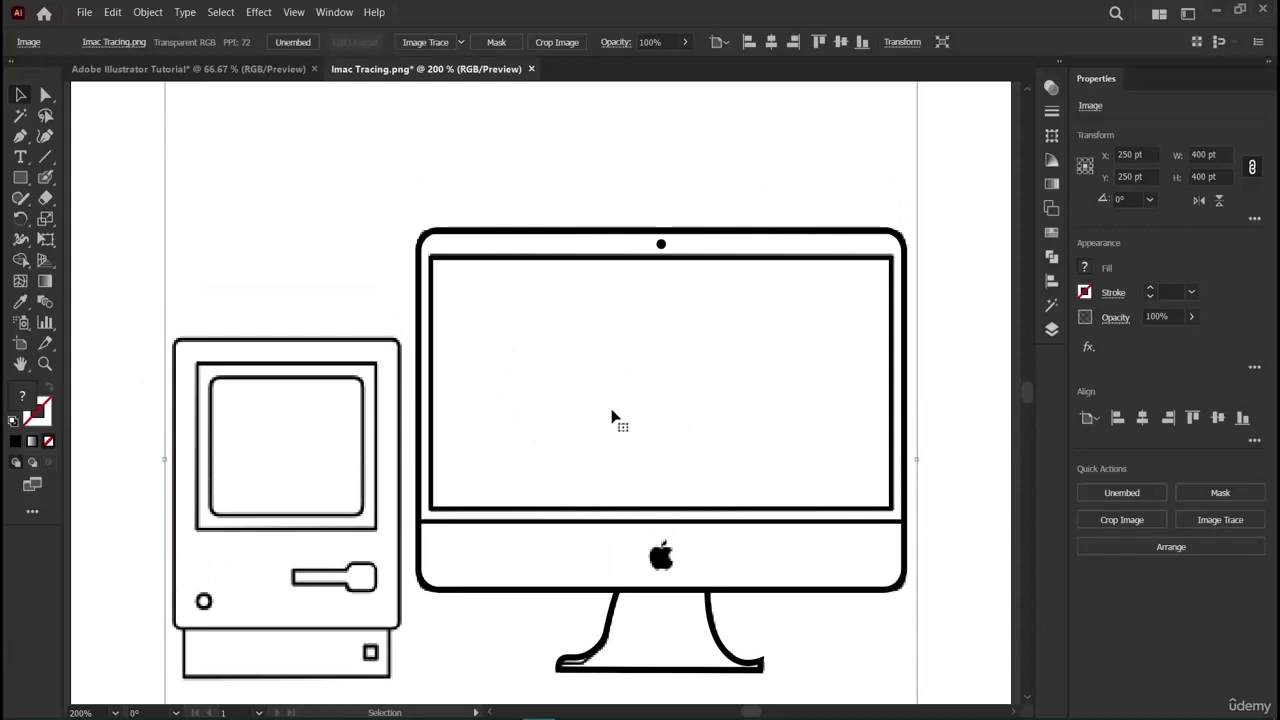
pyautogui.scroll(-1, 491, 466)
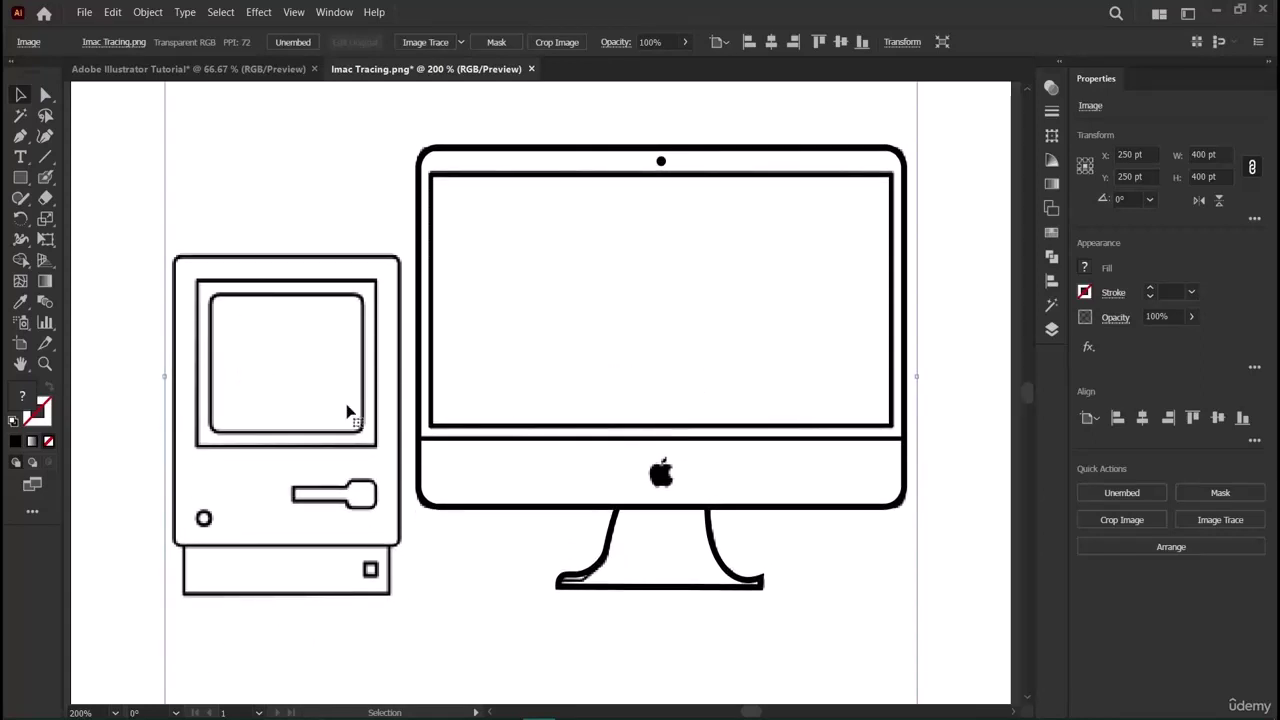
pyautogui.click(142, 263)
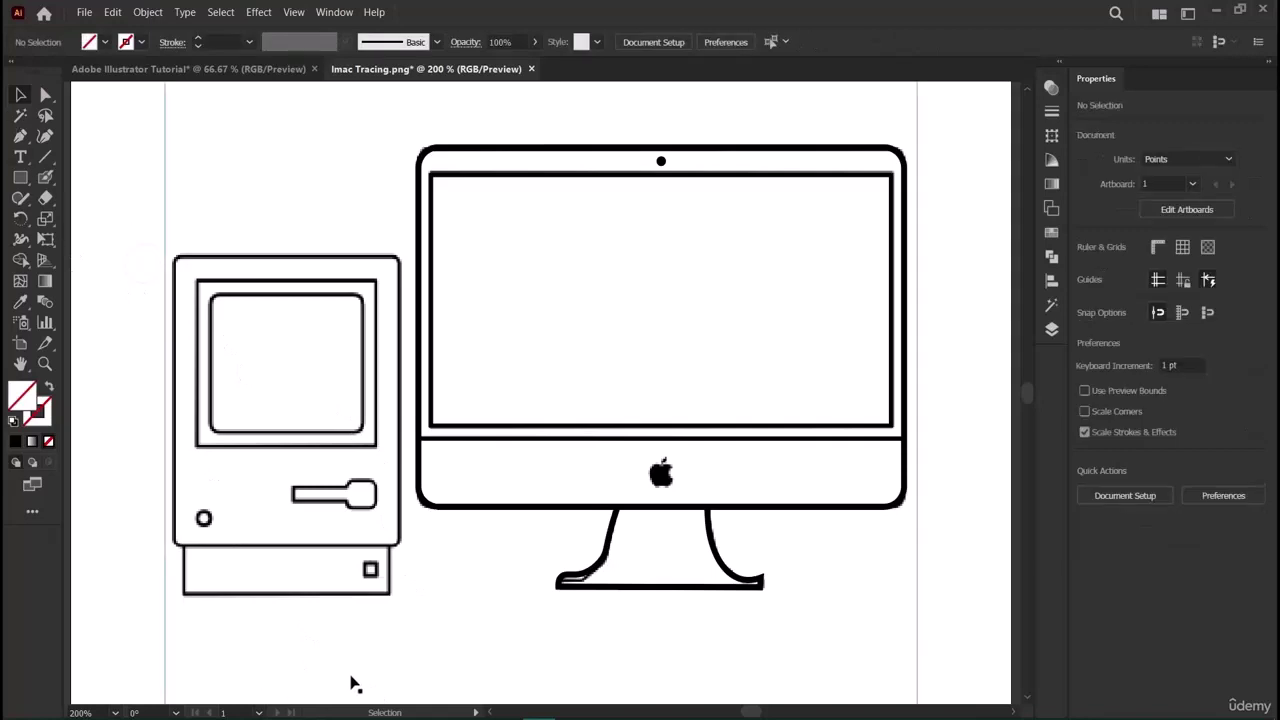
pyautogui.click(20, 177)
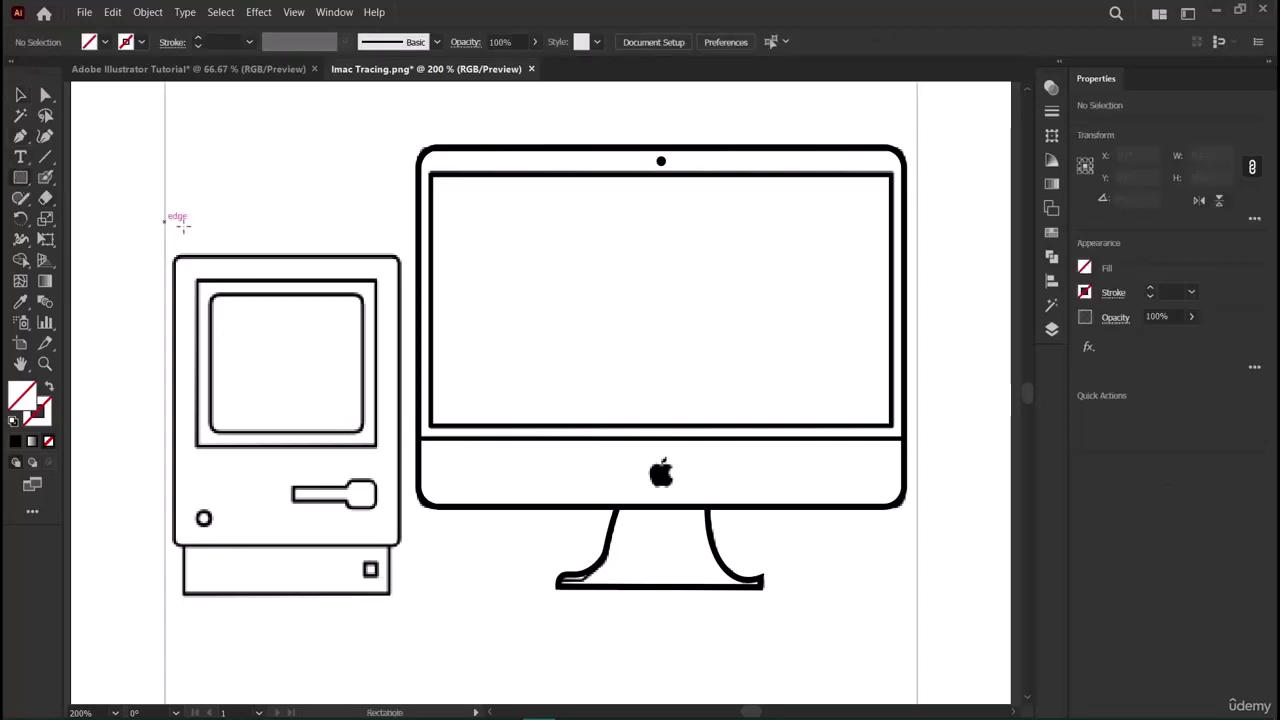
pyautogui.moveTo(174, 258); pyautogui.dragTo(398, 545)
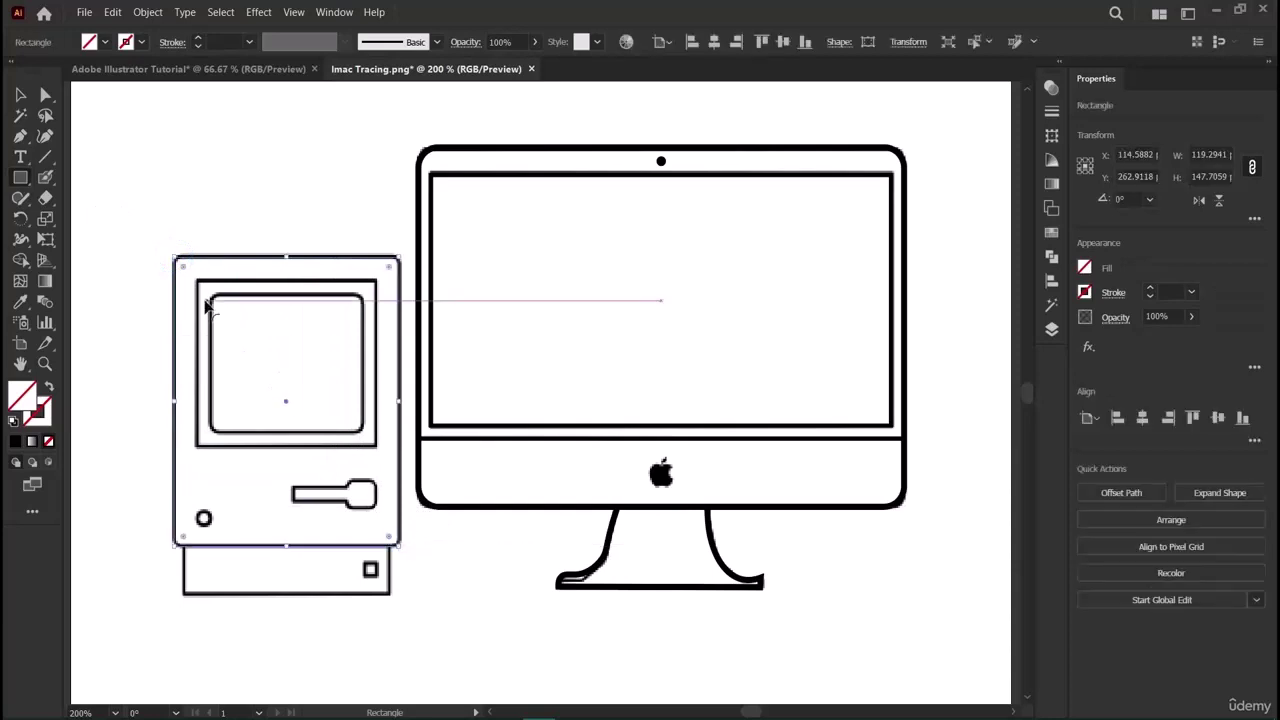
pyautogui.moveTo(182, 268); pyautogui.dragTo(186, 281)
# Nudge the body rectangle down 1 pt and give it a 3 pt black stroke.
pyautogui.click(22, 96)
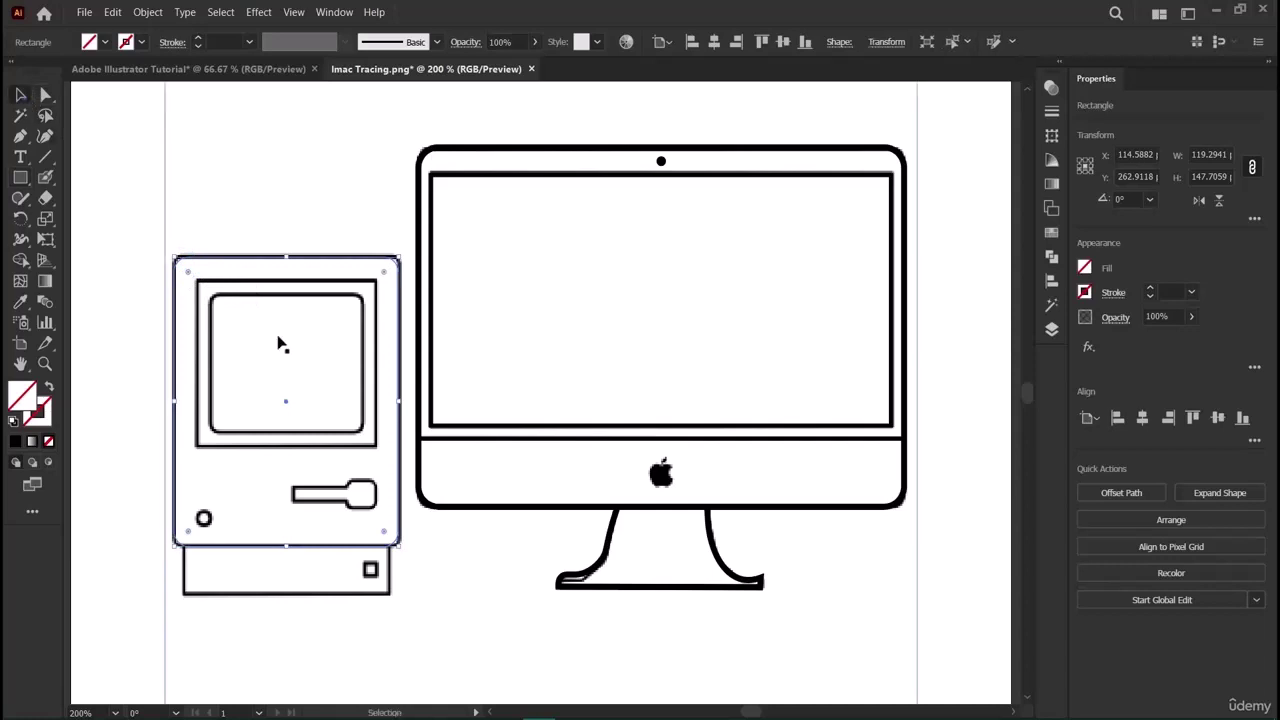
pyautogui.press('Up')
pyautogui.press('Down')
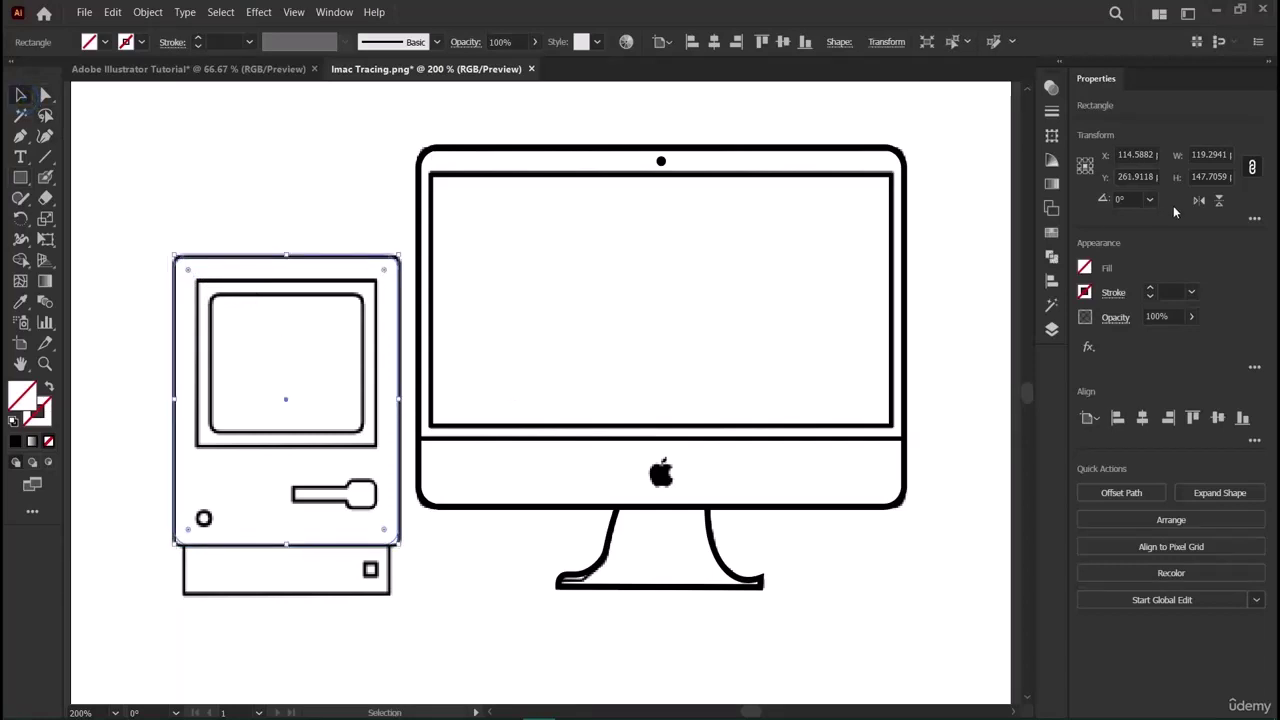
pyautogui.click(1148, 287)
pyautogui.click(1148, 287)
pyautogui.click(1148, 287)
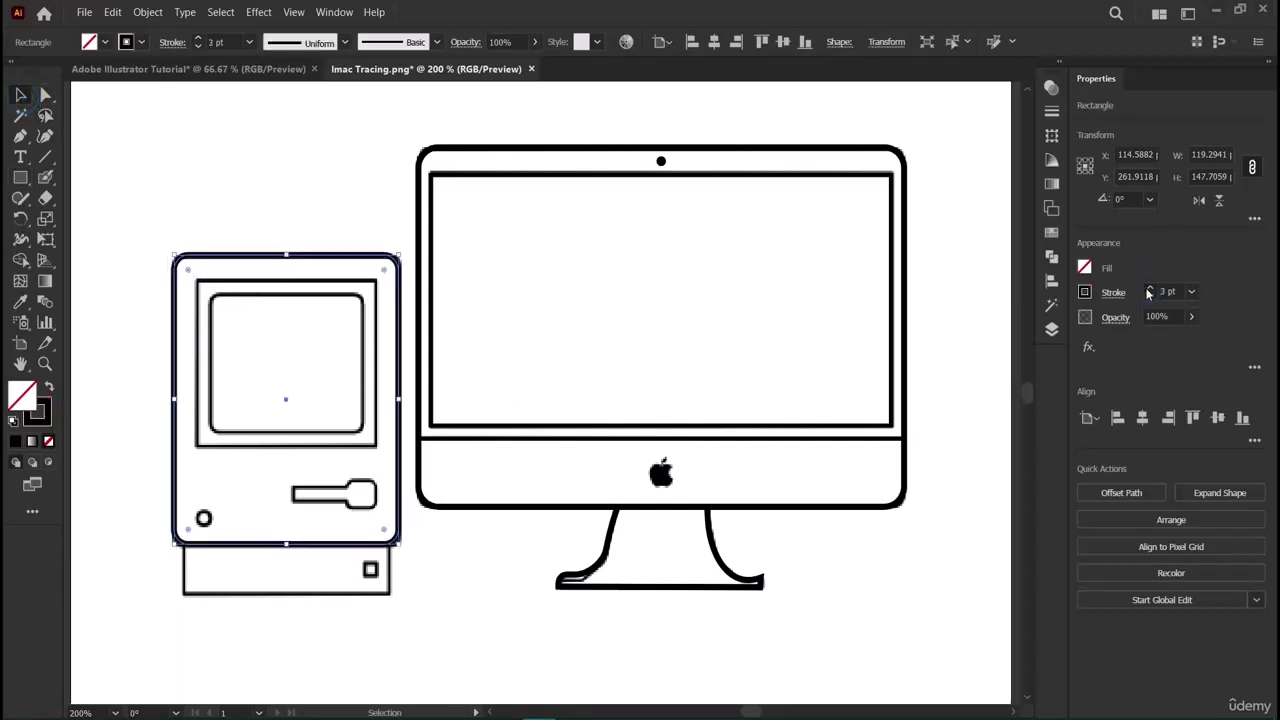
pyautogui.click(1148, 287)
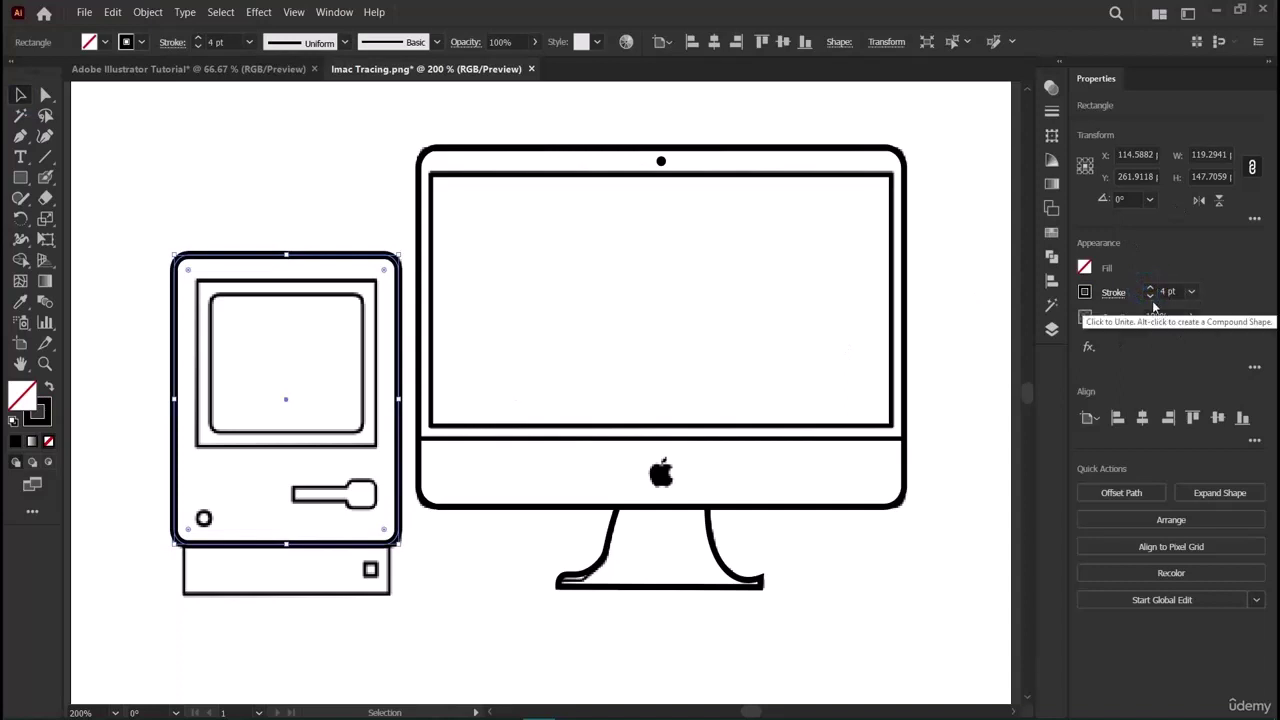
pyautogui.click(1150, 296)
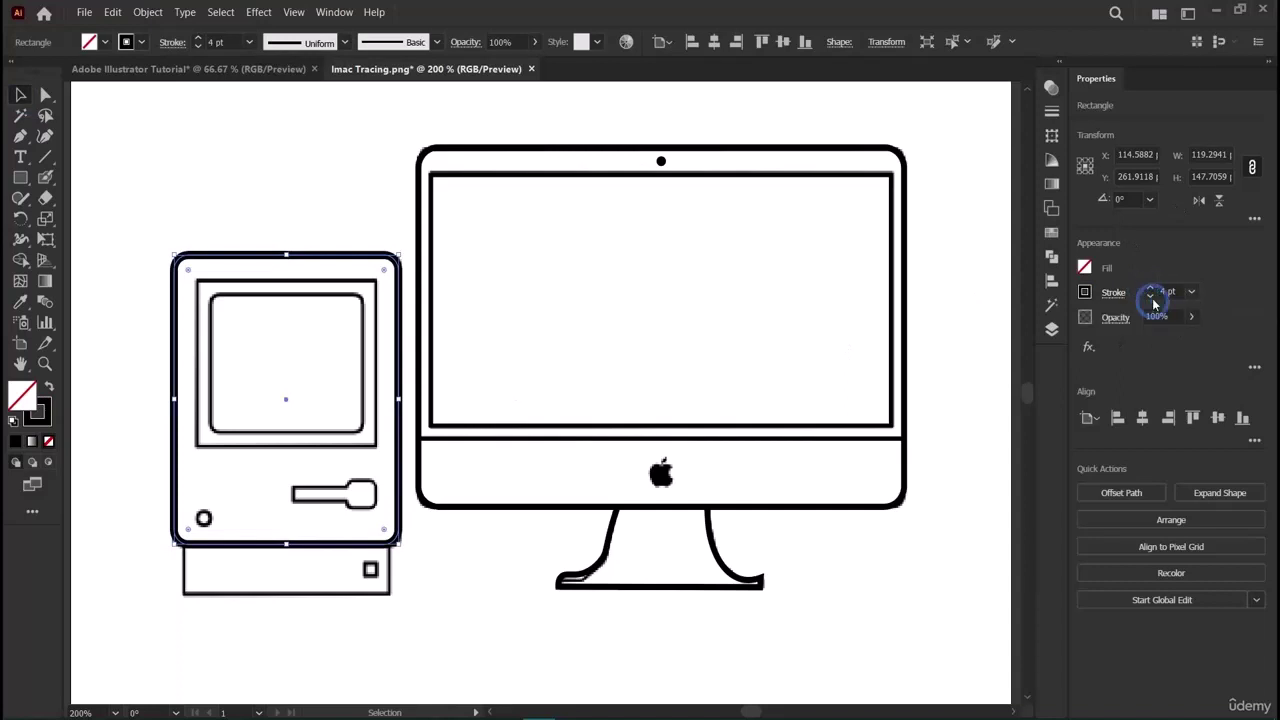
pyautogui.click(123, 161)
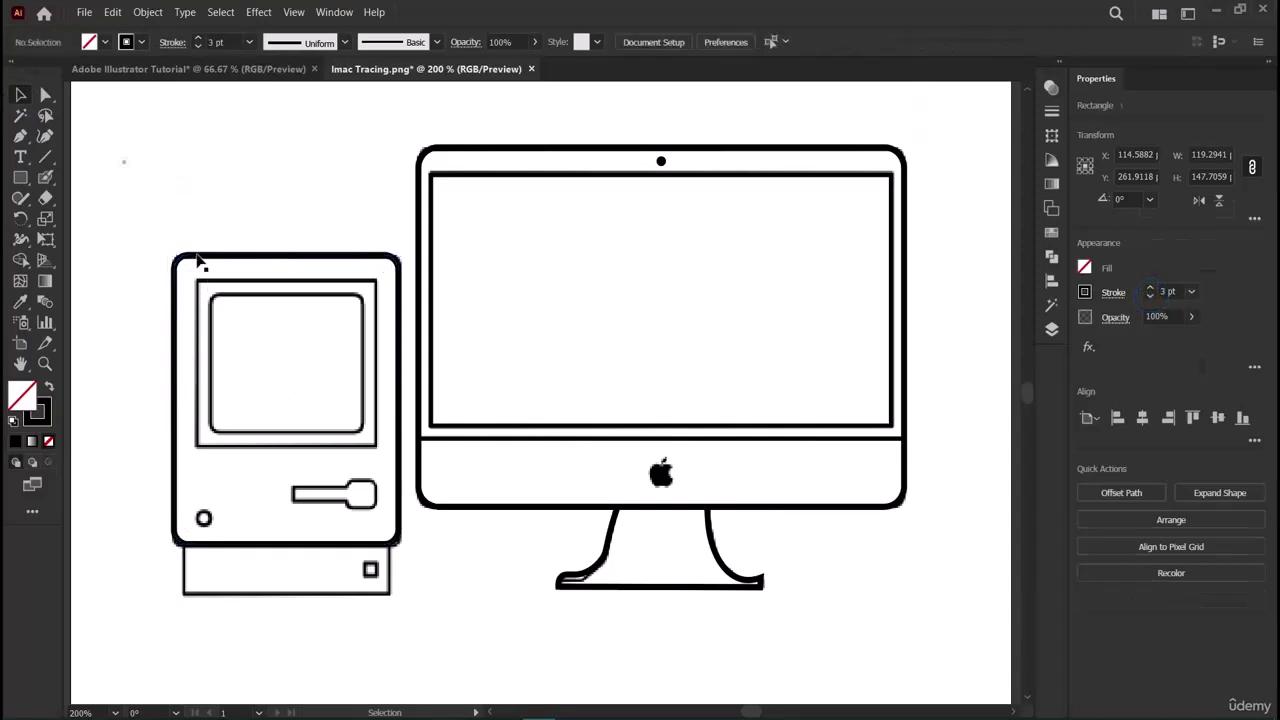
pyautogui.click(20, 177)
# Draw a rectangle over the classic Mac's screen frame.
pyautogui.moveTo(197, 281); pyautogui.dragTo(376, 446)
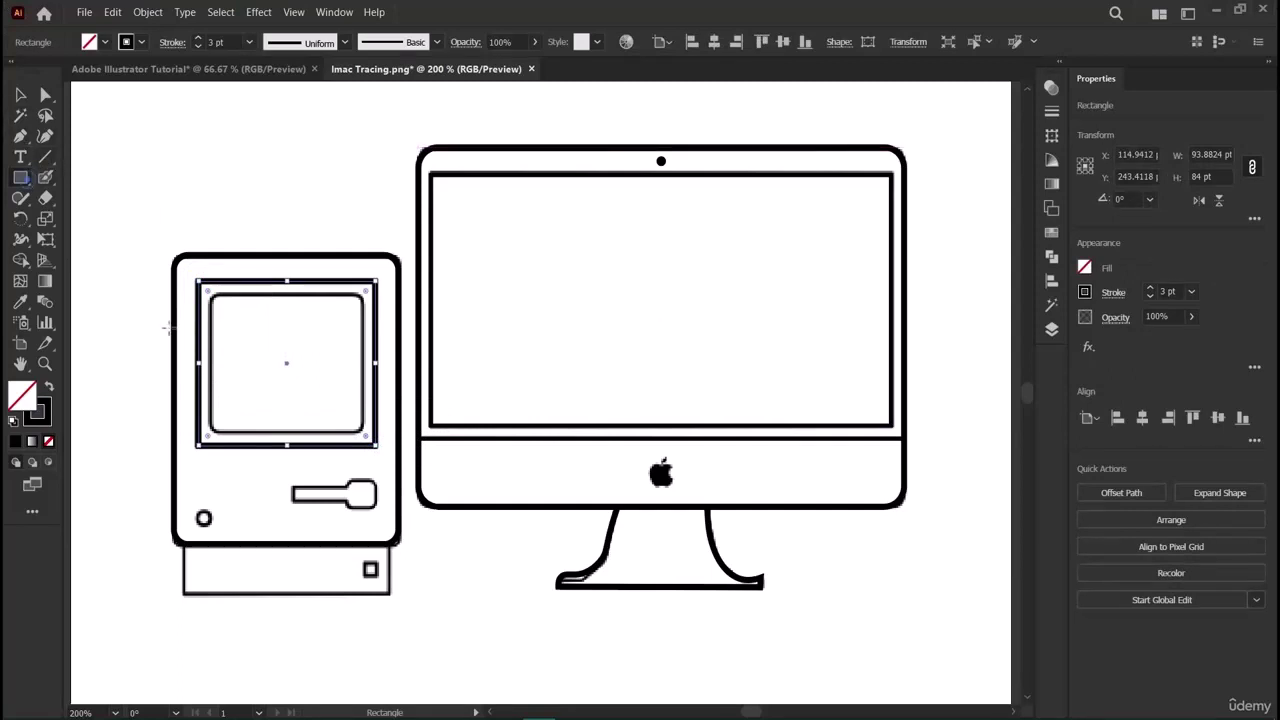
pyautogui.click(20, 94)
pyautogui.click(91, 123)
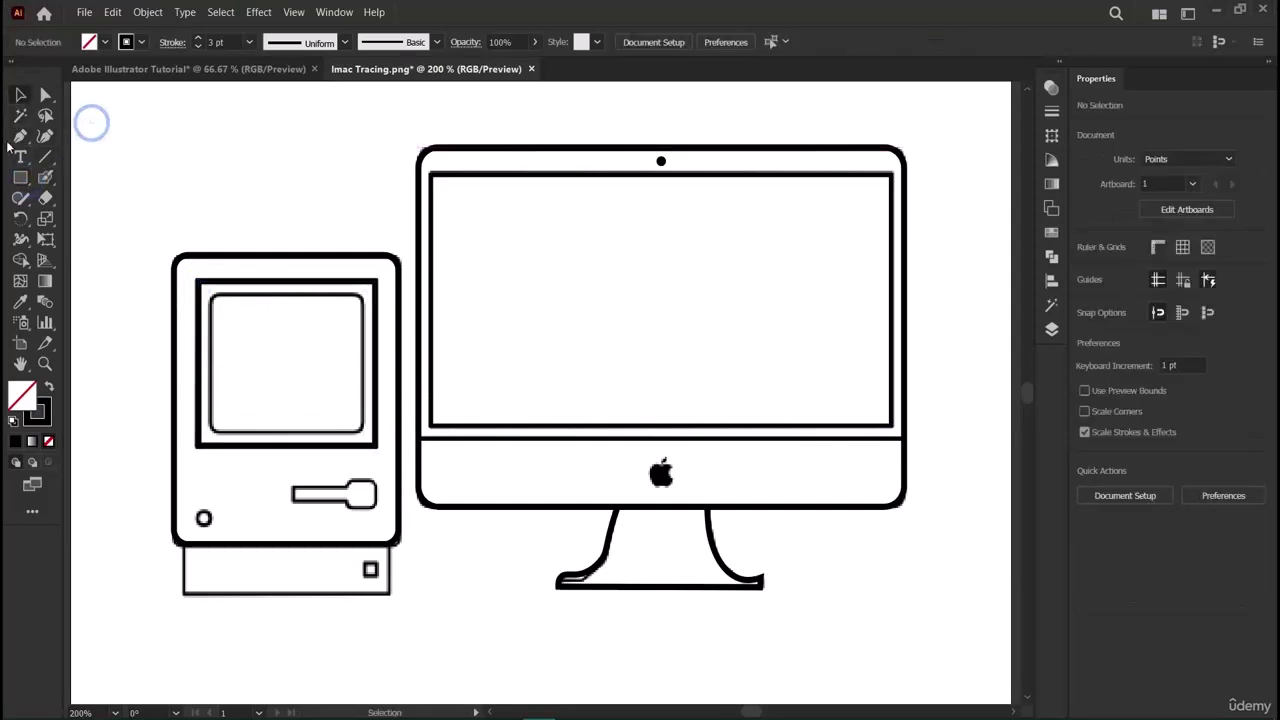
# Draw a rounded-corner rectangle over the Mac's inner screen.
pyautogui.click(20, 177)
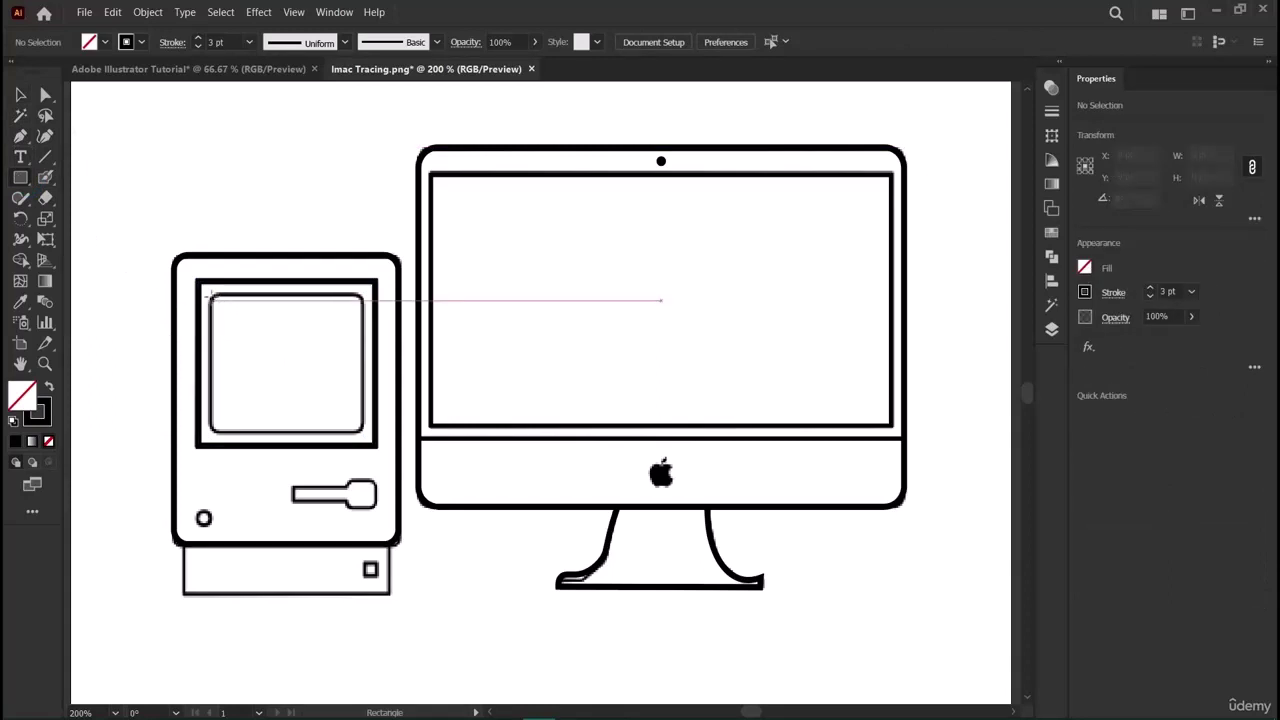
pyautogui.moveTo(212, 295); pyautogui.dragTo(364, 428)
pyautogui.moveTo(224, 314)
pyautogui.mouseDown()
pyautogui.moveTo(233, 327)
pyautogui.moveTo(222, 318)
pyautogui.mouseUp()
pyautogui.click(91, 252)
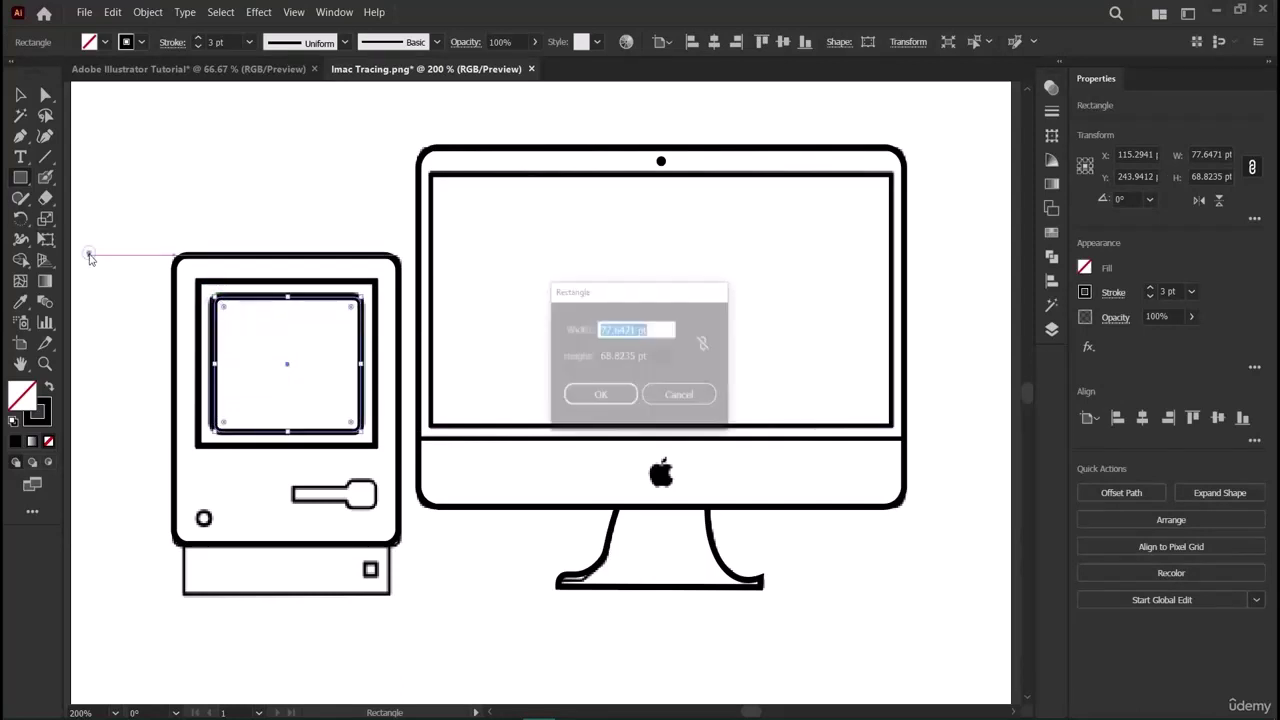
pyautogui.press('Escape')
pyautogui.click(20, 93)
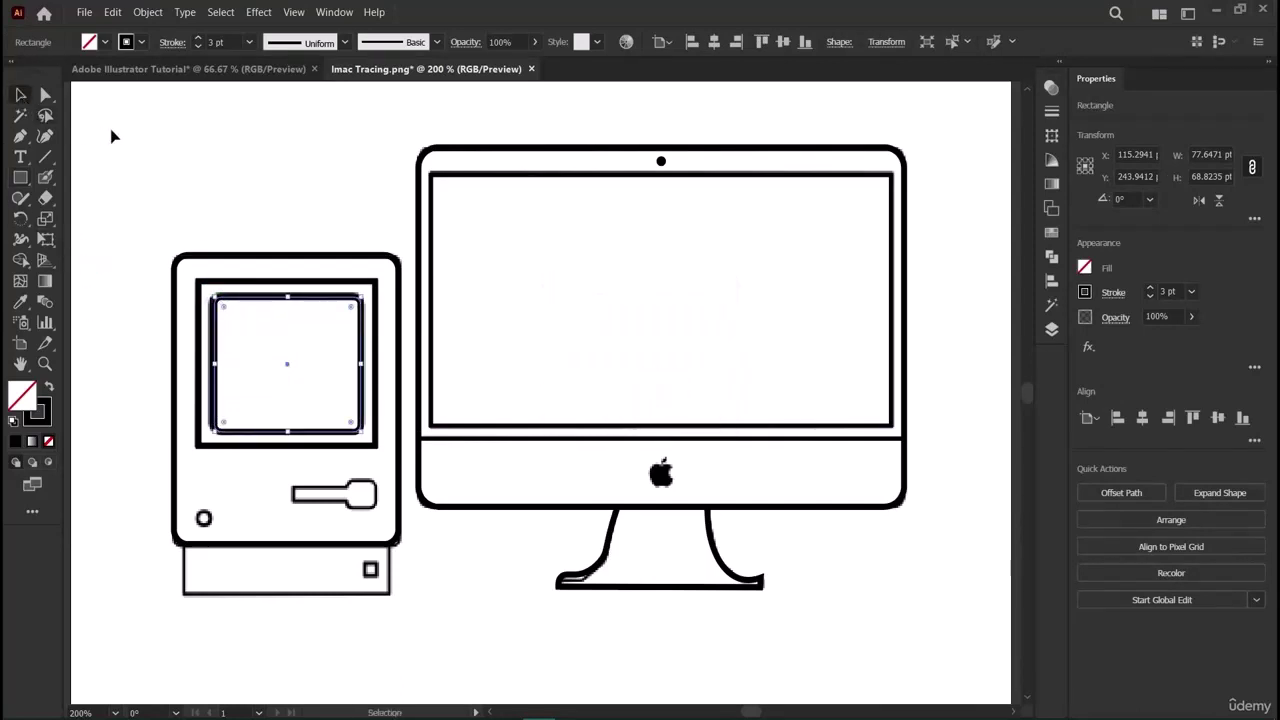
pyautogui.click(109, 126)
pyautogui.scroll(-2, 305, 415)
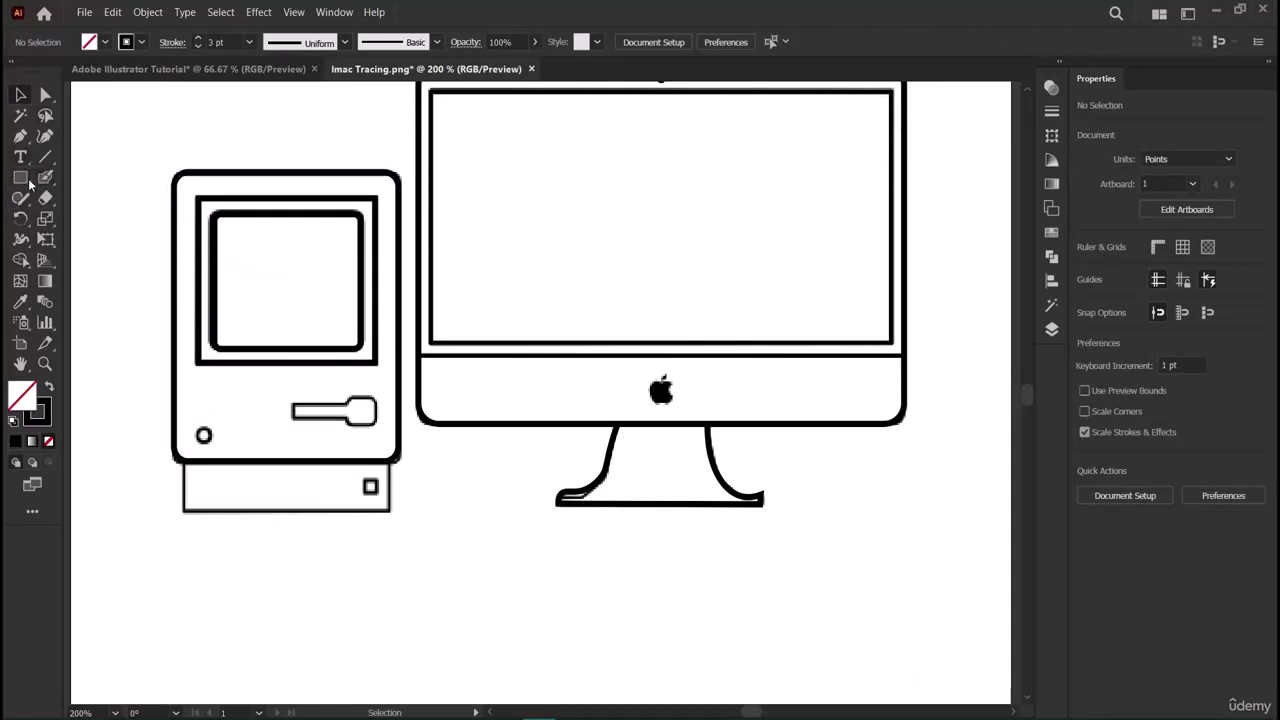
# Draw a 6 pt circle over the Mac's round button.
pyautogui.click(26, 180)
pyautogui.click(80, 217)
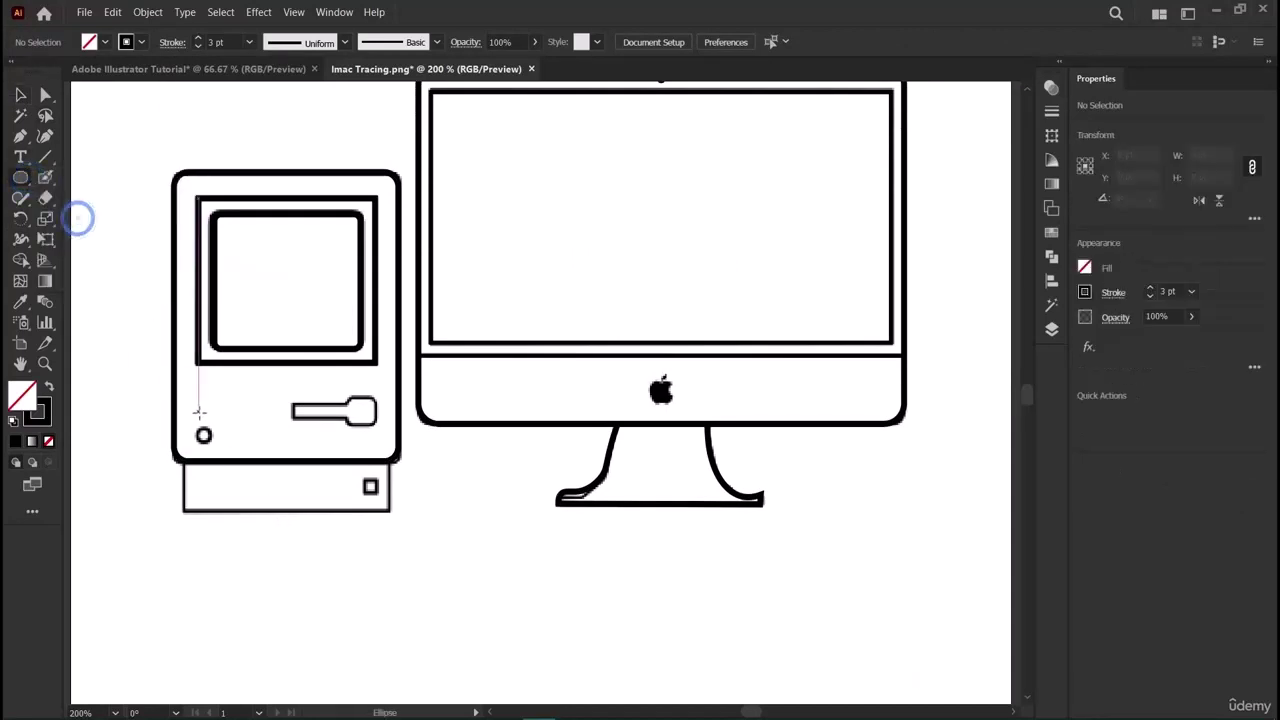
pyautogui.moveTo(198, 429); pyautogui.dragTo(206, 437)
pyautogui.press('v')
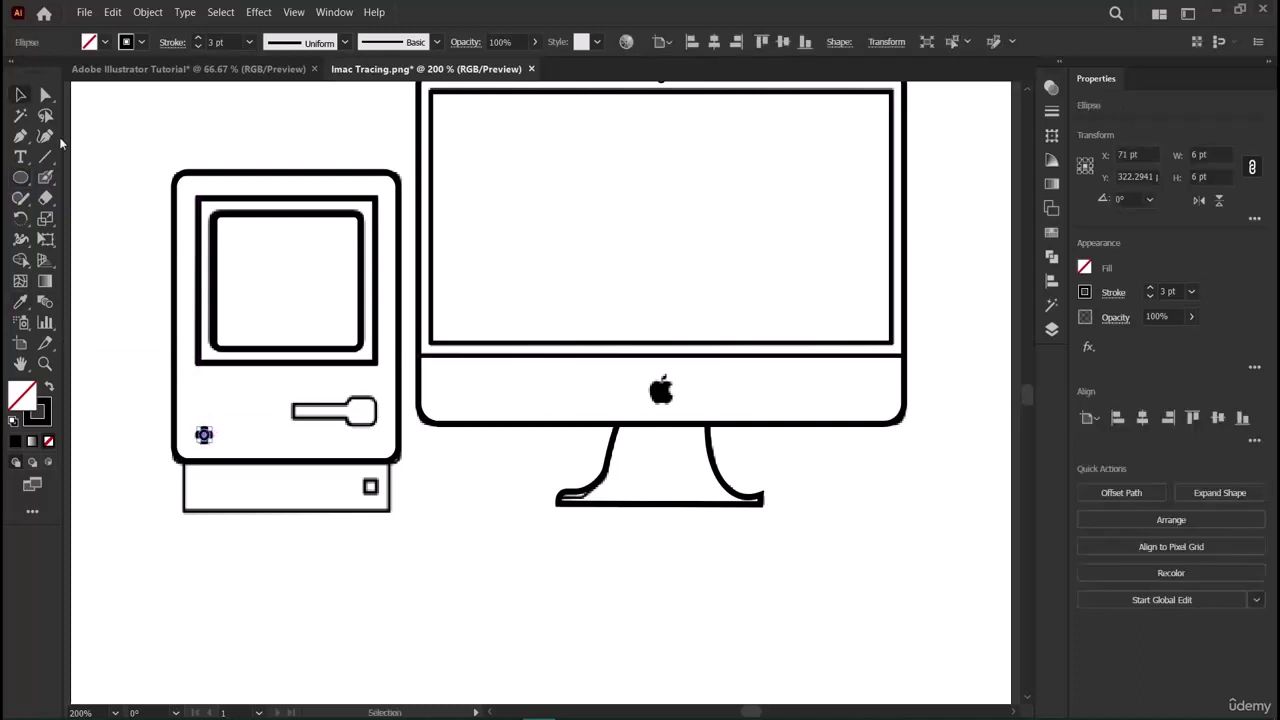
pyautogui.click(271, 634)
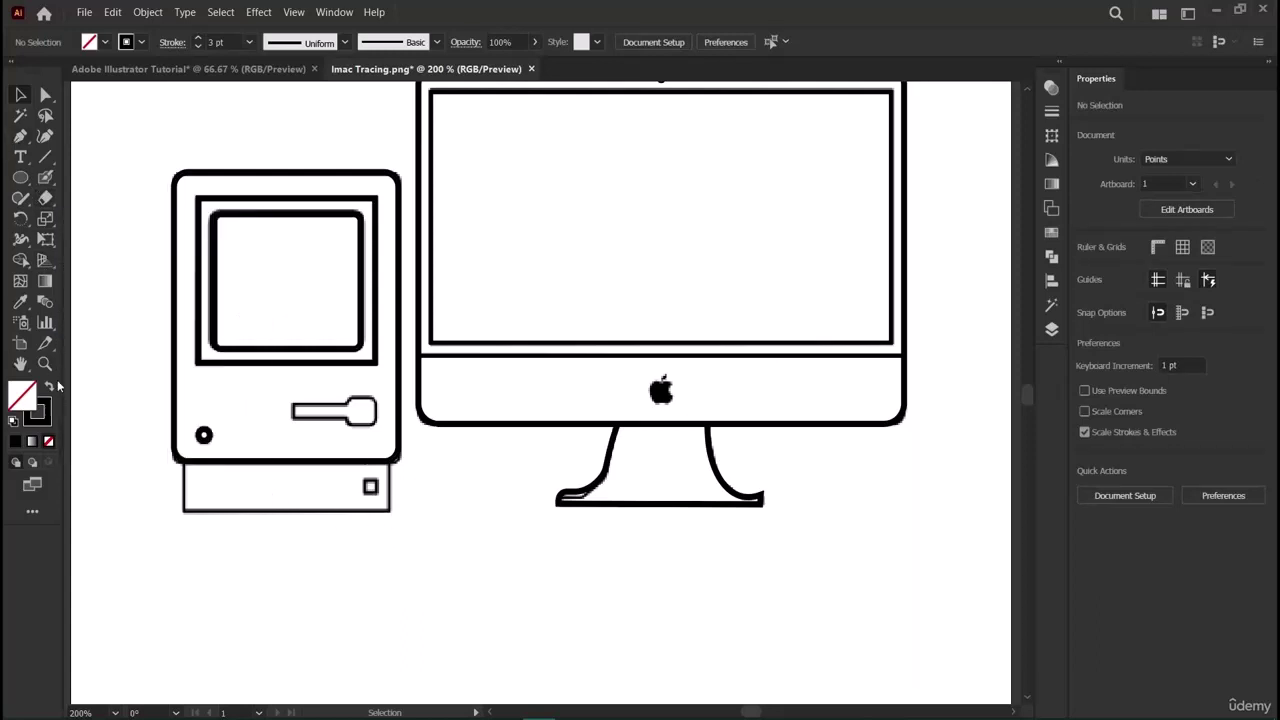
# Trace the base with a 108.35 × 25.18 pt rectangle and its slot with a 5.82 pt square.
pyautogui.moveTo(20, 177); pyautogui.dragTo(101, 188)
pyautogui.moveTo(20, 177); pyautogui.dragTo(120, 183)
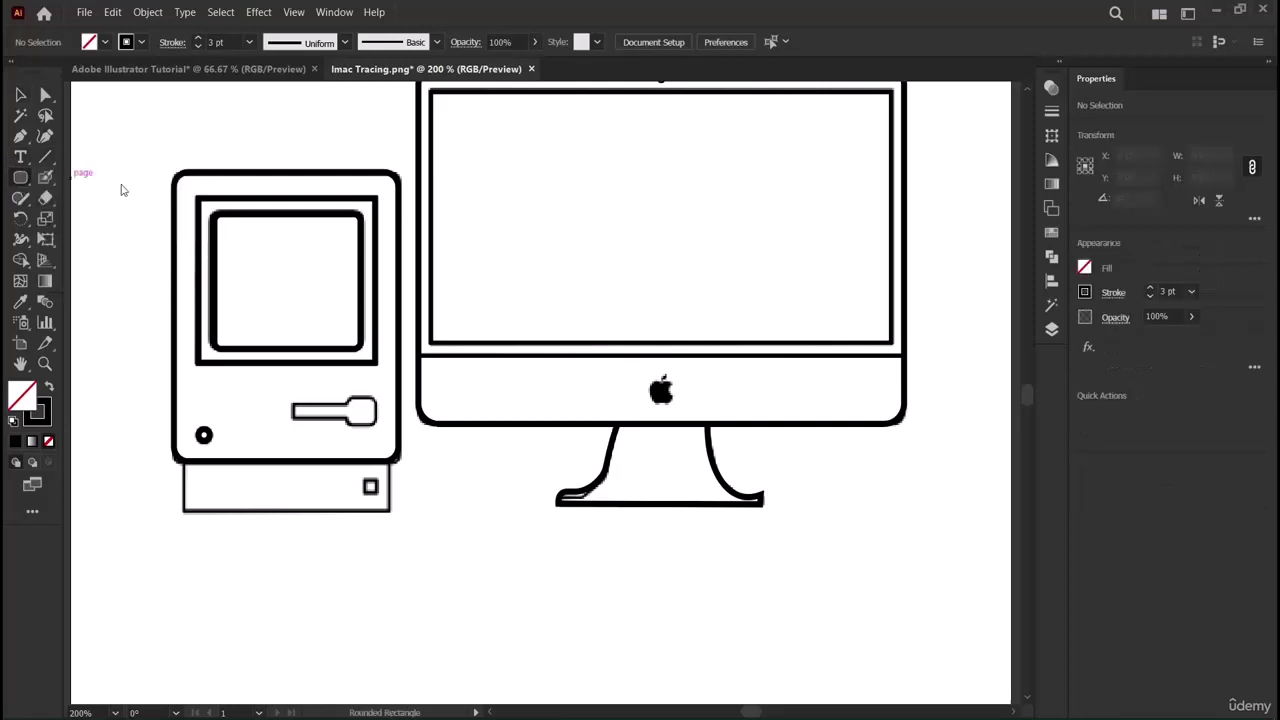
pyautogui.moveTo(183, 462); pyautogui.dragTo(389, 512)
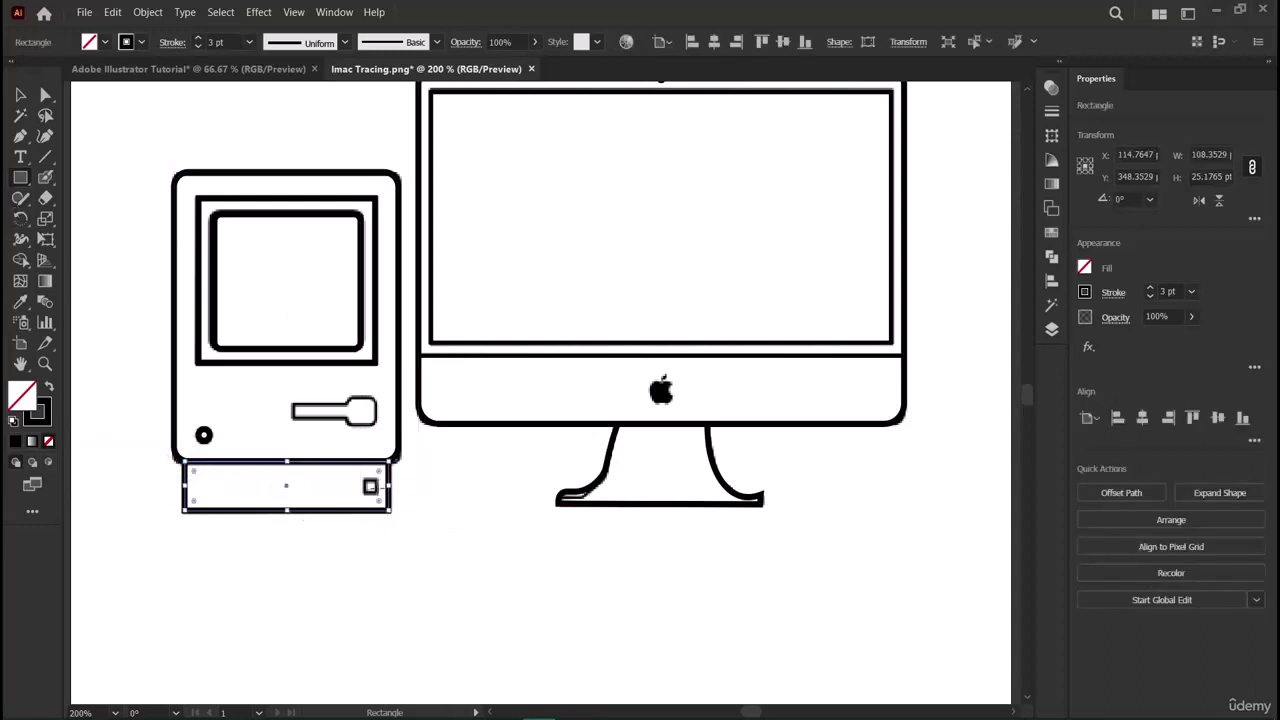
pyautogui.moveTo(366, 481); pyautogui.dragTo(377, 492)
pyautogui.click(20, 95)
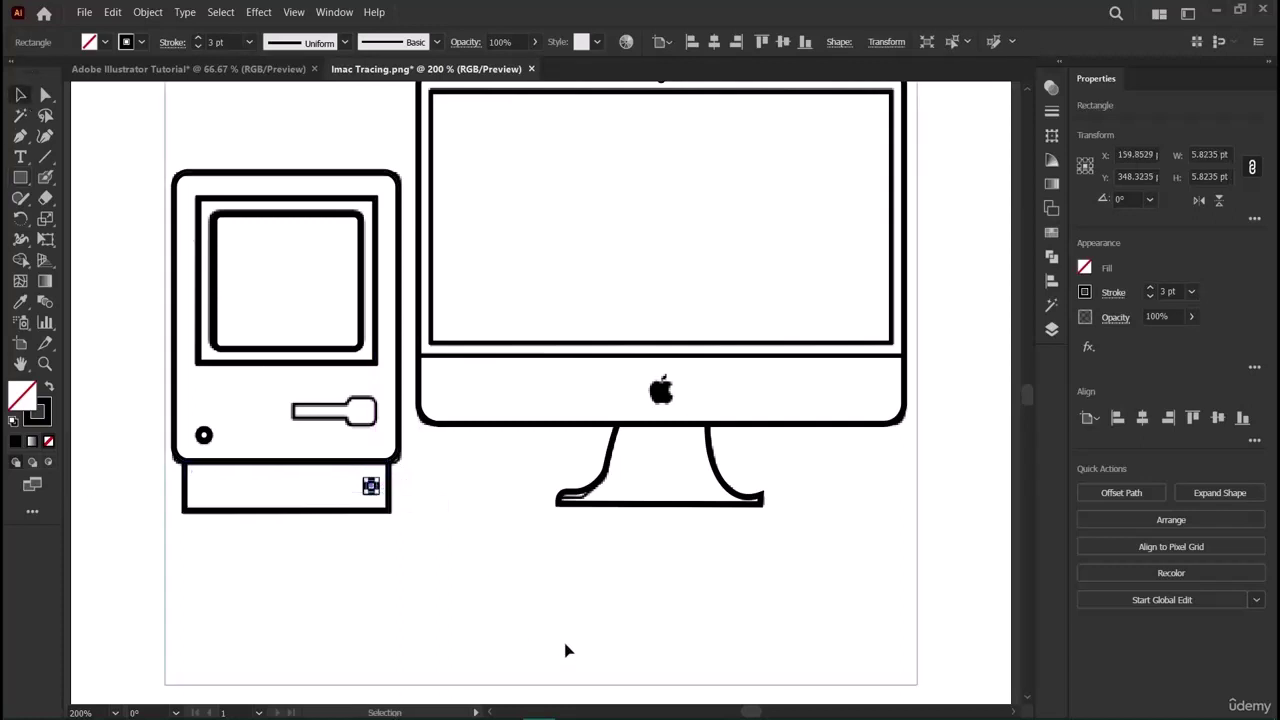
pyautogui.click(562, 642)
pyautogui.scroll(3, 228, 487)
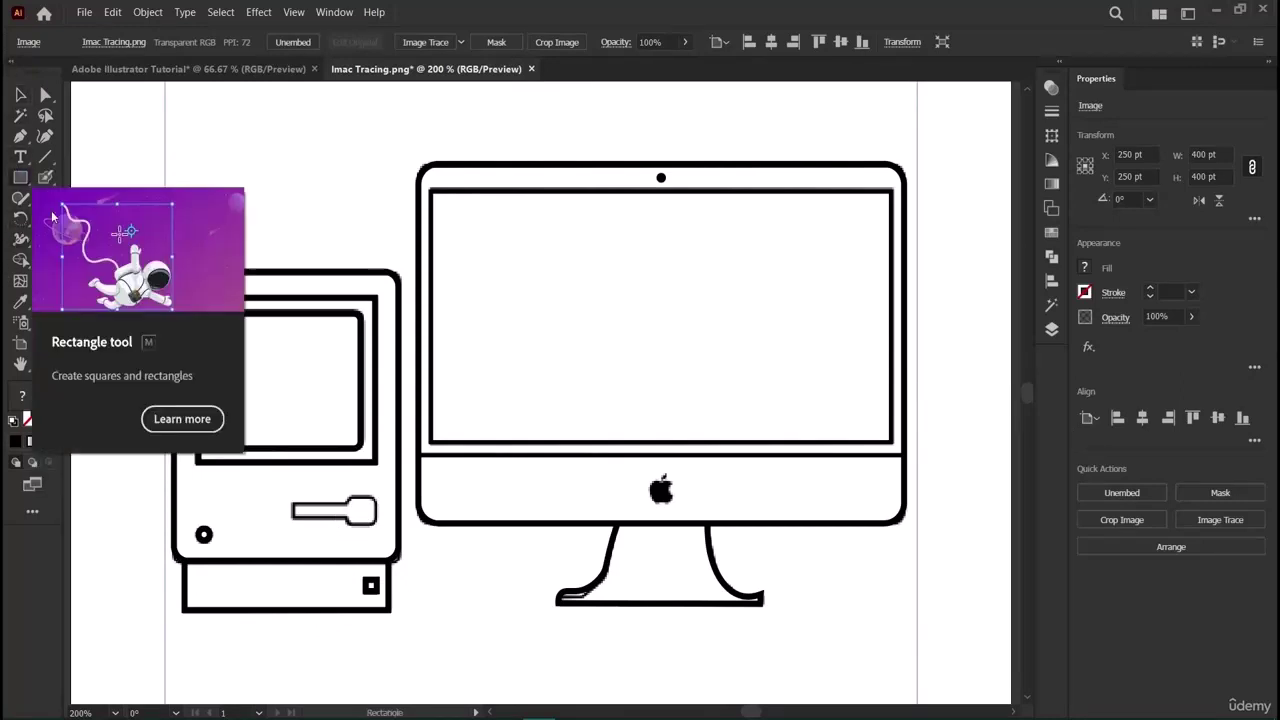
# Trace a straight Pen line along the disk slot's top edge, undoing the curved knob segment.
pyautogui.click(20, 176)
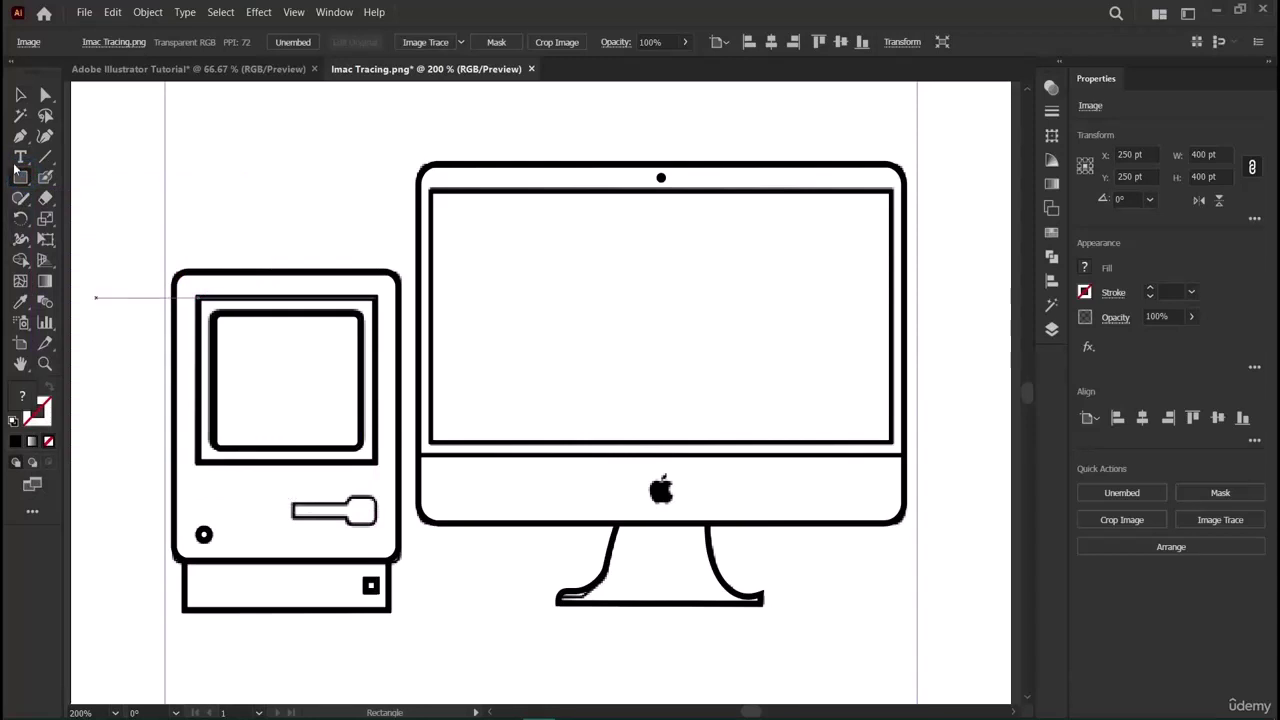
pyautogui.click(20, 137)
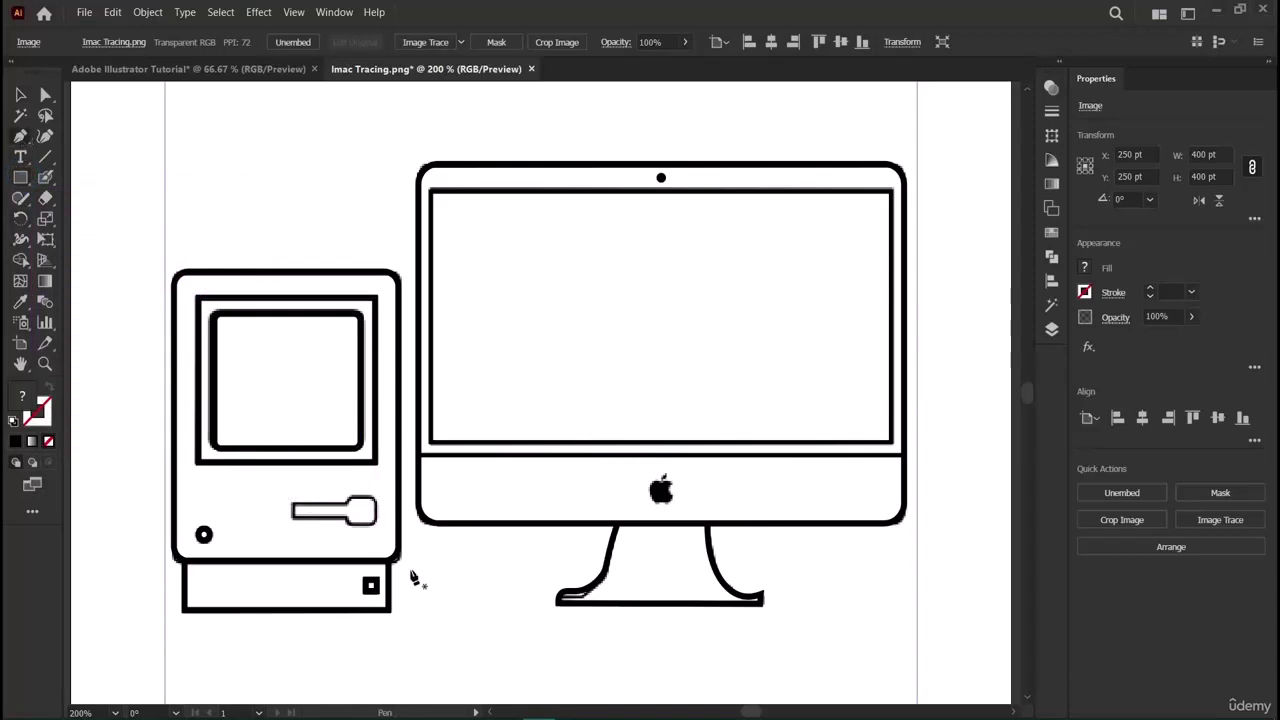
pyautogui.click(296, 511)
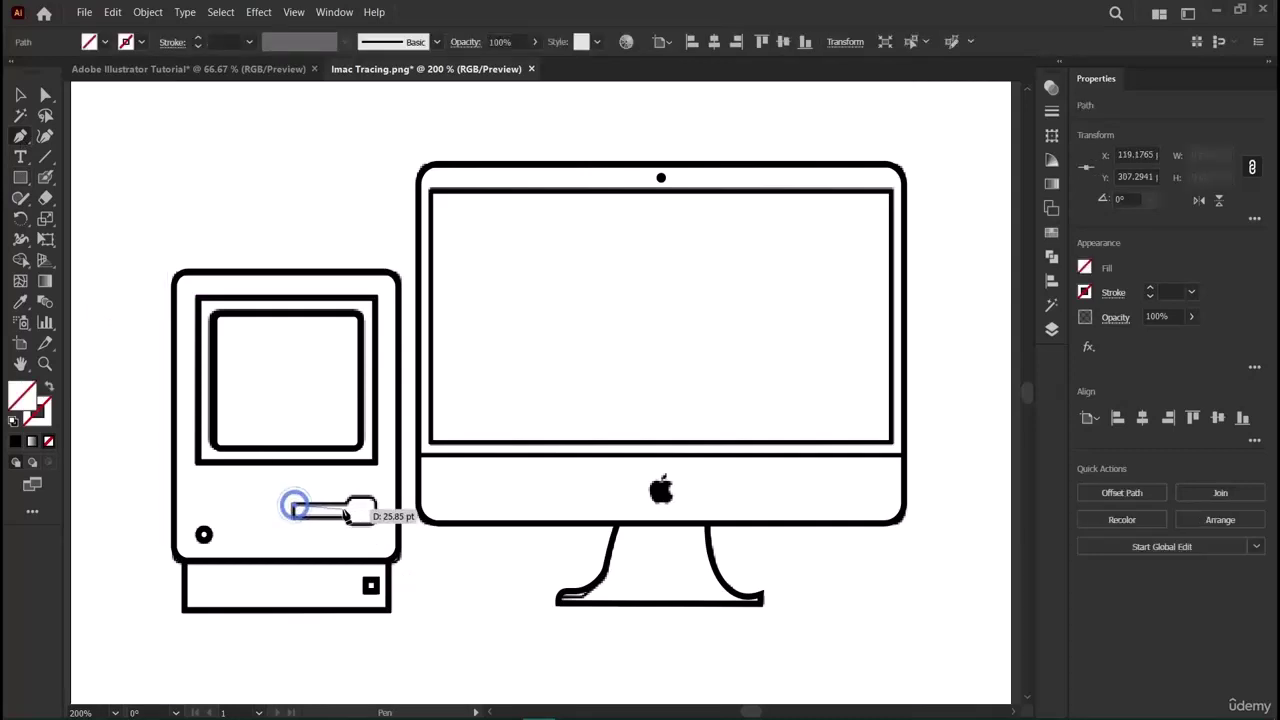
pyautogui.click(350, 511)
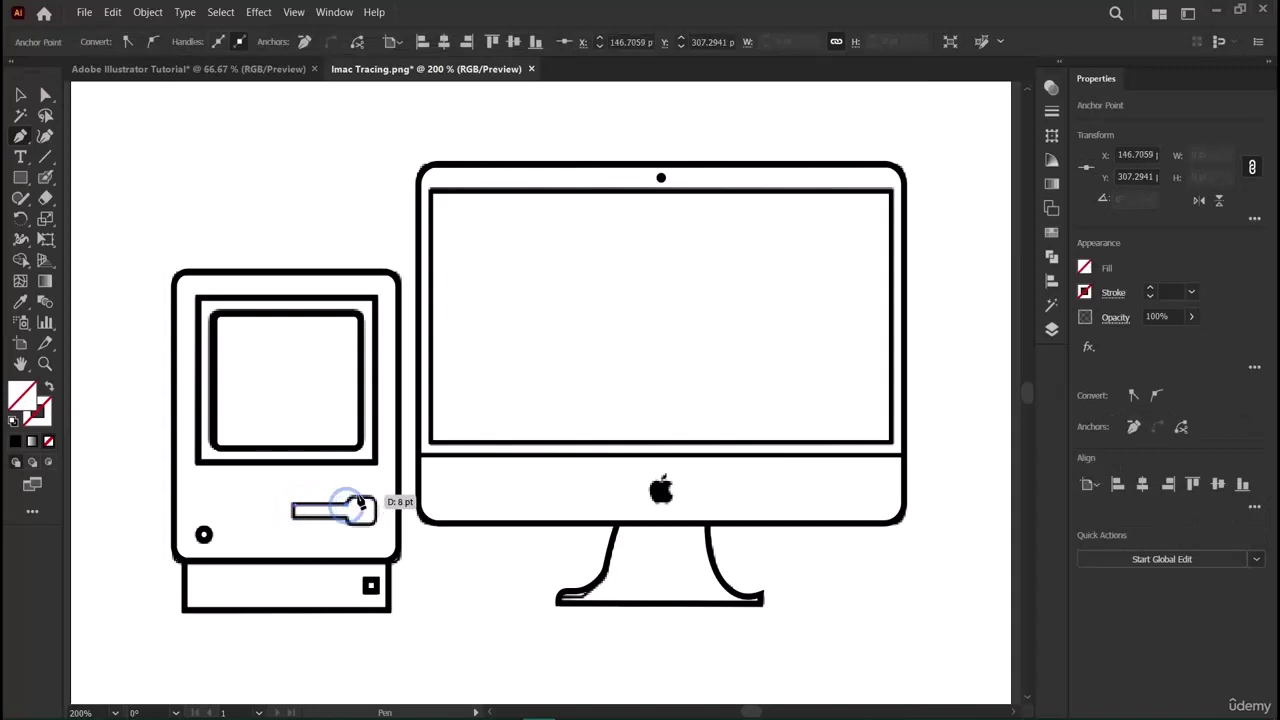
pyautogui.moveTo(378, 511); pyautogui.dragTo(395, 531)
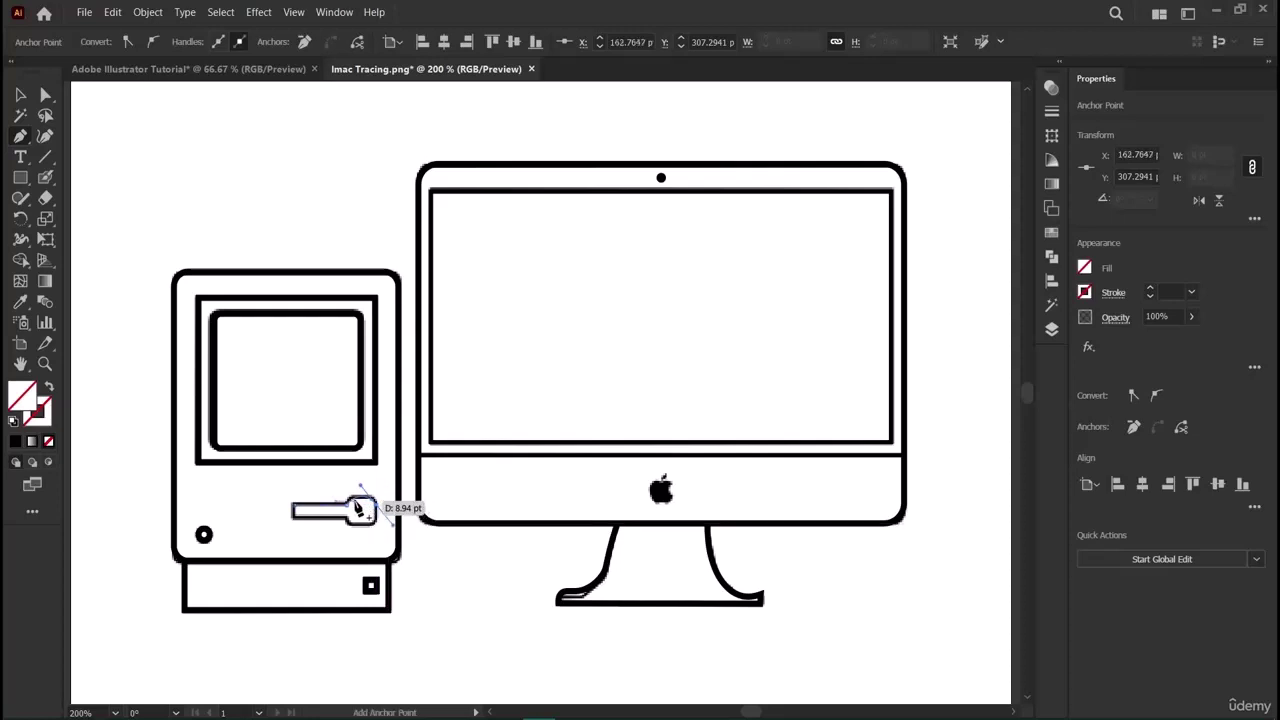
pyautogui.click(354, 507)
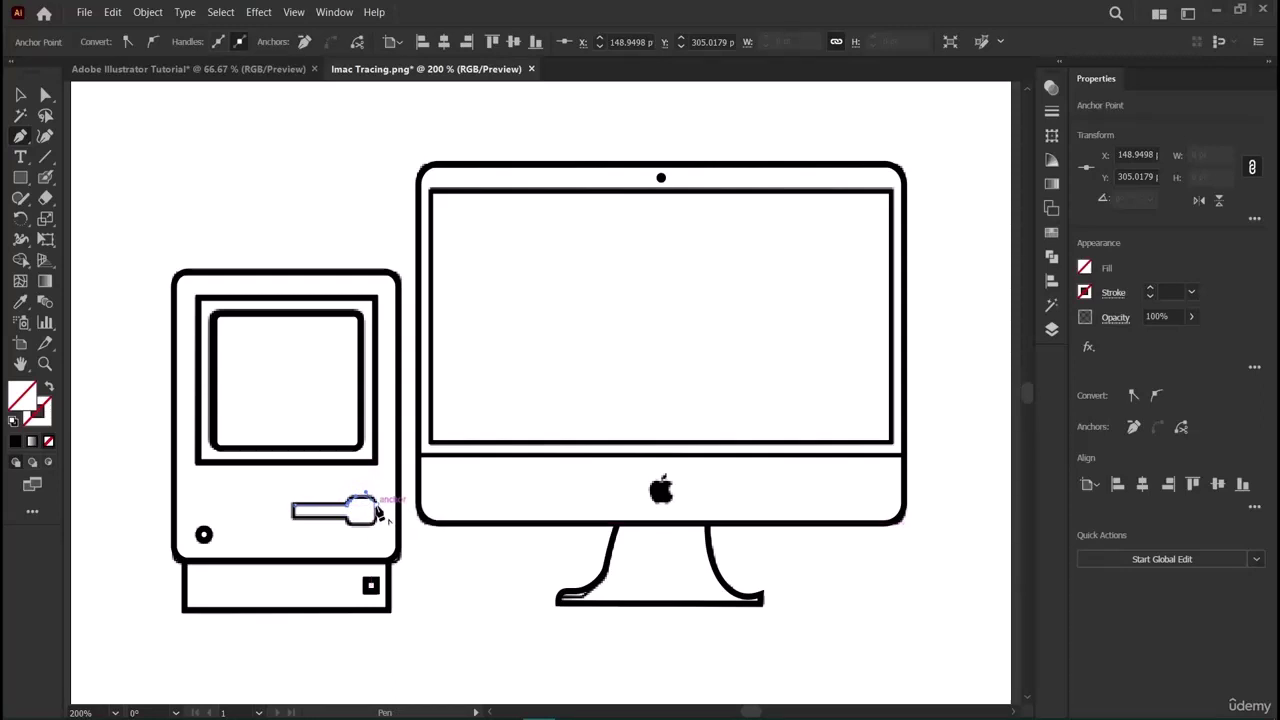
pyautogui.hotkey('ctrl', 'z')
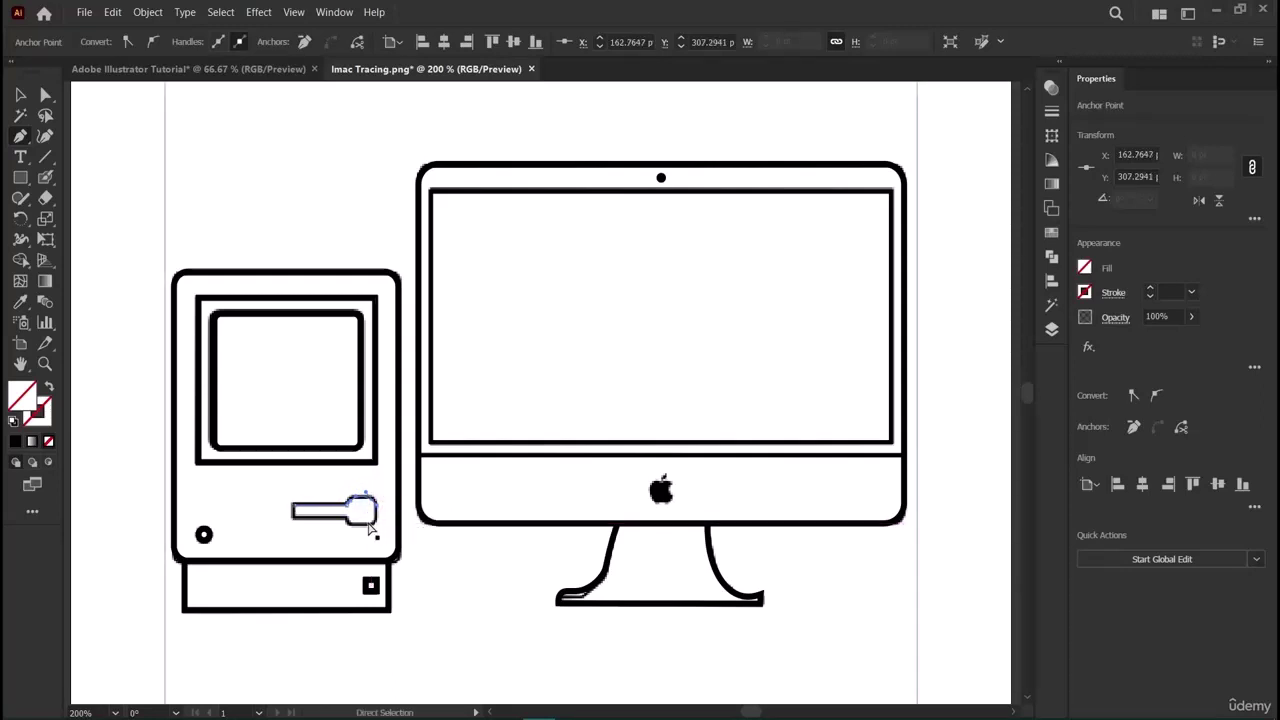
pyautogui.hotkey('ctrl', 'z')
pyautogui.hotkey('ctrl', 'z')
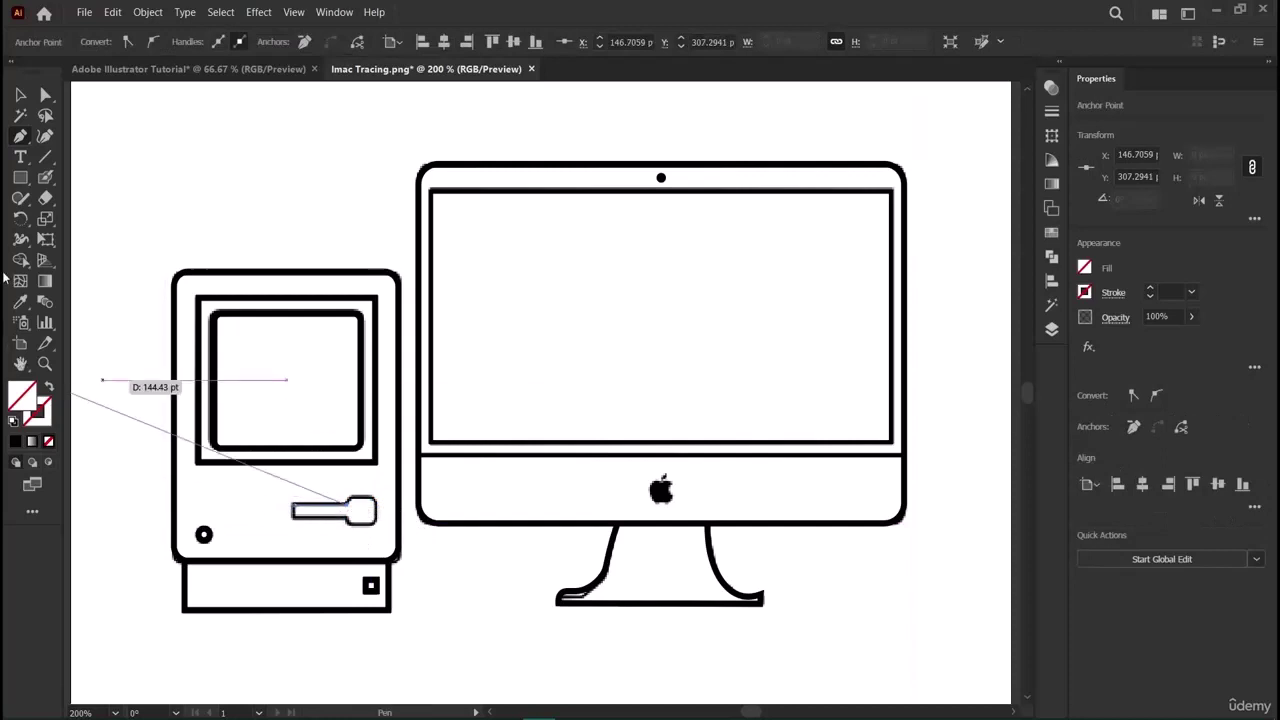
pyautogui.press('v')
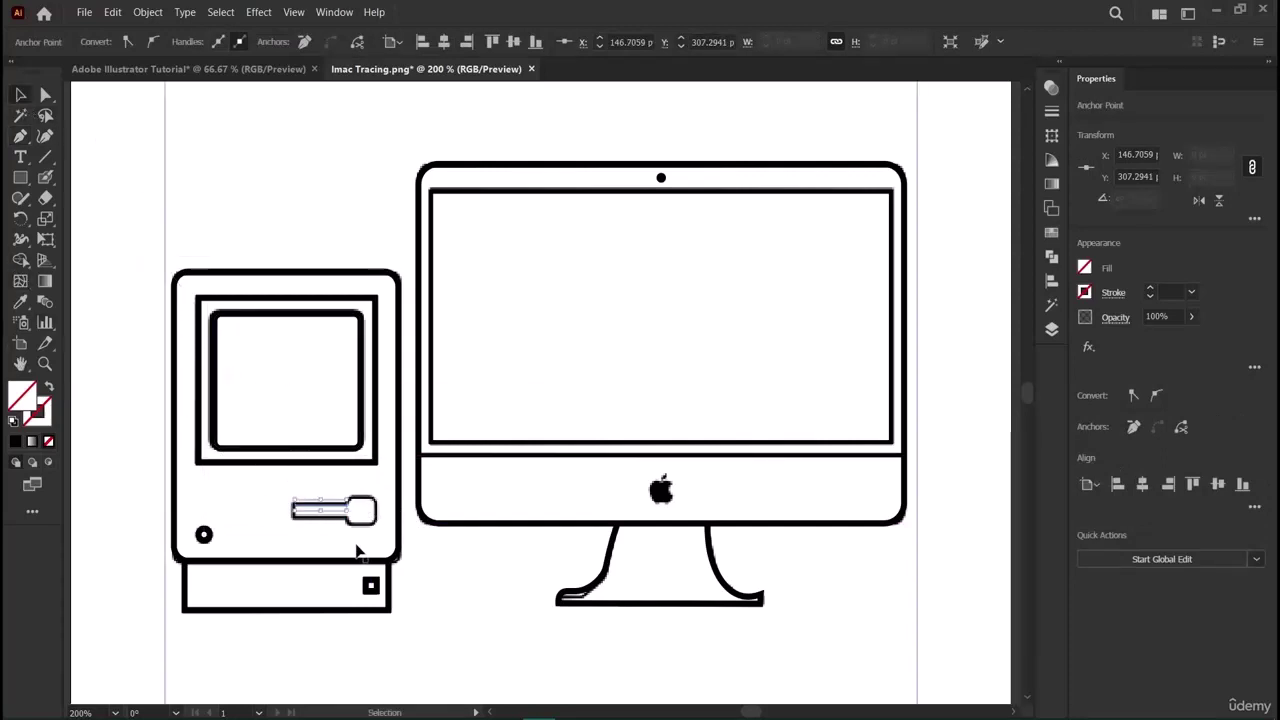
pyautogui.click(520, 591)
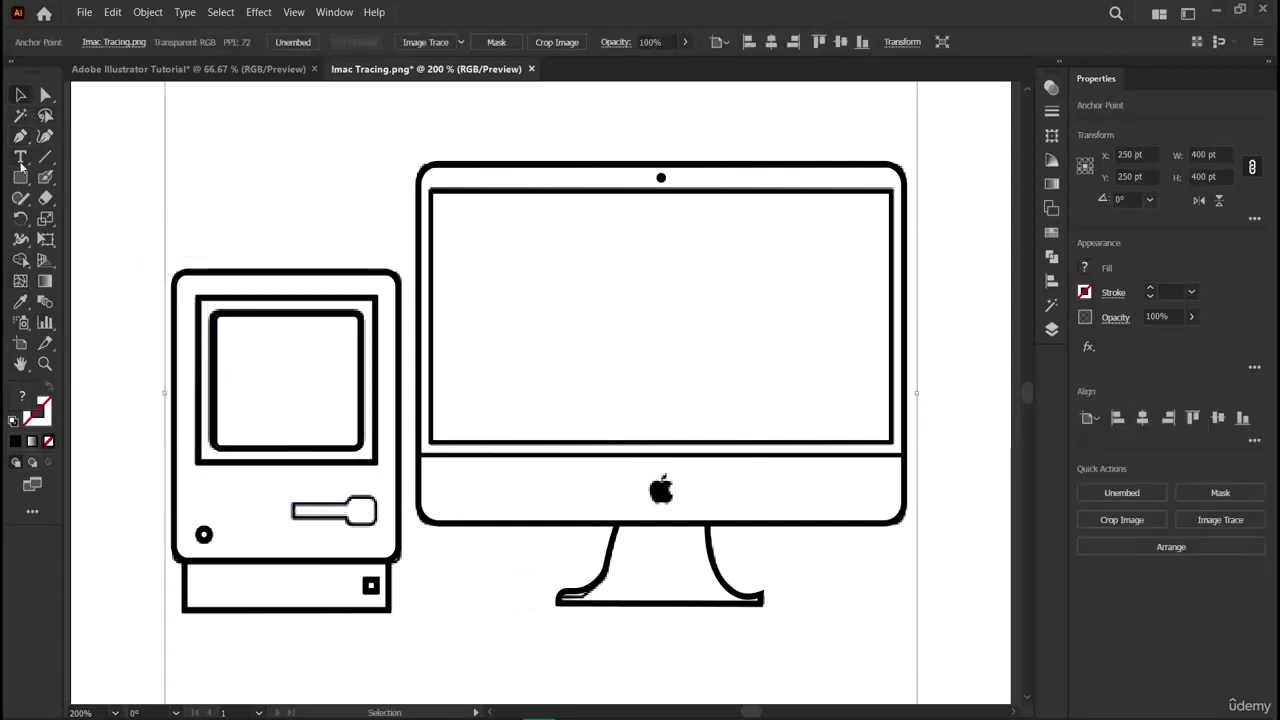
# Draw a small plain rectangle over the slot's square knob, replacing a rounded one.
pyautogui.click(21, 182)
pyautogui.click(123, 198)
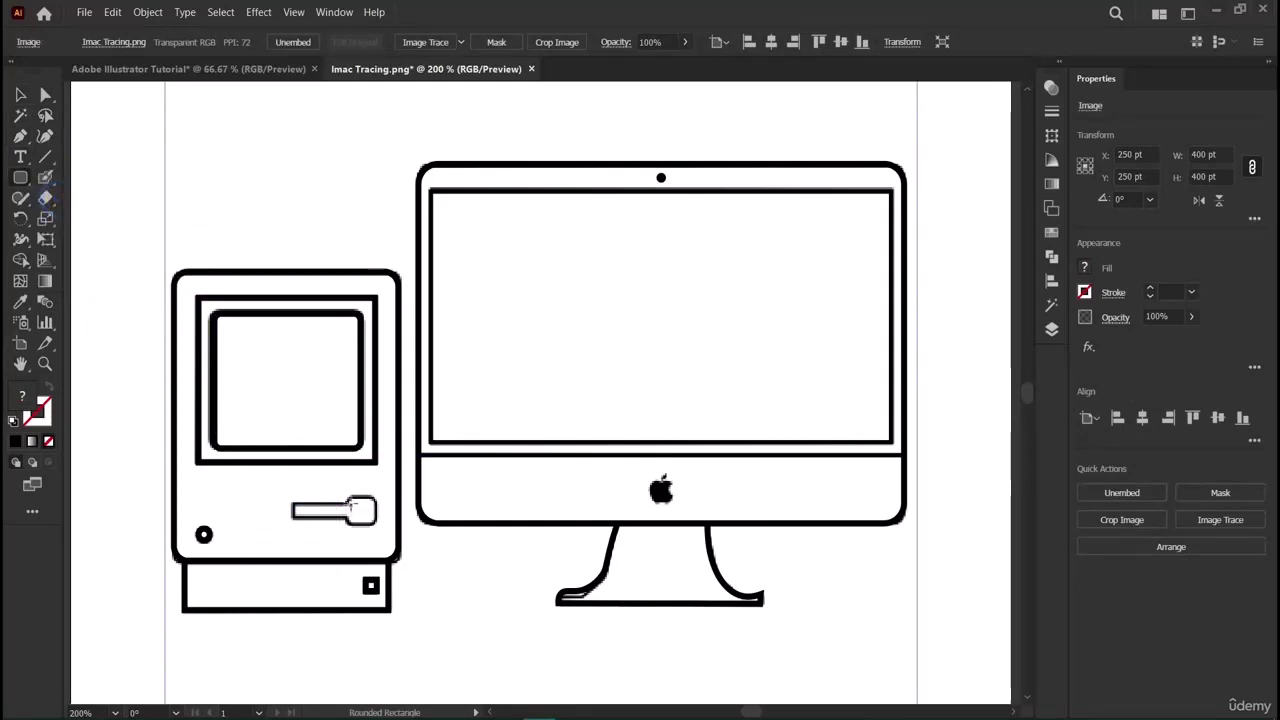
pyautogui.moveTo(350, 499); pyautogui.dragTo(377, 527)
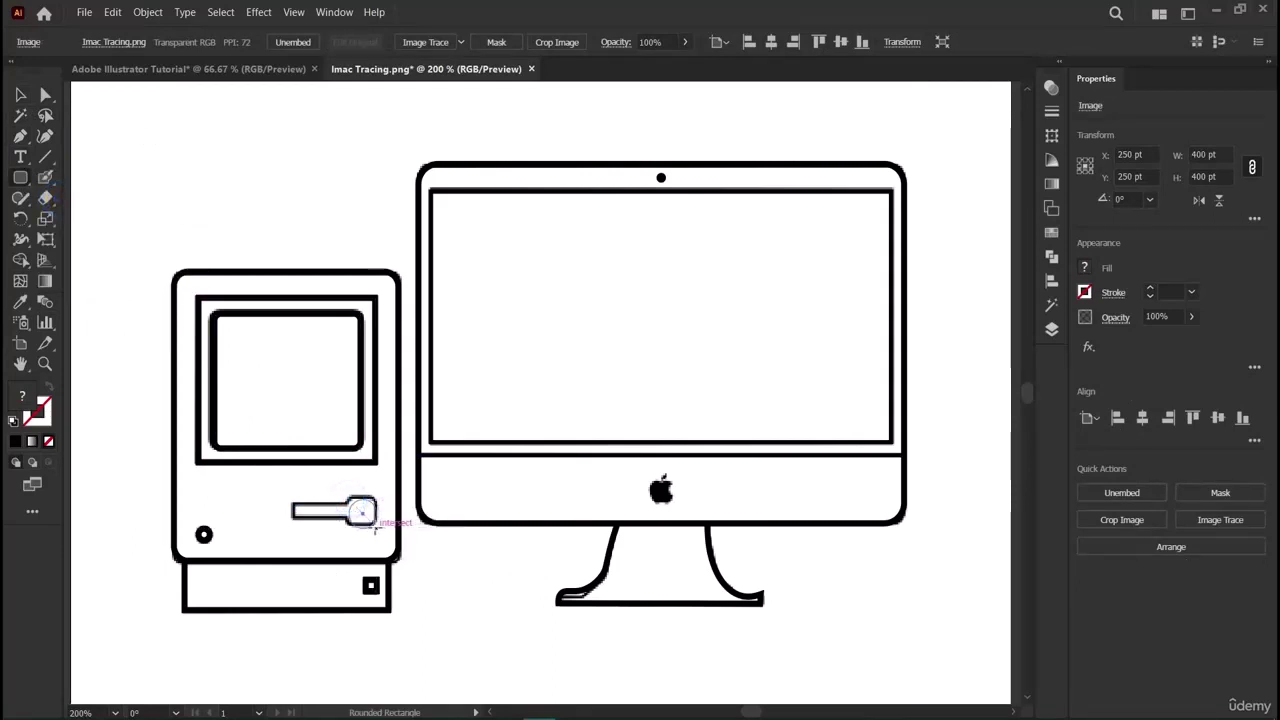
pyautogui.press('v')
pyautogui.hotkey('ctrl', 'z')
pyautogui.click(21, 182)
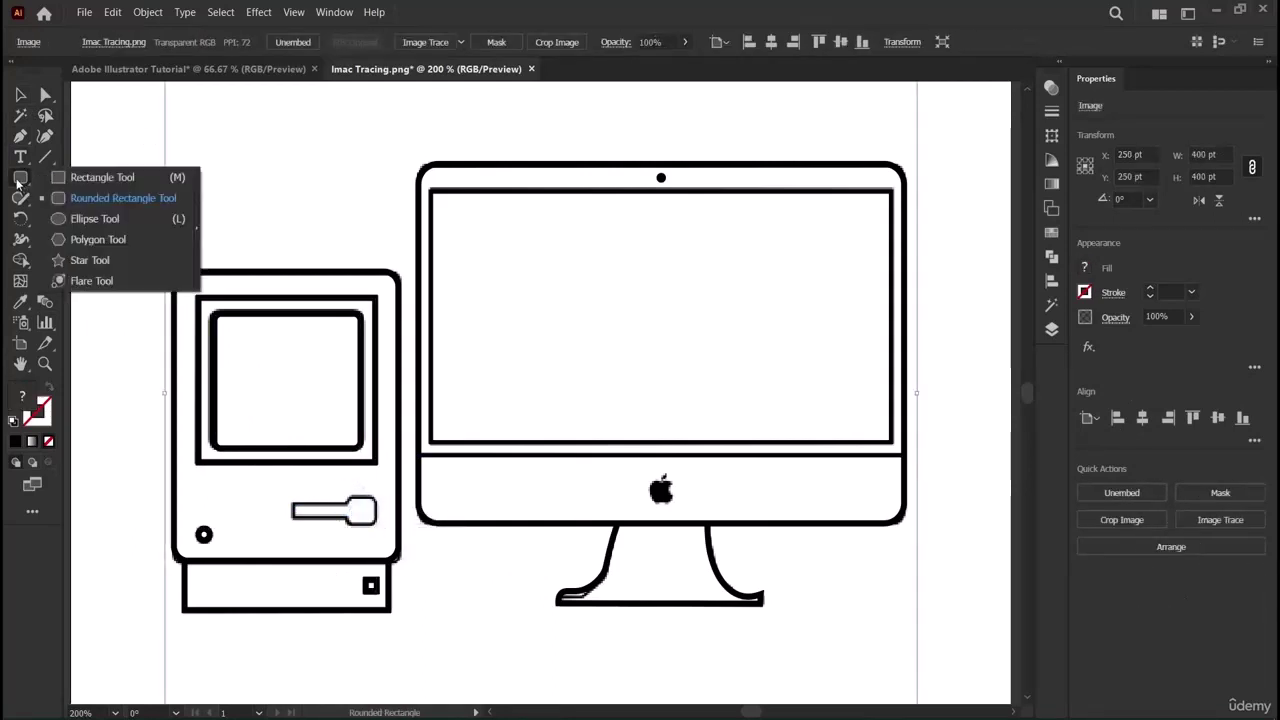
pyautogui.click(76, 180)
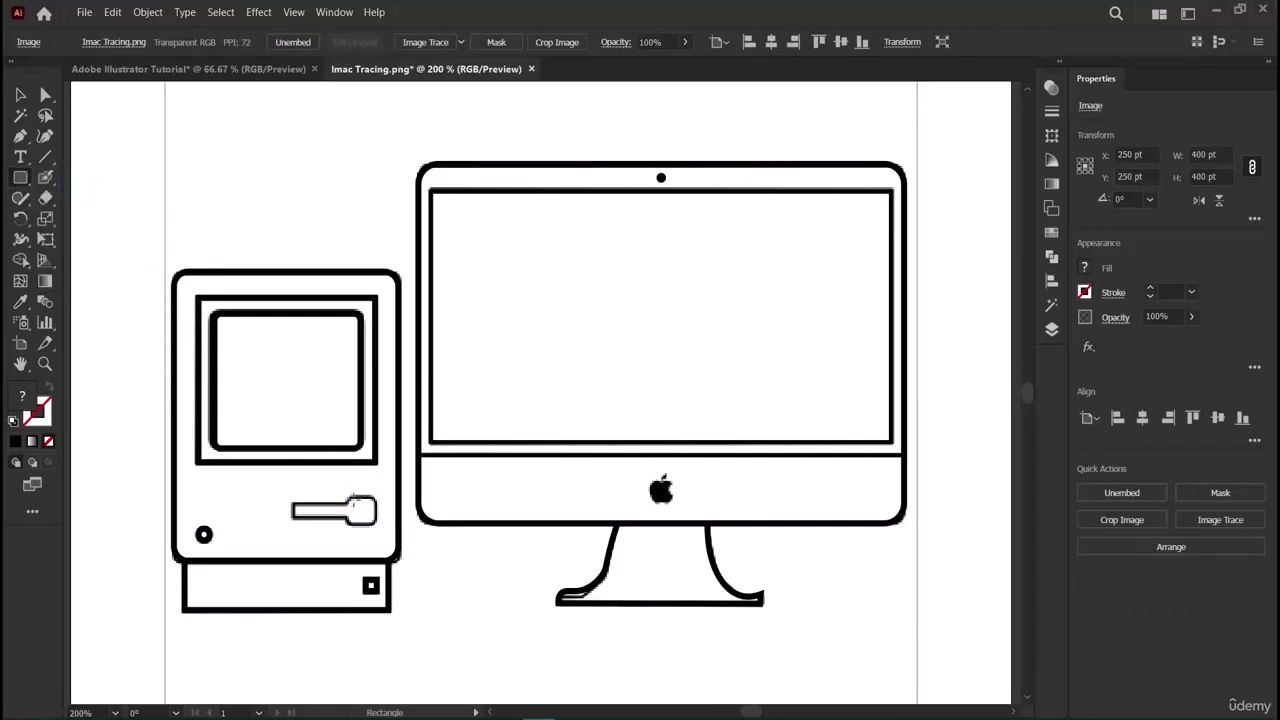
pyautogui.moveTo(352, 502)
pyautogui.mouseDown()
pyautogui.moveTo(377, 524)
pyautogui.moveTo(349, 512)
pyautogui.mouseUp()
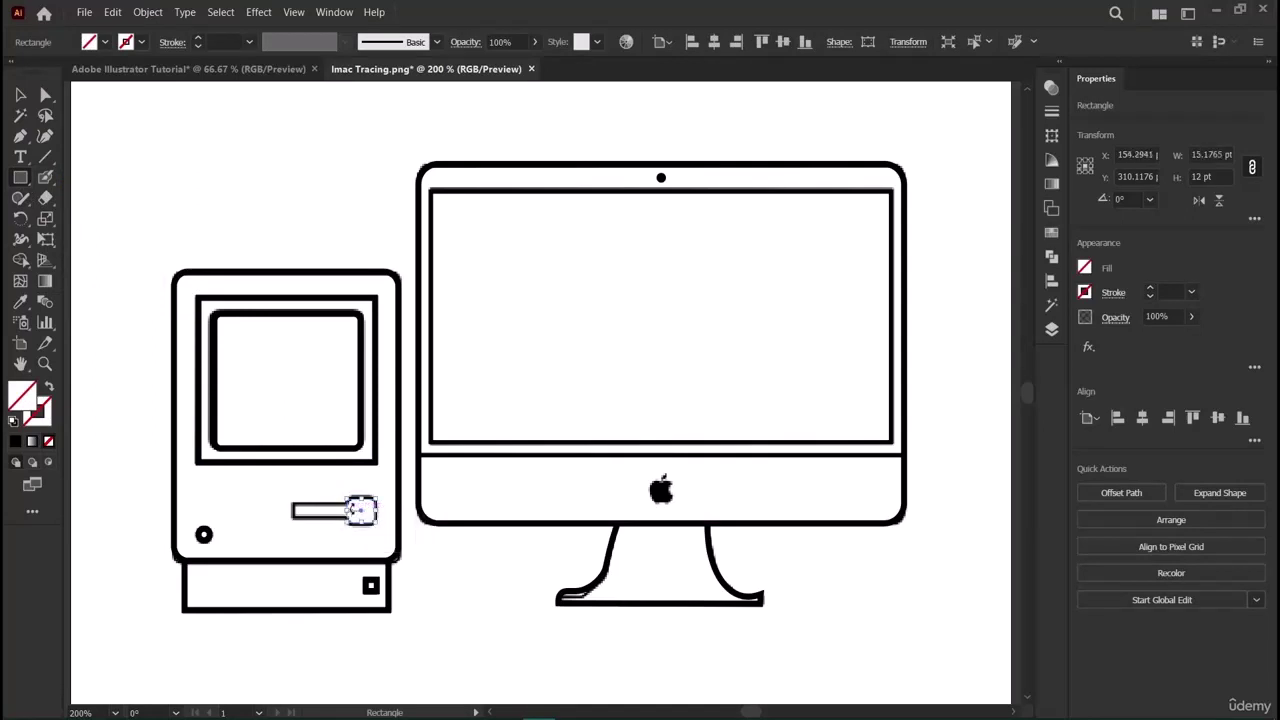
# Fit the square tightly around the knob and give it a 2 pt black stroke.
pyautogui.click(44, 363)
pyautogui.click(365, 535)
pyautogui.click(766, 289)
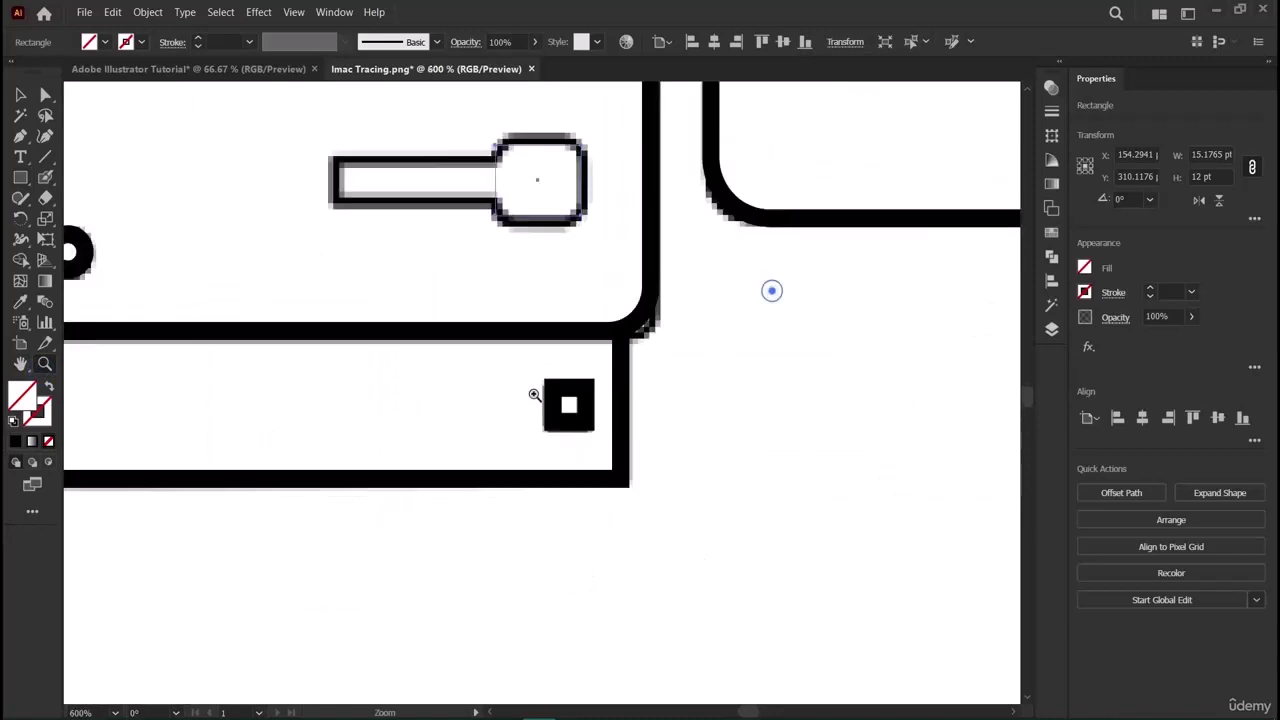
pyautogui.click(514, 346)
pyautogui.scroll(2, 514, 346)
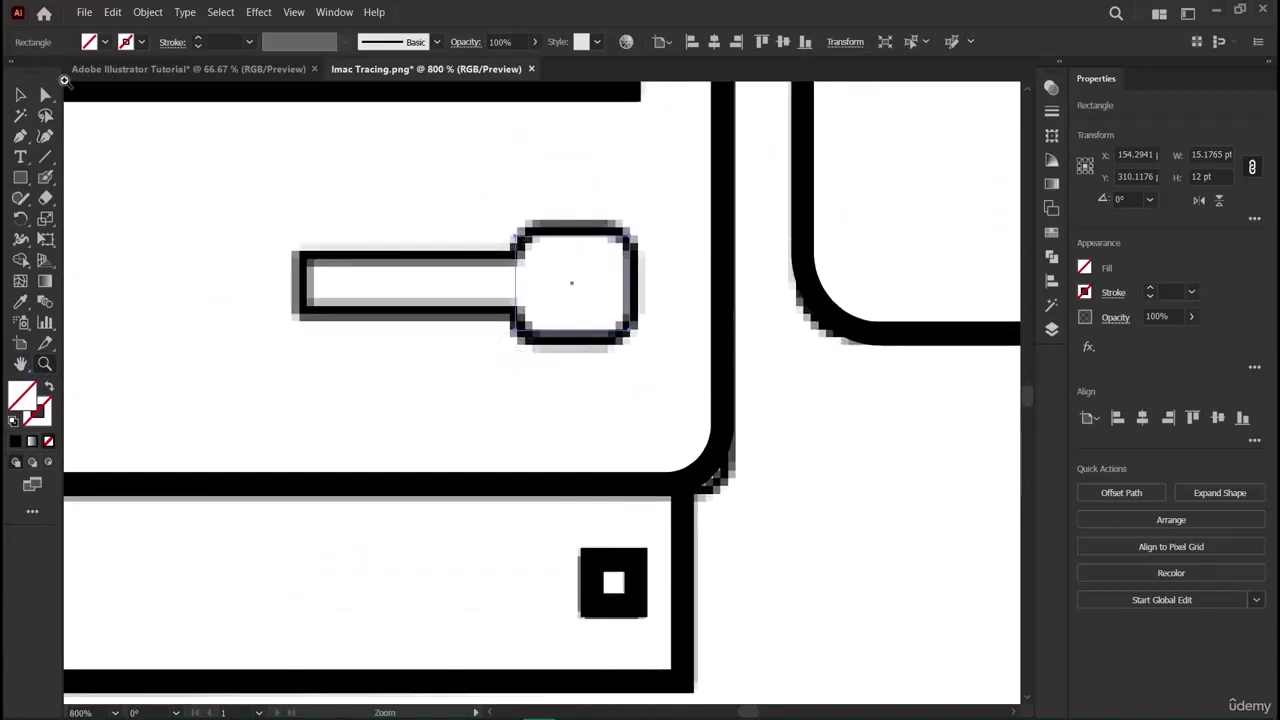
pyautogui.click(22, 95)
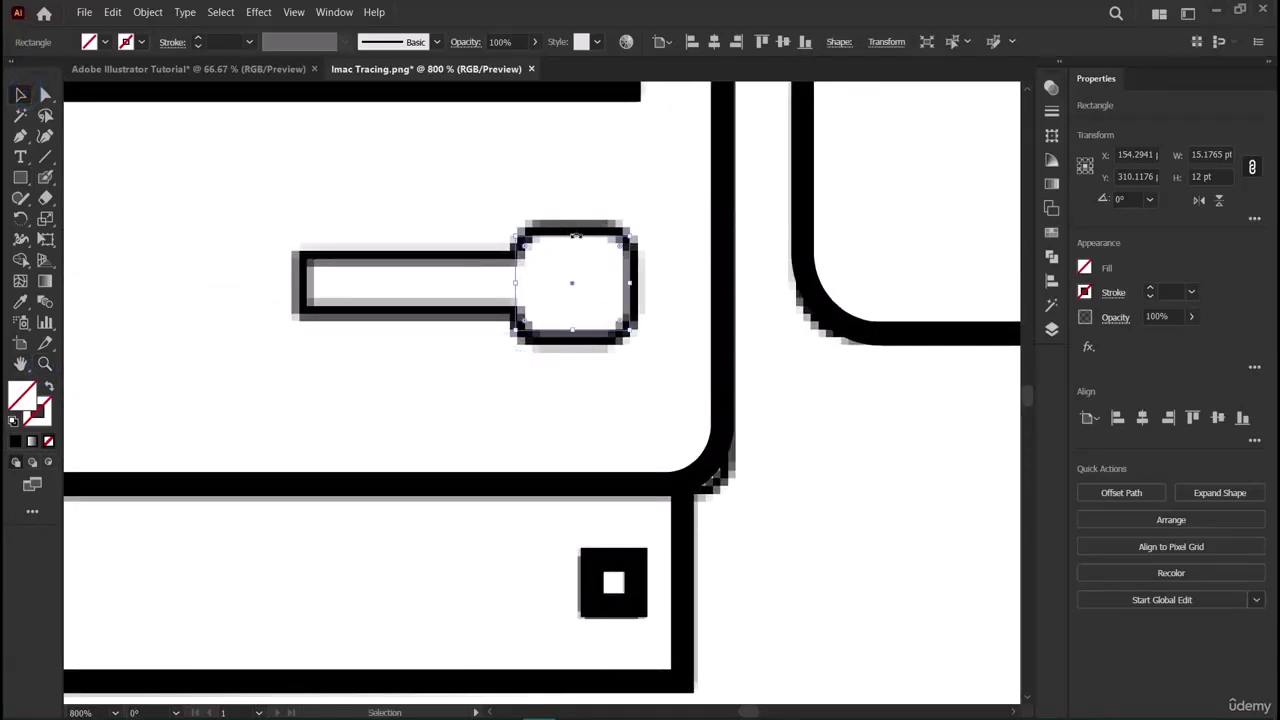
pyautogui.moveTo(575, 236); pyautogui.dragTo(573, 226)
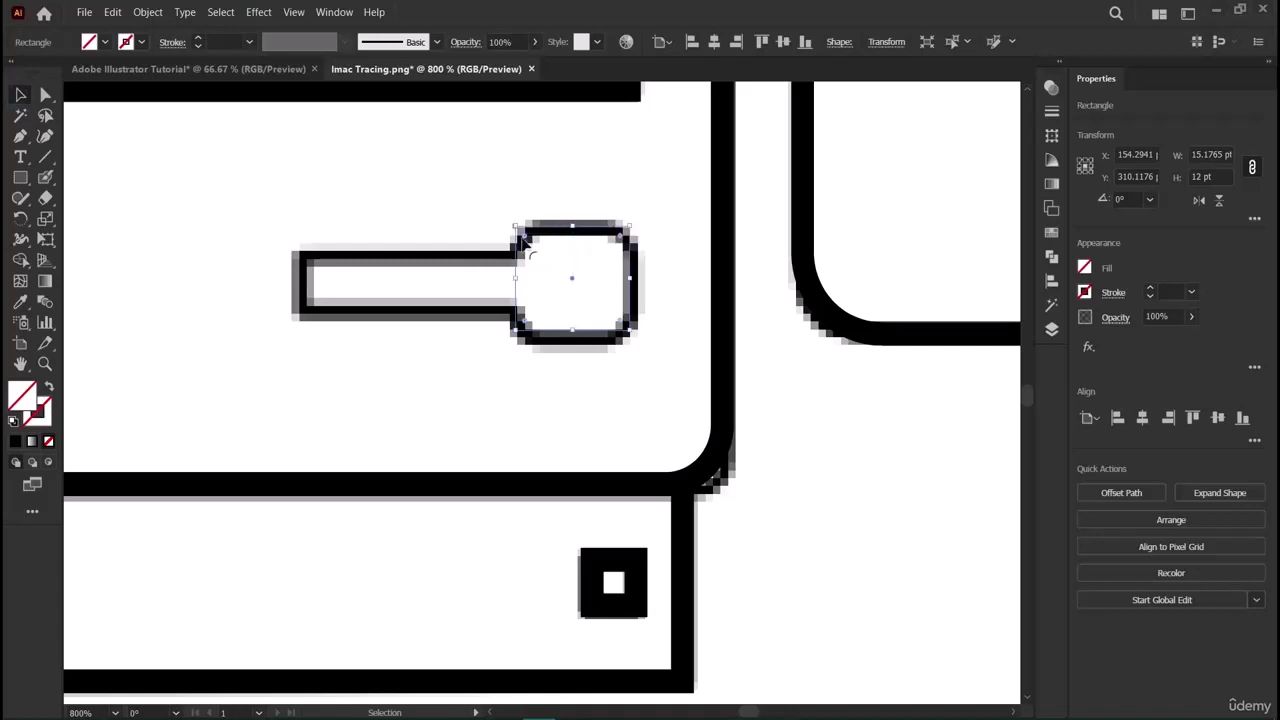
pyautogui.moveTo(515, 281); pyautogui.dragTo(531, 258)
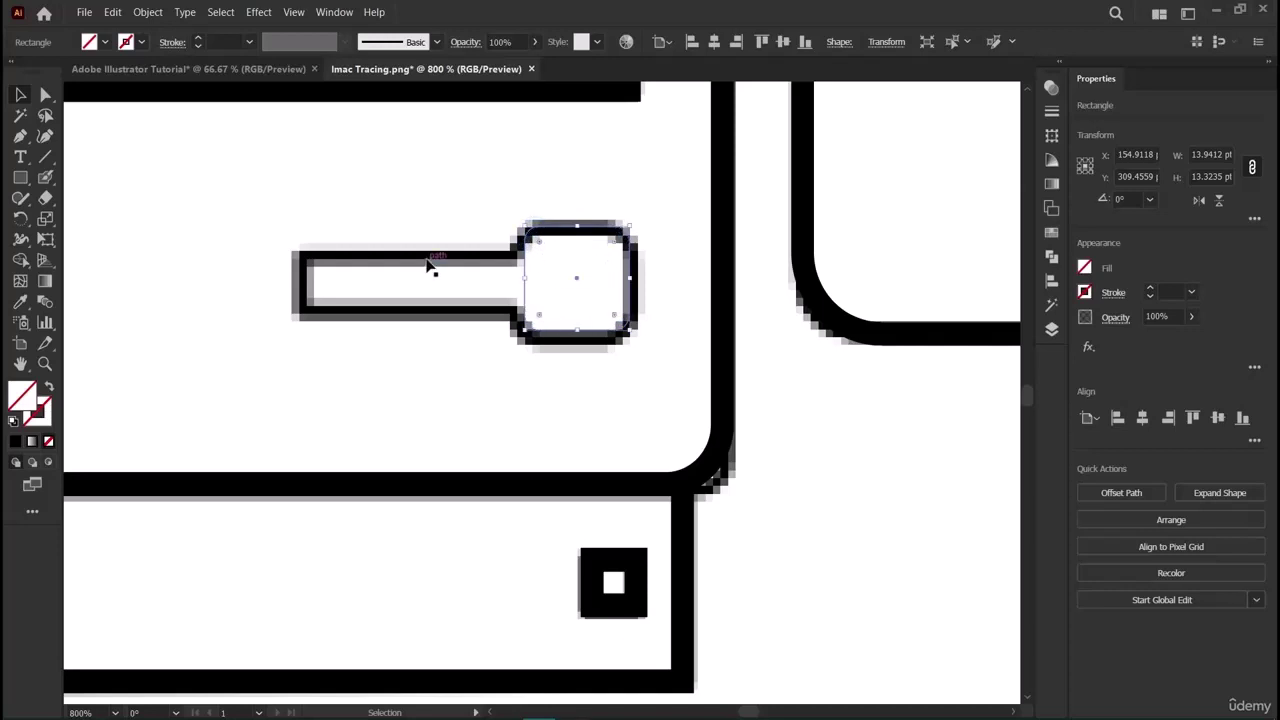
pyautogui.click(1150, 288)
pyautogui.click(1150, 288)
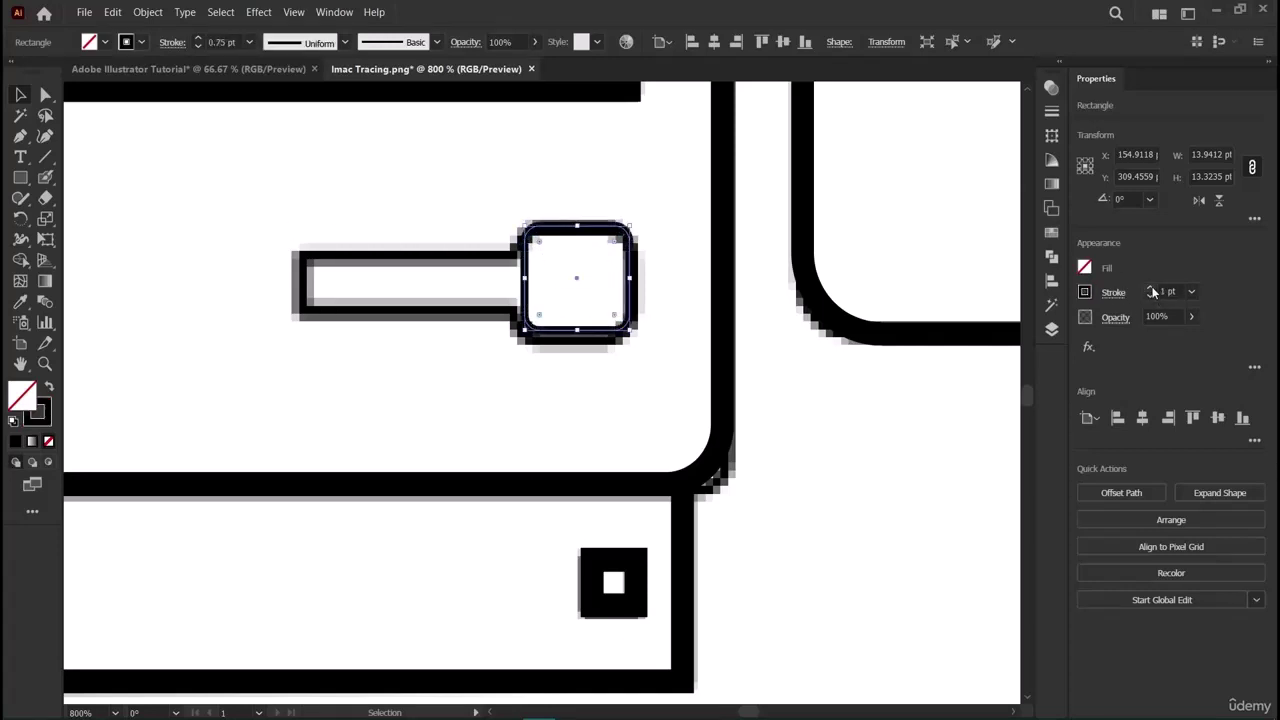
pyautogui.click(1150, 288)
pyautogui.click(1149, 296)
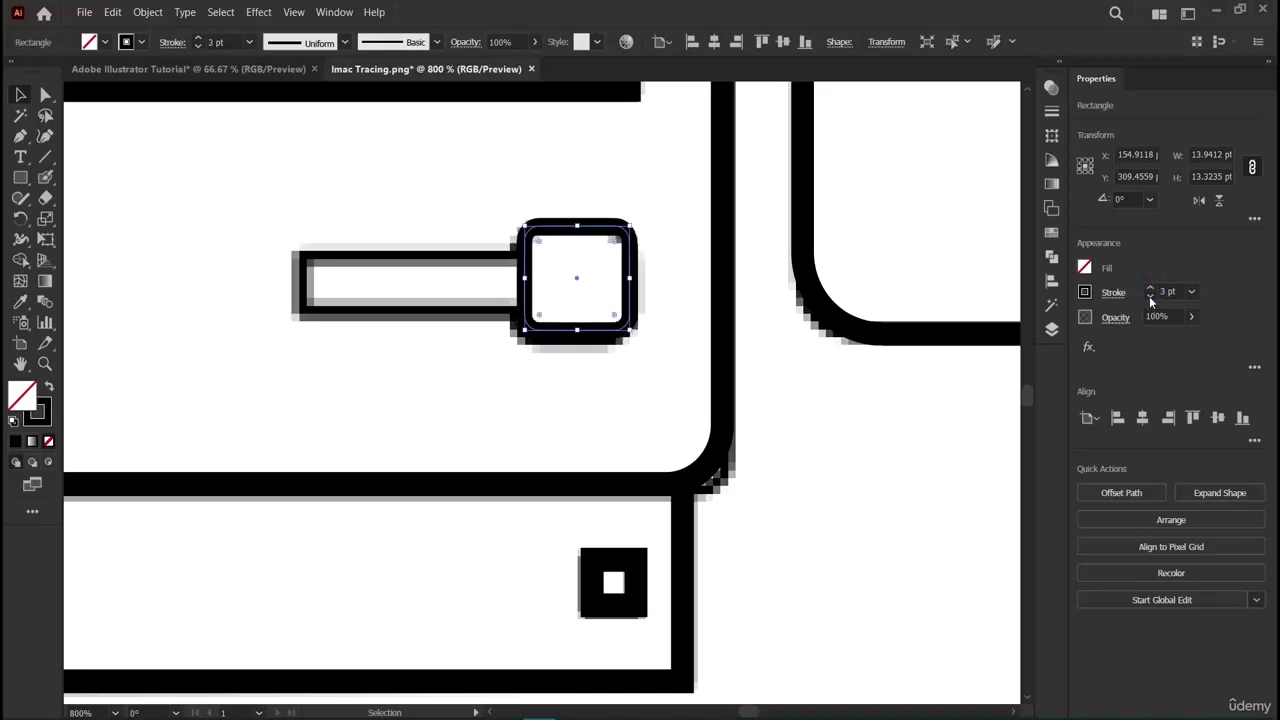
# Give the line along the slot's top edge a 2 pt stroke.
pyautogui.click(22, 96)
pyautogui.click(440, 255)
pyautogui.click(440, 263)
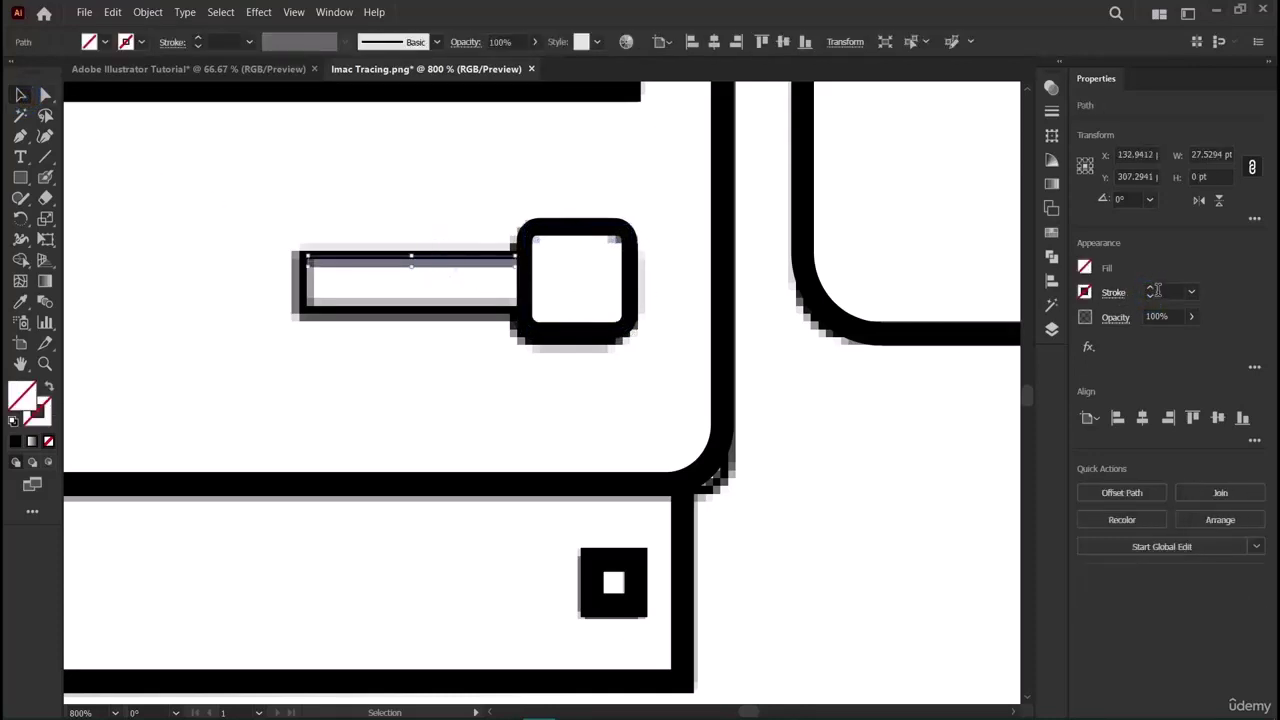
pyautogui.click(1149, 289)
pyautogui.click(1149, 290)
pyautogui.click(1149, 290)
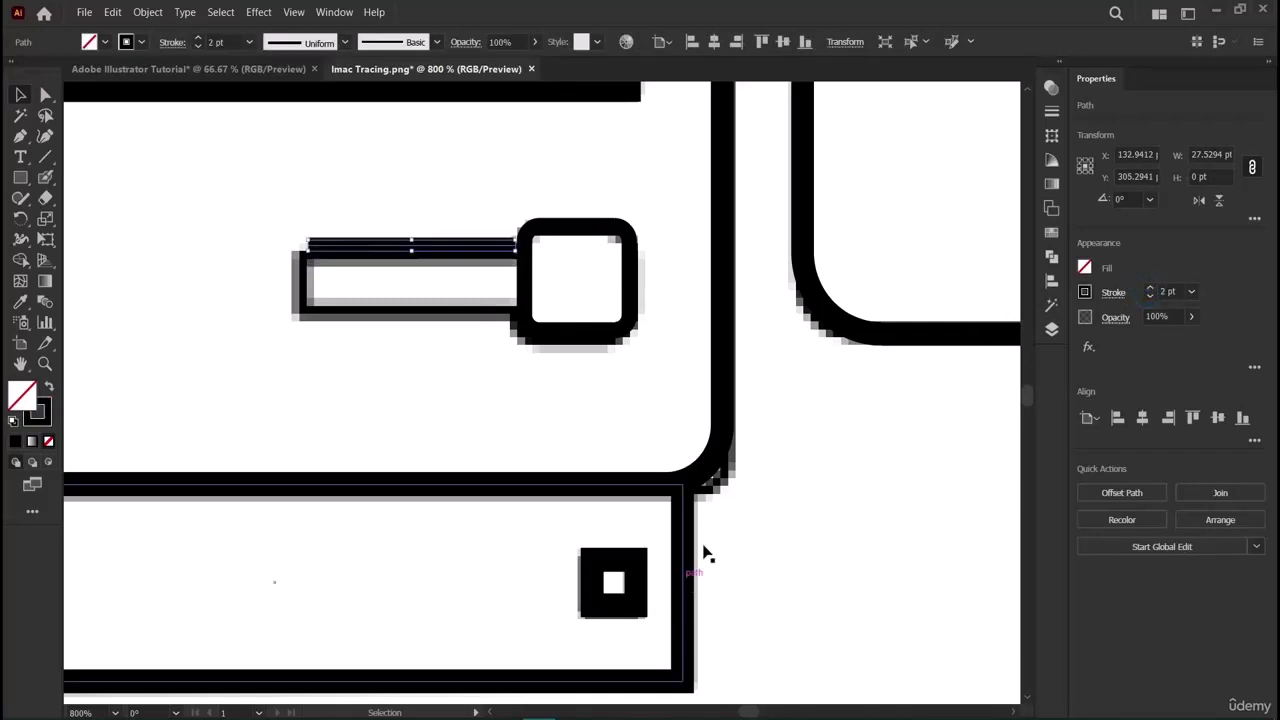
# Copy the top-edge line and place the copy on the slot's bottom edge.
pyautogui.click(809, 512)
pyautogui.click(466, 252)
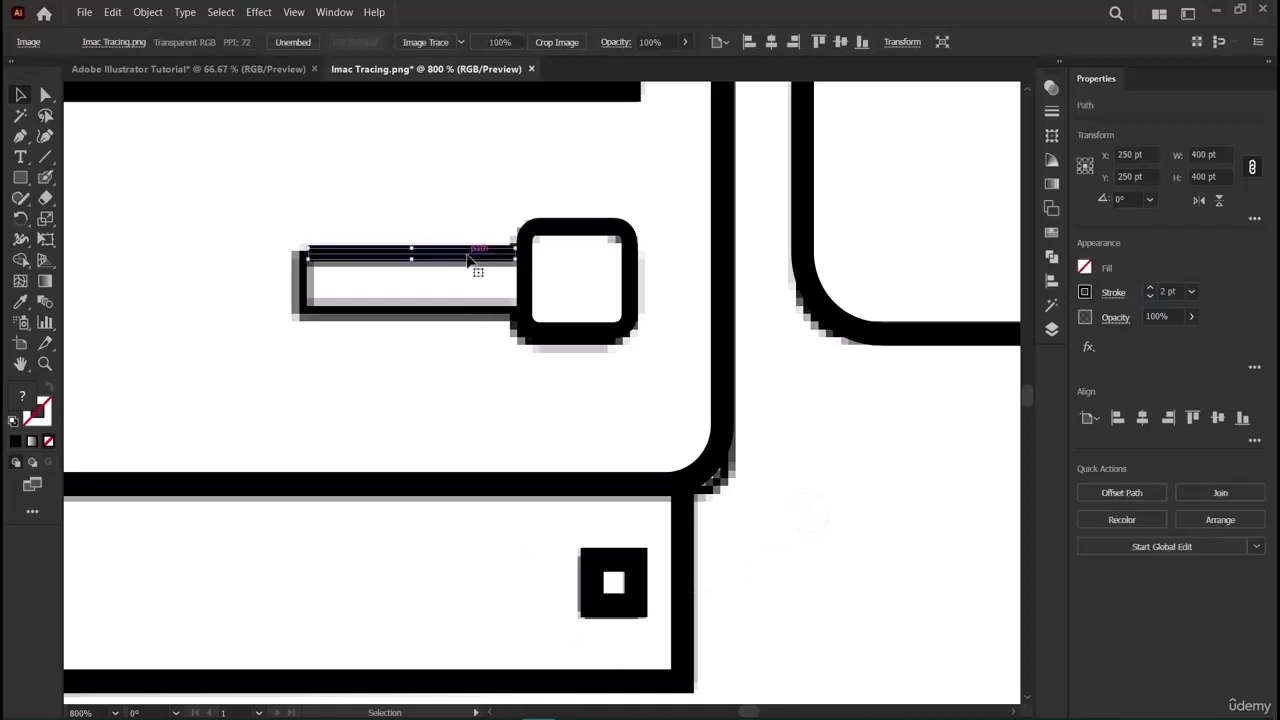
pyautogui.hotkey('ctrl', 'c')
pyautogui.hotkey('ctrl', 'v')
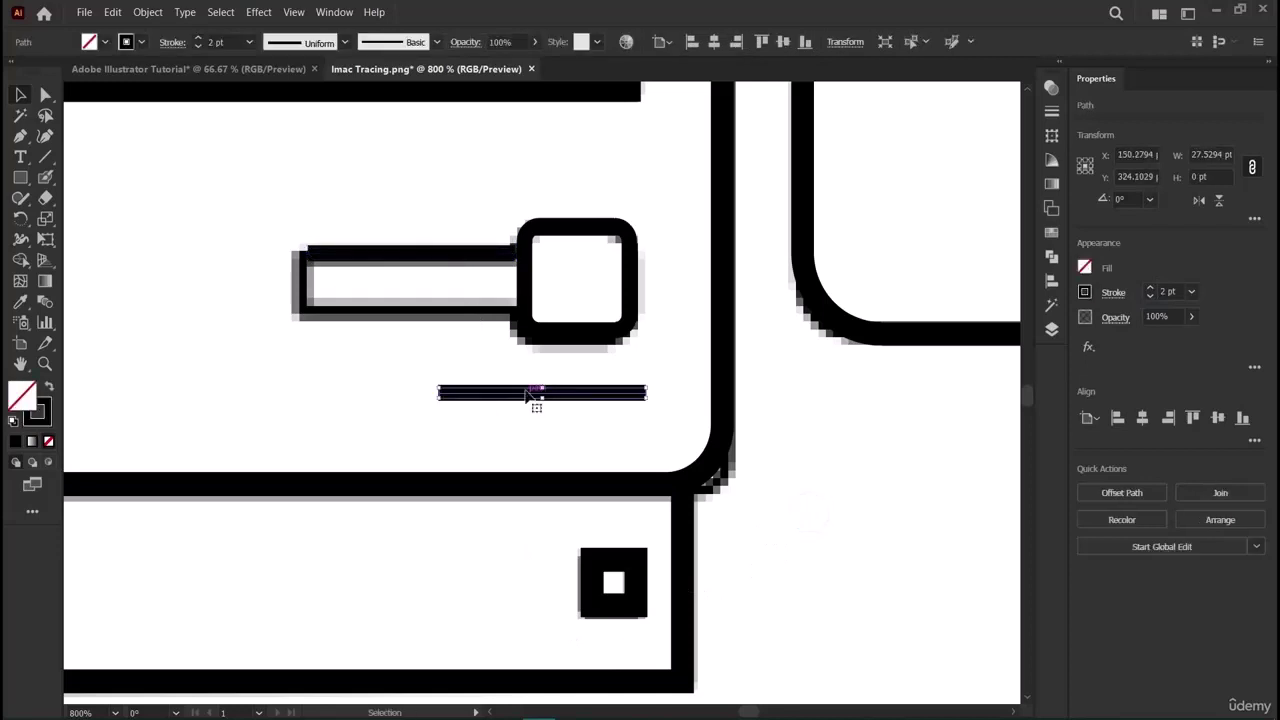
pyautogui.moveTo(533, 395); pyautogui.dragTo(403, 314)
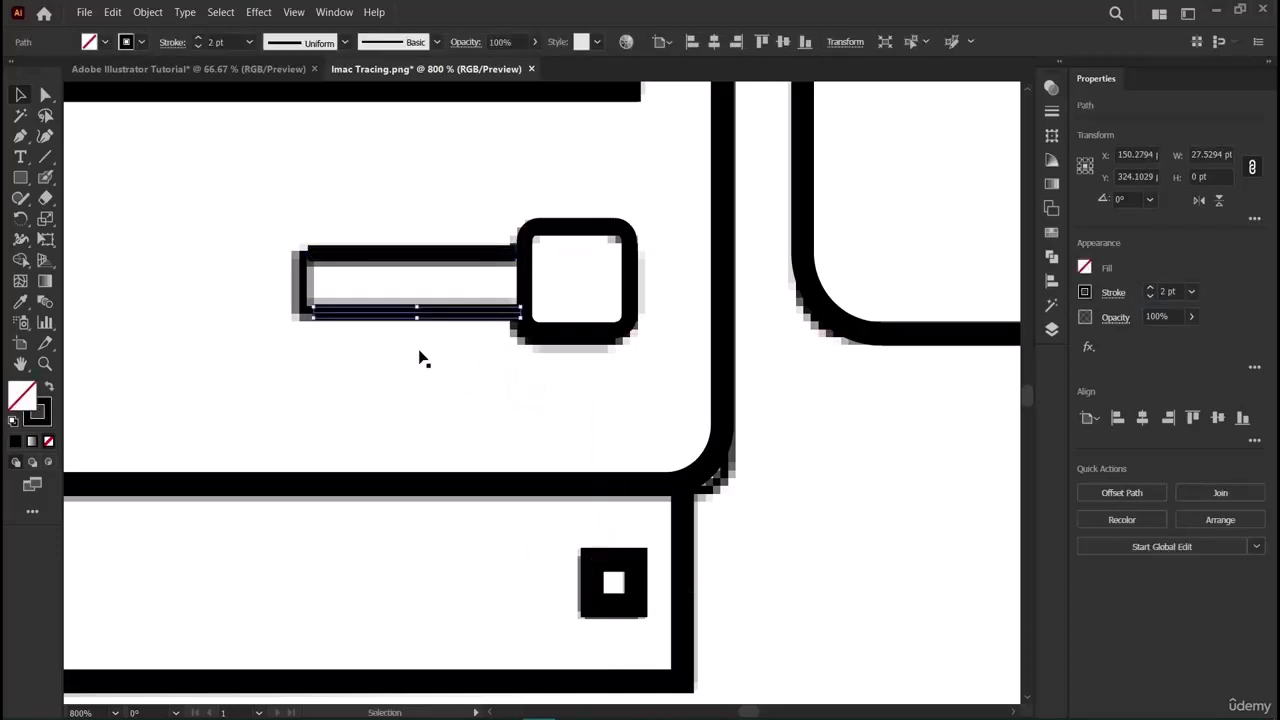
pyautogui.click(757, 494)
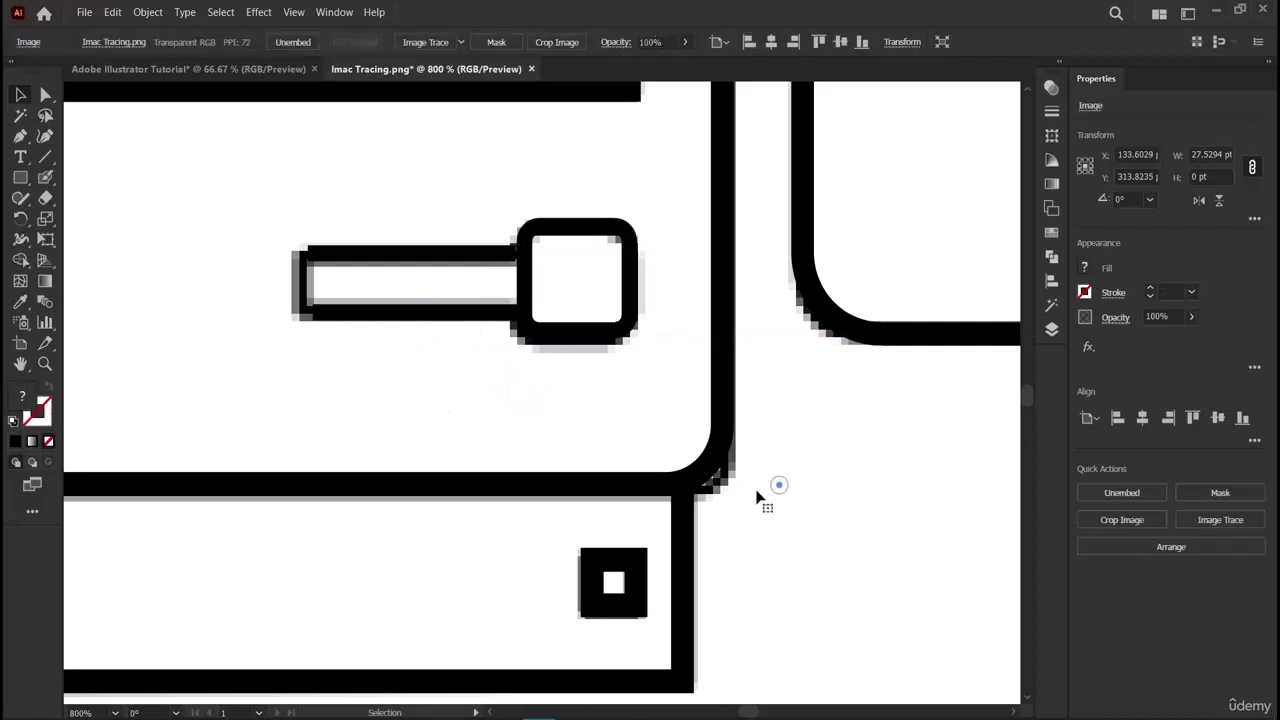
# Paste another copy as a short vertical line, about 9.6 pt, closing the slot's left end.
pyautogui.click(349, 251)
pyautogui.press('a')
pyautogui.hotkey('ctrl', 'v')
pyautogui.moveTo(529, 395); pyautogui.dragTo(371, 271)
pyautogui.moveTo(308, 160); pyautogui.dragTo(297, 247)
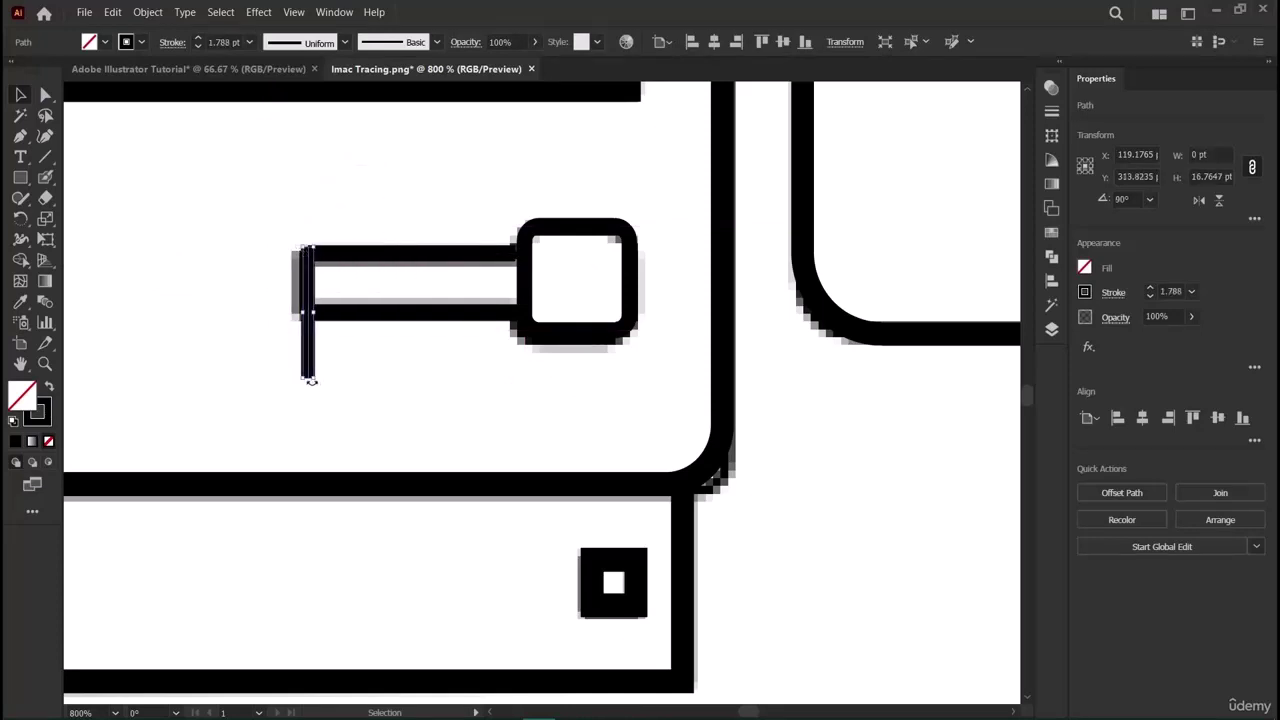
pyautogui.moveTo(309, 372); pyautogui.dragTo(307, 319)
pyautogui.click(815, 493)
# Drag the placed reference PNG up off the artboard onto the pasteboard above.
pyautogui.scroll(-3, 815, 495)
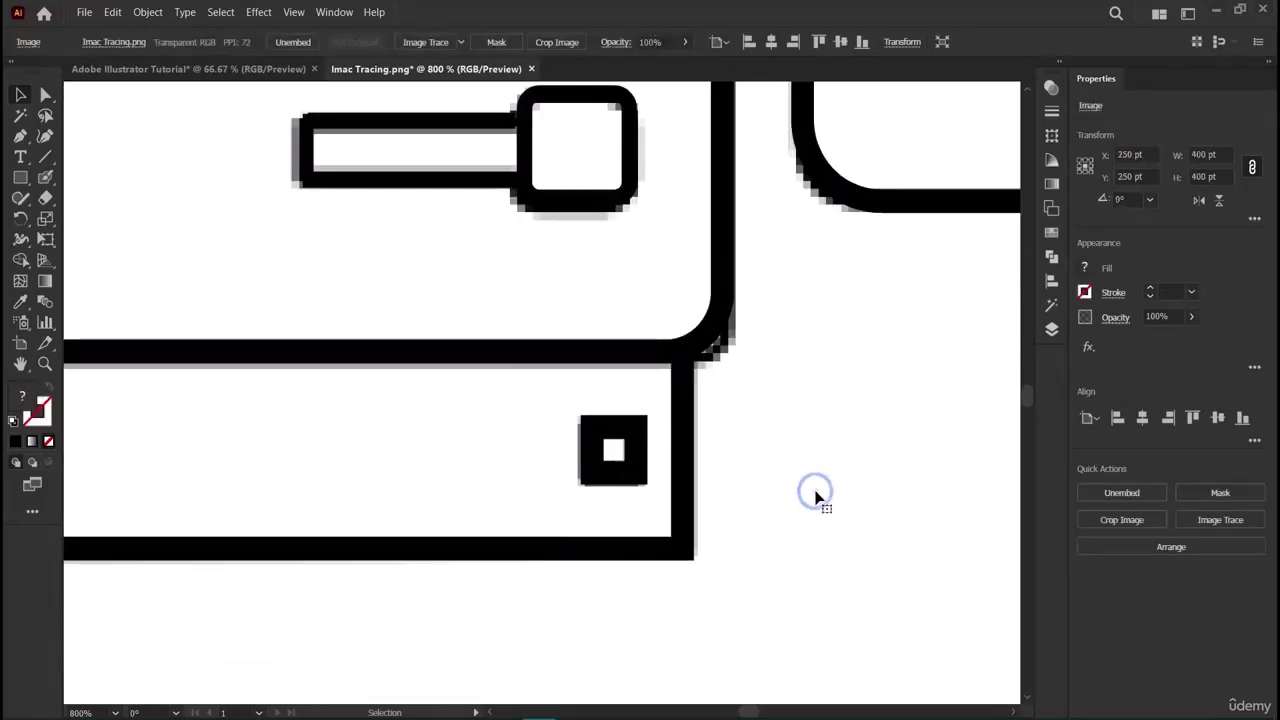
pyautogui.hotkey('ctrl', '0')
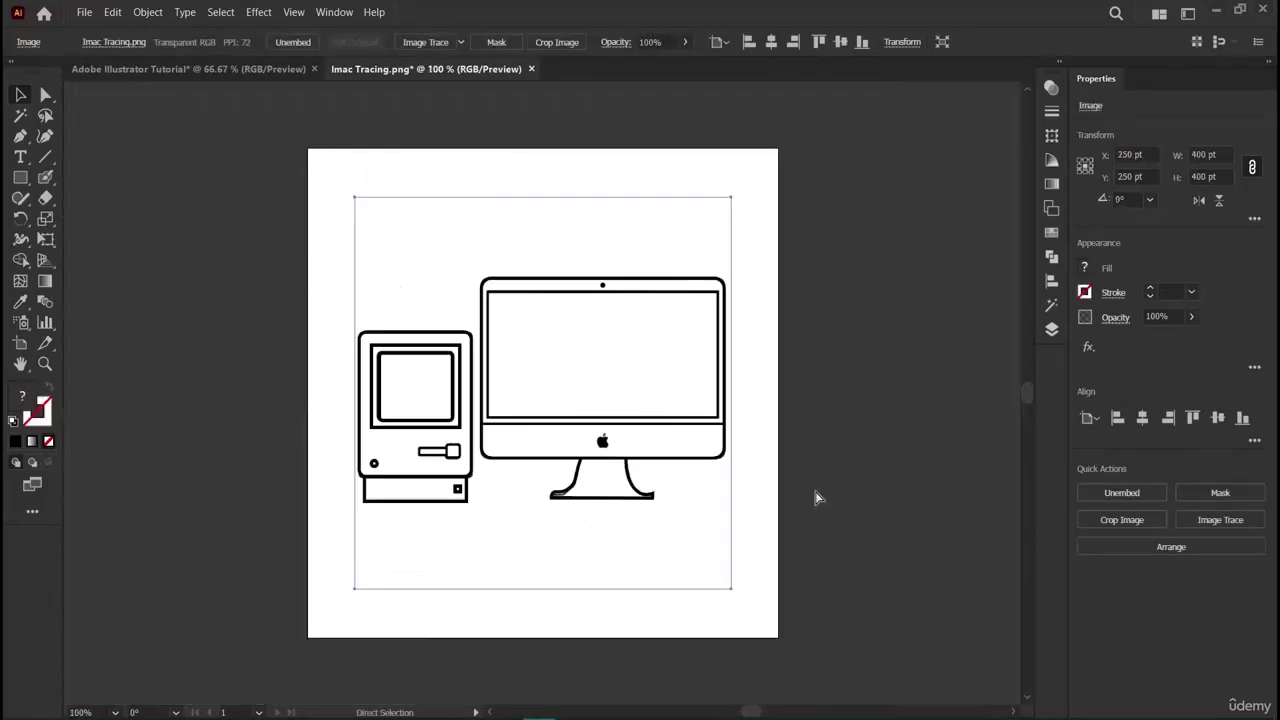
pyautogui.hotkey('ctrl', '1')
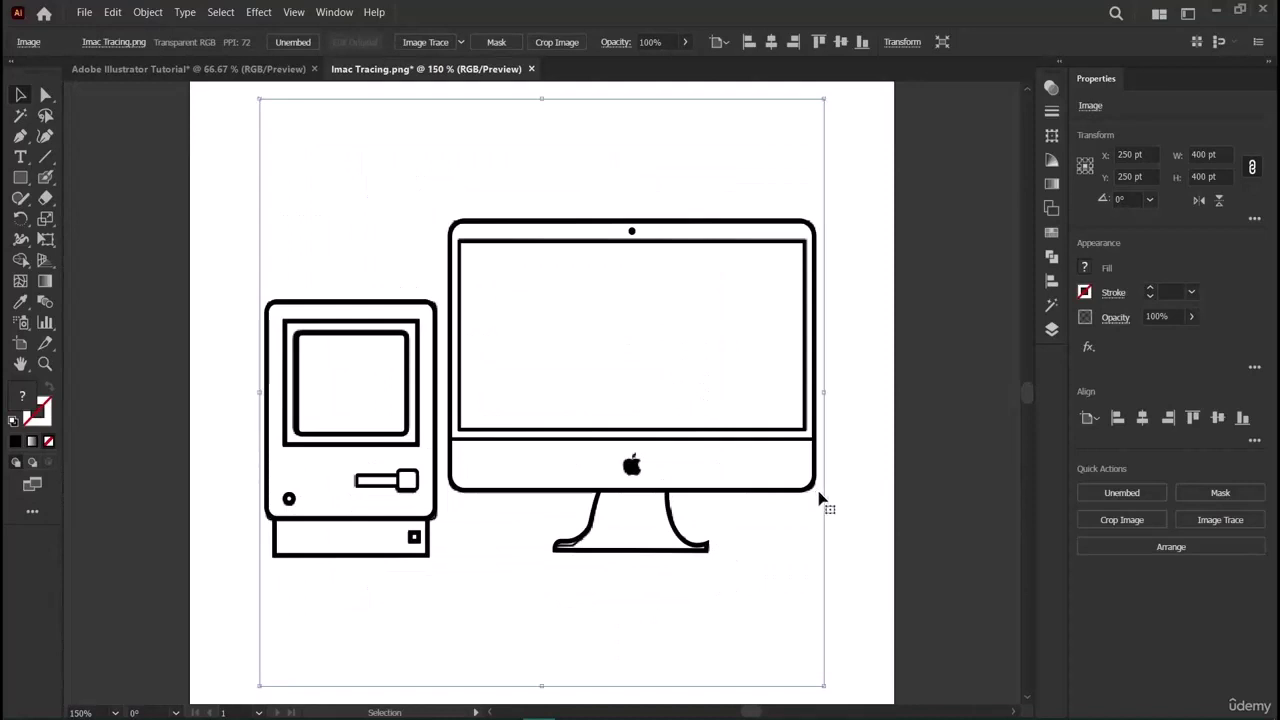
pyautogui.click(951, 346)
pyautogui.click(616, 622)
pyautogui.rightClick(618, 620)
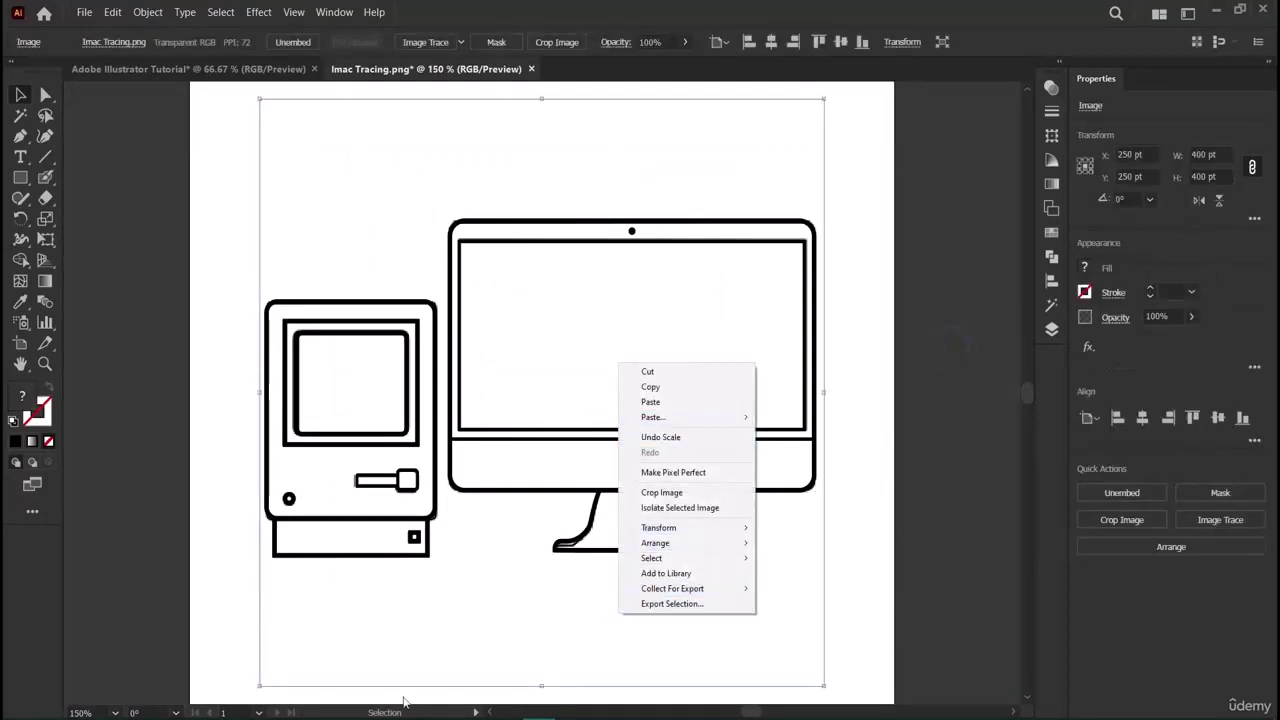
pyautogui.moveTo(503, 620); pyautogui.dragTo(1068, 586)
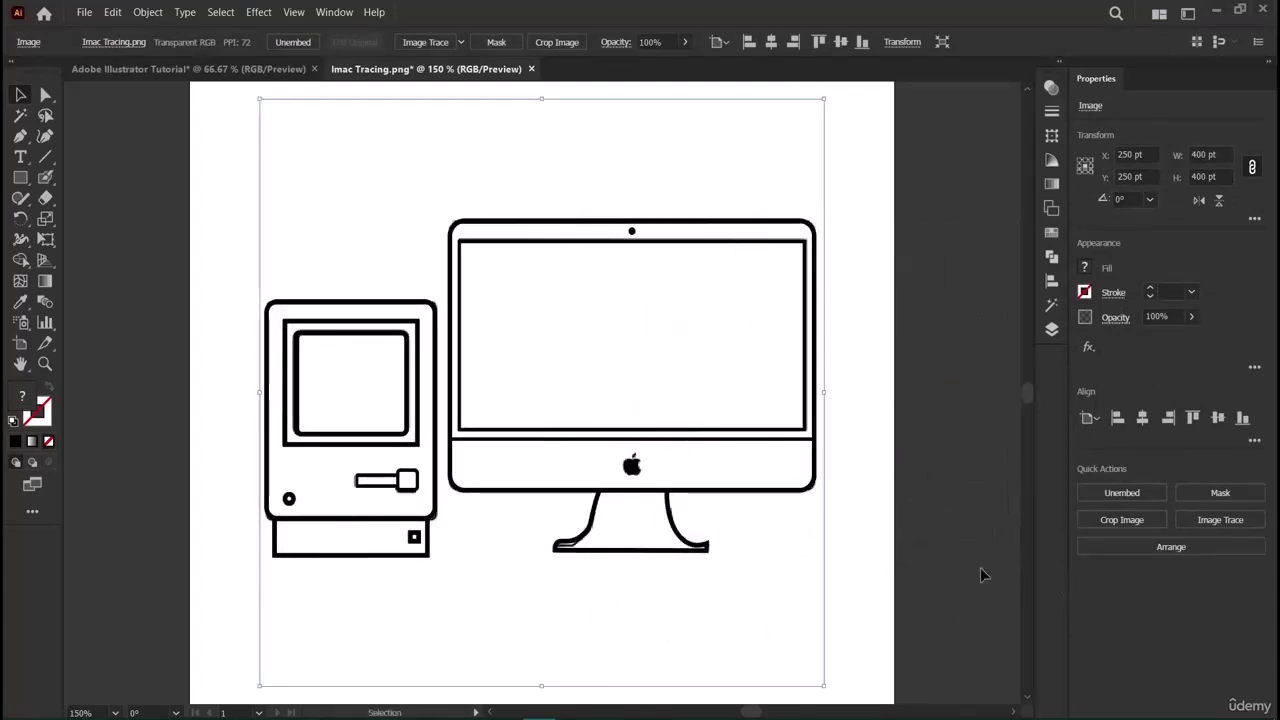
pyautogui.moveTo(437, 611); pyautogui.dragTo(500, 566)
pyautogui.moveTo(563, 623); pyautogui.dragTo(876, 158)
# Scroll back to the artboard to view only the traced iMac and Mac outlines.
pyautogui.scroll(8, 746, 451)
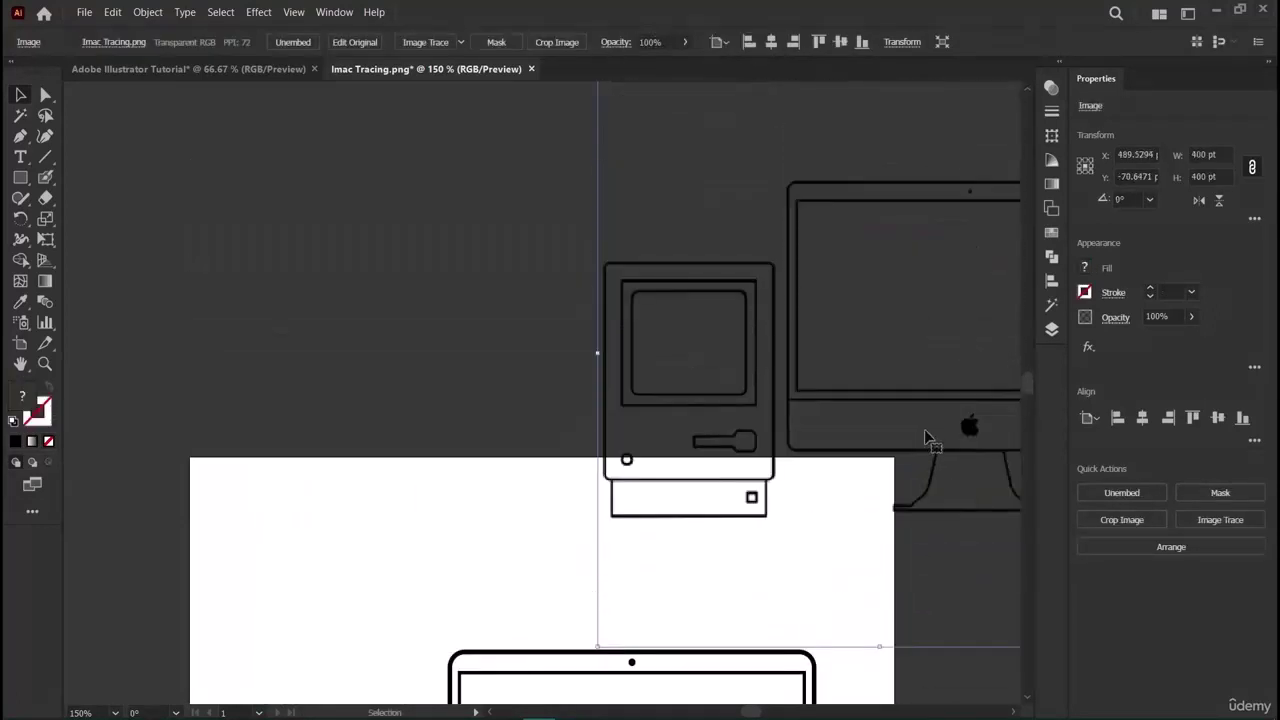
pyautogui.moveTo(905, 388); pyautogui.dragTo(564, 248)
pyautogui.scroll(-3, 588, 431)
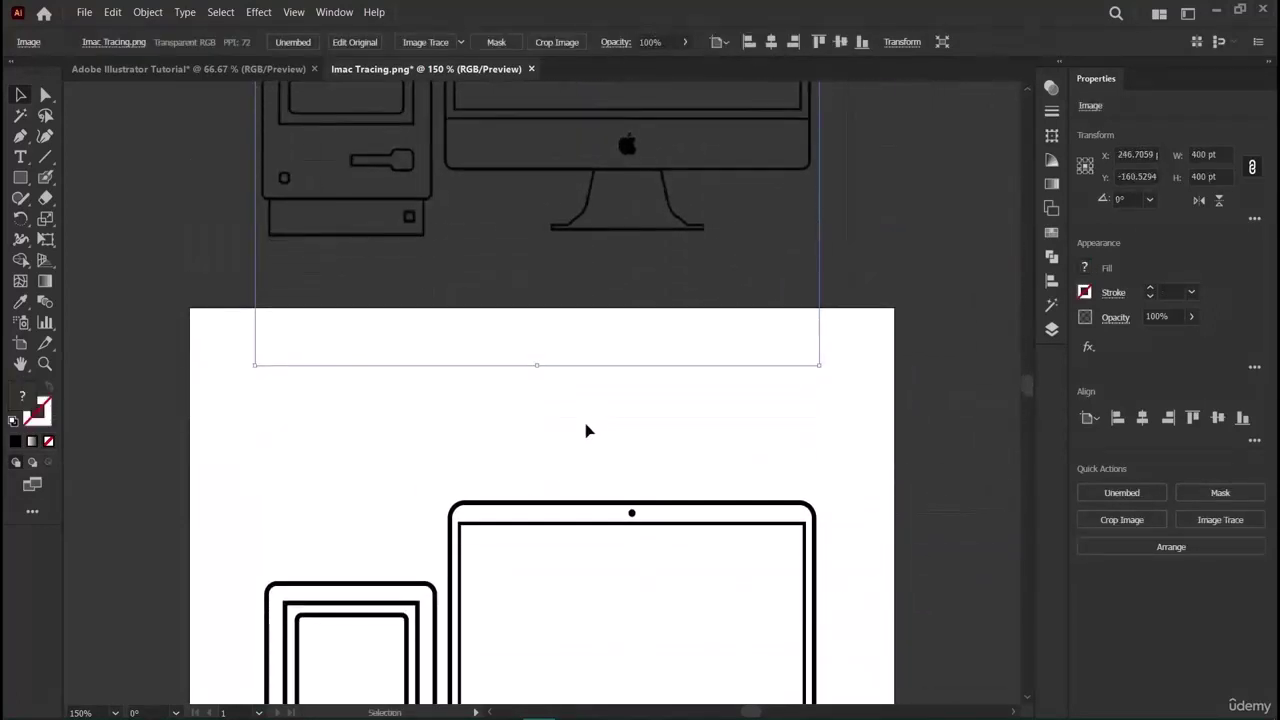
pyautogui.scroll(-3, 587, 430)
pyautogui.scroll(5, 587, 430)
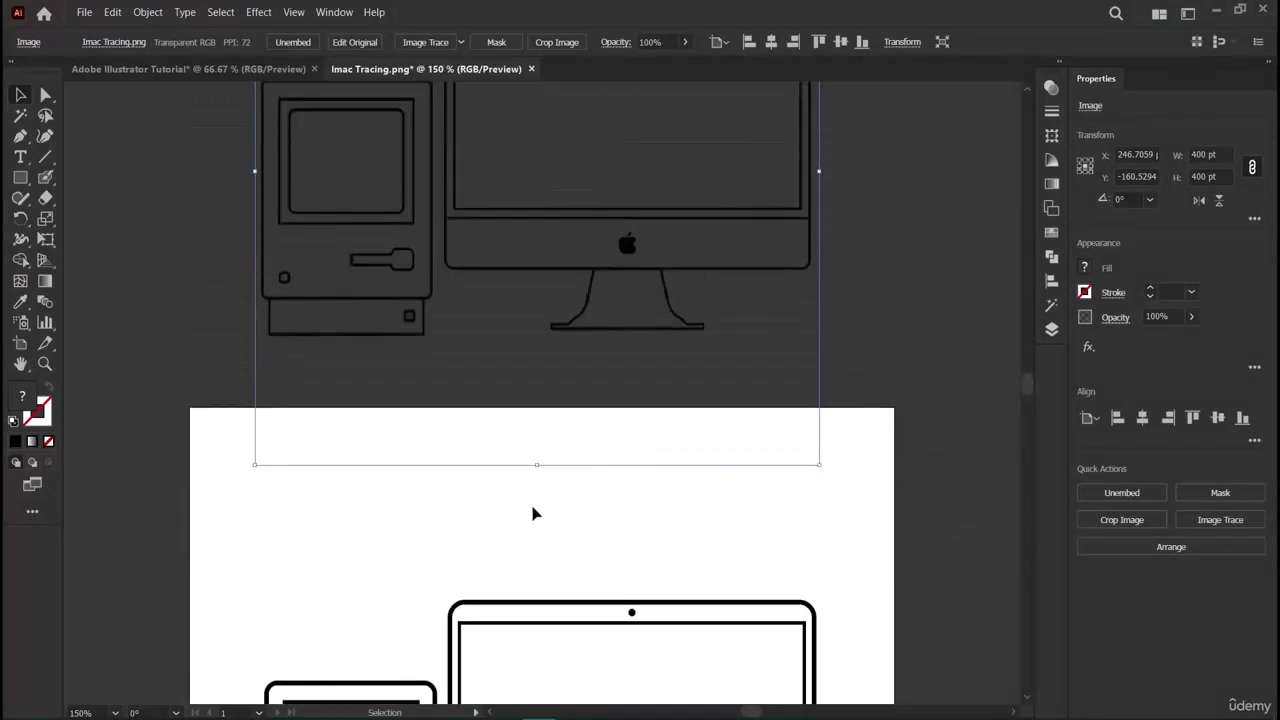
pyautogui.scroll(2, 532, 514)
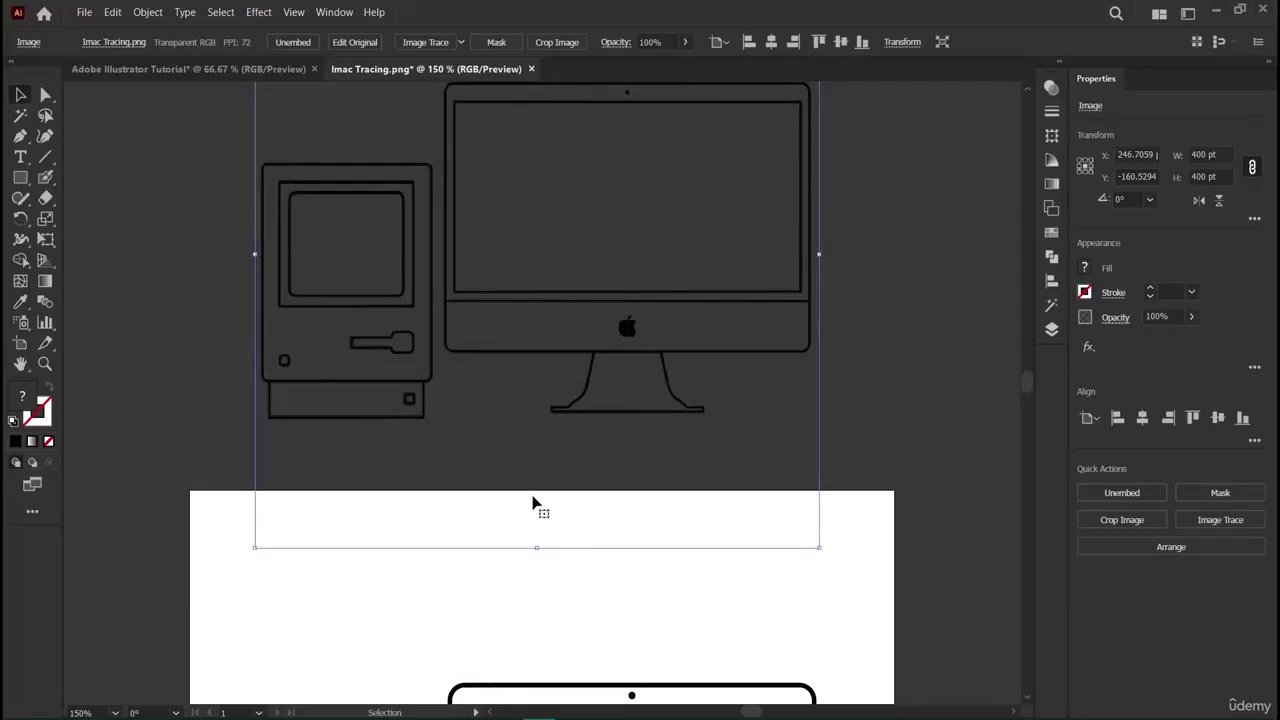
pyautogui.scroll(-10, 520, 527)
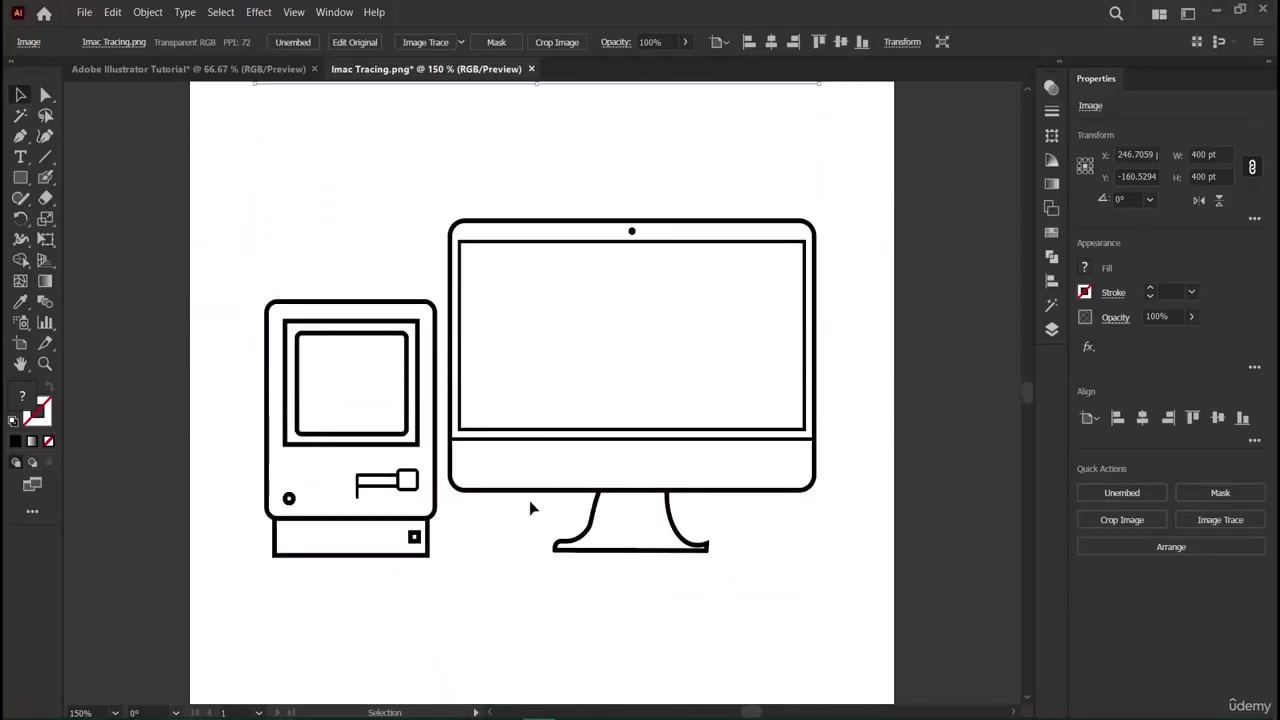
# Zoom in on the iMac stand and smooth its lower right curve.
pyautogui.click(337, 487)
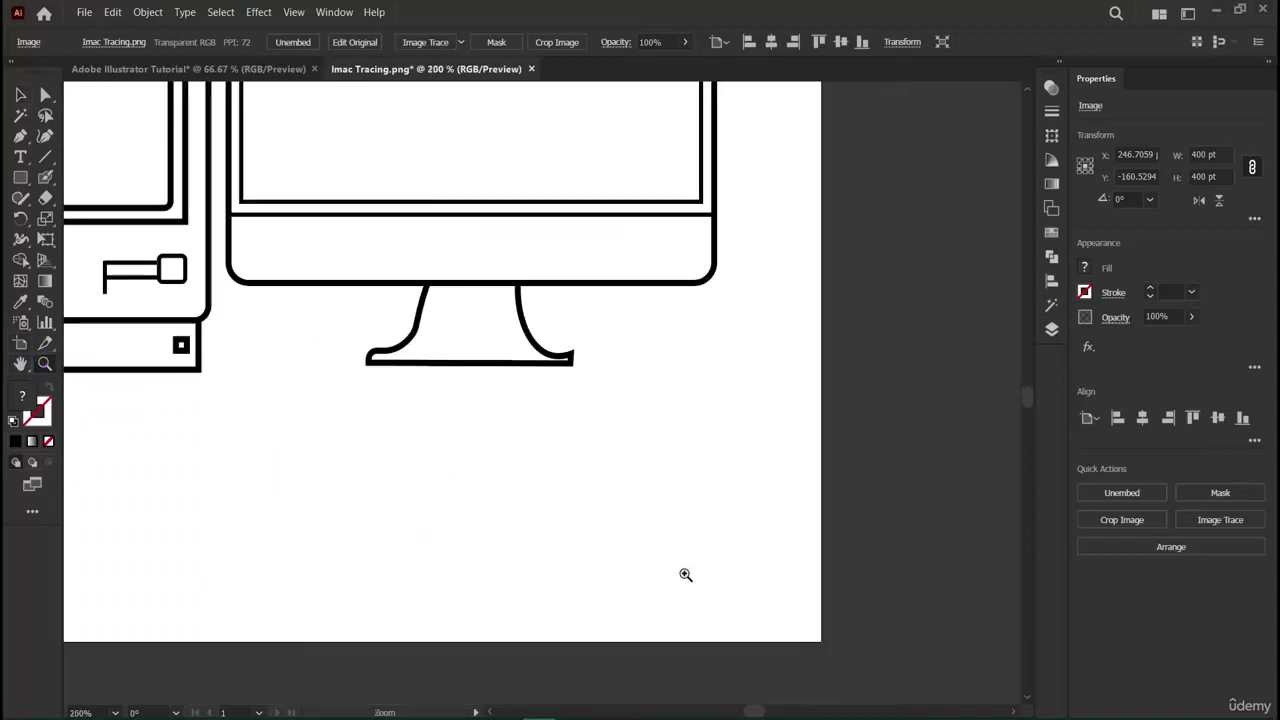
pyautogui.scroll(-5, 340, 331)
pyautogui.scroll(5, 331, 383)
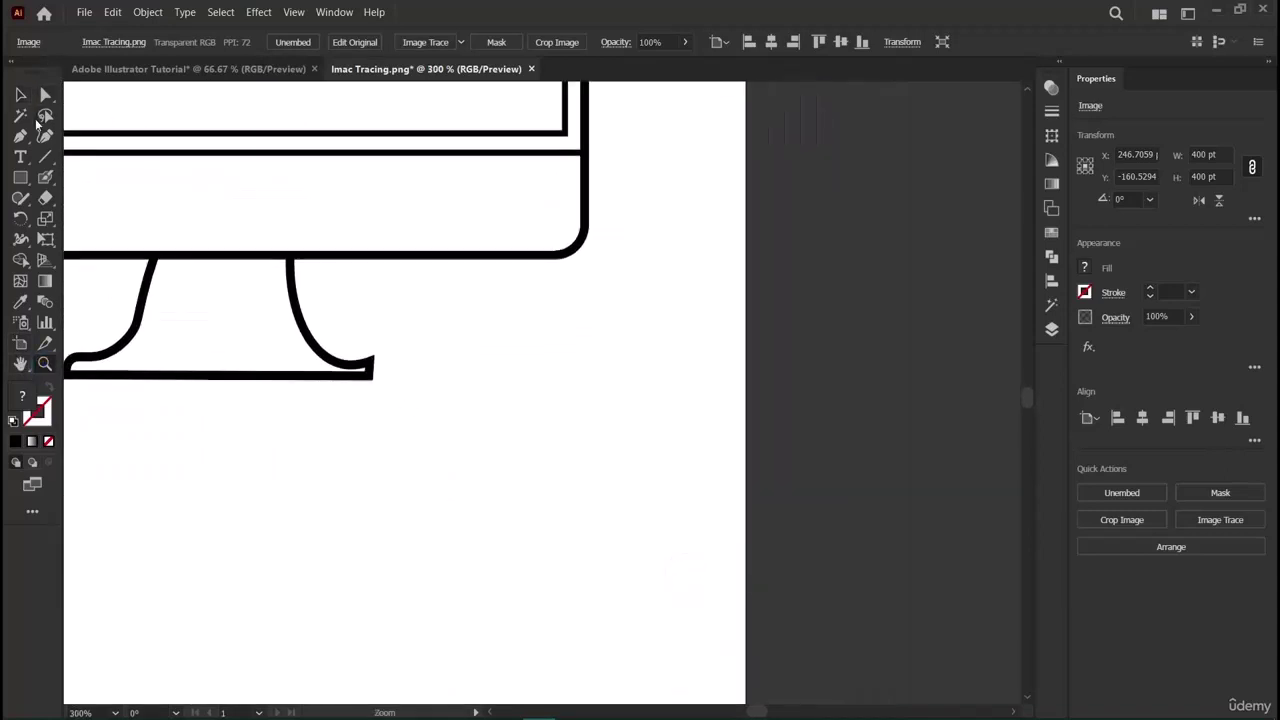
pyautogui.click(320, 349)
pyautogui.moveTo(343, 369); pyautogui.dragTo(366, 364)
# Select the stand's bottom-right corner anchor and open the Stroke panel.
pyautogui.hscroll(-3, 284, 456)
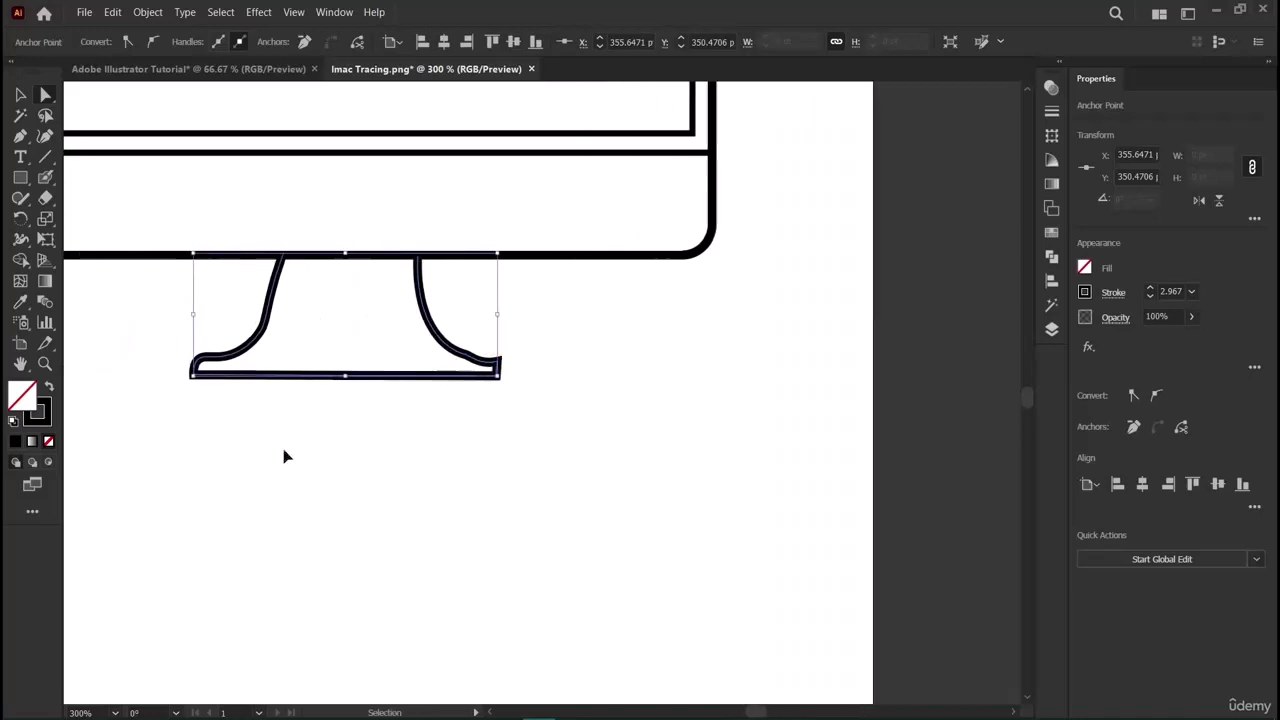
pyautogui.hscroll(-2, 284, 456)
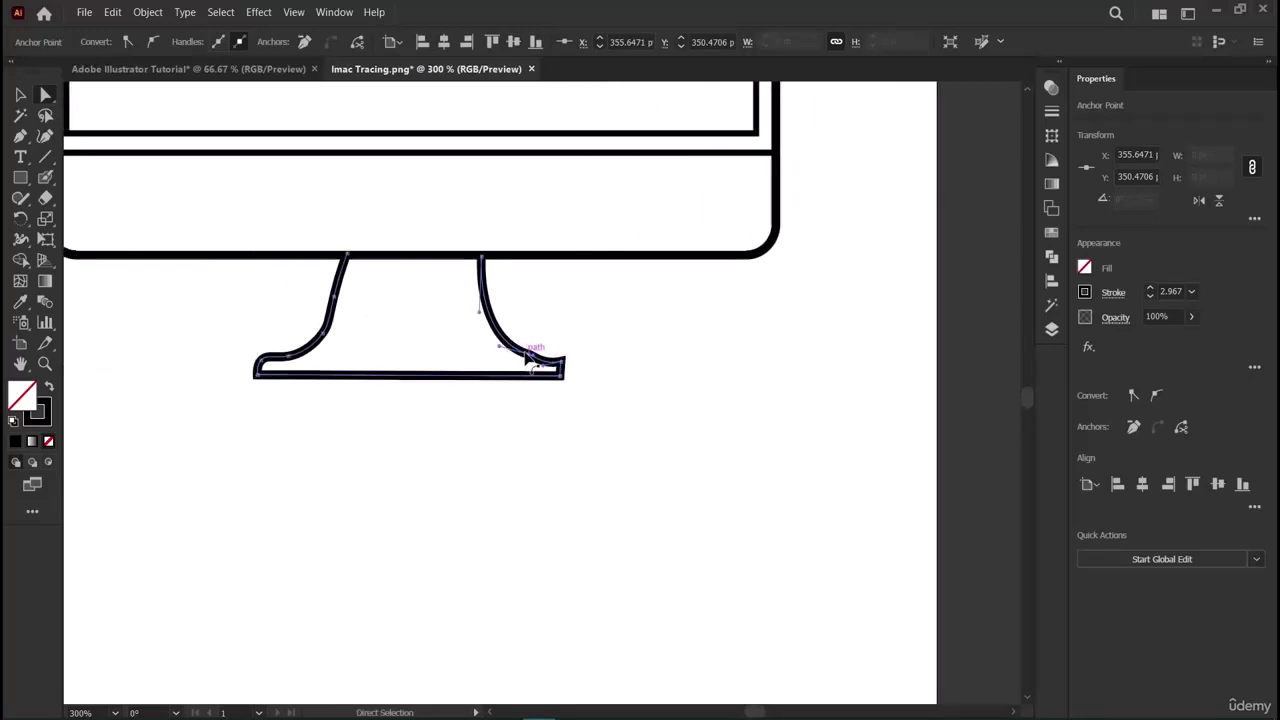
pyautogui.click(588, 384)
pyautogui.click(558, 366)
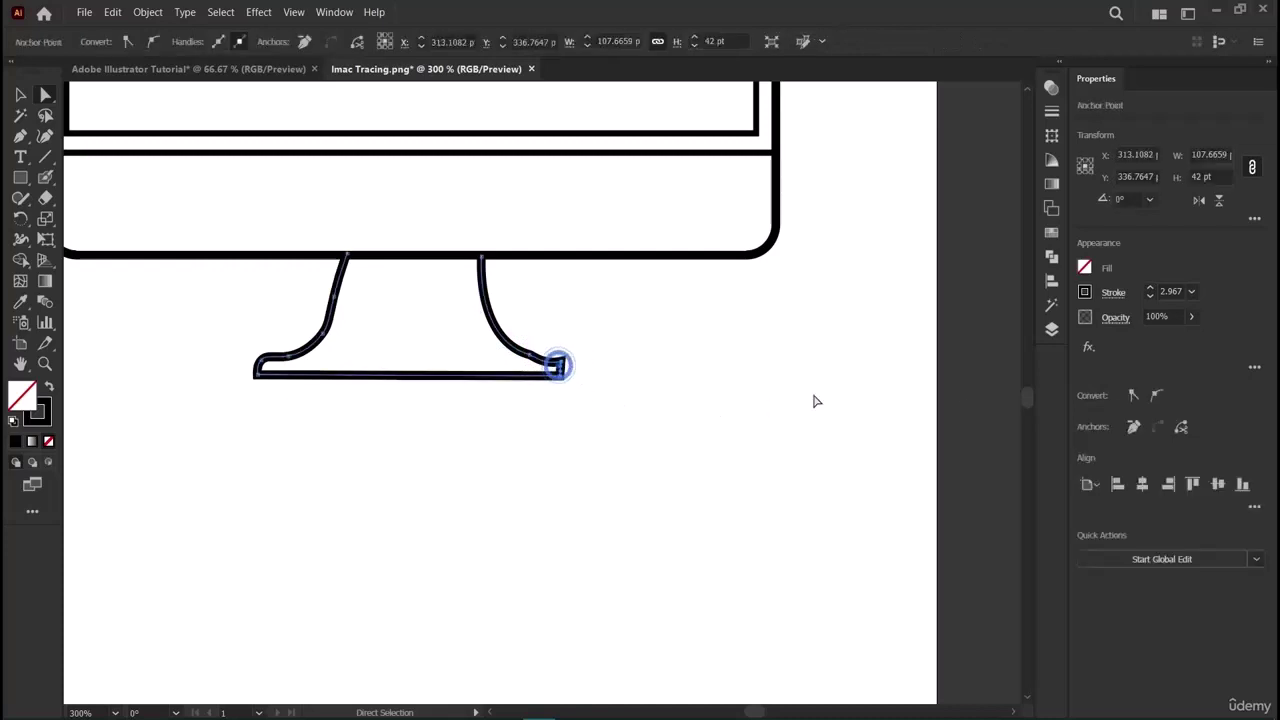
pyautogui.click(1058, 113)
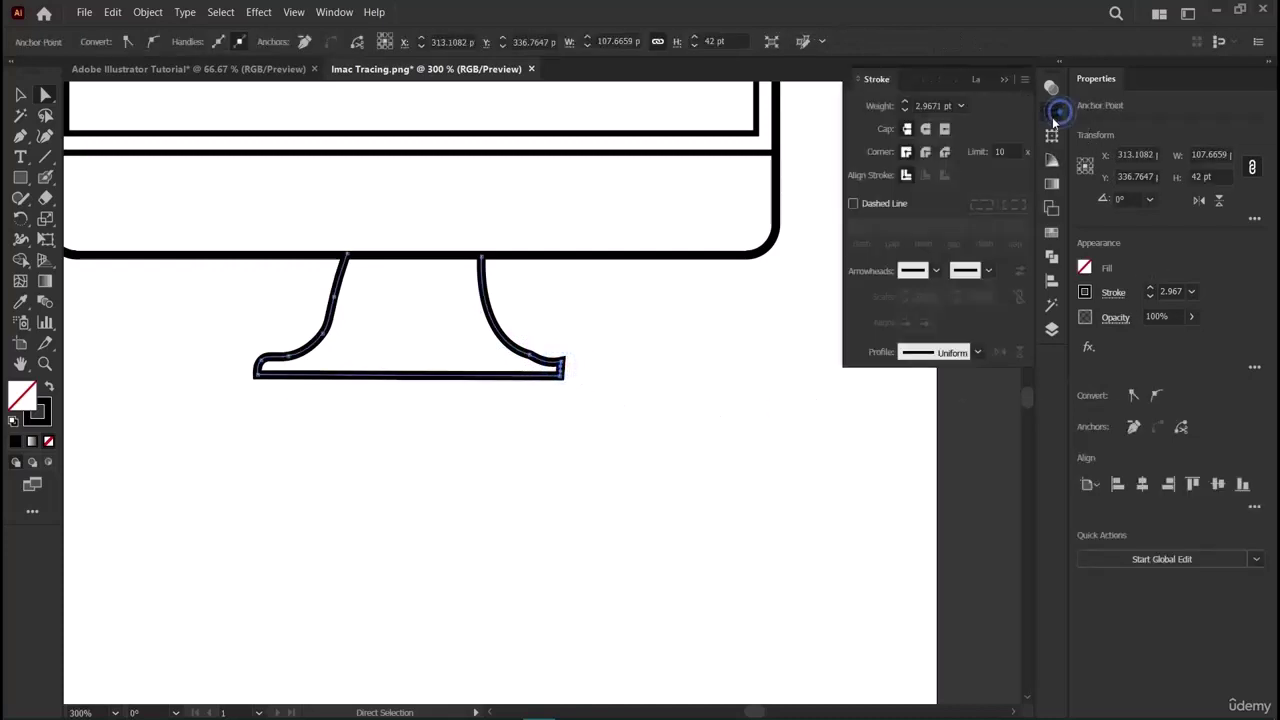
pyautogui.click(562, 382)
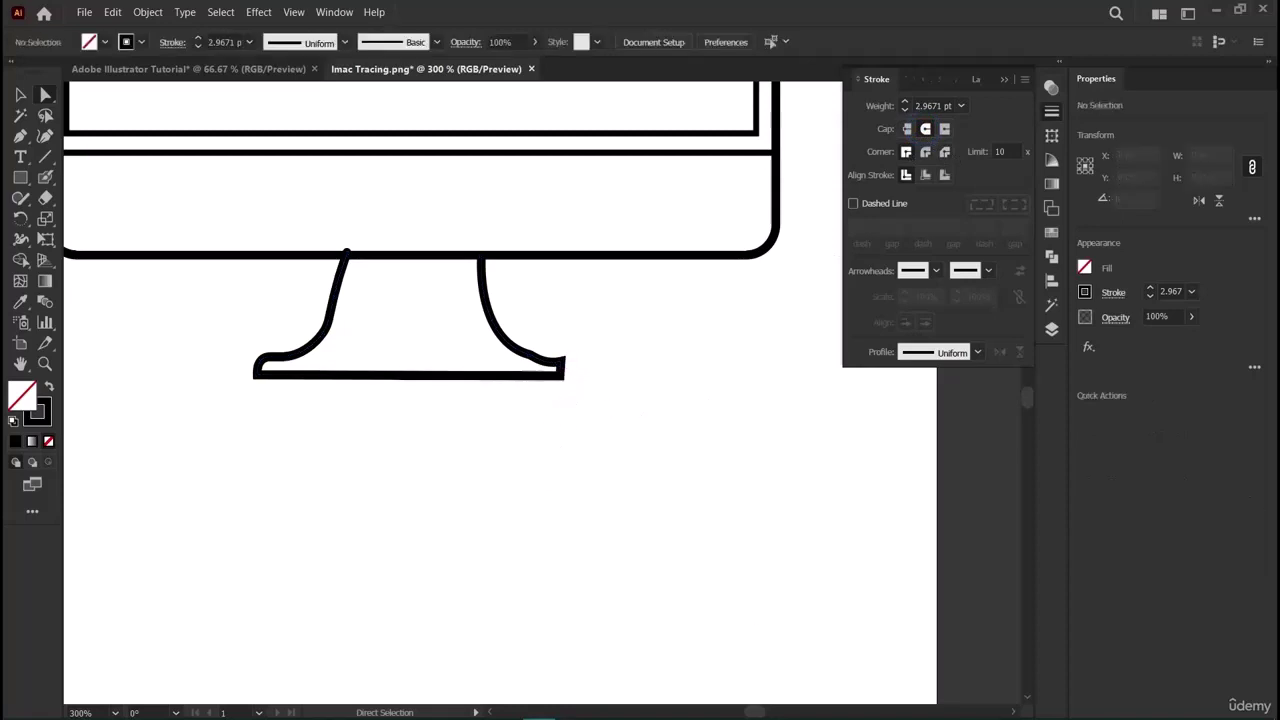
# Move the stand's top-left anchor about 2.45 pt to meet the iMac's bottom edge.
pyautogui.click(345, 262)
pyautogui.moveTo(345, 262); pyautogui.dragTo(345, 258)
pyautogui.click(182, 307)
pyautogui.scroll(10, 455, 590)
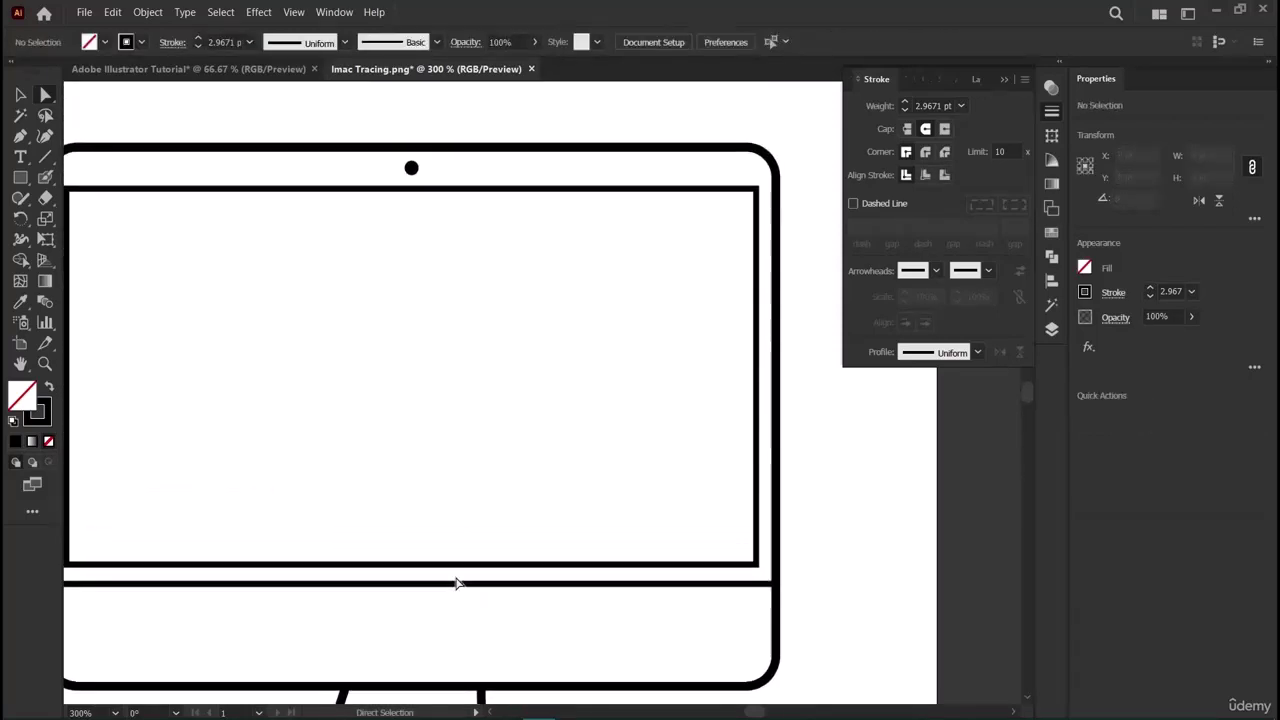
pyautogui.scroll(6, 453, 570)
pyautogui.scroll(-5, 457, 560)
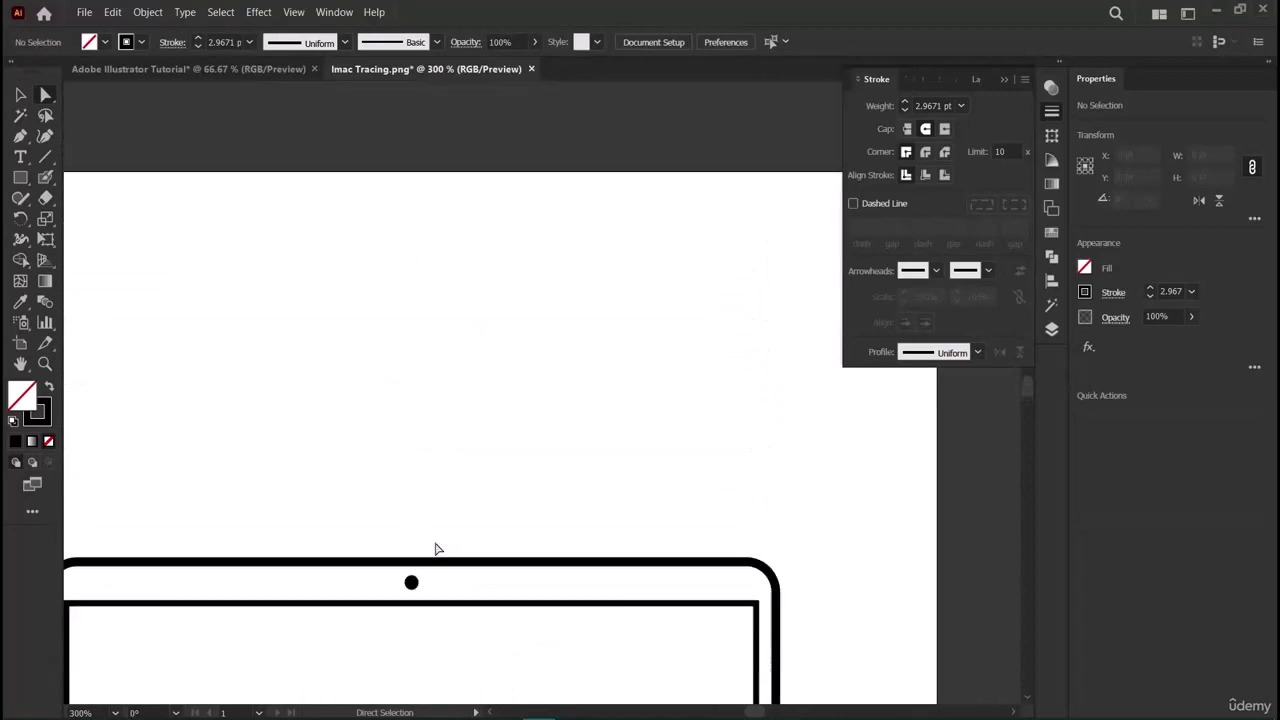
pyautogui.scroll(-8, 436, 545)
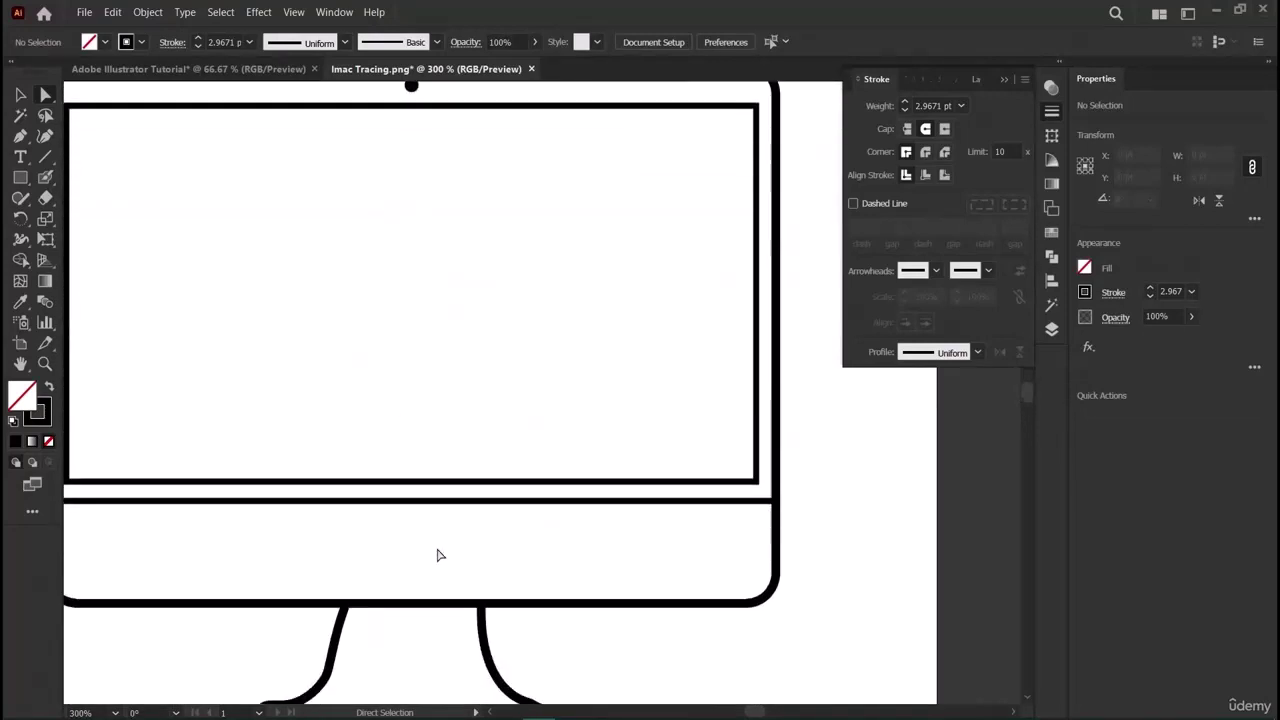
pyautogui.hotkey('ctrl', '-')
pyautogui.hotkey('ctrl', '-')
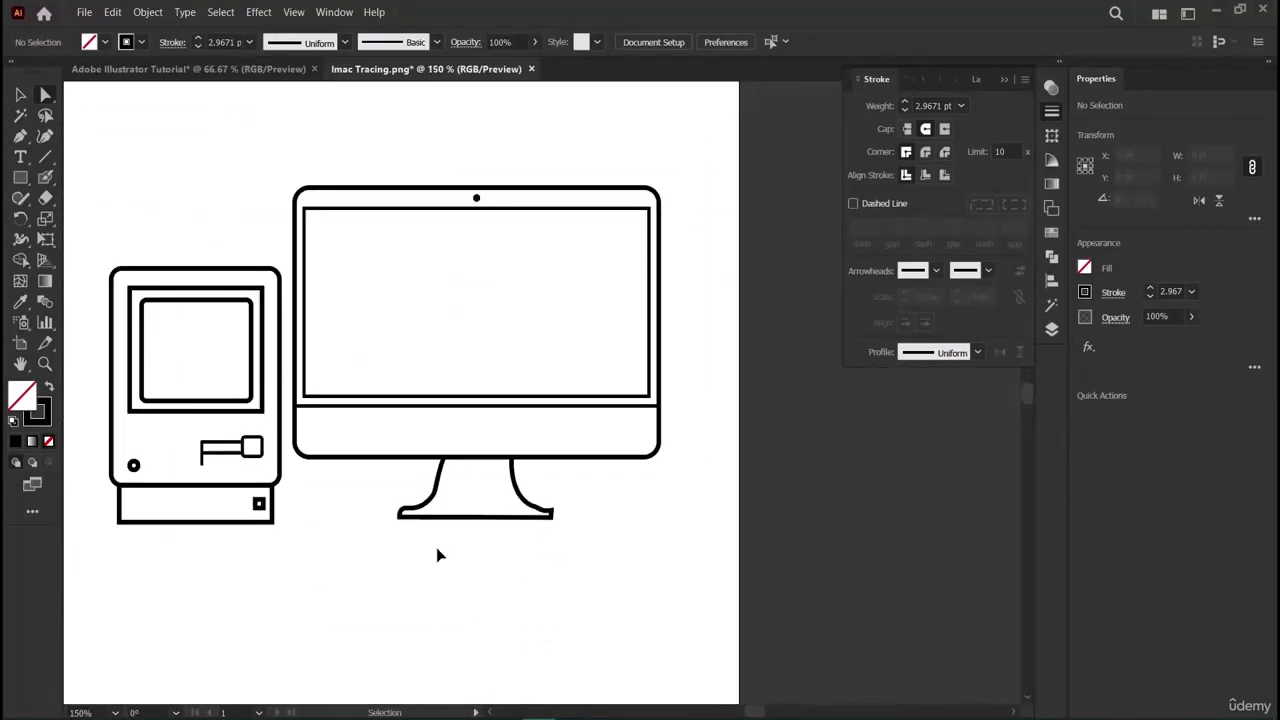
# Nudge the small Mac's slot line anchor up to straighten the line.
pyautogui.hscroll(-4, 436, 547)
pyautogui.moveTo(345, 460); pyautogui.dragTo(350, 457)
pyautogui.click(455, 539)
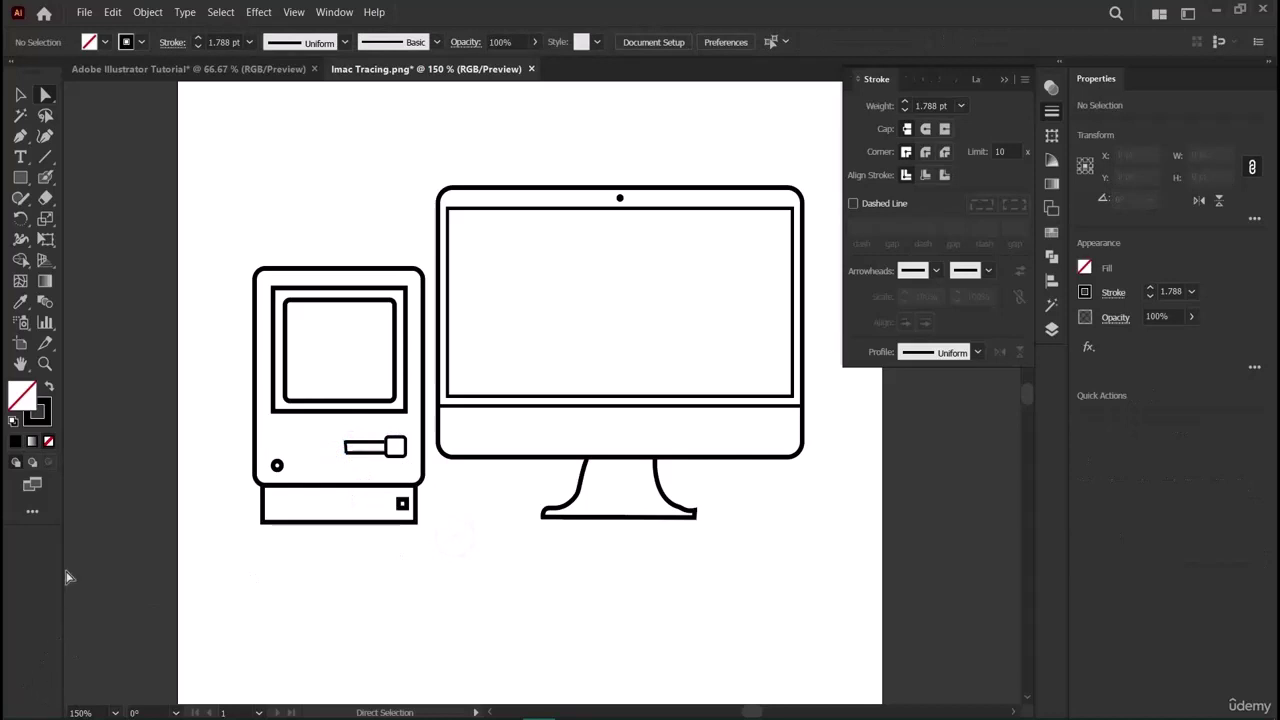
pyautogui.scroll(2, 563, 606)
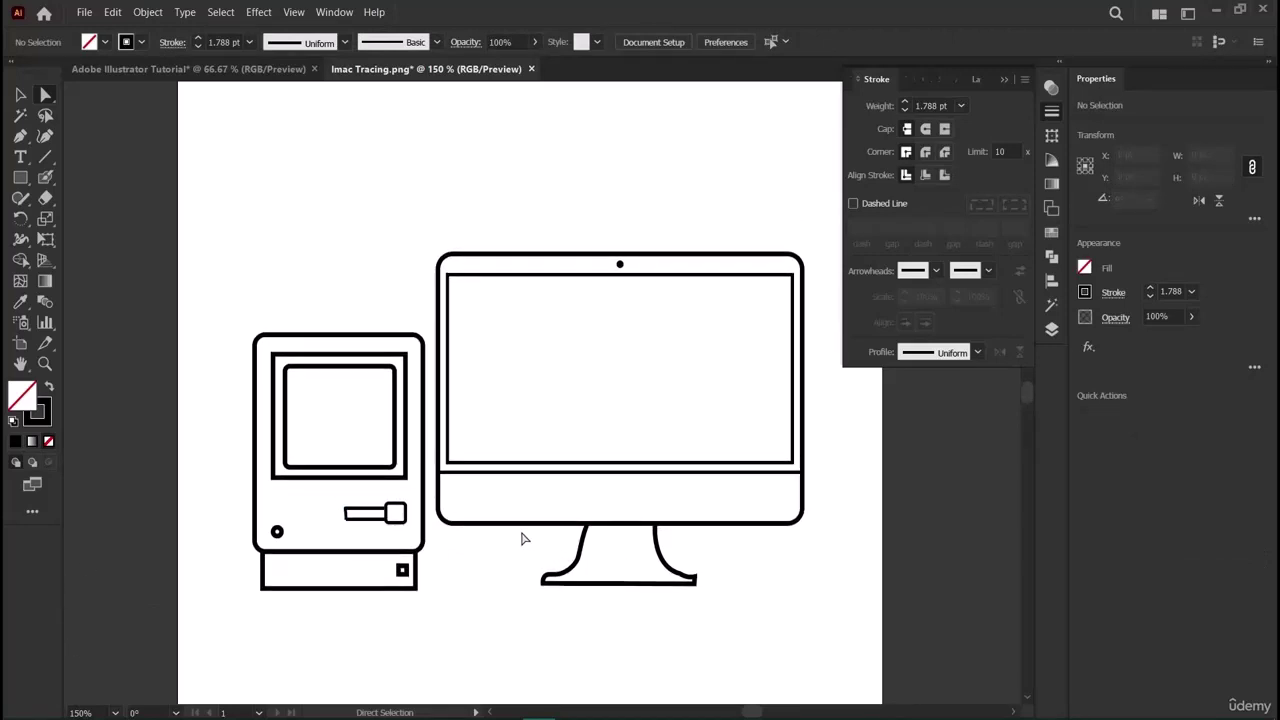
pyautogui.scroll(6, 522, 536)
pyautogui.scroll(-7, 523, 534)
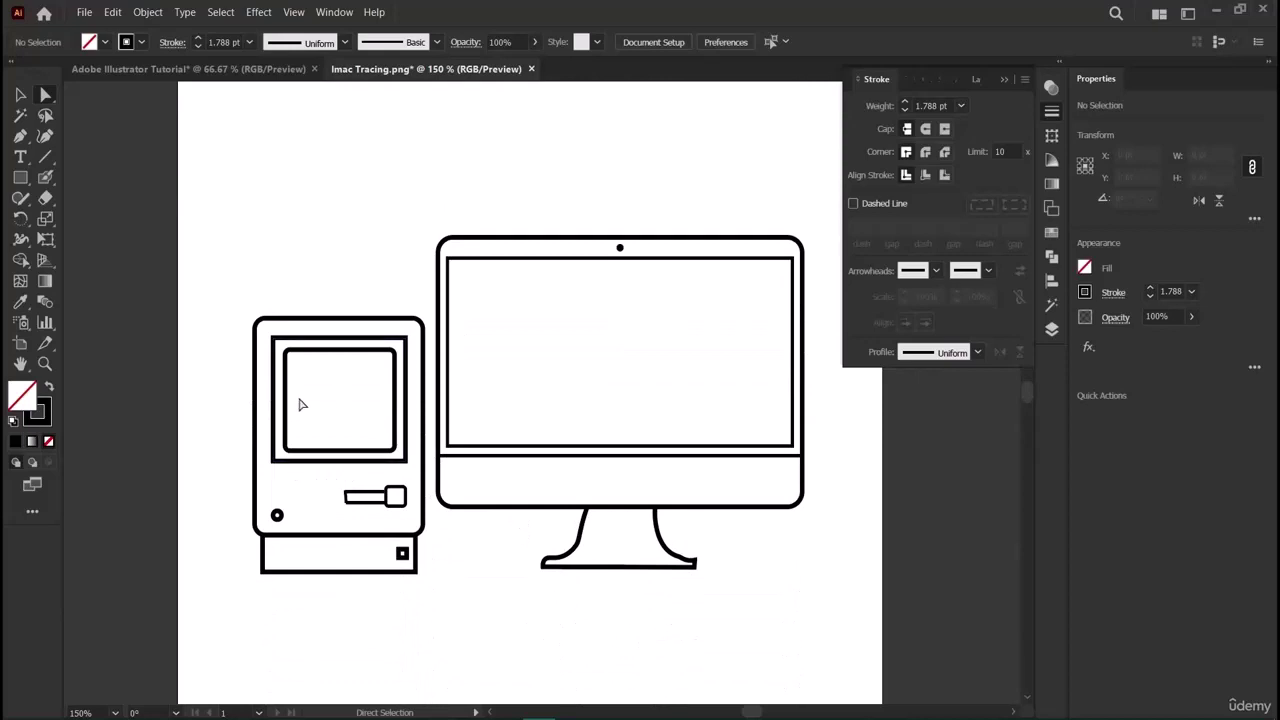
# Unlock the locked iMac monitor outline and camera dot with Object > Unlock All.
pyautogui.moveTo(219, 240); pyautogui.dragTo(806, 629)
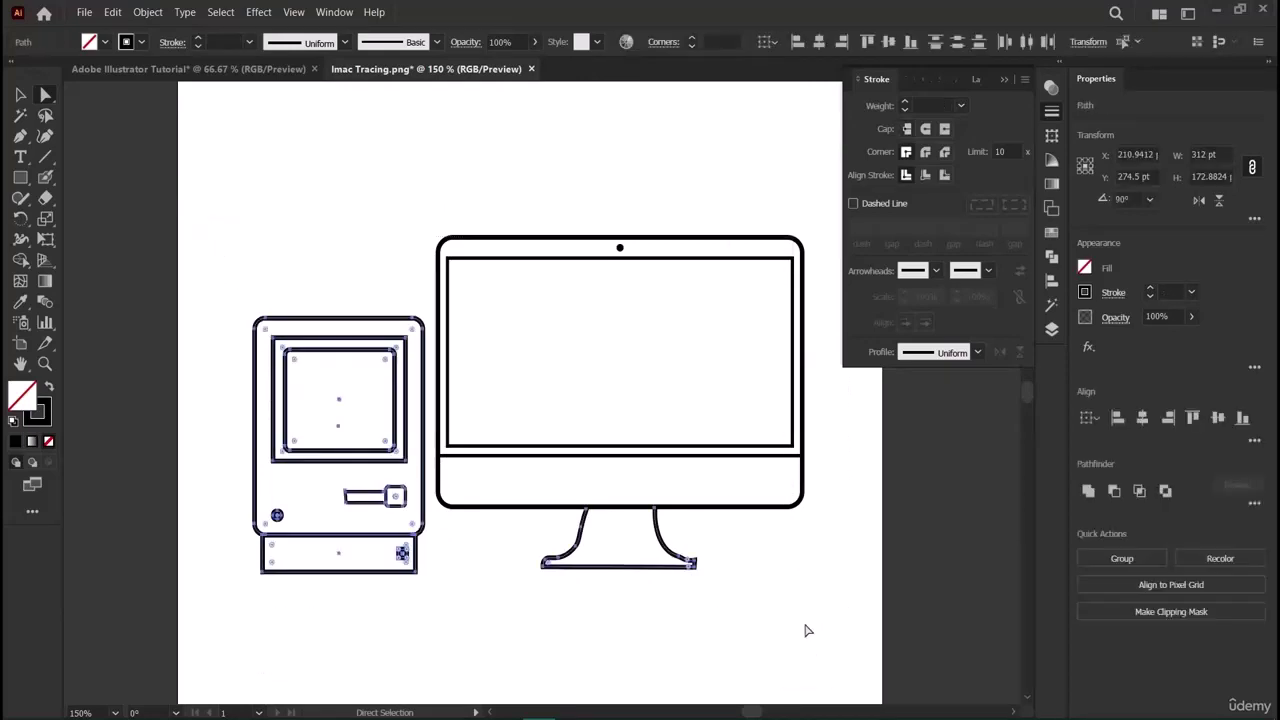
pyautogui.click(805, 624)
pyautogui.moveTo(284, 209); pyautogui.dragTo(650, 573)
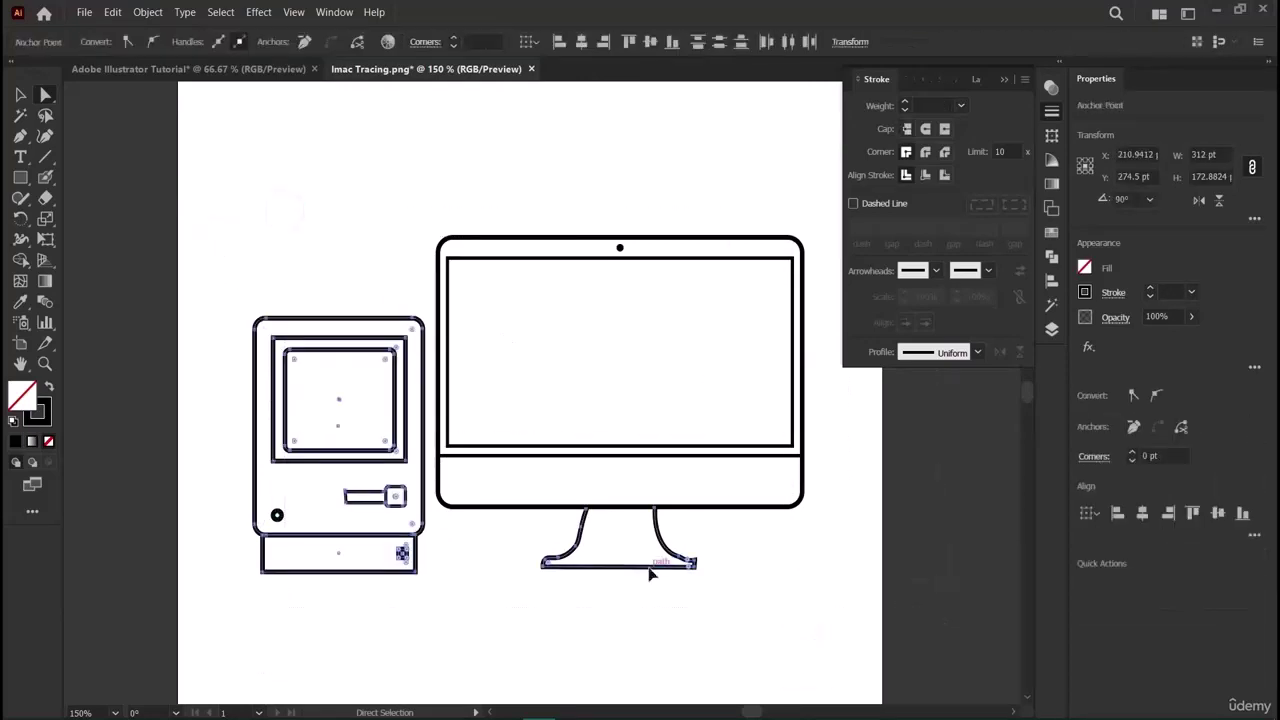
pyautogui.click(624, 602)
pyautogui.moveTo(420, 212); pyautogui.dragTo(842, 520)
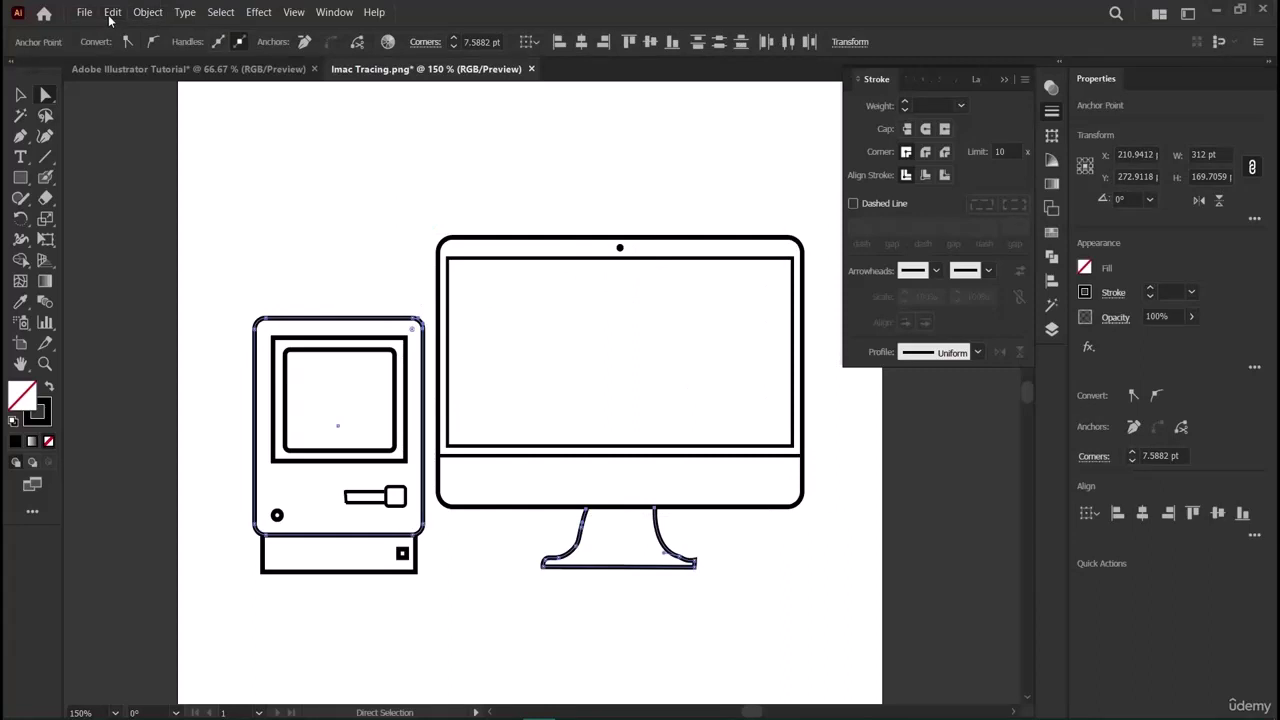
pyautogui.click(140, 16)
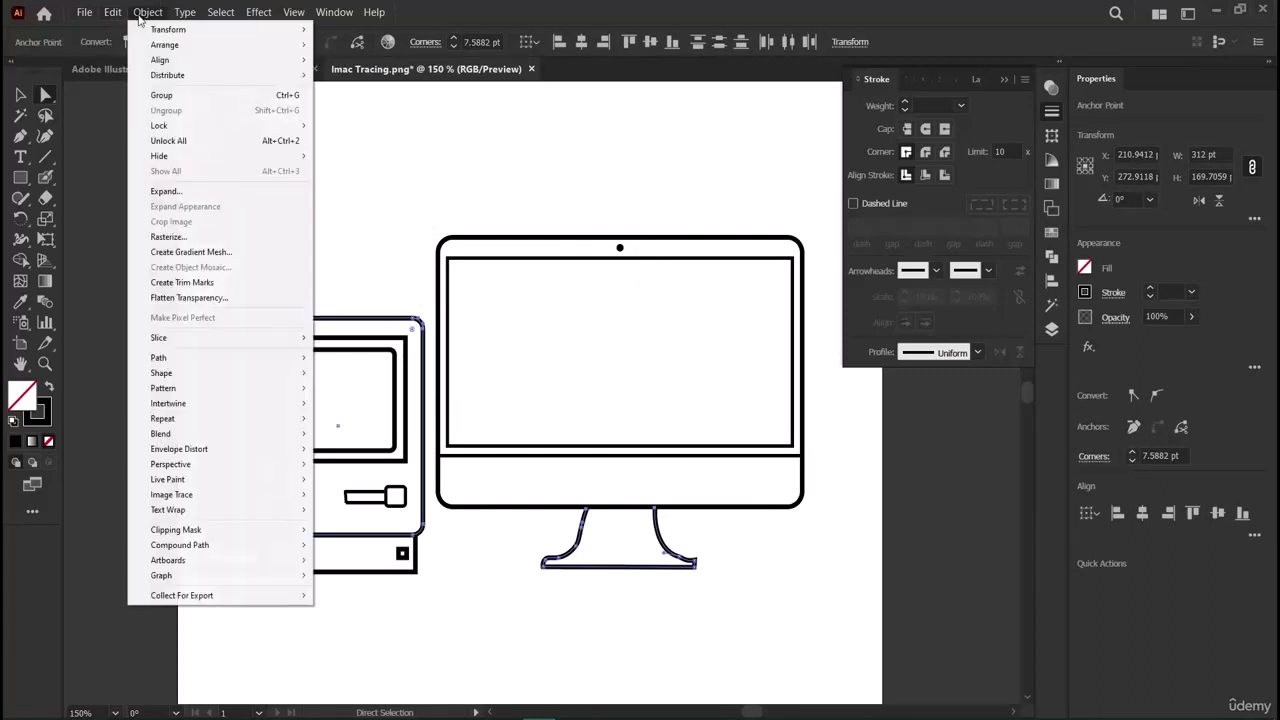
pyautogui.click(168, 143)
# Marquee-select both computers' paths to confirm they're editable, then collapse the Stroke panel.
pyautogui.moveTo(237, 197); pyautogui.dragTo(857, 663)
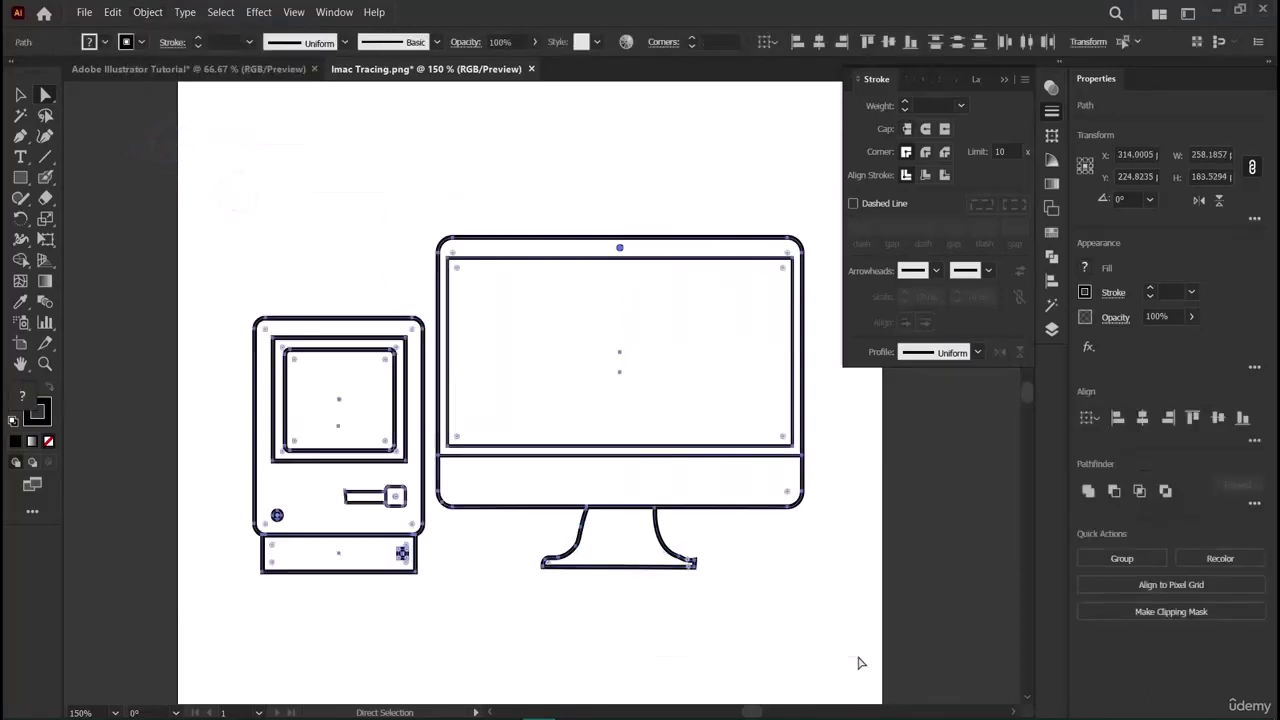
pyautogui.click(796, 622)
pyautogui.moveTo(229, 183); pyautogui.dragTo(837, 606)
pyautogui.click(828, 579)
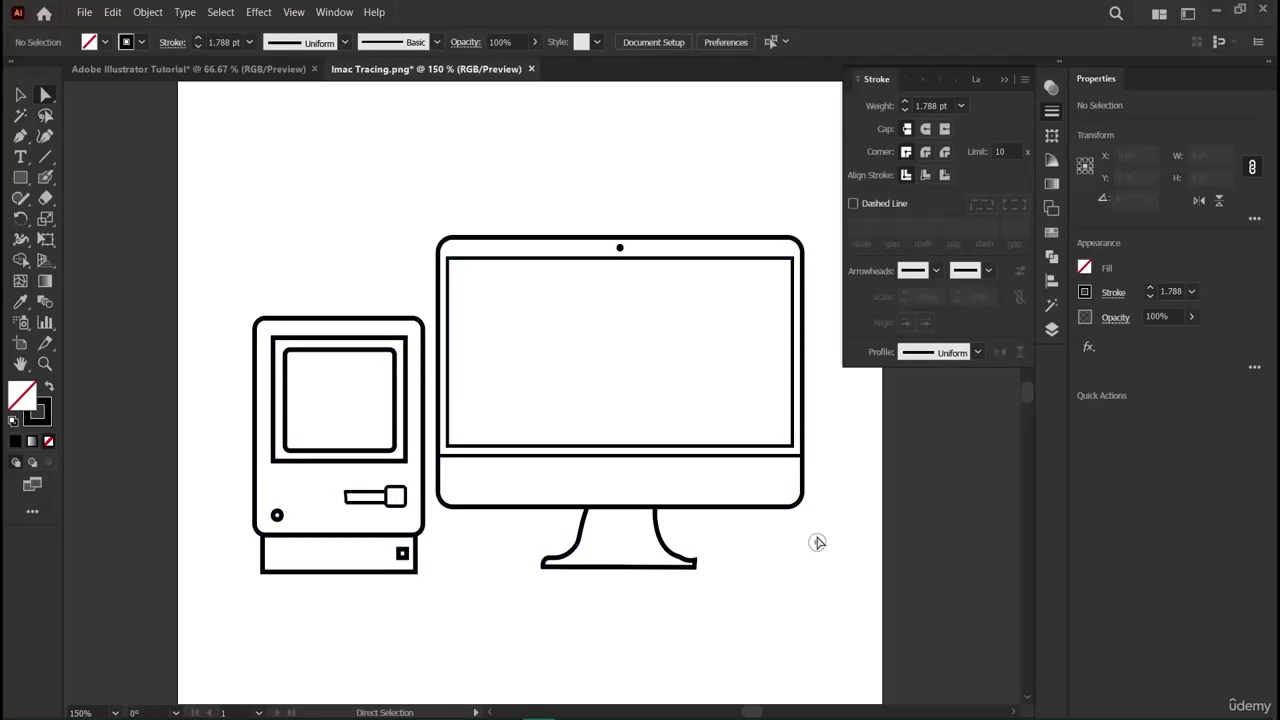
pyautogui.click(1005, 81)
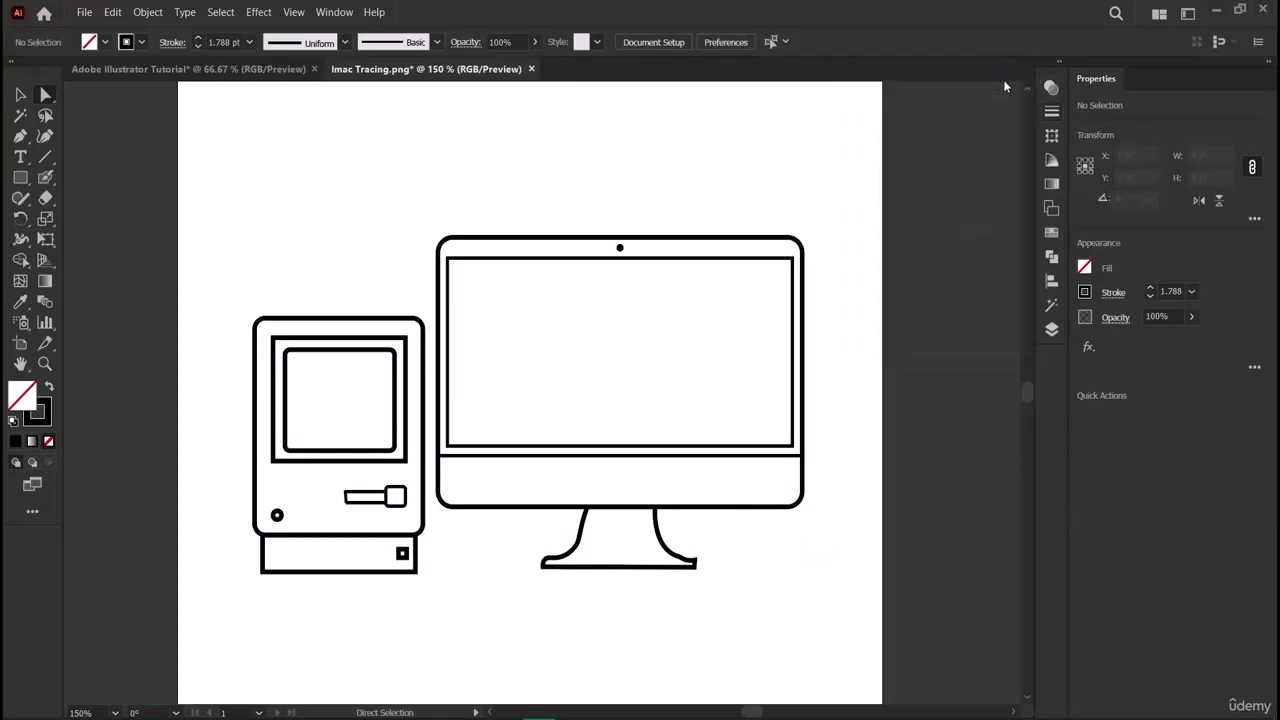
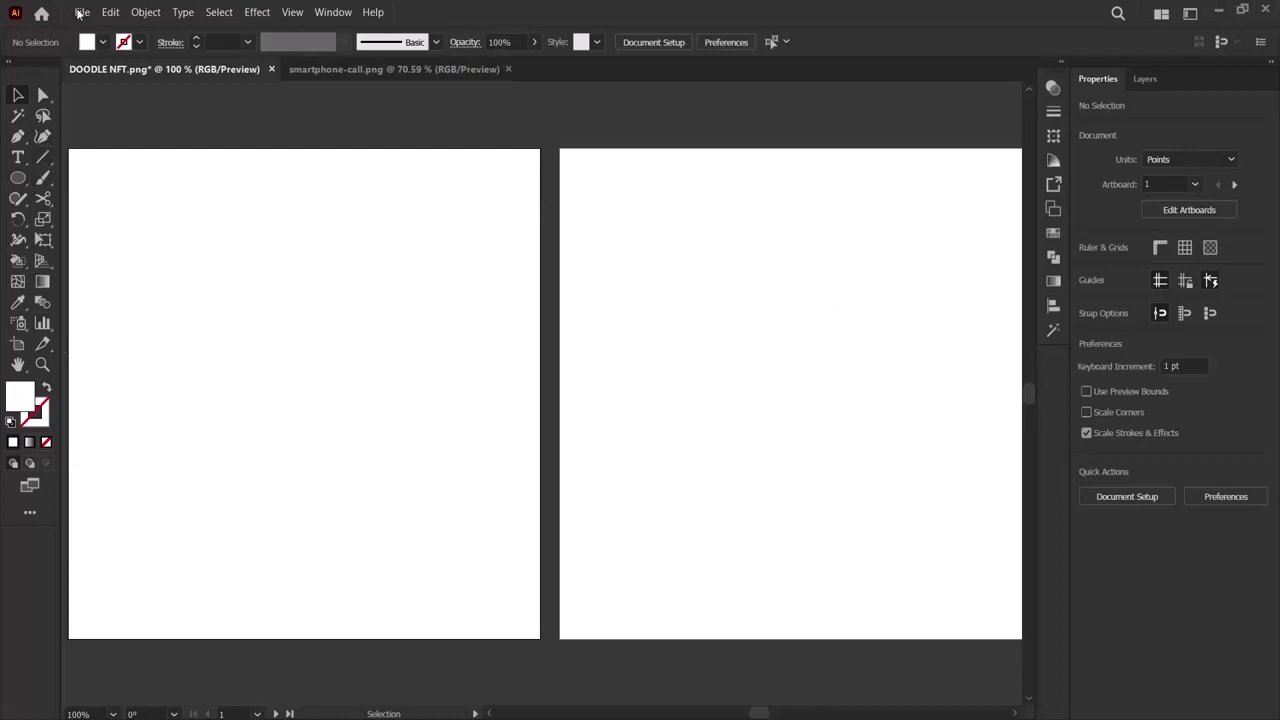
# Open search.png, select the magnifier image, and close smartphone-call.png.
pyautogui.click(80, 12)
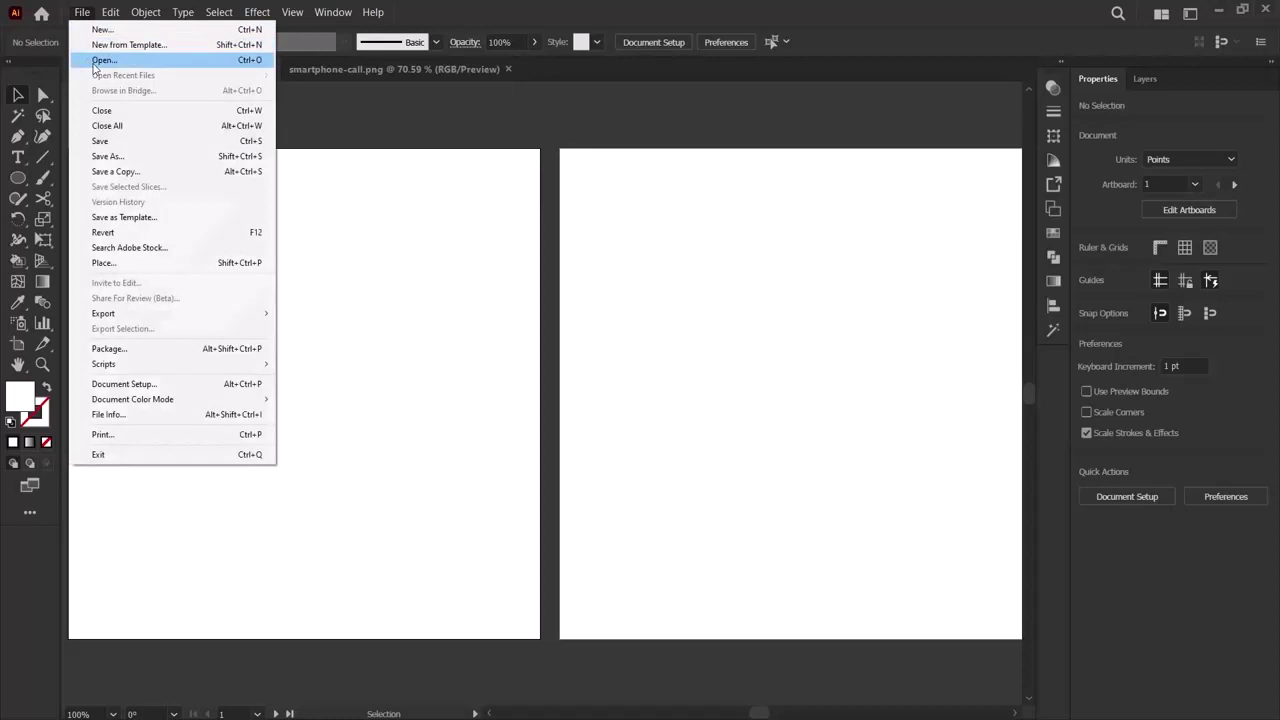
pyautogui.click(95, 61)
pyautogui.doubleClick(511, 121)
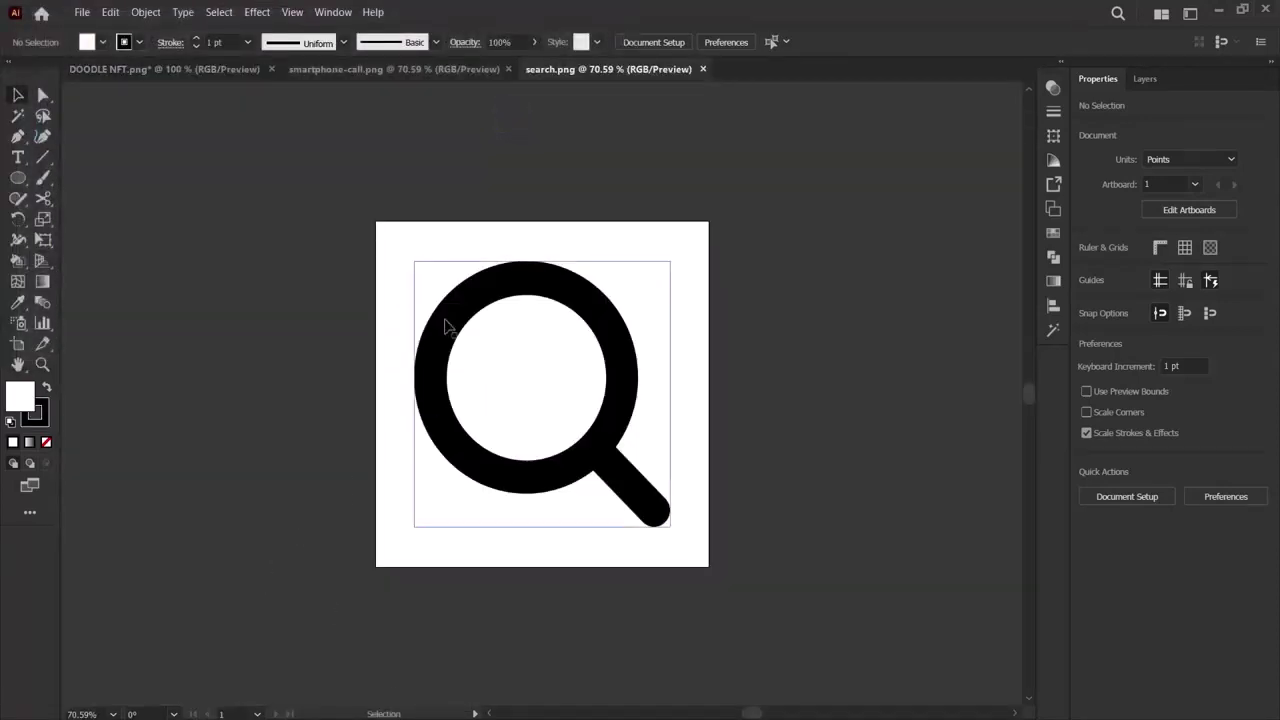
pyautogui.click(460, 346)
pyautogui.click(443, 69)
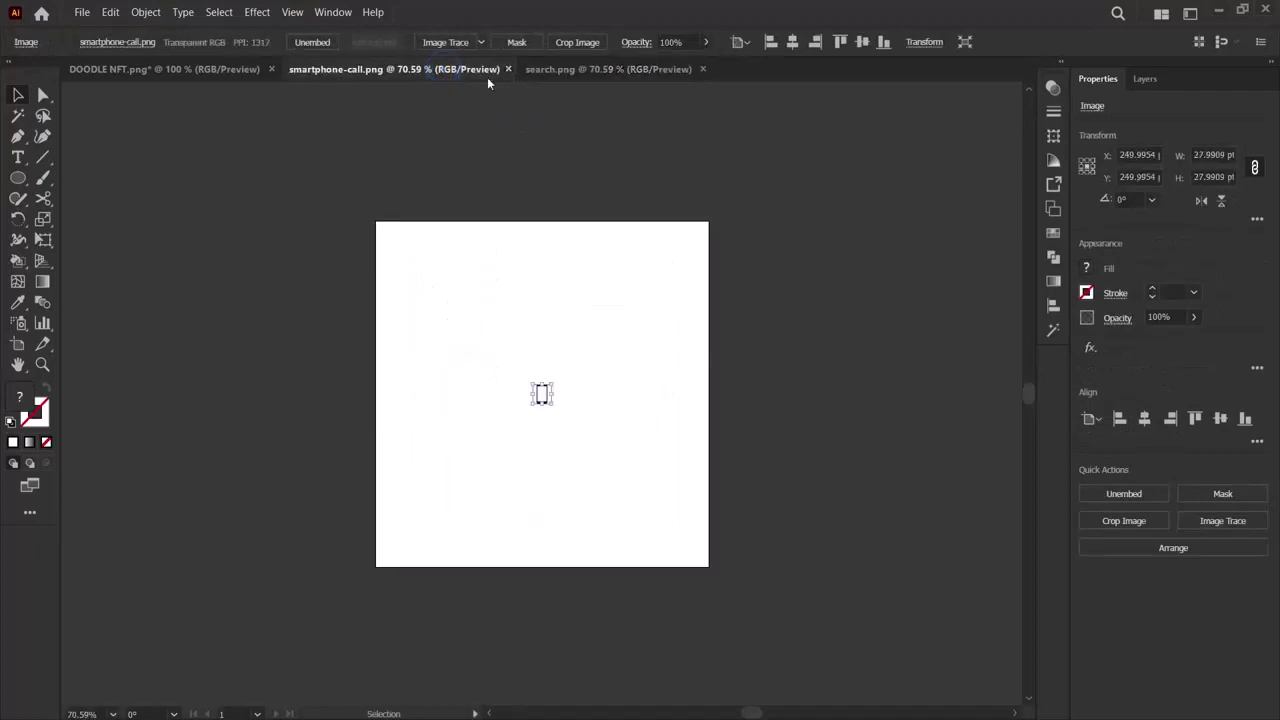
pyautogui.click(508, 69)
# Paste two magnifier copies into DOODLE NFT, one on the right and one on the left artboard.
pyautogui.click(165, 69)
pyautogui.hotkey('ctrl', 'v')
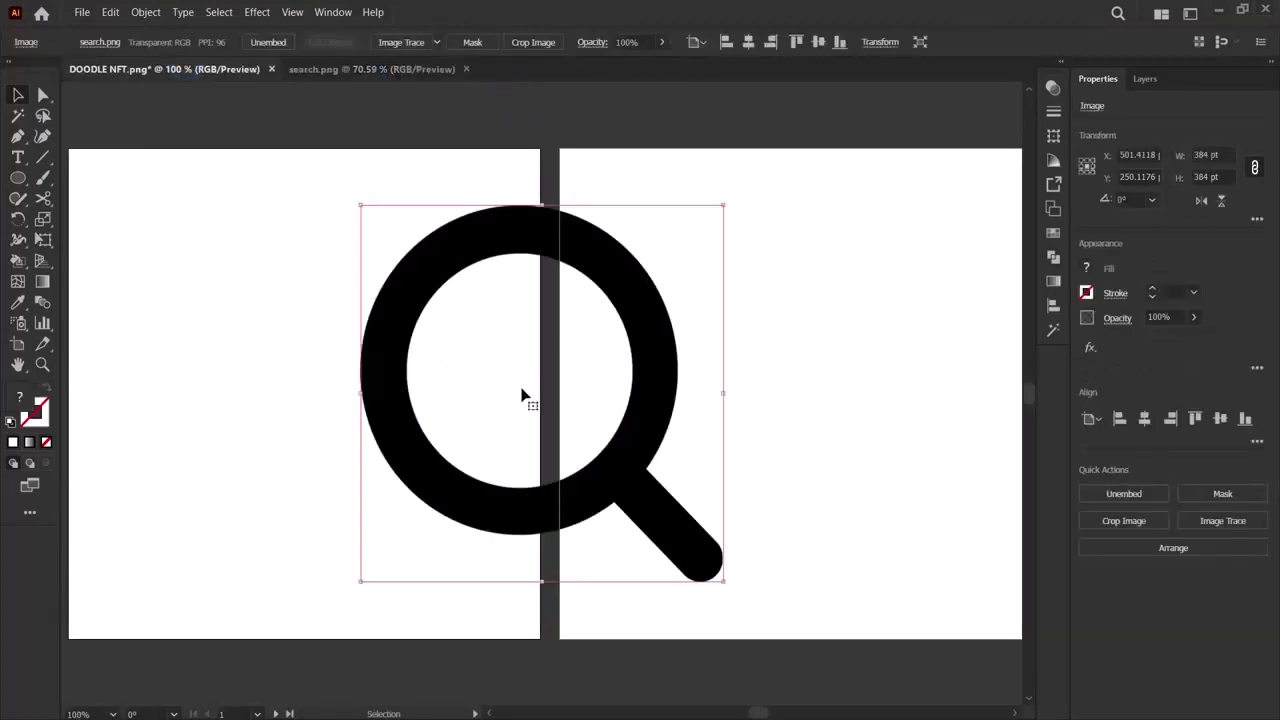
pyautogui.moveTo(521, 396); pyautogui.dragTo(820, 384)
pyautogui.hotkey('ctrl', 'v')
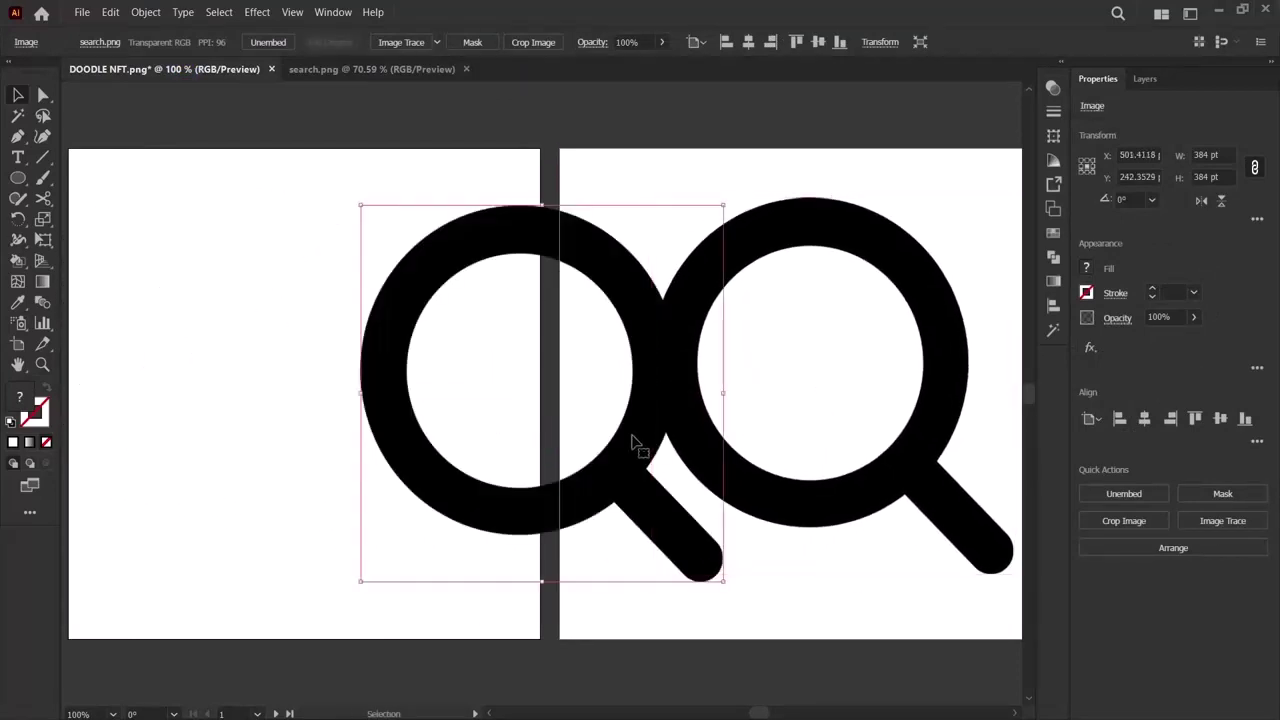
pyautogui.moveTo(566, 503); pyautogui.dragTo(332, 509)
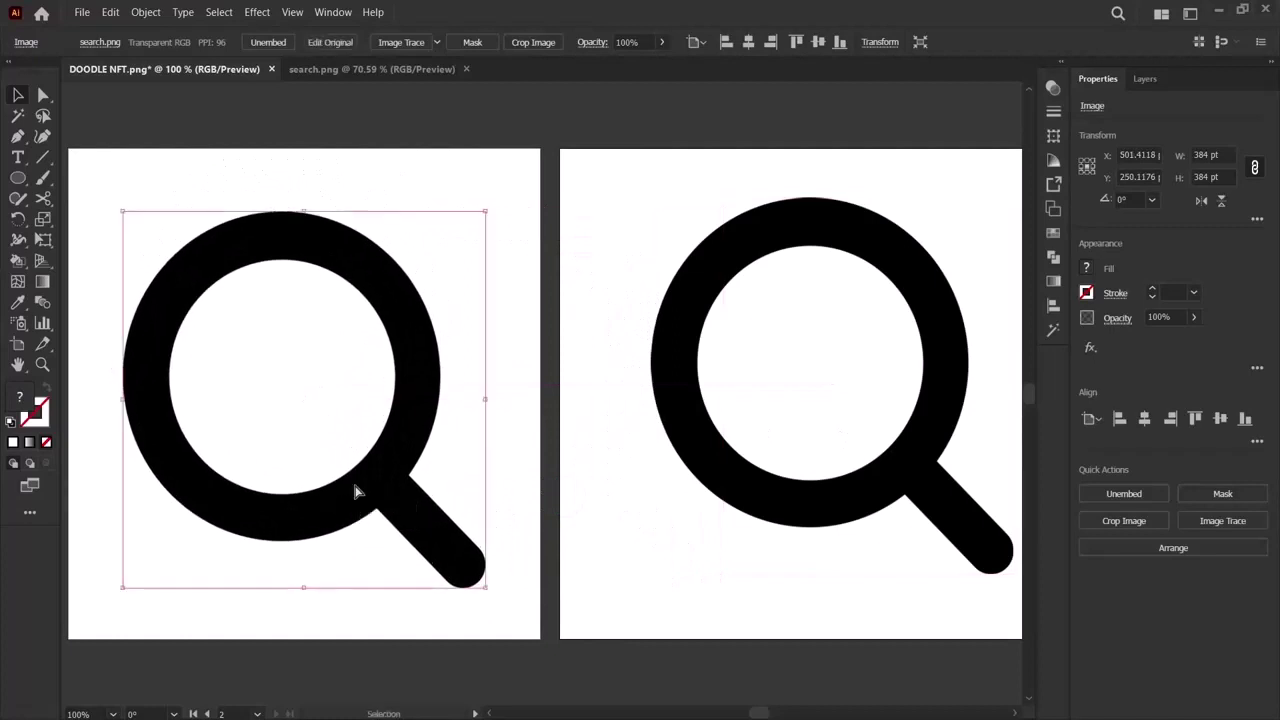
pyautogui.hscroll(-3, 375, 479)
pyautogui.hscroll(-1, 375, 479)
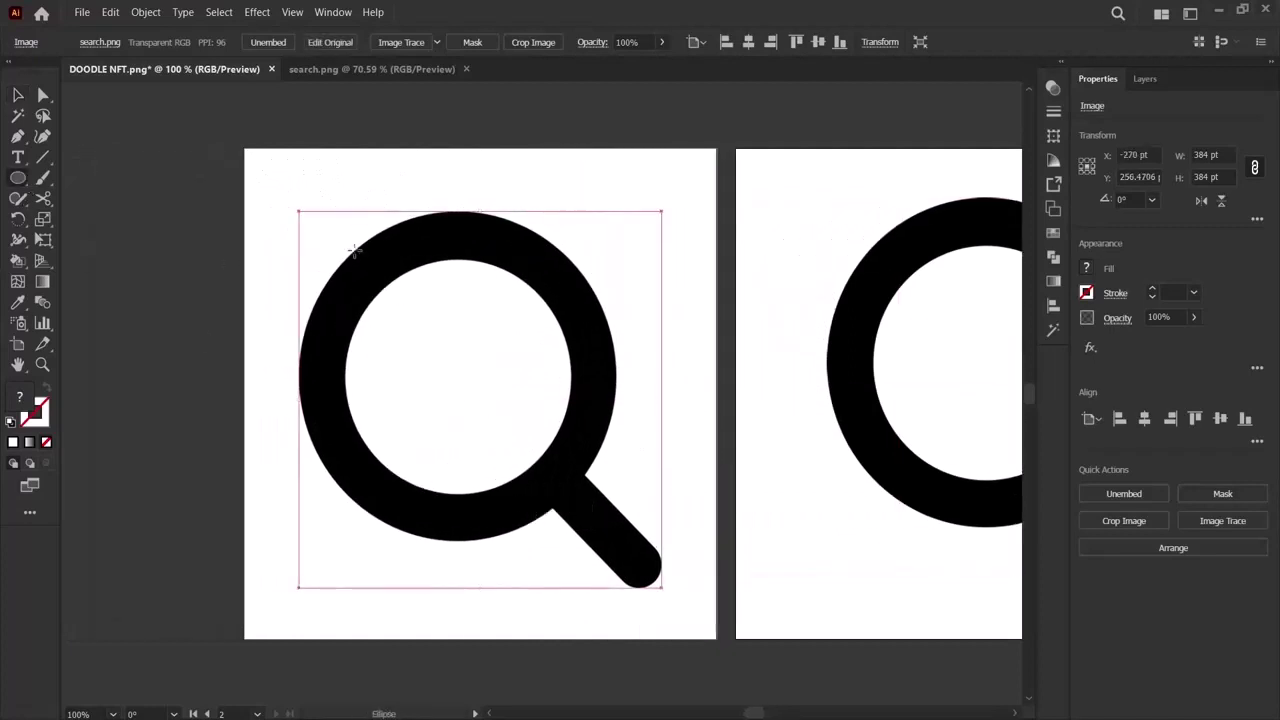
# Draw a white circle and resize it to fit the magnifier's inner hole.
pyautogui.moveTo(368, 250)
pyautogui.mouseDown()
pyautogui.moveTo(590, 378)
pyautogui.moveTo(650, 545)
pyautogui.mouseUp()
pyautogui.press('v')
pyautogui.moveTo(546, 422); pyautogui.dragTo(501, 418)
pyautogui.moveTo(605, 541); pyautogui.dragTo(572, 523)
pyautogui.moveTo(325, 247); pyautogui.dragTo(340, 265)
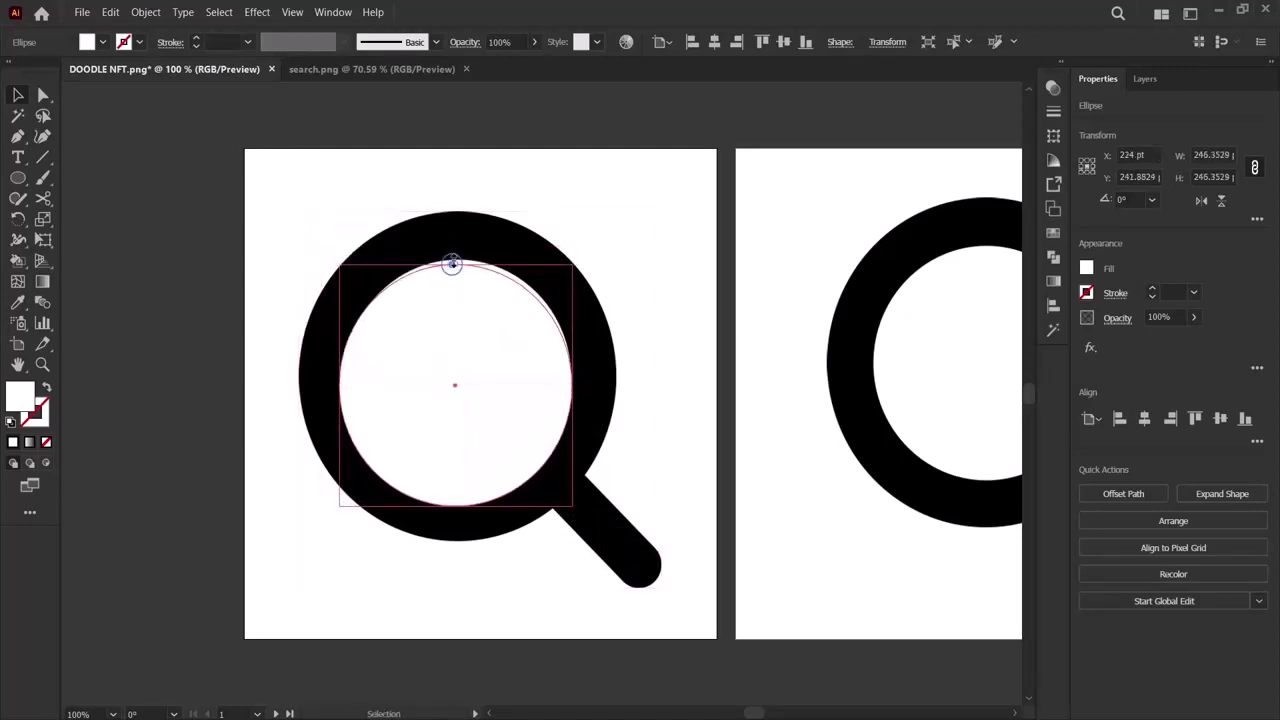
pyautogui.moveTo(452, 263); pyautogui.dragTo(452, 264)
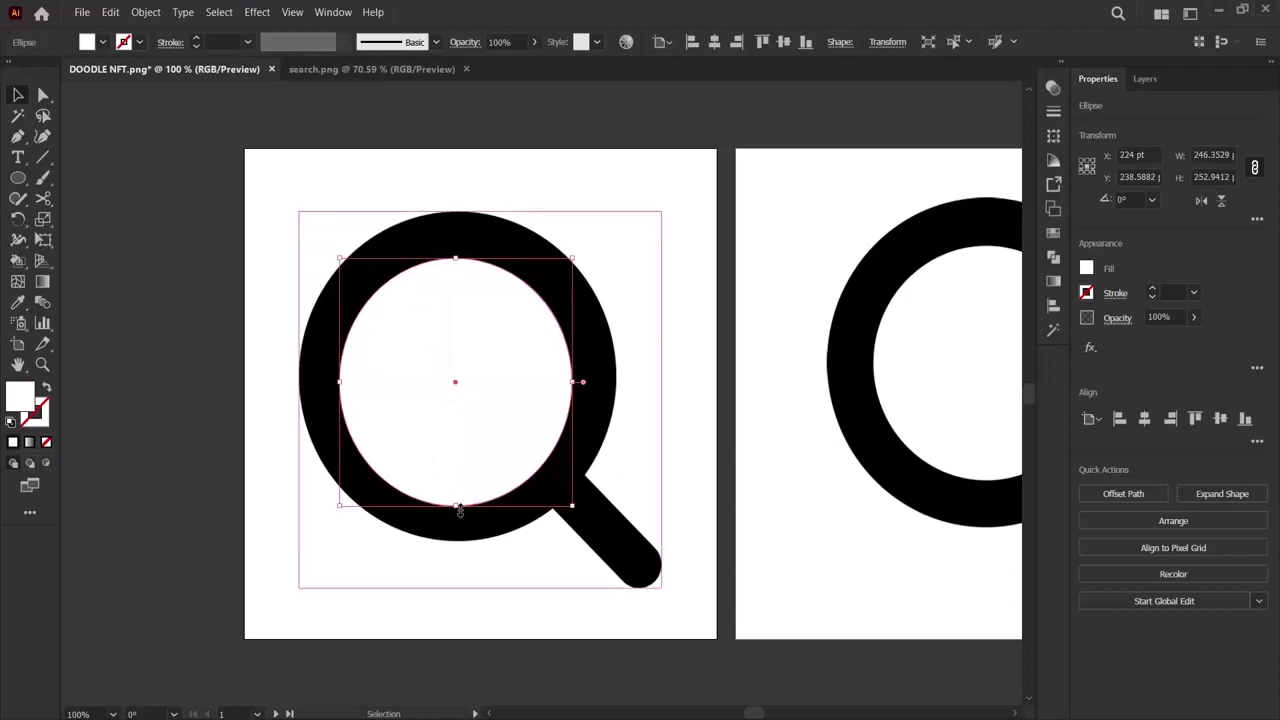
pyautogui.moveTo(455, 507); pyautogui.dragTo(456, 496)
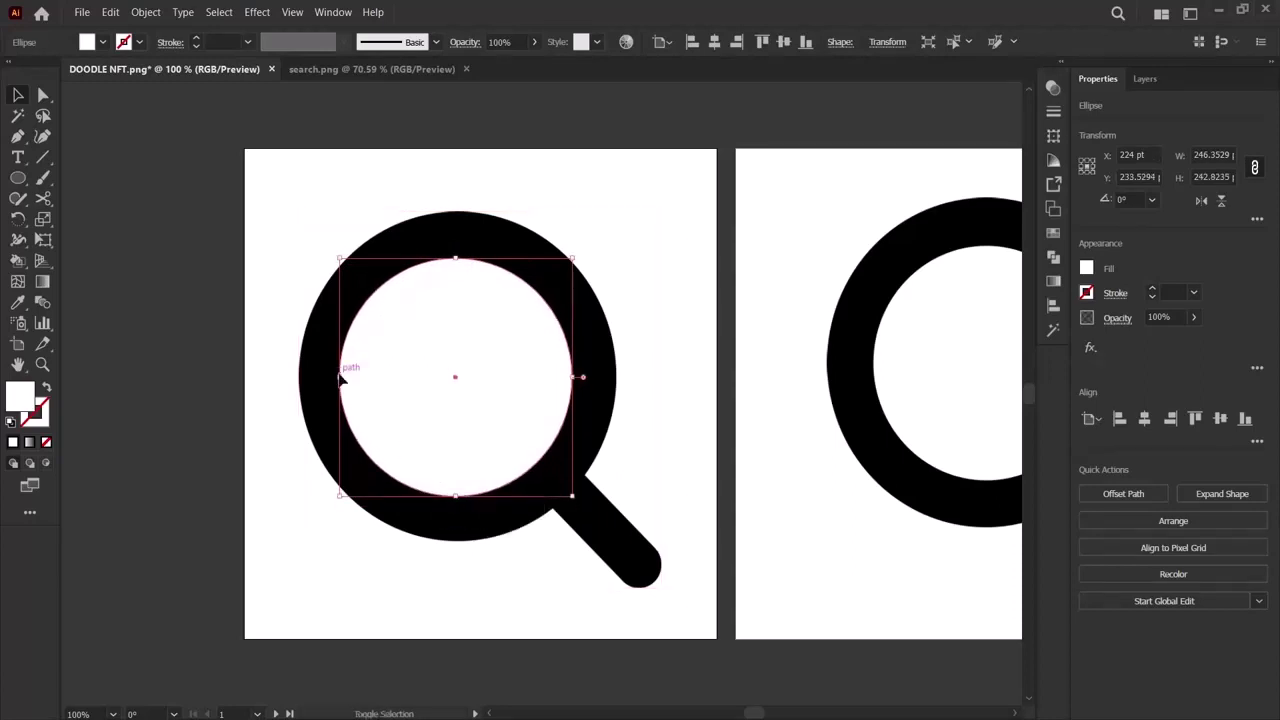
pyautogui.moveTo(340, 377); pyautogui.dragTo(344, 377)
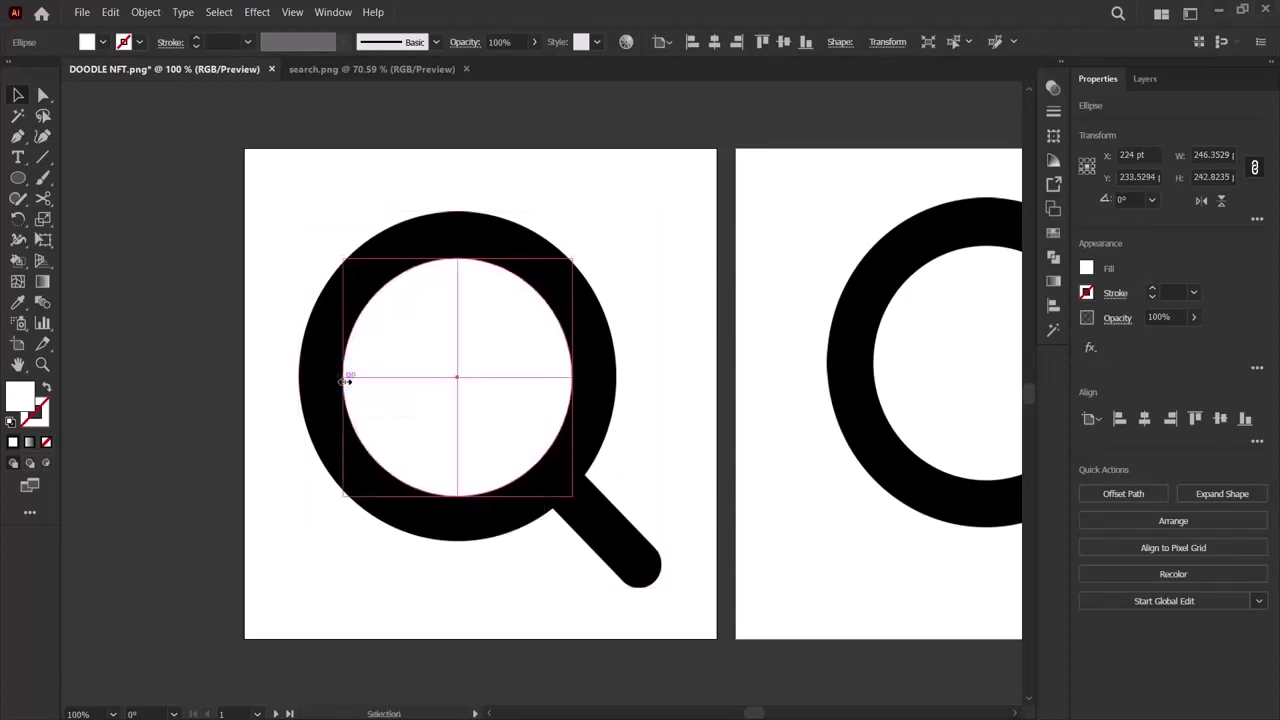
pyautogui.click(140, 347)
# Test thicker outlines on the white circle, then bring the stroke weight back down.
pyautogui.click(436, 370)
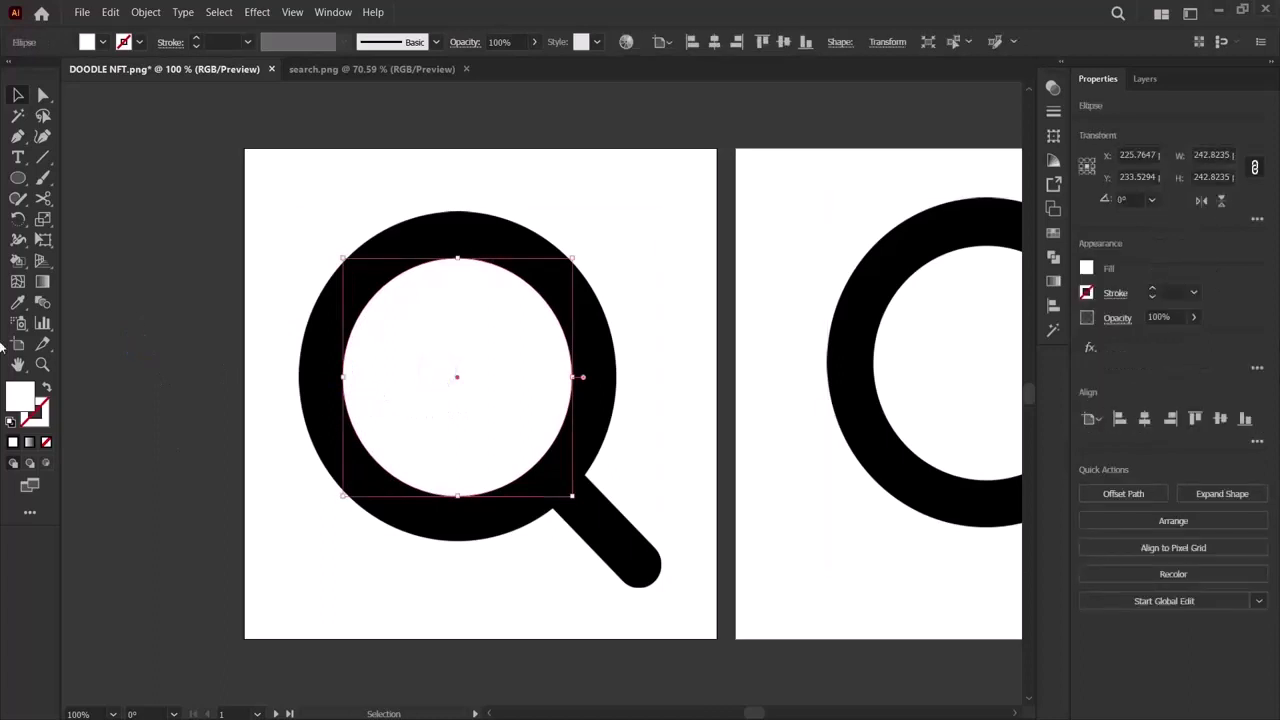
pyautogui.click(1153, 291)
pyautogui.click(1153, 291)
pyautogui.click(1153, 291)
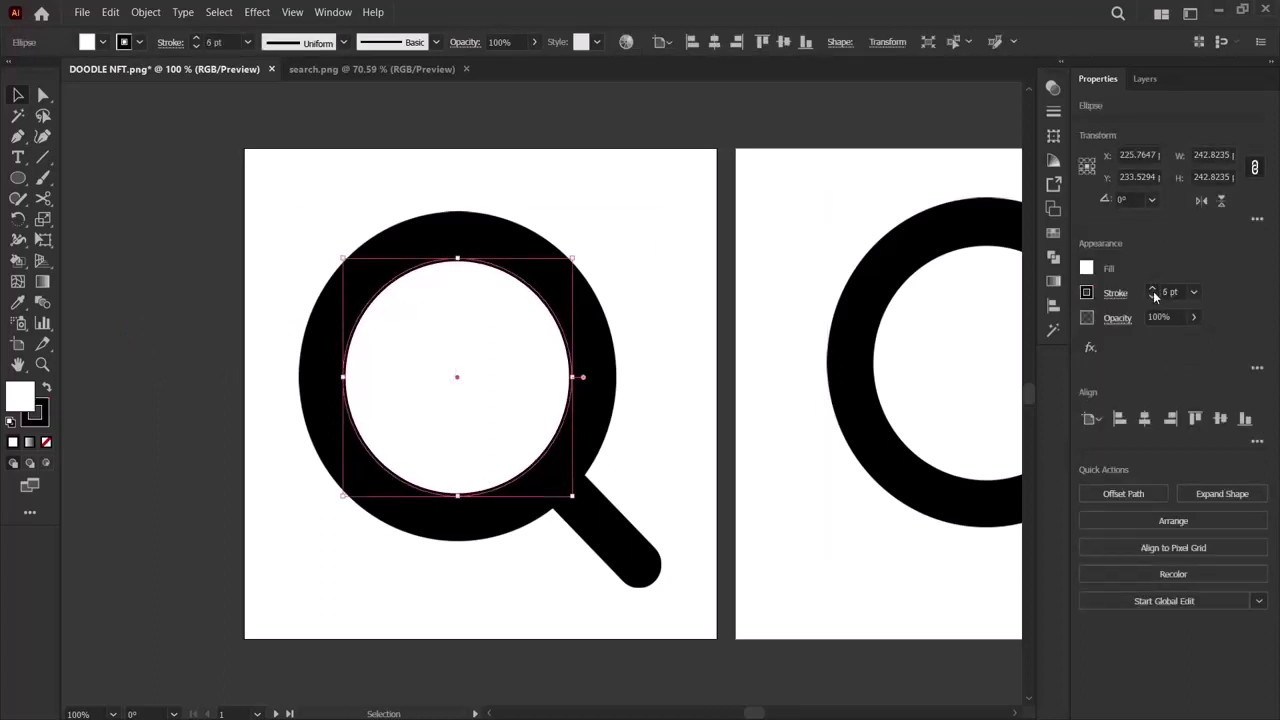
pyautogui.click(1153, 291)
pyautogui.click(1153, 291)
pyautogui.click(1153, 291)
pyautogui.click(1153, 291)
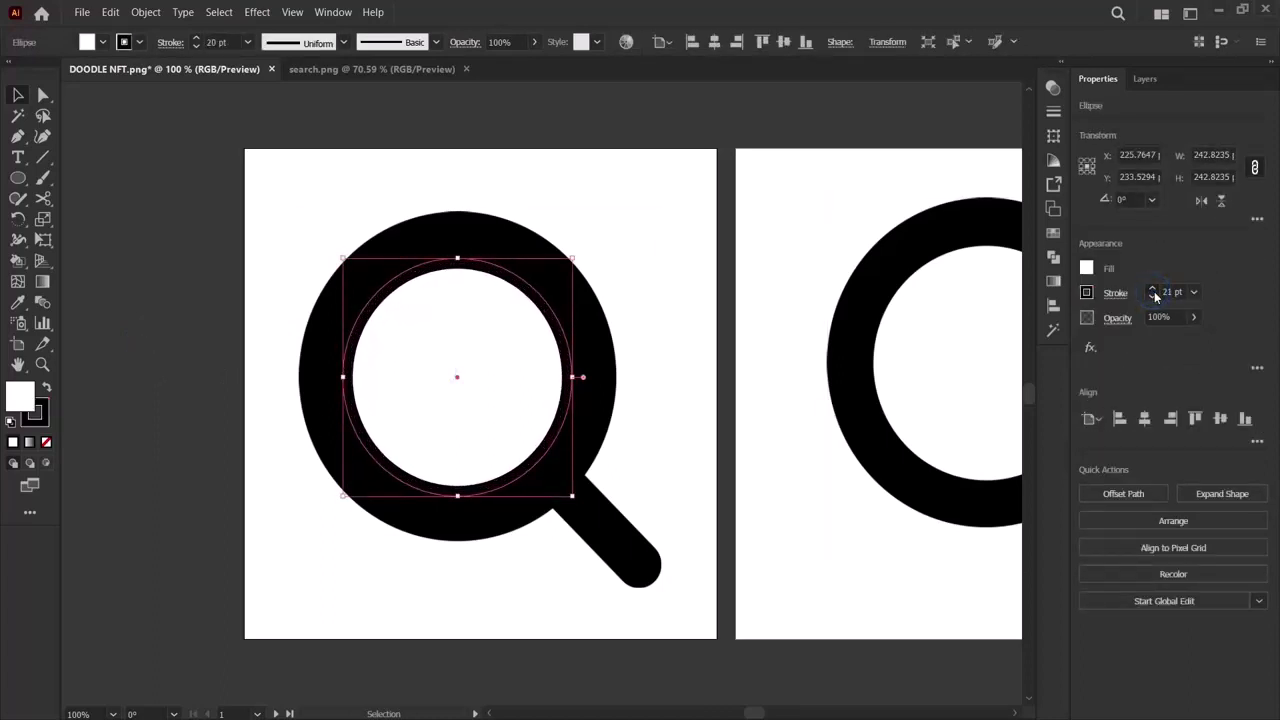
pyautogui.click(1153, 291)
pyautogui.click(1153, 291)
pyautogui.click(1153, 291)
pyautogui.click(1153, 291)
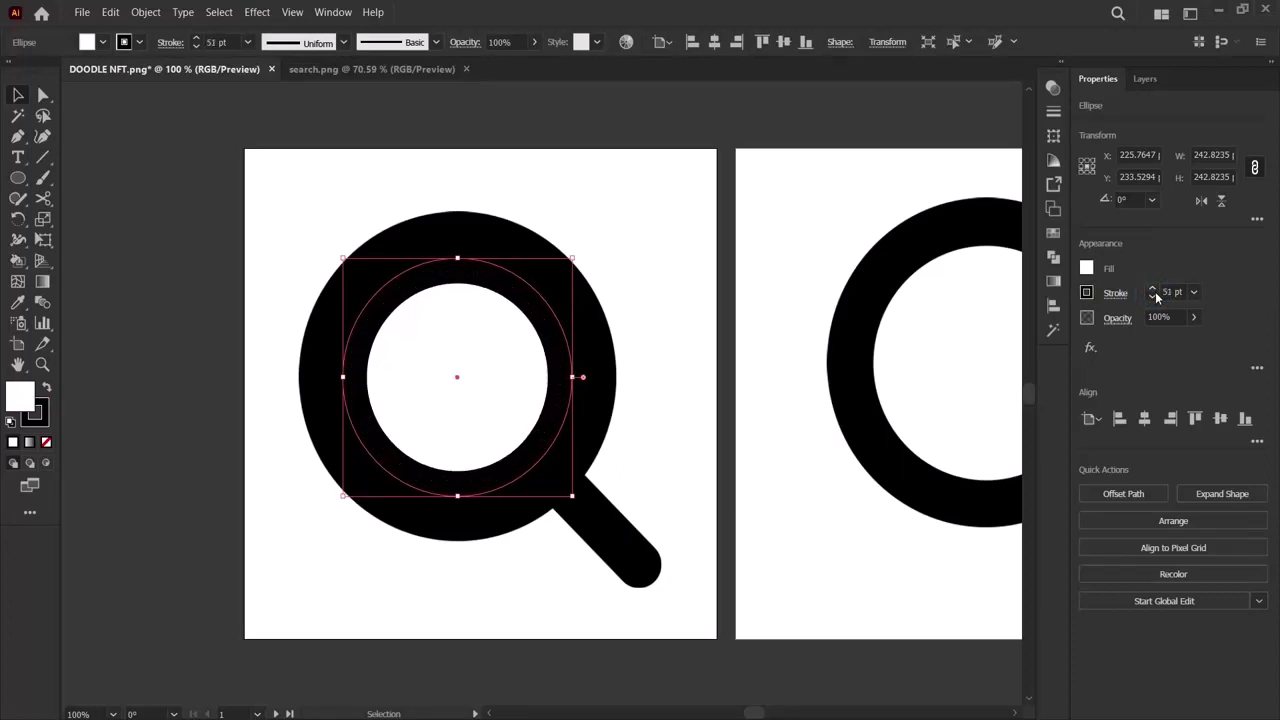
pyautogui.click(1153, 291)
pyautogui.click(1153, 296)
pyautogui.click(1153, 296)
pyautogui.click(1153, 296)
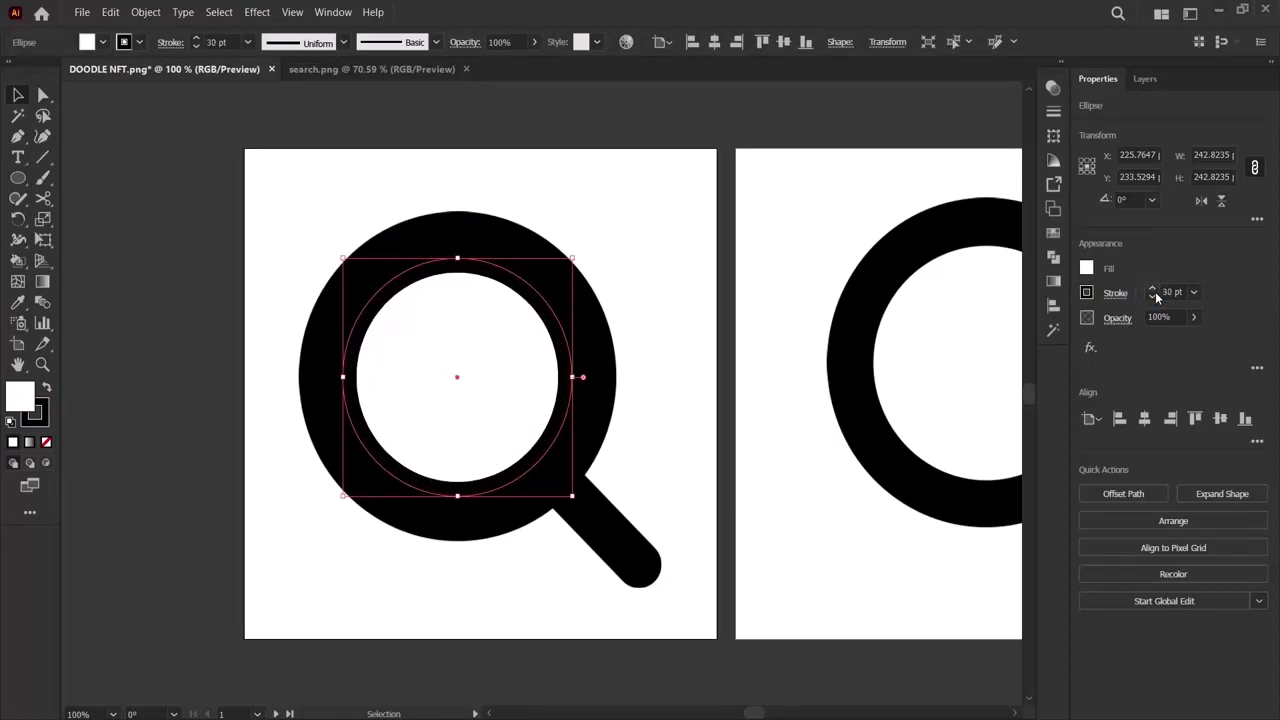
pyautogui.click(1153, 296)
pyautogui.click(1153, 296)
pyautogui.press('a')
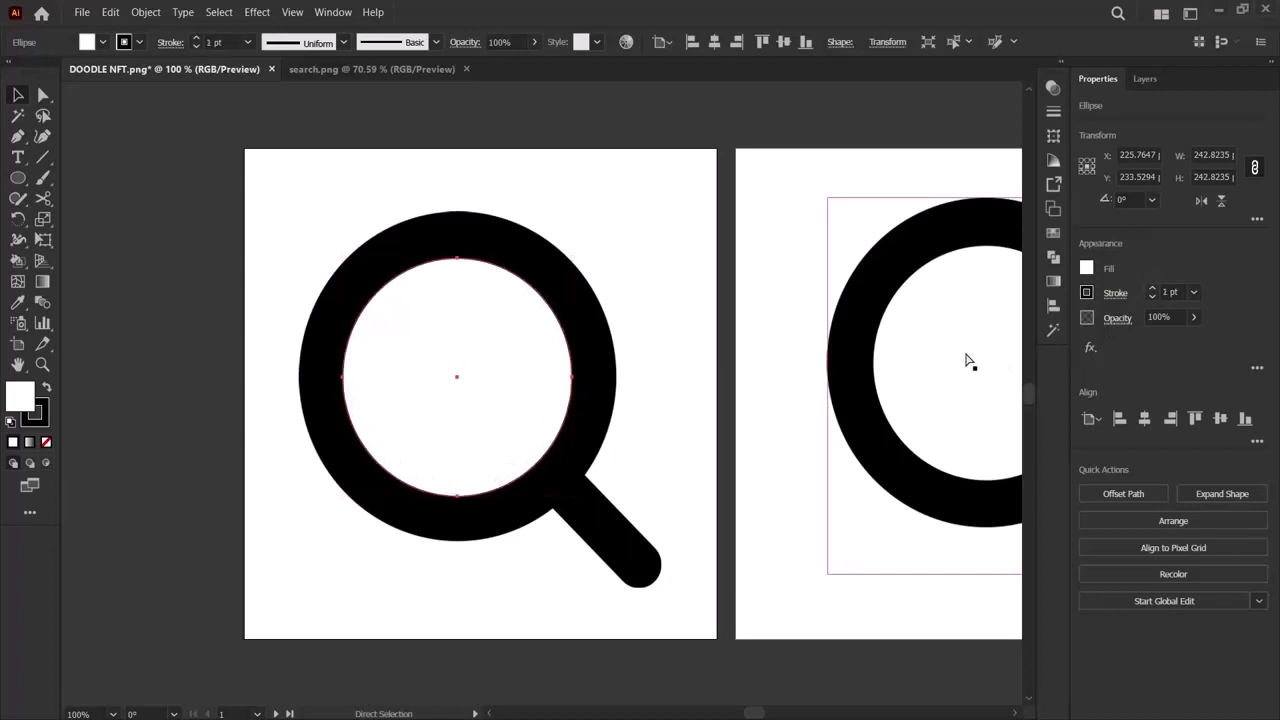
pyautogui.press('v')
pyautogui.click(560, 355)
pyautogui.click(724, 246)
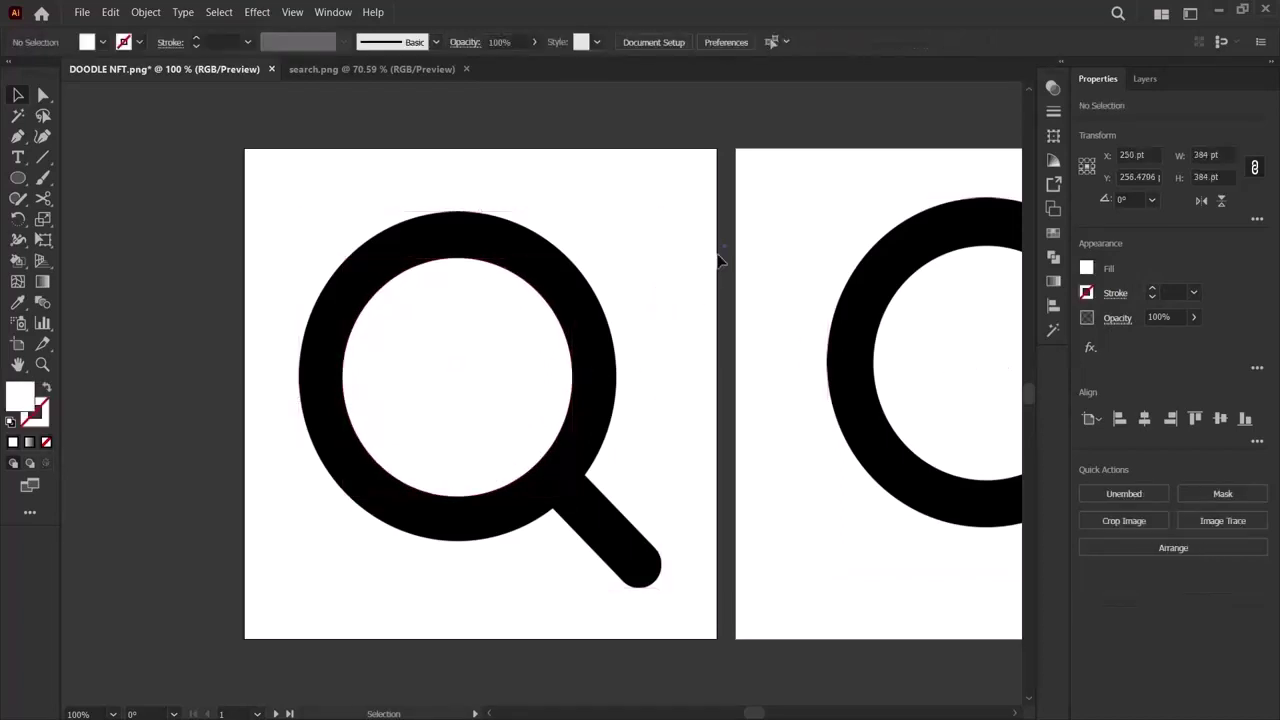
# Draw a large circle aligned with the magnifier's outer ring.
pyautogui.click(409, 360)
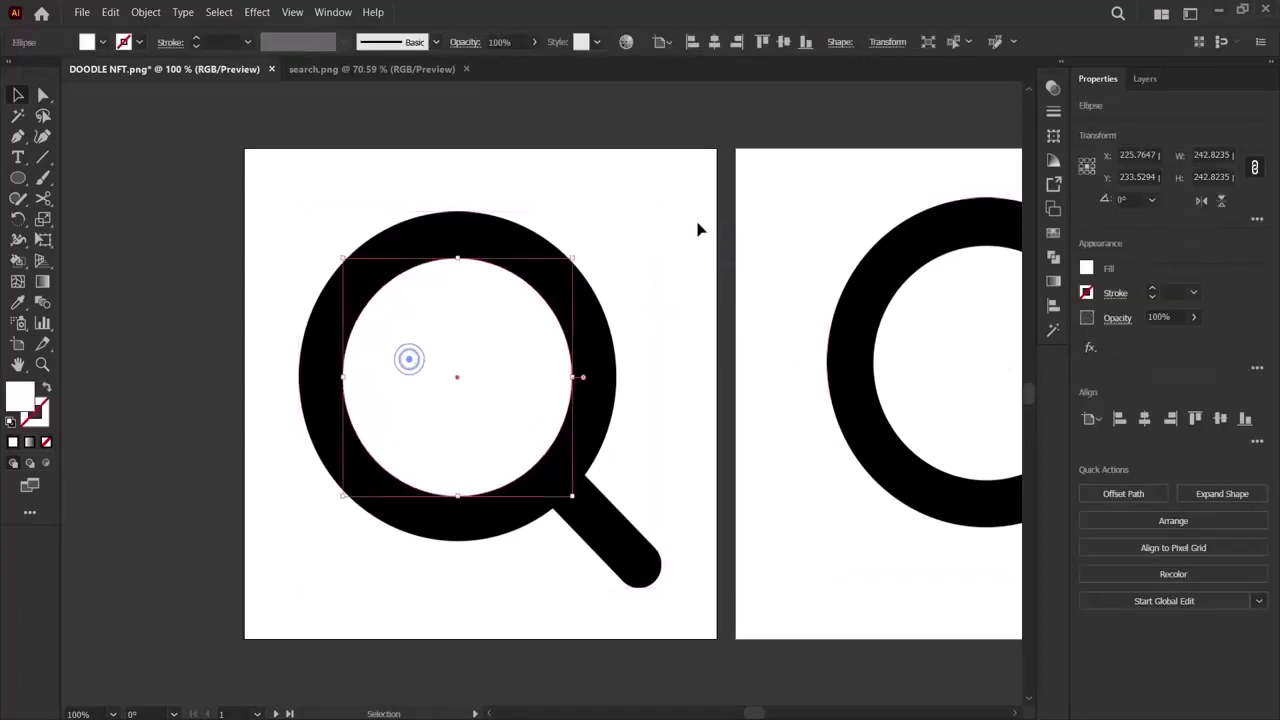
pyautogui.click(697, 225)
pyautogui.moveTo(18, 178); pyautogui.dragTo(81, 222)
pyautogui.moveTo(308, 196); pyautogui.dragTo(627, 526)
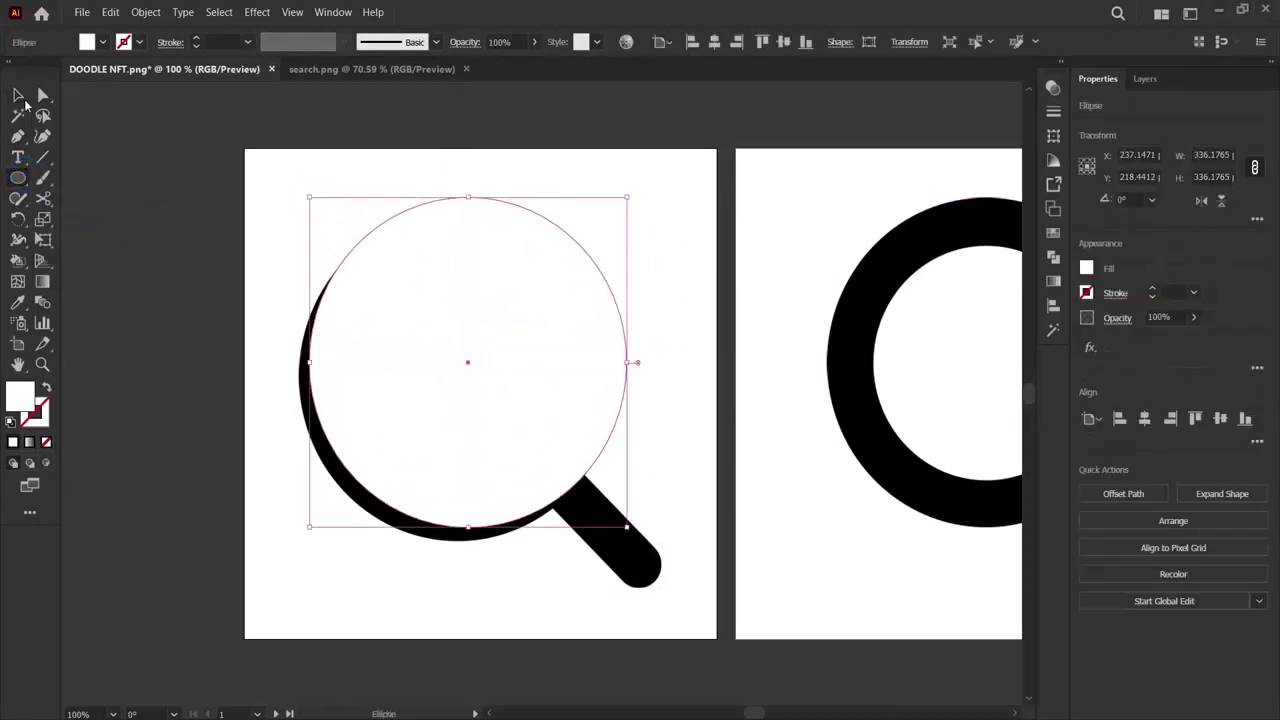
pyautogui.click(19, 96)
pyautogui.moveTo(541, 289)
pyautogui.mouseDown()
pyautogui.moveTo(510, 324)
pyautogui.moveTo(537, 286)
pyautogui.moveTo(530, 304)
pyautogui.mouseUp()
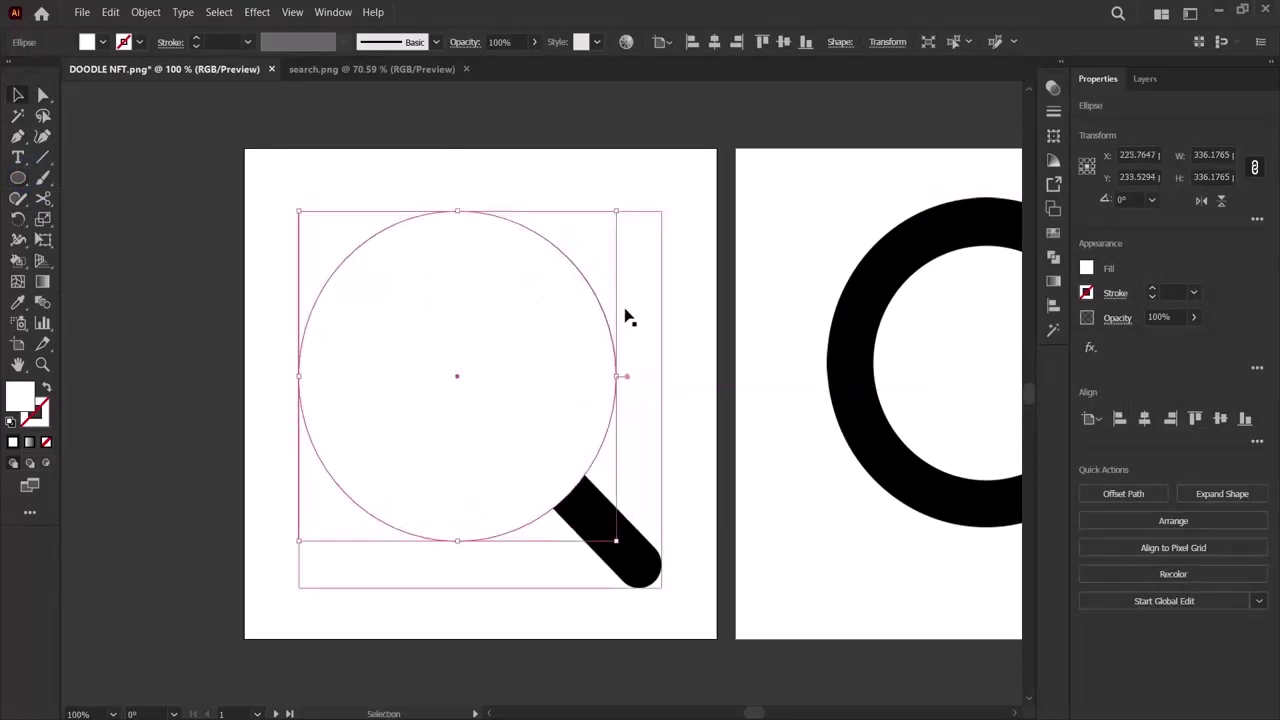
pyautogui.click(716, 290)
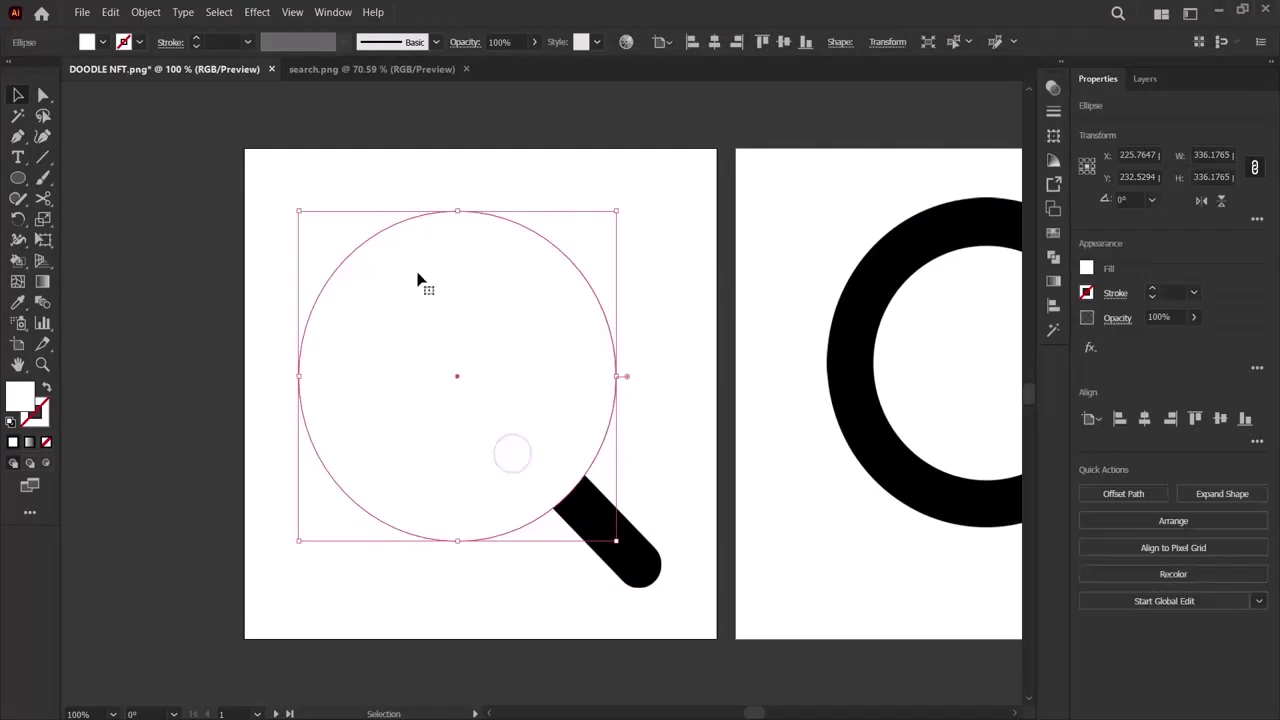
# Fill the large circle black and send it backward behind the white circle.
pyautogui.click(1087, 270)
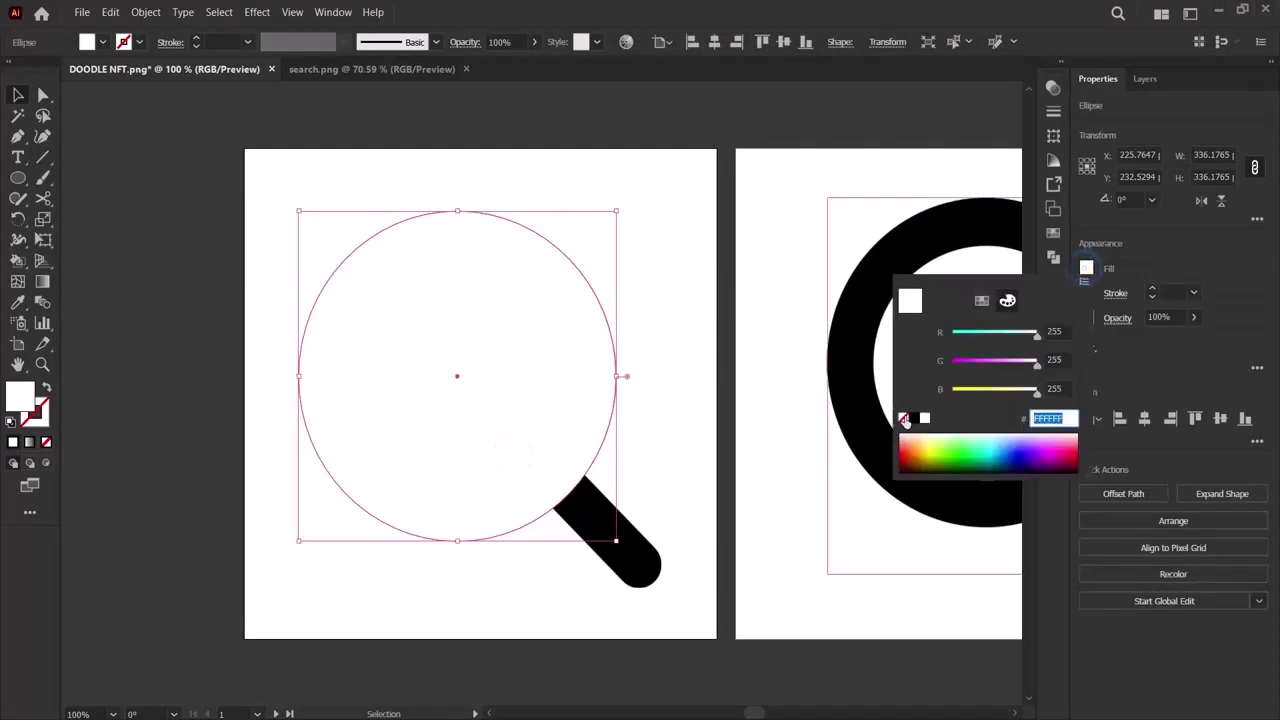
pyautogui.click(913, 419)
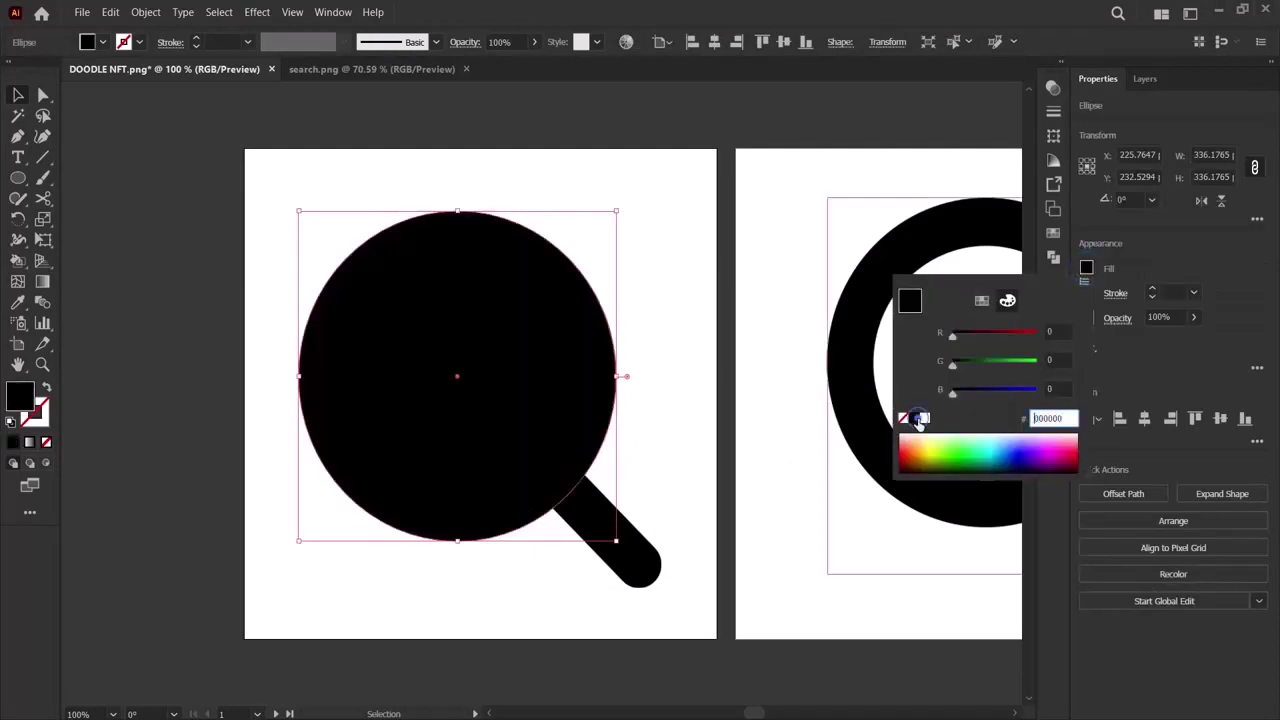
pyautogui.click(113, 12)
pyautogui.moveTo(250, 45)
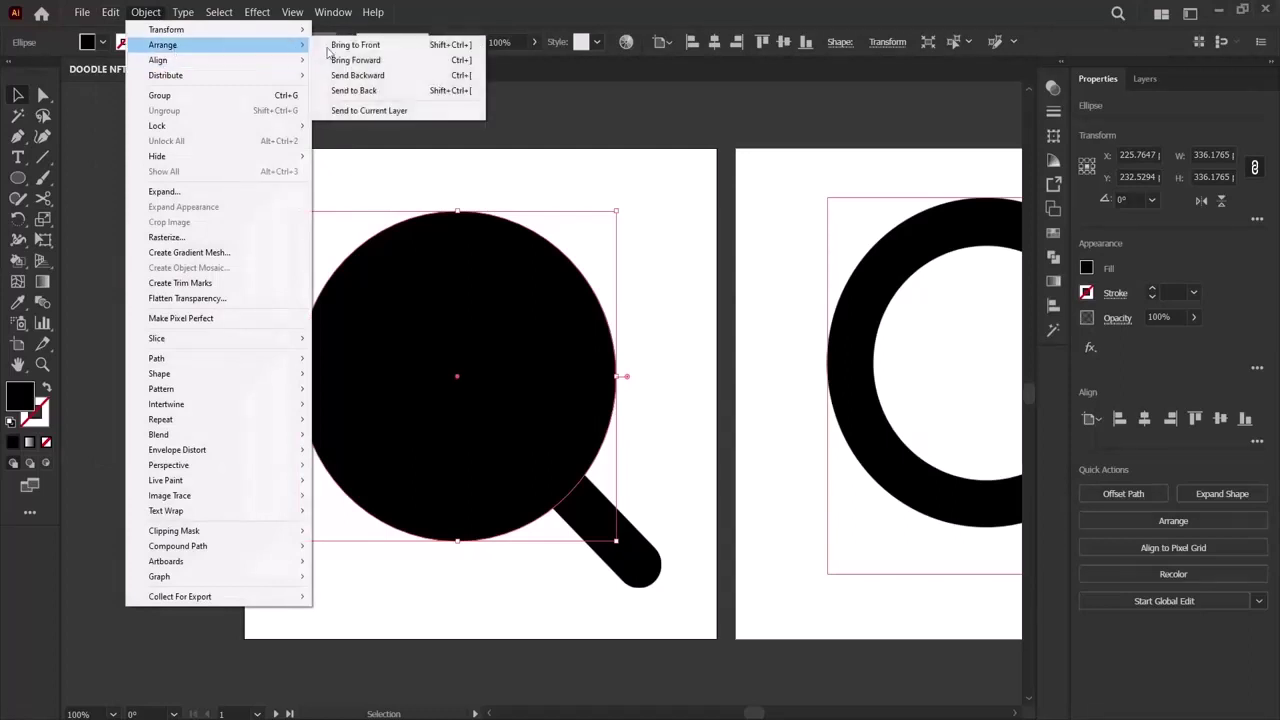
pyautogui.click(357, 75)
pyautogui.click(100, 318)
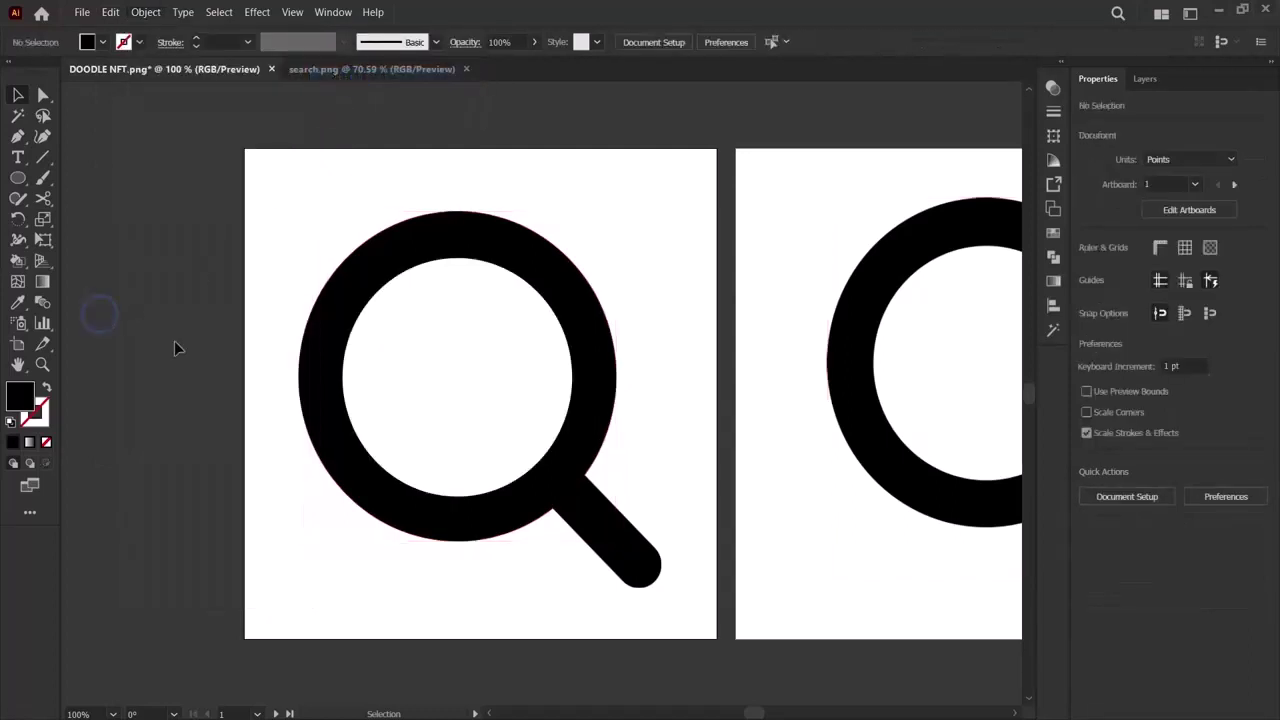
# Draw a black rectangle for the handle and move it over the magnifier's handle.
pyautogui.press('l')
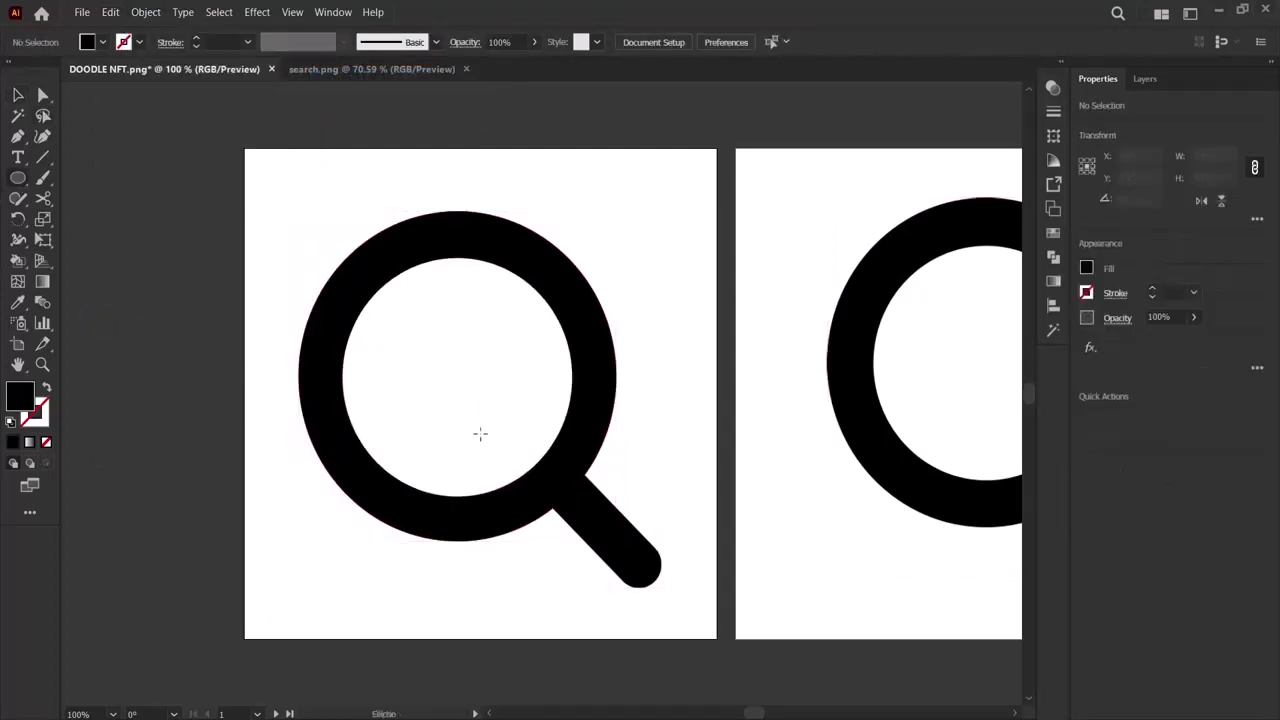
pyautogui.moveTo(547, 482); pyautogui.dragTo(675, 586)
pyautogui.hotkey('ctrl', 'z')
pyautogui.moveTo(17, 177); pyautogui.dragTo(67, 177)
pyautogui.moveTo(532, 472); pyautogui.dragTo(620, 684)
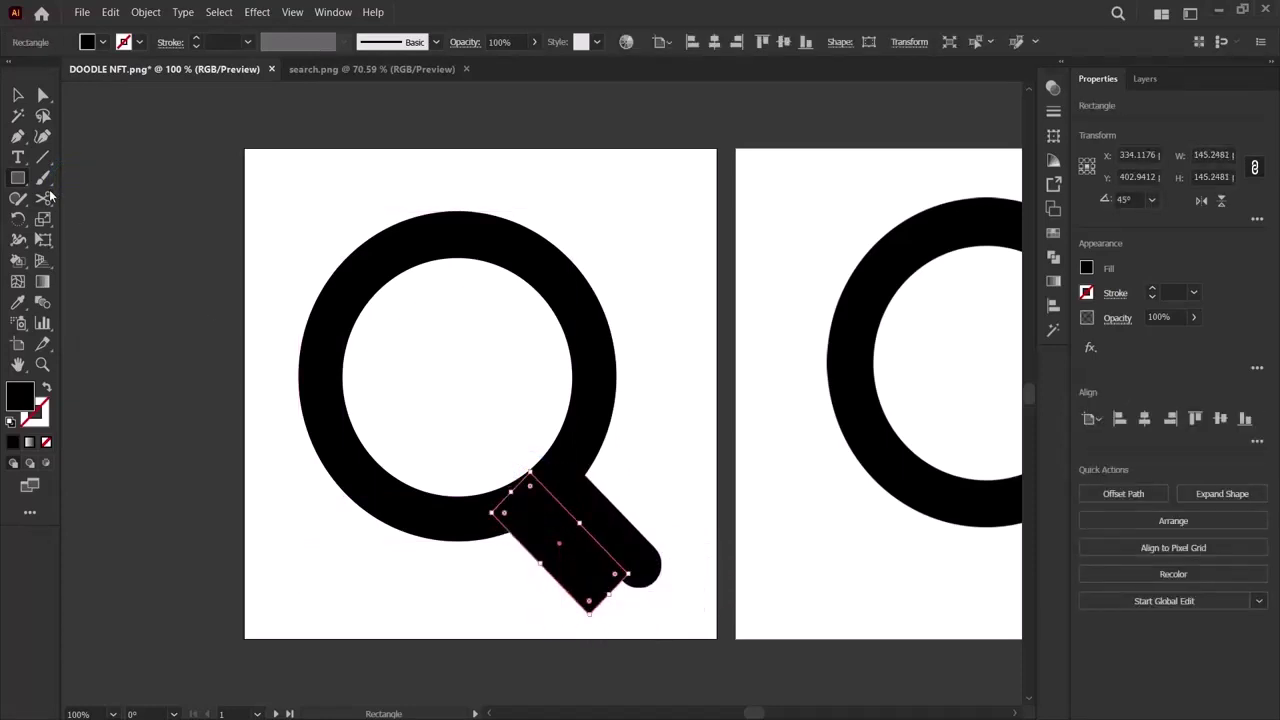
pyautogui.click(17, 94)
pyautogui.moveTo(566, 530); pyautogui.dragTo(616, 566)
# Select the black Q shape by matching colour and nudge it slightly into place.
pyautogui.click(17, 115)
pyautogui.click(200, 440)
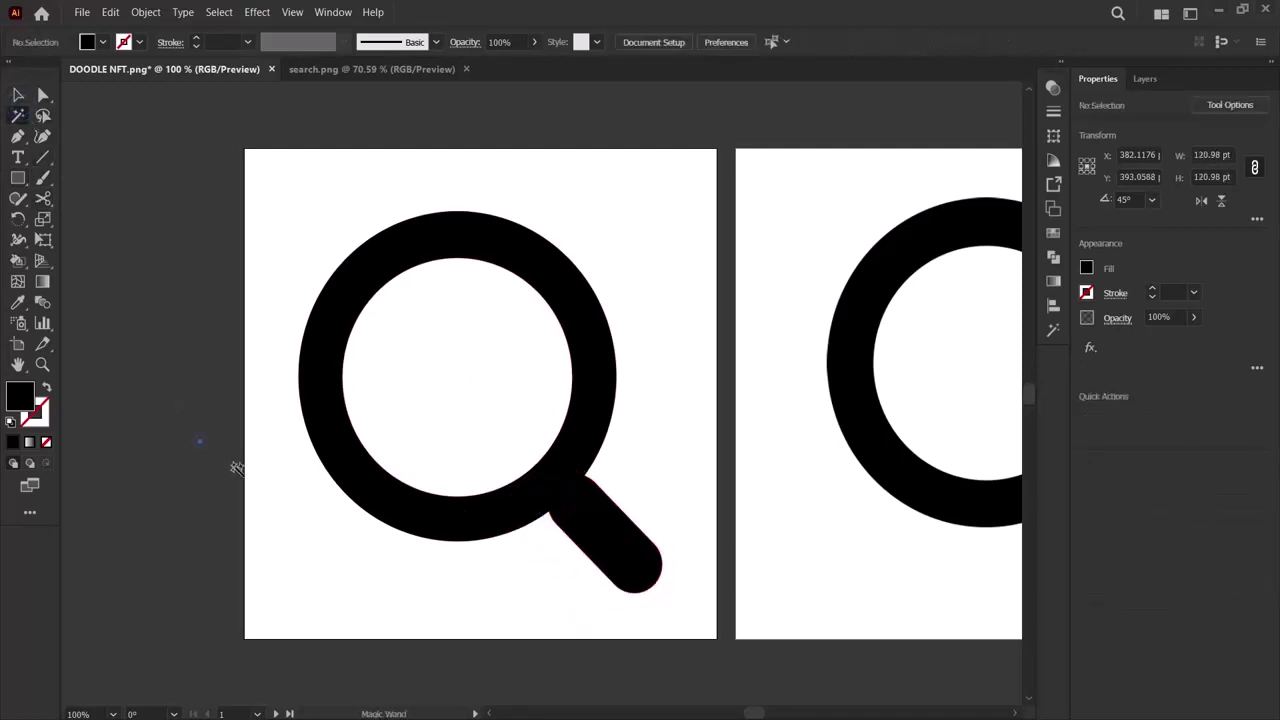
pyautogui.click(643, 533)
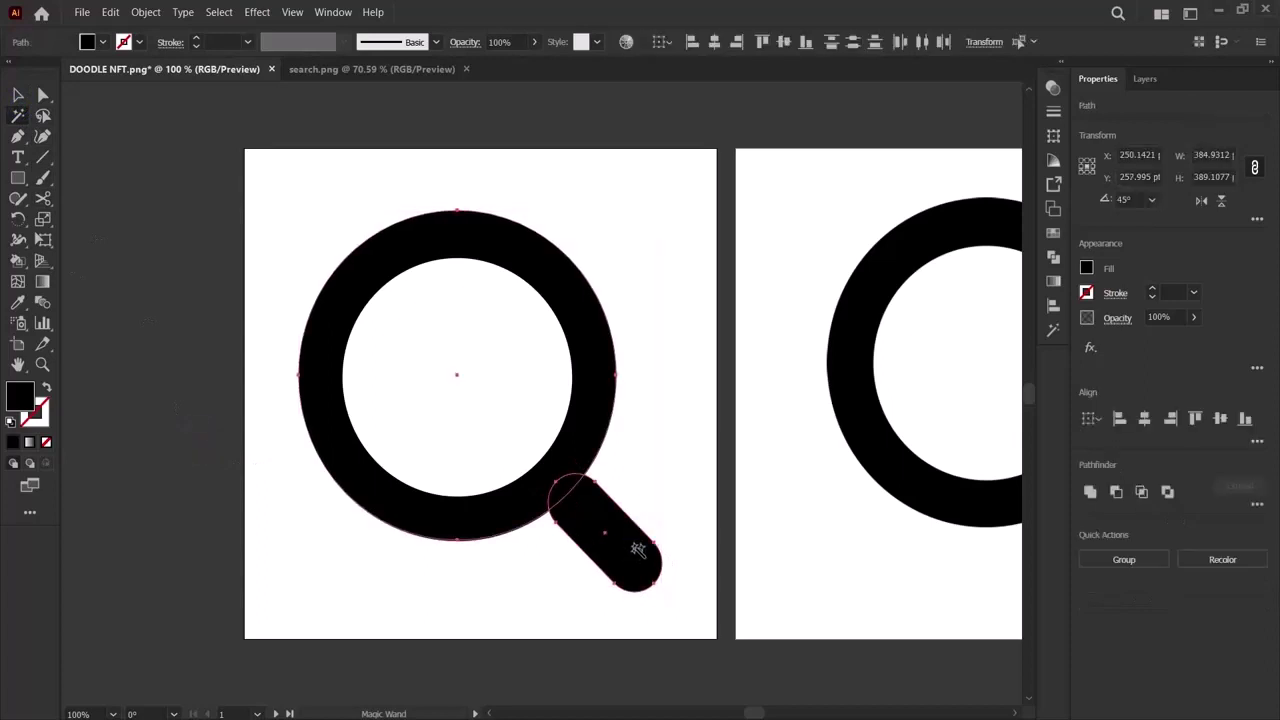
pyautogui.moveTo(640, 549); pyautogui.dragTo(648, 541)
pyautogui.press('v')
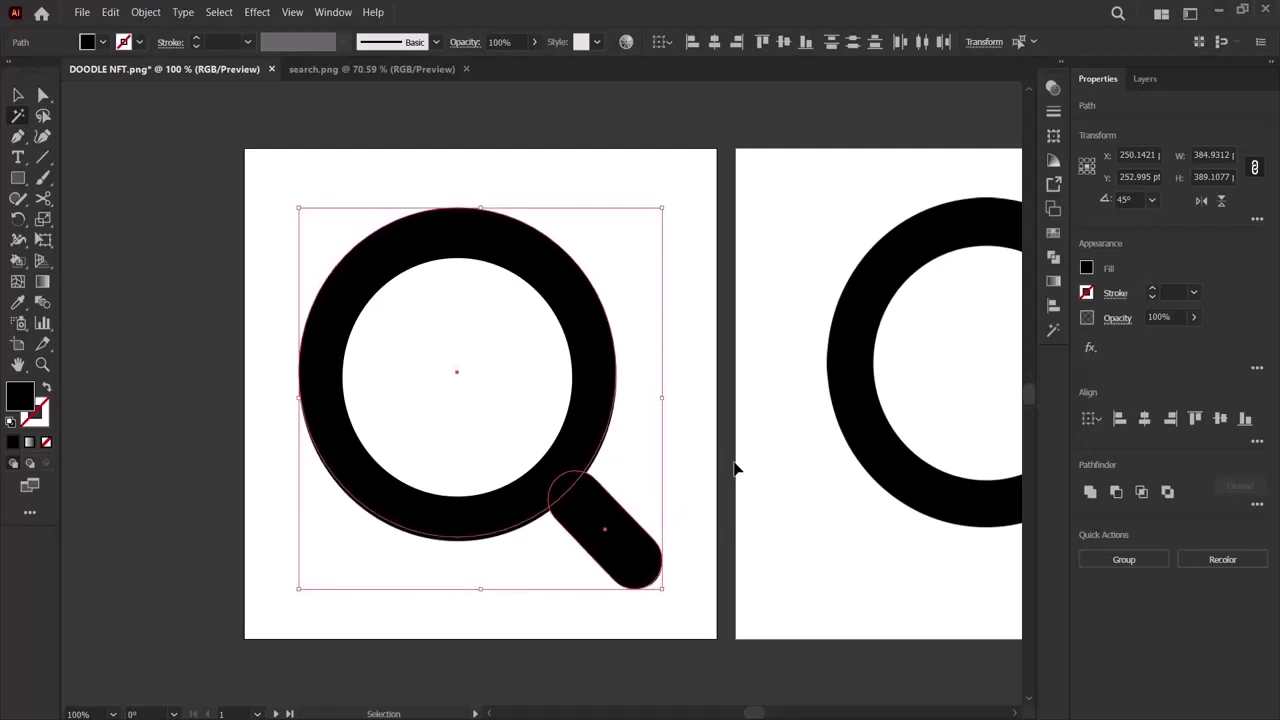
pyautogui.press('Down')
pyautogui.press('Down')
pyautogui.press('Down')
pyautogui.press('Down')
pyautogui.press('Down')
pyautogui.press('y')
pyautogui.click(680, 486)
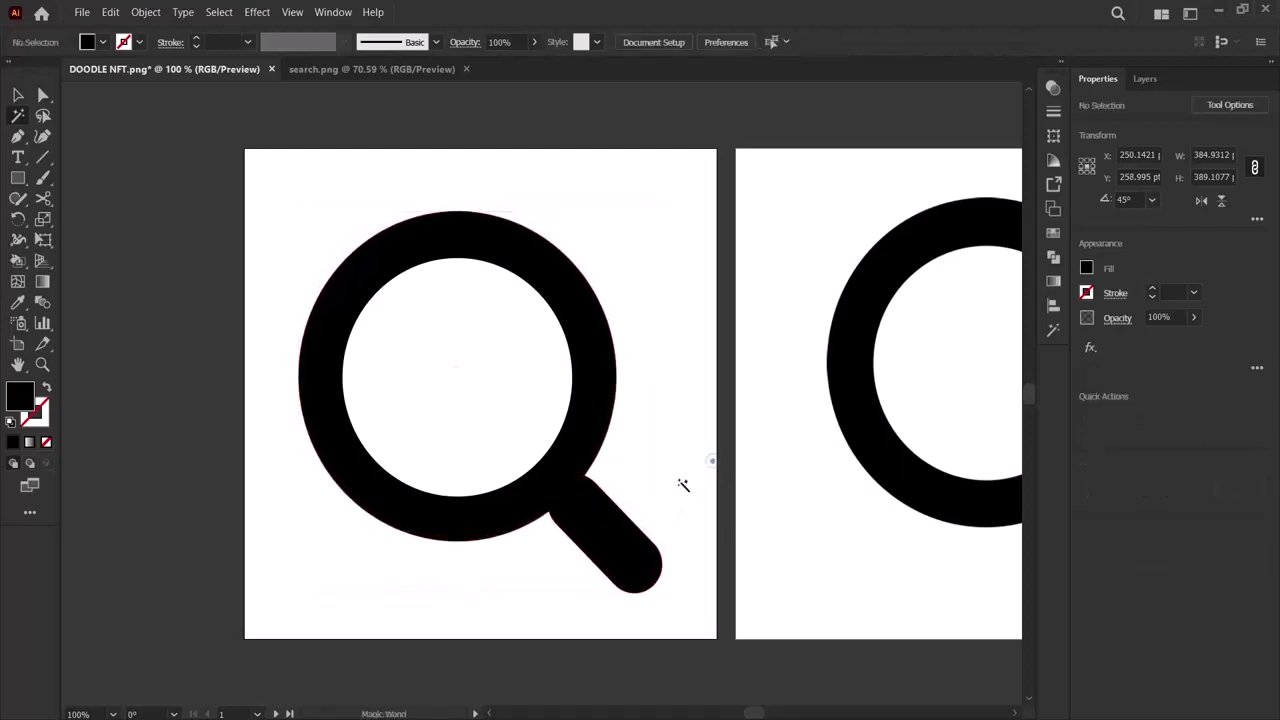
pyautogui.click(655, 545)
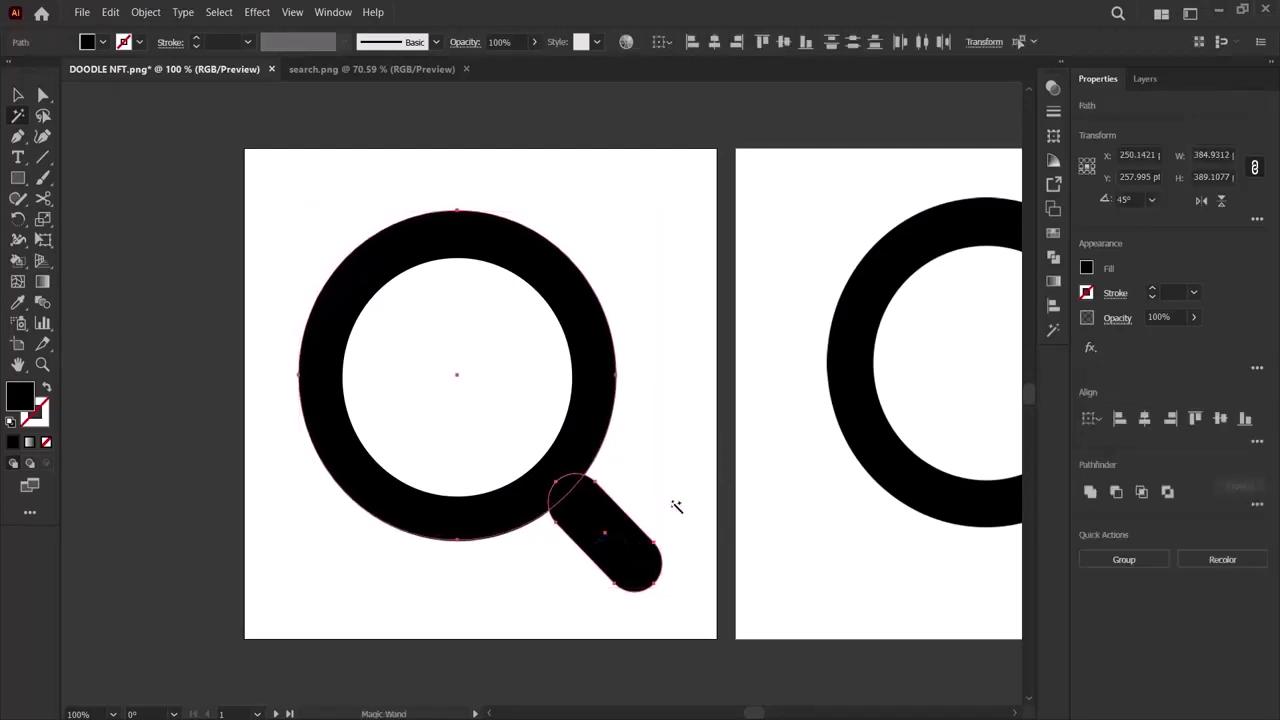
pyautogui.click(674, 505)
pyautogui.click(609, 534)
pyautogui.click(658, 492)
pyautogui.click(18, 95)
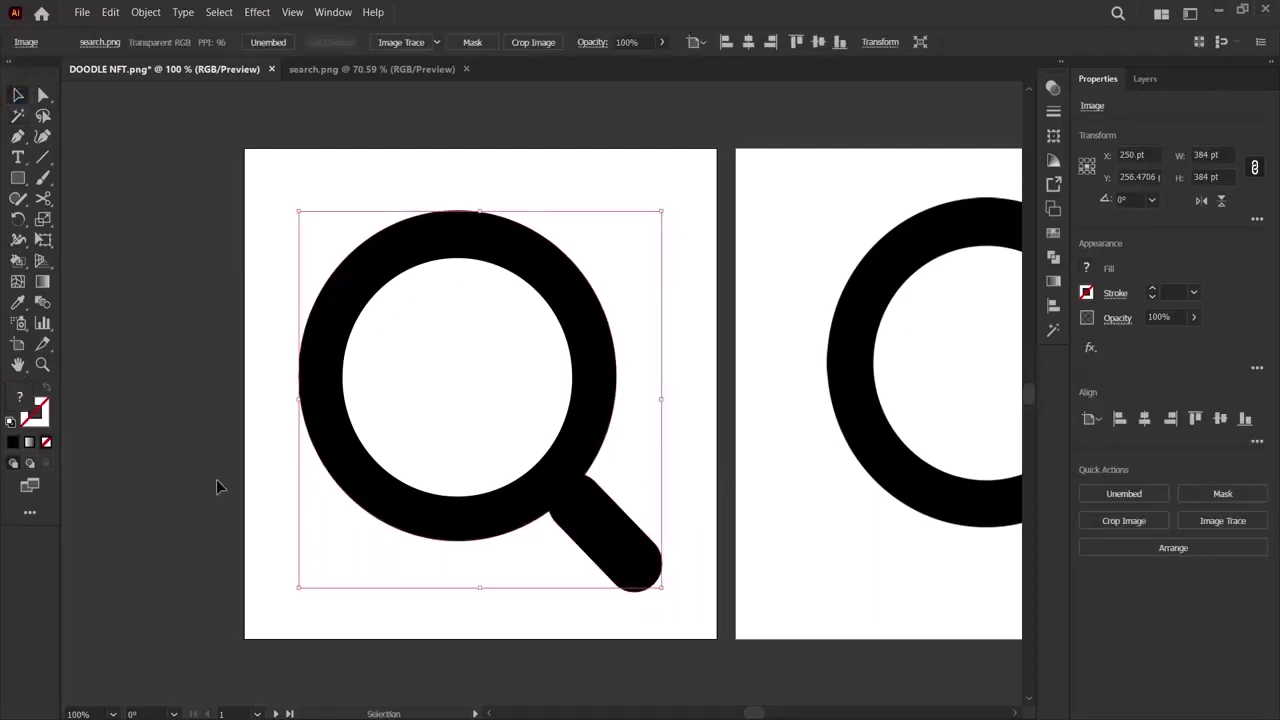
pyautogui.click(214, 481)
# Move the handle about 7 pt up-left and widen it to roughly 134 pt.
pyautogui.moveTo(618, 538); pyautogui.dragTo(606, 526)
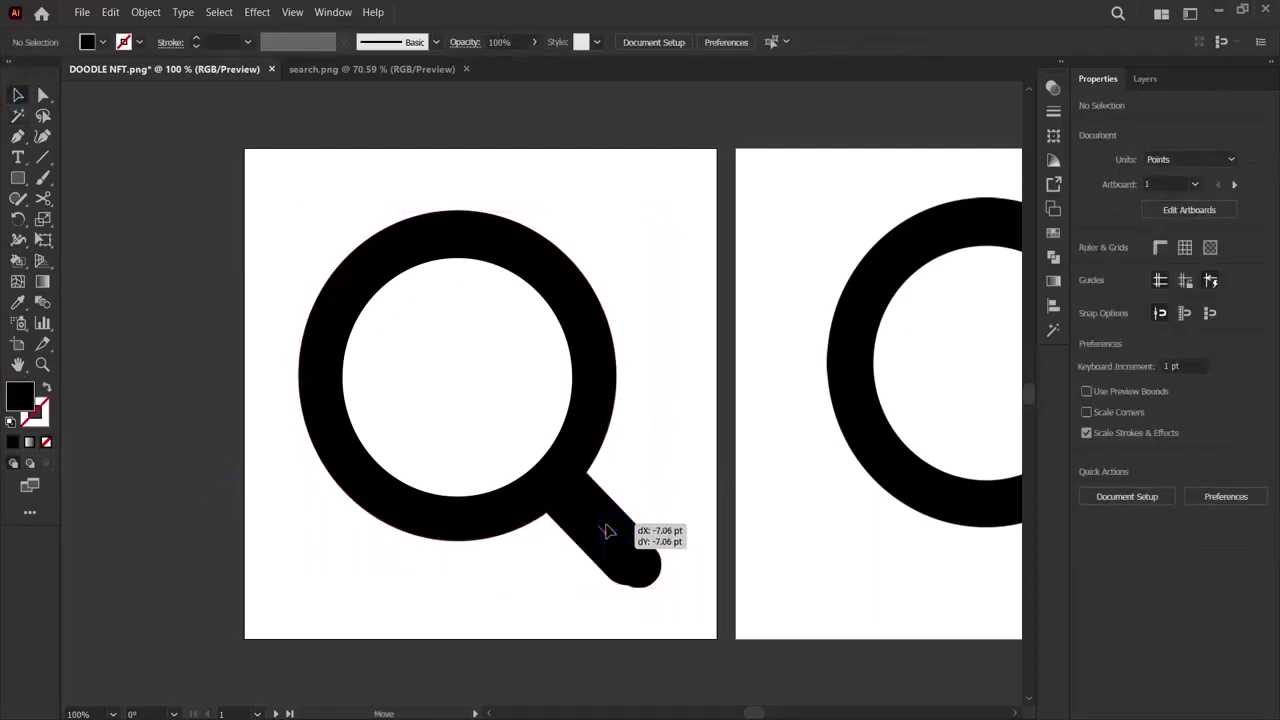
pyautogui.moveTo(646, 574); pyautogui.dragTo(657, 585)
pyautogui.moveTo(625, 513); pyautogui.dragTo(617, 526)
pyautogui.click(252, 478)
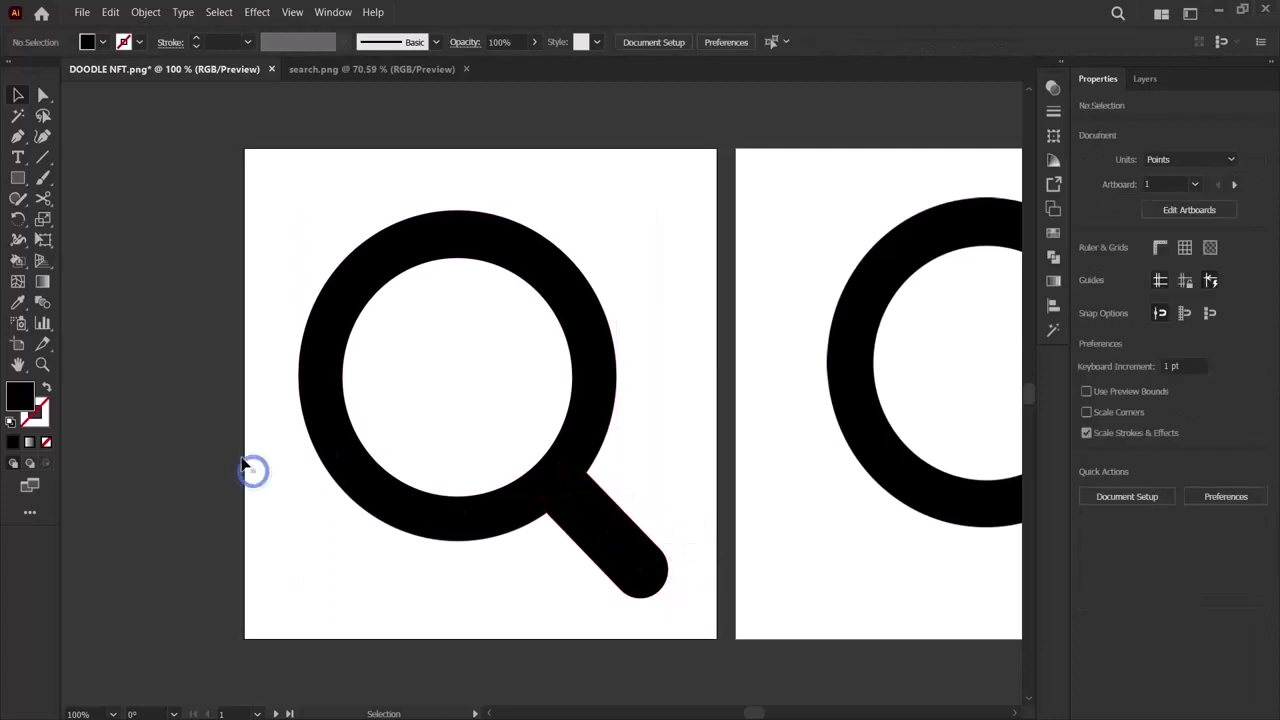
pyautogui.scroll(-1, 600, 514)
# Zoom out and drag the handle snug against the ring, then scroll toward artboard 2.
pyautogui.hotkey('ctrl', '-')
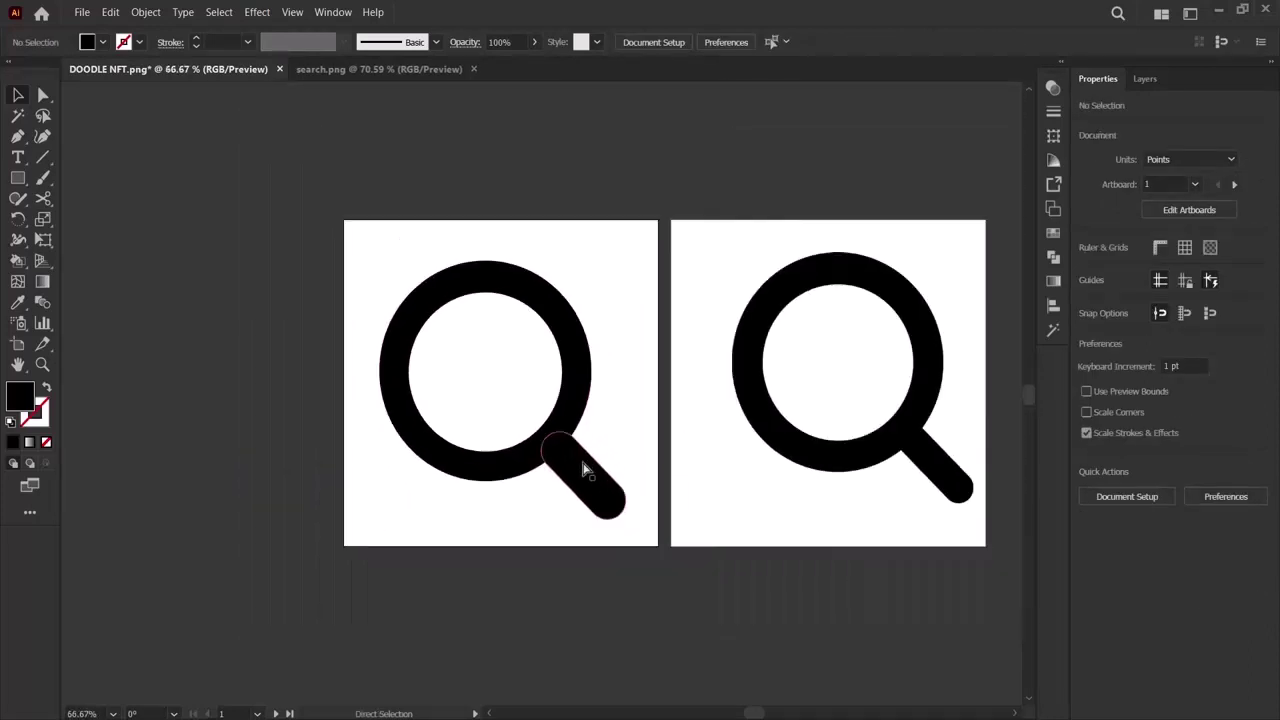
pyautogui.hotkey('ctrl', '-')
pyautogui.hscroll(2, 595, 455)
pyautogui.click(460, 455)
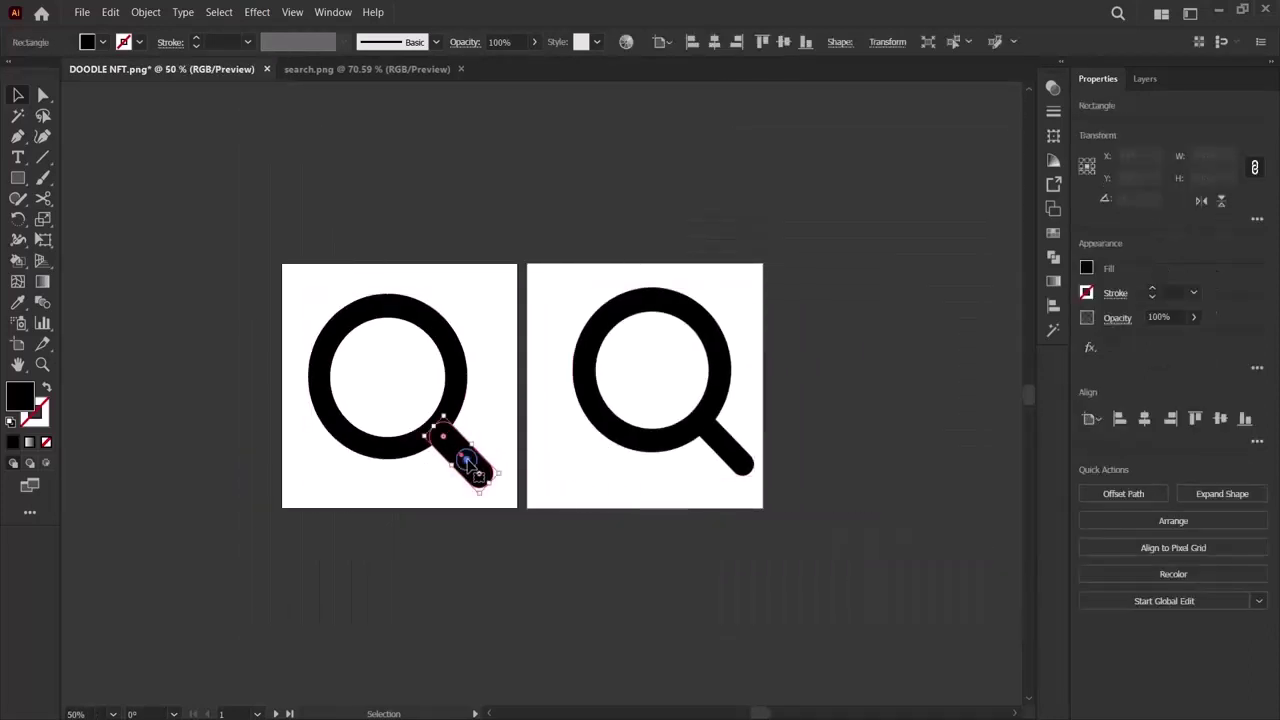
pyautogui.moveTo(474, 445); pyautogui.dragTo(502, 494)
pyautogui.click(298, 441)
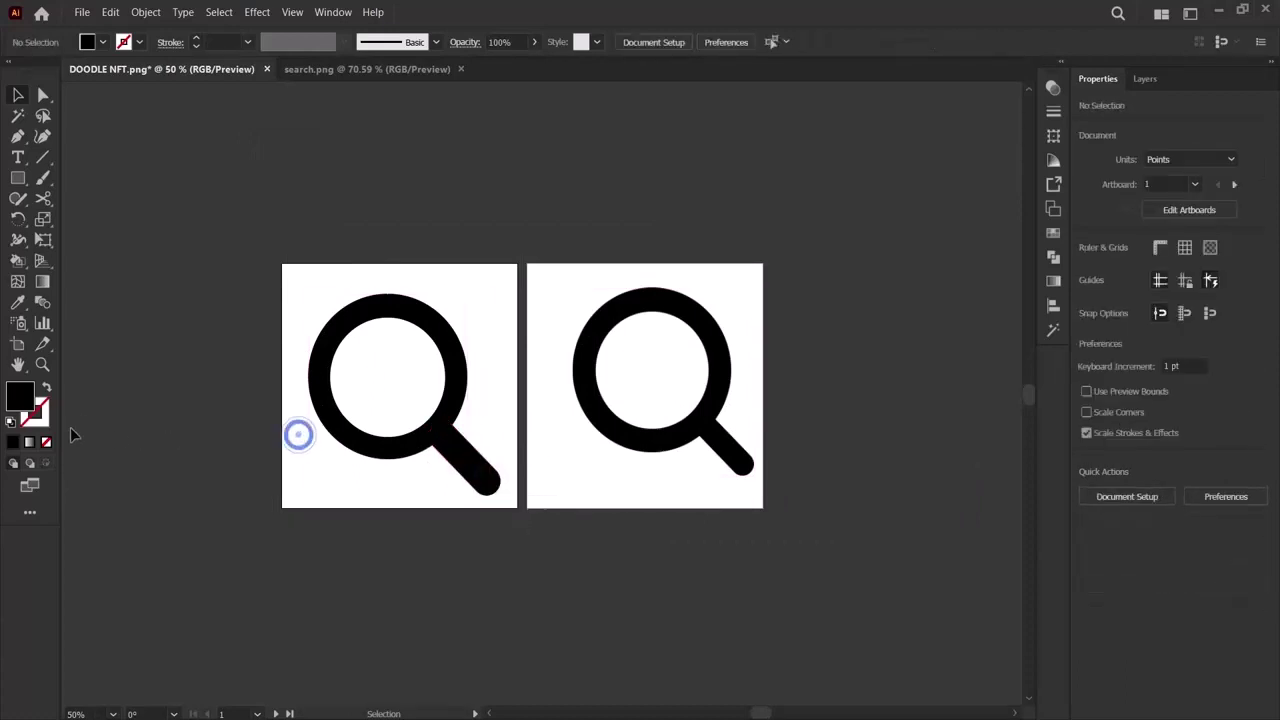
pyautogui.scroll(1, 84, 424)
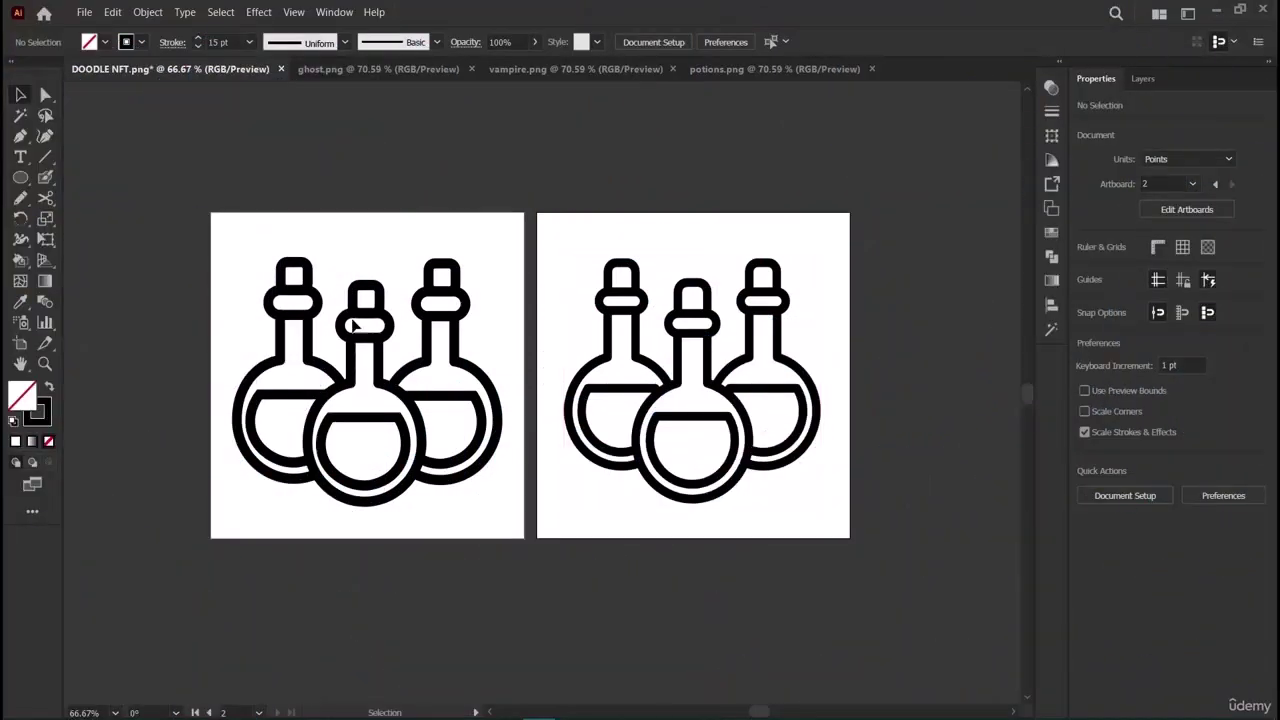
# Delete both potion artworks and open home.png.
pyautogui.moveTo(226, 229); pyautogui.dragTo(914, 552)
pyautogui.press('Delete')
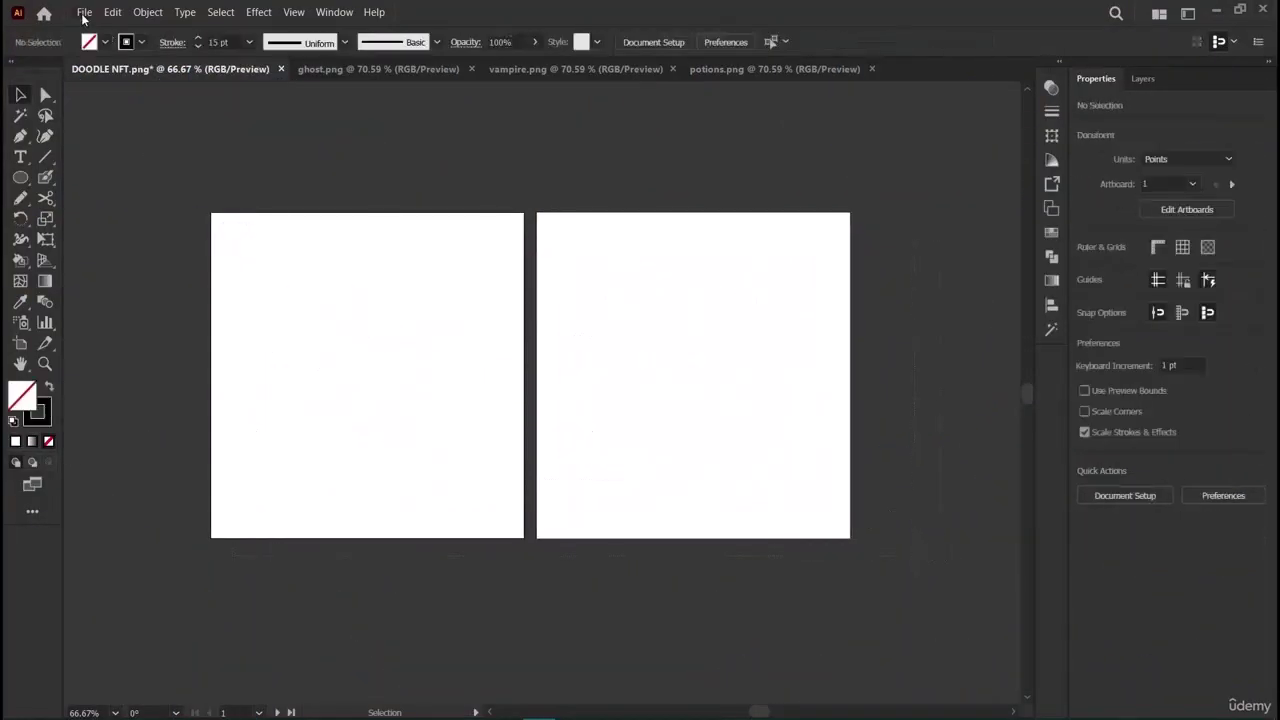
pyautogui.click(84, 12)
pyautogui.click(110, 67)
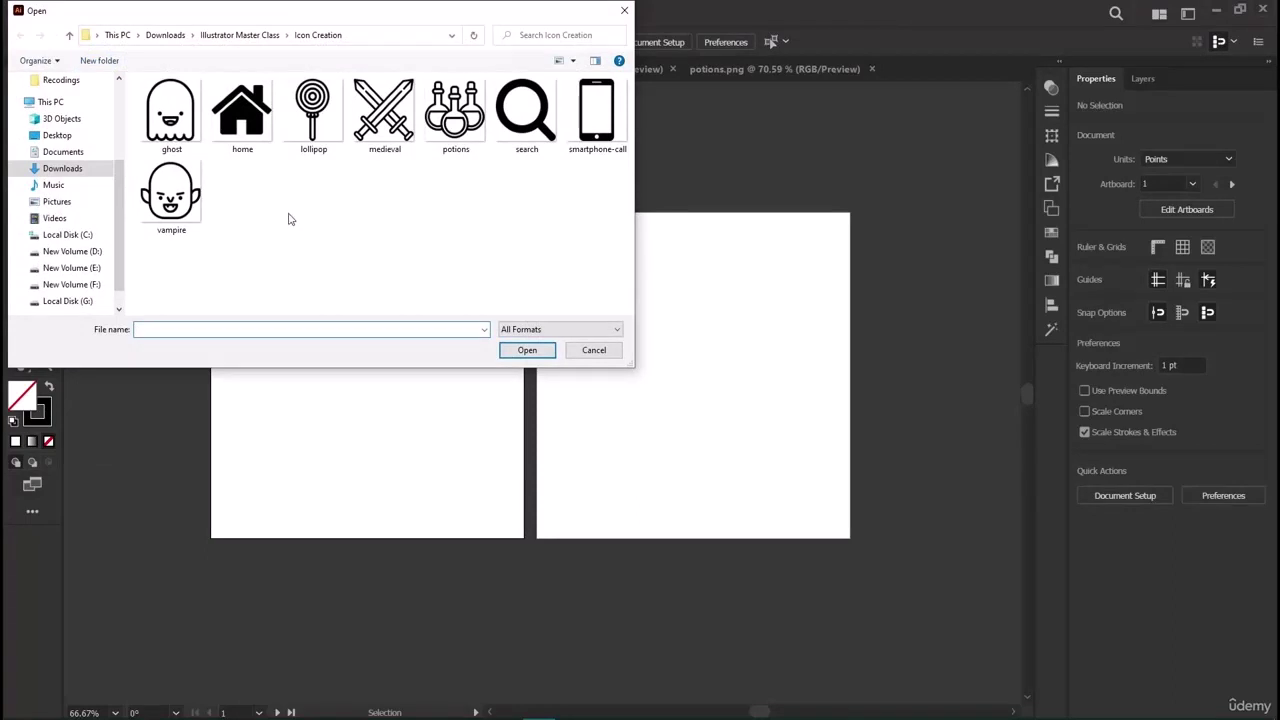
pyautogui.doubleClick(262, 125)
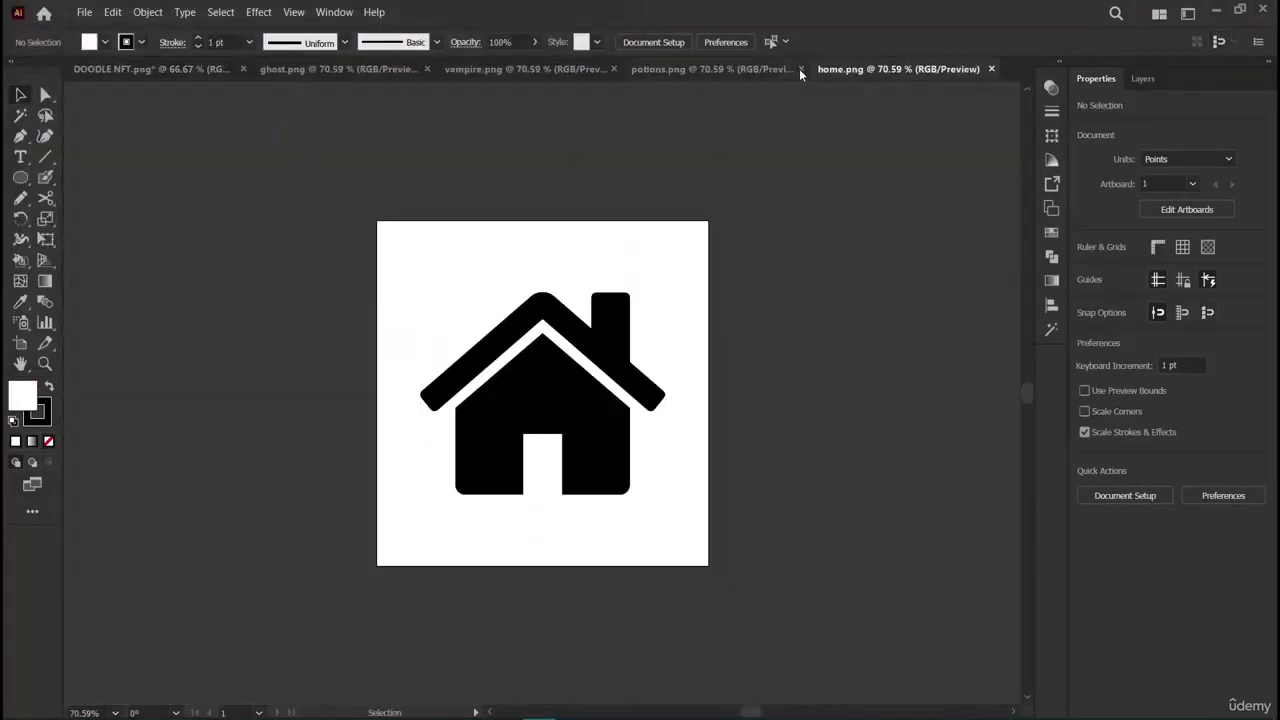
# Close the potions.png, vampire.png and ghost.png documents.
pyautogui.click(800, 69)
pyautogui.click(672, 71)
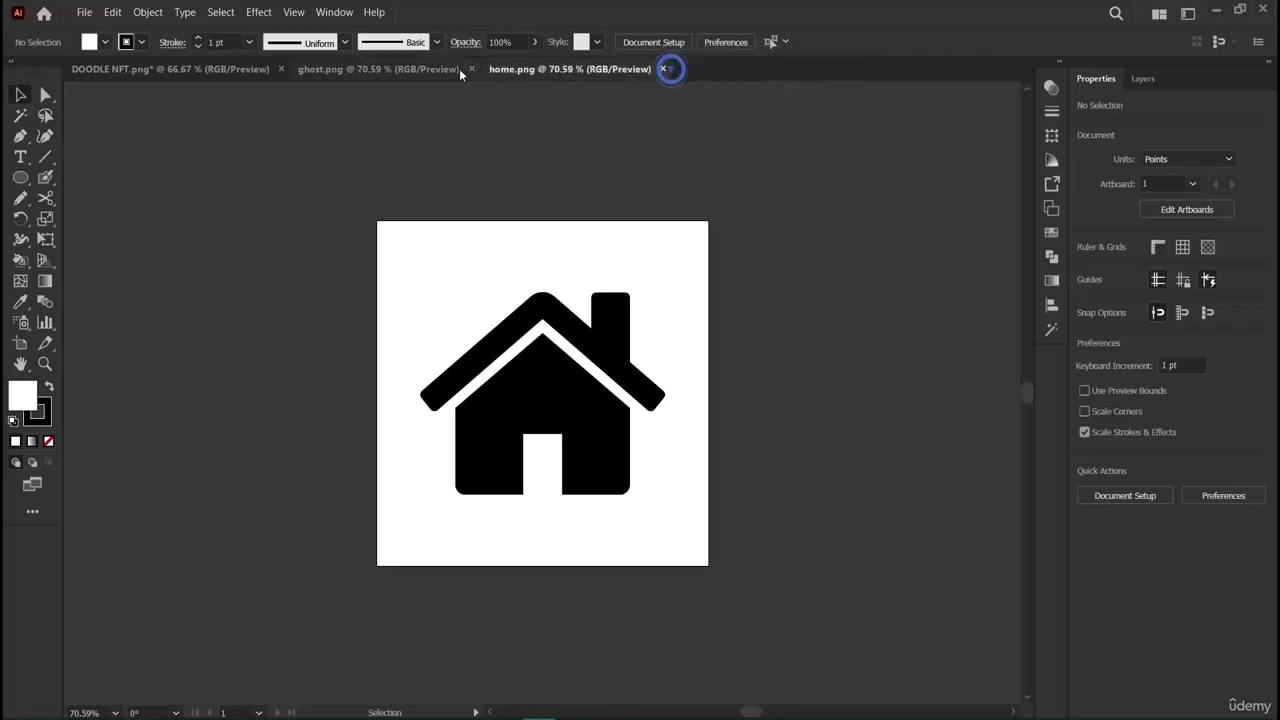
pyautogui.click(471, 70)
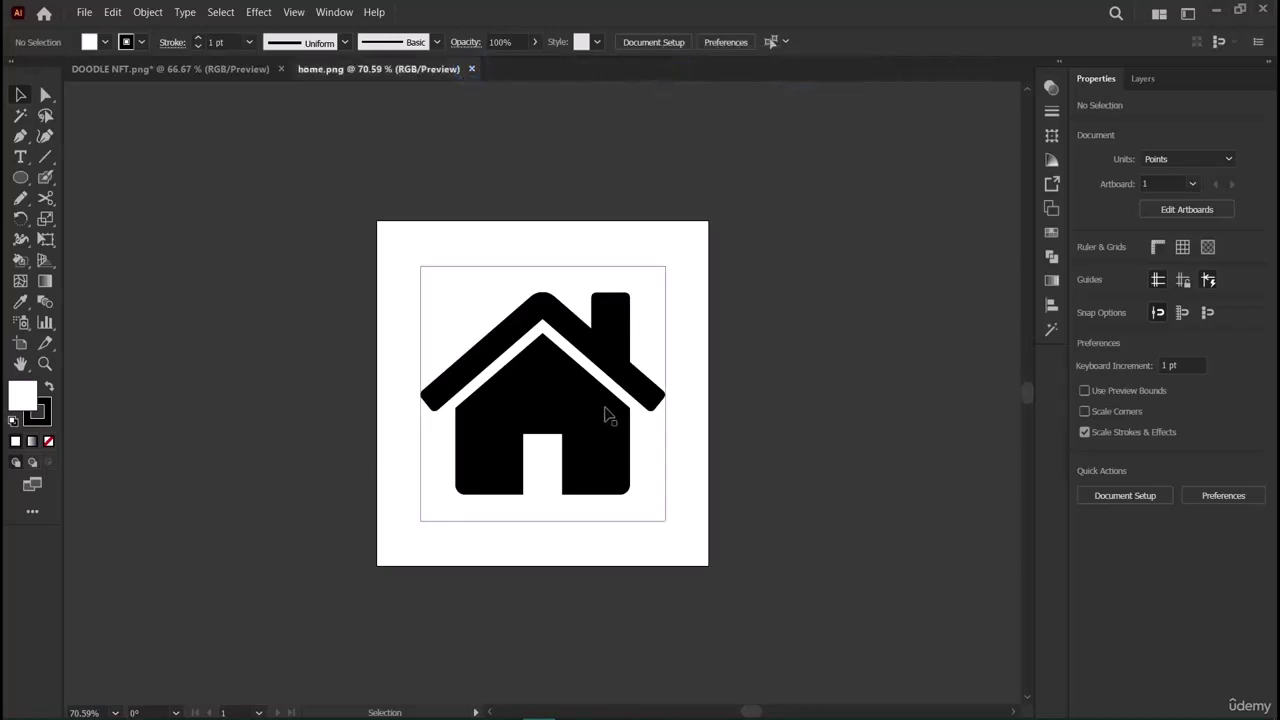
# Drag the house image from home.png into DOODLE NFT and place it on the artboard.
pyautogui.moveTo(605, 413)
pyautogui.mouseDown()
pyautogui.moveTo(158, 62)
pyautogui.moveTo(461, 347)
pyautogui.mouseUp()
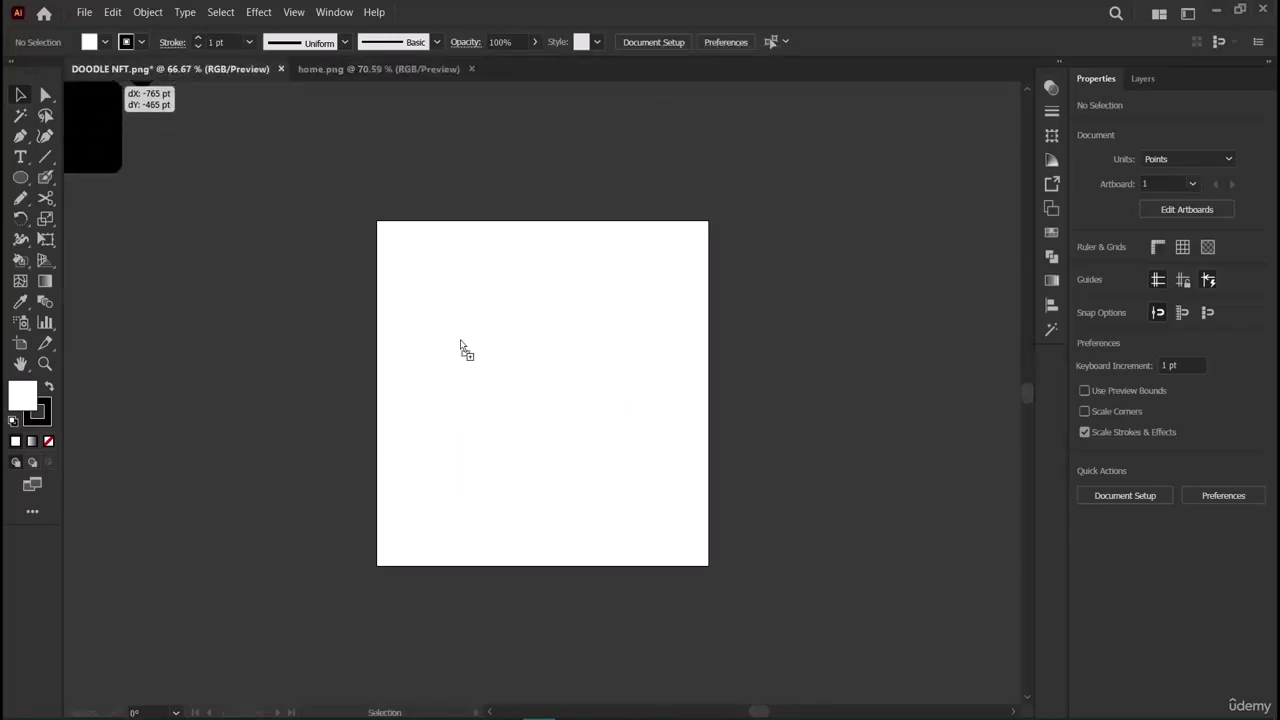
pyautogui.moveTo(511, 407)
pyautogui.mouseDown()
pyautogui.moveTo(400, 380)
pyautogui.moveTo(410, 400)
pyautogui.moveTo(588, 395)
pyautogui.moveTo(714, 420)
pyautogui.mouseUp()
pyautogui.click(518, 527)
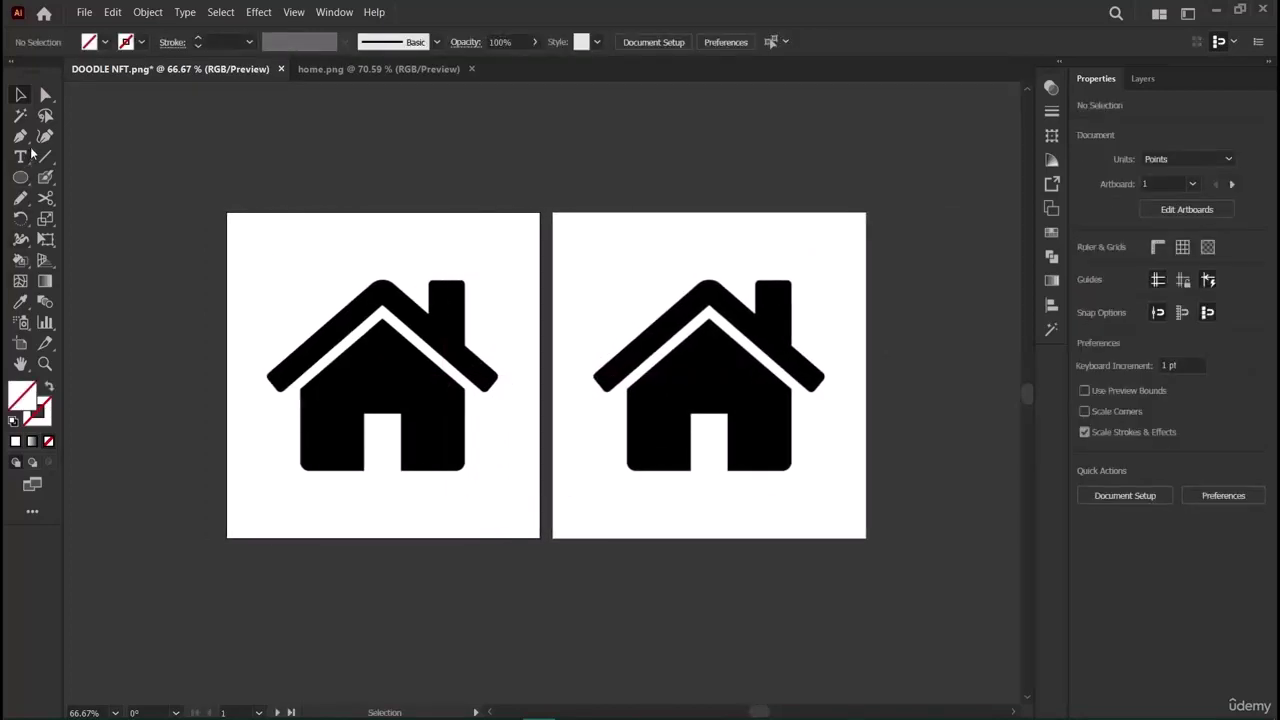
pyautogui.click(45, 136)
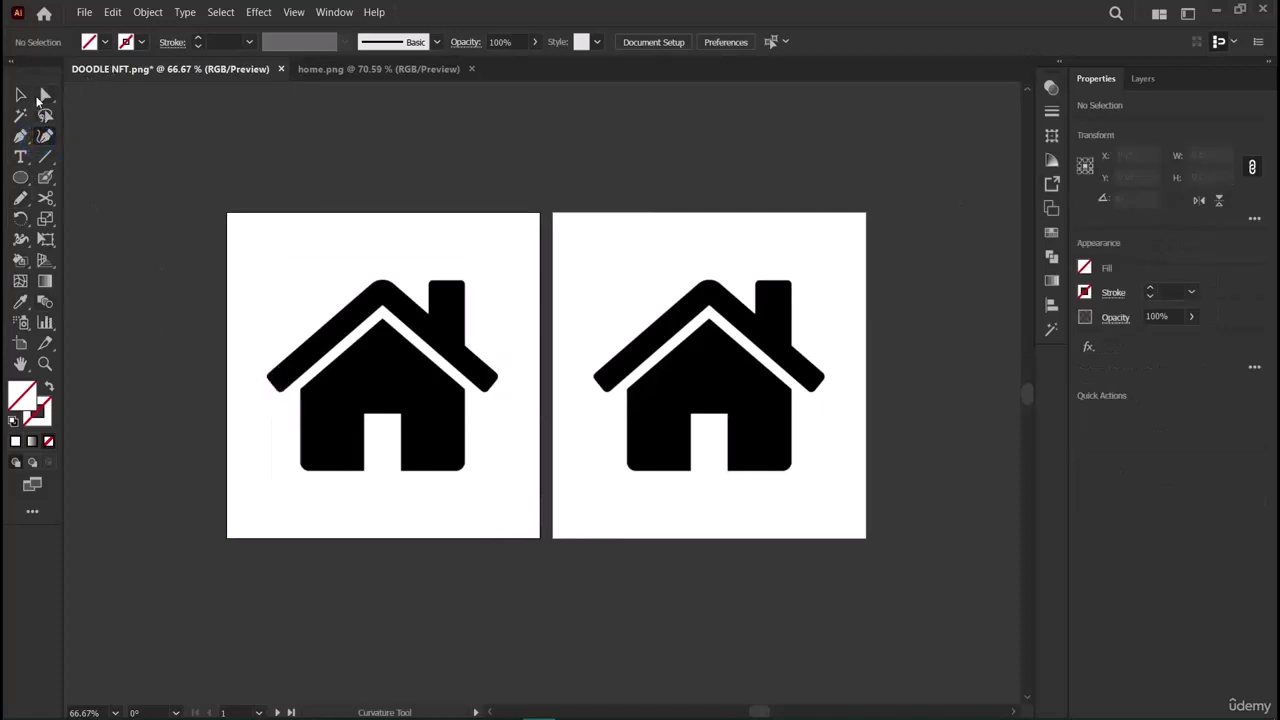
pyautogui.click(37, 96)
# Select both house images and lock them in the Layers panel.
pyautogui.click(371, 418)
pyautogui.keyDown('shift'); pyautogui.click(720, 410); pyautogui.keyUp('shift')
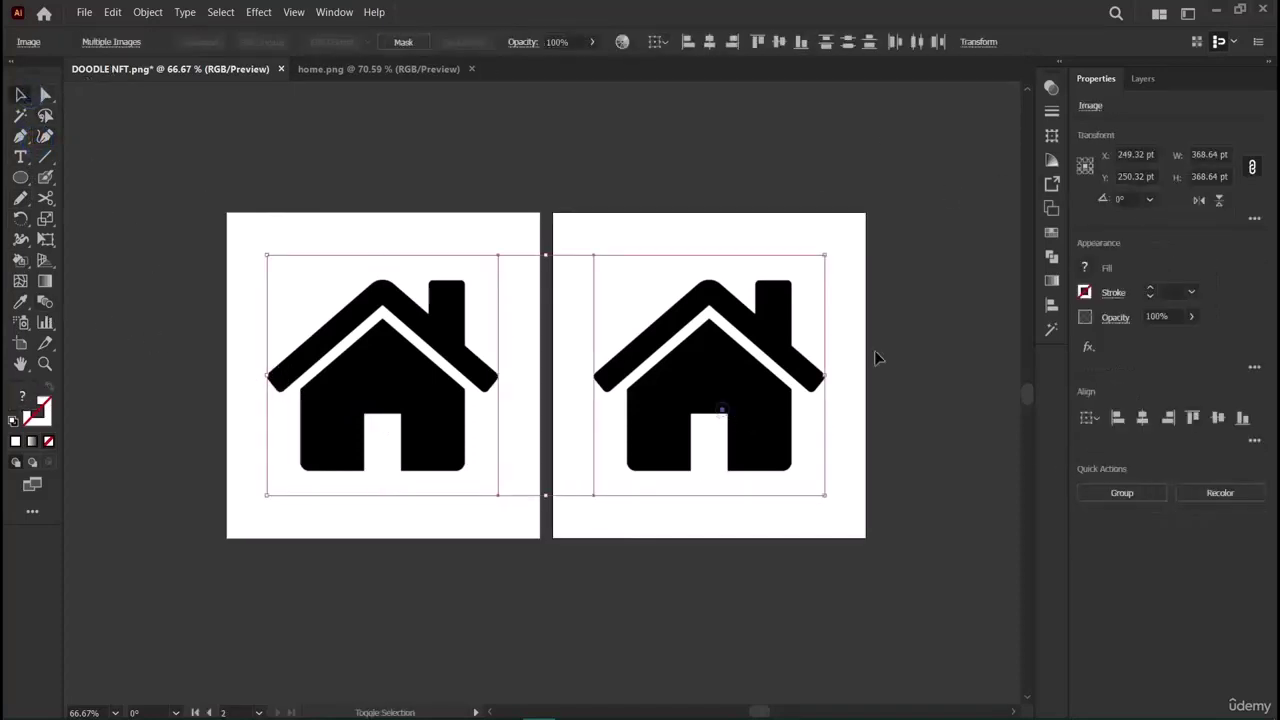
pyautogui.click(1143, 79)
pyautogui.click(1100, 124)
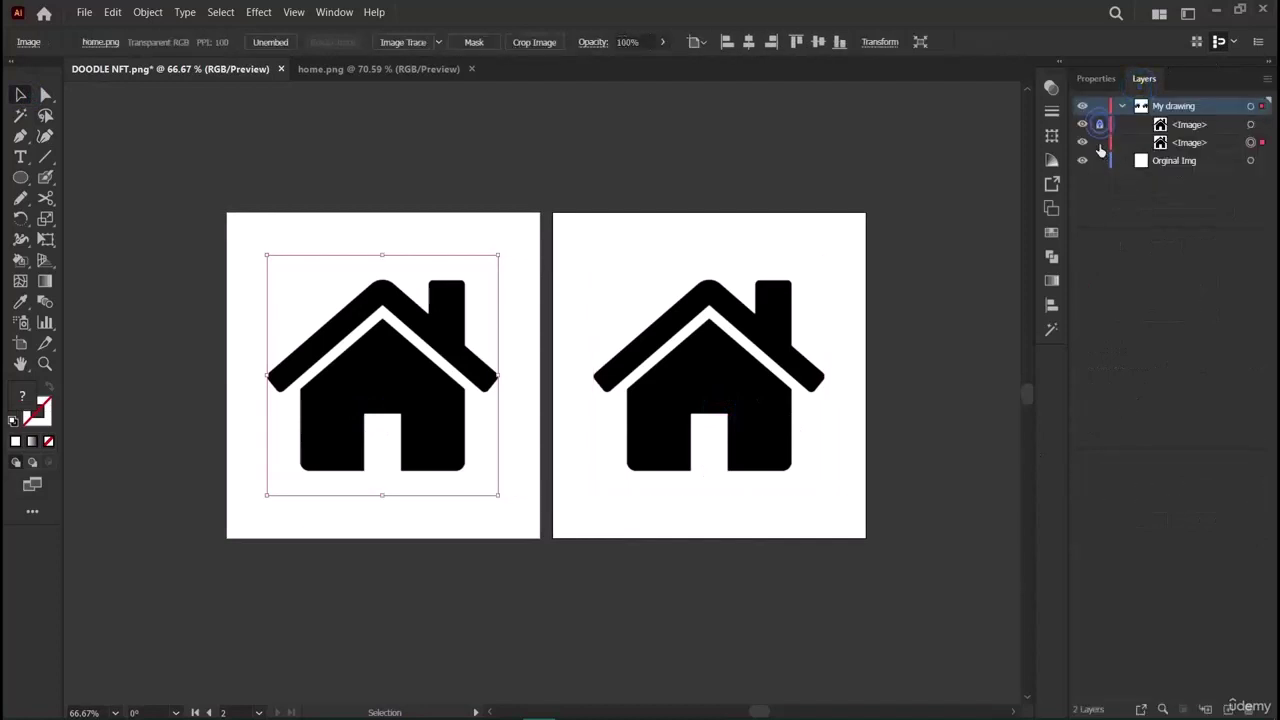
pyautogui.click(1100, 142)
pyautogui.hotkey('shift', '`')
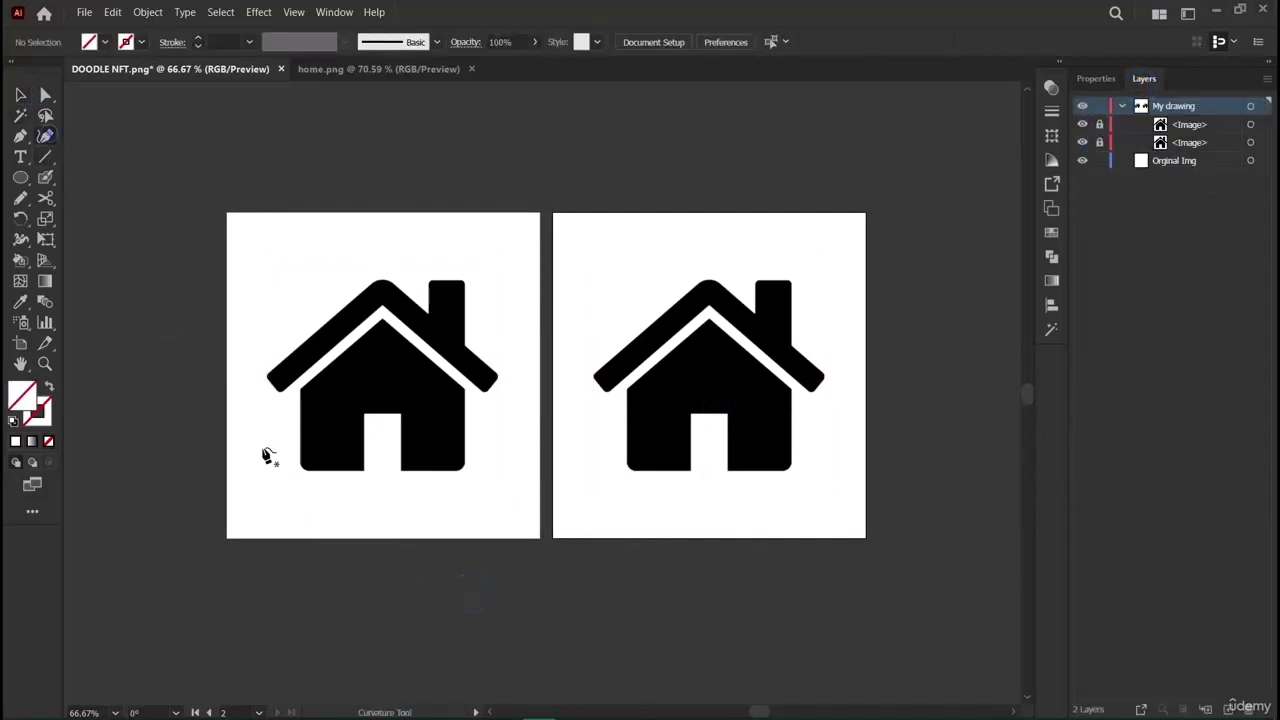
# Start a path at the roof edge, then delete the stray short path.
pyautogui.click(280, 390)
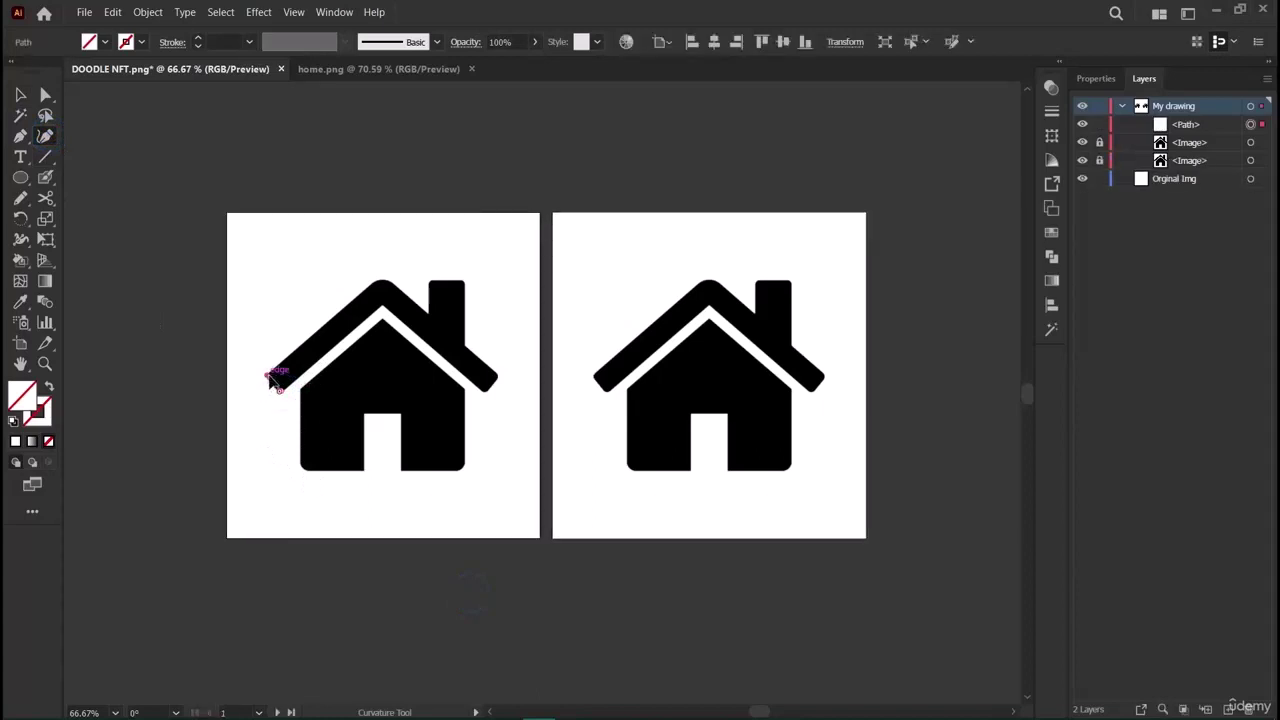
pyautogui.click(268, 376)
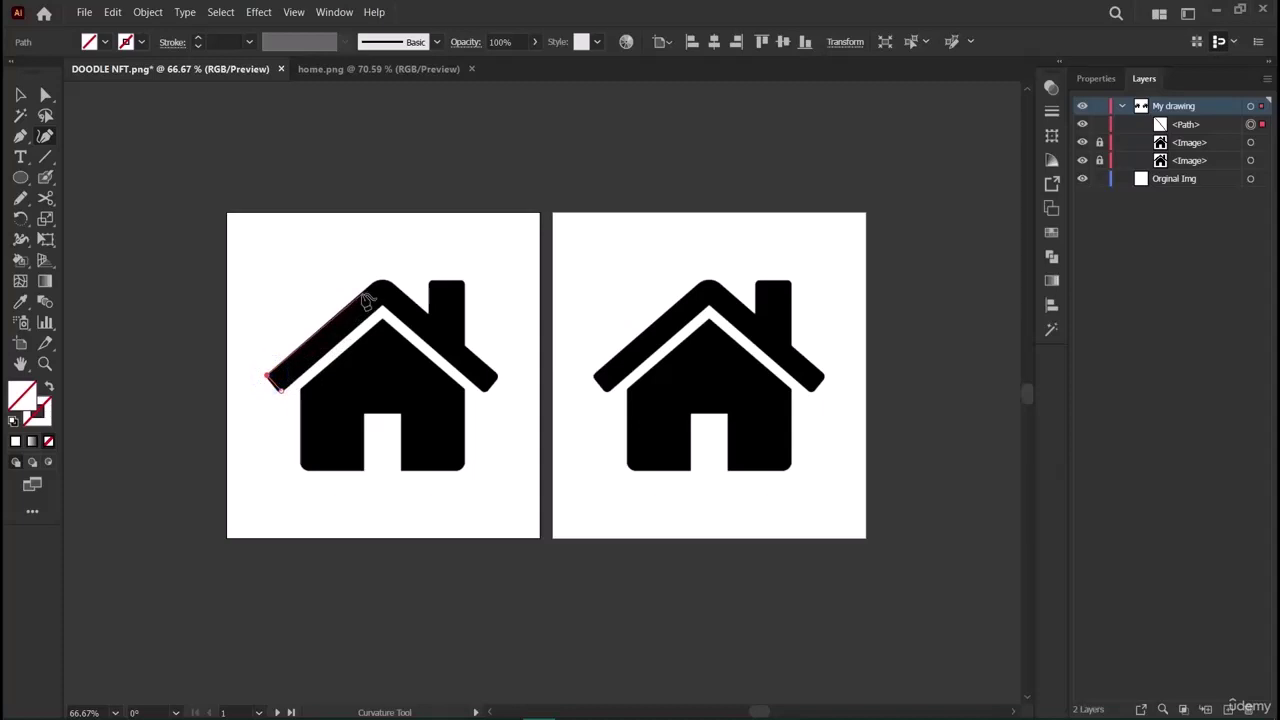
pyautogui.click(18, 97)
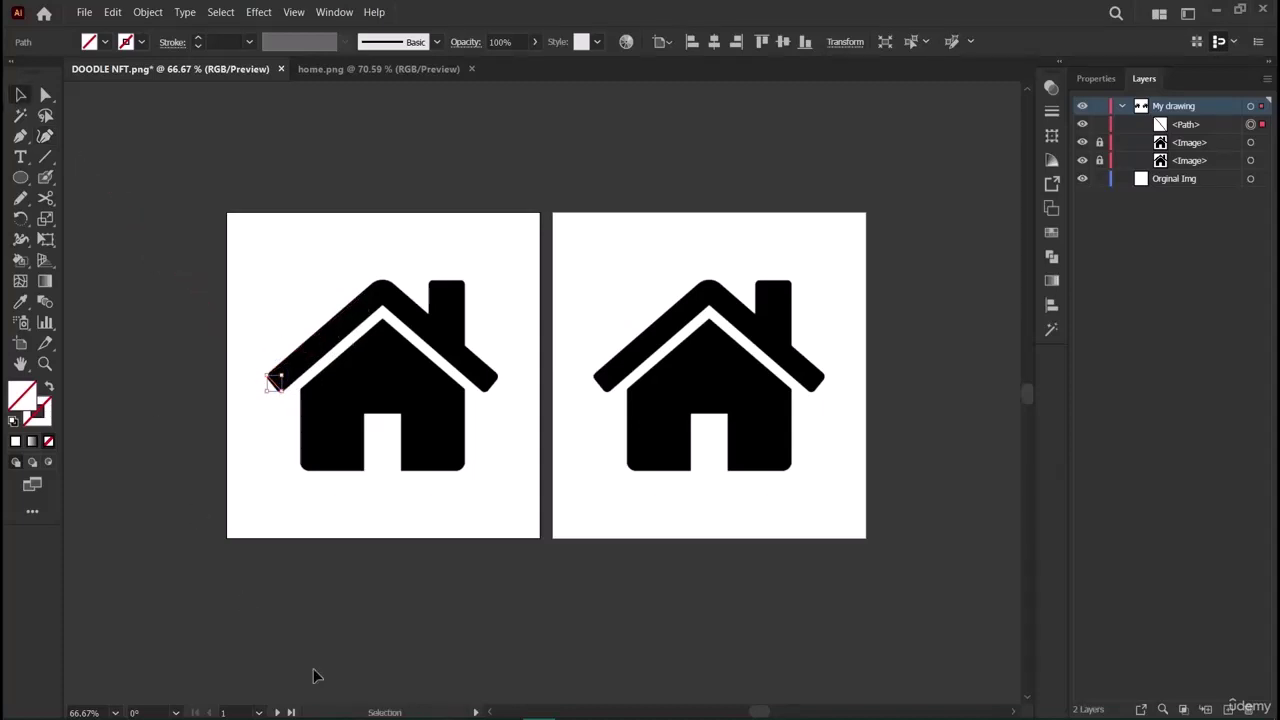
pyautogui.press('Delete')
# Draw a 237 by 30 pt bar, rotate it about 39° along the left roof, and shorten it.
pyautogui.click(21, 181)
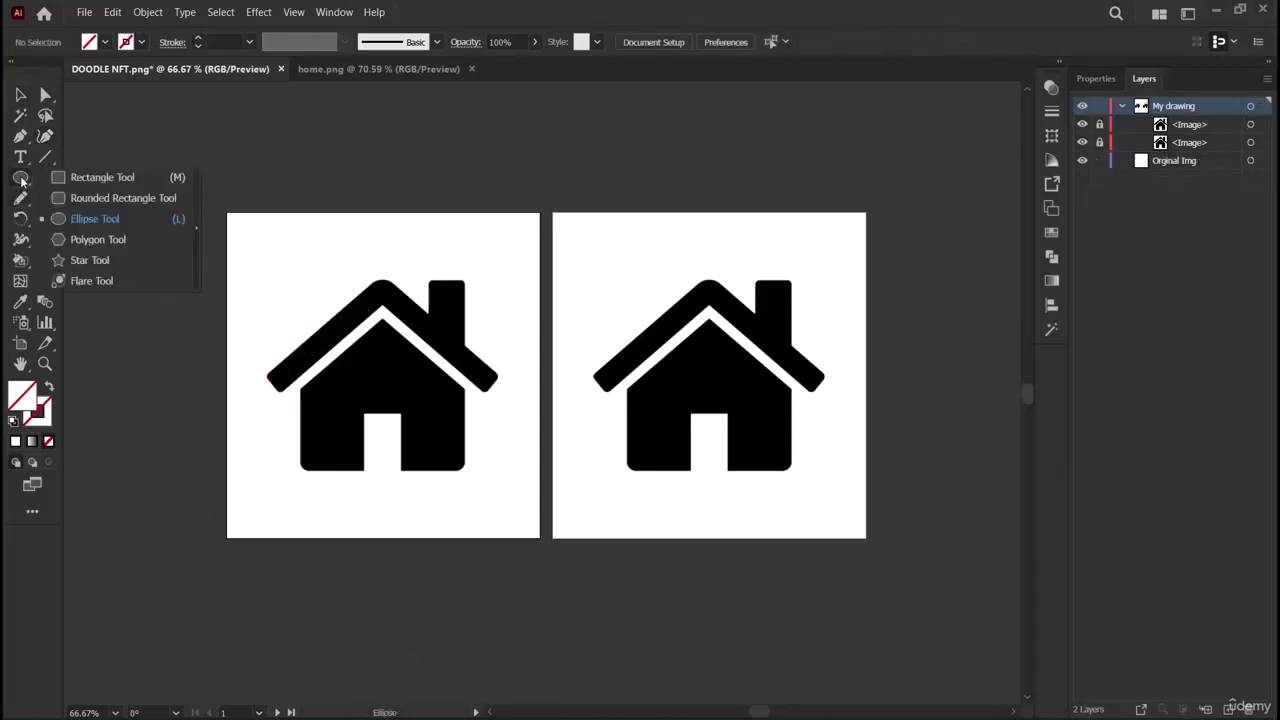
pyautogui.click(66, 176)
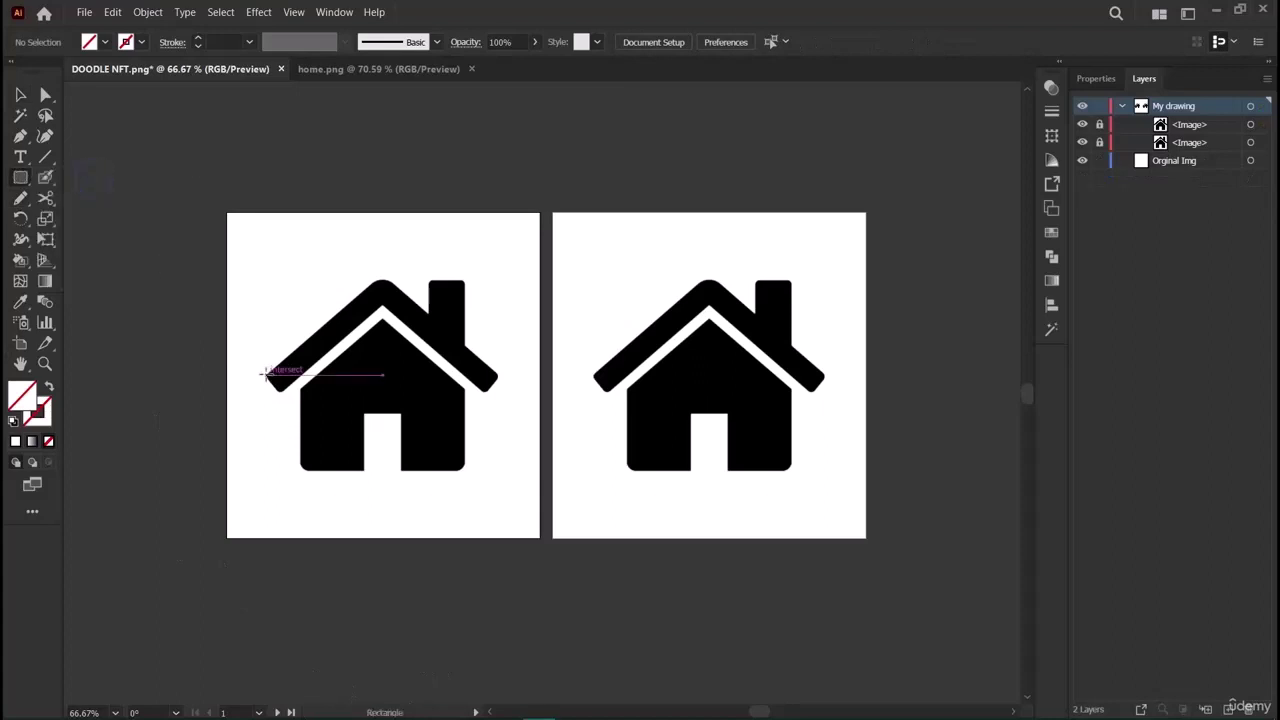
pyautogui.moveTo(266, 373); pyautogui.dragTo(441, 349)
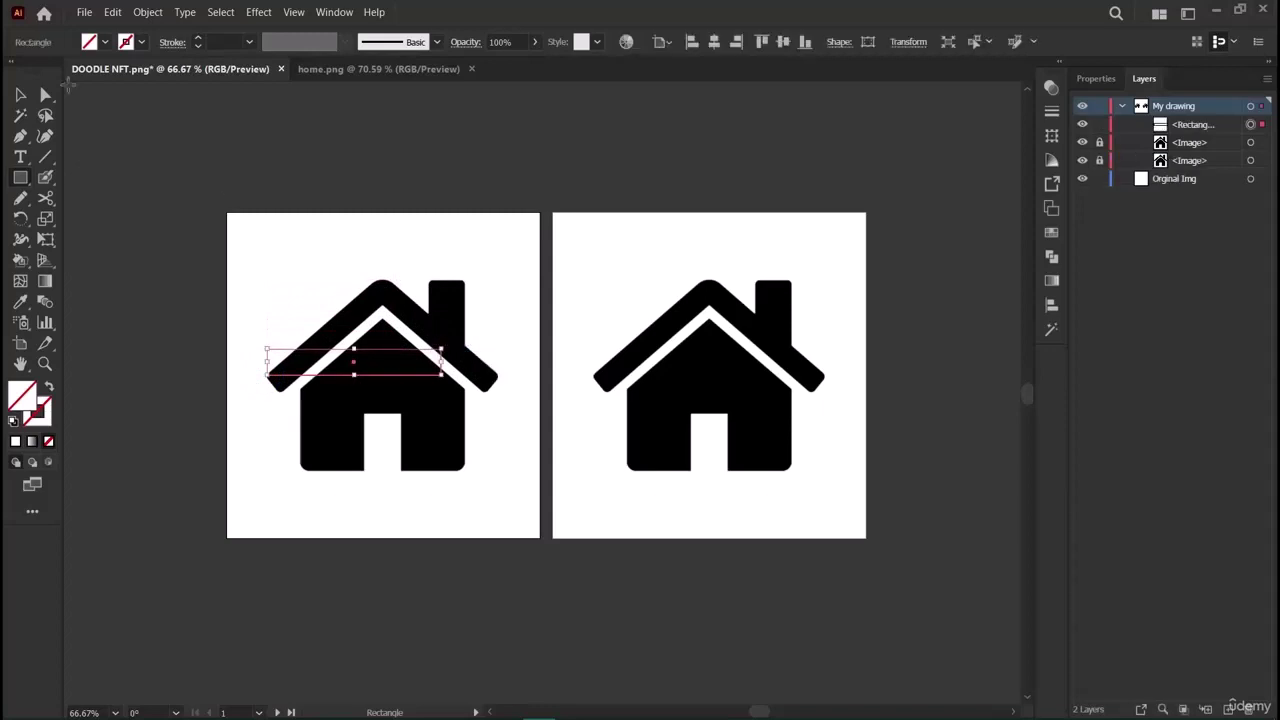
pyautogui.click(20, 96)
pyautogui.moveTo(361, 385); pyautogui.dragTo(318, 332)
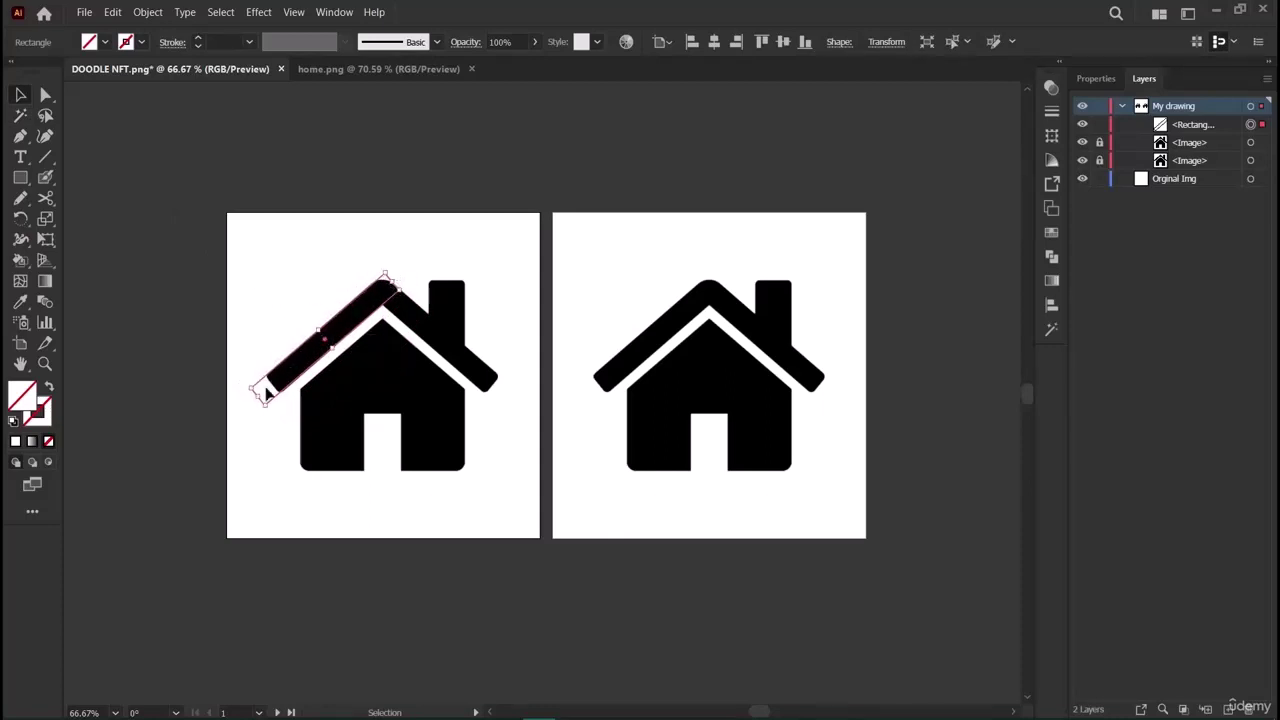
pyautogui.moveTo(258, 396); pyautogui.dragTo(272, 388)
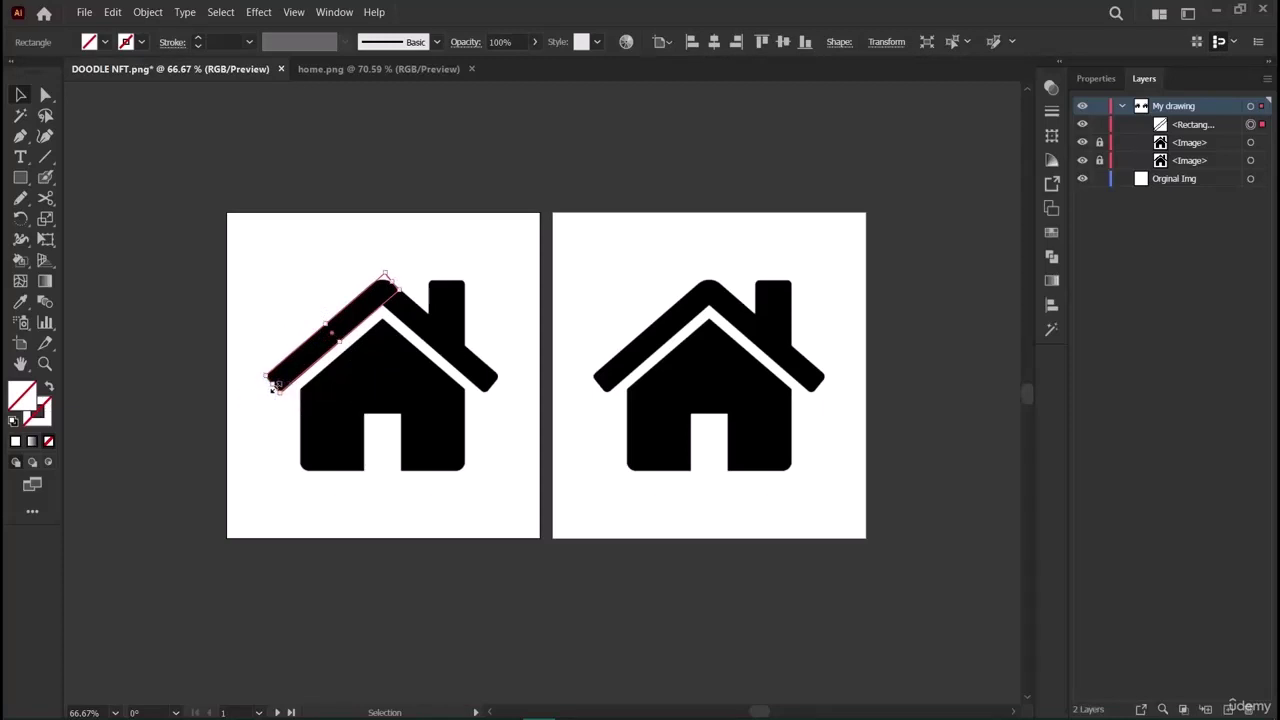
pyautogui.click(349, 289)
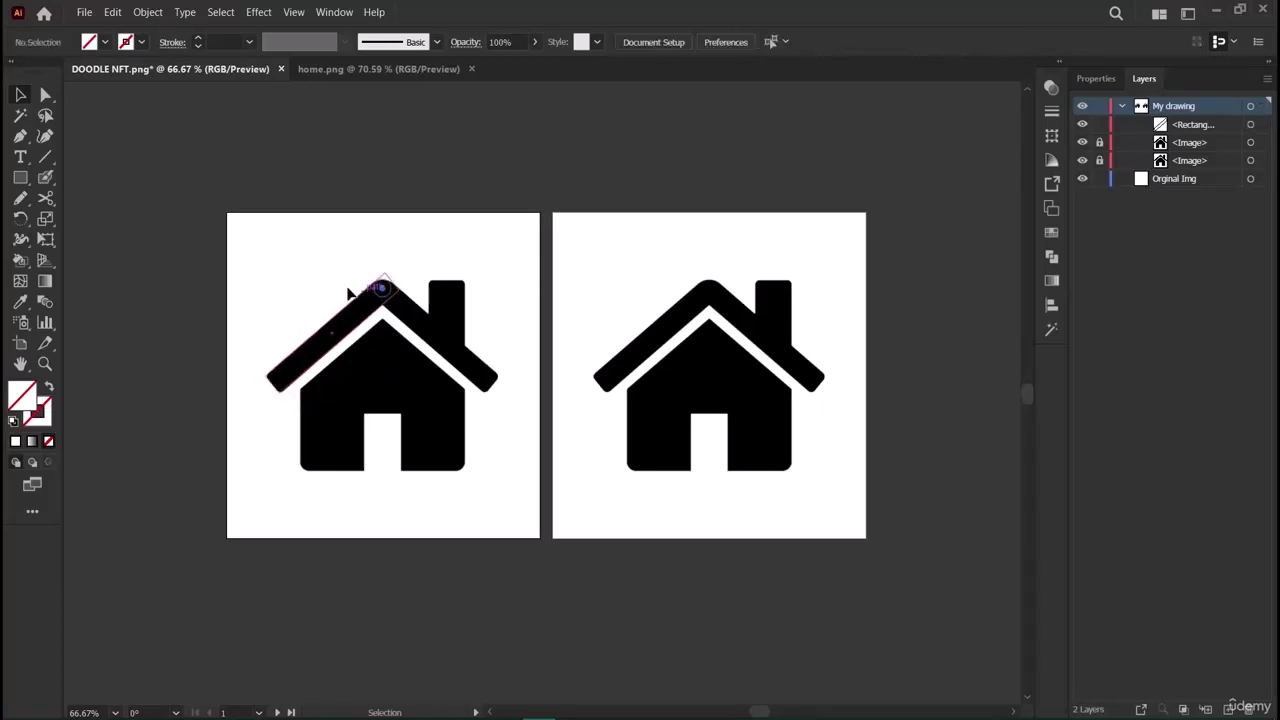
# Round the roof bar's corners to about 17 pt with the live-corner widget.
pyautogui.click(313, 370)
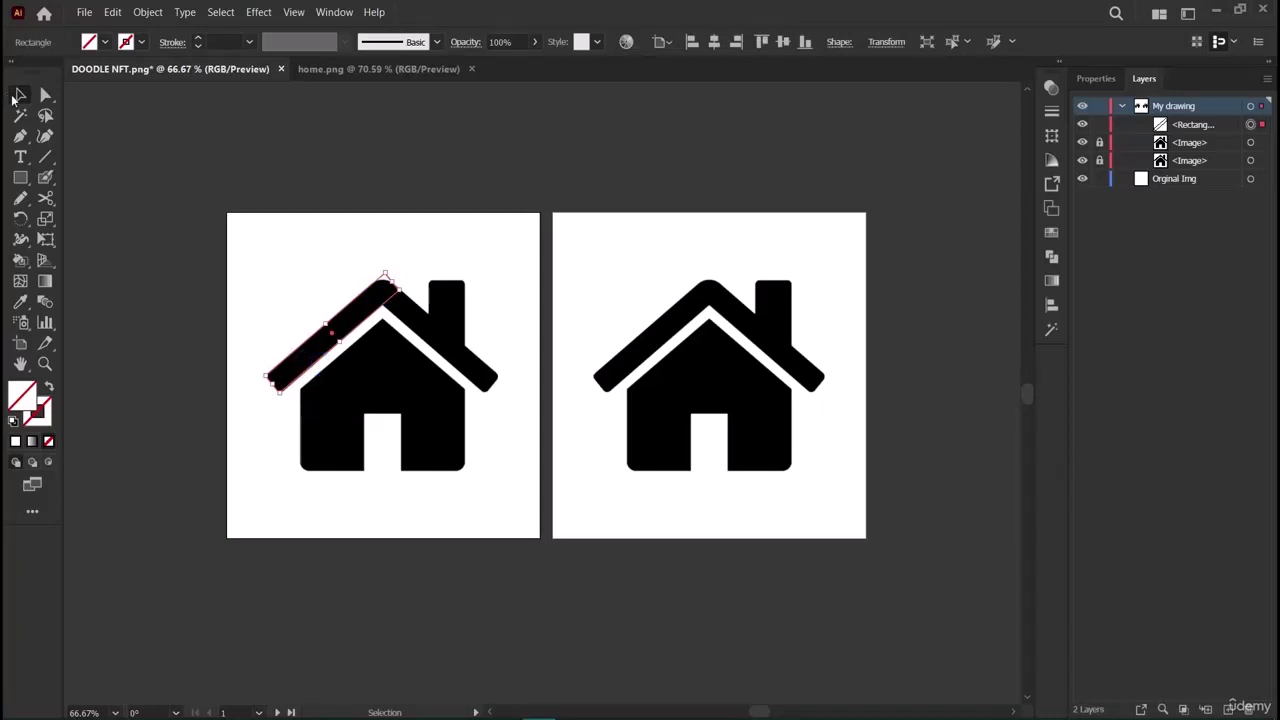
pyautogui.click(44, 96)
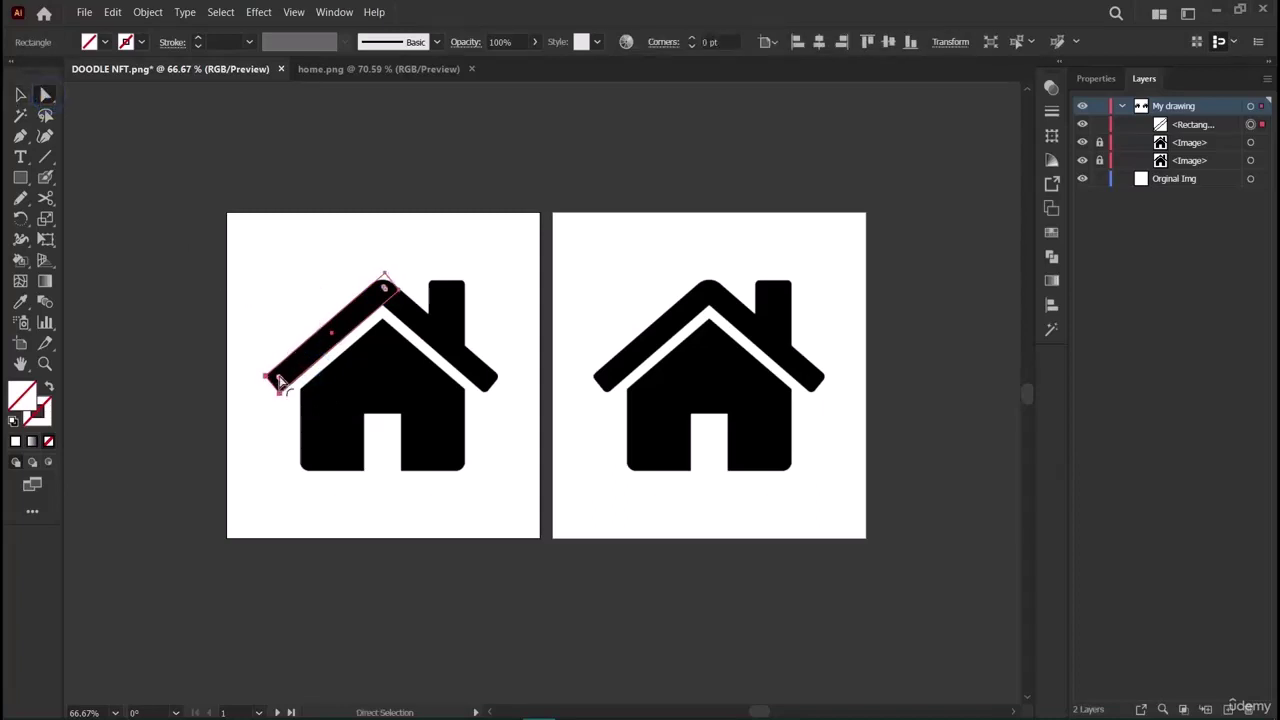
pyautogui.moveTo(280, 383); pyautogui.dragTo(283, 379)
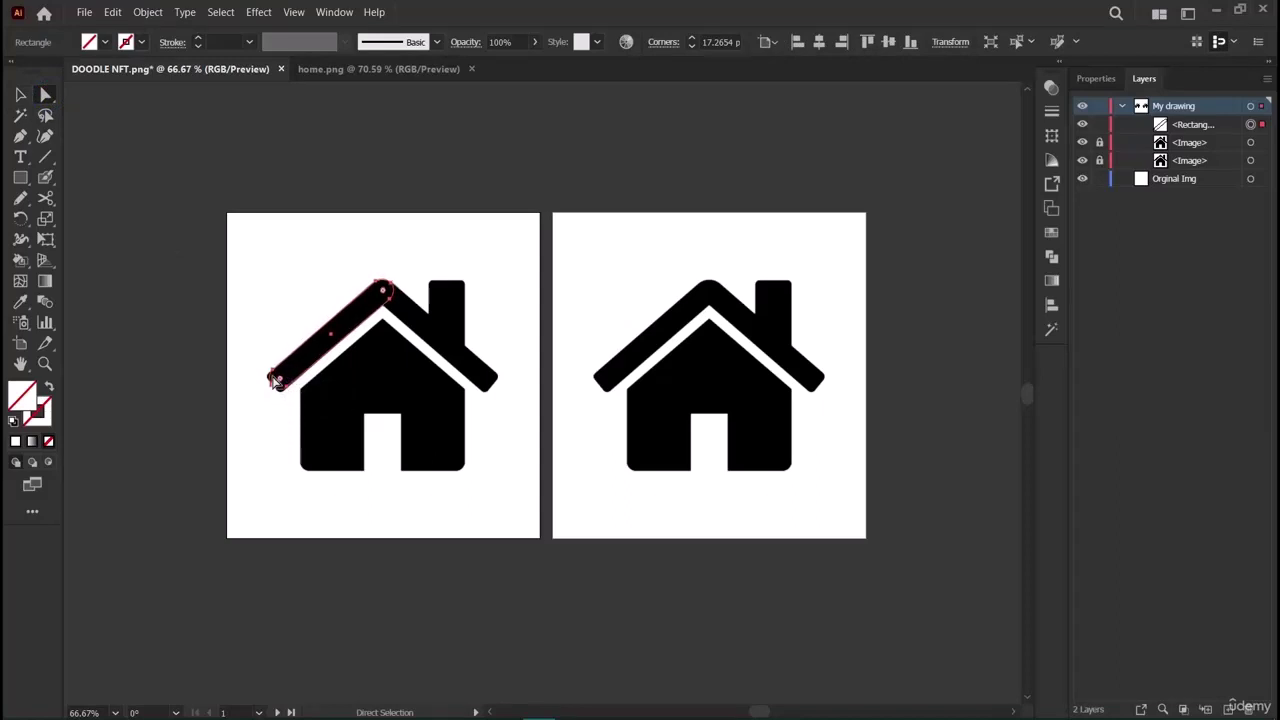
pyautogui.click(22, 95)
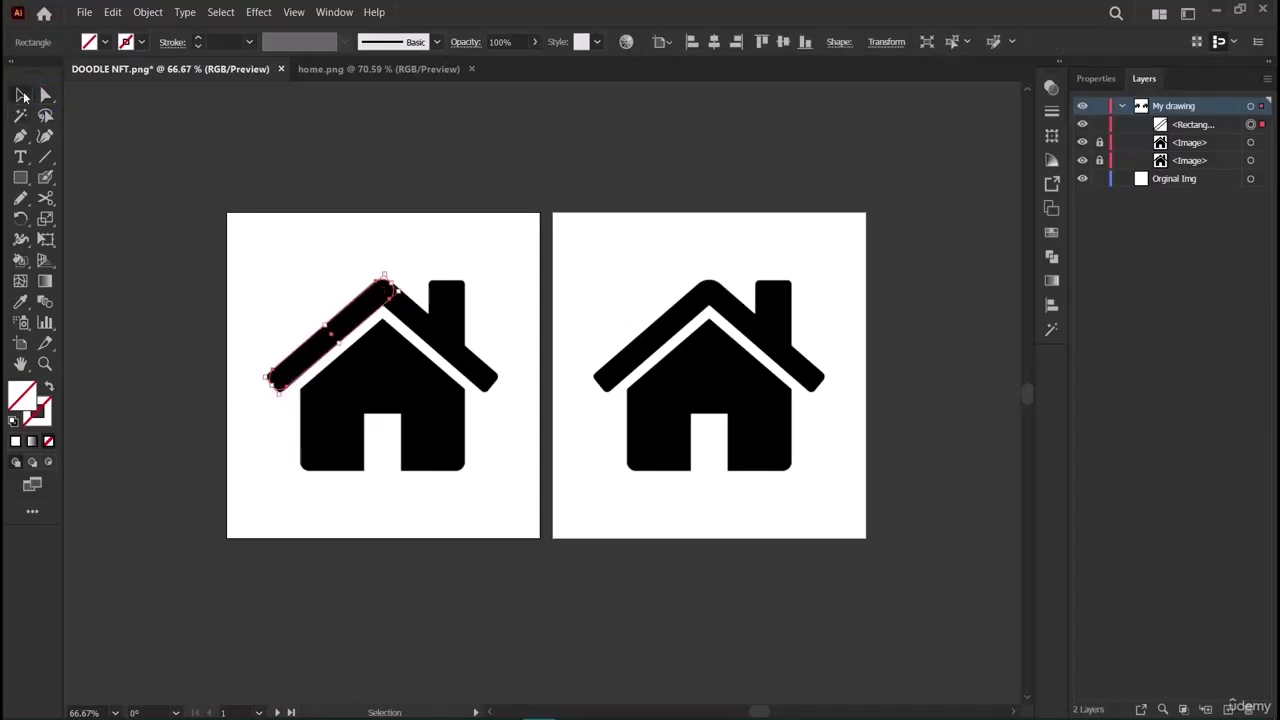
pyautogui.click(133, 258)
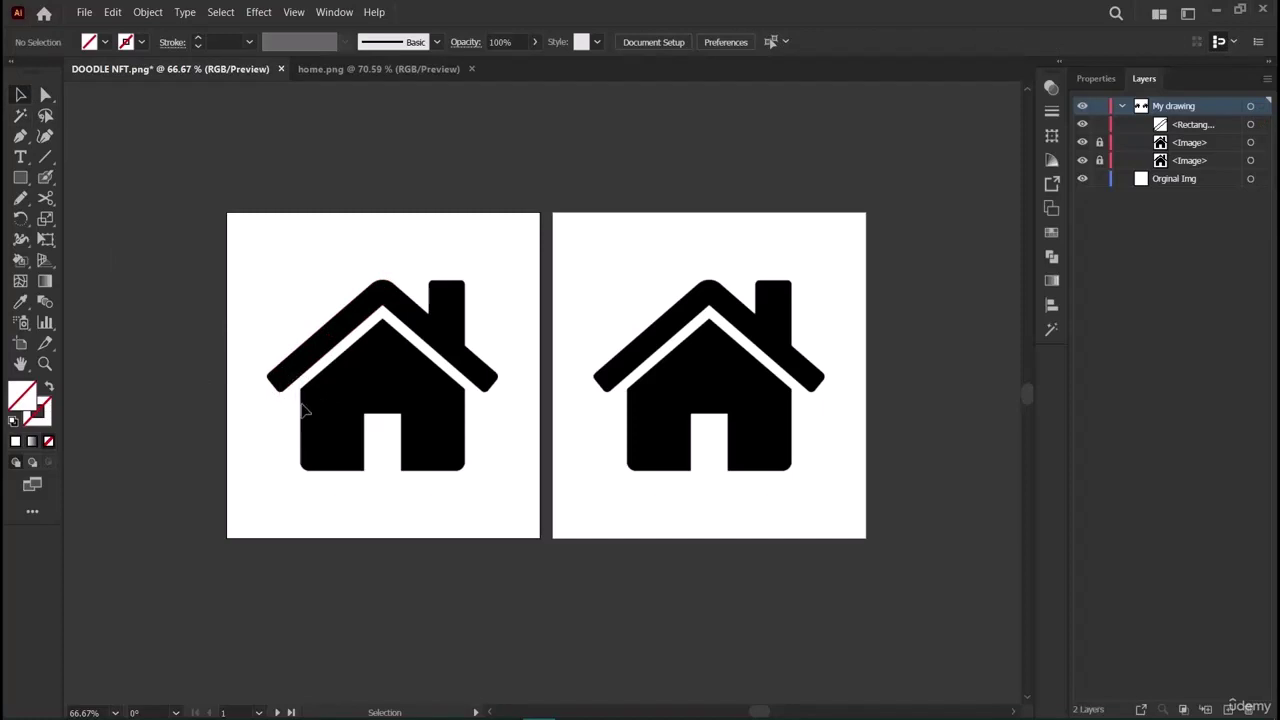
pyautogui.click(363, 422)
pyautogui.click(331, 336)
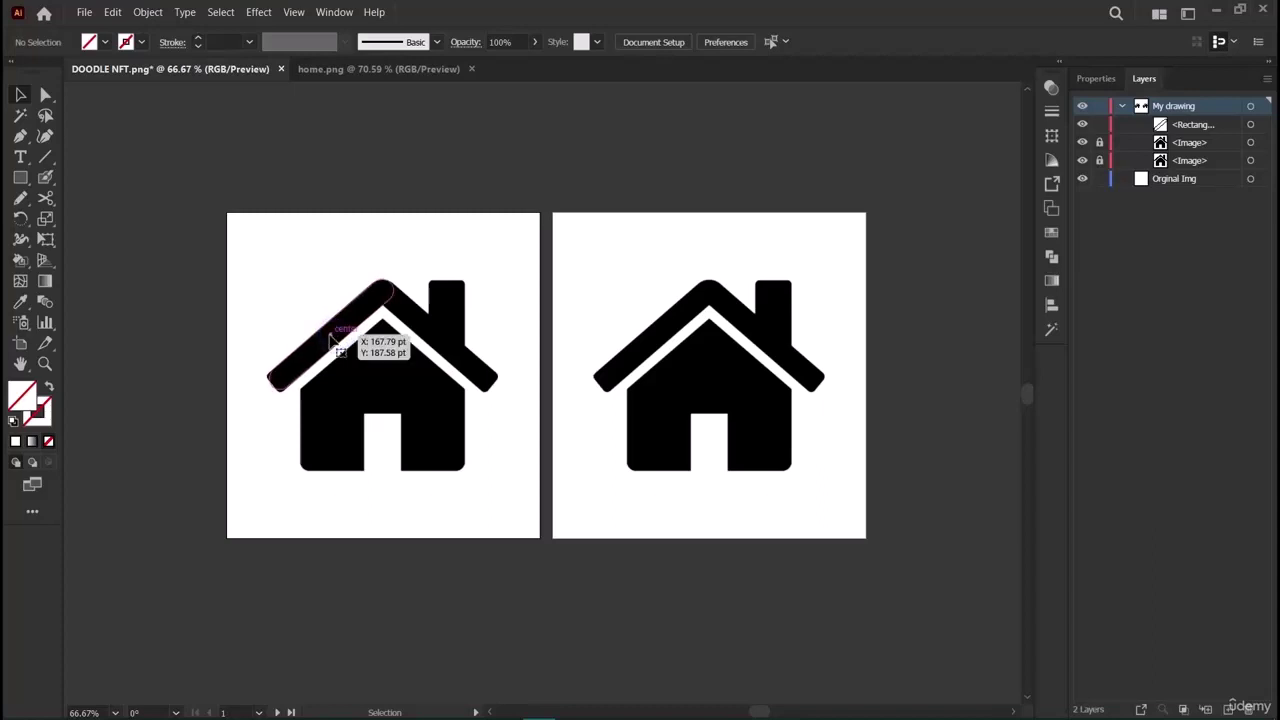
# Duplicate the left roof bar, reflect the copy, and place it on the right roof.
pyautogui.click(331, 336)
pyautogui.hotkey('ctrl', 'c')
pyautogui.hotkey('ctrl', 'v')
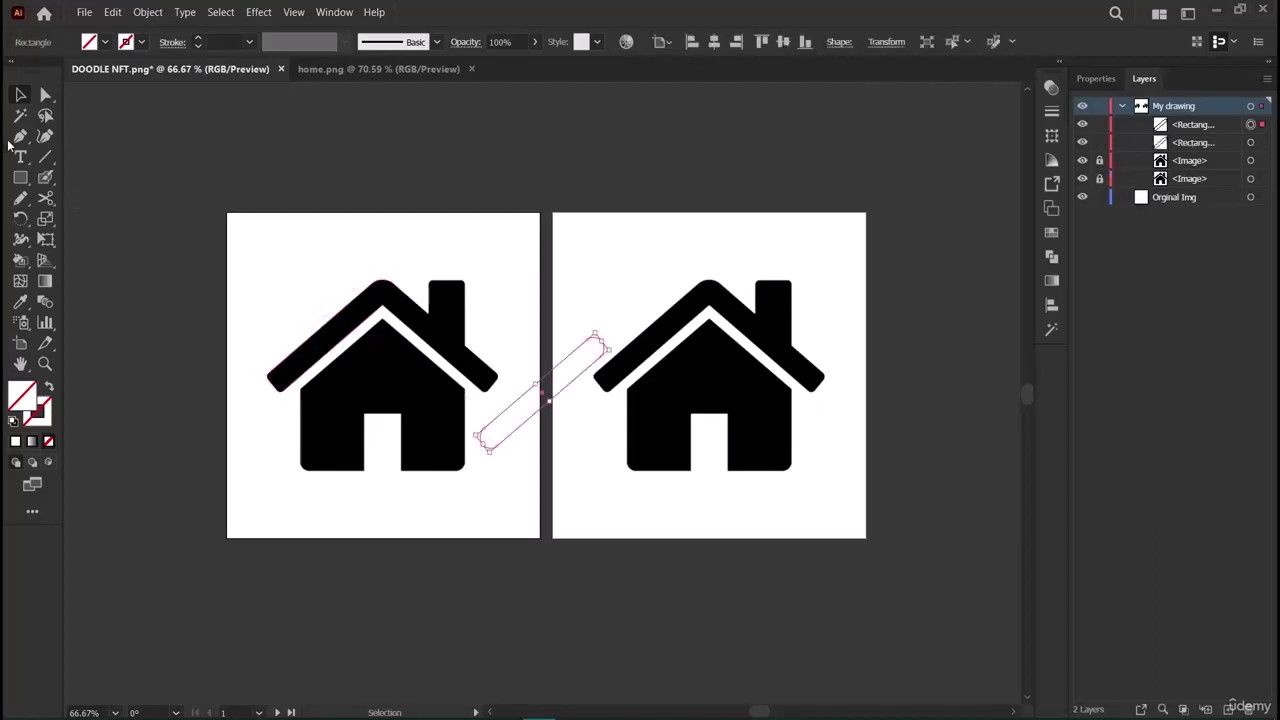
pyautogui.rightClick(564, 383)
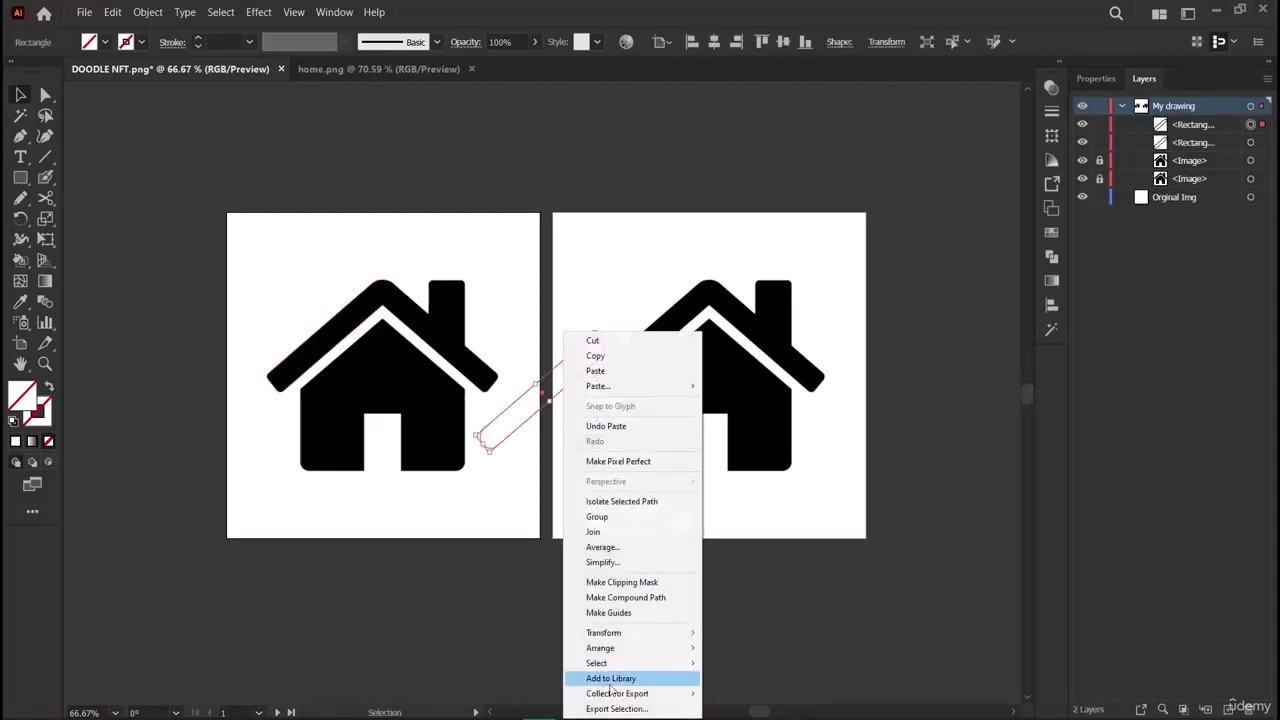
pyautogui.moveTo(635, 633)
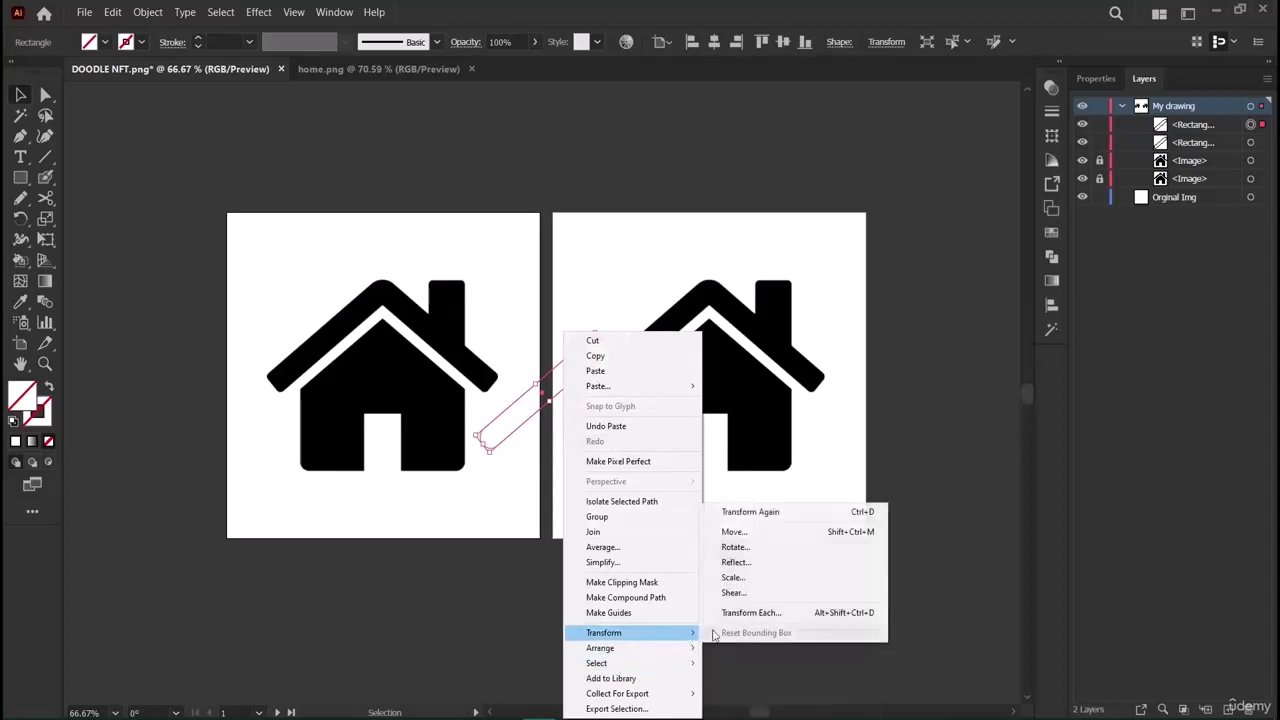
pyautogui.click(752, 565)
pyautogui.click(645, 470)
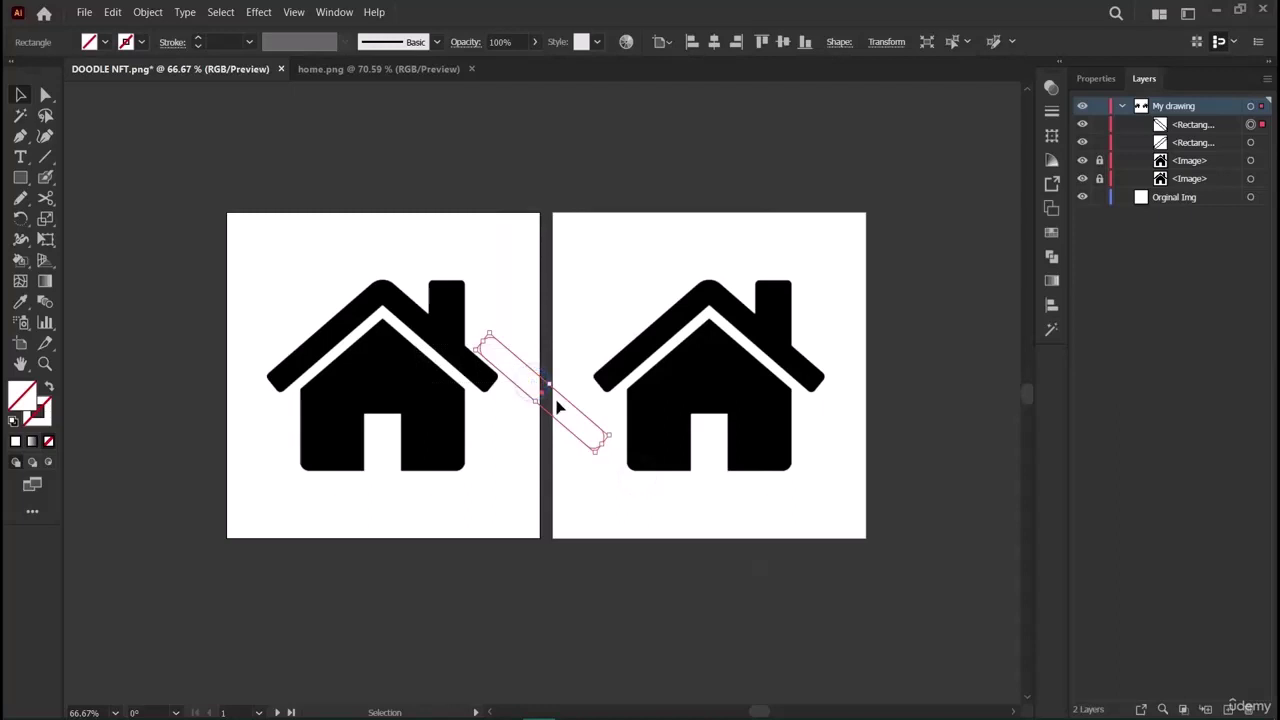
pyautogui.moveTo(547, 400); pyautogui.dragTo(439, 347)
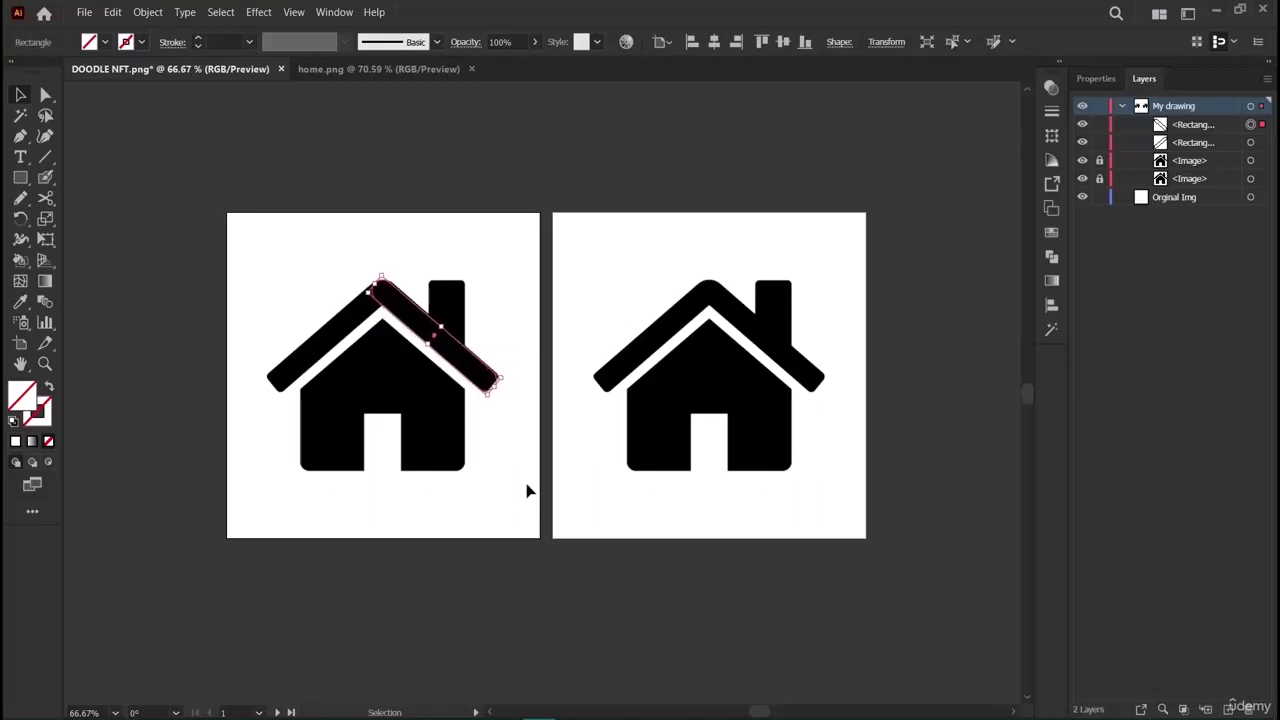
# Fill both roof bars black.
pyautogui.click(528, 485)
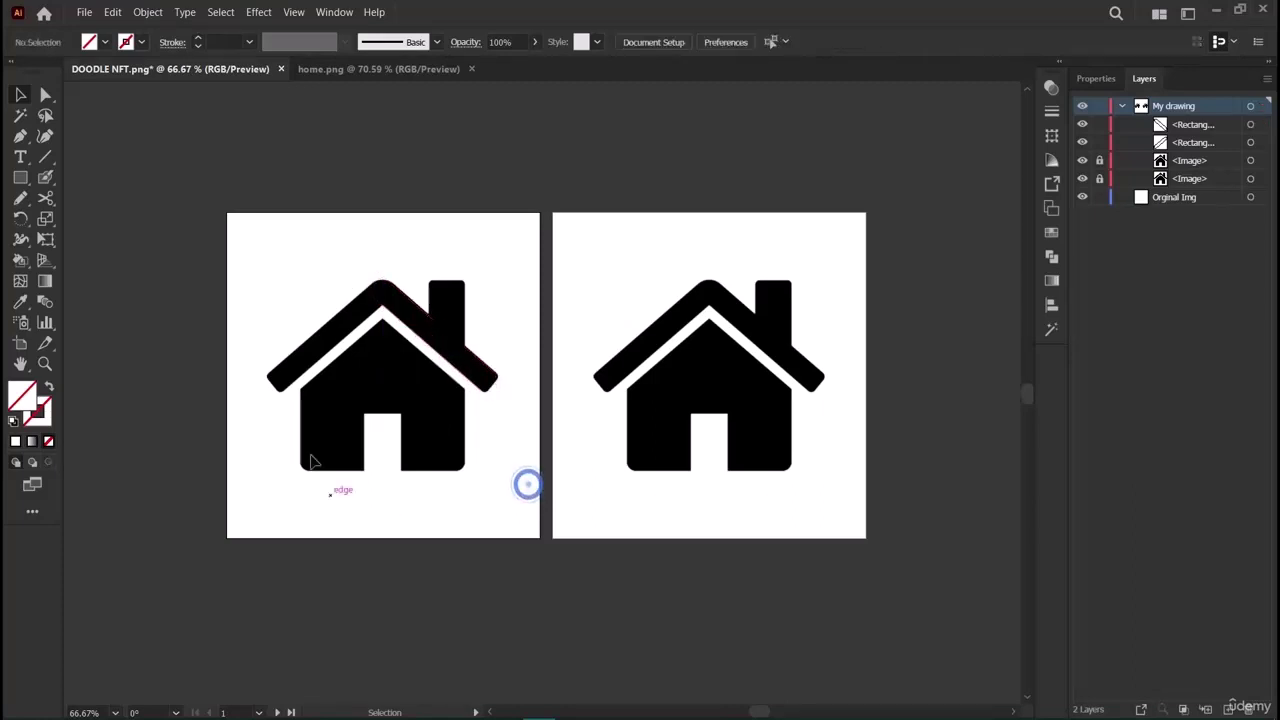
pyautogui.click(428, 320)
pyautogui.keyDown('shift'); pyautogui.click(330, 318); pyautogui.keyUp('shift')
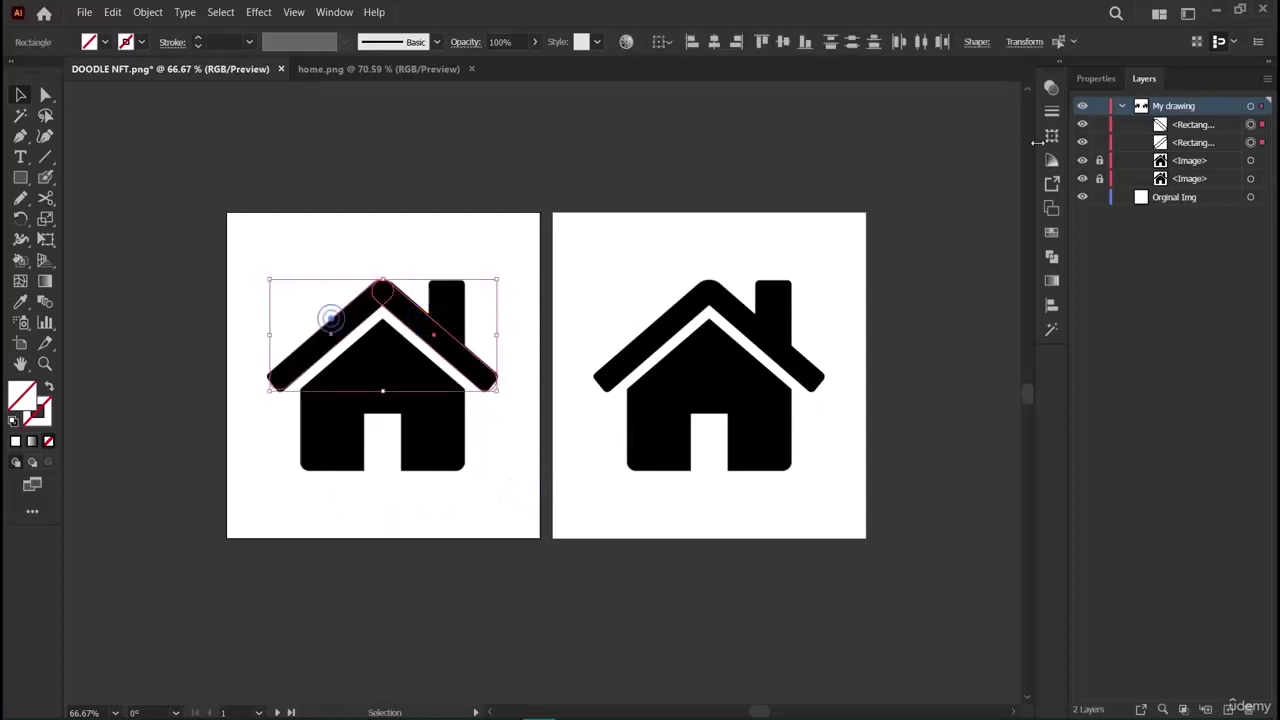
pyautogui.click(1096, 78)
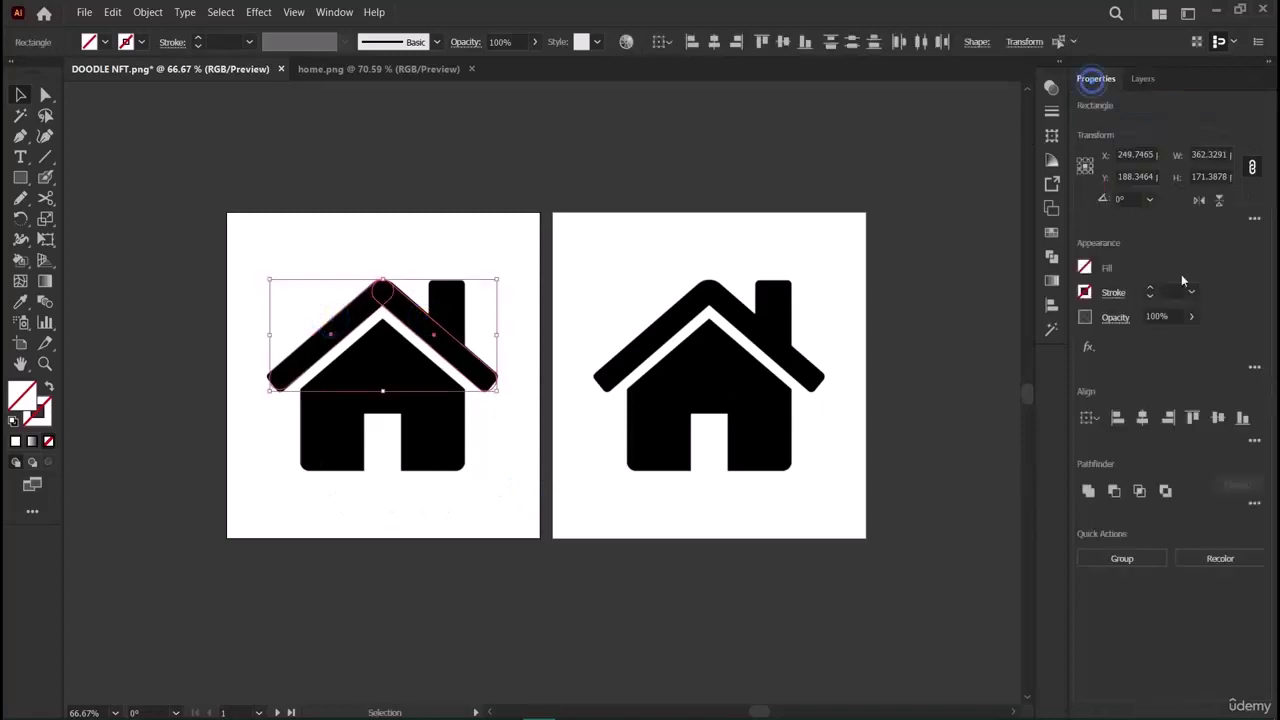
pyautogui.click(1086, 292)
pyautogui.click(1086, 292)
pyautogui.click(1084, 267)
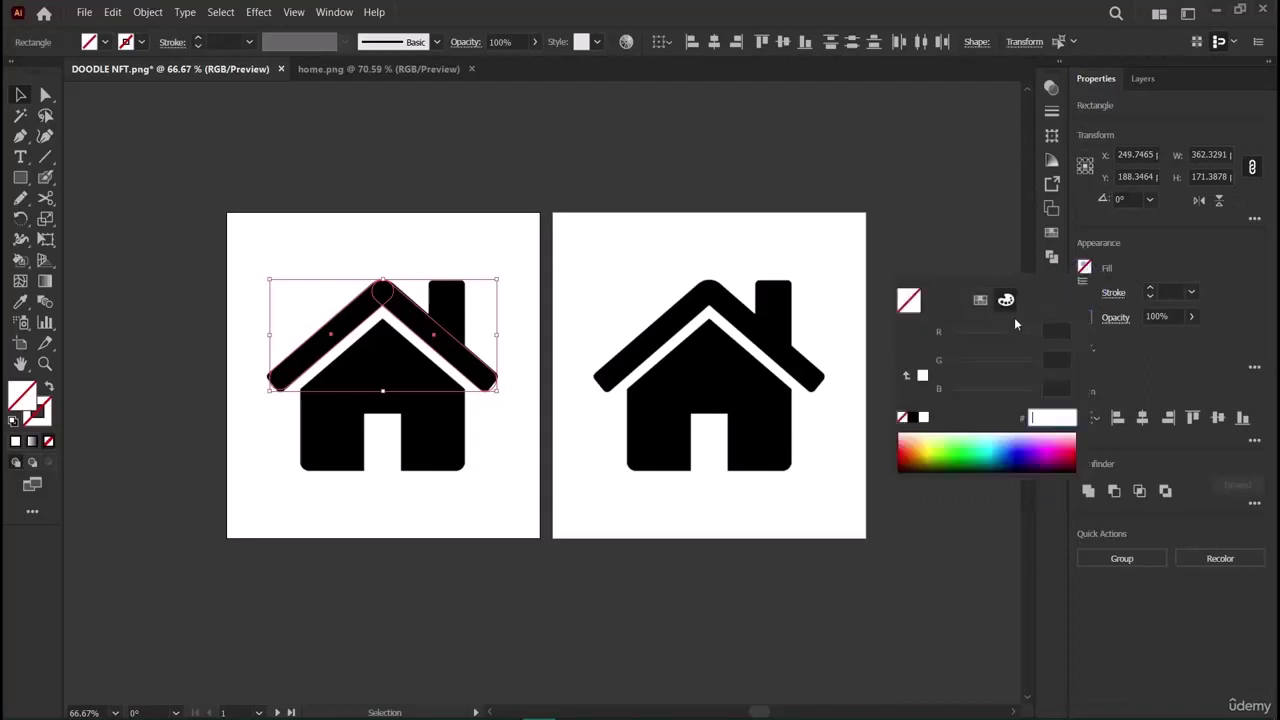
pyautogui.click(912, 417)
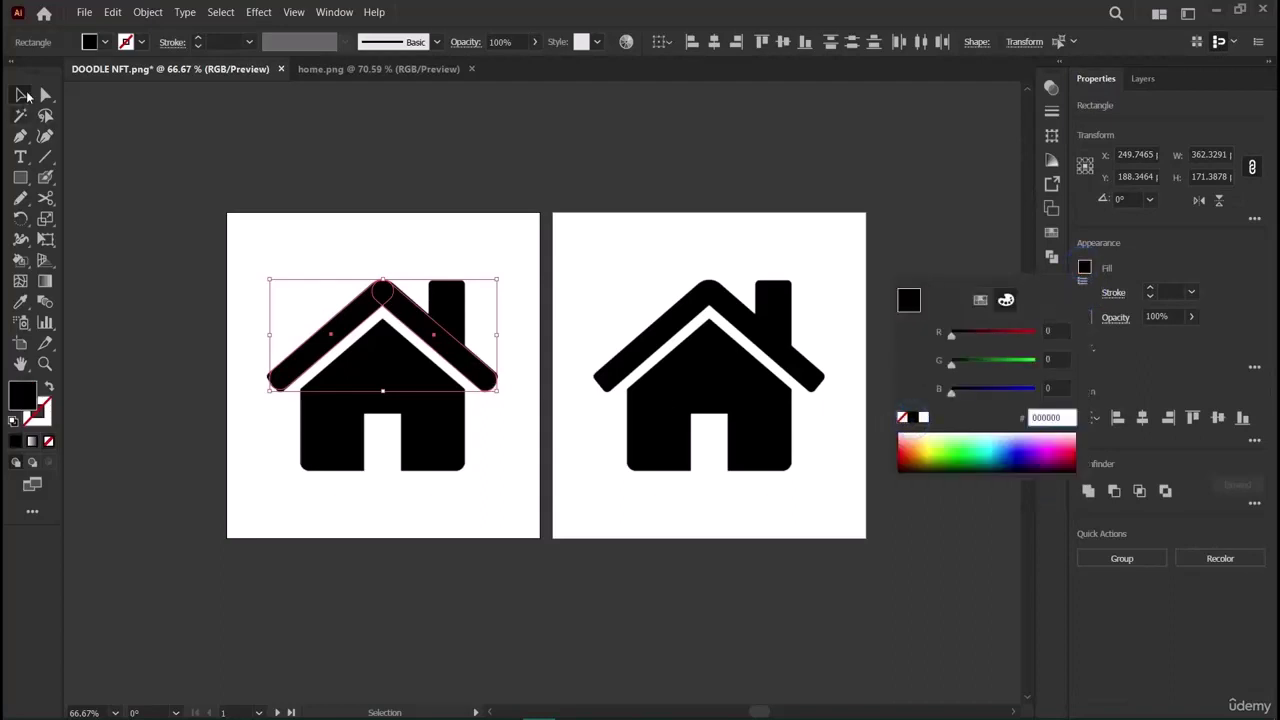
pyautogui.click(22, 95)
pyautogui.click(149, 277)
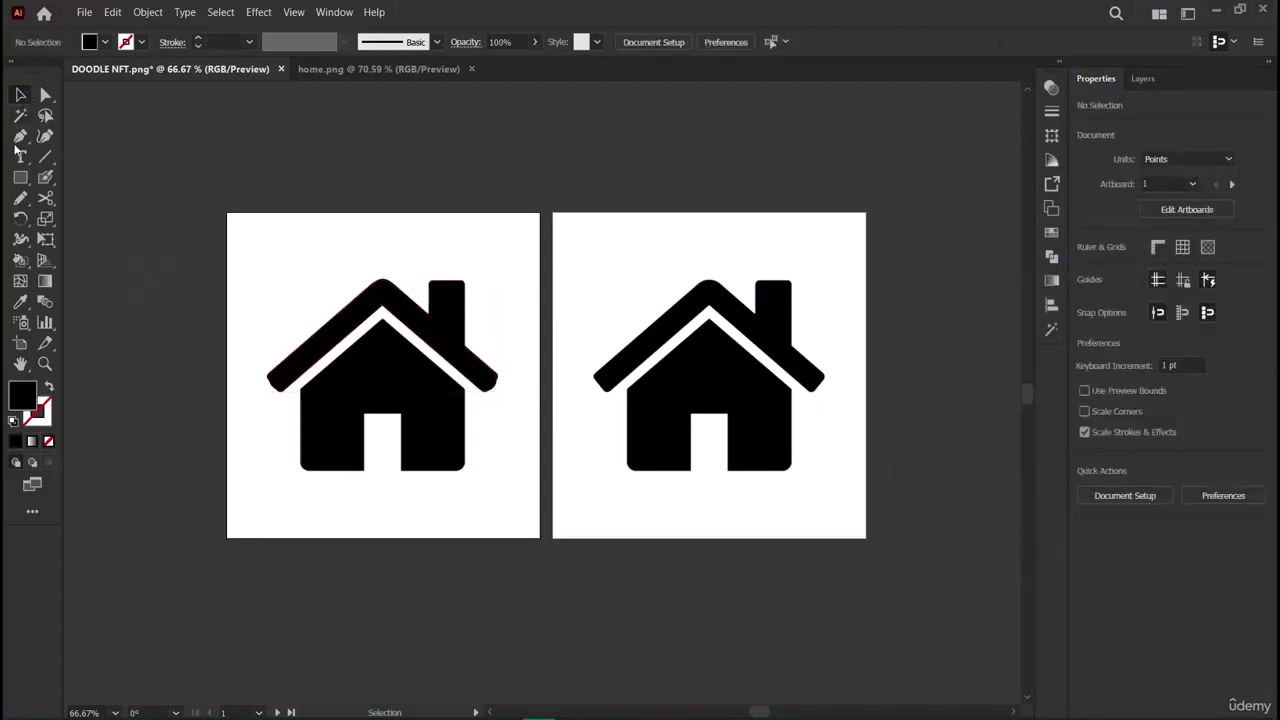
# Draw a 52 by 96 pt chimney rectangle with 5.03 pt rounded corners.
pyautogui.click(21, 177)
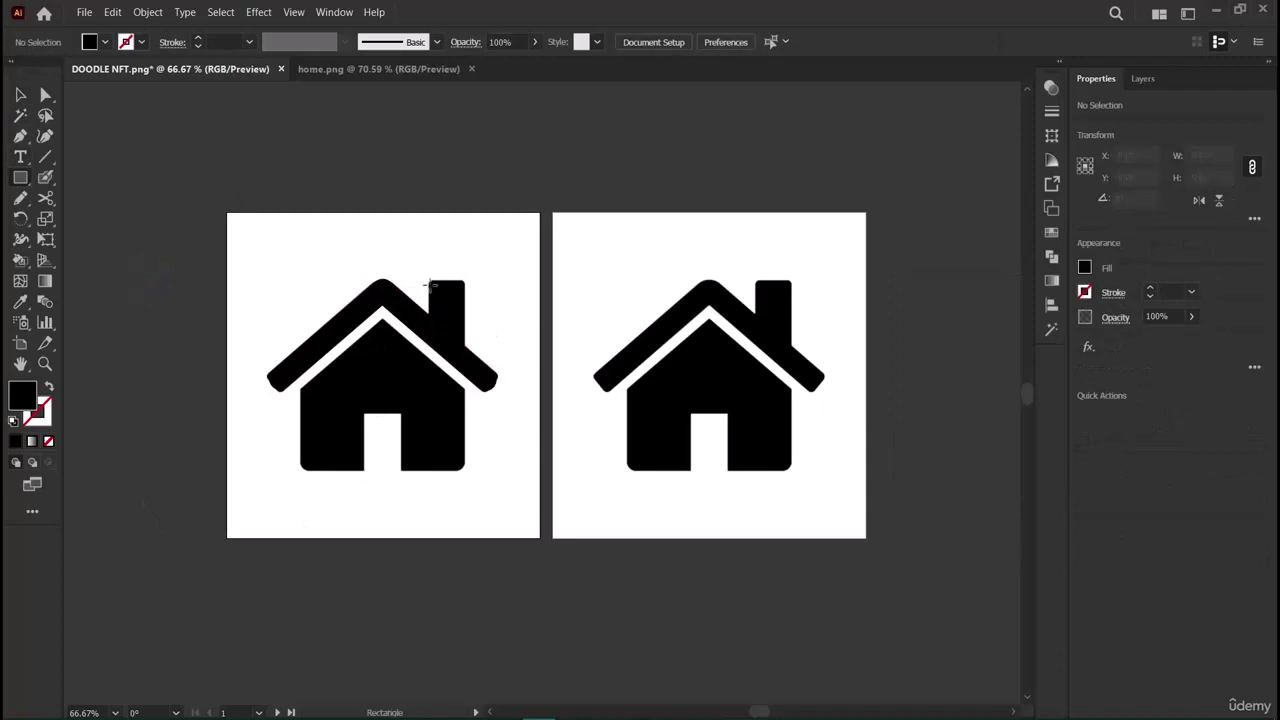
pyautogui.moveTo(430, 283); pyautogui.dragTo(464, 334)
pyautogui.moveTo(464, 336); pyautogui.dragTo(463, 346)
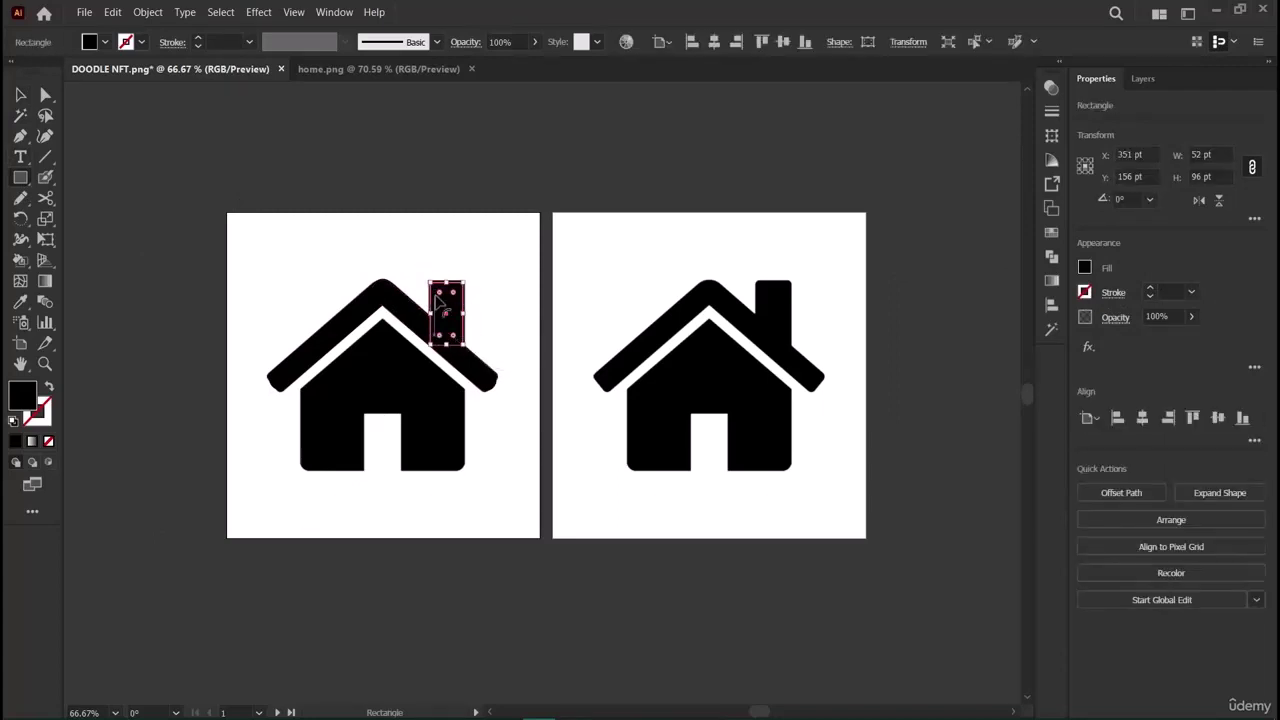
pyautogui.moveTo(437, 297)
pyautogui.mouseDown()
pyautogui.moveTo(443, 288)
pyautogui.moveTo(424, 304)
pyautogui.mouseUp()
pyautogui.click(25, 94)
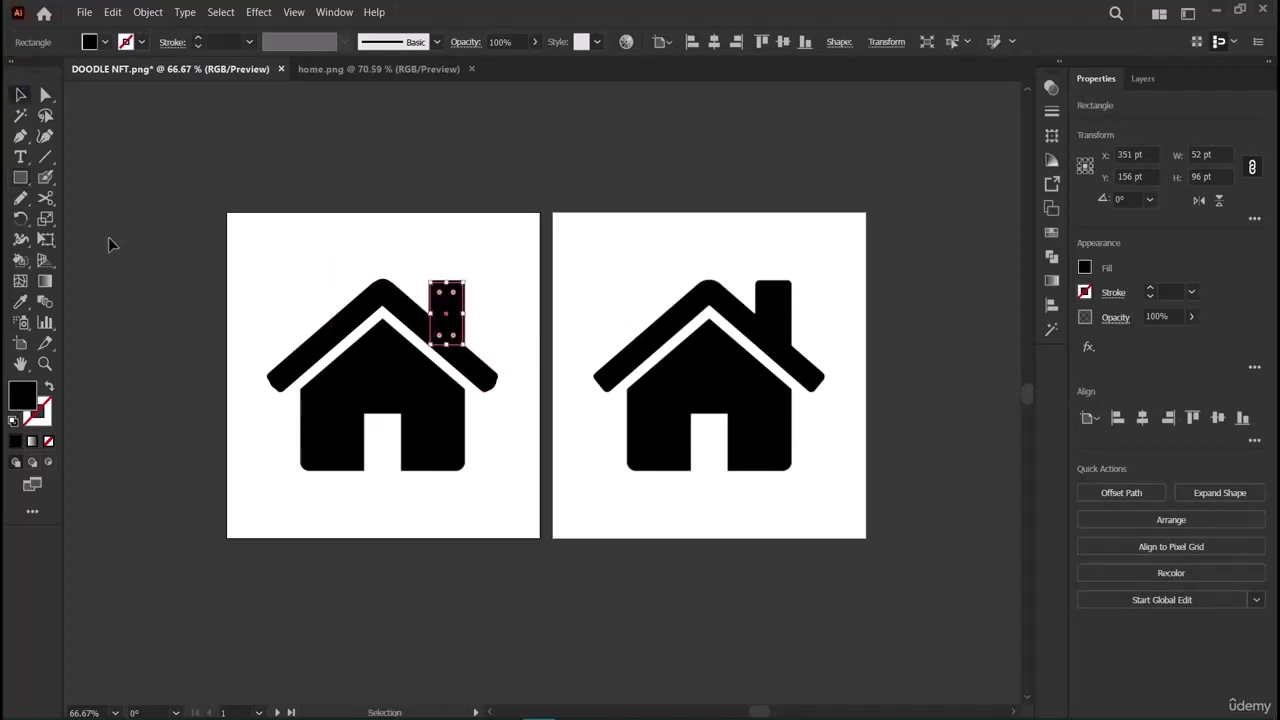
pyautogui.click(109, 238)
pyautogui.click(634, 177)
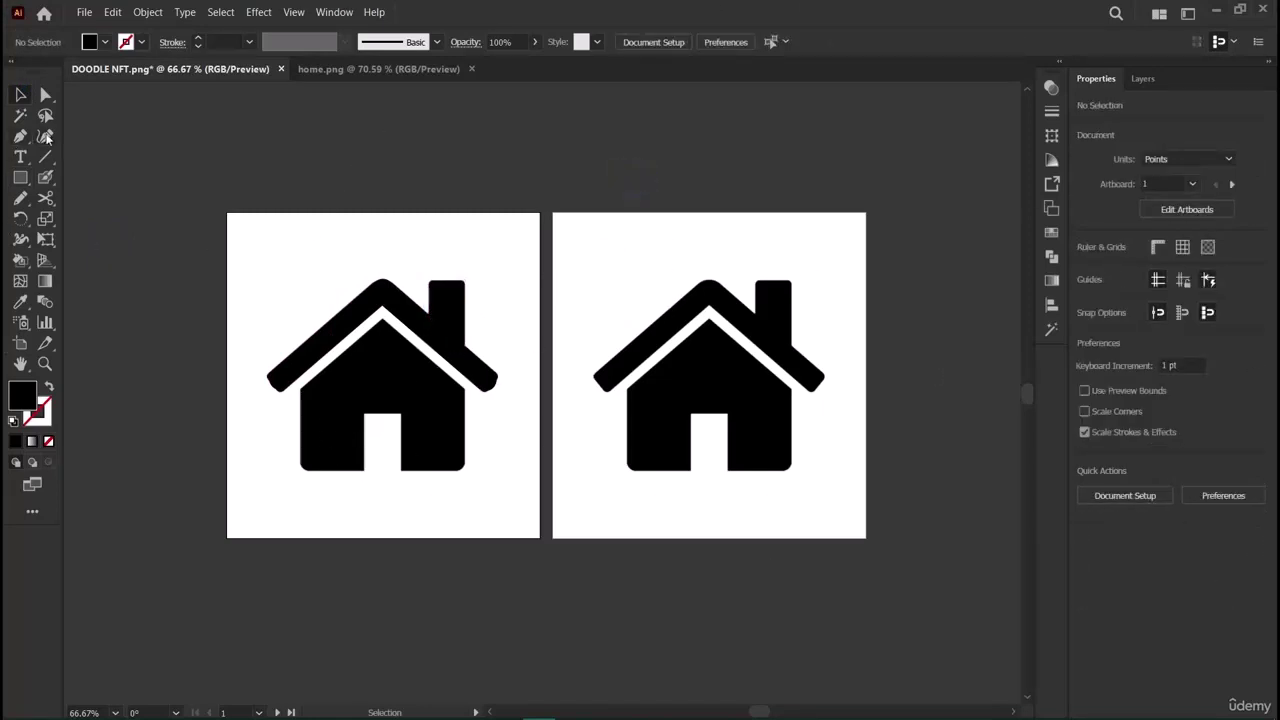
# Pen-trace the house outline from the roof's left corner over the apex down to the door, with no fill.
pyautogui.click(21, 137)
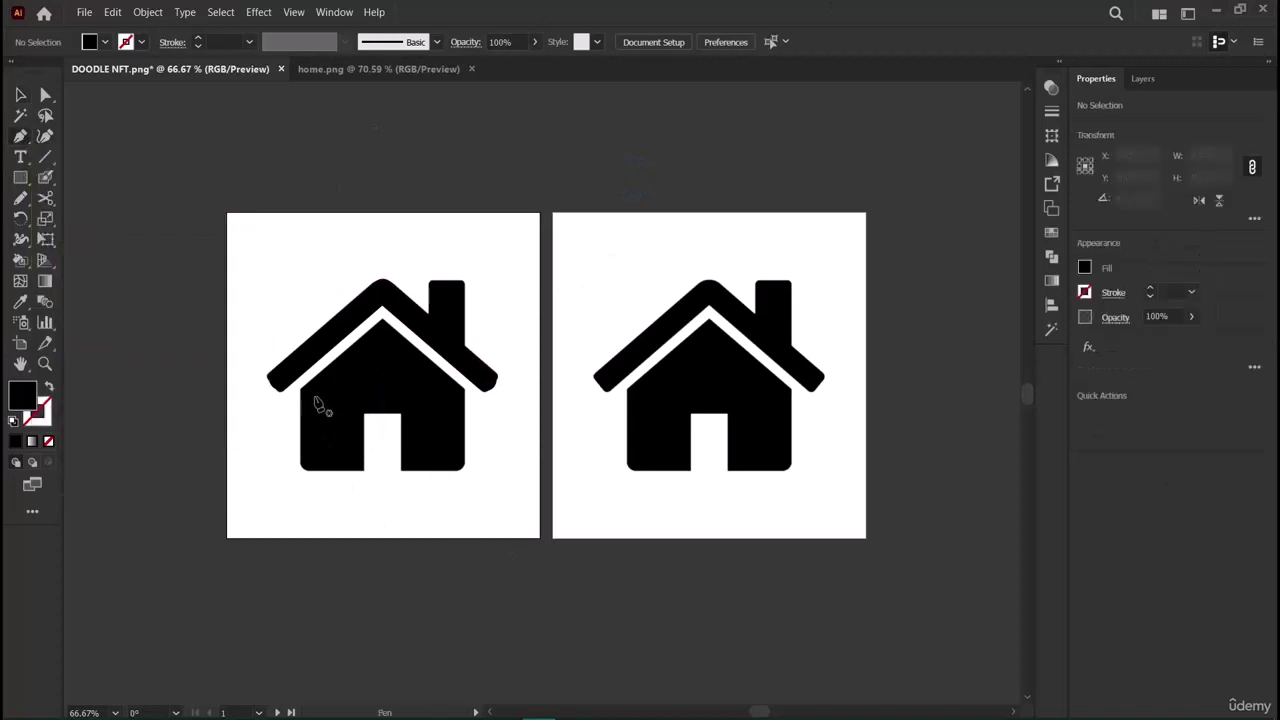
pyautogui.click(302, 392)
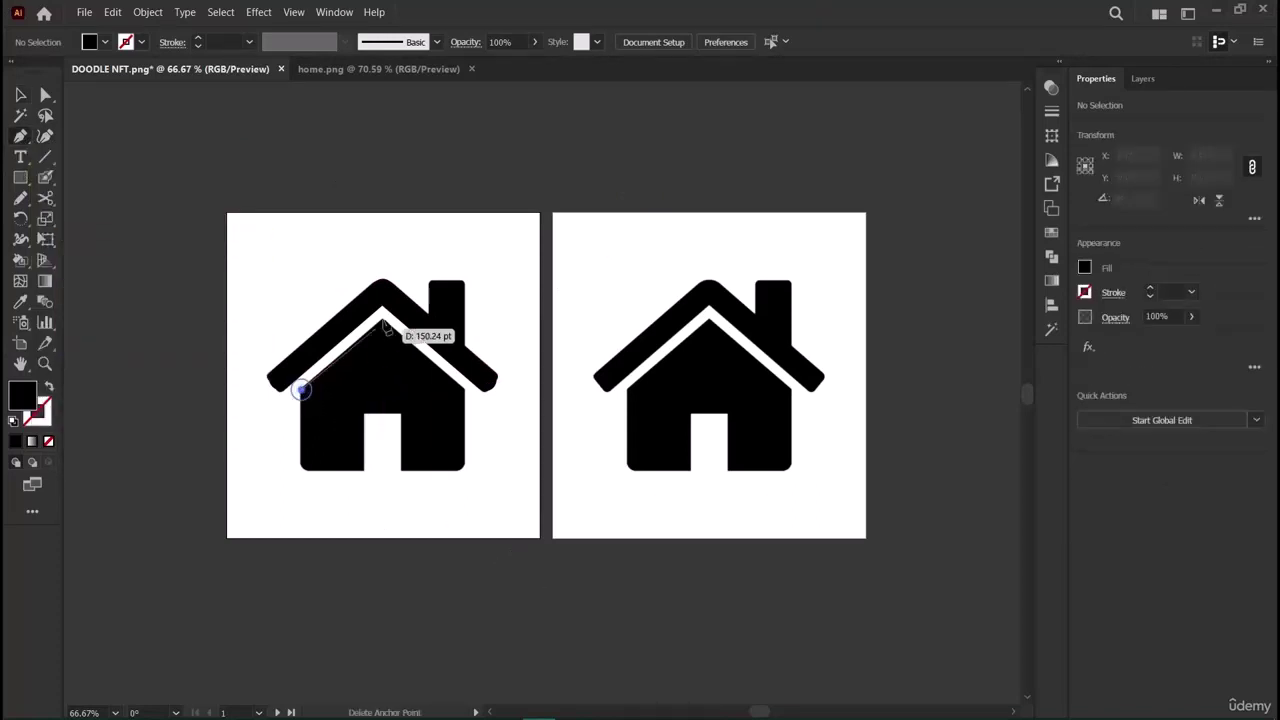
pyautogui.click(381, 323)
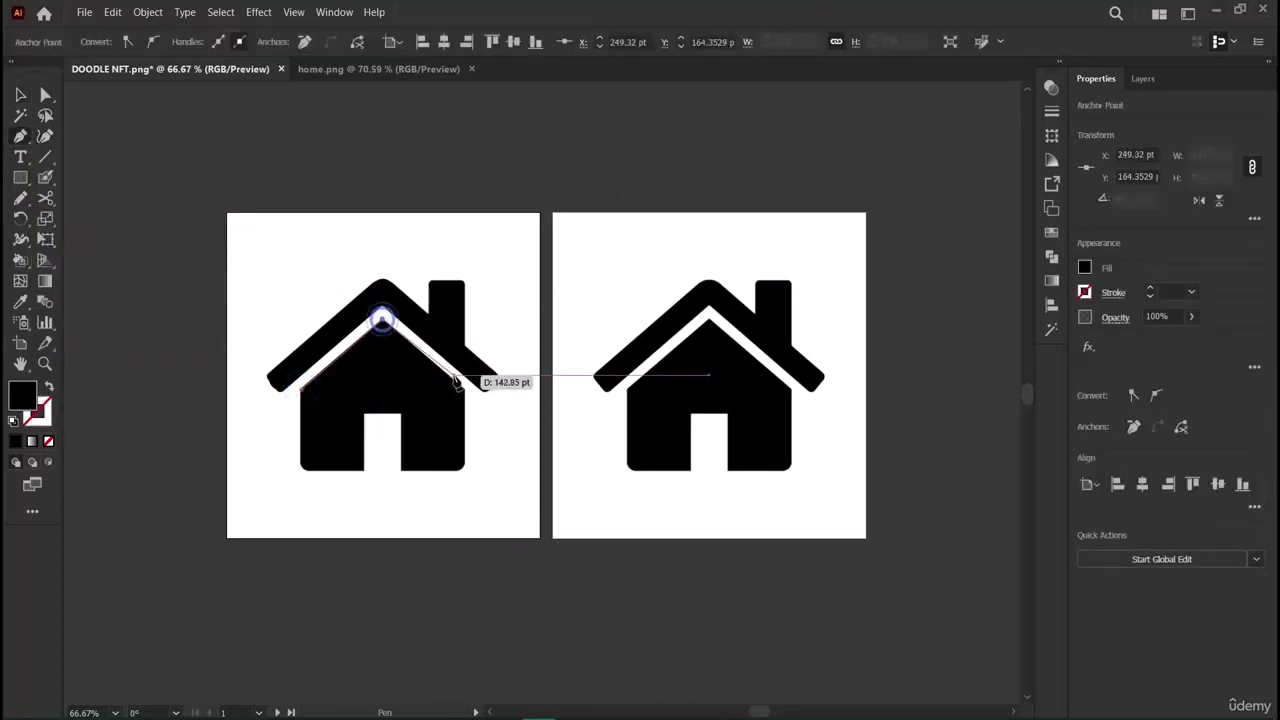
pyautogui.click(464, 392)
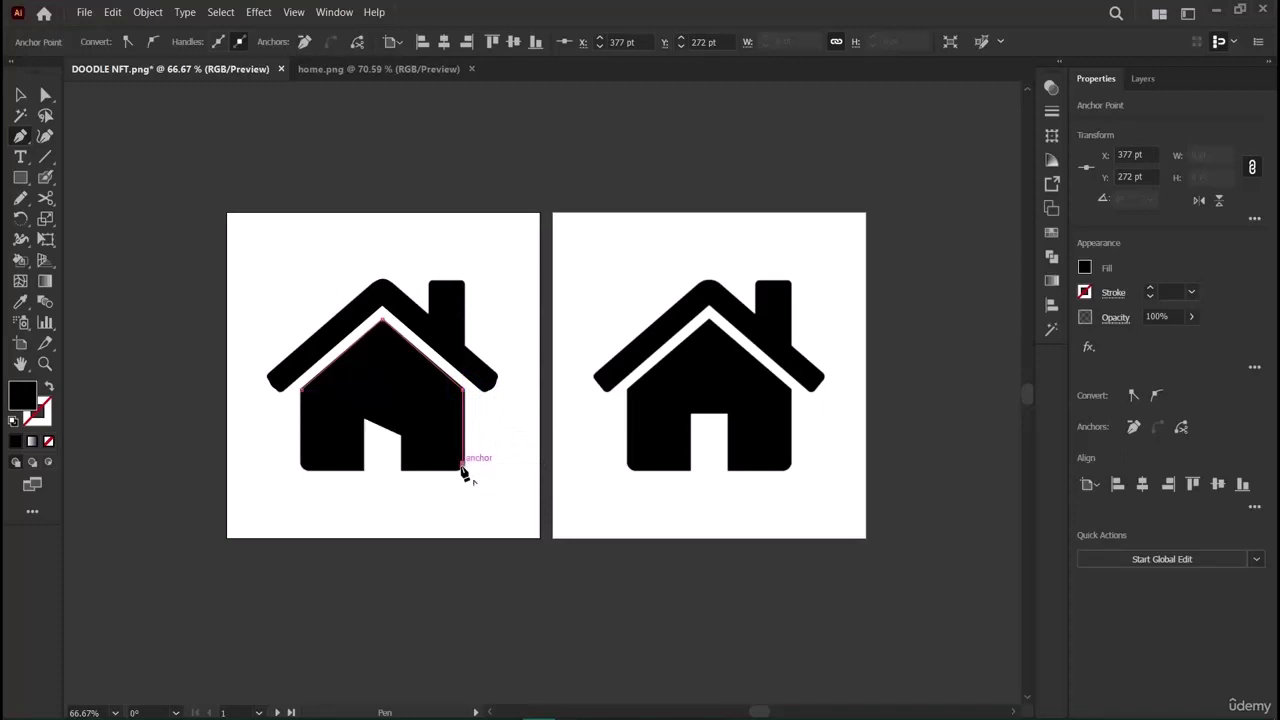
pyautogui.click(464, 469)
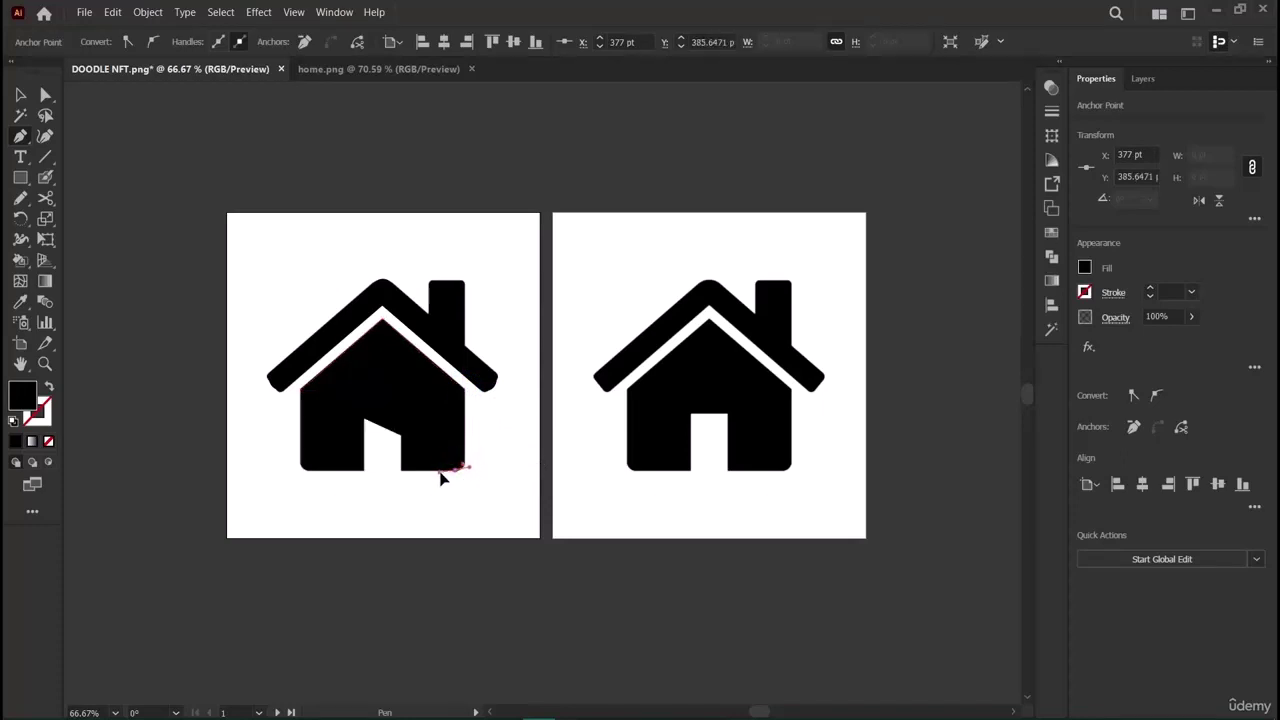
pyautogui.click(455, 470)
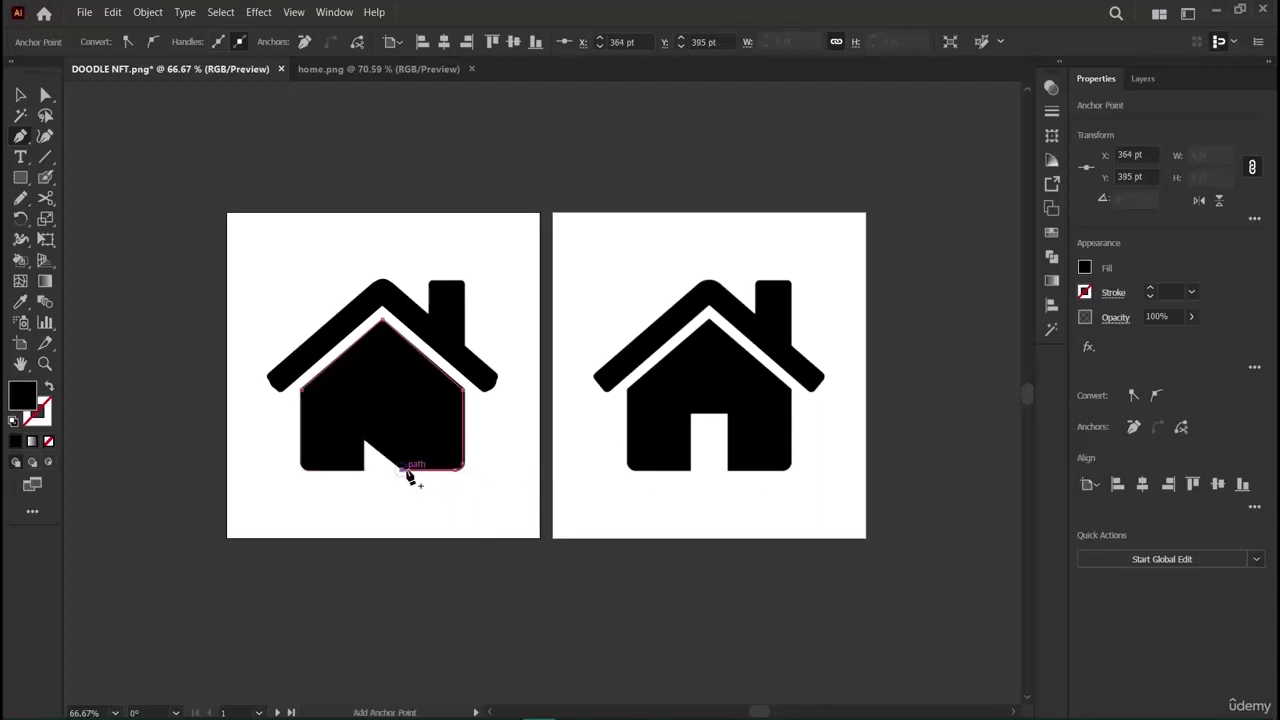
pyautogui.click(401, 468)
pyautogui.click(1084, 268)
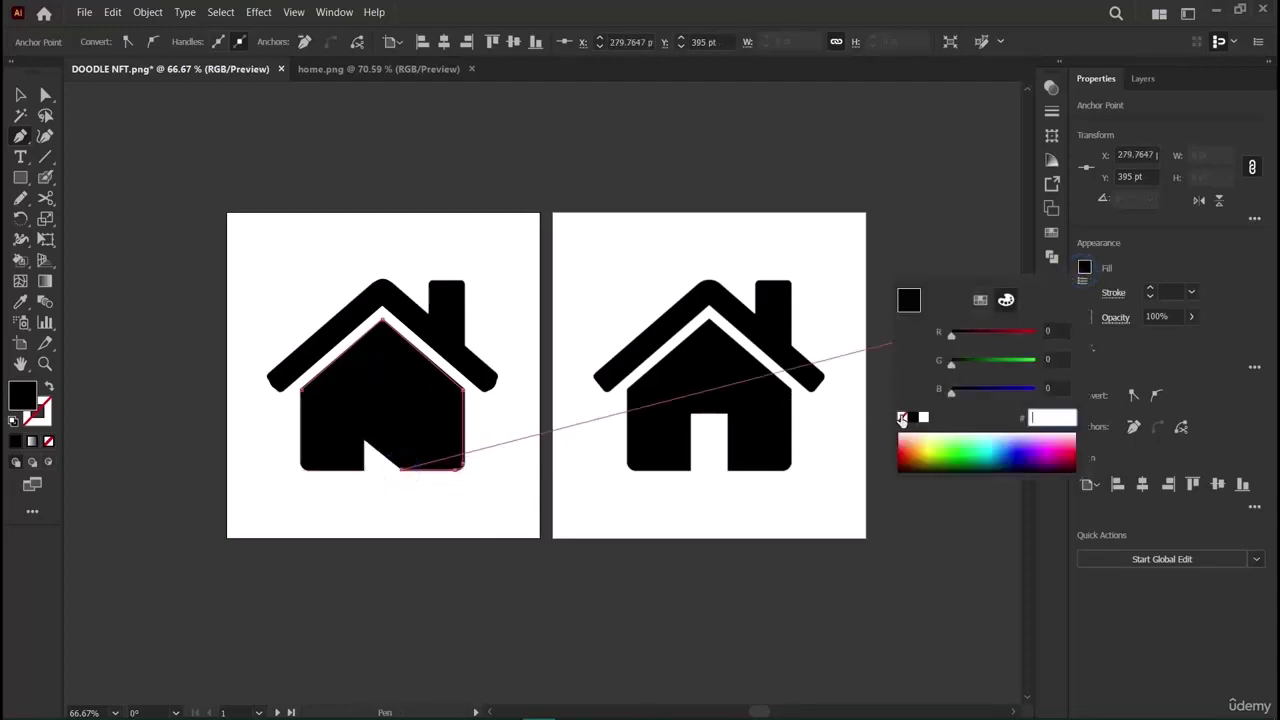
pyautogui.click(902, 417)
pyautogui.press('Escape')
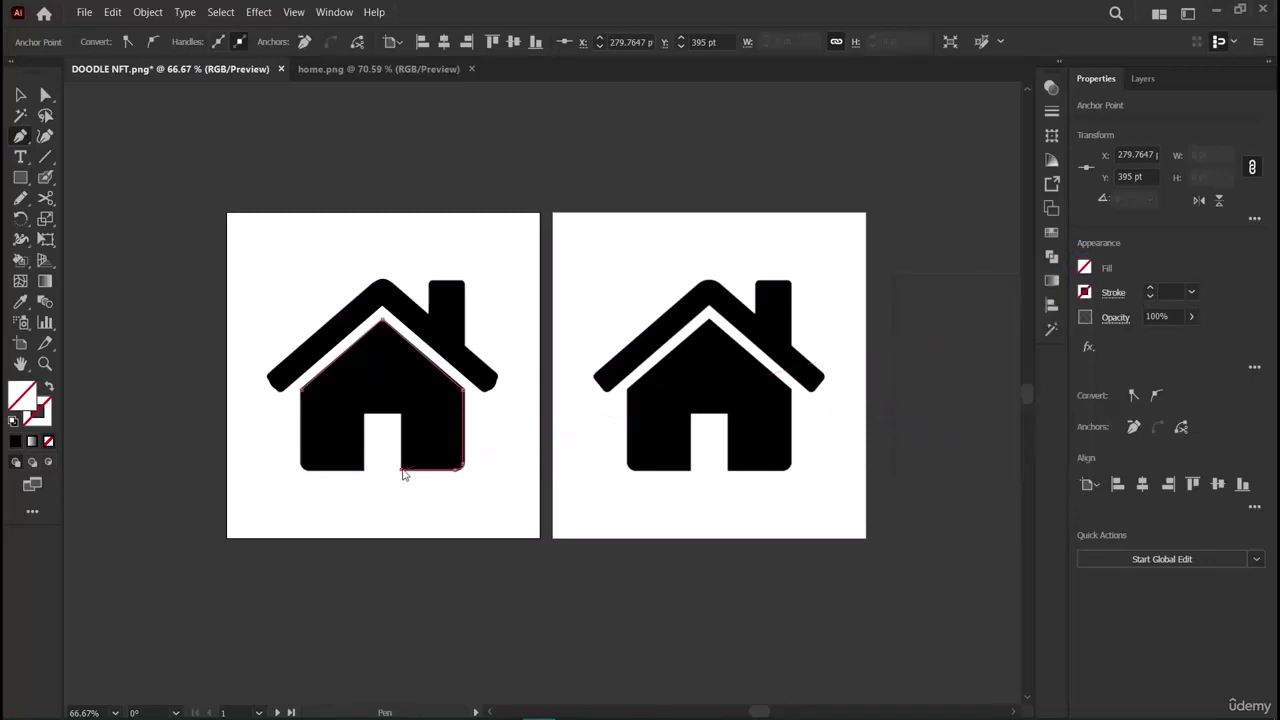
# Continue the outline around the door and bottom-left corner, closing it at the left wall.
pyautogui.click(401, 416)
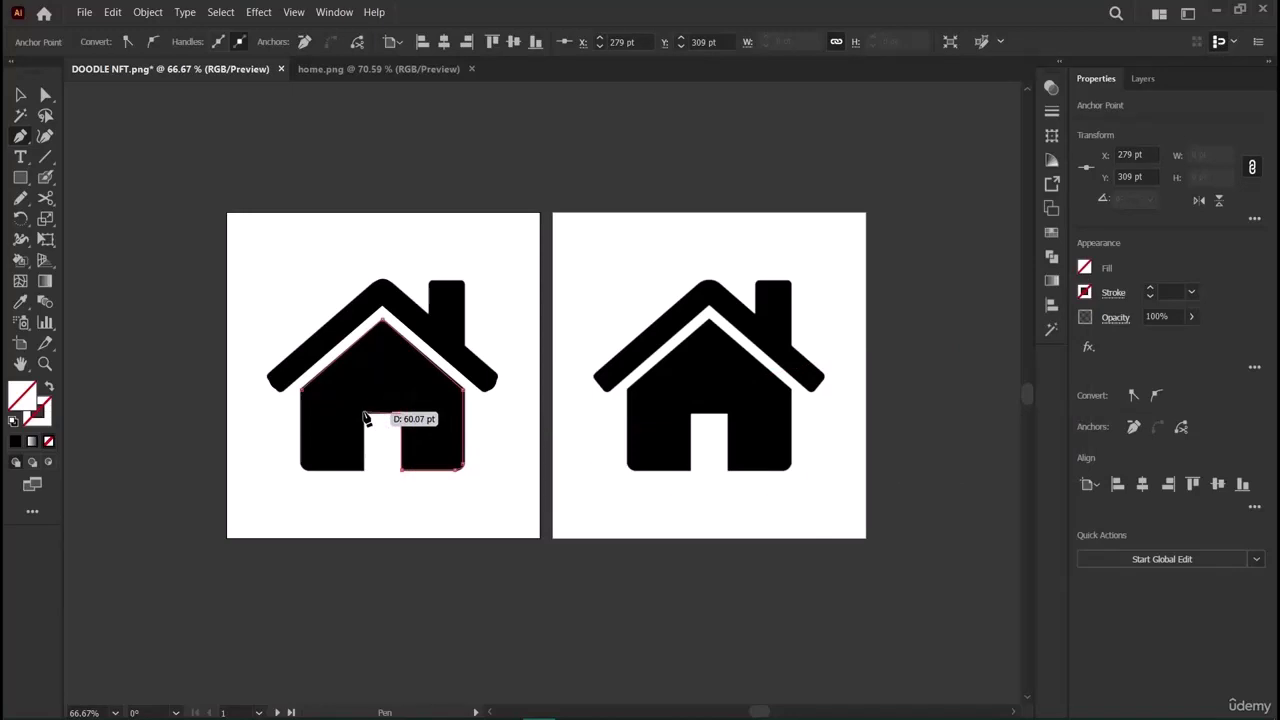
pyautogui.click(363, 414)
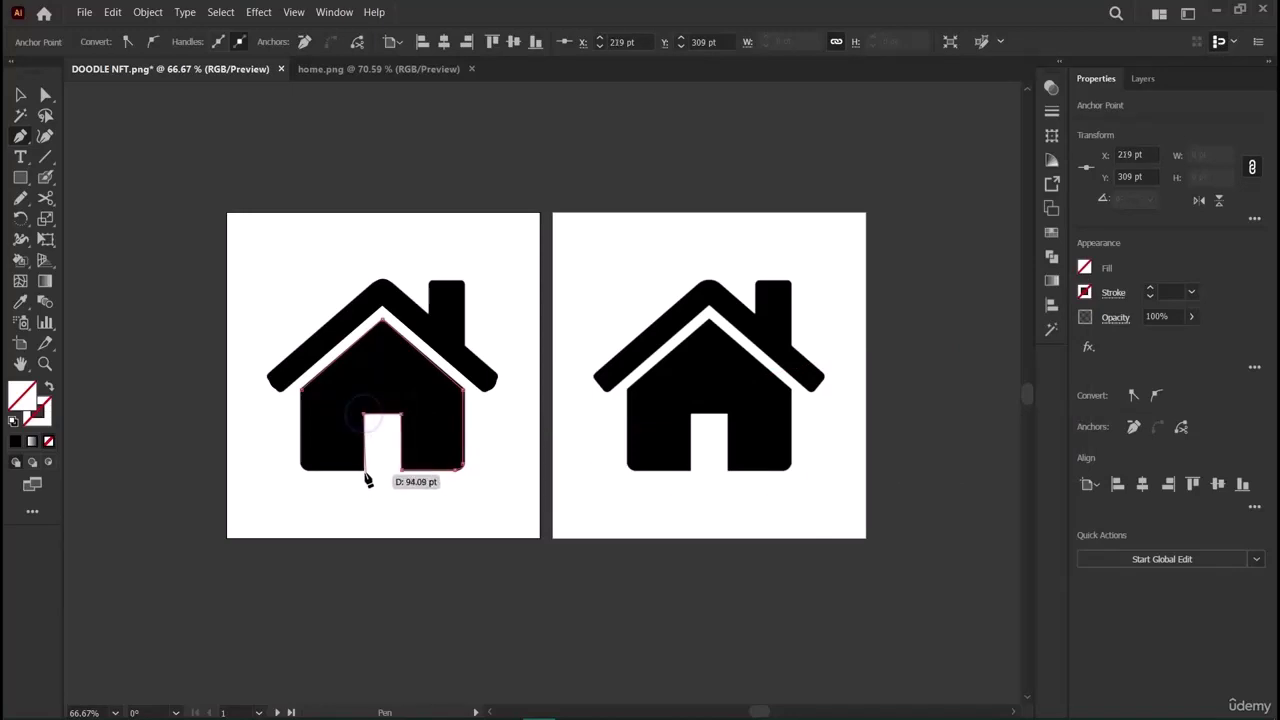
pyautogui.click(363, 468)
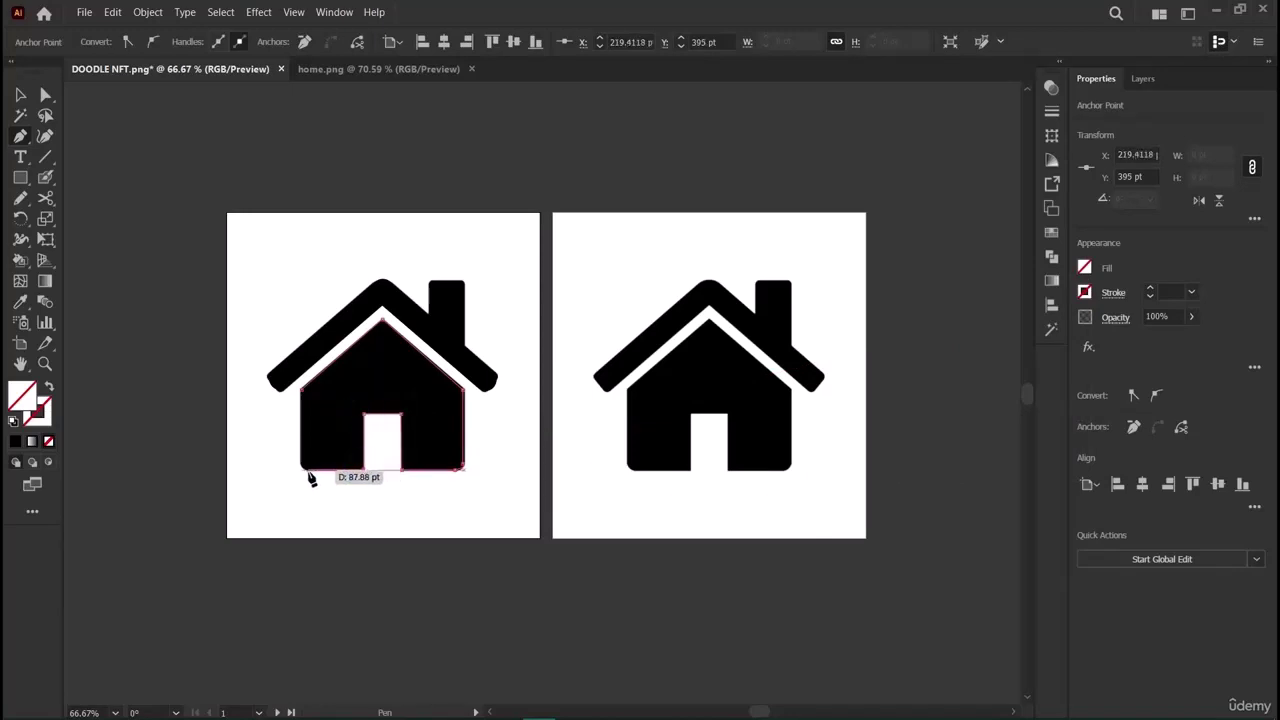
pyautogui.click(302, 467)
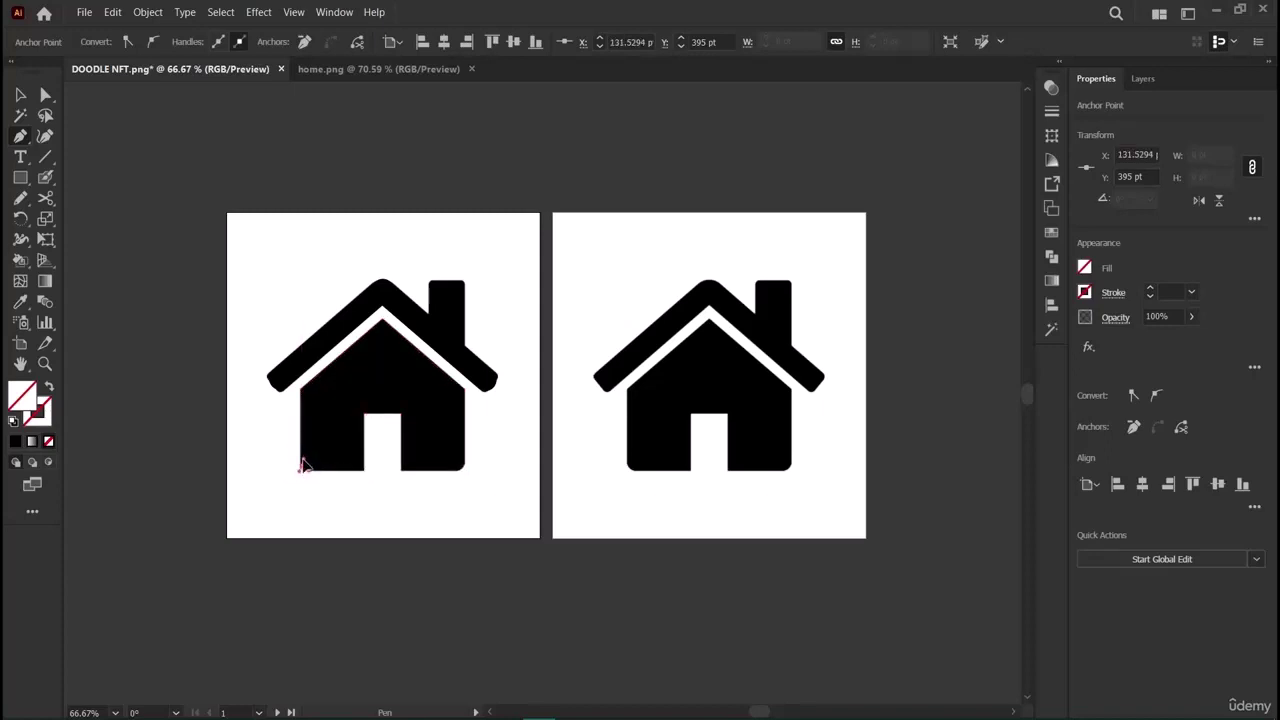
pyautogui.click(302, 467)
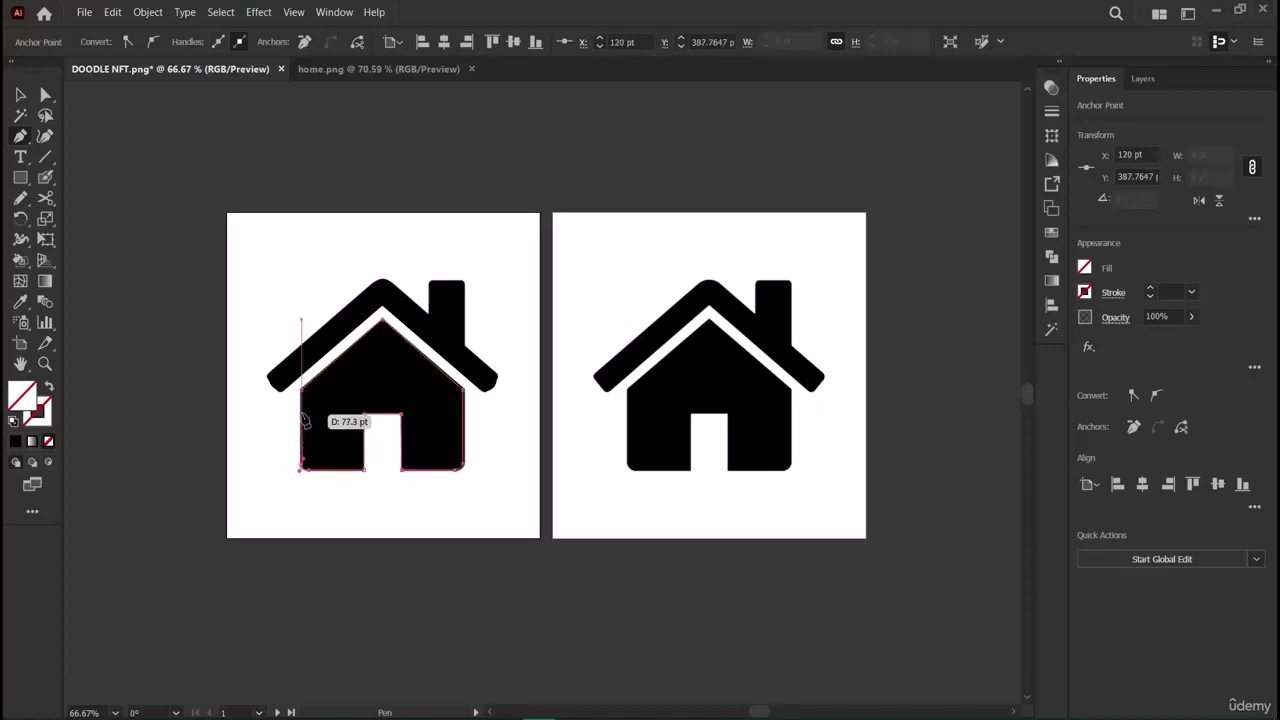
pyautogui.click(302, 390)
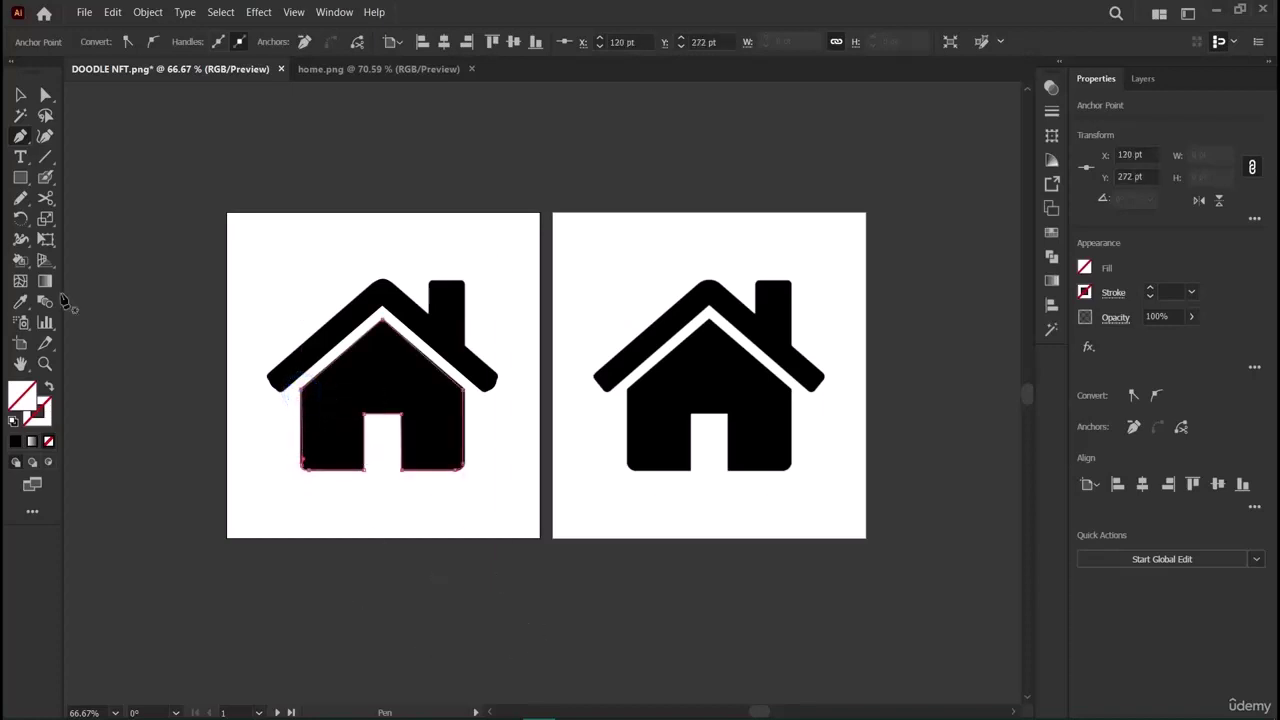
# Fill the traced house body black and finish the path.
pyautogui.click(1085, 267)
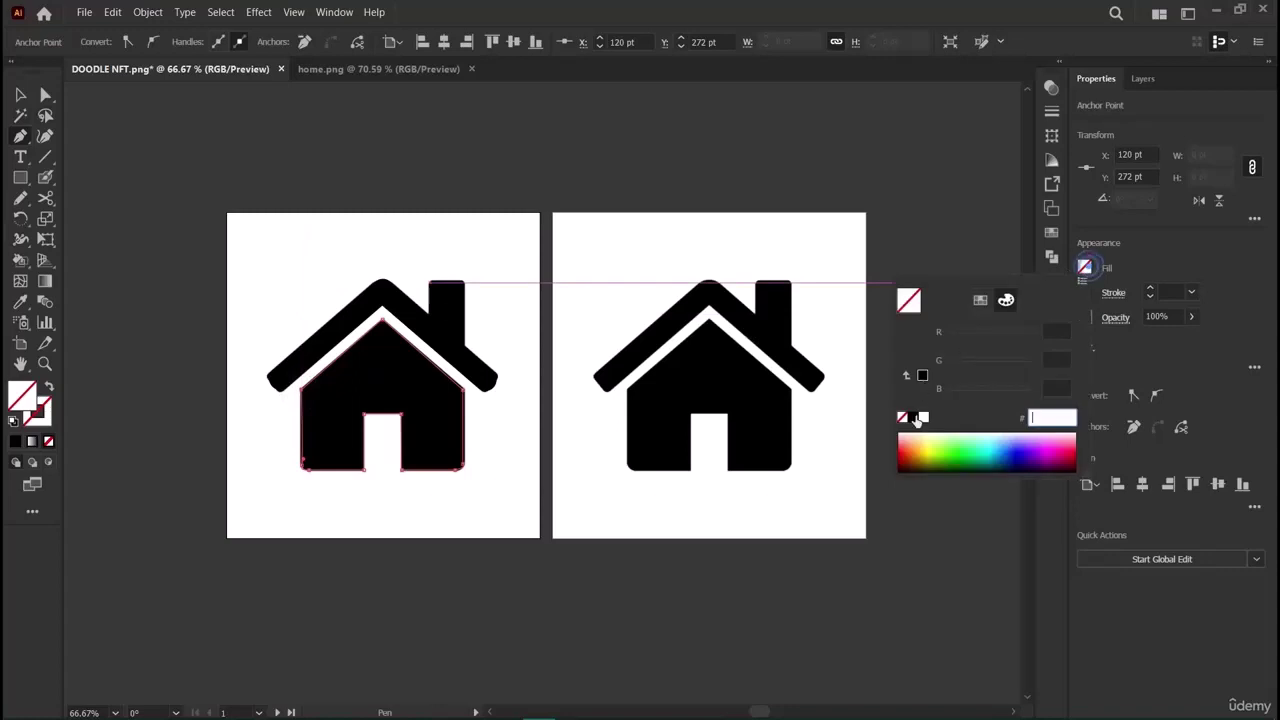
pyautogui.click(916, 421)
pyautogui.click(229, 464)
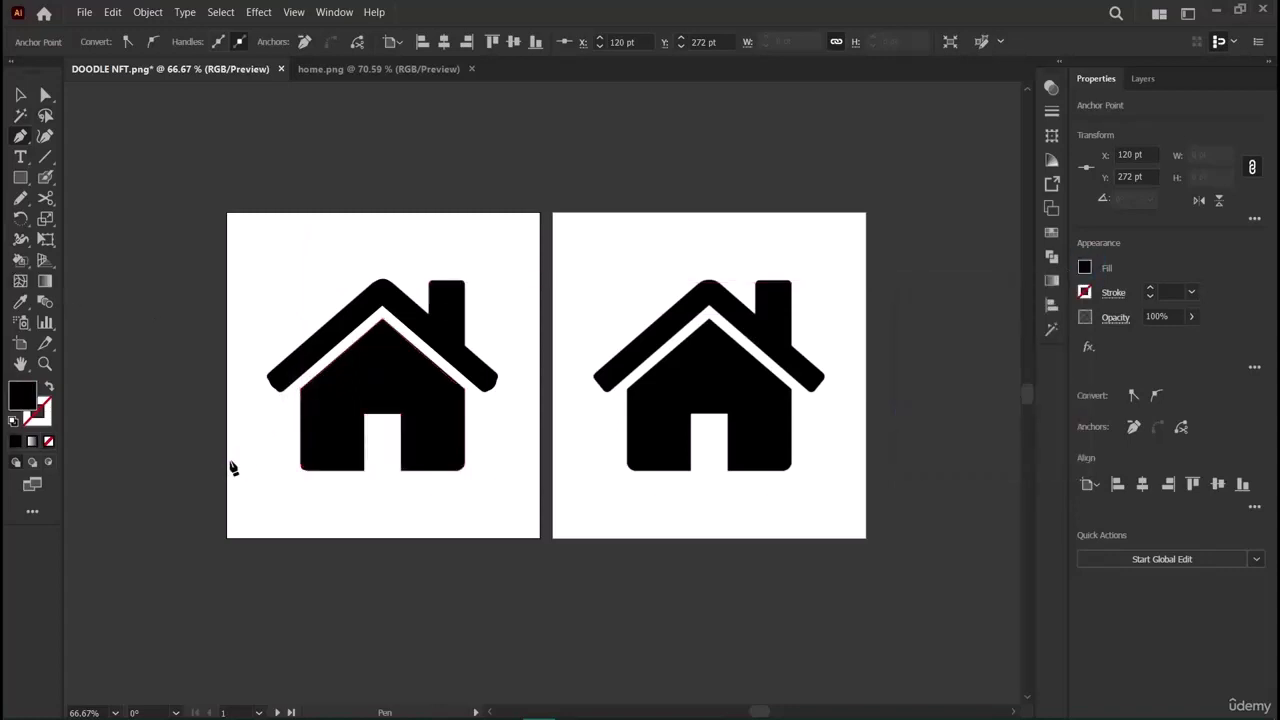
pyautogui.click(20, 94)
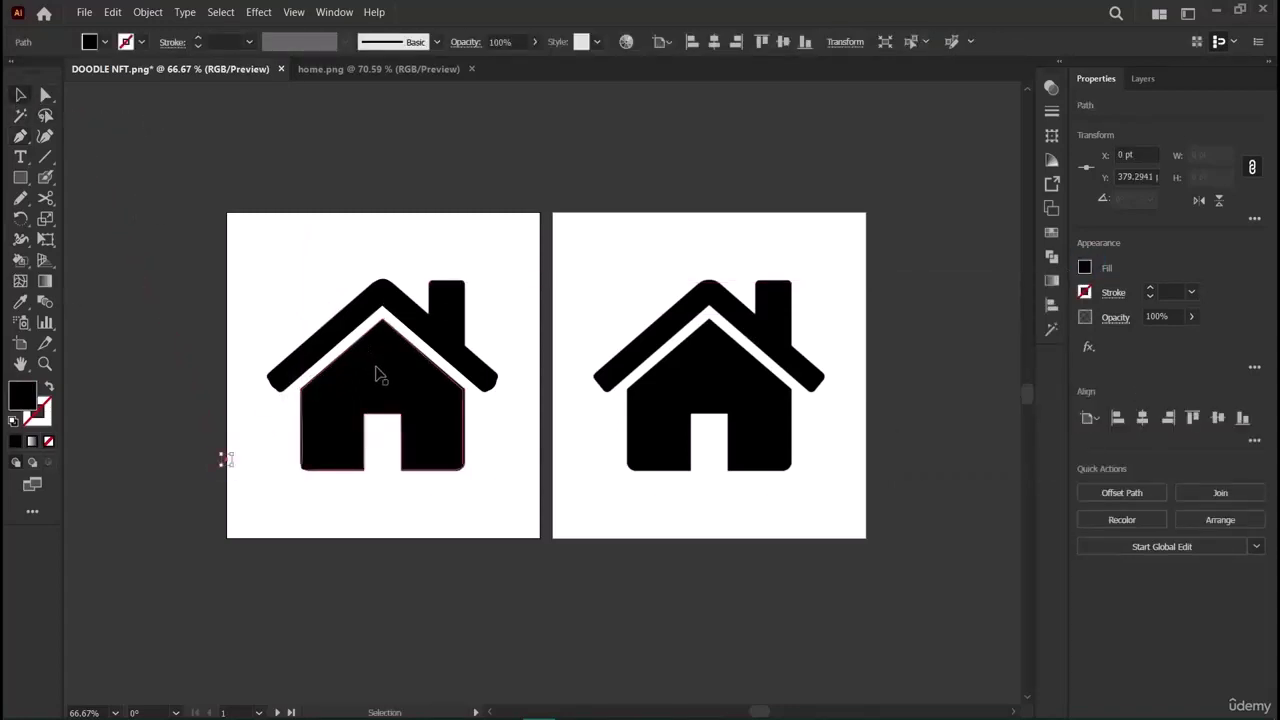
# Unlock both reference house images and move the left one above the artboards.
pyautogui.click(1141, 79)
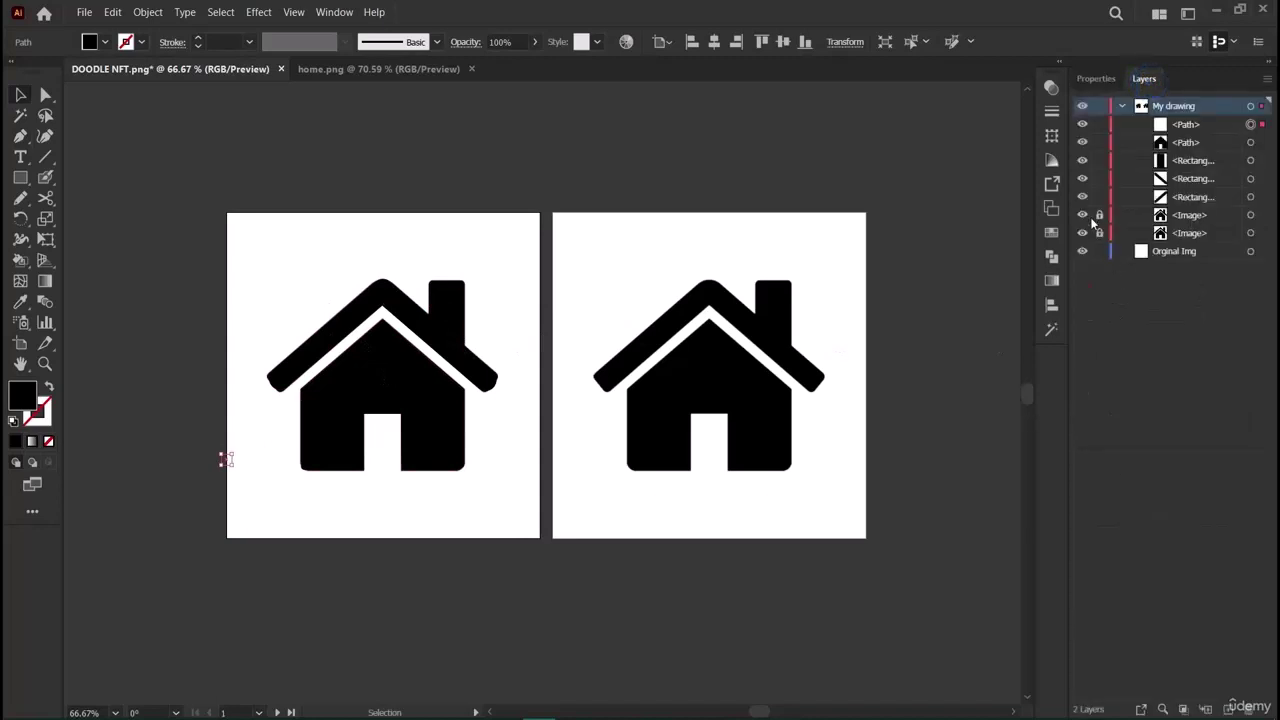
pyautogui.moveTo(1099, 215); pyautogui.dragTo(1099, 233)
pyautogui.moveTo(477, 350); pyautogui.dragTo(670, 139)
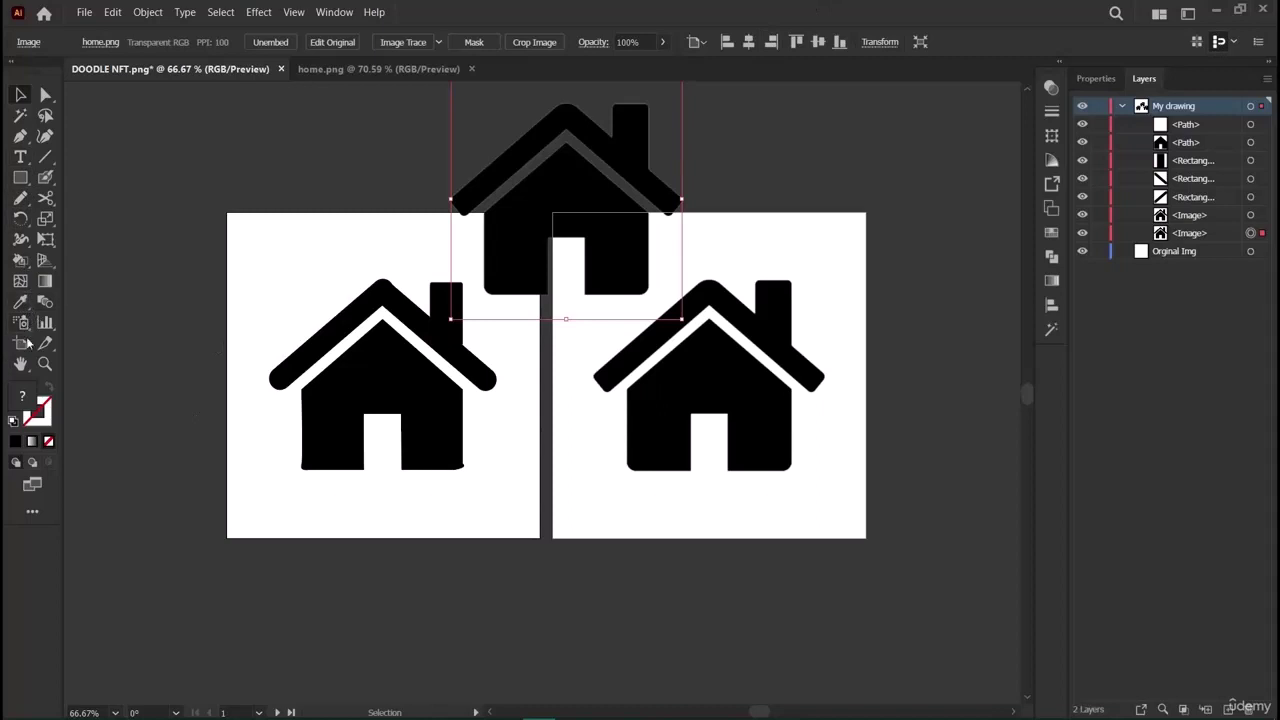
# Round the house body's corners, including roof apex and door, by about 7.03 pt.
pyautogui.click(64, 384)
pyautogui.press('z')
pyautogui.click(366, 443)
pyautogui.click(661, 484)
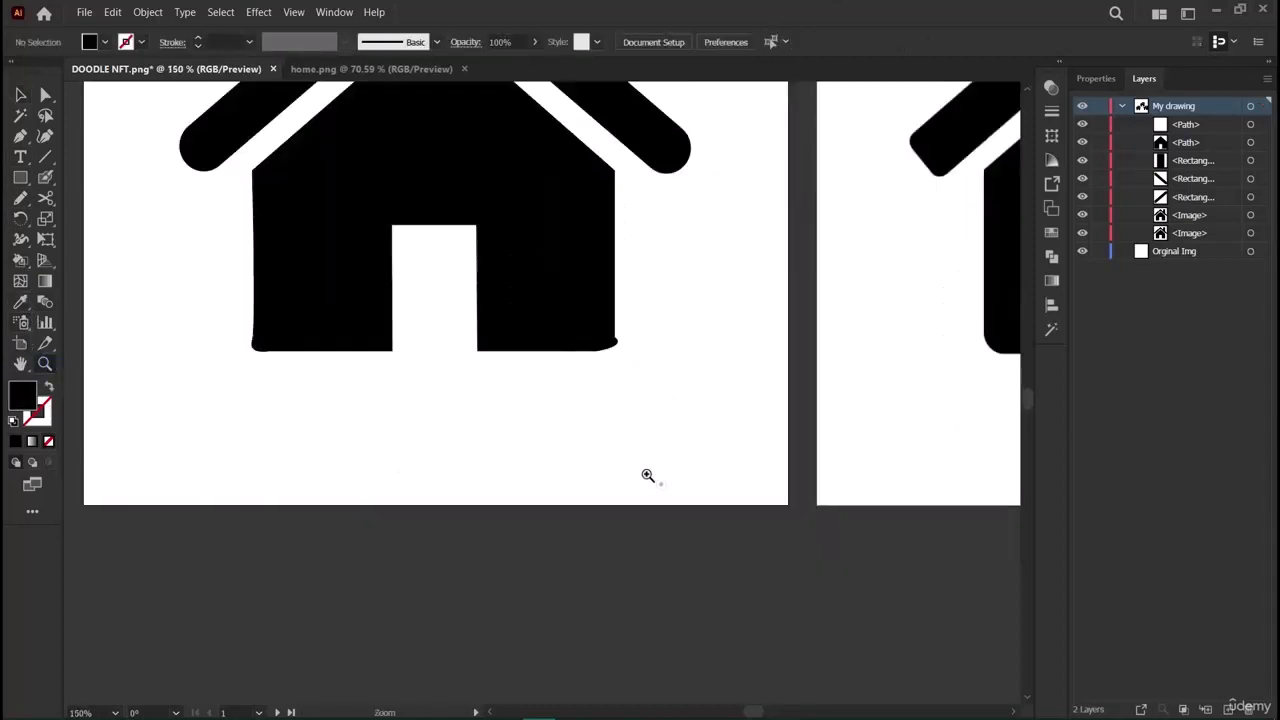
pyautogui.scroll(1, 585, 478)
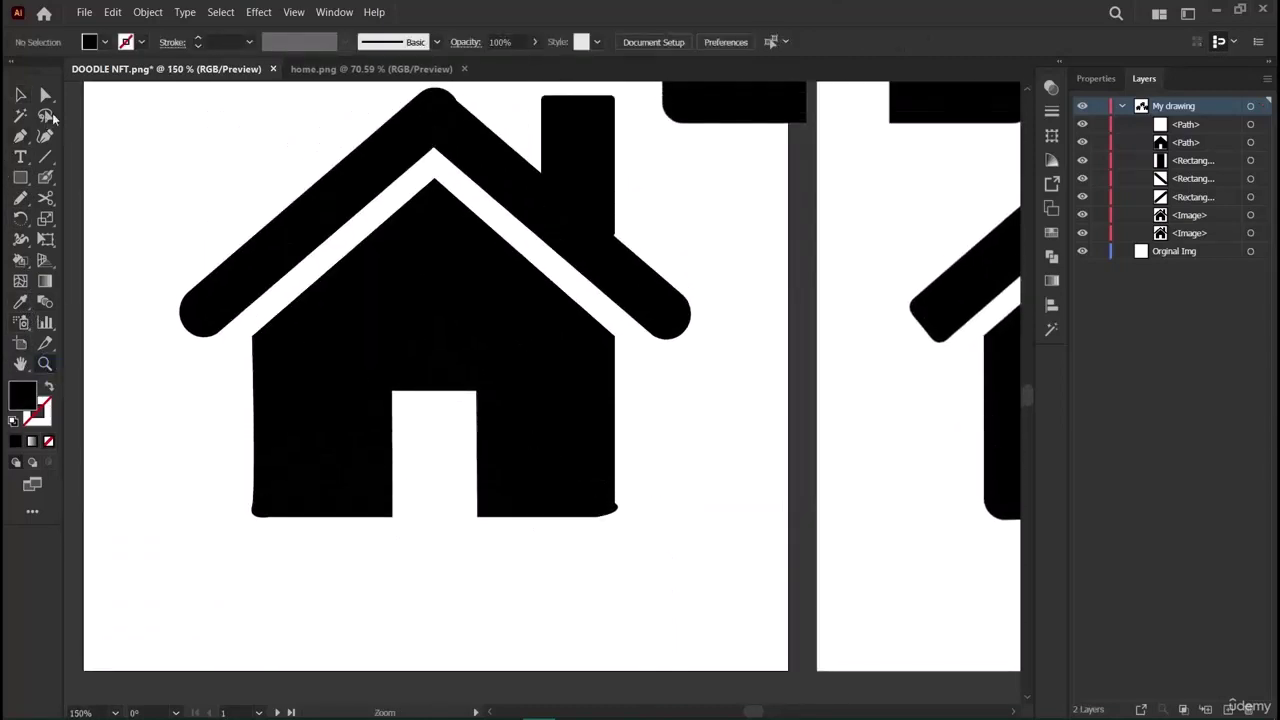
pyautogui.scroll(1, 500, 626)
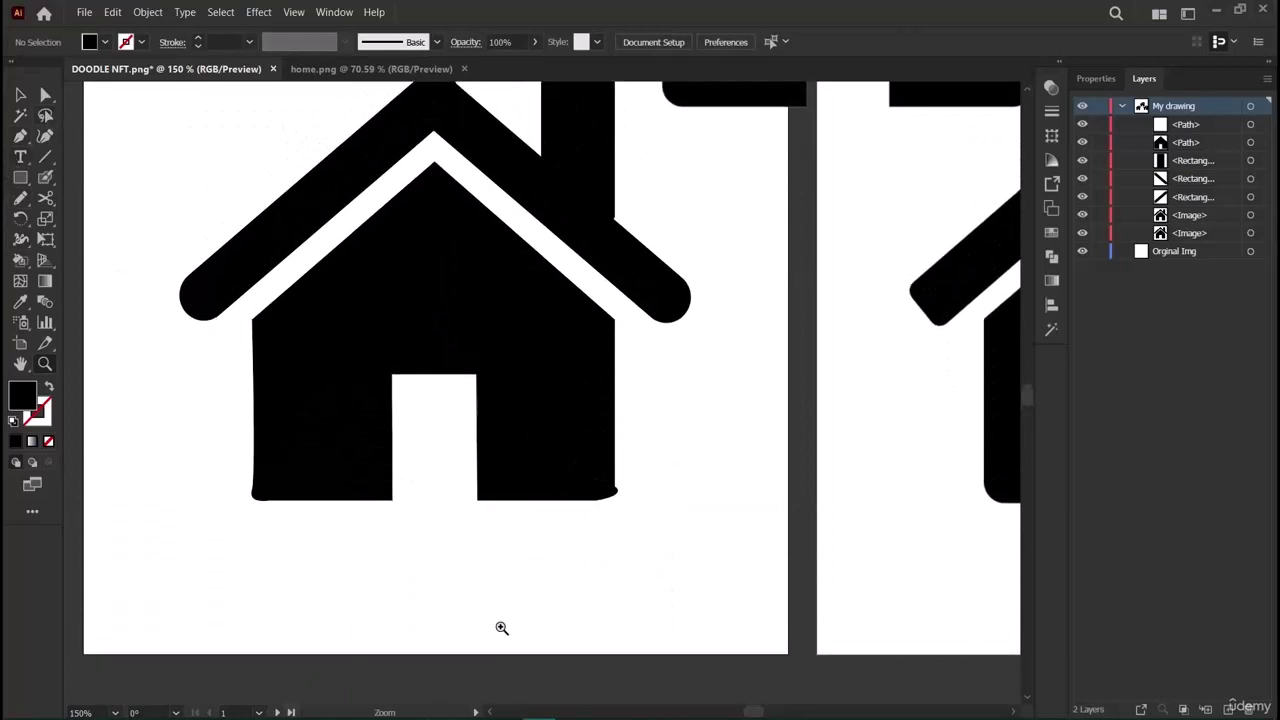
pyautogui.click(45, 94)
pyautogui.click(451, 397)
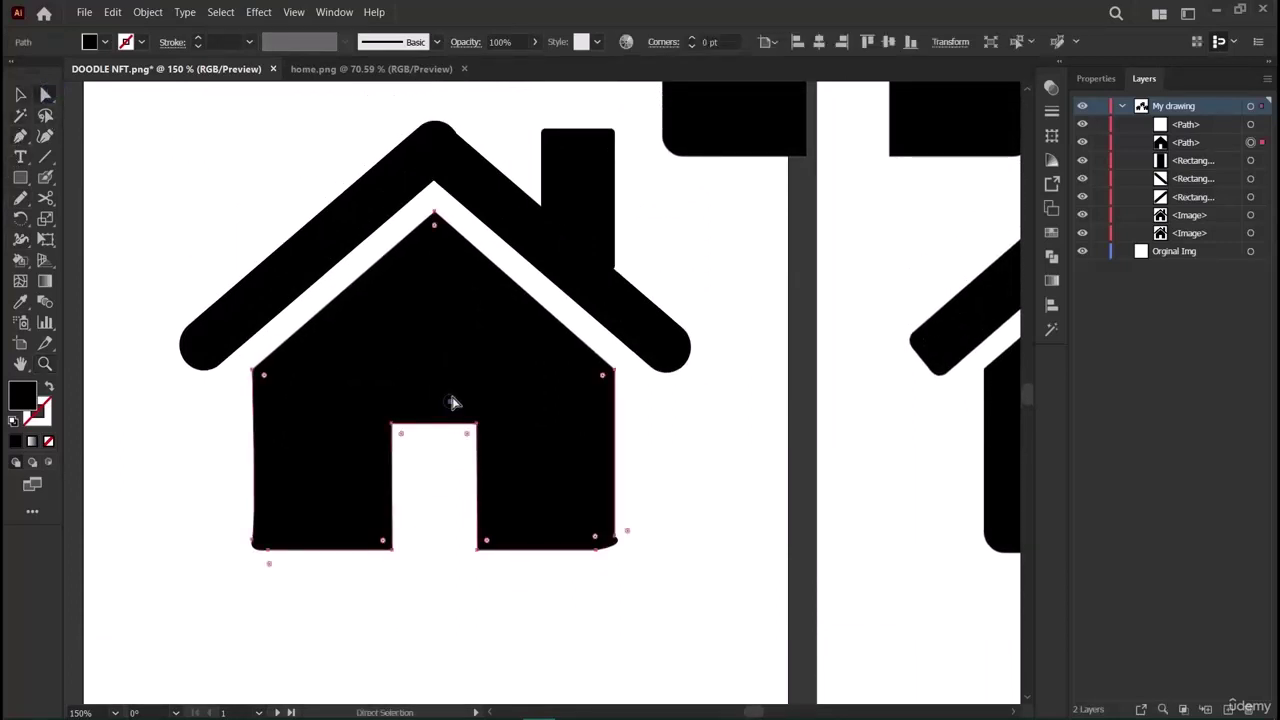
pyautogui.moveTo(598, 540)
pyautogui.mouseDown()
pyautogui.moveTo(564, 547)
pyautogui.moveTo(618, 550)
pyautogui.mouseUp()
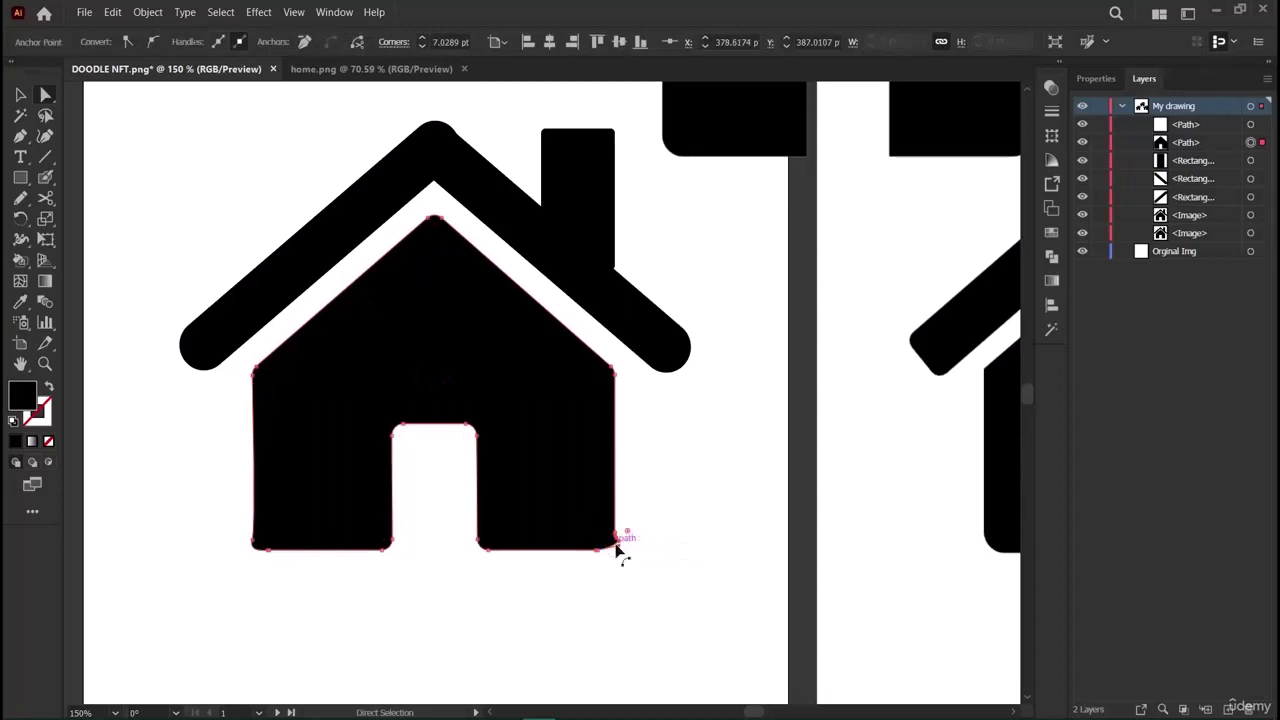
pyautogui.moveTo(618, 546); pyautogui.dragTo(616, 549)
pyautogui.click(20, 94)
pyautogui.click(98, 154)
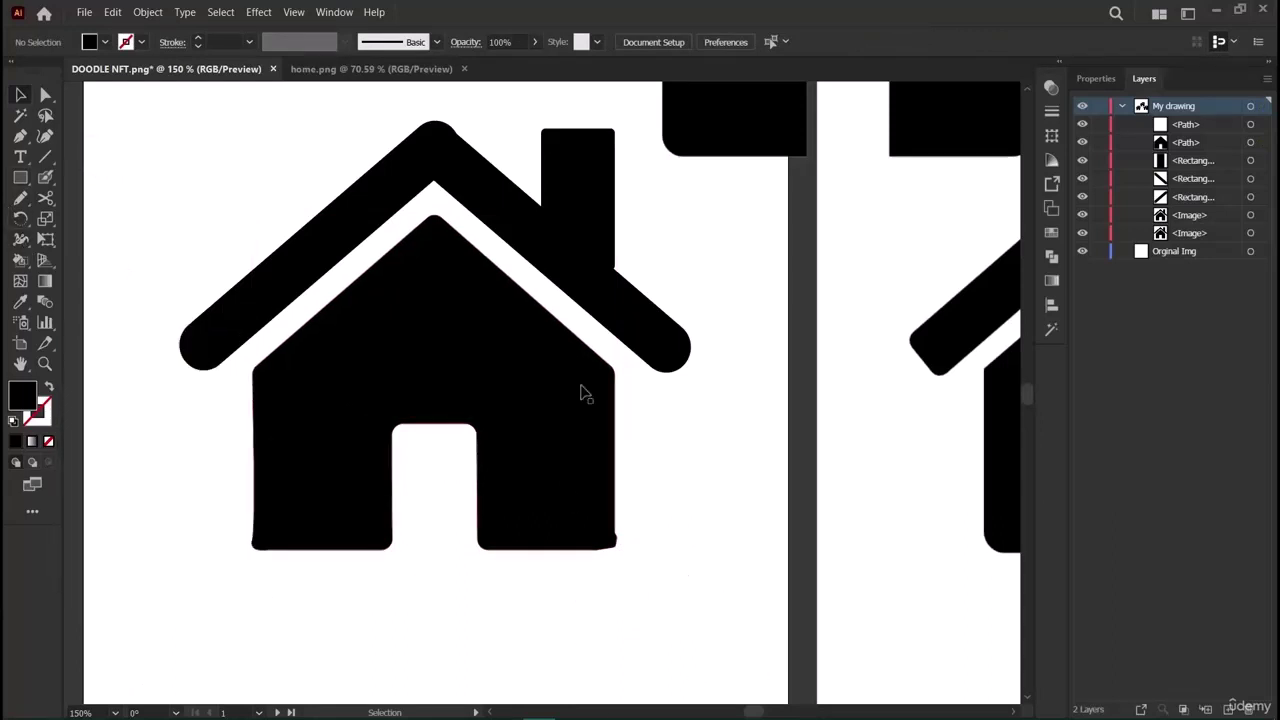
# Pan around to compare the traced house with the reference.
pyautogui.scroll(3, 734, 474)
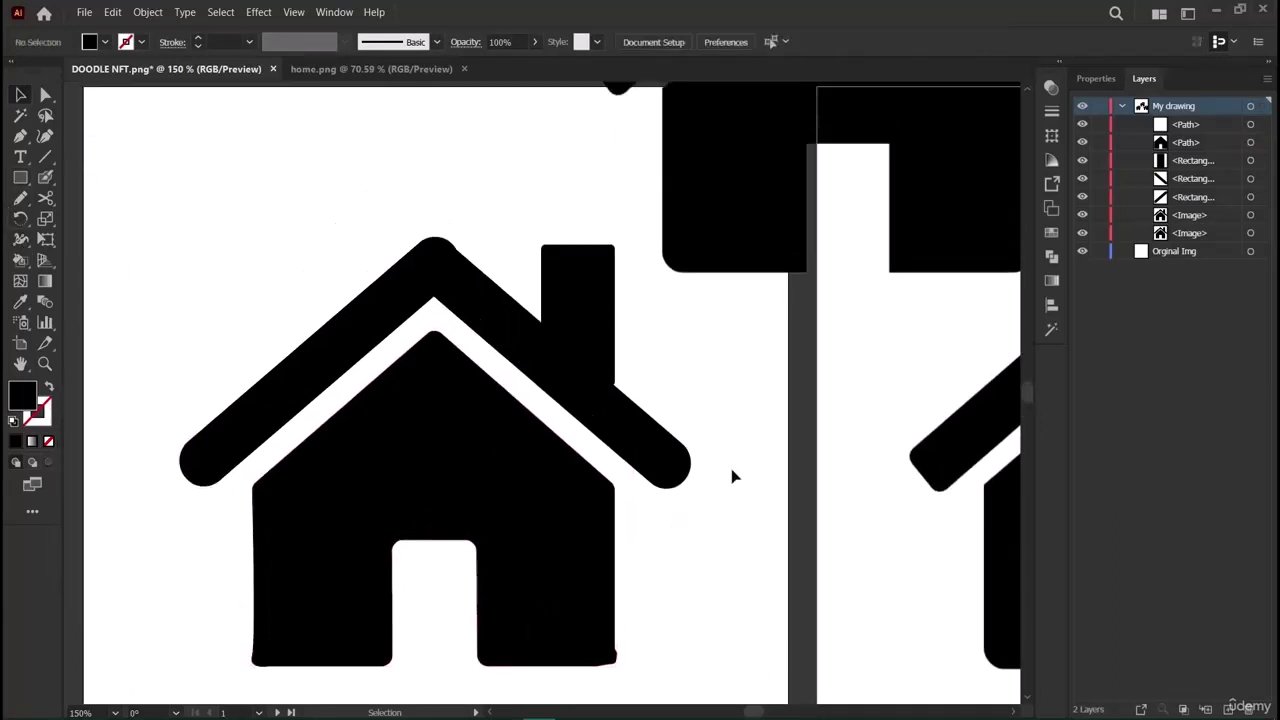
pyautogui.scroll(-1, 734, 489)
pyautogui.hscroll(5, 740, 495)
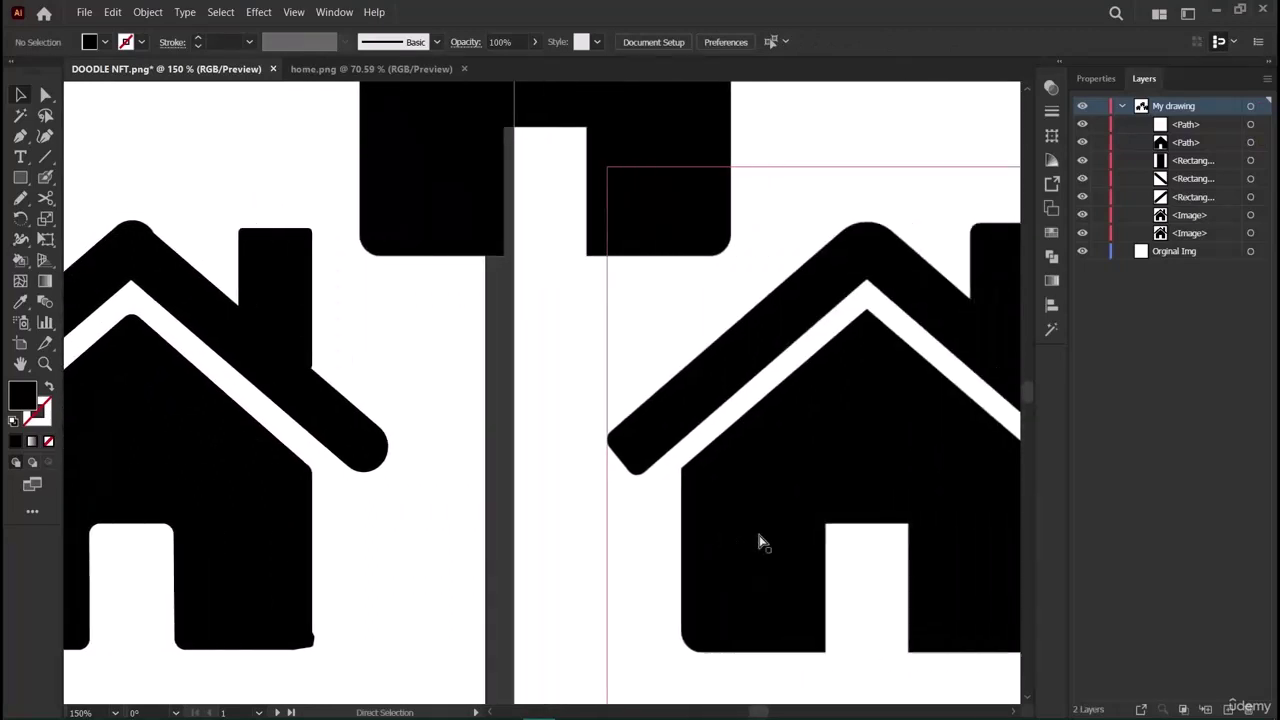
pyautogui.hscroll(-4, 766, 537)
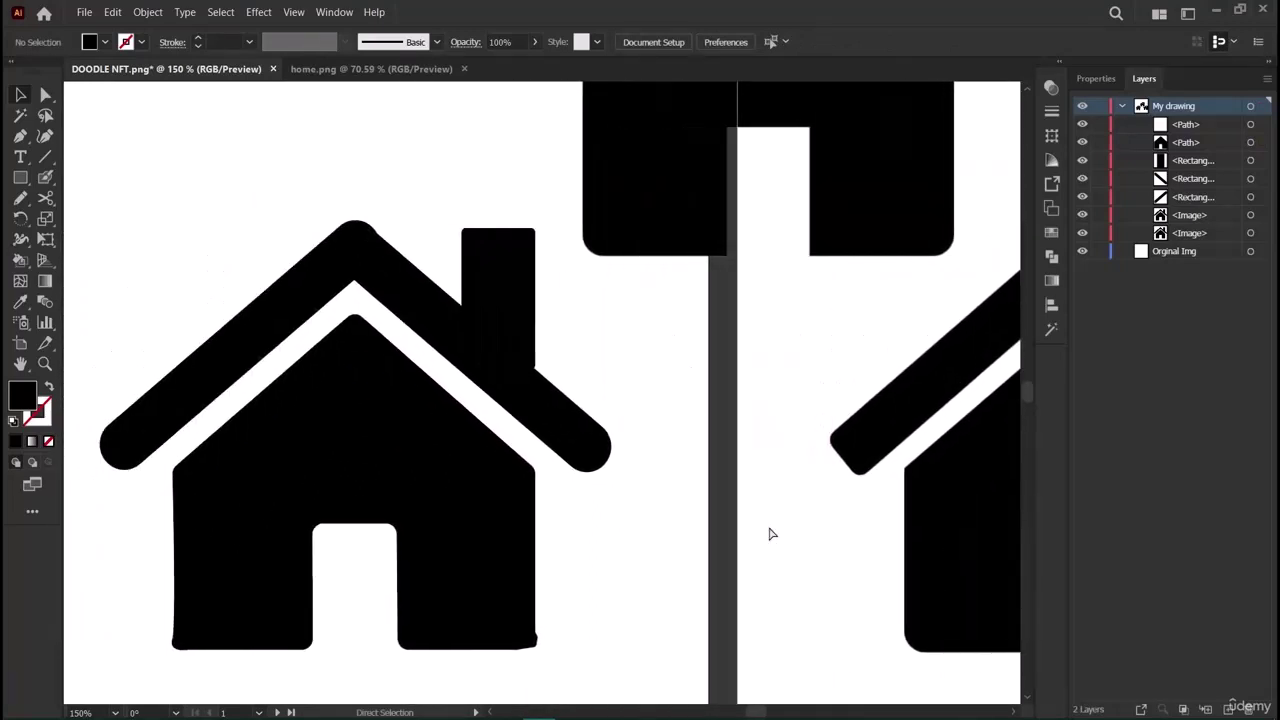
pyautogui.click(431, 565)
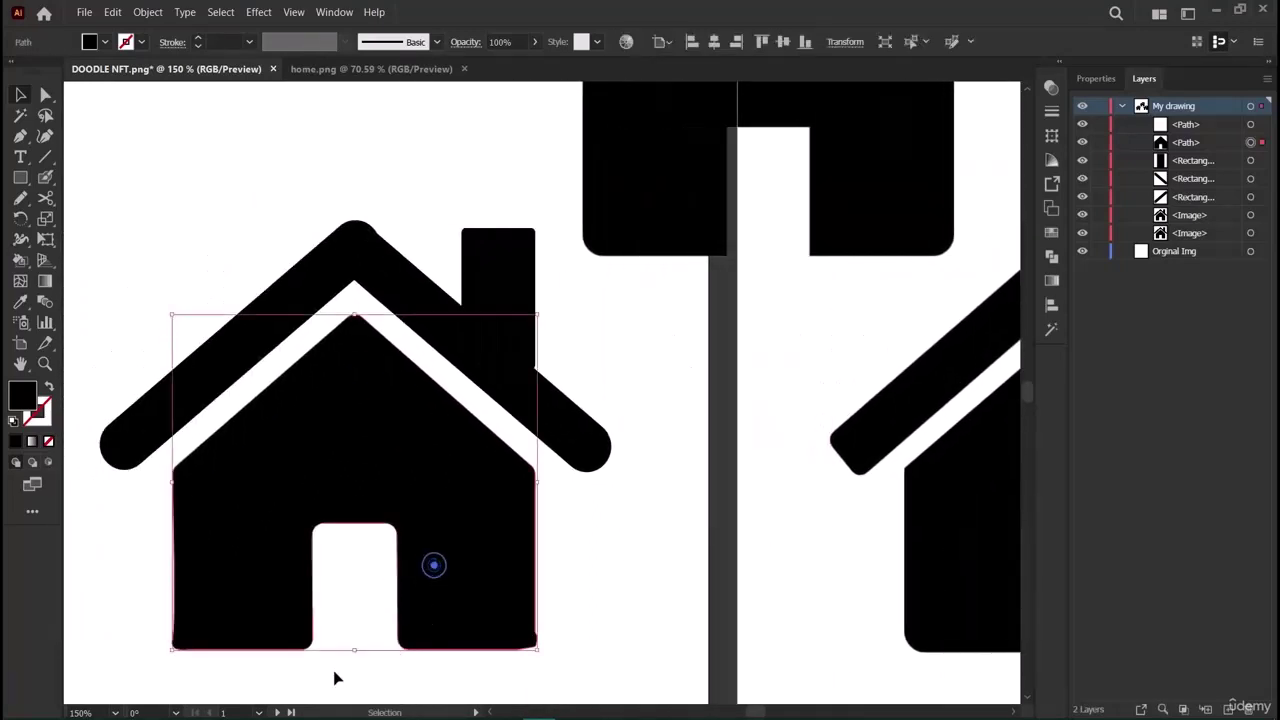
pyautogui.click(117, 569)
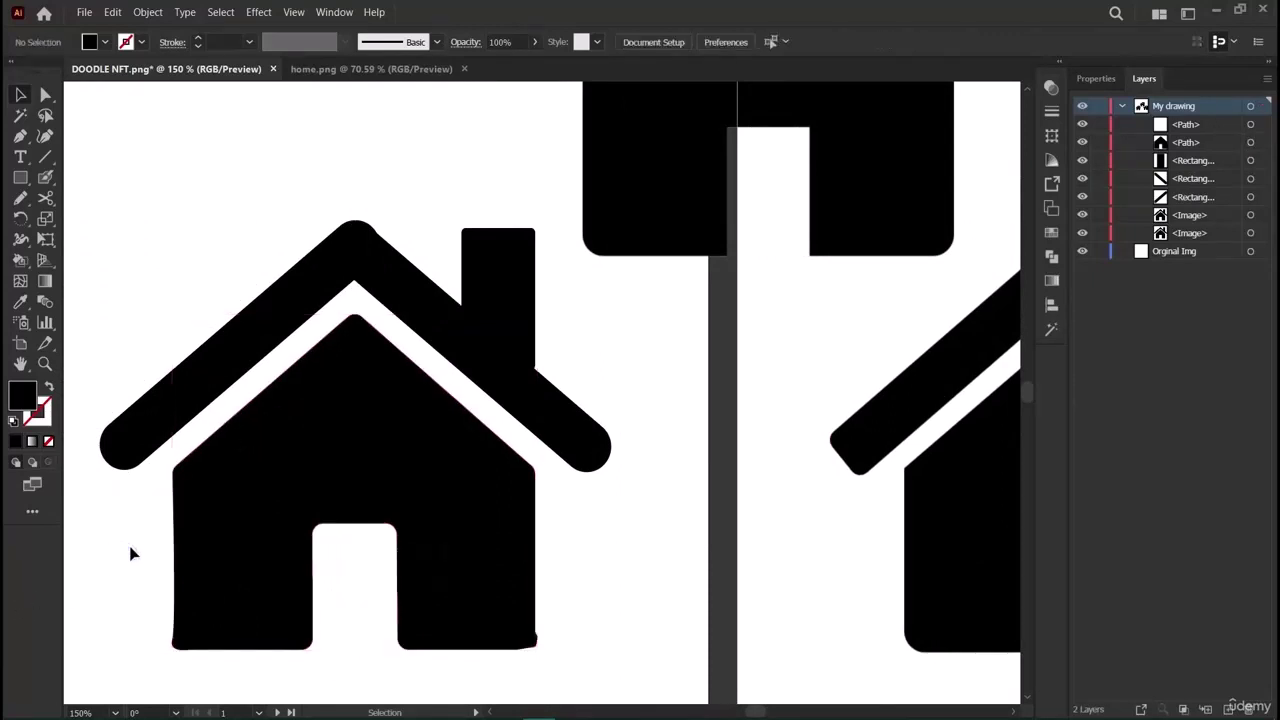
pyautogui.scroll(-2, 740, 582)
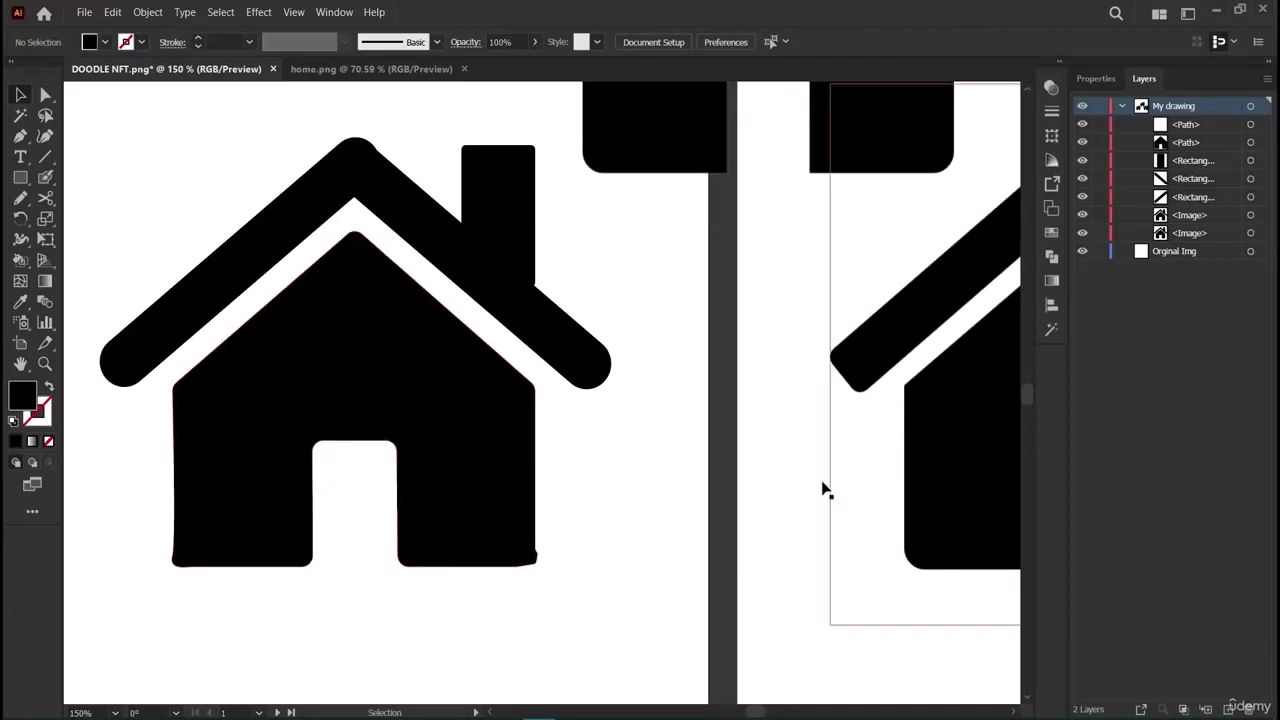
pyautogui.scroll(3, 743, 469)
pyautogui.scroll(-3, 740, 471)
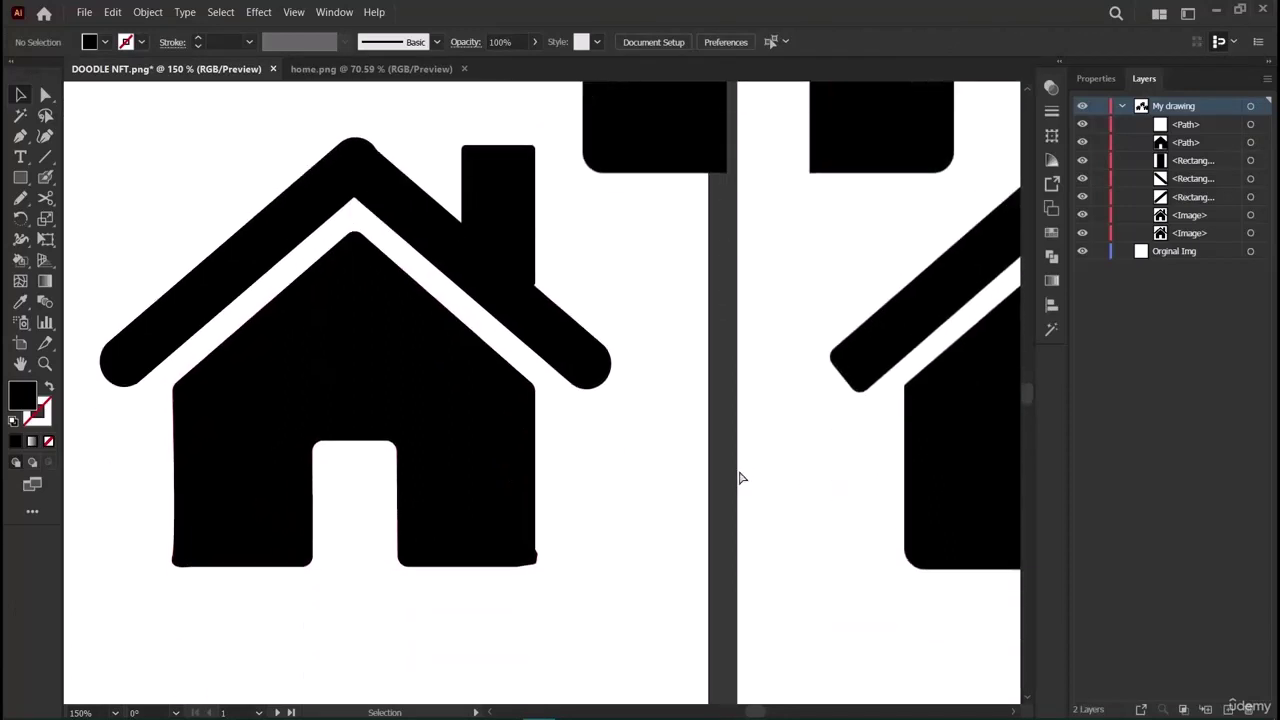
pyautogui.hscroll(3, 738, 478)
pyautogui.hscroll(3, 738, 482)
pyautogui.hscroll(-5, 737, 480)
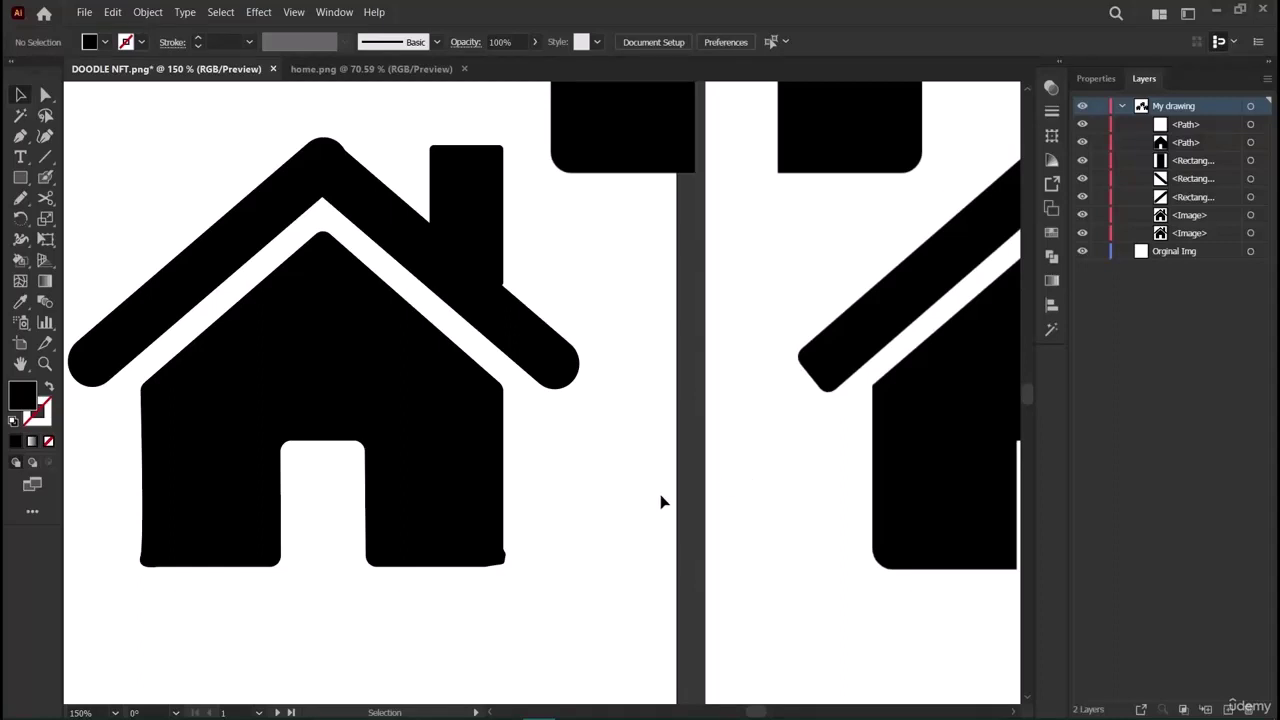
pyautogui.scroll(3, 537, 571)
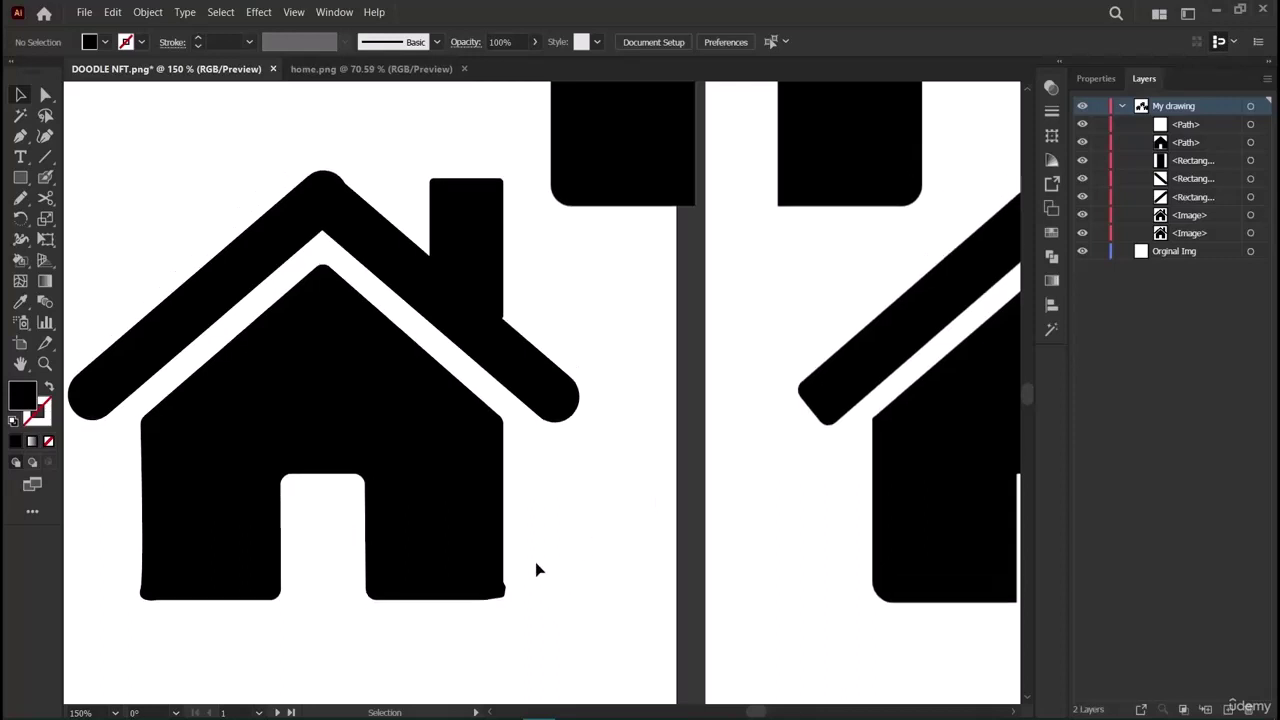
pyautogui.scroll(-3, 541, 576)
# Delete the spare reference house image above the artboards, then zoom in on the two houses.
pyautogui.hotkey('ctrl', '-')
pyautogui.hotkey('ctrl', '-')
pyautogui.hotkey('ctrl', '-')
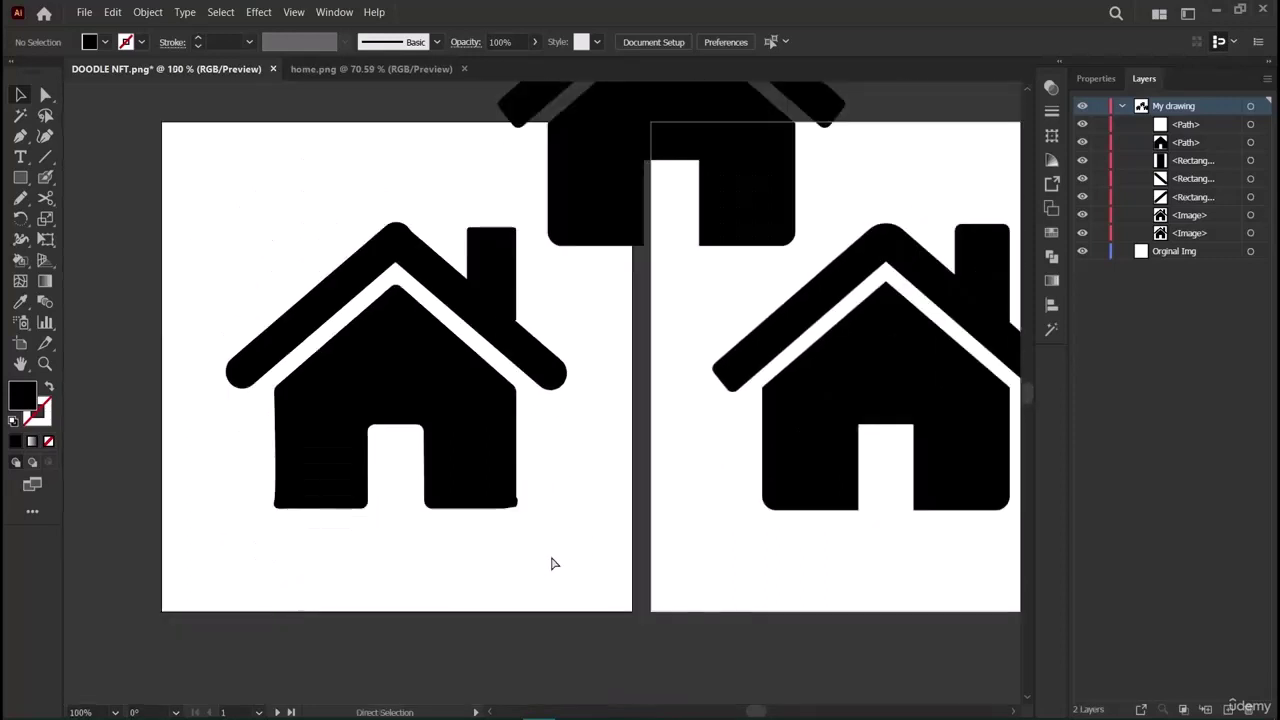
pyautogui.hscroll(2, 531, 634)
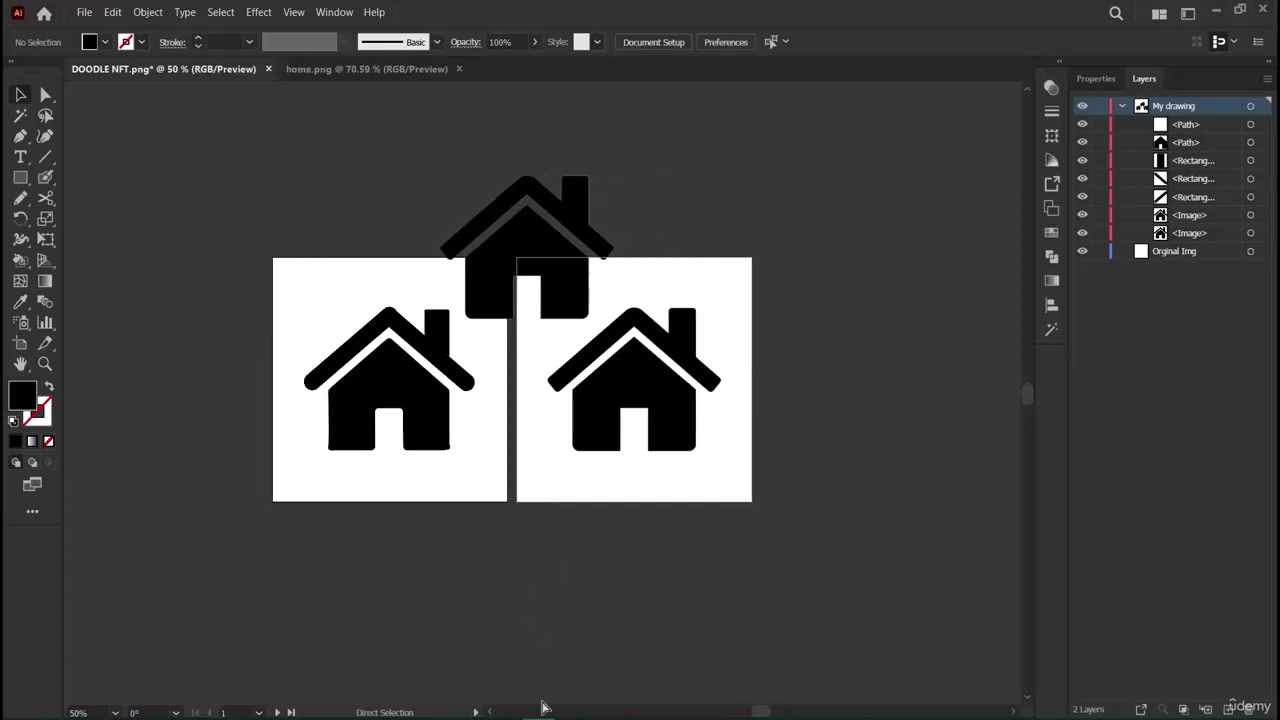
pyautogui.click(531, 230)
pyautogui.press('Delete')
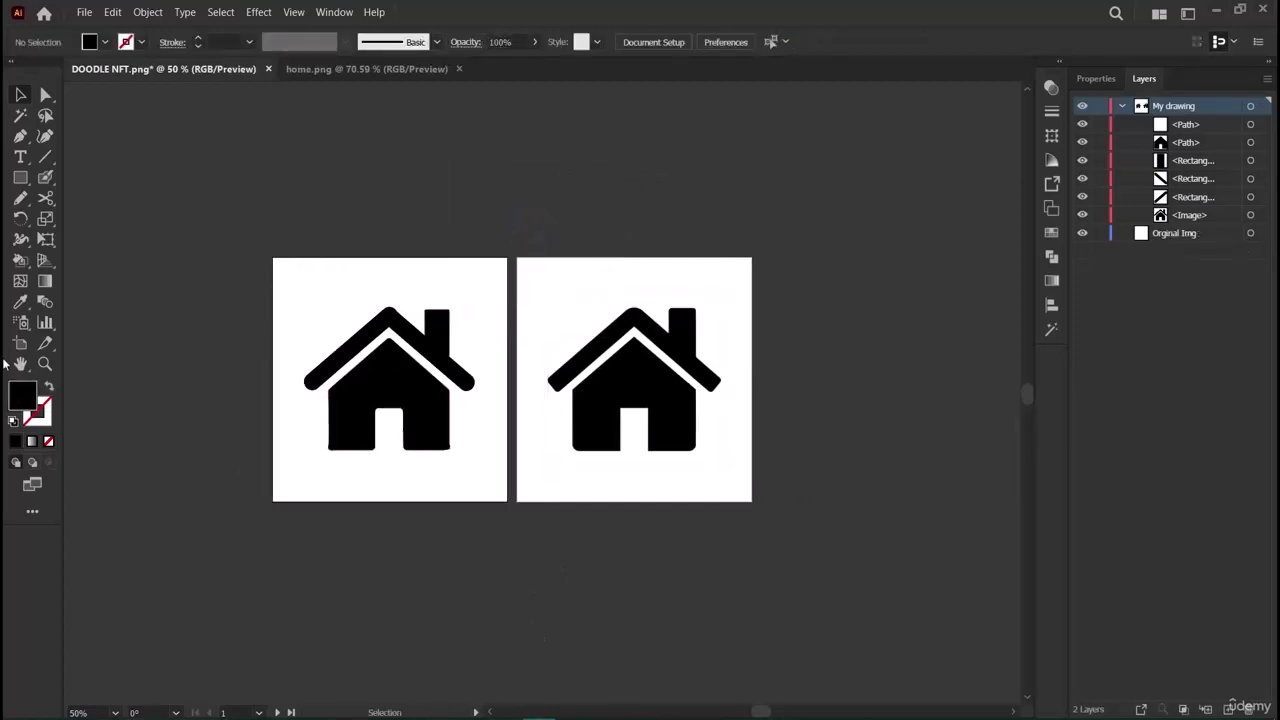
pyautogui.click(45, 363)
pyautogui.click(405, 387)
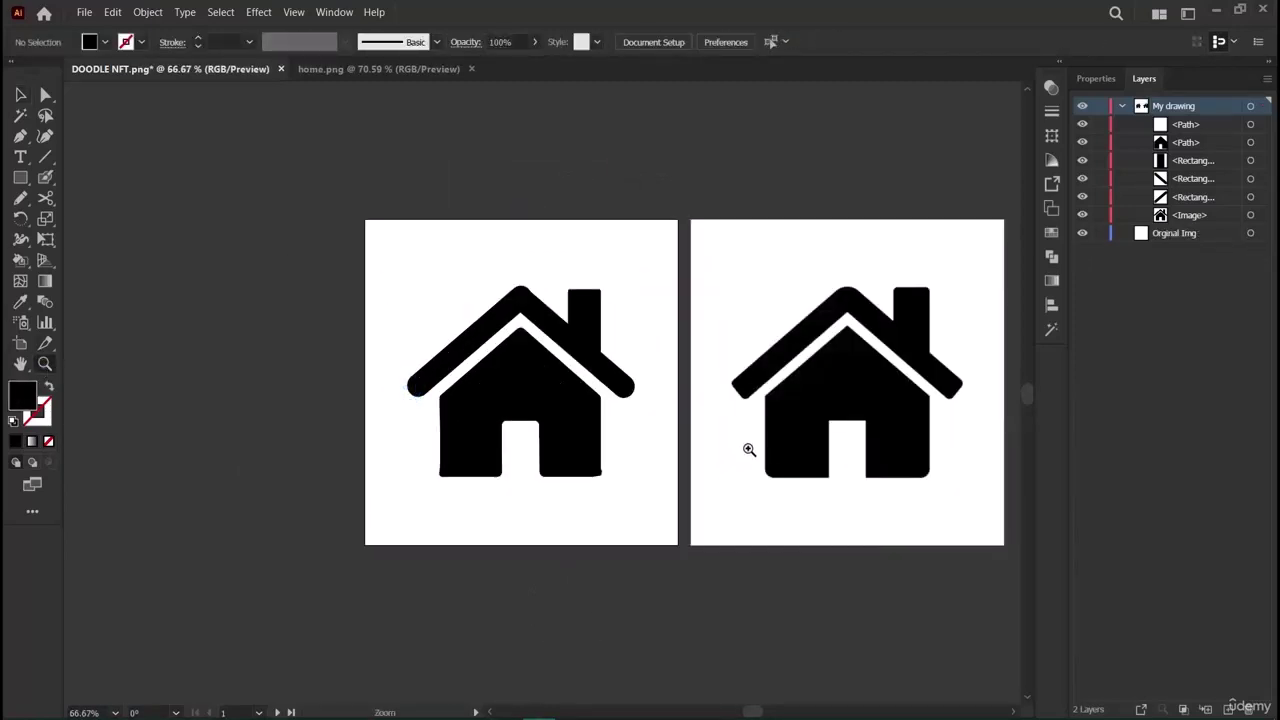
# Resize the left house's right roof bar to match the reference.
pyautogui.hscroll(3, 752, 447)
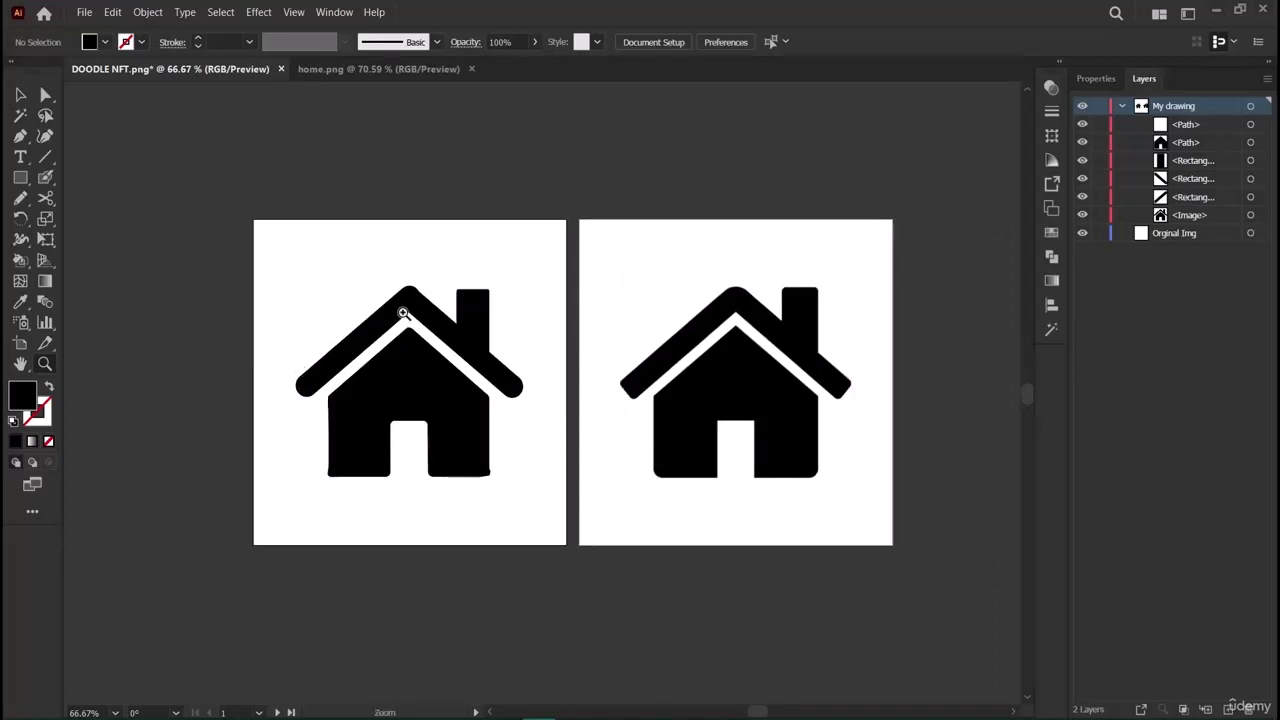
pyautogui.click(20, 98)
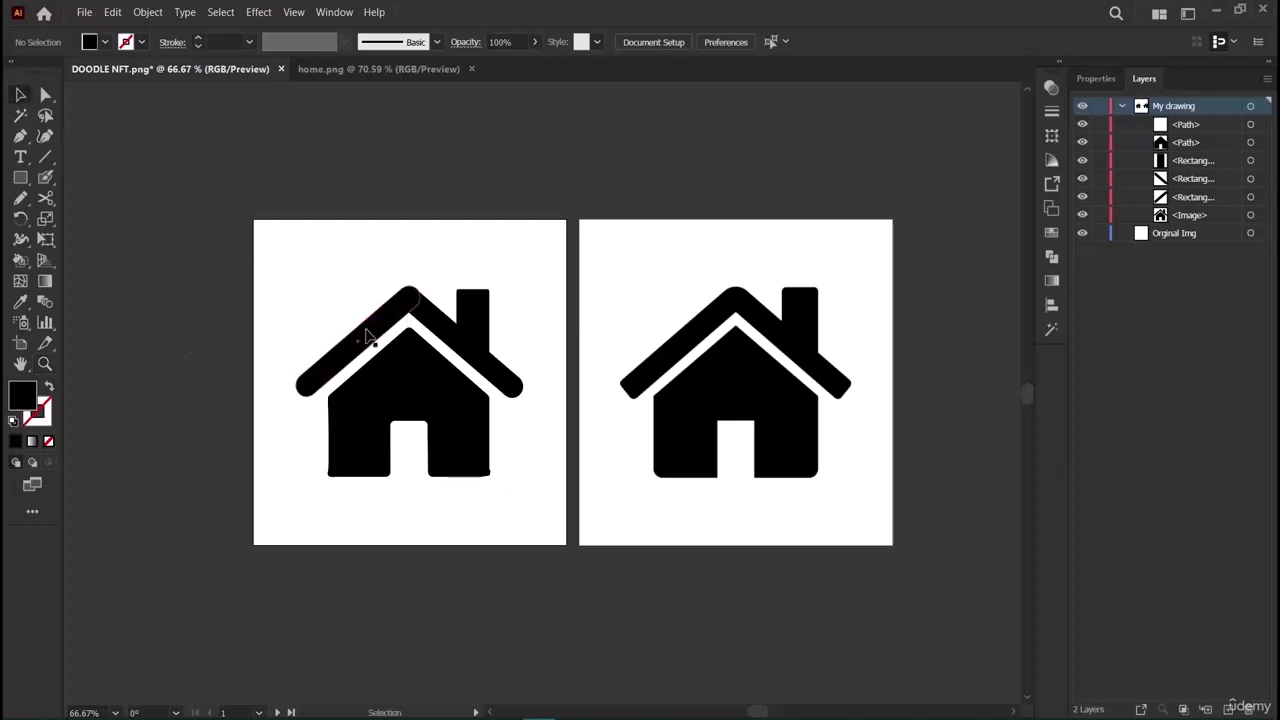
pyautogui.click(365, 335)
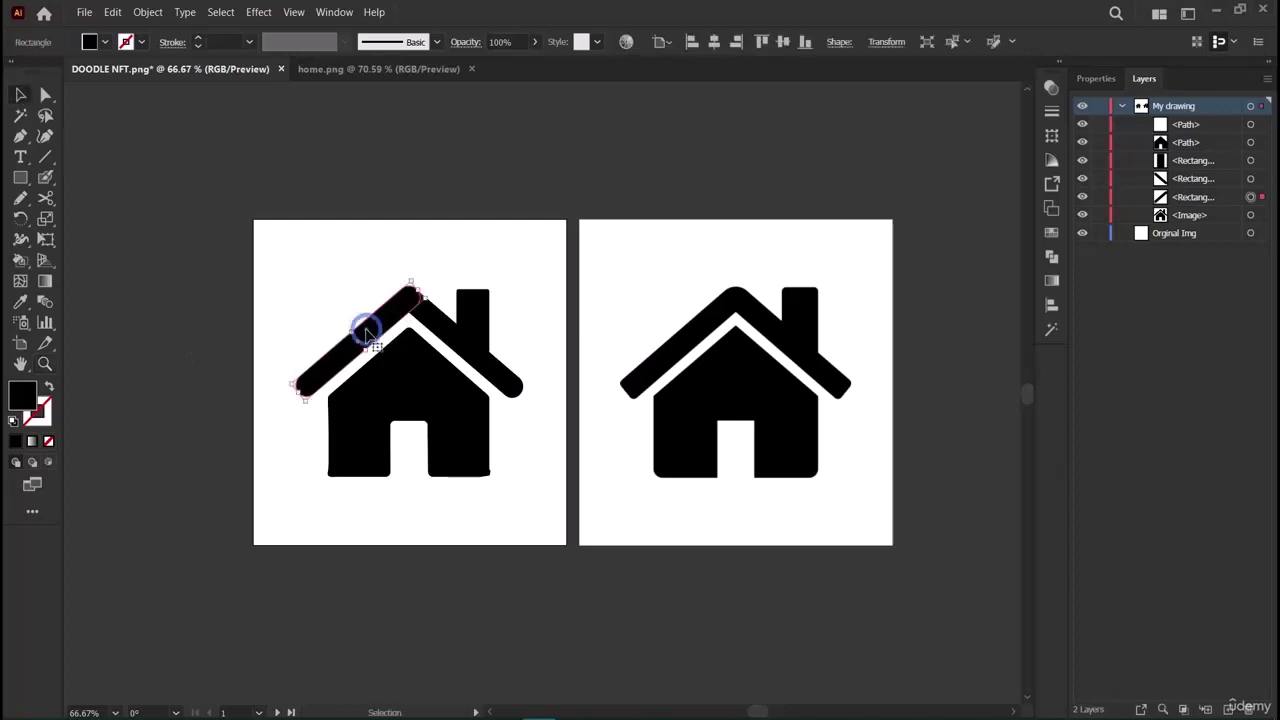
pyautogui.click(222, 330)
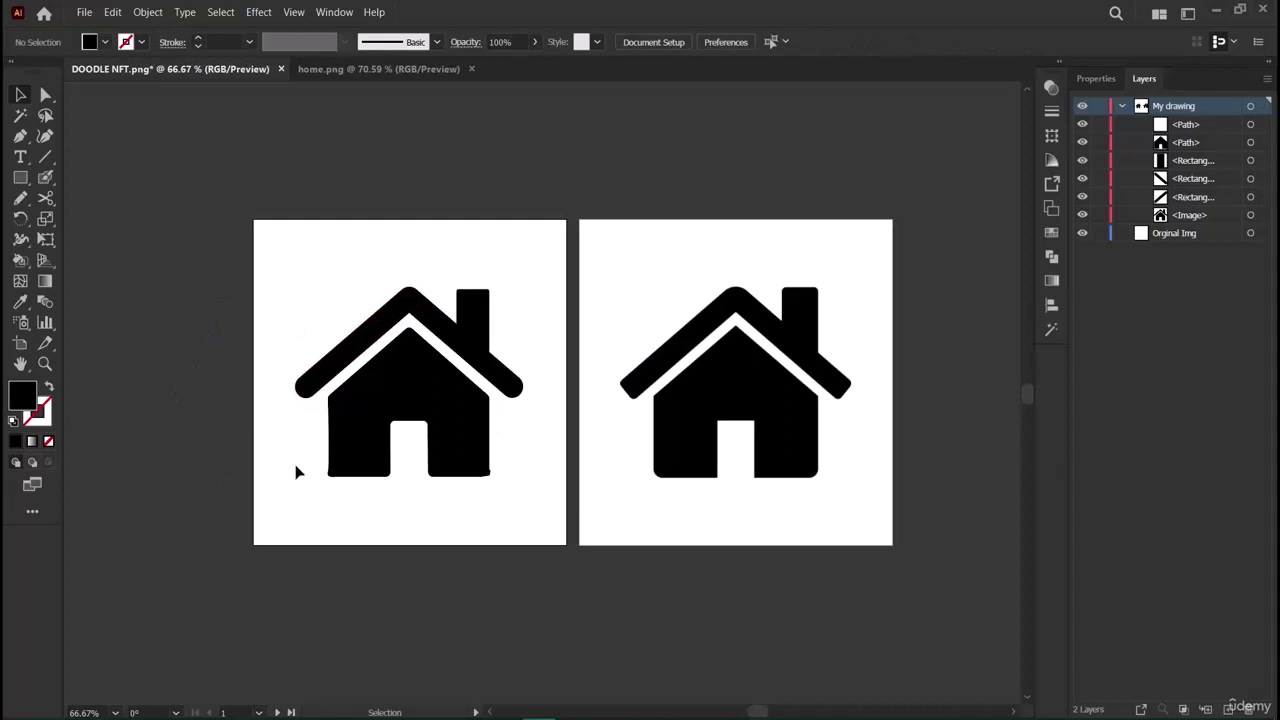
pyautogui.click(516, 391)
pyautogui.moveTo(519, 392); pyautogui.dragTo(520, 392)
pyautogui.click(481, 511)
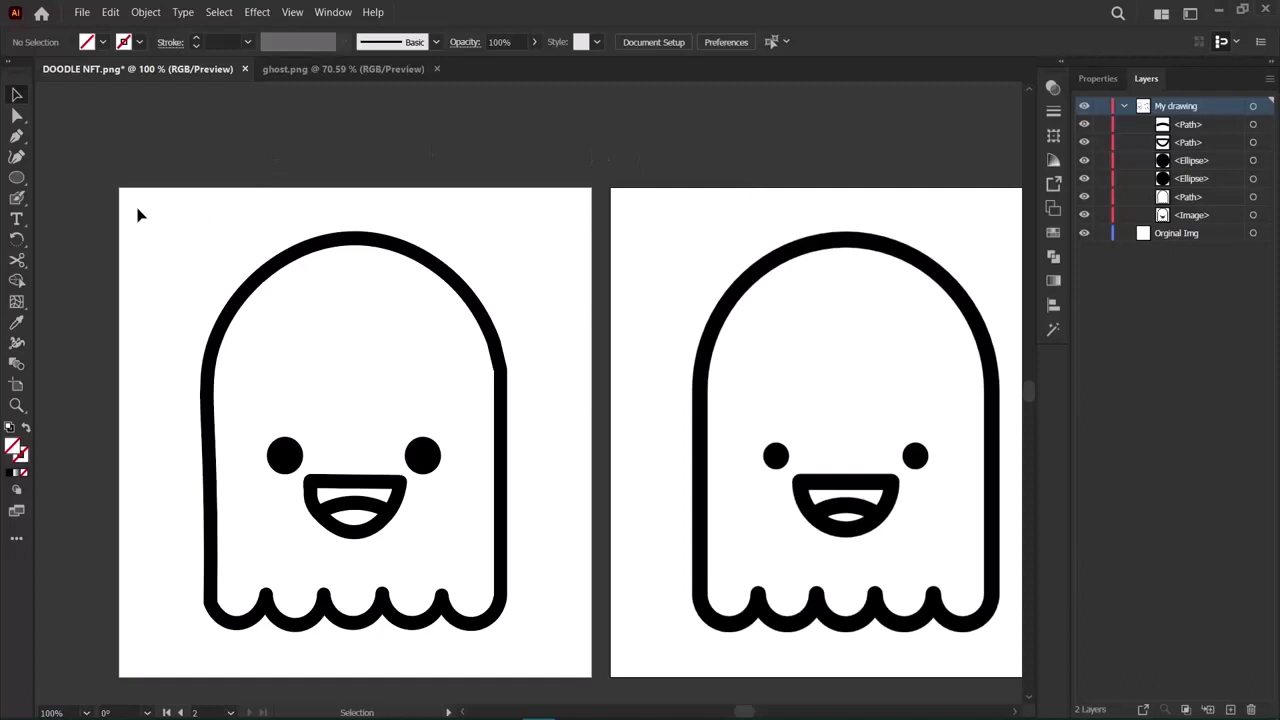
# Delete the ghost artwork from both artboards and bring vampire.png into the DOODLE NFT document.
pyautogui.moveTo(140, 211)
pyautogui.mouseDown()
pyautogui.moveTo(646, 554)
pyautogui.moveTo(920, 657)
pyautogui.moveTo(1022, 648)
pyautogui.mouseUp()
pyautogui.press('Delete')
pyautogui.click(84, 12)
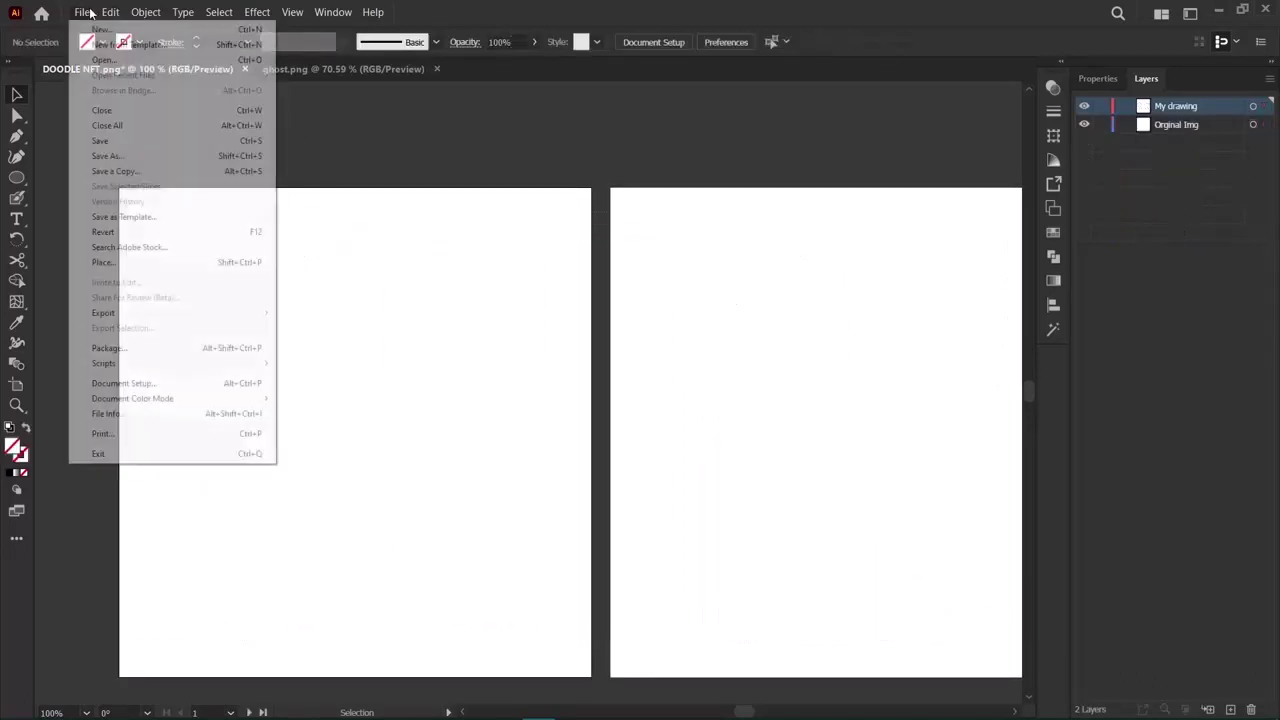
pyautogui.click(113, 63)
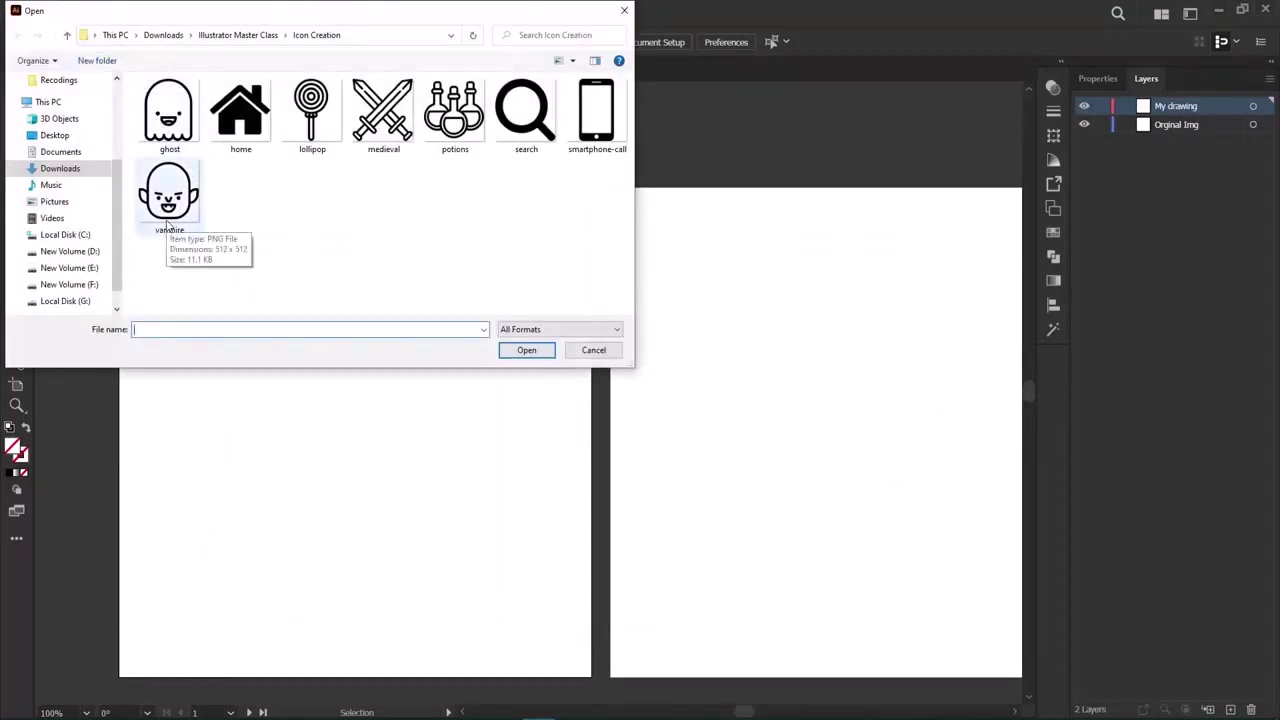
pyautogui.doubleClick(168, 222)
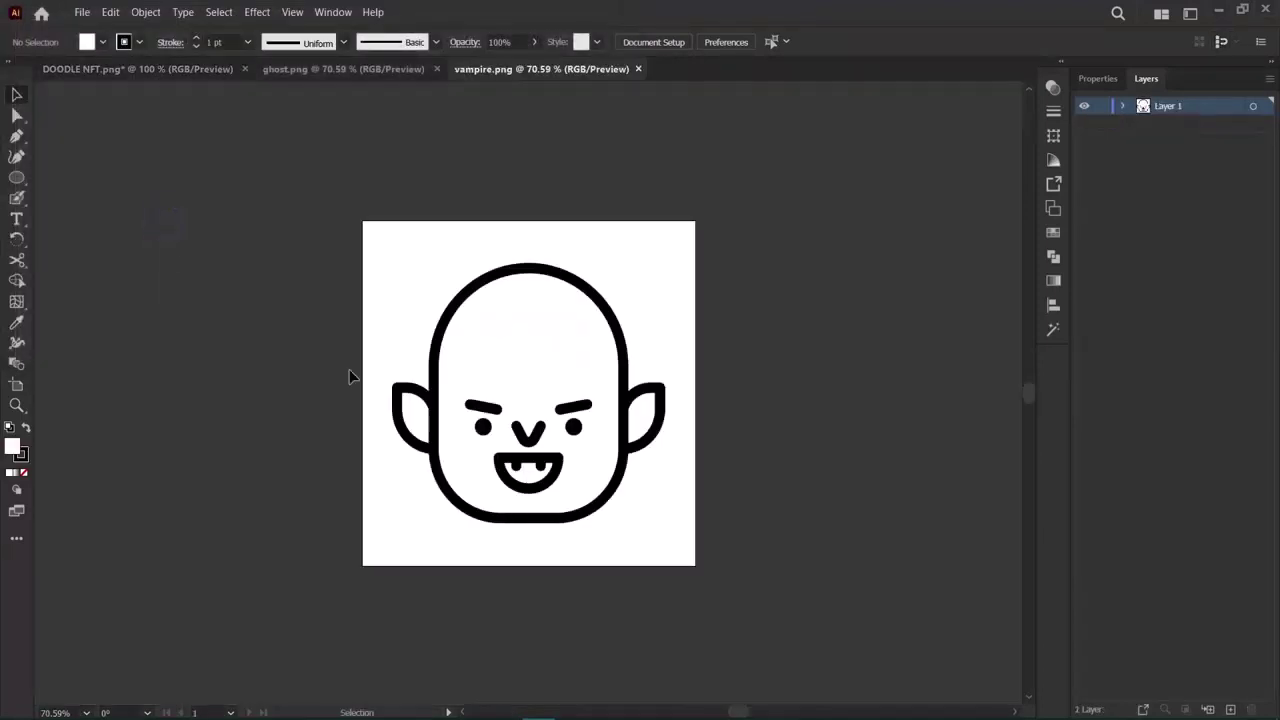
pyautogui.moveTo(488, 432)
pyautogui.mouseDown()
pyautogui.moveTo(157, 75)
pyautogui.moveTo(393, 432)
pyautogui.moveTo(440, 460)
pyautogui.moveTo(320, 457)
pyautogui.moveTo(765, 470)
pyautogui.moveTo(746, 434)
pyautogui.moveTo(371, 423)
pyautogui.moveTo(388, 452)
pyautogui.moveTo(360, 450)
pyautogui.mouseUp()
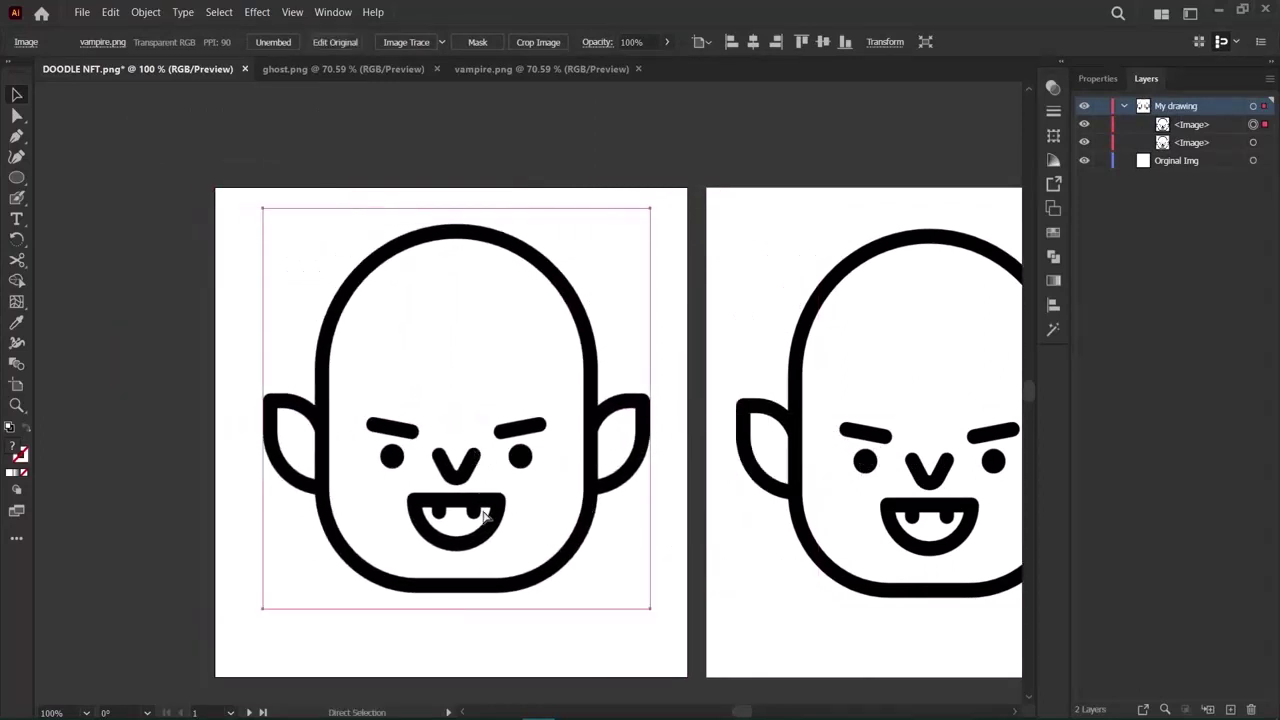
pyautogui.hscroll(1, 480, 520)
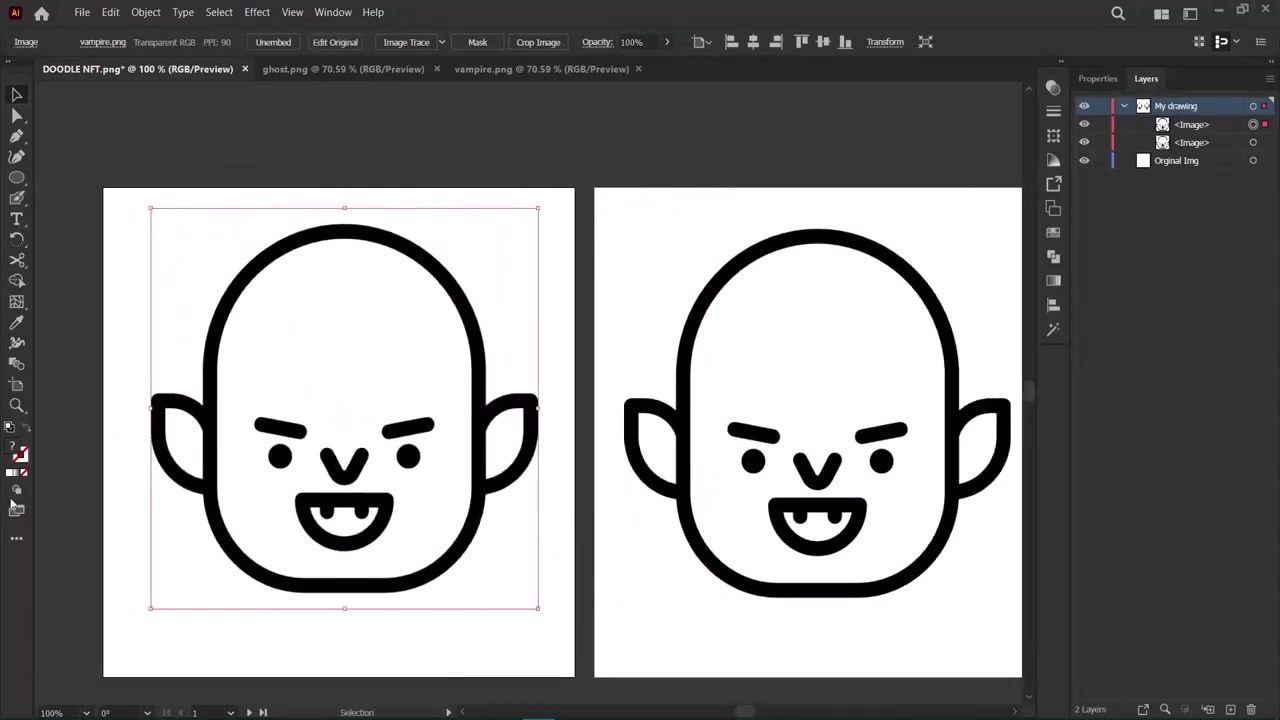
pyautogui.click(15, 160)
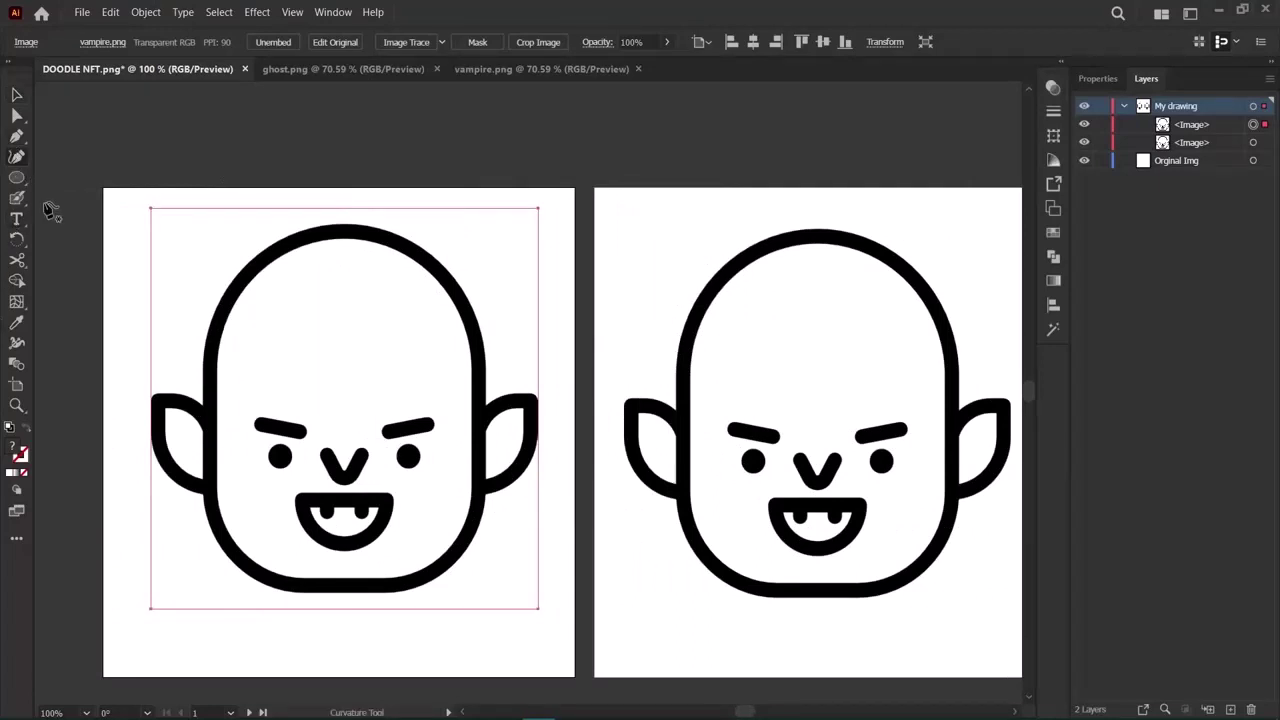
pyautogui.hotkey('ctrl', 'shift', 'a')
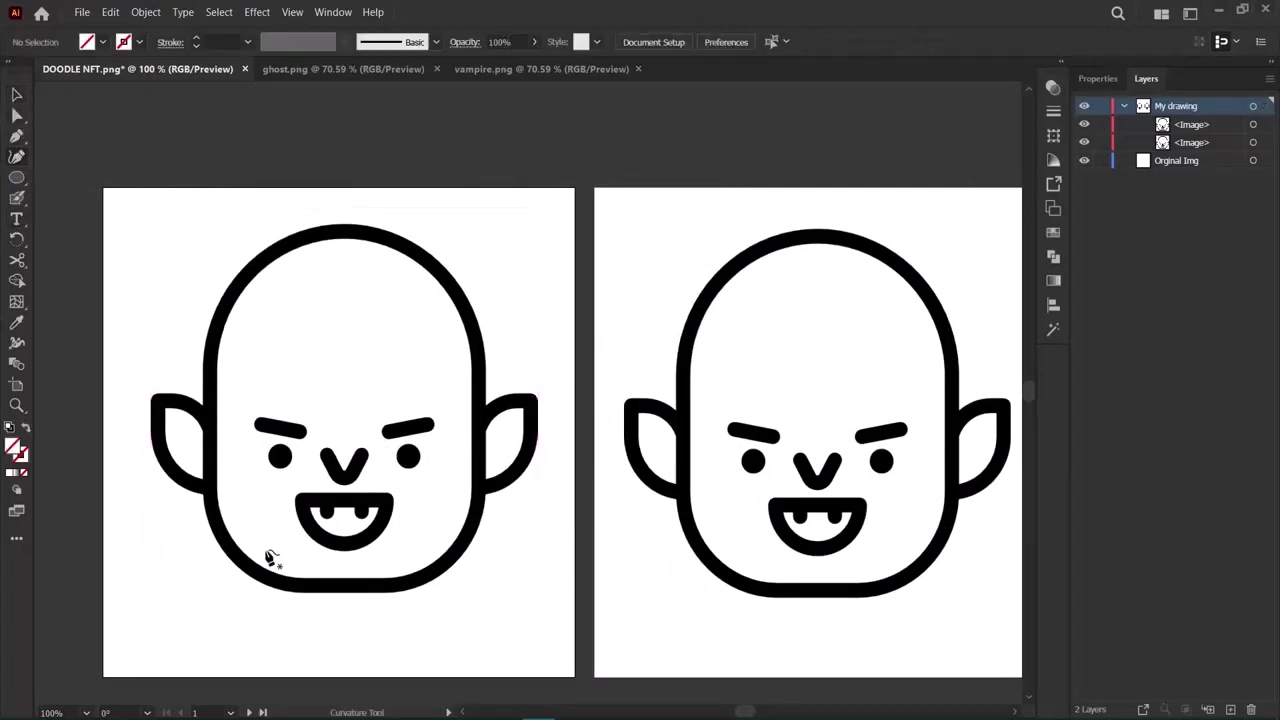
pyautogui.click(220, 528)
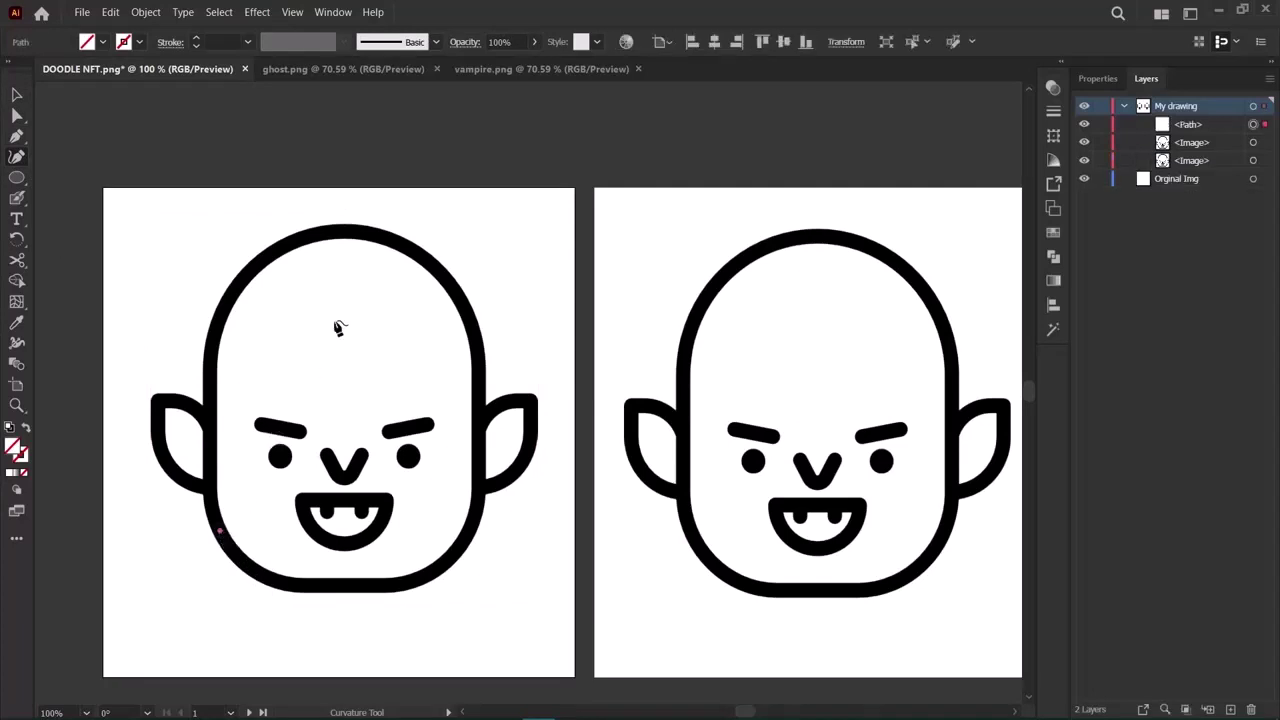
pyautogui.click(339, 231)
pyautogui.moveTo(300, 336); pyautogui.dragTo(264, 268)
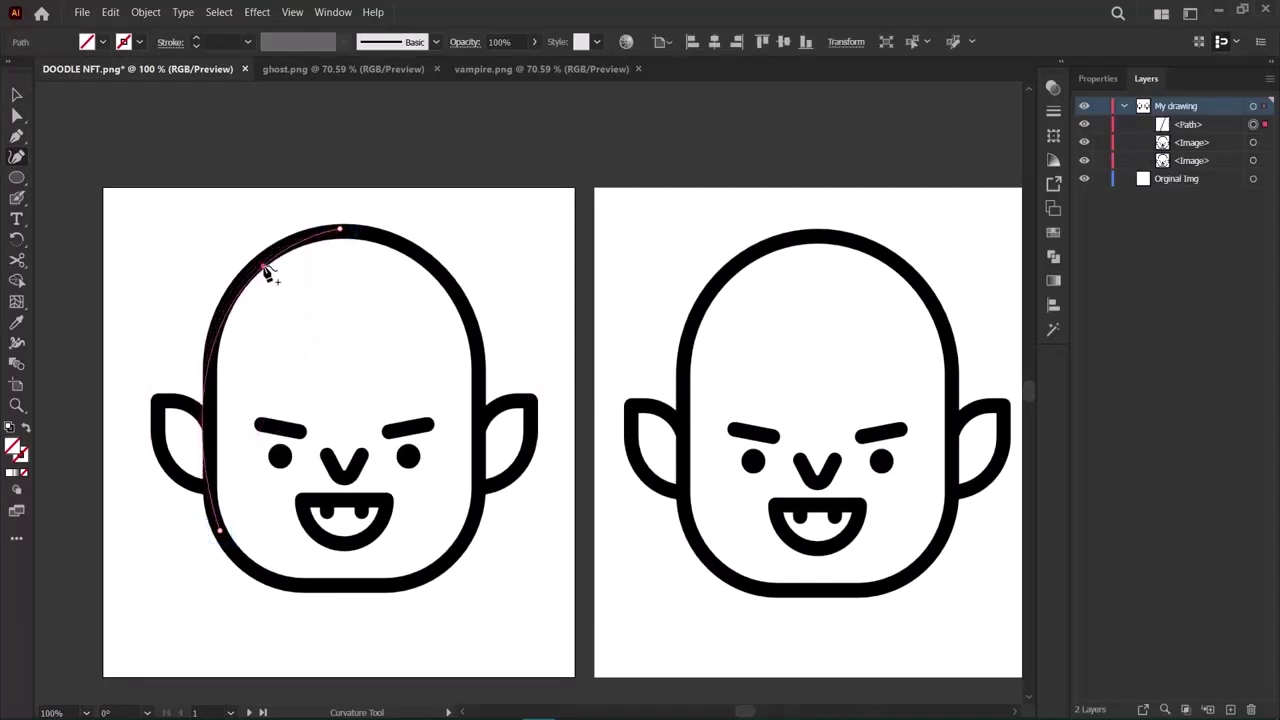
pyautogui.moveTo(217, 371); pyautogui.dragTo(212, 400)
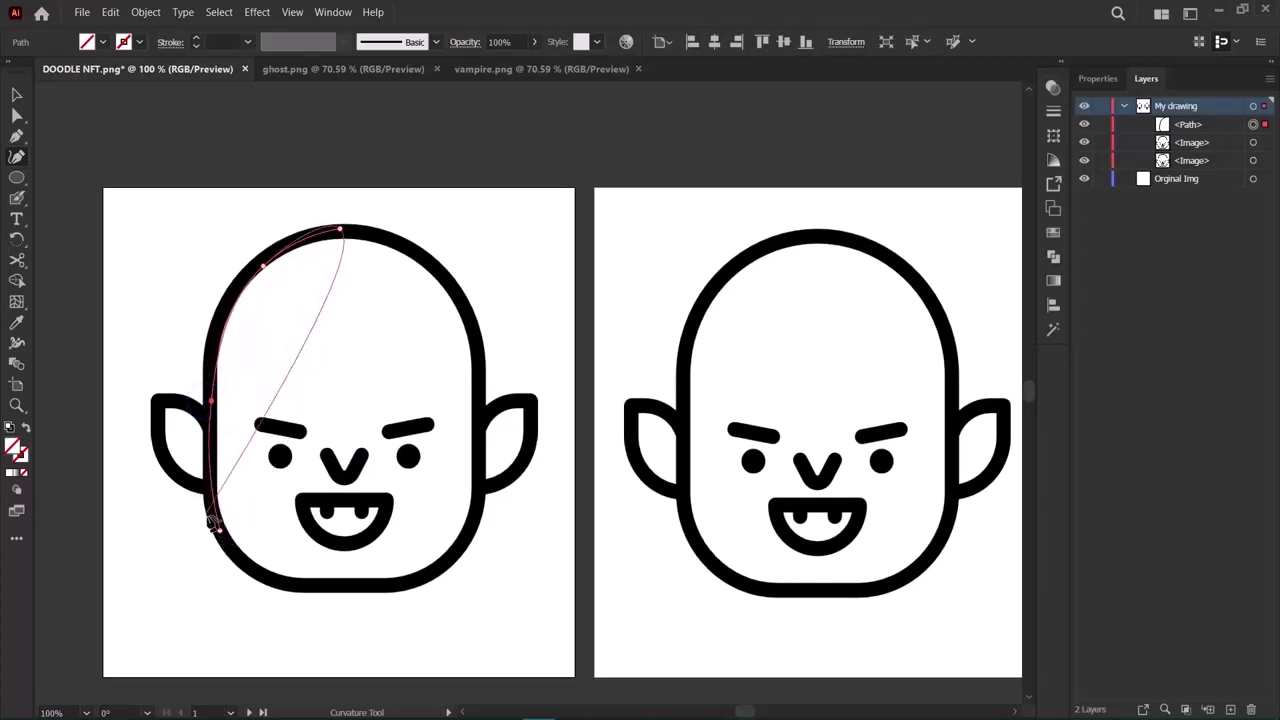
pyautogui.click(427, 263)
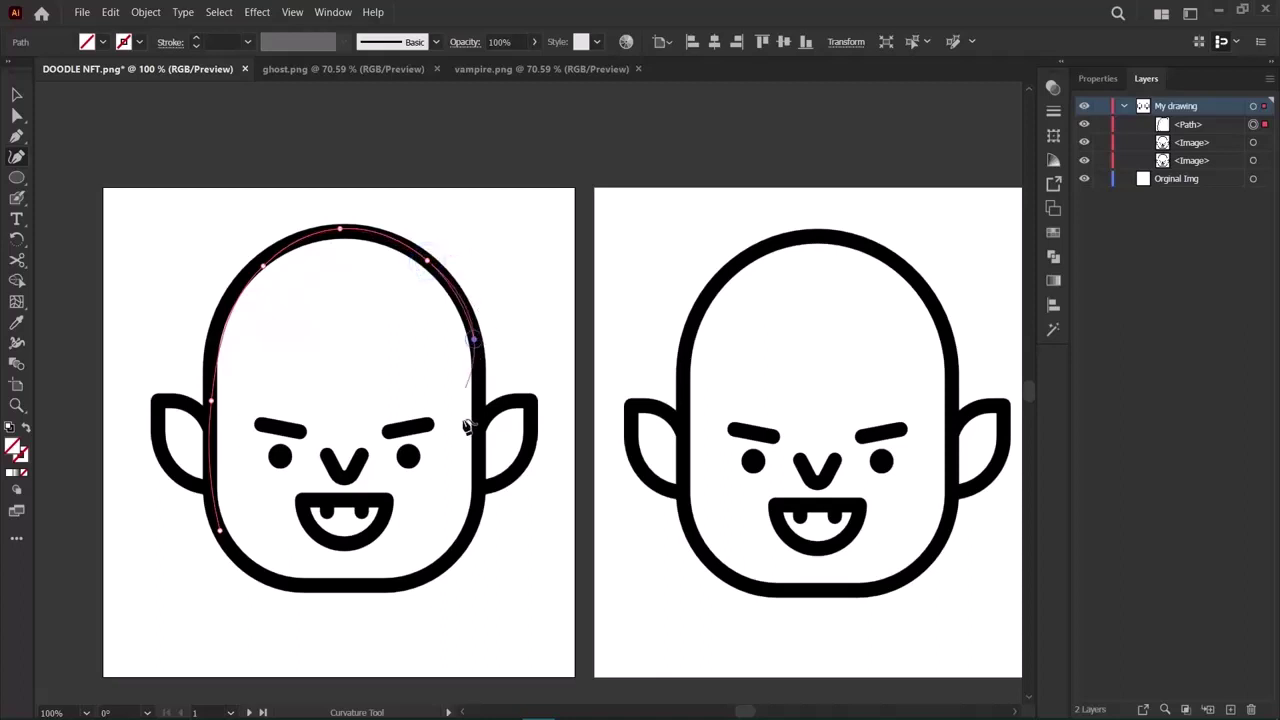
pyautogui.click(474, 341)
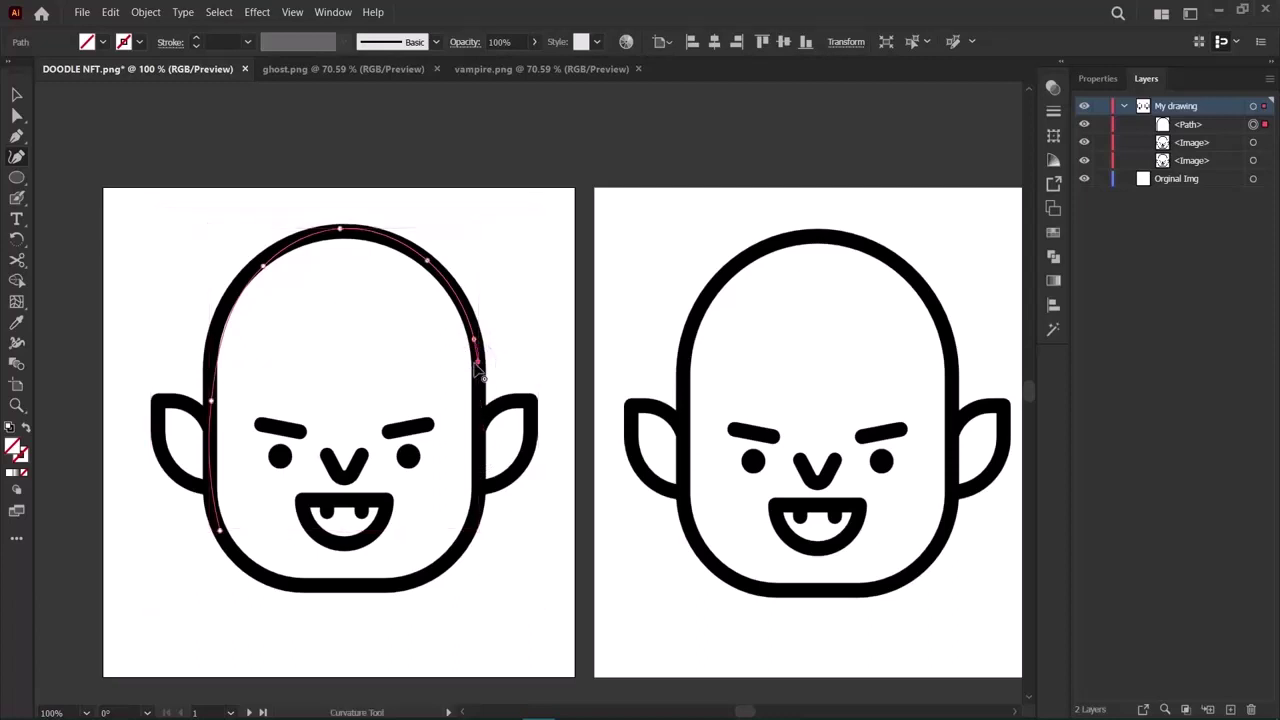
pyautogui.click(478, 355)
pyautogui.click(479, 419)
pyautogui.click(476, 499)
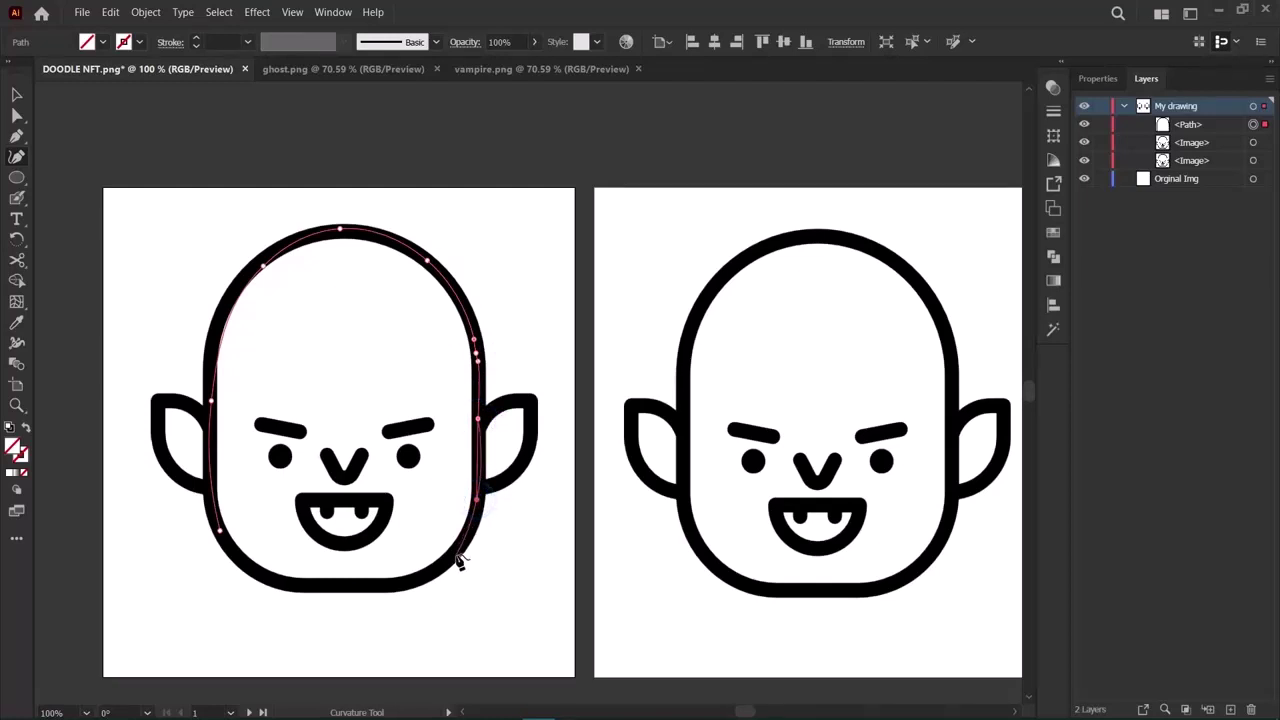
pyautogui.click(456, 553)
pyautogui.click(413, 575)
pyautogui.click(373, 587)
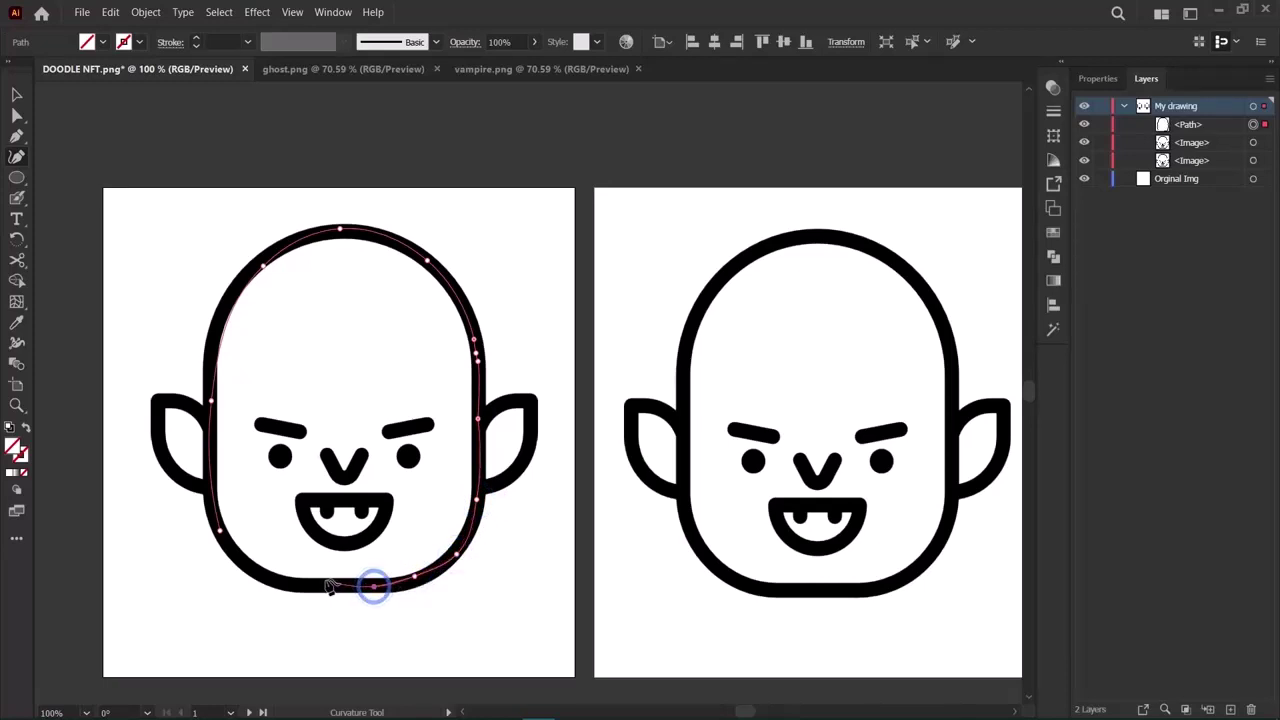
pyautogui.click(306, 582)
pyautogui.click(306, 588)
pyautogui.press('v')
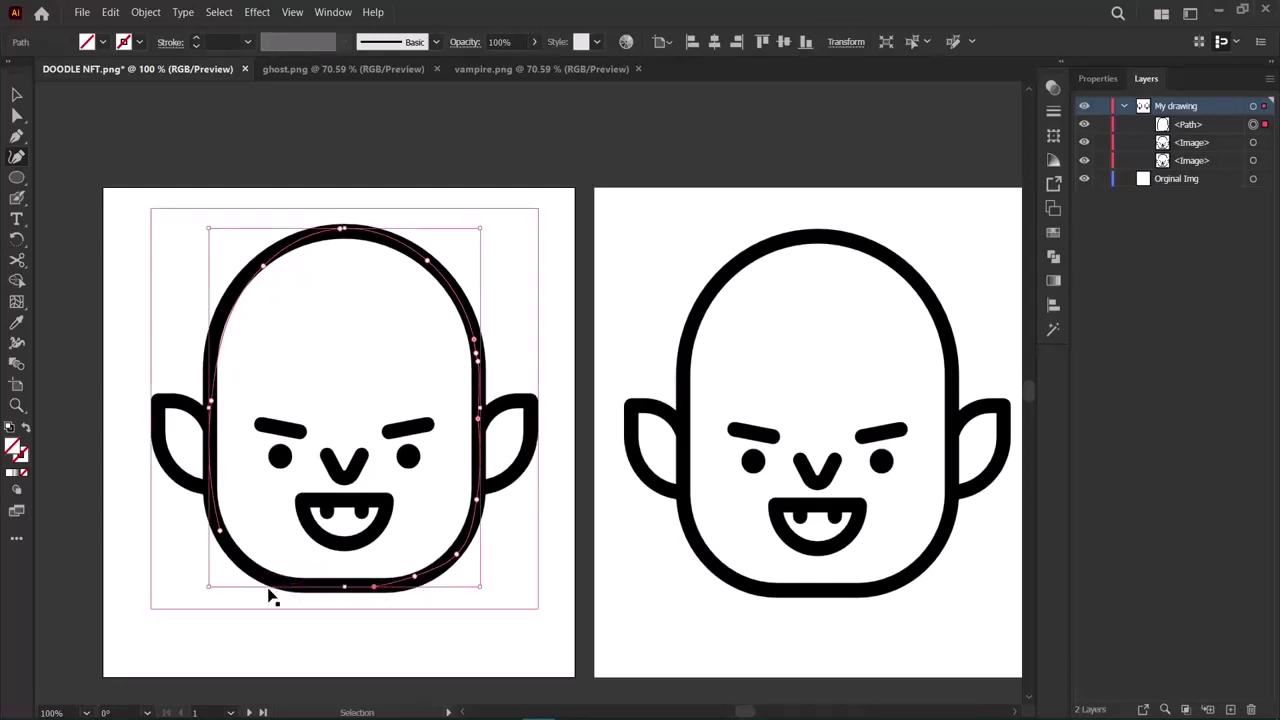
pyautogui.hotkey('ctrl', 'z')
pyautogui.hotkey('ctrl', 'z')
pyautogui.hotkey('ctrl', 'z')
pyautogui.hotkey('ctrl', 'z')
pyautogui.hotkey('ctrl', 'z')
pyautogui.hotkey('ctrl', 'z')
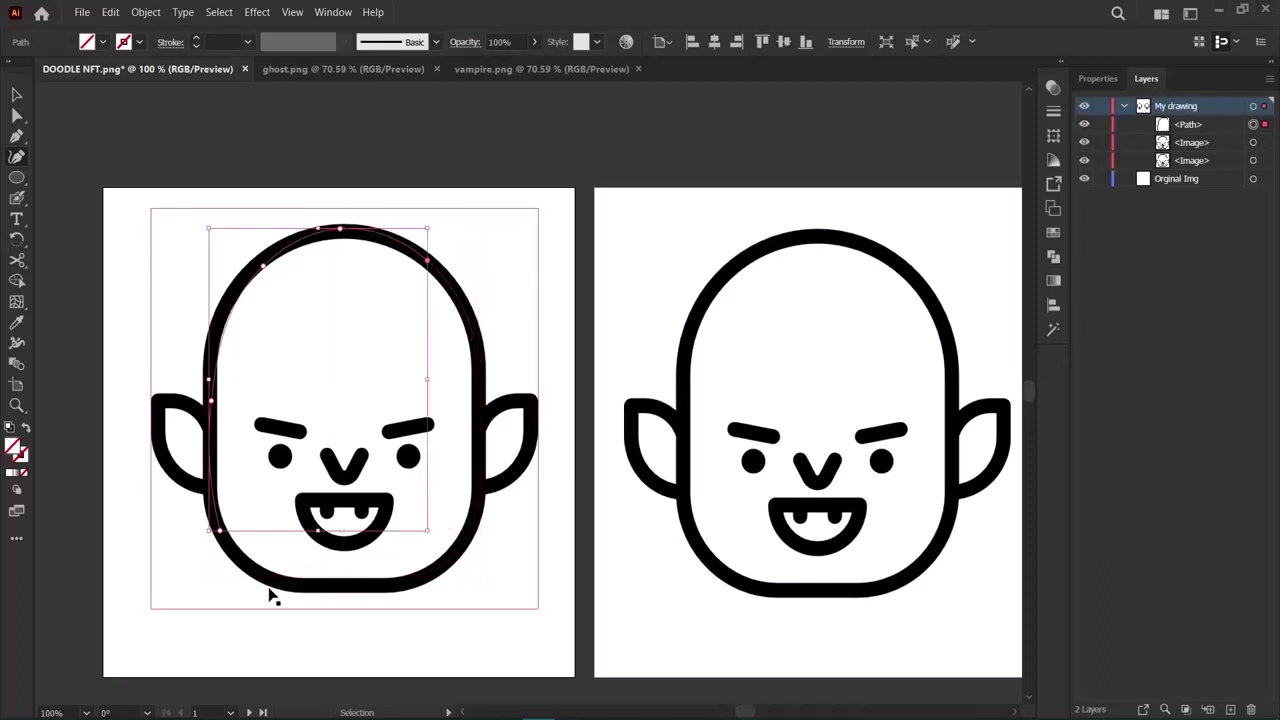
pyautogui.hotkey('ctrl', 'z')
pyautogui.hotkey('ctrl', 'z')
pyautogui.hotkey('ctrl', 'z')
pyautogui.hotkey('ctrl', 'z')
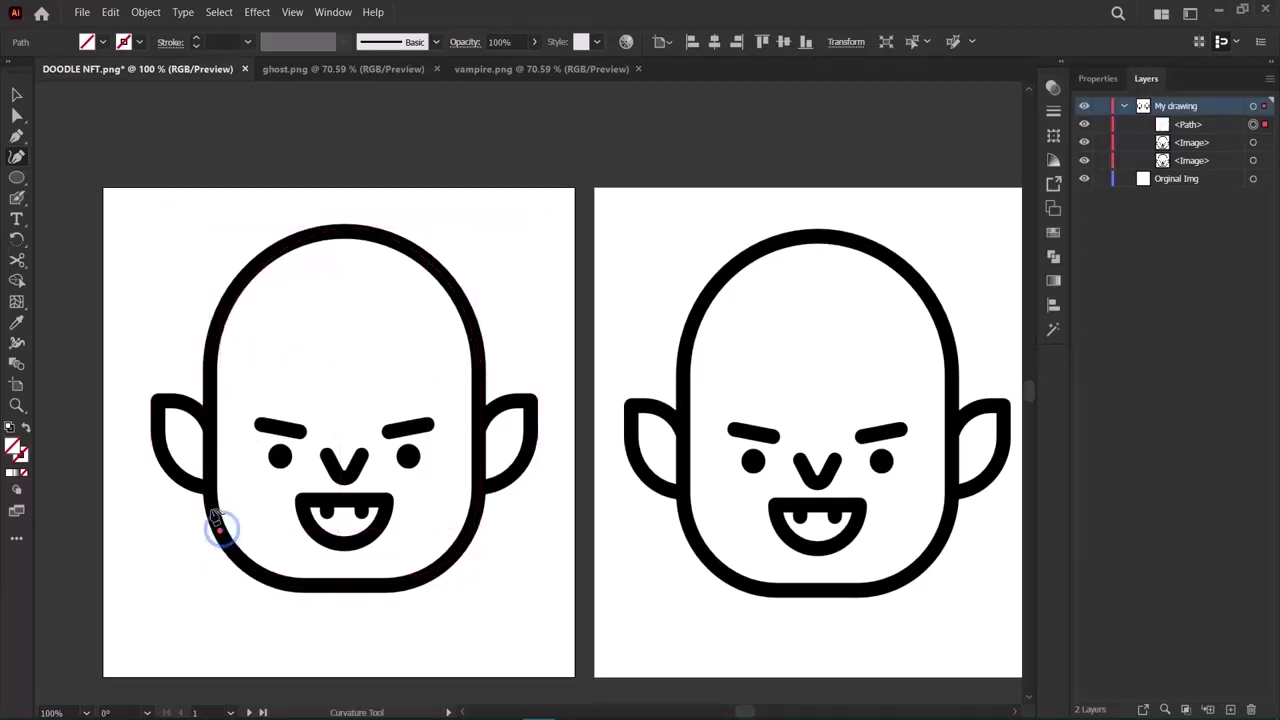
pyautogui.hotkey('ctrl', 'z')
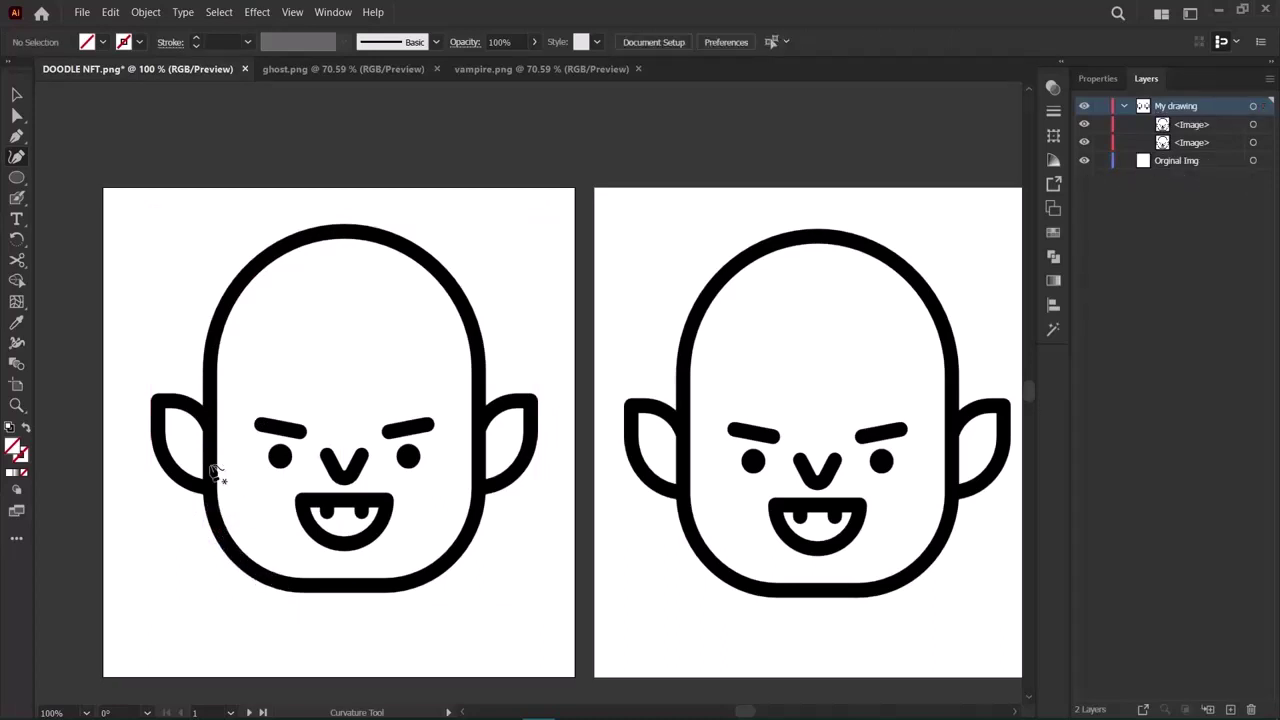
# Curve-trace the vampire head up the left side, over the top, and down the right edge.
pyautogui.click(213, 507)
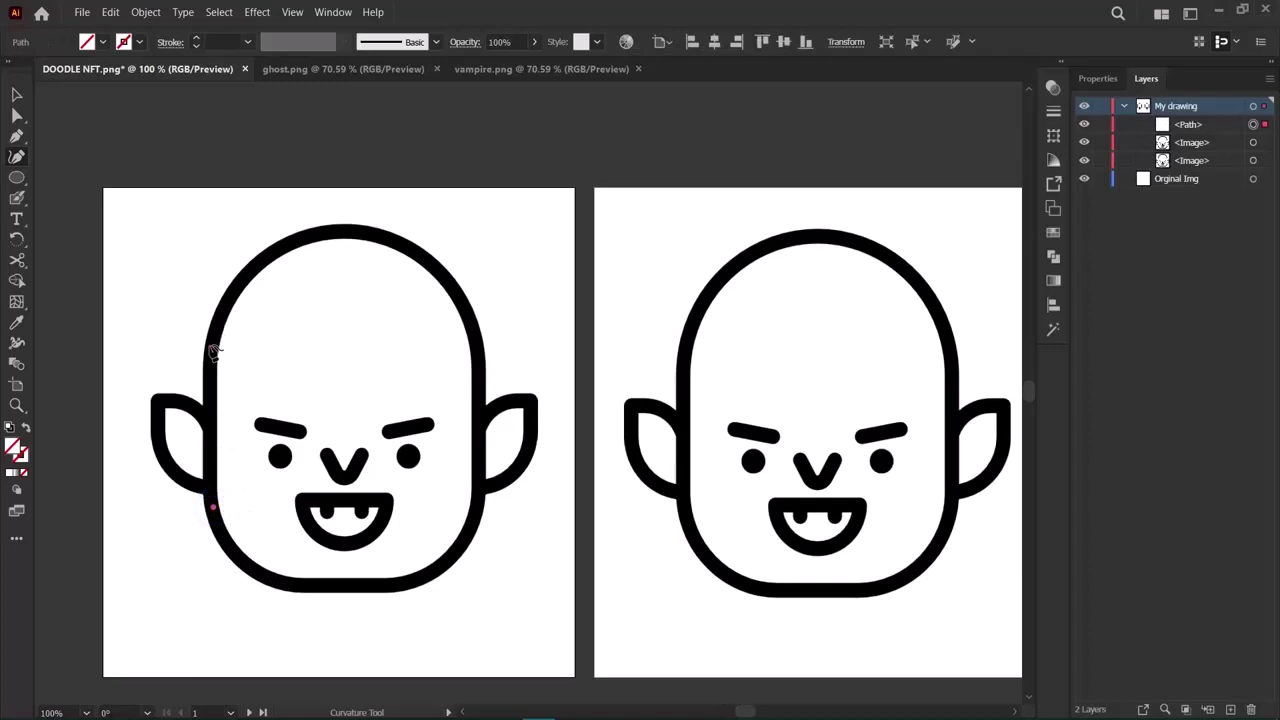
pyautogui.click(211, 348)
pyautogui.click(347, 231)
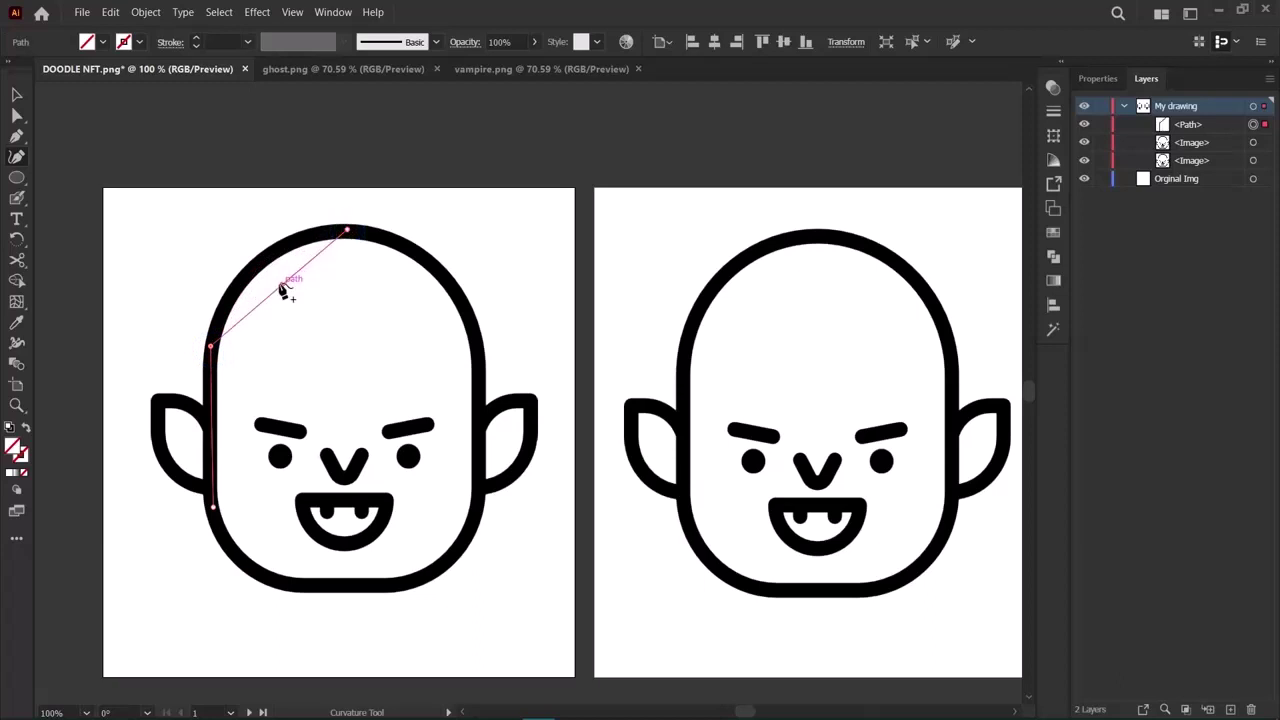
pyautogui.moveTo(262, 265); pyautogui.dragTo(271, 254)
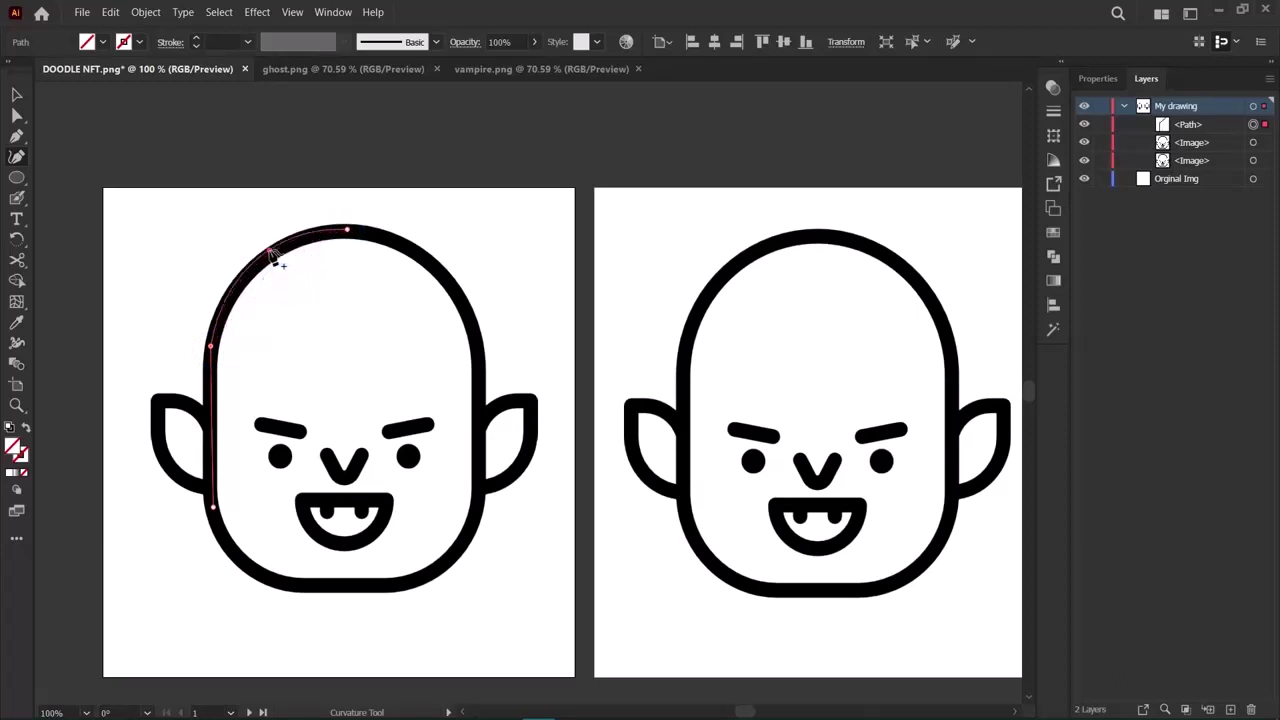
pyautogui.click(408, 249)
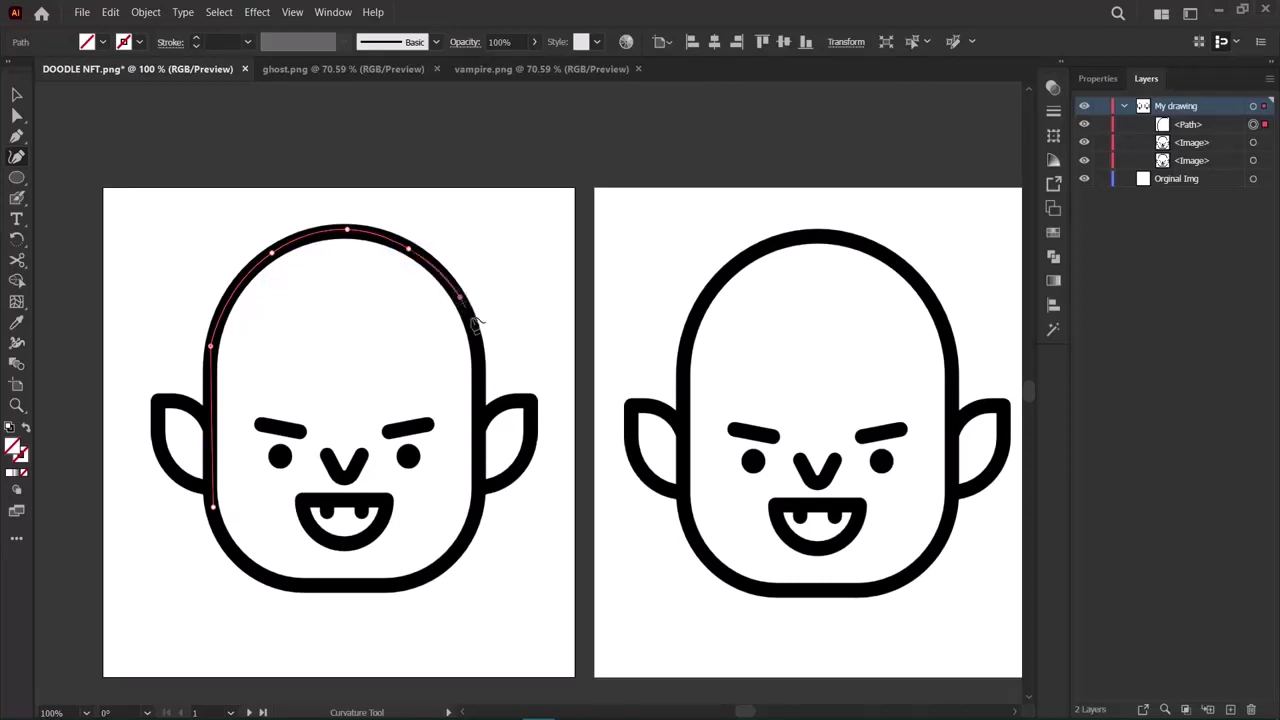
pyautogui.click(461, 298)
pyautogui.click(478, 365)
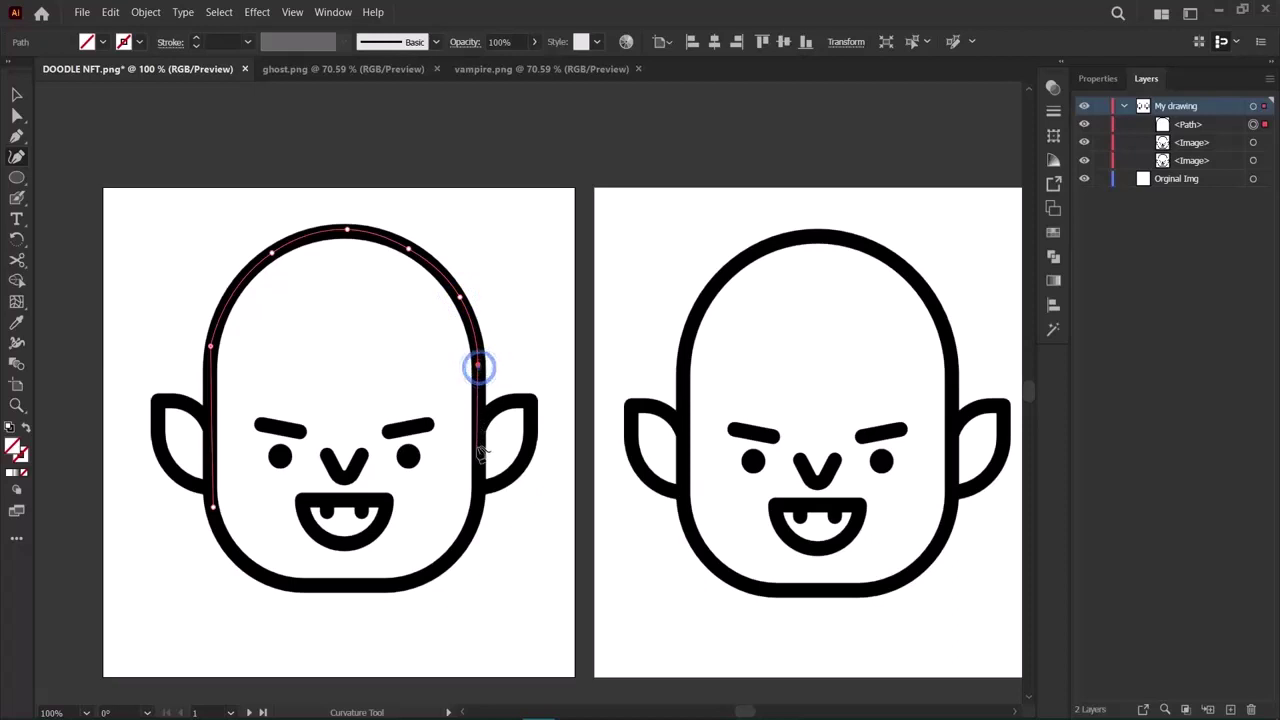
pyautogui.click(478, 449)
# Continue the head outline around the jaw and bottom, close it, and show its properties.
pyautogui.click(477, 505)
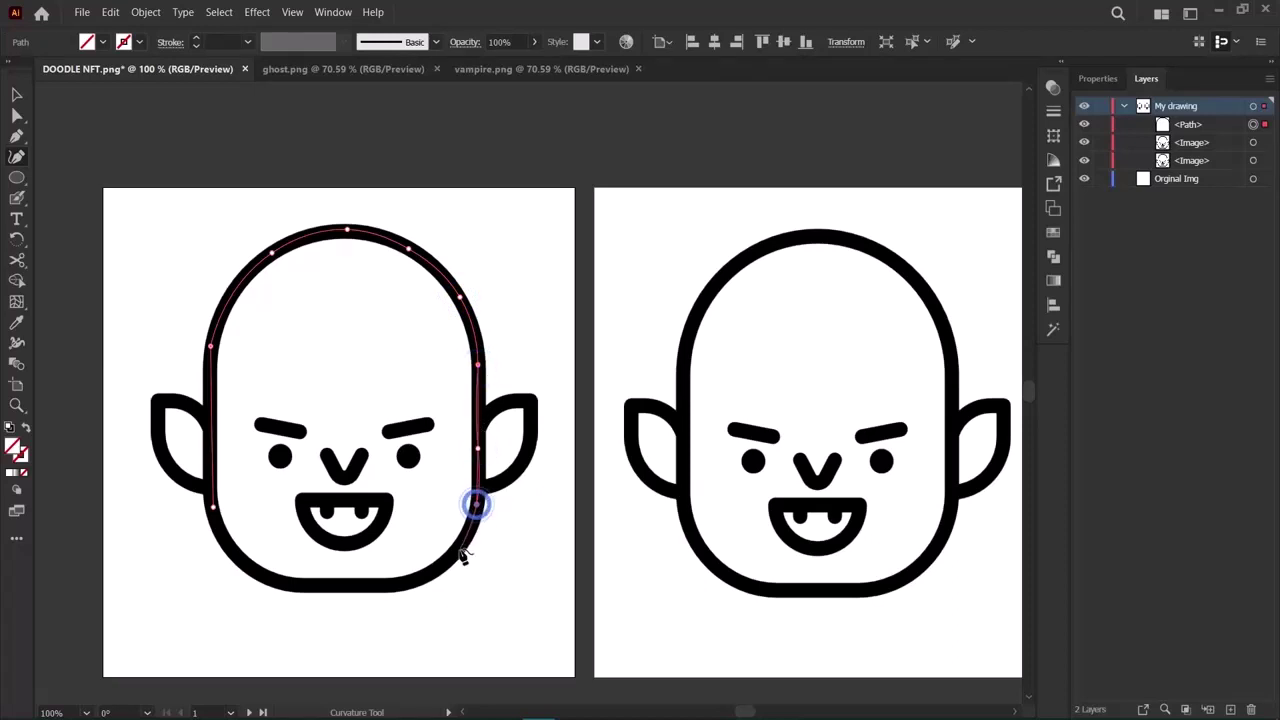
pyautogui.click(455, 553)
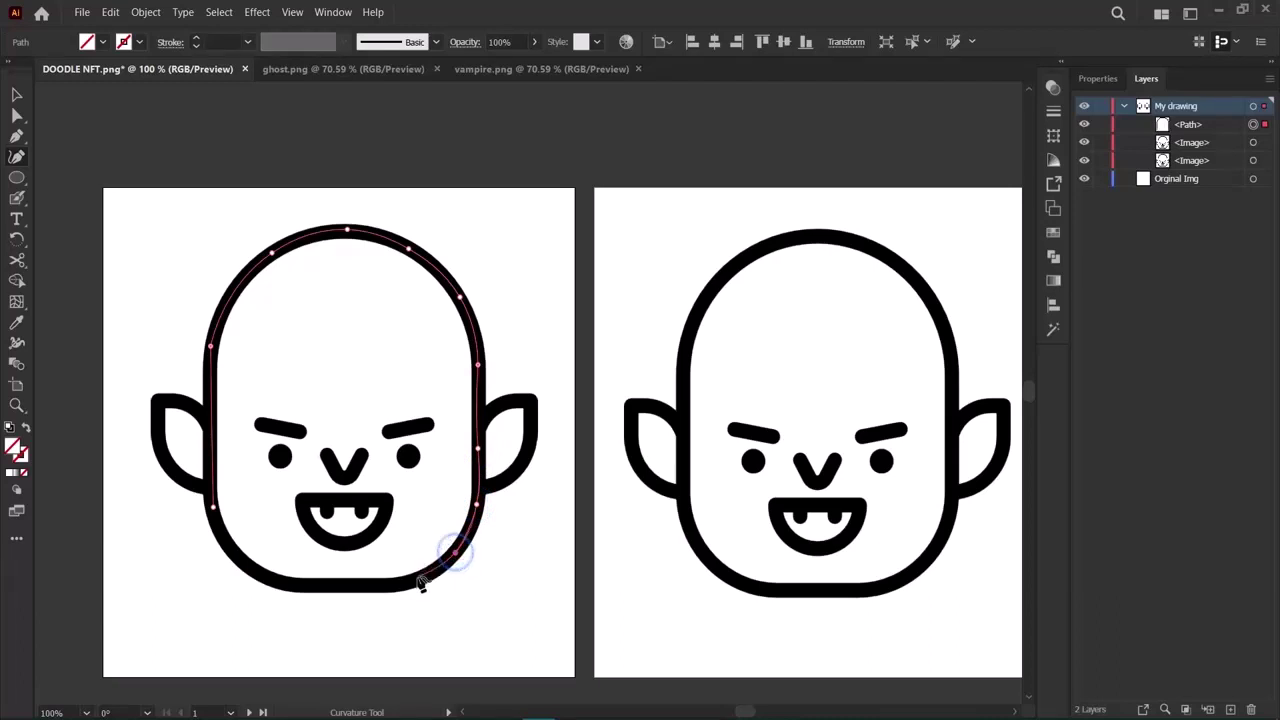
pyautogui.click(416, 578)
pyautogui.click(356, 584)
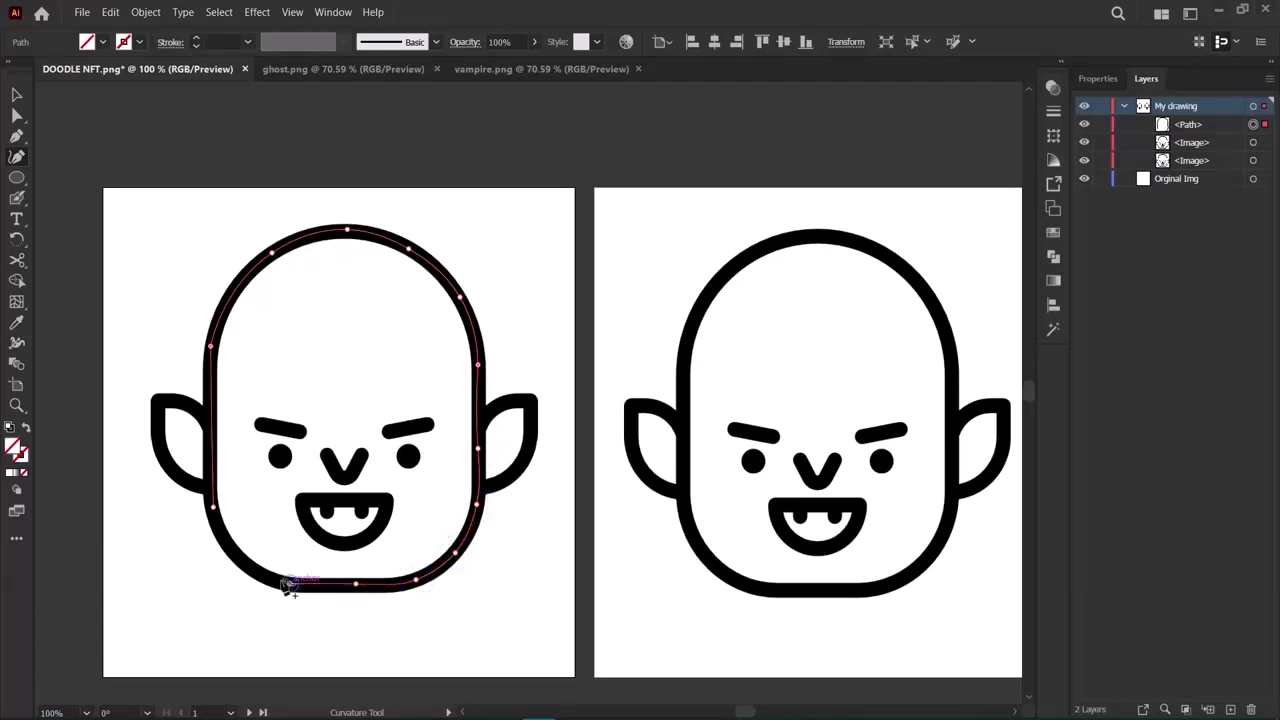
pyautogui.click(290, 584)
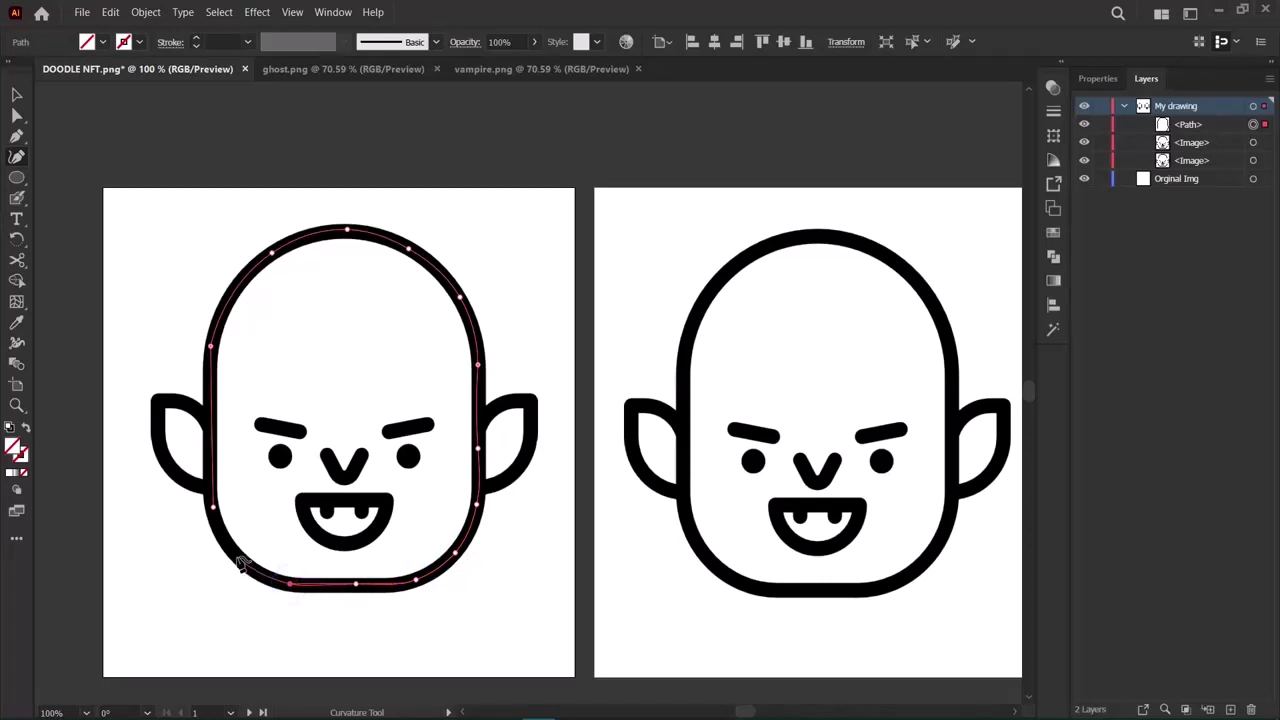
pyautogui.click(238, 558)
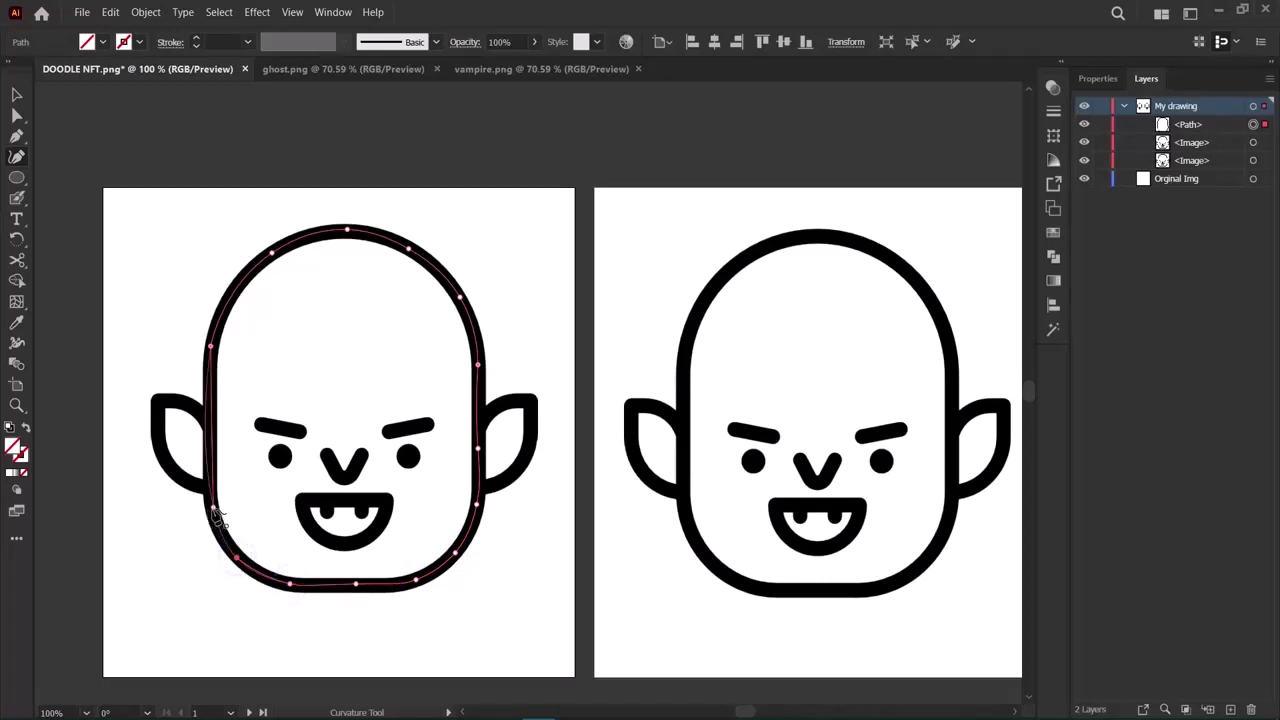
pyautogui.click(213, 506)
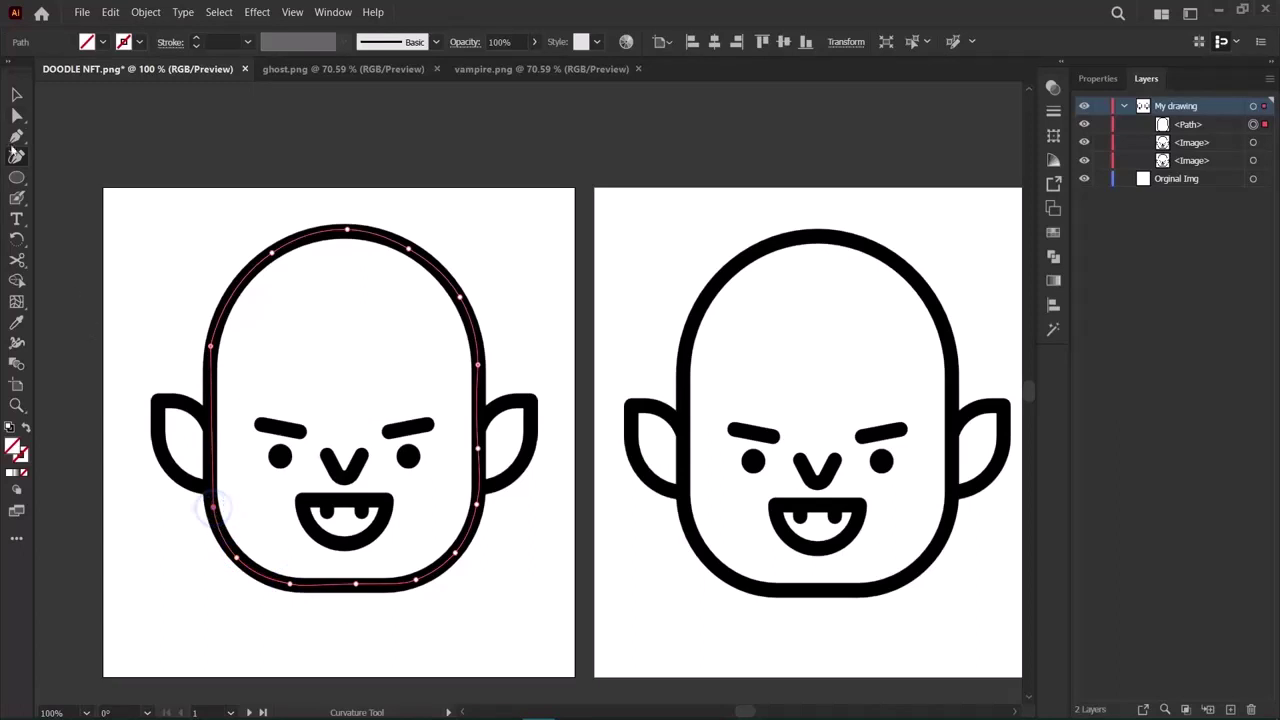
pyautogui.click(1102, 84)
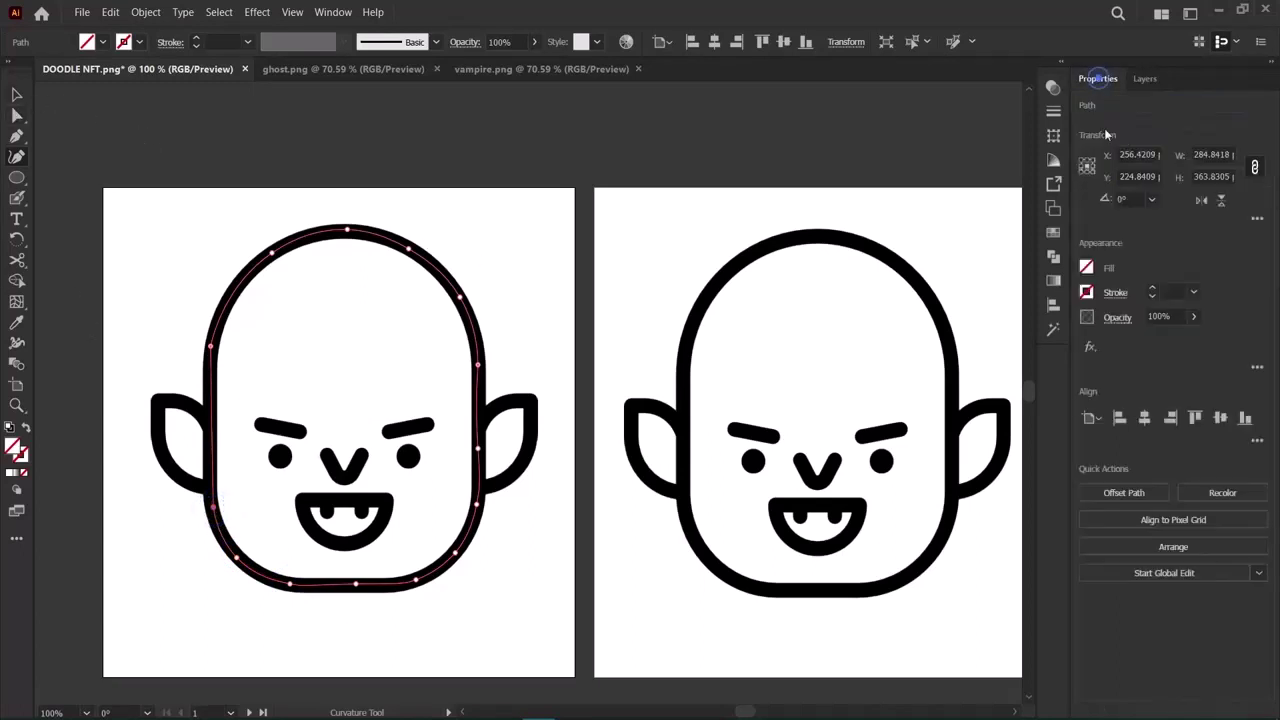
# Set the head outline's stroke weight to 9 pt and lock the path in Layers.
pyautogui.click(1151, 288)
pyautogui.click(1152, 287)
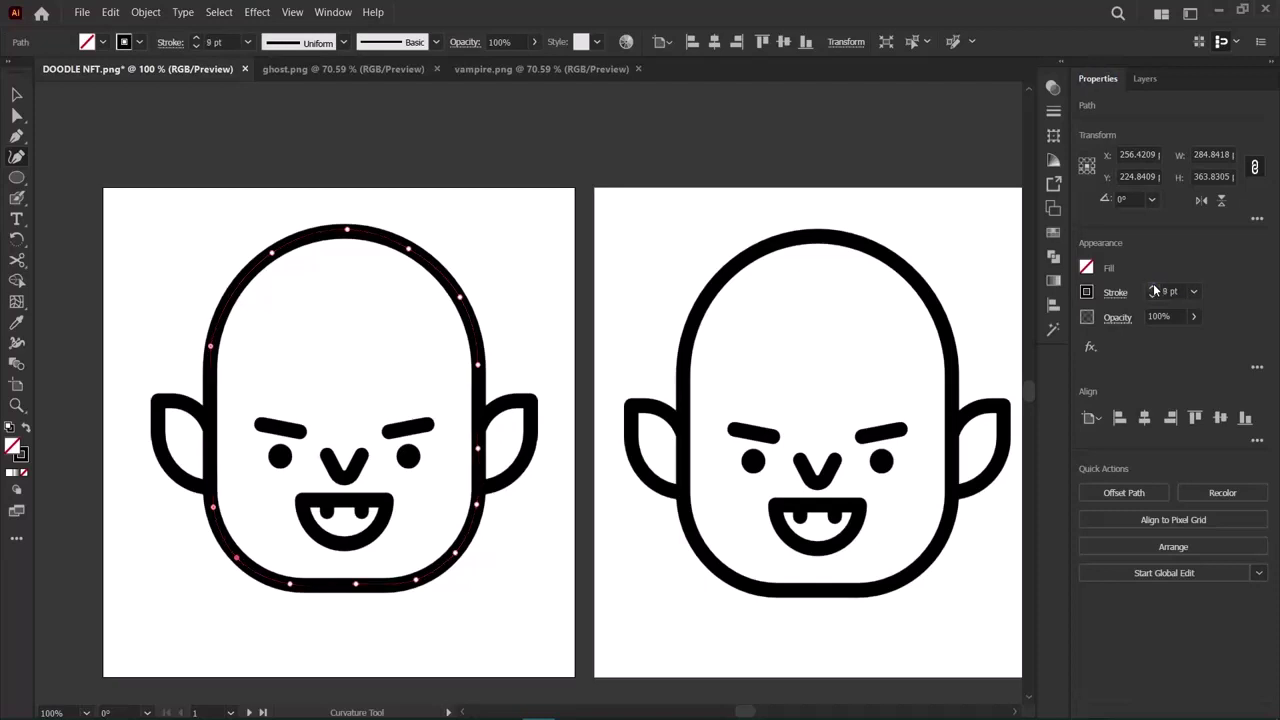
pyautogui.click(1152, 287)
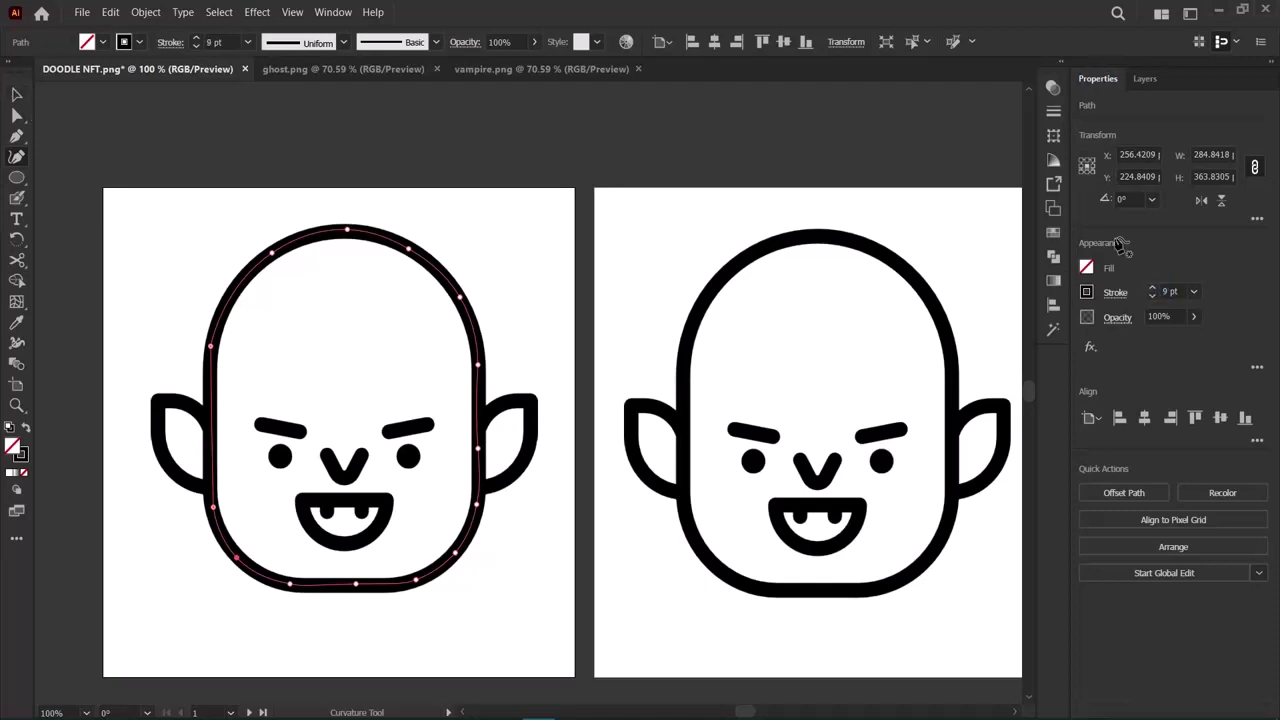
pyautogui.click(1146, 79)
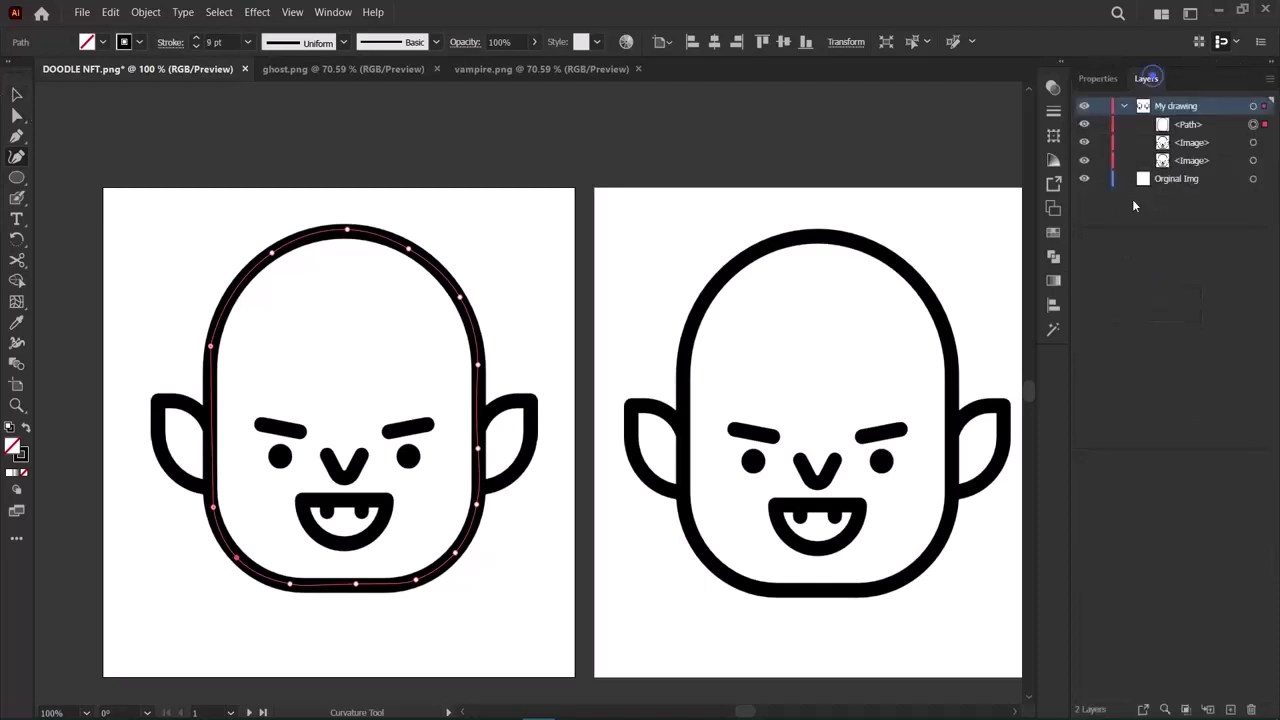
pyautogui.click(1100, 124)
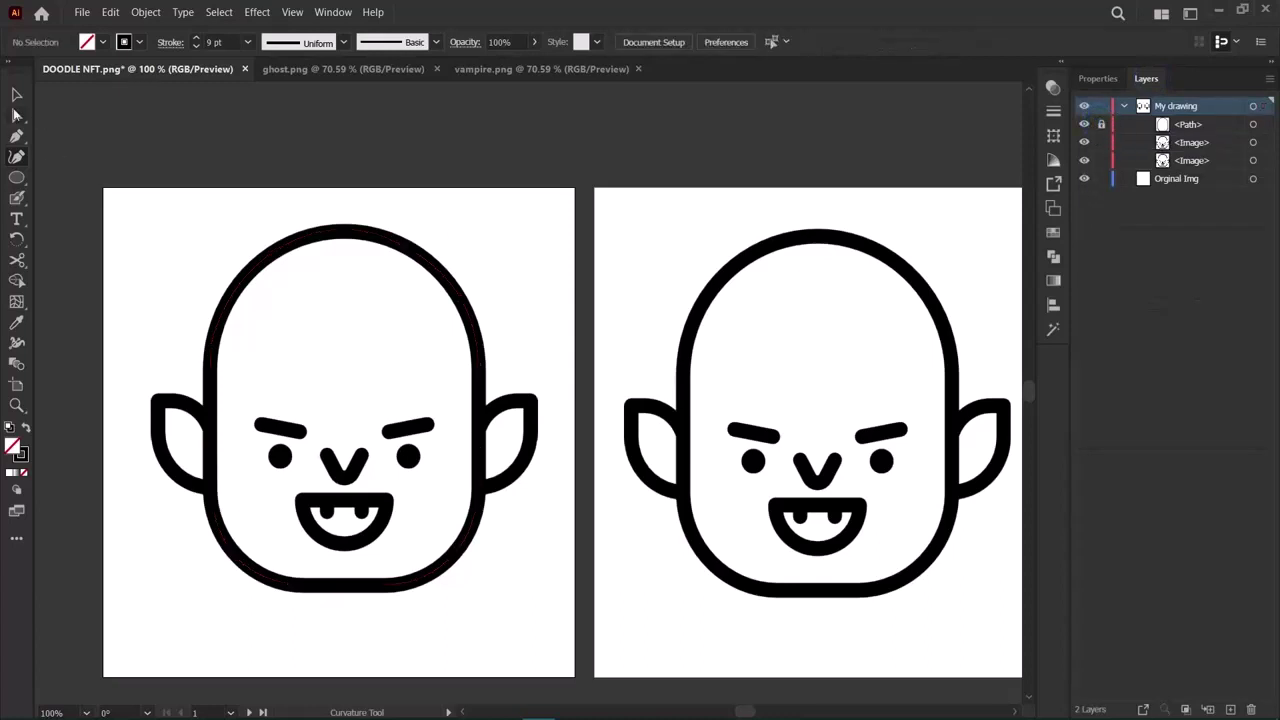
pyautogui.click(15, 100)
pyautogui.click(18, 98)
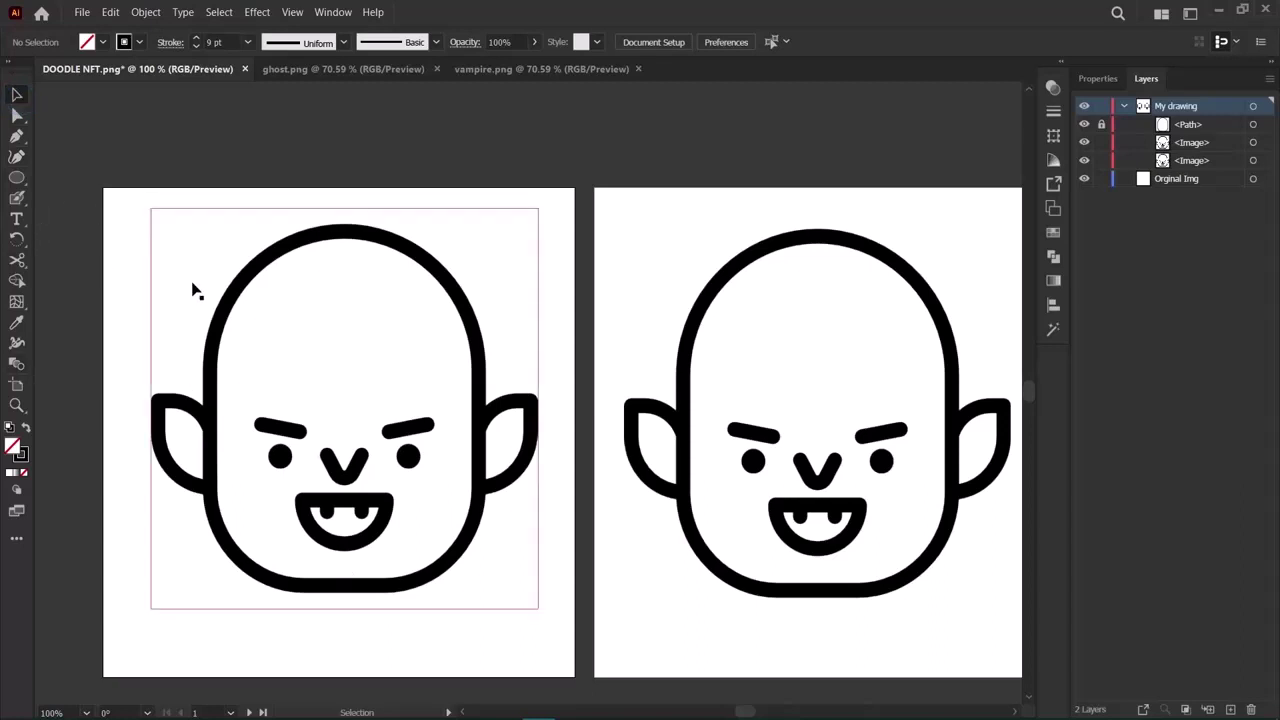
# Trace the vampire's left ear with the Curvature tool.
pyautogui.click(16, 156)
pyautogui.click(208, 488)
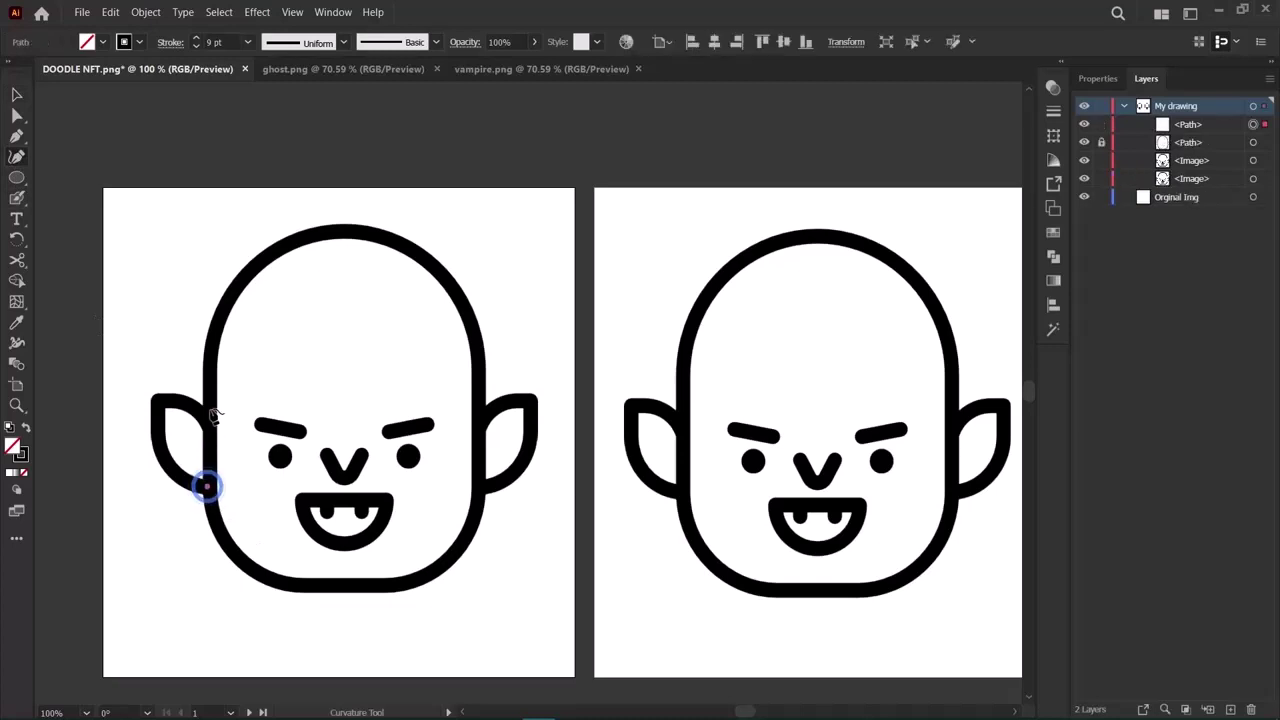
pyautogui.click(207, 413)
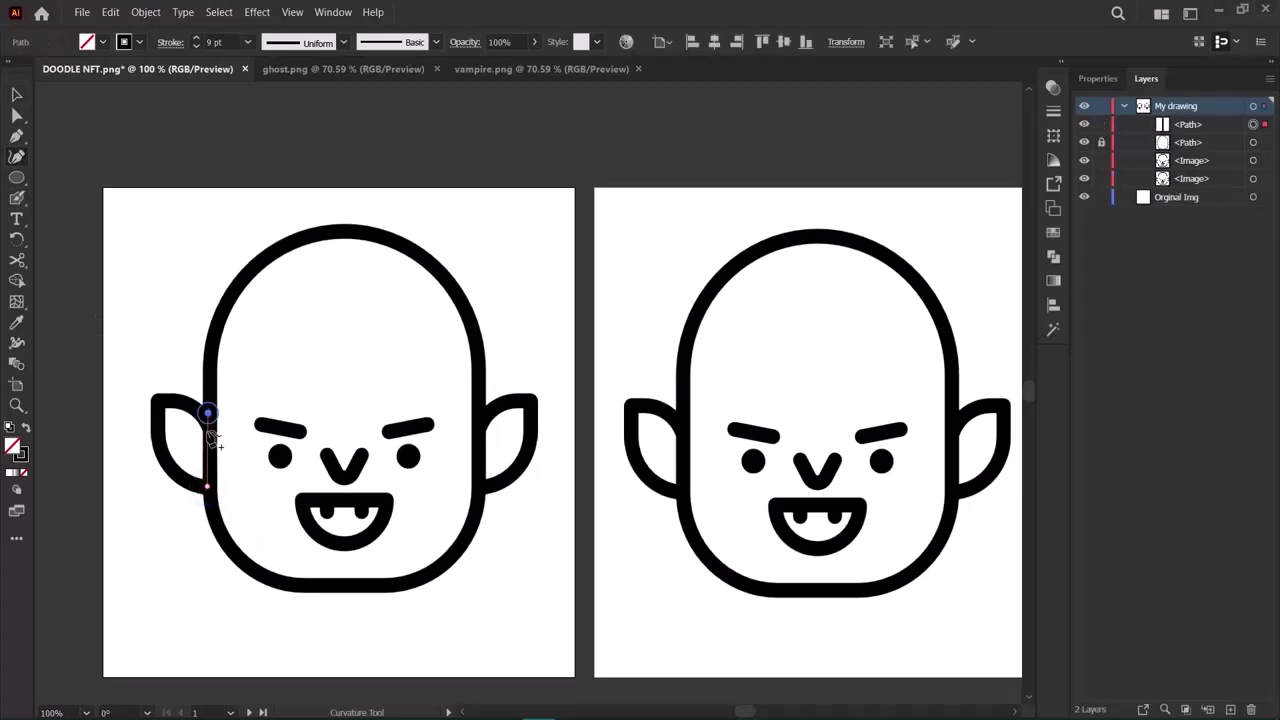
pyautogui.click(157, 401)
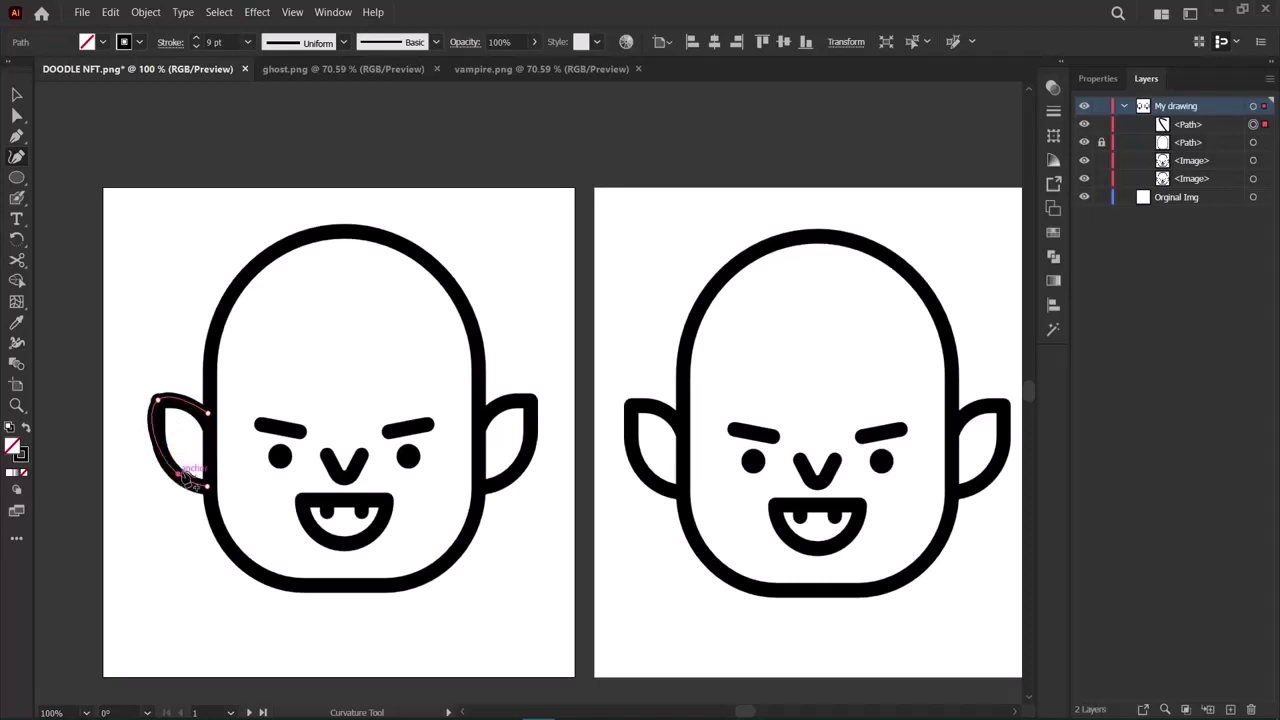
pyautogui.click(180, 474)
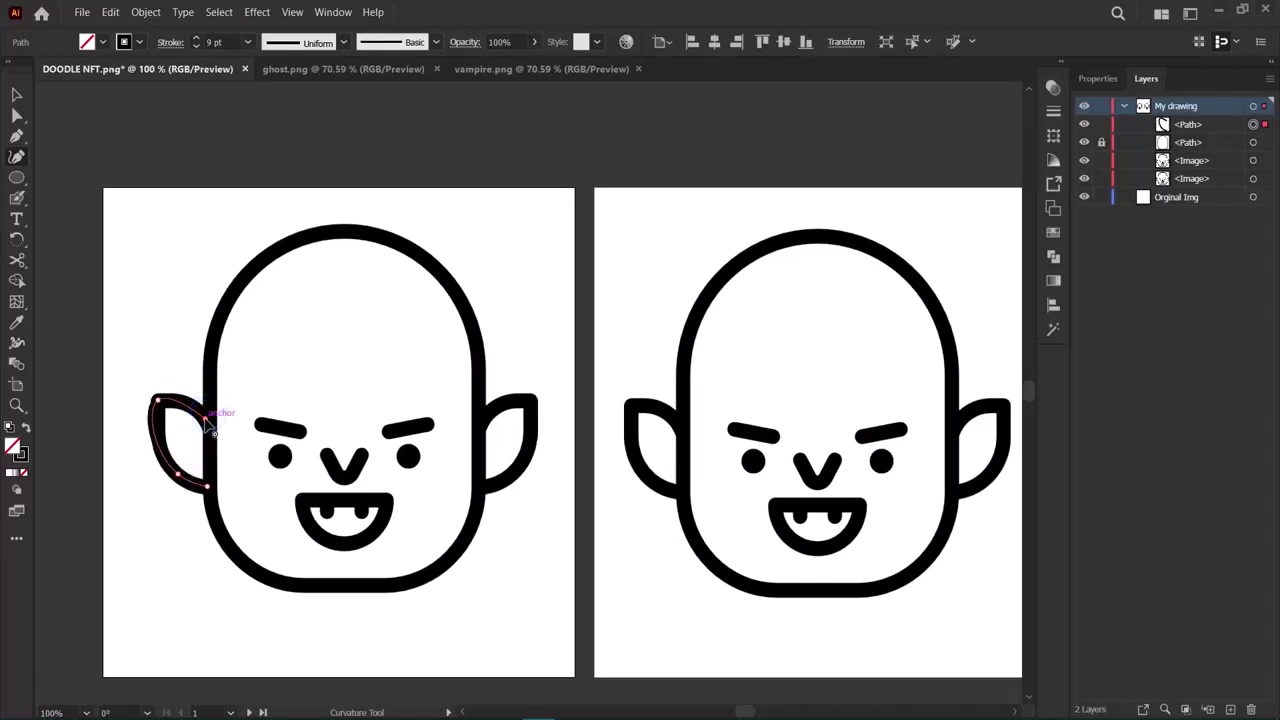
pyautogui.press('a')
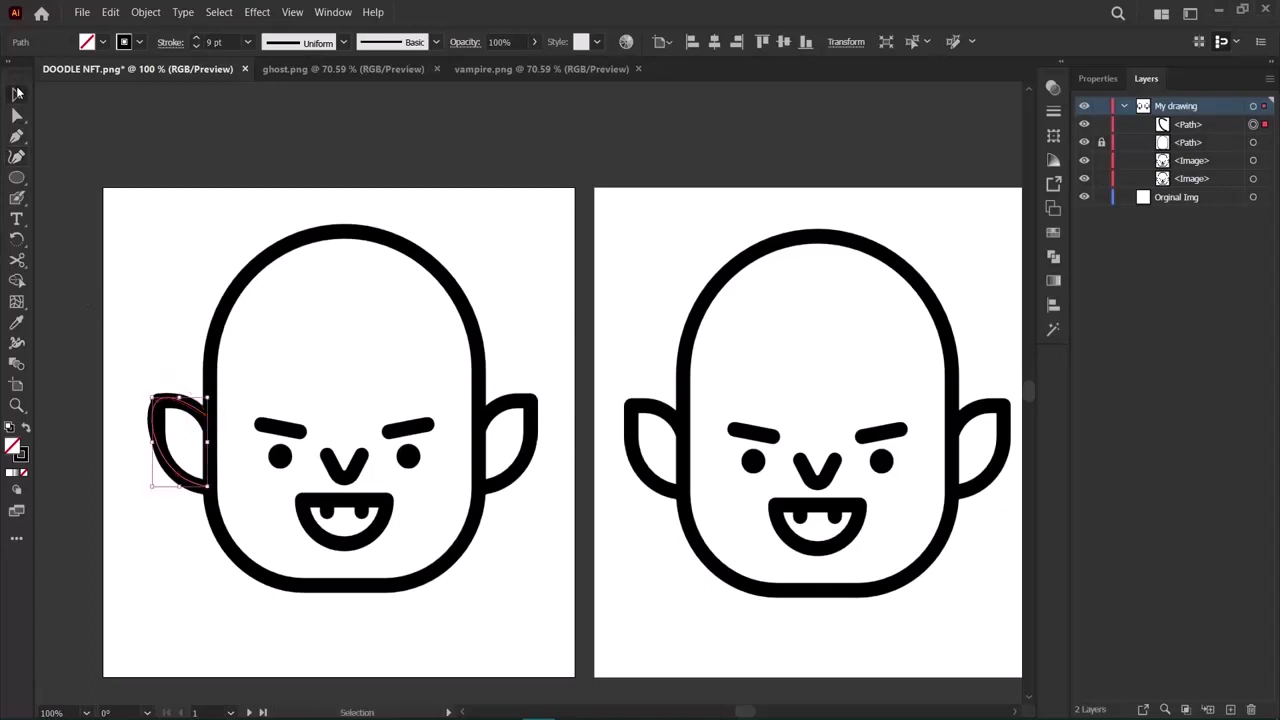
# Duplicate the left ear, reflect the copy, and place it on the right ear.
pyautogui.click(208, 490)
pyautogui.hotkey('ctrl', 'c')
pyautogui.hotkey('ctrl', 'v')
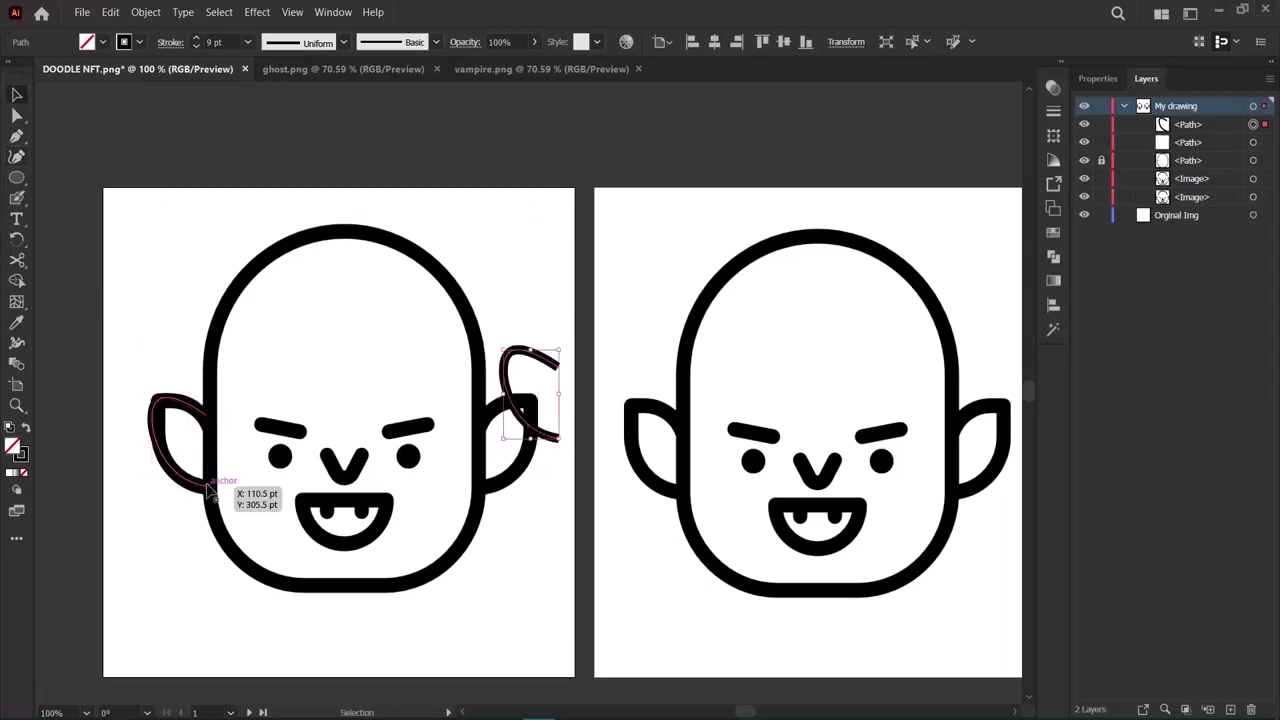
pyautogui.press('v')
pyautogui.rightClick(548, 362)
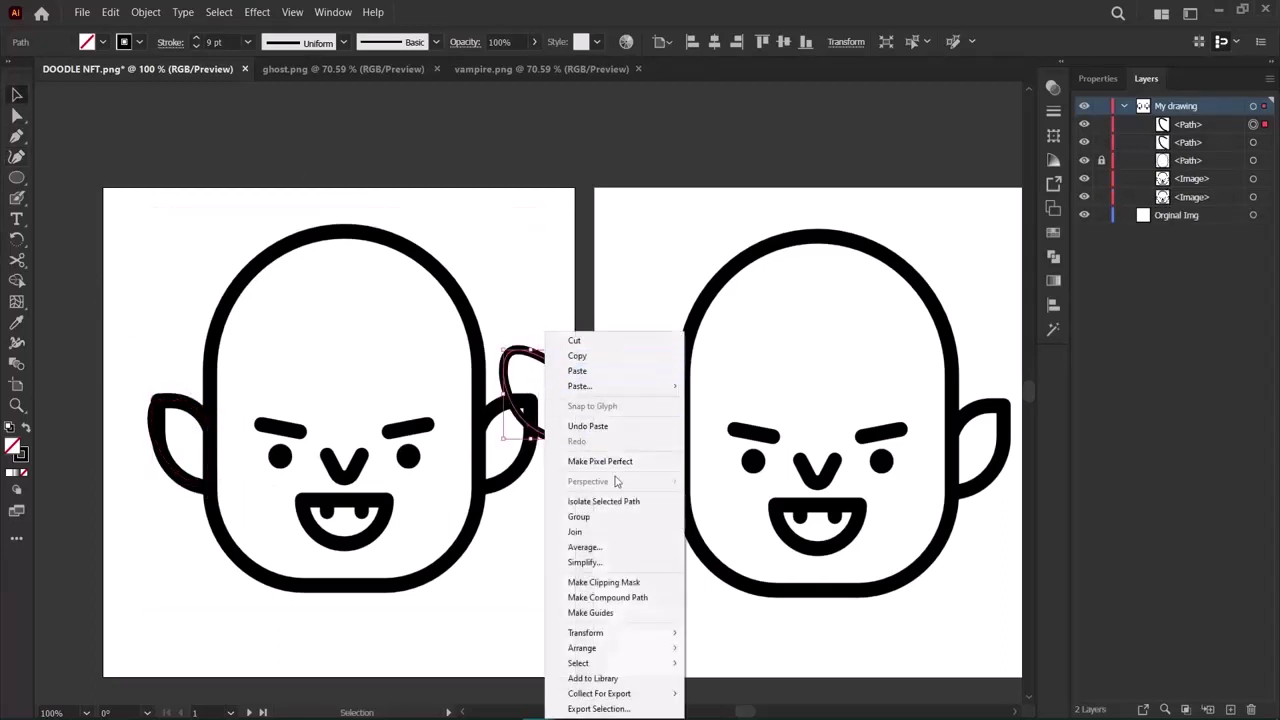
pyautogui.moveTo(622, 648)
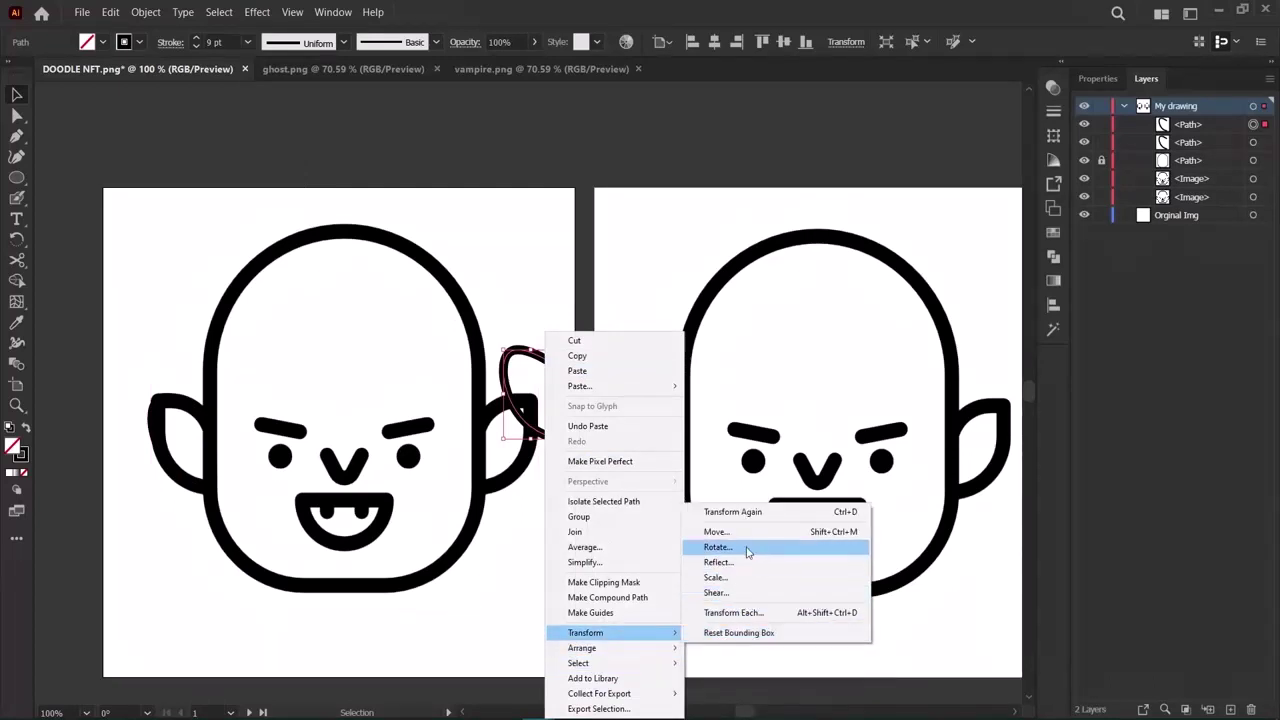
pyautogui.click(718, 562)
pyautogui.click(632, 468)
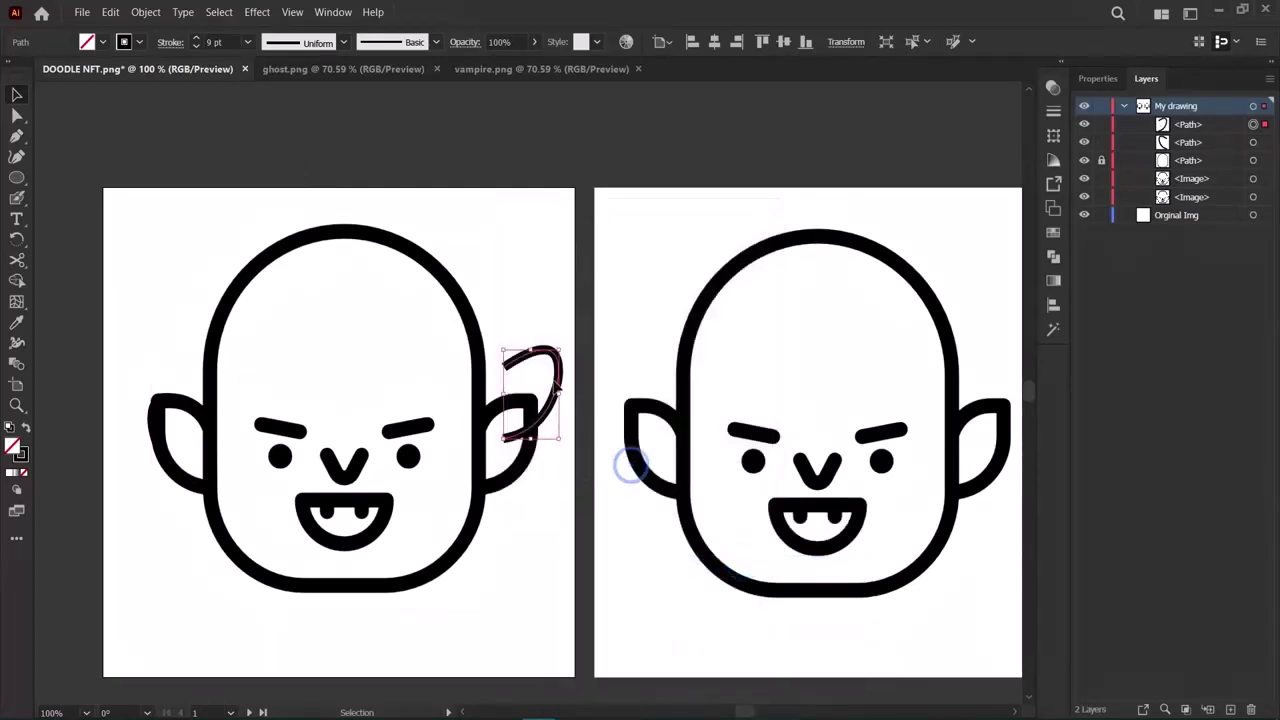
pyautogui.moveTo(540, 434); pyautogui.dragTo(520, 466)
# Draw the left eyebrow as a two-point Curvature stroke from its outer to inner end.
pyautogui.click(78, 342)
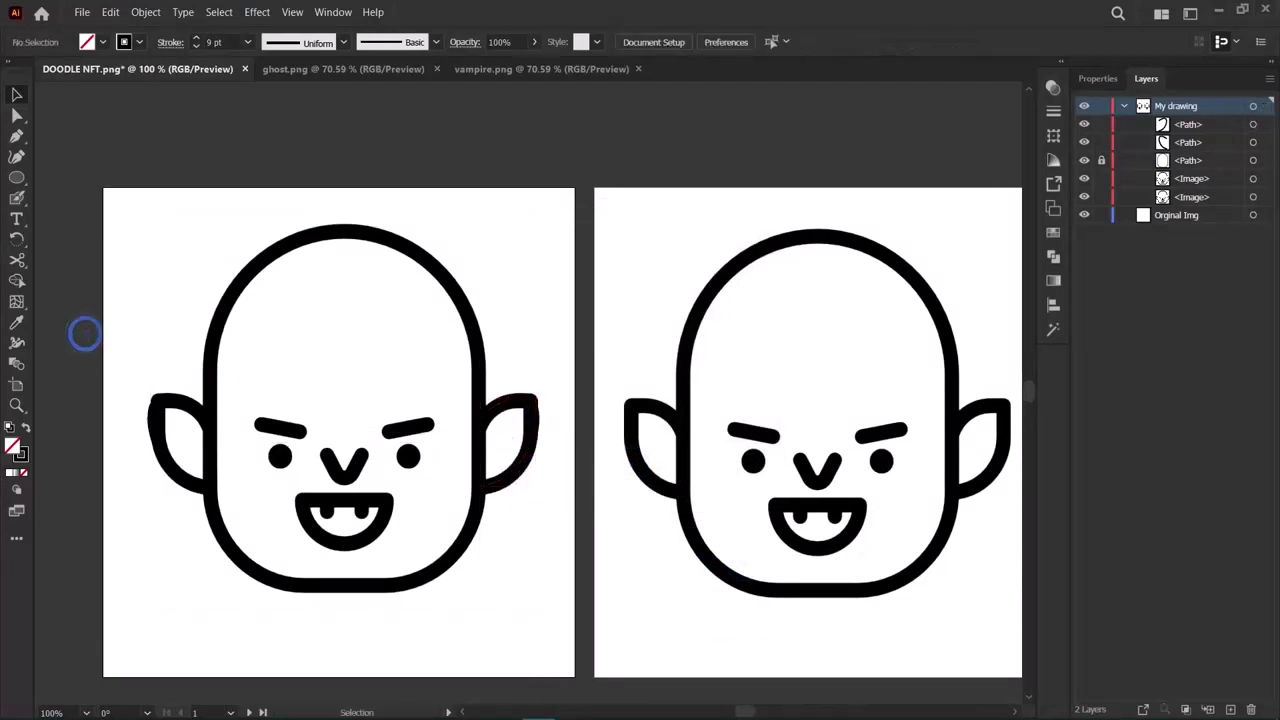
pyautogui.click(16, 155)
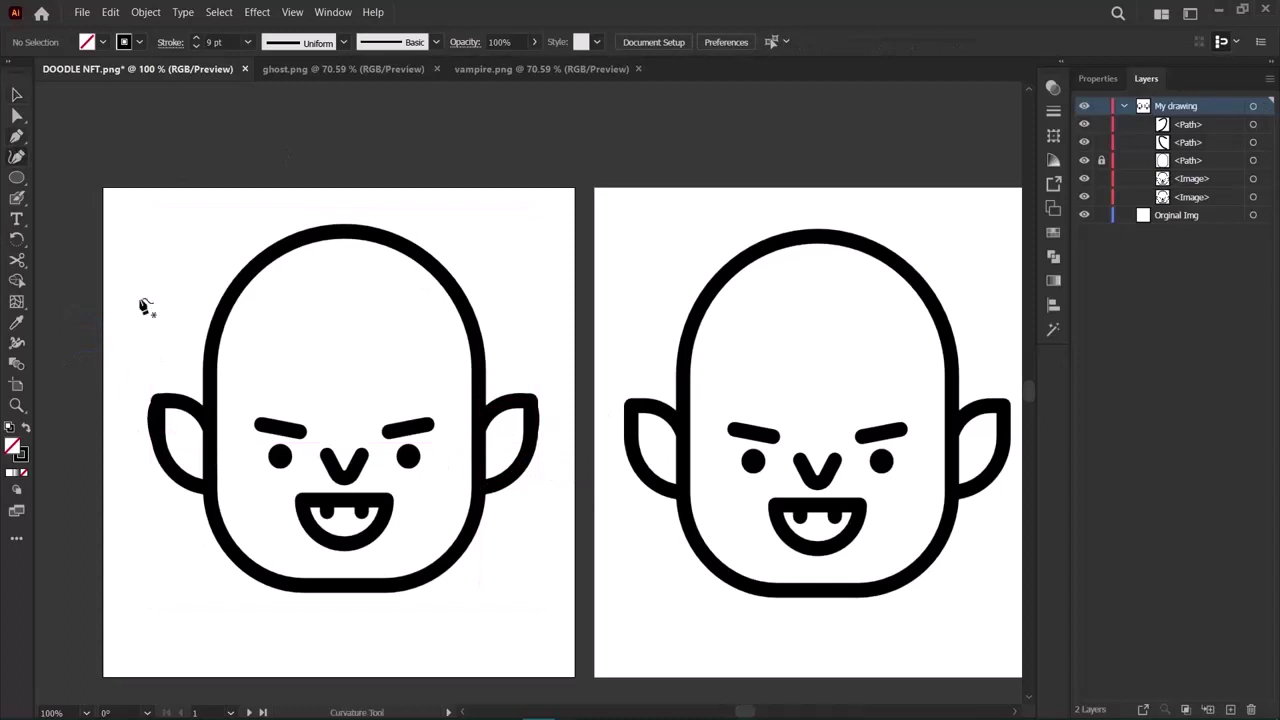
pyautogui.click(258, 422)
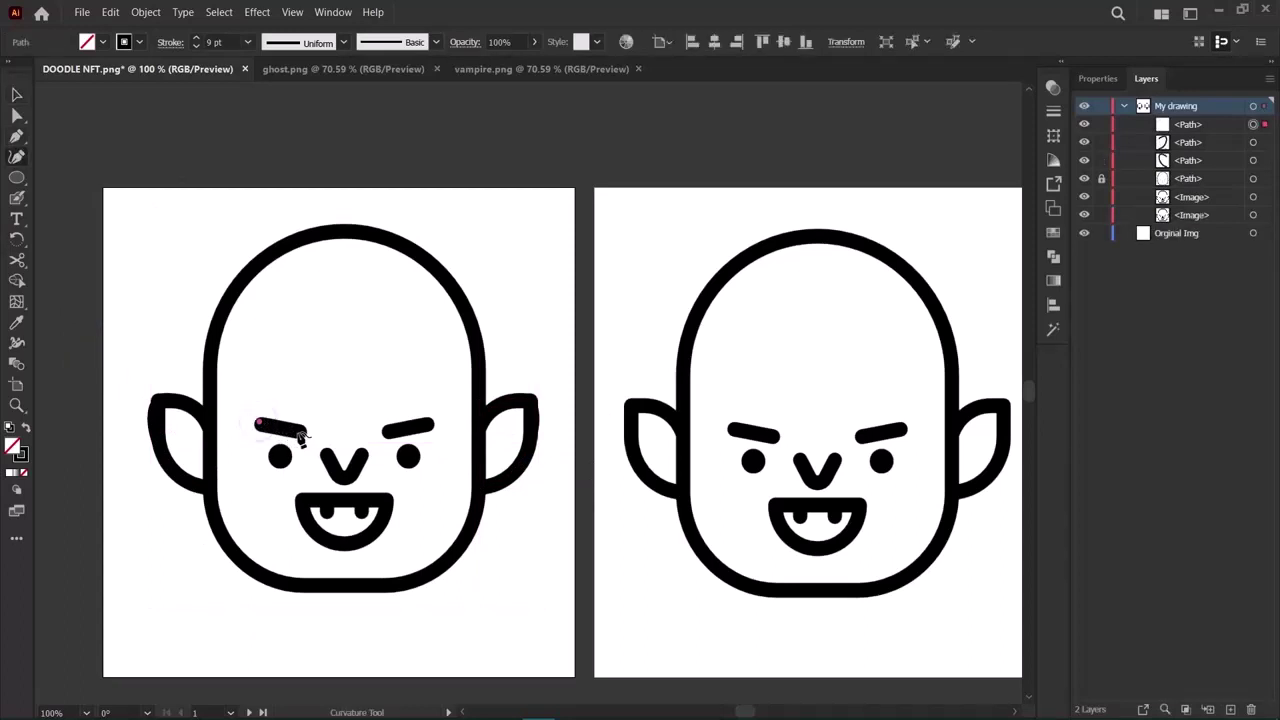
pyautogui.click(303, 434)
pyautogui.click(16, 93)
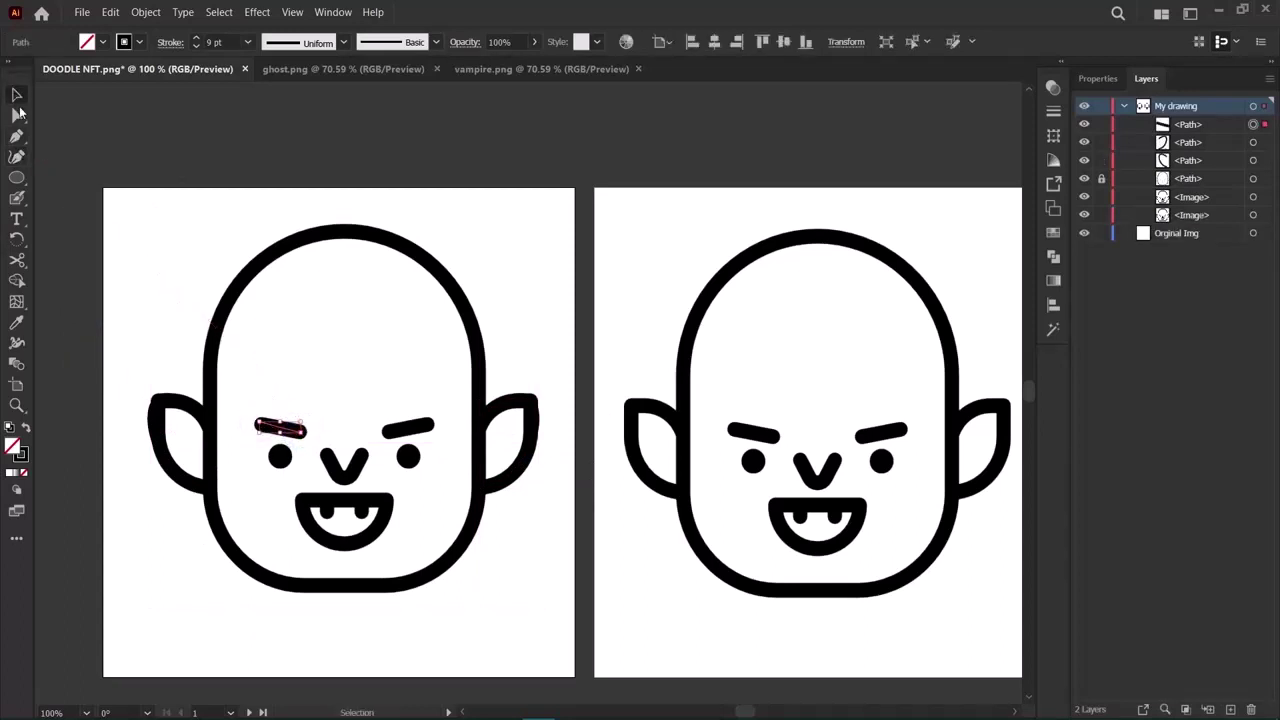
# Duplicate the eyebrow and place the copy over the right eyebrow, nudged slightly up.
pyautogui.hotkey('ctrl', 'c')
pyautogui.hotkey('ctrl', 'v')
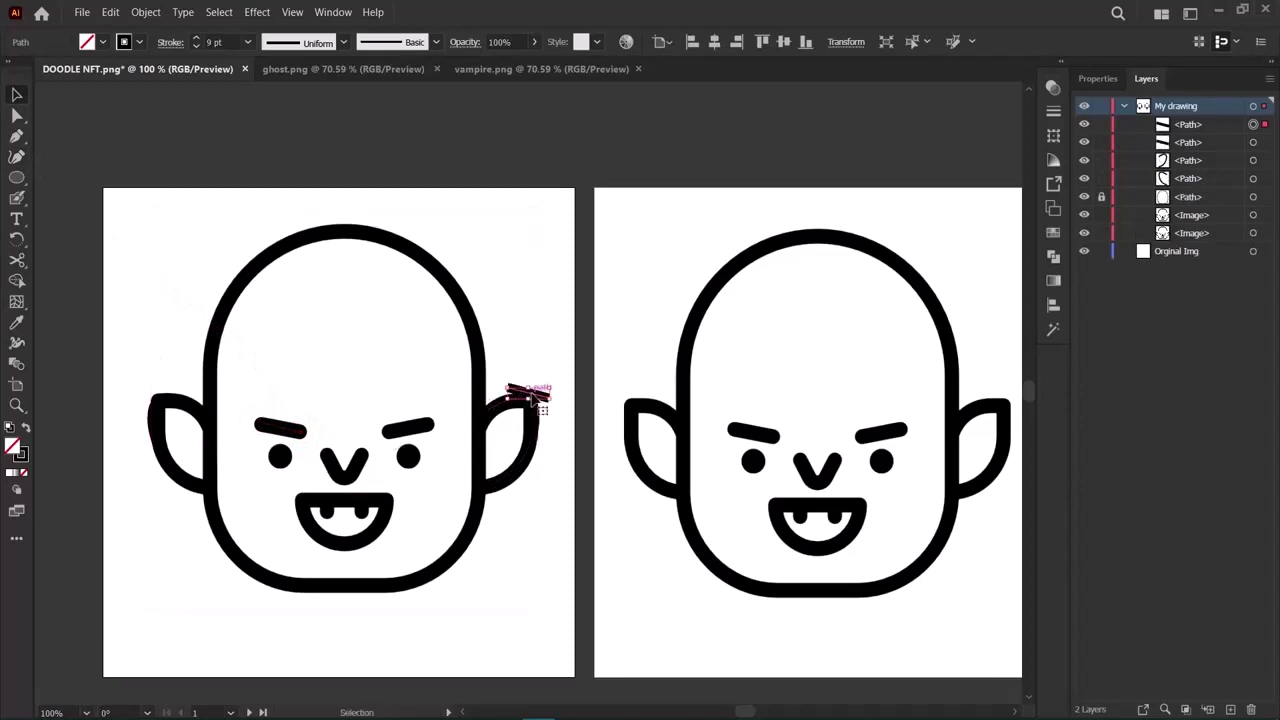
pyautogui.moveTo(528, 400); pyautogui.dragTo(412, 436)
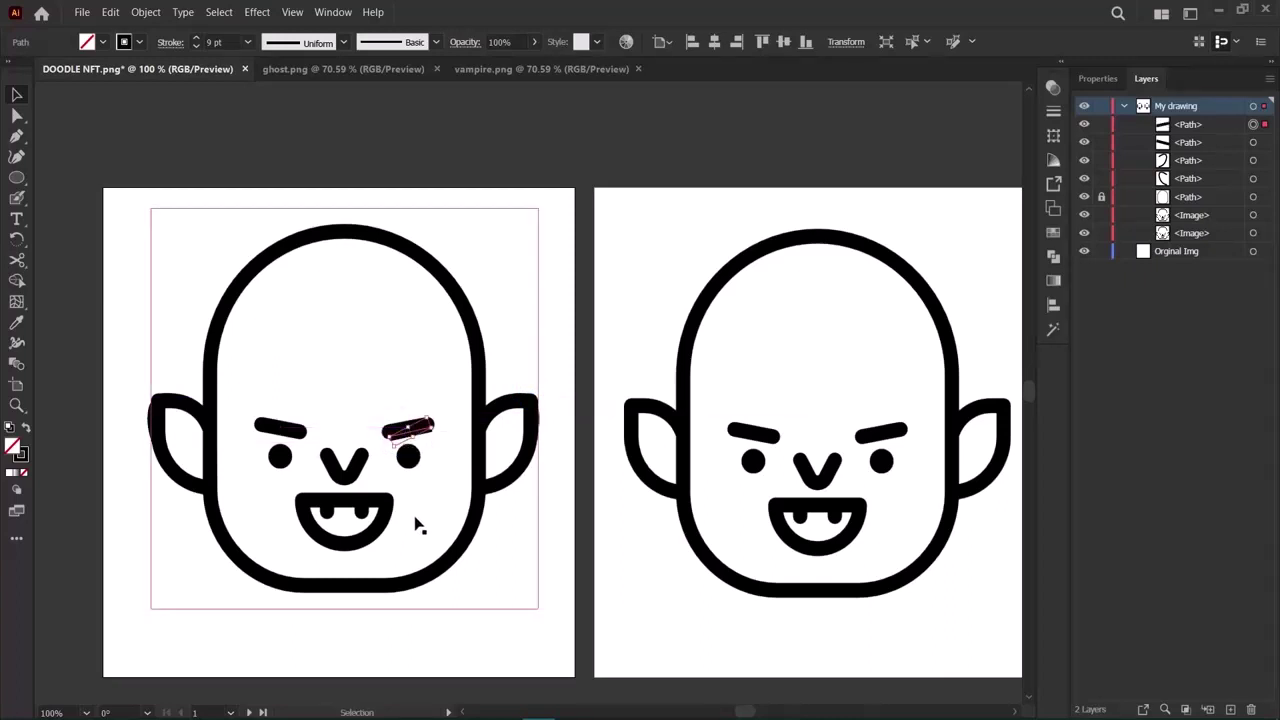
pyautogui.press('Up')
pyautogui.press('Up')
pyautogui.click(120, 392)
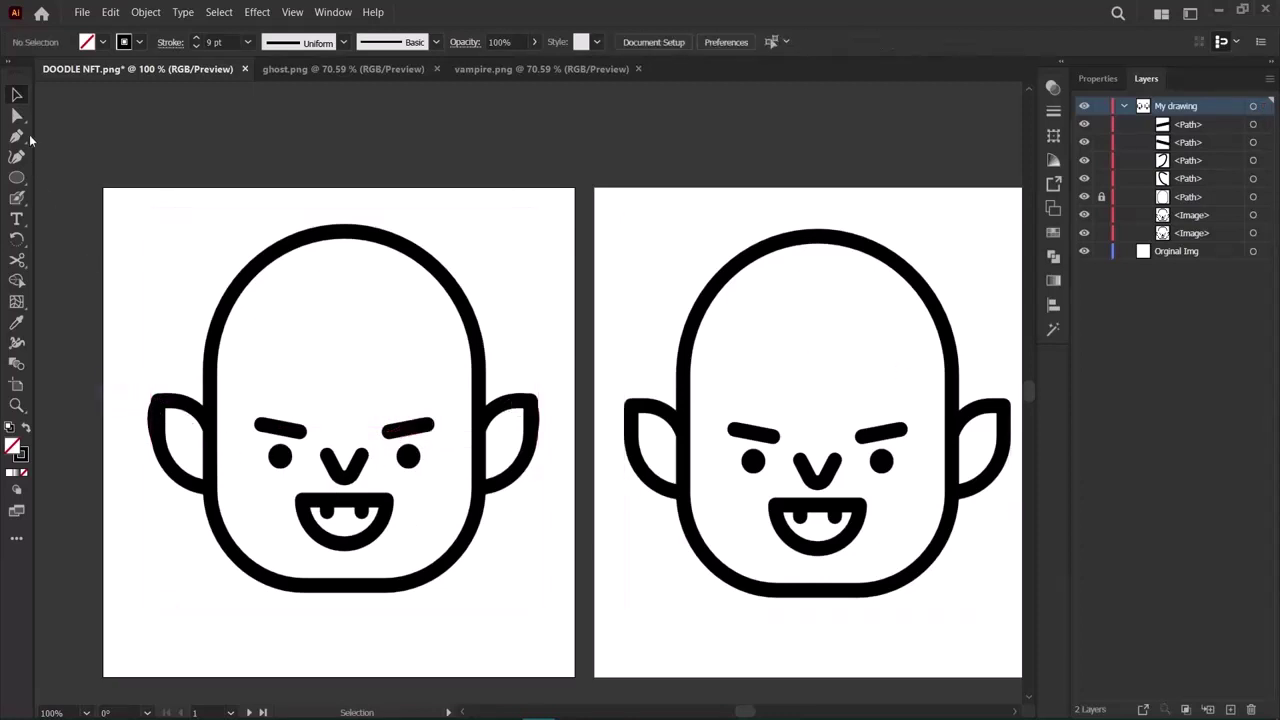
pyautogui.click(16, 177)
# Trace the left eye with an 18 pt ellipse and paste a copy onto the right eye.
pyautogui.moveTo(279, 452); pyautogui.dragTo(287, 464)
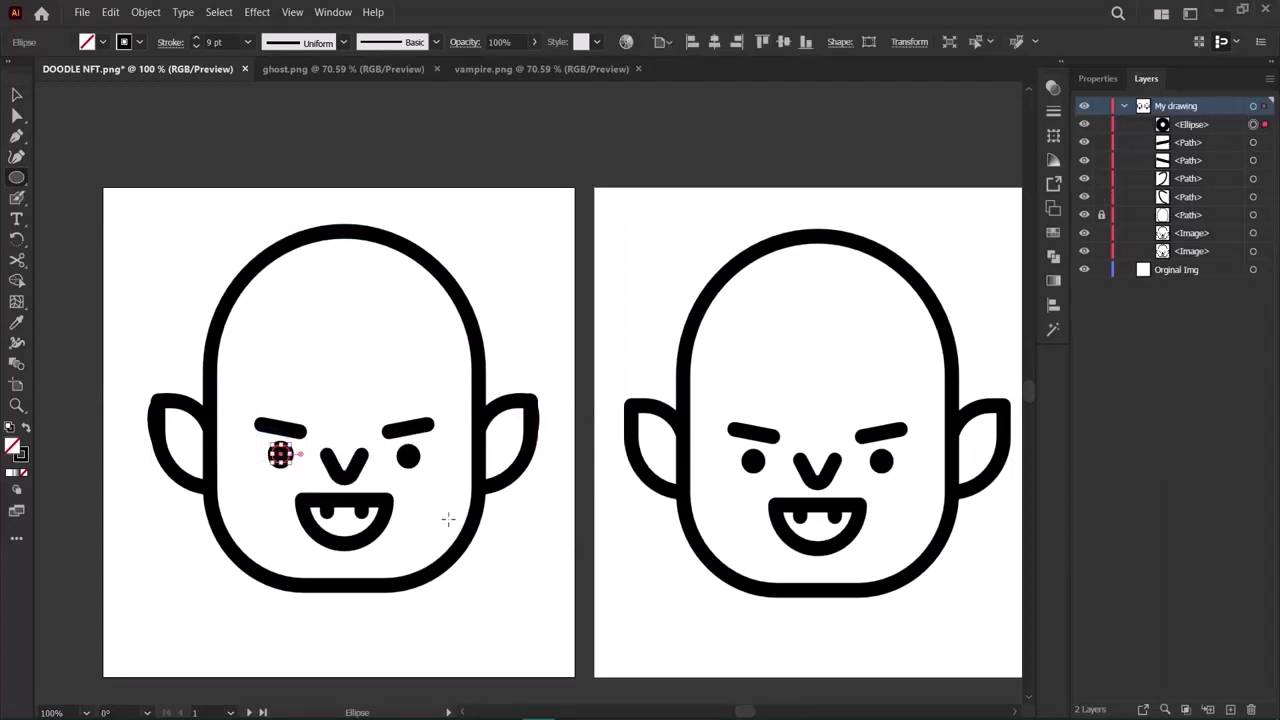
pyautogui.click(1053, 111)
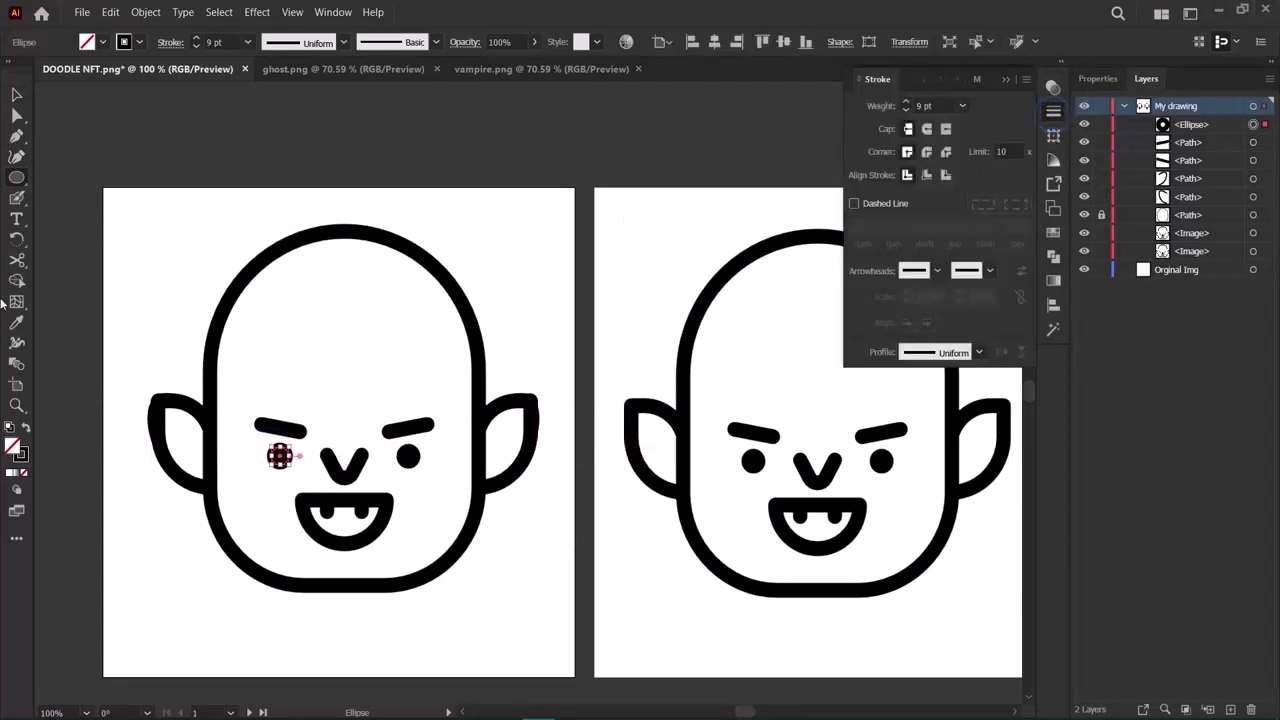
pyautogui.click(16, 94)
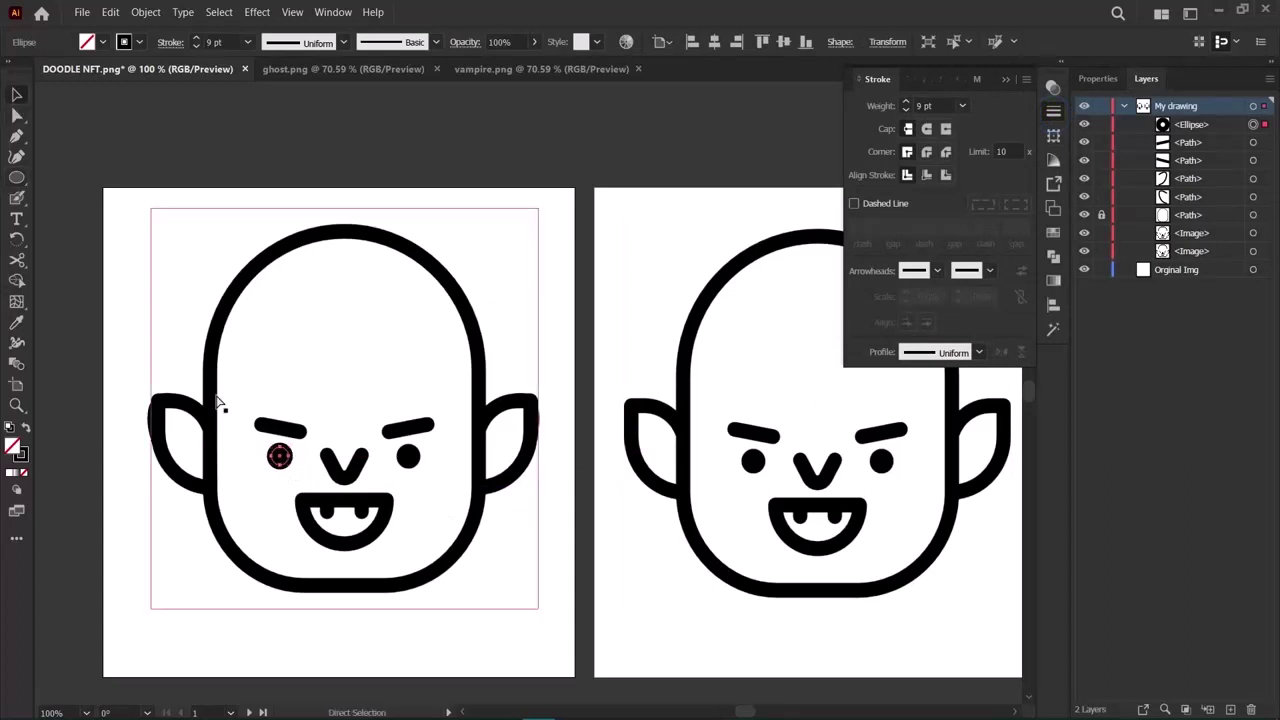
pyautogui.hotkey('ctrl', 'c')
pyautogui.hotkey('ctrl', 'v')
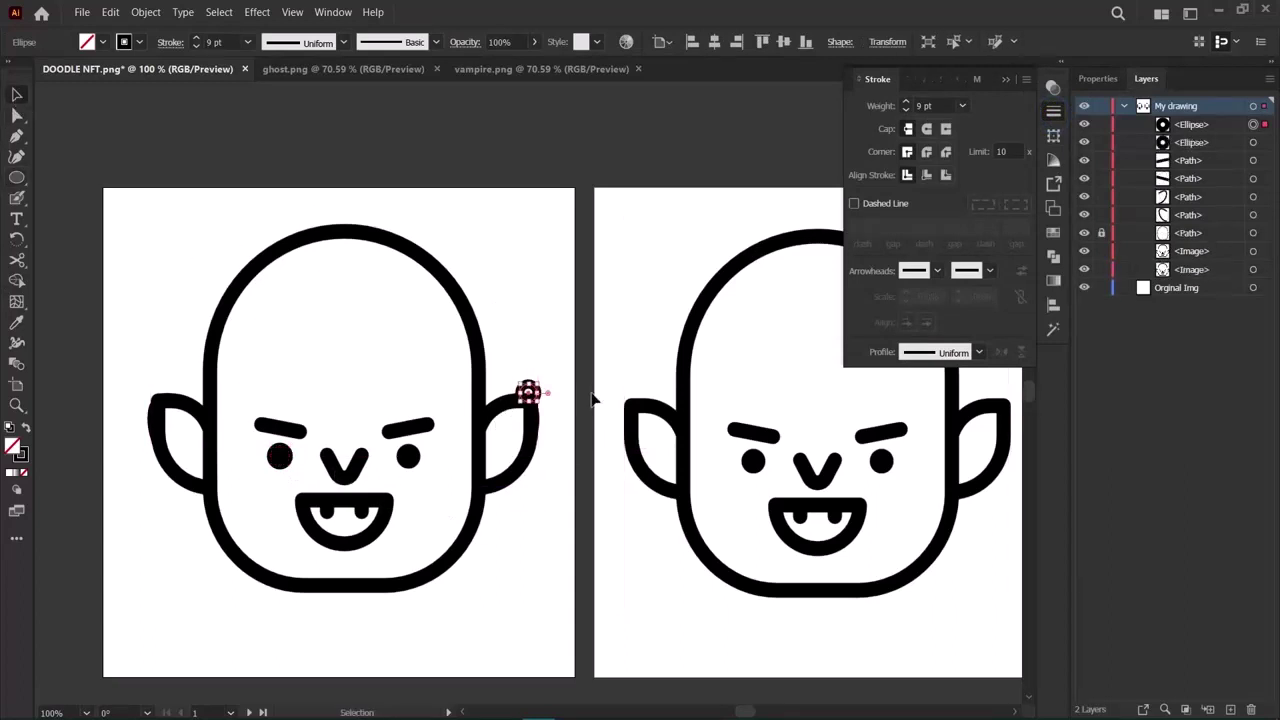
pyautogui.moveTo(528, 392); pyautogui.dragTo(409, 456)
pyautogui.click(104, 368)
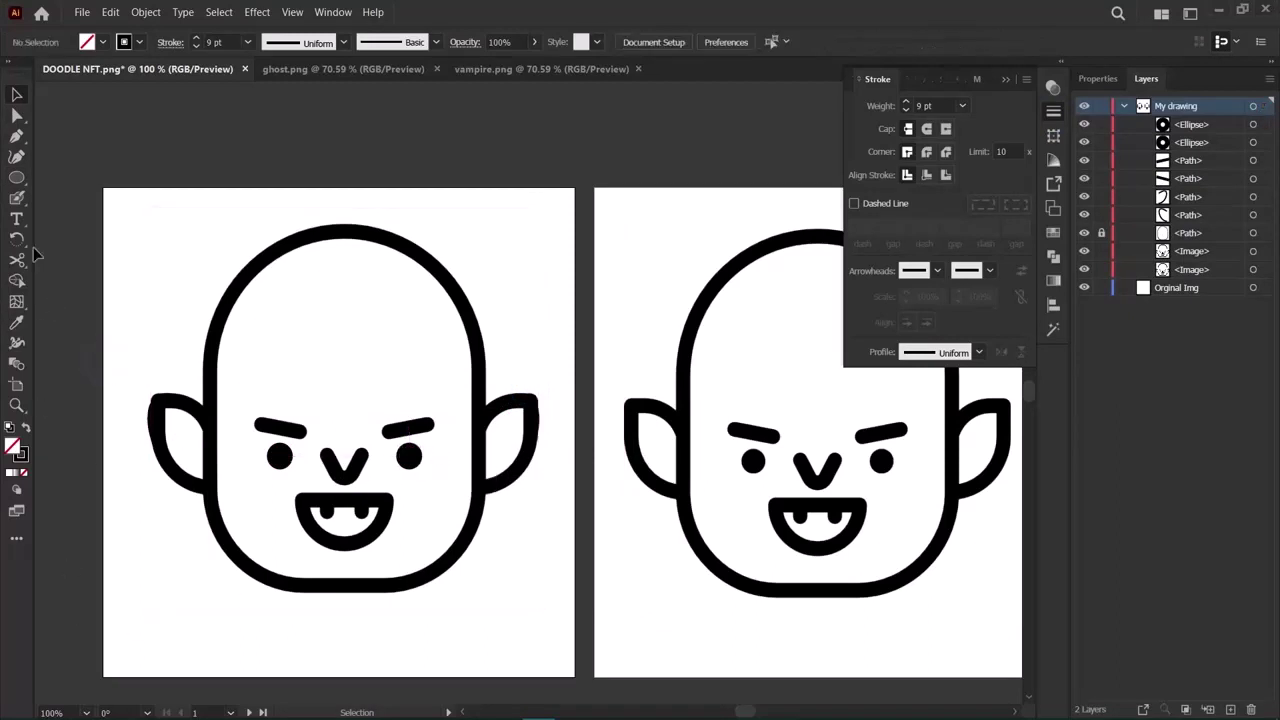
# Reshape the V-shaped nose path with four Curvature points over the reference.
pyautogui.click(16, 158)
pyautogui.click(343, 476)
pyautogui.click(327, 453)
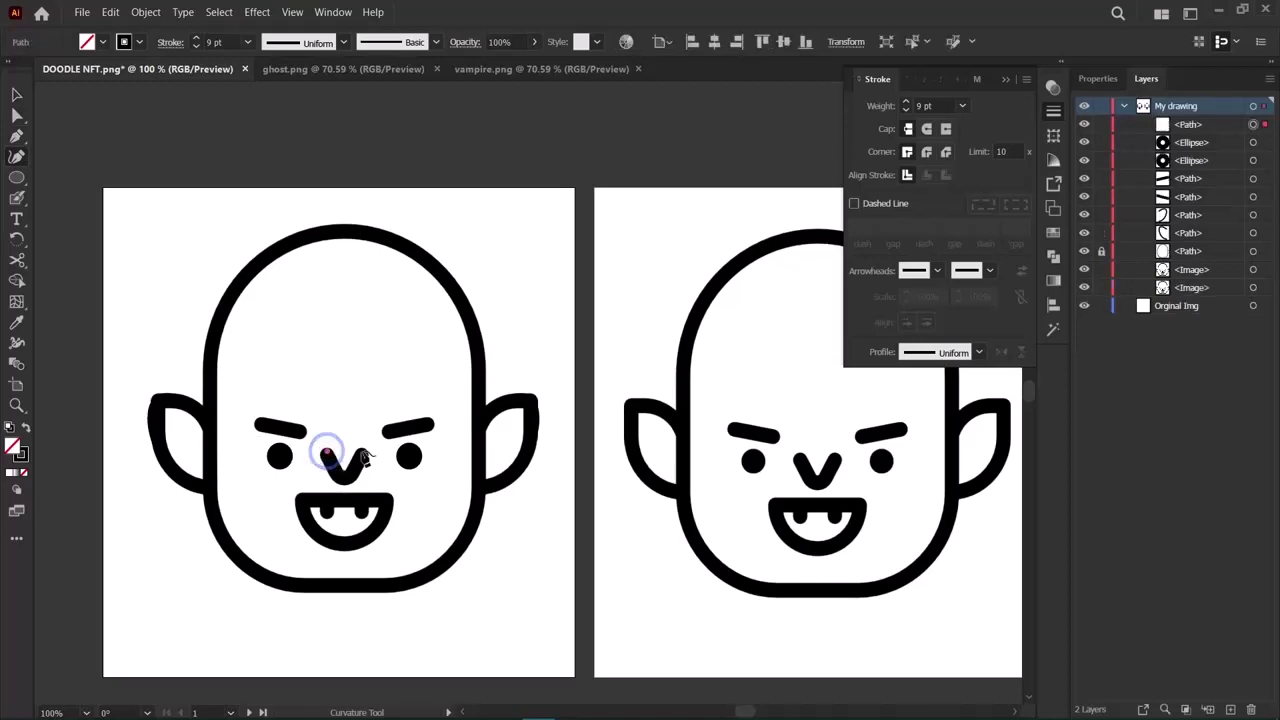
pyautogui.click(366, 455)
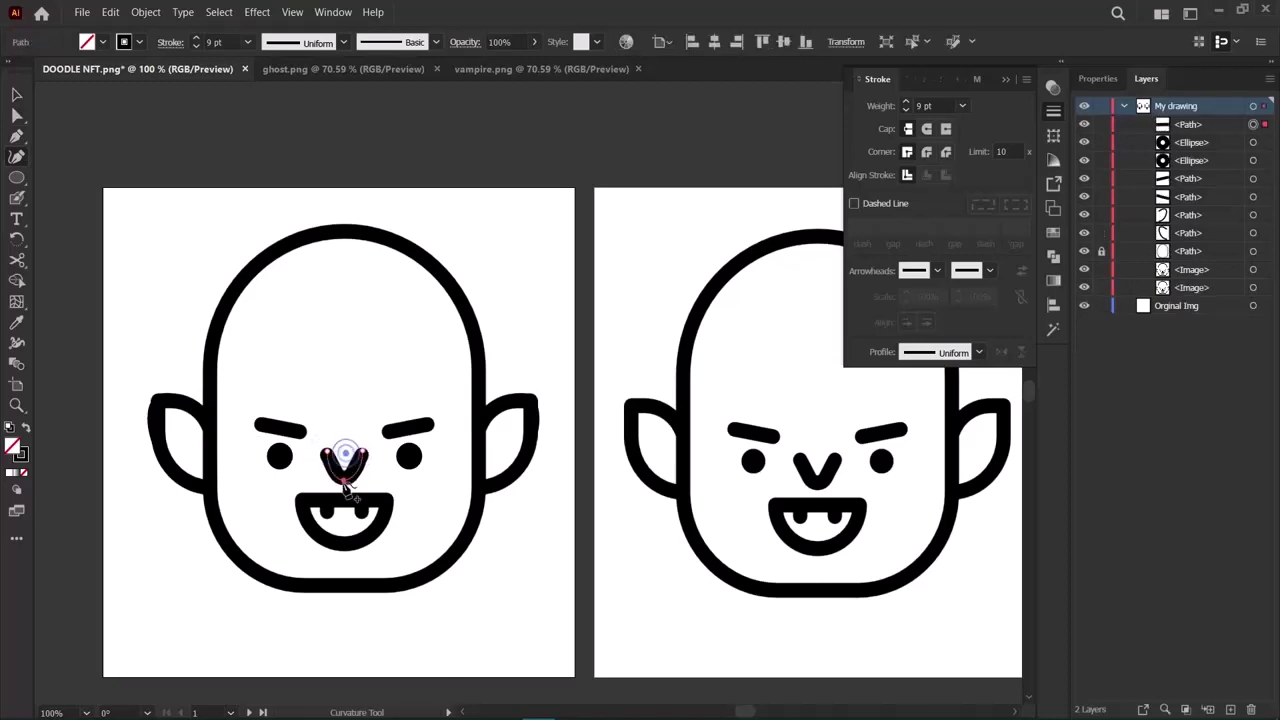
pyautogui.click(344, 479)
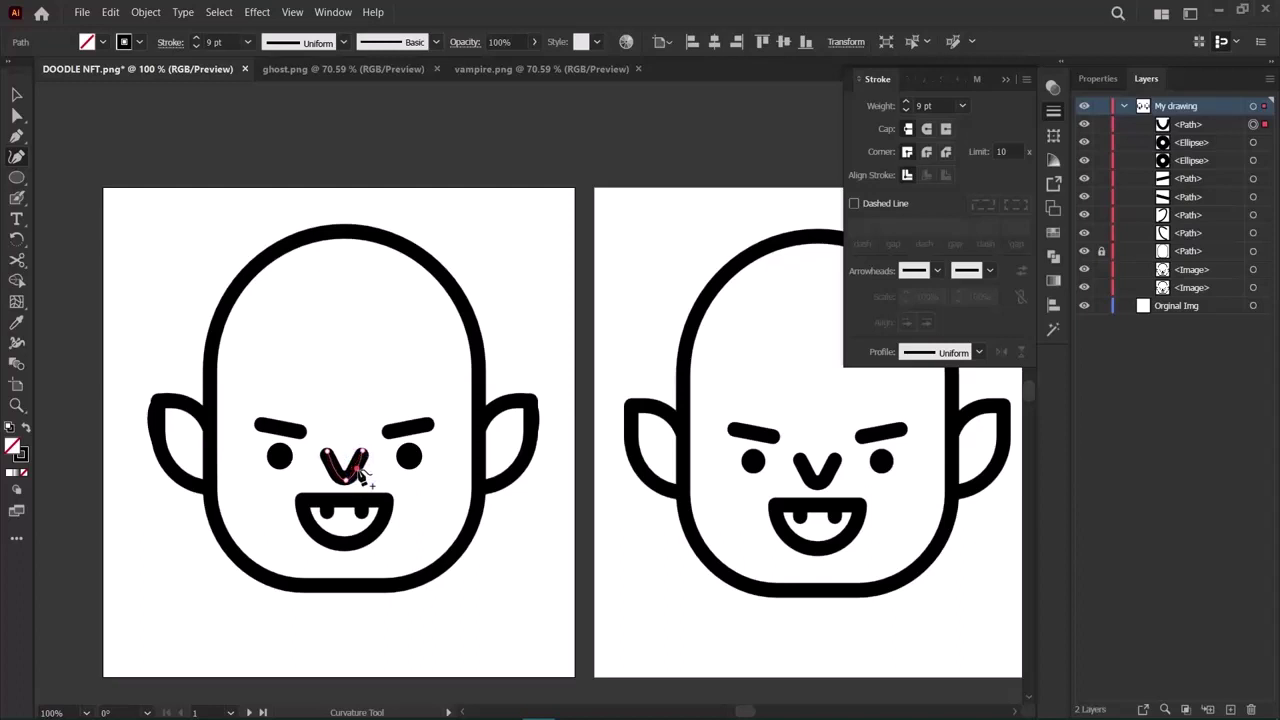
pyautogui.click(343, 477)
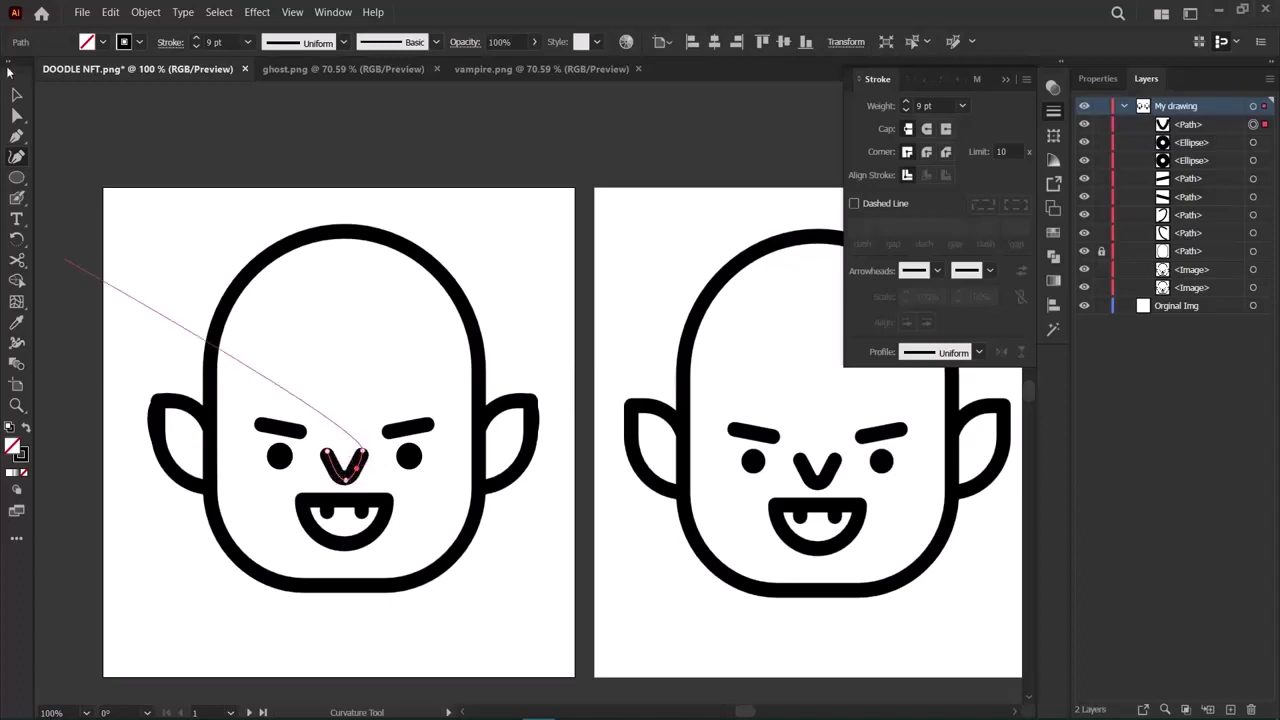
pyautogui.click(16, 94)
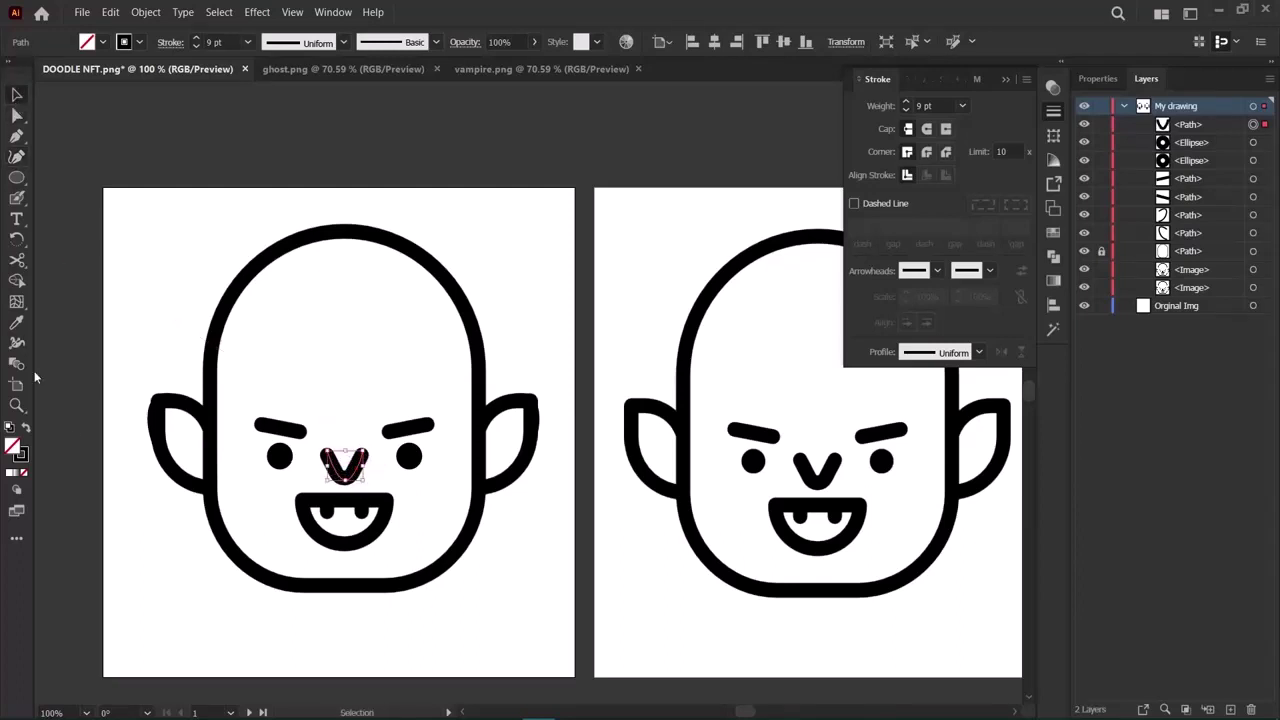
pyautogui.click(16, 156)
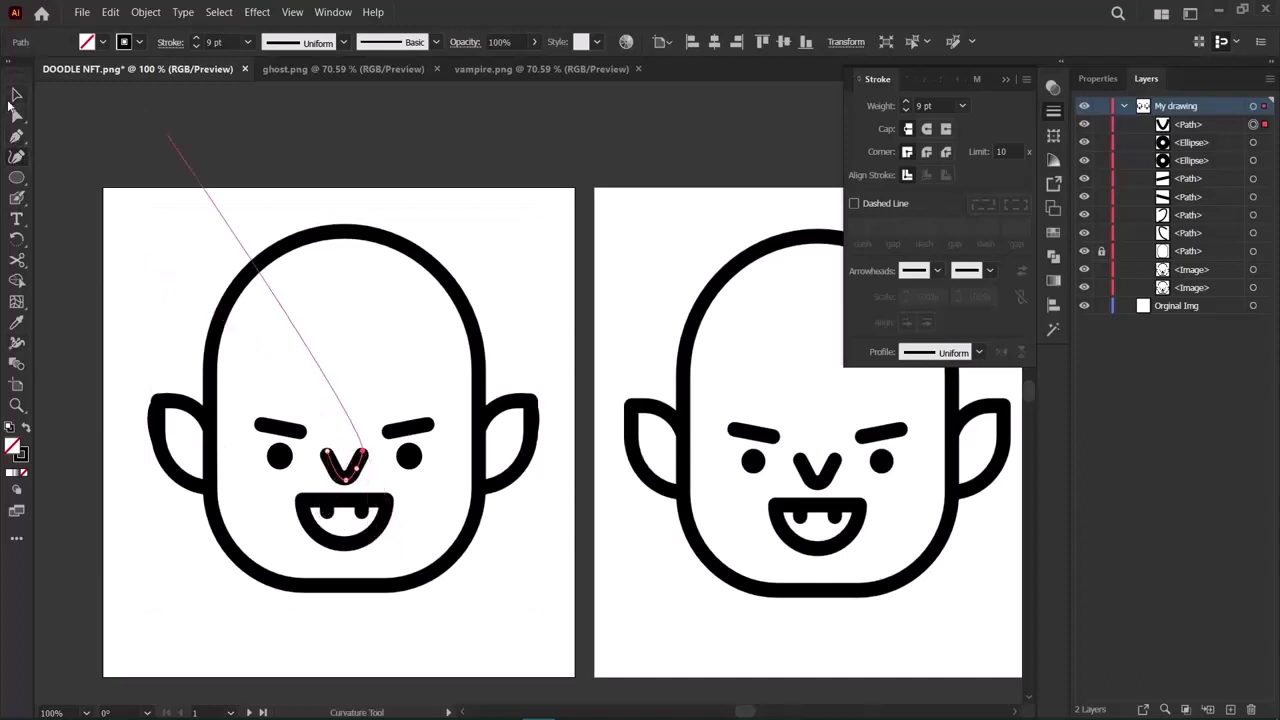
pyautogui.click(16, 94)
pyautogui.click(114, 192)
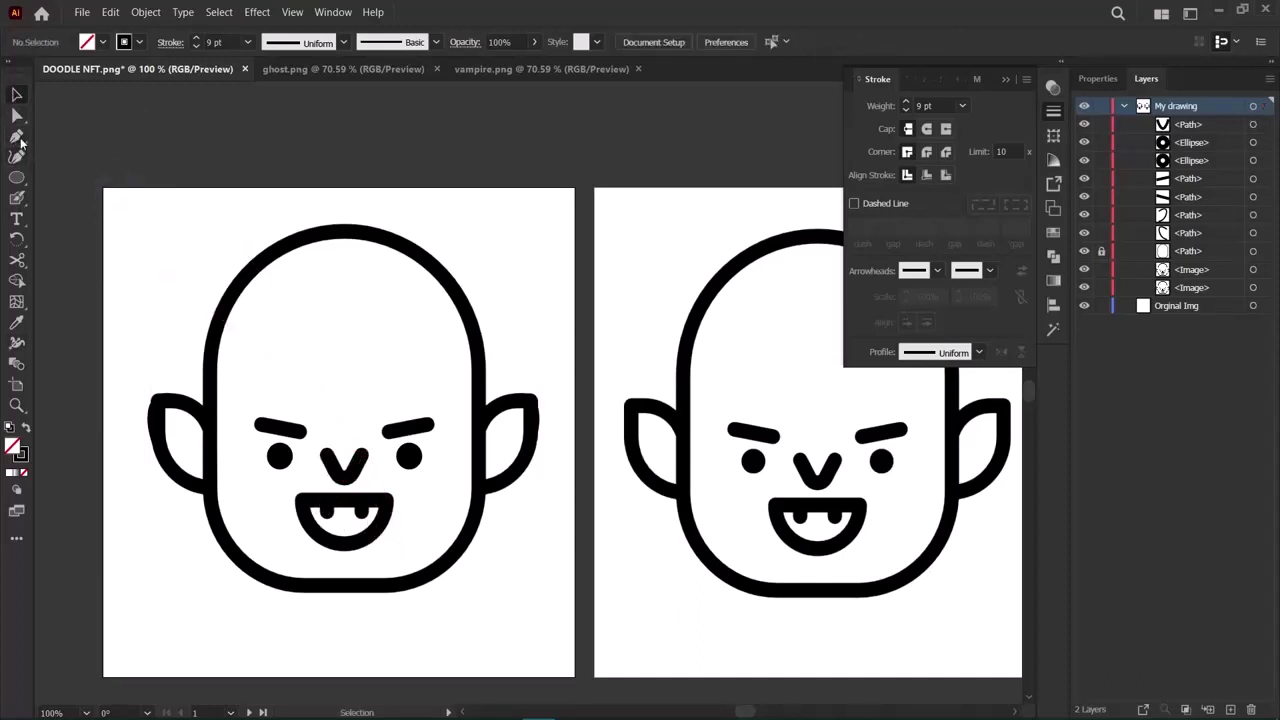
# Outline the half-round open mouth as a closed curved path and show its properties.
pyautogui.click(16, 156)
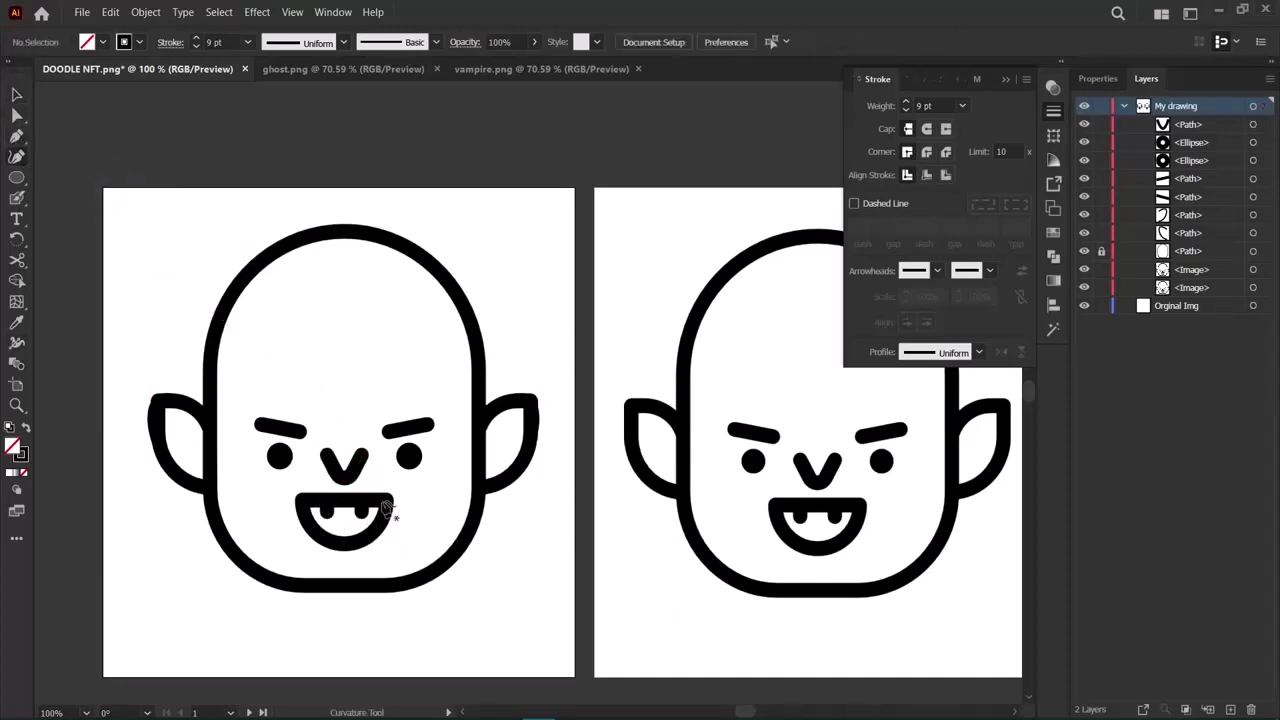
pyautogui.click(304, 498)
pyautogui.click(388, 498)
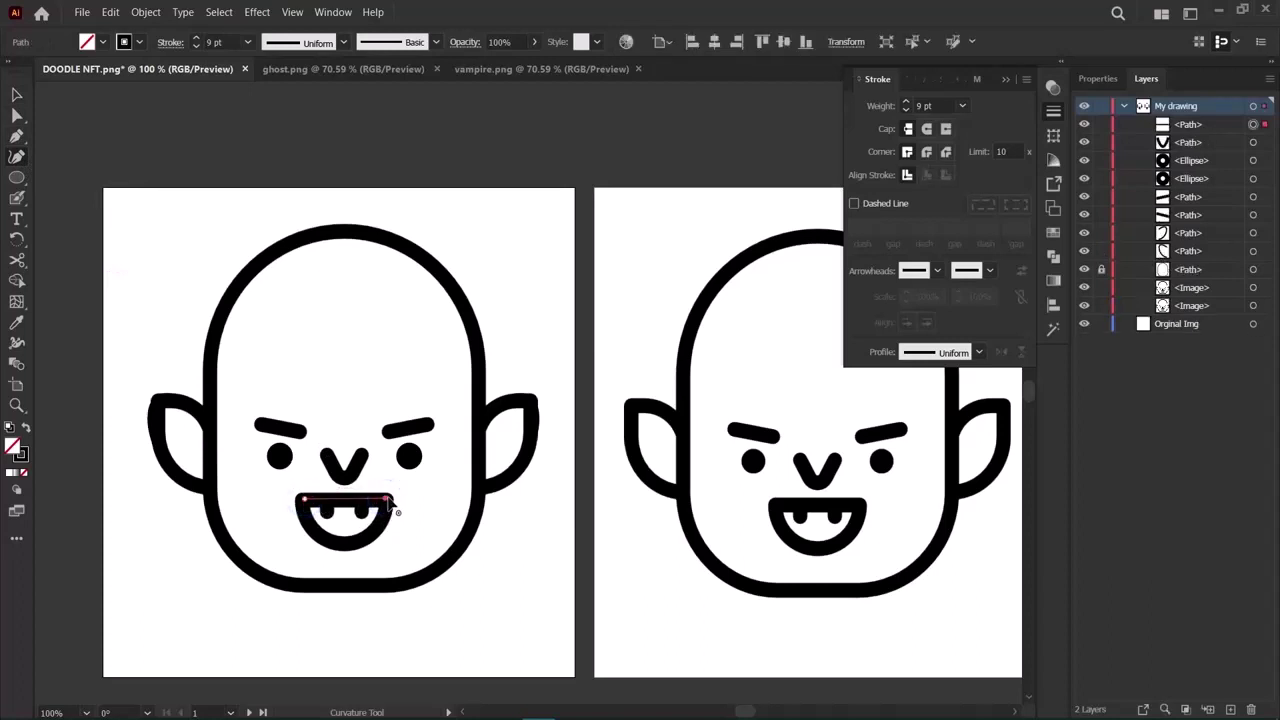
pyautogui.click(347, 547)
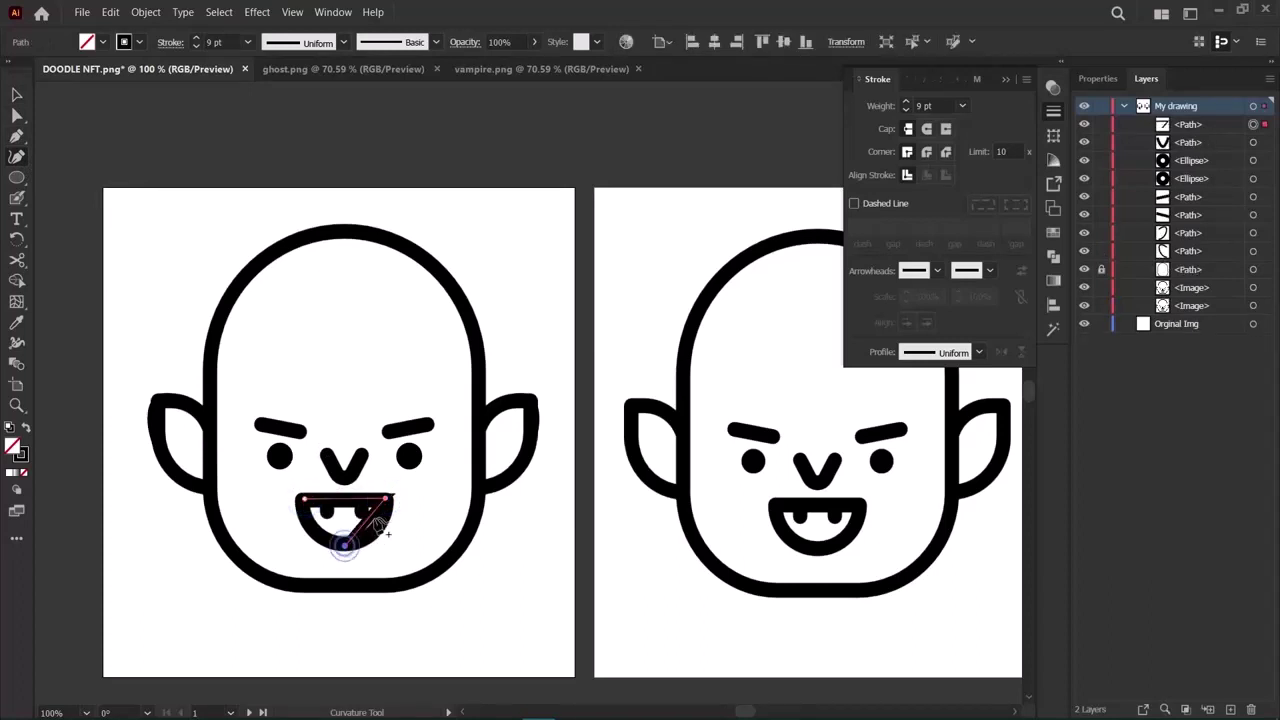
pyautogui.click(381, 527)
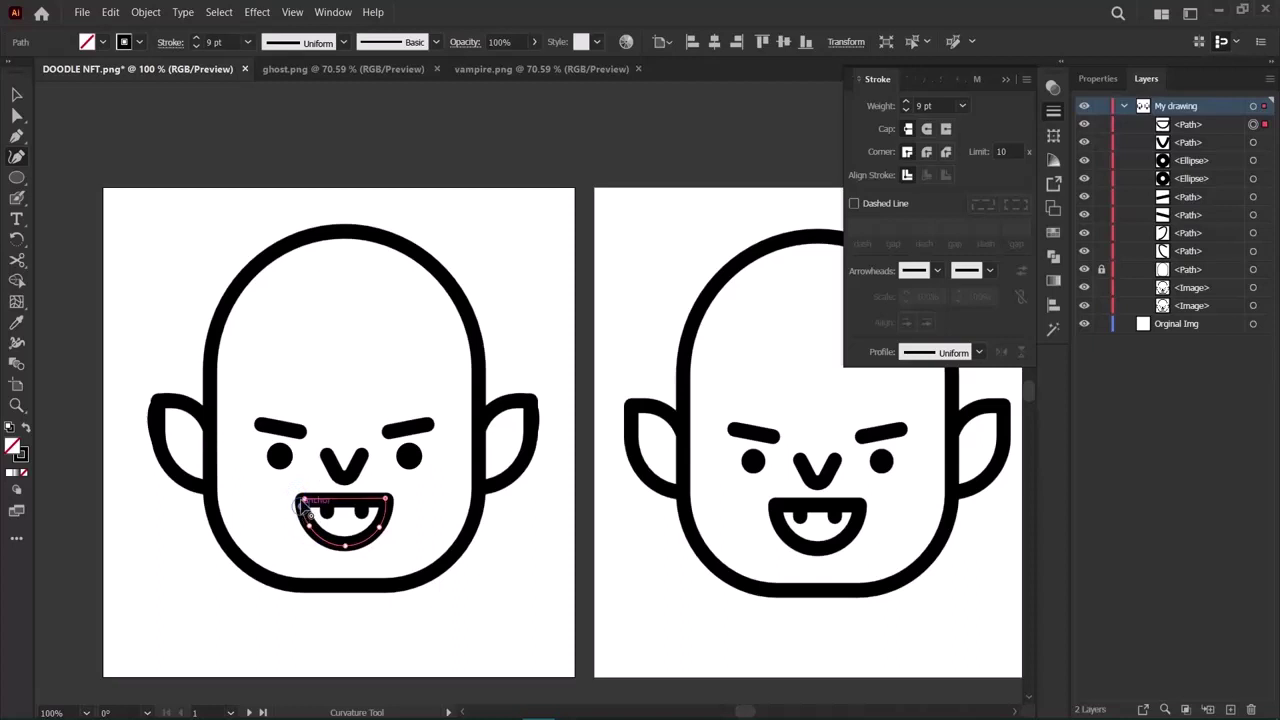
pyautogui.click(304, 501)
pyautogui.click(346, 497)
pyautogui.click(16, 93)
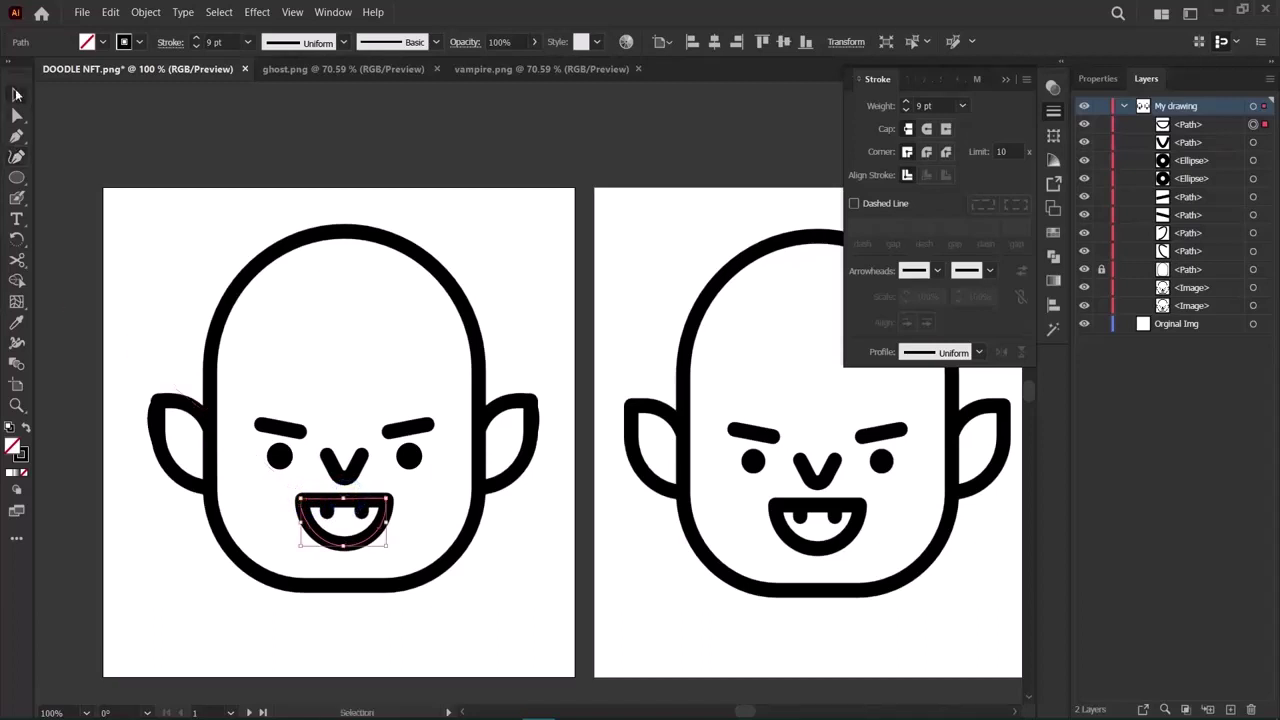
pyautogui.click(1097, 78)
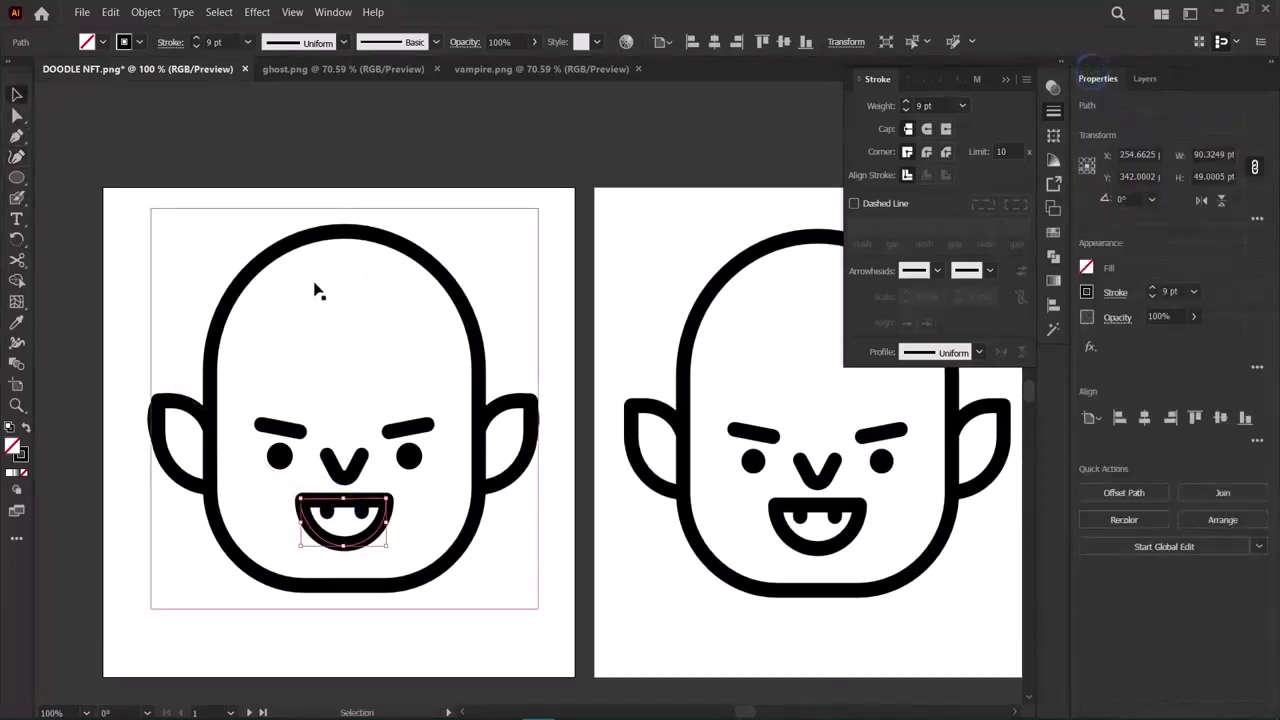
# Move the vampire reference image aside and give both traced ears Round Join corners.
pyautogui.moveTo(314, 286)
pyautogui.mouseDown()
pyautogui.moveTo(457, 137)
pyautogui.moveTo(720, 220)
pyautogui.moveTo(646, 225)
pyautogui.moveTo(562, 98)
pyautogui.moveTo(652, 507)
pyautogui.moveTo(647, 547)
pyautogui.mouseUp()
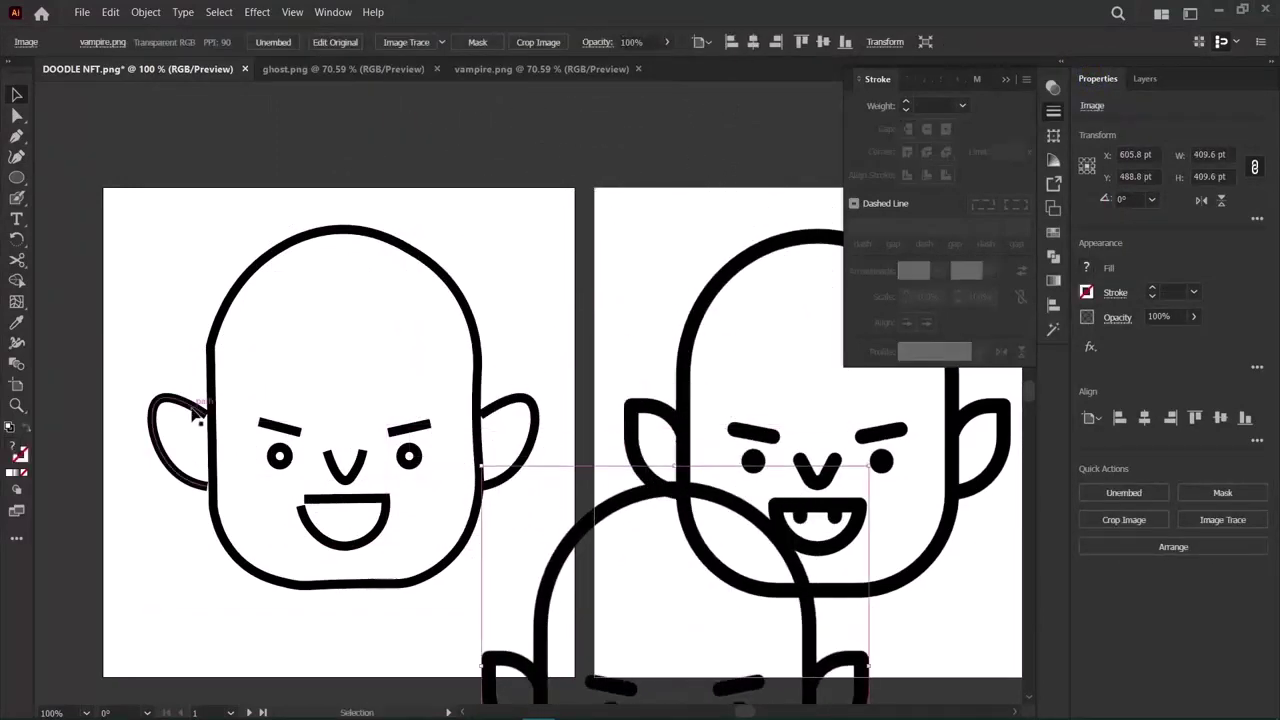
pyautogui.click(194, 412)
pyautogui.click(926, 151)
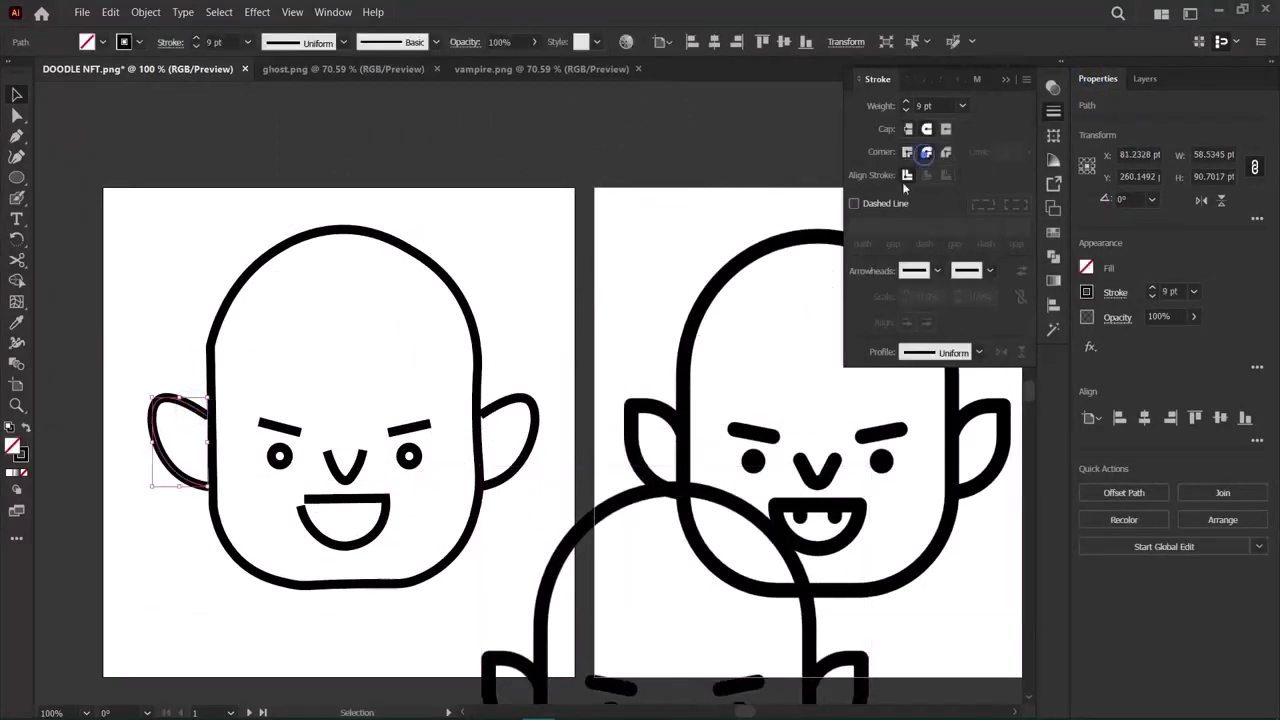
pyautogui.click(144, 554)
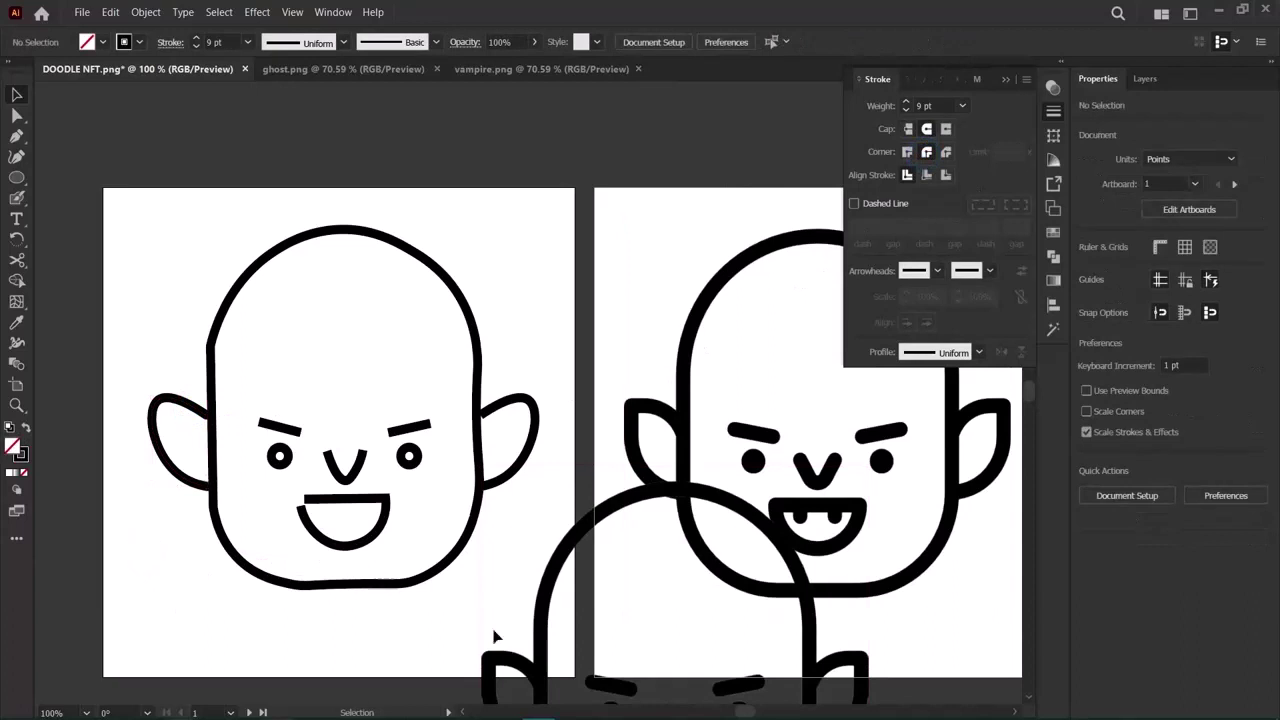
pyautogui.click(498, 403)
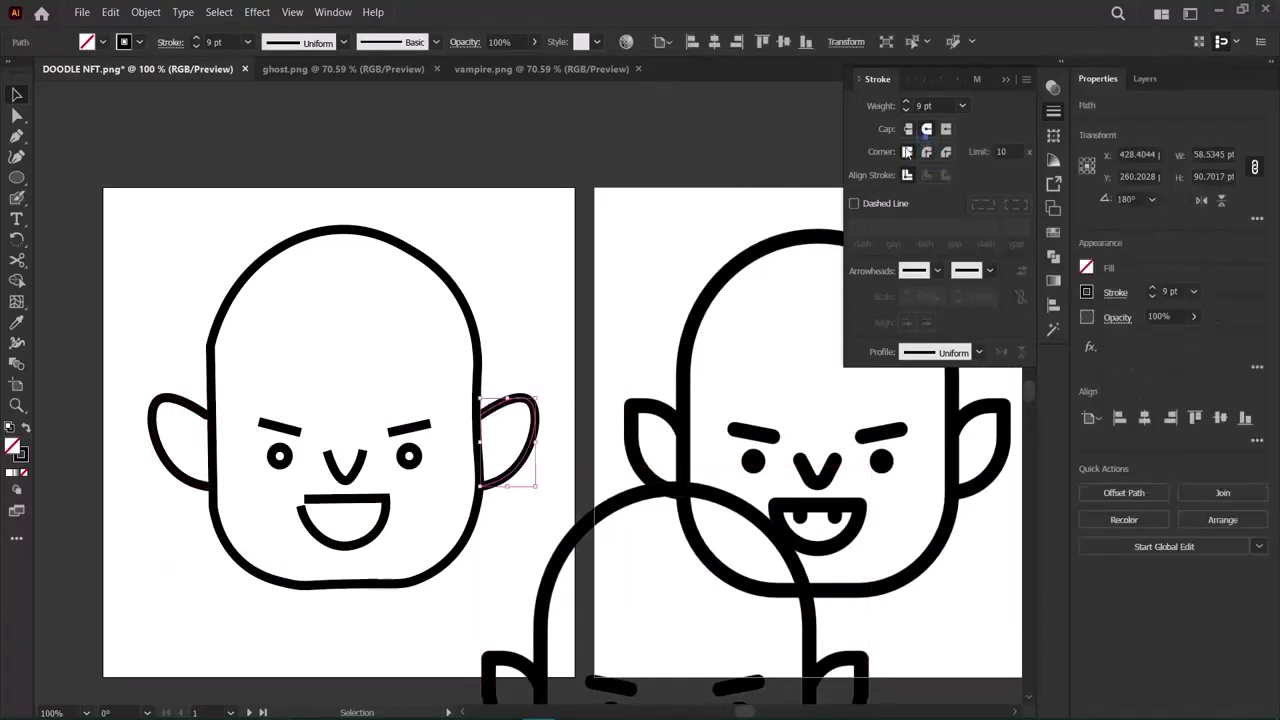
pyautogui.click(926, 151)
pyautogui.click(520, 271)
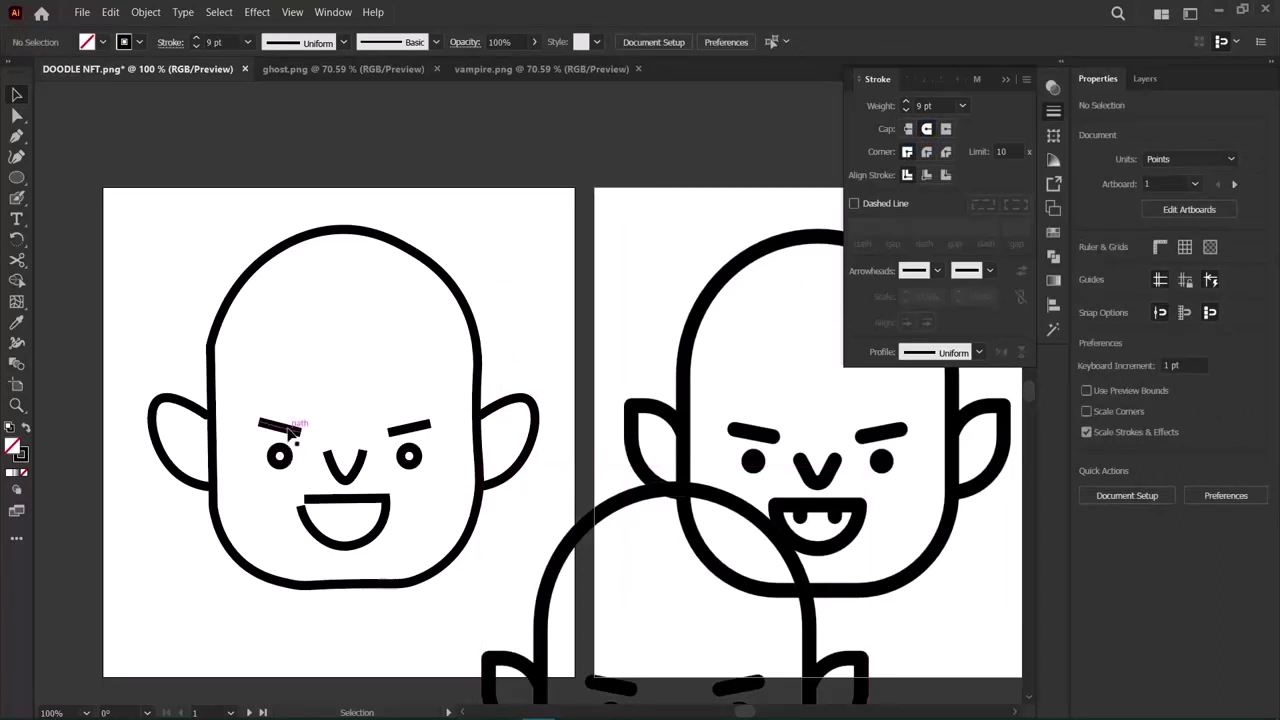
# Give the eyebrows Round Cap ends and Round Join corners.
pyautogui.click(420, 425)
pyautogui.click(927, 130)
pyautogui.click(927, 152)
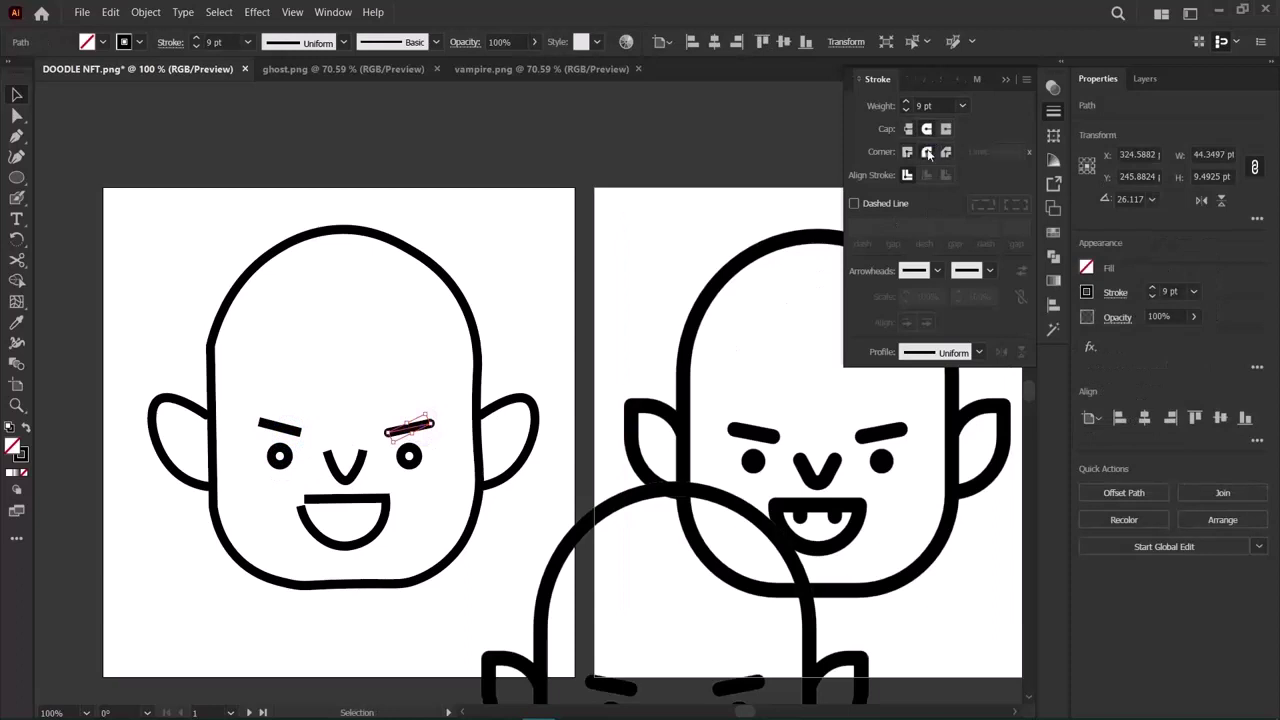
pyautogui.click(389, 277)
pyautogui.click(283, 425)
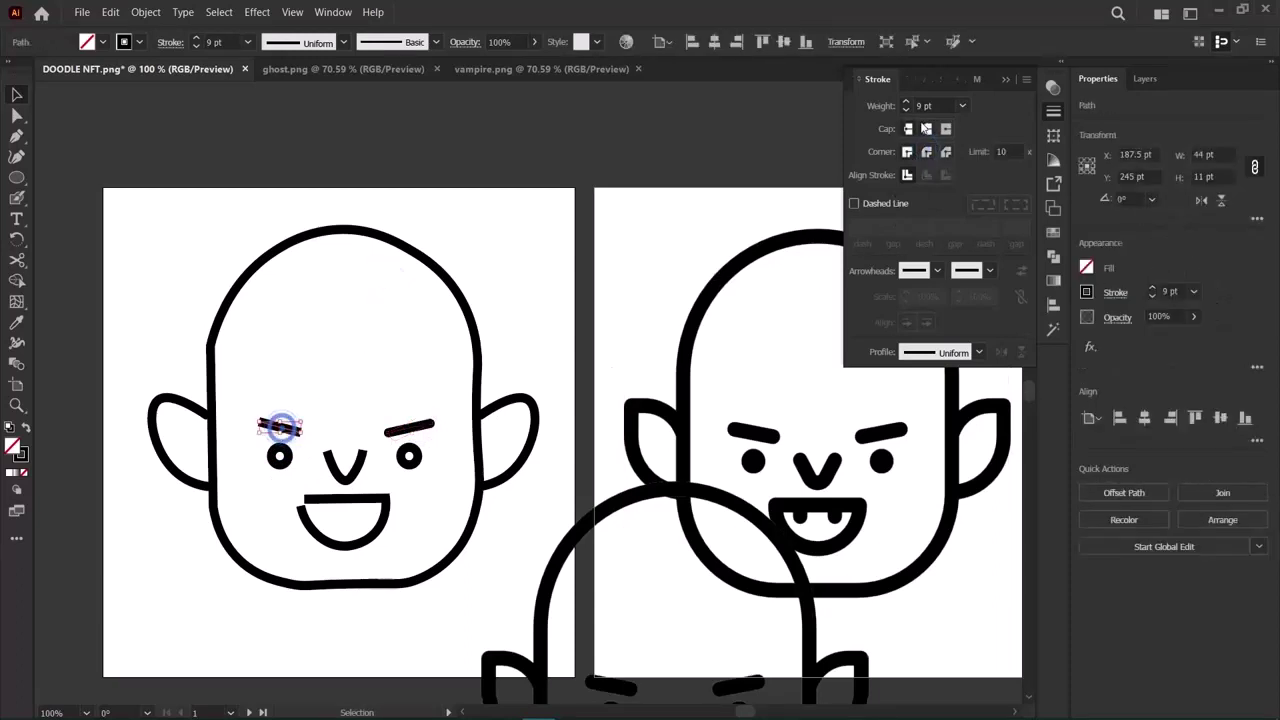
pyautogui.click(927, 152)
pyautogui.click(363, 283)
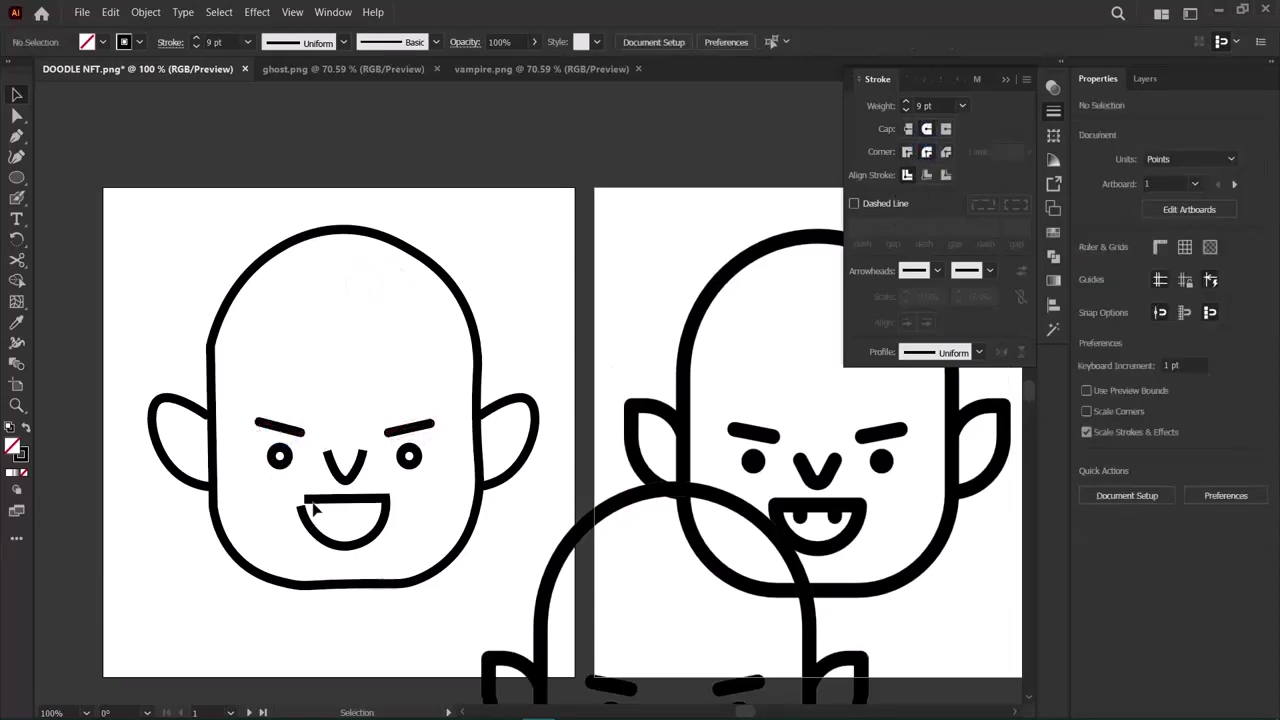
pyautogui.click(304, 516)
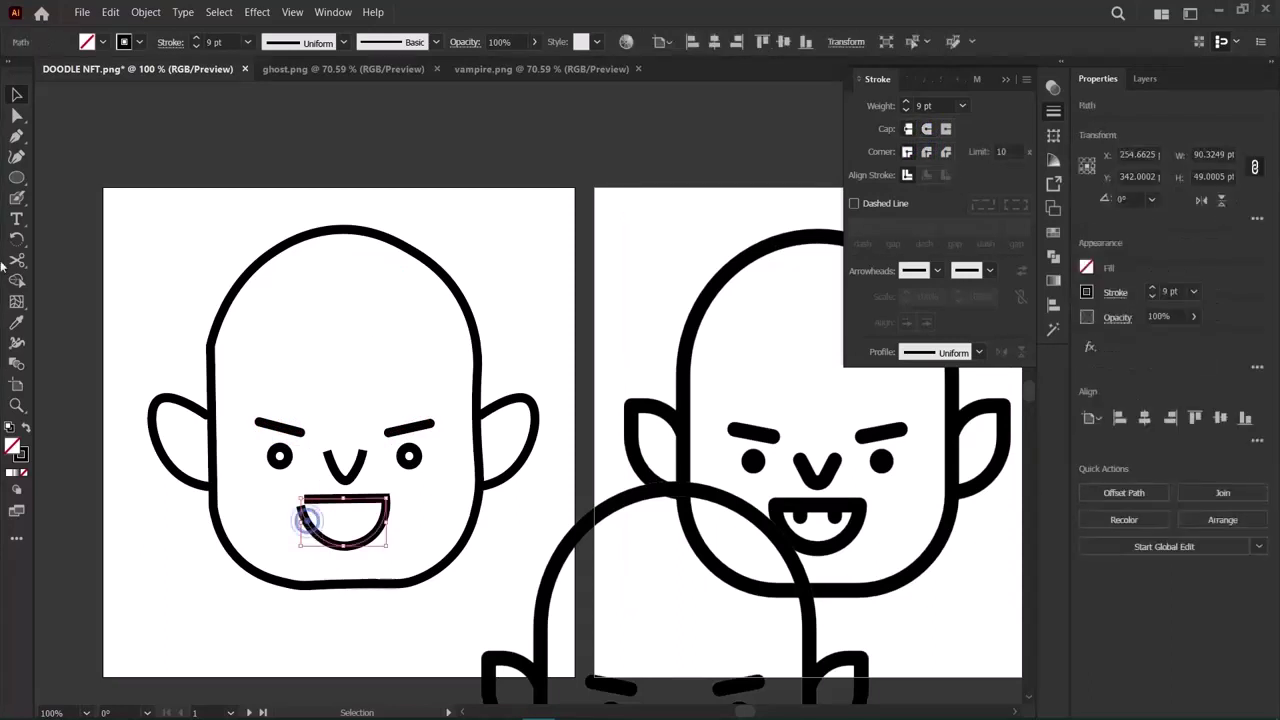
# Nudge the mouth's upper-left anchor with Direct Selection so its top edge lines up.
pyautogui.doubleClick(20, 115)
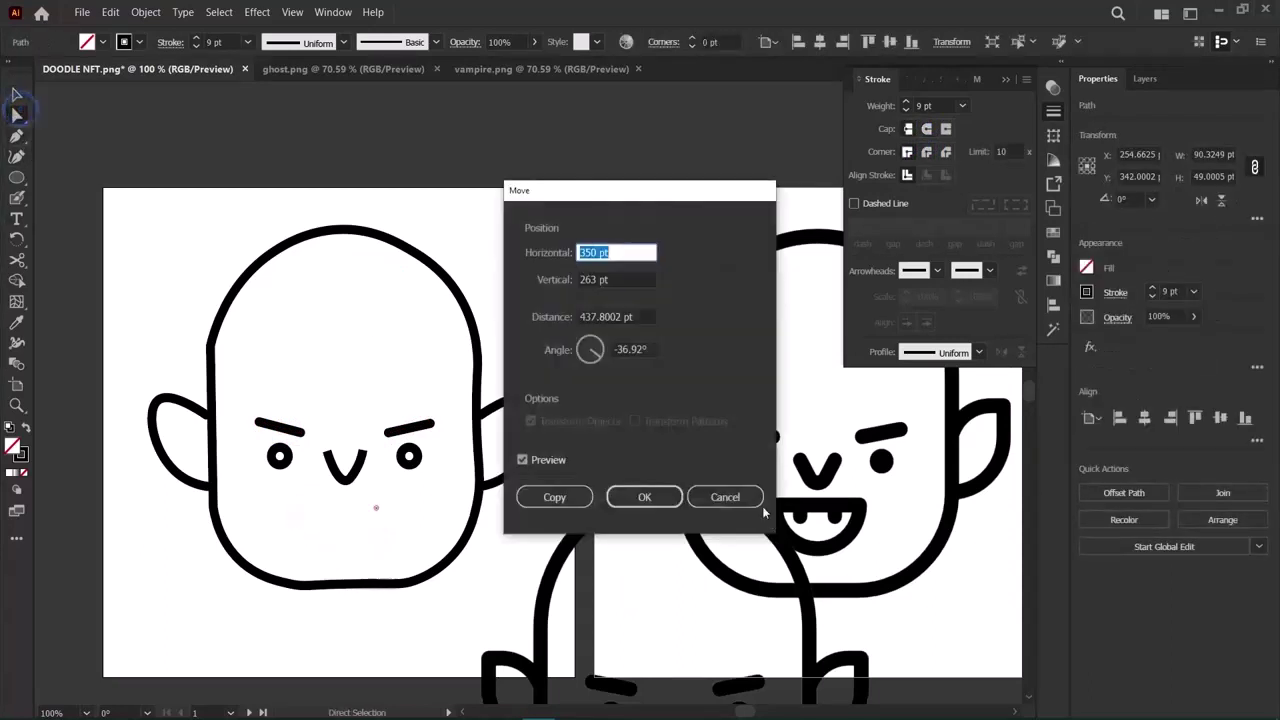
pyautogui.click(728, 500)
pyautogui.click(300, 507)
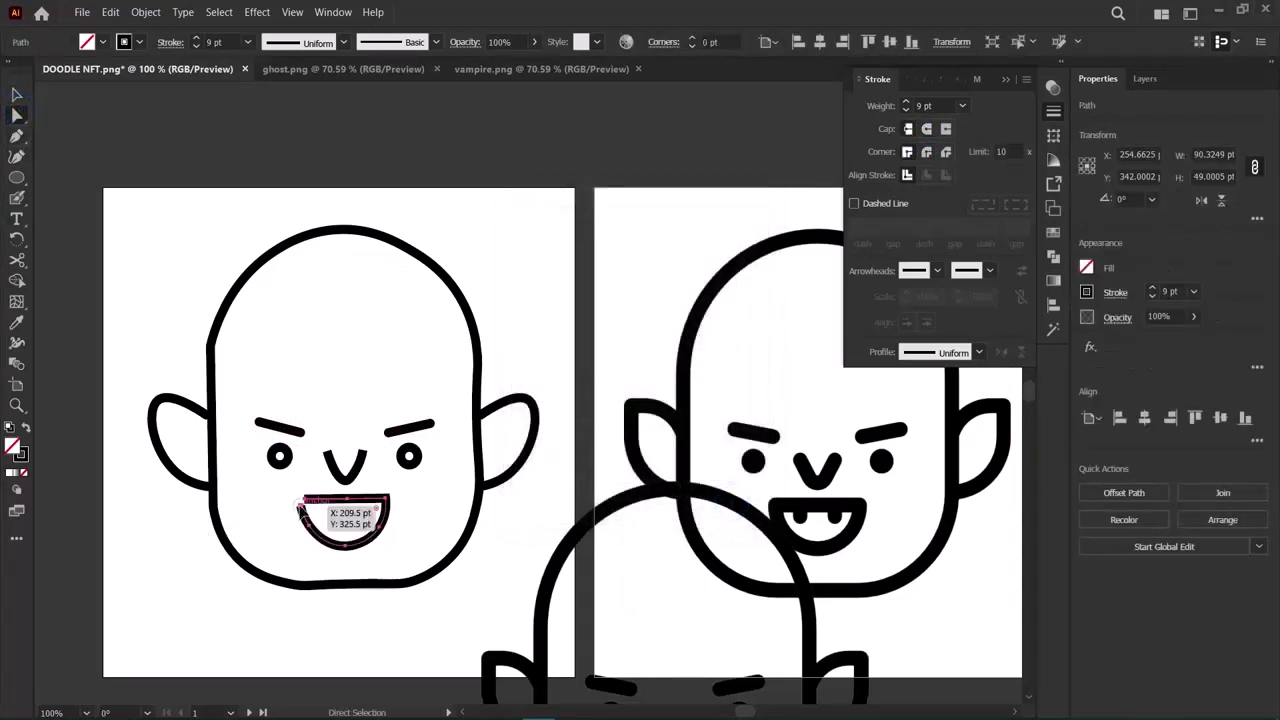
pyautogui.moveTo(300, 507); pyautogui.dragTo(300, 499)
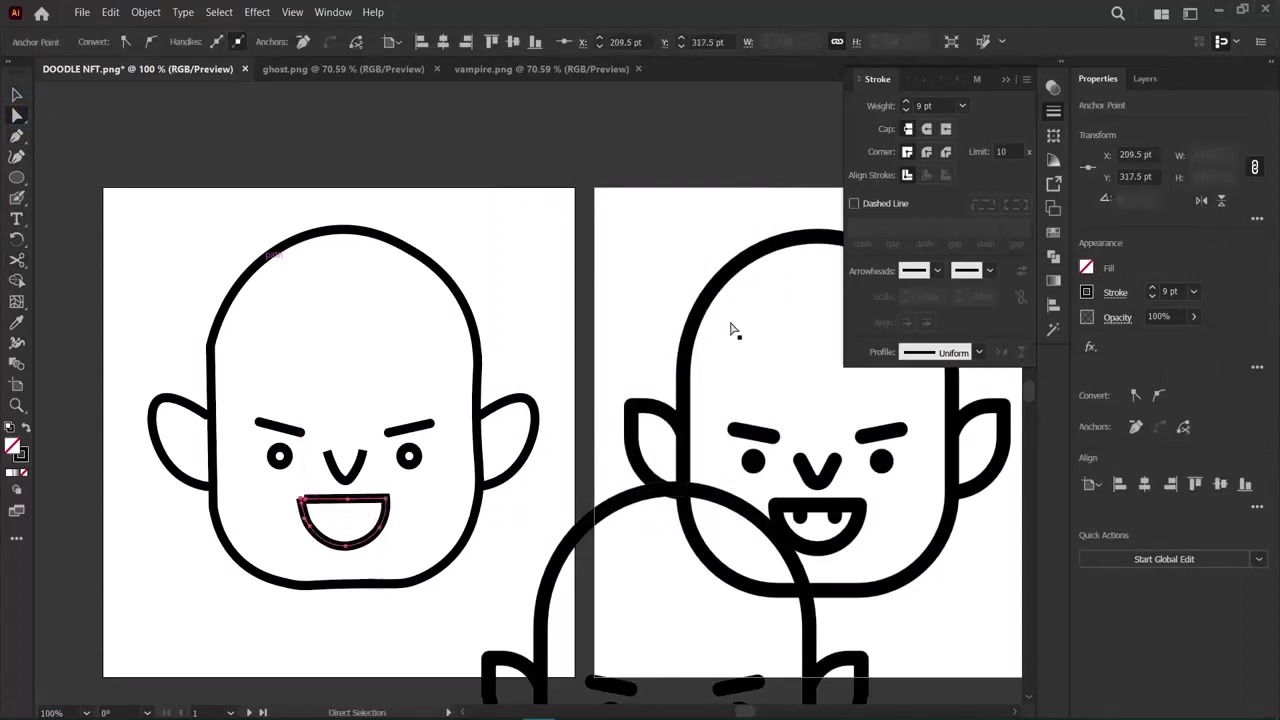
pyautogui.click(86, 383)
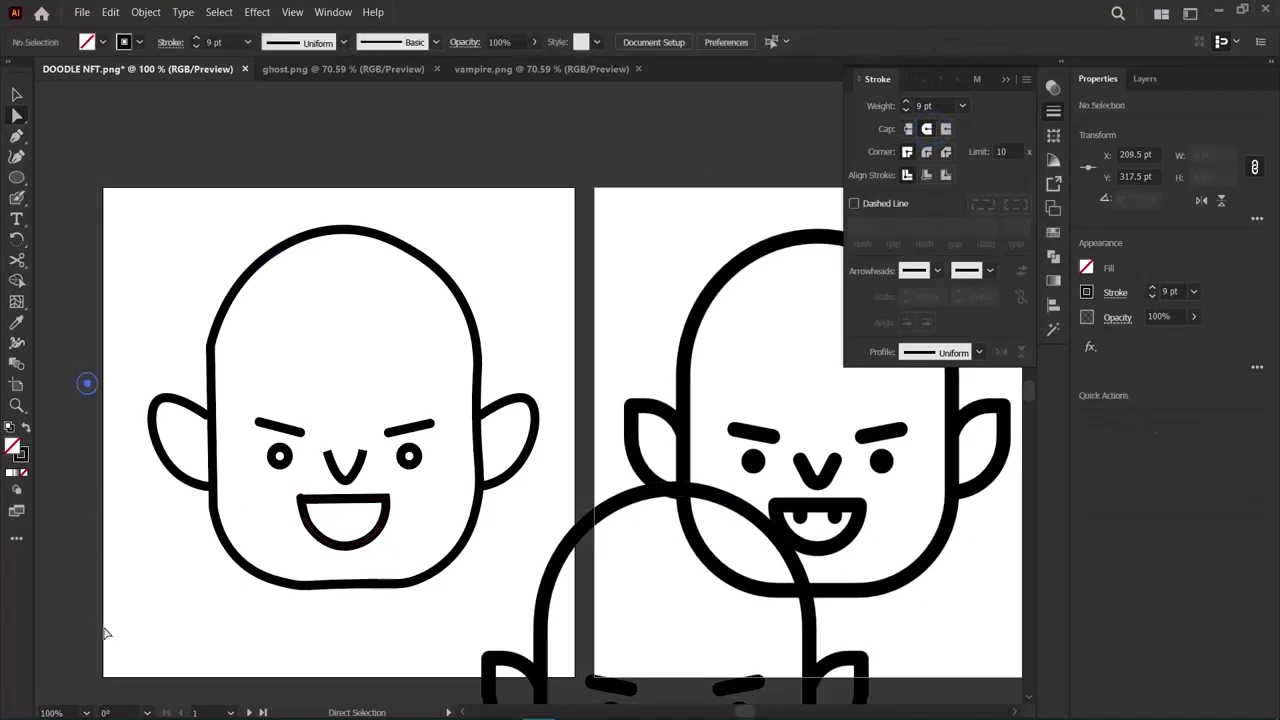
pyautogui.click(305, 515)
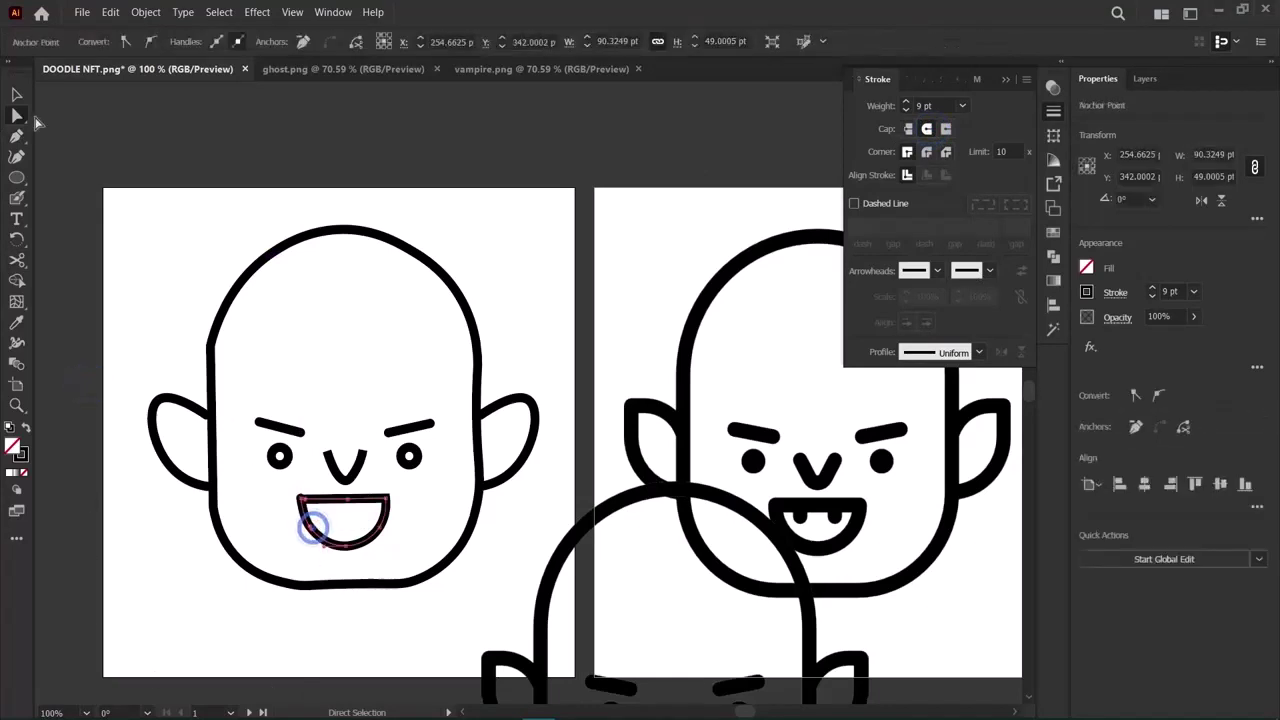
pyautogui.press('Return')
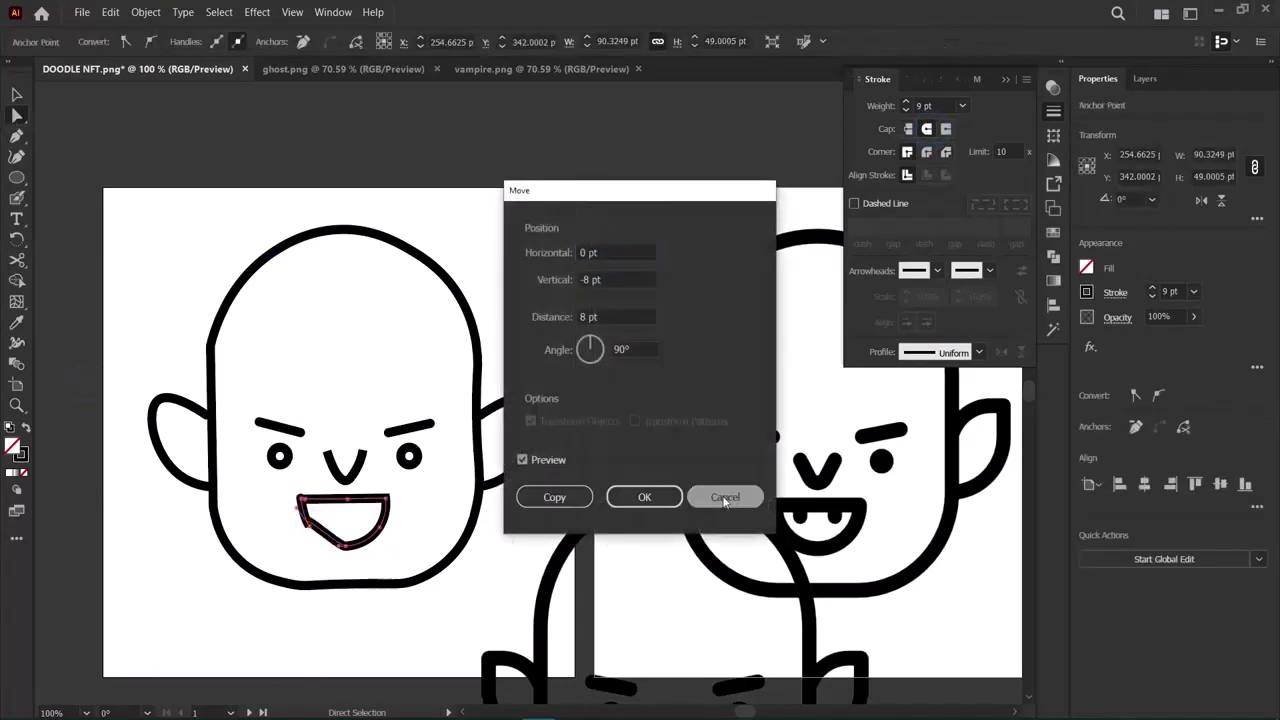
pyautogui.click(725, 496)
pyautogui.moveTo(304, 503); pyautogui.dragTo(304, 506)
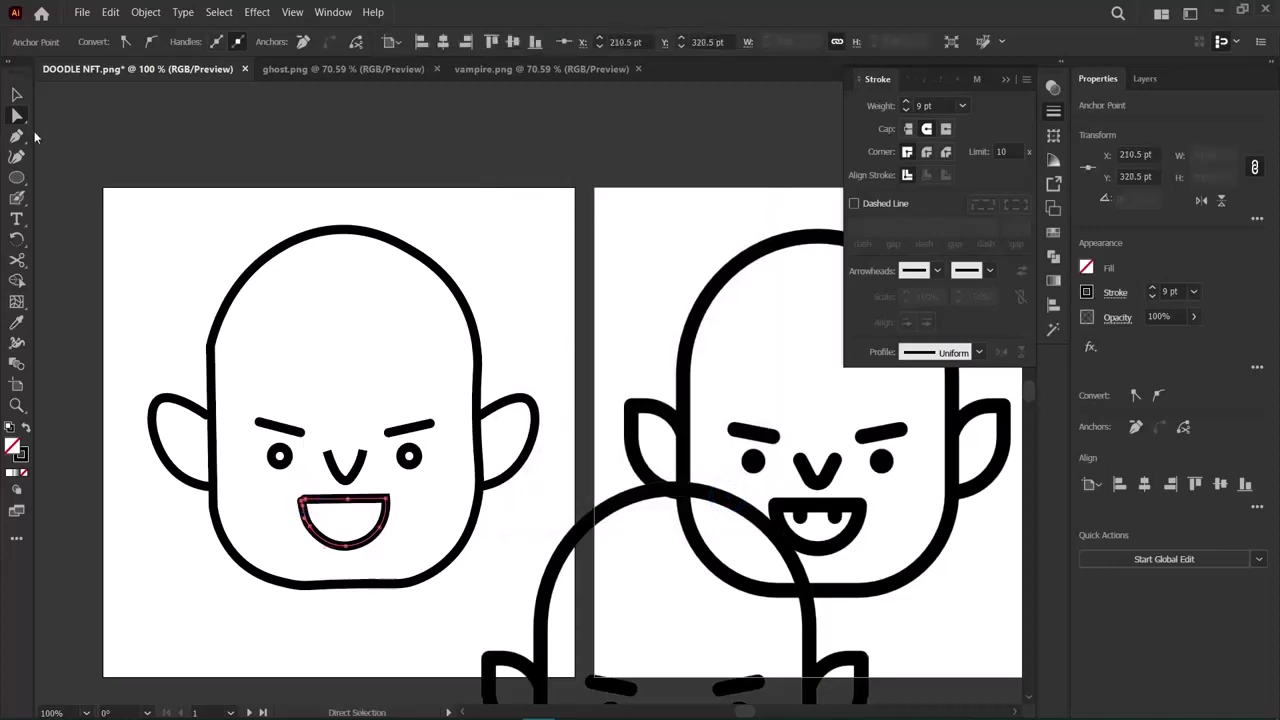
pyautogui.click(16, 94)
pyautogui.click(89, 187)
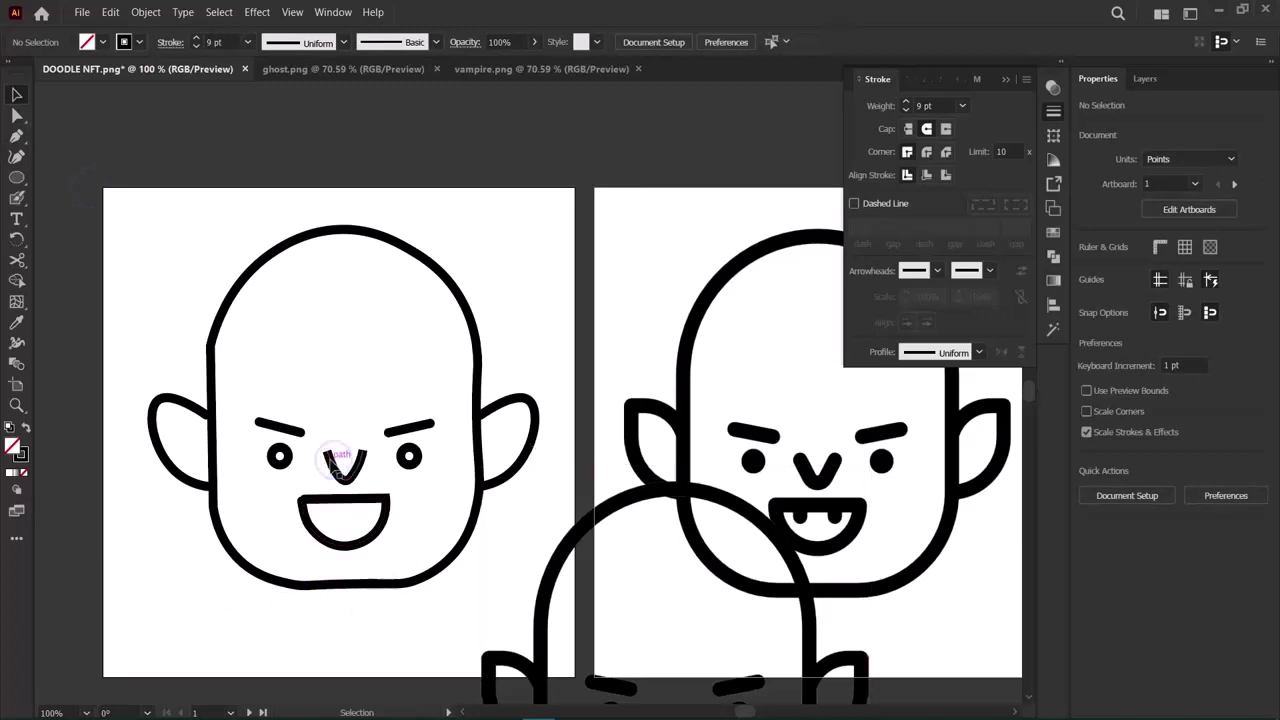
pyautogui.click(335, 460)
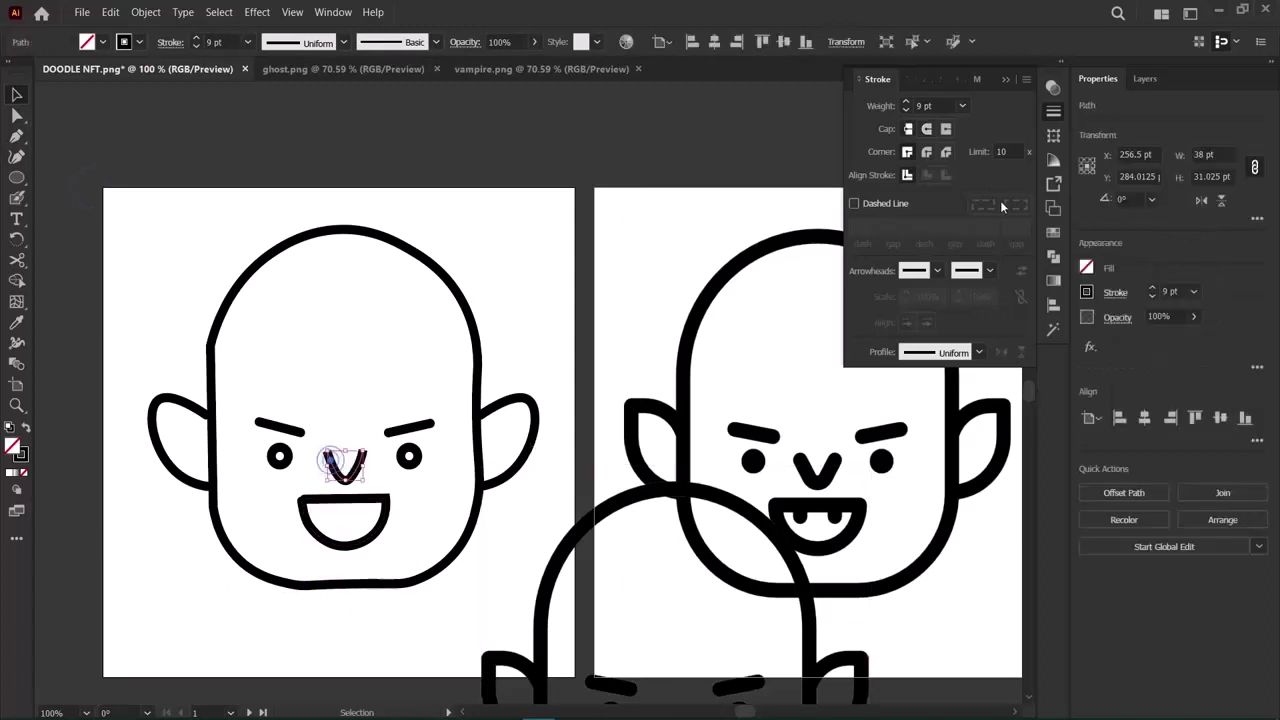
# Round the nose's line ends and pull the right ear's tip outward and lower anchor left.
pyautogui.click(927, 129)
pyautogui.click(100, 282)
pyautogui.hscroll(2, 478, 487)
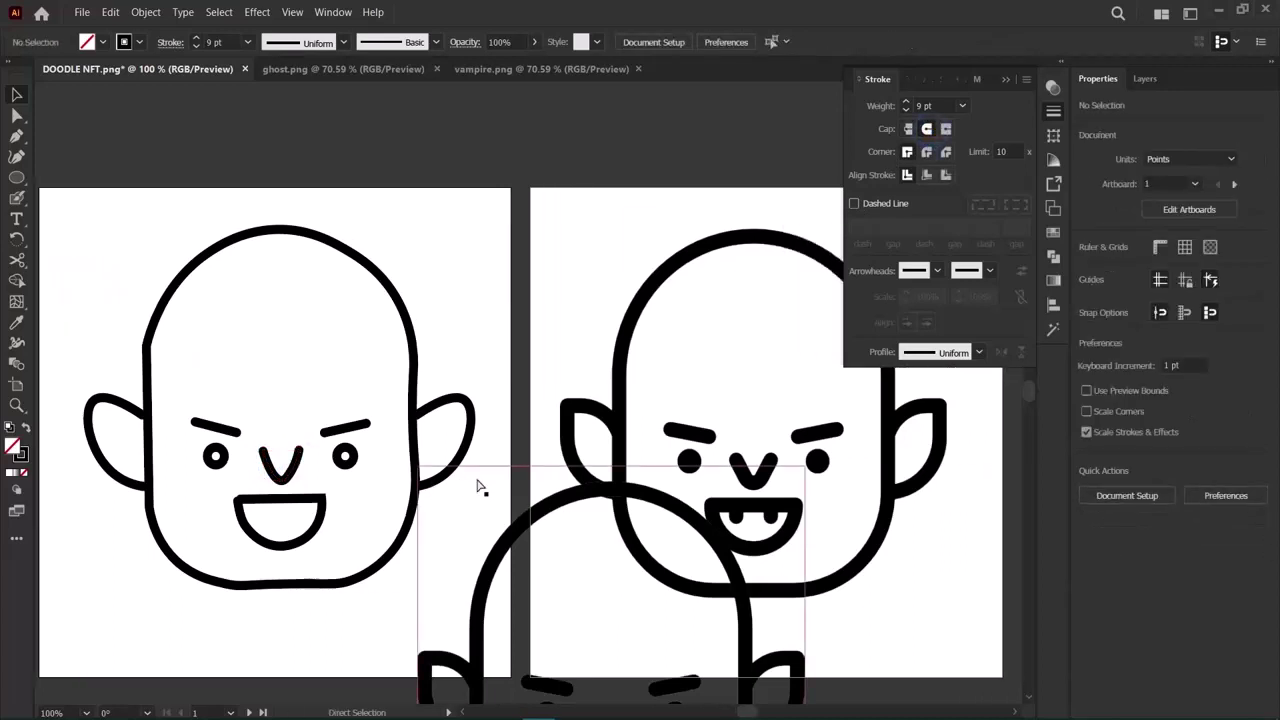
pyautogui.click(138, 422)
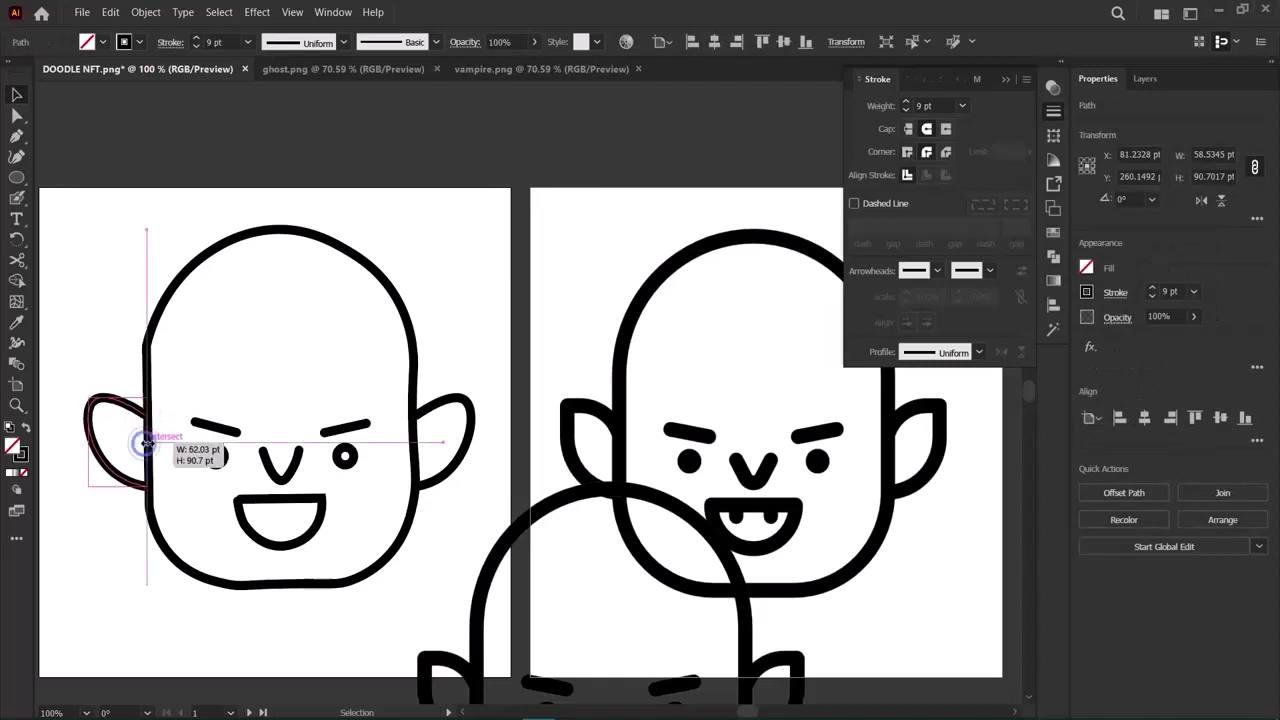
pyautogui.click(71, 264)
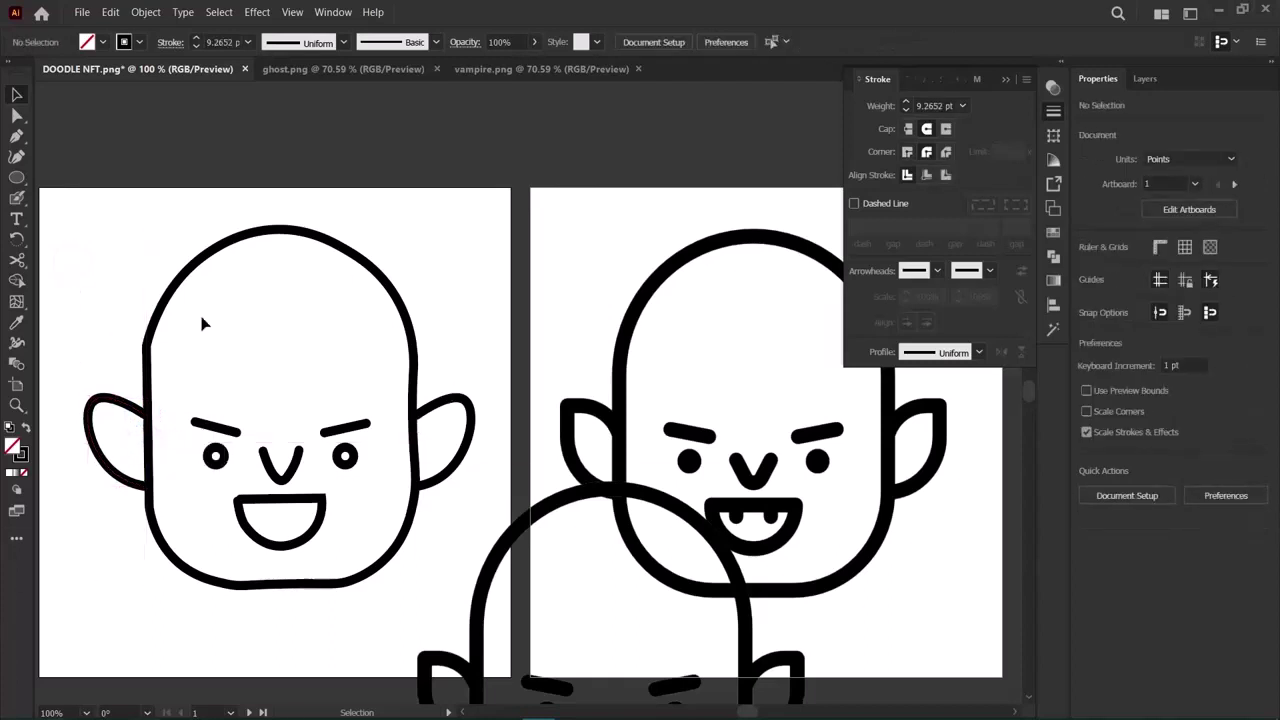
pyautogui.click(466, 402)
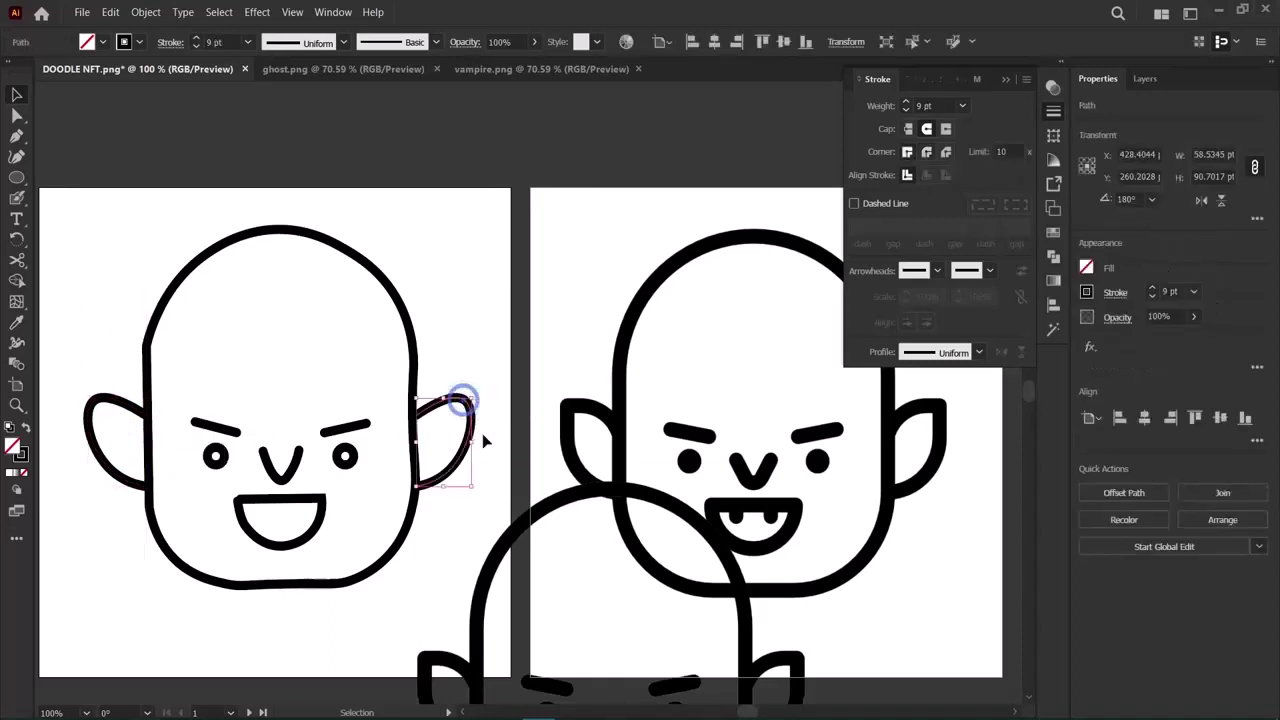
pyautogui.doubleClick(16, 115)
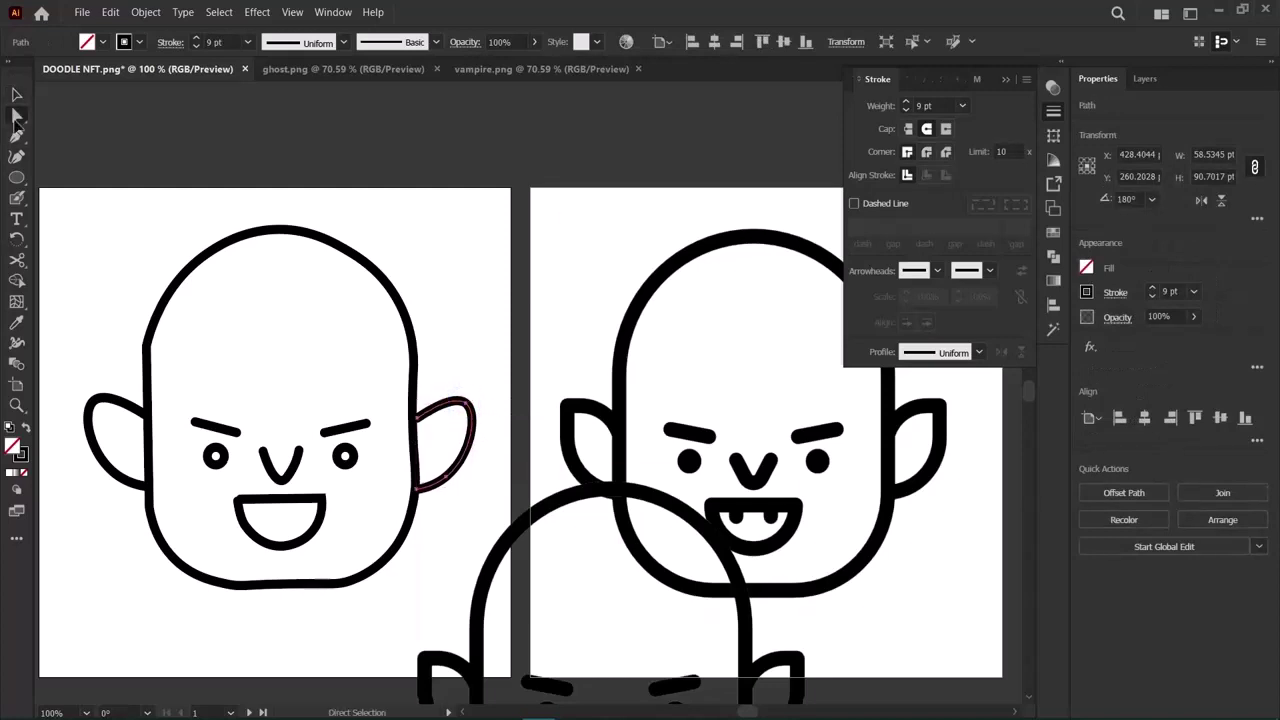
pyautogui.click(755, 490)
pyautogui.moveTo(461, 399); pyautogui.dragTo(474, 395)
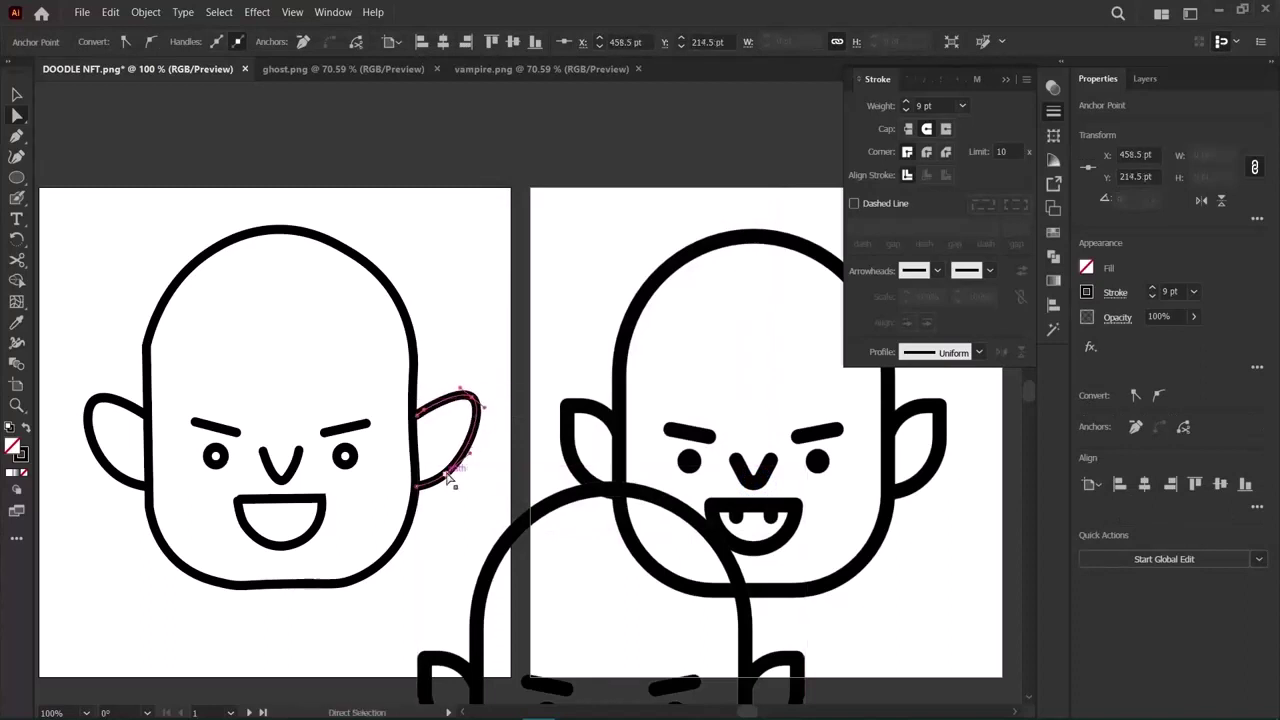
pyautogui.moveTo(445, 474); pyautogui.dragTo(440, 474)
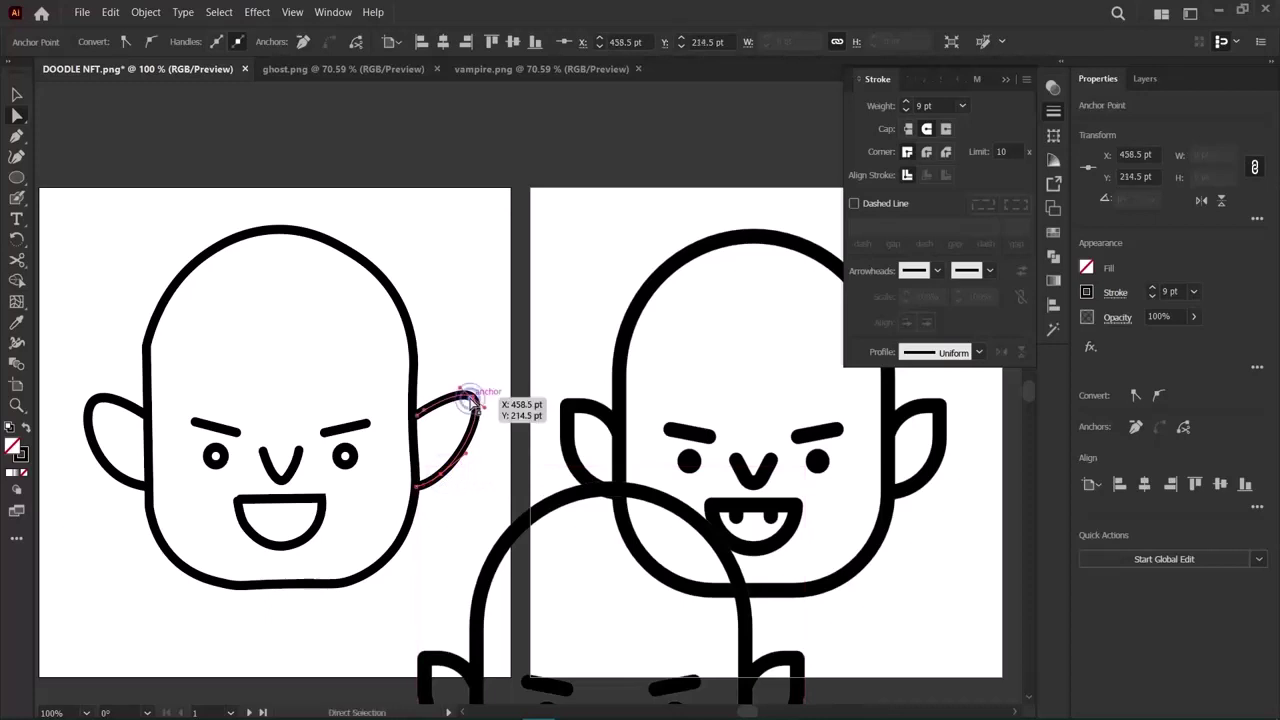
pyautogui.click(134, 260)
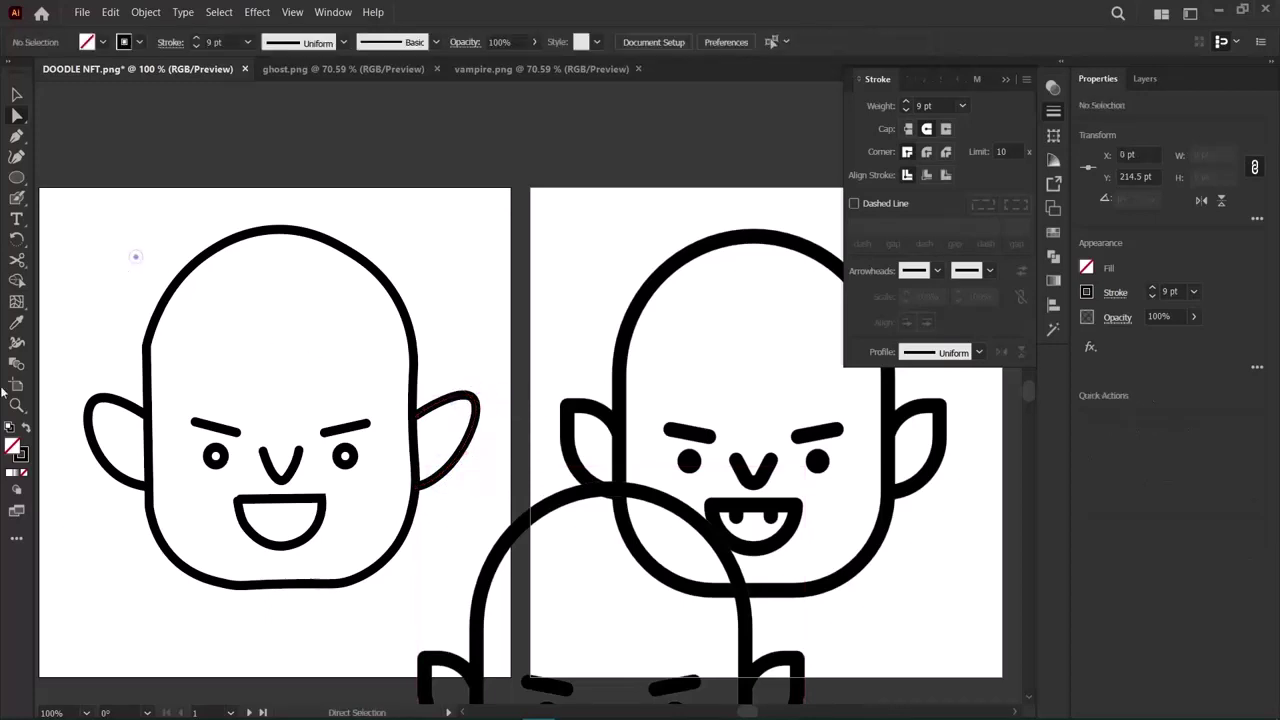
# Pull the left ear's tip outward and lower anchor inward, then exit isolation mode.
pyautogui.click(92, 408)
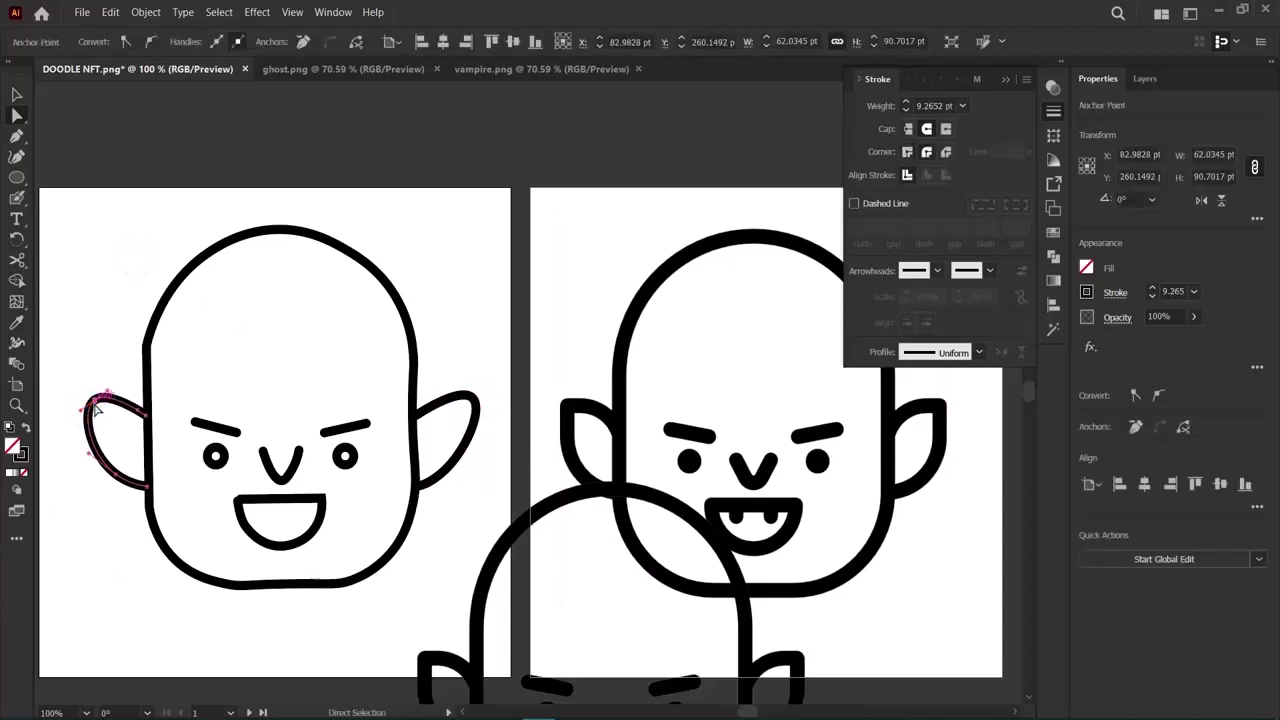
pyautogui.moveTo(95, 408); pyautogui.dragTo(88, 402)
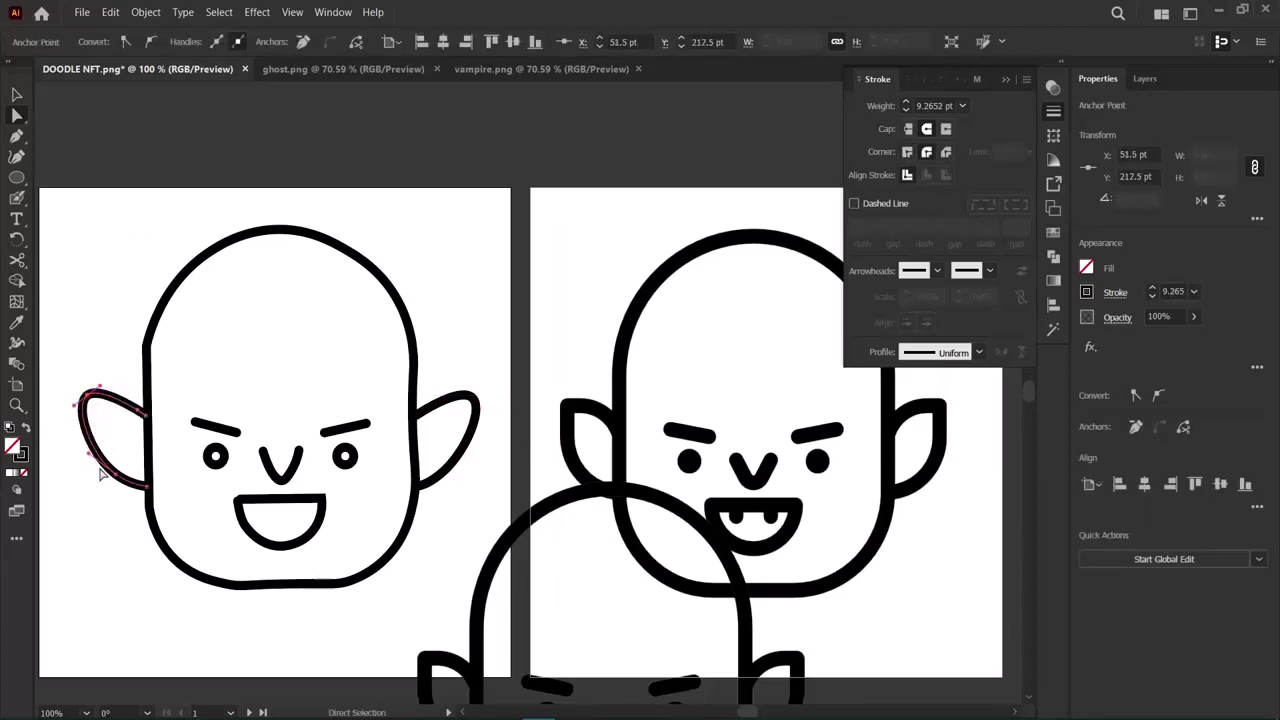
pyautogui.moveTo(112, 478); pyautogui.dragTo(121, 474)
pyautogui.click(16, 94)
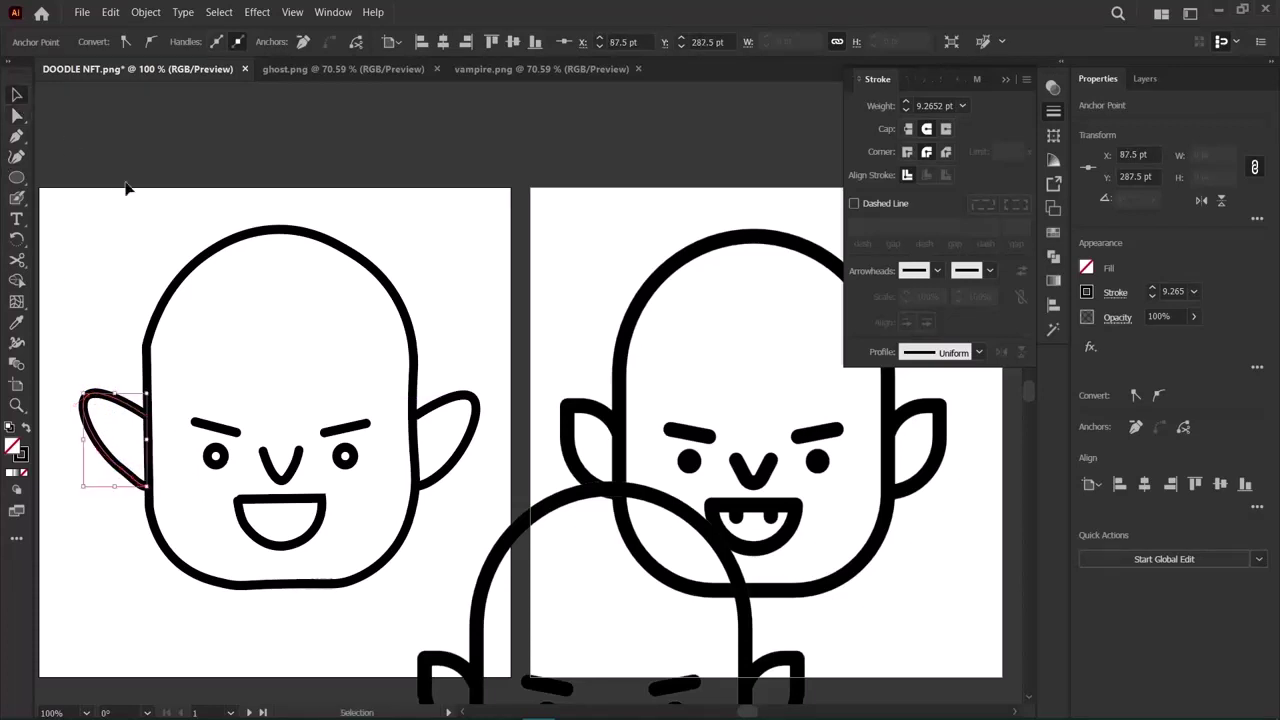
pyautogui.click(476, 424)
pyautogui.doubleClick(477, 425)
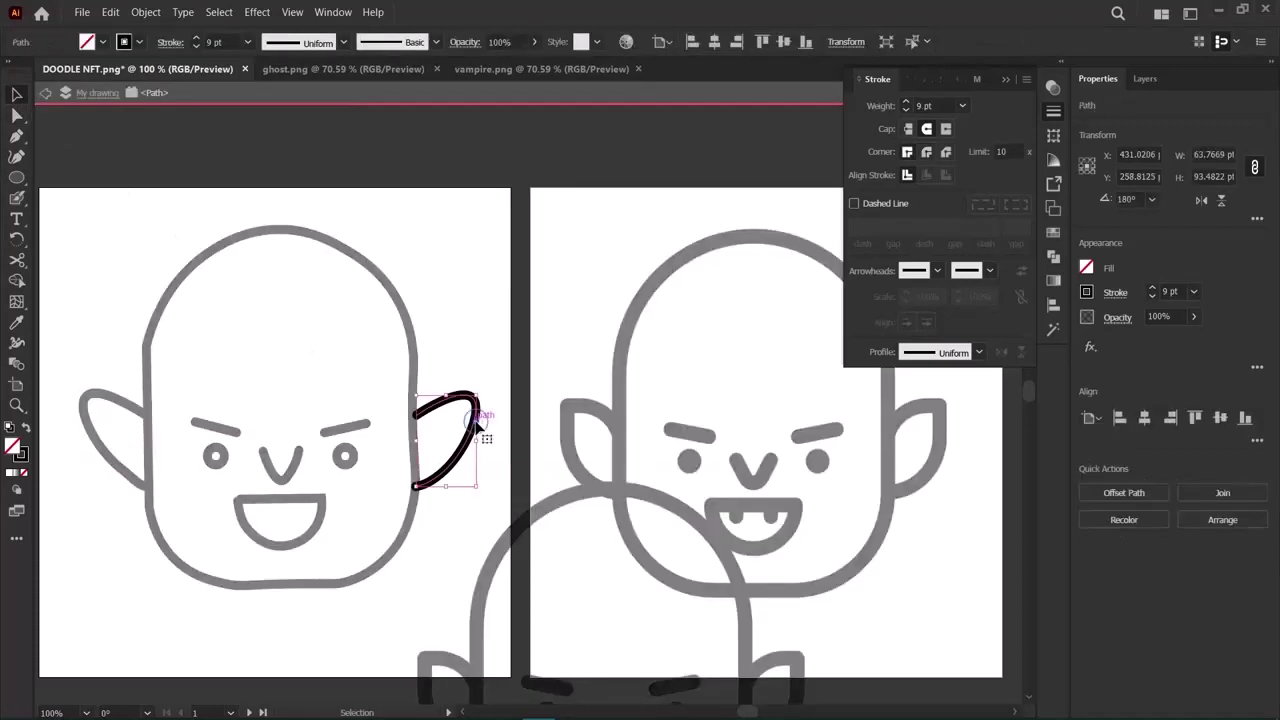
pyautogui.click(44, 93)
pyautogui.press('a')
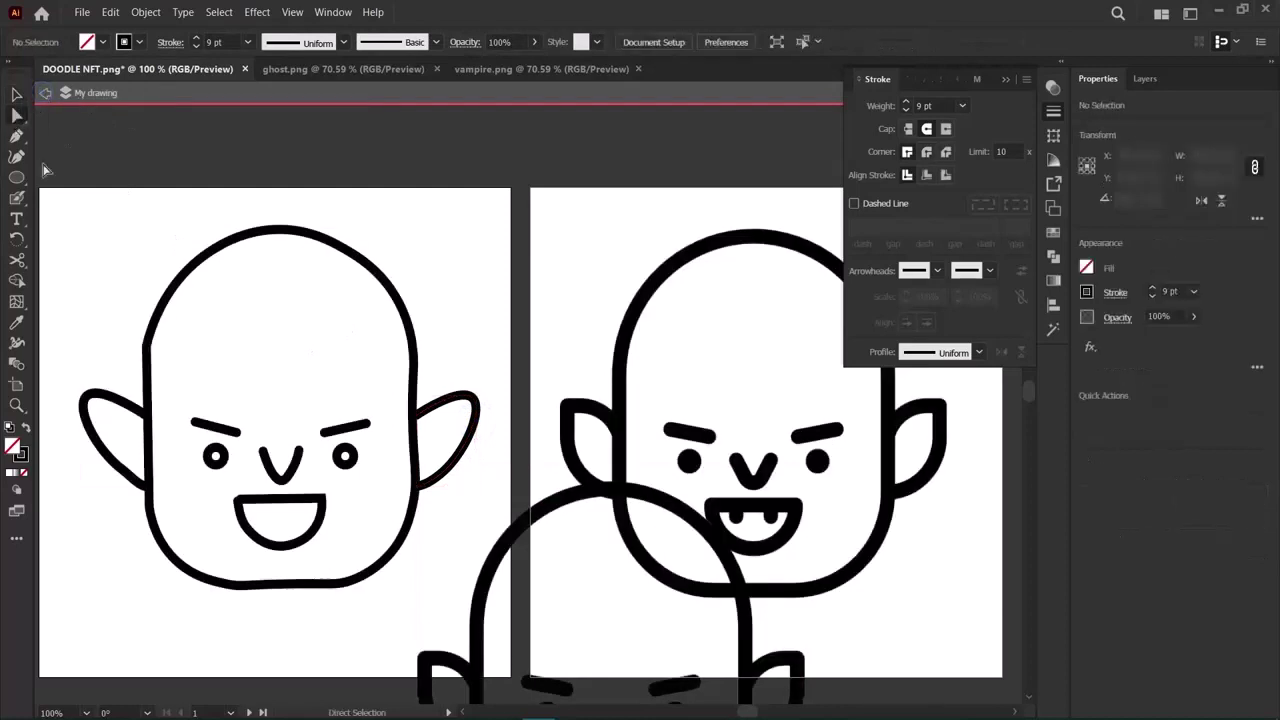
pyautogui.click(473, 404)
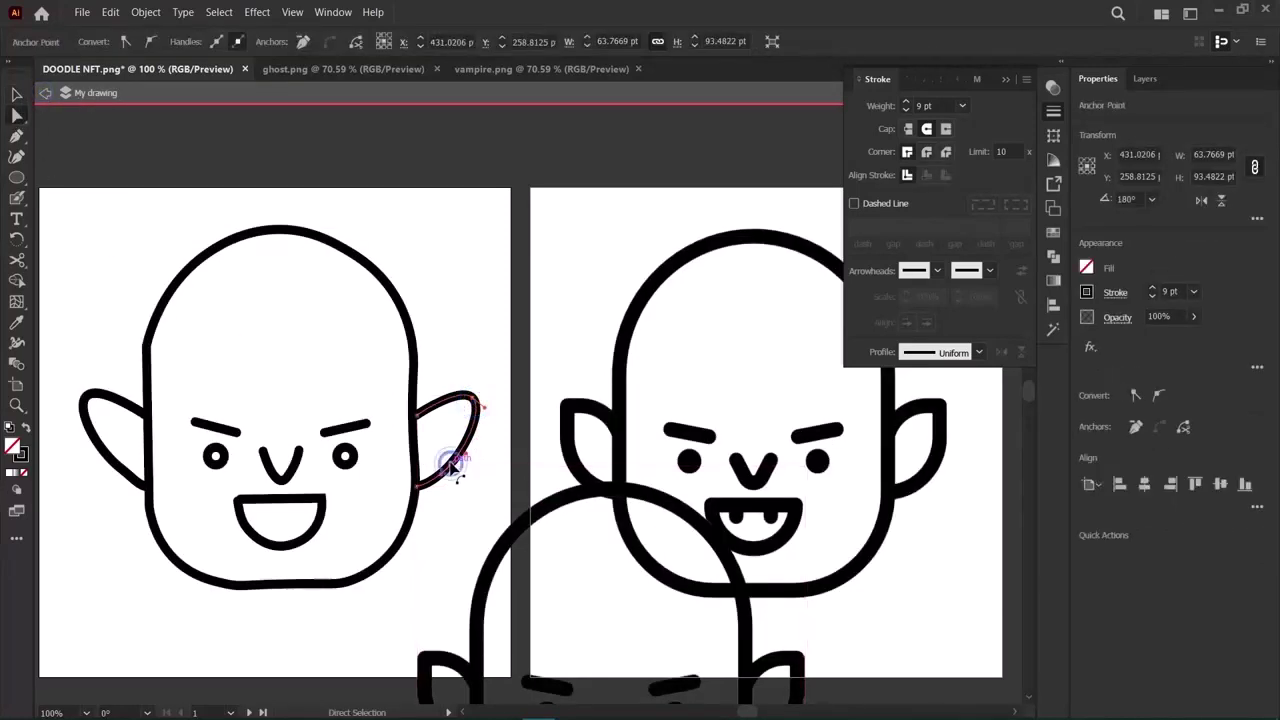
pyautogui.click(440, 476)
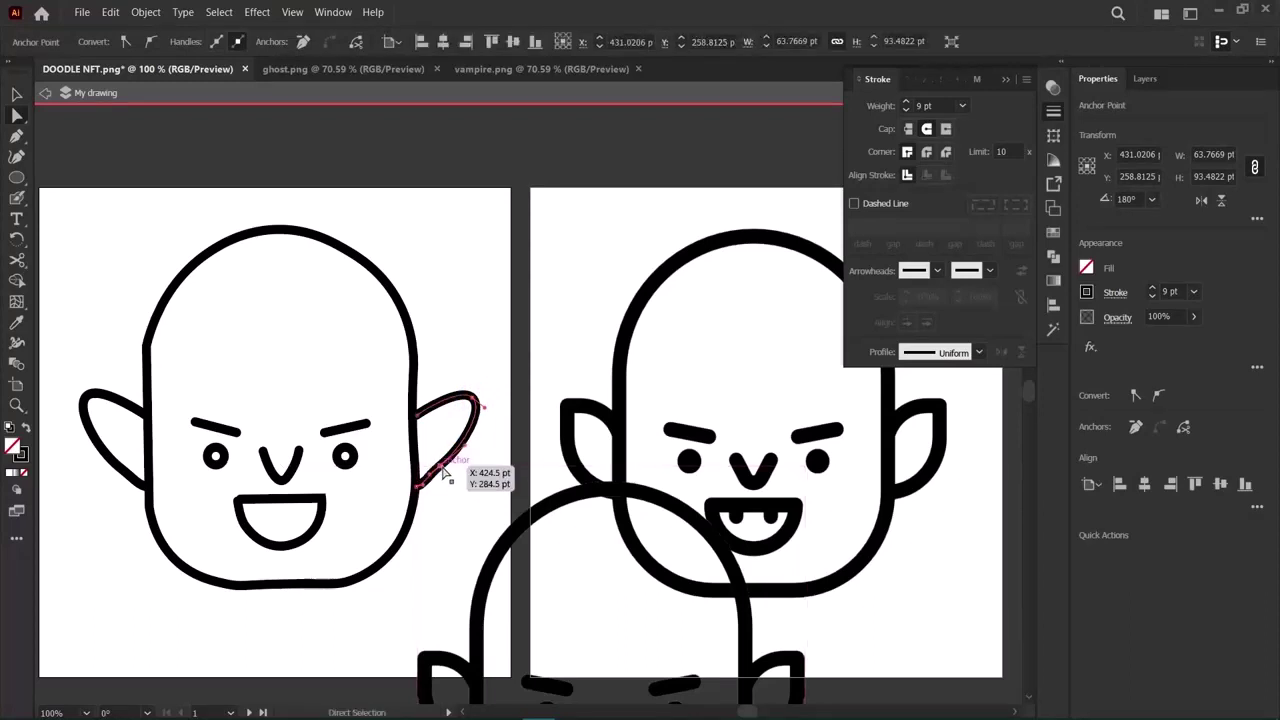
pyautogui.click(16, 94)
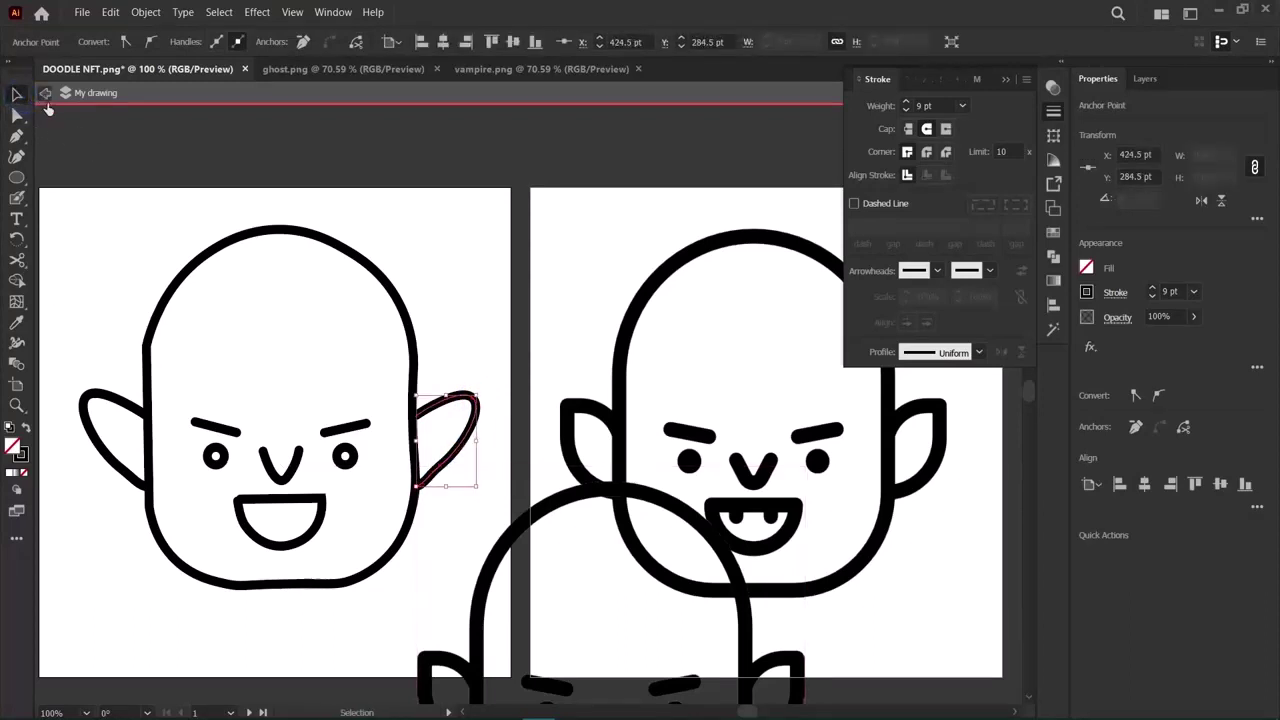
pyautogui.doubleClick(131, 184)
# Fill both eye ellipses with solid black.
pyautogui.scroll(-3, 250, 370)
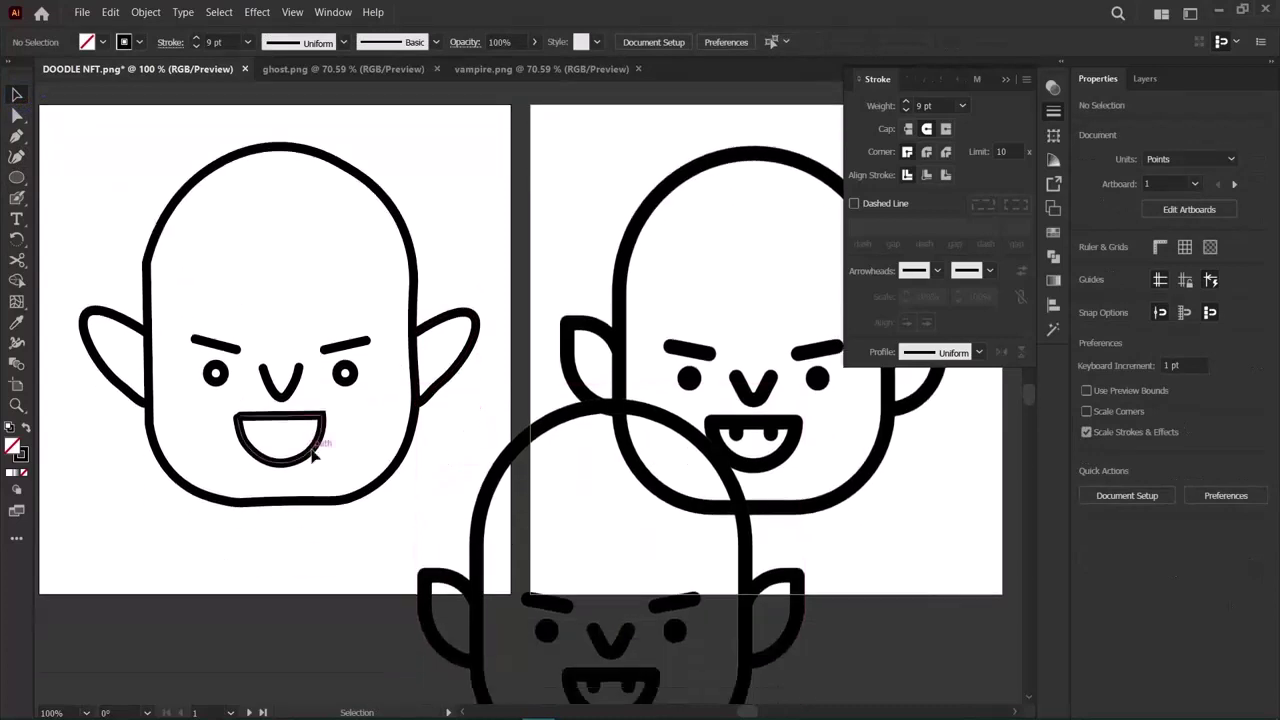
pyautogui.click(218, 391)
pyautogui.keyDown('shift'); pyautogui.click(345, 389); pyautogui.keyUp('shift')
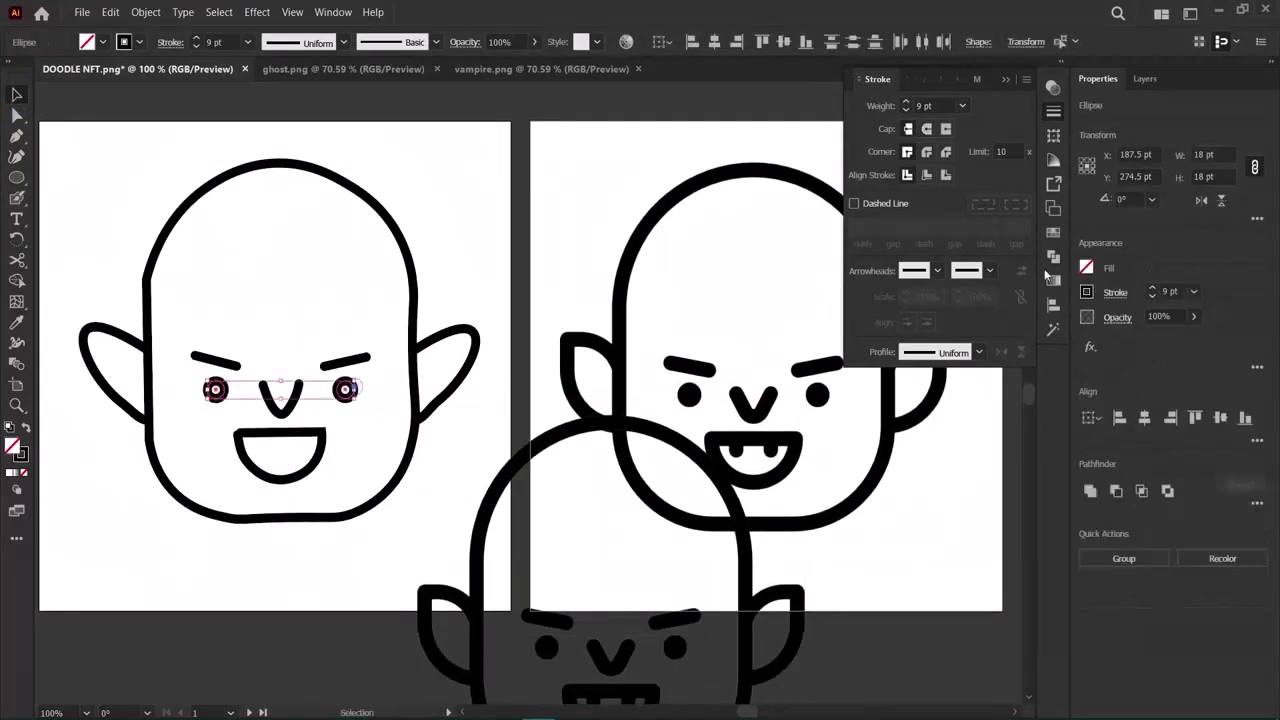
pyautogui.click(1086, 267)
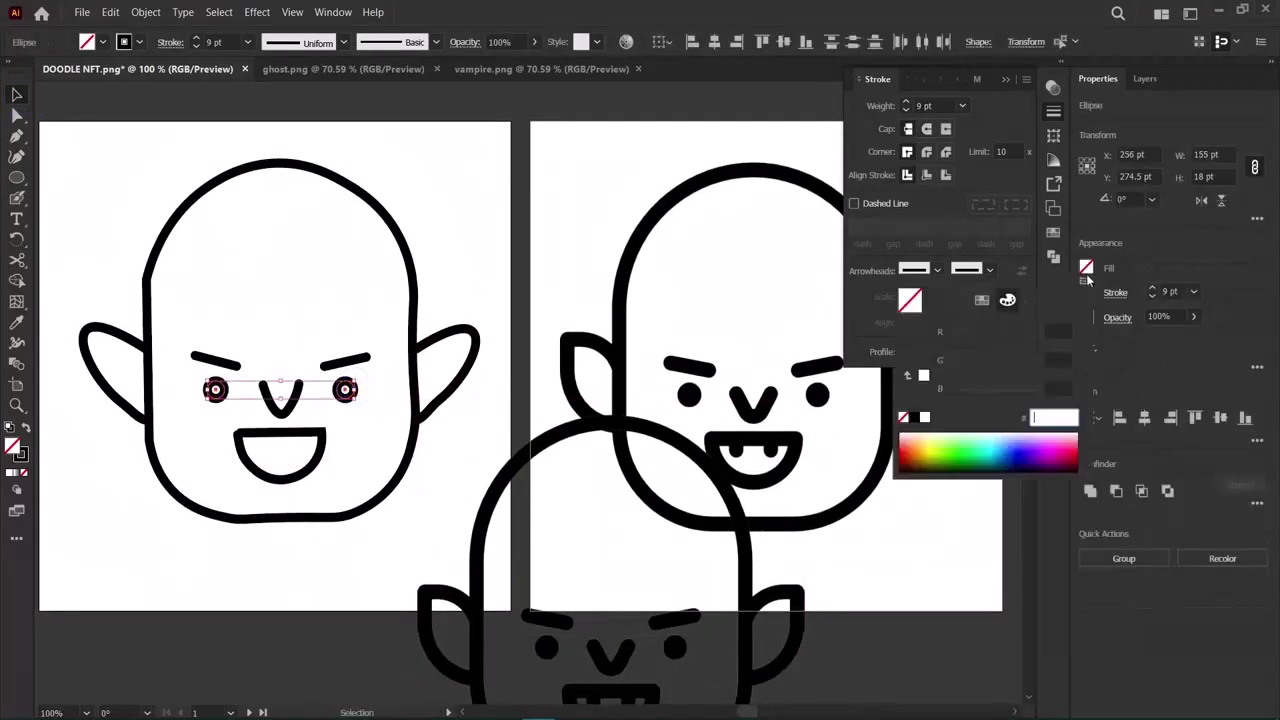
pyautogui.click(920, 417)
pyautogui.click(257, 138)
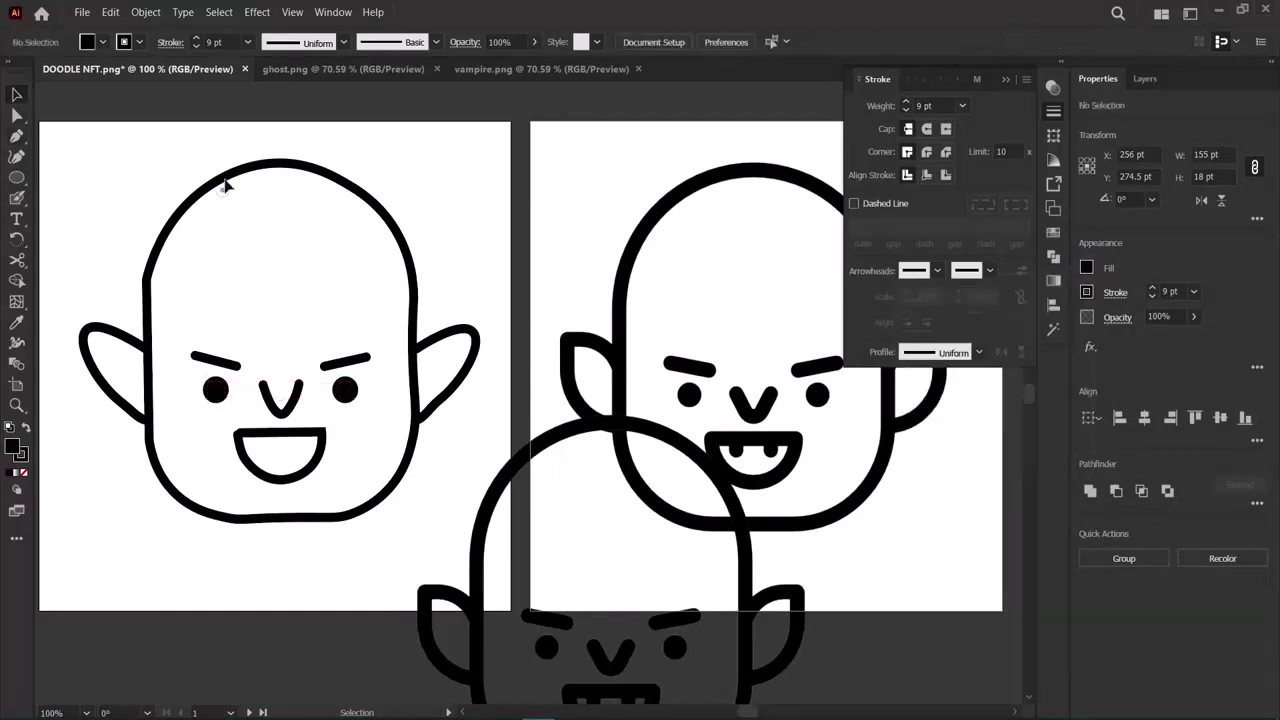
# Move the overlapping reference image away and thicken the nose and mouth strokes.
pyautogui.scroll(-1, 640, 450)
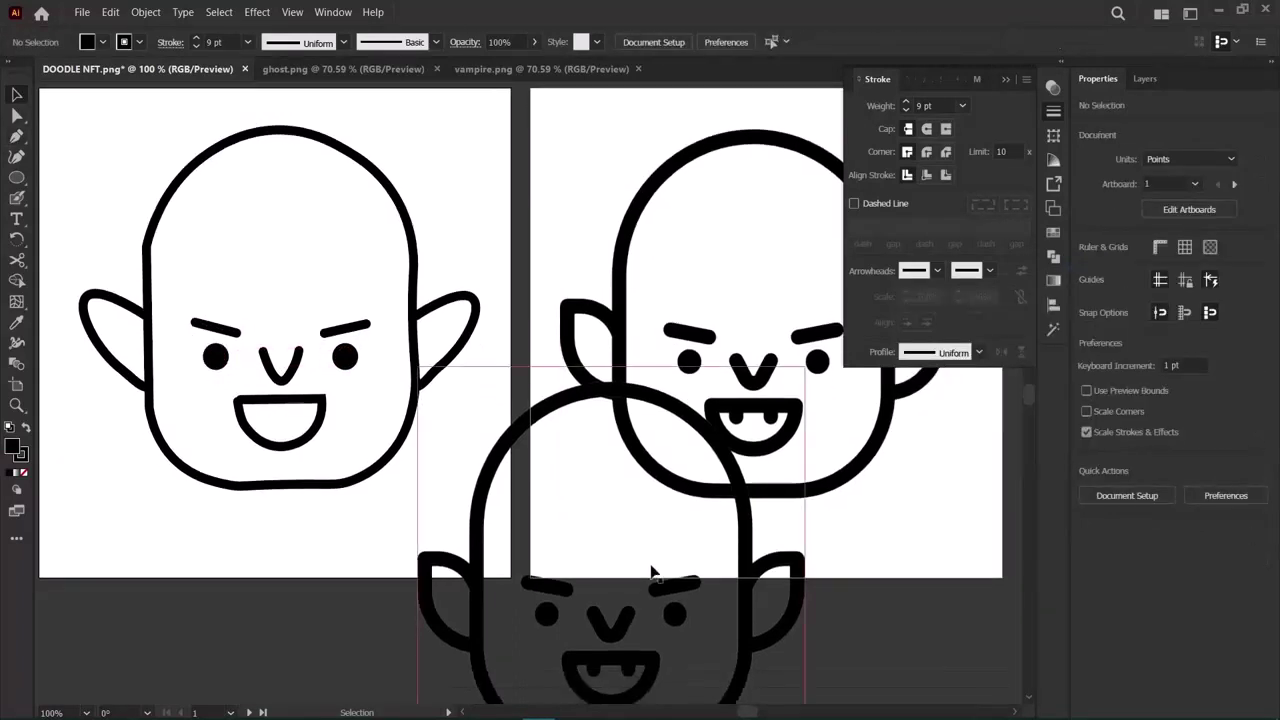
pyautogui.click(657, 609)
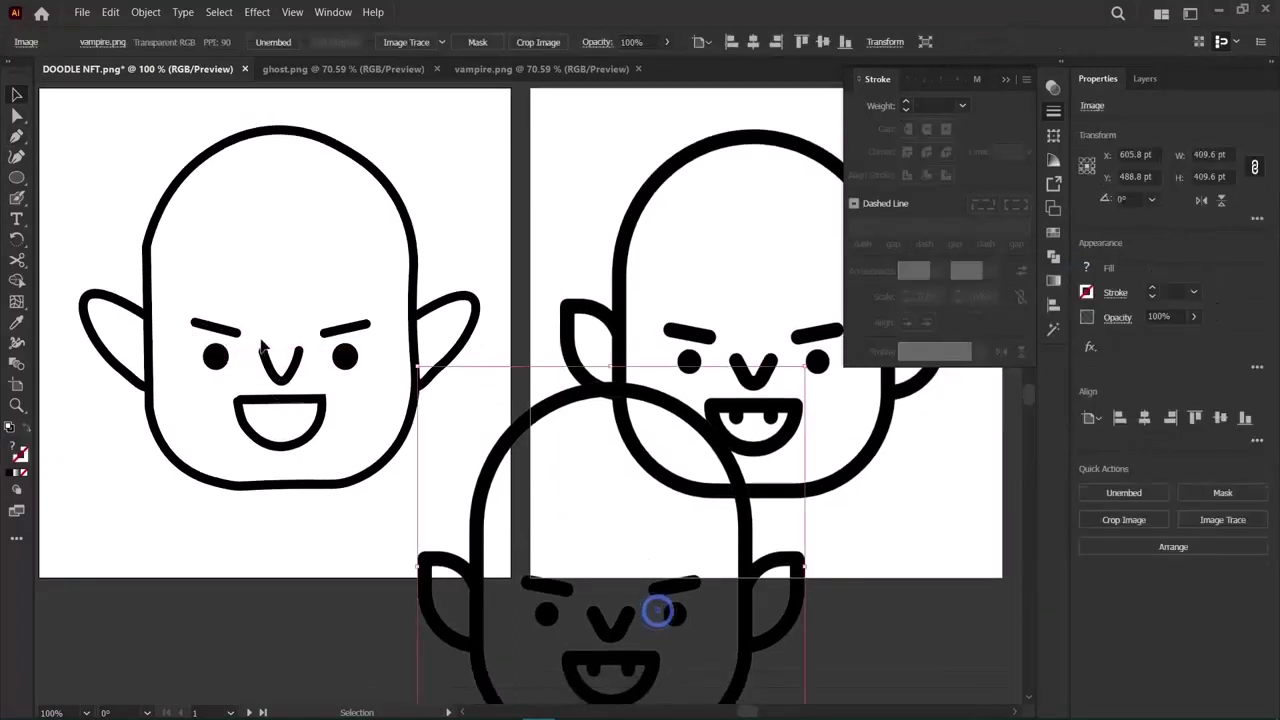
pyautogui.moveTo(657, 609); pyautogui.dragTo(283, 385)
pyautogui.click(284, 367)
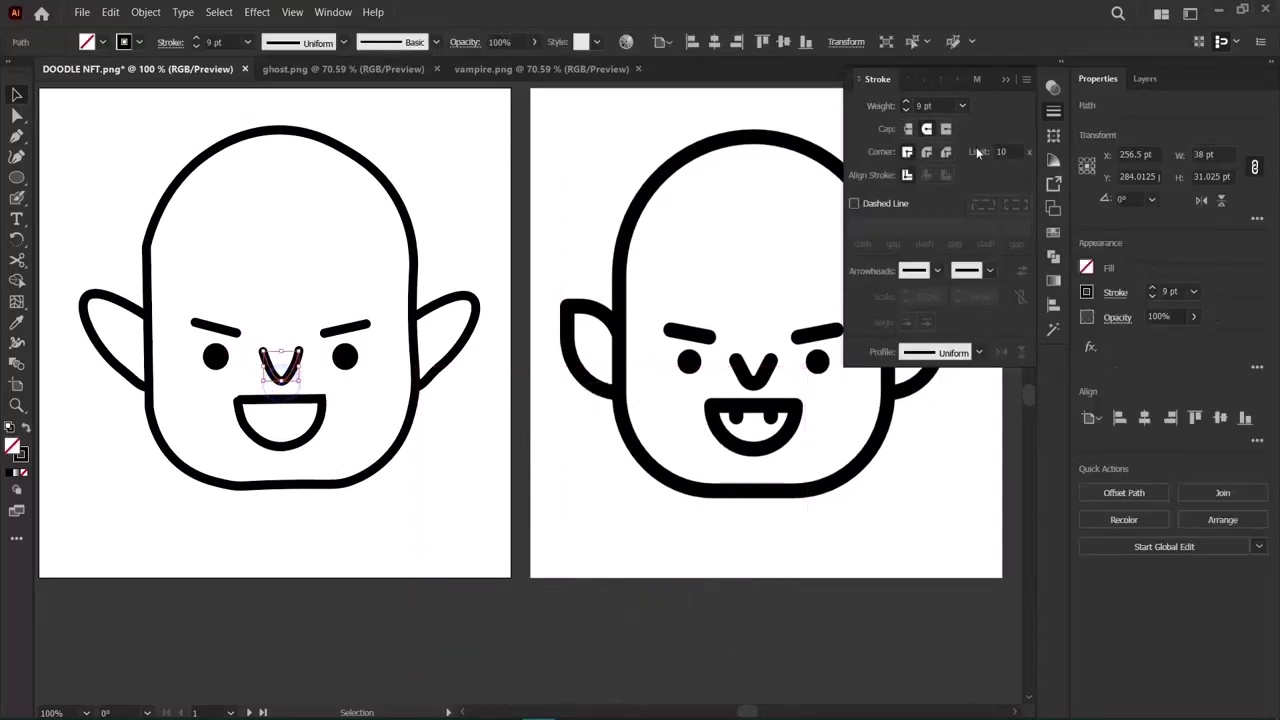
pyautogui.click(905, 101)
pyautogui.click(905, 101)
pyautogui.click(905, 101)
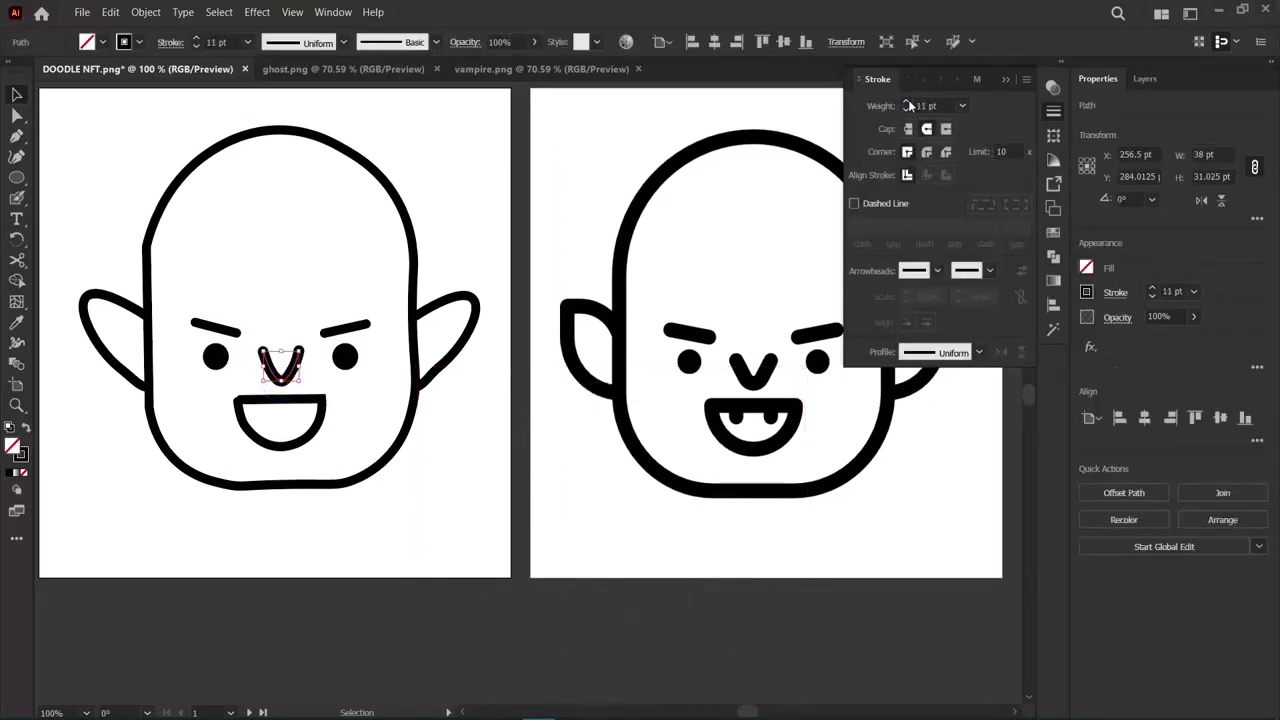
pyautogui.click(632, 535)
pyautogui.click(258, 405)
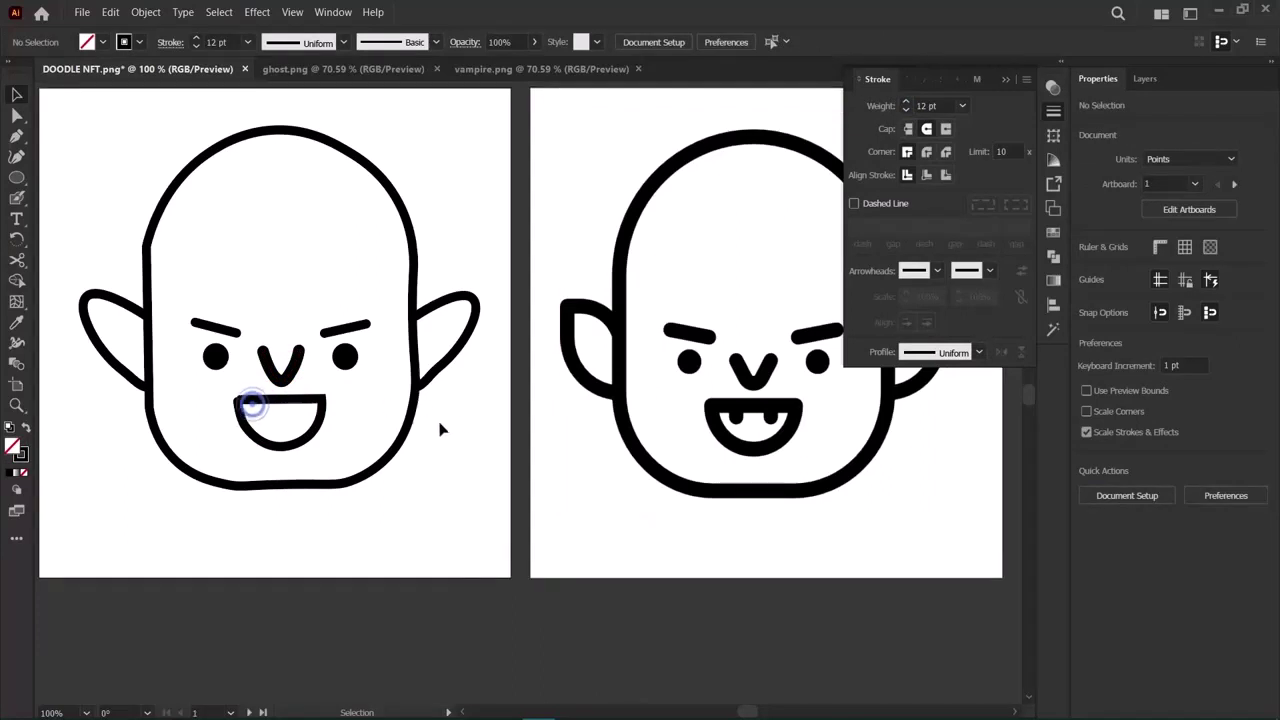
pyautogui.click(290, 405)
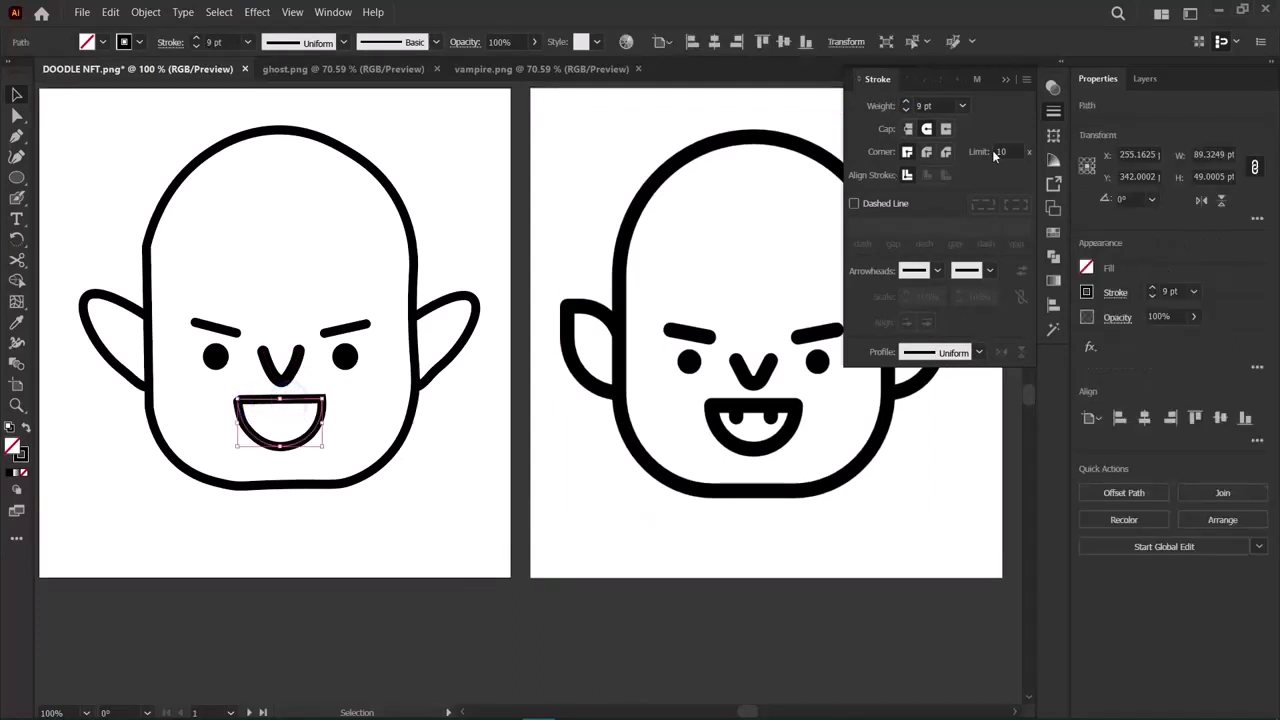
pyautogui.click(906, 102)
pyautogui.click(906, 102)
pyautogui.click(906, 102)
pyautogui.click(430, 579)
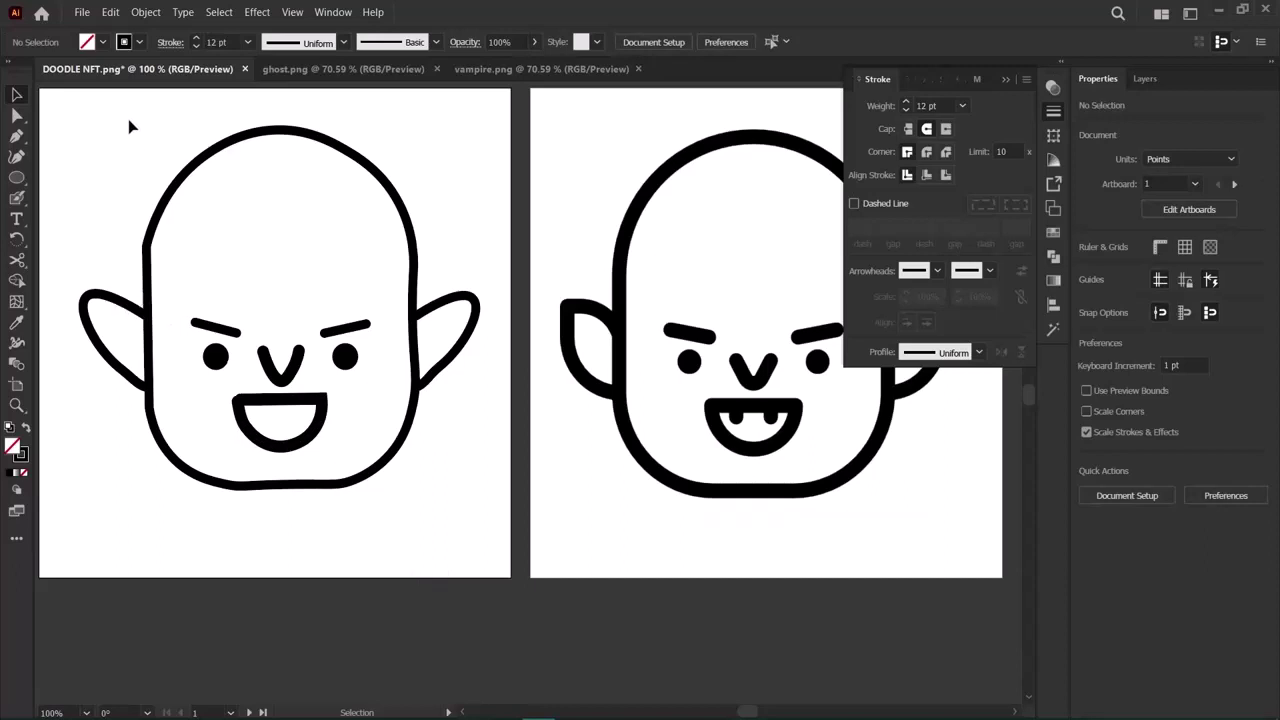
# Set the stroke weight of all ears, brows, eyes, nose and mouth to 14 pt.
pyautogui.moveTo(130, 126); pyautogui.dragTo(478, 598)
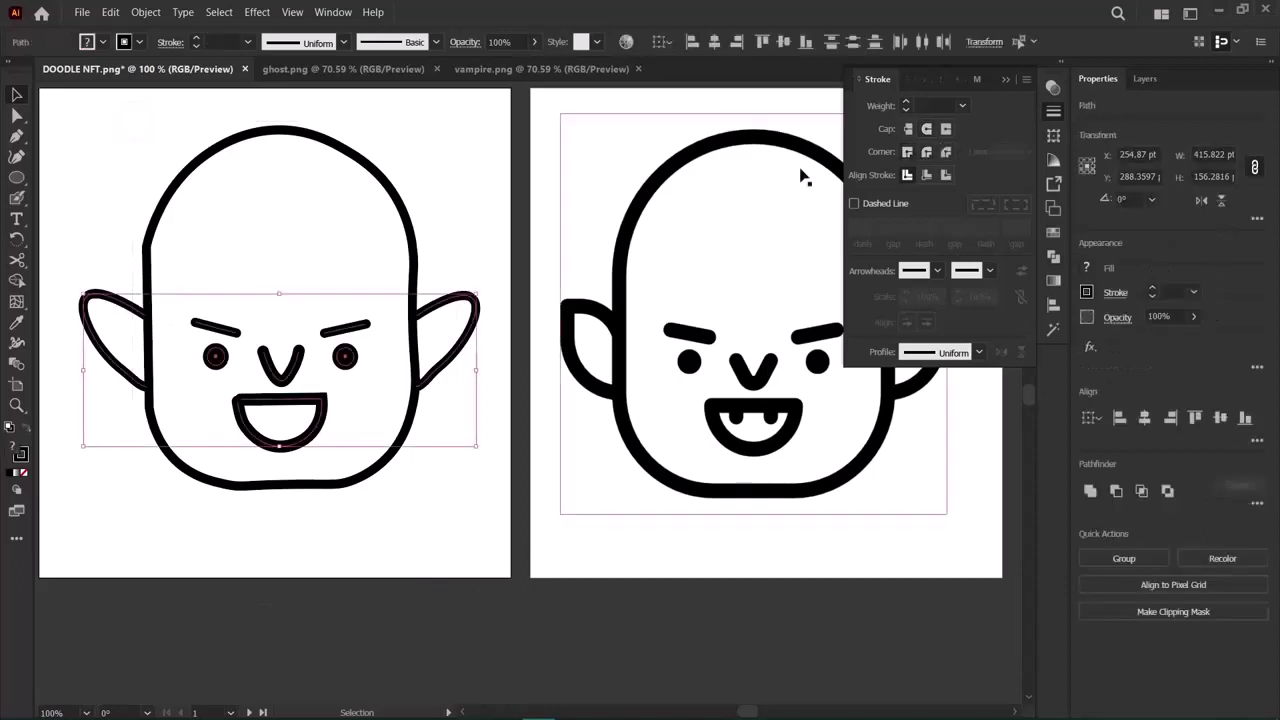
pyautogui.click(907, 102)
pyautogui.click(907, 102)
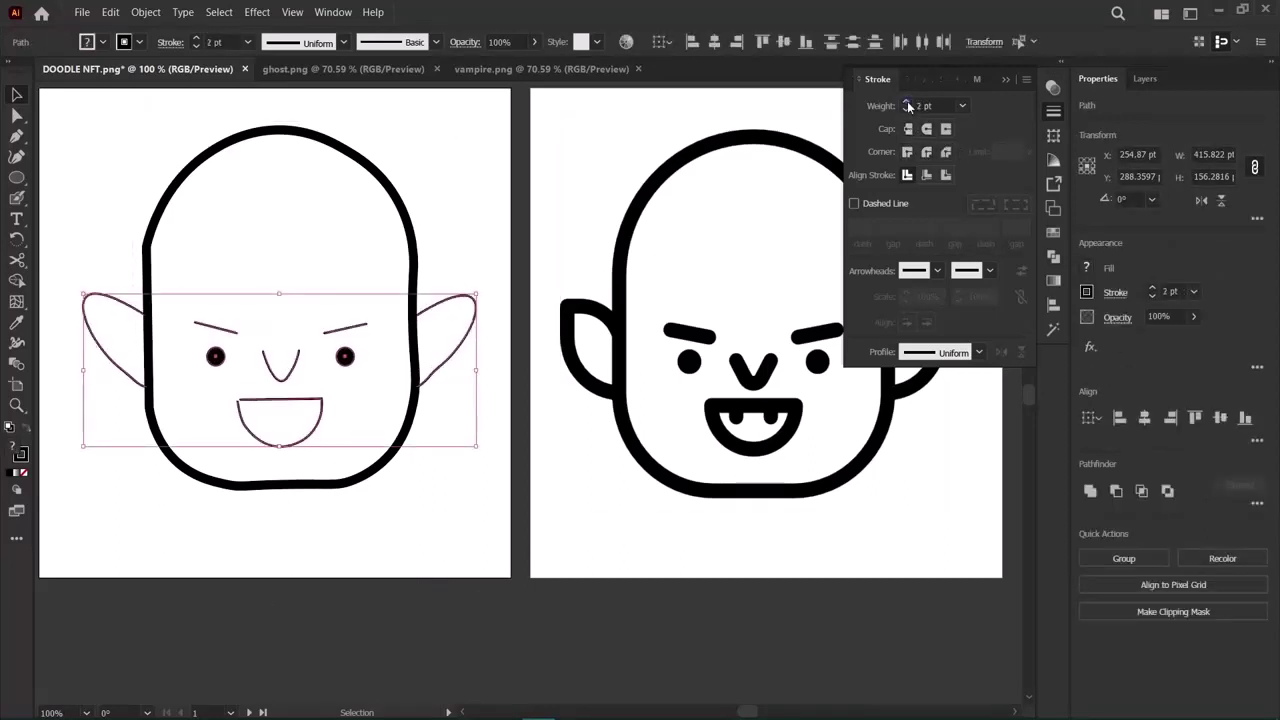
pyautogui.click(907, 103)
pyautogui.click(907, 103)
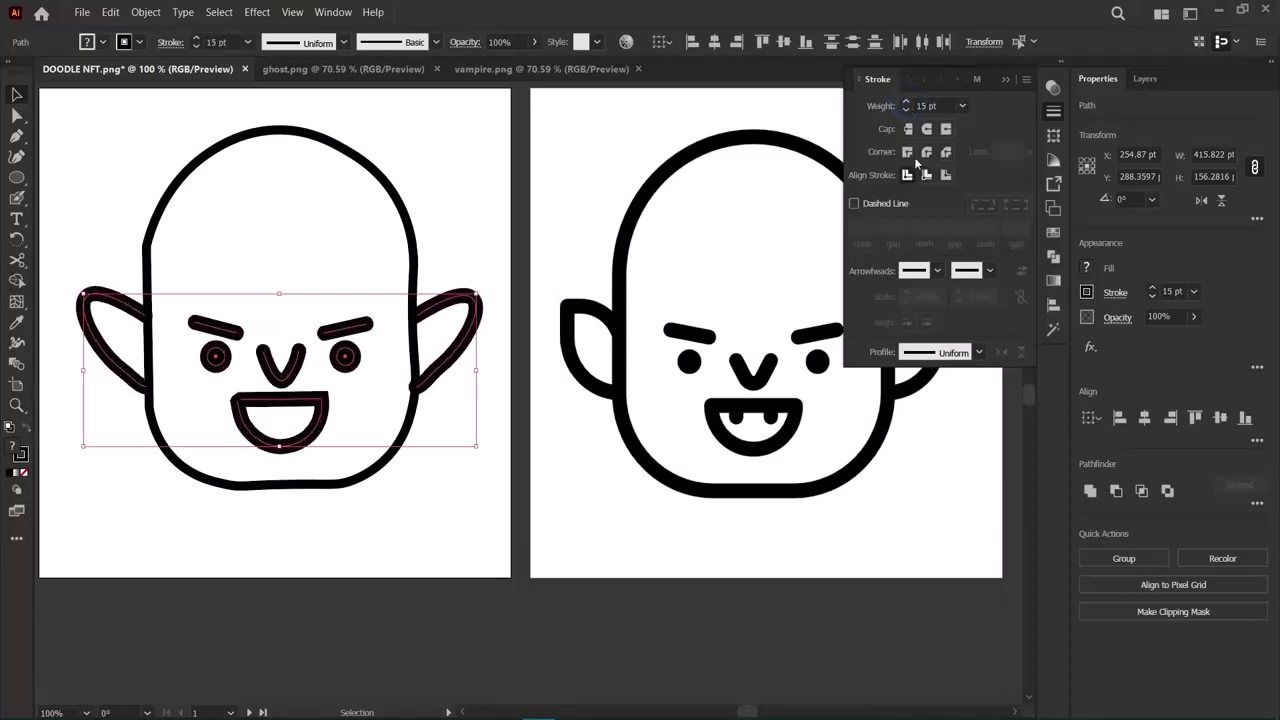
pyautogui.click(906, 109)
pyautogui.click(550, 650)
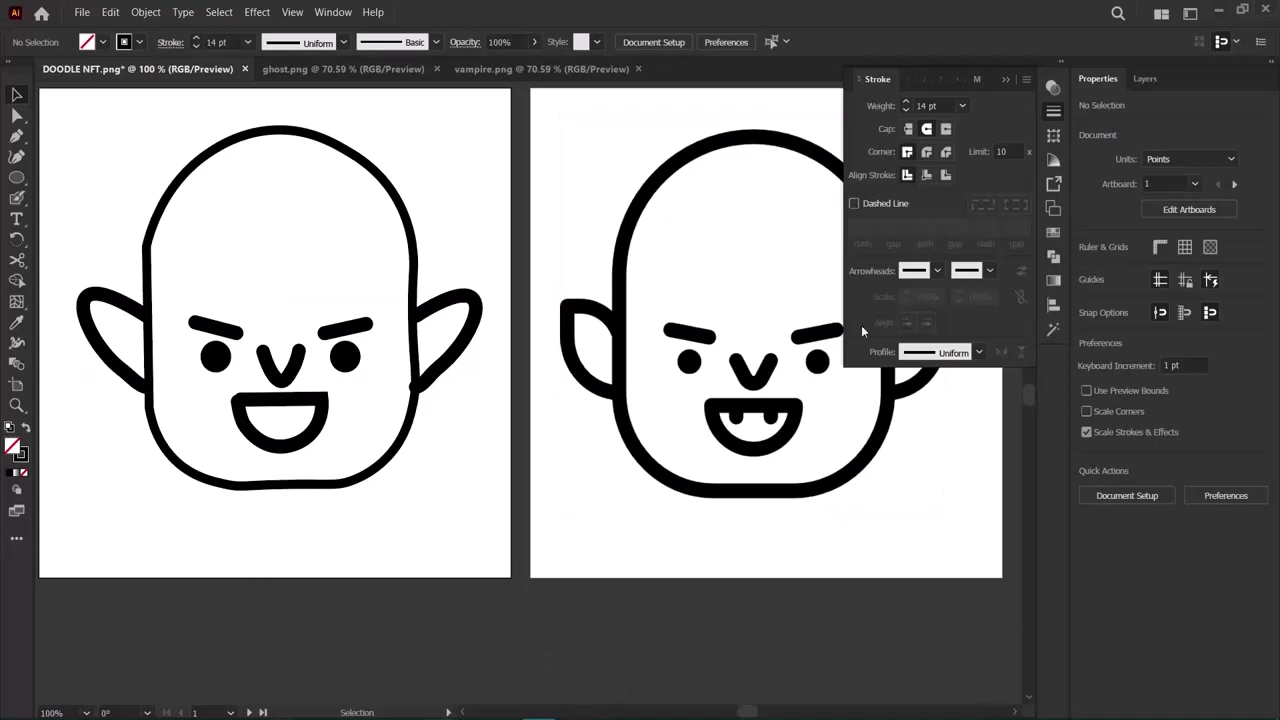
pyautogui.click(16, 155)
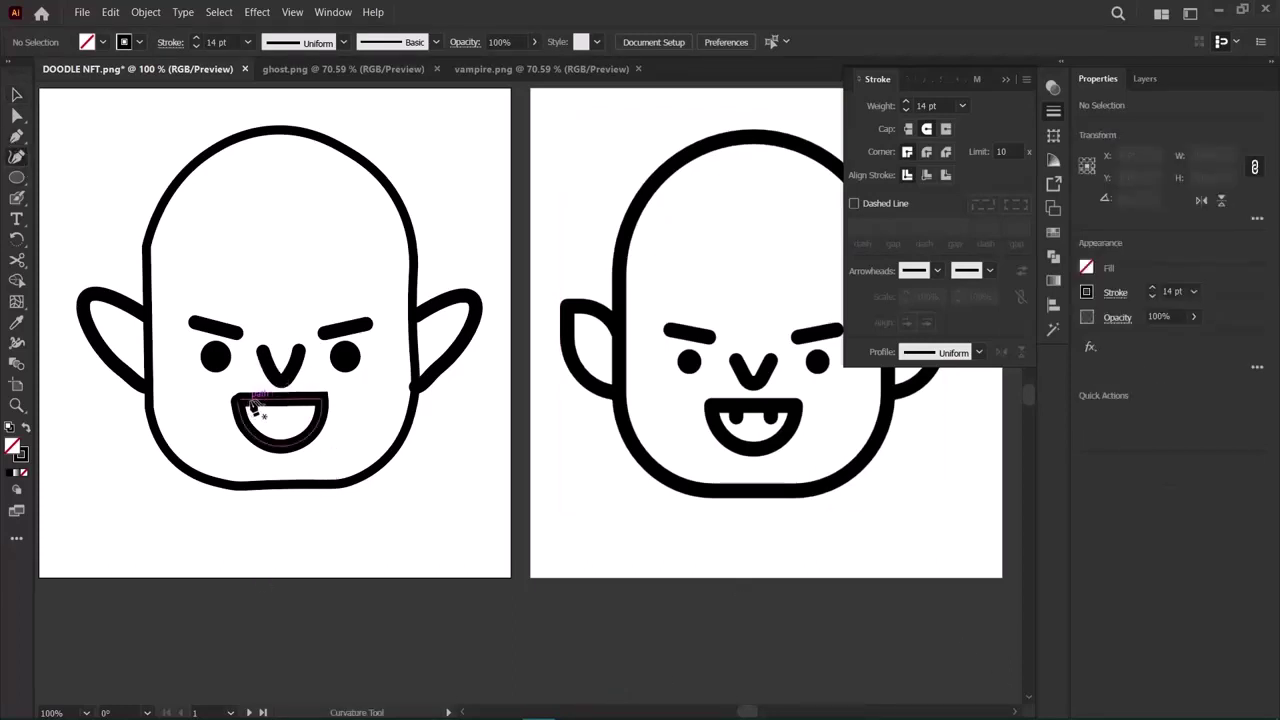
# Lock the mouth path, the next face path and both eye ellipses in the Layers panel.
pyautogui.click(262, 404)
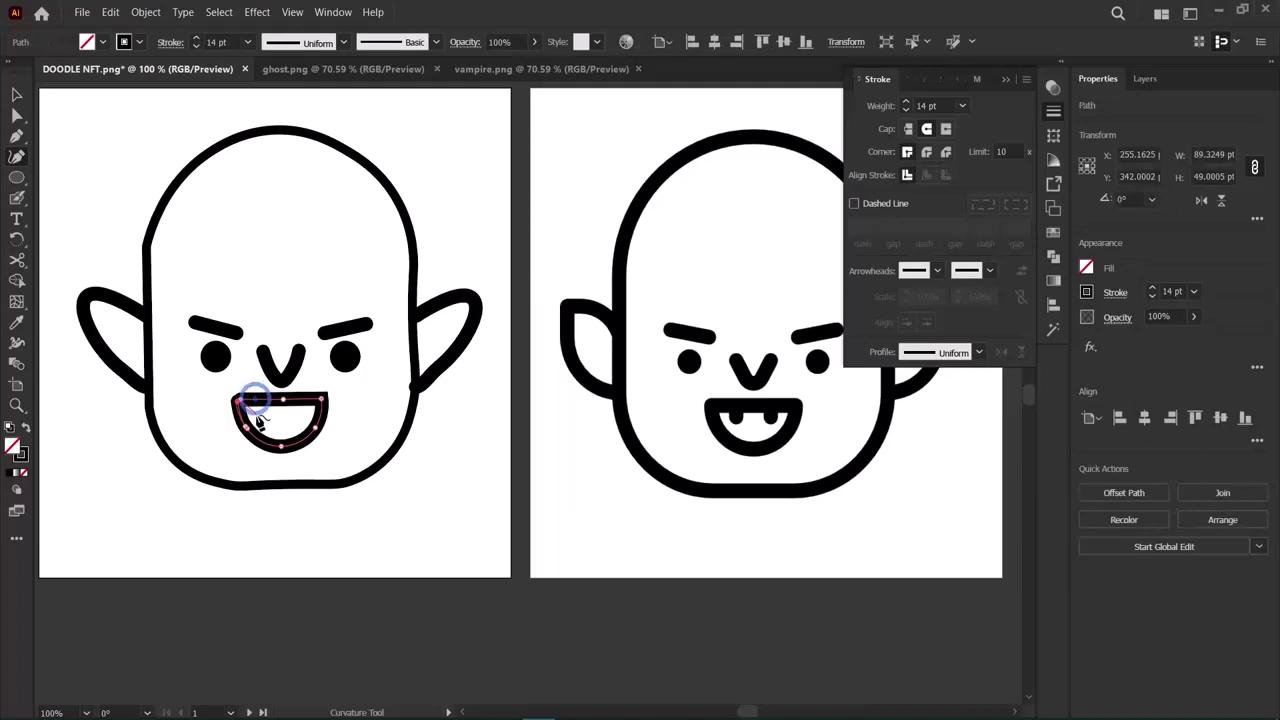
pyautogui.click(1146, 78)
pyautogui.click(1101, 124)
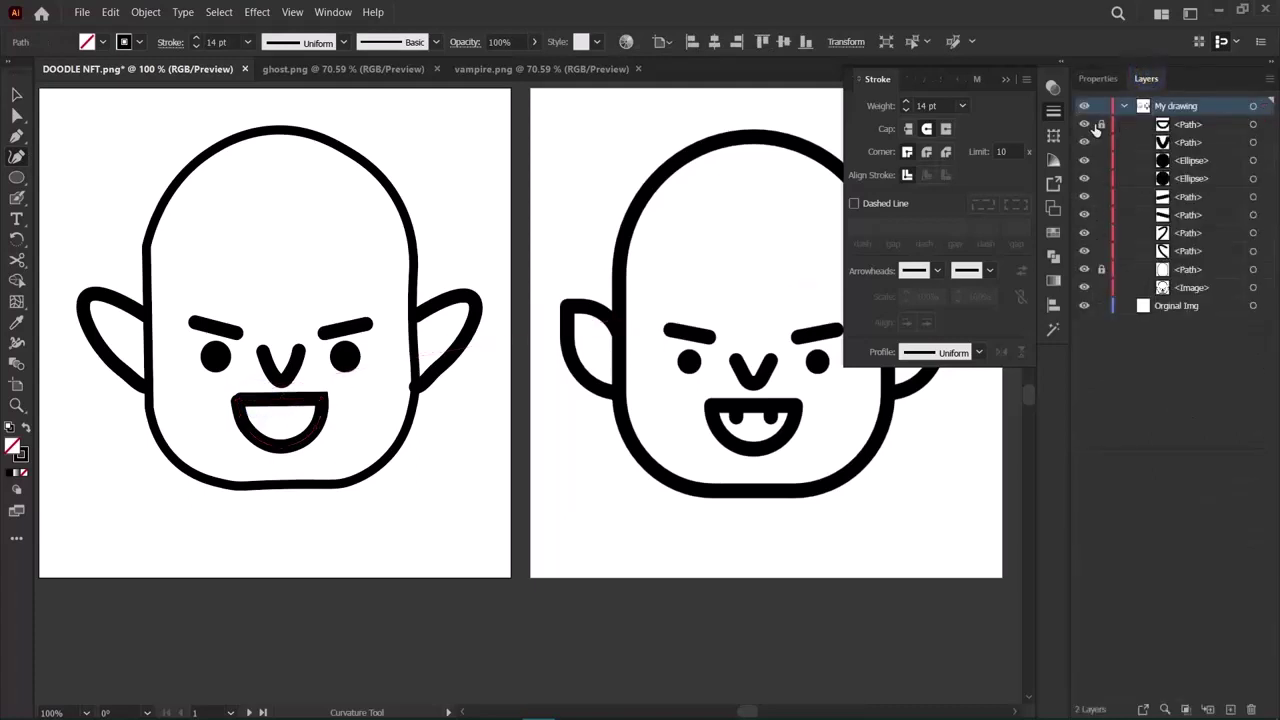
pyautogui.click(1101, 142)
pyautogui.click(1101, 160)
pyautogui.click(1101, 178)
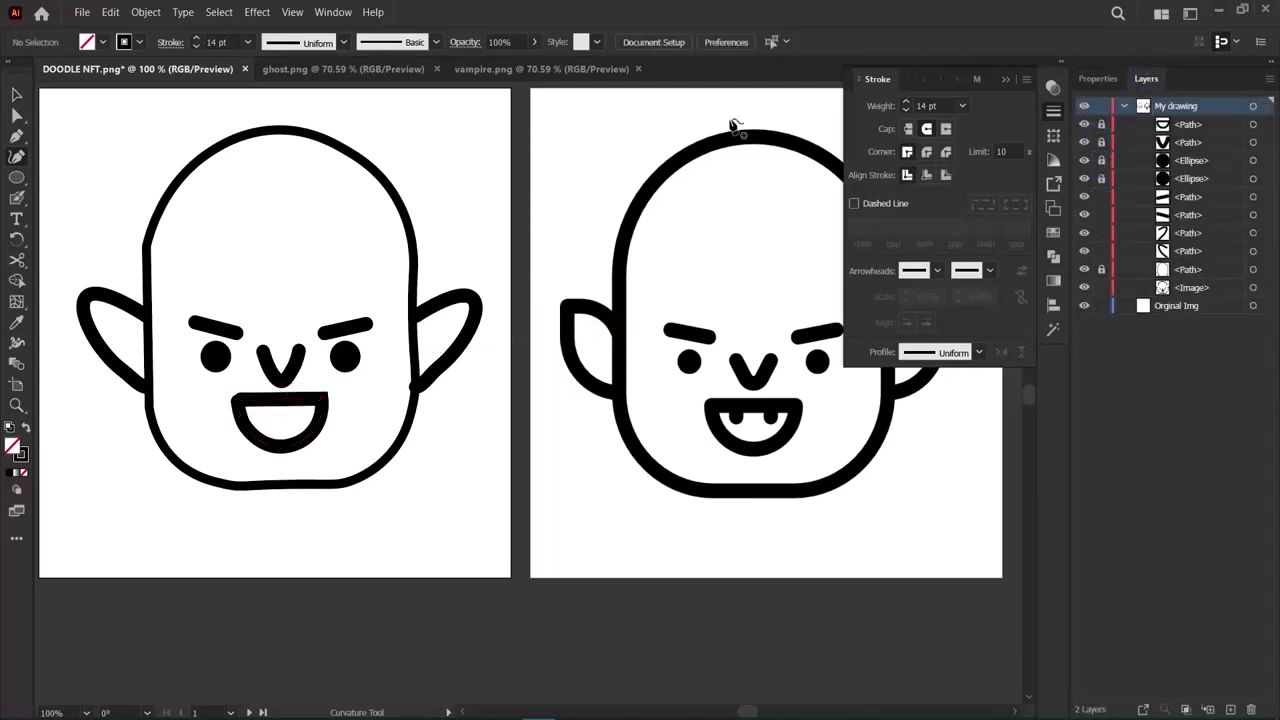
# Draw a short curved stroke inside the mouth to start a fang.
pyautogui.click(262, 399)
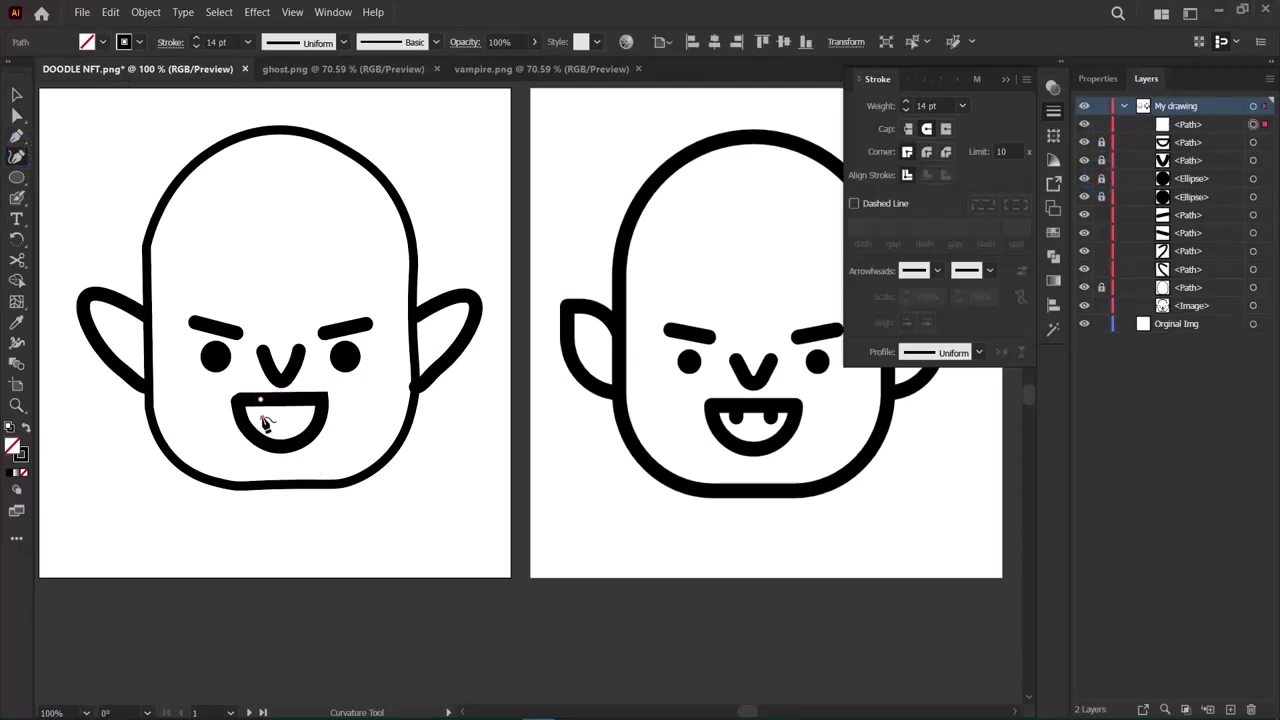
pyautogui.click(261, 424)
pyautogui.click(277, 424)
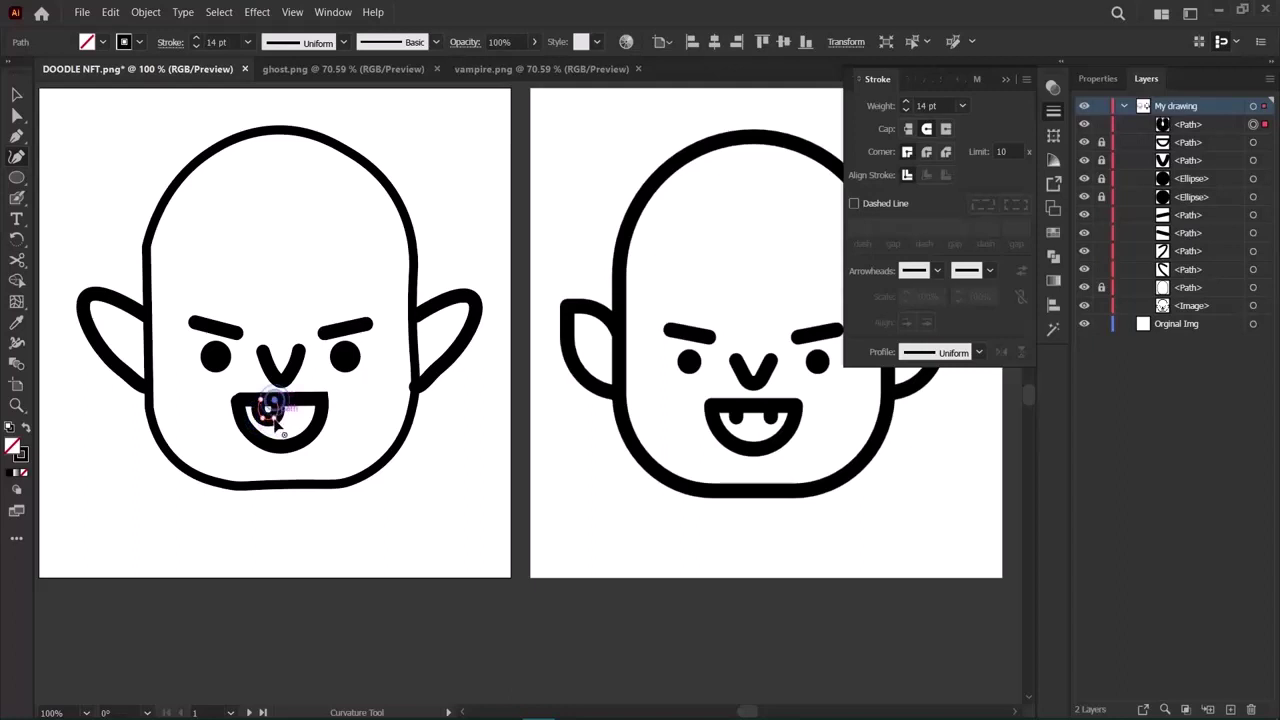
pyautogui.moveTo(13, 182); pyautogui.dragTo(100, 197)
pyautogui.moveTo(10, 180); pyautogui.dragTo(77, 177)
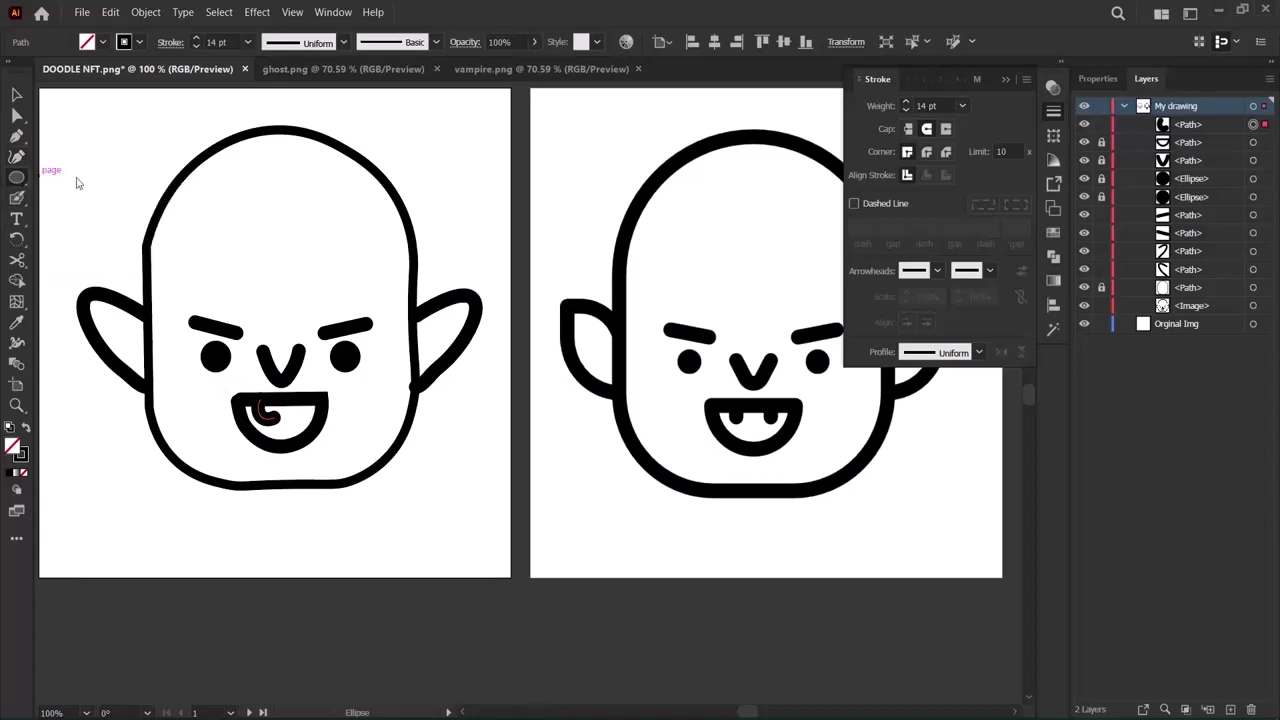
# Delete the stray curve in the mouth and draw a small round-joined tooth rectangle.
pyautogui.press('Delete')
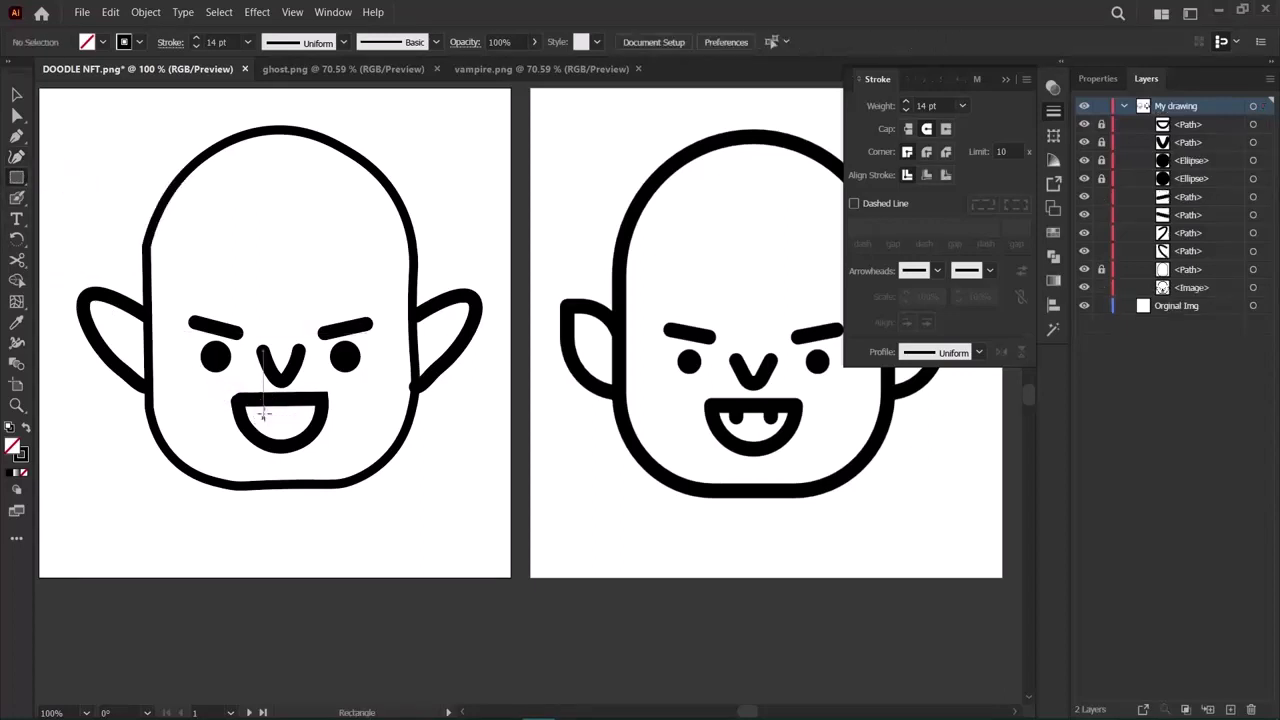
pyautogui.moveTo(262, 395); pyautogui.dragTo(264, 414)
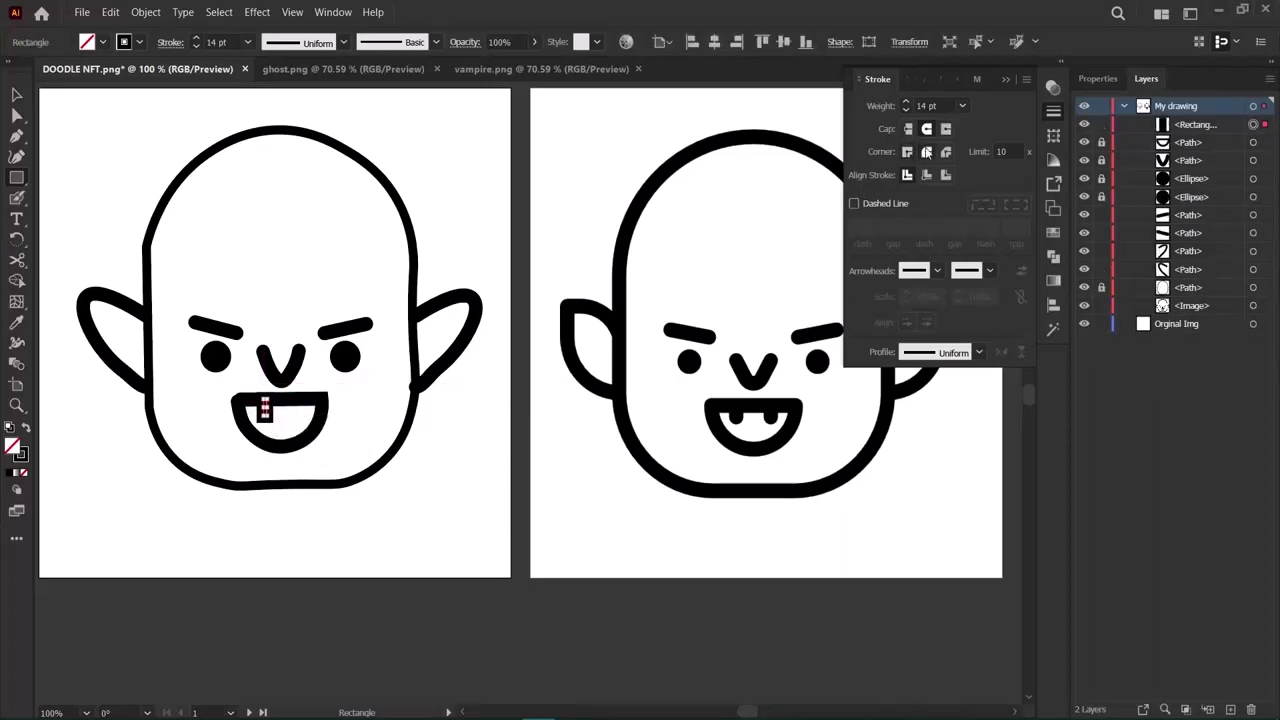
pyautogui.click(926, 151)
pyautogui.click(16, 94)
pyautogui.click(82, 176)
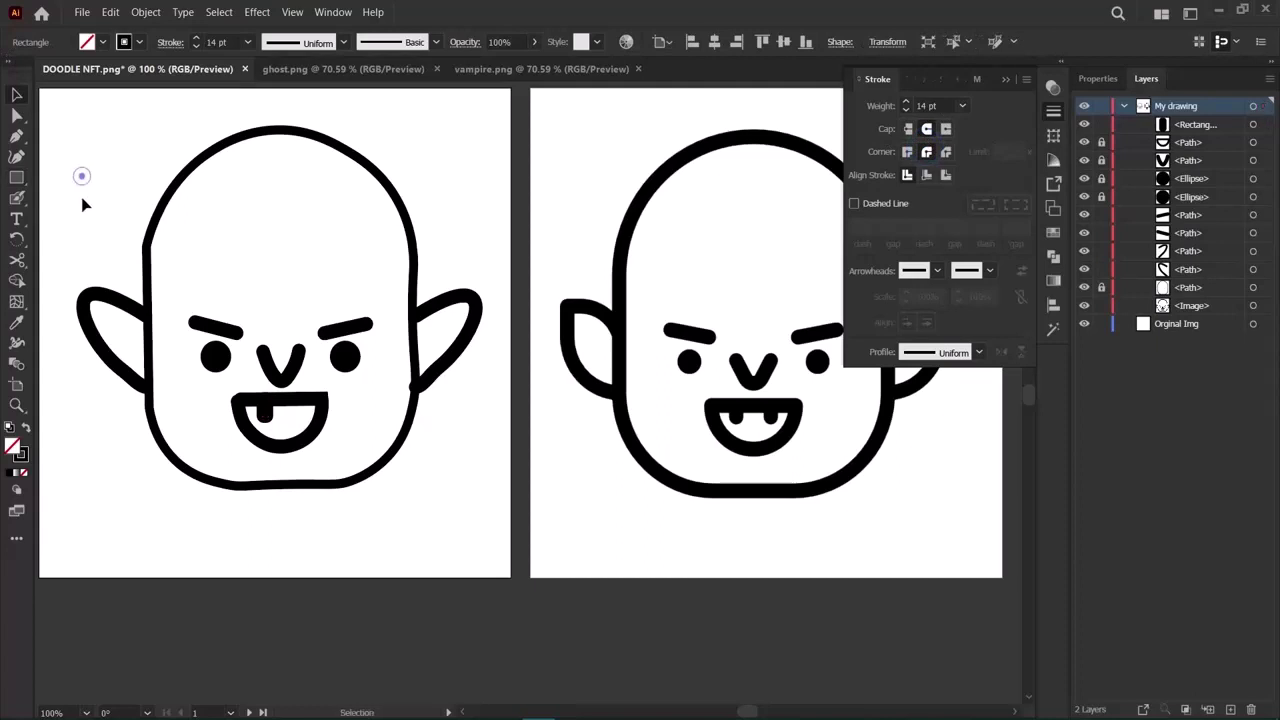
# Duplicate the tooth and nudge the copy left to form a second fang.
pyautogui.click(266, 415)
pyautogui.hotkey('ctrl', 'c')
pyautogui.hotkey('ctrl', 'v')
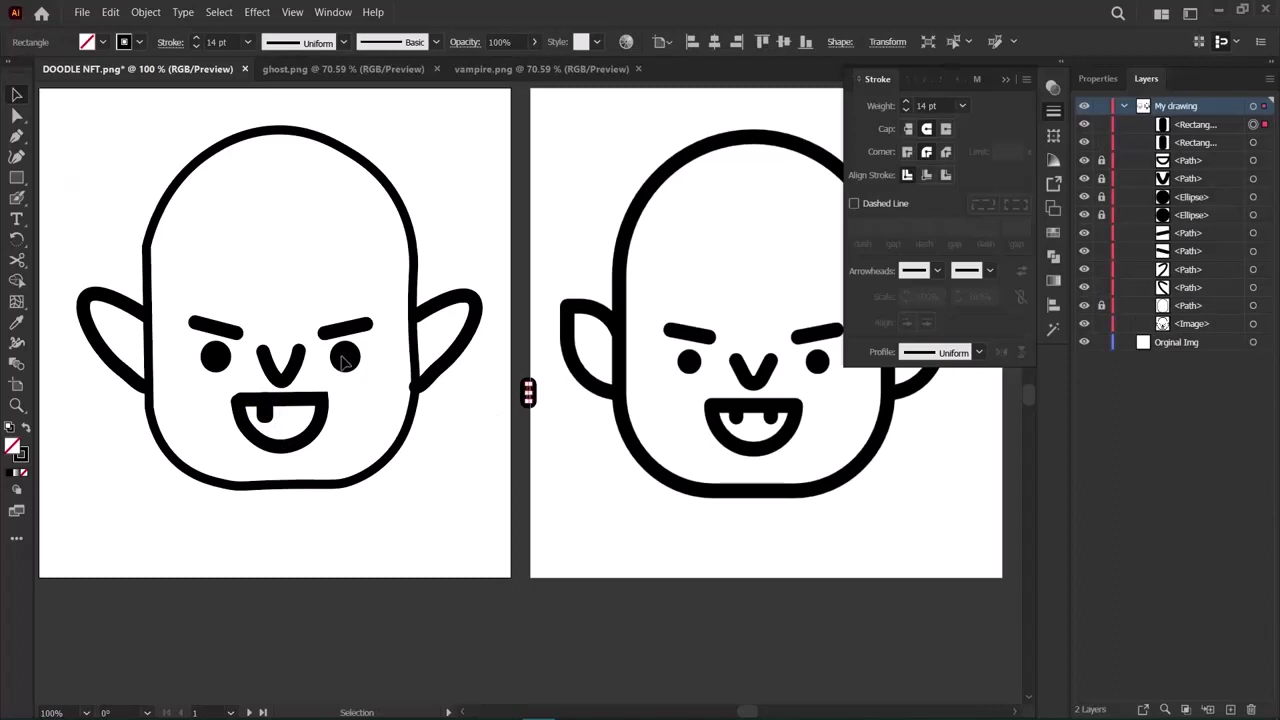
pyautogui.press('Left')
pyautogui.press('Left')
pyautogui.press('Left')
pyautogui.press('Left')
pyautogui.press('Left')
pyautogui.press('Left')
pyautogui.press('Left')
pyautogui.press('Left')
pyautogui.press('Left')
pyautogui.press('Left')
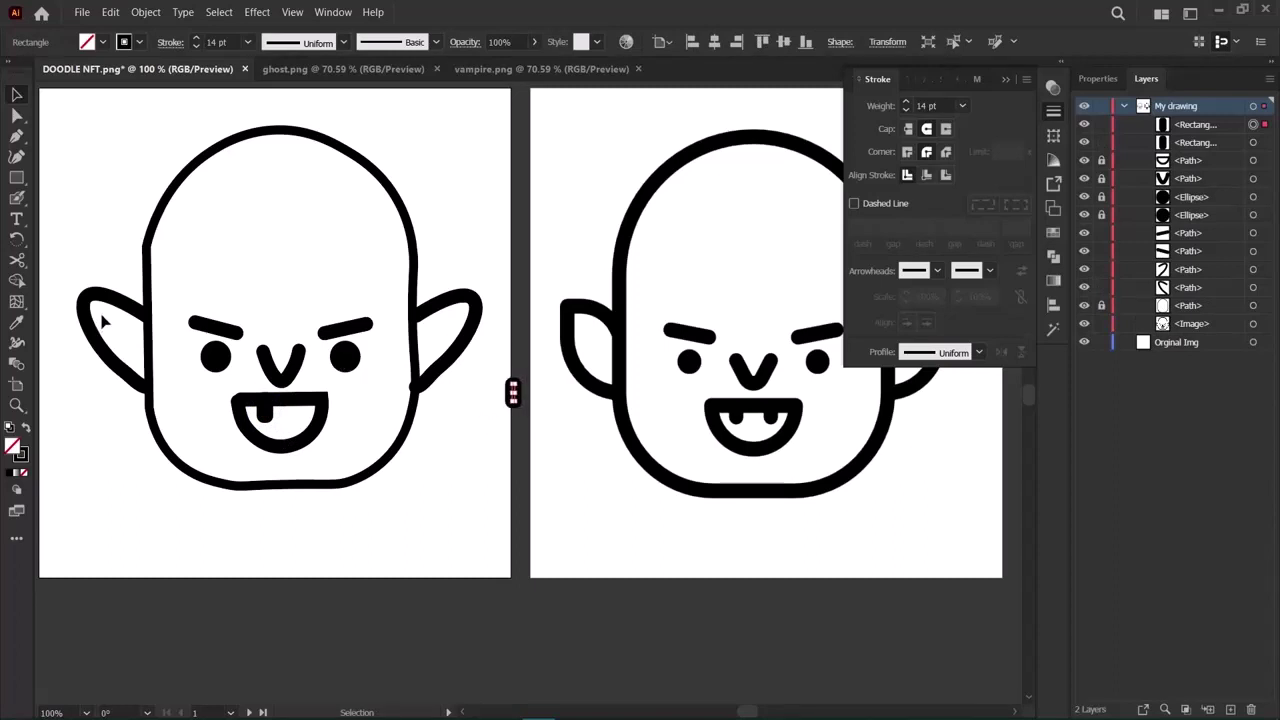
pyautogui.press('Left')
pyautogui.press('Left')
pyautogui.press('Left')
pyautogui.press('Left')
pyautogui.press('Left')
pyautogui.press('Left')
pyautogui.press('Left')
pyautogui.press('Left')
pyautogui.press('Left')
pyautogui.press('Left')
pyautogui.press('Left')
pyautogui.press('Left')
pyautogui.press('Left')
pyautogui.press('Left')
pyautogui.press('Left')
pyautogui.press('Left')
pyautogui.press('Left')
pyautogui.press('Left')
pyautogui.press('Left')
pyautogui.press('Left')
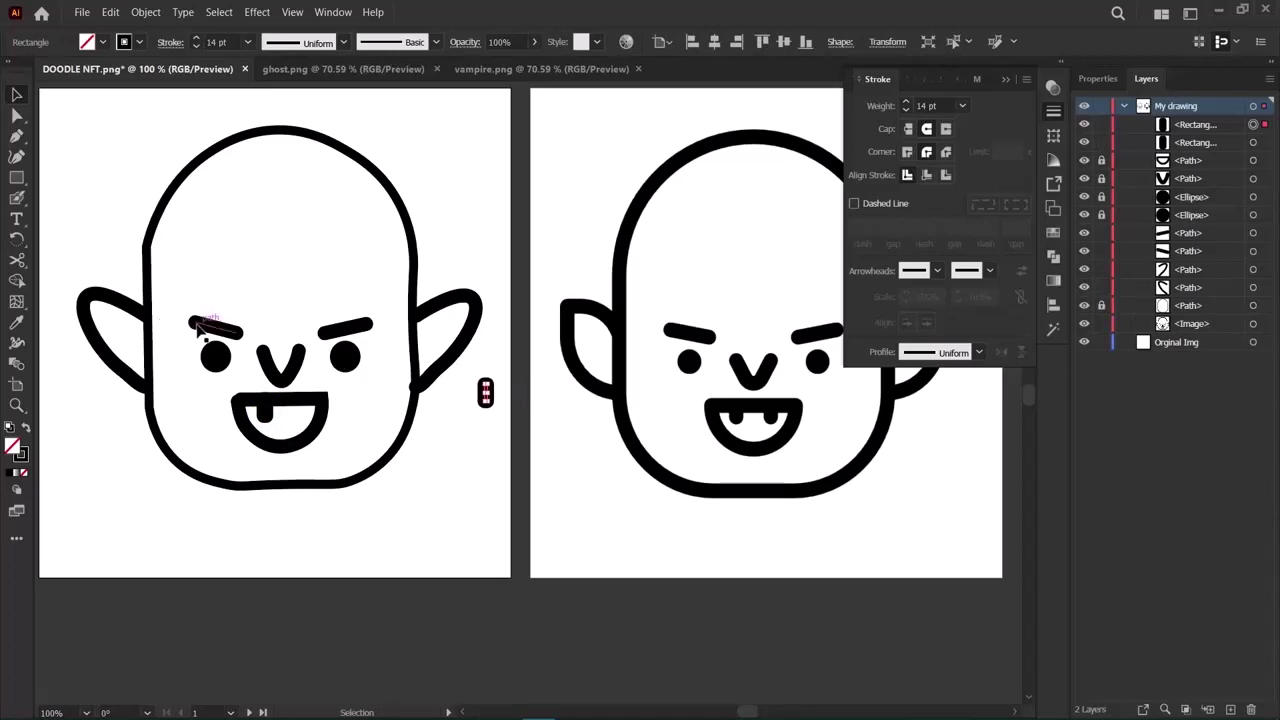
pyautogui.press('Left')
pyautogui.press('Left')
pyautogui.press('Left')
pyautogui.press('Left')
pyautogui.press('Left')
pyautogui.press('Left')
pyautogui.press('Left')
pyautogui.press('Left')
pyautogui.press('Left')
pyautogui.press('Left')
pyautogui.press('Left')
pyautogui.press('Left')
pyautogui.press('Left')
pyautogui.press('Left')
pyautogui.press('Left')
pyautogui.press('Left')
pyautogui.press('Left')
pyautogui.press('Left')
pyautogui.press('Left')
pyautogui.press('Left')
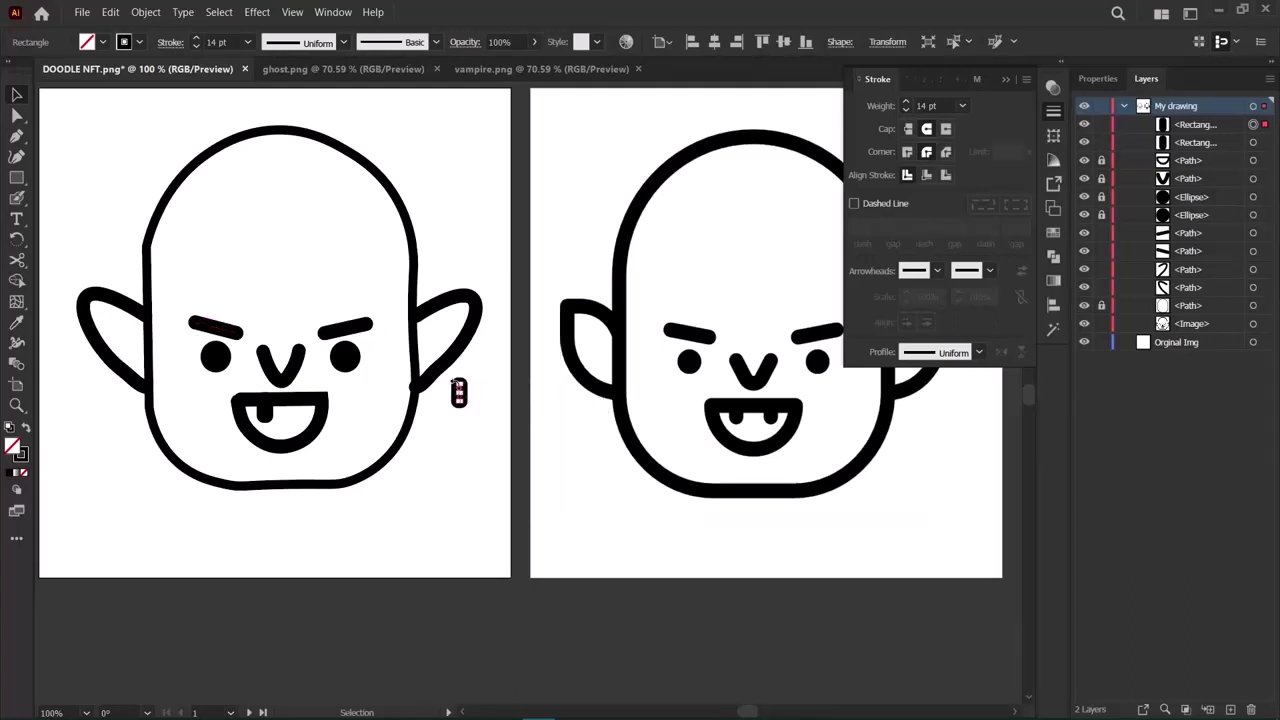
pyautogui.press('Left')
pyautogui.press('Left')
pyautogui.press('Left')
pyautogui.press('Left')
pyautogui.press('Left')
pyautogui.press('Left')
pyautogui.press('Left')
pyautogui.press('Left')
pyautogui.press('Left')
pyautogui.press('Left')
pyautogui.press('Left')
pyautogui.press('Left')
pyautogui.press('Left')
pyautogui.press('Left')
pyautogui.press('Left')
pyautogui.press('Left')
pyautogui.press('Left')
pyautogui.press('Left')
pyautogui.press('Left')
pyautogui.press('Left')
pyautogui.press('Left')
pyautogui.press('Left')
pyautogui.press('Left')
pyautogui.press('Left')
pyautogui.press('Left')
pyautogui.press('Left')
pyautogui.press('Left')
pyautogui.press('Left')
pyautogui.press('Left')
pyautogui.press('Left')
pyautogui.press('Left')
pyautogui.press('Left')
pyautogui.press('Left')
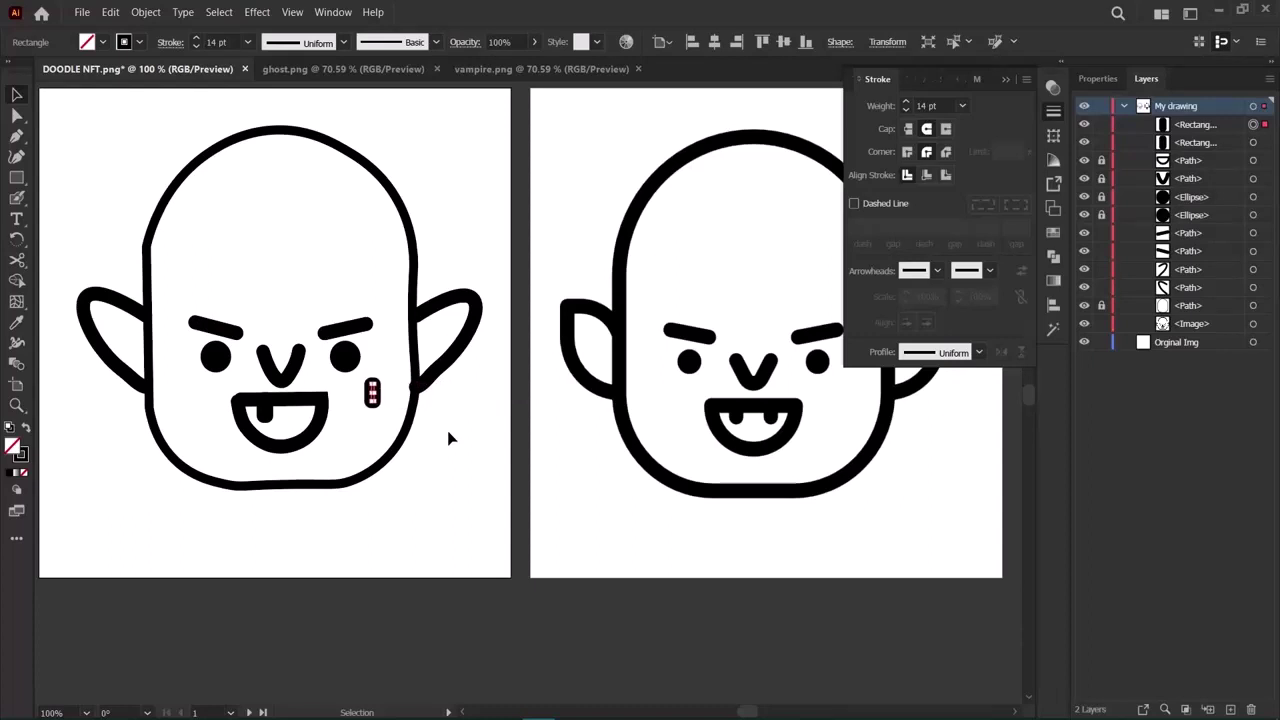
pyautogui.press('Left')
pyautogui.press('Left')
pyautogui.press('Left')
pyautogui.press('Left')
pyautogui.press('Left')
pyautogui.press('Left')
pyautogui.press('Left')
pyautogui.press('Left')
pyautogui.press('Left')
pyautogui.press('Left')
pyautogui.press('Left')
pyautogui.press('Left')
pyautogui.press('Left')
pyautogui.press('Left')
pyautogui.press('Left')
pyautogui.press('Left')
pyautogui.press('Left')
pyautogui.press('Left')
pyautogui.press('Left')
pyautogui.press('Left')
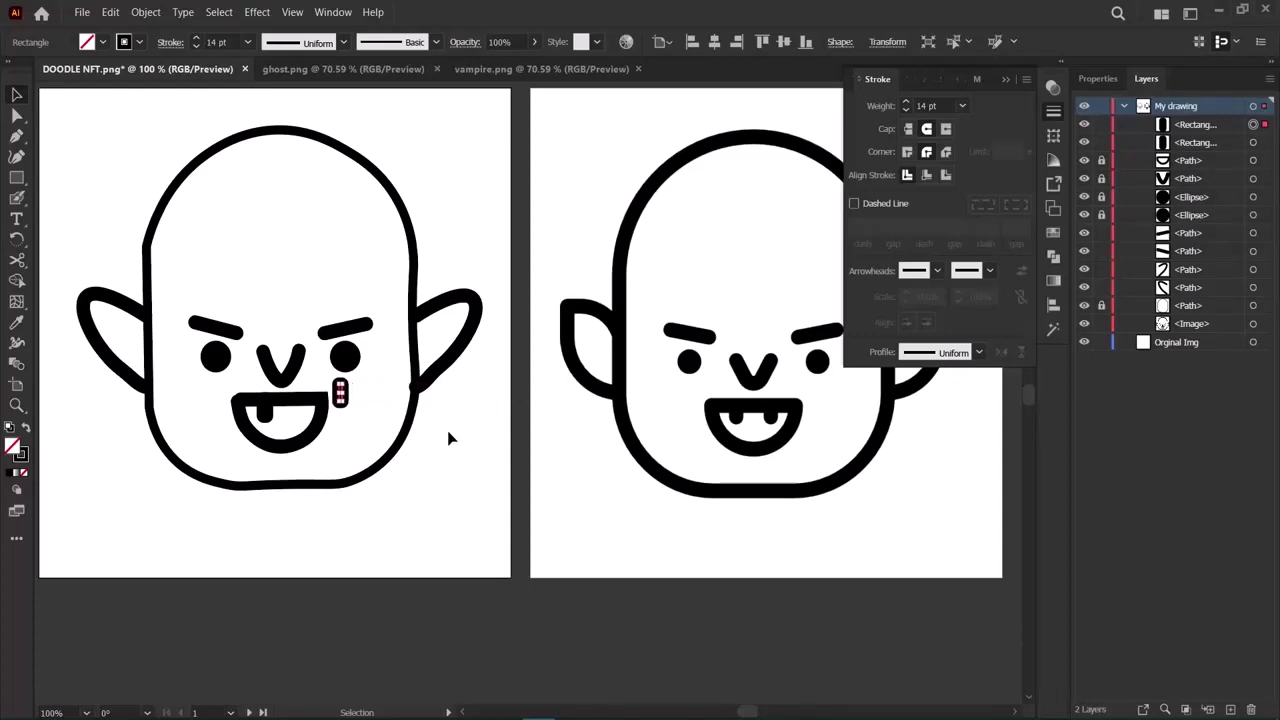
pyautogui.press('Left')
pyautogui.press('Left')
pyautogui.press('Left')
pyautogui.press('Left')
pyautogui.press('Left')
pyautogui.press('Left')
pyautogui.press('Left')
pyautogui.press('Left')
pyautogui.press('Left')
pyautogui.press('Left')
pyautogui.press('Left')
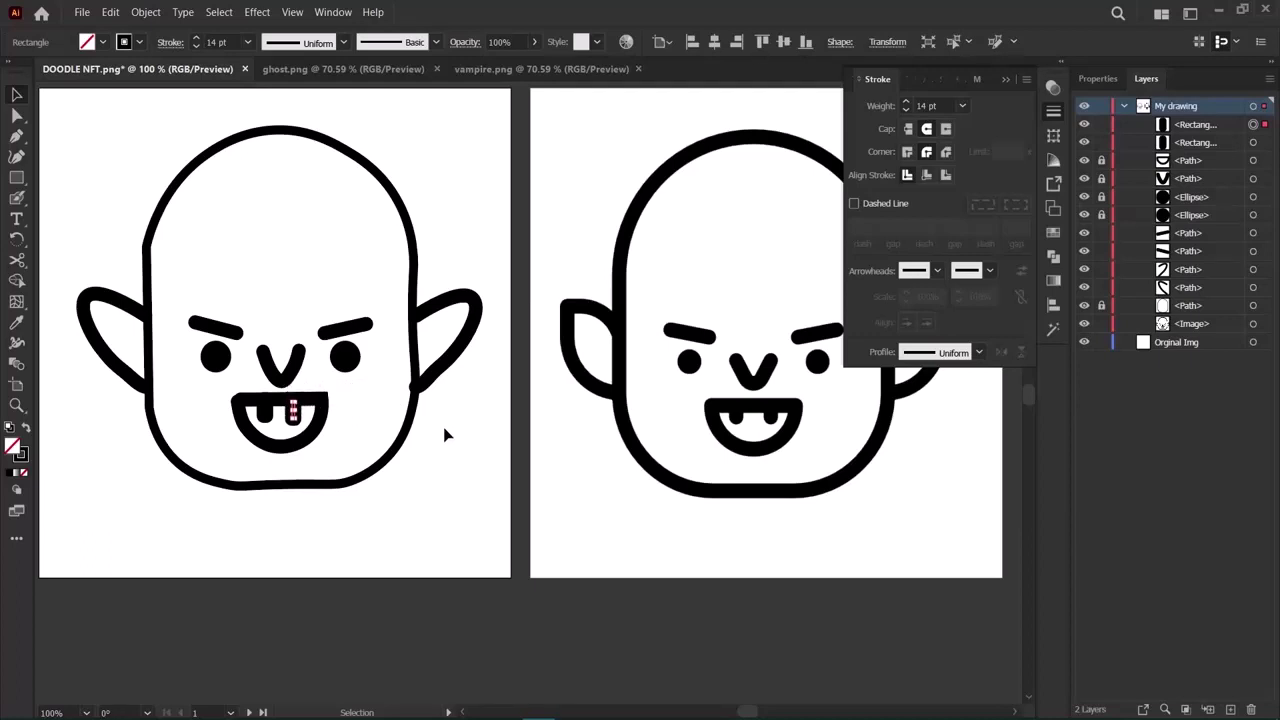
# Resize both tooth rectangles so the fangs are narrow and hang from the mouth's top.
pyautogui.click(129, 428)
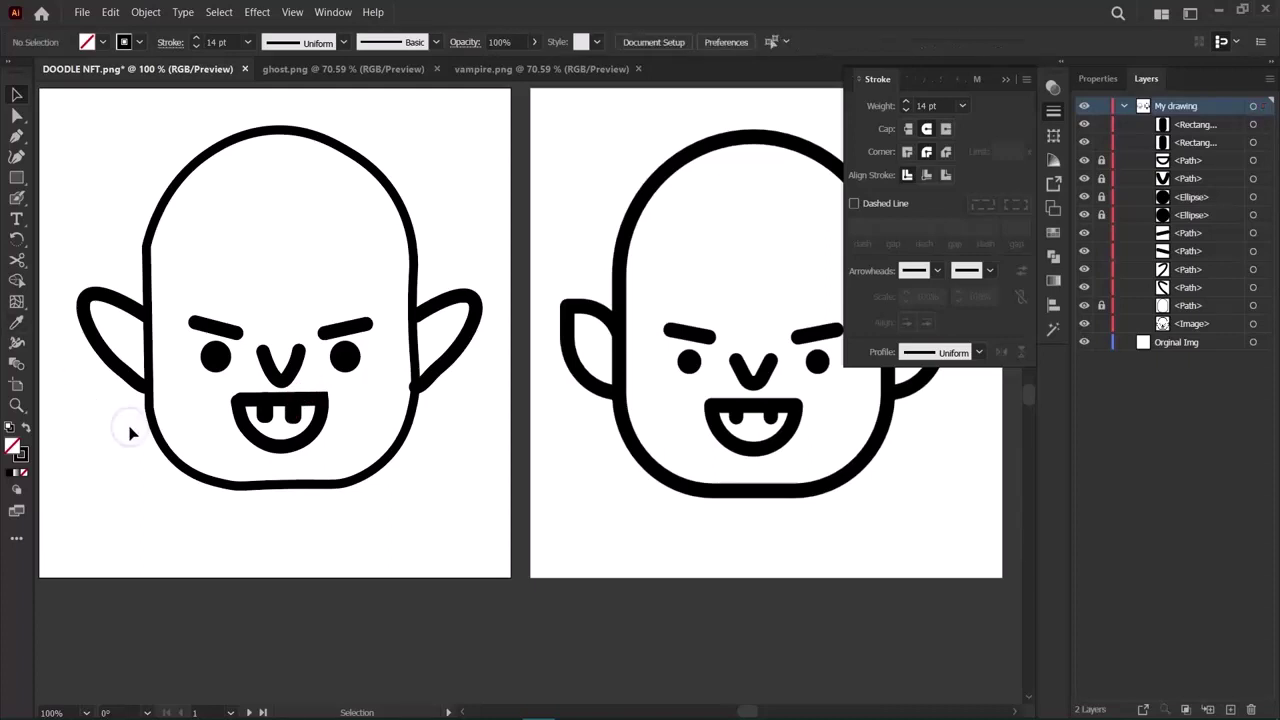
pyautogui.moveTo(270, 422); pyautogui.dragTo(265, 408)
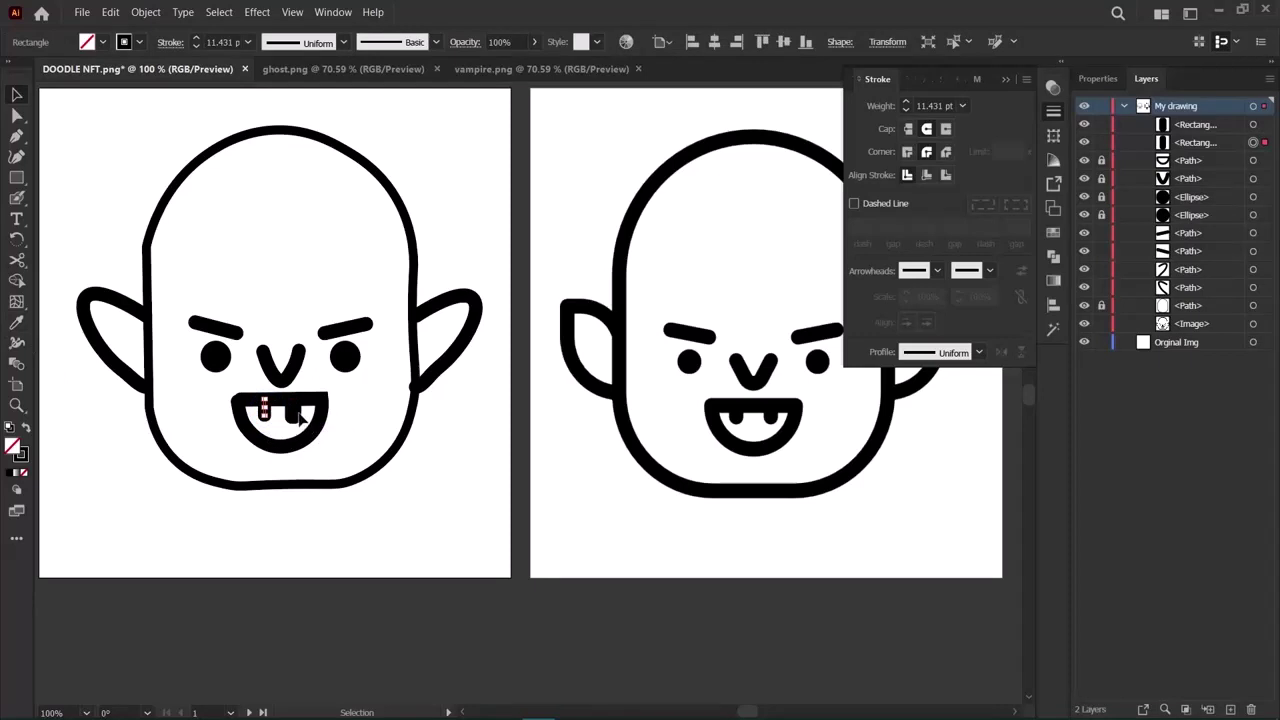
pyautogui.moveTo(292, 392); pyautogui.dragTo(293, 408)
pyautogui.click(194, 497)
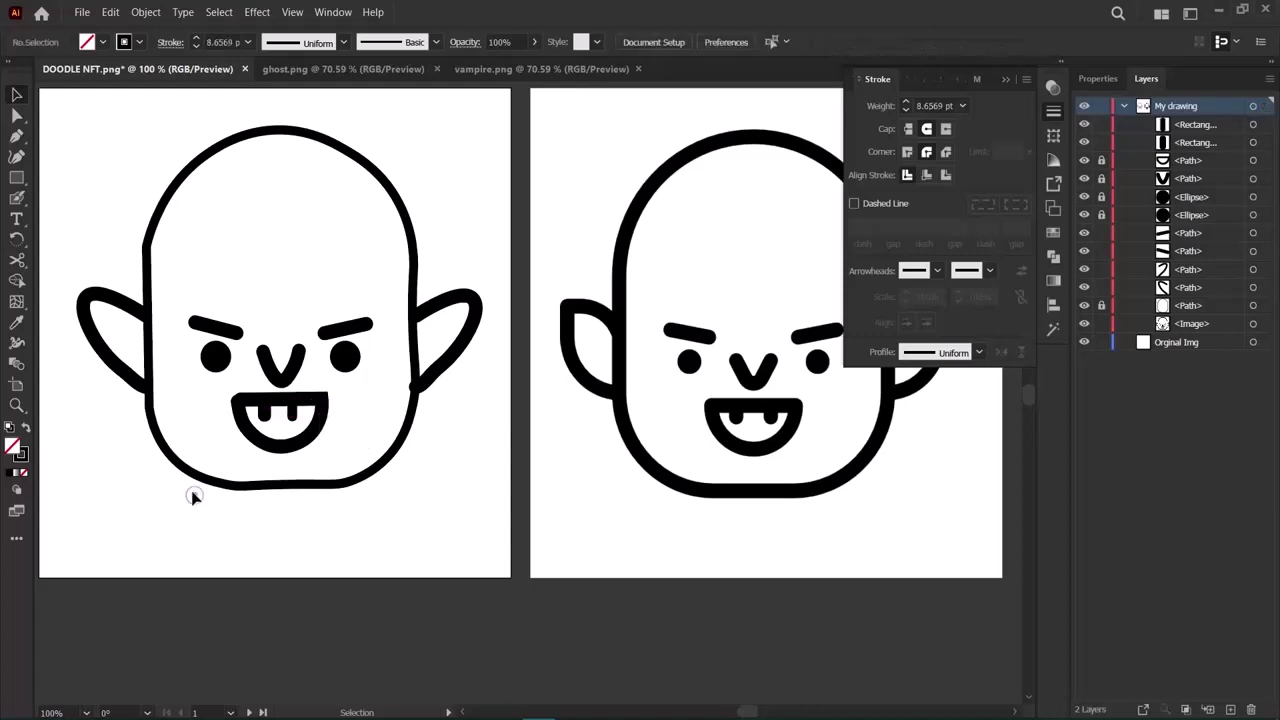
pyautogui.click(264, 410)
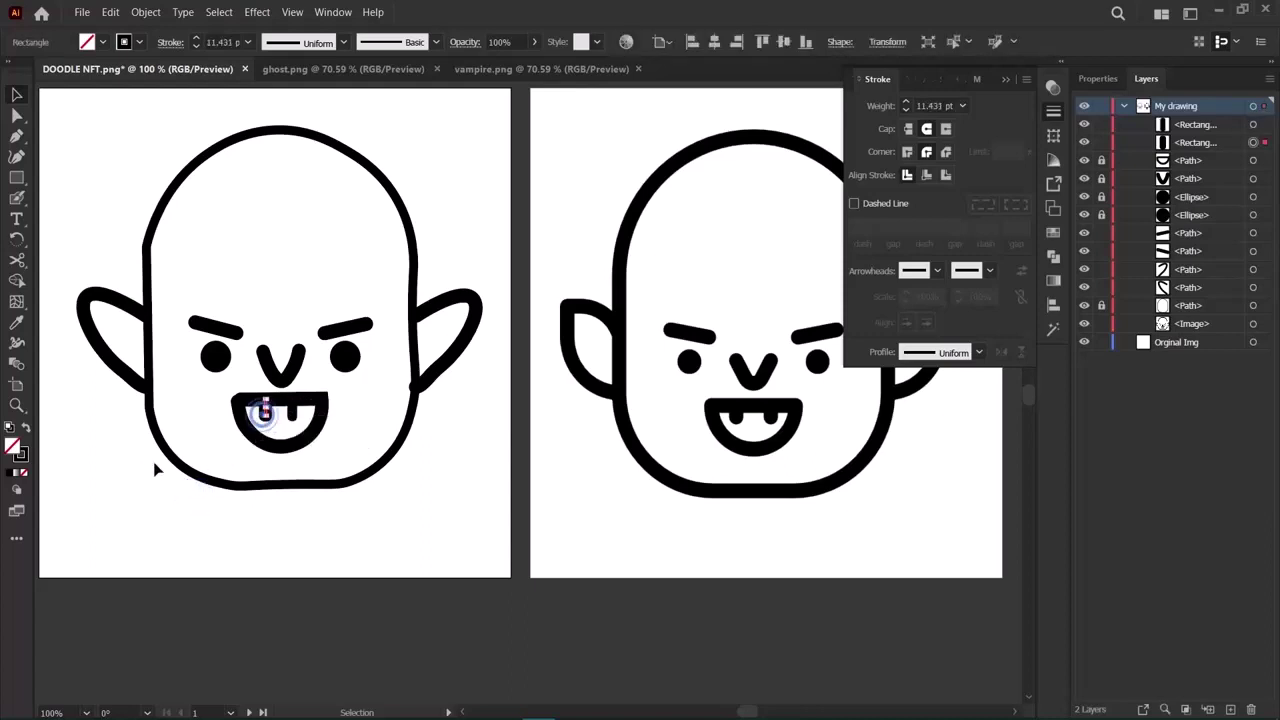
pyautogui.moveTo(266, 409); pyautogui.dragTo(296, 411)
pyautogui.click(211, 507)
pyautogui.click(292, 410)
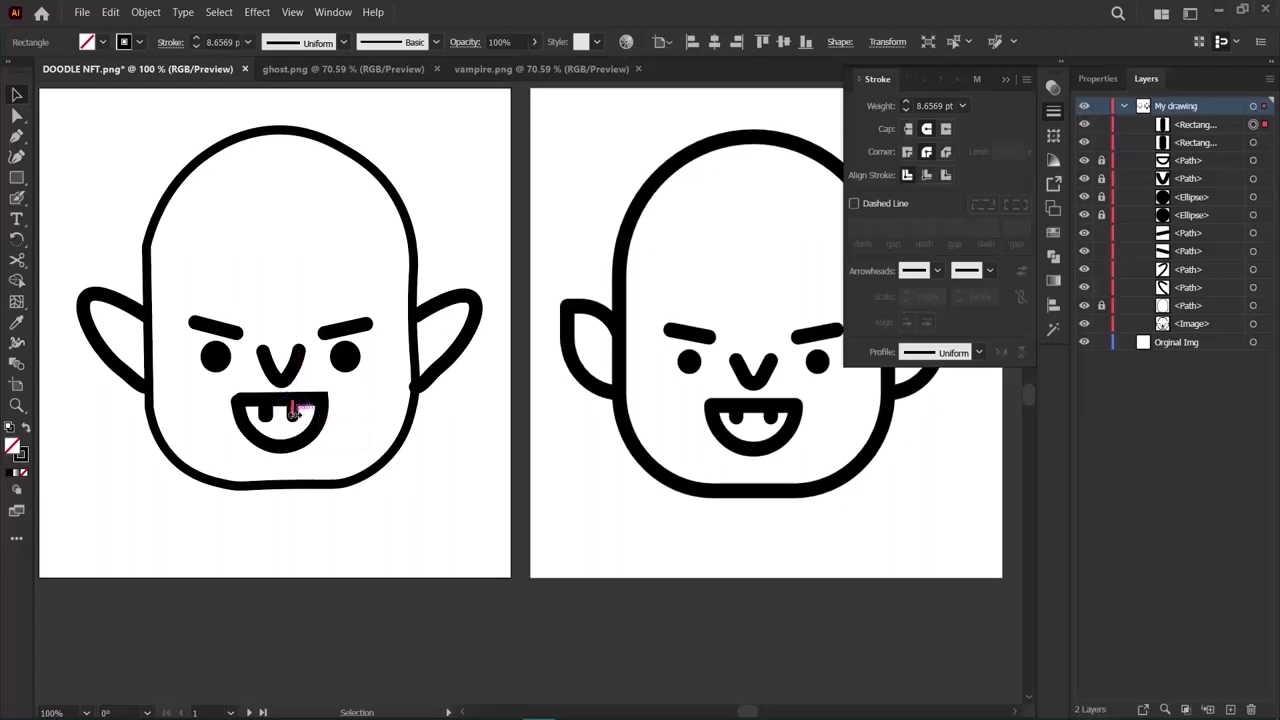
pyautogui.click(248, 521)
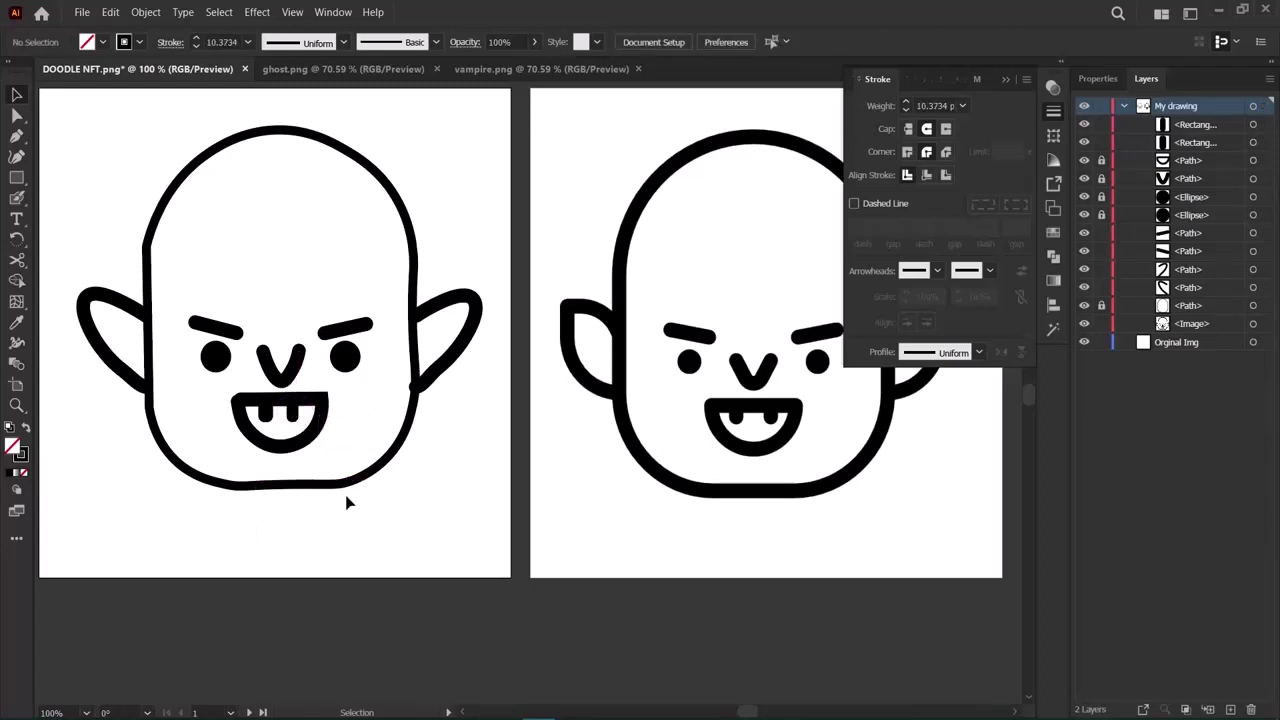
pyautogui.scroll(3, 310, 522)
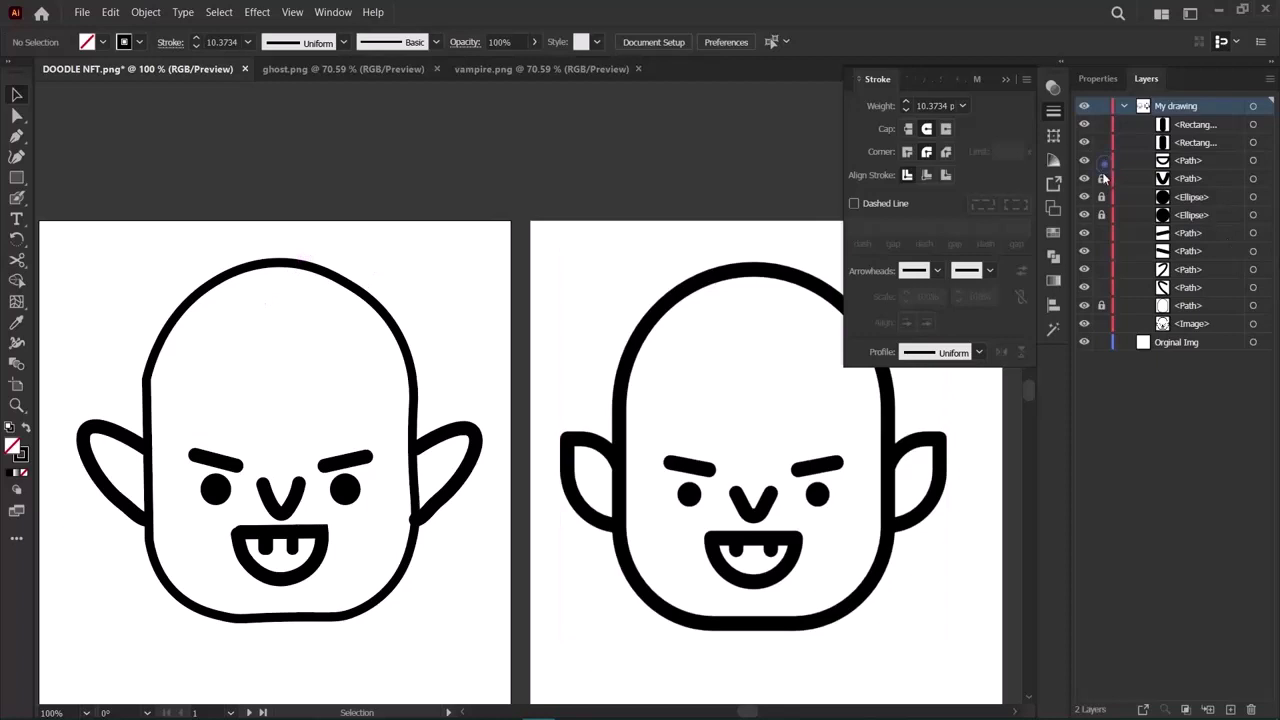
# Unlock the eye shapes and the head outline path in the Layers panel.
pyautogui.click(1101, 215)
pyautogui.click(343, 281)
pyautogui.click(1101, 305)
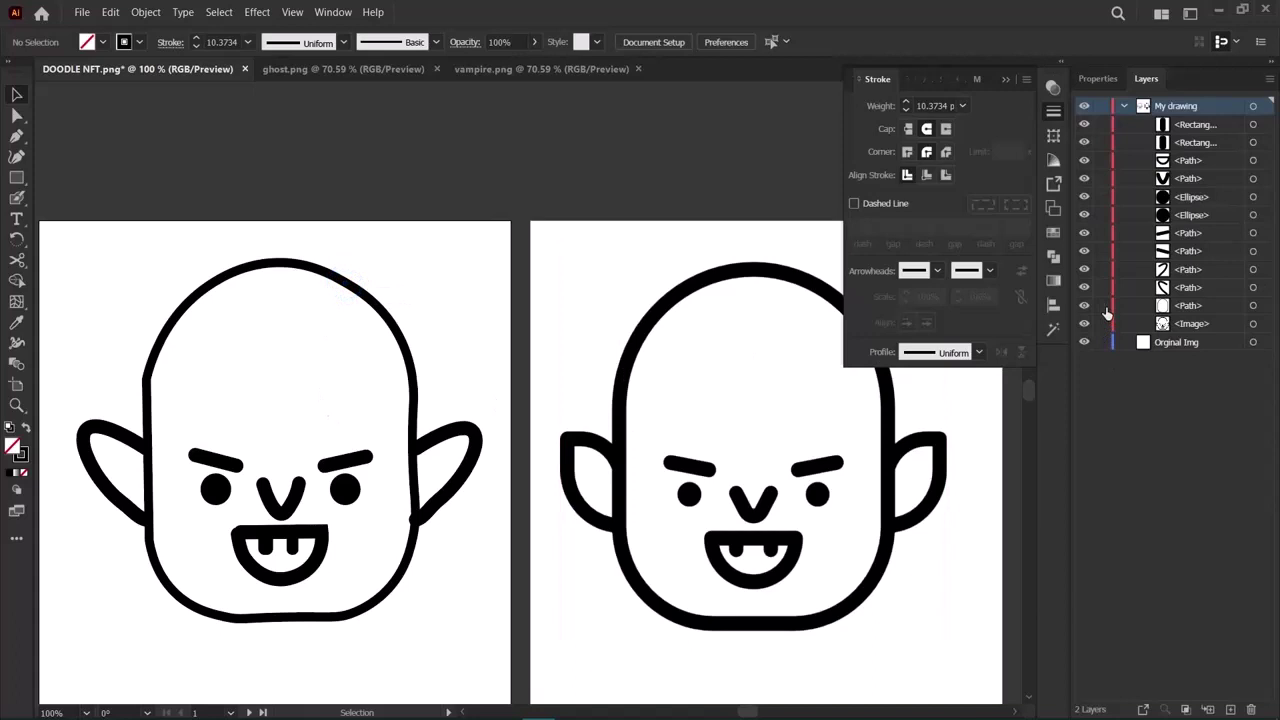
# Delete the left drawing's head outline and move the vampire reference onto the left artboard.
pyautogui.click(293, 272)
pyautogui.press('Delete')
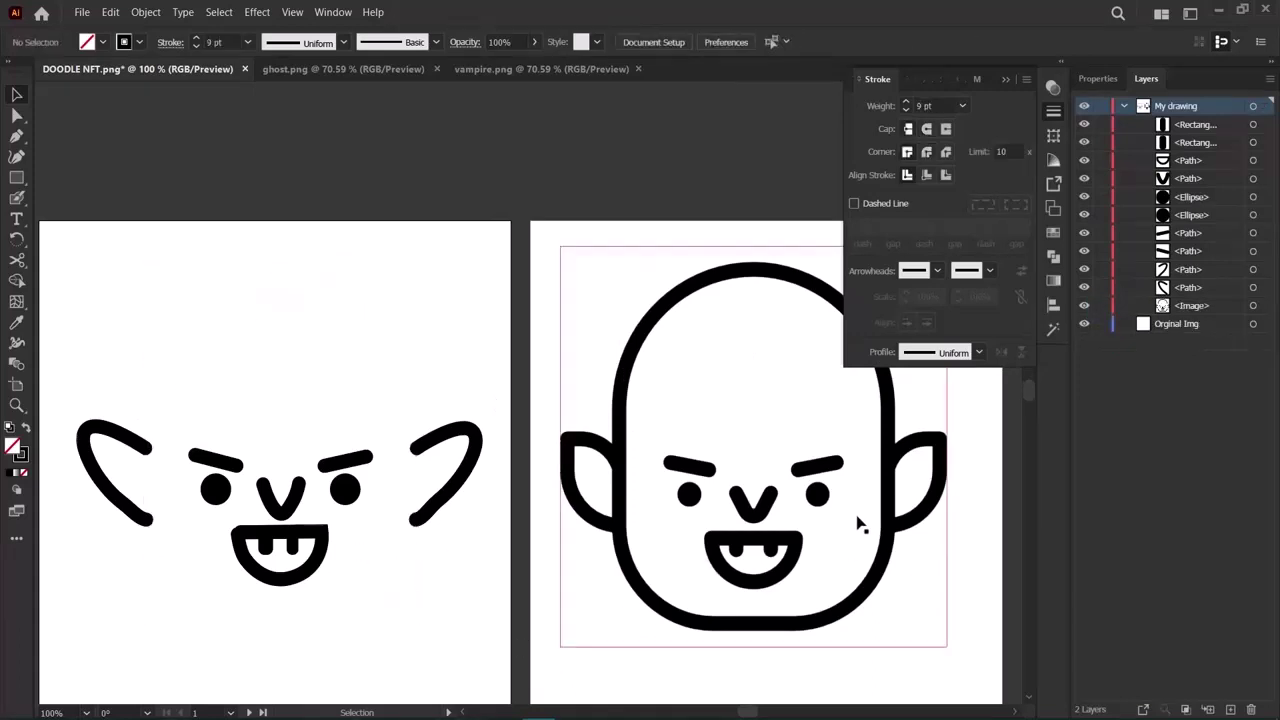
pyautogui.moveTo(858, 524)
pyautogui.mouseDown()
pyautogui.moveTo(336, 446)
pyautogui.moveTo(389, 457)
pyautogui.moveTo(385, 522)
pyautogui.mouseUp()
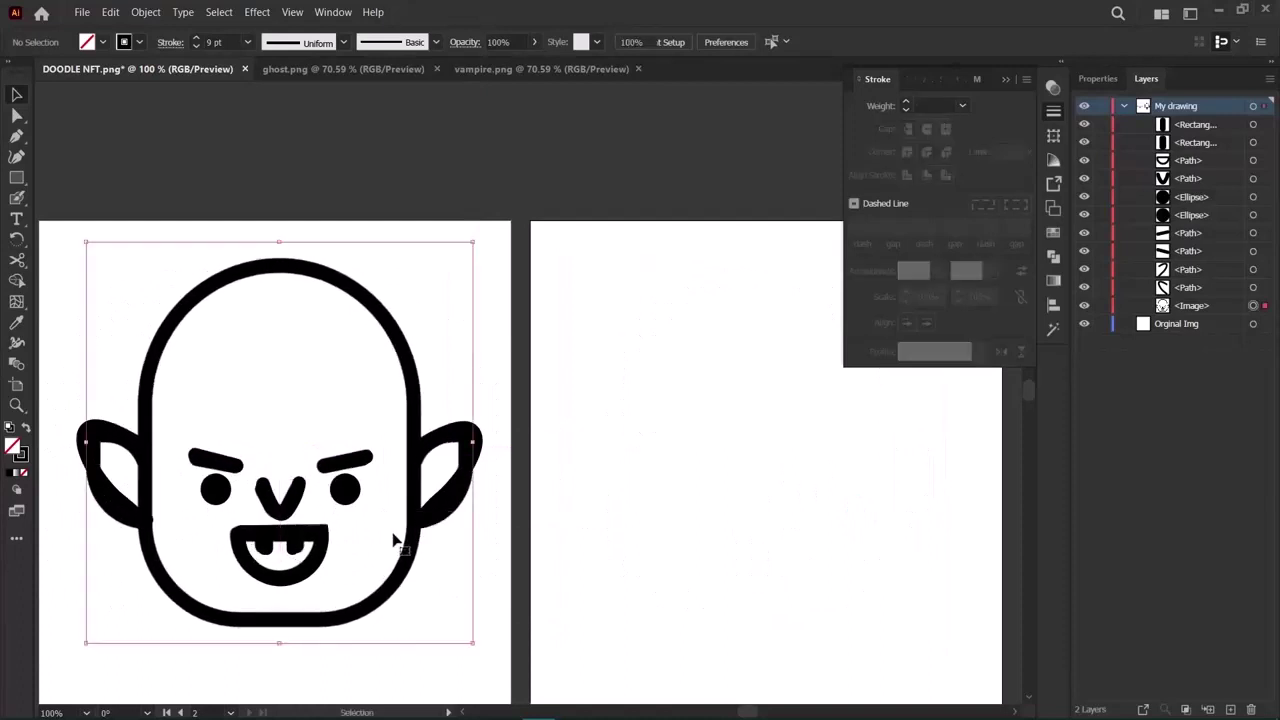
# Draw a rectangle over the reference head with rounded top corners and jaw-shaped bottom corners.
pyautogui.press('m')
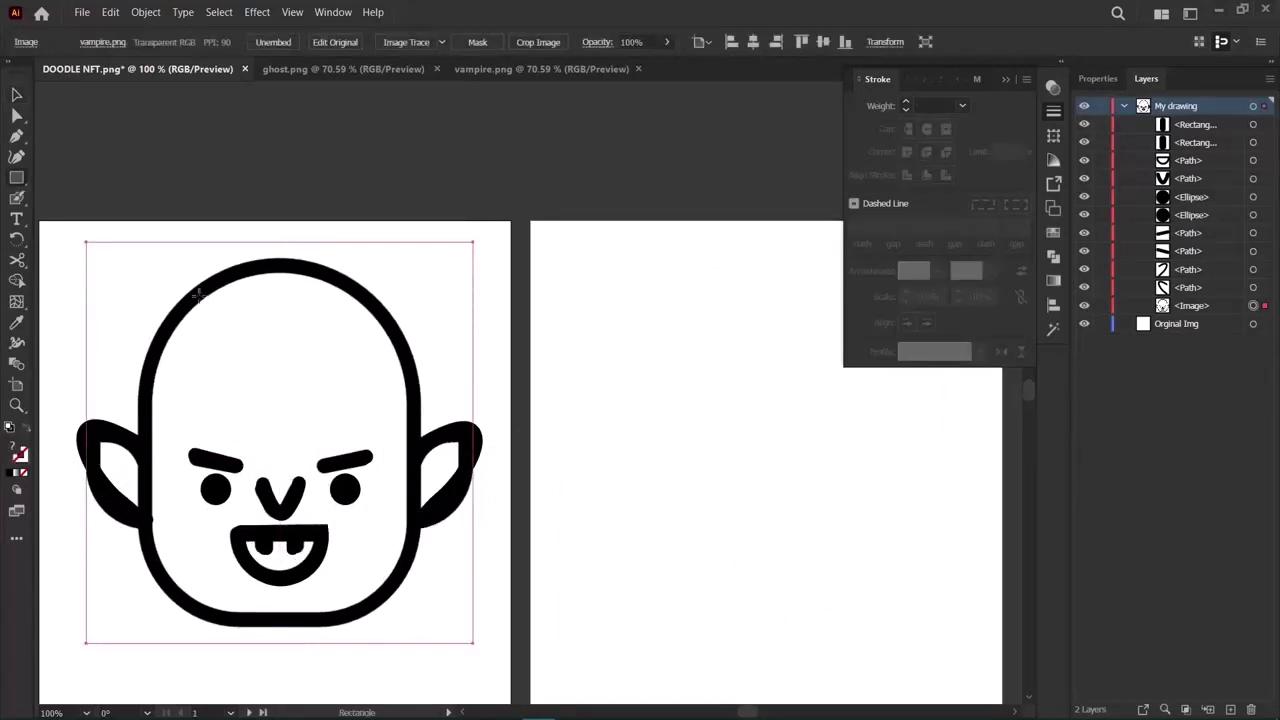
pyautogui.moveTo(156, 264); pyautogui.dragTo(416, 618)
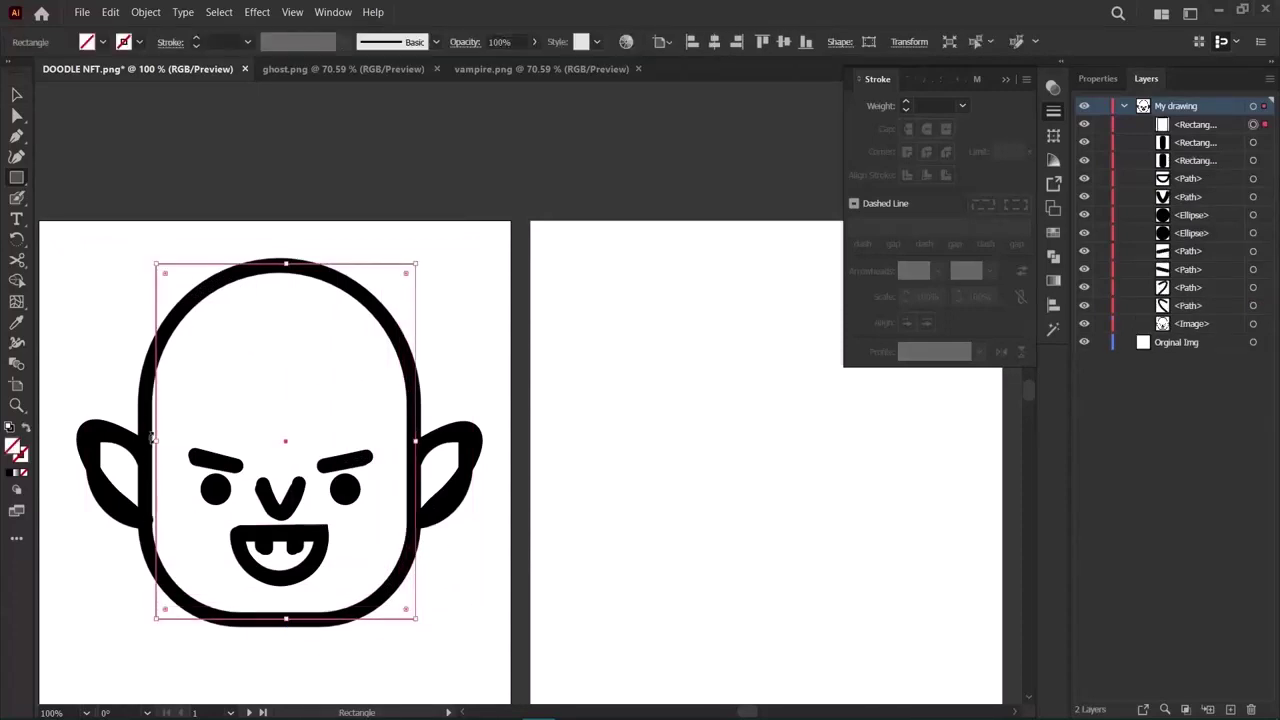
pyautogui.moveTo(156, 441); pyautogui.dragTo(146, 441)
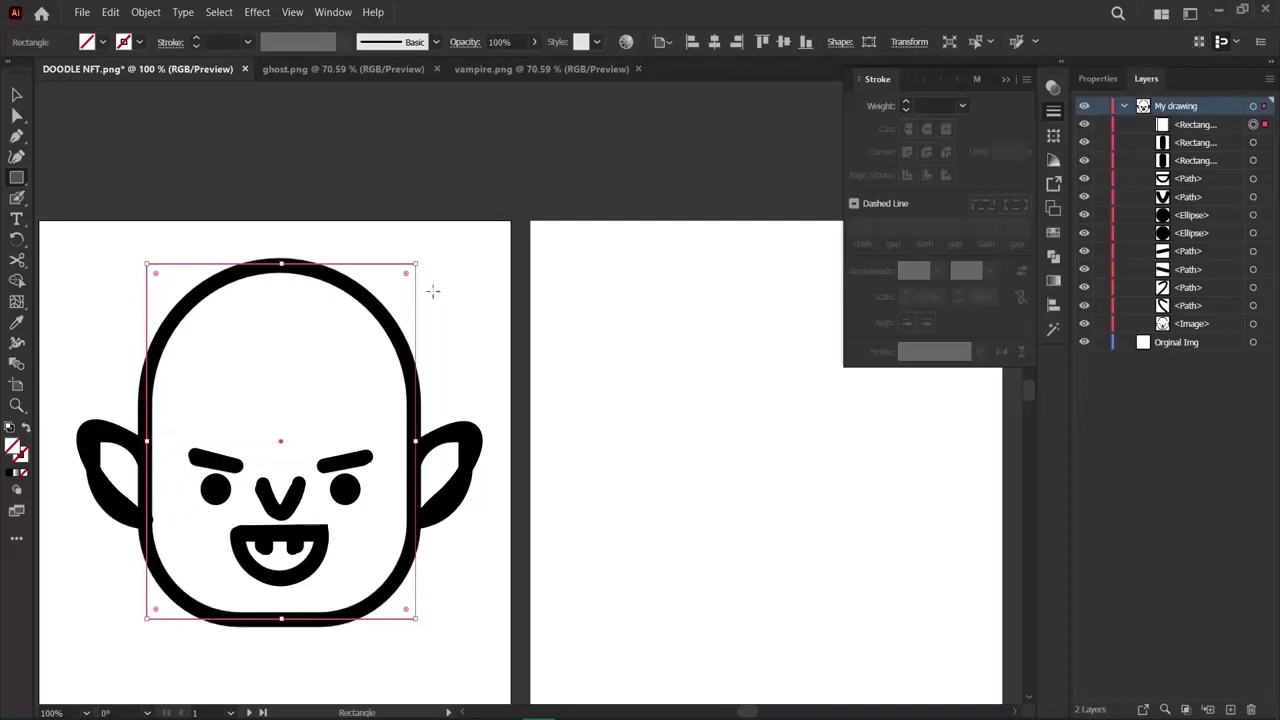
pyautogui.moveTo(153, 278); pyautogui.dragTo(298, 406)
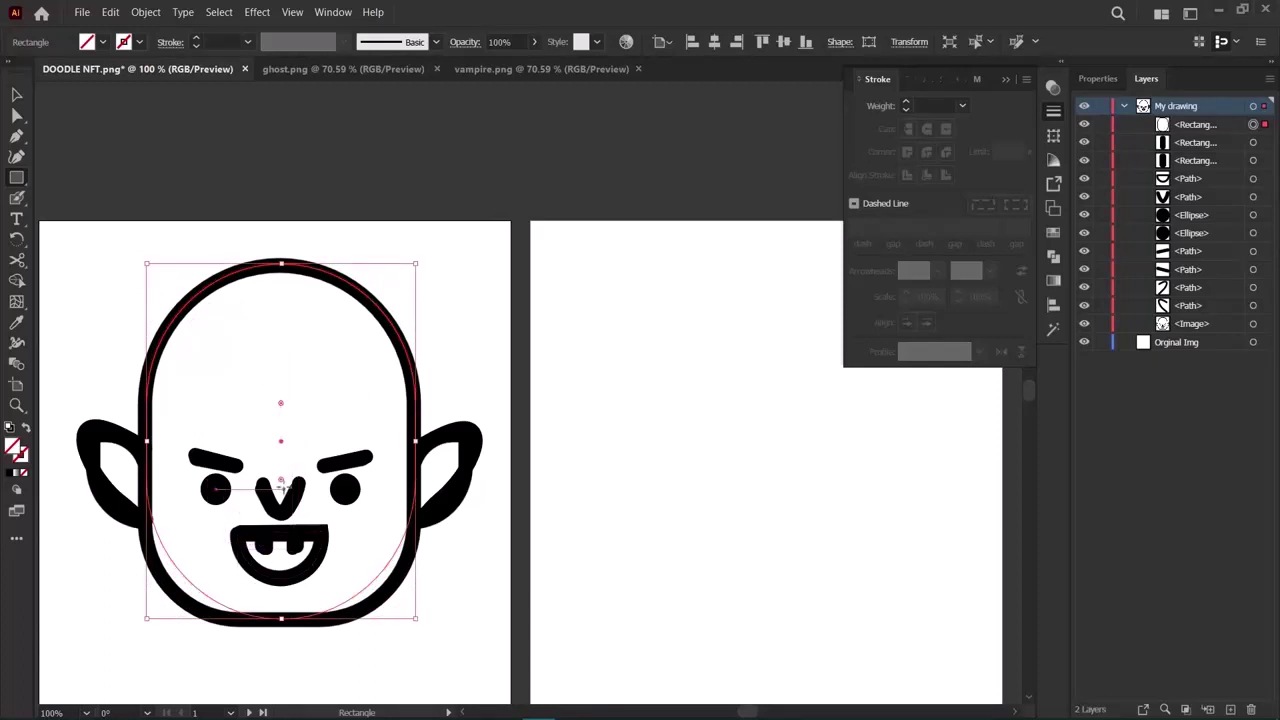
pyautogui.moveTo(283, 483)
pyautogui.mouseDown()
pyautogui.moveTo(256, 506)
pyautogui.moveTo(283, 468)
pyautogui.moveTo(252, 515)
pyautogui.moveTo(266, 491)
pyautogui.mouseUp()
pyautogui.hotkey('ctrl', 'z')
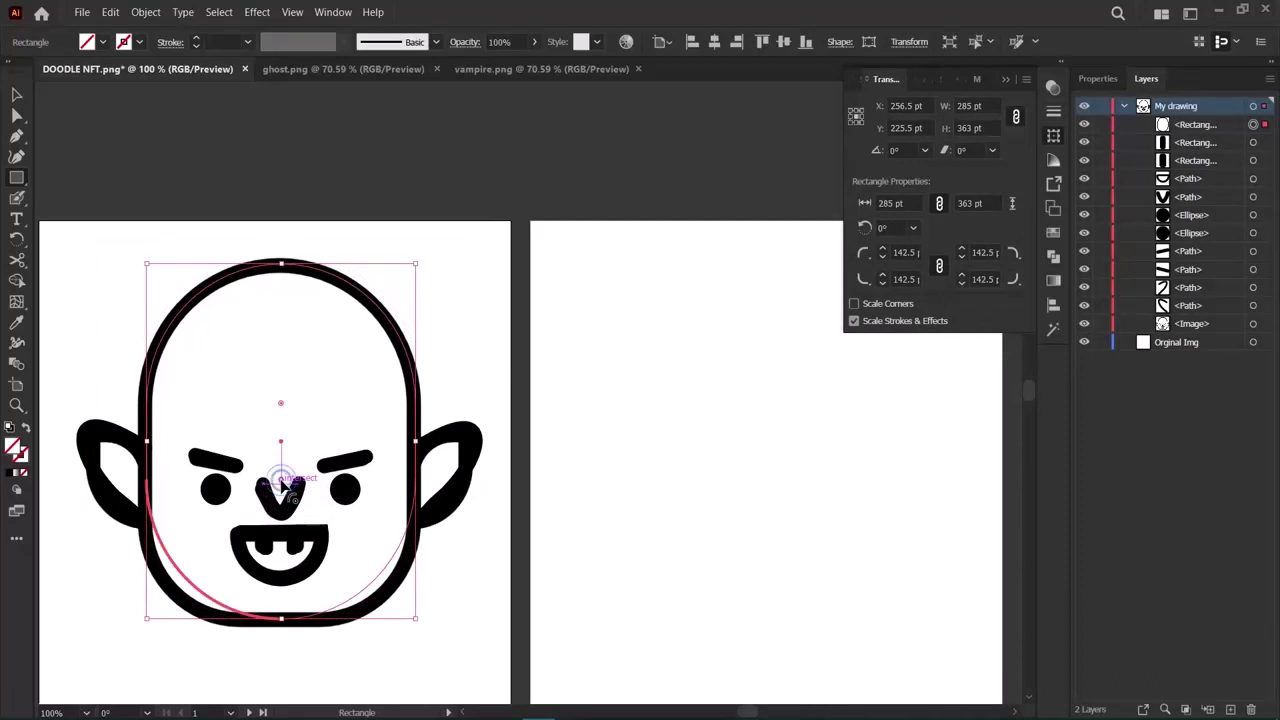
pyautogui.moveTo(283, 483); pyautogui.dragTo(241, 522)
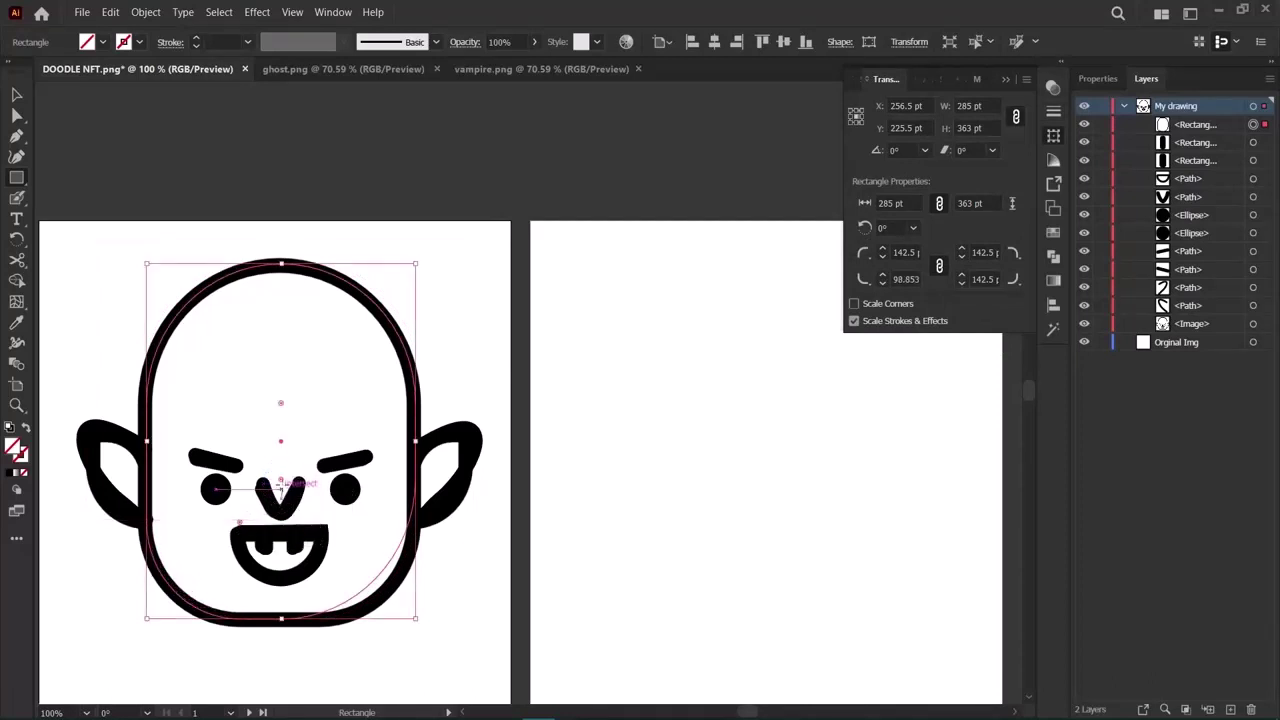
pyautogui.moveTo(281, 483); pyautogui.dragTo(318, 527)
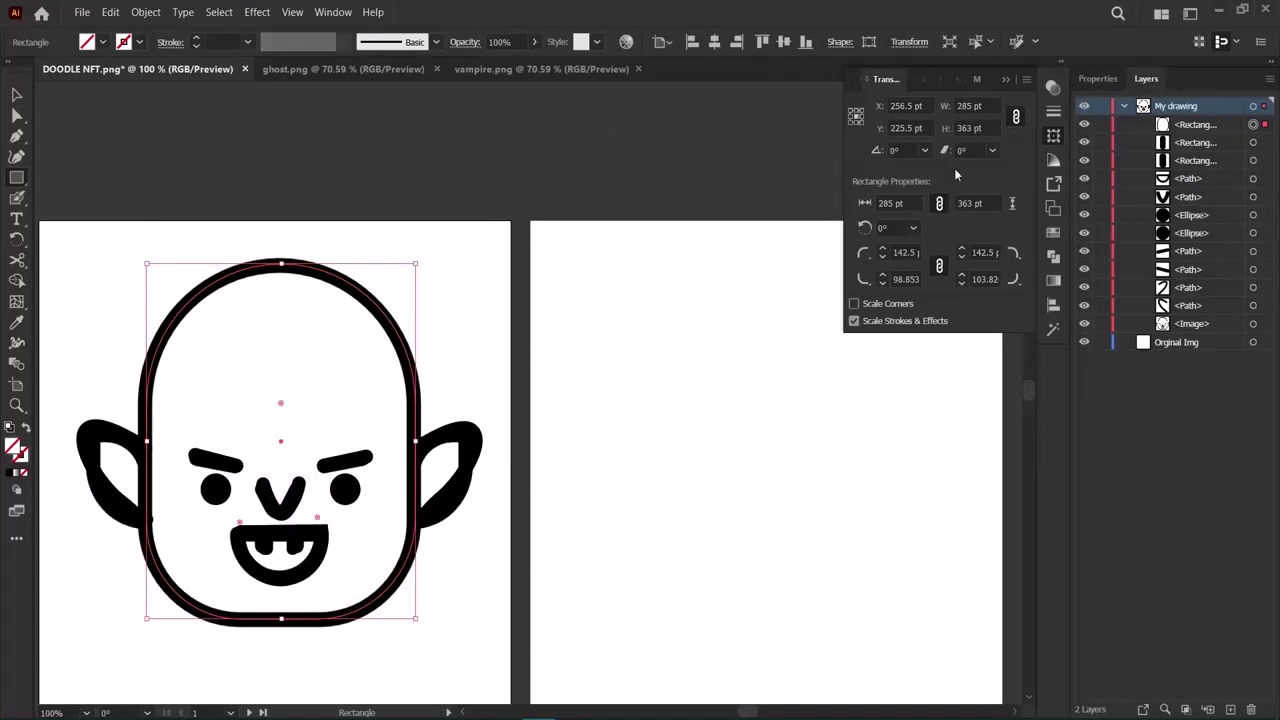
# Give the head rectangle an outline of 2 pt or more.
pyautogui.click(1053, 110)
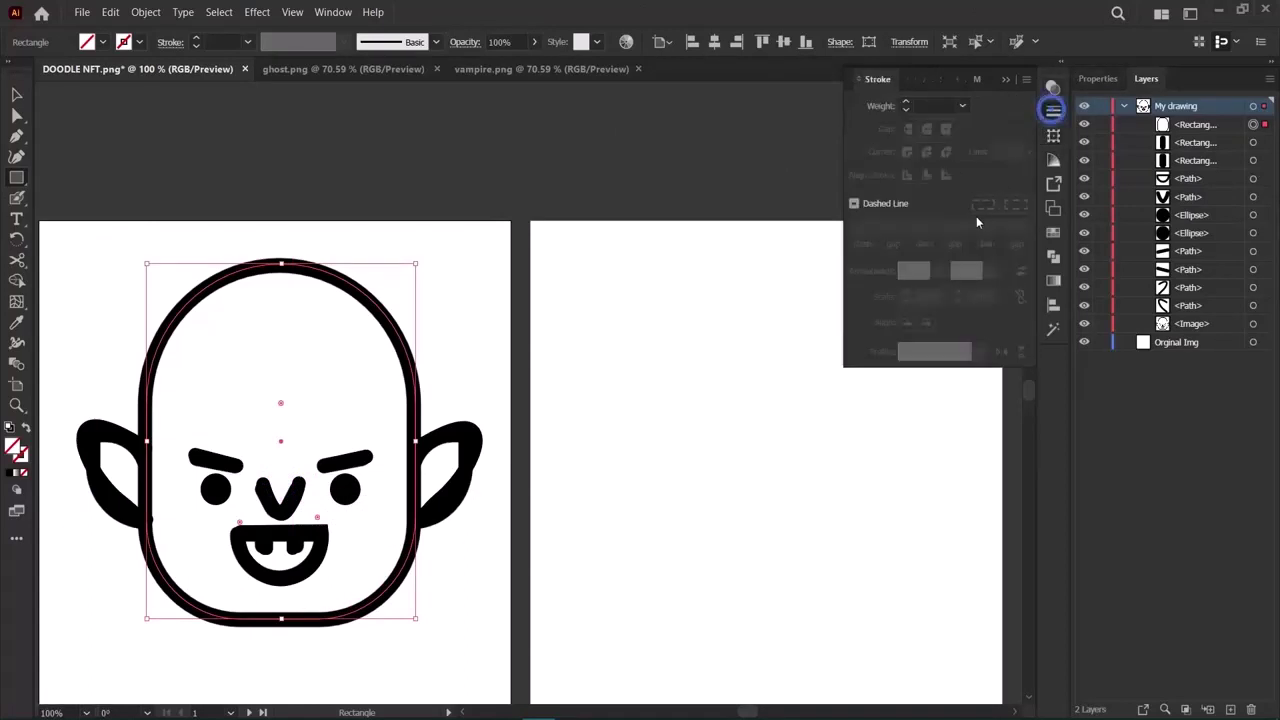
pyautogui.click(907, 105)
pyautogui.click(906, 105)
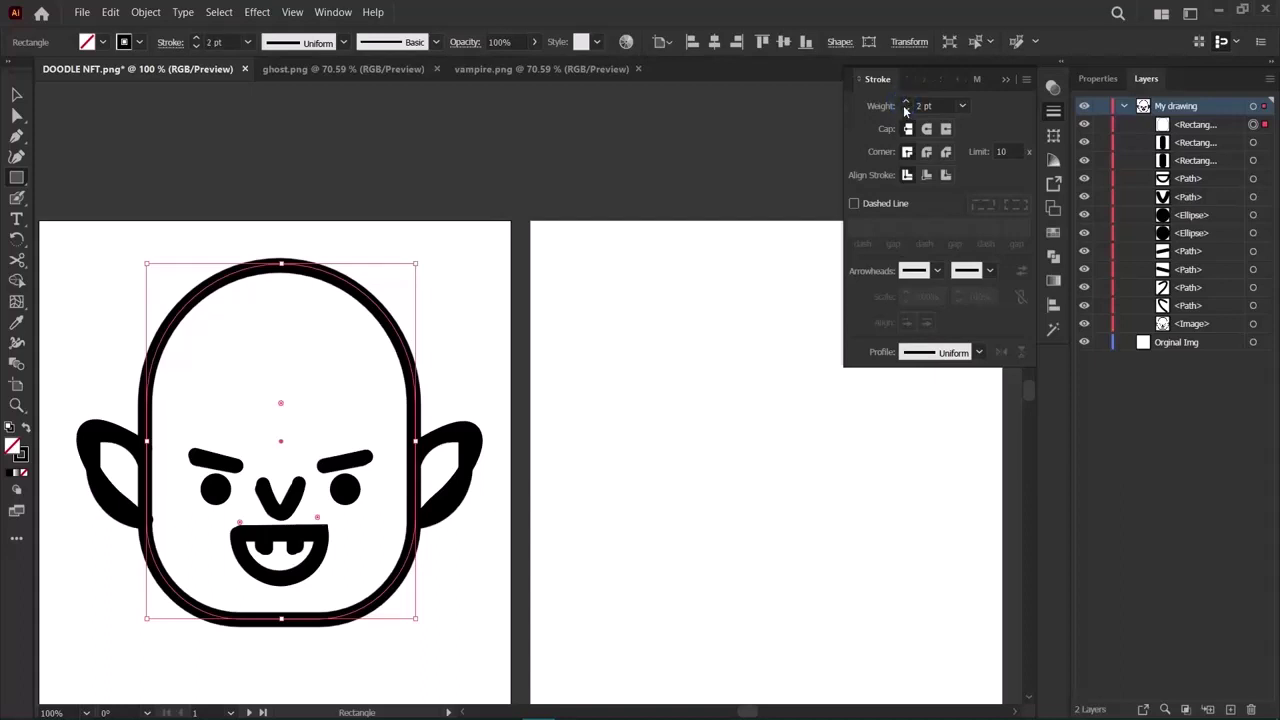
pyautogui.click(908, 105)
# Move the vampire reference image back to the right artboard.
pyautogui.click(16, 93)
pyautogui.click(543, 229)
pyautogui.moveTo(490, 578)
pyautogui.mouseDown()
pyautogui.moveTo(548, 588)
pyautogui.moveTo(1005, 537)
pyautogui.moveTo(971, 529)
pyautogui.mouseUp()
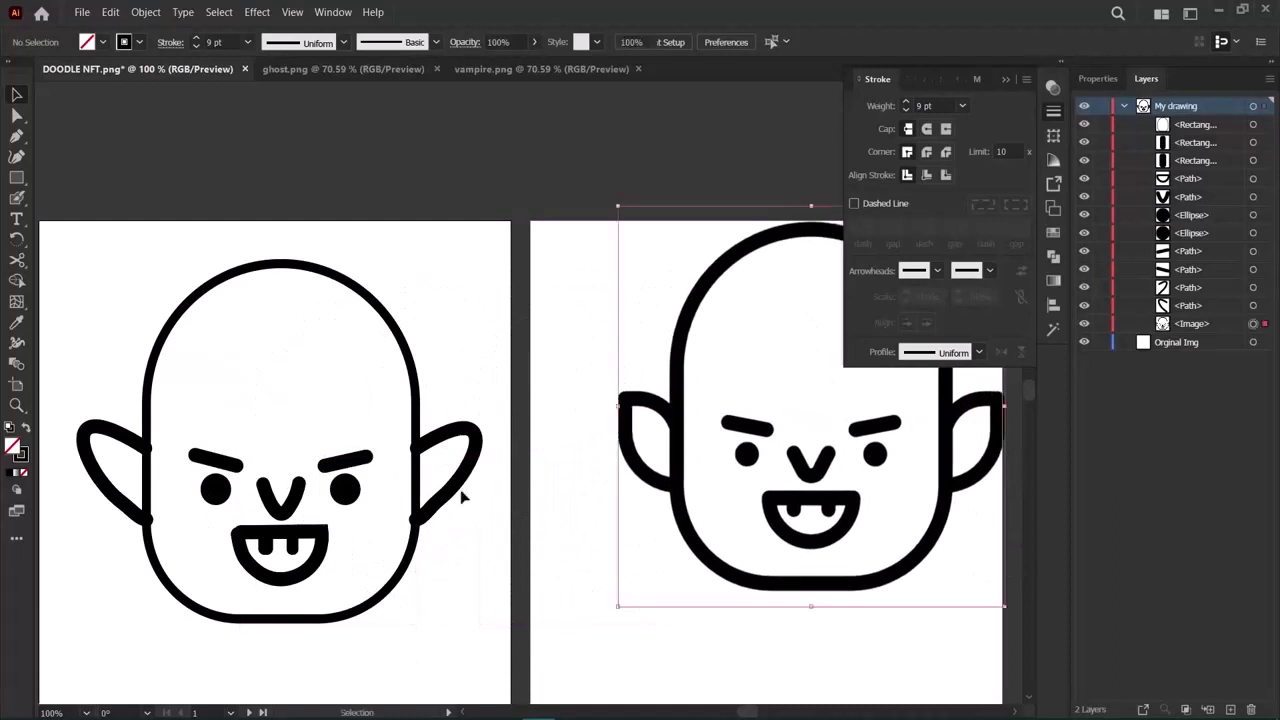
pyautogui.click(140, 446)
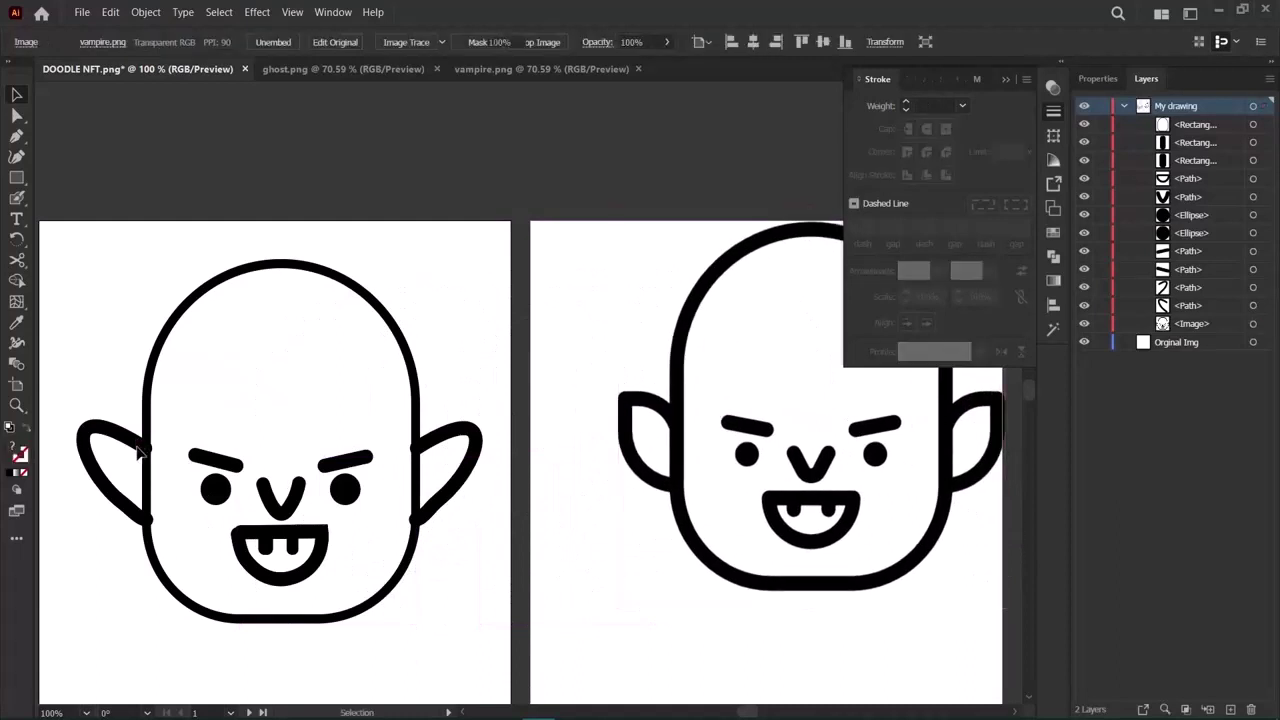
# Thicken the head rectangle's outline to 15 pt.
pyautogui.click(150, 388)
pyautogui.click(906, 105)
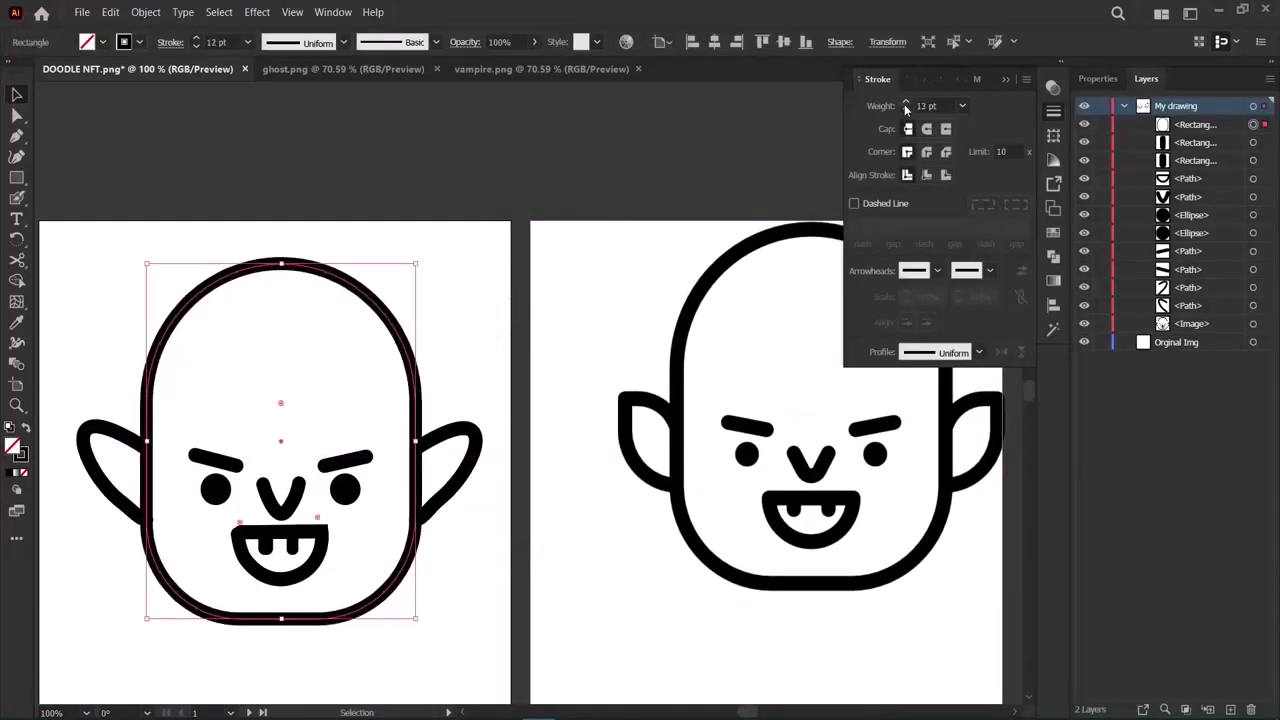
pyautogui.click(906, 105)
pyautogui.click(906, 105)
pyautogui.click(538, 563)
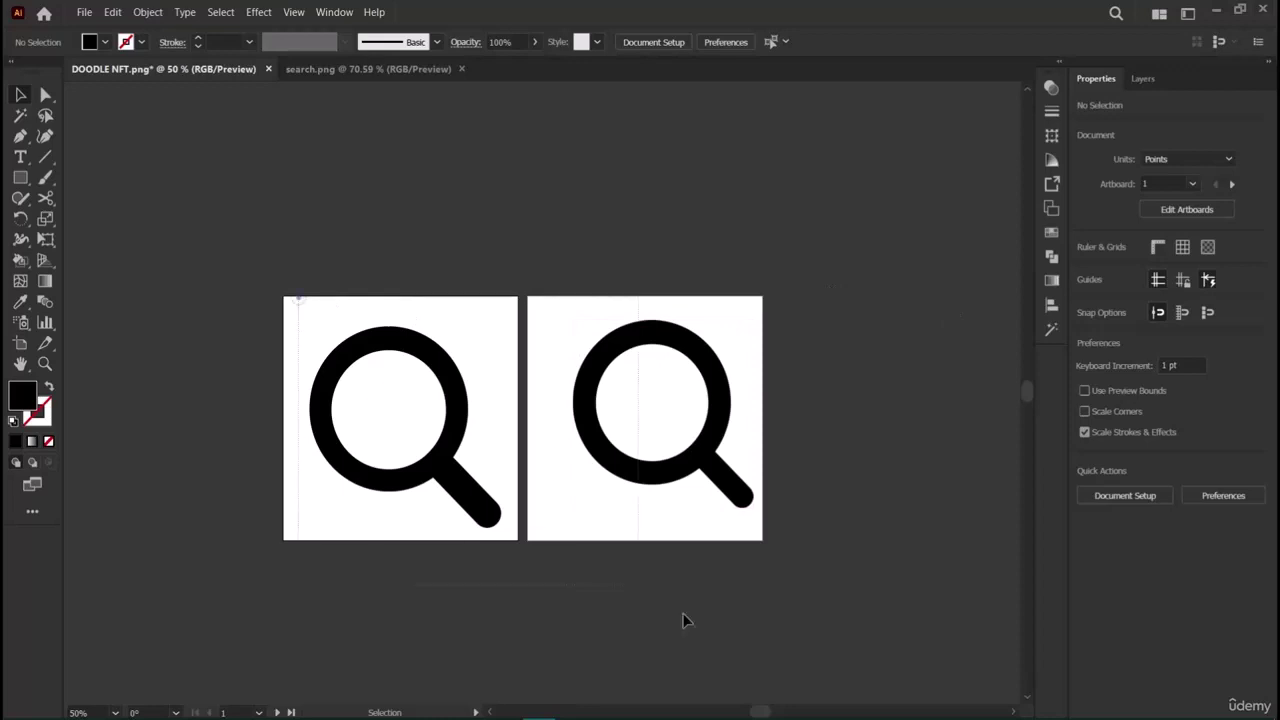
# Delete both magnifier drawings and close the search.png reference document.
pyautogui.moveTo(684, 620); pyautogui.dragTo(842, 585)
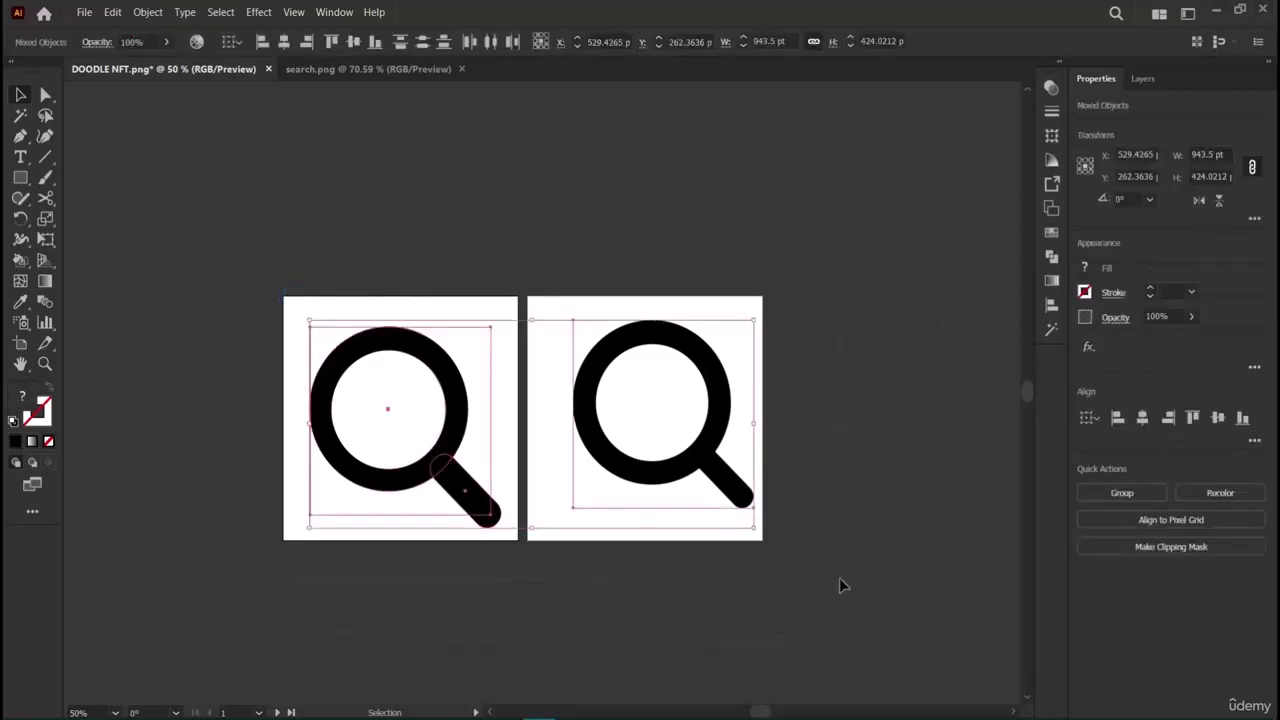
pyautogui.press('Delete')
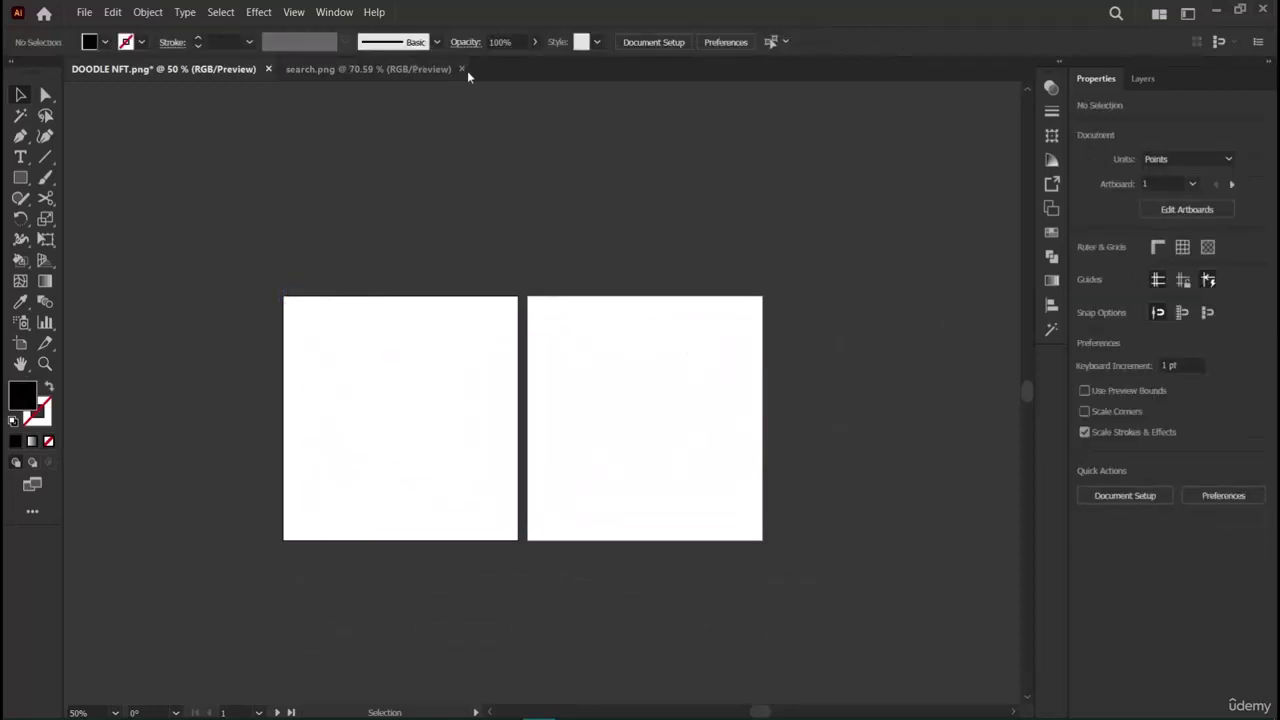
pyautogui.click(461, 69)
# Open the lollipop.png reference image via File > Open.
pyautogui.click(84, 12)
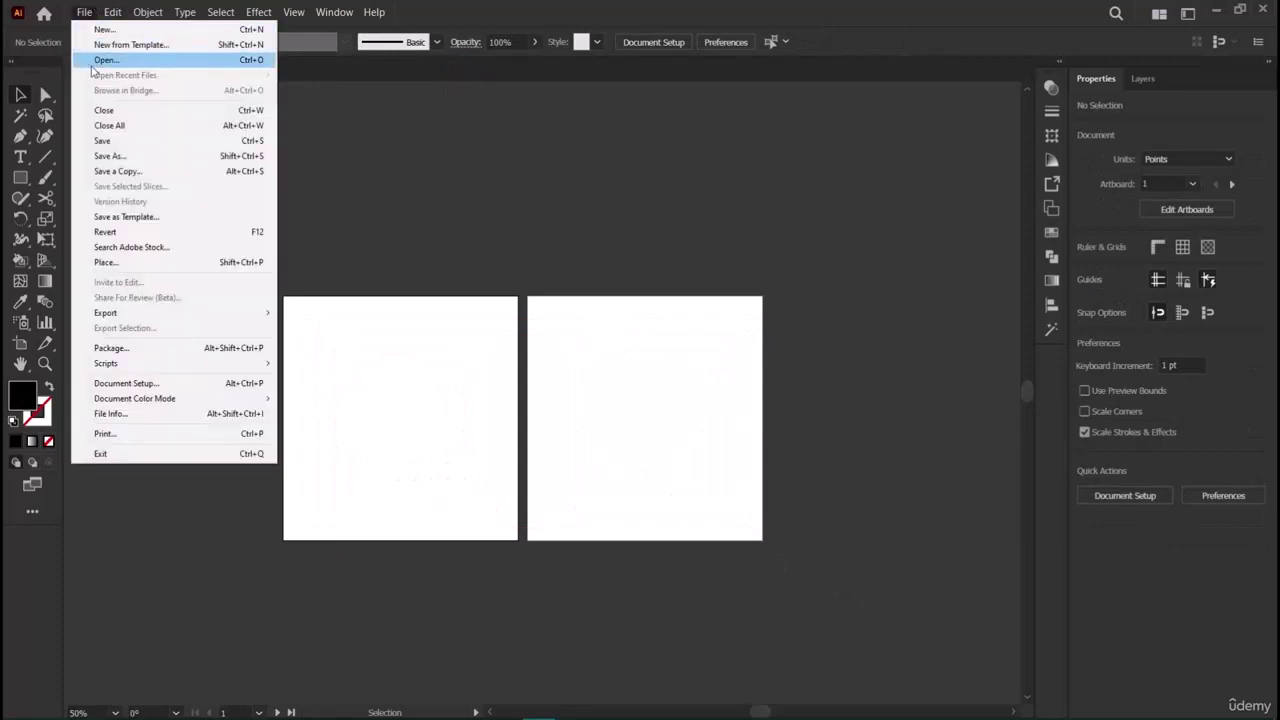
pyautogui.click(95, 58)
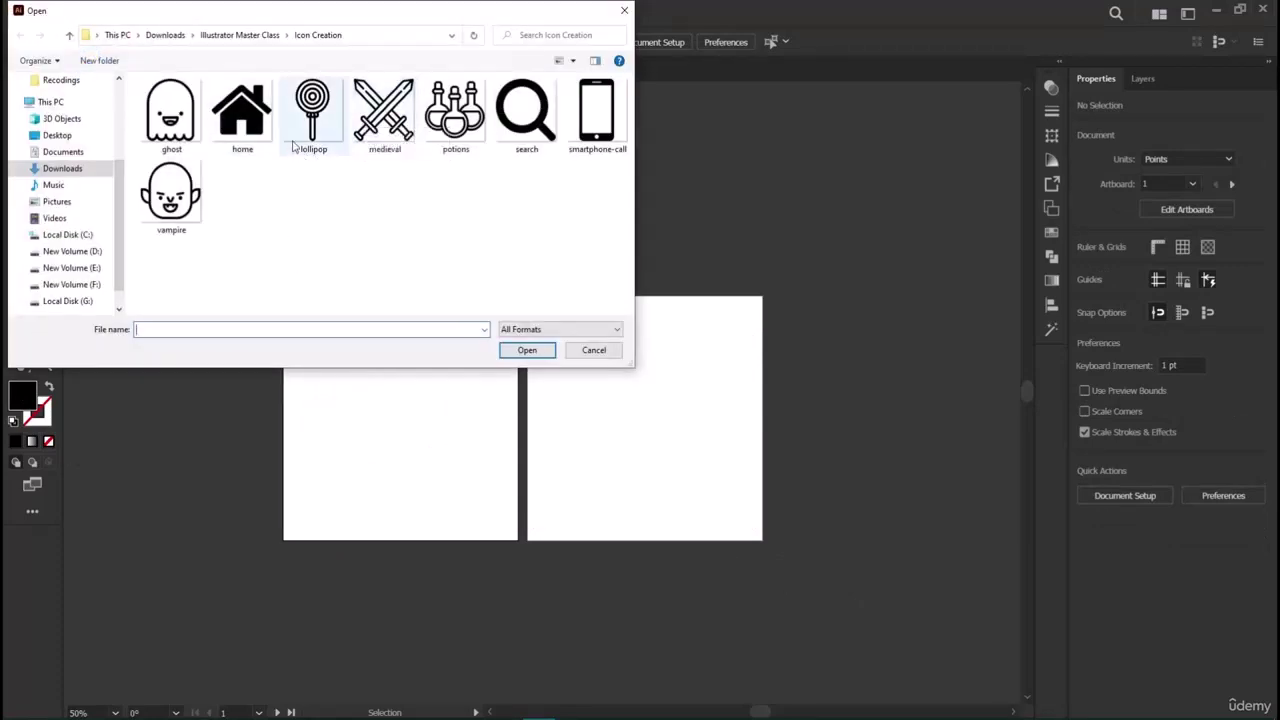
pyautogui.click(294, 146)
pyautogui.doubleClick(294, 146)
# Copy the lollipop image into DOODLE NFT and place a copy on the right artboard.
pyautogui.click(522, 336)
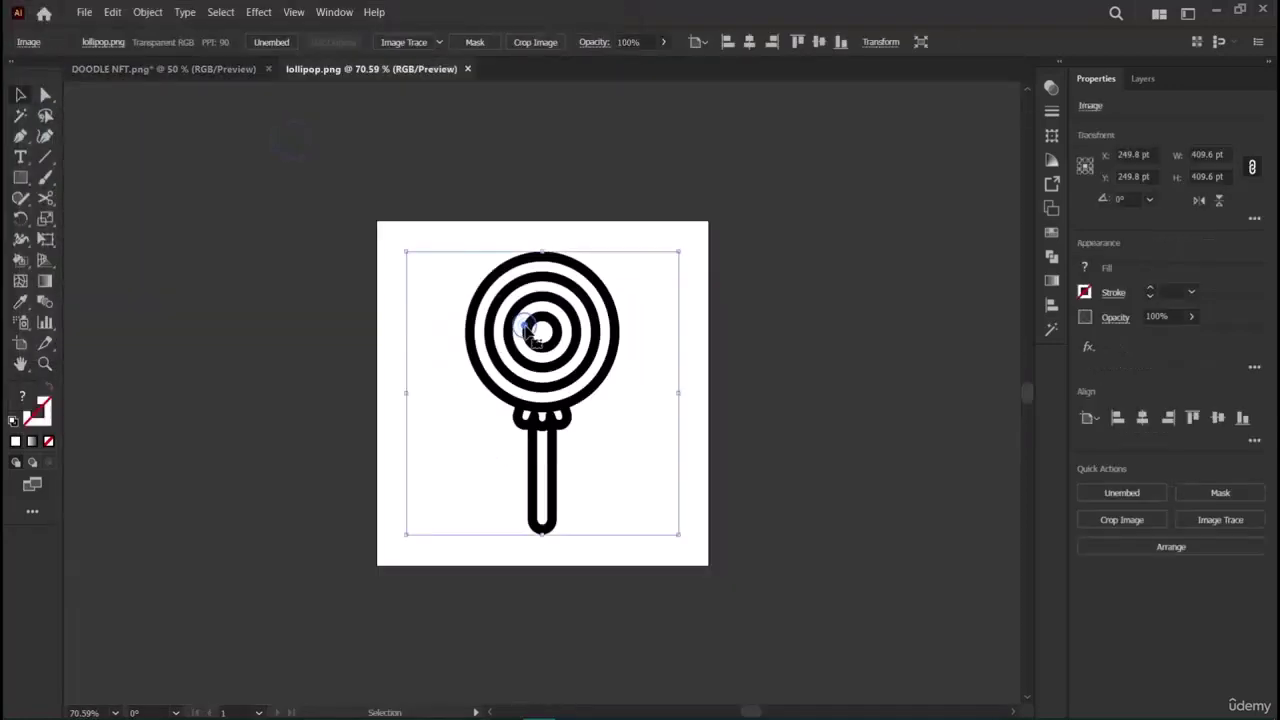
pyautogui.hotkey('ctrl', 'c')
pyautogui.click(200, 69)
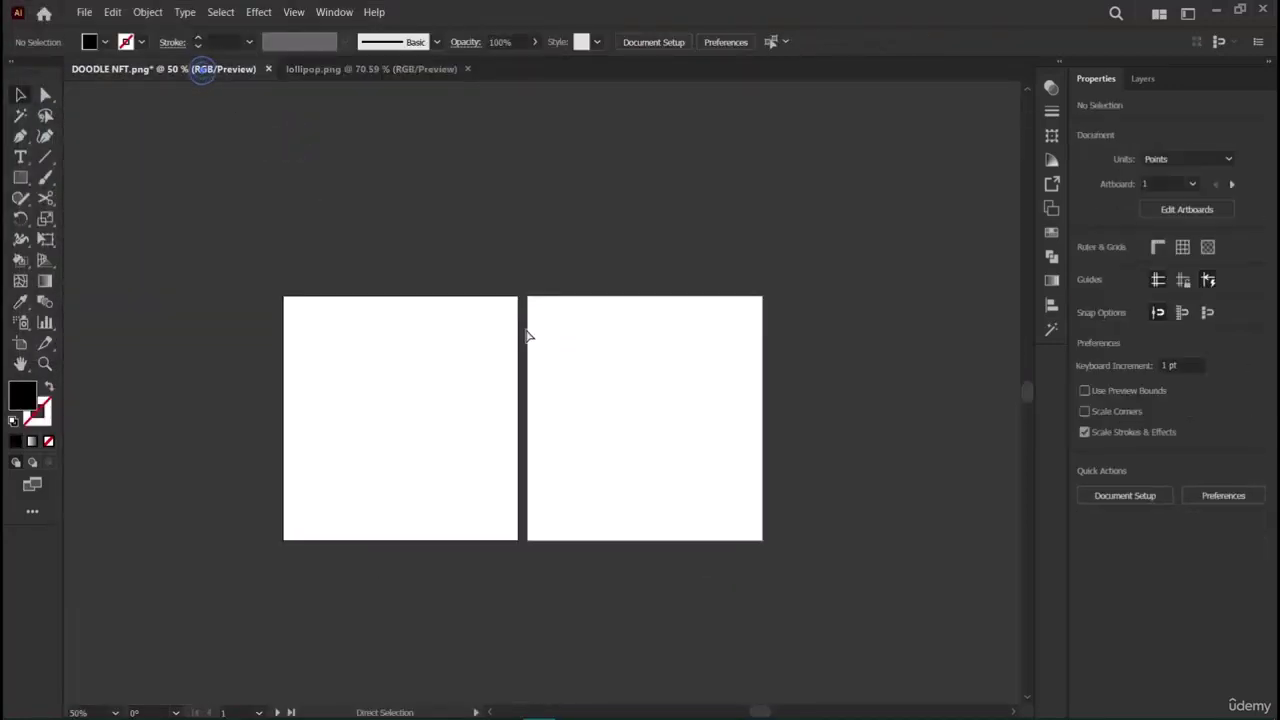
pyautogui.hotkey('ctrl', 'v')
pyautogui.moveTo(554, 367); pyautogui.dragTo(431, 400)
pyautogui.click(205, 465)
pyautogui.click(44, 364)
# Zoom in on the lollipops and draw a circle over the left lollipop's centre.
pyautogui.click(380, 425)
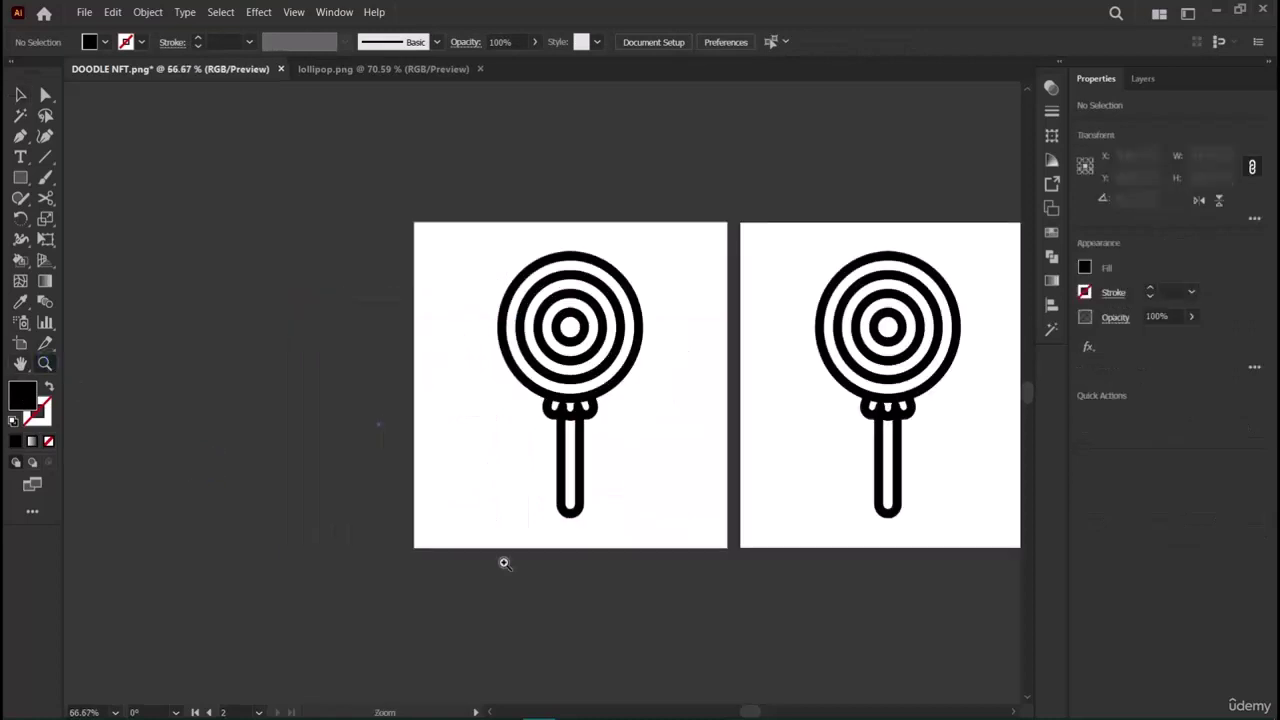
pyautogui.hscroll(3, 660, 510)
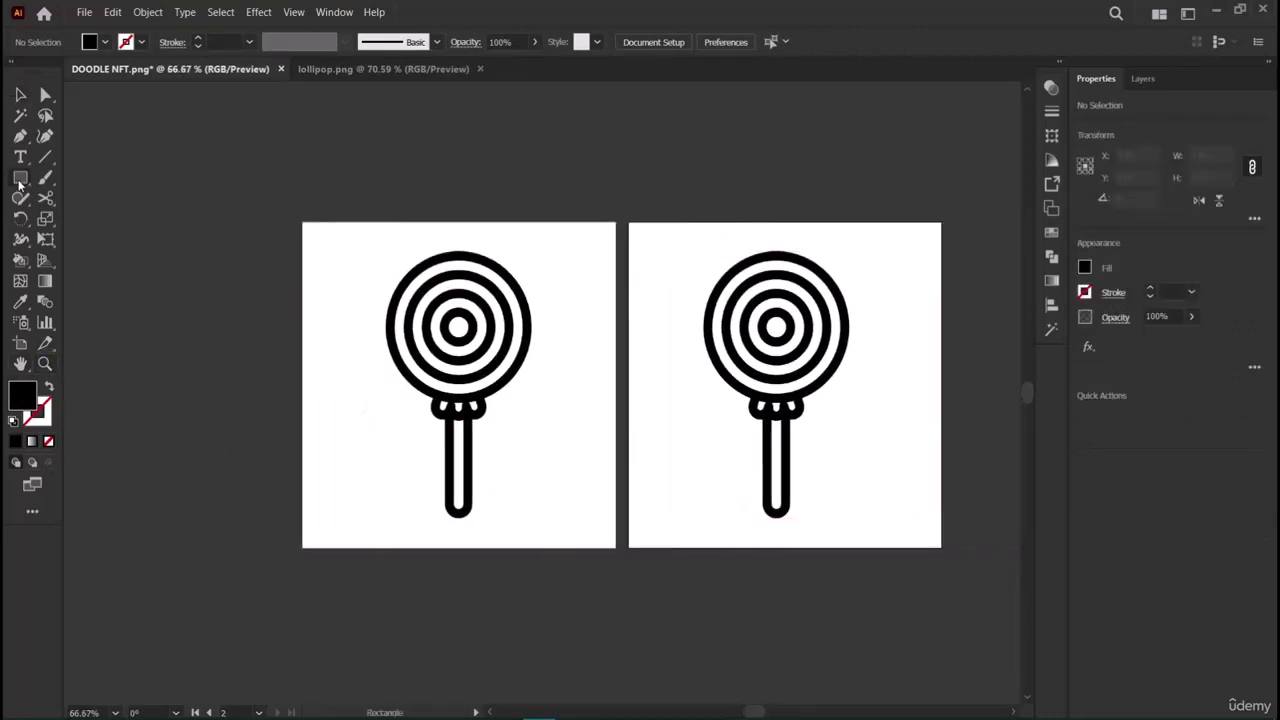
pyautogui.moveTo(20, 177); pyautogui.dragTo(88, 218)
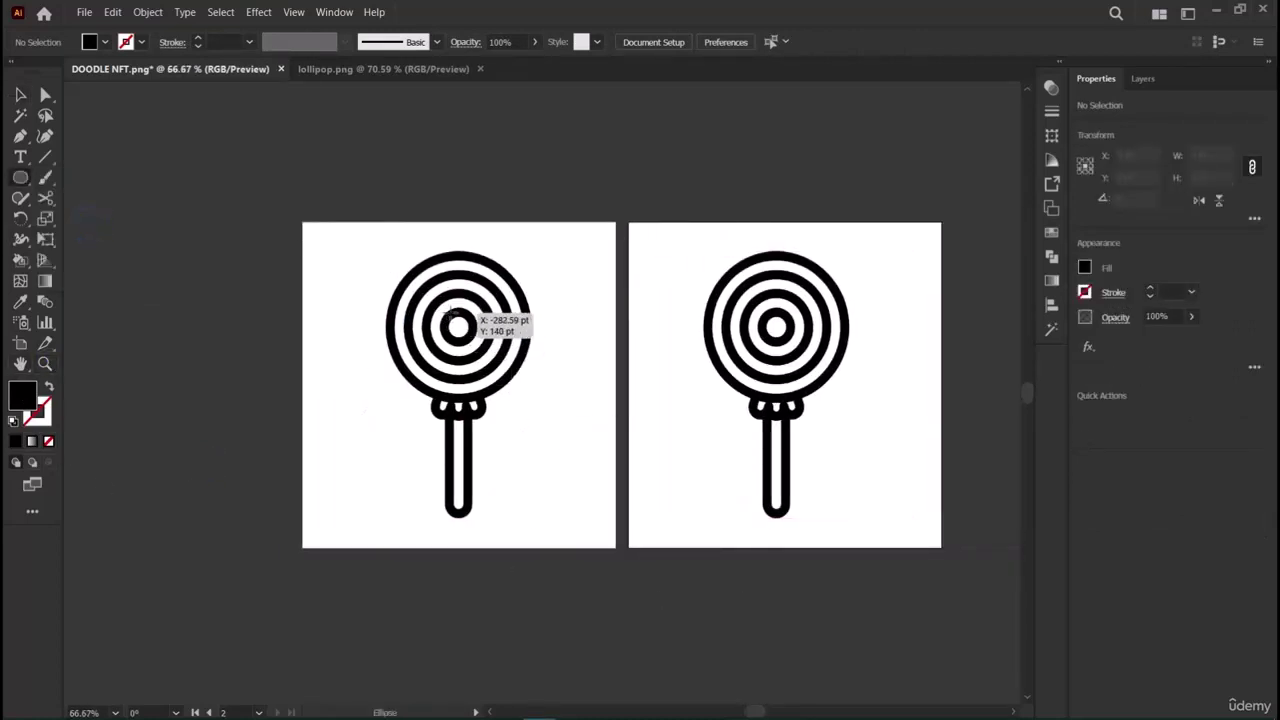
pyautogui.moveTo(459, 325)
pyautogui.mouseDown()
pyautogui.moveTo(483, 345)
pyautogui.moveTo(459, 329)
pyautogui.mouseUp()
# Give the centre circle a white fill and a black outline.
pyautogui.click(20, 94)
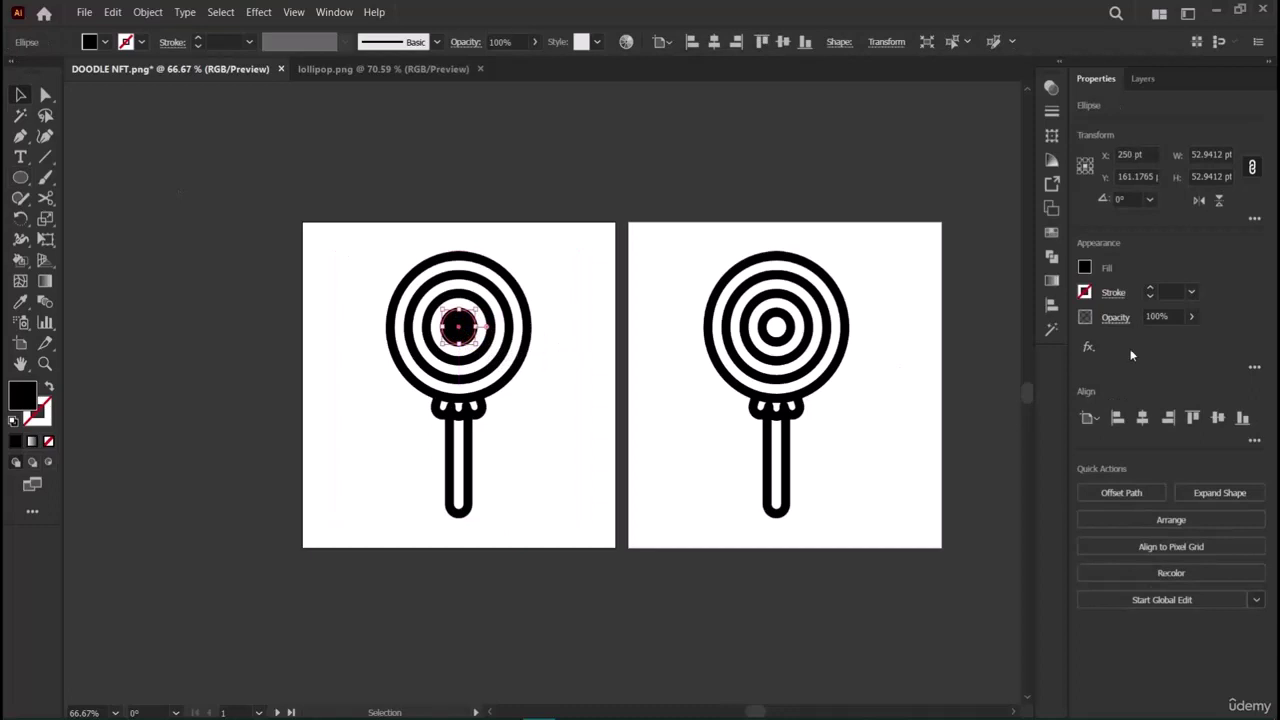
pyautogui.click(1085, 268)
pyautogui.click(923, 417)
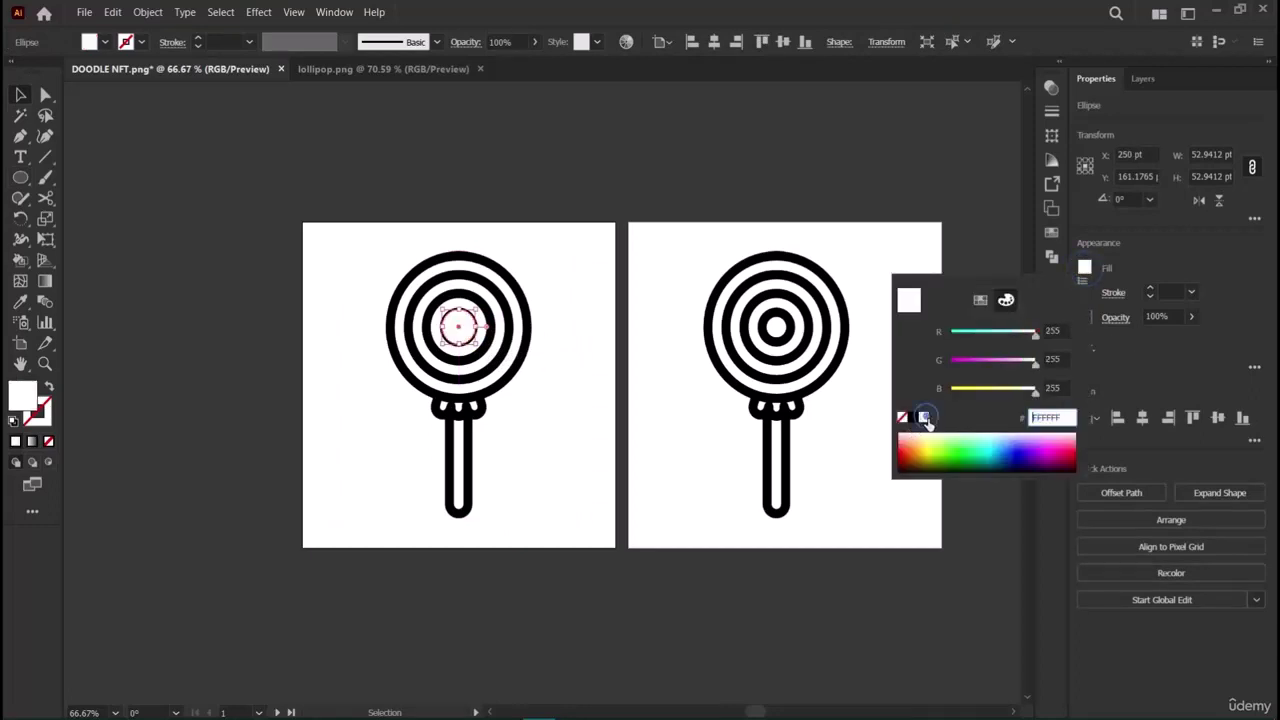
pyautogui.click(1144, 265)
pyautogui.click(1085, 292)
pyautogui.click(913, 442)
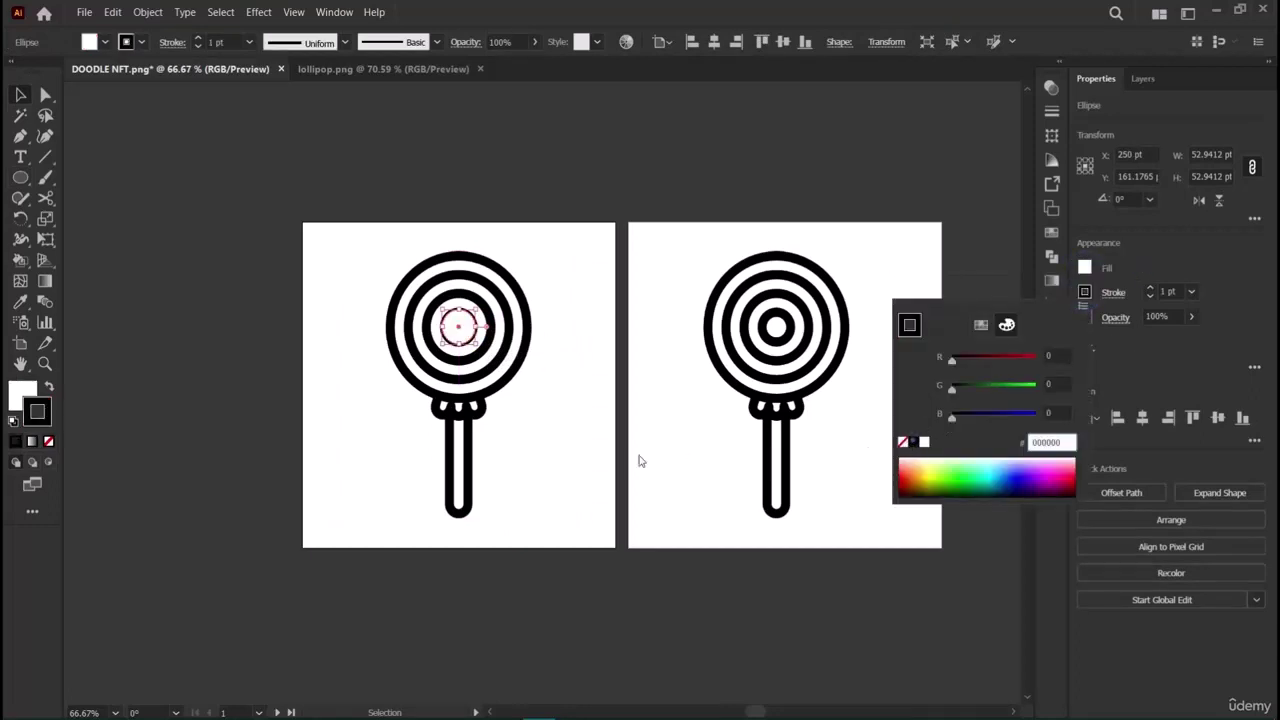
pyautogui.click(1150, 291)
# Raise the inner ring's stroke weight to 13 pt.
pyautogui.click(1150, 288)
pyautogui.click(1150, 288)
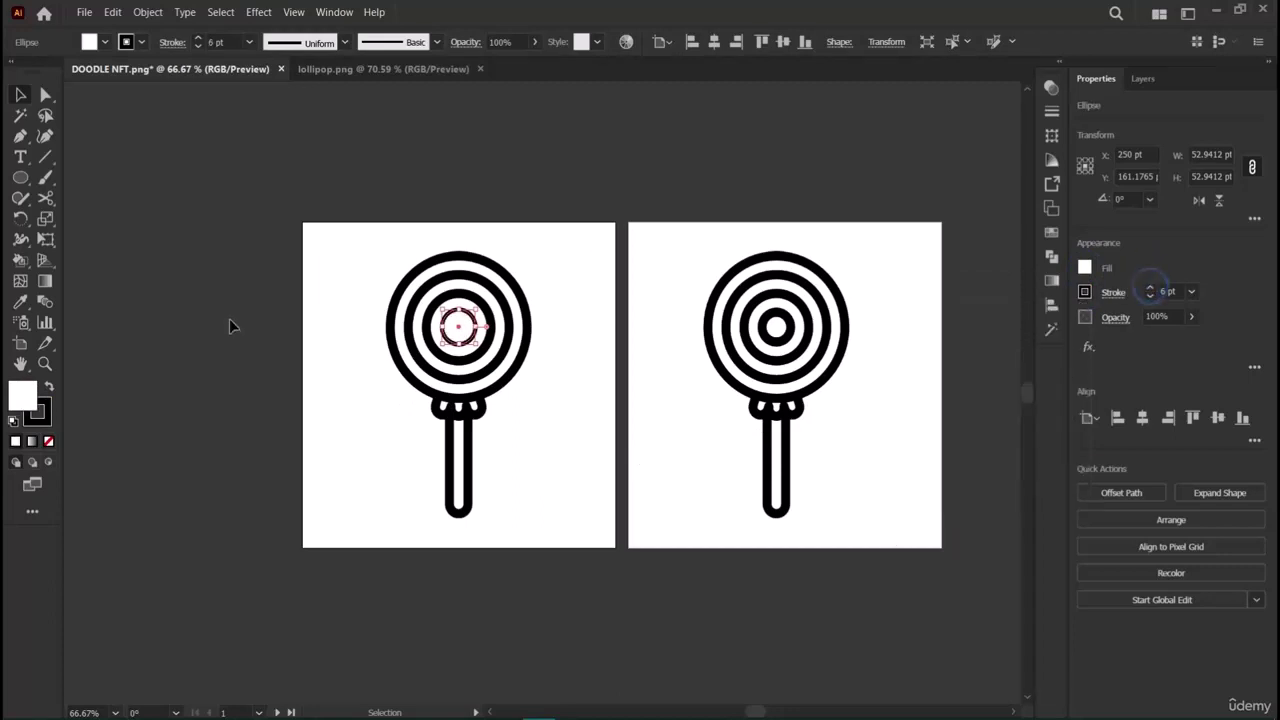
pyautogui.click(230, 320)
pyautogui.click(470, 337)
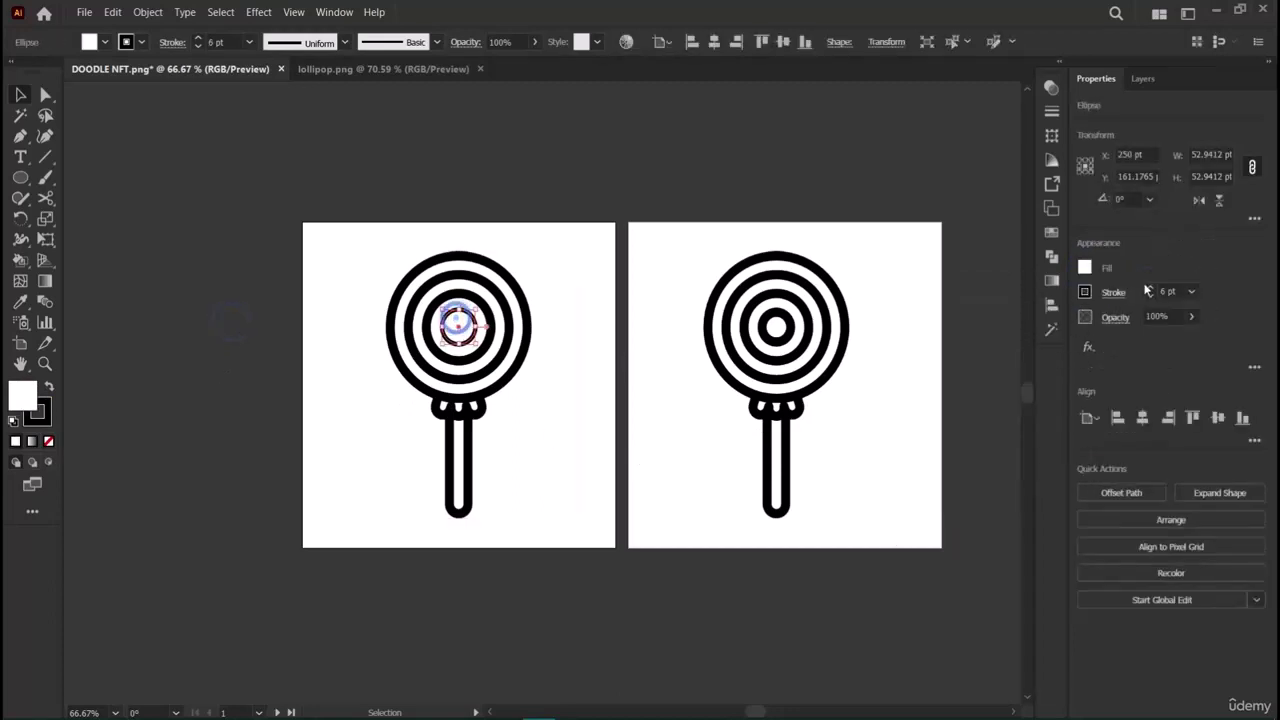
pyautogui.click(1150, 288)
pyautogui.click(1150, 288)
pyautogui.click(1150, 288)
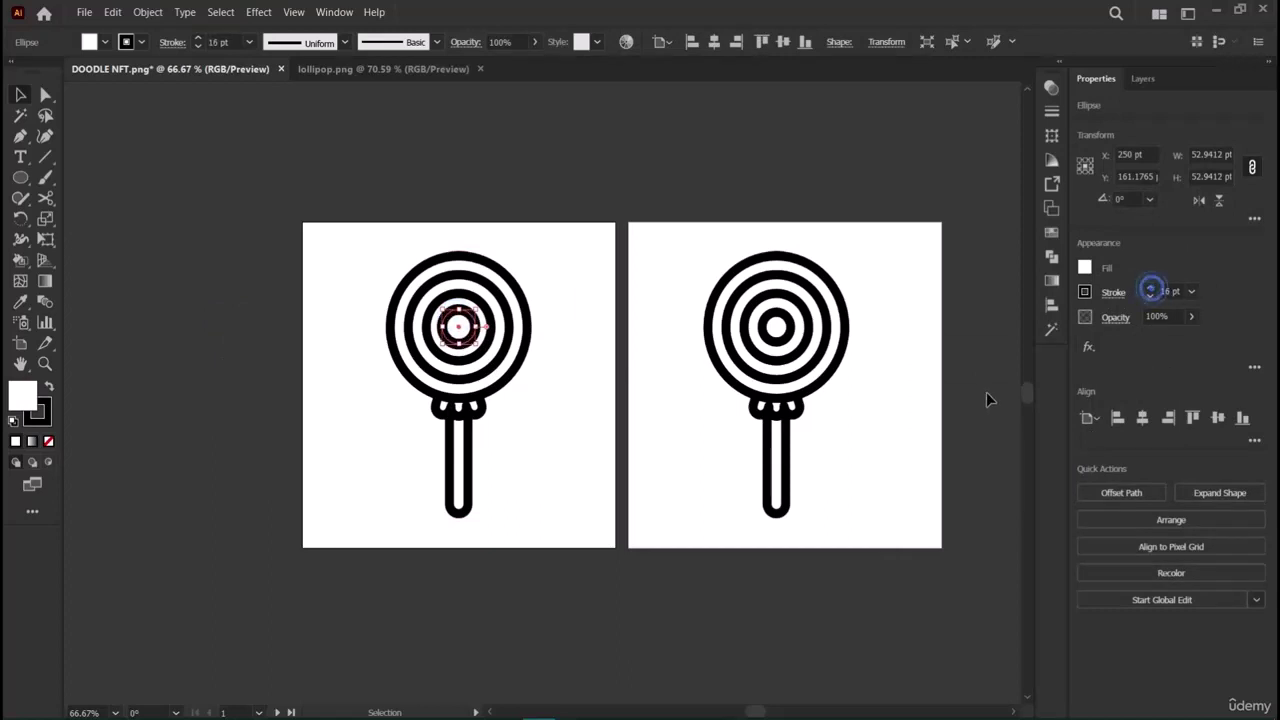
pyautogui.click(614, 661)
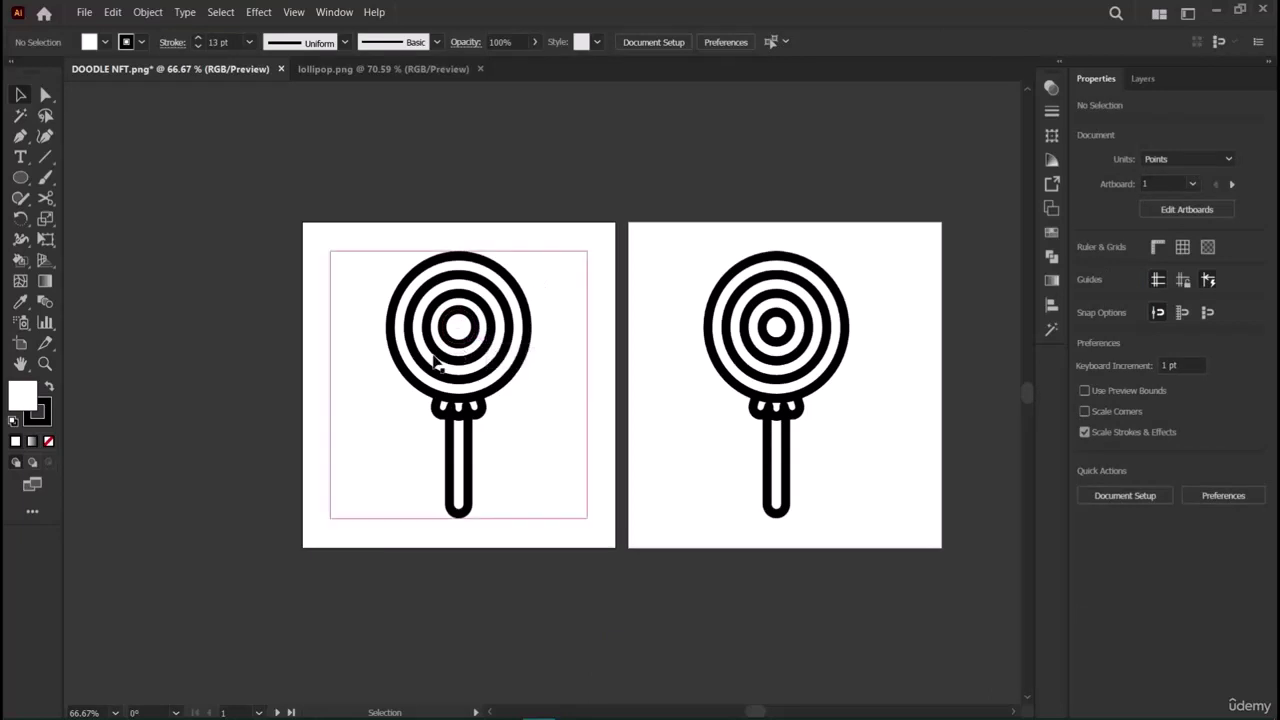
# Duplicate the inner ring and reduce the copy's stroke weight.
pyautogui.click(458, 323)
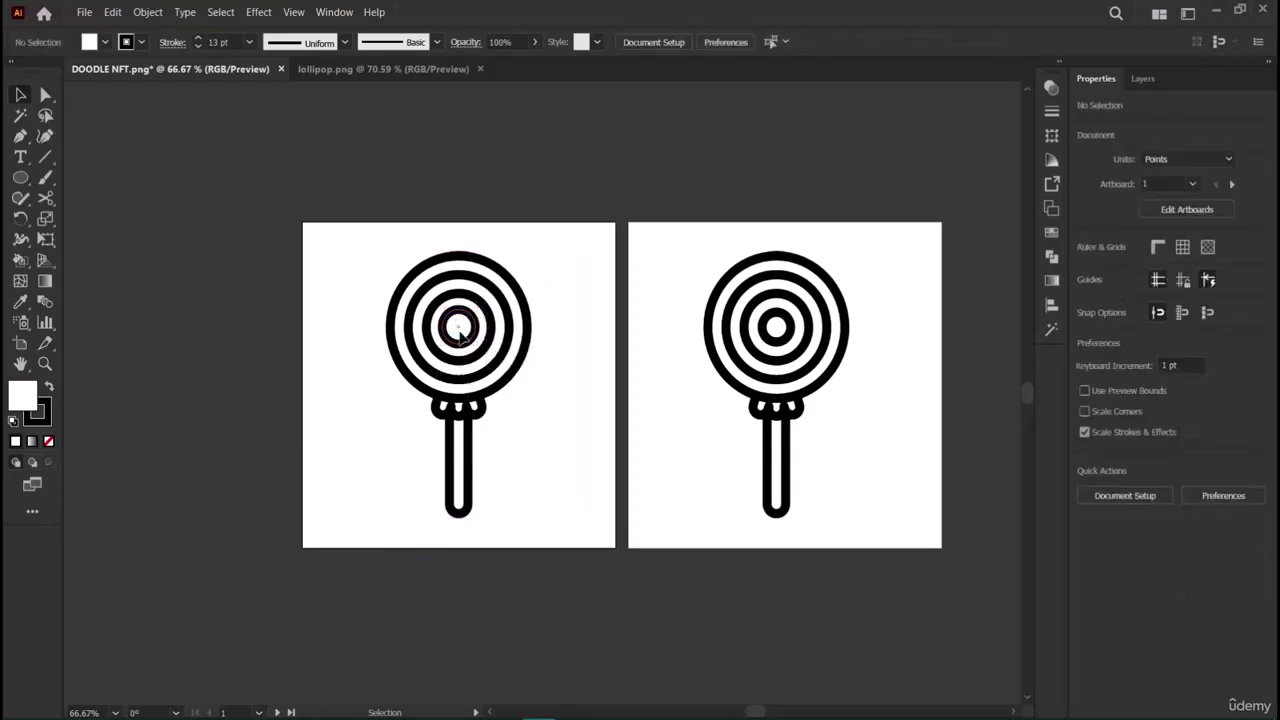
pyautogui.moveTo(458, 323)
pyautogui.keyDown('alt'); pyautogui.mouseDown()
pyautogui.moveTo(541, 393)
pyautogui.moveTo(449, 308)
pyautogui.moveTo(490, 362)
pyautogui.moveTo(457, 329)
pyautogui.mouseUp(); pyautogui.keyUp('alt')
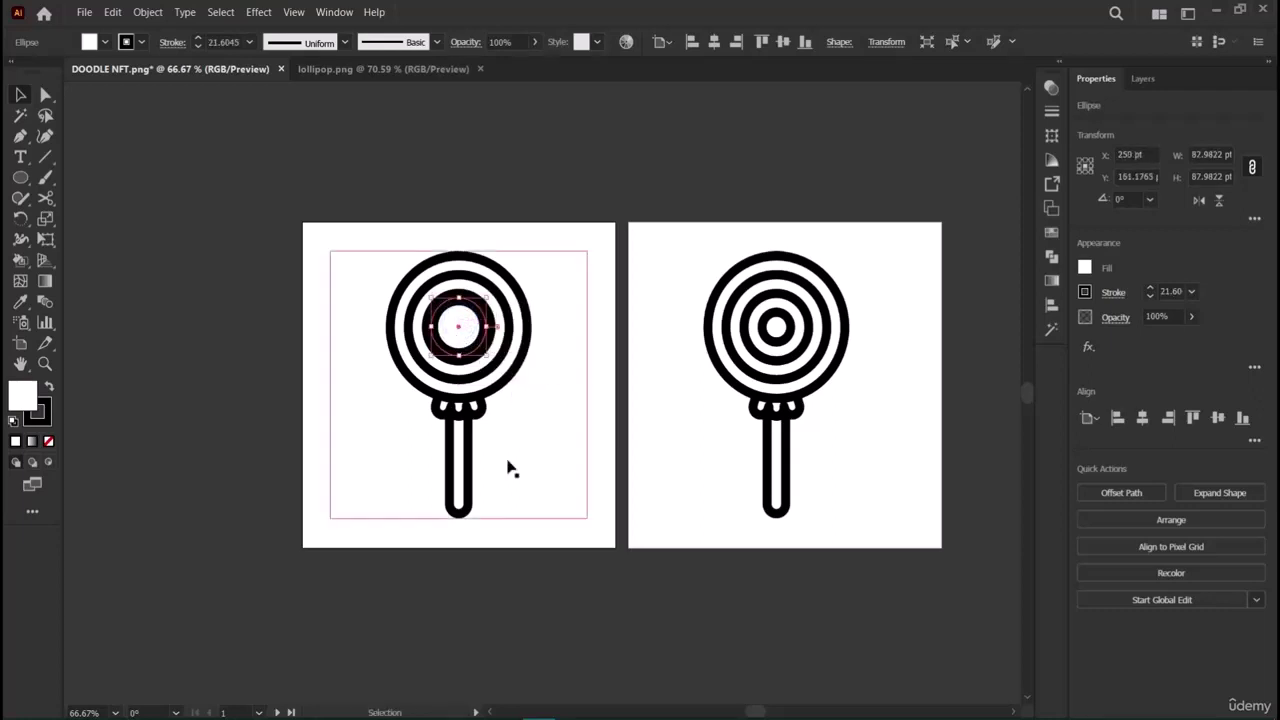
pyautogui.click(1151, 297)
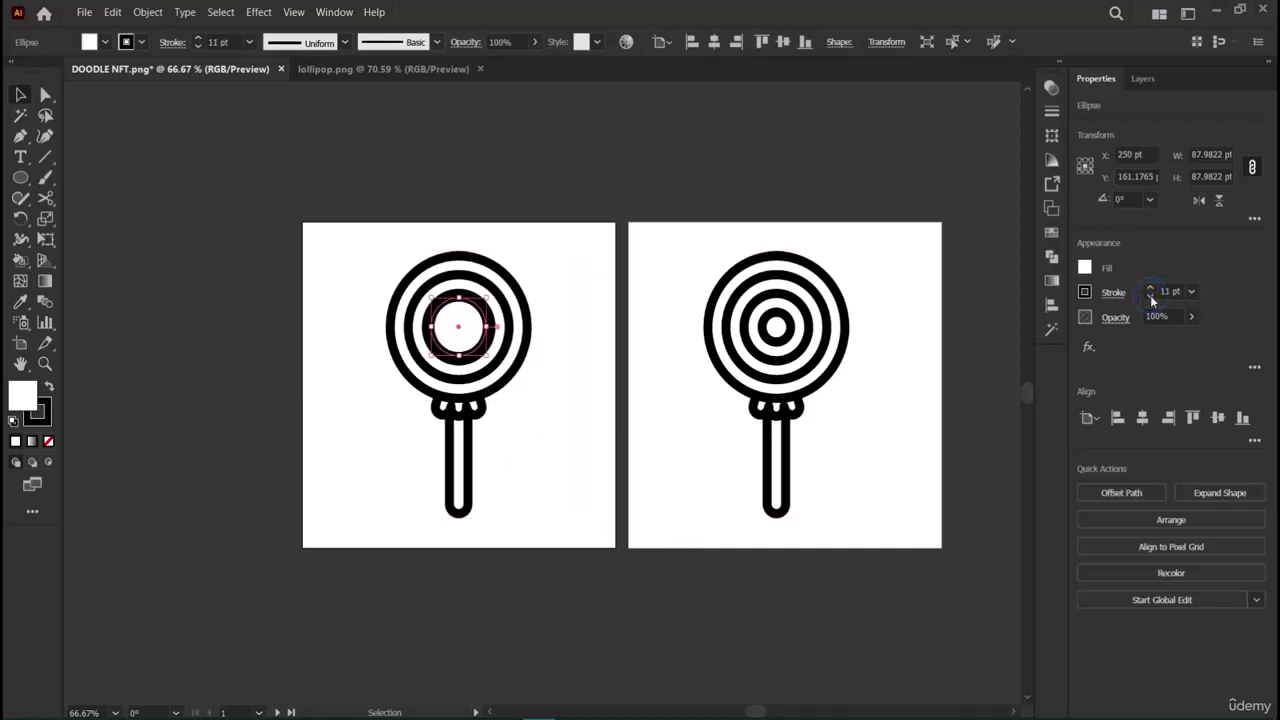
pyautogui.click(670, 570)
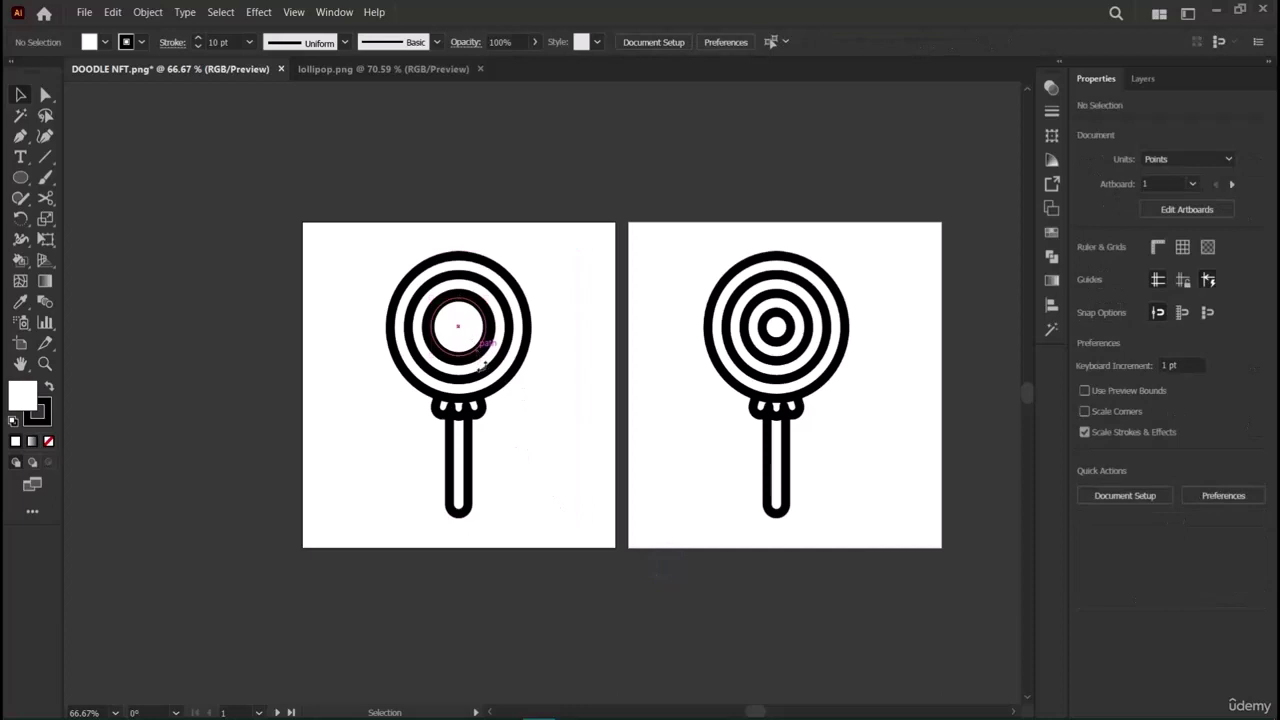
# Send the copied circle one step backward with Object > Arrange > Send Backward.
pyautogui.click(474, 340)
pyautogui.click(147, 12)
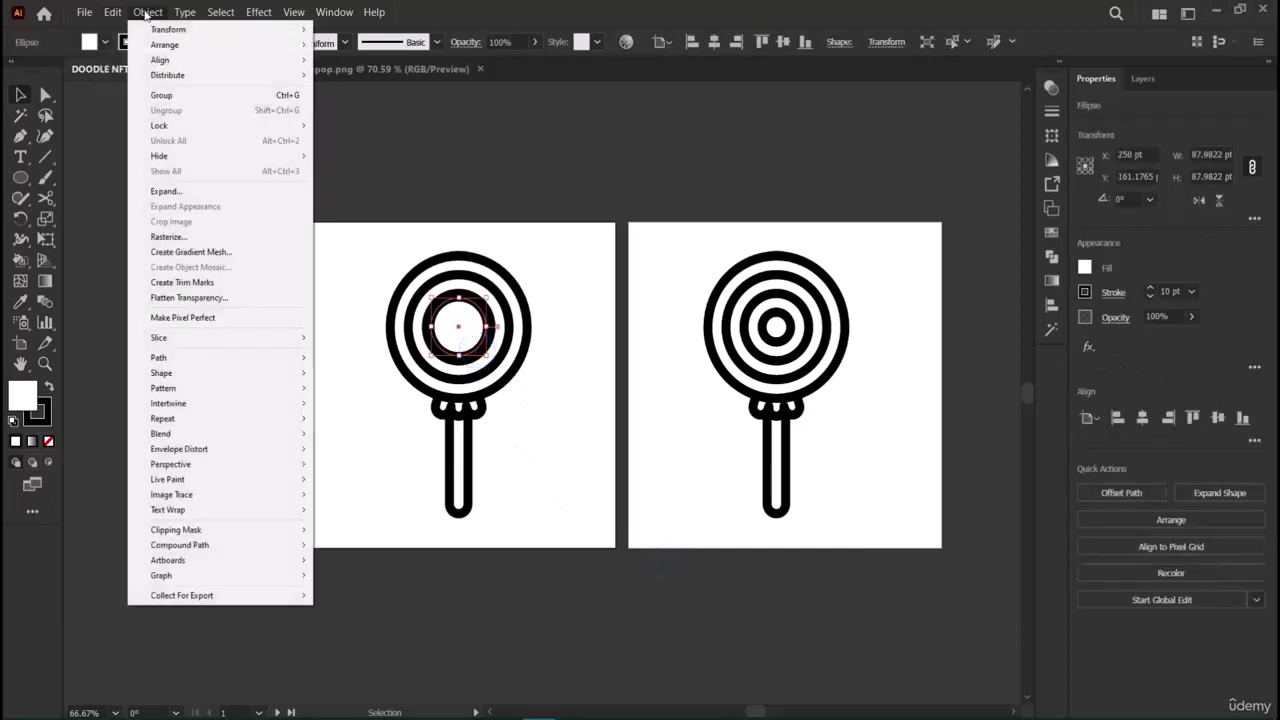
pyautogui.moveTo(170, 44)
pyautogui.click(360, 74)
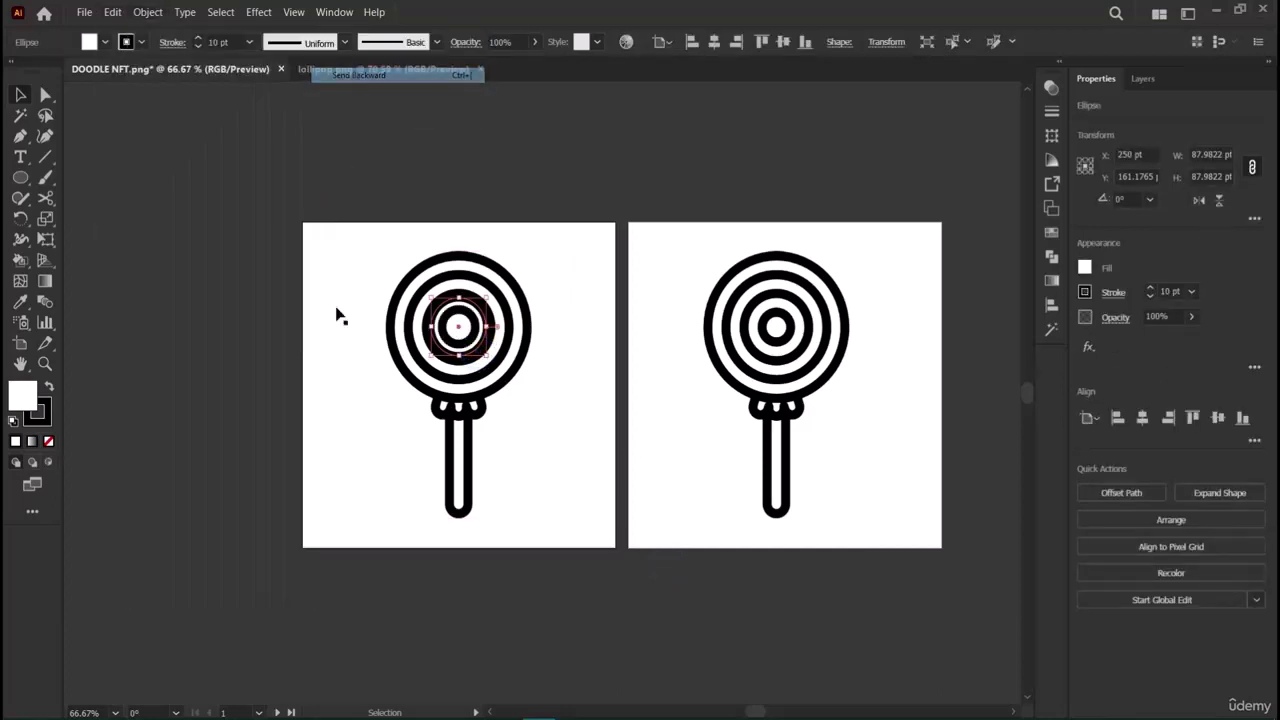
pyautogui.click(190, 460)
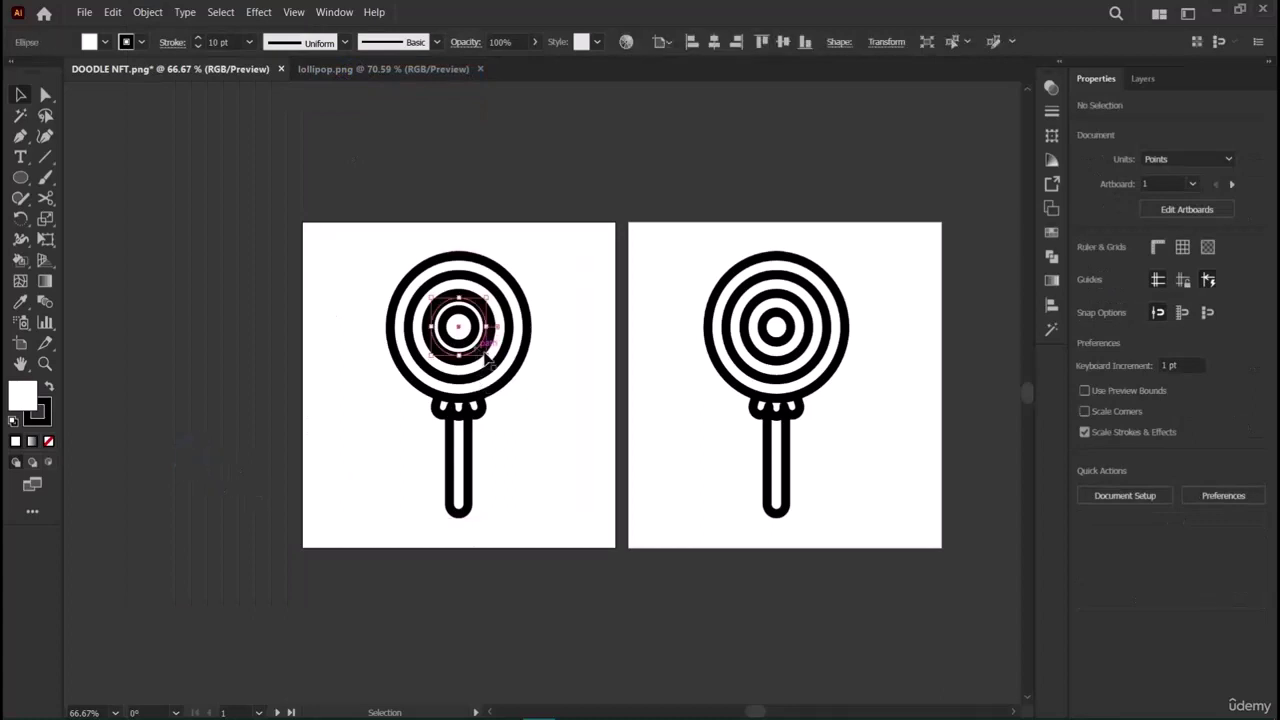
# Thin the copied circle's stroke to 1 pt and reselect the ring.
pyautogui.click(487, 360)
pyautogui.click(1150, 299)
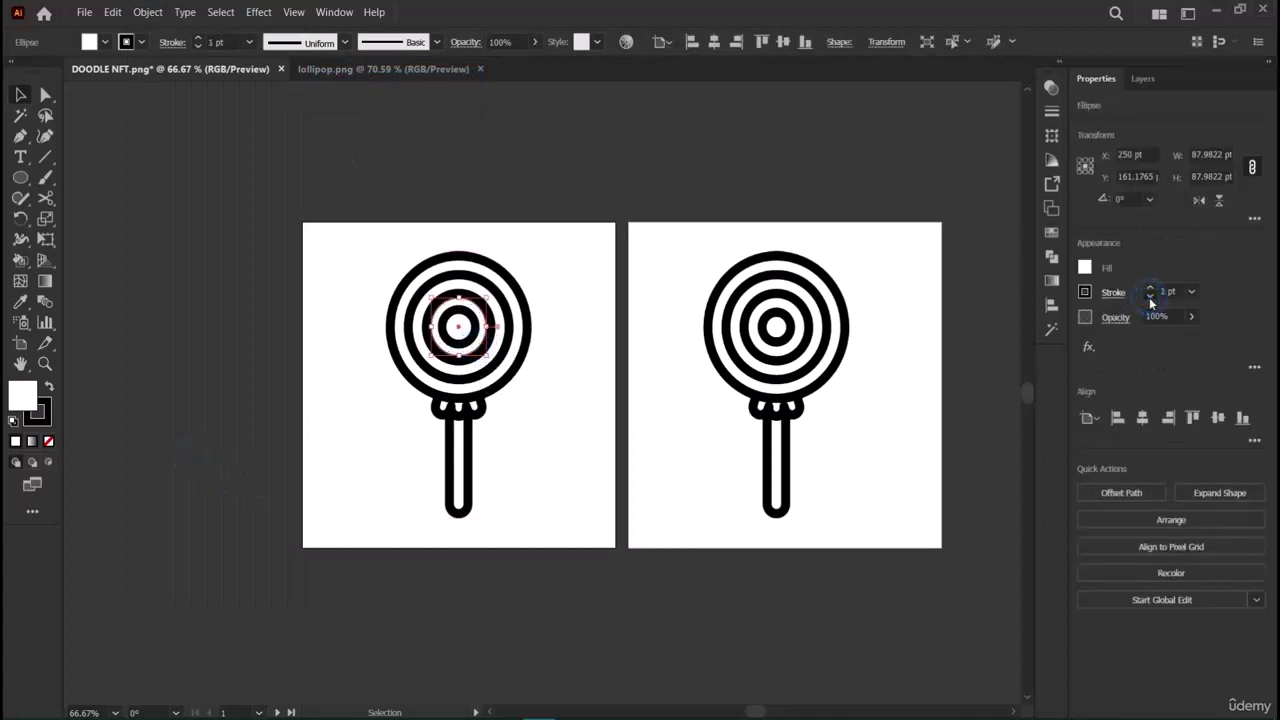
pyautogui.click(555, 505)
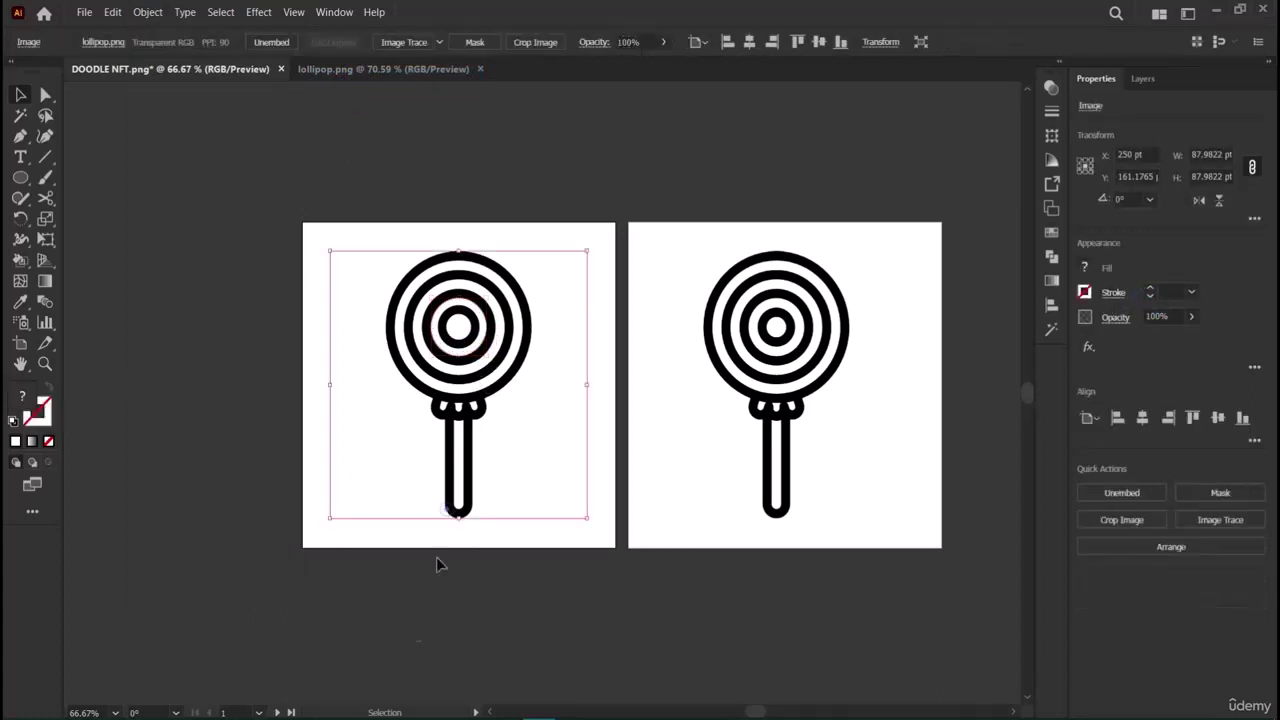
pyautogui.click(380, 660)
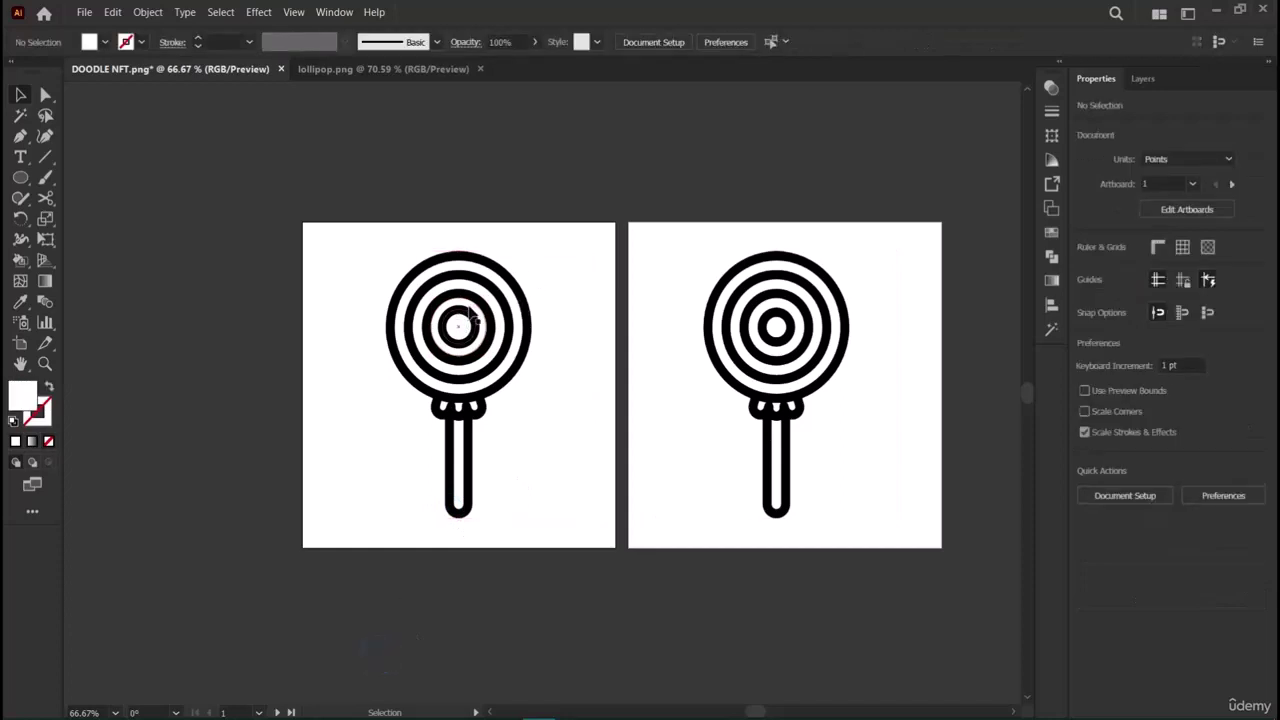
pyautogui.click(479, 313)
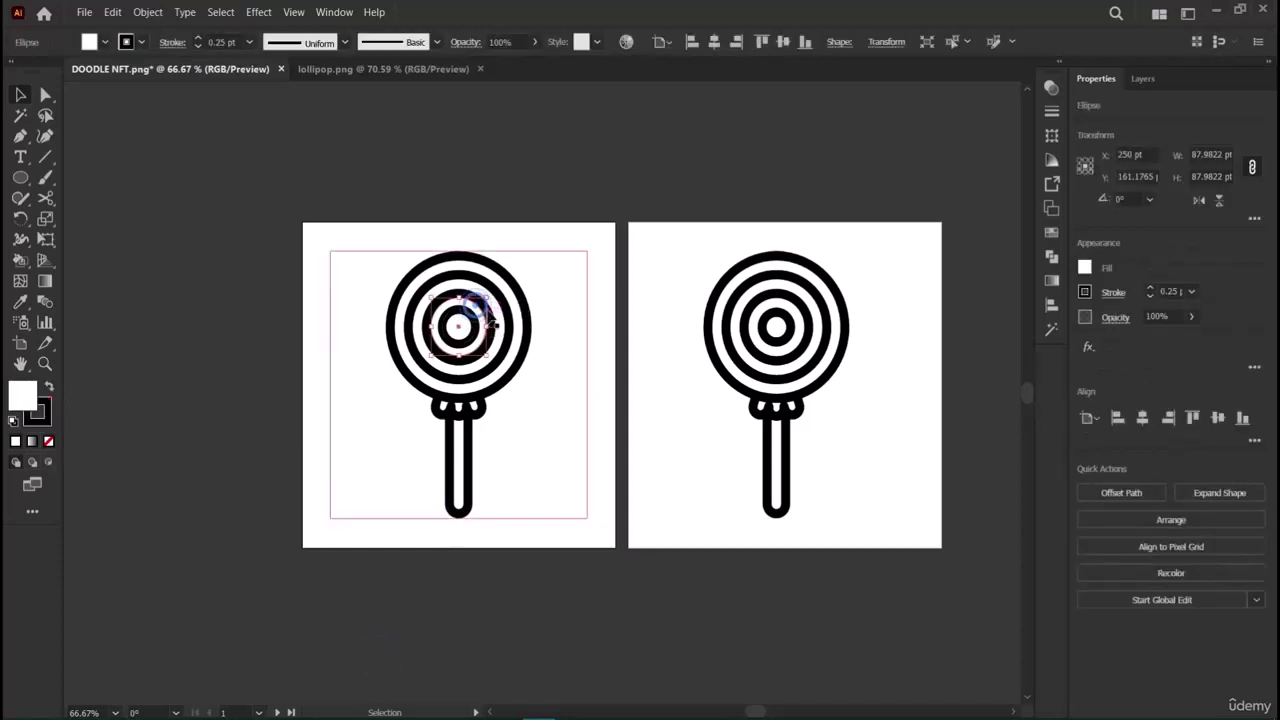
pyautogui.click(486, 320)
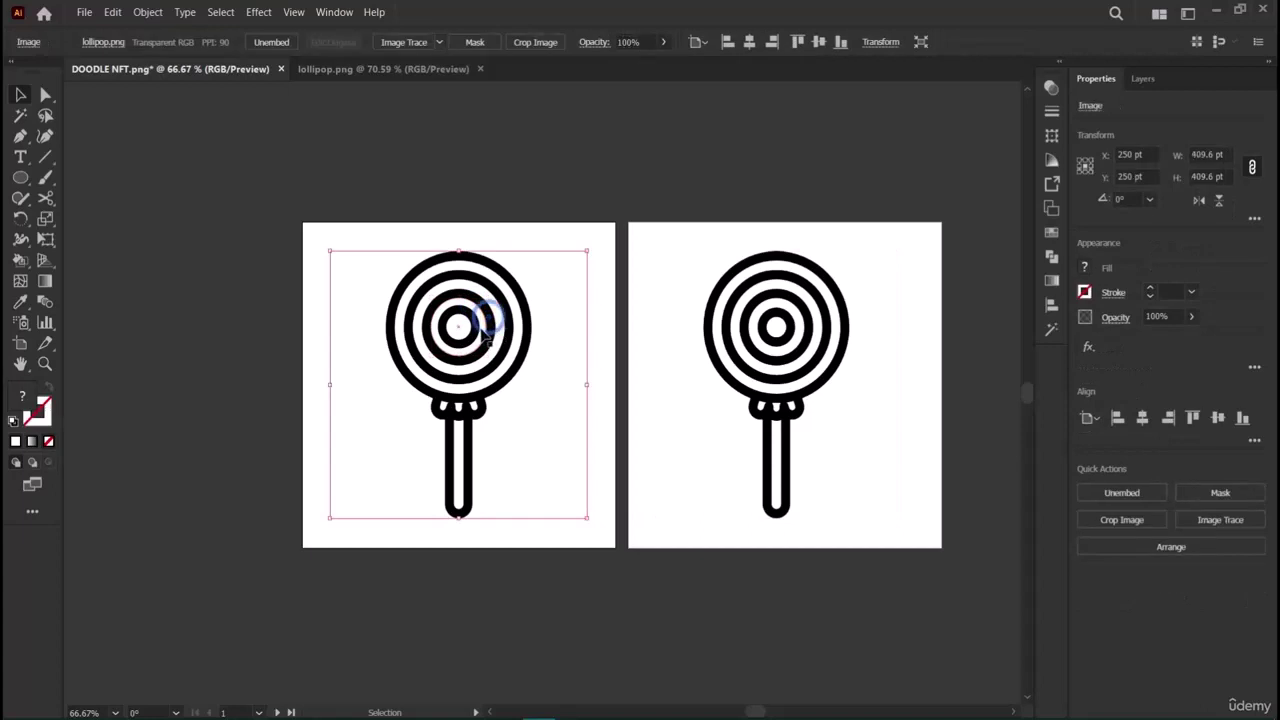
pyautogui.click(486, 352)
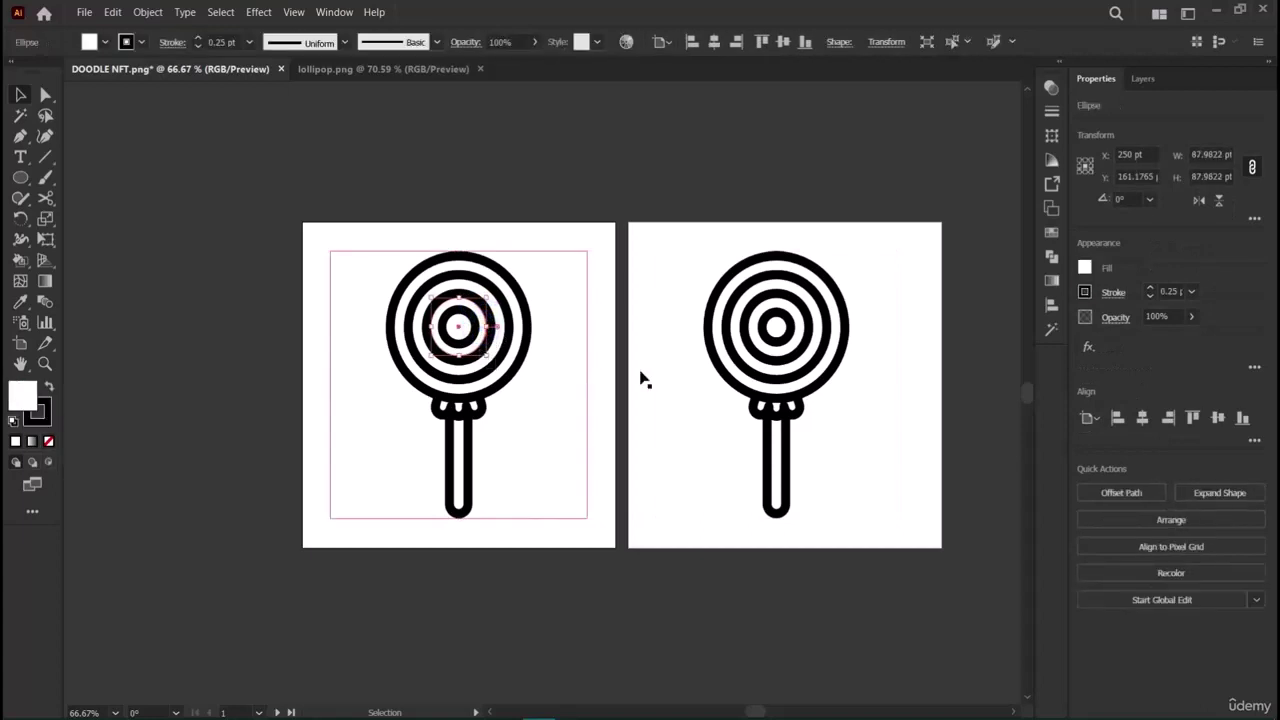
pyautogui.click(574, 391)
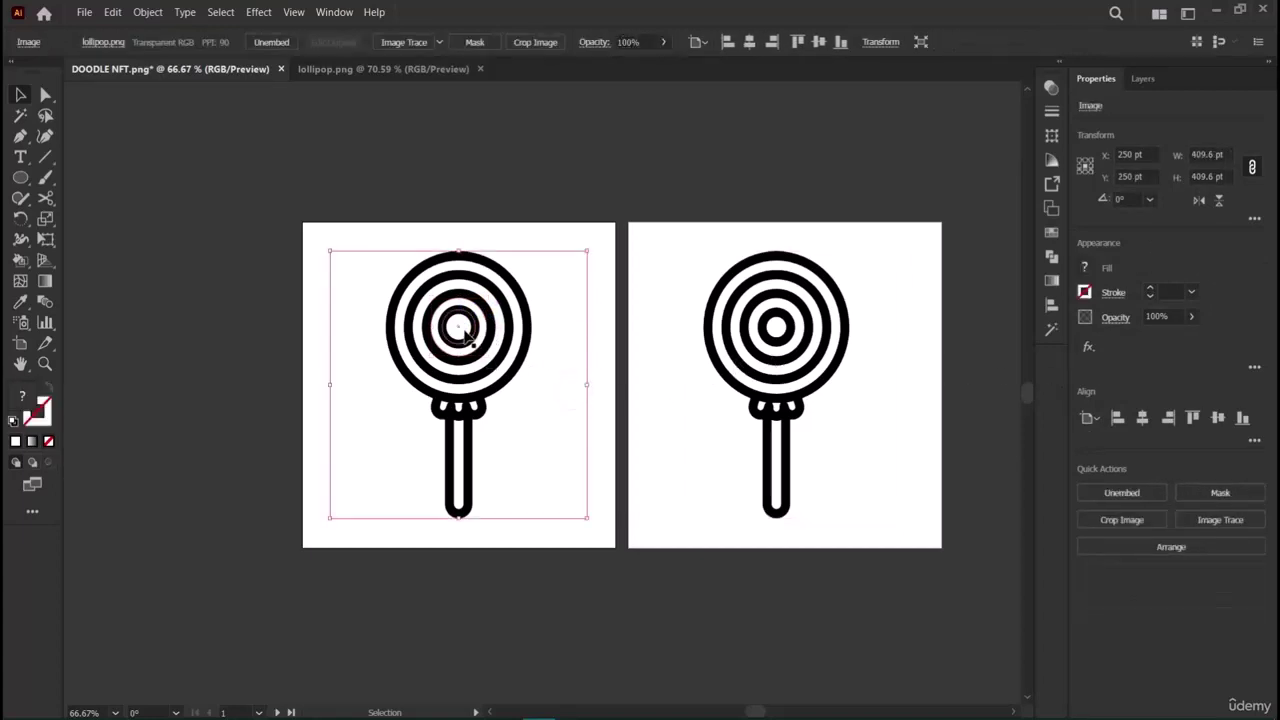
pyautogui.click(487, 338)
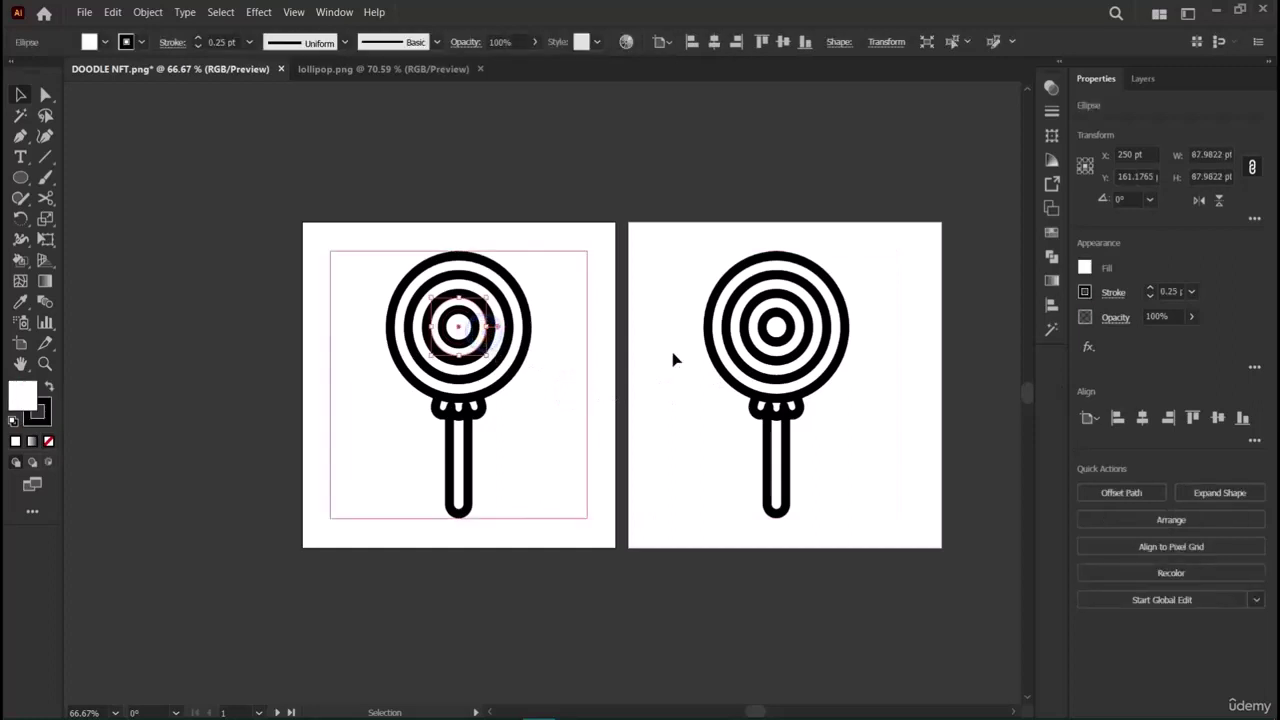
# Scale the copied ring up to about 110 pt and thicken its stroke to 13 pt.
pyautogui.click(1150, 290)
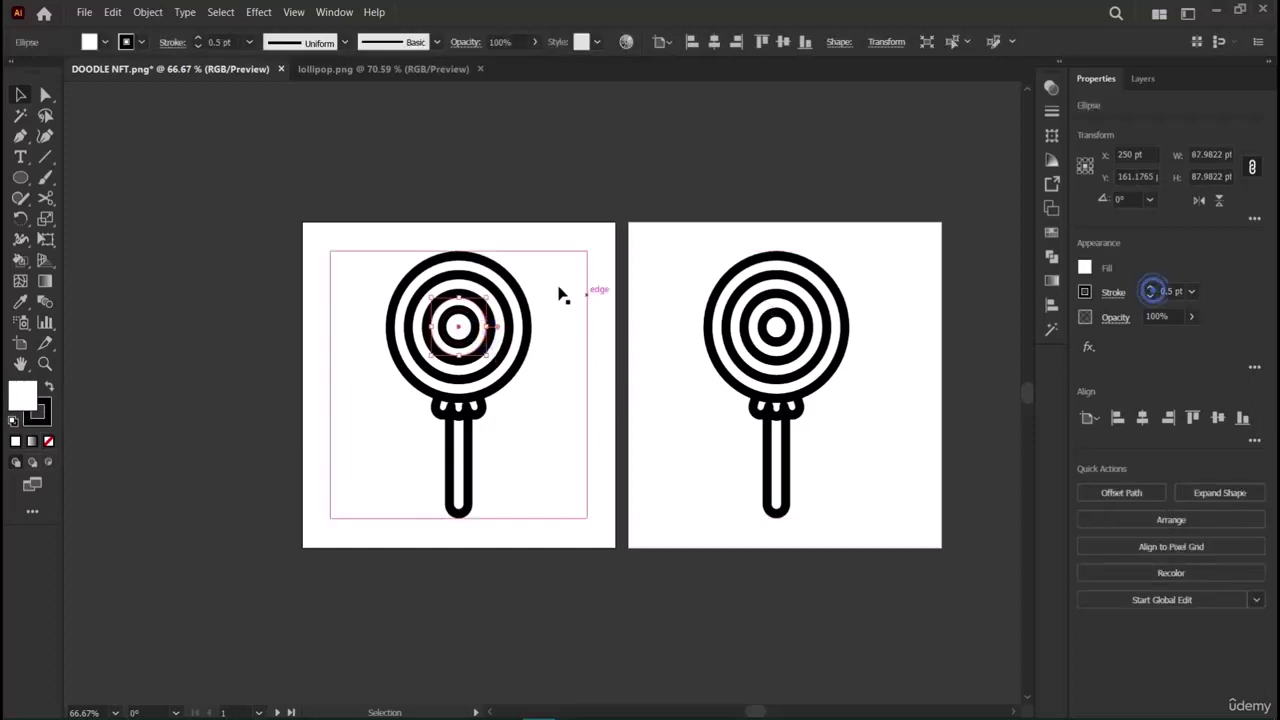
pyautogui.moveTo(490, 356); pyautogui.dragTo(493, 361)
pyautogui.moveTo(432, 297)
pyautogui.mouseDown()
pyautogui.moveTo(422, 290)
pyautogui.moveTo(494, 287)
pyautogui.mouseUp()
pyautogui.moveTo(424, 362); pyautogui.dragTo(420, 366)
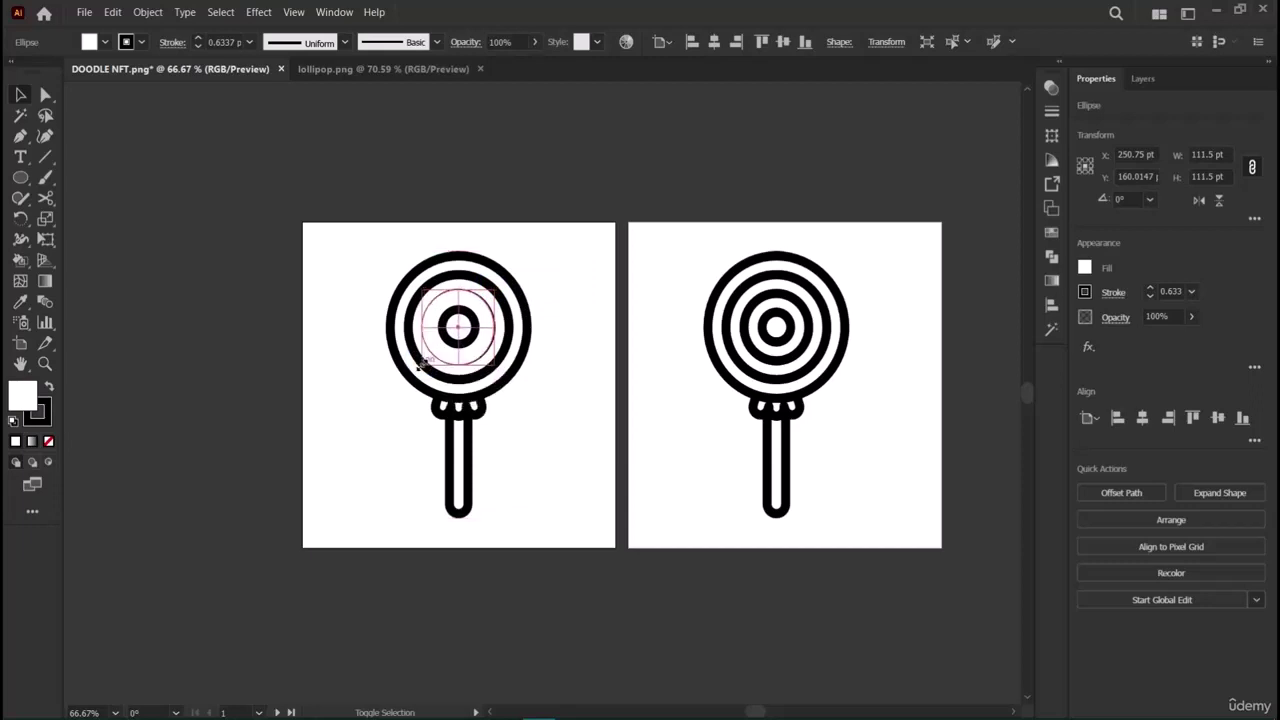
pyautogui.moveTo(1150, 290); pyautogui.dragTo(1150, 291)
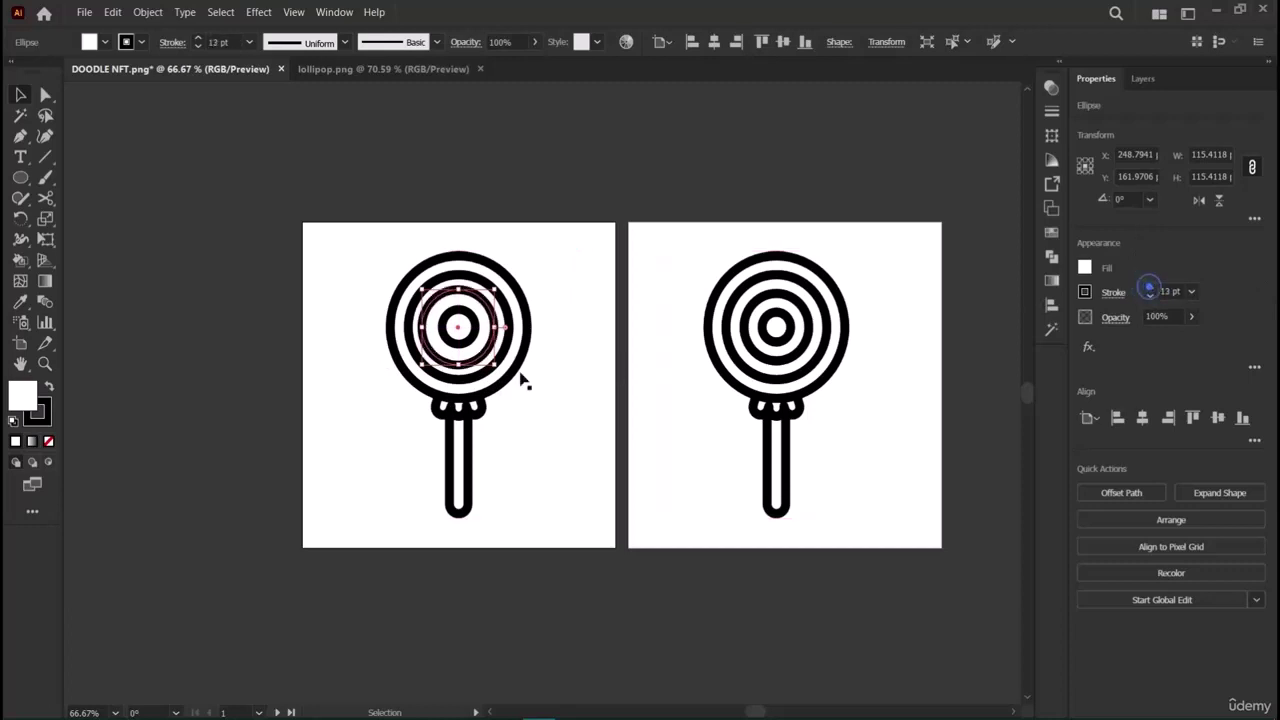
pyautogui.click(142, 378)
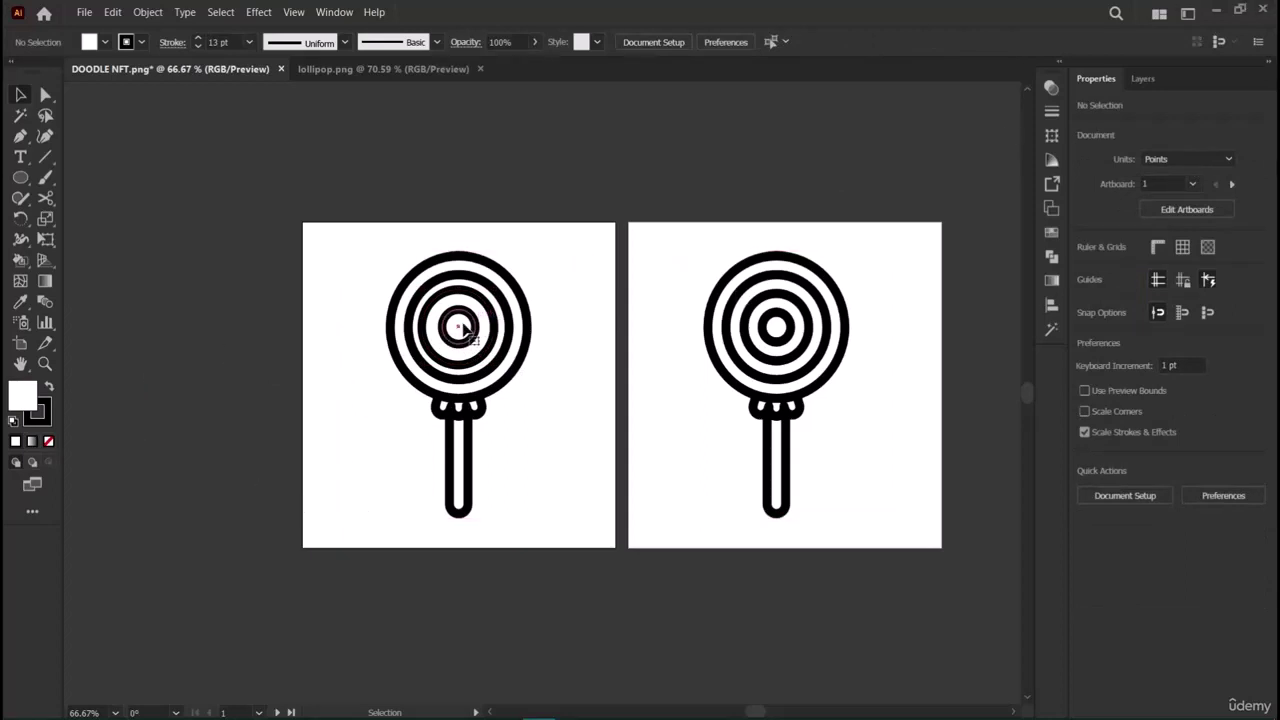
# Set the left lollipop's middle ring stroke to 14 pt.
pyautogui.click(462, 328)
pyautogui.click(571, 320)
pyautogui.click(470, 330)
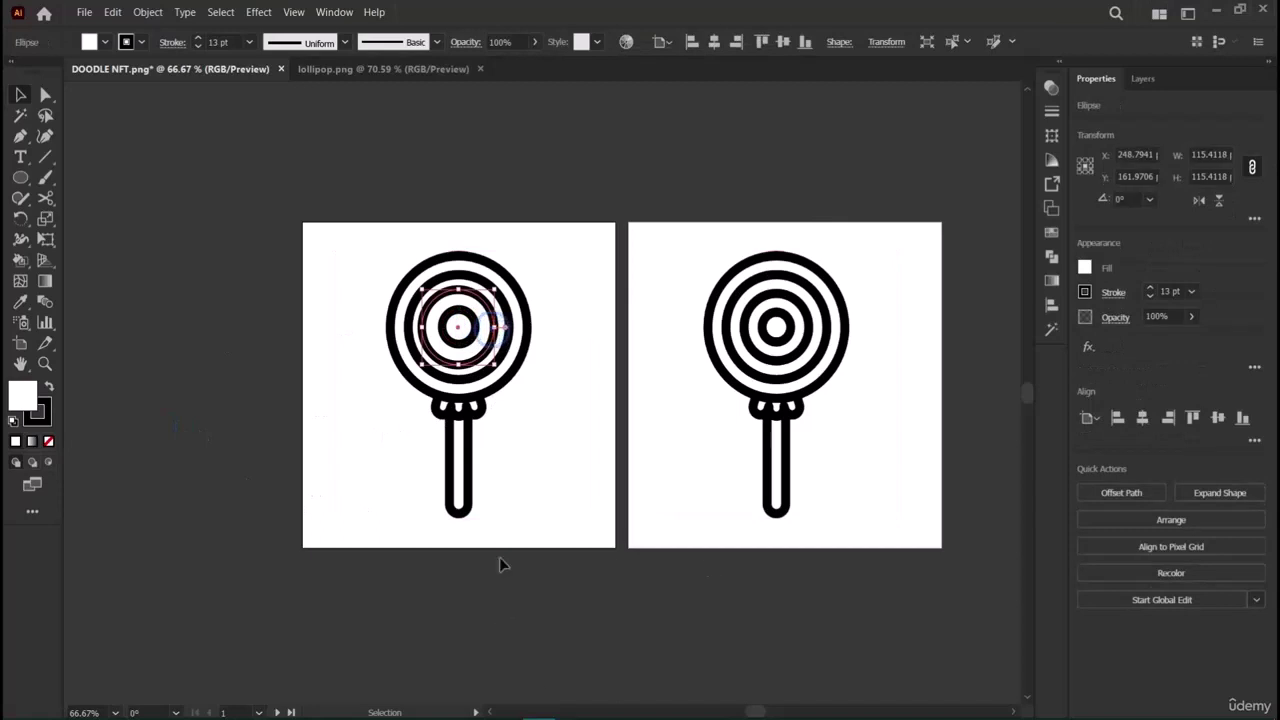
pyautogui.click(502, 565)
pyautogui.click(431, 590)
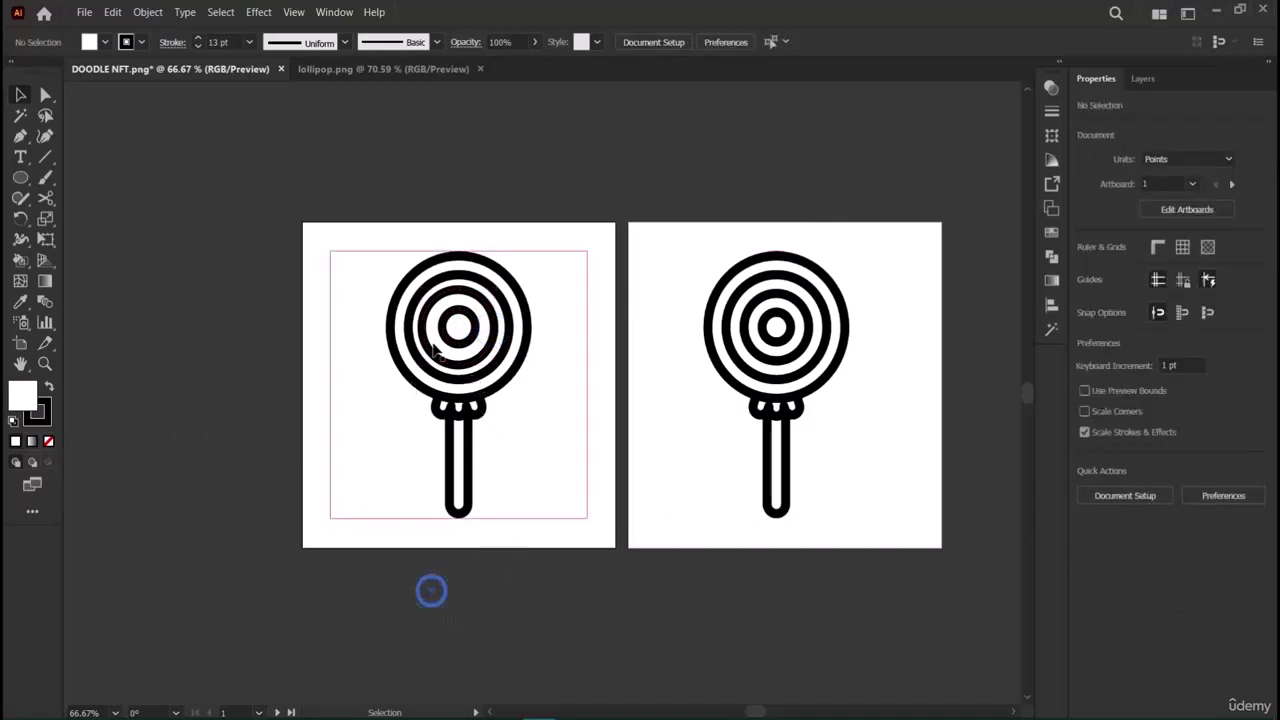
pyautogui.click(497, 322)
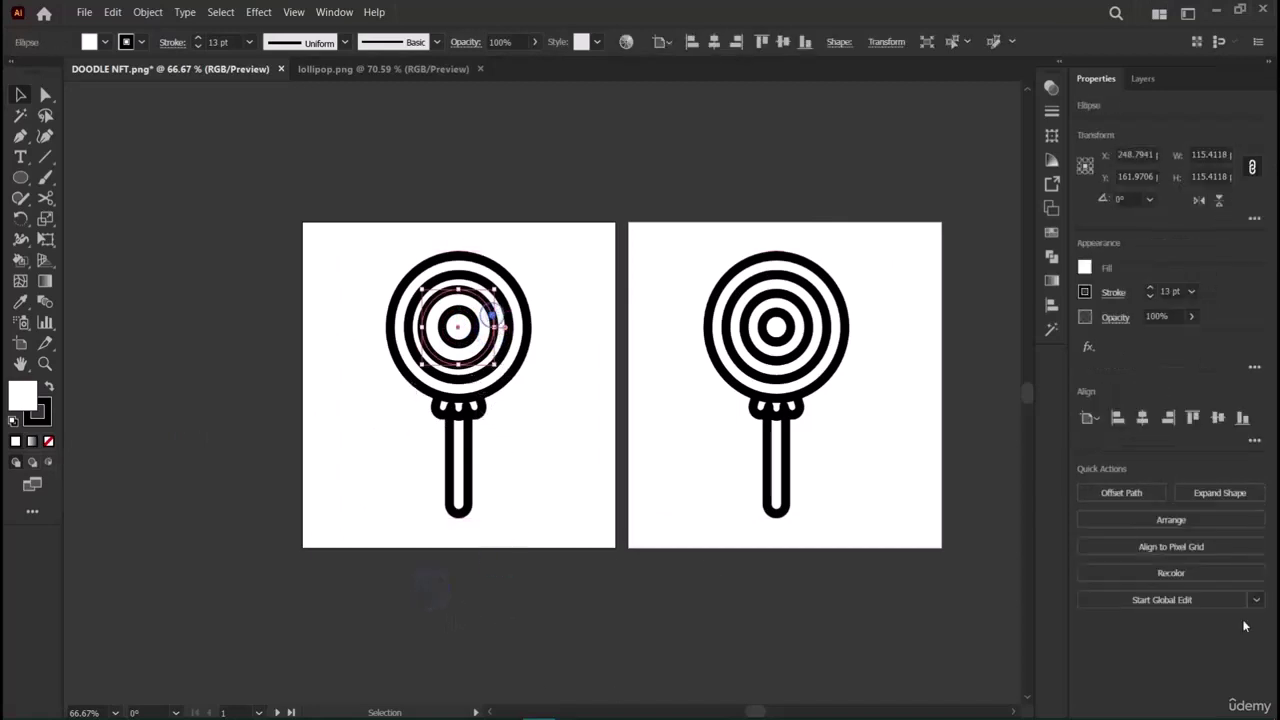
pyautogui.click(1151, 296)
pyautogui.click(1151, 296)
pyautogui.click(1151, 296)
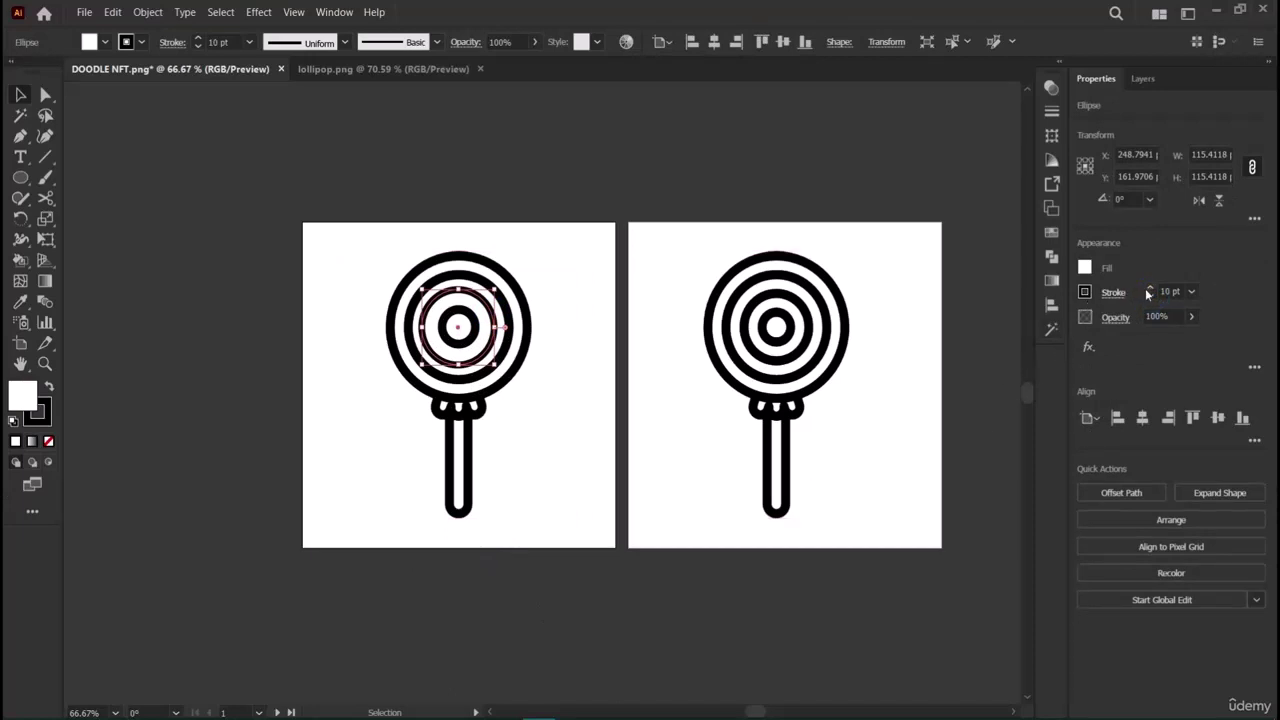
pyautogui.click(1149, 289)
pyautogui.click(1149, 289)
pyautogui.click(1149, 289)
pyautogui.click(1149, 289)
pyautogui.click(613, 590)
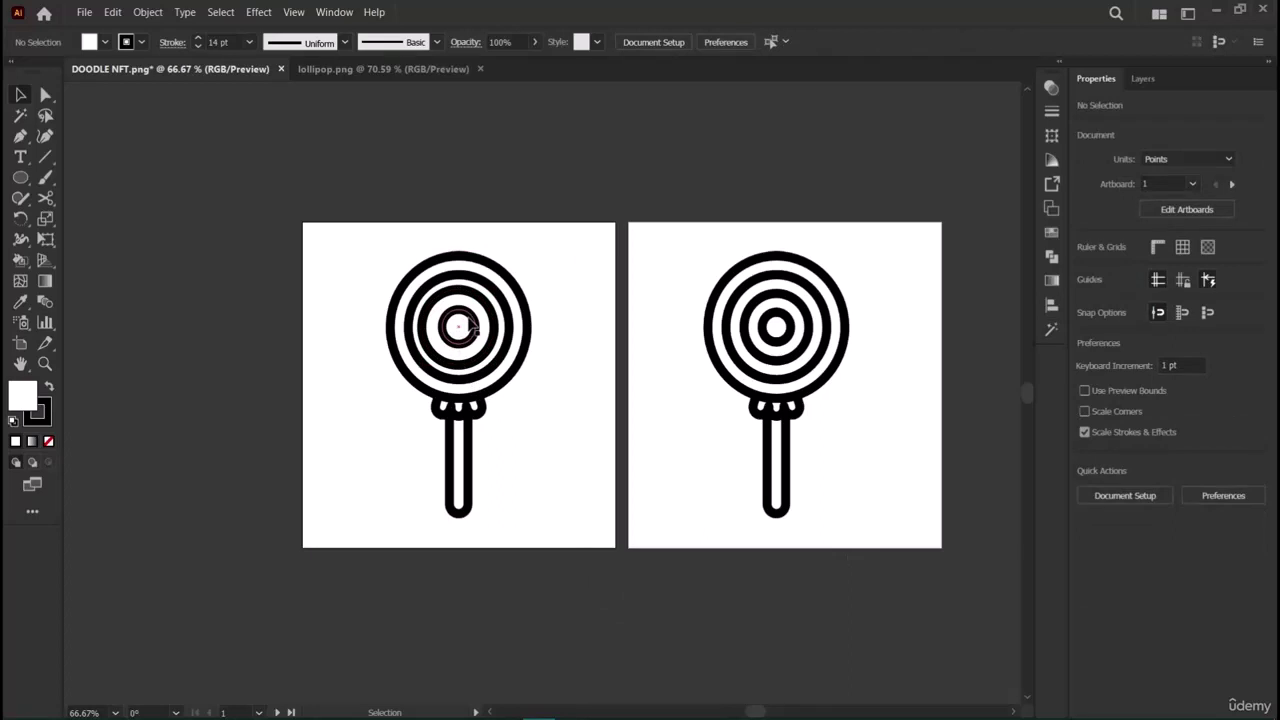
# Move the lollipop reference off the artboard to check the small ring circle, then return it slightly shifted.
pyautogui.moveTo(1118, 680)
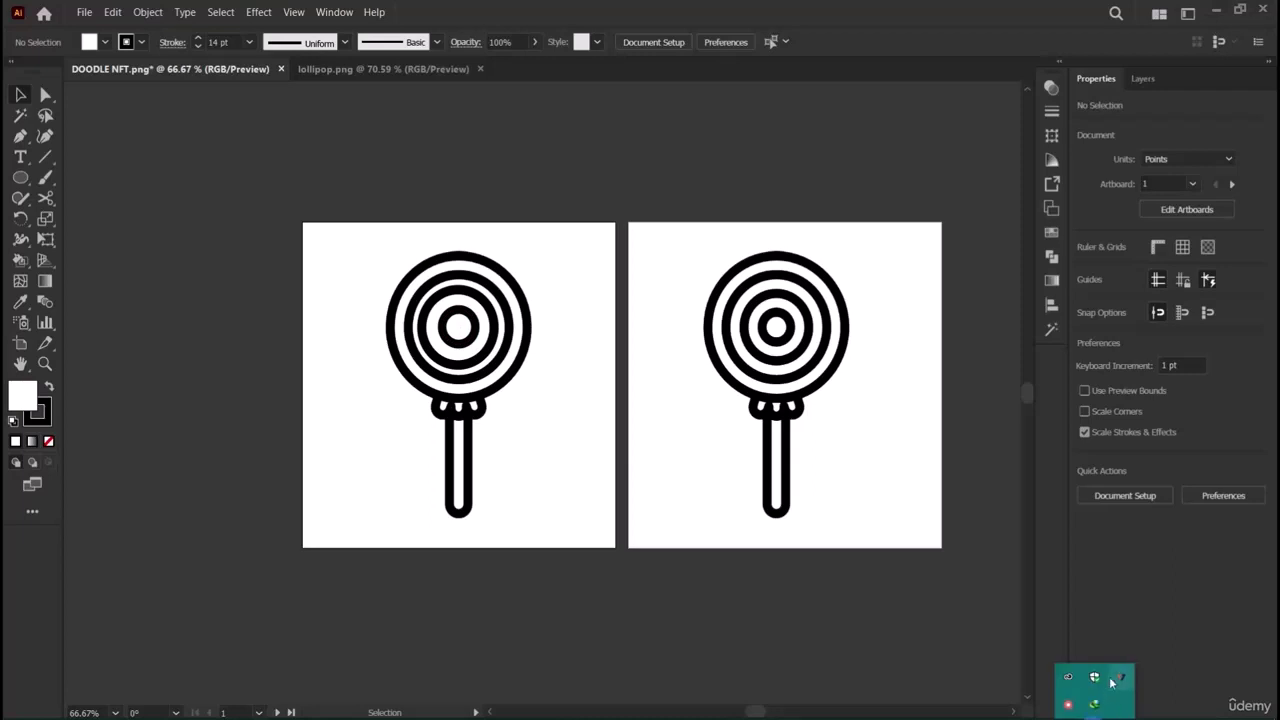
pyautogui.click(1076, 686)
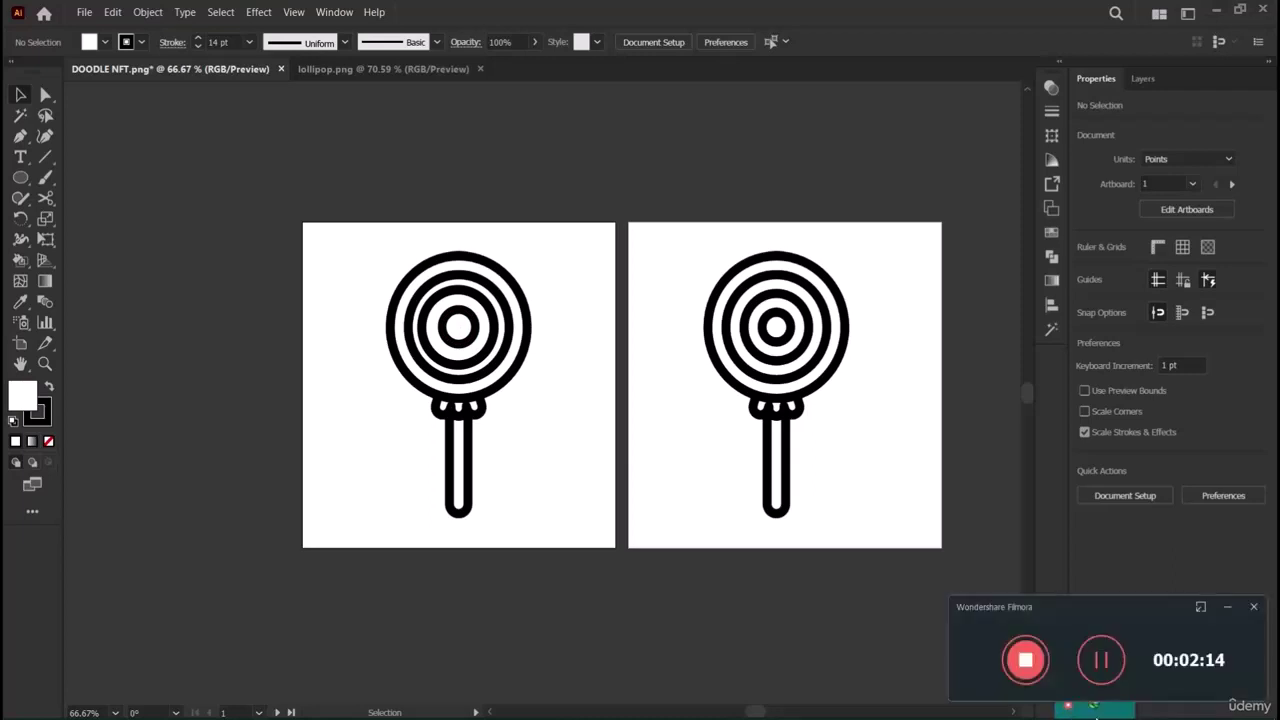
pyautogui.click(1099, 662)
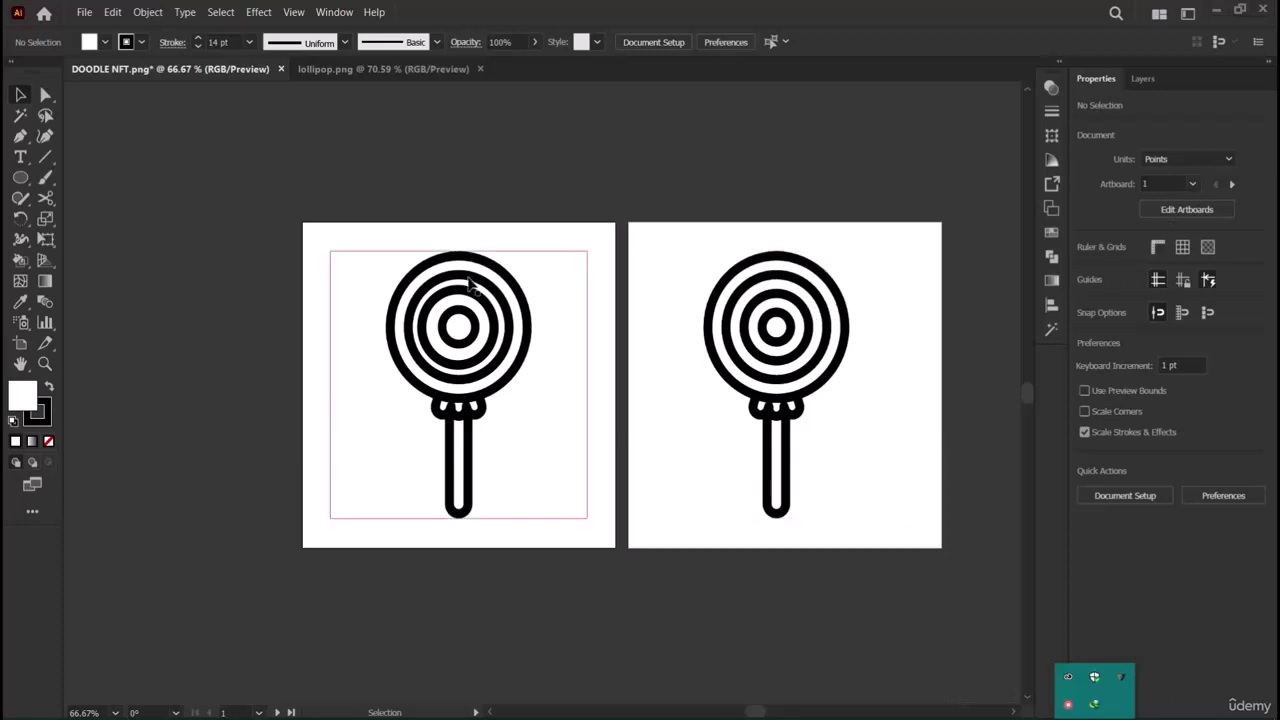
pyautogui.moveTo(425, 289); pyautogui.dragTo(254, 317)
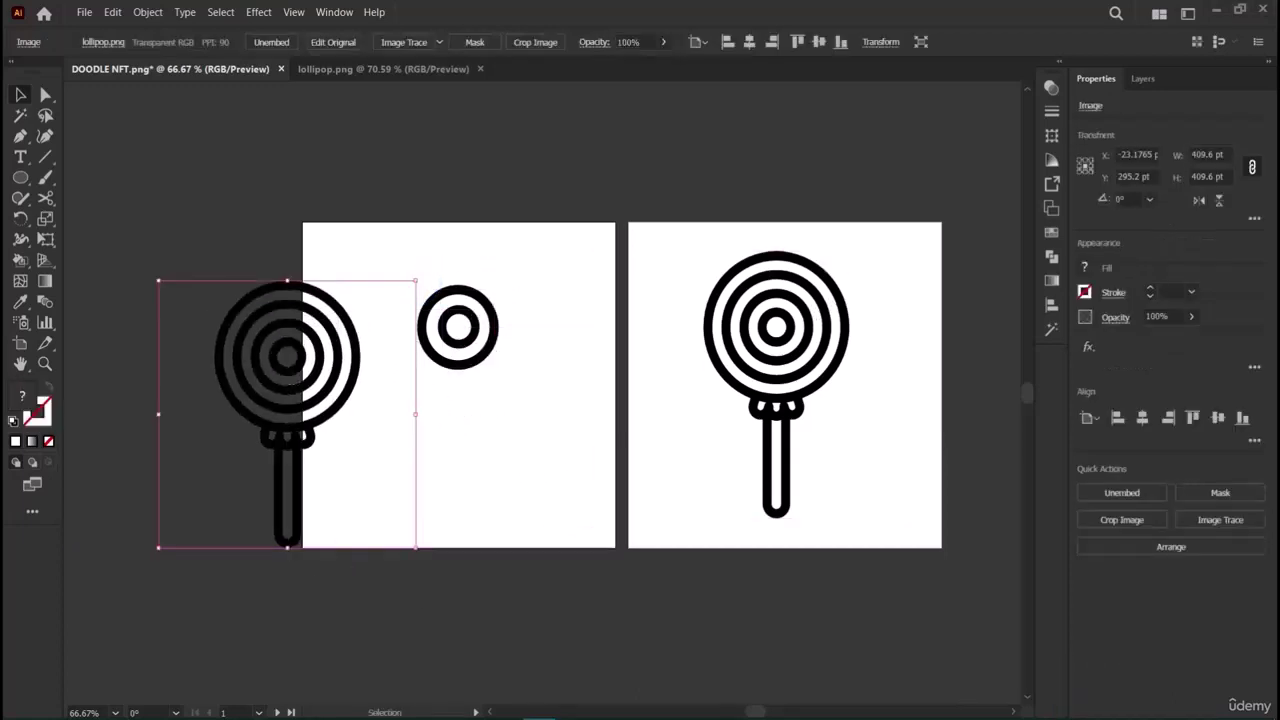
pyautogui.click(491, 391)
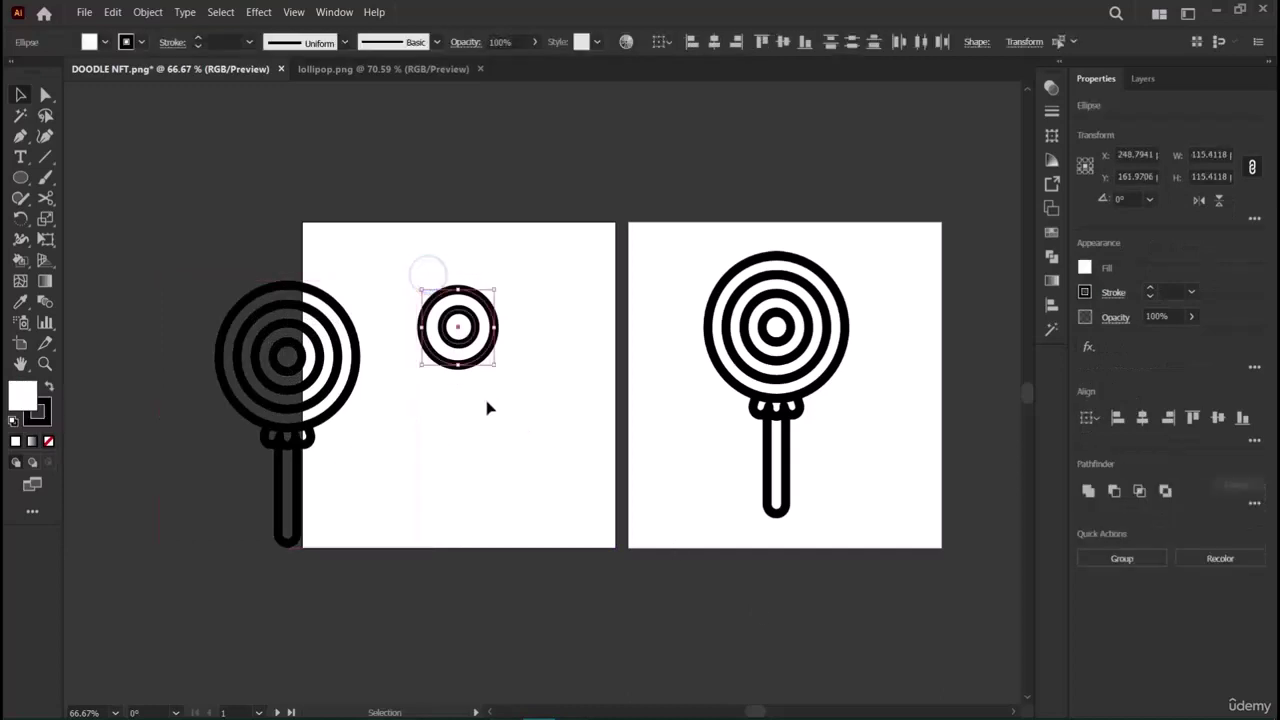
pyautogui.moveTo(167, 392); pyautogui.dragTo(343, 381)
pyautogui.click(200, 403)
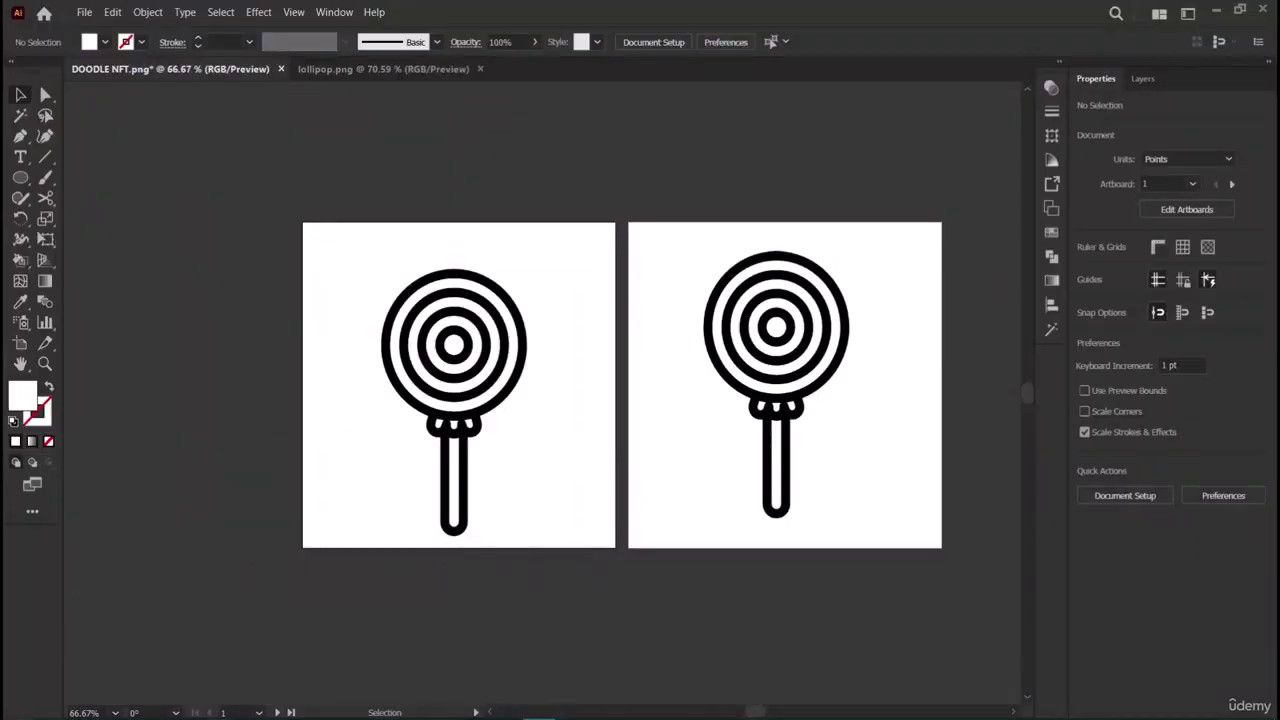
pyautogui.click(21, 180)
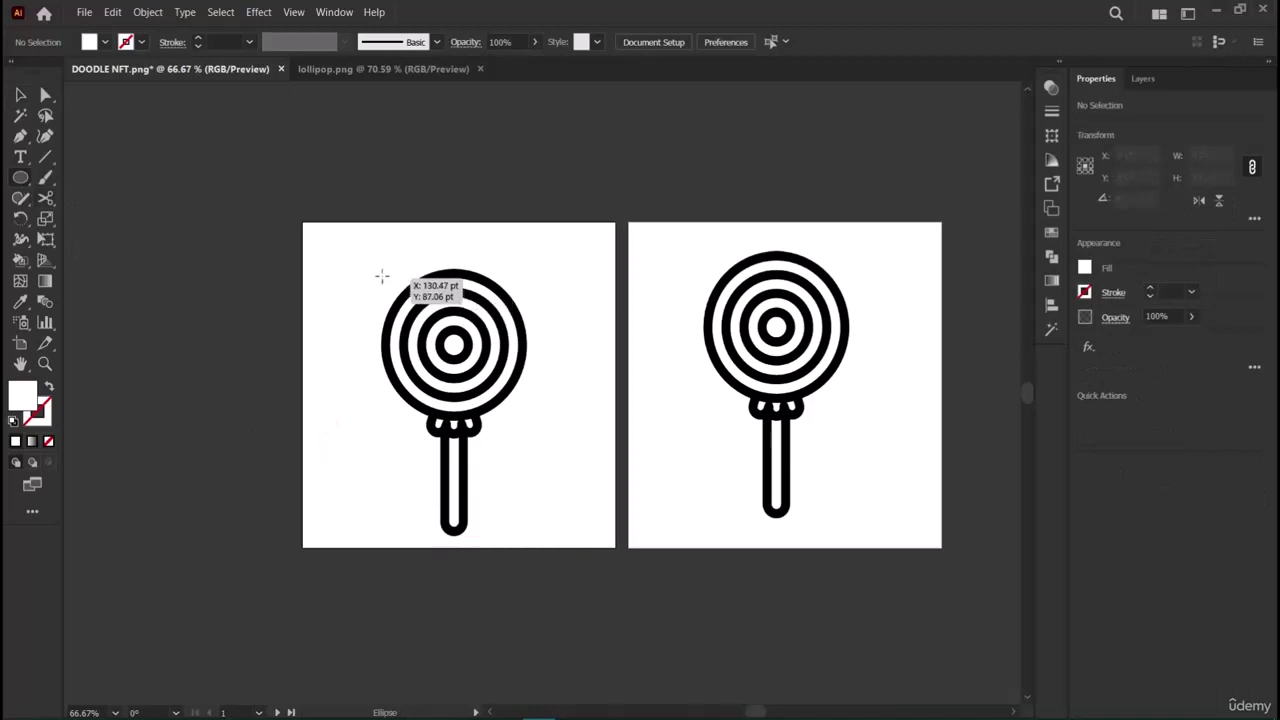
# Draw a circle fitted over the left lollipop's head.
pyautogui.moveTo(384, 269); pyautogui.dragTo(537, 417)
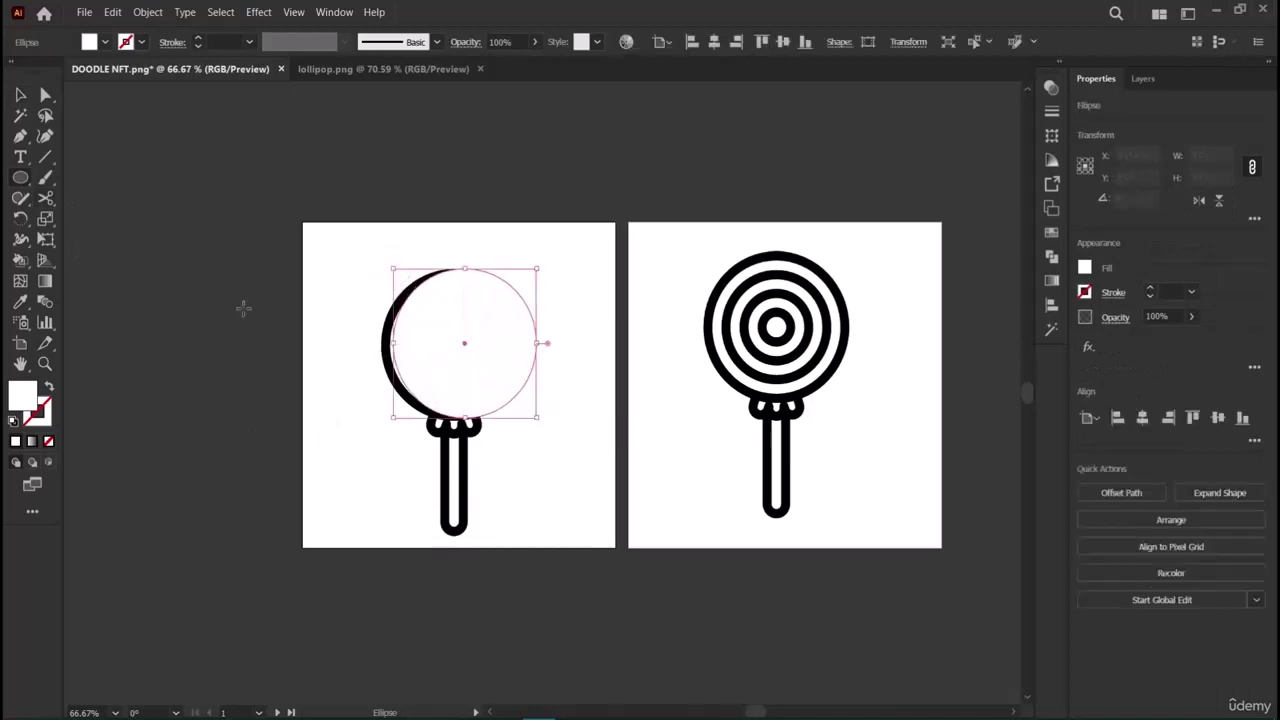
pyautogui.press('Left')
pyautogui.press('Left')
pyautogui.press('Left')
pyautogui.press('Left')
pyautogui.press('Left')
pyautogui.press('Left')
pyautogui.press('Left')
pyautogui.press('Left')
pyautogui.press('Left')
pyautogui.press('Left')
pyautogui.press('Left')
pyautogui.press('Left')
pyautogui.press('Left')
pyautogui.press('Left')
pyautogui.press('Left')
pyautogui.press('Left')
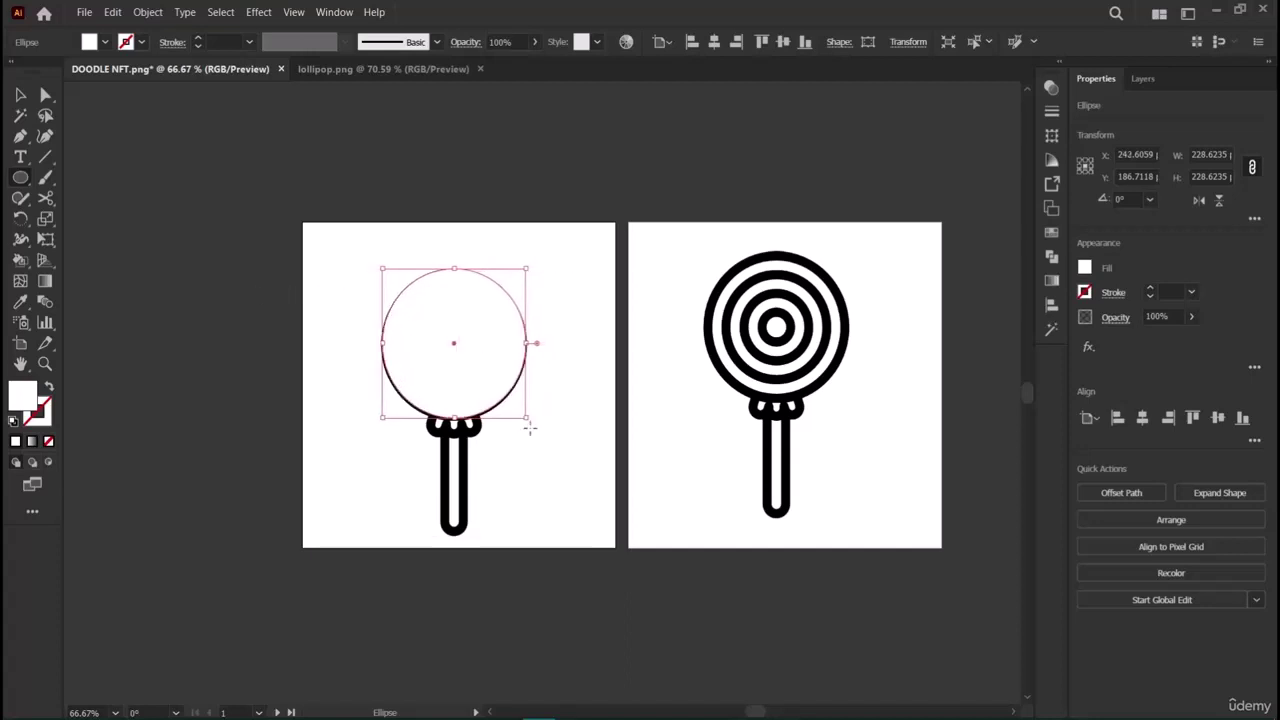
pyautogui.moveTo(464, 407); pyautogui.dragTo(453, 423)
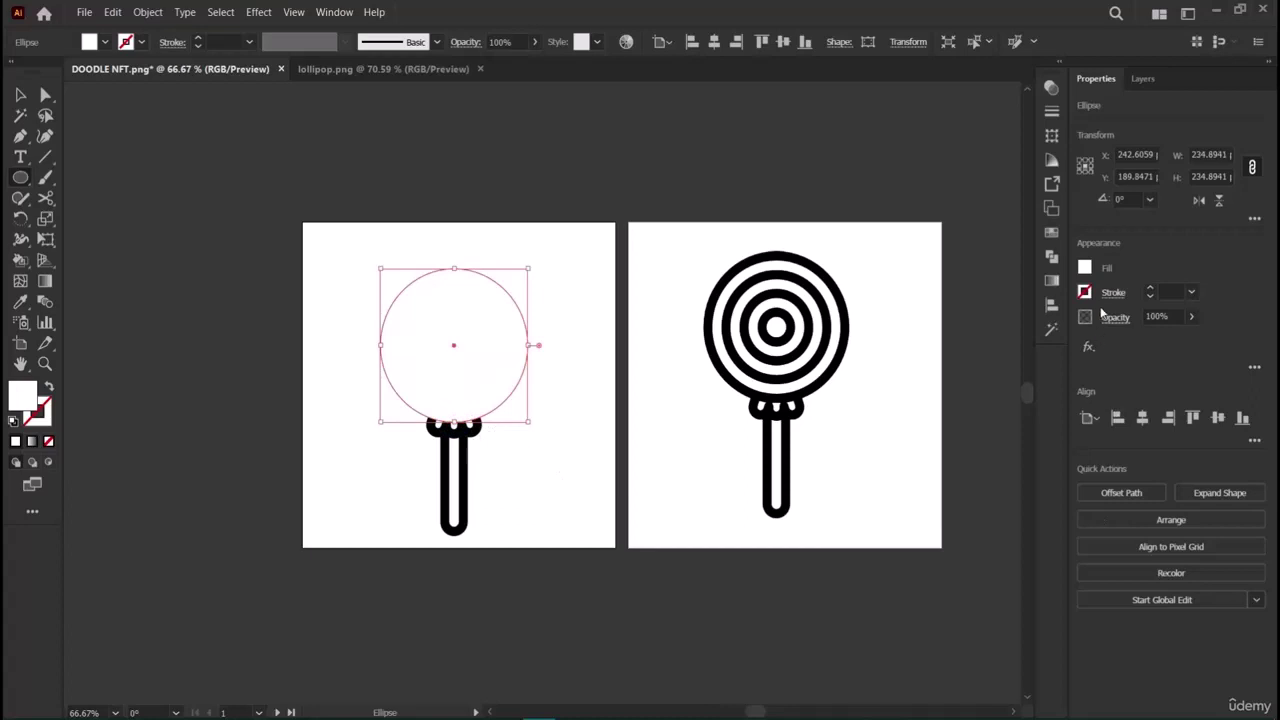
pyautogui.click(1095, 719)
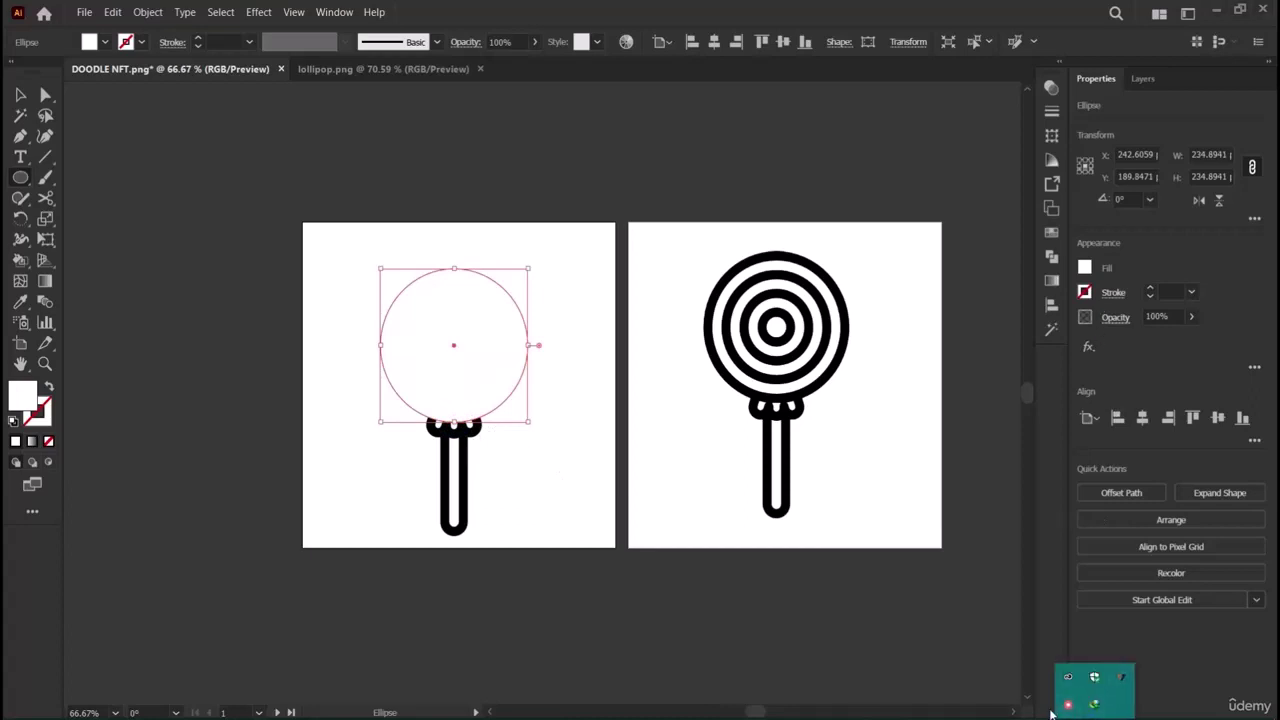
pyautogui.click(1056, 712)
pyautogui.click(1095, 719)
pyautogui.click(1083, 716)
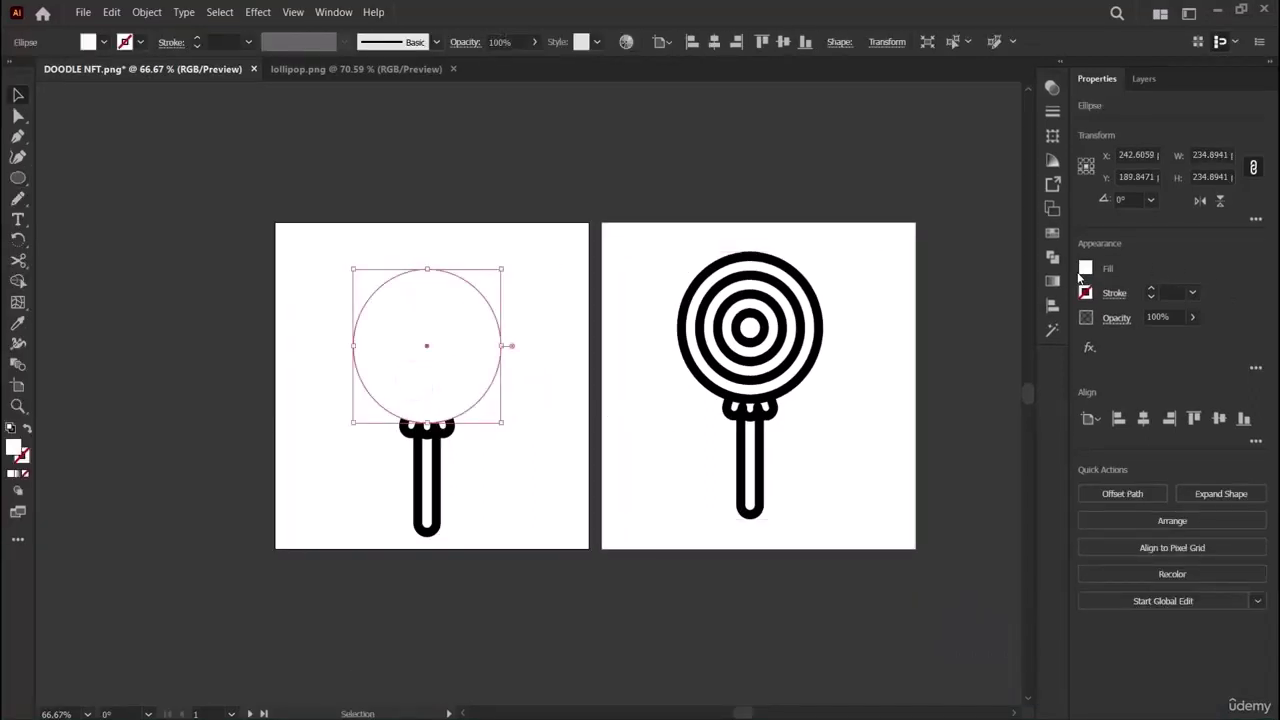
# Fill the head circle black and reposition it over the left lollipop head.
pyautogui.click(1085, 269)
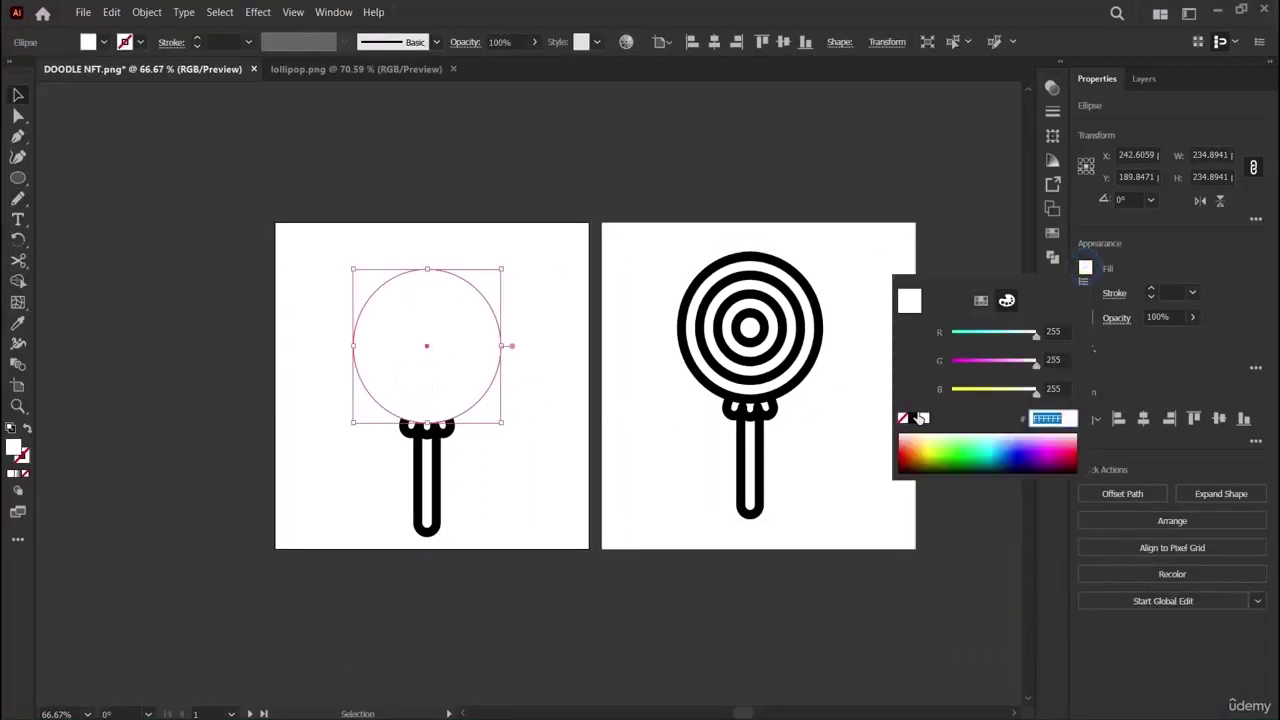
pyautogui.click(920, 418)
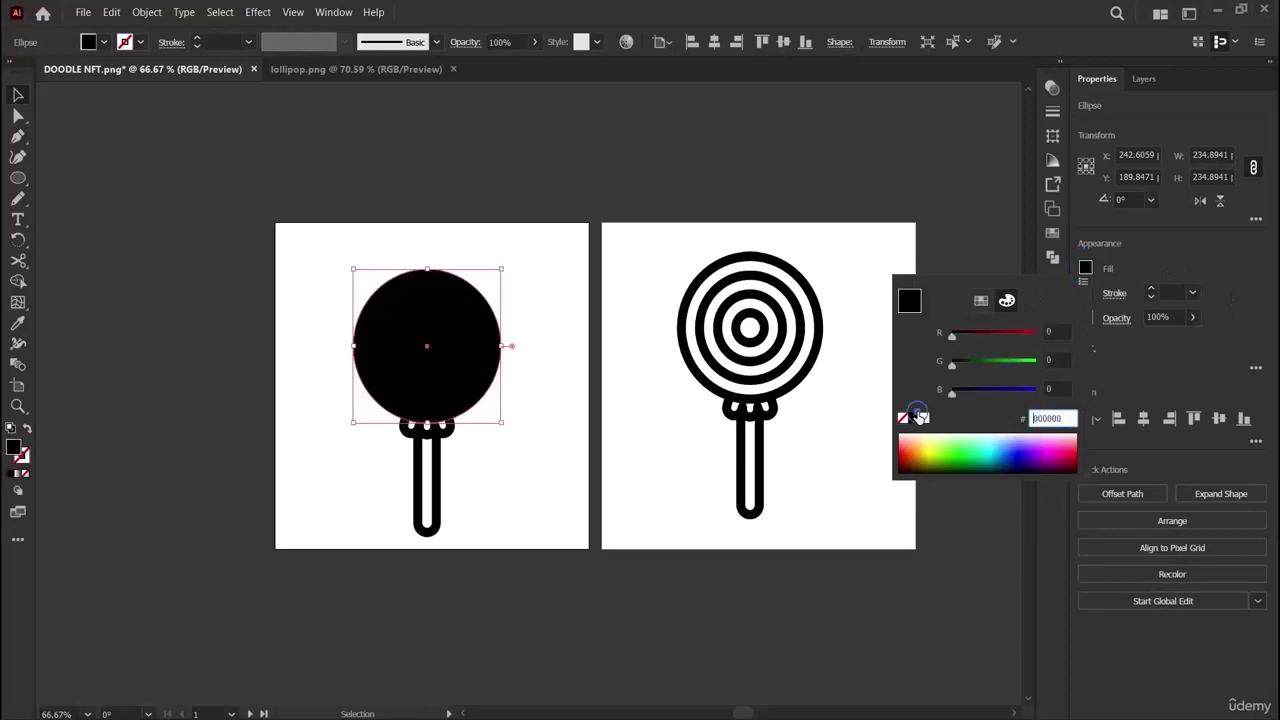
pyautogui.click(640, 568)
pyautogui.click(612, 552)
pyautogui.moveTo(437, 352)
pyautogui.mouseDown()
pyautogui.moveTo(474, 369)
pyautogui.moveTo(846, 363)
pyautogui.moveTo(769, 334)
pyautogui.moveTo(354, 351)
pyautogui.moveTo(426, 350)
pyautogui.mouseUp()
# Change the head circle's fill to peach FFDAB4 and nudge it slightly right.
pyautogui.click(1083, 267)
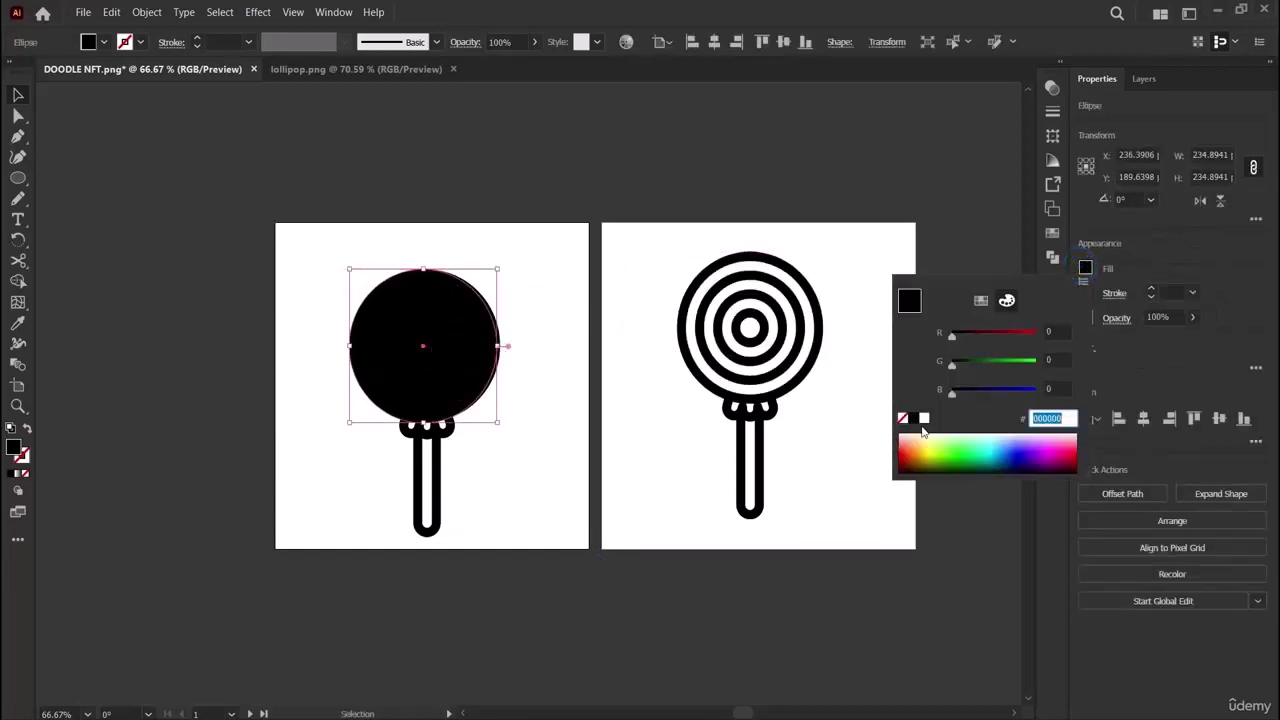
pyautogui.write('FFDAB4')
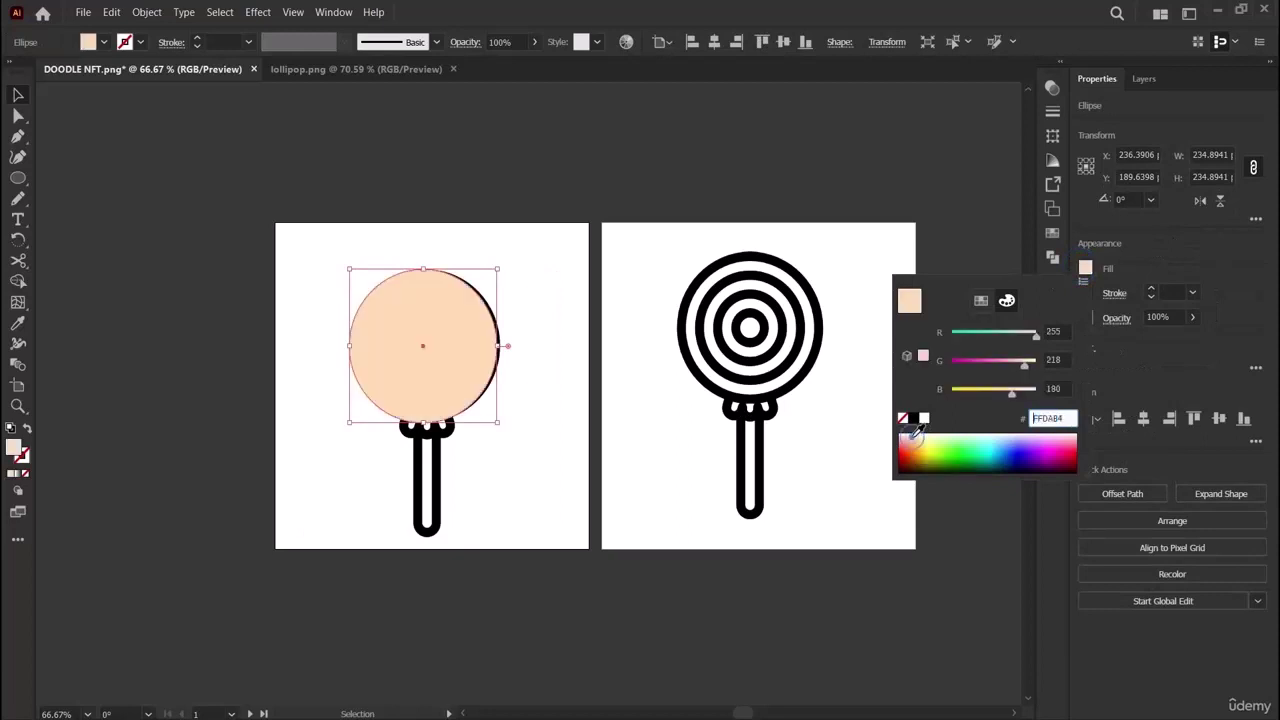
pyautogui.click(35, 266)
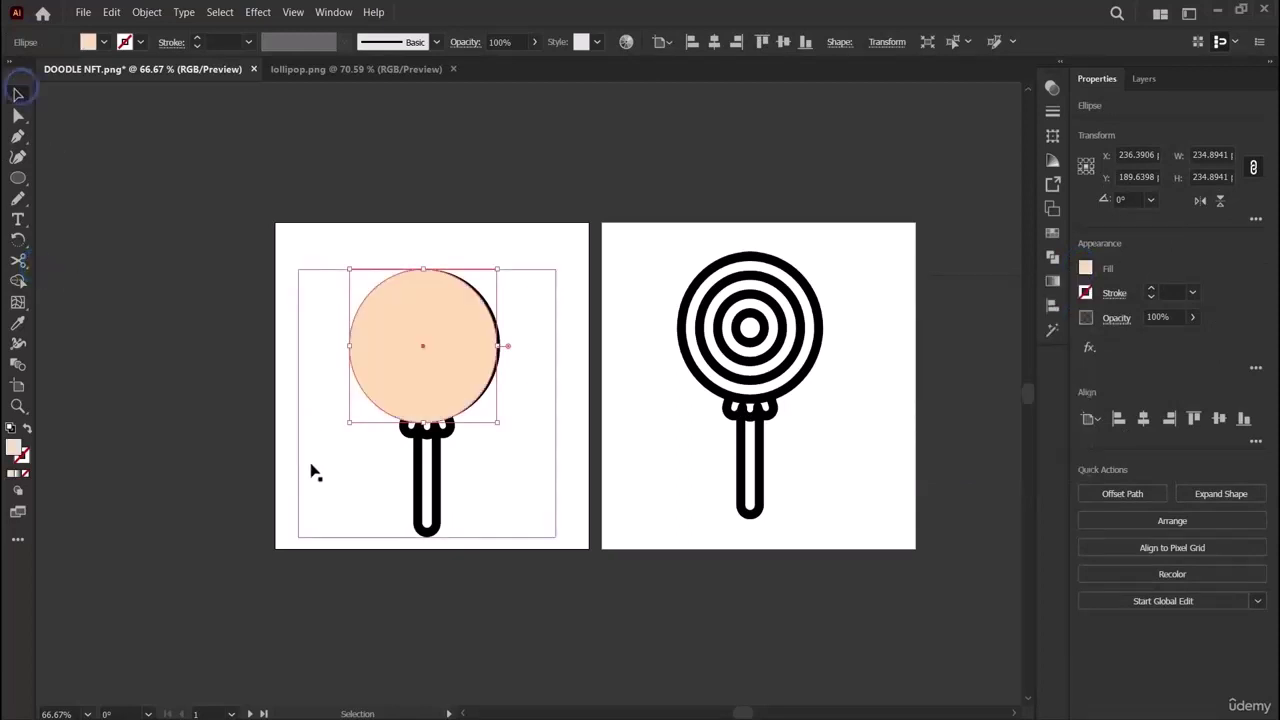
pyautogui.press('Right')
pyautogui.press('Right')
pyautogui.press('Right')
pyautogui.press('Right')
pyautogui.press('Right')
pyautogui.click(204, 455)
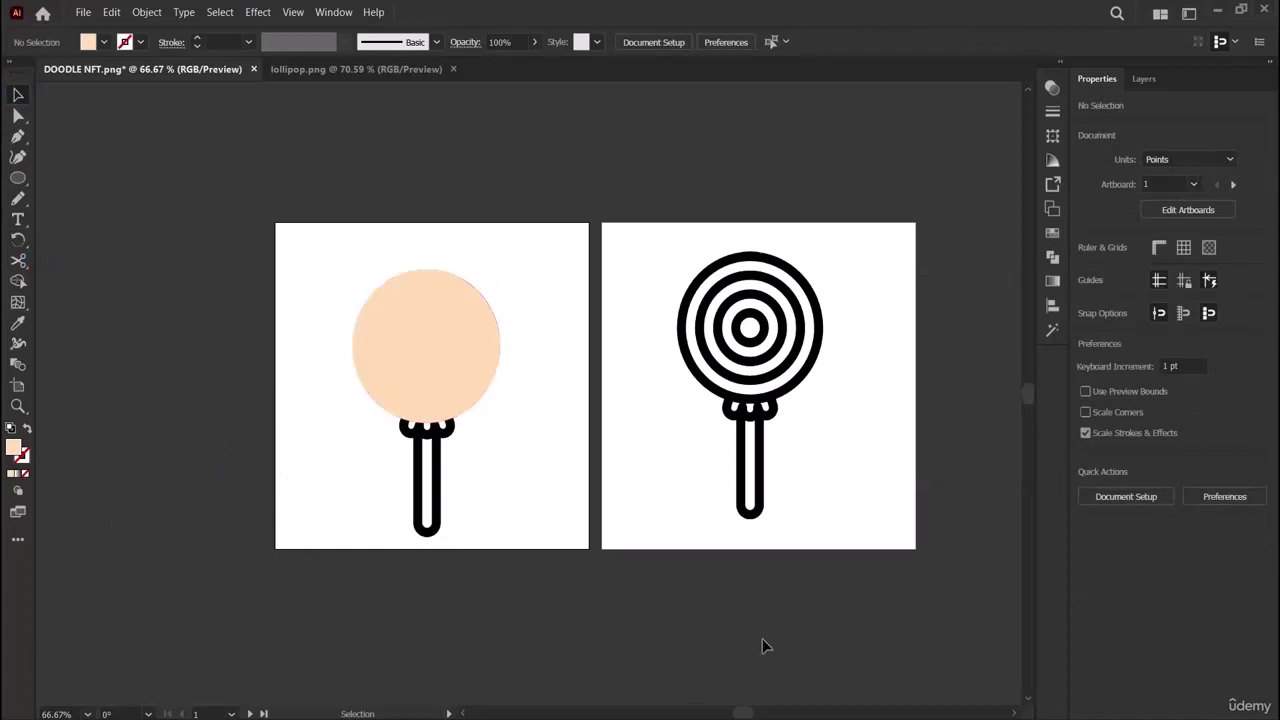
# Draw a circle inside the right lollipop head and adjust its edges to 205 pt.
pyautogui.click(18, 178)
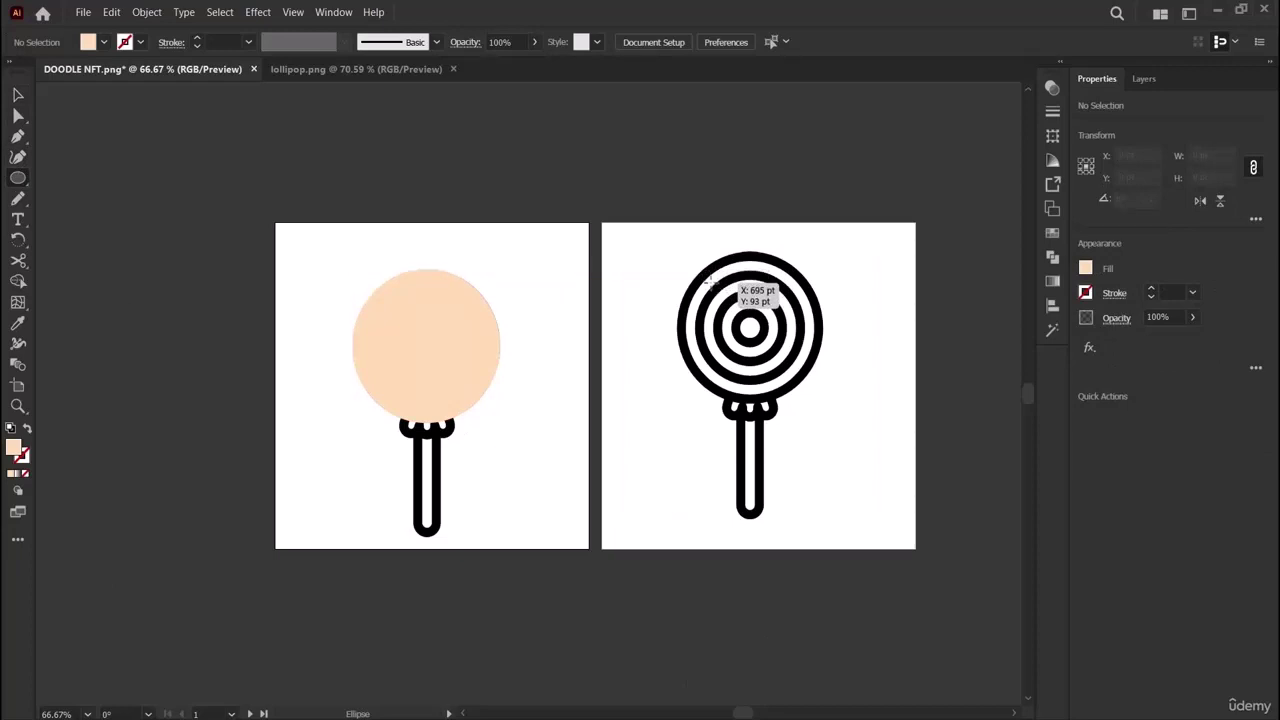
pyautogui.moveTo(694, 262)
pyautogui.mouseDown()
pyautogui.moveTo(829, 362)
pyautogui.moveTo(830, 390)
pyautogui.moveTo(817, 385)
pyautogui.mouseUp()
pyautogui.moveTo(691, 325); pyautogui.dragTo(684, 325)
pyautogui.click(750, 390)
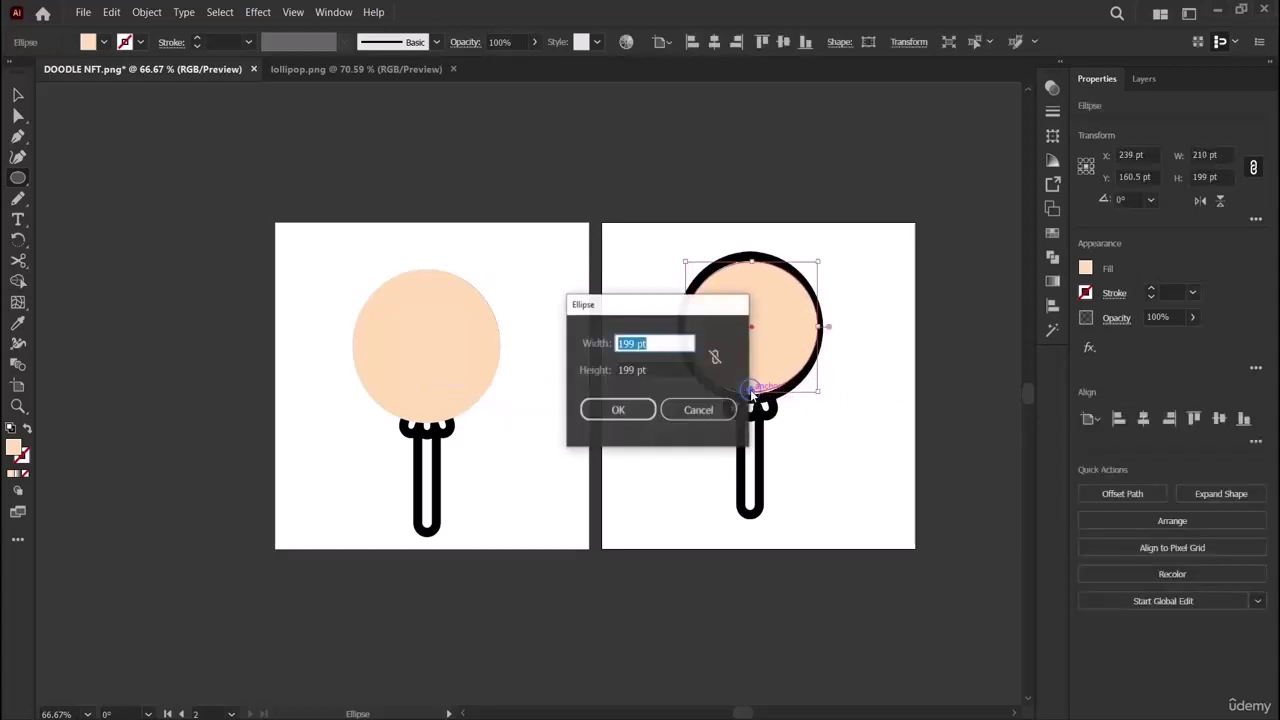
pyautogui.click(695, 409)
pyautogui.moveTo(751, 391); pyautogui.dragTo(751, 395)
pyautogui.moveTo(822, 329); pyautogui.dragTo(815, 329)
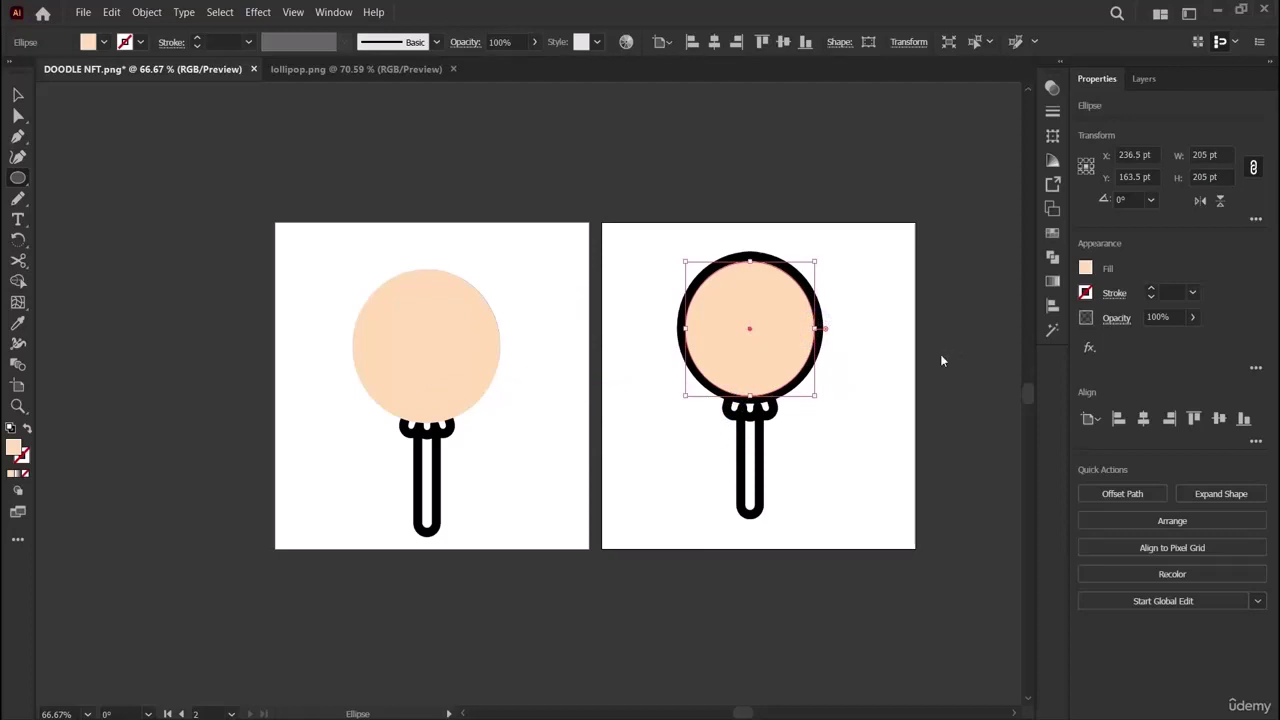
# Reselect the 205 pt right circle to check it, then deselect it.
pyautogui.click(940, 360)
pyautogui.click(720, 409)
pyautogui.keyDown('ctrl'); pyautogui.click(283, 362); pyautogui.keyUp('ctrl')
pyautogui.keyDown('ctrl'); pyautogui.click(748, 316); pyautogui.keyUp('ctrl')
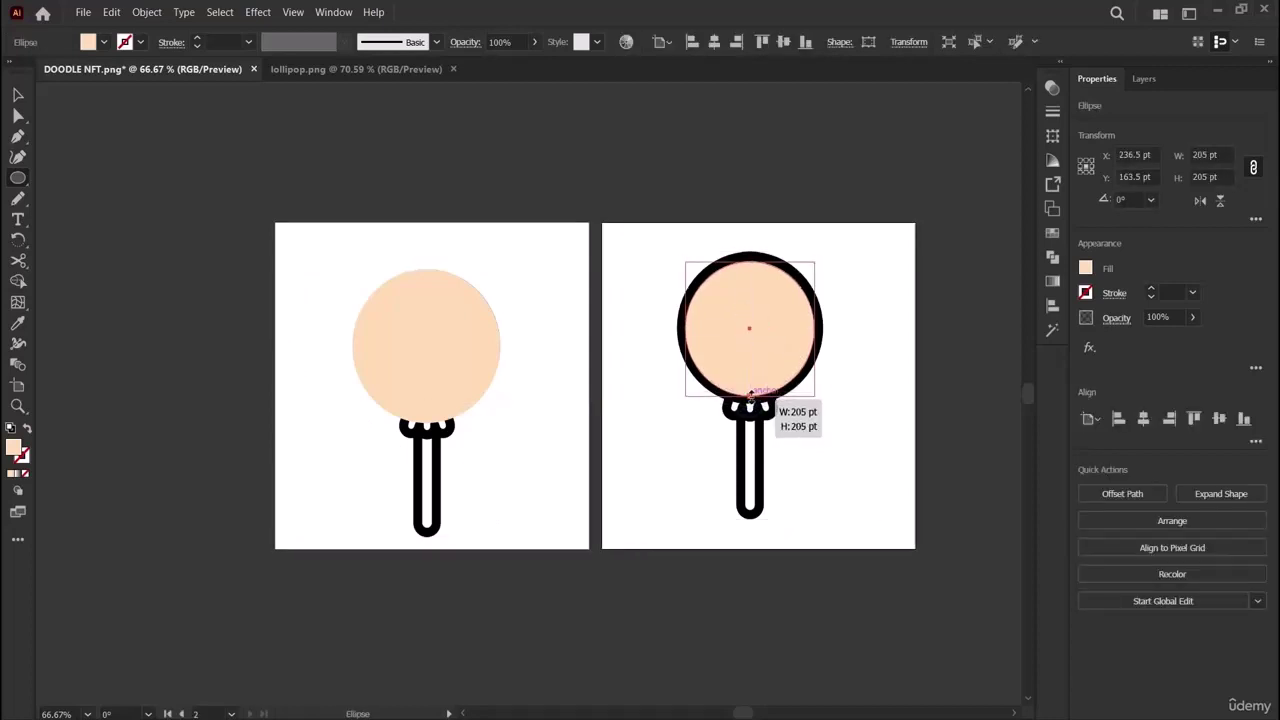
pyautogui.click(897, 367)
pyautogui.click(695, 410)
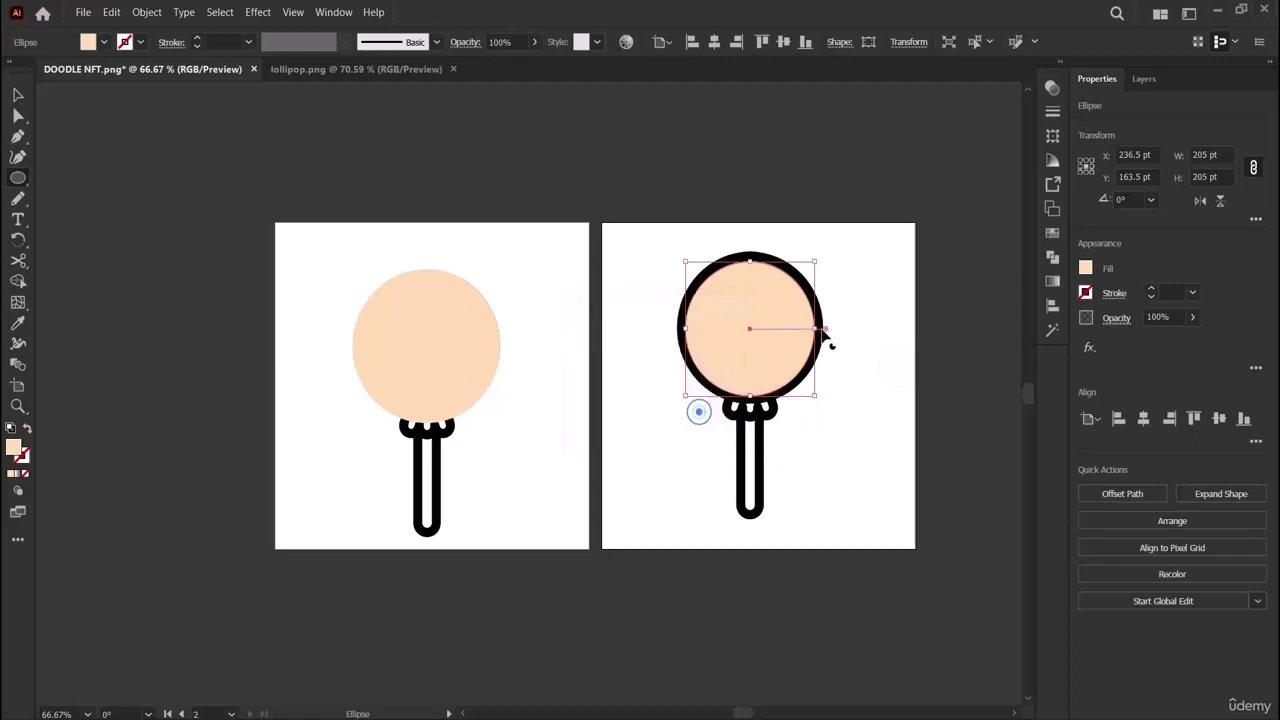
pyautogui.click(17, 92)
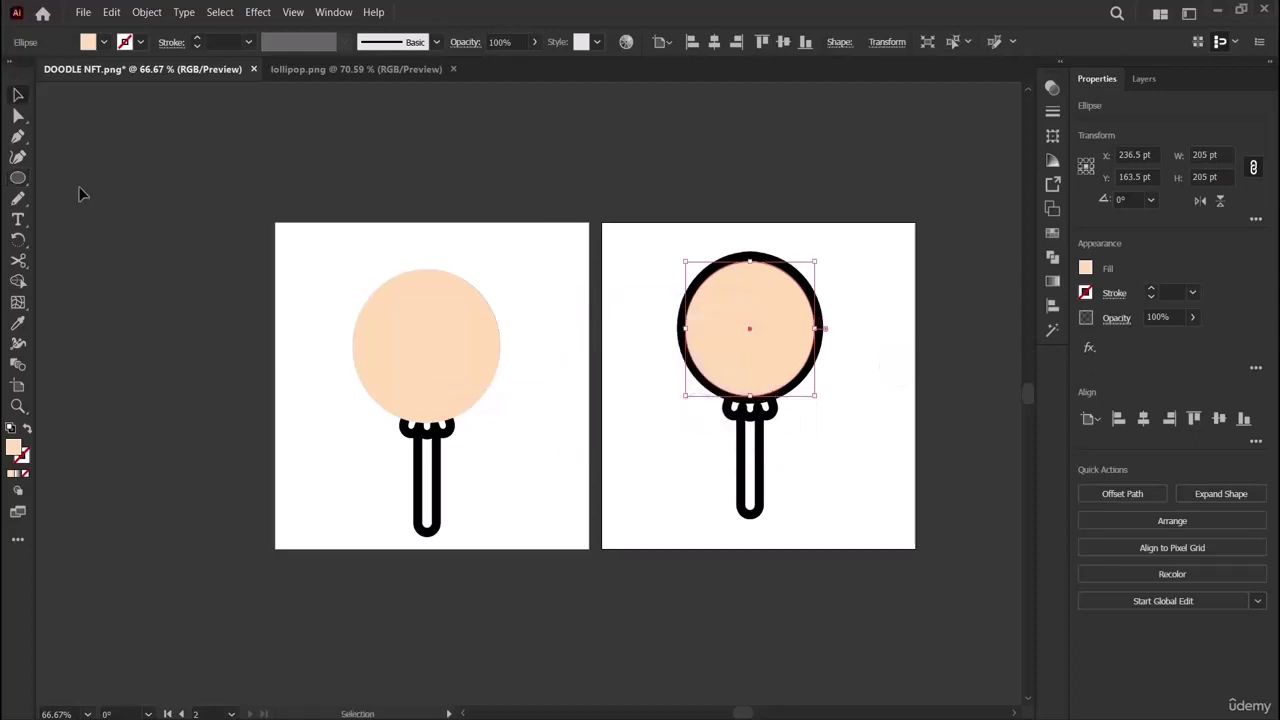
pyautogui.click(249, 347)
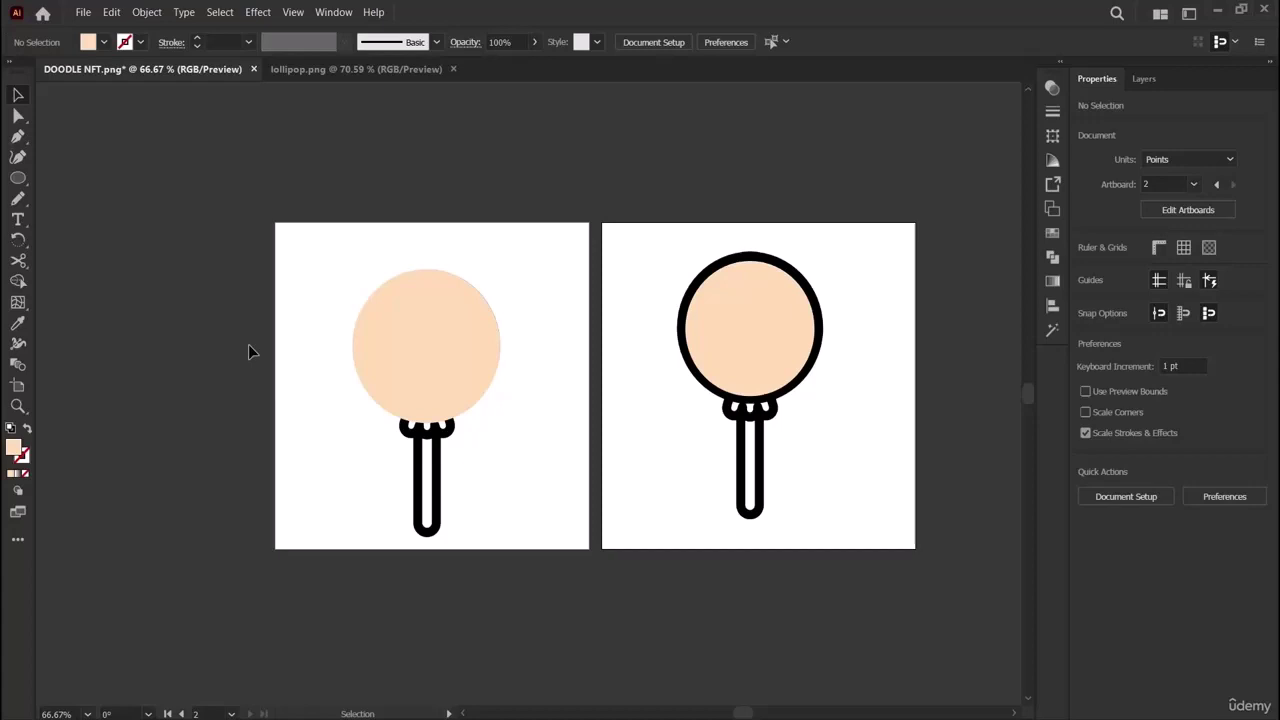
# Fill the right peach circle light green and move it onto the left lollipop.
pyautogui.click(756, 350)
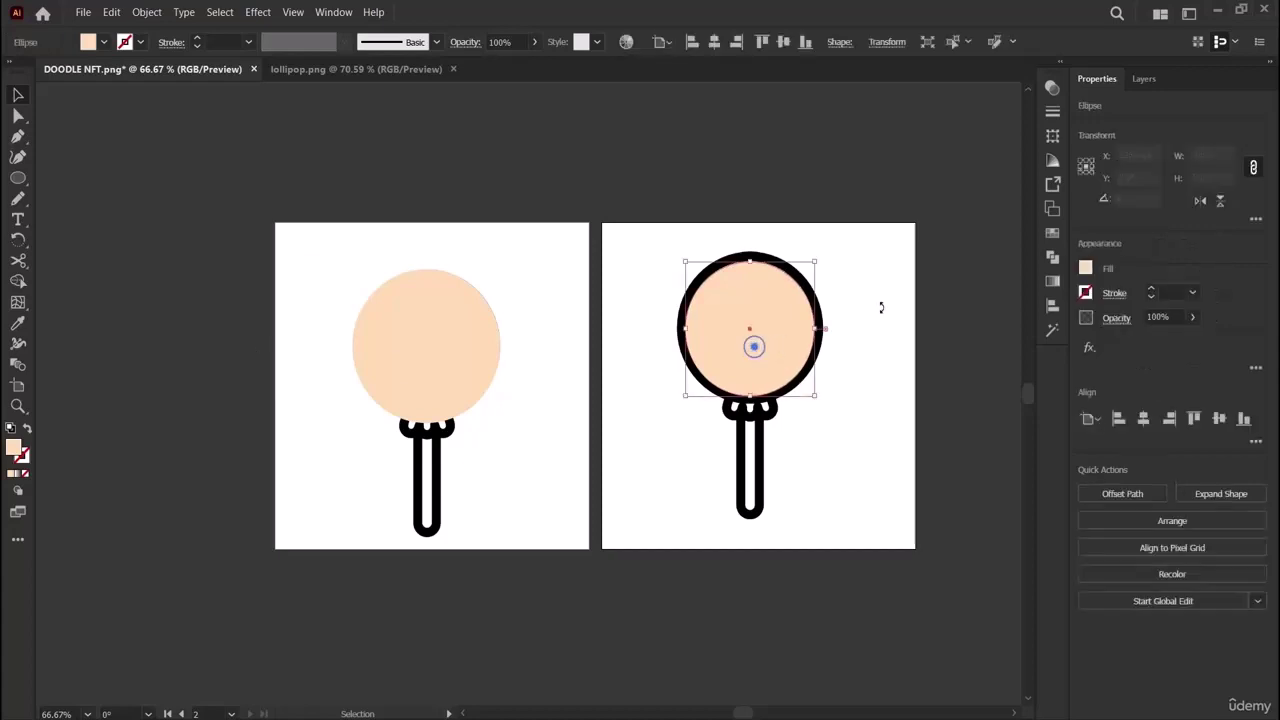
pyautogui.click(1086, 268)
pyautogui.click(953, 437)
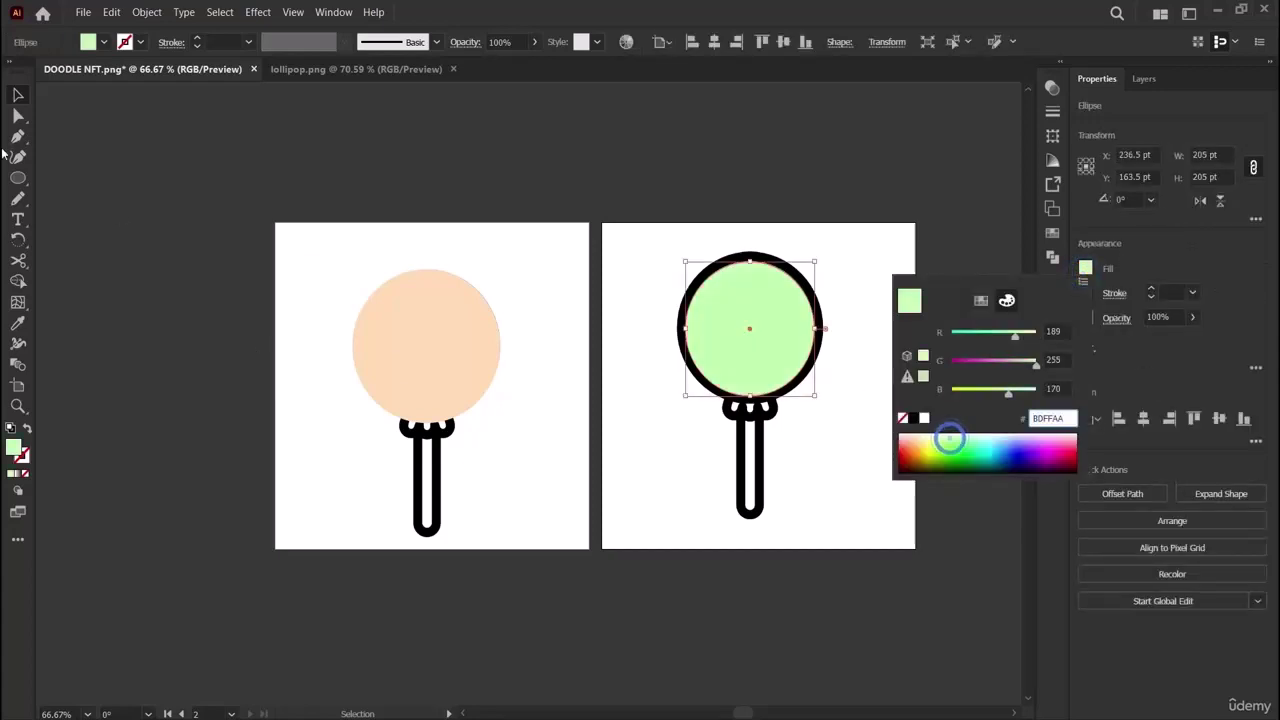
pyautogui.press('Escape')
pyautogui.moveTo(749, 326); pyautogui.dragTo(421, 336)
pyautogui.click(150, 393)
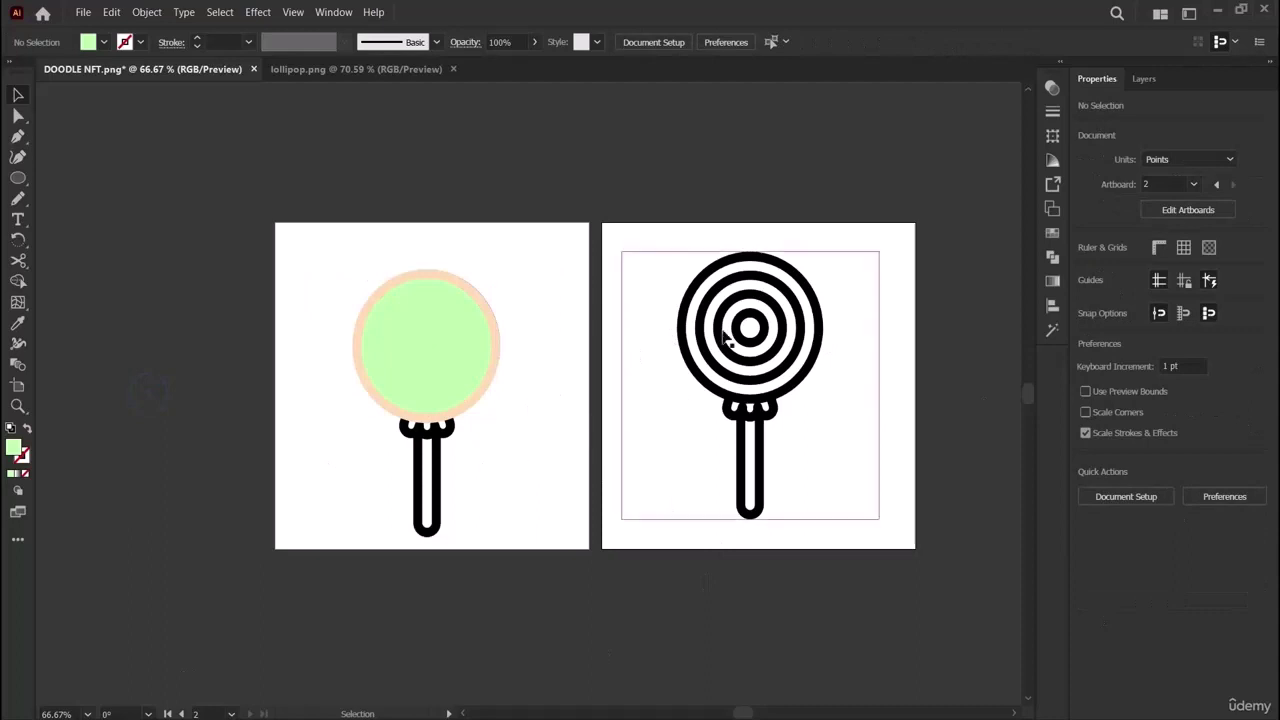
# Move the green circle onto the reference and resize it to 178 pt inside the outer black ring.
pyautogui.press('a')
pyautogui.click(366, 353)
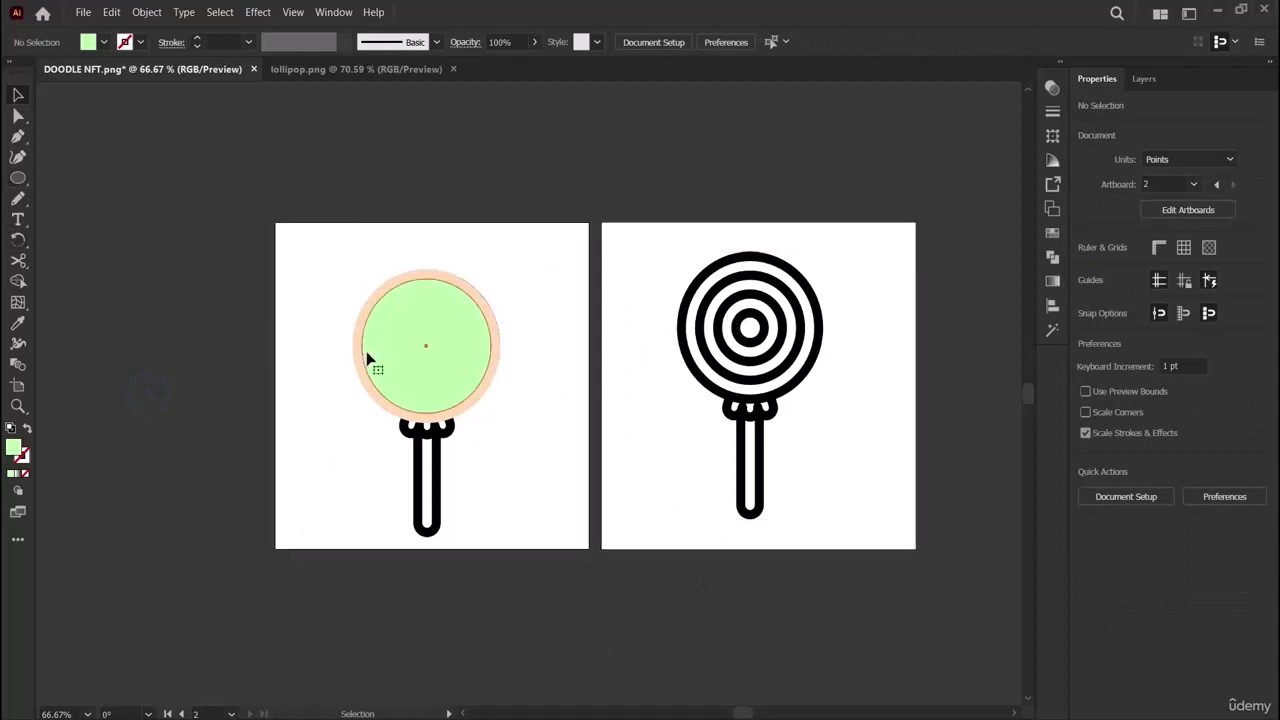
pyautogui.moveTo(486, 417); pyautogui.dragTo(720, 350)
pyautogui.moveTo(751, 259); pyautogui.dragTo(751, 268)
pyautogui.moveTo(751, 392); pyautogui.dragTo(751, 386)
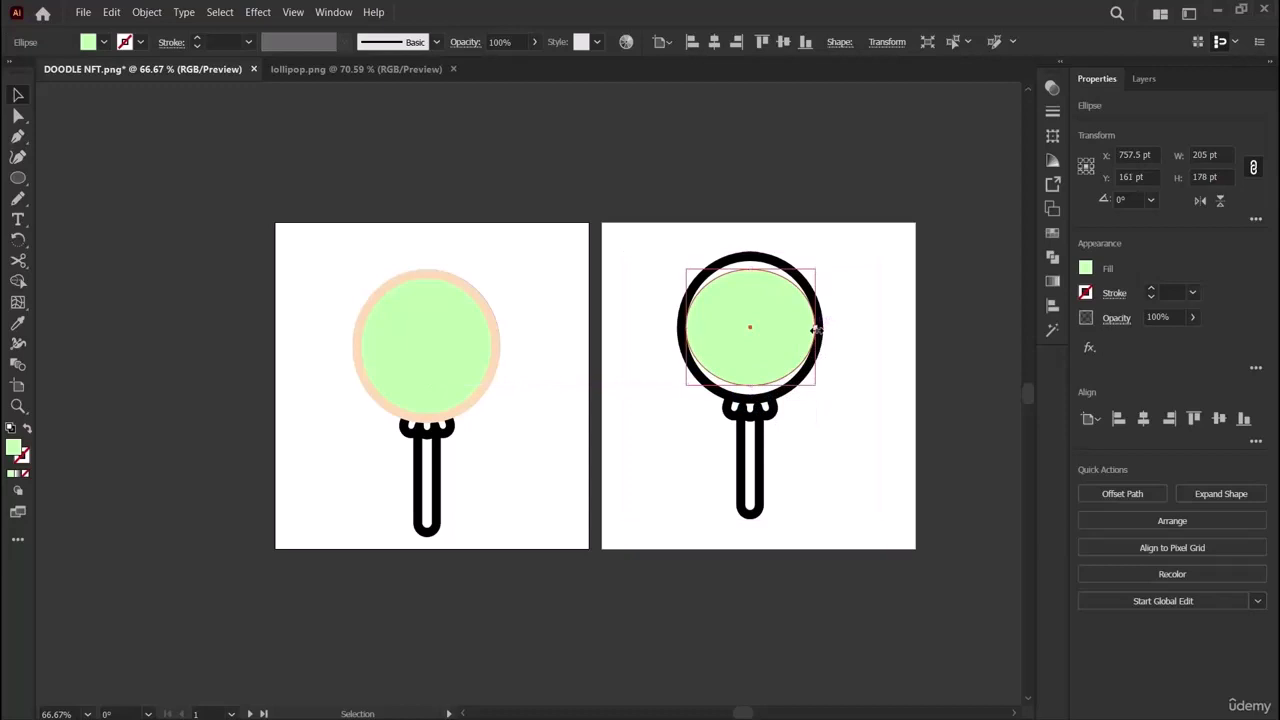
pyautogui.moveTo(816, 328); pyautogui.dragTo(806, 328)
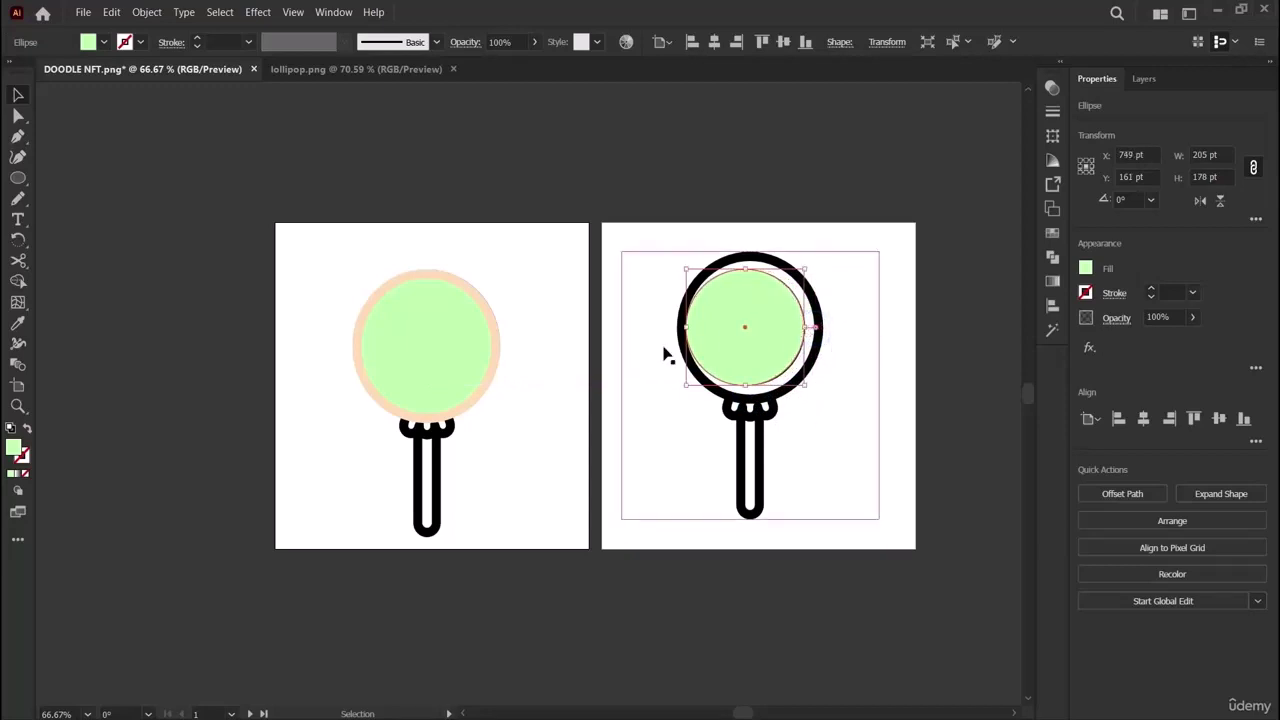
pyautogui.moveTo(686, 328); pyautogui.dragTo(698, 336)
pyautogui.click(654, 159)
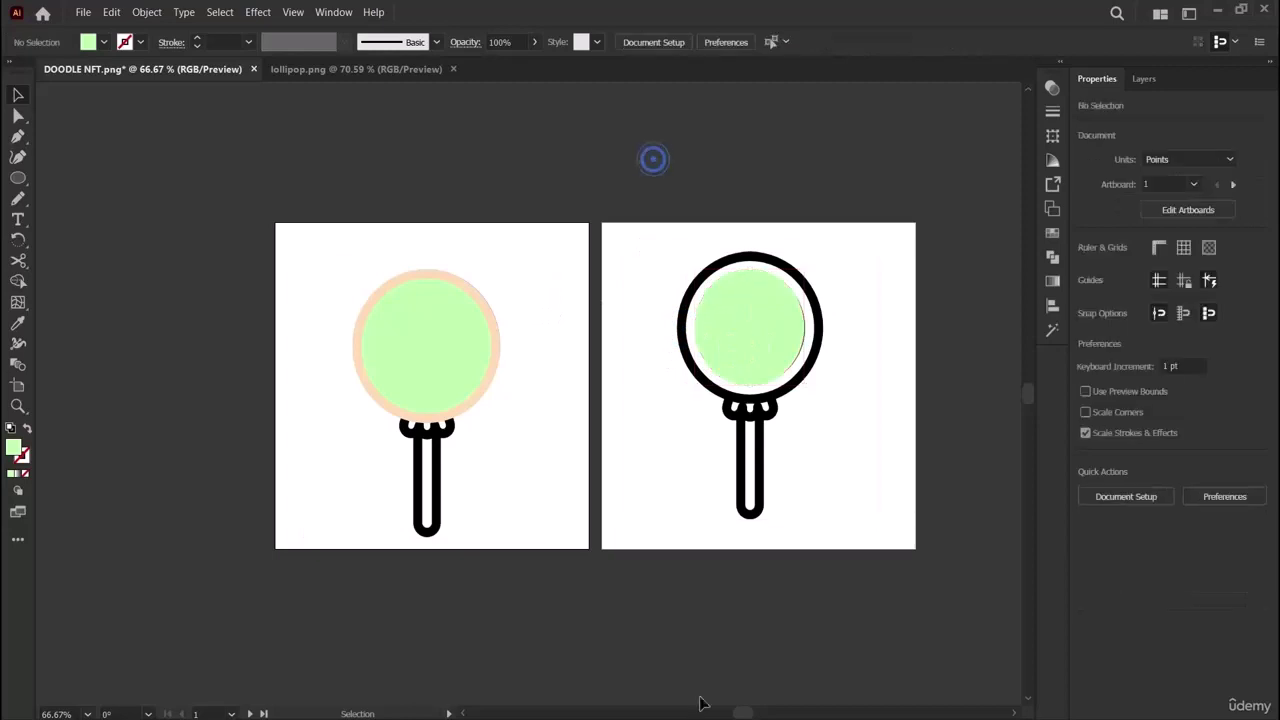
pyautogui.click(745, 345)
# Alt-drag a copy of the green circle onto the left lollipop.
pyautogui.moveTo(806, 328); pyautogui.dragTo(806, 328)
pyautogui.click(888, 495)
pyautogui.click(736, 316)
pyautogui.click(848, 393)
pyautogui.click(776, 350)
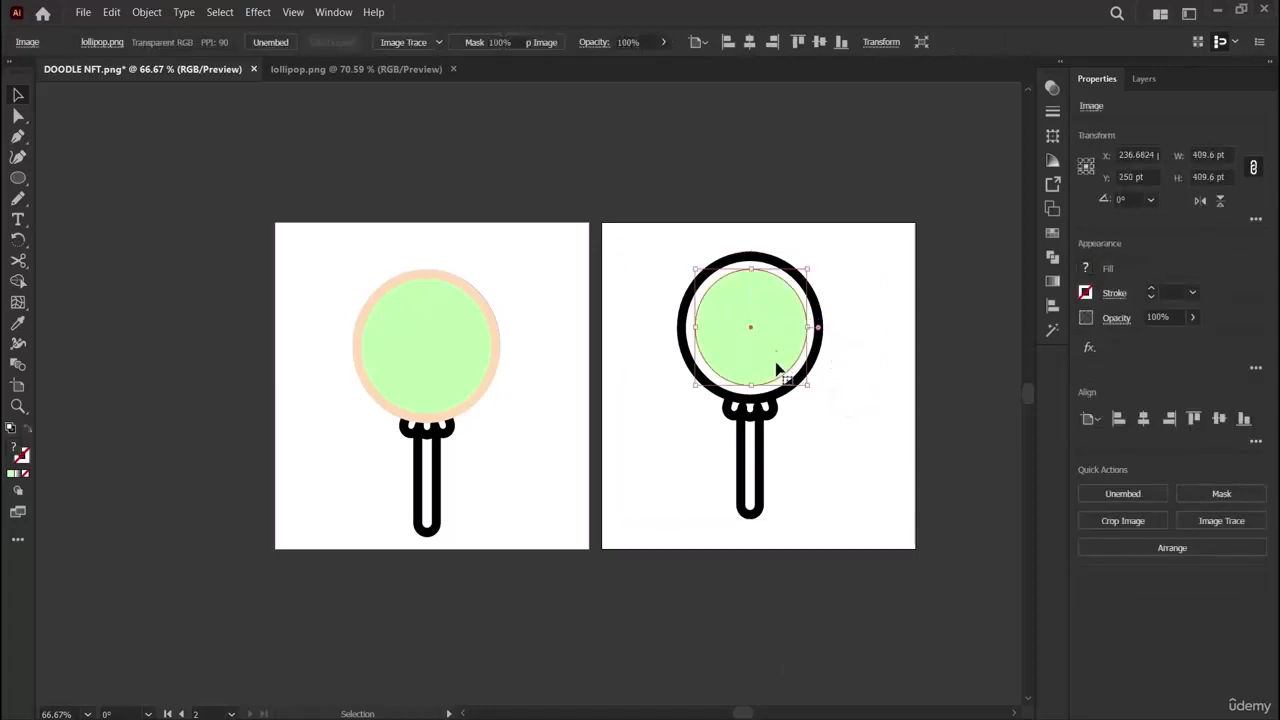
pyautogui.moveTo(778, 370); pyautogui.dragTo(424, 366)
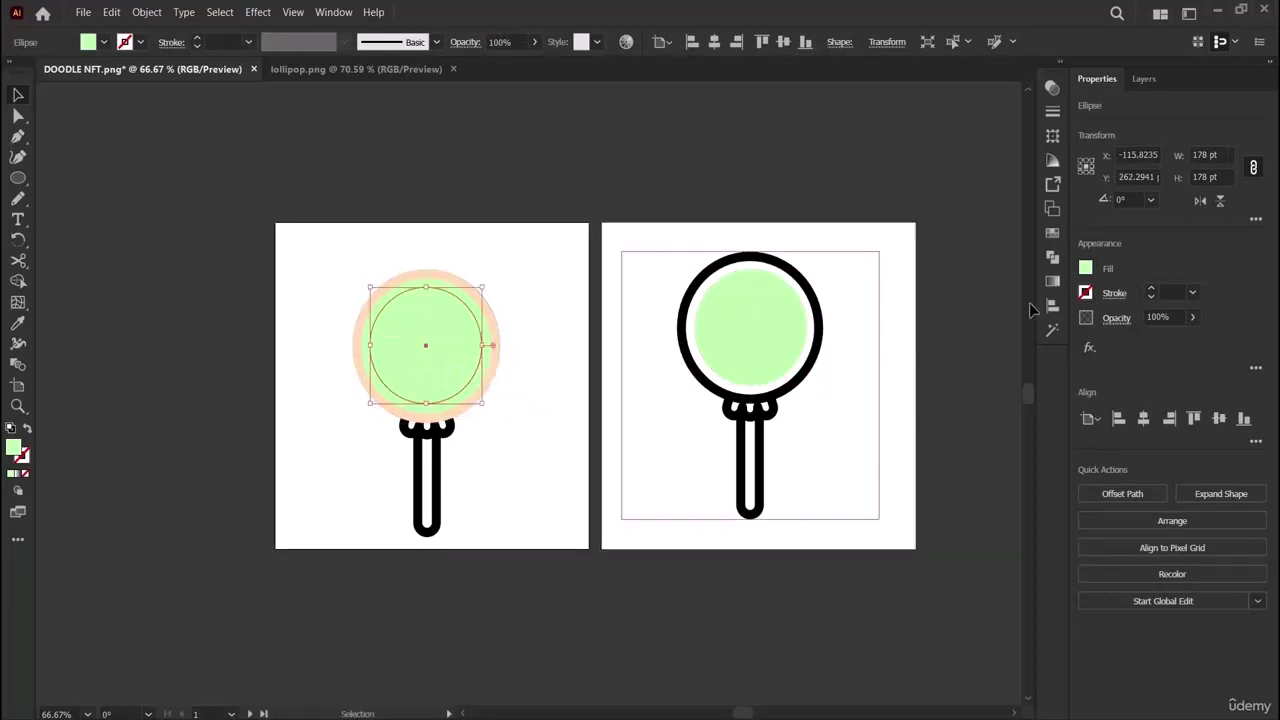
# Give the left lollipop's copied circle the peach fill with the Eyedropper.
pyautogui.click(1085, 268)
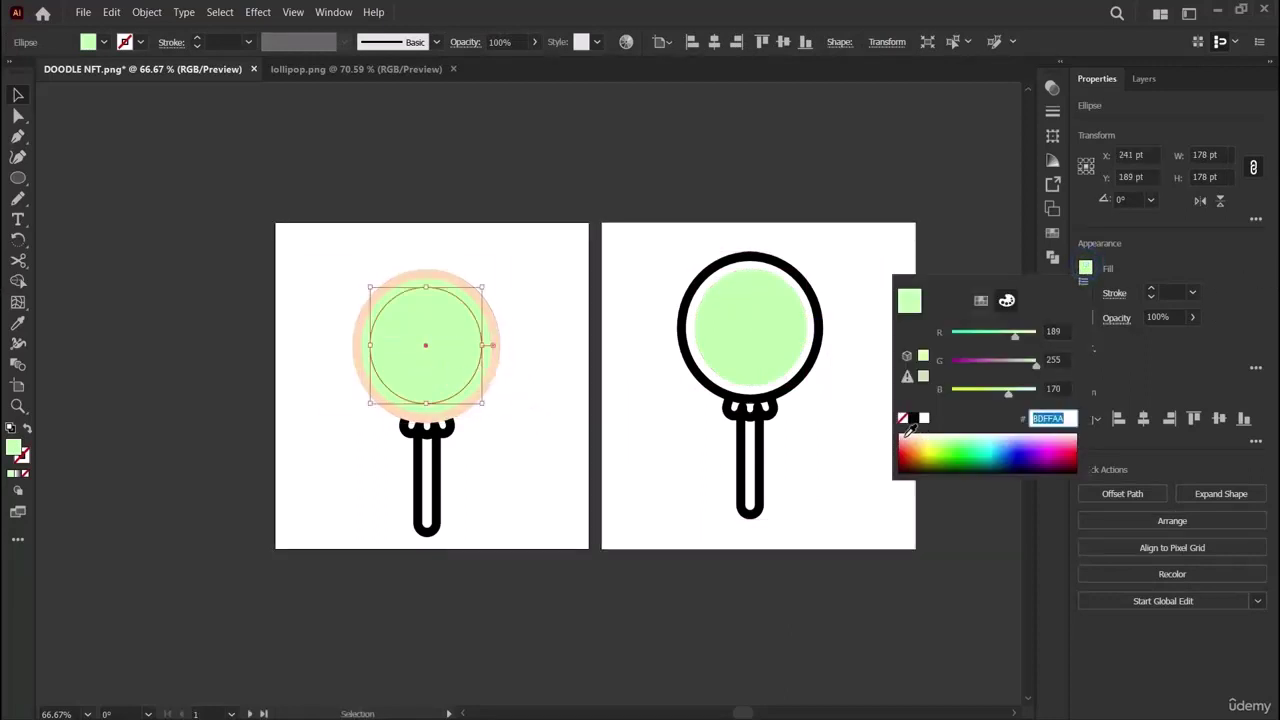
pyautogui.press('Escape')
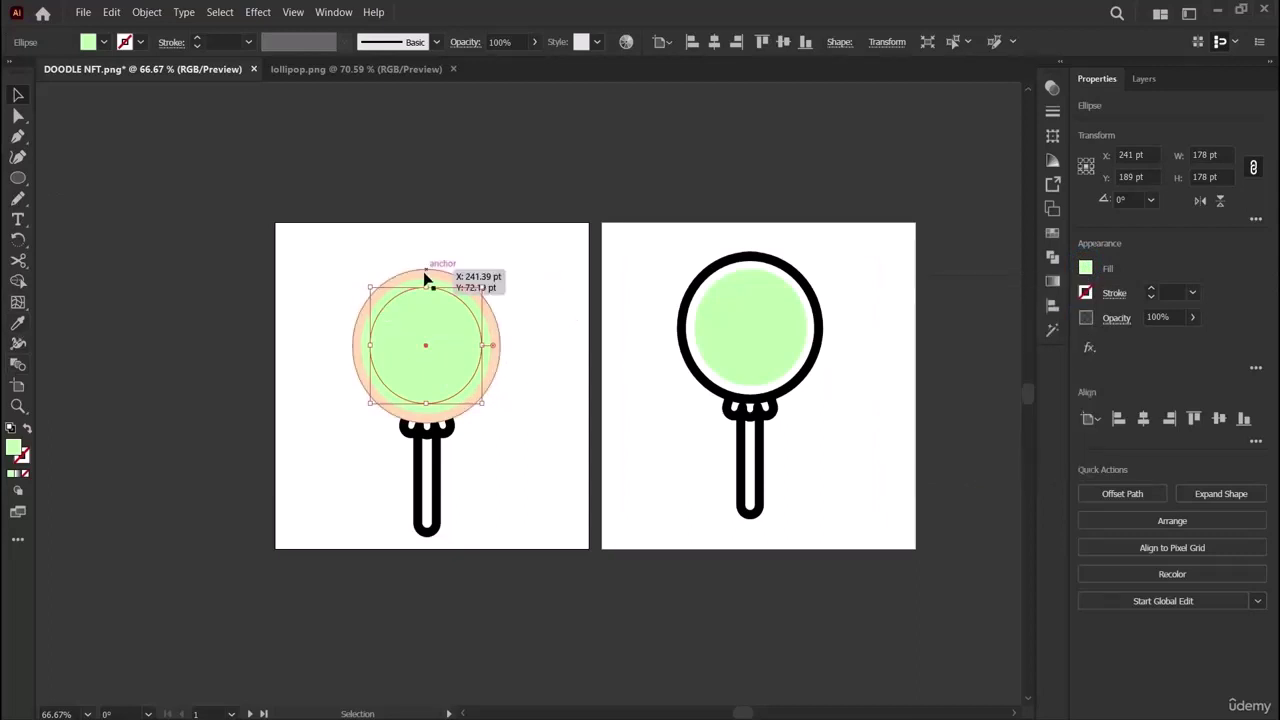
pyautogui.click(16, 325)
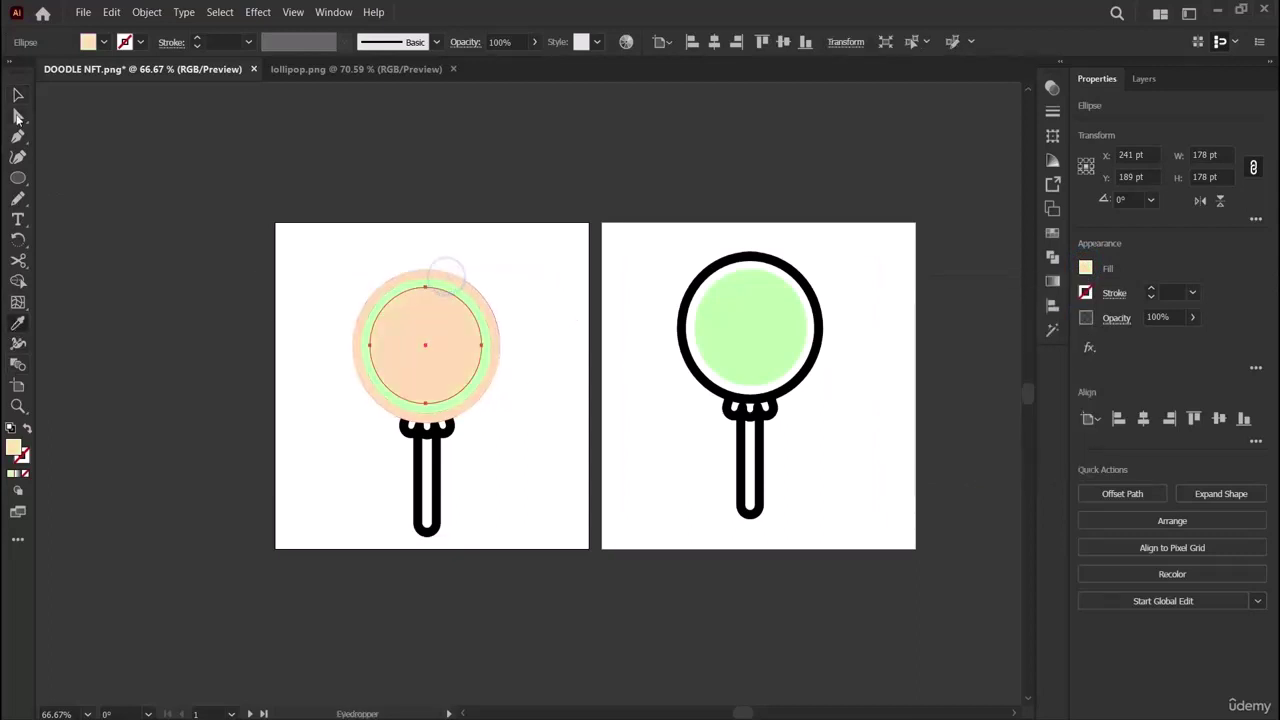
pyautogui.press('v')
# Delete the green circle from the reference lollipop.
pyautogui.click(172, 281)
pyautogui.click(459, 368)
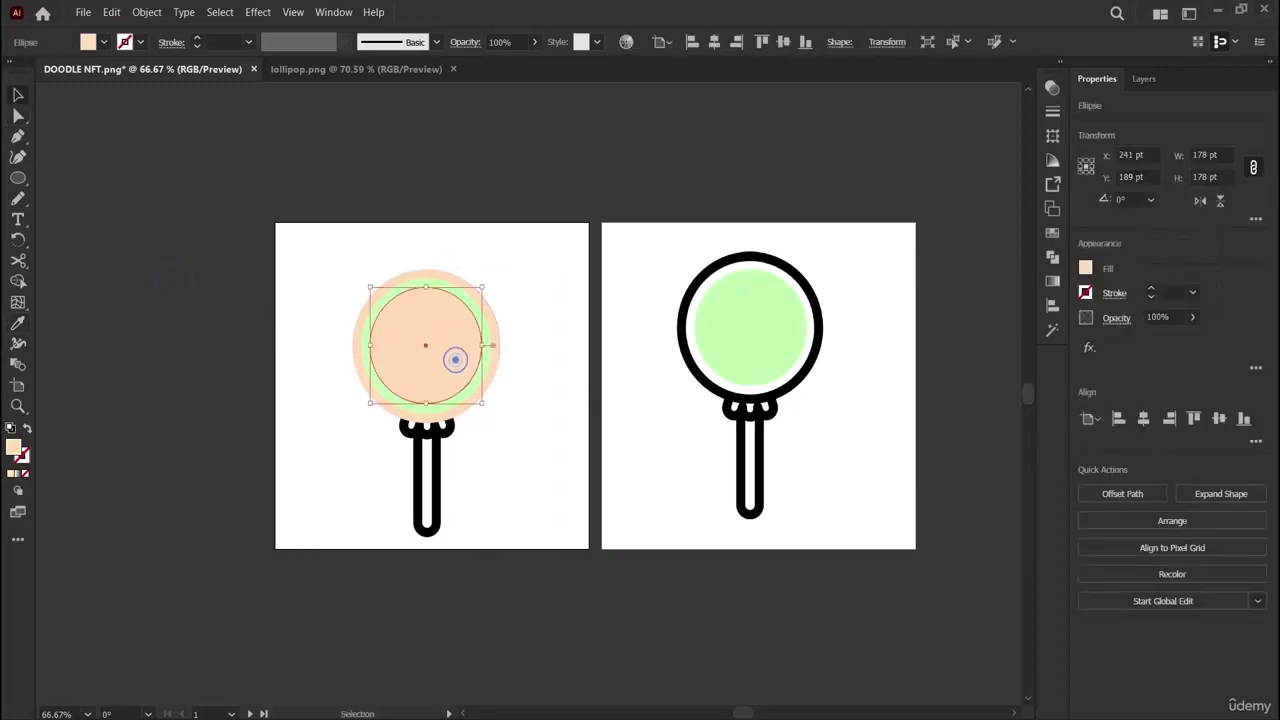
pyautogui.click(766, 366)
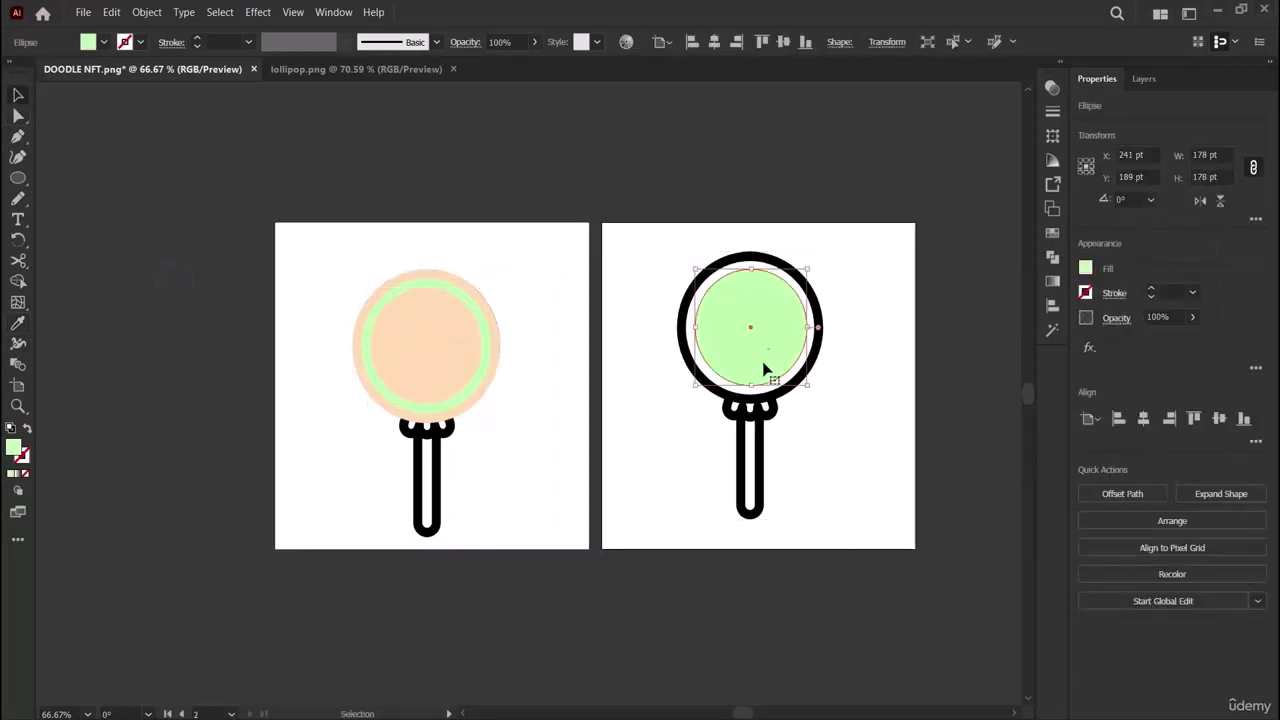
pyautogui.press('Delete')
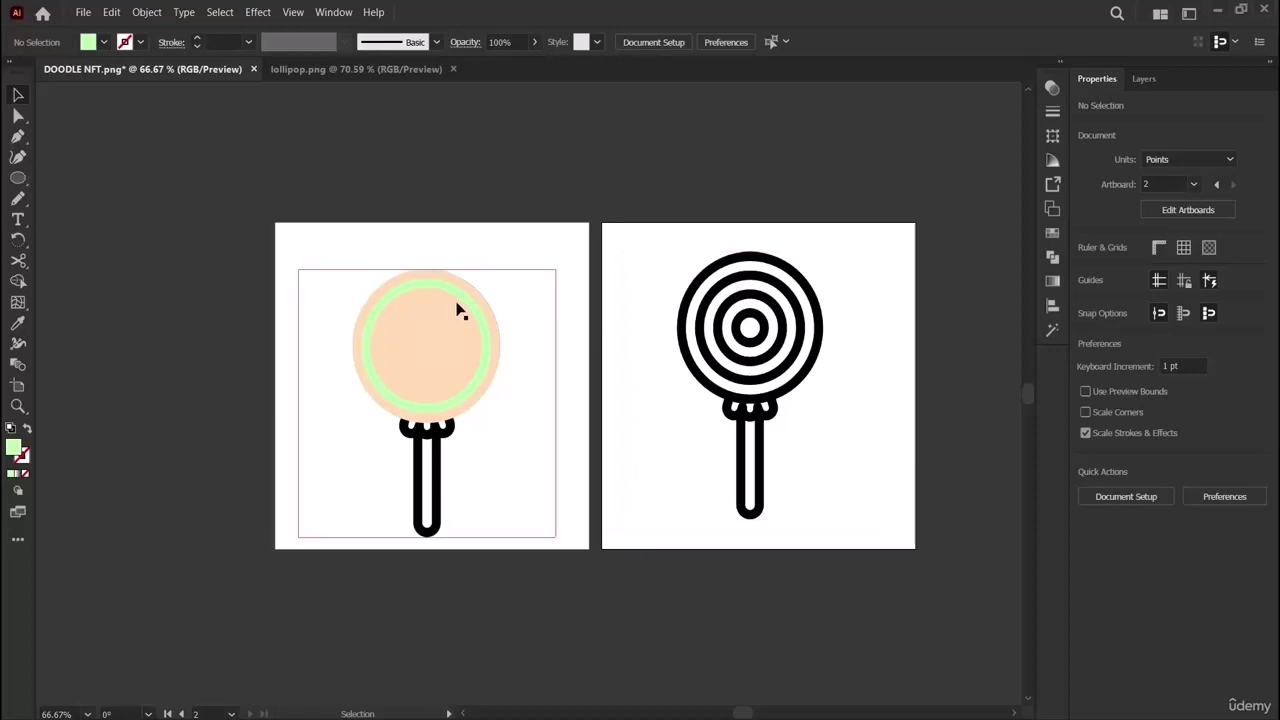
# Copy the peach circle onto the reference and resize it to 148 pt to fit the next ring.
pyautogui.click(455, 335)
pyautogui.moveTo(463, 337); pyautogui.dragTo(765, 319)
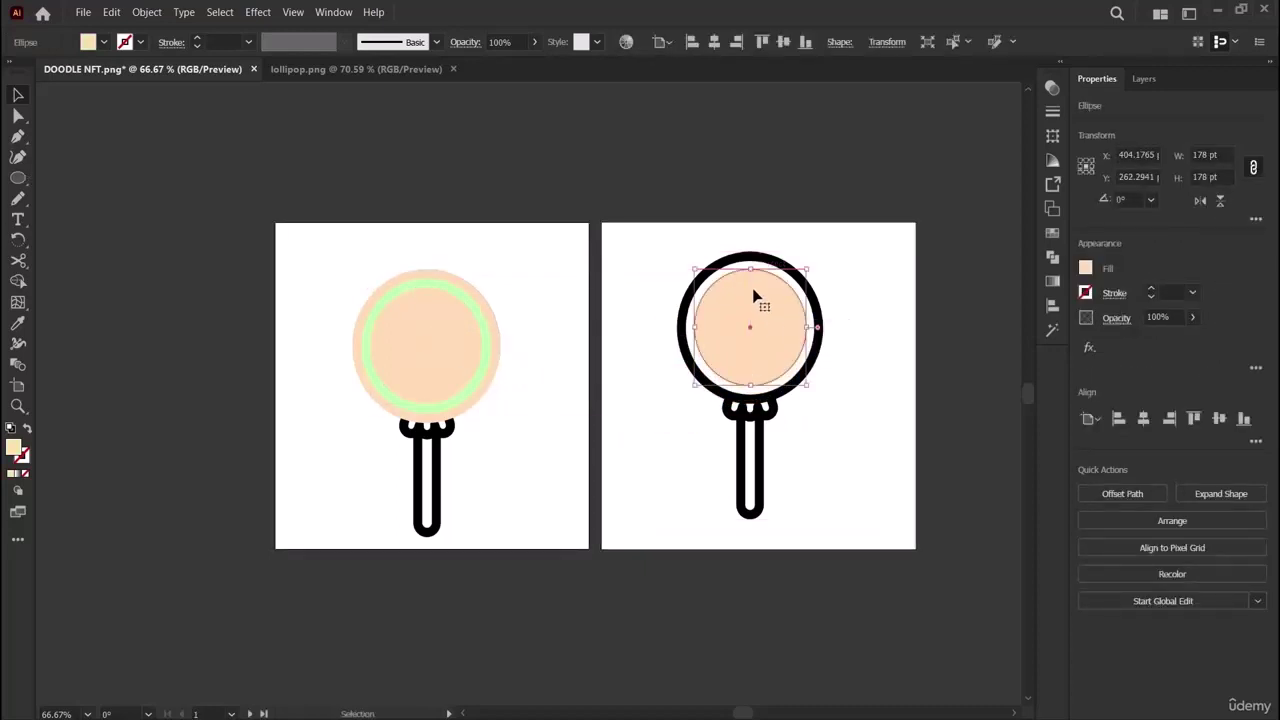
pyautogui.moveTo(750, 266); pyautogui.dragTo(750, 278)
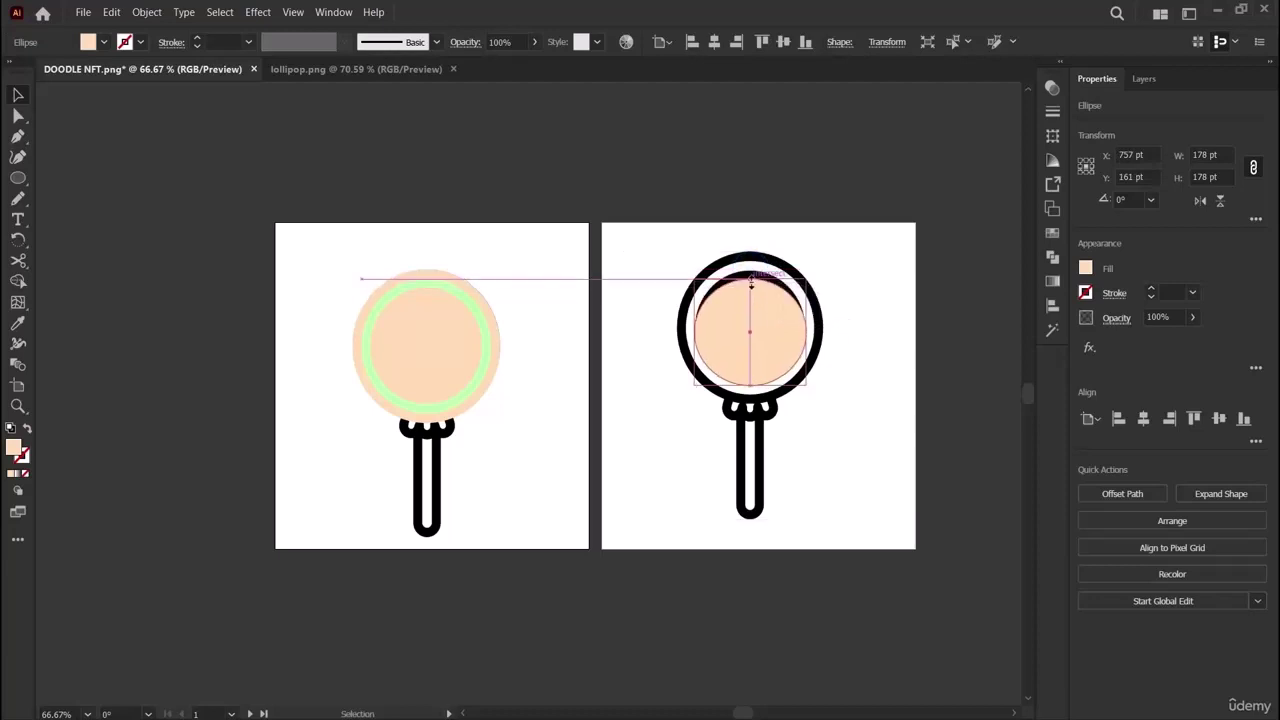
pyautogui.moveTo(751, 385)
pyautogui.mouseDown()
pyautogui.moveTo(740, 355)
pyautogui.moveTo(749, 366)
pyautogui.moveTo(764, 343)
pyautogui.moveTo(753, 376)
pyautogui.mouseUp()
pyautogui.moveTo(808, 328); pyautogui.dragTo(798, 328)
pyautogui.moveTo(691, 330)
pyautogui.mouseDown()
pyautogui.moveTo(694, 315)
pyautogui.moveTo(705, 327)
pyautogui.mouseUp()
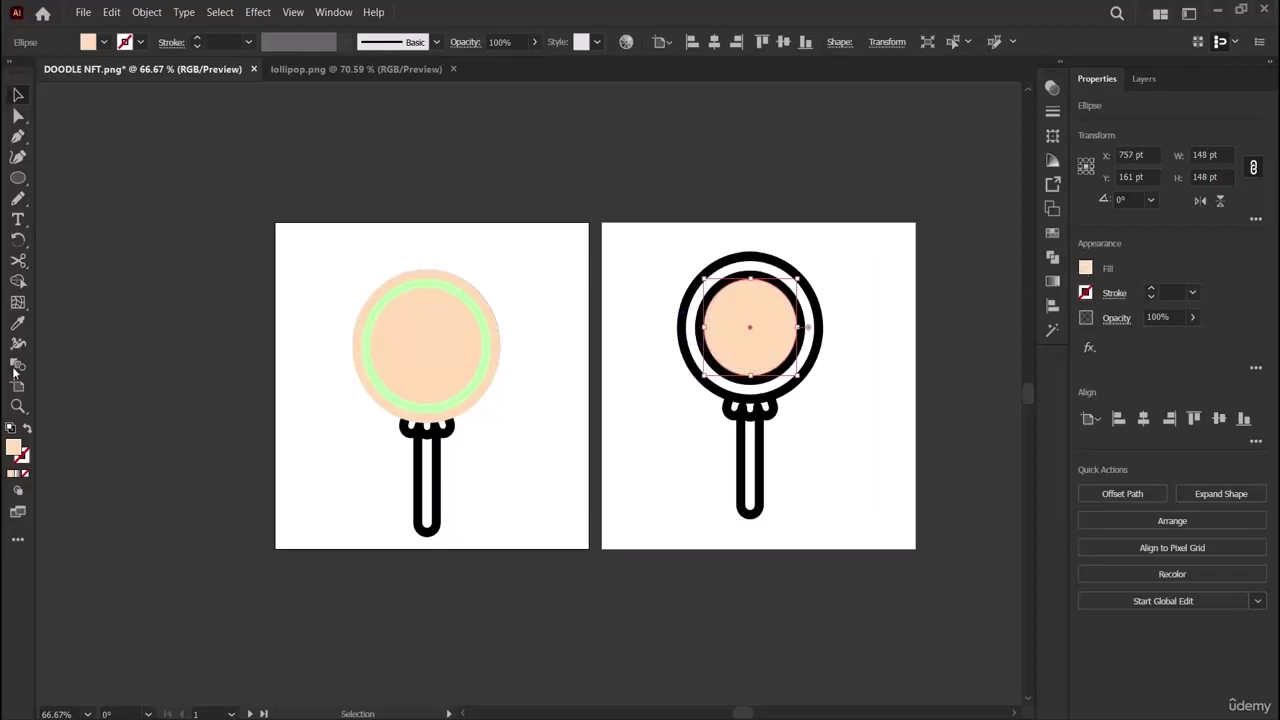
# Eyedropper the light green onto the 148 pt circle and centre it on the left lollipop.
pyautogui.click(18, 324)
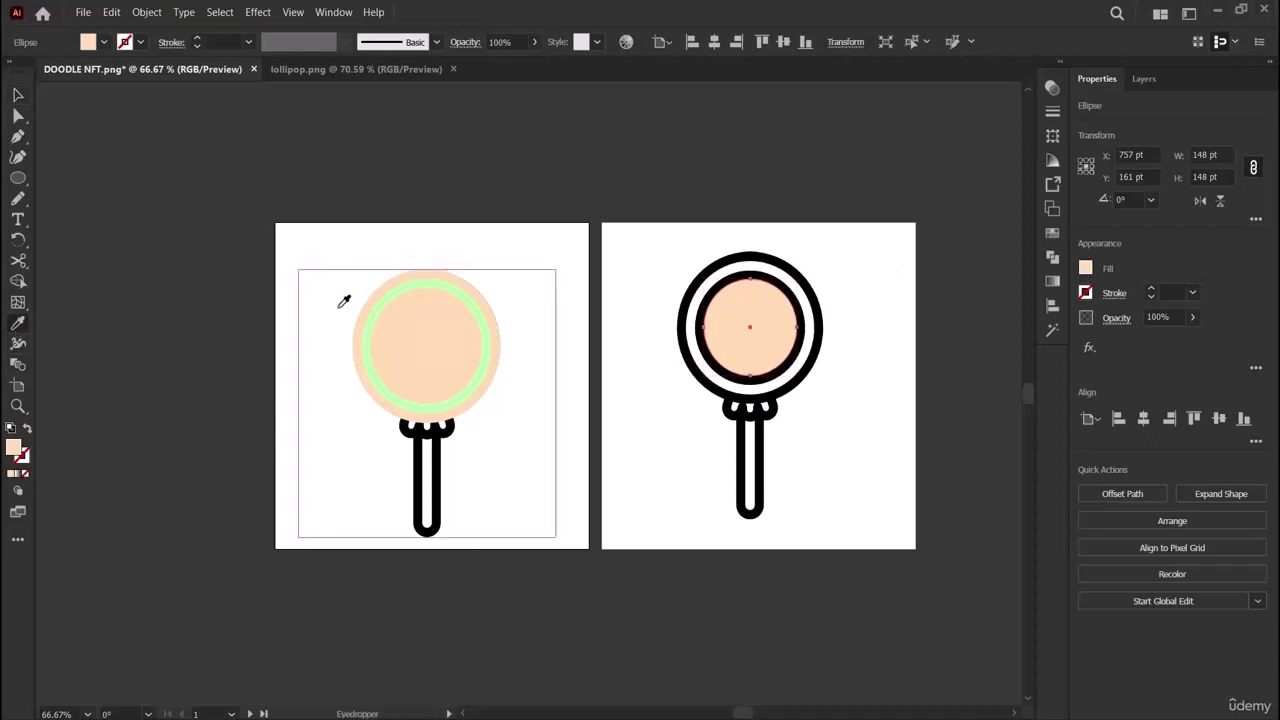
pyautogui.click(404, 288)
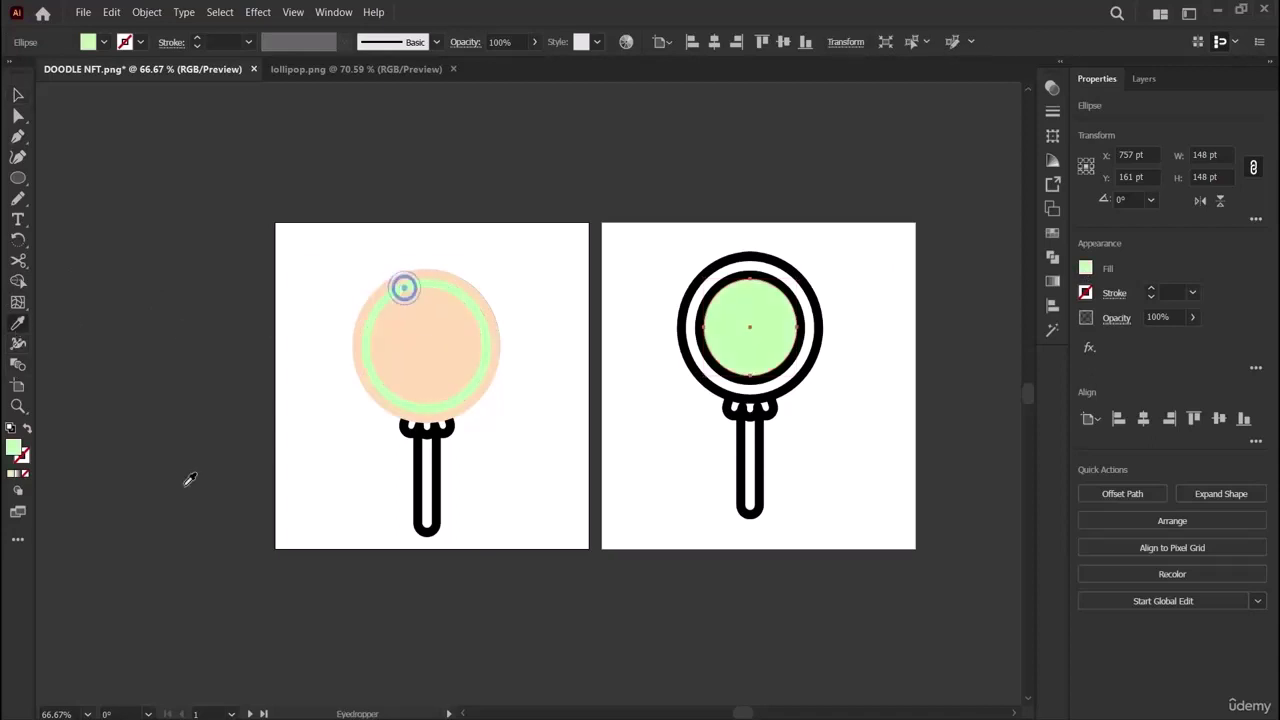
pyautogui.click(17, 95)
pyautogui.moveTo(704, 338); pyautogui.dragTo(414, 346)
pyautogui.click(131, 377)
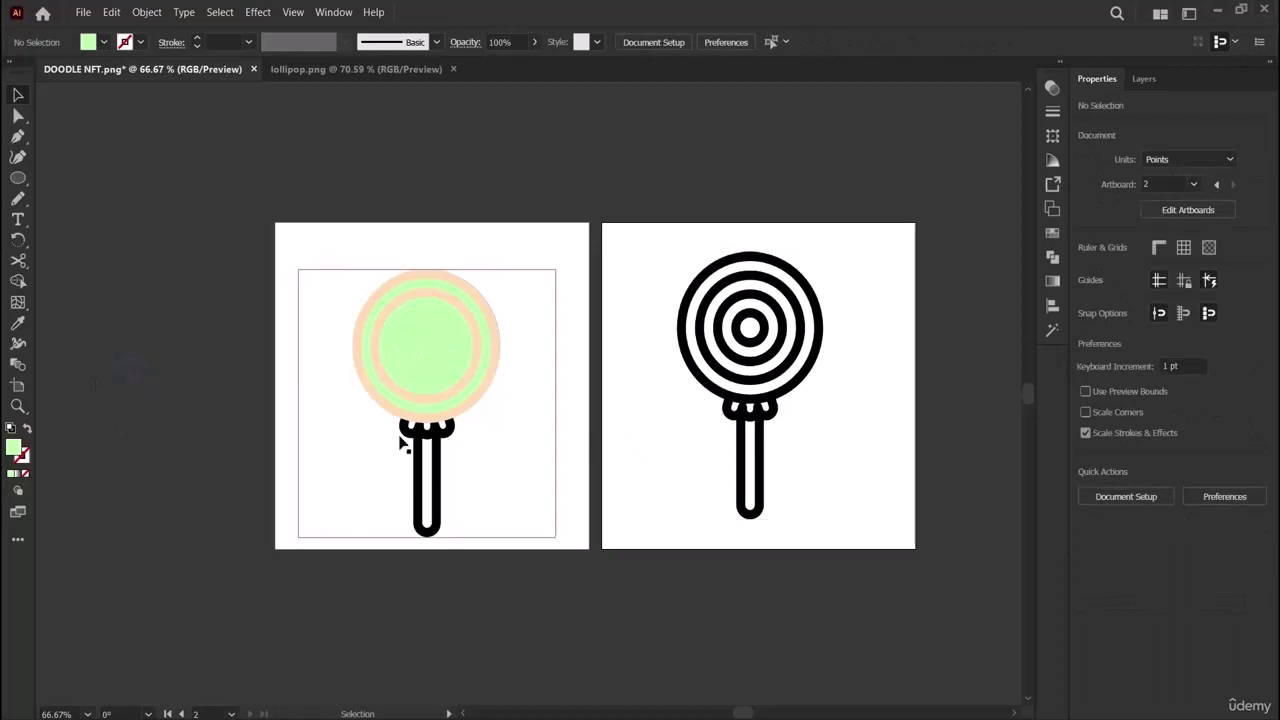
pyautogui.press('a')
pyautogui.click(427, 374)
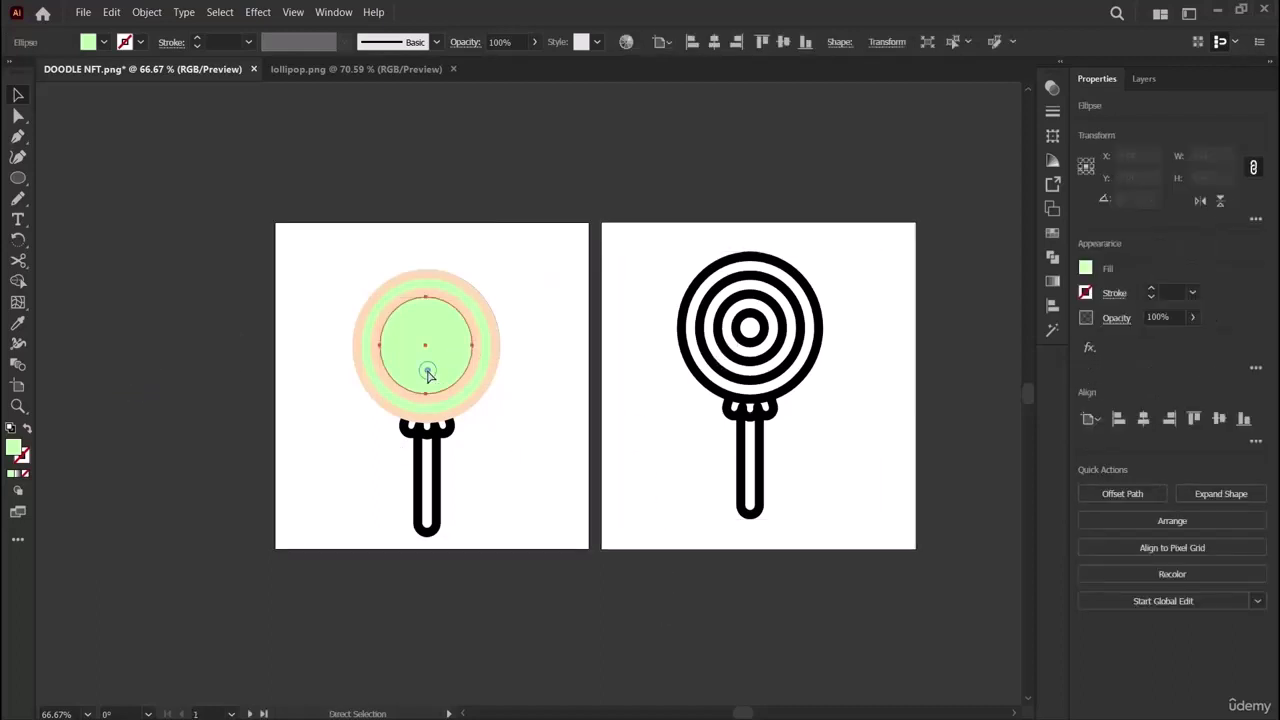
pyautogui.moveTo(427, 374); pyautogui.dragTo(748, 343)
pyautogui.press('v')
pyautogui.moveTo(750, 281)
pyautogui.mouseDown()
pyautogui.moveTo(755, 300)
pyautogui.moveTo(751, 290)
pyautogui.mouseUp()
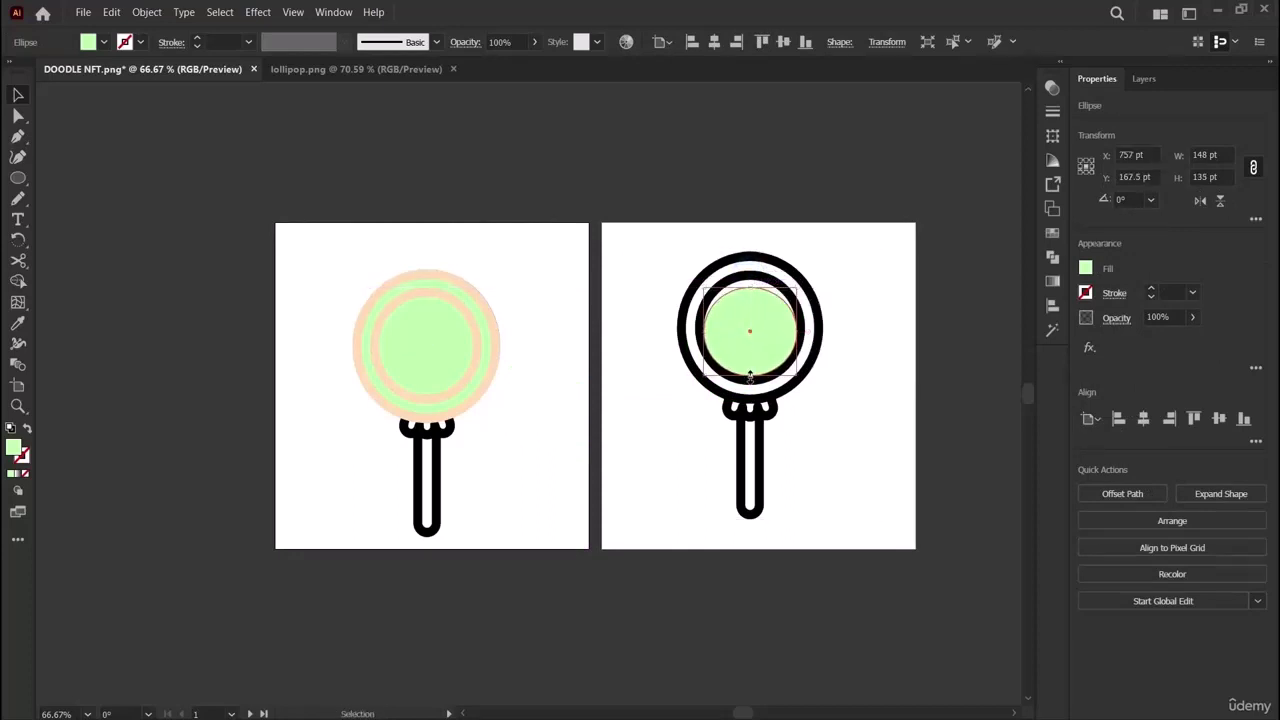
pyautogui.moveTo(750, 376); pyautogui.dragTo(750, 365)
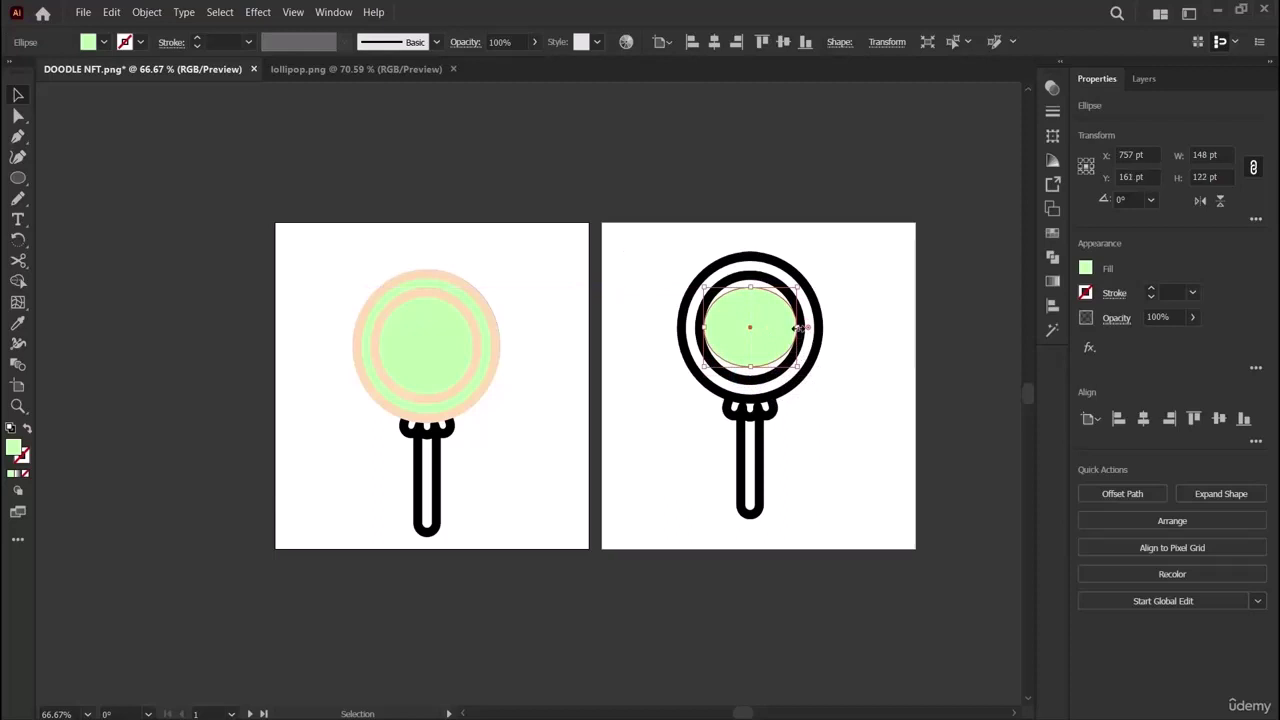
pyautogui.moveTo(798, 328); pyautogui.dragTo(788, 328)
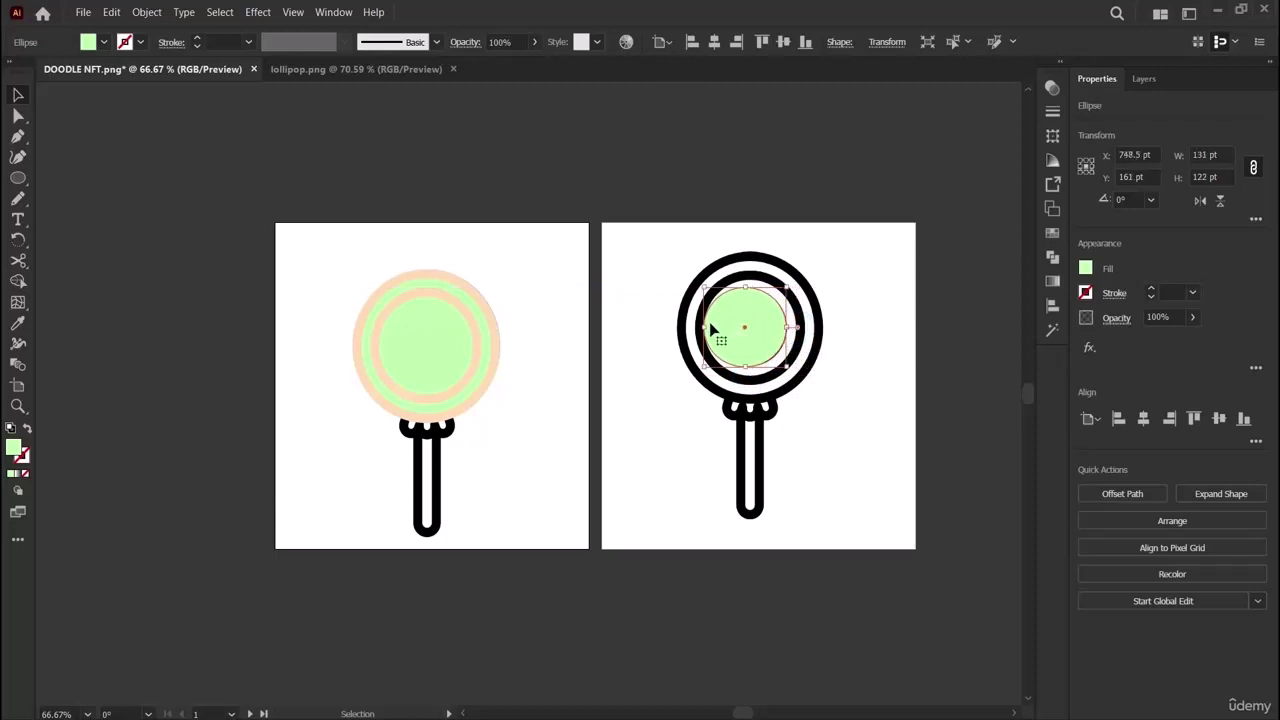
pyautogui.moveTo(705, 329); pyautogui.dragTo(714, 331)
pyautogui.click(245, 322)
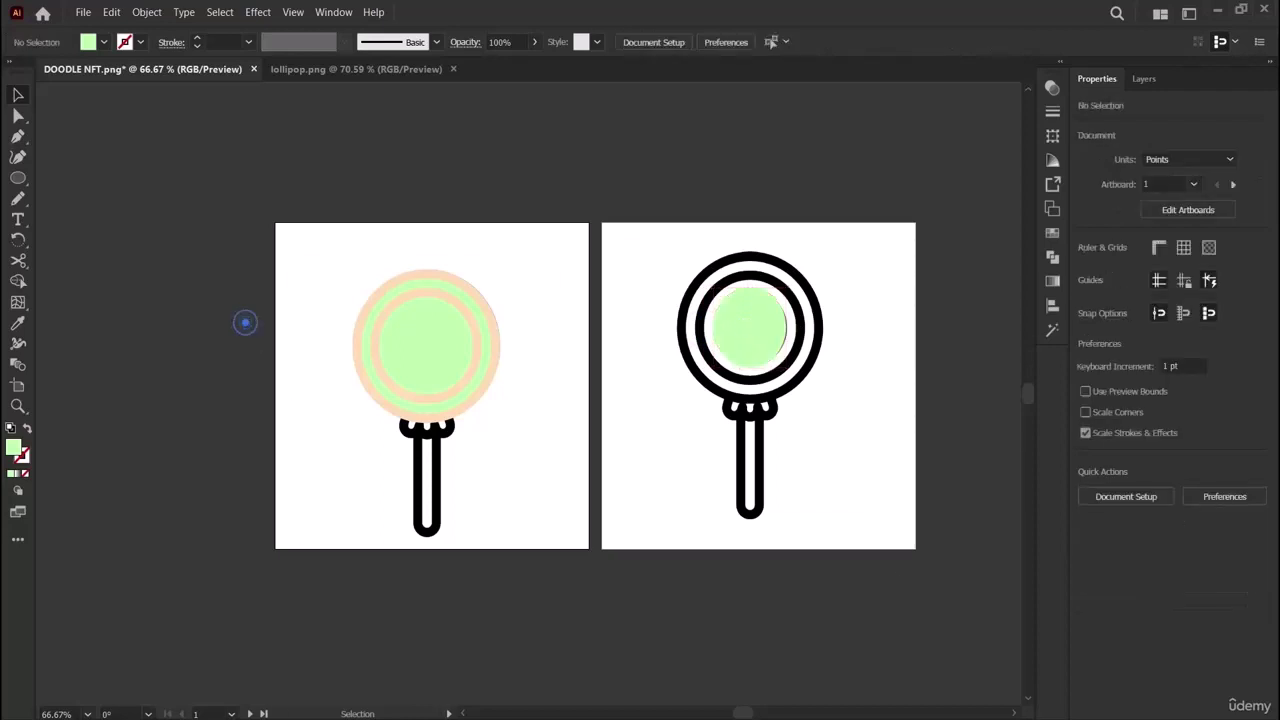
pyautogui.click(749, 340)
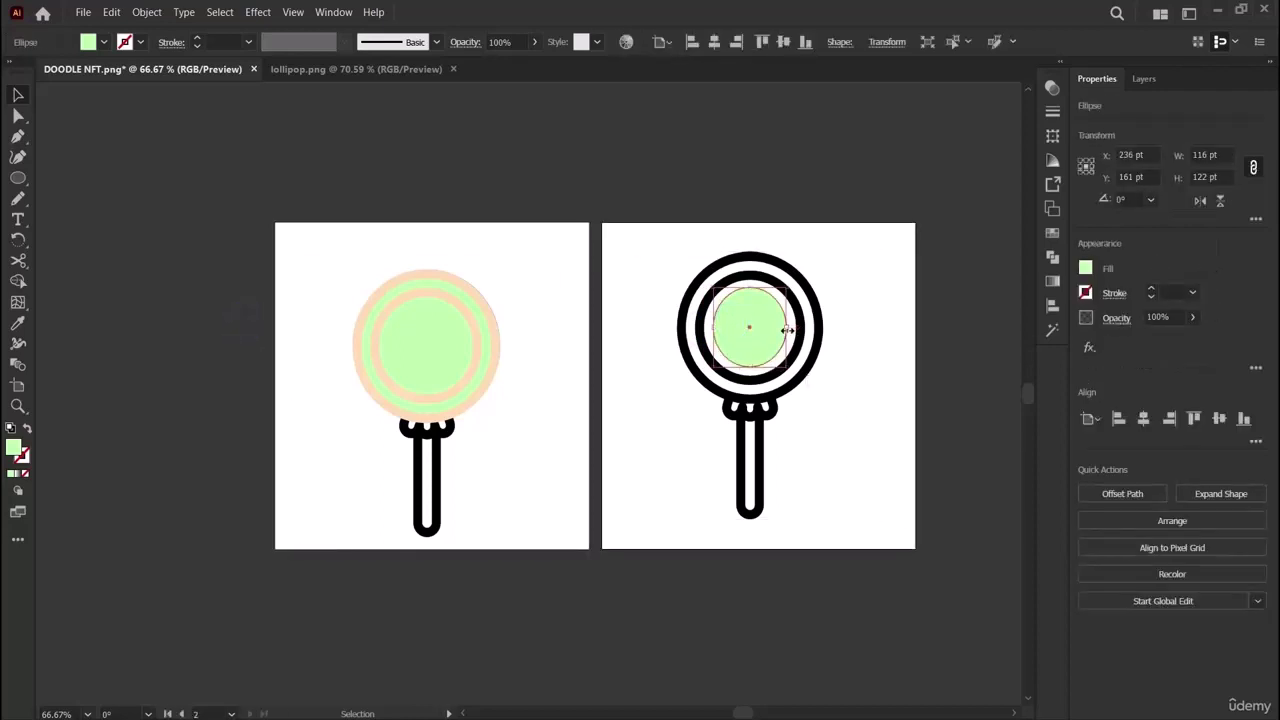
pyautogui.moveTo(788, 330); pyautogui.dragTo(792, 330)
pyautogui.click(940, 510)
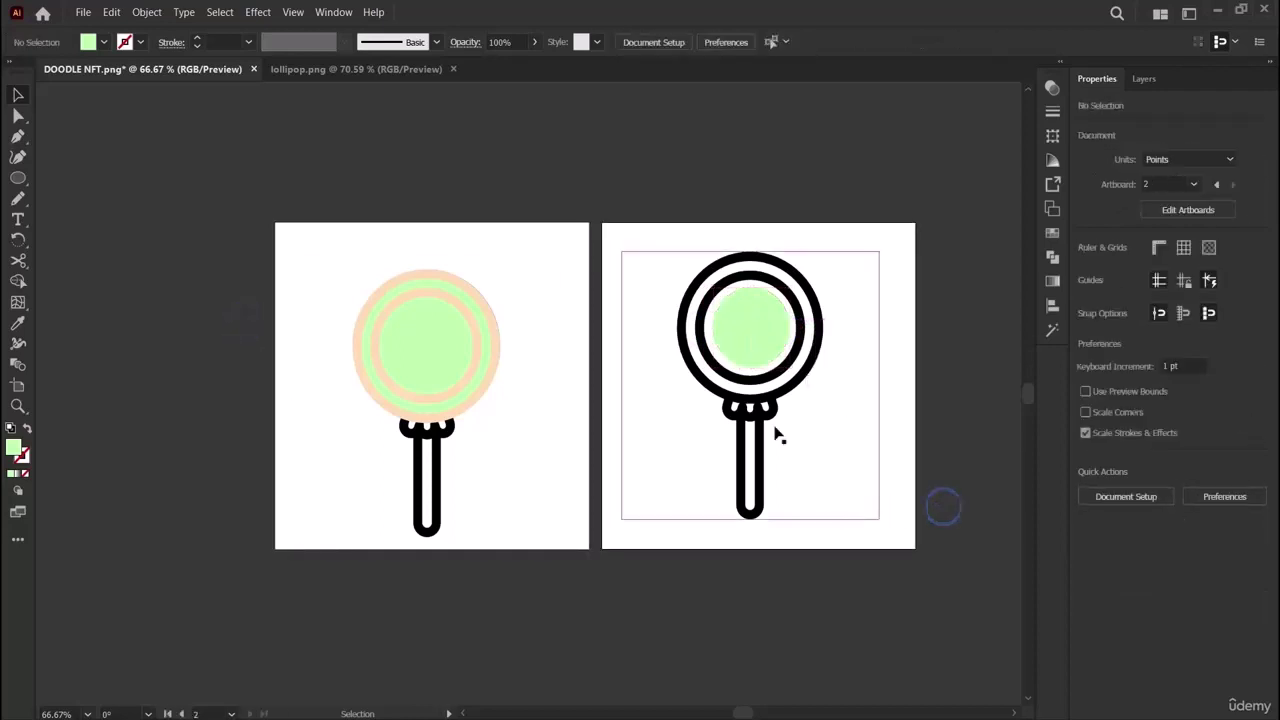
pyautogui.click(735, 331)
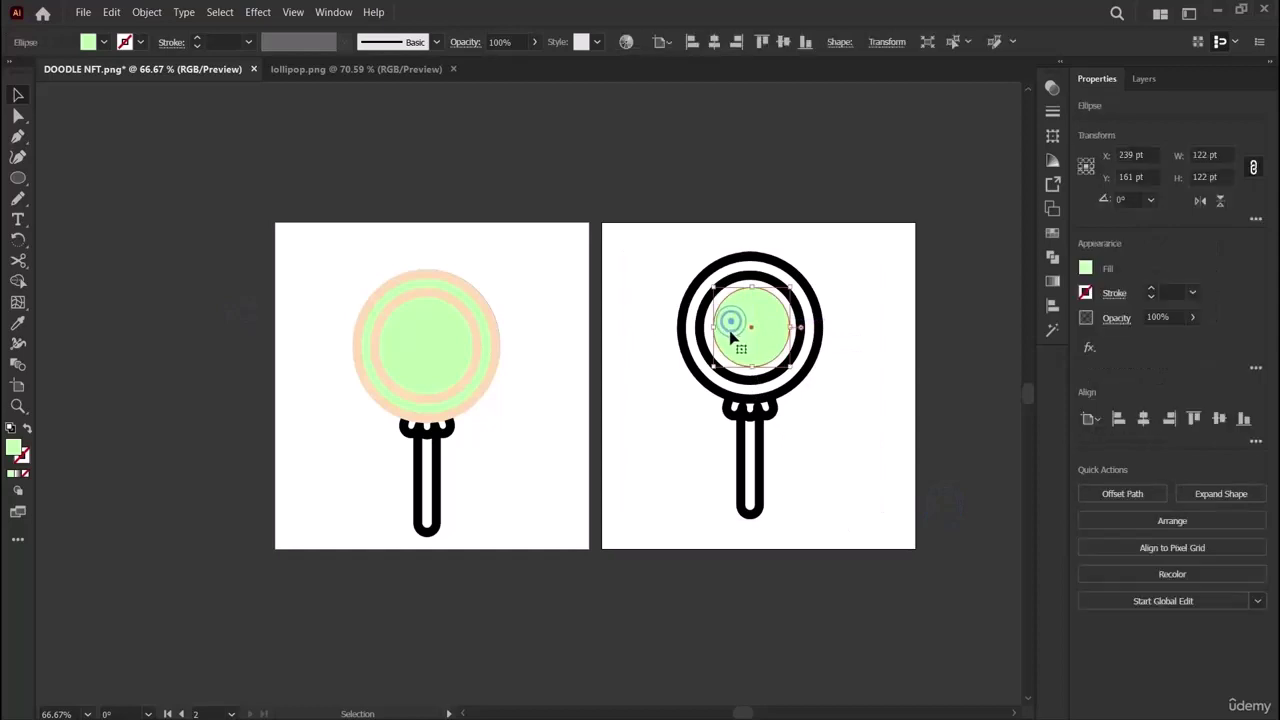
pyautogui.click(1002, 418)
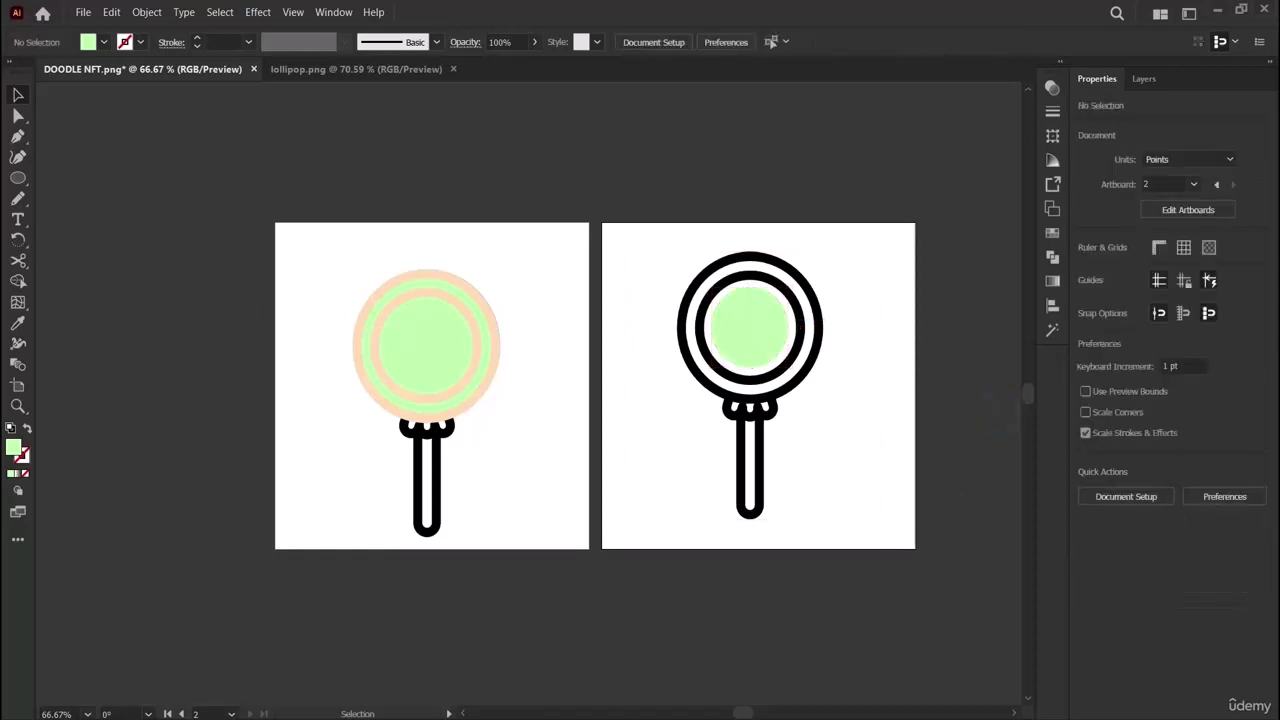
pyautogui.click(744, 321)
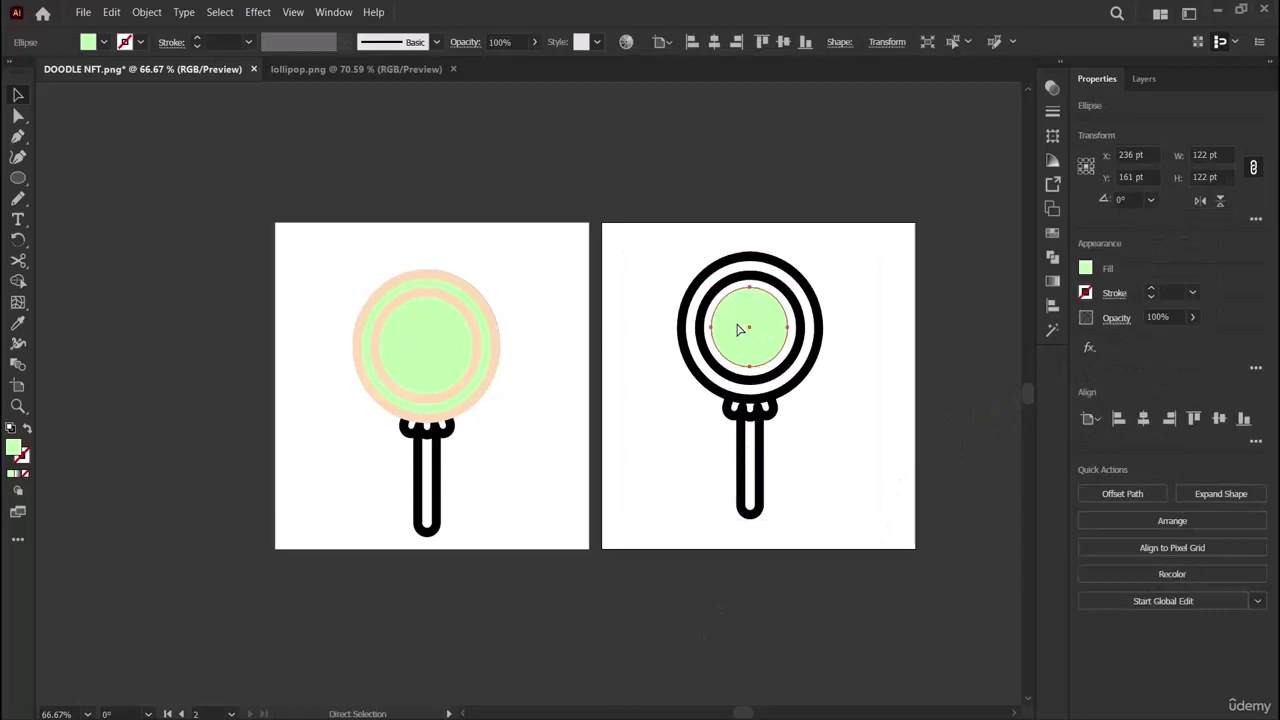
pyautogui.moveTo(737, 326); pyautogui.dragTo(516, 392)
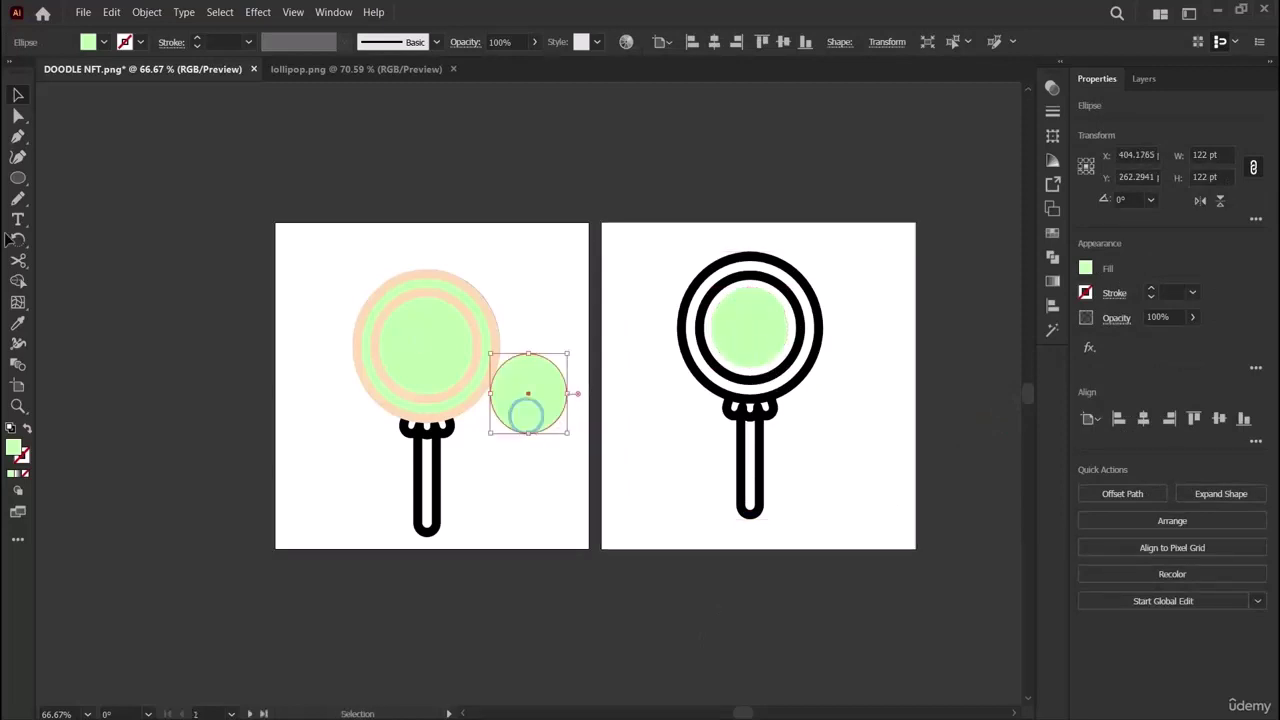
pyautogui.click(18, 322)
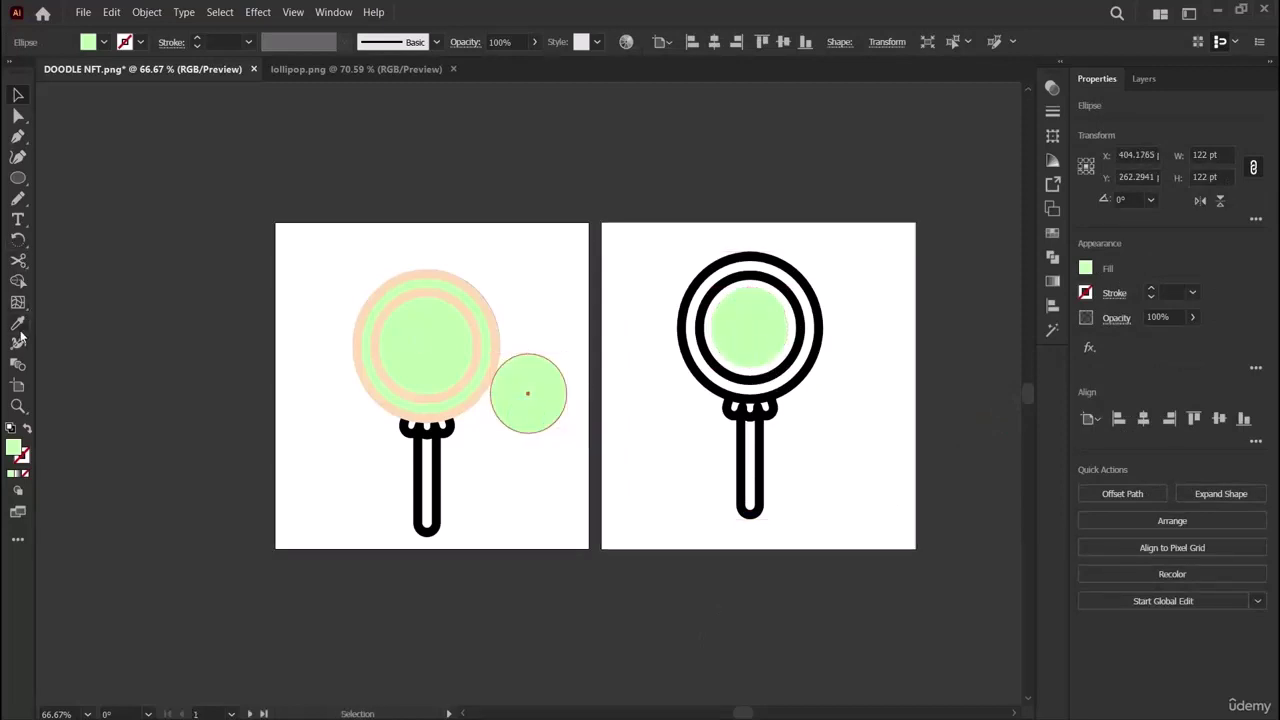
pyautogui.click(431, 292)
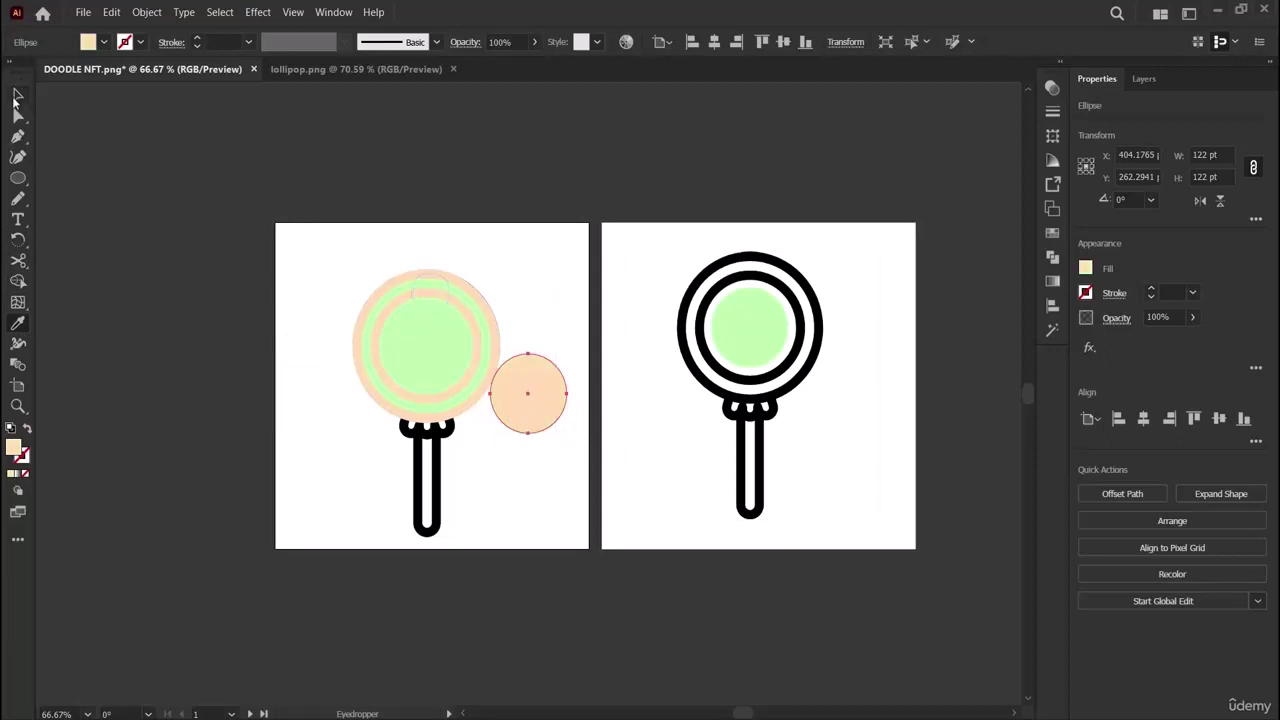
pyautogui.click(17, 95)
pyautogui.moveTo(491, 360); pyautogui.dragTo(426, 338)
pyautogui.click(278, 338)
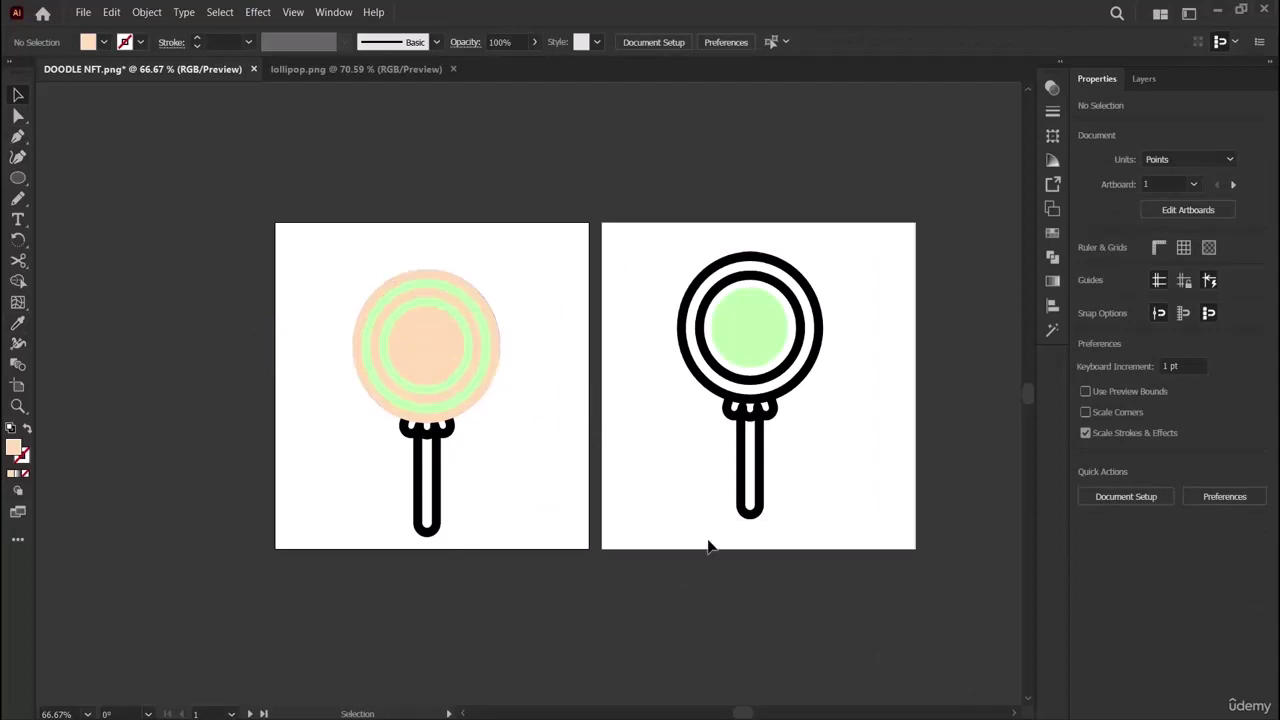
pyautogui.click(770, 326)
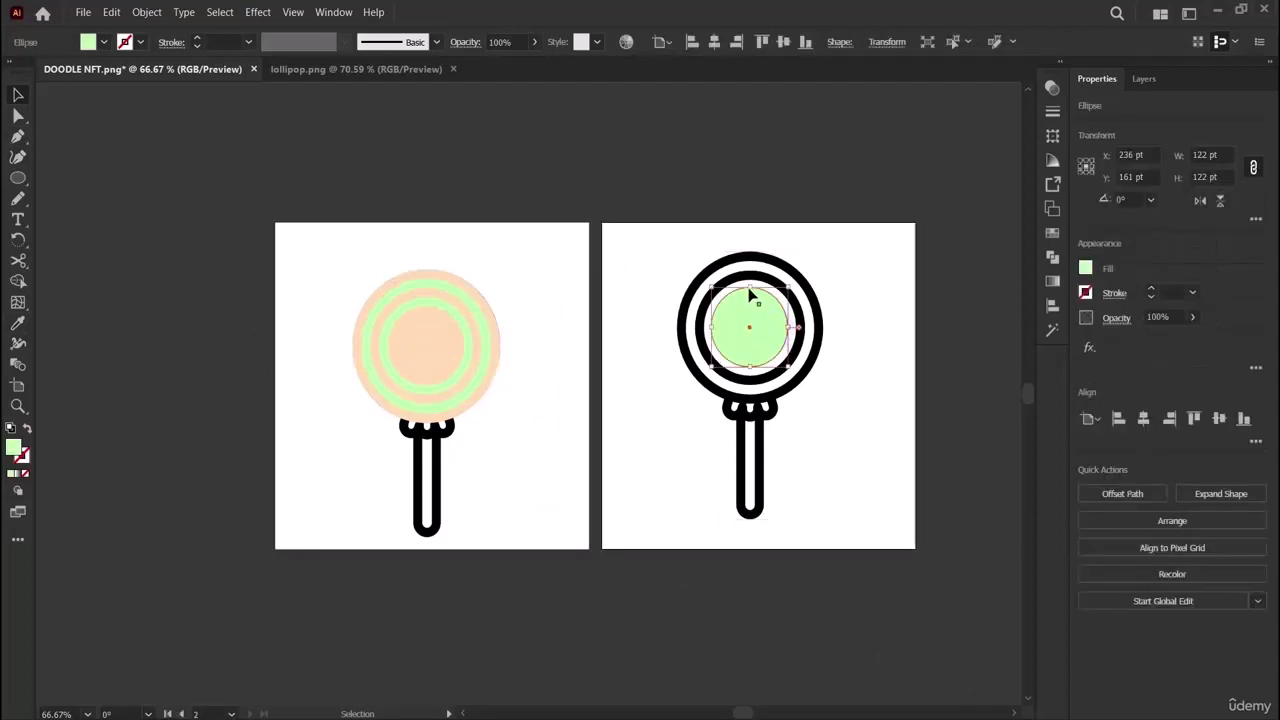
# Shrink the right lollipop's green circle to 91 × 91 pt.
pyautogui.moveTo(752, 296); pyautogui.dragTo(754, 302)
pyautogui.moveTo(750, 368)
pyautogui.mouseDown()
pyautogui.moveTo(781, 327)
pyautogui.moveTo(752, 357)
pyautogui.mouseUp()
pyautogui.click(810, 405)
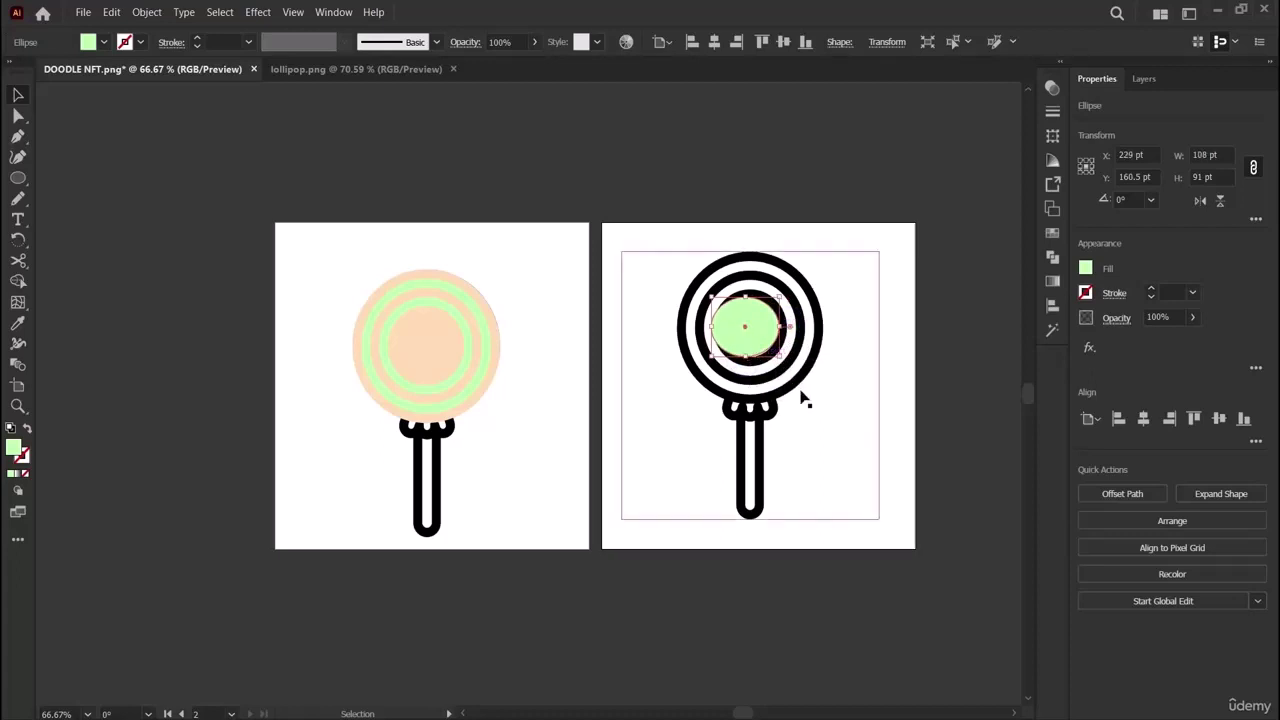
pyautogui.click(742, 328)
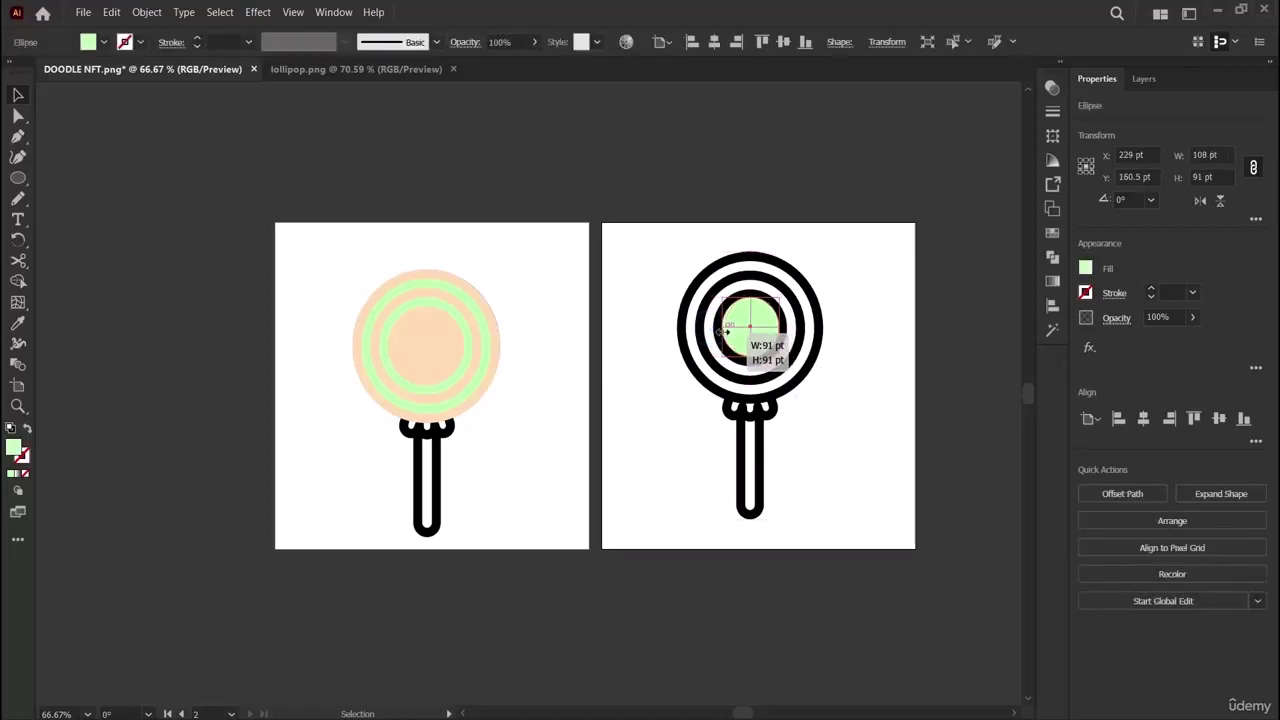
pyautogui.moveTo(727, 330); pyautogui.dragTo(727, 330)
pyautogui.click(849, 449)
pyautogui.click(752, 322)
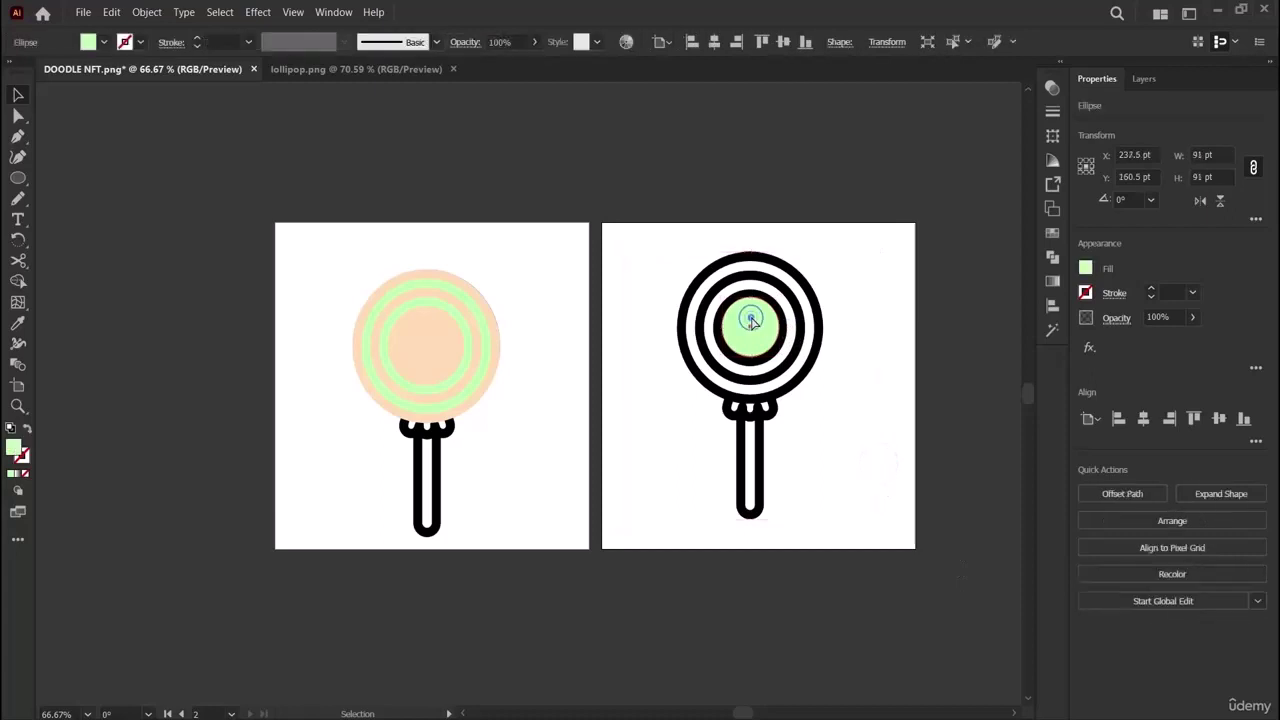
# Copy and paste the green circle onto the left lollipop's centre.
pyautogui.hotkey('ctrl', 'c')
pyautogui.hotkey('ctrl', 'v')
pyautogui.moveTo(527, 395); pyautogui.dragTo(414, 346)
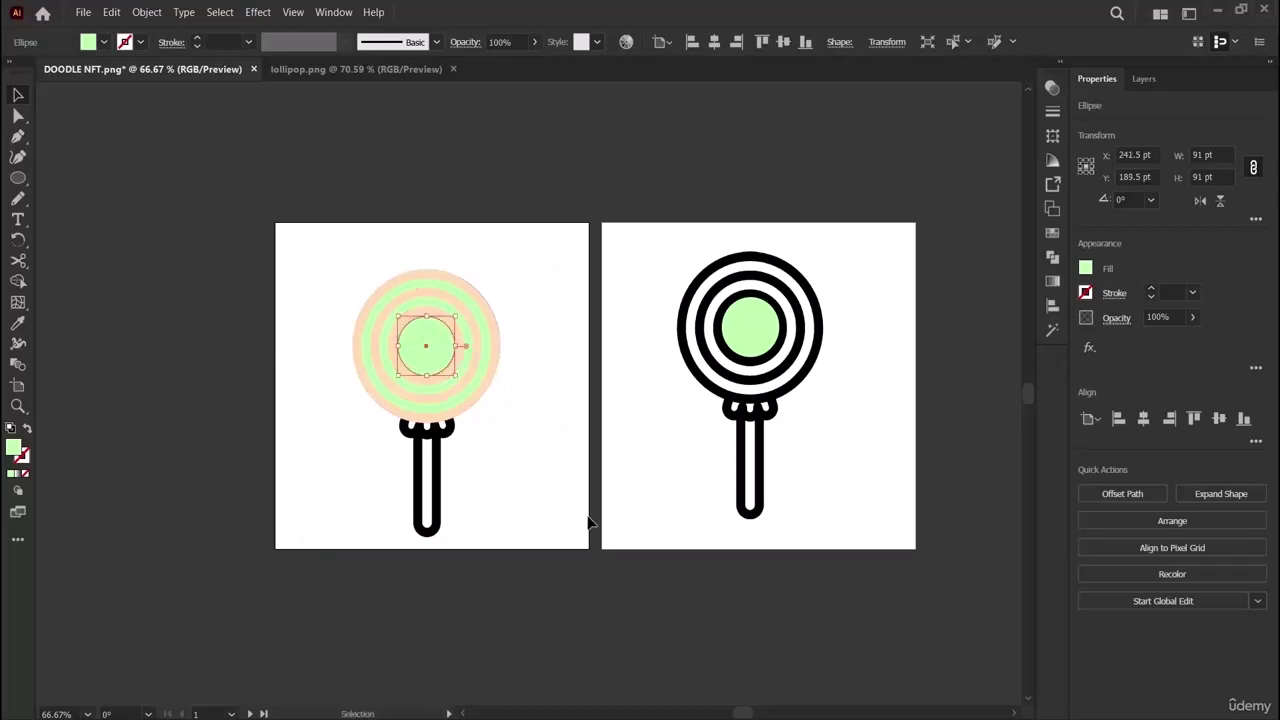
pyautogui.click(589, 519)
# Shrink the right green circle further into a 58 × 66 pt ellipse.
pyautogui.click(755, 345)
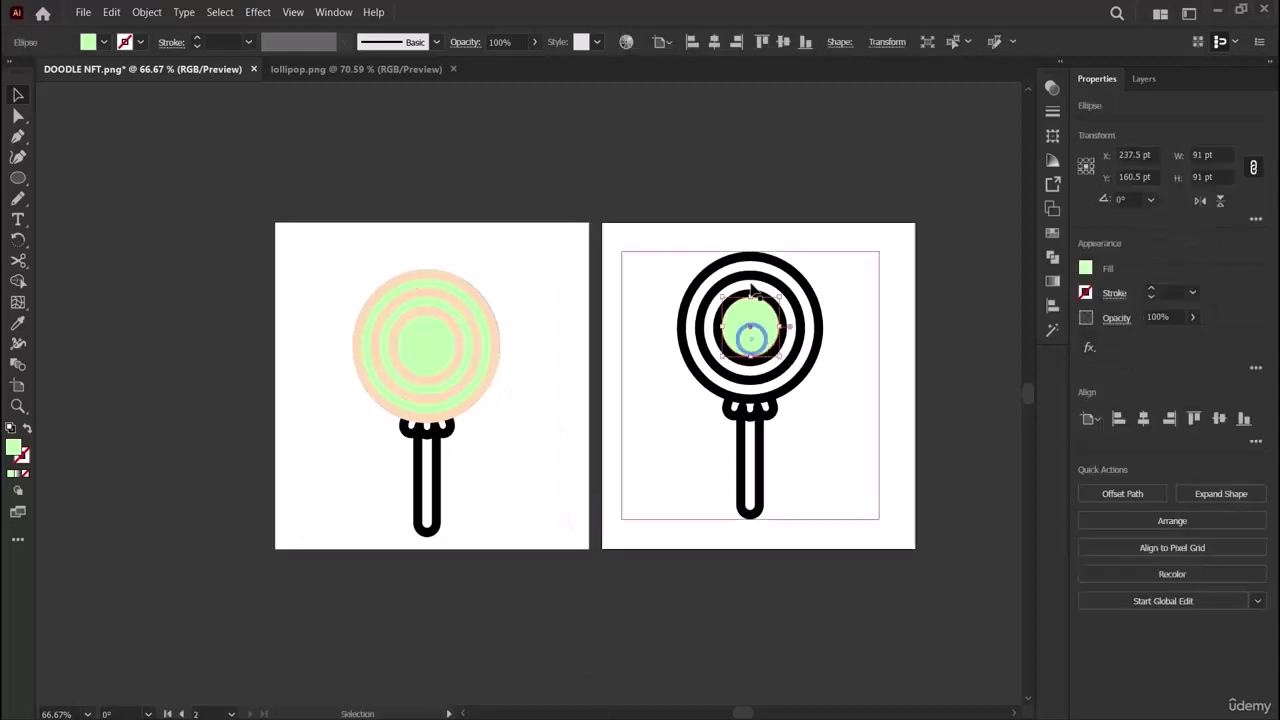
pyautogui.moveTo(750, 296); pyautogui.dragTo(750, 310)
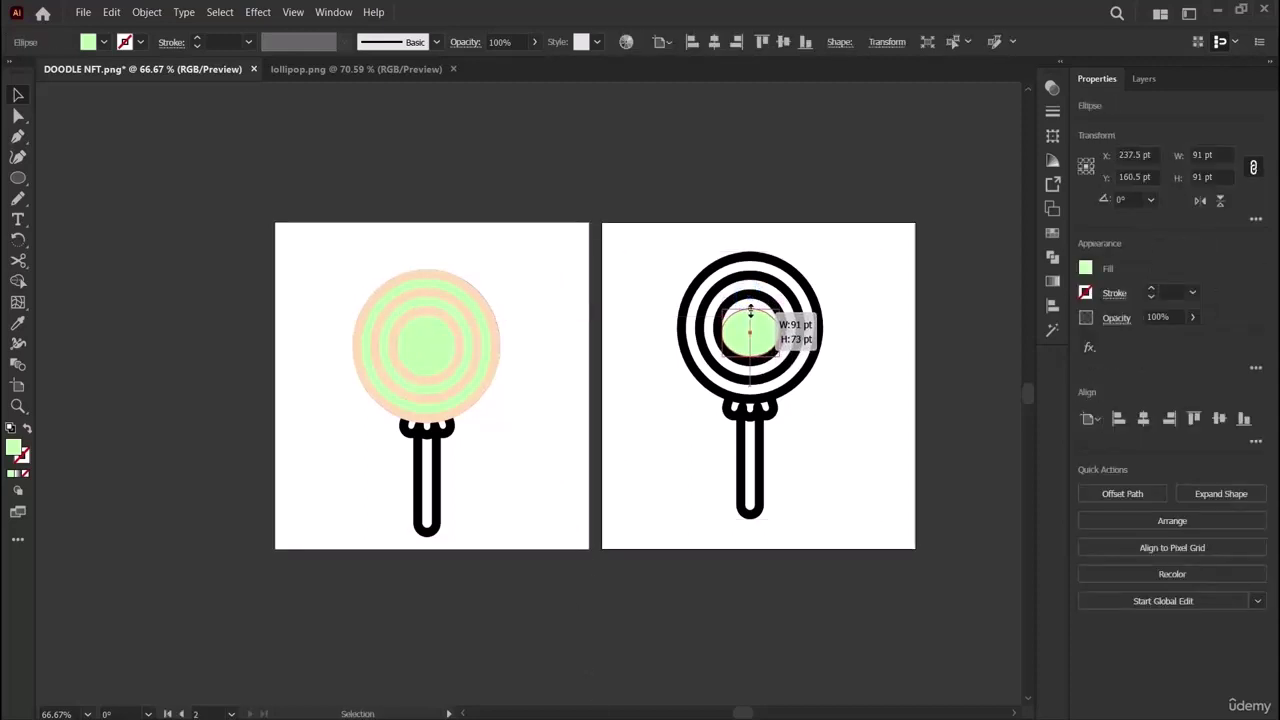
pyautogui.moveTo(751, 355); pyautogui.dragTo(737, 323)
pyautogui.click(196, 383)
pyautogui.click(750, 325)
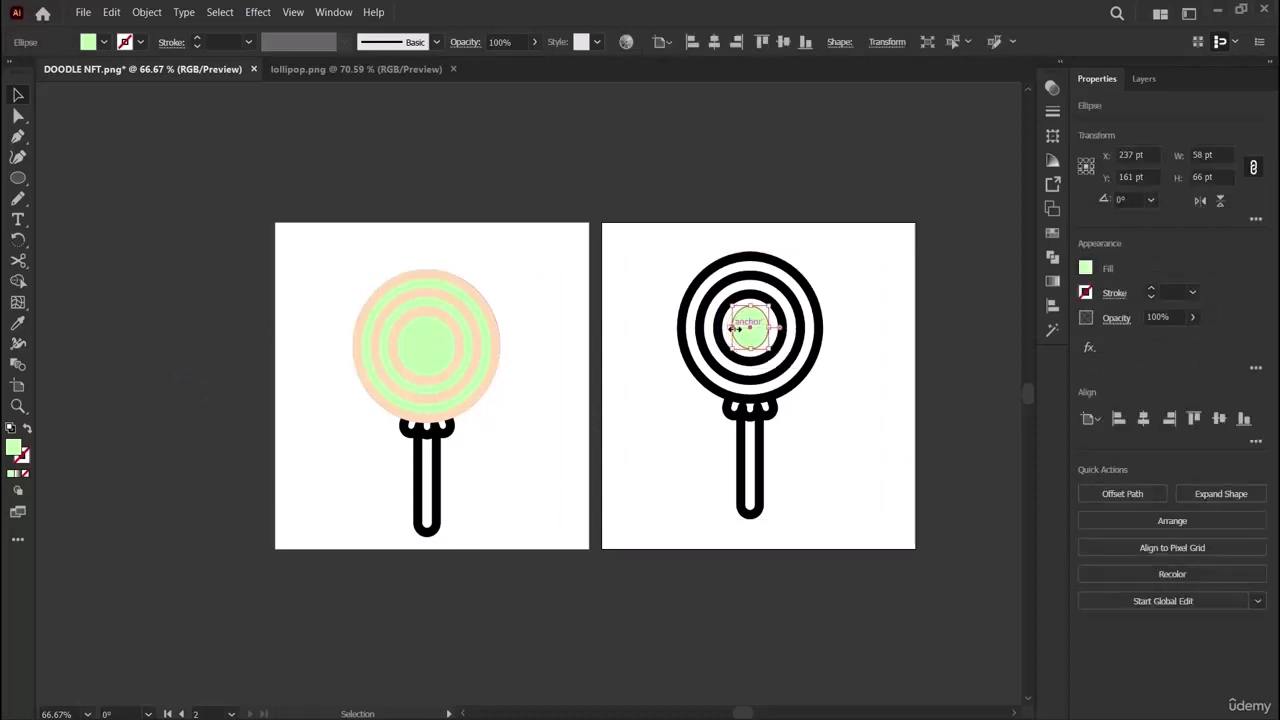
pyautogui.click(284, 388)
# Zoom in on the right green ellipse and widen it slightly.
pyautogui.click(735, 325)
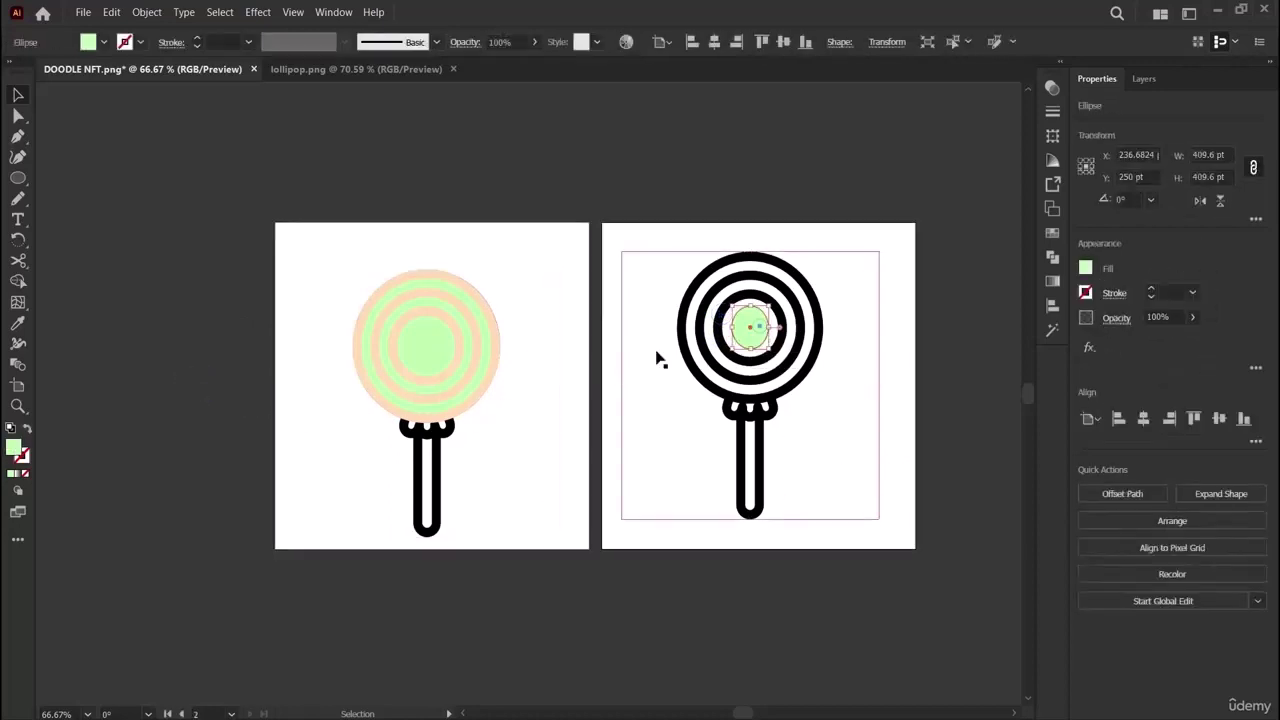
pyautogui.press('z')
pyautogui.click(756, 327)
pyautogui.click(757, 326)
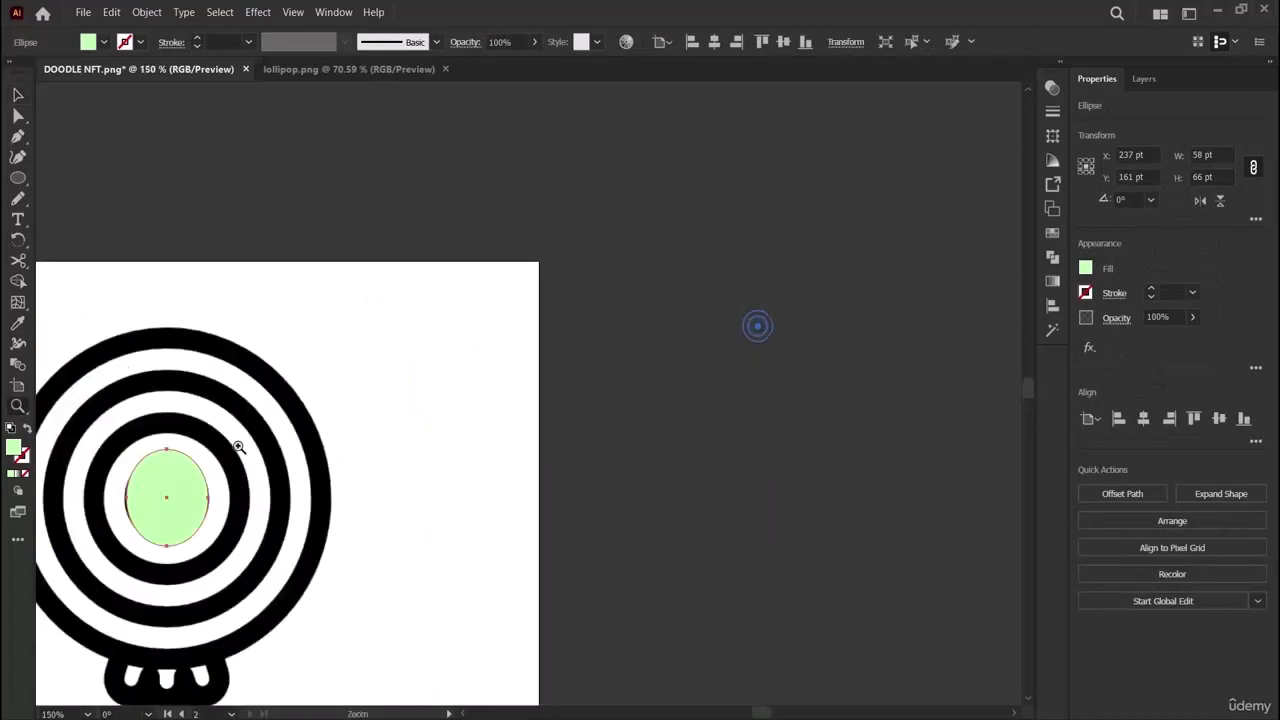
pyautogui.click(110, 511)
pyautogui.click(634, 463)
pyautogui.scroll(3, 299, 474)
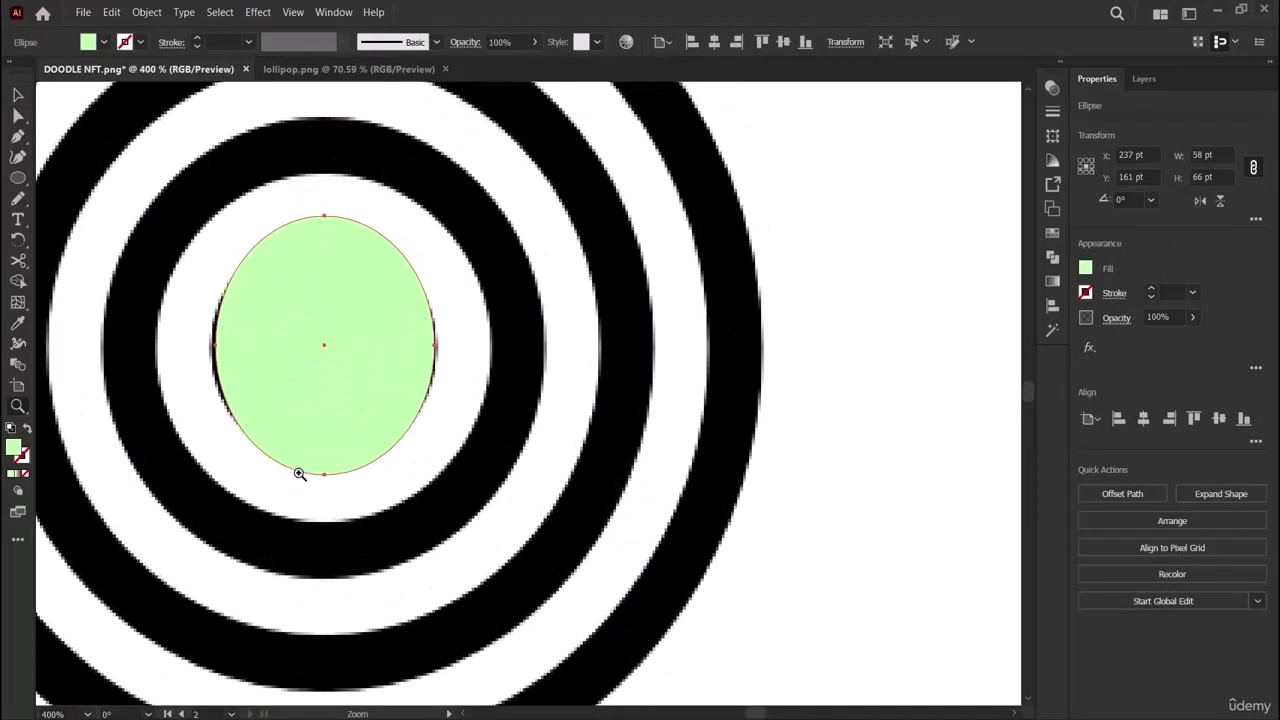
pyautogui.press('v')
pyautogui.moveTo(216, 345); pyautogui.dragTo(208, 353)
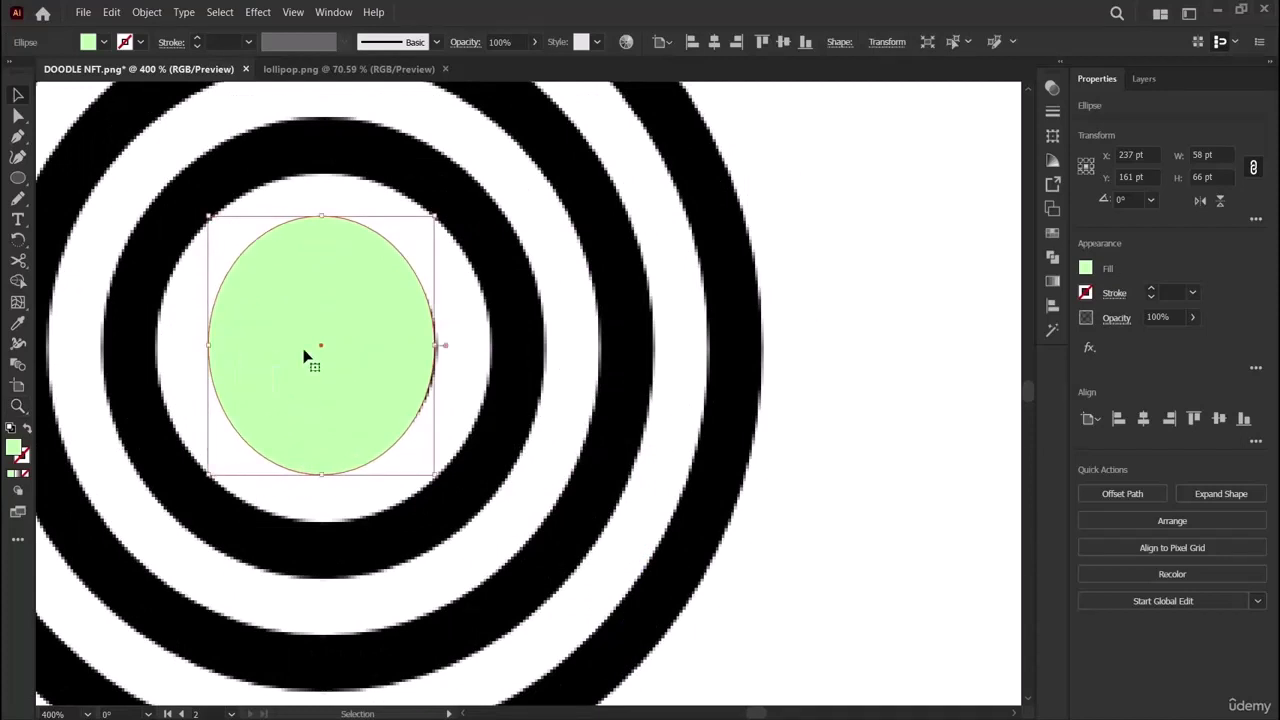
pyautogui.moveTo(438, 345); pyautogui.dragTo(440, 346)
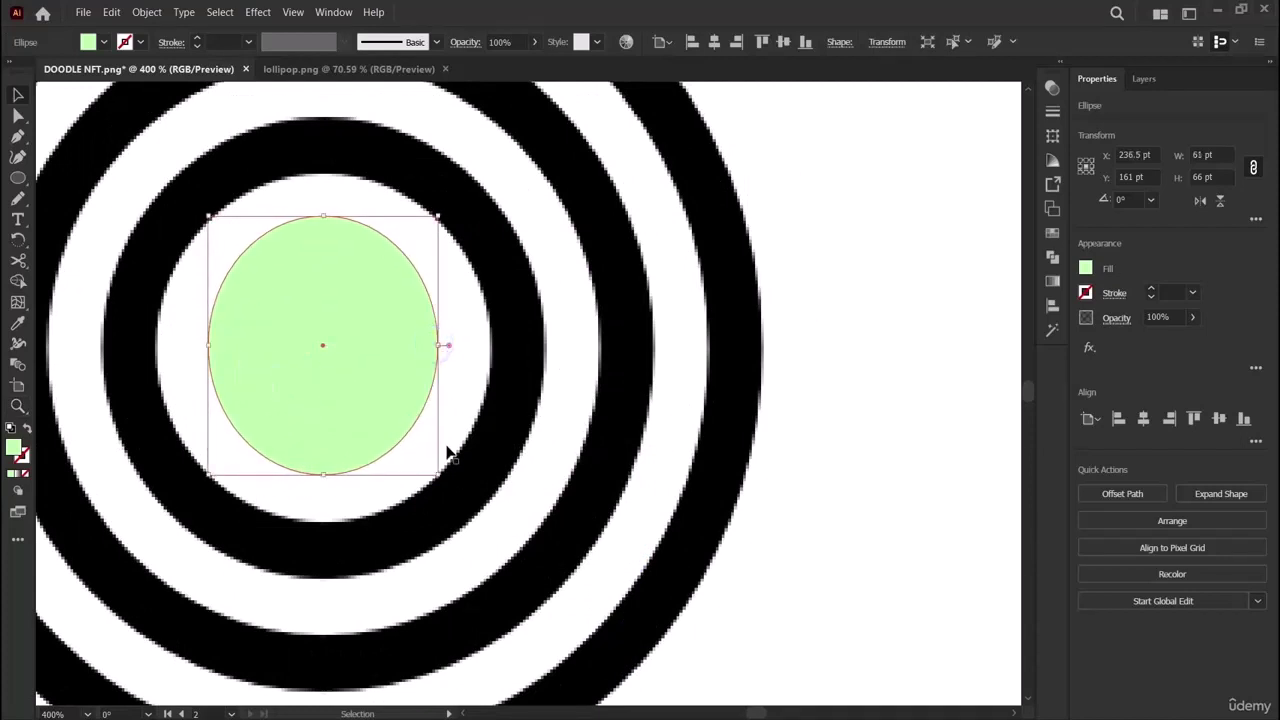
pyautogui.scroll(2, 282, 620)
pyautogui.scroll(-1, 284, 612)
pyautogui.press('a')
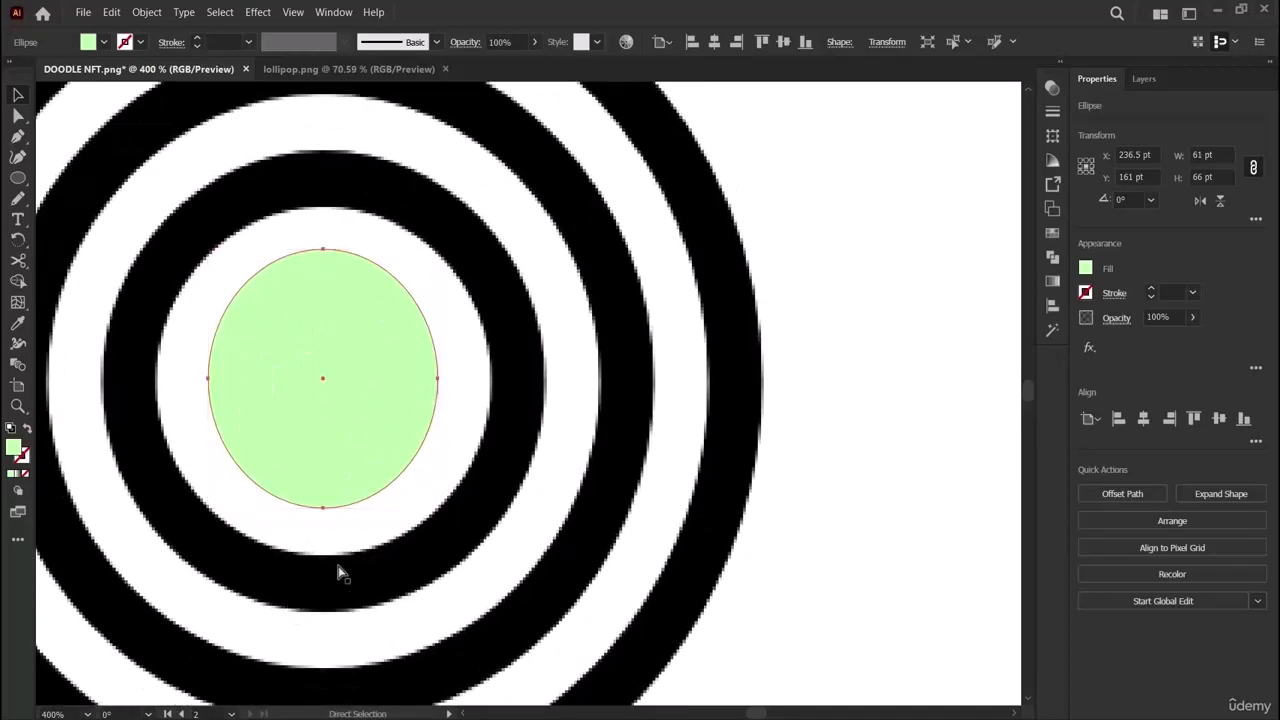
pyautogui.hscroll(-4, 338, 560)
pyautogui.scroll(-5, 345, 556)
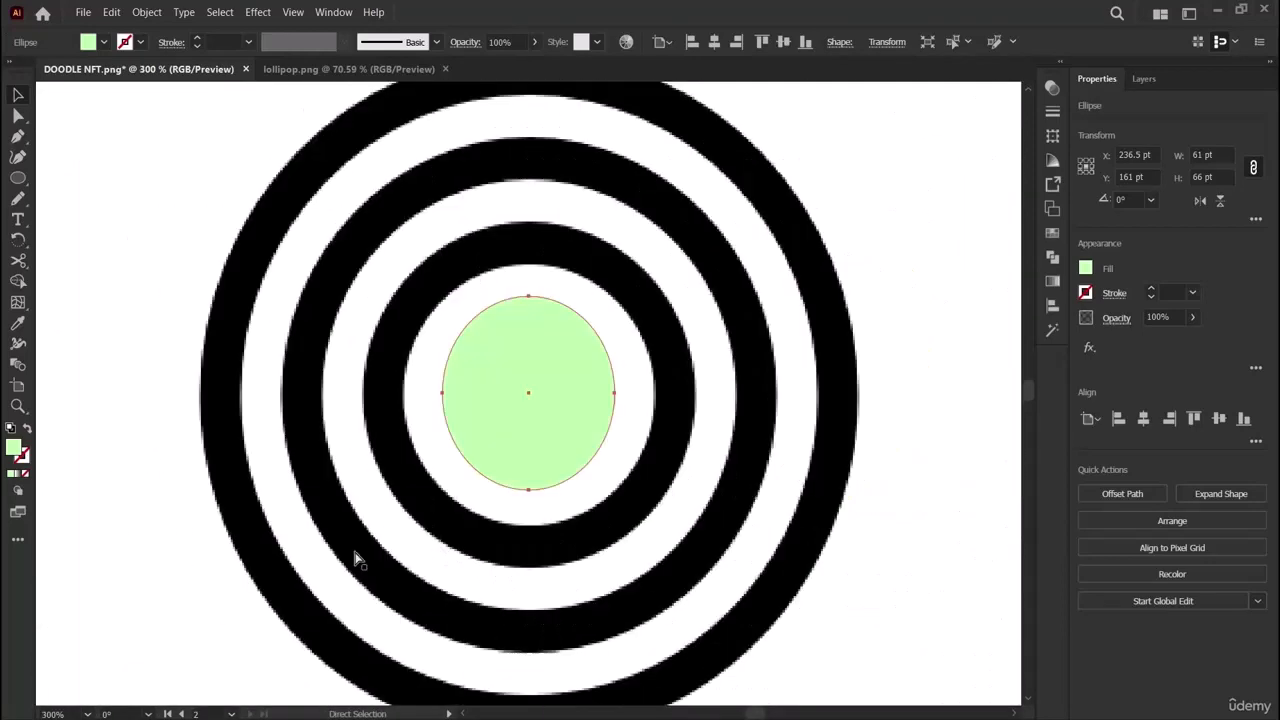
pyautogui.hscroll(-3, 388, 553)
pyautogui.press('v')
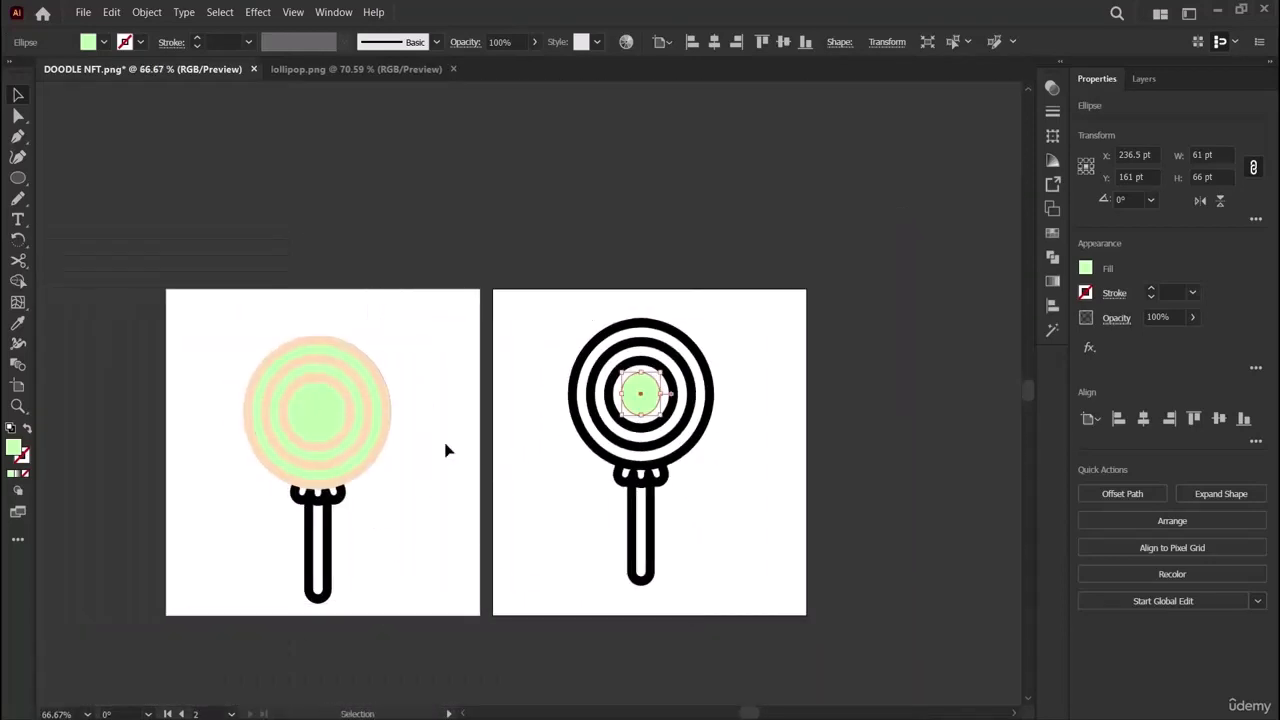
pyautogui.click(443, 316)
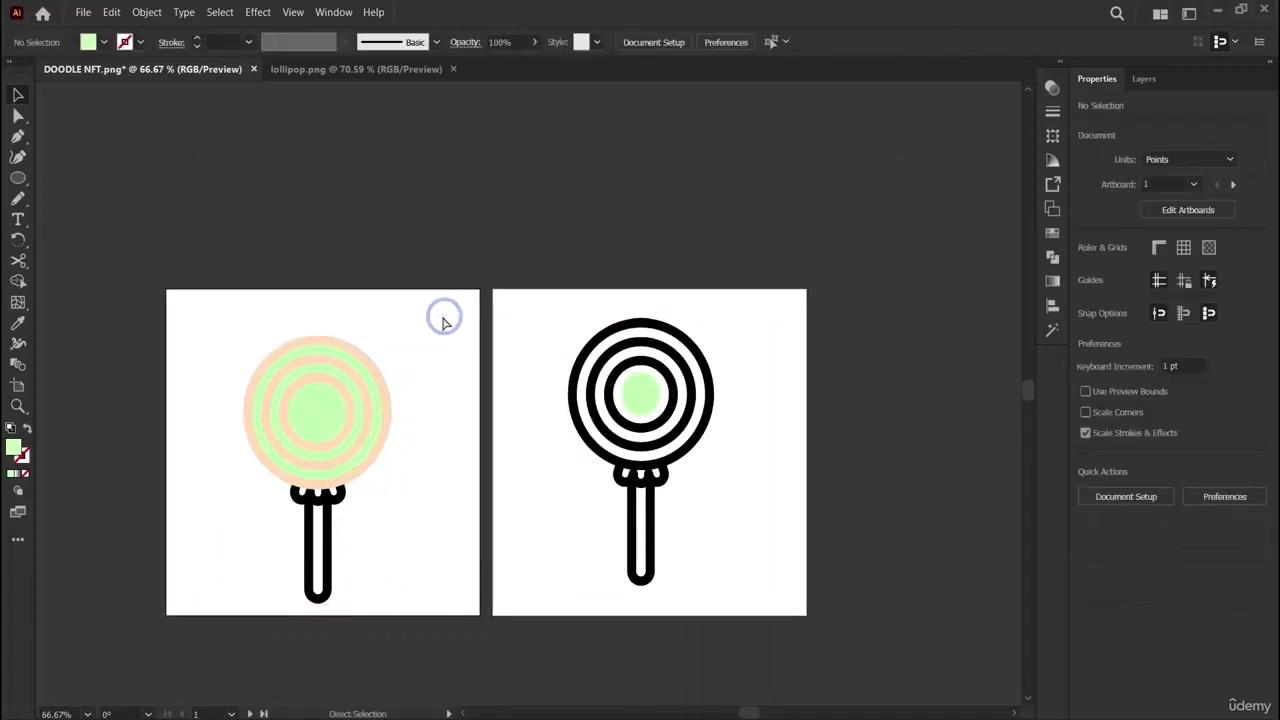
# Paste a copy onto the left lollipop's centre and fill it with the reference's peach colour.
pyautogui.hotkey('ctrl', 'v')
pyautogui.moveTo(533, 398); pyautogui.dragTo(321, 418)
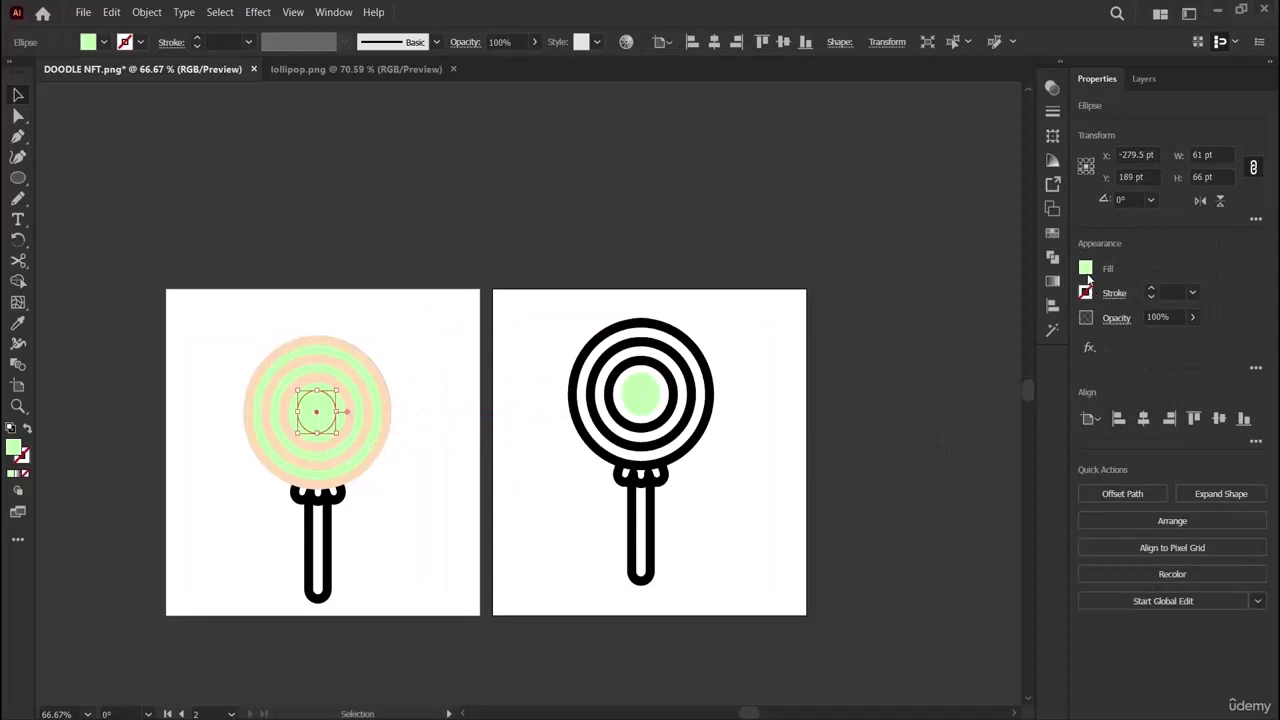
pyautogui.click(17, 325)
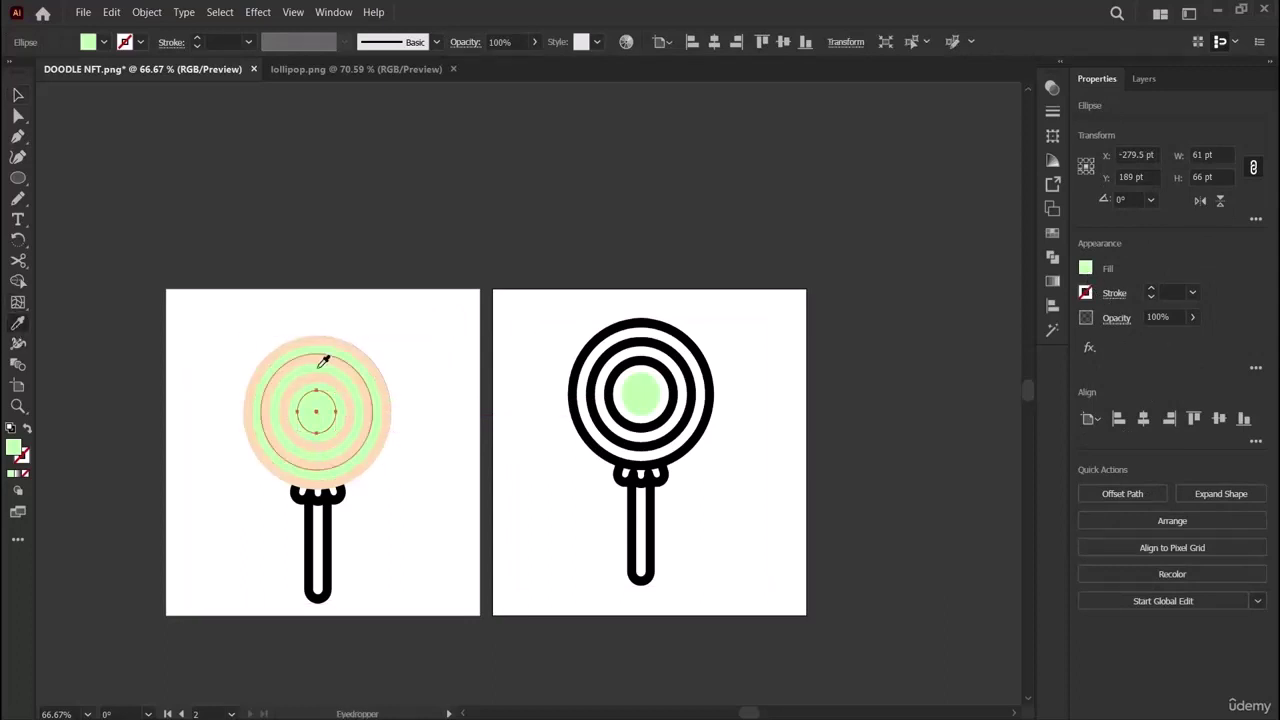
pyautogui.click(314, 370)
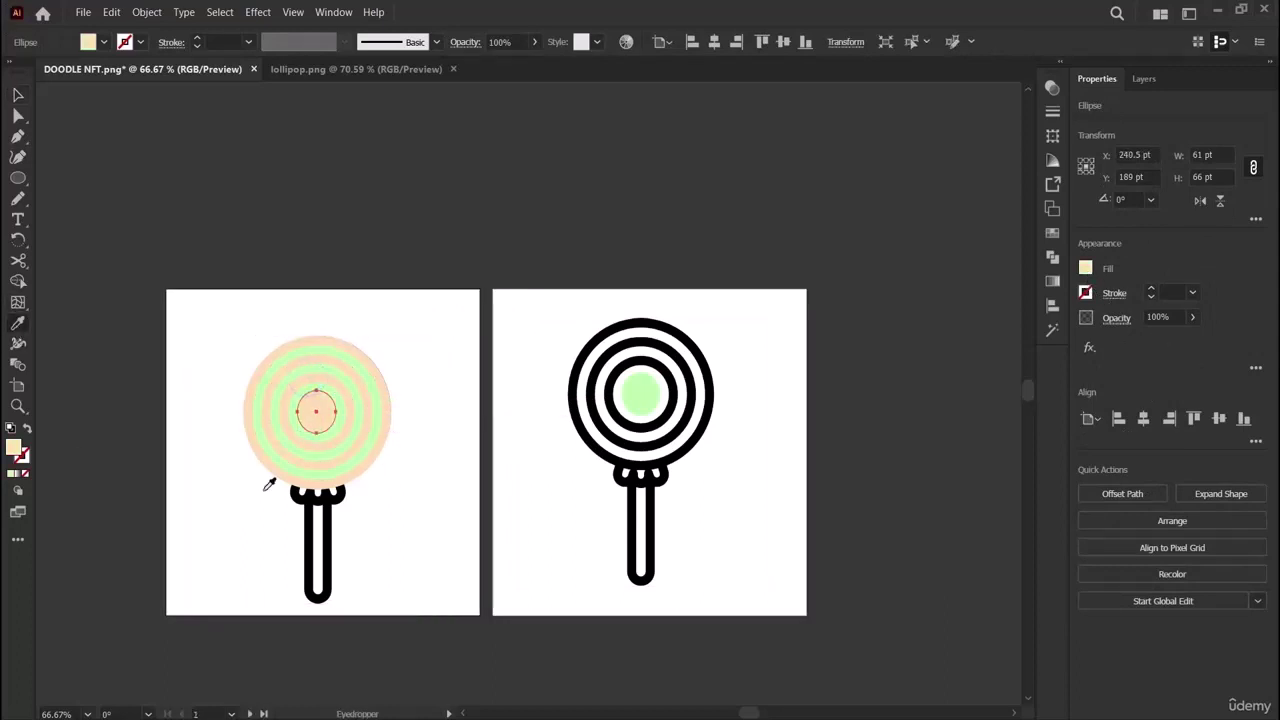
pyautogui.click(18, 95)
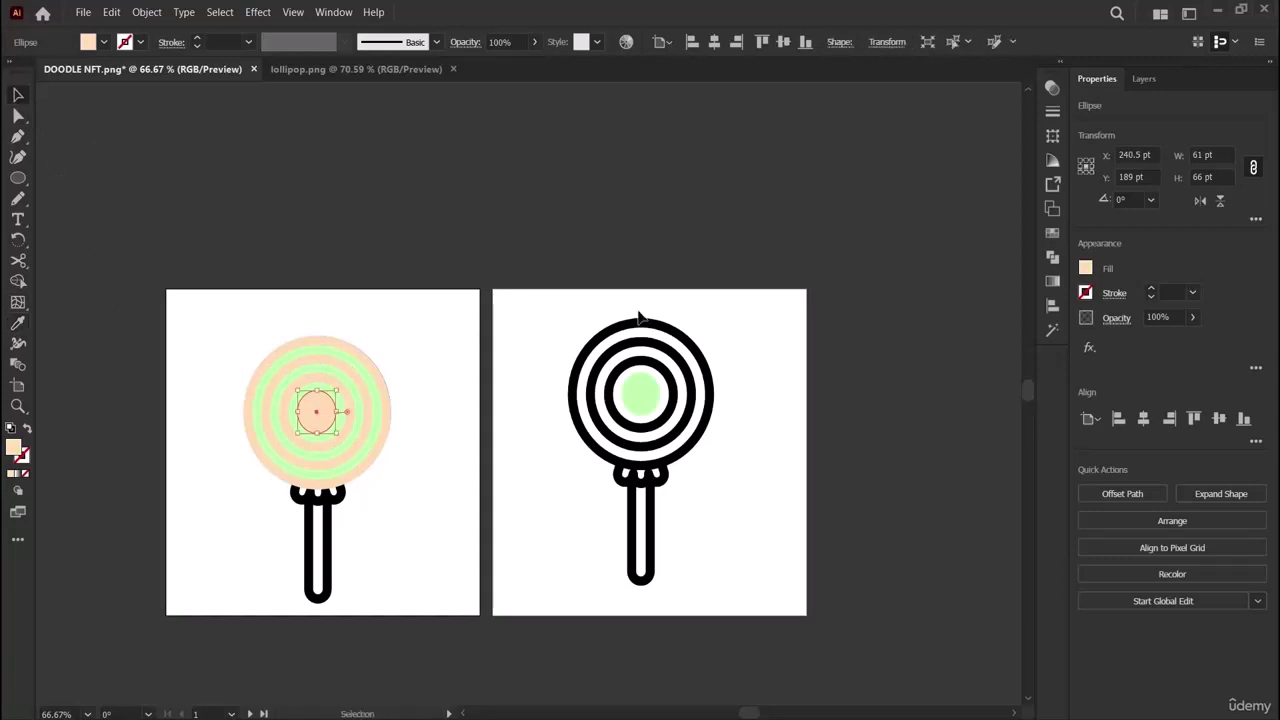
# Shorten the right green ellipse to 50 pt high.
pyautogui.click(641, 390)
pyautogui.moveTo(641, 372); pyautogui.dragTo(643, 382)
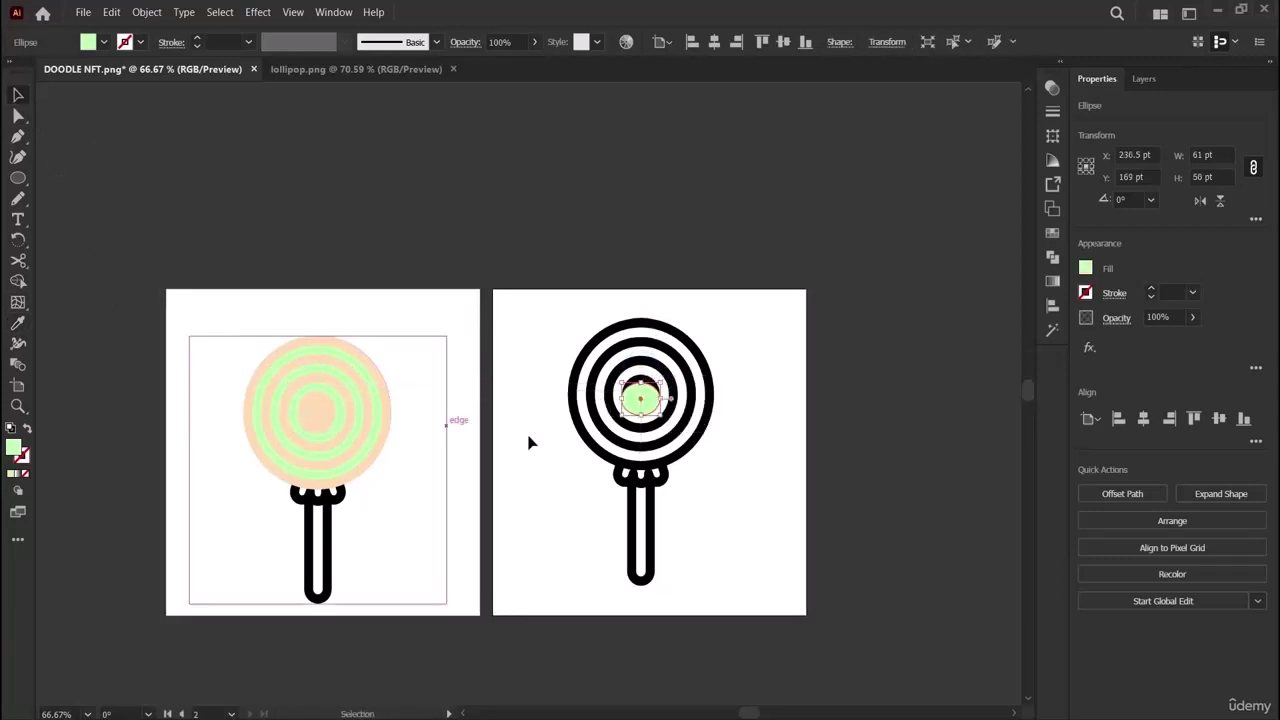
pyautogui.click(18, 405)
pyautogui.click(644, 405)
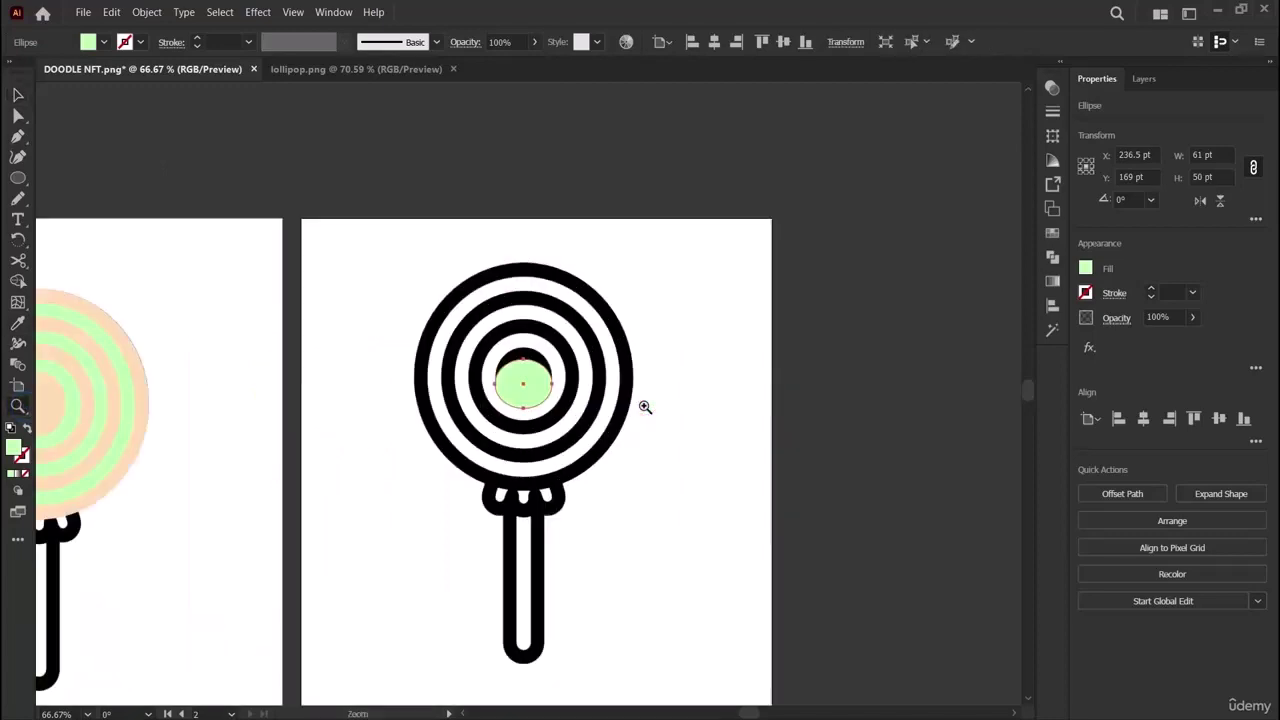
pyautogui.click(643, 403)
pyautogui.click(354, 360)
pyautogui.click(765, 488)
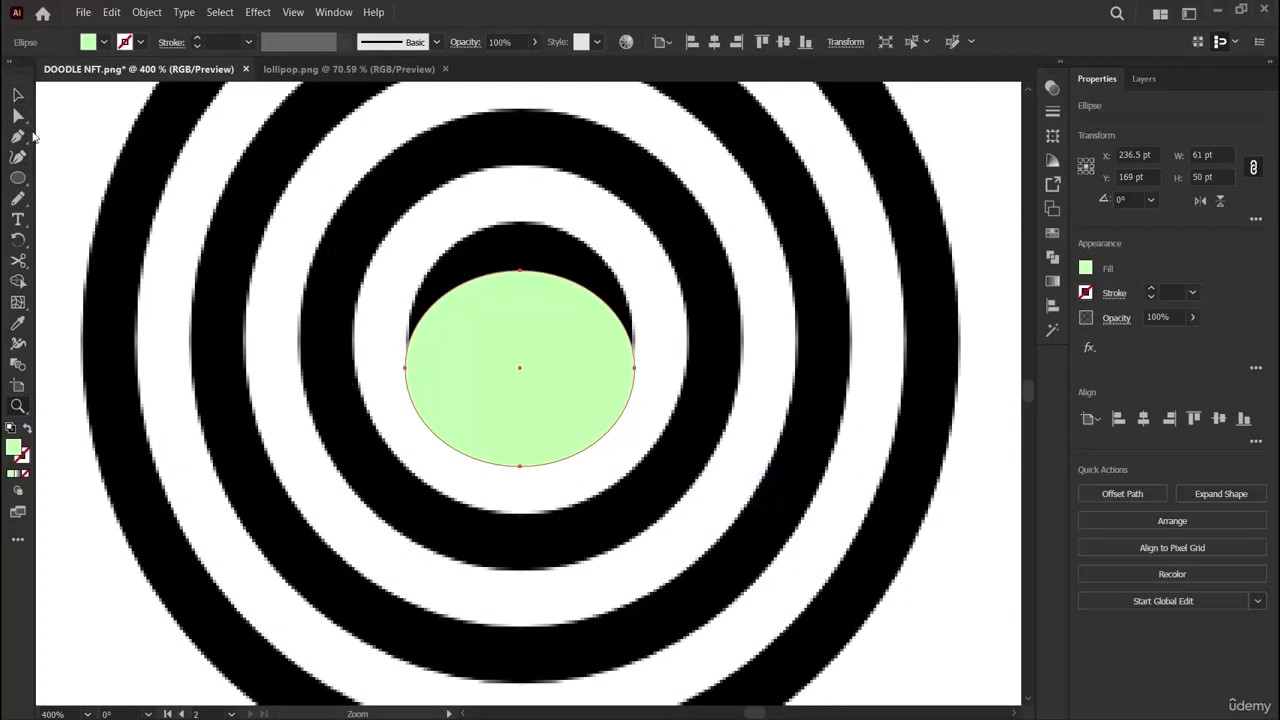
# Shrink the right green ellipse into a 33 × 35 pt dot.
pyautogui.click(16, 100)
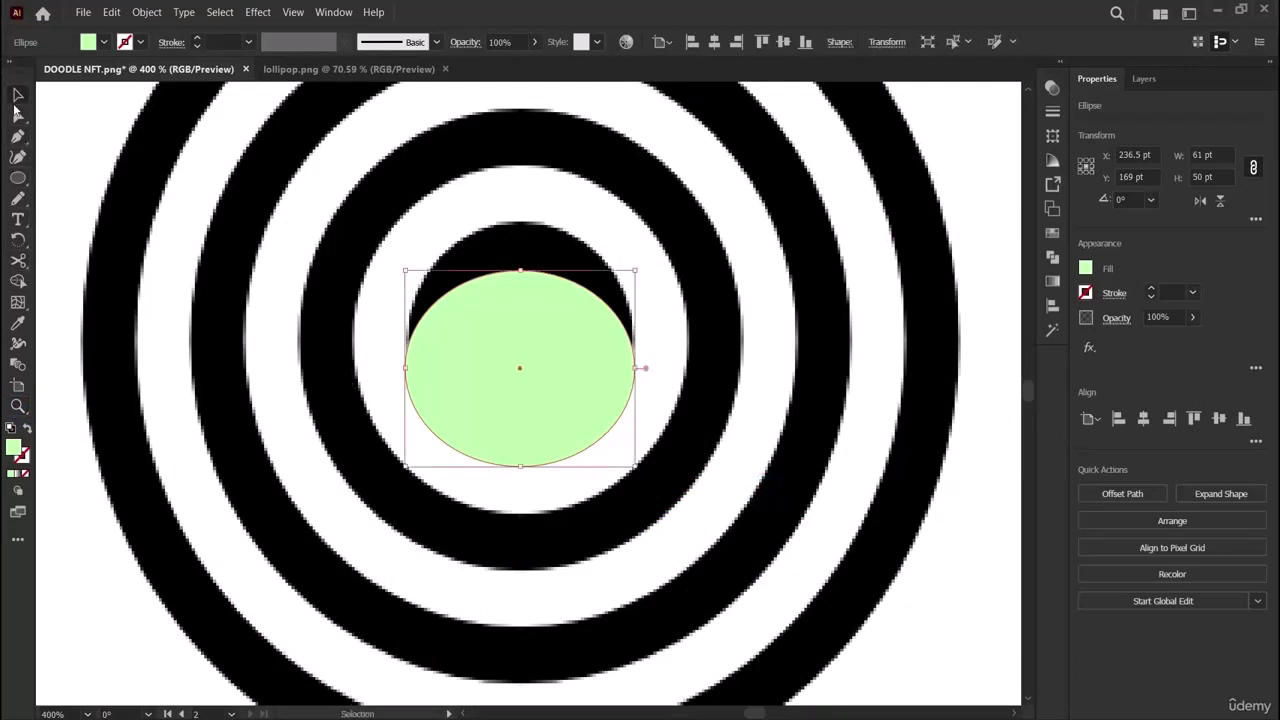
pyautogui.moveTo(523, 467); pyautogui.dragTo(554, 399)
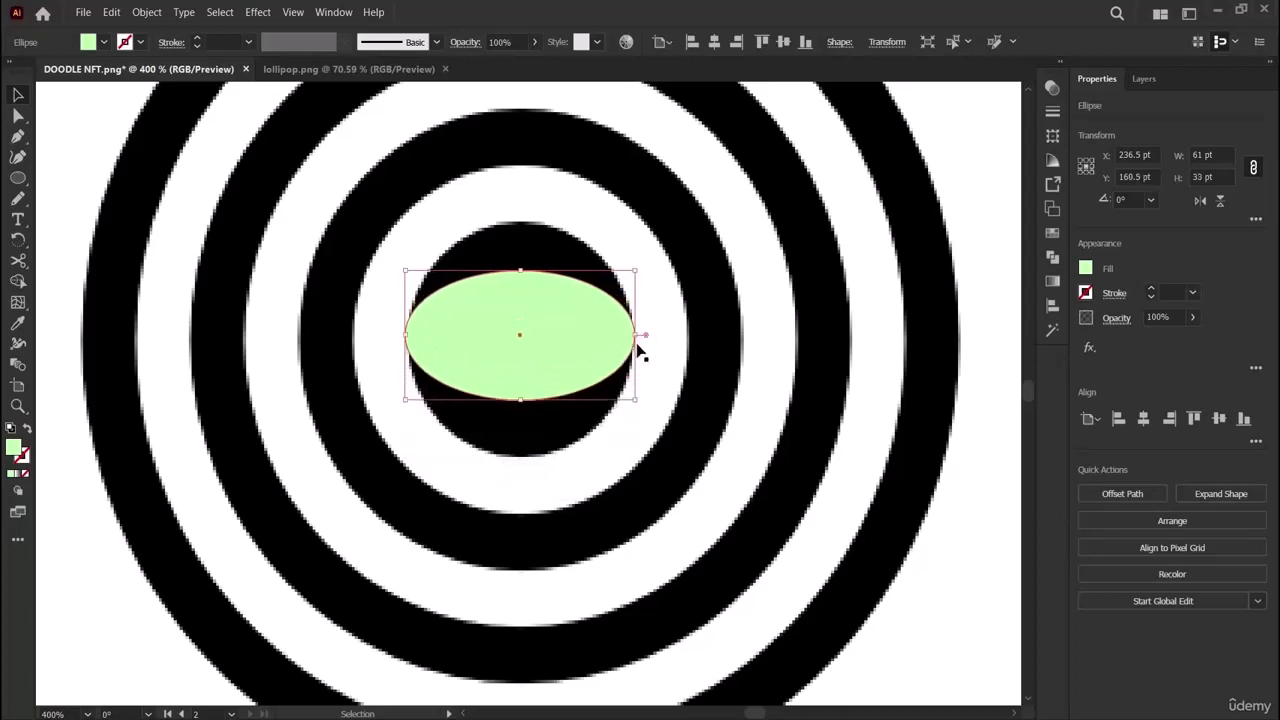
pyautogui.moveTo(638, 336); pyautogui.dragTo(588, 336)
pyautogui.moveTo(497, 400); pyautogui.dragTo(497, 407)
pyautogui.moveTo(402, 338); pyautogui.dragTo(462, 344)
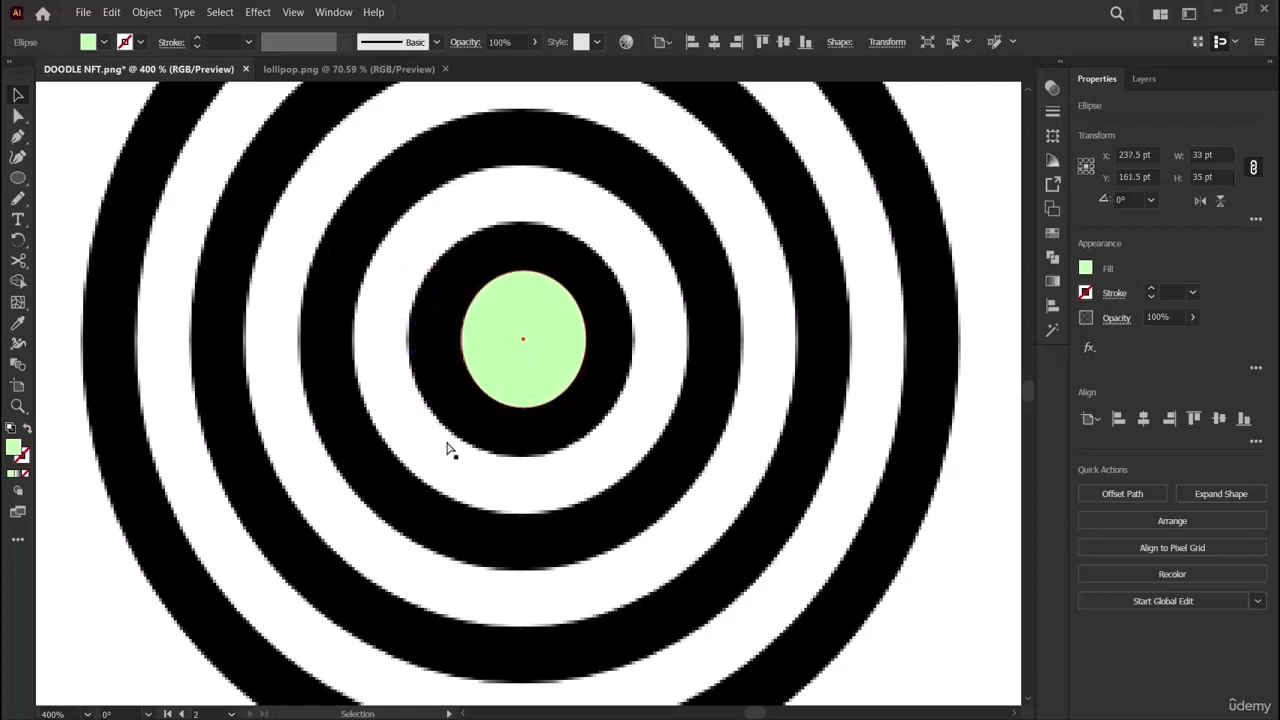
pyautogui.hotkey('ctrl', '-')
pyautogui.hotkey('ctrl', '-')
pyautogui.hotkey('ctrl', '-')
pyautogui.hotkey('ctrl', '-')
pyautogui.hotkey('ctrl', '-')
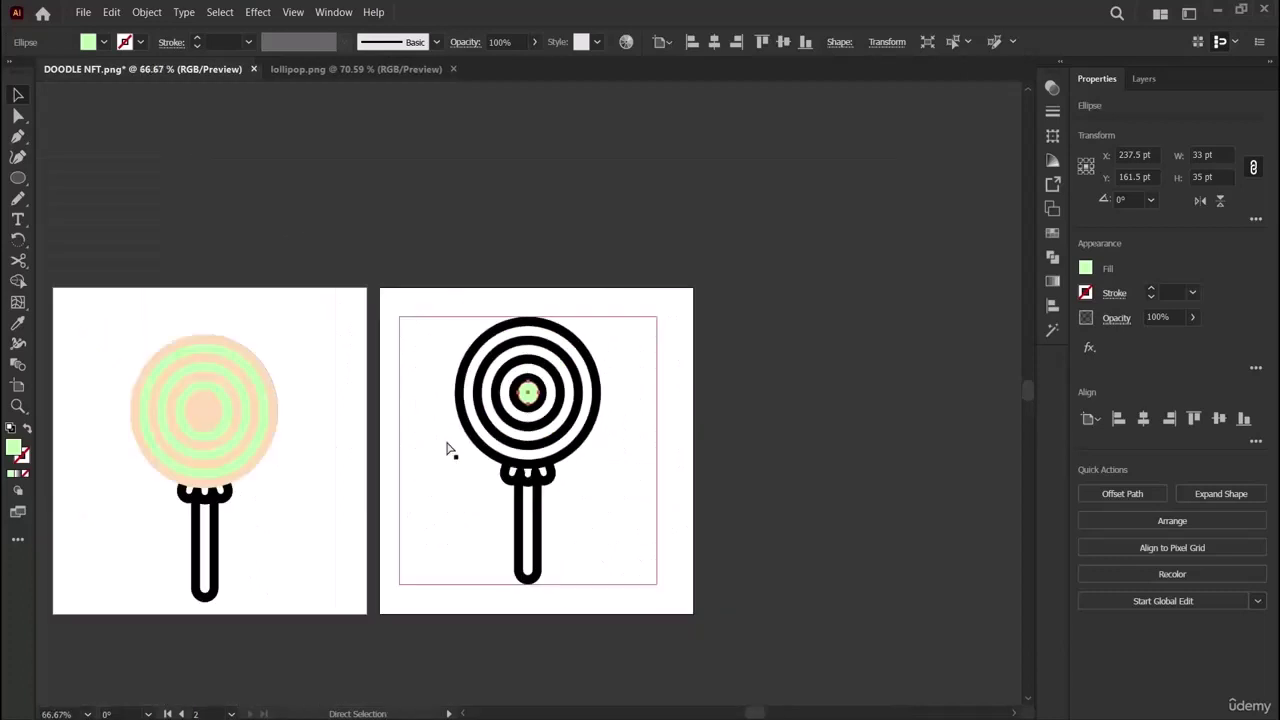
# Paste the small green circle onto the centre of the left rings.
pyautogui.click(309, 457)
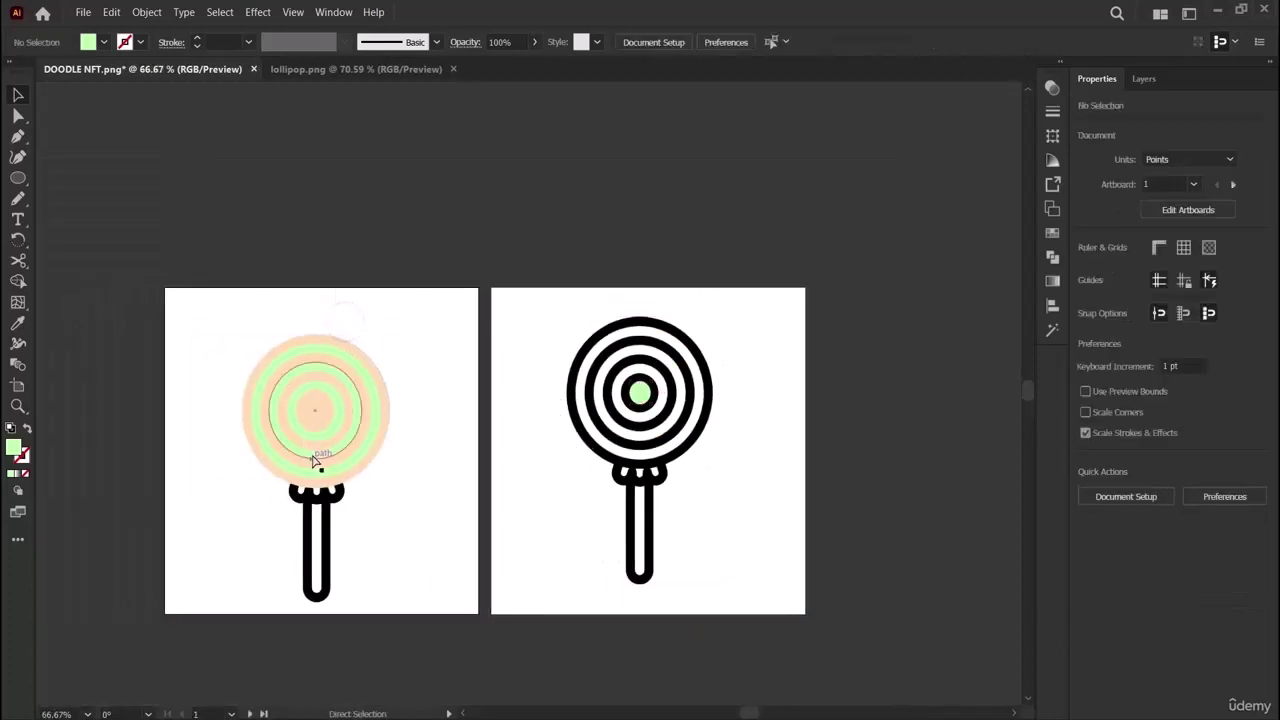
pyautogui.hotkey('ctrl', 'v')
pyautogui.moveTo(531, 396); pyautogui.dragTo(317, 414)
pyautogui.click(429, 351)
# Delete the right lollipop's green dot and drag the black reference off the left artboard.
pyautogui.hscroll(-3, 426, 449)
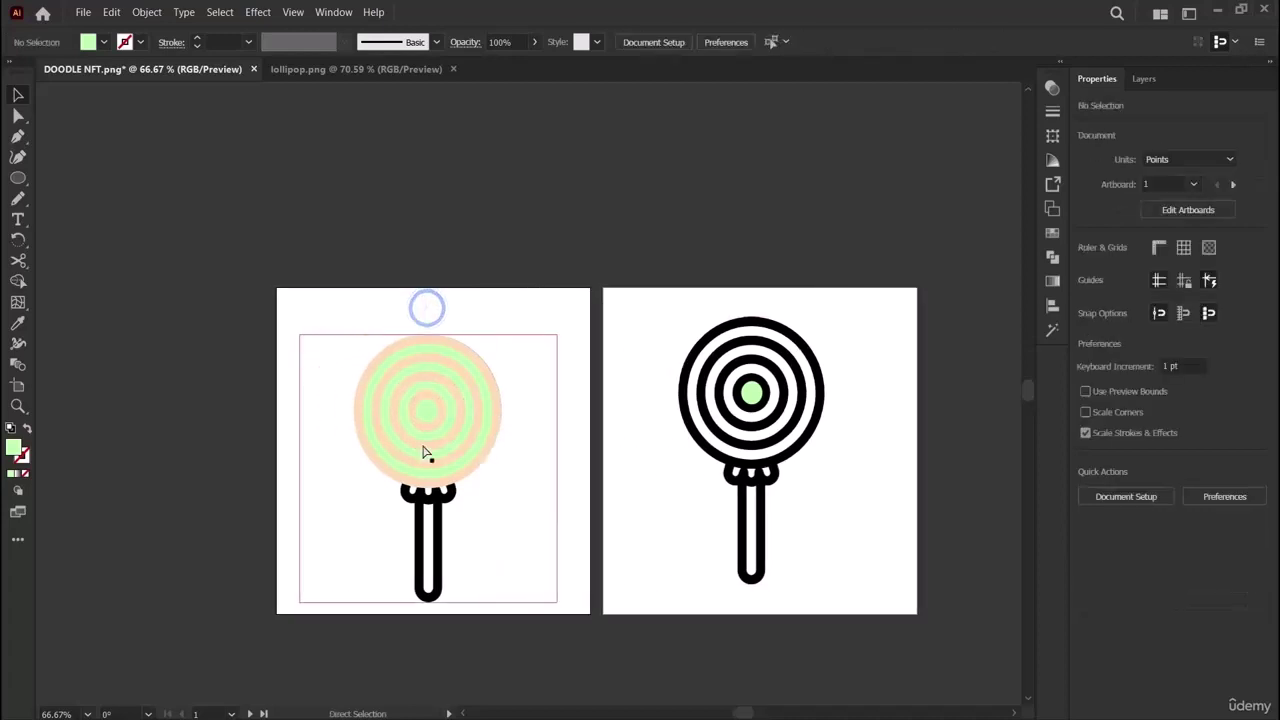
pyautogui.click(17, 406)
pyautogui.click(520, 440)
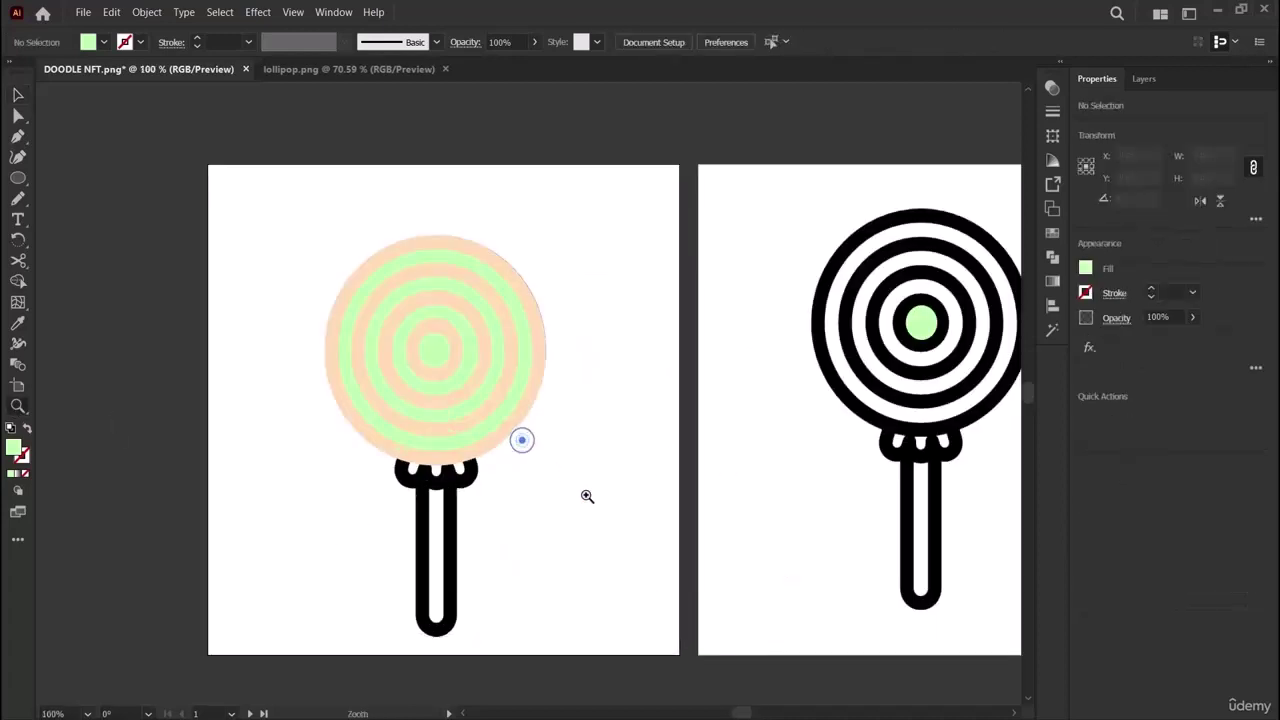
pyautogui.click(18, 95)
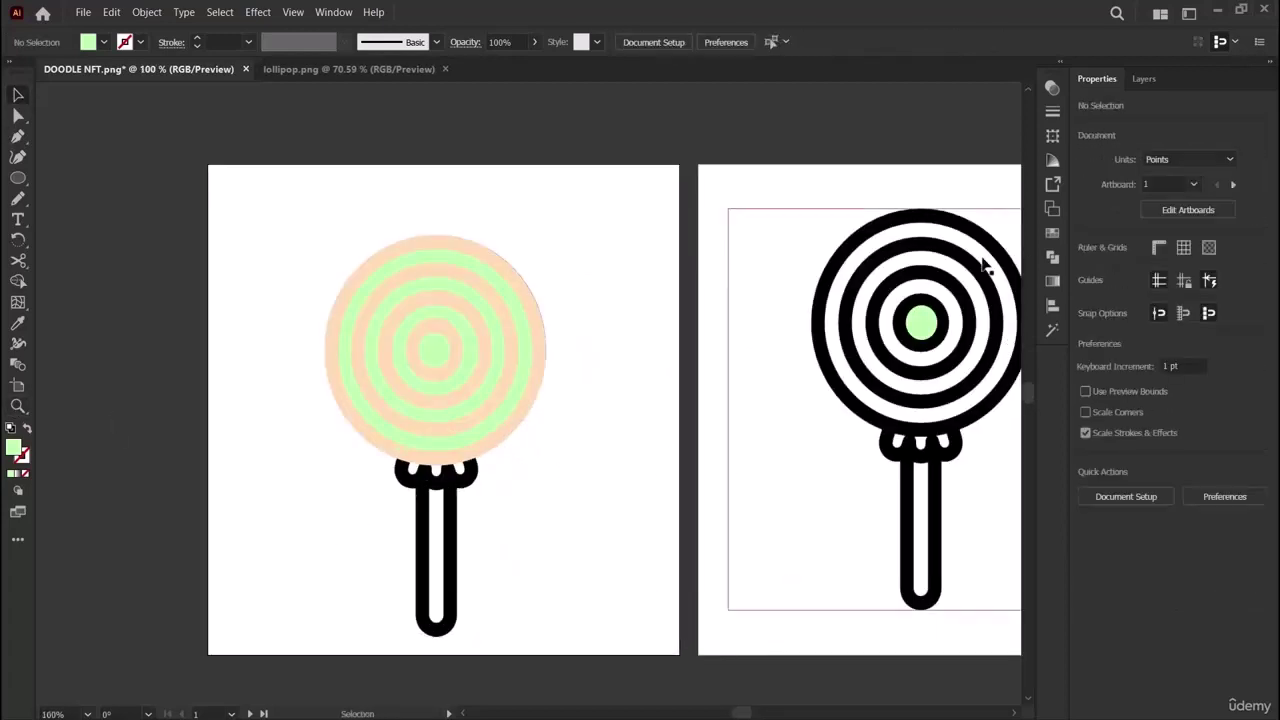
pyautogui.click(920, 320)
pyautogui.press('Delete')
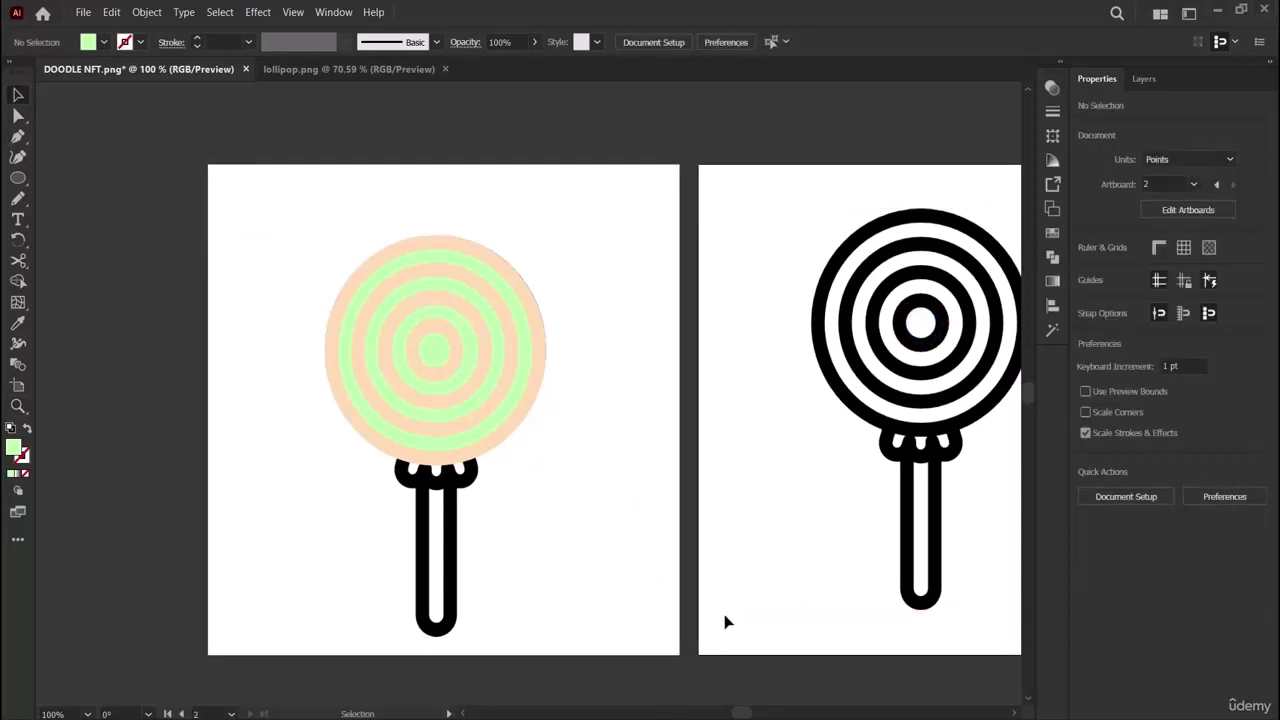
pyautogui.moveTo(580, 500); pyautogui.dragTo(285, 642)
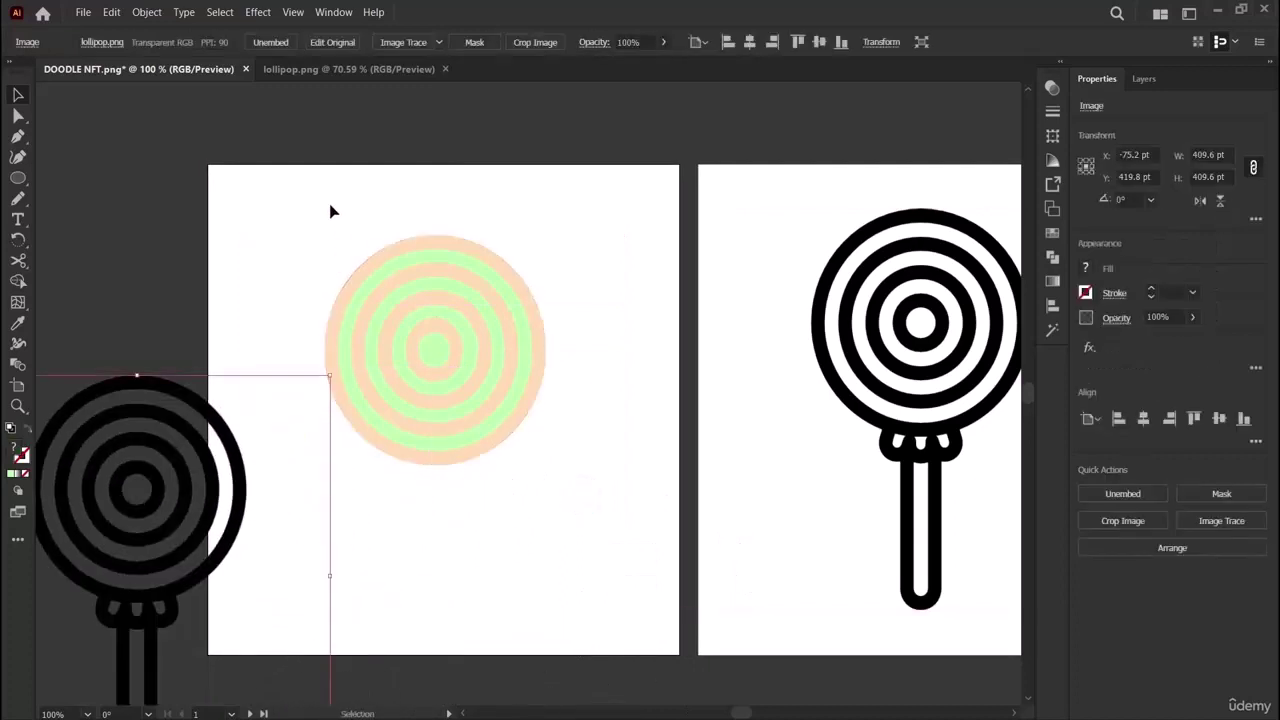
pyautogui.moveTo(312, 215); pyautogui.dragTo(574, 551)
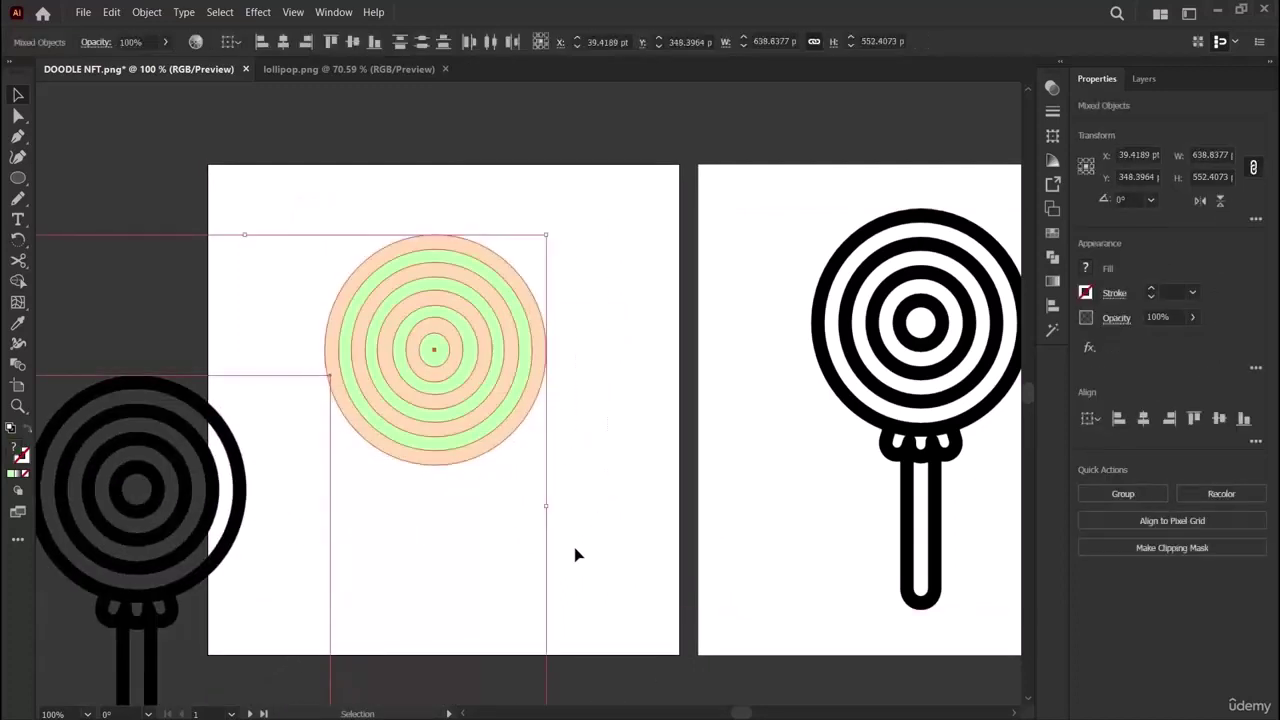
# Fill the selected green rings with white.
pyautogui.click(575, 548)
pyautogui.moveTo(544, 408); pyautogui.dragTo(578, 470)
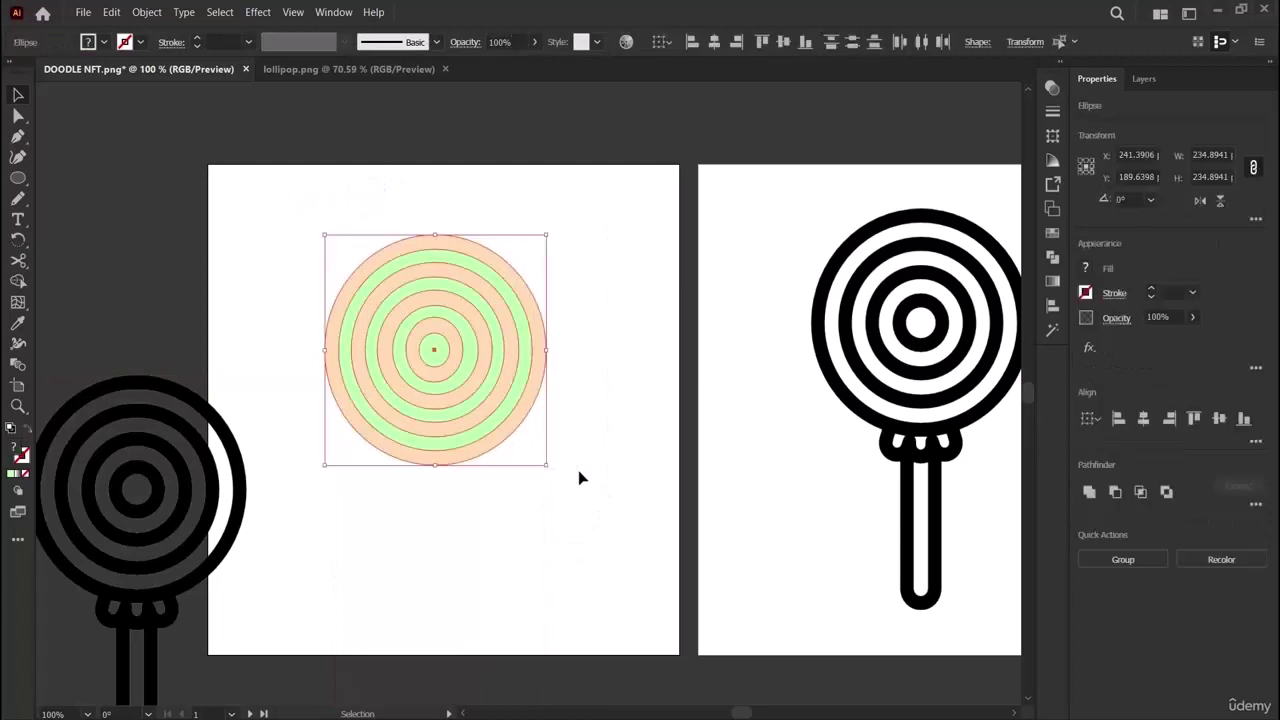
pyautogui.click(579, 472)
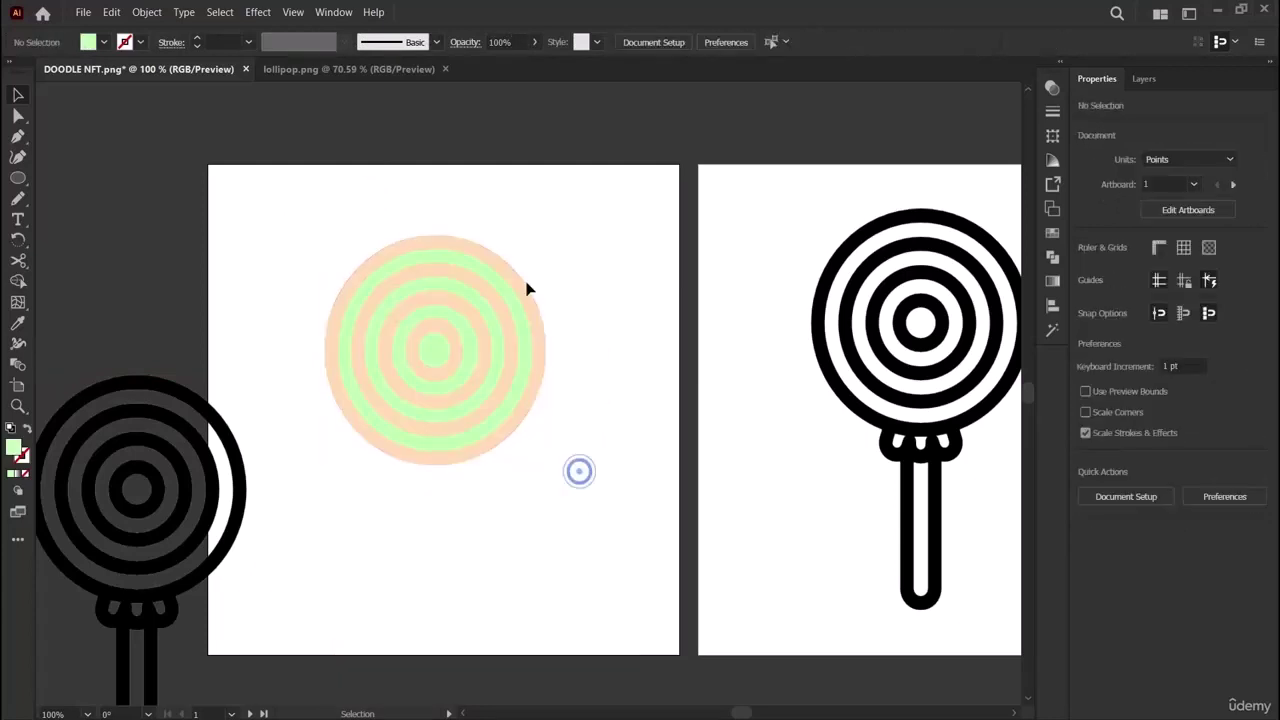
pyautogui.click(513, 310)
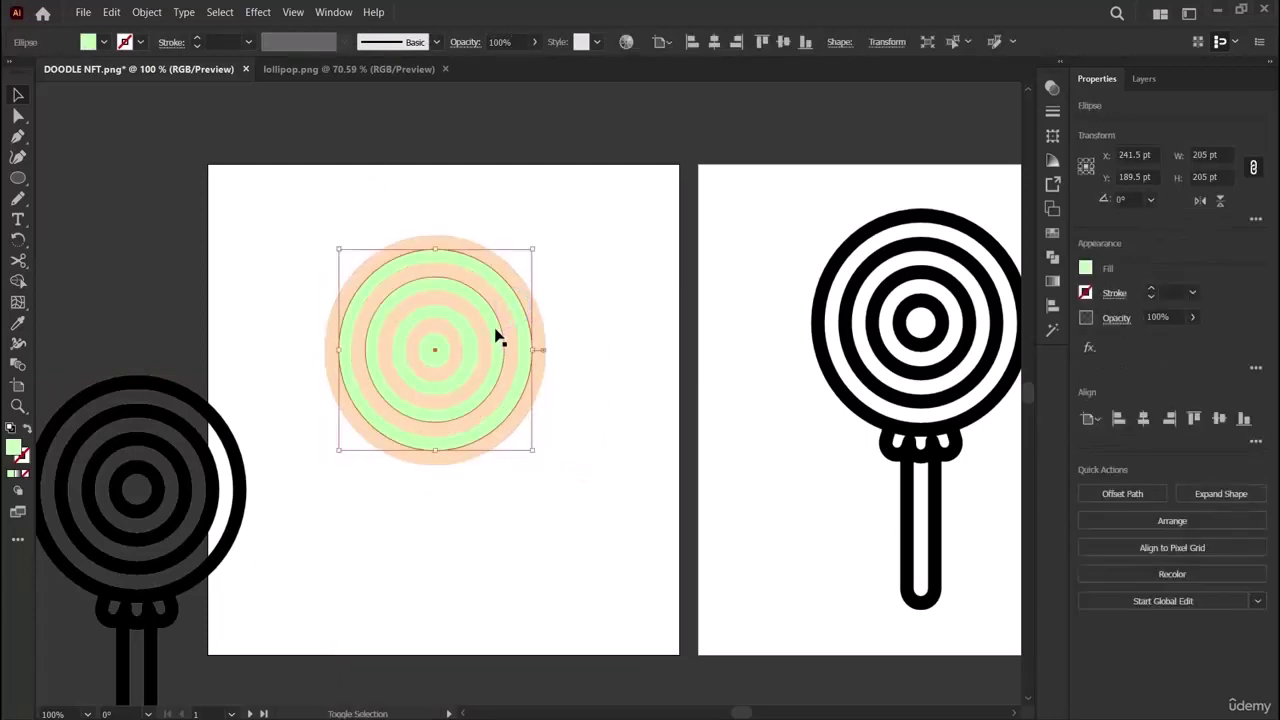
pyautogui.keyDown('shift'); pyautogui.click(498, 338); pyautogui.keyUp('shift')
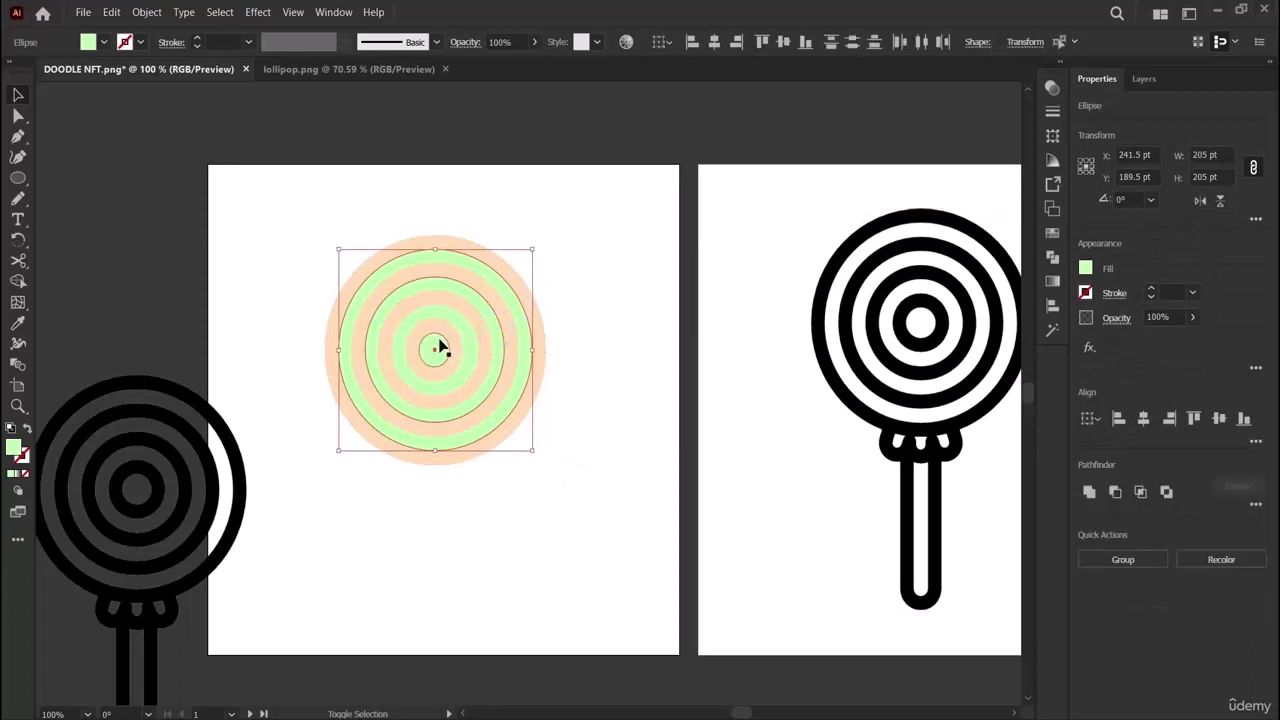
pyautogui.keyDown('shift'); pyautogui.click(466, 330); pyautogui.keyUp('shift')
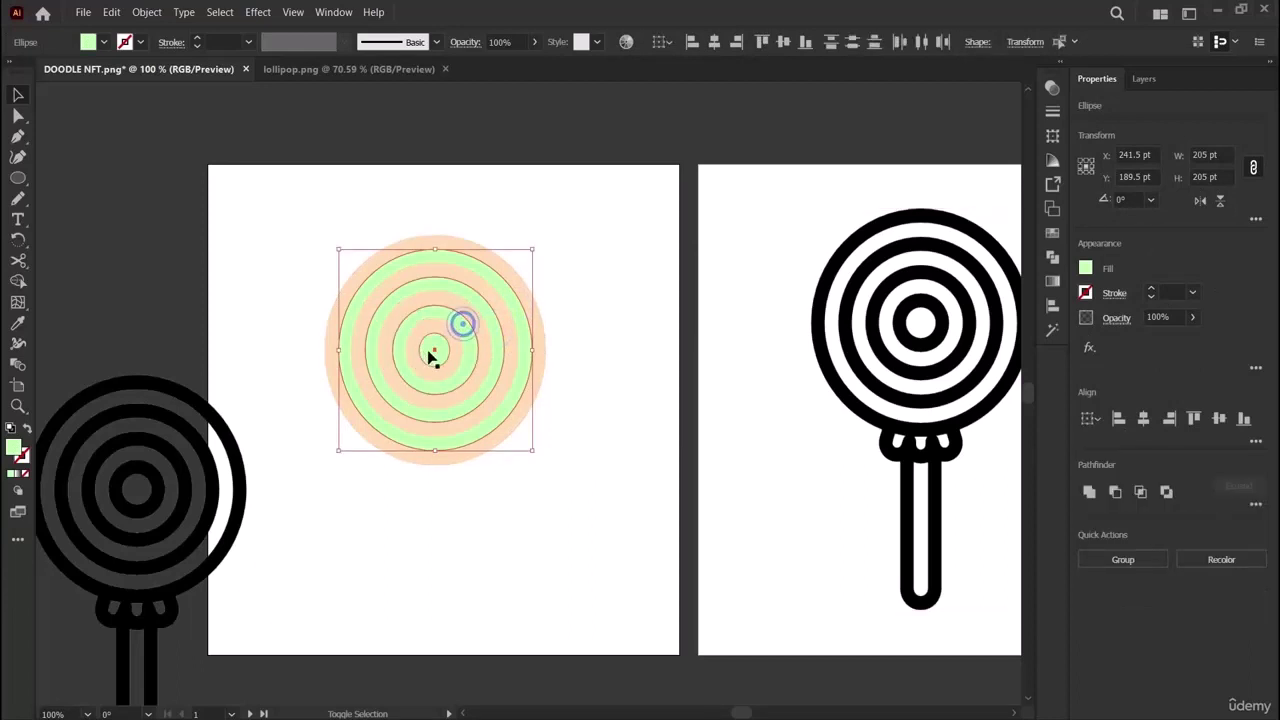
pyautogui.keyDown('shift'); pyautogui.click(435, 352); pyautogui.keyUp('shift')
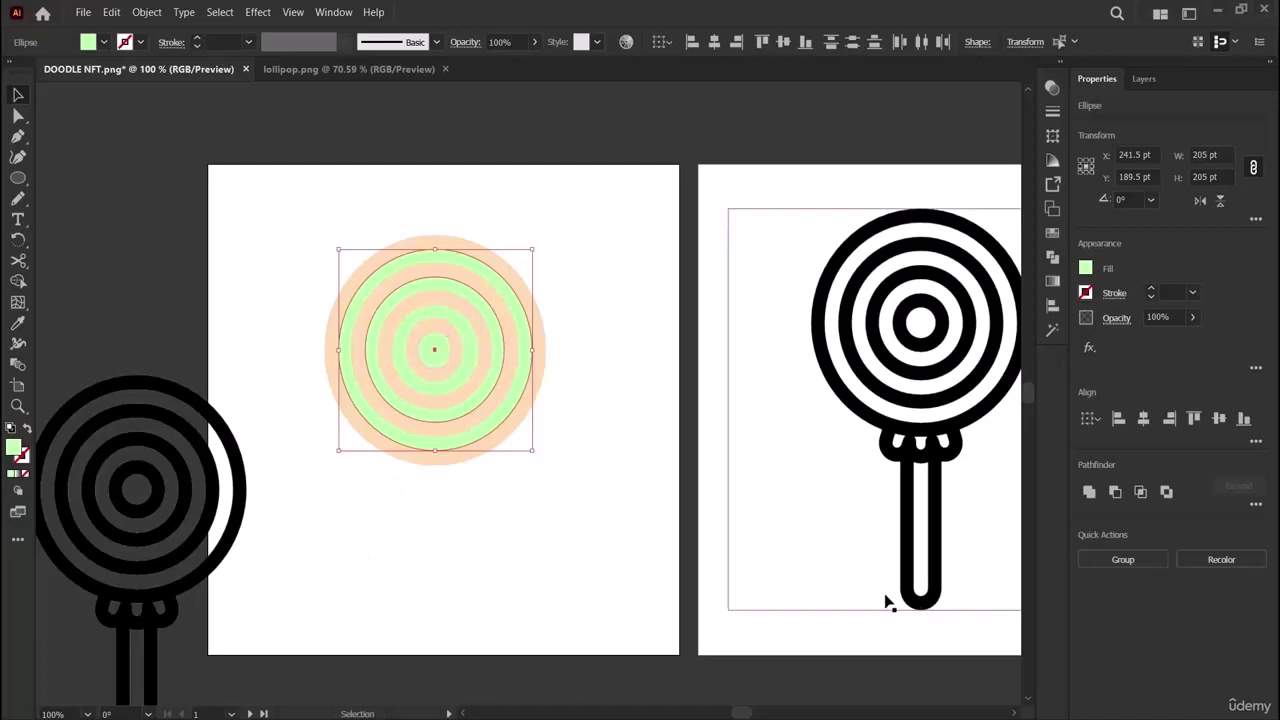
pyautogui.click(1085, 269)
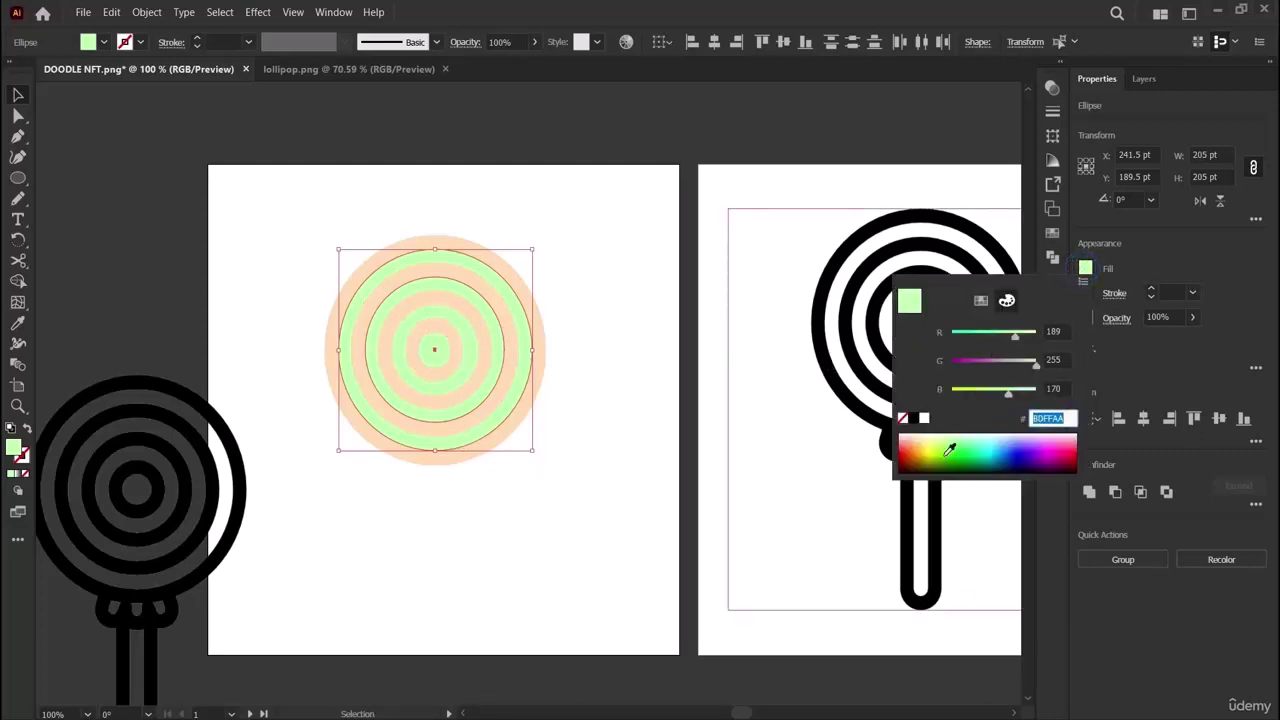
pyautogui.click(923, 418)
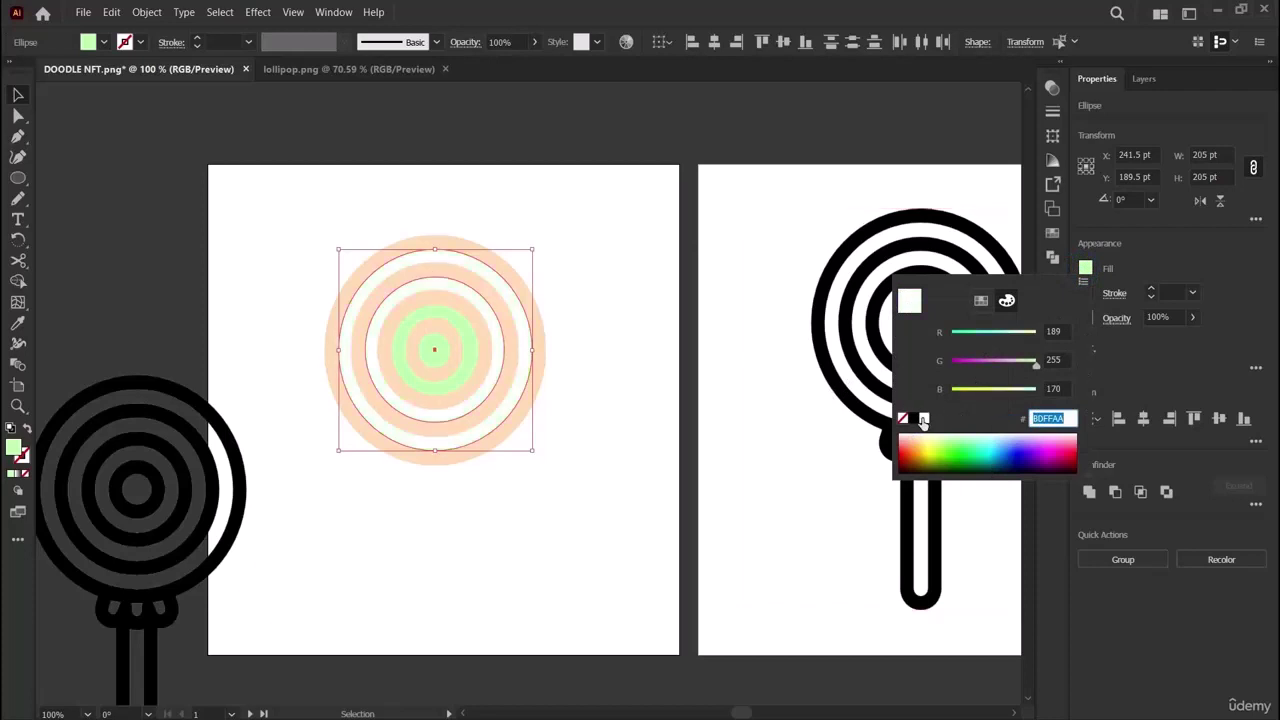
pyautogui.click(228, 261)
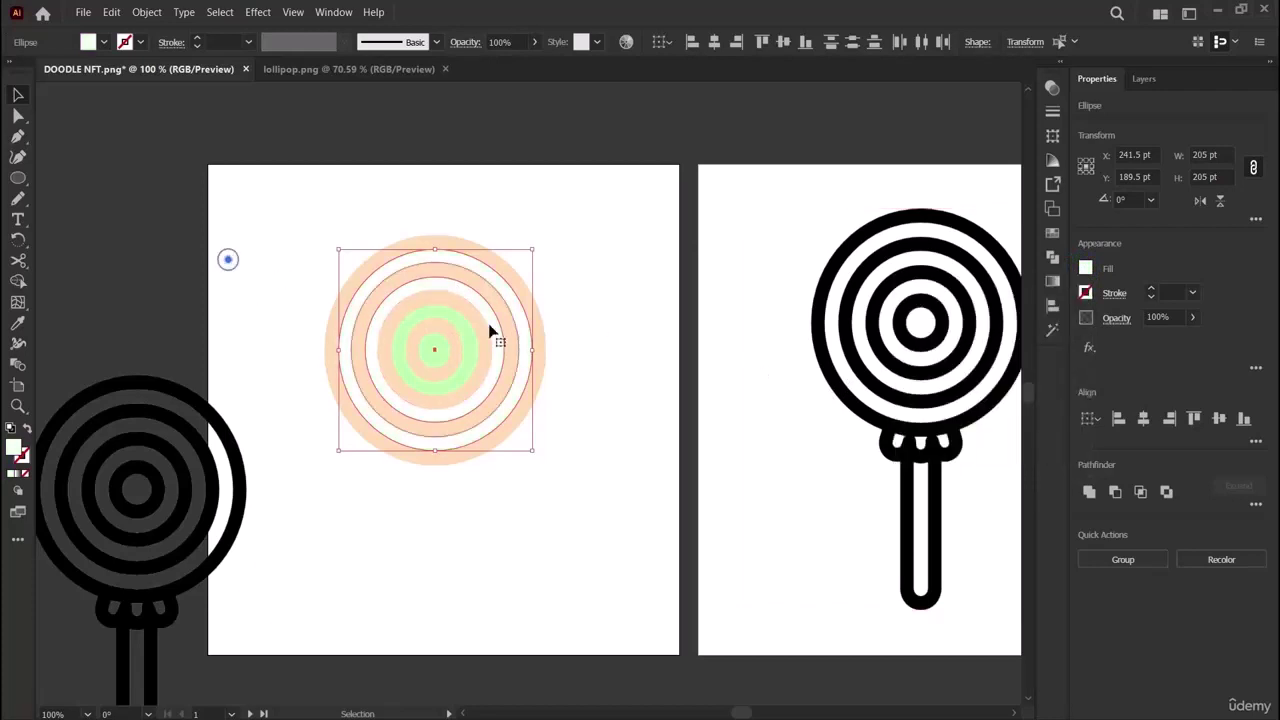
# Make the small green centre circle white.
pyautogui.click(263, 302)
pyautogui.click(466, 340)
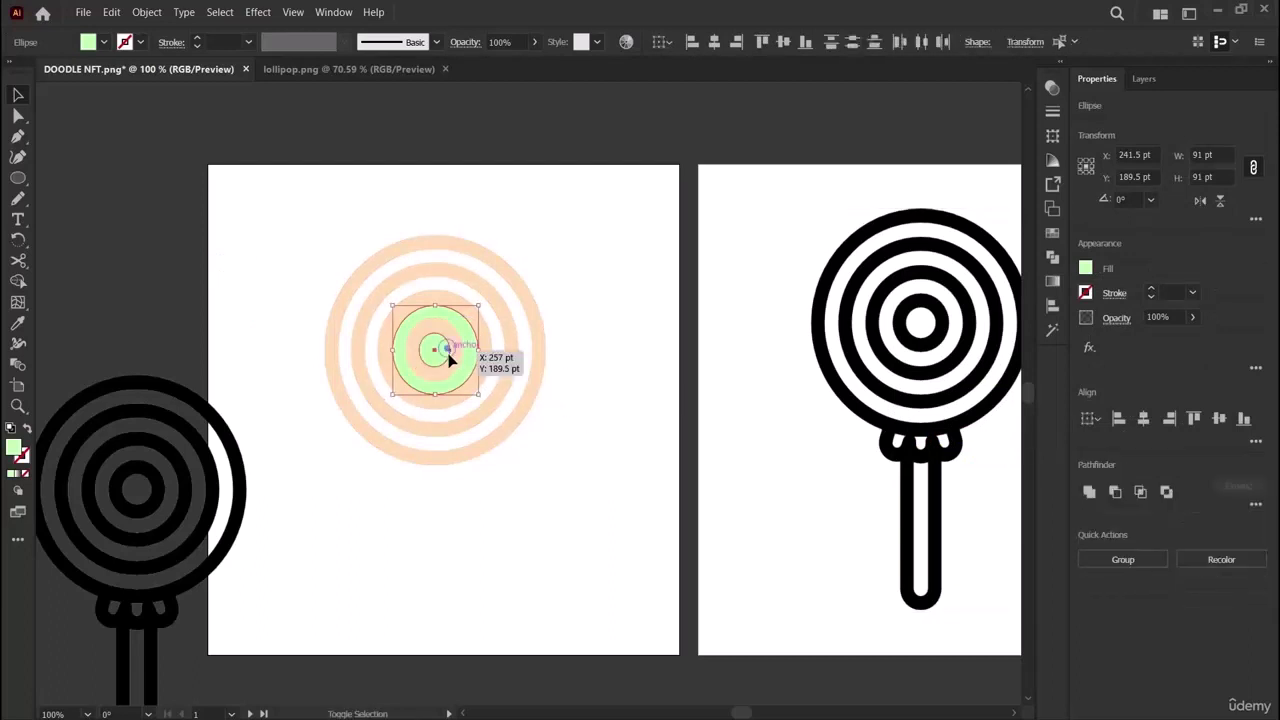
pyautogui.keyDown('shift'); pyautogui.click(951, 329); pyautogui.keyUp('shift')
pyautogui.click(1092, 270)
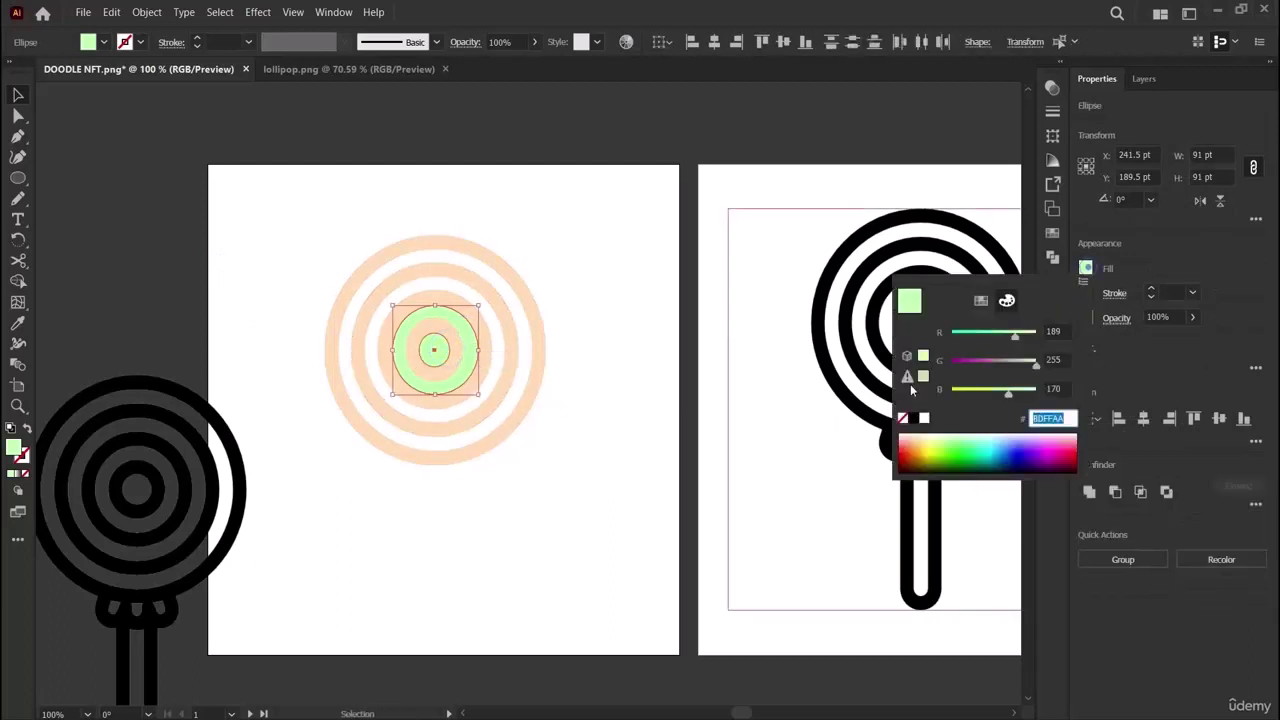
pyautogui.click(924, 418)
pyautogui.press('Escape')
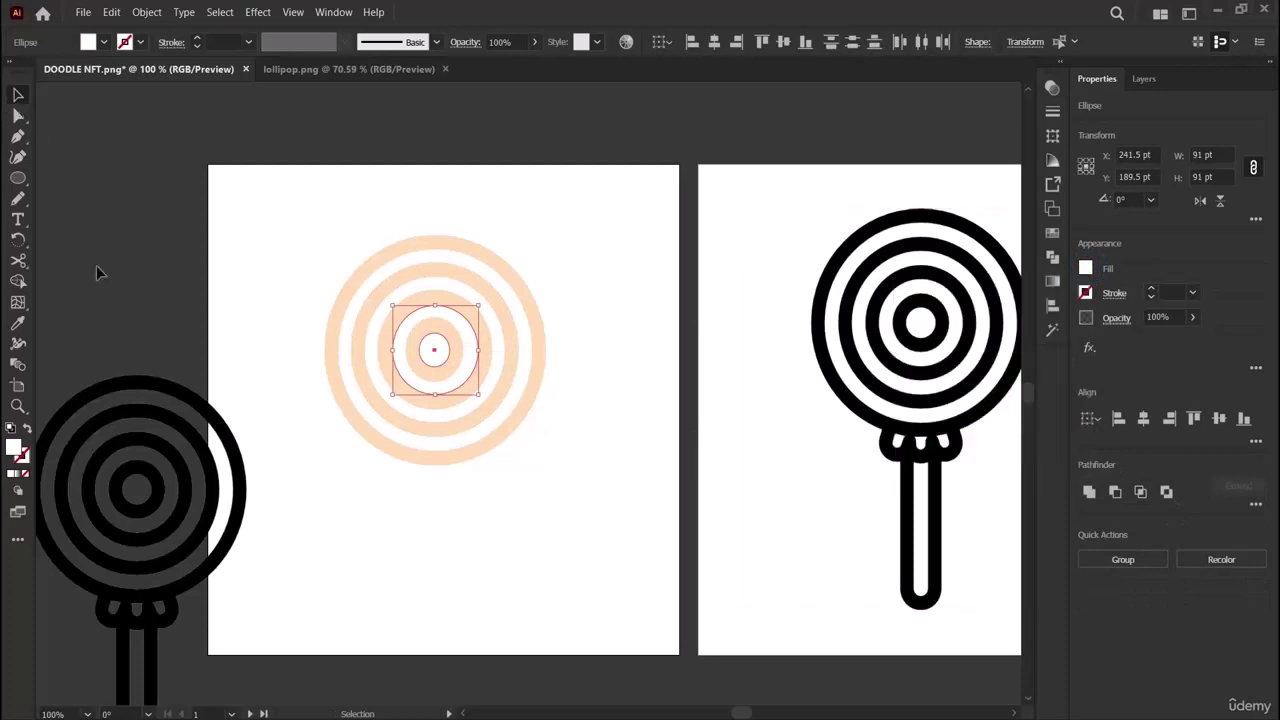
pyautogui.click(222, 218)
# Fill the peach rings with black.
pyautogui.click(497, 260)
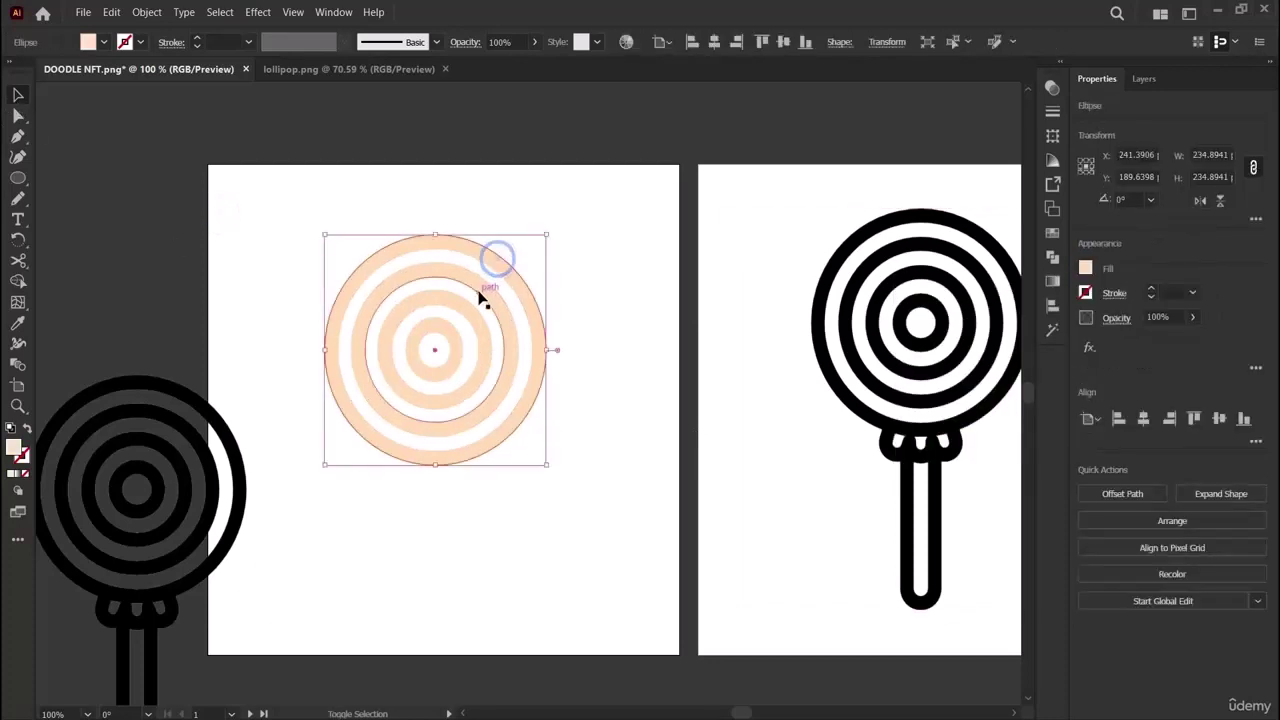
pyautogui.click(498, 308)
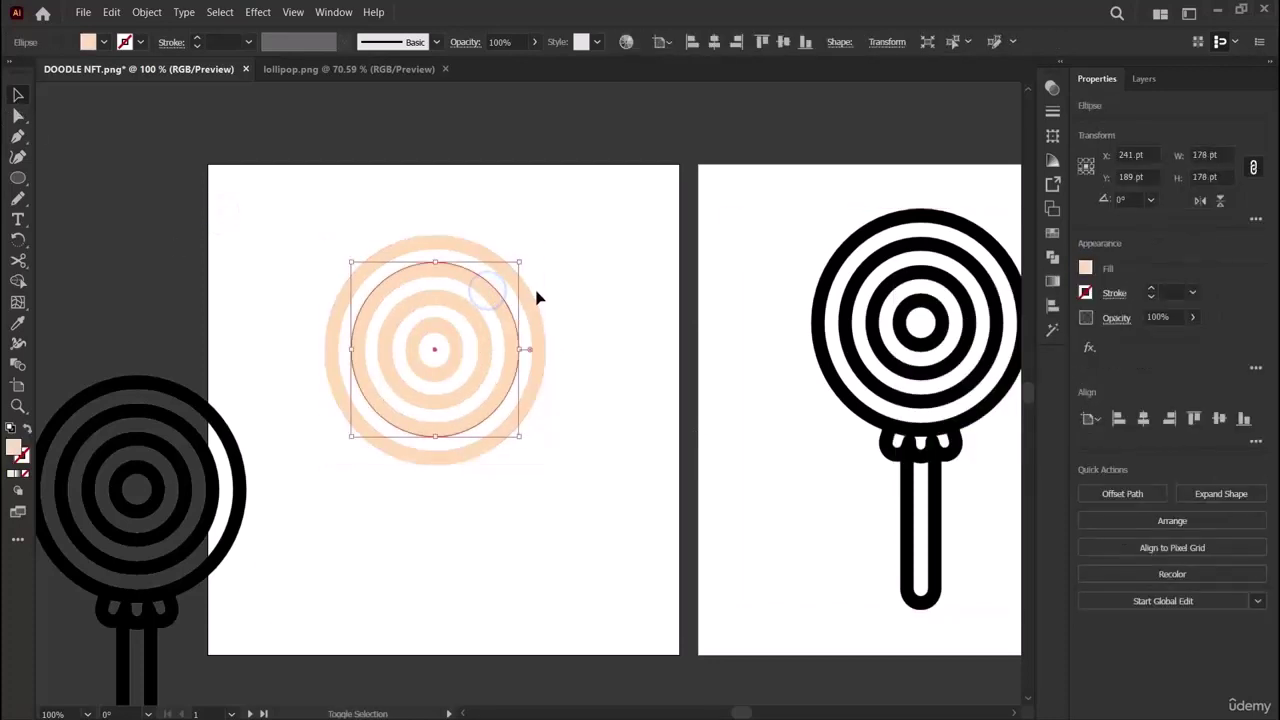
pyautogui.keyDown('shift'); pyautogui.click(530, 284); pyautogui.keyUp('shift')
pyautogui.keyDown('shift'); pyautogui.click(479, 315); pyautogui.keyUp('shift')
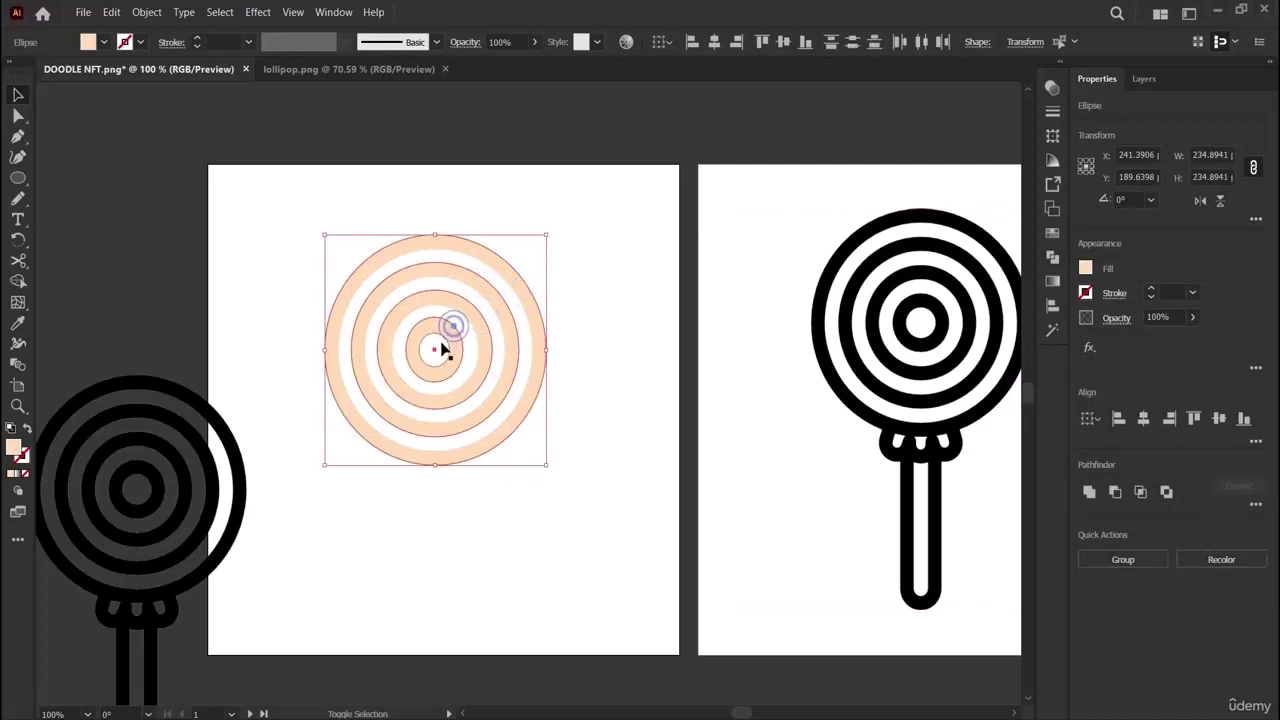
pyautogui.click(1086, 270)
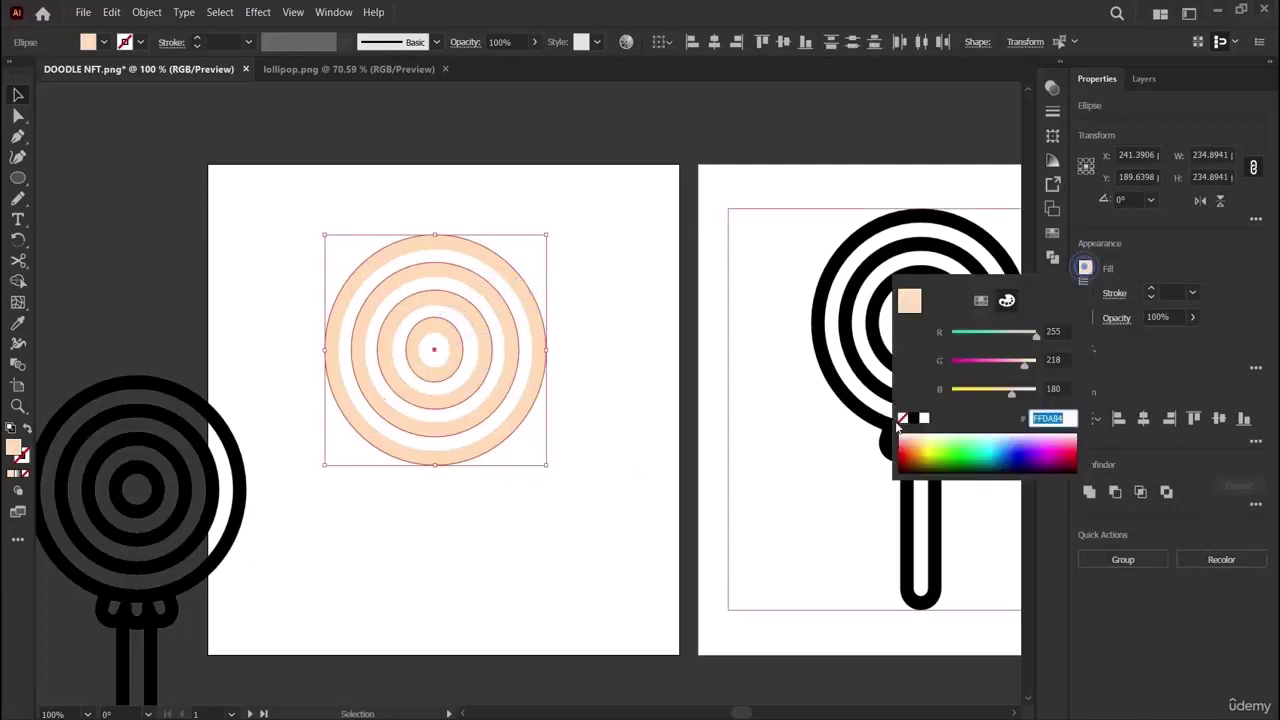
pyautogui.click(904, 421)
pyautogui.click(91, 235)
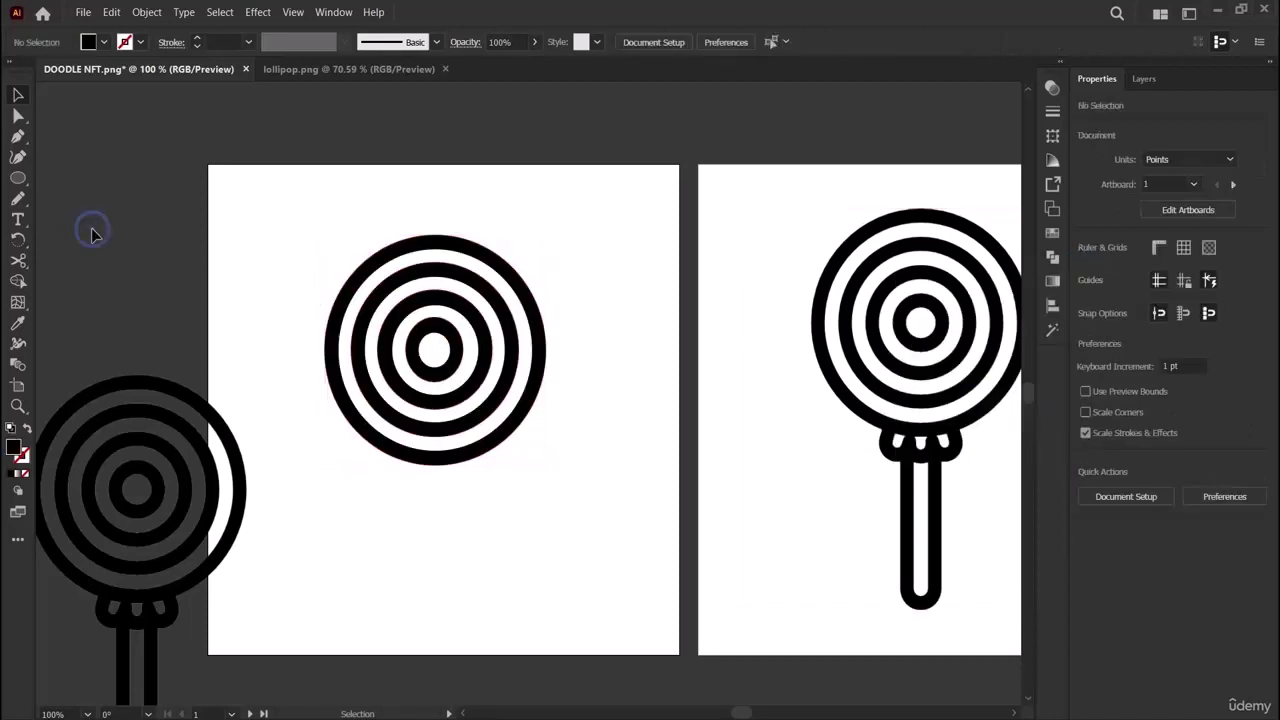
# Move the reference lollipop image up over the left rings.
pyautogui.scroll(-1, 520, 233)
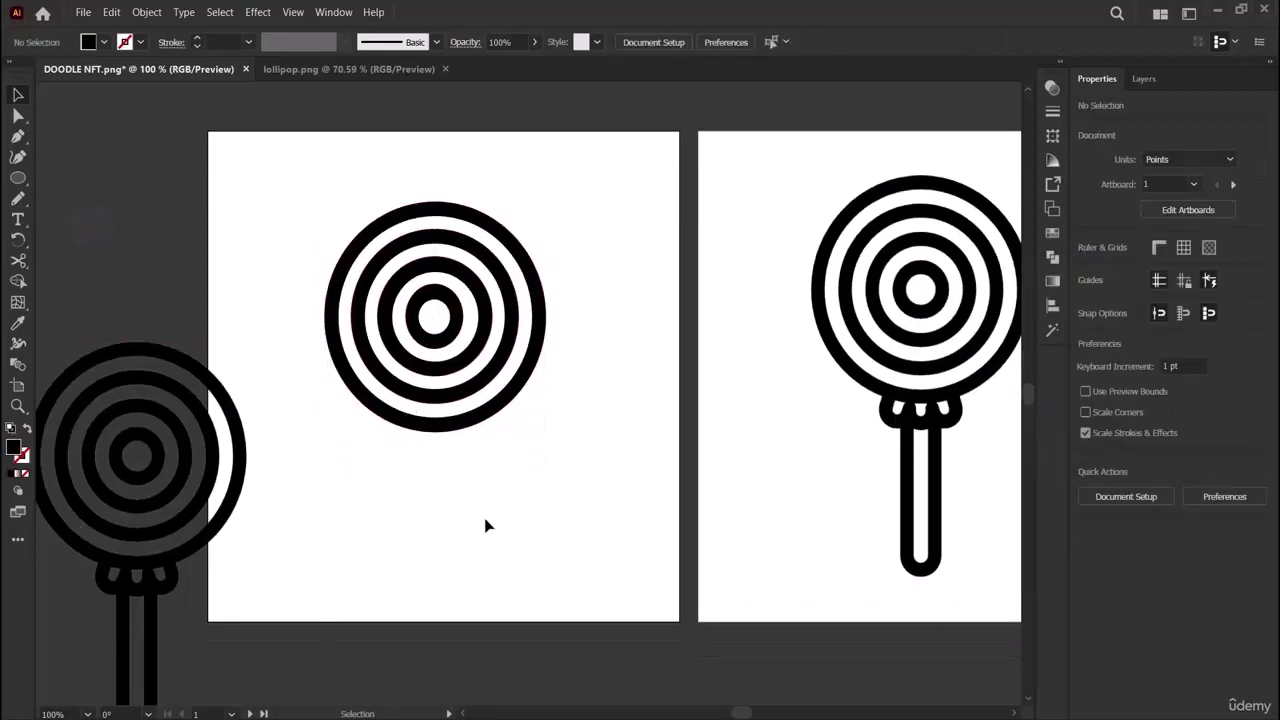
pyautogui.scroll(-2, 486, 523)
pyautogui.moveTo(137, 440); pyautogui.dragTo(137, 403)
pyautogui.hscroll(3, 789, 526)
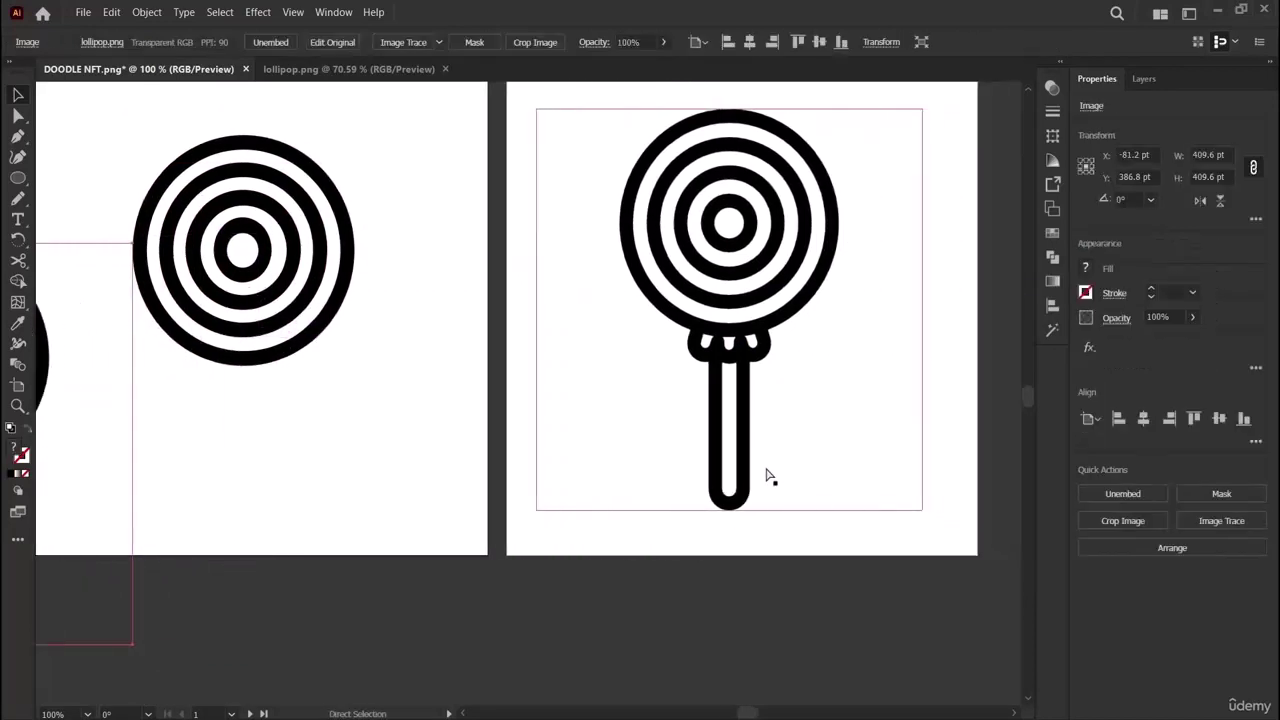
# Draw a small scallop curve with the Curvature tool under the right lollipop's head.
pyautogui.click(18, 157)
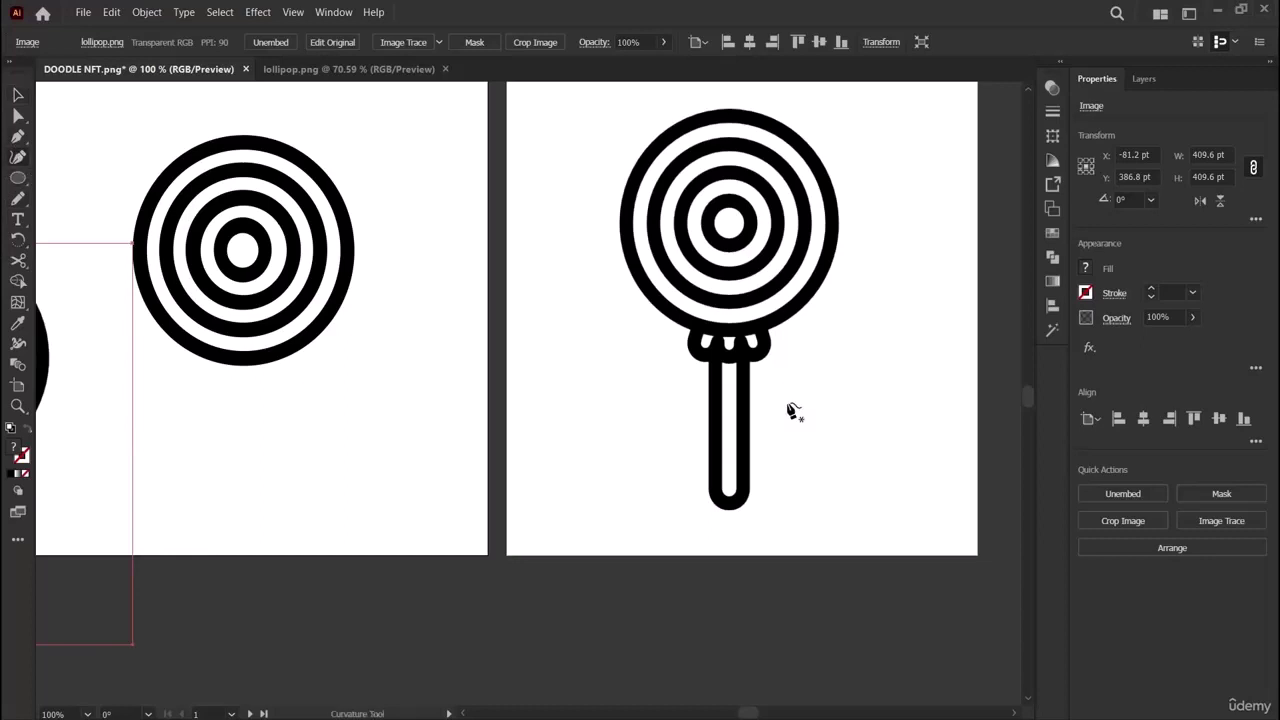
pyautogui.click(699, 325)
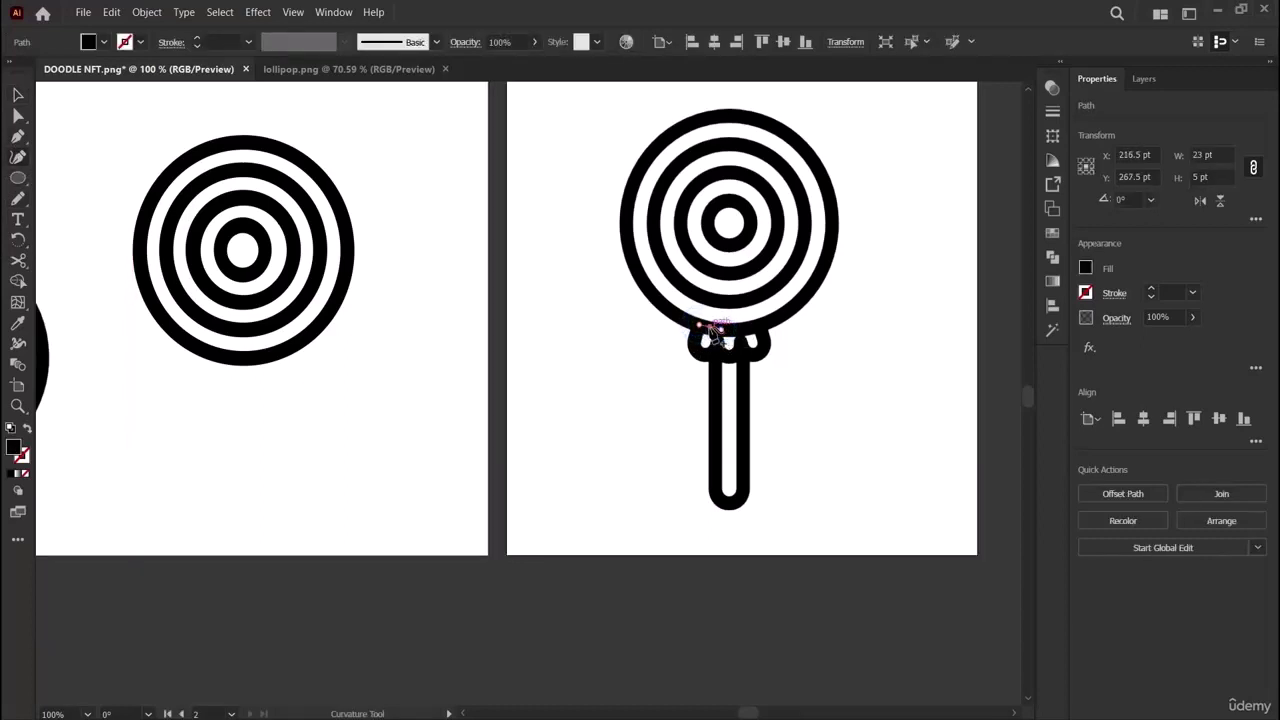
pyautogui.click(697, 350)
pyautogui.click(720, 346)
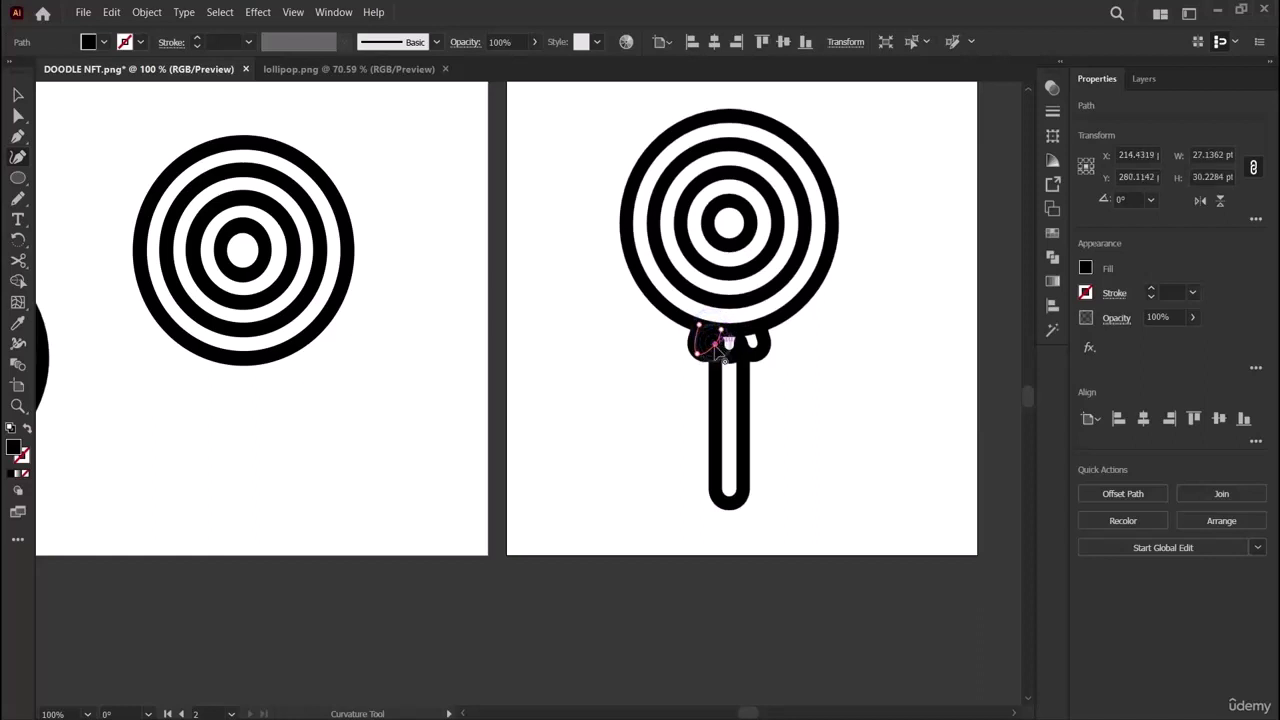
pyautogui.click(704, 342)
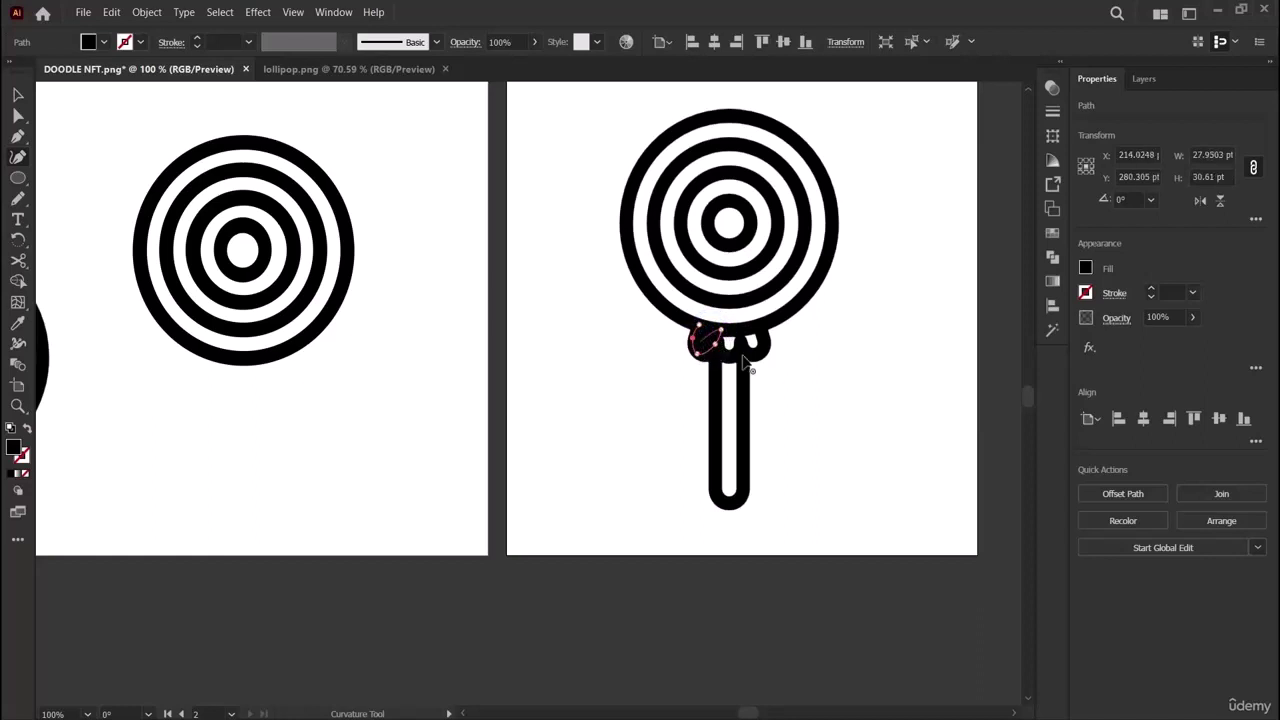
# Set the curve's fill to None, shift it with a Move offset, and adjust one point.
pyautogui.click(1085, 268)
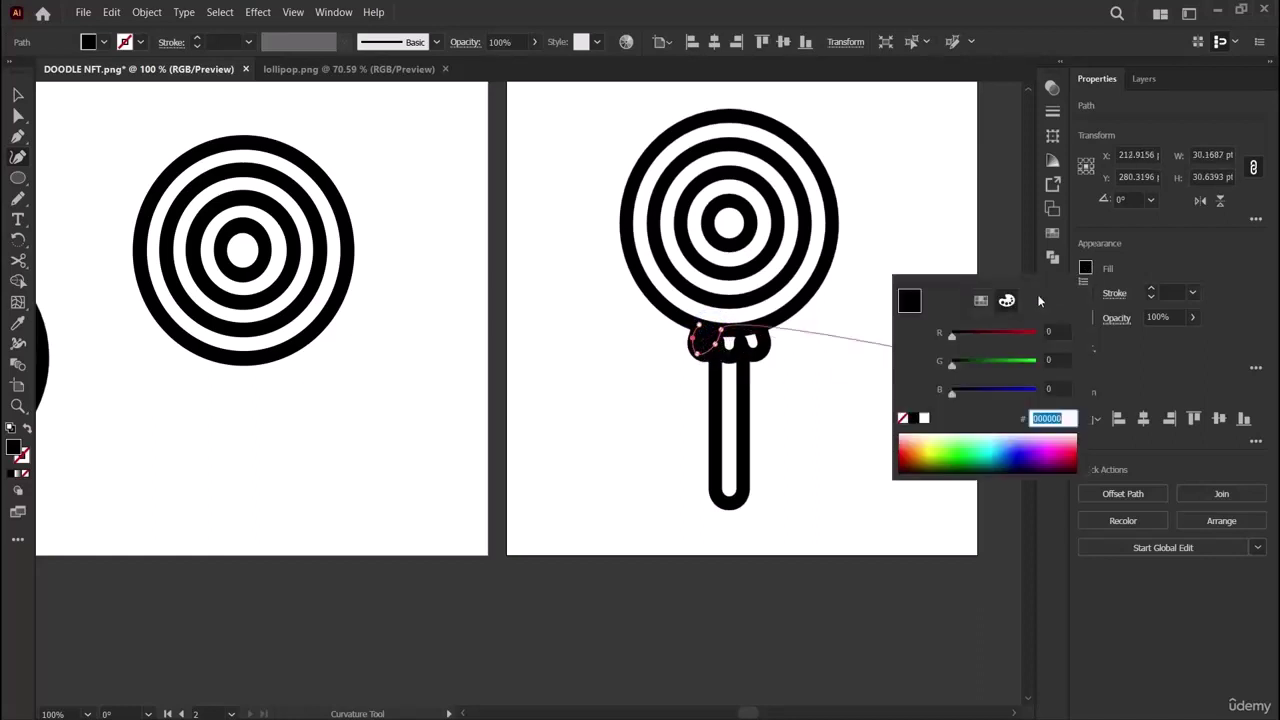
pyautogui.click(903, 417)
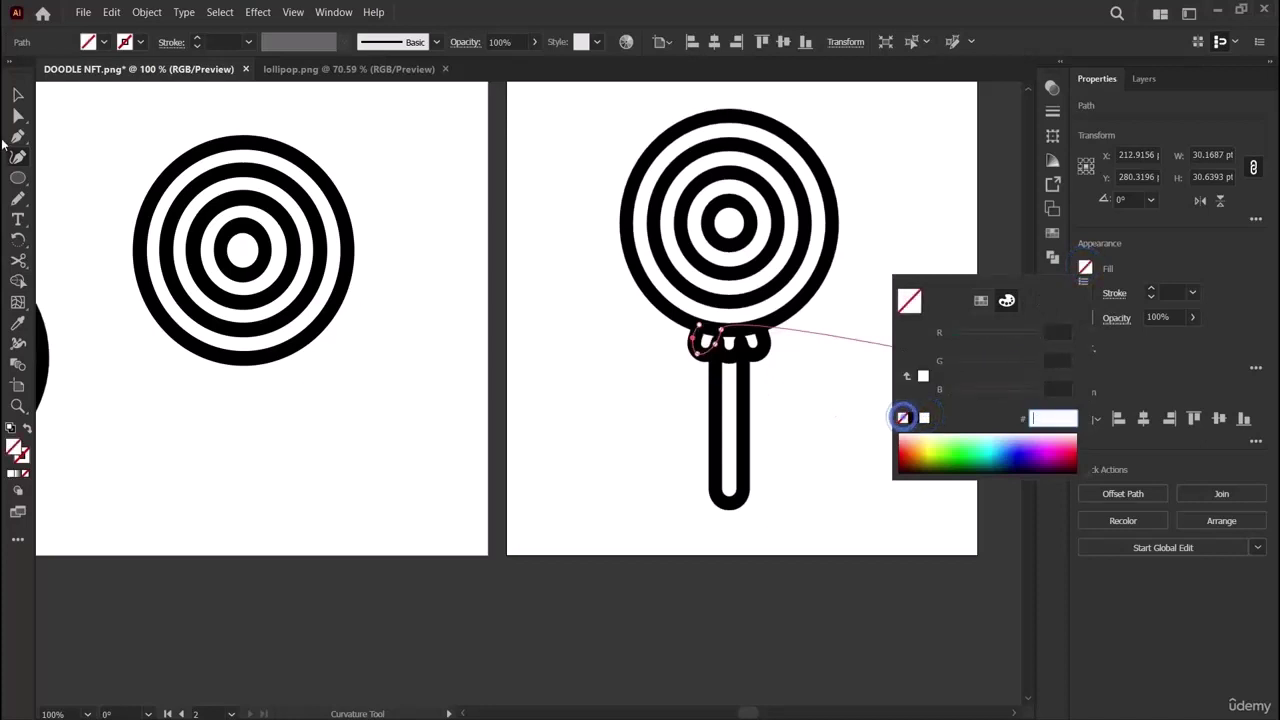
pyautogui.click(18, 94)
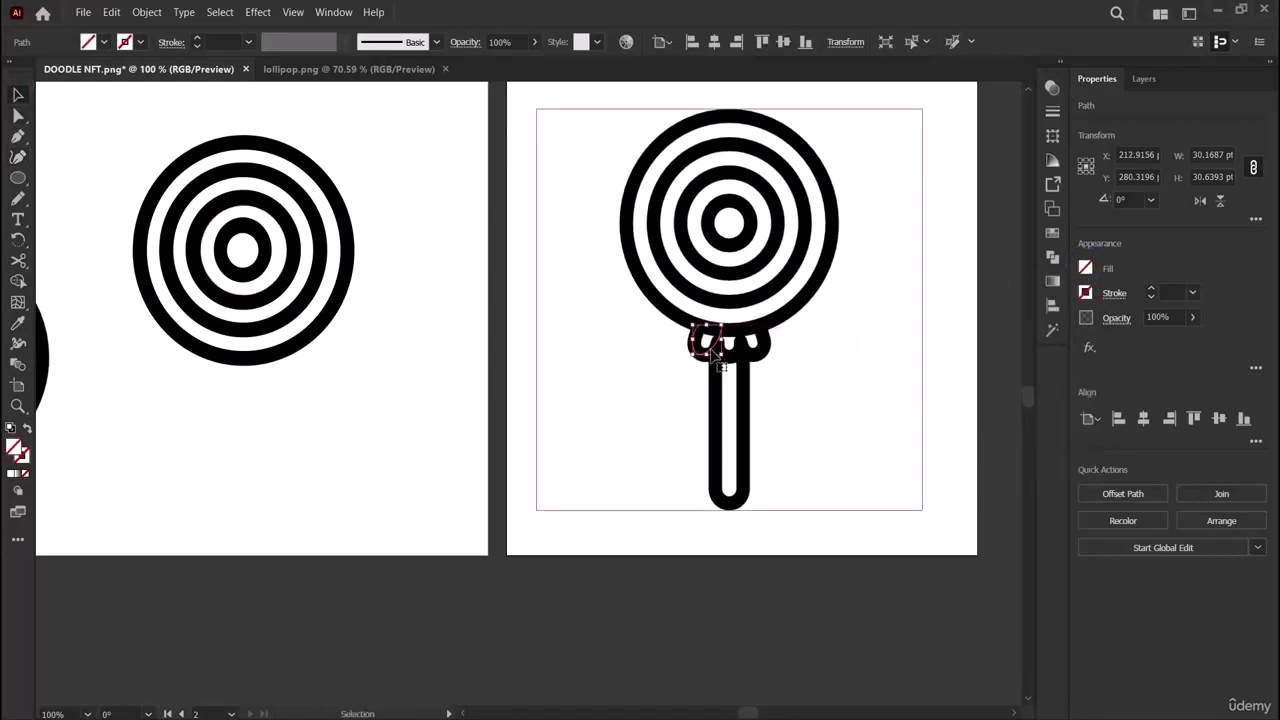
pyautogui.doubleClick(18, 115)
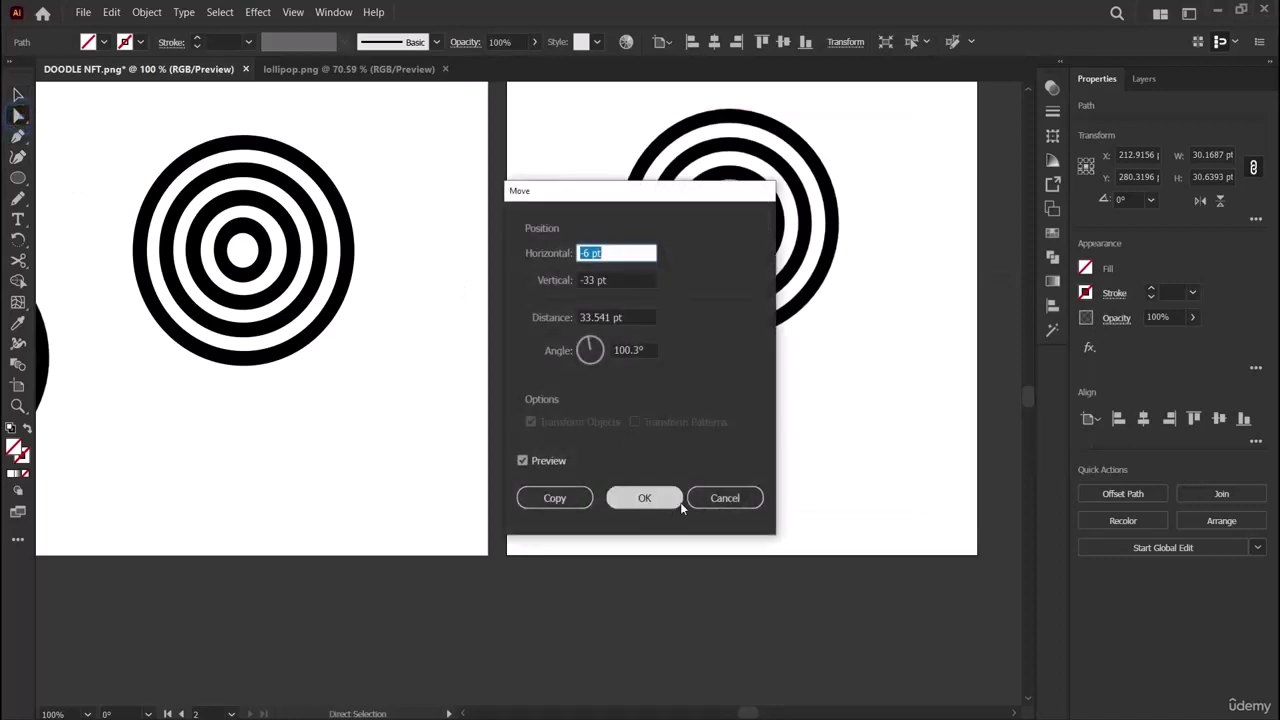
pyautogui.click(680, 502)
pyautogui.moveTo(712, 346); pyautogui.dragTo(720, 350)
# Select the small curve and pull it down into a wider first loop.
pyautogui.hotkey('ctrl', 'shift', 'a')
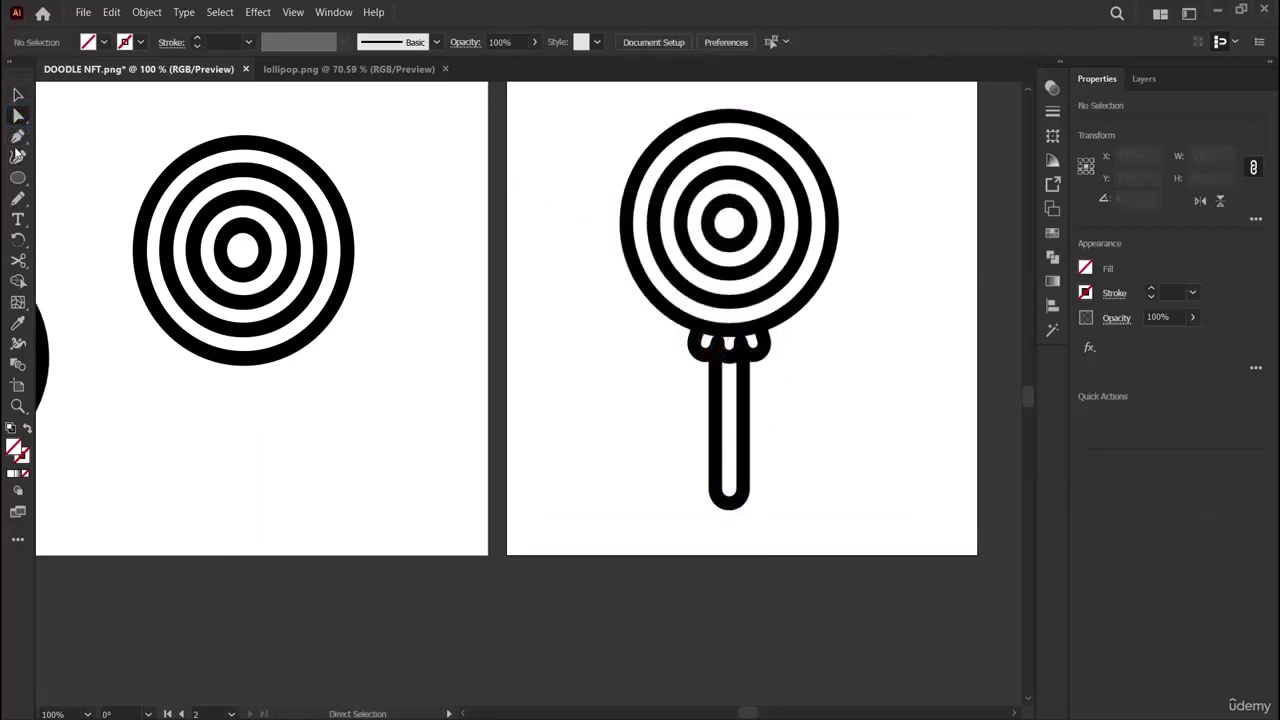
pyautogui.click(18, 157)
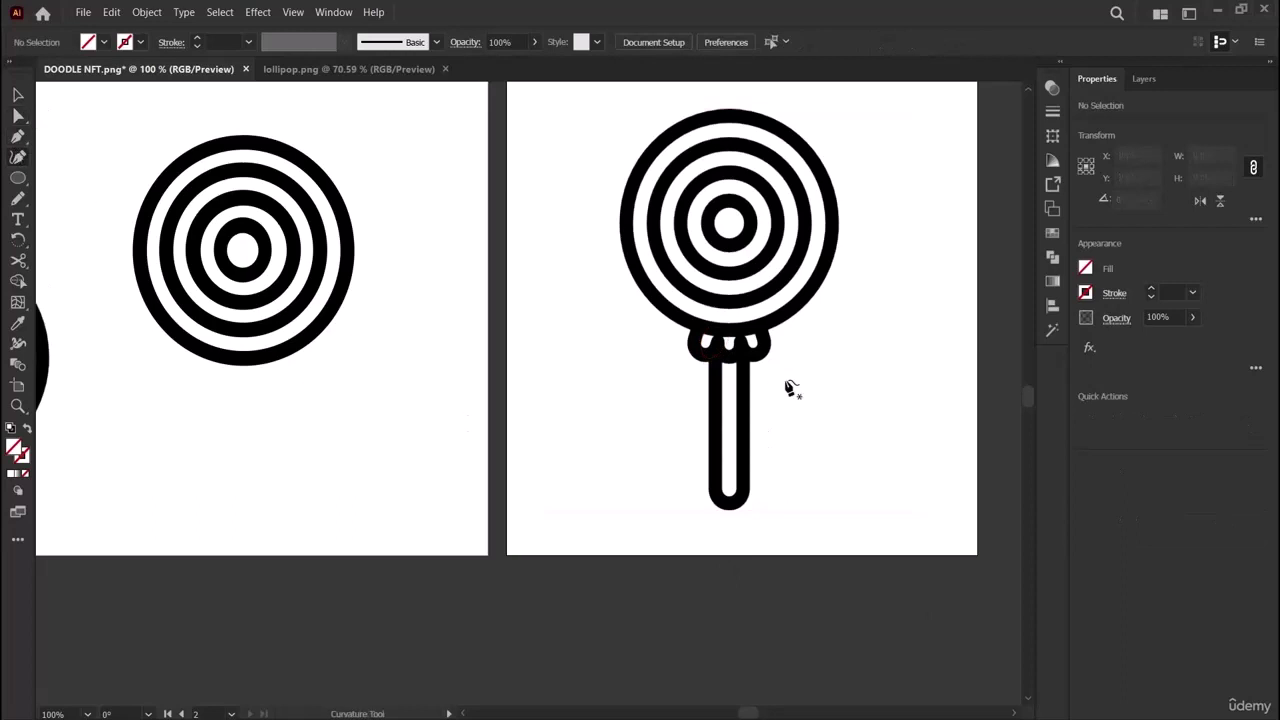
pyautogui.click(704, 332)
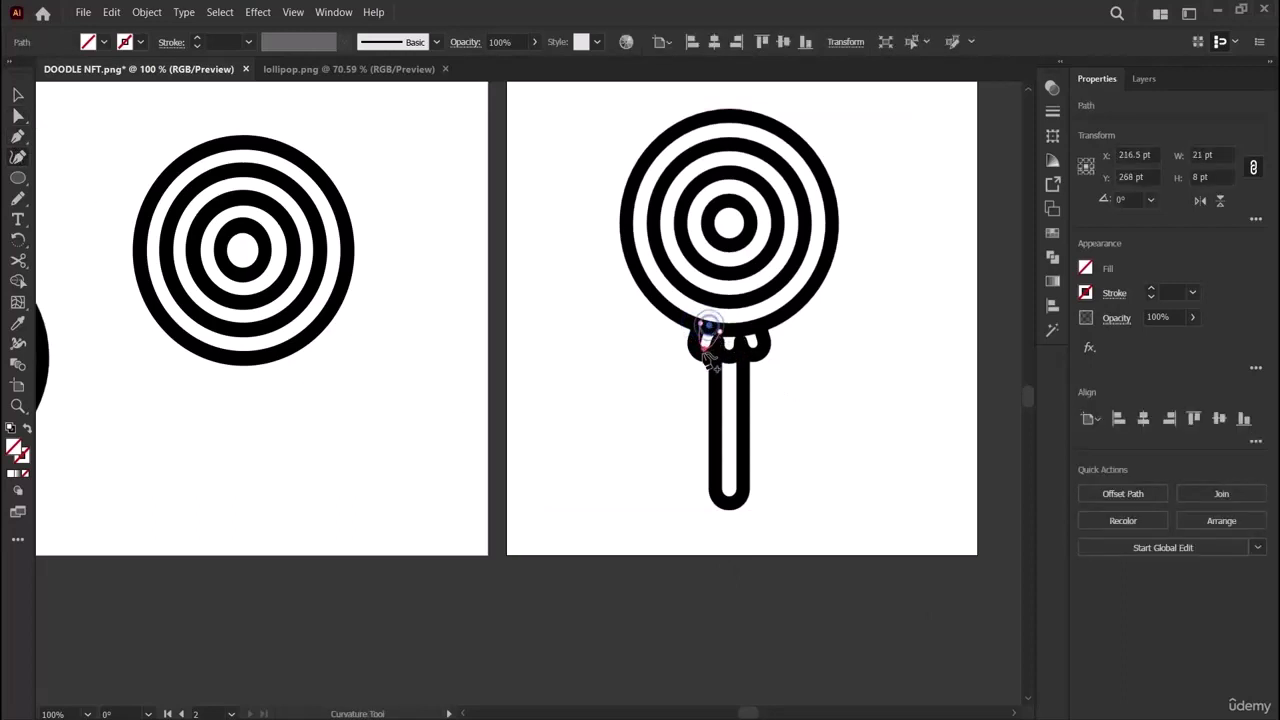
pyautogui.moveTo(705, 354); pyautogui.dragTo(705, 340)
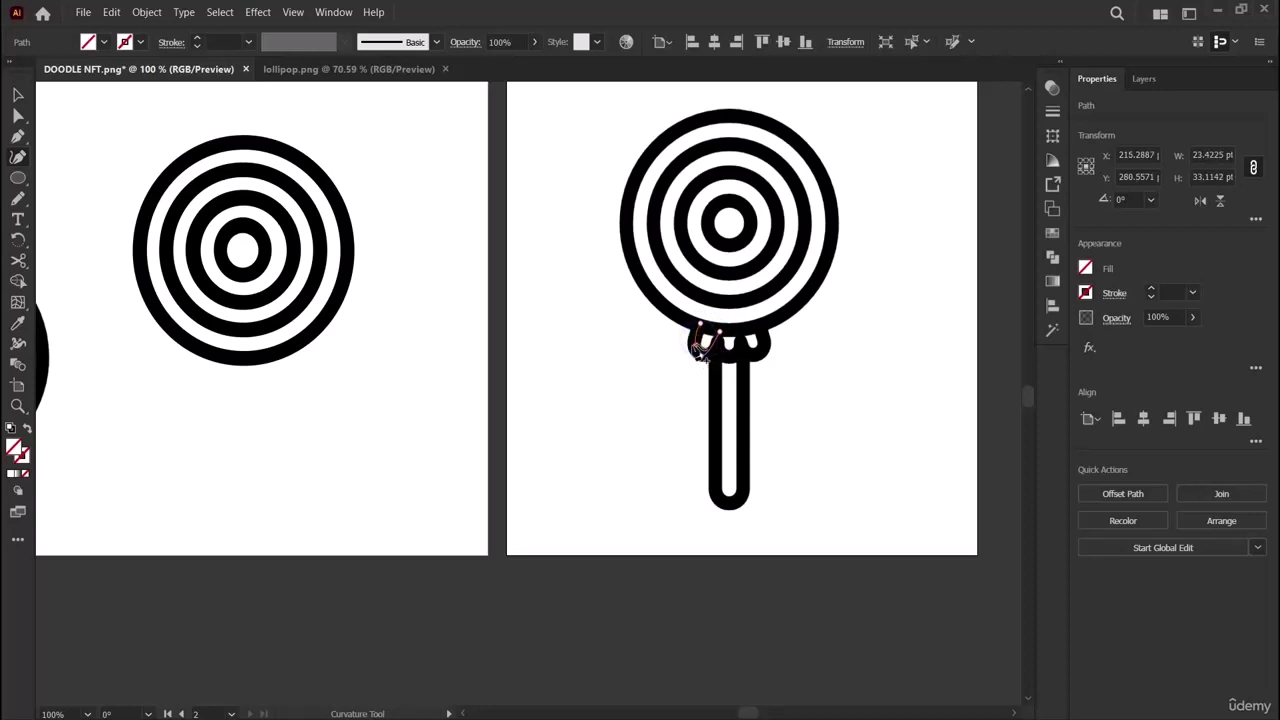
pyautogui.moveTo(707, 356); pyautogui.dragTo(720, 350)
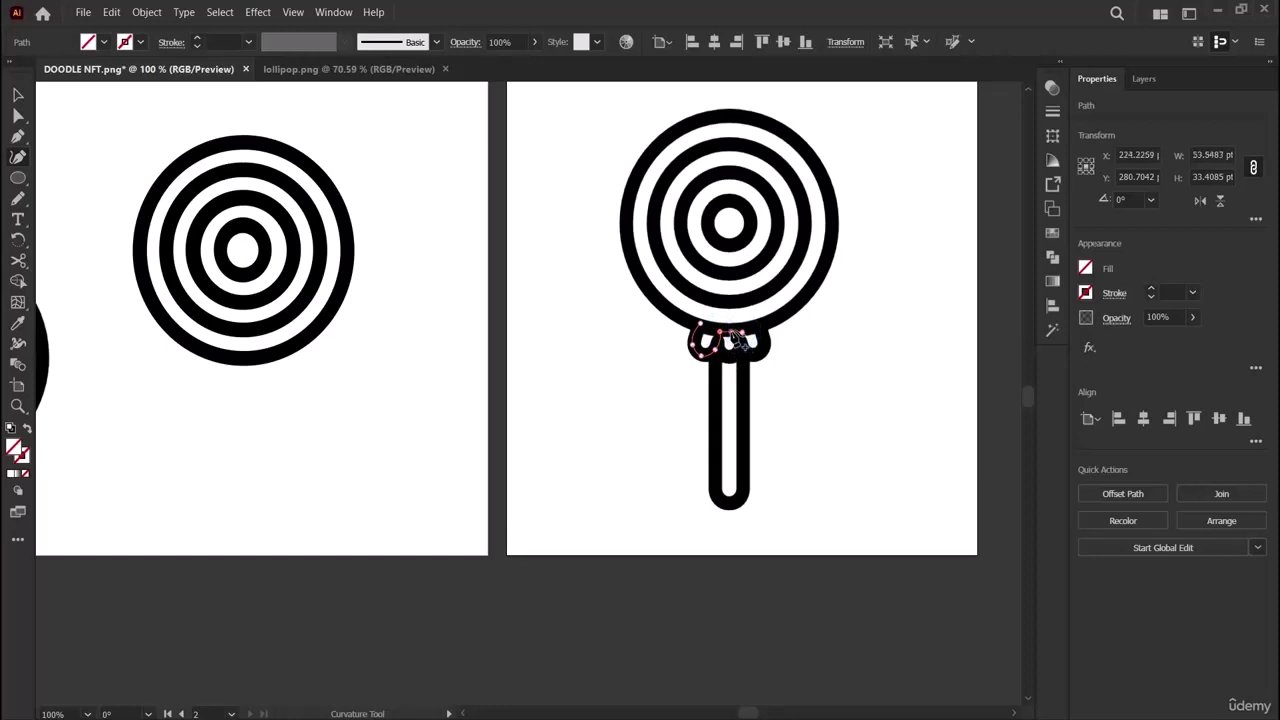
# Add points to the right to form the second and third loops, keeping the fill at None.
pyautogui.click(730, 331)
pyautogui.click(752, 341)
pyautogui.click(764, 327)
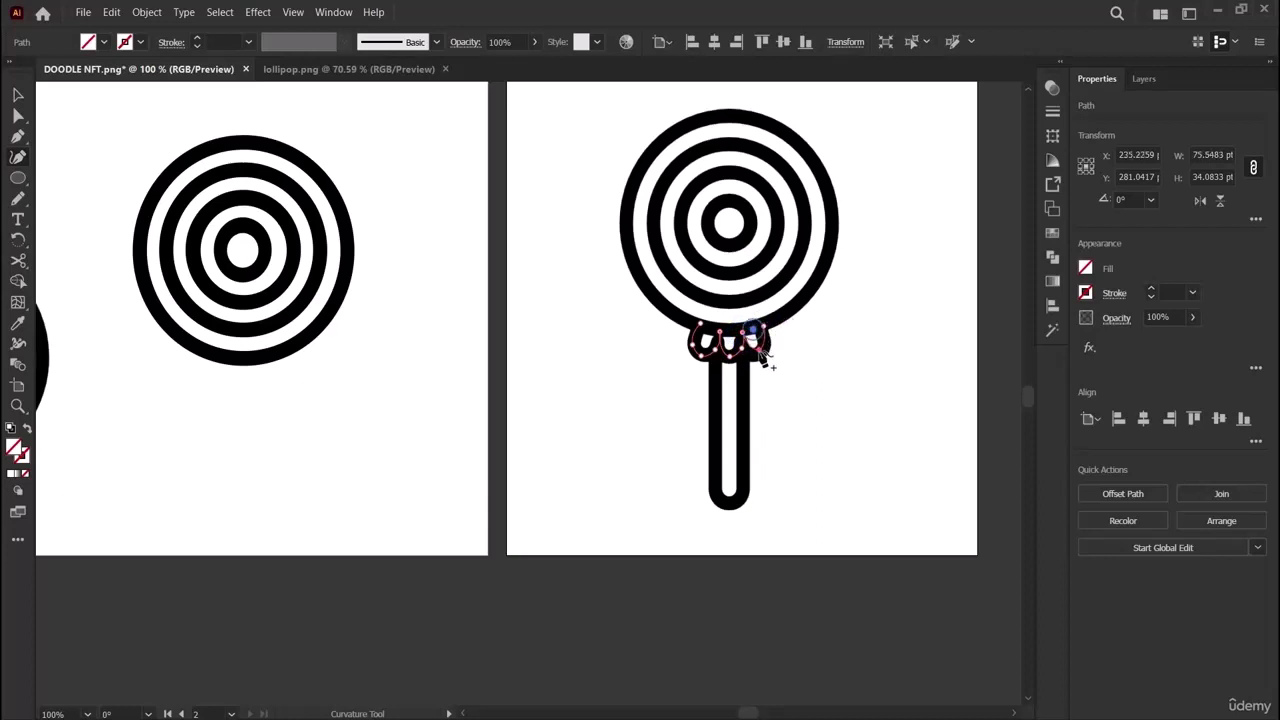
pyautogui.click(760, 357)
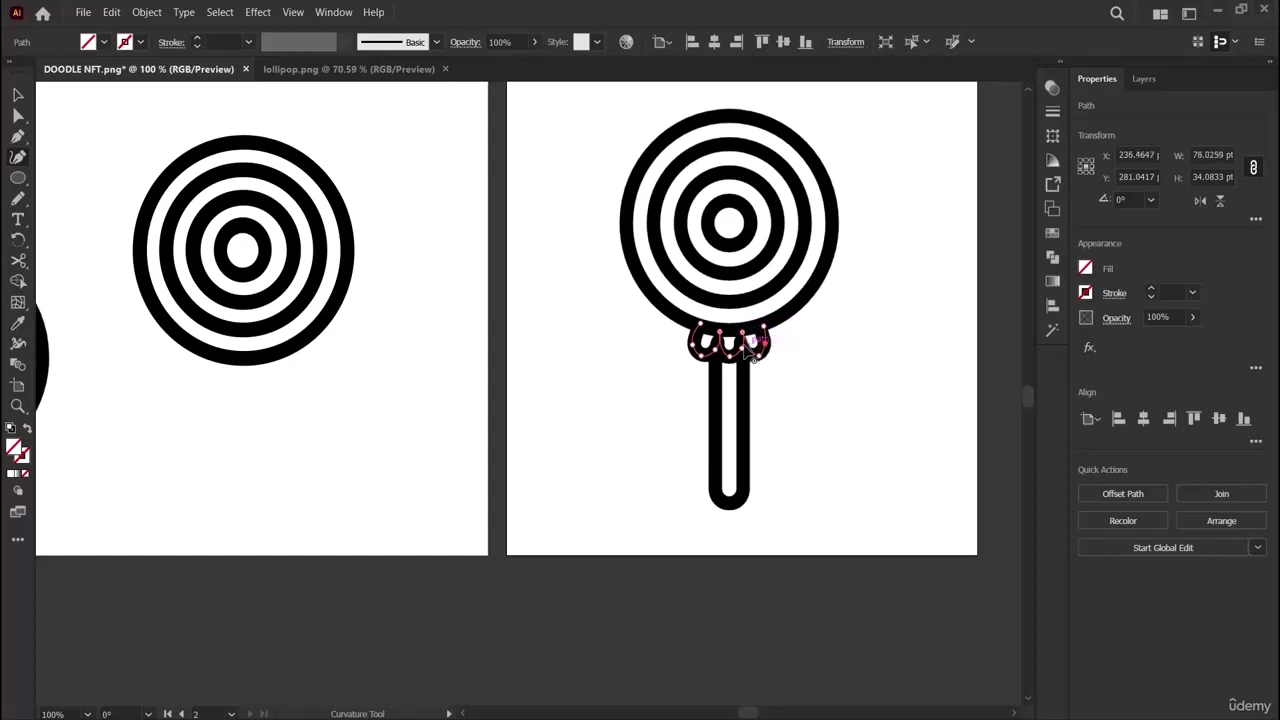
pyautogui.click(750, 350)
pyautogui.click(1084, 274)
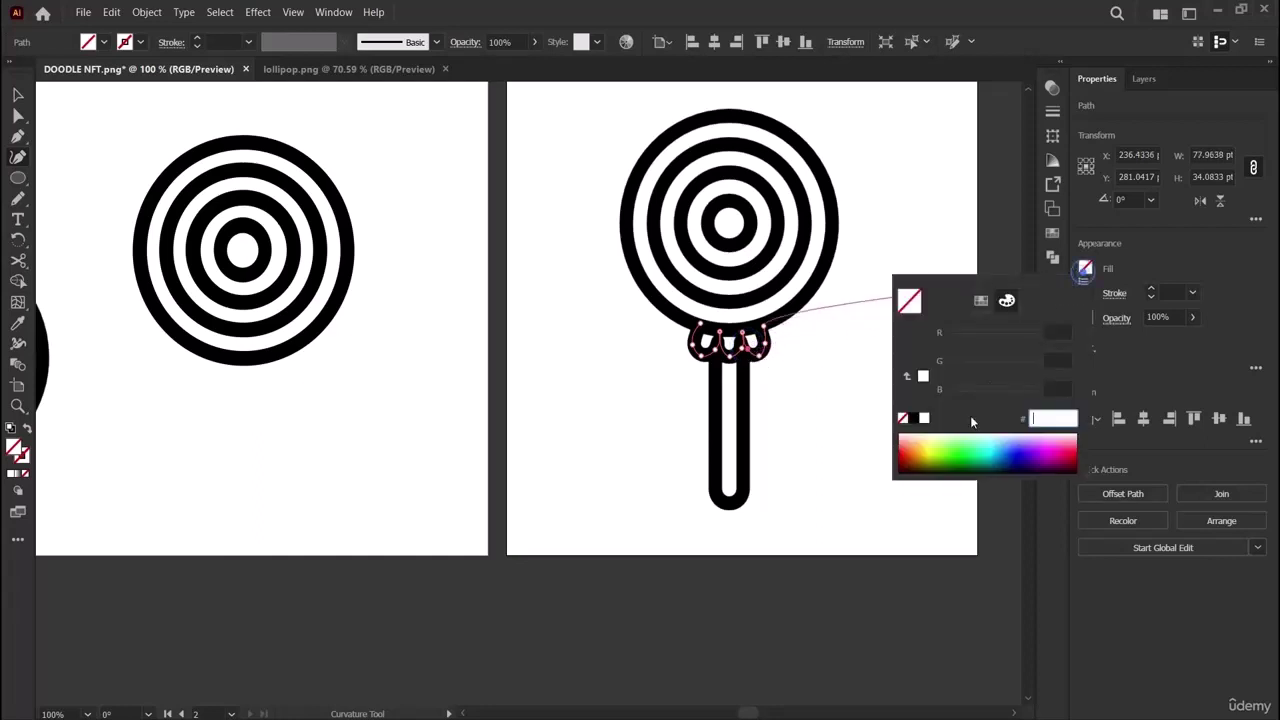
pyautogui.click(912, 420)
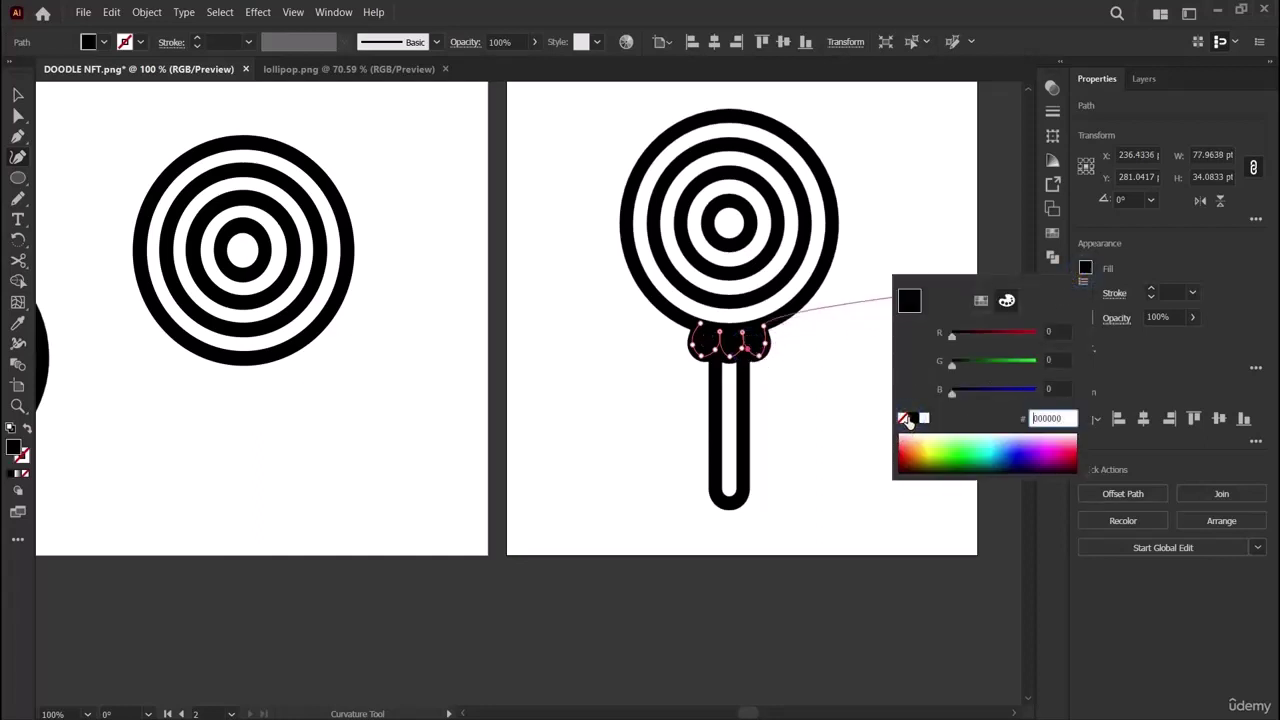
pyautogui.click(903, 420)
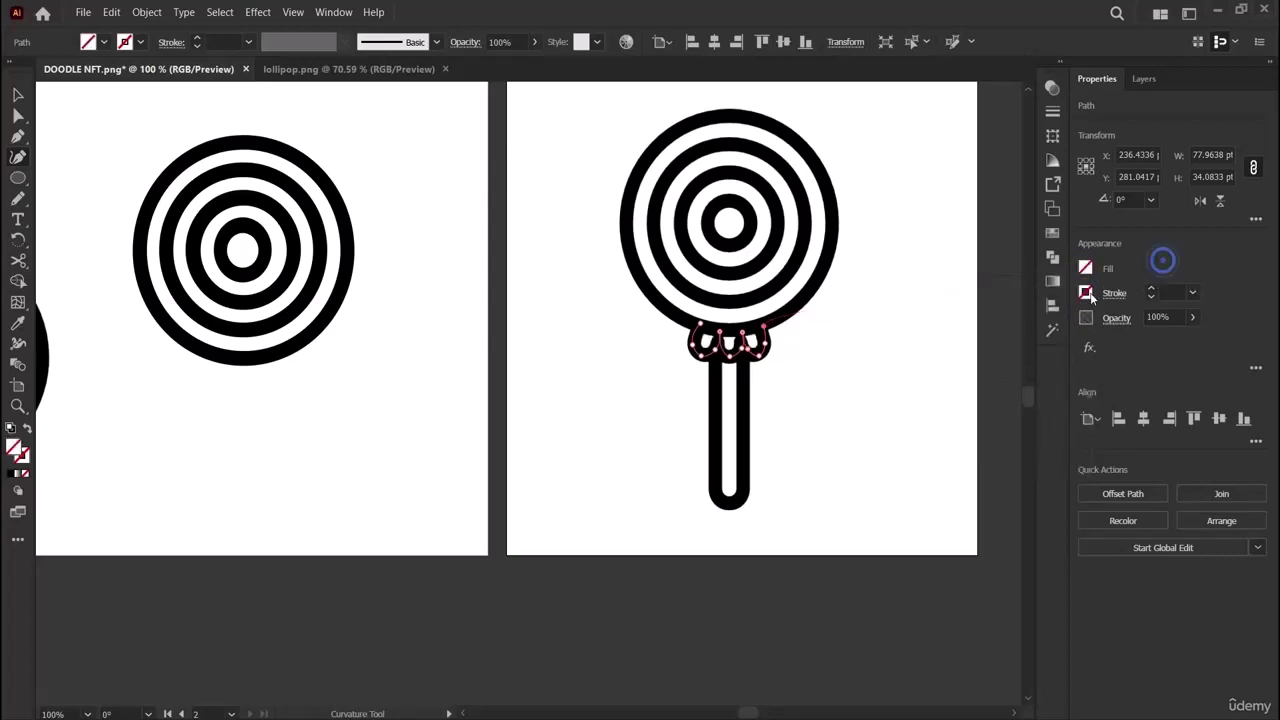
# Add a black stroke to the collar and move it under the rings on the left artboard.
pyautogui.click(1152, 289)
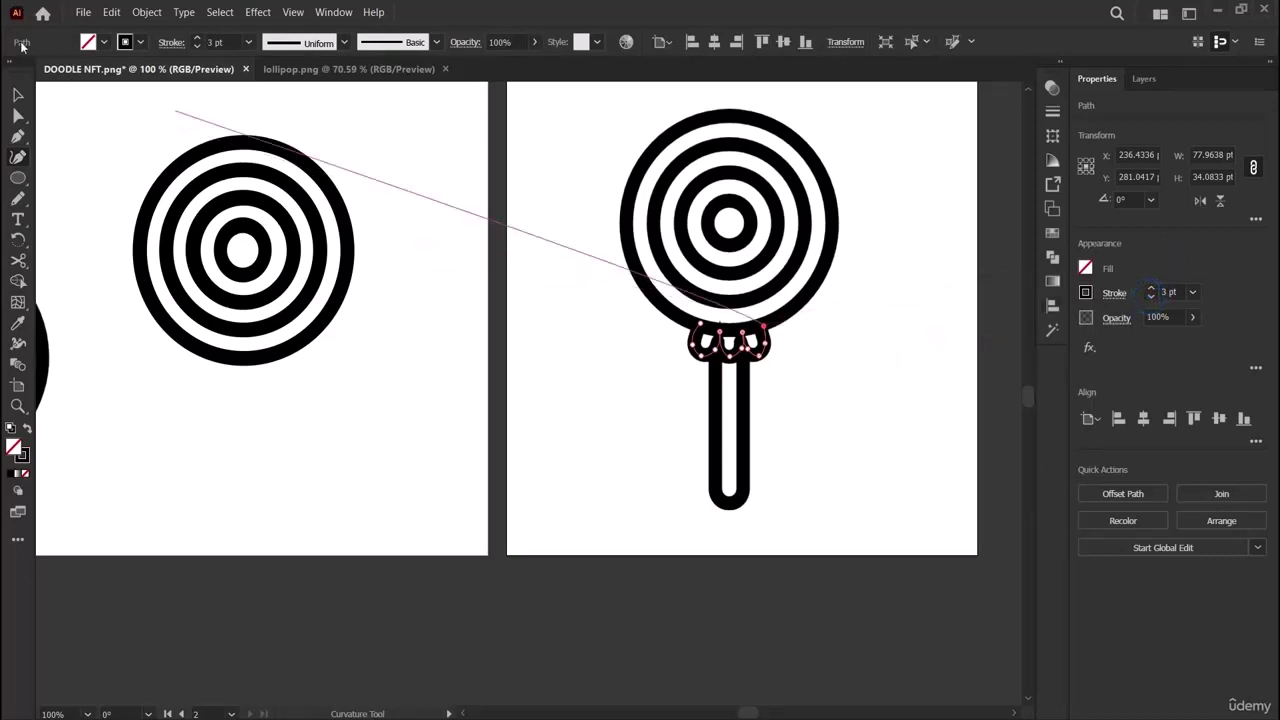
pyautogui.press('v')
pyautogui.click(457, 386)
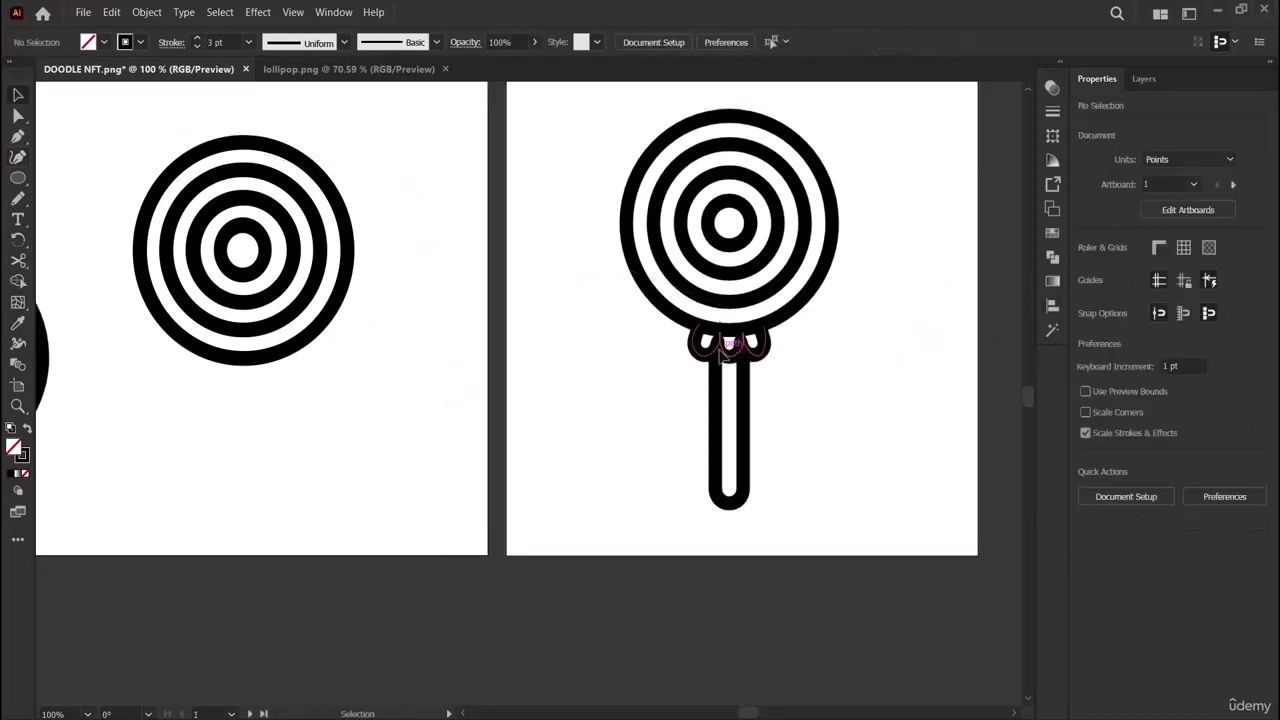
pyautogui.moveTo(719, 348); pyautogui.dragTo(240, 387)
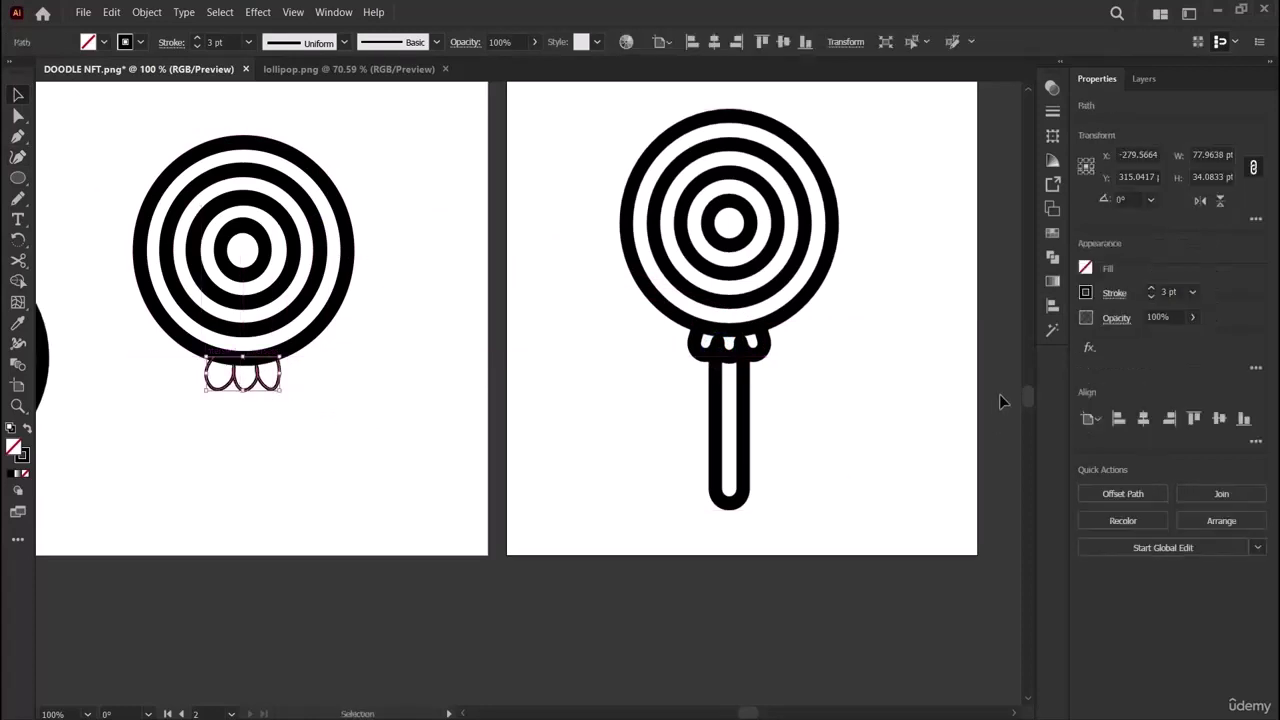
# Raise the collar's stroke weight to 8 pt and lower it slightly below the rings.
pyautogui.click(1150, 288)
pyautogui.click(1150, 288)
pyautogui.click(1150, 288)
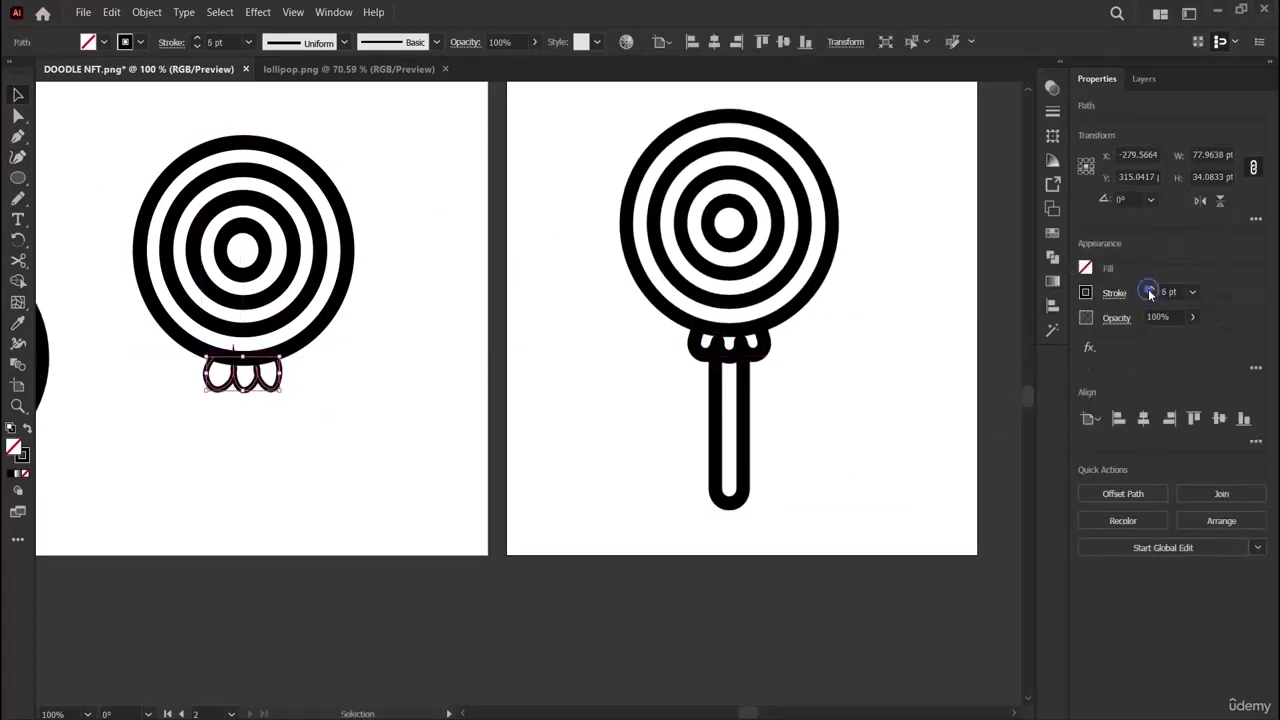
pyautogui.click(1150, 288)
pyautogui.click(1150, 290)
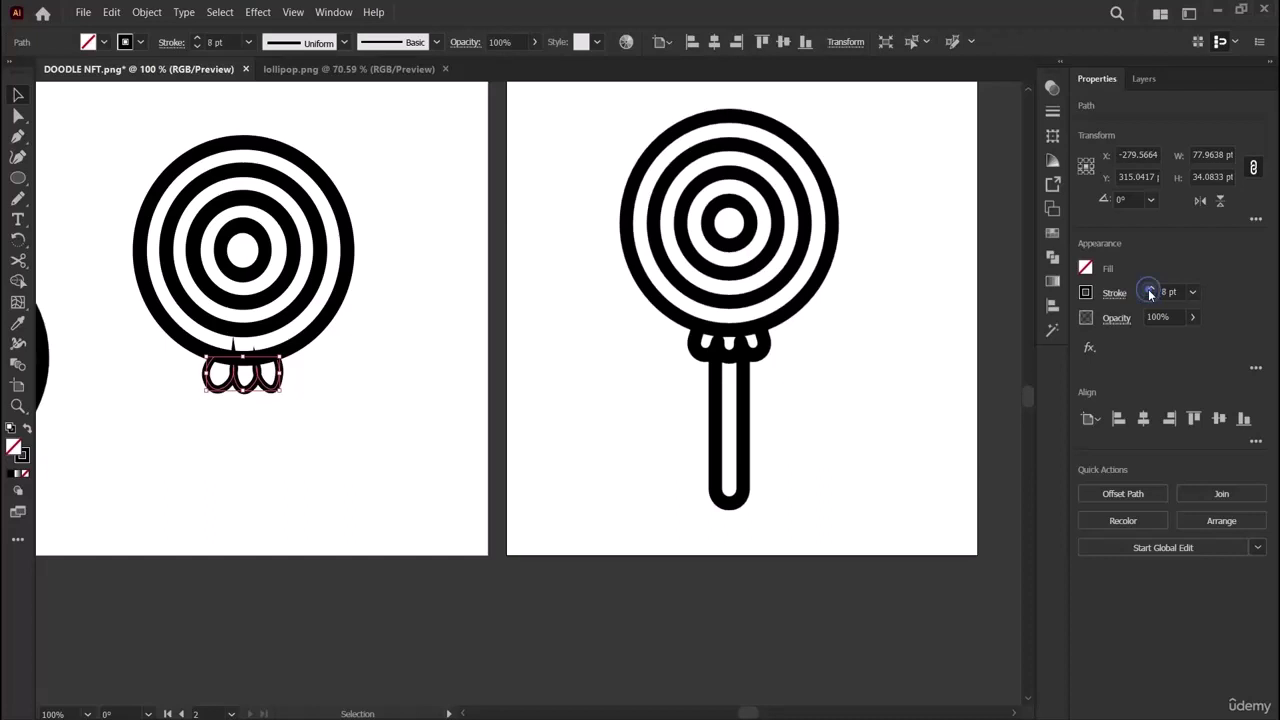
pyautogui.click(361, 478)
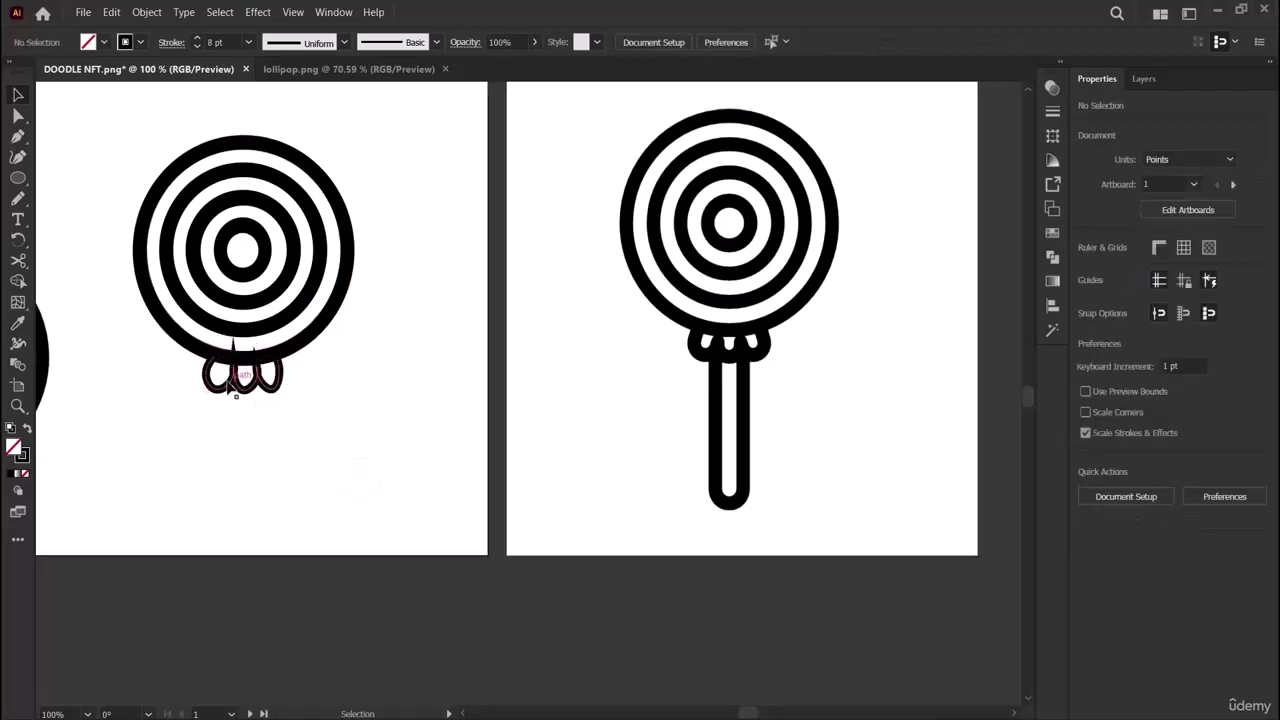
pyautogui.moveTo(224, 402); pyautogui.dragTo(225, 476)
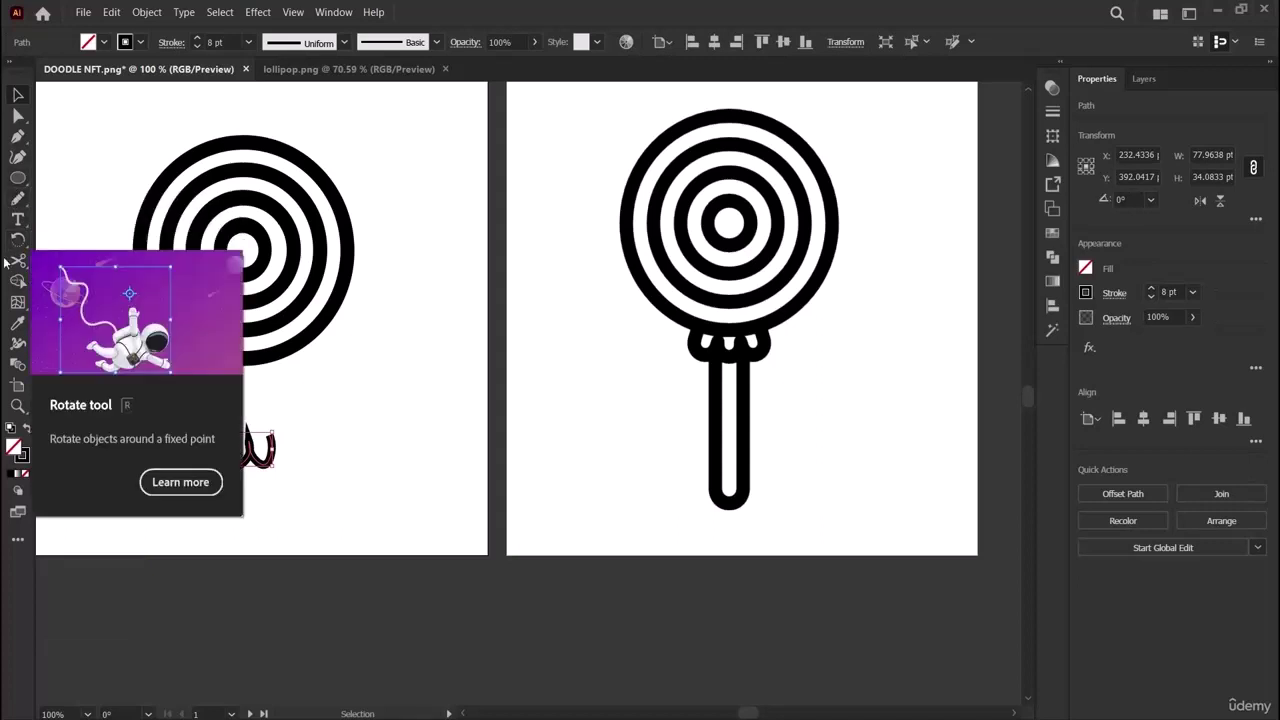
# Erase the spikes along the top of the collar with the Eraser.
pyautogui.click(18, 260)
pyautogui.click(93, 262)
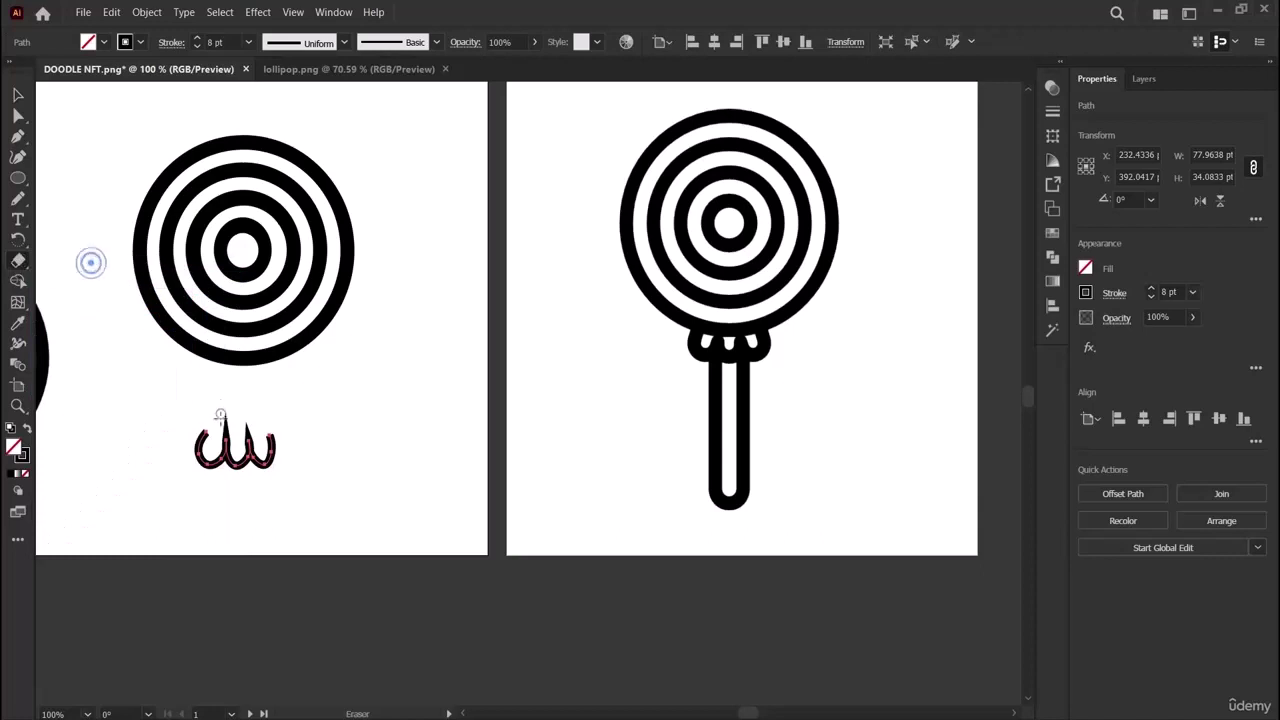
pyautogui.moveTo(224, 421)
pyautogui.mouseDown()
pyautogui.moveTo(208, 434)
pyautogui.moveTo(222, 420)
pyautogui.moveTo(240, 433)
pyautogui.mouseUp()
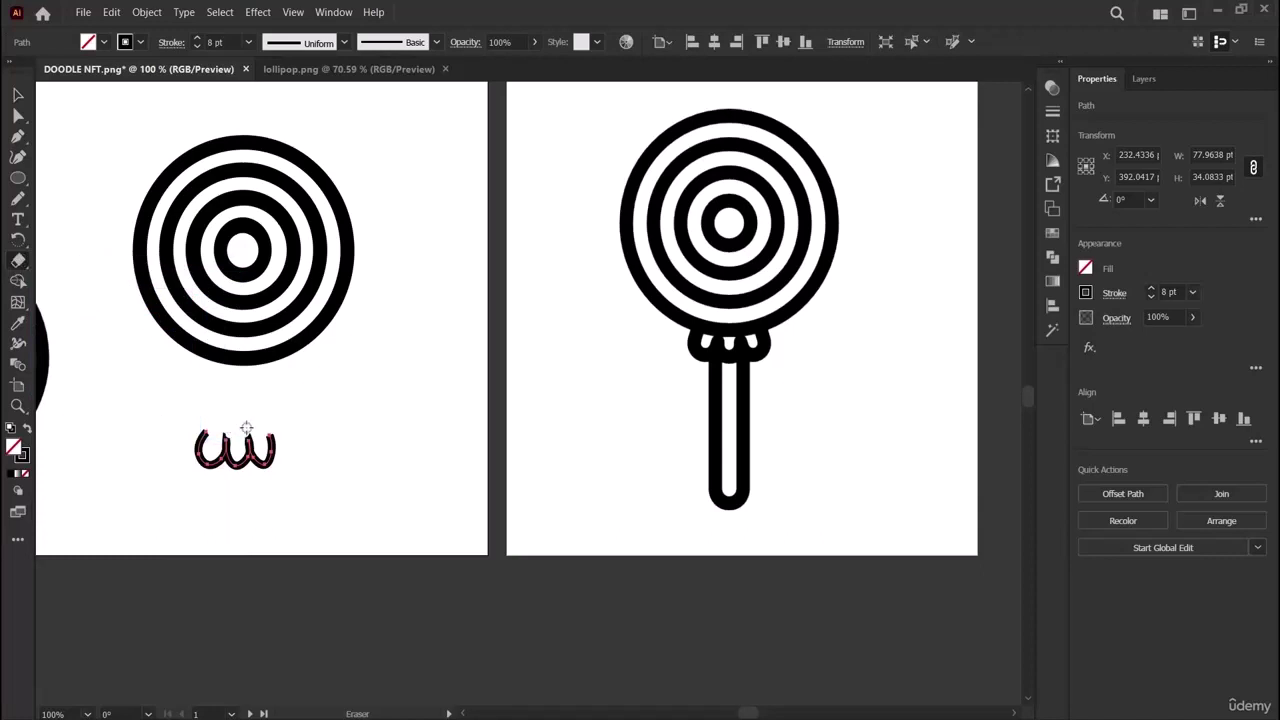
pyautogui.moveTo(236, 429)
pyautogui.mouseDown()
pyautogui.moveTo(212, 432)
pyautogui.moveTo(215, 418)
pyautogui.mouseUp()
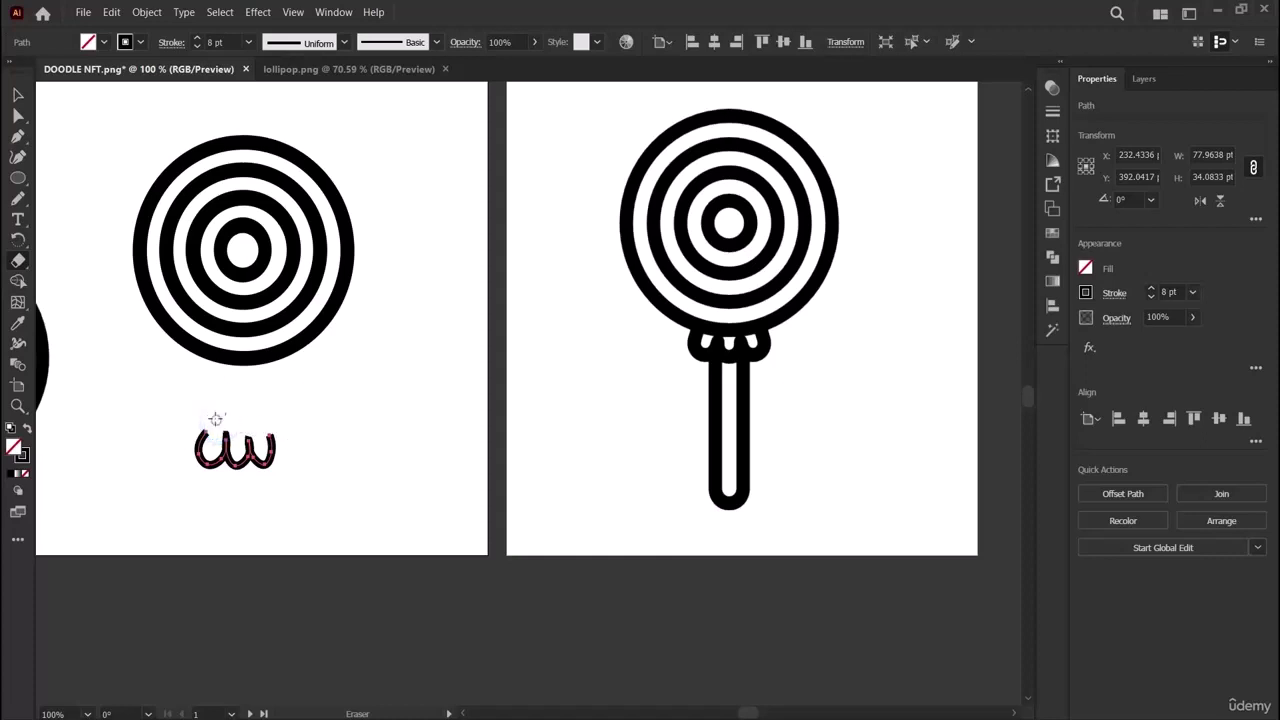
# Paint white brush strokes over the collar's middle prong.
pyautogui.click(19, 199)
pyautogui.click(22, 200)
pyautogui.click(100, 190)
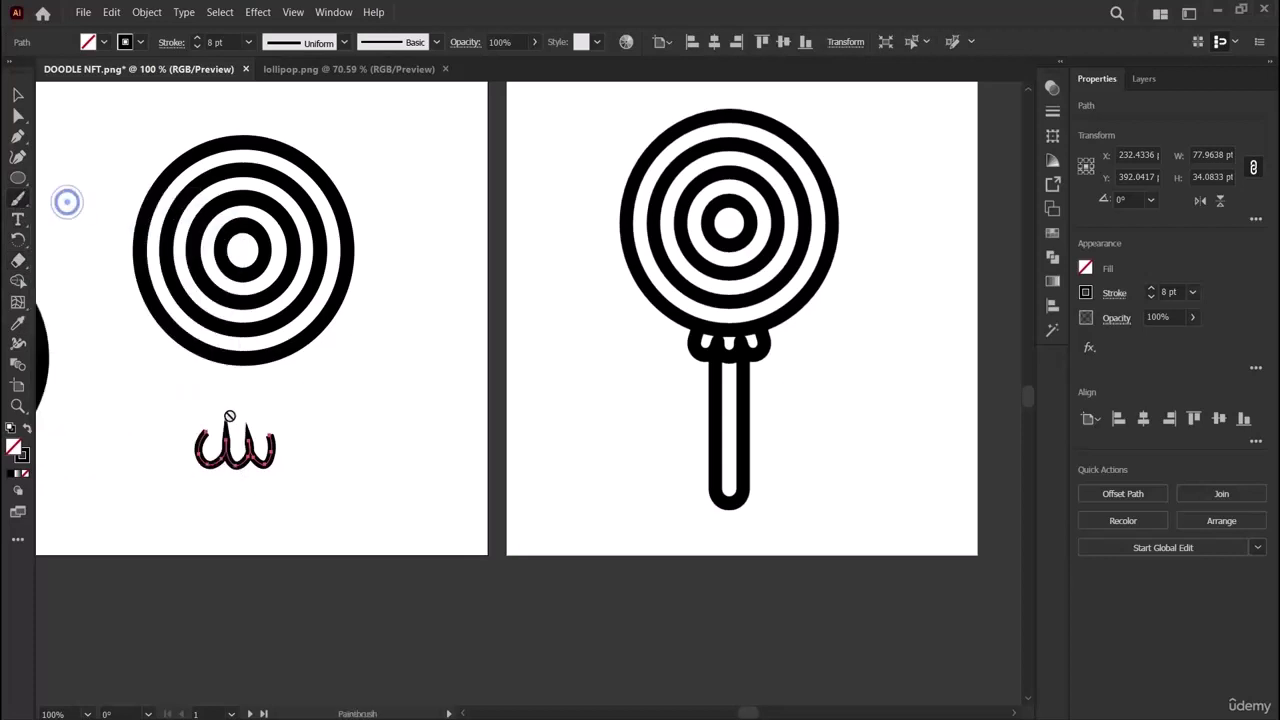
pyautogui.doubleClick(18, 452)
pyautogui.click(424, 251)
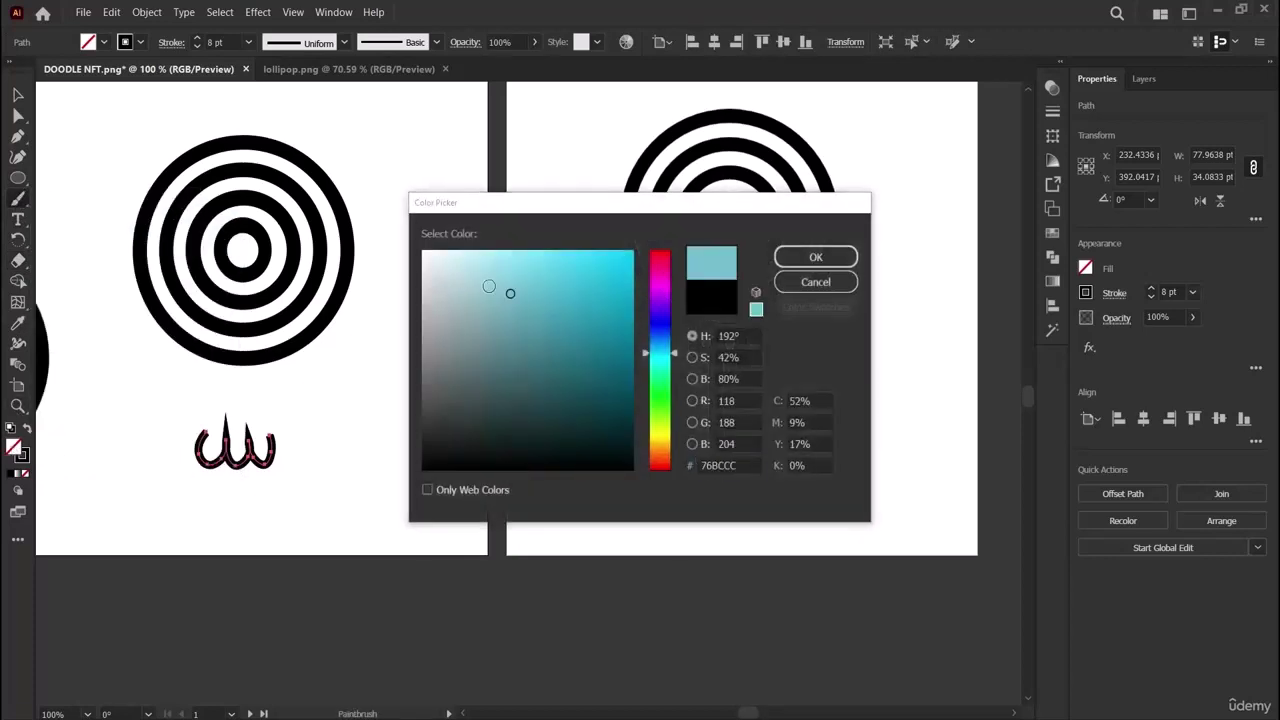
pyautogui.click(815, 257)
pyautogui.moveTo(223, 419); pyautogui.dragTo(222, 400)
pyautogui.moveTo(20, 202); pyautogui.dragTo(90, 217)
pyautogui.moveTo(240, 422)
pyautogui.mouseDown()
pyautogui.moveTo(212, 421)
pyautogui.moveTo(226, 420)
pyautogui.mouseUp()
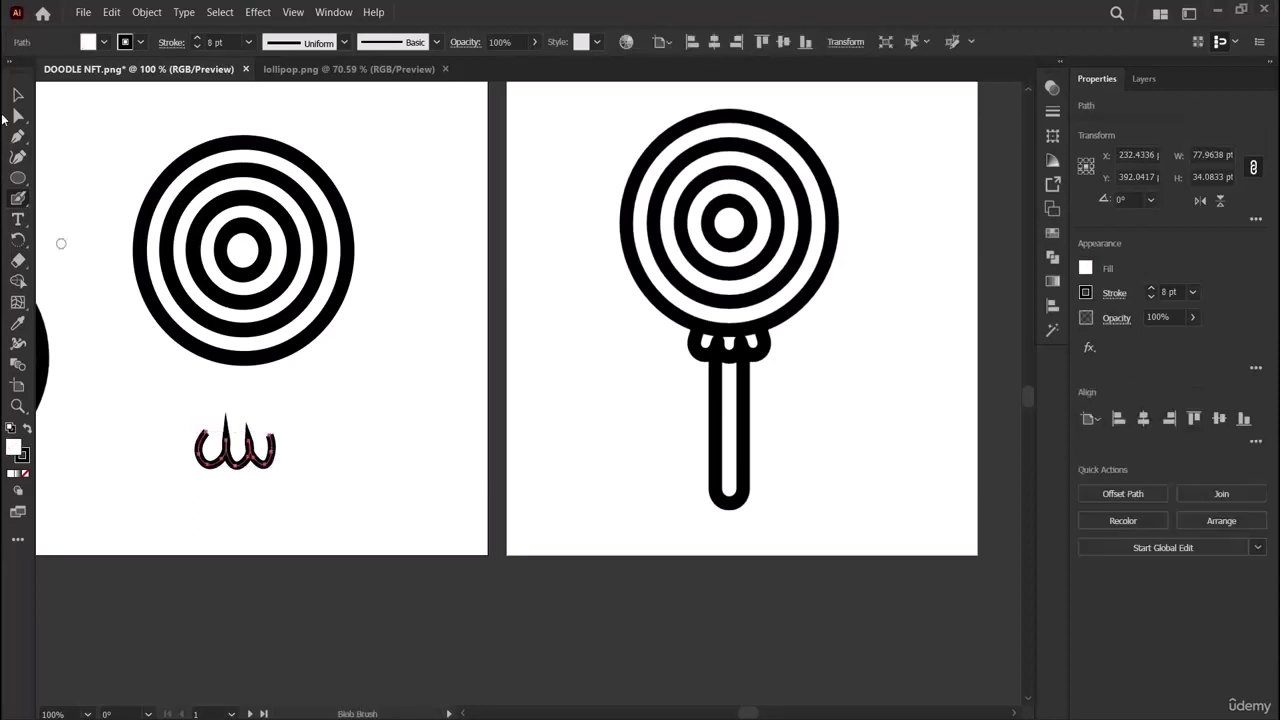
# Move the collar up under the left rings and set its fill to None.
pyautogui.click(18, 95)
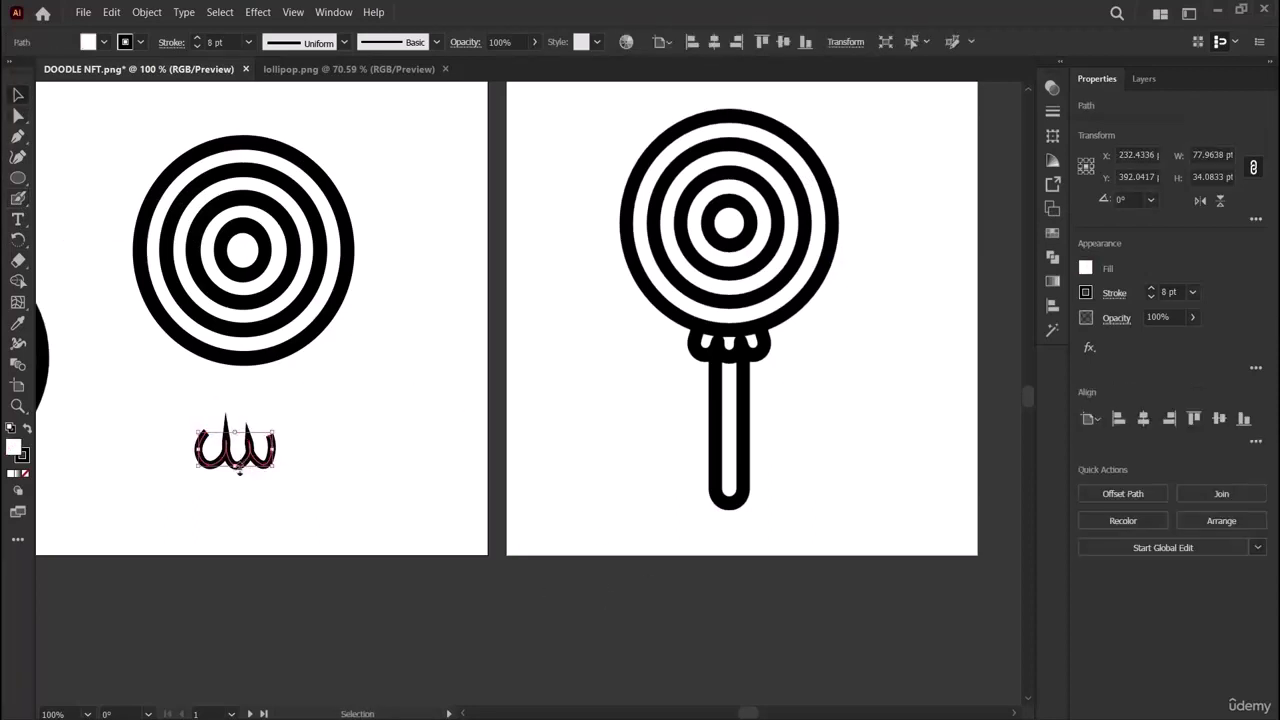
pyautogui.moveTo(232, 452); pyautogui.dragTo(242, 372)
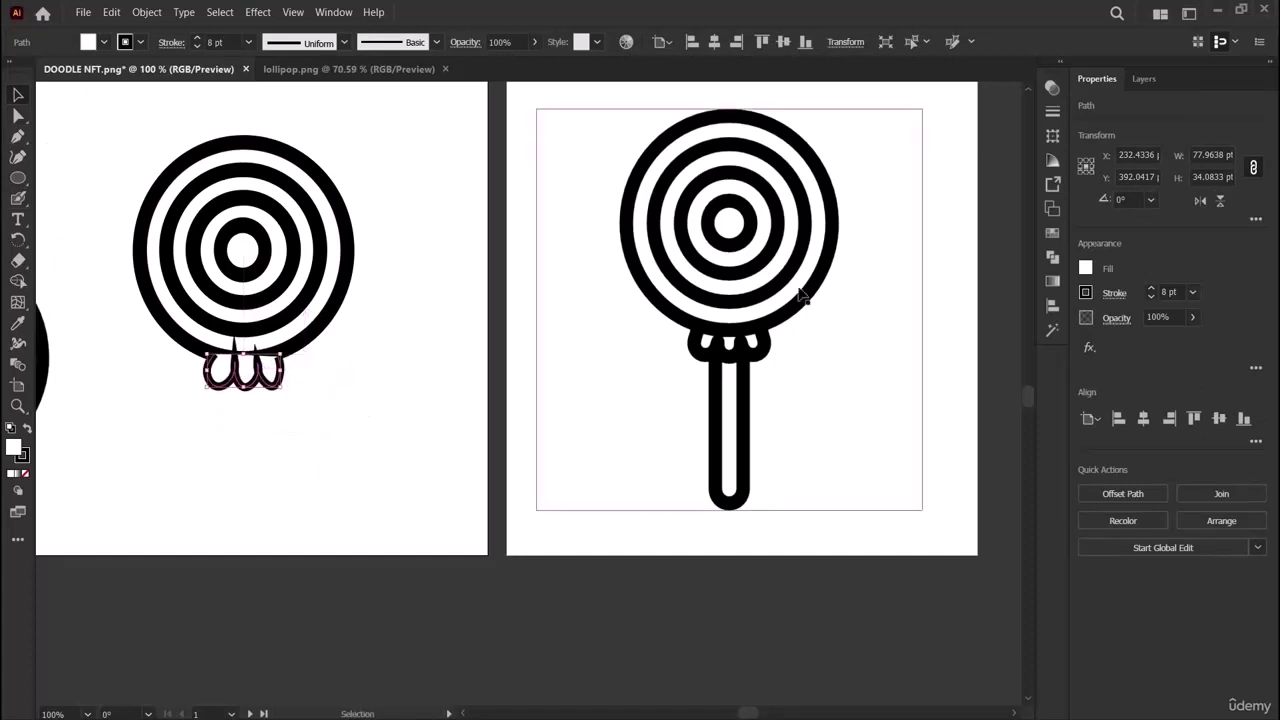
pyautogui.click(1085, 268)
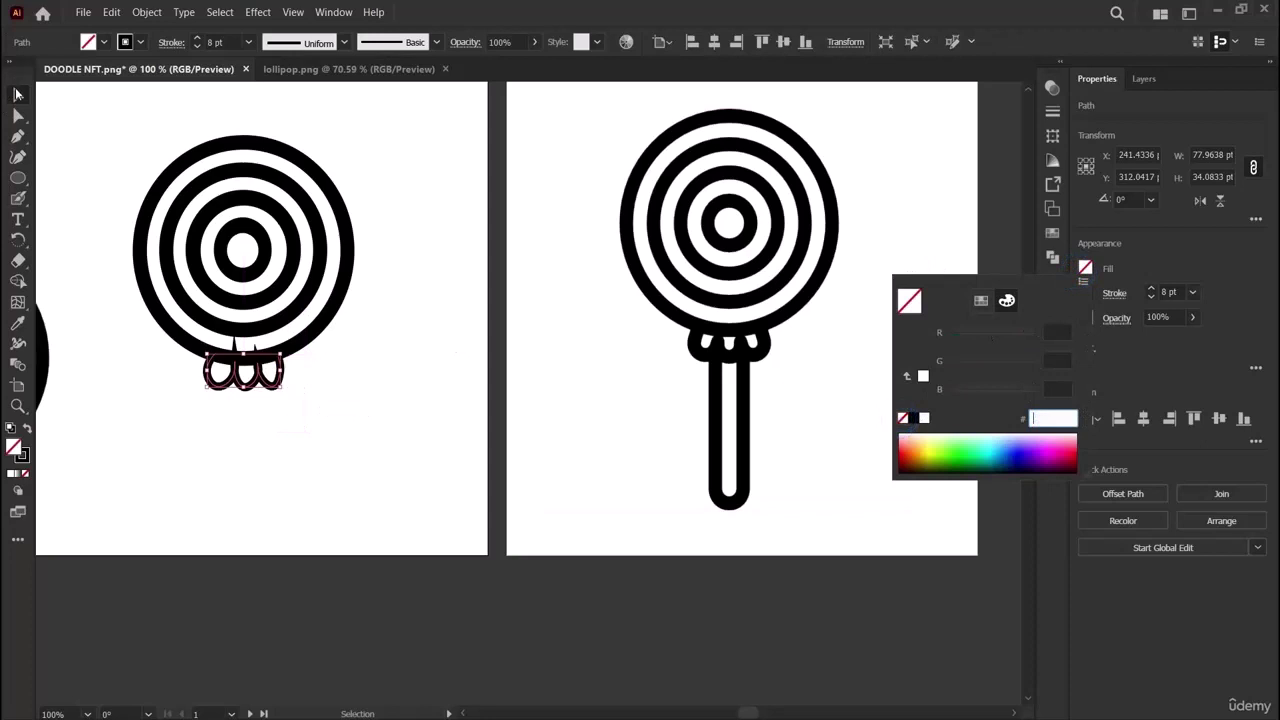
pyautogui.click(903, 417)
pyautogui.click(254, 474)
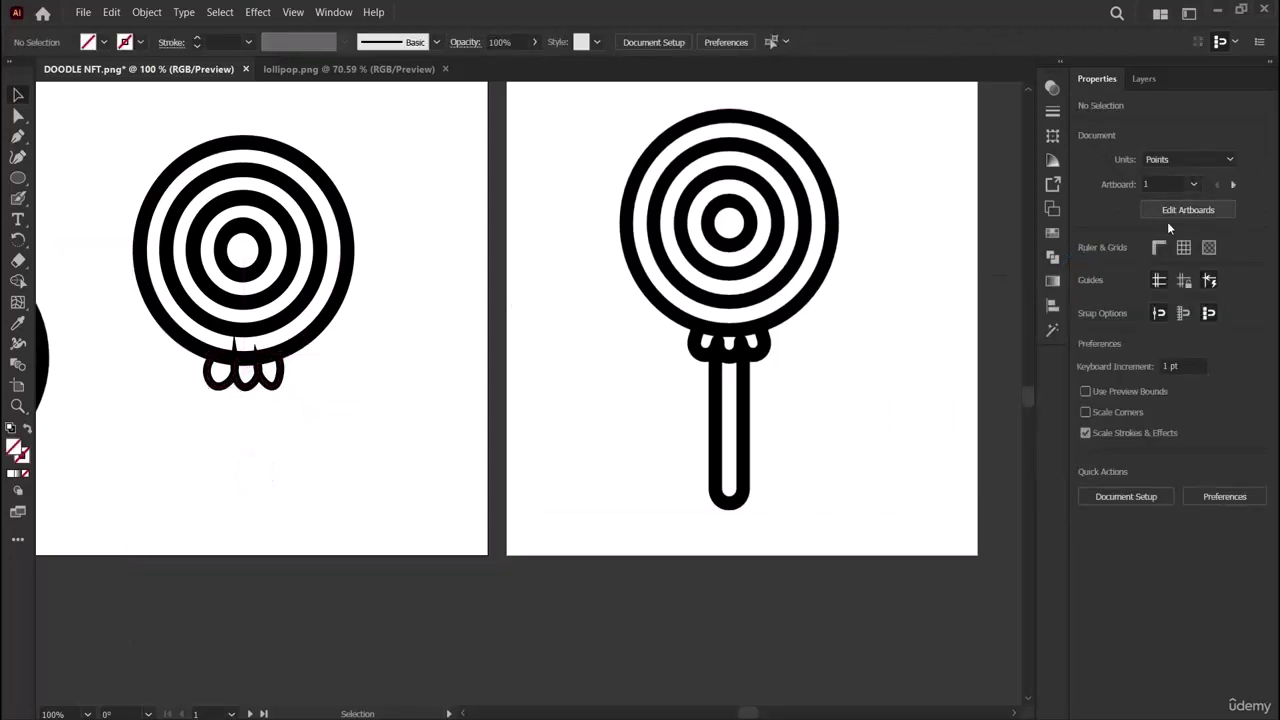
# Move the collar to the lower right and cut it at two anchors with Scissors.
pyautogui.moveTo(249, 383)
pyautogui.mouseDown()
pyautogui.moveTo(371, 461)
pyautogui.moveTo(377, 451)
pyautogui.mouseUp()
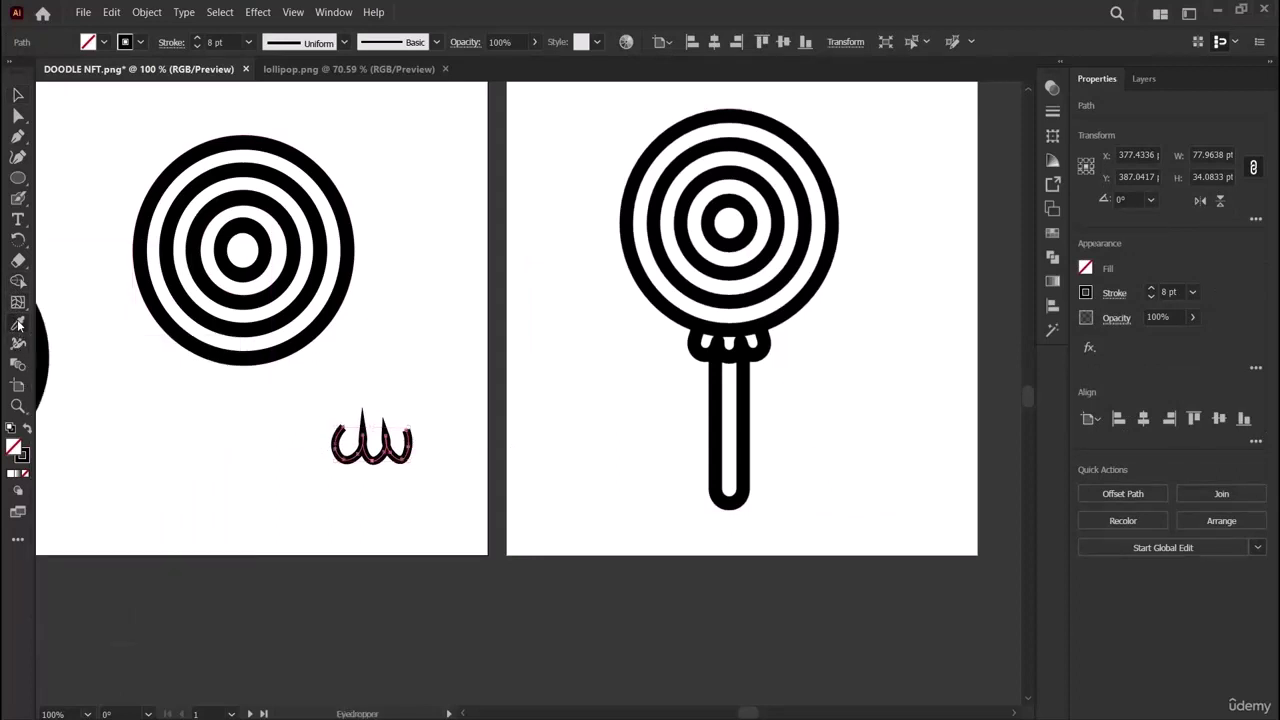
pyautogui.click(18, 305)
pyautogui.click(18, 342)
pyautogui.click(18, 303)
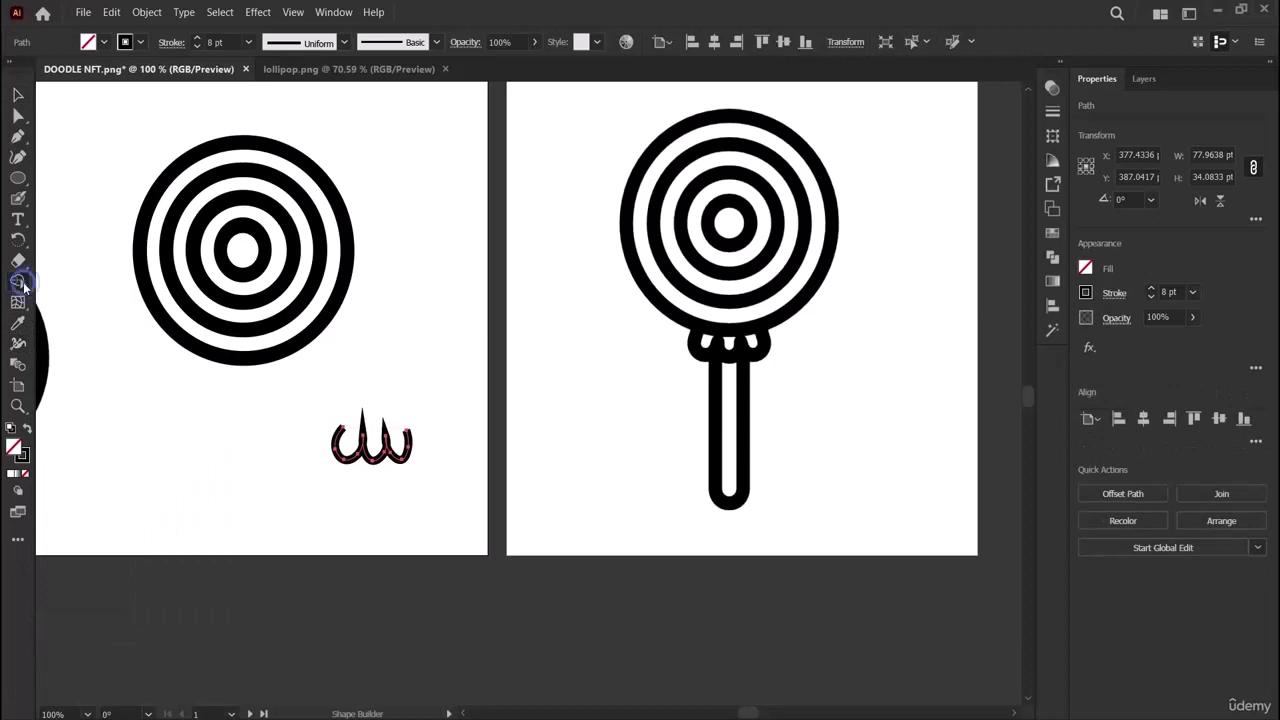
pyautogui.click(19, 305)
pyautogui.click(16, 362)
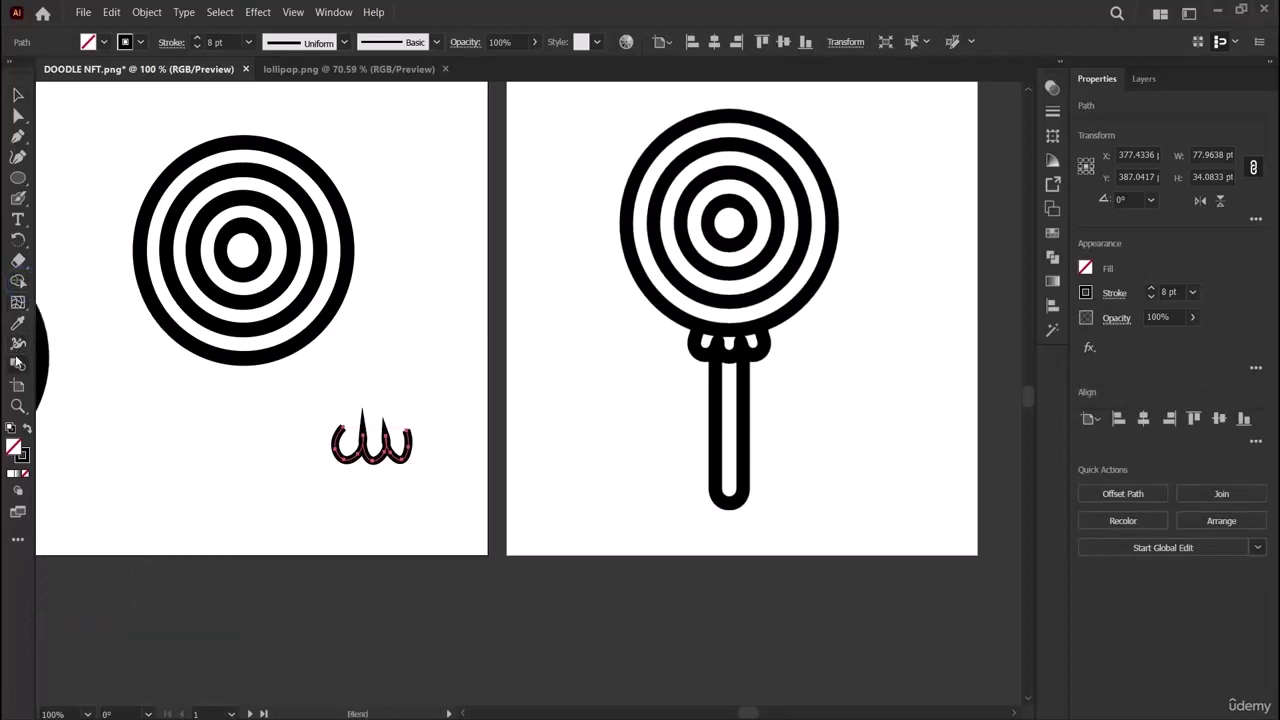
pyautogui.moveTo(18, 259); pyautogui.dragTo(58, 281)
pyautogui.click(362, 420)
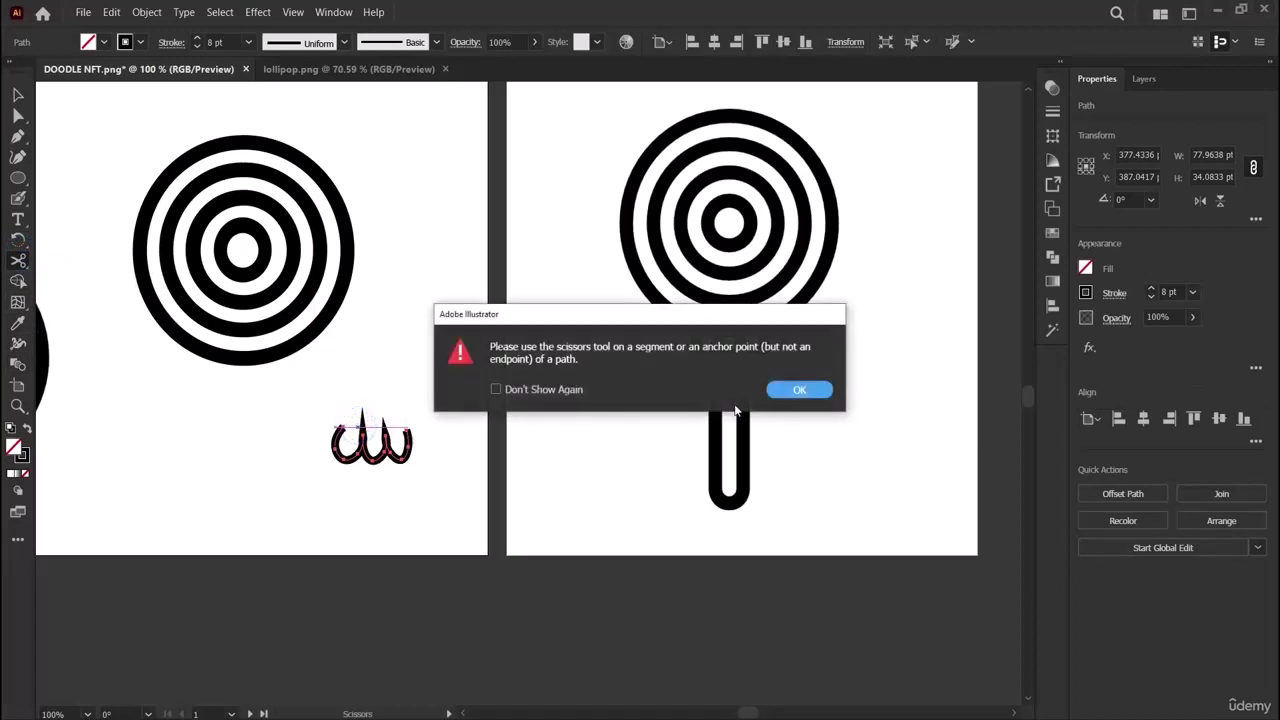
pyautogui.click(790, 389)
pyautogui.click(363, 436)
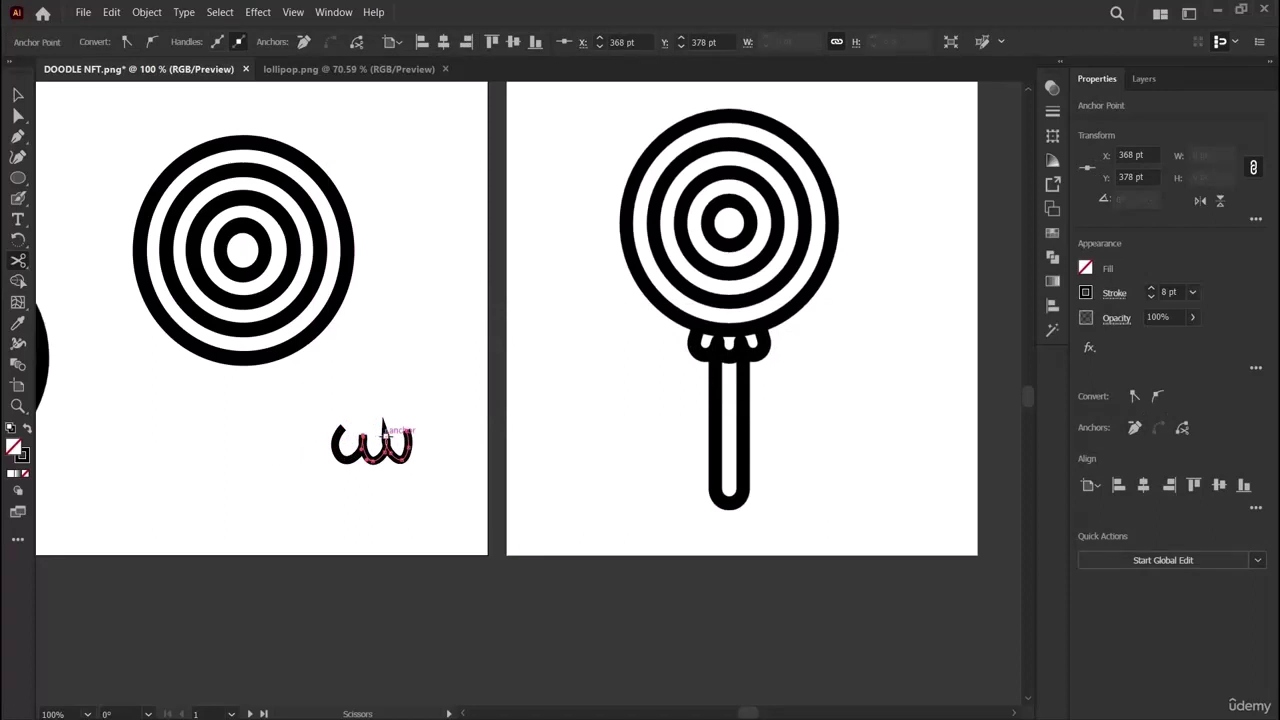
pyautogui.click(398, 437)
# Reshape the cut piece and set the collar's stroke weight back to 8 pt.
pyautogui.click(16, 97)
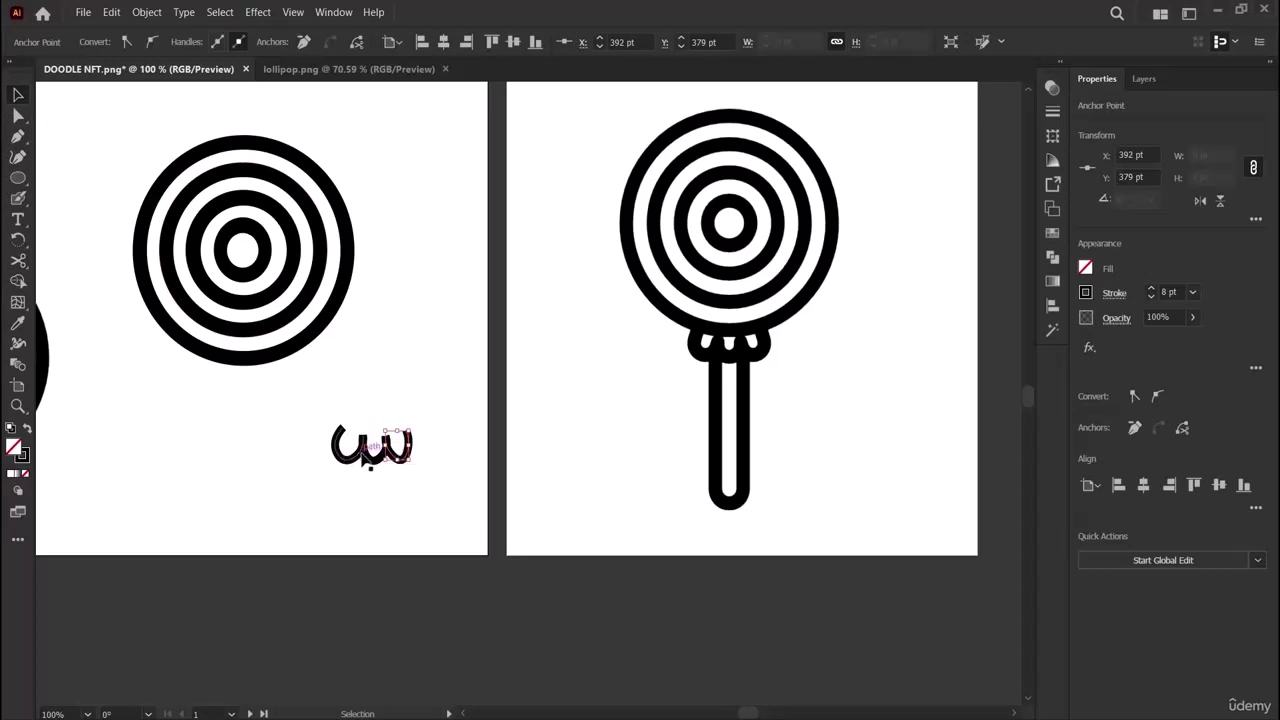
pyautogui.moveTo(366, 458)
pyautogui.mouseDown()
pyautogui.moveTo(352, 459)
pyautogui.moveTo(380, 450)
pyautogui.moveTo(370, 458)
pyautogui.mouseUp()
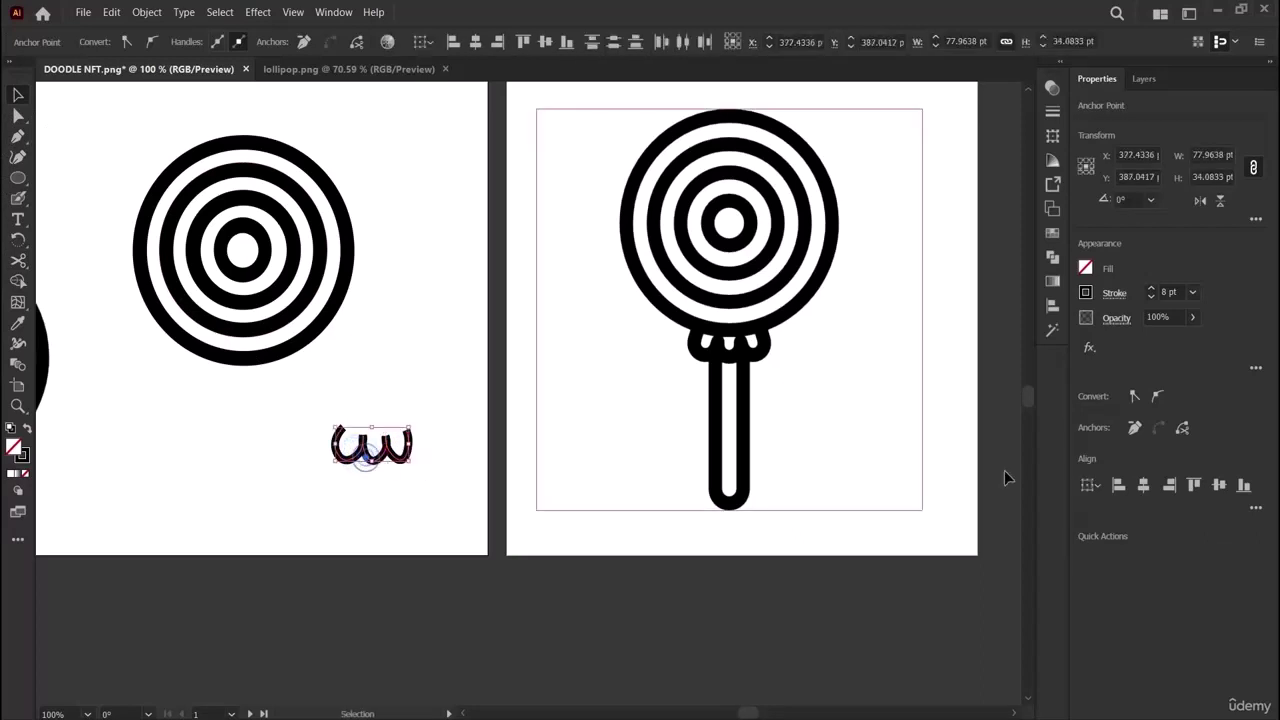
pyautogui.click(1150, 296)
pyautogui.click(1150, 296)
pyautogui.click(1150, 296)
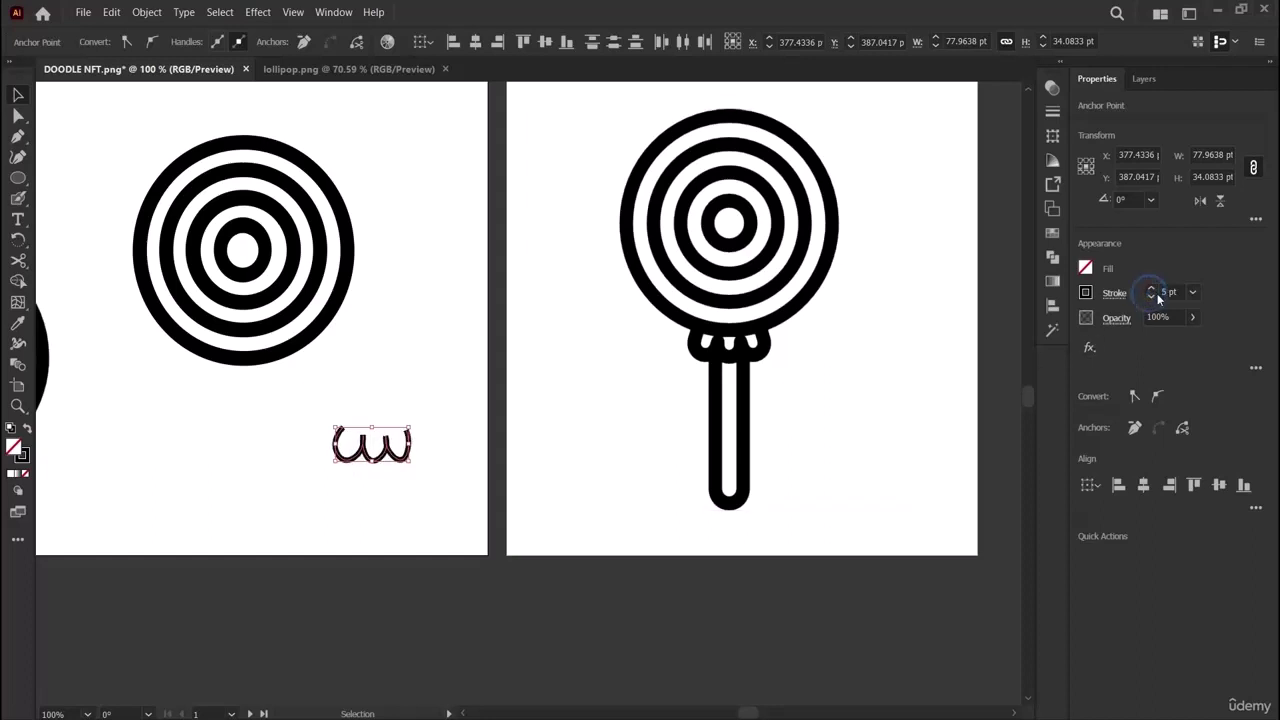
pyautogui.click(1150, 288)
pyautogui.click(1150, 288)
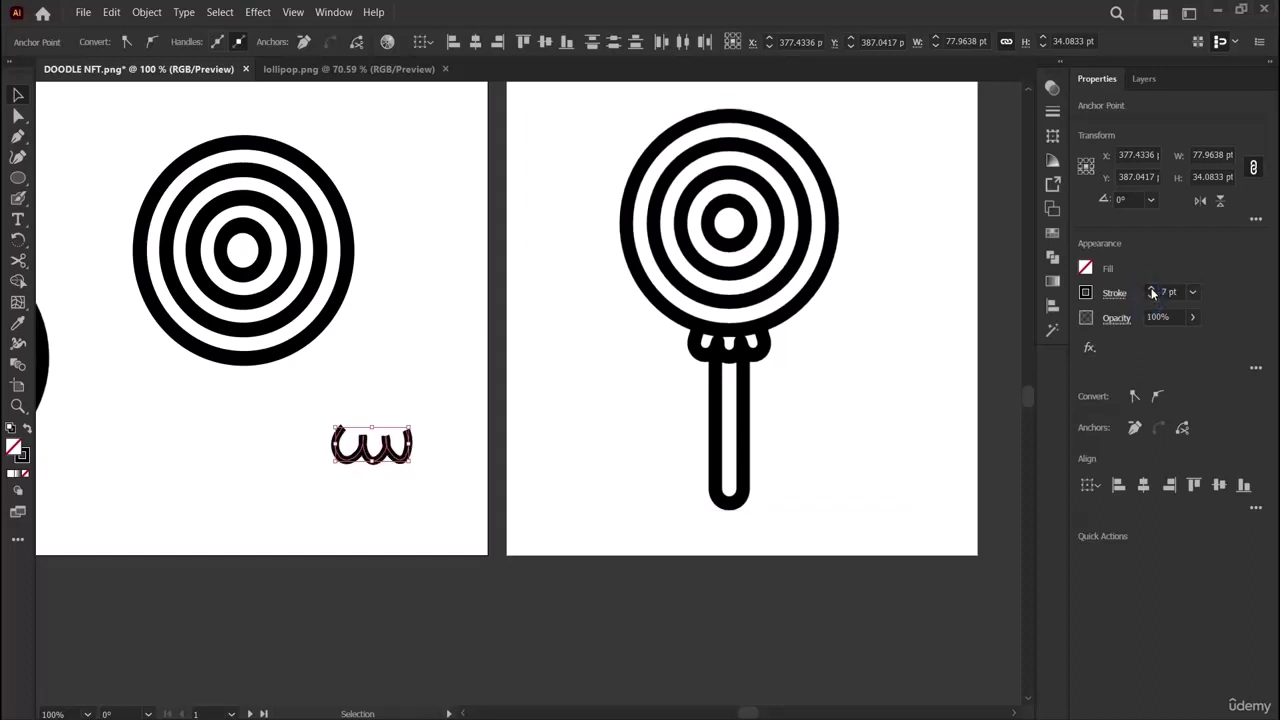
pyautogui.click(1150, 288)
# Undo the accidental collar stretches and shift the right piece's anchors up-left.
pyautogui.moveTo(357, 462)
pyautogui.mouseDown()
pyautogui.moveTo(284, 368)
pyautogui.moveTo(251, 363)
pyautogui.moveTo(236, 376)
pyautogui.moveTo(257, 386)
pyautogui.mouseUp()
pyautogui.click(386, 465)
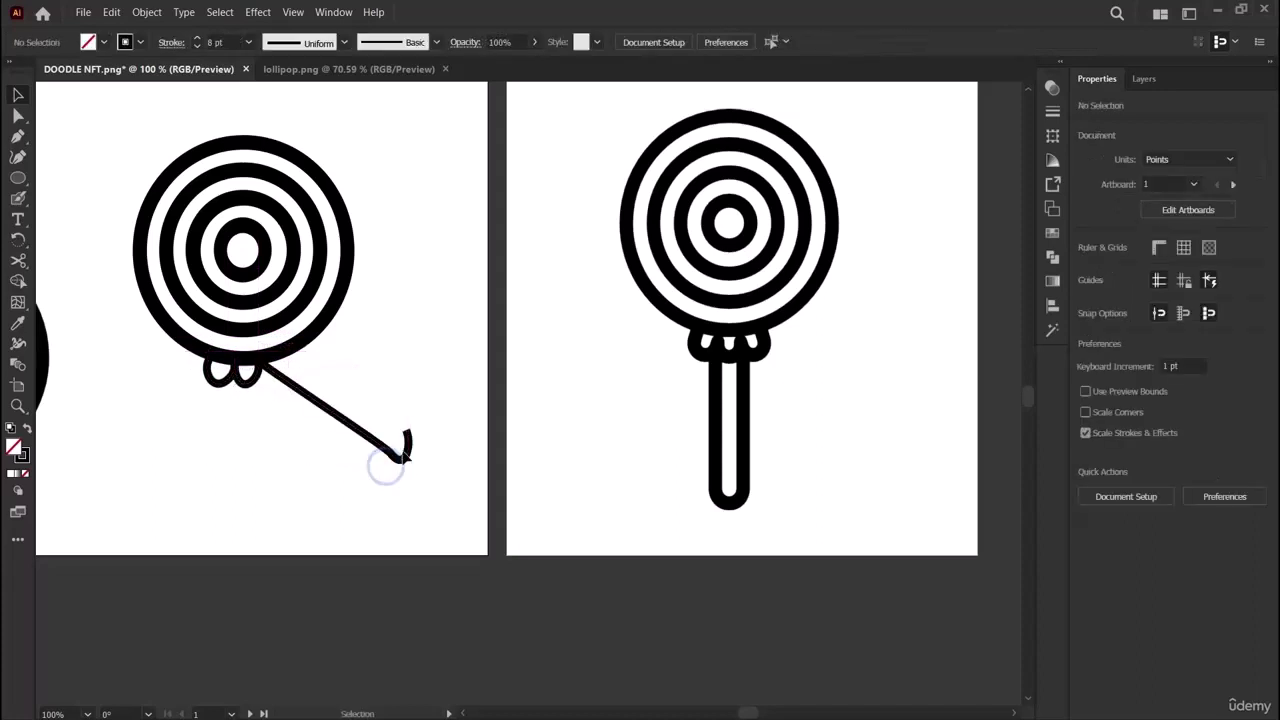
pyautogui.hotkey('ctrl', 'z')
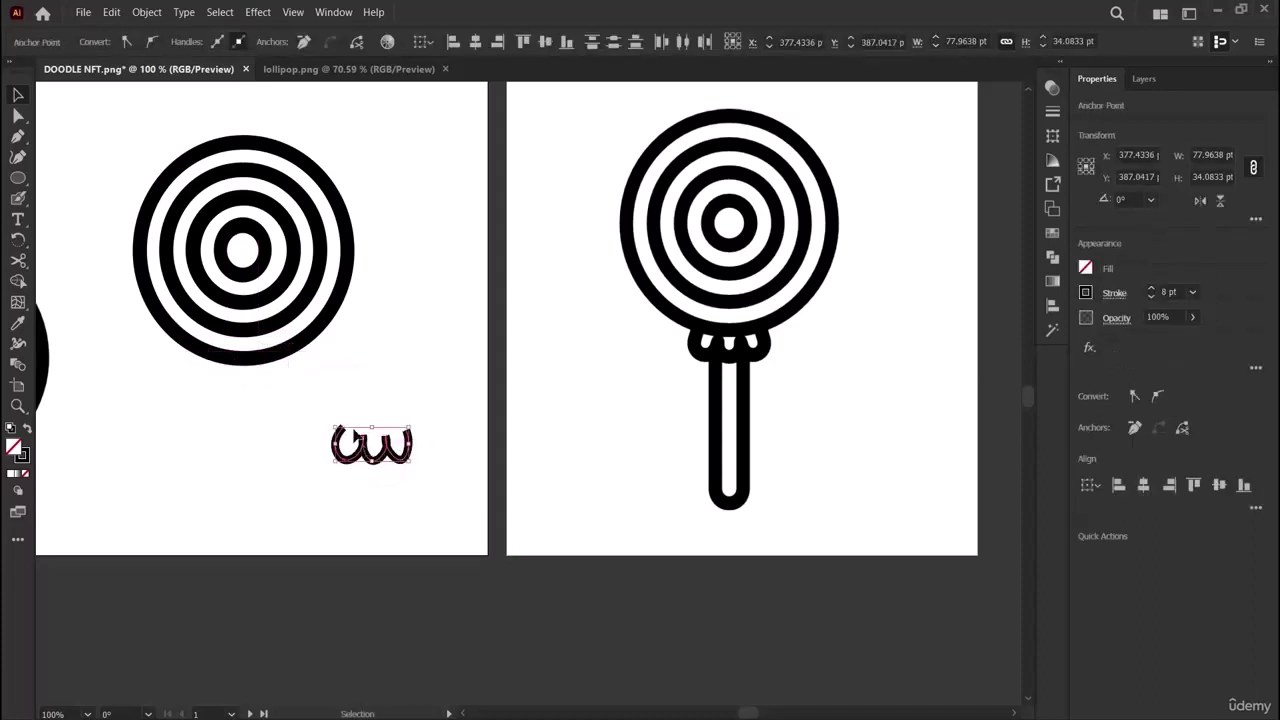
pyautogui.moveTo(363, 445); pyautogui.dragTo(228, 378)
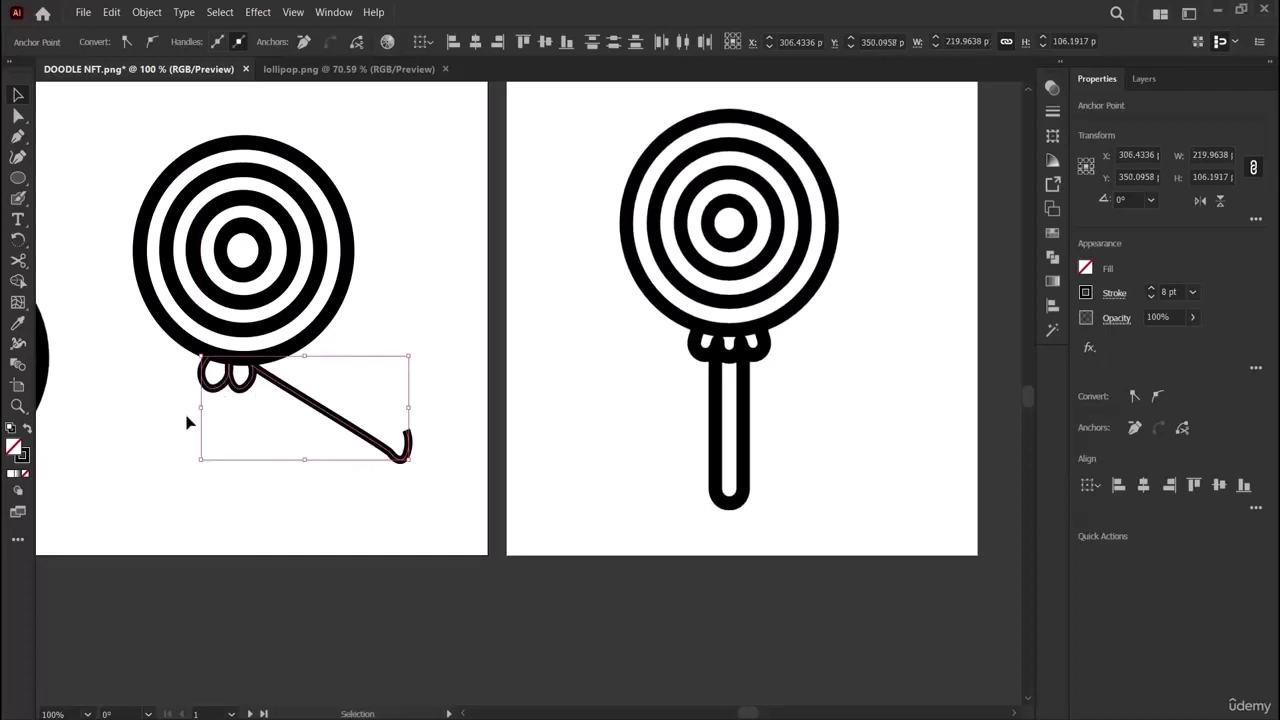
pyautogui.hotkey('ctrl', 'z')
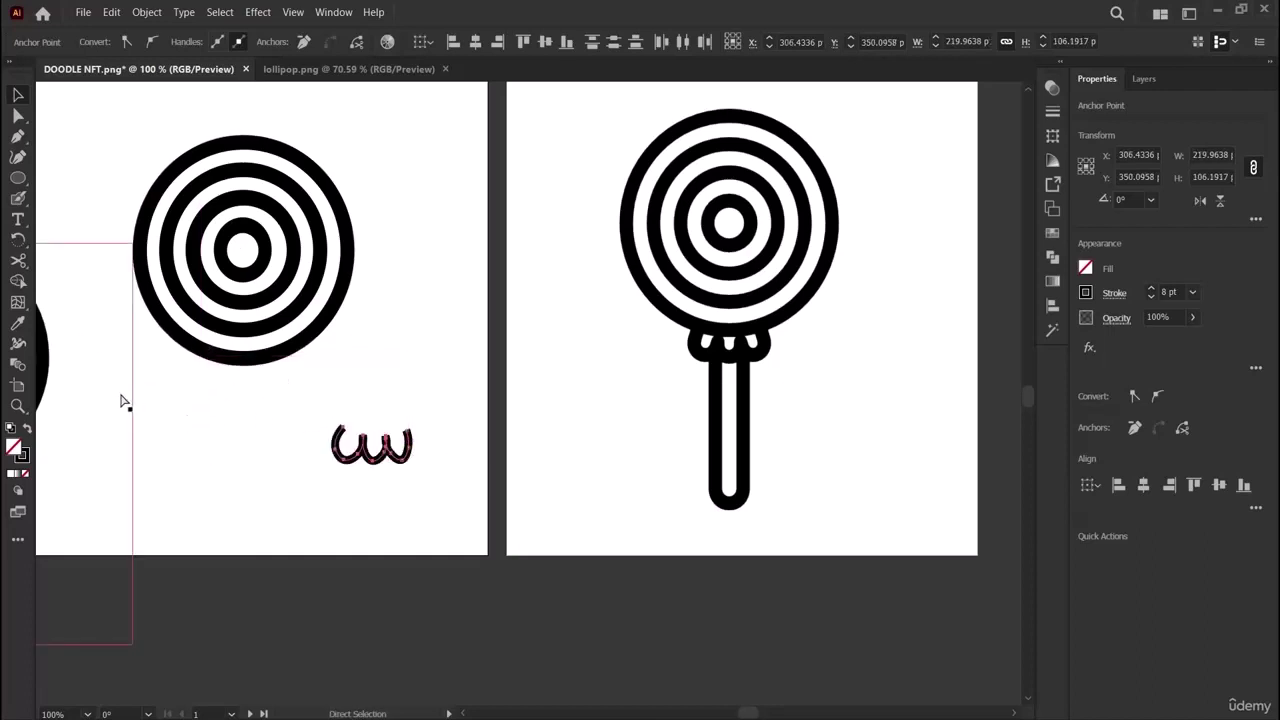
pyautogui.moveTo(407, 447)
pyautogui.mouseDown()
pyautogui.moveTo(384, 424)
pyautogui.moveTo(394, 480)
pyautogui.moveTo(410, 445)
pyautogui.moveTo(388, 452)
pyautogui.mouseUp()
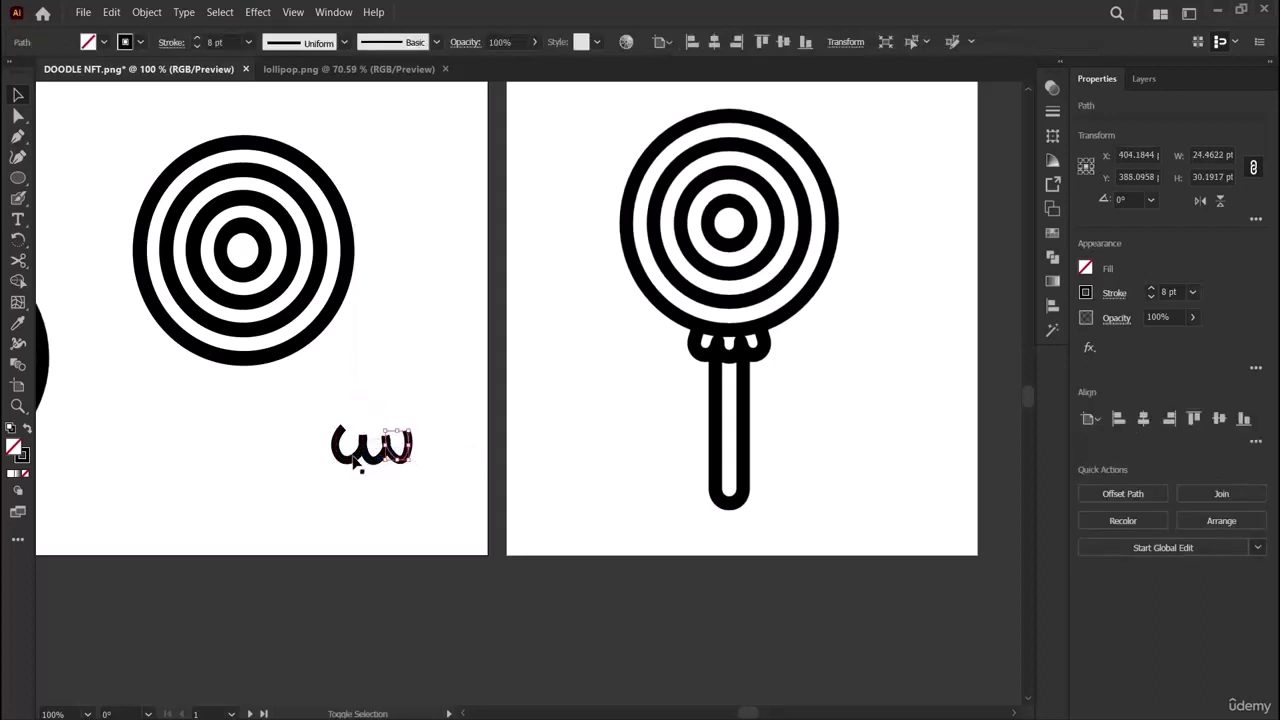
# Select both collar pieces together and move them back under the big circle.
pyautogui.keyDown('shift'); pyautogui.click(352, 458); pyautogui.keyUp('shift')
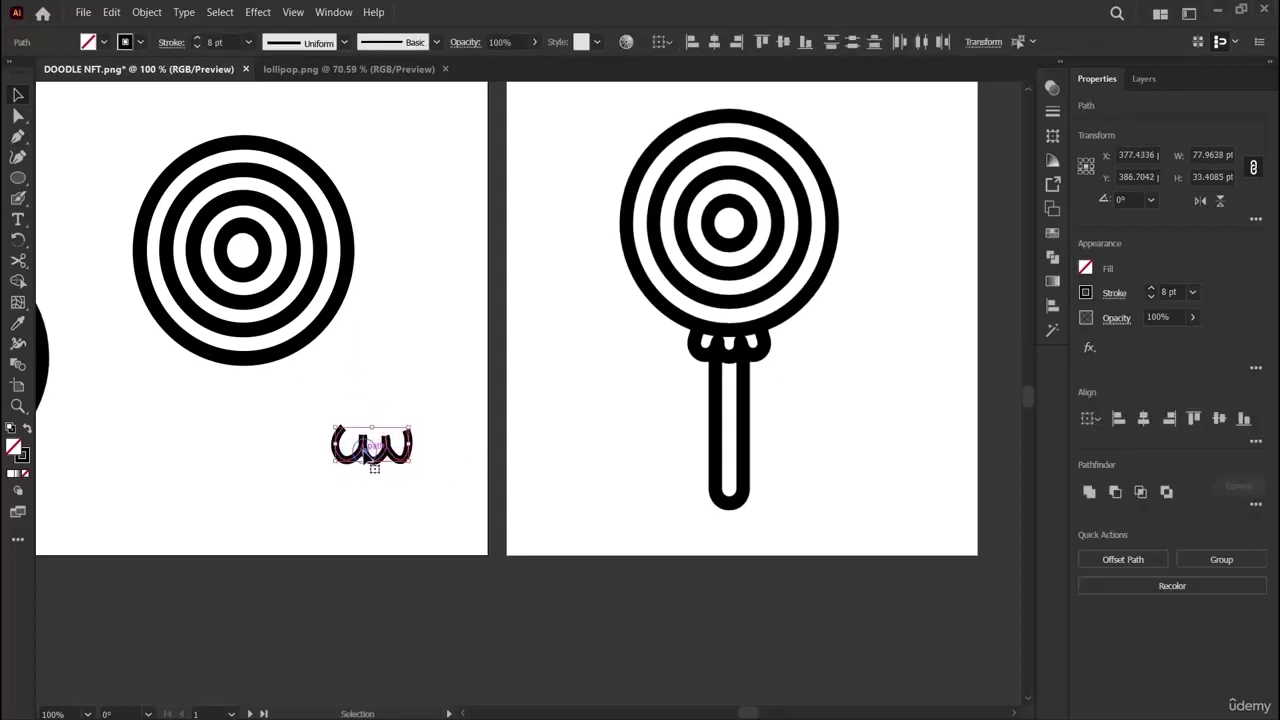
pyautogui.doubleClick(372, 455)
pyautogui.click(46, 92)
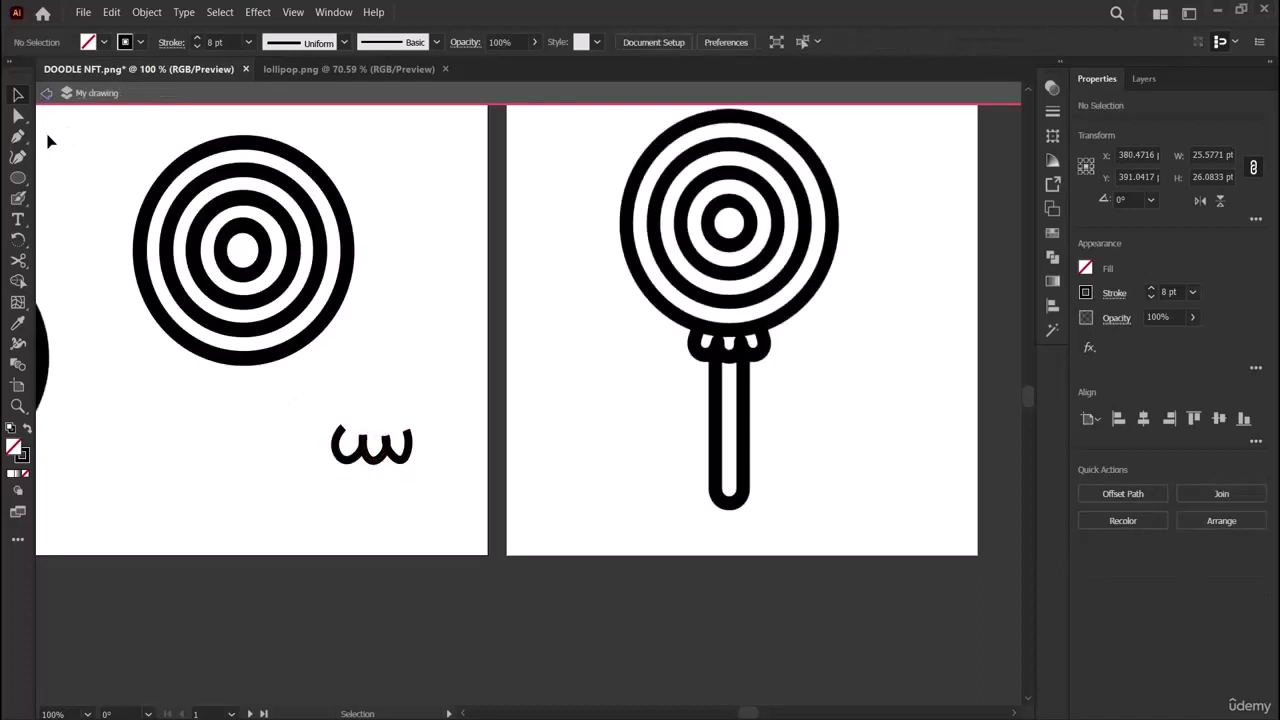
pyautogui.click(54, 110)
pyautogui.moveTo(310, 402); pyautogui.dragTo(435, 490)
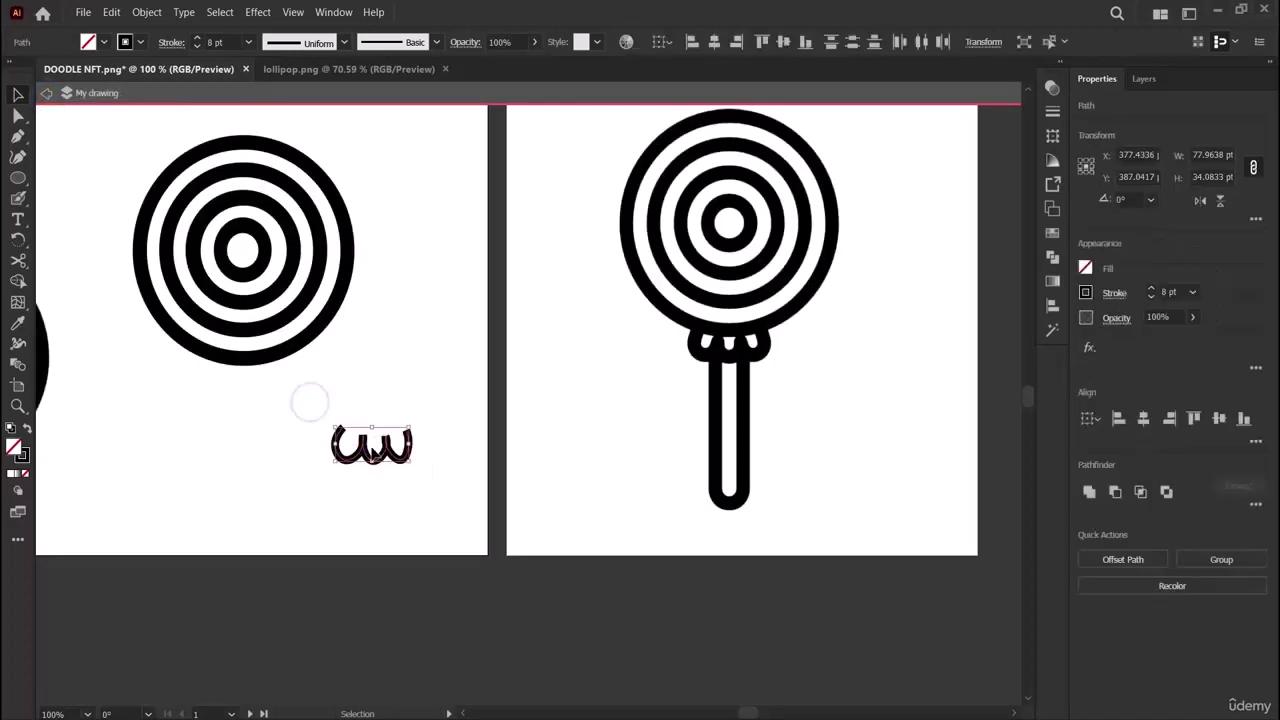
pyautogui.moveTo(372, 455)
pyautogui.mouseDown()
pyautogui.moveTo(283, 370)
pyautogui.moveTo(235, 375)
pyautogui.mouseUp()
pyautogui.click(252, 460)
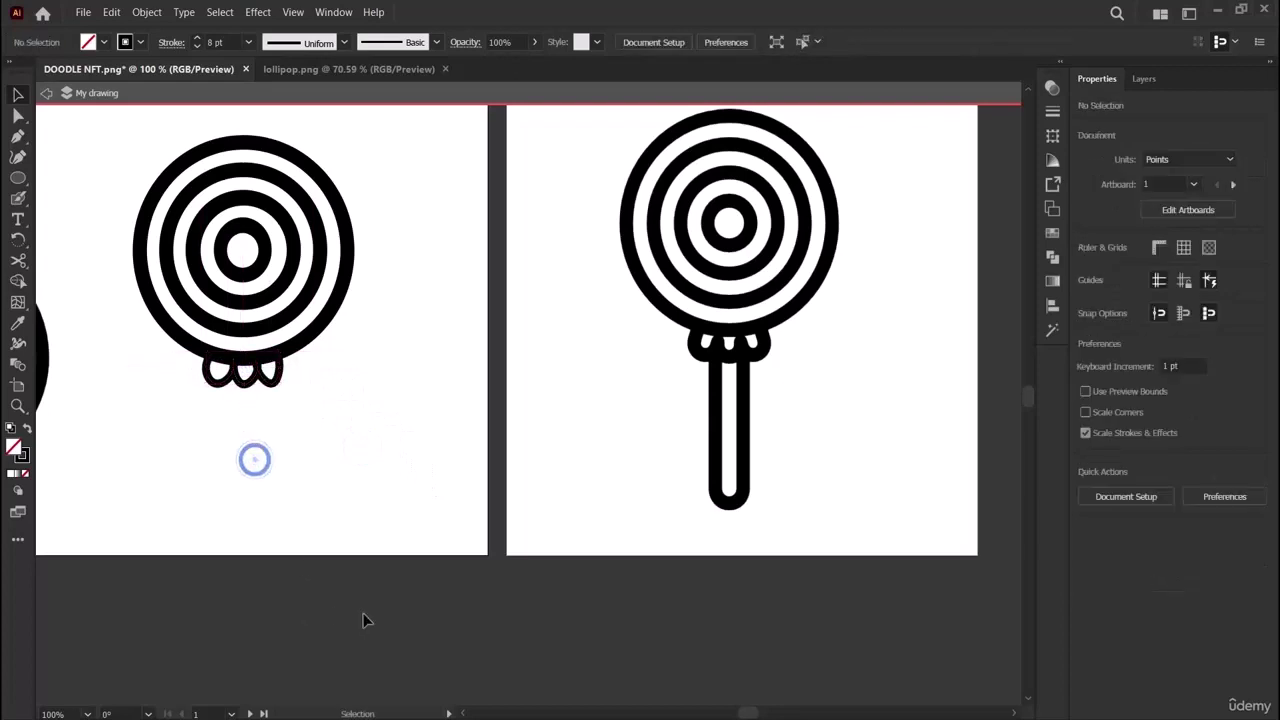
# Draw a 33 × 145 pt rectangle over the right lollipop's stick.
pyautogui.click(18, 178)
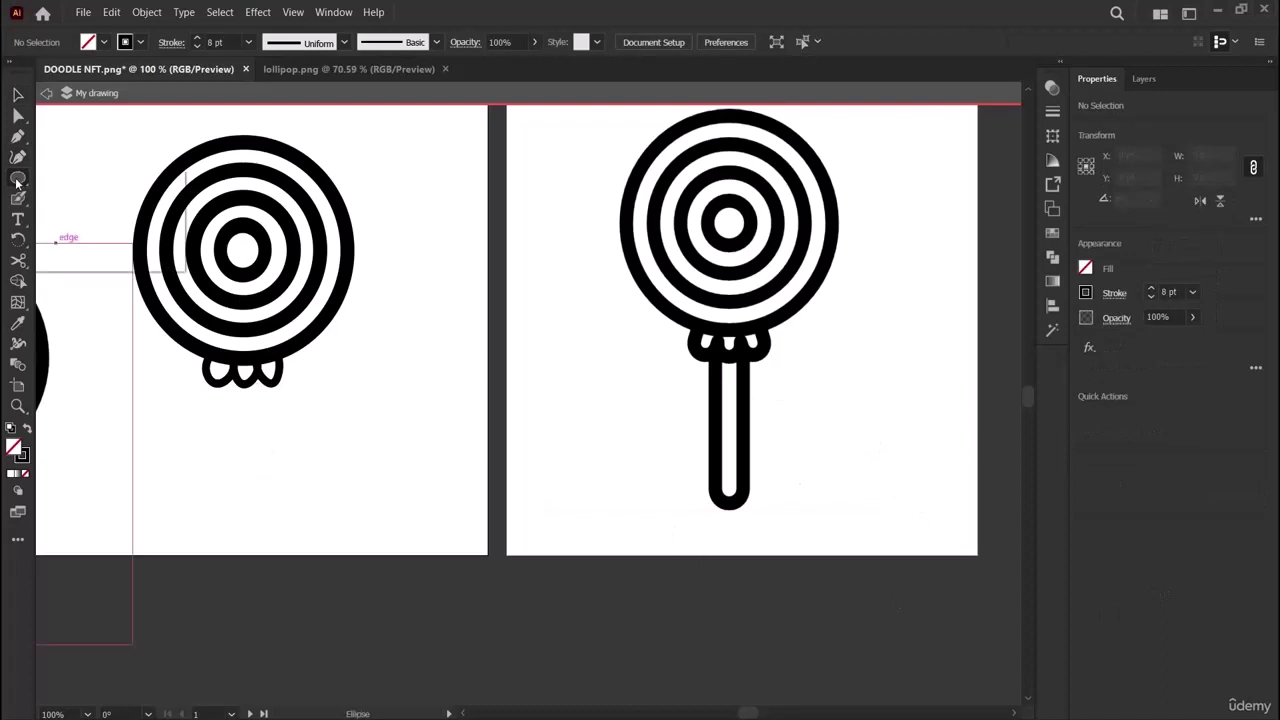
pyautogui.moveTo(18, 180); pyautogui.dragTo(124, 191)
pyautogui.press('m')
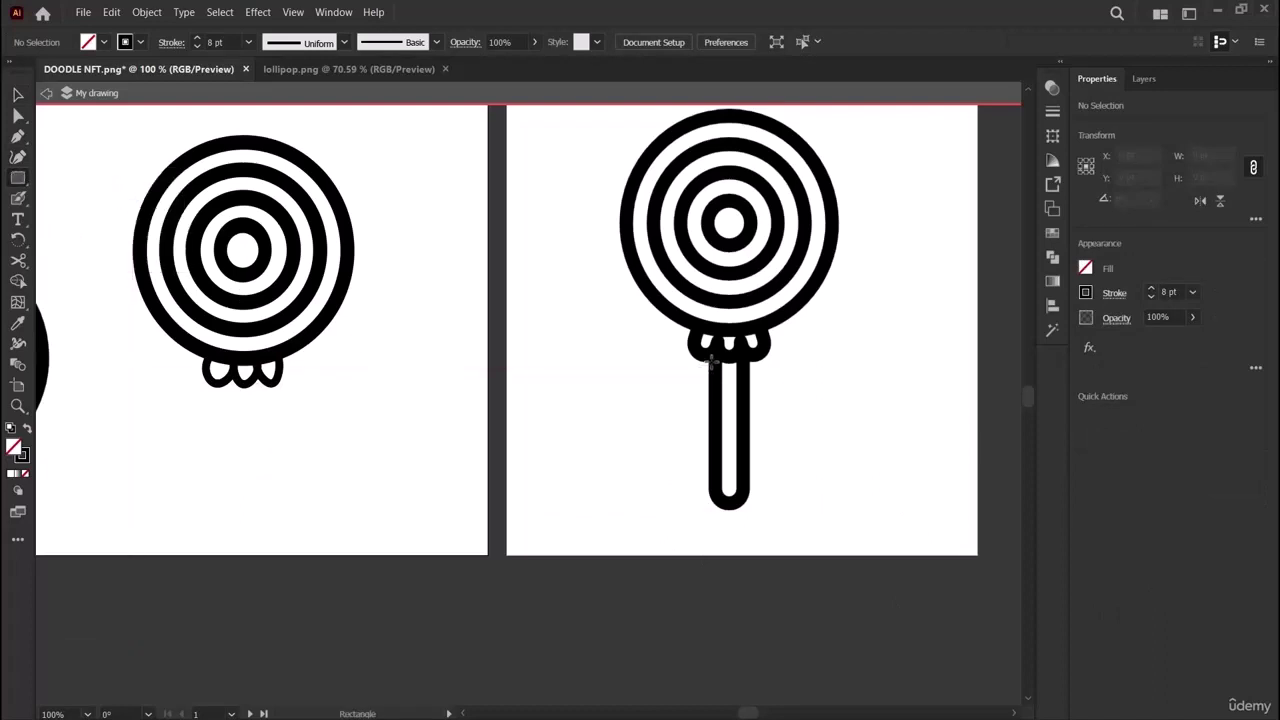
pyautogui.moveTo(719, 366); pyautogui.dragTo(746, 500)
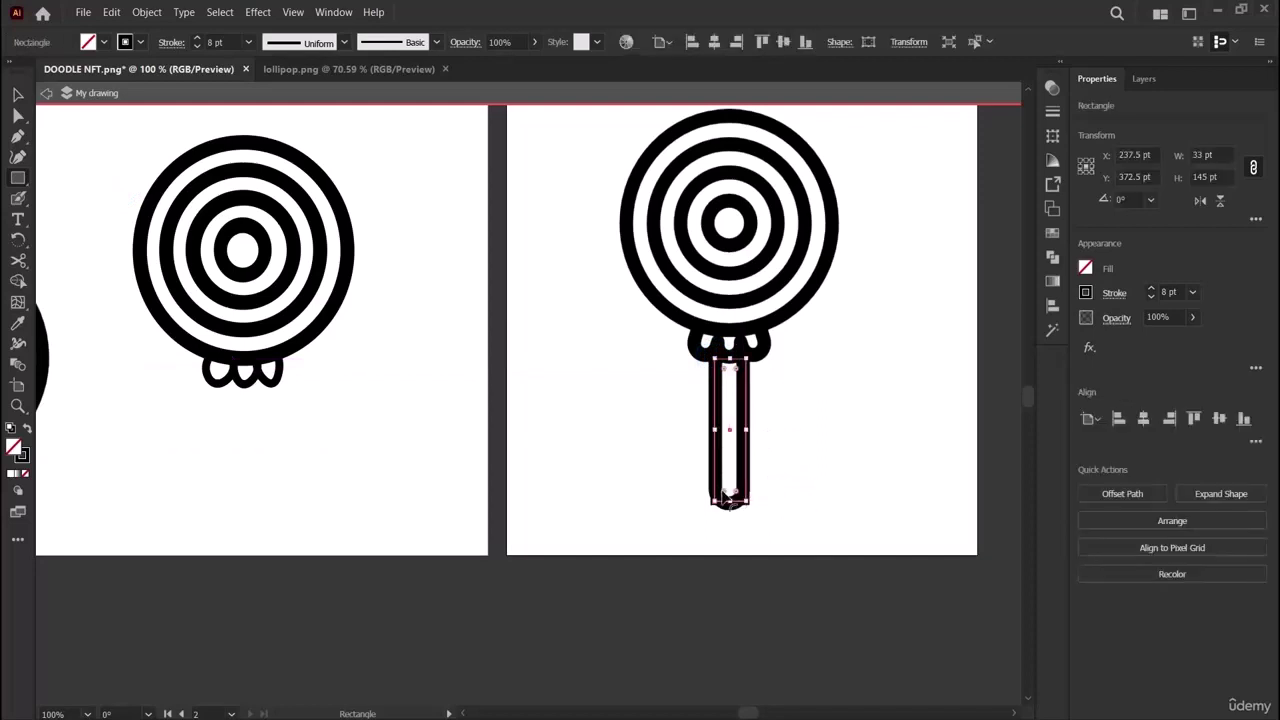
# Zoom in on the bottom of the stick to check the rectangle's lower edge.
pyautogui.click(17, 405)
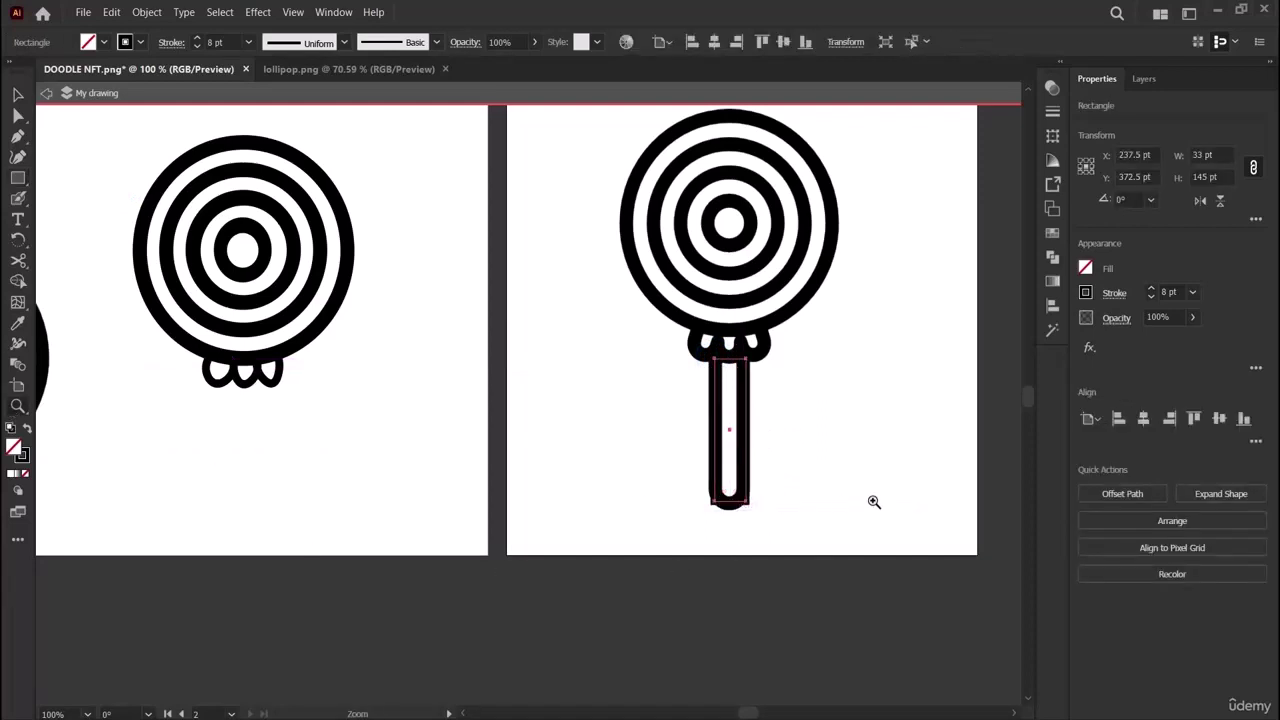
pyautogui.click(746, 497)
pyautogui.click(480, 412)
pyautogui.click(475, 413)
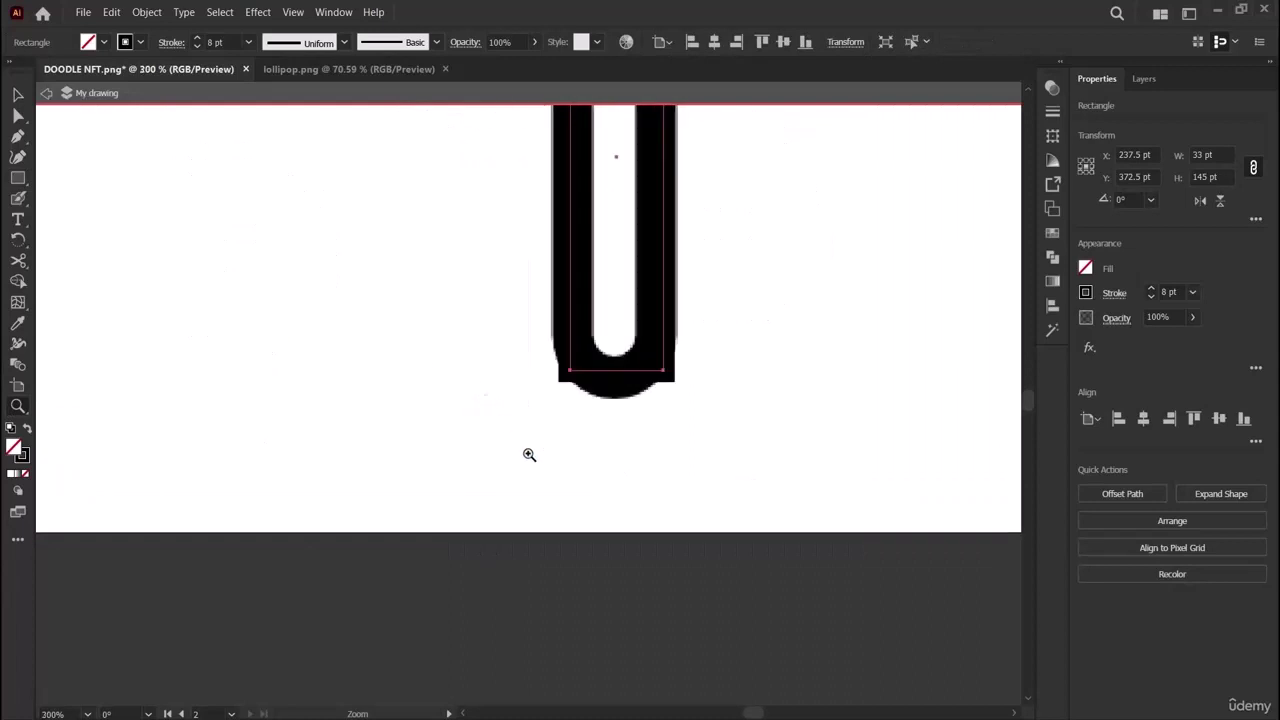
pyautogui.click(17, 93)
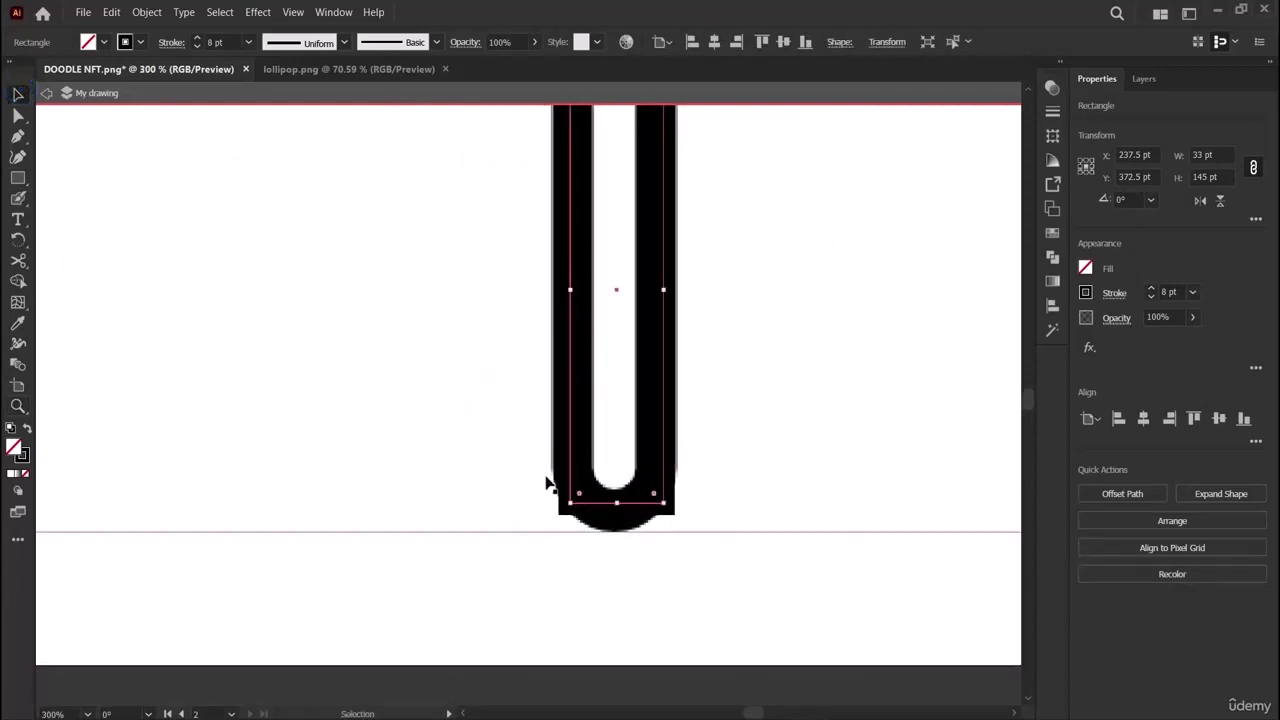
pyautogui.scroll(5, 549, 483)
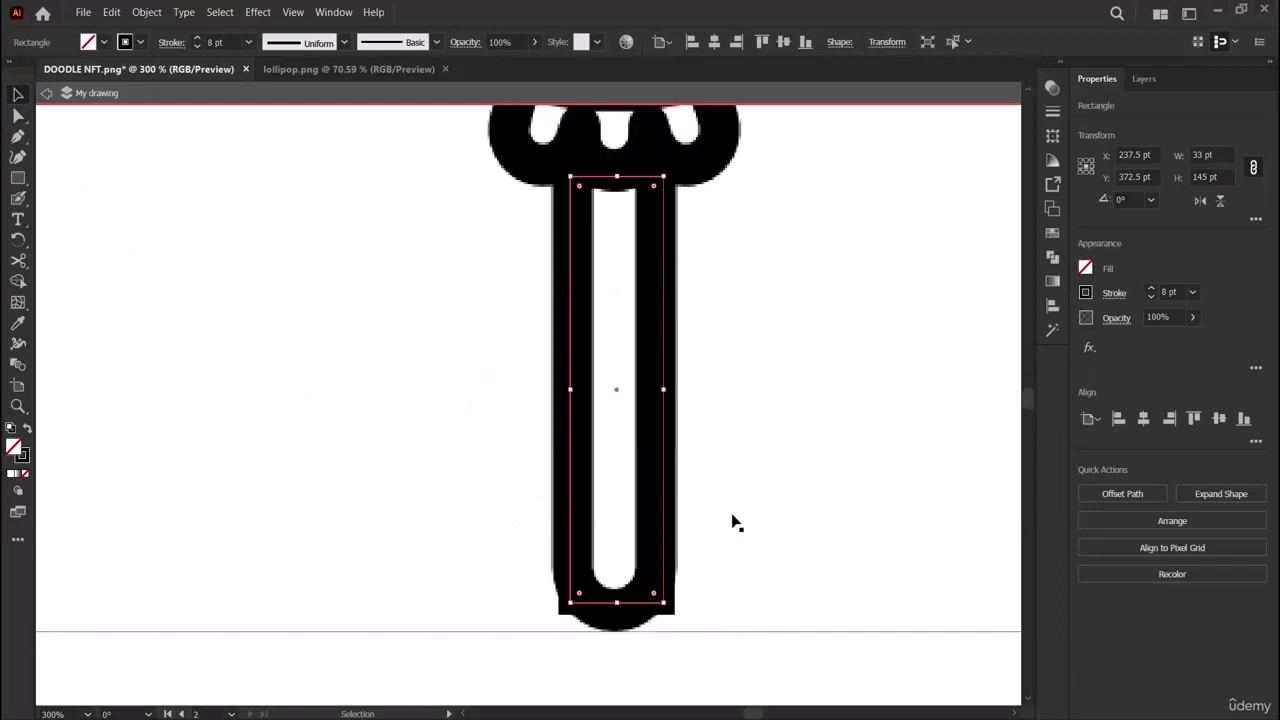
pyautogui.scroll(-2, 757, 463)
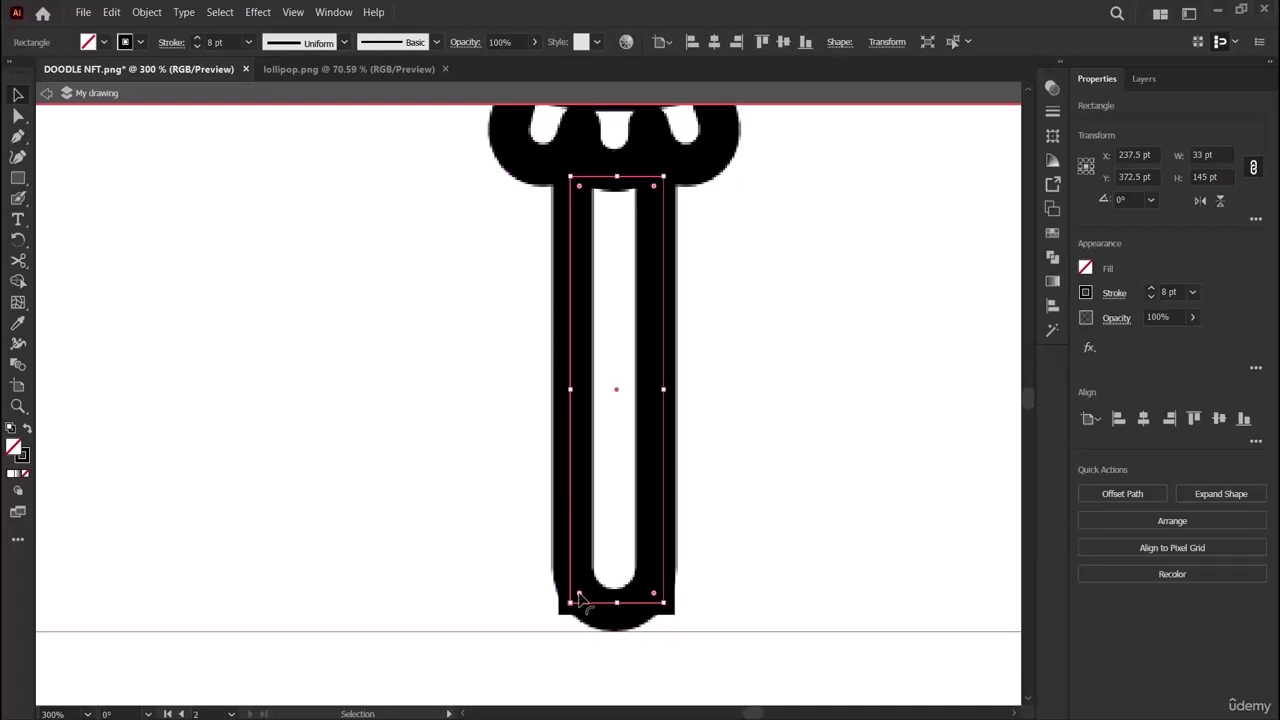
# Round the stick rectangle's bottom-right and bottom-left corners with the live-corner widgets.
pyautogui.hotkey('shift', 'F8')
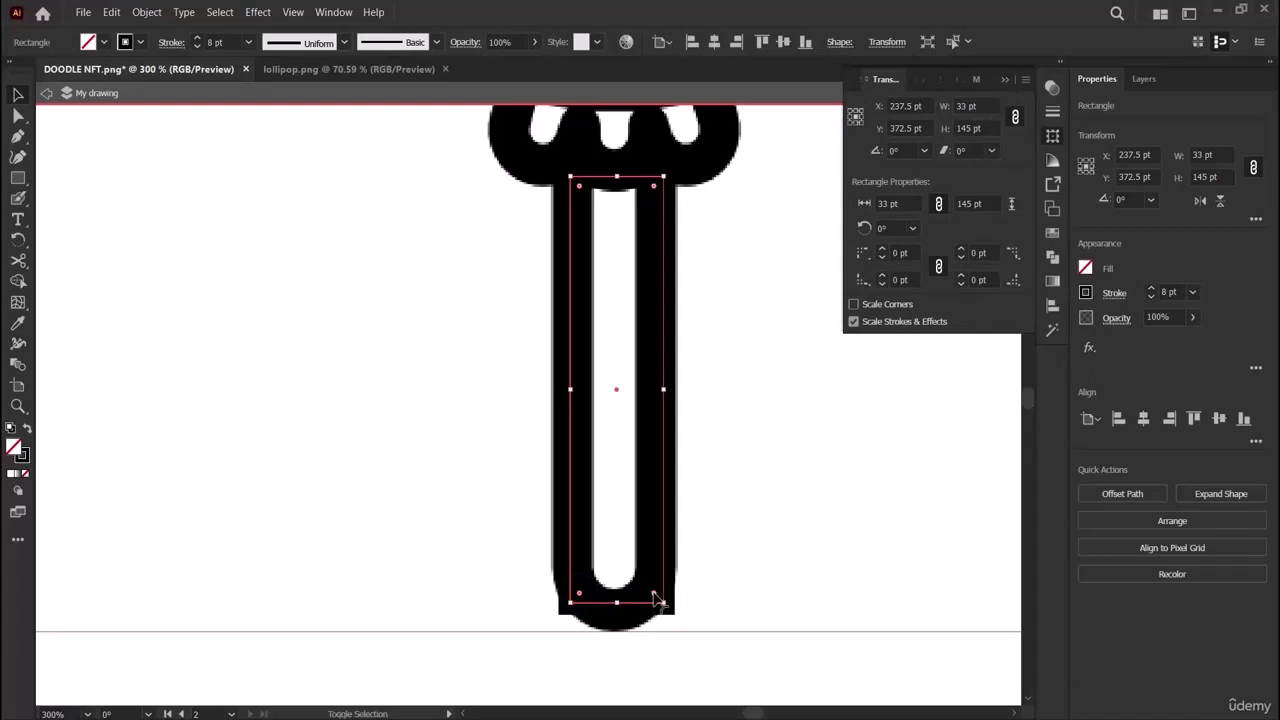
pyautogui.moveTo(653, 592); pyautogui.dragTo(630, 558)
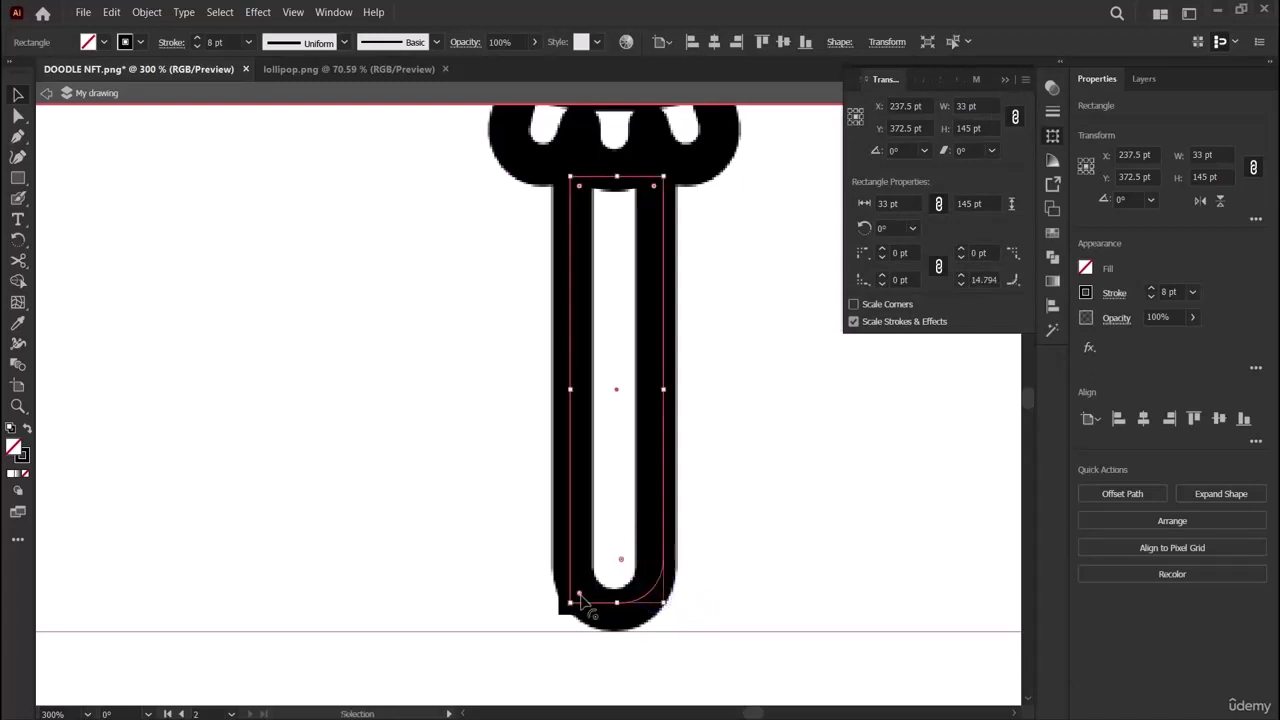
pyautogui.moveTo(582, 595); pyautogui.dragTo(640, 563)
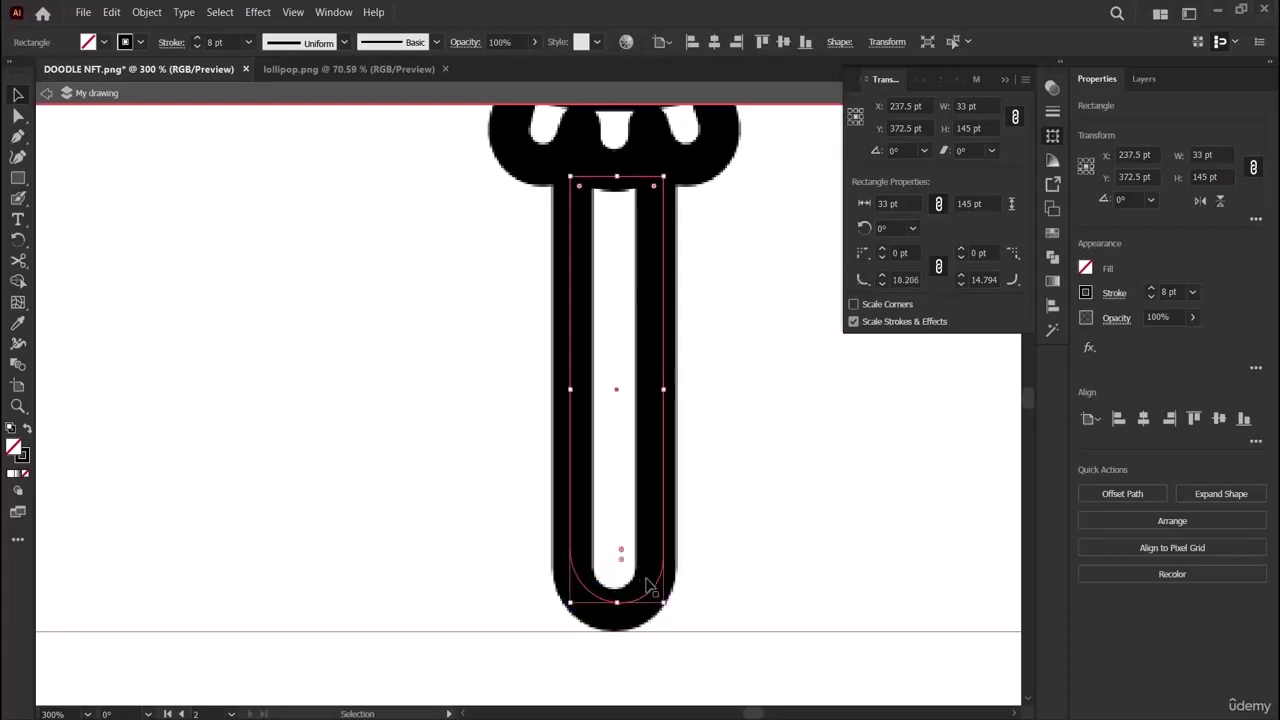
# Reselect the stick rectangle and raise its stroke weight to 11 pt.
pyautogui.doubleClick(660, 592)
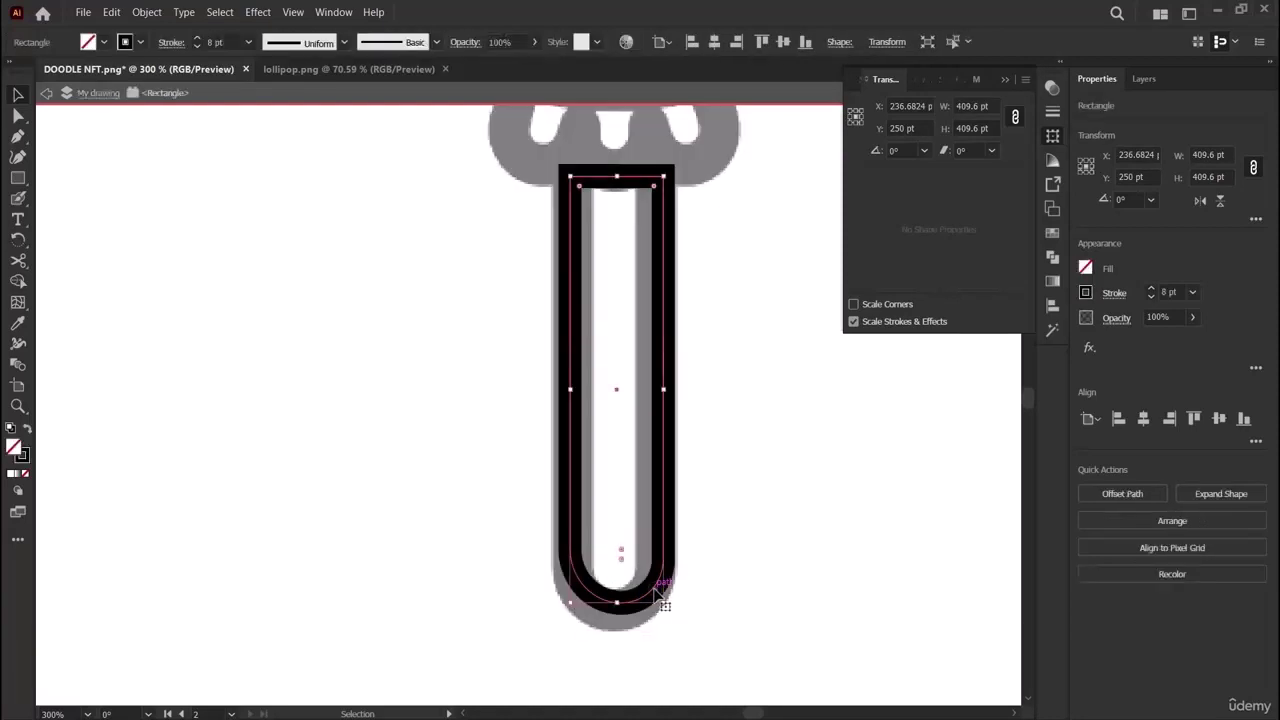
pyautogui.click(654, 588)
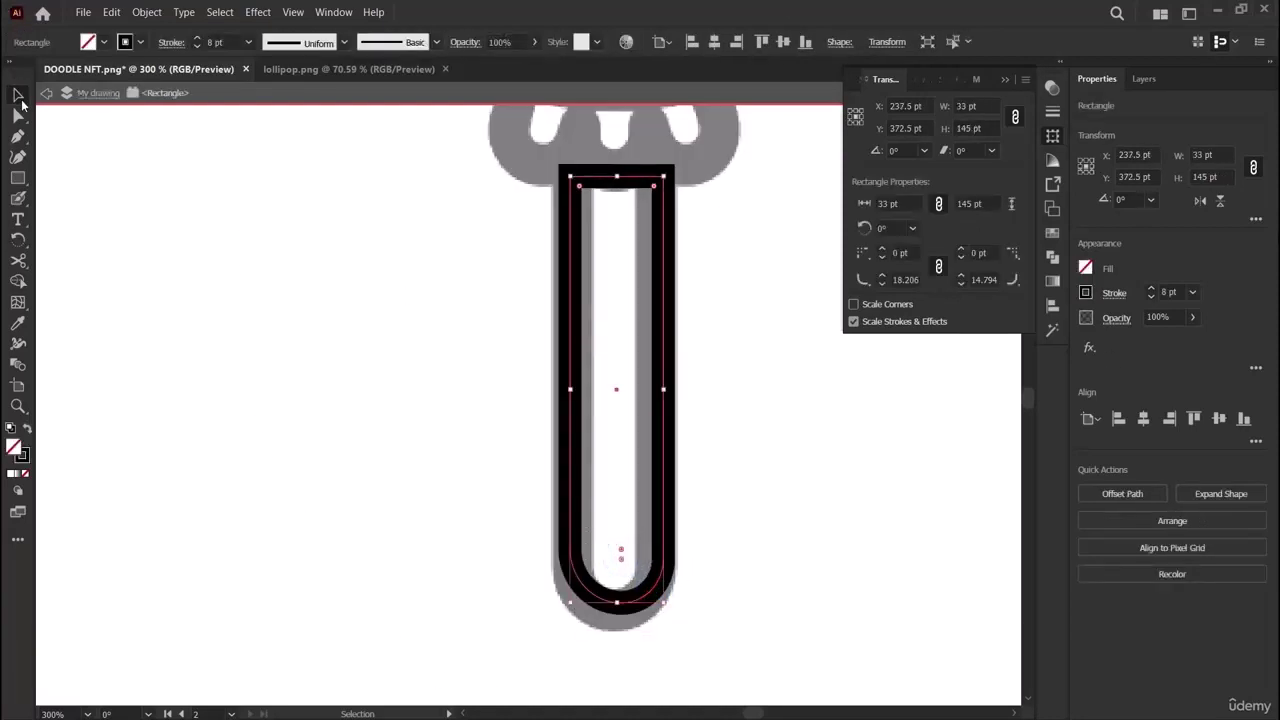
pyautogui.click(411, 488)
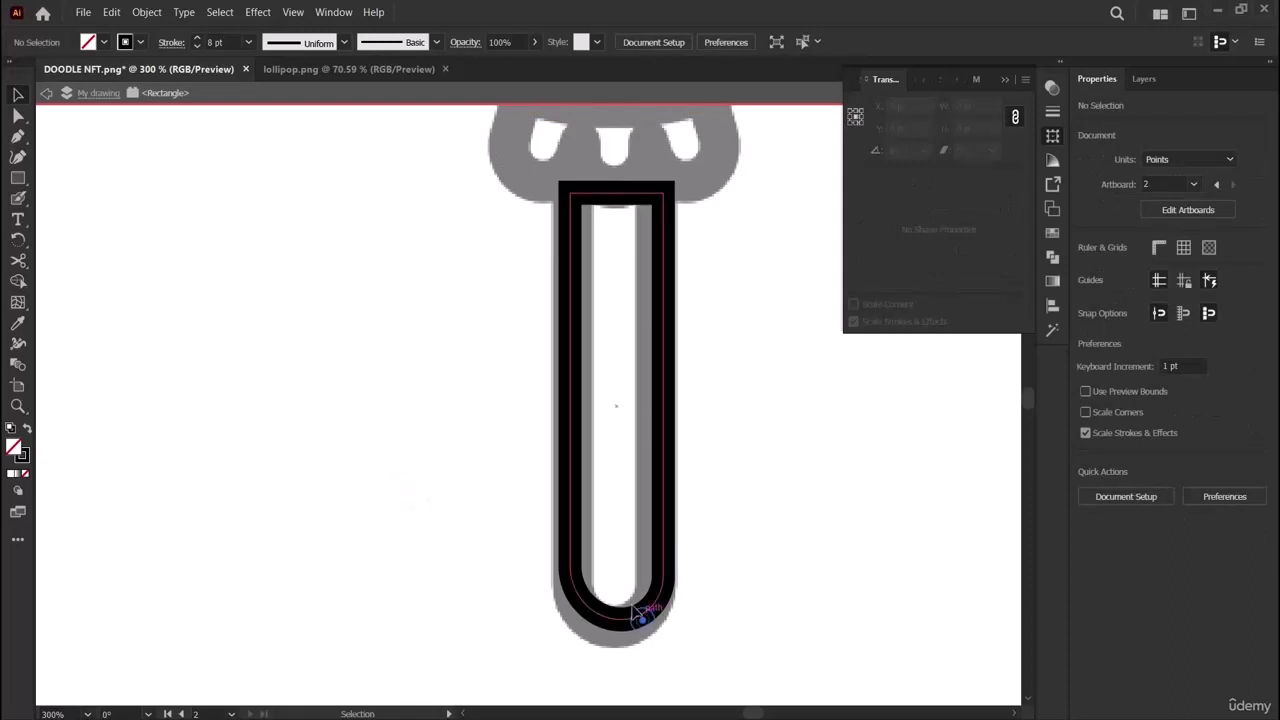
pyautogui.click(45, 93)
pyautogui.click(100, 166)
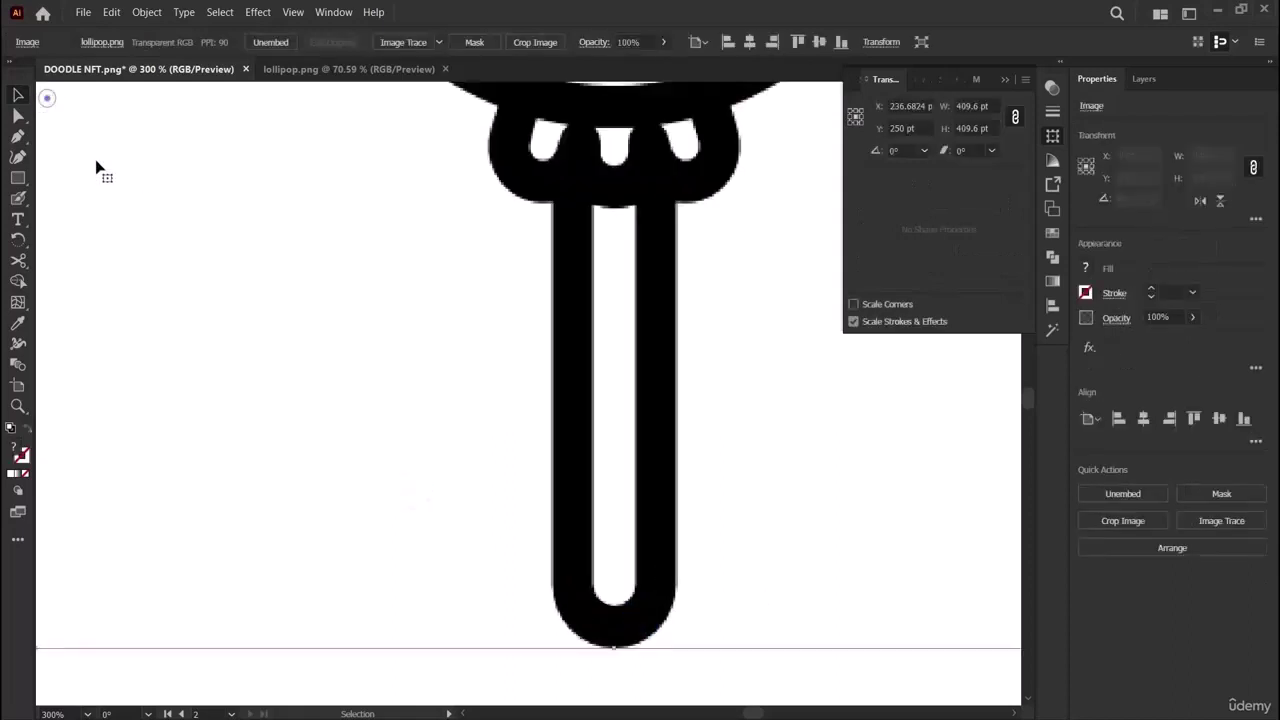
pyautogui.click(614, 610)
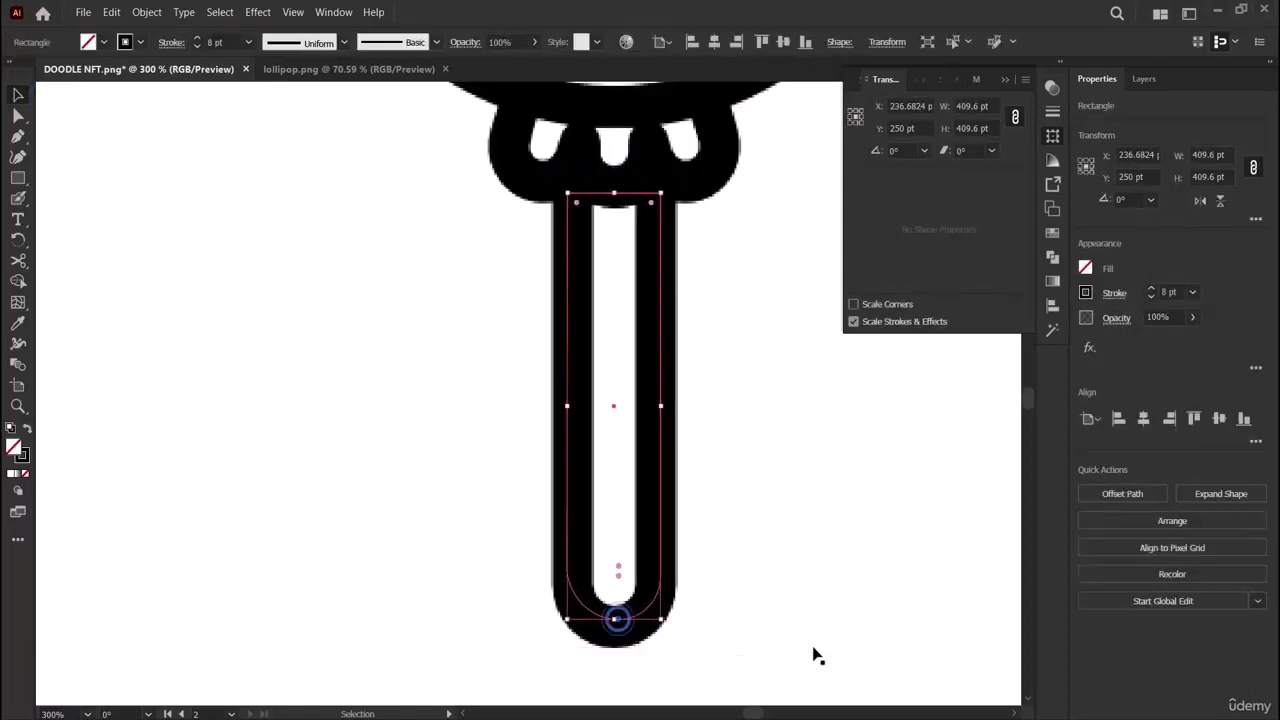
pyautogui.click(1151, 289)
pyautogui.click(1151, 289)
pyautogui.click(1151, 289)
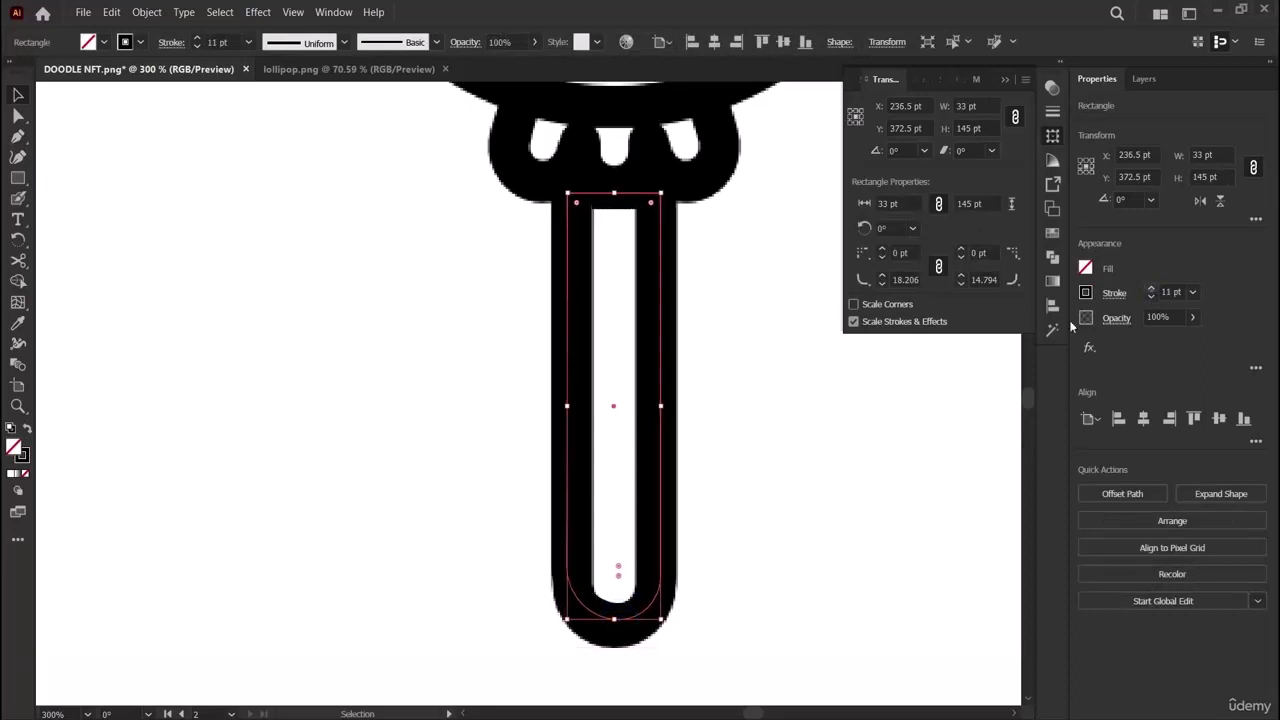
pyautogui.hotkey('ctrl', '-')
pyautogui.hotkey('ctrl', '-')
pyautogui.hotkey('ctrl', '-')
pyautogui.hotkey('ctrl', '-')
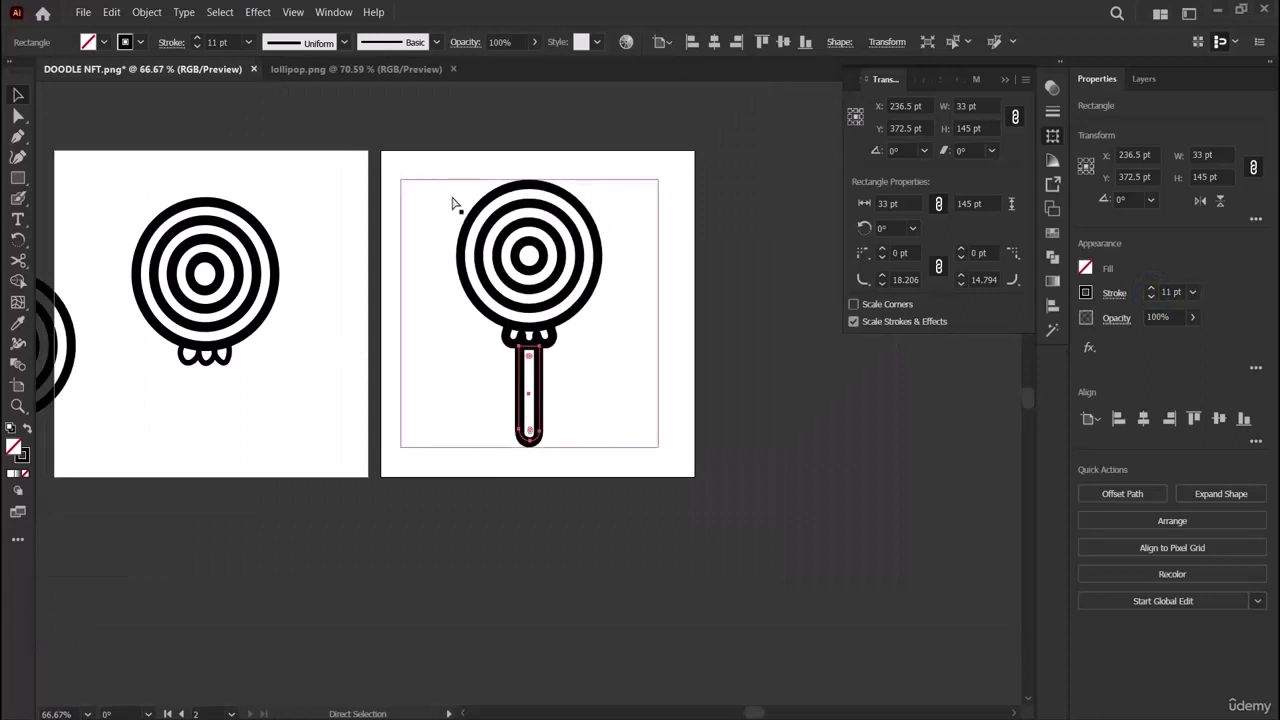
# Paste a copy of the stick rectangle and move it under the left lollipop head.
pyautogui.press('a')
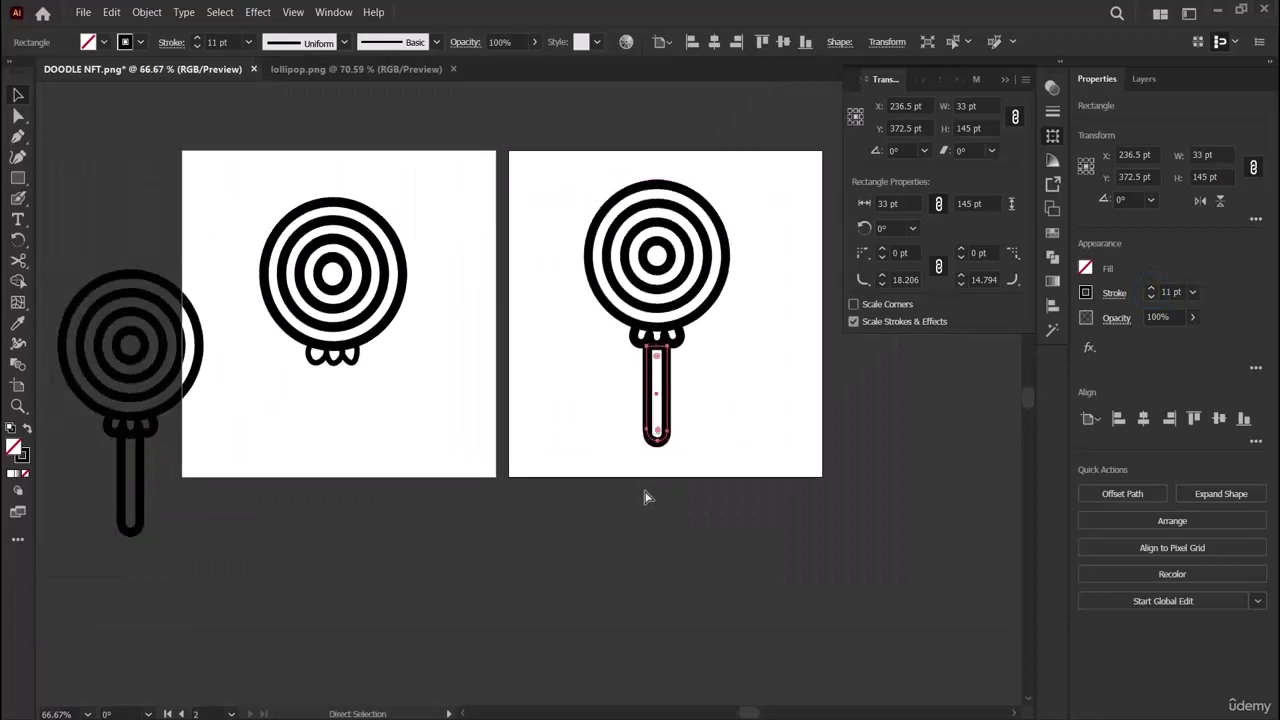
pyautogui.click(645, 497)
pyautogui.press('v')
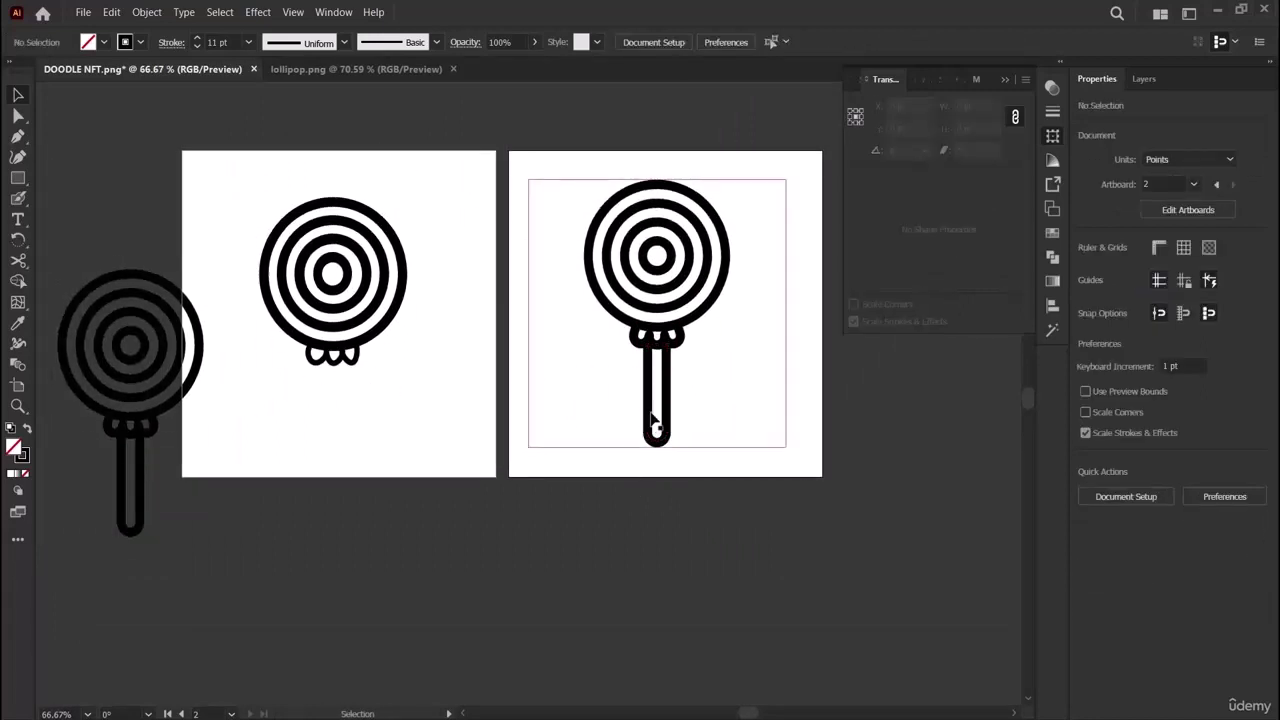
pyautogui.click(683, 495)
pyautogui.press('a')
pyautogui.click(384, 422)
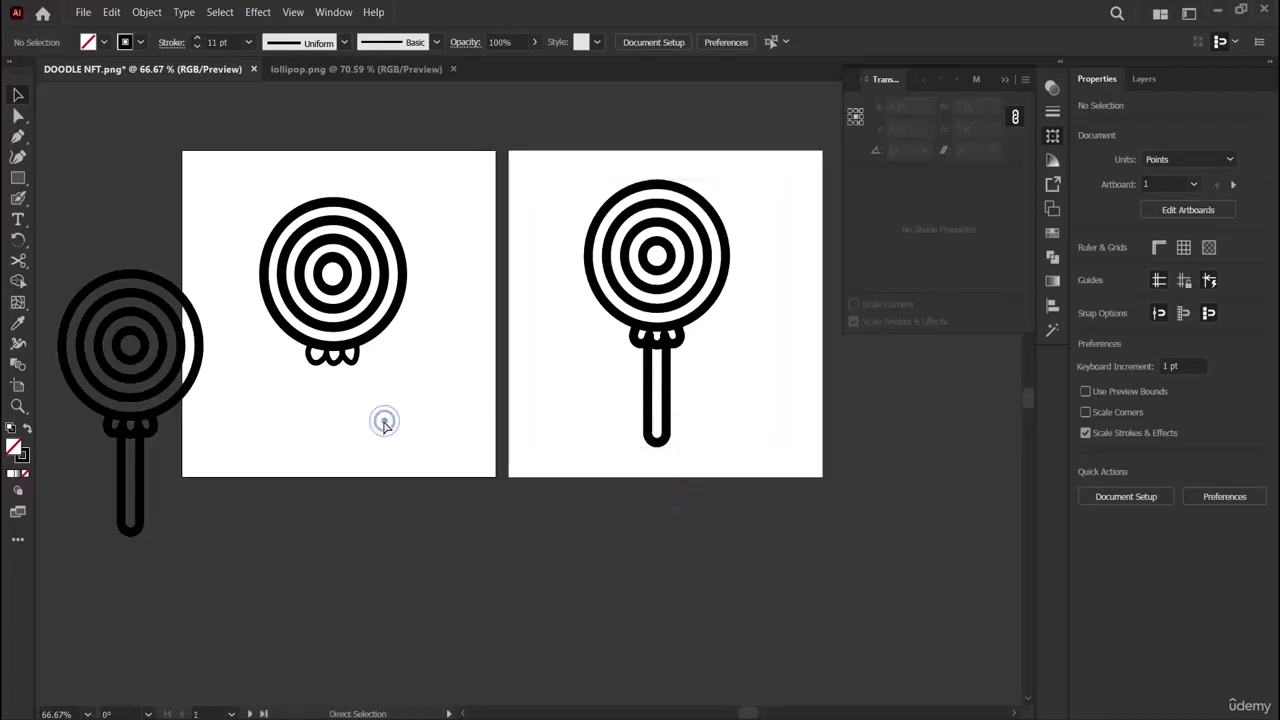
pyautogui.hotkey('ctrl', 'v')
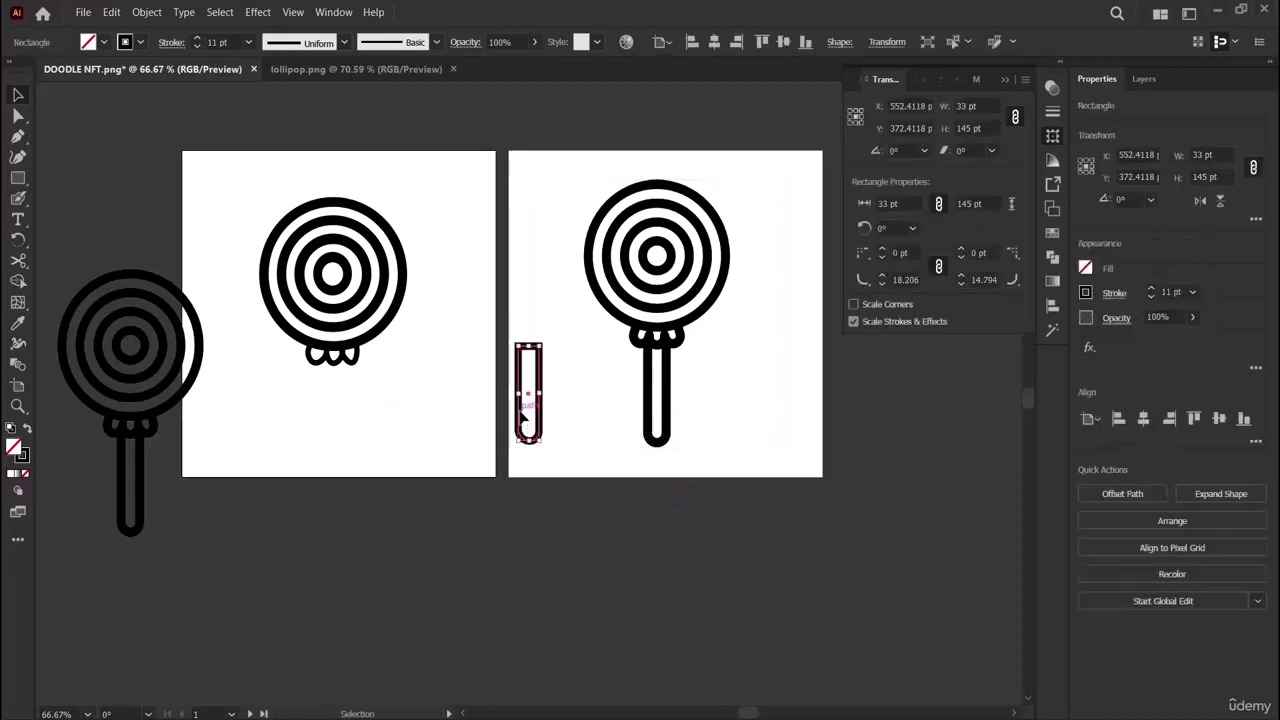
pyautogui.moveTo(521, 418); pyautogui.dragTo(326, 434)
pyautogui.click(297, 527)
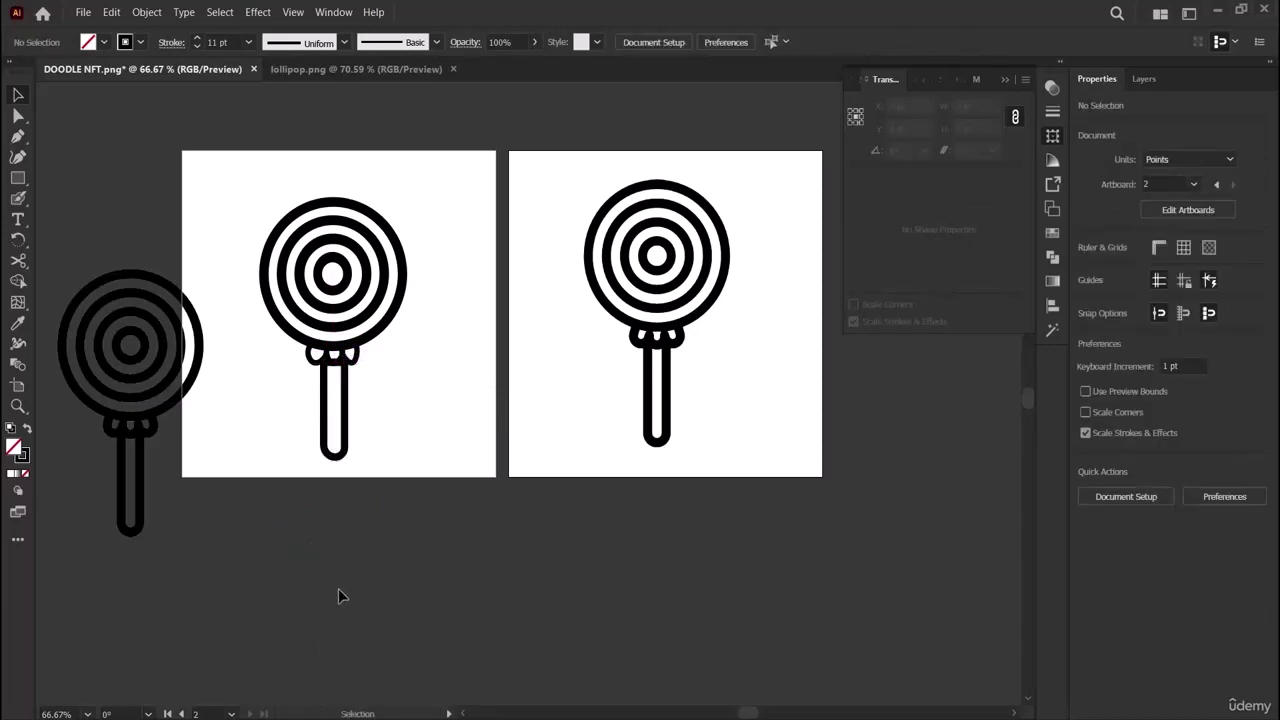
# Zoom in on both lollipops and close the floating rectangle properties panel.
pyautogui.click(18, 406)
pyautogui.moveTo(443, 384); pyautogui.dragTo(534, 533)
pyautogui.scroll(2, 540, 560)
pyautogui.scroll(-3, 594, 669)
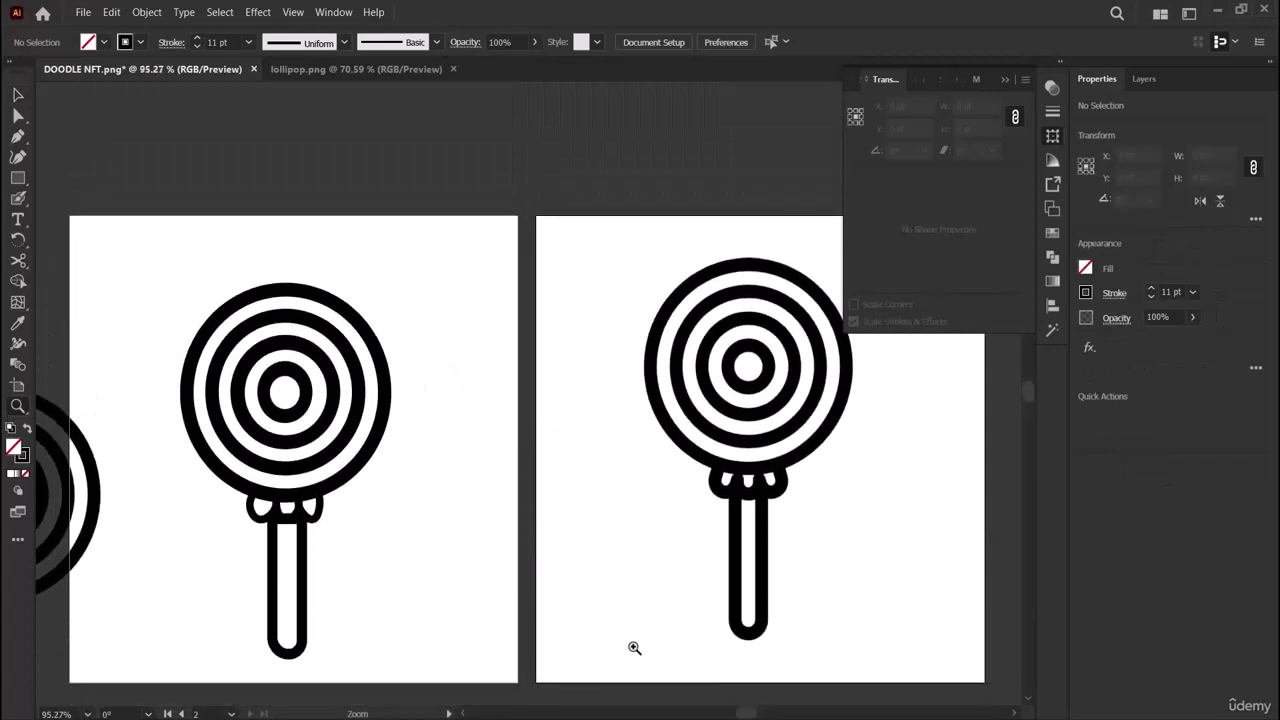
pyautogui.scroll(-2, 743, 575)
pyautogui.click(1012, 83)
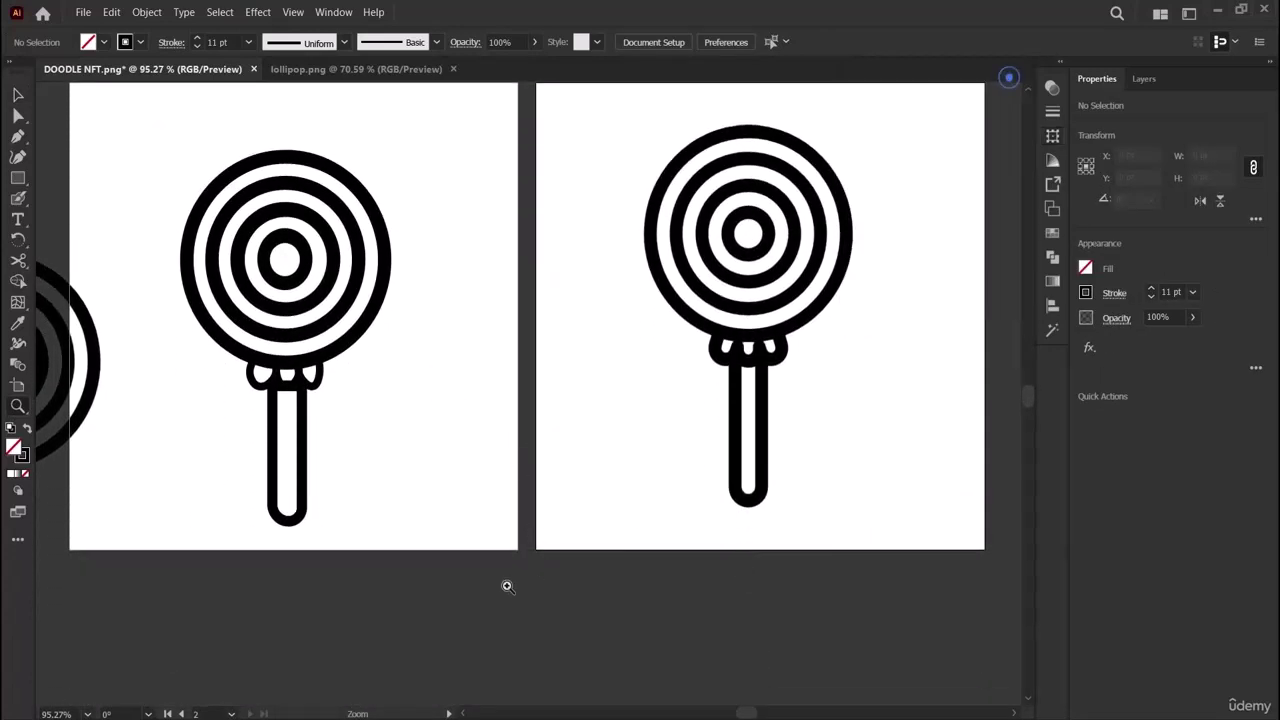
pyautogui.scroll(3, 506, 583)
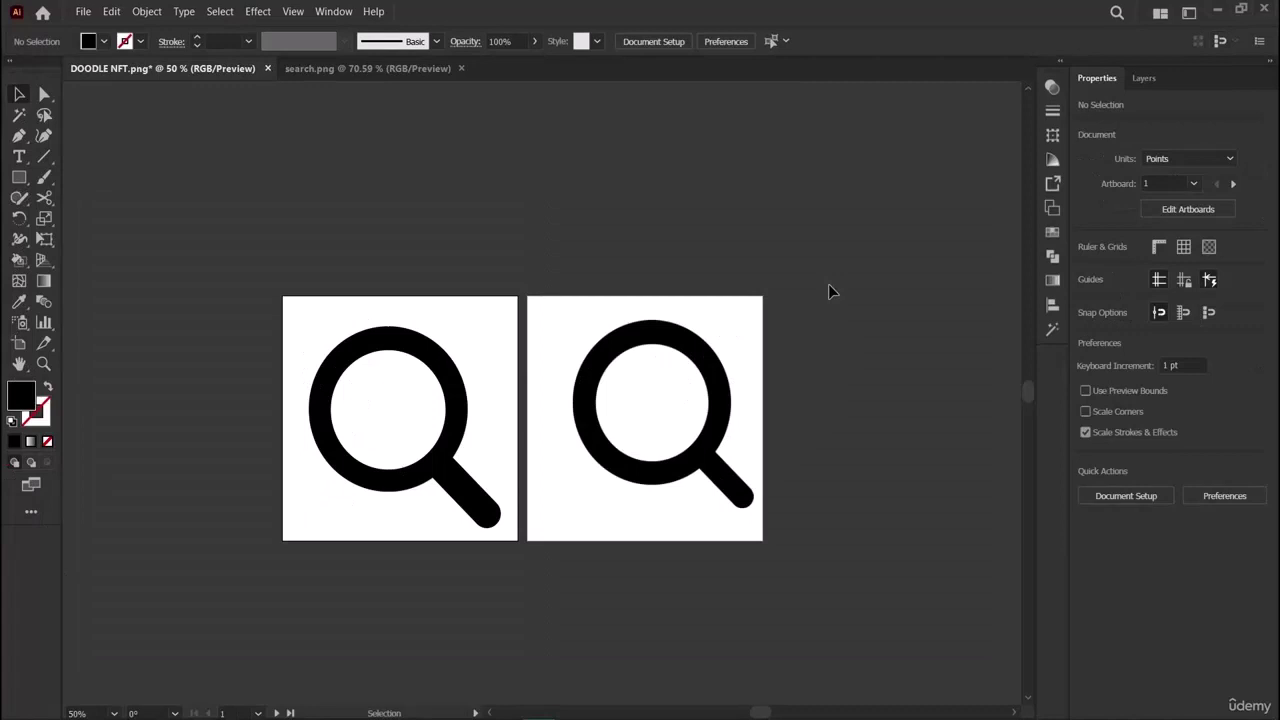
# Delete both magnifier icons and close the search.png document.
pyautogui.moveTo(290, 292); pyautogui.dragTo(842, 585)
pyautogui.press('Delete')
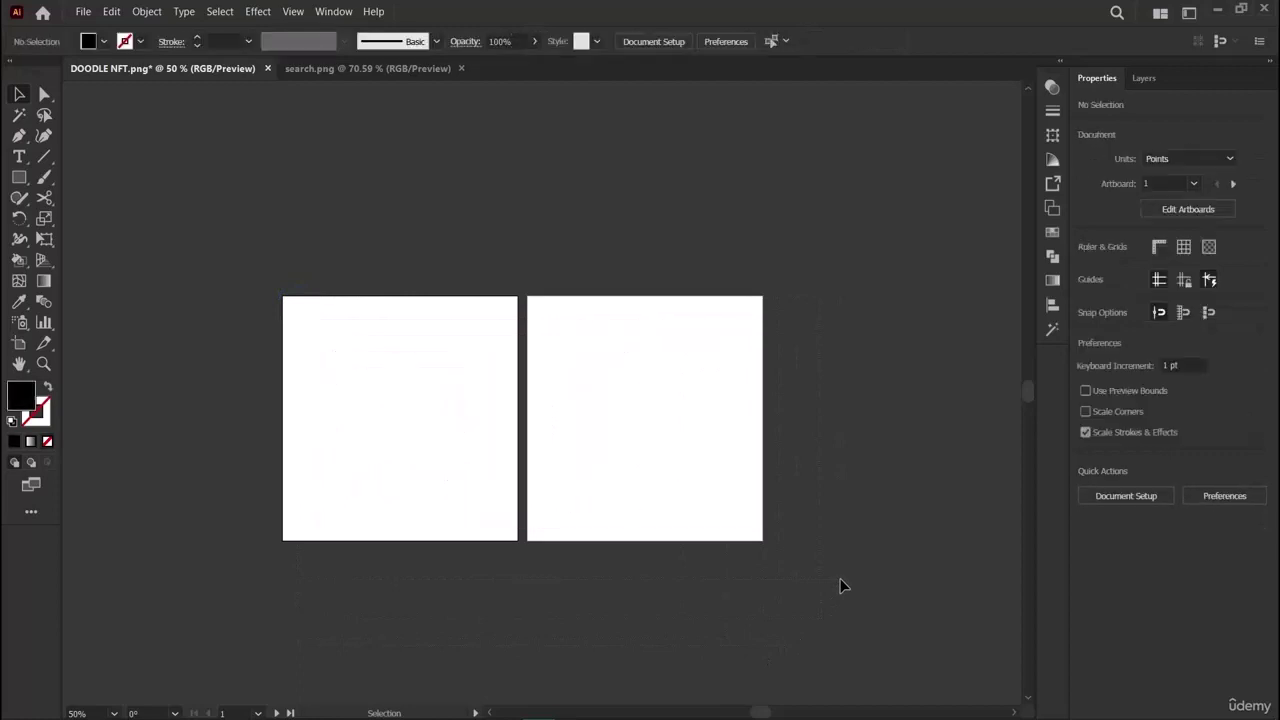
pyautogui.click(461, 68)
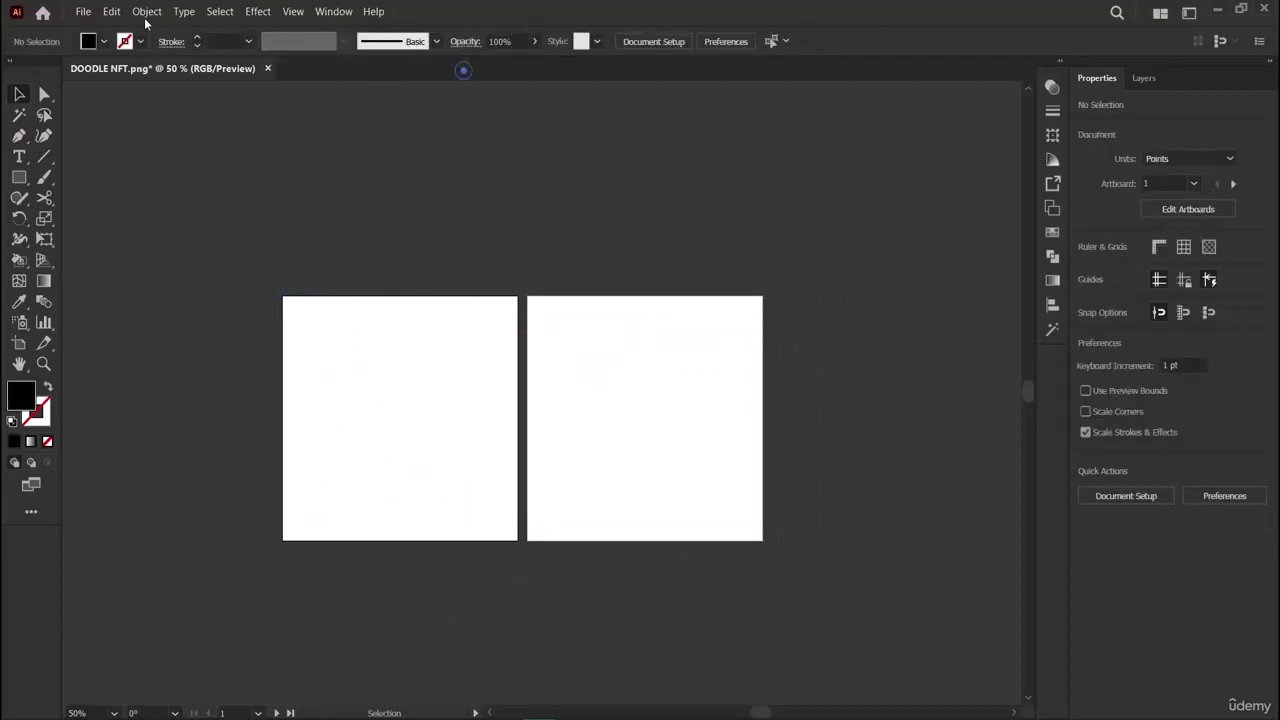
# Open lollipop.png, copy the image and paste it onto the DOODLE NFT right artboard.
pyautogui.click(83, 11)
pyautogui.click(105, 60)
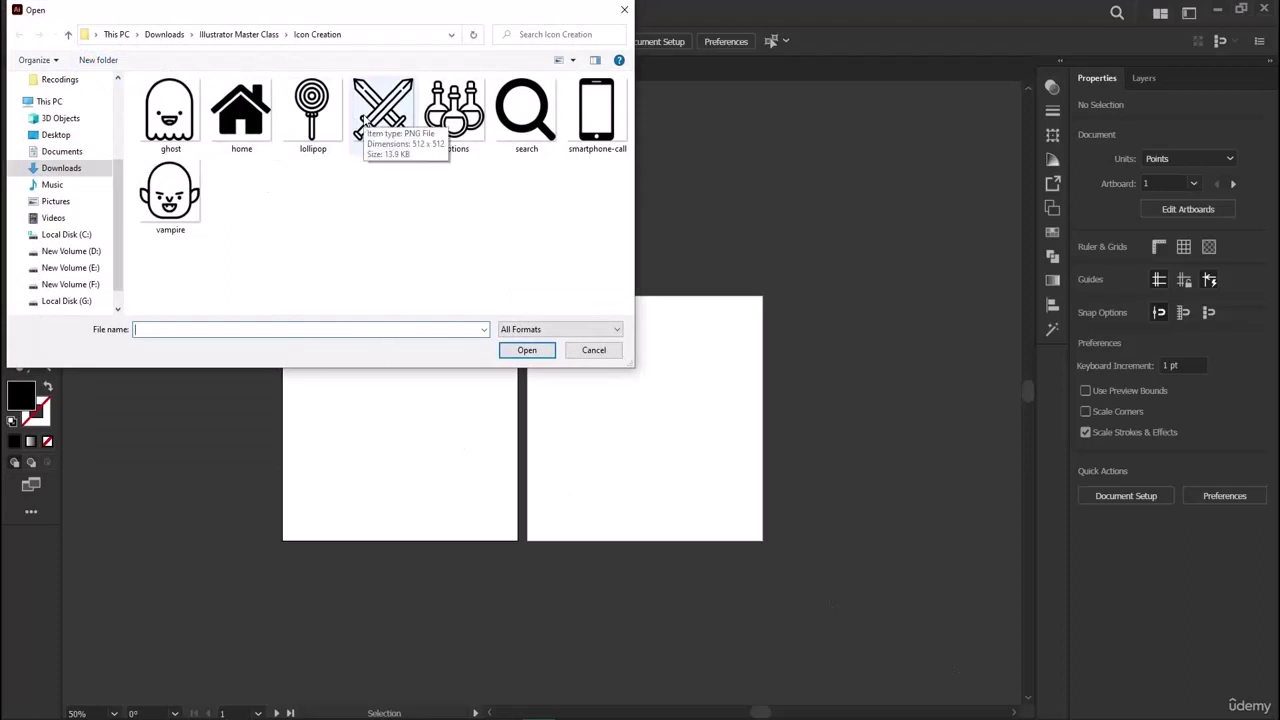
pyautogui.doubleClick(292, 146)
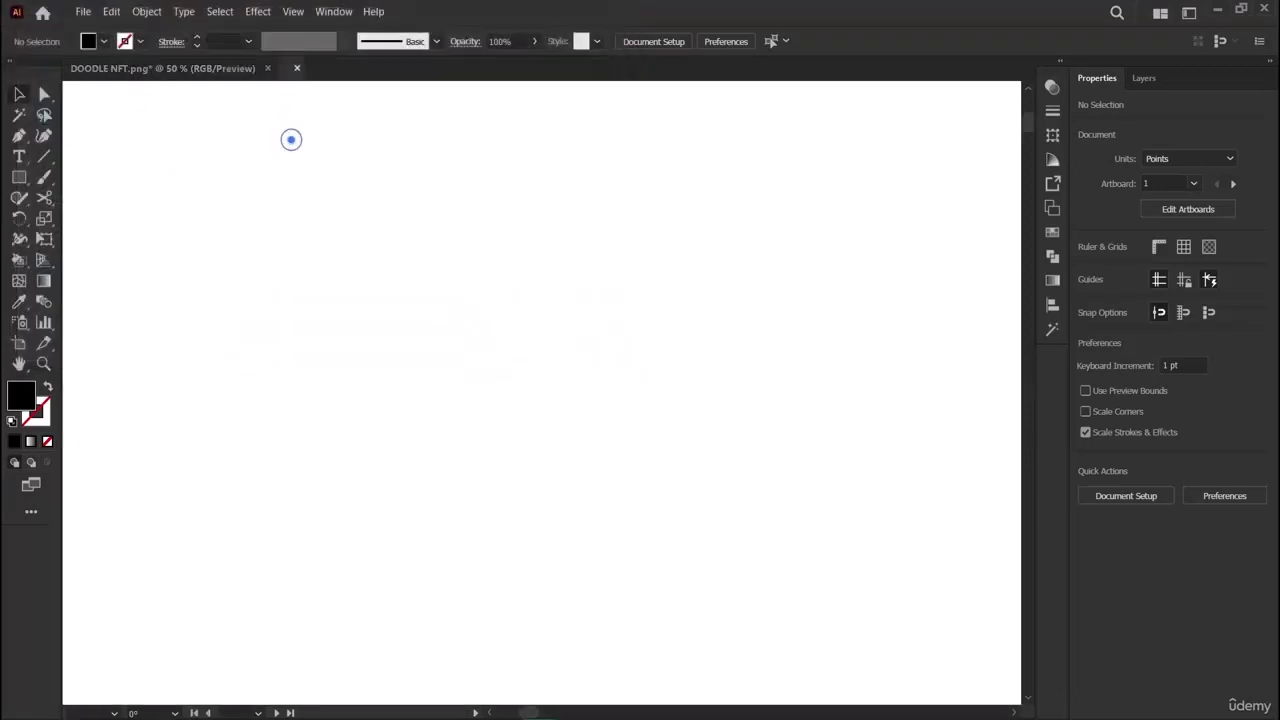
pyautogui.click(525, 333)
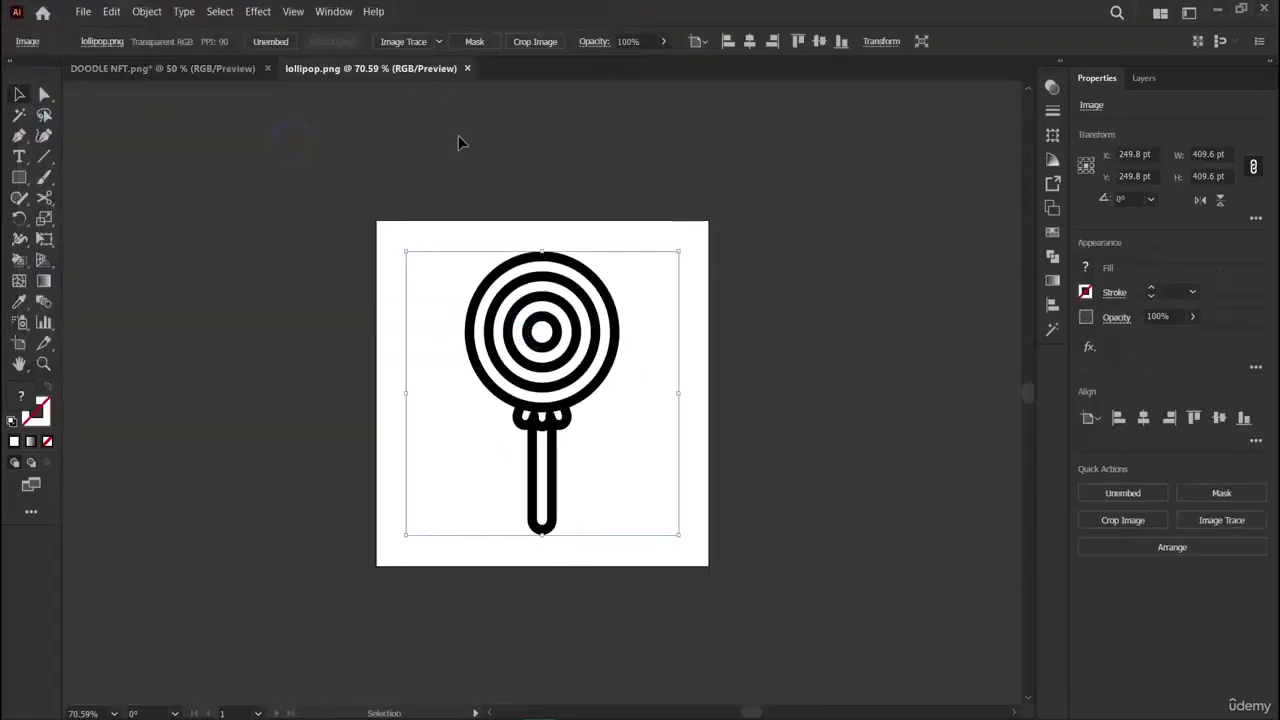
pyautogui.hotkey('ctrl', 'c')
pyautogui.click(160, 68)
pyautogui.hotkey('ctrl', 'v')
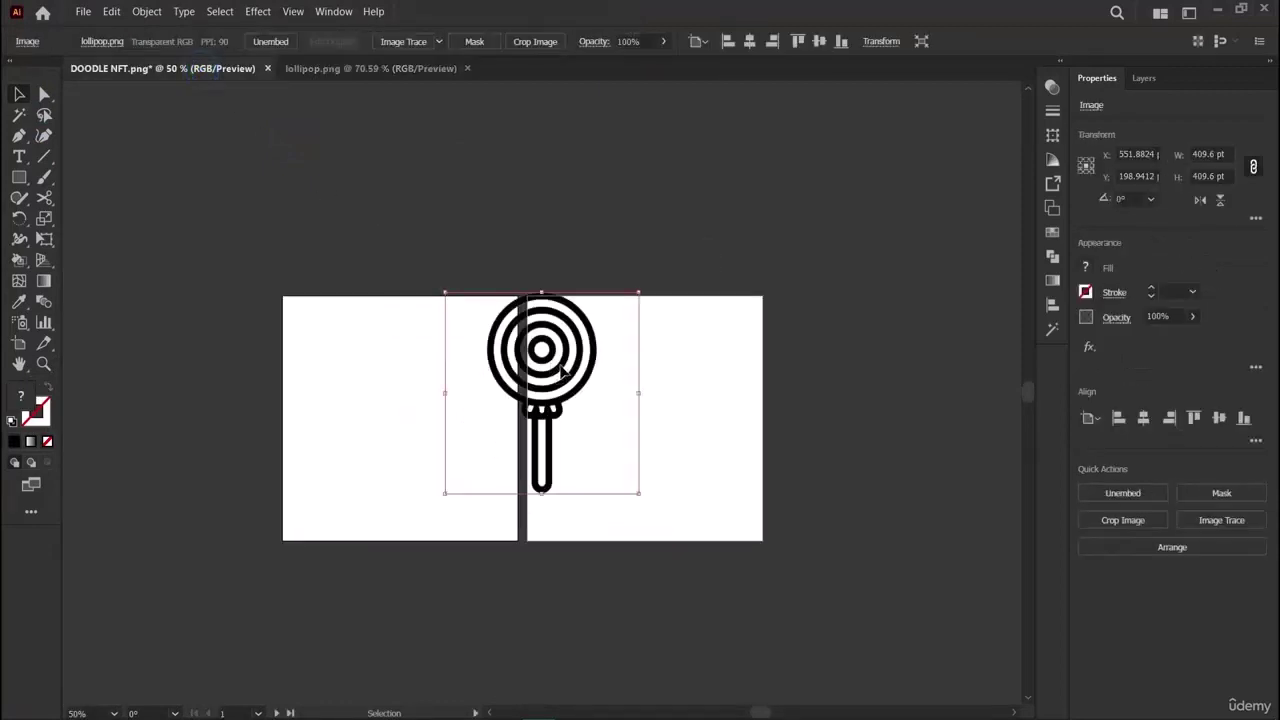
pyautogui.moveTo(563, 373); pyautogui.dragTo(431, 405)
# Zoom in and draw a circle over the left lollipop's centre.
pyautogui.click(203, 463)
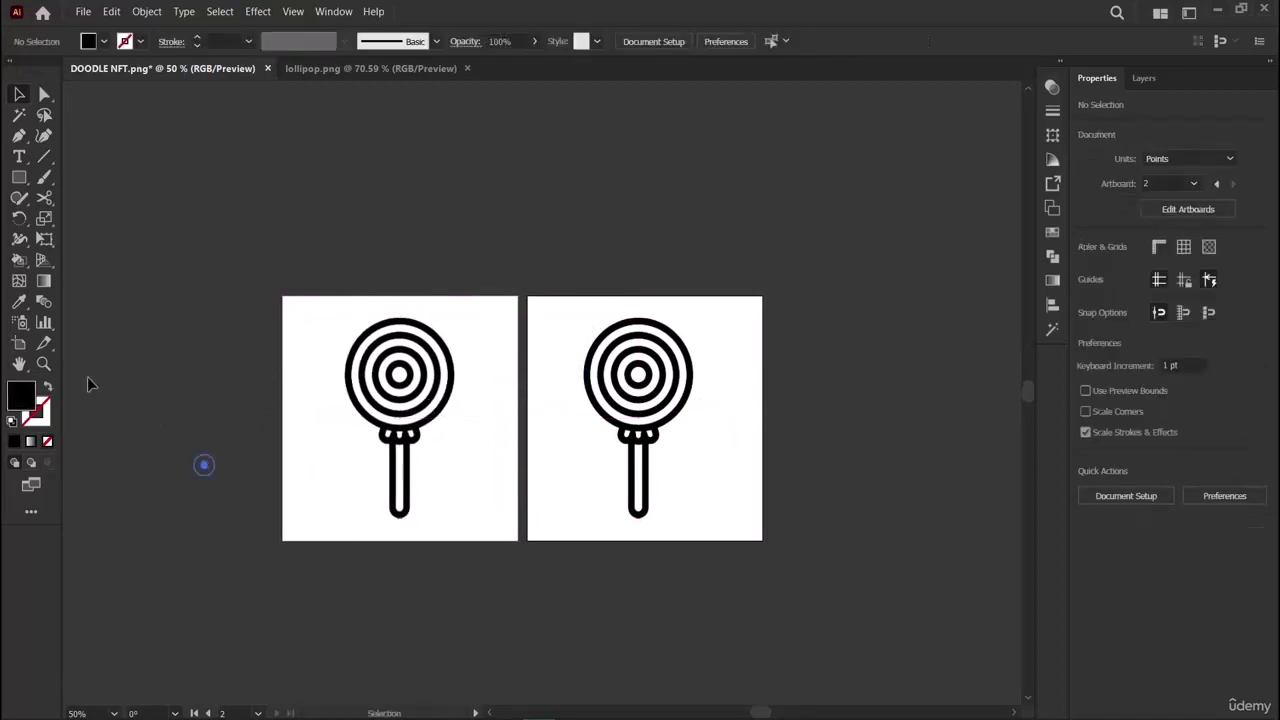
pyautogui.click(44, 364)
pyautogui.click(380, 423)
pyautogui.hscroll(2, 814, 486)
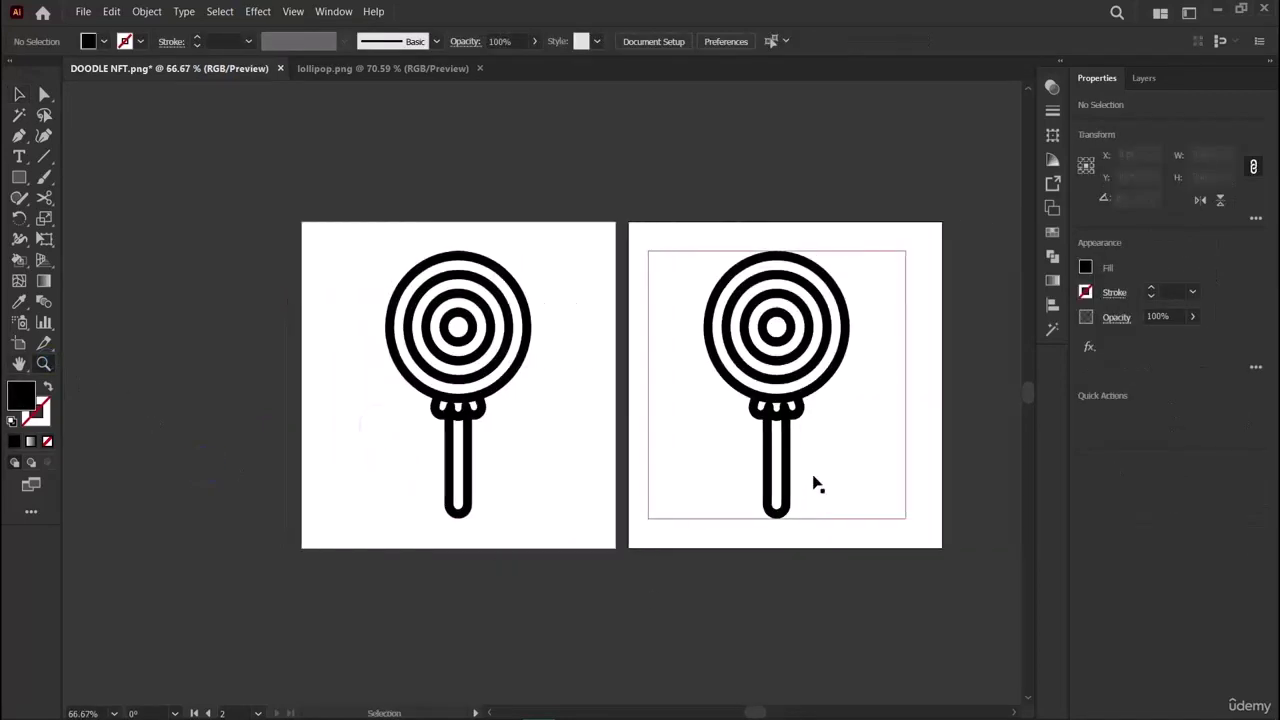
pyautogui.moveTo(19, 177); pyautogui.dragTo(89, 223)
pyautogui.moveTo(458, 326); pyautogui.dragTo(457, 326)
pyautogui.press('v')
# Give the circle a white fill, black outline and 6 pt stroke.
pyautogui.click(1085, 267)
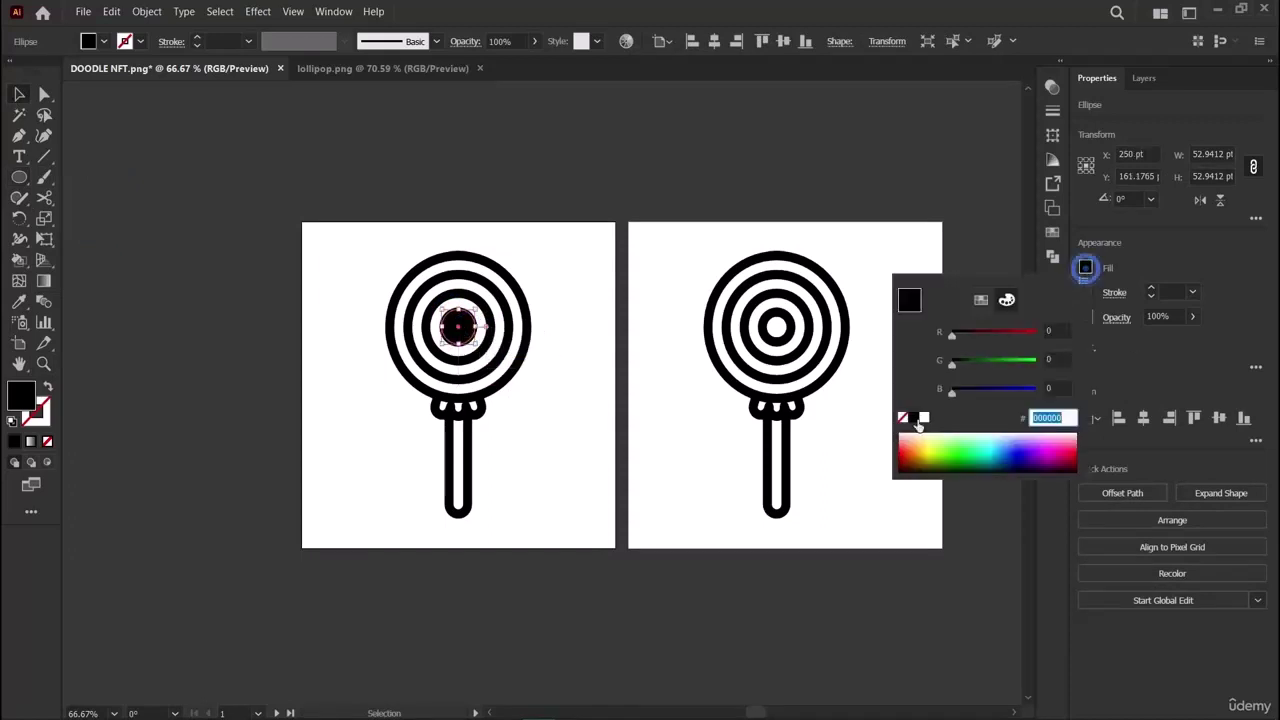
pyautogui.click(924, 417)
pyautogui.click(1144, 267)
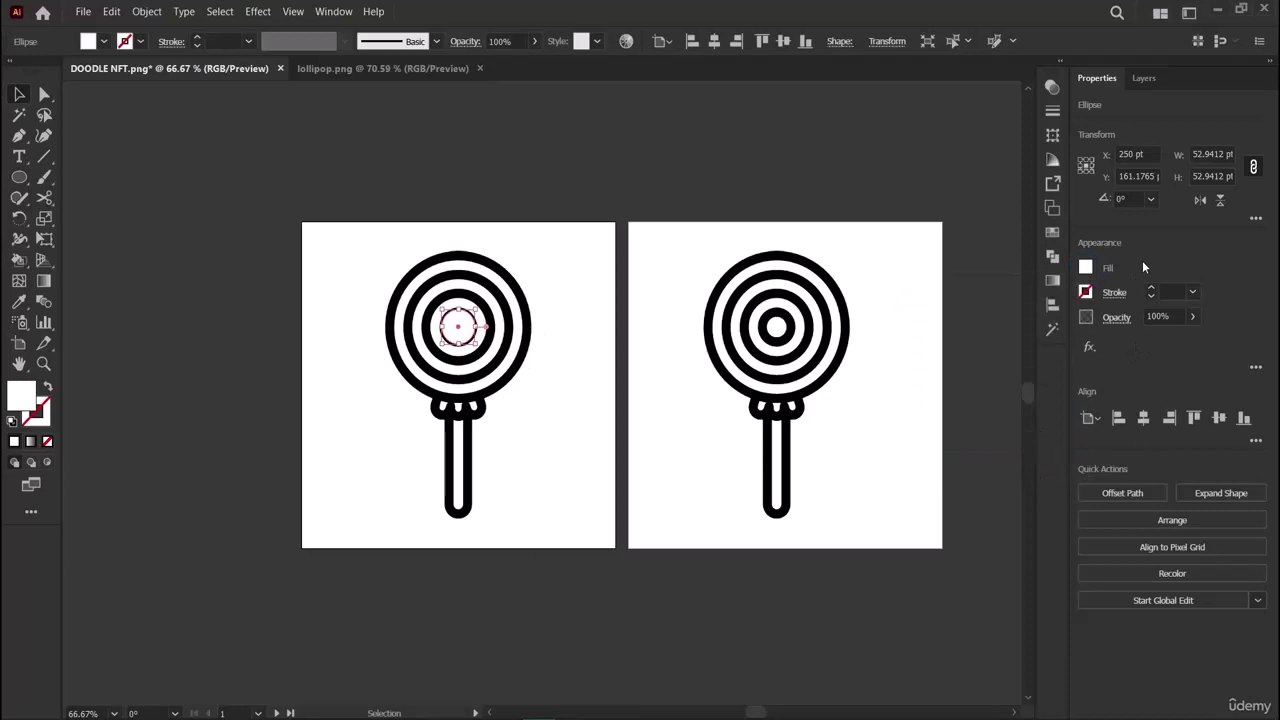
pyautogui.click(1085, 292)
pyautogui.click(913, 441)
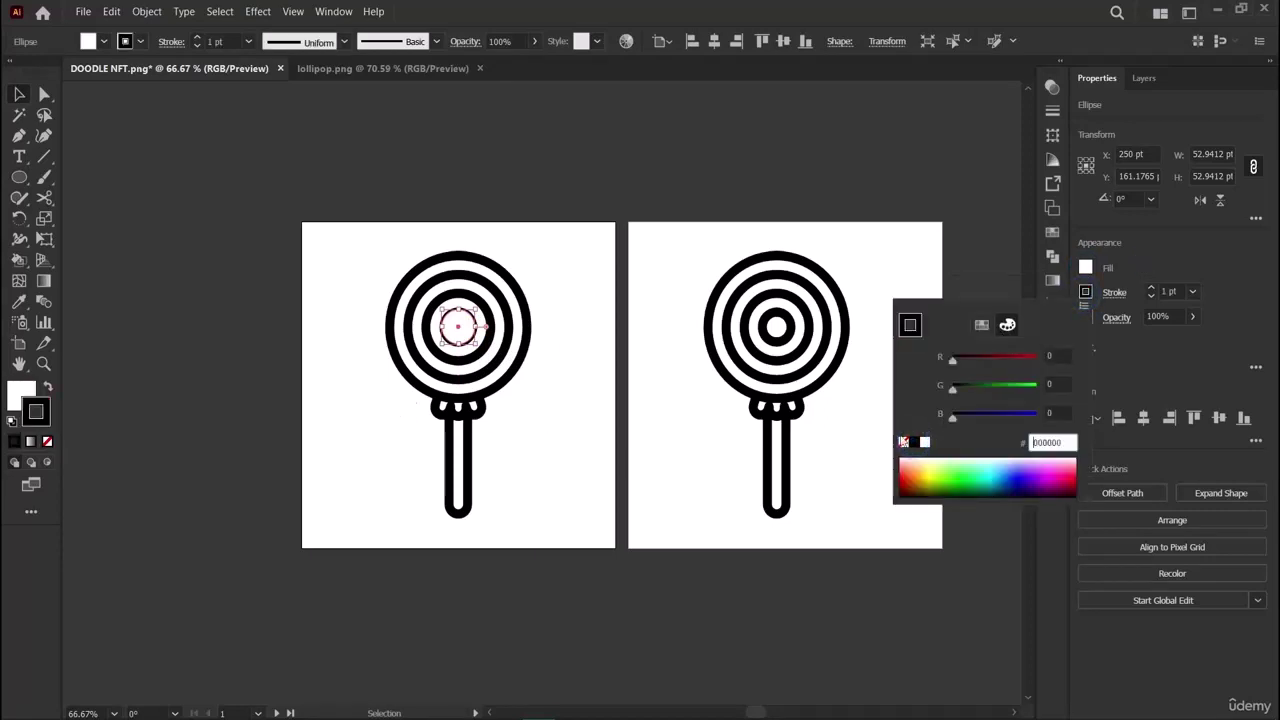
pyautogui.click(1146, 290)
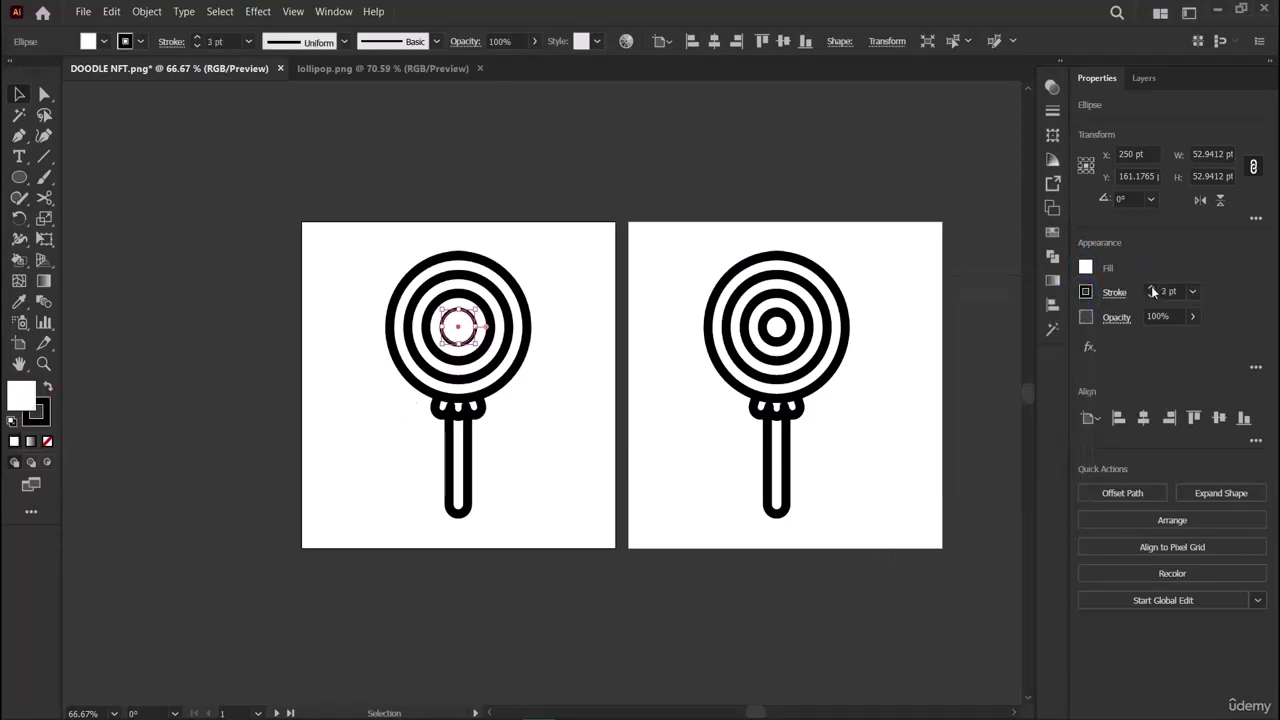
pyautogui.click(1152, 291)
pyautogui.click(229, 322)
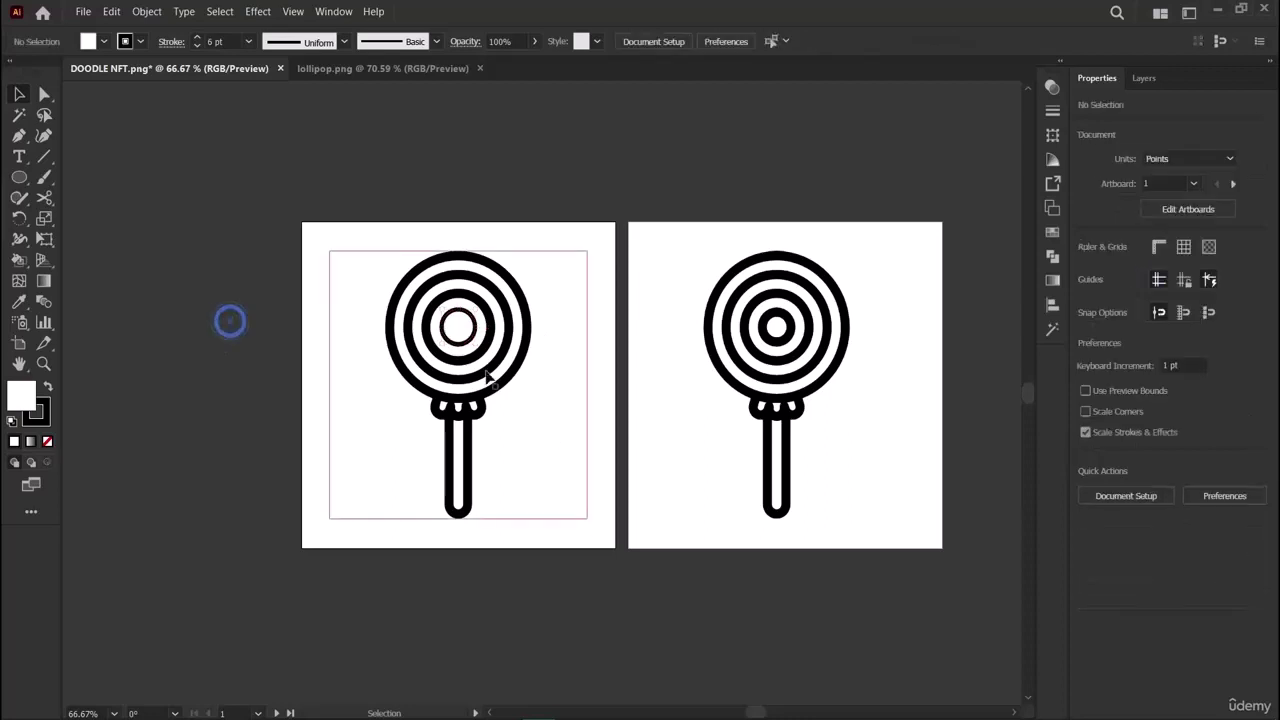
# Thicken the inner circle's stroke, duplicate it, and set the centre circle's stroke to 13 pt.
pyautogui.click(458, 325)
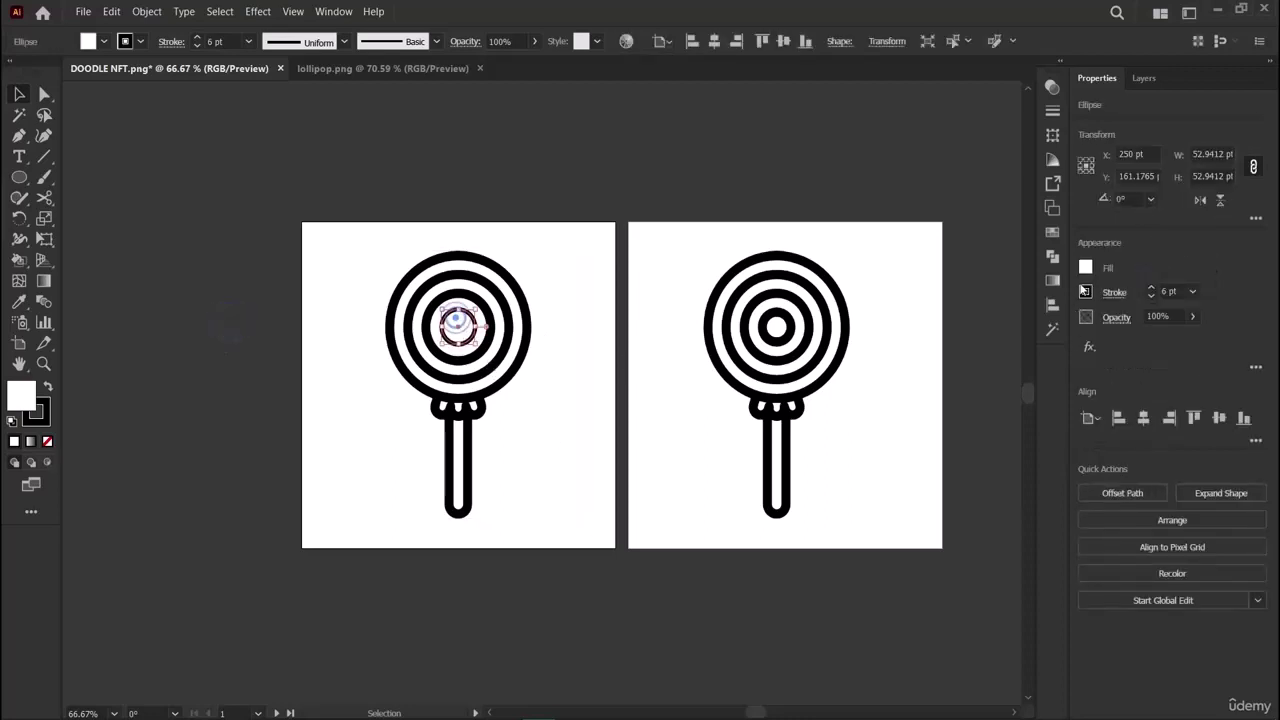
pyautogui.click(1152, 289)
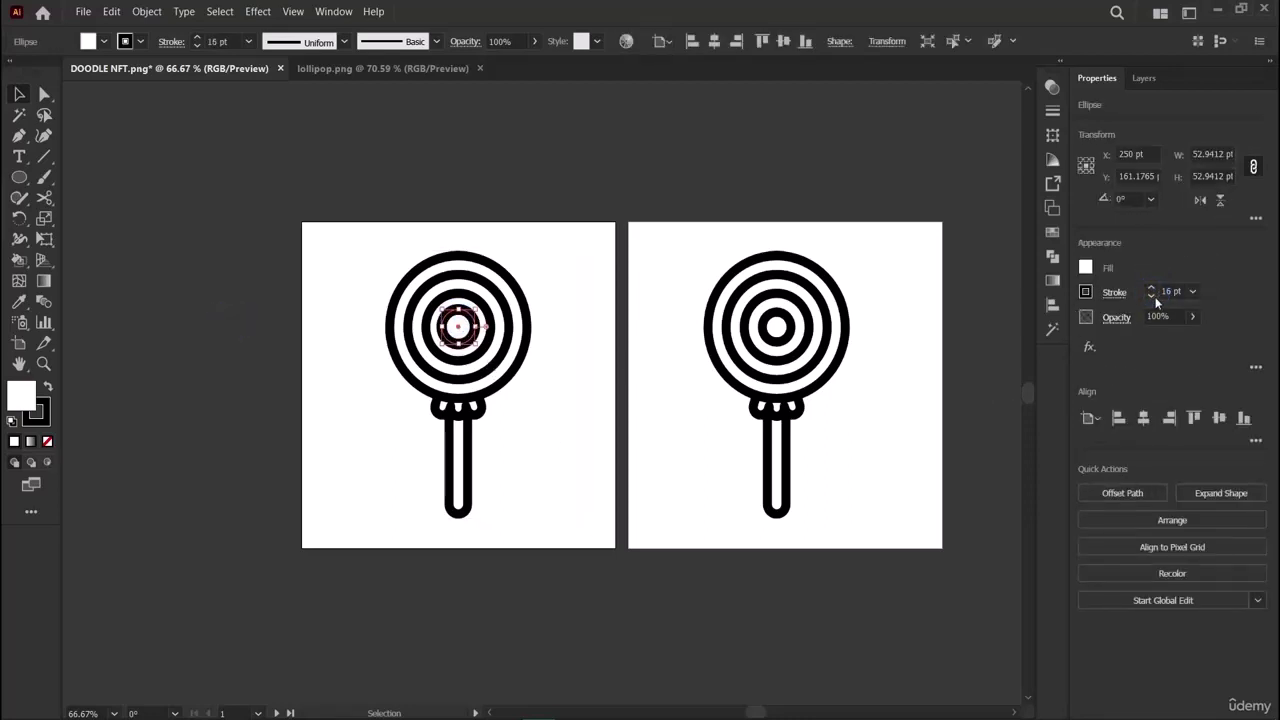
pyautogui.click(612, 660)
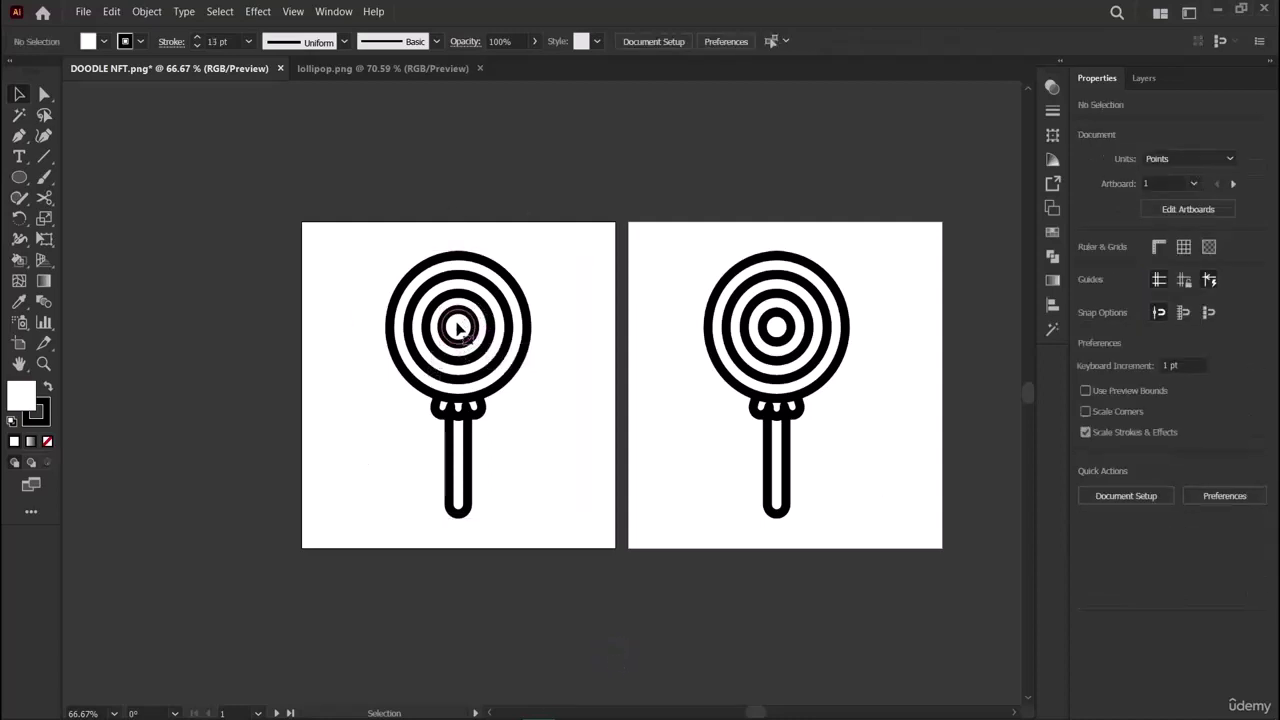
pyautogui.click(457, 325)
pyautogui.click(427, 573)
pyautogui.moveTo(457, 325)
pyautogui.mouseDown()
pyautogui.moveTo(541, 390)
pyautogui.moveTo(533, 398)
pyautogui.moveTo(452, 305)
pyautogui.moveTo(497, 358)
pyautogui.moveTo(457, 328)
pyautogui.mouseUp()
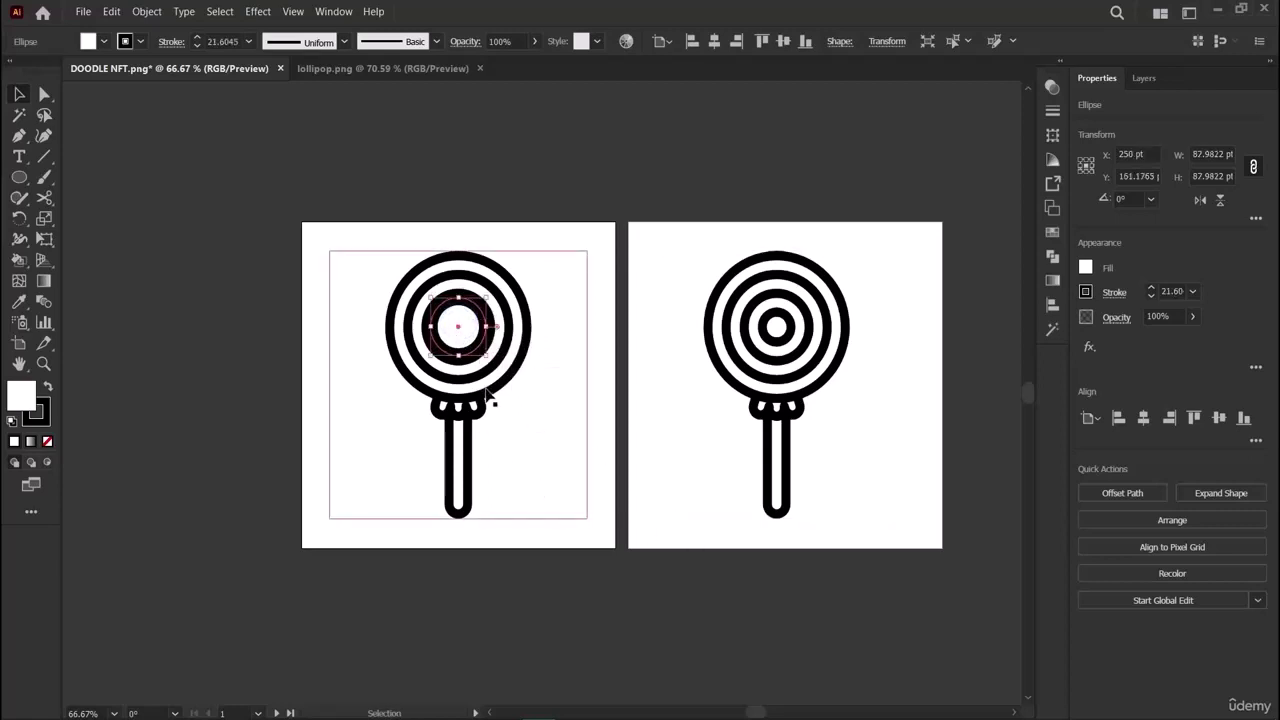
pyautogui.click(1151, 297)
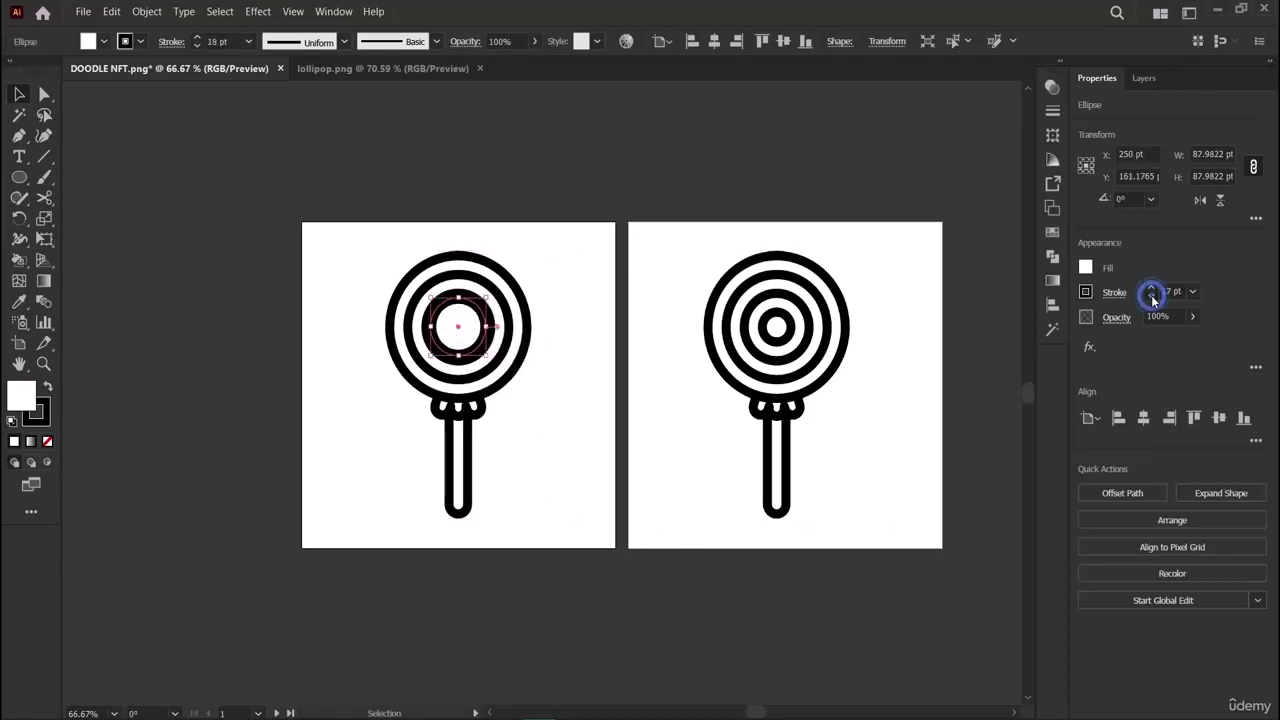
pyautogui.click(514, 417)
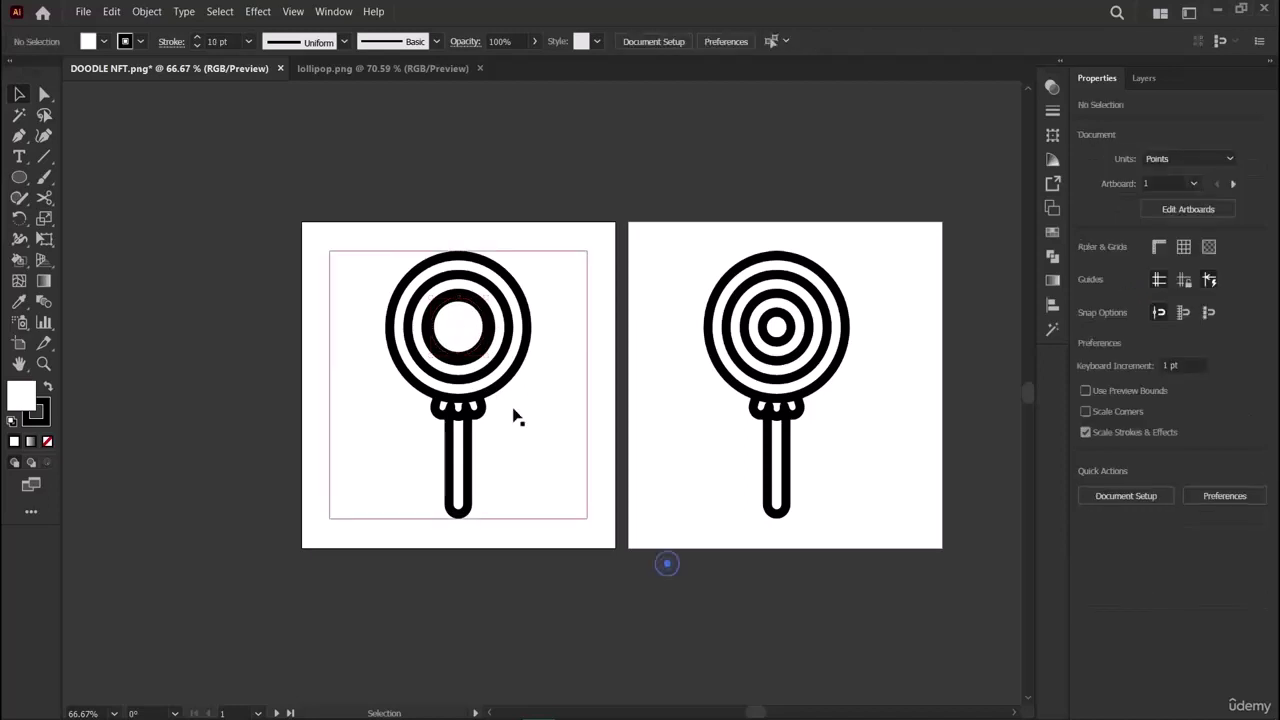
# Send the centre circle one step backward in the stacking order.
pyautogui.click(479, 357)
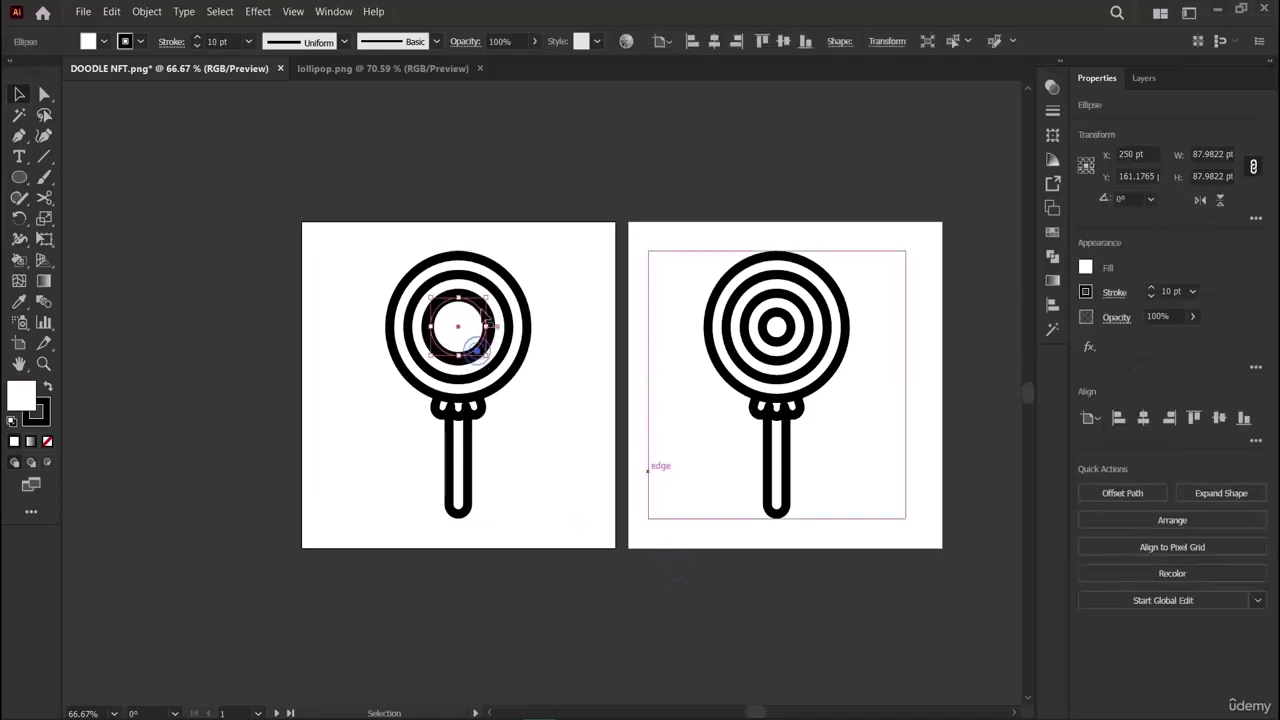
pyautogui.click(146, 12)
pyautogui.moveTo(162, 44)
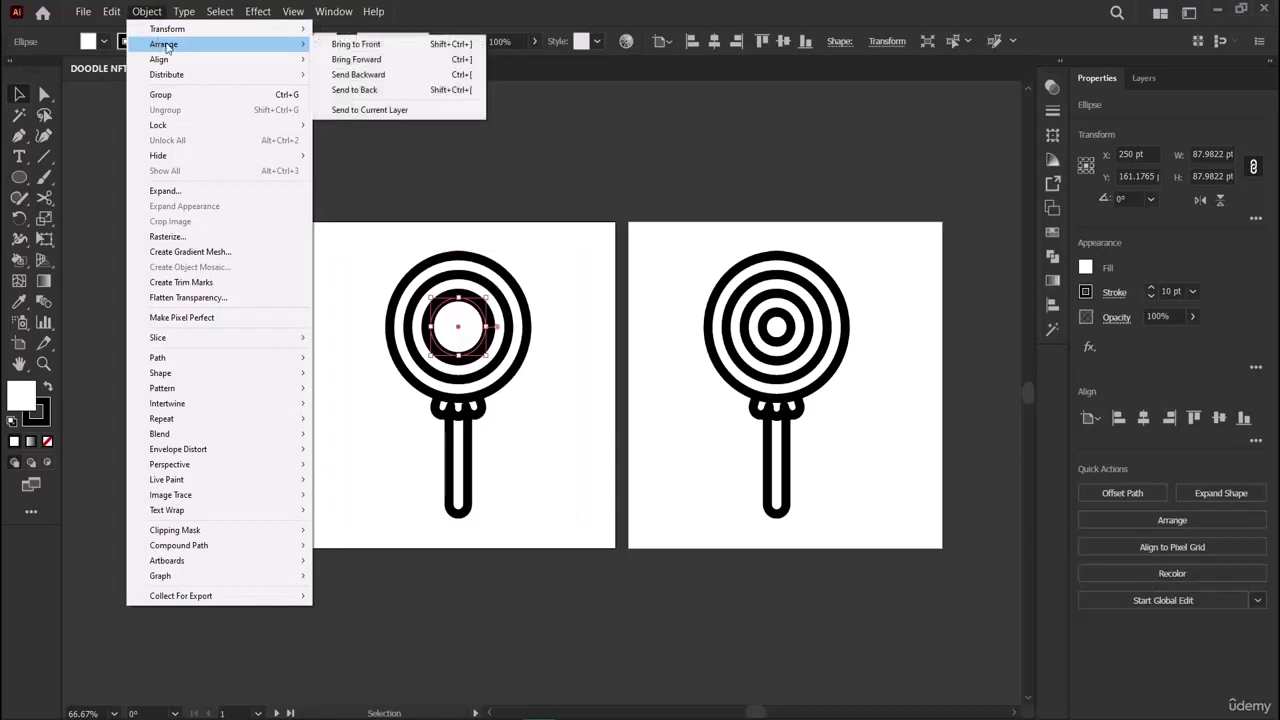
pyautogui.click(355, 75)
pyautogui.click(189, 457)
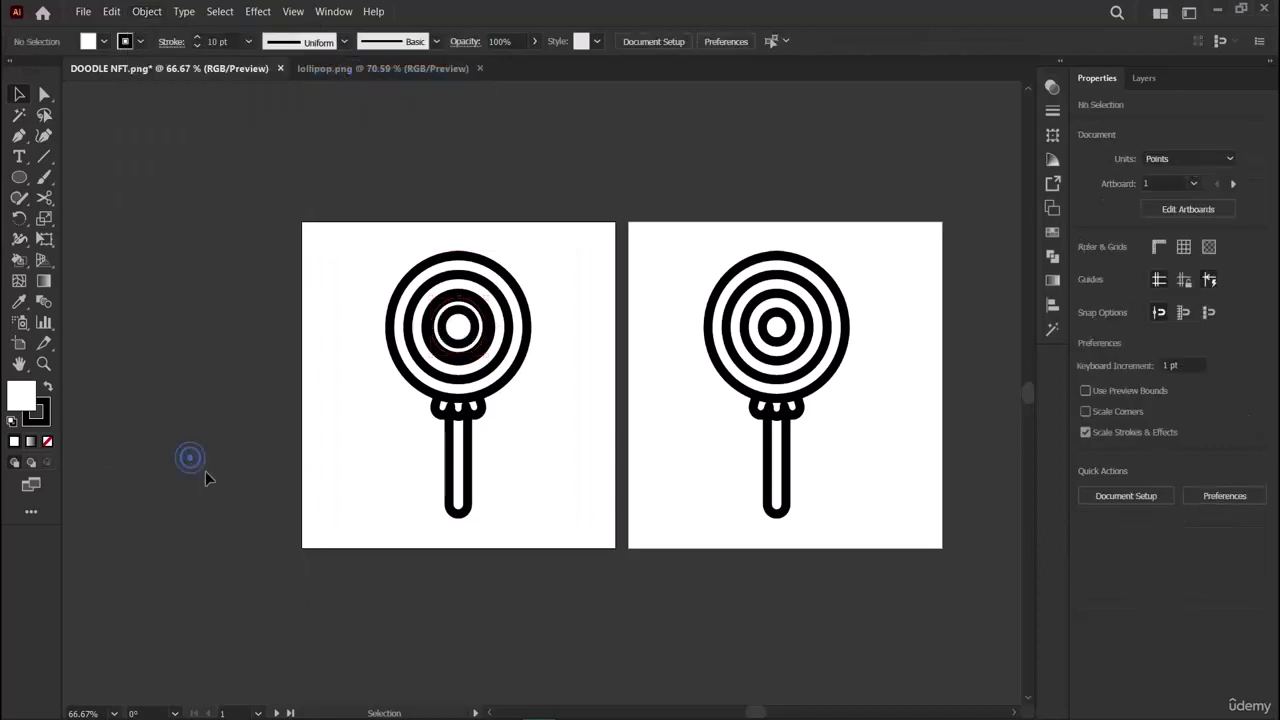
# Reduce the centre ring's stroke to a thin 0.5 pt.
pyautogui.click(478, 345)
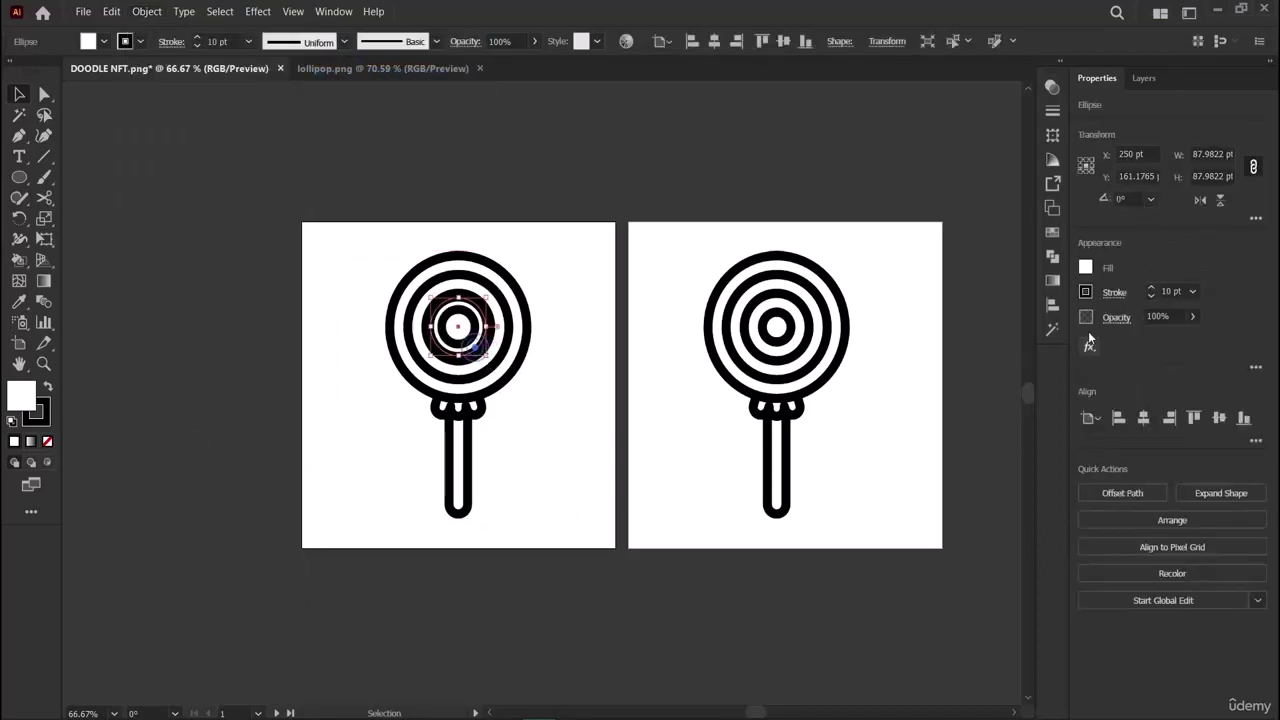
pyautogui.click(1151, 299)
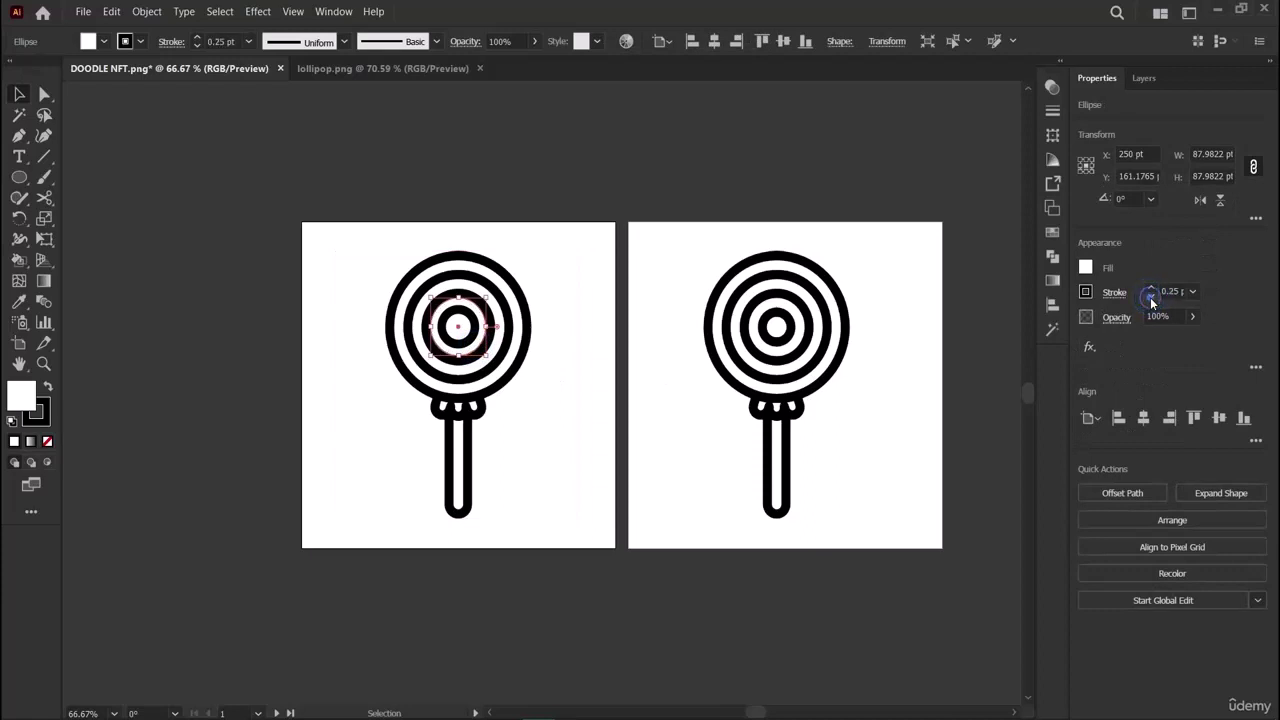
pyautogui.click(448, 510)
pyautogui.click(379, 662)
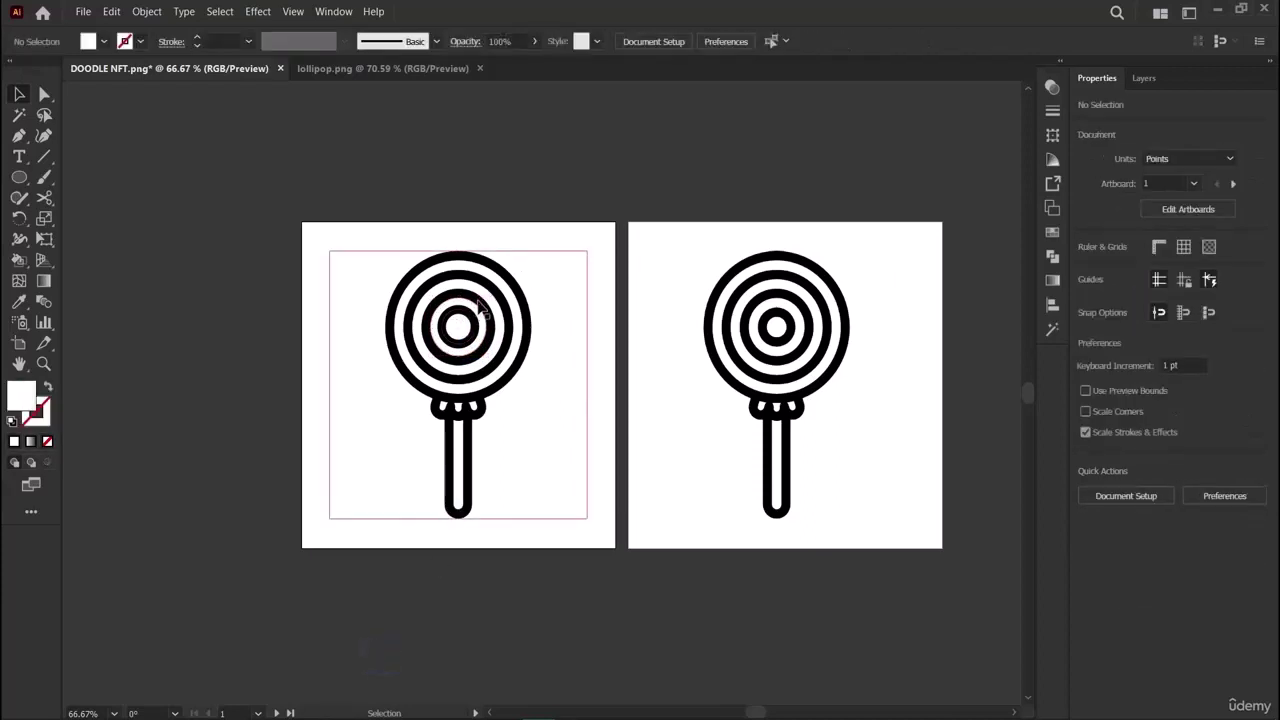
pyautogui.click(488, 316)
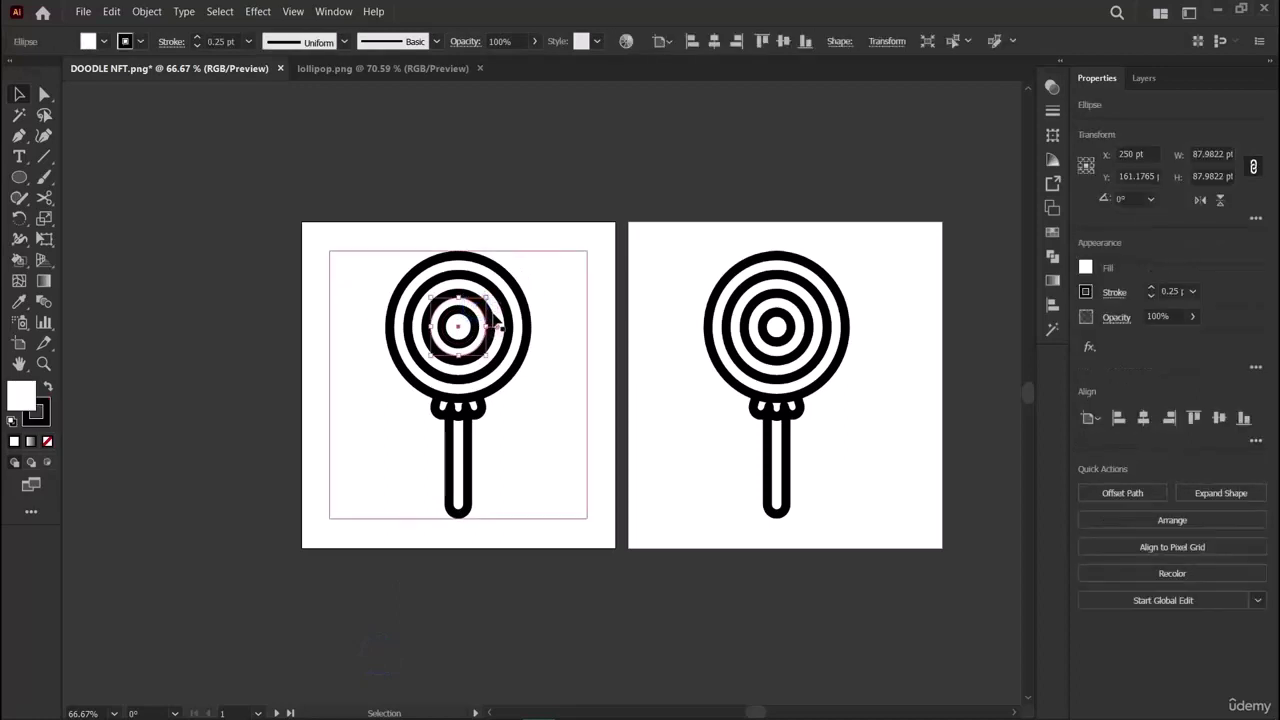
pyautogui.click(491, 324)
pyautogui.click(486, 330)
pyautogui.click(572, 390)
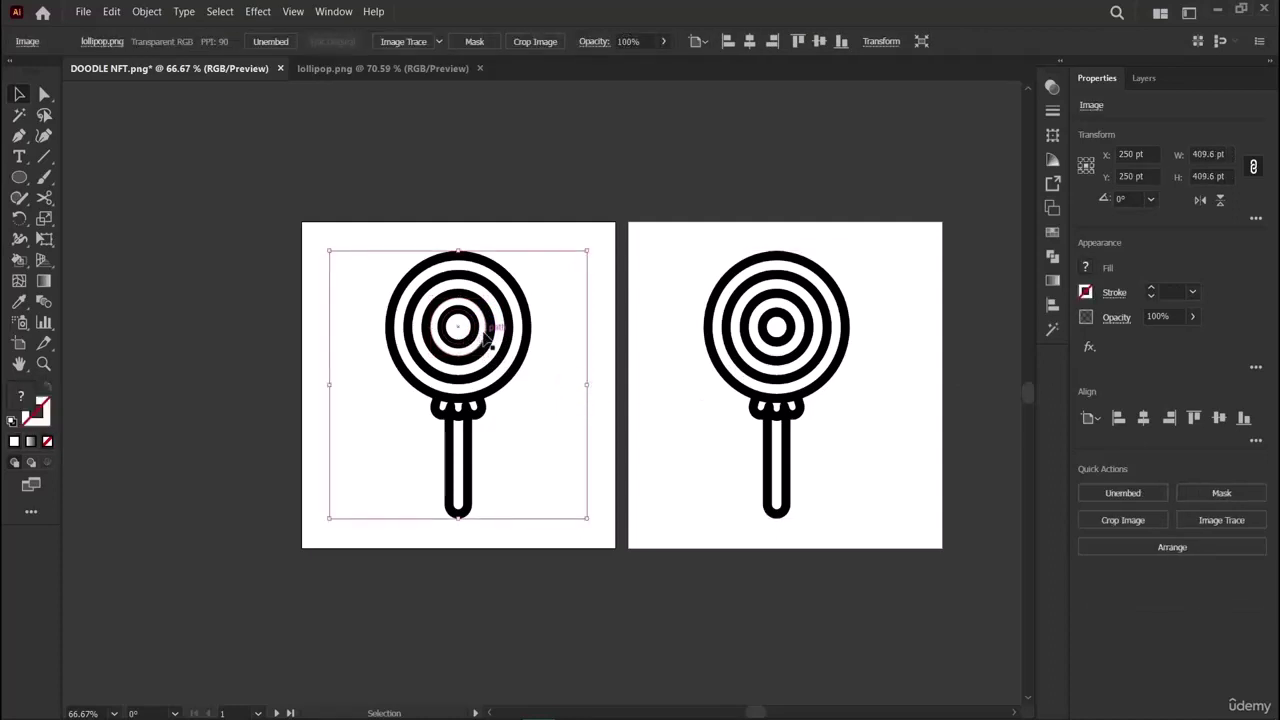
pyautogui.click(487, 333)
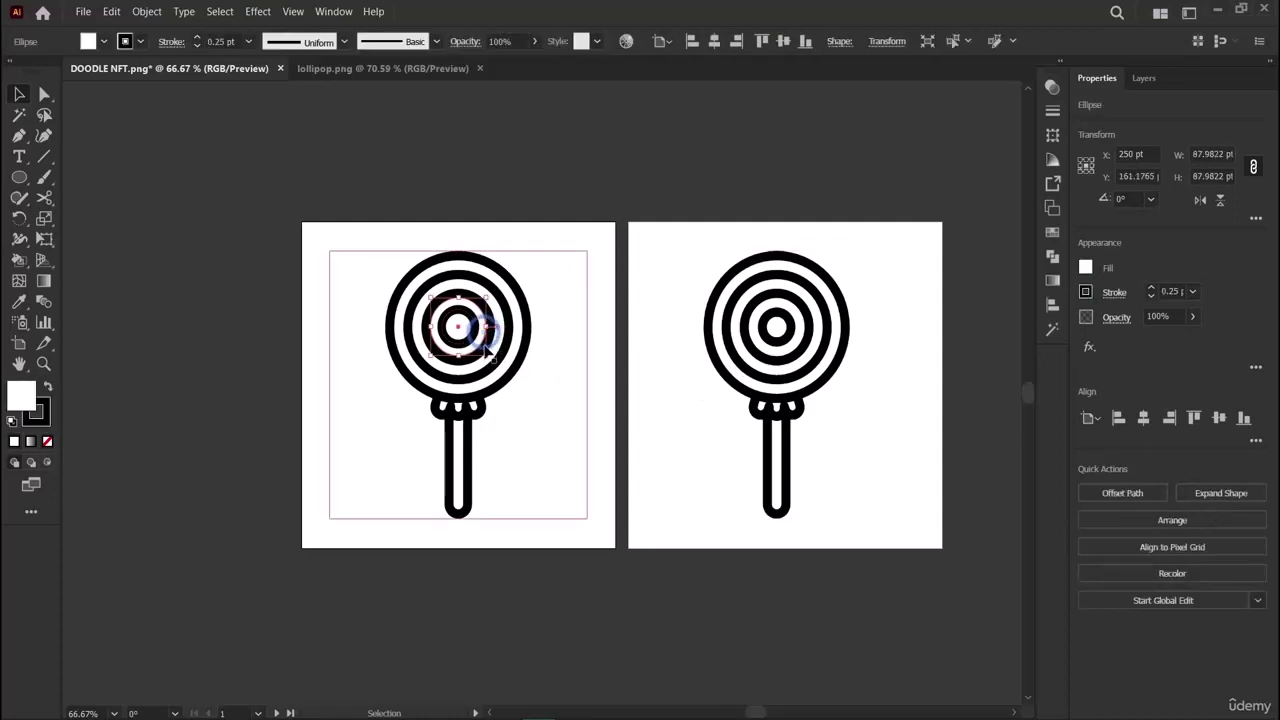
pyautogui.click(1151, 289)
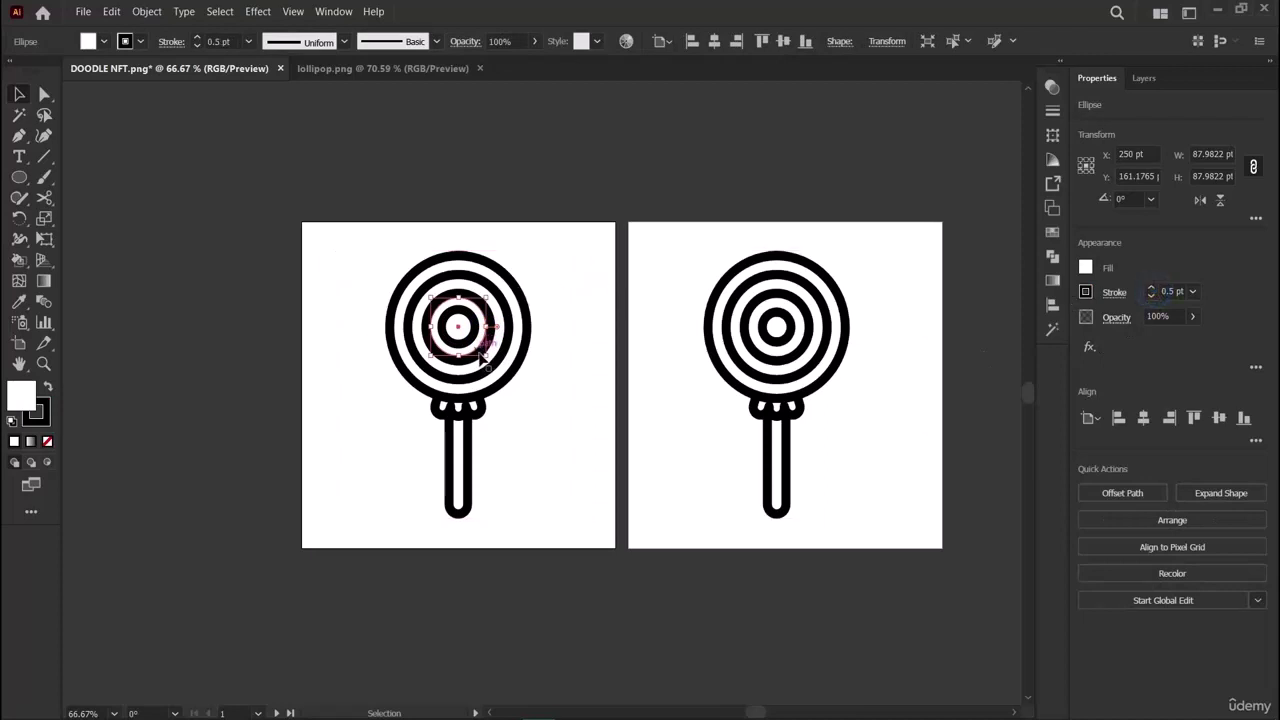
# Scale the inner ellipse to about 111.5 pt and raise its stroke to 12 pt.
pyautogui.moveTo(487, 361); pyautogui.dragTo(496, 363)
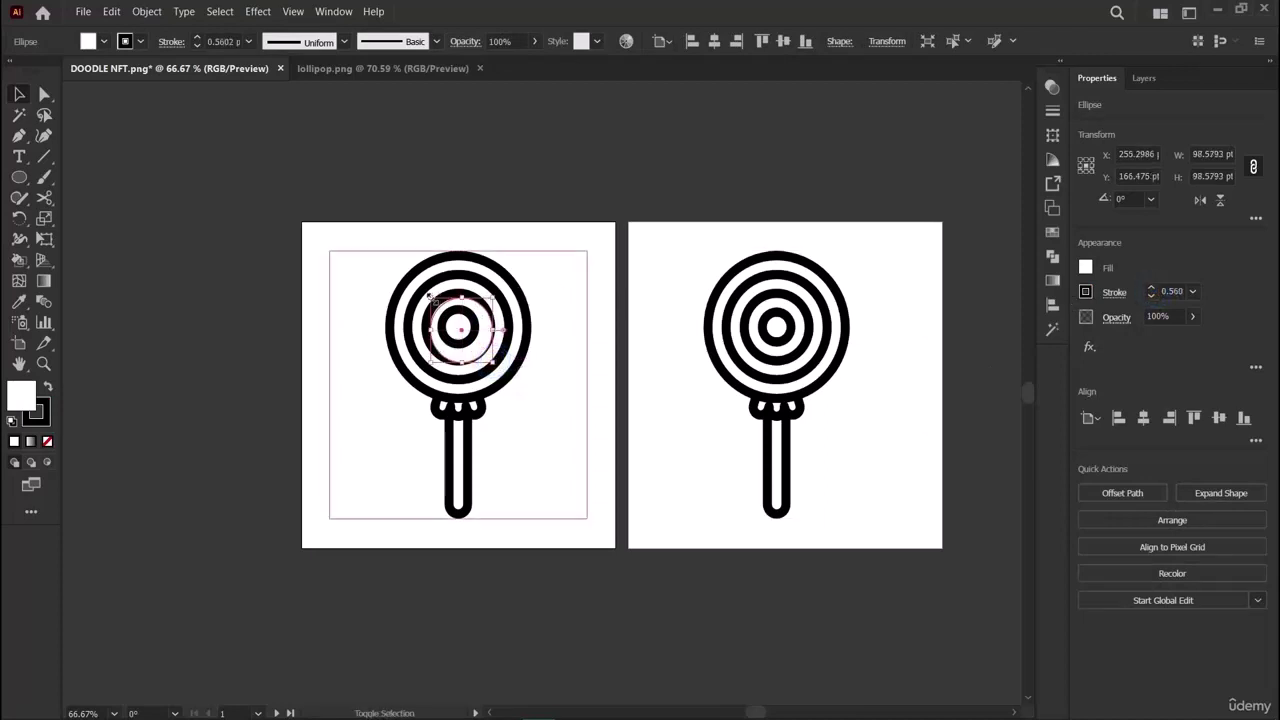
pyautogui.moveTo(432, 298); pyautogui.dragTo(494, 288)
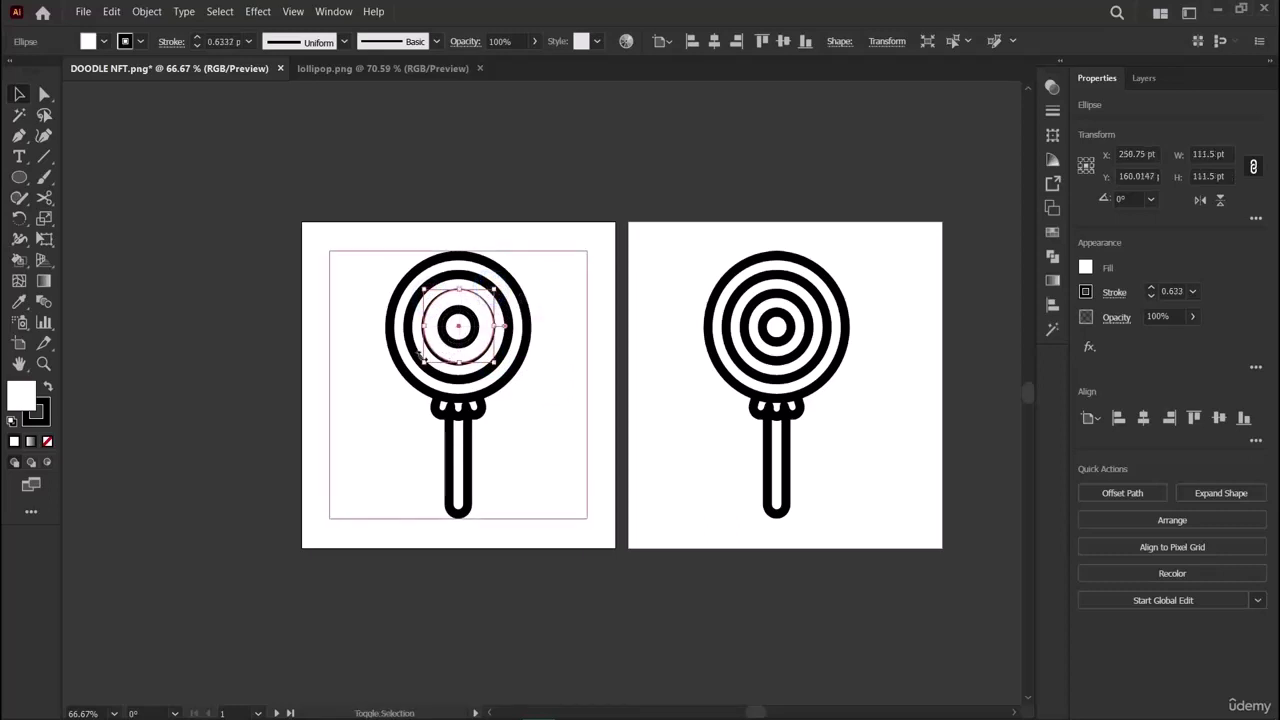
pyautogui.moveTo(428, 368); pyautogui.dragTo(411, 353)
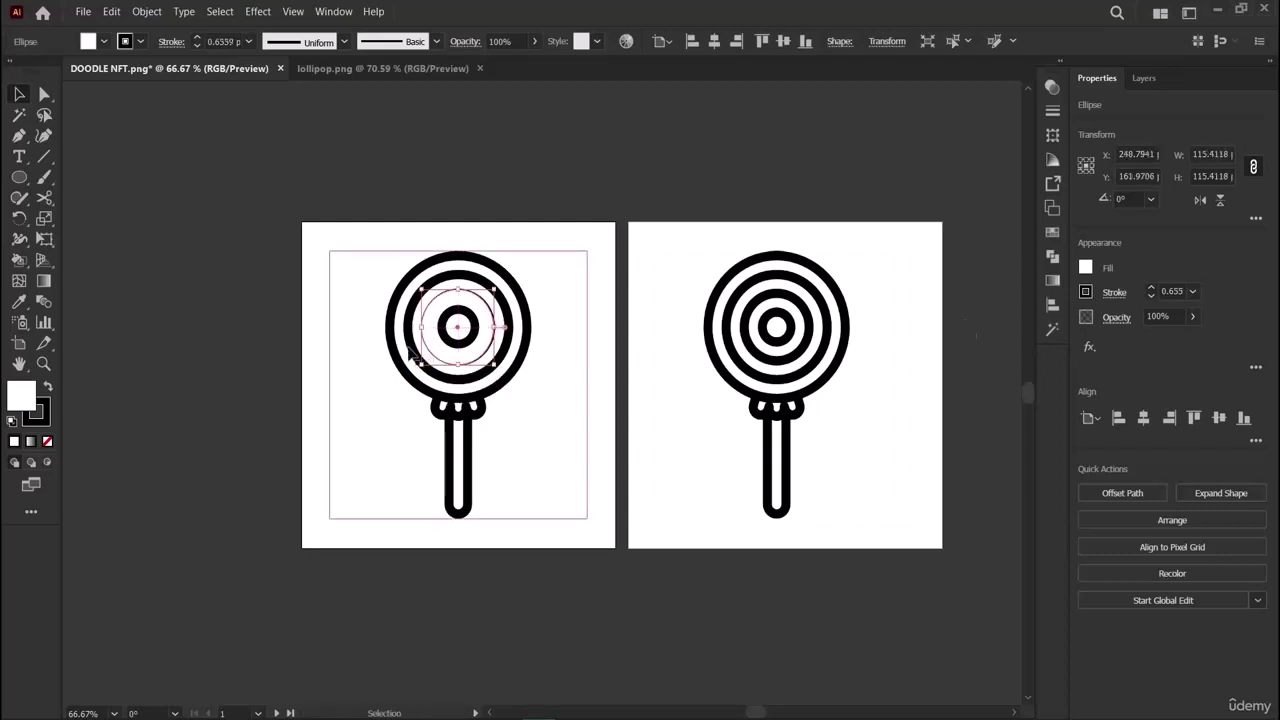
pyautogui.click(1151, 288)
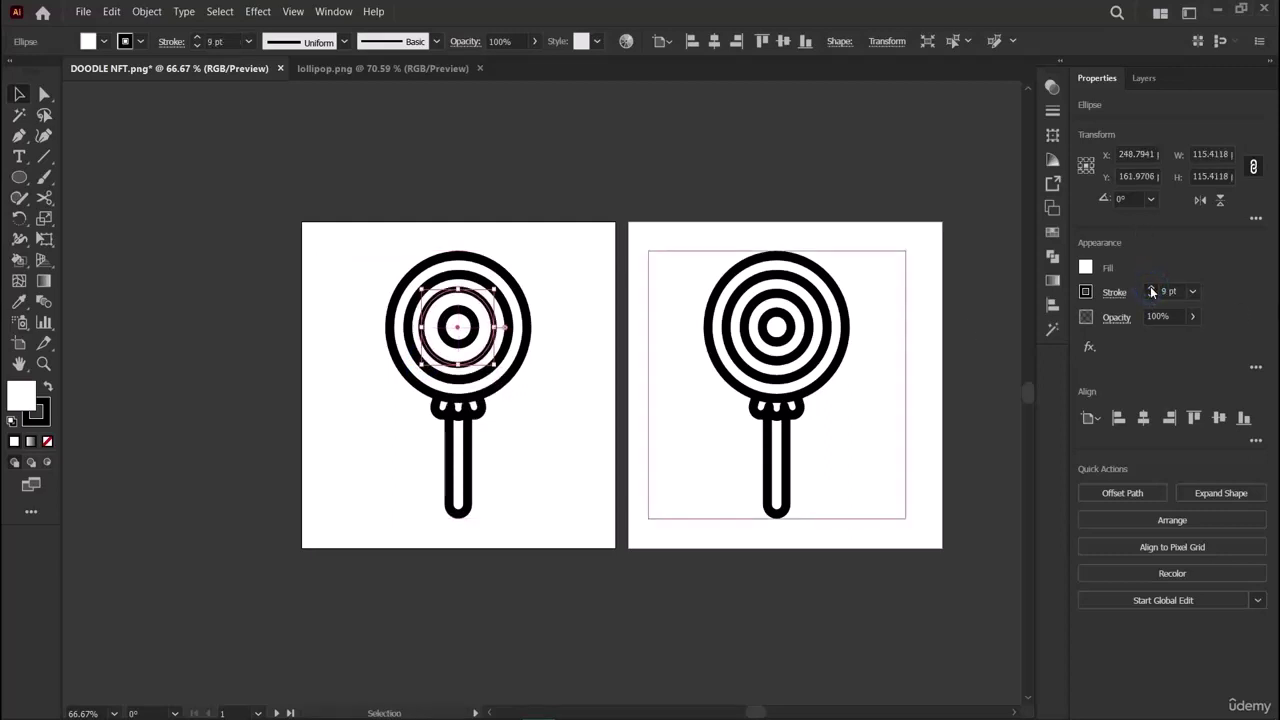
pyautogui.click(1151, 288)
pyautogui.click(1151, 288)
pyautogui.click(1151, 288)
pyautogui.click(140, 377)
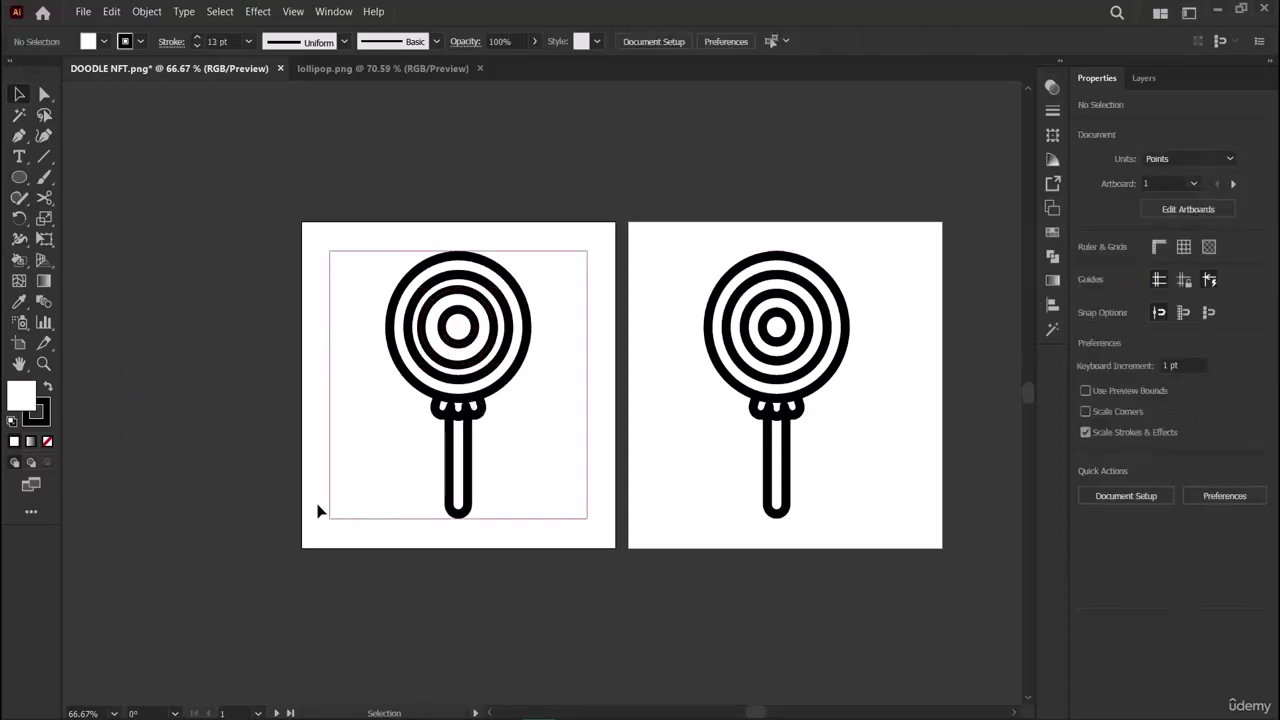
# Fine-tune the inner ellipse's stroke weight, settling on 14 pt.
pyautogui.click(452, 320)
pyautogui.click(403, 434)
pyautogui.click(492, 336)
pyautogui.click(500, 443)
pyautogui.click(430, 592)
pyautogui.click(490, 320)
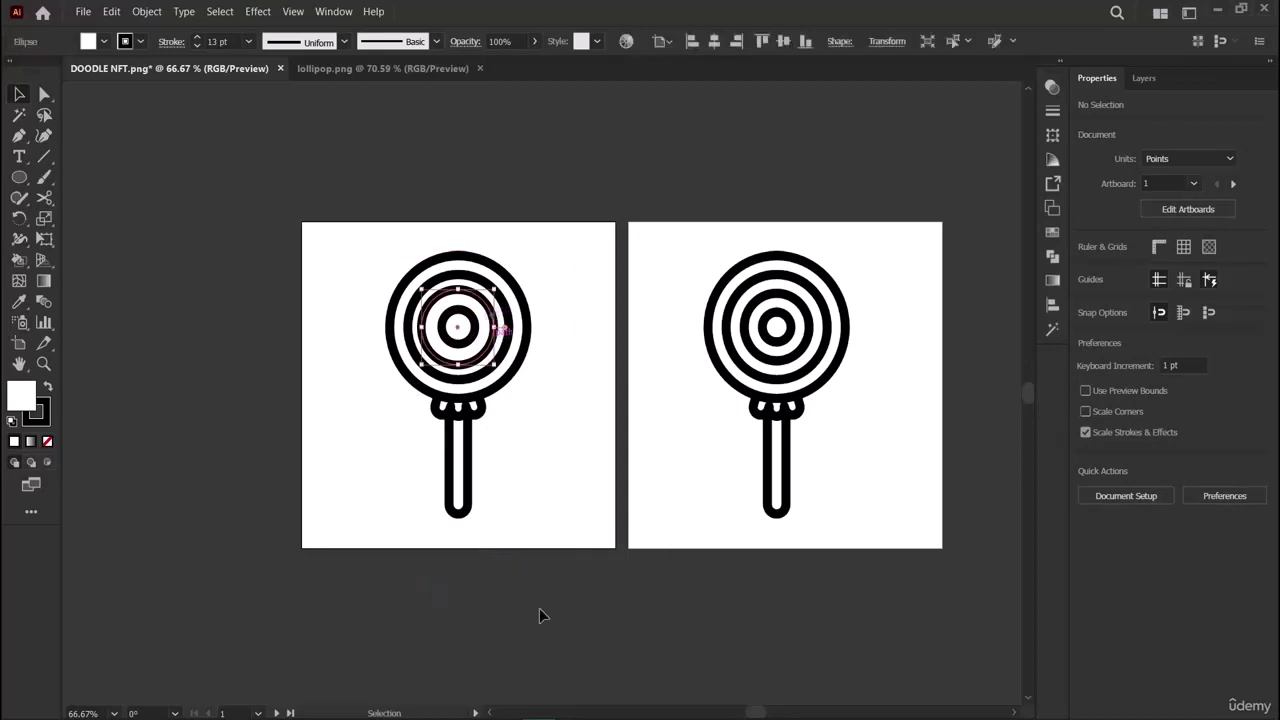
pyautogui.click(1151, 296)
pyautogui.click(1151, 296)
pyautogui.click(1151, 296)
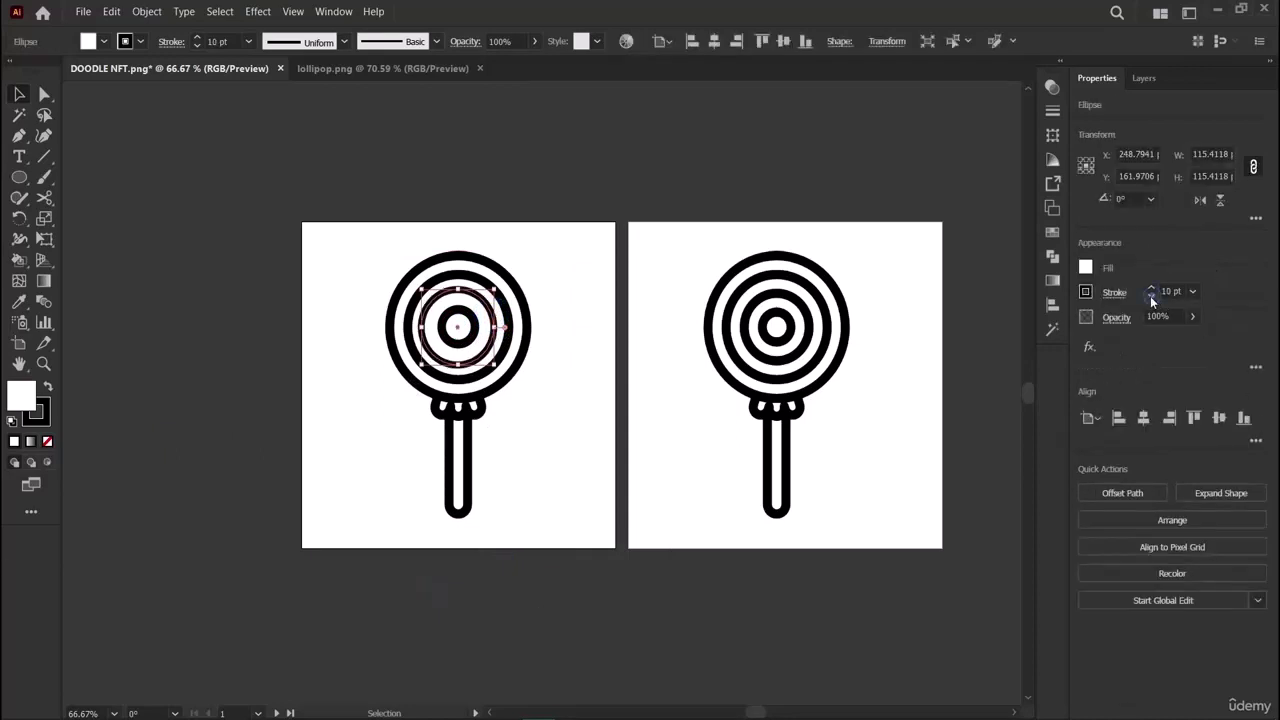
pyautogui.click(1151, 289)
pyautogui.click(1151, 289)
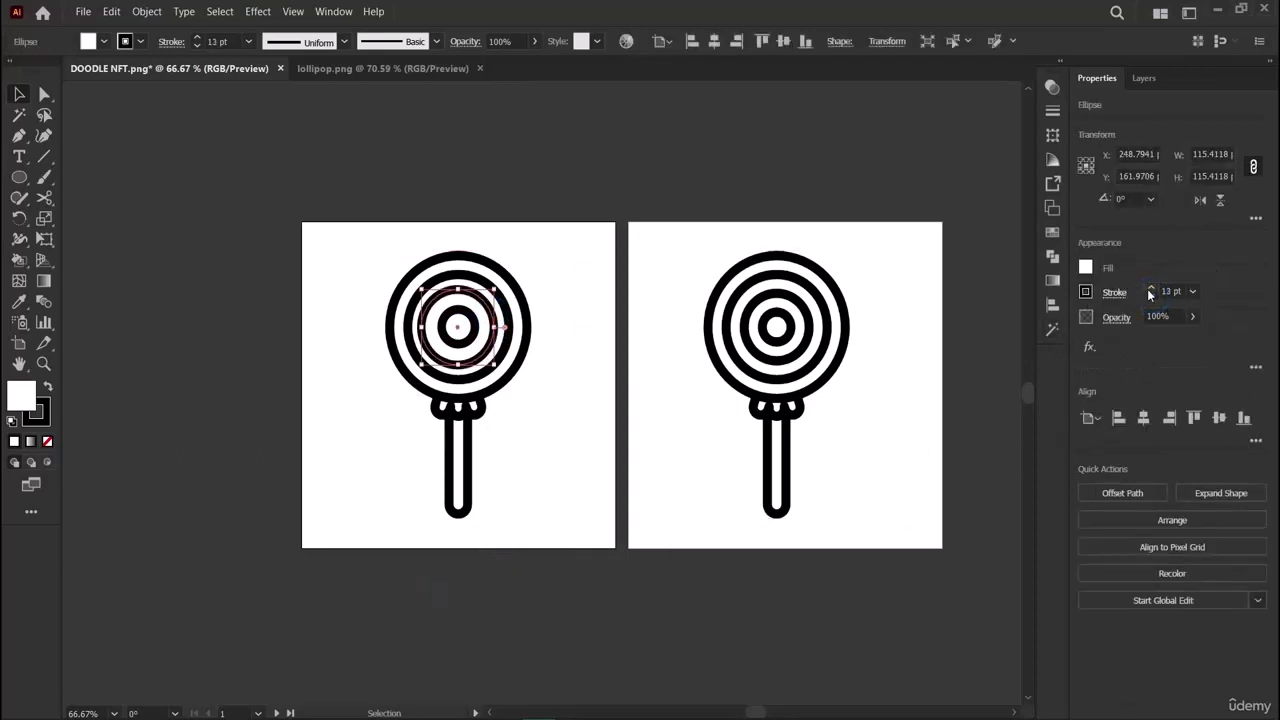
pyautogui.click(1151, 289)
pyautogui.click(1151, 289)
pyautogui.click(613, 588)
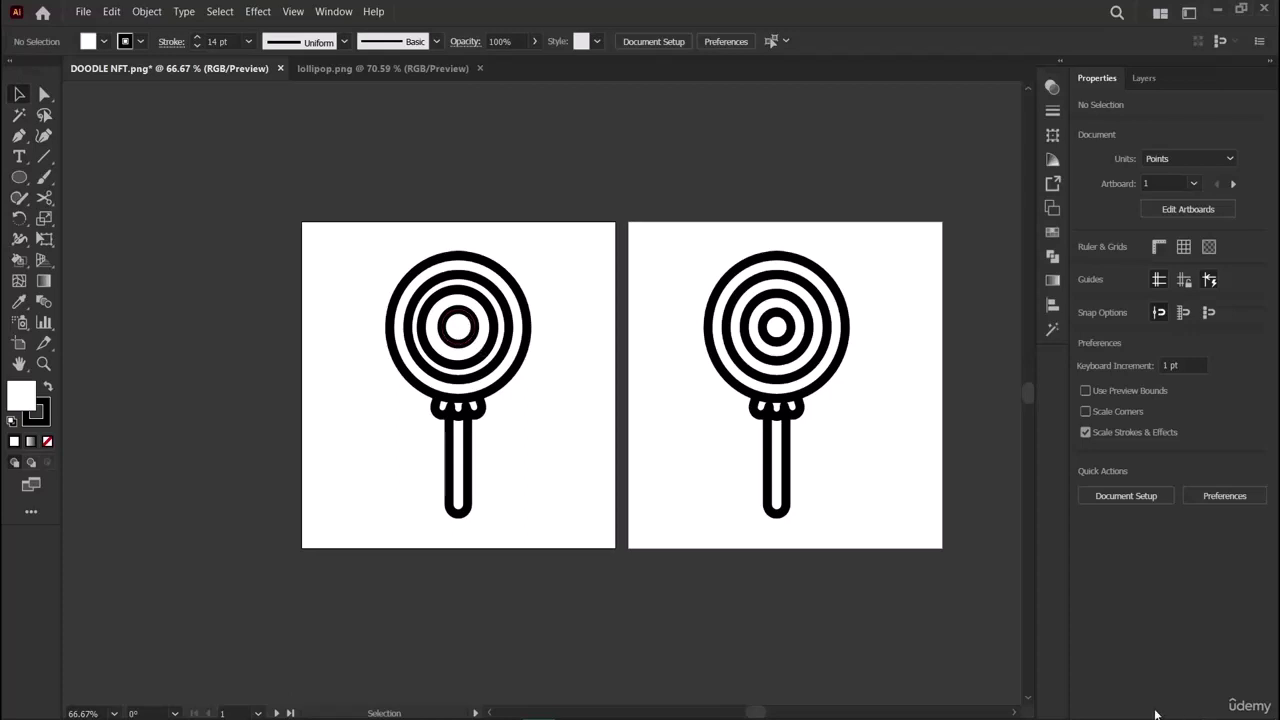
# Delete the leftover small circle and recentre the lollipop image on the left artboard.
pyautogui.moveTo(1078, 688)
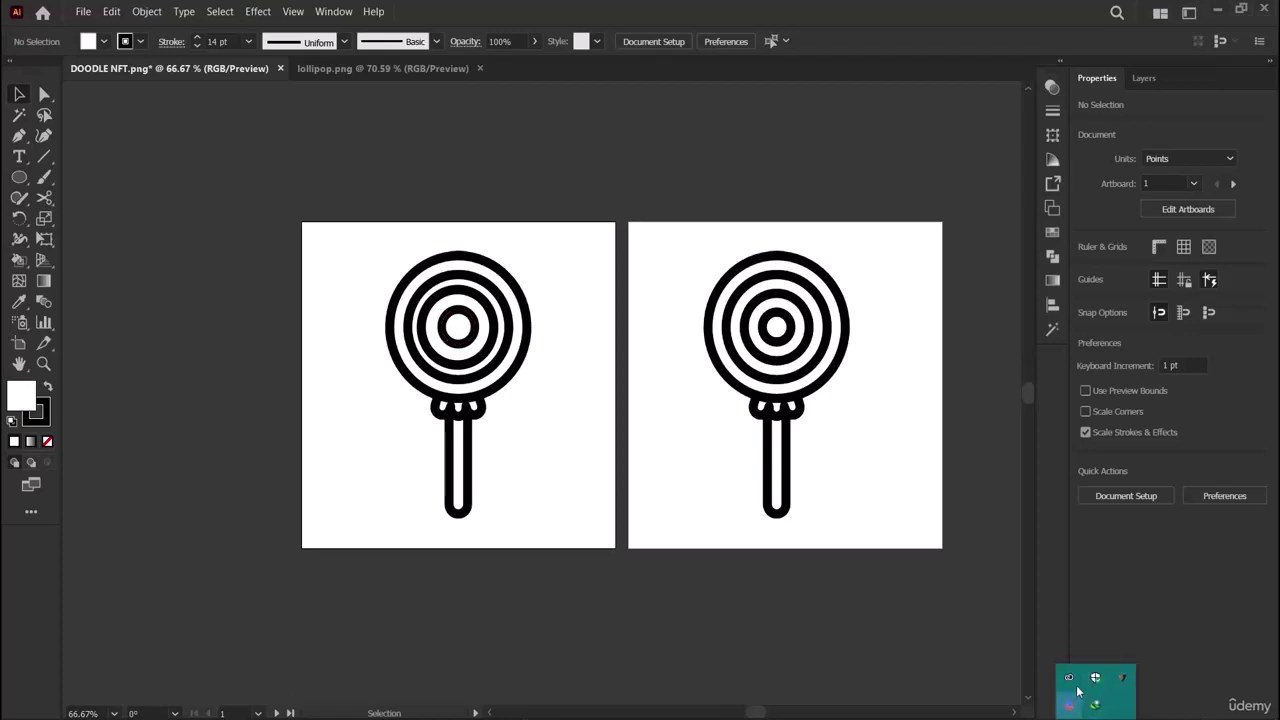
pyautogui.click(1078, 688)
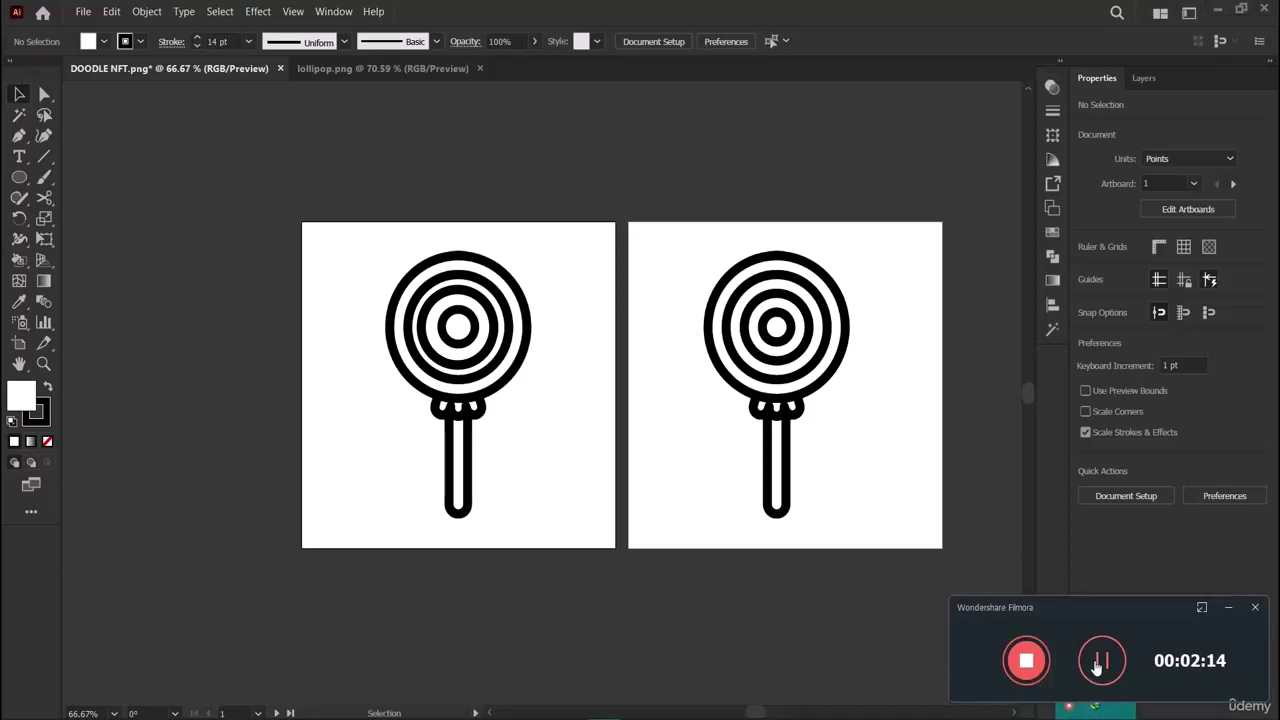
pyautogui.click(1100, 662)
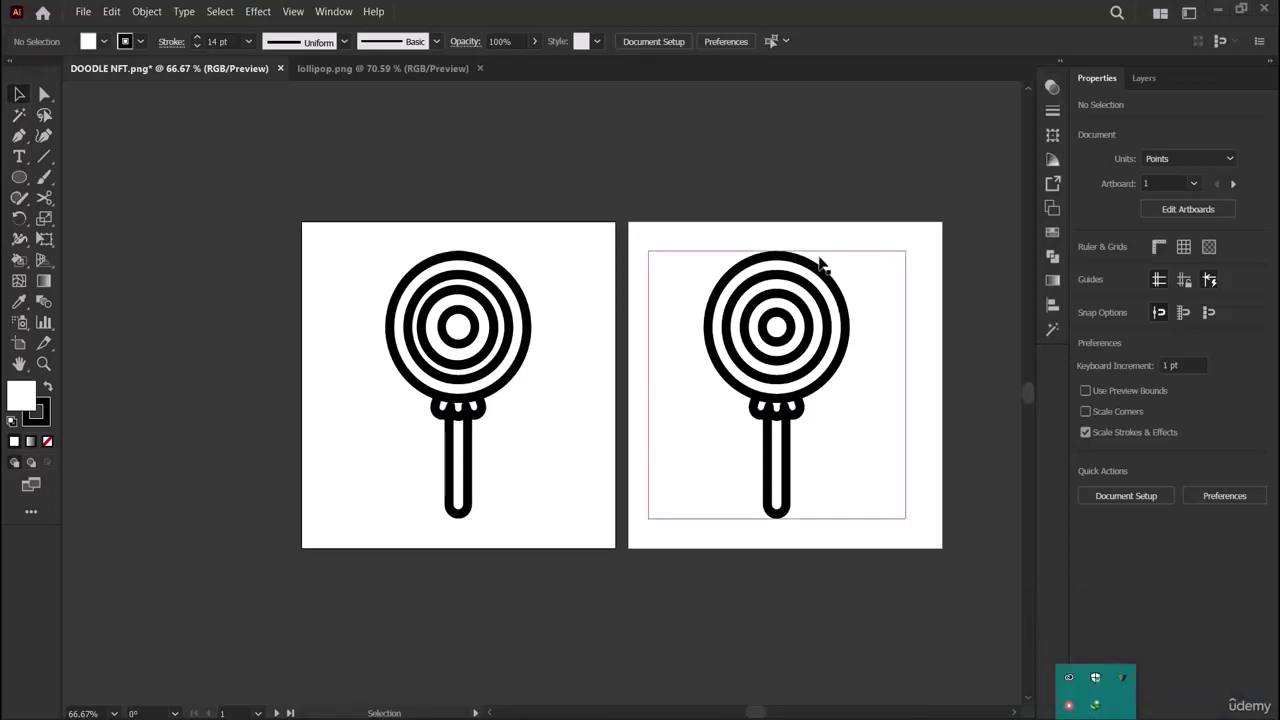
pyautogui.moveTo(424, 288); pyautogui.dragTo(253, 317)
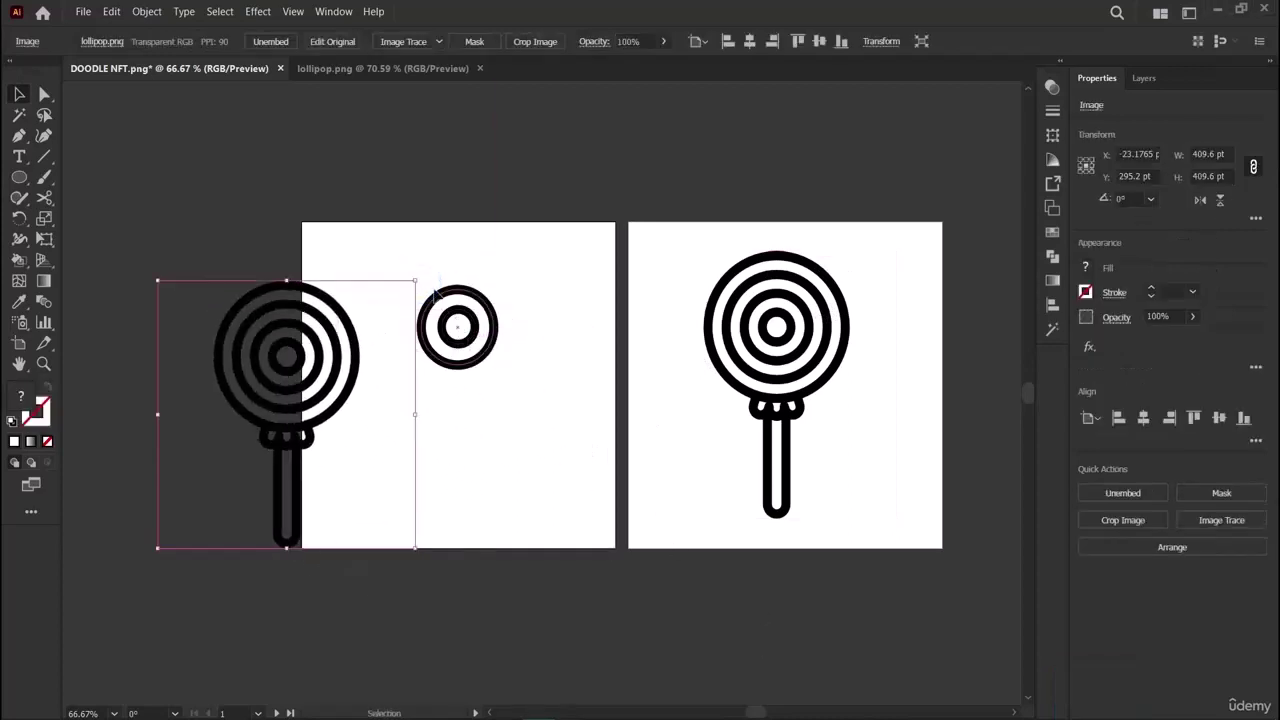
pyautogui.moveTo(418, 266); pyautogui.dragTo(491, 389)
pyautogui.press('Delete')
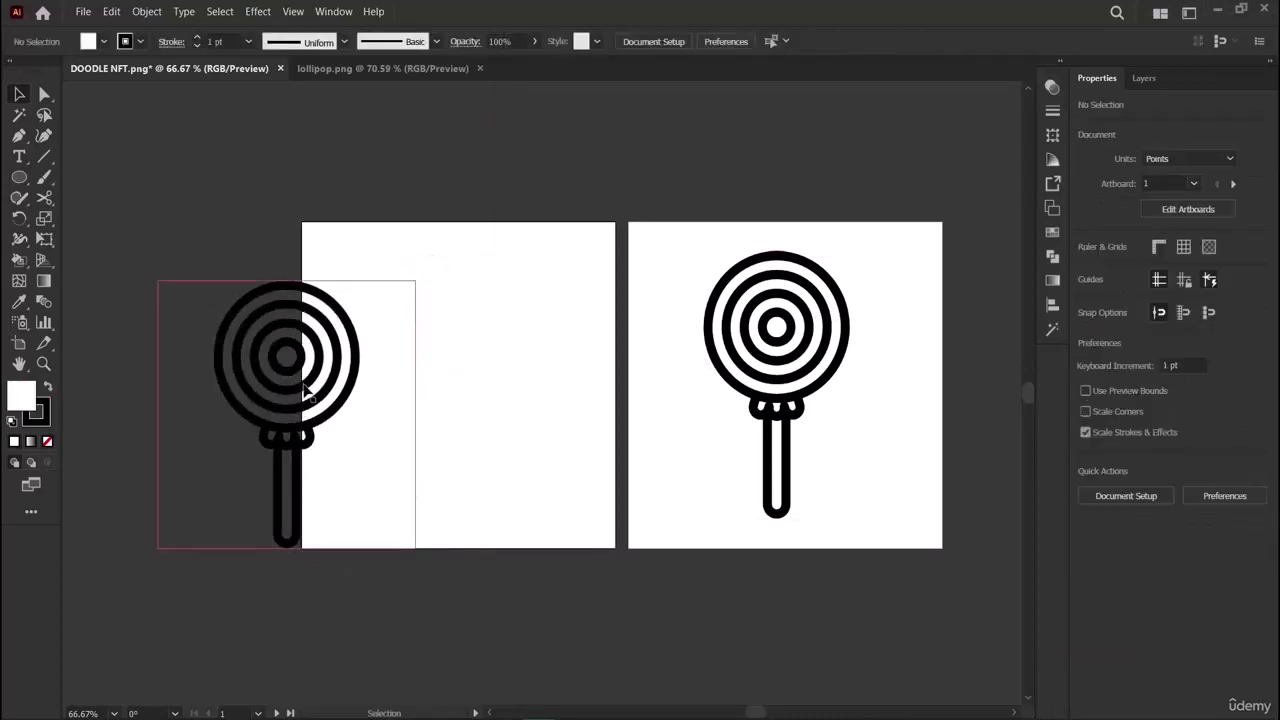
pyautogui.moveTo(294, 387); pyautogui.dragTo(471, 375)
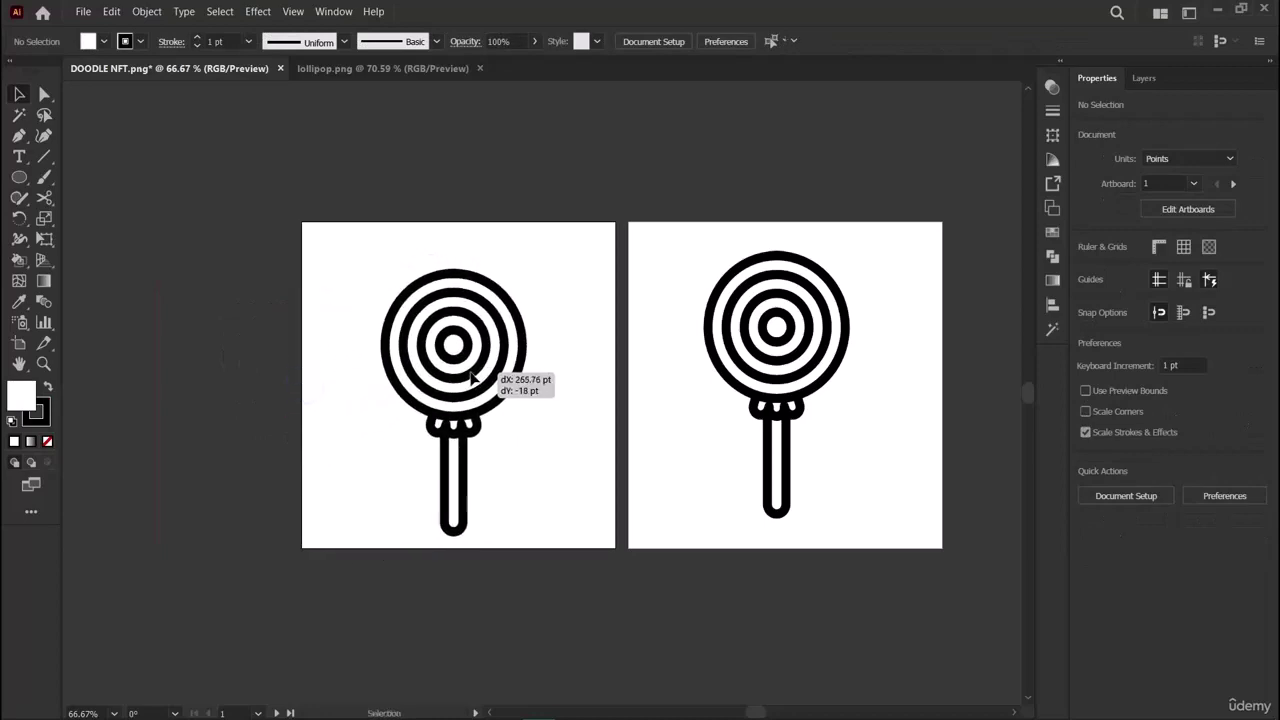
pyautogui.click(317, 379)
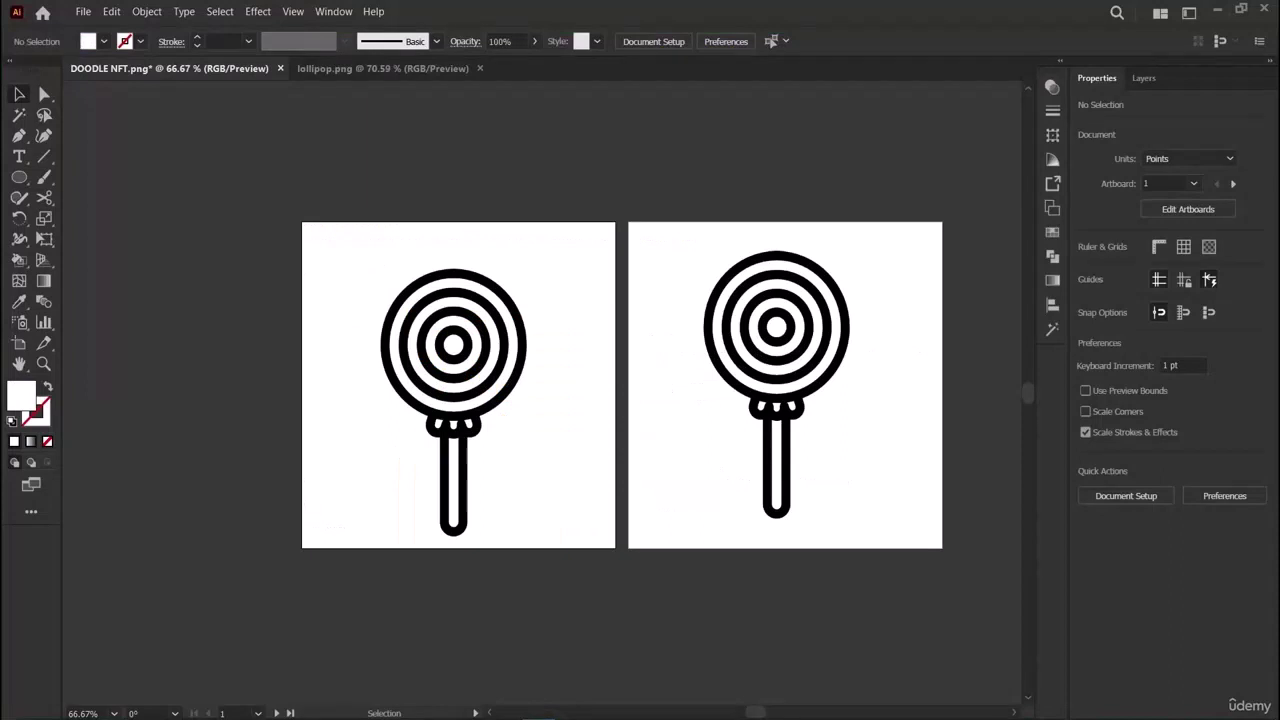
# Draw a circle over the left lollipop's head, nudge it left, and enlarge it to about 234.89 pt.
pyautogui.click(19, 180)
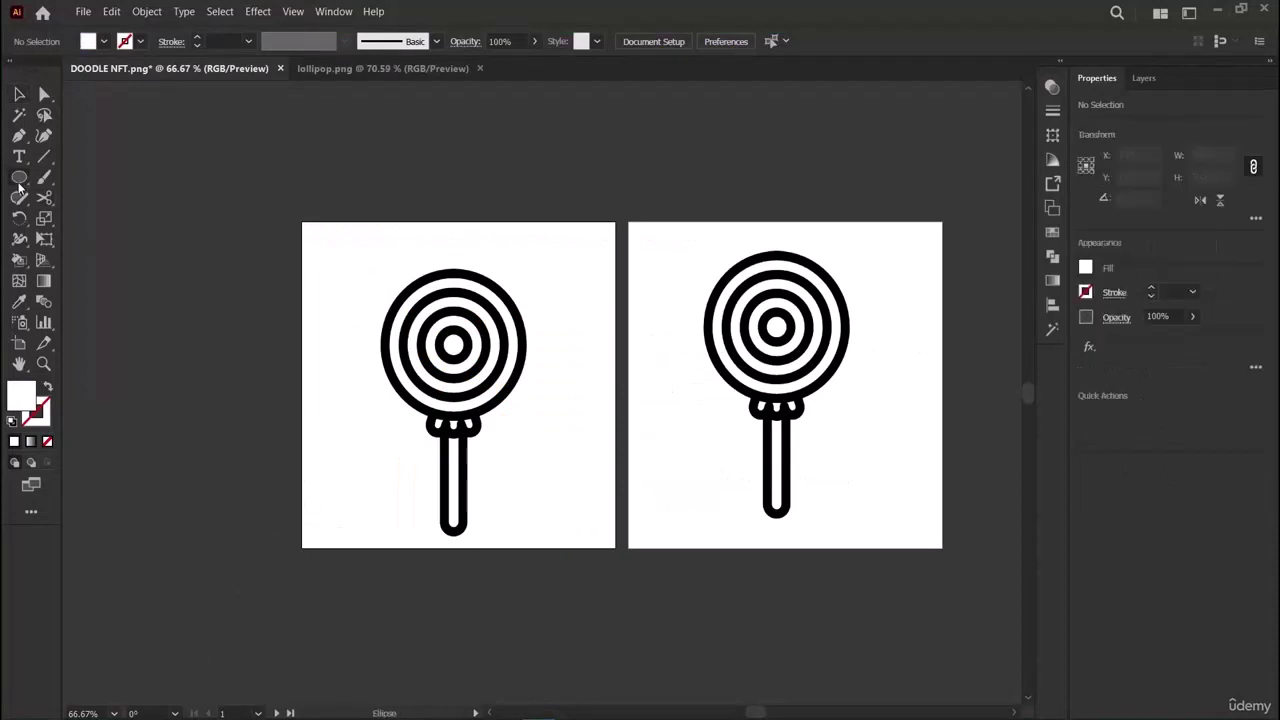
pyautogui.moveTo(392, 268); pyautogui.dragTo(538, 418)
pyautogui.press('Left')
pyautogui.press('Left')
pyautogui.press('Left')
pyautogui.press('Left')
pyautogui.press('Left')
pyautogui.press('Left')
pyautogui.press('Left')
pyautogui.press('Left')
pyautogui.press('Left')
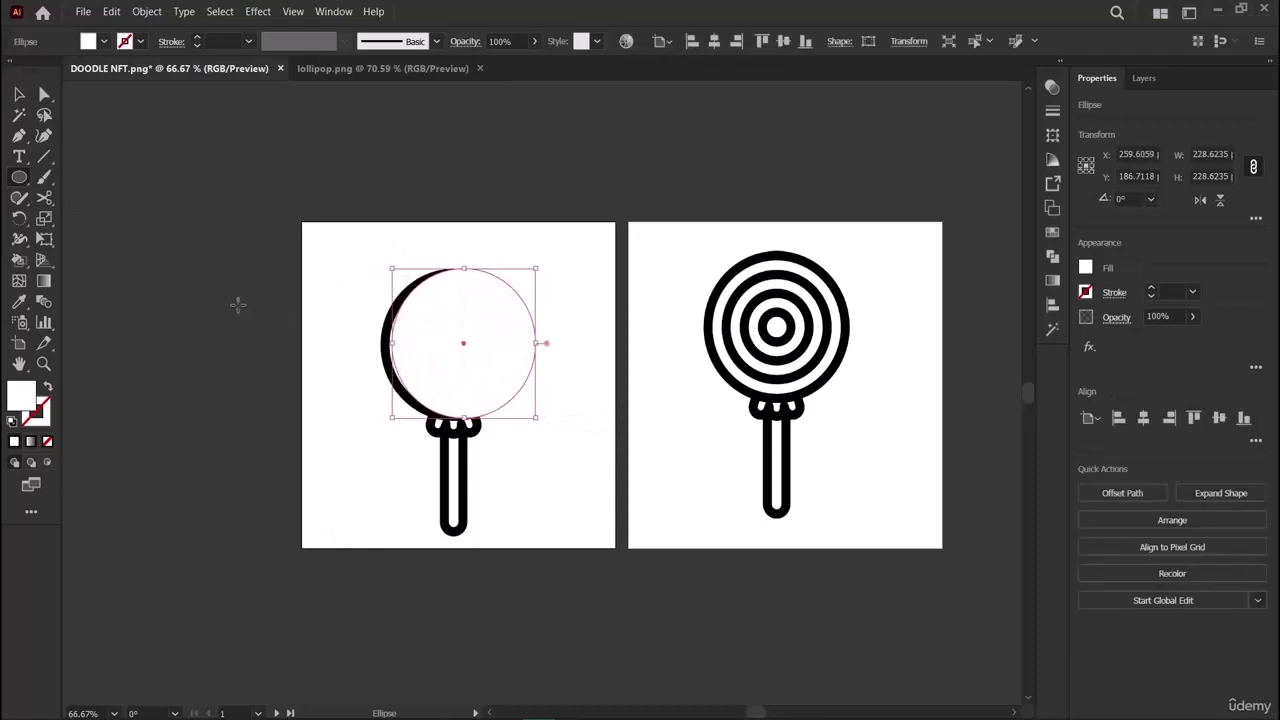
pyautogui.press('Left')
pyautogui.press('Left')
pyautogui.press('Left')
pyautogui.press('Left')
pyautogui.press('Left')
pyautogui.press('Left')
pyautogui.press('Left')
pyautogui.press('Left')
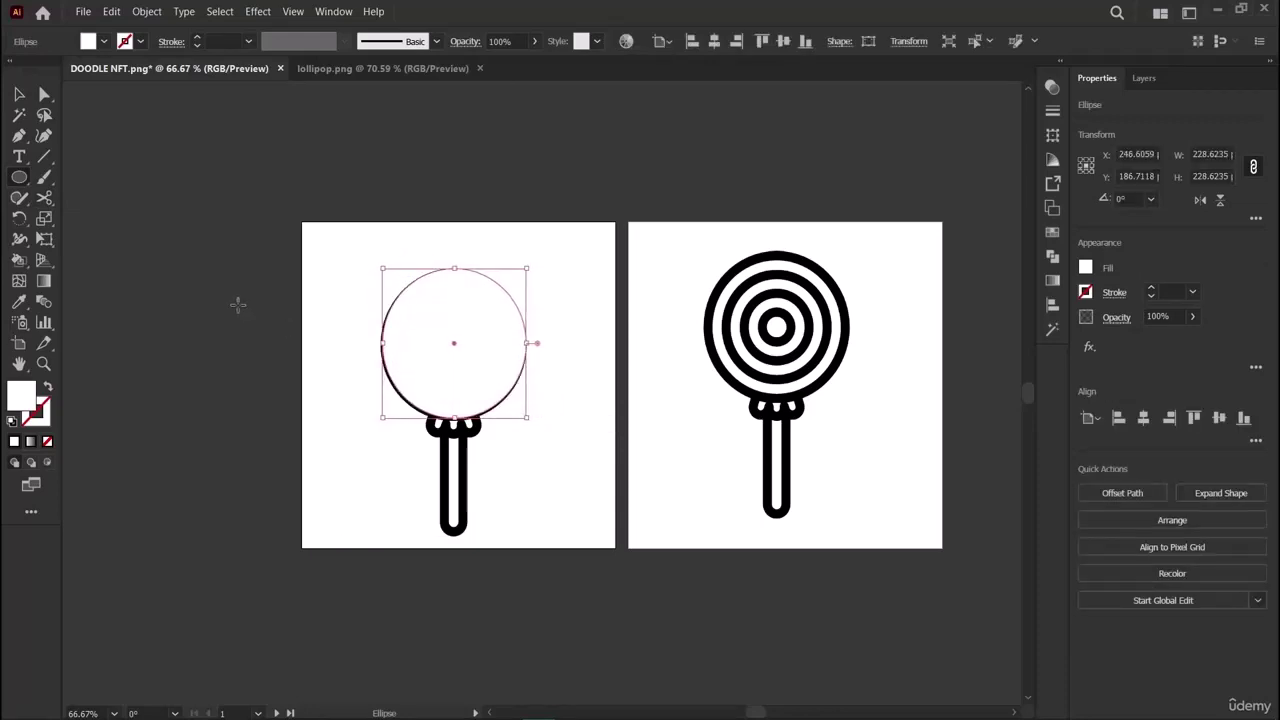
pyautogui.moveTo(453, 343); pyautogui.dragTo(453, 424)
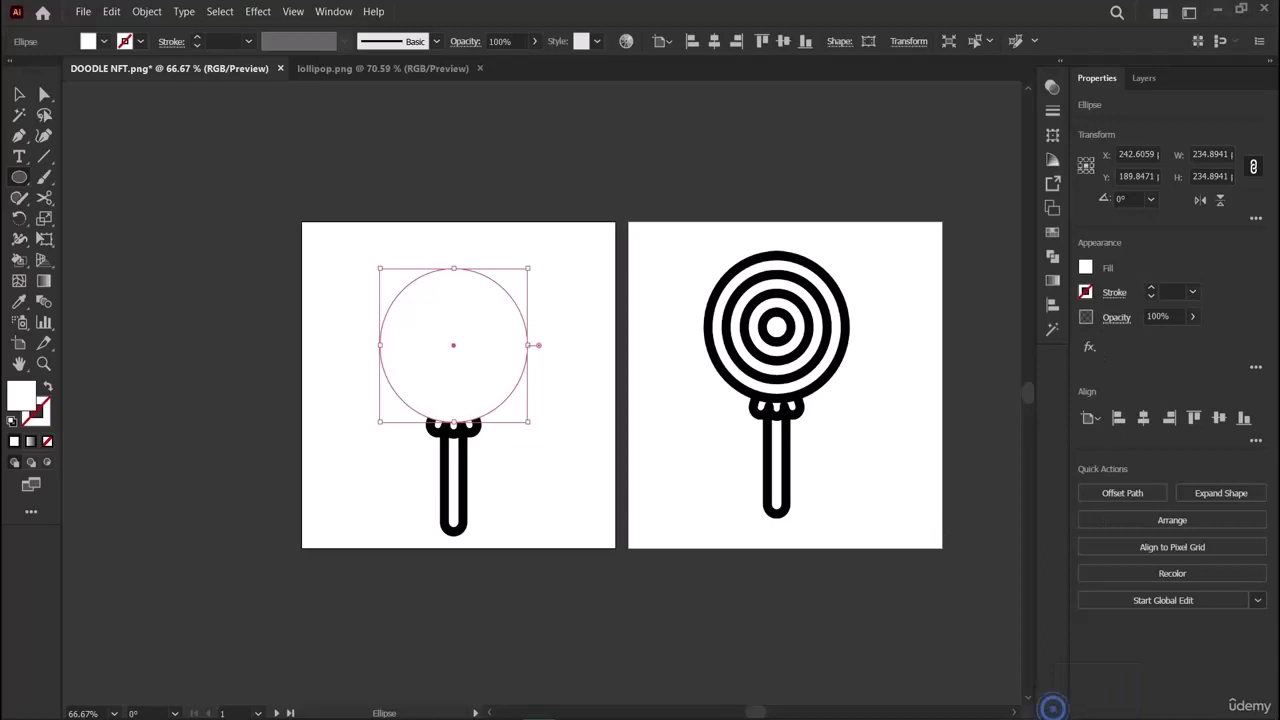
# Fill the head circle black and reposition it over the lollipop head.
pyautogui.moveTo(1083, 714)
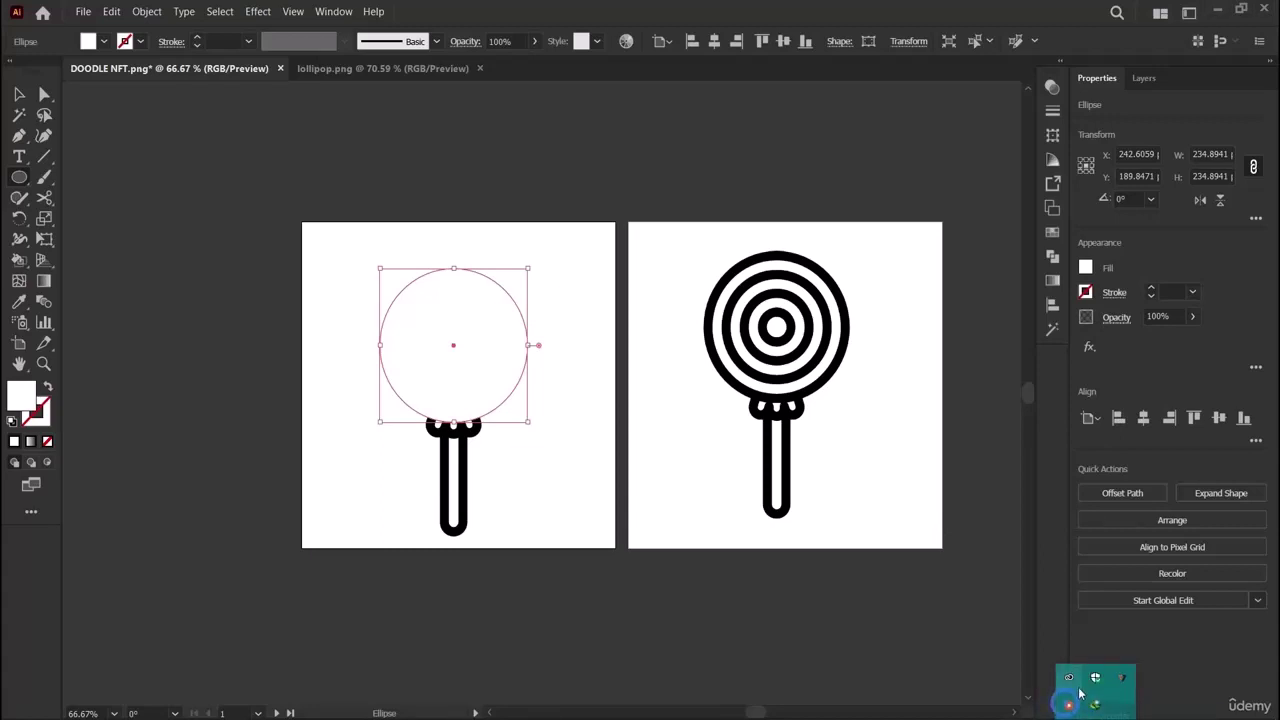
pyautogui.click(1083, 714)
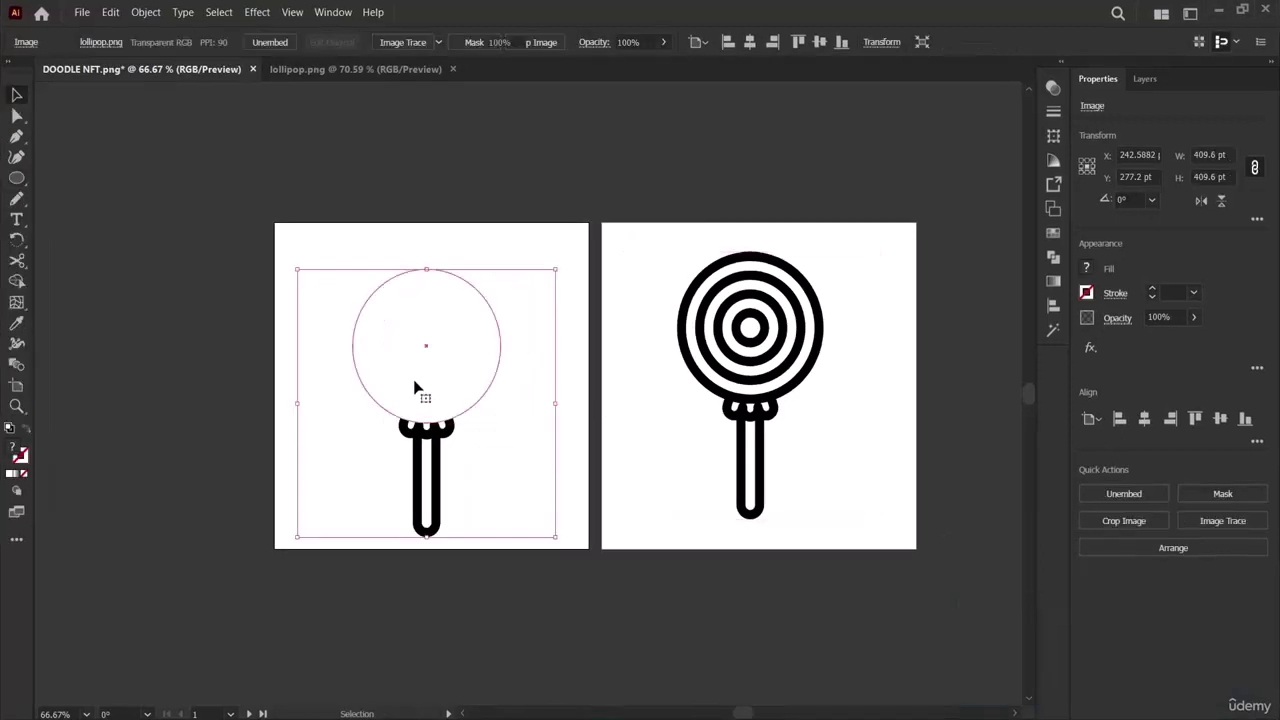
pyautogui.click(414, 380)
pyautogui.click(1080, 272)
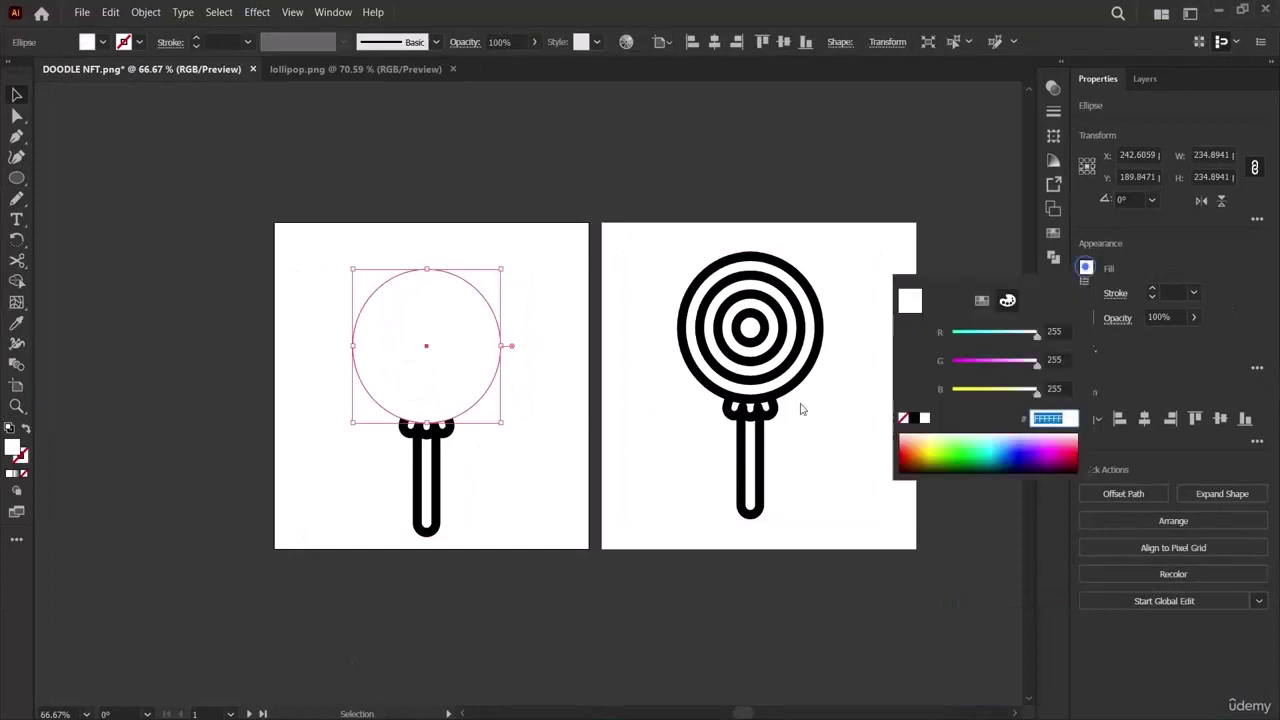
pyautogui.click(921, 418)
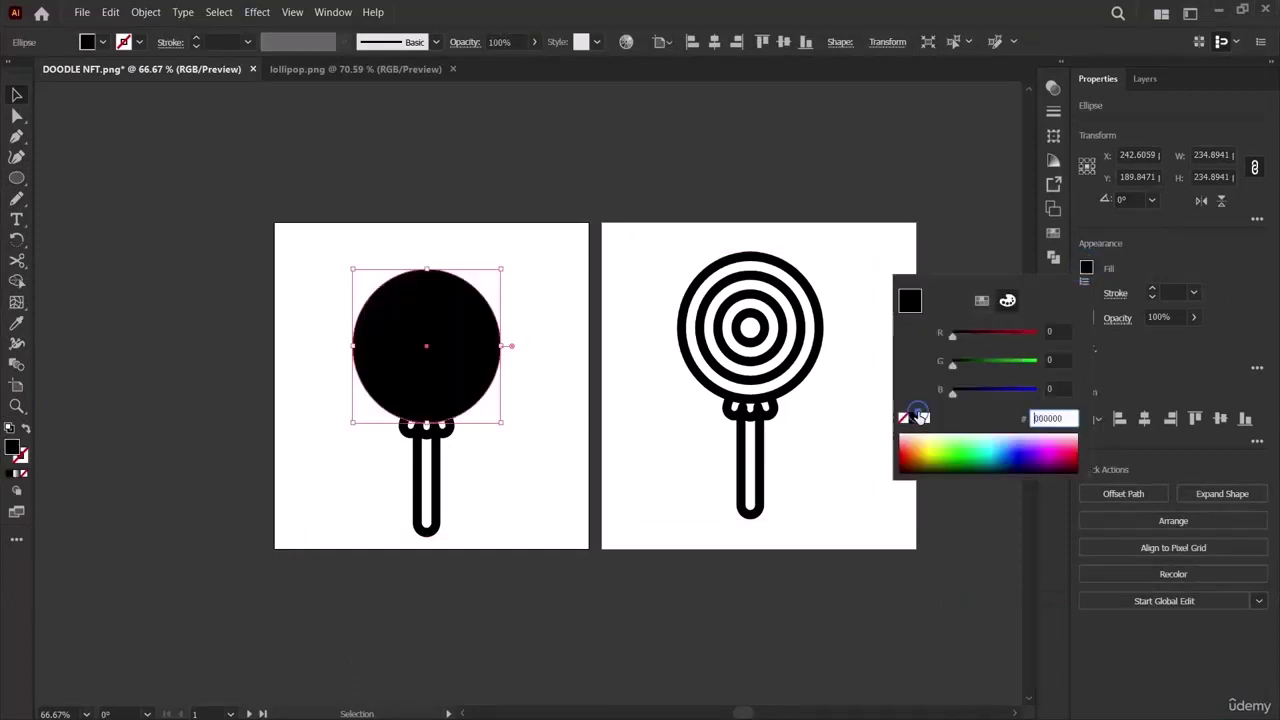
pyautogui.click(632, 574)
pyautogui.click(560, 500)
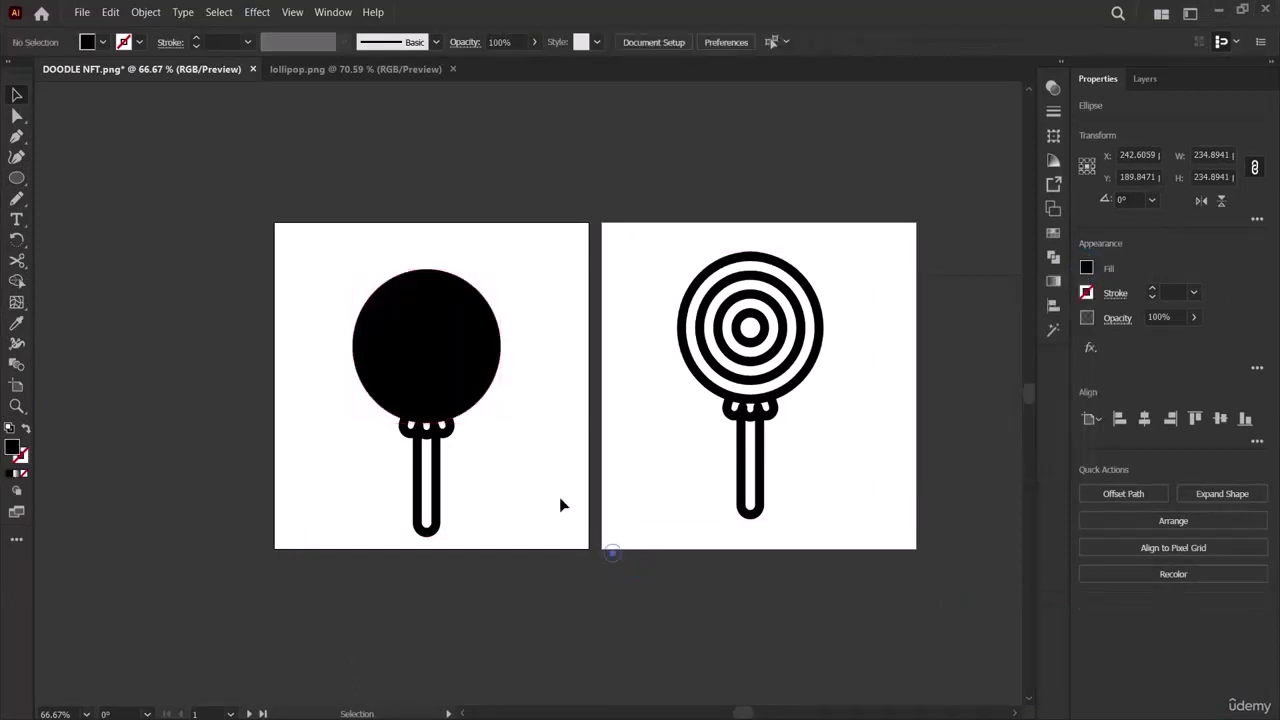
pyautogui.moveTo(441, 356)
pyautogui.mouseDown()
pyautogui.moveTo(565, 372)
pyautogui.moveTo(774, 337)
pyautogui.moveTo(353, 353)
pyautogui.moveTo(432, 353)
pyautogui.mouseUp()
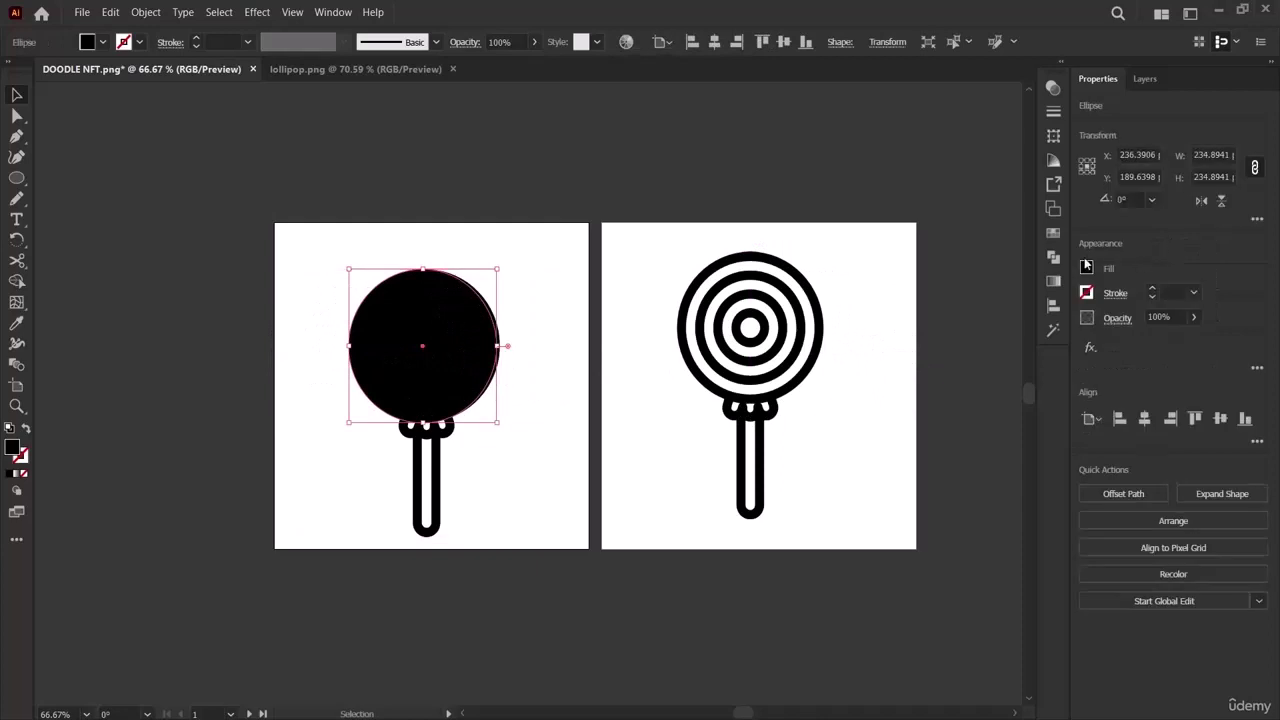
# Change the circle's fill to light peach and nudge it slightly right.
pyautogui.click(1086, 268)
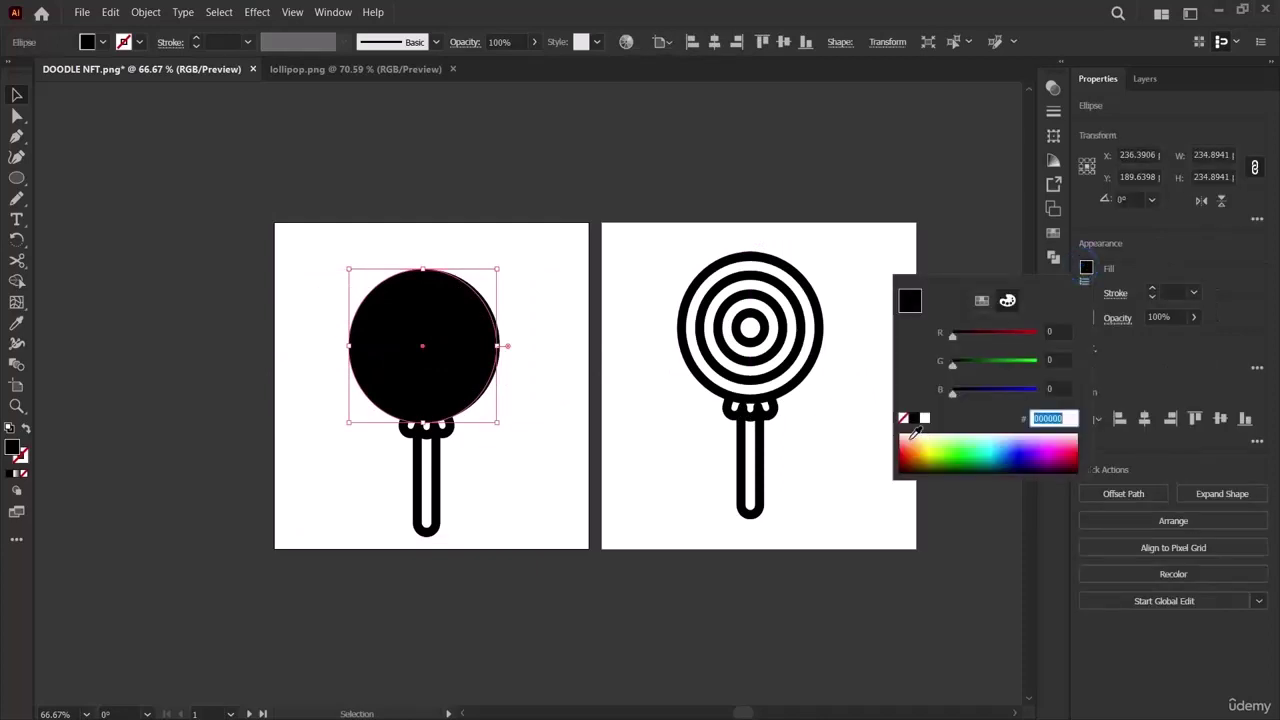
pyautogui.click(914, 444)
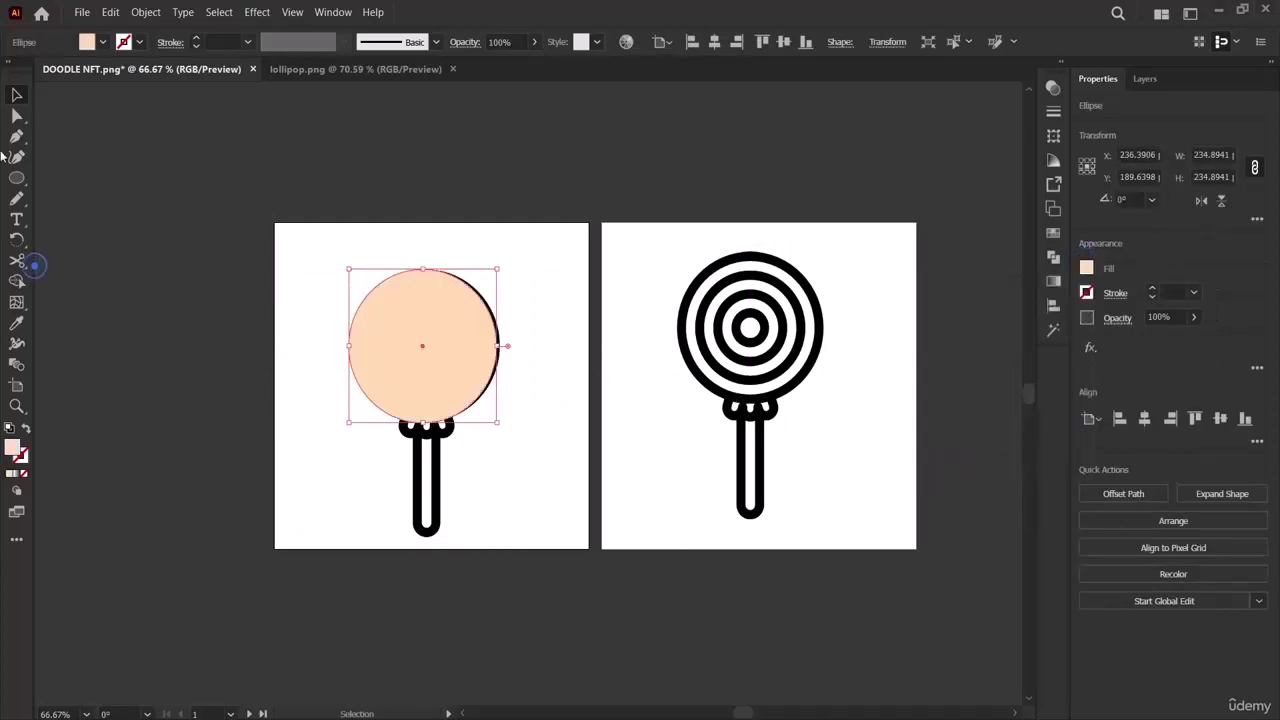
pyautogui.press('Right')
pyautogui.press('Right')
pyautogui.press('Right')
pyautogui.press('Right')
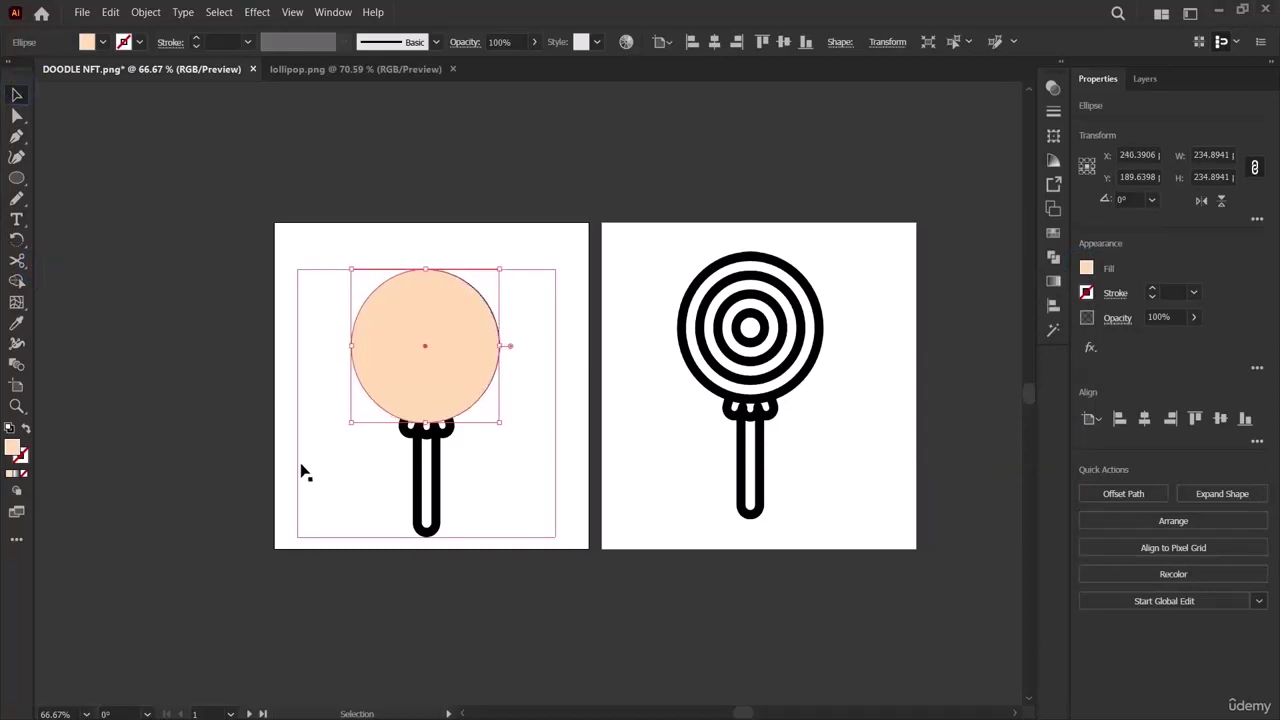
pyautogui.click(205, 450)
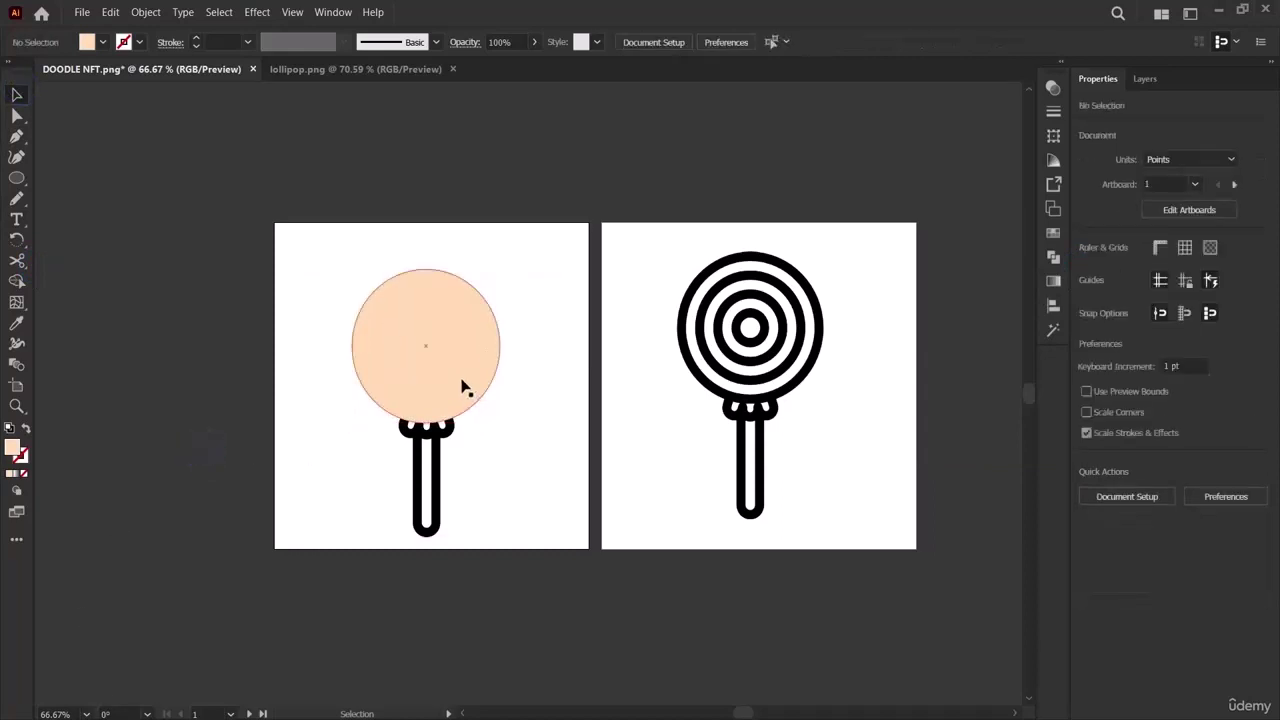
# Draw a circle on the right lollipop's head and size it to 205 x 205 pt.
pyautogui.click(17, 178)
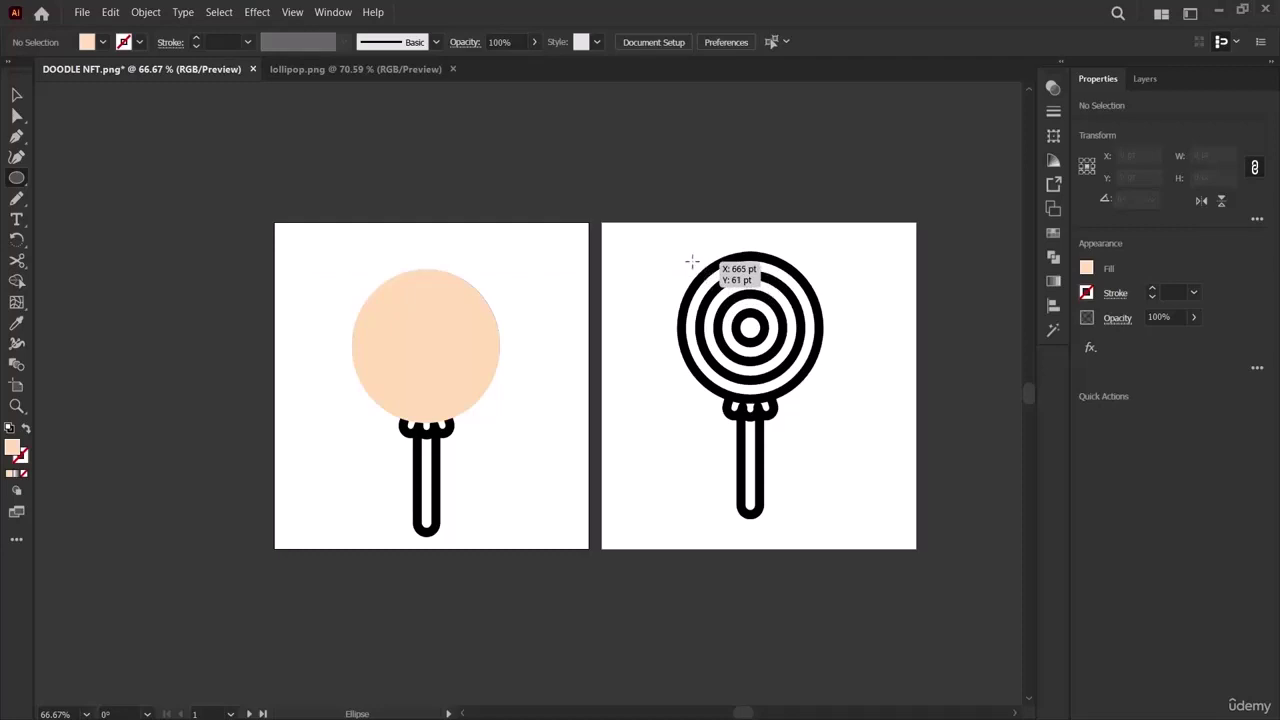
pyautogui.moveTo(691, 261)
pyautogui.mouseDown()
pyautogui.moveTo(811, 352)
pyautogui.moveTo(831, 380)
pyautogui.moveTo(808, 377)
pyautogui.moveTo(818, 390)
pyautogui.mouseUp()
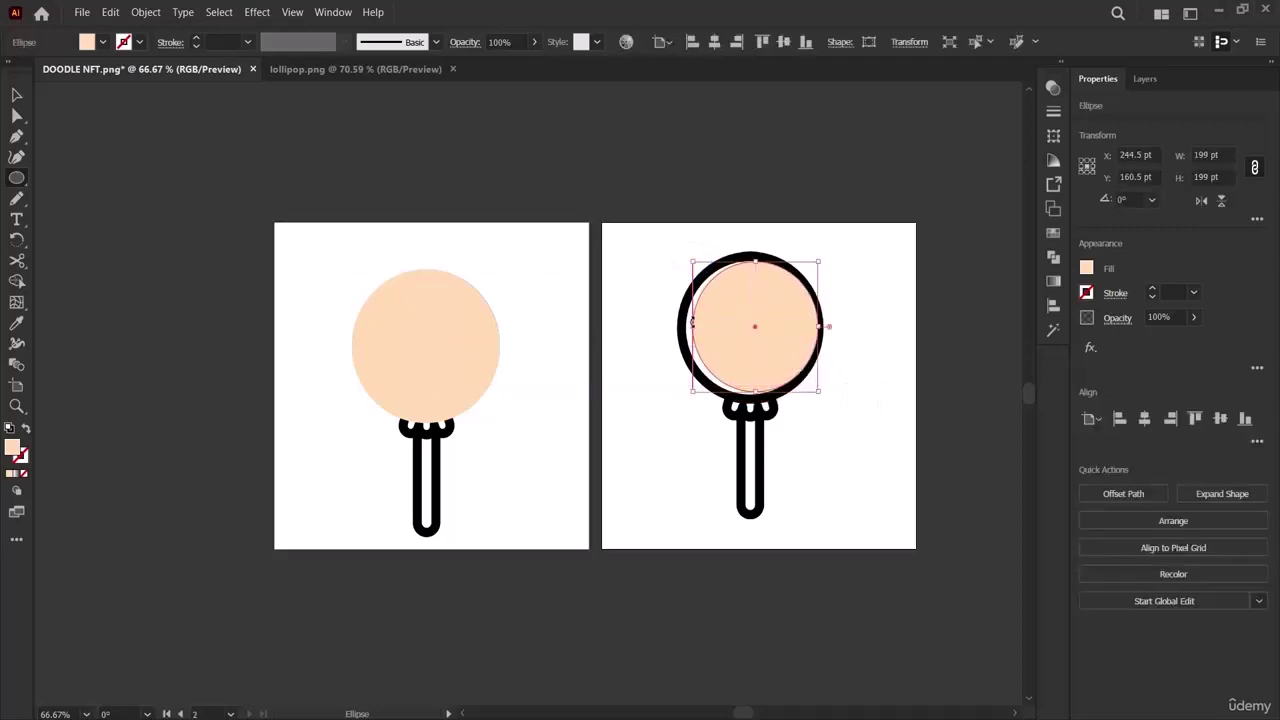
pyautogui.moveTo(692, 324); pyautogui.dragTo(685, 326)
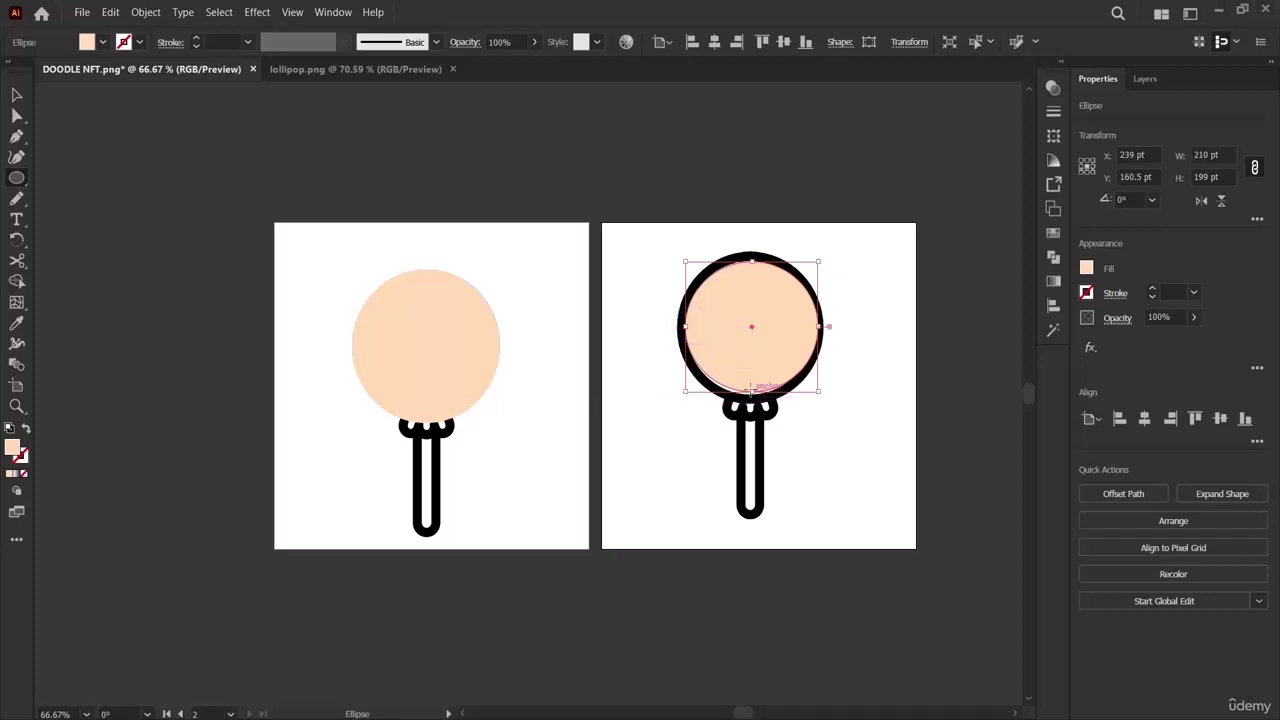
pyautogui.click(751, 390)
pyautogui.click(712, 408)
pyautogui.moveTo(751, 390); pyautogui.dragTo(751, 395)
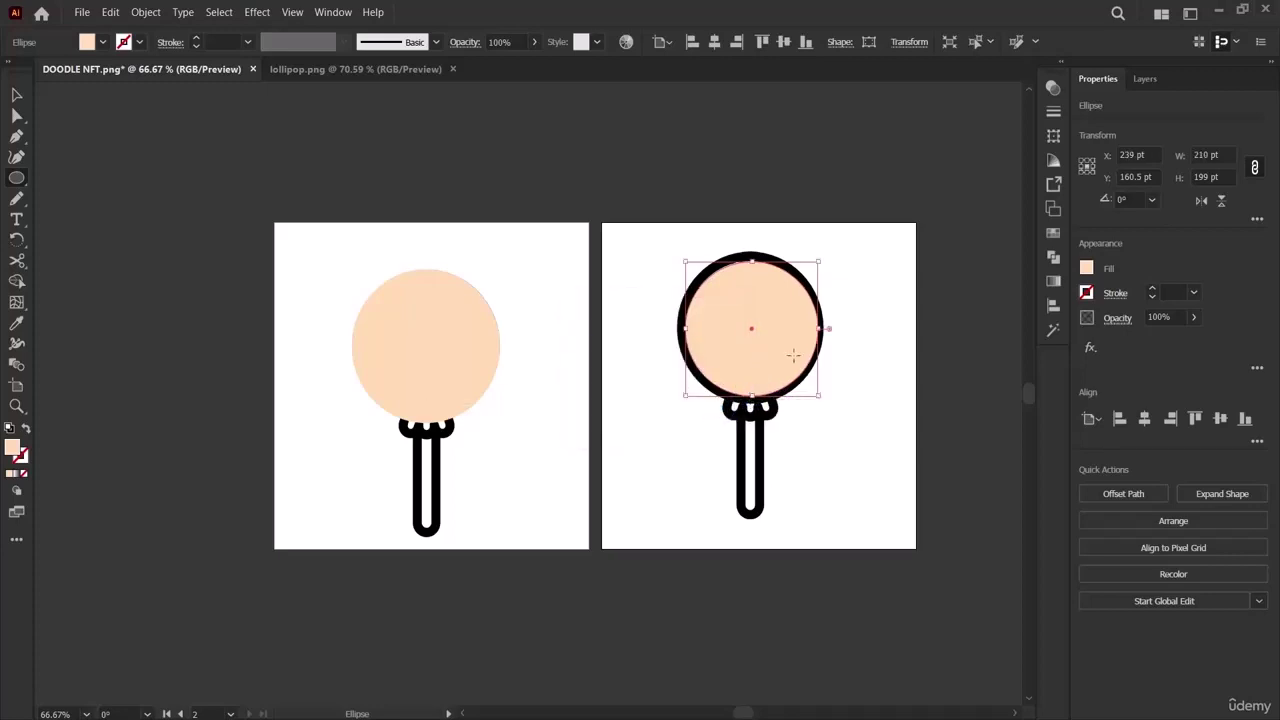
pyautogui.moveTo(826, 328); pyautogui.dragTo(815, 328)
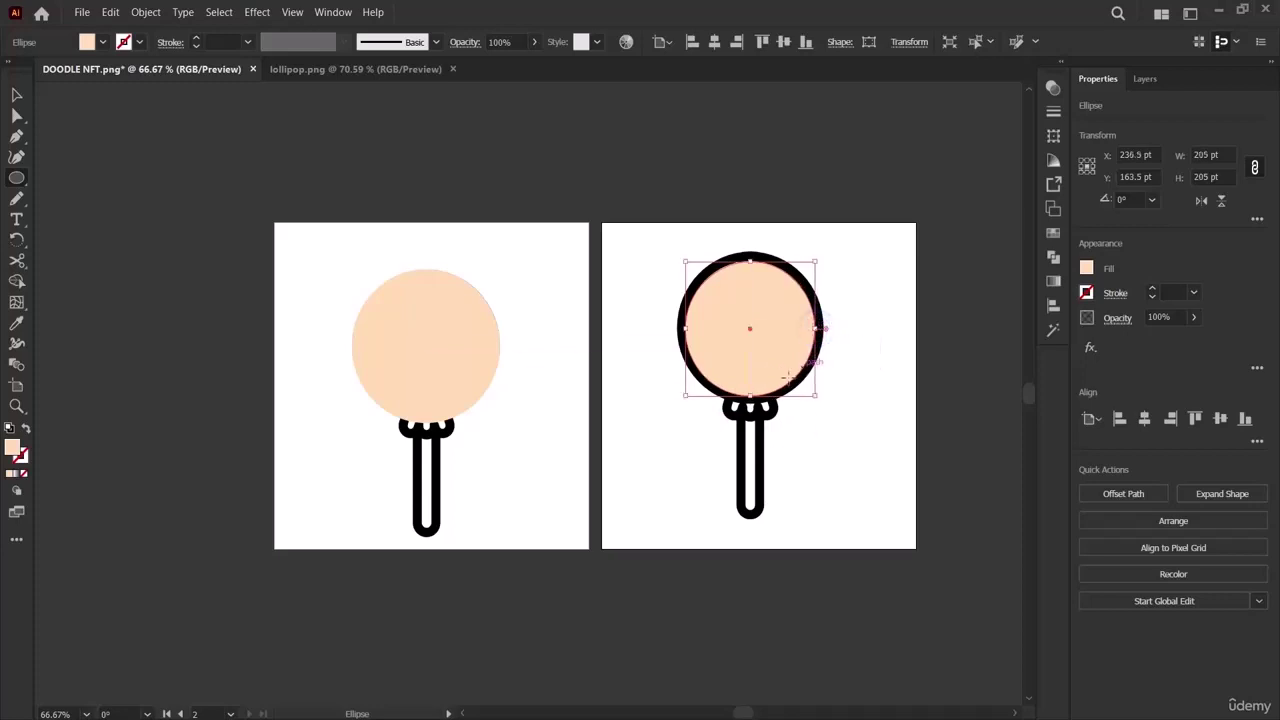
pyautogui.click(941, 356)
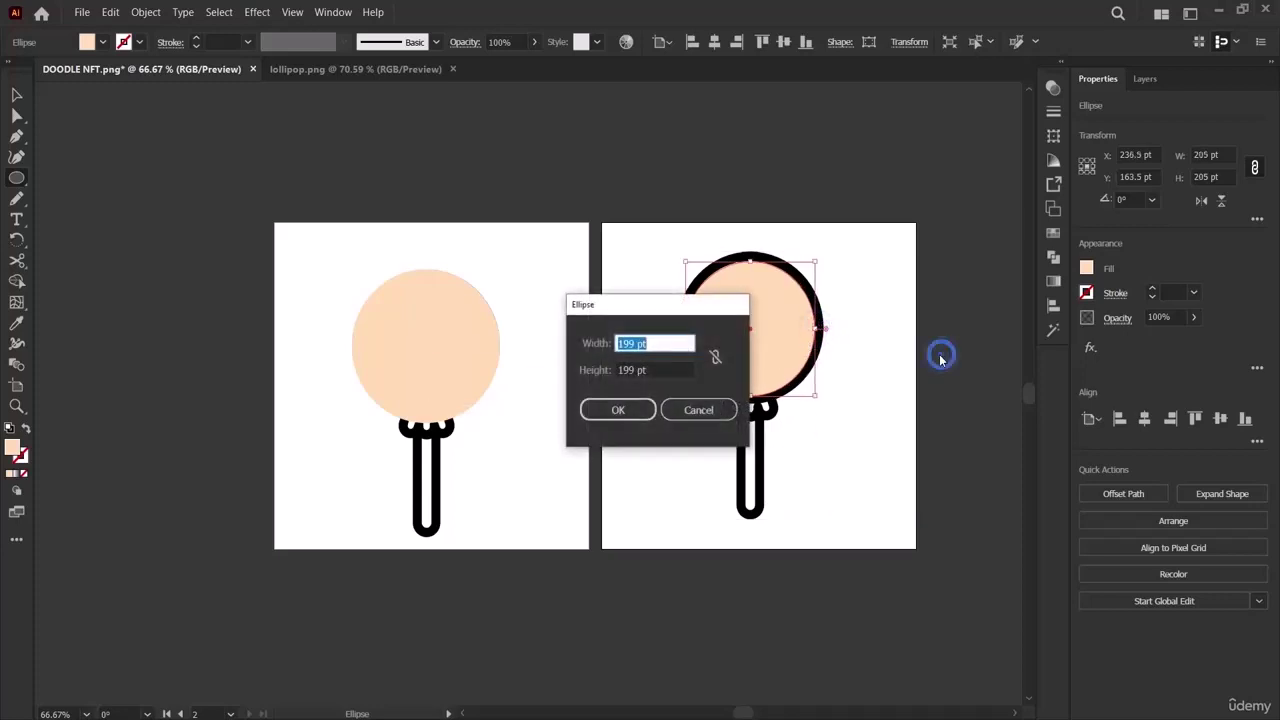
pyautogui.click(718, 408)
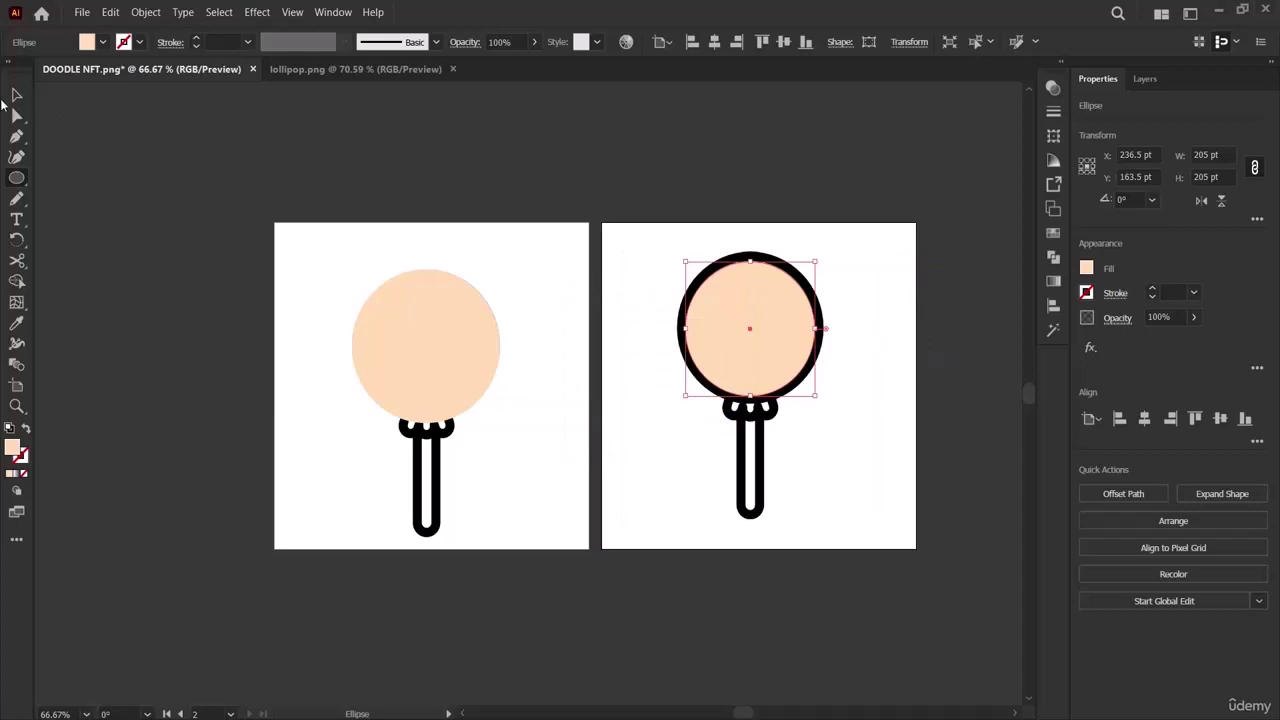
# Select the right lollipop's circle, dismiss the size prompt unchanged, then deselect.
pyautogui.keyDown('ctrl'); pyautogui.click(282, 367); pyautogui.keyUp('ctrl')
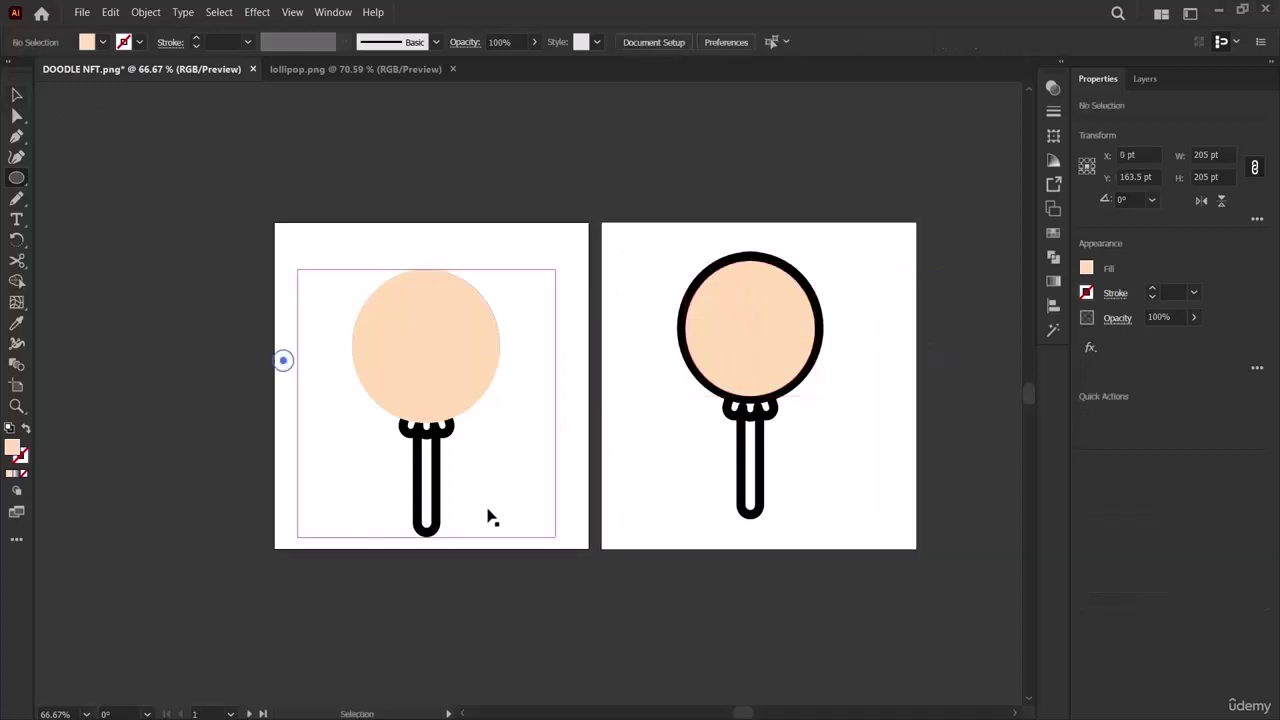
pyautogui.keyDown('ctrl'); pyautogui.click(760, 330); pyautogui.keyUp('ctrl')
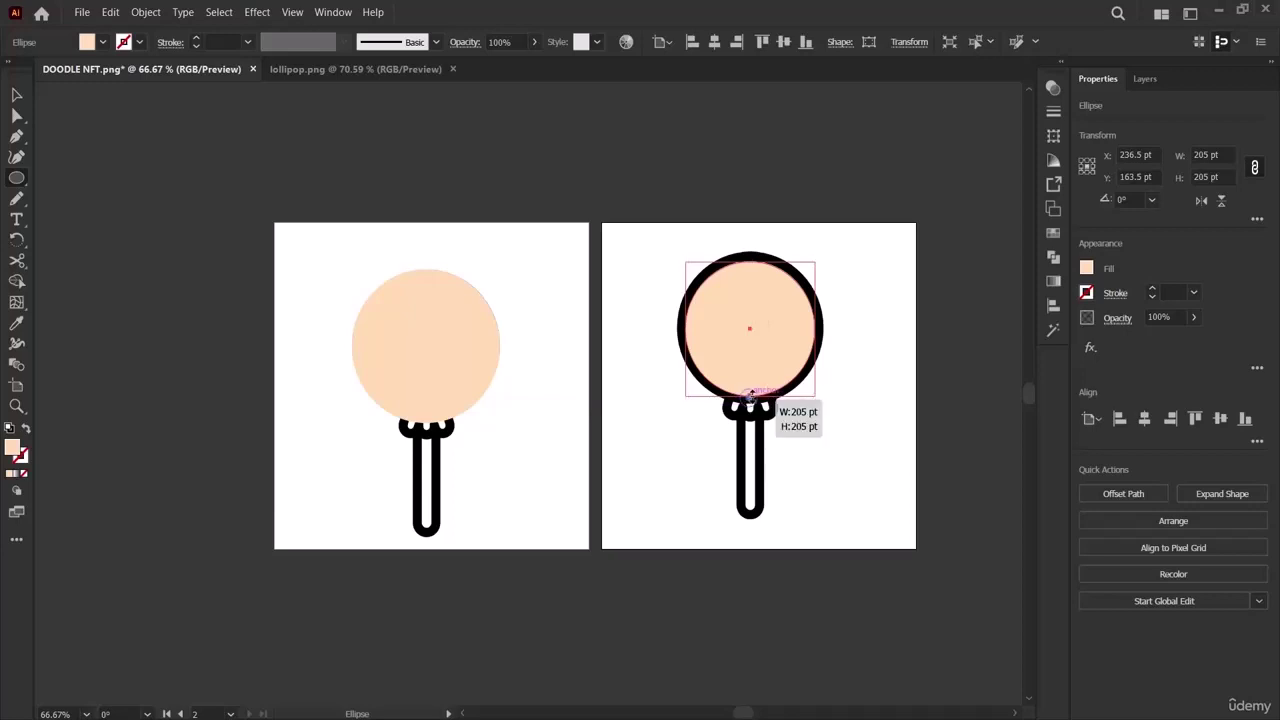
pyautogui.click(897, 364)
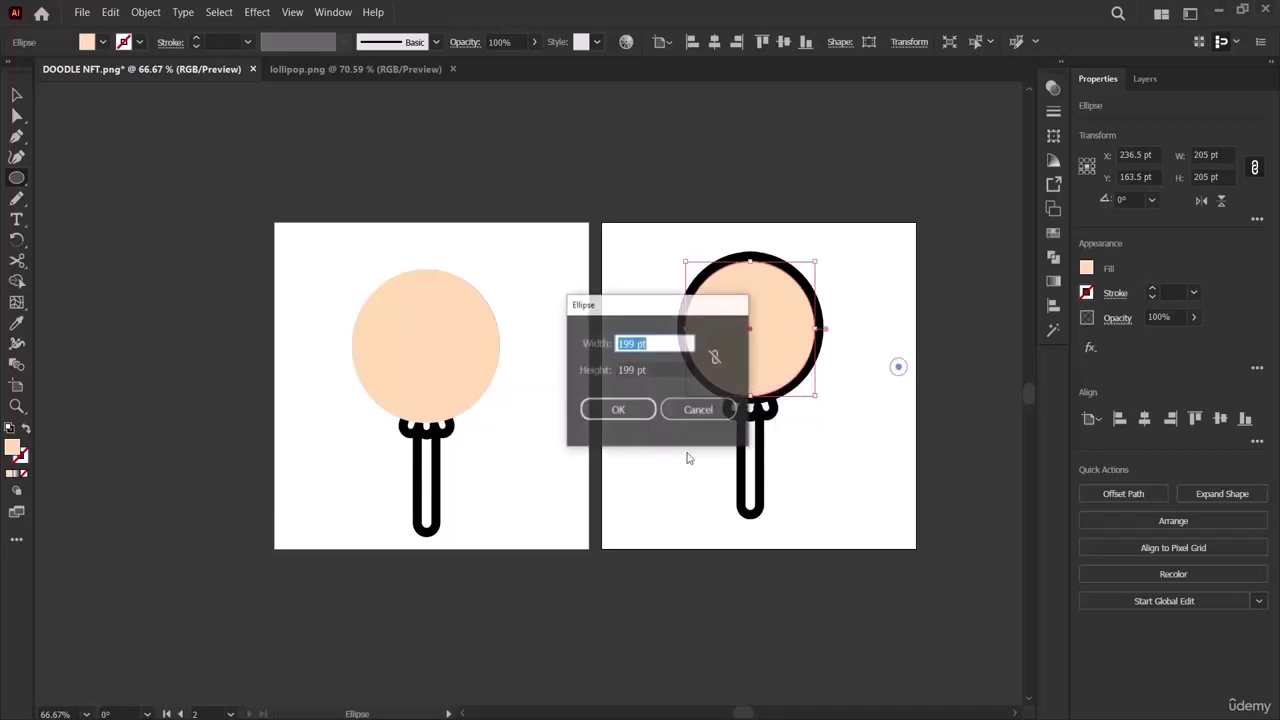
pyautogui.click(700, 409)
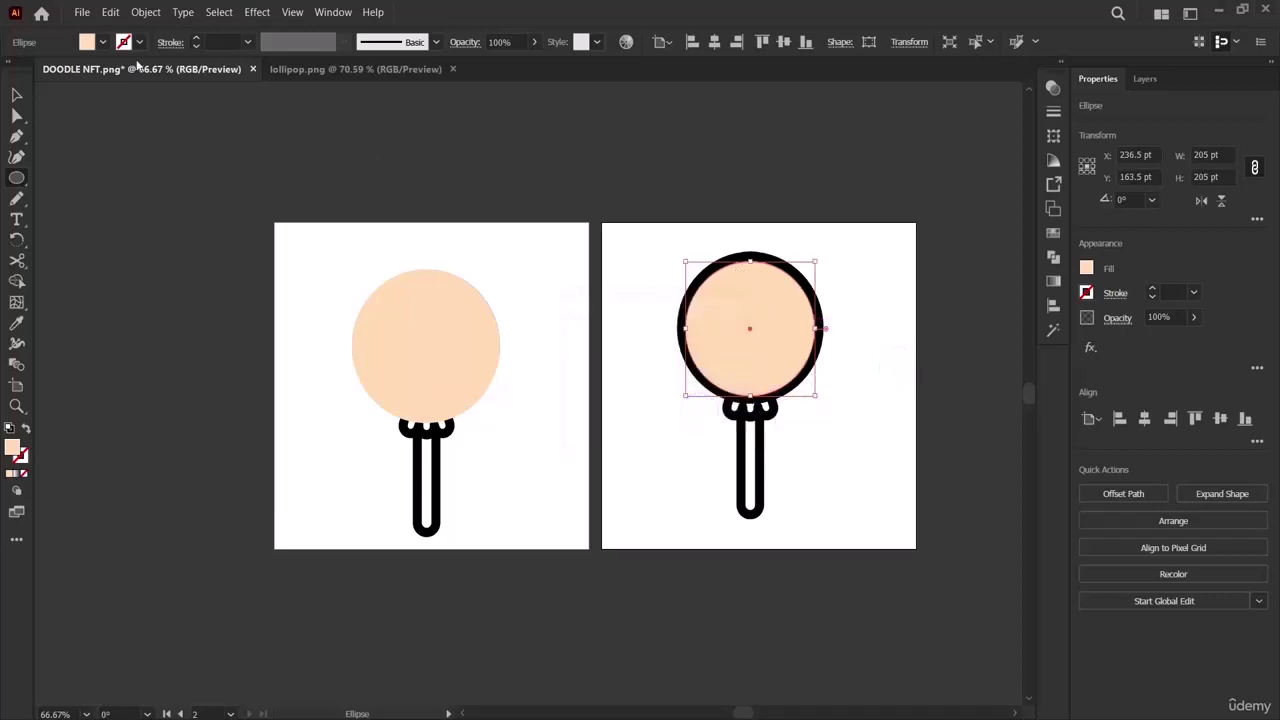
pyautogui.click(16, 93)
pyautogui.click(249, 347)
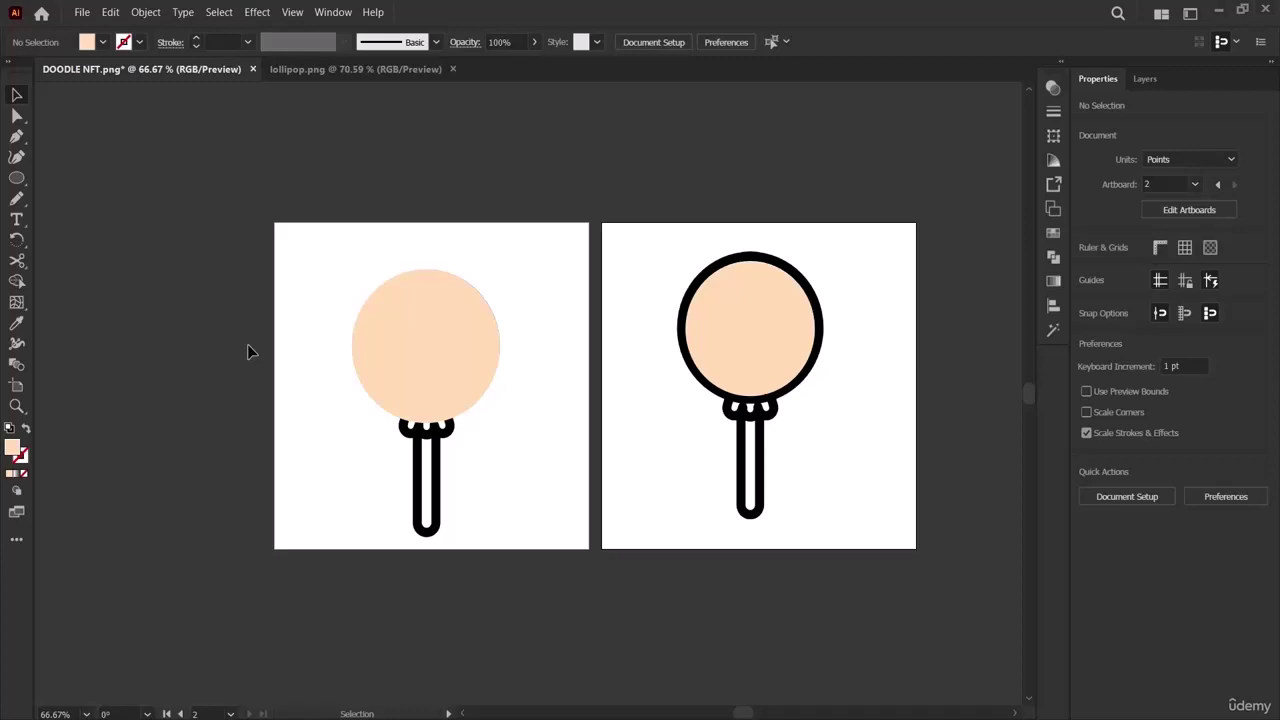
# Fill the right peach circle light green and drag it onto the left lollipop's peach circle.
pyautogui.click(755, 347)
pyautogui.click(1086, 268)
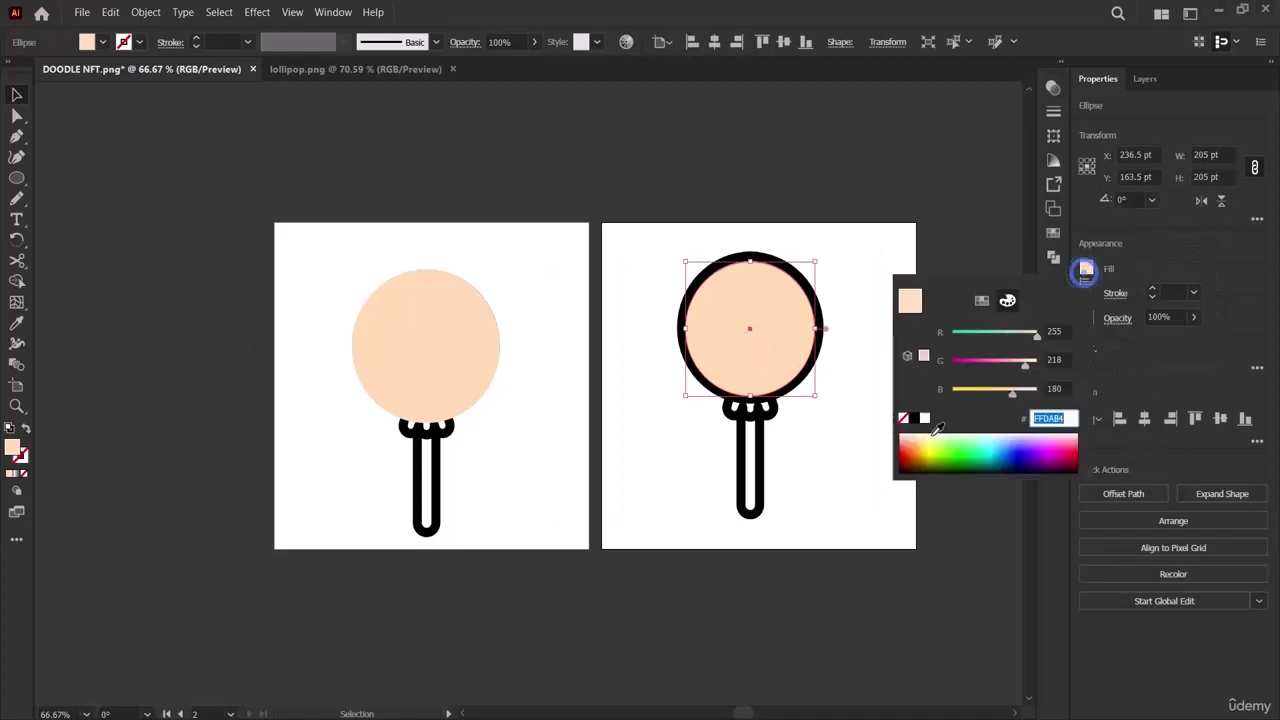
pyautogui.click(950, 440)
pyautogui.click(355, 293)
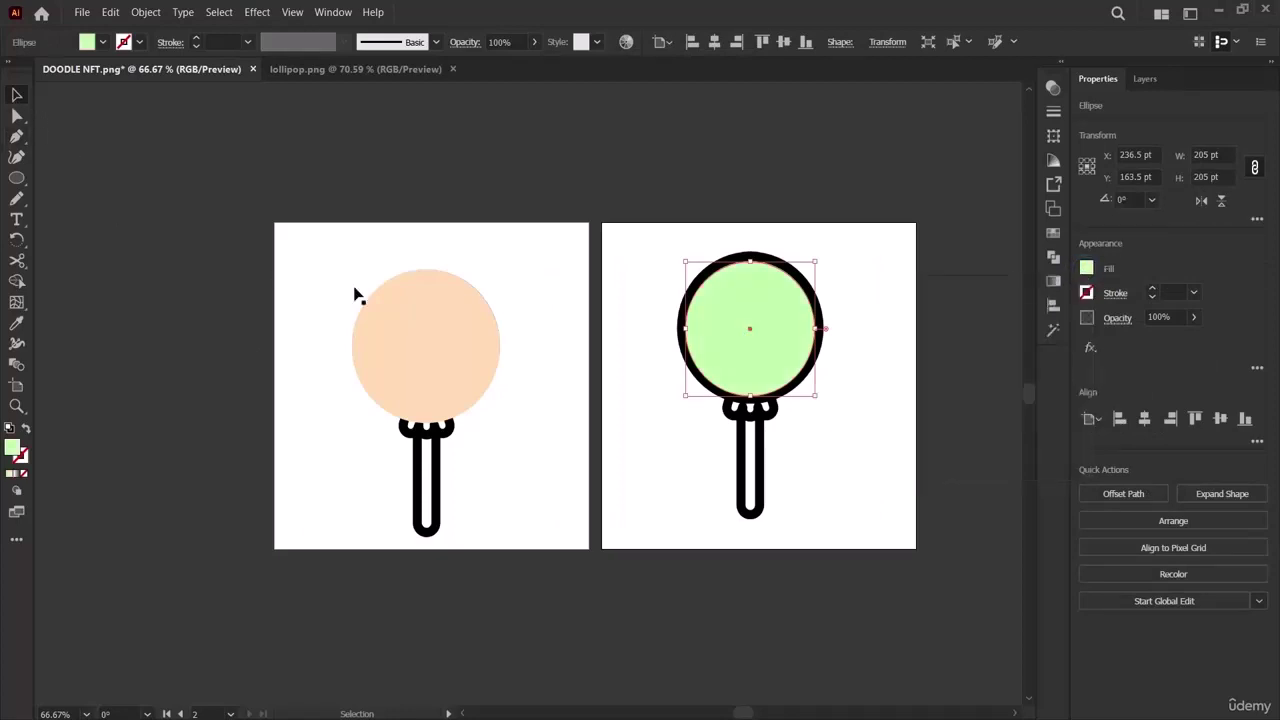
pyautogui.moveTo(751, 323); pyautogui.dragTo(426, 343)
pyautogui.click(147, 392)
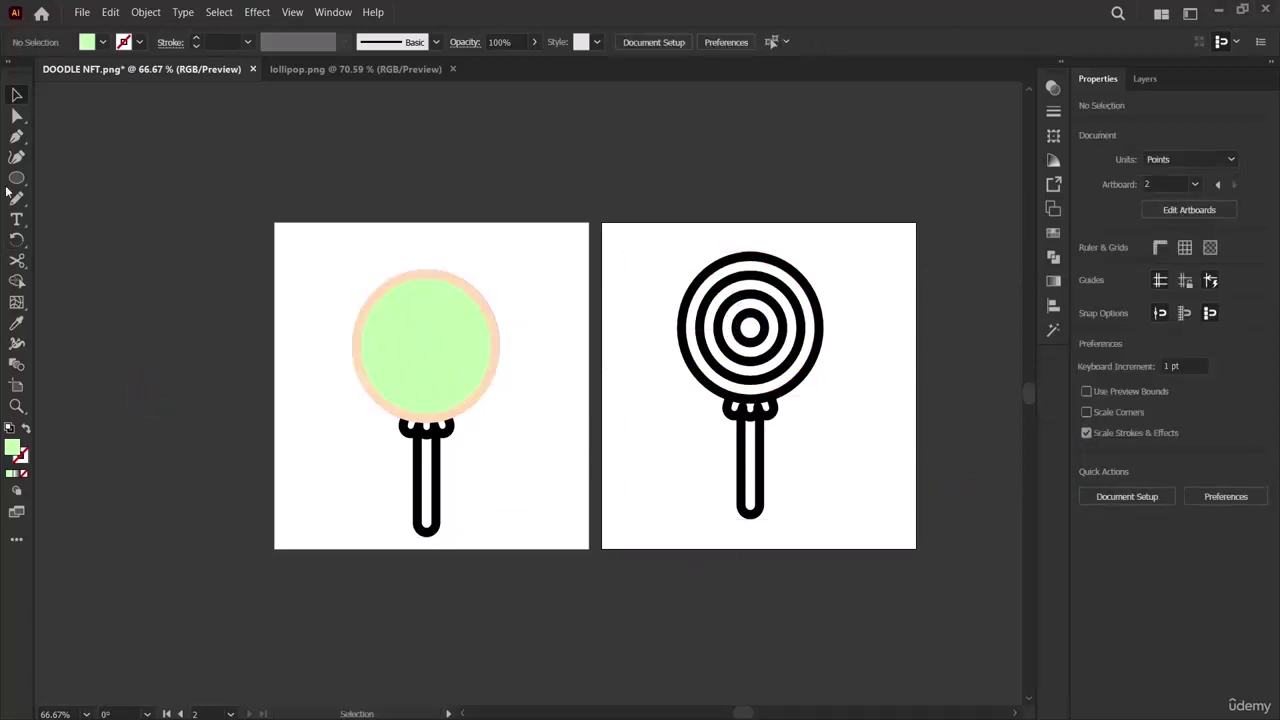
# Copy the green circle onto the reference and resize it to fit the inner ring, 186 pt high.
pyautogui.click(366, 354)
pyautogui.moveTo(366, 354); pyautogui.dragTo(726, 340)
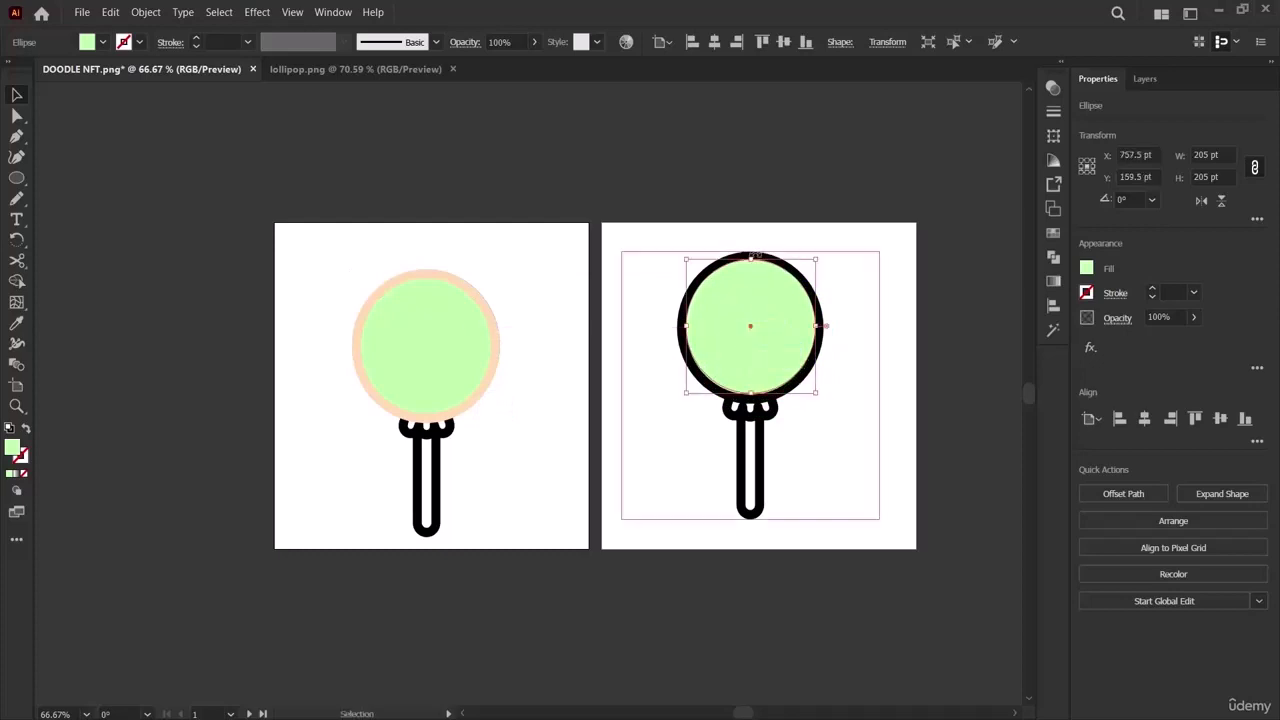
pyautogui.moveTo(752, 270)
pyautogui.mouseDown()
pyautogui.moveTo(749, 250)
pyautogui.moveTo(750, 268)
pyautogui.mouseUp()
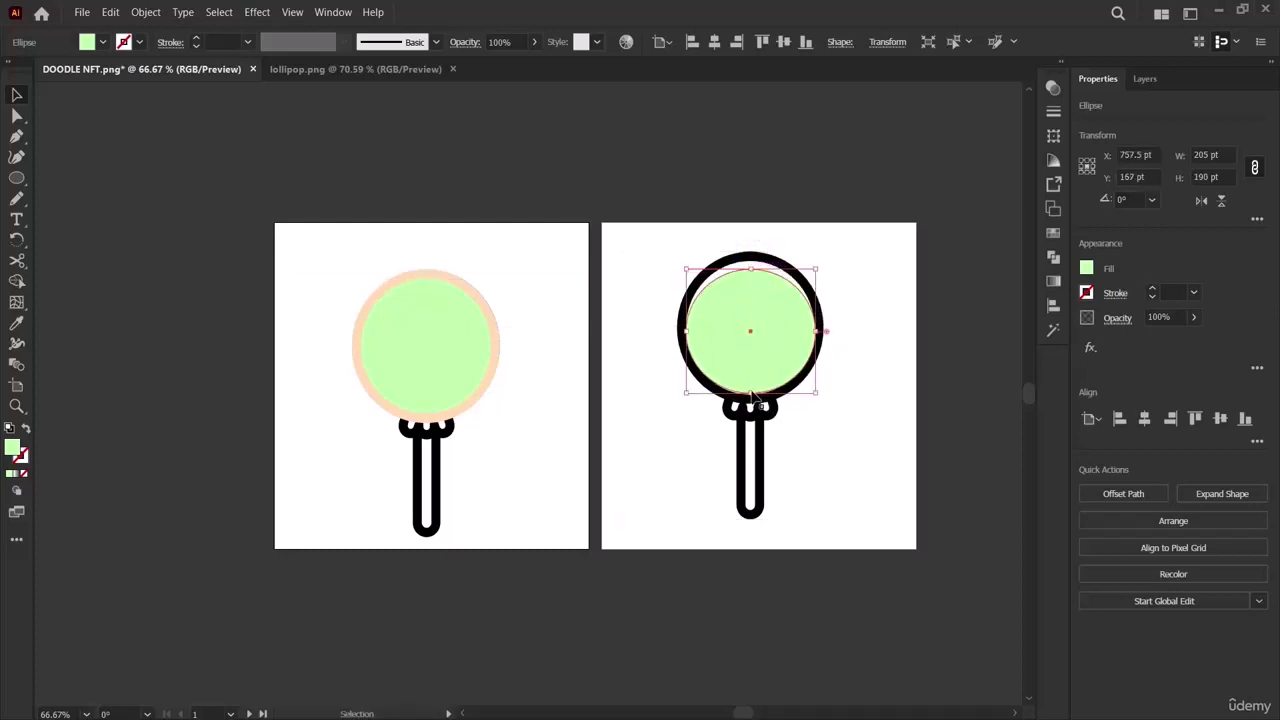
pyautogui.moveTo(751, 395); pyautogui.dragTo(750, 384)
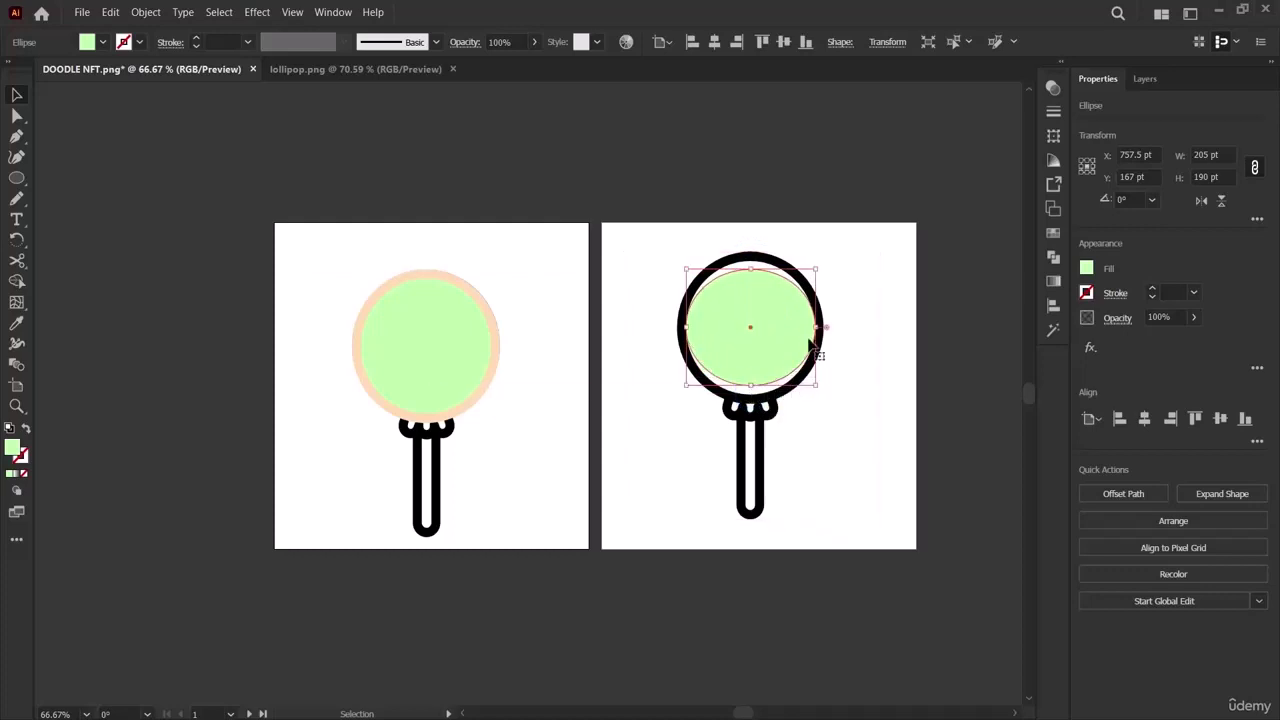
pyautogui.moveTo(816, 328); pyautogui.dragTo(806, 328)
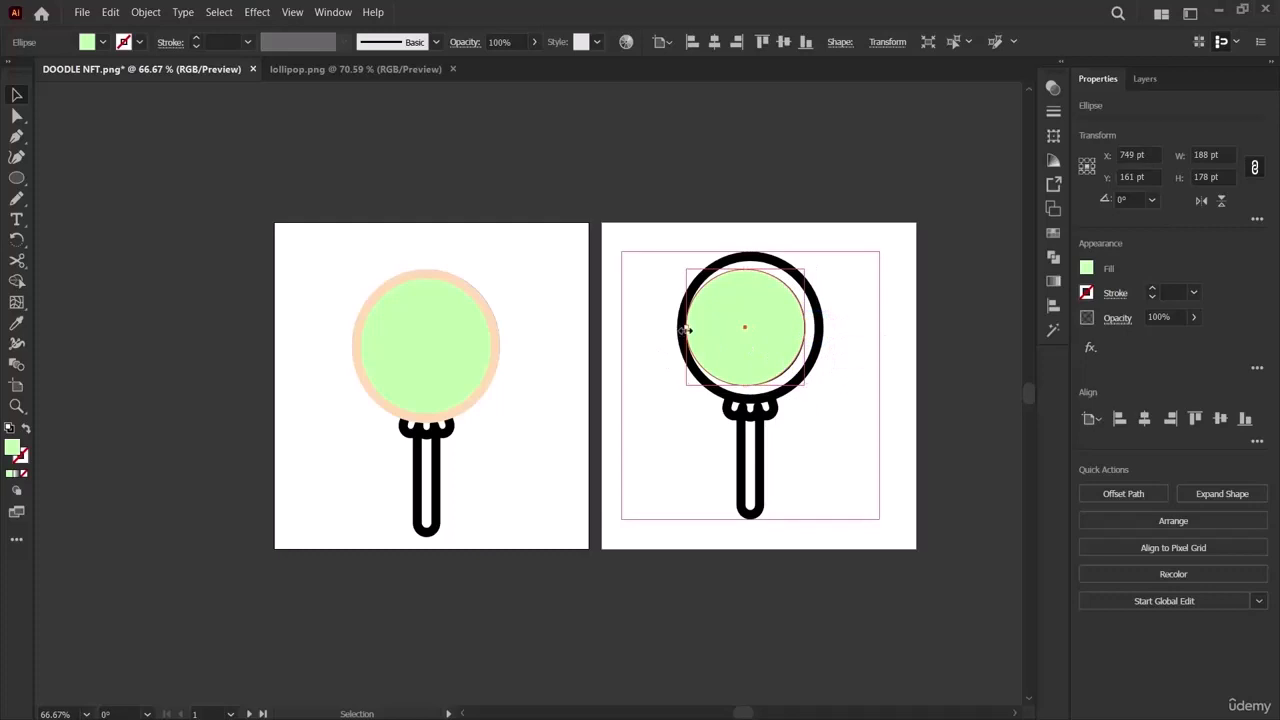
pyautogui.moveTo(684, 330); pyautogui.dragTo(695, 330)
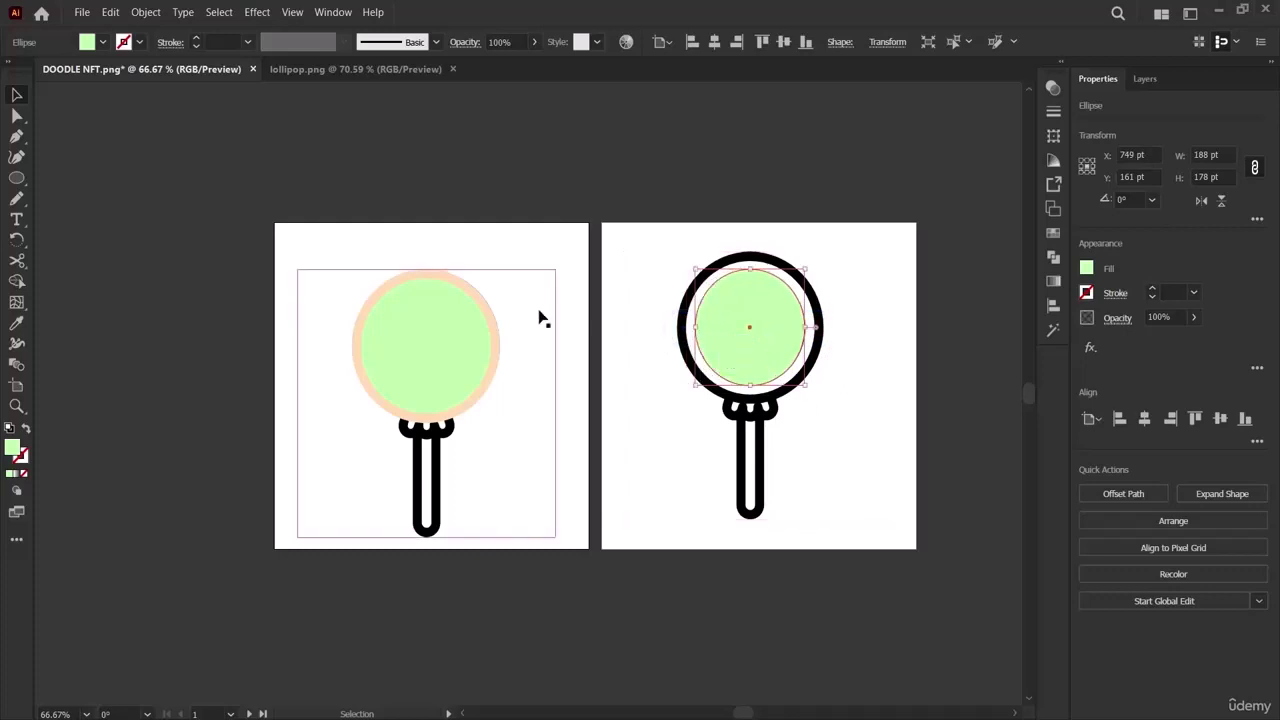
pyautogui.click(653, 165)
pyautogui.click(745, 342)
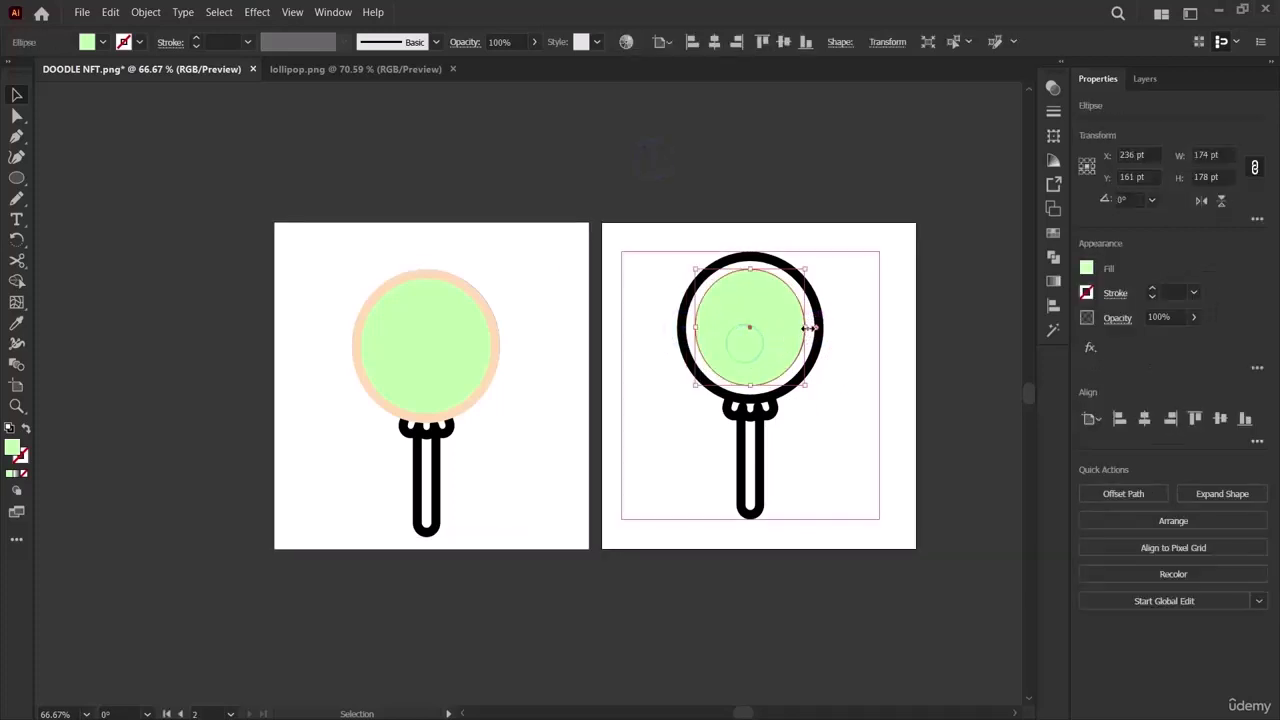
pyautogui.moveTo(807, 328); pyautogui.dragTo(808, 326)
pyautogui.click(894, 494)
pyautogui.click(735, 315)
# Cut the fitted circle from the reference, paste it, and centre it over the left lollipop head.
pyautogui.click(849, 409)
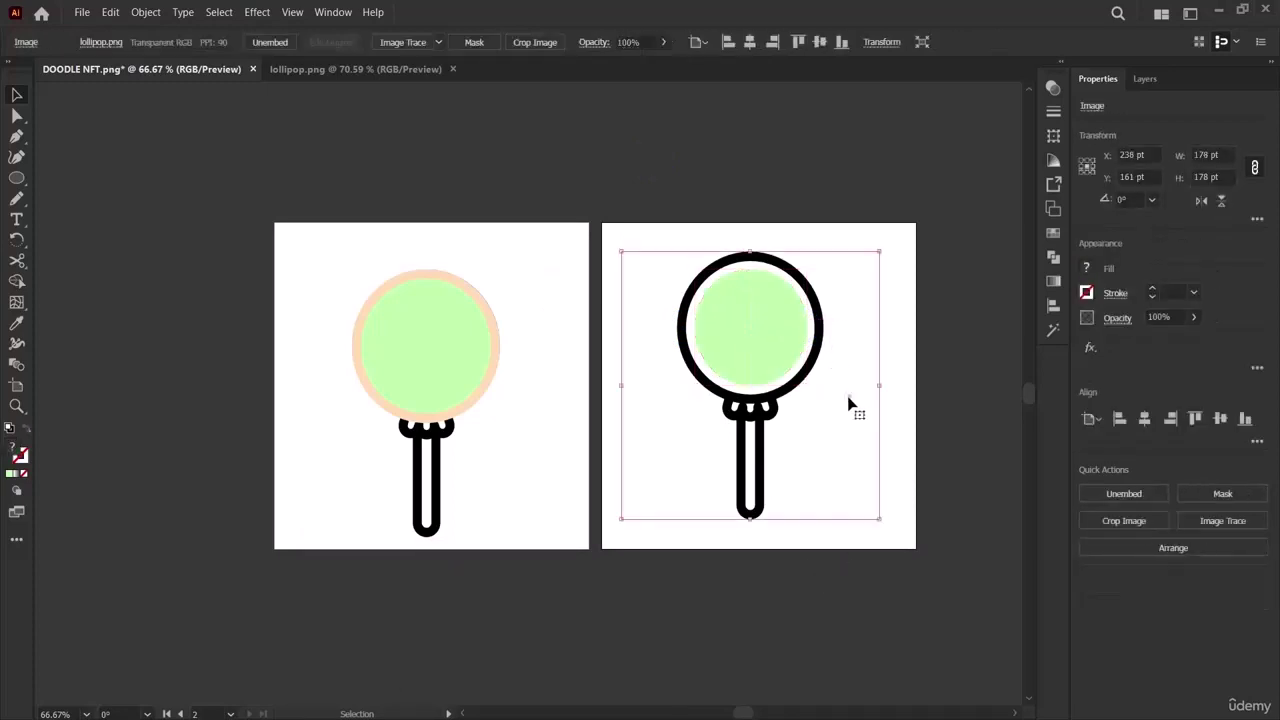
pyautogui.press('a')
pyautogui.click(778, 366)
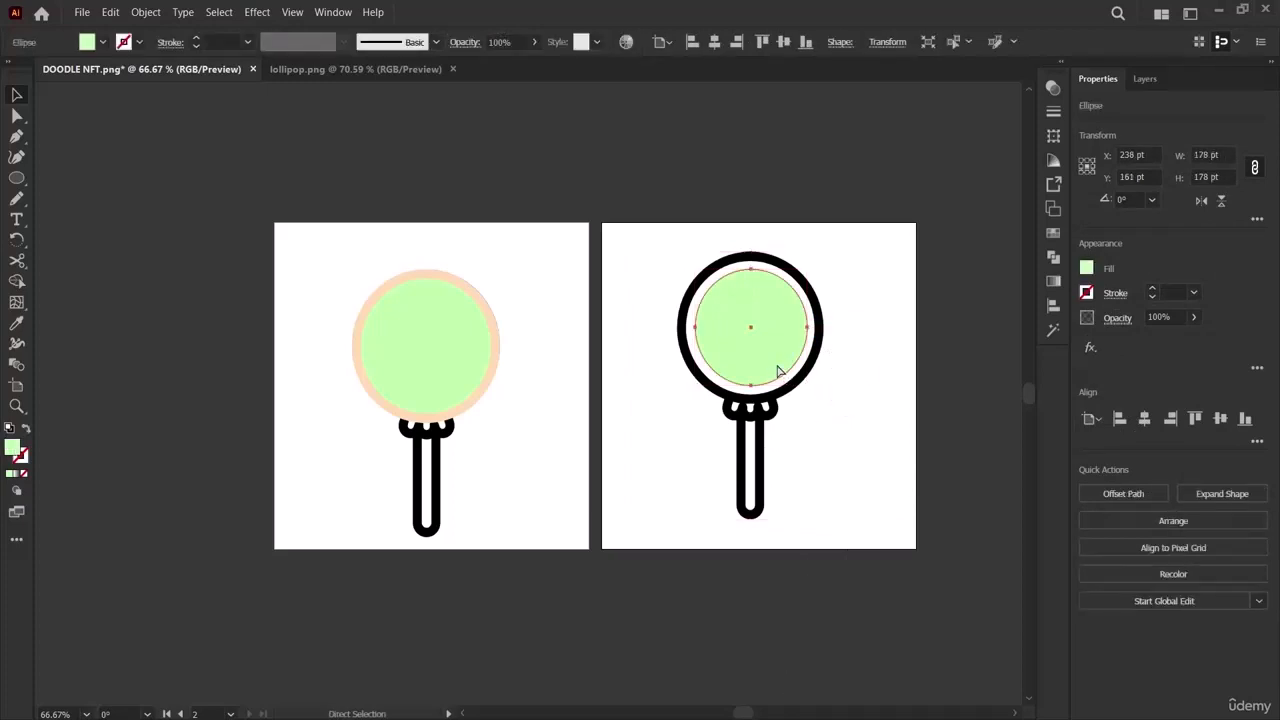
pyautogui.hotkey('ctrl', 'x')
pyautogui.hotkey('ctrl', 'v')
pyautogui.moveTo(530, 415); pyautogui.dragTo(424, 364)
# Colour the new circle with the rim's peach and delete the leftover green circle.
pyautogui.click(1087, 268)
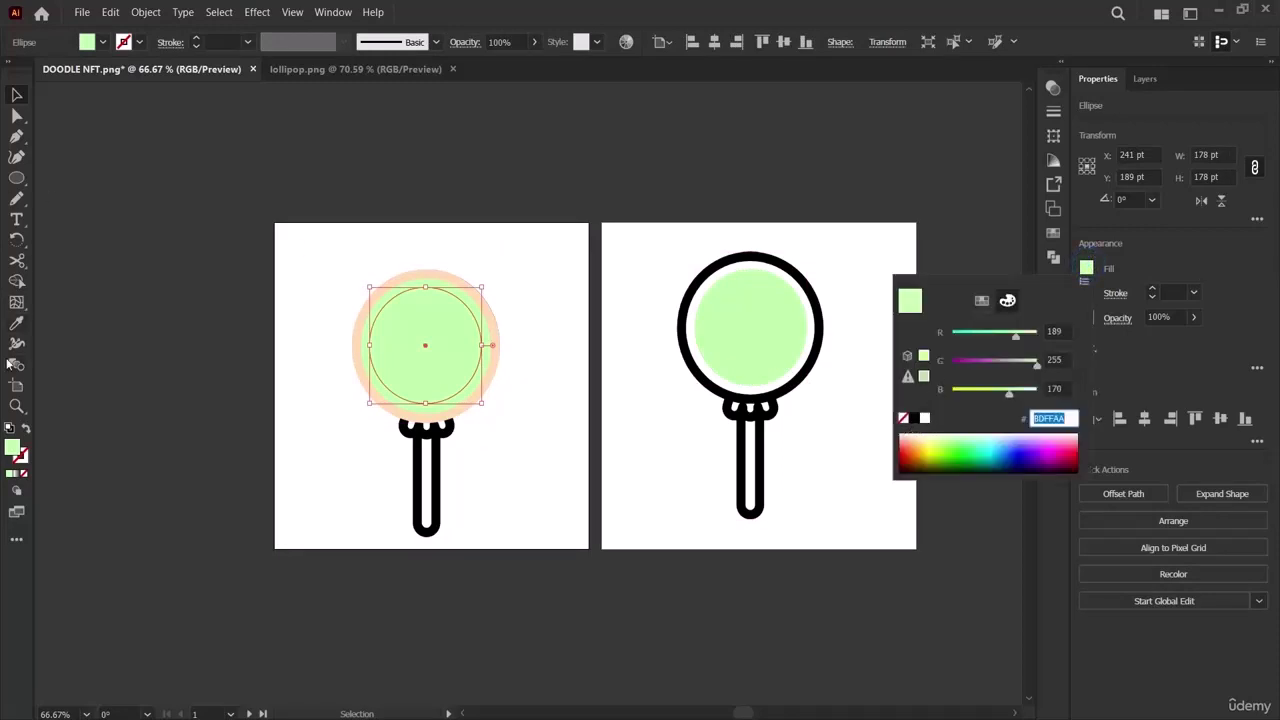
pyautogui.click(44, 337)
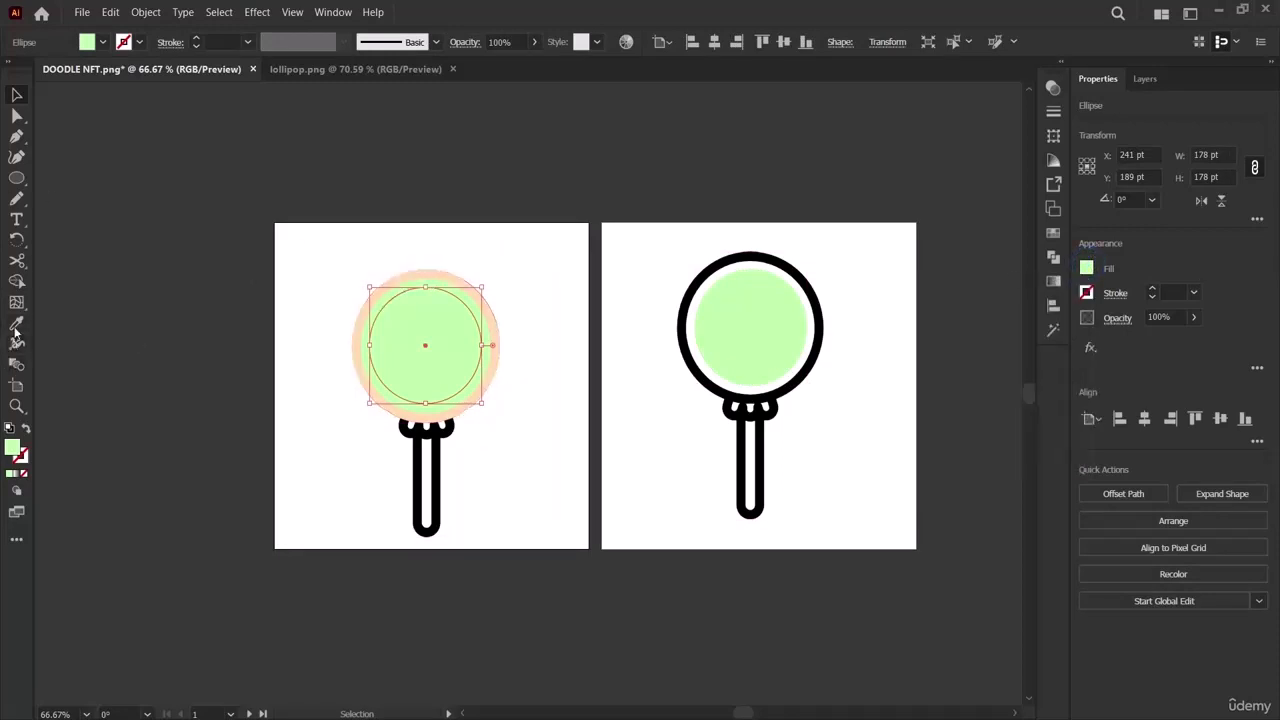
pyautogui.click(16, 325)
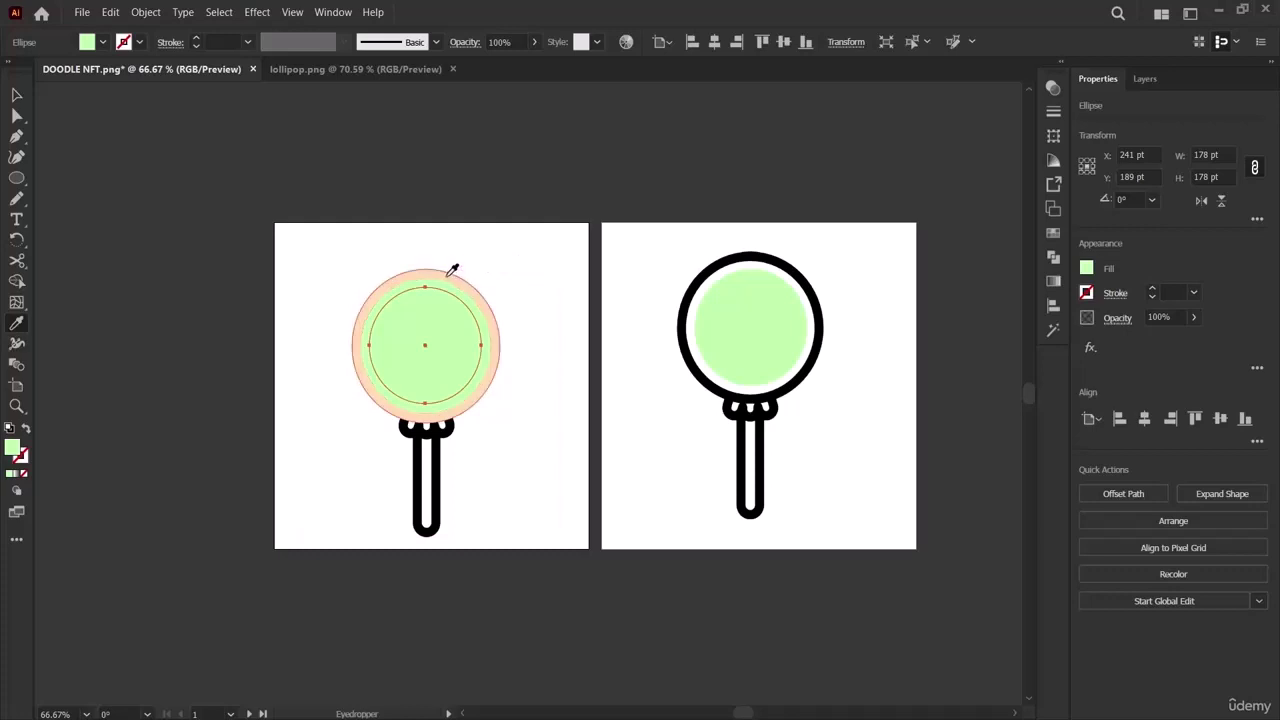
pyautogui.click(450, 270)
pyautogui.press('v')
pyautogui.click(171, 279)
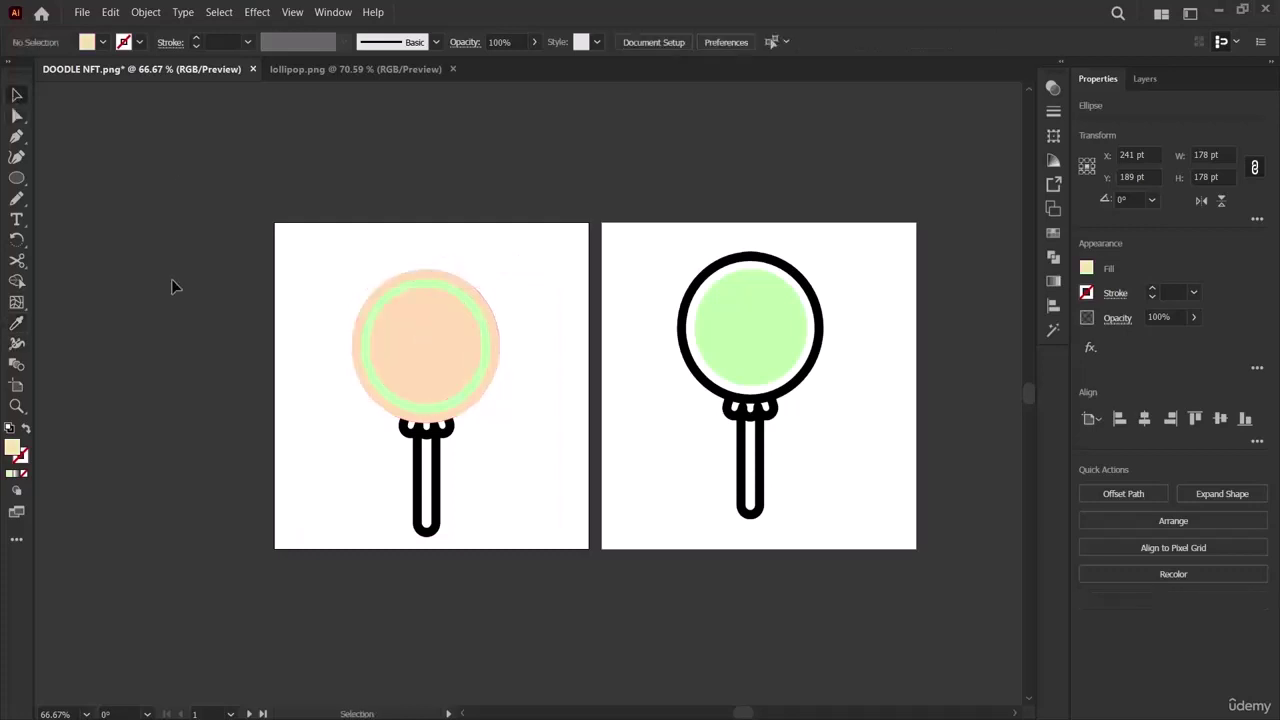
pyautogui.click(463, 368)
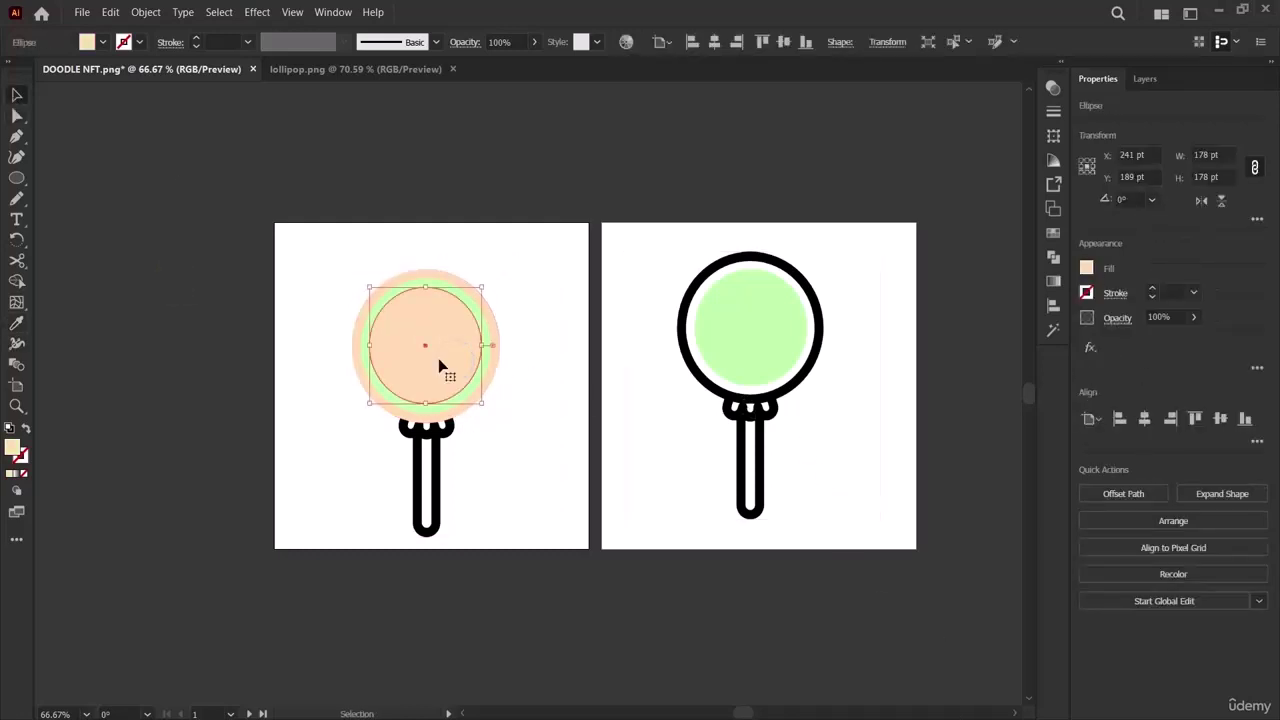
pyautogui.click(771, 357)
pyautogui.press('Delete')
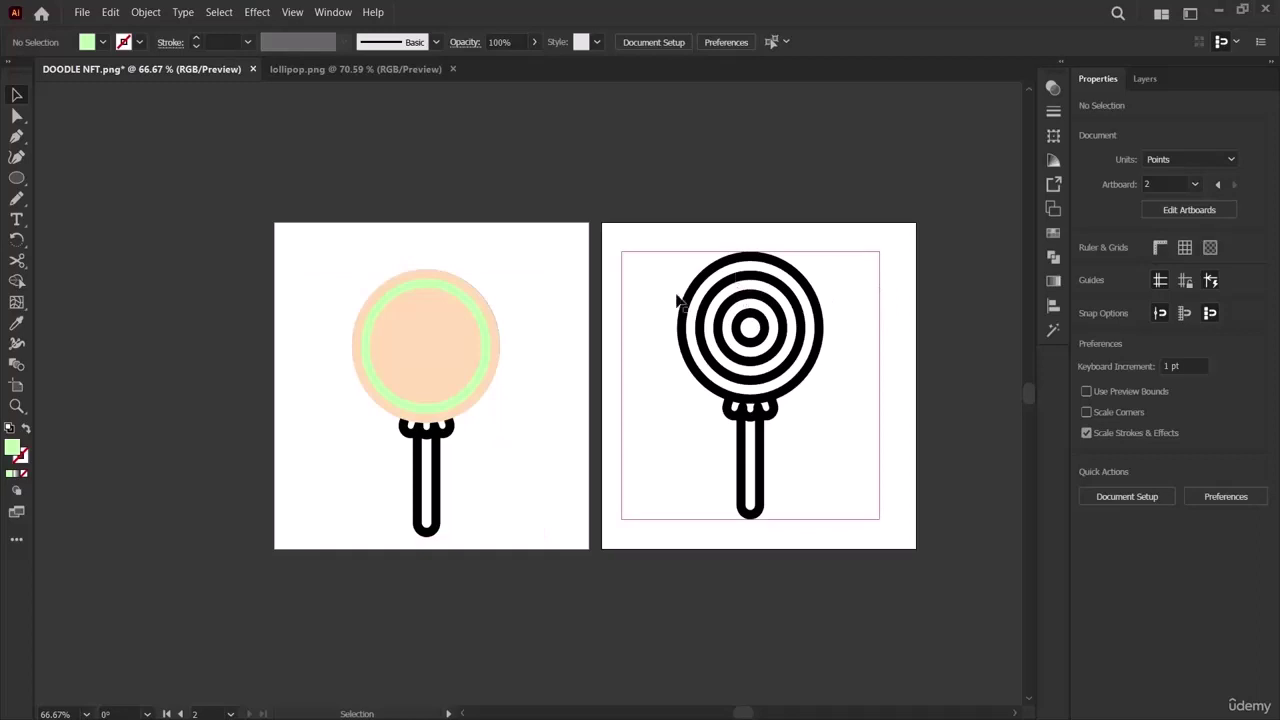
# Move the peach circle onto the reference and resize it to the next ring, 148×148 pt.
pyautogui.click(451, 329)
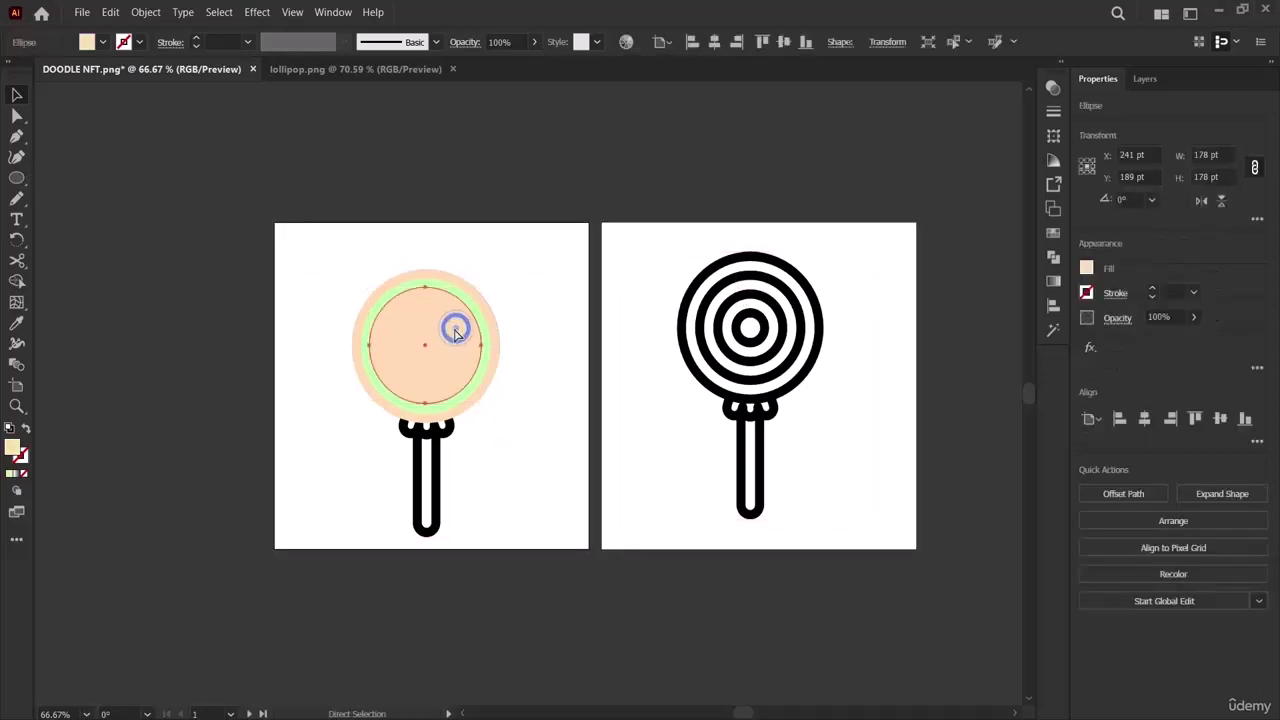
pyautogui.moveTo(451, 329); pyautogui.dragTo(765, 319)
pyautogui.moveTo(750, 272); pyautogui.dragTo(751, 284)
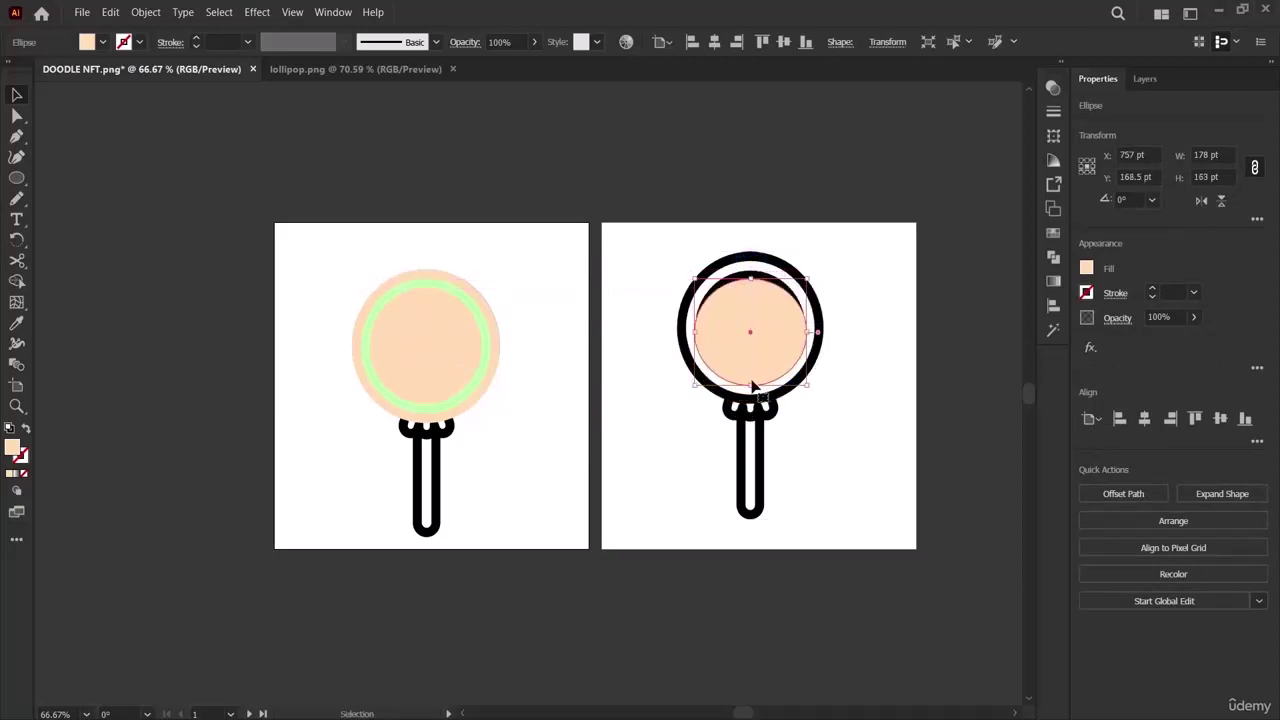
pyautogui.moveTo(752, 386)
pyautogui.mouseDown()
pyautogui.moveTo(752, 400)
pyautogui.moveTo(760, 352)
pyautogui.moveTo(752, 378)
pyautogui.mouseUp()
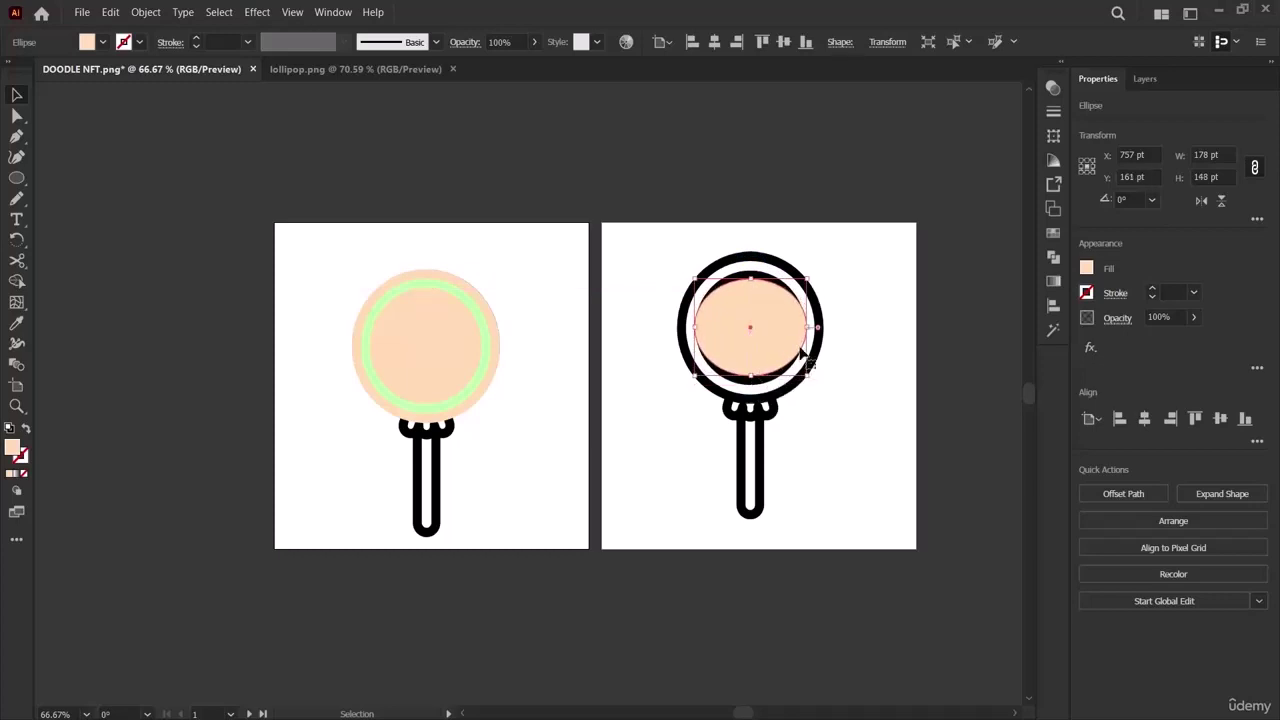
pyautogui.moveTo(817, 327); pyautogui.dragTo(797, 328)
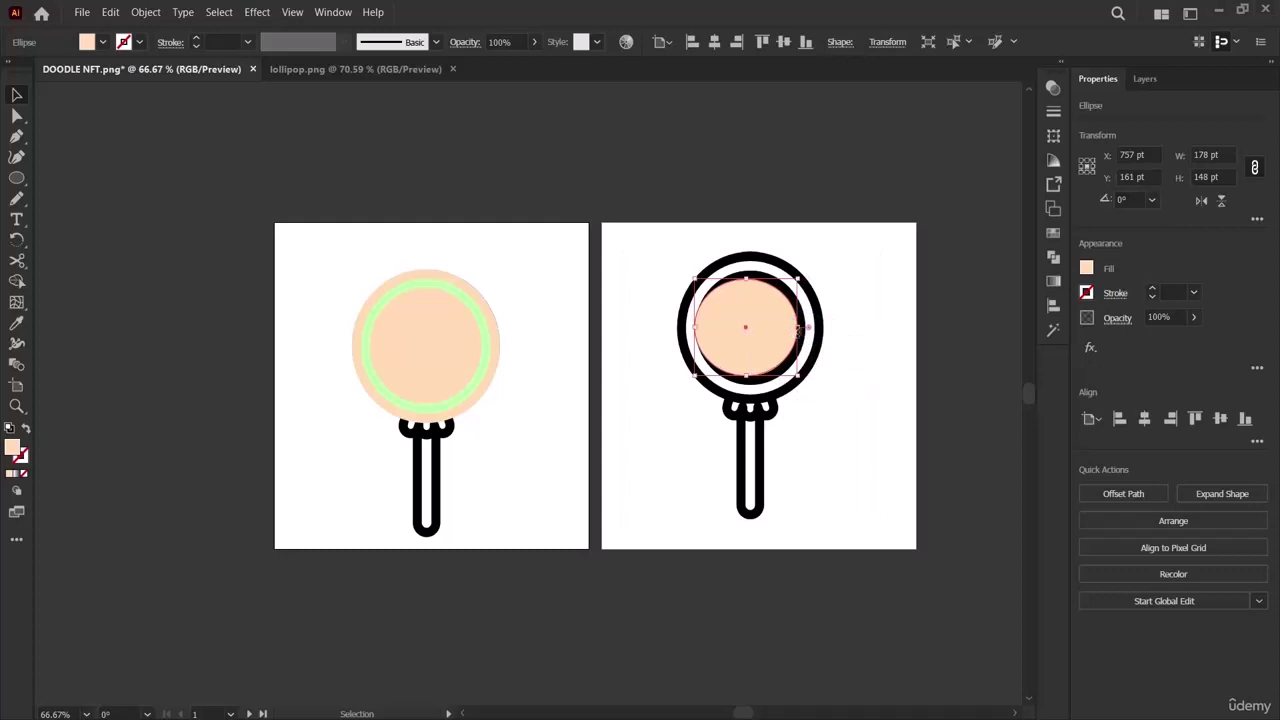
pyautogui.moveTo(694, 327); pyautogui.dragTo(706, 327)
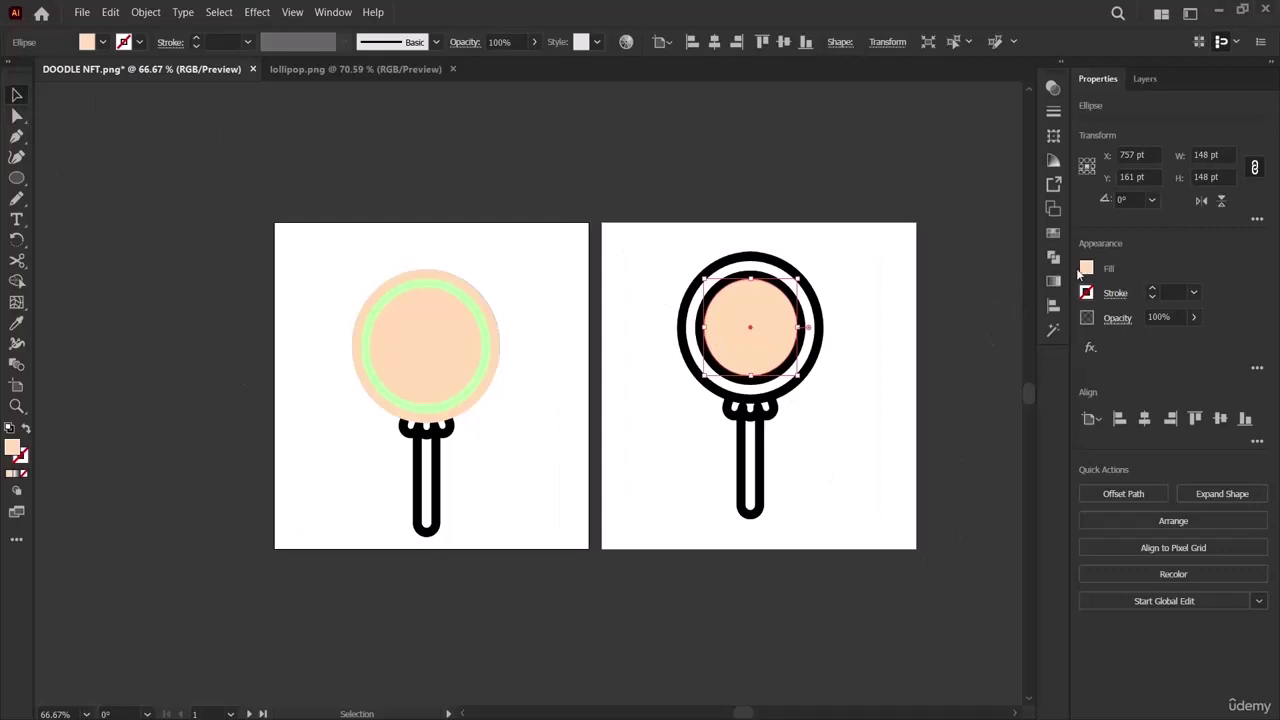
# Colour the 148 pt circle with the ring's green and move it onto the left lollipop head.
pyautogui.click(16, 326)
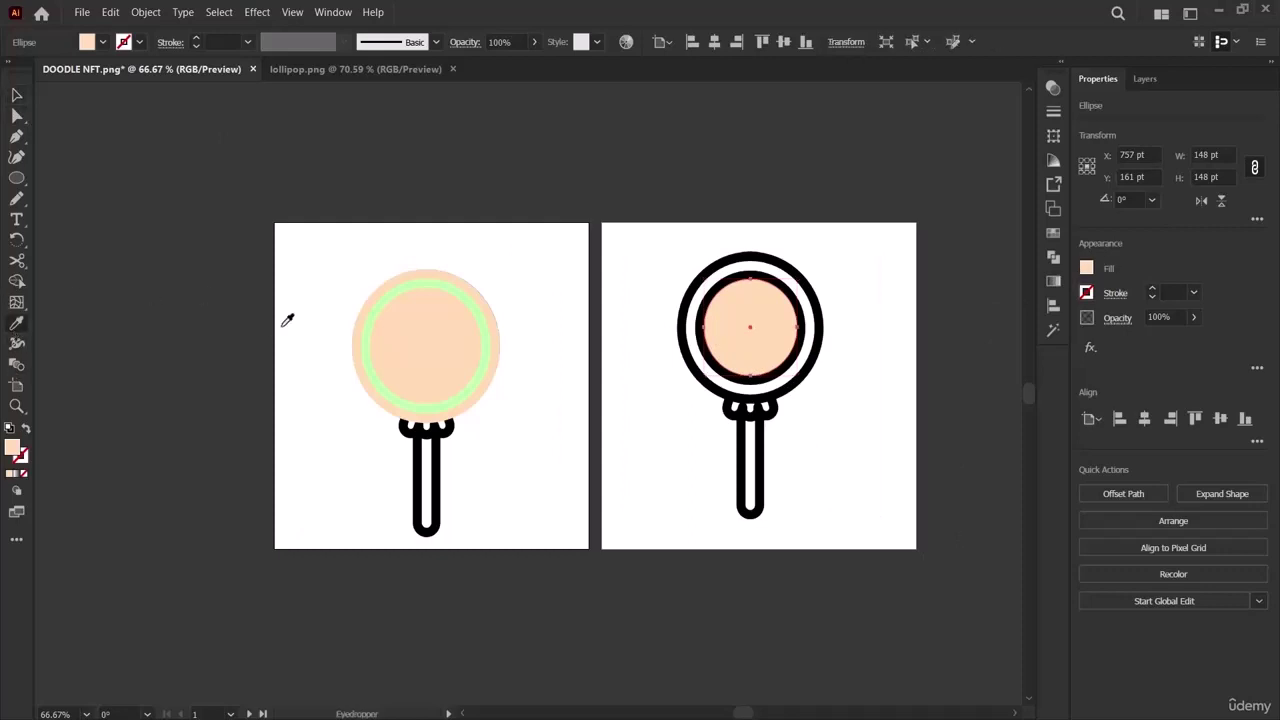
pyautogui.click(403, 288)
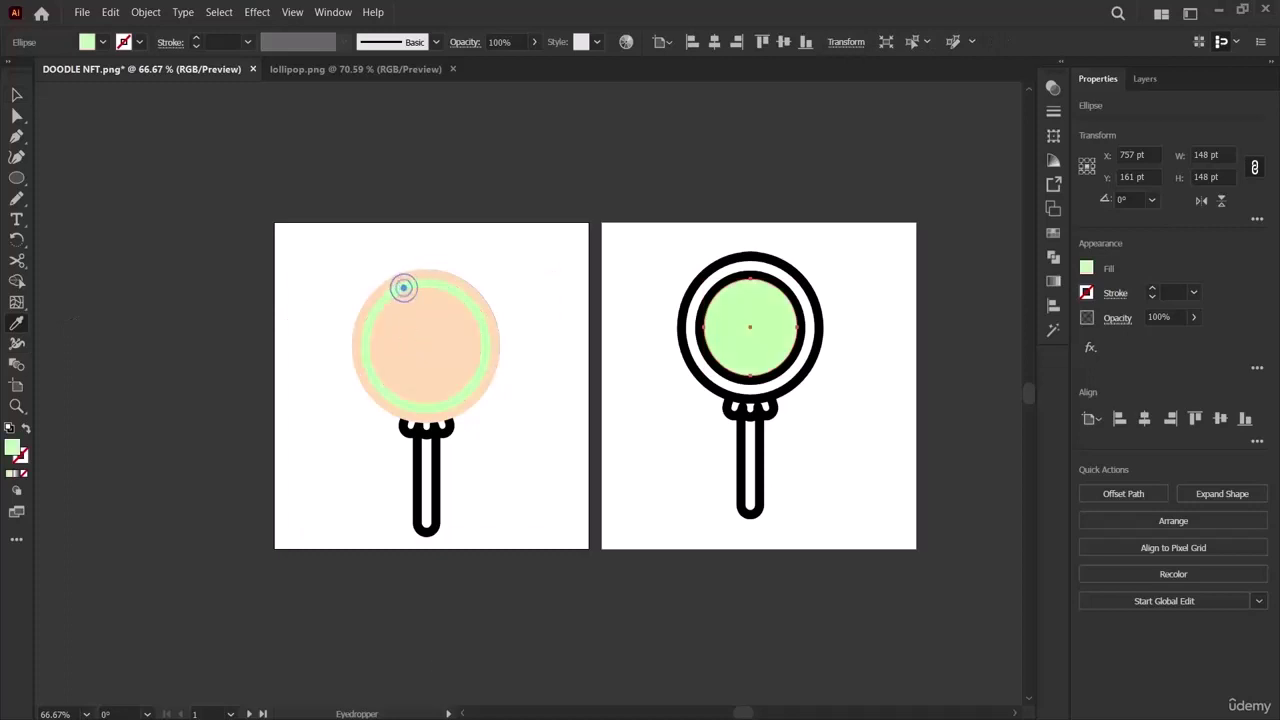
pyautogui.click(16, 95)
pyautogui.moveTo(740, 329); pyautogui.dragTo(414, 346)
pyautogui.click(131, 377)
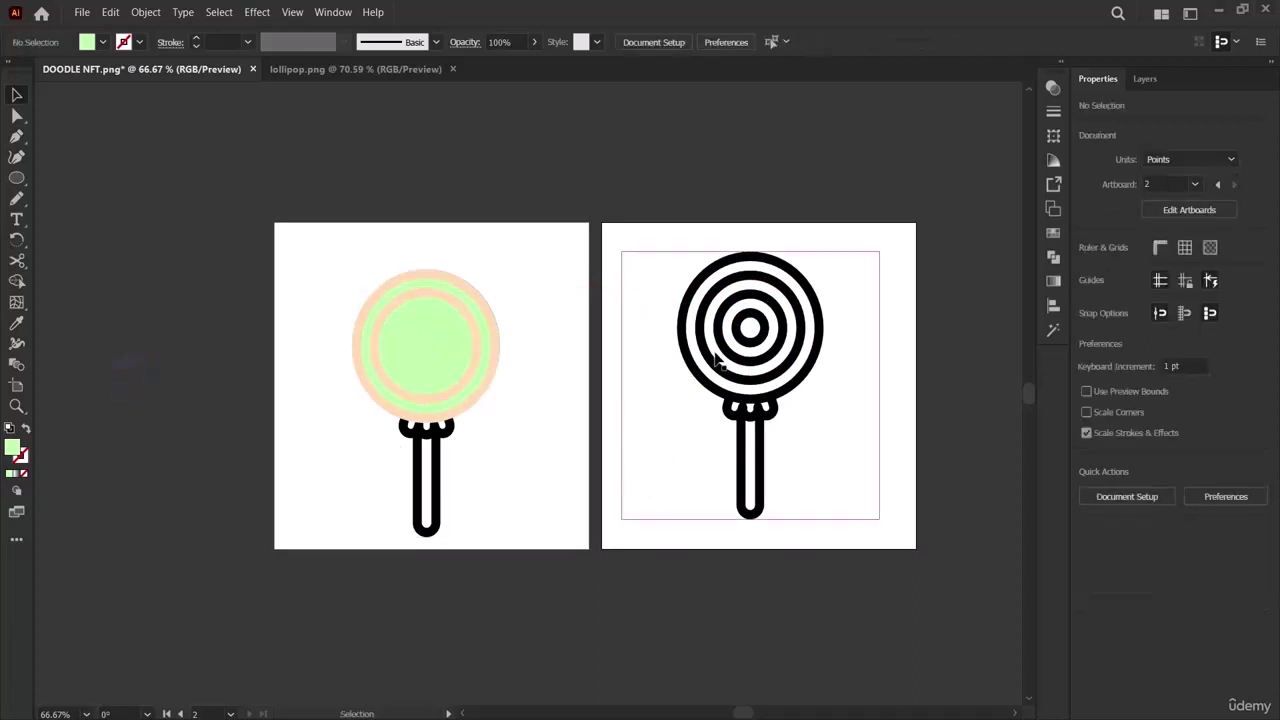
# Move the inner green circle onto the reference and resize it to 122×122 pt.
pyautogui.click(426, 370)
pyautogui.moveTo(426, 374); pyautogui.dragTo(752, 346)
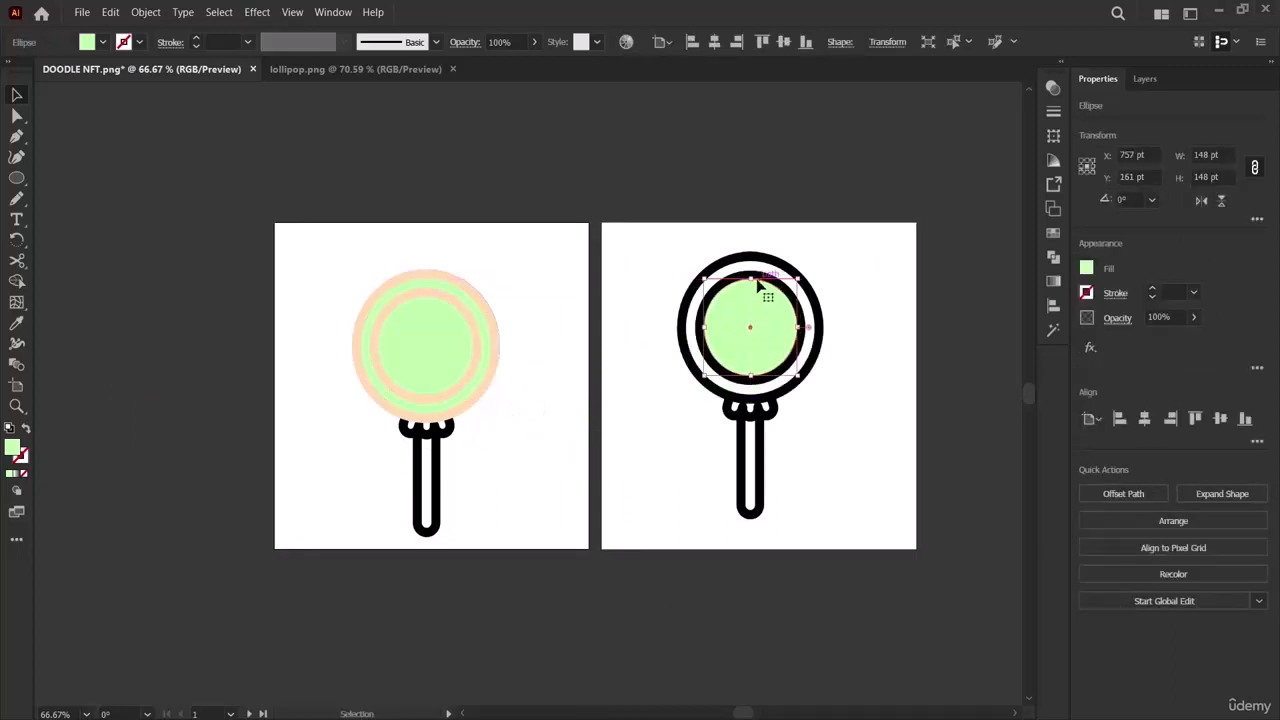
pyautogui.moveTo(751, 284); pyautogui.dragTo(751, 288)
pyautogui.moveTo(750, 377); pyautogui.dragTo(752, 372)
pyautogui.moveTo(798, 329); pyautogui.dragTo(788, 329)
pyautogui.moveTo(706, 327); pyautogui.dragTo(716, 331)
pyautogui.click(323, 320)
pyautogui.click(778, 328)
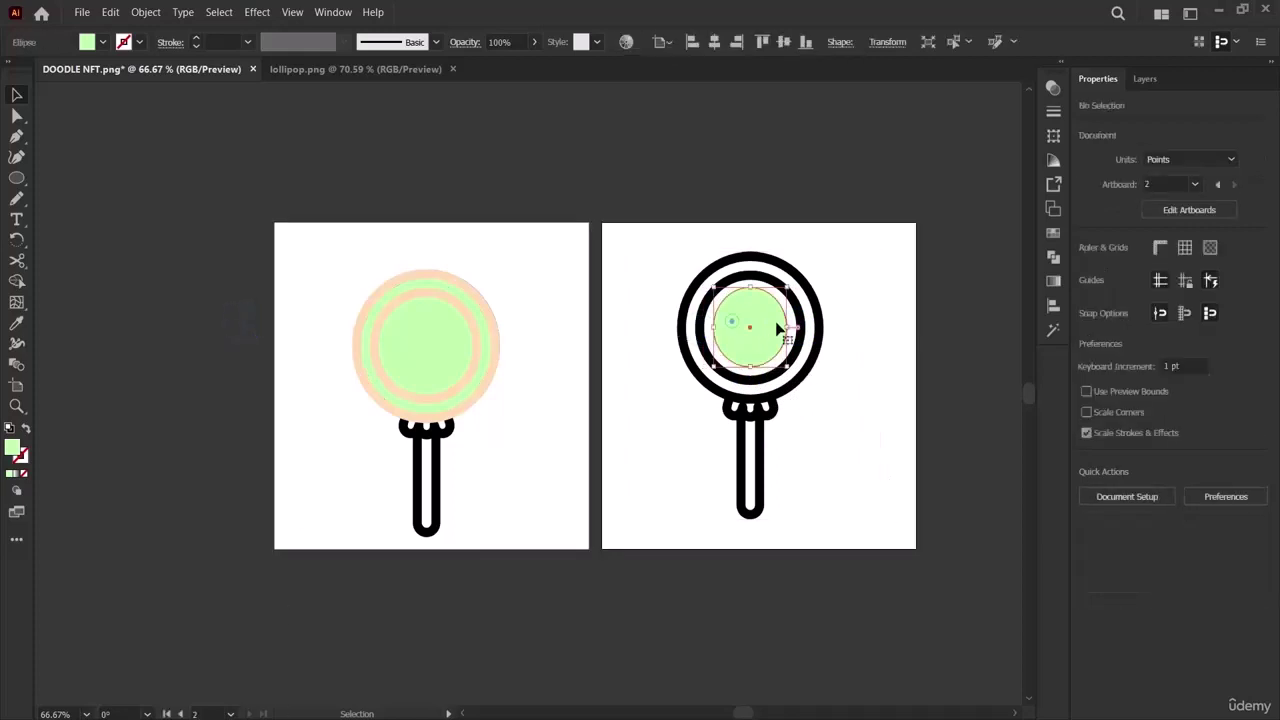
pyautogui.moveTo(788, 330)
pyautogui.mouseDown()
pyautogui.moveTo(808, 334)
pyautogui.moveTo(786, 330)
pyautogui.mouseUp()
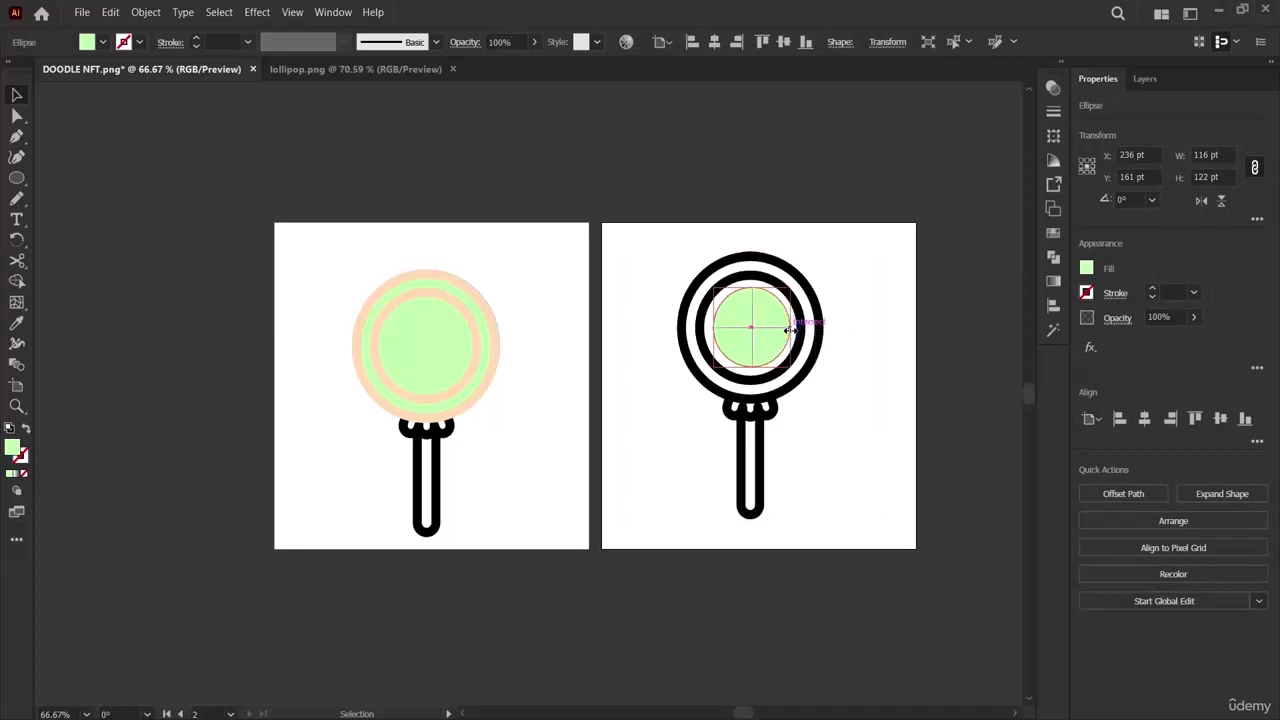
pyautogui.click(943, 510)
# Copy the 122 pt circle beside the left lollipop, colour it peach, and centre it on the head.
pyautogui.click(730, 320)
pyautogui.click(1000, 414)
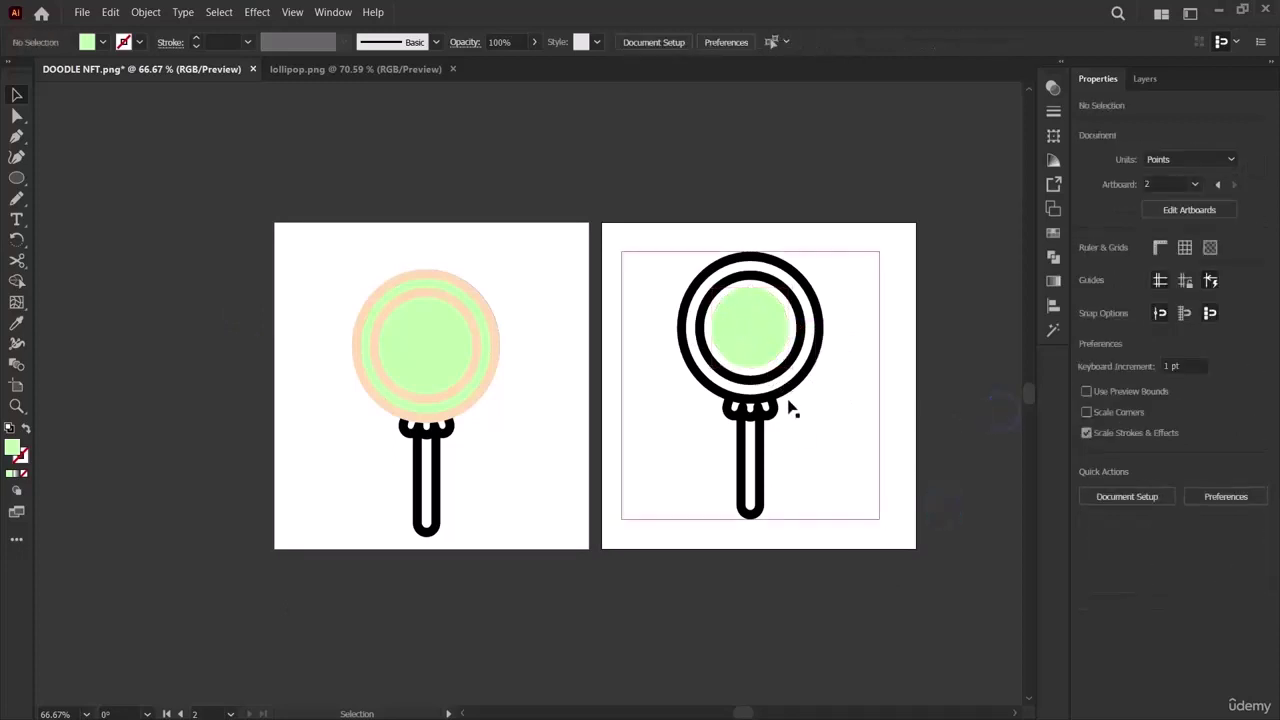
pyautogui.click(745, 320)
pyautogui.moveTo(740, 330); pyautogui.dragTo(521, 400)
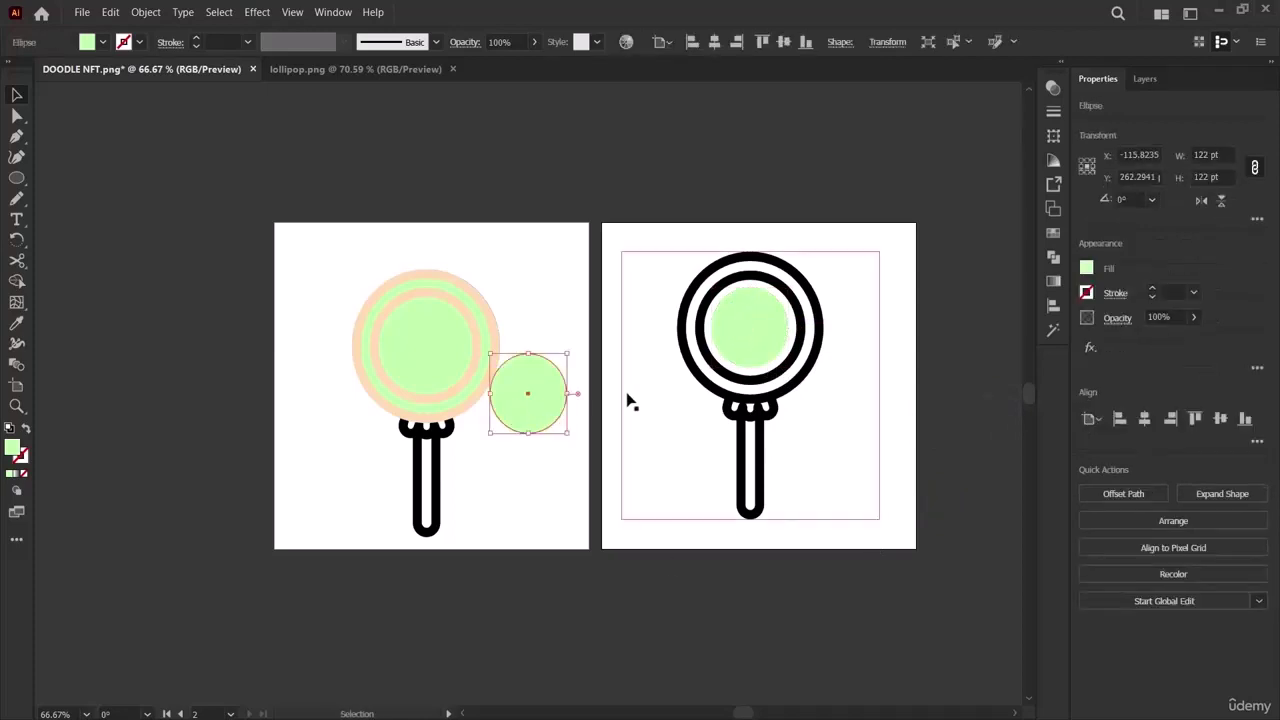
pyautogui.click(16, 328)
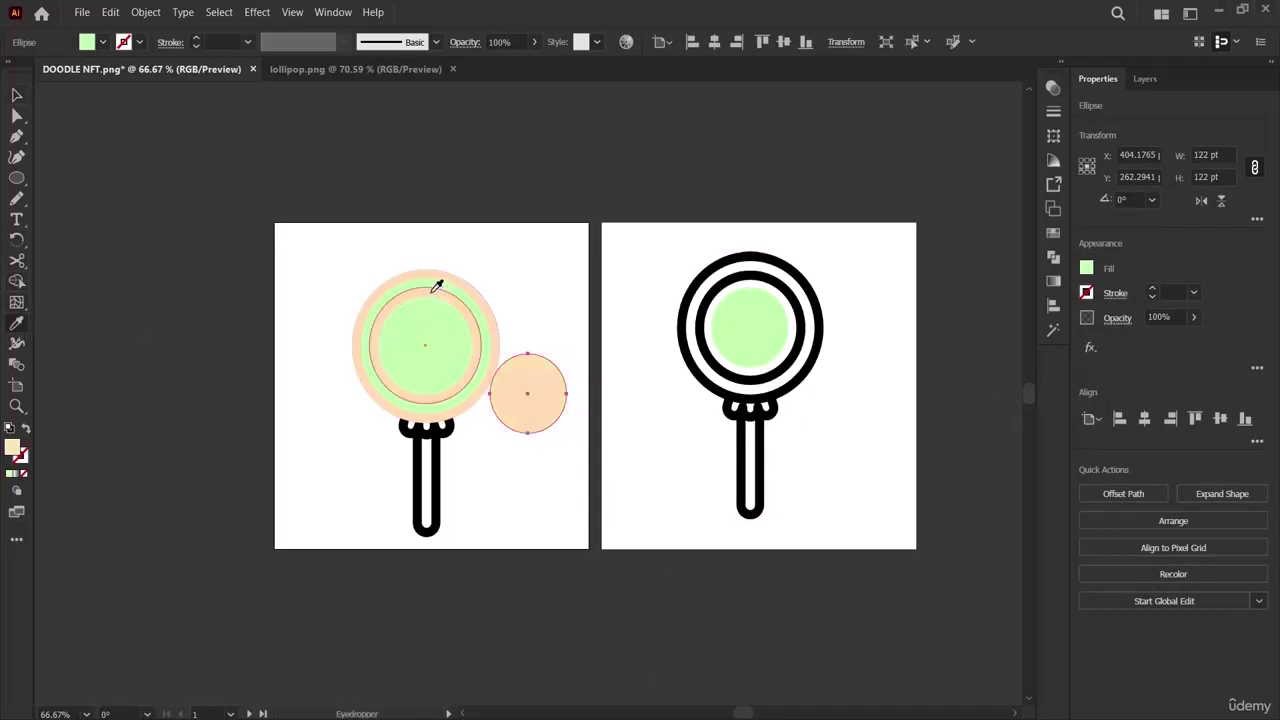
pyautogui.click(432, 290)
pyautogui.click(16, 95)
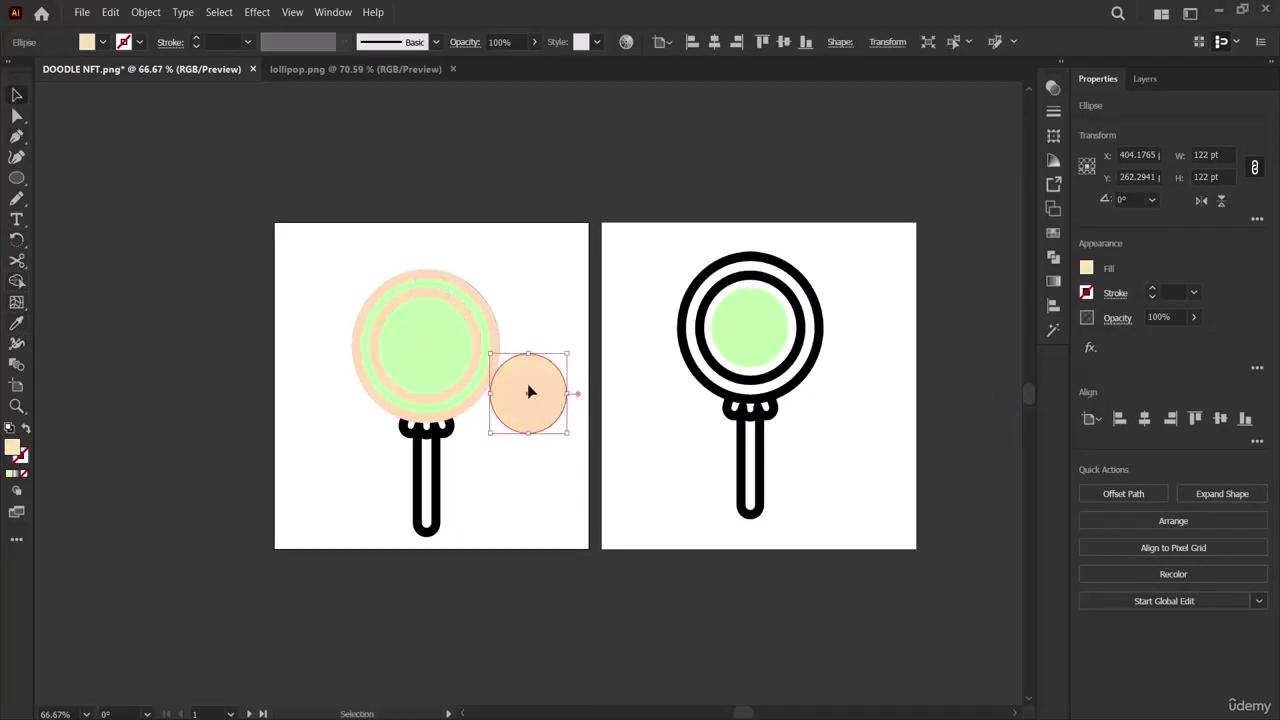
pyautogui.moveTo(530, 391); pyautogui.dragTo(428, 340)
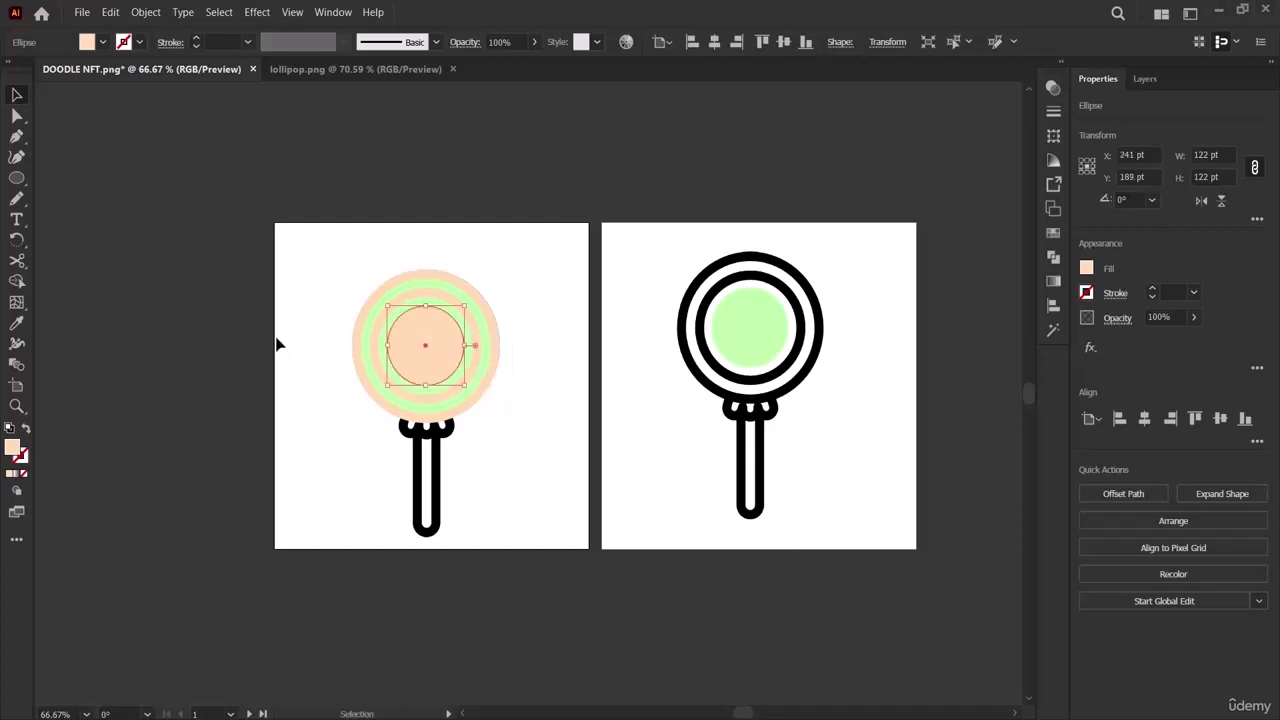
pyautogui.click(277, 338)
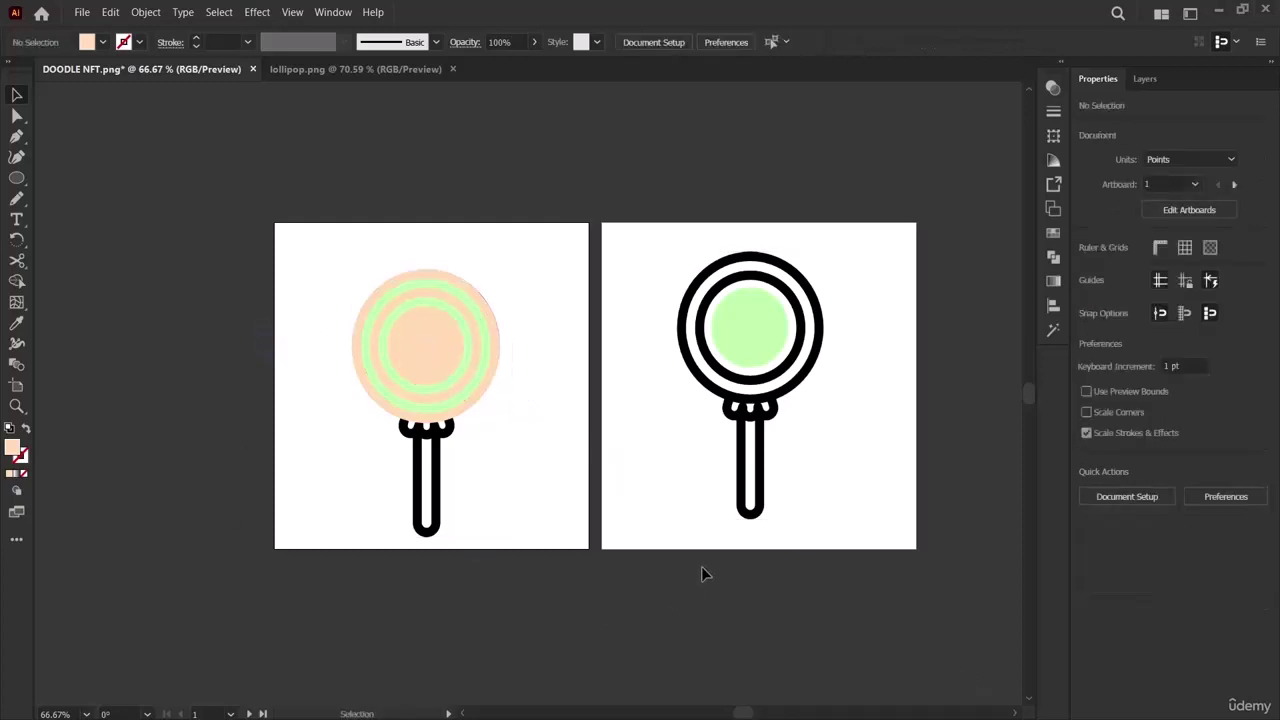
# Shrink the reference's green circle from top, bottom and left to fit the next ring.
pyautogui.click(745, 326)
pyautogui.moveTo(750, 289); pyautogui.dragTo(754, 301)
pyautogui.moveTo(750, 367)
pyautogui.mouseDown()
pyautogui.moveTo(752, 330)
pyautogui.moveTo(760, 356)
pyautogui.moveTo(781, 328)
pyautogui.moveTo(752, 358)
pyautogui.mouseUp()
pyautogui.click(811, 405)
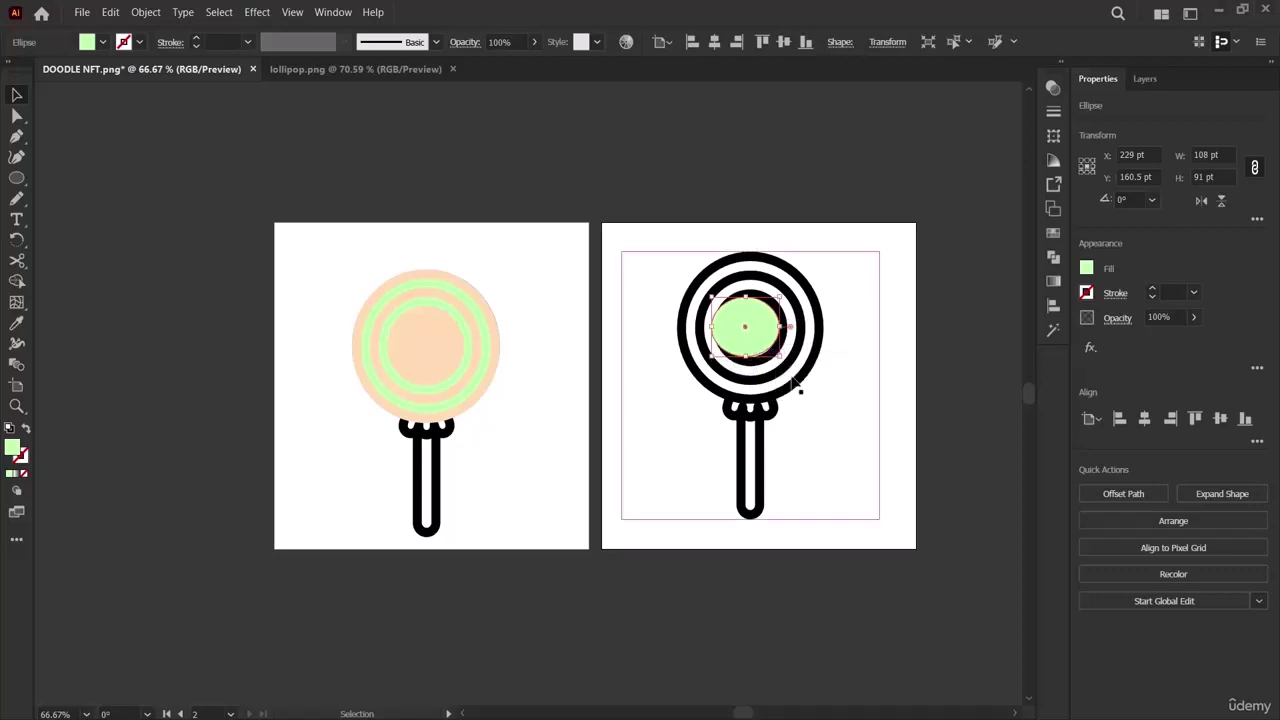
pyautogui.click(741, 330)
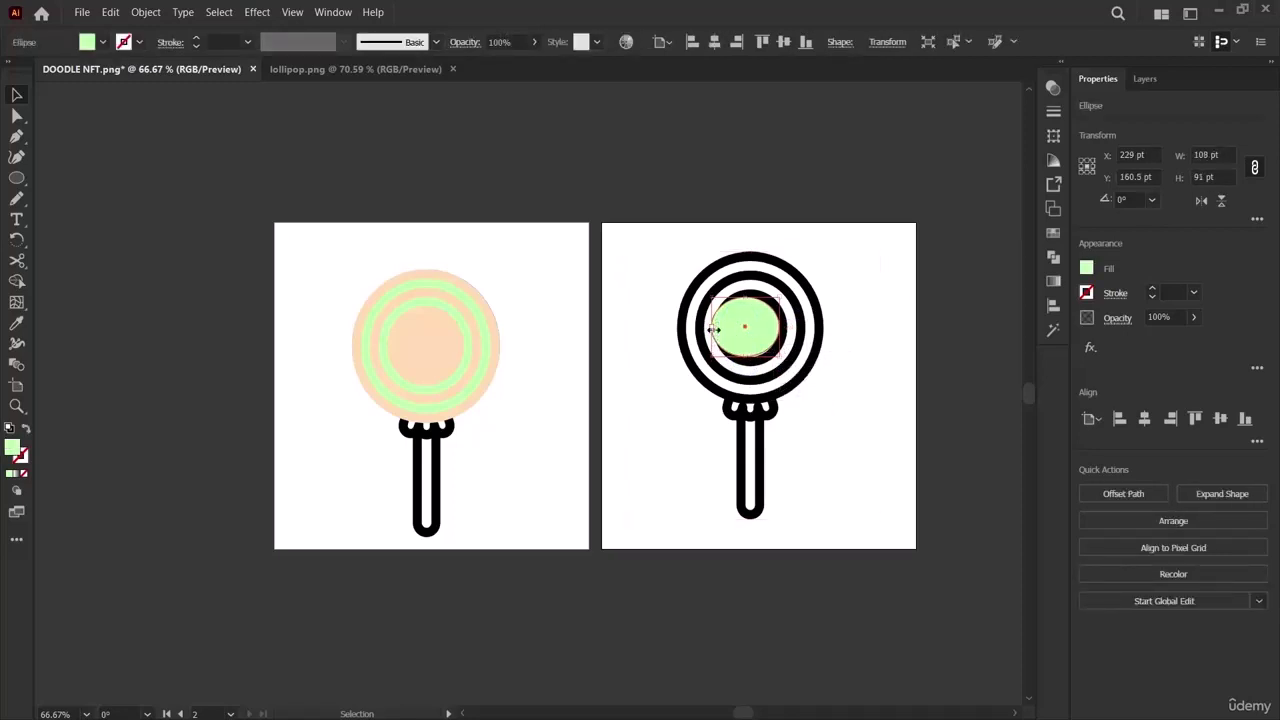
pyautogui.moveTo(713, 330); pyautogui.dragTo(721, 330)
pyautogui.click(808, 409)
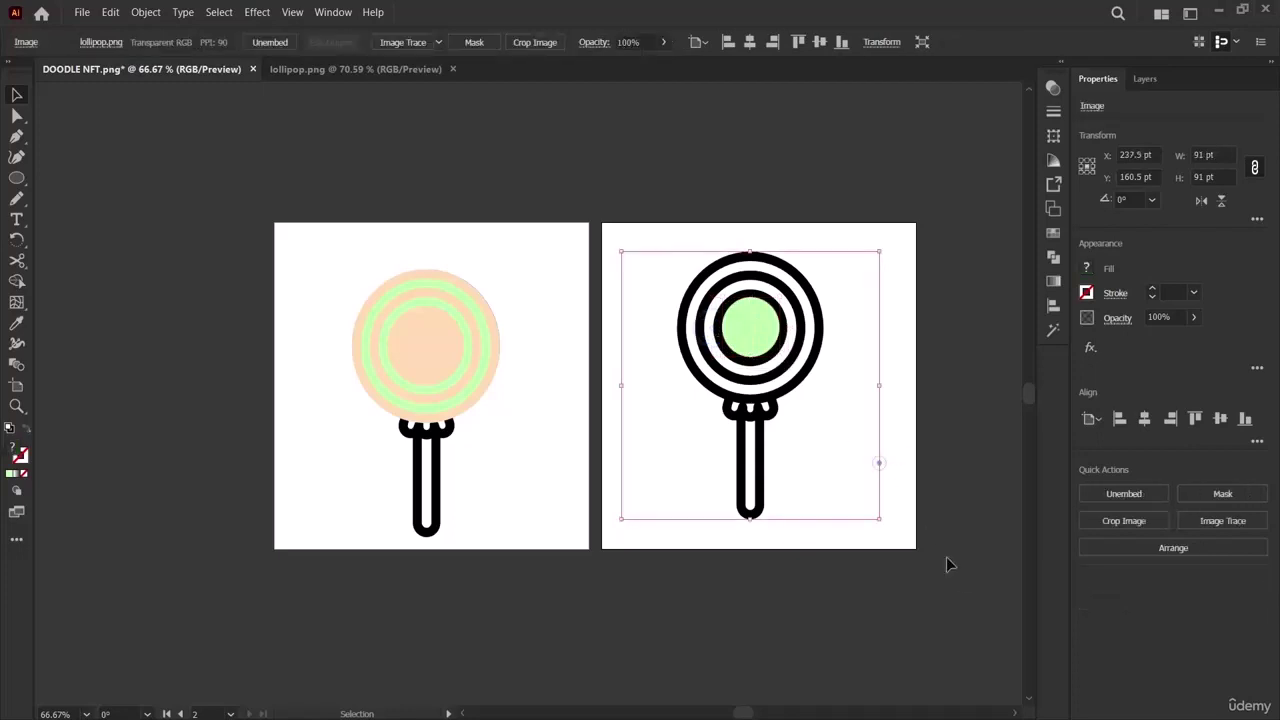
pyautogui.click(749, 321)
# Copy the green circle and place the copy on the left lollipop's centre.
pyautogui.hotkey('ctrl', 'c')
pyautogui.hotkey('ctrl', 'v')
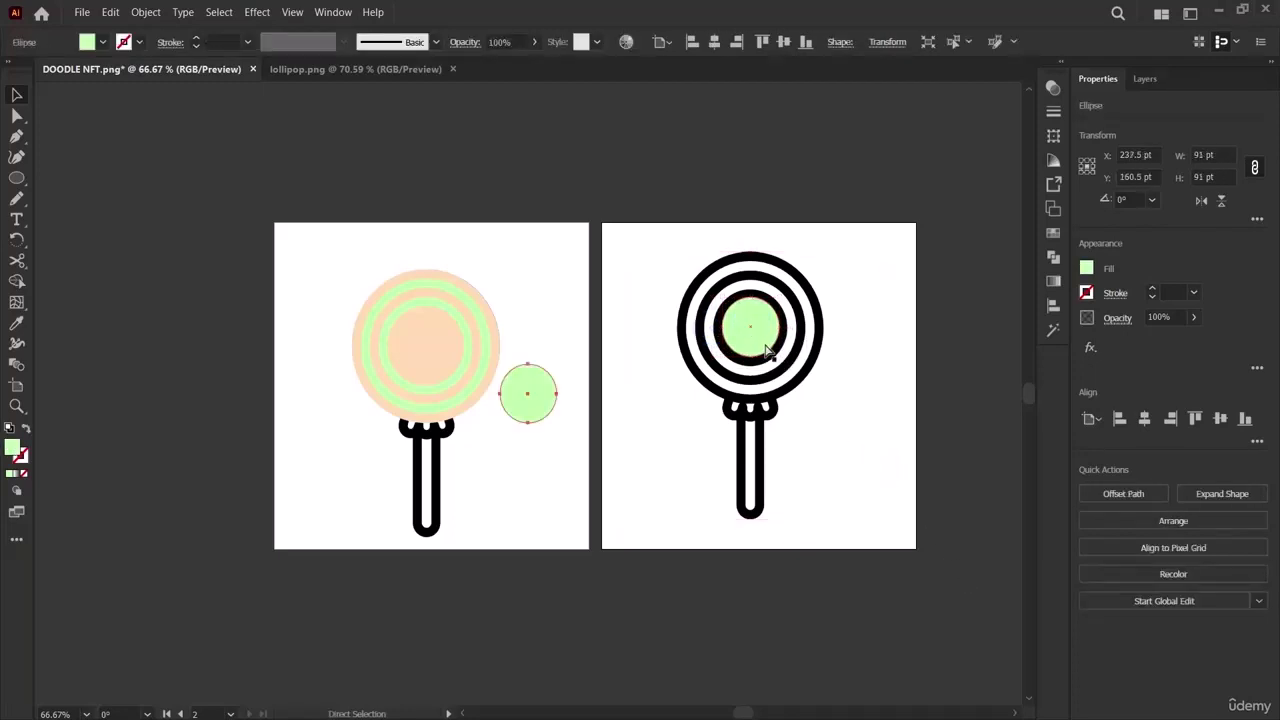
pyautogui.moveTo(511, 380); pyautogui.dragTo(414, 345)
pyautogui.click(586, 516)
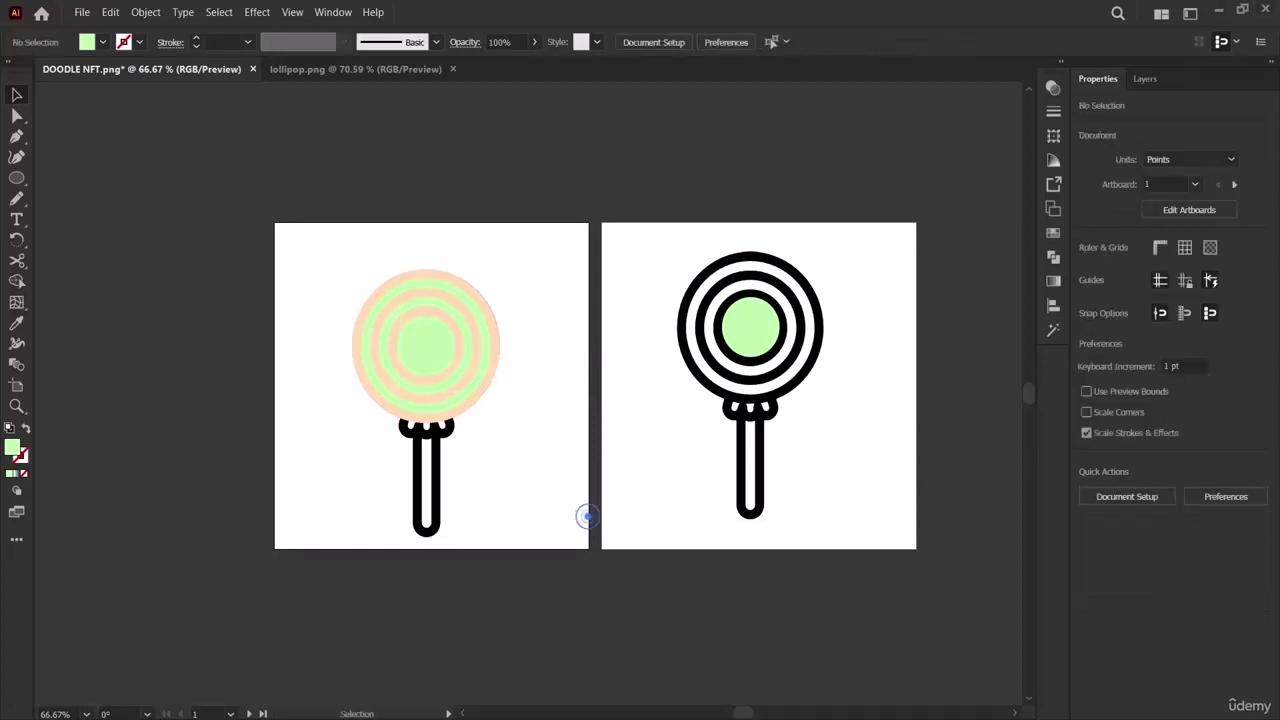
# Flatten the right lollipop's green centre into a narrower 58×66 pt oval.
pyautogui.click(754, 344)
pyautogui.click(750, 330)
pyautogui.moveTo(750, 296); pyautogui.dragTo(750, 311)
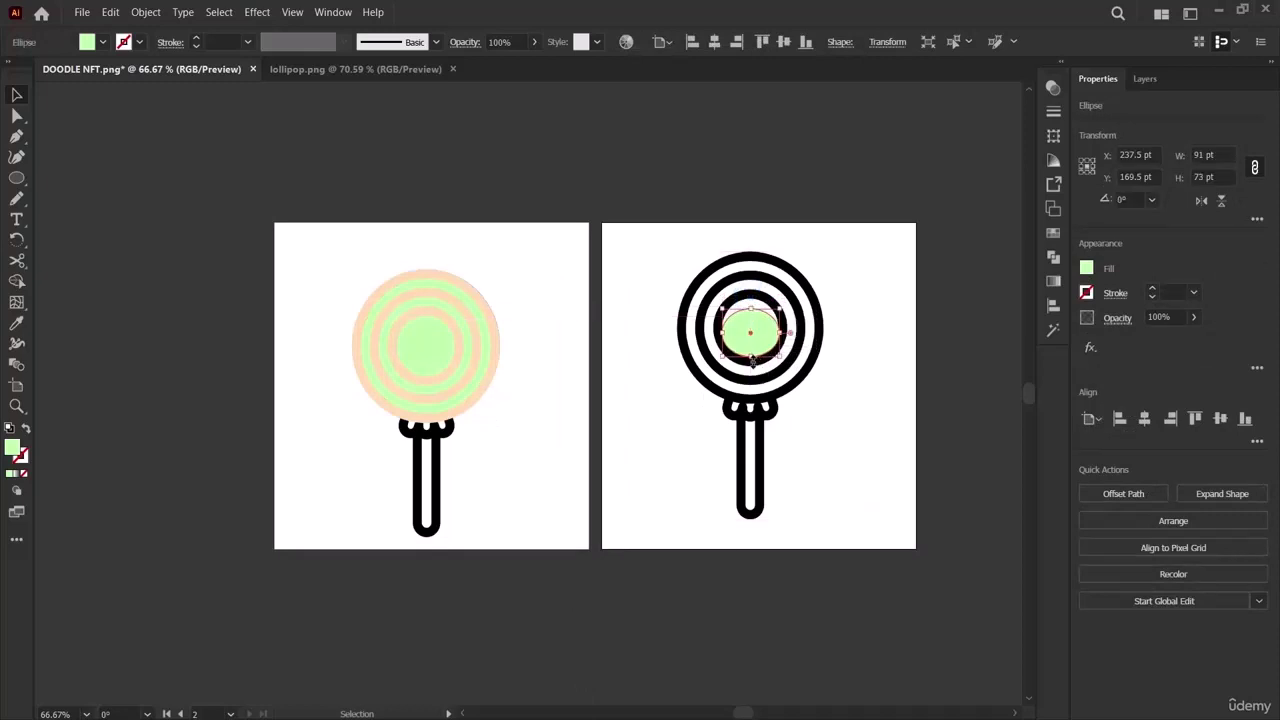
pyautogui.moveTo(752, 362); pyautogui.dragTo(734, 329)
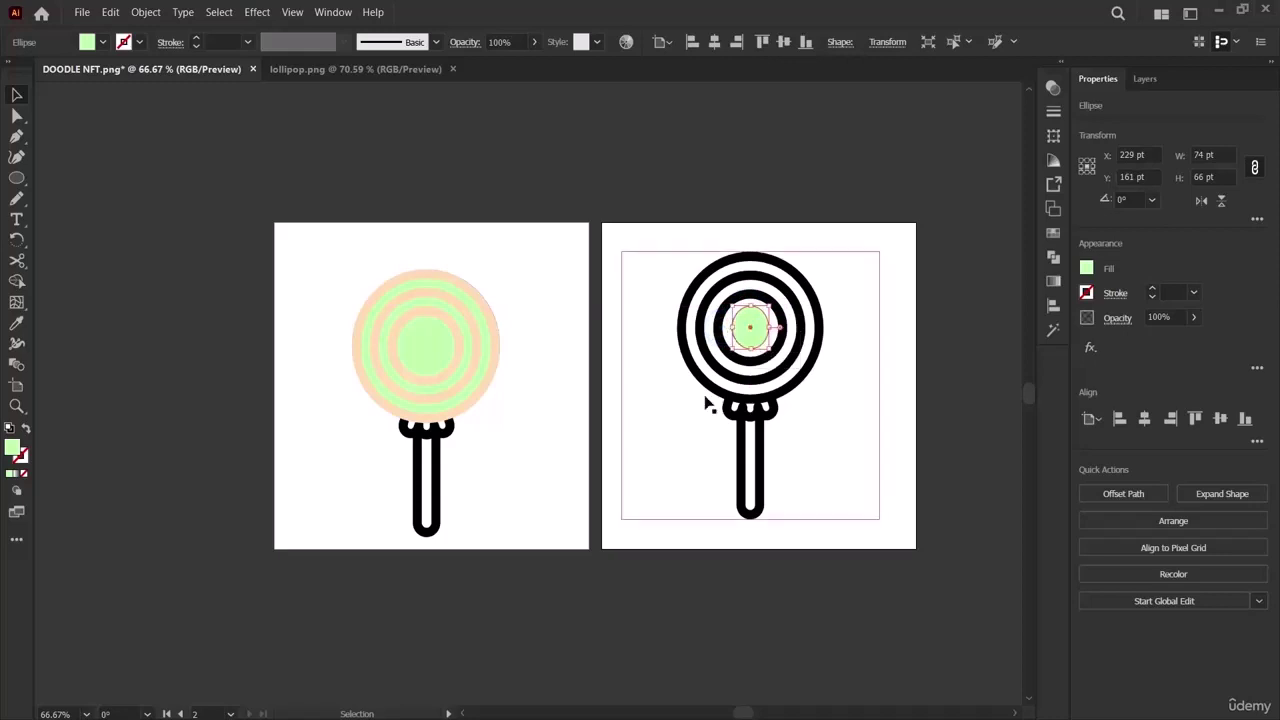
pyautogui.click(192, 384)
pyautogui.click(746, 324)
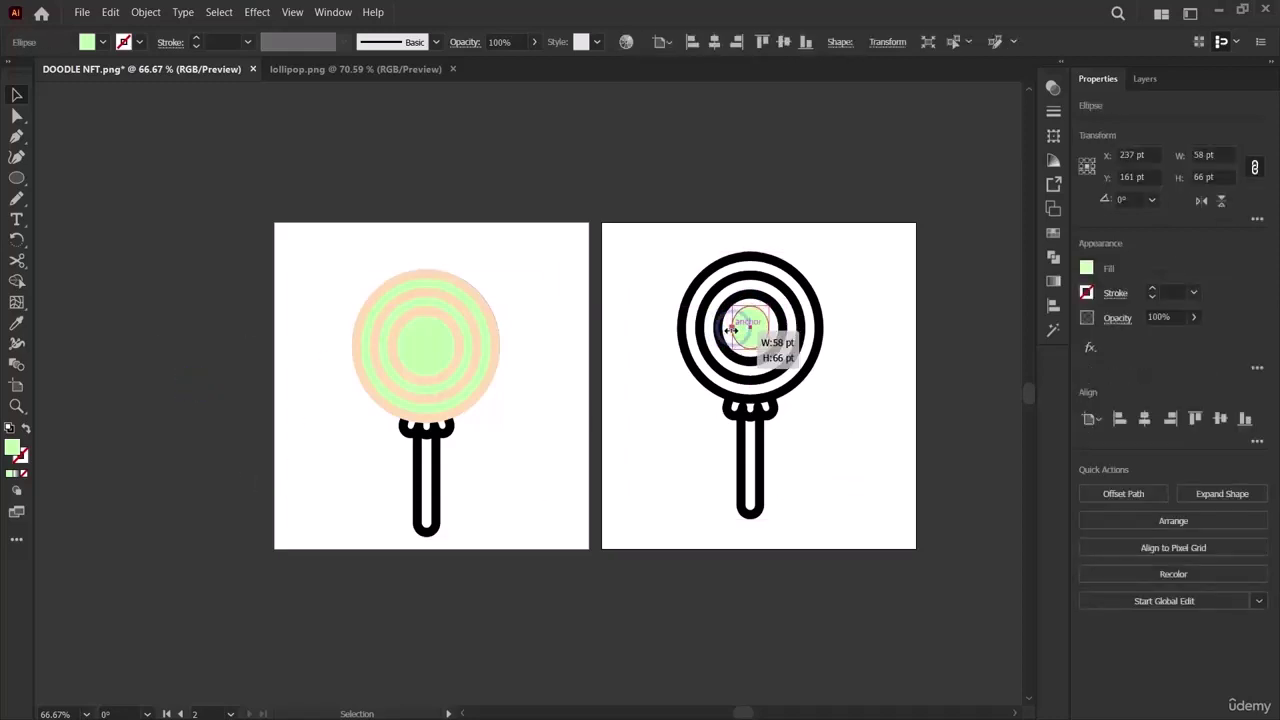
pyautogui.moveTo(727, 329); pyautogui.dragTo(735, 328)
pyautogui.click(293, 379)
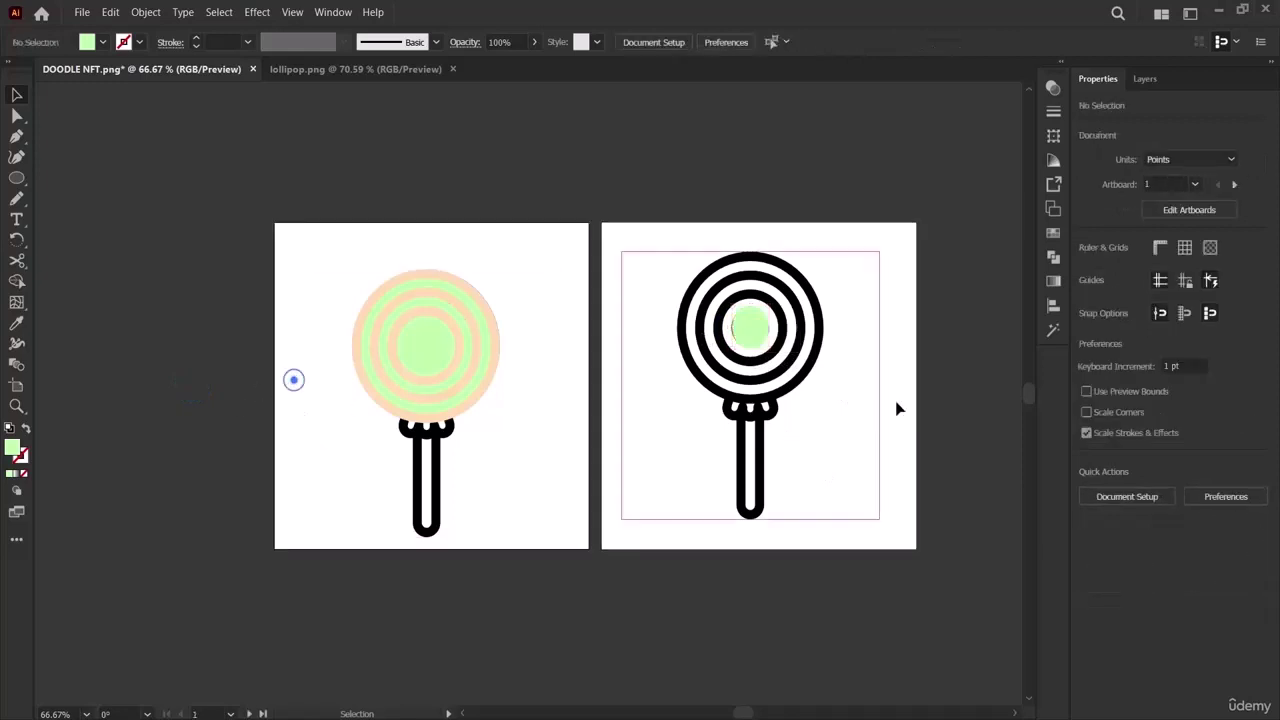
# Zoom in on the green centre oval and widen it to 61×66 pt.
pyautogui.click(749, 328)
pyautogui.click(749, 324)
pyautogui.press('z')
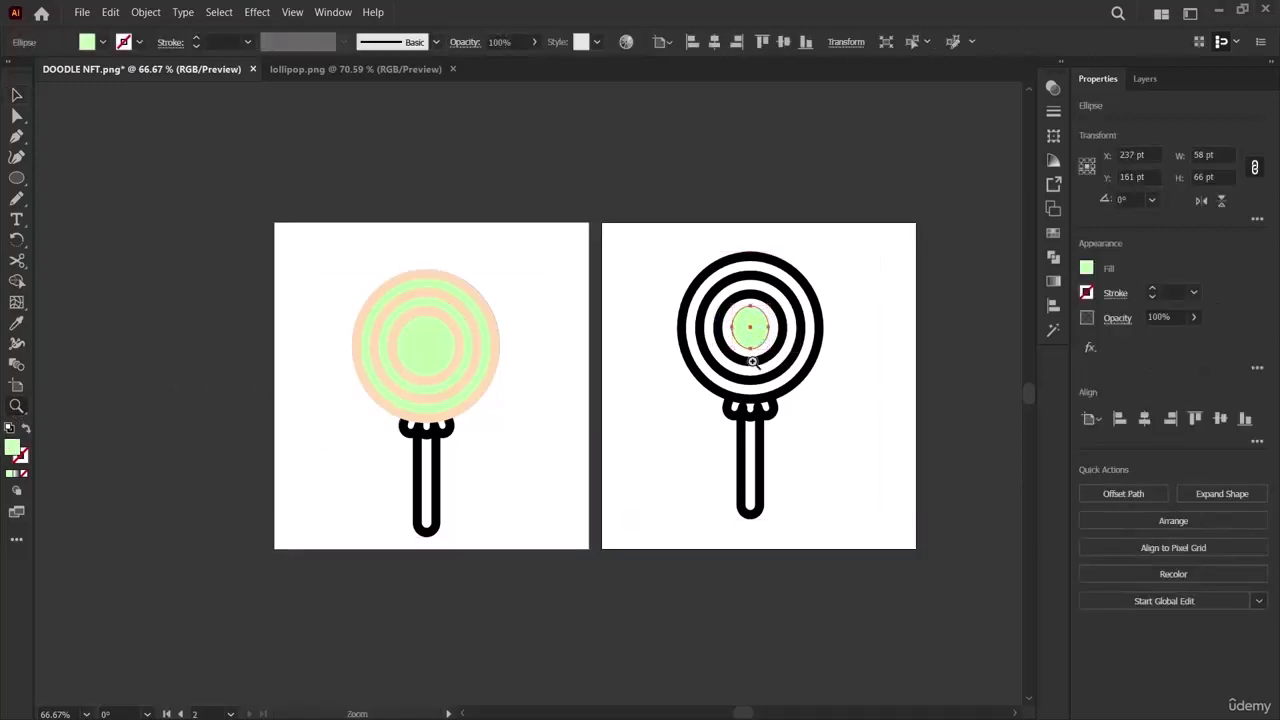
pyautogui.click(758, 326)
pyautogui.click(111, 511)
pyautogui.click(634, 459)
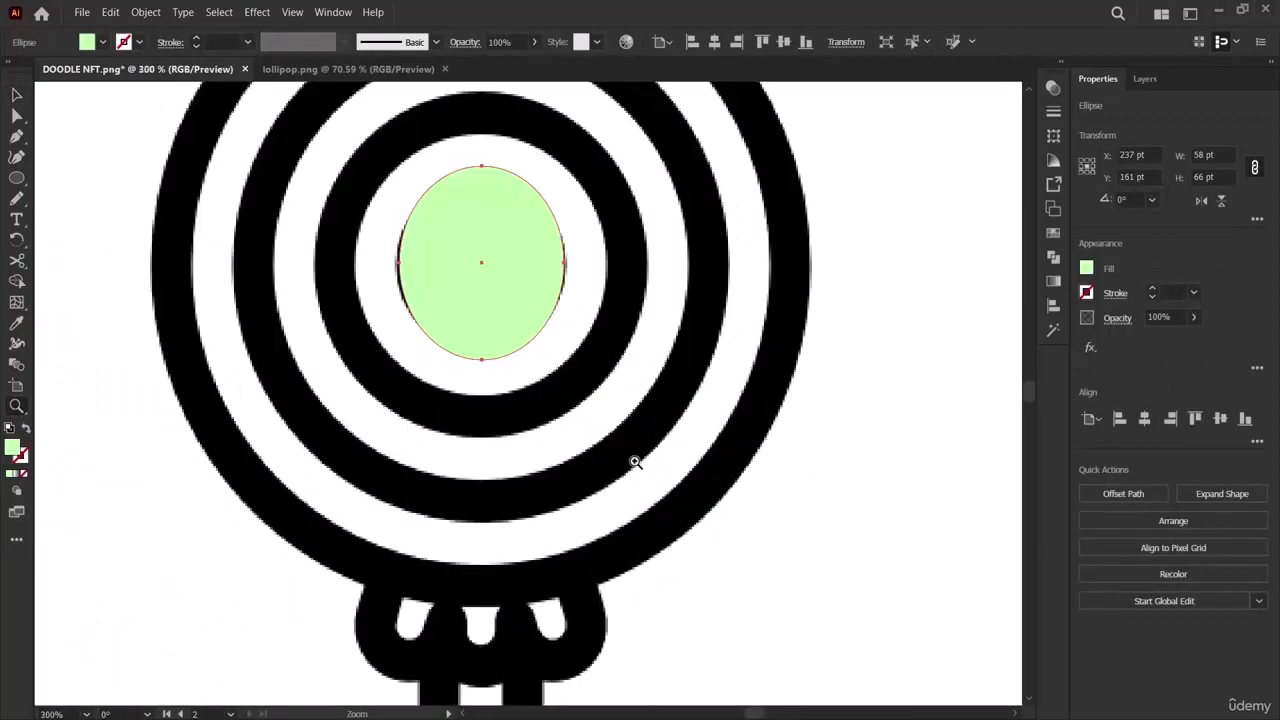
pyautogui.scroll(3, 290, 475)
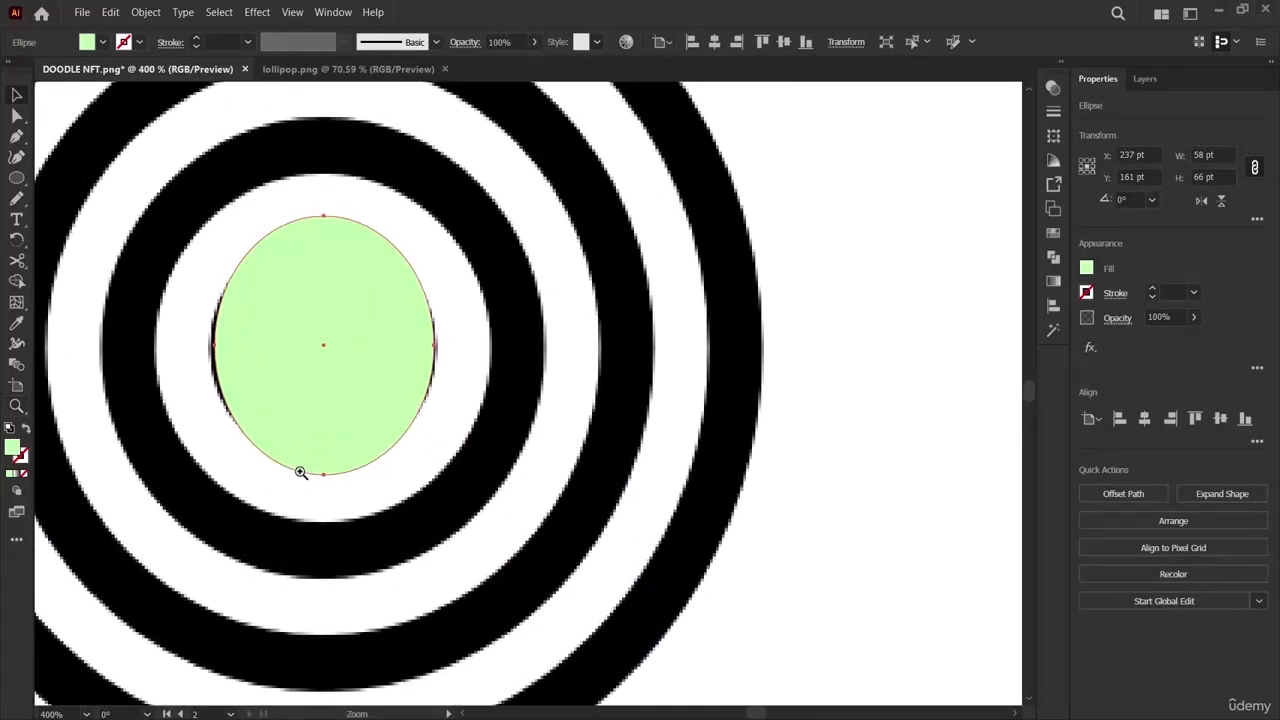
pyautogui.press('v')
pyautogui.moveTo(218, 346); pyautogui.dragTo(208, 348)
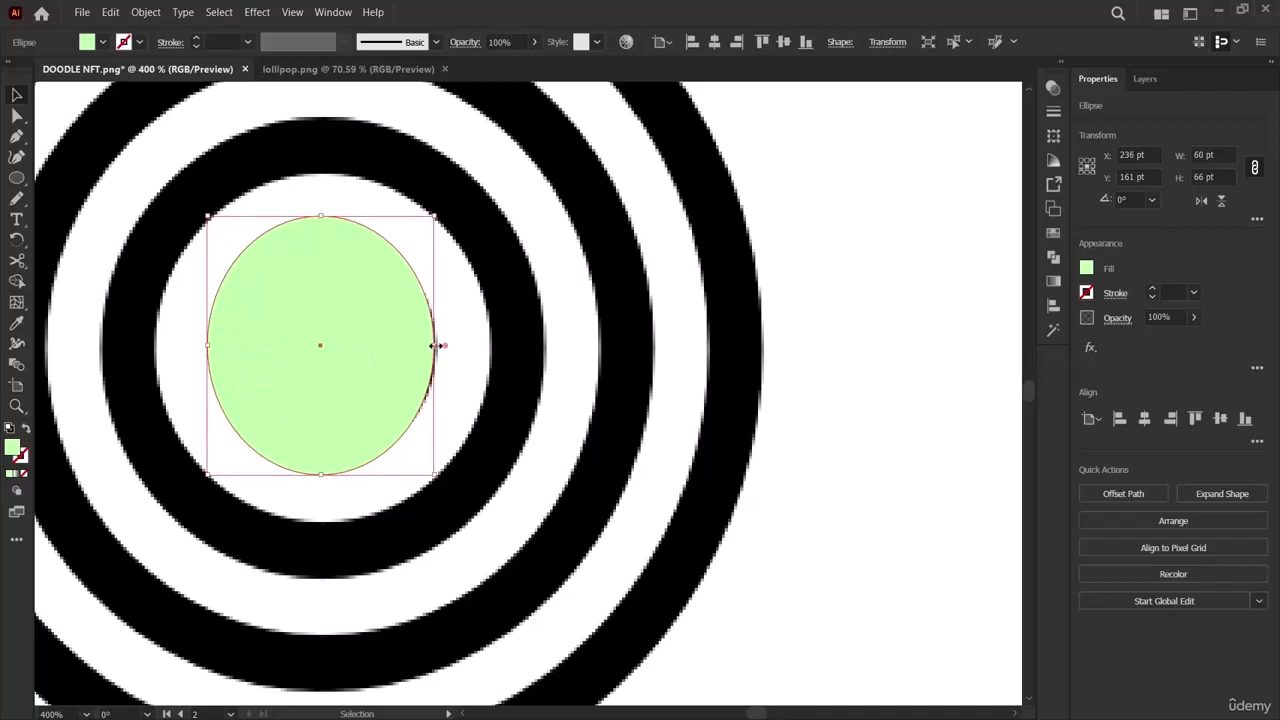
pyautogui.moveTo(435, 346); pyautogui.dragTo(438, 346)
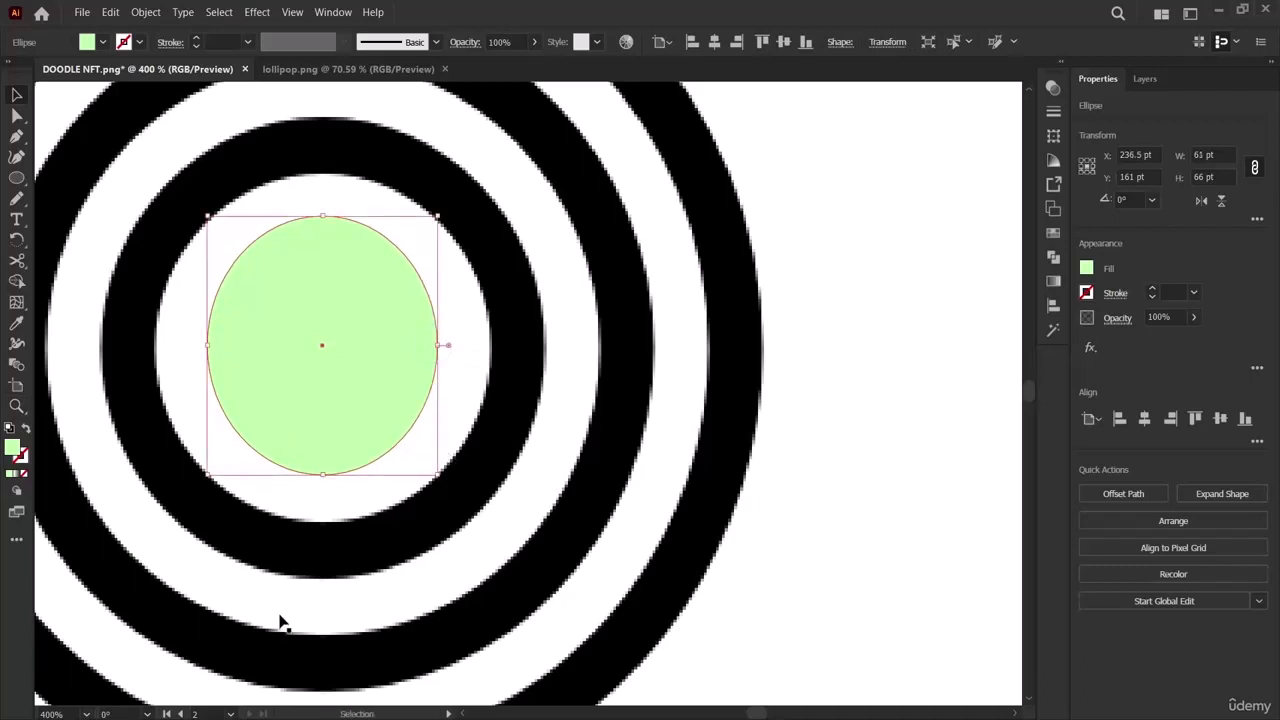
# Scroll the view back out to show both artboards.
pyautogui.scroll(2, 284, 615)
pyautogui.press('a')
pyautogui.hscroll(-6, 343, 583)
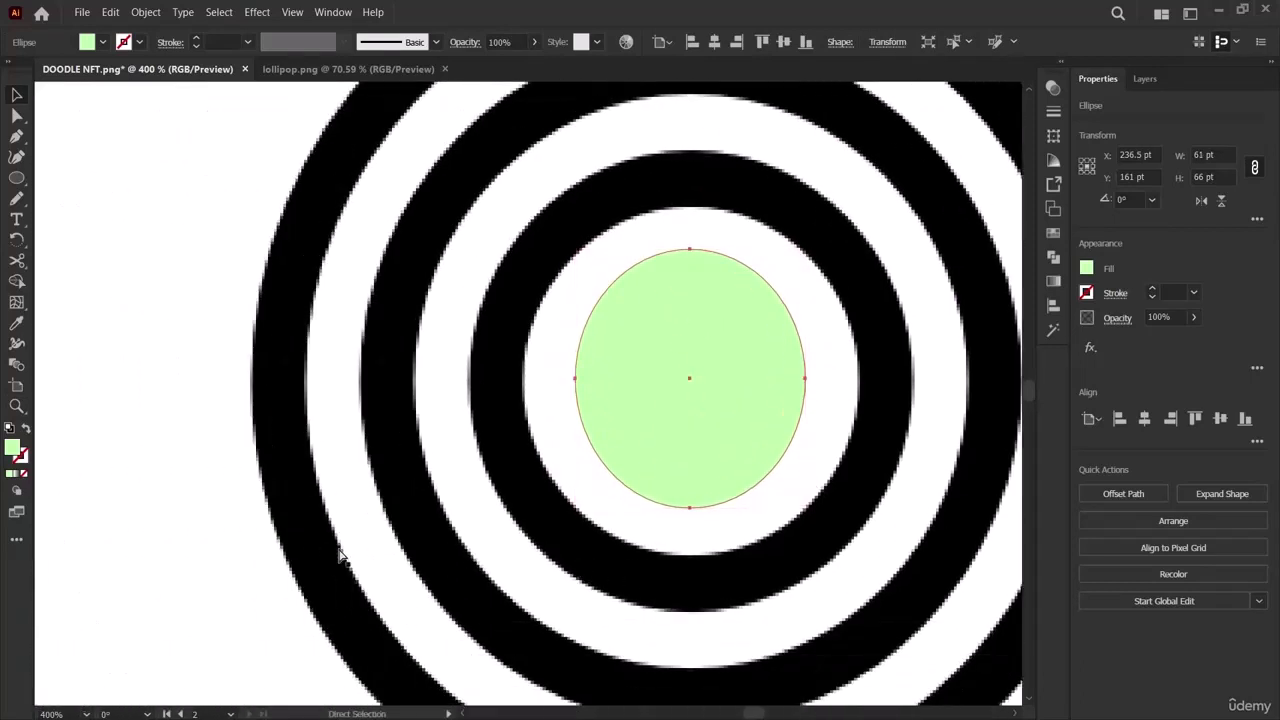
pyautogui.hscroll(-3, 345, 559)
pyautogui.scroll(-5, 357, 559)
pyautogui.press('v')
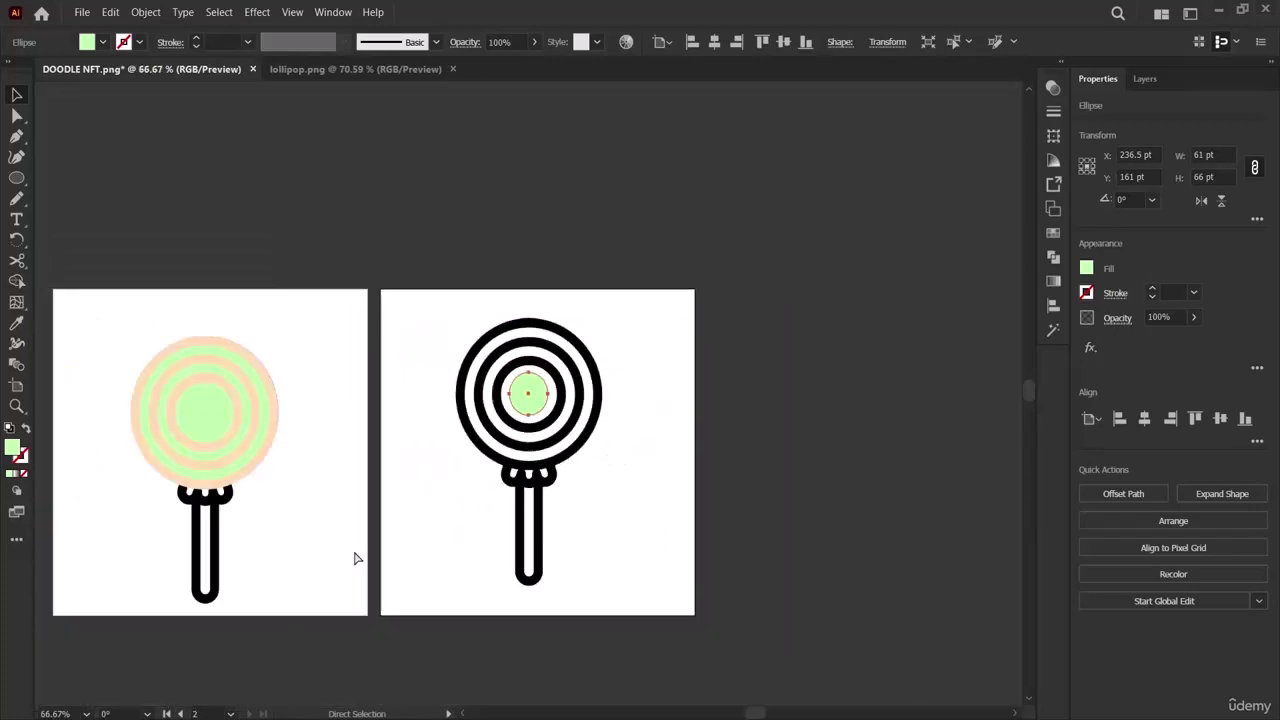
pyautogui.hscroll(-2, 355, 557)
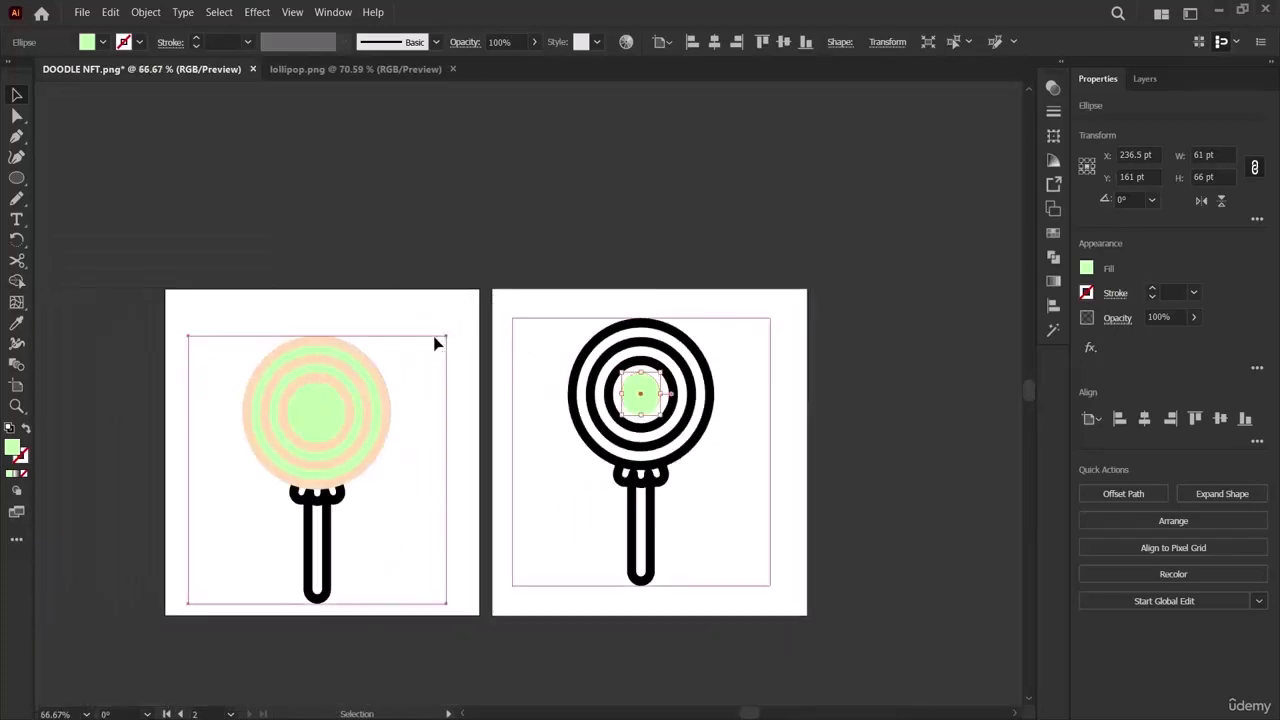
# Paste a copy of the green ellipse onto the left lollipop's centre and colour it peach.
pyautogui.click(438, 342)
pyautogui.click(445, 320)
pyautogui.press('a')
pyautogui.hotkey('ctrl', 'v')
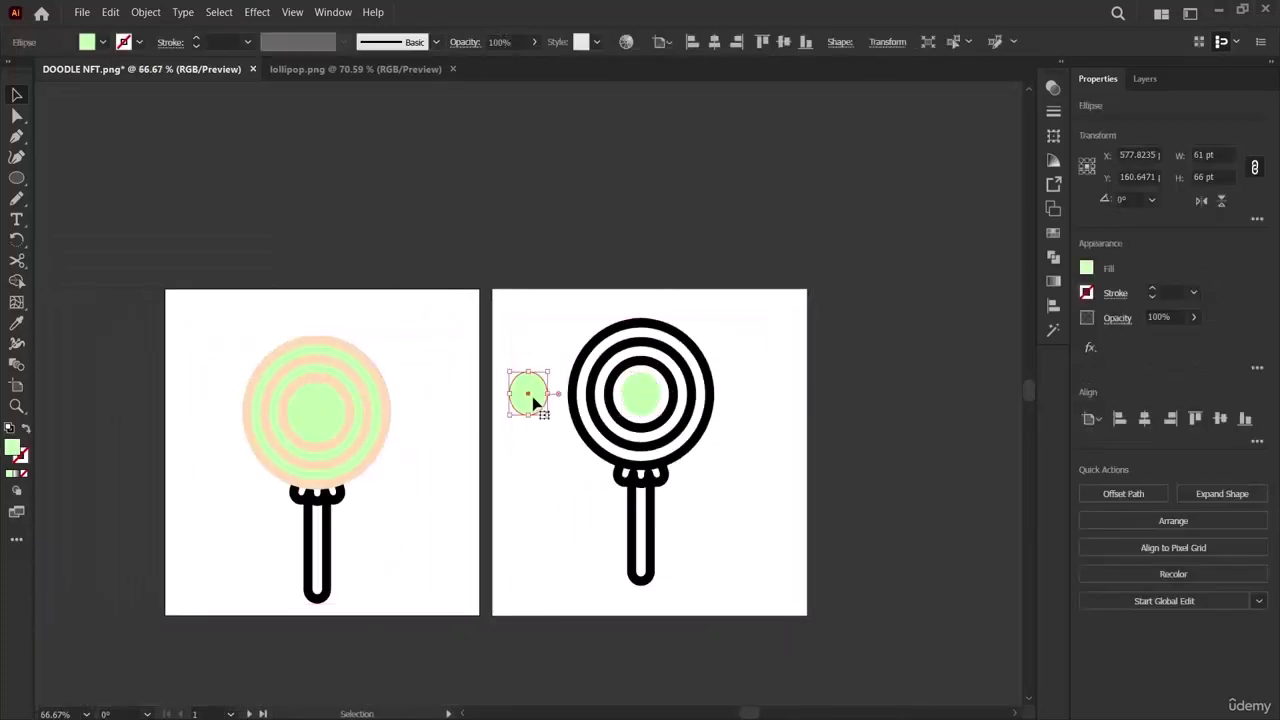
pyautogui.moveTo(532, 396); pyautogui.dragTo(322, 420)
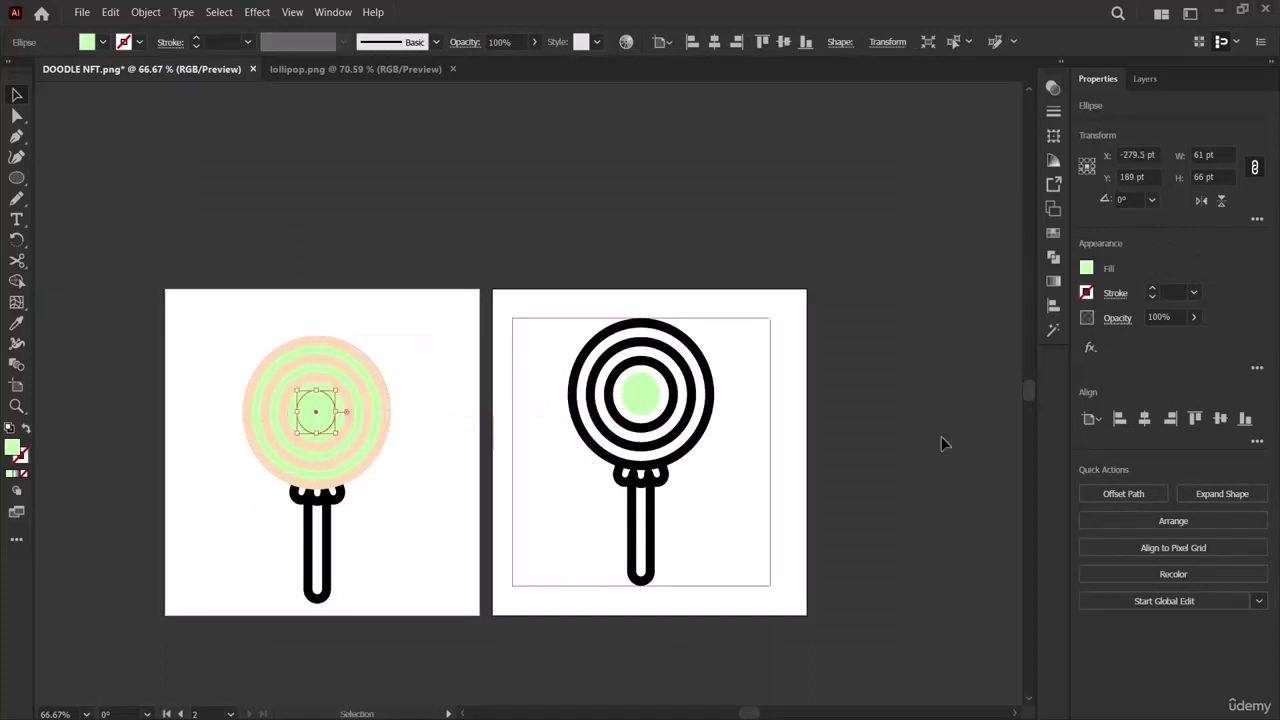
pyautogui.click(16, 323)
pyautogui.click(308, 368)
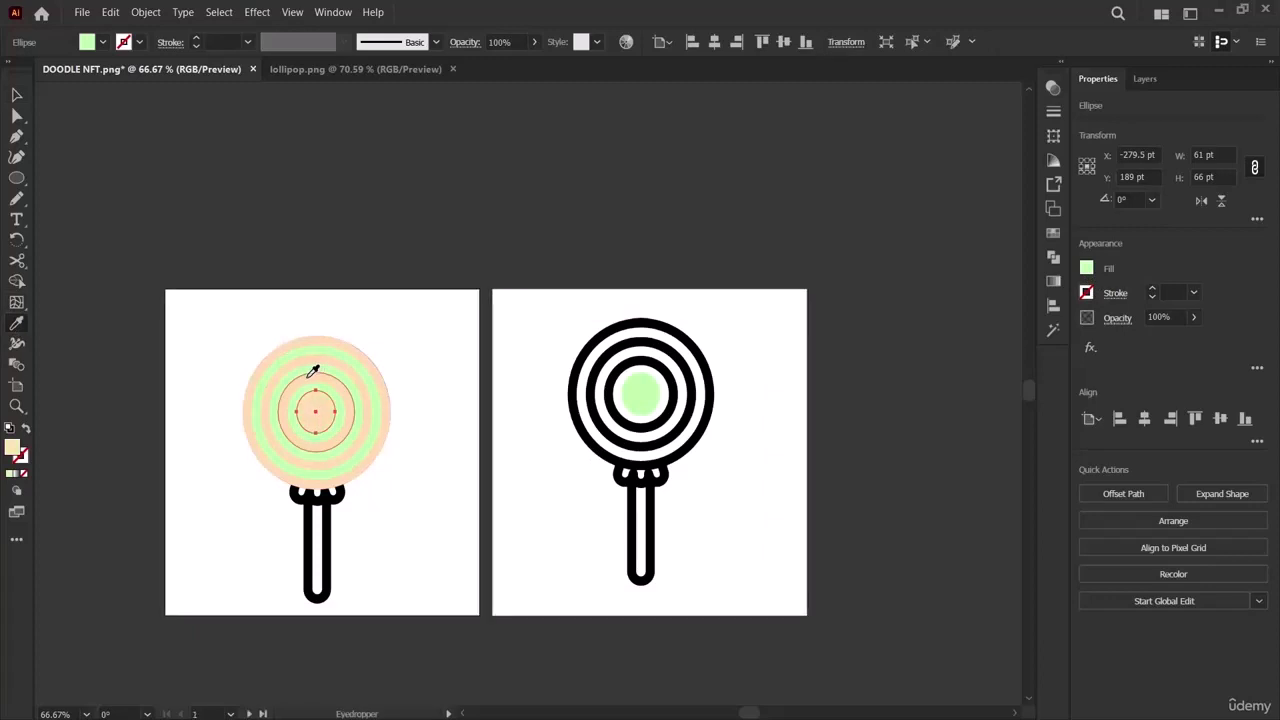
pyautogui.click(16, 94)
# Lower the top edge of the right lollipop's green centre and zoom in closely.
pyautogui.click(637, 392)
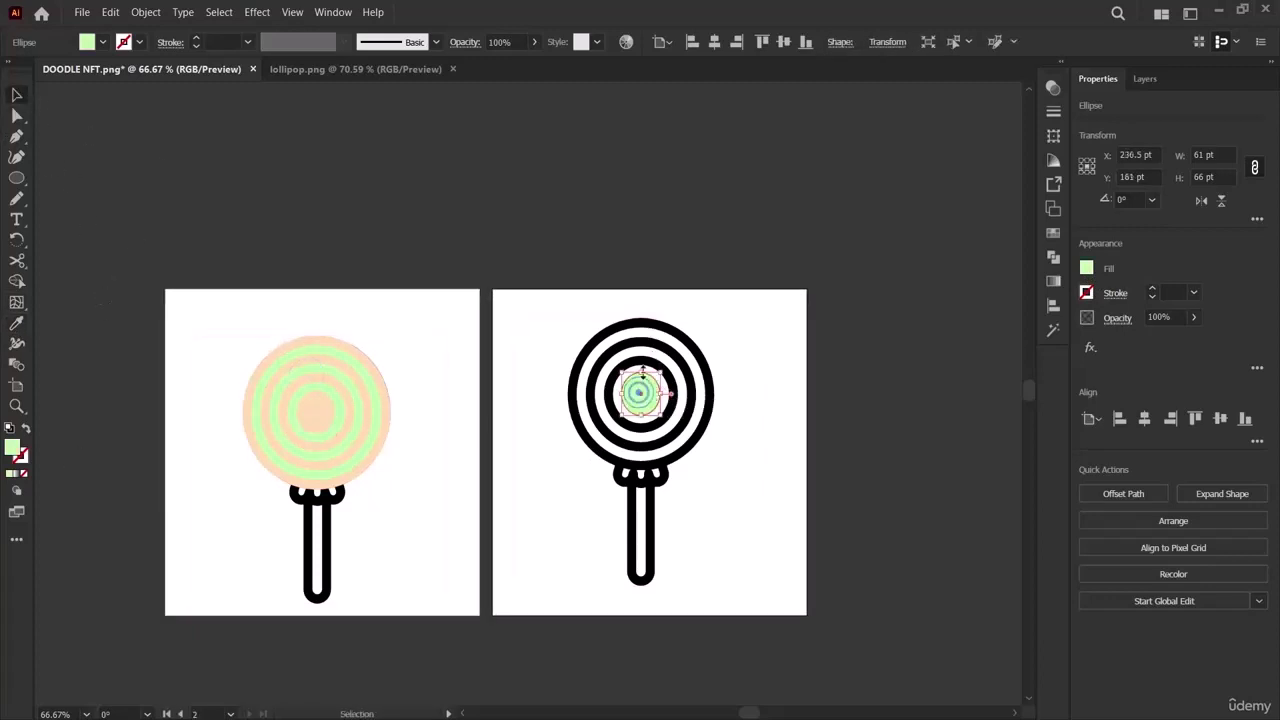
pyautogui.moveTo(641, 373); pyautogui.dragTo(641, 384)
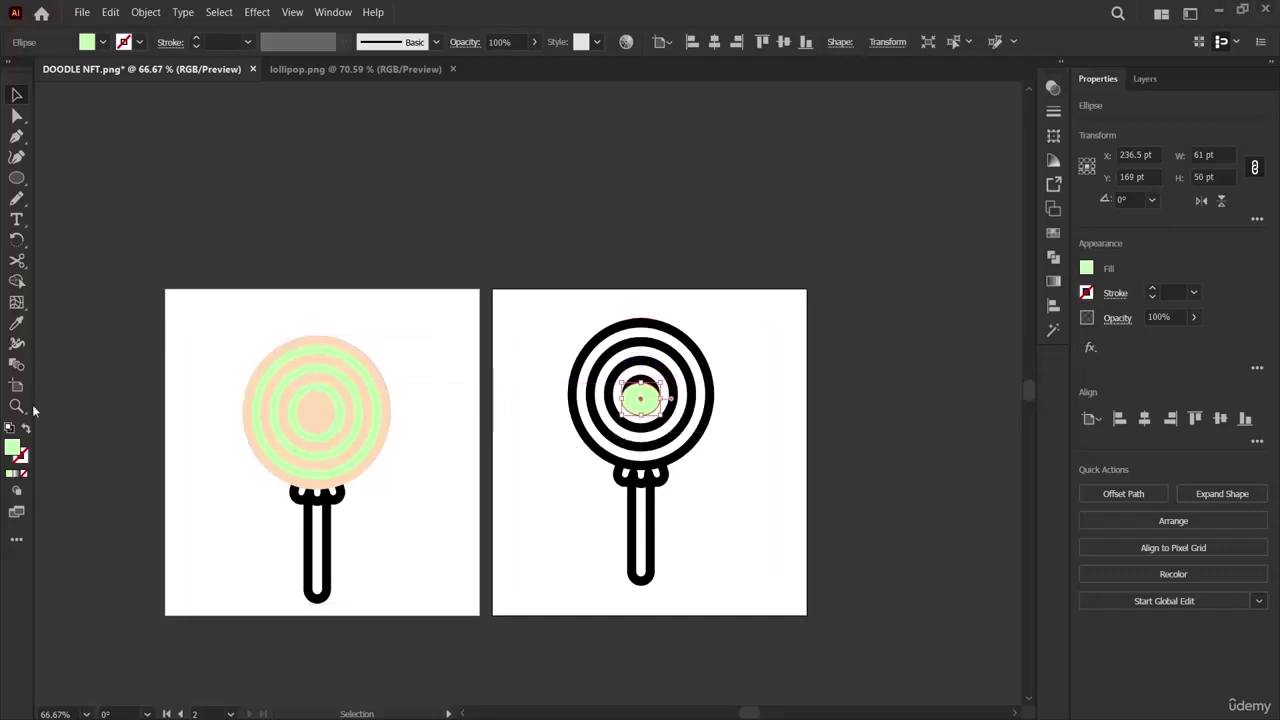
pyautogui.press('z')
pyautogui.click(646, 406)
pyautogui.click(623, 400)
pyautogui.click(352, 356)
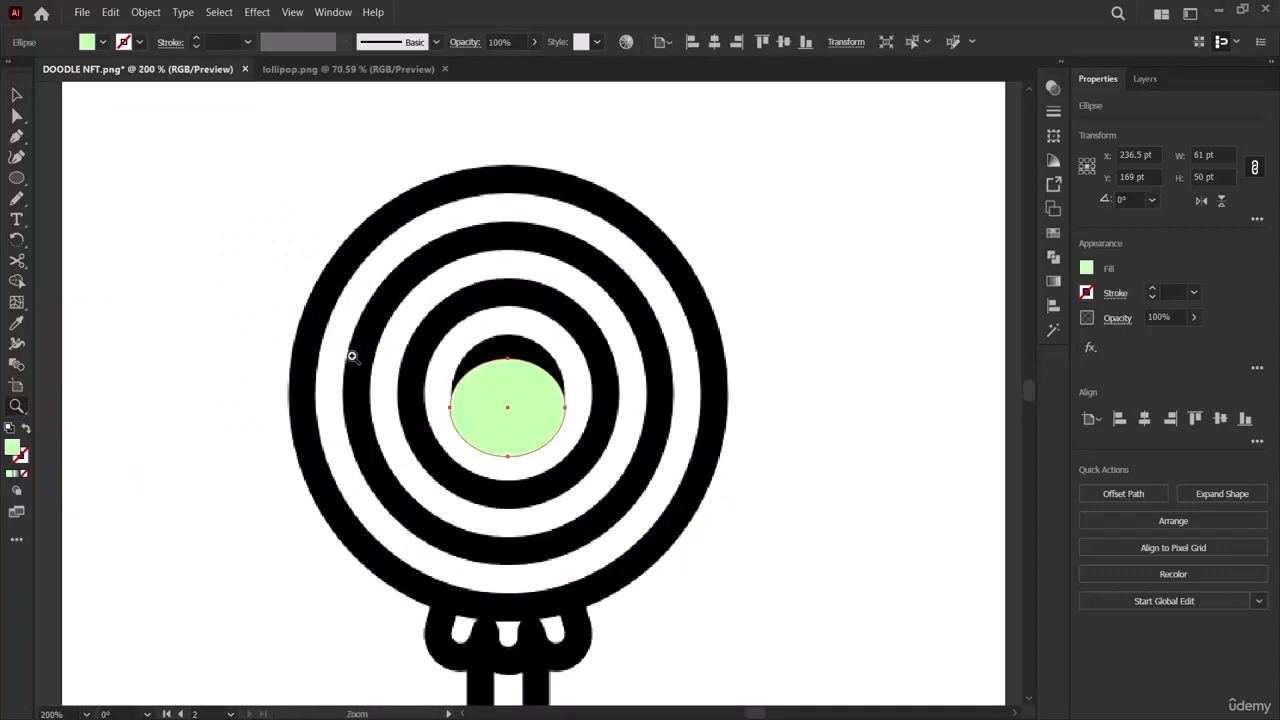
pyautogui.click(352, 356)
pyautogui.click(765, 491)
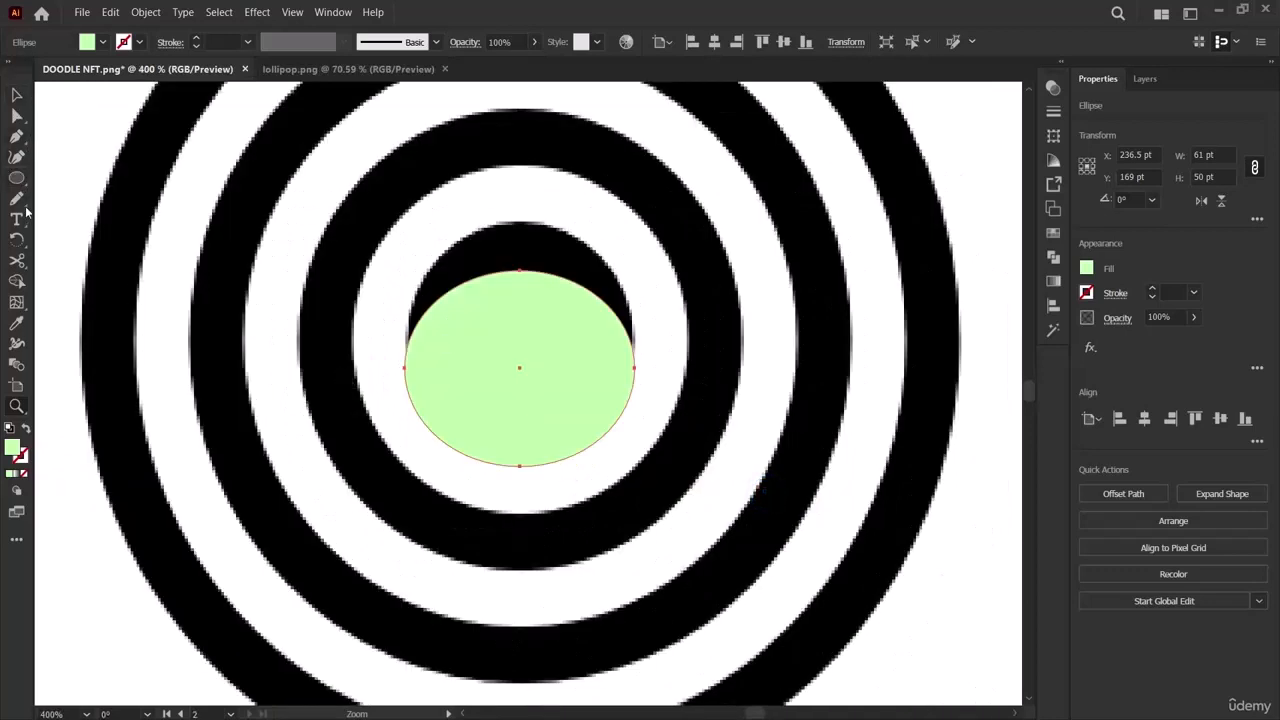
# Resize the green centre ellipse to a small 33×35 pt circle.
pyautogui.click(16, 95)
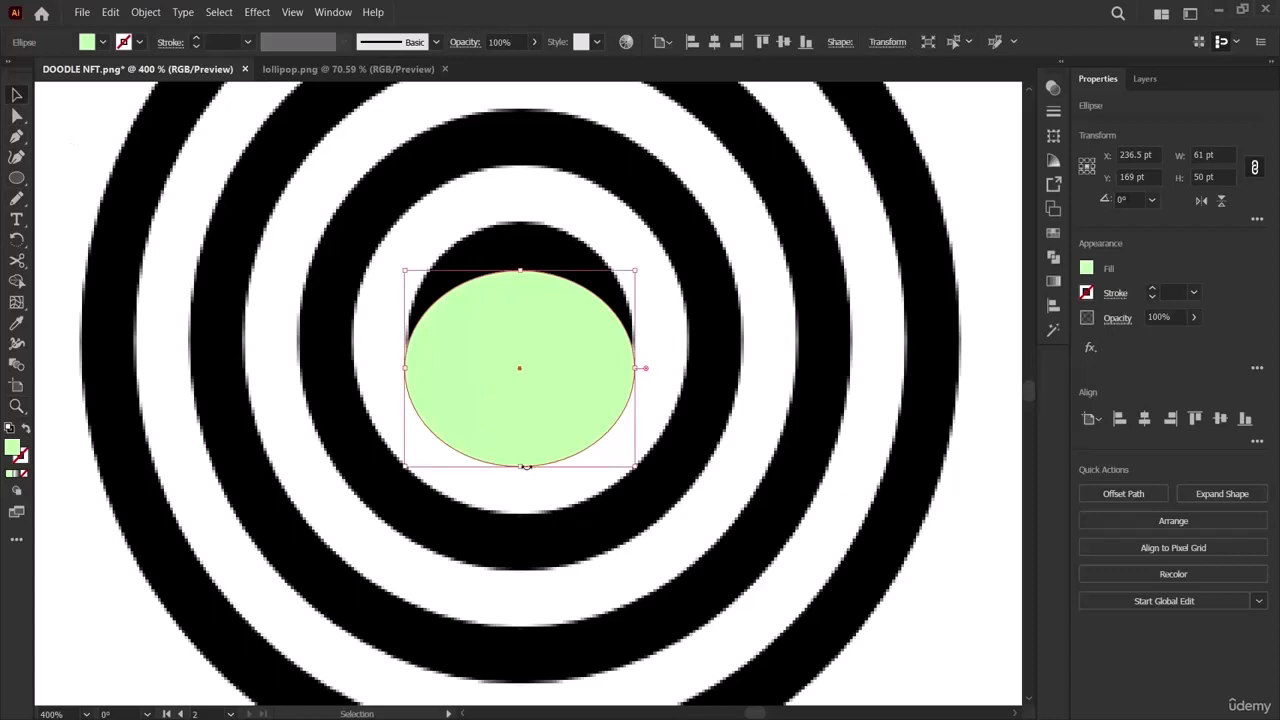
pyautogui.moveTo(522, 467); pyautogui.dragTo(554, 401)
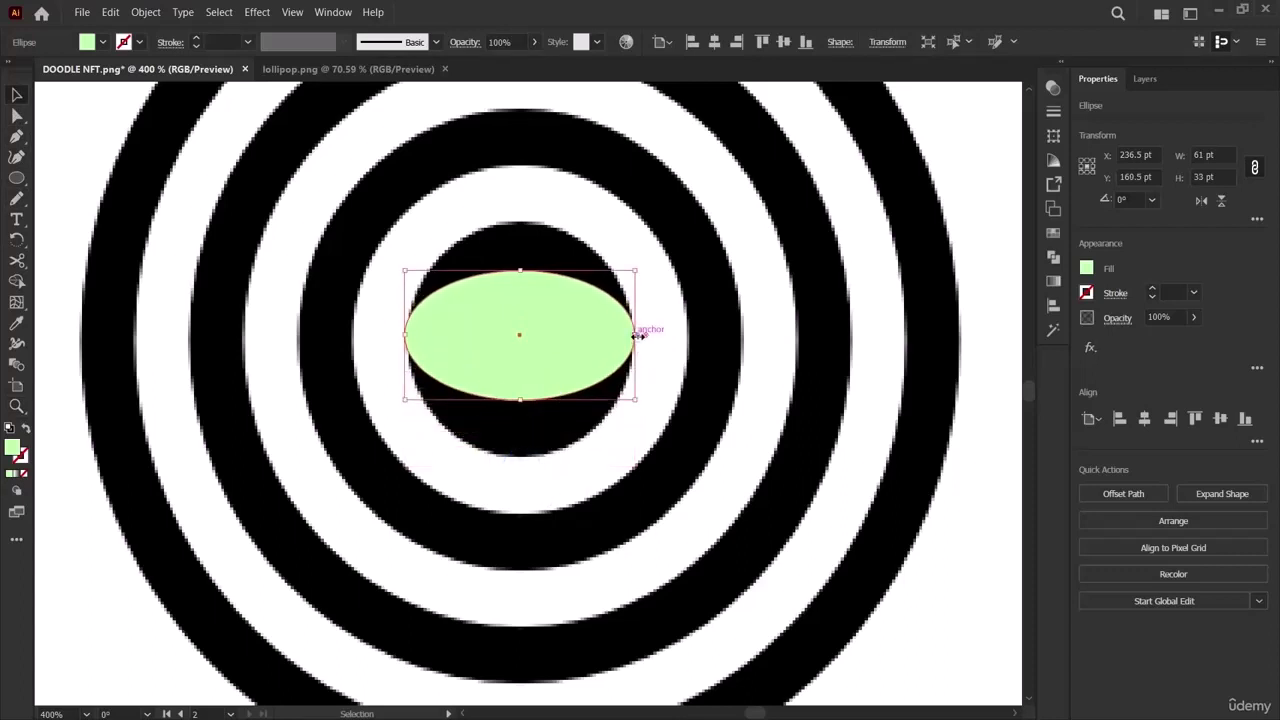
pyautogui.moveTo(632, 337); pyautogui.dragTo(586, 336)
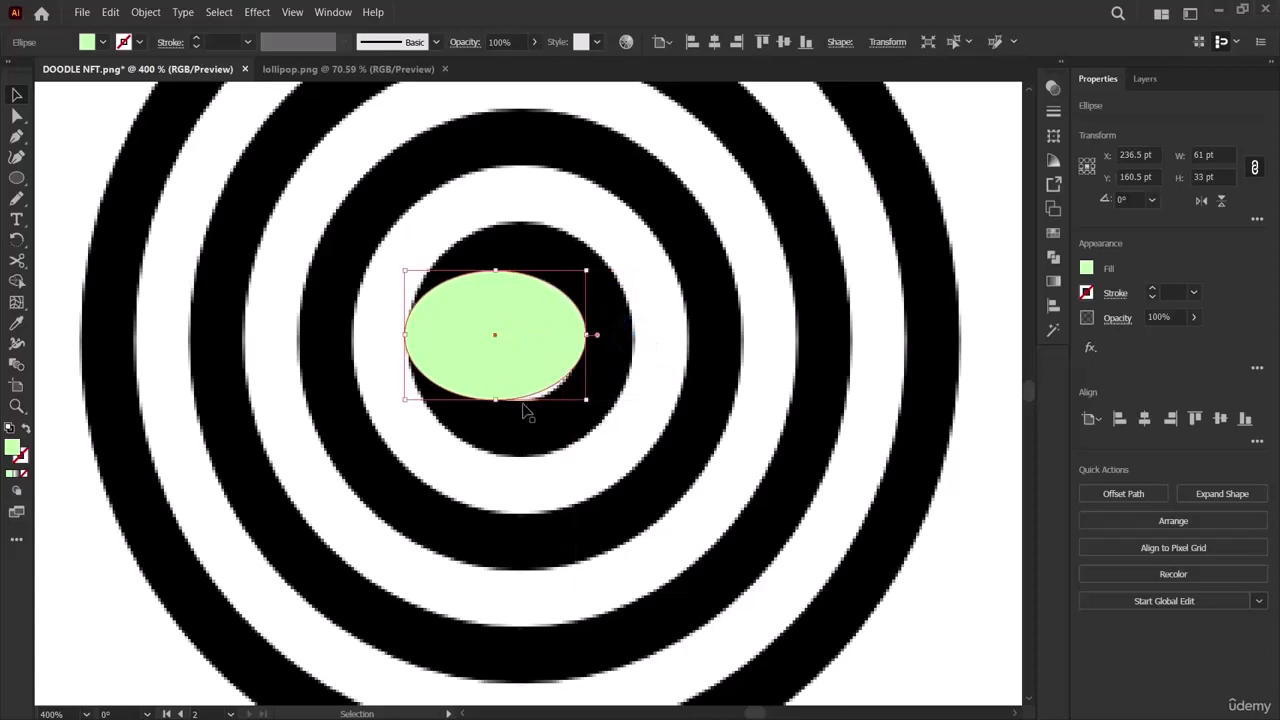
pyautogui.moveTo(496, 398); pyautogui.dragTo(496, 407)
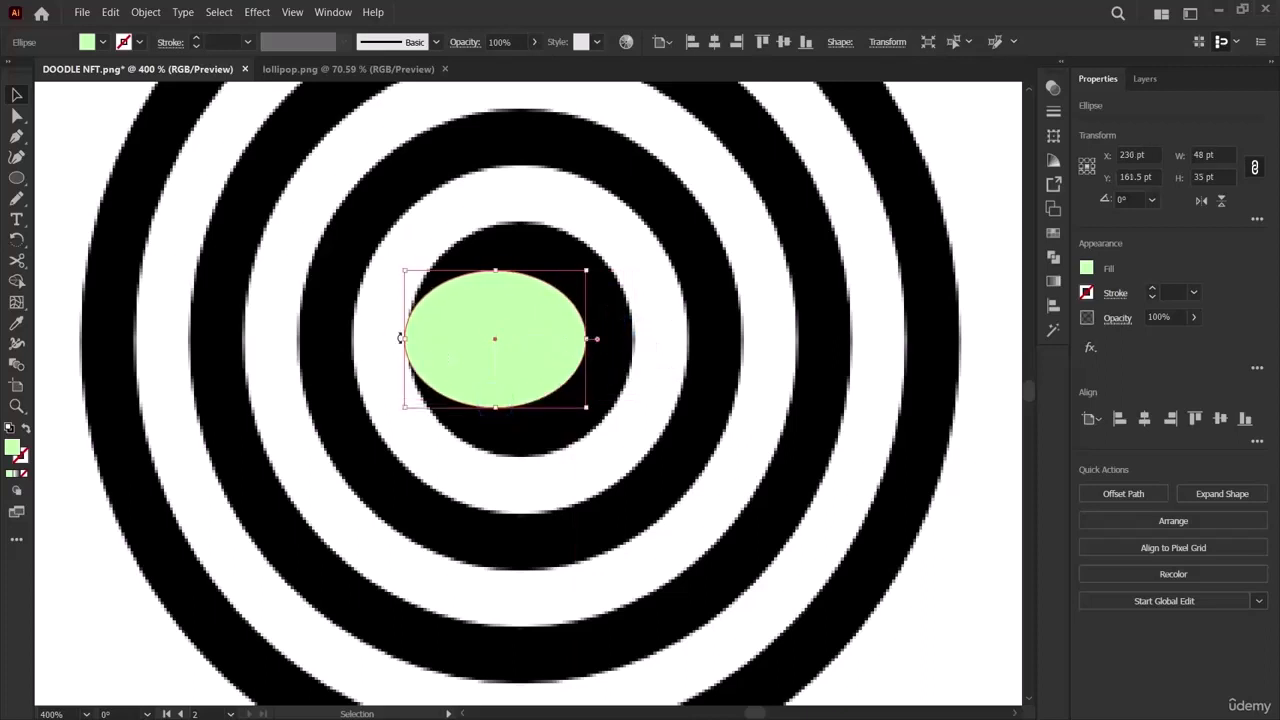
pyautogui.moveTo(400, 338); pyautogui.dragTo(461, 343)
pyautogui.hotkey('ctrl', '-')
pyautogui.hotkey('ctrl', '-')
pyautogui.hotkey('ctrl', '-')
pyautogui.hotkey('ctrl', '-')
pyautogui.hotkey('ctrl', '-')
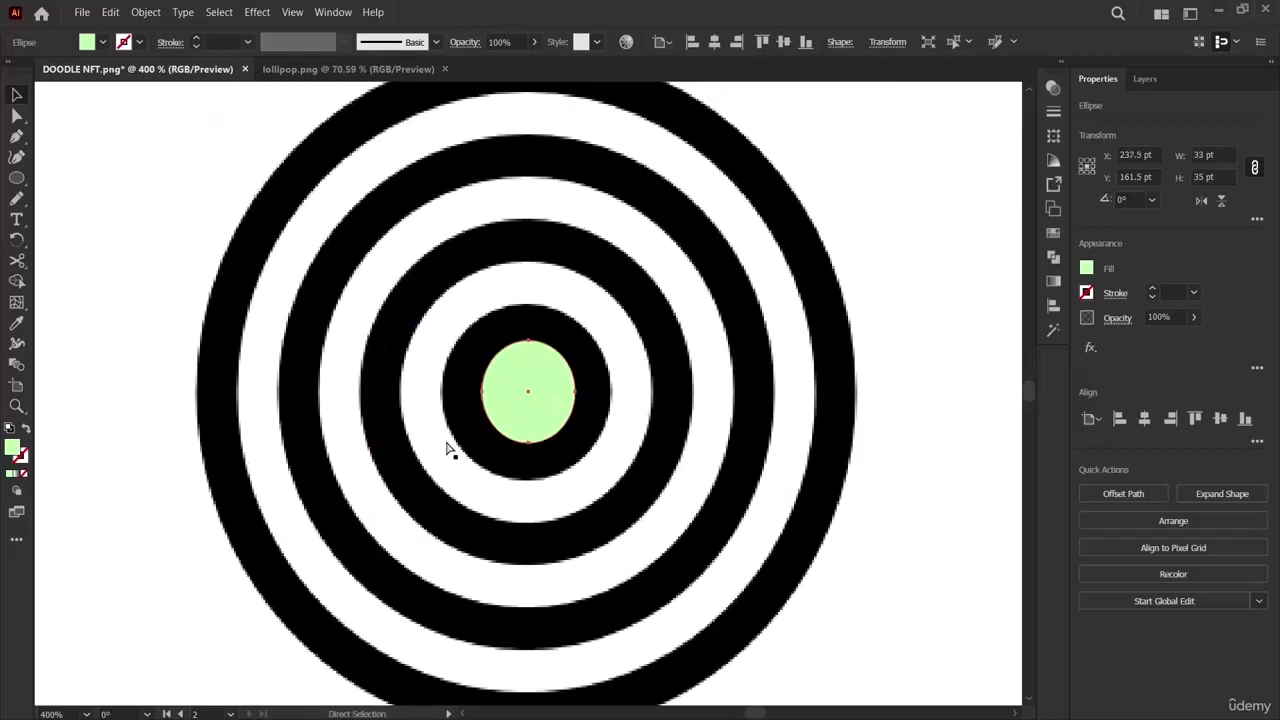
pyautogui.hscroll(-3, 537, 400)
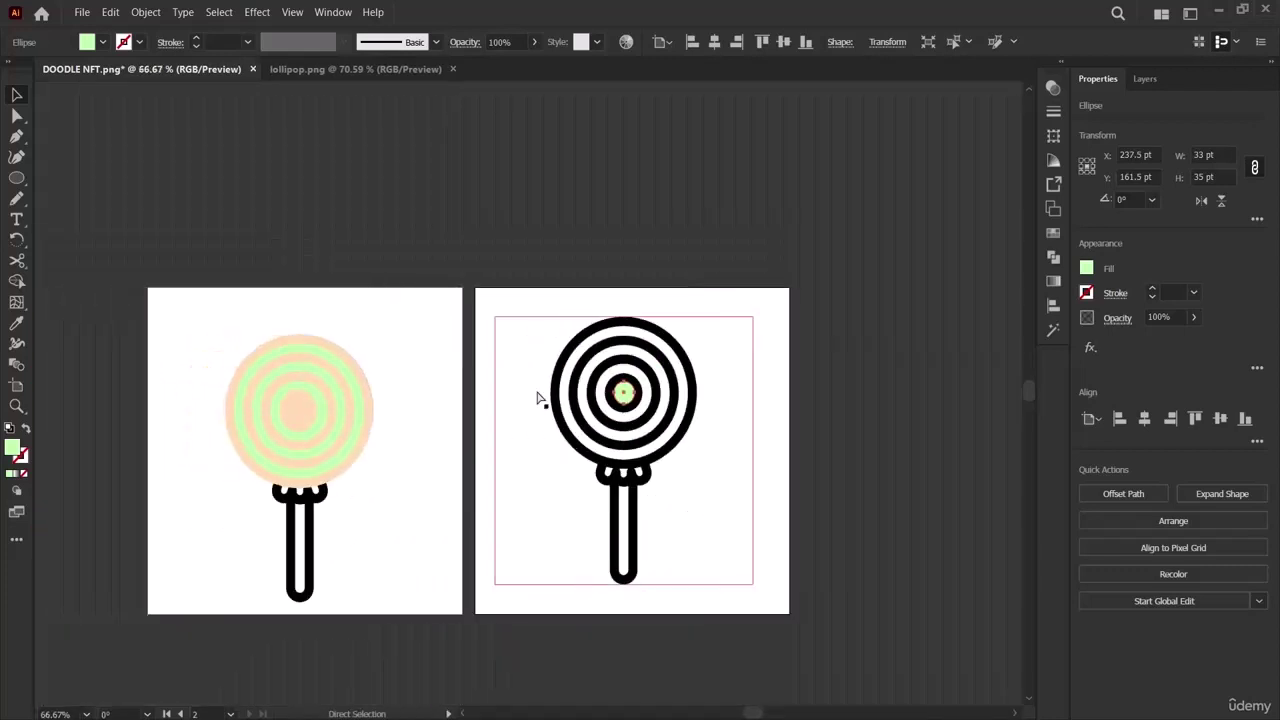
# Place the small green circle on the left lollipop's centre.
pyautogui.click(343, 326)
pyautogui.moveTo(344, 320); pyautogui.dragTo(316, 414)
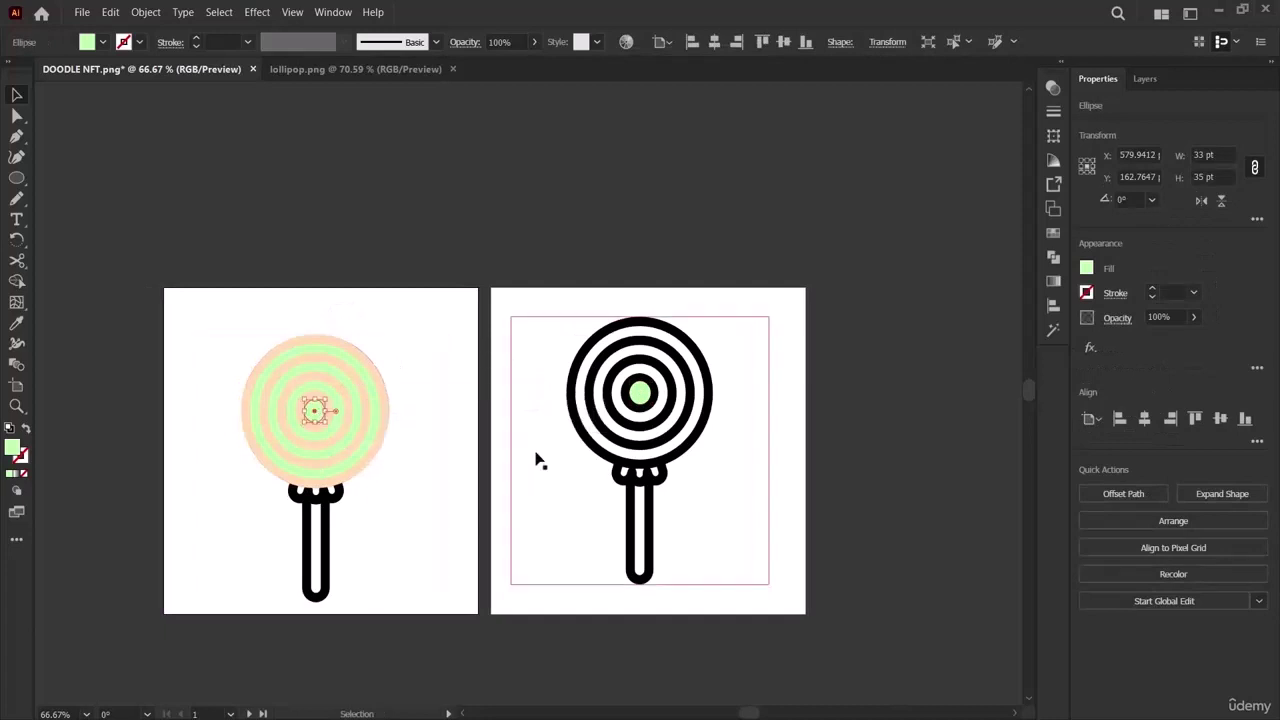
pyautogui.click(426, 311)
pyautogui.hscroll(-1, 424, 453)
pyautogui.hscroll(-3, 422, 453)
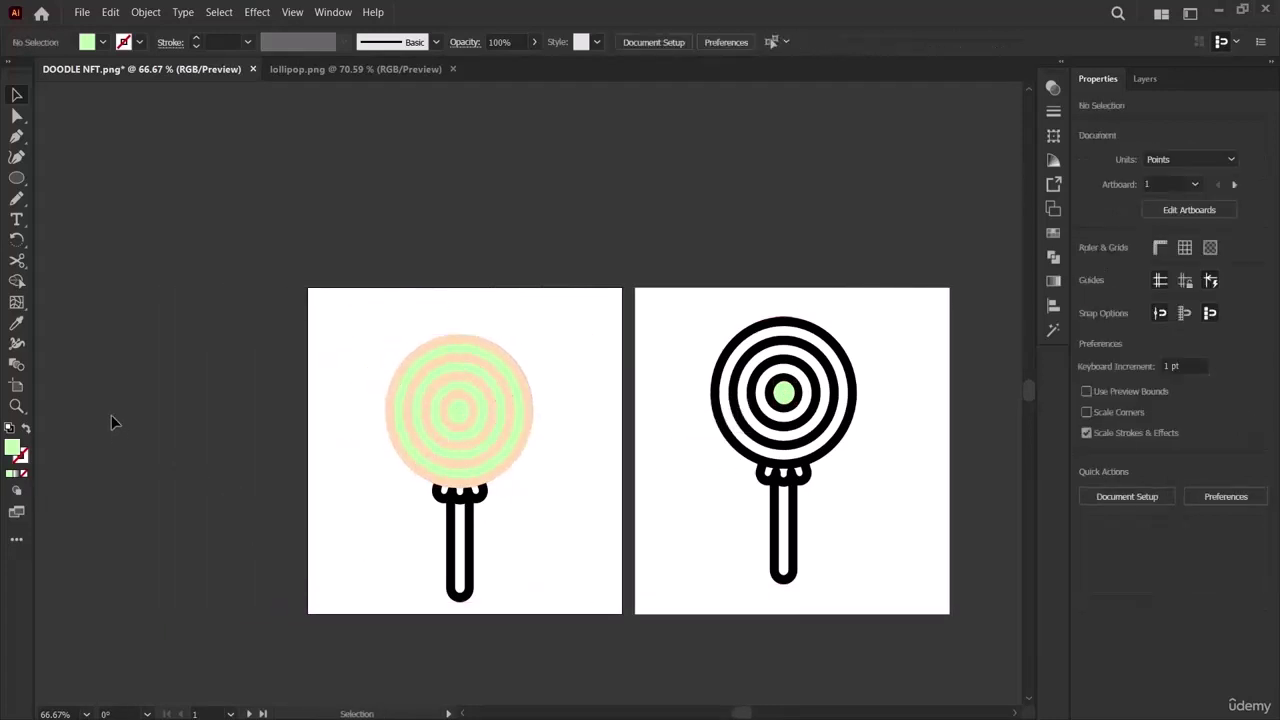
pyautogui.click(510, 443)
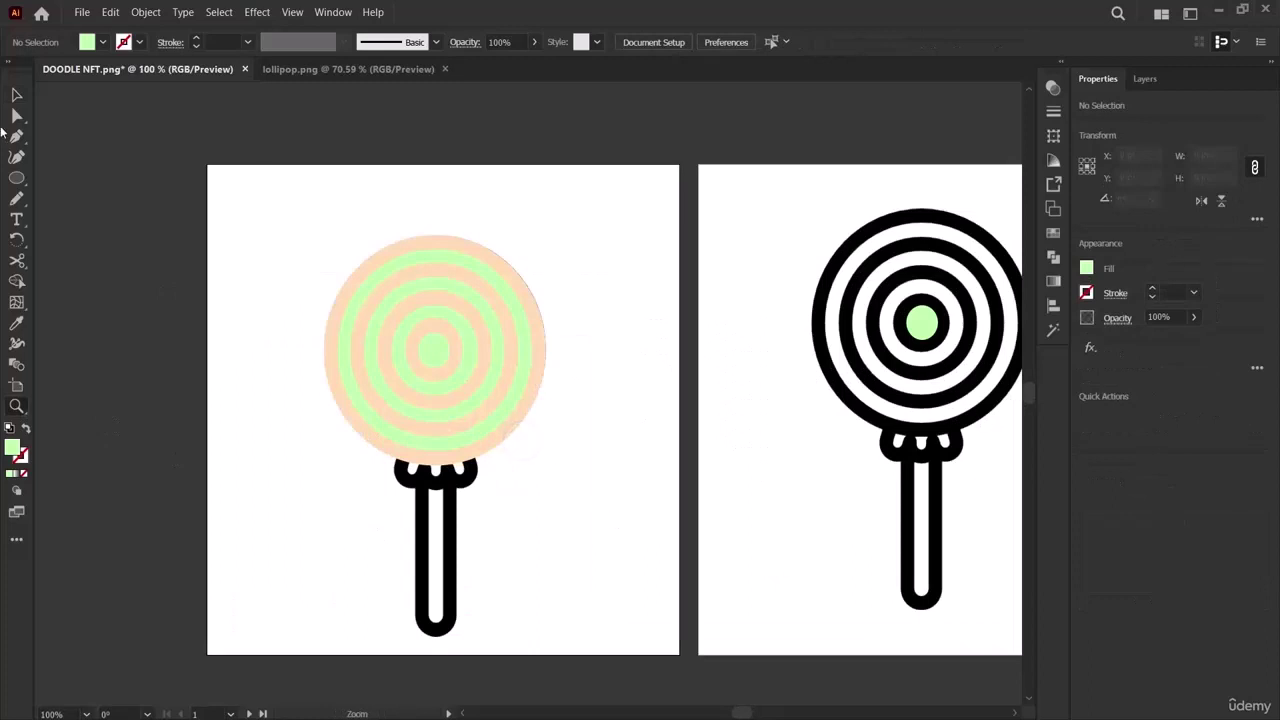
# Delete the green dot from the black lollipop's centre and move lollipop.png further down.
pyautogui.click(18, 96)
pyautogui.click(923, 324)
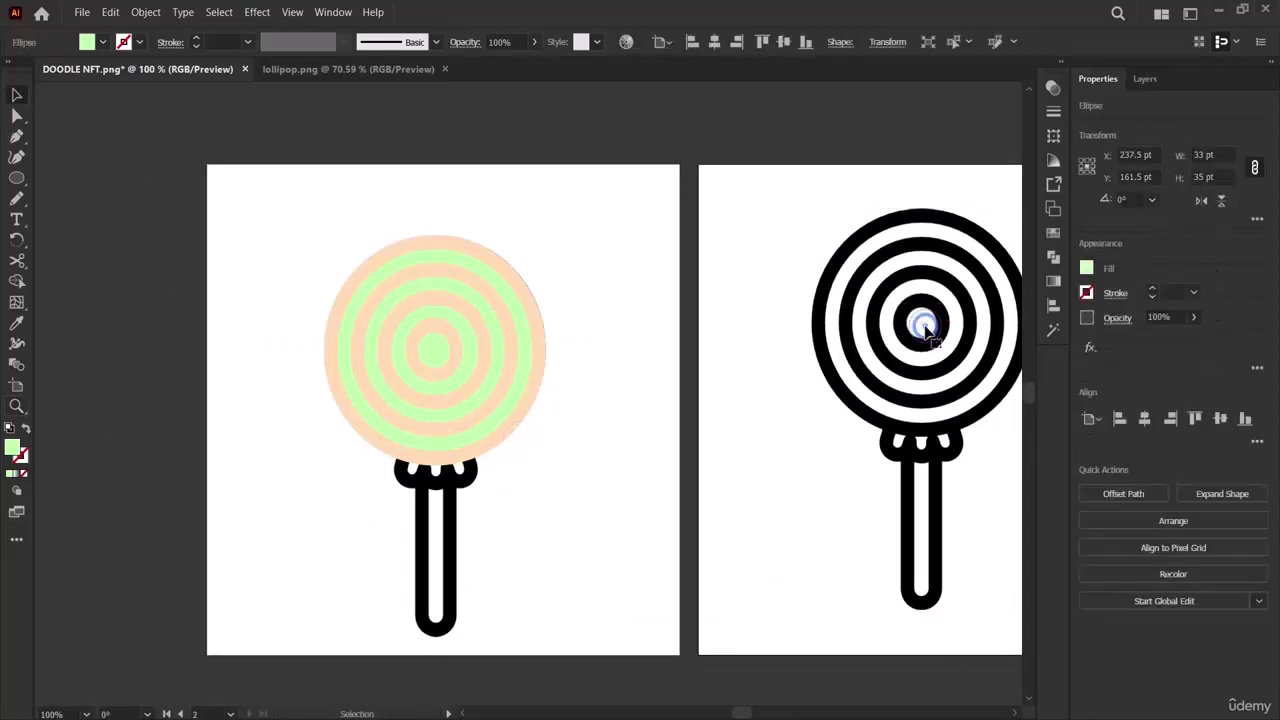
pyautogui.press('Delete')
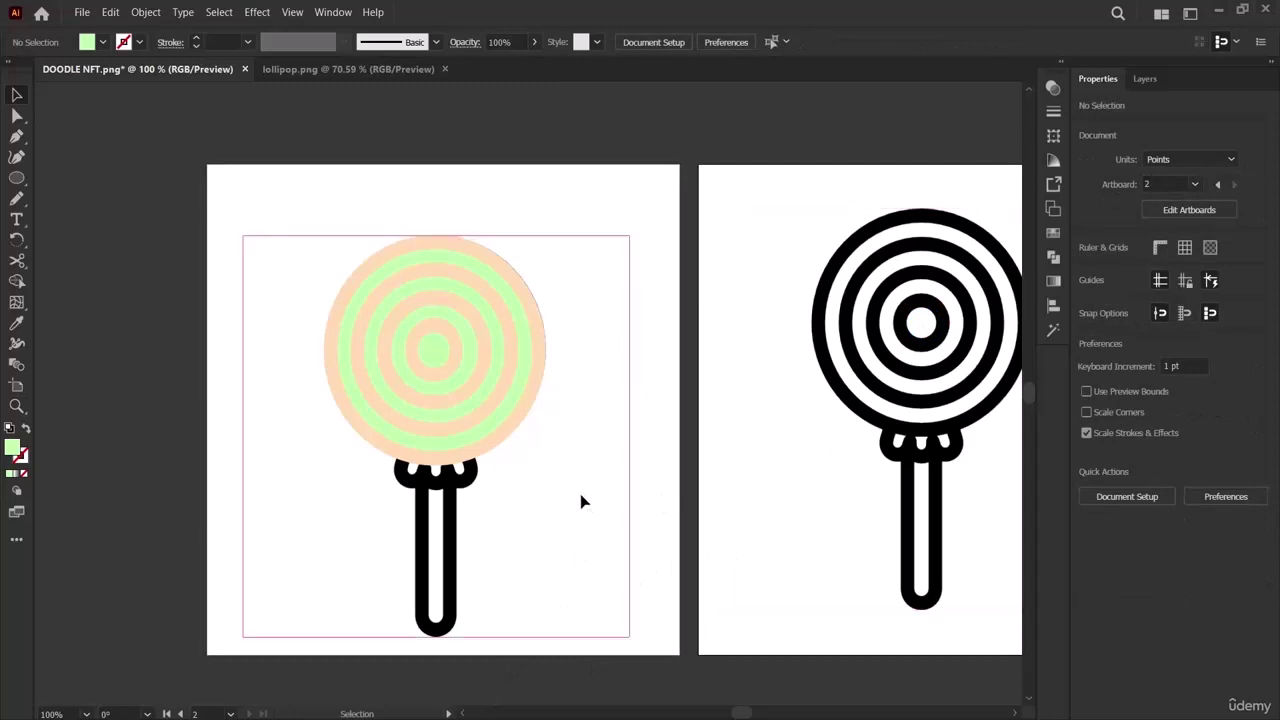
pyautogui.moveTo(582, 501); pyautogui.dragTo(282, 642)
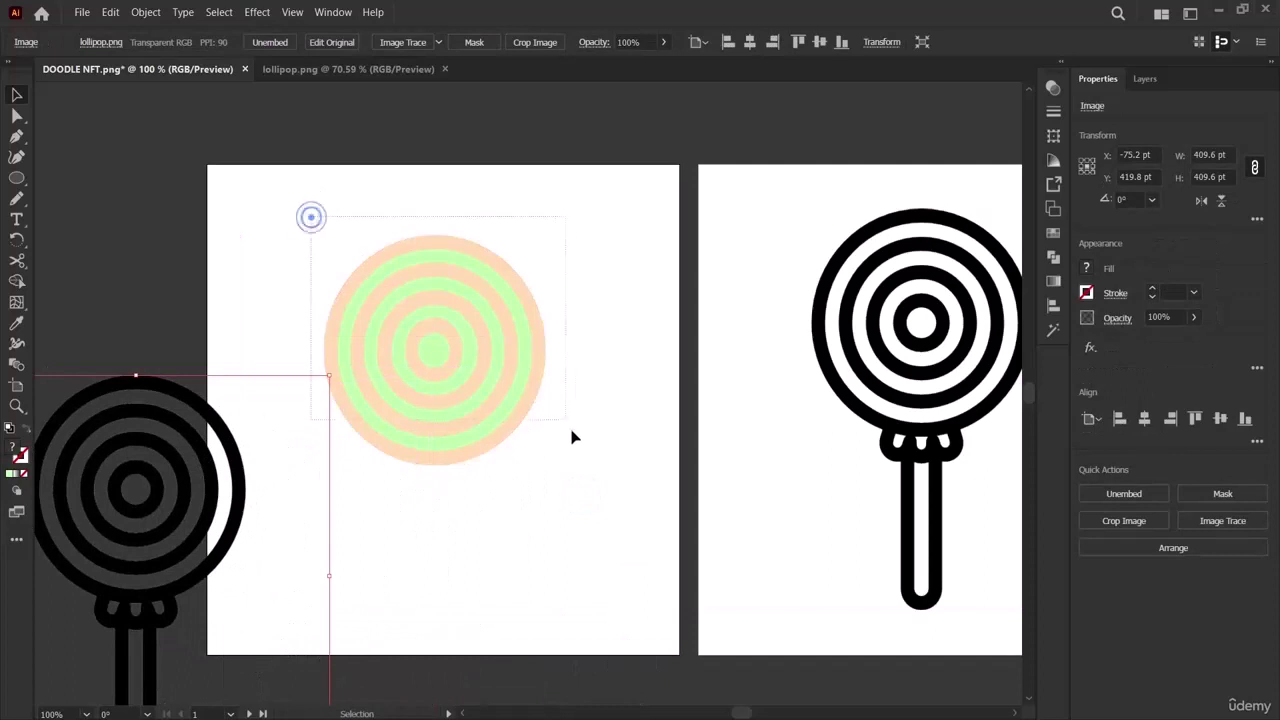
# Select the green rings of the candy head and fill them white.
pyautogui.click(577, 545)
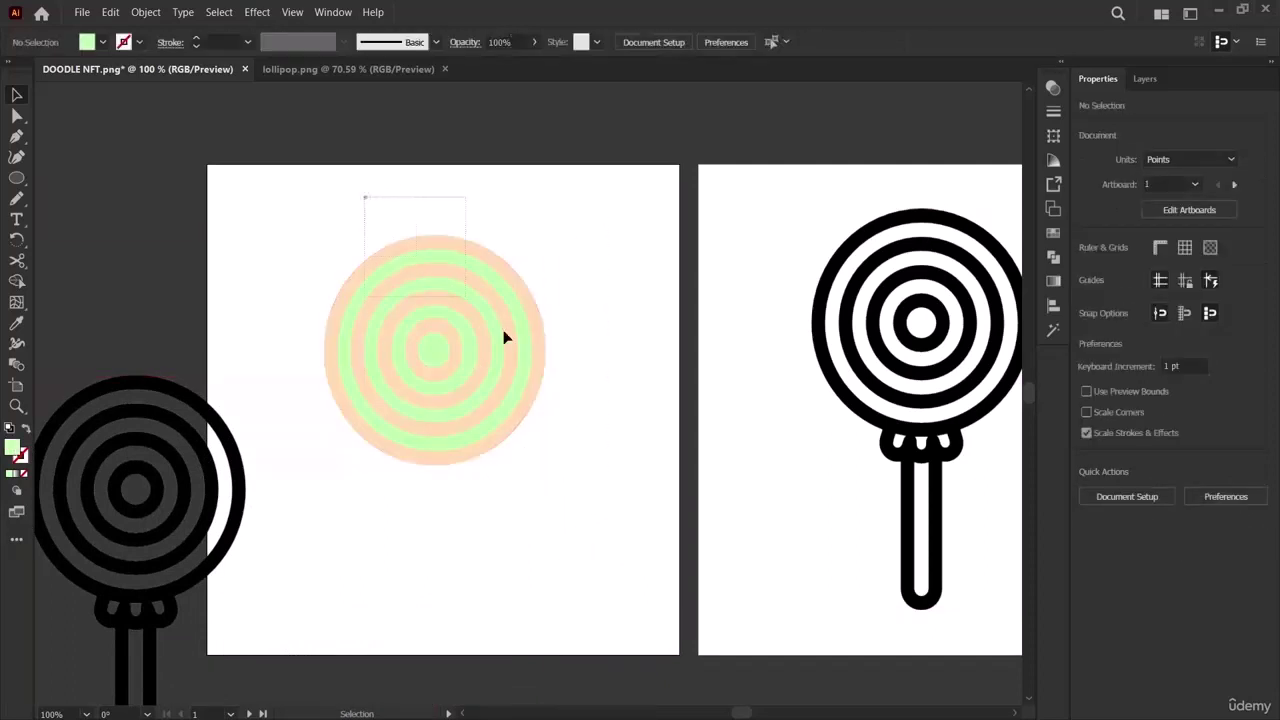
pyautogui.moveTo(579, 477); pyautogui.dragTo(579, 477)
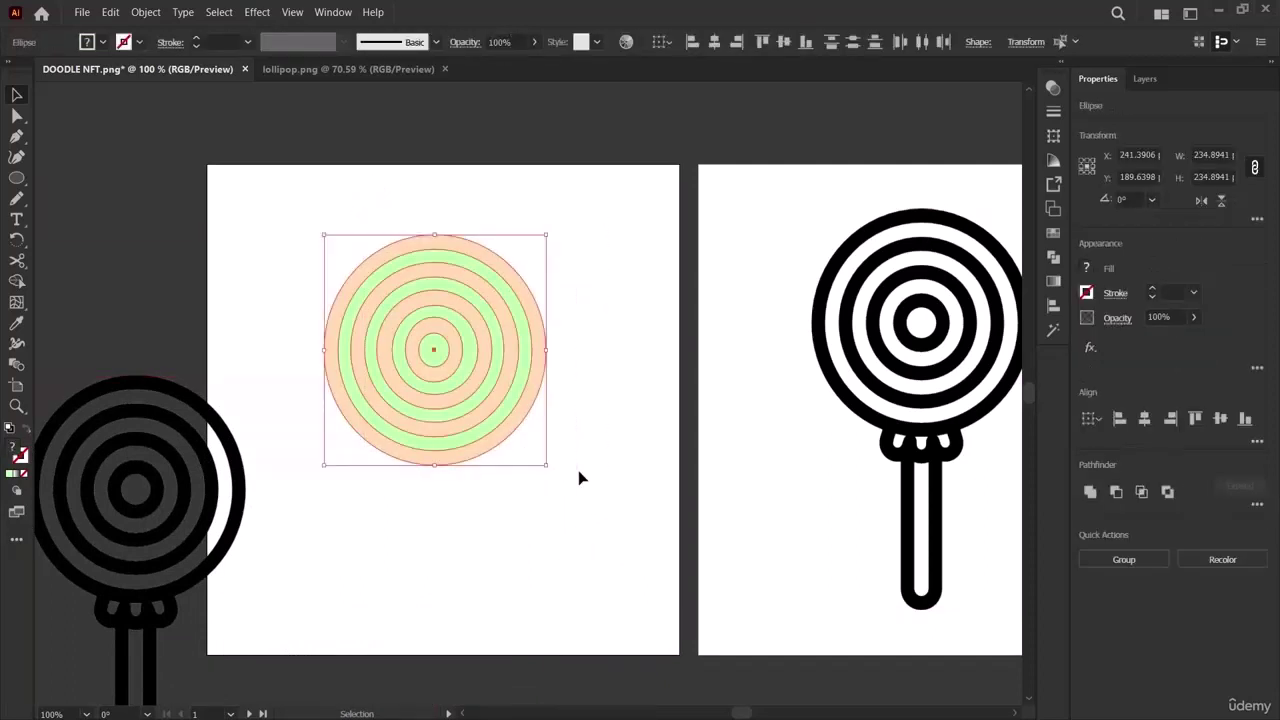
pyautogui.click(578, 477)
pyautogui.click(513, 319)
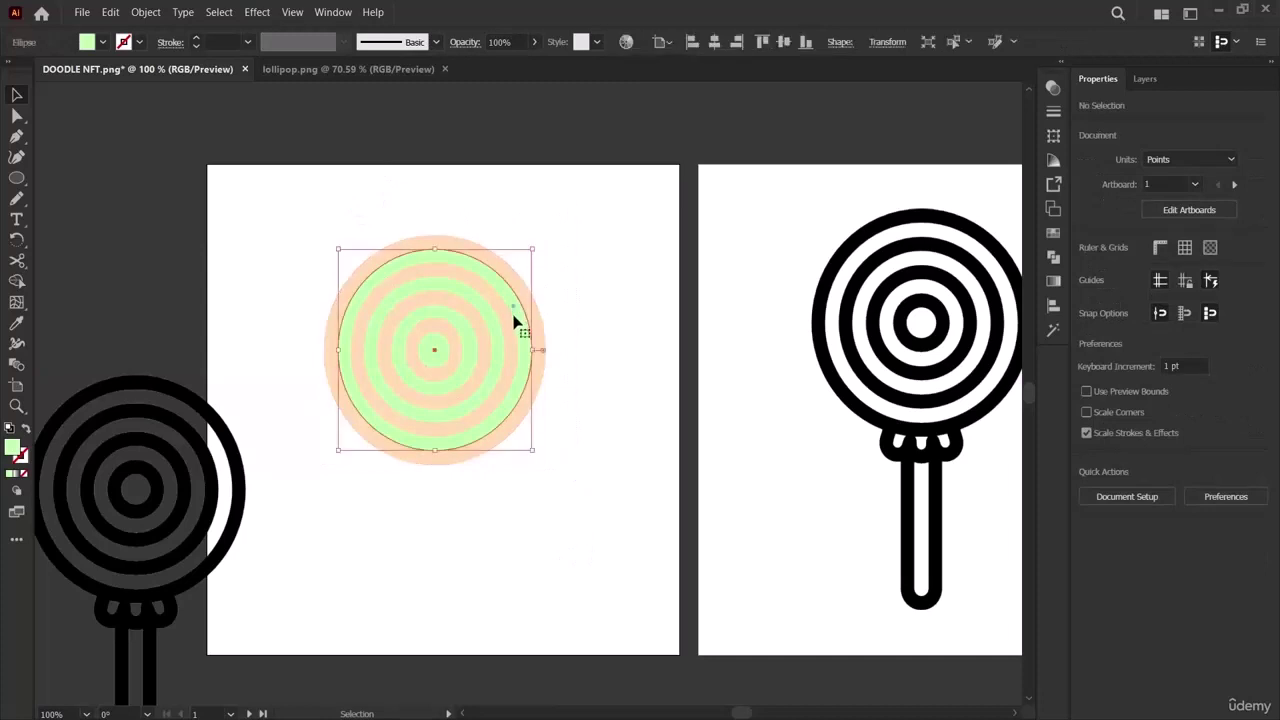
pyautogui.keyDown('shift'); pyautogui.click(495, 328); pyautogui.keyUp('shift')
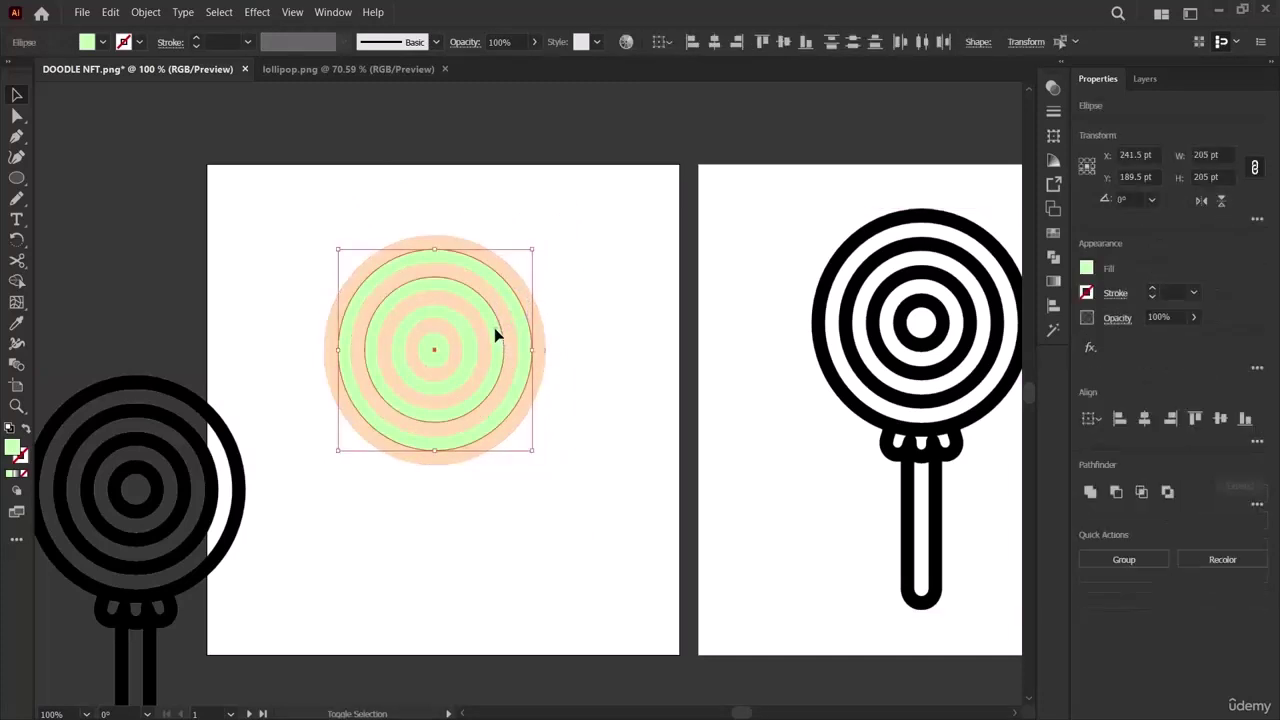
pyautogui.keyDown('shift'); pyautogui.click(443, 345); pyautogui.keyUp('shift')
pyautogui.keyDown('shift'); pyautogui.click(457, 325); pyautogui.keyUp('shift')
pyautogui.keyDown('shift'); pyautogui.click(437, 354); pyautogui.keyUp('shift')
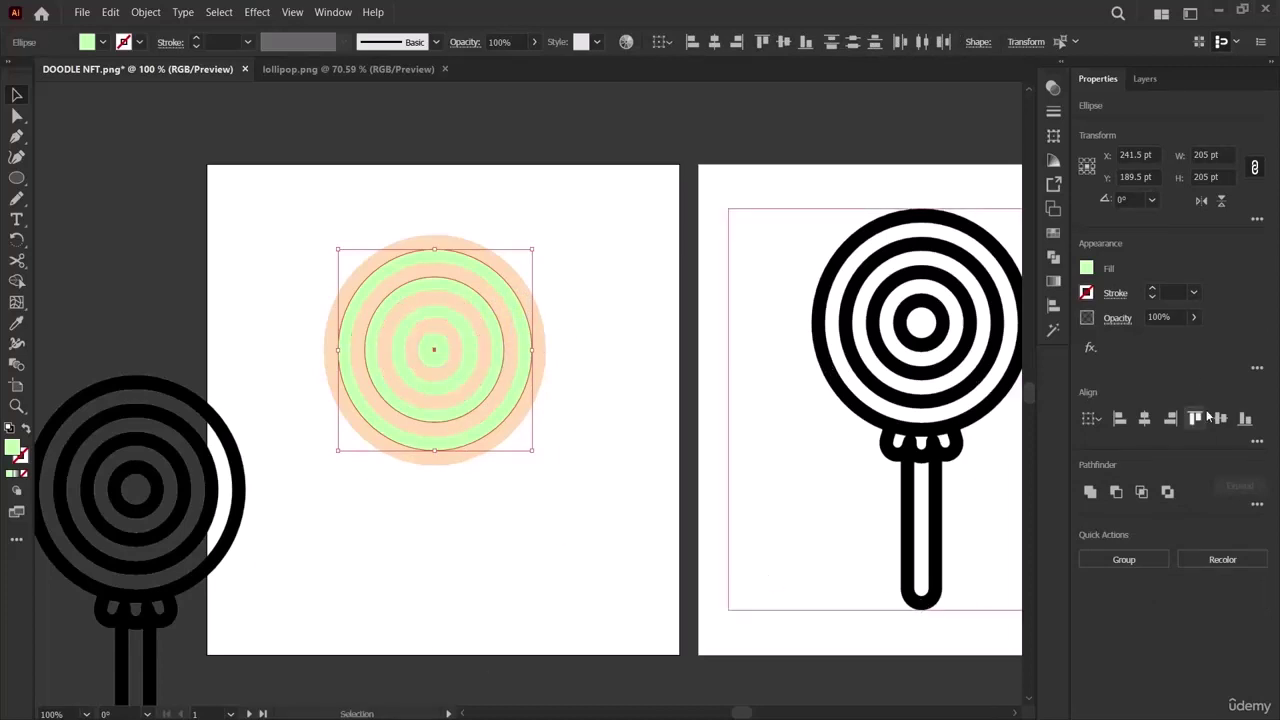
pyautogui.click(1085, 269)
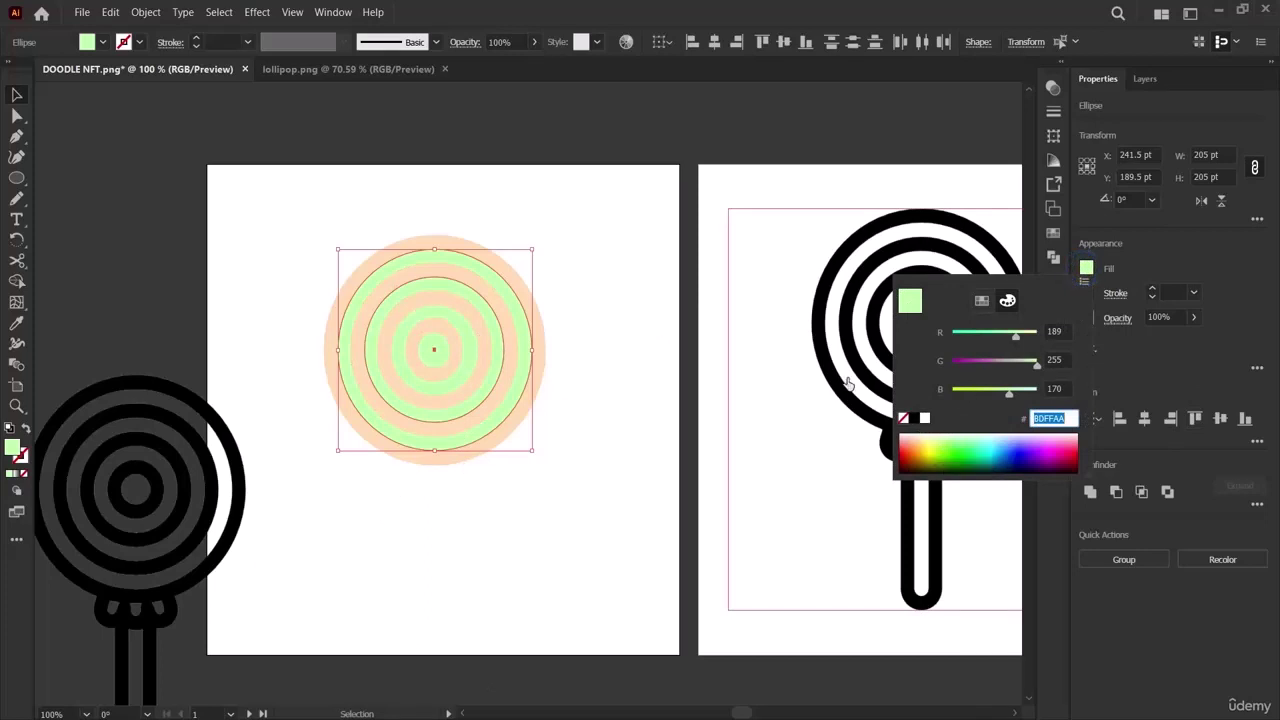
pyautogui.click(924, 419)
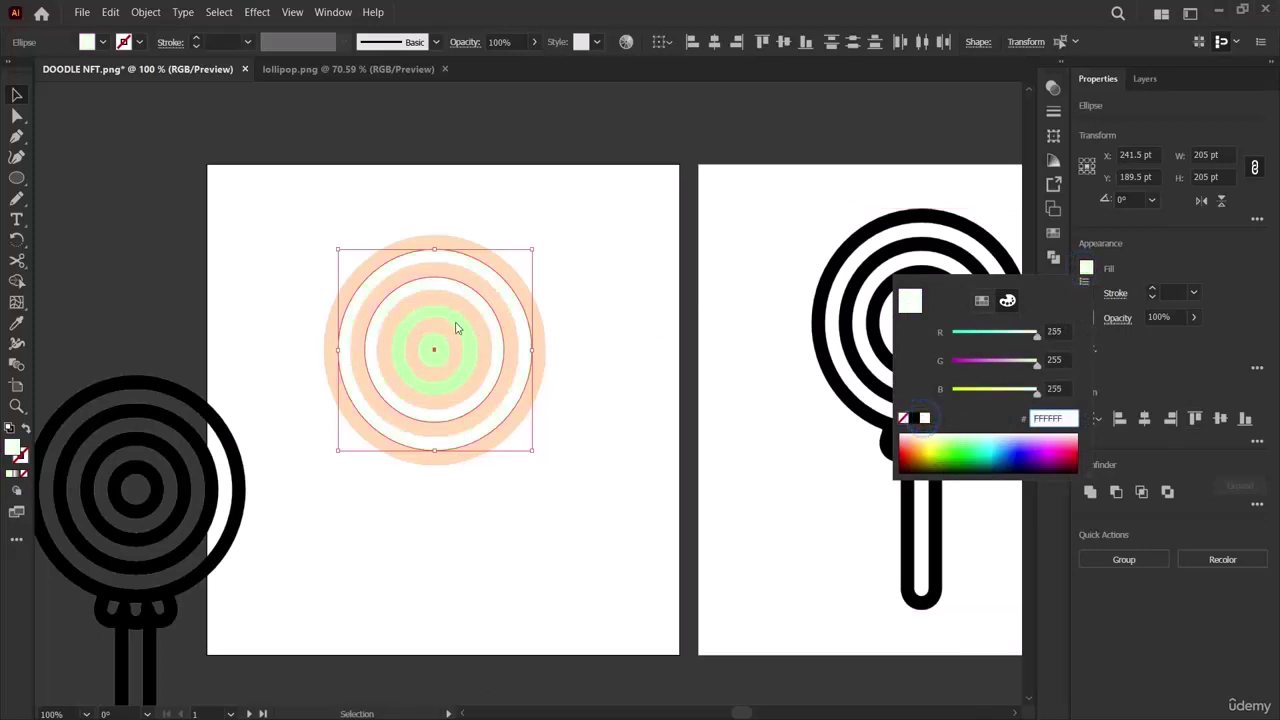
pyautogui.click(226, 258)
pyautogui.click(260, 303)
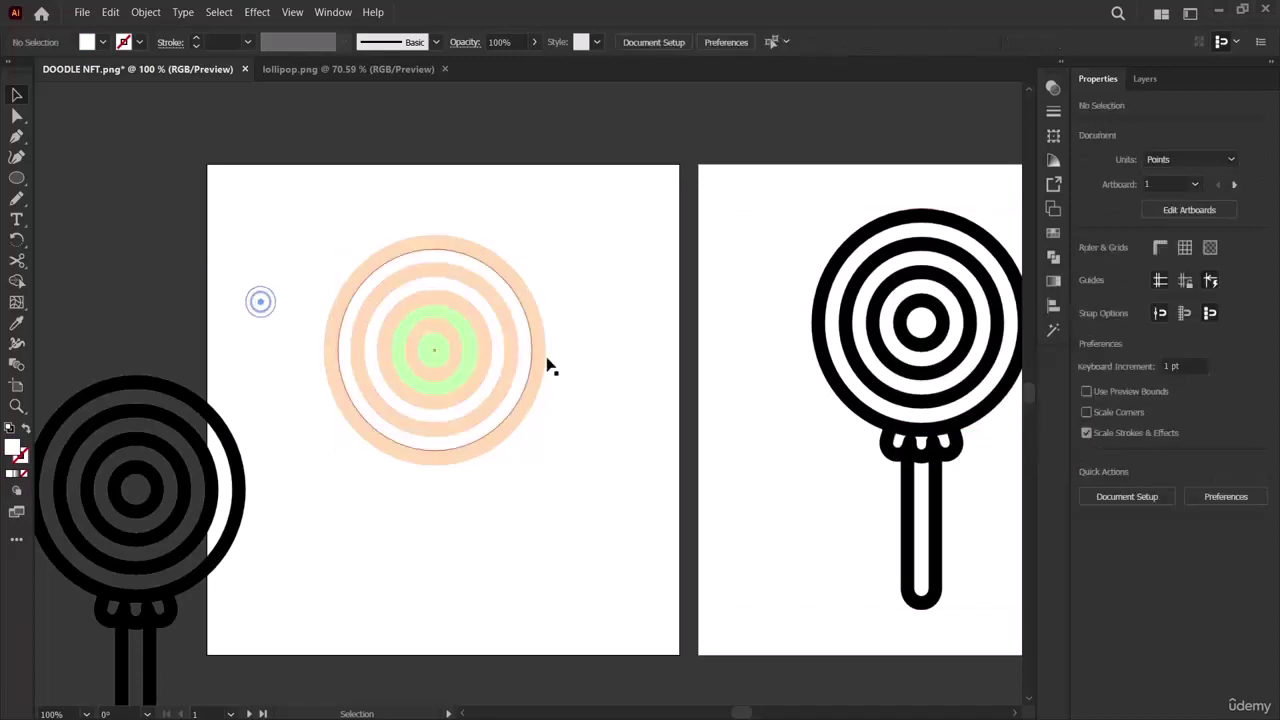
# Fill the small green centre circle white as well.
pyautogui.click(463, 337)
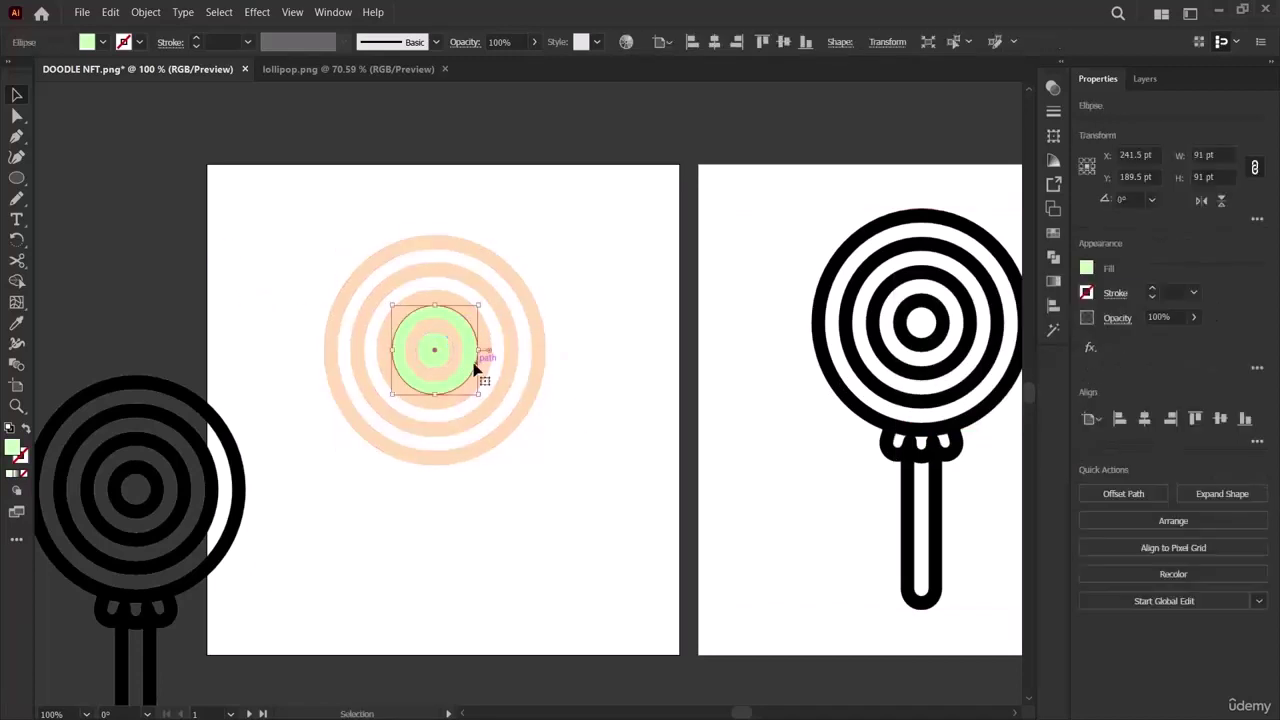
pyautogui.keyDown('shift'); pyautogui.click(968, 300); pyautogui.keyUp('shift')
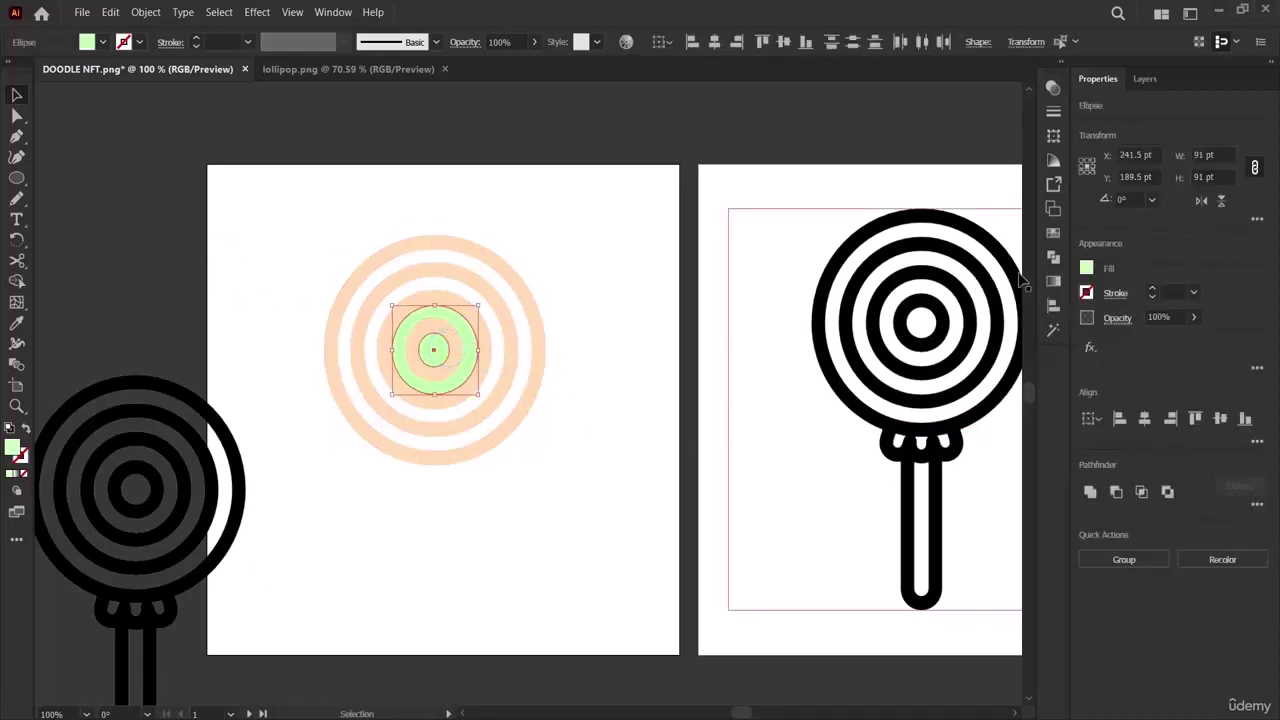
pyautogui.click(1088, 268)
pyautogui.click(924, 418)
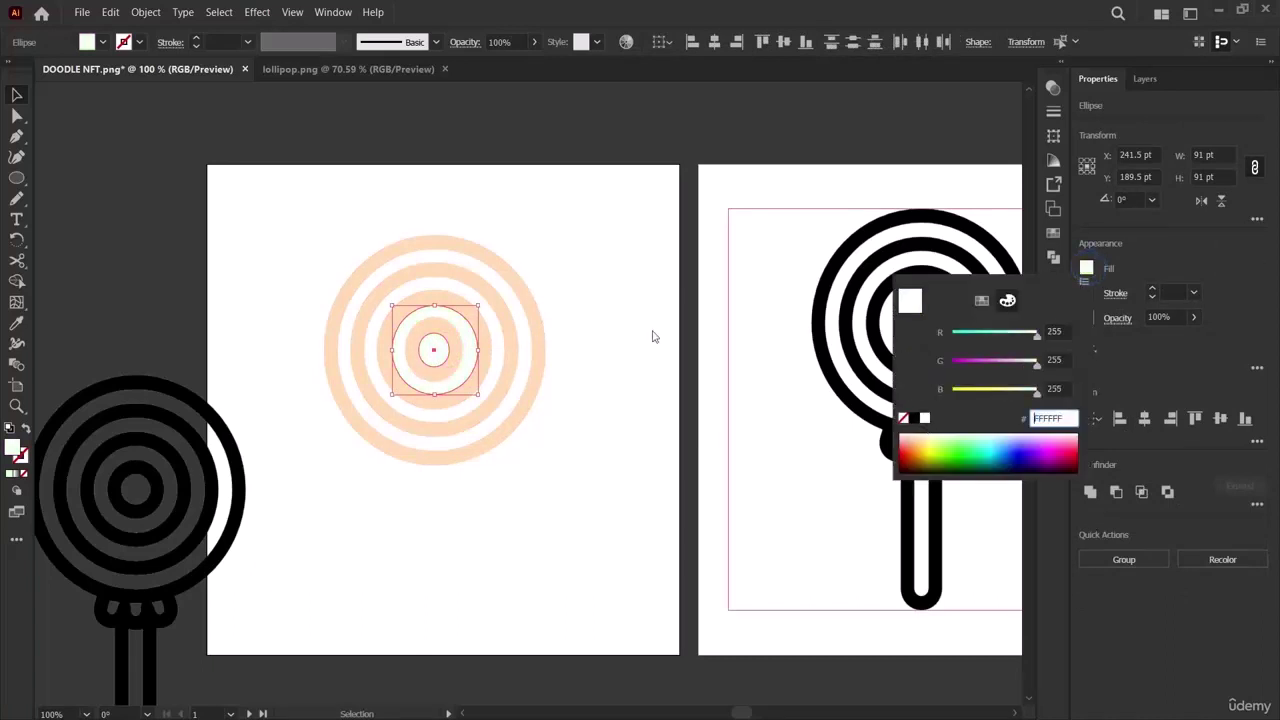
pyautogui.press('Escape')
pyautogui.click(220, 215)
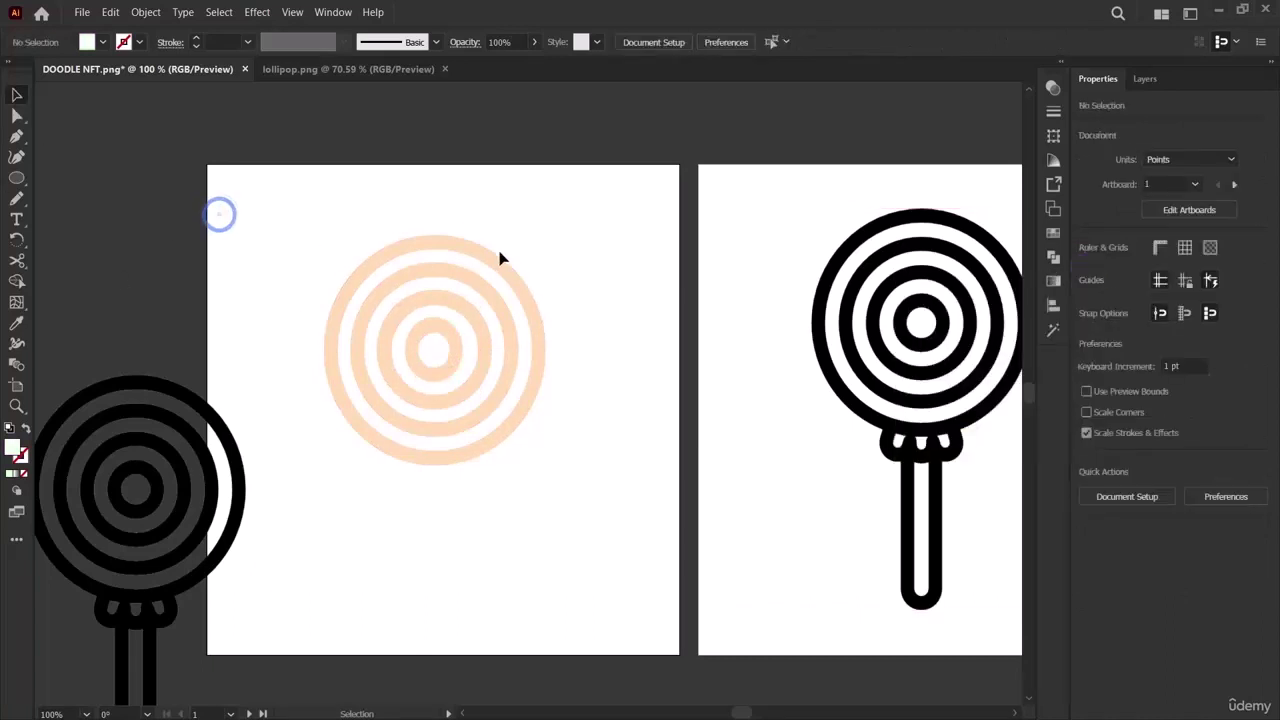
# Select the peach rings and fill them black.
pyautogui.click(497, 258)
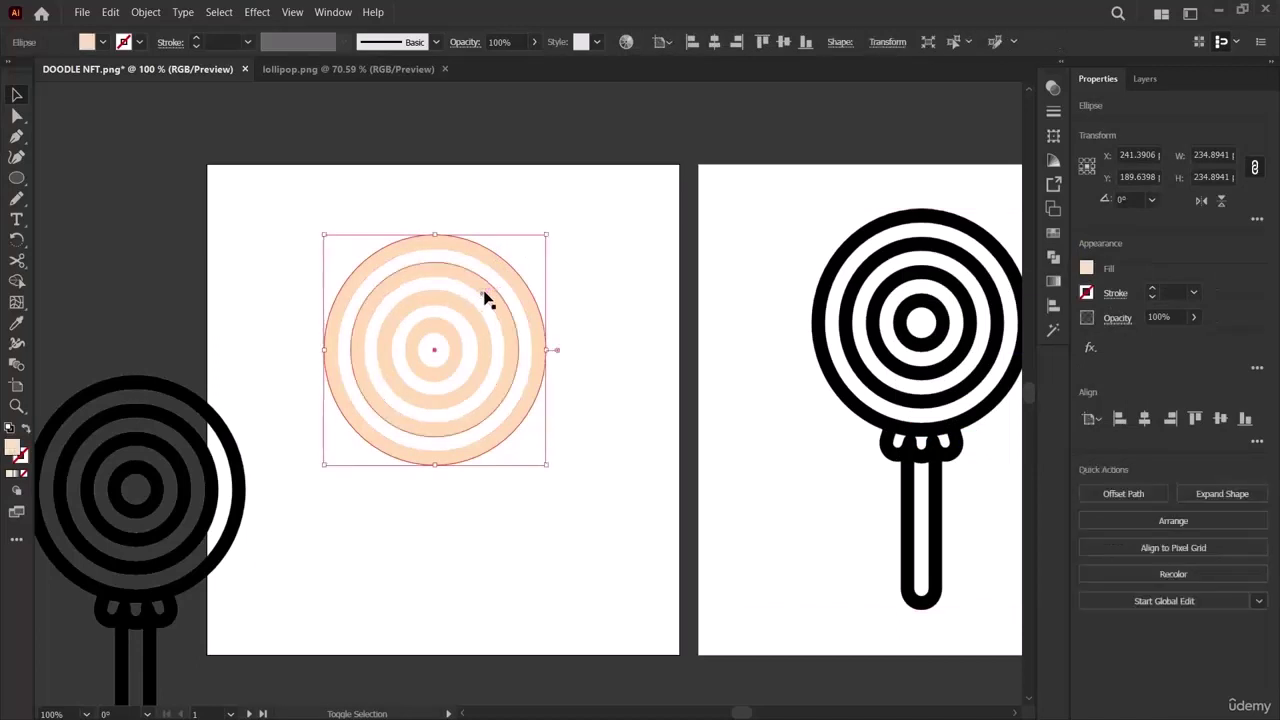
pyautogui.click(487, 295)
pyautogui.keyDown('shift'); pyautogui.click(535, 290); pyautogui.keyUp('shift')
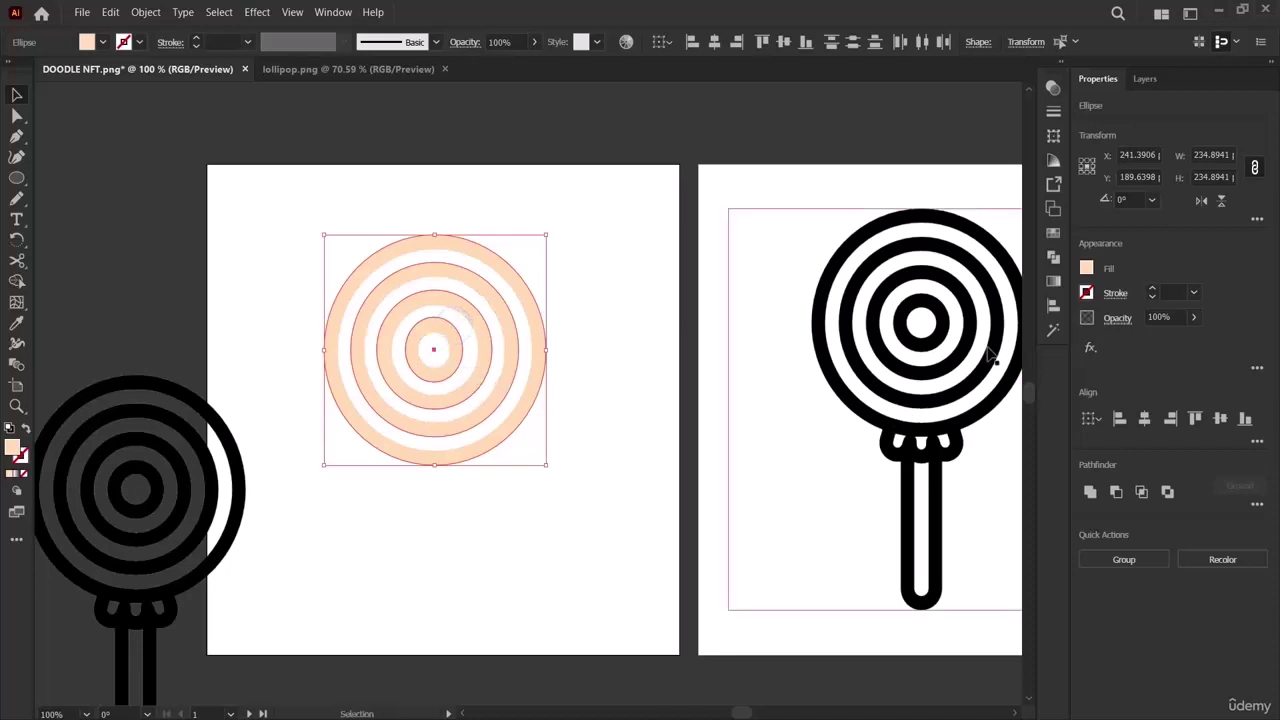
pyautogui.click(1087, 269)
pyautogui.click(898, 424)
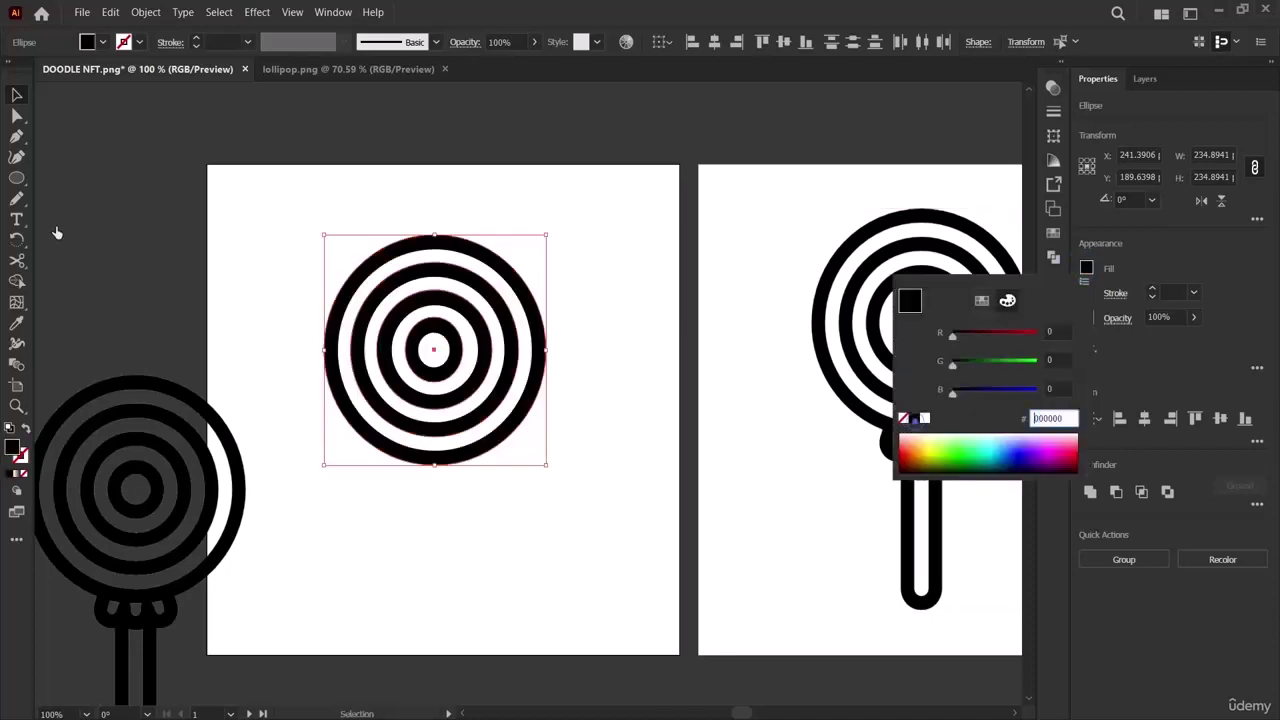
pyautogui.click(90, 235)
# Reposition the black lollipop reference image on the canvas.
pyautogui.scroll(-1, 517, 234)
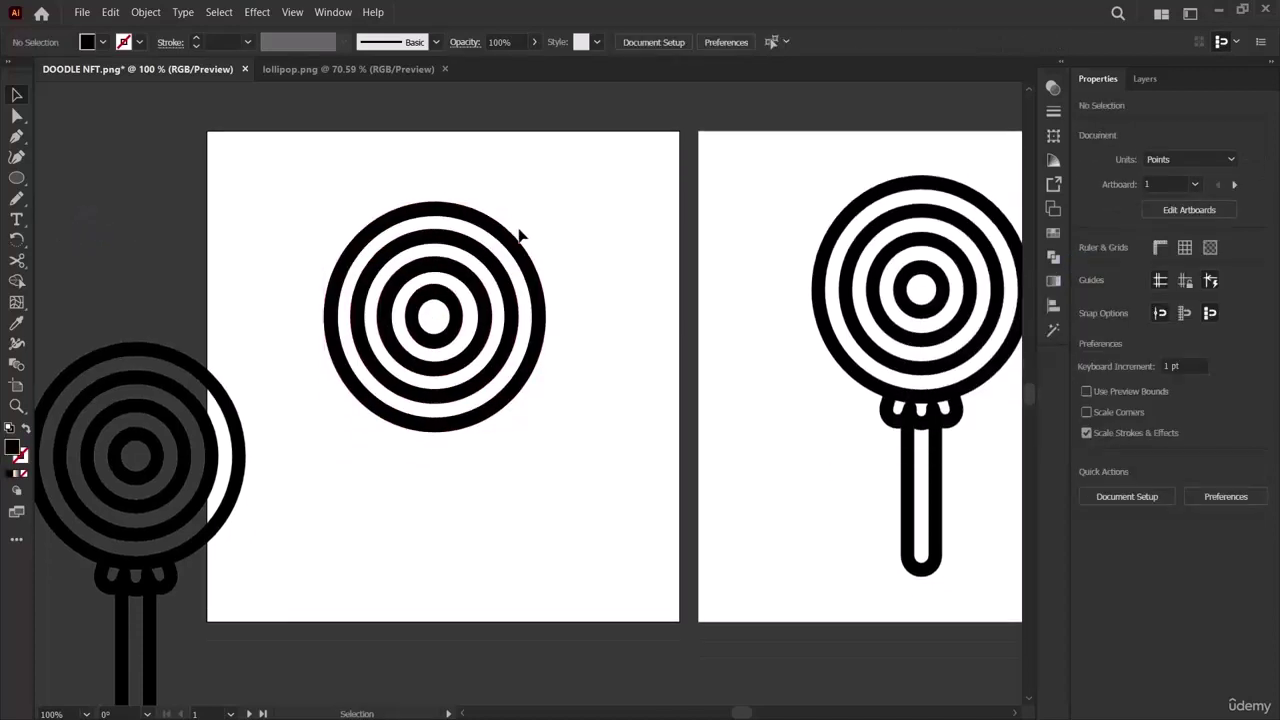
pyautogui.scroll(-2, 277, 467)
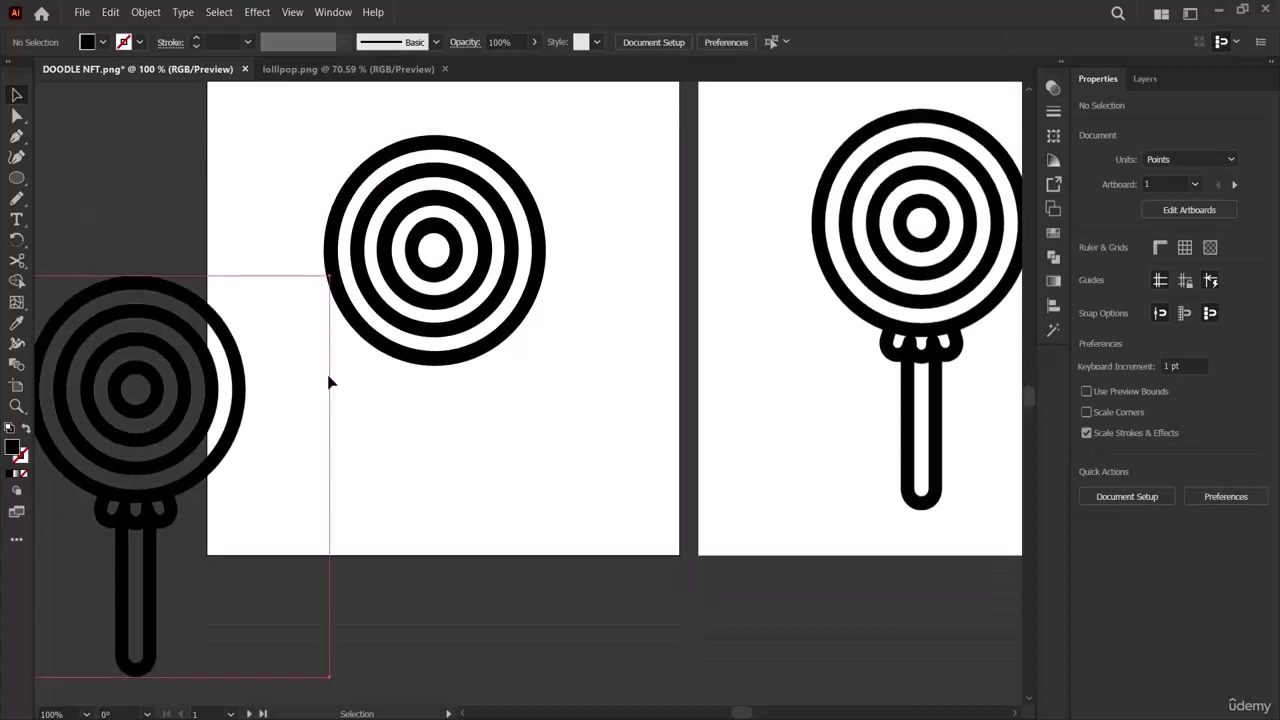
pyautogui.moveTo(135, 430); pyautogui.dragTo(140, 404)
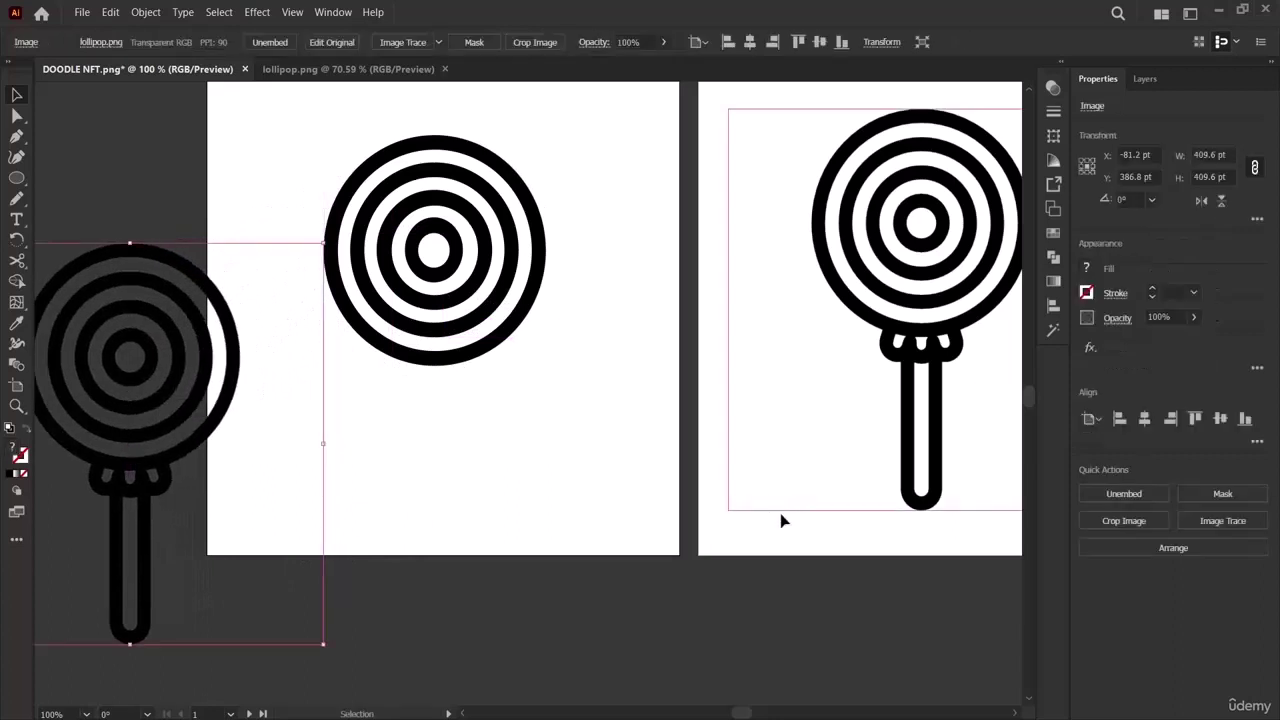
pyautogui.hscroll(5, 783, 500)
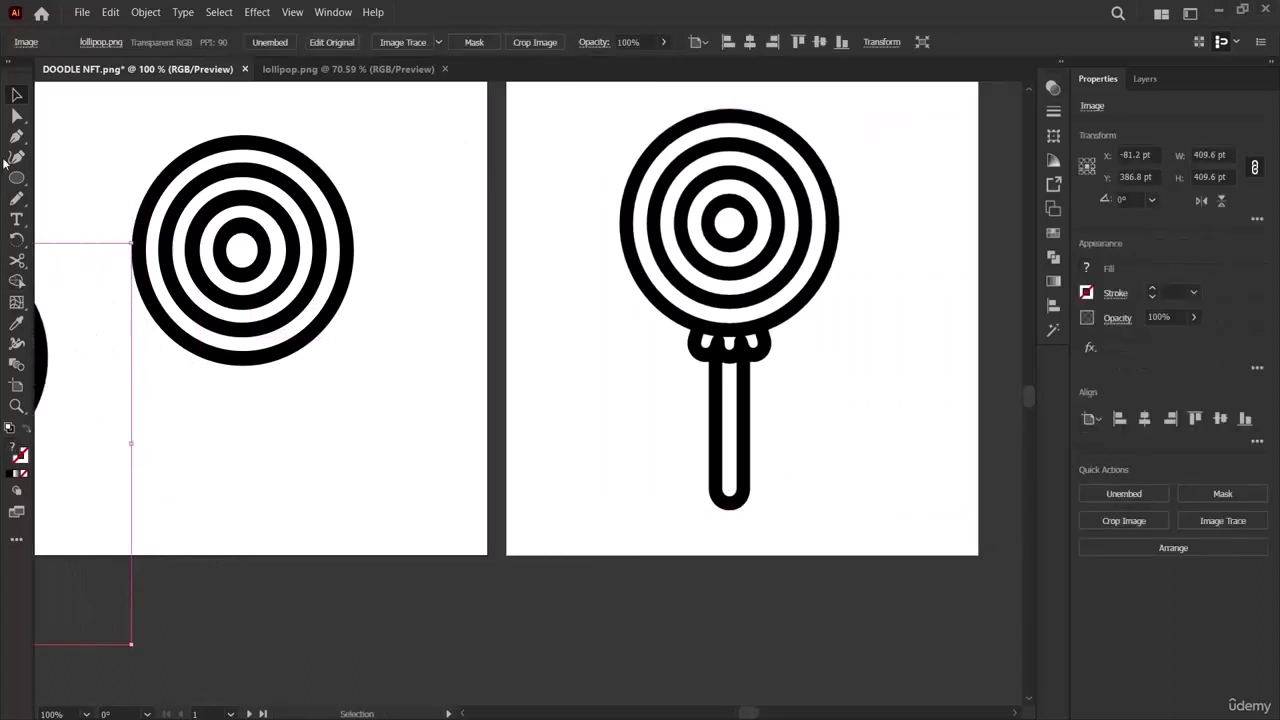
# Draw a four-point curve around the knot's left scallop with no fill.
pyautogui.click(16, 157)
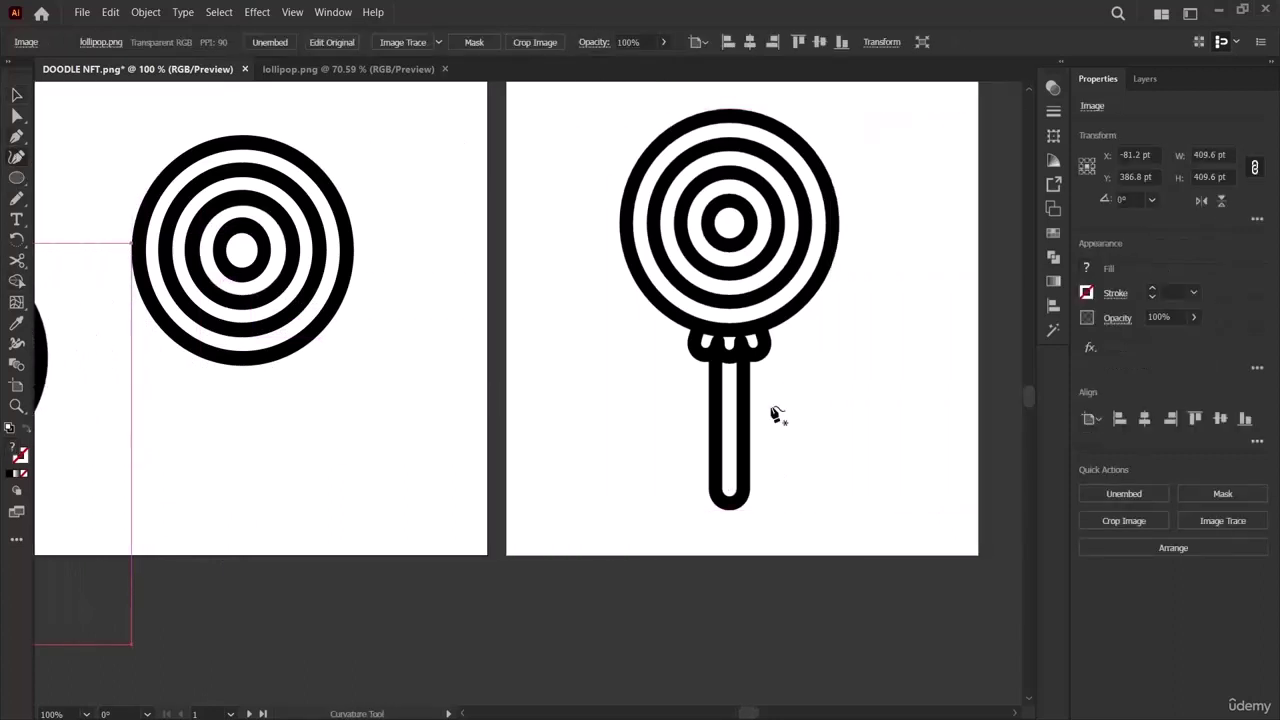
pyautogui.click(698, 326)
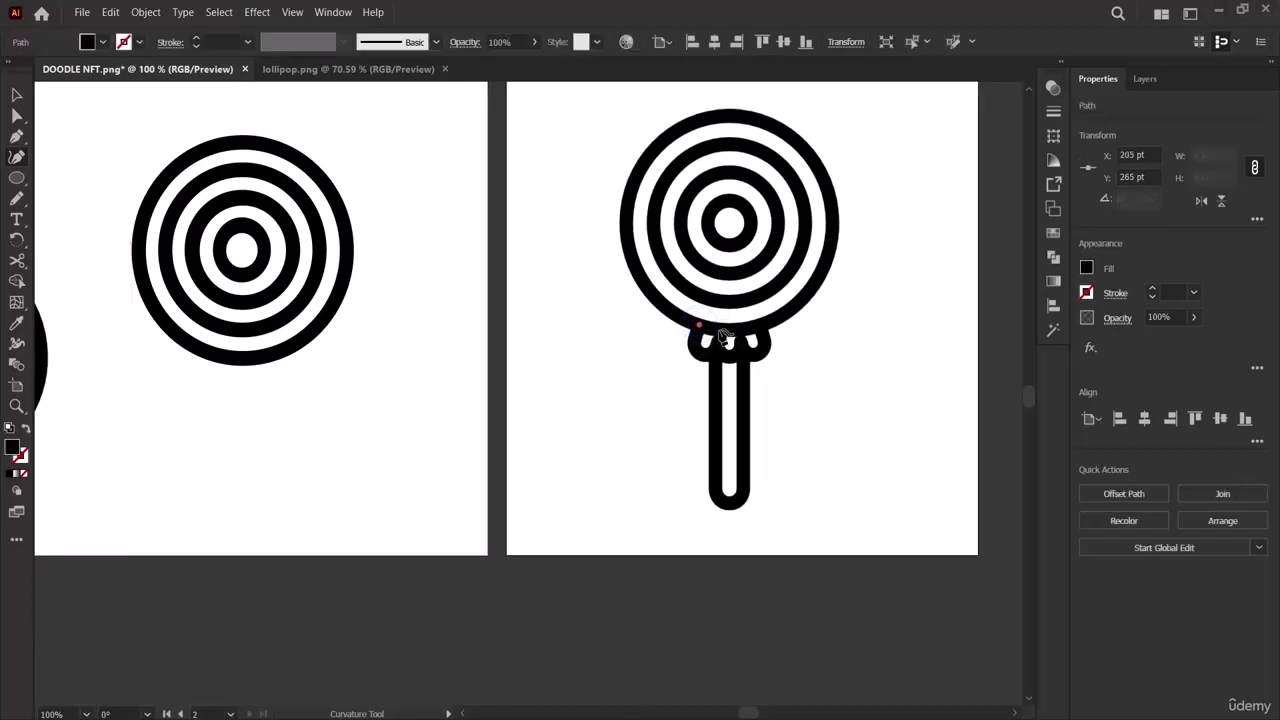
pyautogui.click(722, 336)
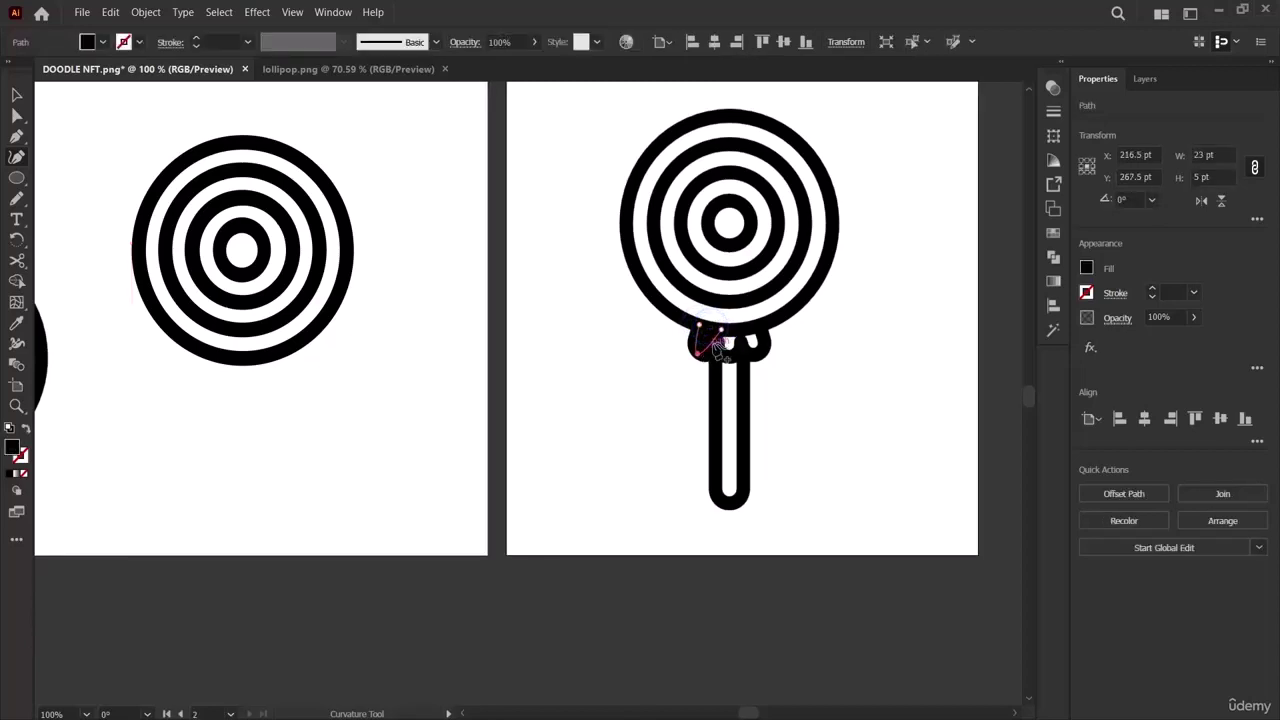
pyautogui.click(706, 350)
pyautogui.click(704, 344)
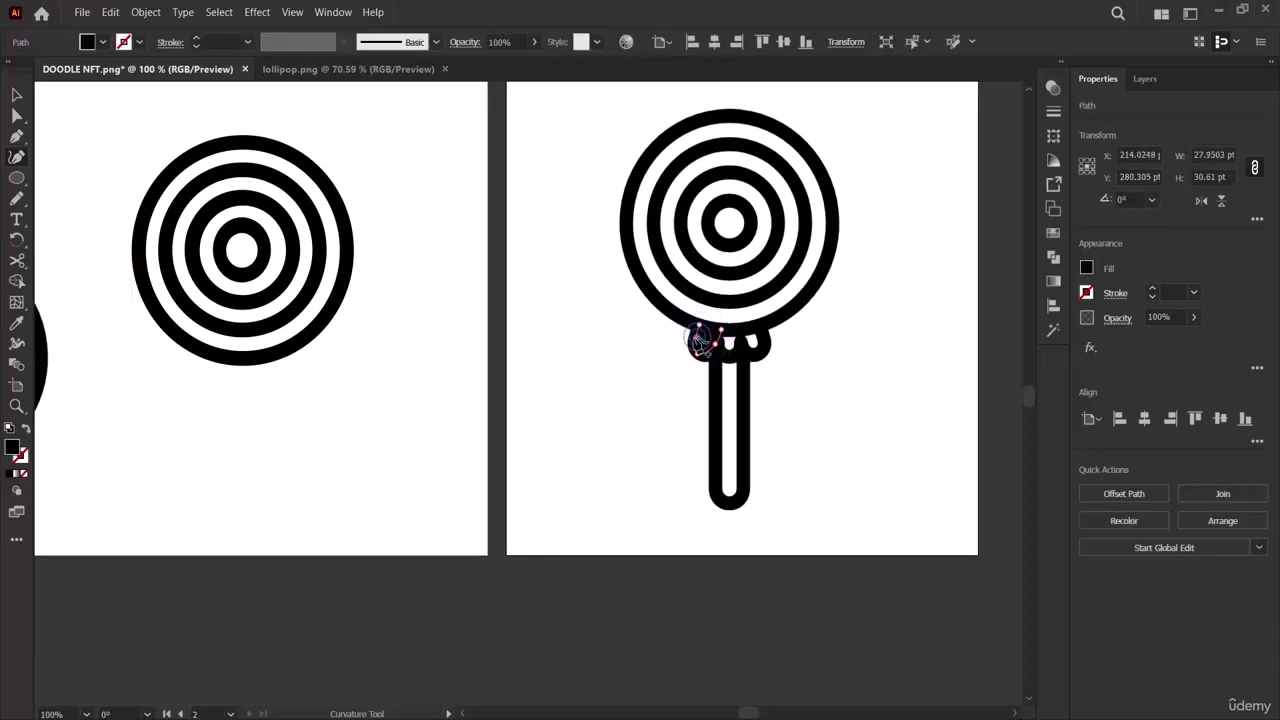
pyautogui.click(1086, 267)
pyautogui.click(925, 417)
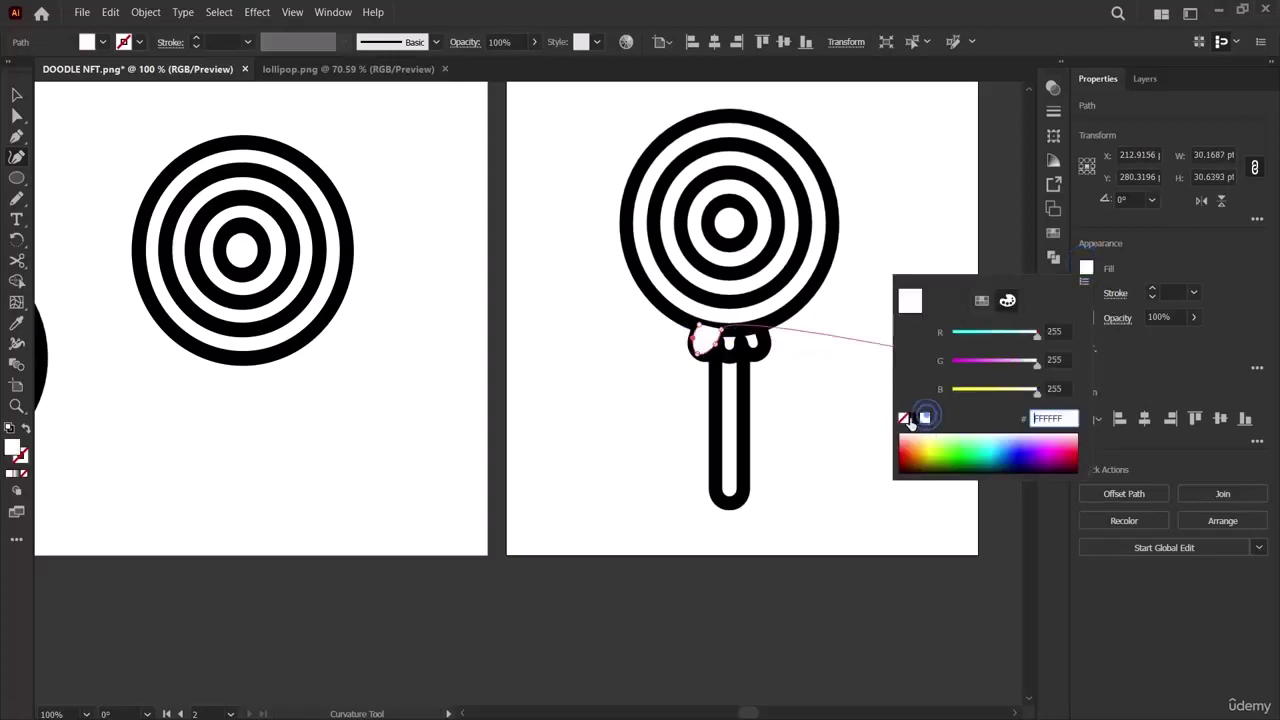
pyautogui.click(903, 417)
# Move the stick into place with the Move dialog and nudge the knot's top points 6 pt sideways.
pyautogui.click(16, 94)
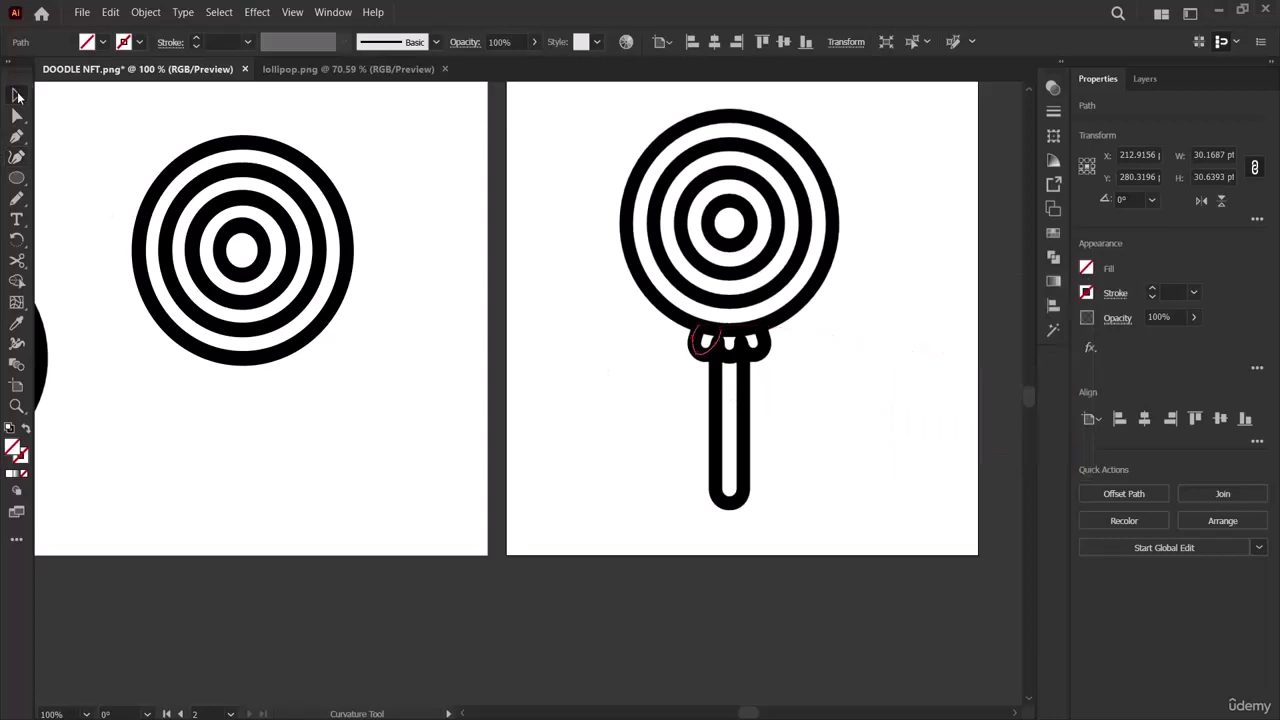
pyautogui.doubleClick(16, 115)
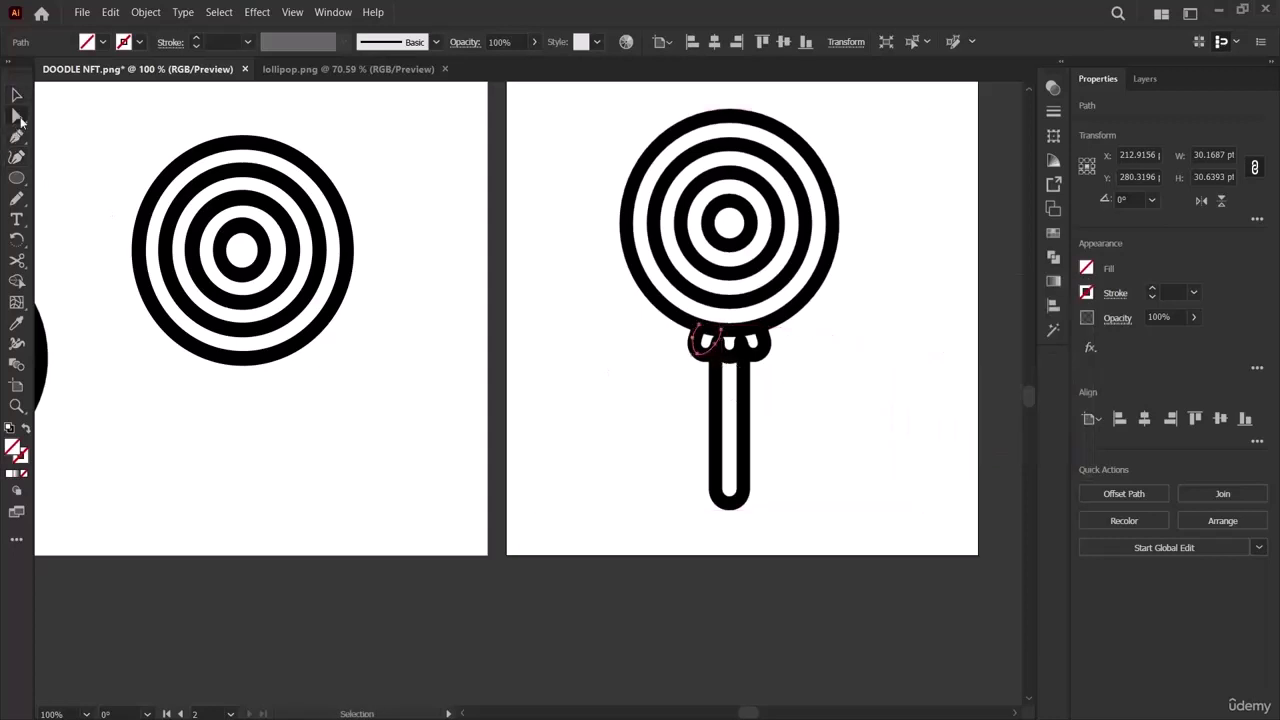
pyautogui.click(644, 498)
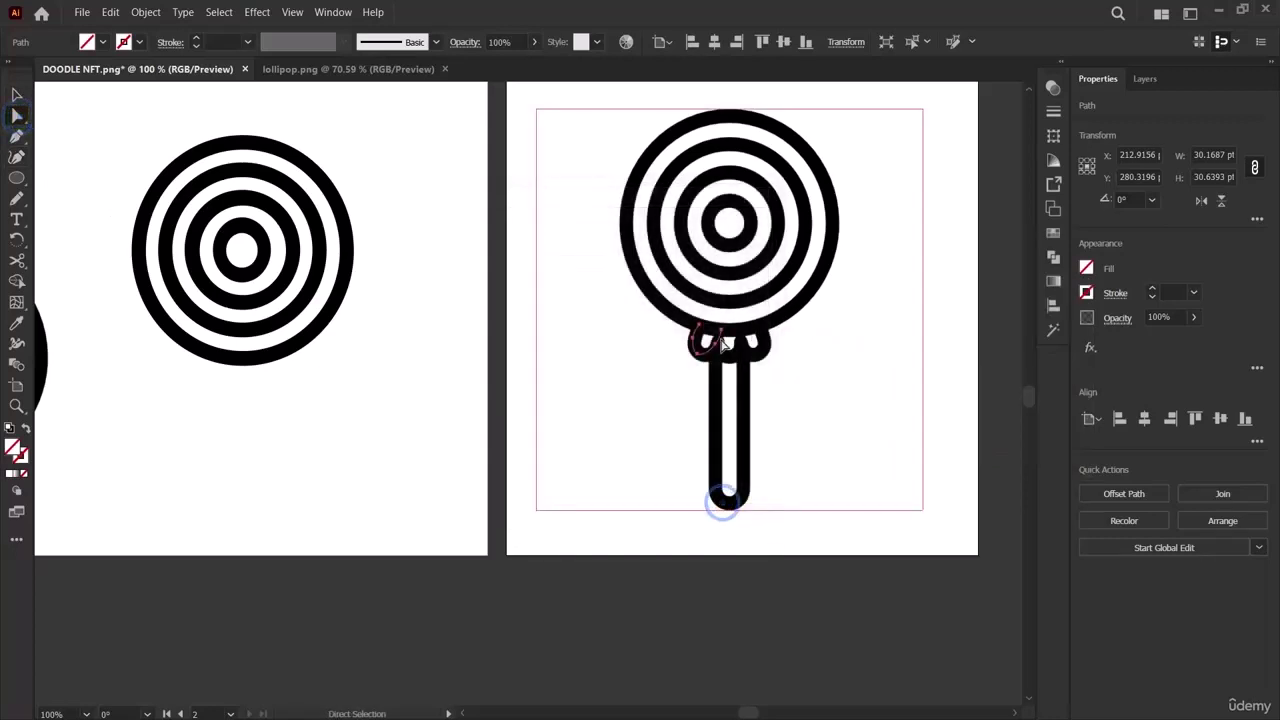
pyautogui.moveTo(714, 355); pyautogui.dragTo(721, 350)
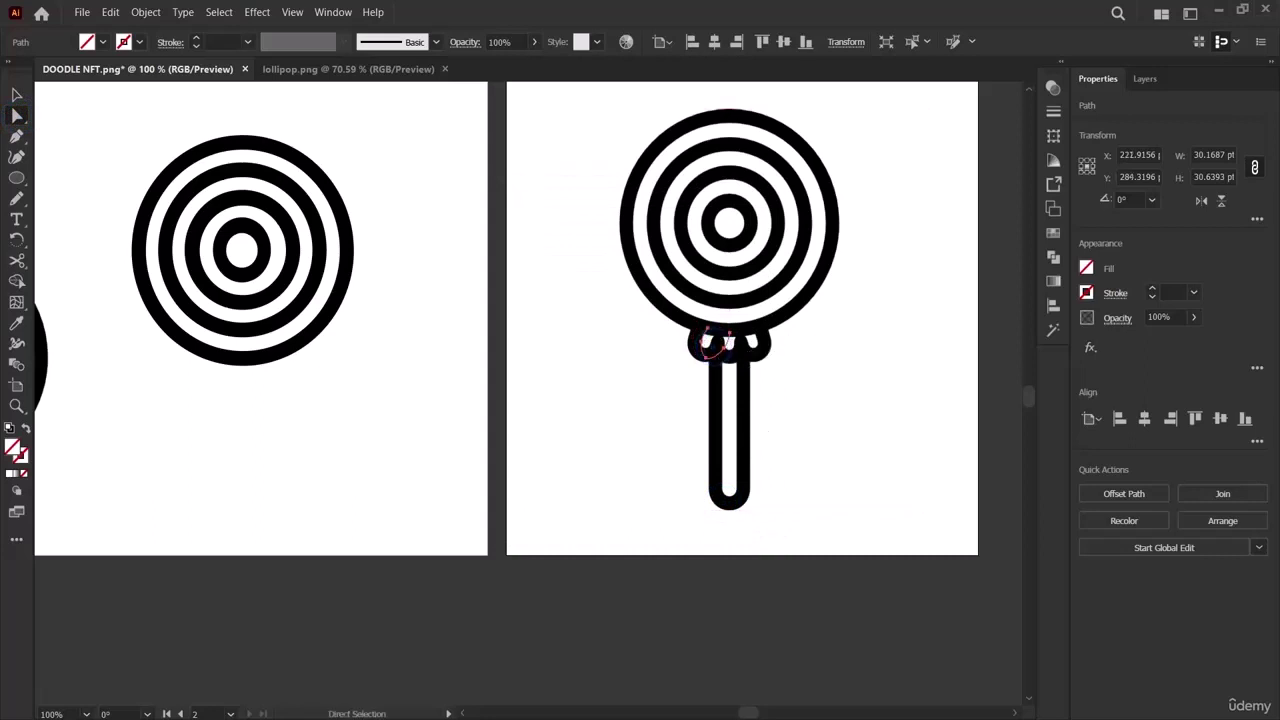
pyautogui.hotkey('ctrl', 'shift', 'a')
pyautogui.hotkey('shift', '`')
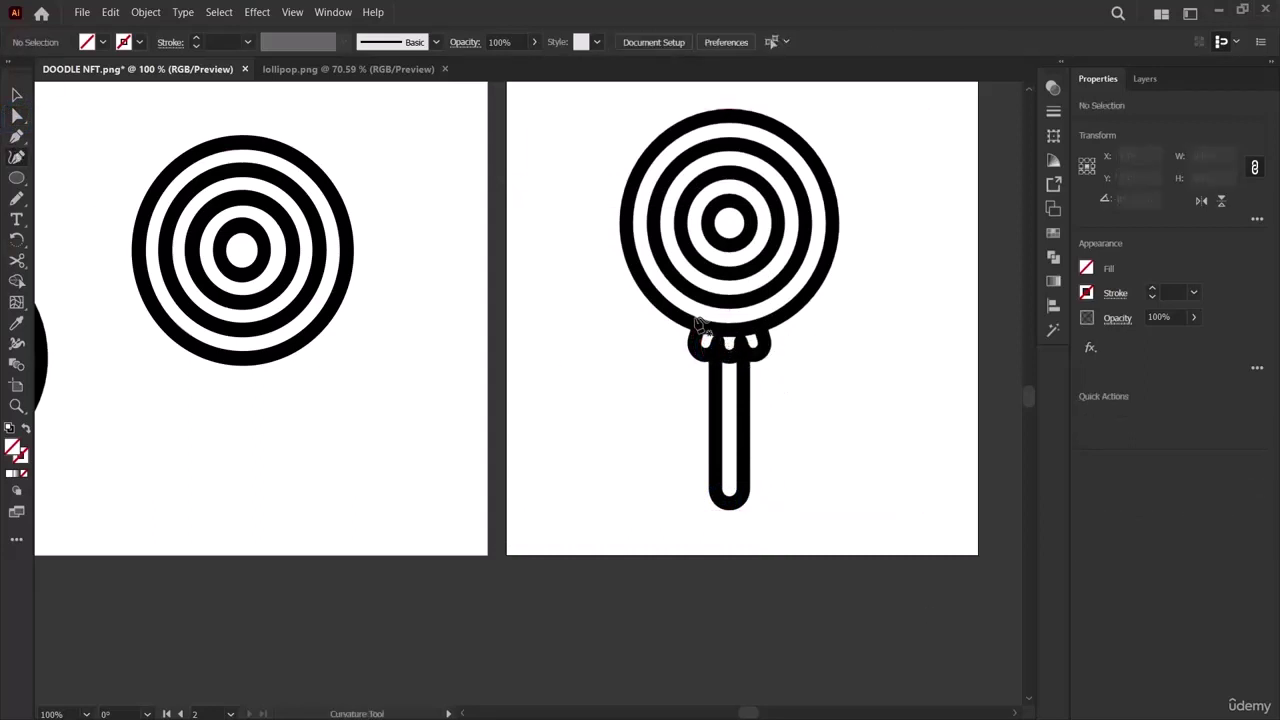
# Continue the knot path from its top anchor, adding curve points that form W-shaped scallop loops.
pyautogui.click(704, 336)
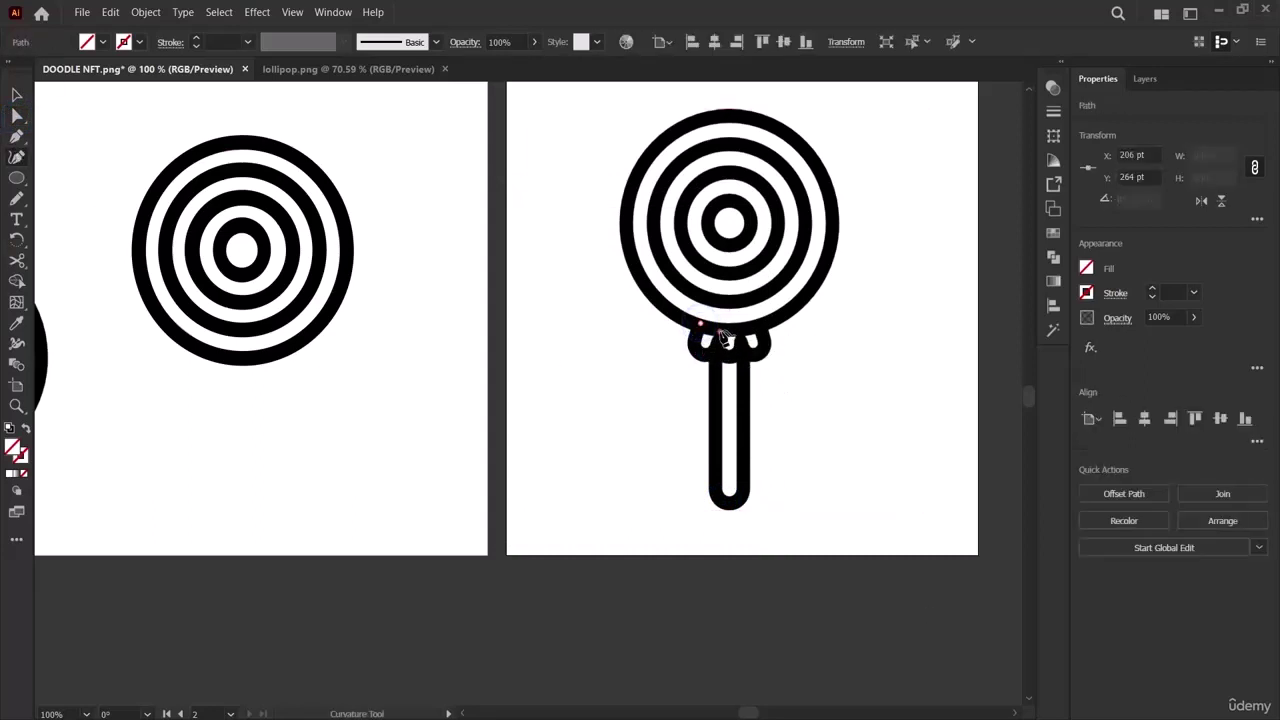
pyautogui.click(708, 328)
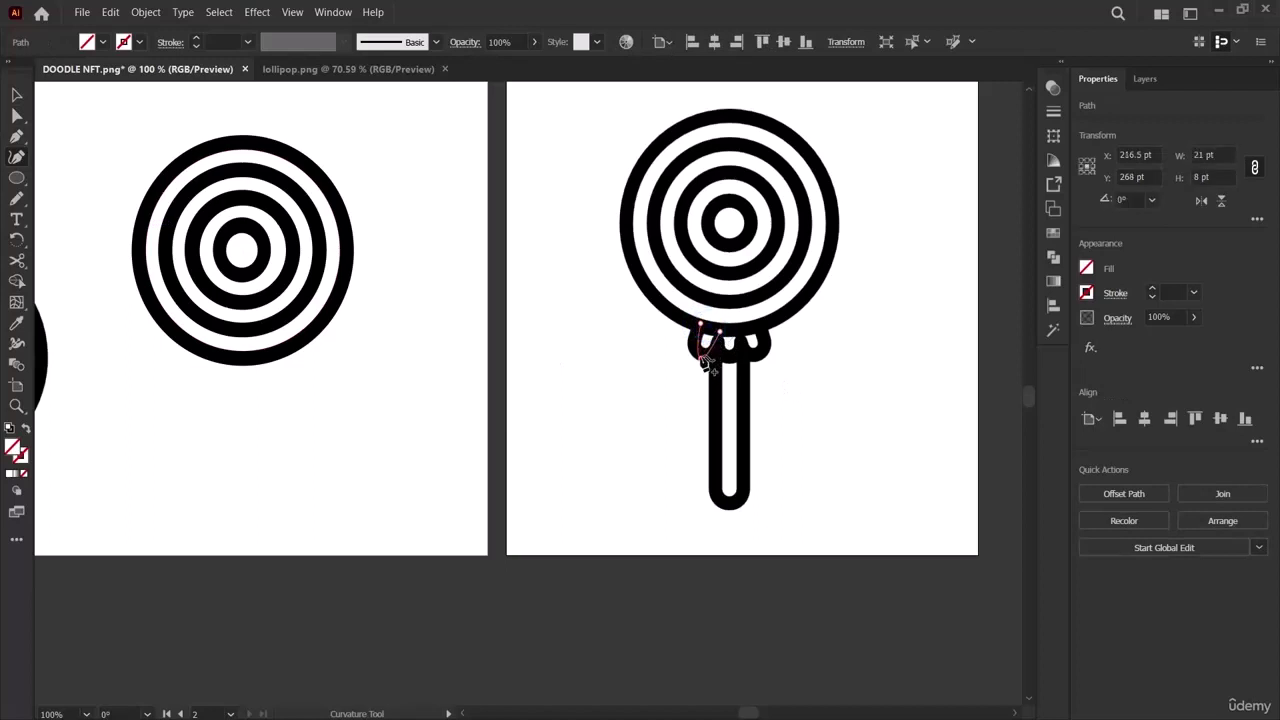
pyautogui.click(708, 366)
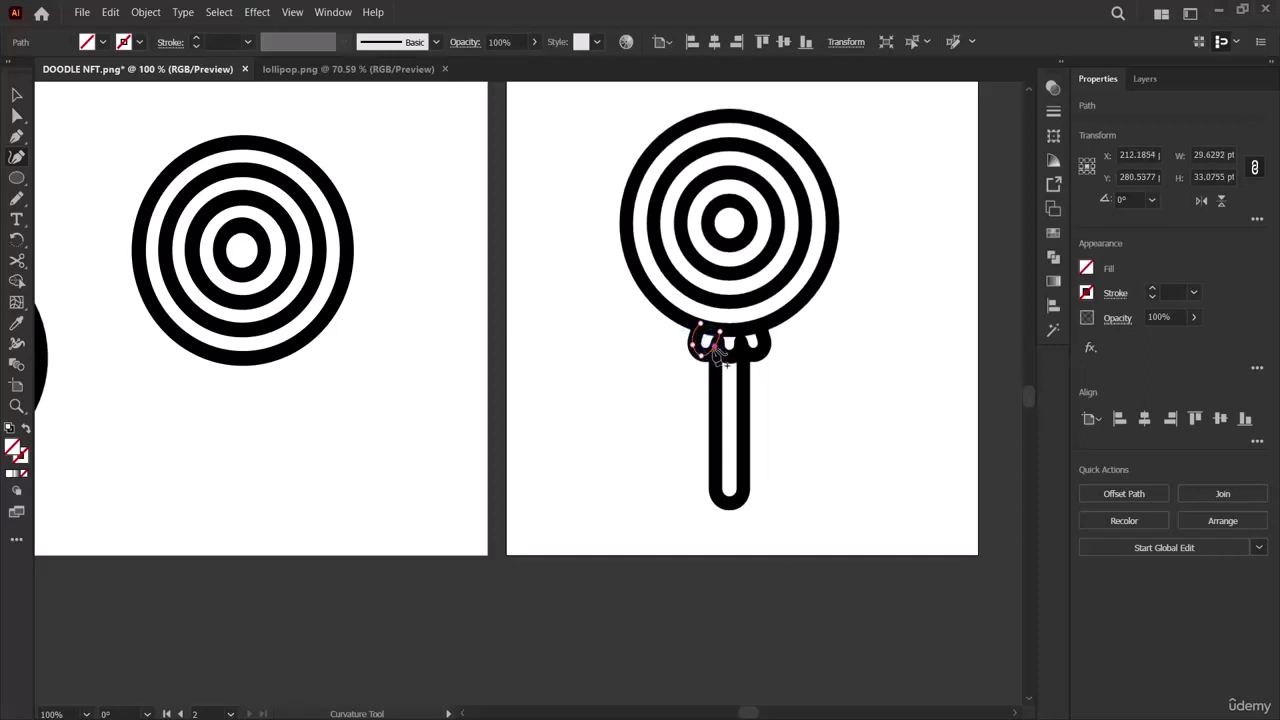
pyautogui.moveTo(718, 354); pyautogui.dragTo(720, 332)
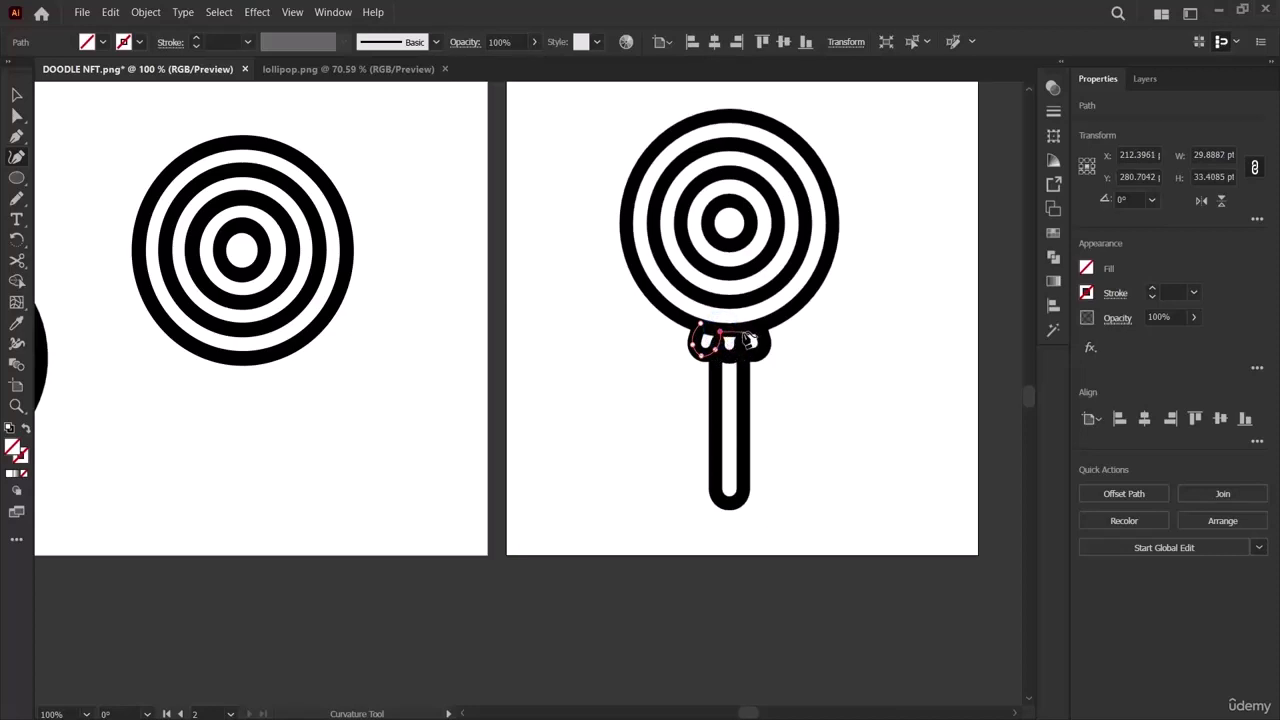
pyautogui.moveTo(740, 362); pyautogui.dragTo(730, 368)
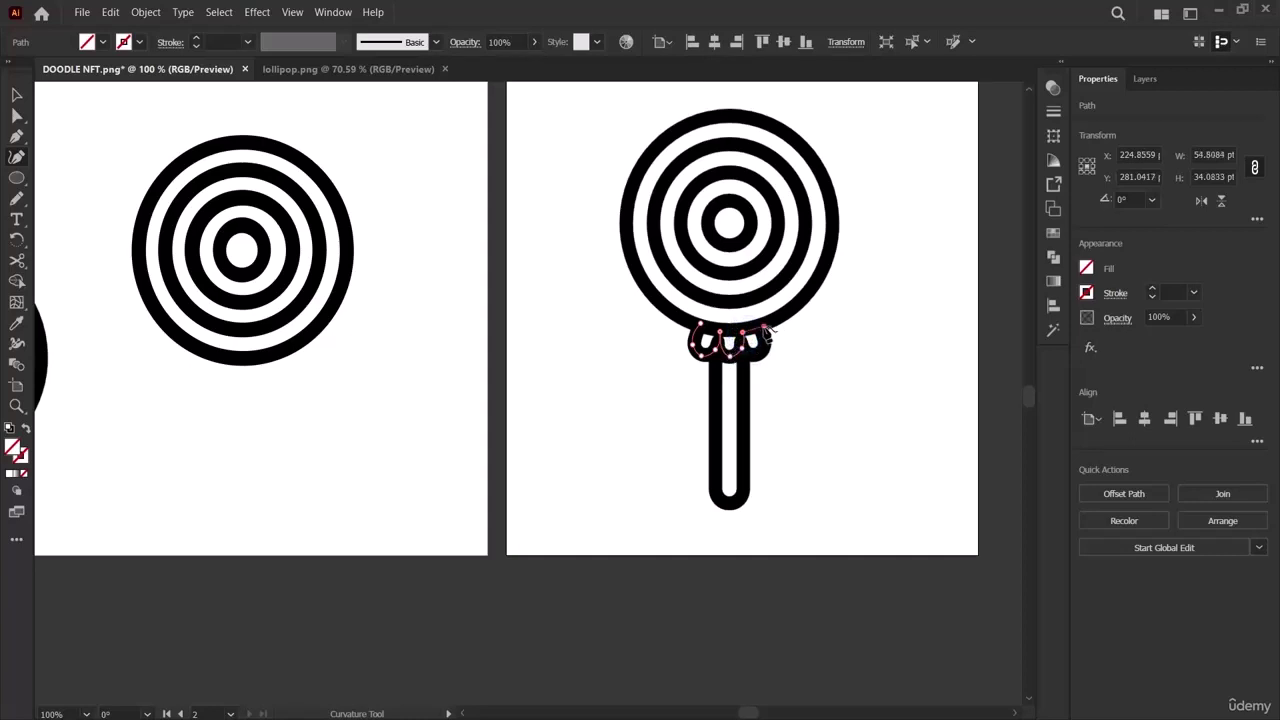
pyautogui.click(763, 326)
# Remove the scallop path's fill and give it a black stroke.
pyautogui.click(1085, 270)
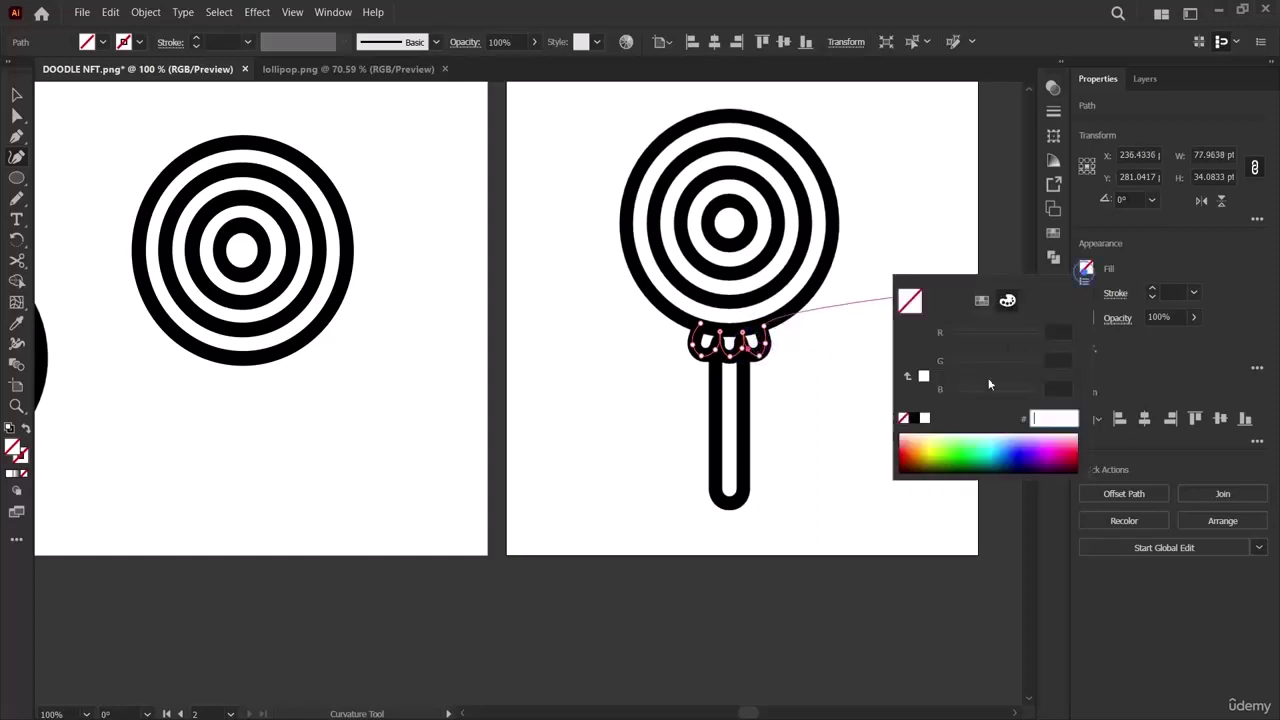
pyautogui.click(912, 418)
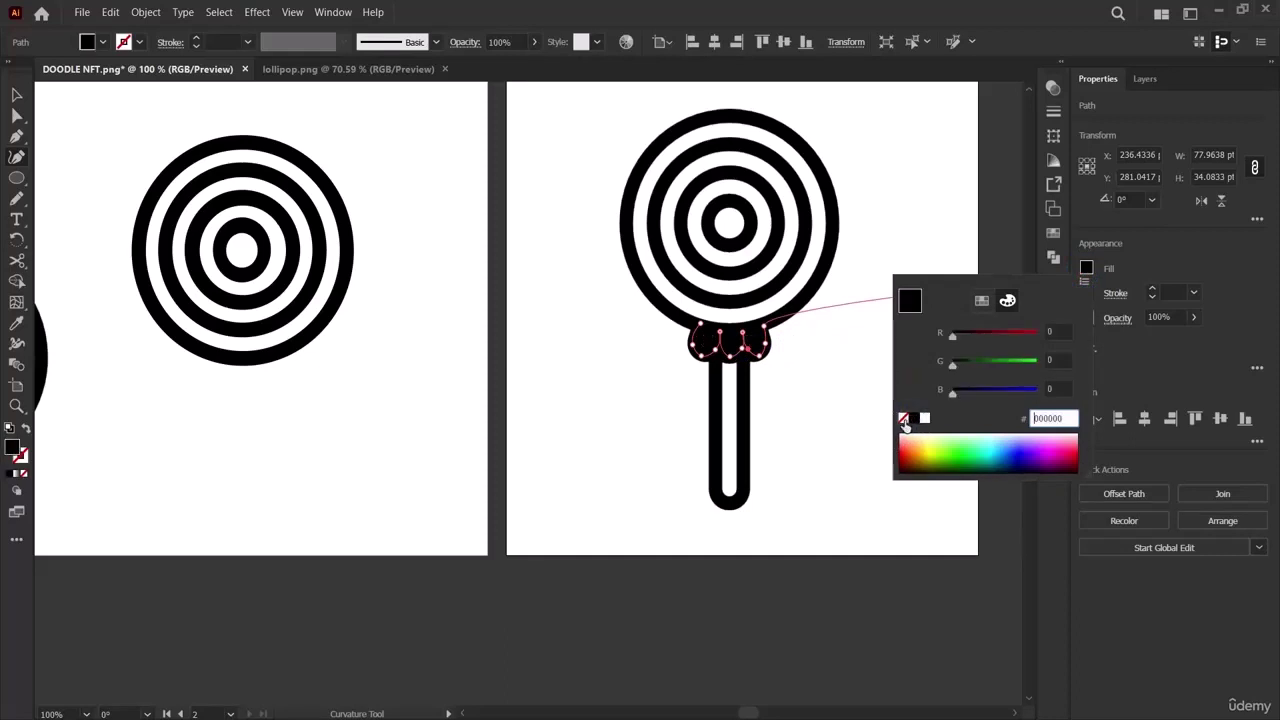
pyautogui.click(903, 420)
pyautogui.click(1164, 262)
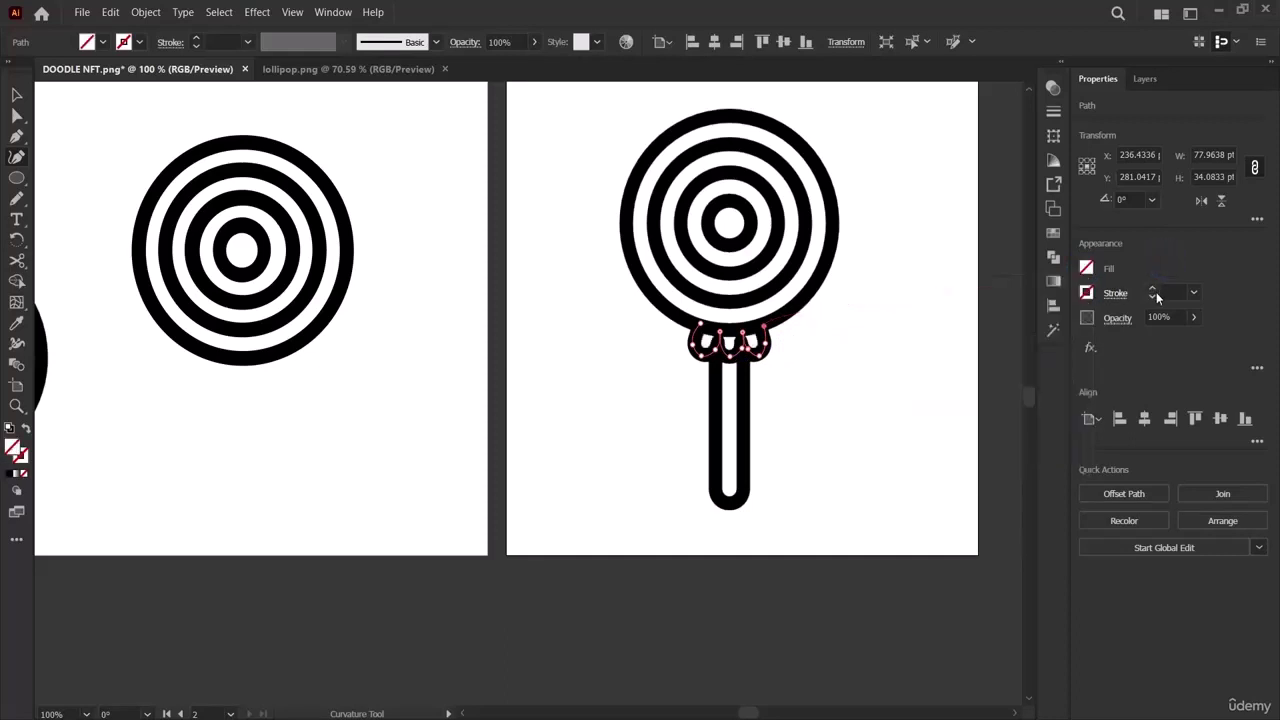
pyautogui.click(1155, 294)
pyautogui.click(1153, 289)
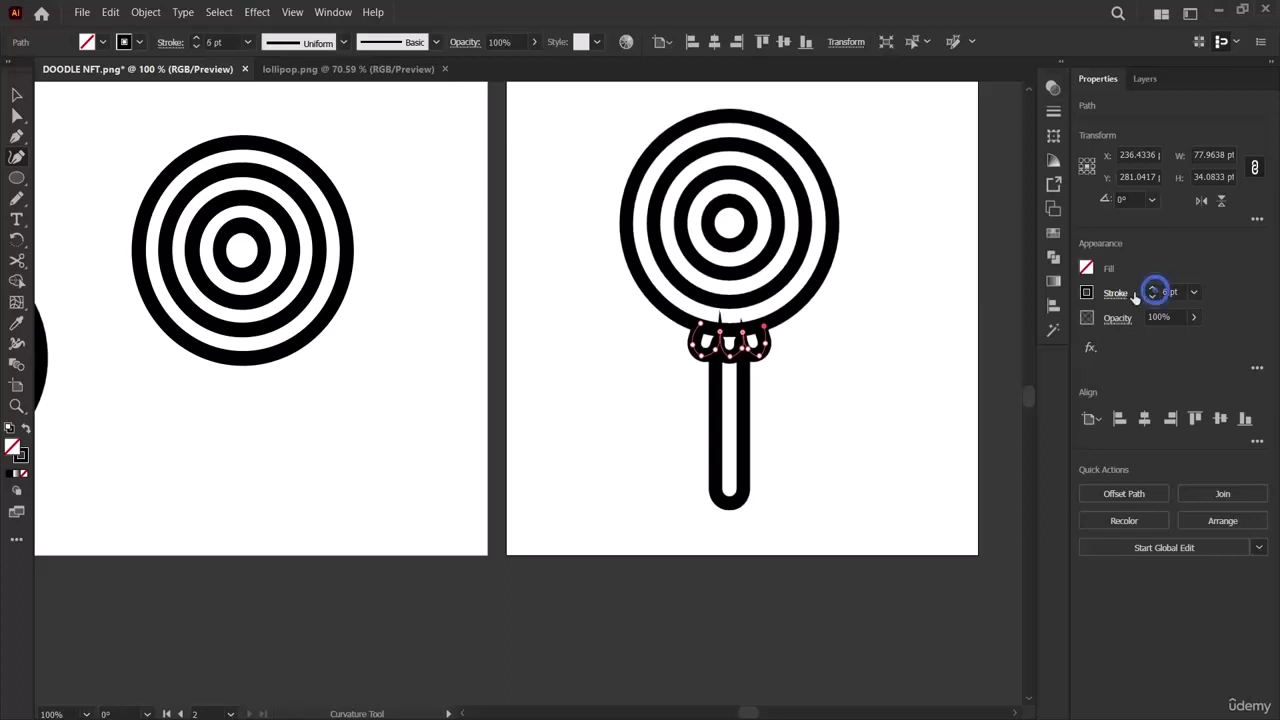
pyautogui.click(1151, 297)
pyautogui.click(1151, 297)
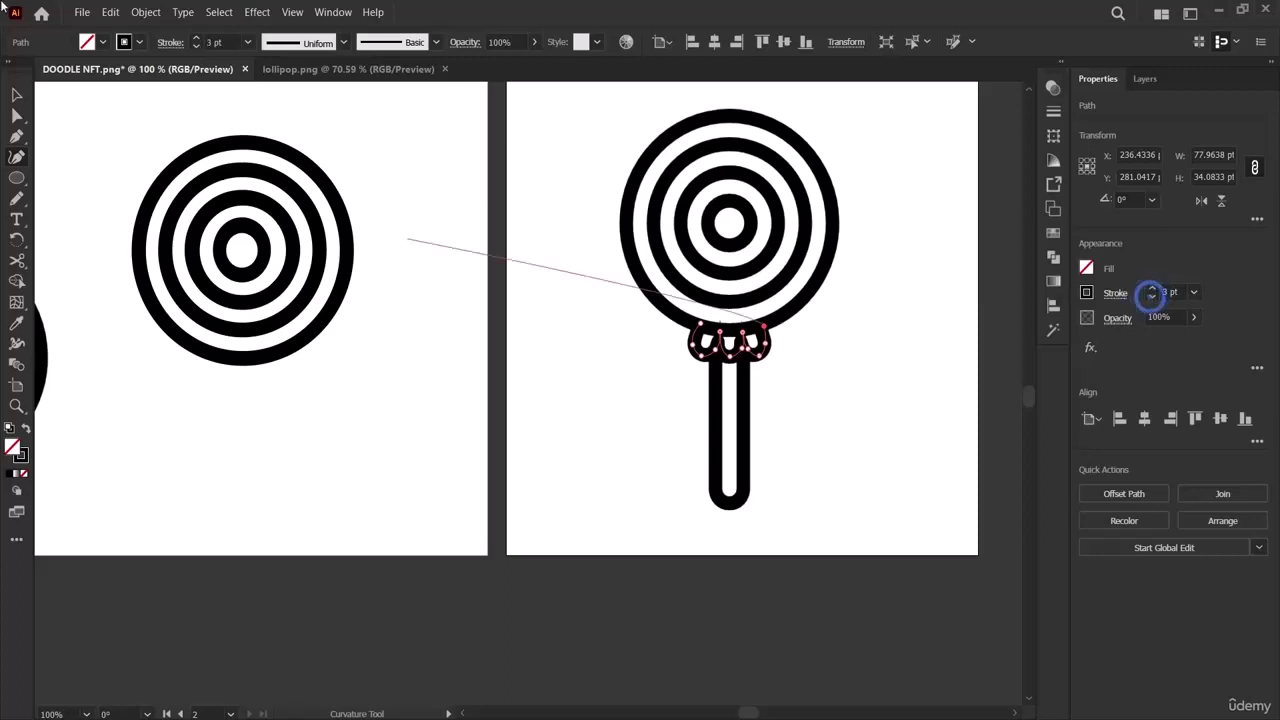
# Move the scalloped knot onto the left artboard and raise its stroke to 8 pt.
pyautogui.click(16, 94)
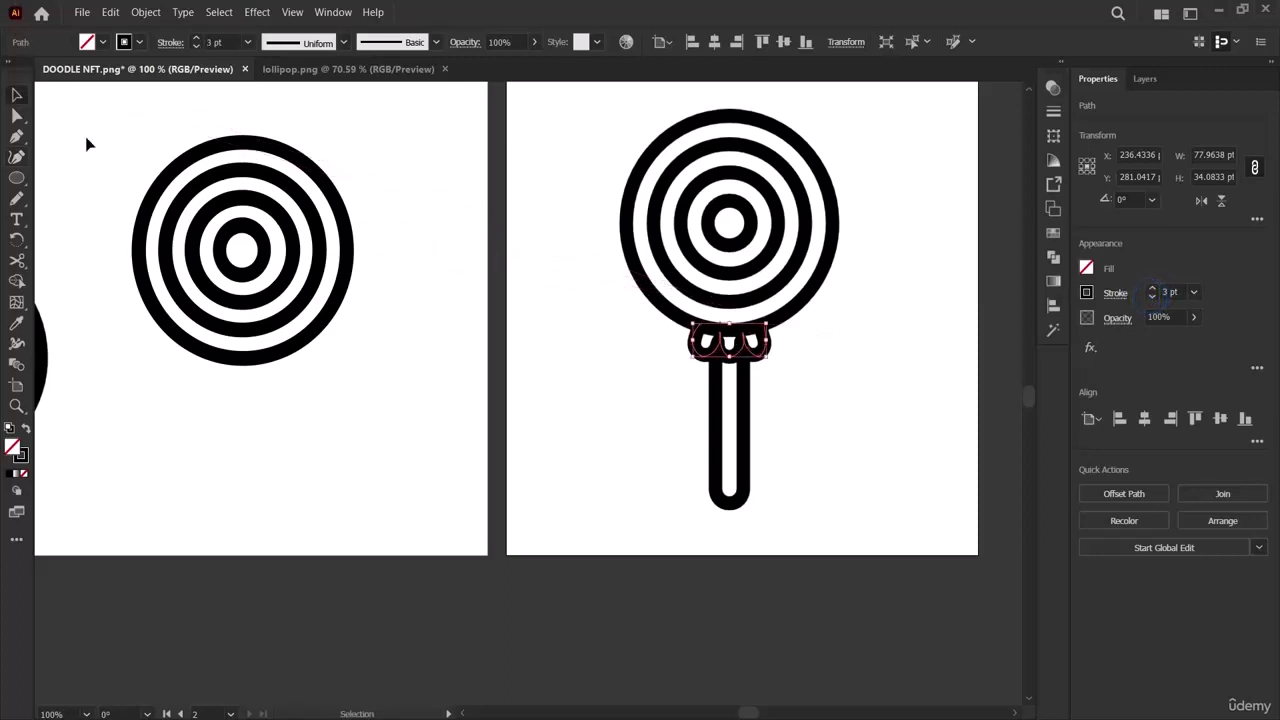
pyautogui.click(456, 392)
pyautogui.moveTo(734, 349); pyautogui.dragTo(238, 386)
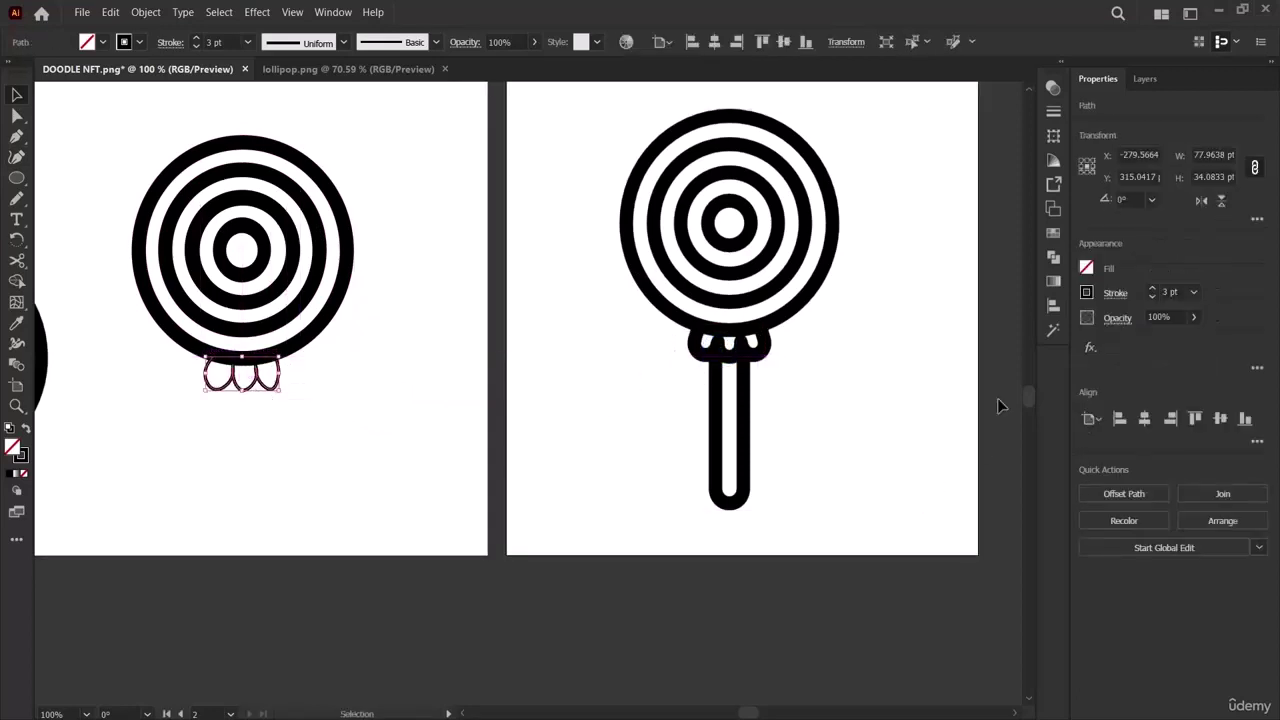
pyautogui.click(1151, 289)
pyautogui.click(1151, 289)
pyautogui.click(1151, 289)
pyautogui.click(1151, 289)
pyautogui.click(1151, 289)
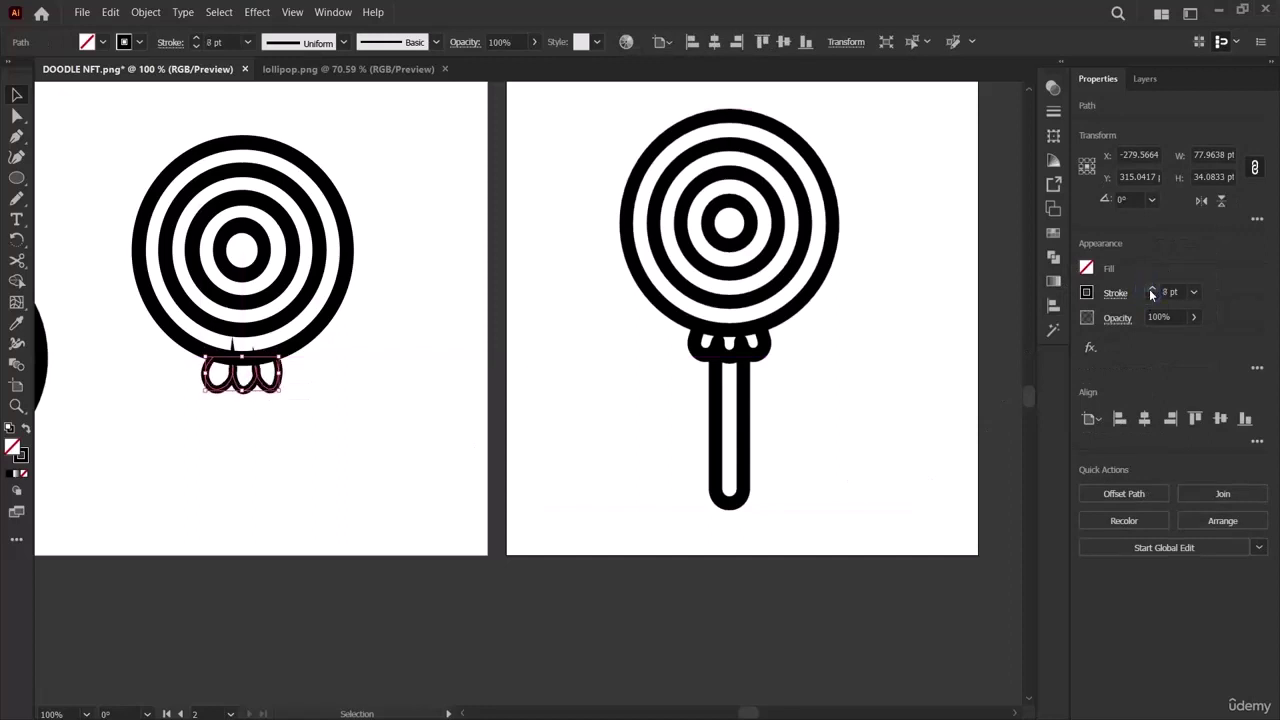
pyautogui.click(360, 477)
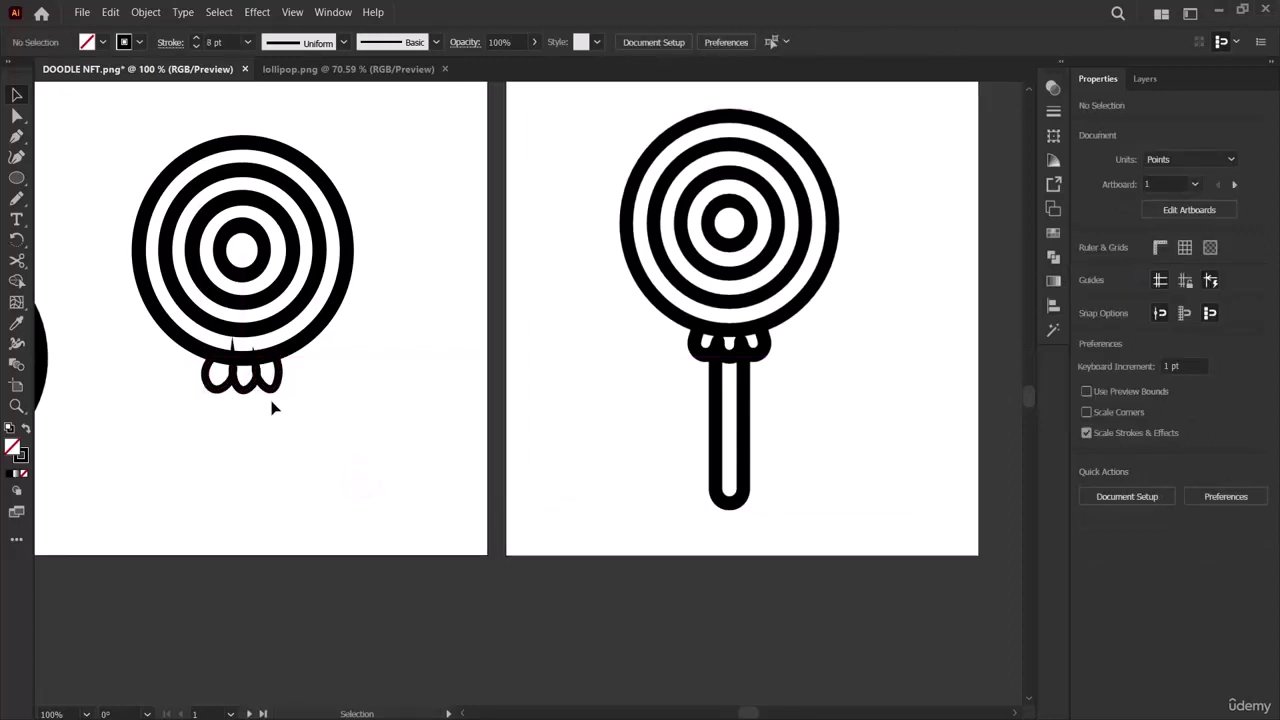
# Move the knot below the ring circle and erase the spikes along its top.
pyautogui.moveTo(228, 385); pyautogui.dragTo(221, 456)
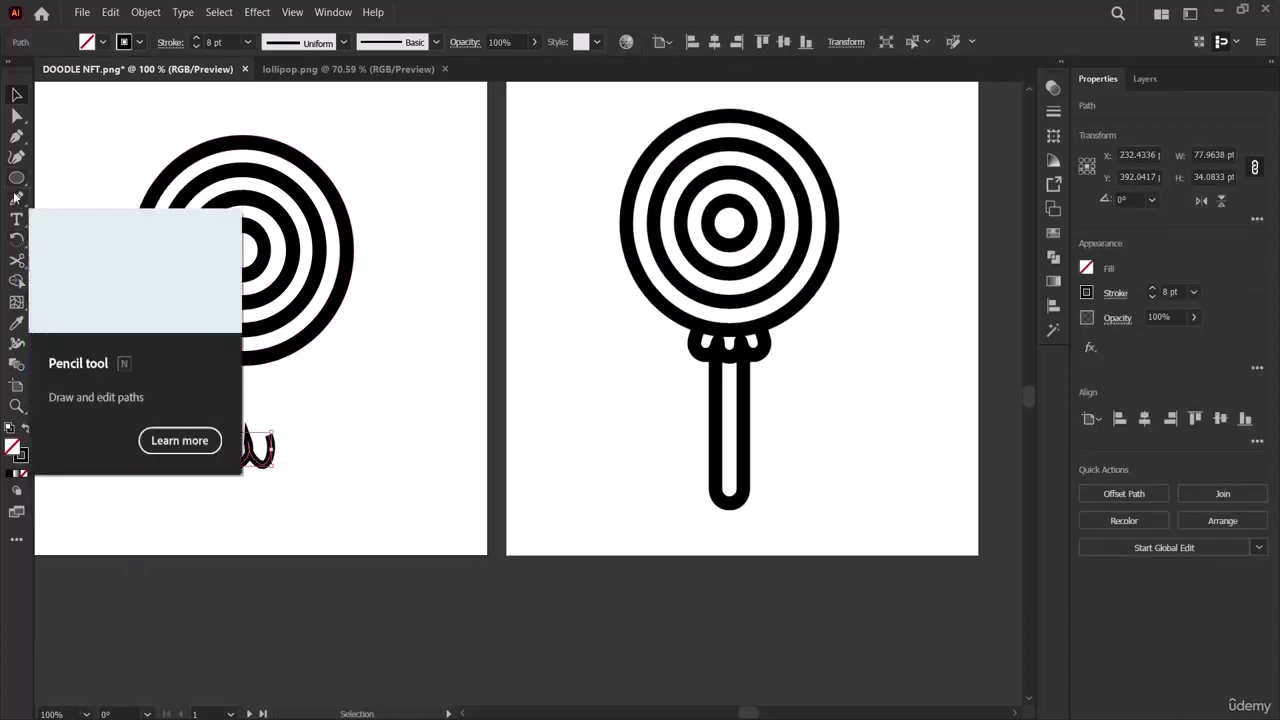
pyautogui.moveTo(16, 260); pyautogui.dragTo(92, 266)
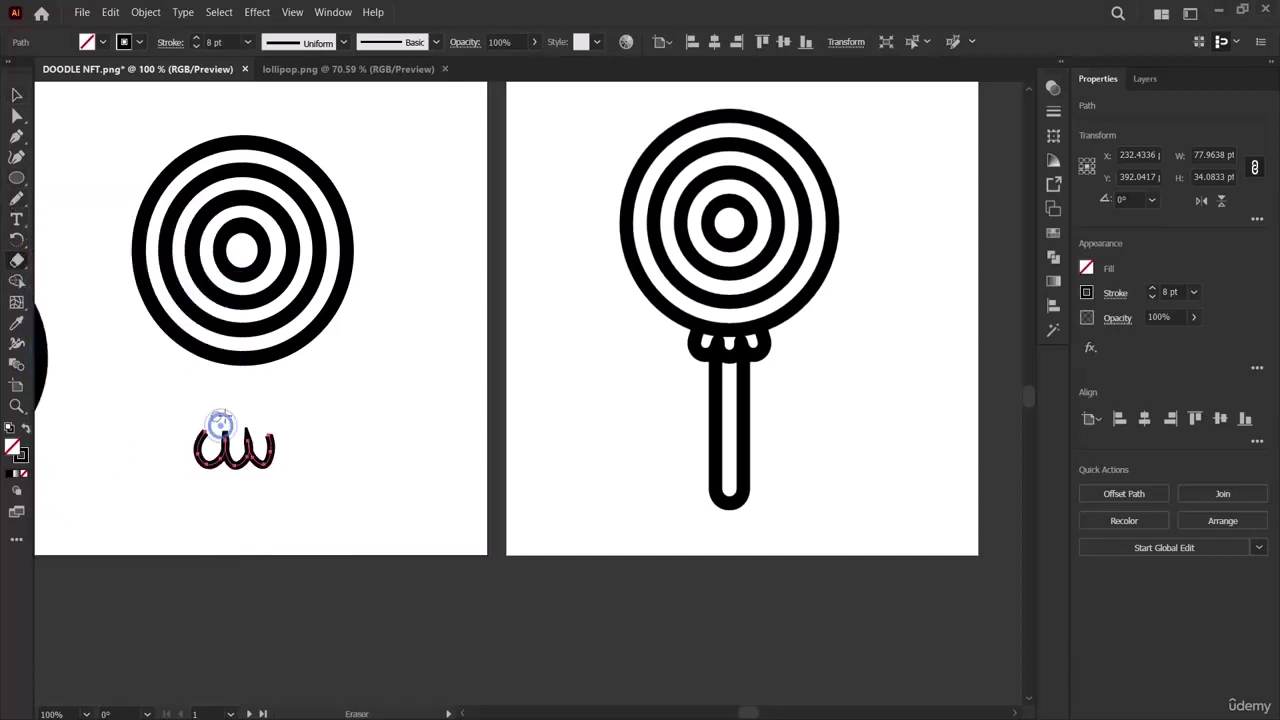
pyautogui.moveTo(260, 424)
pyautogui.mouseDown()
pyautogui.moveTo(218, 428)
pyautogui.moveTo(244, 430)
pyautogui.mouseUp()
pyautogui.moveTo(218, 425); pyautogui.dragTo(229, 419)
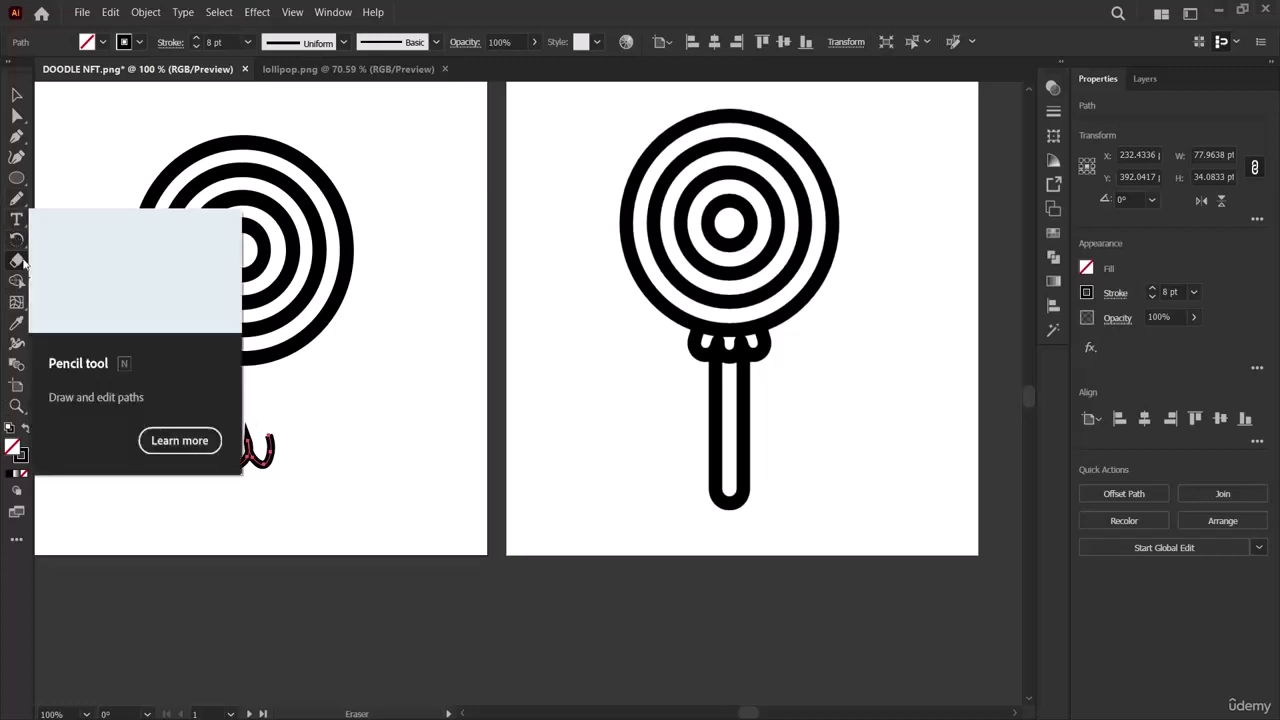
# Try painting over the knot's top with a white Blob Brush stroke, then undo it.
pyautogui.click(17, 200)
pyautogui.moveTo(20, 200); pyautogui.dragTo(62, 195)
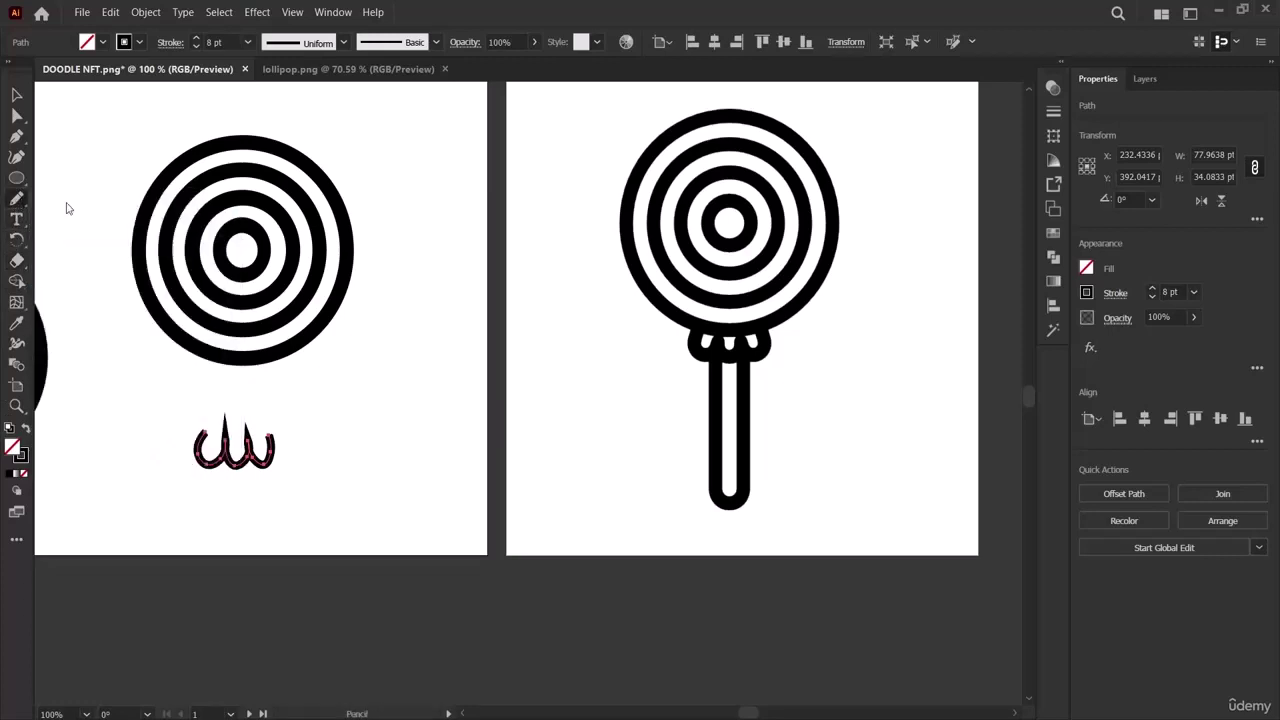
pyautogui.doubleClick(13, 449)
pyautogui.moveTo(430, 262); pyautogui.dragTo(400, 251)
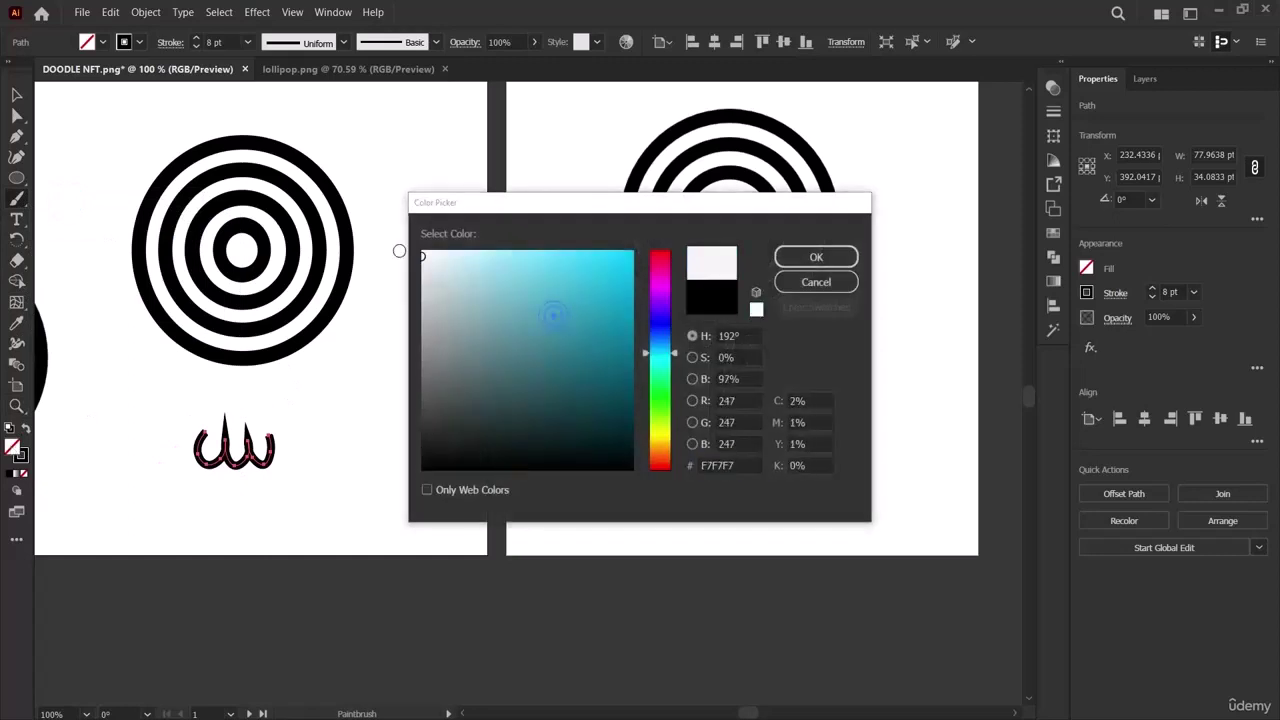
pyautogui.click(817, 256)
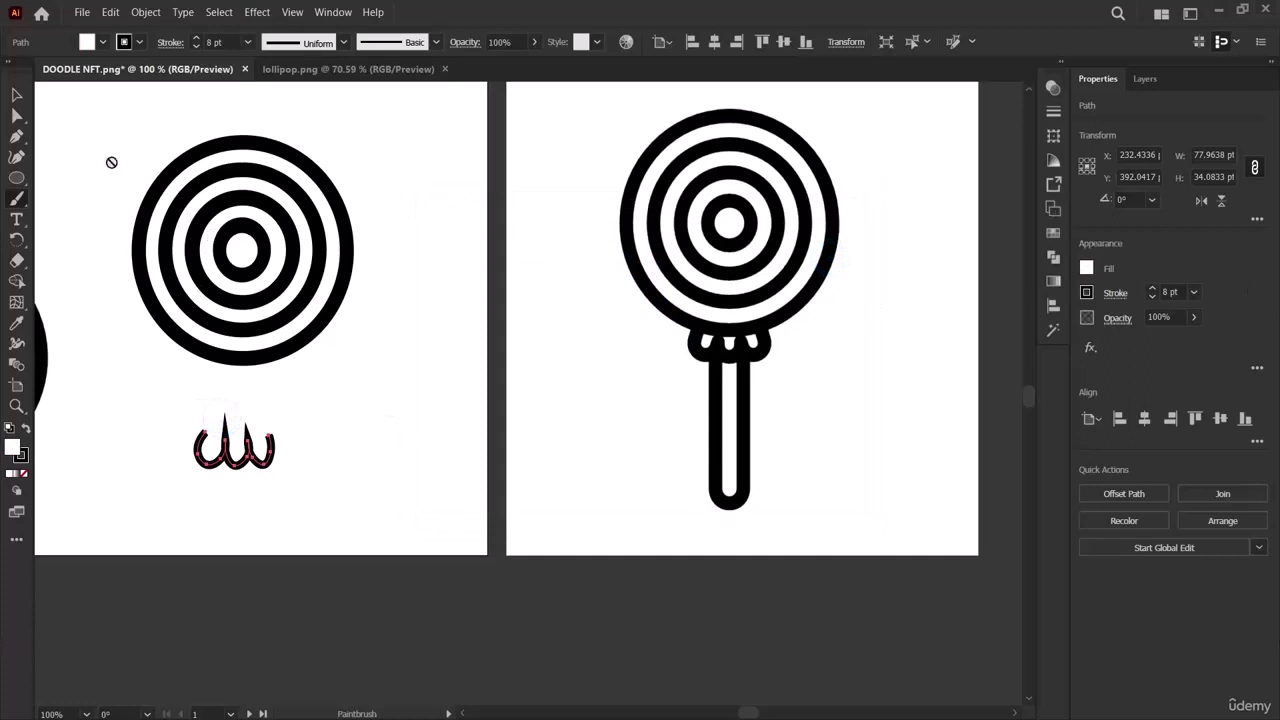
pyautogui.moveTo(19, 202); pyautogui.dragTo(85, 219)
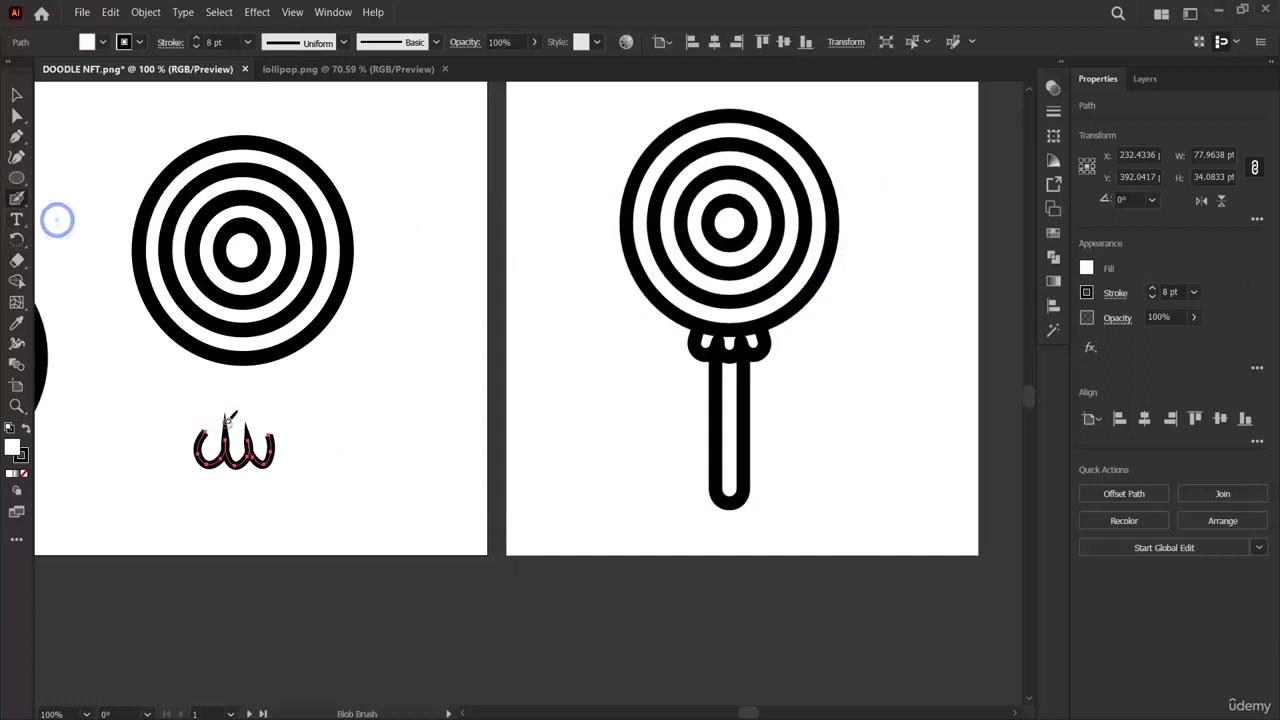
pyautogui.moveTo(208, 421)
pyautogui.mouseDown()
pyautogui.moveTo(244, 415)
pyautogui.moveTo(215, 420)
pyautogui.mouseUp()
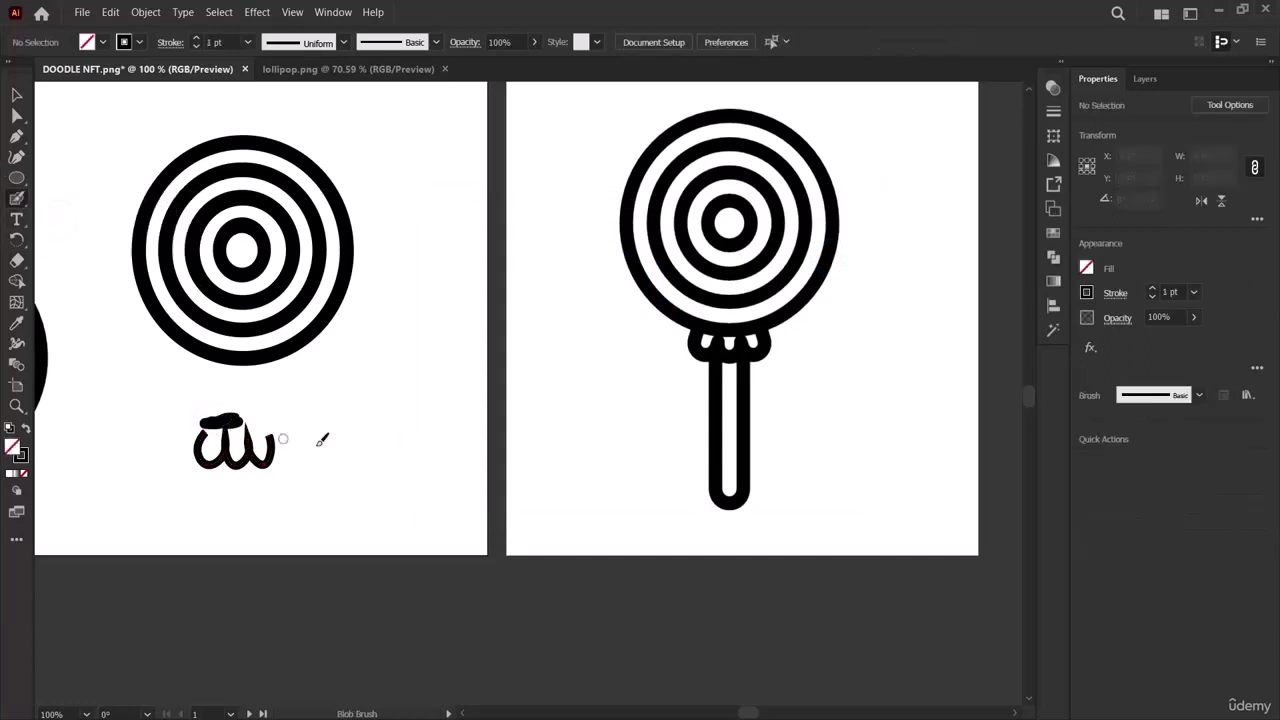
pyautogui.press('v')
pyautogui.hotkey('ctrl', 'z')
# Move the knot back up under the ring circle and set its fill to None.
pyautogui.click(17, 96)
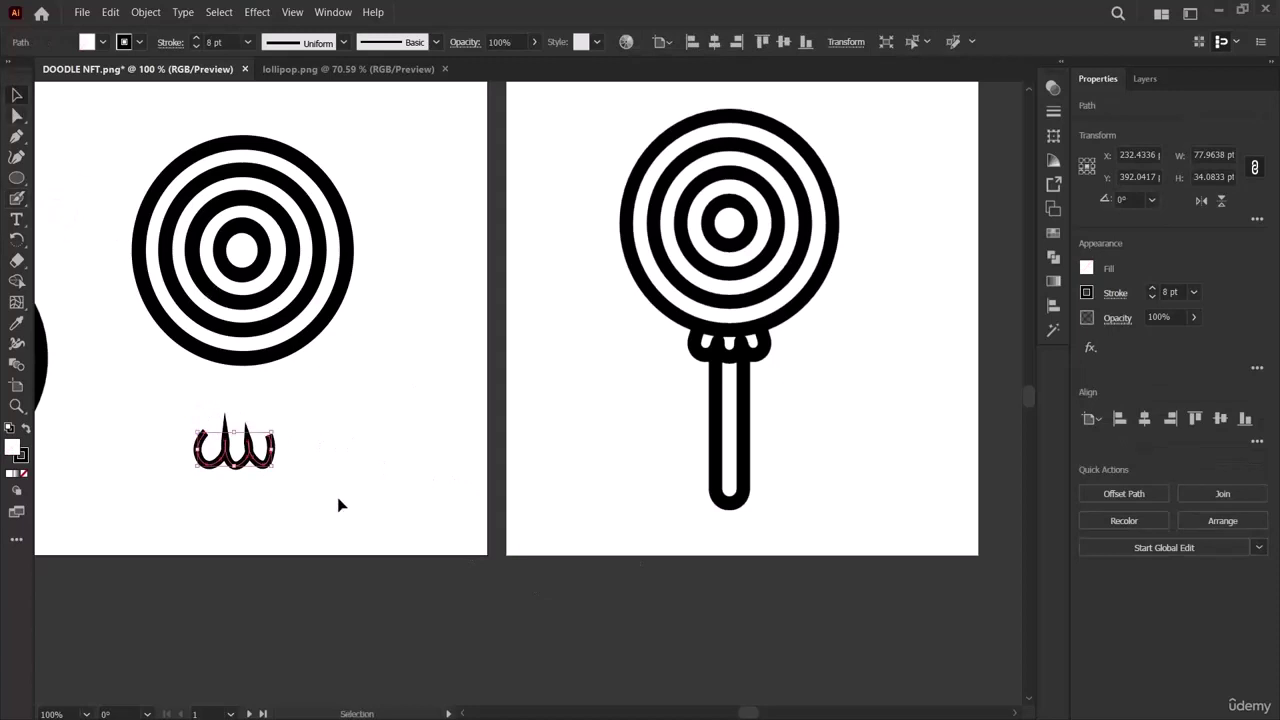
pyautogui.moveTo(232, 450)
pyautogui.mouseDown()
pyautogui.moveTo(256, 376)
pyautogui.moveTo(240, 374)
pyautogui.mouseUp()
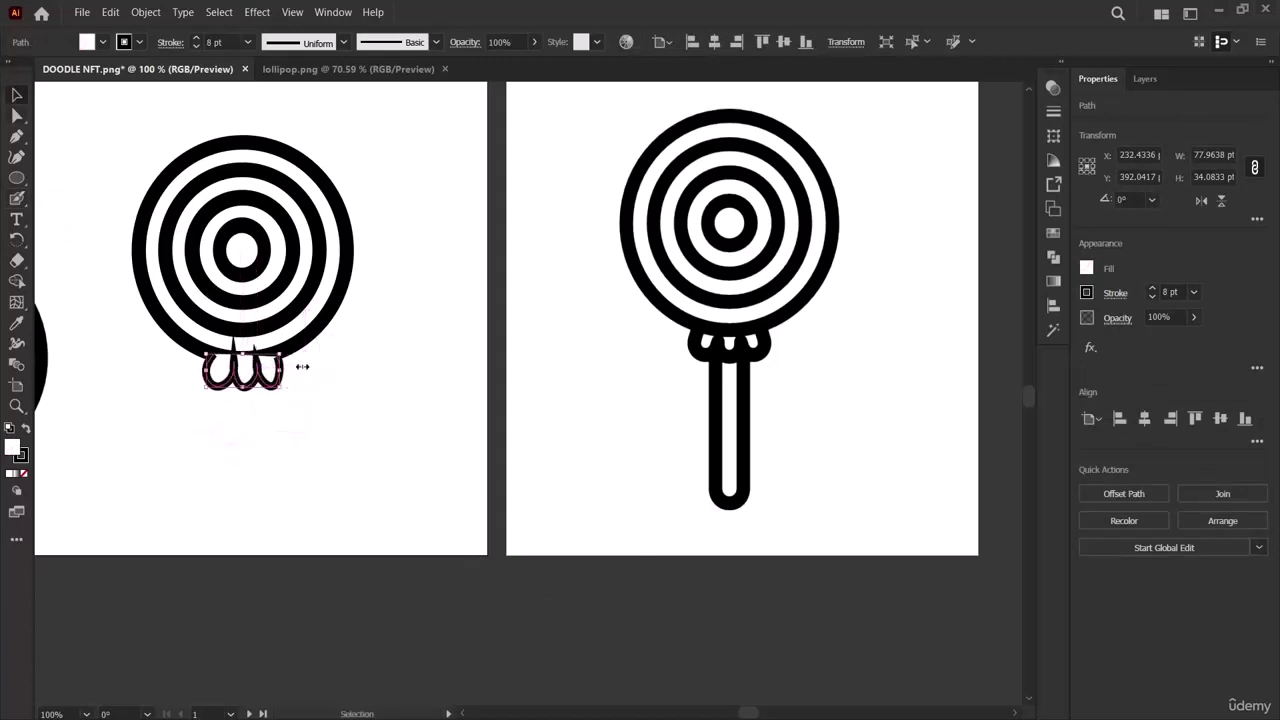
pyautogui.click(1084, 270)
pyautogui.click(904, 417)
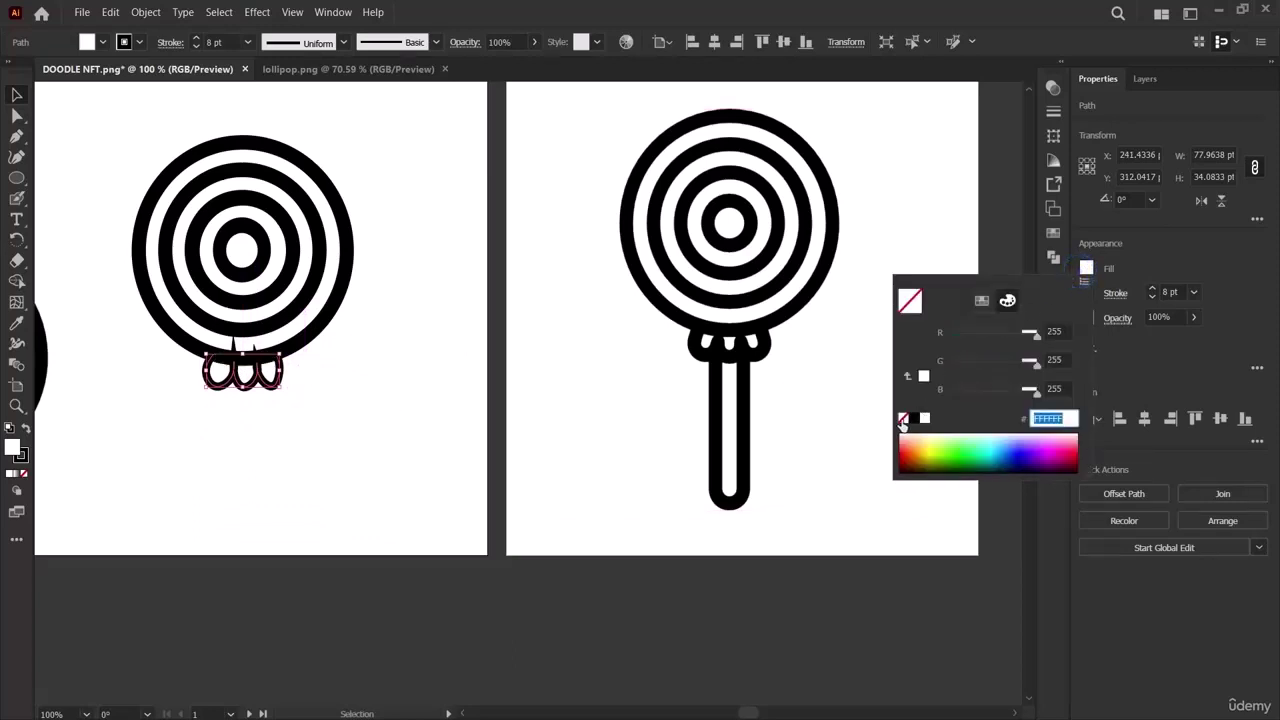
pyautogui.click(96, 404)
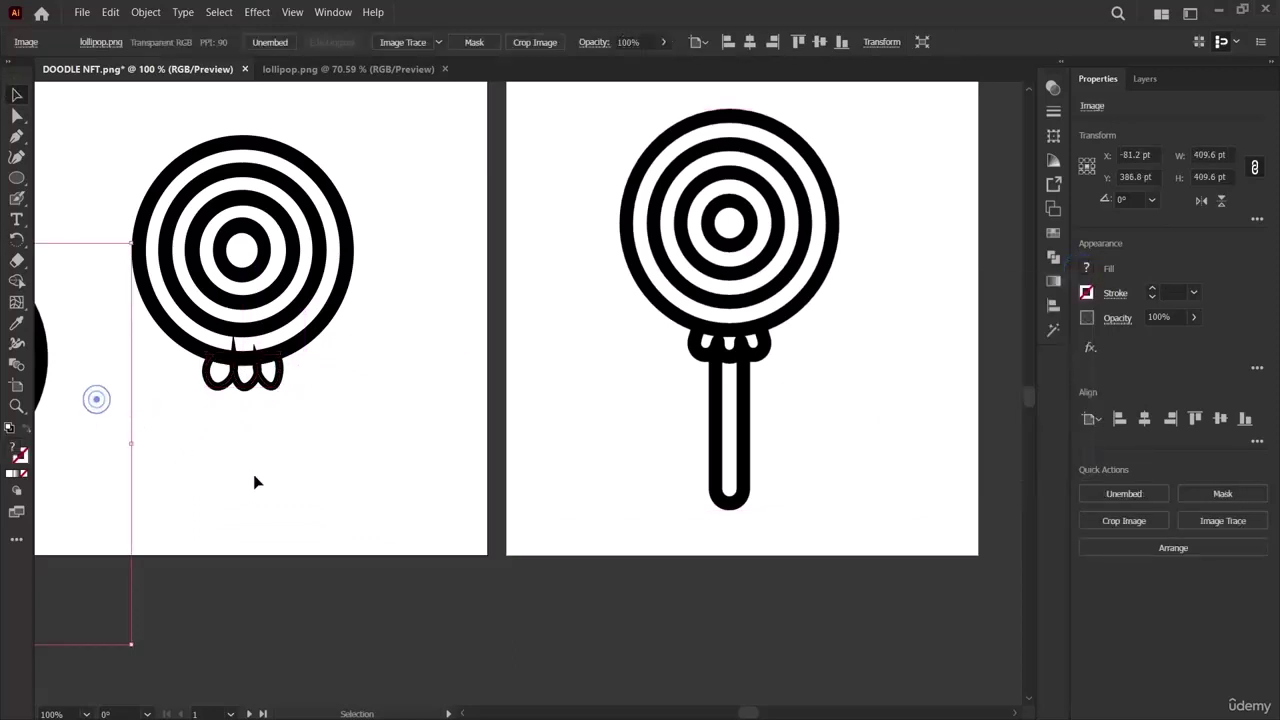
pyautogui.click(252, 478)
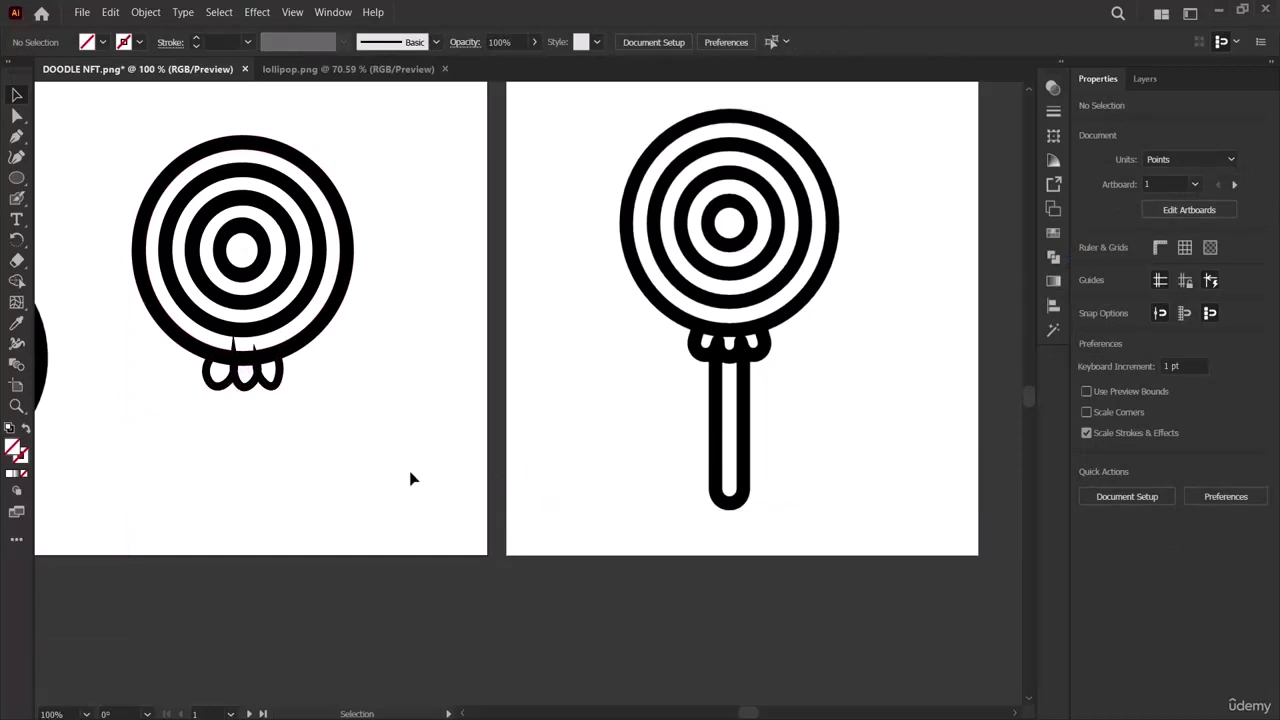
# Move the knot aside and cut the squiggle at an anchor with the Scissors tool.
pyautogui.moveTo(246, 380)
pyautogui.mouseDown()
pyautogui.moveTo(340, 400)
pyautogui.moveTo(374, 453)
pyautogui.mouseUp()
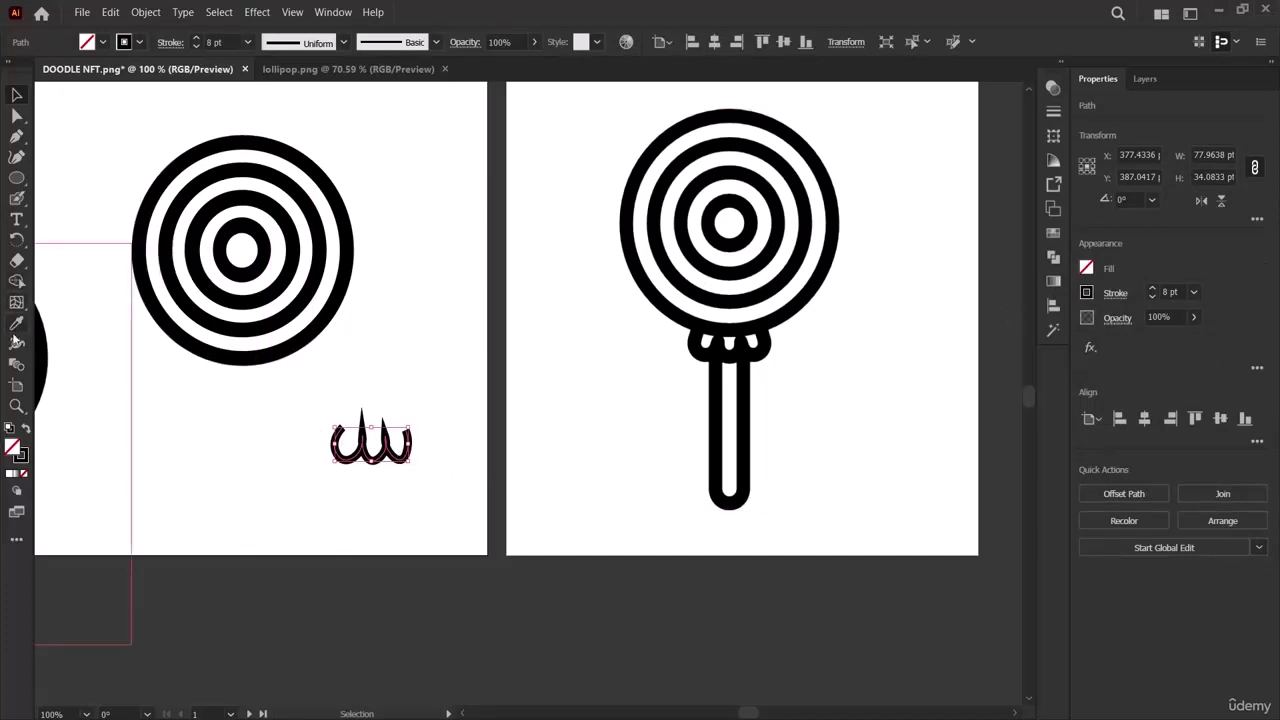
pyautogui.click(16, 306)
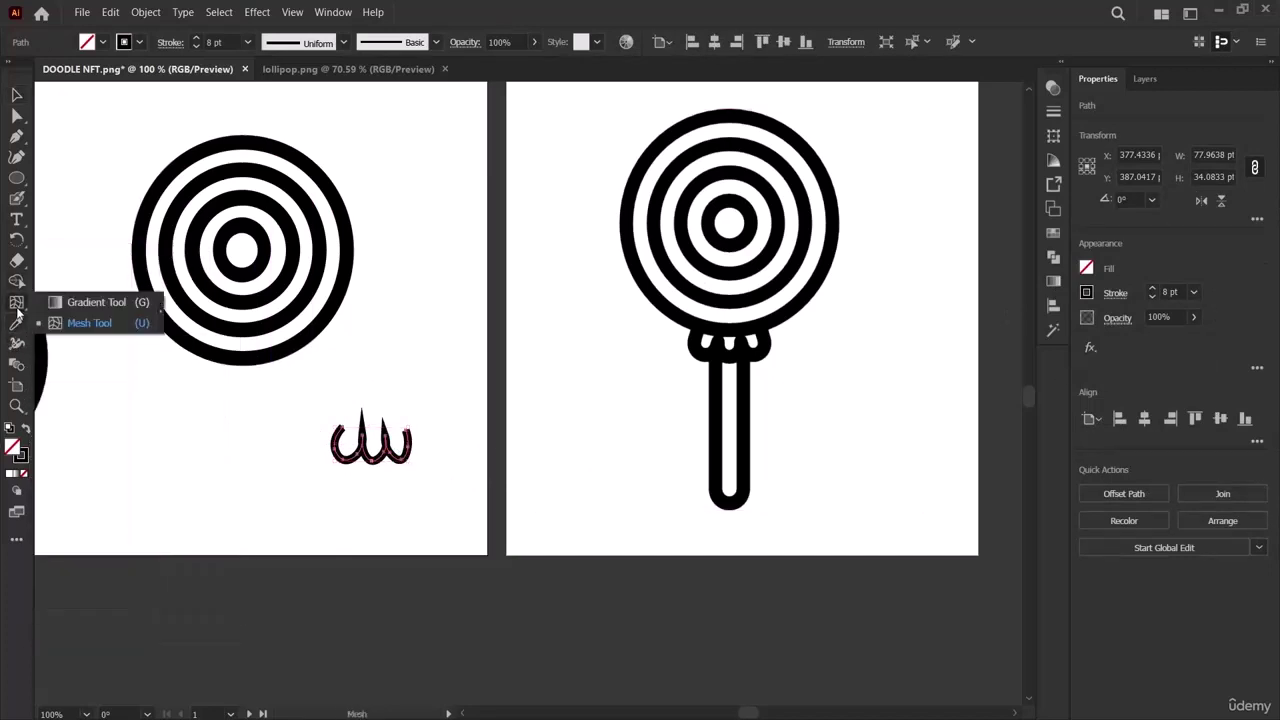
pyautogui.click(16, 343)
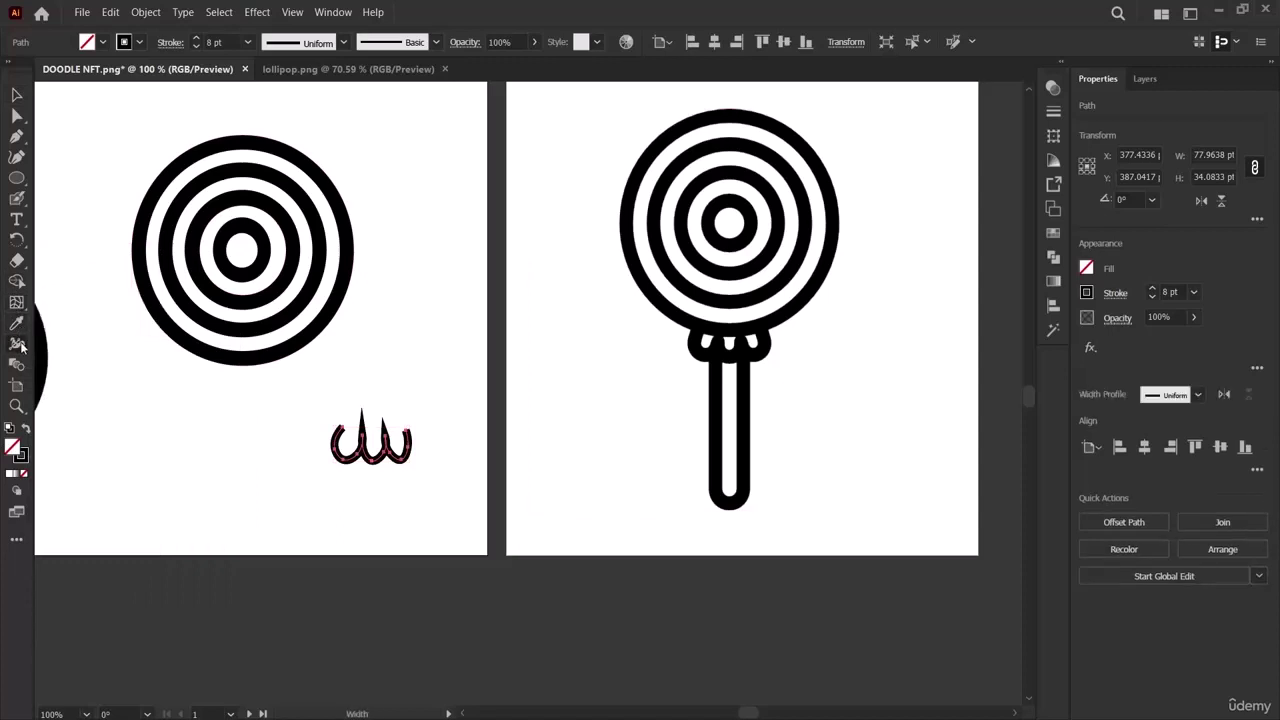
pyautogui.click(17, 302)
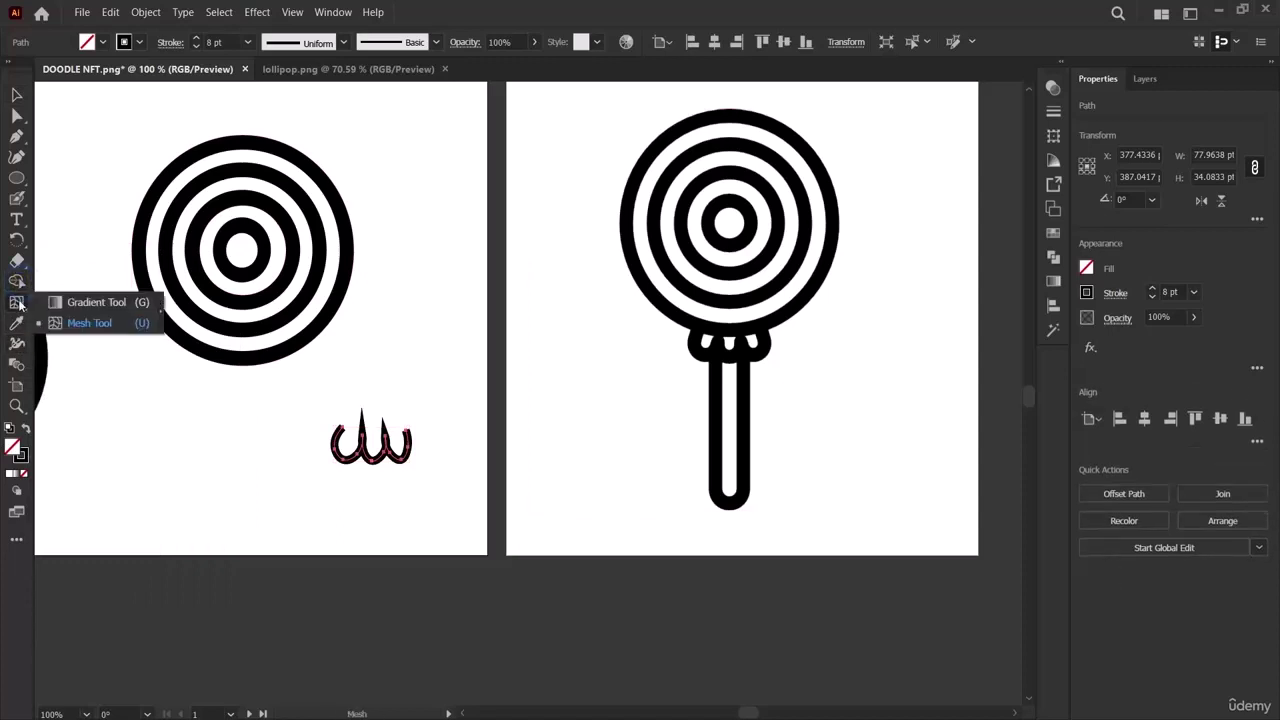
pyautogui.click(15, 362)
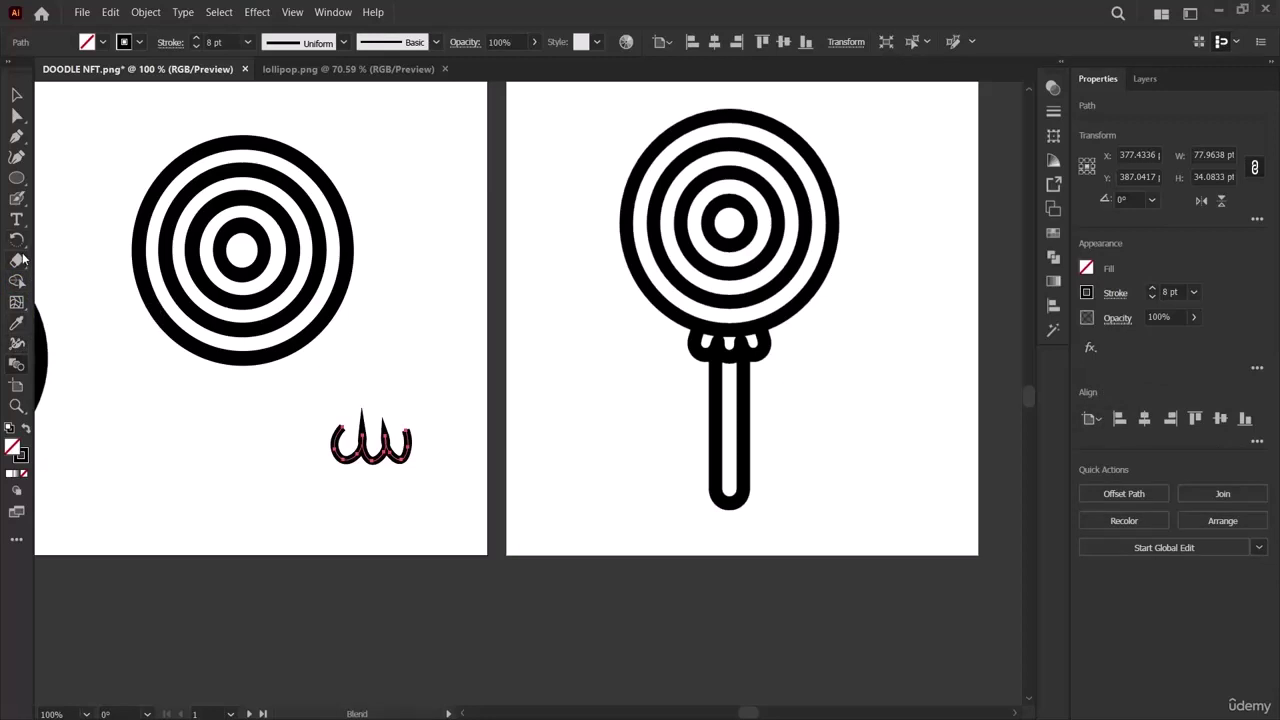
pyautogui.moveTo(22, 260); pyautogui.dragTo(60, 282)
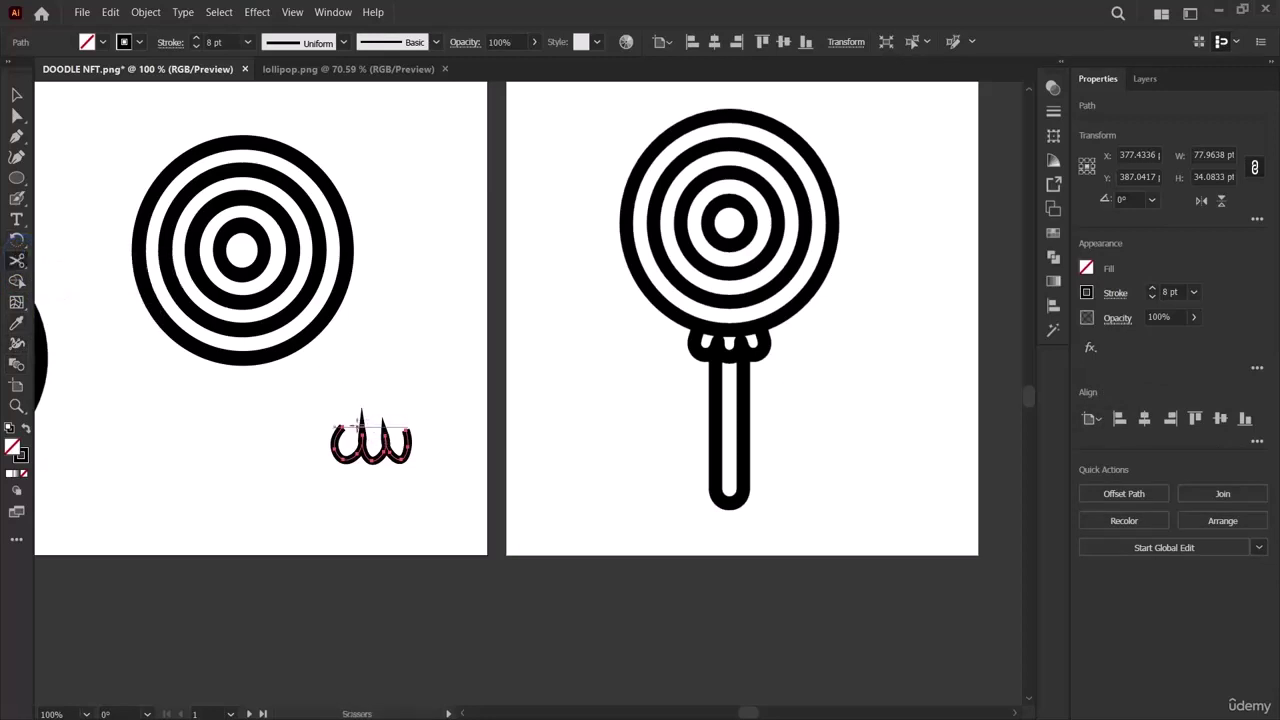
pyautogui.click(358, 425)
pyautogui.click(787, 394)
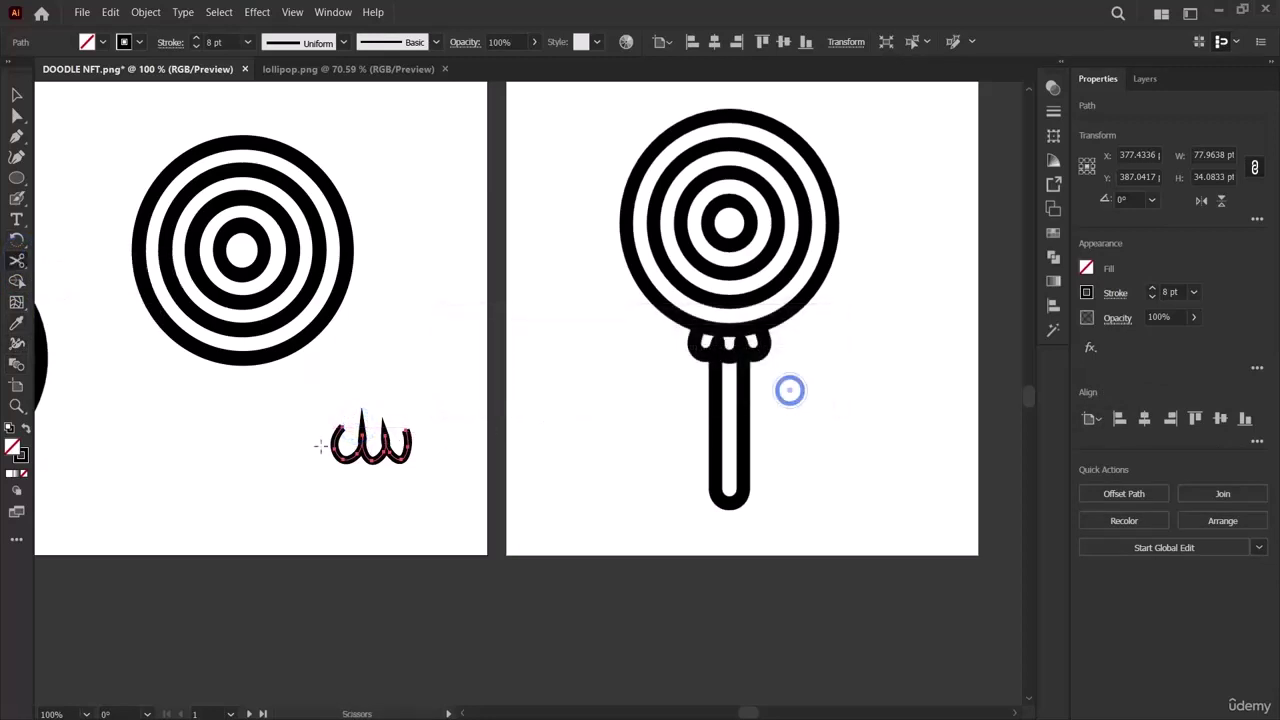
pyautogui.click(363, 434)
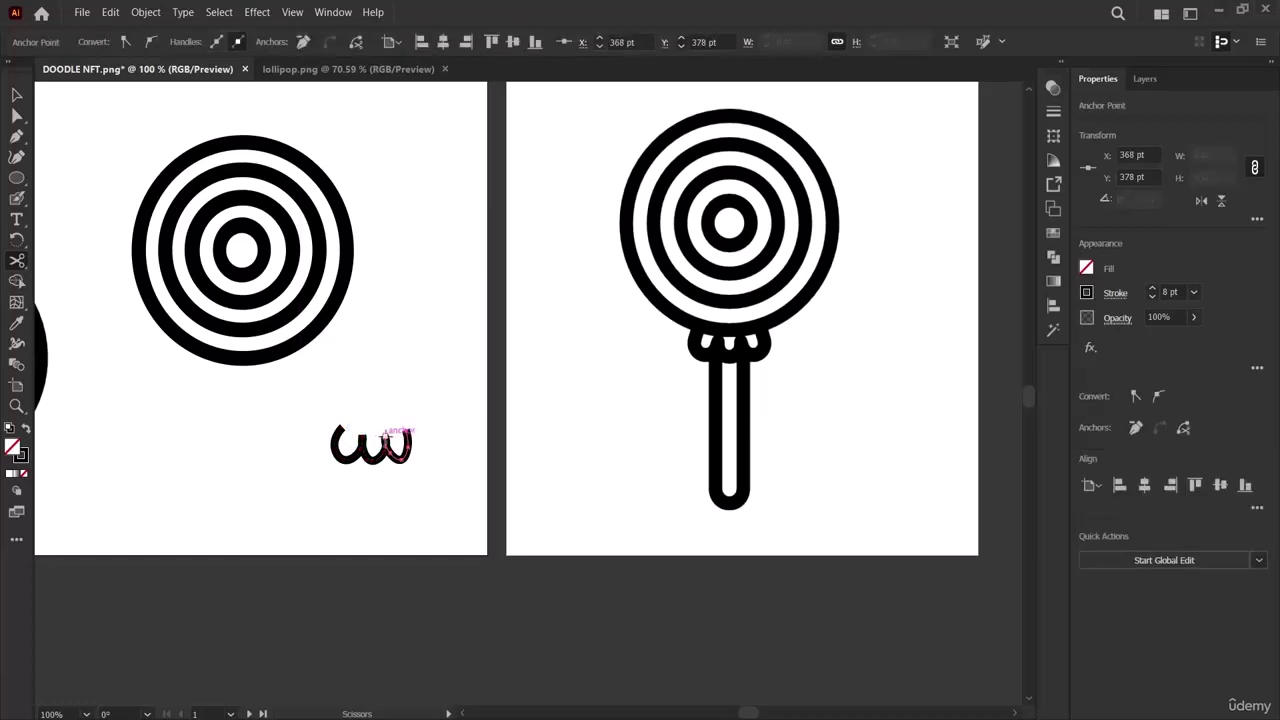
# Shift the cut-off piece to form a third loop, keeping the stroke at 8 pt.
pyautogui.click(16, 97)
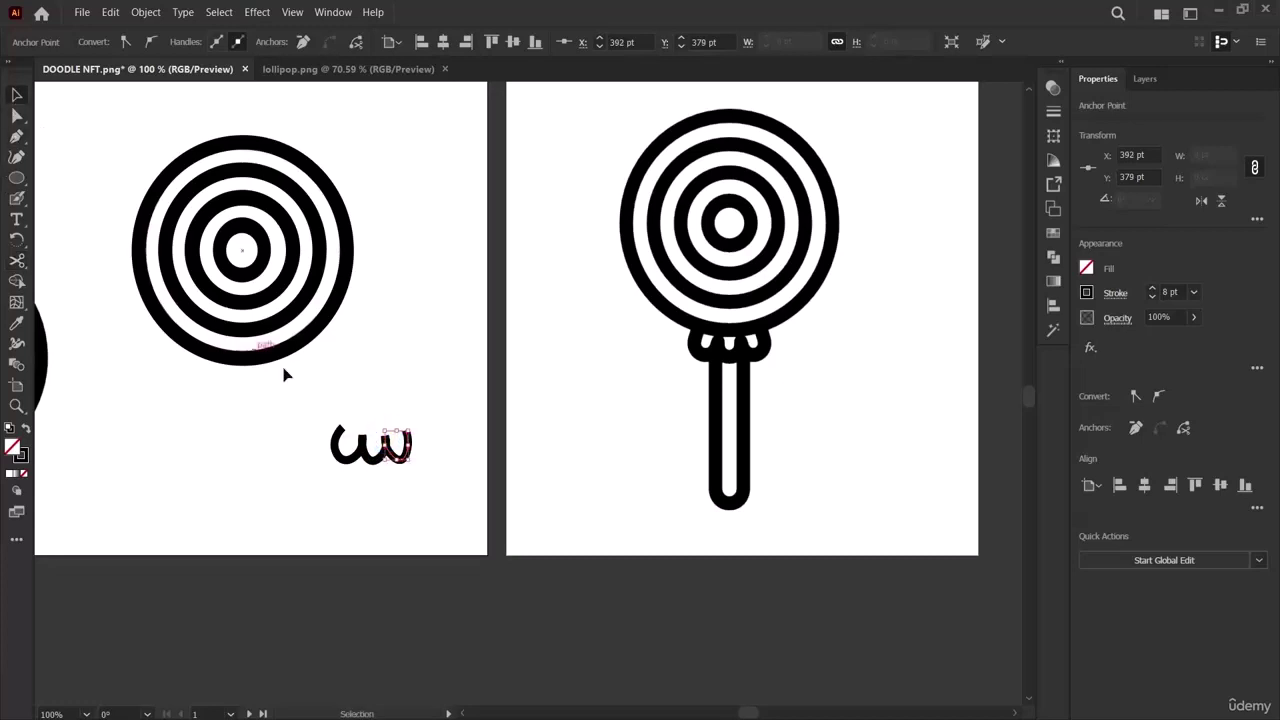
pyautogui.keyDown('shift'); pyautogui.click(355, 460); pyautogui.keyUp('shift')
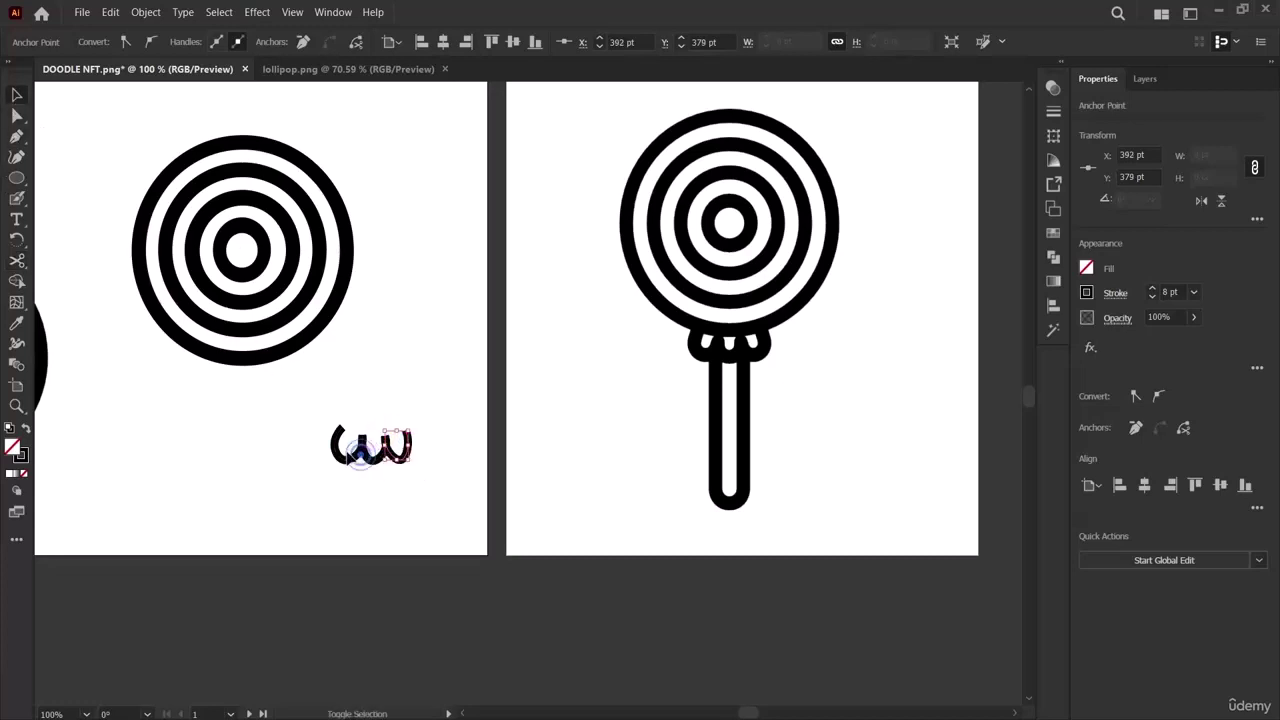
pyautogui.moveTo(363, 460)
pyautogui.mouseDown()
pyautogui.moveTo(383, 452)
pyautogui.moveTo(371, 452)
pyautogui.mouseUp()
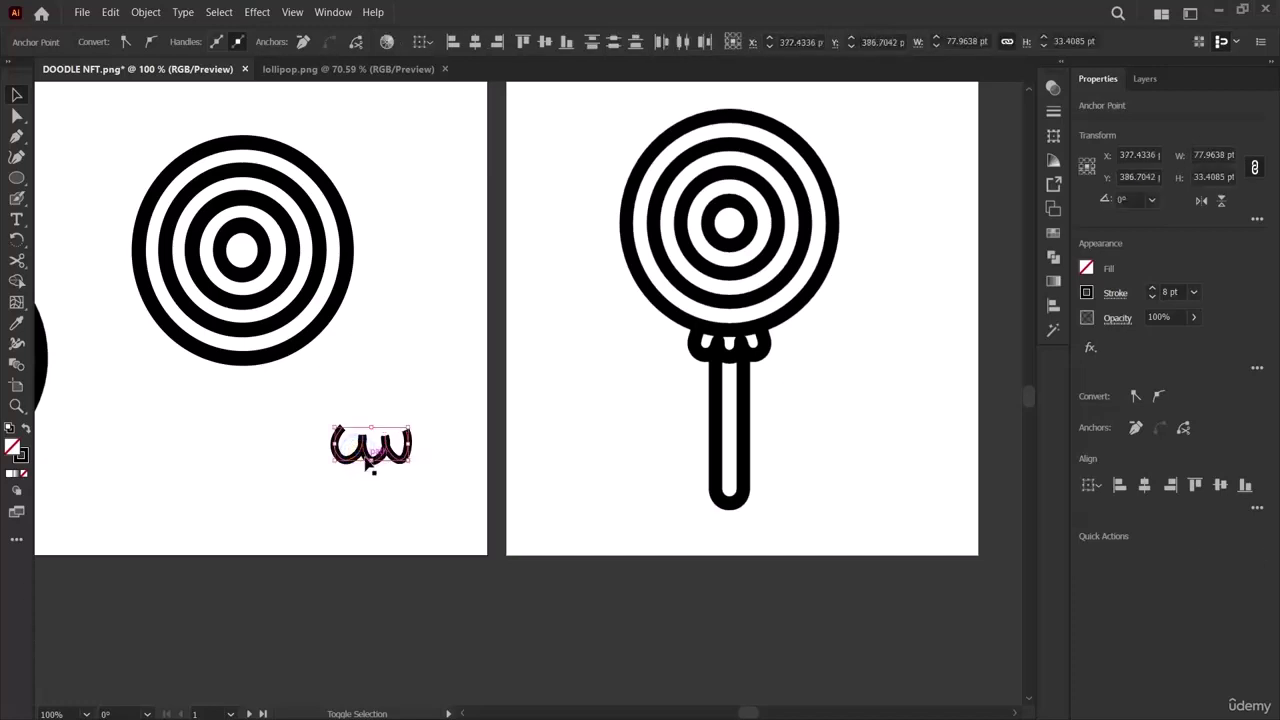
pyautogui.click(1151, 297)
pyautogui.click(1151, 297)
pyautogui.click(1151, 297)
pyautogui.click(1151, 297)
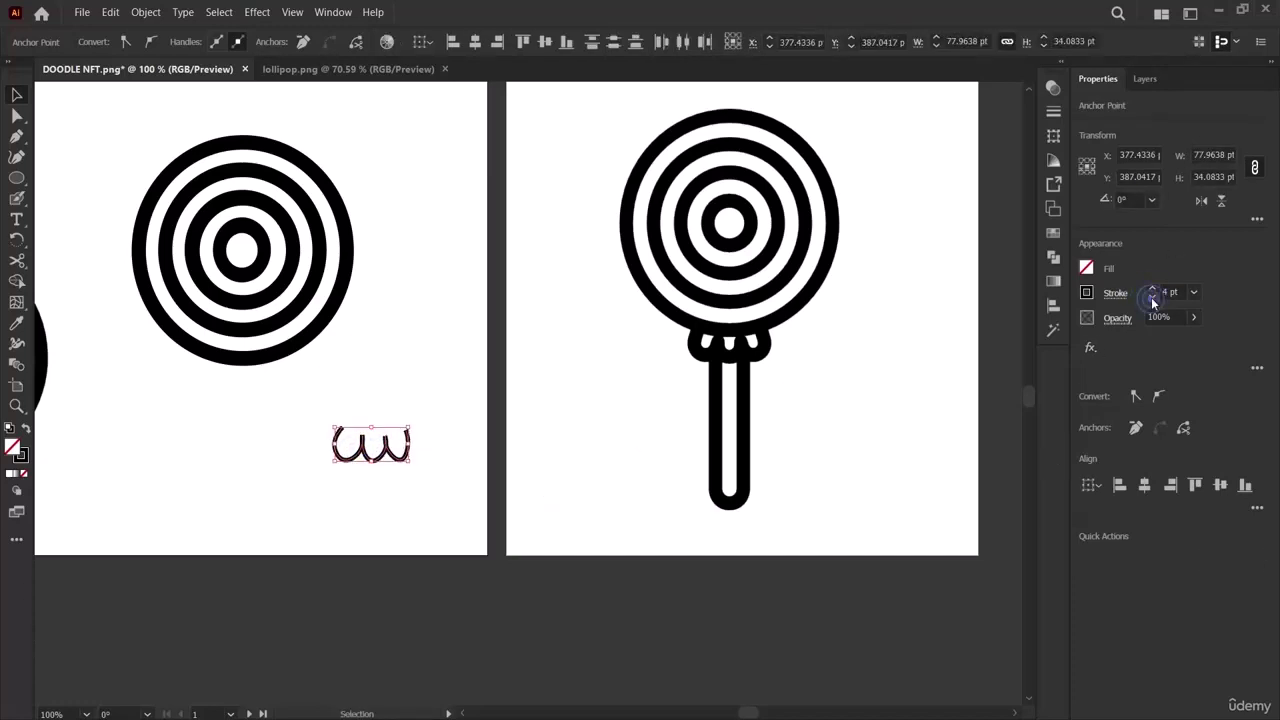
pyautogui.click(1152, 288)
pyautogui.click(1152, 288)
pyautogui.click(1152, 288)
pyautogui.click(1152, 288)
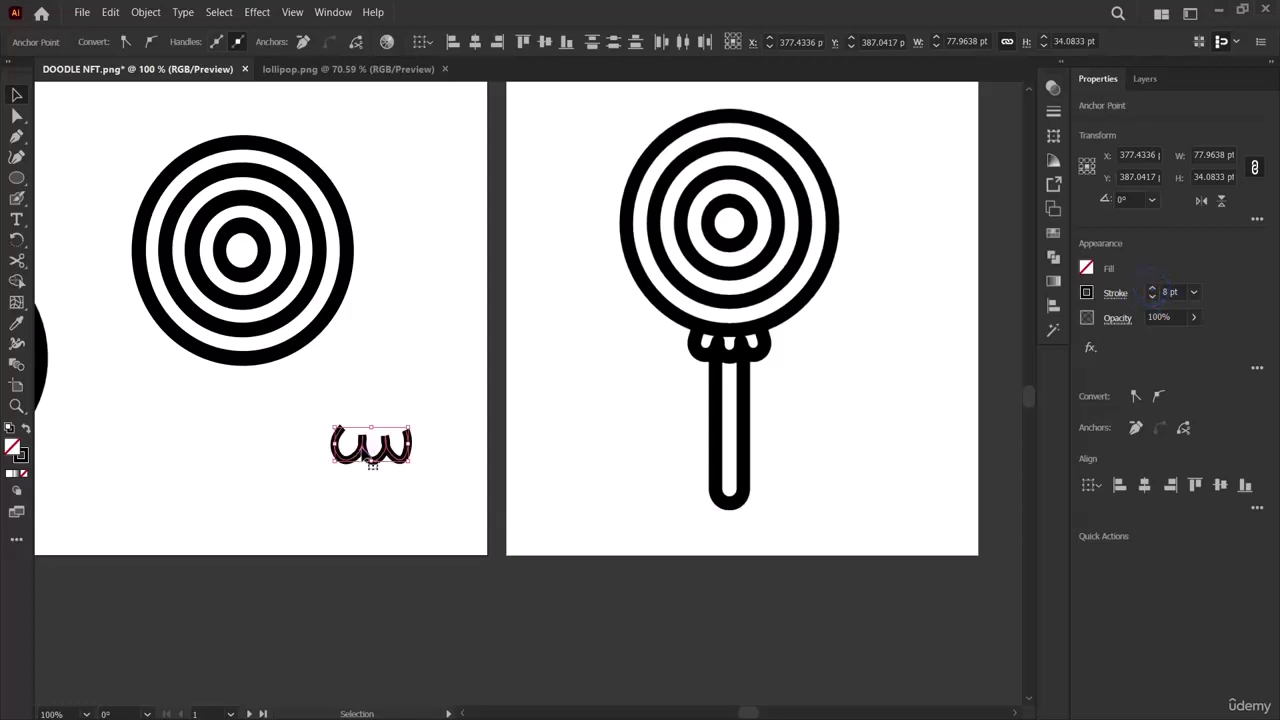
# Attempt moving the knot under the candy head, undoing the stretched results.
pyautogui.moveTo(372, 462)
pyautogui.mouseDown()
pyautogui.moveTo(308, 390)
pyautogui.moveTo(235, 372)
pyautogui.moveTo(386, 466)
pyautogui.mouseUp()
pyautogui.click(386, 466)
pyautogui.hotkey('ctrl', 'z')
pyautogui.hotkey('ctrl', 'z')
pyautogui.hotkey('ctrl', 'z')
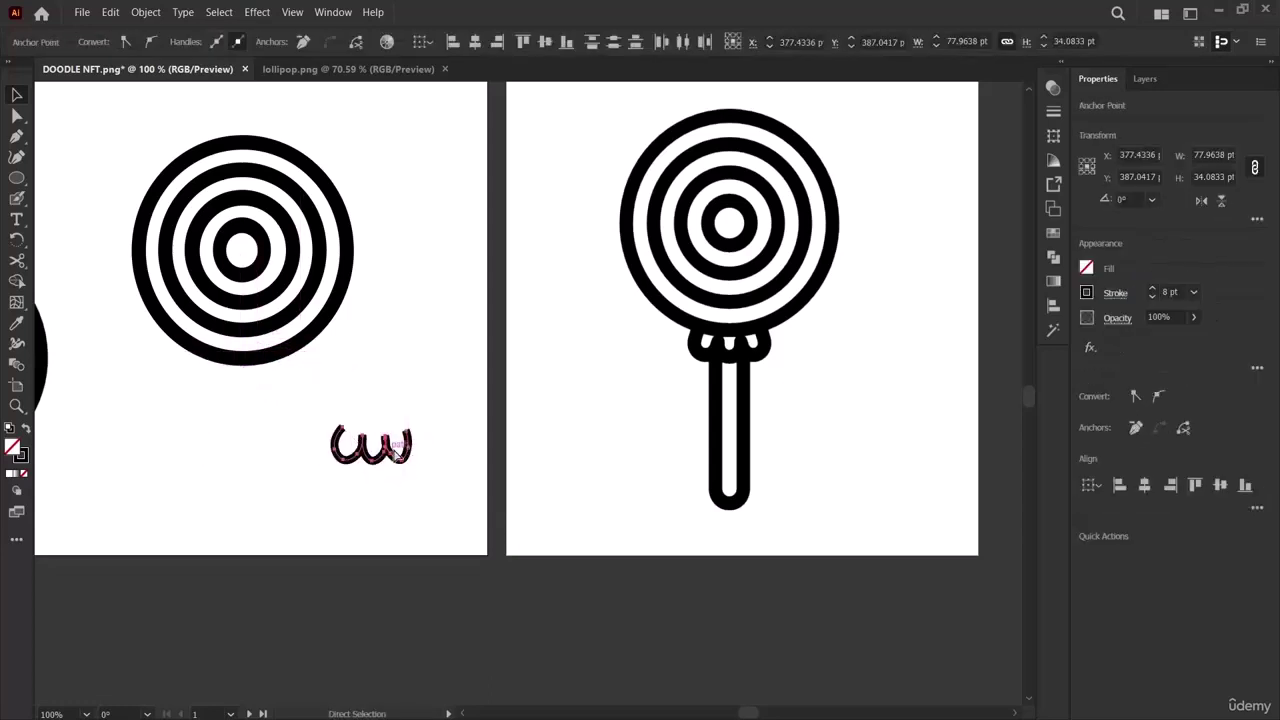
pyautogui.press('v')
pyautogui.moveTo(366, 452); pyautogui.dragTo(250, 362)
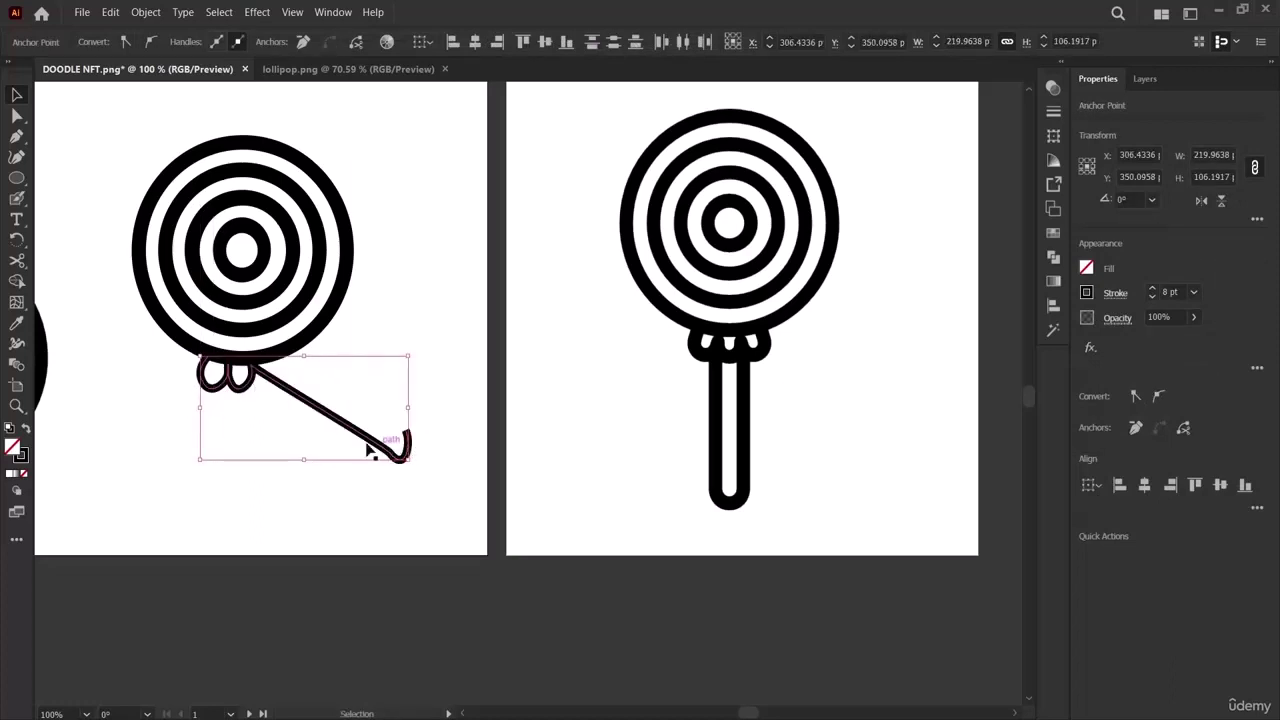
pyautogui.hotkey('ctrl', 'z')
pyautogui.hotkey('ctrl', 'z')
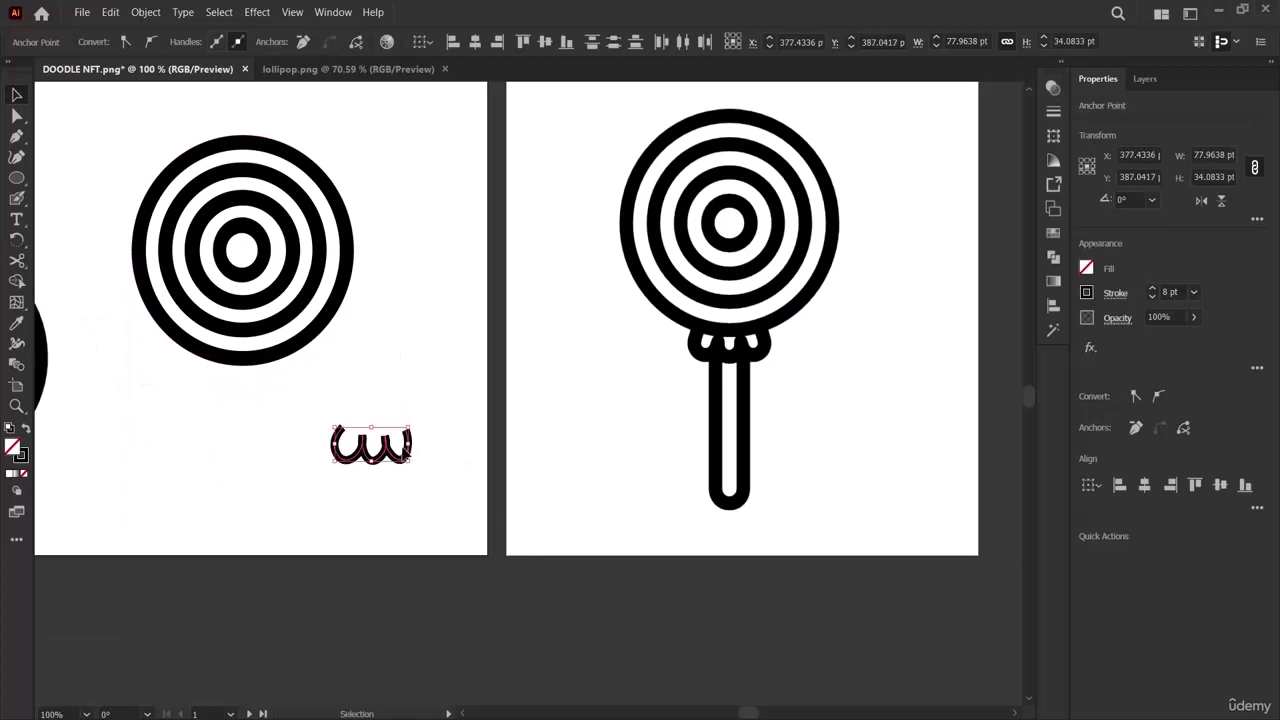
pyautogui.moveTo(400, 448)
pyautogui.mouseDown()
pyautogui.moveTo(362, 422)
pyautogui.moveTo(394, 470)
pyautogui.mouseUp()
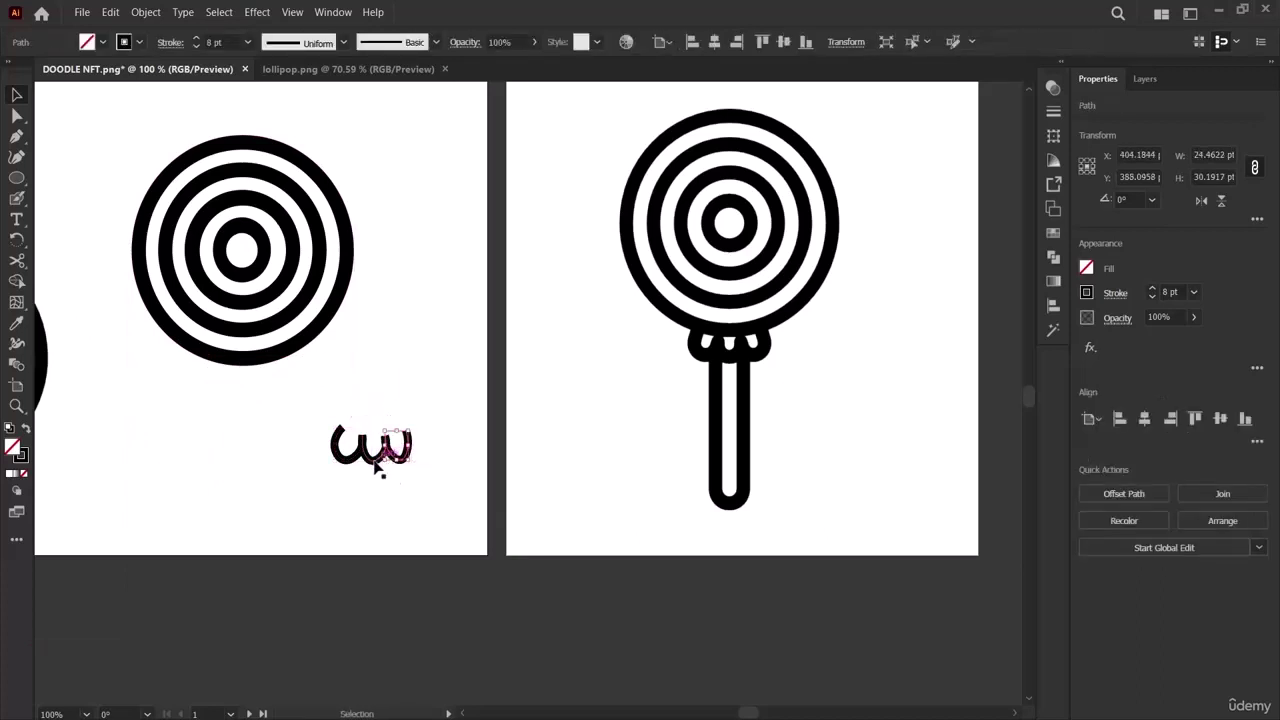
# Select the whole three-loop knot and place it just under the ringed candy head.
pyautogui.click(347, 457)
pyautogui.keyDown('shift'); pyautogui.click(356, 458); pyautogui.keyUp('shift')
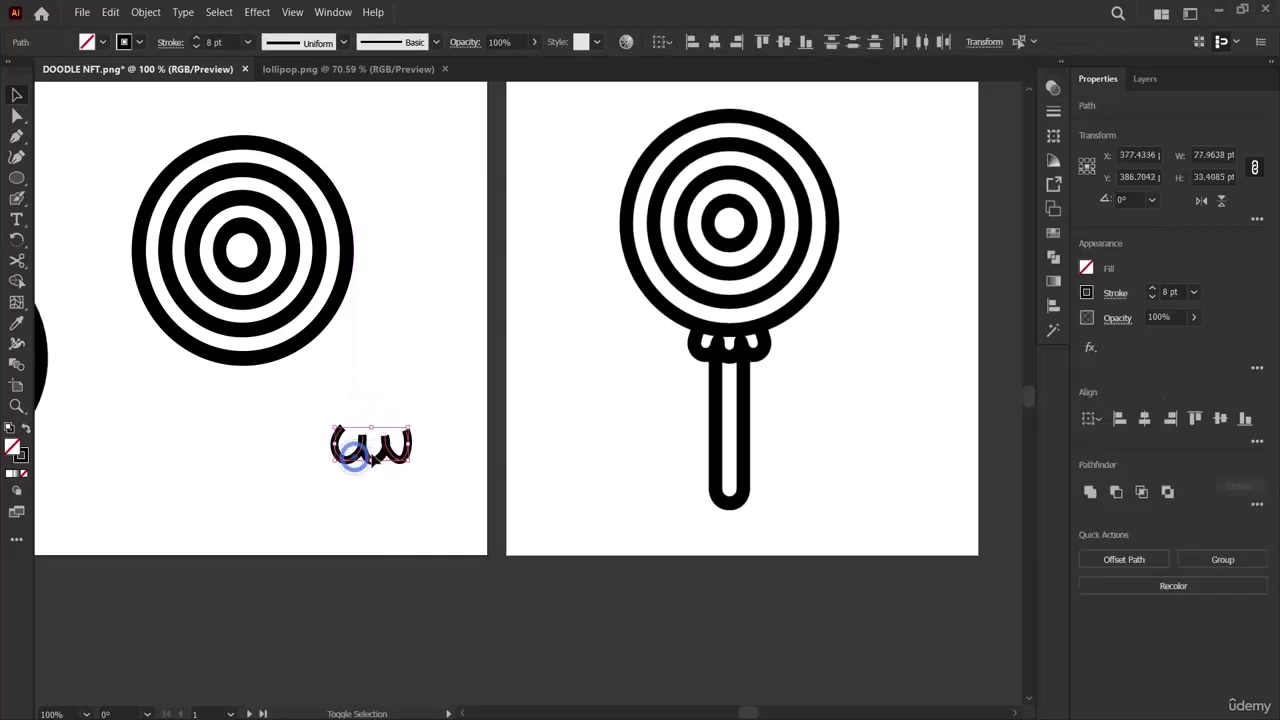
pyautogui.doubleClick(366, 455)
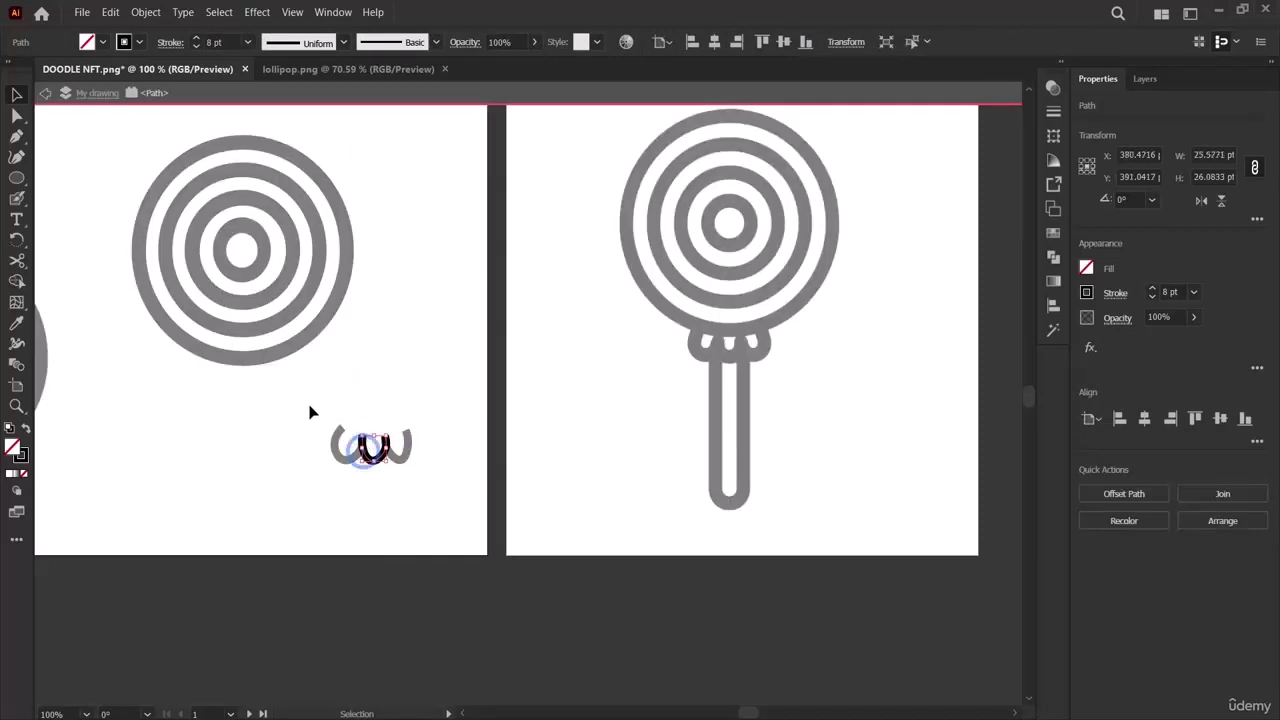
pyautogui.click(45, 94)
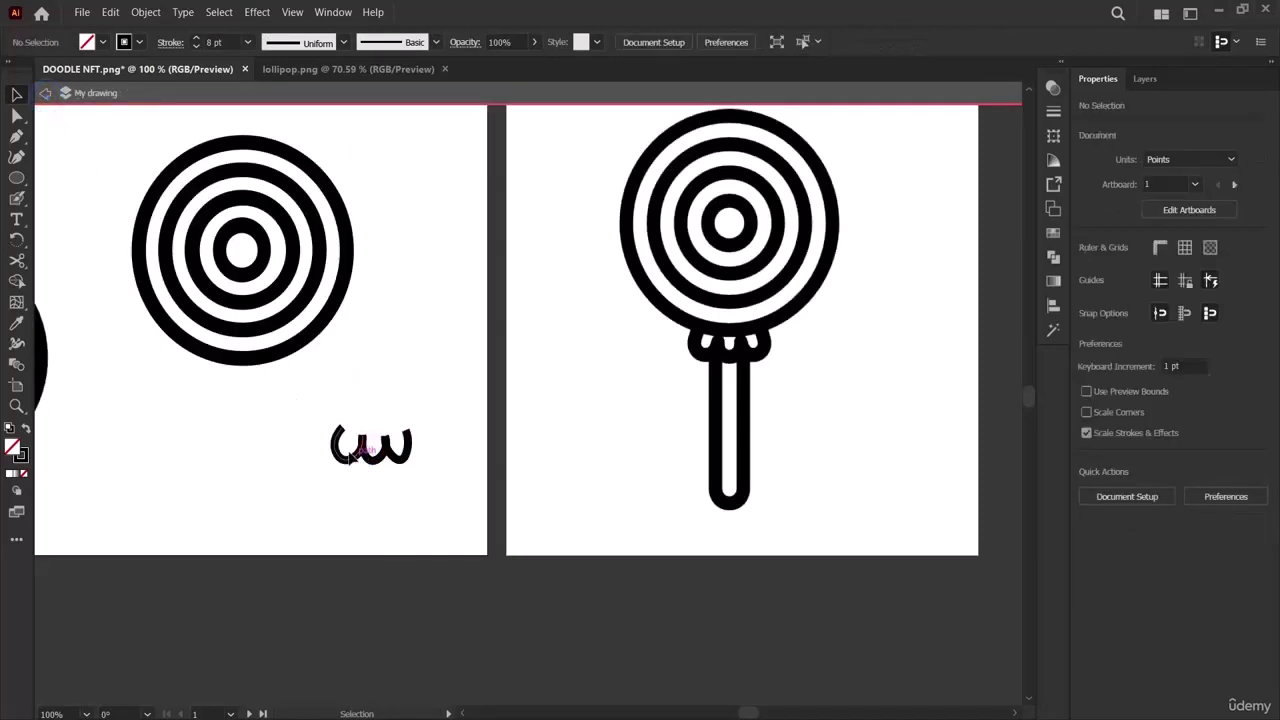
pyautogui.click(309, 401)
pyautogui.moveTo(377, 455)
pyautogui.mouseDown()
pyautogui.moveTo(321, 392)
pyautogui.moveTo(235, 375)
pyautogui.moveTo(246, 372)
pyautogui.moveTo(240, 382)
pyautogui.mouseUp()
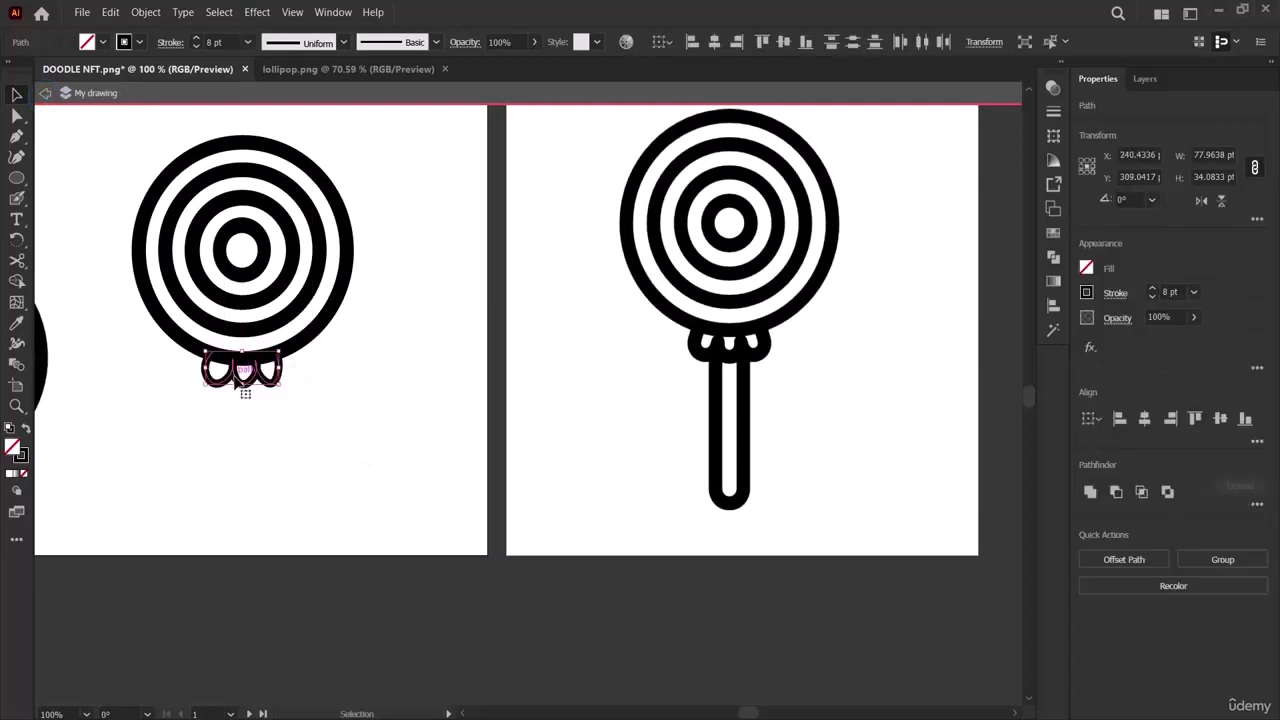
pyautogui.click(254, 464)
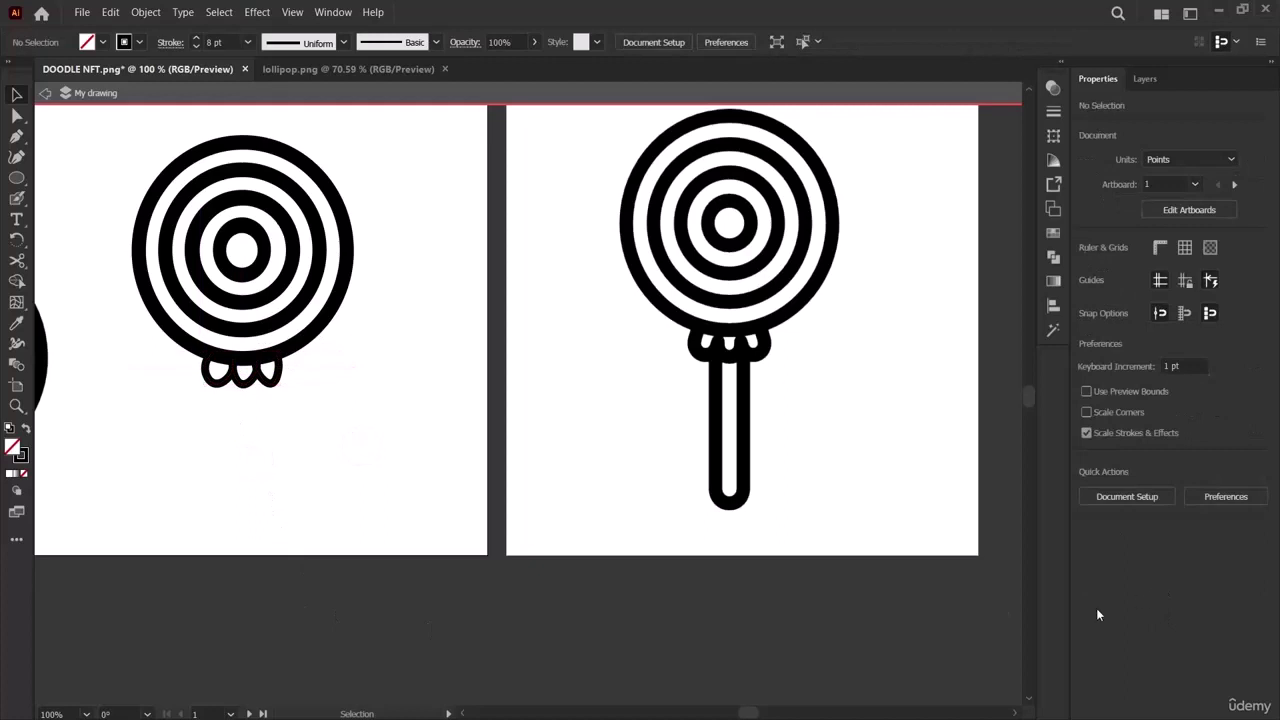
# Draw a 33 × 145 pt rectangle over the reference stick and zoom in on its bottom end.
pyautogui.press('l')
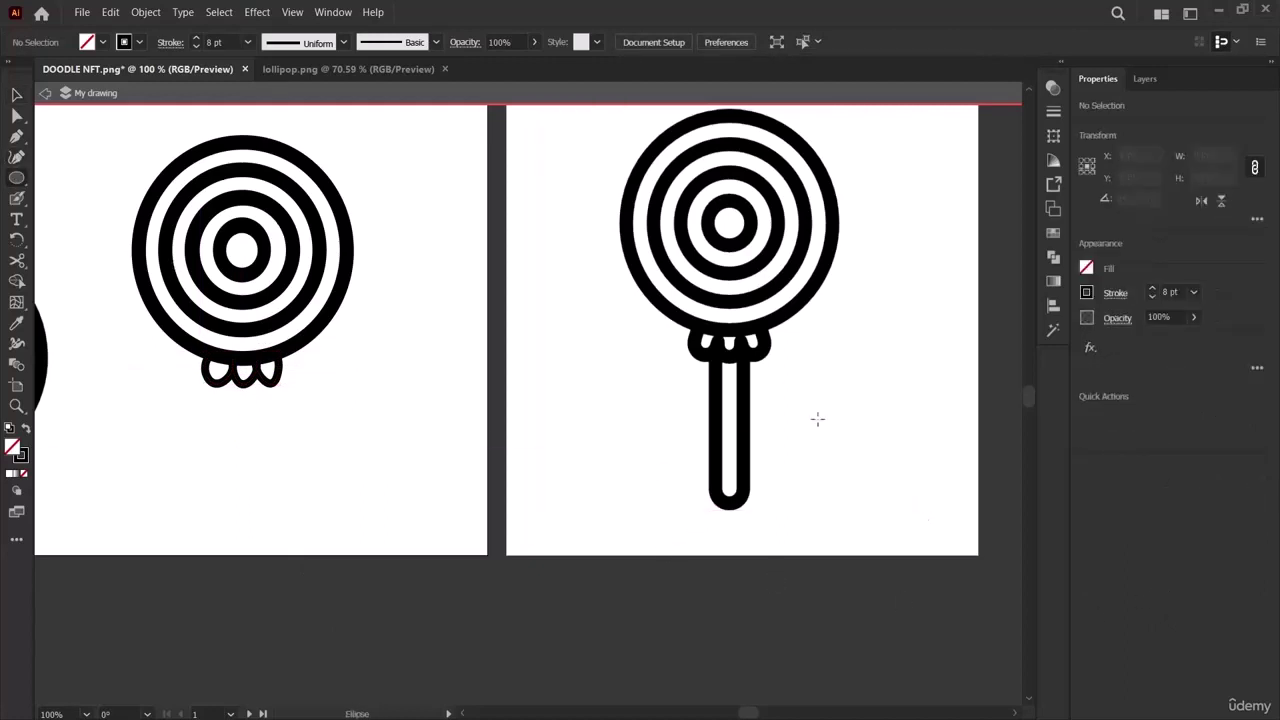
pyautogui.moveTo(16, 178); pyautogui.dragTo(123, 192)
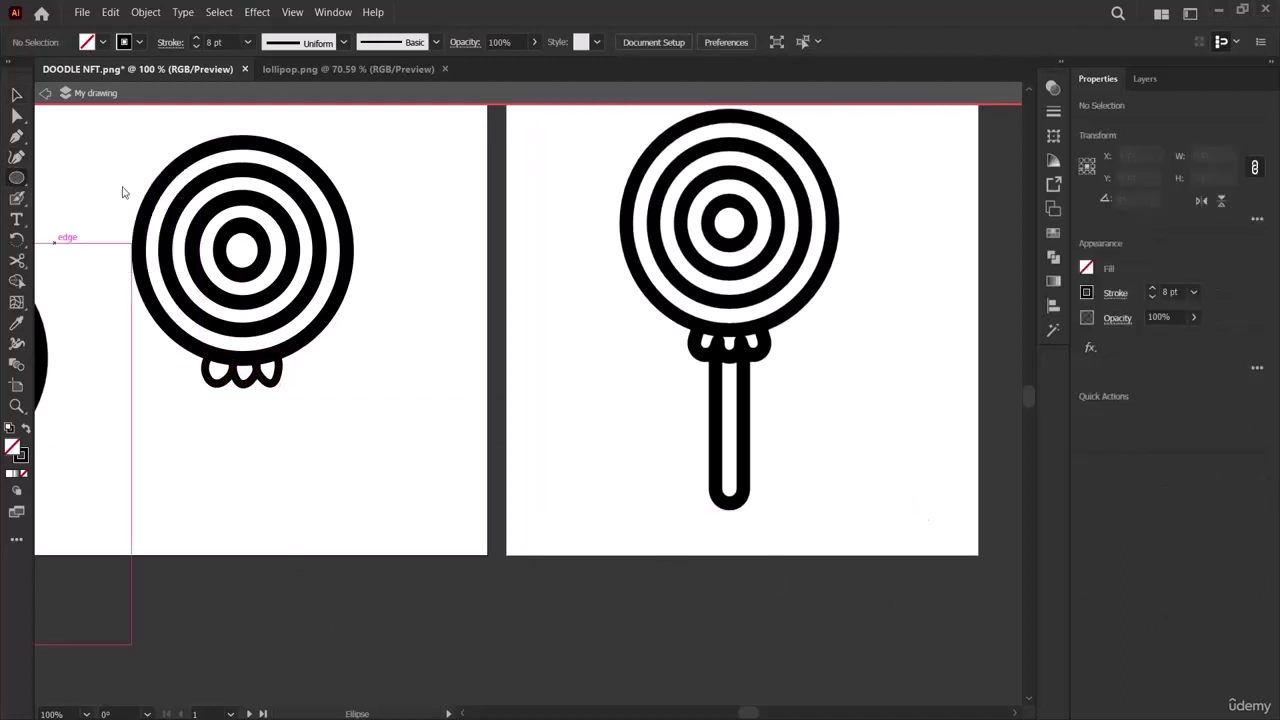
pyautogui.press('m')
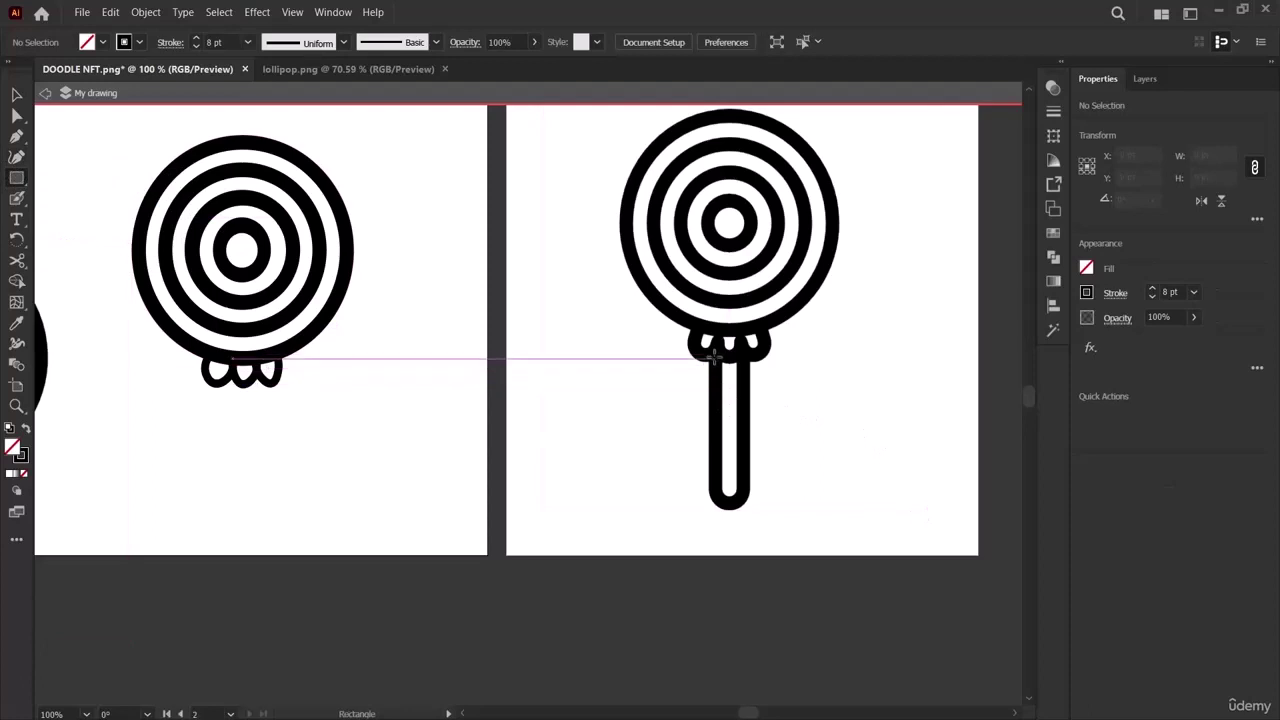
pyautogui.moveTo(712, 358); pyautogui.dragTo(746, 500)
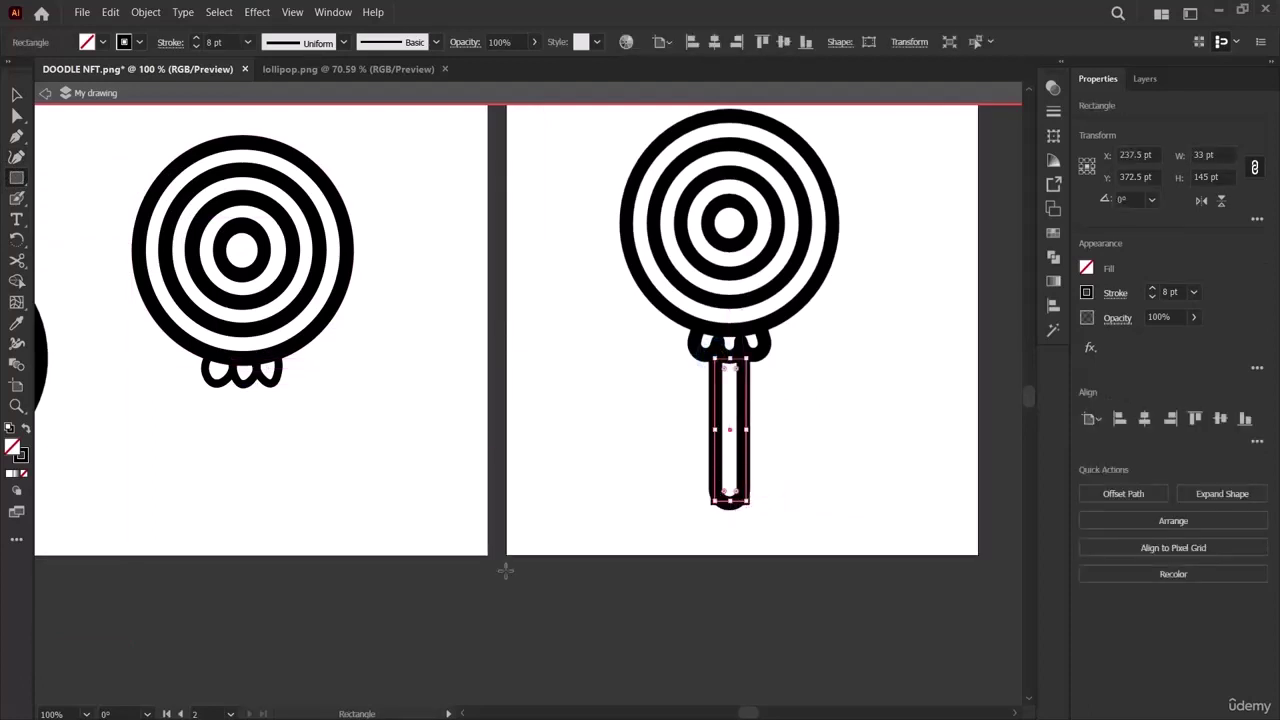
pyautogui.click(16, 406)
pyautogui.click(746, 494)
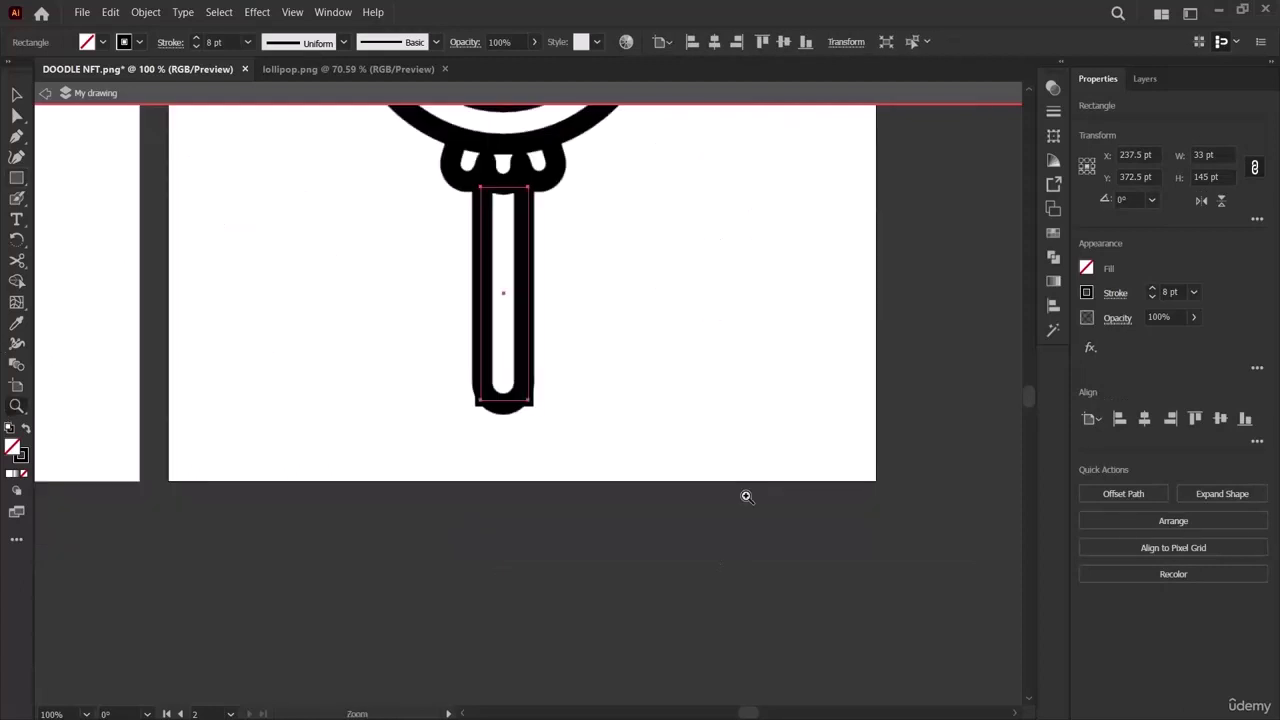
pyautogui.click(491, 409)
pyautogui.click(483, 397)
pyautogui.scroll(3, 803, 546)
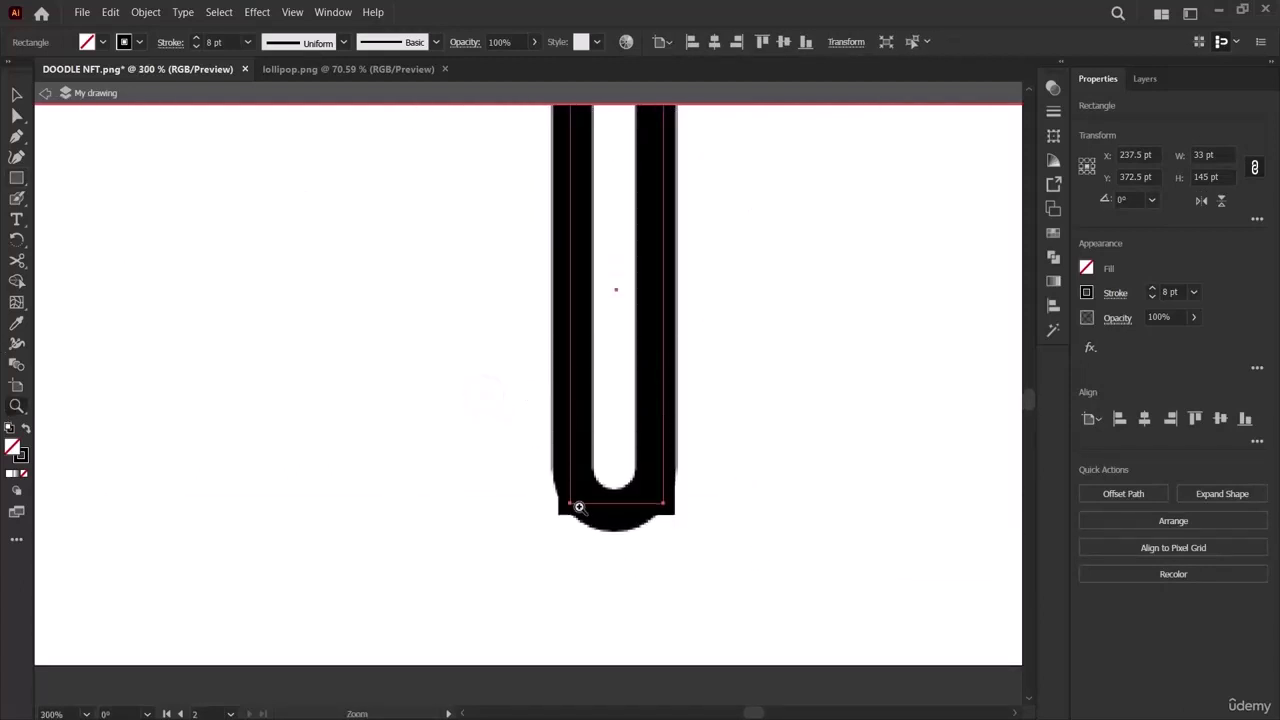
pyautogui.click(18, 94)
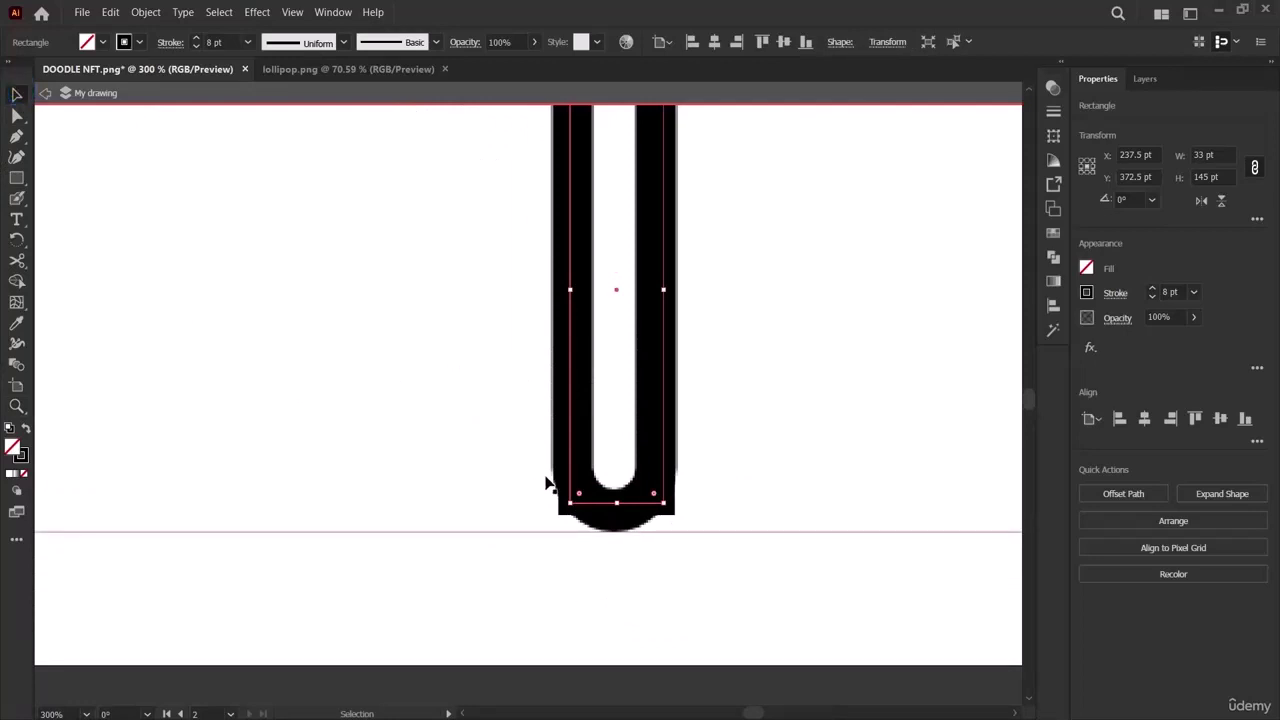
pyautogui.scroll(5, 737, 537)
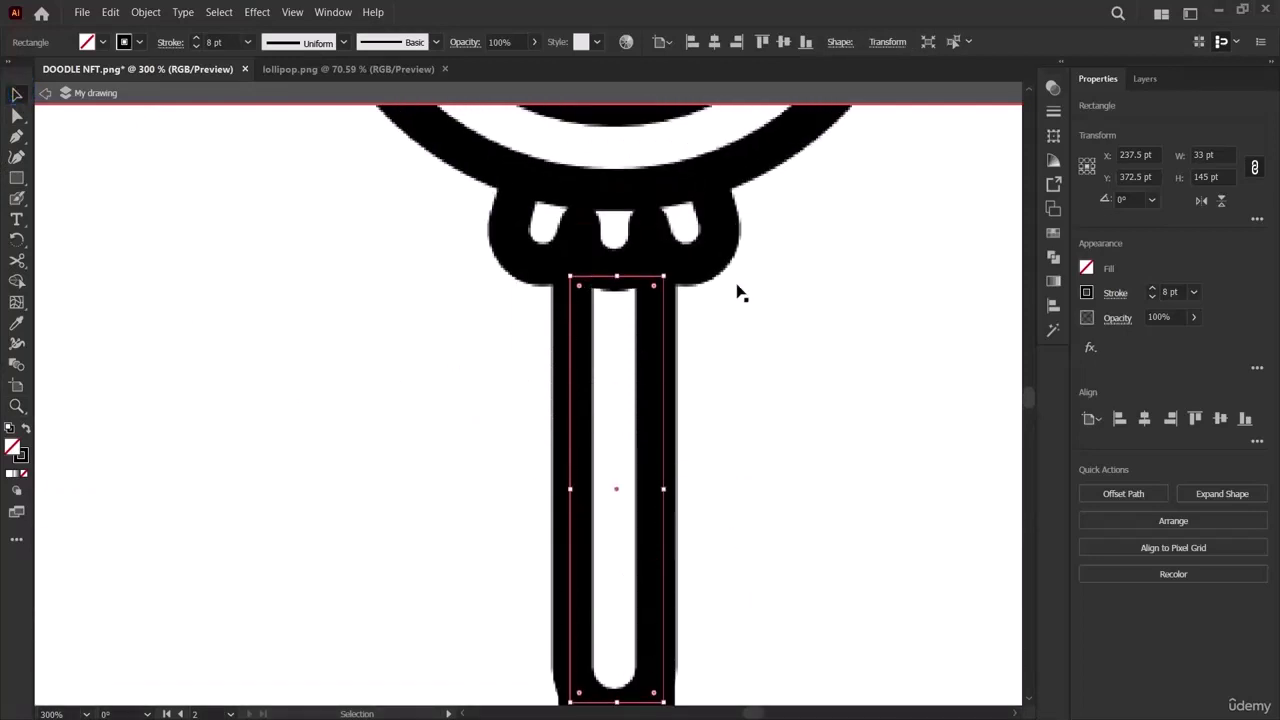
pyautogui.scroll(-3, 757, 466)
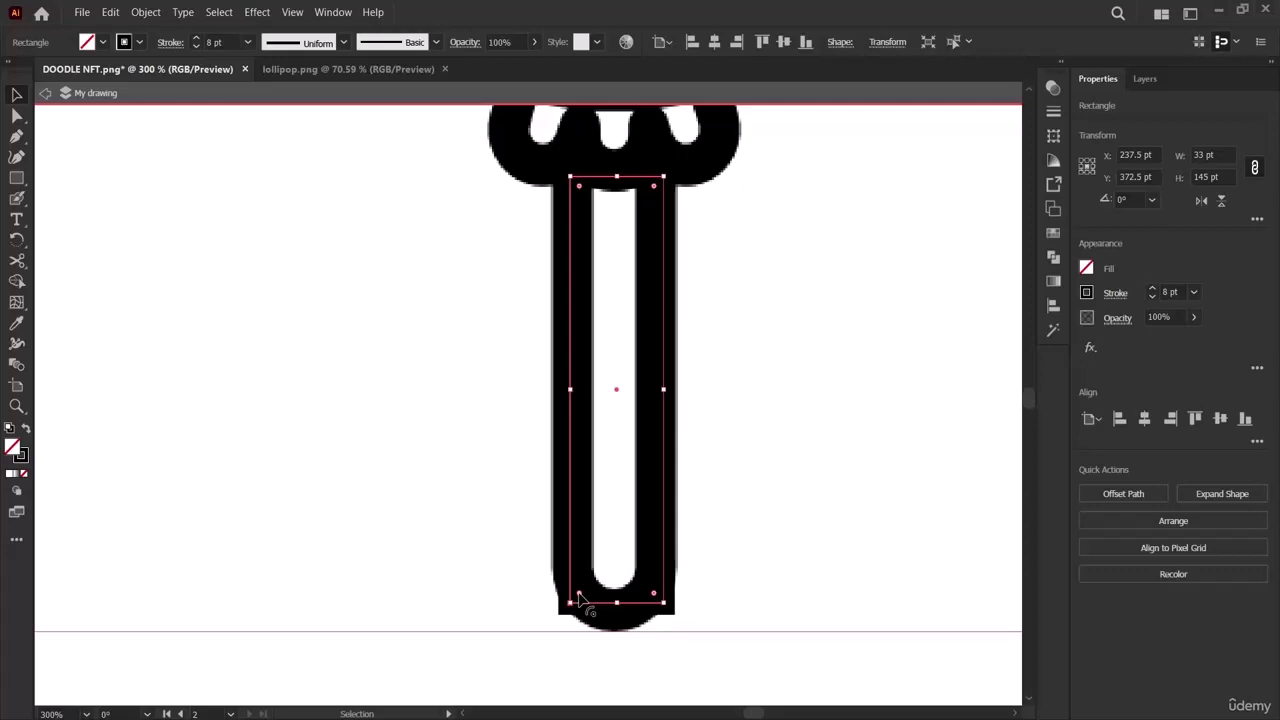
# Round both bottom corners of the stick rectangle using its live-corner widgets.
pyautogui.hotkey('shift', 'F8')
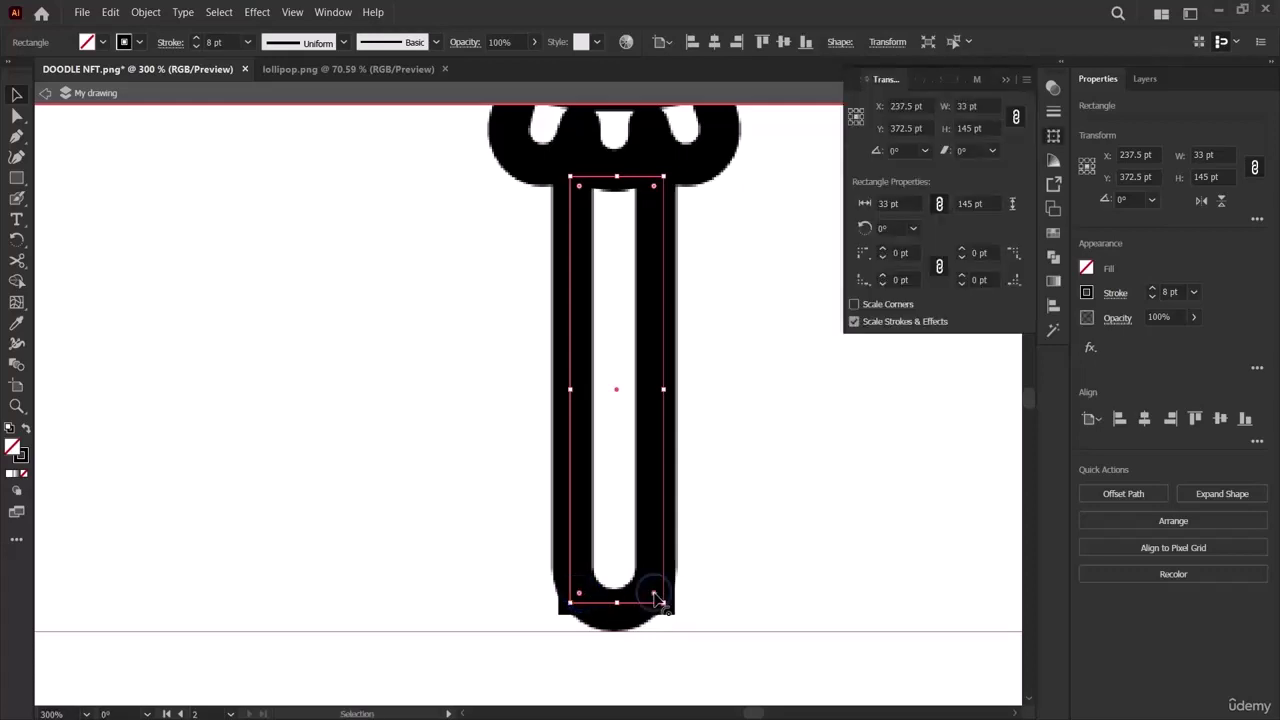
pyautogui.moveTo(656, 598); pyautogui.dragTo(630, 557)
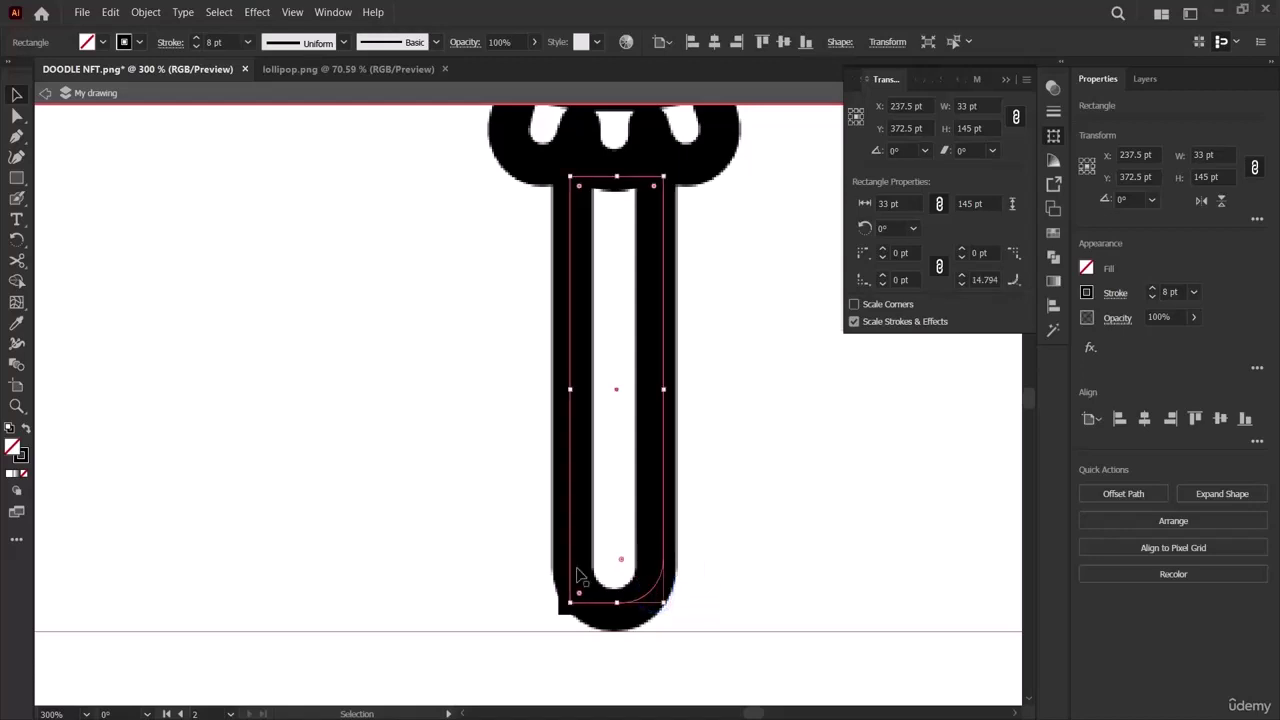
pyautogui.moveTo(579, 598); pyautogui.dragTo(636, 556)
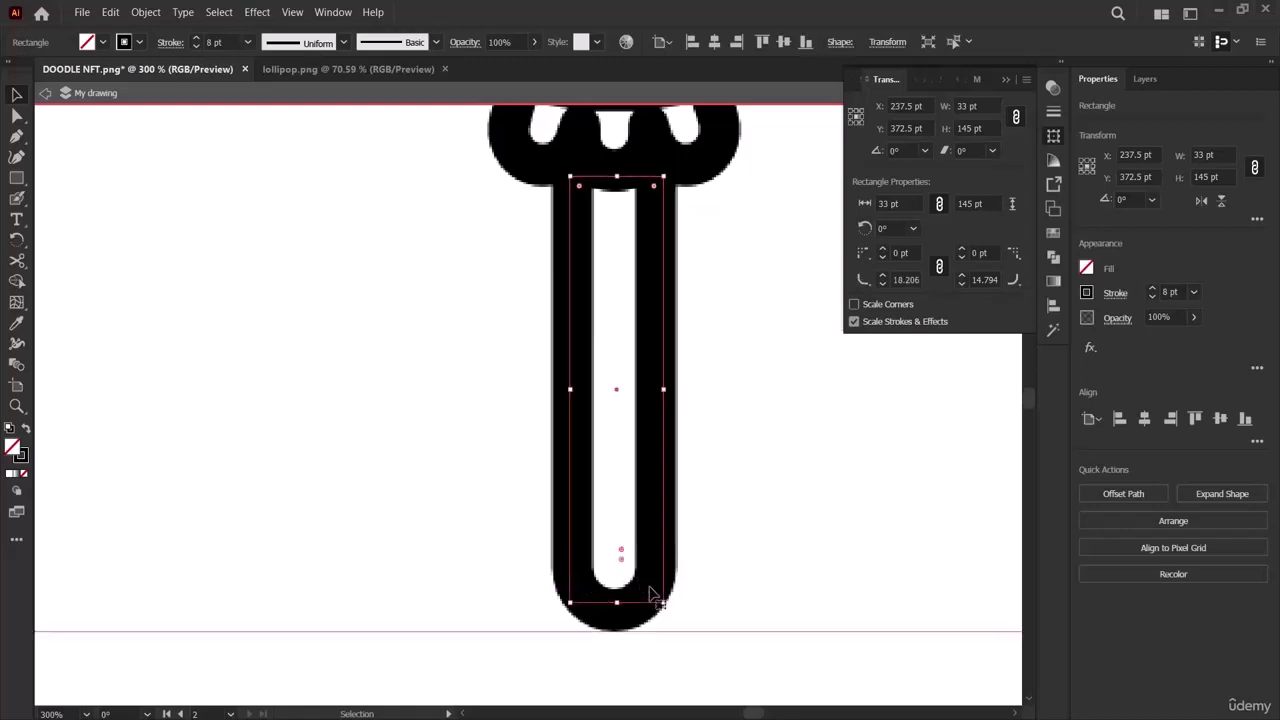
pyautogui.doubleClick(651, 591)
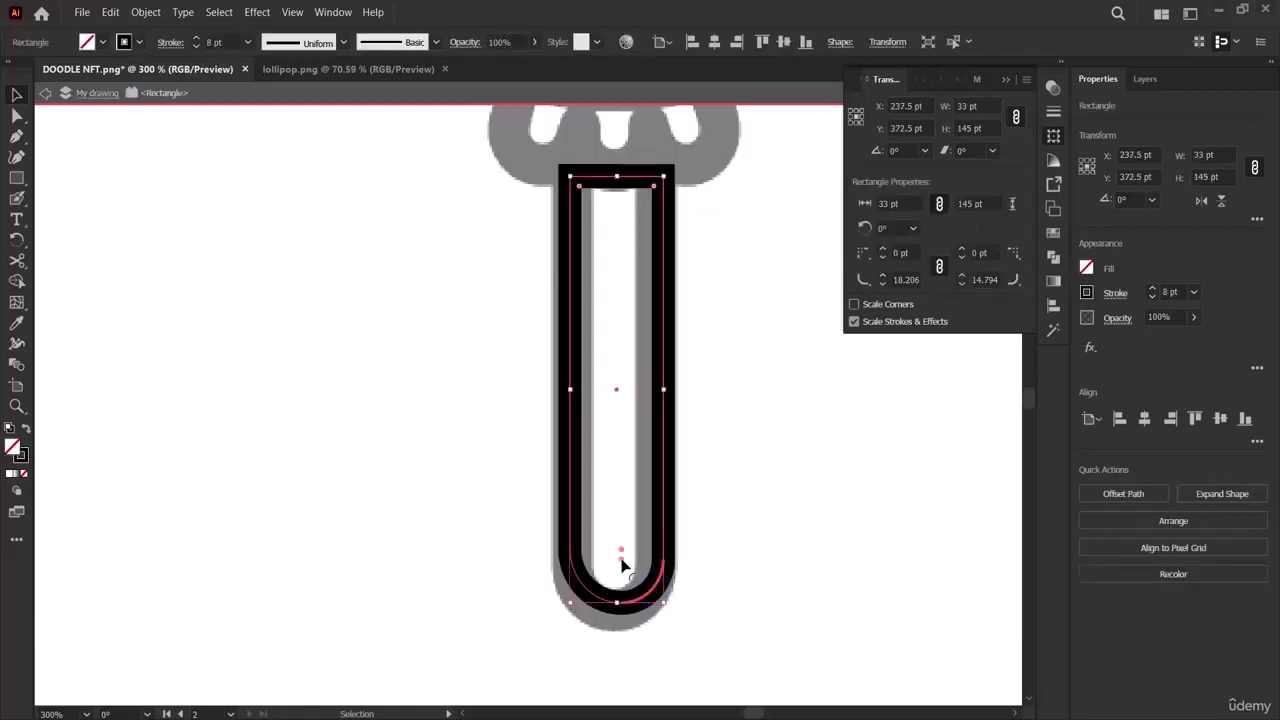
pyautogui.click(620, 556)
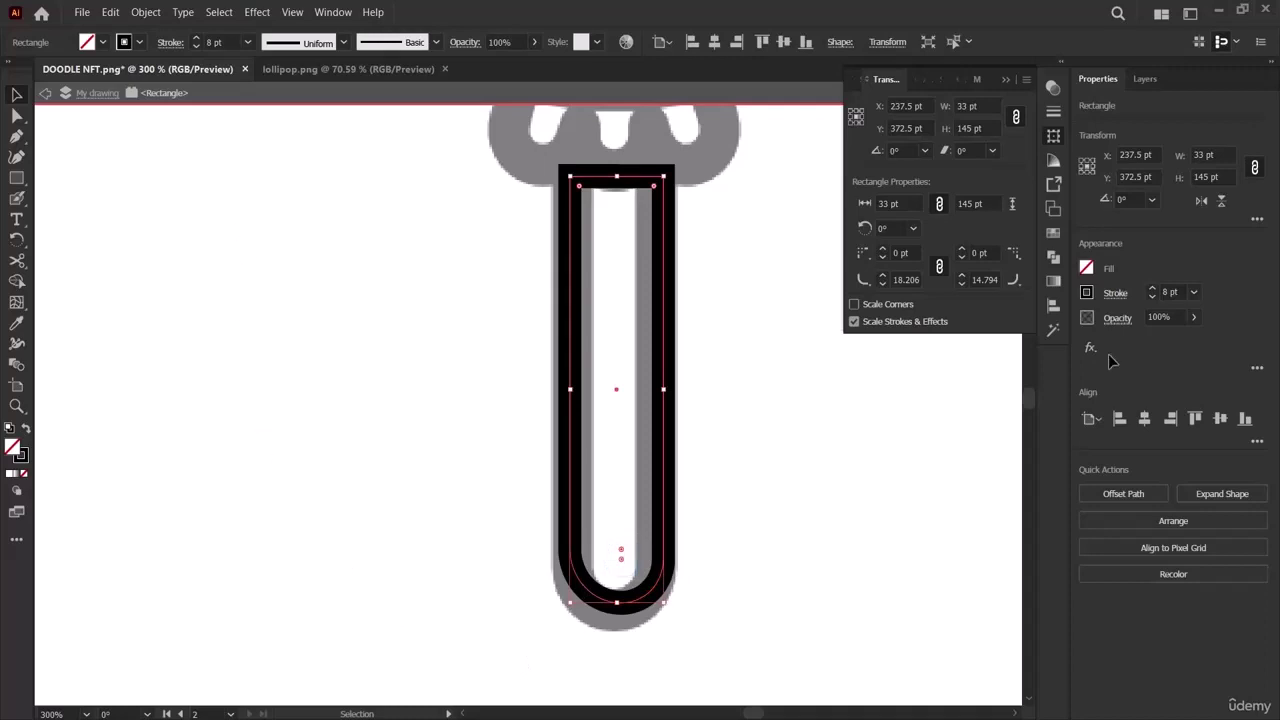
# Exit isolation mode and reselect the rounded stick rectangle.
pyautogui.click(410, 492)
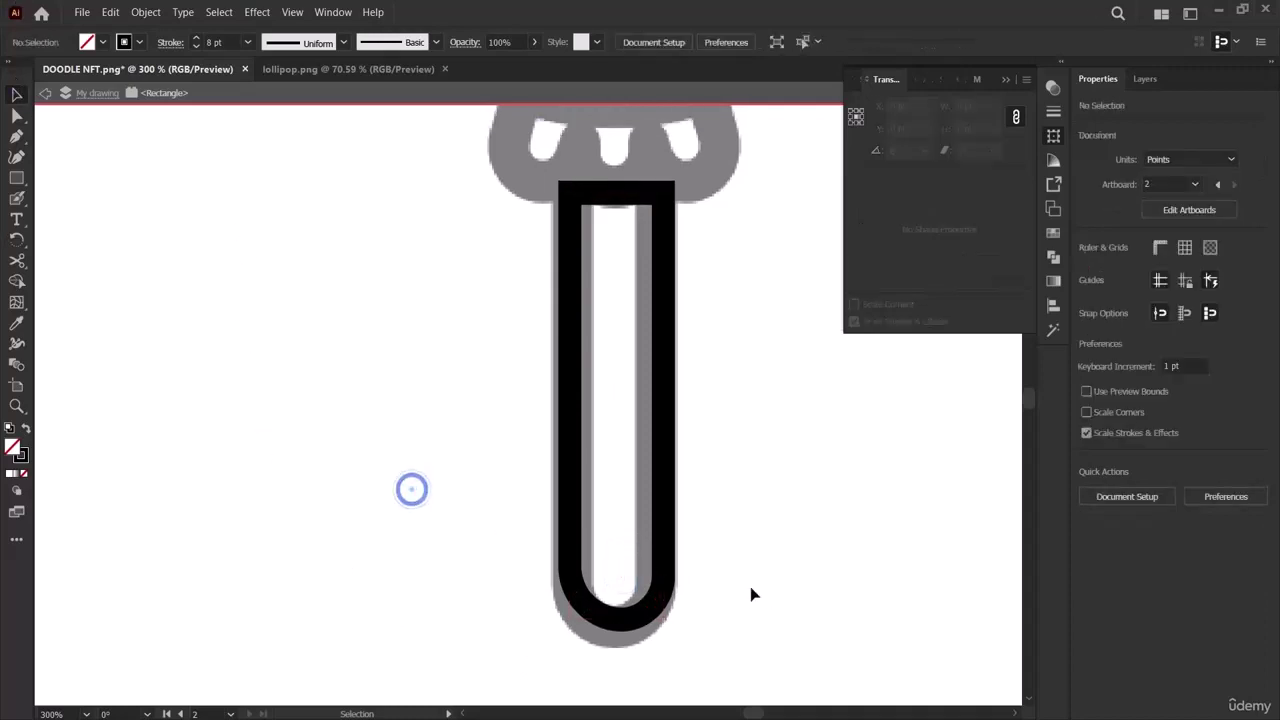
pyautogui.click(643, 619)
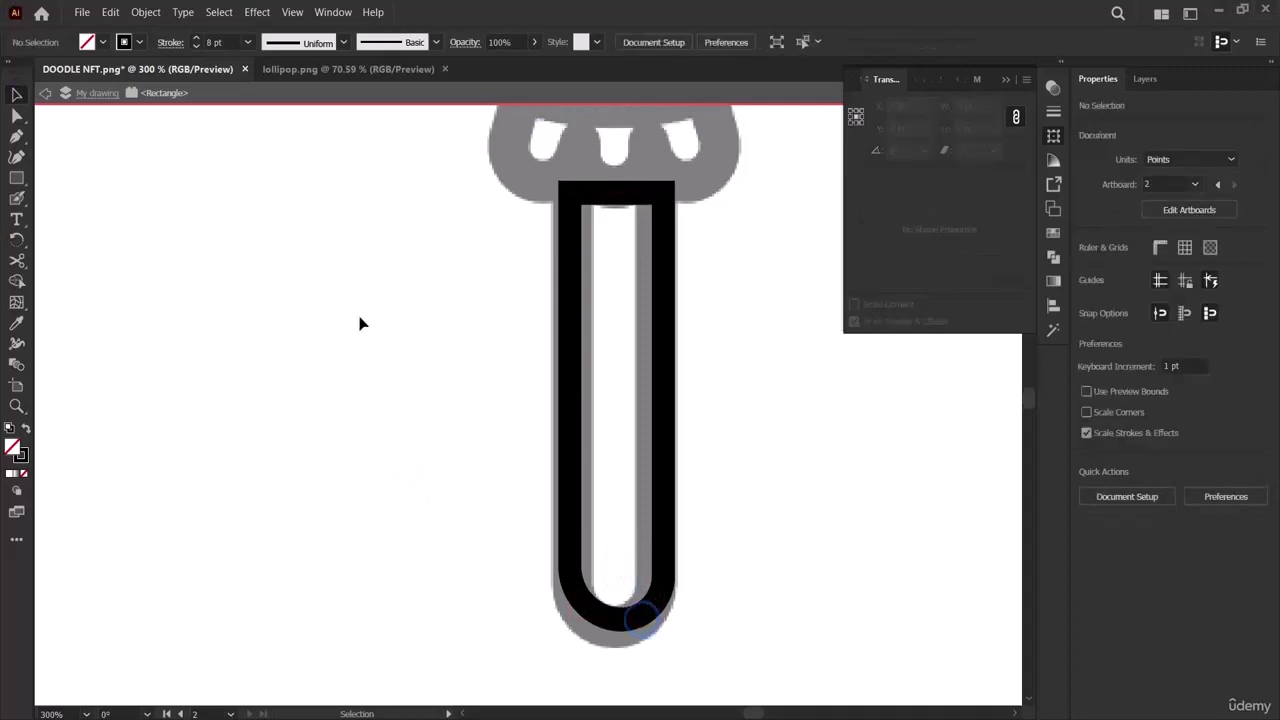
pyautogui.click(45, 100)
pyautogui.click(52, 112)
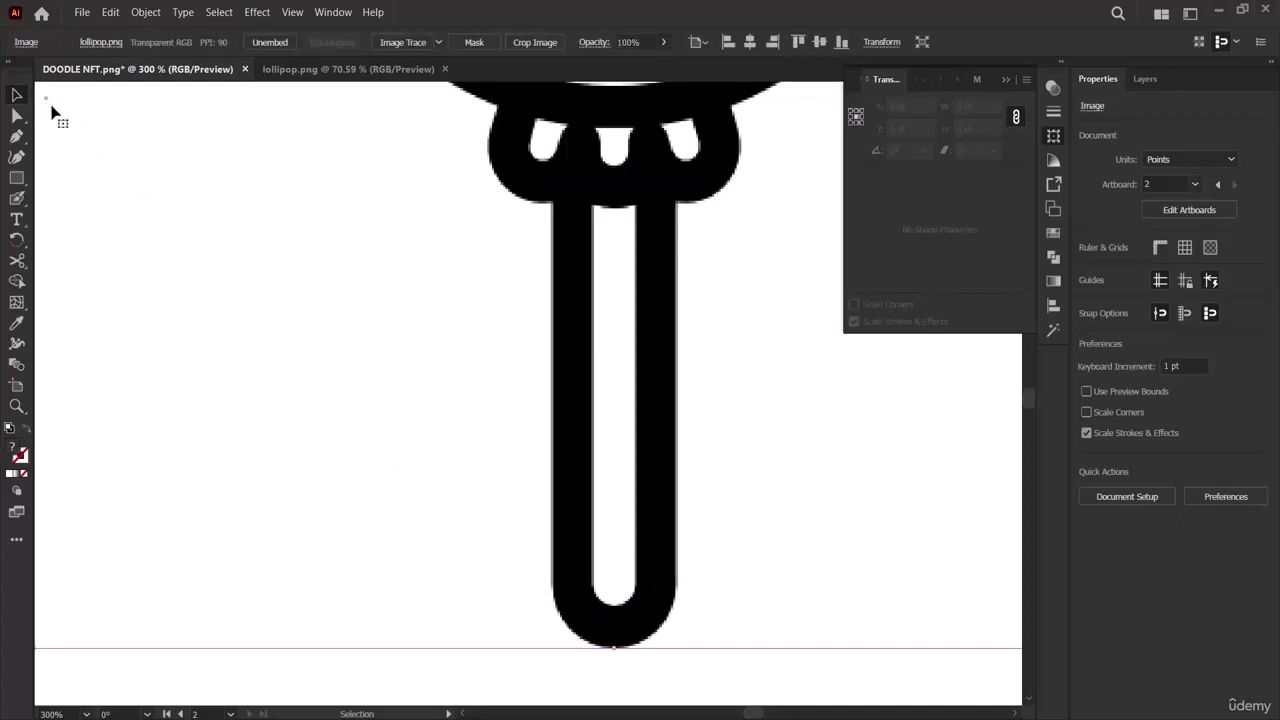
pyautogui.click(626, 628)
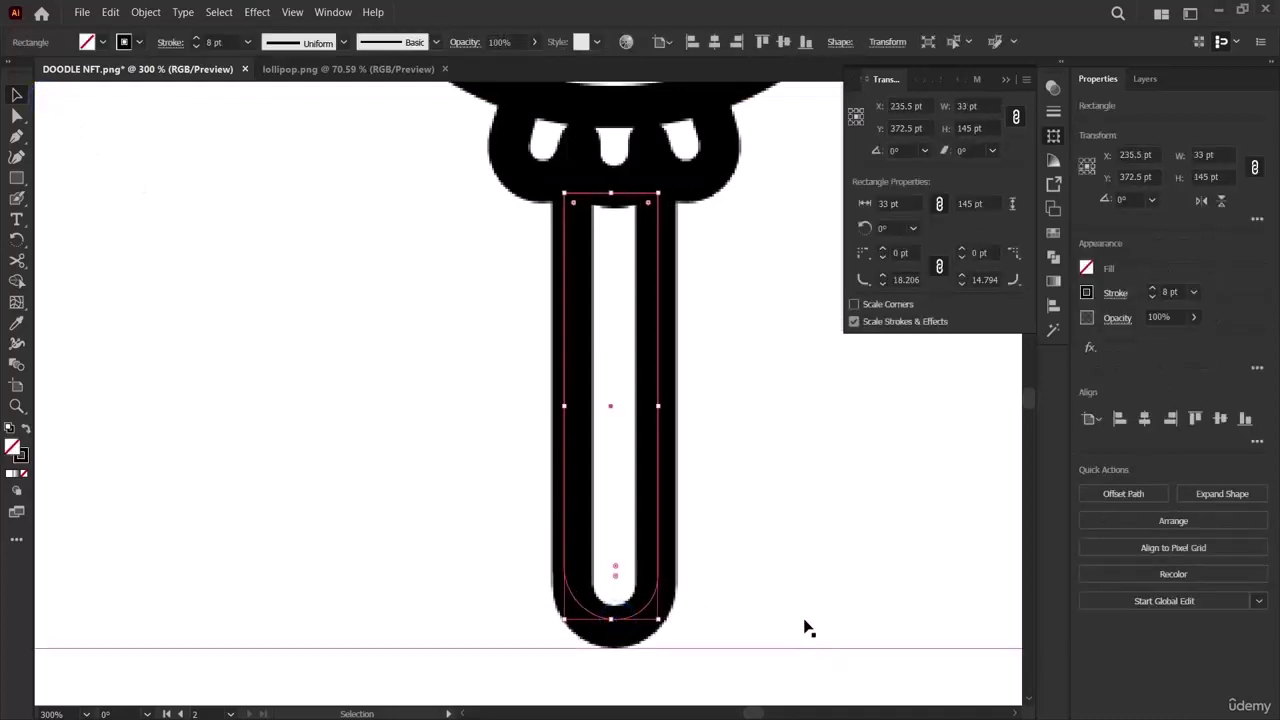
# Nudge the stick right to X 236.5 pt and raise its stroke to 11 pt.
pyautogui.press('Right')
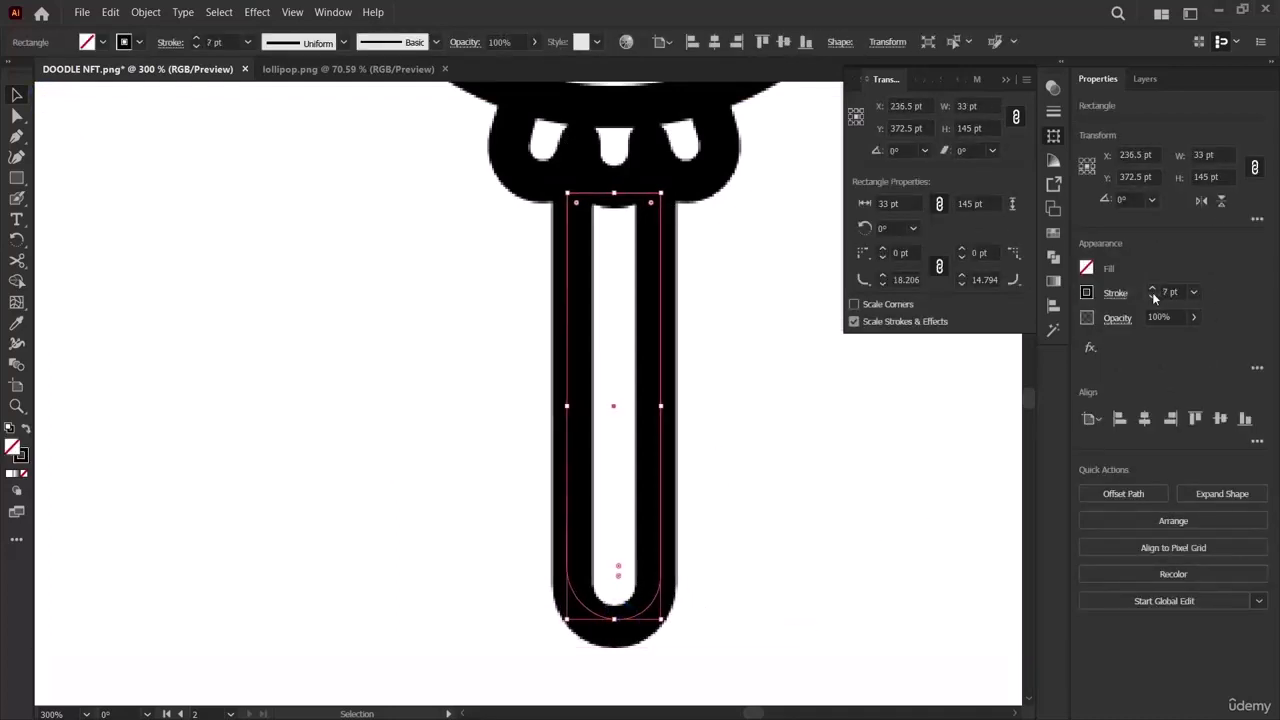
pyautogui.click(1152, 291)
pyautogui.click(1152, 291)
pyautogui.click(1152, 291)
pyautogui.hotkey('ctrl', '-')
pyautogui.hotkey('ctrl', '-')
pyautogui.hotkey('ctrl', '-')
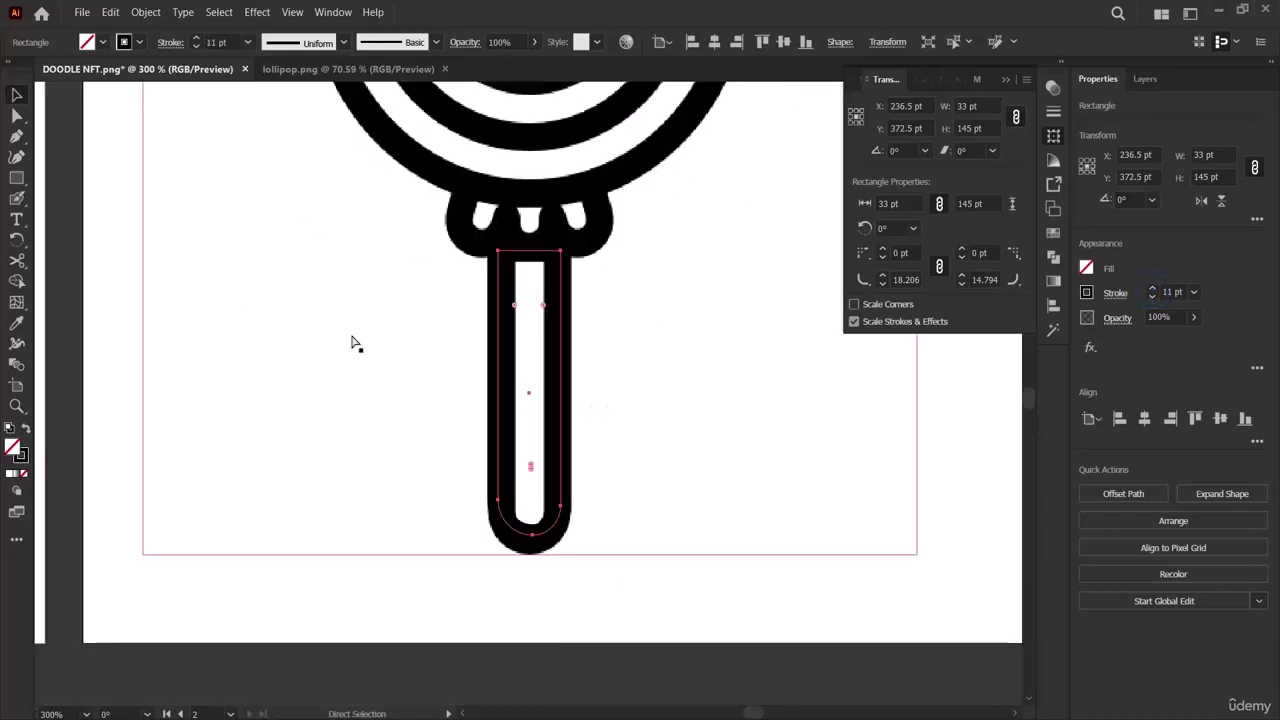
pyautogui.hotkey('ctrl', '-')
pyautogui.hscroll(-2, 457, 211)
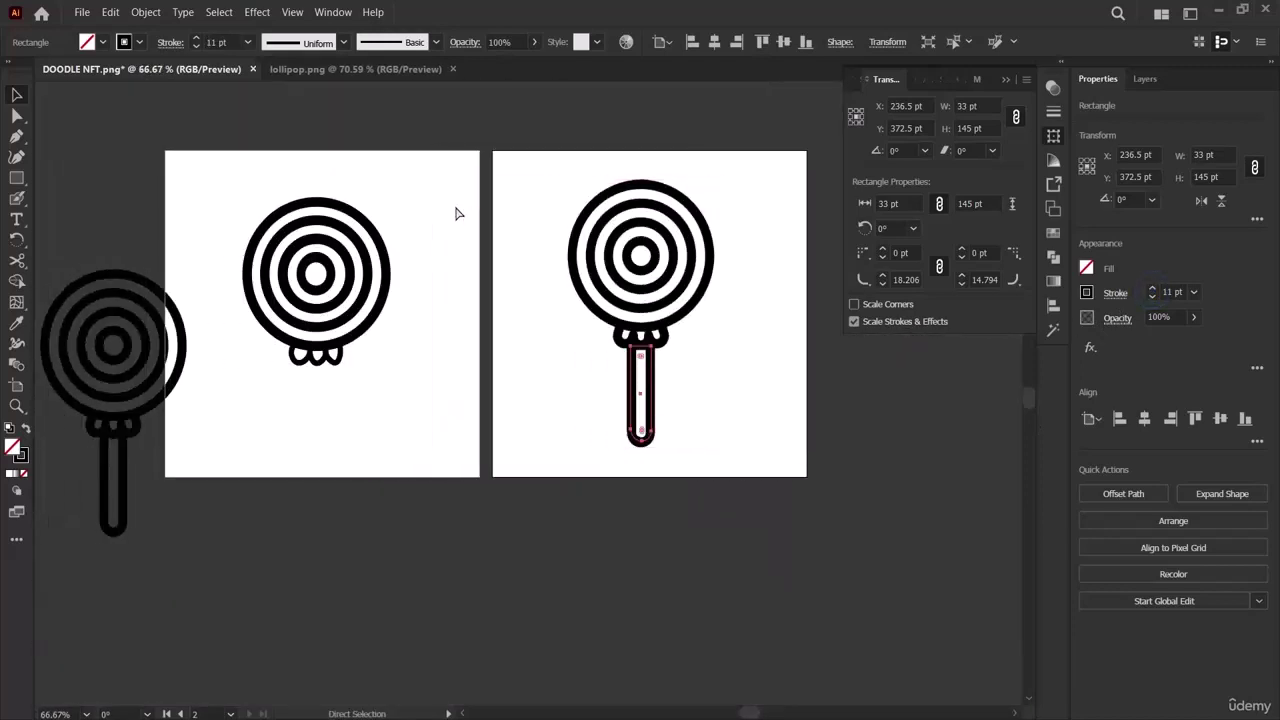
# Paste a copy of the stick rectangle and move it under the left lollipop's head.
pyautogui.press('a')
pyautogui.click(645, 497)
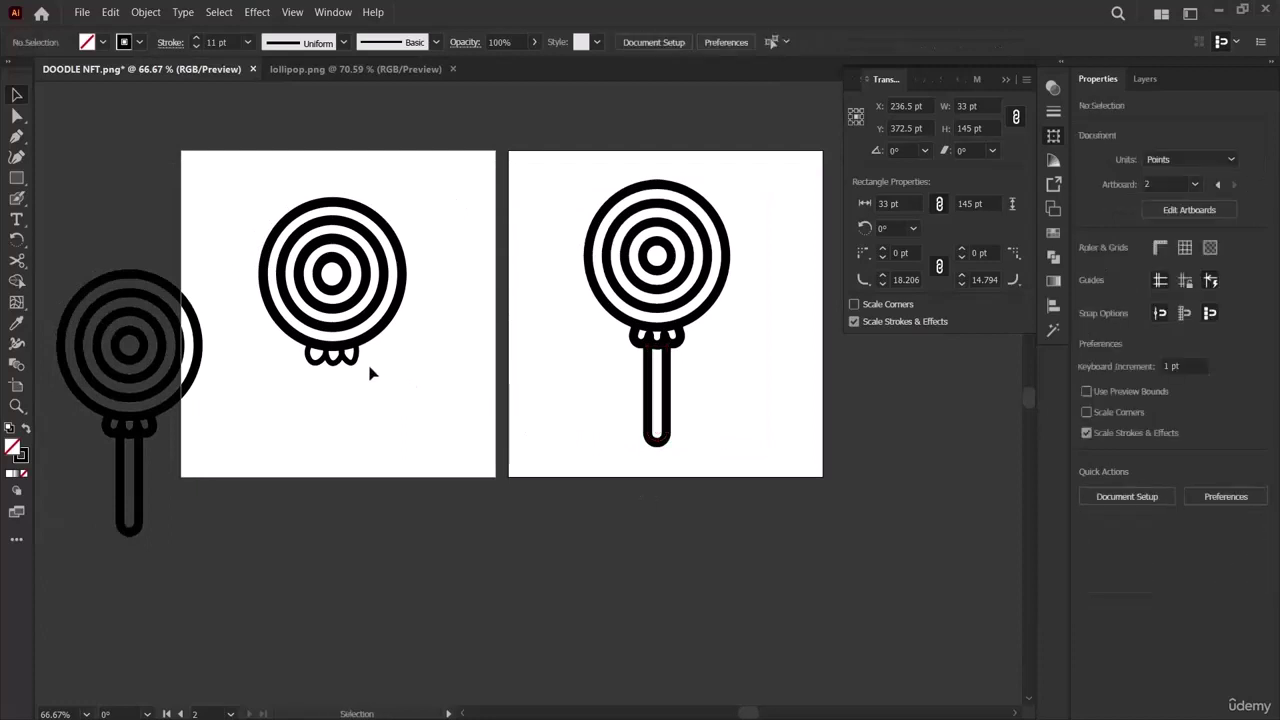
pyautogui.press('v')
pyautogui.click(683, 491)
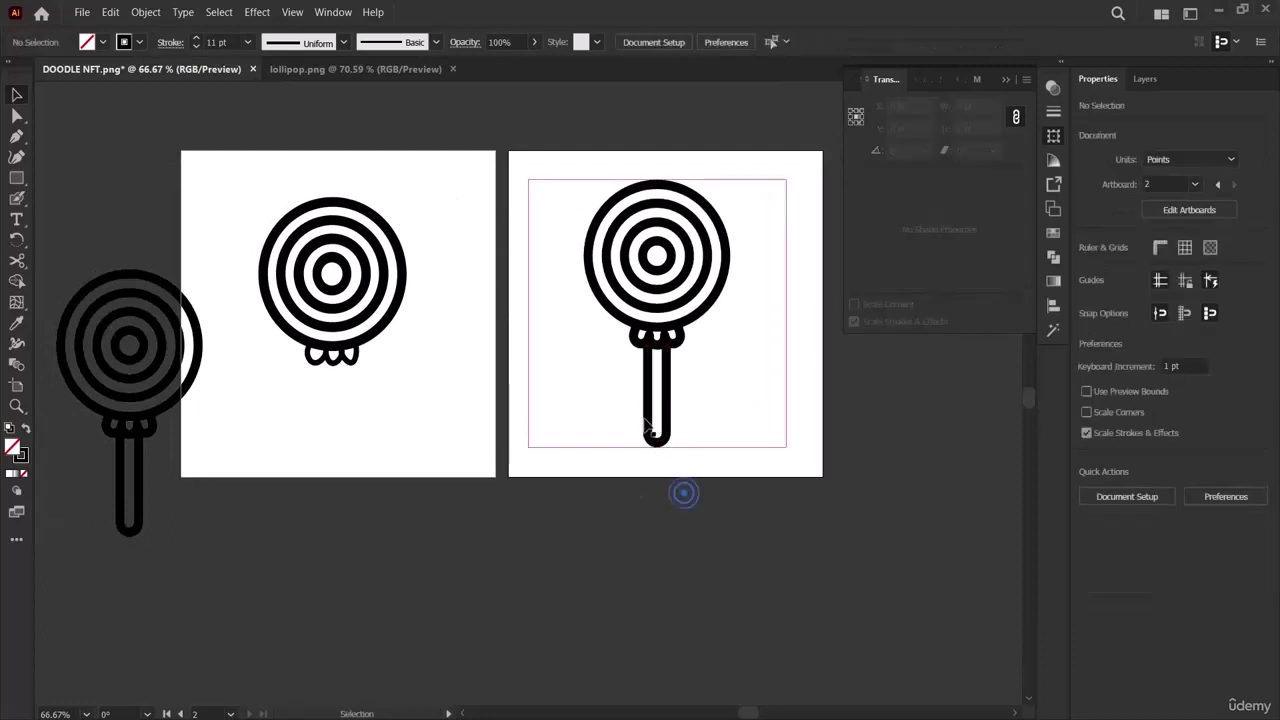
pyautogui.click(384, 424)
pyautogui.hotkey('ctrl', 'v')
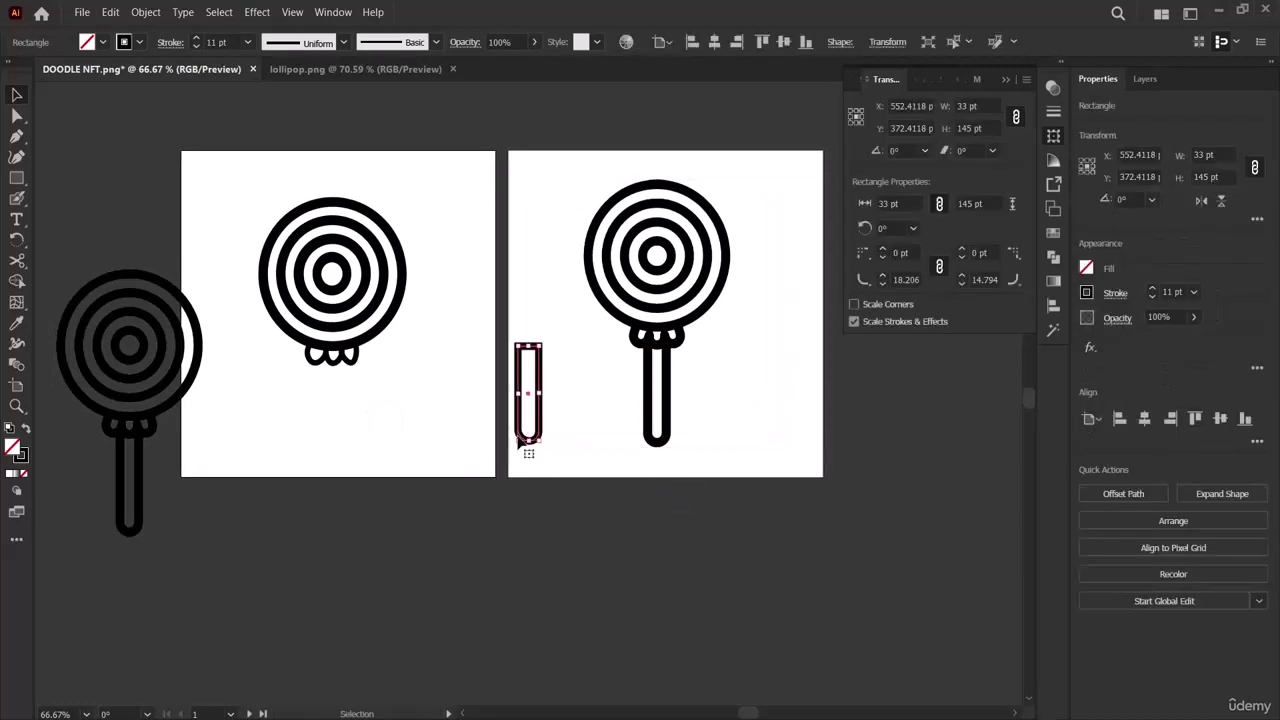
pyautogui.moveTo(522, 418); pyautogui.dragTo(325, 432)
pyautogui.click(297, 531)
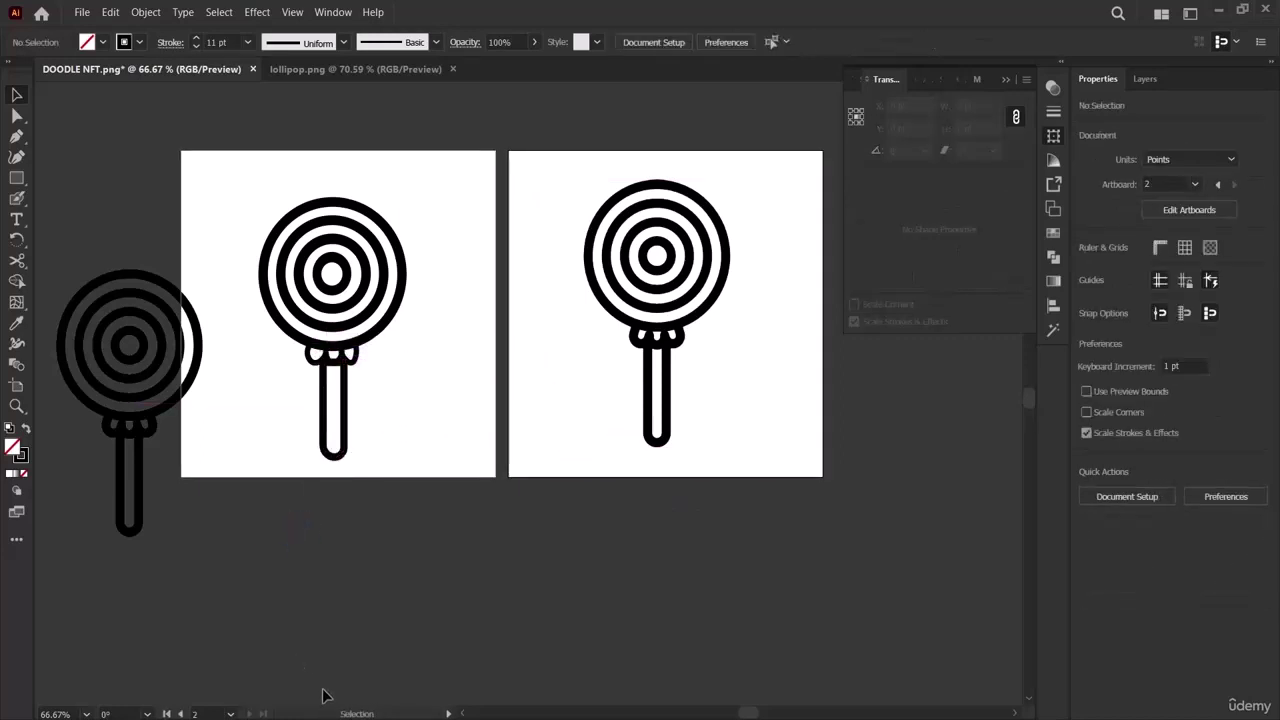
# Zoom in on the left artboard and close the floating Transform panel.
pyautogui.click(16, 405)
pyautogui.moveTo(443, 384); pyautogui.dragTo(531, 531)
pyautogui.scroll(3, 531, 531)
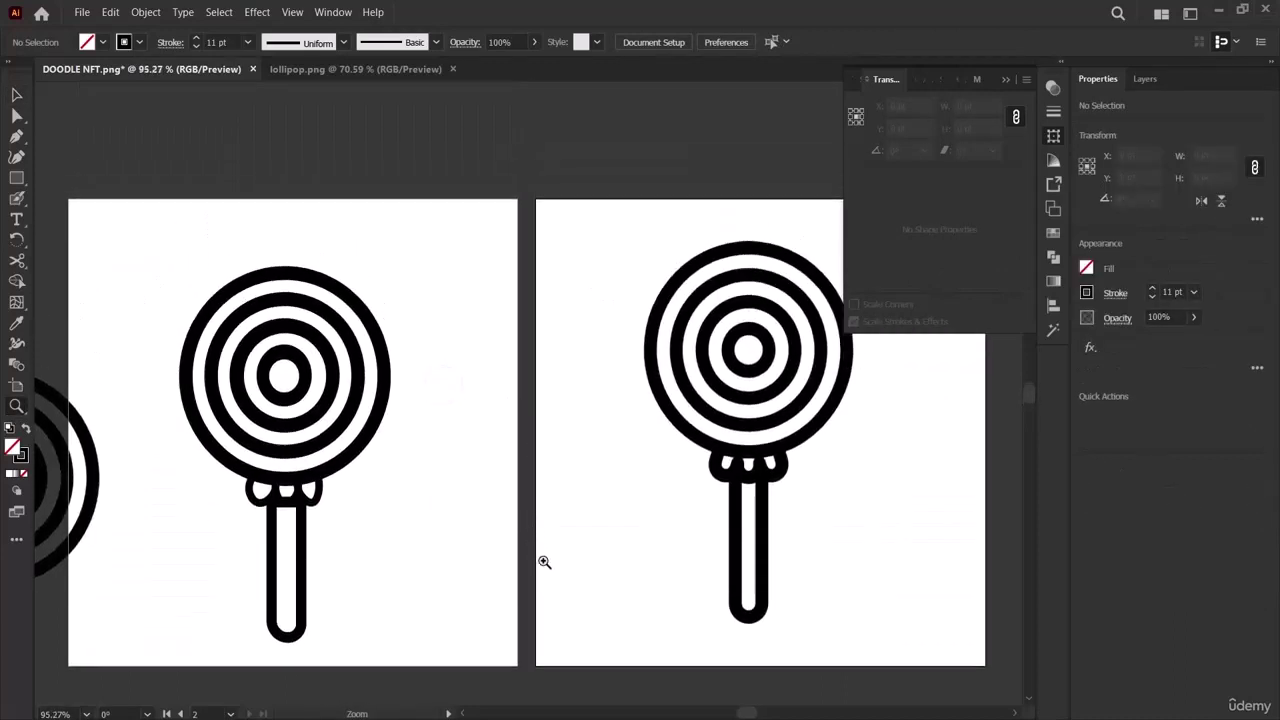
pyautogui.scroll(-4, 575, 632)
pyautogui.scroll(-2, 744, 575)
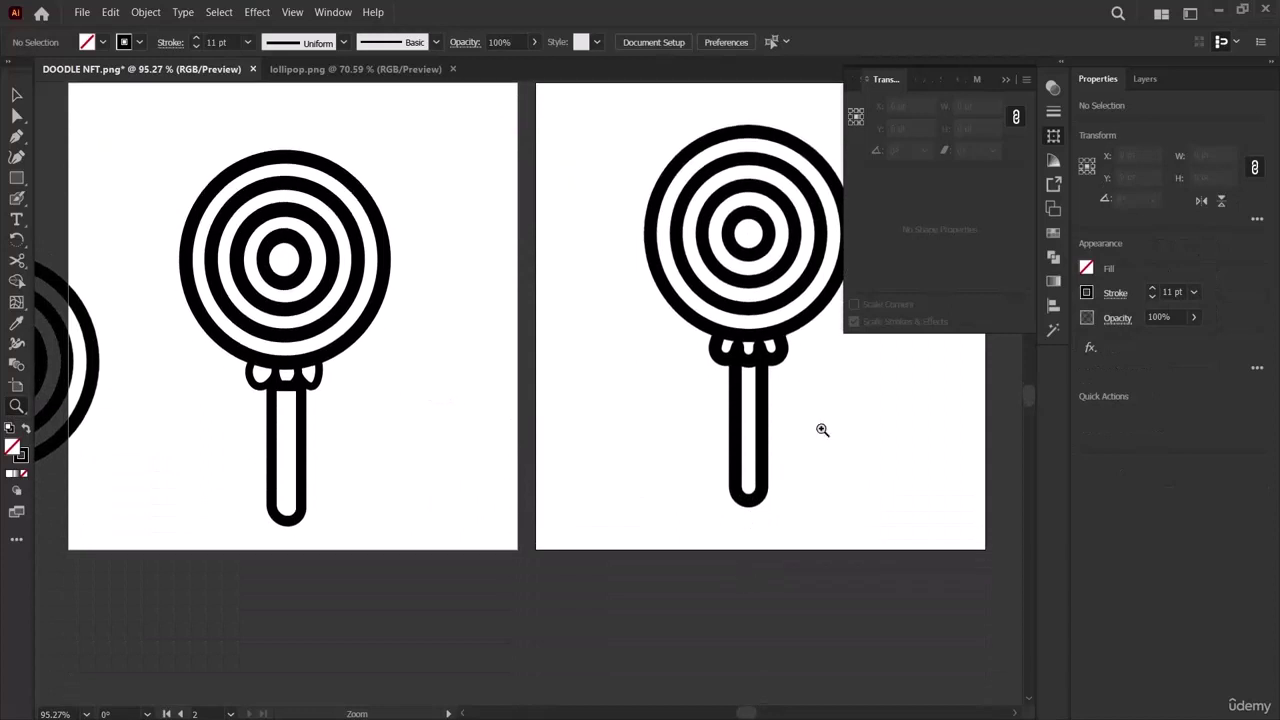
pyautogui.click(1012, 82)
pyautogui.scroll(3, 471, 577)
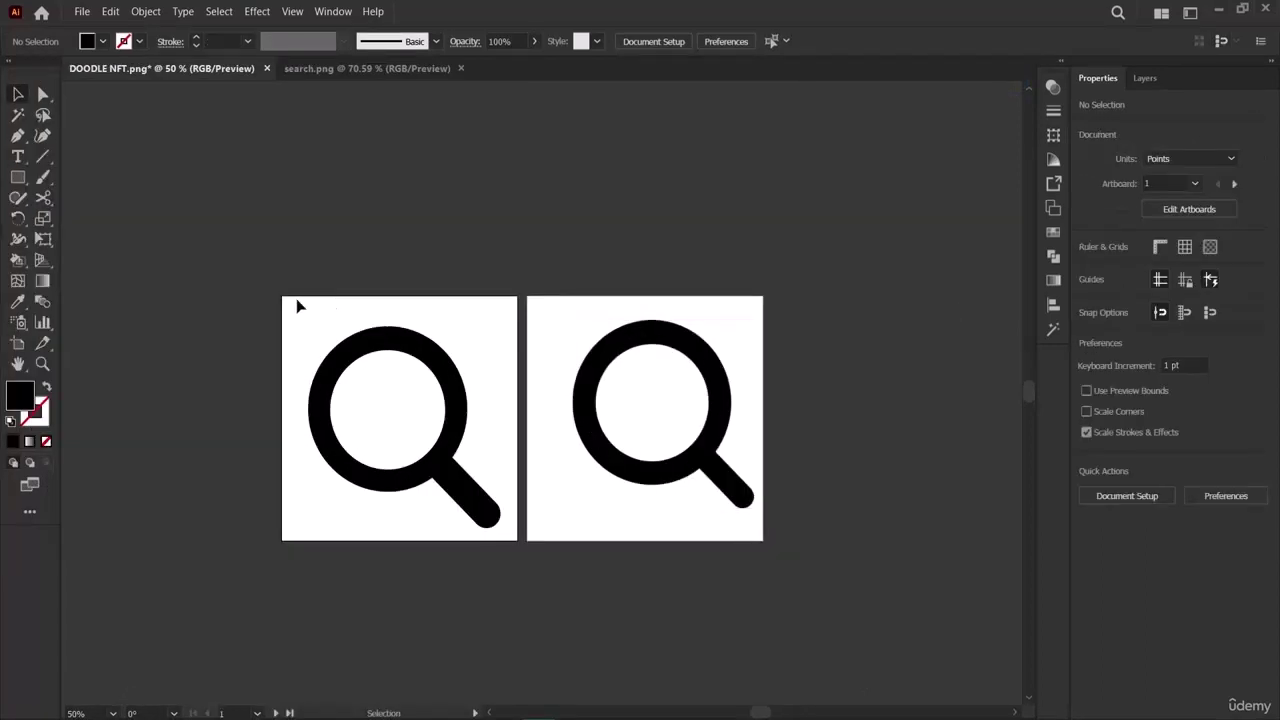
# Remove the magnifier artwork from both artboards and close search.png.
pyautogui.moveTo(297, 298); pyautogui.dragTo(841, 586)
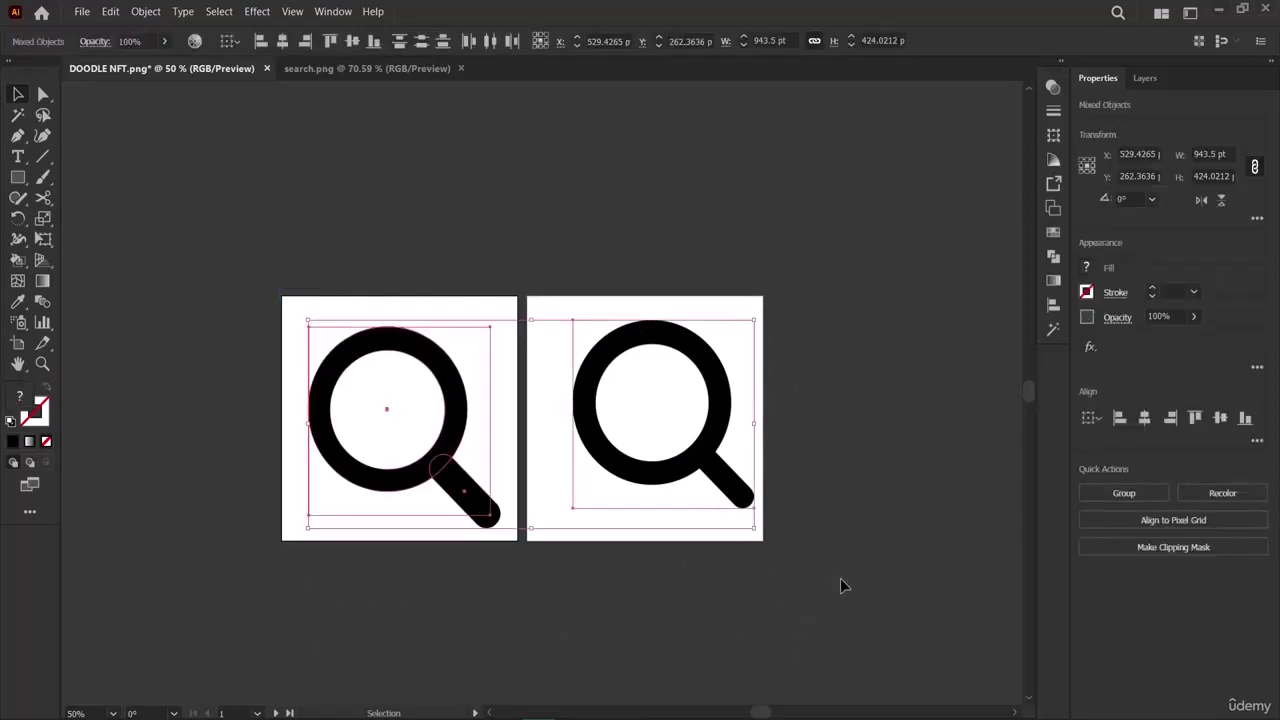
pyautogui.hotkey('ctrl', 'x')
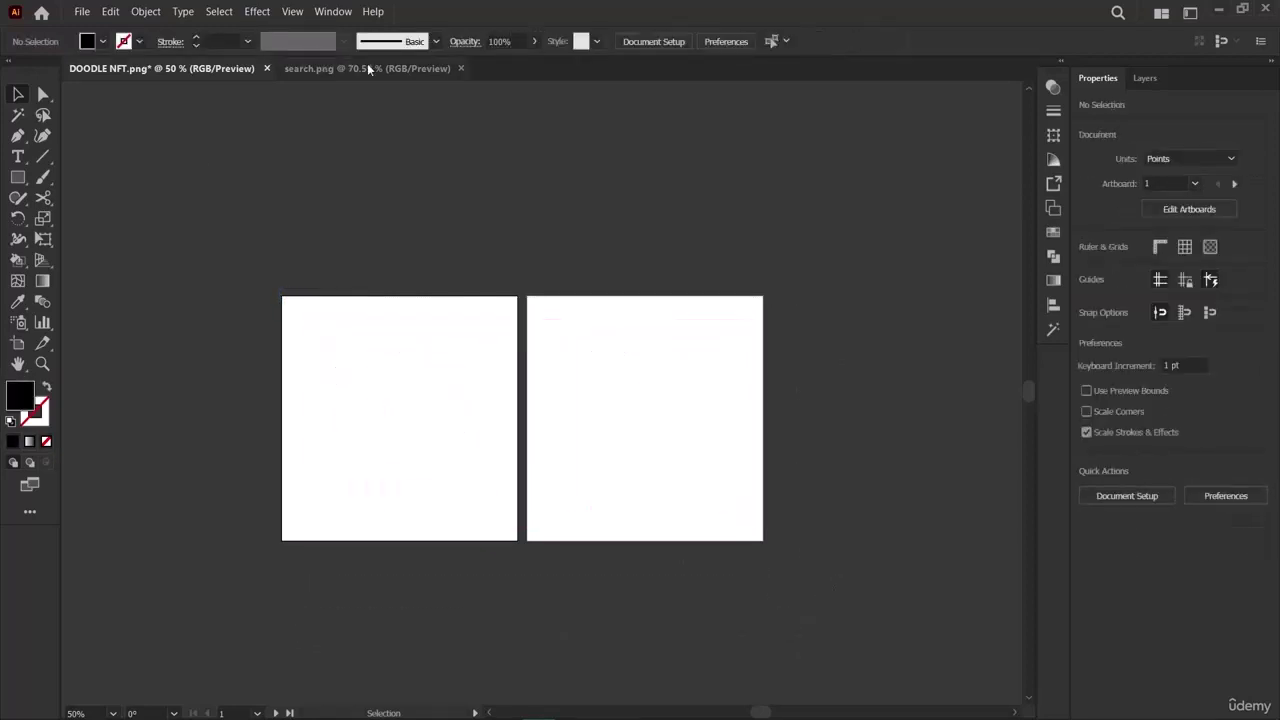
pyautogui.click(461, 68)
# Open lollipop.png and select the image to copy it.
pyautogui.click(82, 11)
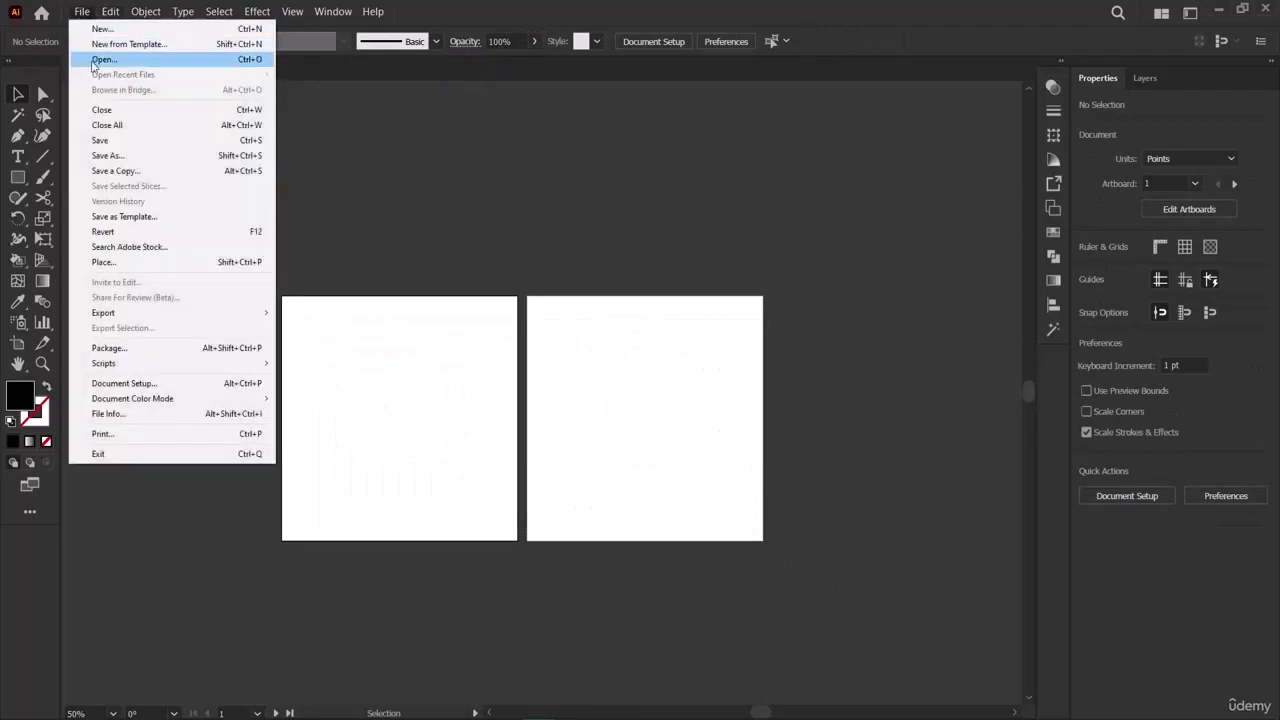
pyautogui.click(88, 60)
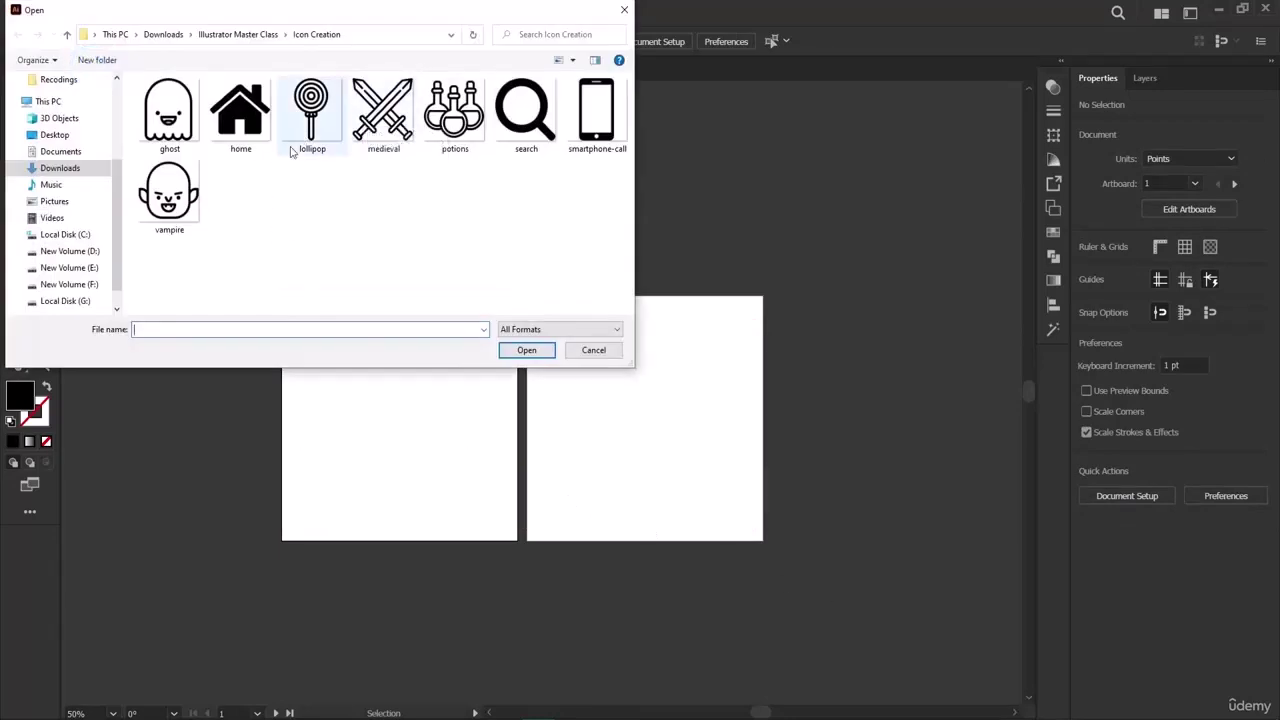
pyautogui.doubleClick(292, 146)
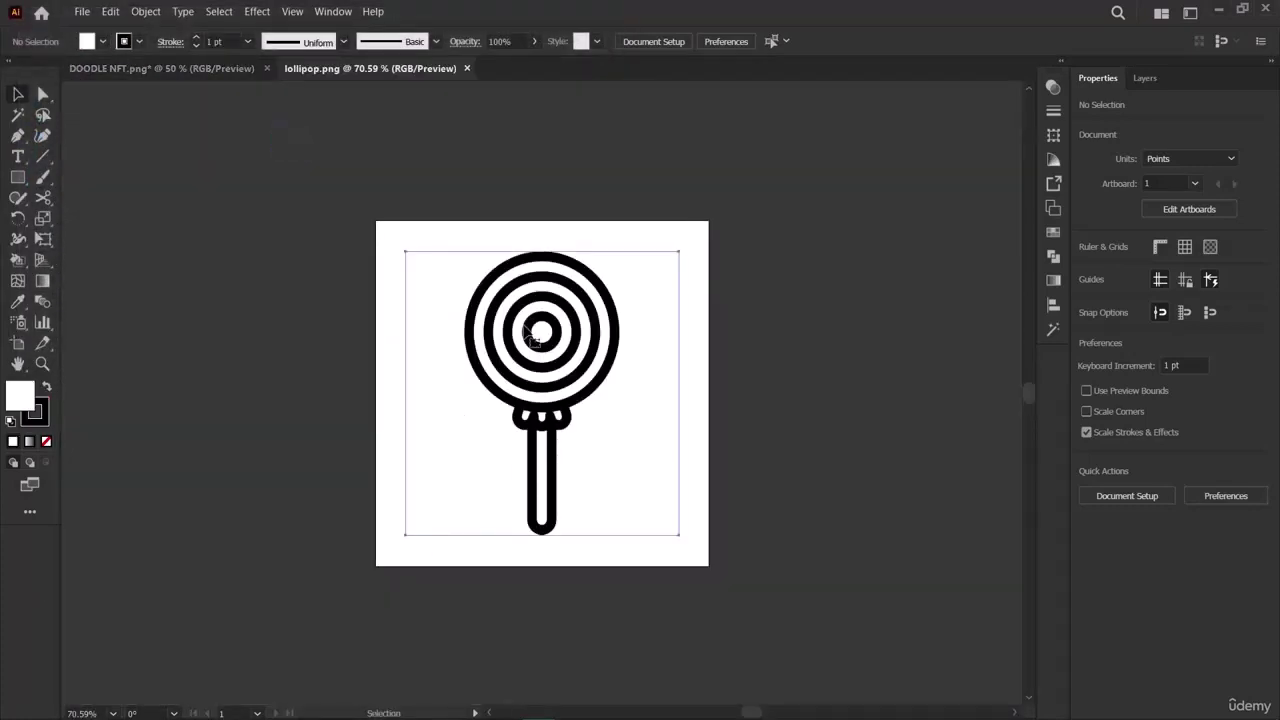
pyautogui.click(527, 333)
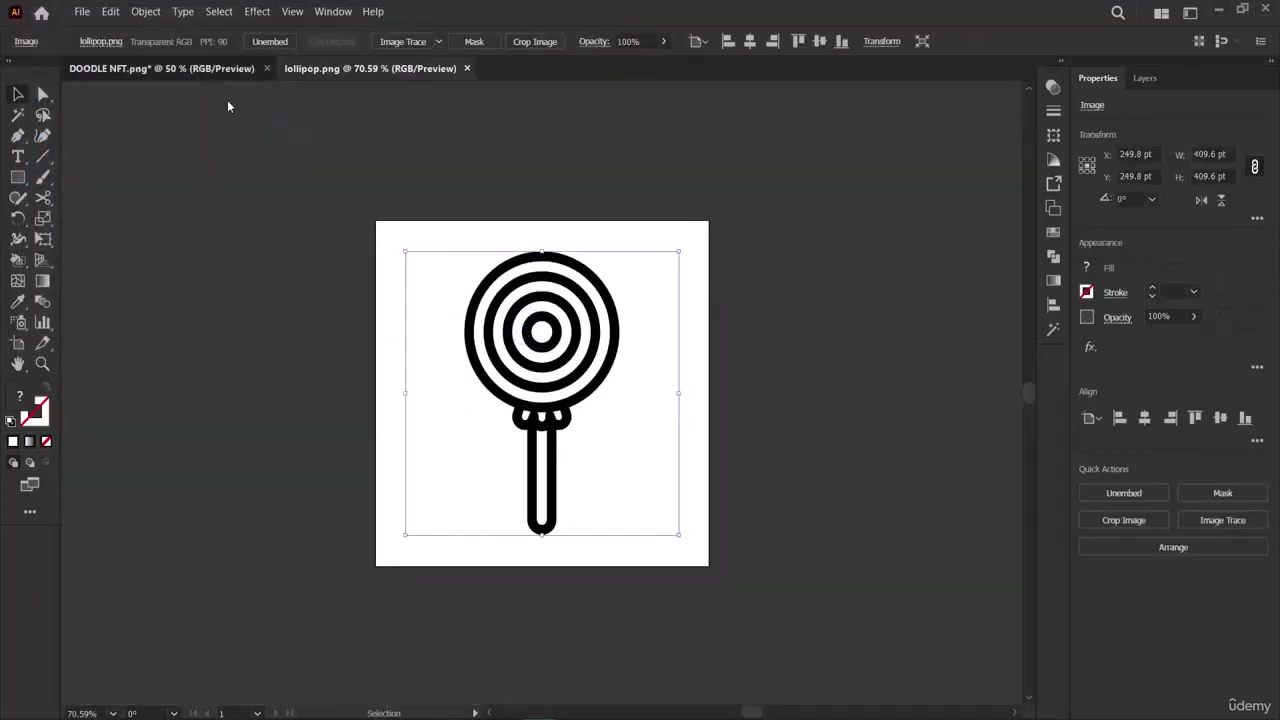
# Paste the lollipop image into DOODLE NFT and position it on the artboards.
pyautogui.click(200, 68)
pyautogui.hotkey('ctrl', 'v')
pyautogui.moveTo(540, 372); pyautogui.dragTo(430, 403)
pyautogui.click(151, 420)
pyautogui.press('z')
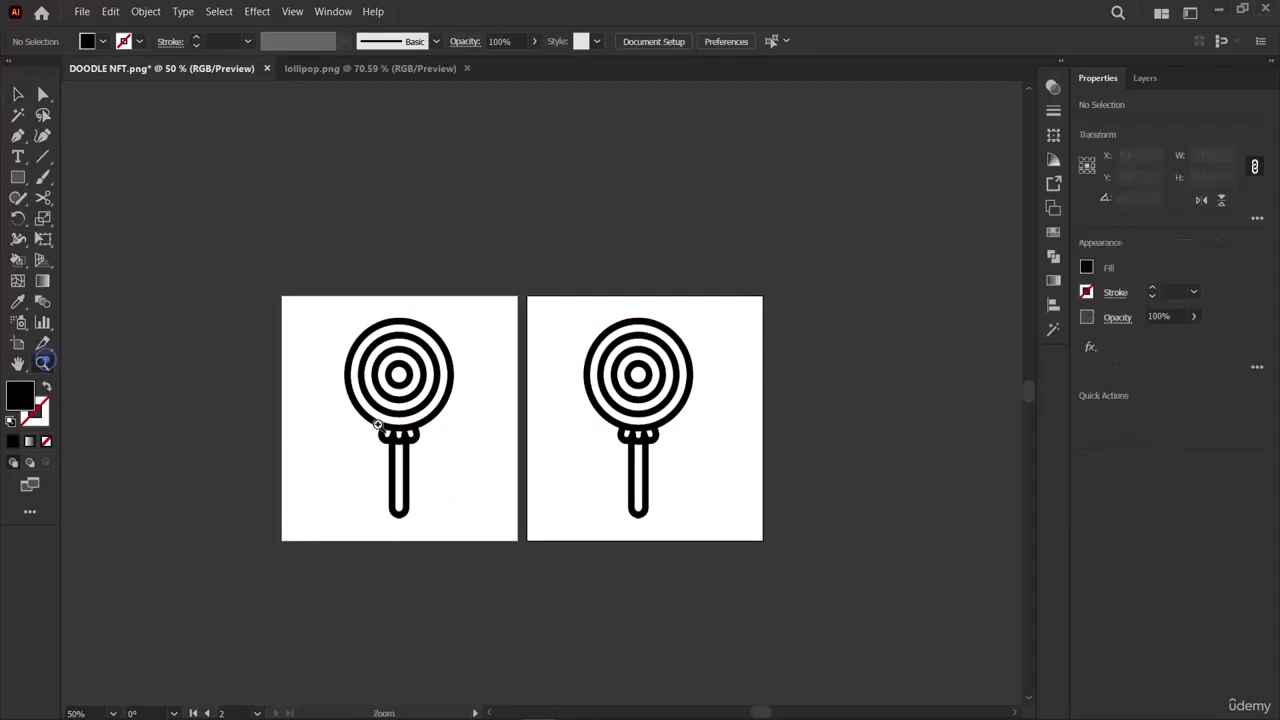
pyautogui.click(377, 424)
pyautogui.hscroll(3, 840, 490)
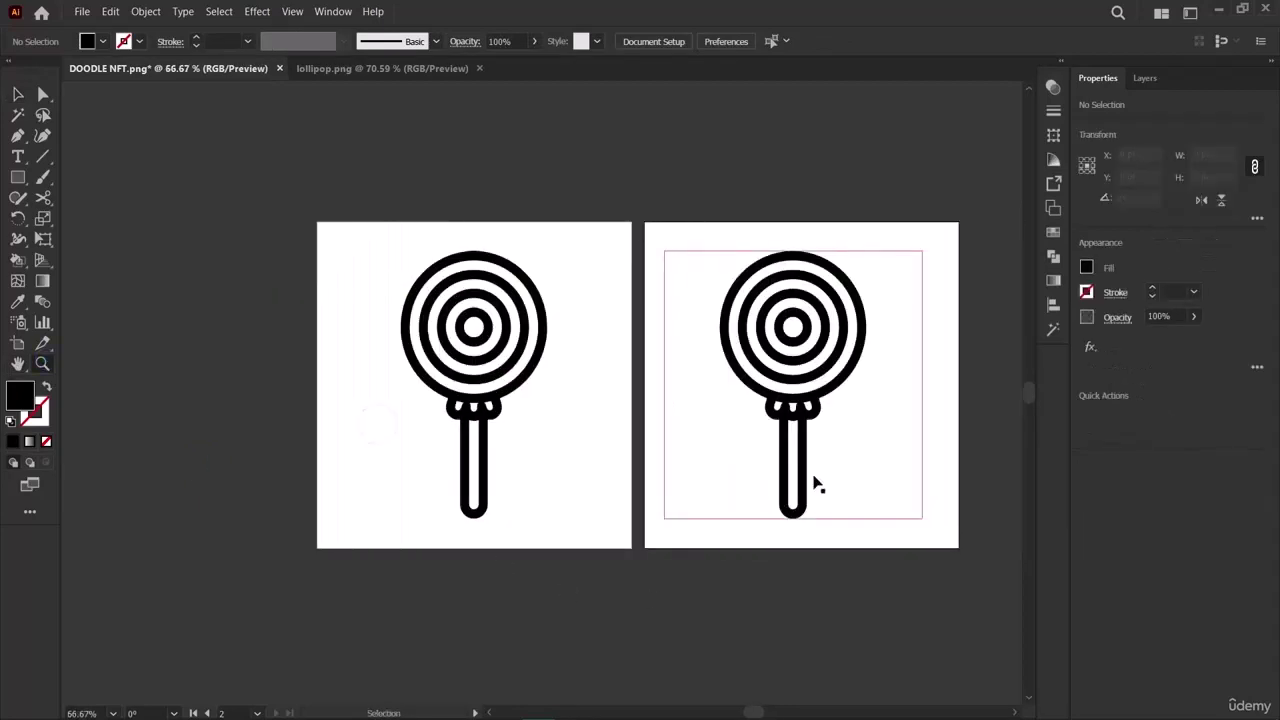
# Draw a small circle at the centre of the left lollipop head.
pyautogui.click(17, 180)
pyautogui.click(88, 220)
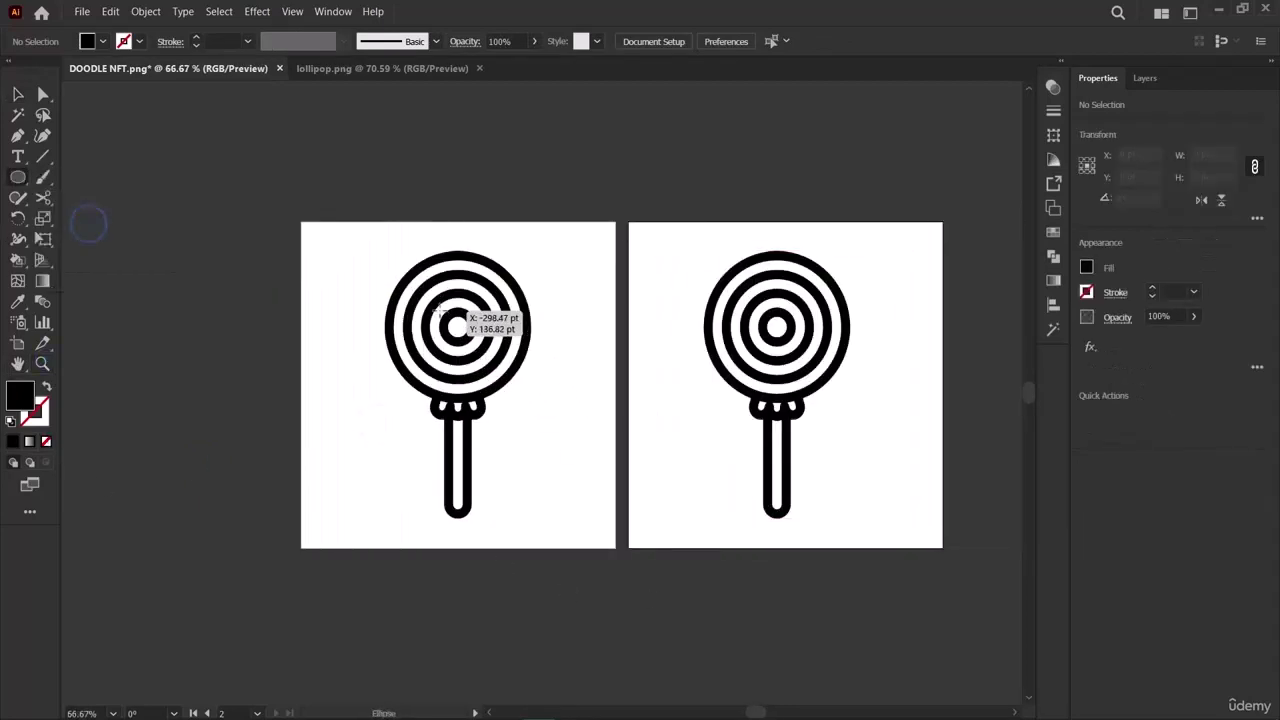
pyautogui.moveTo(446, 312)
pyautogui.mouseDown()
pyautogui.moveTo(490, 350)
pyautogui.moveTo(461, 331)
pyautogui.mouseUp()
pyautogui.press('v')
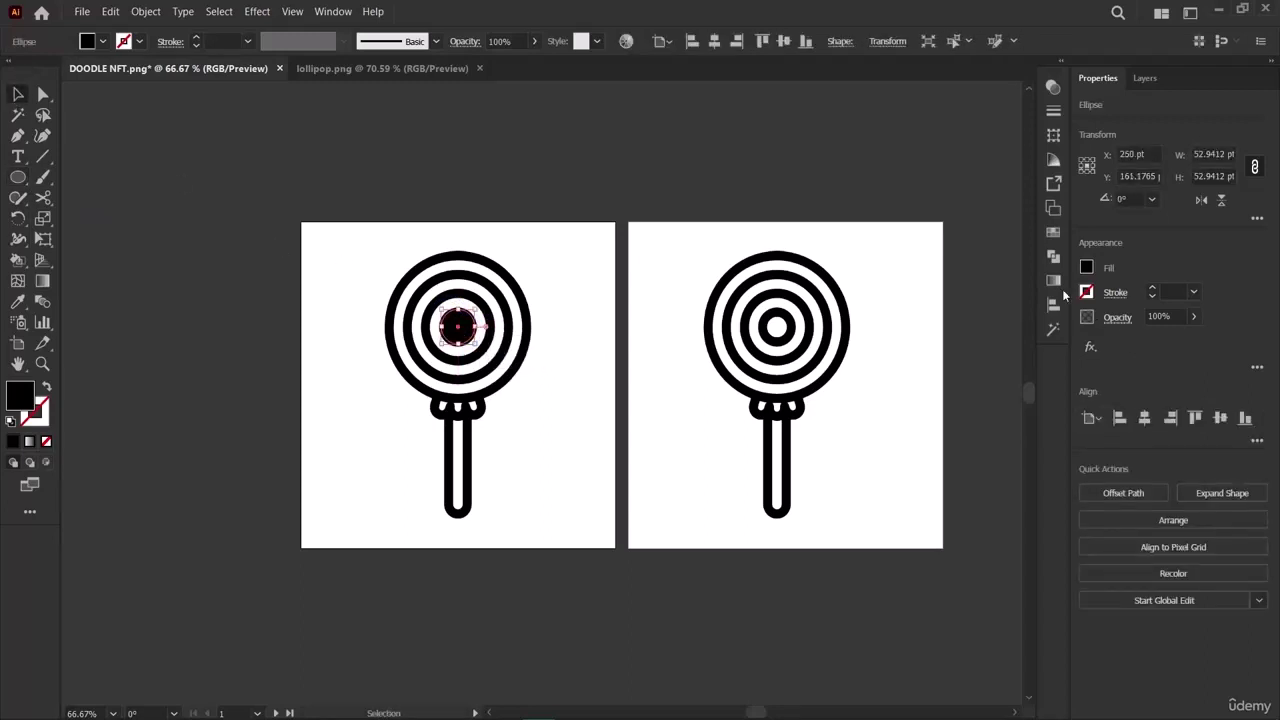
# Give the small circle a white fill and a slightly thicker black outline.
pyautogui.click(1086, 267)
pyautogui.click(922, 420)
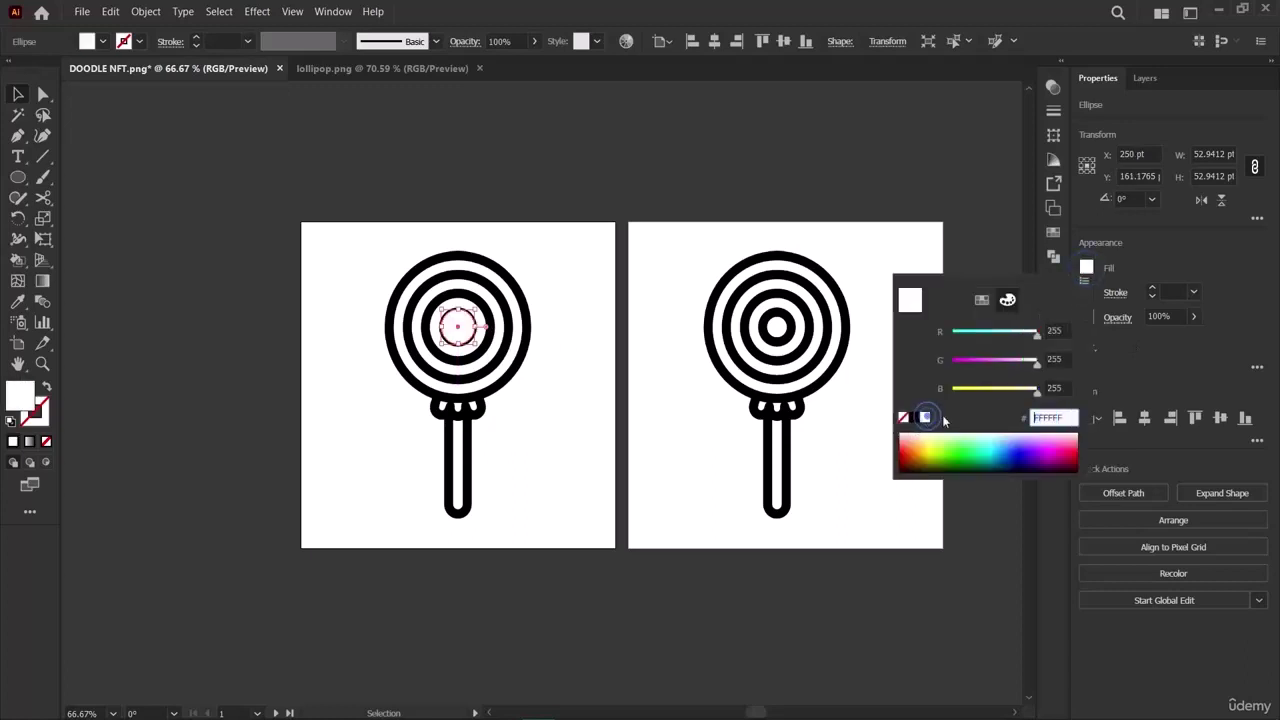
pyautogui.click(1146, 265)
pyautogui.click(1086, 293)
pyautogui.click(914, 442)
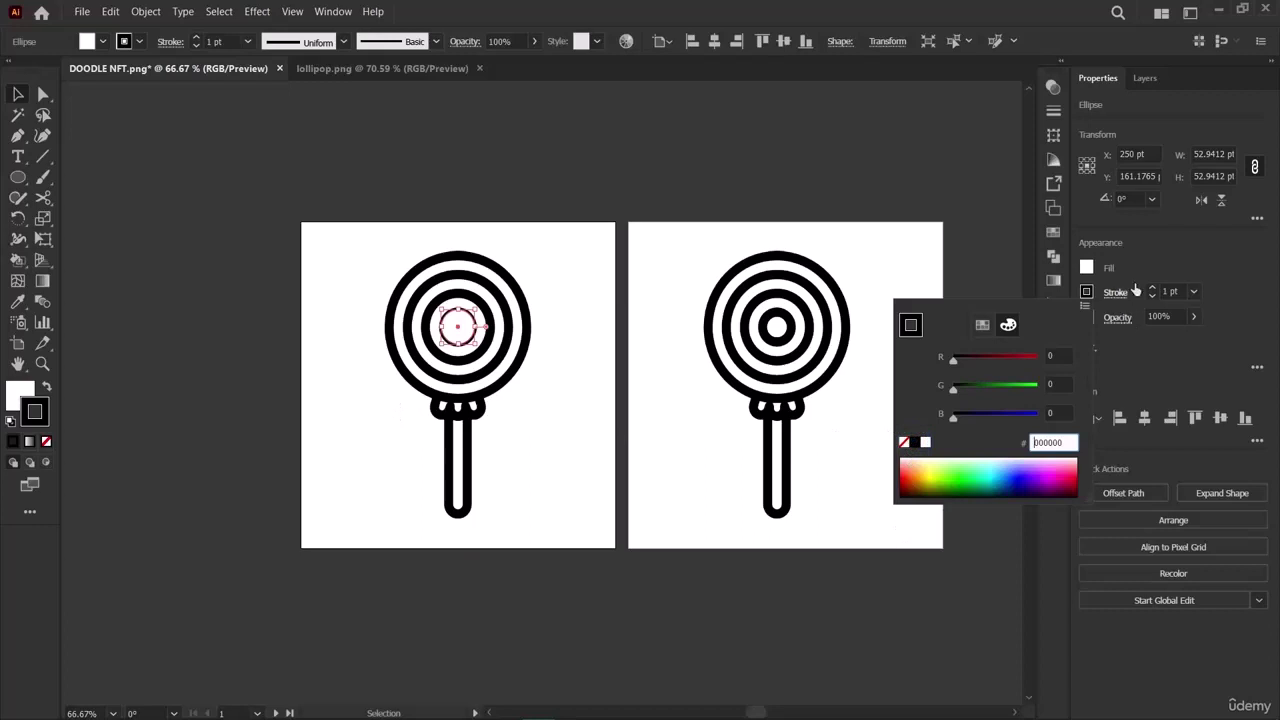
pyautogui.click(1145, 289)
pyautogui.click(1153, 288)
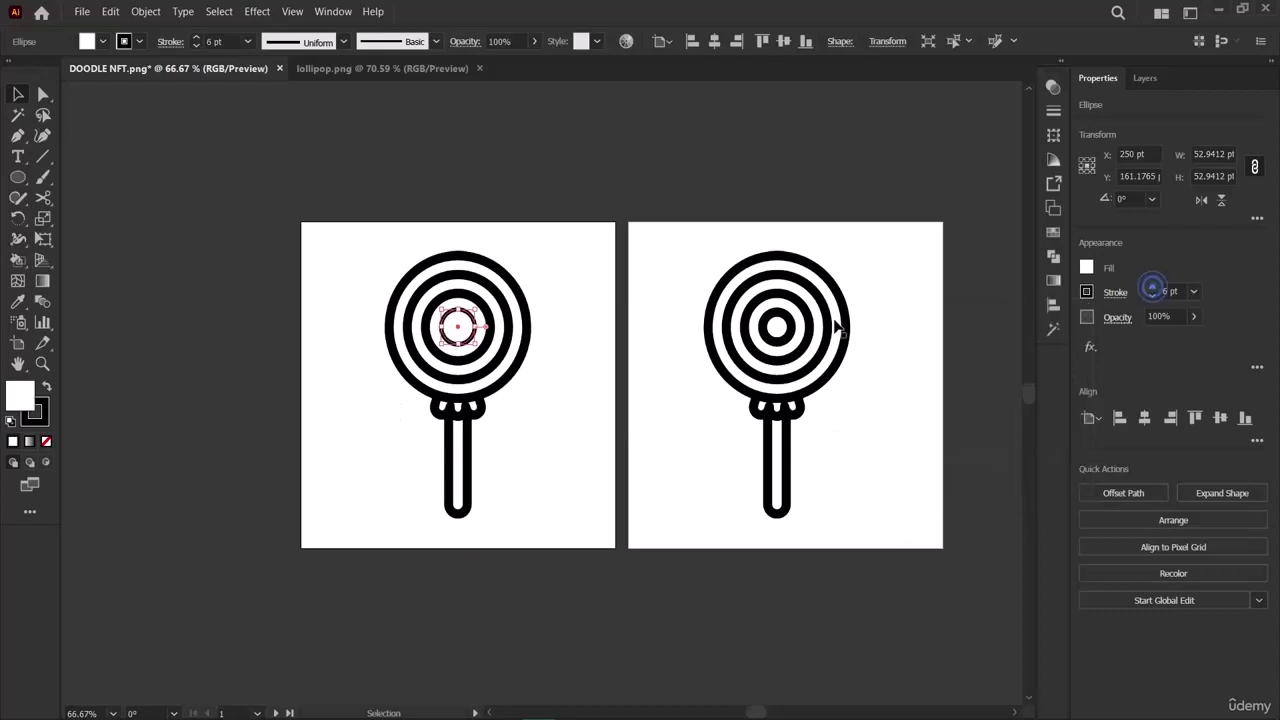
# Set the centre circle's outline to 14 pt and enlarge it to about 88 pt.
pyautogui.click(229, 323)
pyautogui.click(458, 324)
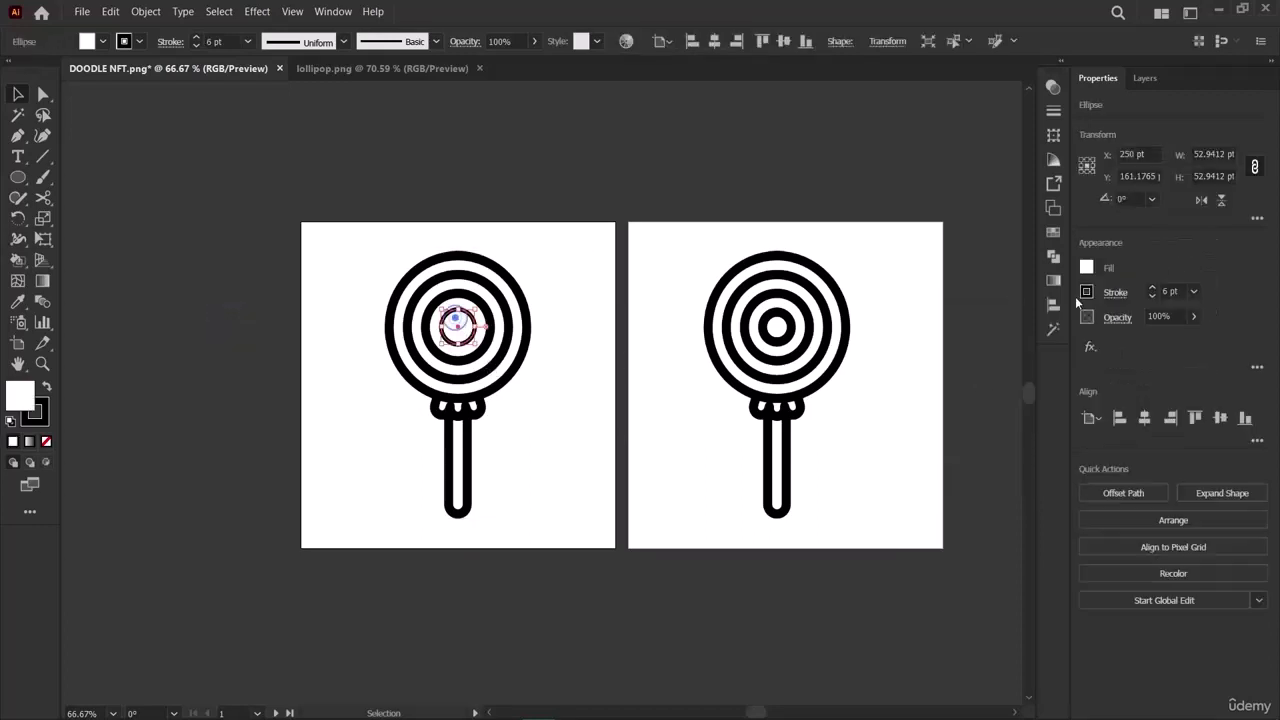
pyautogui.click(1153, 288)
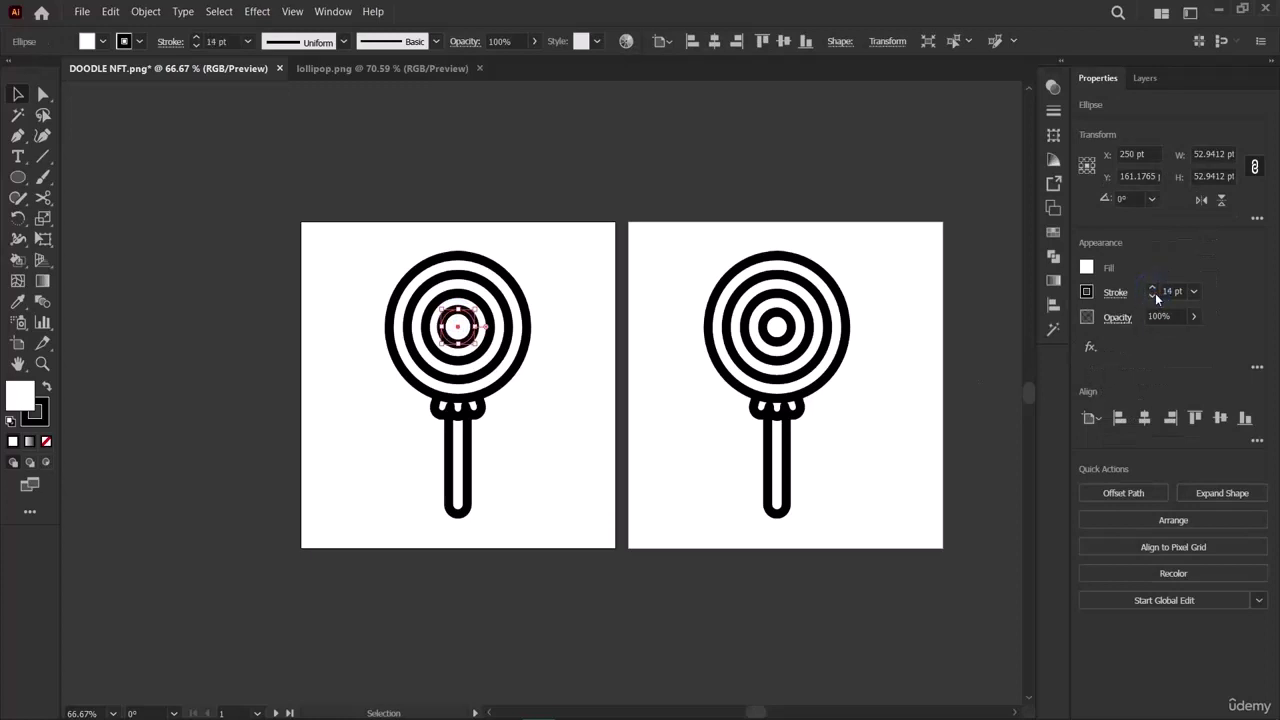
pyautogui.click(615, 663)
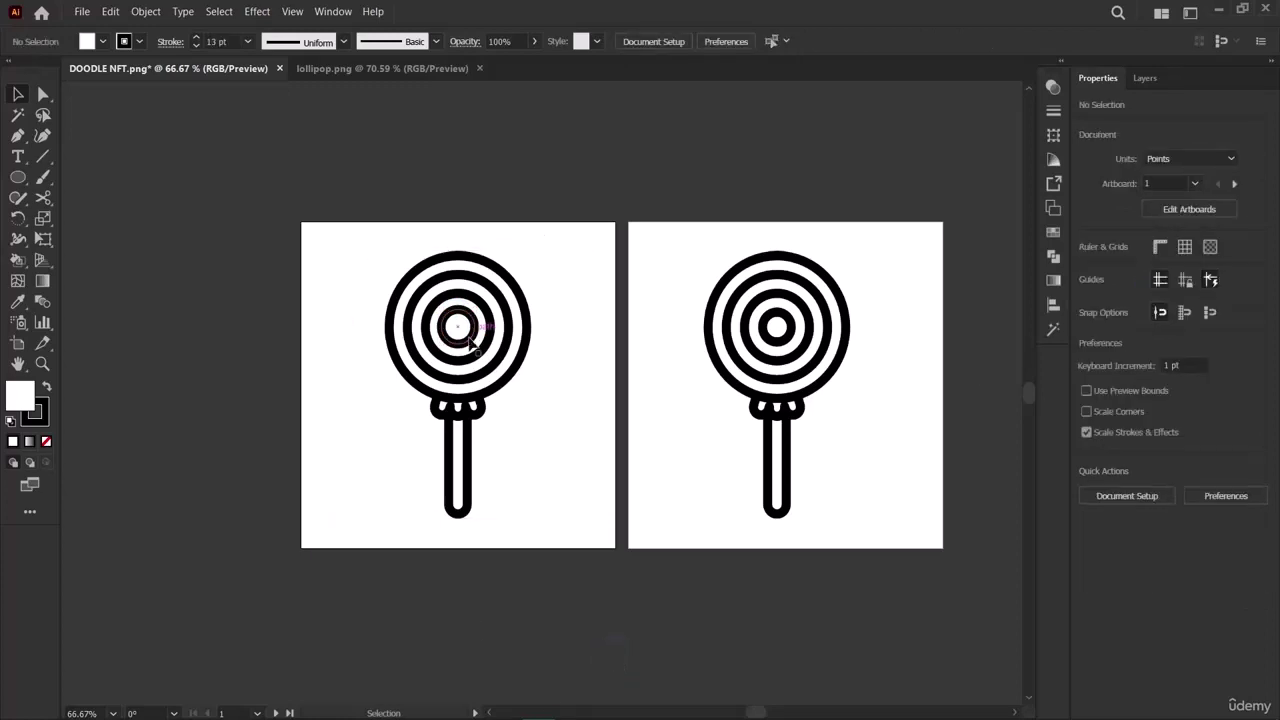
pyautogui.click(470, 338)
pyautogui.click(426, 572)
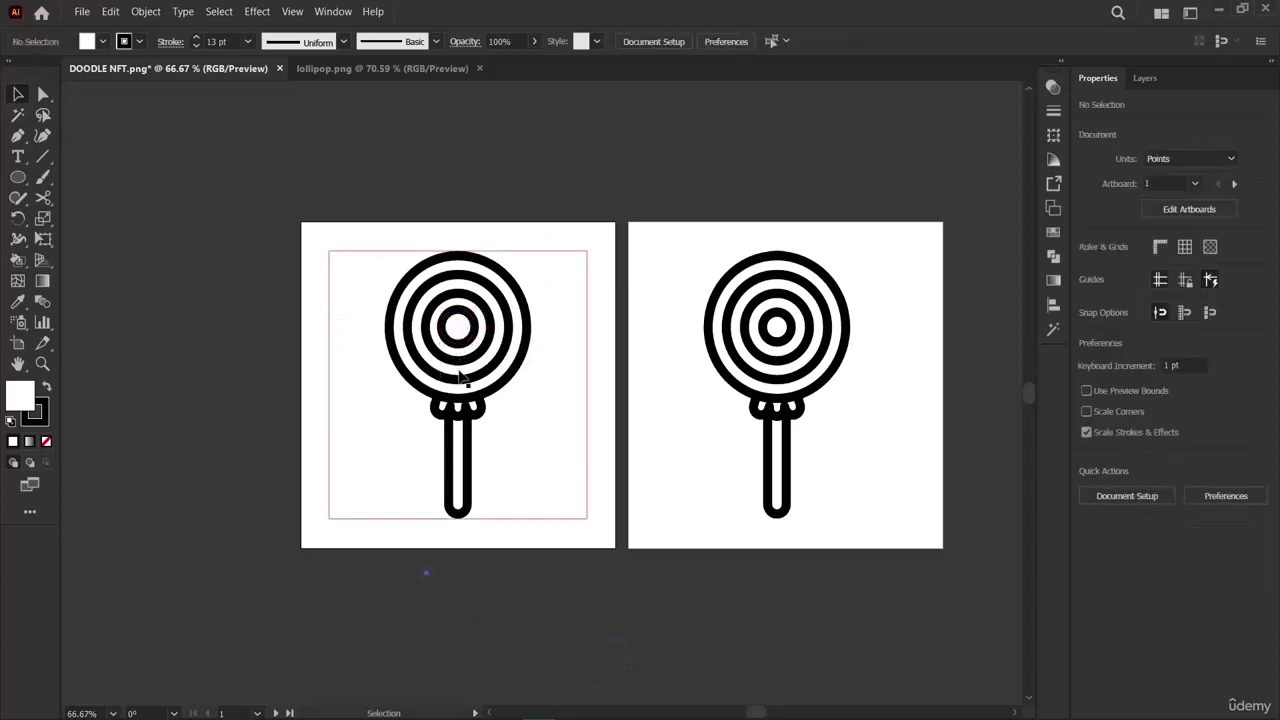
pyautogui.moveTo(457, 324)
pyautogui.mouseDown()
pyautogui.moveTo(537, 391)
pyautogui.moveTo(522, 396)
pyautogui.moveTo(460, 306)
pyautogui.moveTo(450, 312)
pyautogui.moveTo(493, 355)
pyautogui.moveTo(457, 335)
pyautogui.mouseUp()
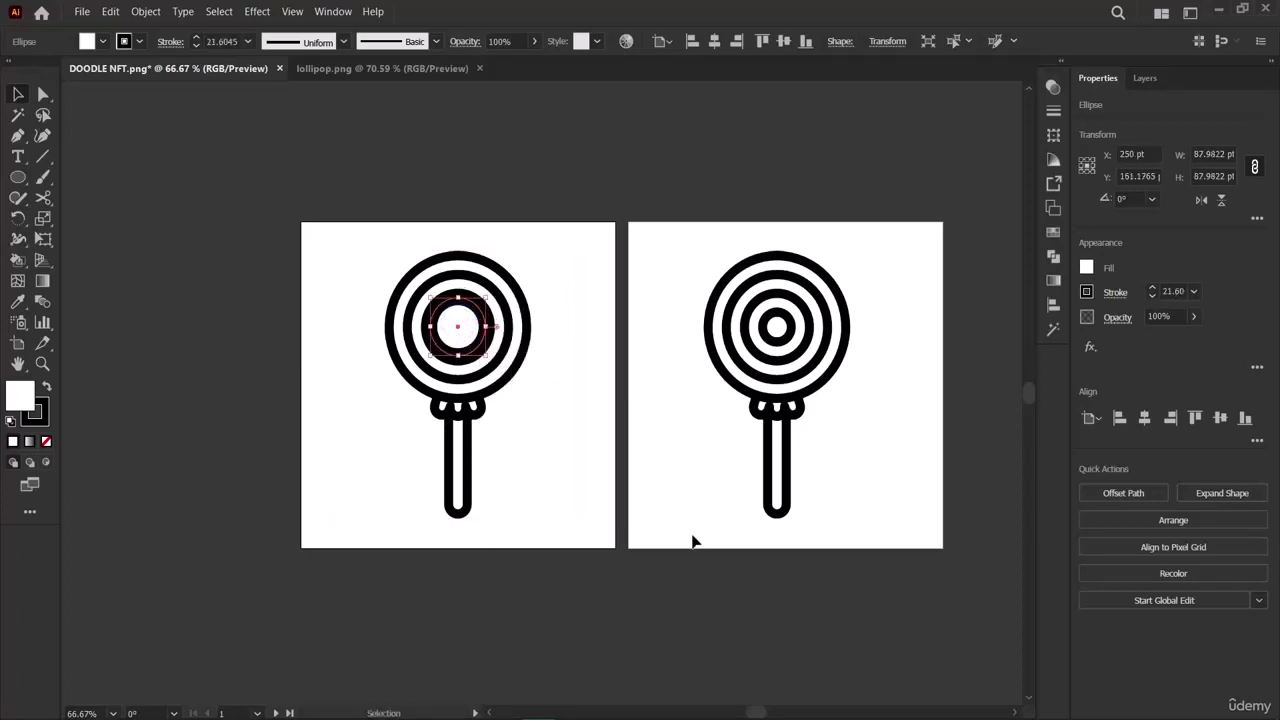
# Send the inner circle backward one step and thin its outline to 0.75 pt.
pyautogui.click(1154, 297)
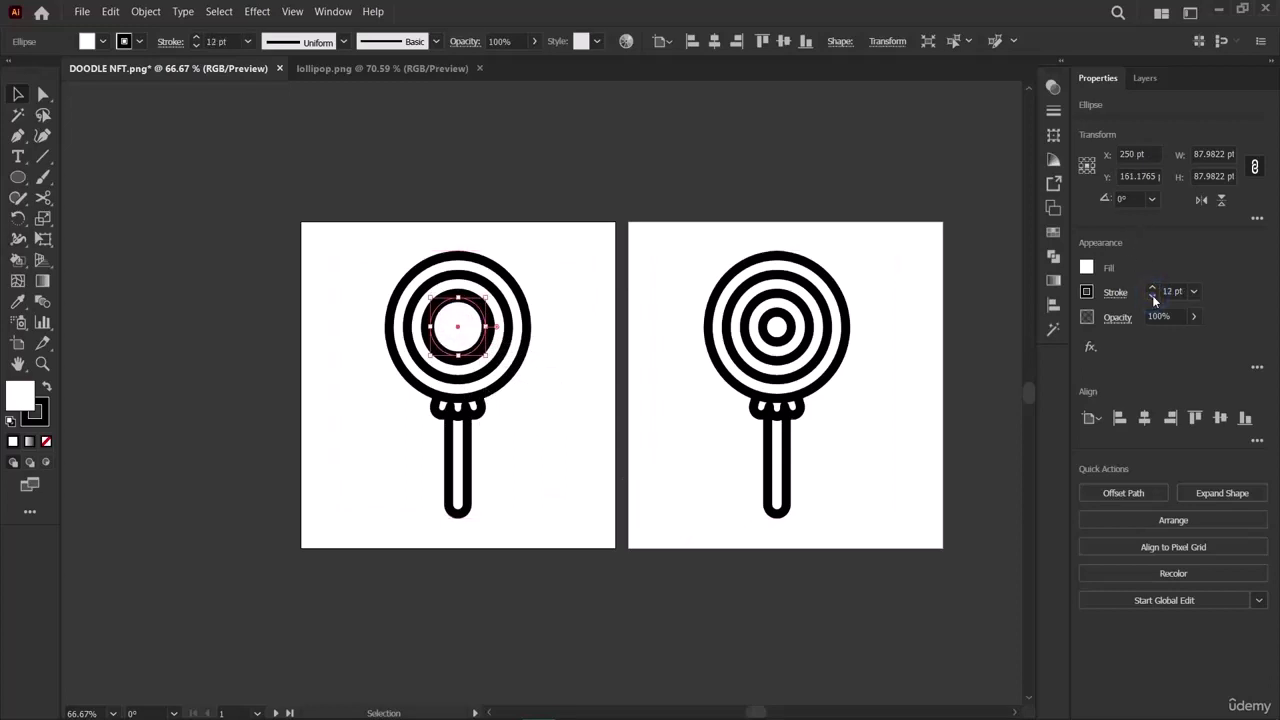
pyautogui.click(667, 565)
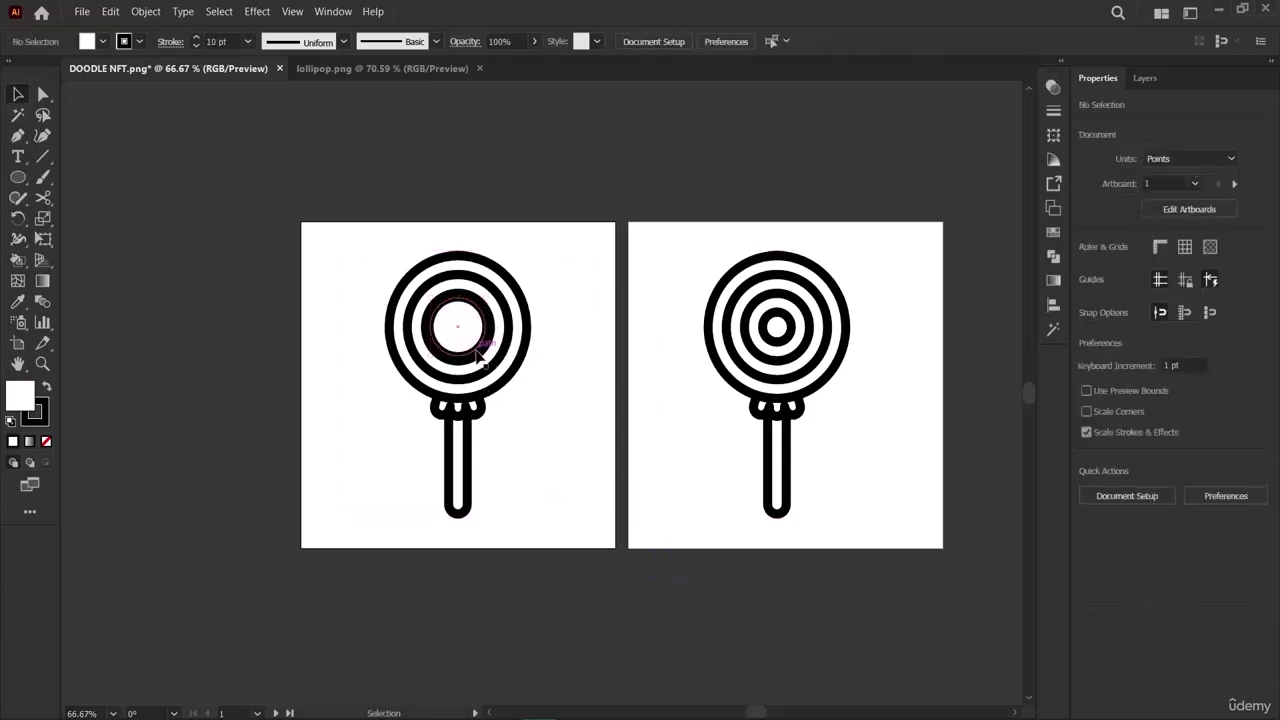
pyautogui.click(478, 357)
pyautogui.click(110, 11)
pyautogui.moveTo(145, 11)
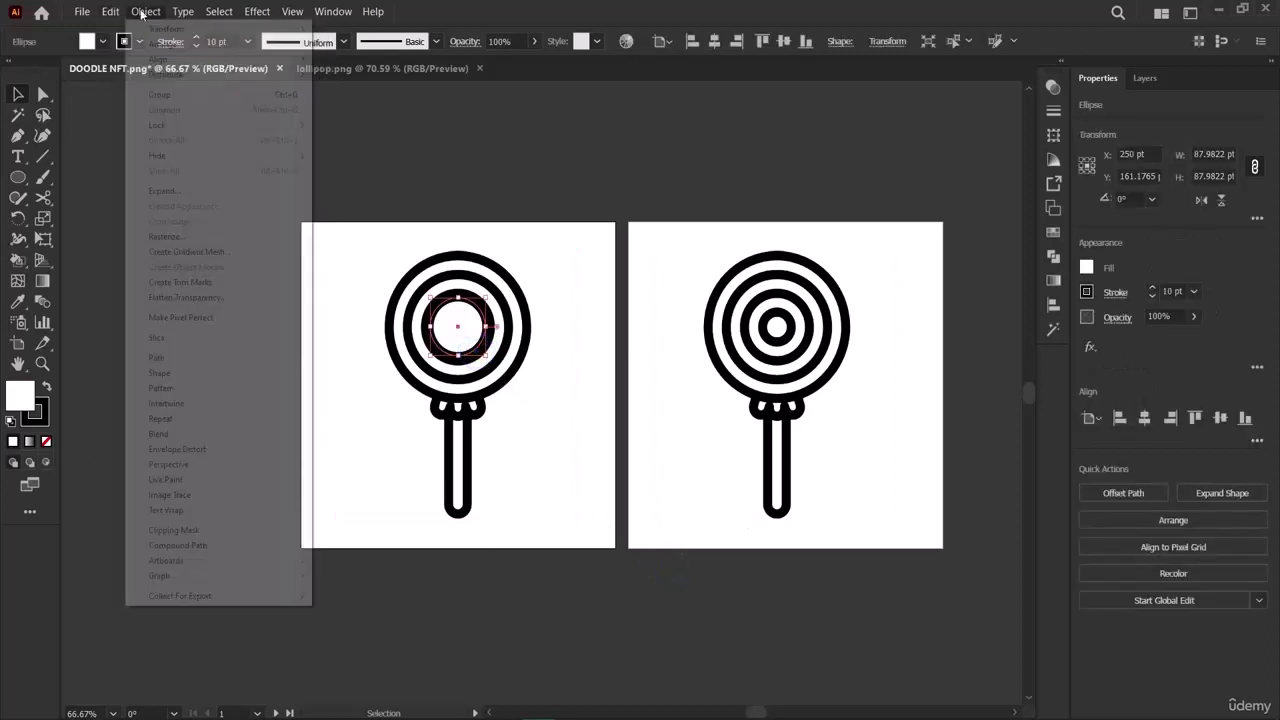
pyautogui.moveTo(163, 44)
pyautogui.click(348, 74)
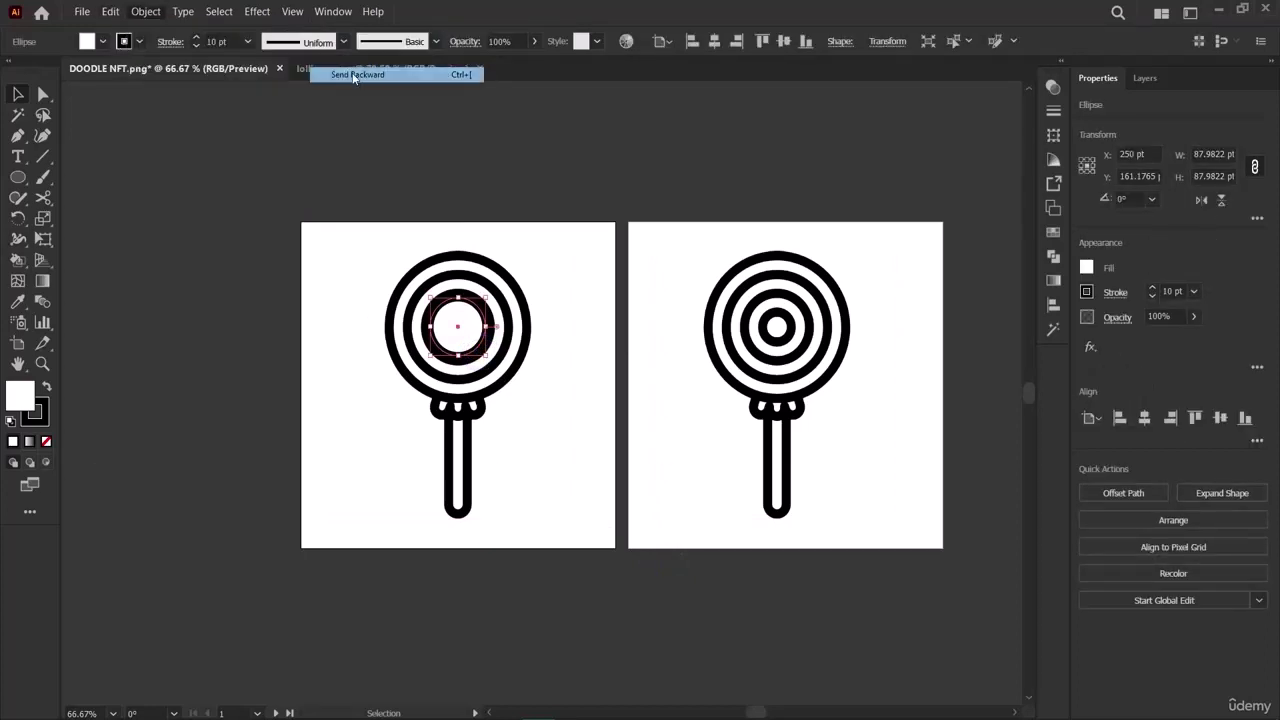
pyautogui.click(190, 458)
pyautogui.click(478, 355)
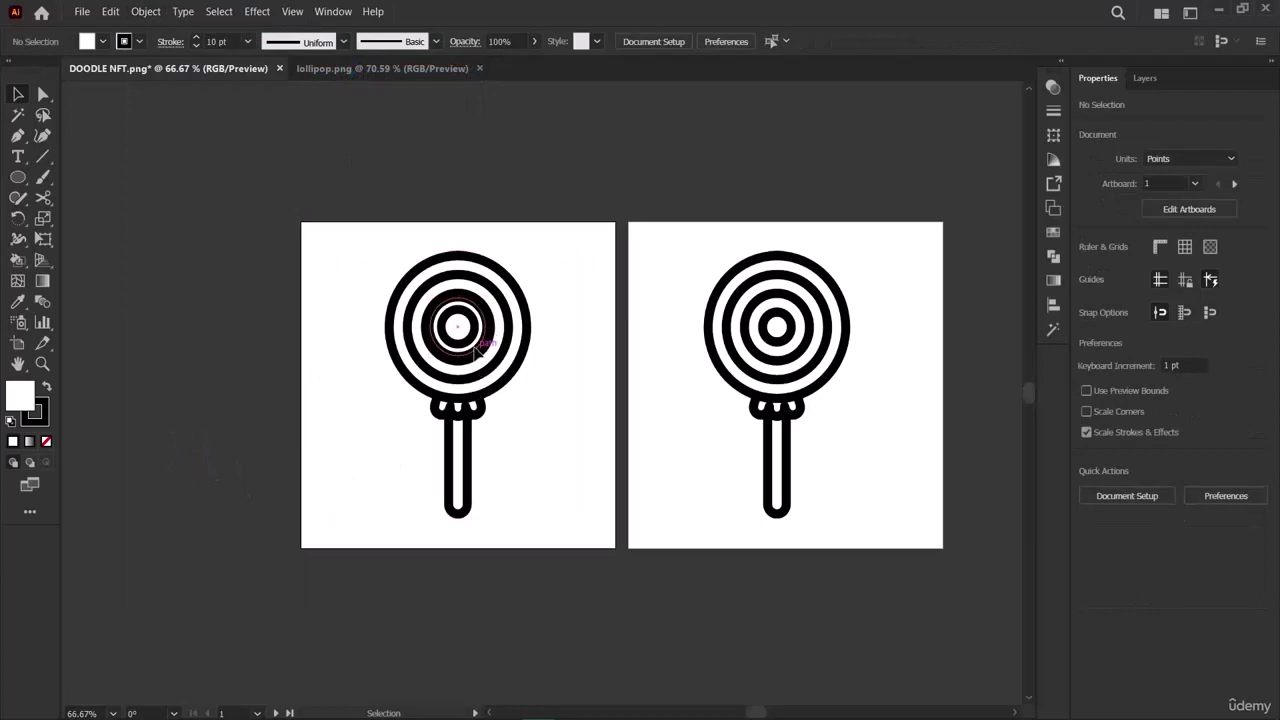
pyautogui.click(1151, 297)
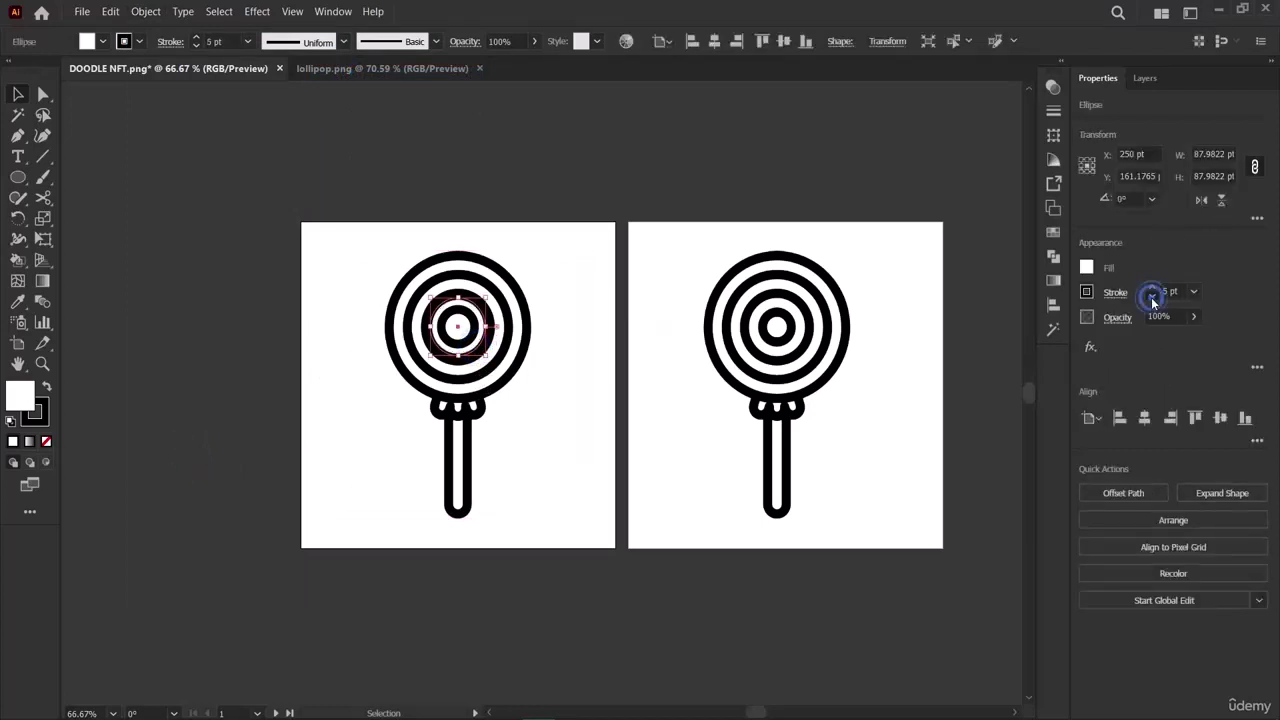
# Reselect the inner circle beneath the reference image and thicken its outline slightly.
pyautogui.click(455, 510)
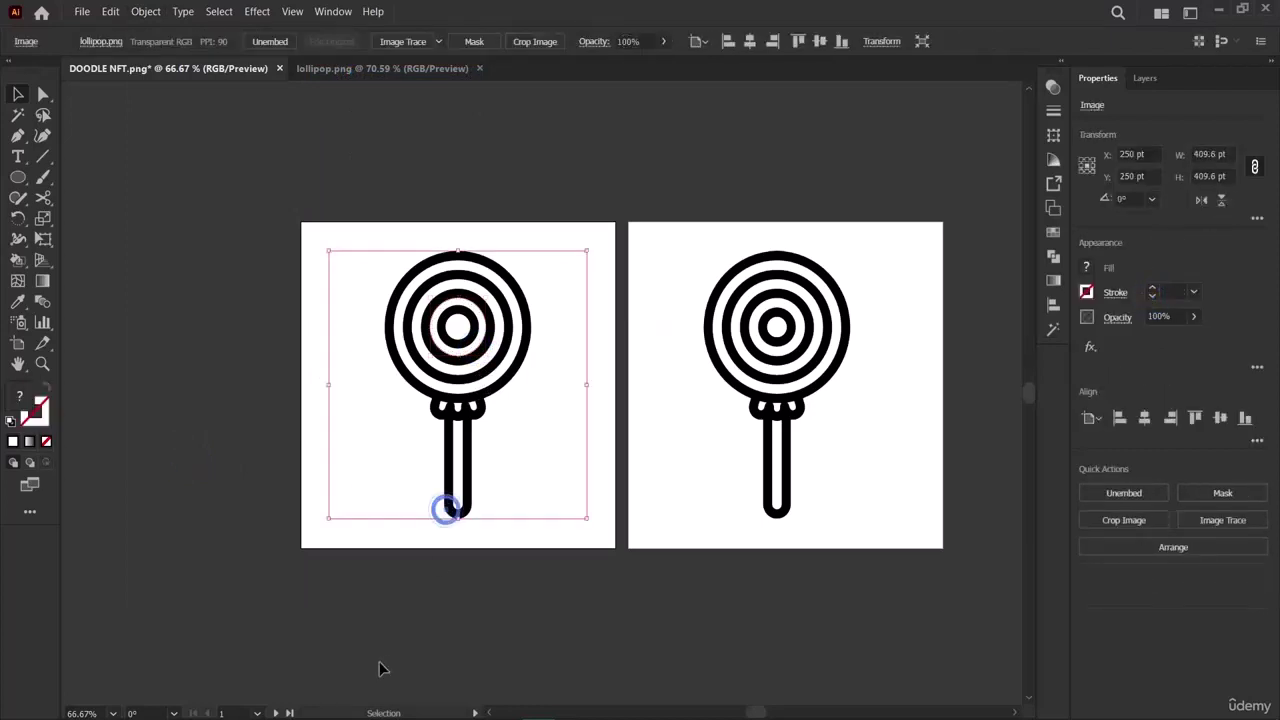
pyautogui.click(380, 662)
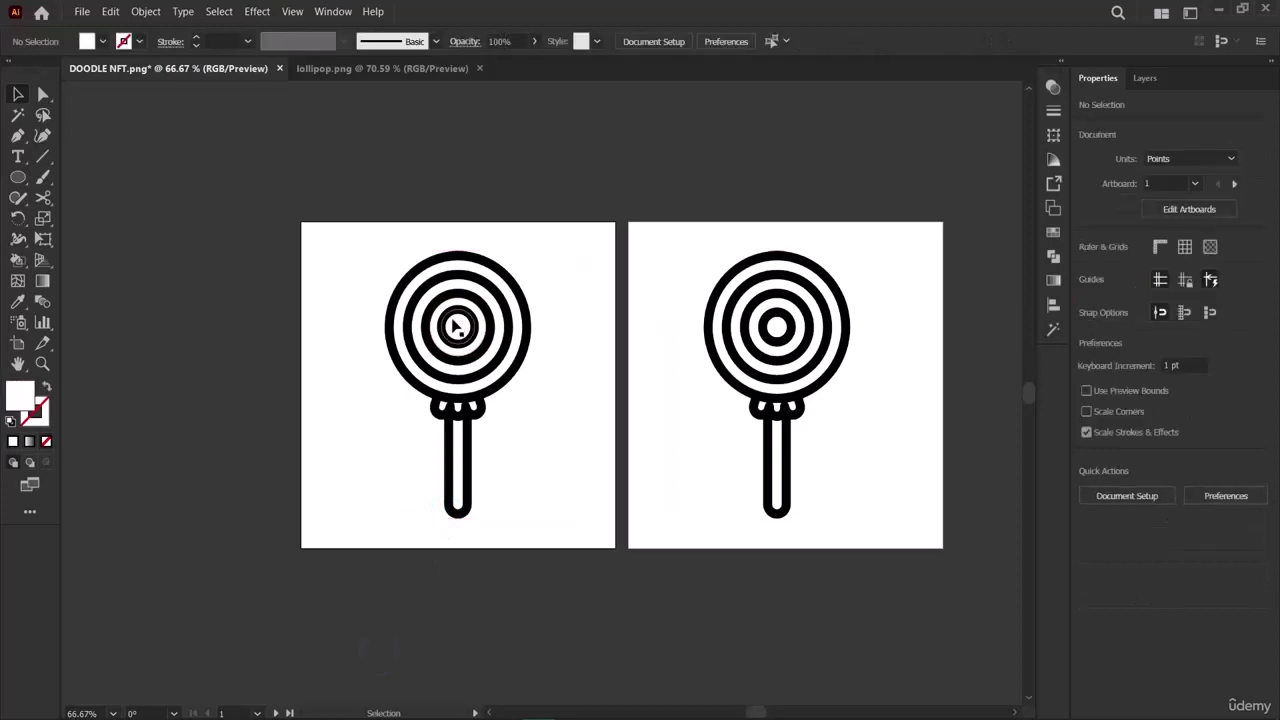
pyautogui.click(490, 318)
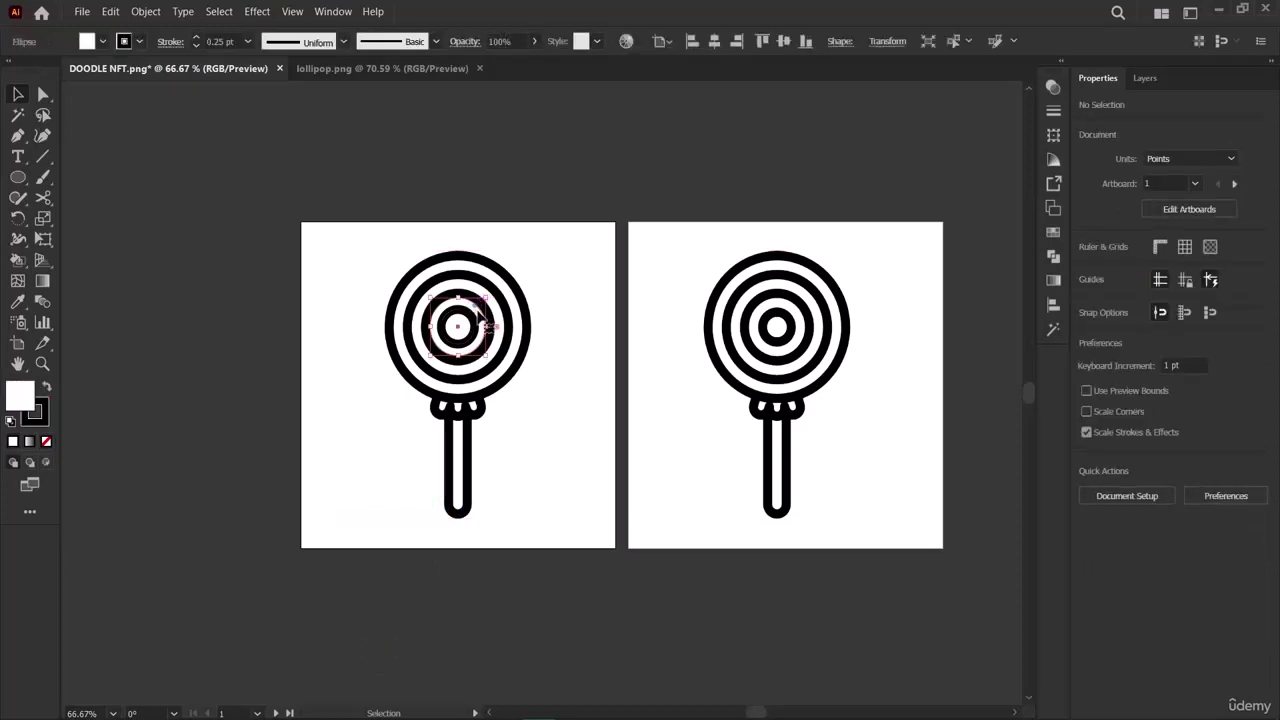
pyautogui.click(488, 323)
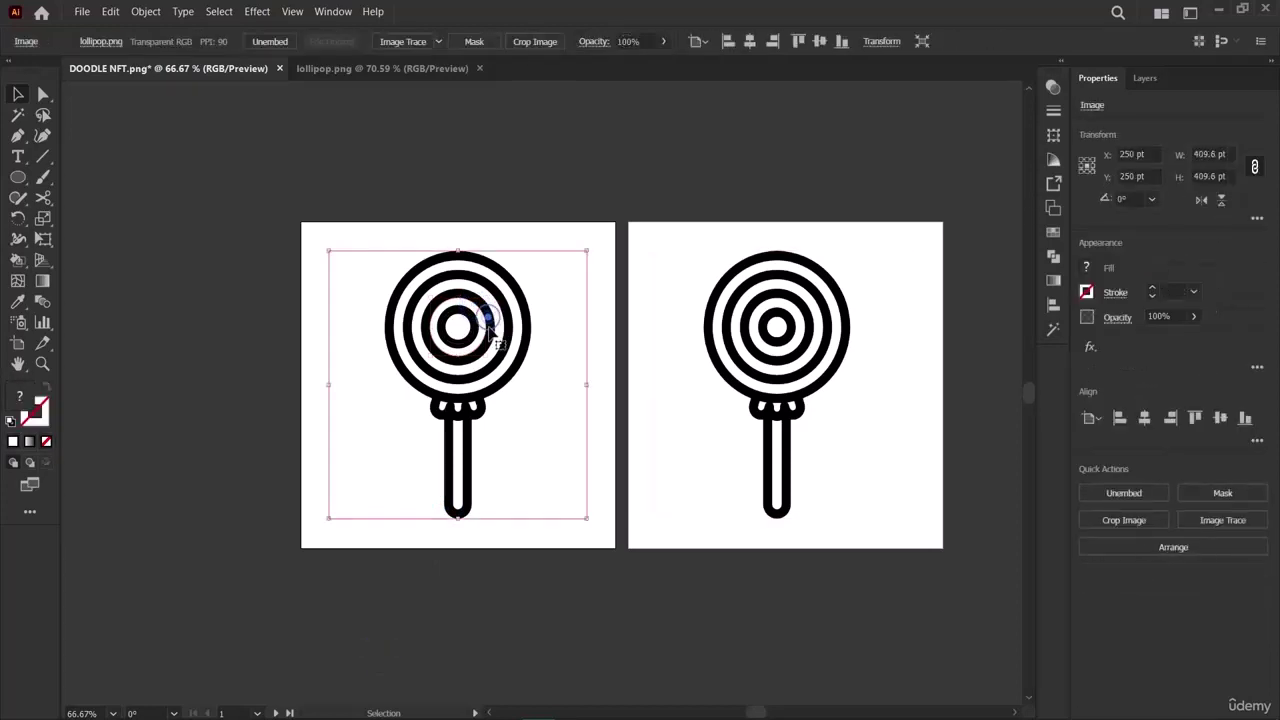
pyautogui.click(480, 326)
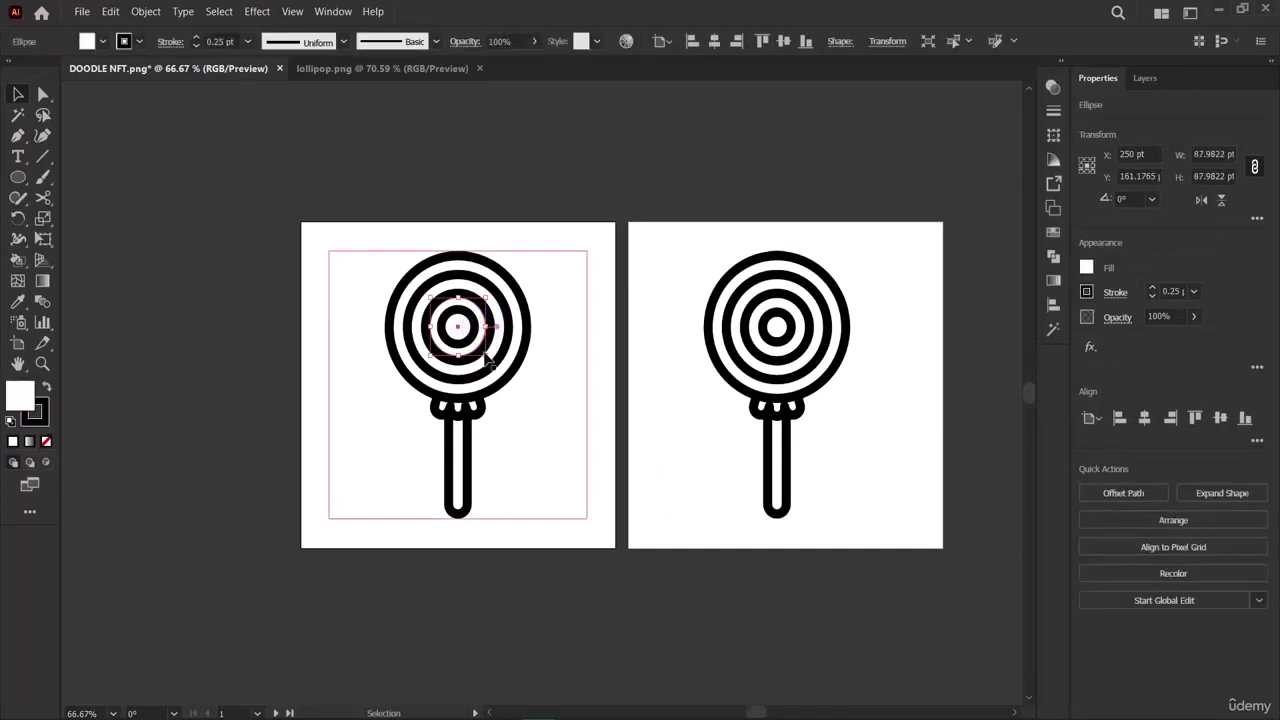
pyautogui.click(574, 390)
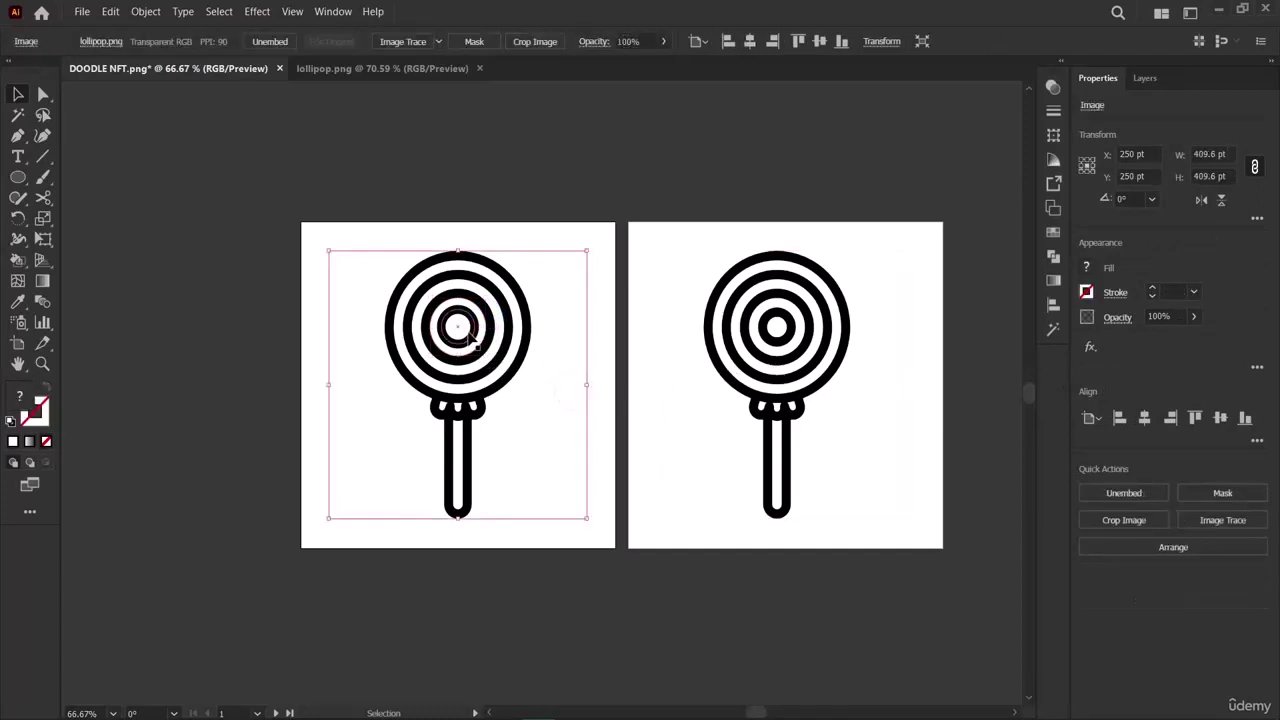
pyautogui.click(484, 339)
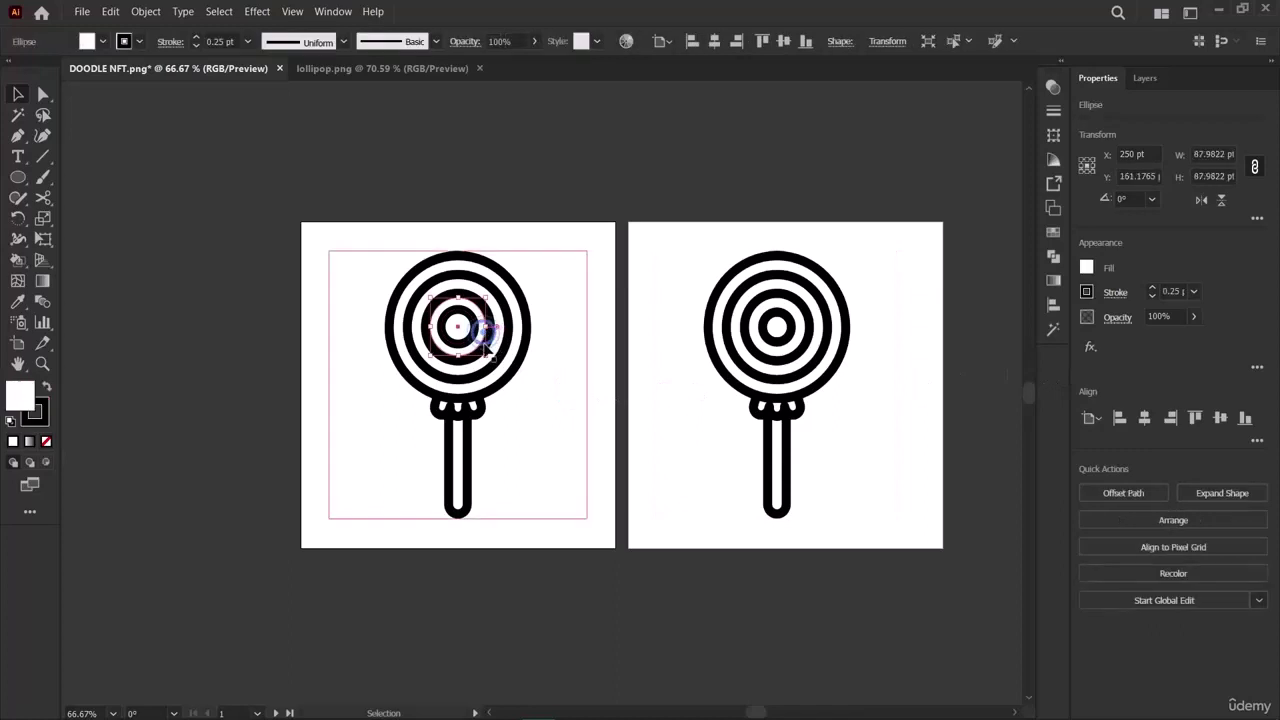
pyautogui.click(1155, 291)
# Enlarge the inner circle to about 115 pt and set its outline to 13 pt.
pyautogui.moveTo(488, 356); pyautogui.dragTo(496, 363)
pyautogui.moveTo(433, 300)
pyautogui.mouseDown()
pyautogui.moveTo(424, 289)
pyautogui.moveTo(494, 288)
pyautogui.mouseUp()
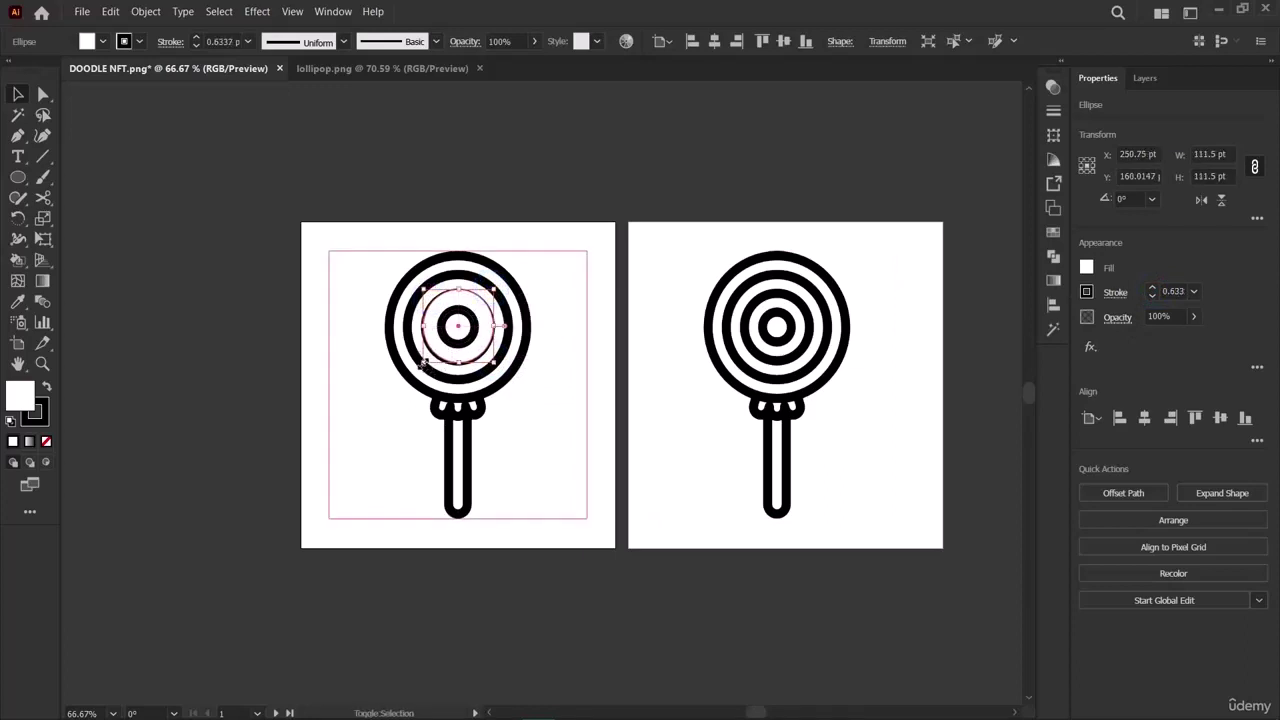
pyautogui.moveTo(423, 364); pyautogui.dragTo(420, 366)
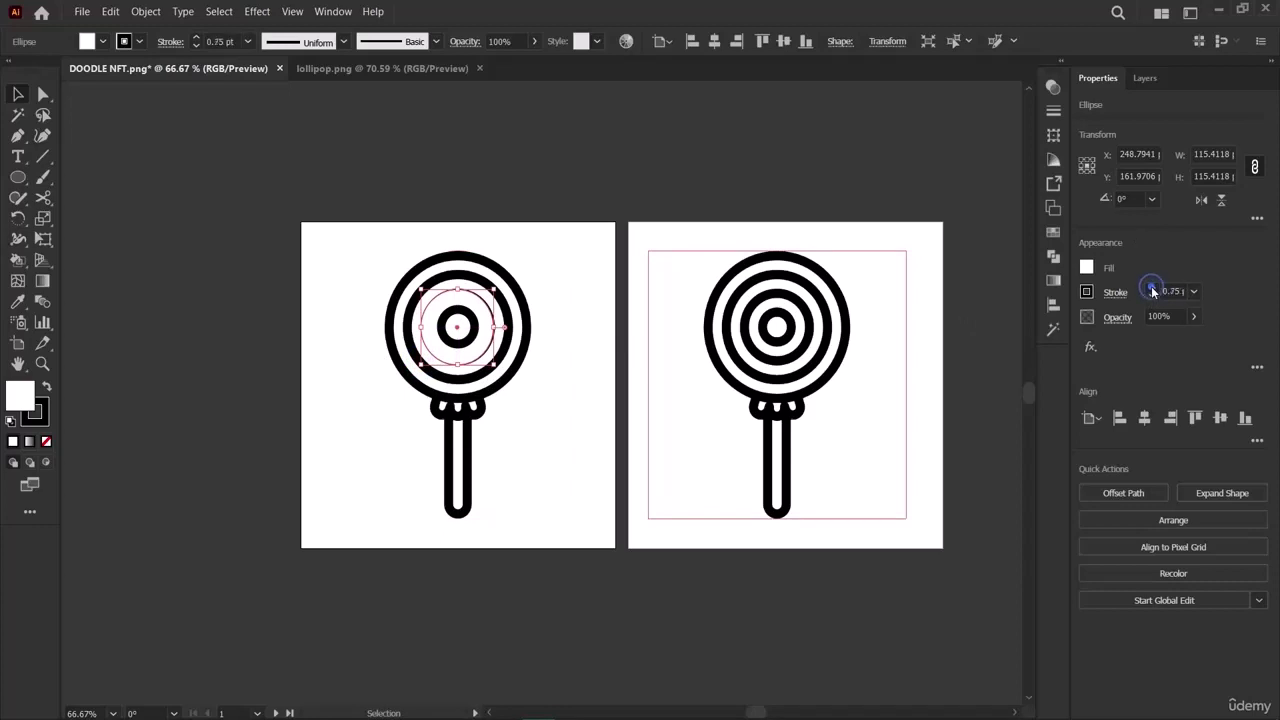
pyautogui.write('12')
pyautogui.press('Return')
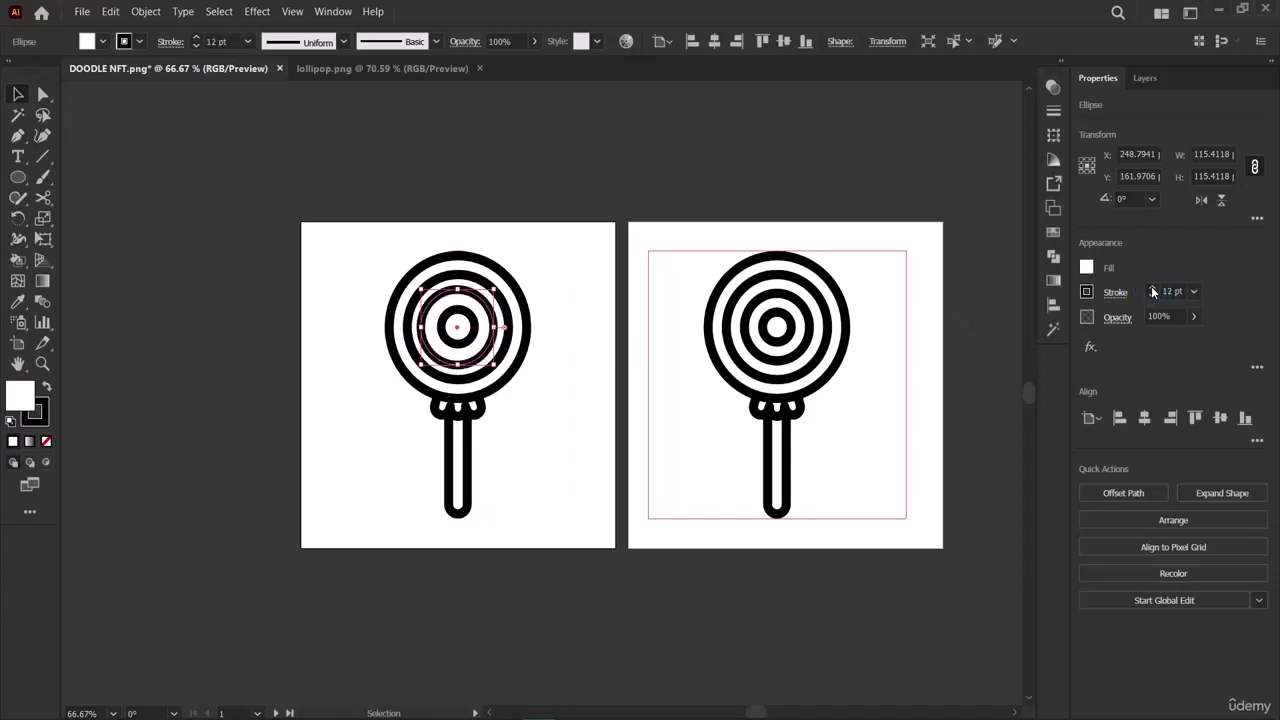
pyautogui.click(1153, 289)
pyautogui.click(134, 371)
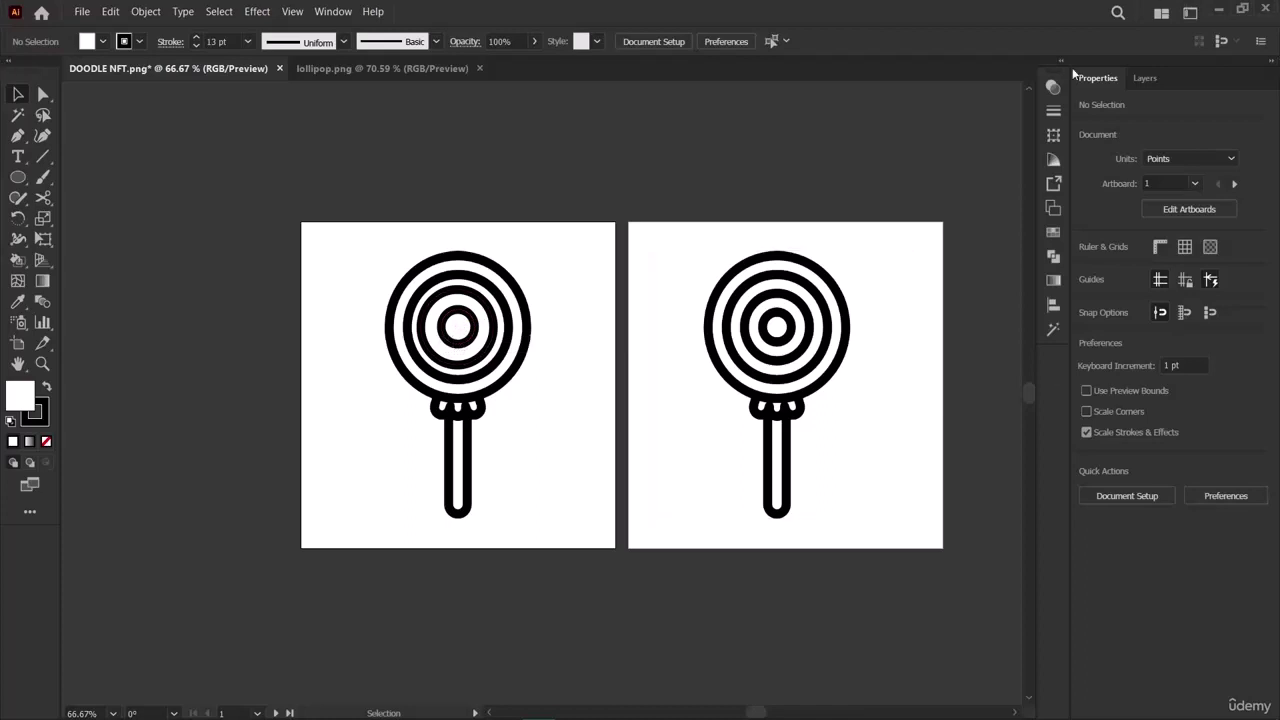
# Set the second inner ring's outline weight to 14 pt.
pyautogui.click(463, 328)
pyautogui.click(225, 434)
pyautogui.click(421, 325)
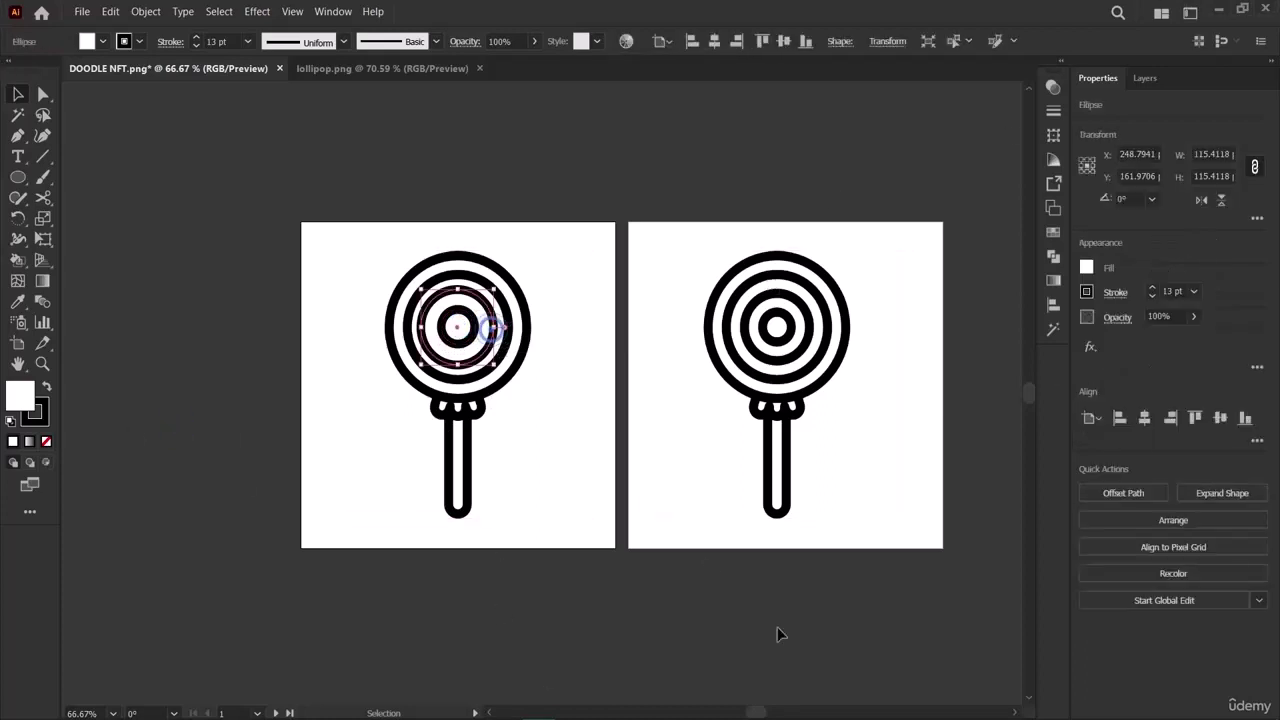
pyautogui.click(520, 486)
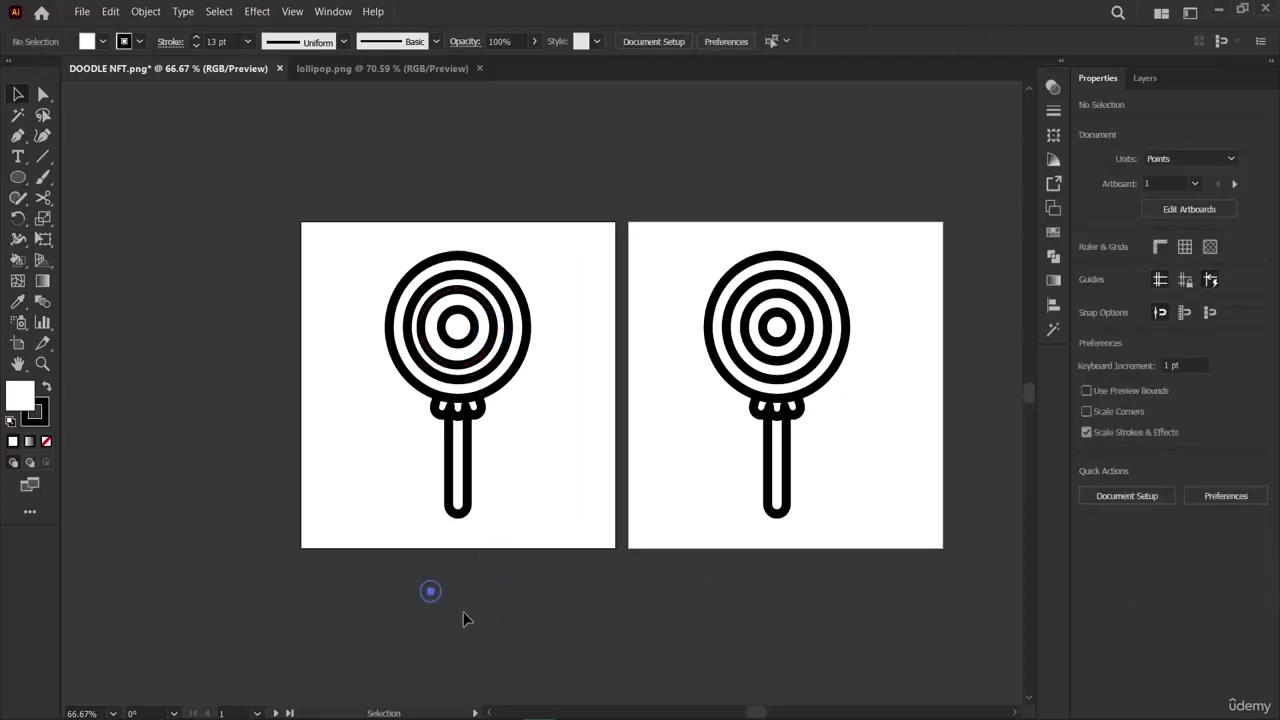
pyautogui.click(494, 326)
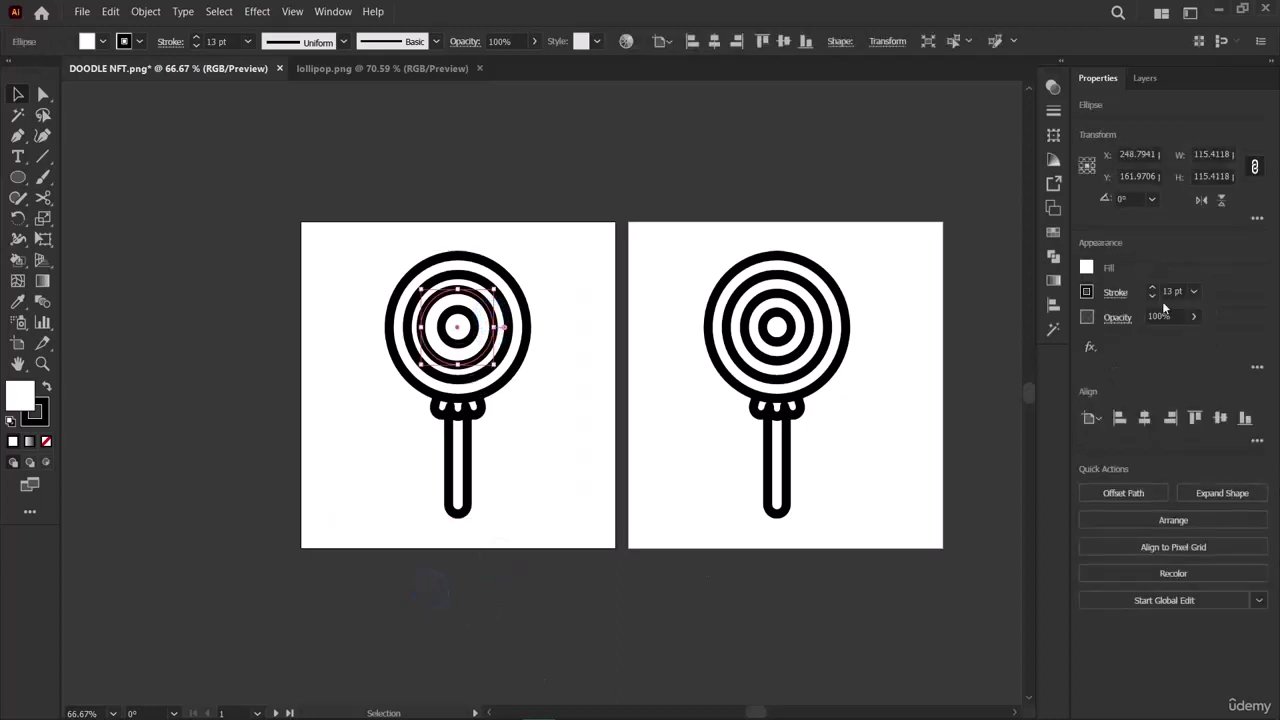
pyautogui.click(1152, 296)
pyautogui.click(1152, 296)
pyautogui.click(1152, 296)
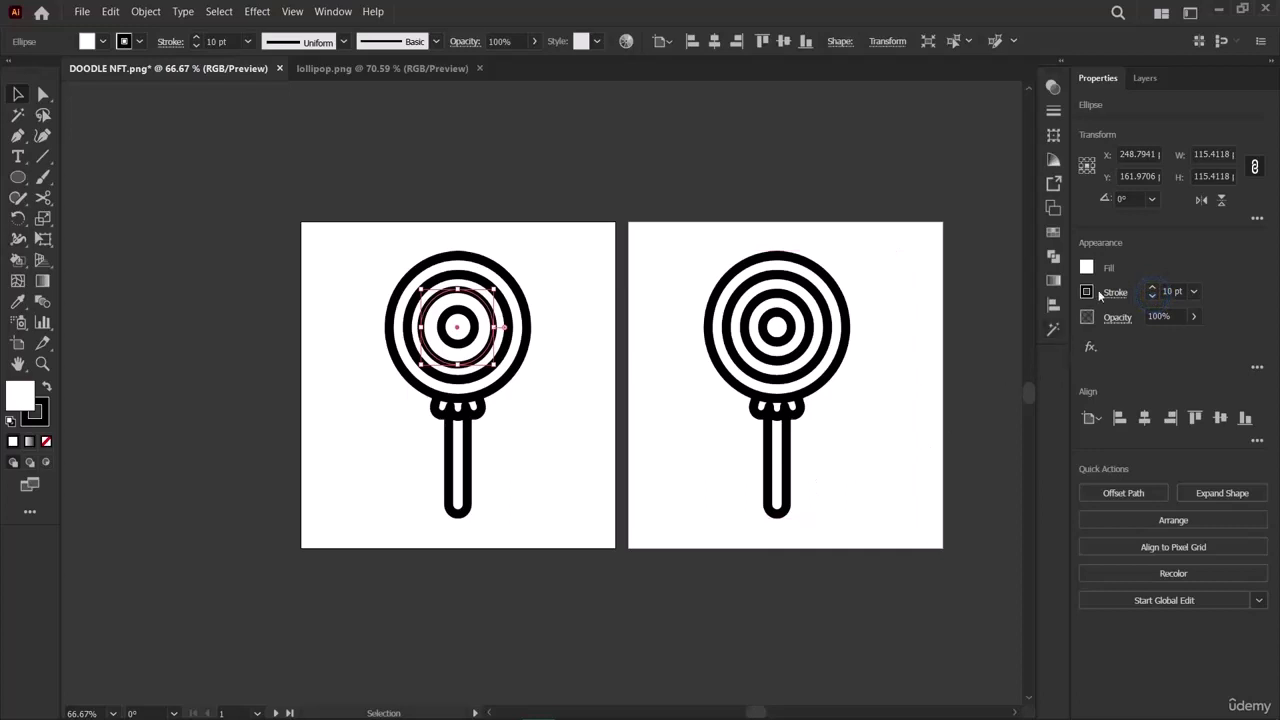
pyautogui.click(1151, 290)
pyautogui.click(1151, 290)
pyautogui.click(1151, 290)
pyautogui.click(1151, 290)
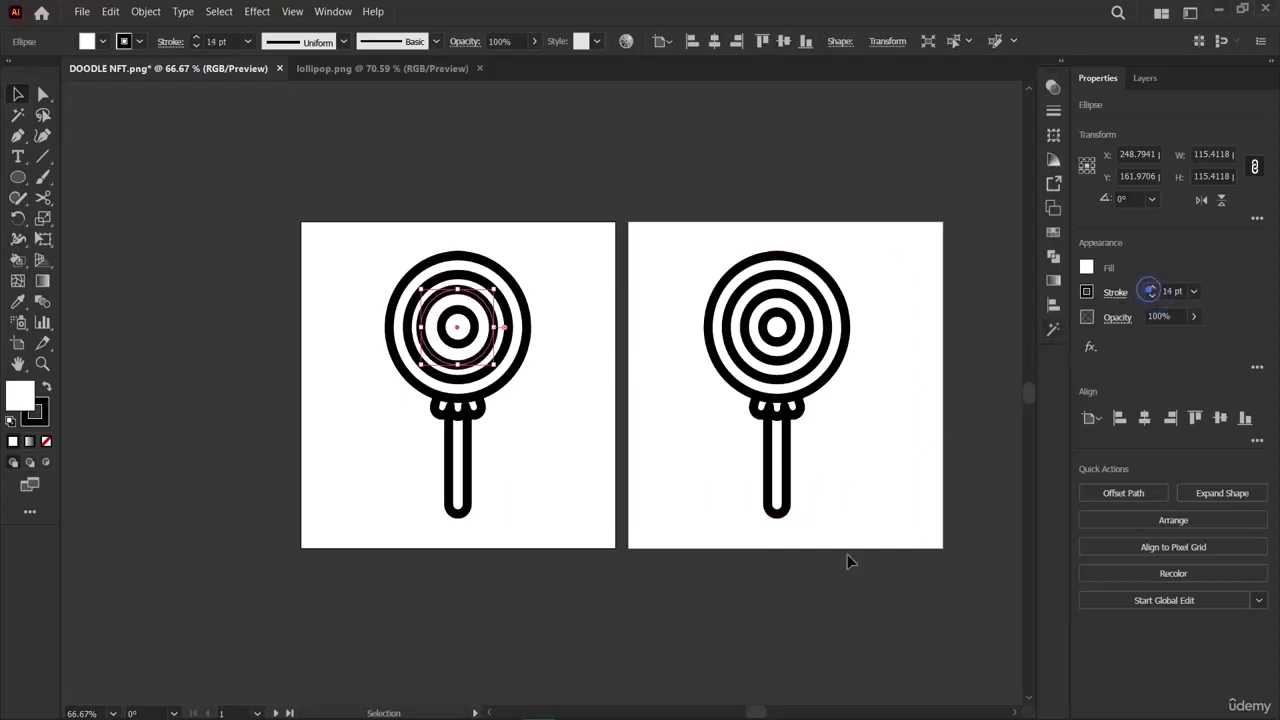
pyautogui.click(613, 587)
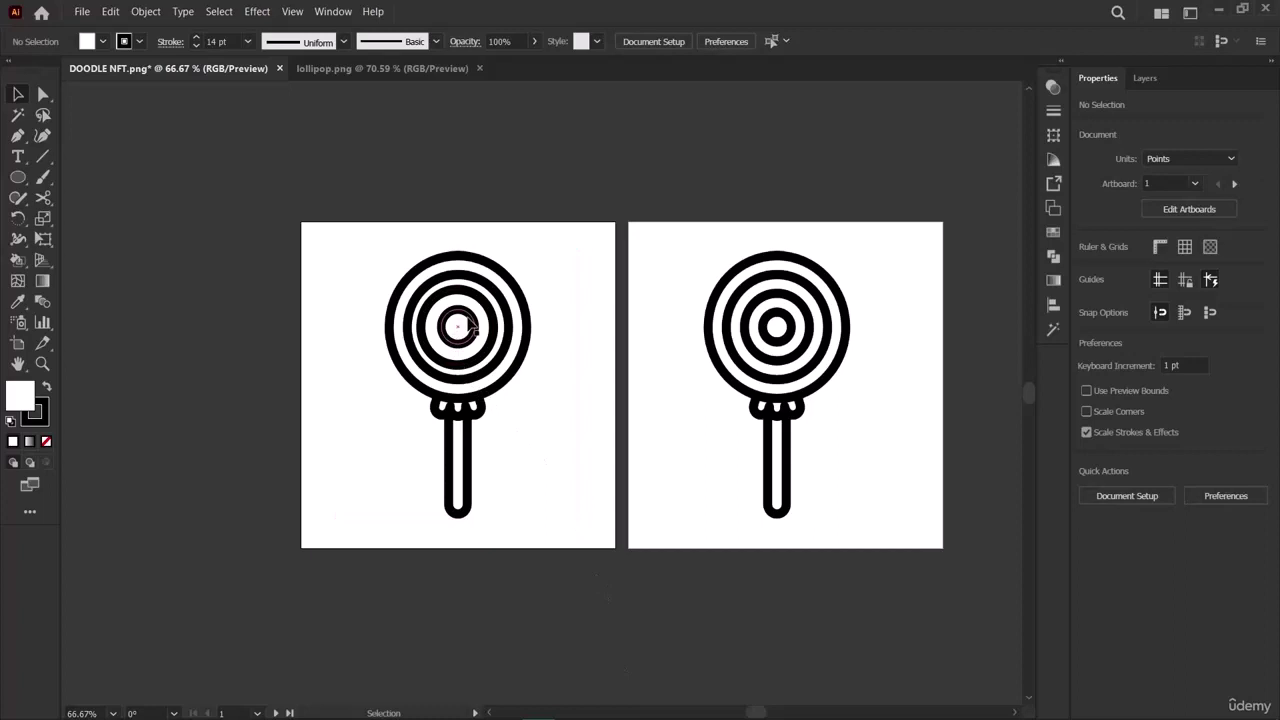
pyautogui.moveTo(1080, 688)
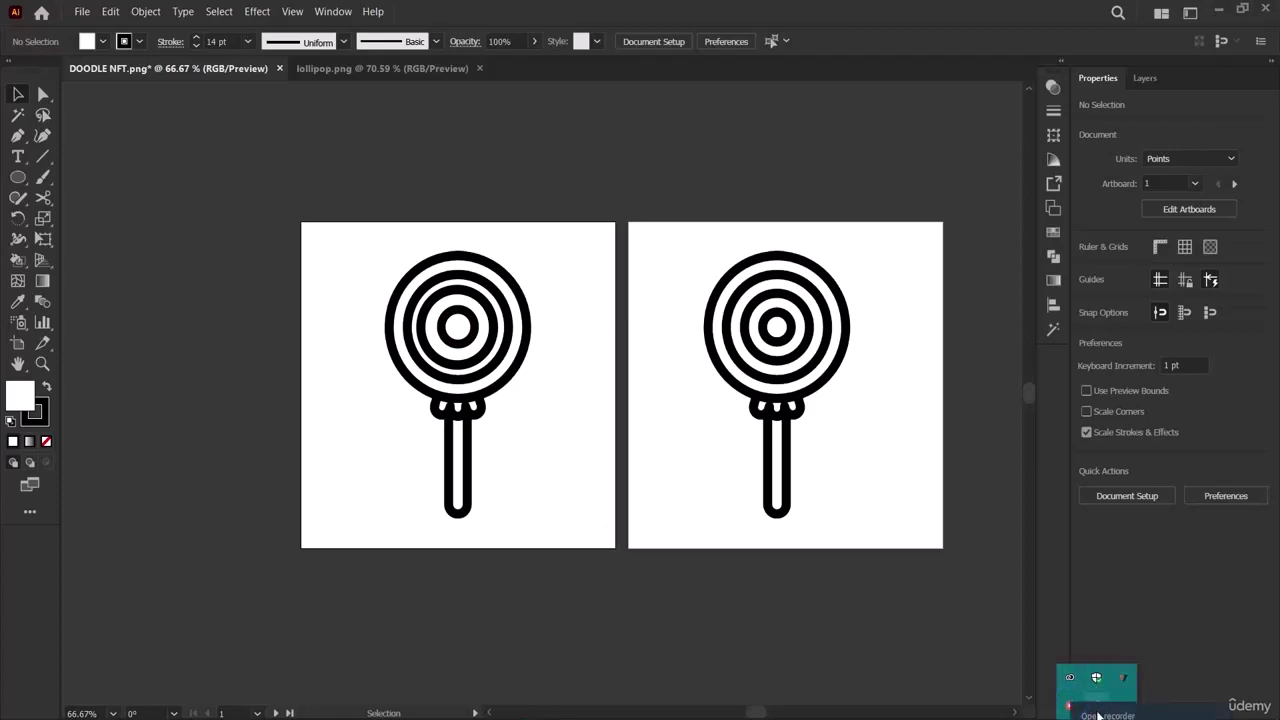
# Move the reference image aside, delete the stray small circle, and put the image back on the left artboard.
pyautogui.click(1080, 690)
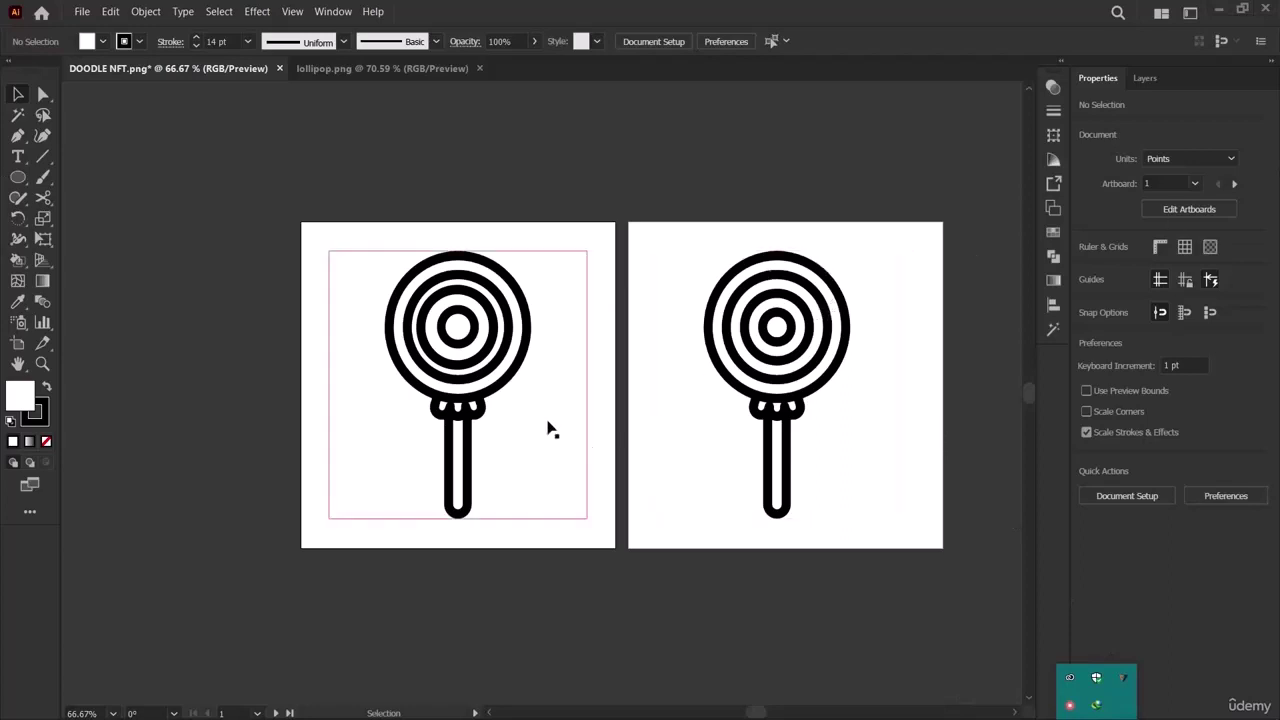
pyautogui.moveTo(421, 282); pyautogui.dragTo(250, 312)
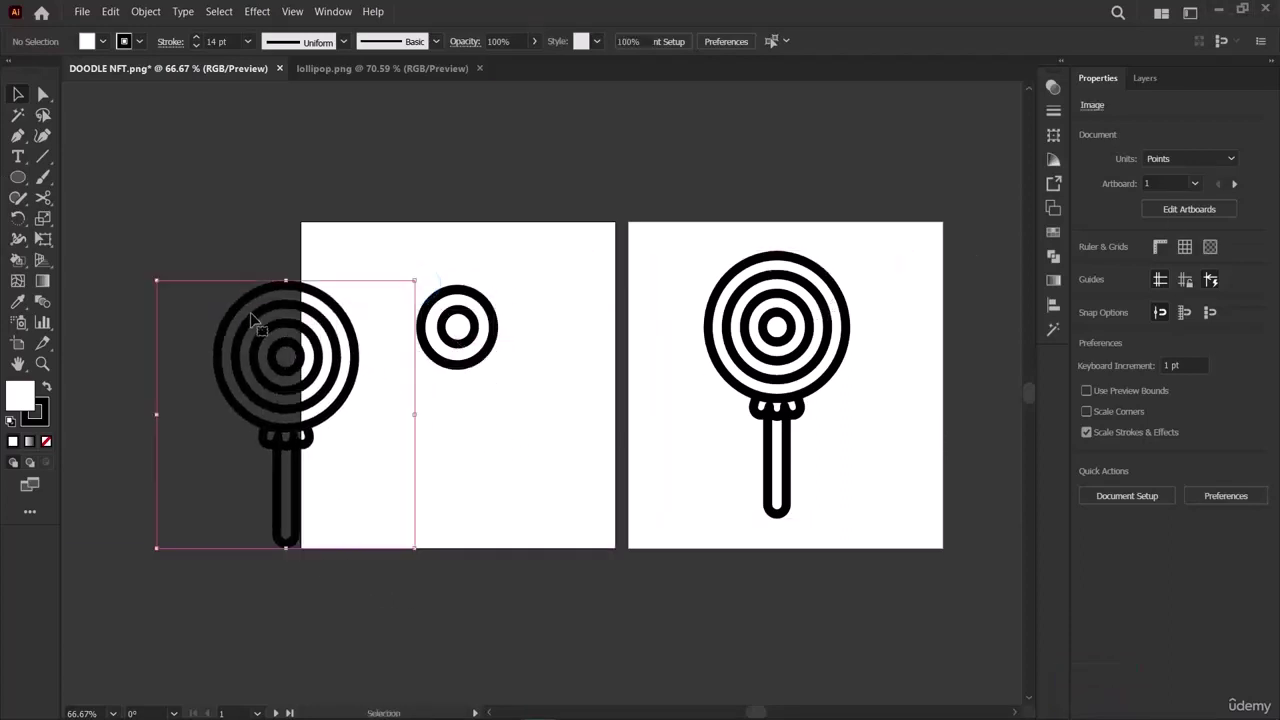
pyautogui.moveTo(425, 272); pyautogui.dragTo(491, 395)
pyautogui.press('Delete')
pyautogui.moveTo(302, 385); pyautogui.dragTo(472, 377)
pyautogui.click(316, 378)
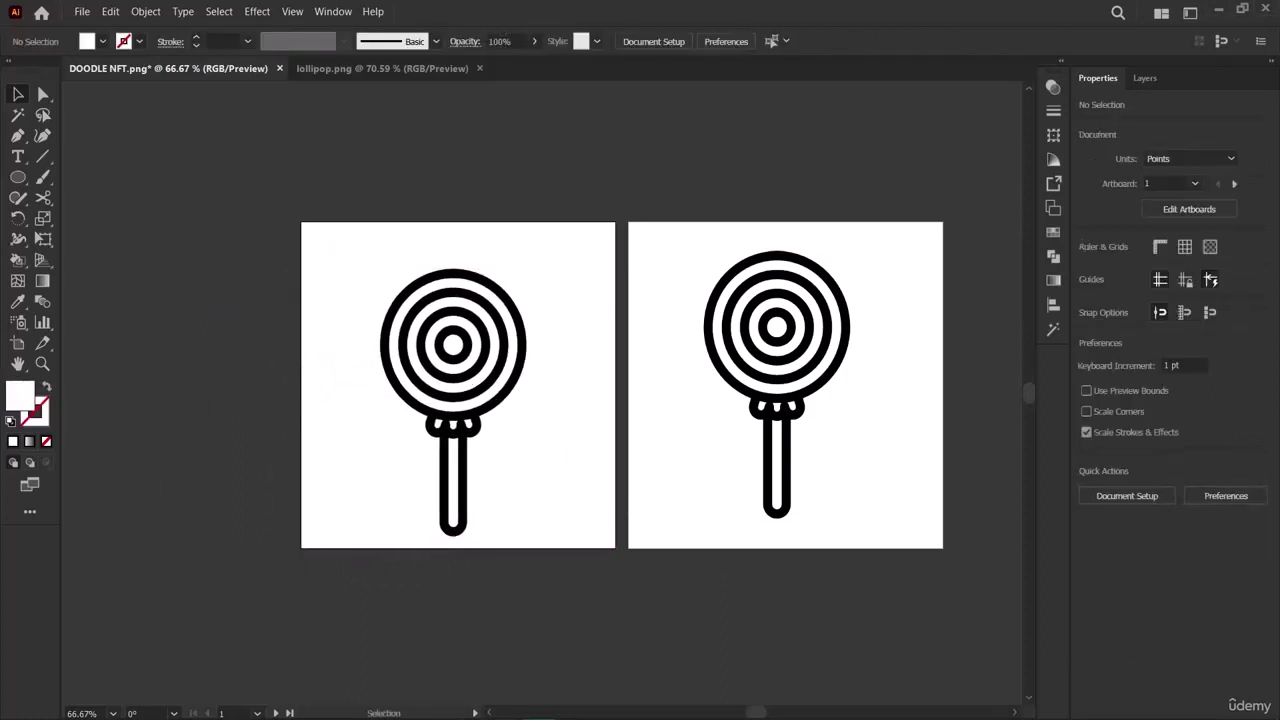
pyautogui.hotkey('alt', 'Tab')
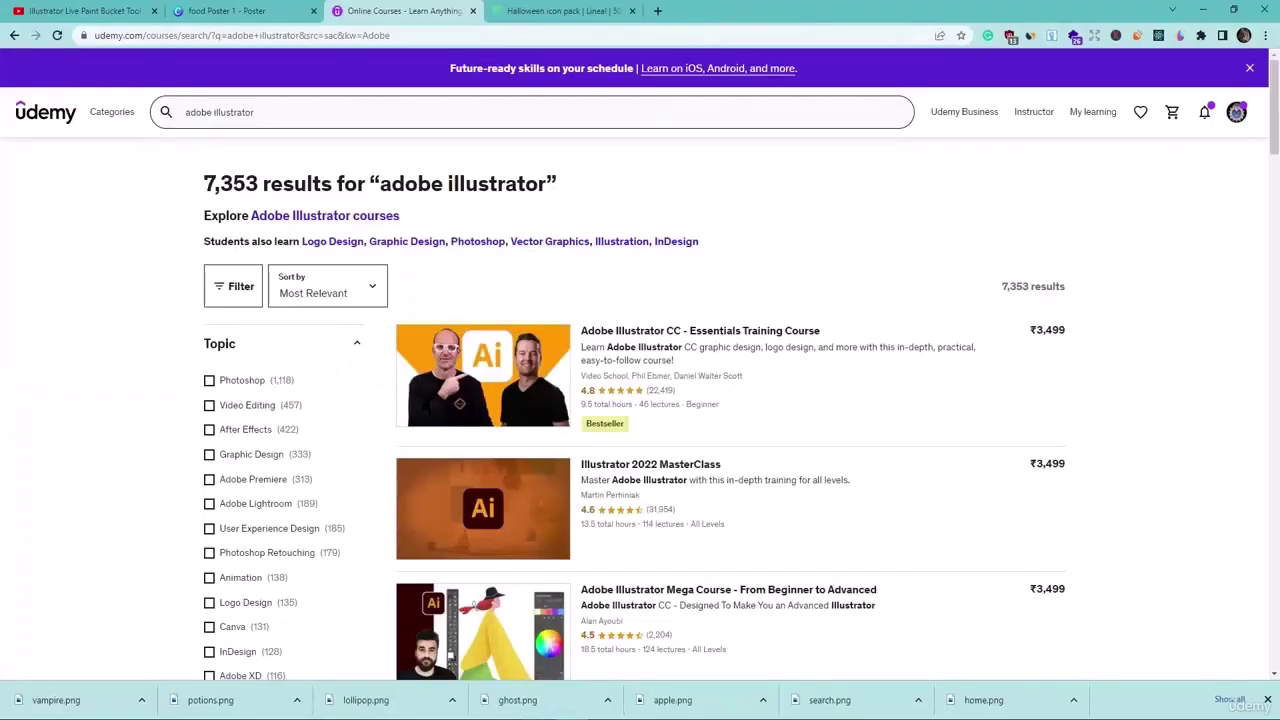
pyautogui.hotkey('alt', 'Tab')
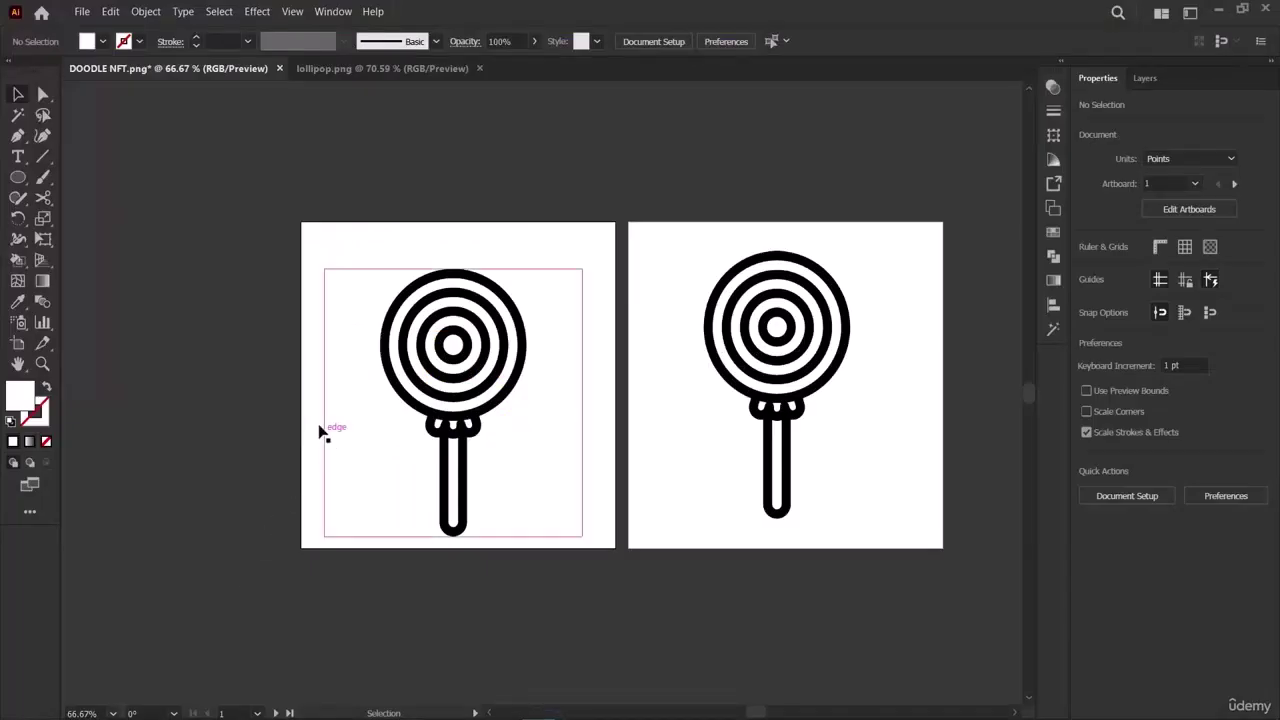
pyautogui.click(18, 180)
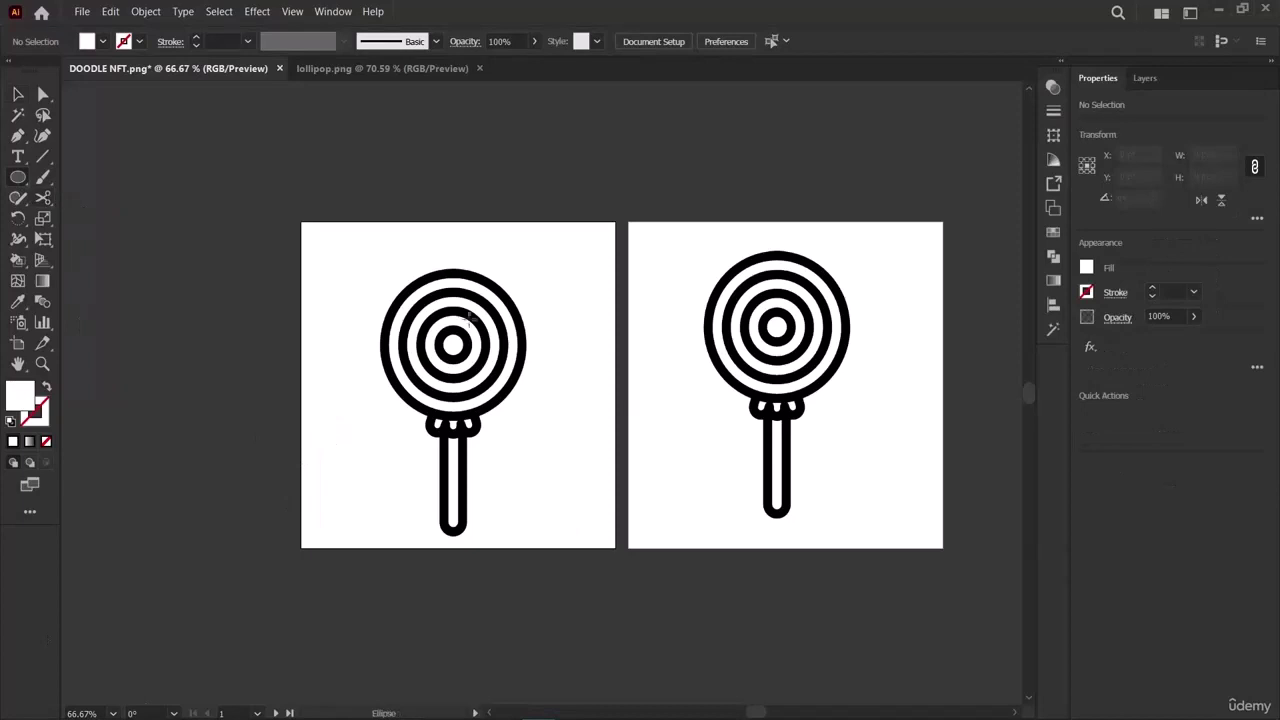
# Draw a circle over the lollipop head, nudge it left, then redraw it slightly larger.
pyautogui.moveTo(389, 267); pyautogui.dragTo(531, 418)
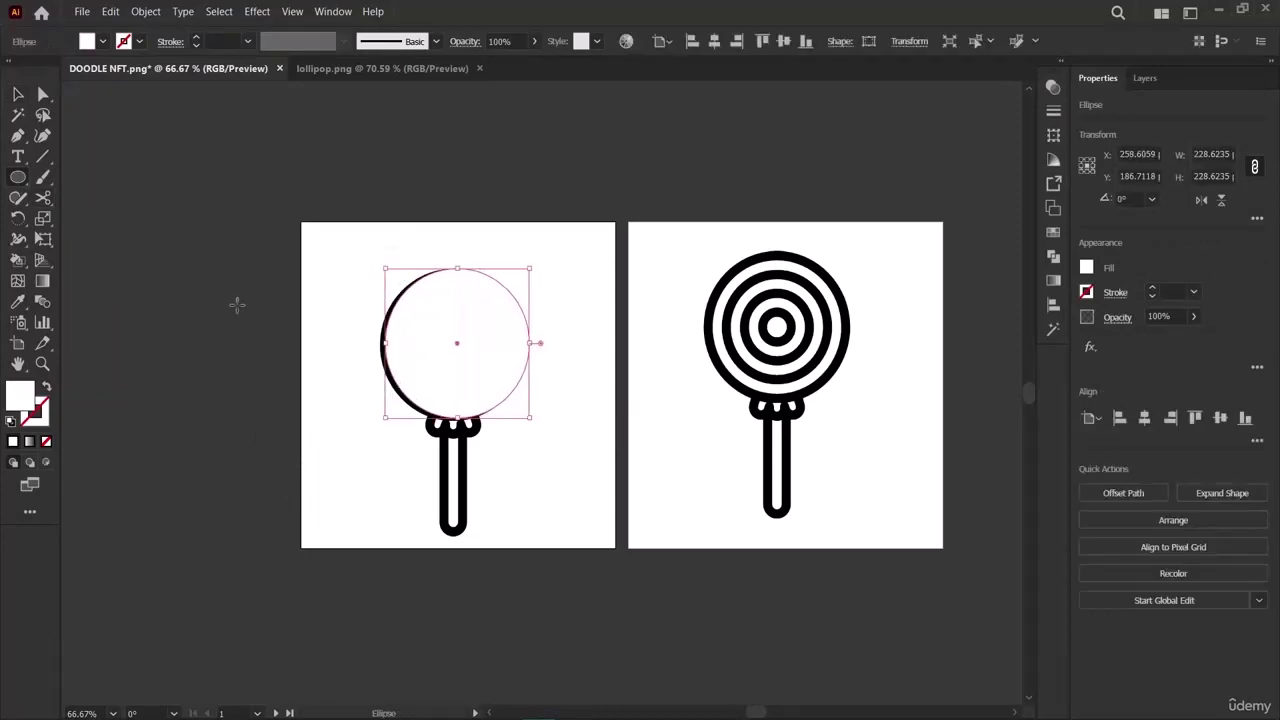
pyautogui.press('Left')
pyautogui.press('Left')
pyautogui.press('Left')
pyautogui.press('Left')
pyautogui.press('Left')
pyautogui.press('Left')
pyautogui.press('Left')
pyautogui.press('Left')
pyautogui.press('Left')
pyautogui.press('Left')
pyautogui.press('Left')
pyautogui.press('Left')
pyautogui.press('Left')
pyautogui.press('Left')
pyautogui.press('Left')
pyautogui.press('Left')
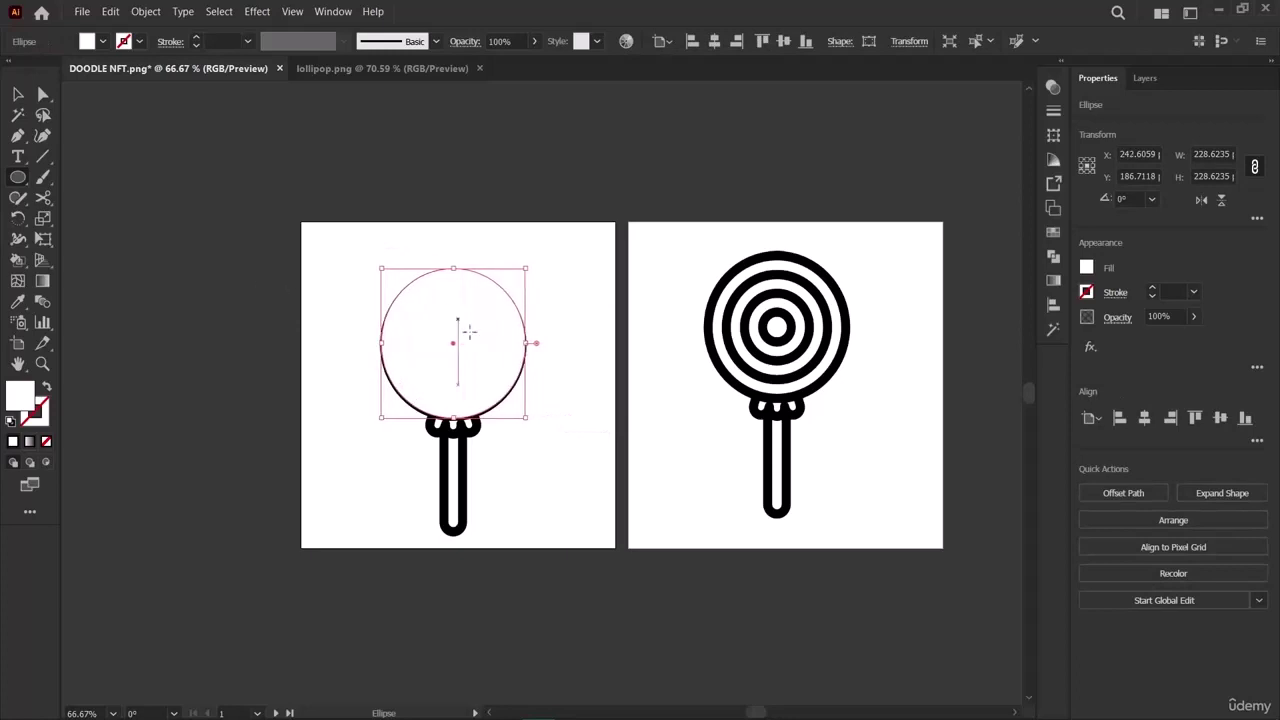
pyautogui.moveTo(453, 421)
pyautogui.mouseDown()
pyautogui.moveTo(456, 483)
pyautogui.moveTo(453, 422)
pyautogui.mouseUp()
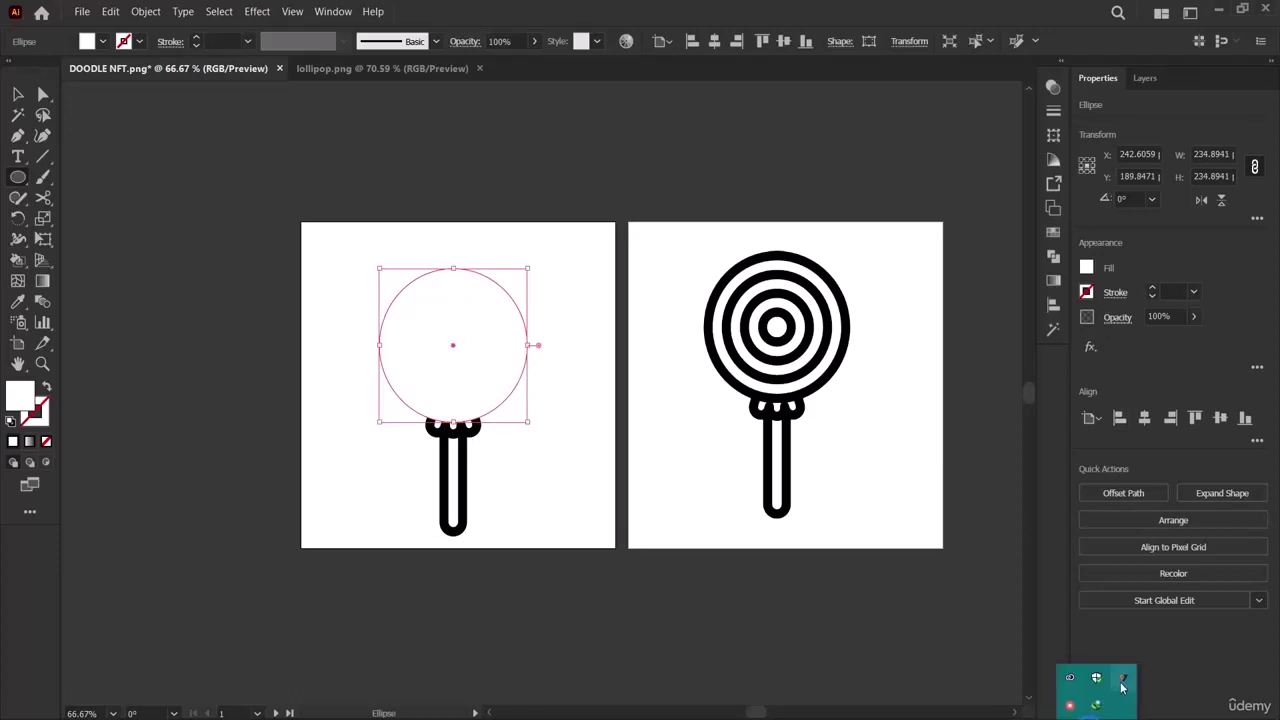
pyautogui.moveTo(1068, 700)
pyautogui.click(1080, 692)
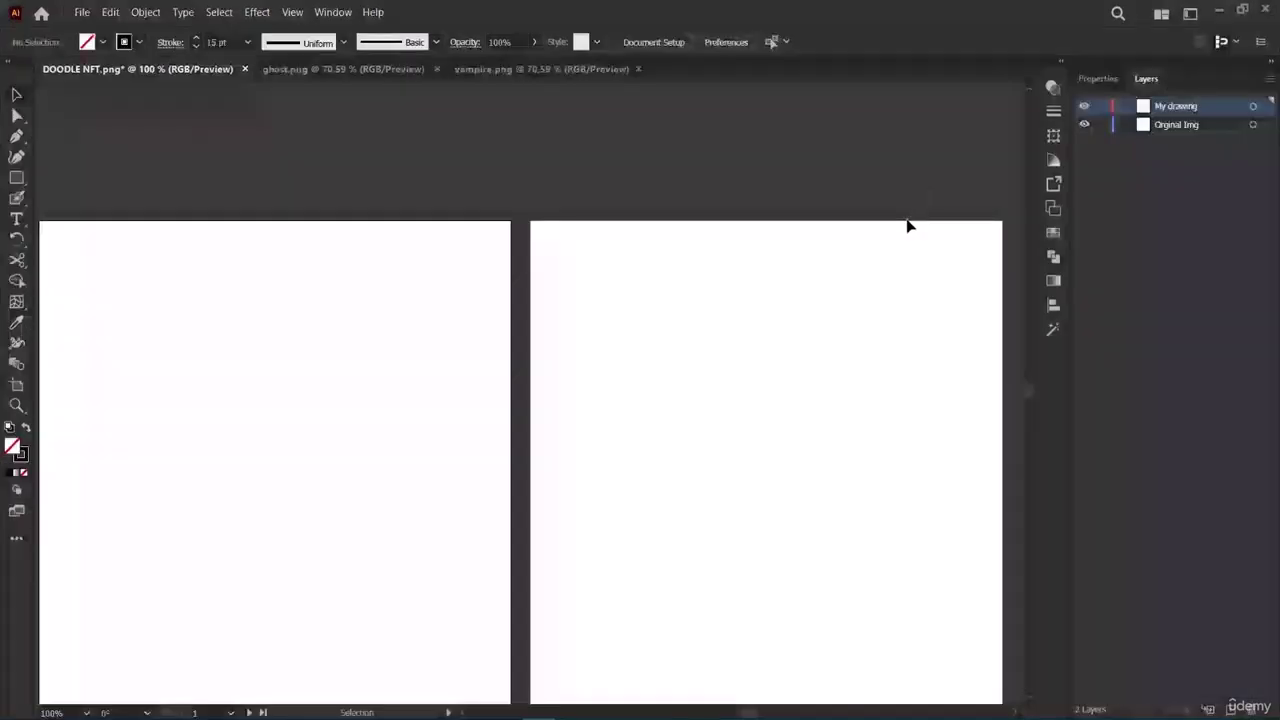
pyautogui.scroll(-2, 815, 320)
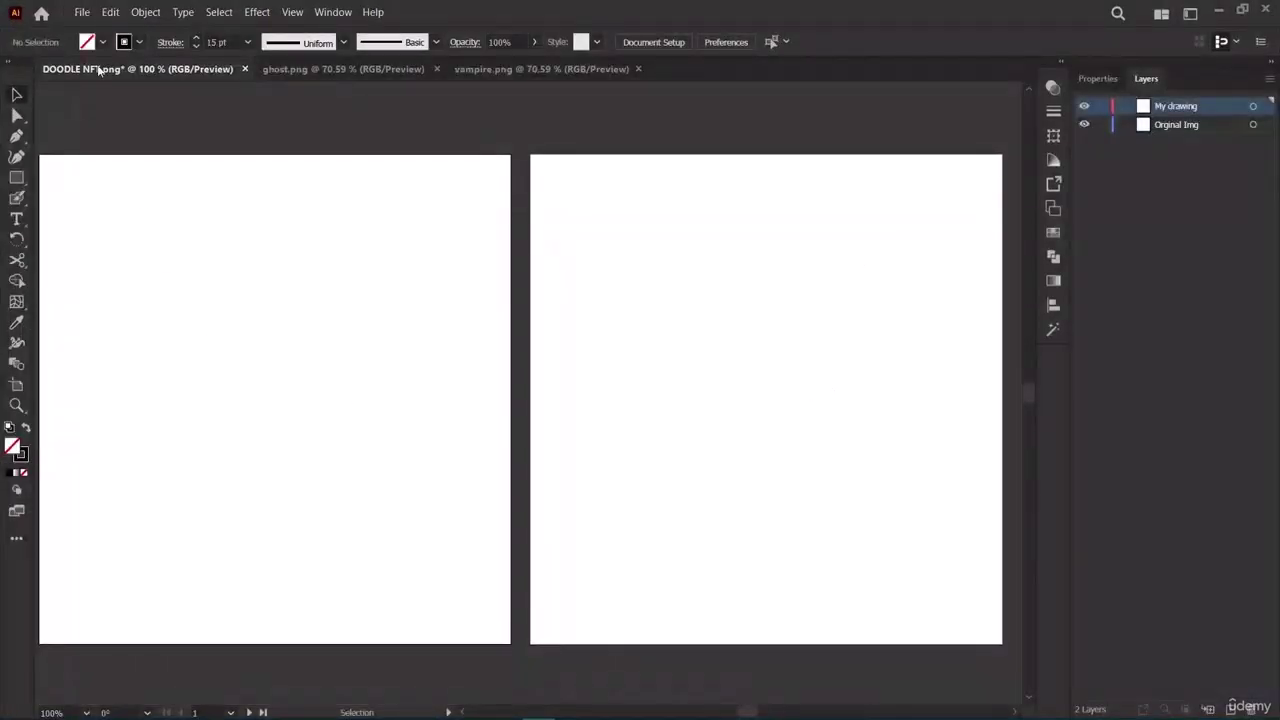
# Open potions.png from the Icon Creation folder and select the whole image.
pyautogui.click(82, 12)
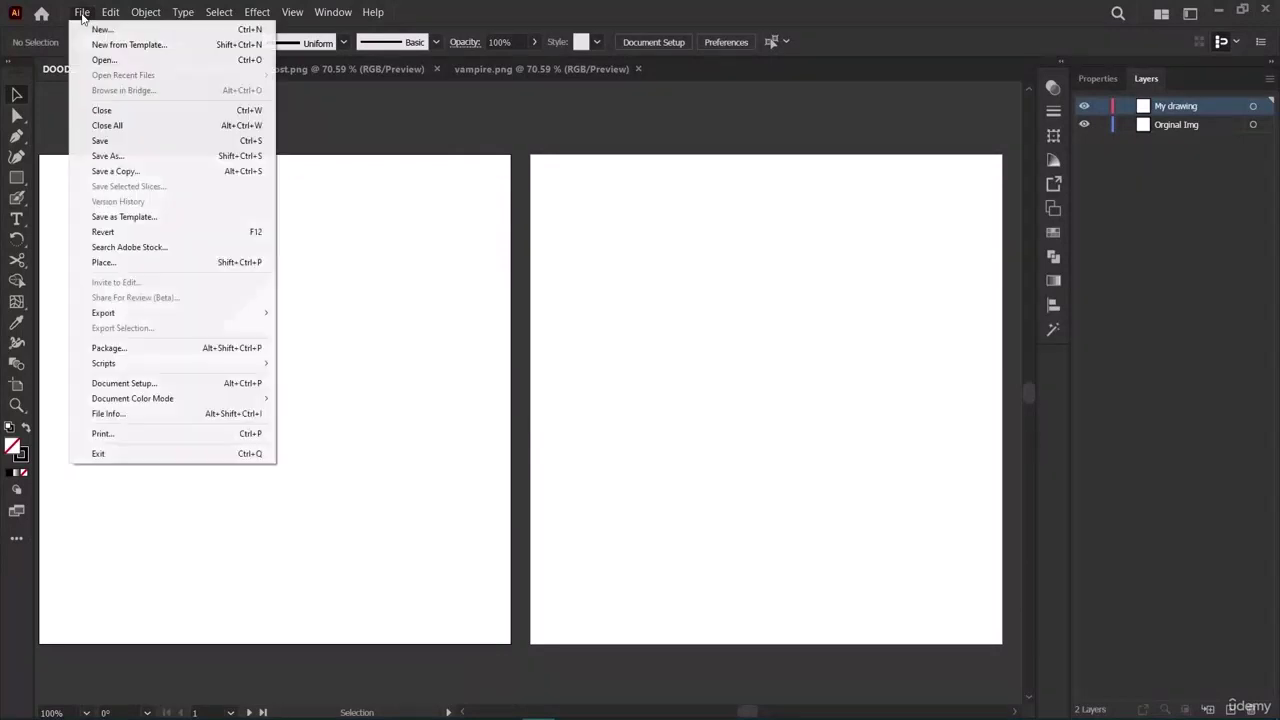
pyautogui.click(101, 61)
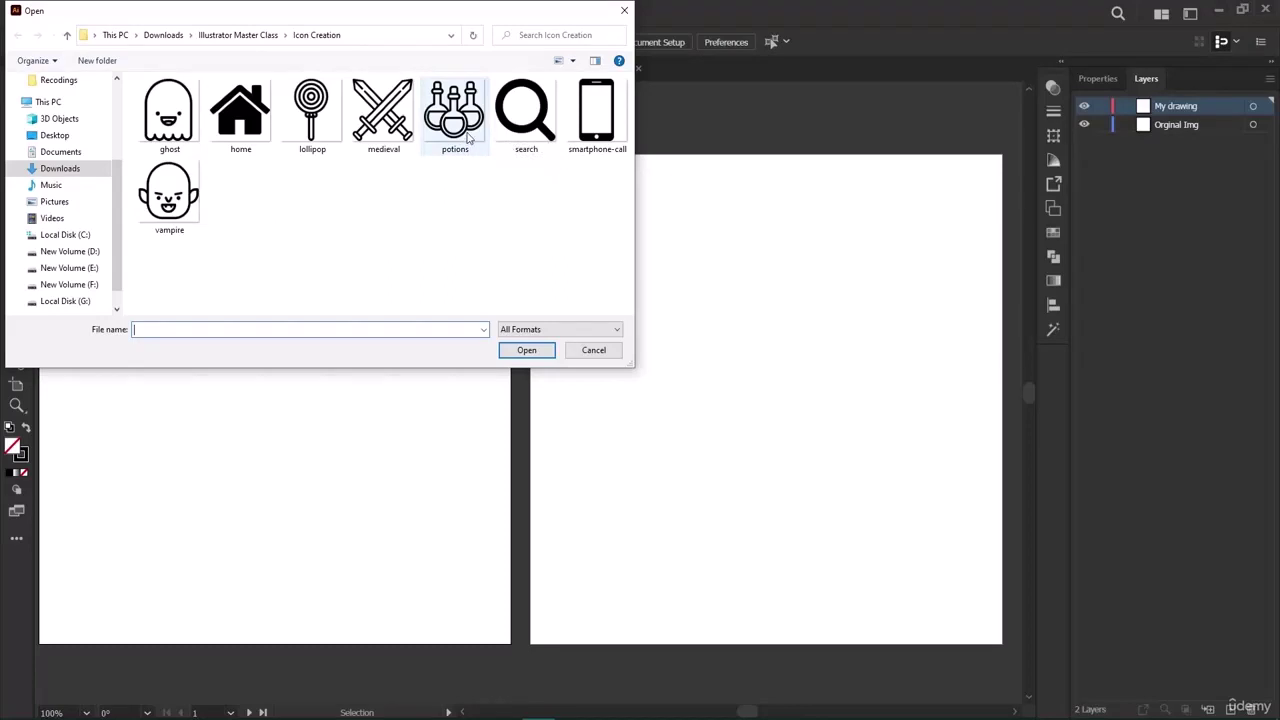
pyautogui.click(467, 138)
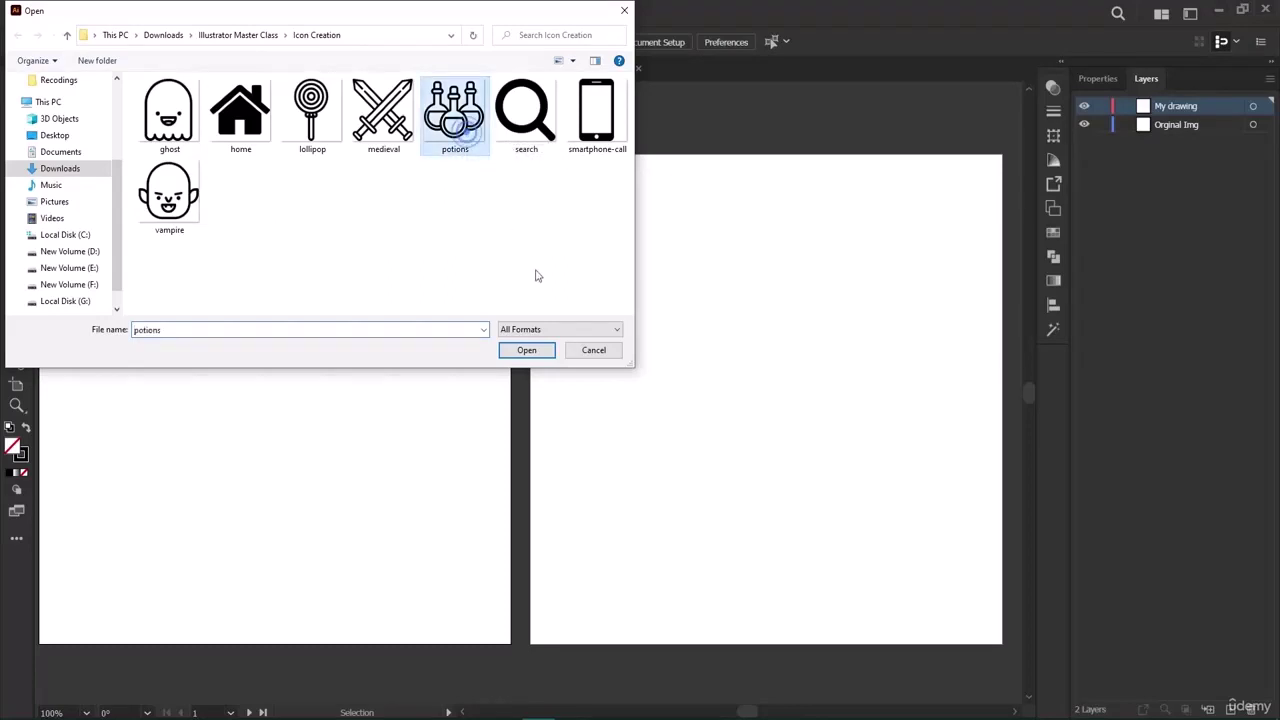
pyautogui.click(520, 355)
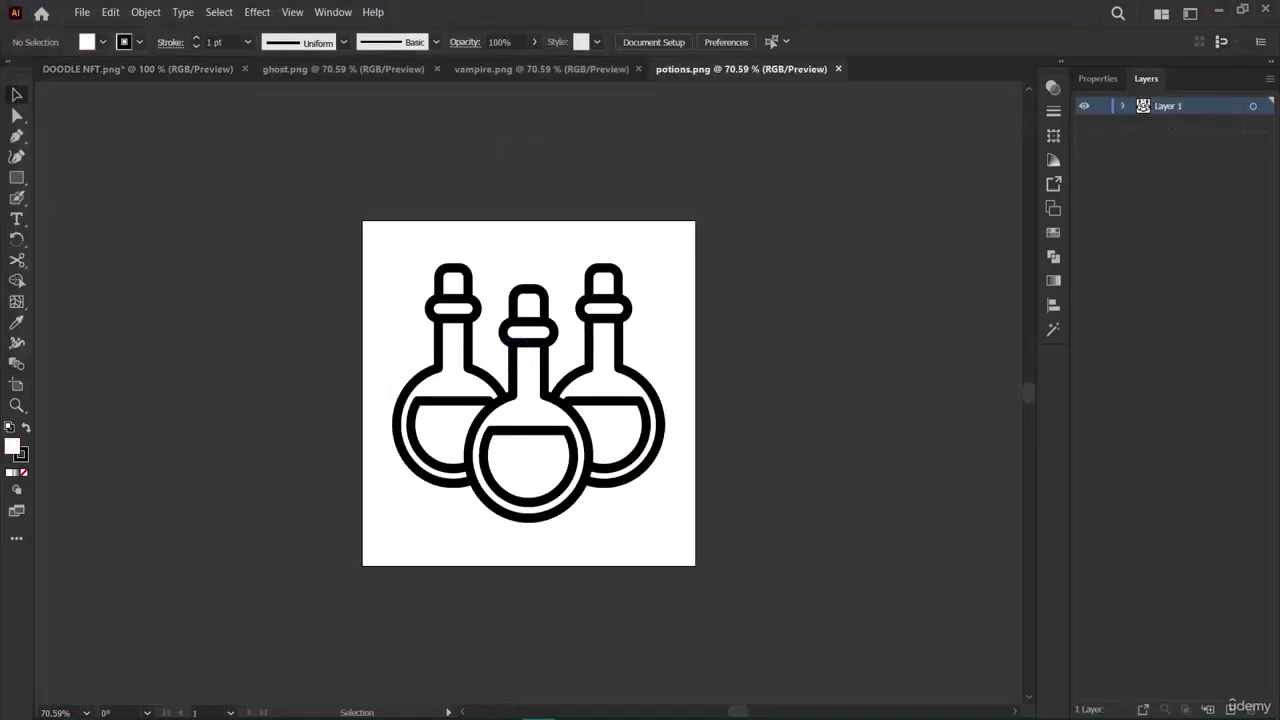
pyautogui.click(17, 113)
pyautogui.click(549, 408)
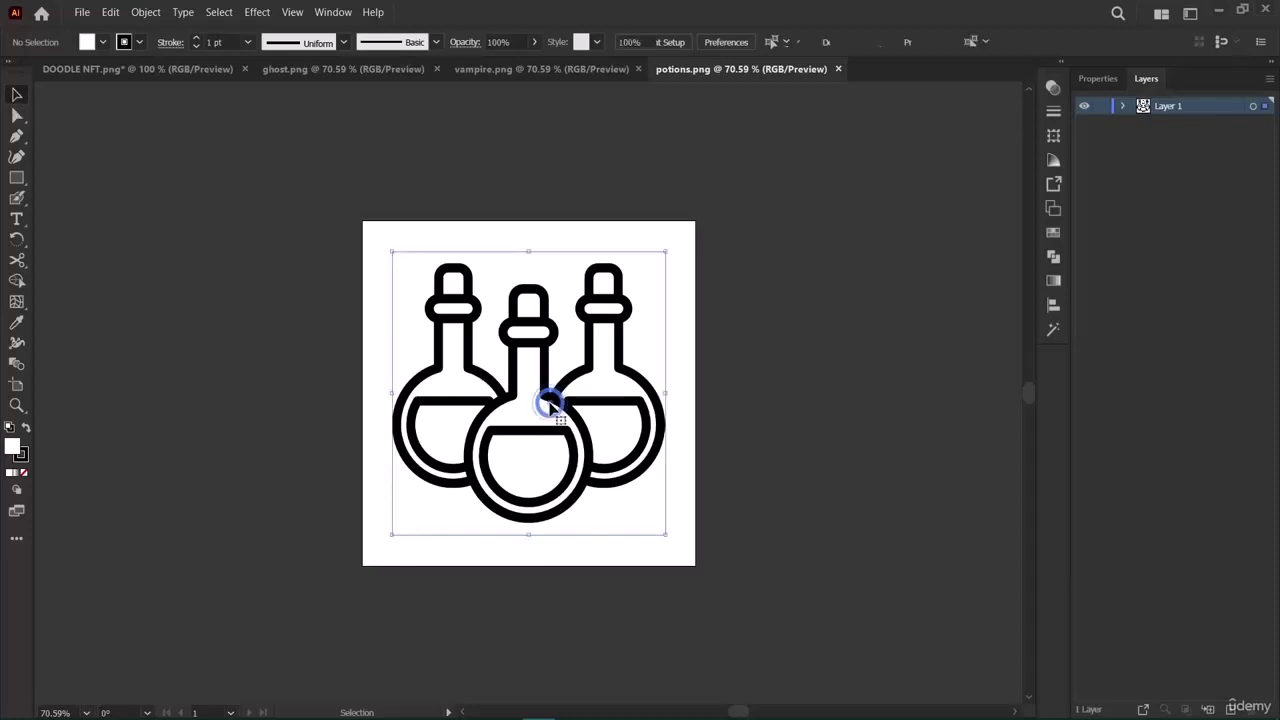
# Paste the potions image into DOODLE NFT and position it on the artboards.
pyautogui.click(527, 72)
pyautogui.click(322, 69)
pyautogui.click(88, 72)
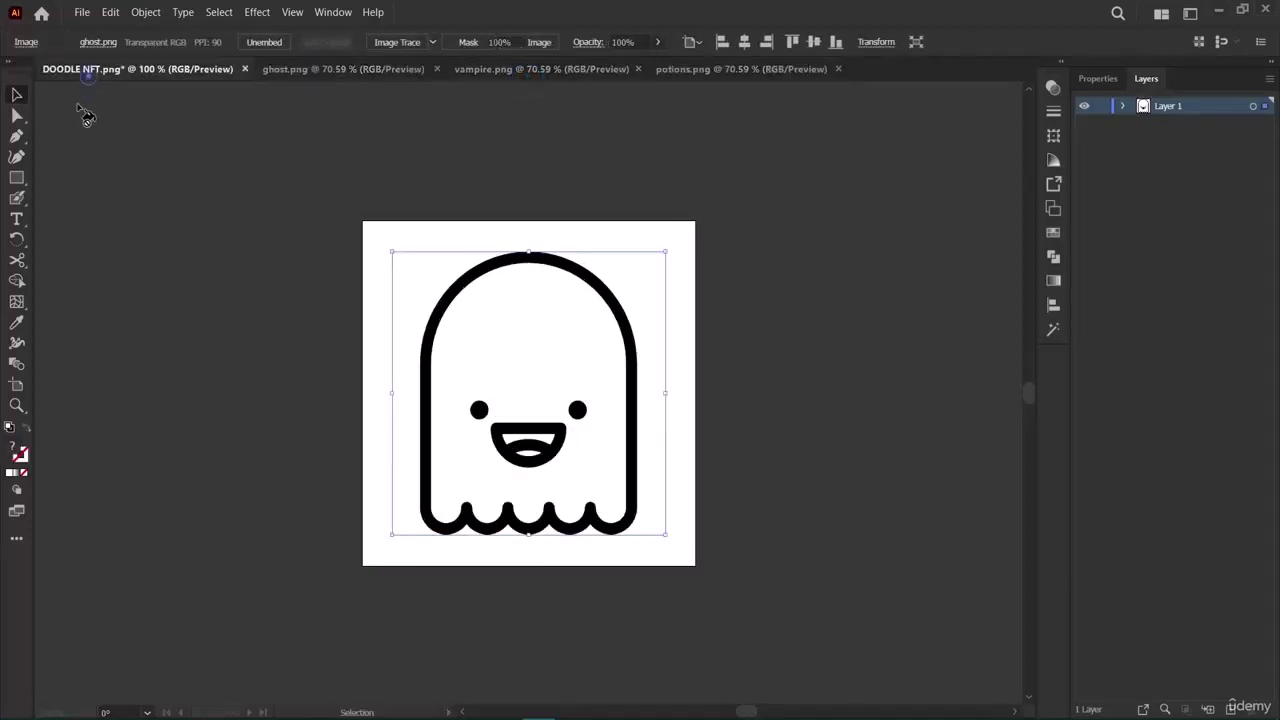
pyautogui.hotkey('ctrl', 'v')
pyautogui.moveTo(491, 435); pyautogui.dragTo(820, 443)
pyautogui.click(394, 578)
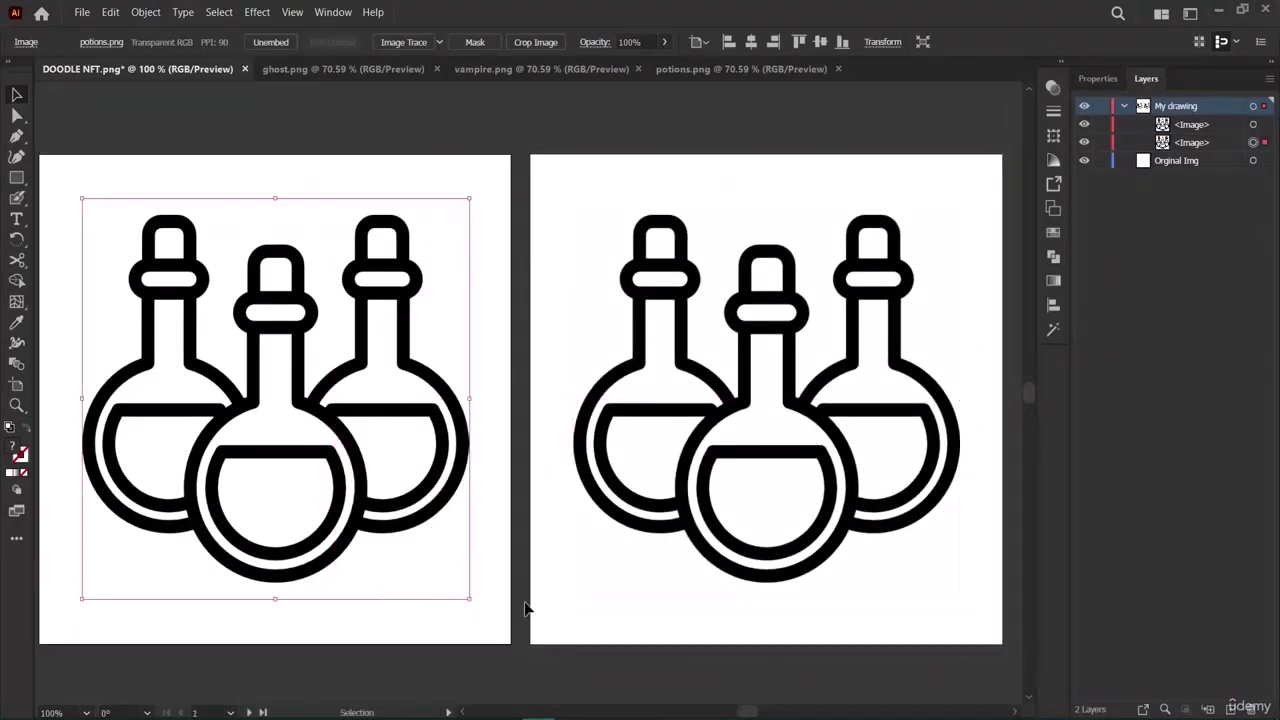
pyautogui.hotkey('ctrl', 'shift', 'a')
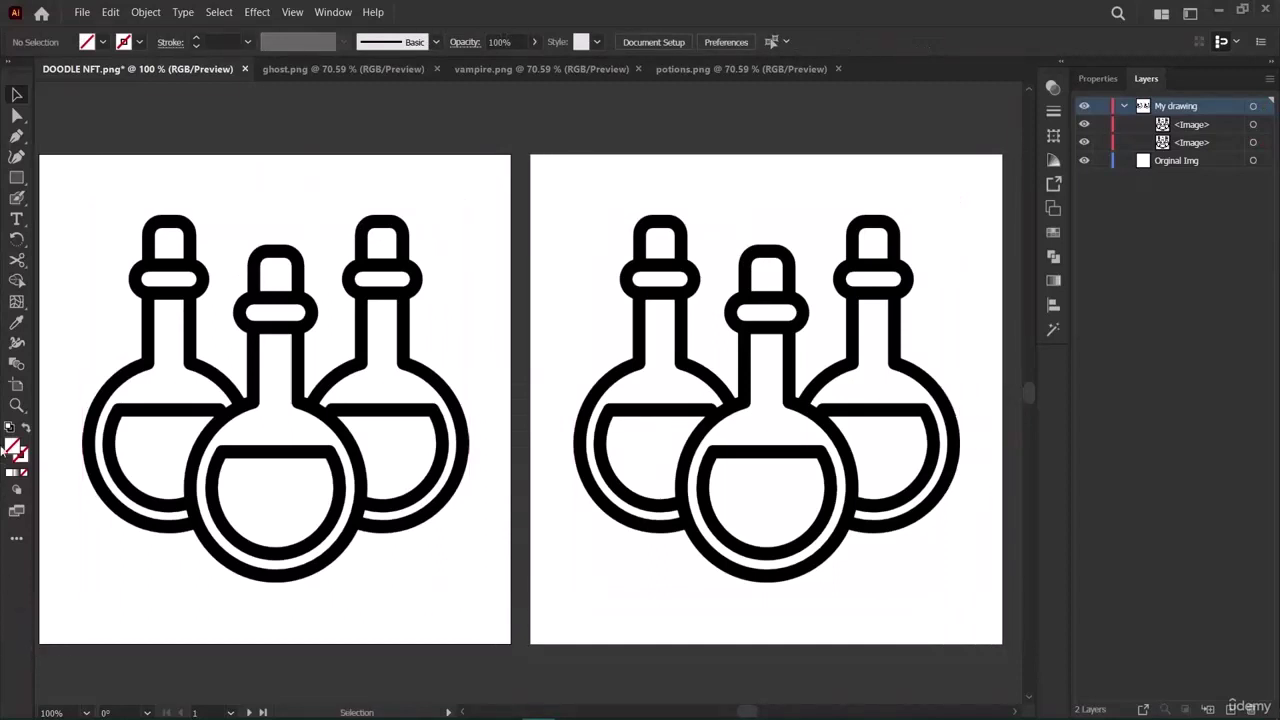
# Trial-trace the middle bottle's cap with the Curvature tool, then delete that path.
pyautogui.click(12, 158)
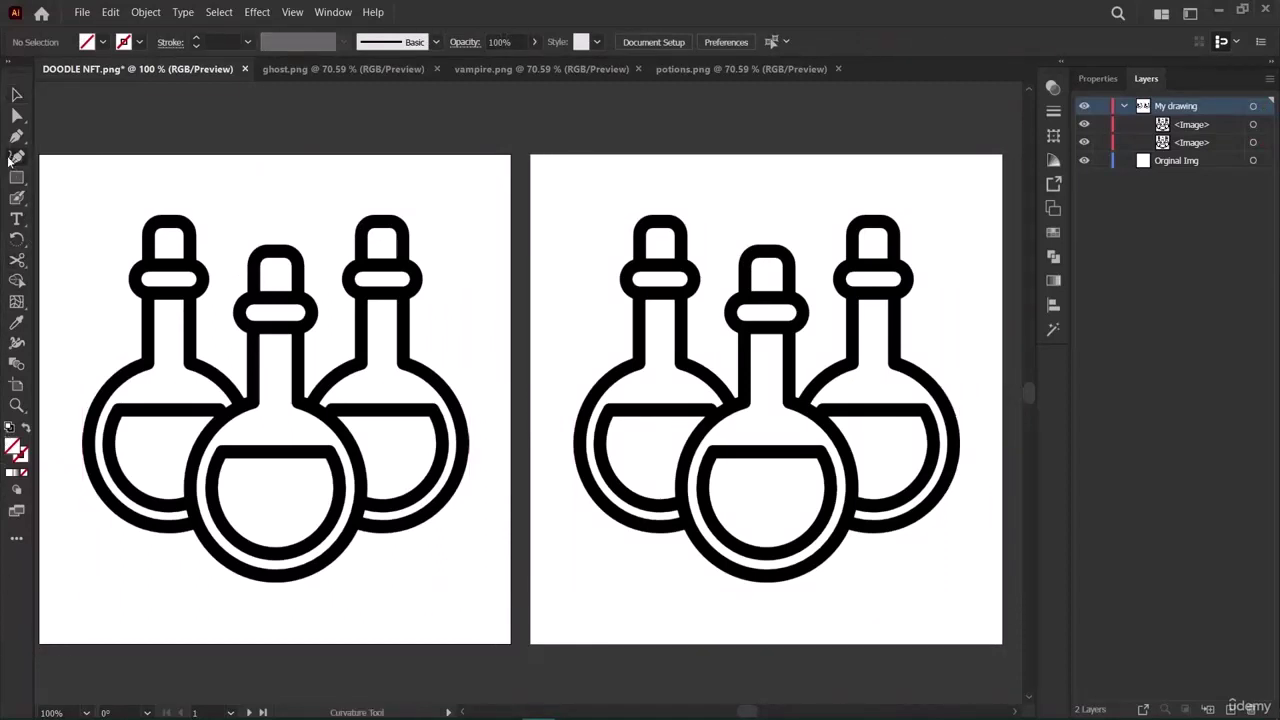
pyautogui.click(252, 297)
pyautogui.click(300, 297)
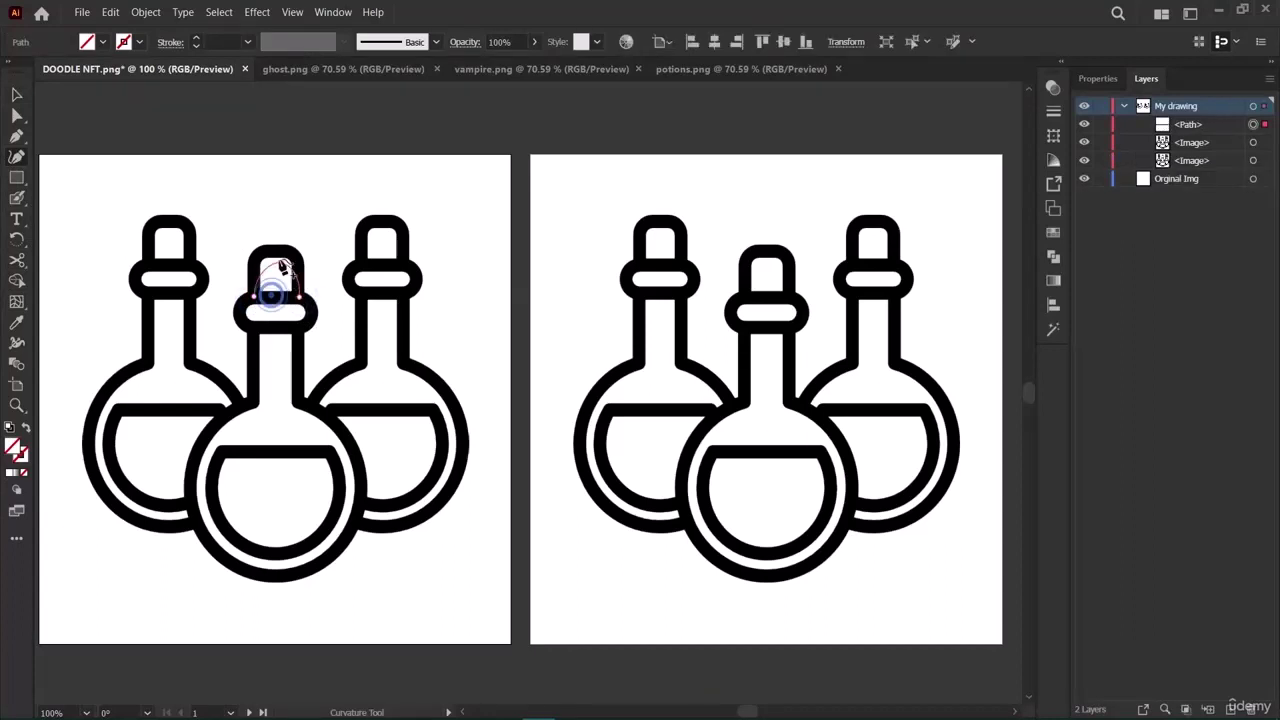
pyautogui.click(276, 250)
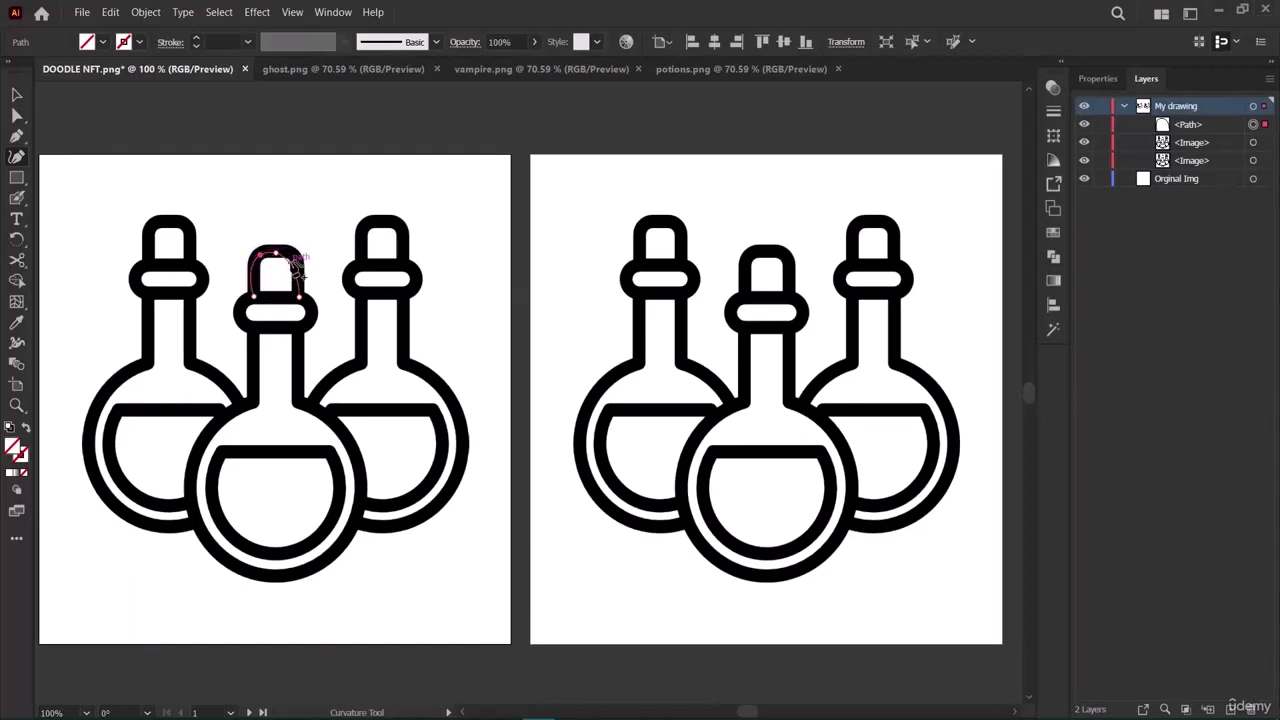
pyautogui.click(291, 253)
pyautogui.click(297, 296)
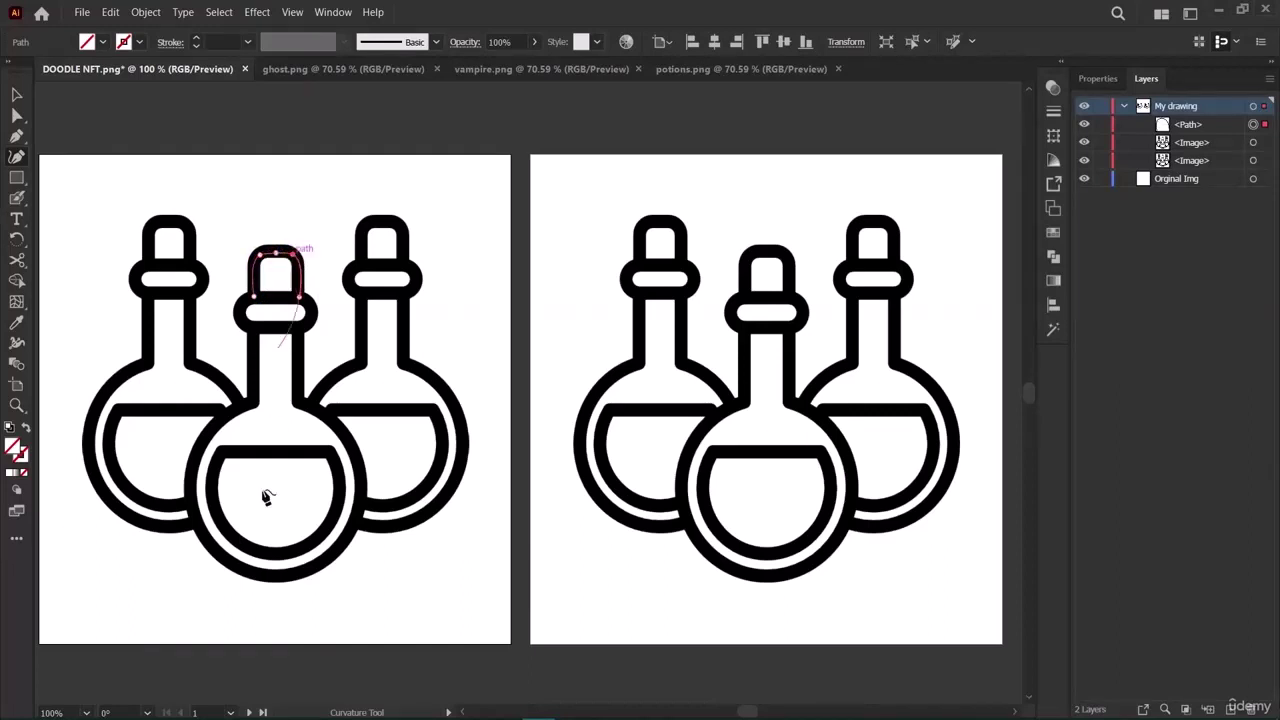
pyautogui.press('Delete')
# Draw a 43 pt rounded square over the middle bottle's cap and give it a 10 pt stroke.
pyautogui.click(16, 177)
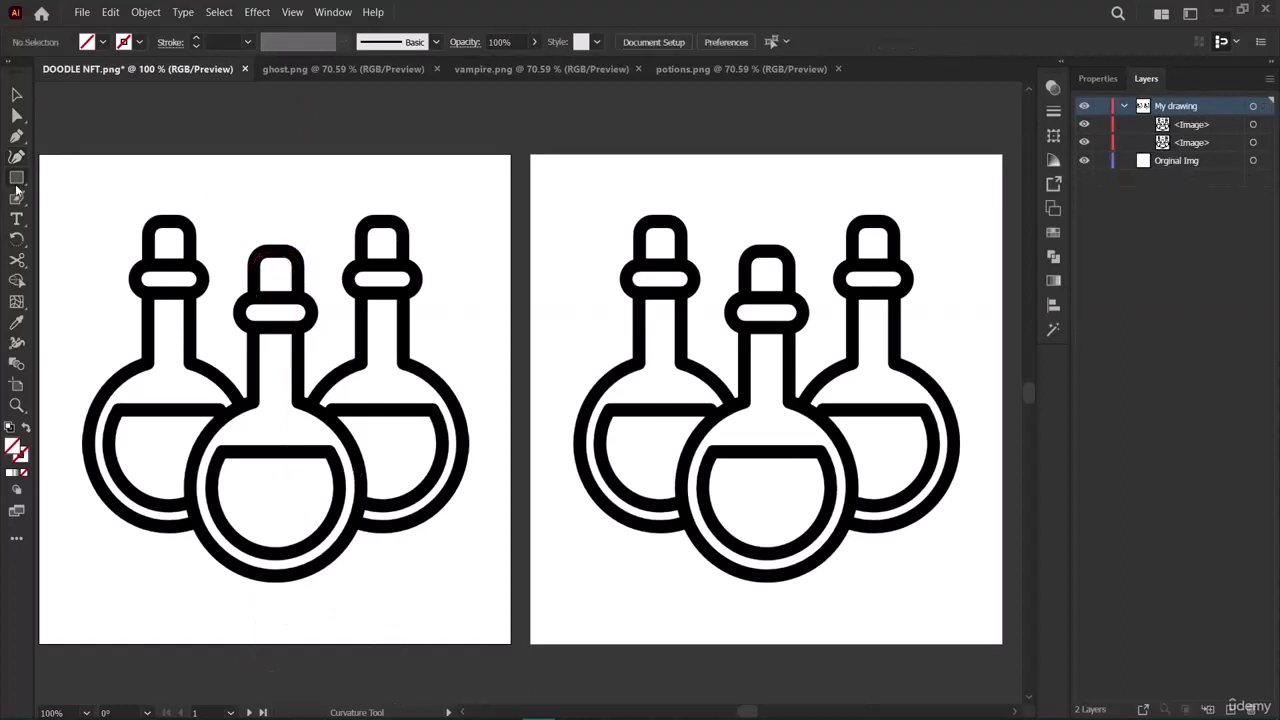
pyautogui.moveTo(250, 246); pyautogui.dragTo(302, 296)
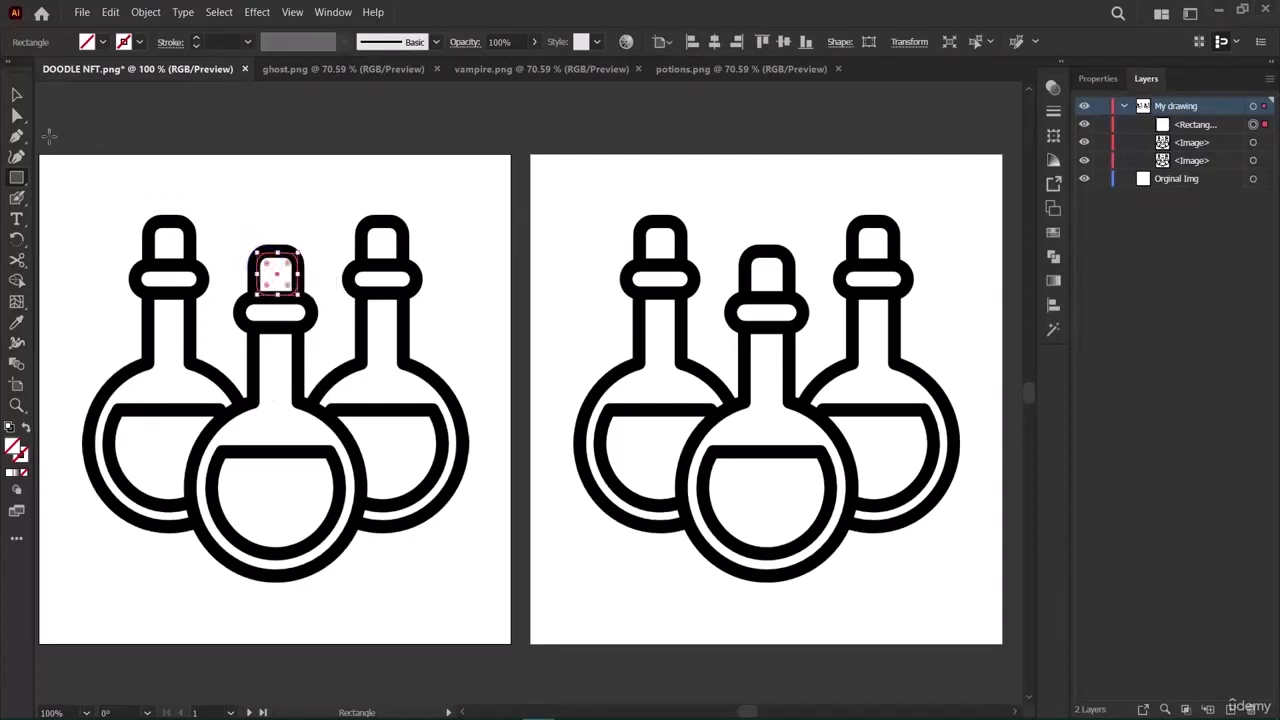
pyautogui.click(16, 94)
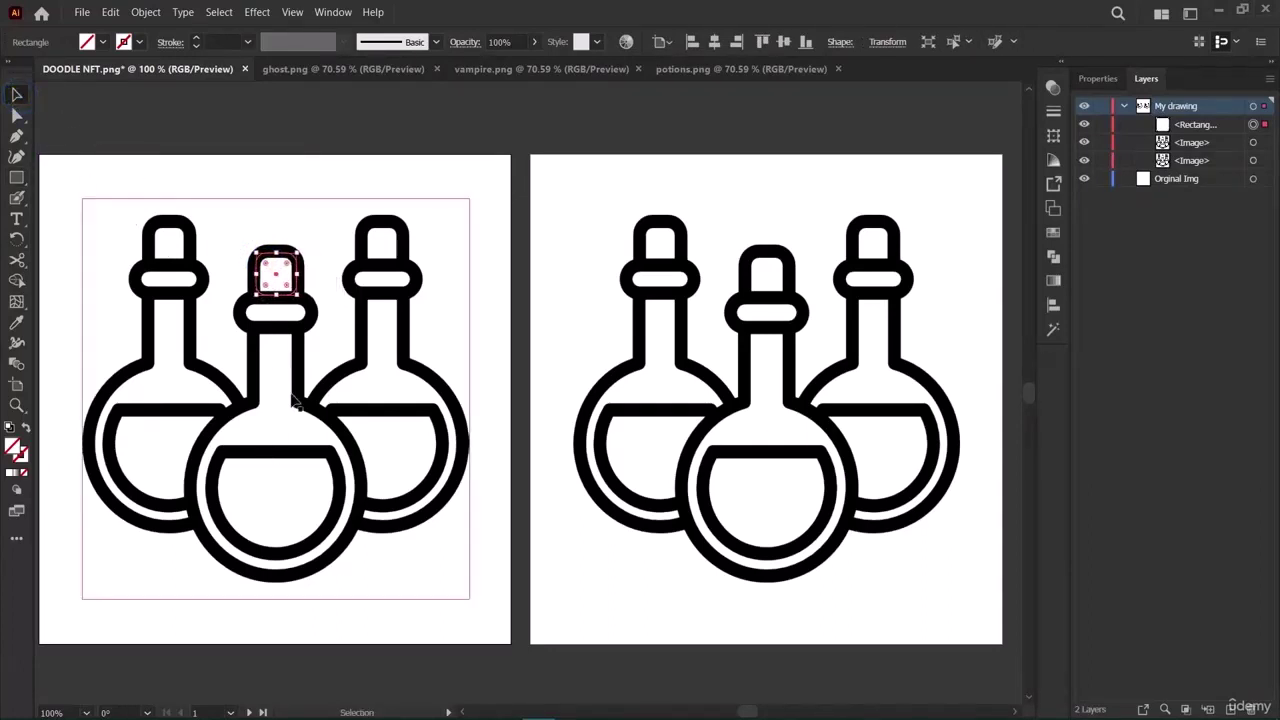
pyautogui.click(490, 163)
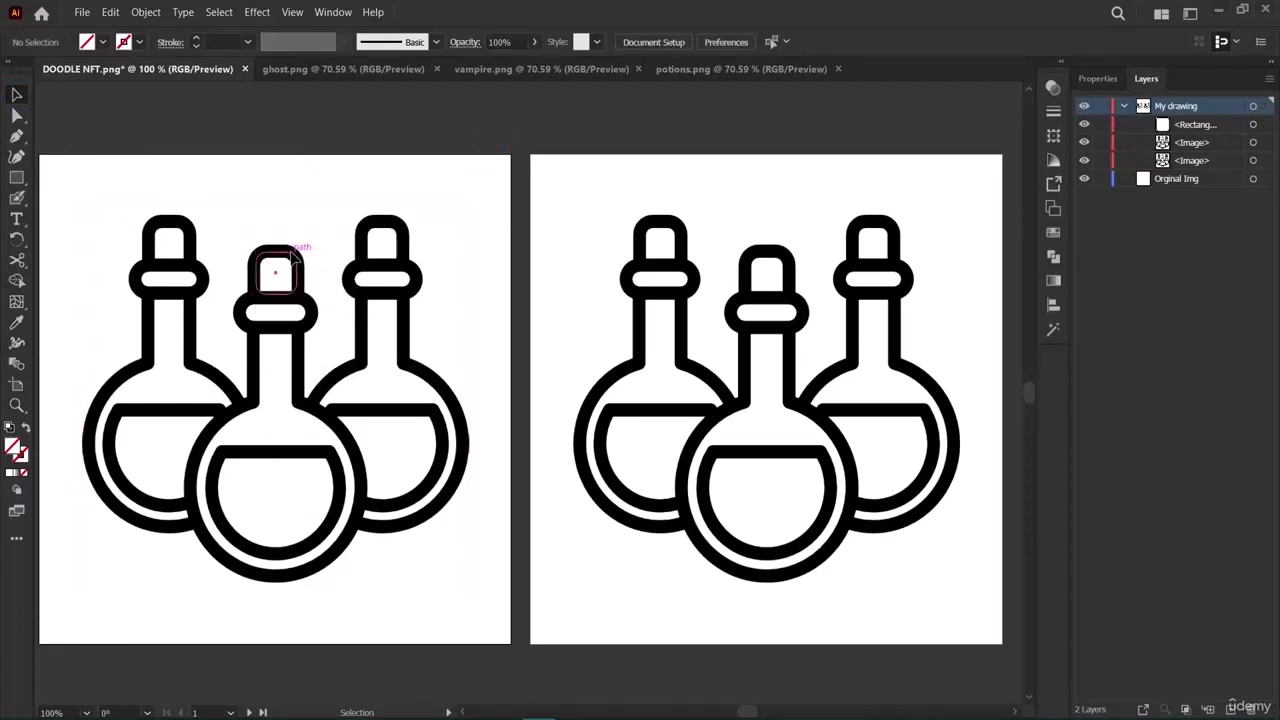
pyautogui.click(286, 254)
pyautogui.click(1100, 78)
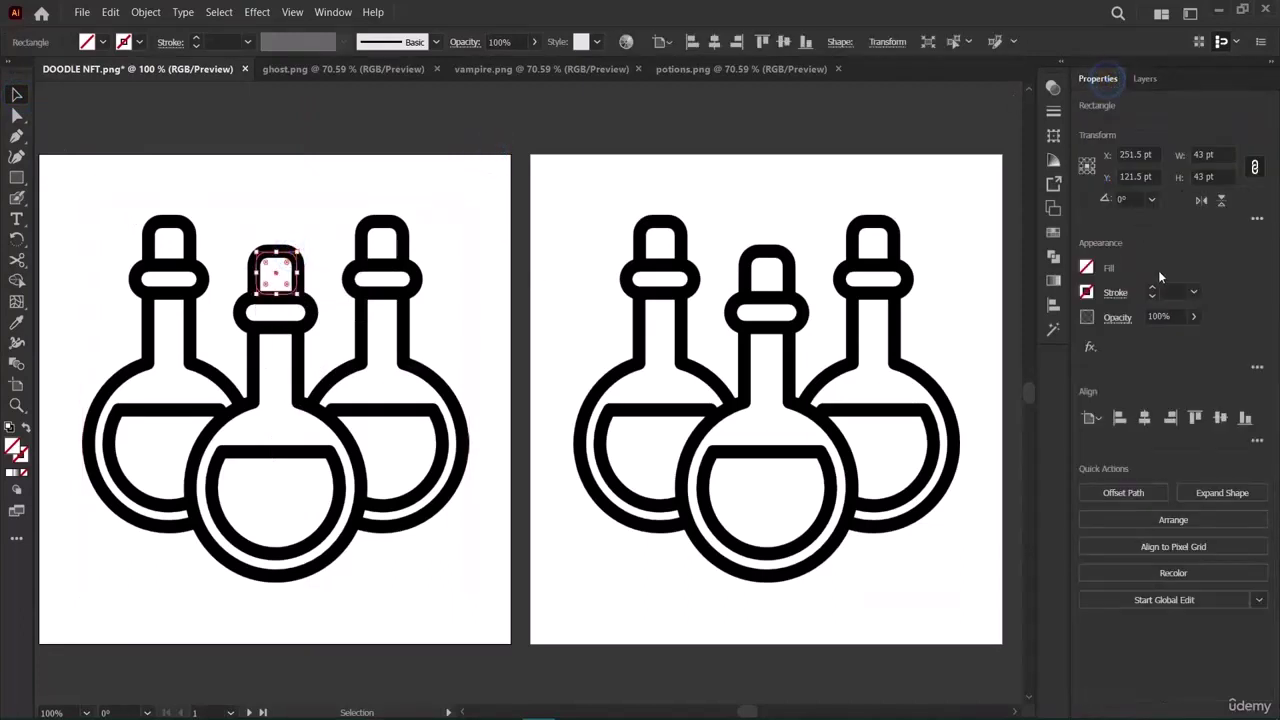
pyautogui.click(1193, 291)
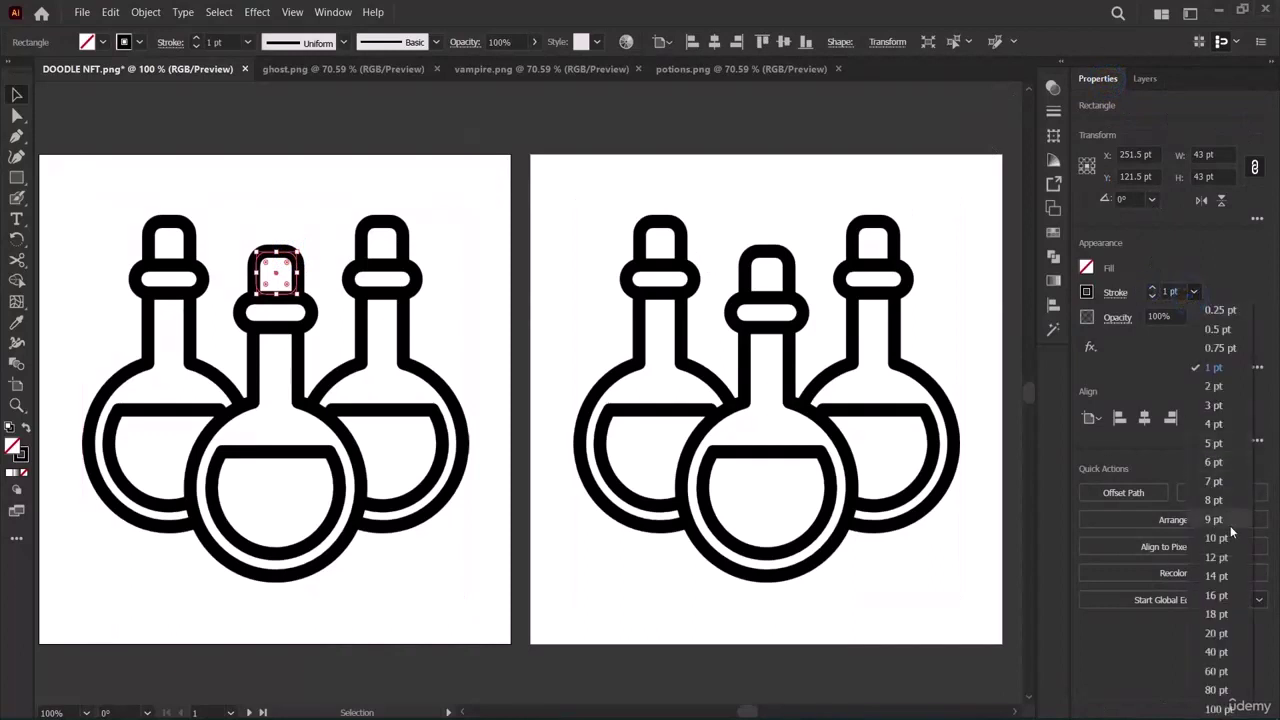
pyautogui.click(1230, 525)
pyautogui.click(429, 118)
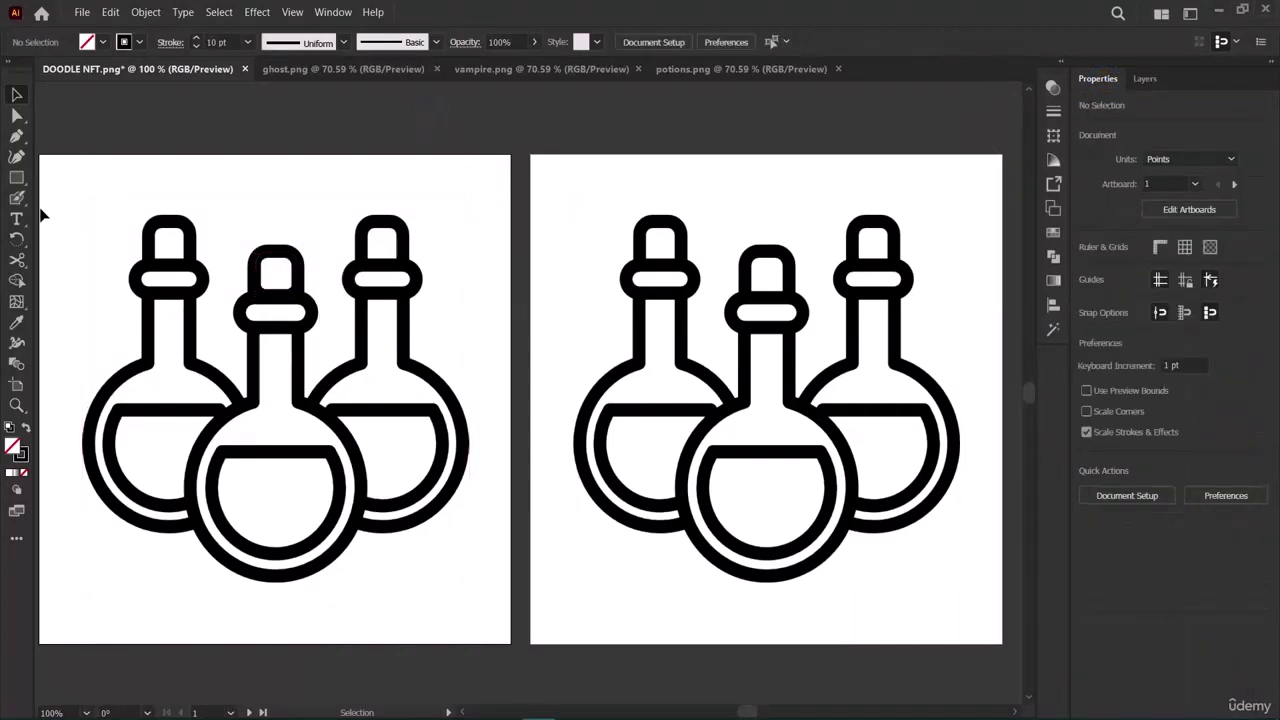
pyautogui.click(16, 178)
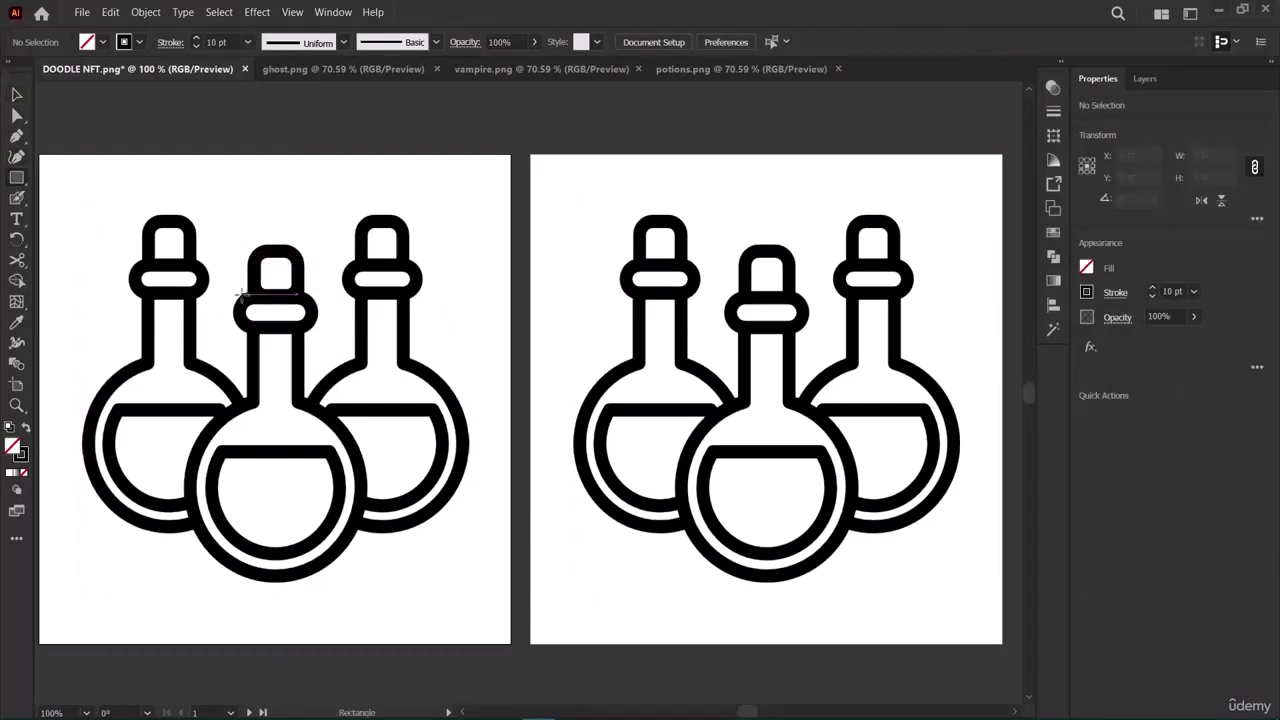
pyautogui.moveTo(240, 294)
pyautogui.mouseDown()
pyautogui.moveTo(312, 334)
pyautogui.moveTo(281, 348)
pyautogui.moveTo(236, 313)
pyautogui.mouseUp()
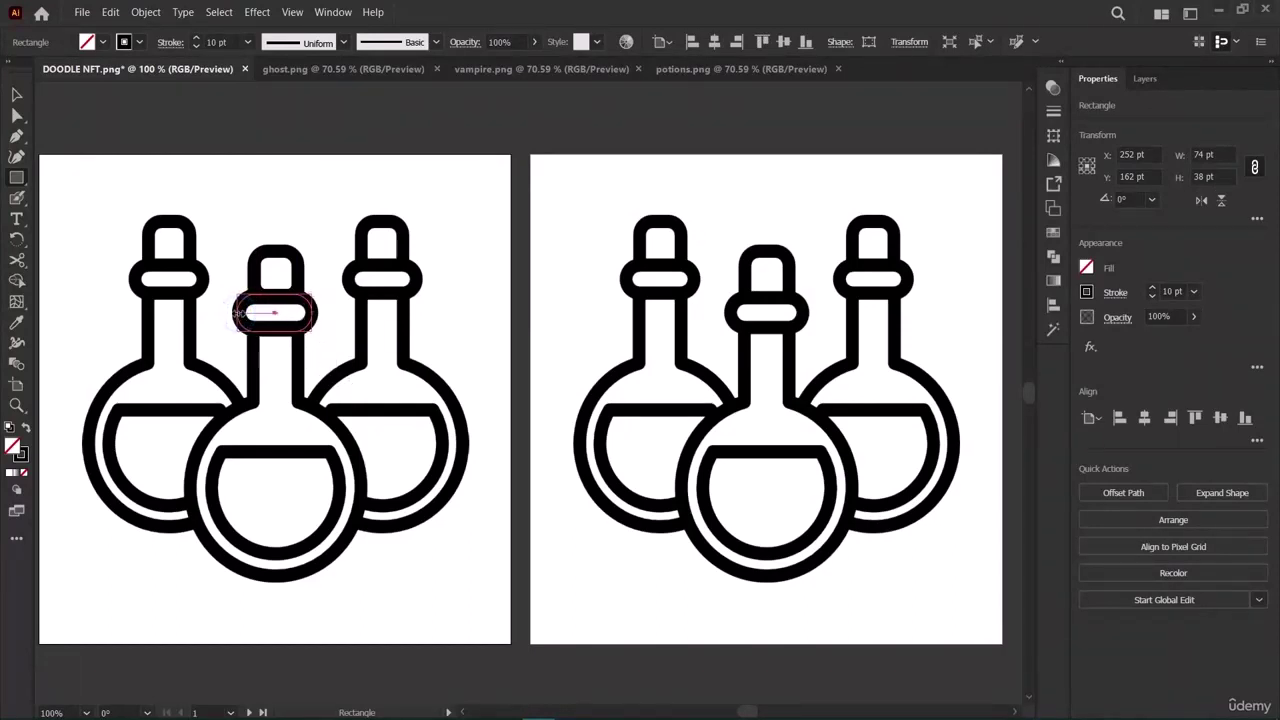
pyautogui.moveTo(314, 316); pyautogui.dragTo(313, 320)
pyautogui.click(388, 200)
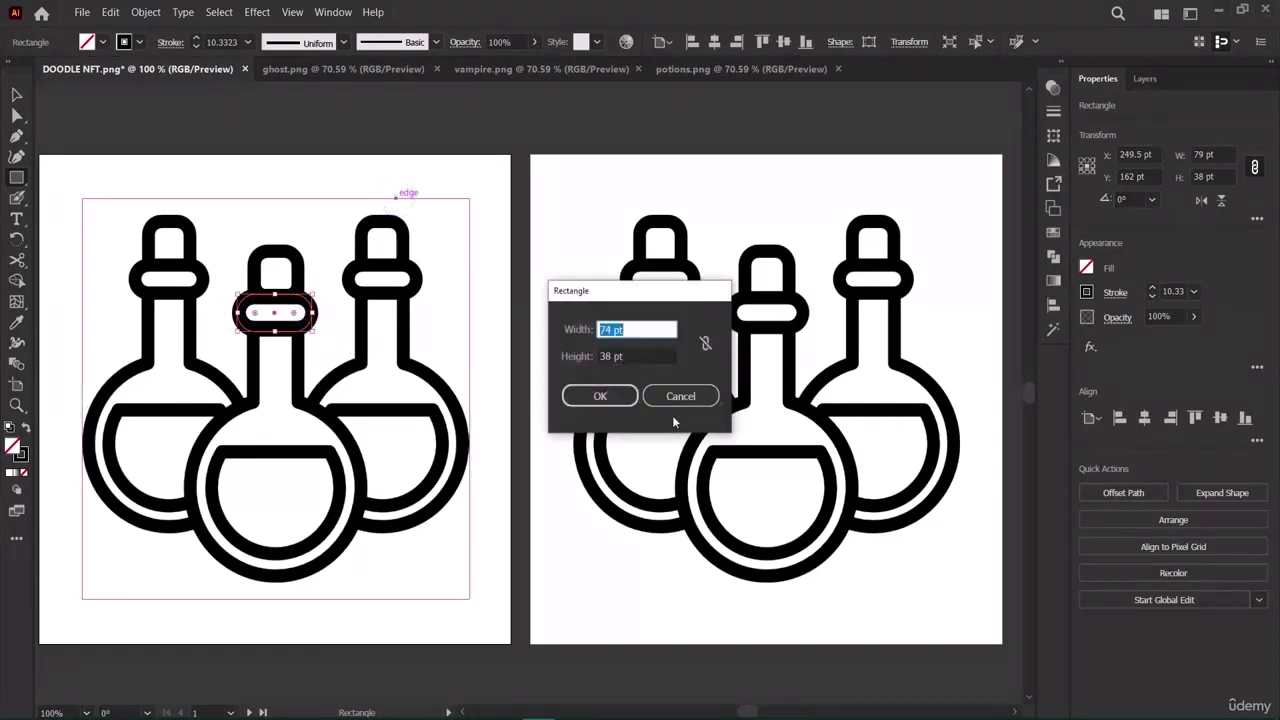
pyautogui.click(674, 394)
pyautogui.click(16, 94)
pyautogui.click(137, 208)
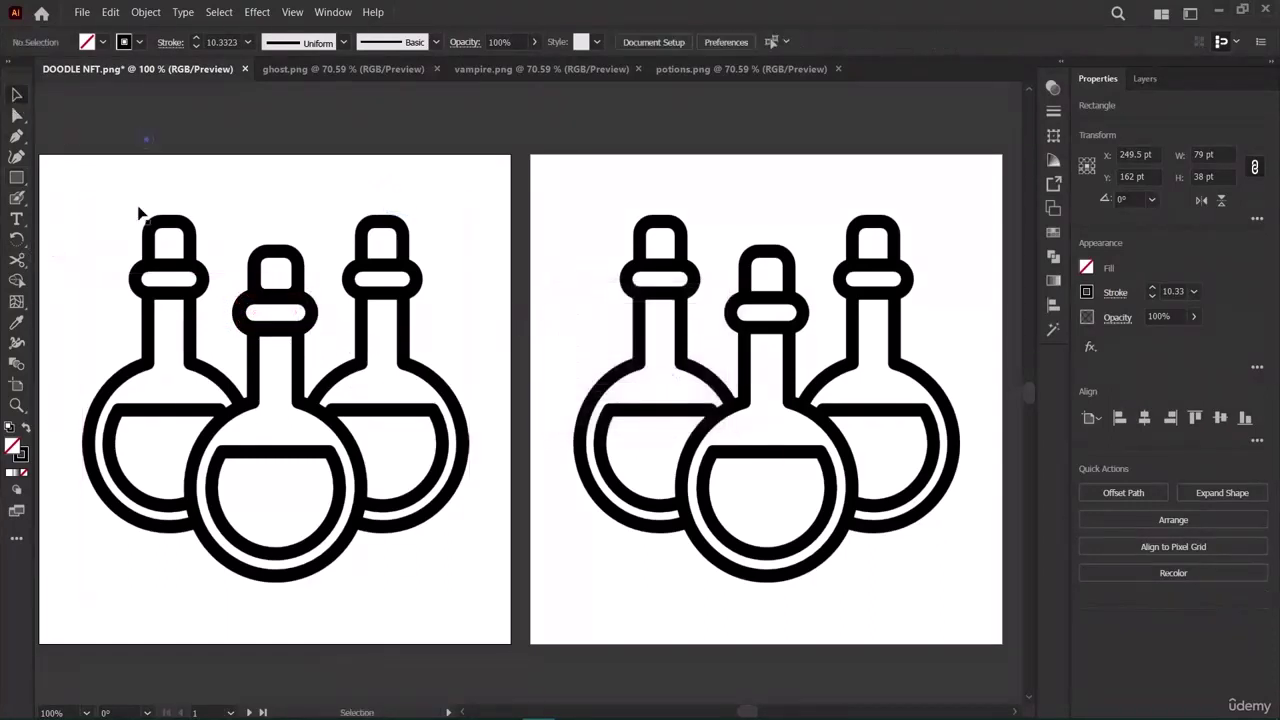
# Trace the middle bottle with the Curvature tool from the neck's top-left, around the bowl, to its top-right.
pyautogui.click(16, 158)
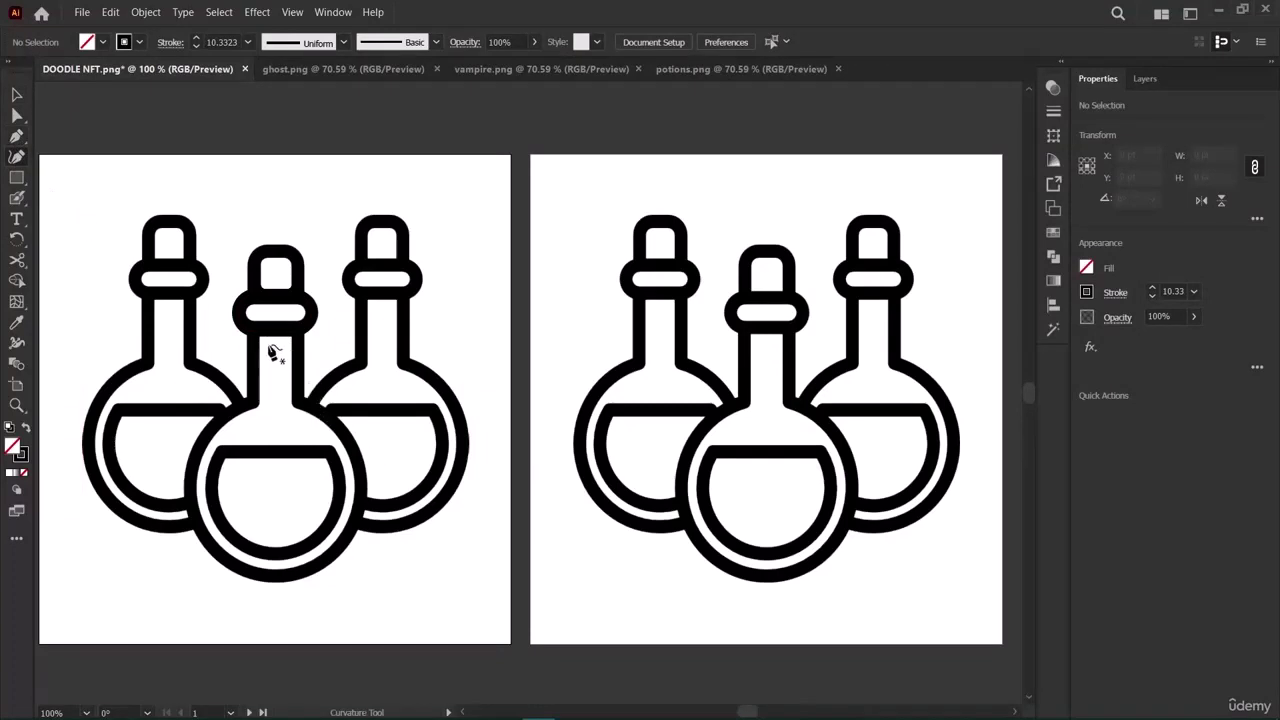
pyautogui.click(254, 337)
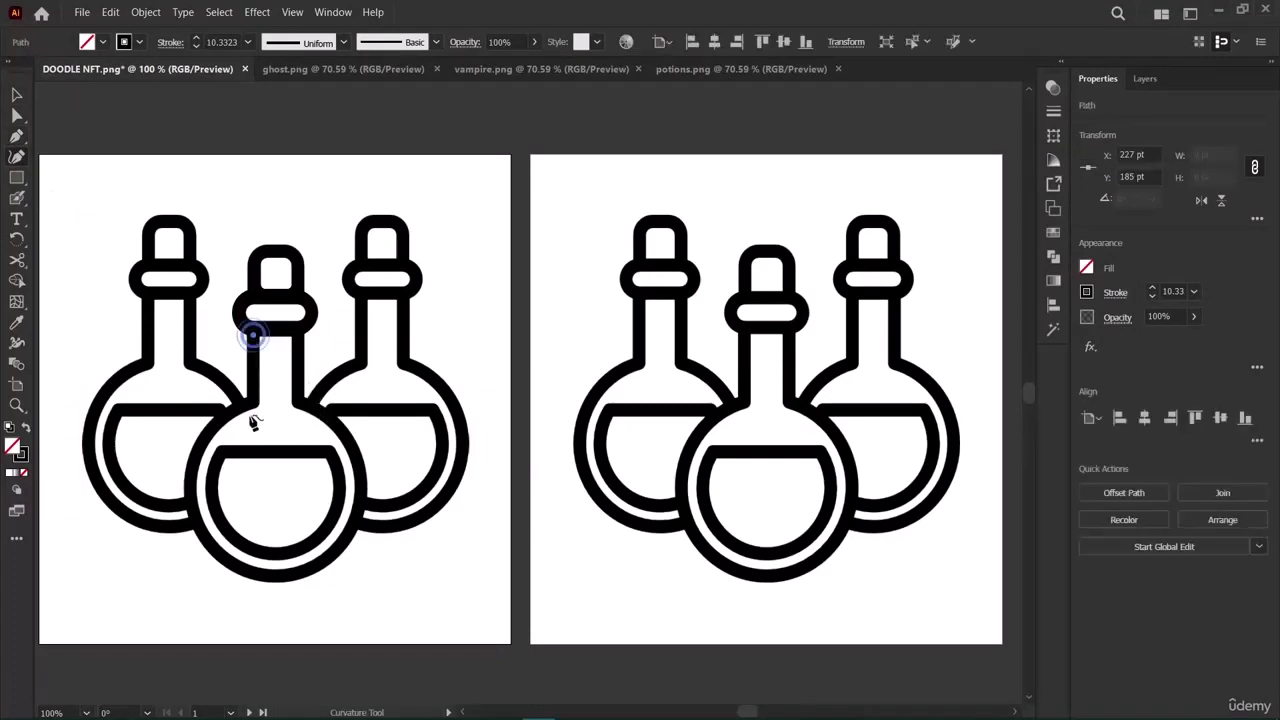
pyautogui.click(252, 400)
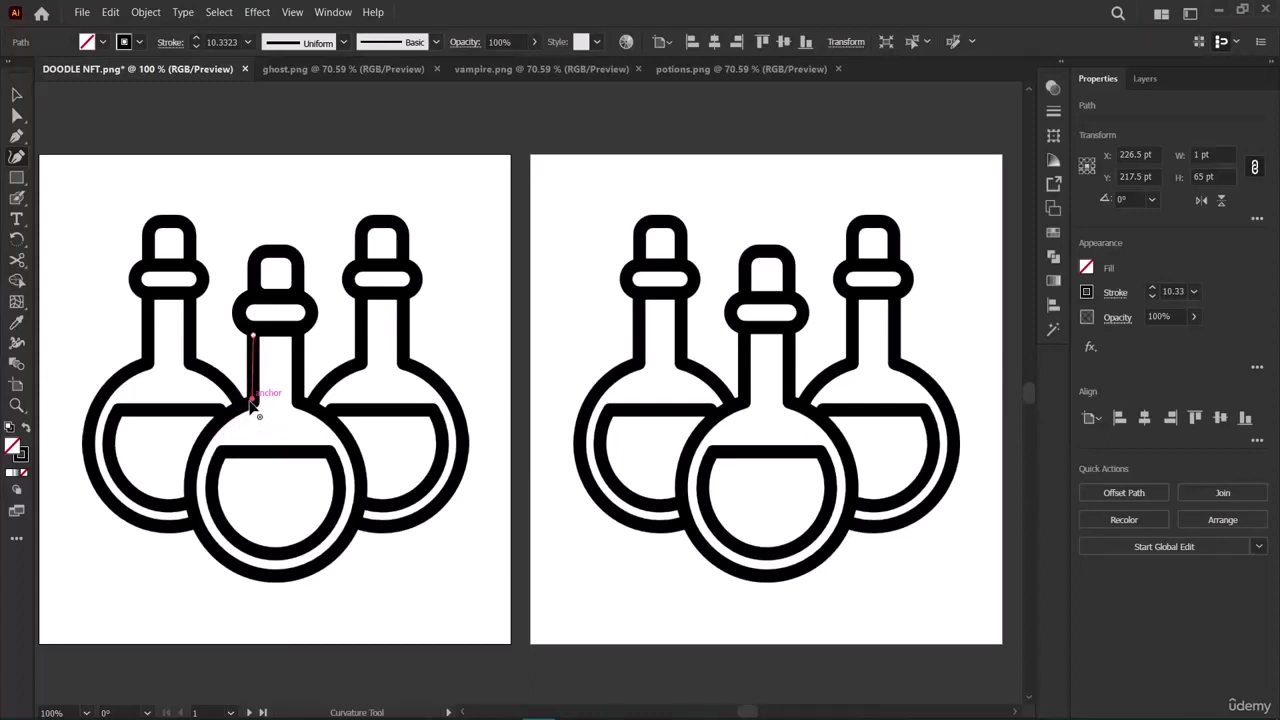
pyautogui.click(252, 574)
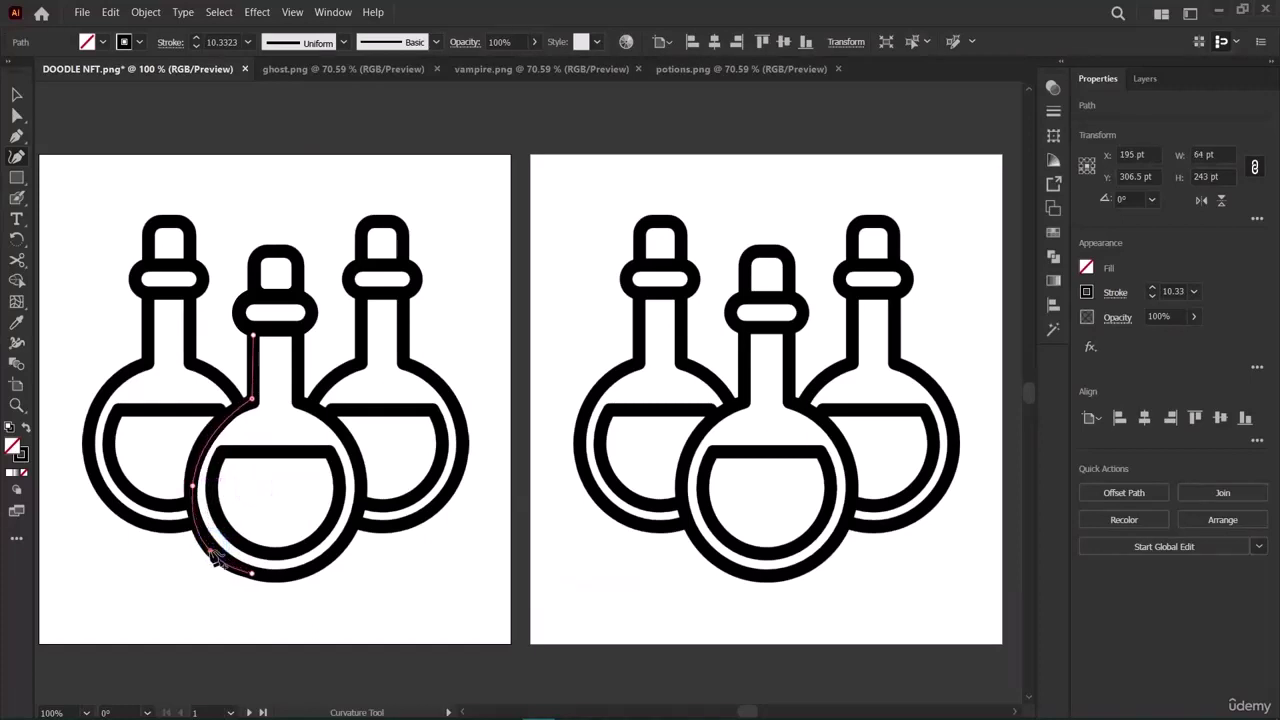
pyautogui.click(213, 442)
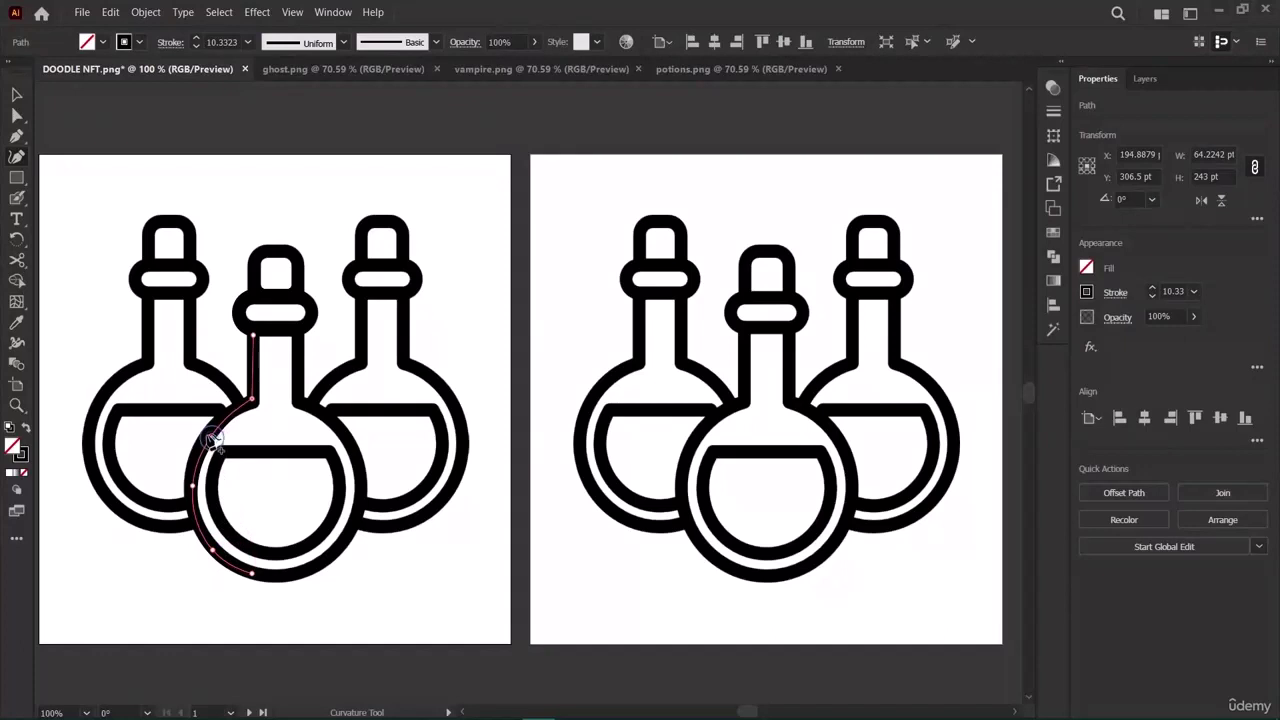
pyautogui.click(314, 568)
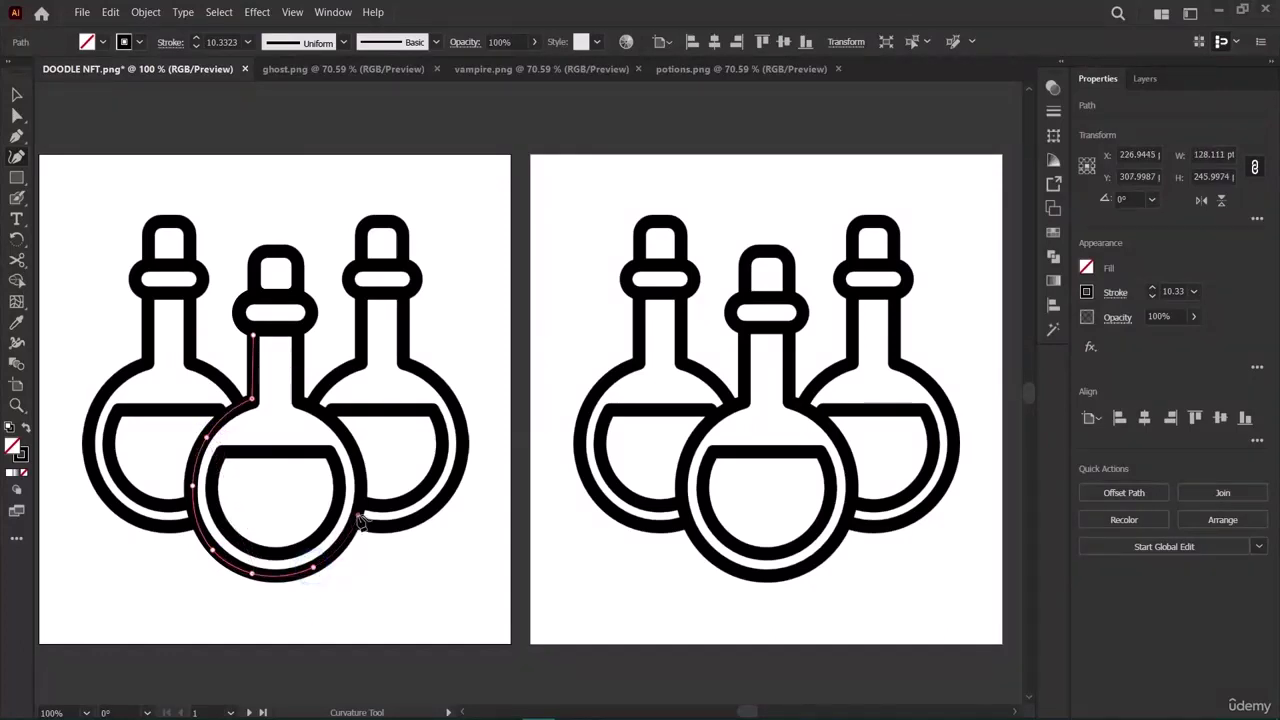
pyautogui.click(357, 516)
pyautogui.click(353, 447)
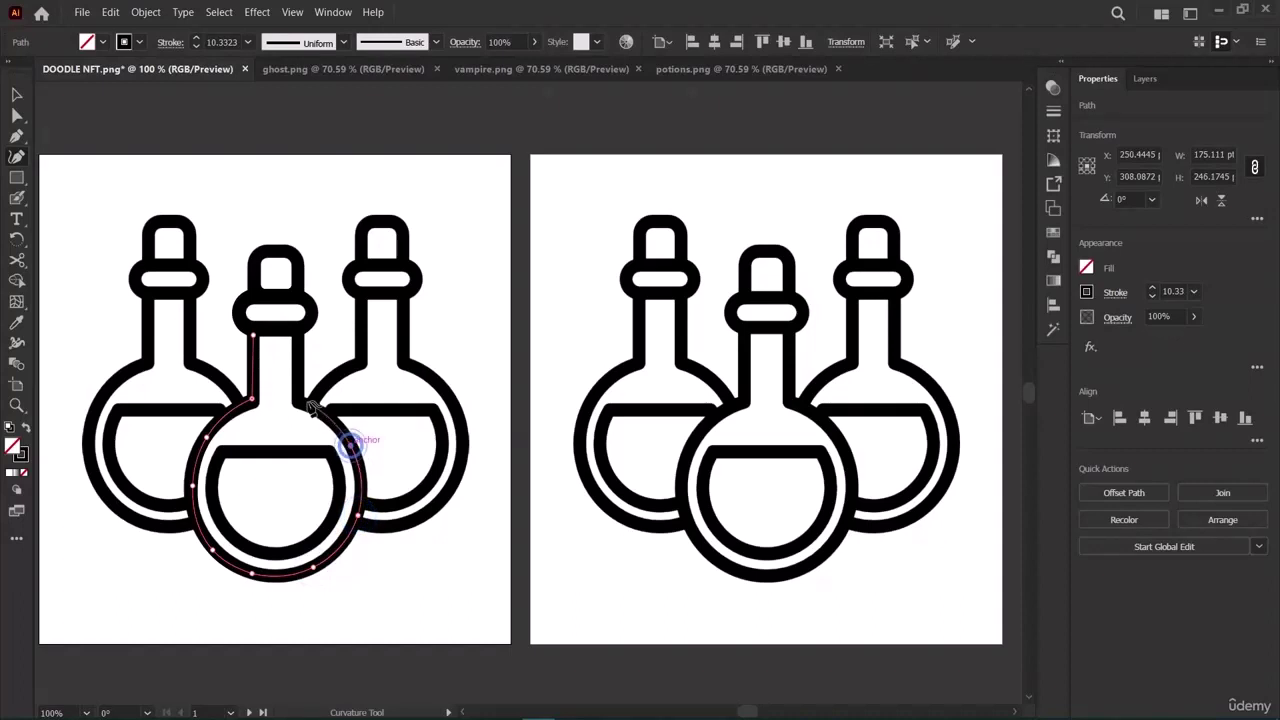
pyautogui.click(298, 398)
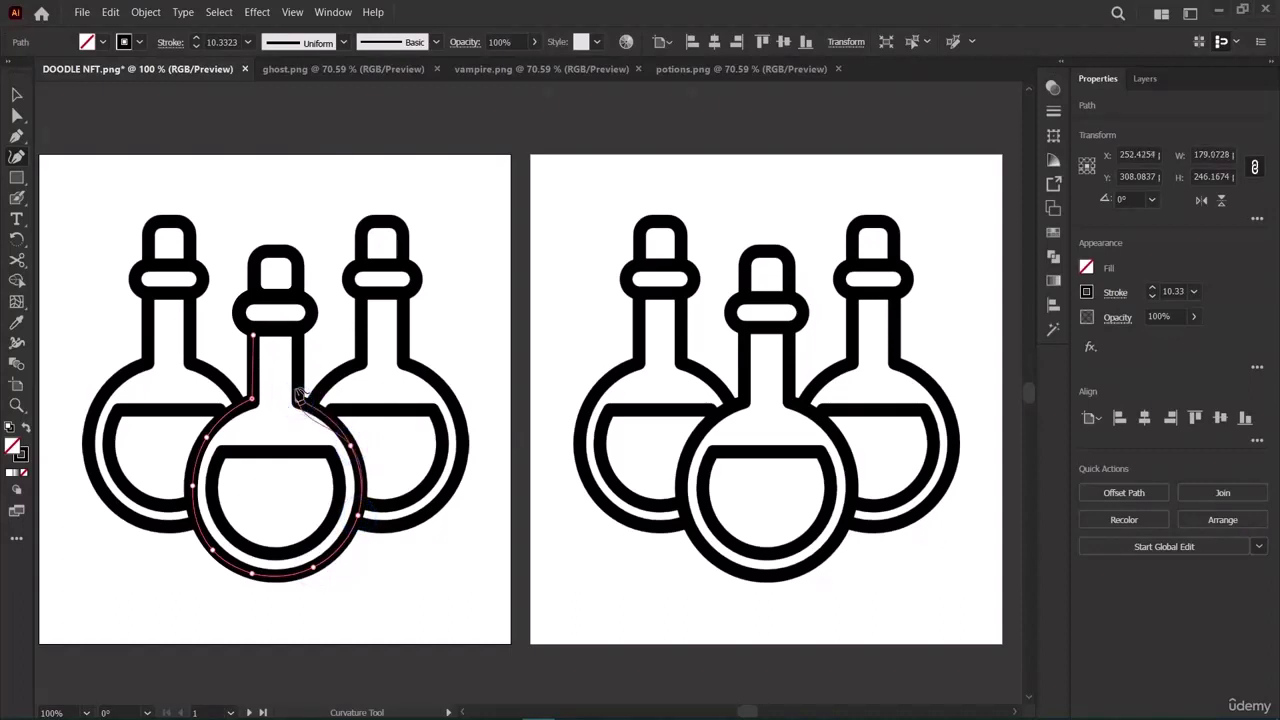
pyautogui.click(297, 336)
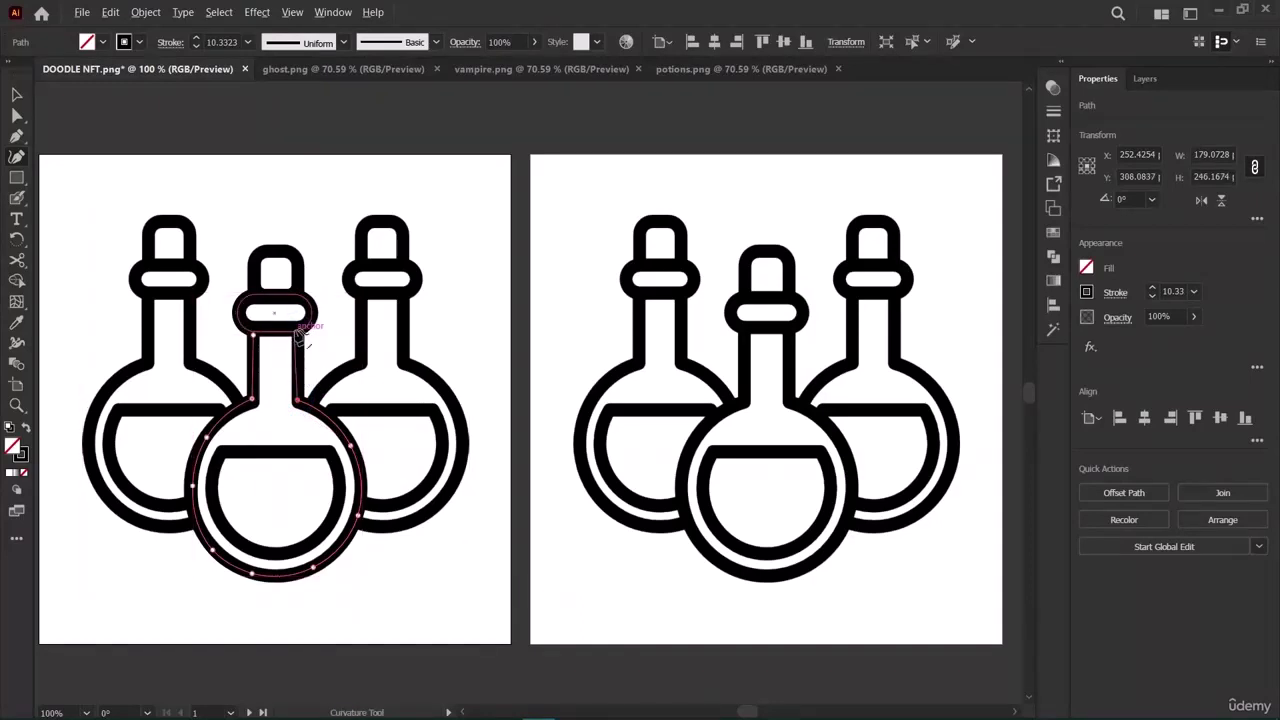
pyautogui.click(298, 333)
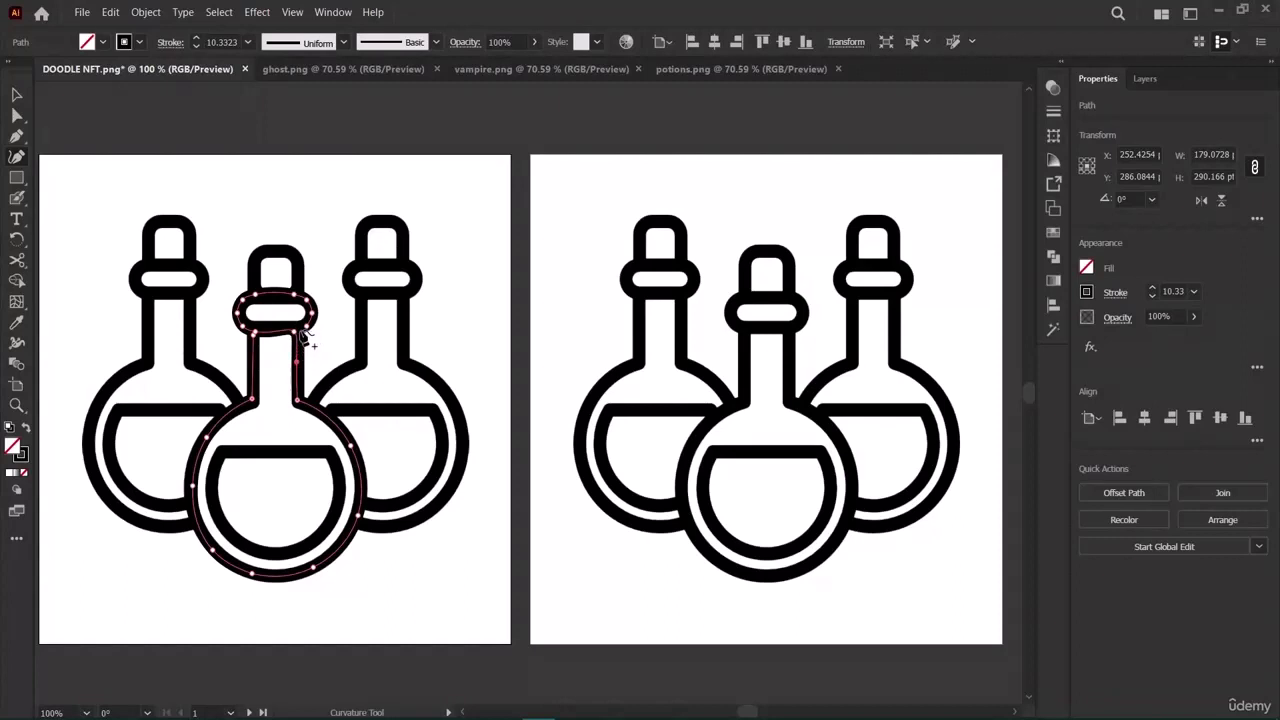
pyautogui.click(17, 93)
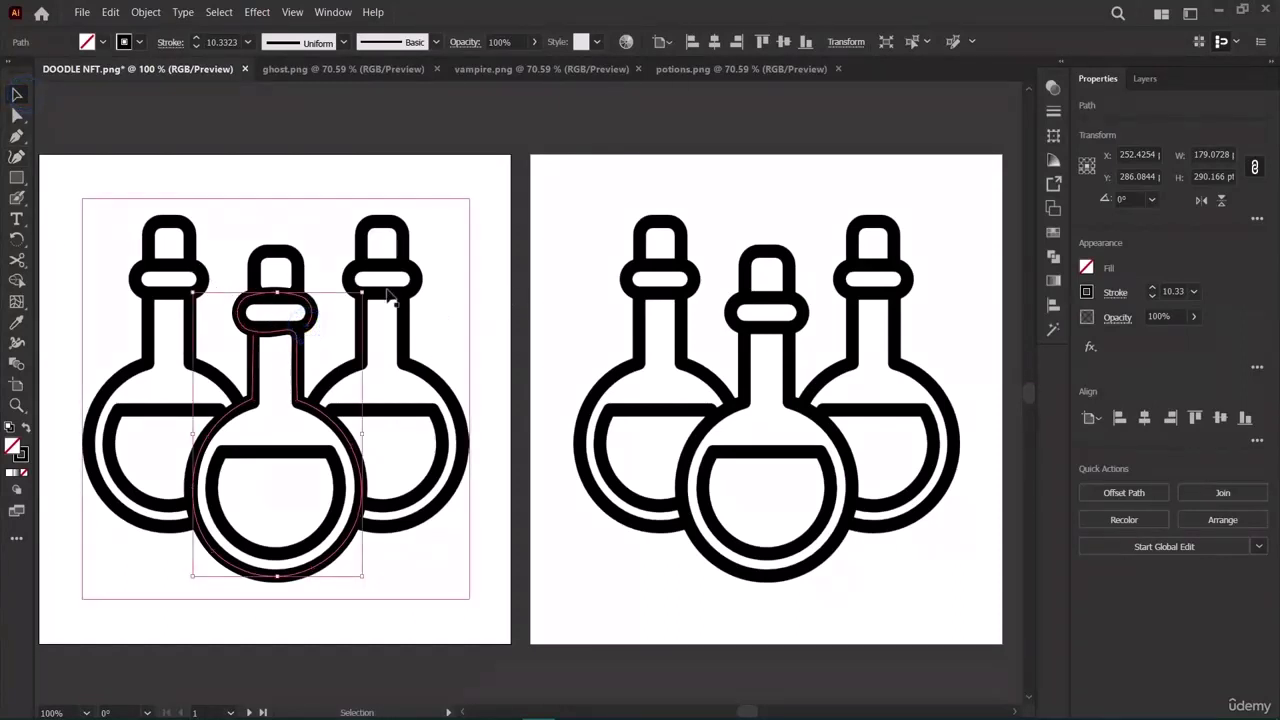
# Slide the artwork toward the right artboard and raise the outline's top near the neck.
pyautogui.moveTo(388, 230); pyautogui.dragTo(684, 190)
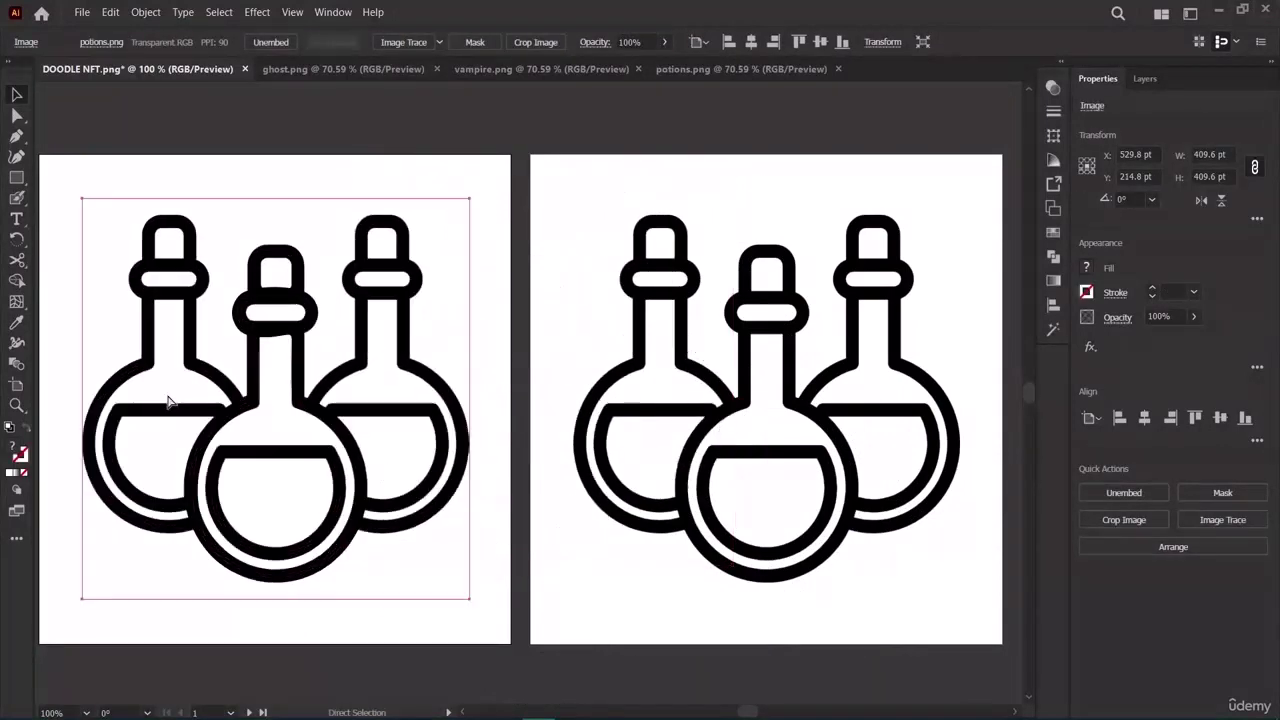
pyautogui.click(303, 380)
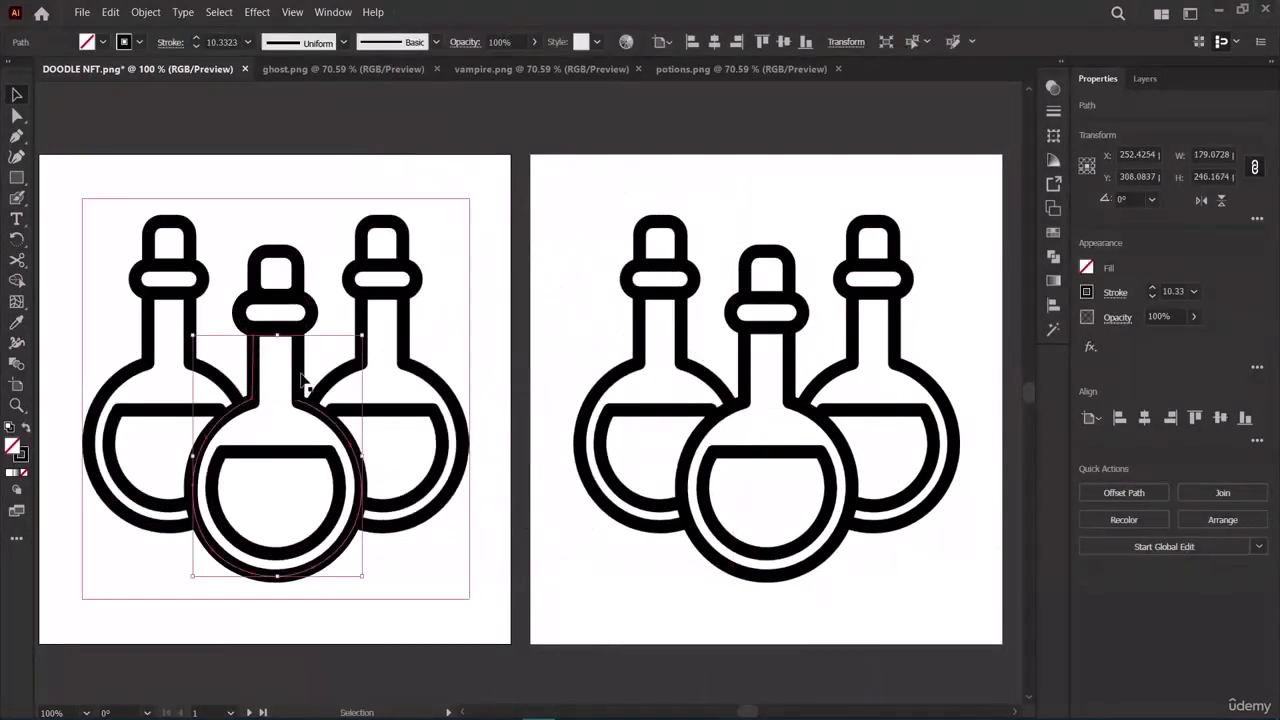
pyautogui.click(16, 156)
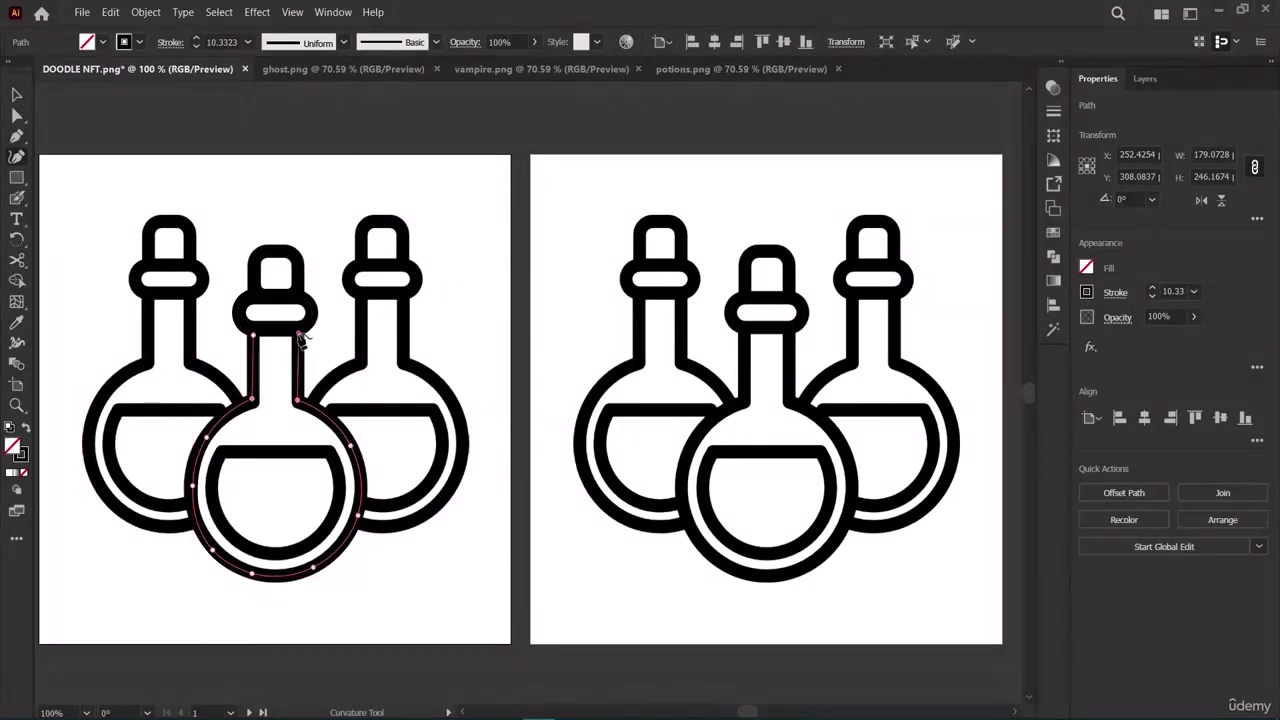
pyautogui.click(300, 338)
# Nudge the neck's upper-left anchor and move the potions reference off the left artboard.
pyautogui.click(16, 94)
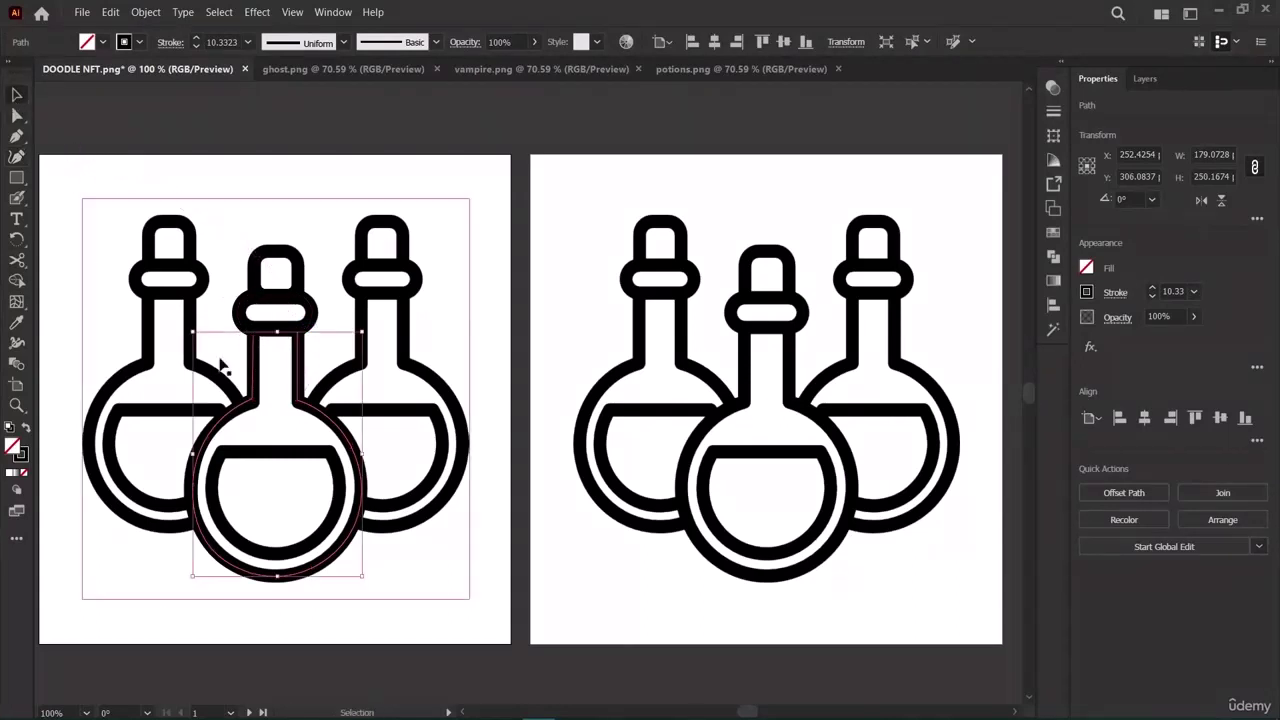
pyautogui.click(16, 115)
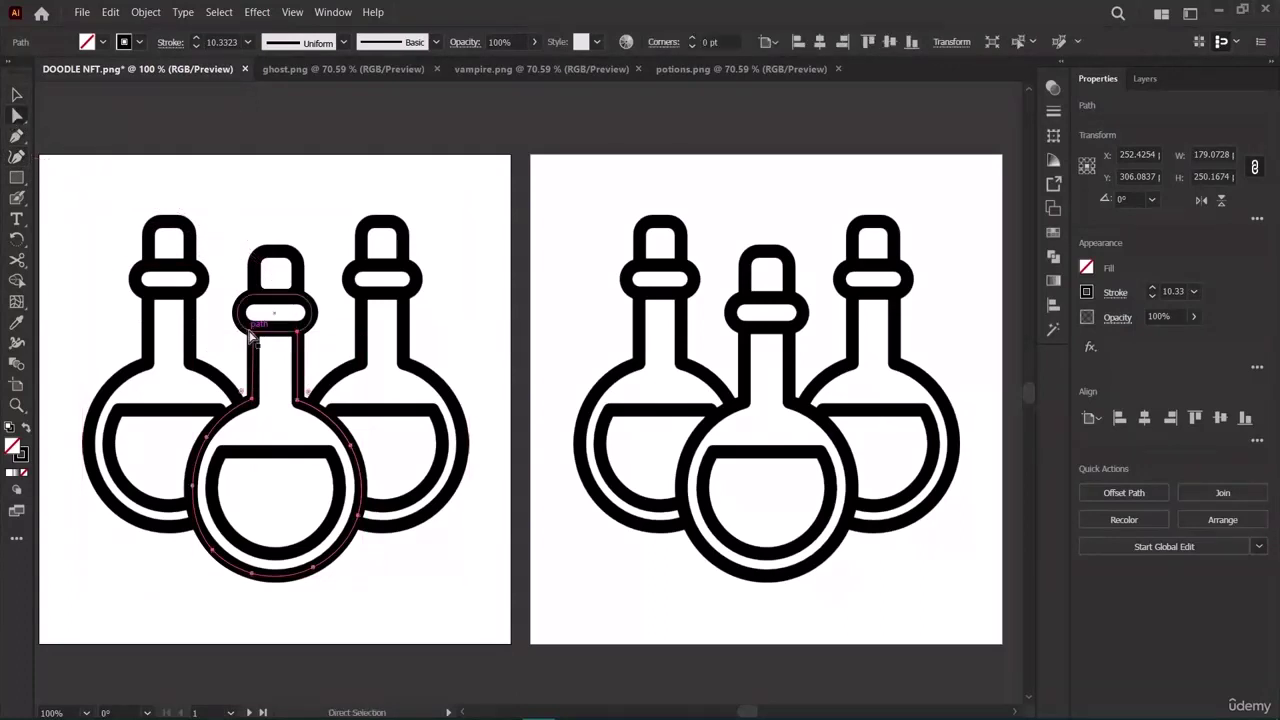
pyautogui.moveTo(253, 338); pyautogui.dragTo(253, 337)
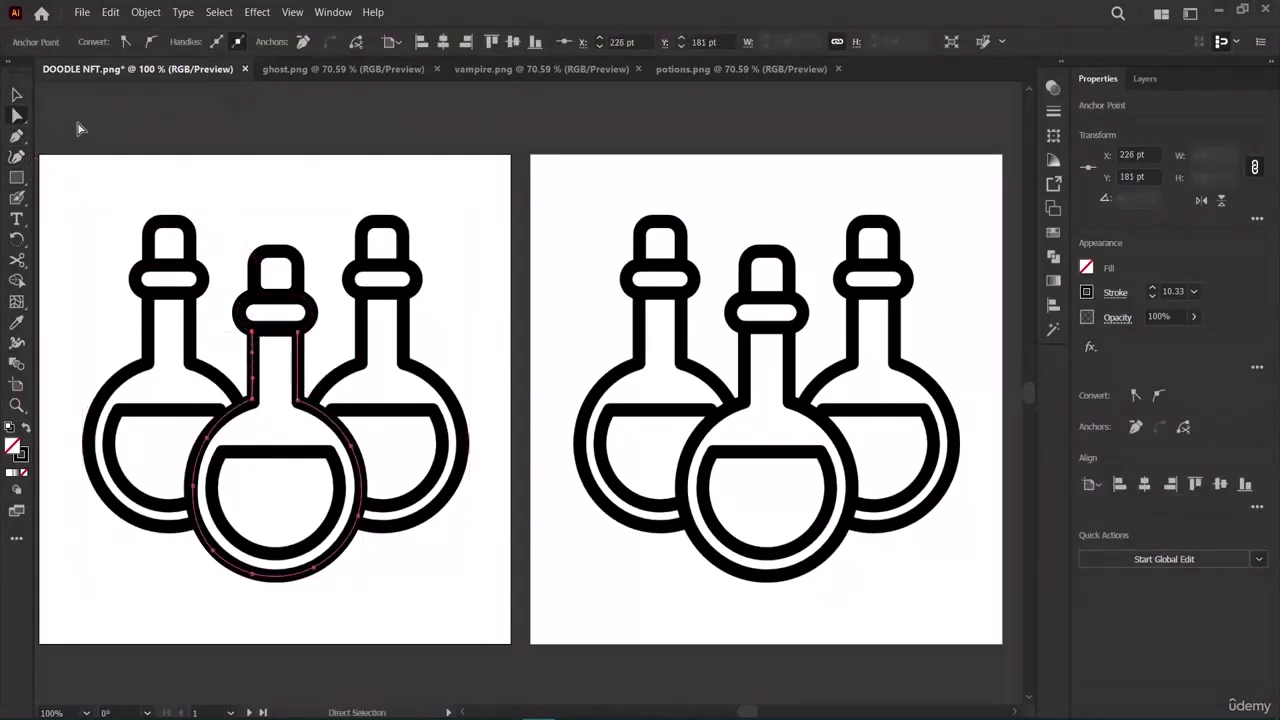
pyautogui.moveTo(386, 298); pyautogui.dragTo(725, 210)
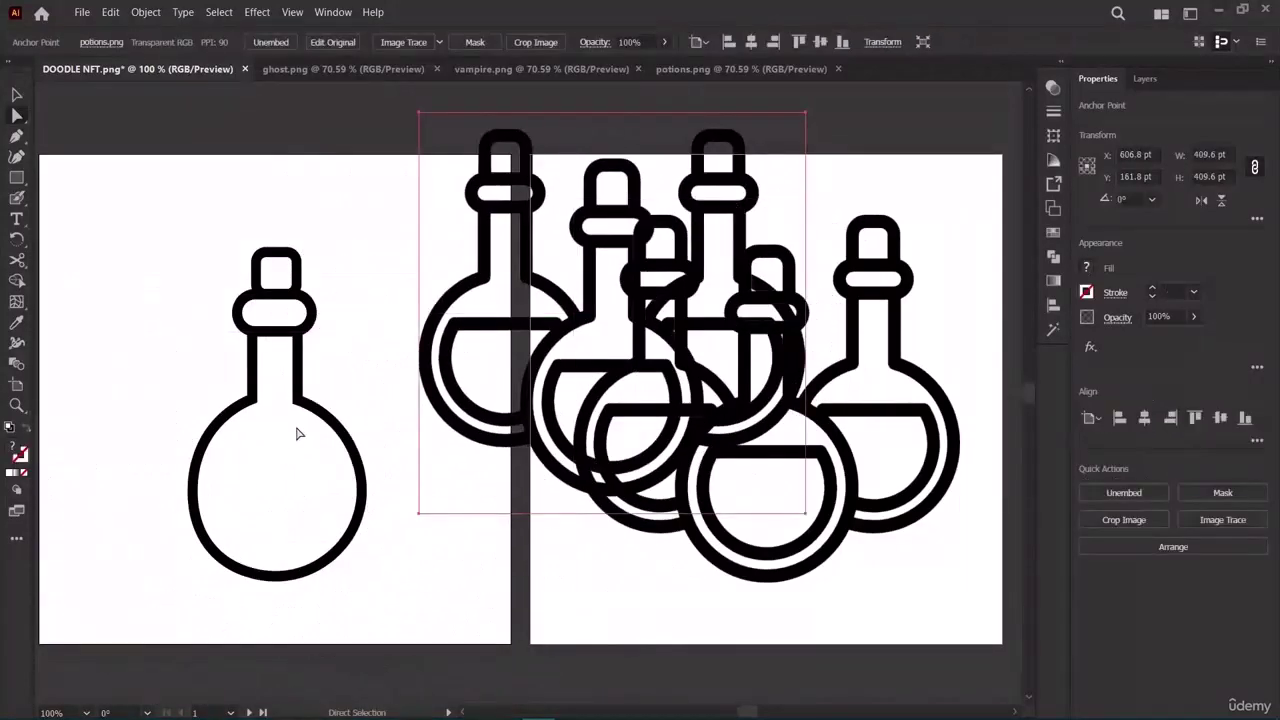
# Delete the stray potions image and the bottle outline's left neck segment.
pyautogui.click(316, 418)
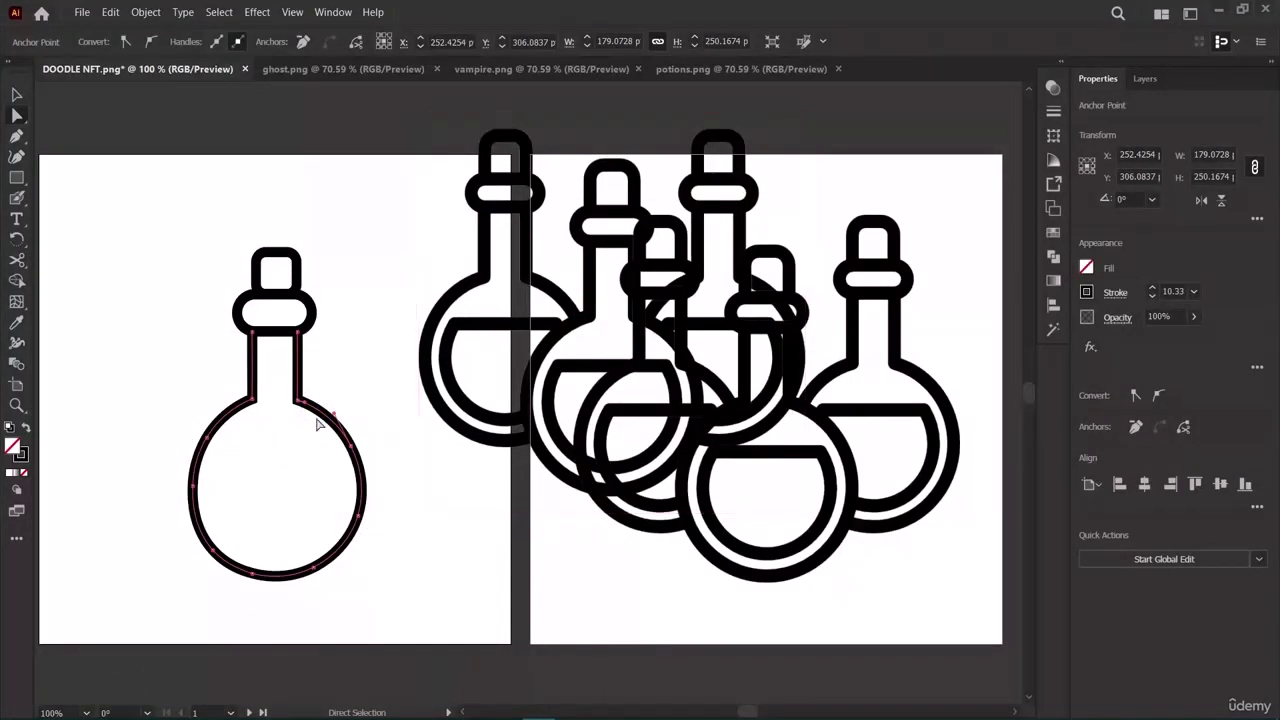
pyautogui.moveTo(487, 411); pyautogui.dragTo(381, 330)
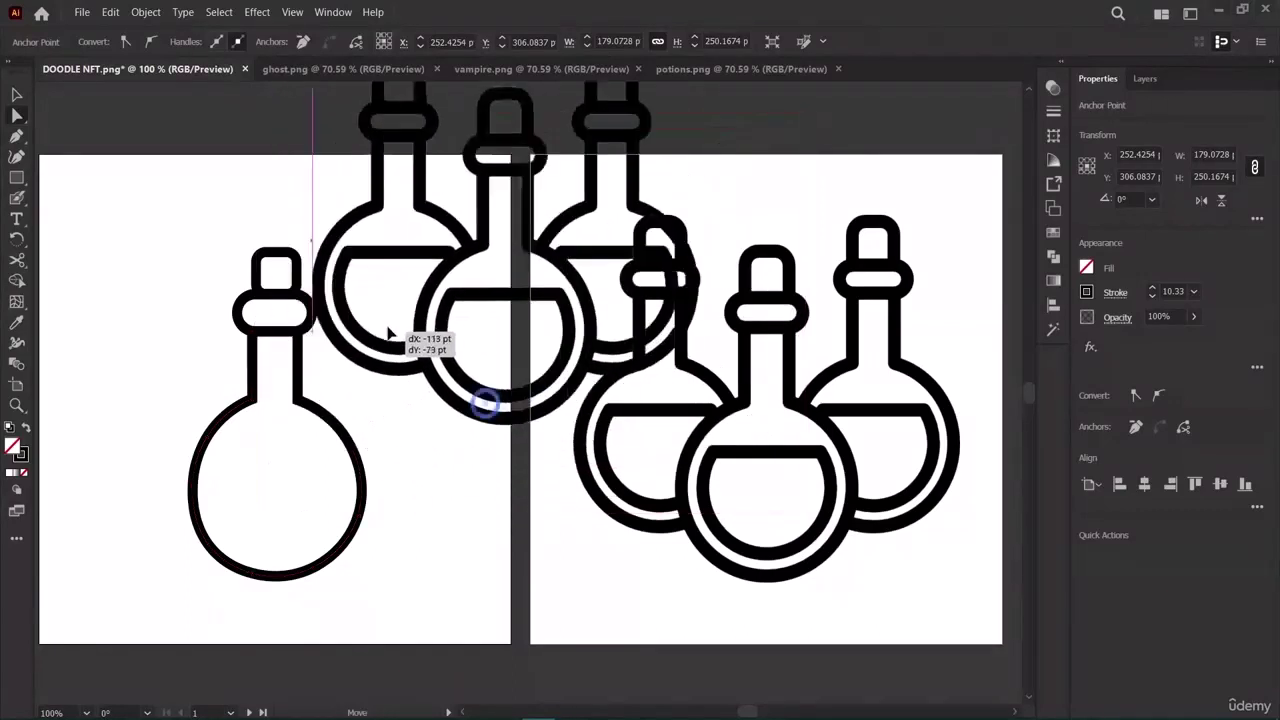
pyautogui.press('Delete')
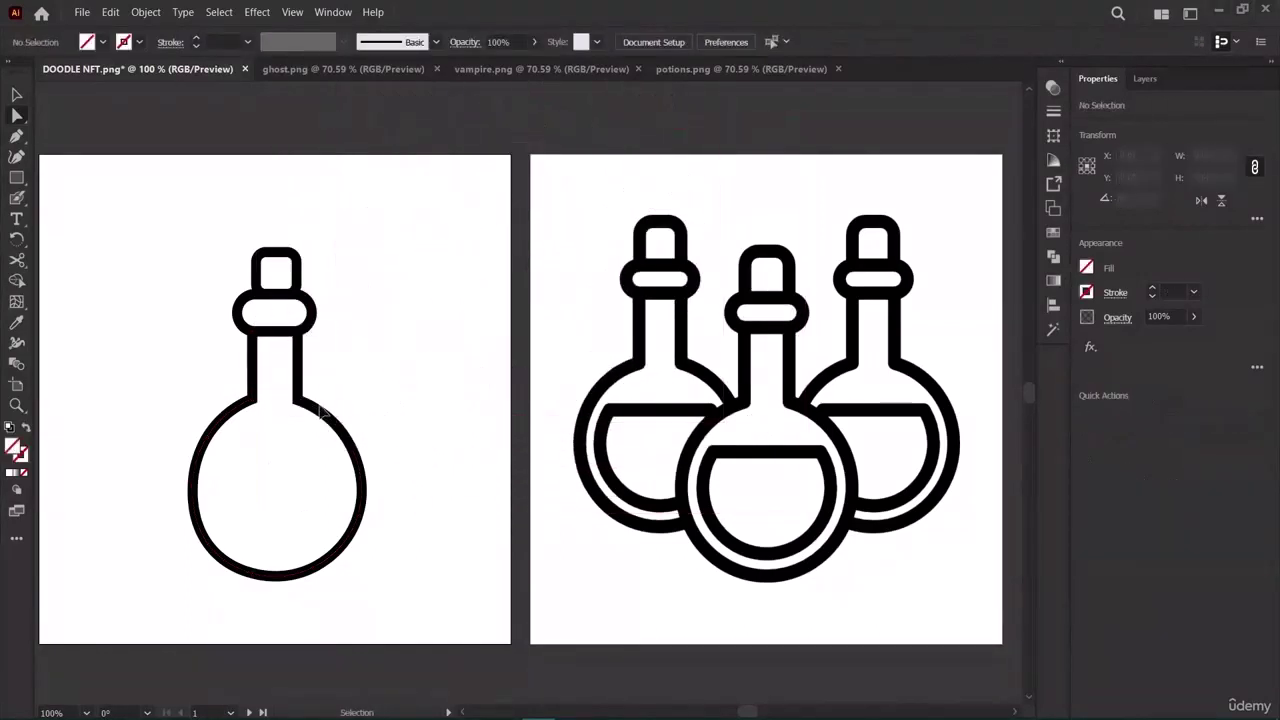
pyautogui.hotkey('ctrl', 'z')
pyautogui.moveTo(520, 180); pyautogui.dragTo(415, 350)
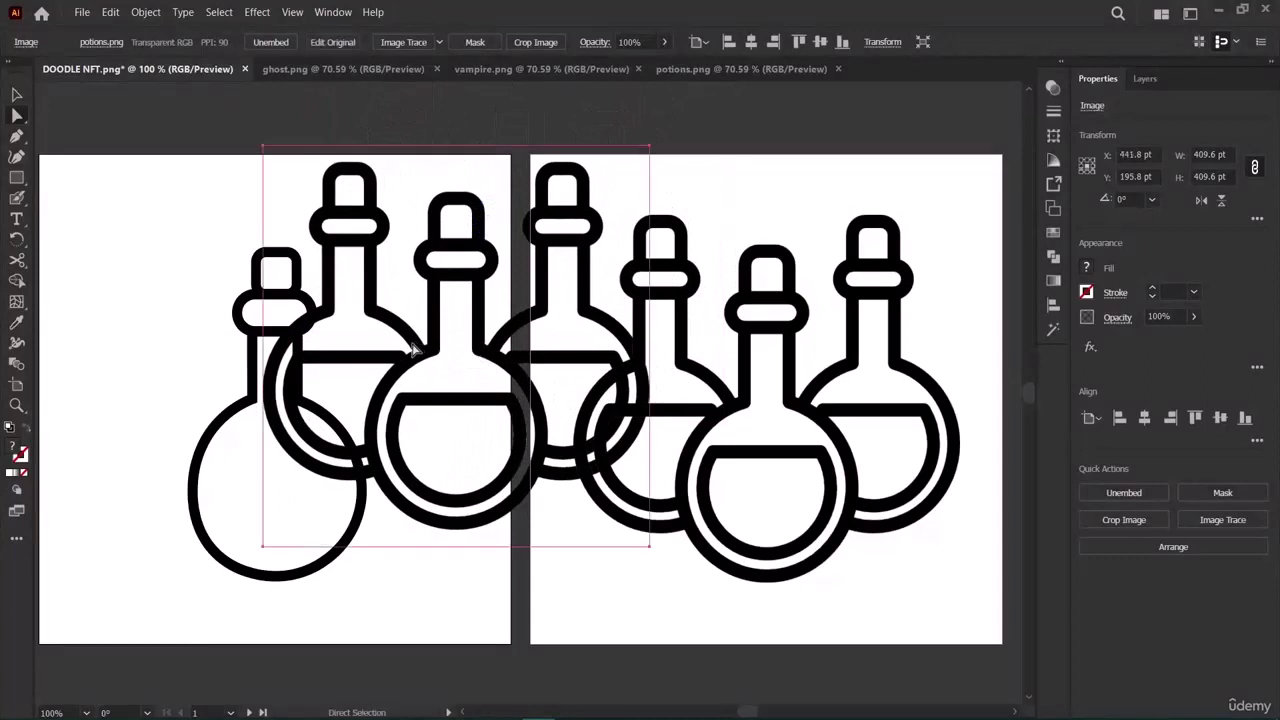
pyautogui.press('Delete')
pyautogui.click(252, 372)
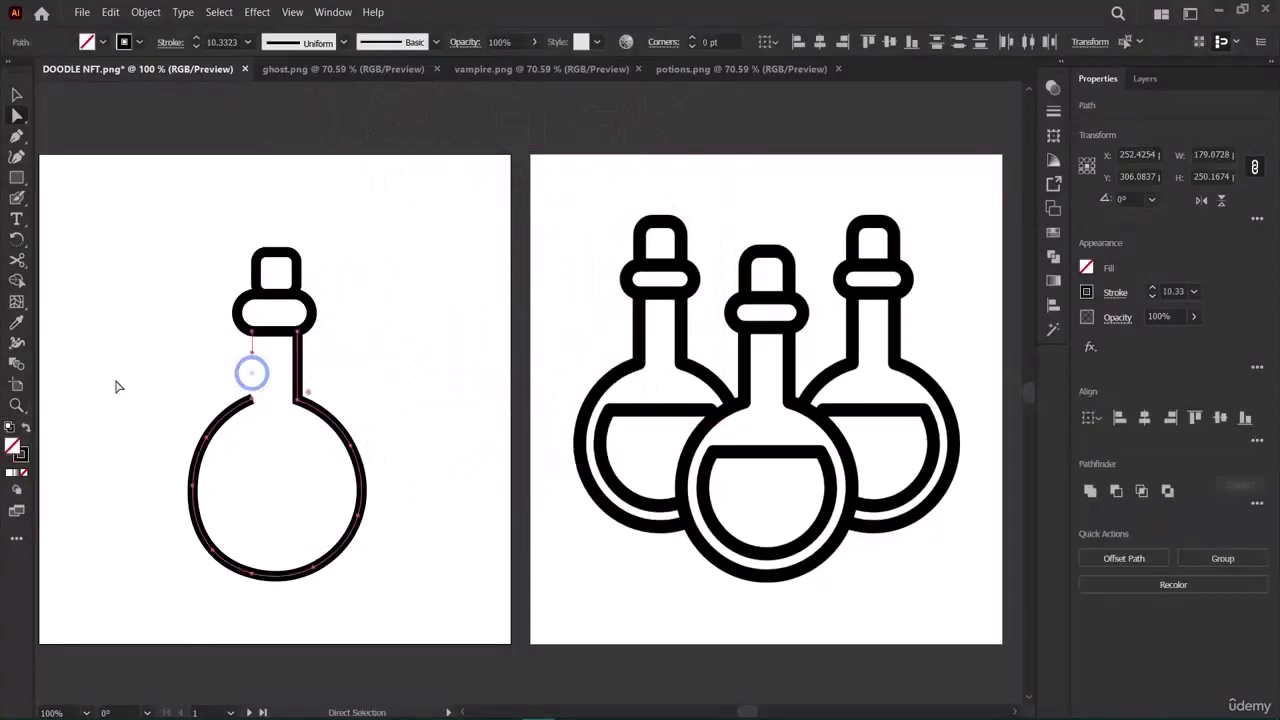
pyautogui.press('Delete')
pyautogui.press('Delete')
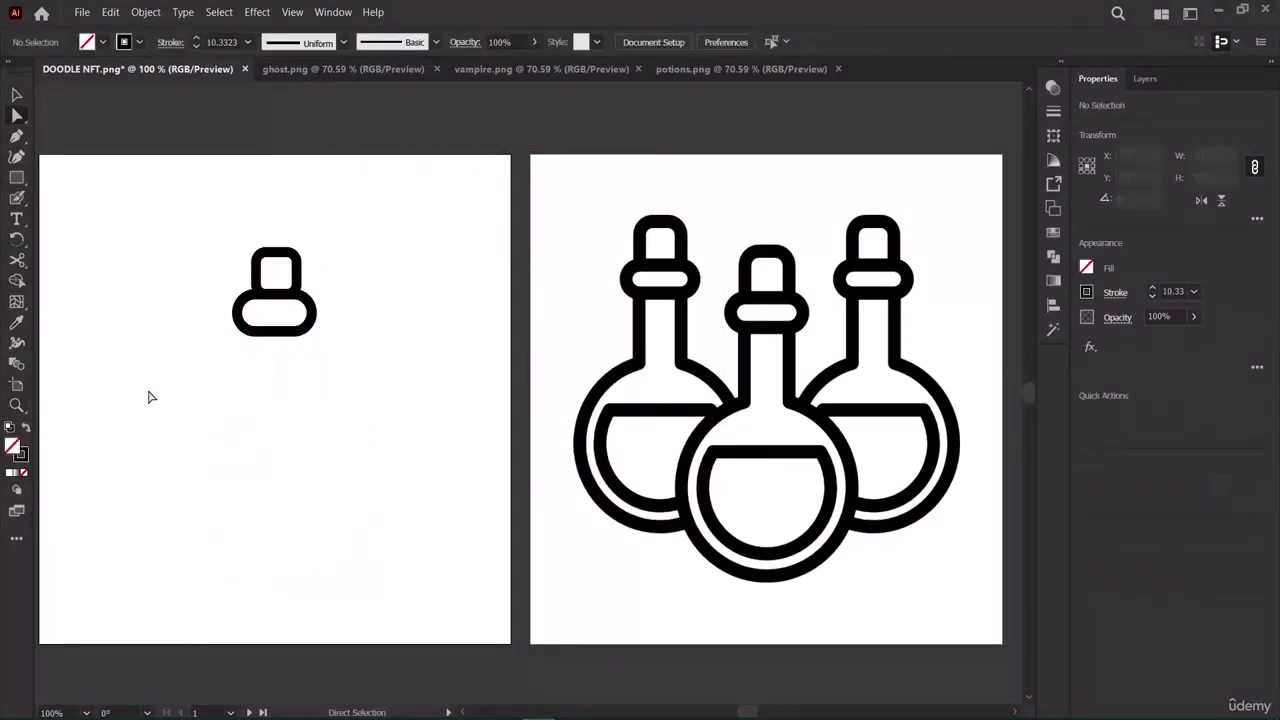
# Draw two vertical Line Segment neck lines down from the stopper's left and right edges.
pyautogui.click(21, 177)
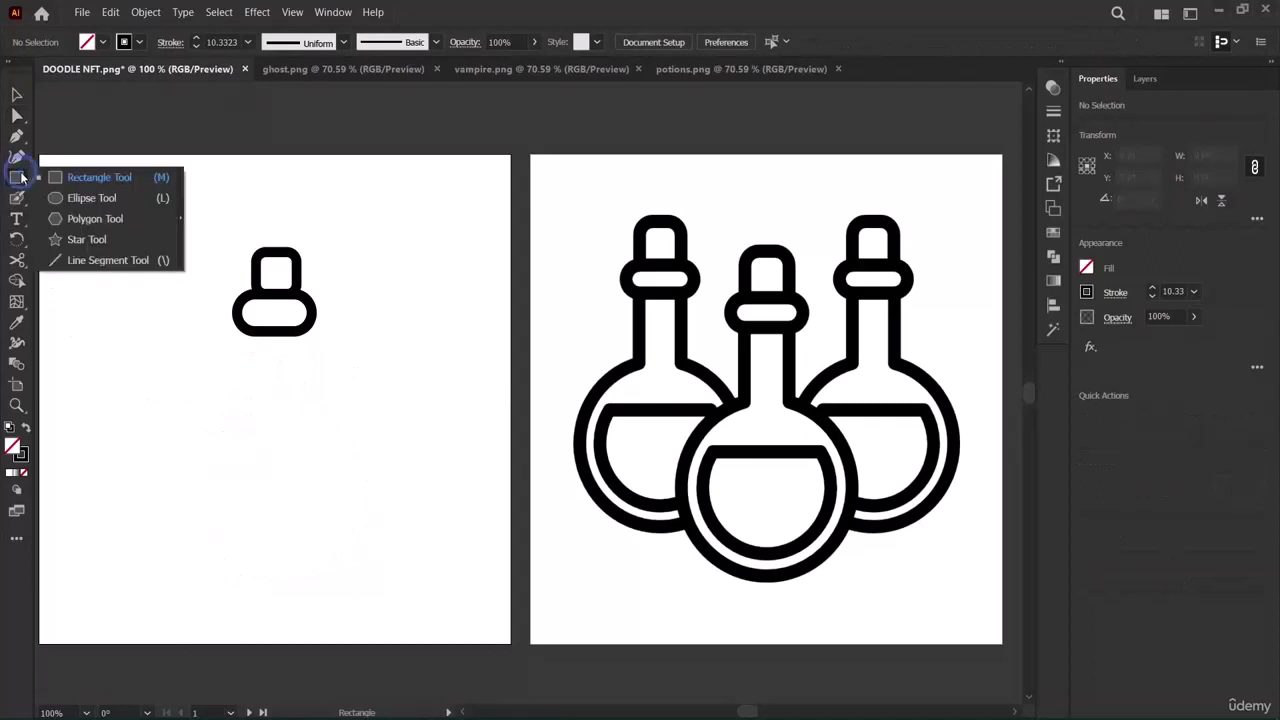
pyautogui.click(79, 256)
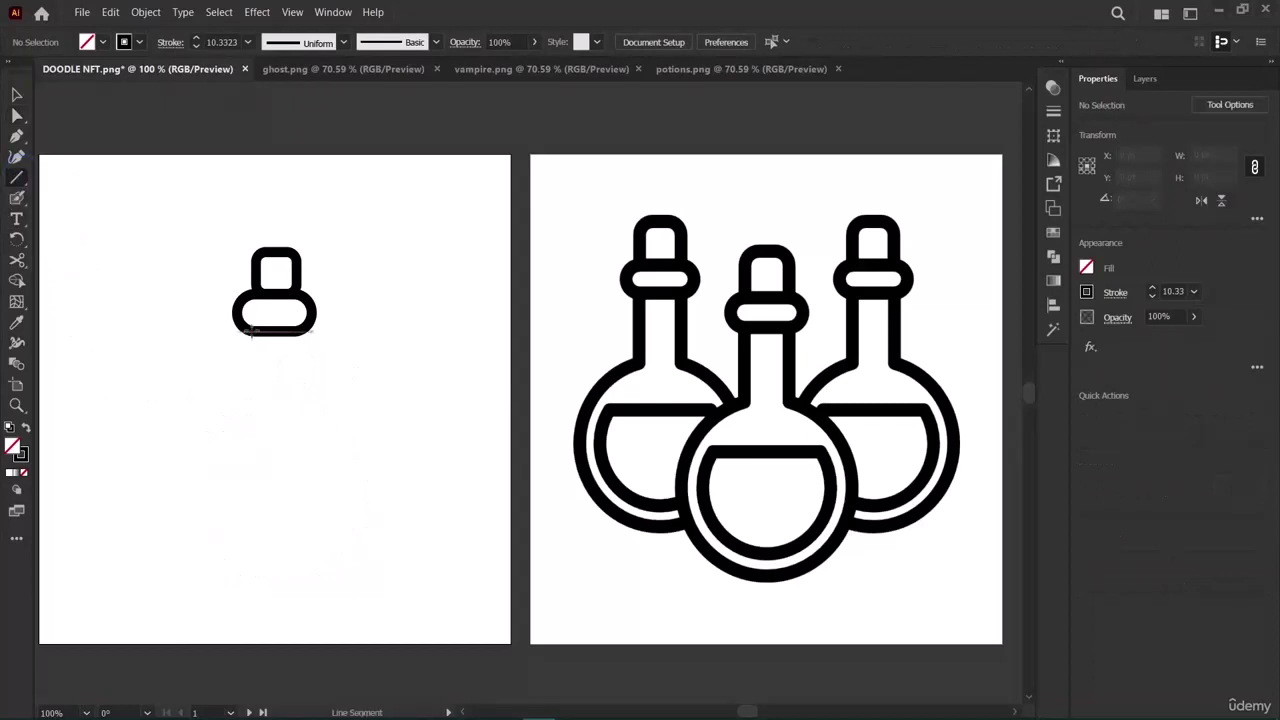
pyautogui.click(253, 331)
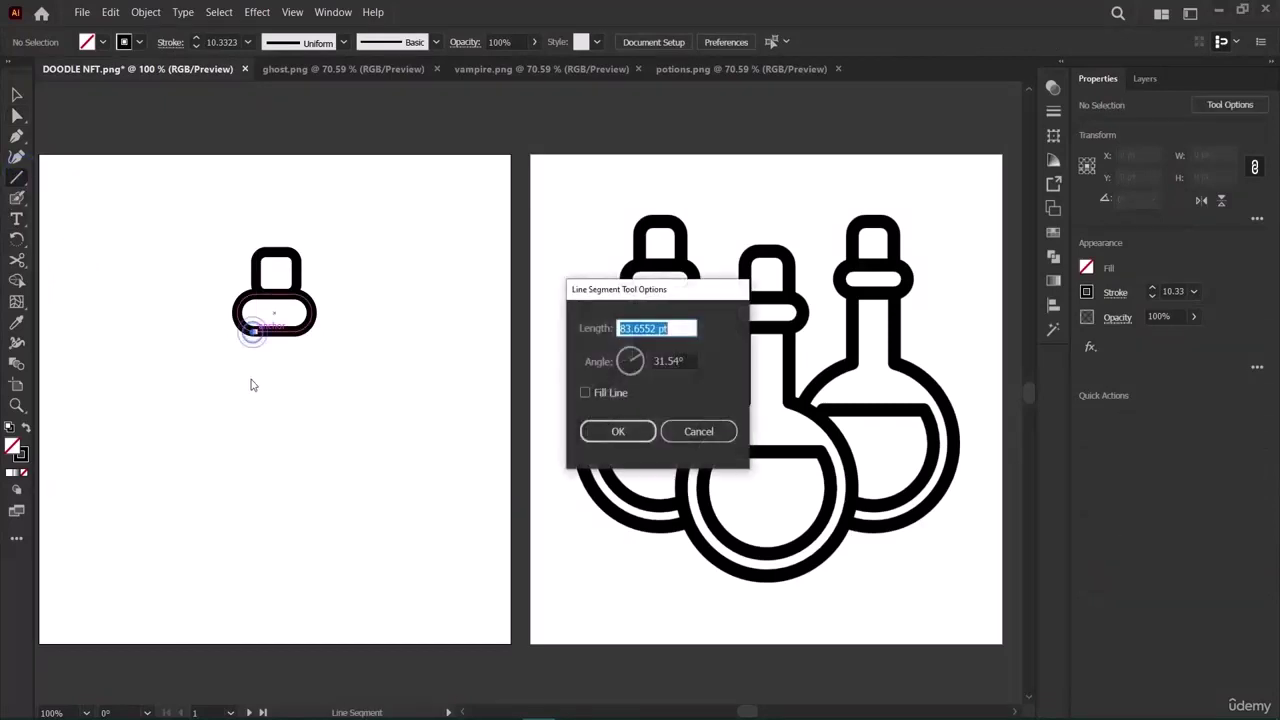
pyautogui.click(697, 430)
pyautogui.moveTo(253, 331); pyautogui.dragTo(252, 386)
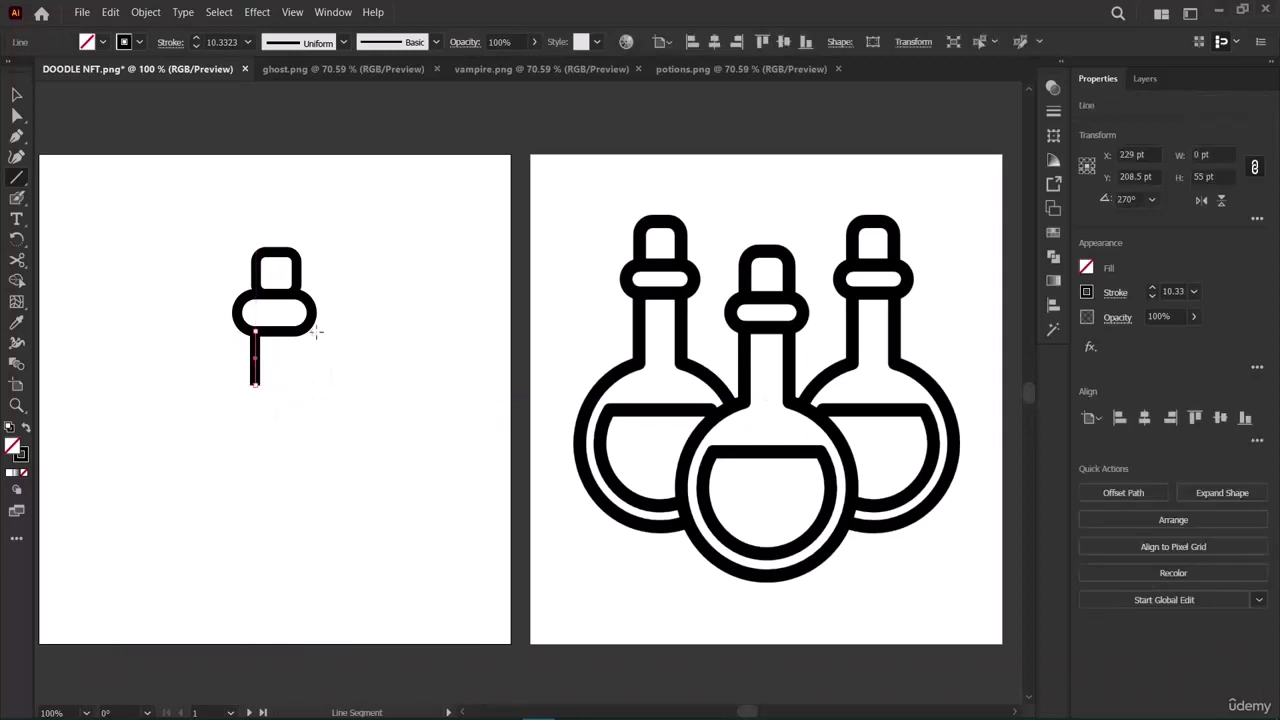
pyautogui.moveTo(296, 331); pyautogui.dragTo(252, 398)
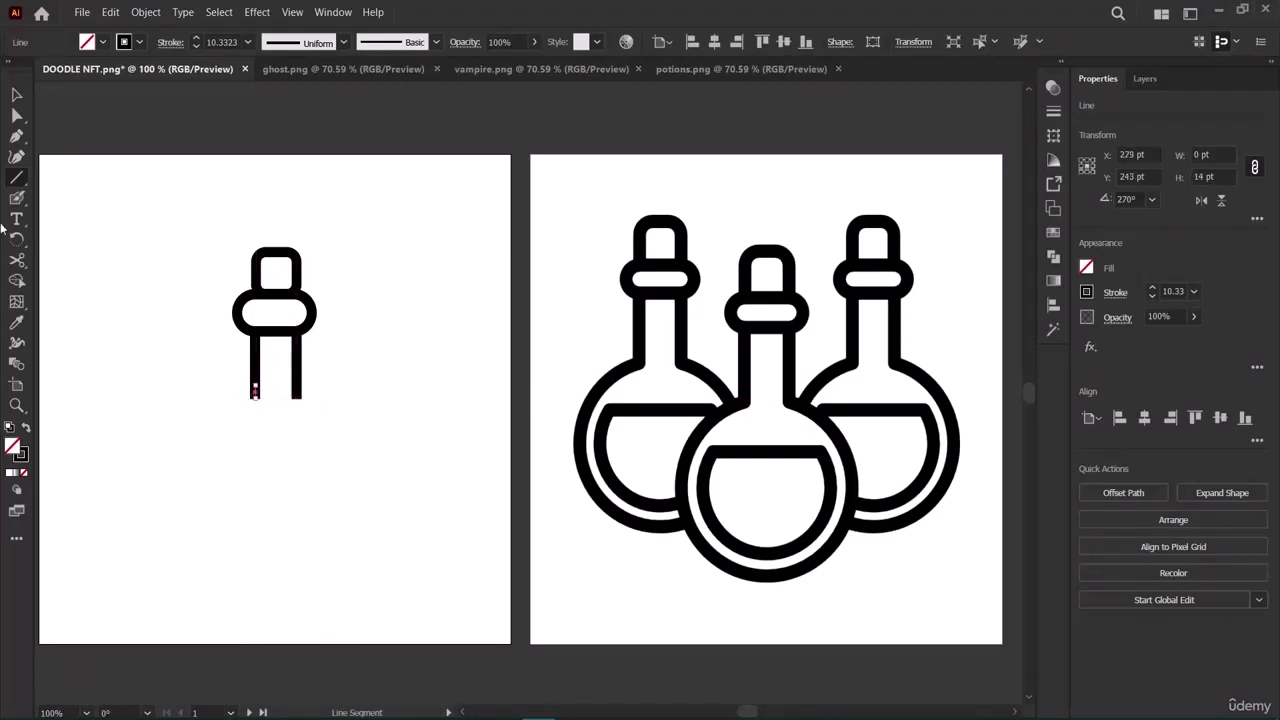
pyautogui.click(15, 95)
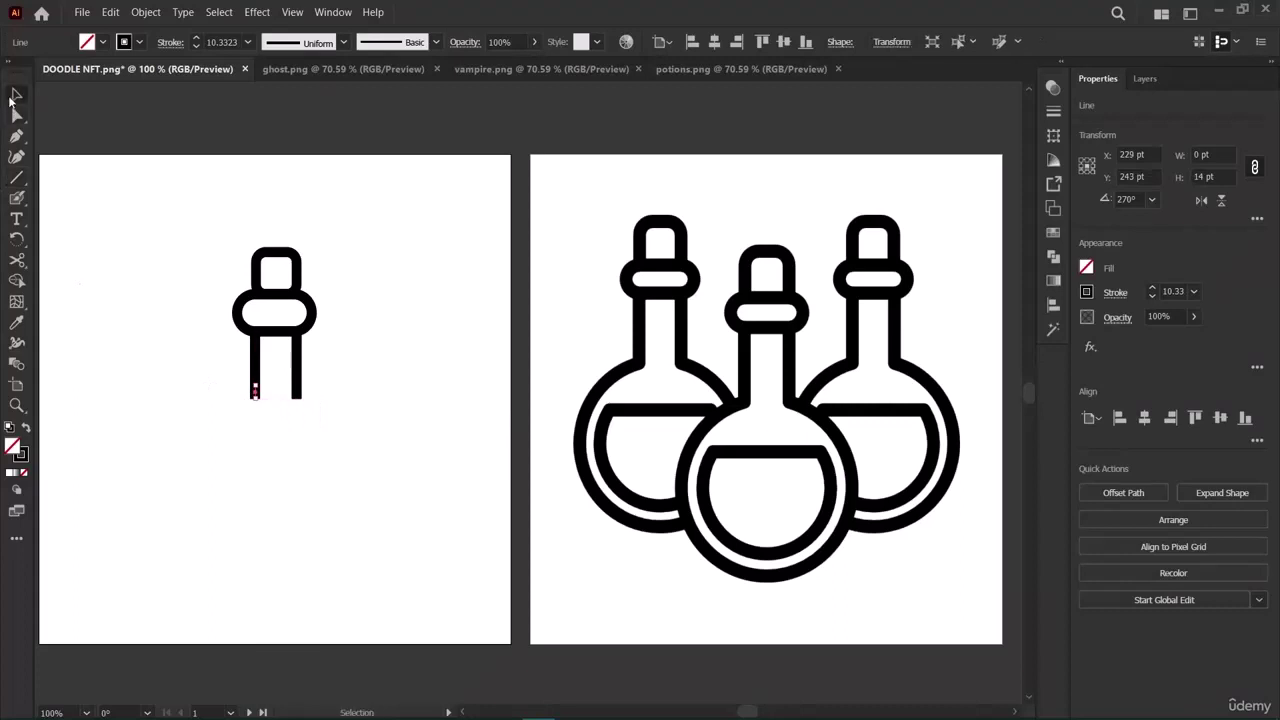
# Give both vertical neck lines a Round Join stroke.
pyautogui.click(300, 366)
pyautogui.click(300, 371)
pyautogui.keyDown('shift'); pyautogui.click(256, 370); pyautogui.keyUp('shift')
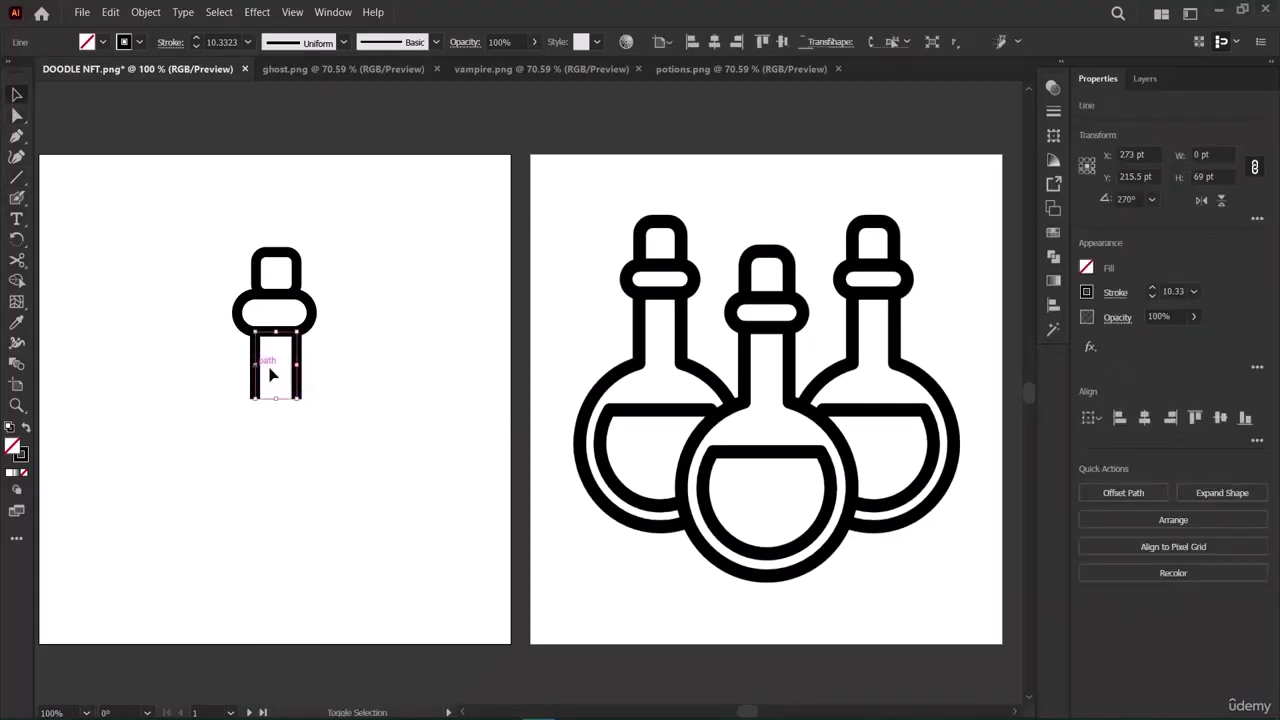
pyautogui.keyDown('shift'); pyautogui.click(254, 367); pyautogui.keyUp('shift')
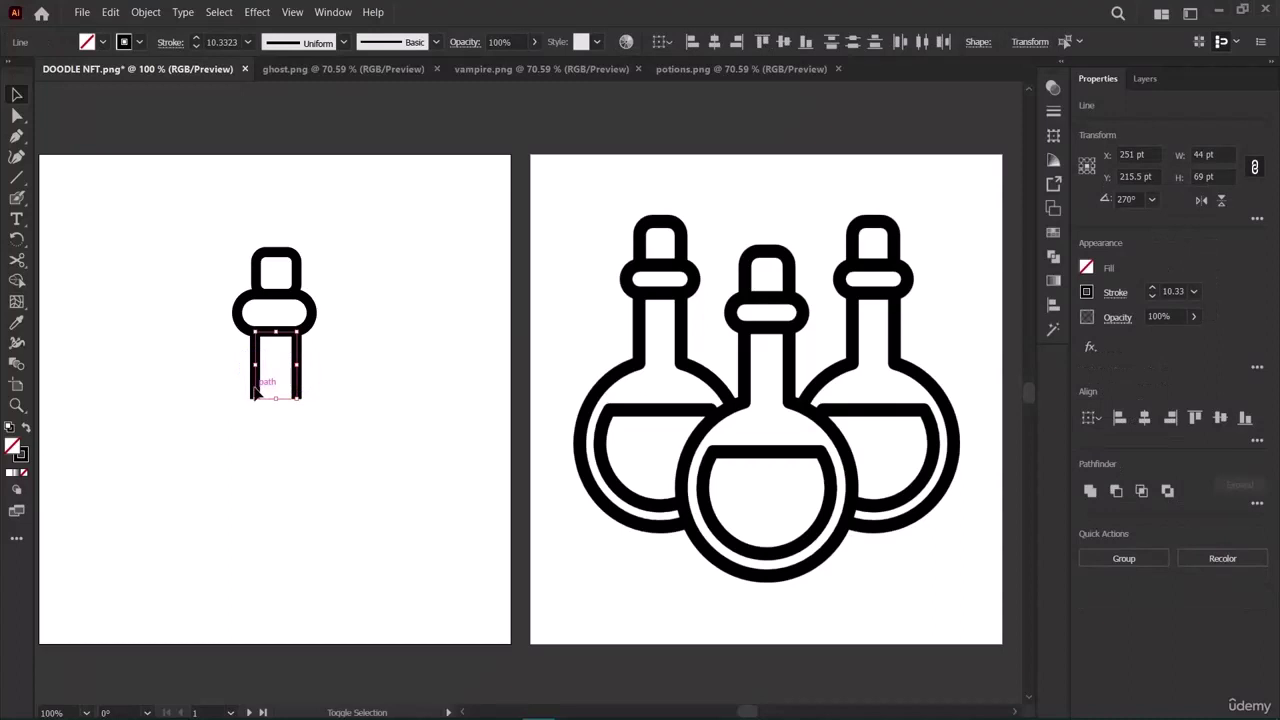
pyautogui.click(209, 356)
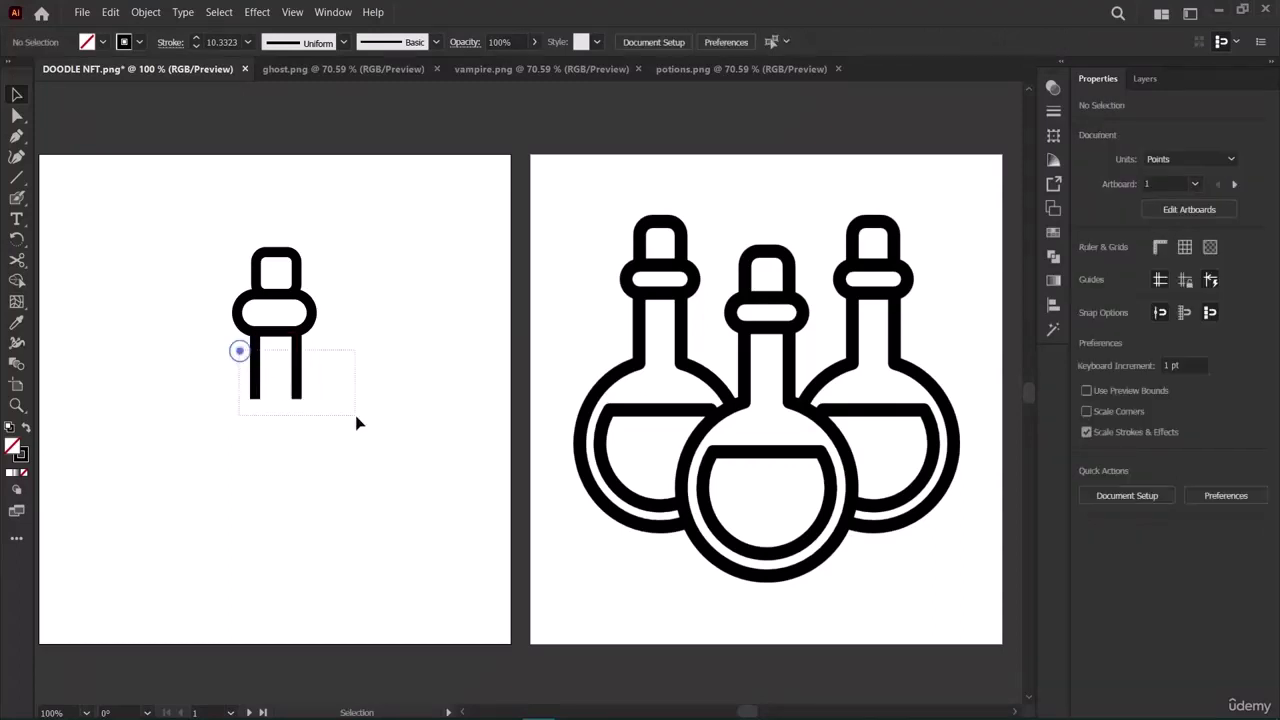
pyautogui.moveTo(356, 418); pyautogui.dragTo(357, 419)
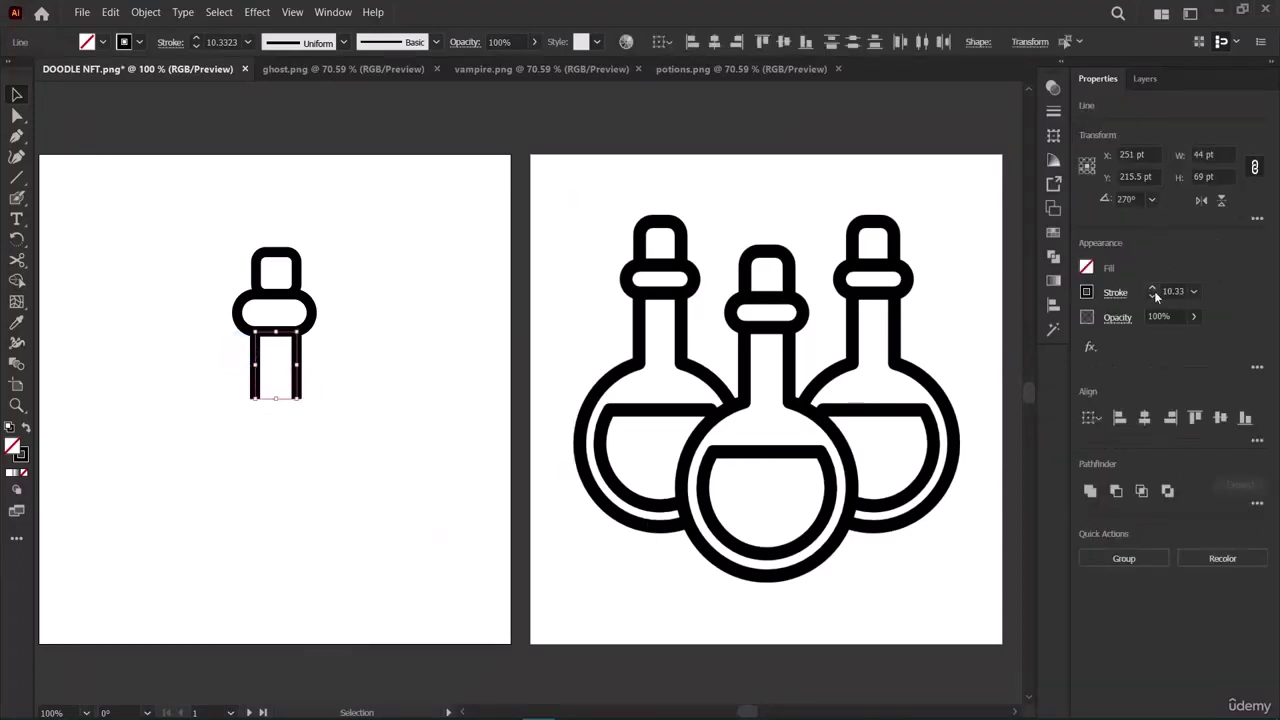
pyautogui.click(1054, 112)
pyautogui.click(927, 152)
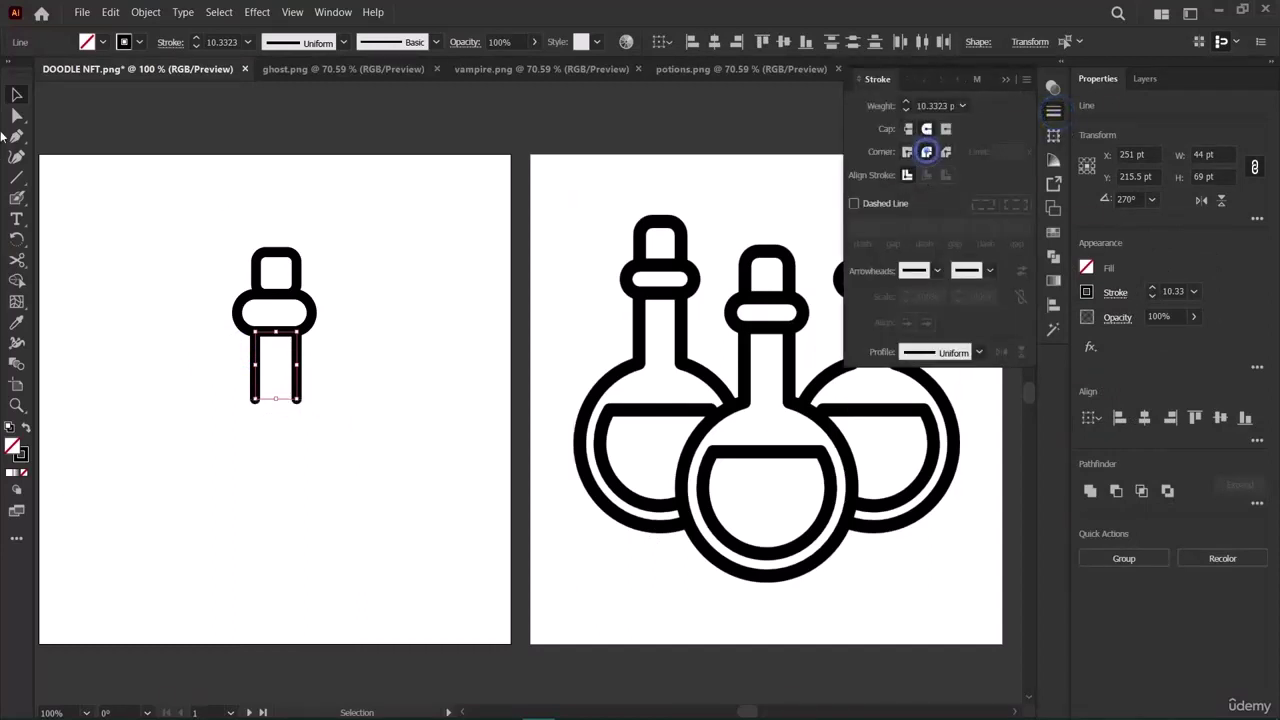
pyautogui.click(314, 138)
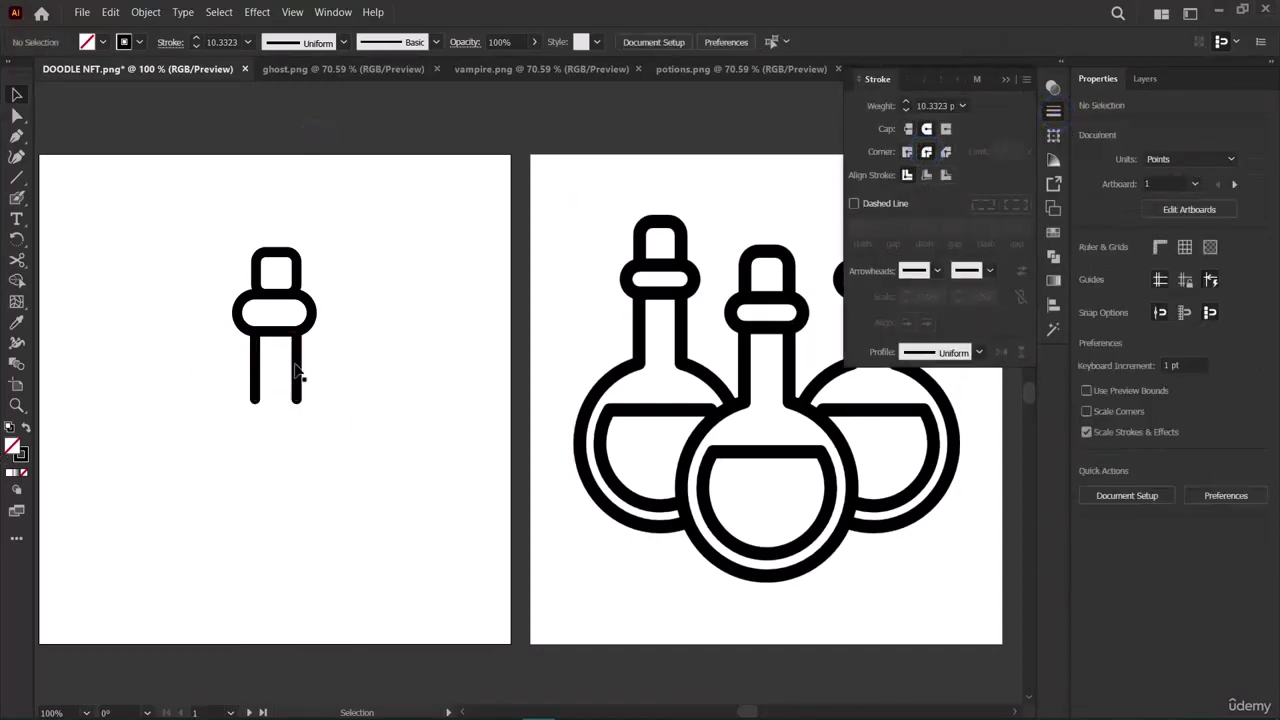
# Move the potions reference image onto the first artboard.
pyautogui.click(14, 180)
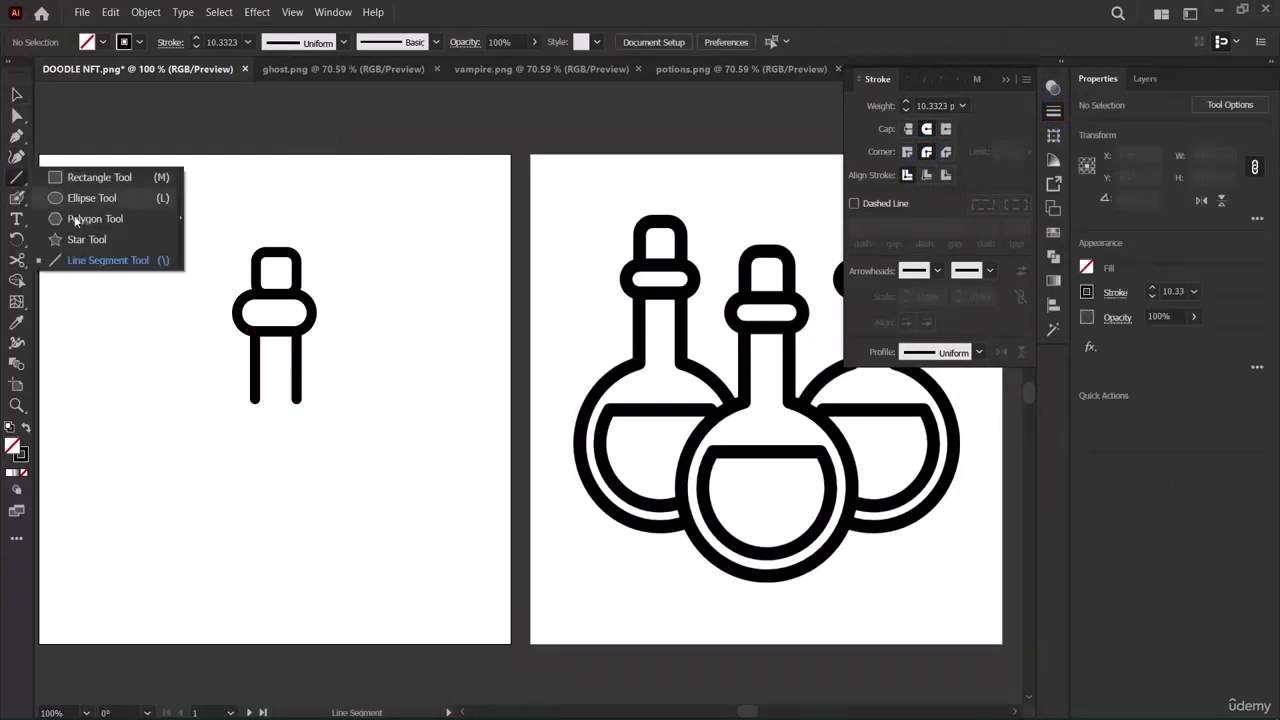
pyautogui.click(14, 96)
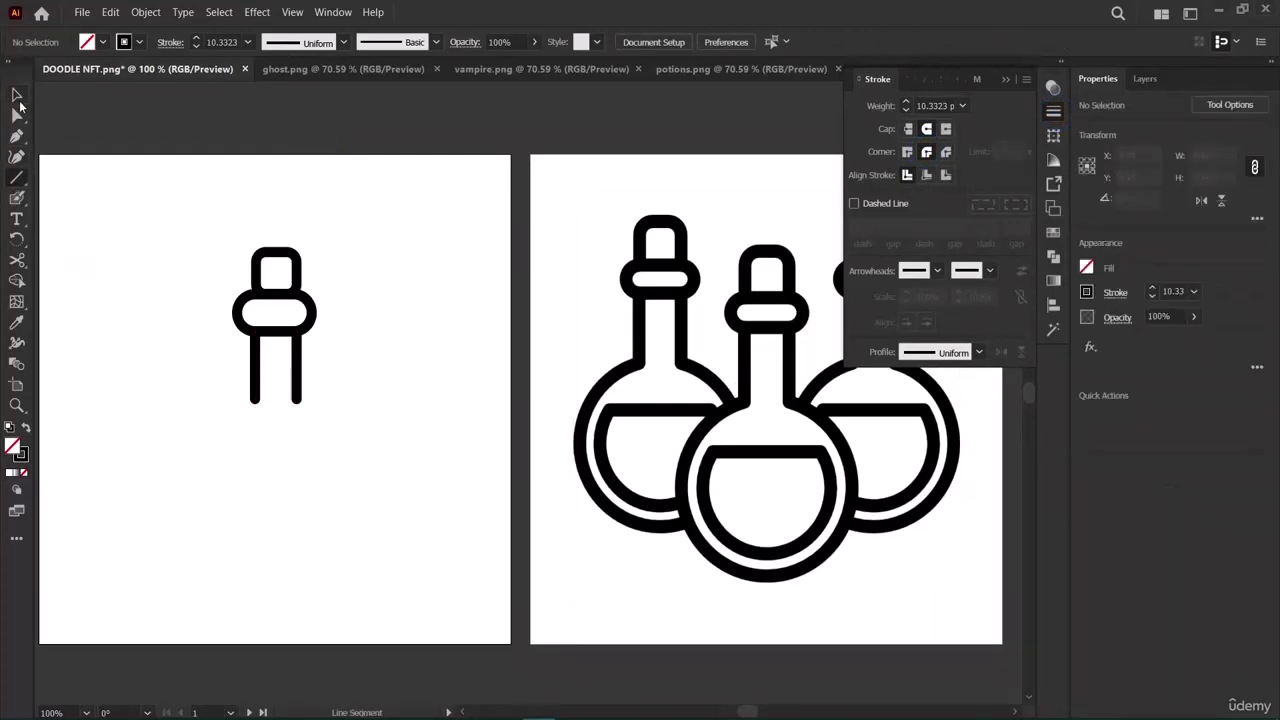
pyautogui.moveTo(740, 446); pyautogui.dragTo(251, 451)
# Trace the middle flask's bowl with a 182 pt circle carrying a 10 pt stroke.
pyautogui.click(571, 362)
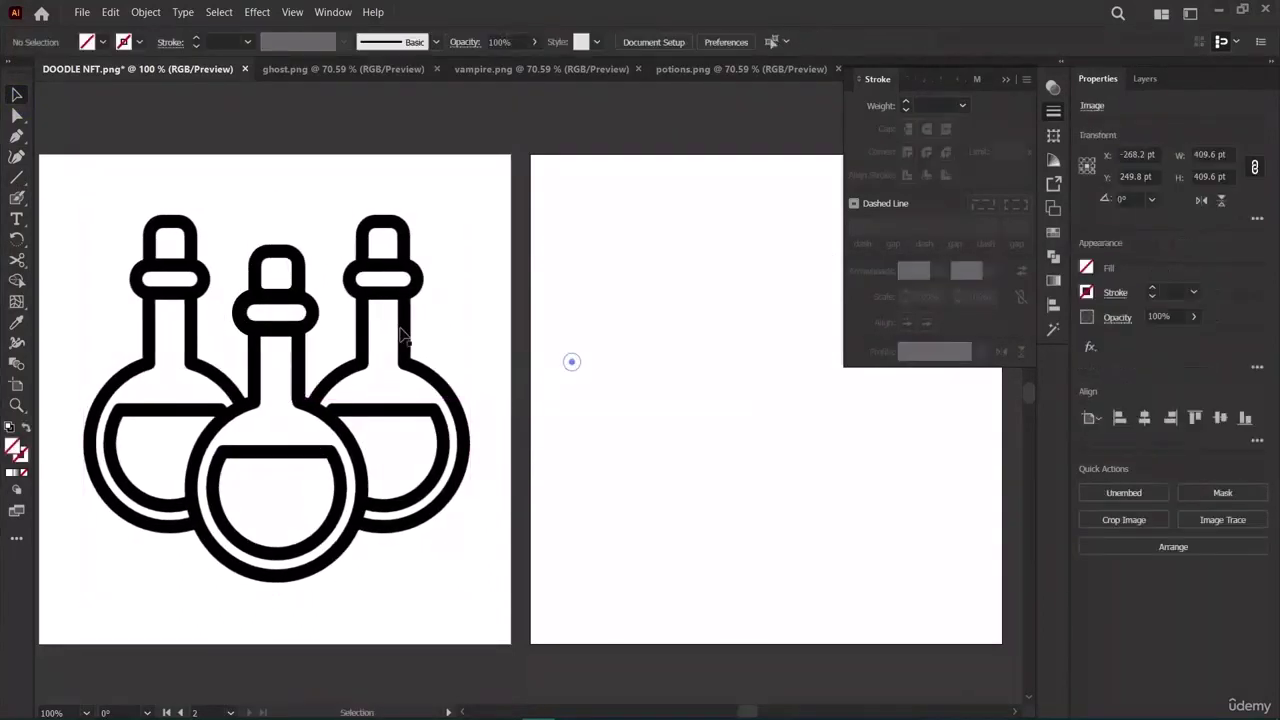
pyautogui.rightClick(16, 177)
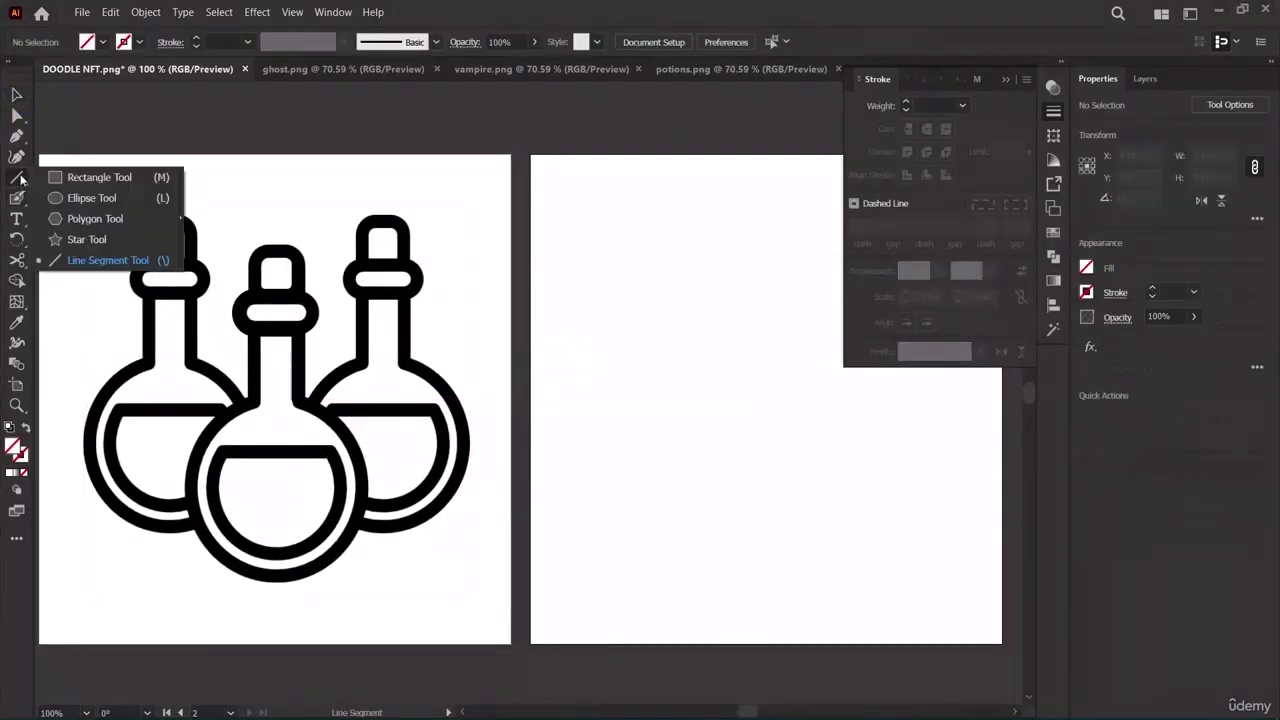
pyautogui.click(56, 193)
pyautogui.moveTo(297, 479); pyautogui.dragTo(390, 573)
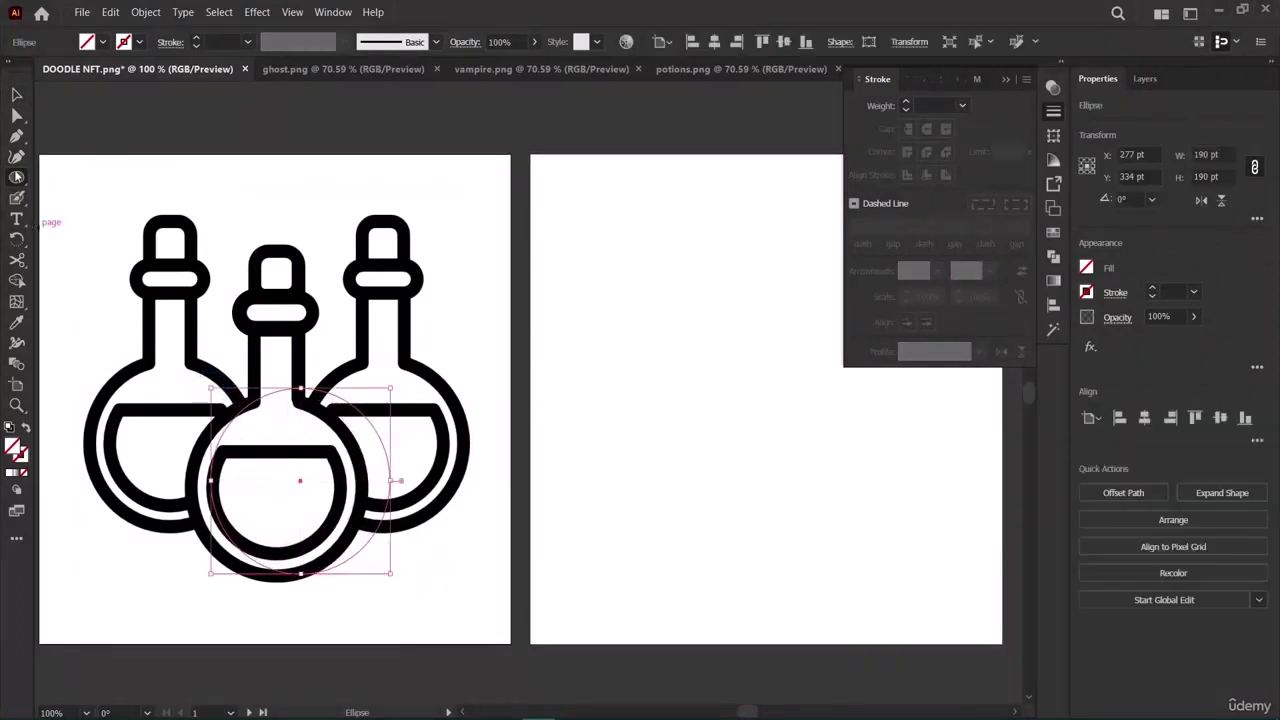
pyautogui.click(15, 93)
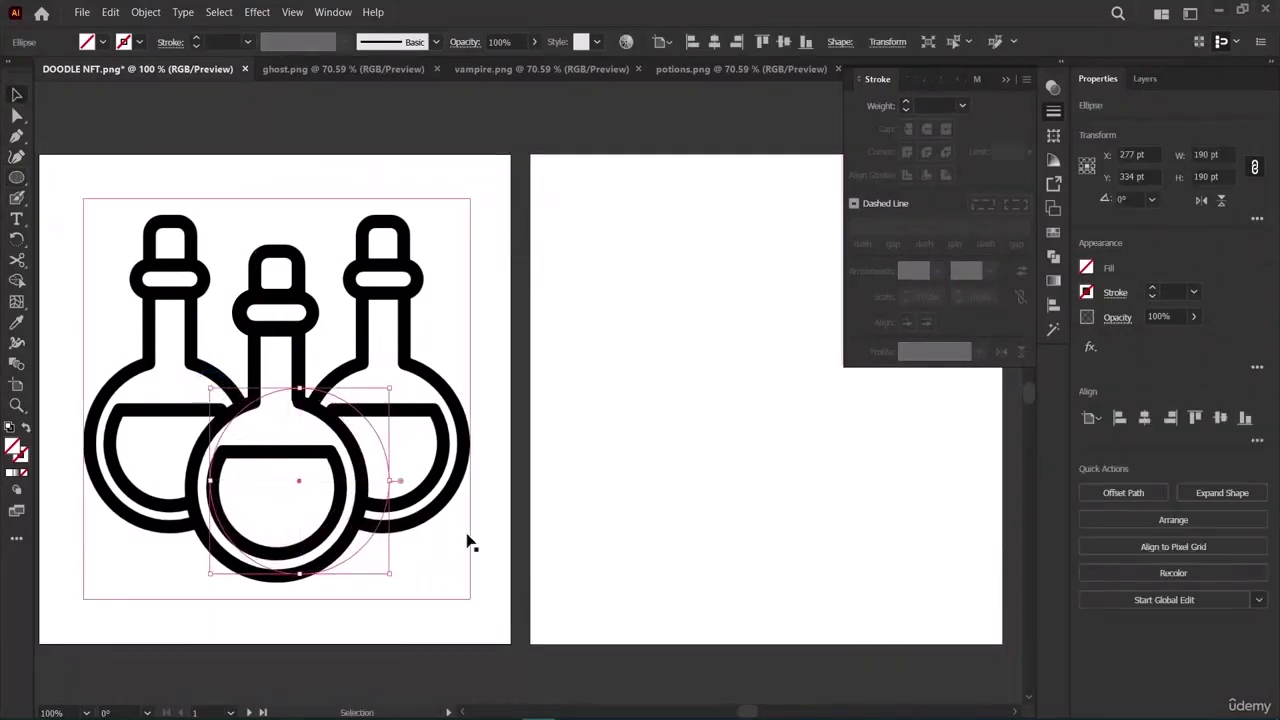
pyautogui.press('Left')
pyautogui.press('Left')
pyautogui.press('Left')
pyautogui.press('Left')
pyautogui.press('Left')
pyautogui.press('Down')
pyautogui.press('Down')
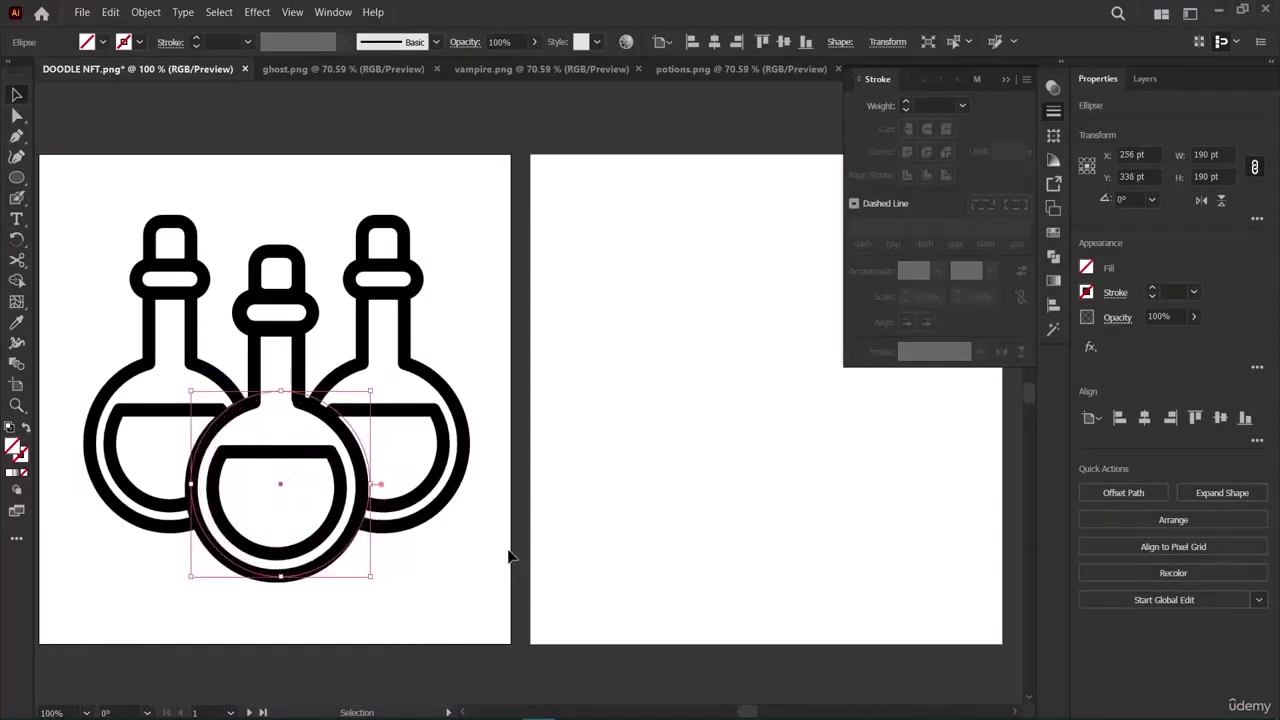
pyautogui.press('Left')
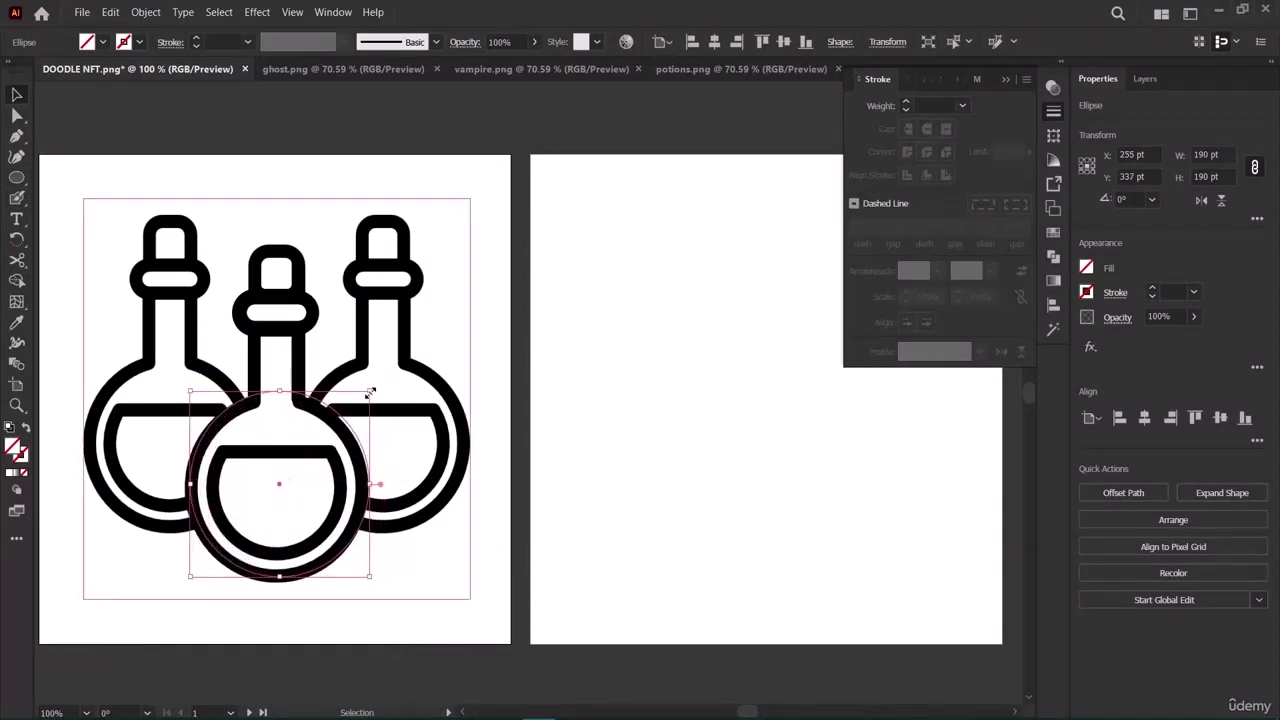
pyautogui.moveTo(369, 392); pyautogui.dragTo(364, 398)
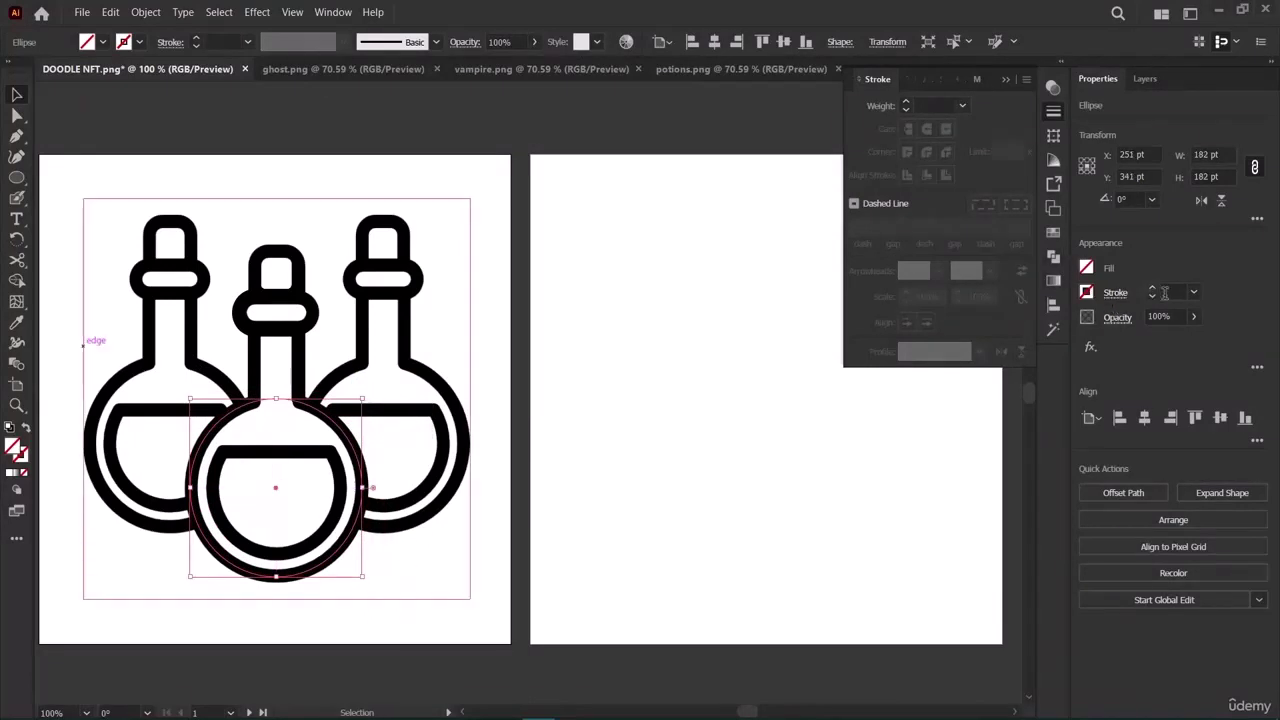
pyautogui.click(1193, 292)
pyautogui.click(1224, 533)
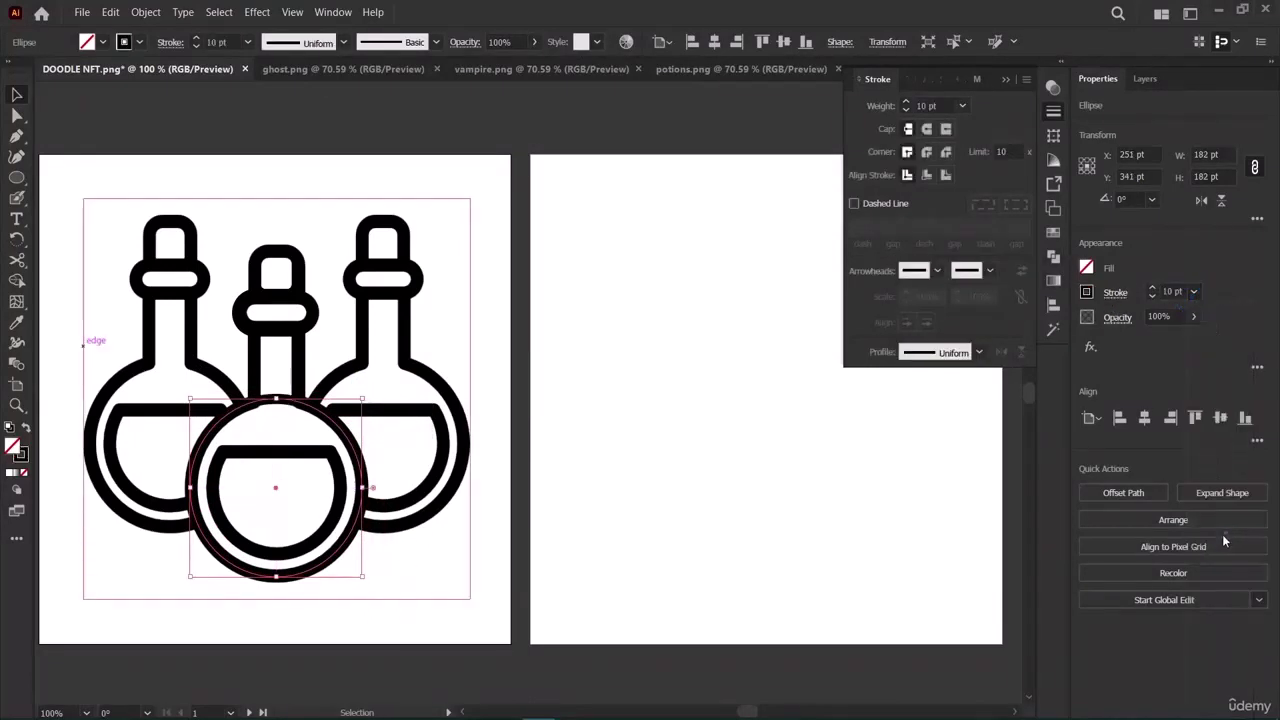
pyautogui.click(44, 243)
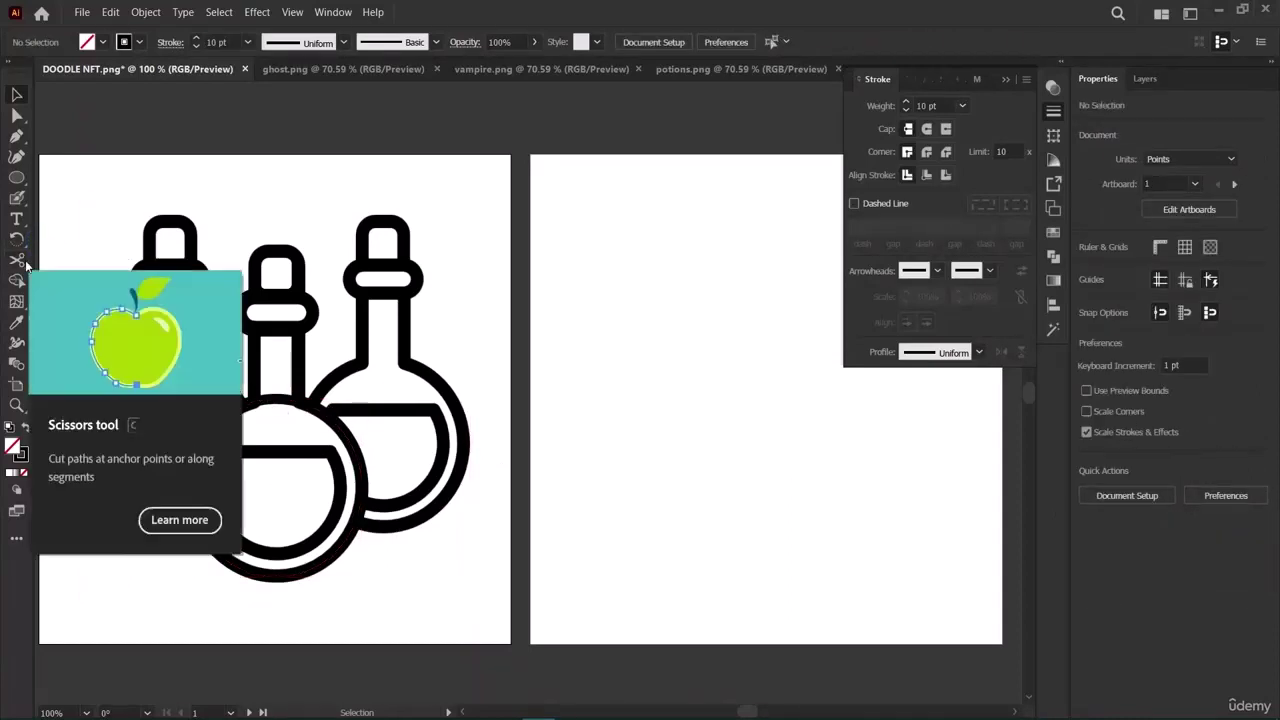
# Cut the circle path at the top of the middle flask with the Scissors tool.
pyautogui.click(25, 262)
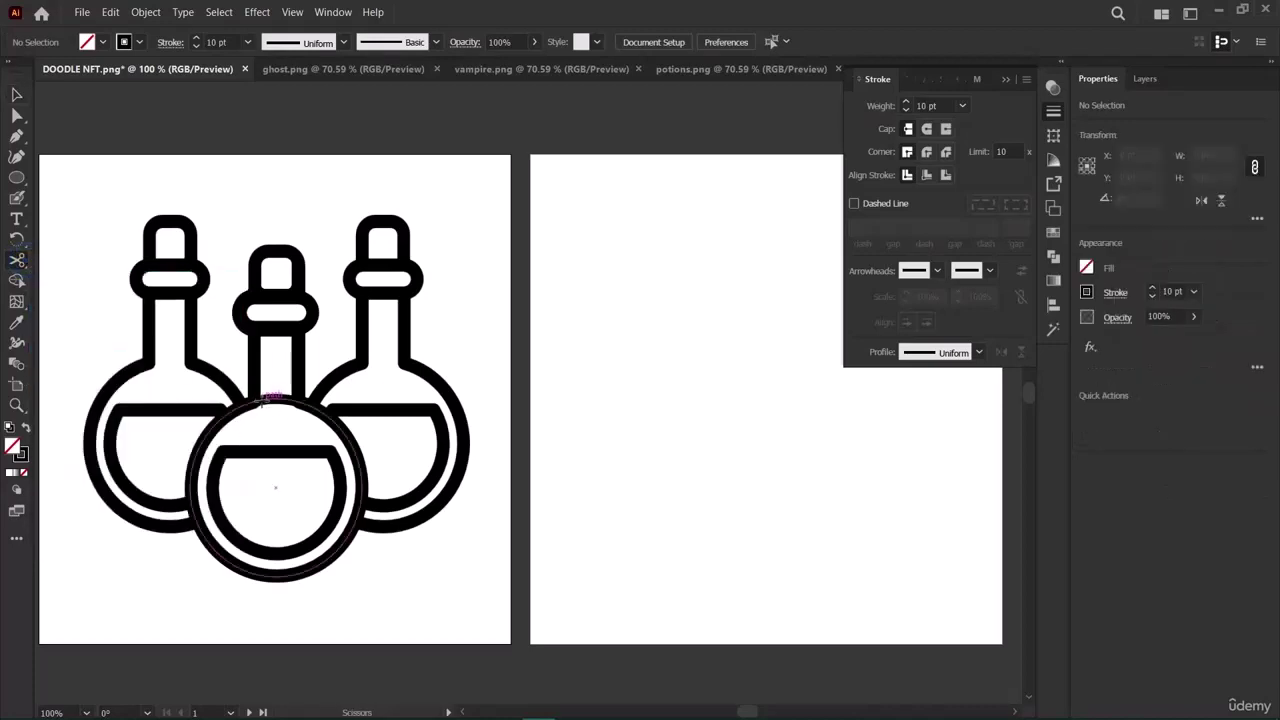
pyautogui.click(270, 399)
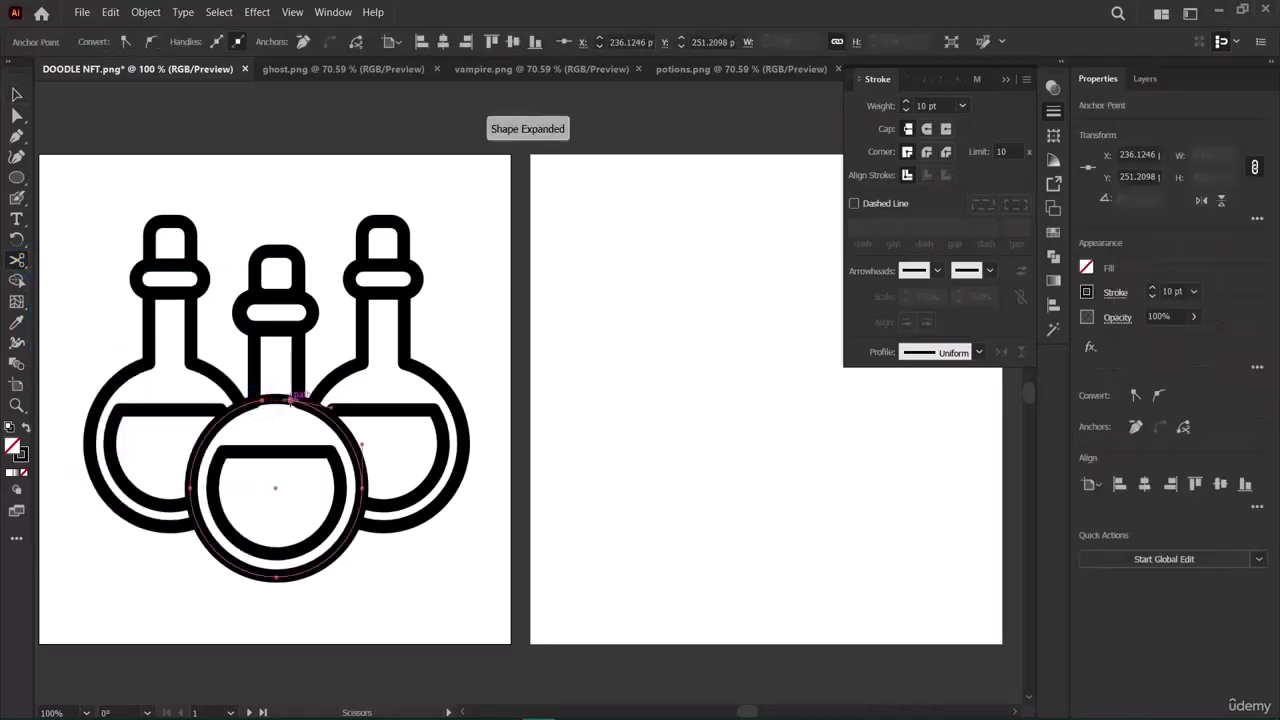
pyautogui.press('v')
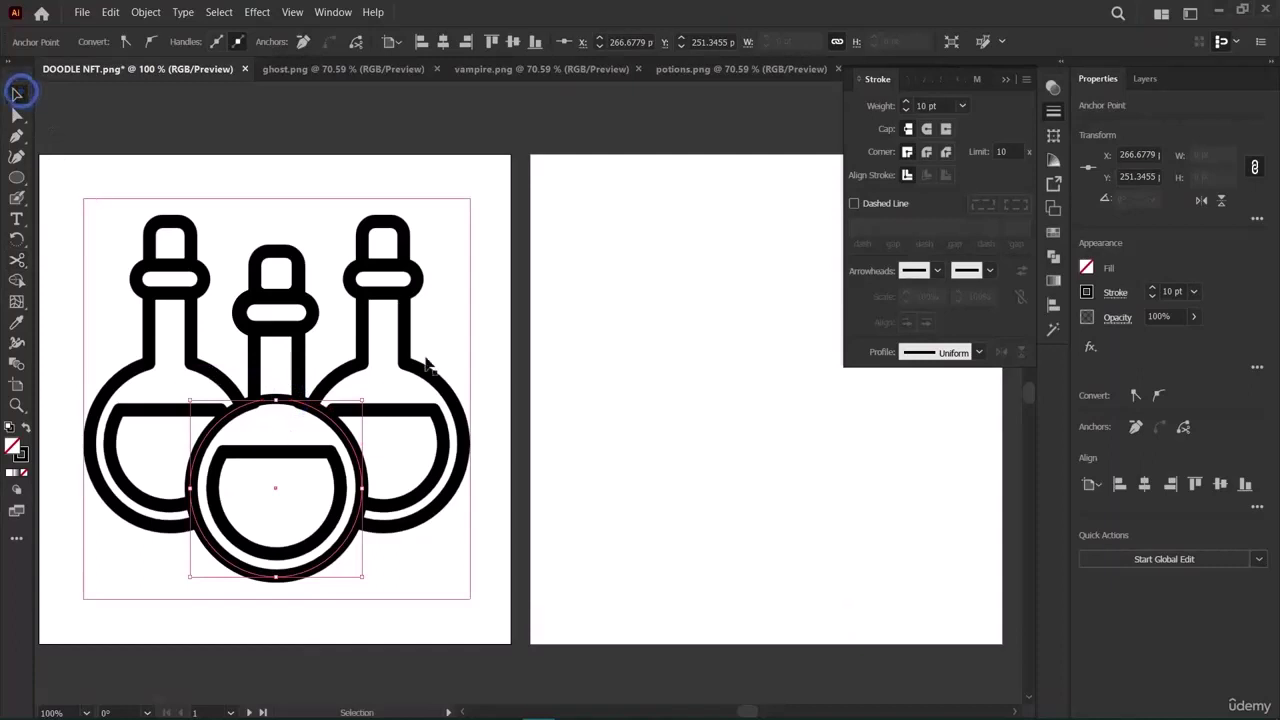
pyautogui.click(520, 330)
# Select the cut circle path and pick an anchor at its top with Direct Selection.
pyautogui.click(270, 400)
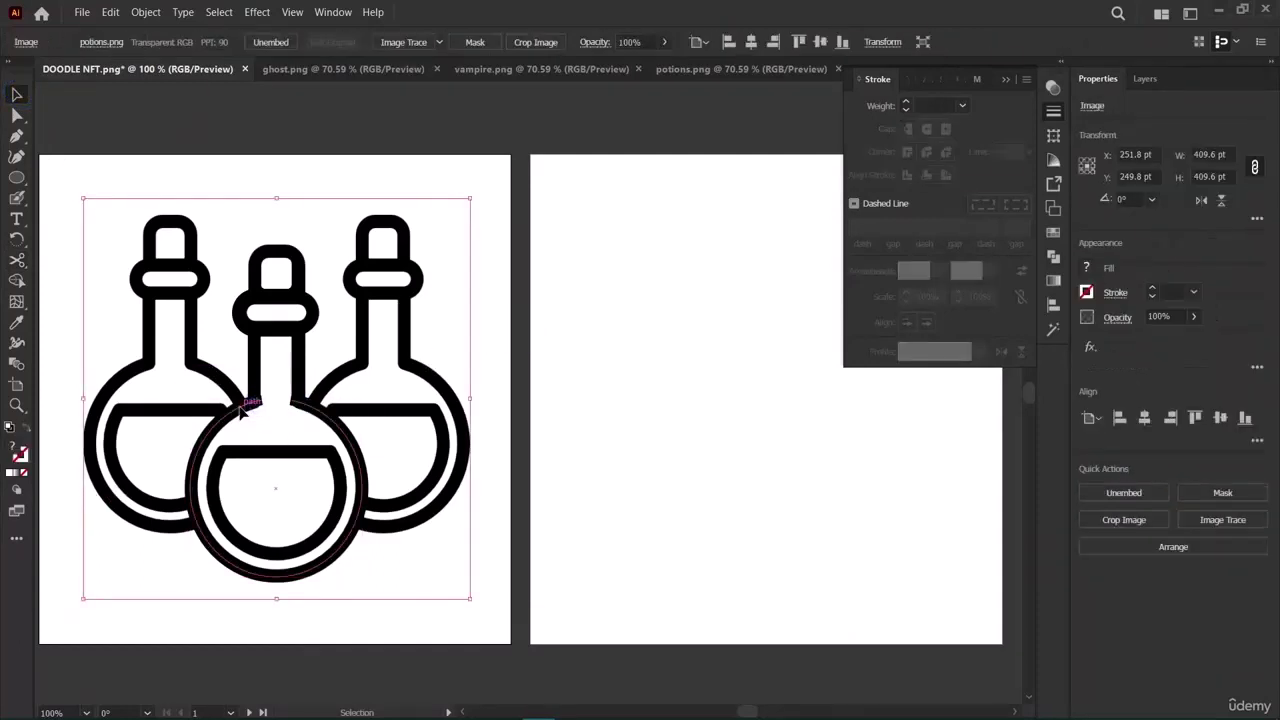
pyautogui.click(263, 413)
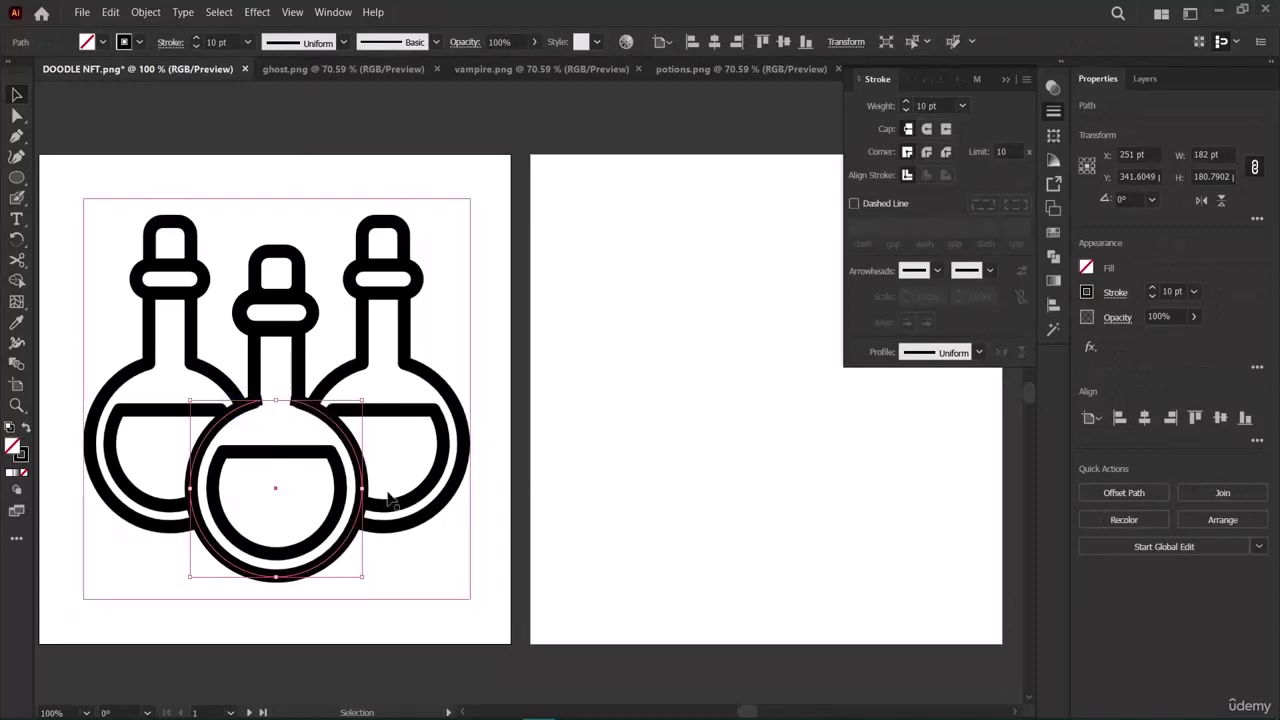
pyautogui.click(526, 460)
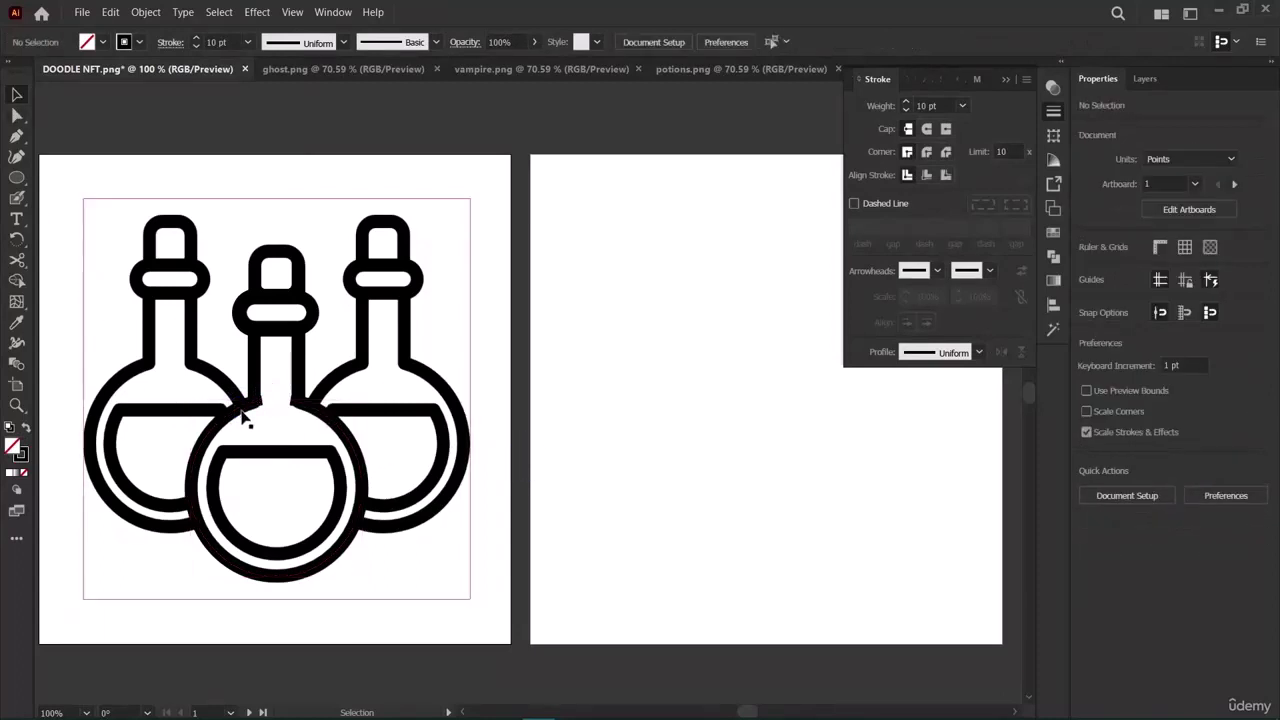
pyautogui.click(245, 415)
pyautogui.doubleClick(16, 115)
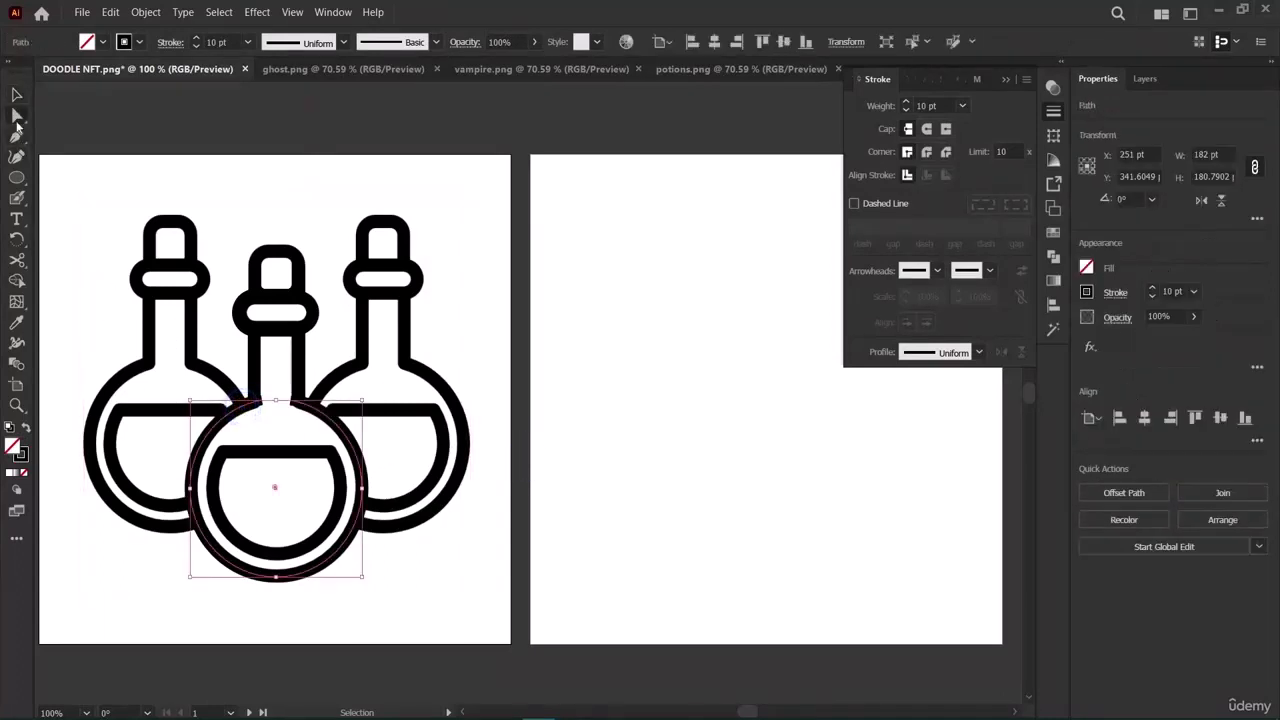
pyautogui.click(724, 495)
pyautogui.click(731, 500)
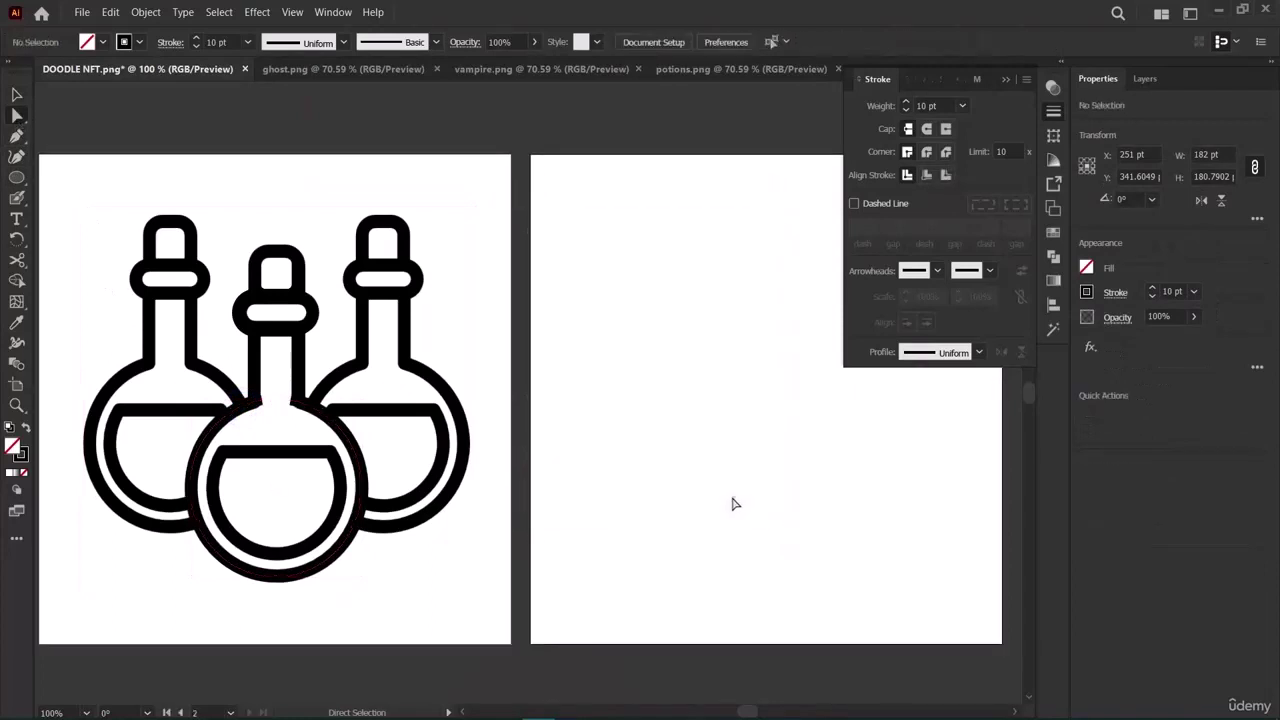
pyautogui.click(222, 413)
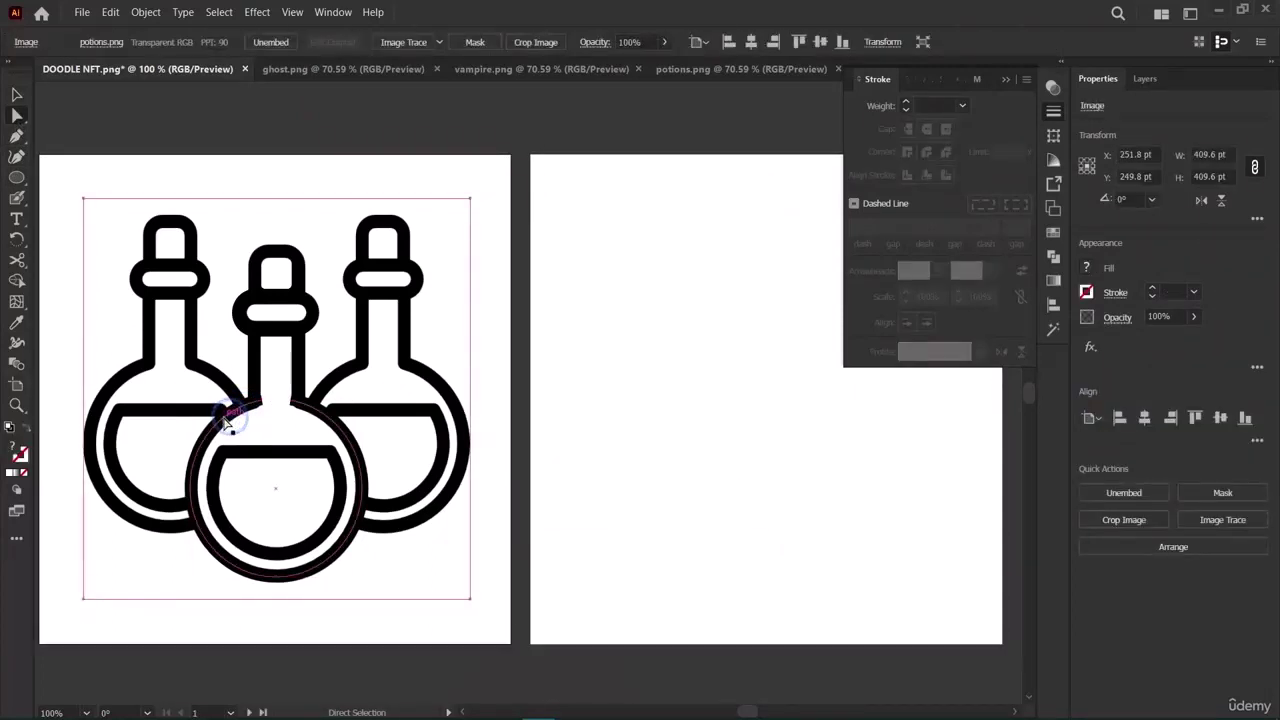
# Pull the circle's top anchor toward the neck and give the circle path round joins.
pyautogui.moveTo(268, 412); pyautogui.dragTo(297, 405)
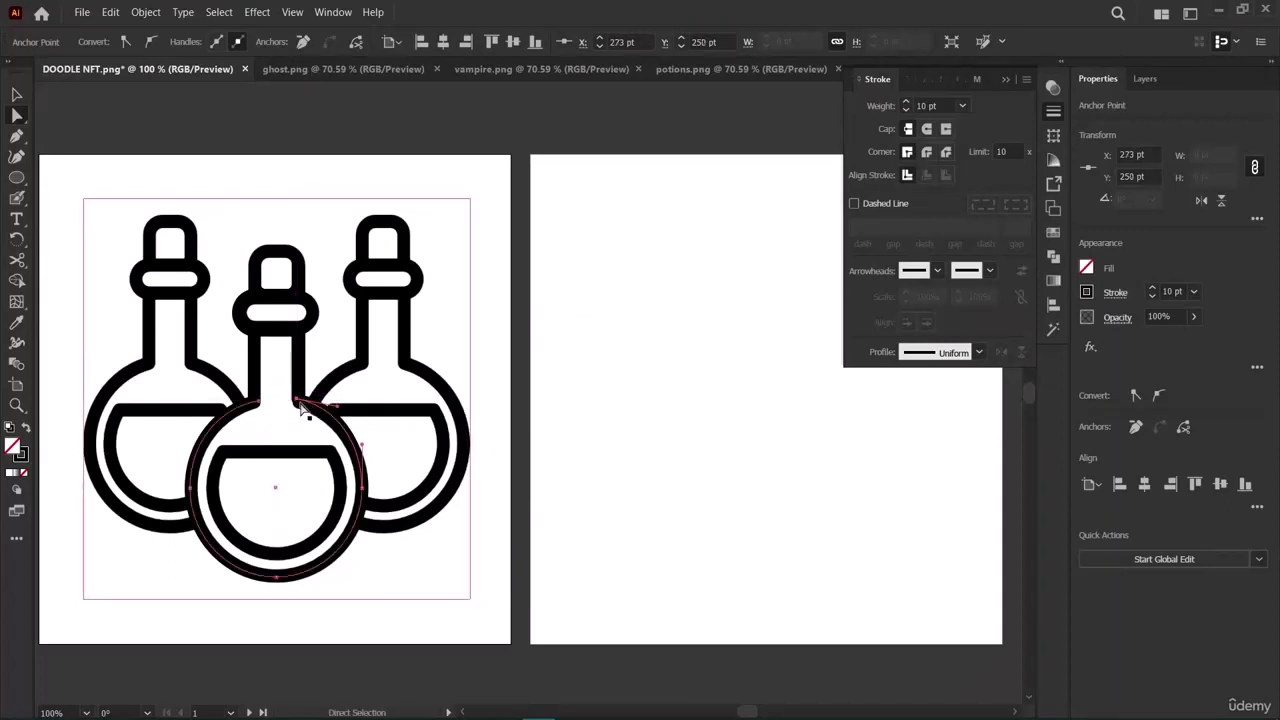
pyautogui.click(296, 404)
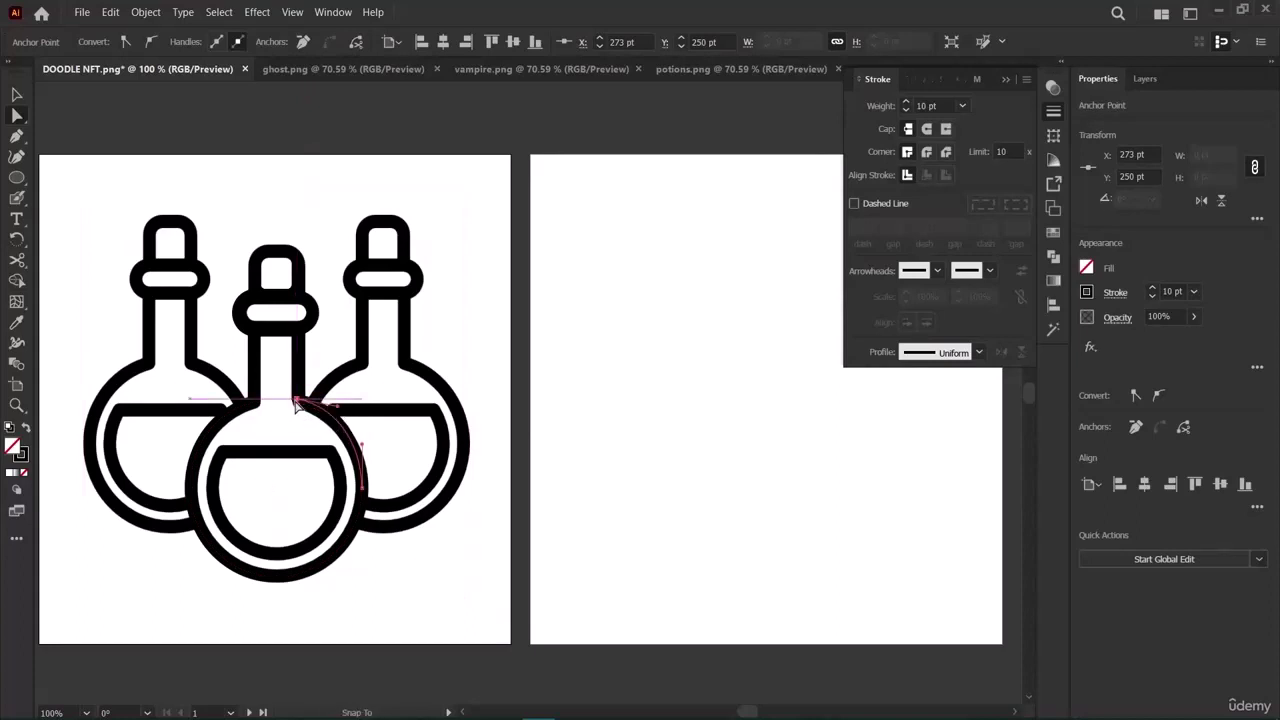
pyautogui.keyDown('alt'); pyautogui.click(296, 404); pyautogui.keyUp('alt')
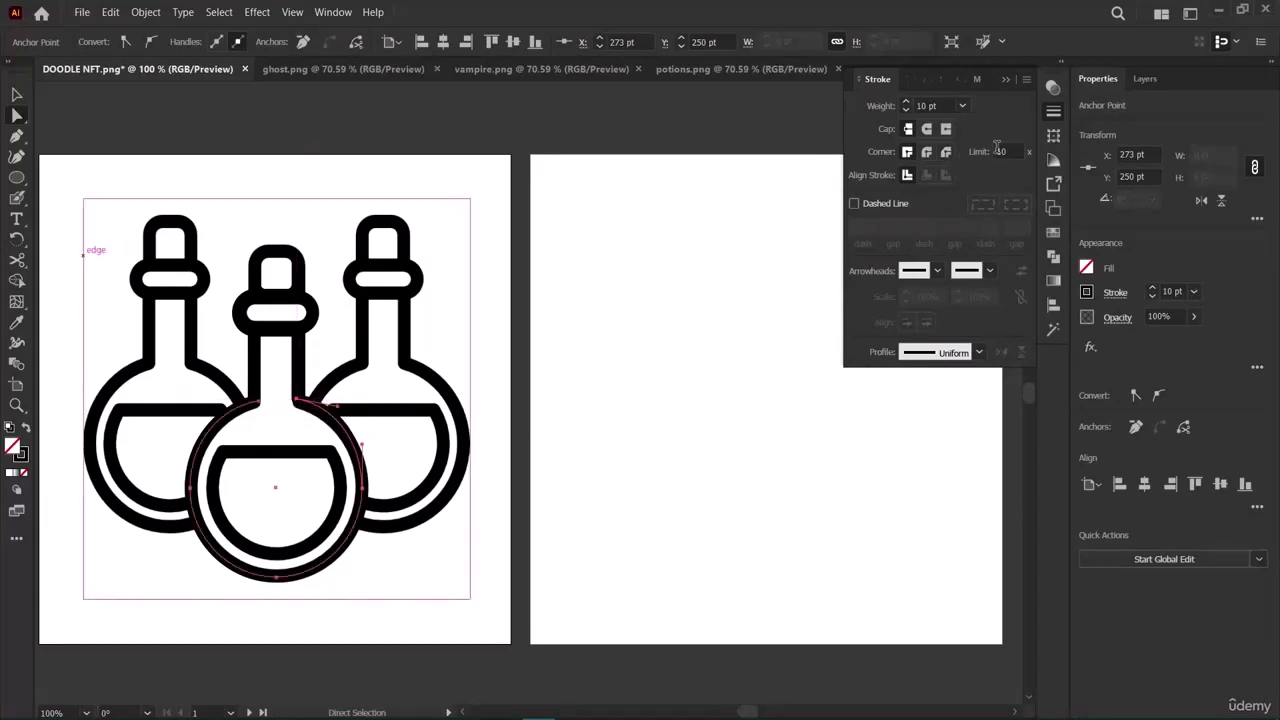
pyautogui.click(927, 152)
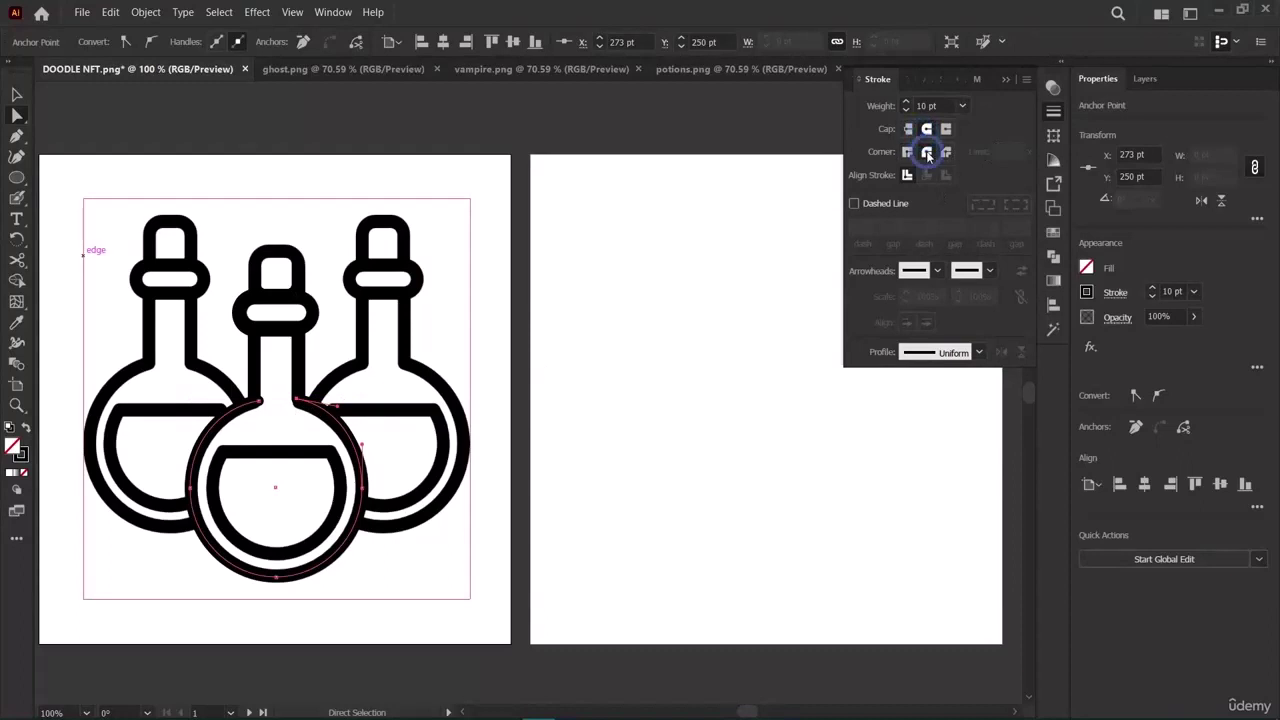
# Move the potions reference onto the right artboard, undoing an accidental stopper move.
pyautogui.click(16, 94)
pyautogui.moveTo(225, 303); pyautogui.dragTo(632, 290)
pyautogui.hotkey('ctrl', 'z')
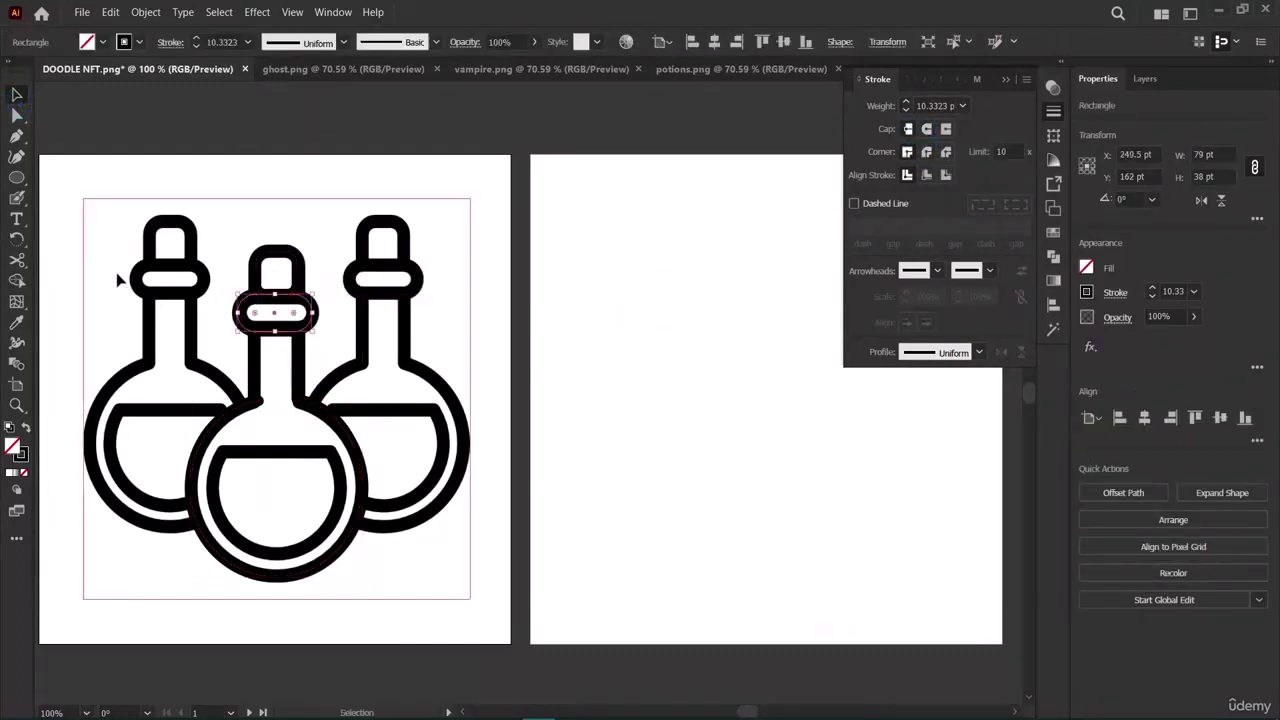
pyautogui.moveTo(116, 277); pyautogui.dragTo(546, 318)
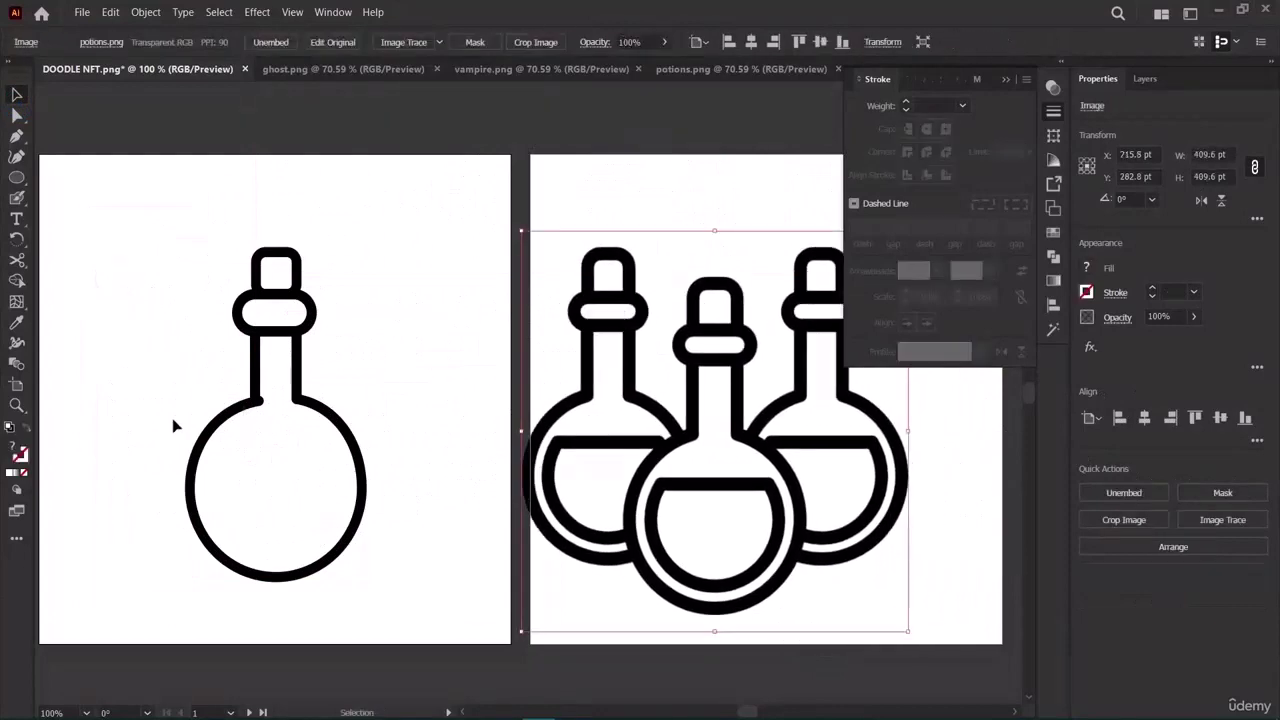
# Nudge the bowl's top anchor up-left so it meets the neck.
pyautogui.click(248, 403)
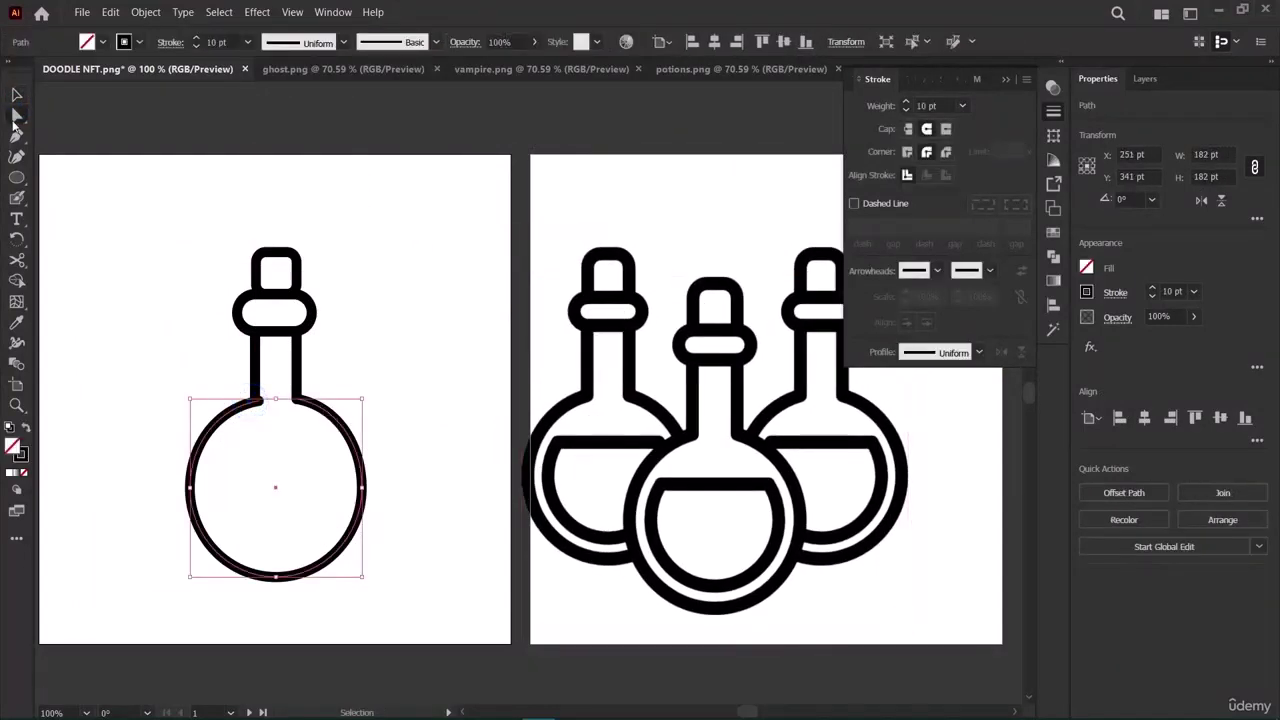
pyautogui.click(16, 117)
pyautogui.click(257, 401)
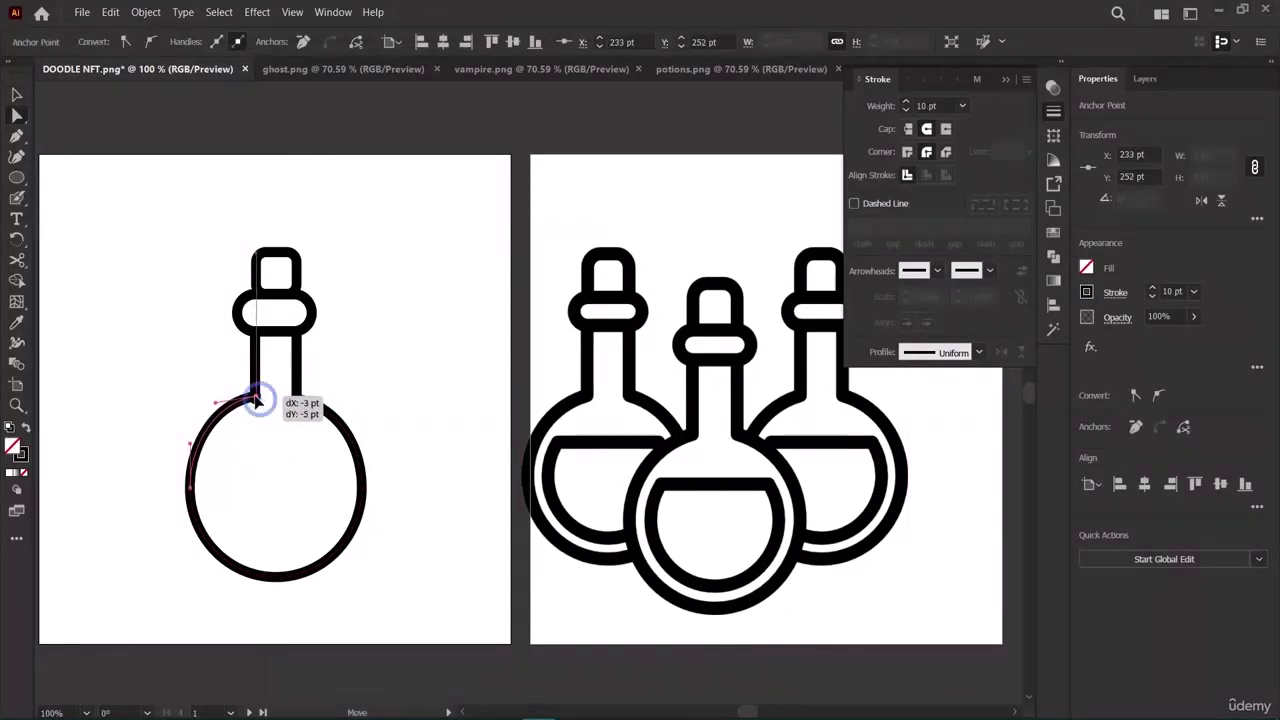
pyautogui.moveTo(258, 402); pyautogui.dragTo(254, 400)
# Move the potions reference back onto the left artboard over the traced flask.
pyautogui.click(13, 93)
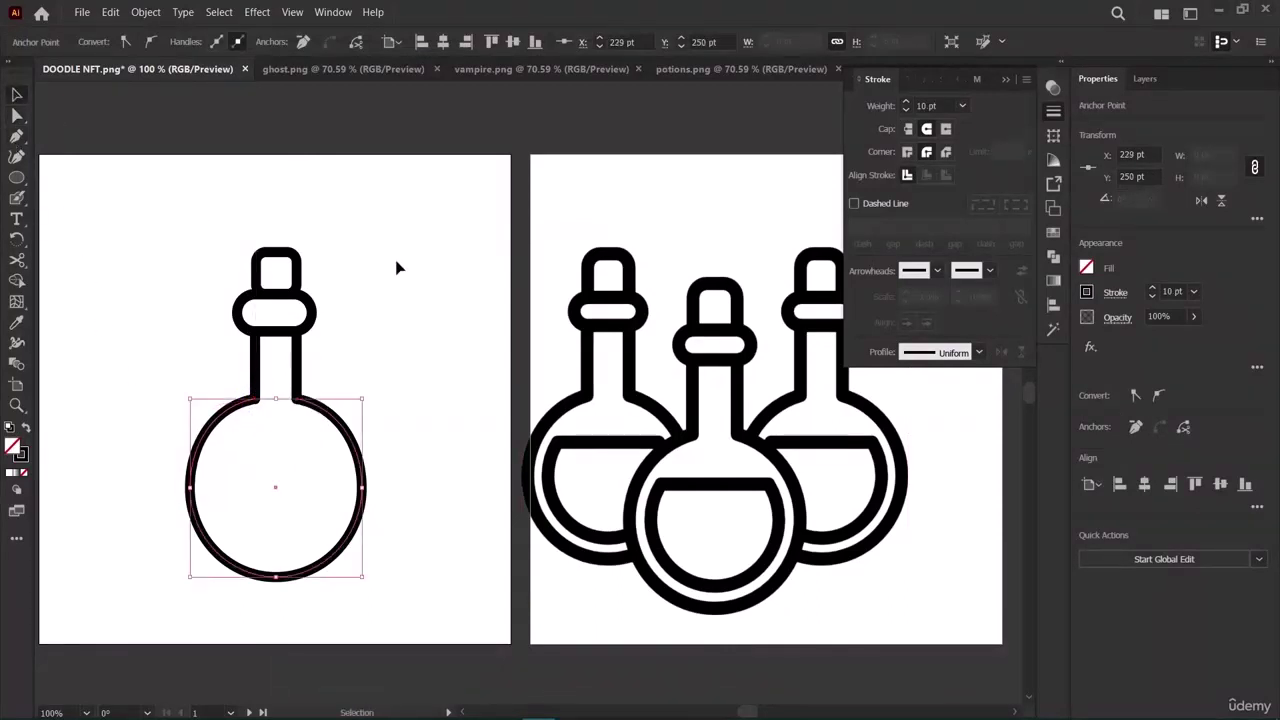
pyautogui.click(397, 263)
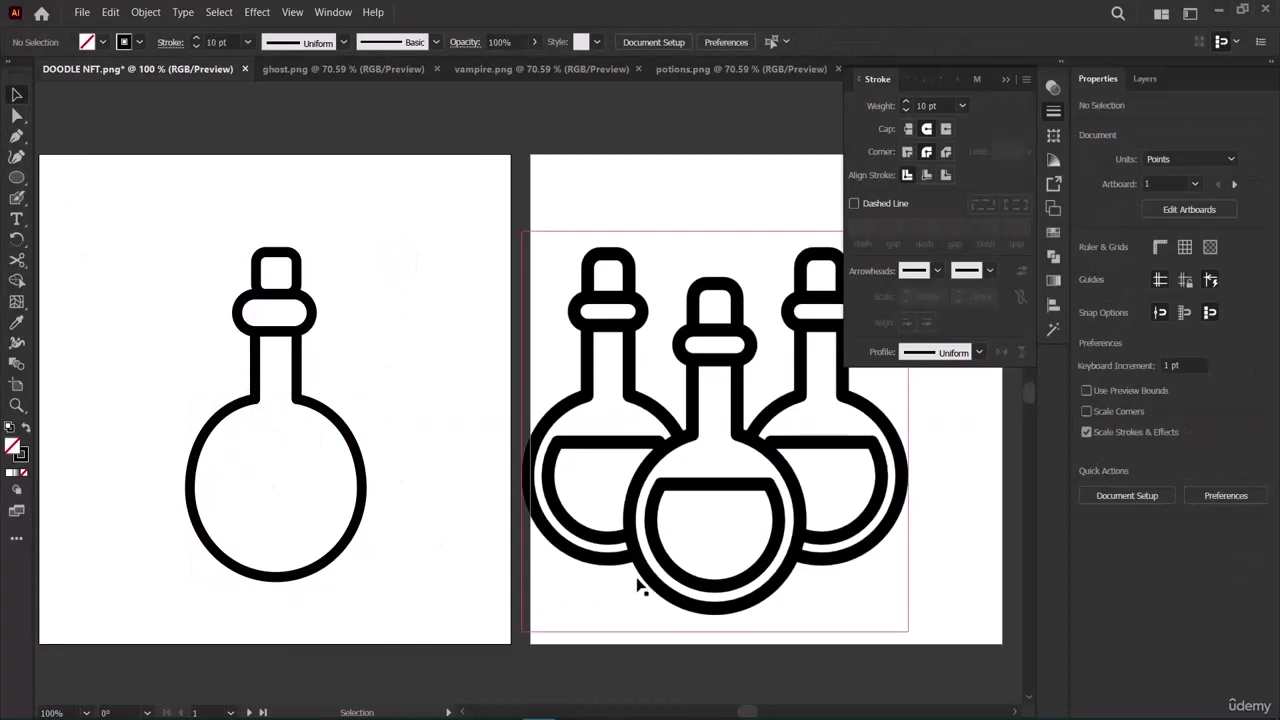
pyautogui.moveTo(748, 511); pyautogui.dragTo(309, 481)
pyautogui.click(548, 423)
# Trace a closed liquid-level curve inside the flask's bowl with the Curvature tool.
pyautogui.click(17, 115)
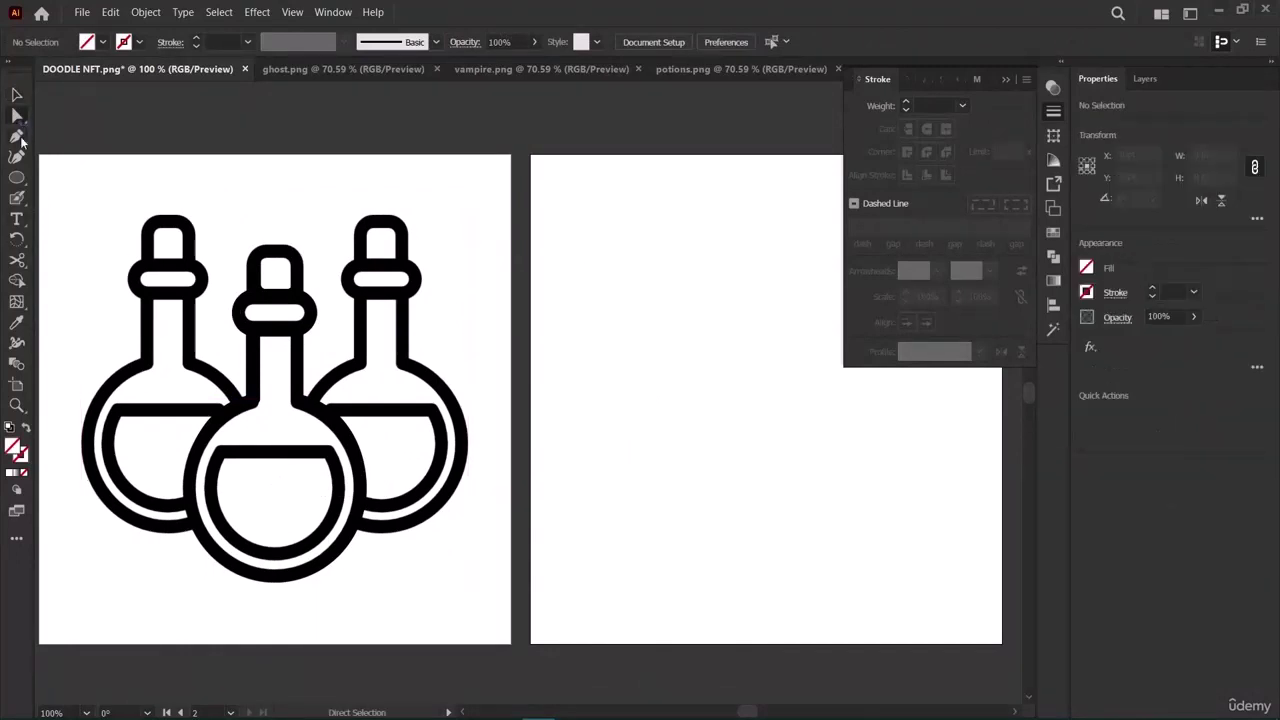
pyautogui.click(17, 157)
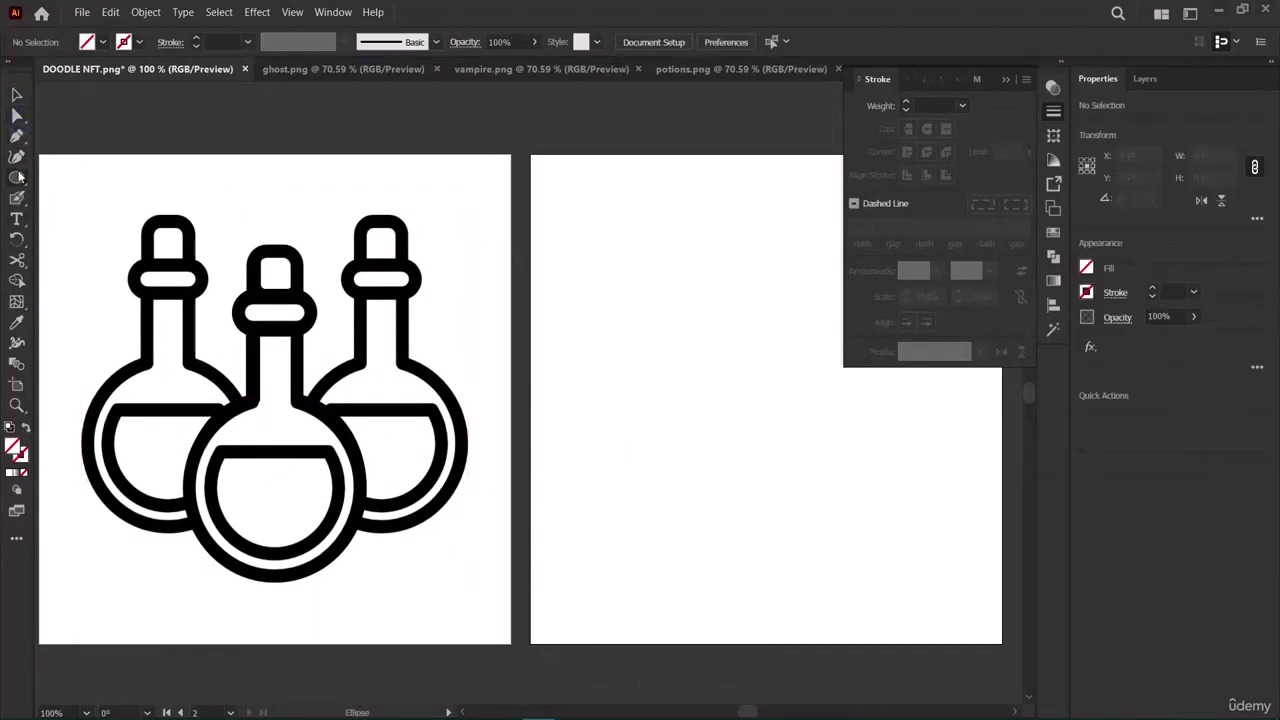
pyautogui.click(222, 453)
pyautogui.click(328, 452)
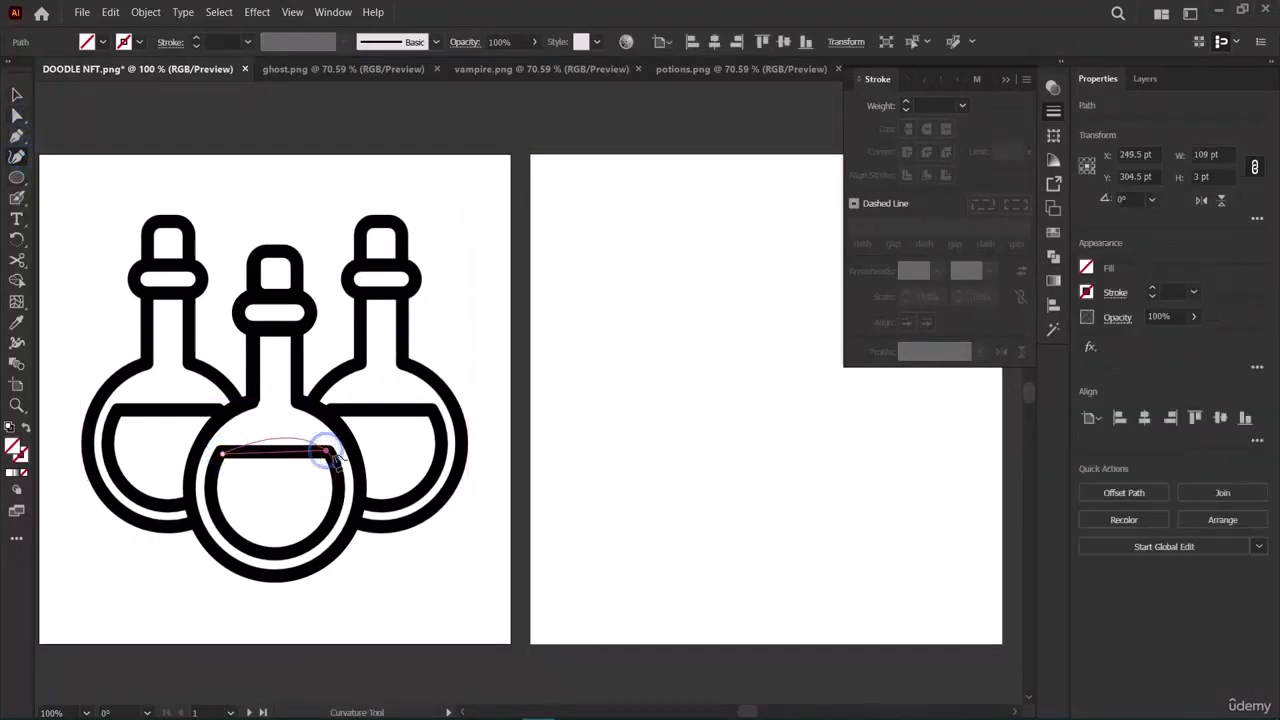
pyautogui.click(279, 552)
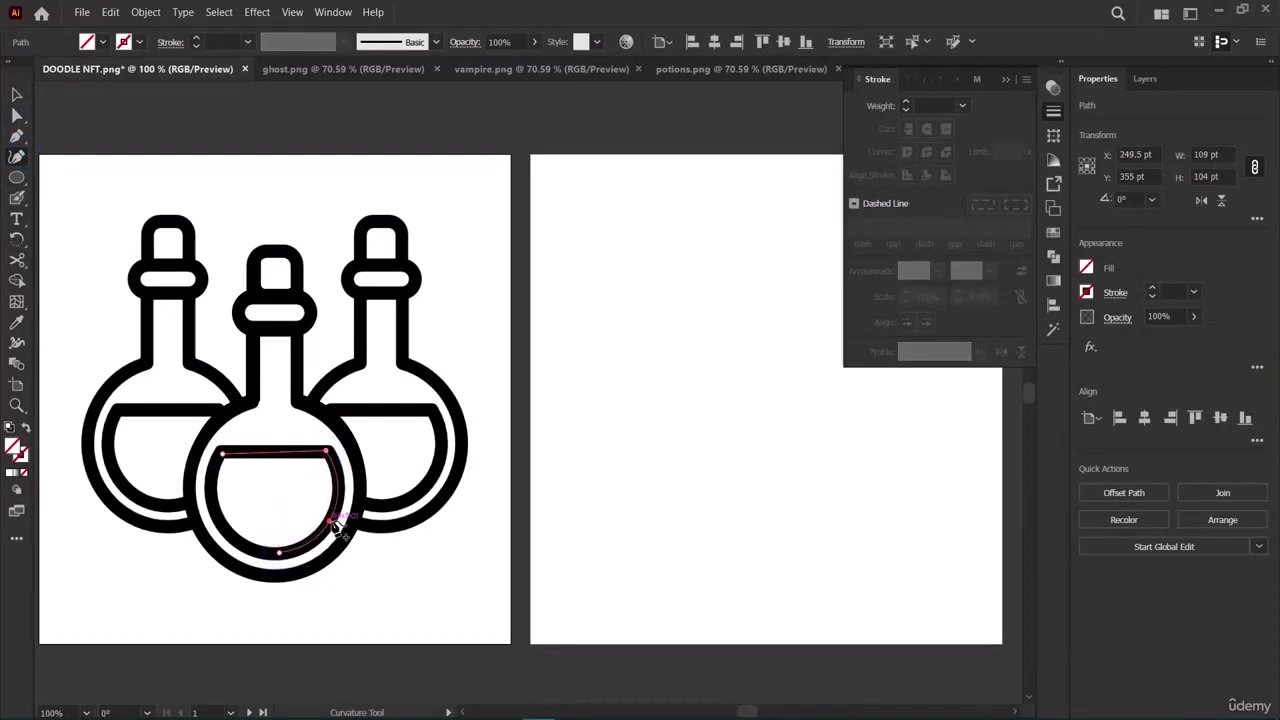
pyautogui.click(246, 546)
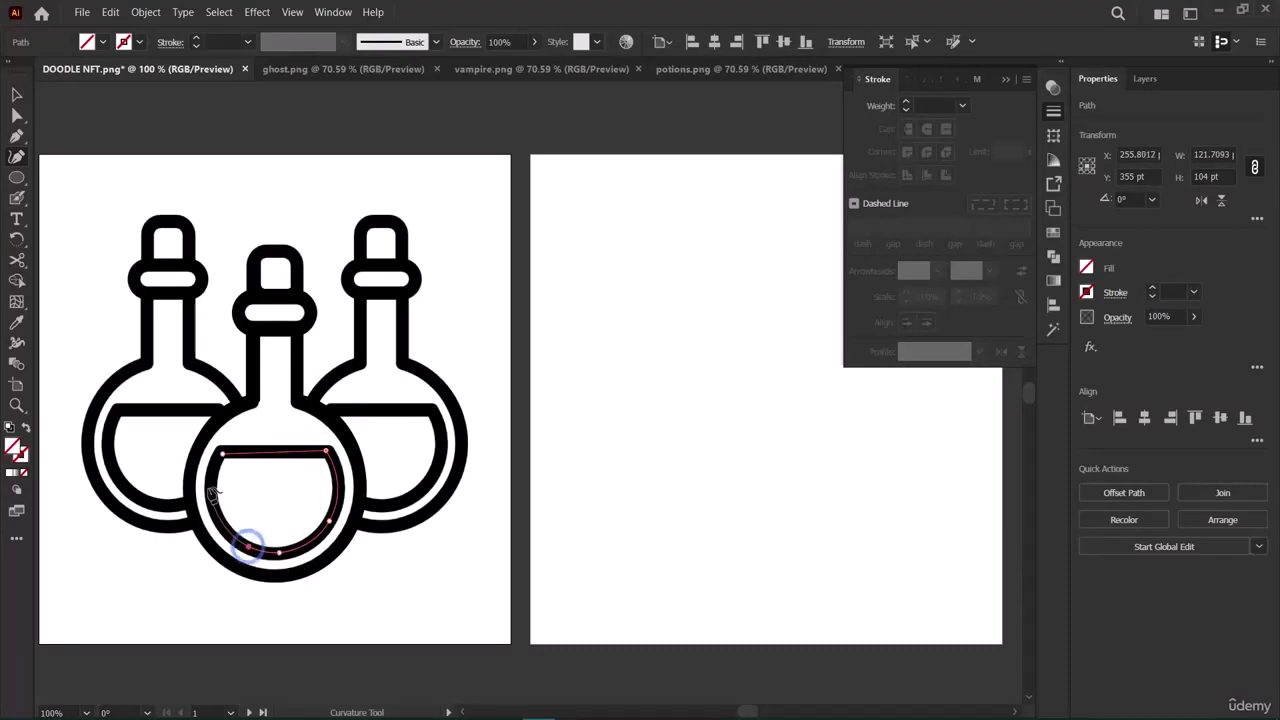
pyautogui.click(211, 504)
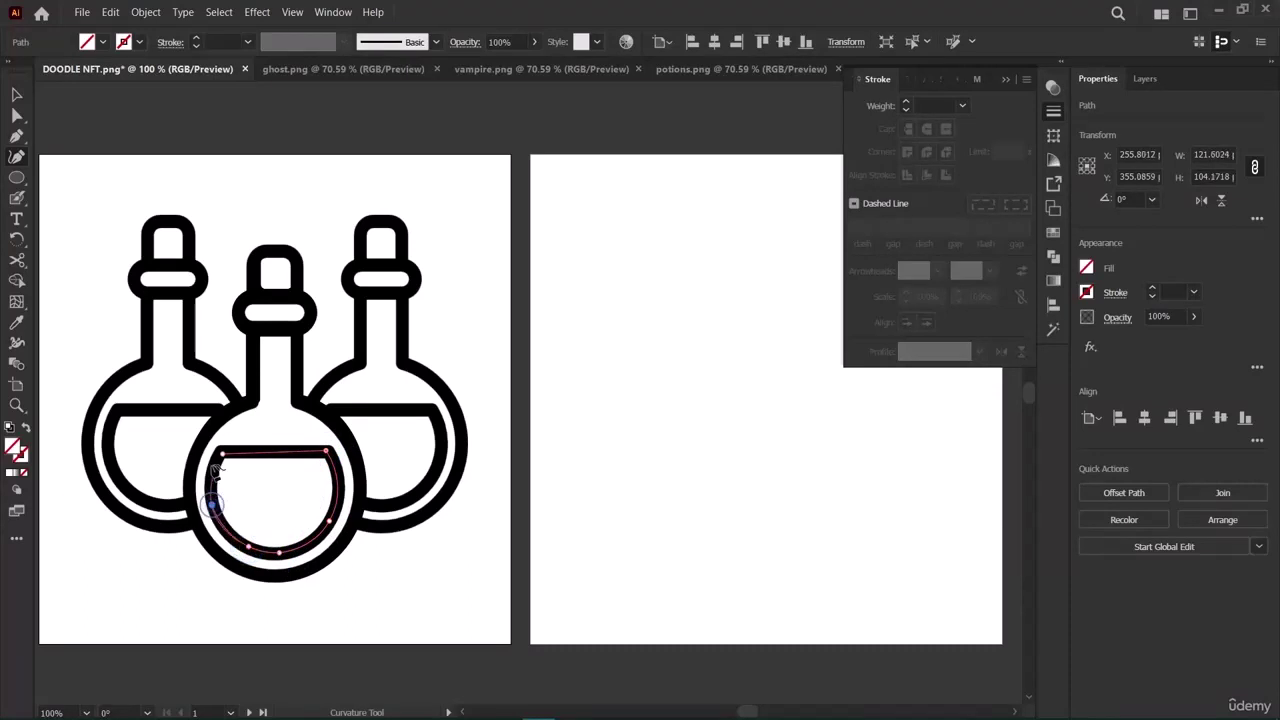
pyautogui.click(223, 459)
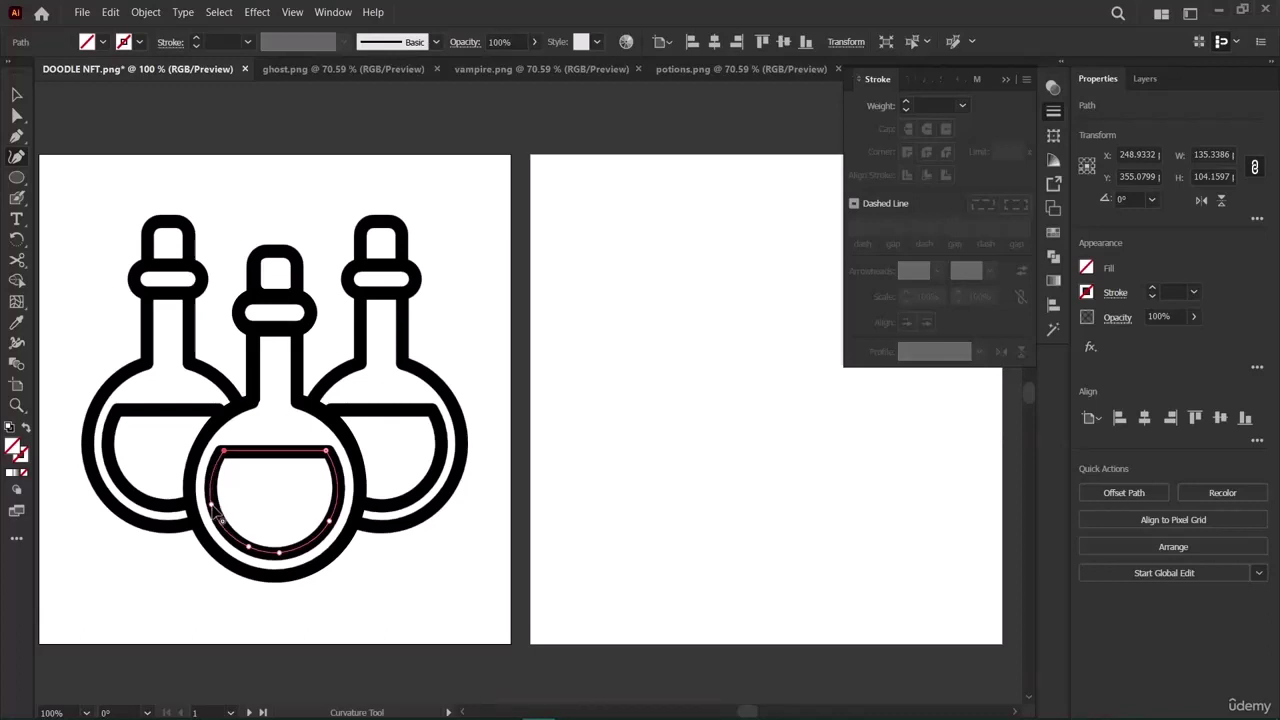
# Select the new liquid shape and return the potions reference to the second artboard.
pyautogui.click(16, 96)
pyautogui.click(600, 317)
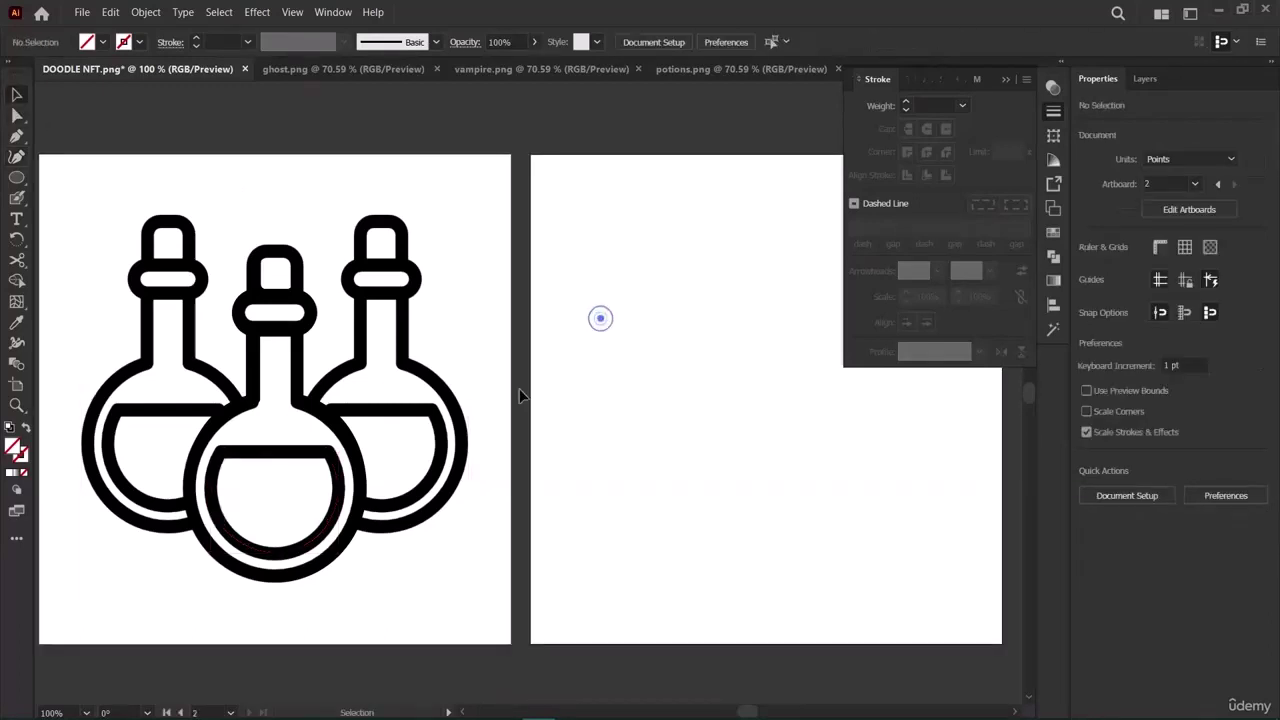
pyautogui.click(284, 550)
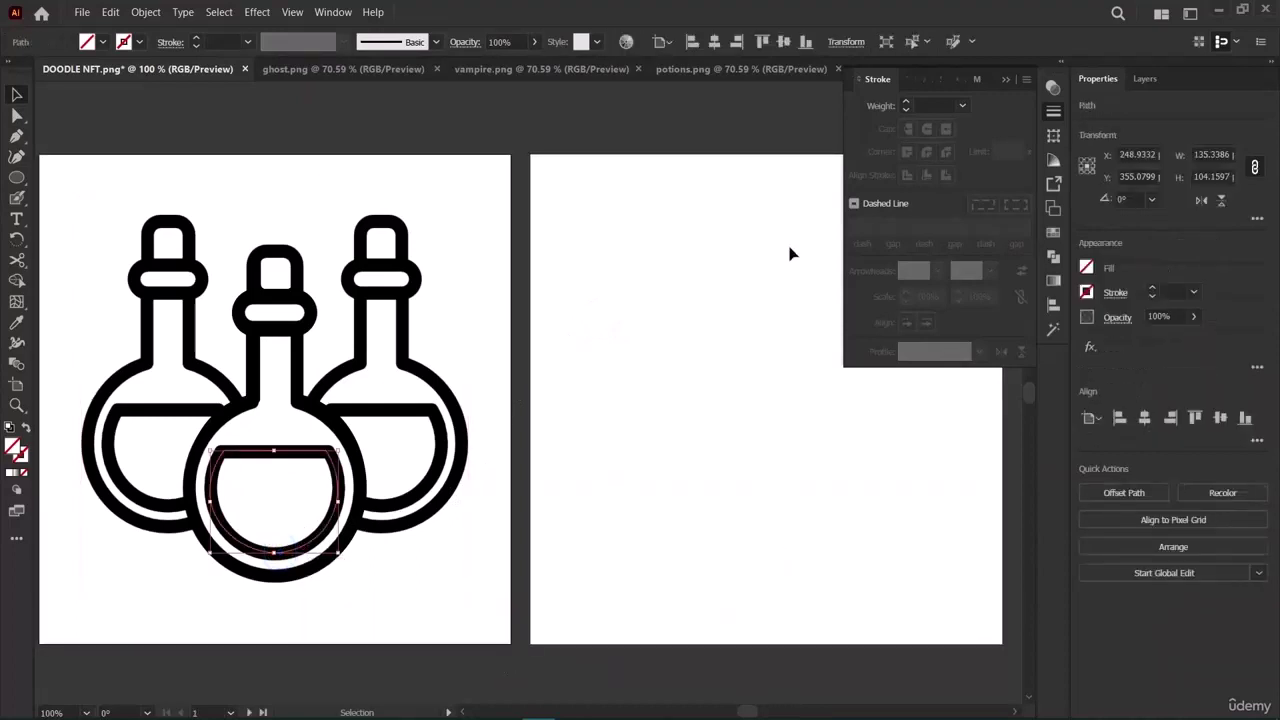
pyautogui.moveTo(437, 362); pyautogui.dragTo(551, 380)
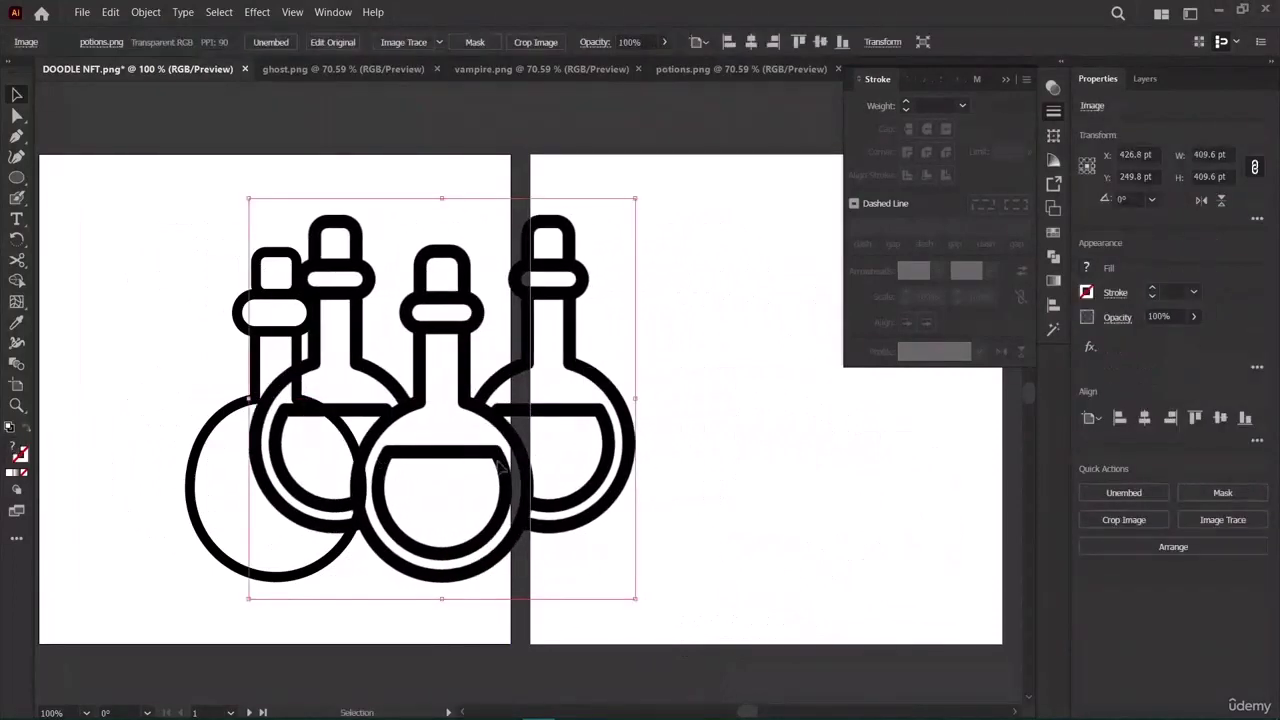
pyautogui.hotkey('ctrl', 'z')
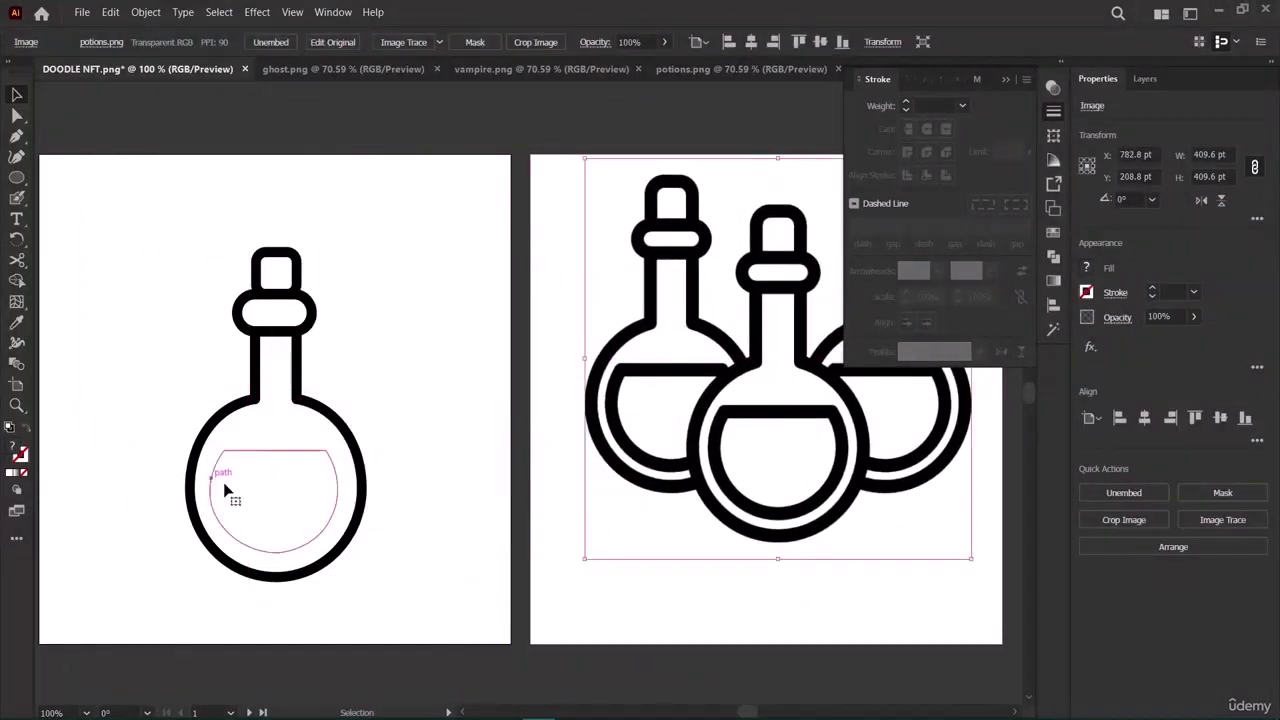
# Give the liquid shape a 10 pt stroke weight.
pyautogui.click(225, 490)
pyautogui.click(1193, 291)
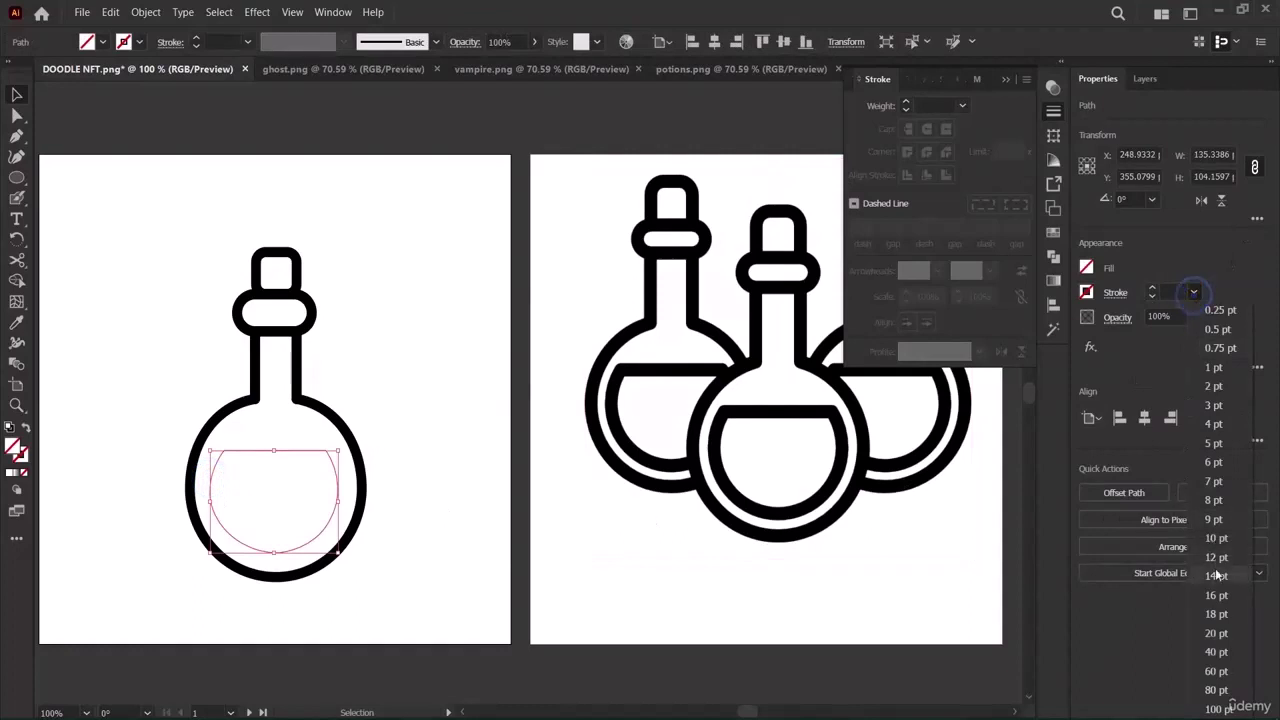
pyautogui.click(1220, 536)
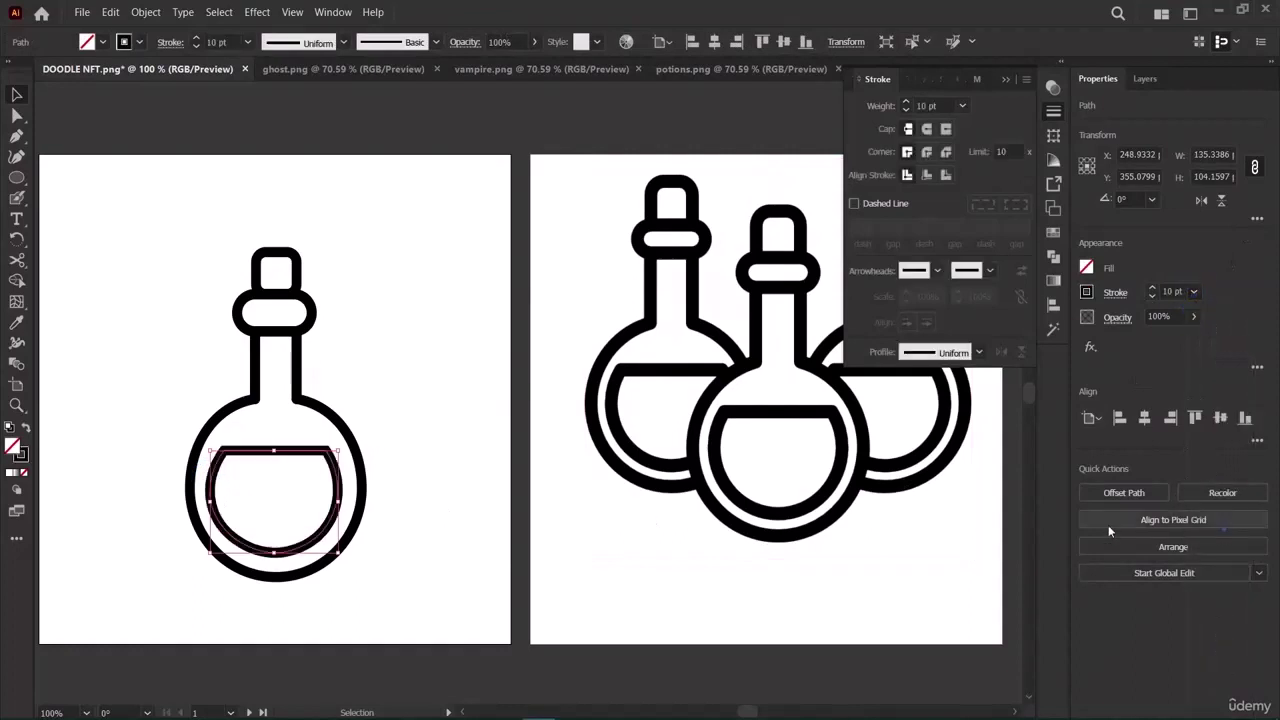
pyautogui.click(482, 404)
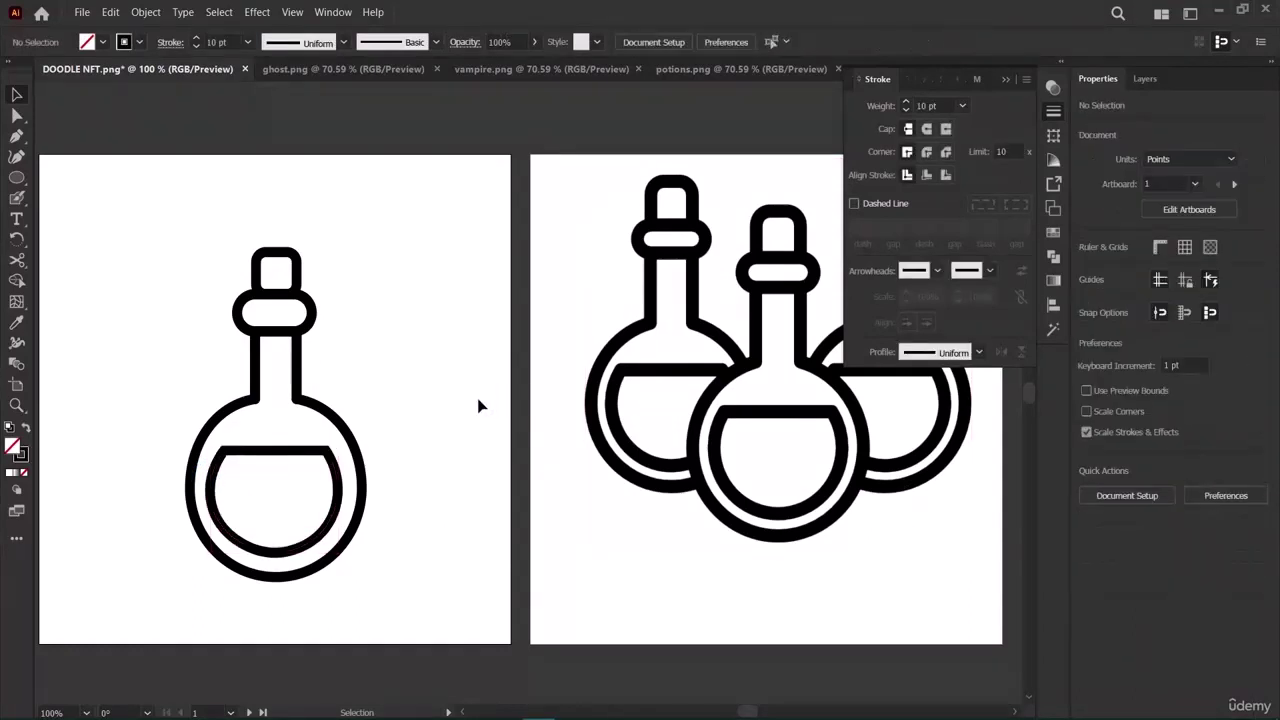
# Duplicate the whole traced flask off to the right, shifting the reference aside.
pyautogui.moveTo(762, 398); pyautogui.dragTo(660, 423)
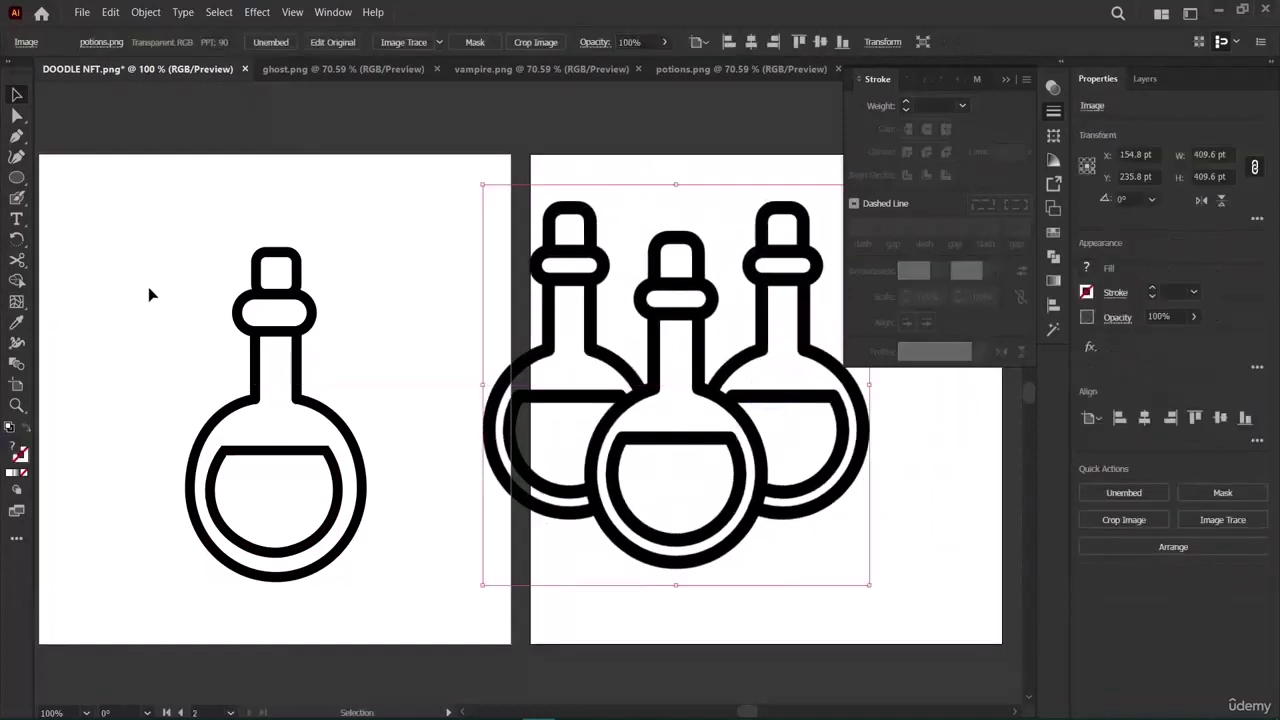
pyautogui.moveTo(151, 223); pyautogui.dragTo(394, 571)
pyautogui.moveTo(205, 556); pyautogui.dragTo(462, 536)
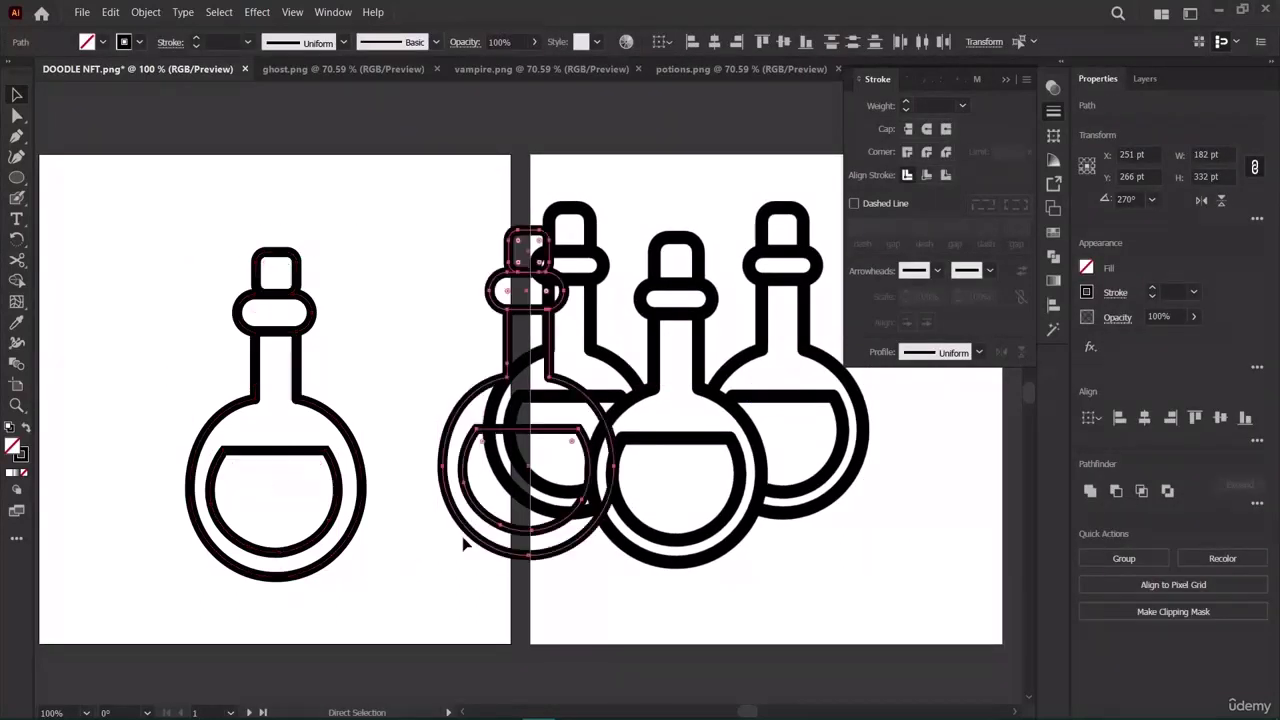
pyautogui.moveTo(490, 385); pyautogui.dragTo(664, 370)
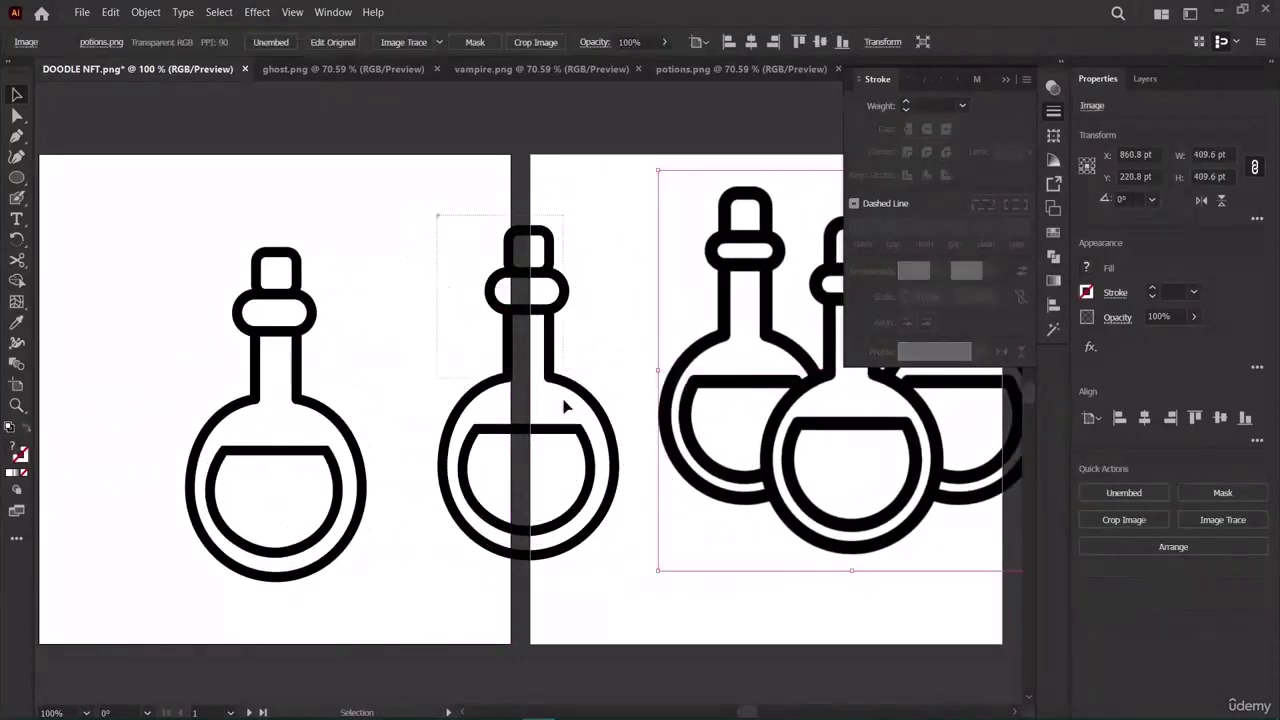
# Move the flask copy left over the original and send it backward.
pyautogui.moveTo(437, 214); pyautogui.dragTo(619, 547)
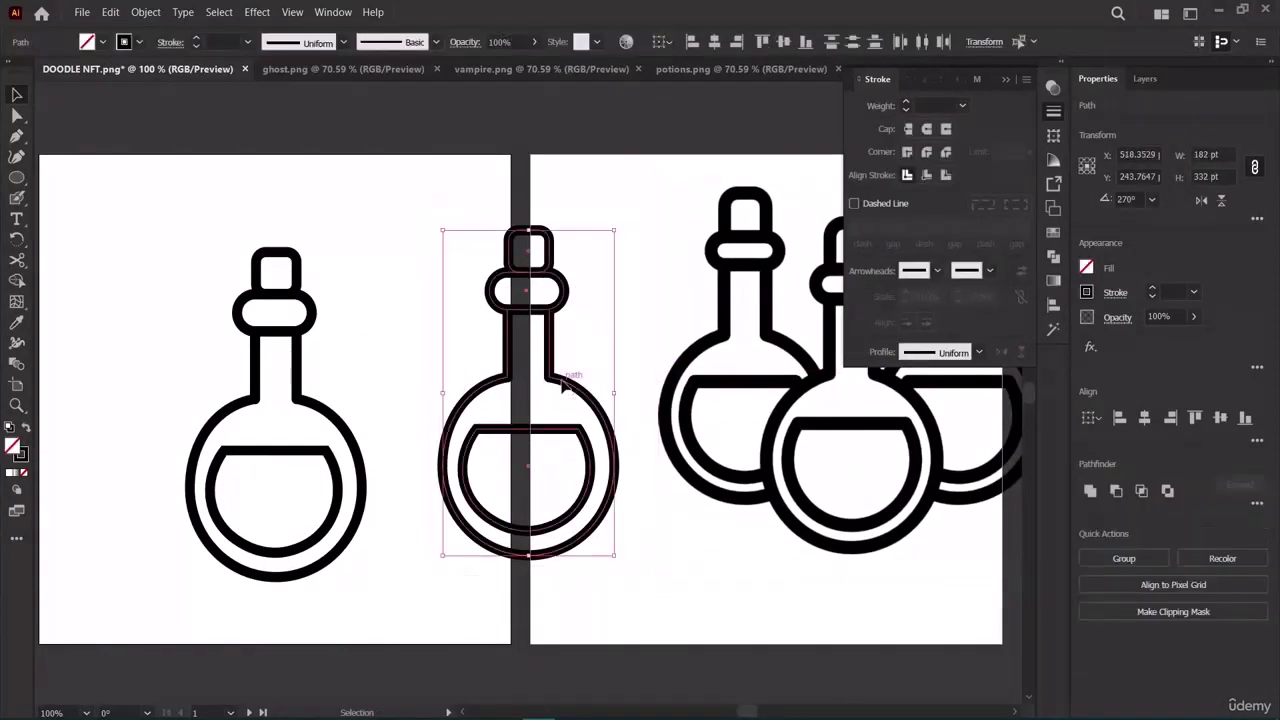
pyautogui.moveTo(563, 383); pyautogui.dragTo(193, 377)
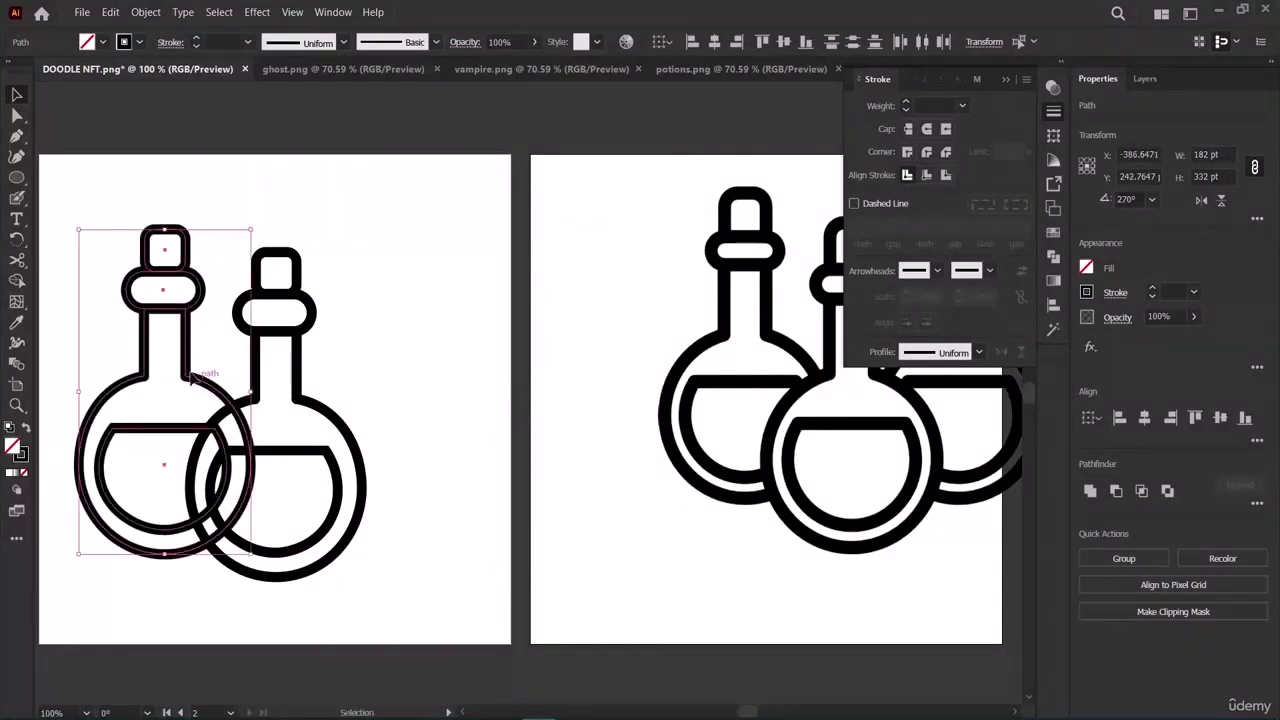
pyautogui.rightClick(192, 376)
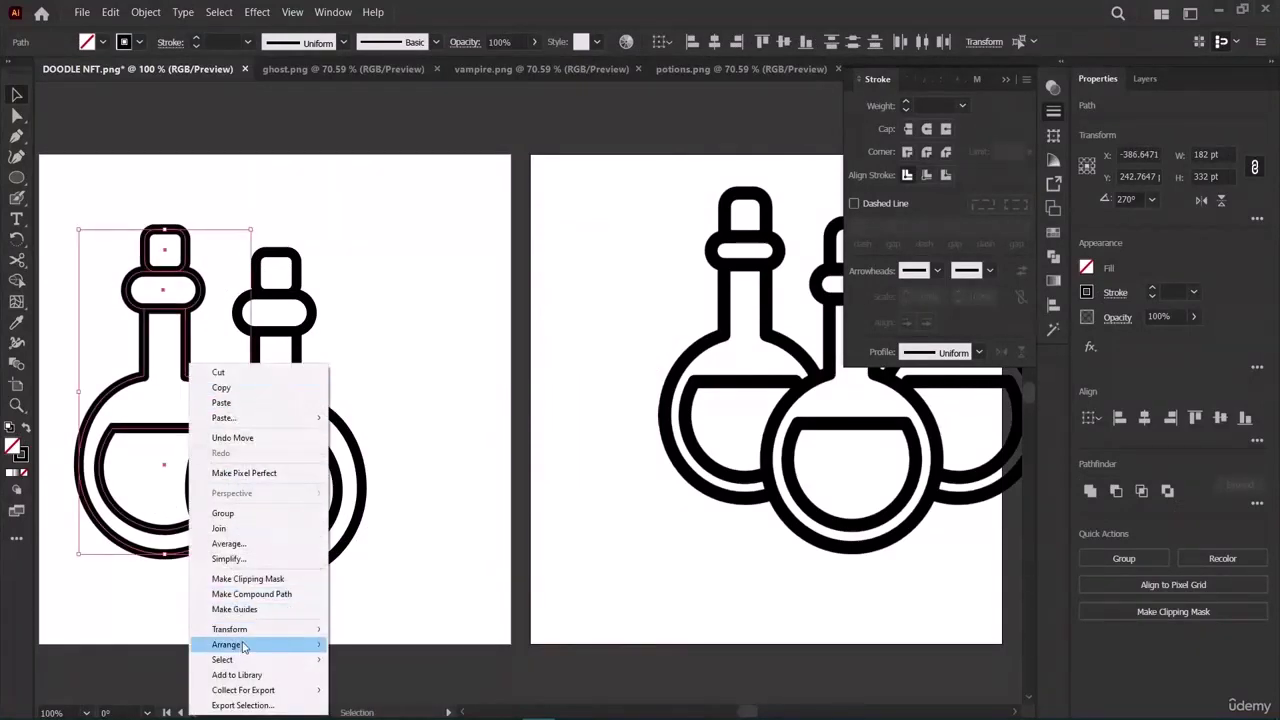
pyautogui.moveTo(250, 631)
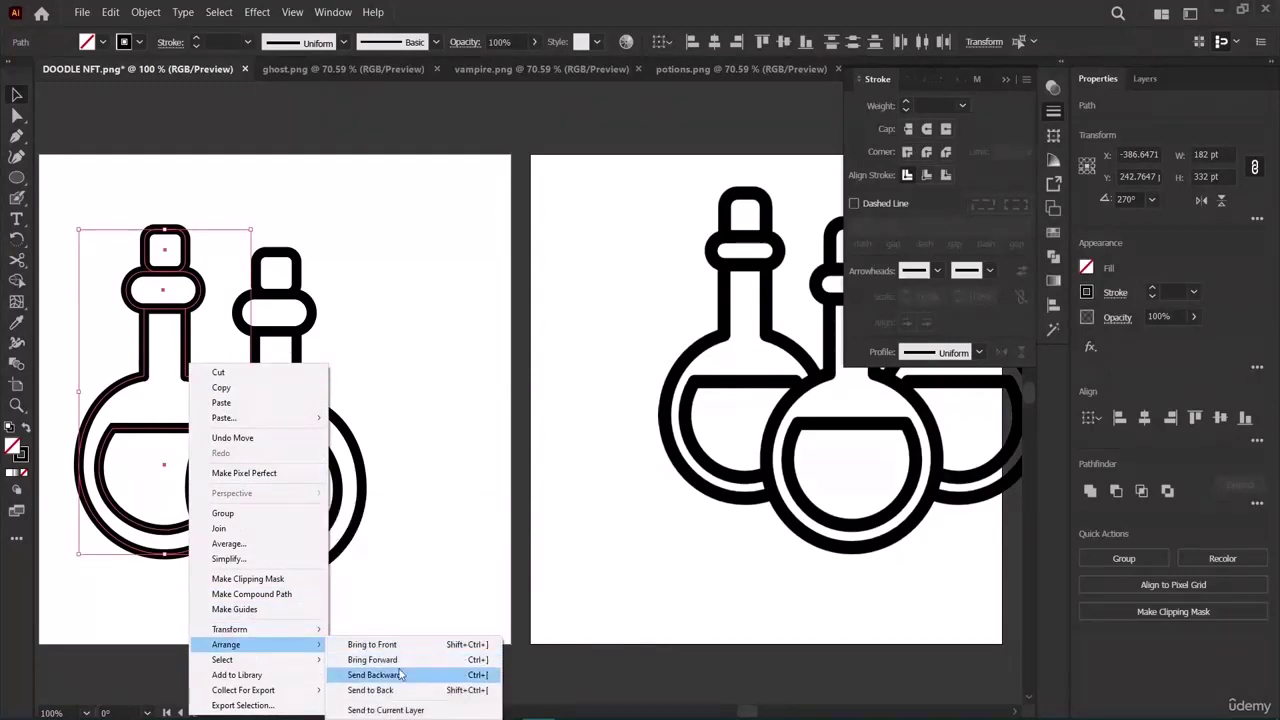
pyautogui.click(400, 676)
pyautogui.click(457, 396)
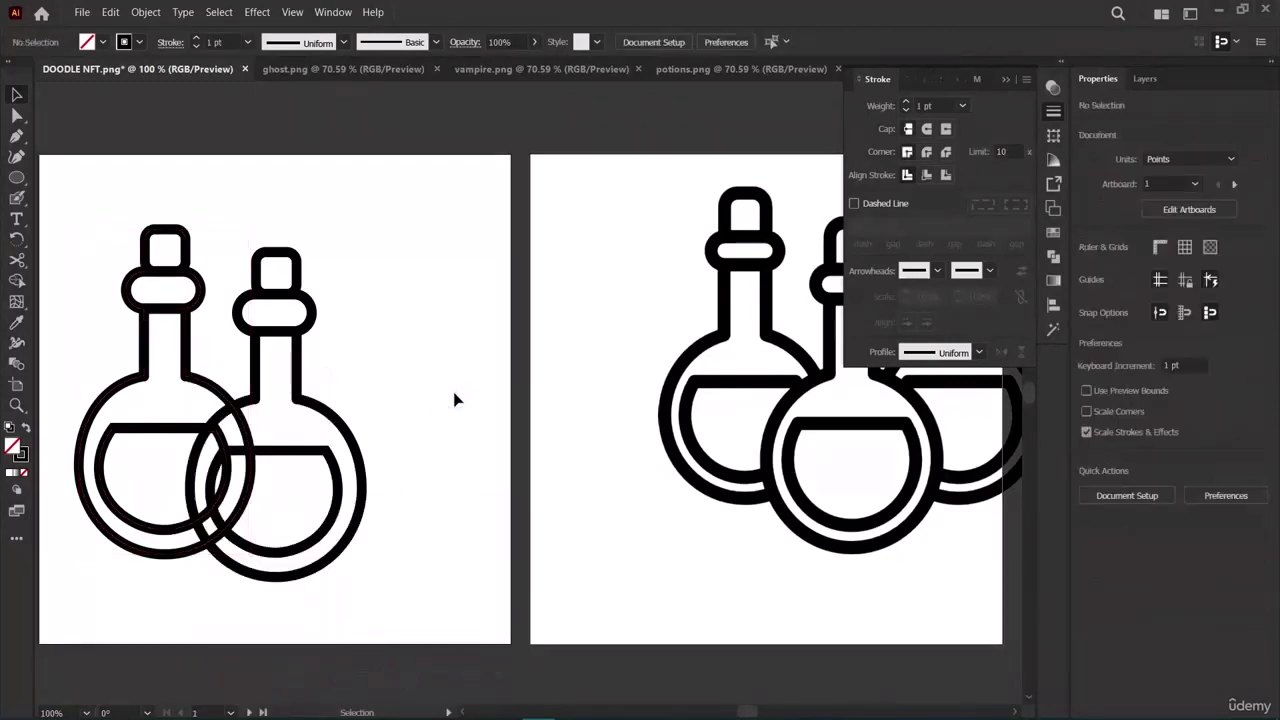
# Fill the right flask's round bowl and neck with white.
pyautogui.hscroll(2, 548, 561)
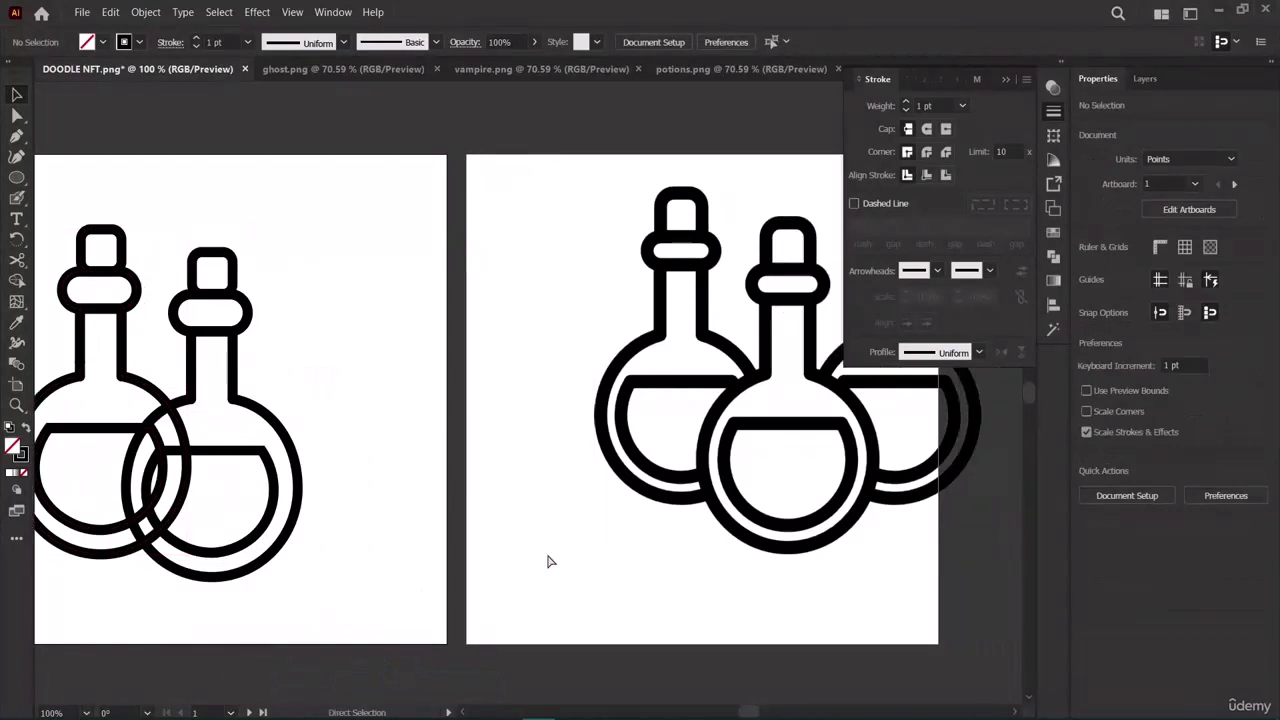
pyautogui.click(233, 396)
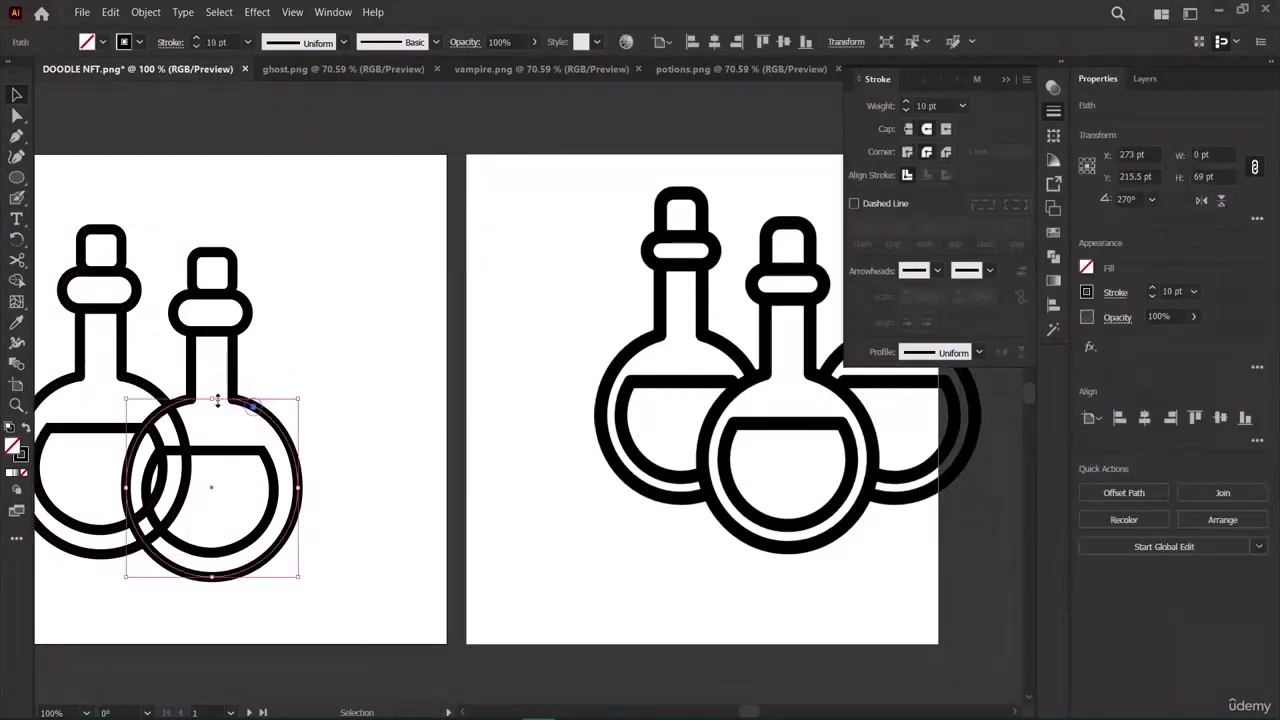
pyautogui.keyDown('shift'); pyautogui.click(192, 374); pyautogui.keyUp('shift')
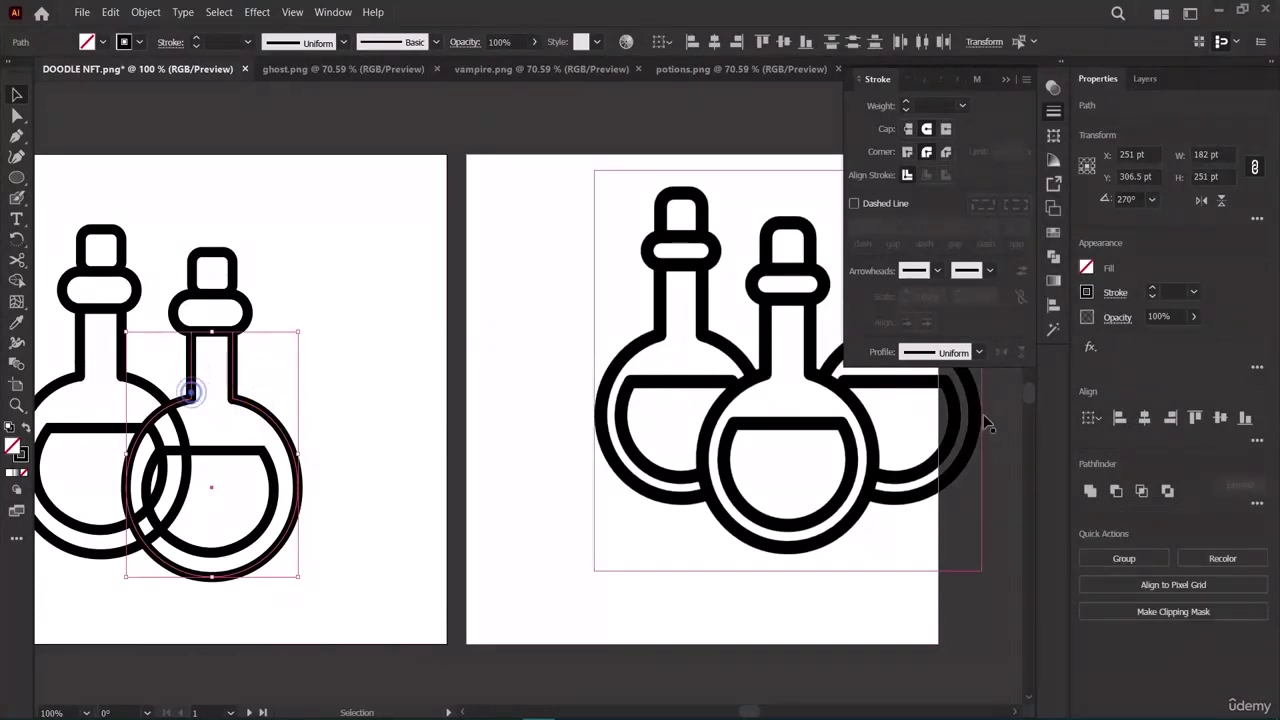
pyautogui.click(1088, 270)
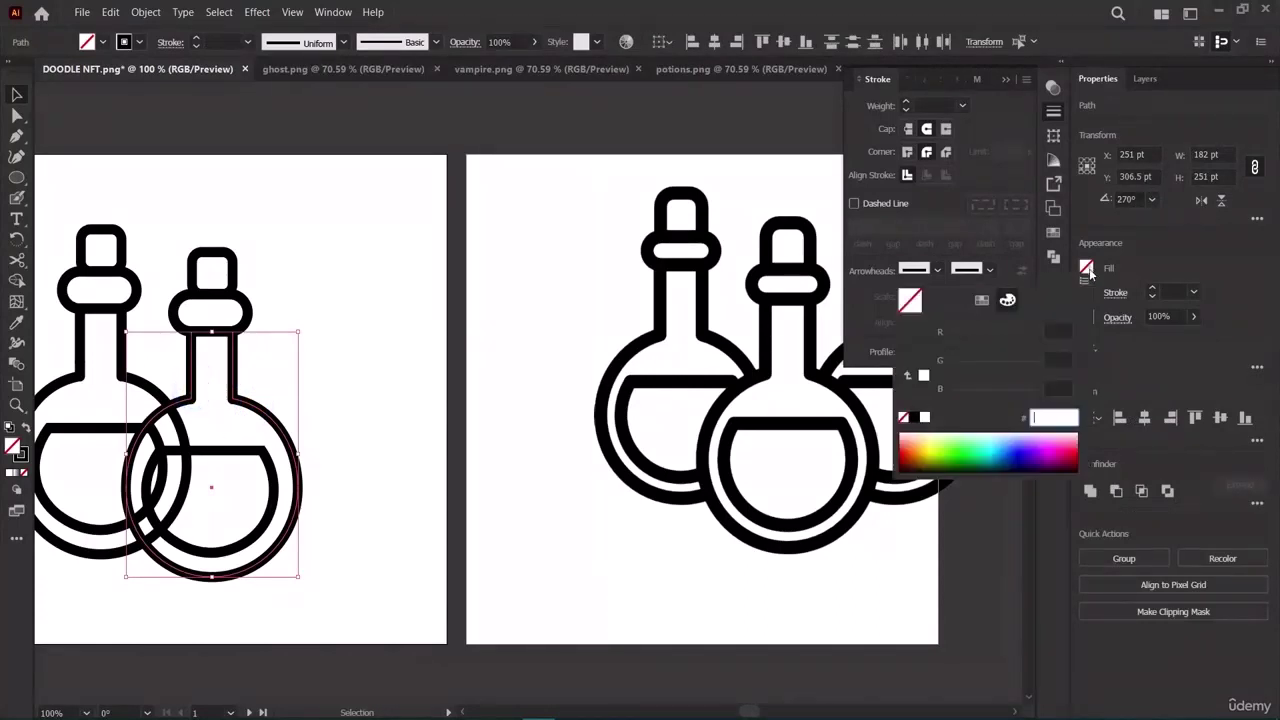
pyautogui.click(925, 418)
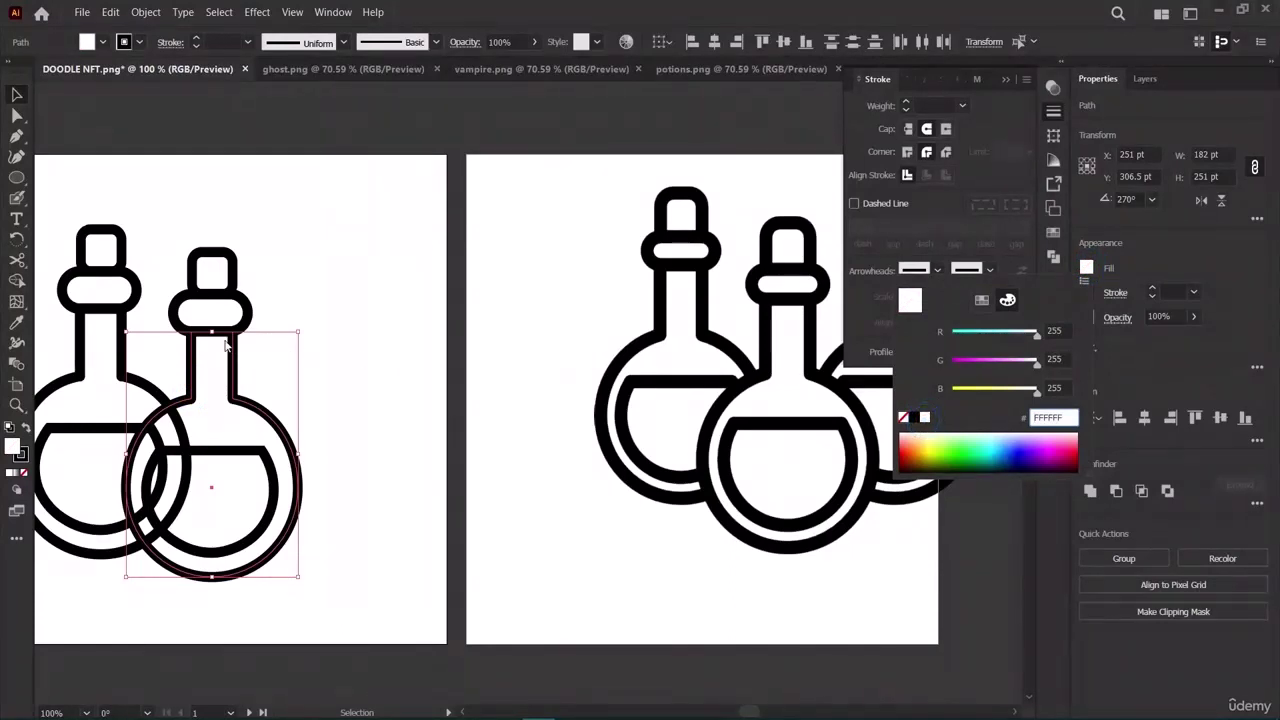
pyautogui.click(360, 385)
pyautogui.click(362, 388)
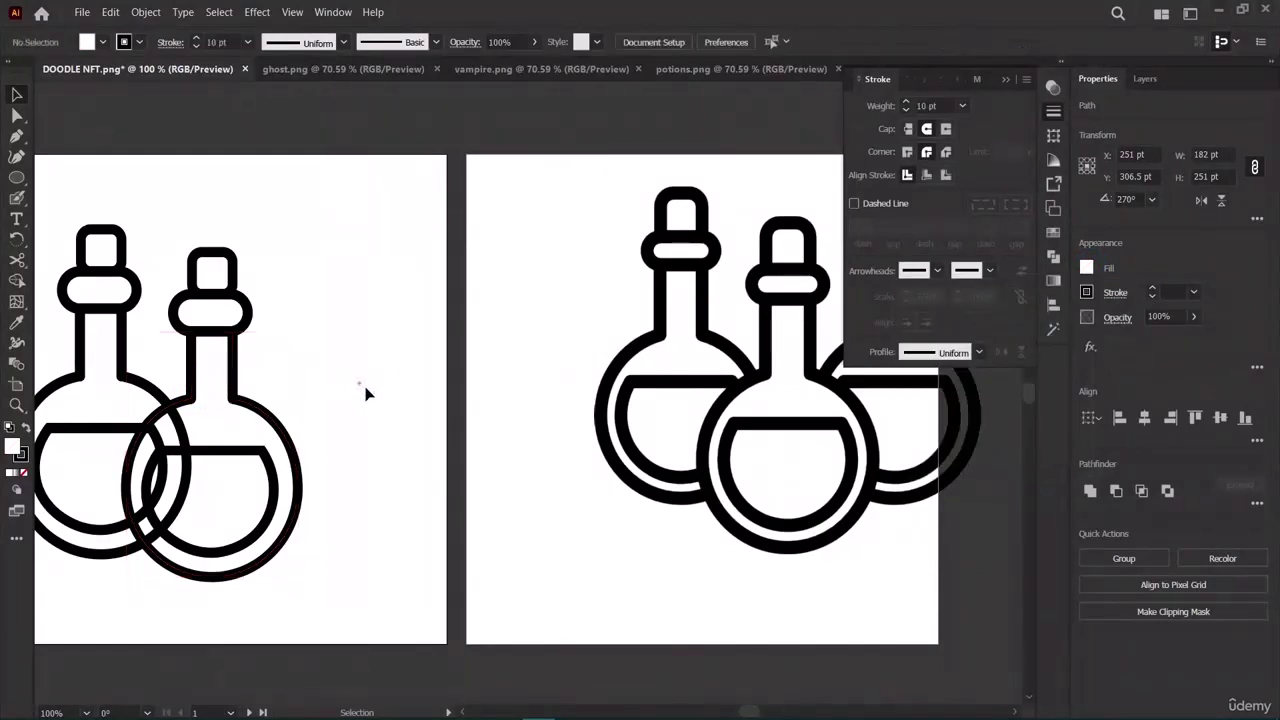
pyautogui.click(233, 342)
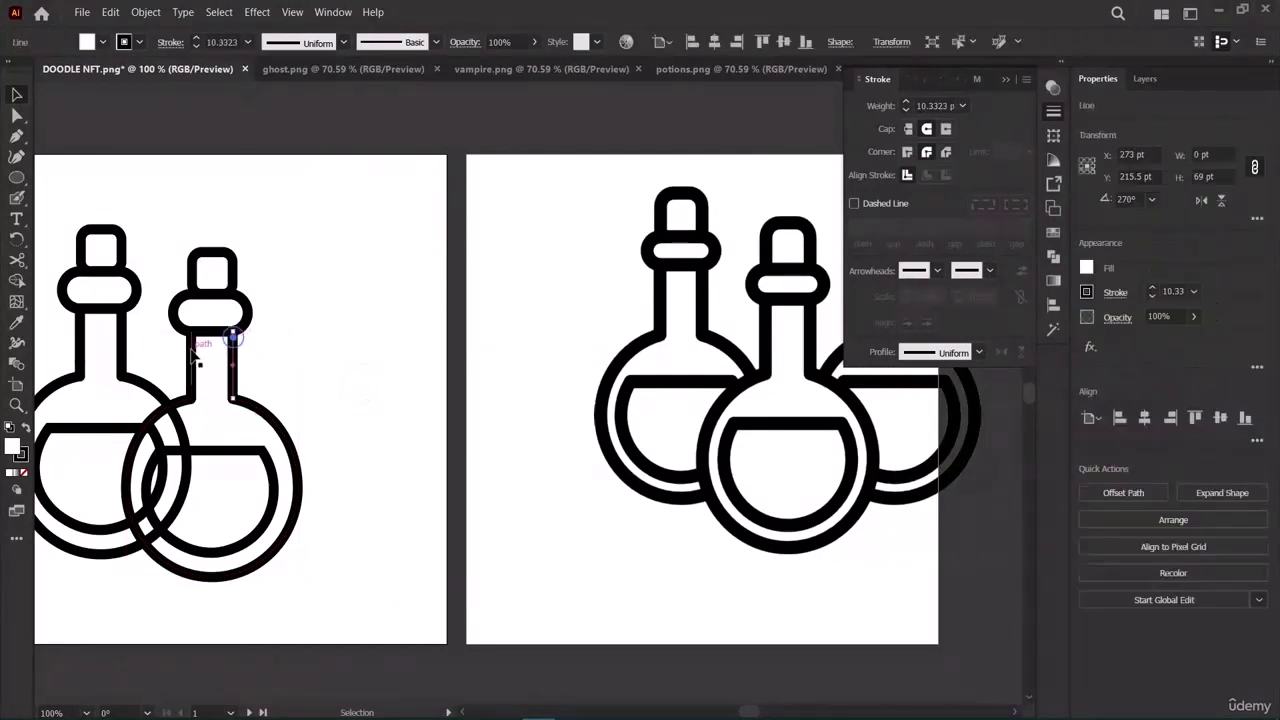
pyautogui.click(347, 438)
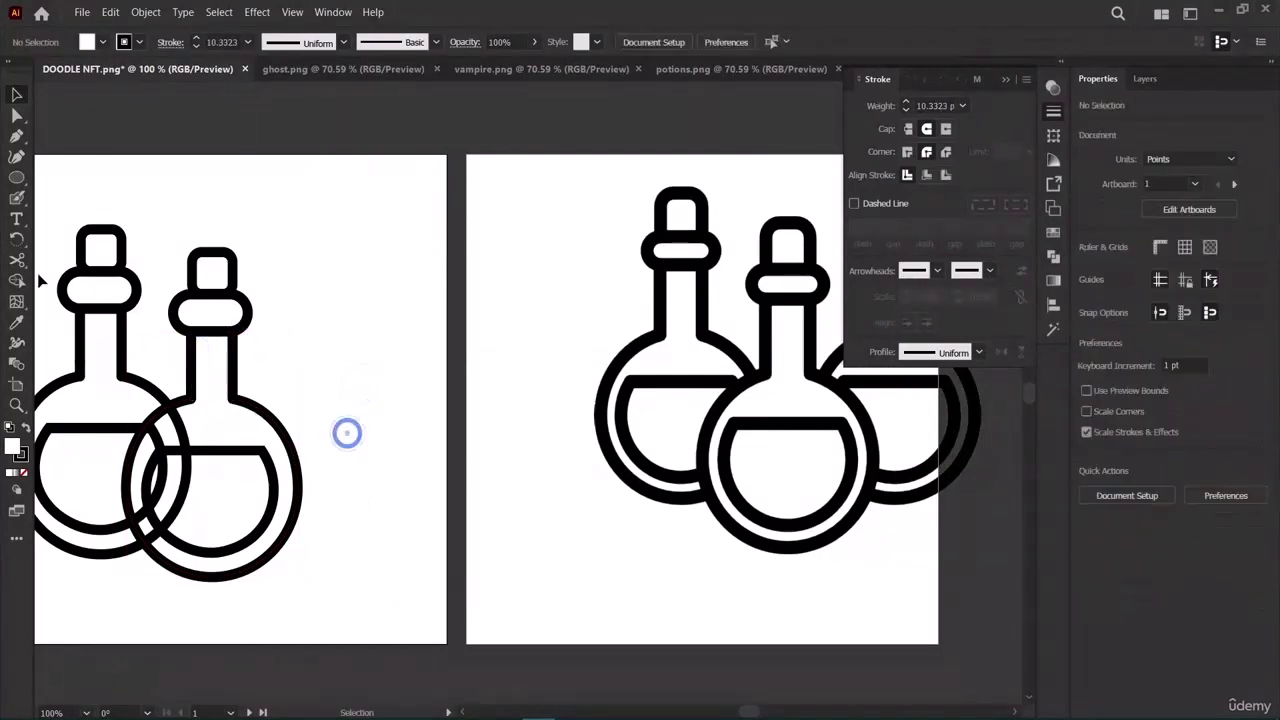
# Draw a short Pen line across the base of the second bottle's neck.
pyautogui.click(16, 135)
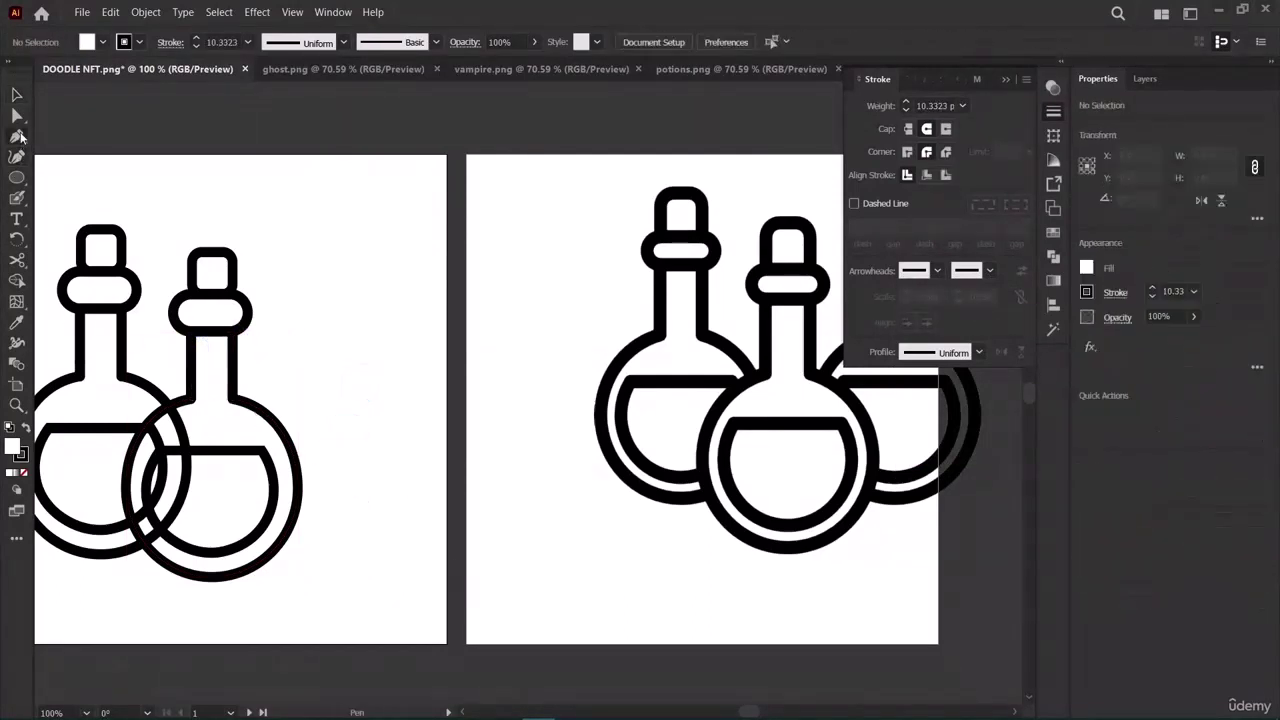
pyautogui.click(190, 332)
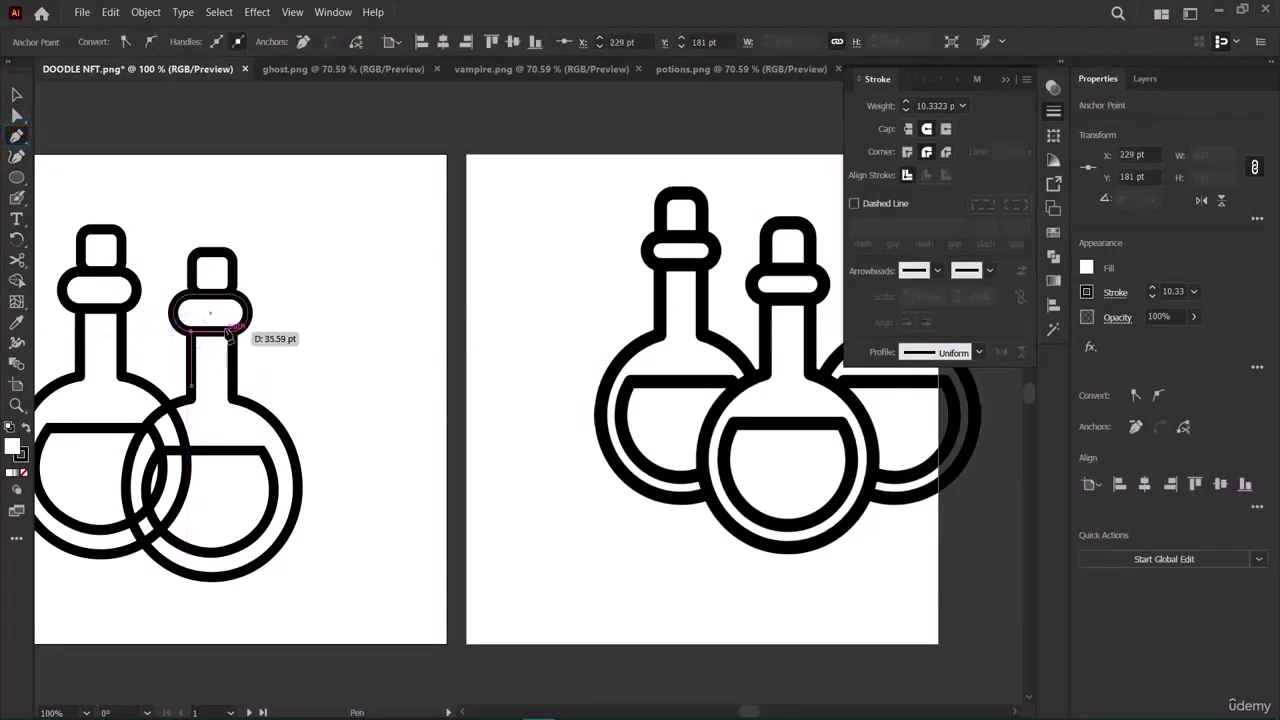
pyautogui.click(232, 332)
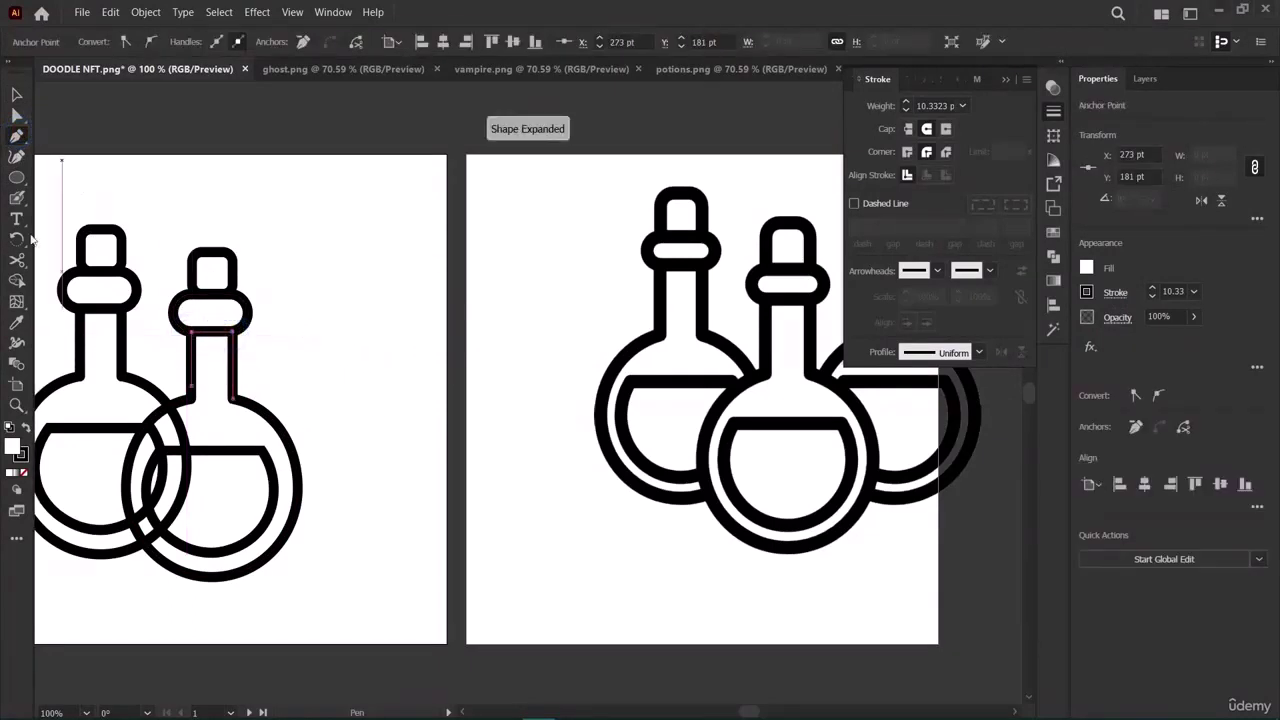
pyautogui.click(16, 93)
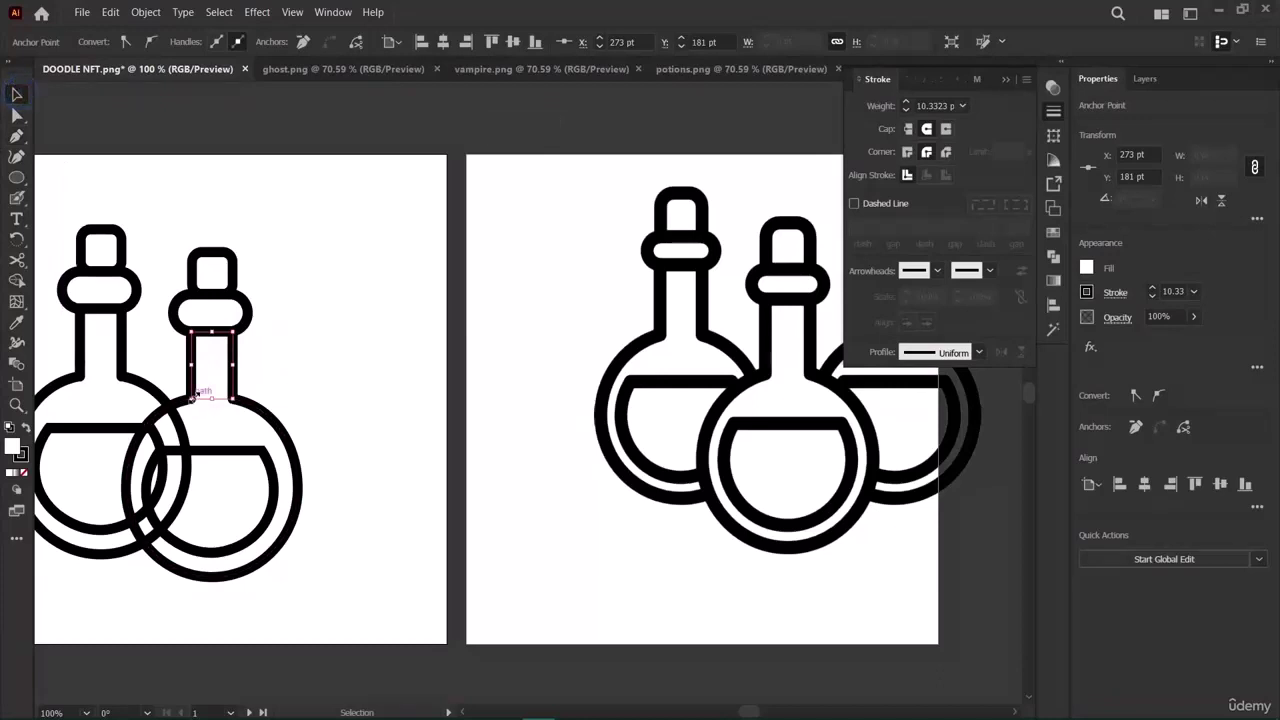
pyautogui.click(317, 383)
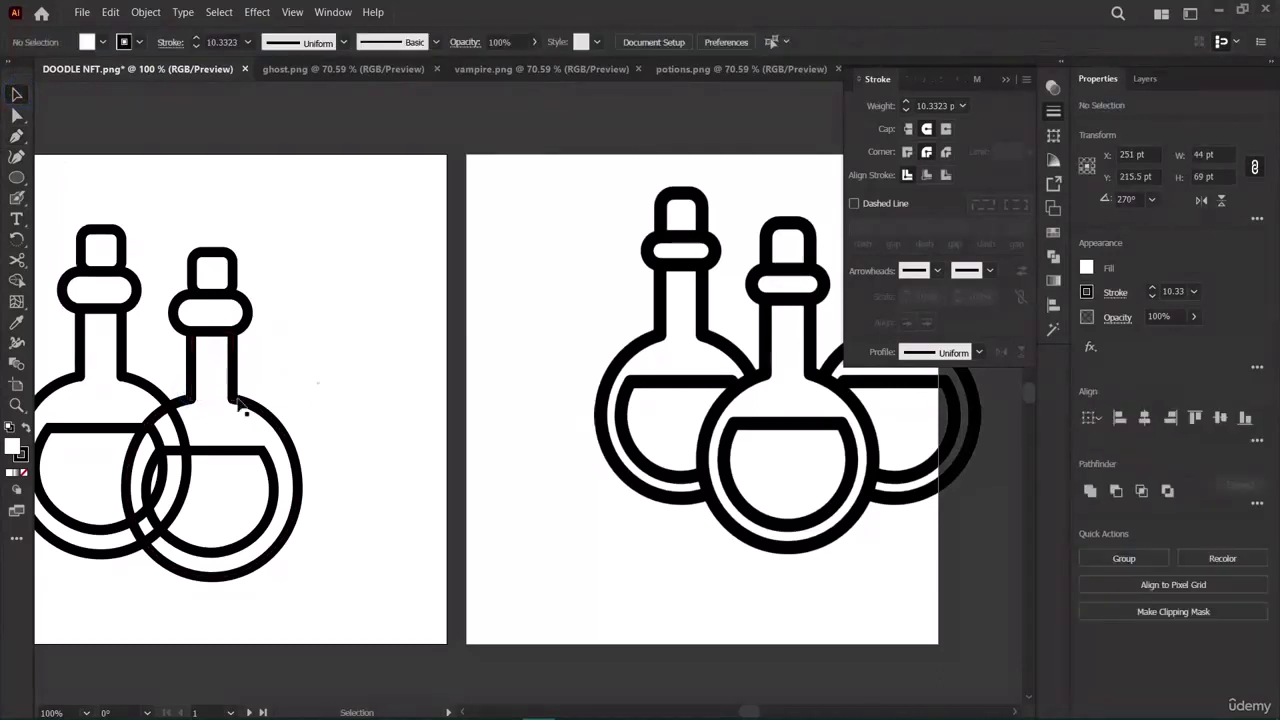
# Select the second bottle's neck path and round body for filling.
pyautogui.click(194, 360)
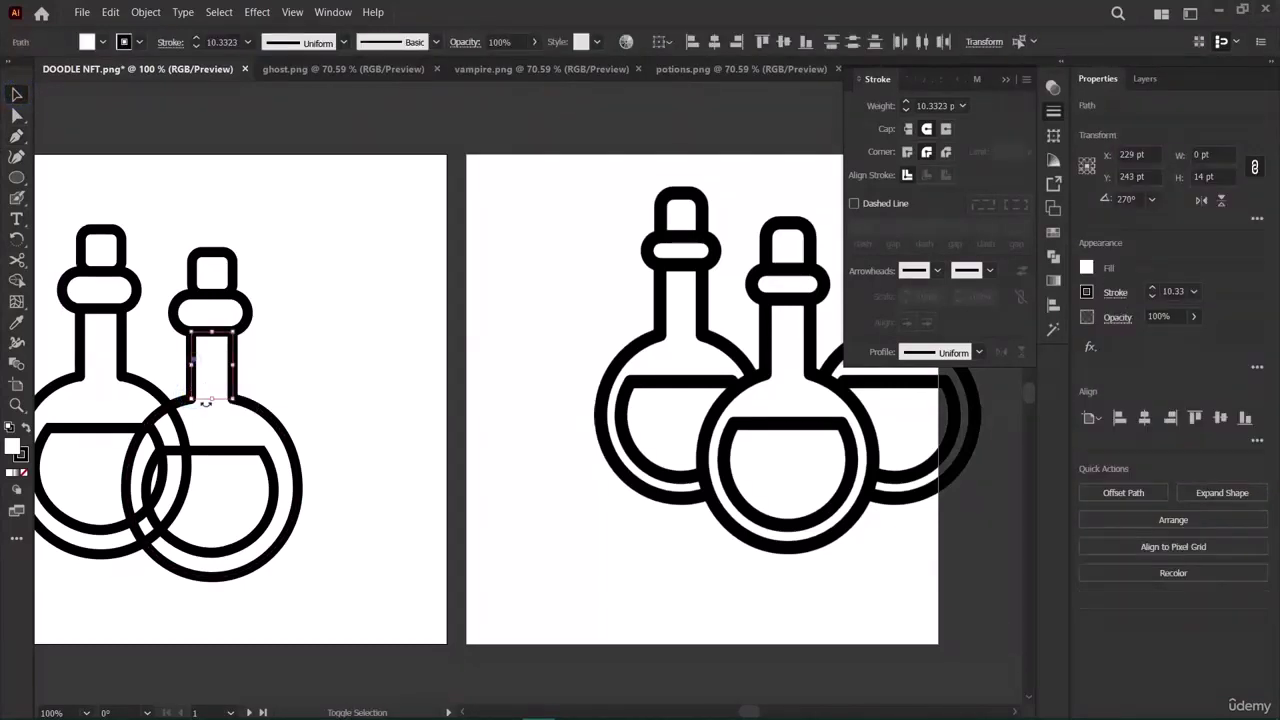
pyautogui.keyDown('shift'); pyautogui.click(266, 418); pyautogui.keyUp('shift')
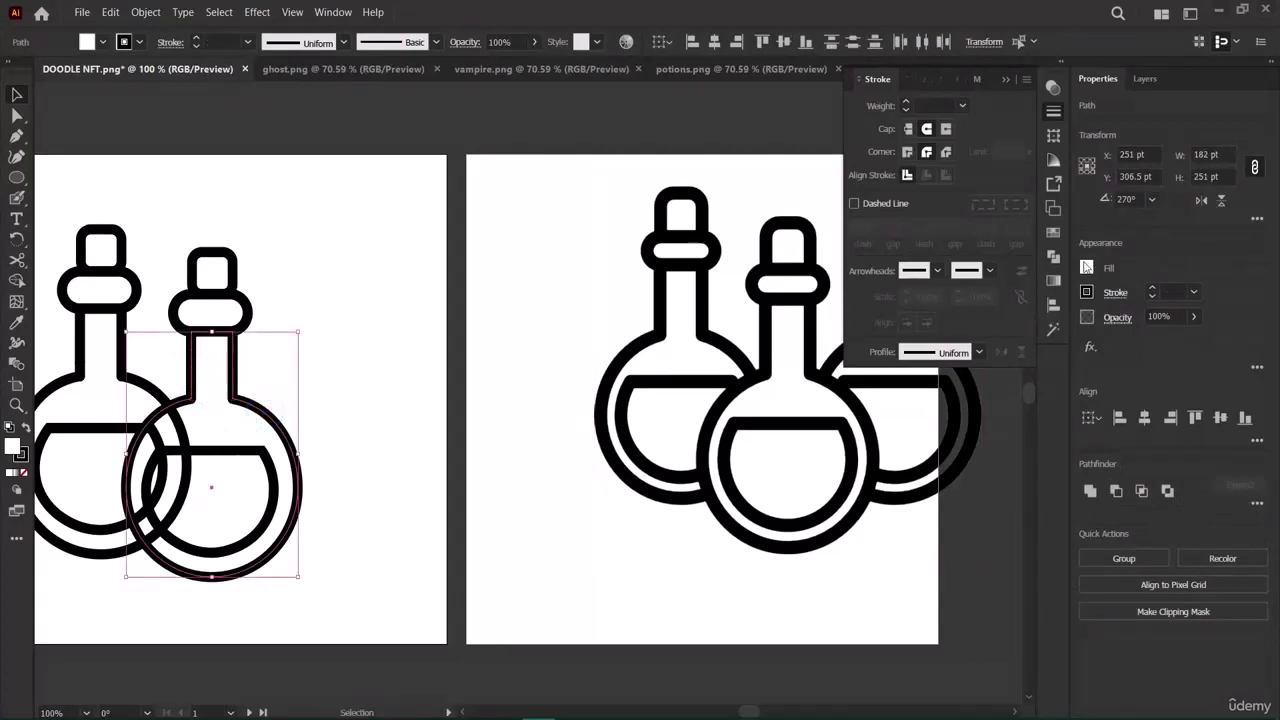
pyautogui.click(1086, 267)
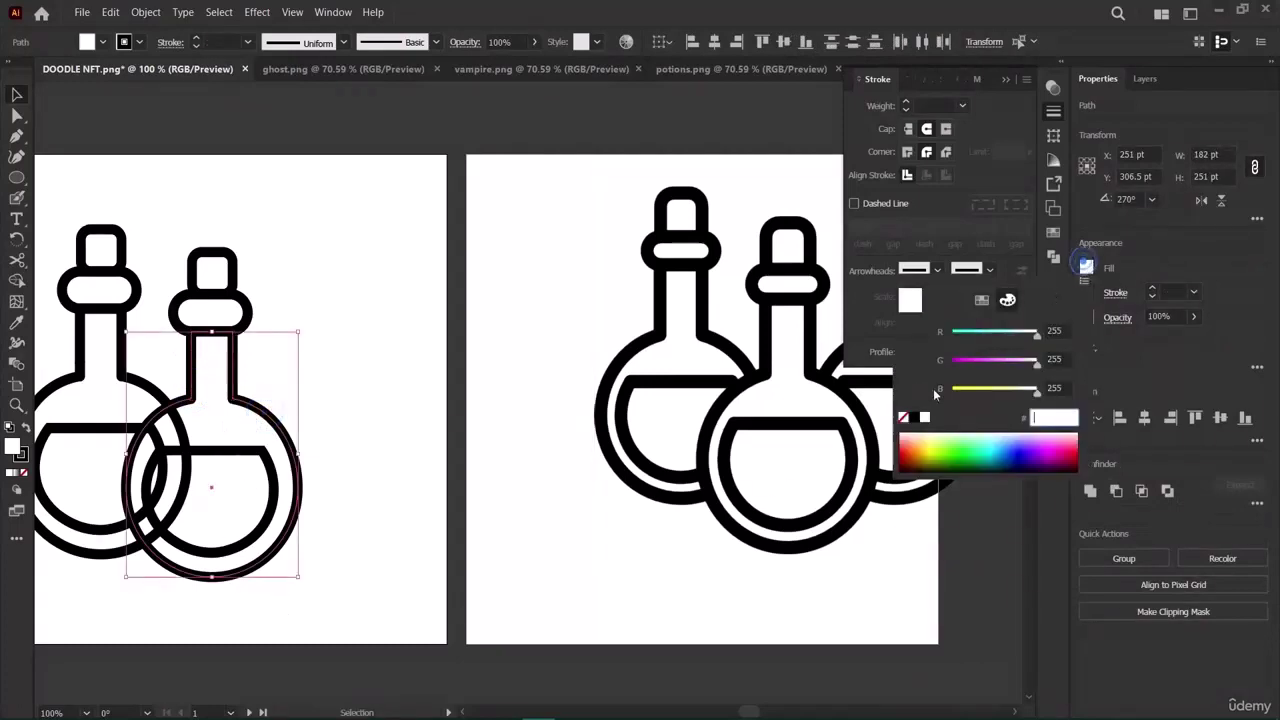
# Move the second bottle right, clear of the first, and fit the neck piece into place.
pyautogui.click(345, 405)
pyautogui.press('\\')
pyautogui.moveTo(80, 312); pyautogui.dragTo(80, 367)
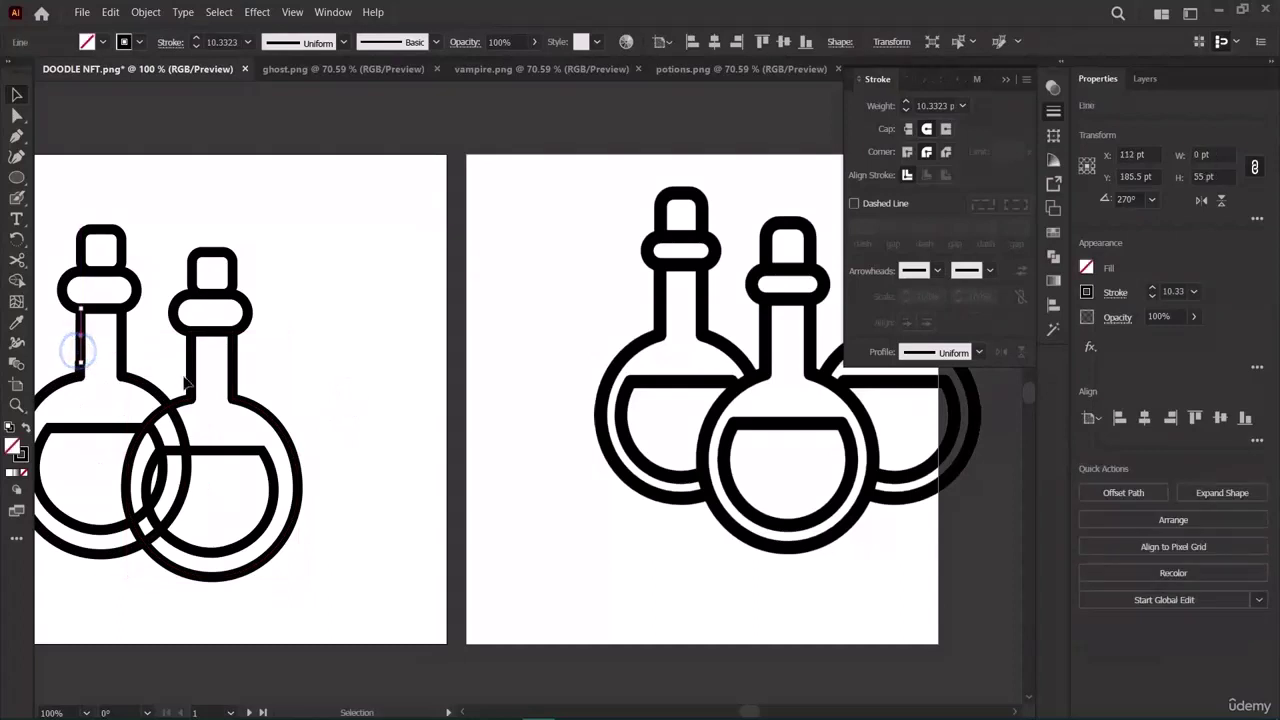
pyautogui.click(326, 347)
pyautogui.moveTo(196, 210); pyautogui.dragTo(310, 564)
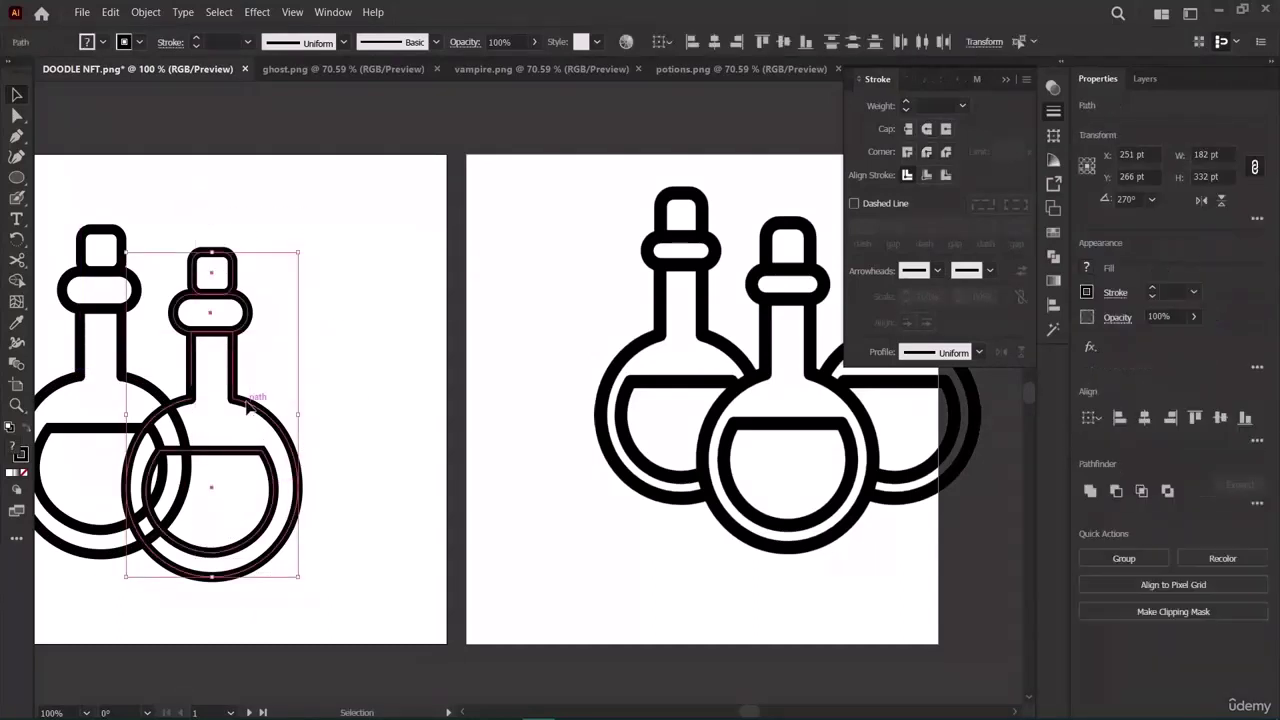
pyautogui.moveTo(278, 410); pyautogui.dragTo(400, 394)
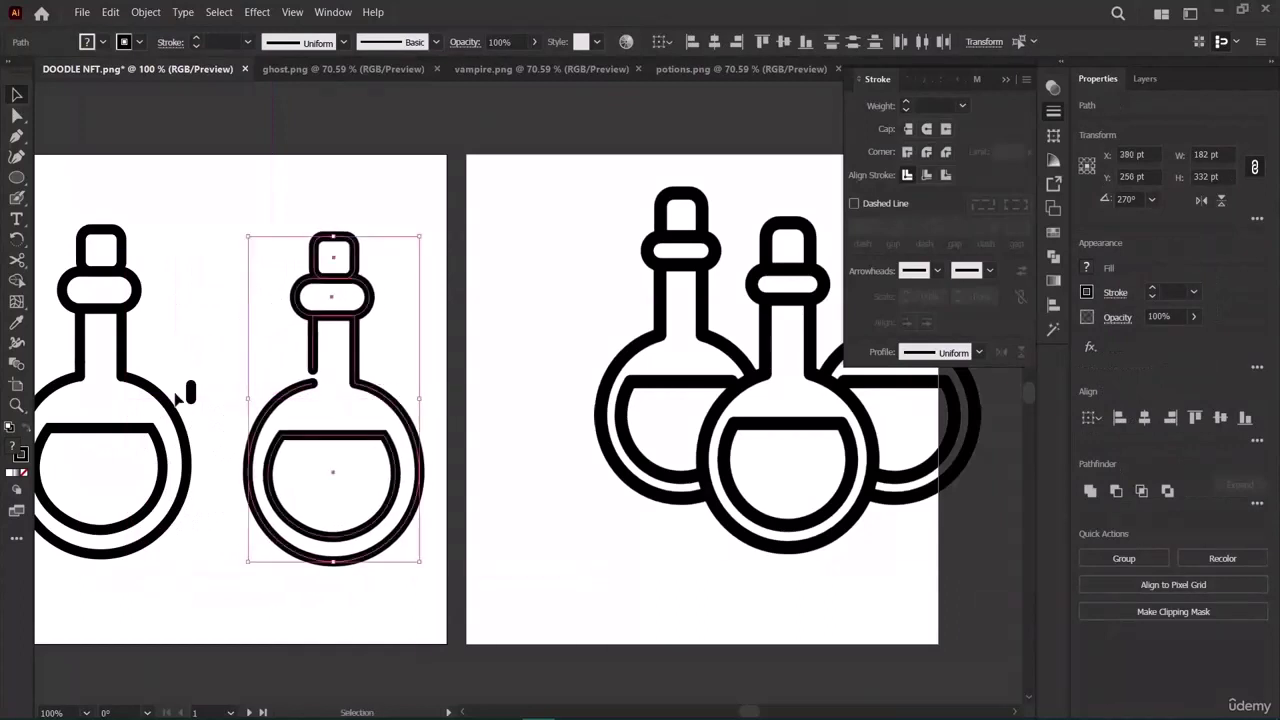
pyautogui.moveTo(190, 395); pyautogui.dragTo(310, 378)
pyautogui.click(248, 363)
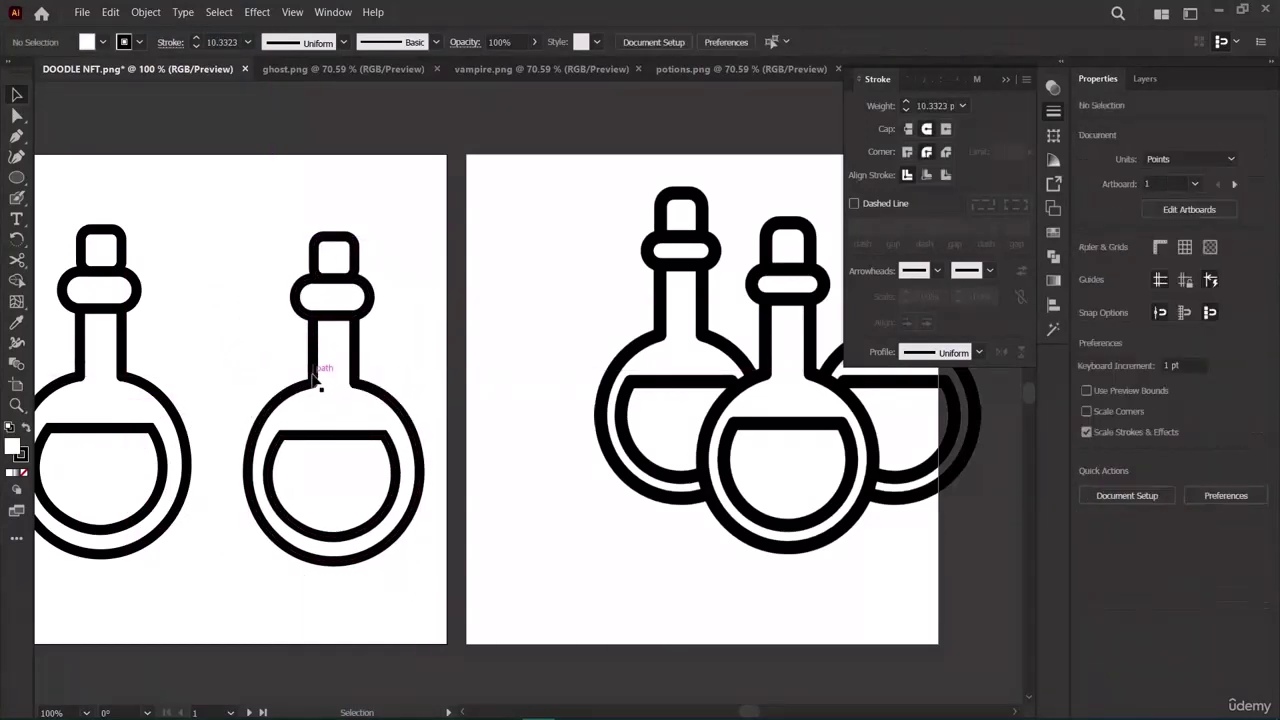
pyautogui.click(312, 375)
pyautogui.click(440, 369)
# Fill the second bottle's body, liquid line and neck white, then settle it under its stopper.
pyautogui.click(364, 390)
pyautogui.keyDown('shift'); pyautogui.click(336, 441); pyautogui.keyUp('shift')
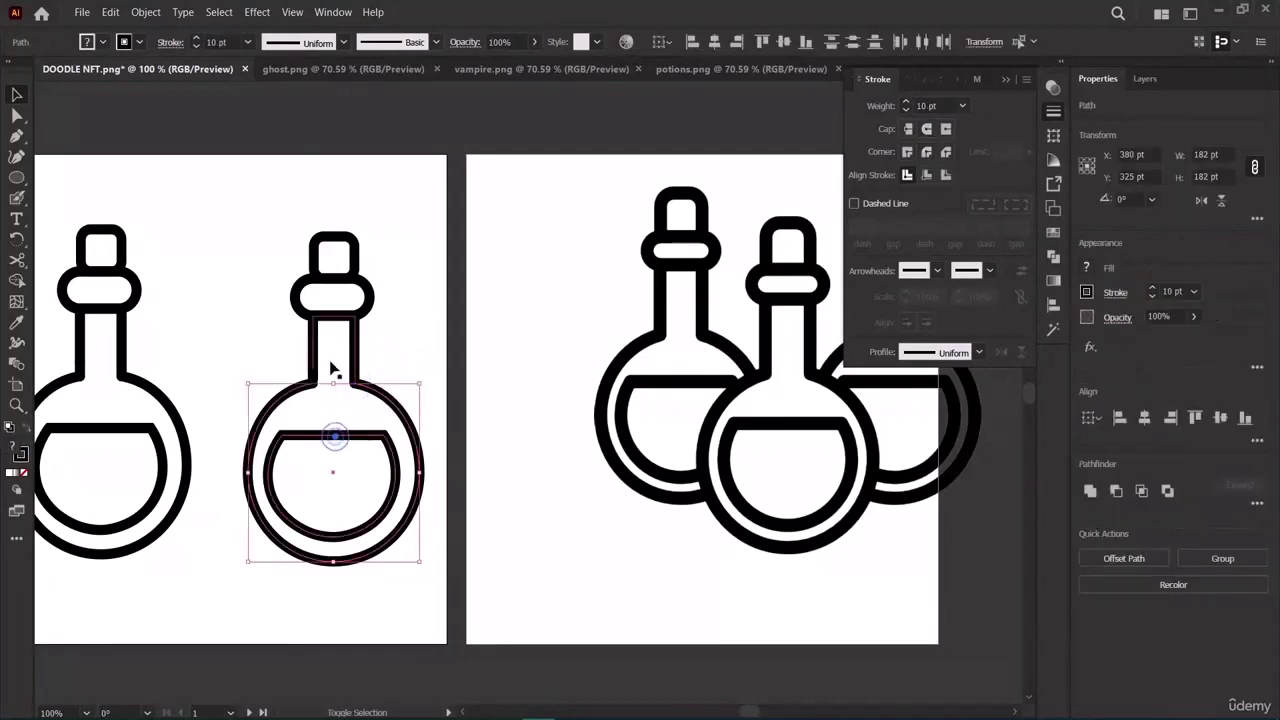
pyautogui.keyDown('shift'); pyautogui.click(344, 348); pyautogui.keyUp('shift')
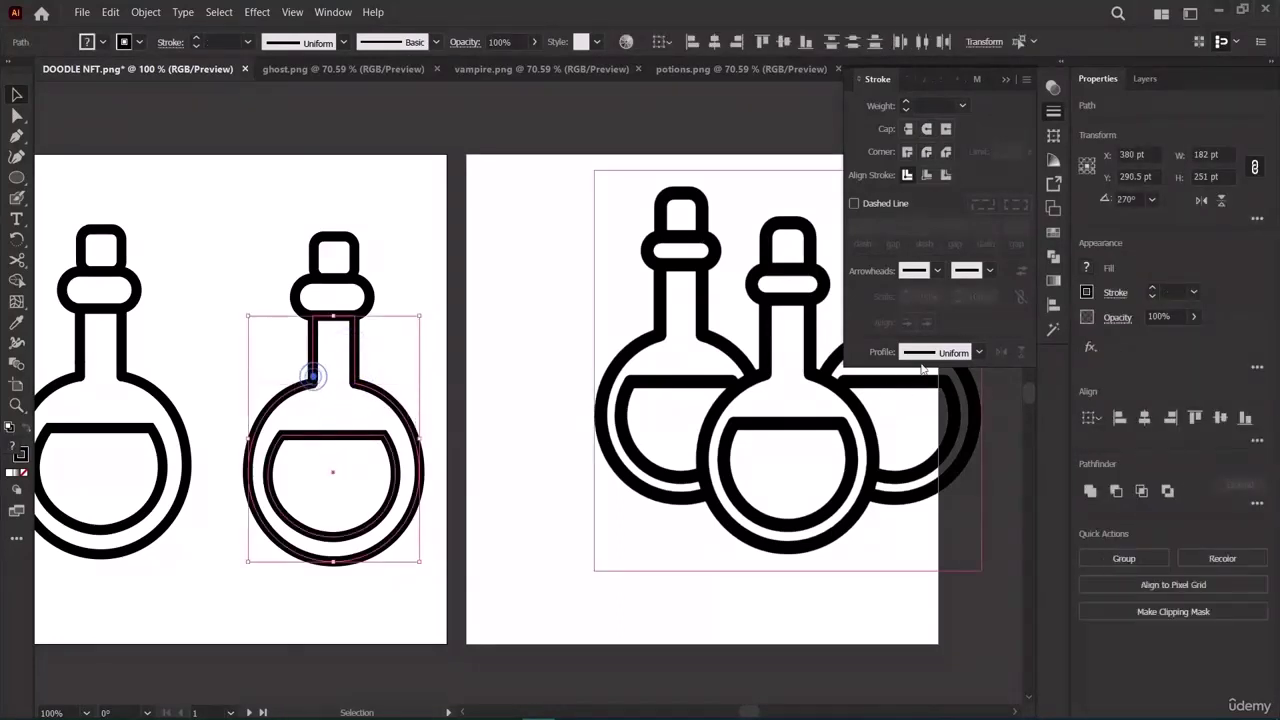
pyautogui.click(1087, 267)
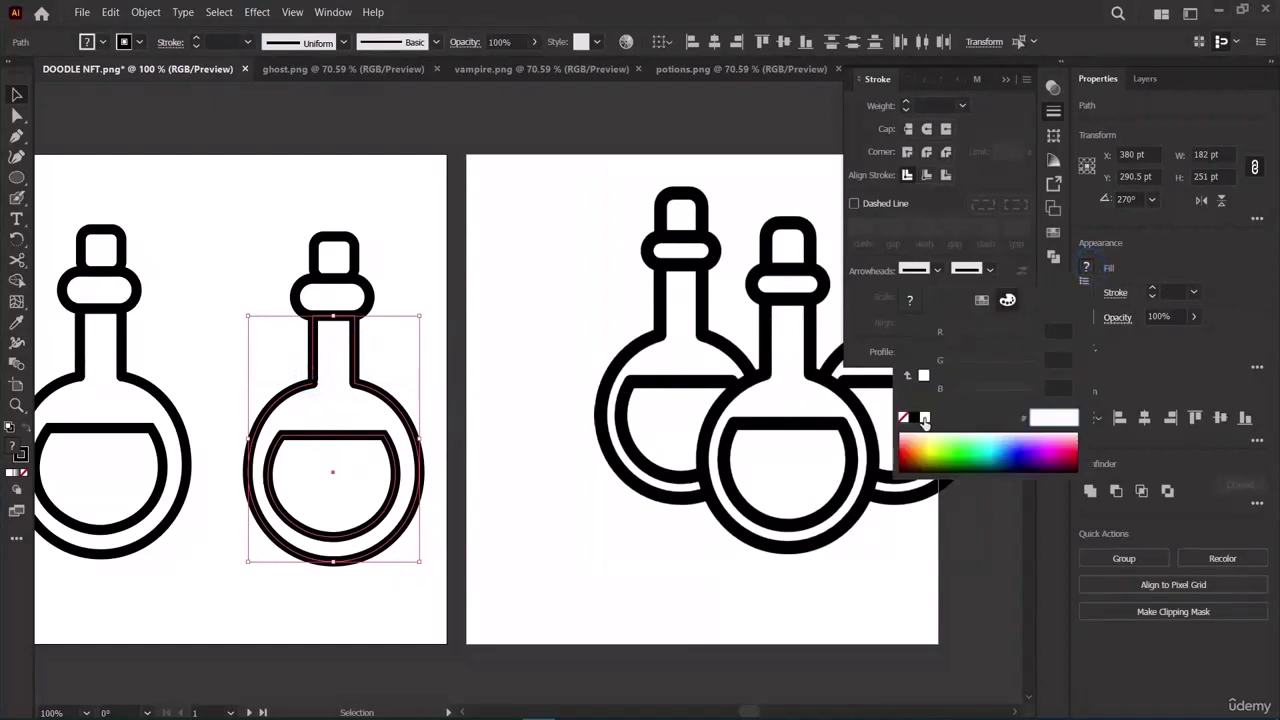
pyautogui.click(924, 417)
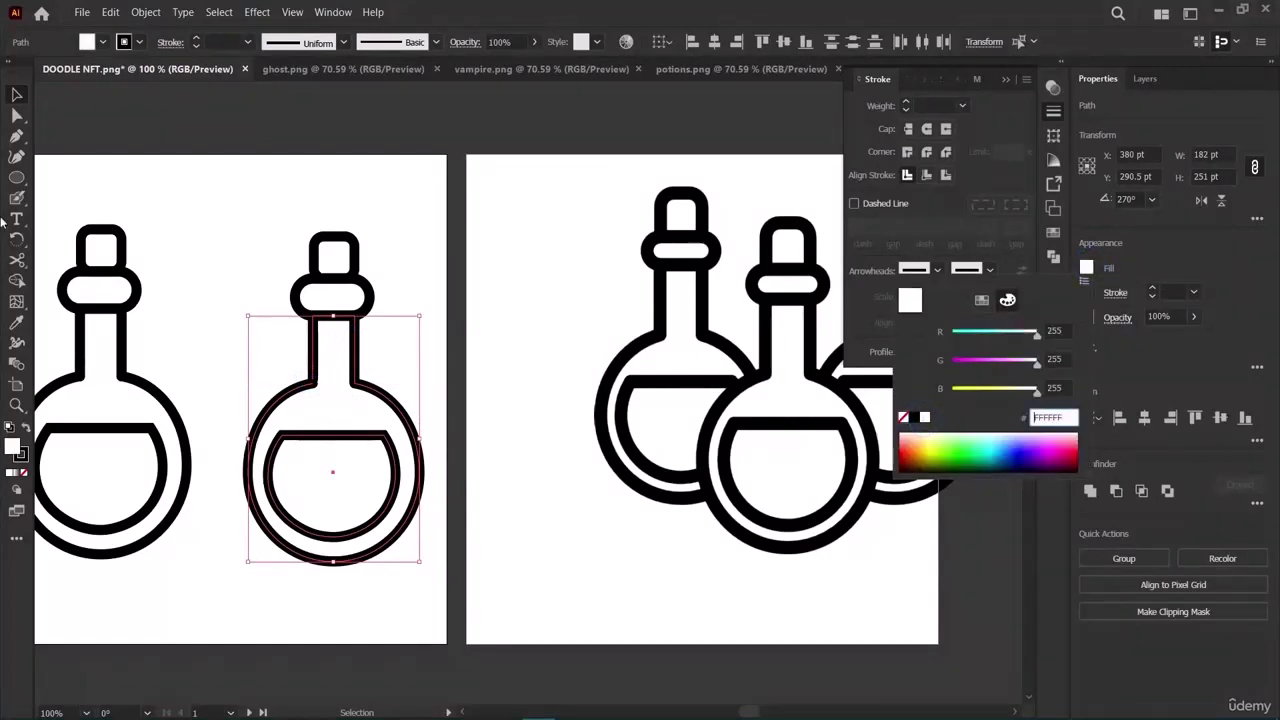
pyautogui.click(15, 93)
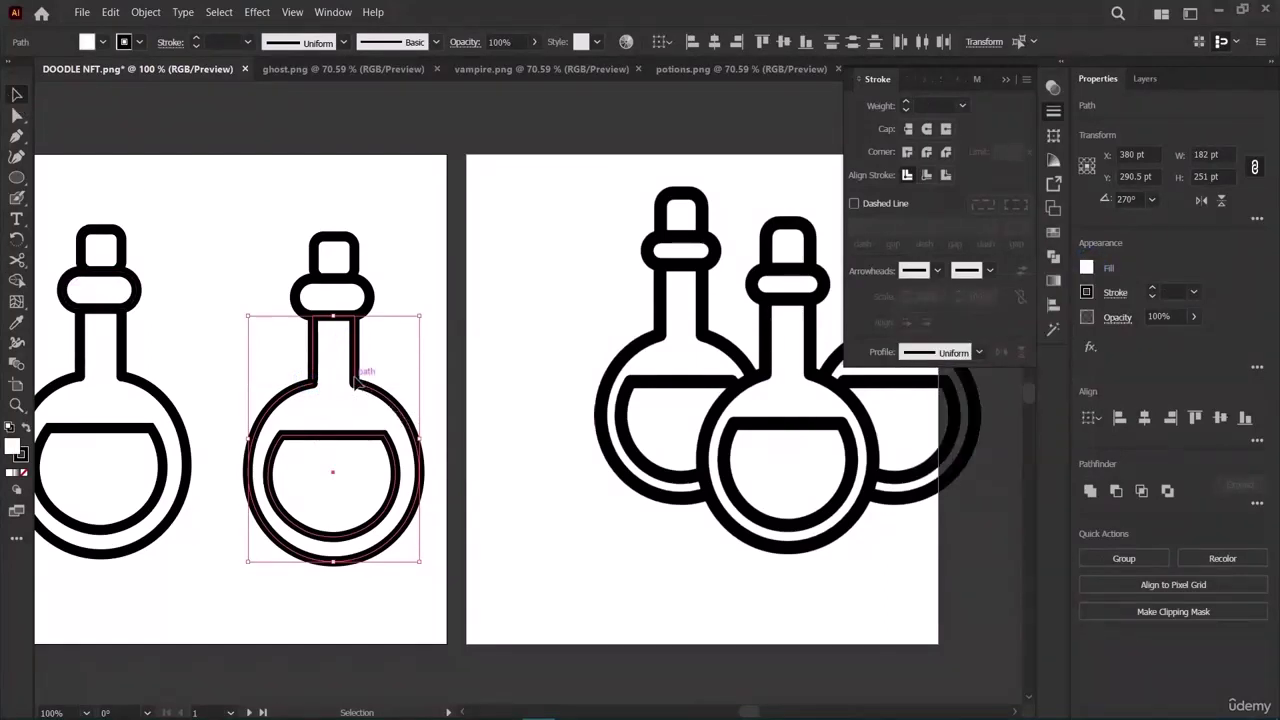
pyautogui.moveTo(355, 380)
pyautogui.mouseDown()
pyautogui.moveTo(228, 384)
pyautogui.moveTo(259, 378)
pyautogui.moveTo(199, 372)
pyautogui.moveTo(357, 230)
pyautogui.moveTo(386, 363)
pyautogui.moveTo(354, 385)
pyautogui.mouseUp()
pyautogui.click(174, 398)
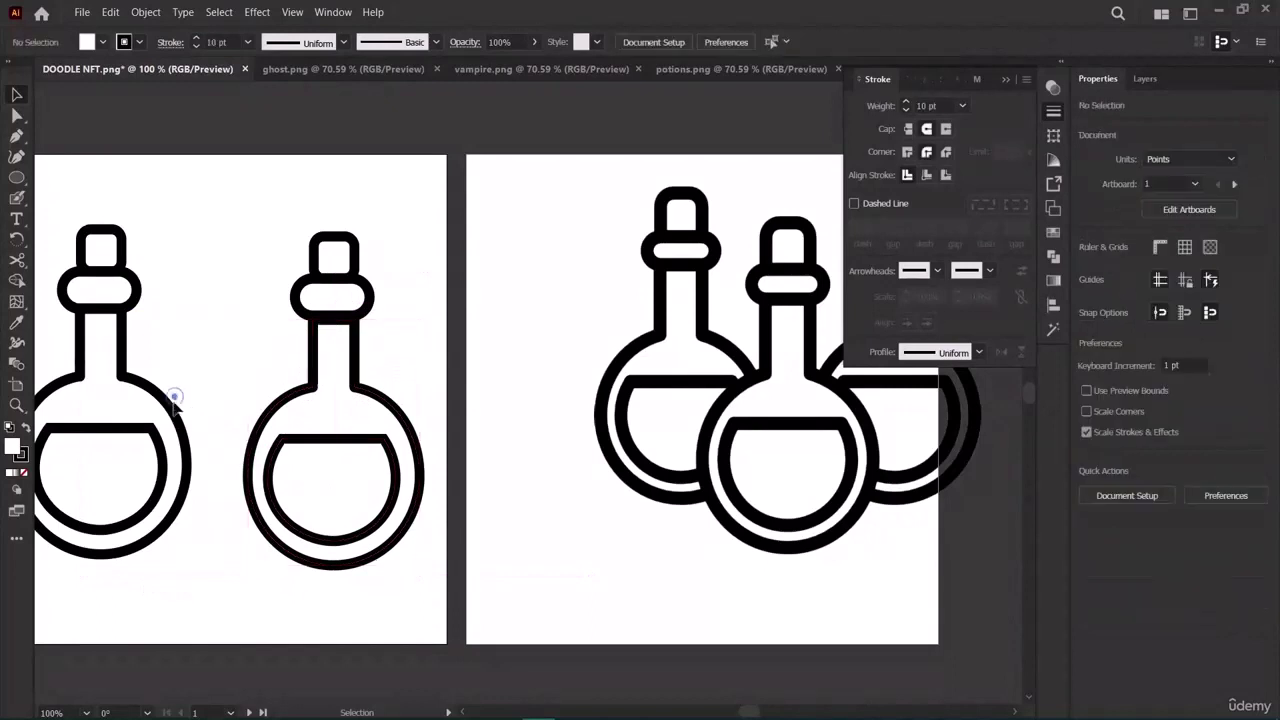
# Reselect the neck, body and liquid shape and nudge the second bottle into place.
pyautogui.click(316, 368)
pyautogui.keyDown('shift'); pyautogui.click(311, 343); pyautogui.keyUp('shift')
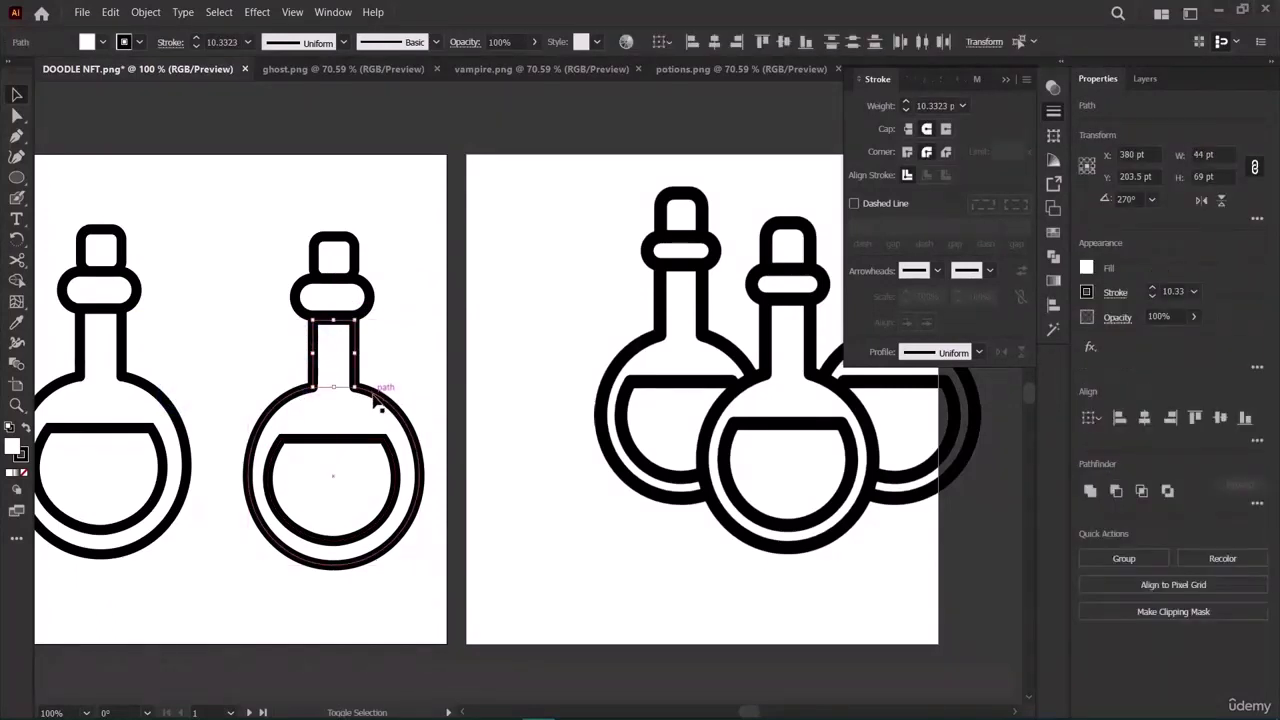
pyautogui.keyDown('shift'); pyautogui.click(377, 394); pyautogui.keyUp('shift')
pyautogui.keyDown('shift'); pyautogui.click(338, 446); pyautogui.keyUp('shift')
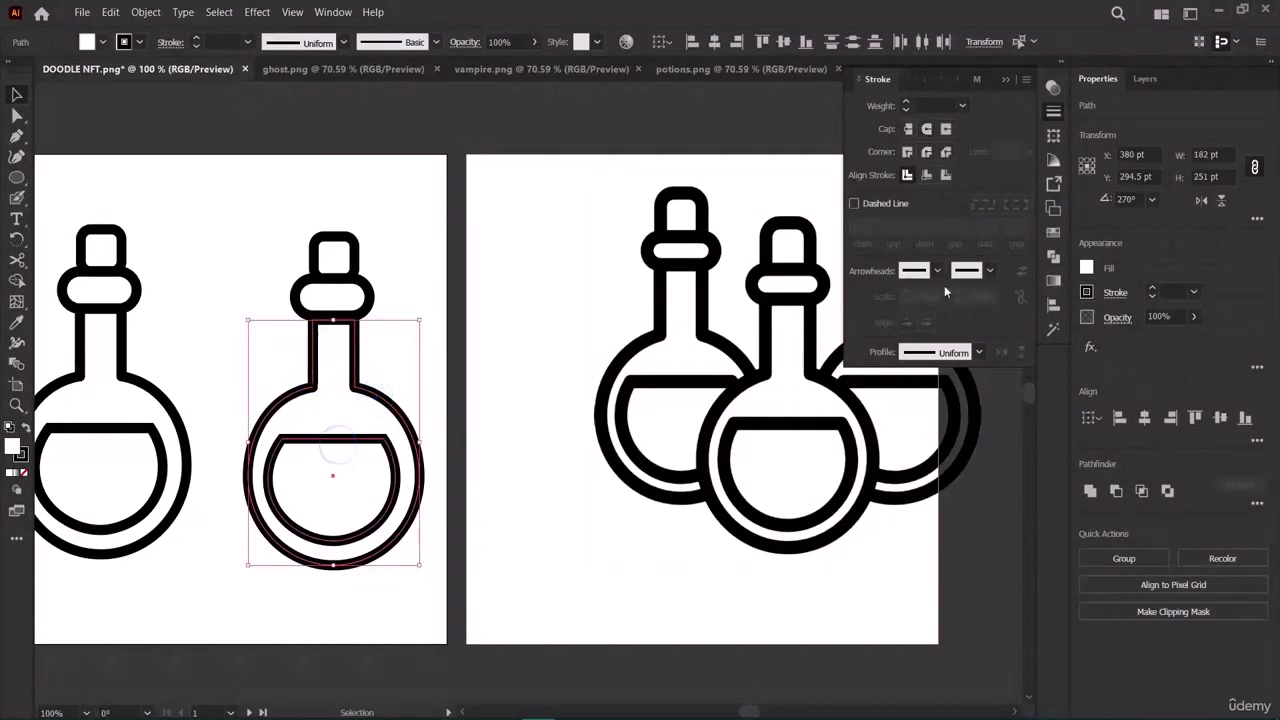
pyautogui.click(1089, 270)
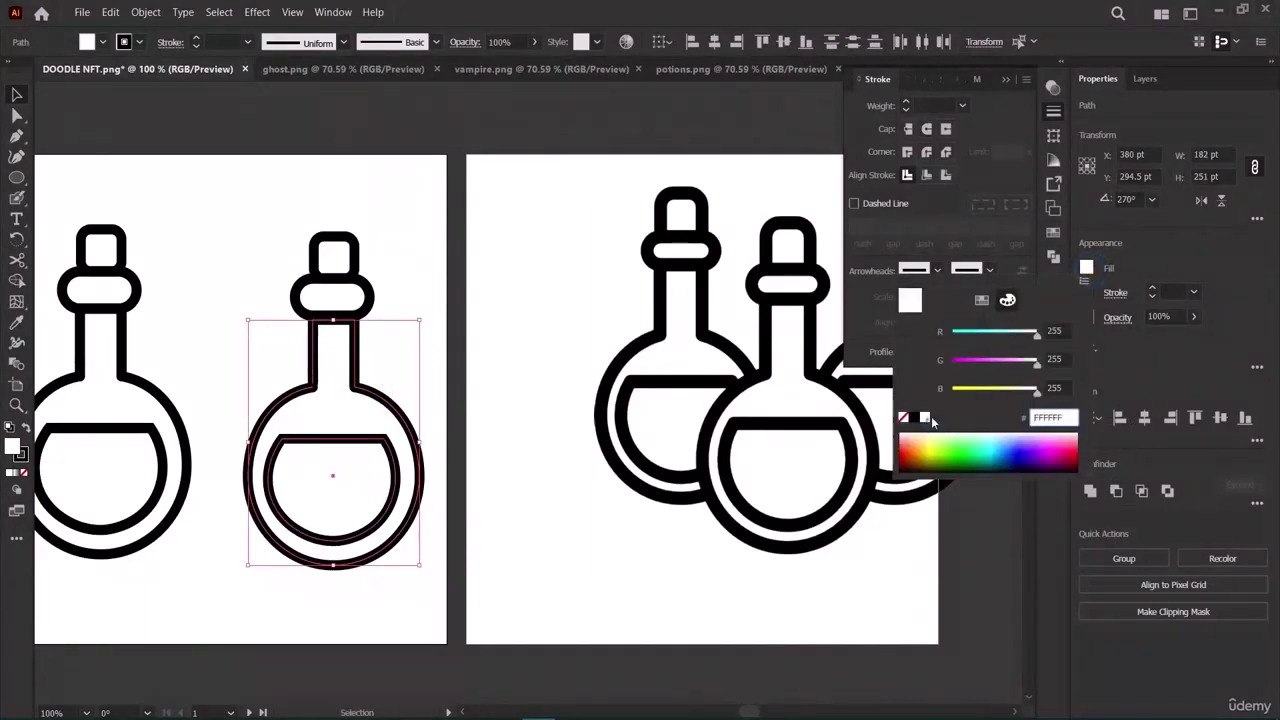
pyautogui.click(1087, 268)
pyautogui.click(1087, 268)
pyautogui.moveTo(369, 398)
pyautogui.mouseDown()
pyautogui.moveTo(228, 425)
pyautogui.moveTo(215, 365)
pyautogui.moveTo(400, 392)
pyautogui.moveTo(372, 394)
pyautogui.mouseUp()
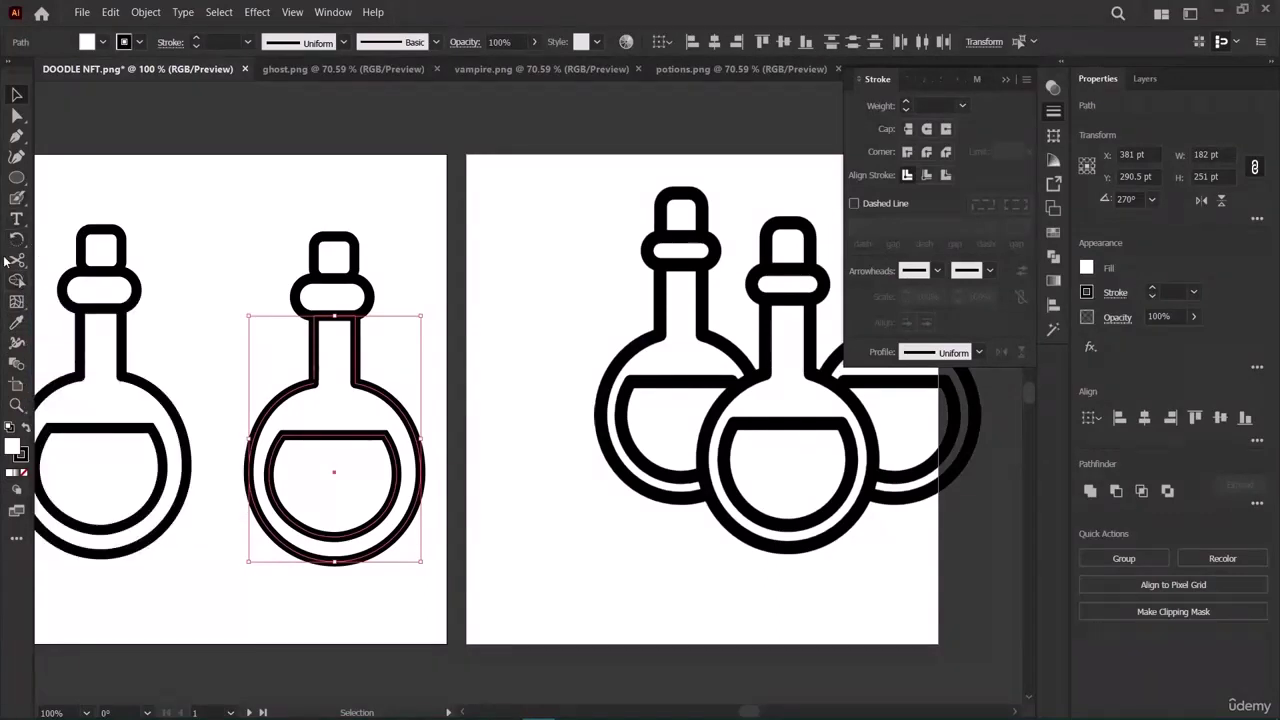
# Switch the toolbar to the Advanced tool set to reach the Live Paint tools.
pyautogui.click(17, 260)
pyautogui.click(20, 239)
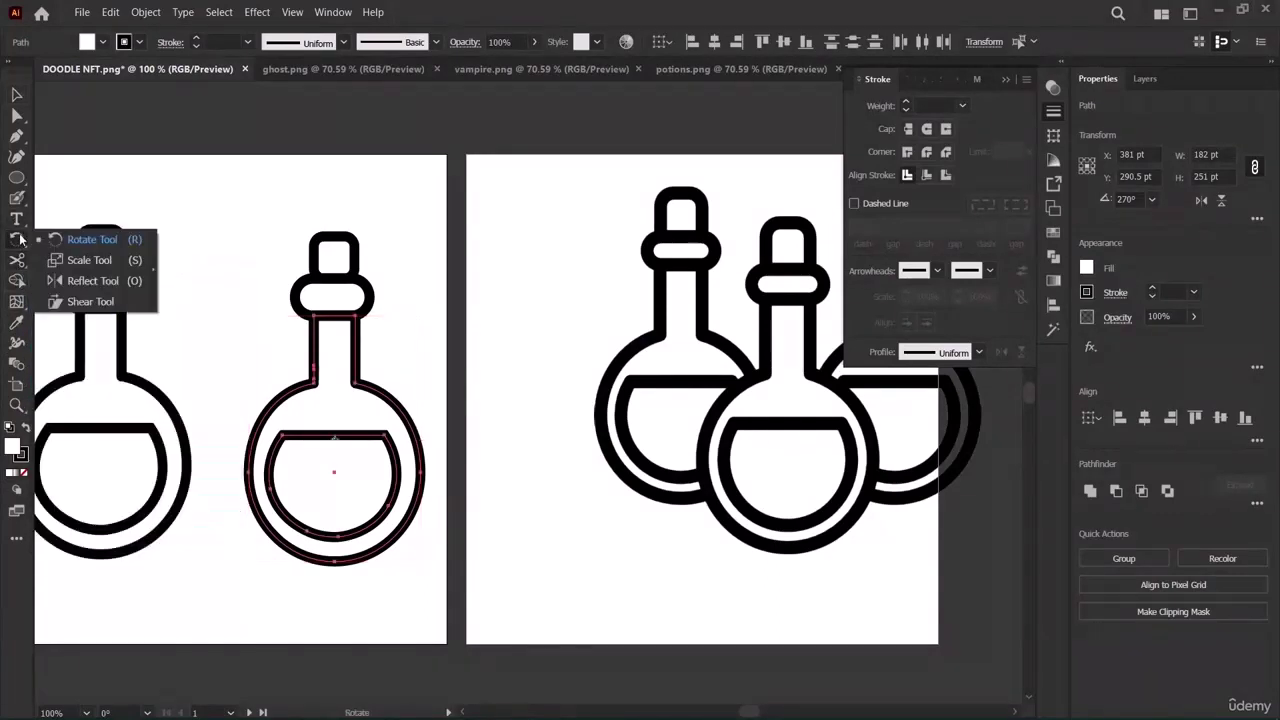
pyautogui.click(19, 219)
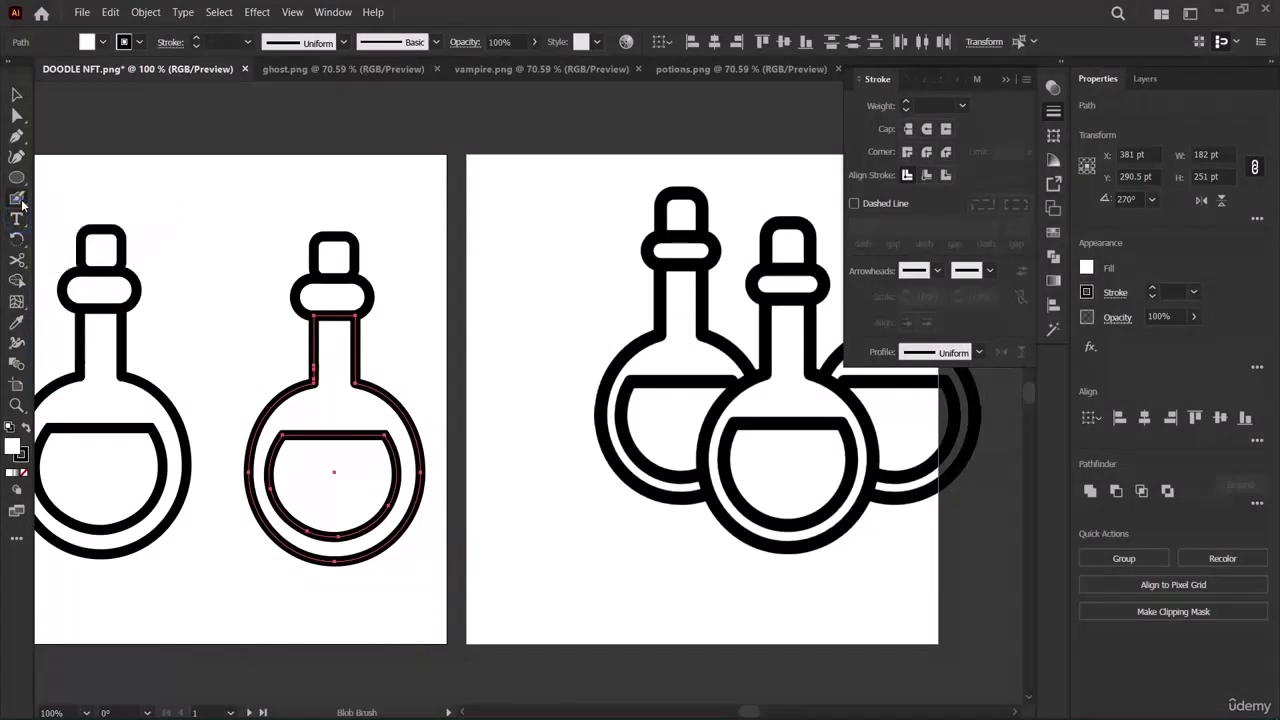
pyautogui.click(20, 201)
pyautogui.click(17, 178)
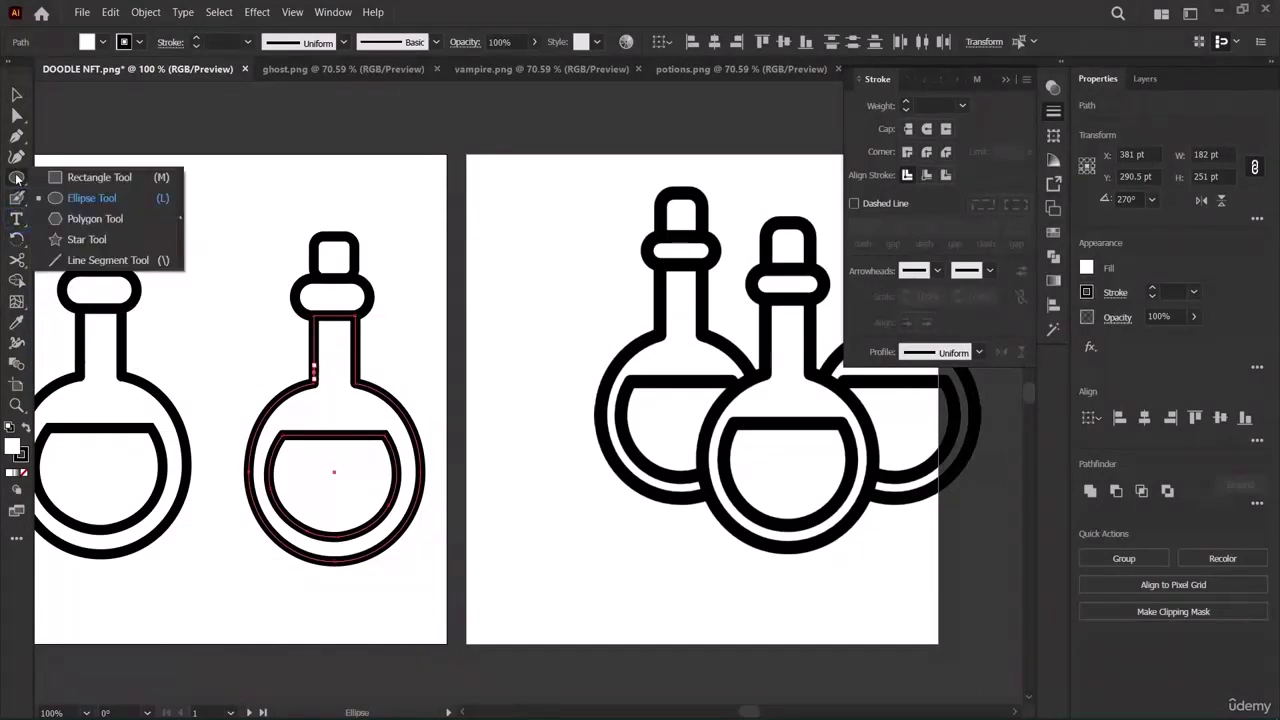
pyautogui.click(16, 163)
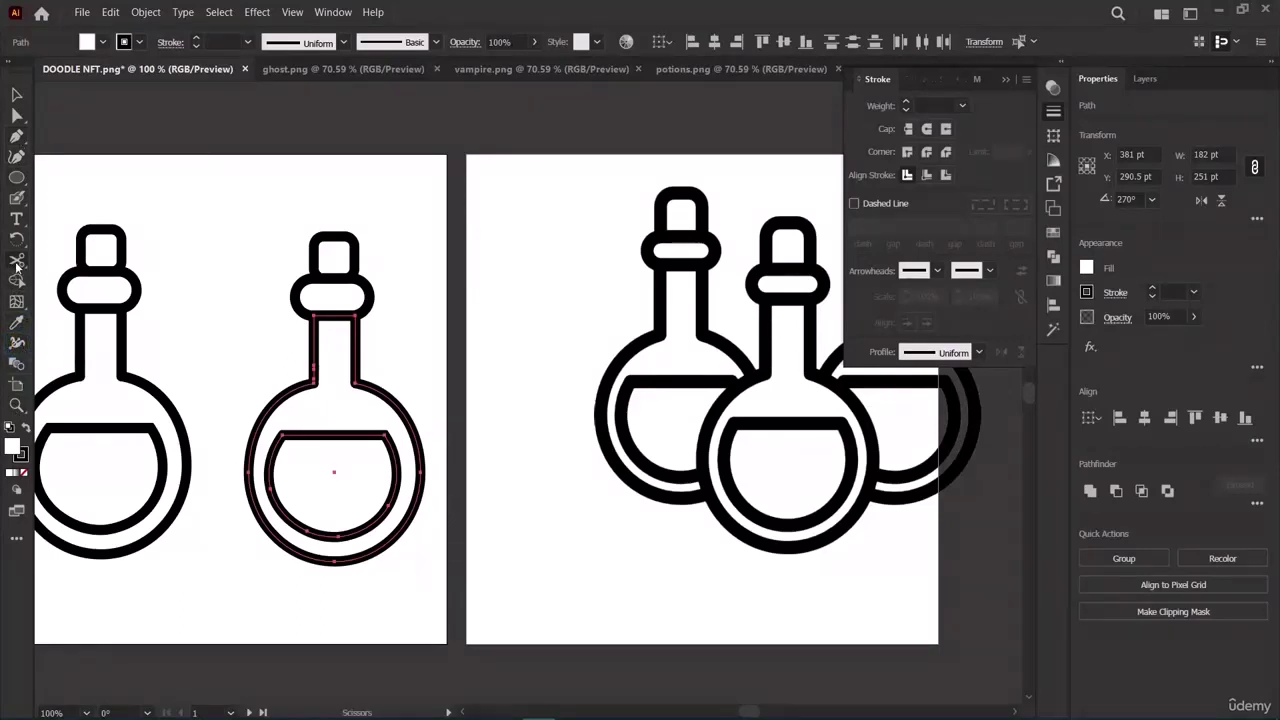
pyautogui.click(16, 265)
pyautogui.click(332, 13)
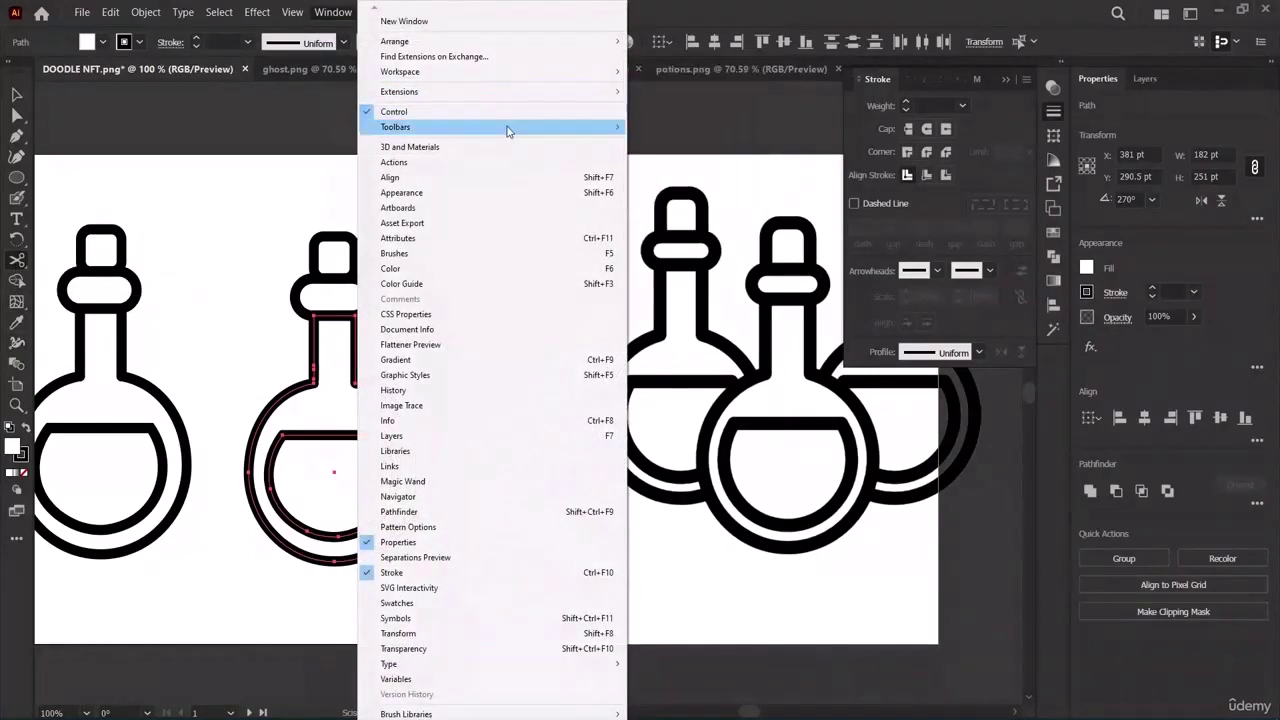
pyautogui.moveTo(509, 127)
pyautogui.click(693, 129)
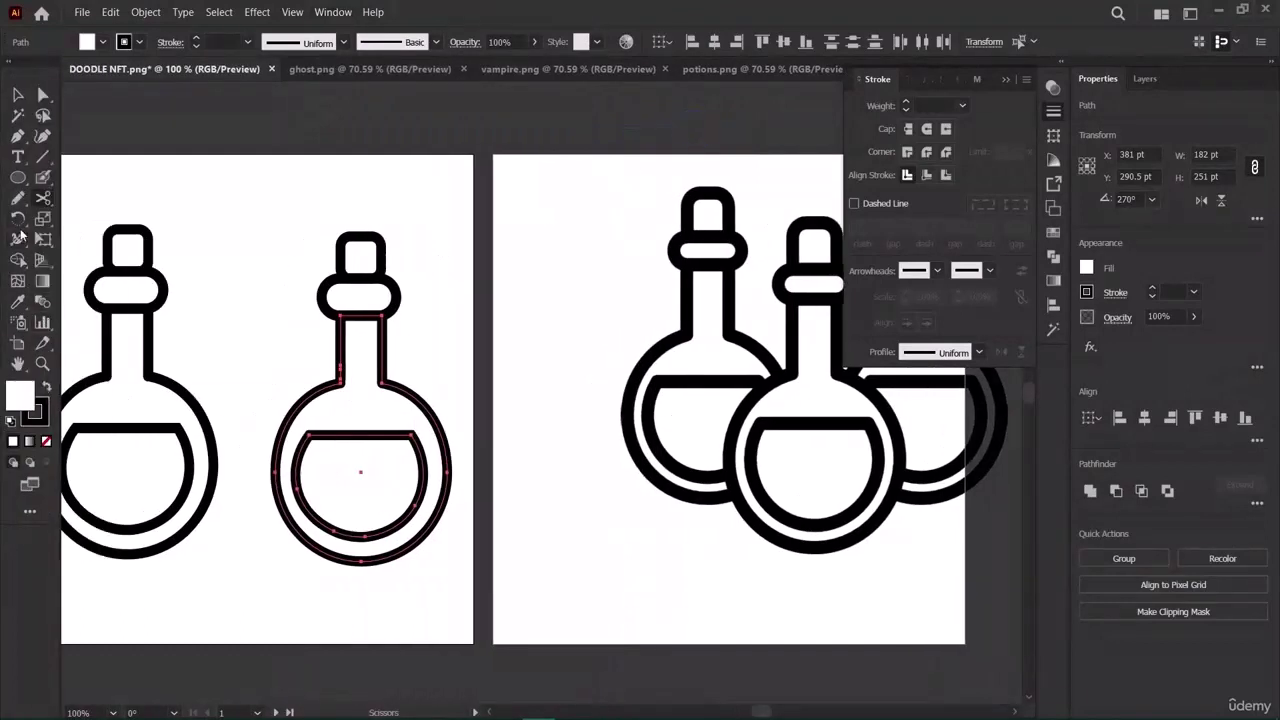
# Click the right bottle with the Live Paint Bucket to make a Live Paint group.
pyautogui.click(18, 204)
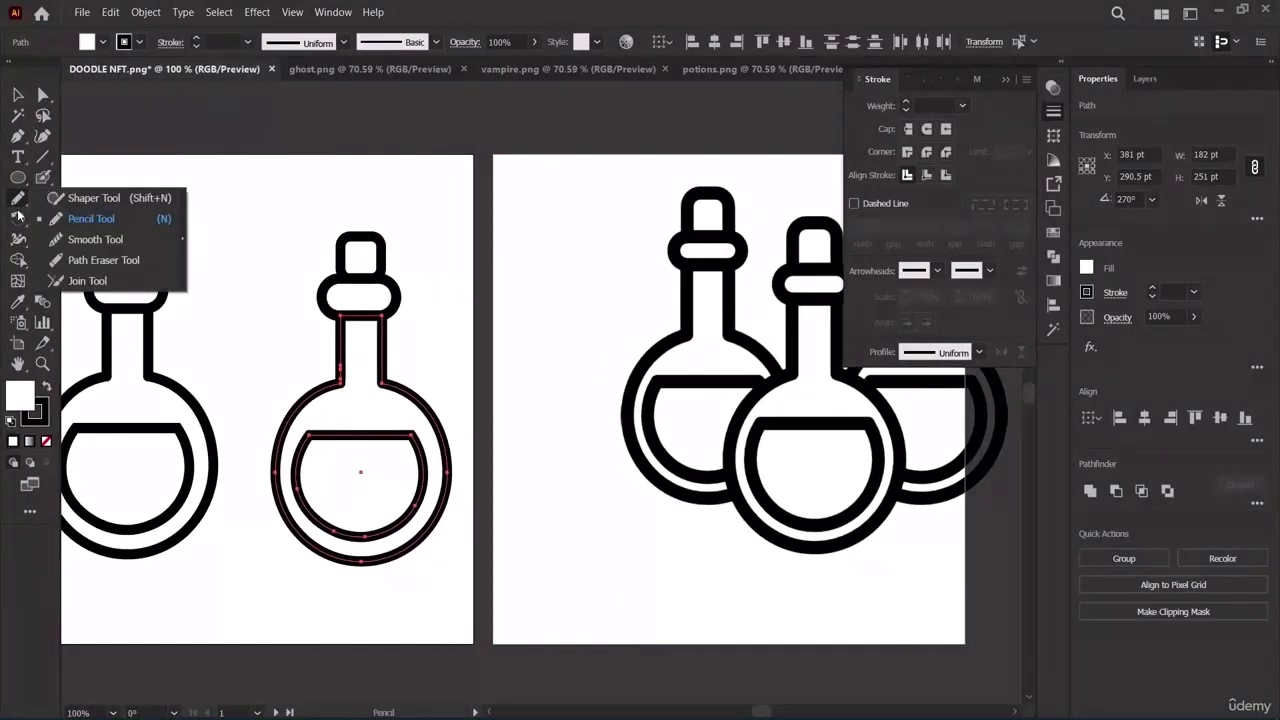
pyautogui.click(18, 220)
pyautogui.click(18, 240)
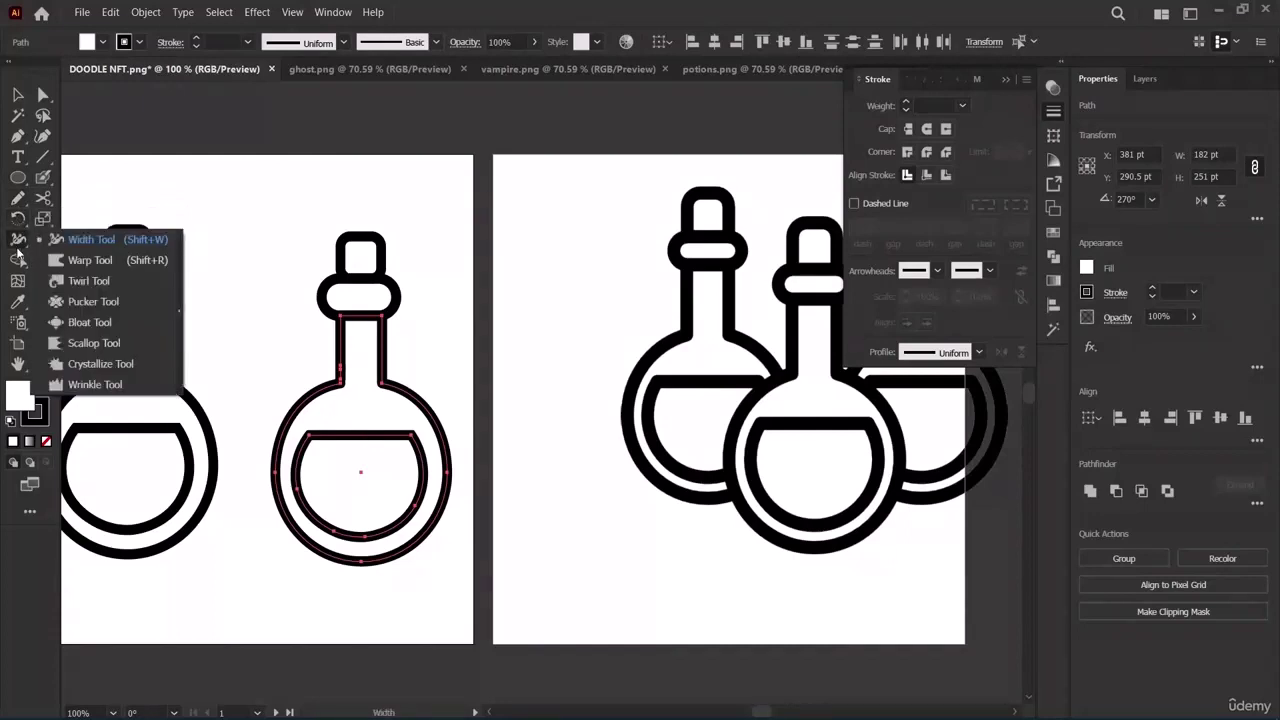
pyautogui.click(18, 258)
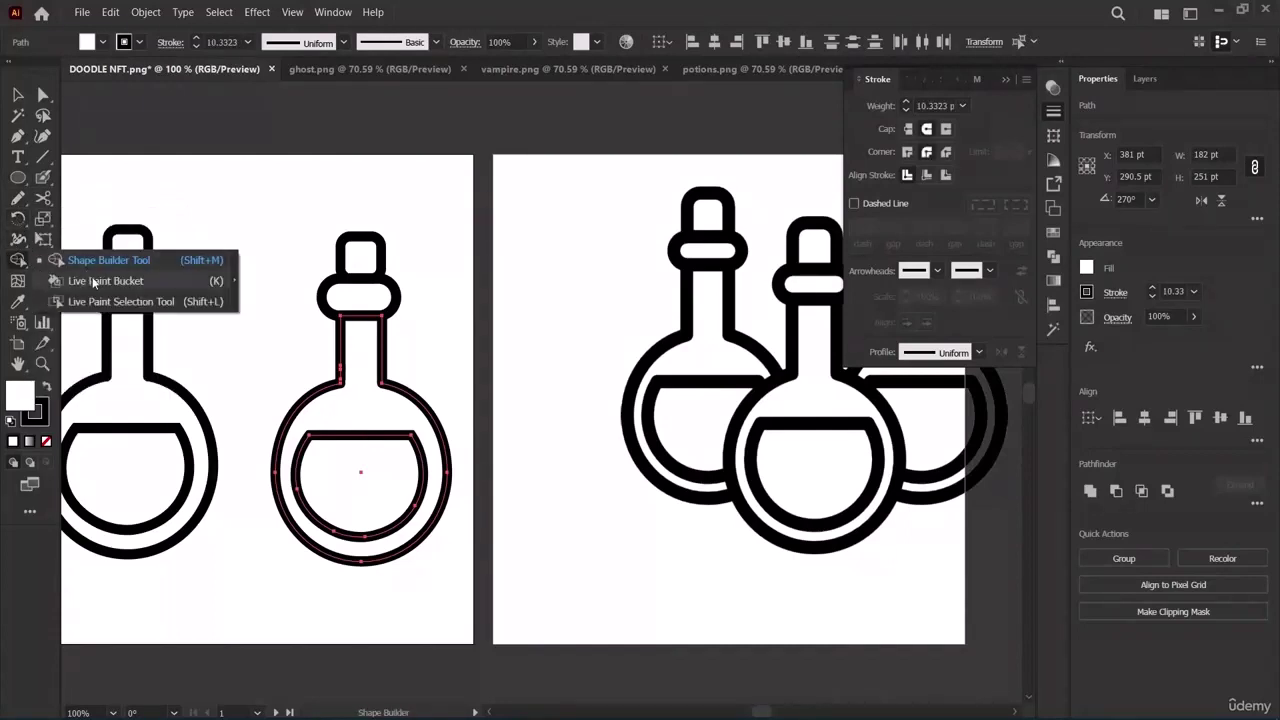
pyautogui.click(100, 281)
pyautogui.click(361, 357)
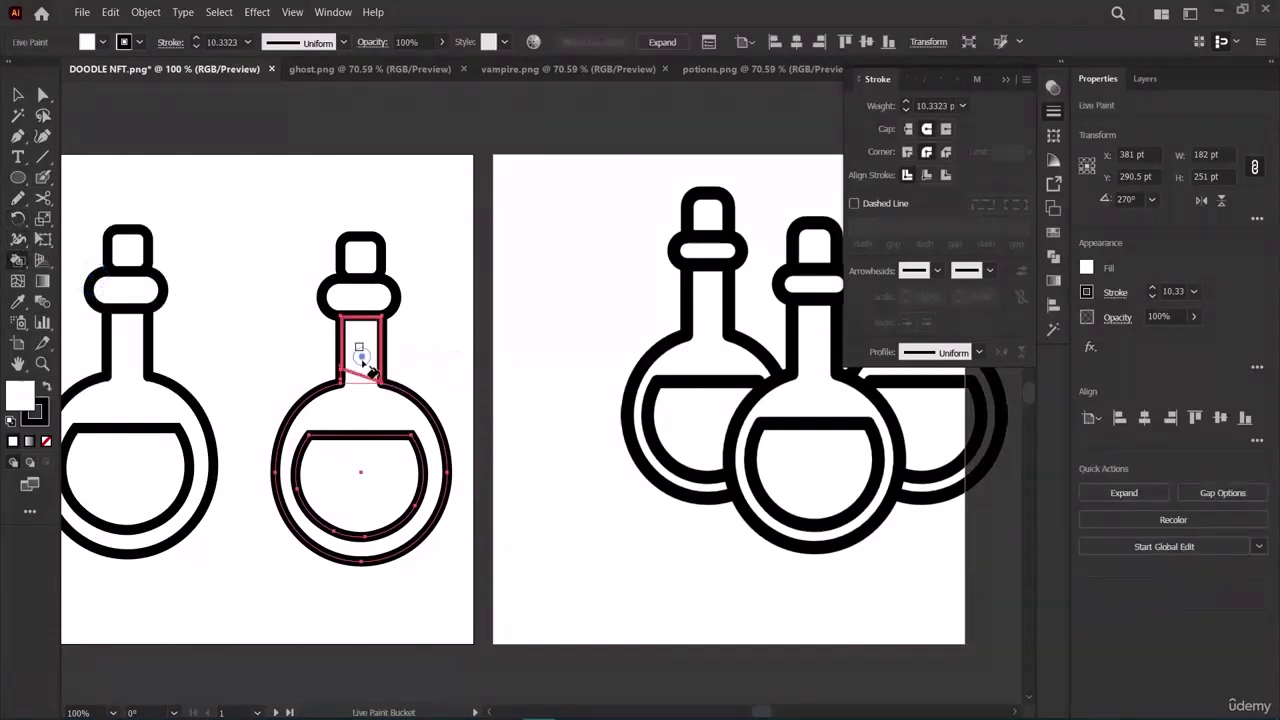
# Move the bottle body and its stopper left to overlap the first bottle.
pyautogui.click(401, 413)
pyautogui.press('v')
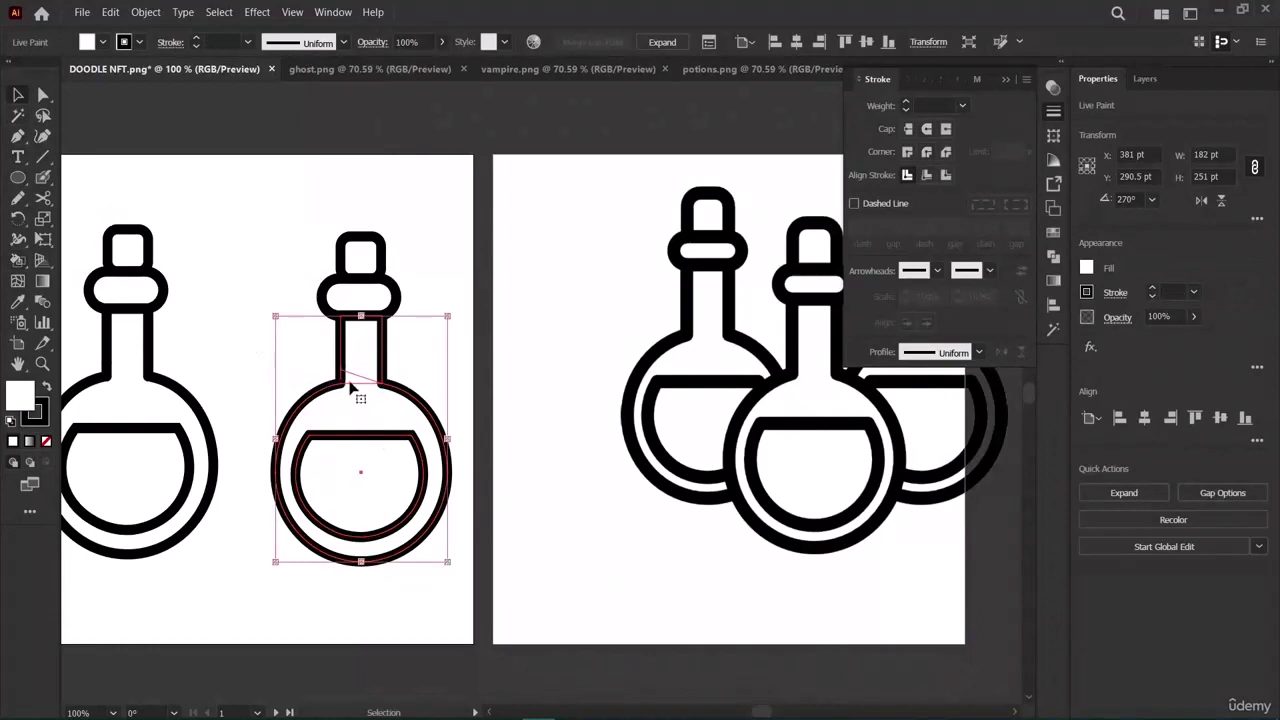
pyautogui.moveTo(350, 377); pyautogui.dragTo(227, 381)
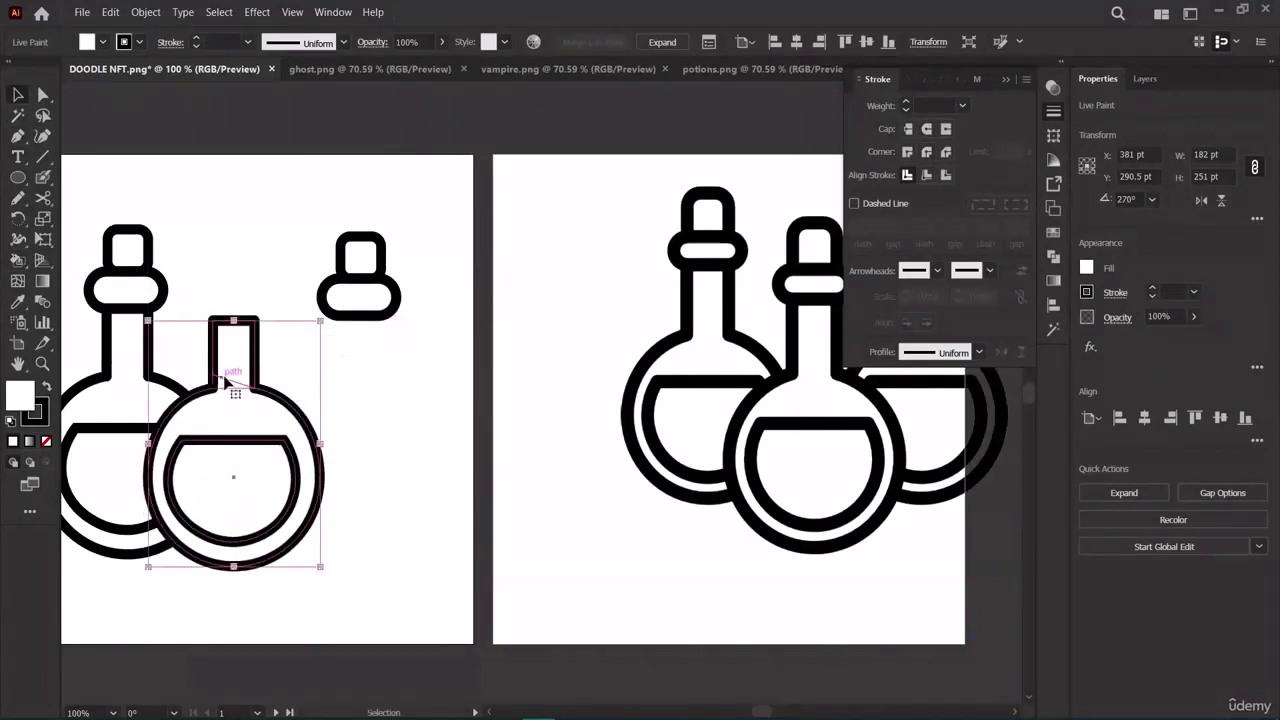
pyautogui.press('a')
pyautogui.moveTo(288, 215); pyautogui.dragTo(237, 290)
pyautogui.press('v')
pyautogui.click(356, 367)
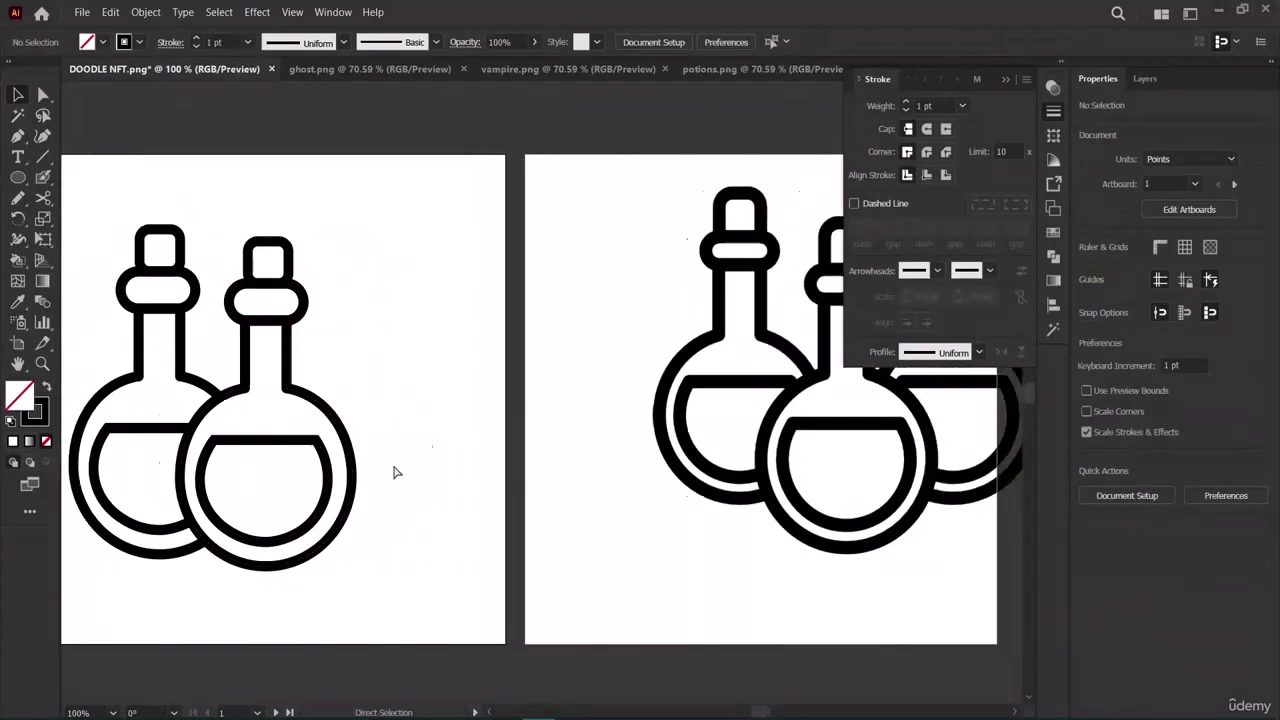
# Duplicate the middle bottle and place the copy to its right.
pyautogui.hscroll(1, 395, 472)
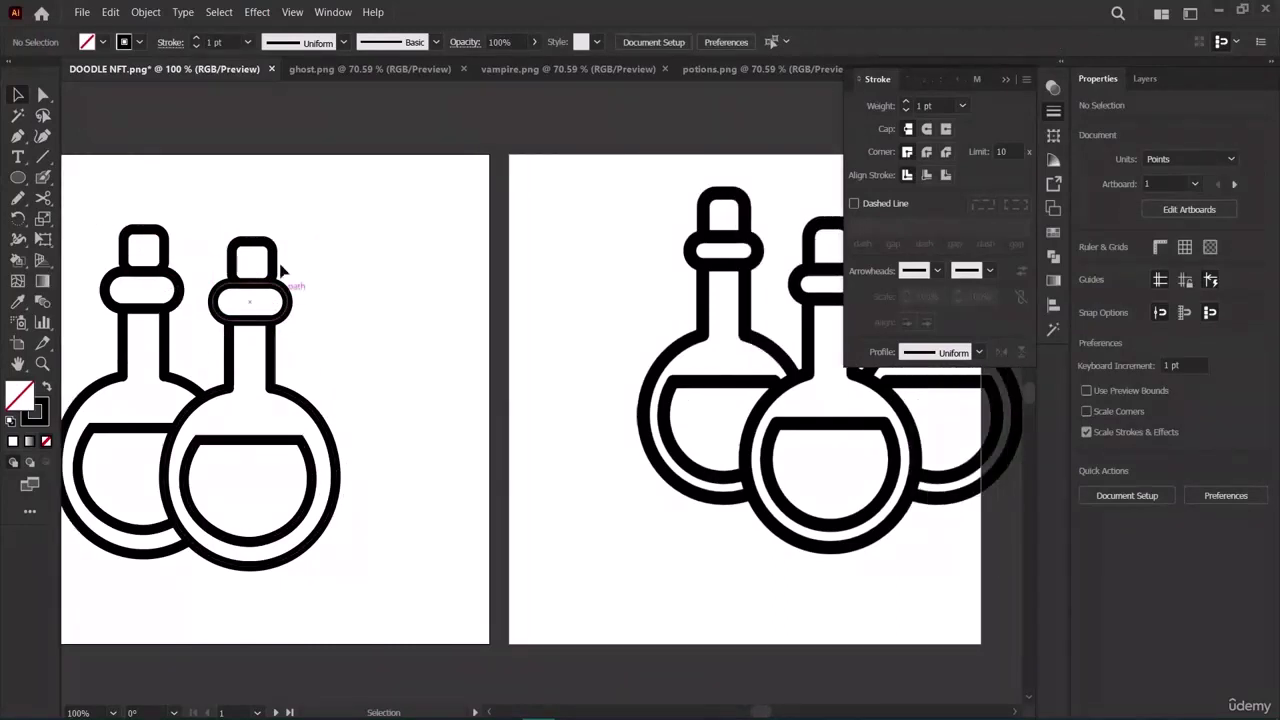
pyautogui.moveTo(323, 485); pyautogui.dragTo(332, 522)
pyautogui.click(415, 462)
pyautogui.moveTo(229, 190); pyautogui.dragTo(363, 580)
pyautogui.click(379, 427)
pyautogui.press('a')
pyautogui.moveTo(257, 208); pyautogui.dragTo(380, 560)
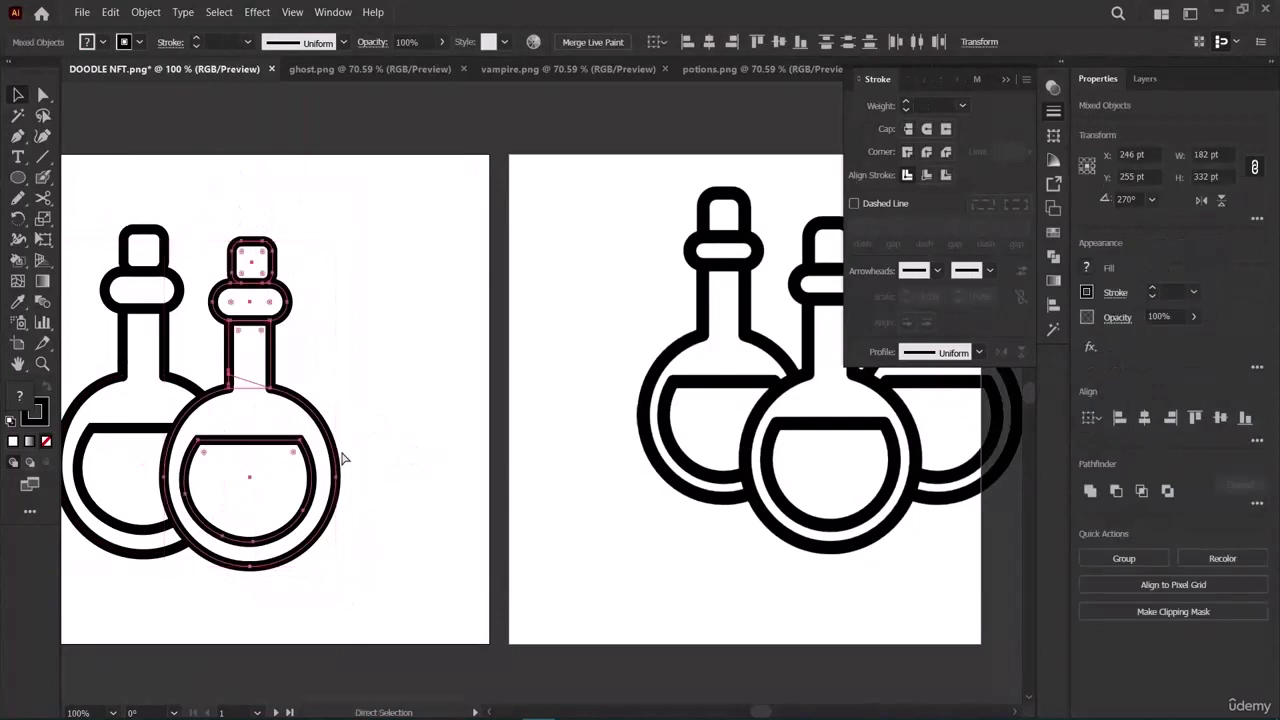
pyautogui.press('v')
pyautogui.keyDown('alt'); pyautogui.moveTo(313, 432); pyautogui.dragTo(595, 428); pyautogui.keyUp('alt')
pyautogui.moveTo(572, 380); pyautogui.dragTo(386, 374)
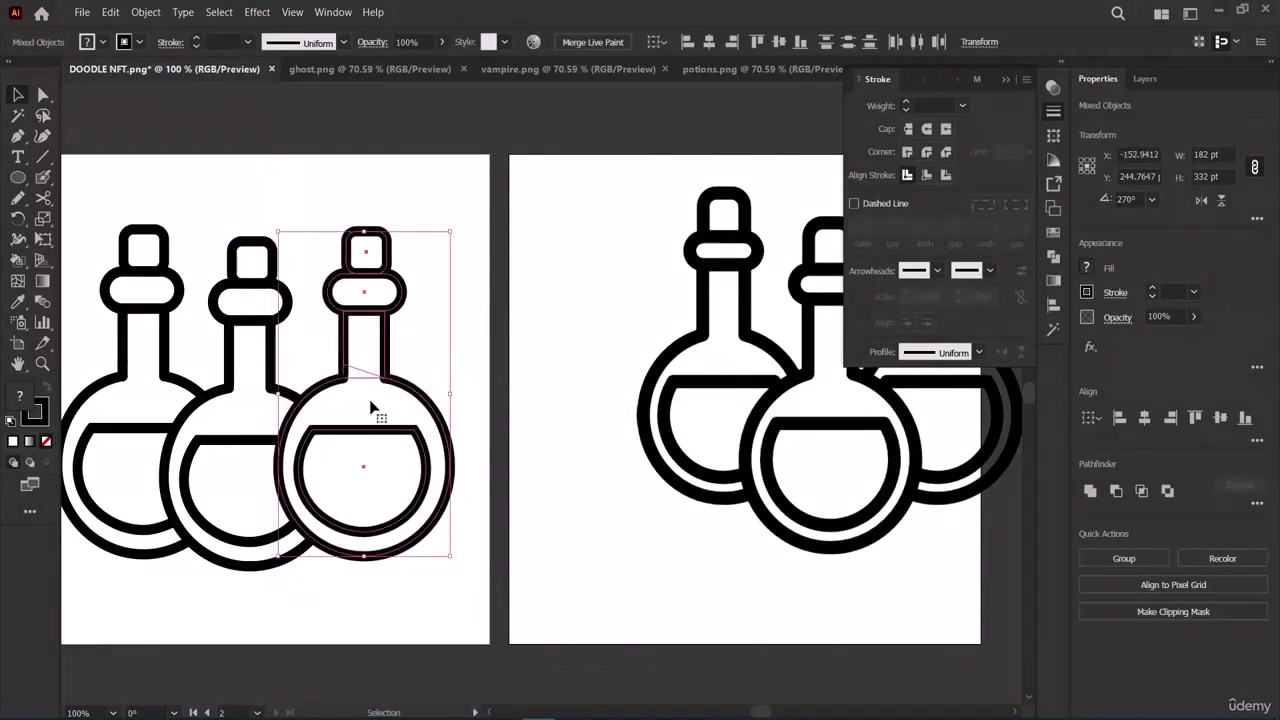
# Send the third bottle behind the middle one via Arrange.
pyautogui.rightClick(390, 386)
pyautogui.moveTo(460, 595)
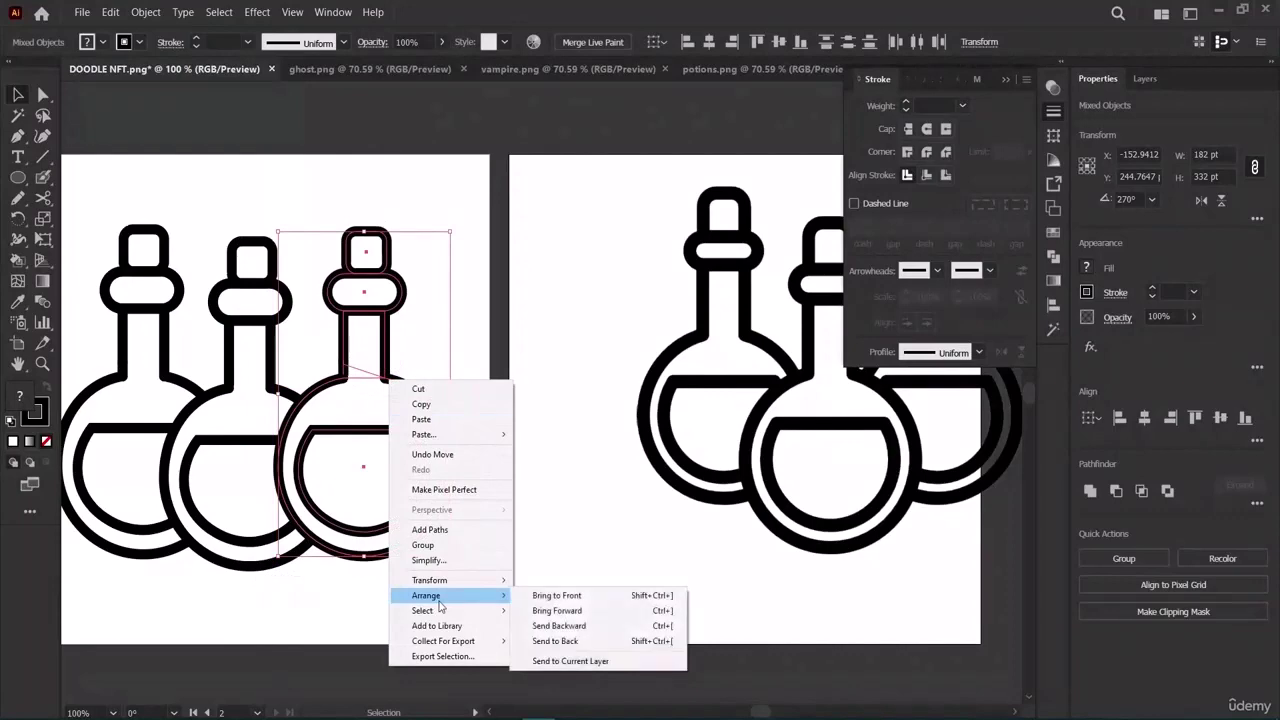
pyautogui.click(556, 610)
pyautogui.click(363, 620)
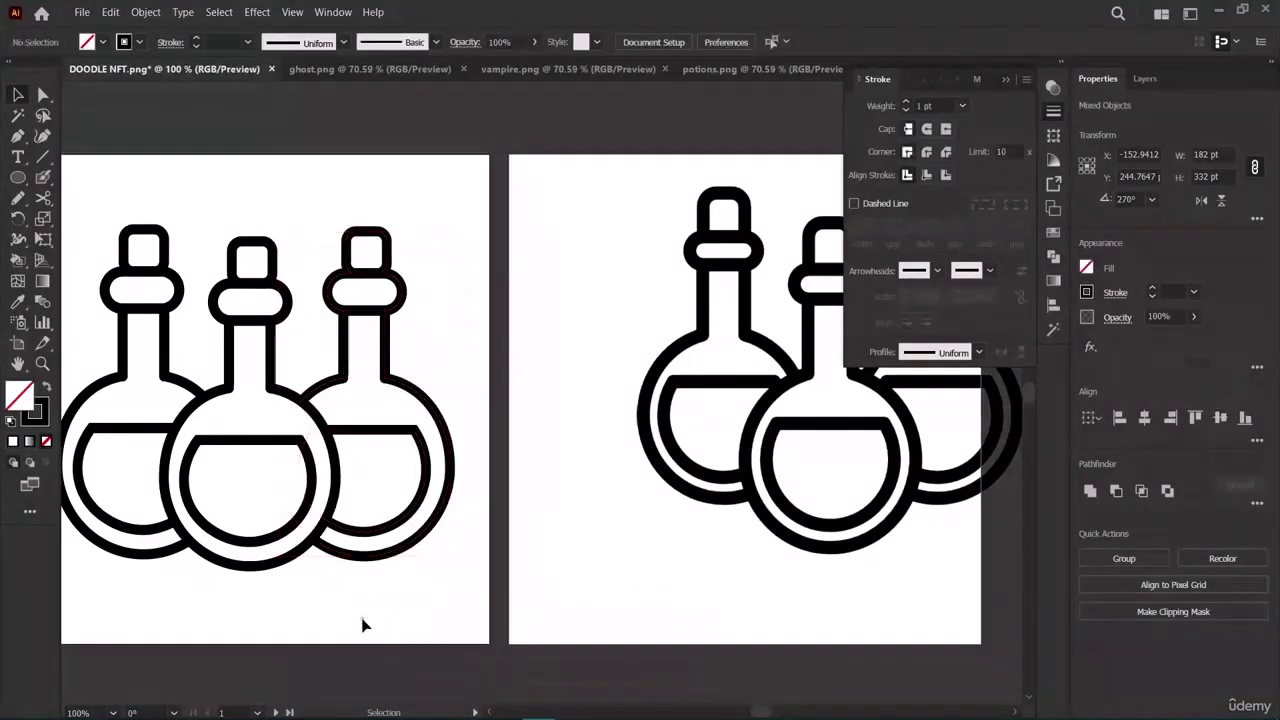
# Zoom out and move the potions reference image onto the second artboard.
pyautogui.hotkey('ctrl', '-')
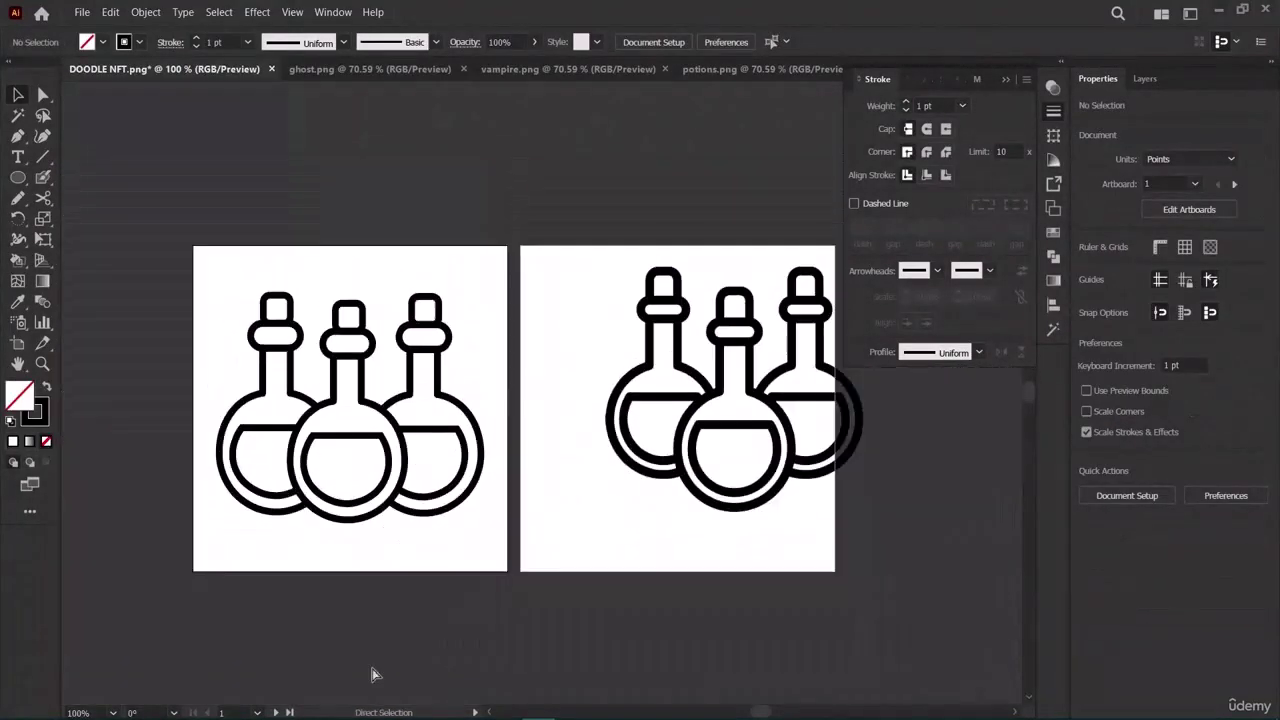
pyautogui.hscroll(3, 369, 676)
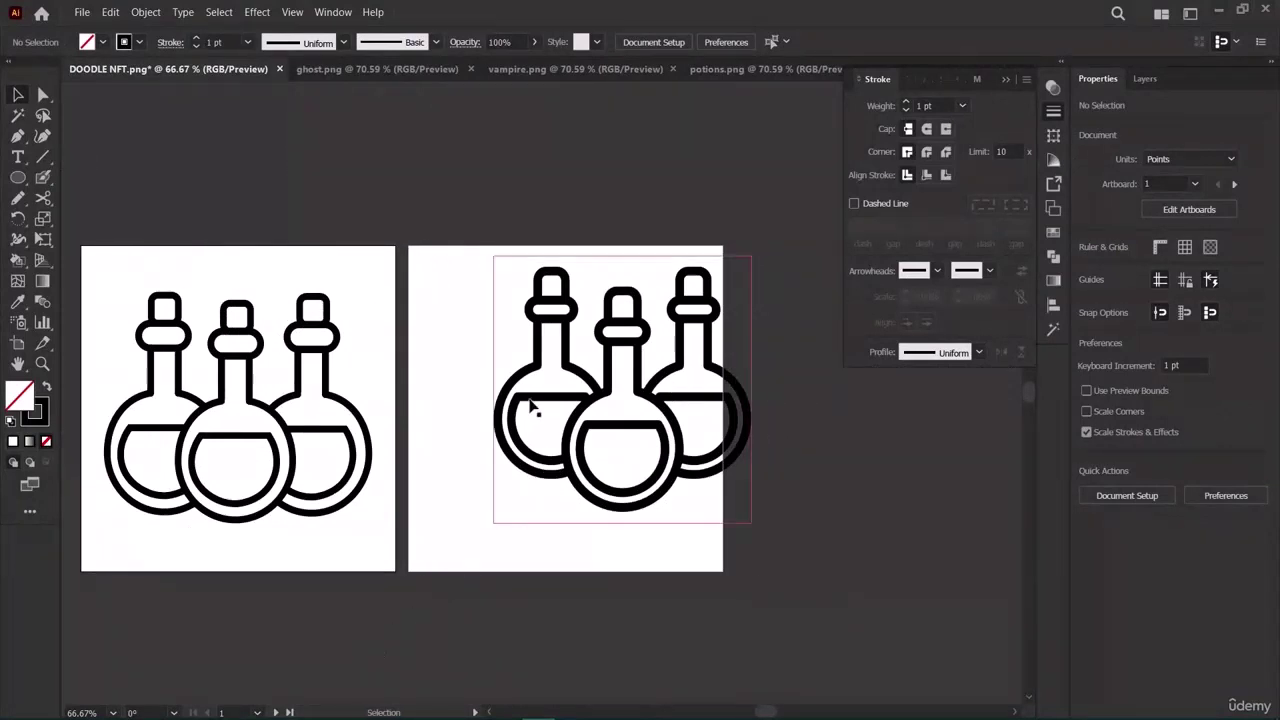
pyautogui.press('v')
pyautogui.moveTo(477, 276); pyautogui.dragTo(751, 458)
pyautogui.moveTo(710, 386); pyautogui.dragTo(657, 385)
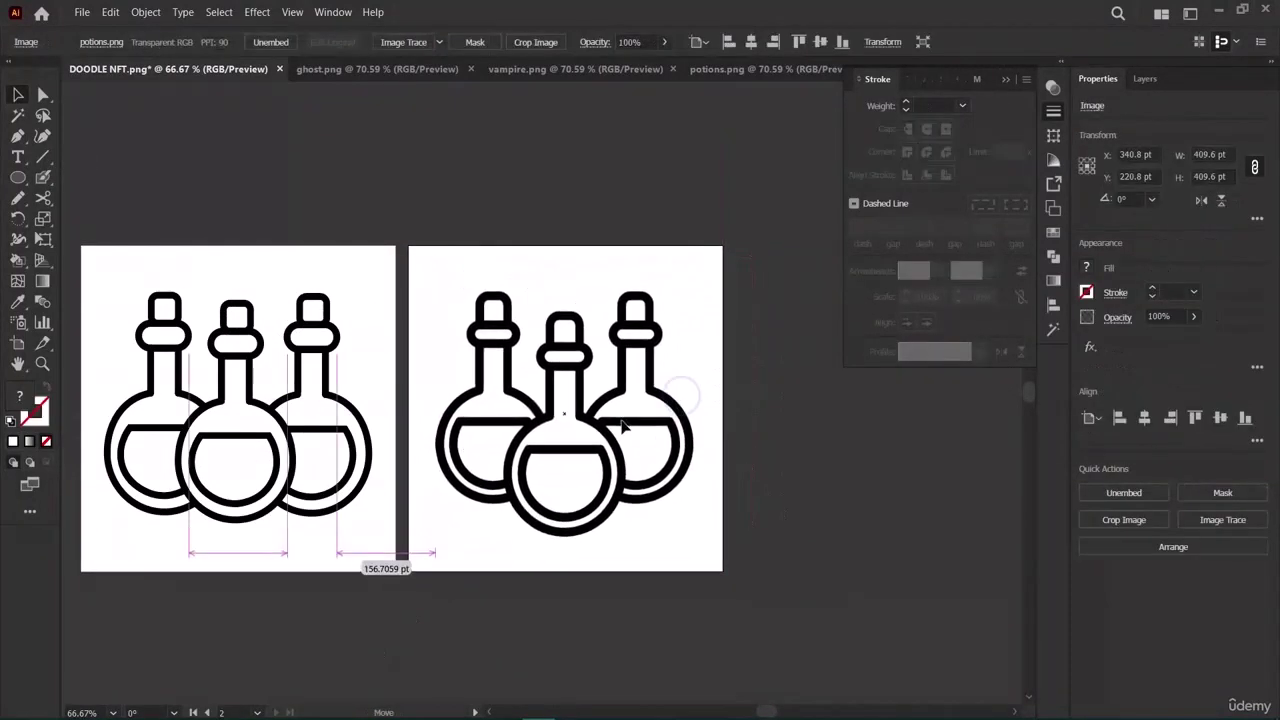
pyautogui.click(612, 550)
# Nudge the middle bottle slightly lower.
pyautogui.scroll(2, 578, 598)
pyautogui.scroll(-2, 578, 597)
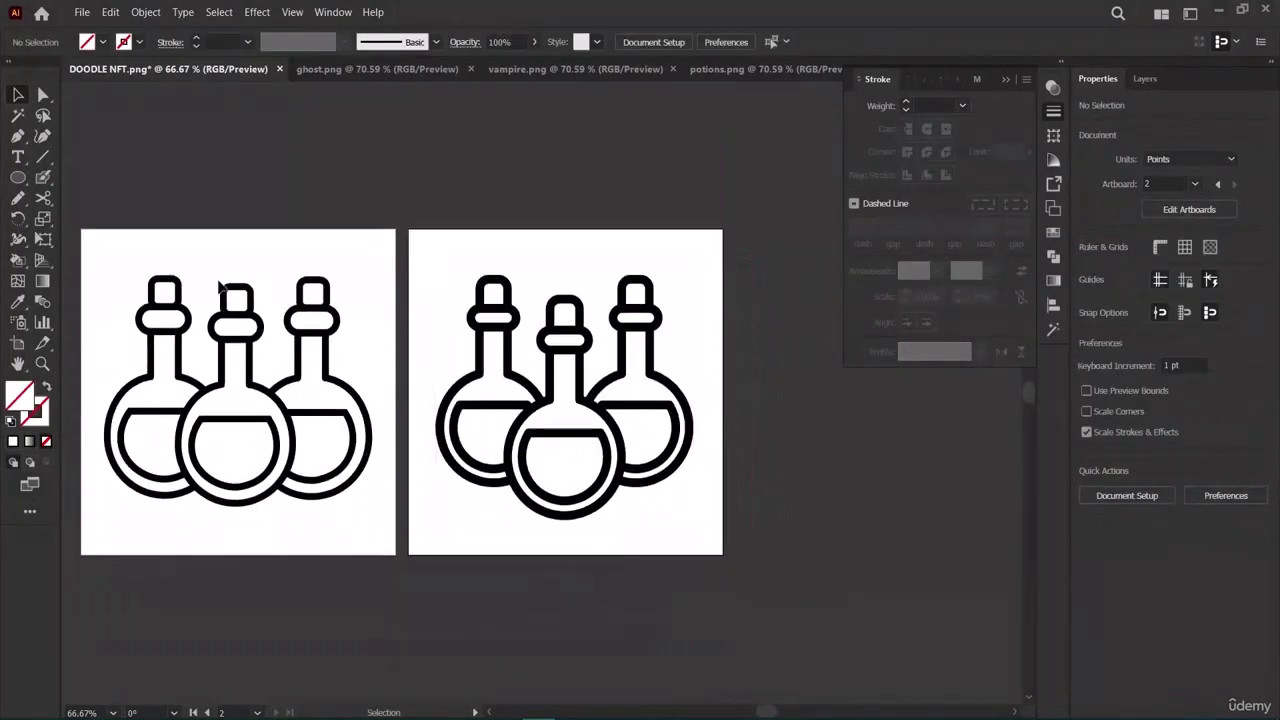
pyautogui.moveTo(255, 435)
pyautogui.mouseDown()
pyautogui.moveTo(250, 395)
pyautogui.moveTo(253, 411)
pyautogui.mouseUp()
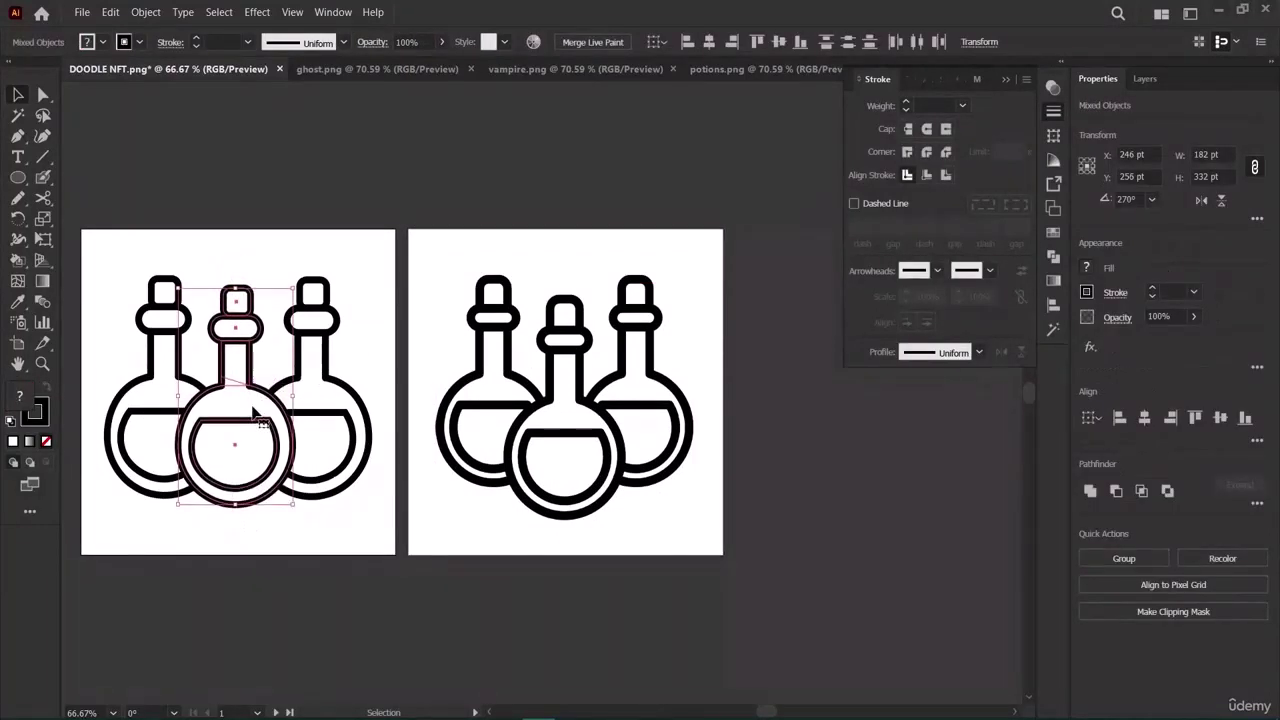
pyautogui.press('Down')
pyautogui.press('Down')
pyautogui.press('Down')
pyautogui.press('Down')
pyautogui.press('Down')
pyautogui.press('Down')
pyautogui.press('Down')
pyautogui.press('Down')
pyautogui.press('Down')
pyautogui.press('Down')
pyautogui.press('Down')
pyautogui.press('Down')
pyautogui.press('Down')
pyautogui.press('Down')
pyautogui.press('Down')
pyautogui.press('Down')
pyautogui.press('Down')
pyautogui.press('Down')
pyautogui.press('Down')
pyautogui.press('Down')
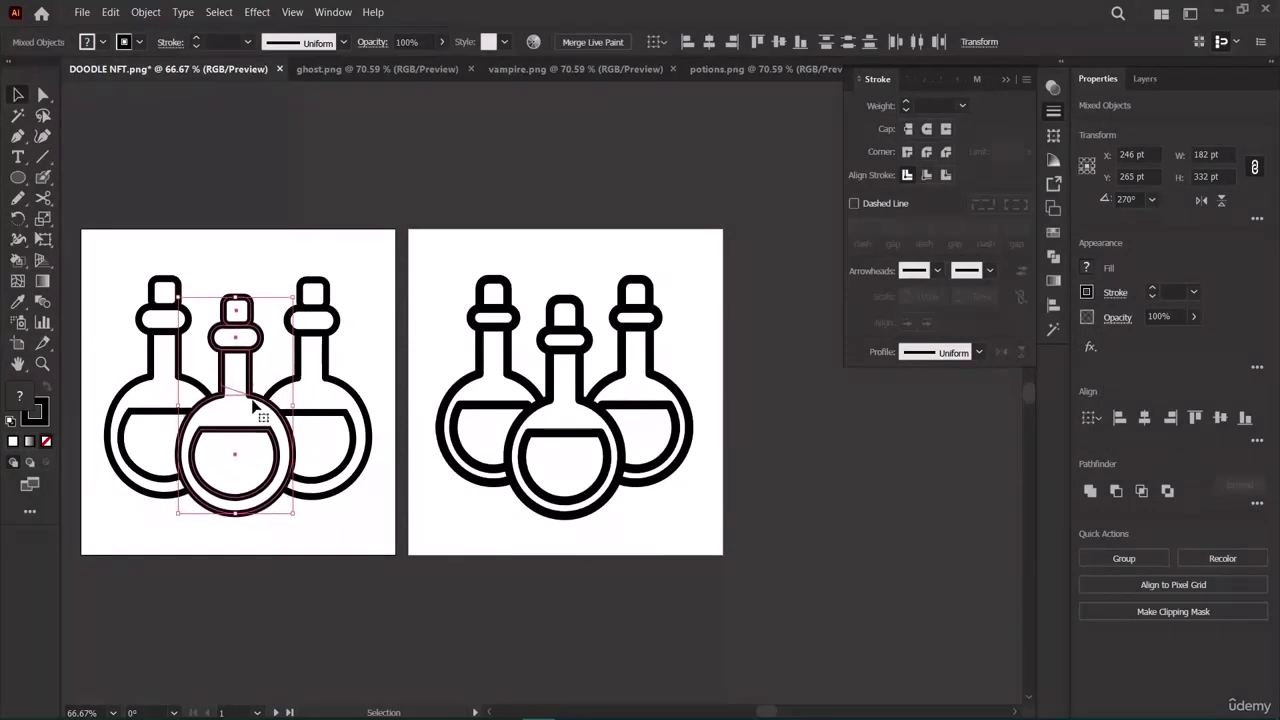
pyautogui.click(265, 561)
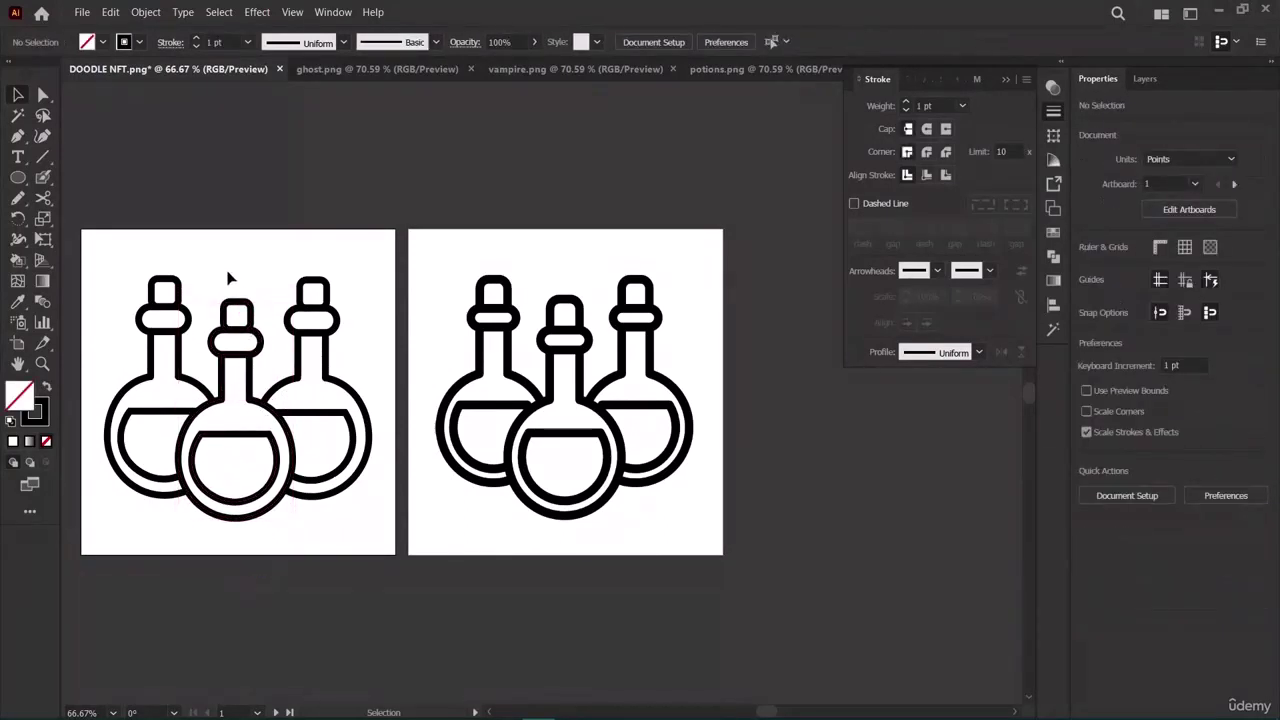
# Select all three bottles and set their stroke weight to 15 pt.
pyautogui.moveTo(340, 564); pyautogui.dragTo(370, 593)
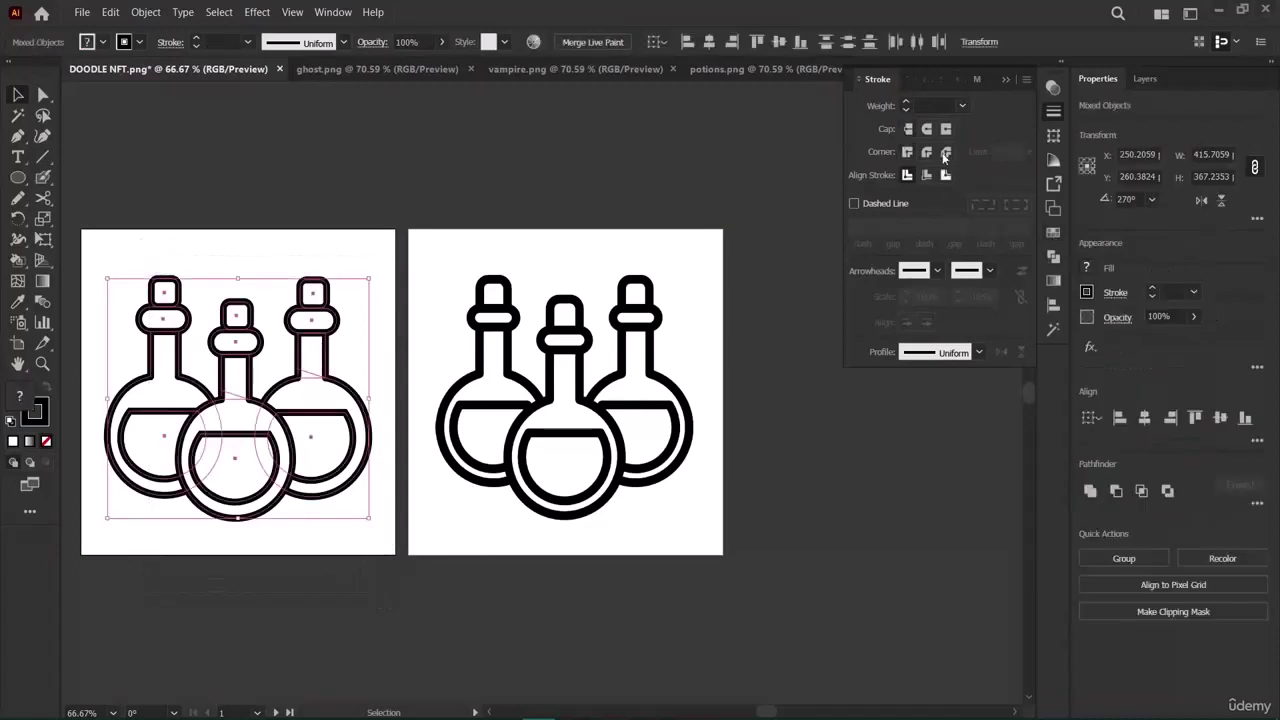
pyautogui.click(1152, 288)
pyautogui.click(1152, 288)
pyautogui.click(1152, 288)
pyautogui.click(1152, 288)
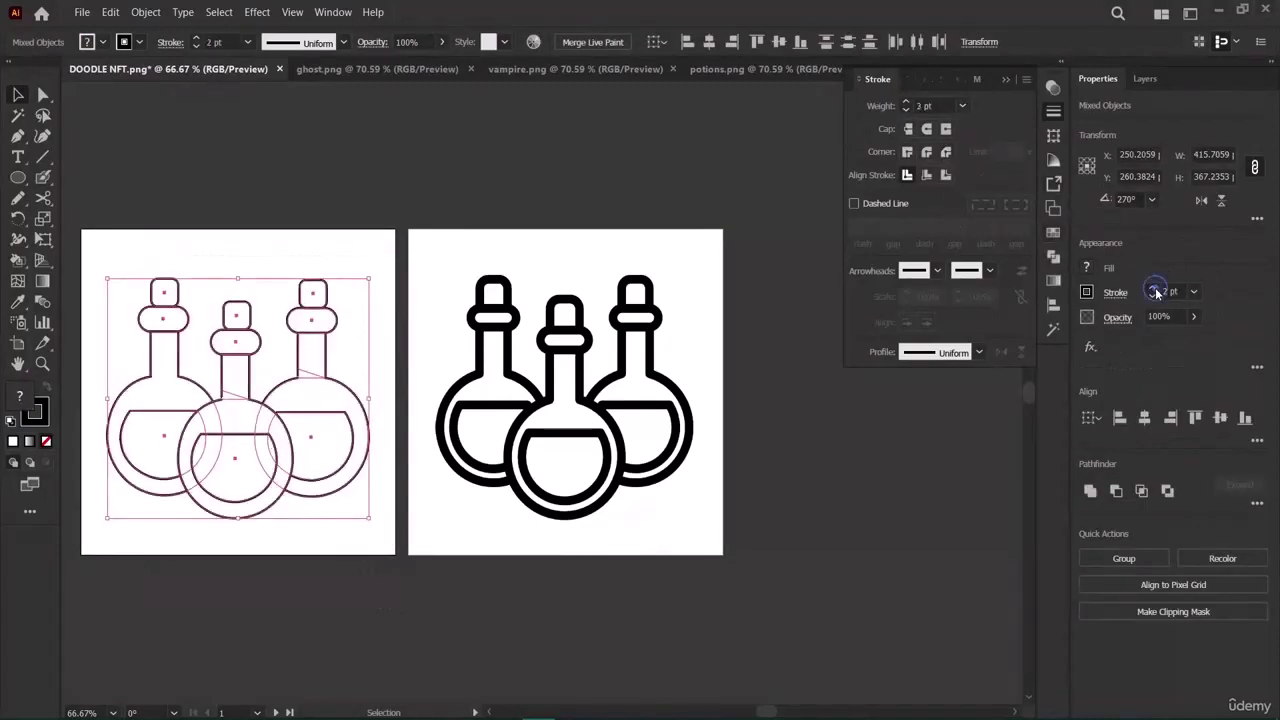
pyautogui.click(1152, 288)
pyautogui.click(1152, 288)
pyautogui.click(1152, 288)
pyautogui.click(1152, 288)
pyautogui.click(1152, 288)
pyautogui.click(1152, 288)
pyautogui.click(1152, 288)
pyautogui.click(1152, 288)
pyautogui.click(1152, 288)
pyautogui.click(1152, 288)
pyautogui.click(599, 633)
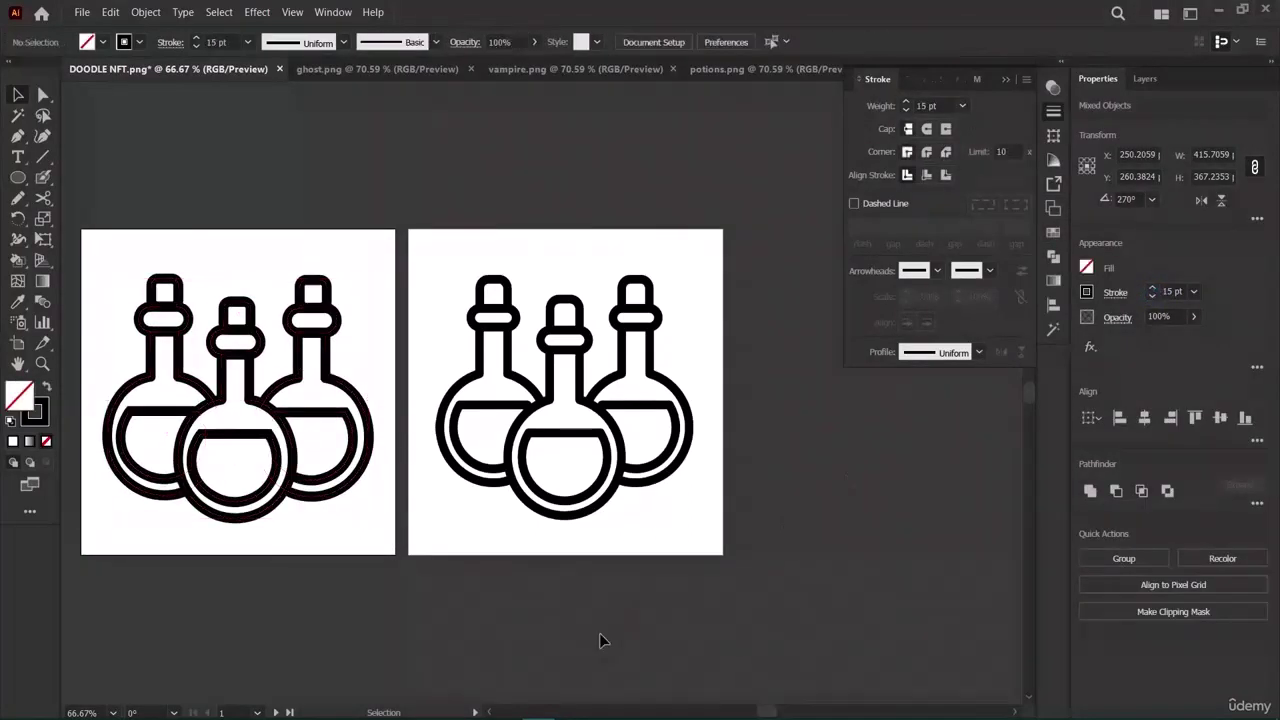
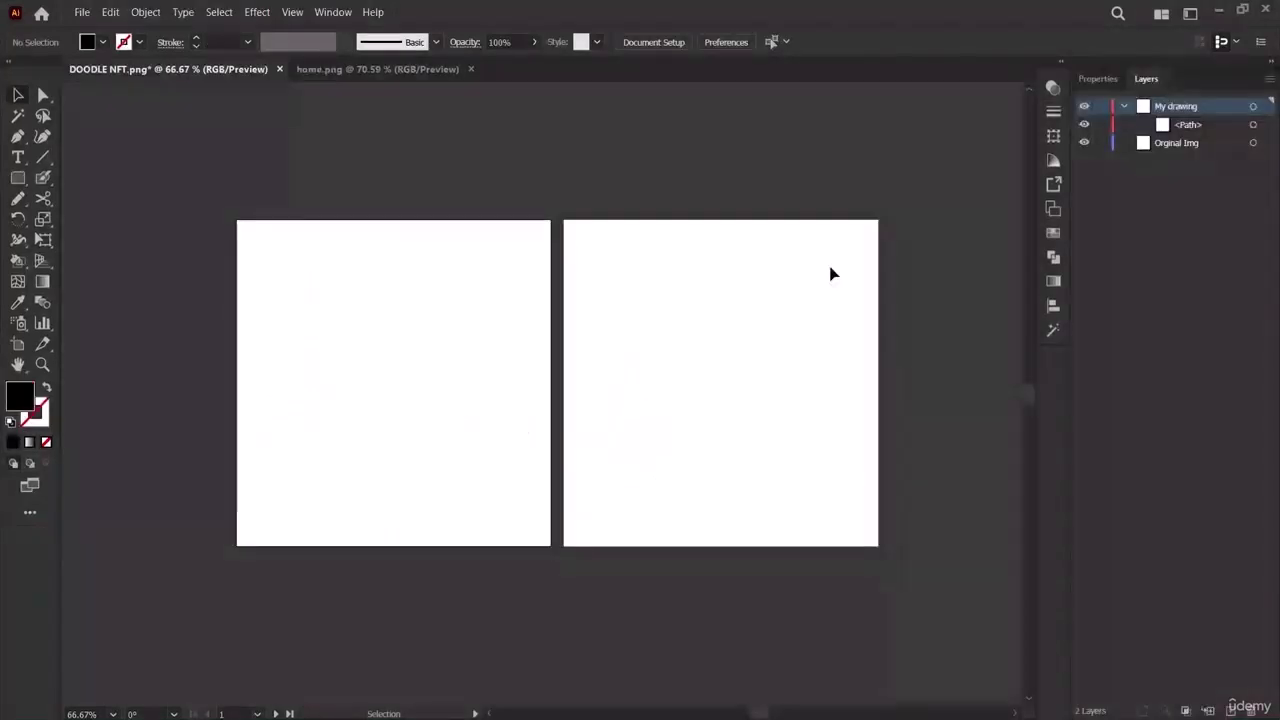
# Open the medieval.png crossed-swords image.
pyautogui.click(81, 12)
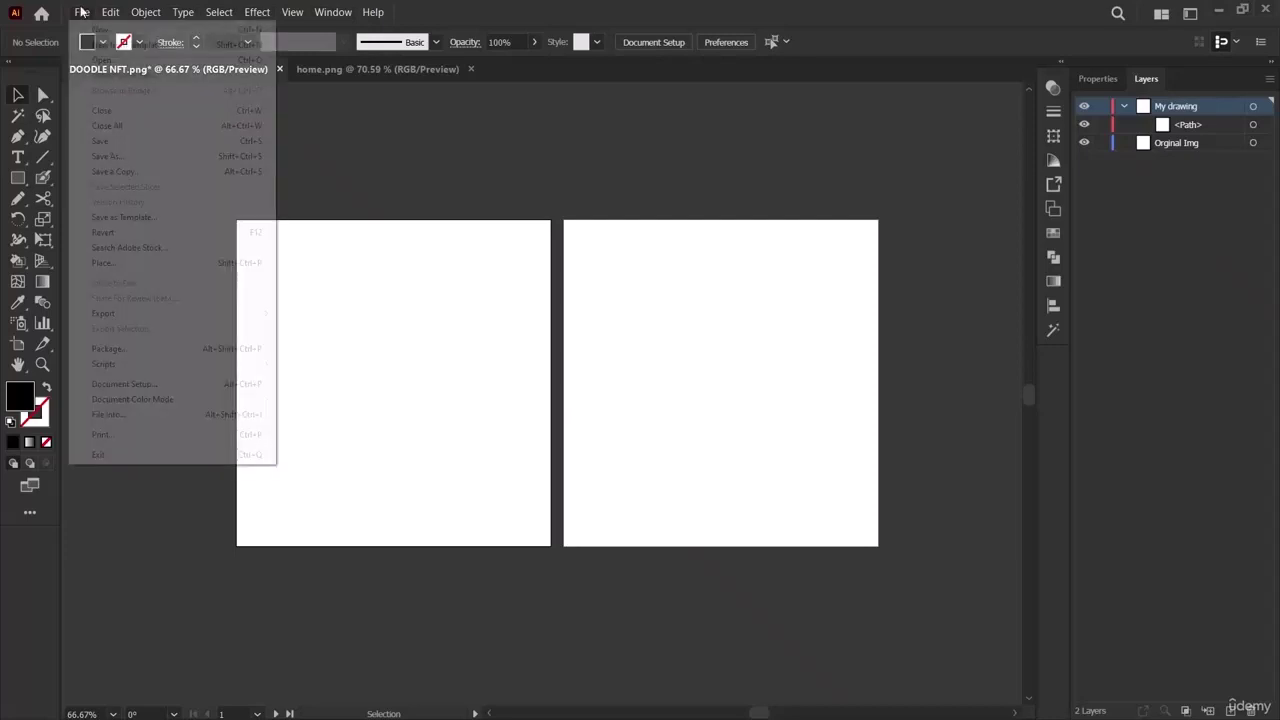
pyautogui.click(102, 60)
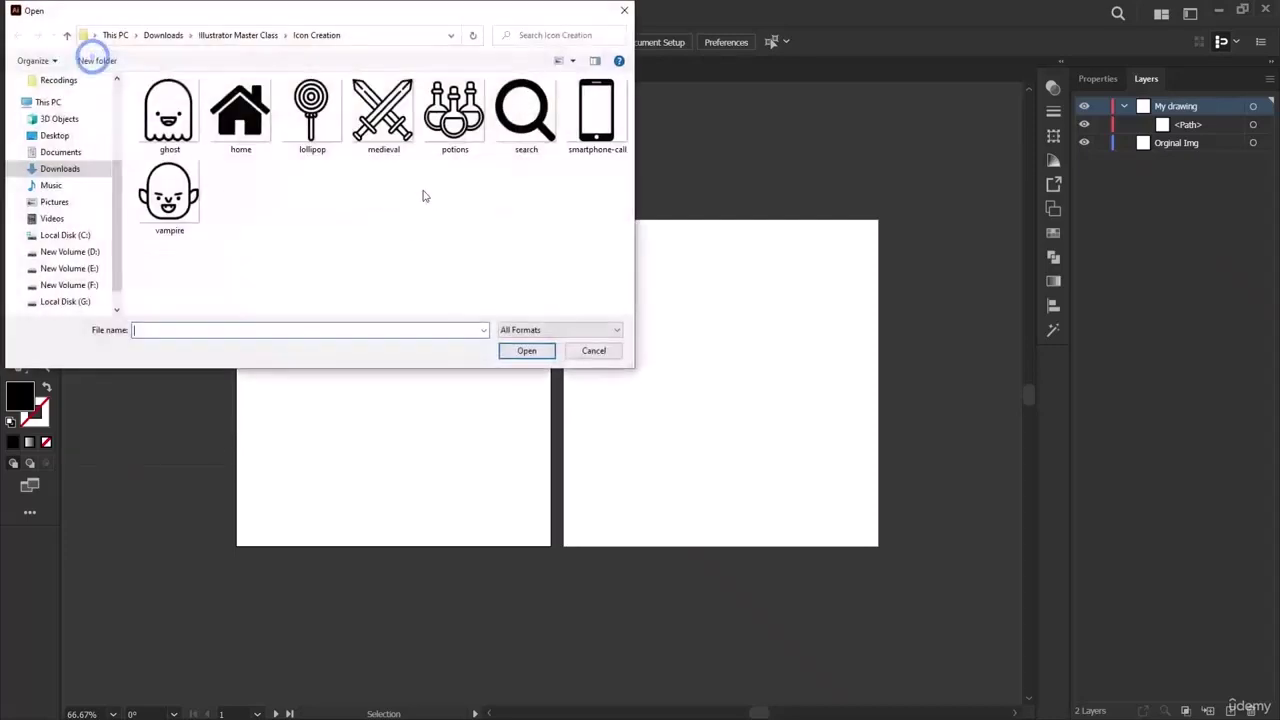
pyautogui.doubleClick(373, 132)
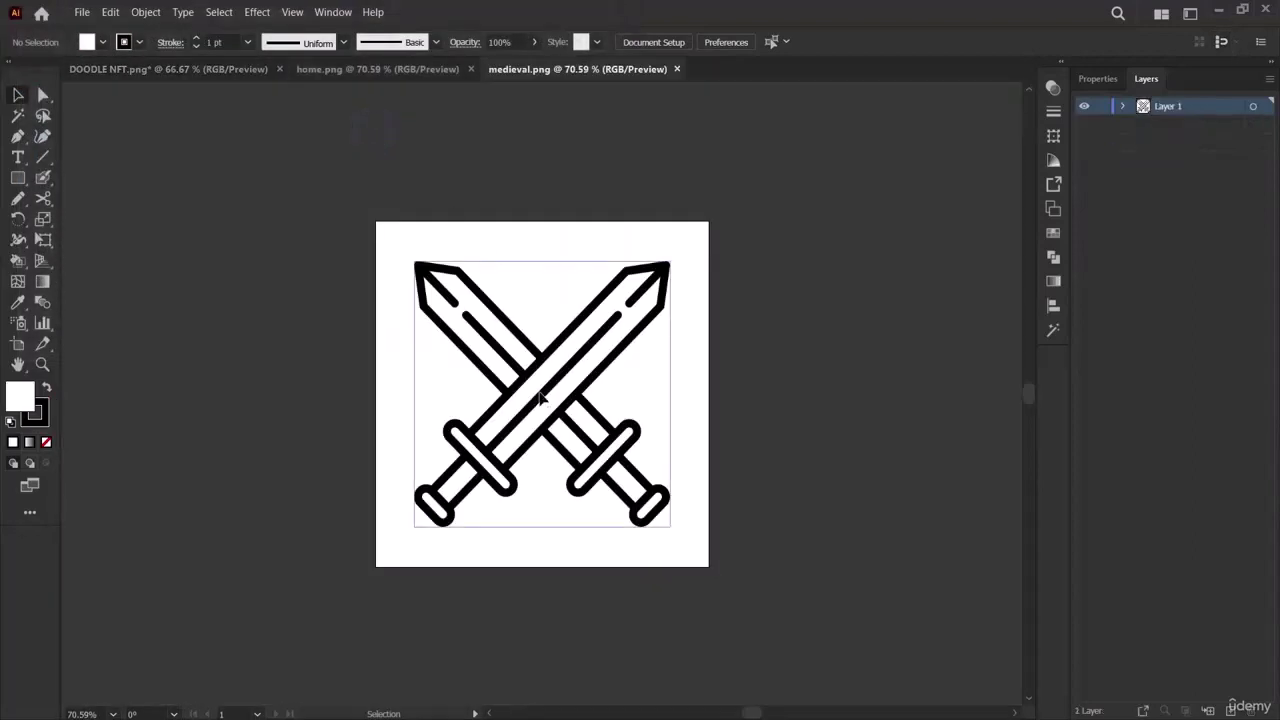
# Drop the swords artwork onto the DOODLE NFT left artboard and copy it to the right artboard.
pyautogui.moveTo(538, 390)
pyautogui.mouseDown()
pyautogui.moveTo(367, 163)
pyautogui.moveTo(324, 70)
pyautogui.moveTo(194, 75)
pyautogui.moveTo(357, 275)
pyautogui.mouseUp()
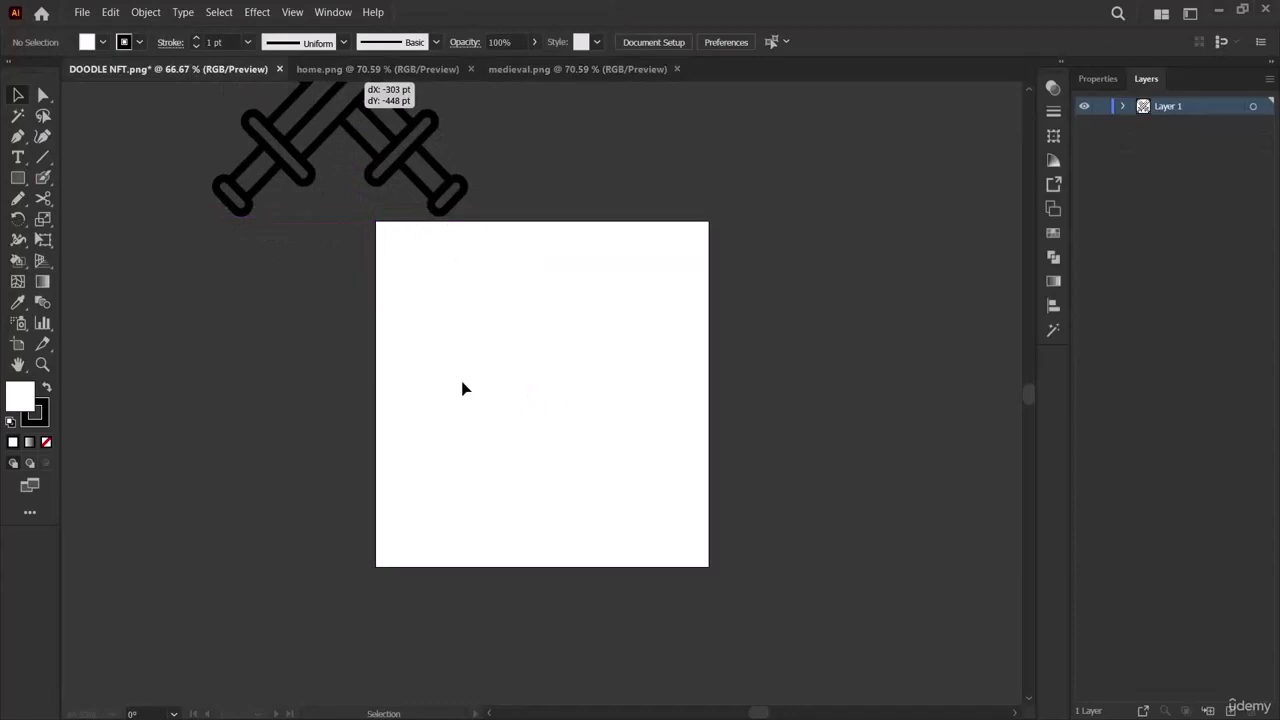
pyautogui.moveTo(463, 388); pyautogui.dragTo(465, 385)
pyautogui.moveTo(507, 425)
pyautogui.mouseDown()
pyautogui.moveTo(422, 413)
pyautogui.moveTo(432, 425)
pyautogui.mouseUp()
pyautogui.moveTo(472, 518); pyautogui.dragTo(770, 403)
# Zoom in on the left swords, try a Curvature path along the blade, then delete it.
pyautogui.click(850, 417)
pyautogui.press('z')
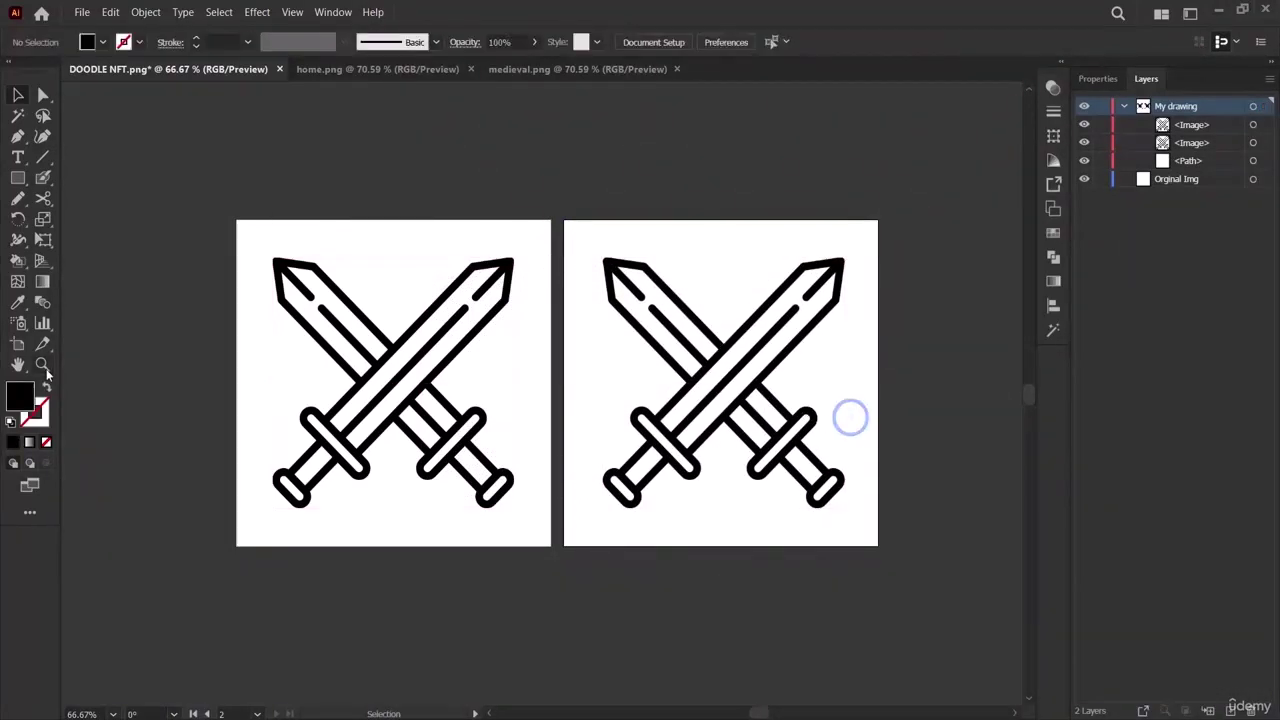
pyautogui.click(190, 414)
pyautogui.hscroll(-1, 529, 506)
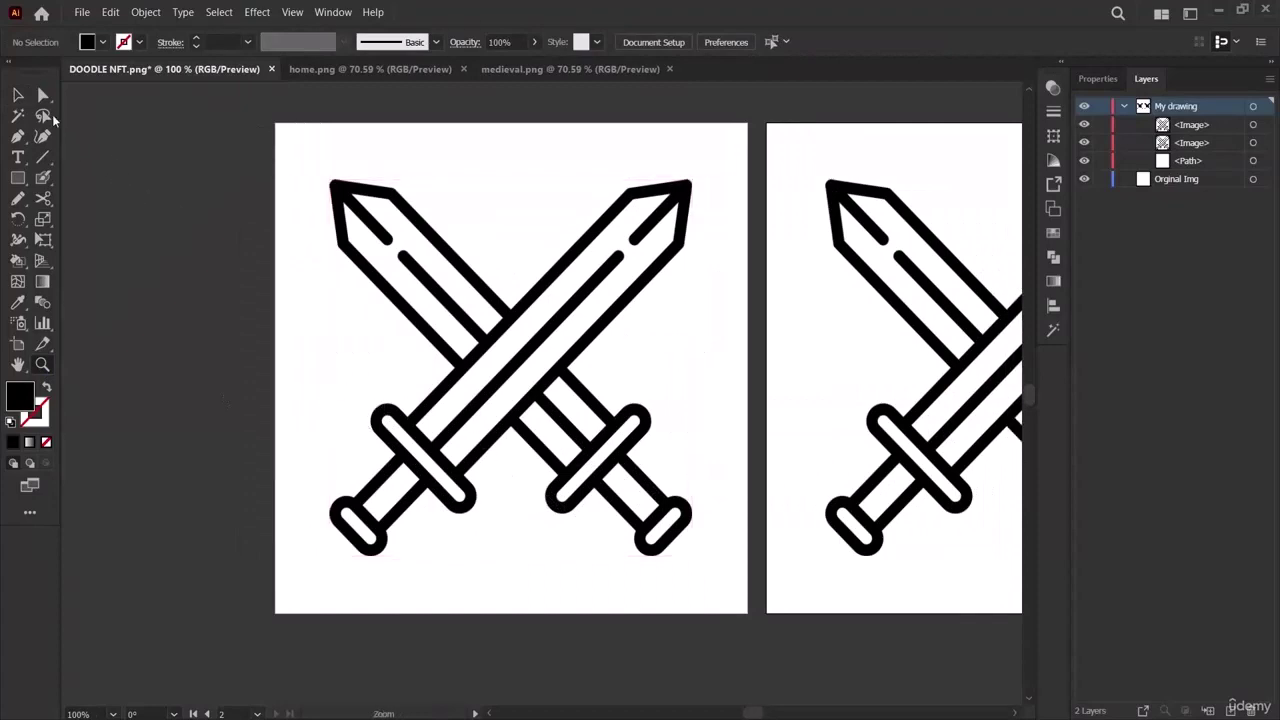
pyautogui.hotkey('shift', '`')
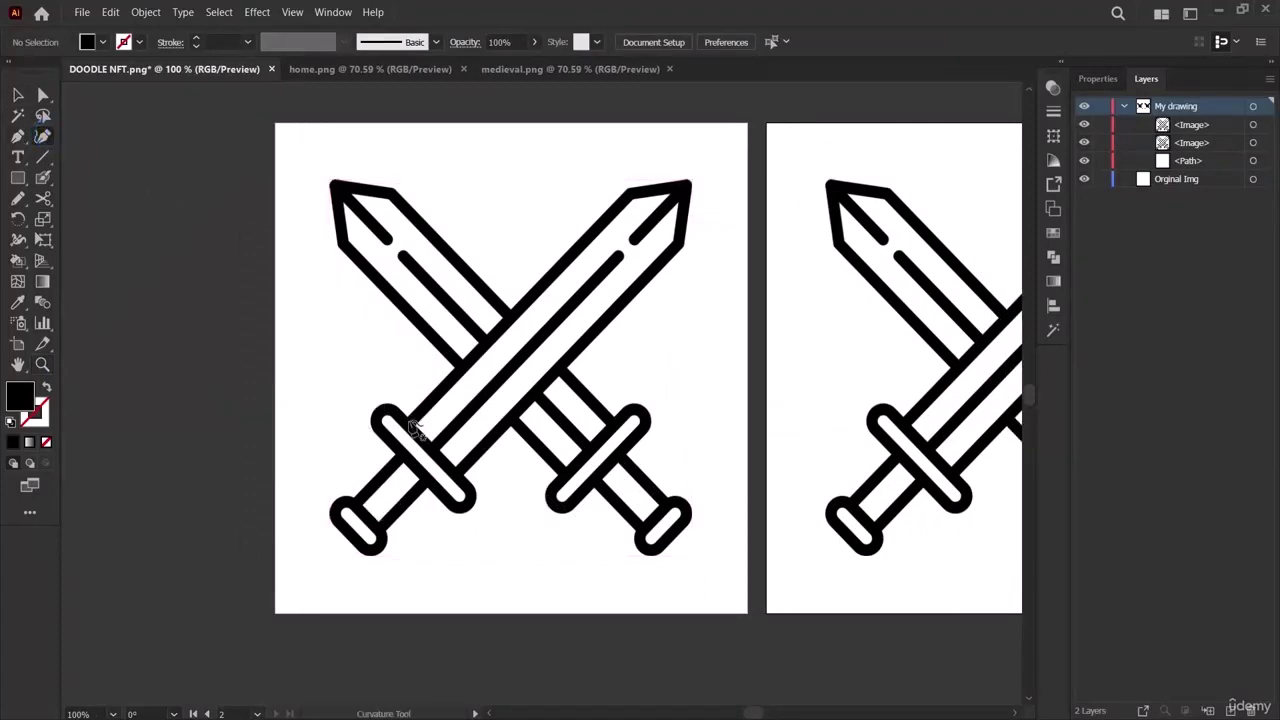
pyautogui.click(408, 424)
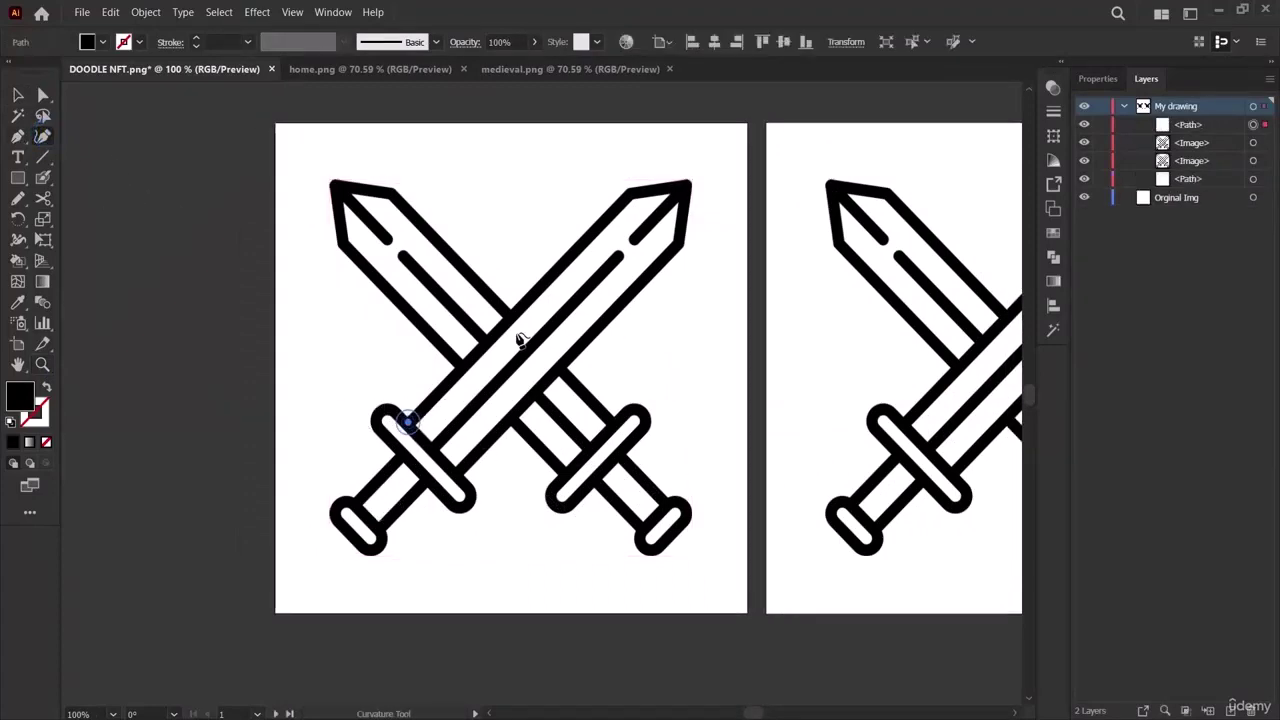
pyautogui.click(630, 195)
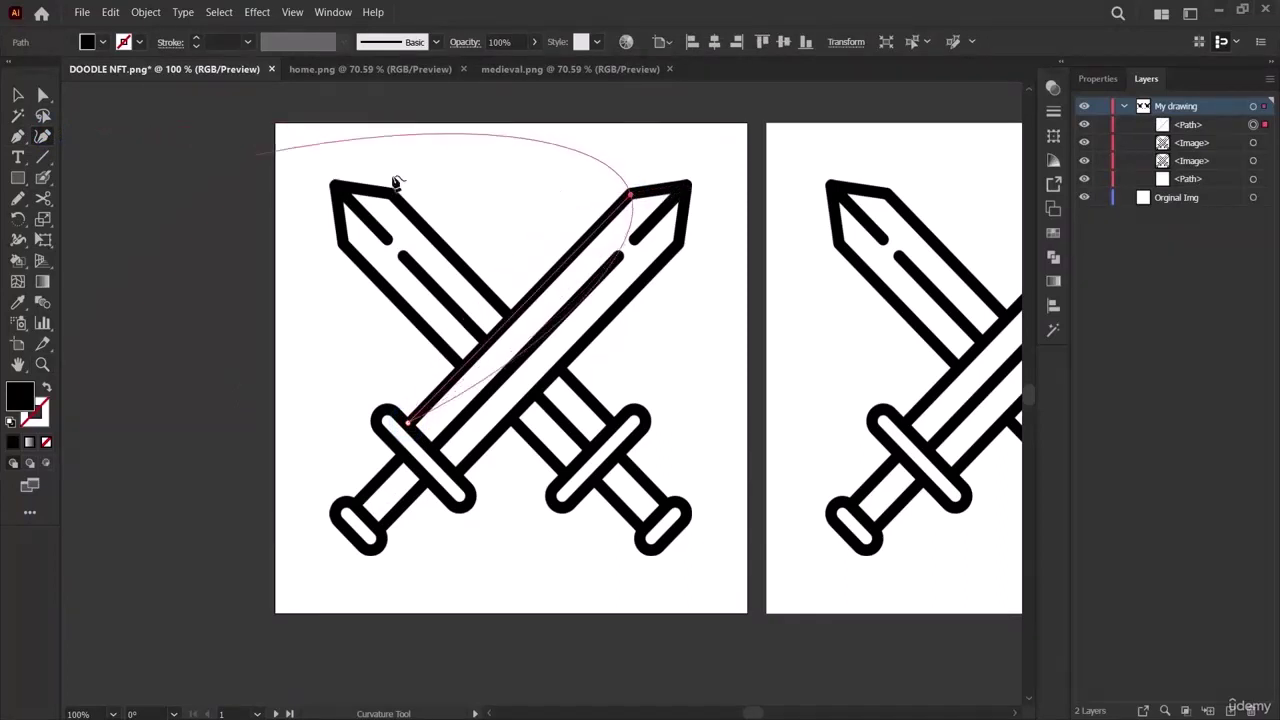
pyautogui.click(17, 94)
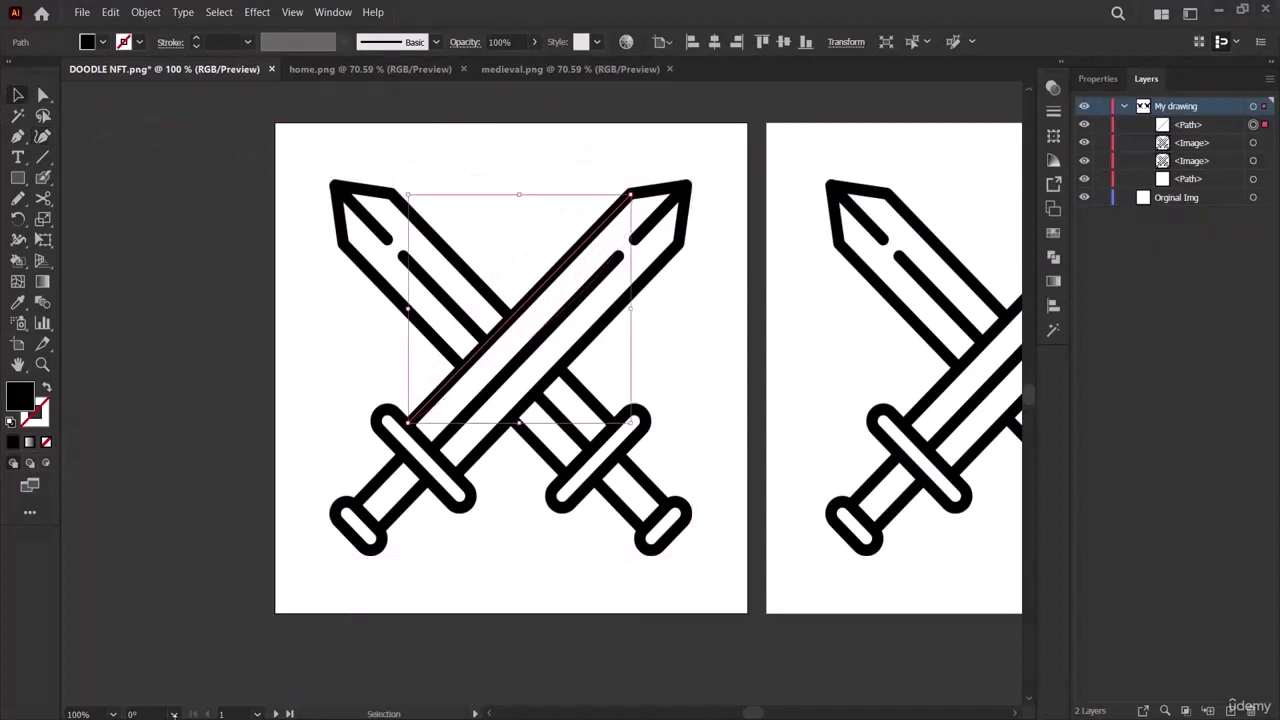
pyautogui.press('Delete')
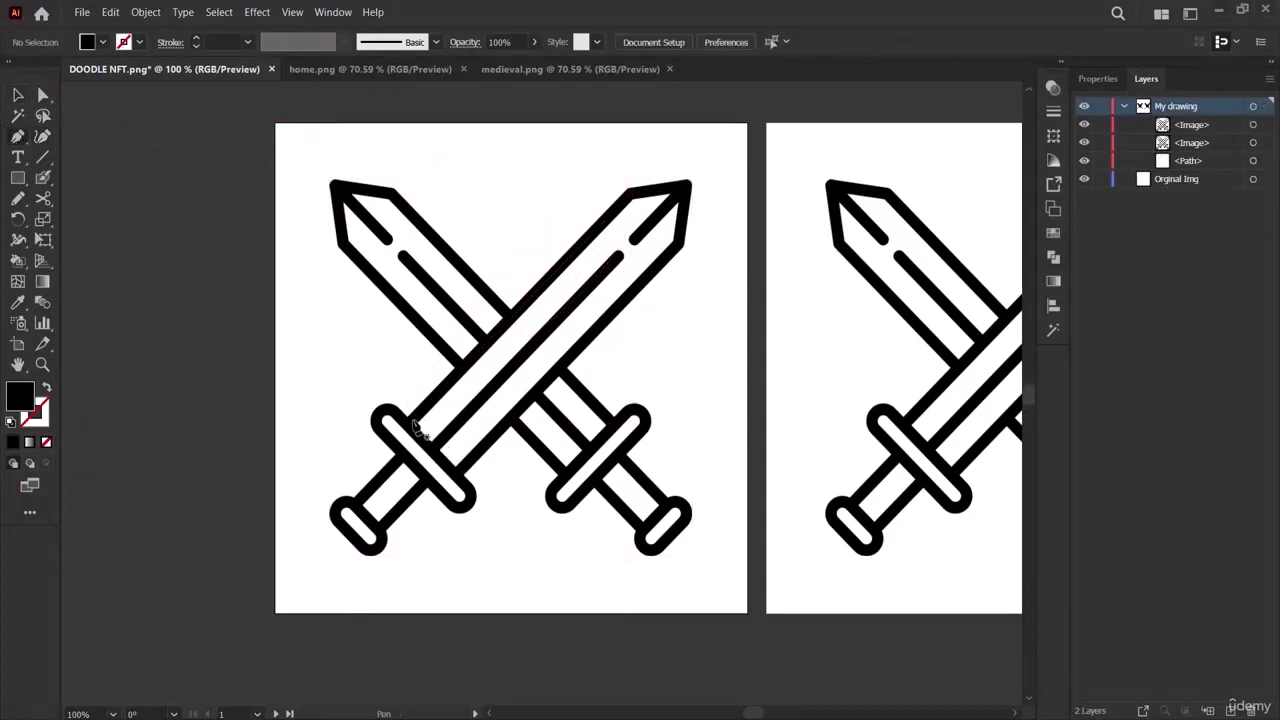
# Trace the blade with the Pen tool as a closed outline from base to tip.
pyautogui.click(409, 423)
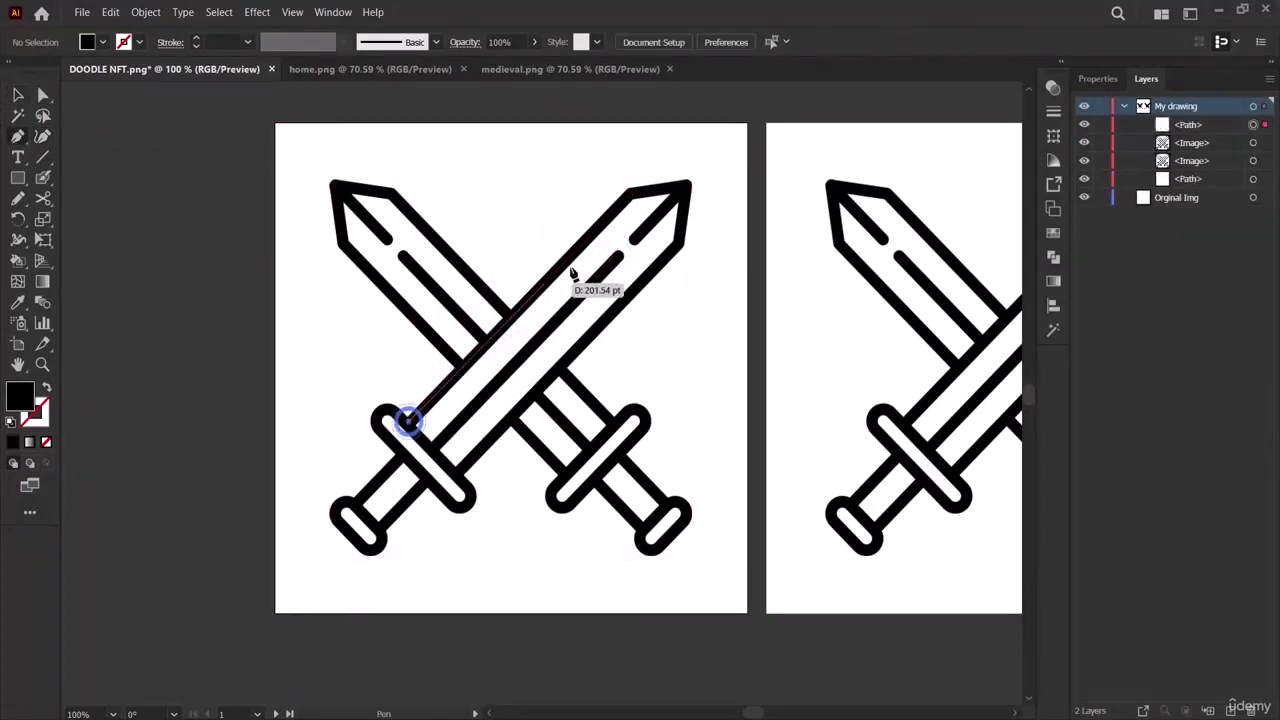
pyautogui.click(630, 192)
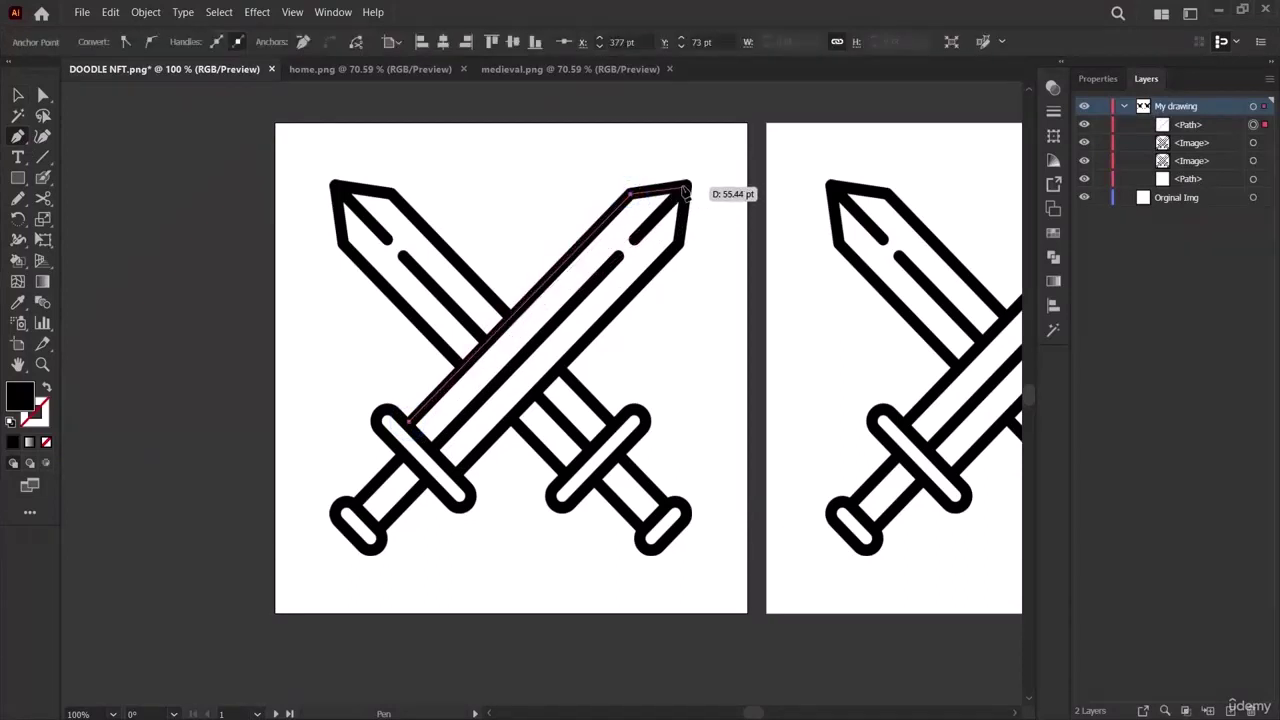
pyautogui.click(687, 183)
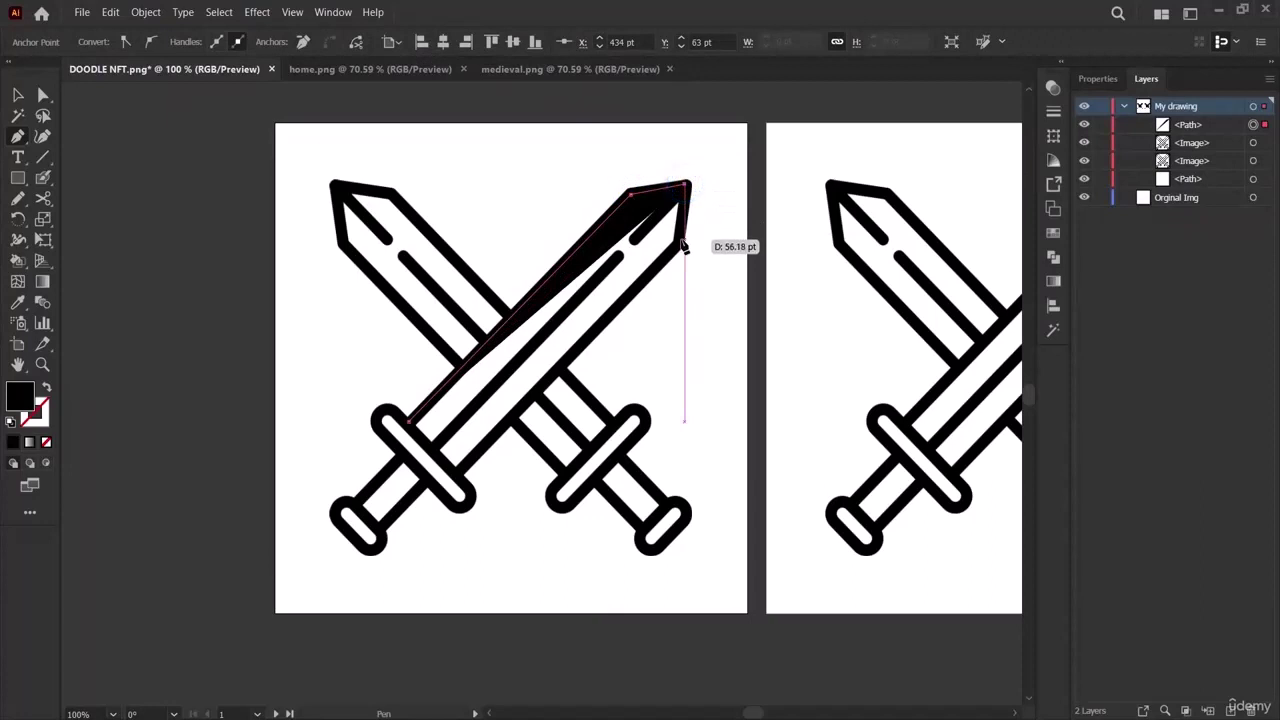
pyautogui.click(681, 240)
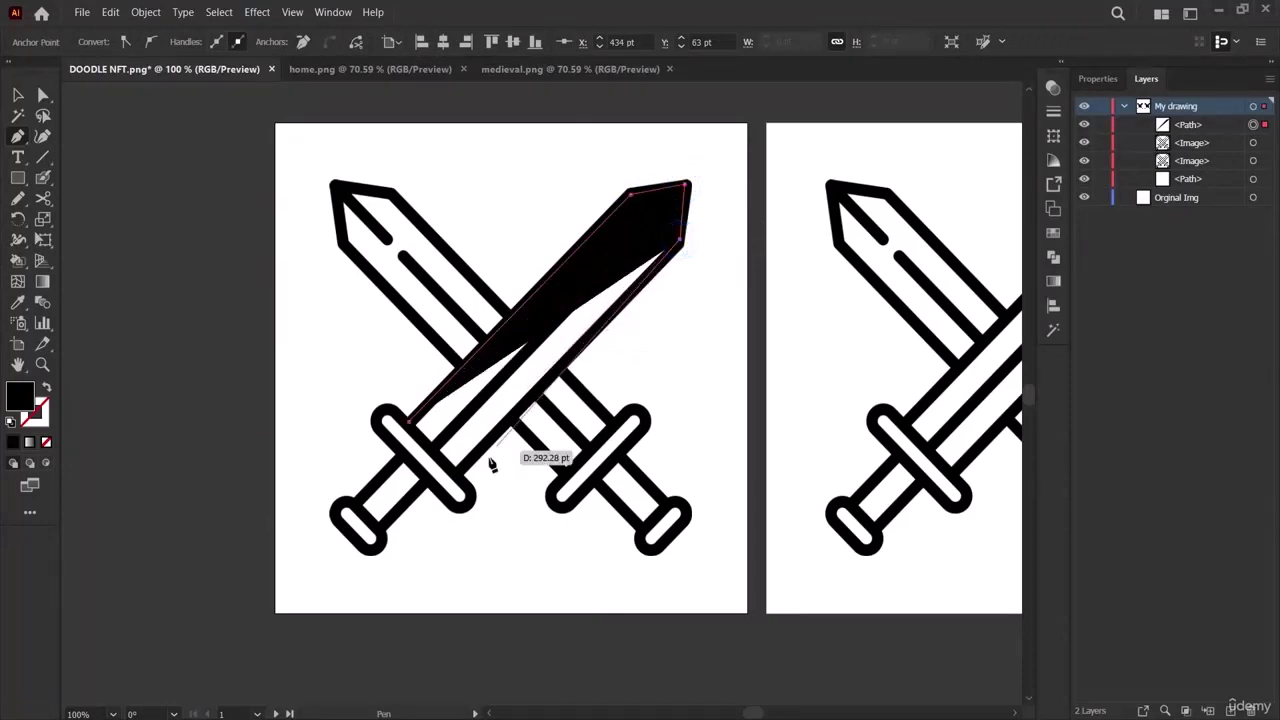
pyautogui.click(463, 471)
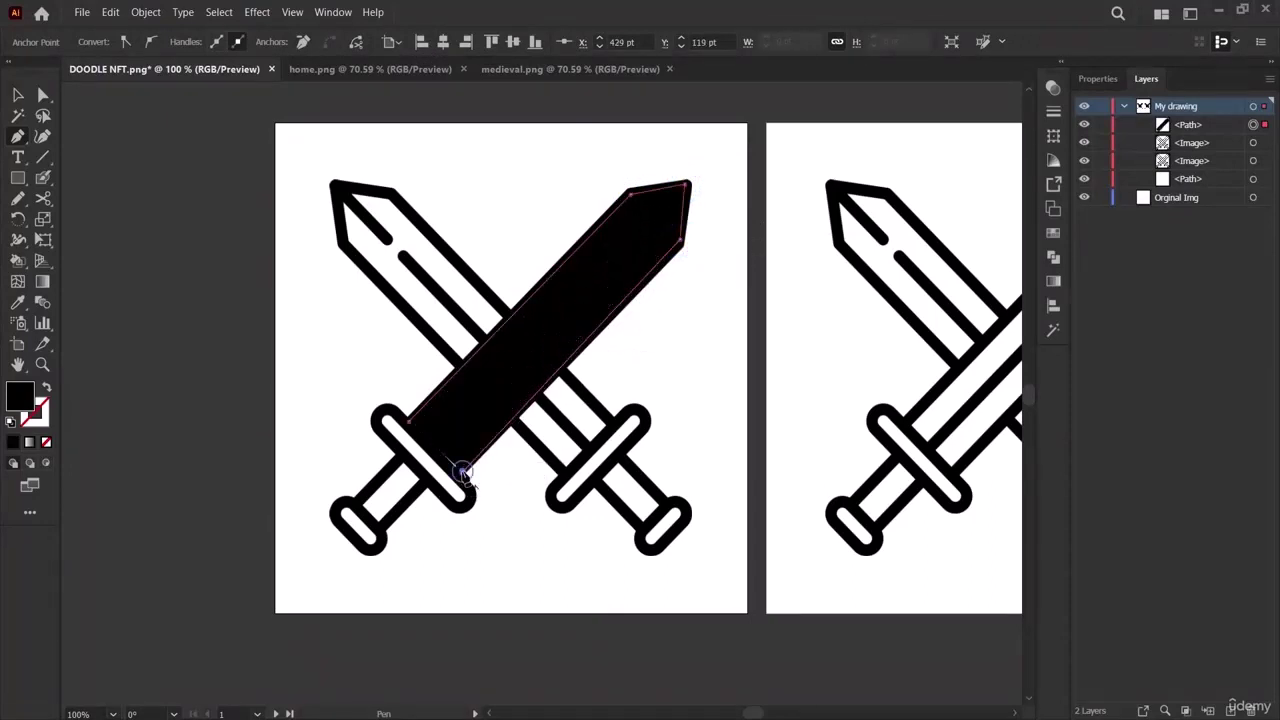
pyautogui.click(463, 471)
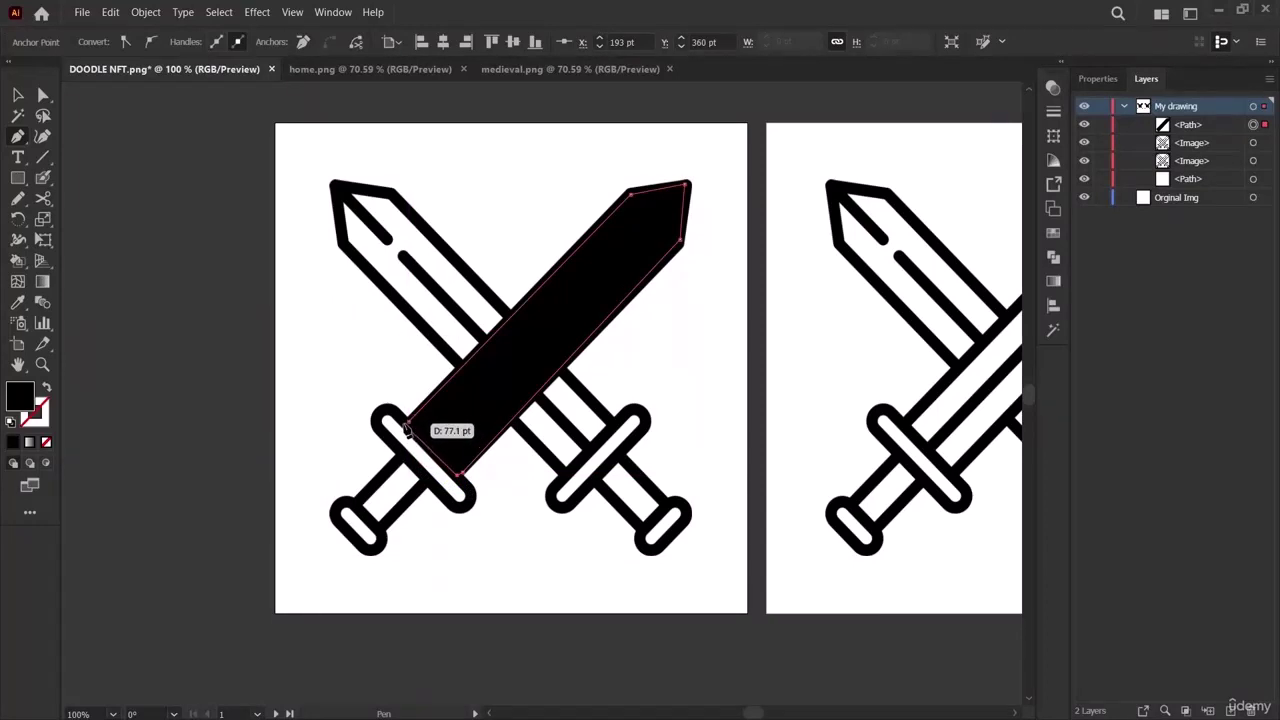
pyautogui.click(406, 424)
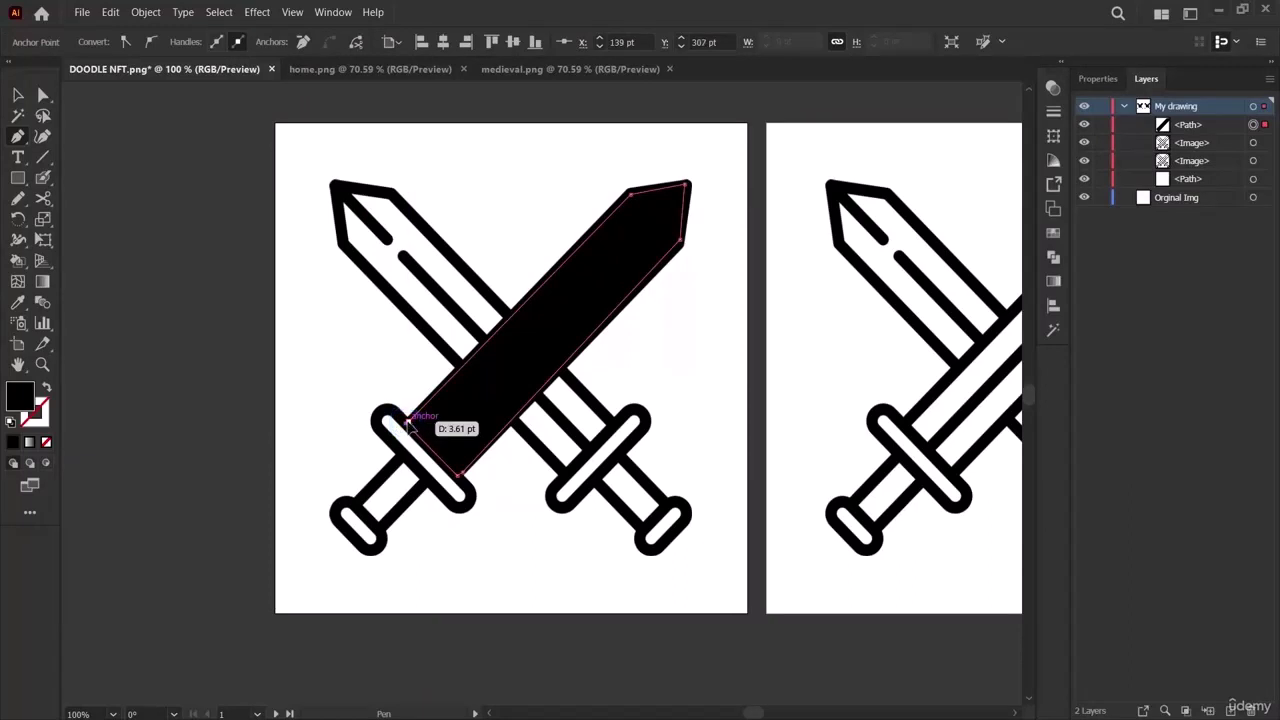
pyautogui.click(18, 95)
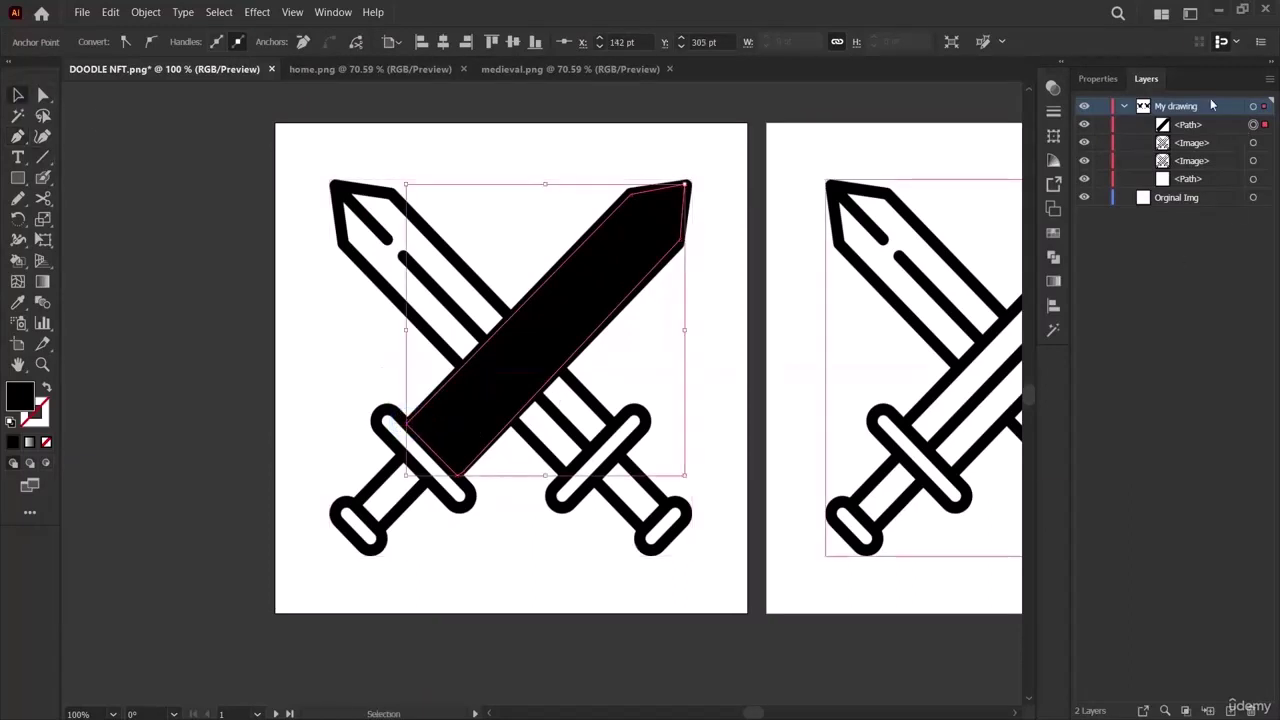
# Give the blade path no fill, a 10 pt stroke and rounded corners.
pyautogui.click(1104, 80)
pyautogui.click(1087, 266)
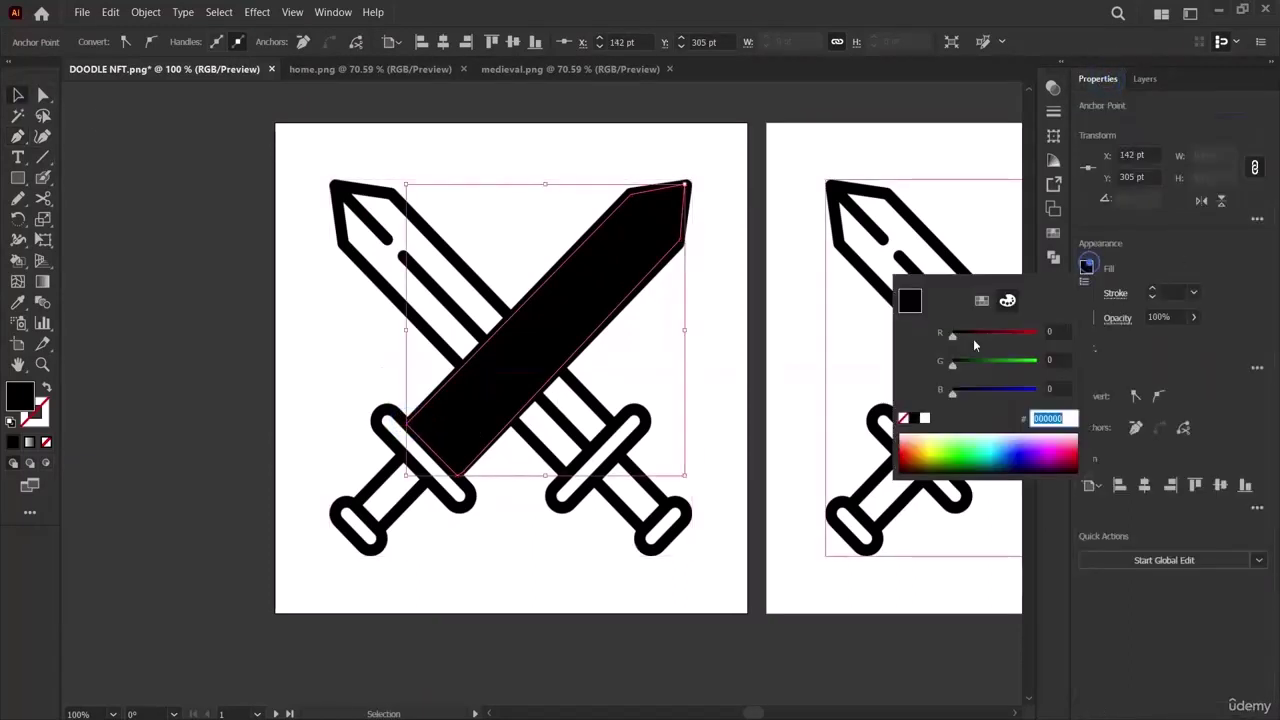
pyautogui.click(903, 418)
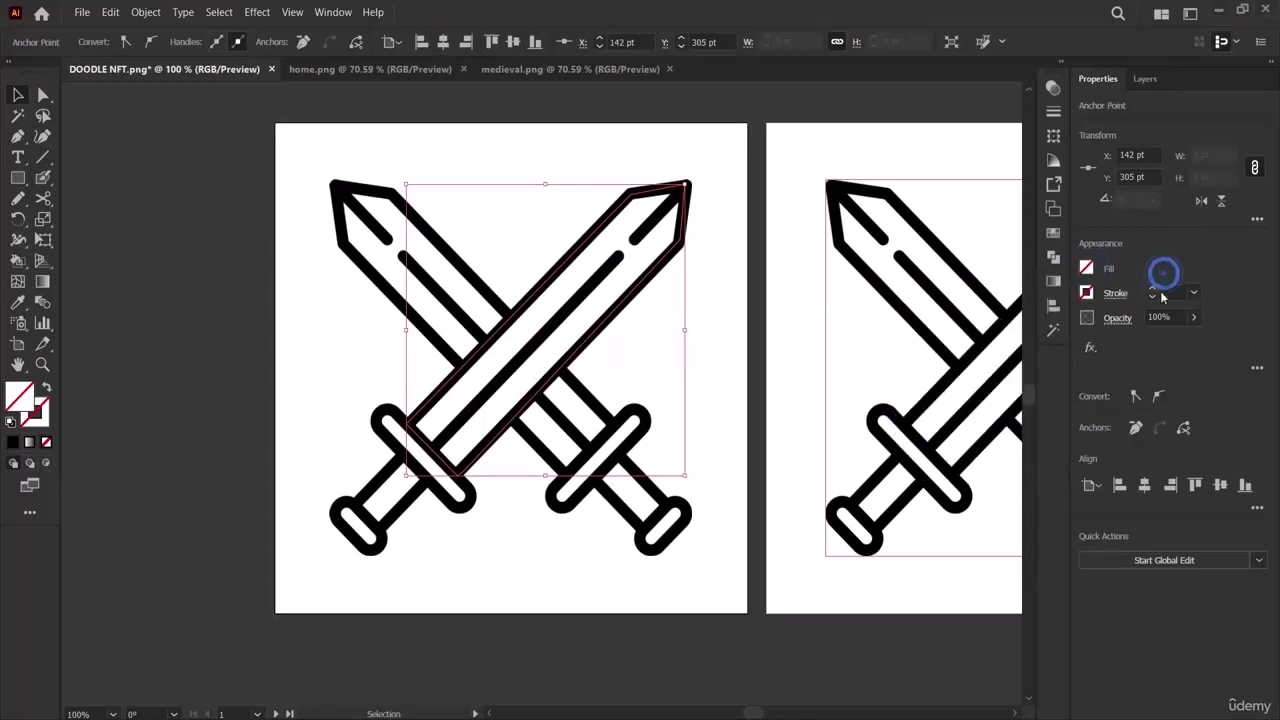
pyautogui.click(1192, 293)
pyautogui.click(1237, 489)
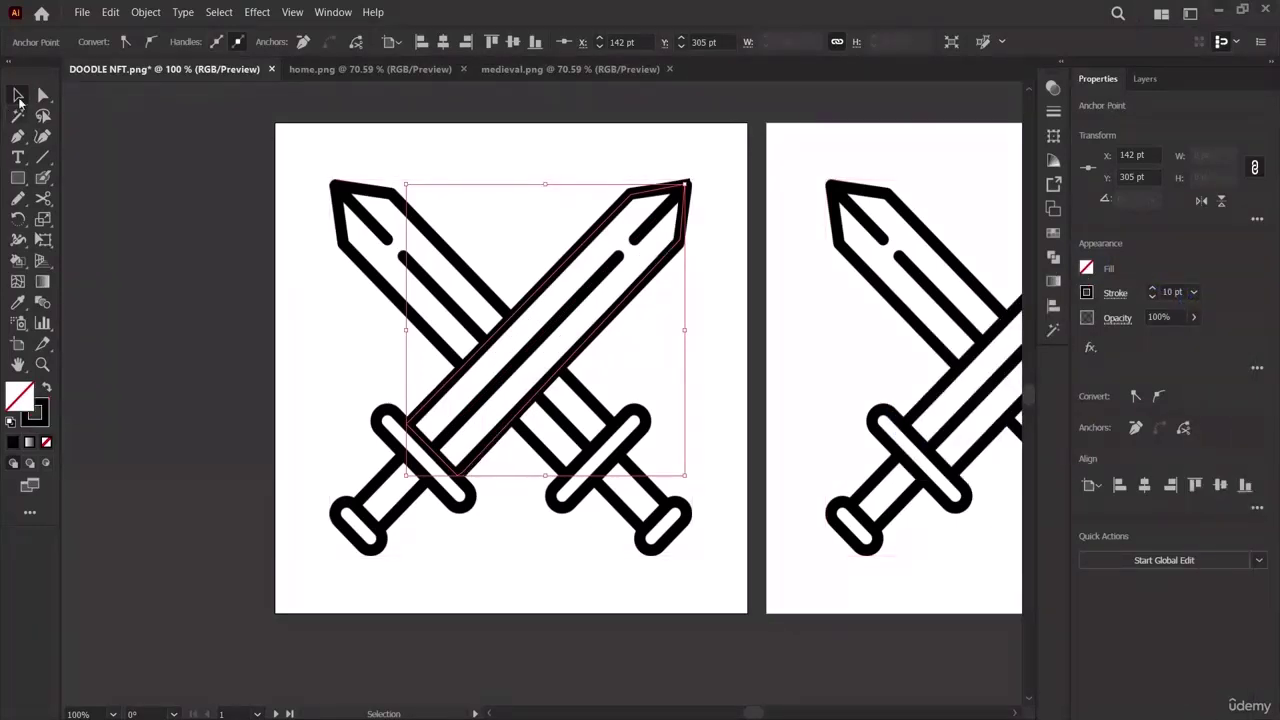
pyautogui.click(1055, 112)
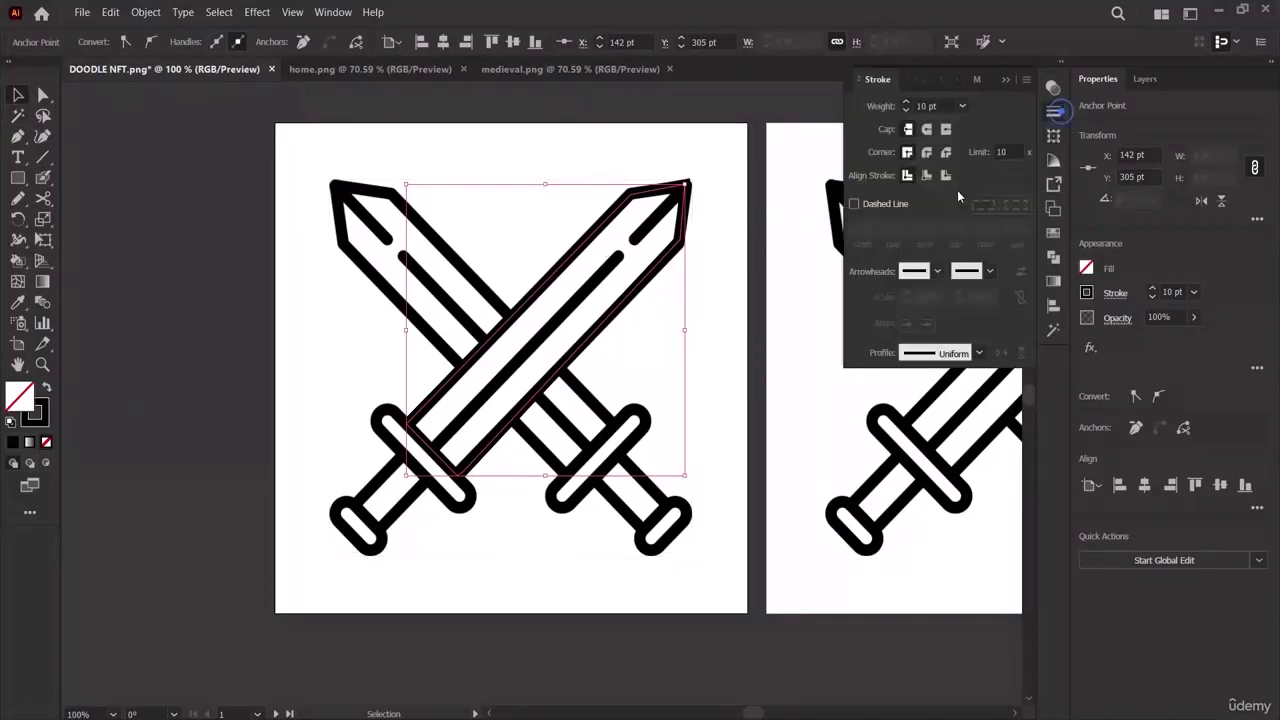
pyautogui.click(926, 152)
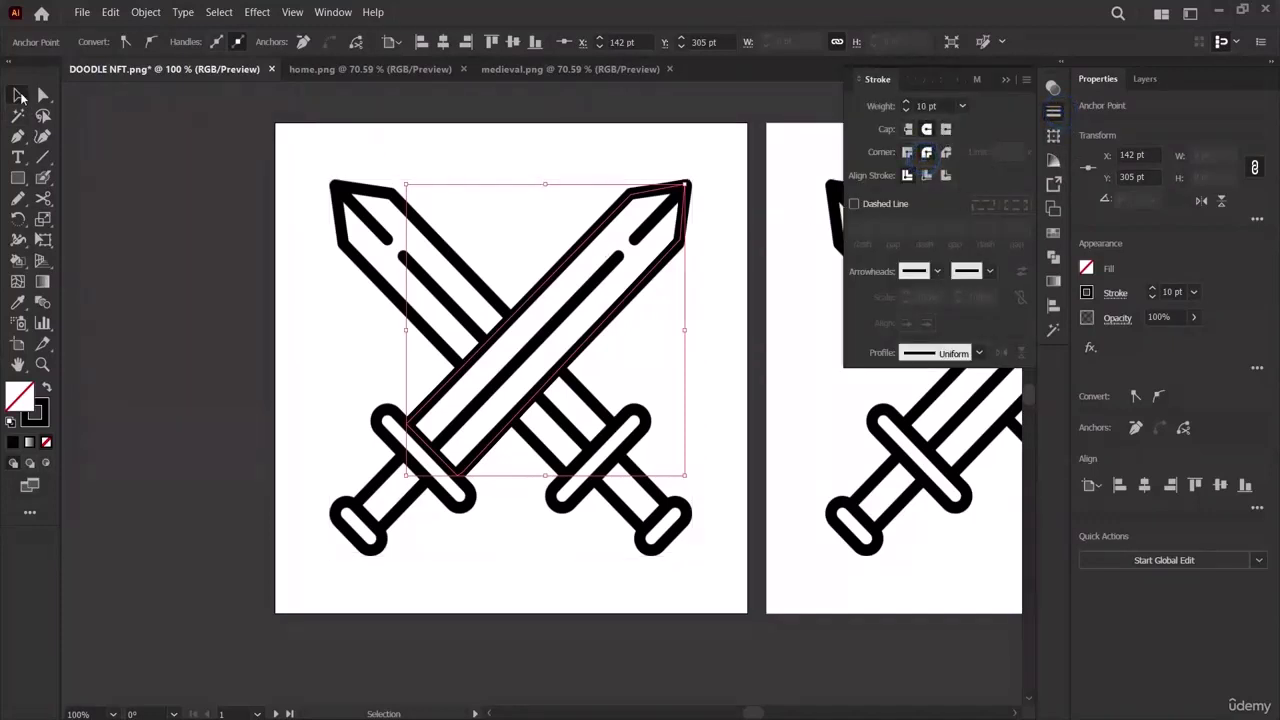
# Lock the blade outline path in the My drawing layer.
pyautogui.click(20, 97)
pyautogui.click(129, 250)
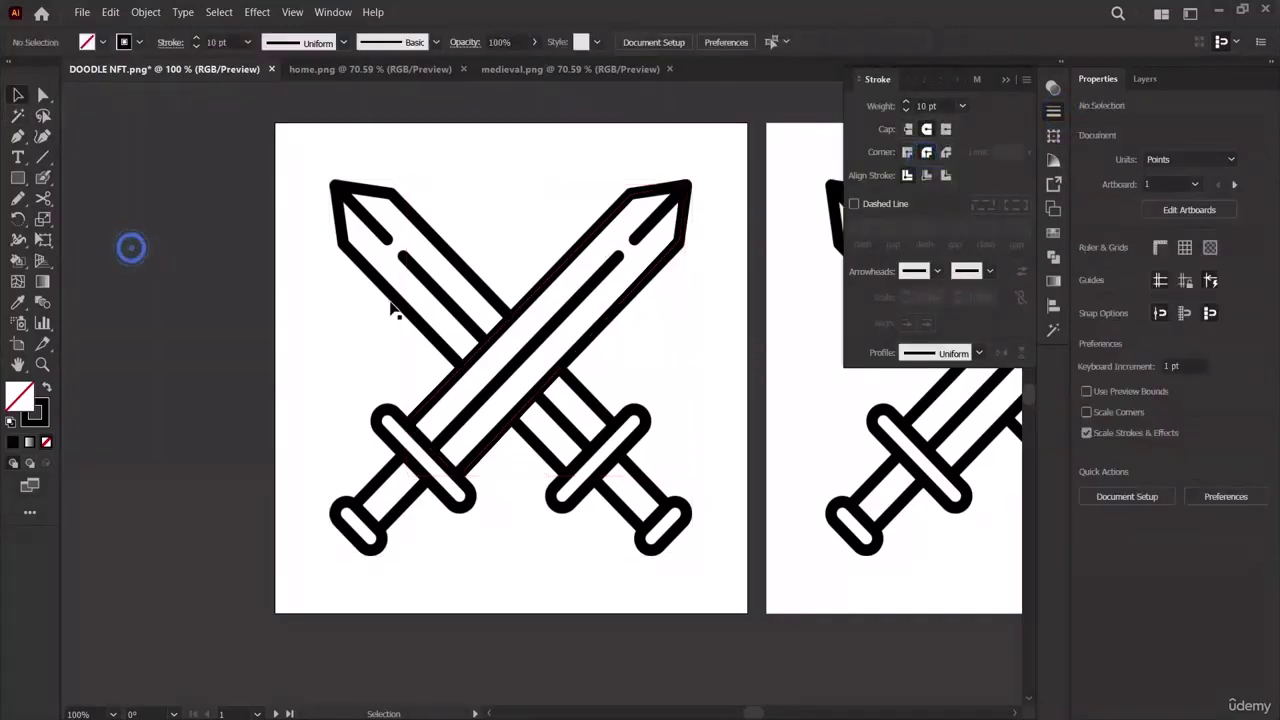
pyautogui.click(578, 355)
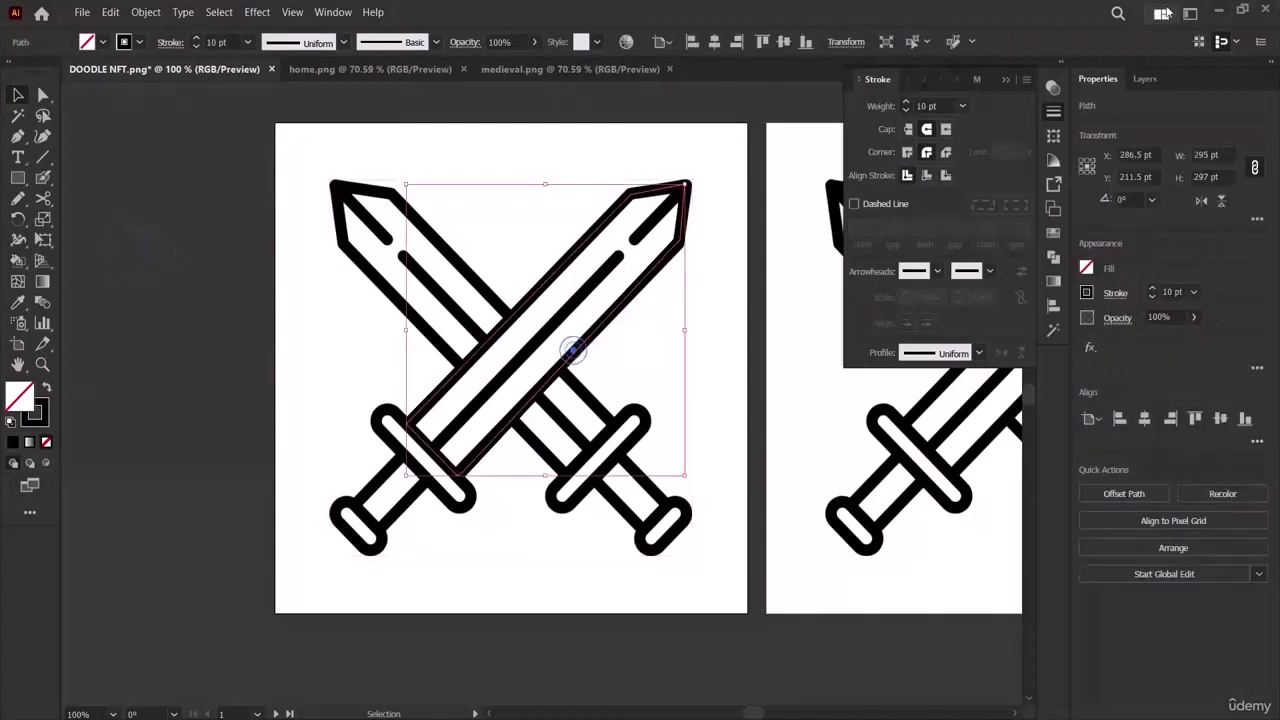
pyautogui.click(1142, 80)
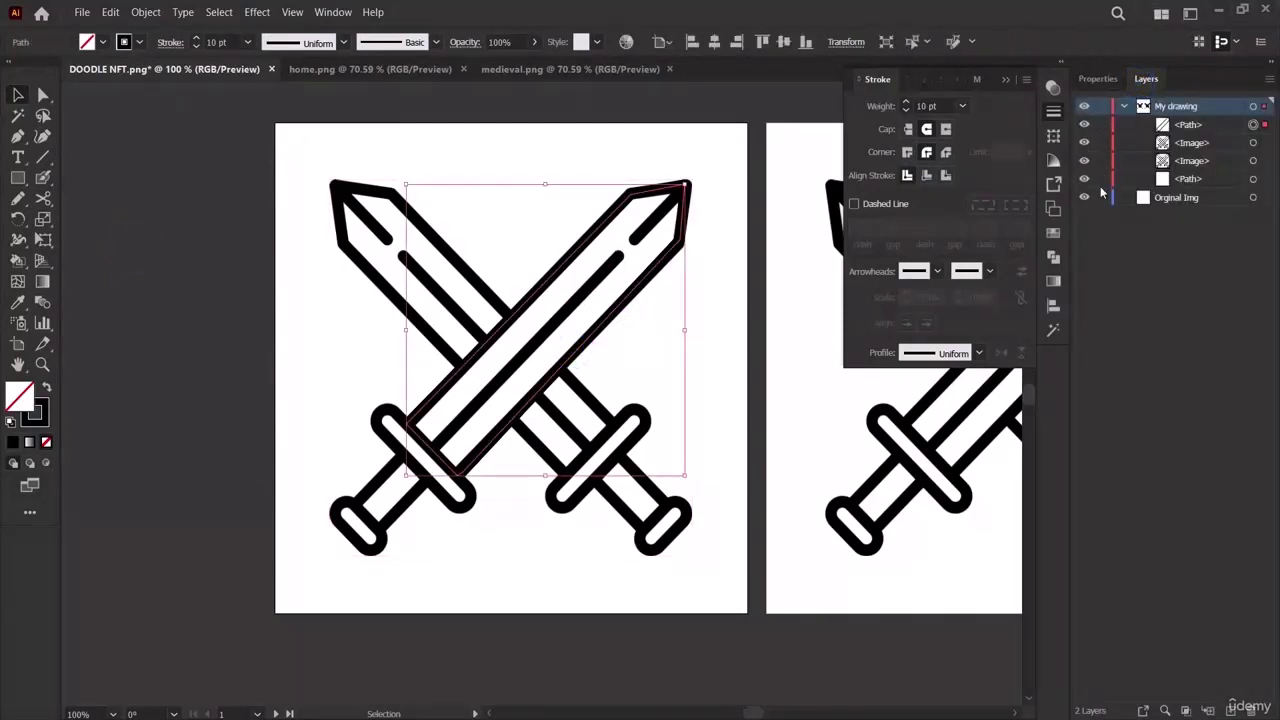
pyautogui.click(1103, 124)
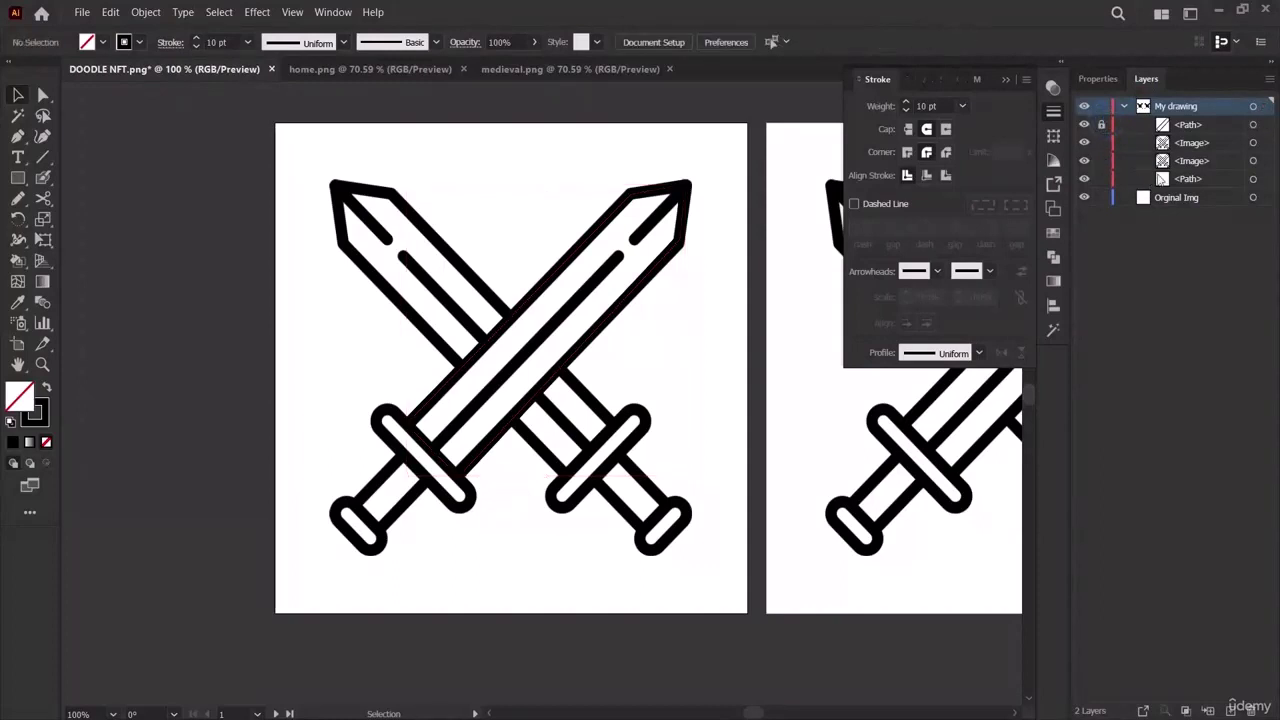
pyautogui.click(184, 417)
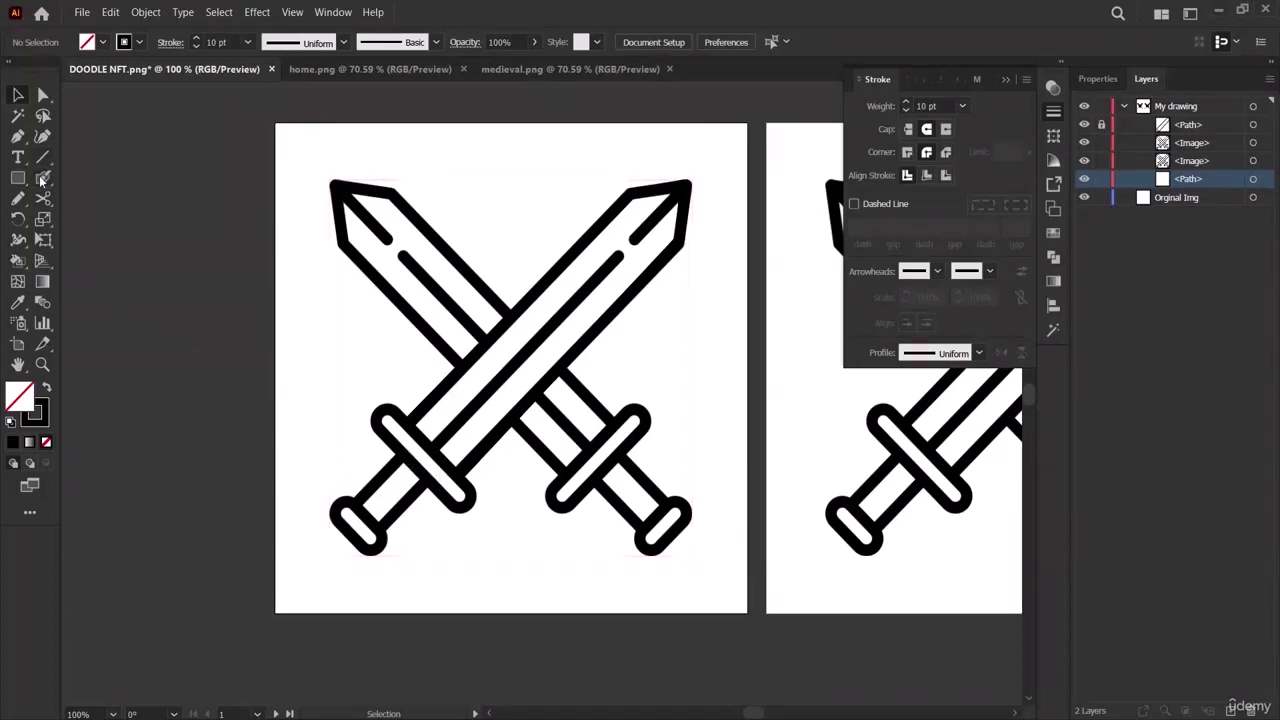
pyautogui.click(44, 136)
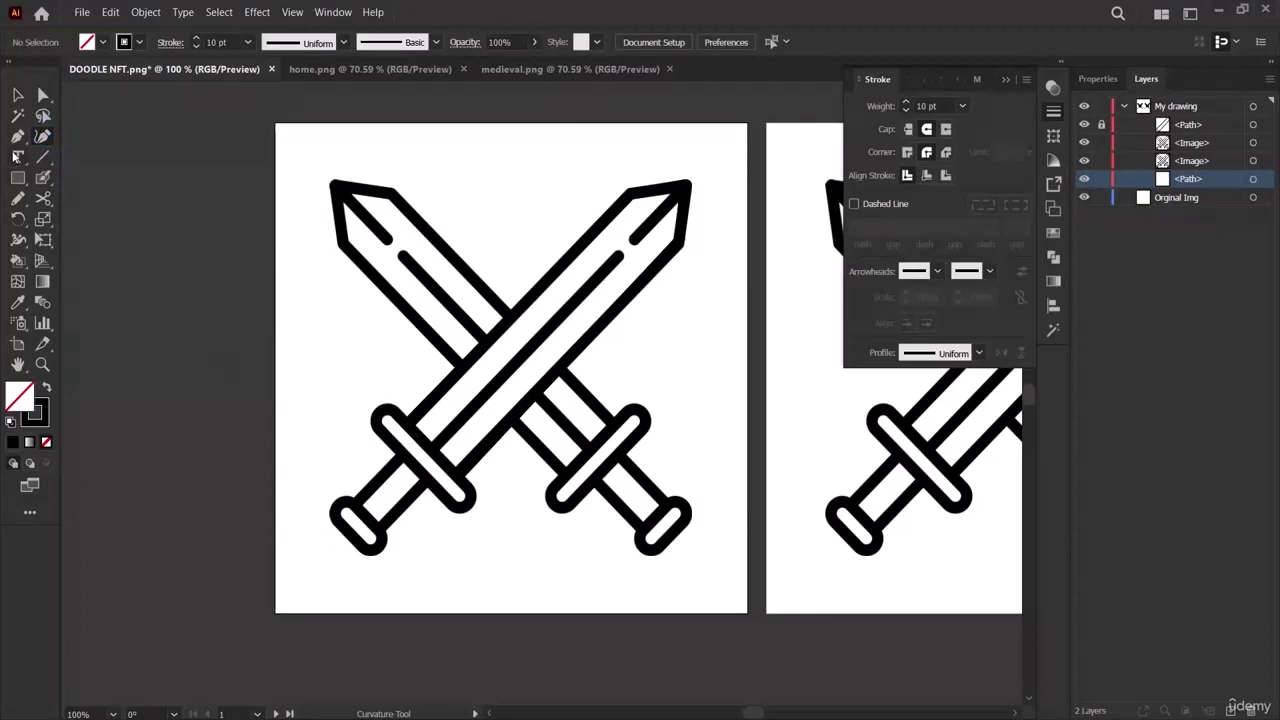
# Draw a rectangle on the crossguard and round its corners to 11.5 pt.
pyautogui.moveTo(17, 178); pyautogui.dragTo(80, 174)
pyautogui.moveTo(364, 406); pyautogui.dragTo(470, 552)
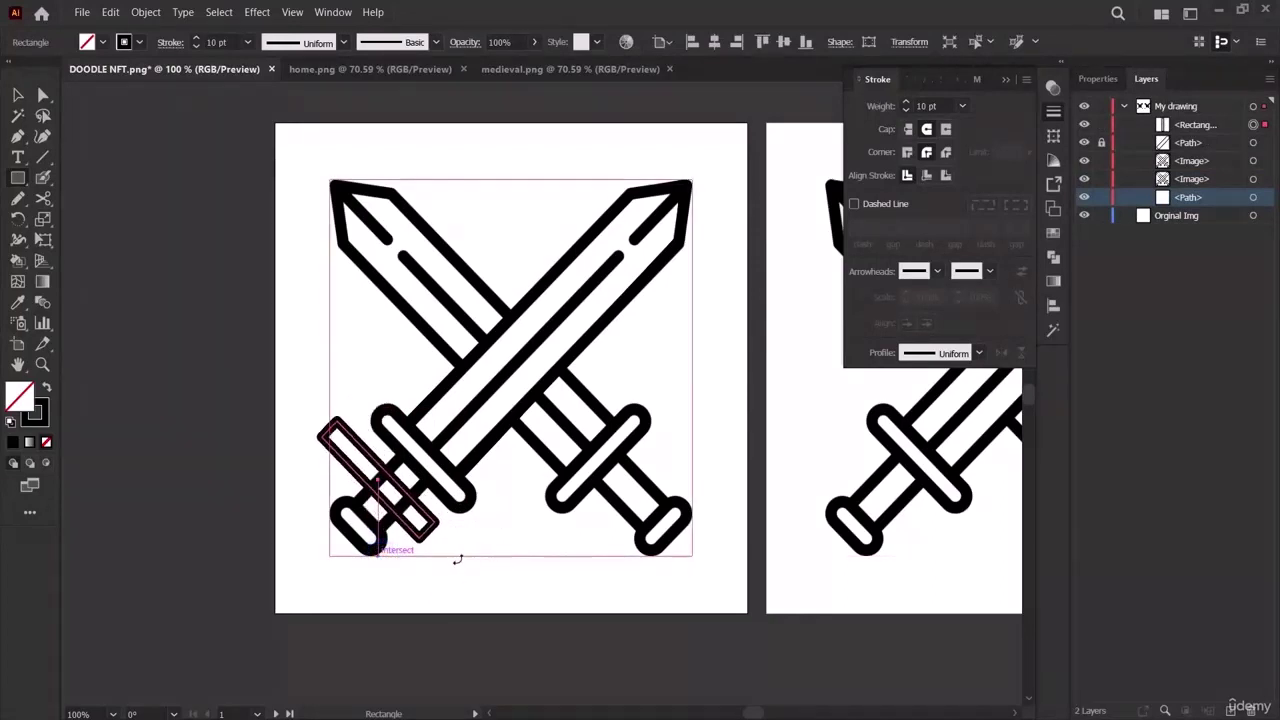
pyautogui.press('v')
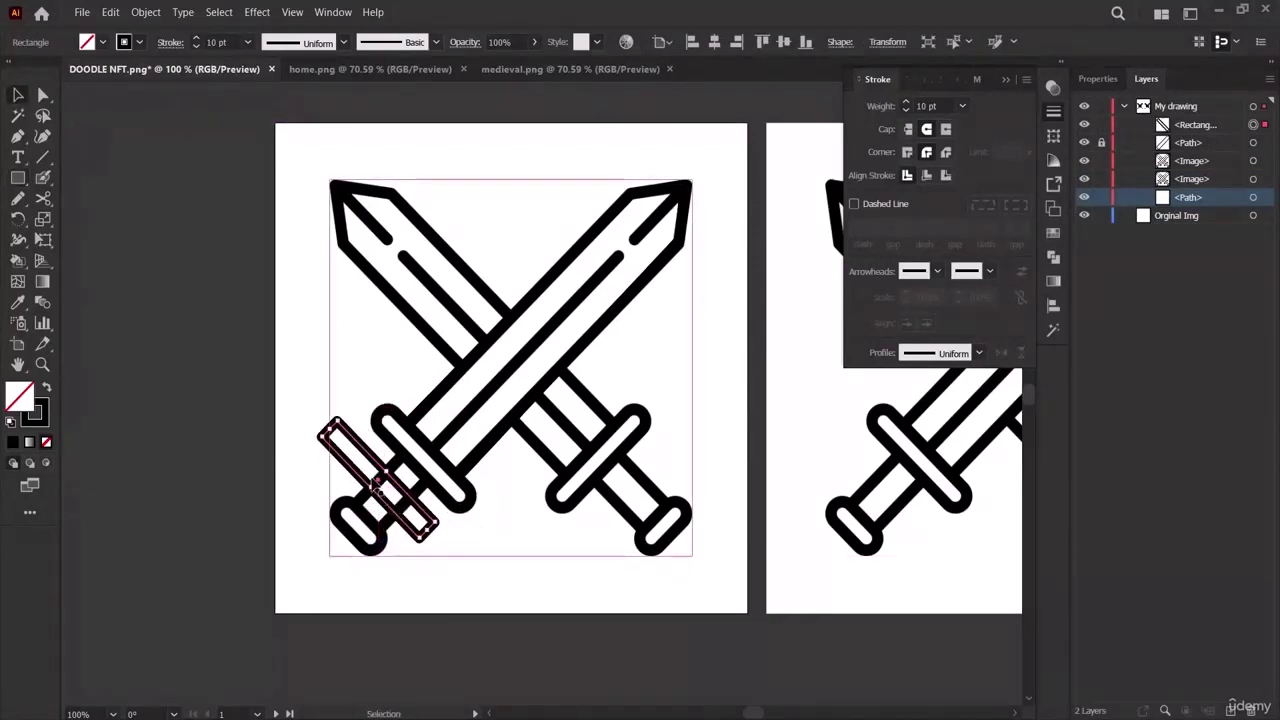
pyautogui.moveTo(378, 483); pyautogui.dragTo(425, 469)
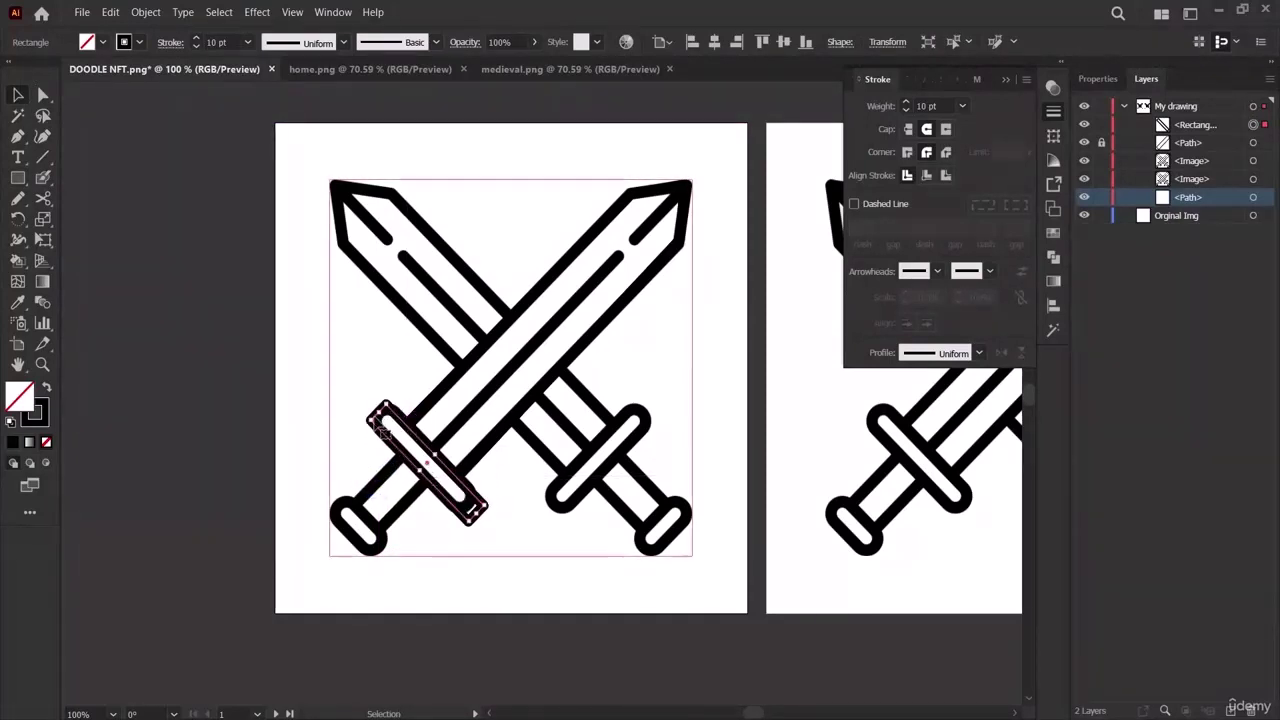
pyautogui.click(40, 95)
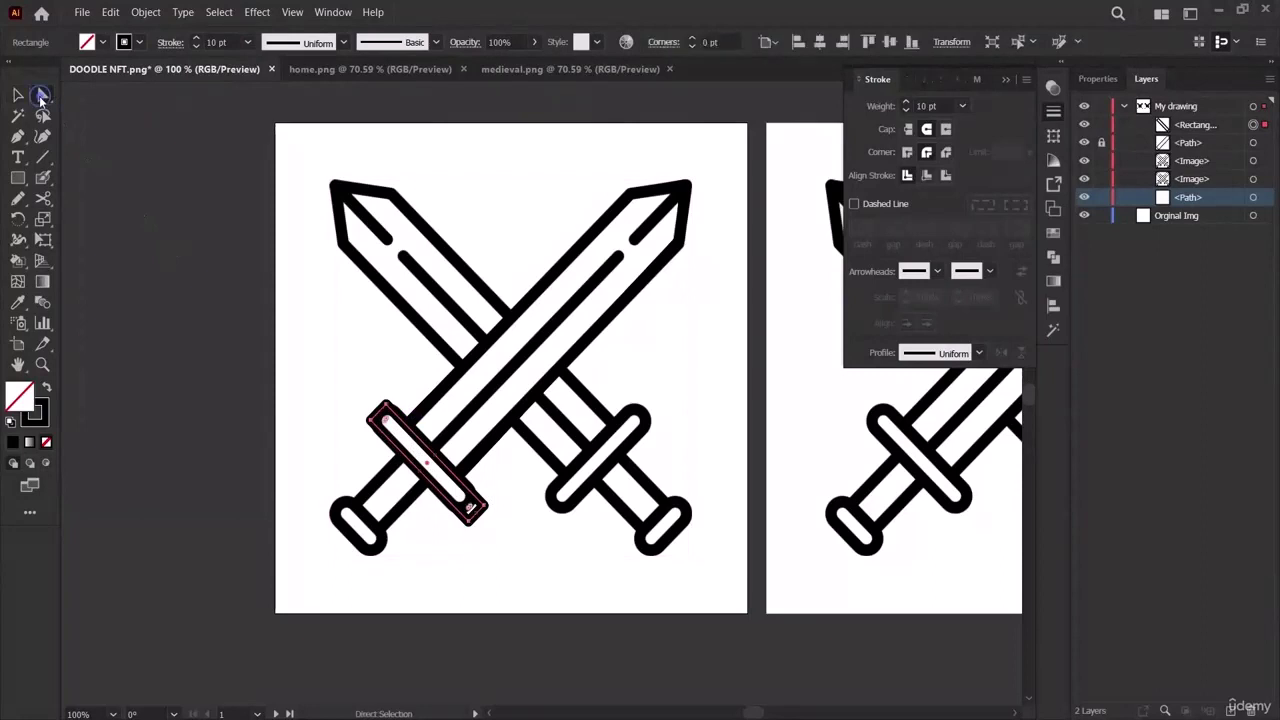
pyautogui.moveTo(387, 424); pyautogui.dragTo(408, 445)
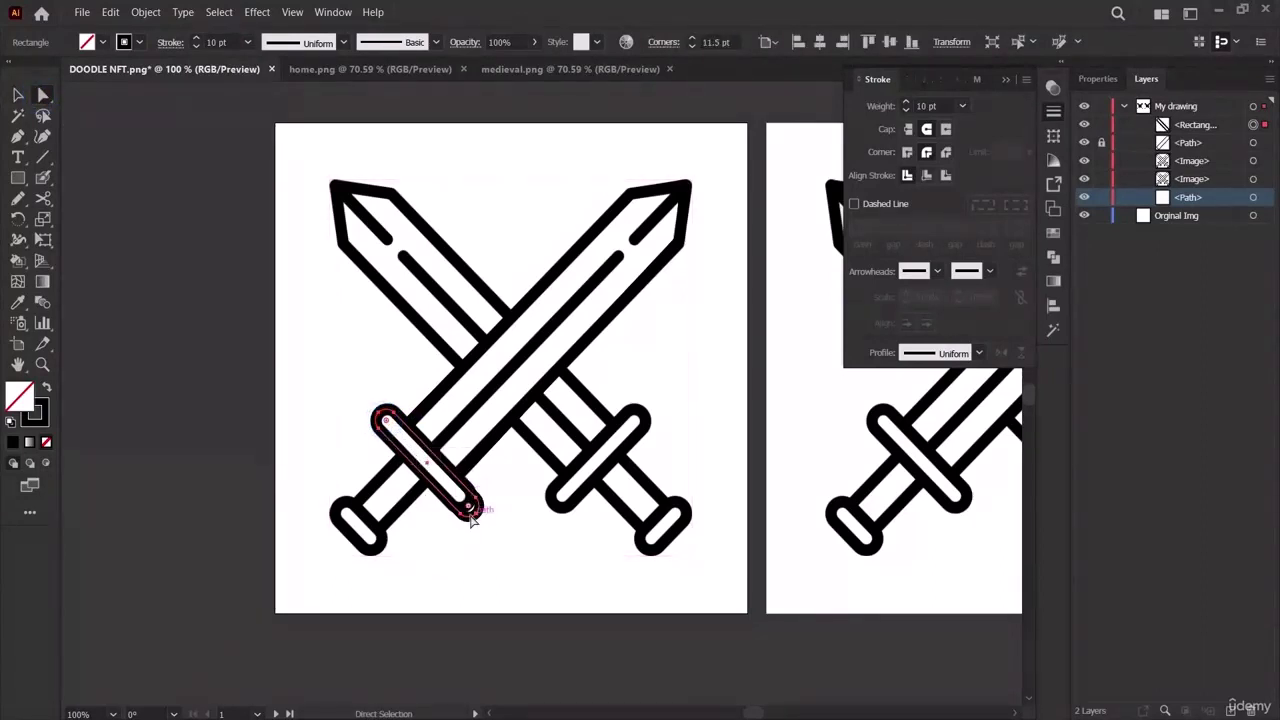
# Nudge the guard rectangle up and left to fit the crossguard.
pyautogui.press('v')
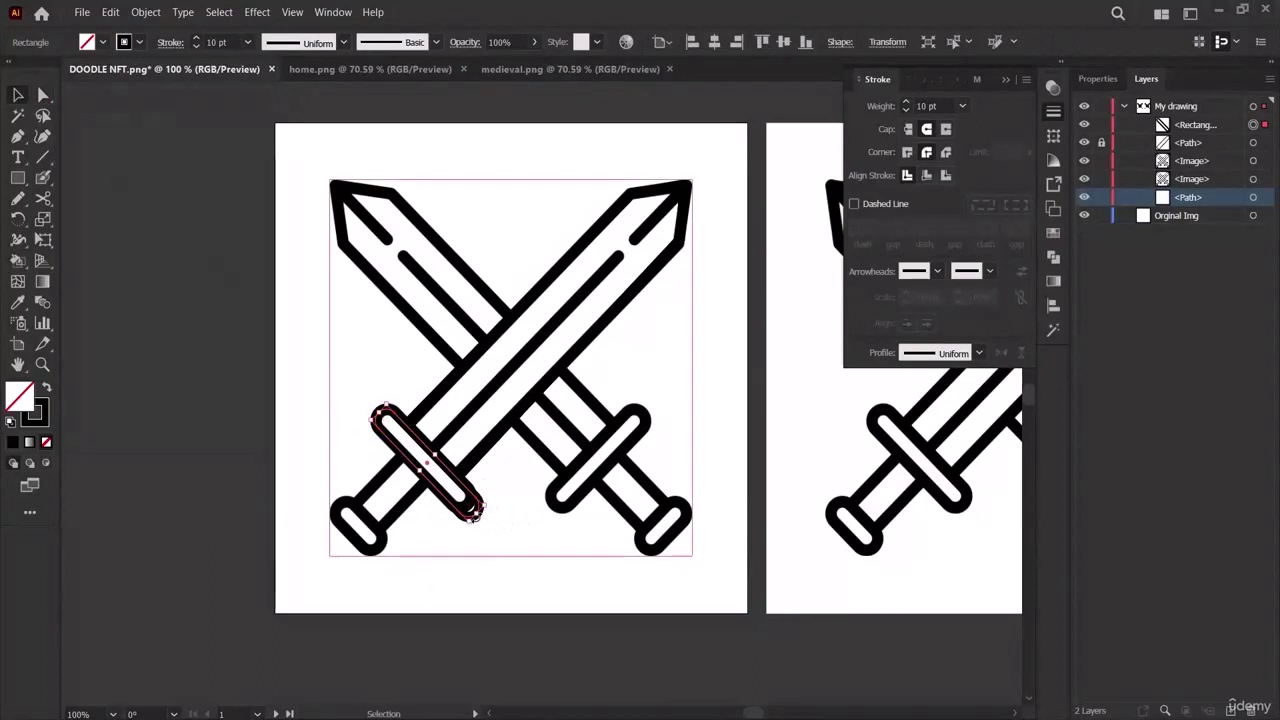
pyautogui.moveTo(475, 510); pyautogui.dragTo(474, 512)
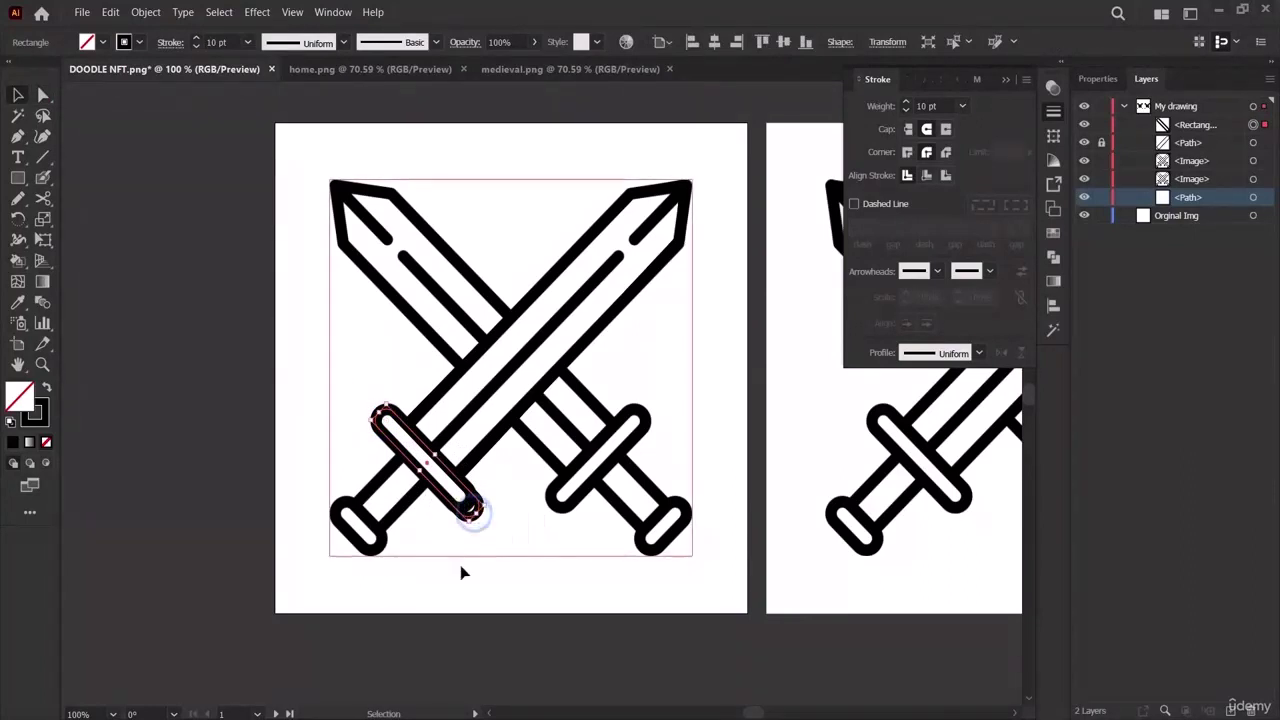
pyautogui.press('Up')
pyautogui.press('Left')
pyautogui.press('Up')
pyautogui.press('Left')
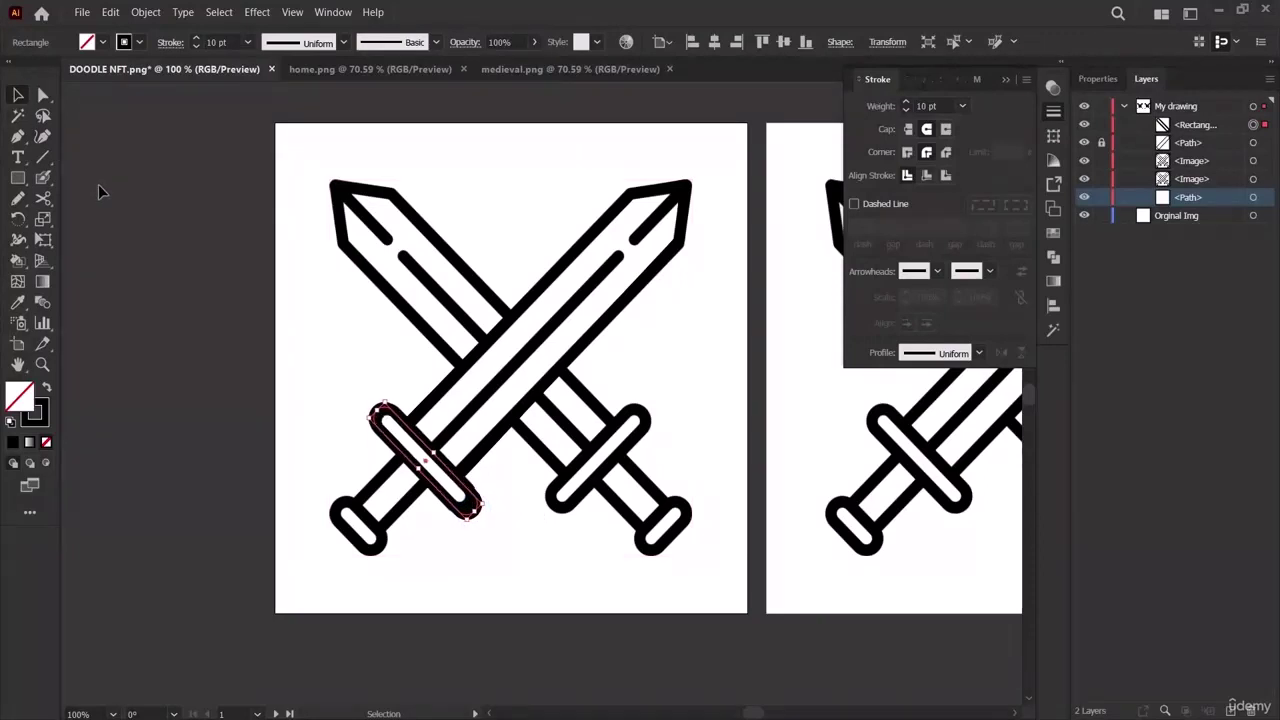
pyautogui.press('Up')
pyautogui.press('Left')
pyautogui.press('Up')
pyautogui.press('Left')
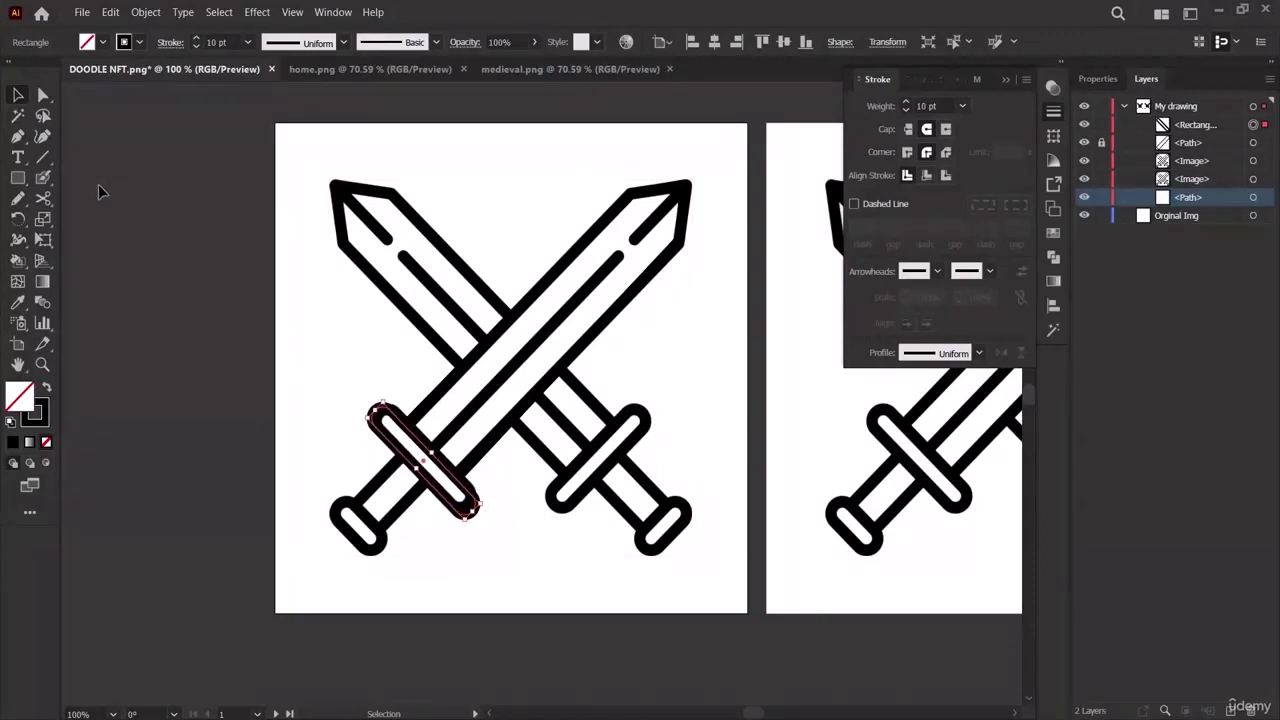
# Check the guard rectangle's fit by reselecting it and the sword artwork, then deselect.
pyautogui.click(151, 338)
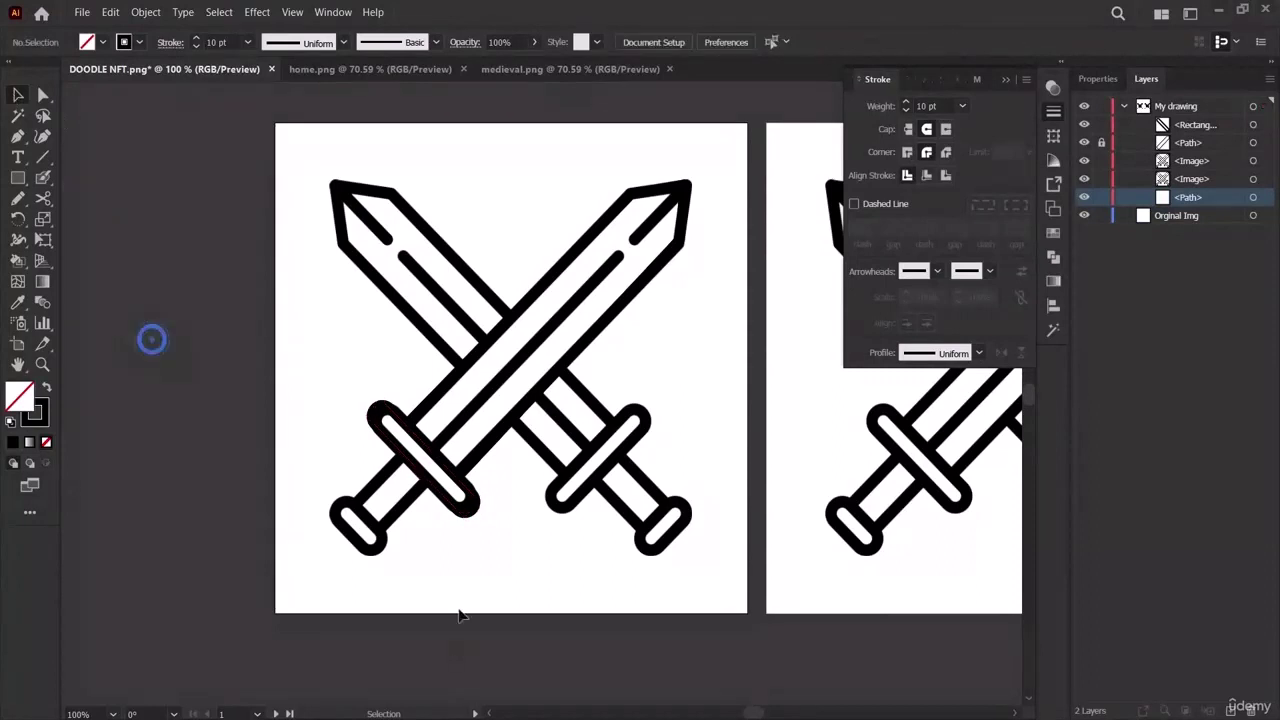
pyautogui.click(428, 508)
pyautogui.click(180, 370)
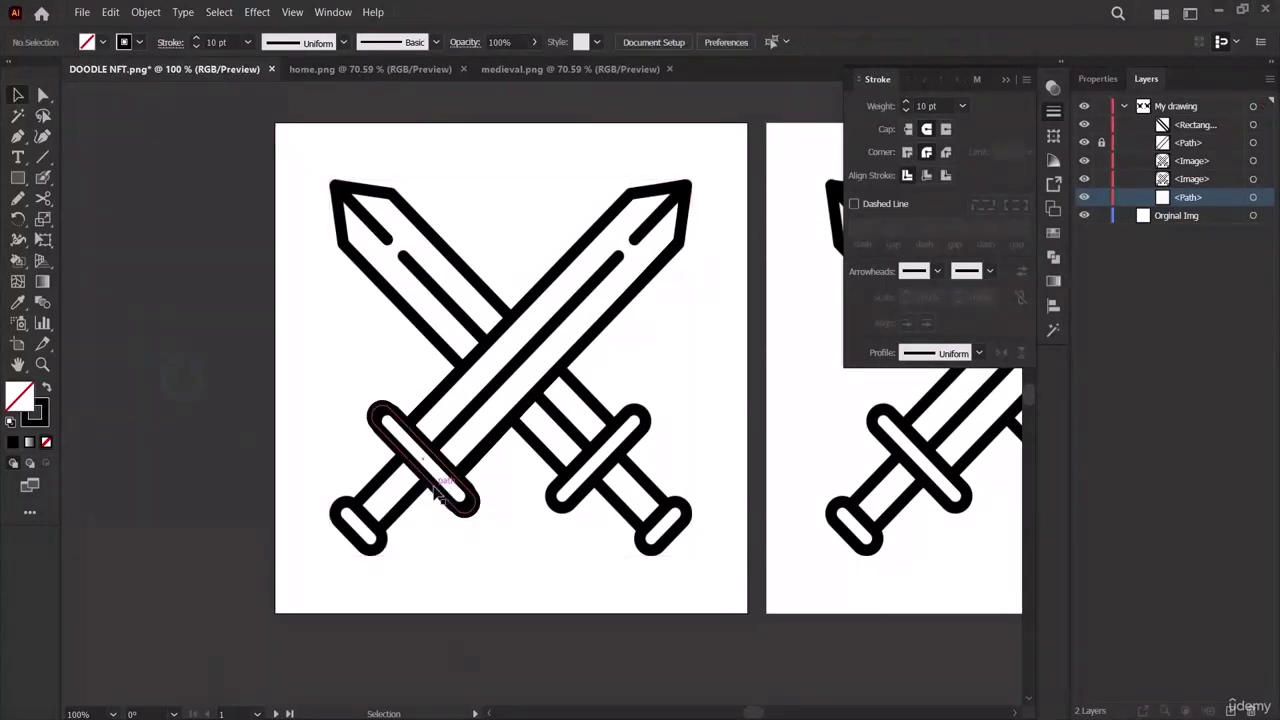
pyautogui.click(474, 558)
pyautogui.click(270, 516)
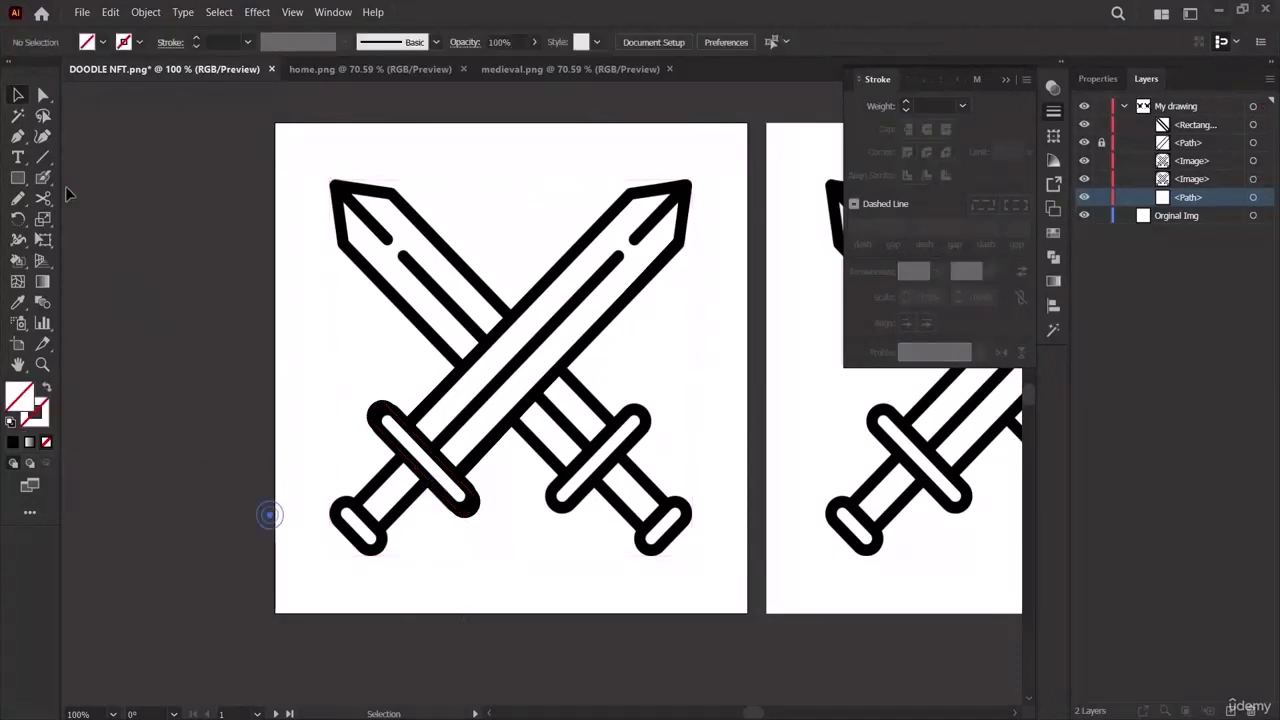
# Draw a closed four-corner Pen path around the grip between guard and pommel.
pyautogui.click(18, 136)
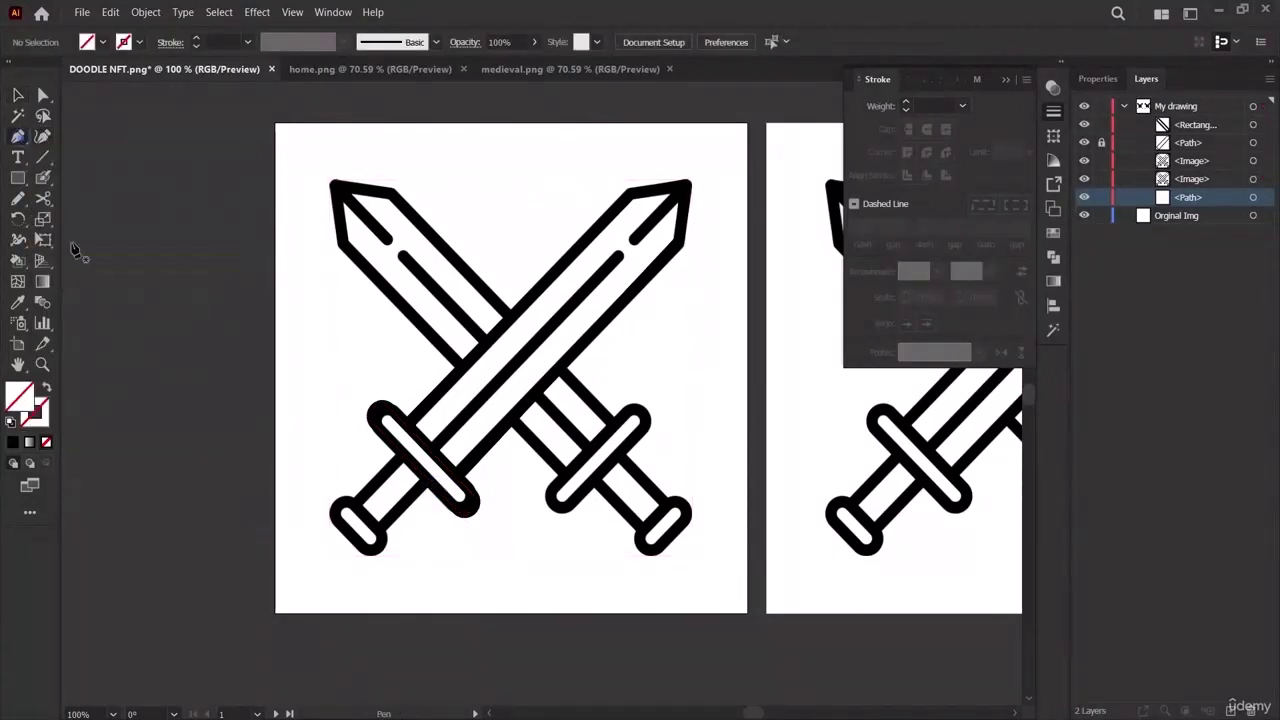
pyautogui.click(403, 456)
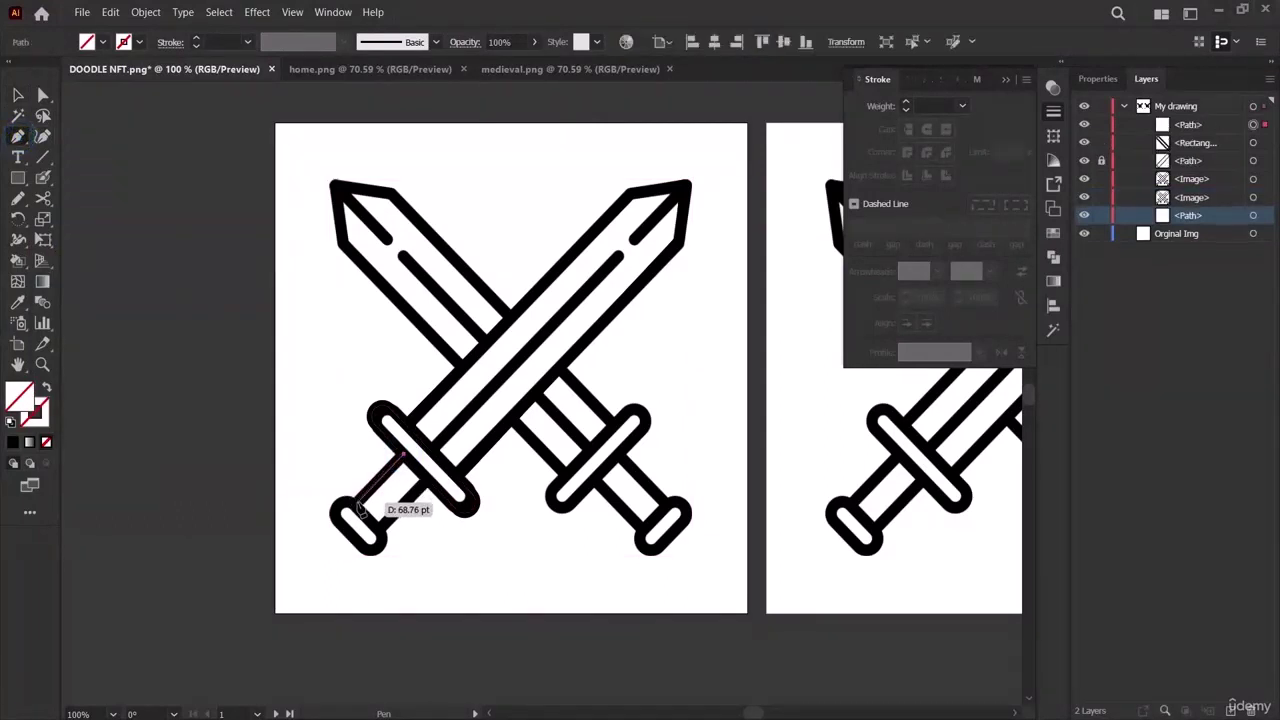
pyautogui.click(357, 501)
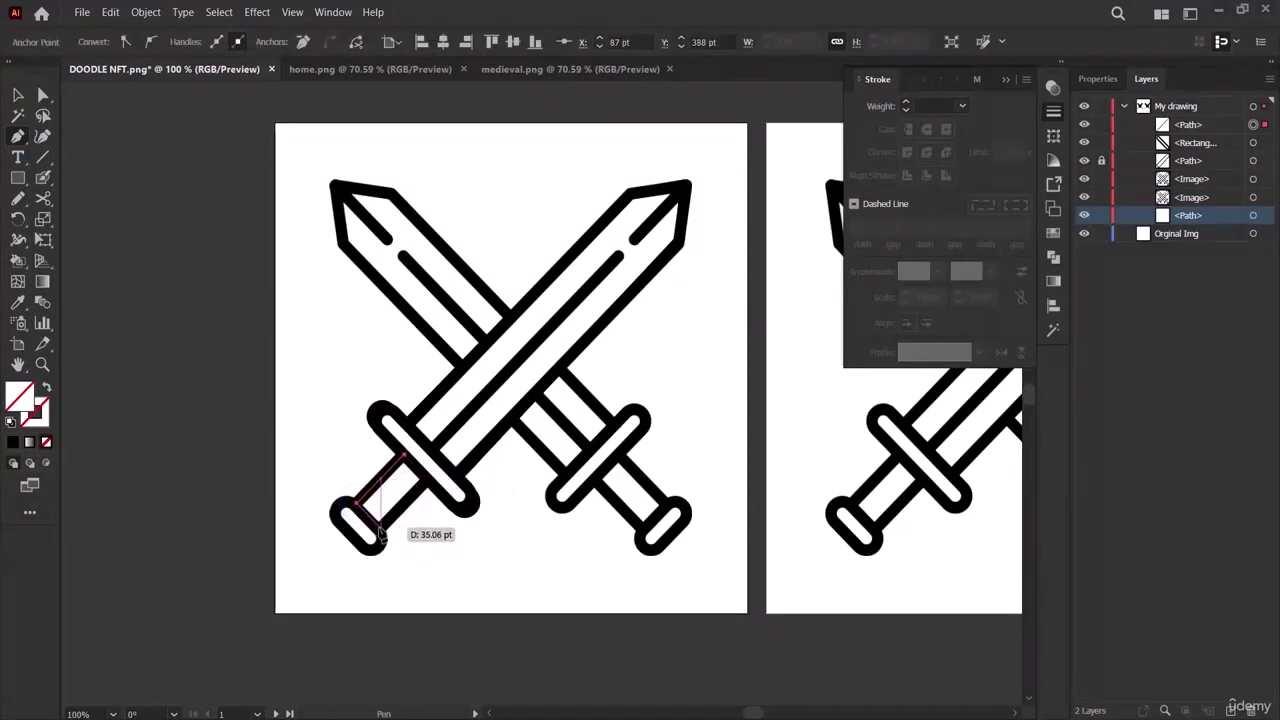
pyautogui.click(380, 527)
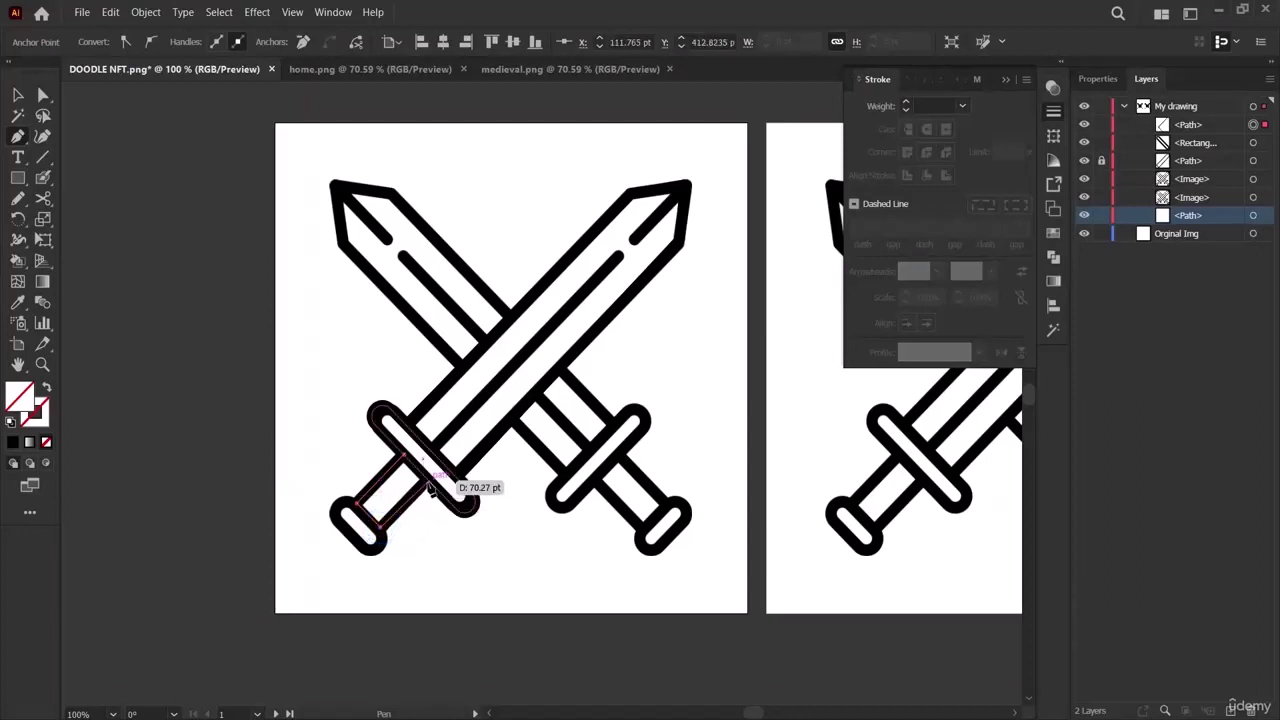
pyautogui.click(430, 487)
pyautogui.click(401, 455)
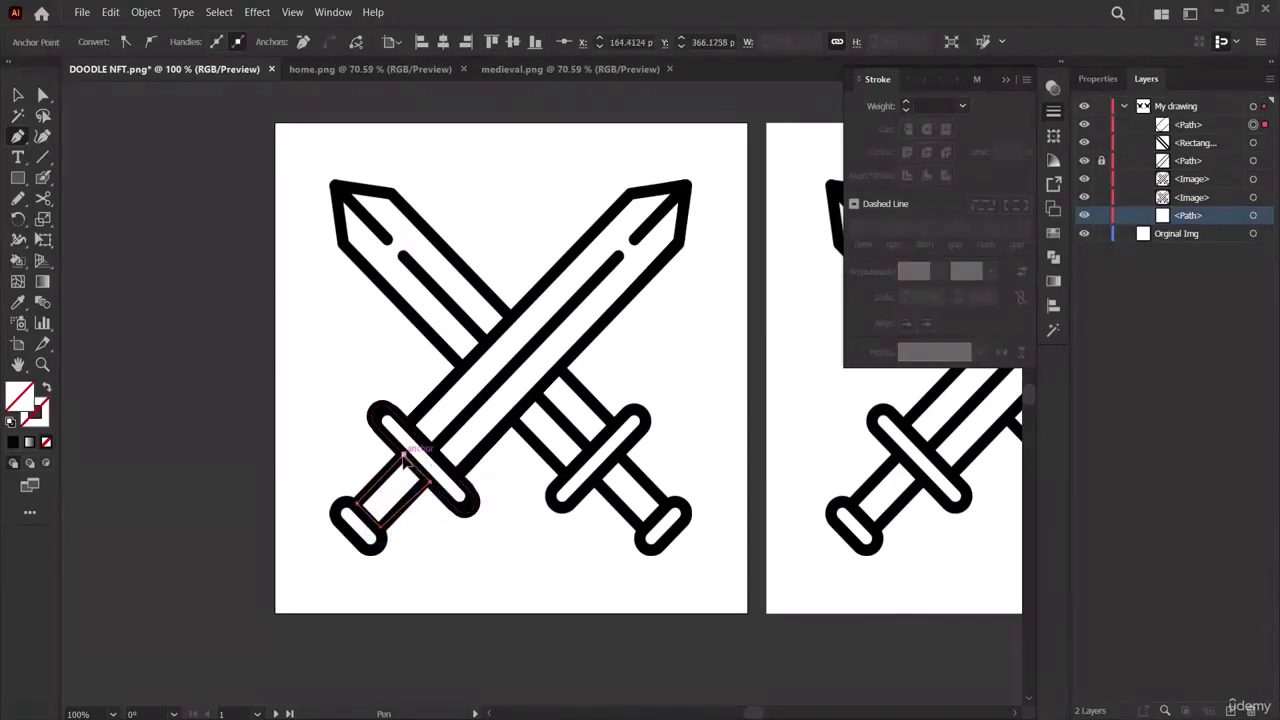
pyautogui.press('v')
pyautogui.click(109, 350)
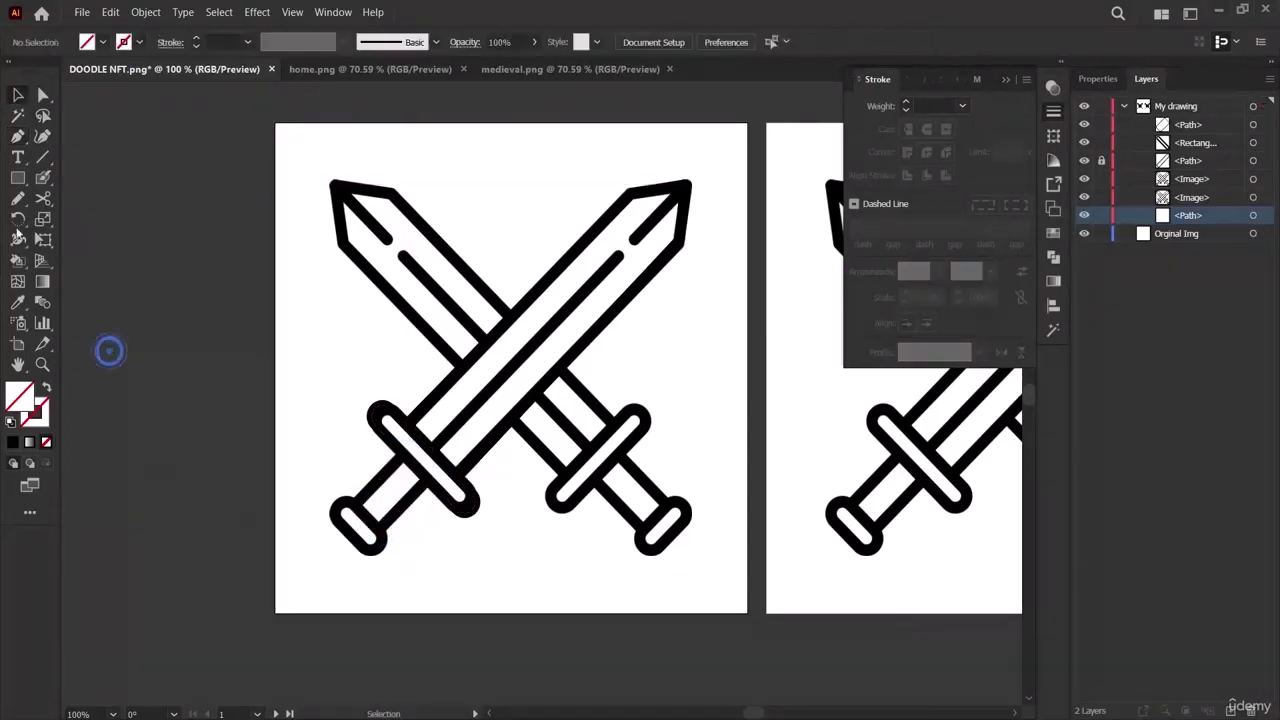
# Draw a rectangle over the pommel and round its corners to 12.5 pt.
pyautogui.moveTo(332, 502); pyautogui.dragTo(388, 582)
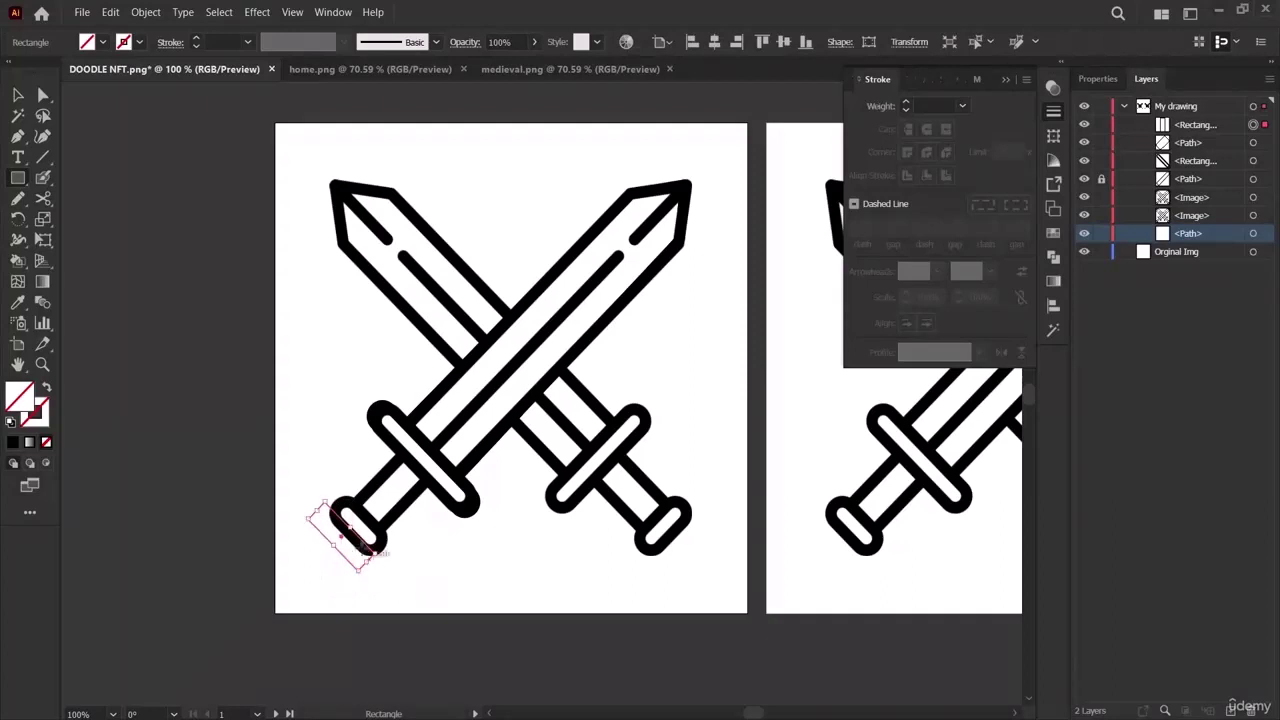
pyautogui.click(17, 95)
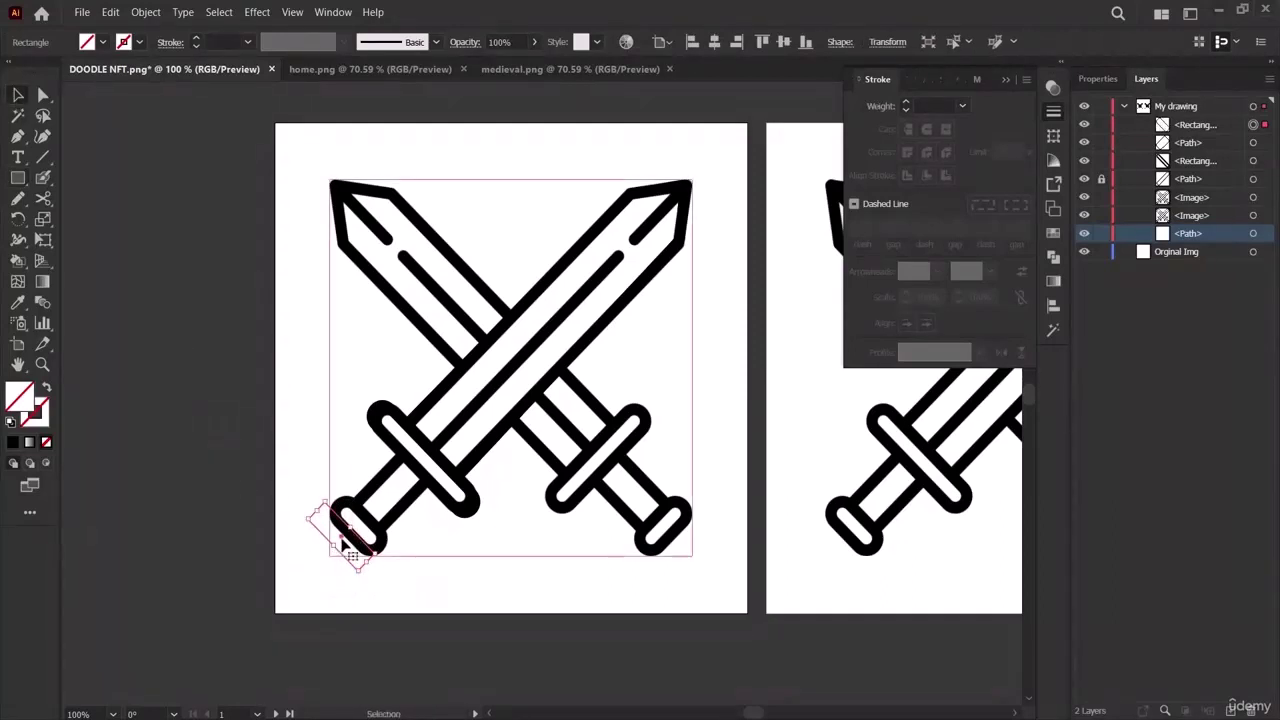
pyautogui.moveTo(334, 537)
pyautogui.mouseDown()
pyautogui.moveTo(367, 537)
pyautogui.moveTo(352, 522)
pyautogui.mouseUp()
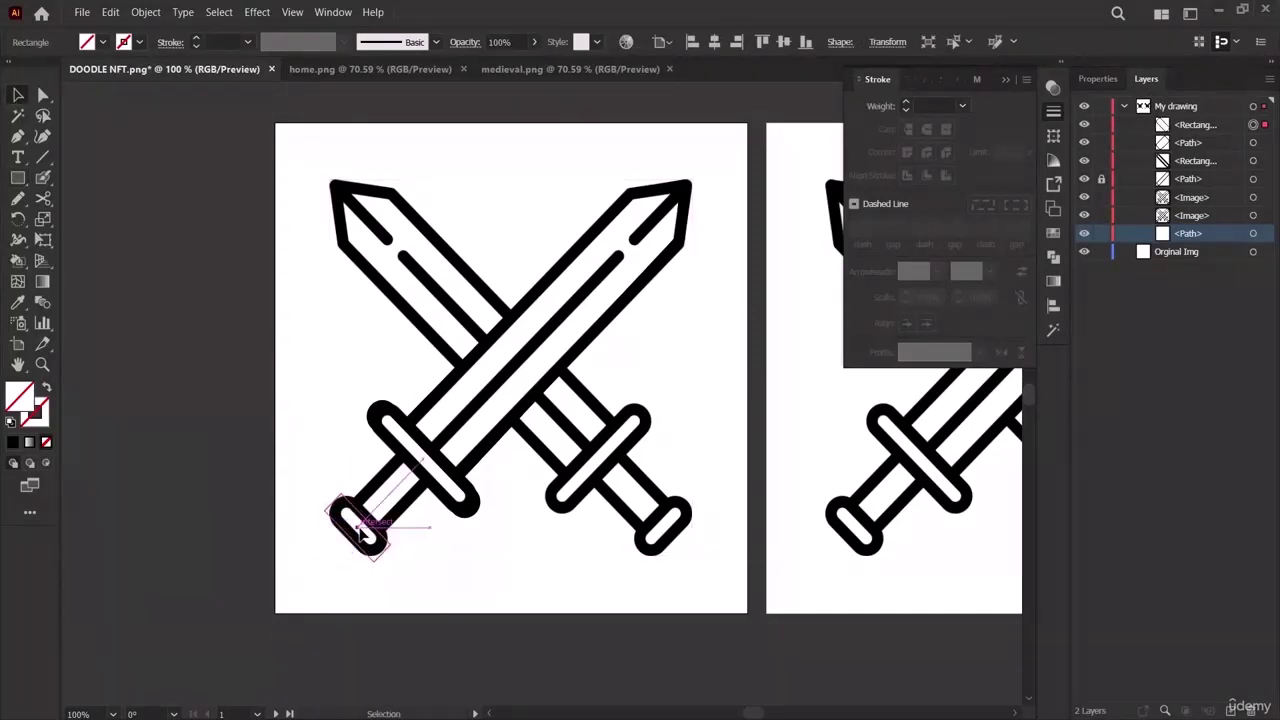
pyautogui.click(43, 95)
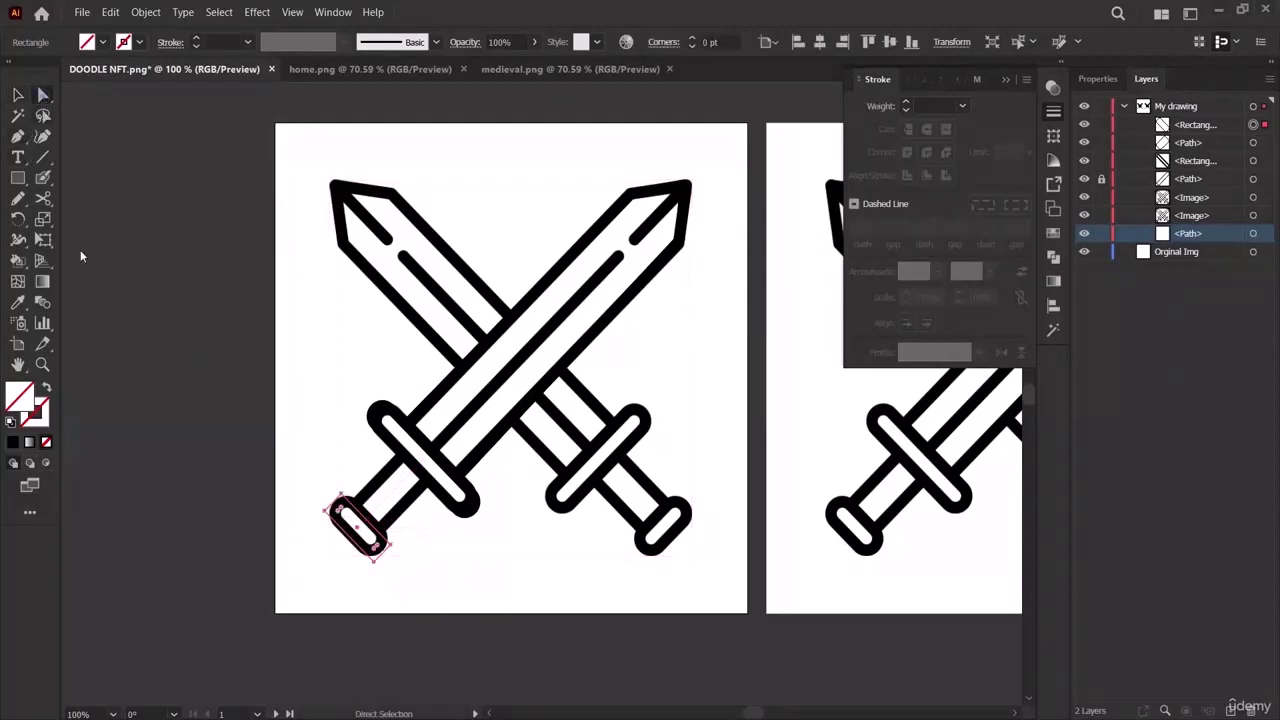
pyautogui.moveTo(343, 513); pyautogui.dragTo(356, 524)
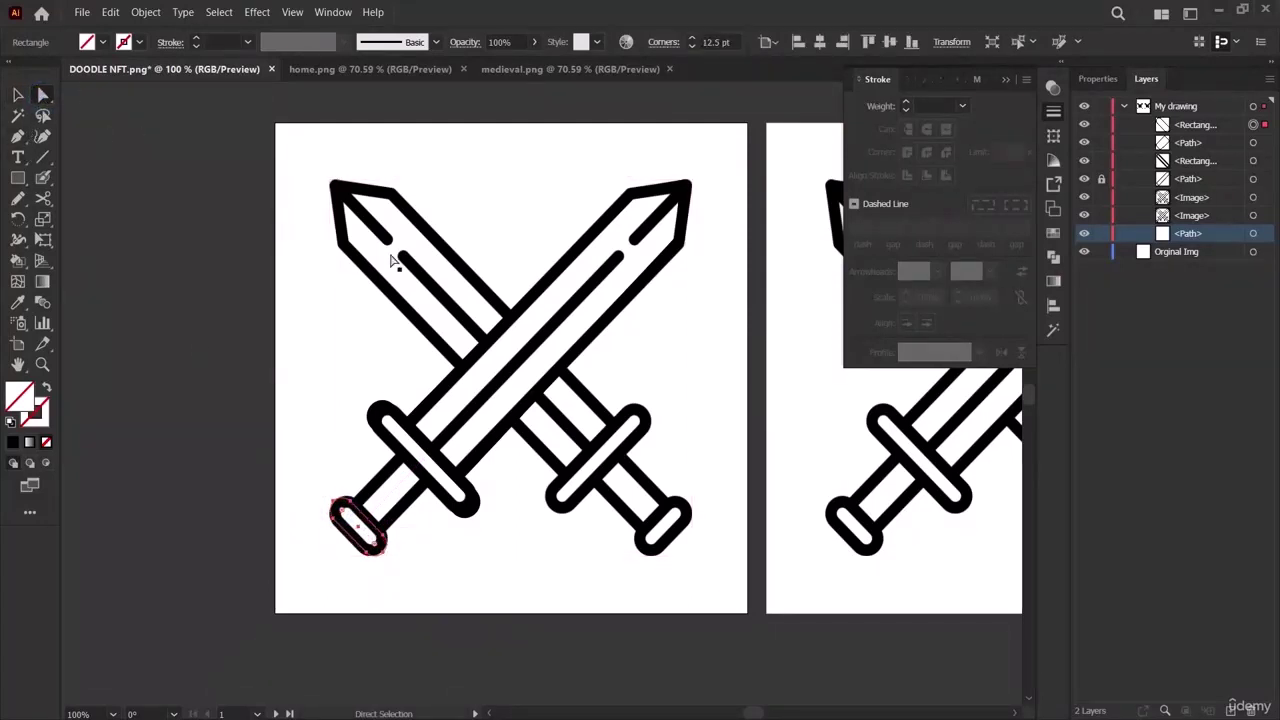
# Select the lower-left sword's handle path together with the crossguard rectangle.
pyautogui.click(372, 494)
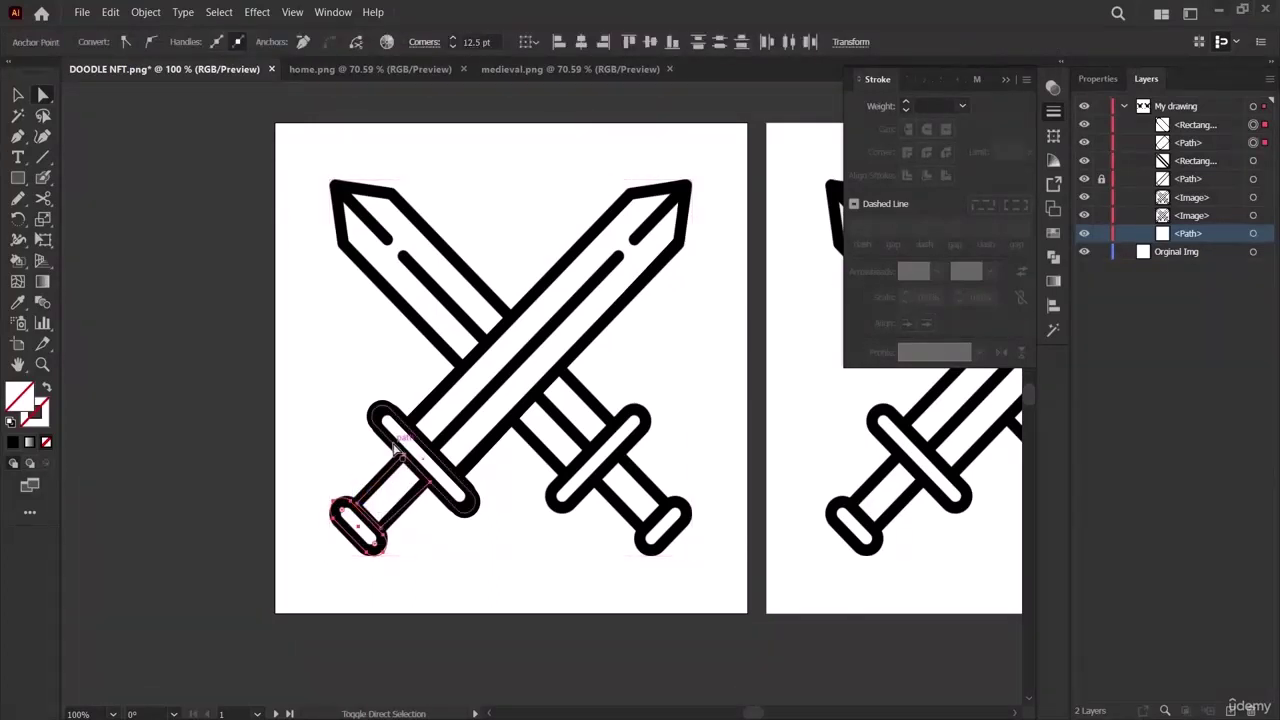
pyautogui.keyDown('shift'); pyautogui.click(395, 443); pyautogui.keyUp('shift')
pyautogui.click(202, 441)
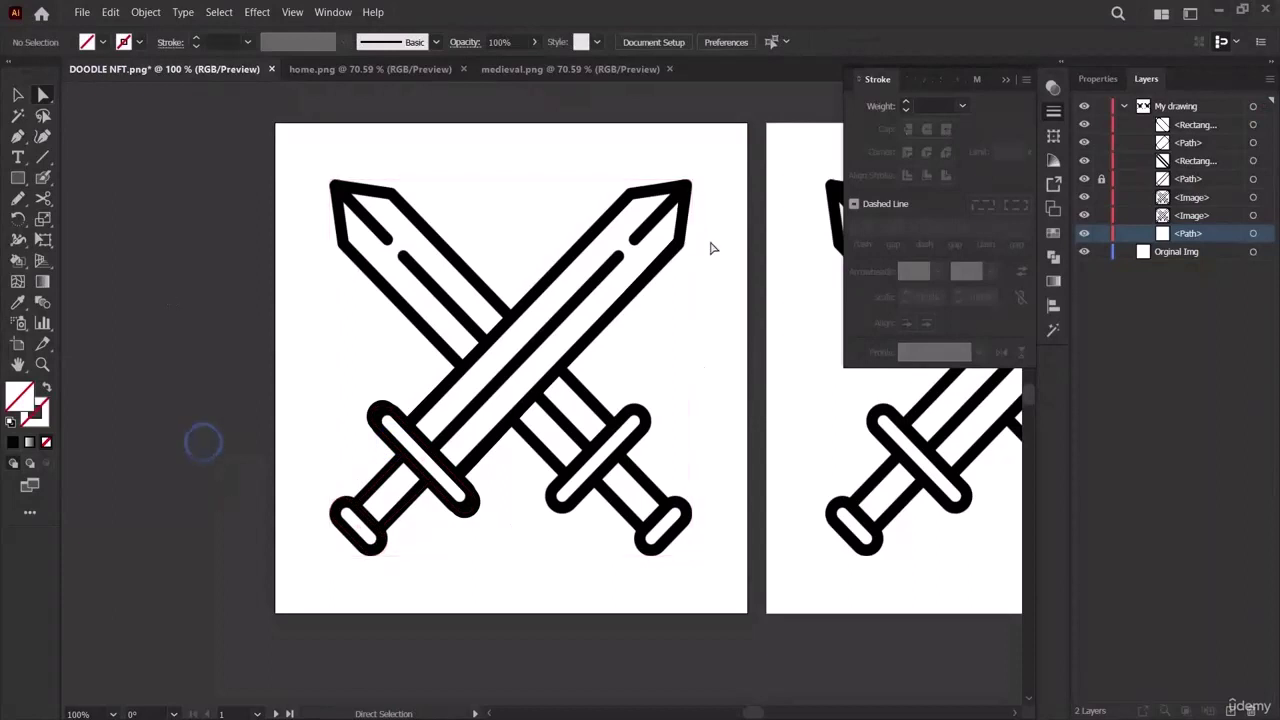
pyautogui.moveTo(634, 240)
pyautogui.mouseDown()
pyautogui.moveTo(700, 330)
pyautogui.moveTo(535, 615)
pyautogui.moveTo(545, 620)
pyautogui.moveTo(632, 172)
pyautogui.moveTo(660, 240)
pyautogui.moveTo(632, 254)
pyautogui.moveTo(634, 241)
pyautogui.mouseUp()
pyautogui.click(196, 590)
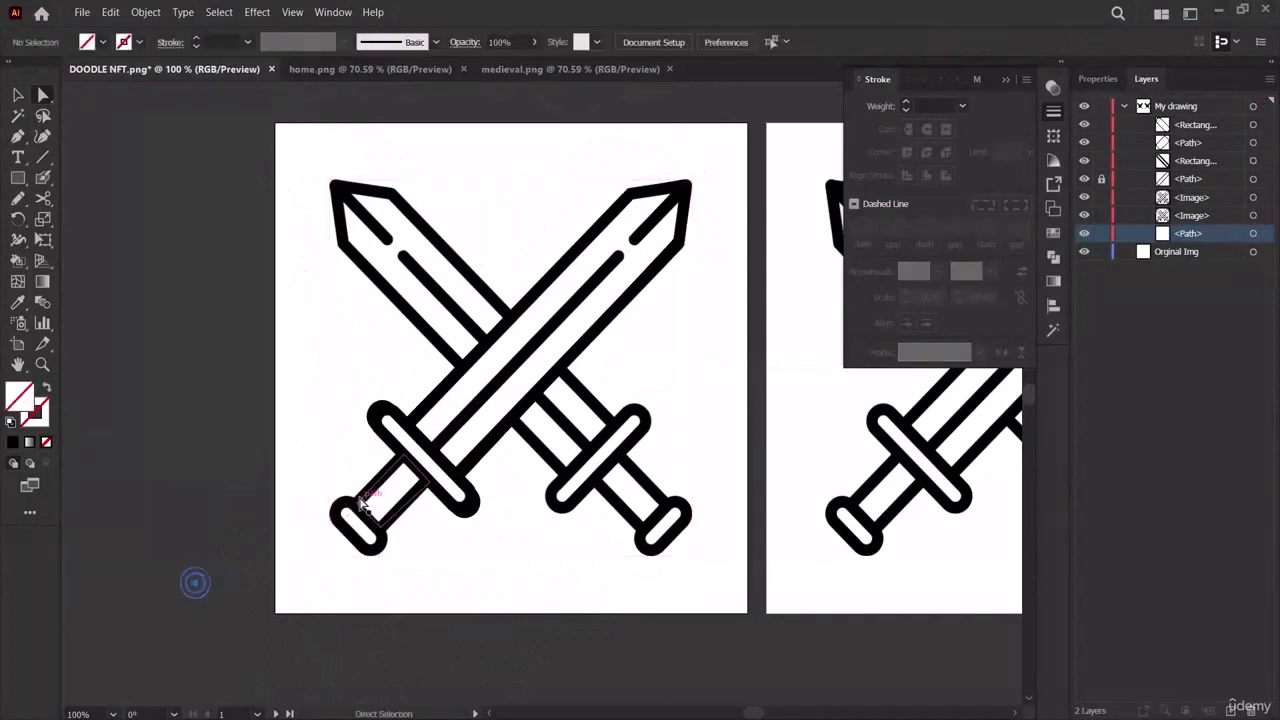
pyautogui.click(350, 503)
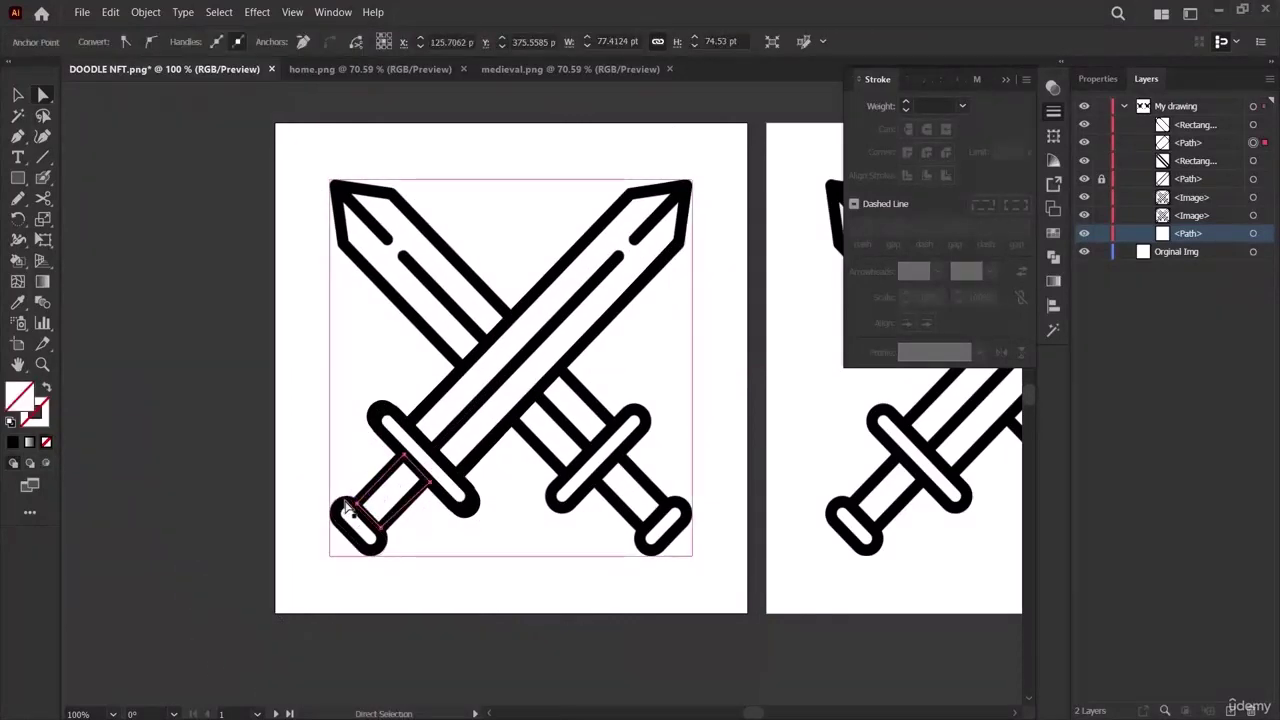
pyautogui.click(396, 478)
pyautogui.keyDown('shift'); pyautogui.click(390, 448); pyautogui.keyUp('shift')
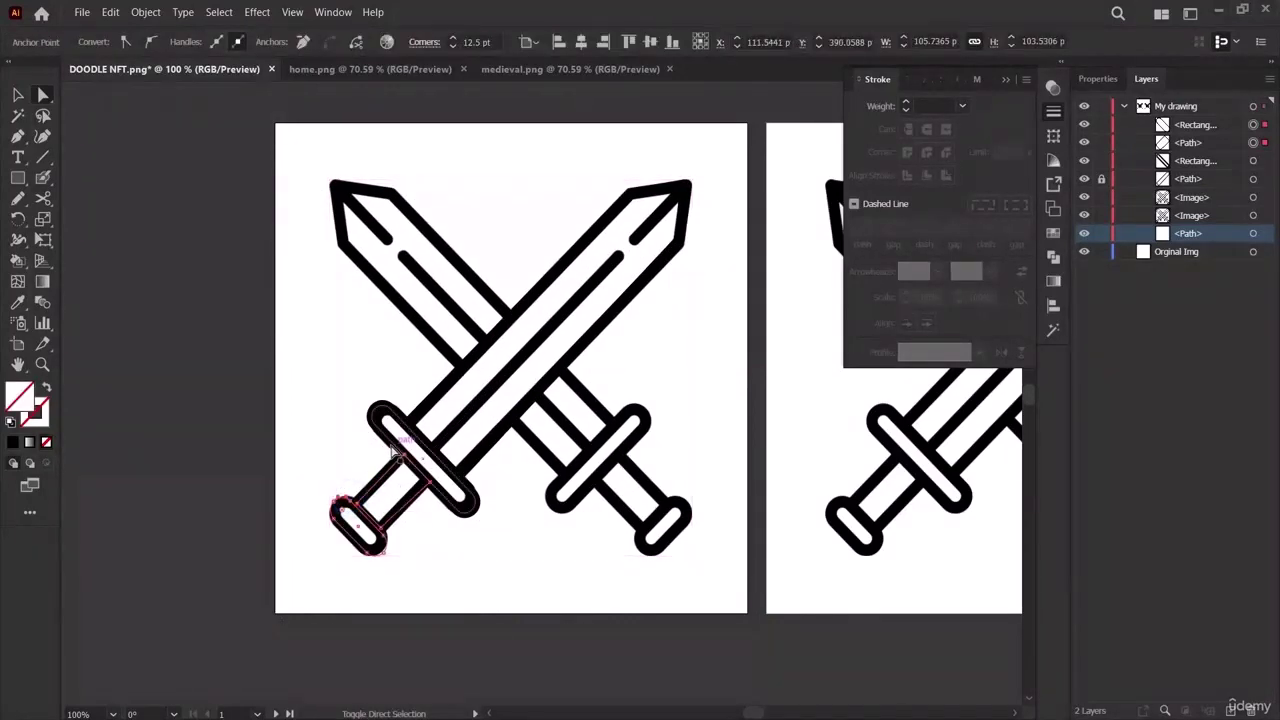
# Review stroke weight and stroke colour options for the selection without changing them.
pyautogui.click(1098, 82)
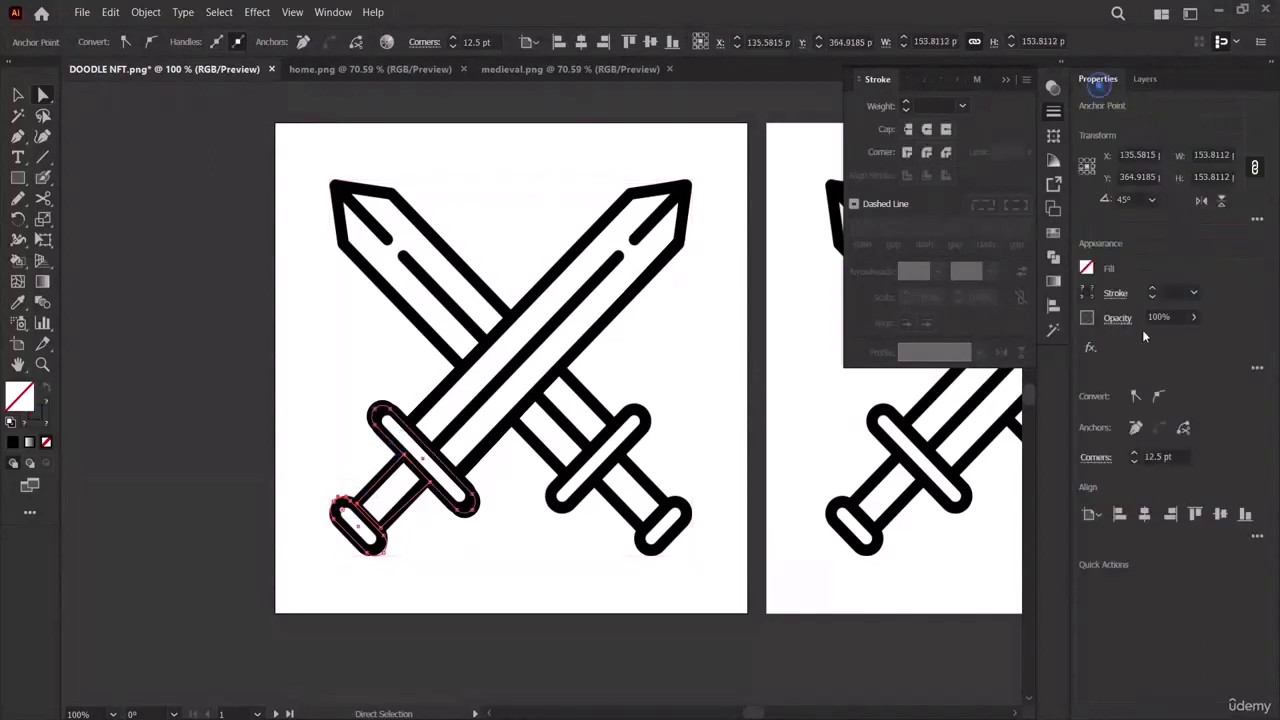
pyautogui.click(1193, 293)
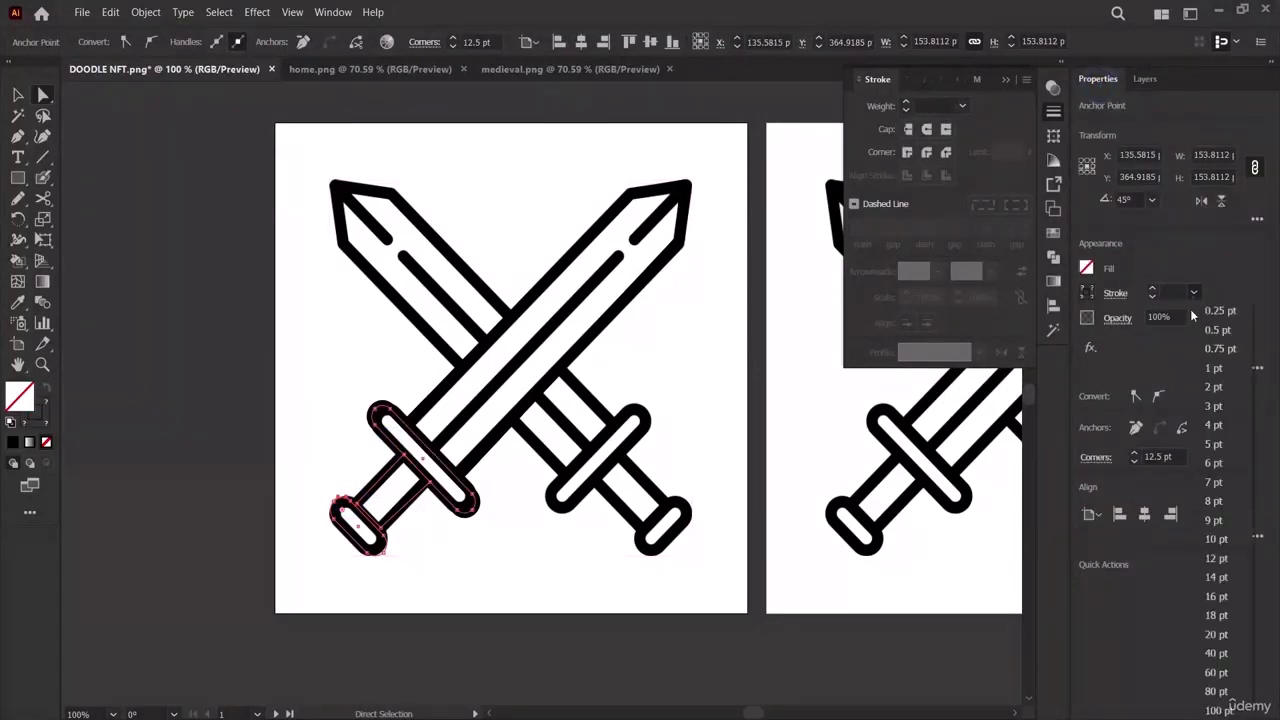
pyautogui.click(1231, 543)
pyautogui.click(242, 505)
pyautogui.moveTo(556, 283)
pyautogui.mouseDown()
pyautogui.moveTo(576, 700)
pyautogui.moveTo(569, 289)
pyautogui.moveTo(556, 295)
pyautogui.mouseUp()
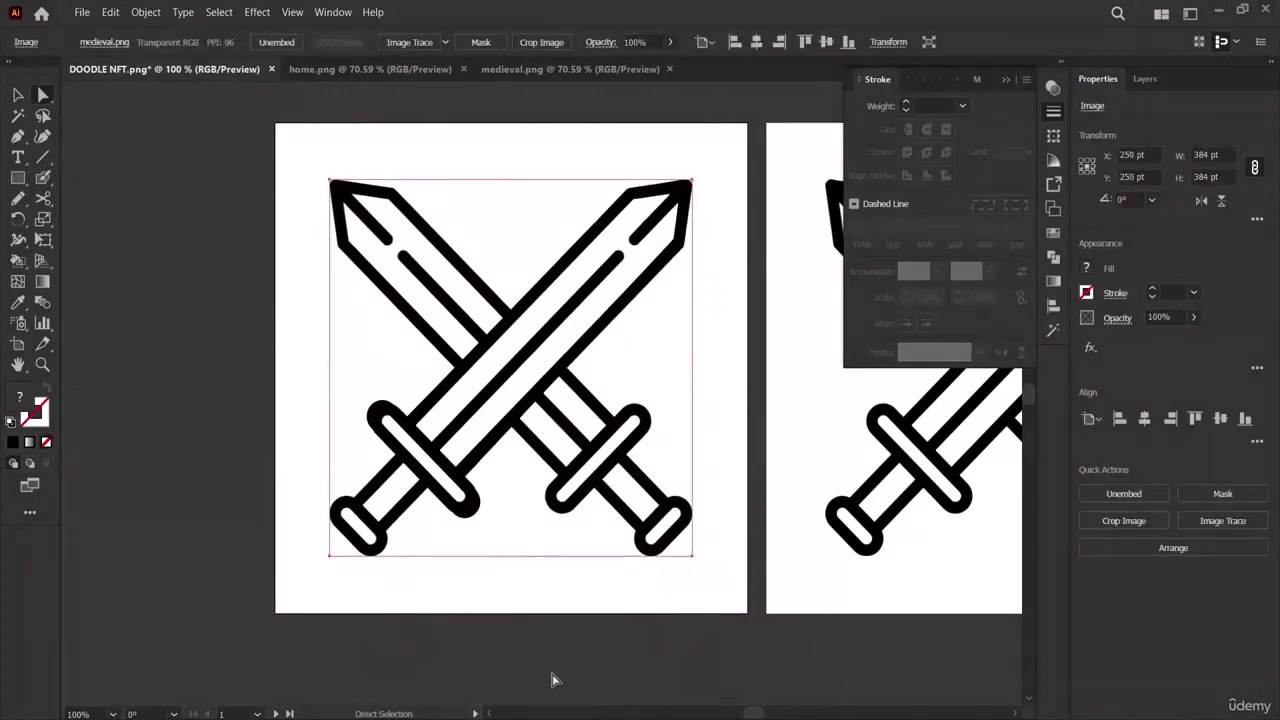
pyautogui.click(1085, 292)
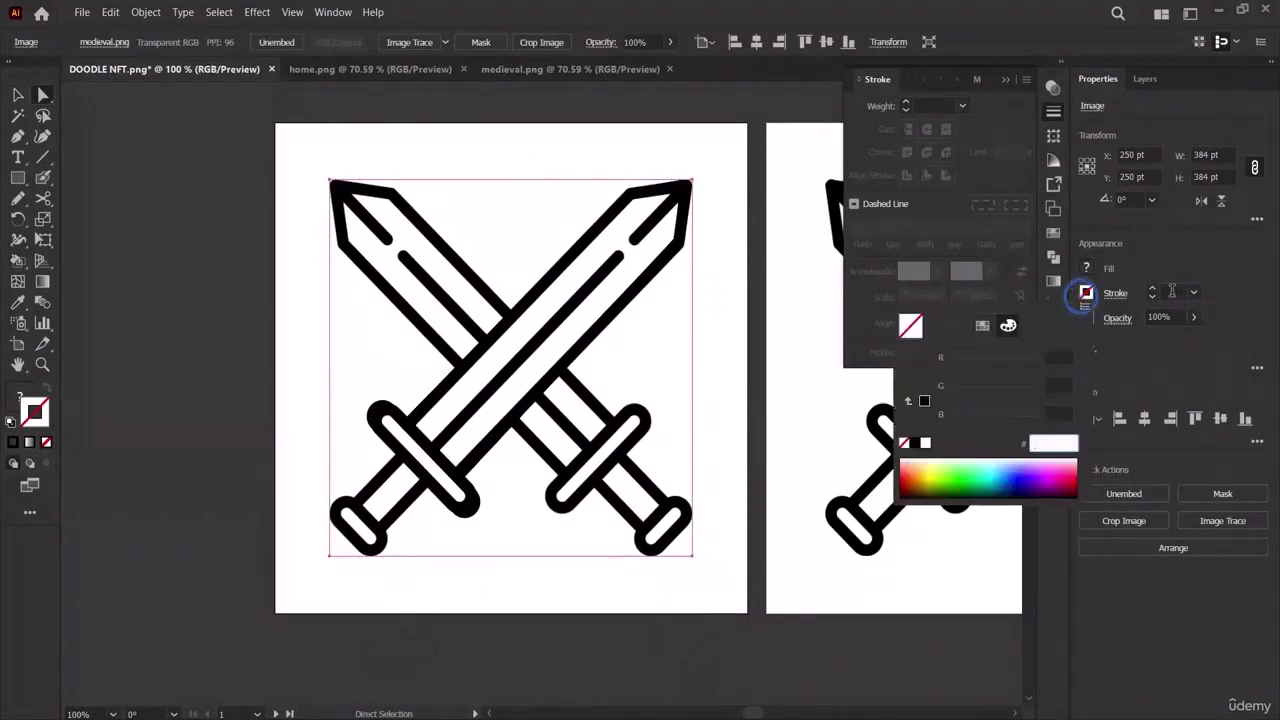
pyautogui.click(360, 686)
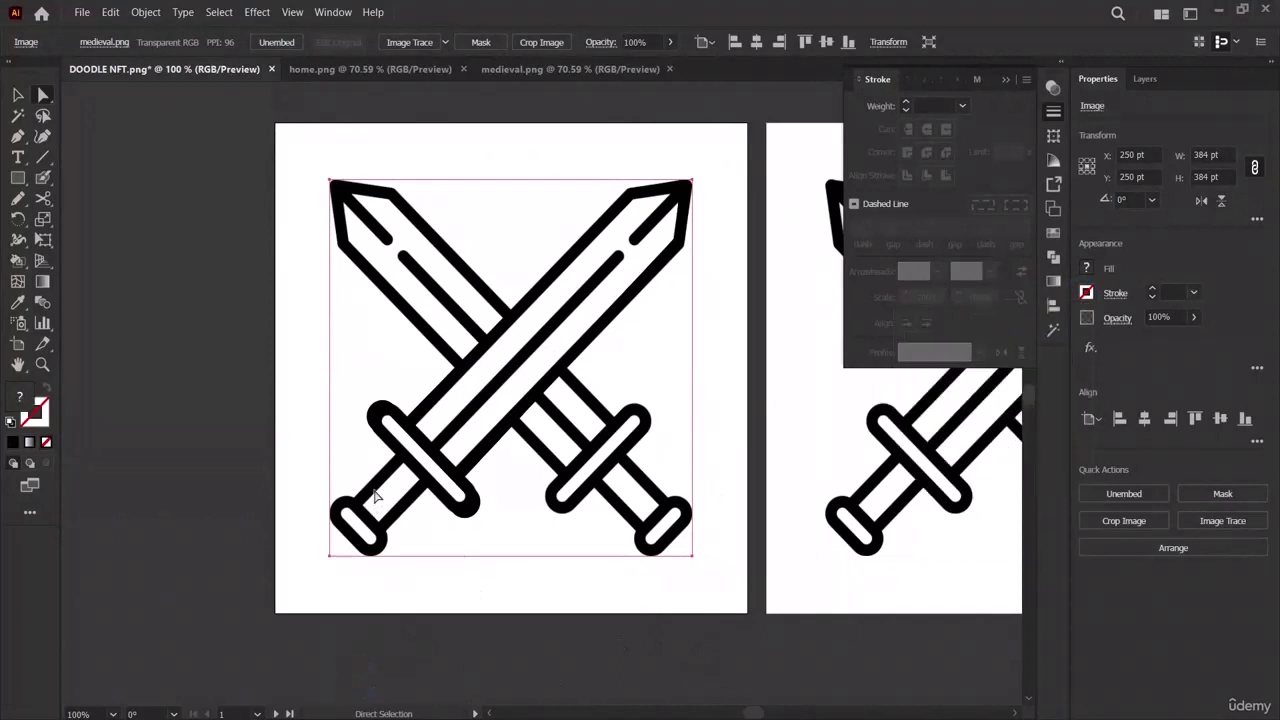
# Give the lower-left sword's grip a 10 pt stroke.
pyautogui.click(372, 490)
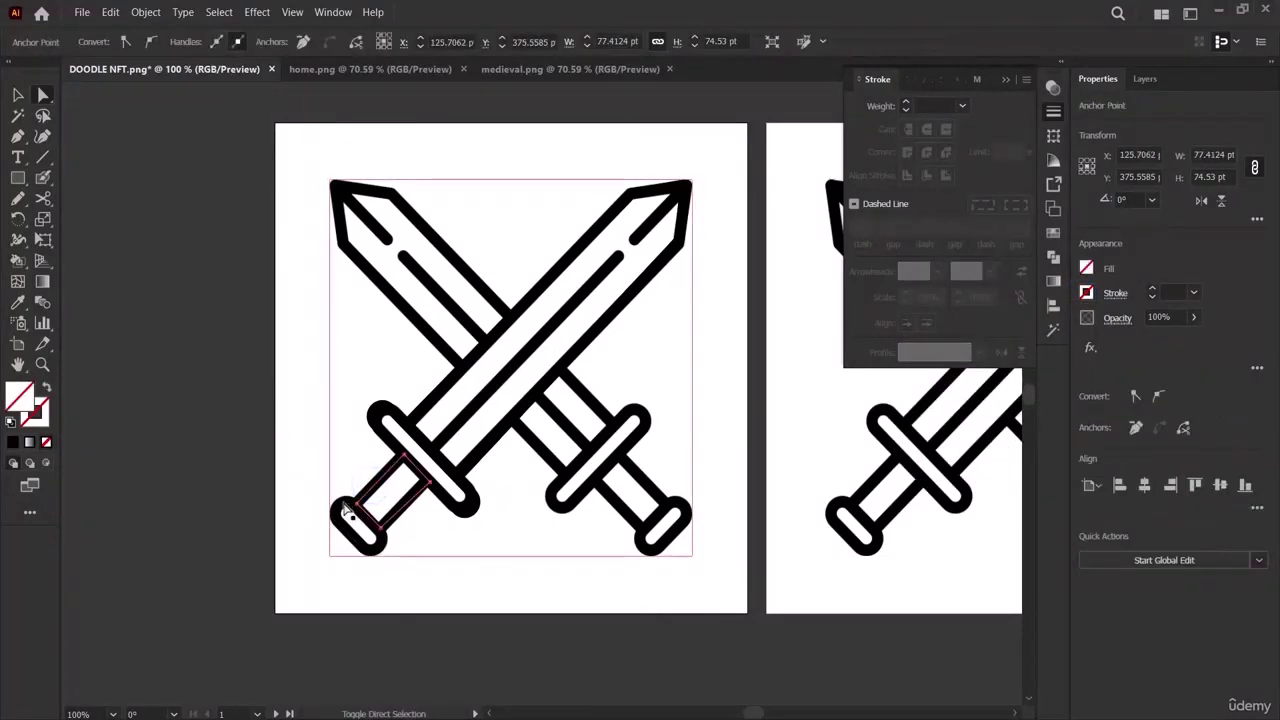
pyautogui.click(345, 505)
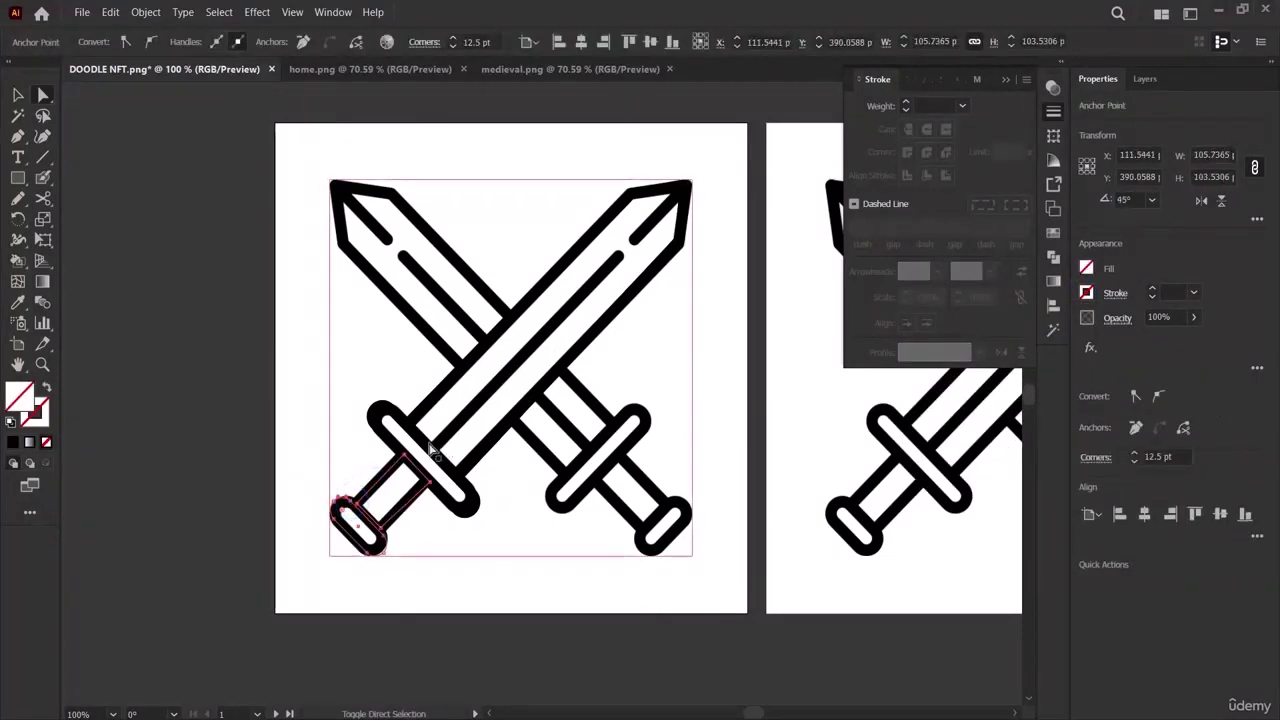
pyautogui.keyDown('shift'); pyautogui.click(428, 452); pyautogui.keyUp('shift')
pyautogui.keyDown('shift'); pyautogui.click(426, 447); pyautogui.keyUp('shift')
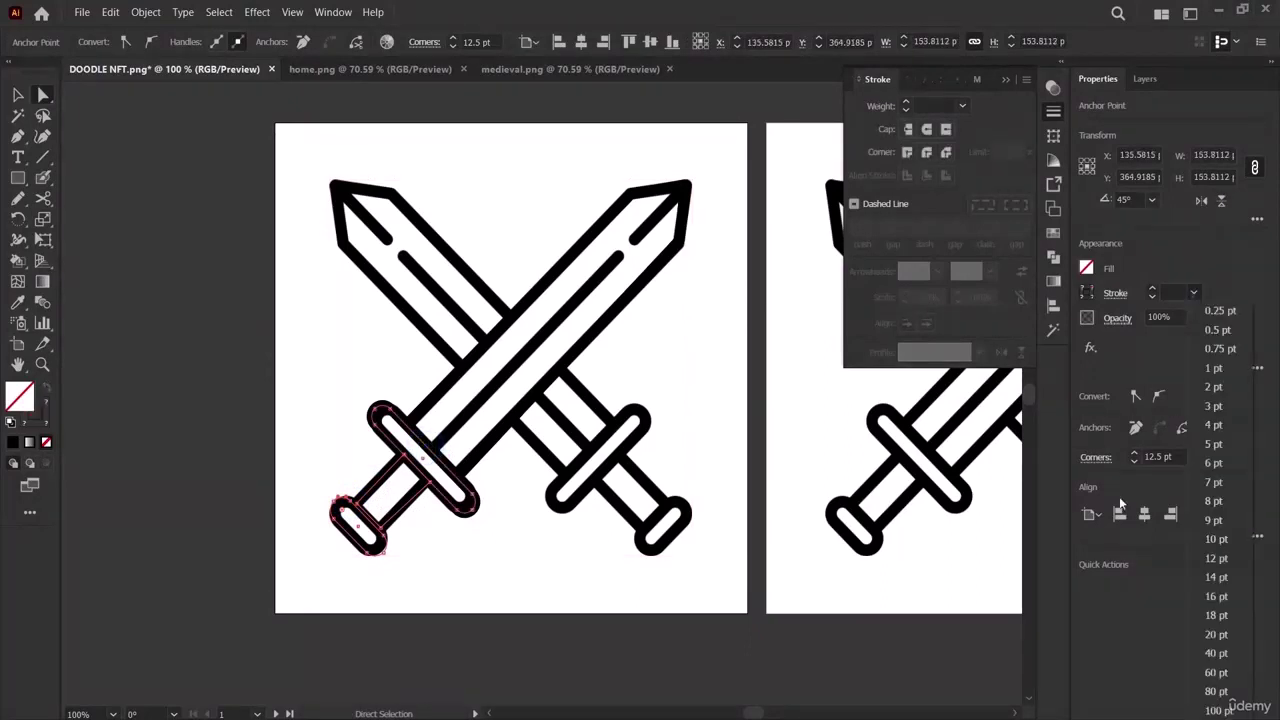
pyautogui.click(1193, 293)
pyautogui.click(1229, 538)
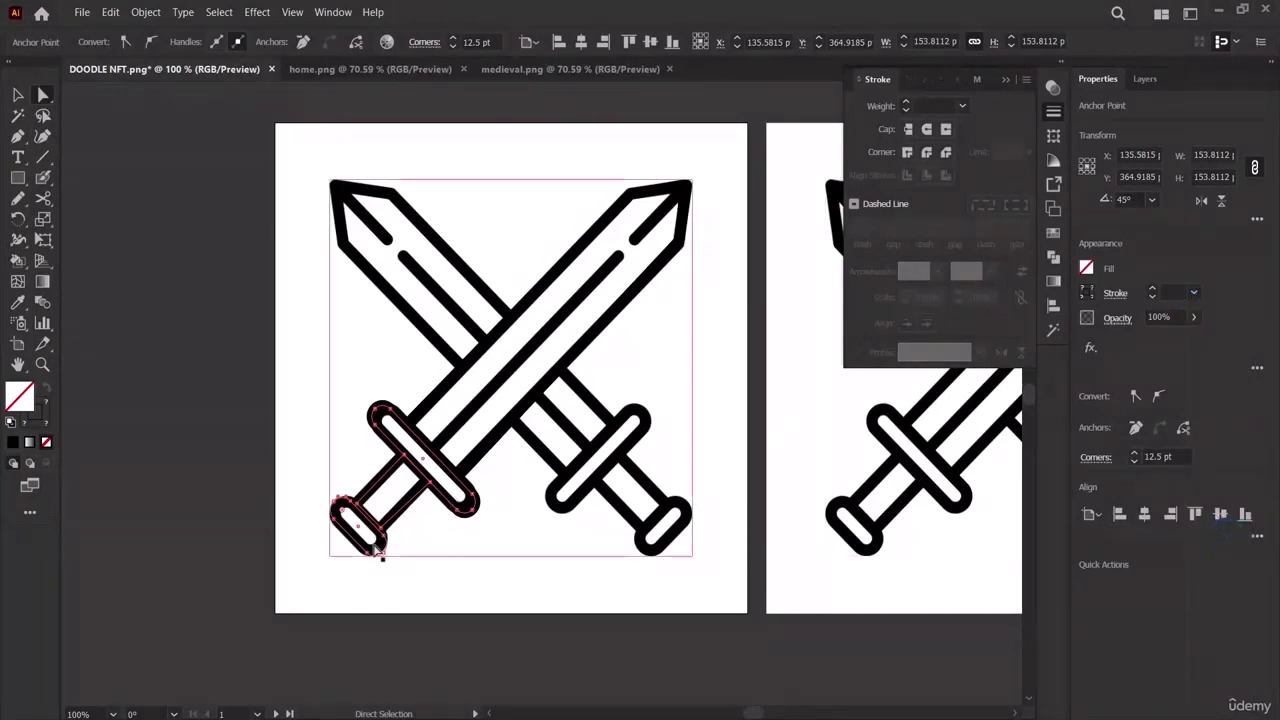
pyautogui.click(110, 262)
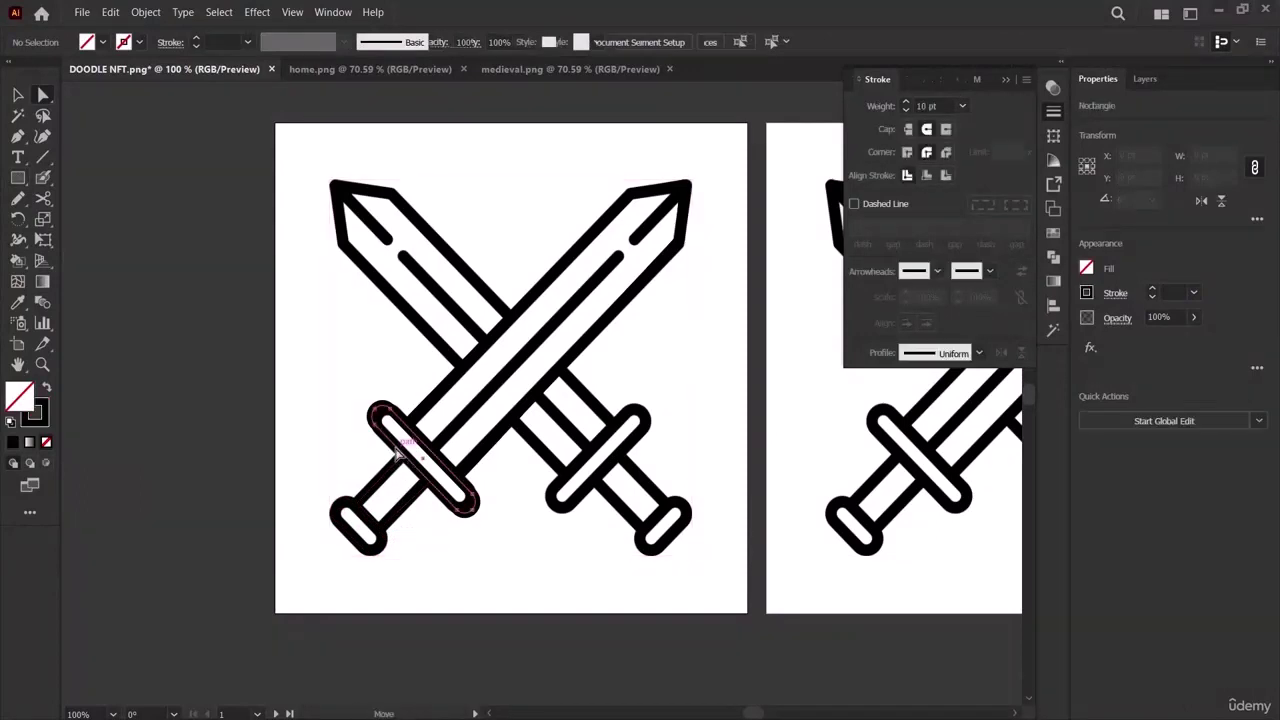
pyautogui.click(397, 455)
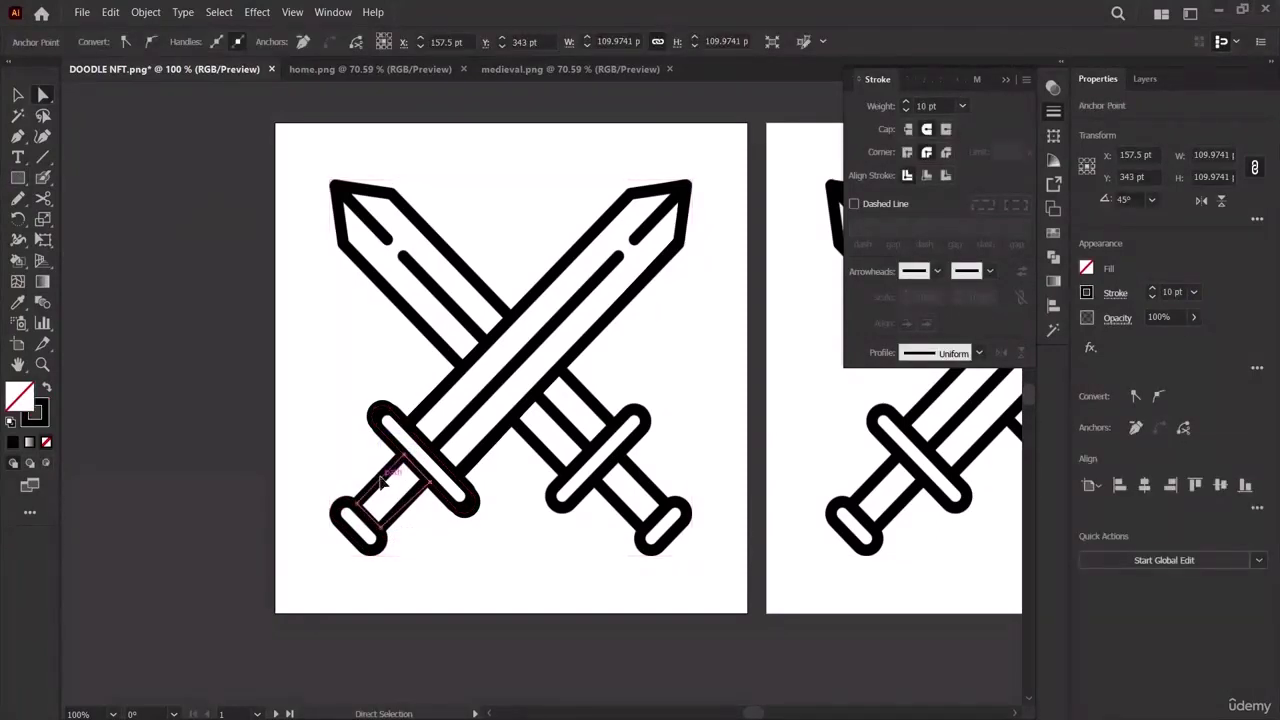
pyautogui.keyDown('shift'); pyautogui.click(381, 481); pyautogui.keyUp('shift')
pyautogui.click(1193, 293)
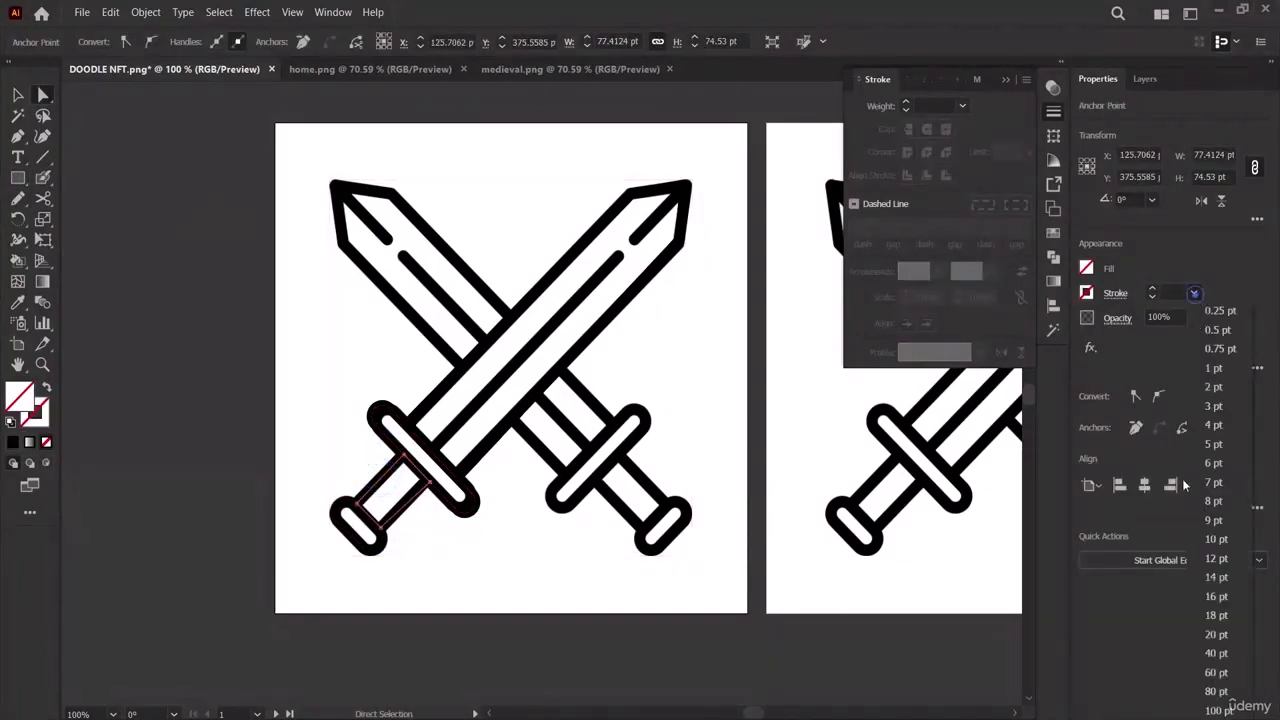
pyautogui.click(1215, 540)
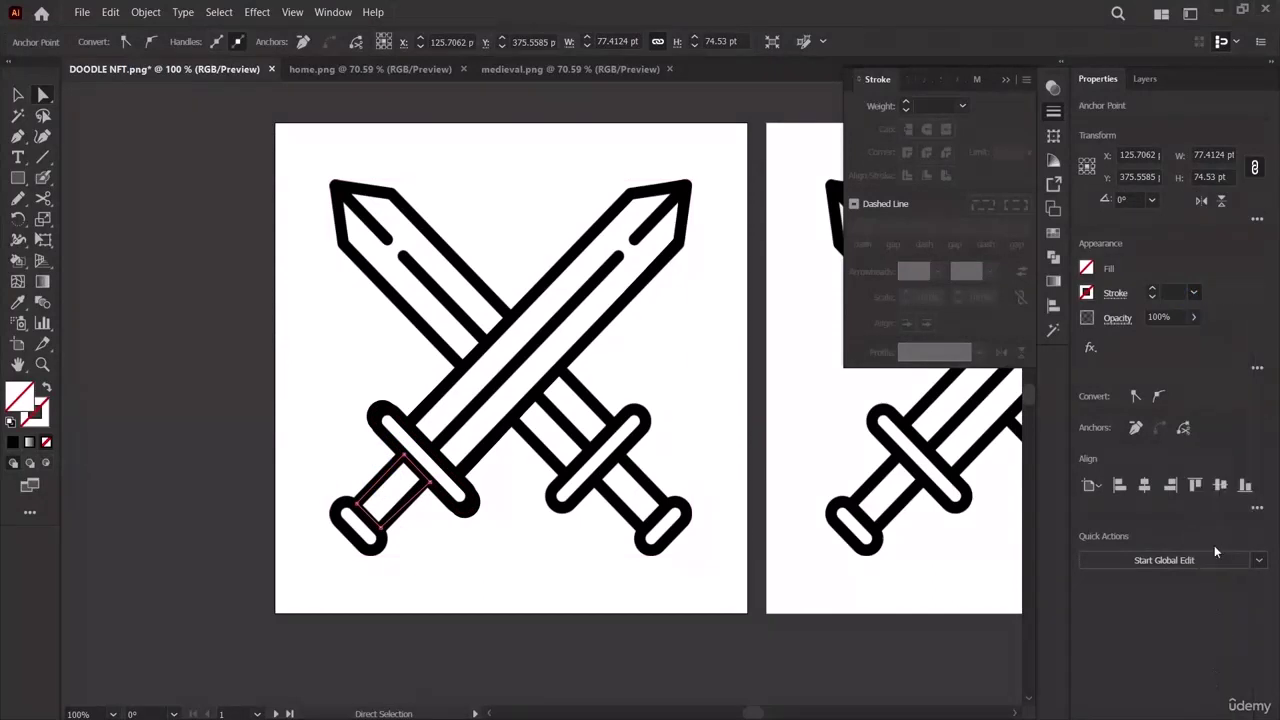
pyautogui.click(341, 508)
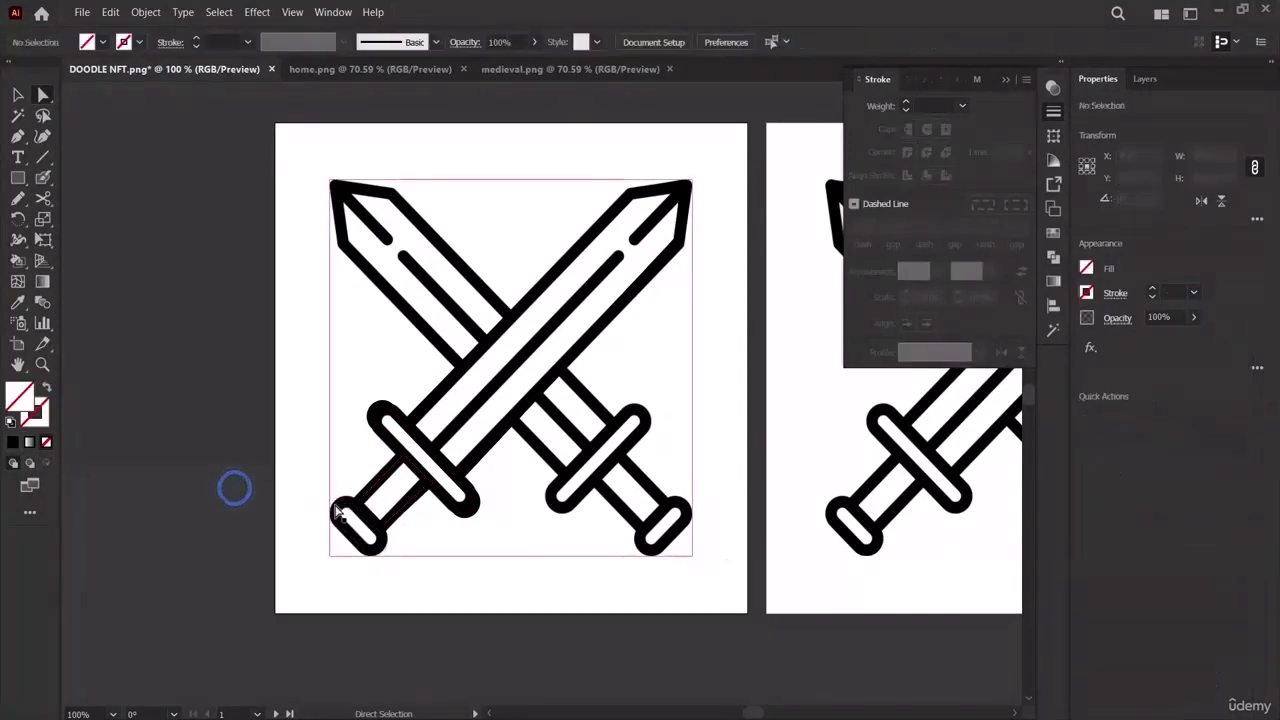
# Give the pommel rectangle a 10 pt stroke.
pyautogui.click(332, 505)
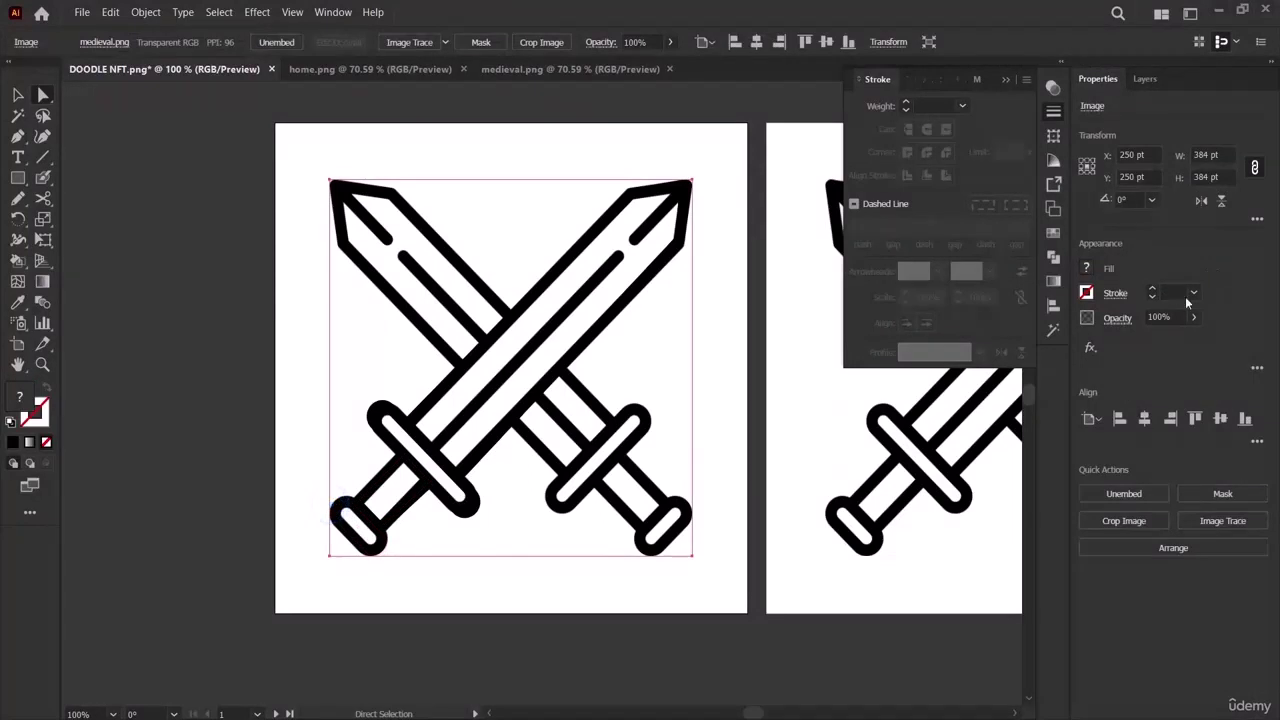
pyautogui.click(1193, 292)
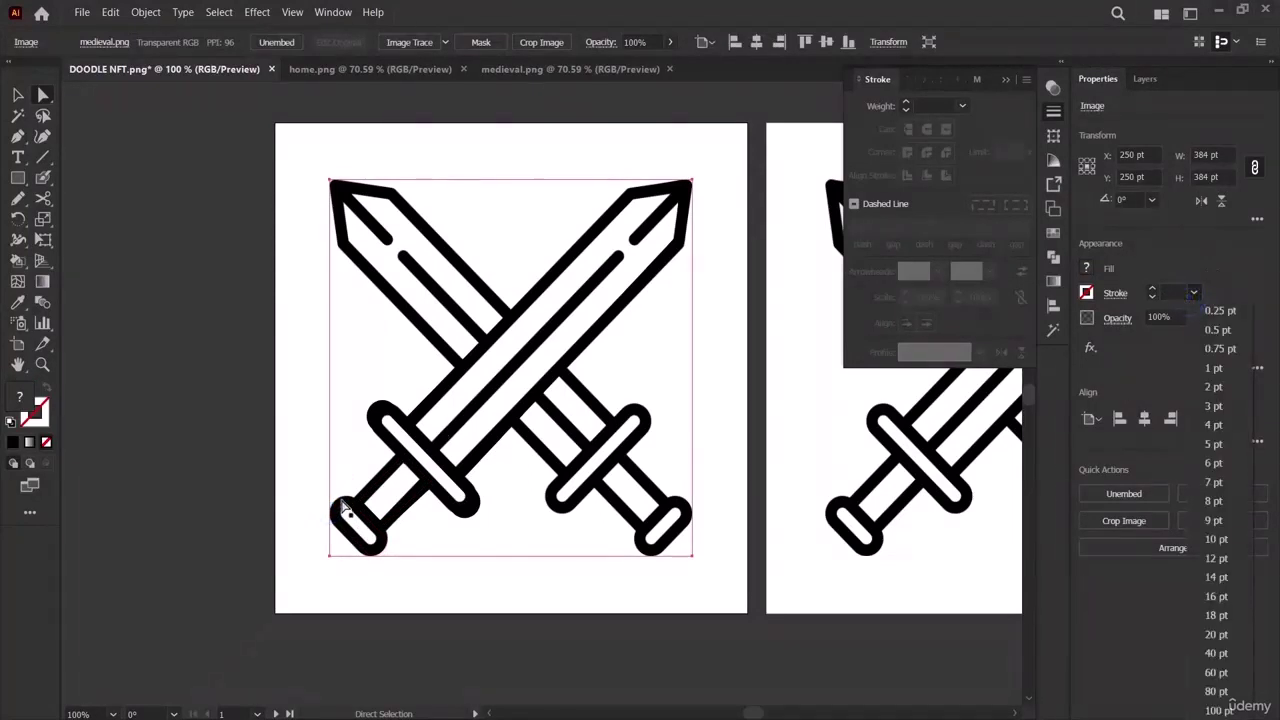
pyautogui.click(345, 504)
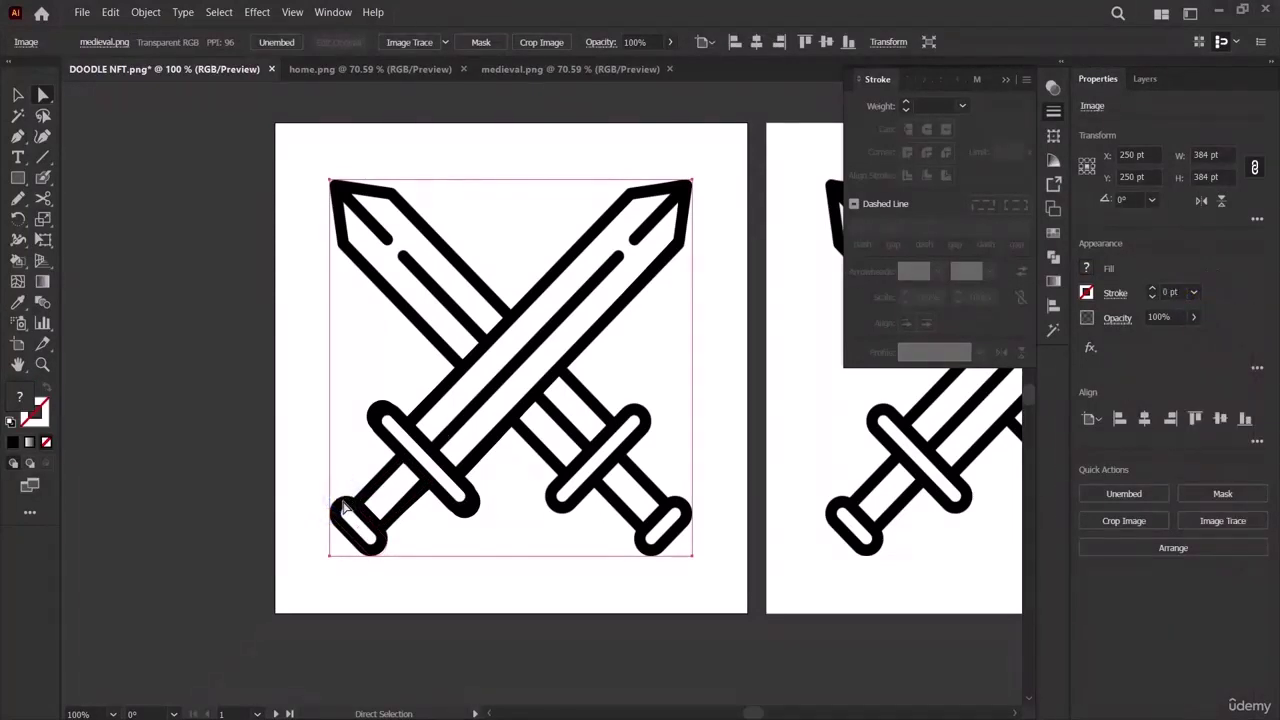
pyautogui.click(345, 506)
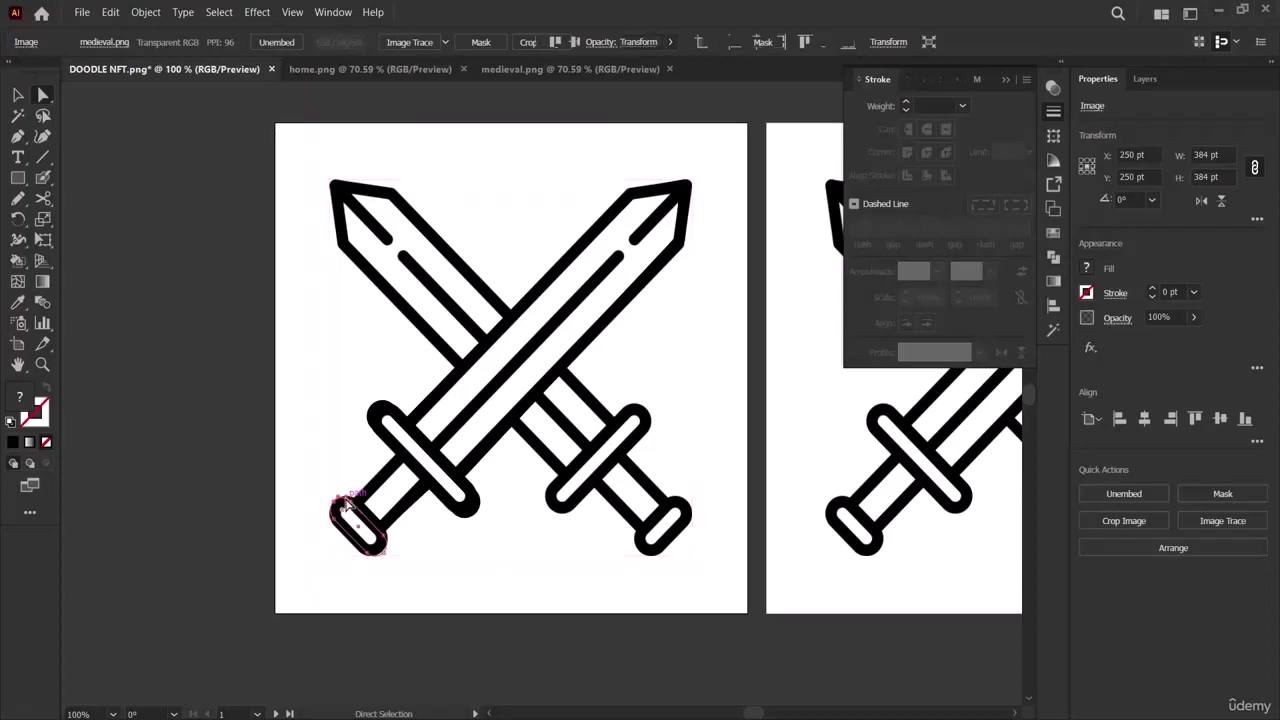
pyautogui.click(1193, 292)
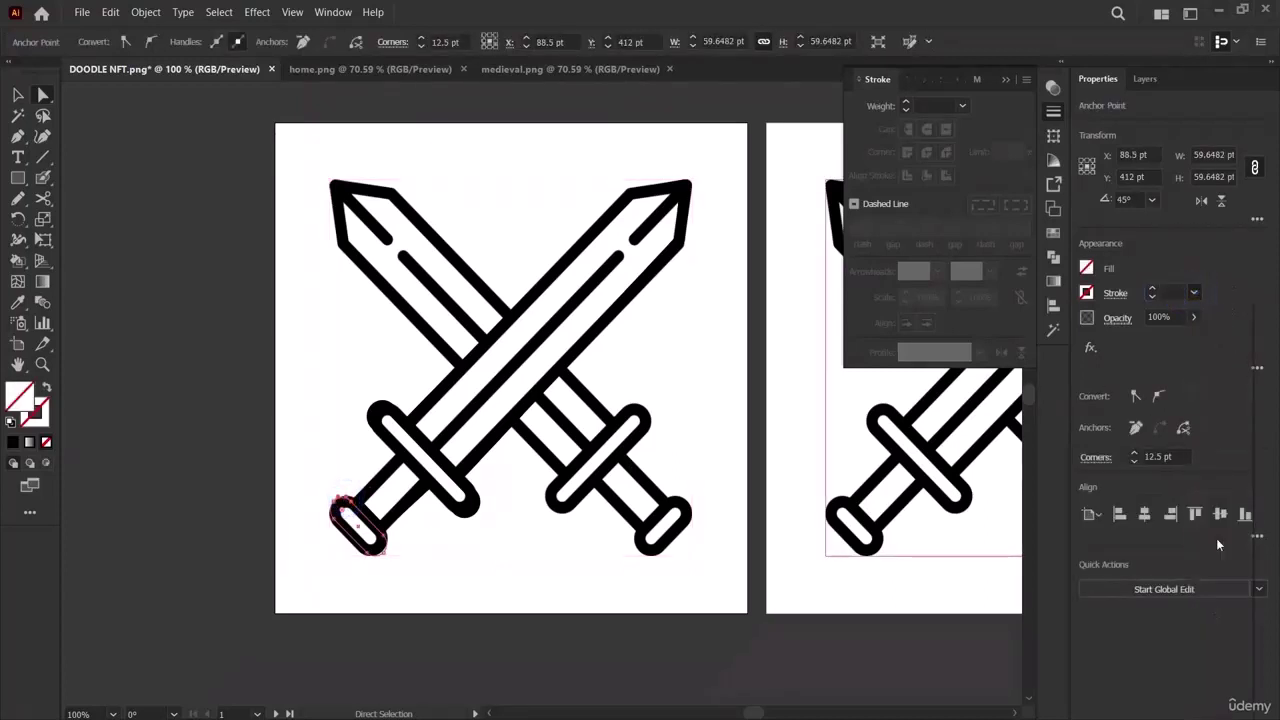
pyautogui.click(1216, 538)
pyautogui.click(193, 480)
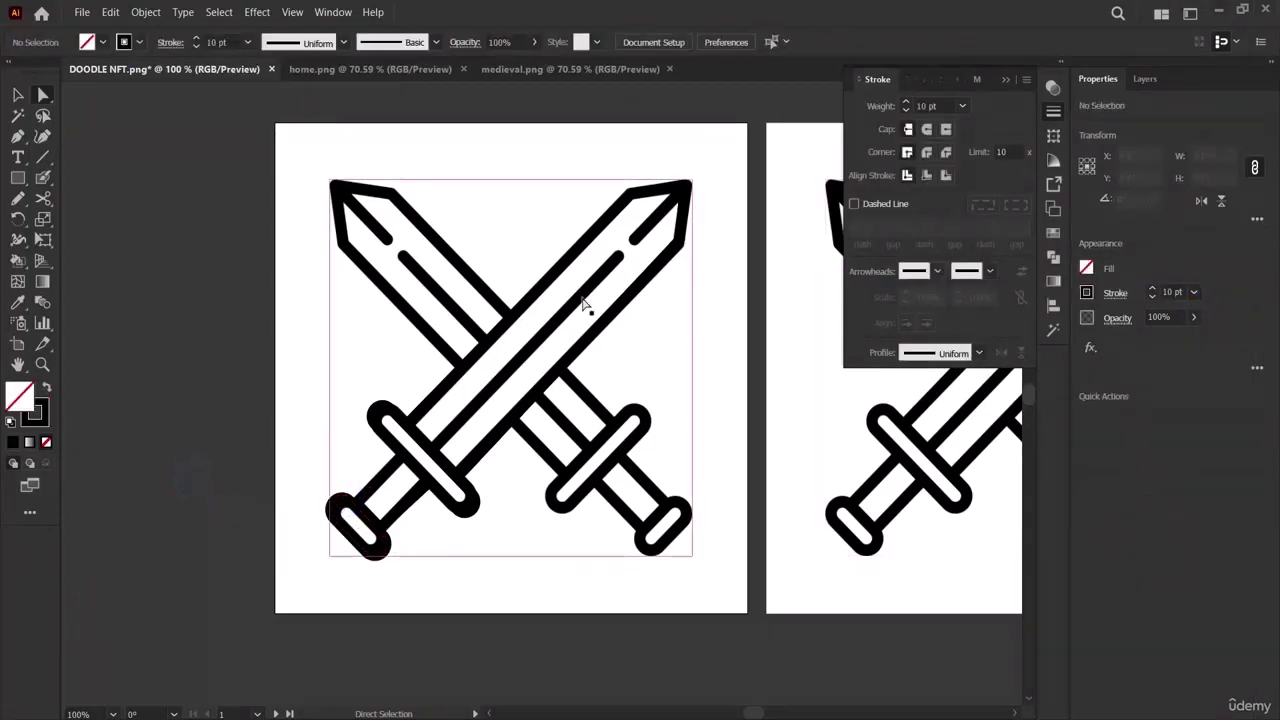
pyautogui.moveTo(588, 300)
pyautogui.mouseDown()
pyautogui.moveTo(665, 596)
pyautogui.moveTo(420, 680)
pyautogui.moveTo(265, 178)
pyautogui.moveTo(590, 215)
pyautogui.moveTo(606, 371)
pyautogui.moveTo(725, 488)
pyautogui.moveTo(556, 285)
pyautogui.mouseUp()
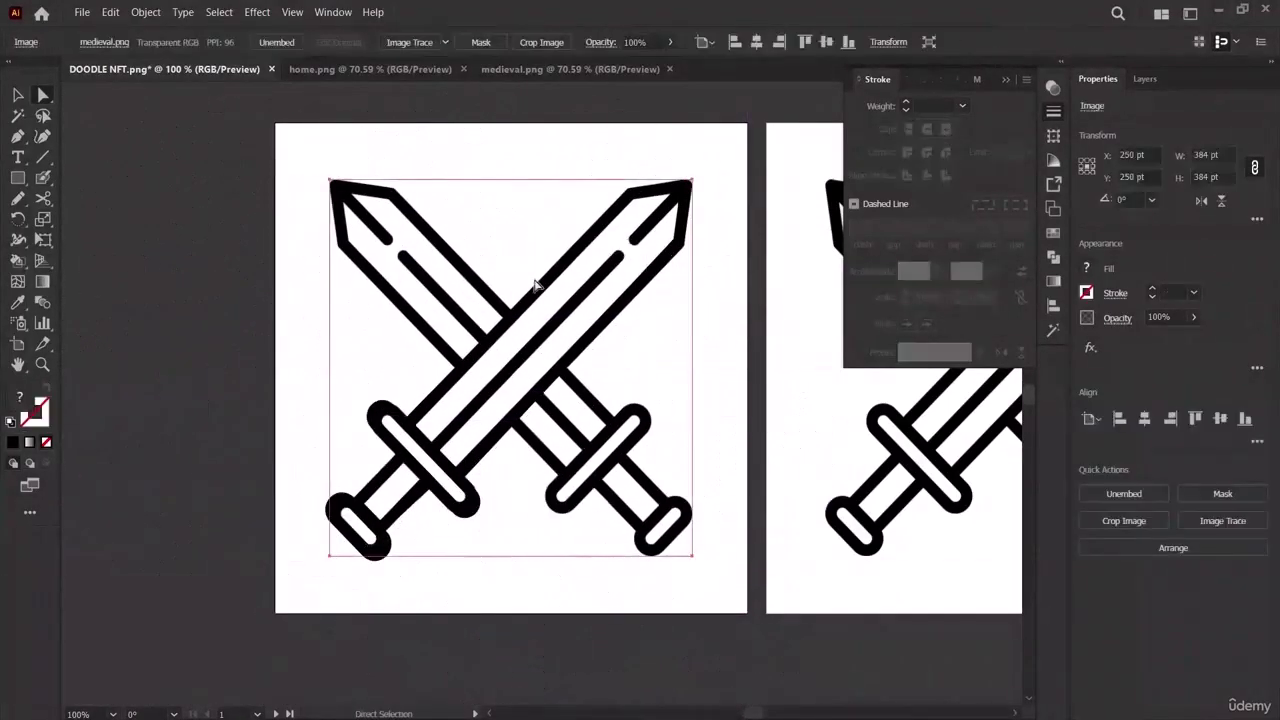
pyautogui.click(107, 336)
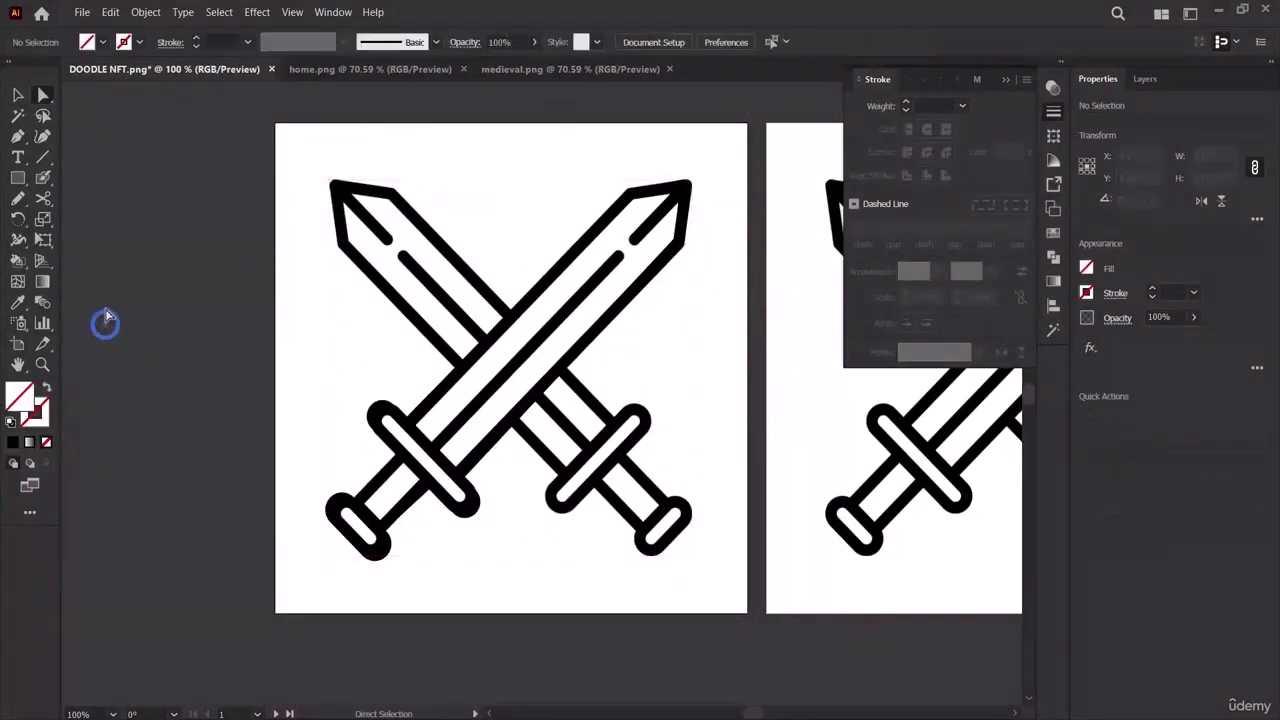
pyautogui.click(430, 452)
# Lock the front sword's Rectangle and Path sublayers in My drawing, then deselect.
pyautogui.click(380, 480)
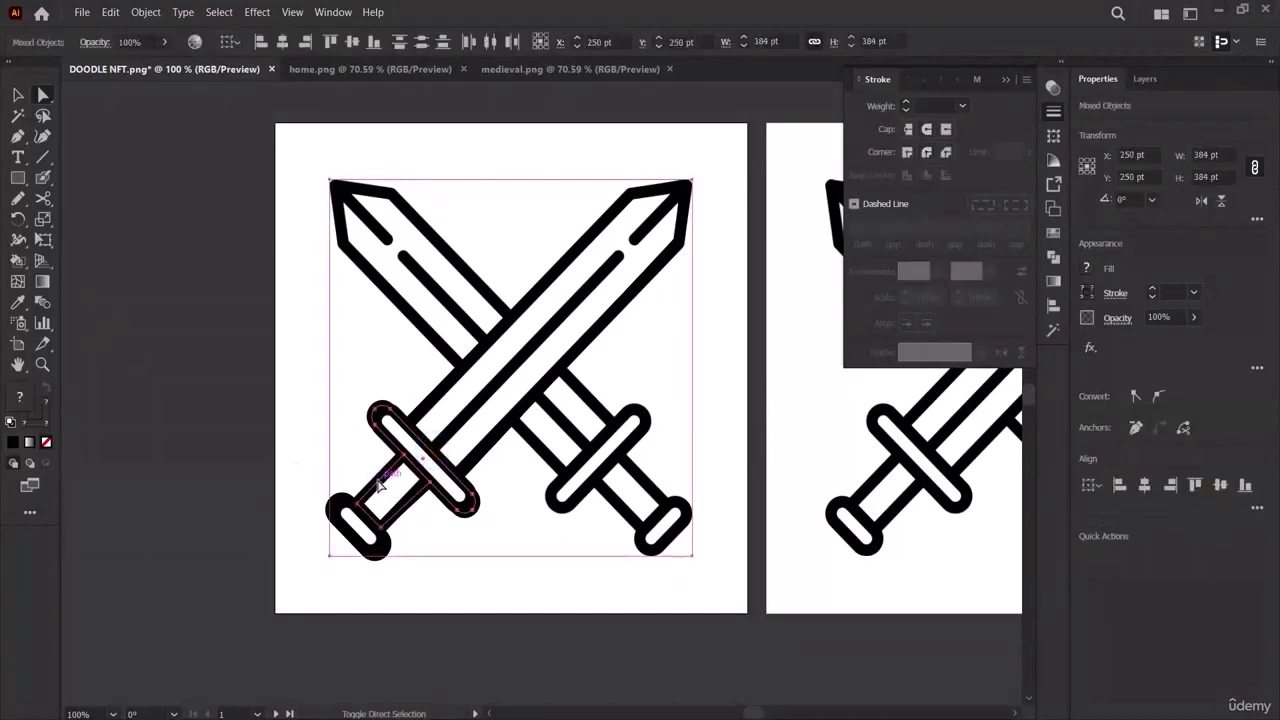
pyautogui.click(347, 507)
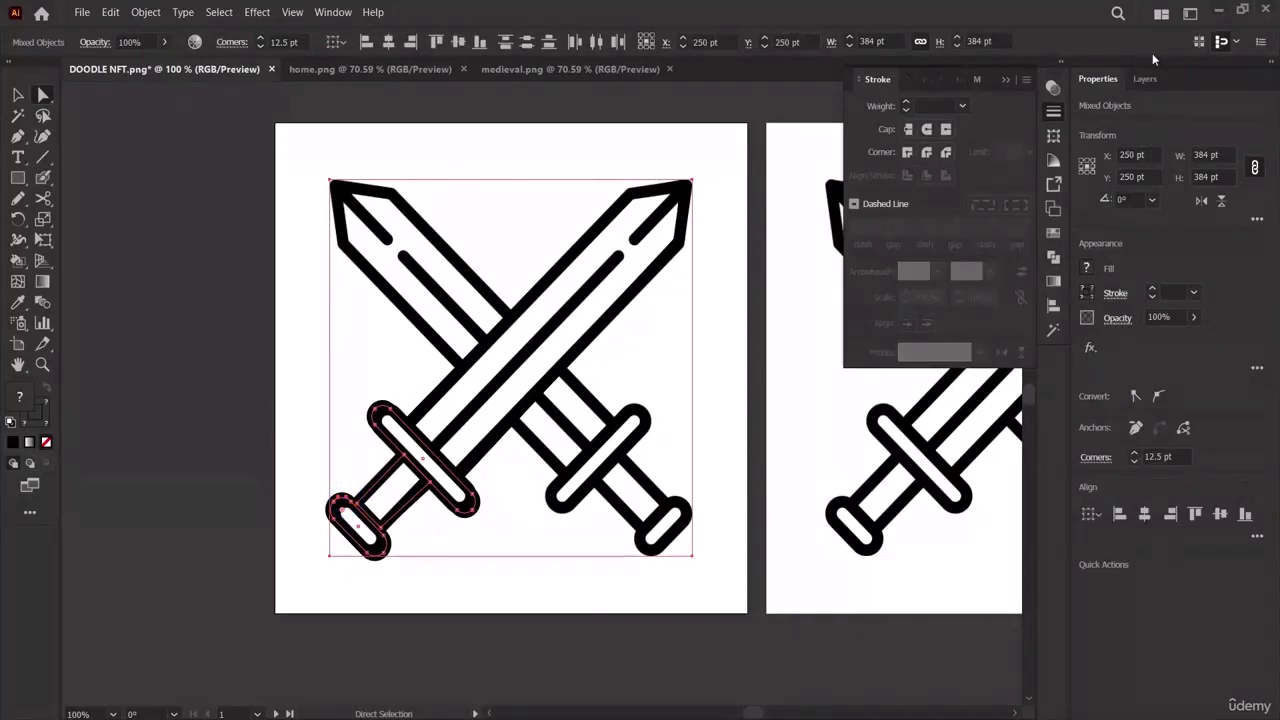
pyautogui.click(1145, 78)
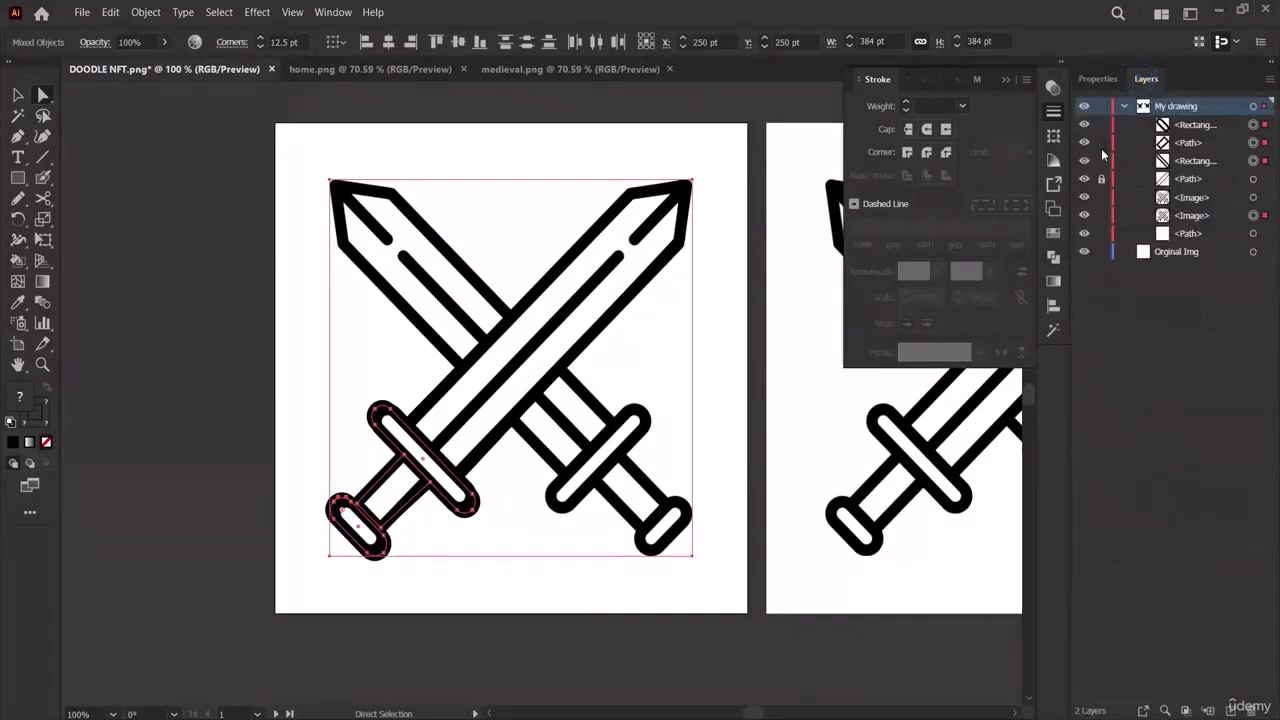
pyautogui.click(1102, 143)
pyautogui.click(1102, 160)
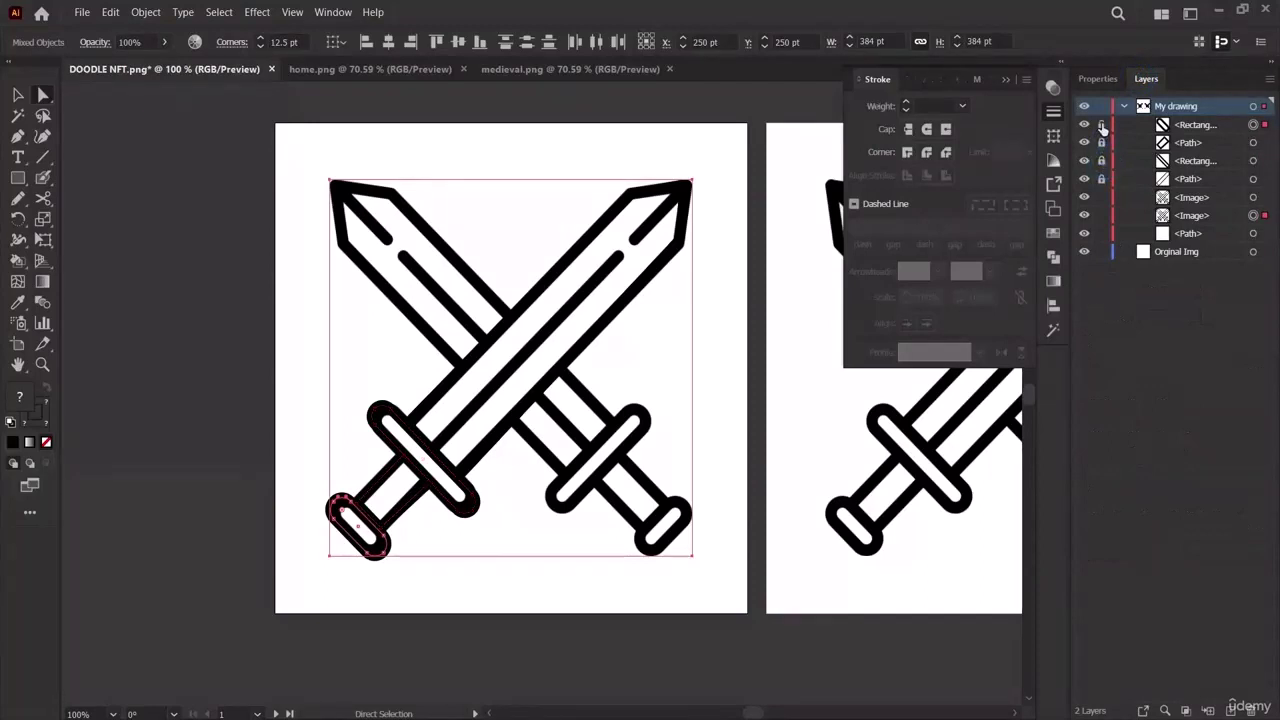
pyautogui.click(1102, 125)
pyautogui.click(80, 318)
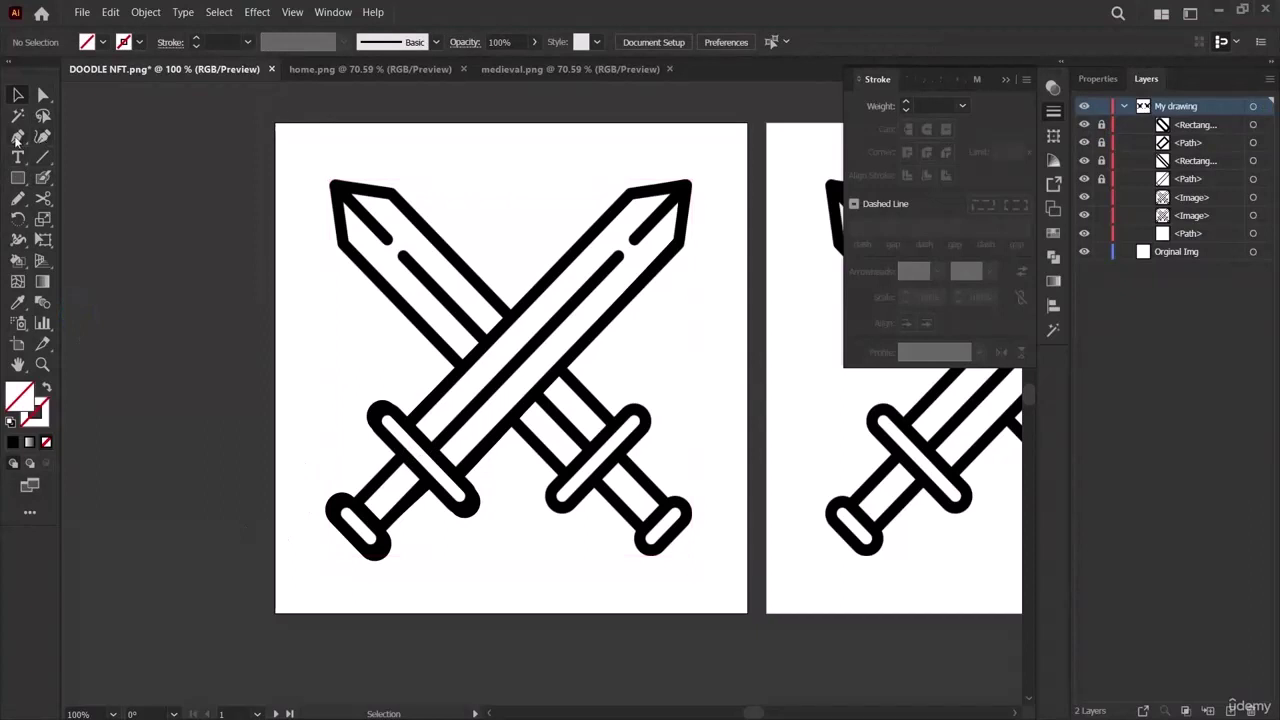
# Draw a Pen line from the rear blade's base to its tip with a black 13 pt stroke.
pyautogui.click(432, 452)
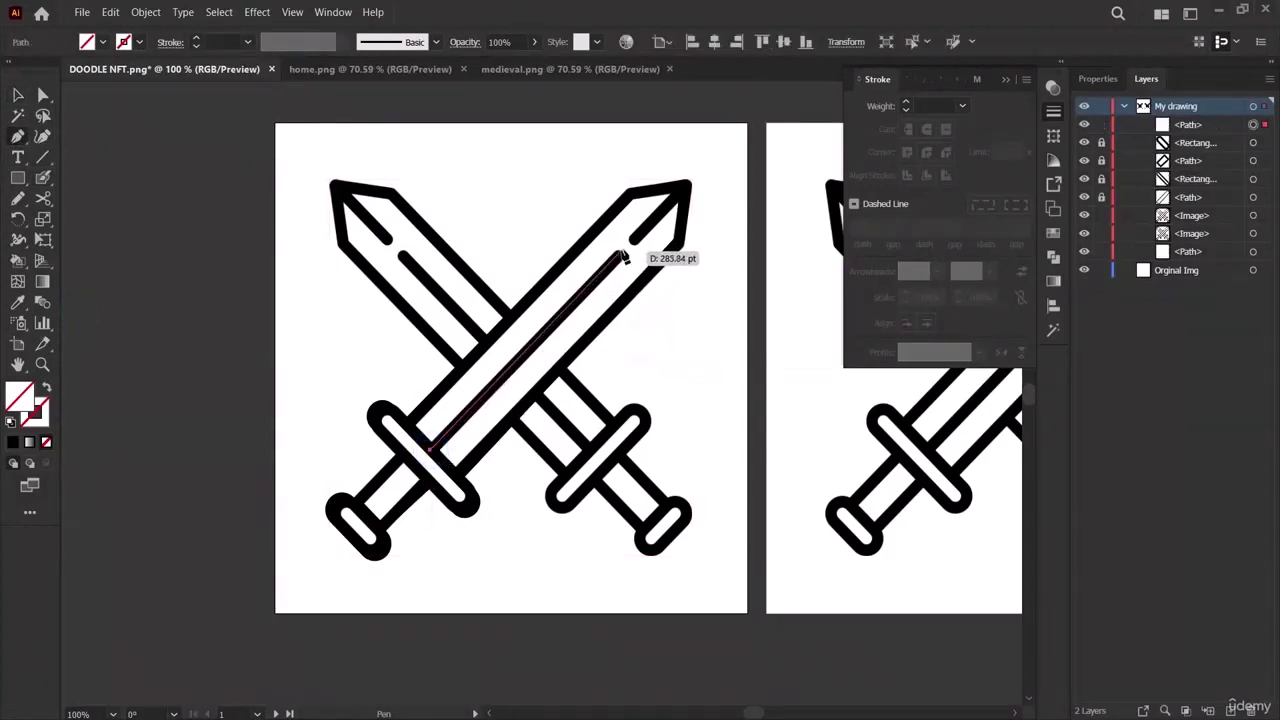
pyautogui.click(686, 185)
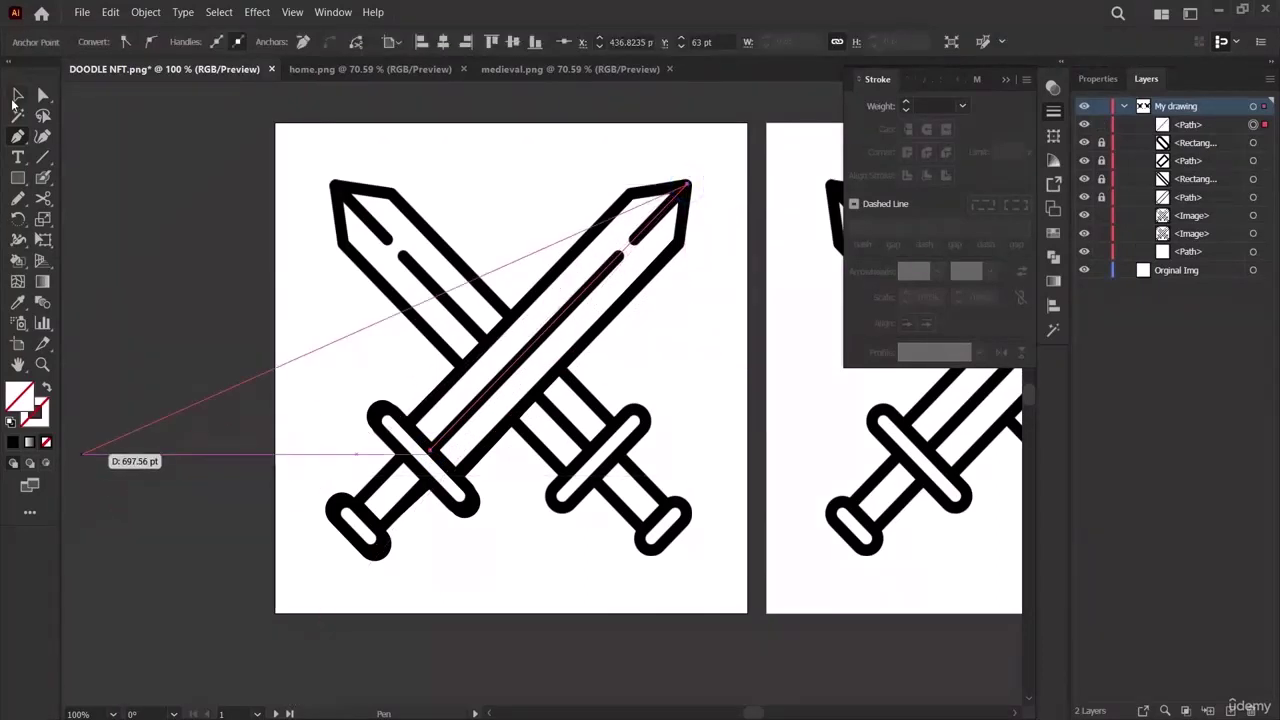
pyautogui.click(1108, 77)
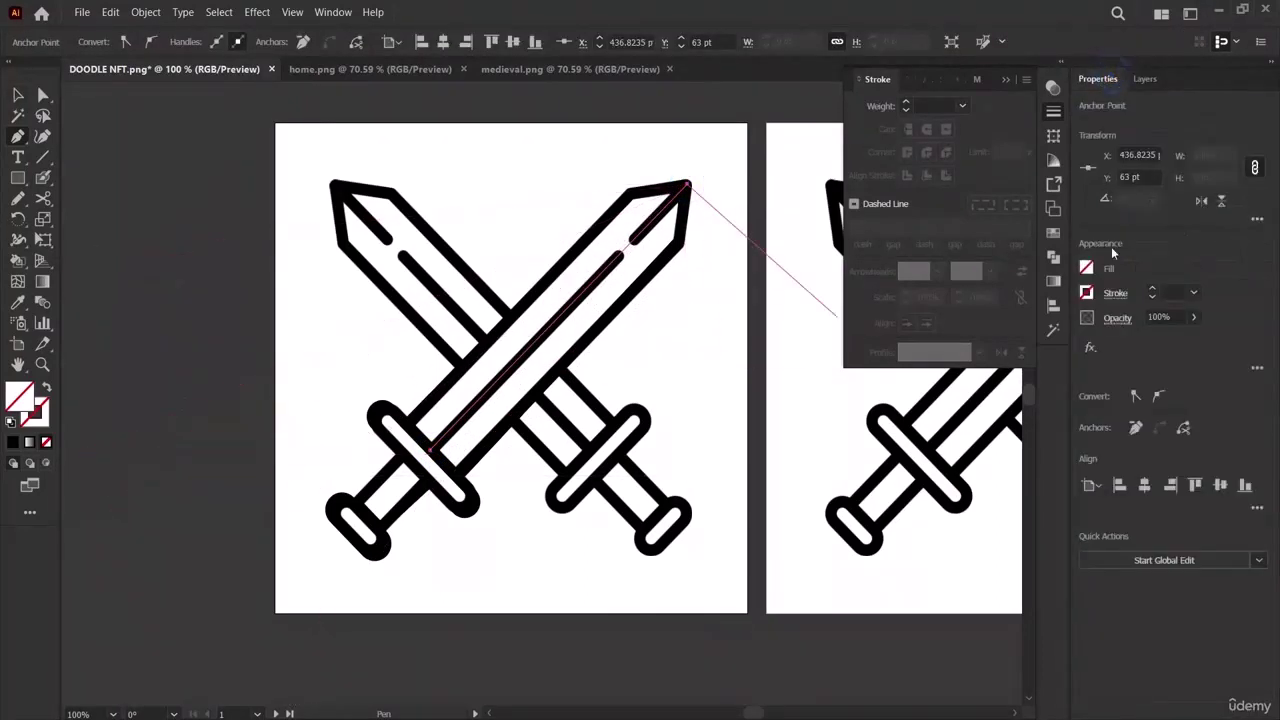
pyautogui.click(1152, 290)
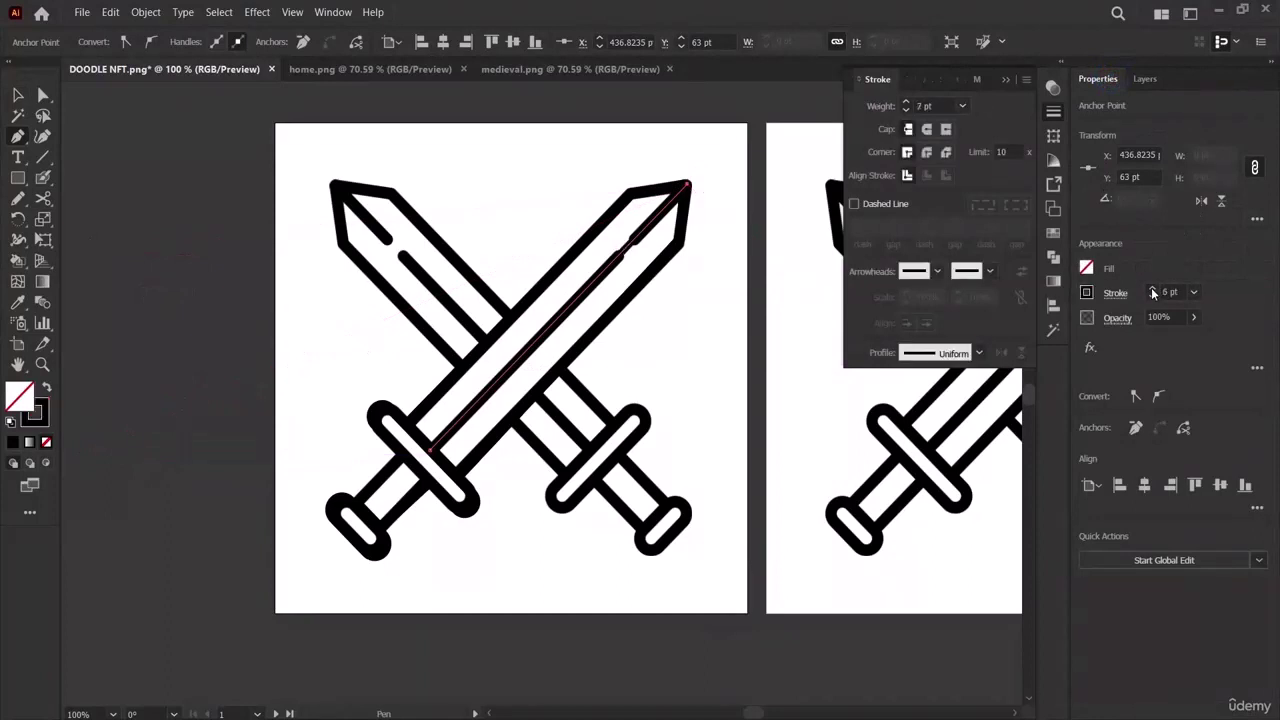
pyautogui.click(1151, 289)
pyautogui.click(1151, 289)
pyautogui.click(1151, 289)
pyautogui.click(1151, 289)
pyautogui.click(1151, 289)
pyautogui.click(1151, 289)
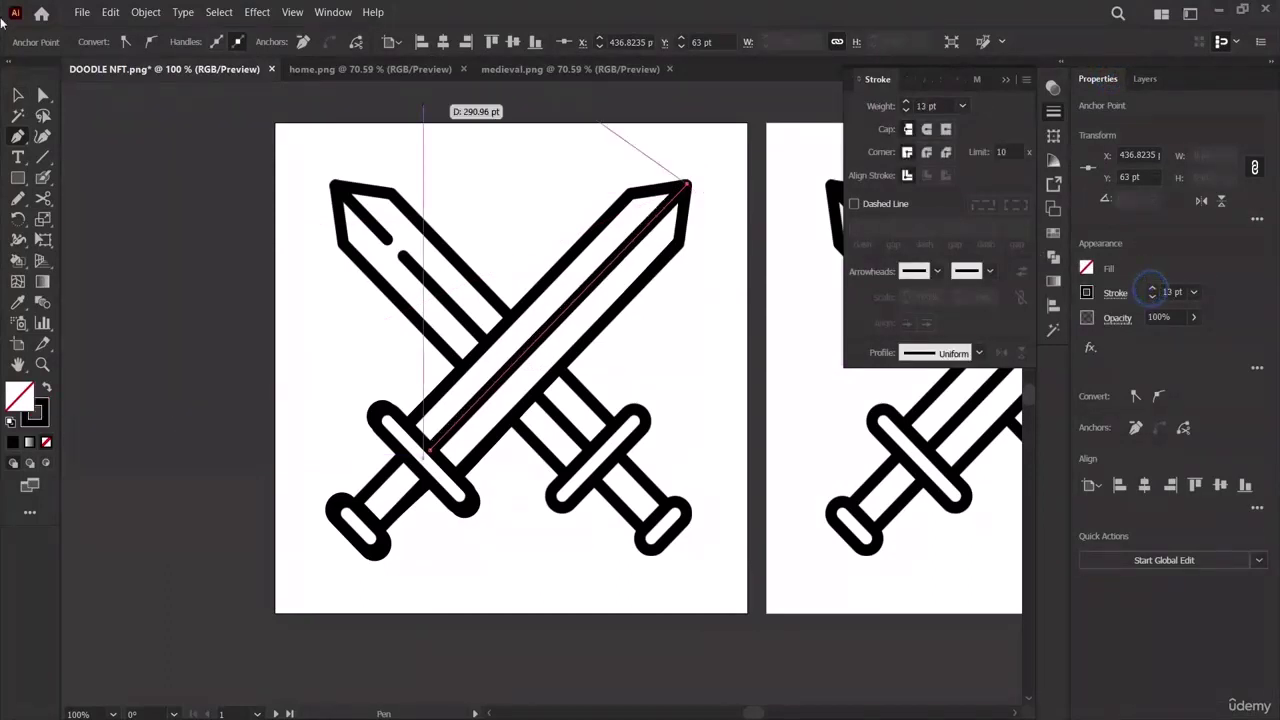
pyautogui.press('v')
pyautogui.click(149, 363)
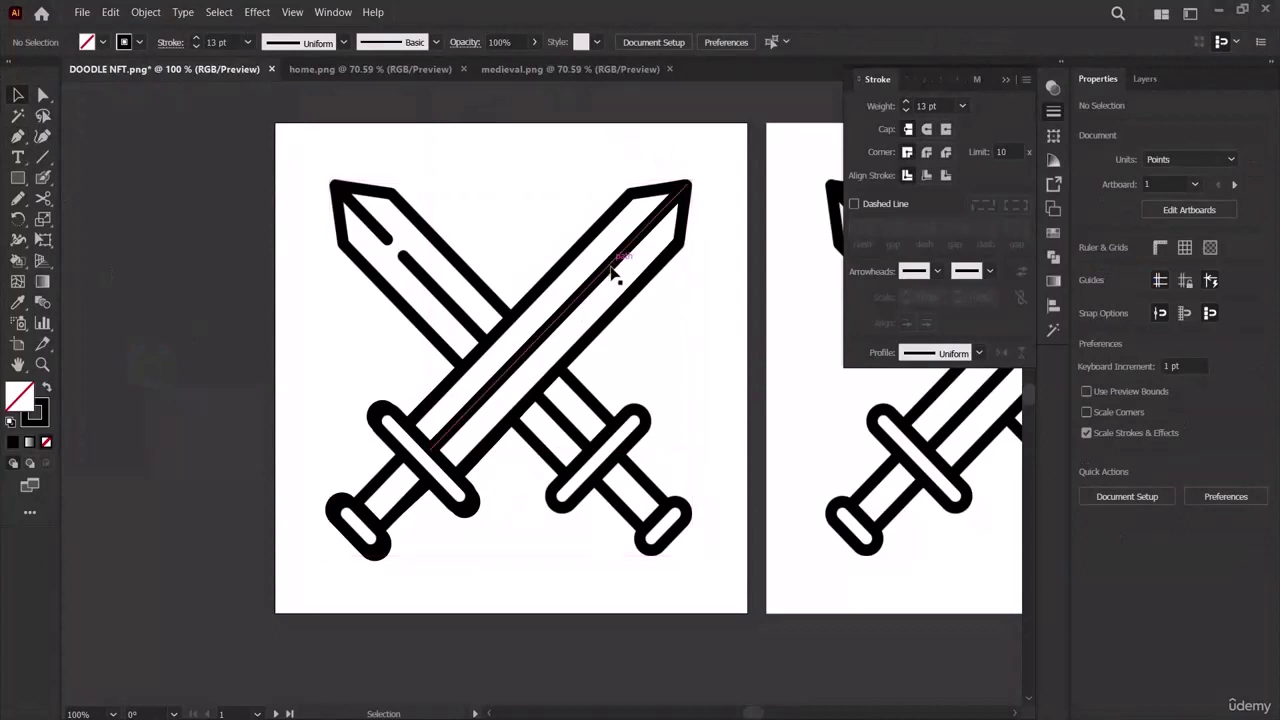
# Select the rear sword's blade line and cut it at two points near the tip.
pyautogui.hscroll(6, 700, 455)
pyautogui.hscroll(-2, 700, 465)
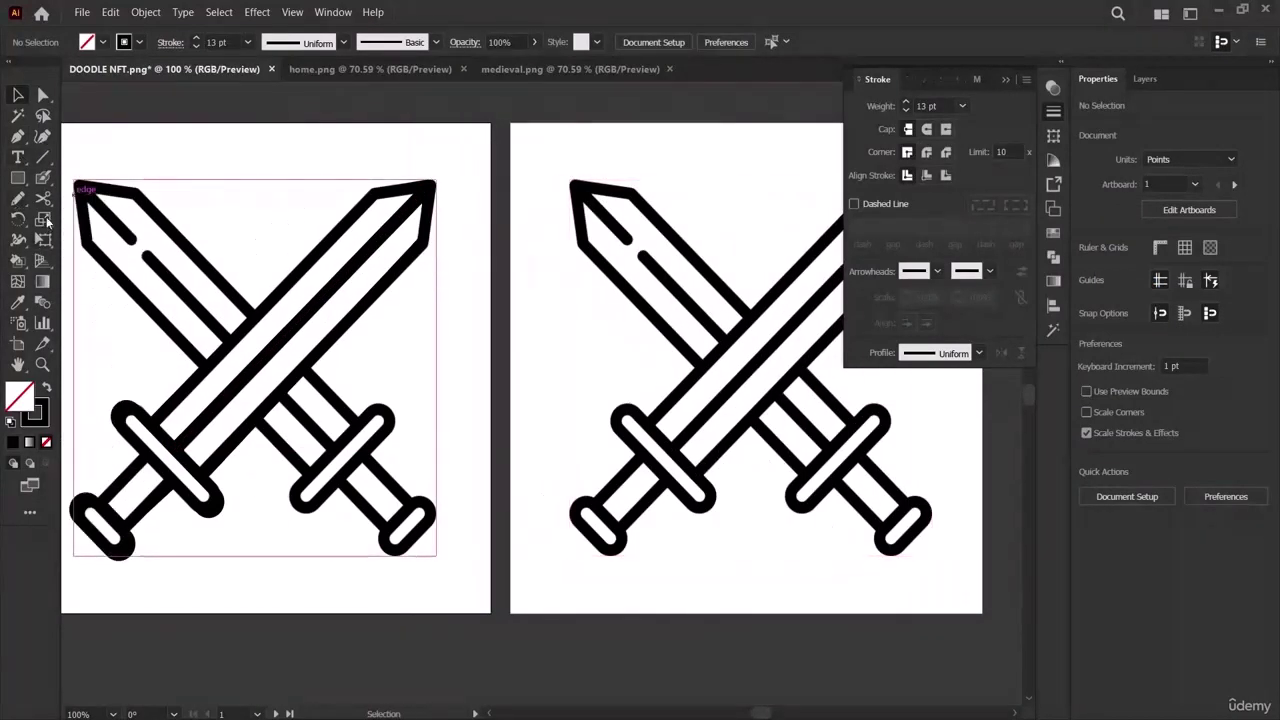
pyautogui.click(43, 199)
pyautogui.click(340, 275)
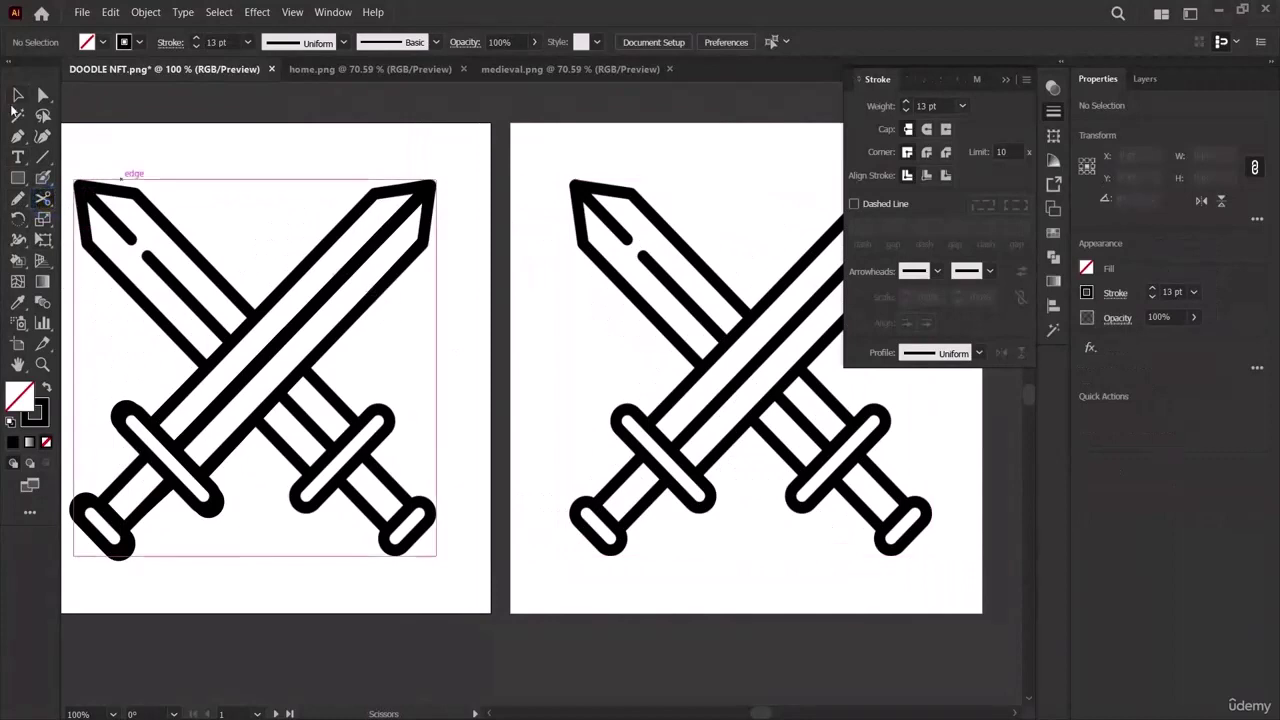
pyautogui.press('v')
pyautogui.click(308, 345)
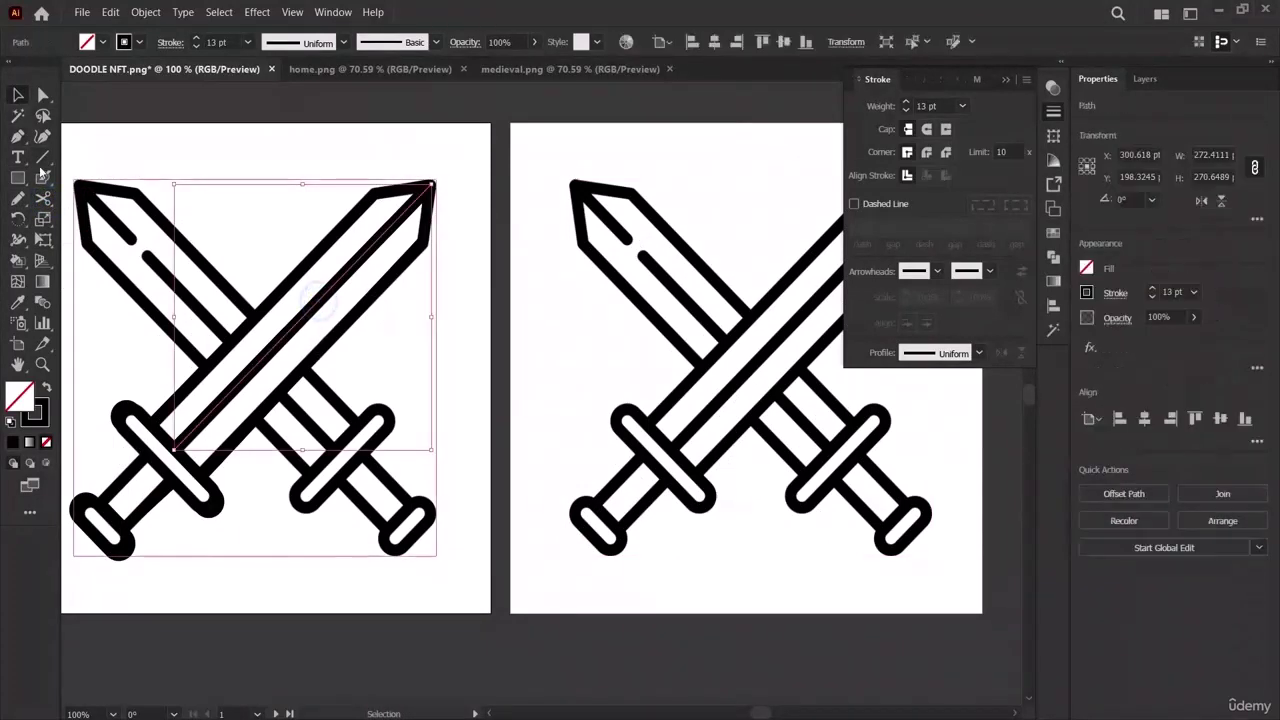
pyautogui.click(45, 202)
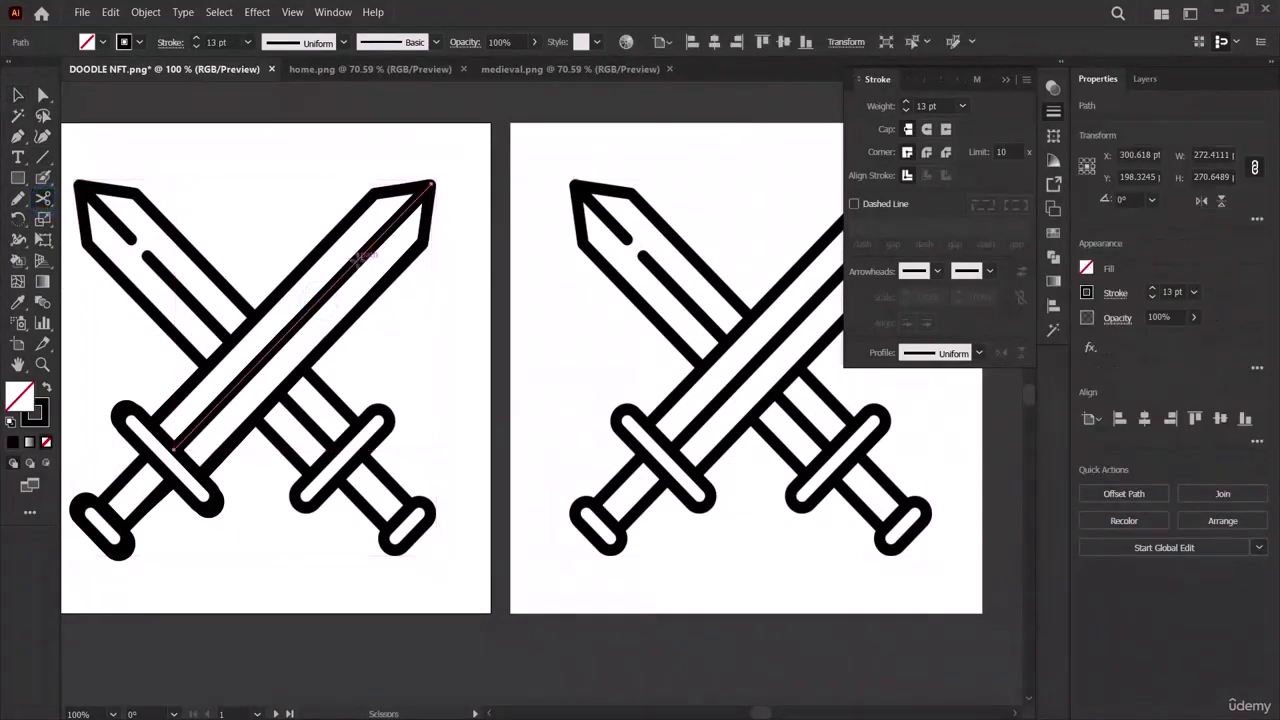
pyautogui.click(357, 261)
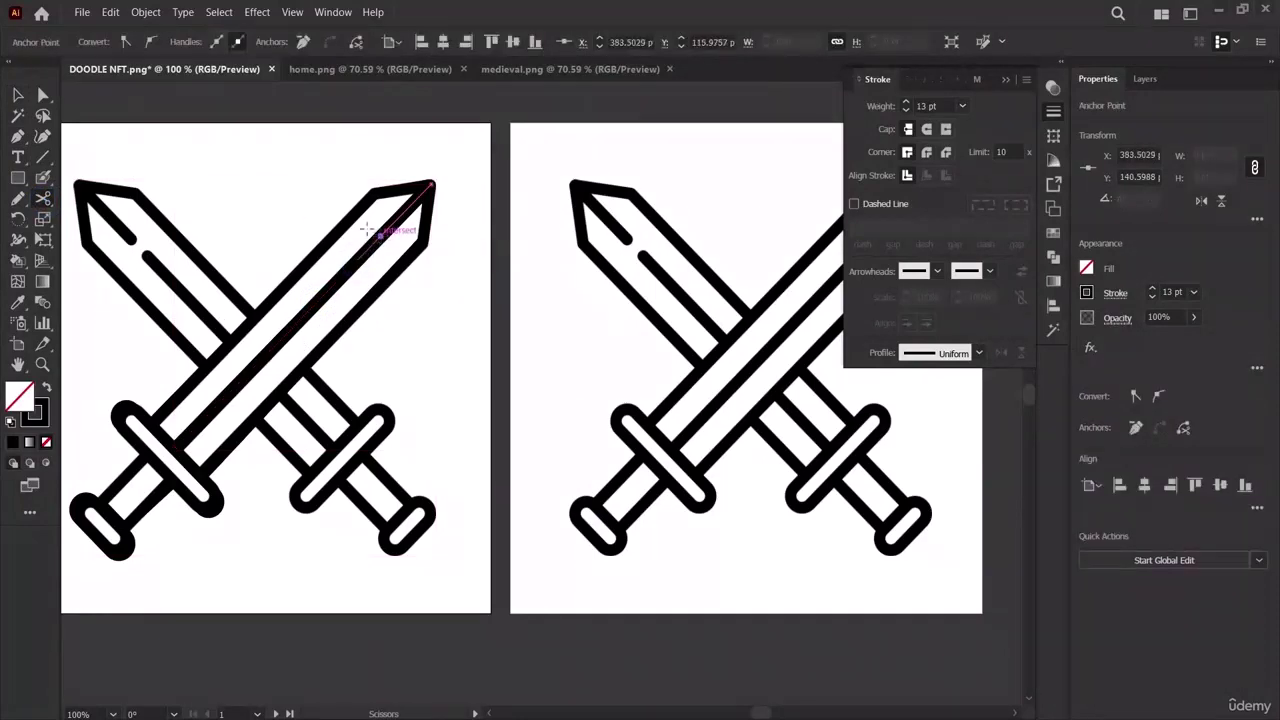
pyautogui.click(381, 230)
# Inspect the cut-off tip piece and the remaining long blade line.
pyautogui.press('v')
pyautogui.click(343, 251)
pyautogui.click(370, 255)
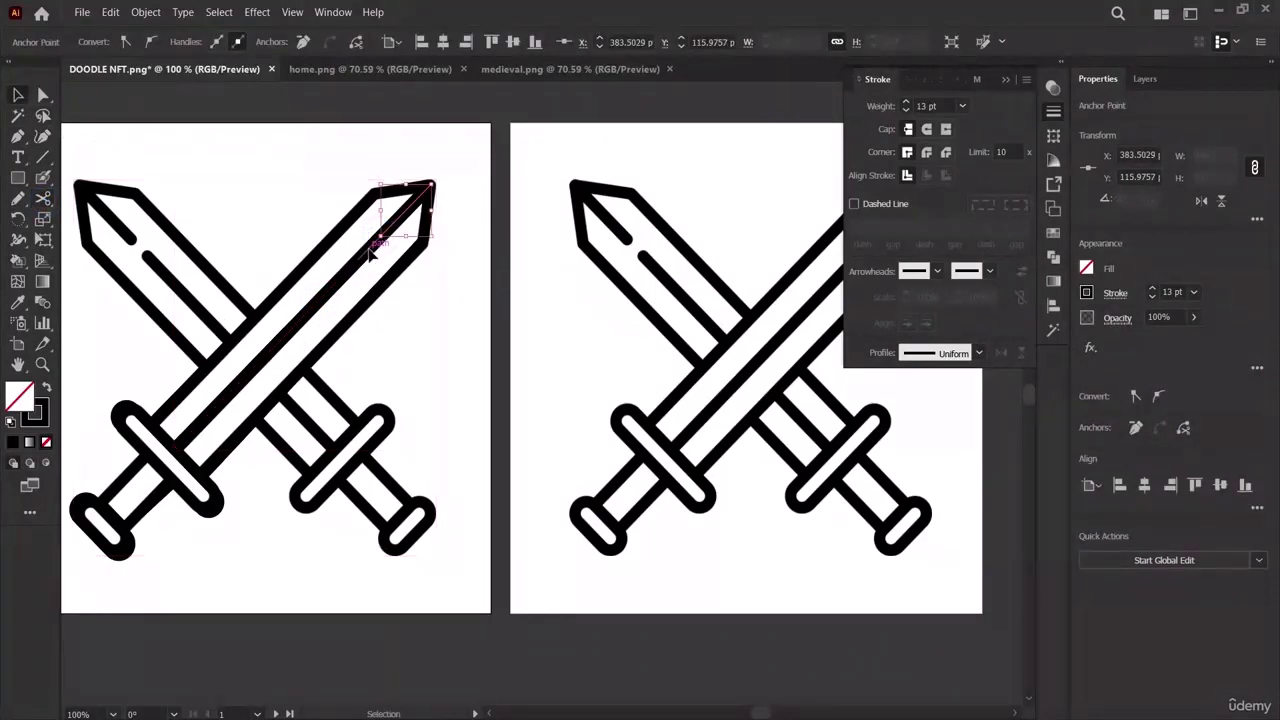
pyautogui.click(370, 255)
pyautogui.click(340, 442)
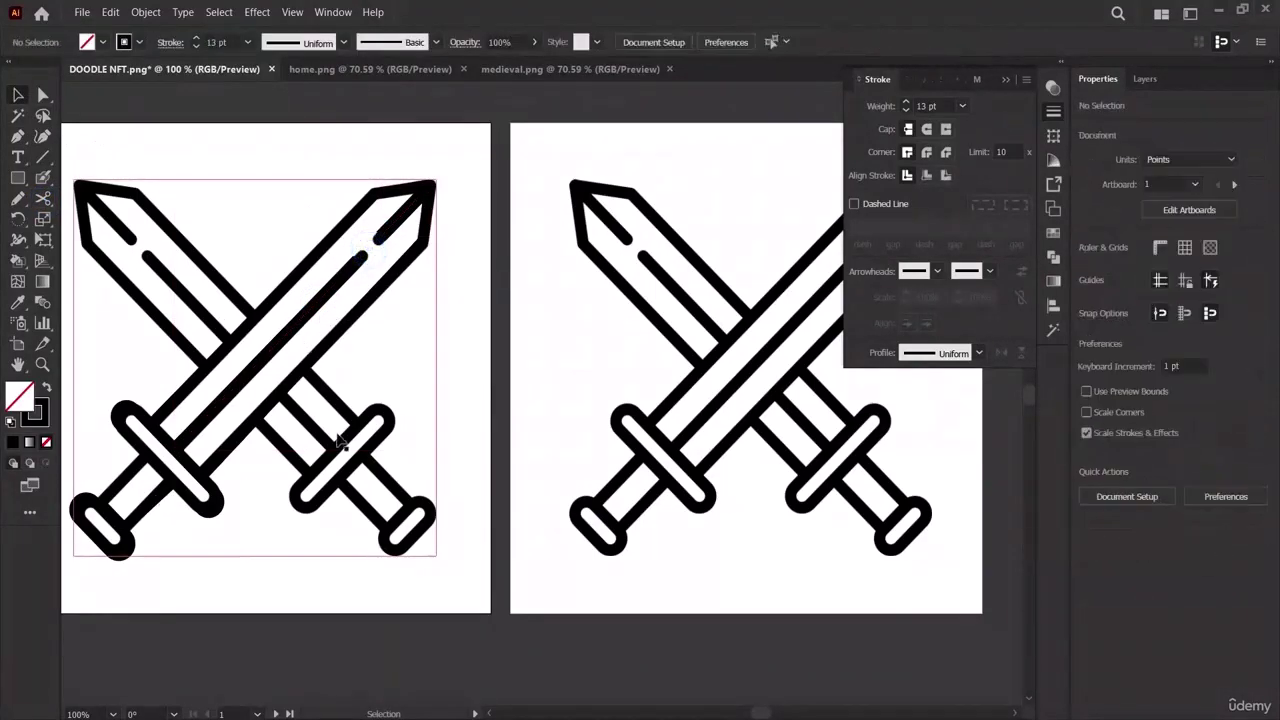
pyautogui.click(324, 296)
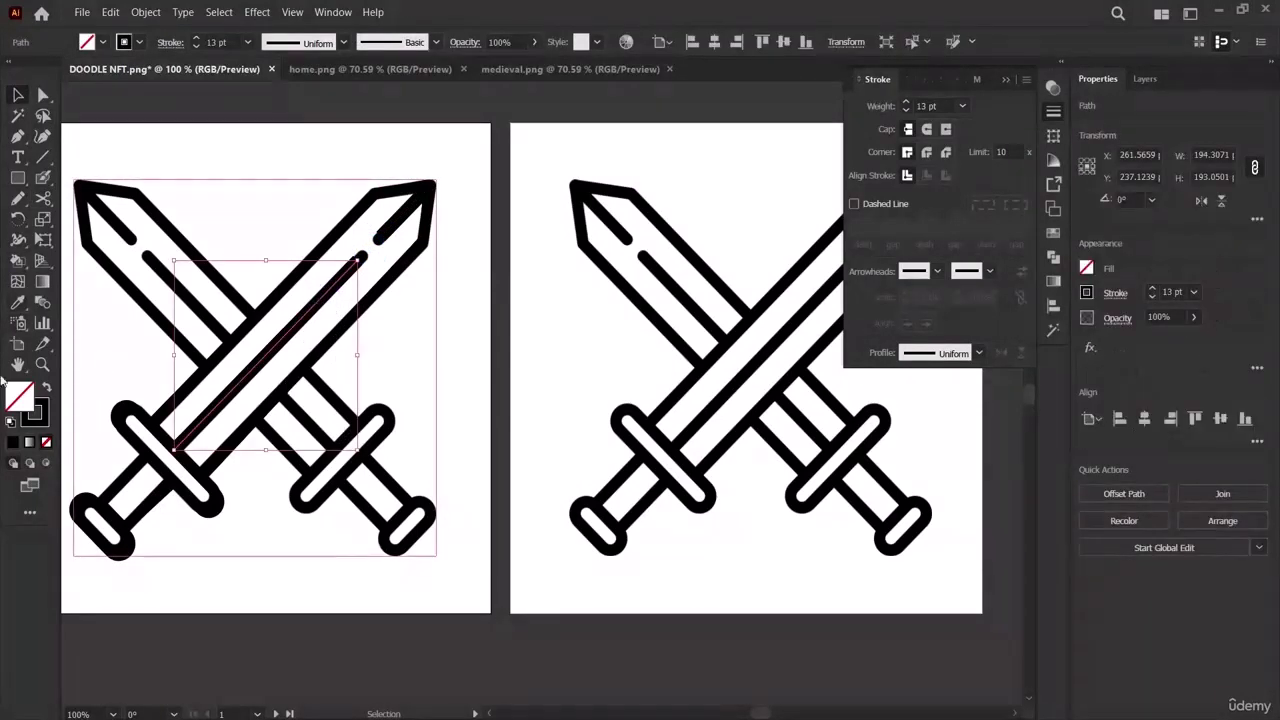
pyautogui.click(323, 565)
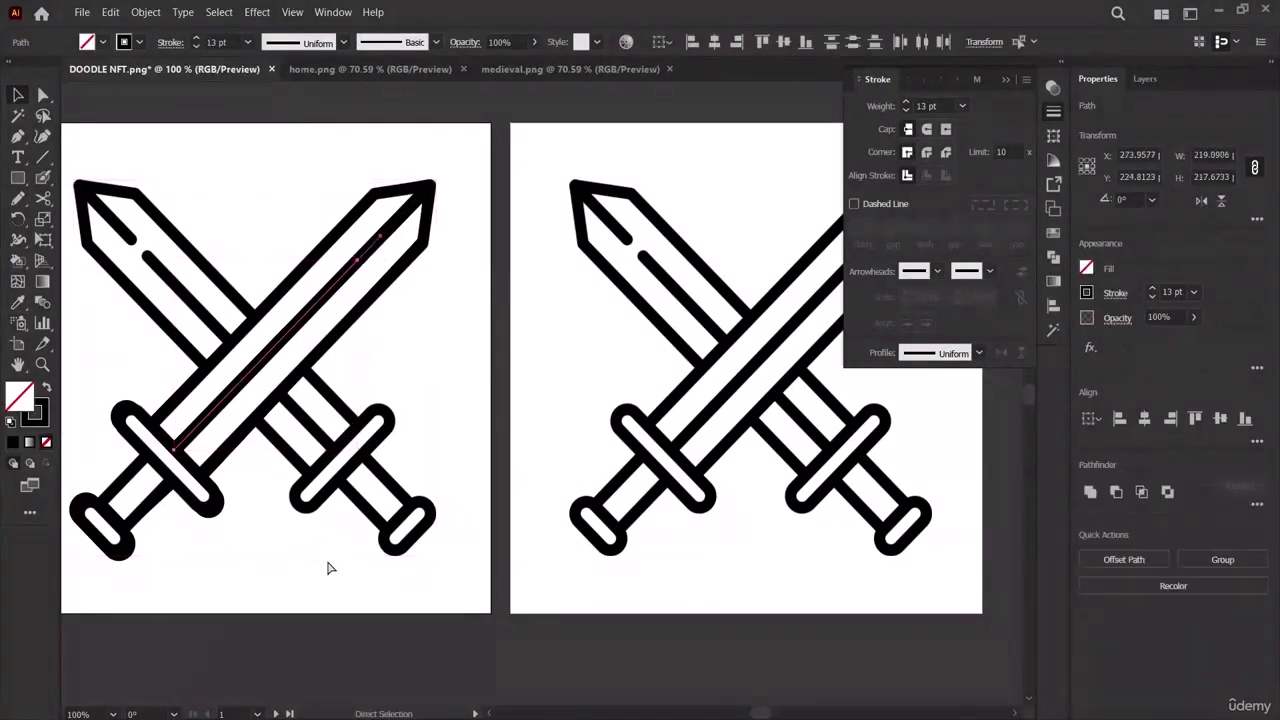
pyautogui.click(345, 494)
# Undo the earlier cut and recut the blade line at two points nearer the tip.
pyautogui.hotkey('ctrl', 'j')
pyautogui.press('c')
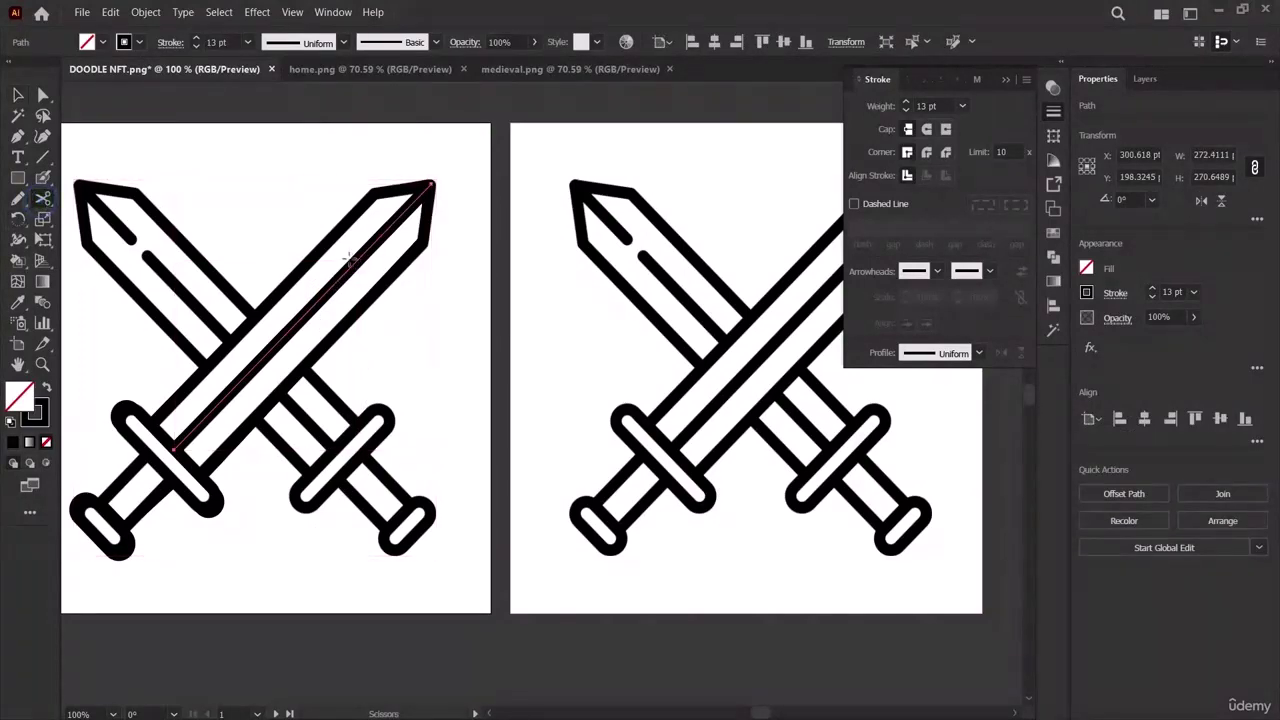
pyautogui.click(353, 263)
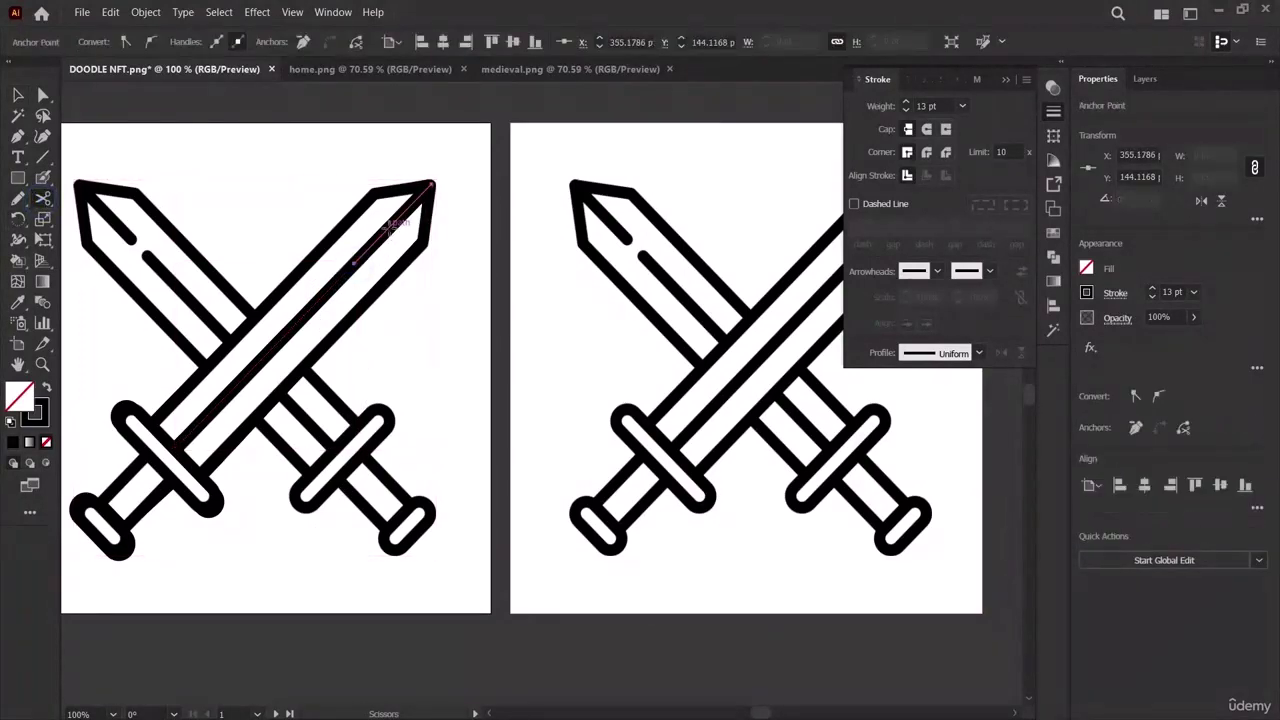
pyautogui.click(389, 228)
pyautogui.click(17, 94)
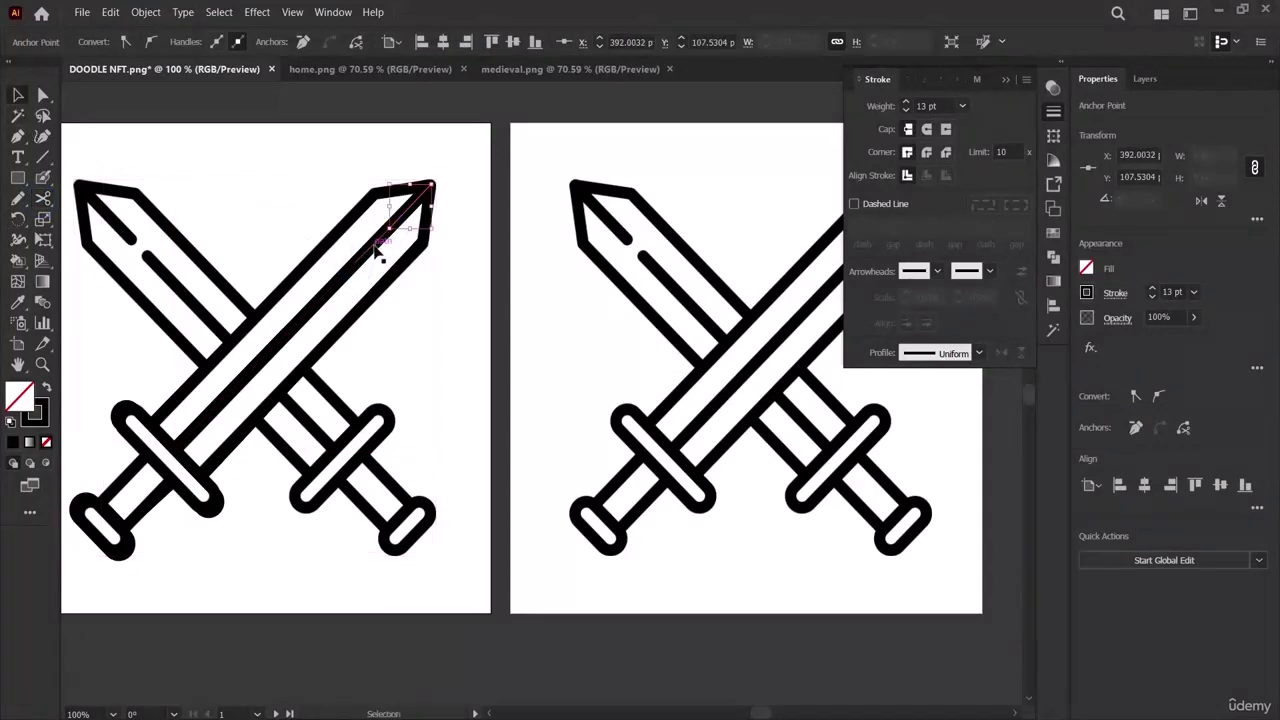
pyautogui.click(386, 232)
pyautogui.click(372, 244)
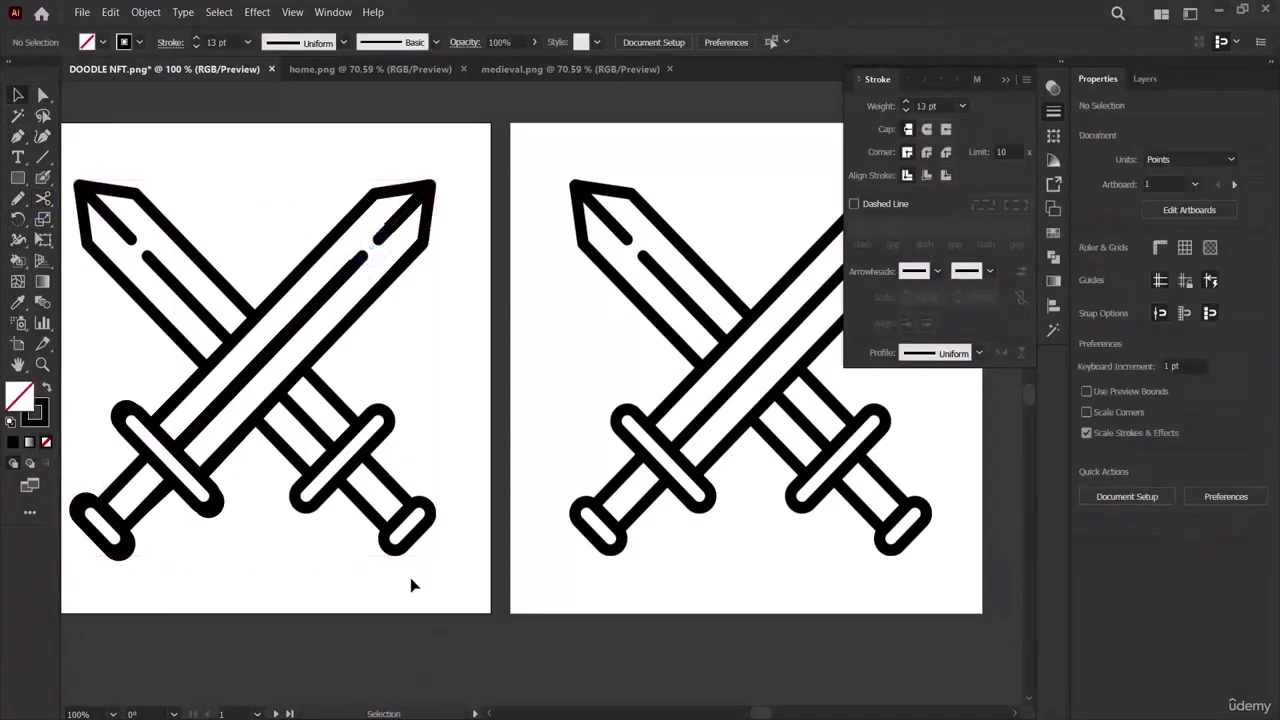
# Move the reference image down and give the blade and tip lines round caps and corners.
pyautogui.moveTo(422, 466); pyautogui.dragTo(563, 614)
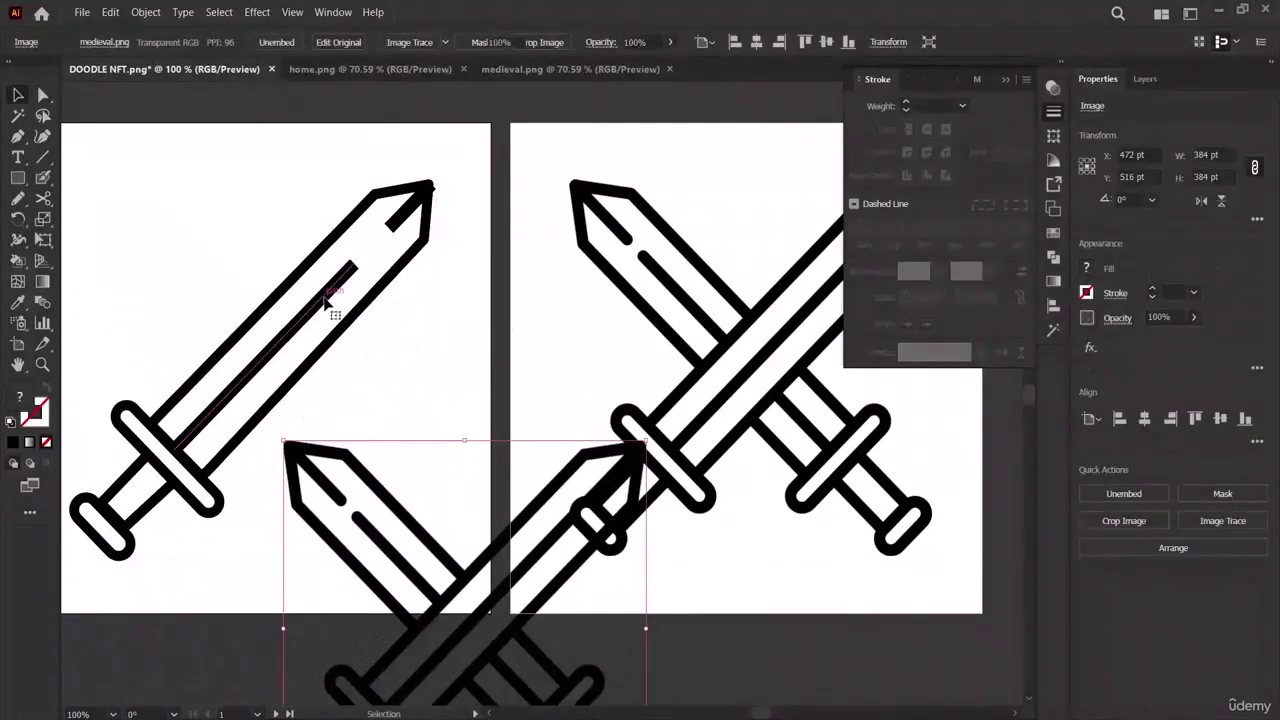
pyautogui.click(322, 290)
pyautogui.keyDown('shift'); pyautogui.click(404, 210); pyautogui.keyUp('shift')
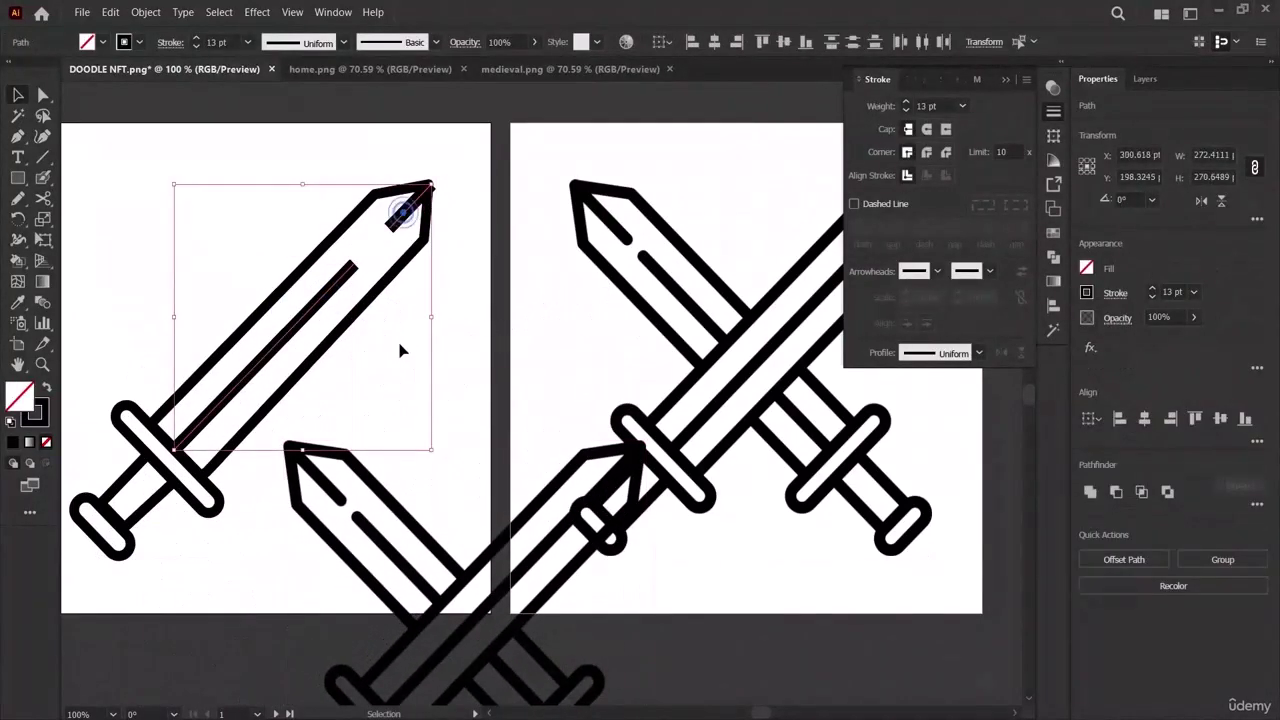
pyautogui.click(927, 129)
pyautogui.click(926, 152)
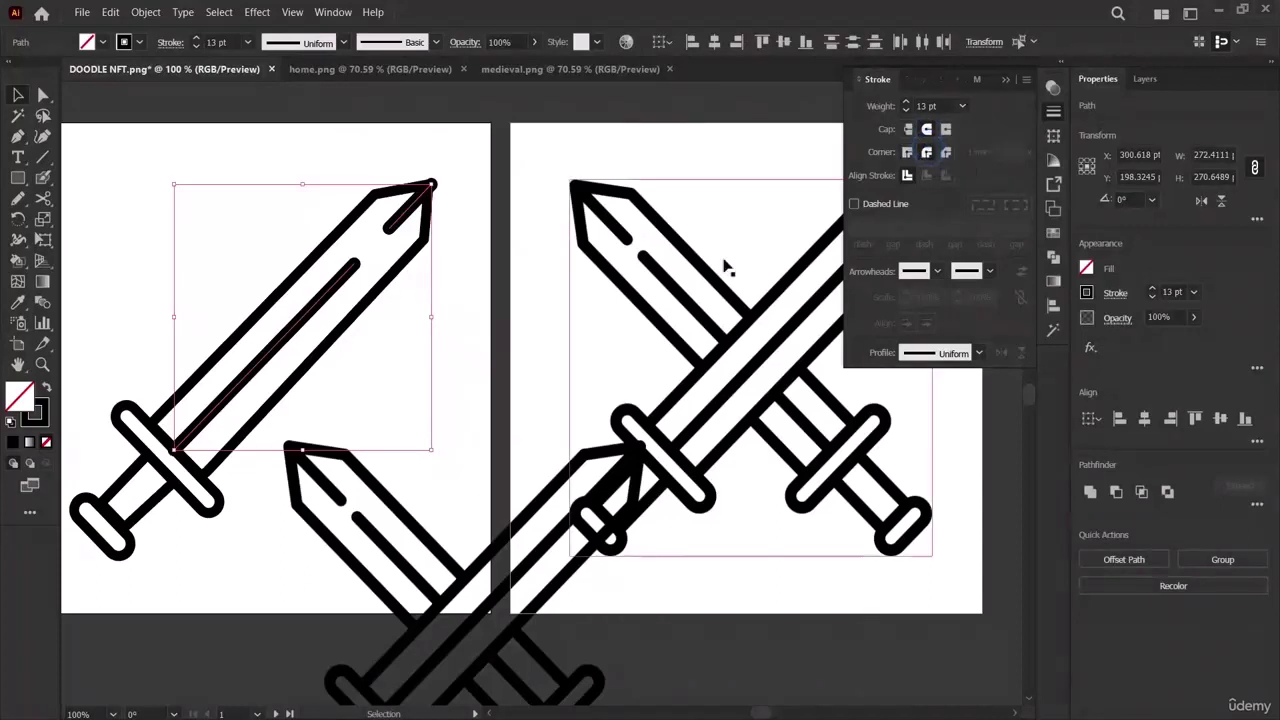
pyautogui.click(172, 134)
# Nudge the sword-tip stroke into place with the arrow keys.
pyautogui.click(404, 208)
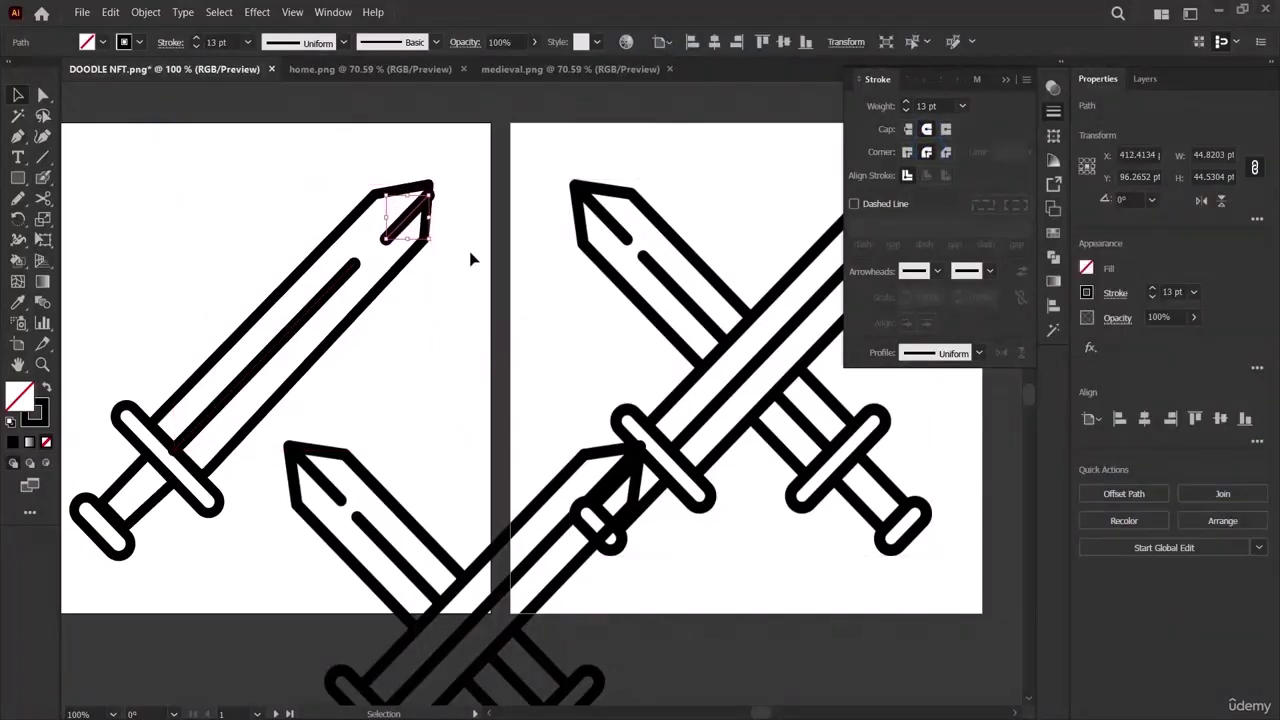
pyautogui.press('Left')
pyautogui.press('Left')
pyautogui.press('Left')
pyautogui.press('Left')
pyautogui.press('Left')
pyautogui.press('Left')
pyautogui.press('Left')
pyautogui.press('Left')
pyautogui.press('Up')
pyautogui.press('Right')
pyautogui.press('Up')
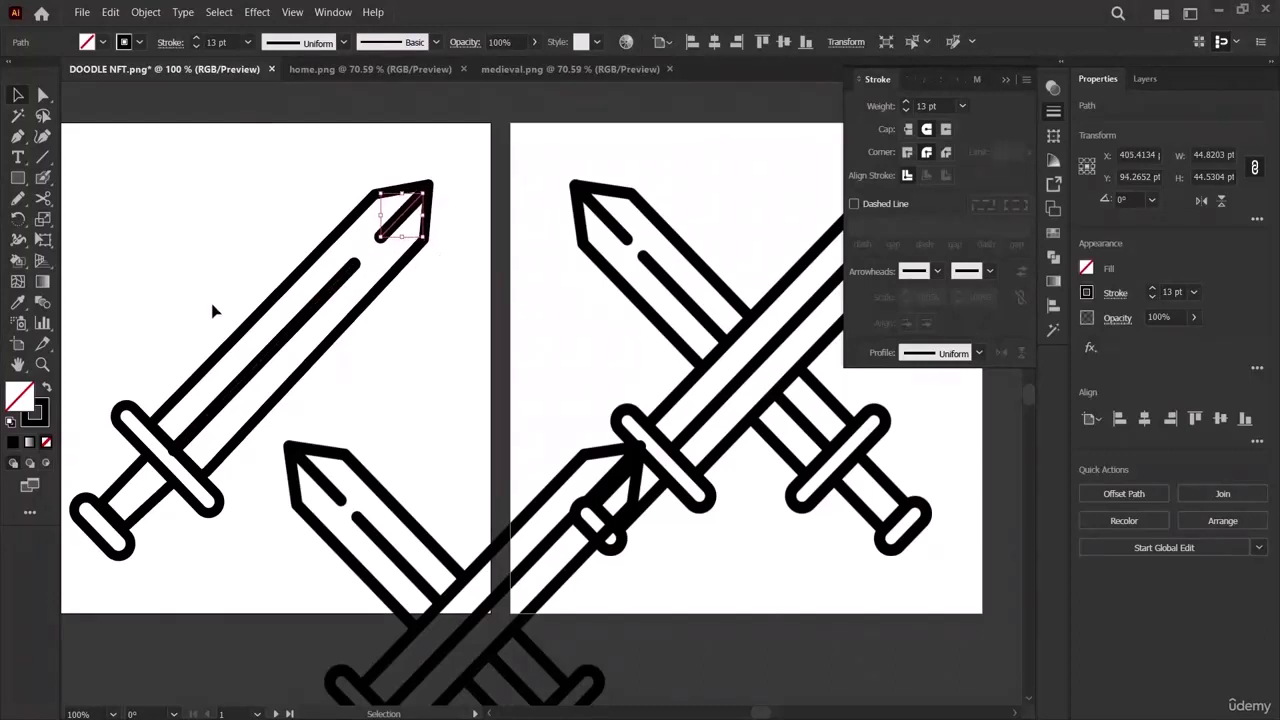
pyautogui.click(168, 278)
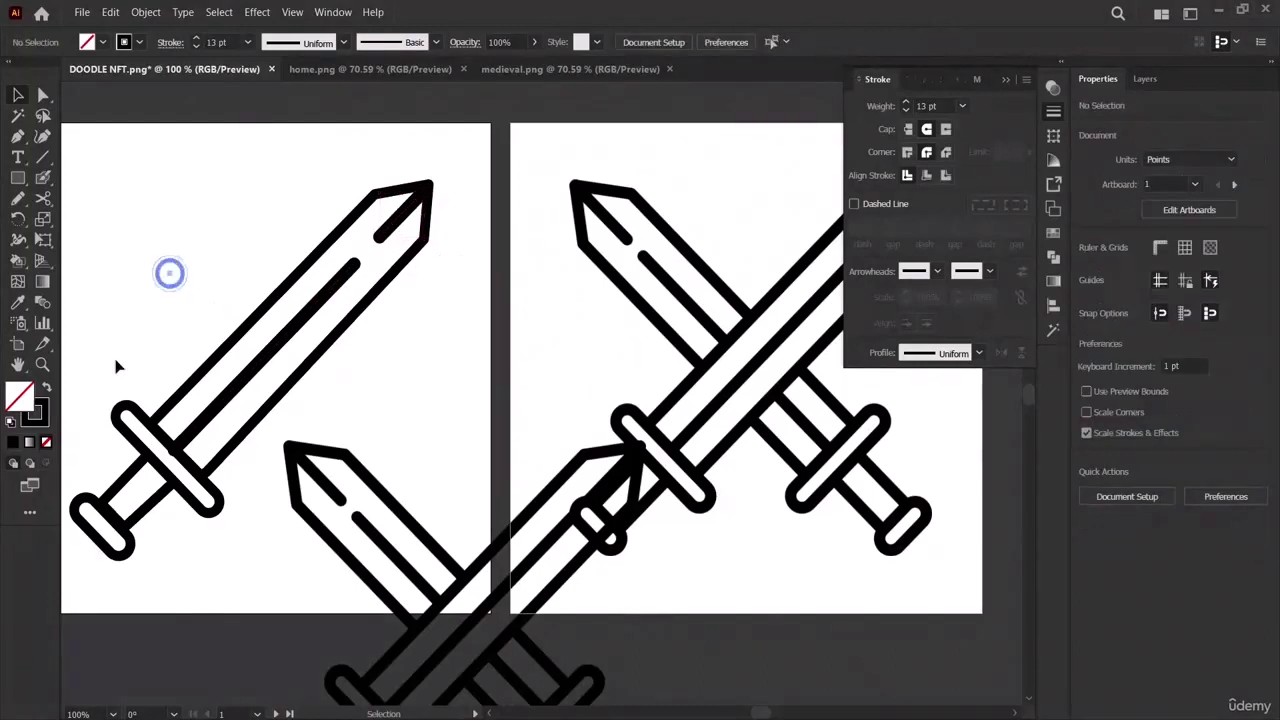
# Shorten the long inner blade line at its lower end and shift it slightly right and down.
pyautogui.click(176, 441)
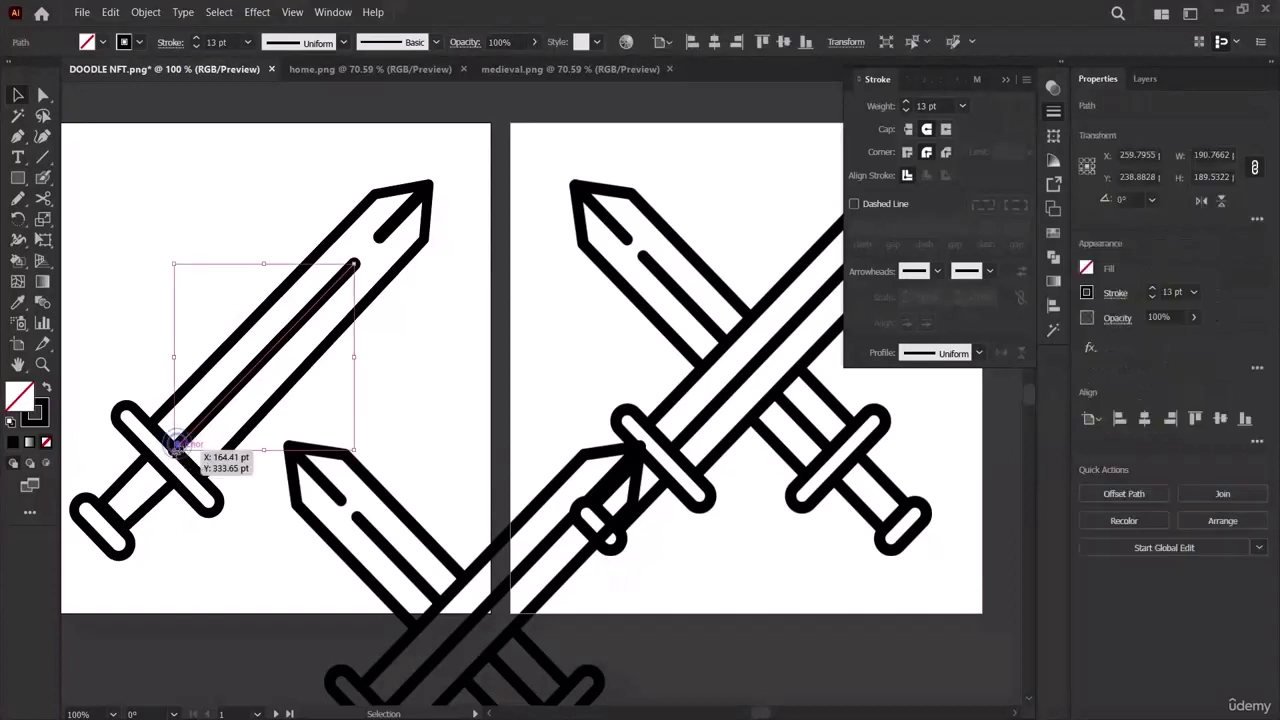
pyautogui.moveTo(265, 450); pyautogui.dragTo(293, 447)
pyautogui.click(120, 280)
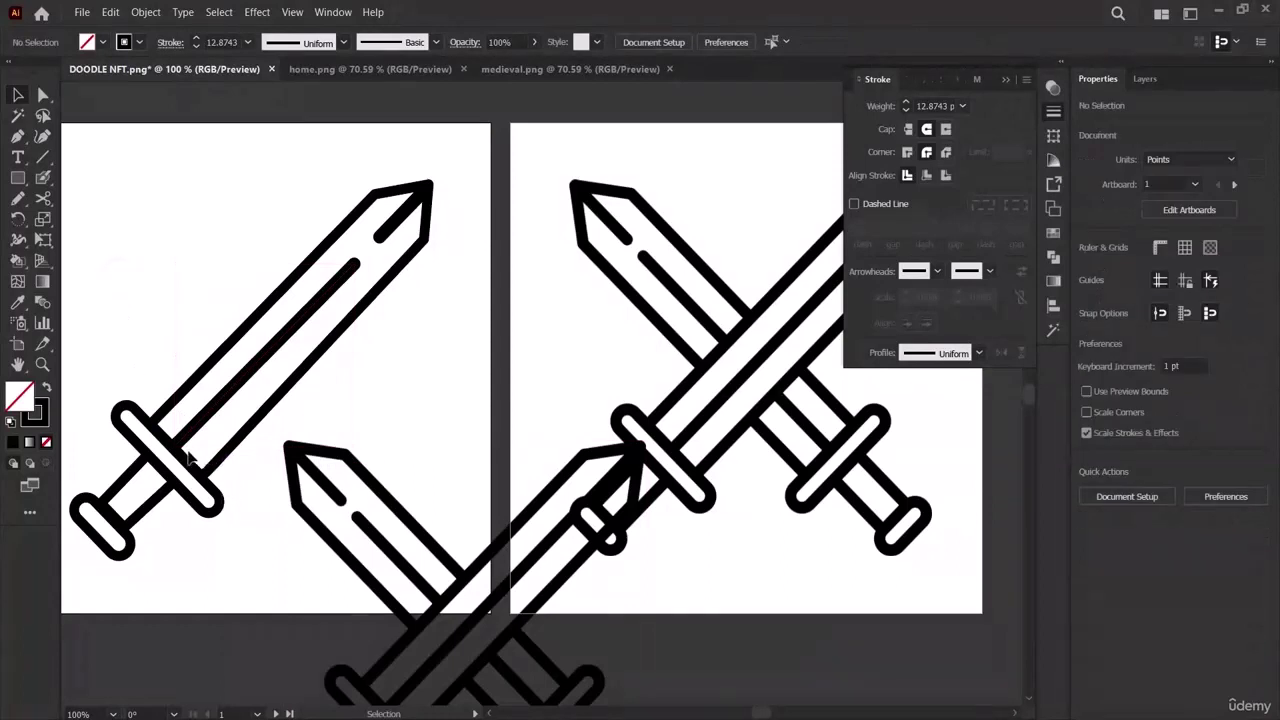
pyautogui.click(177, 442)
pyautogui.moveTo(177, 448); pyautogui.dragTo(180, 451)
pyautogui.click(128, 246)
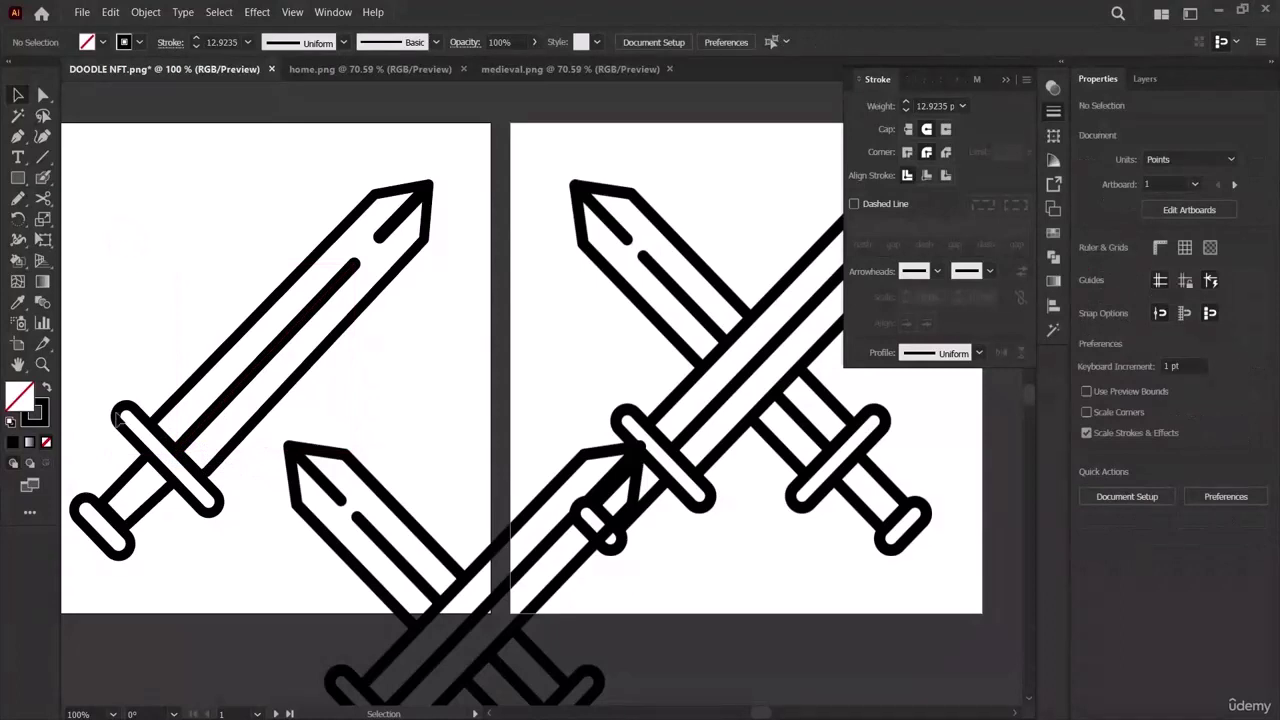
# Move the crossed-swords reference image lower and marquee-select the left sword's outline.
pyautogui.moveTo(494, 588); pyautogui.dragTo(534, 623)
pyautogui.moveTo(474, 696)
pyautogui.mouseDown()
pyautogui.moveTo(417, 534)
pyautogui.moveTo(326, 360)
pyautogui.moveTo(257, 377)
pyautogui.moveTo(412, 556)
pyautogui.moveTo(257, 360)
pyautogui.moveTo(240, 371)
pyautogui.moveTo(249, 354)
pyautogui.moveTo(248, 372)
pyautogui.moveTo(475, 705)
pyautogui.moveTo(505, 714)
pyautogui.moveTo(473, 709)
pyautogui.mouseUp()
pyautogui.moveTo(248, 438); pyautogui.dragTo(437, 442)
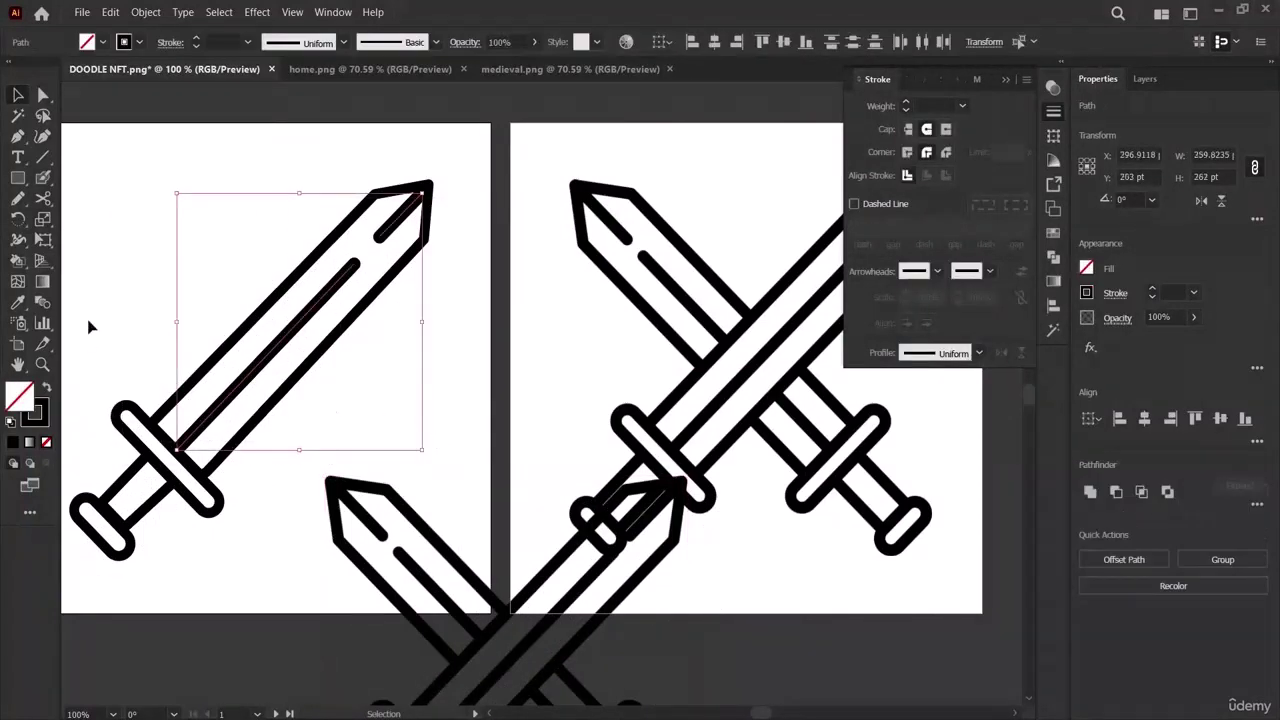
# Push the reference image further down-right and show the Layers panel.
pyautogui.click(97, 286)
pyautogui.moveTo(295, 406); pyautogui.dragTo(420, 557)
pyautogui.moveTo(125, 247); pyautogui.dragTo(434, 560)
pyautogui.click(120, 157)
pyautogui.moveTo(114, 143); pyautogui.dragTo(516, 524)
pyautogui.click(1140, 80)
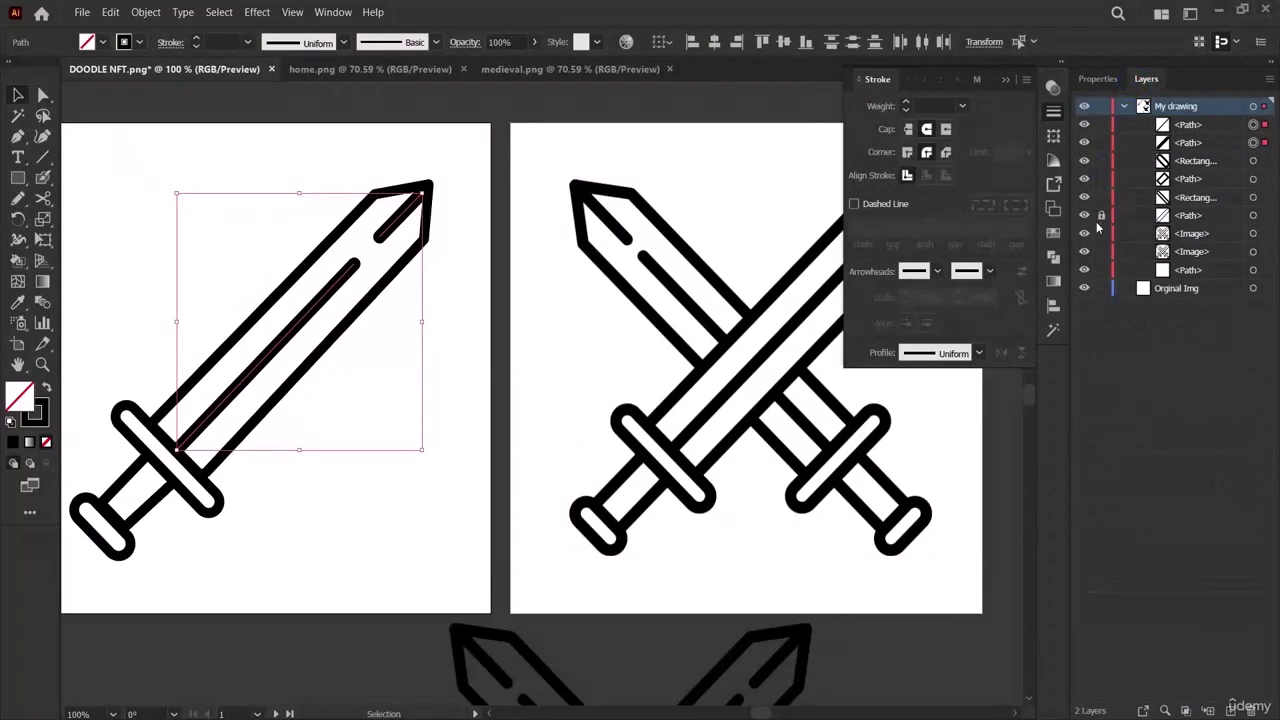
# Marquee-select all left-sword paths and paste a duplicate with Ctrl+C, Ctrl+V.
pyautogui.moveTo(106, 171); pyautogui.dragTo(424, 592)
pyautogui.press('a')
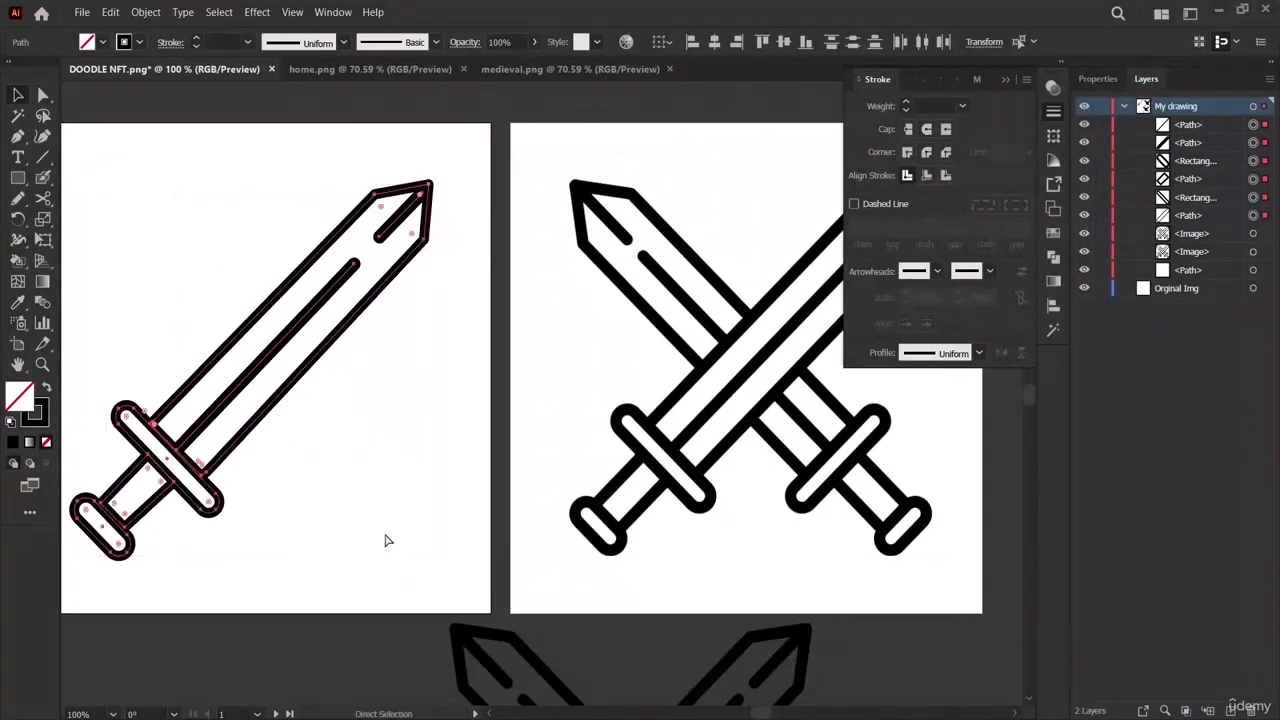
pyautogui.hotkey('ctrl', 'c')
pyautogui.hotkey('ctrl', 'v')
pyautogui.press('v')
pyautogui.scroll(-3, 329, 471)
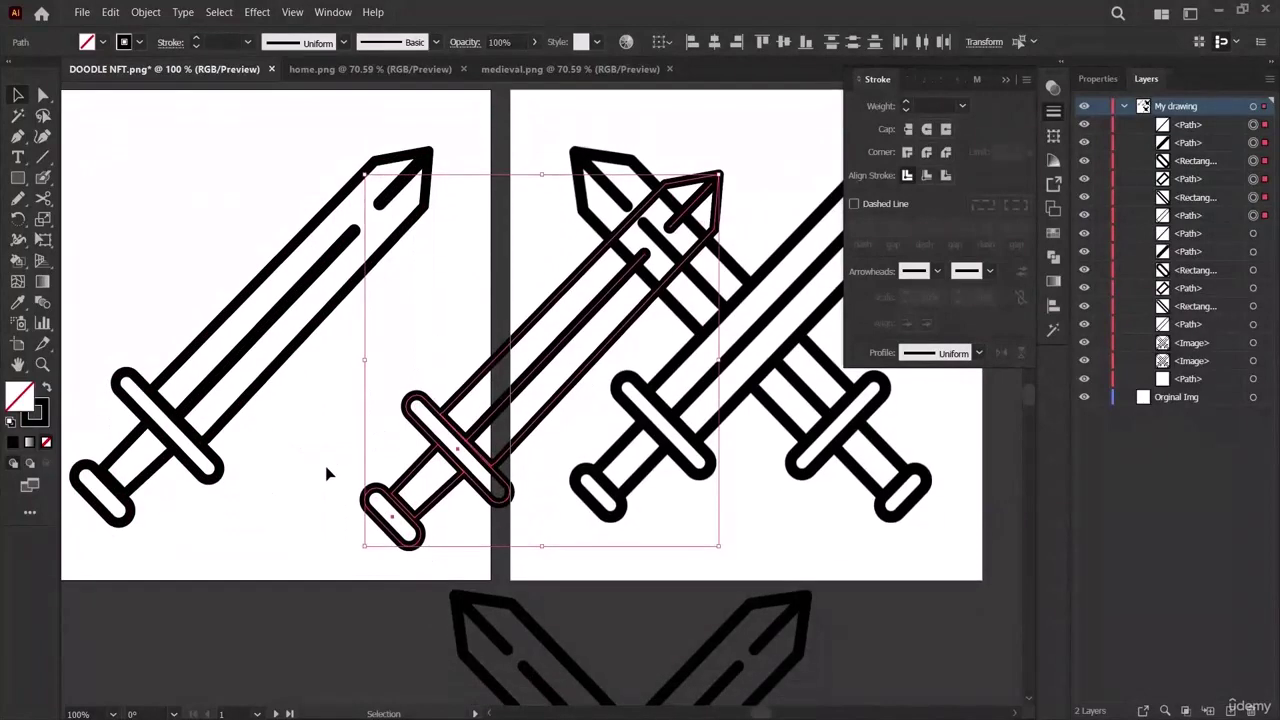
pyautogui.scroll(4, 366, 609)
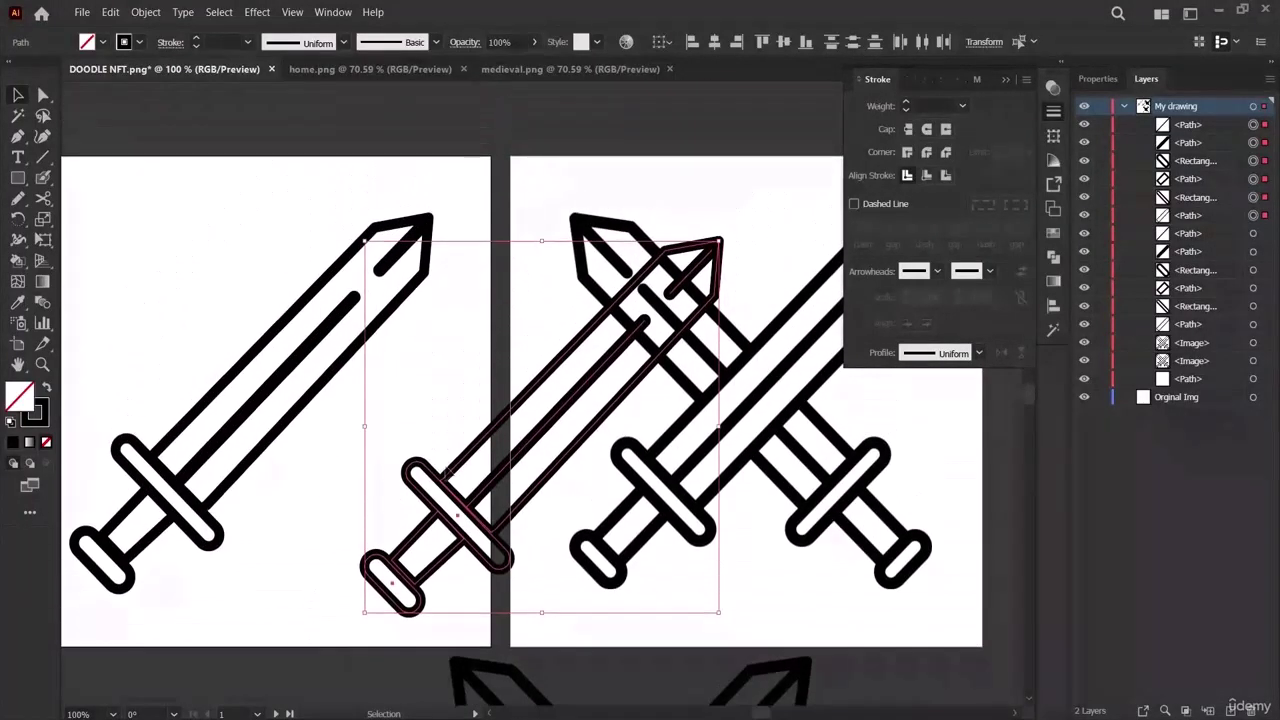
# Reflect the sword copy vertically, lay it across the original, and move the reference image up.
pyautogui.rightClick(496, 432)
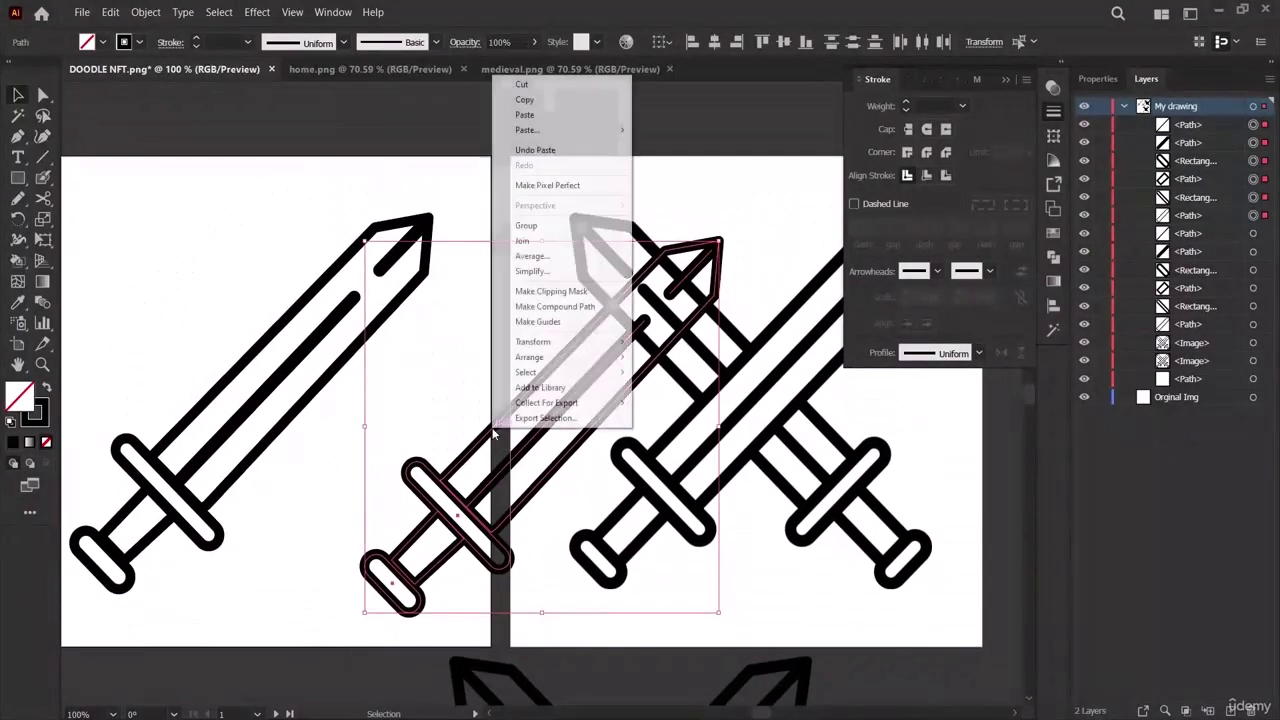
pyautogui.moveTo(546, 348)
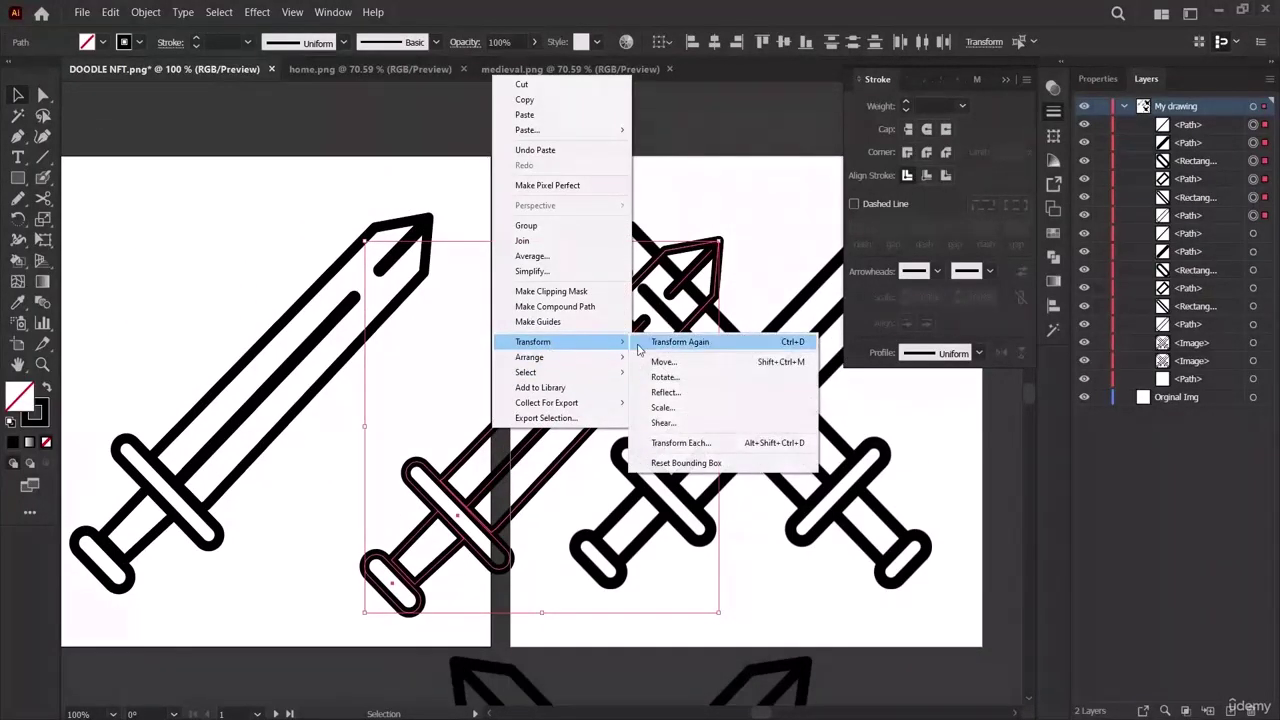
pyautogui.click(660, 392)
pyautogui.click(641, 477)
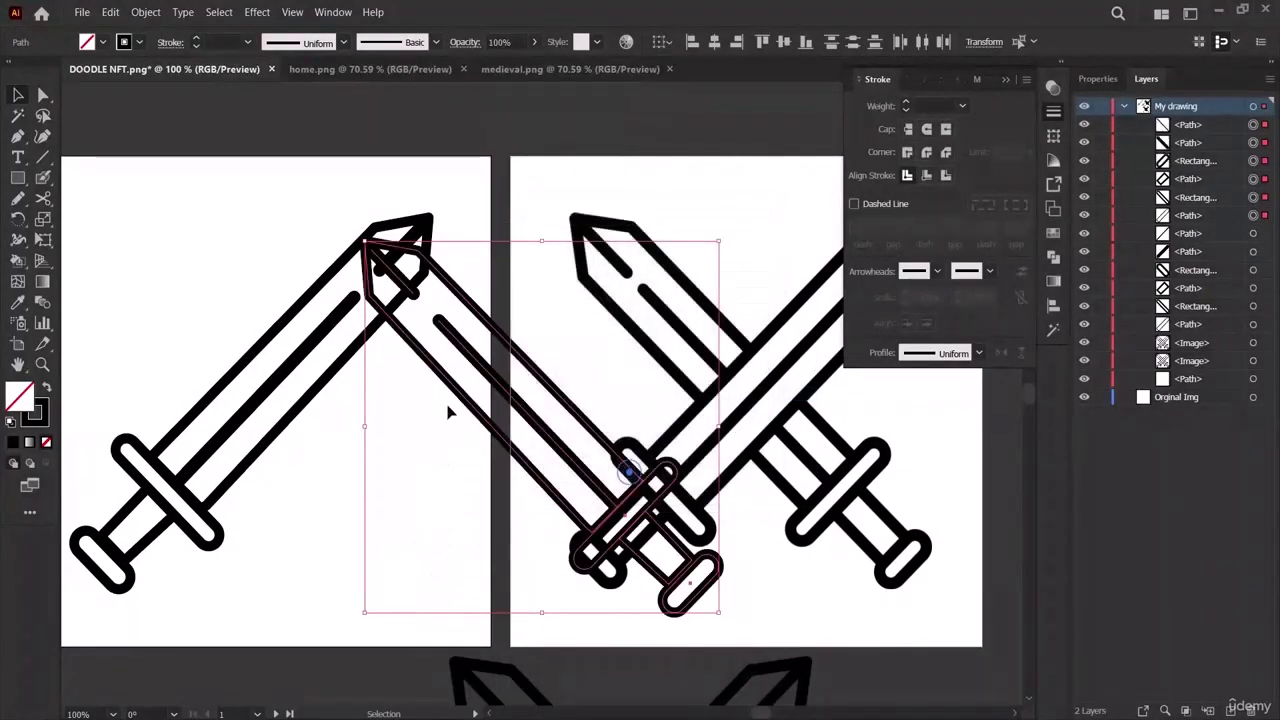
pyautogui.moveTo(455, 401); pyautogui.dragTo(207, 348)
pyautogui.scroll(-3, 213, 448)
pyautogui.scroll(-4, 213, 448)
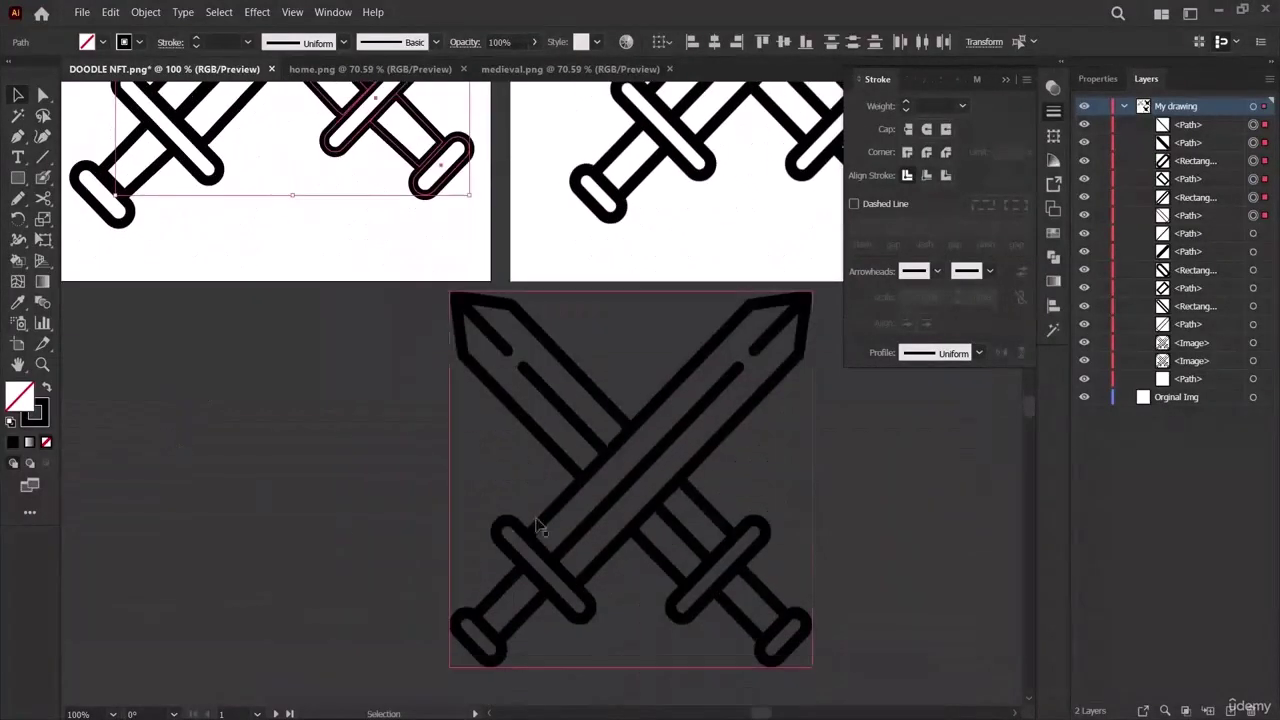
pyautogui.moveTo(533, 530); pyautogui.dragTo(222, 173)
# Move the medieval.png reference image straight up above the artboards.
pyautogui.scroll(7, 222, 173)
pyautogui.moveTo(285, 538); pyautogui.dragTo(445, 125)
pyautogui.scroll(4, 457, 189)
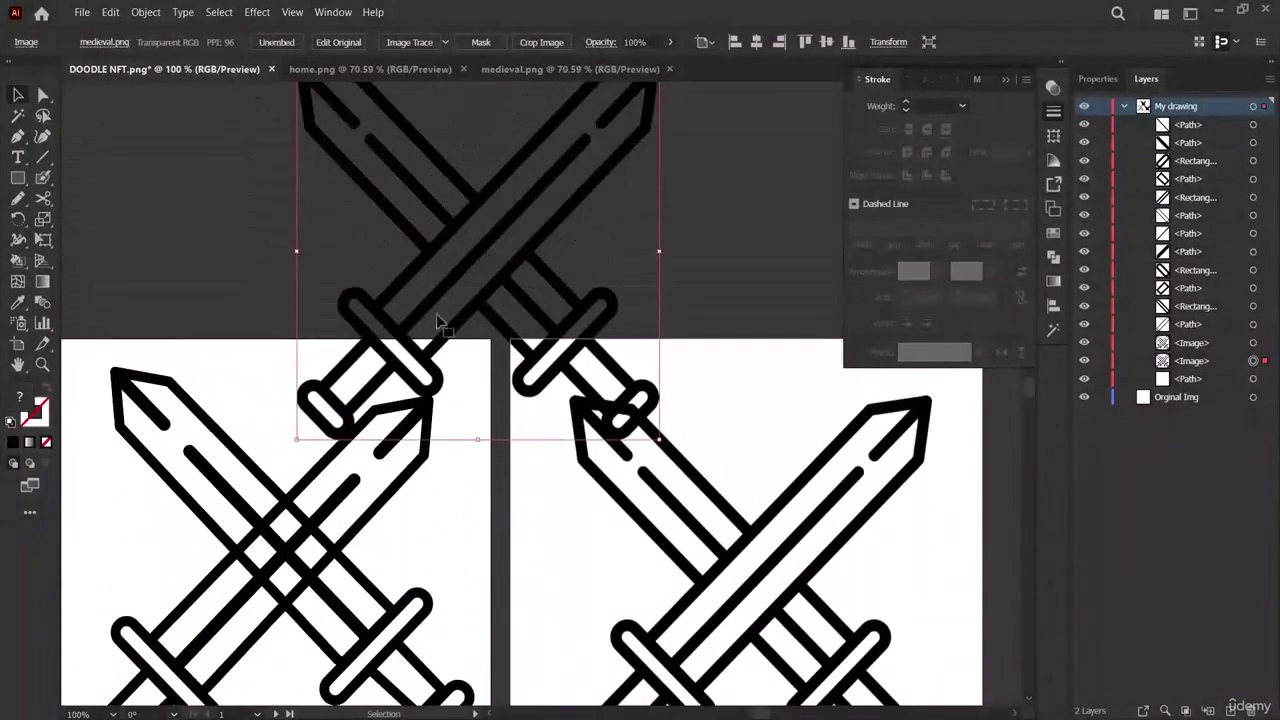
pyautogui.moveTo(425, 292); pyautogui.dragTo(422, 195)
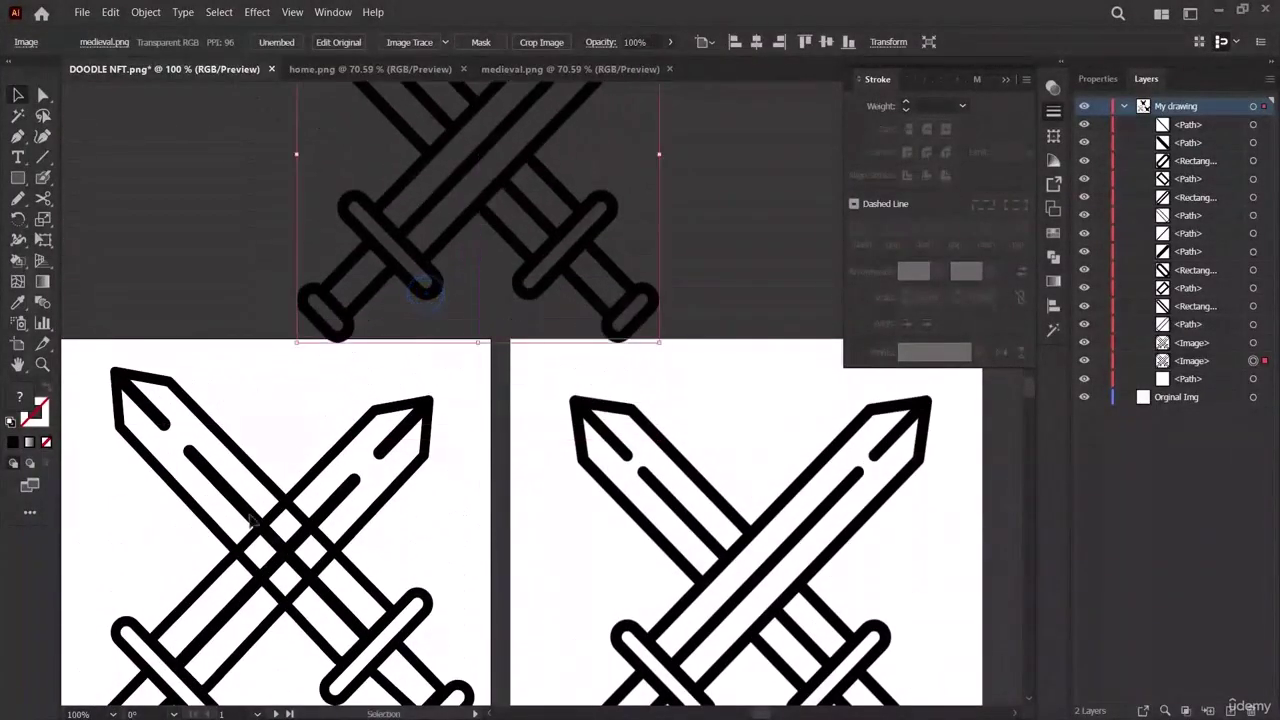
# Convert the sword path into a Live Paint group with fill set to FFFFFF.
pyautogui.click(222, 569)
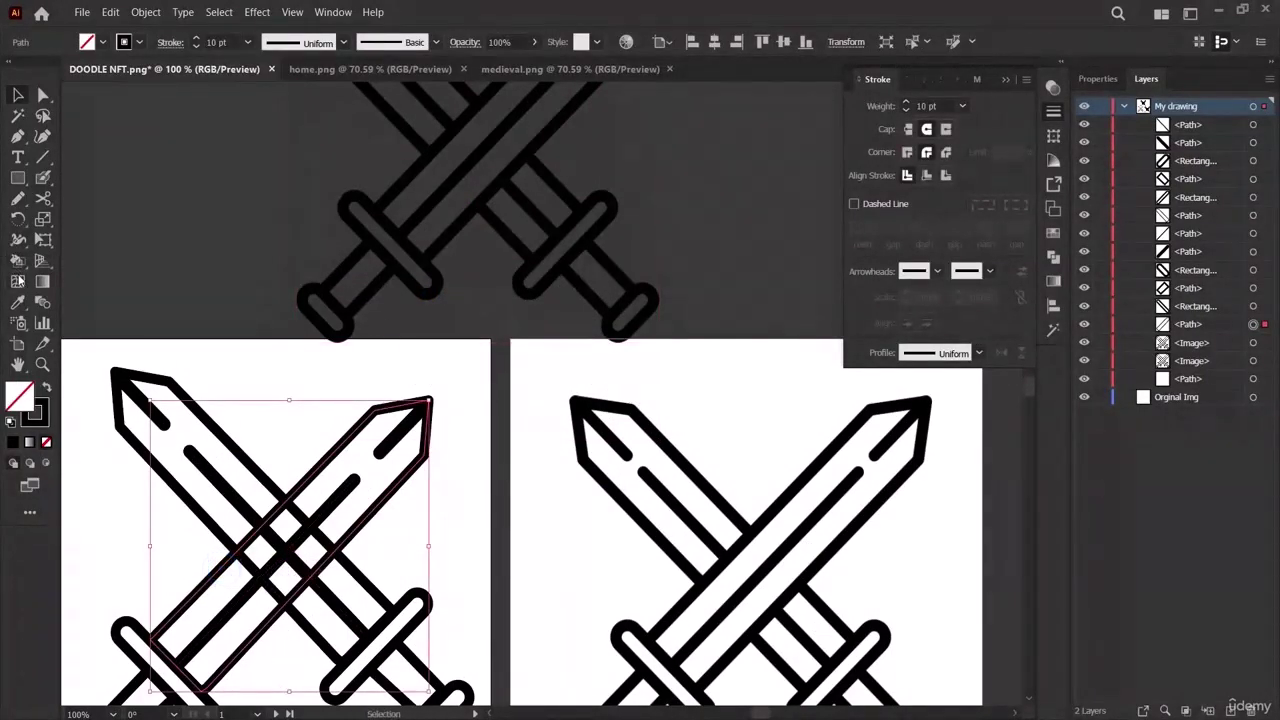
pyautogui.click(17, 261)
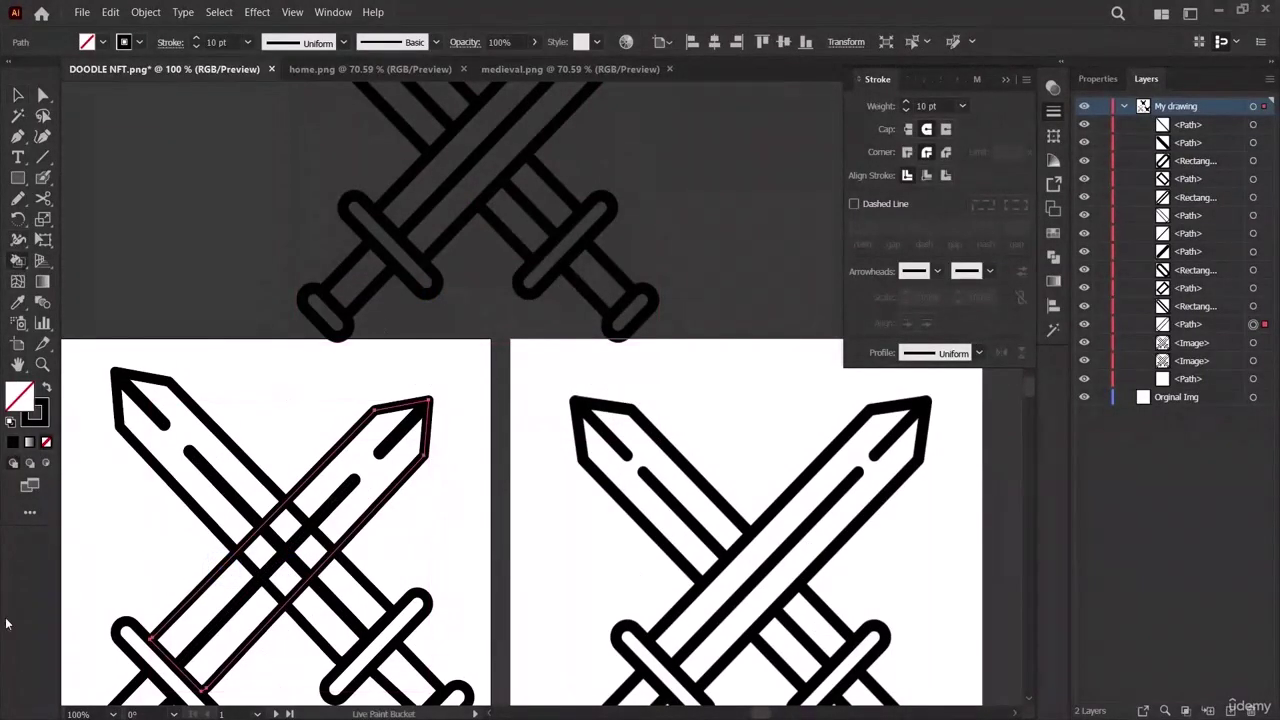
pyautogui.click(228, 585)
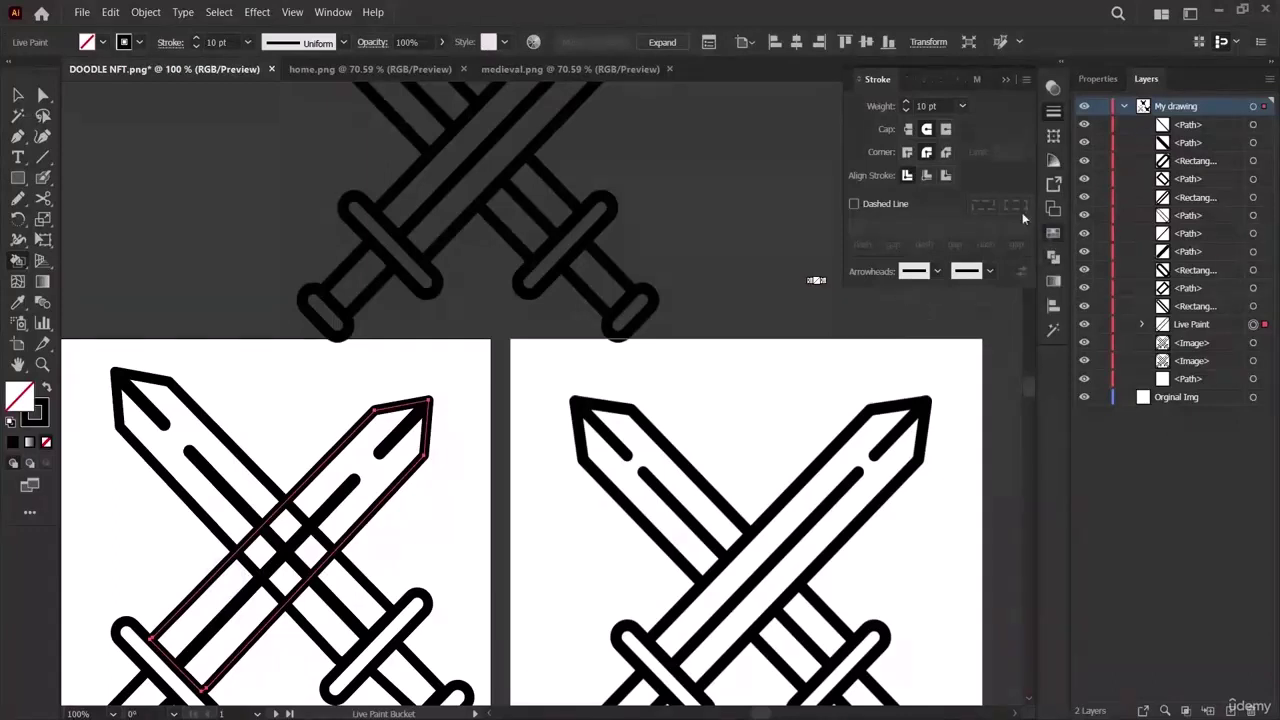
pyautogui.click(1053, 234)
pyautogui.doubleClick(857, 108)
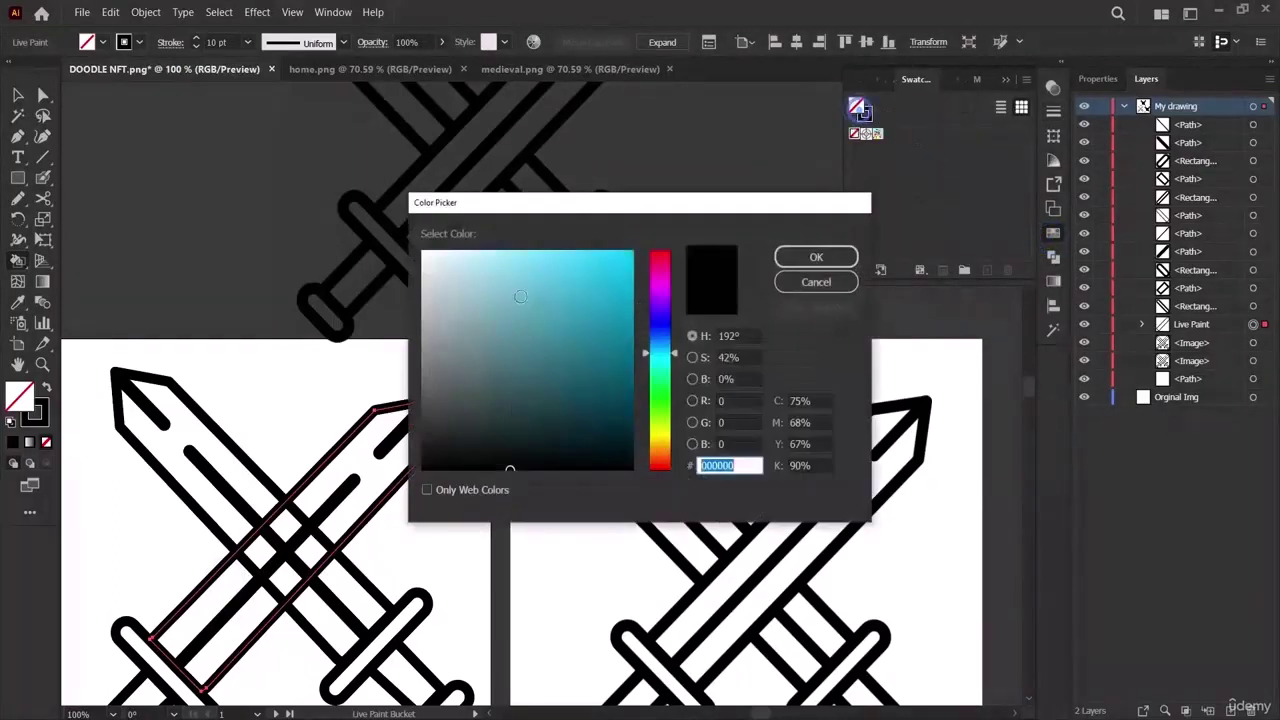
pyautogui.moveTo(445, 268); pyautogui.dragTo(421, 251)
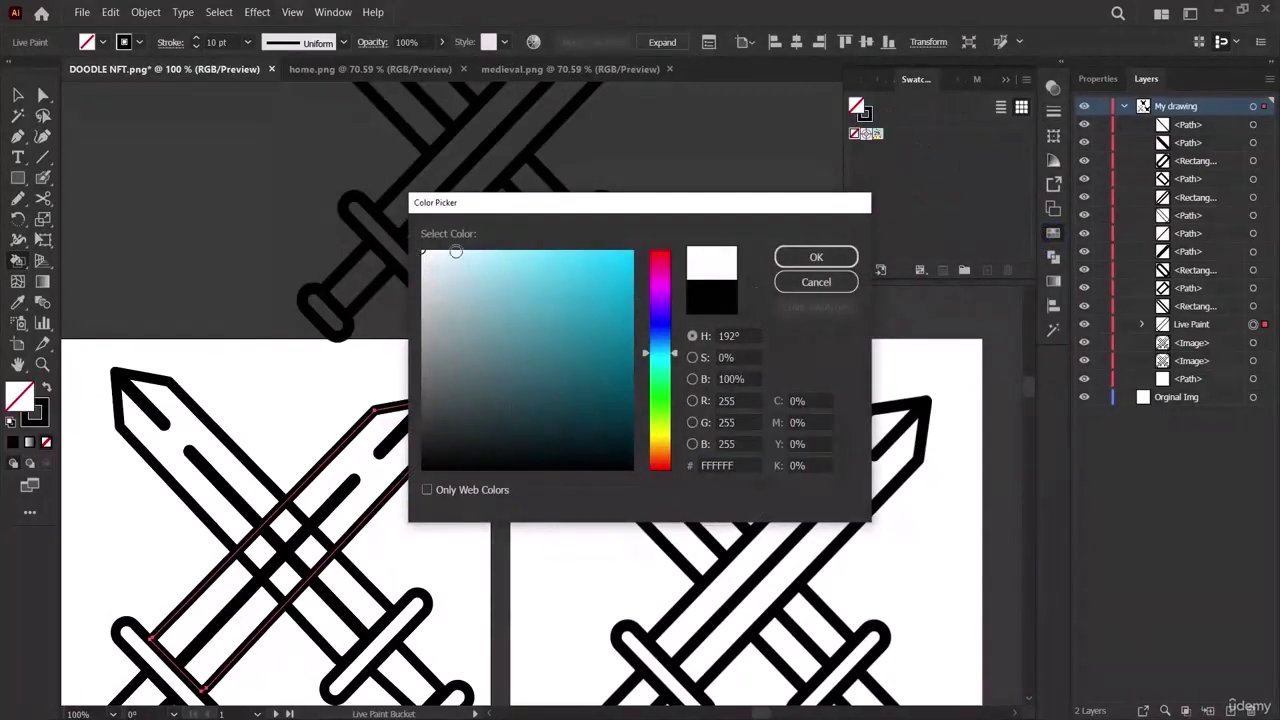
pyautogui.click(815, 258)
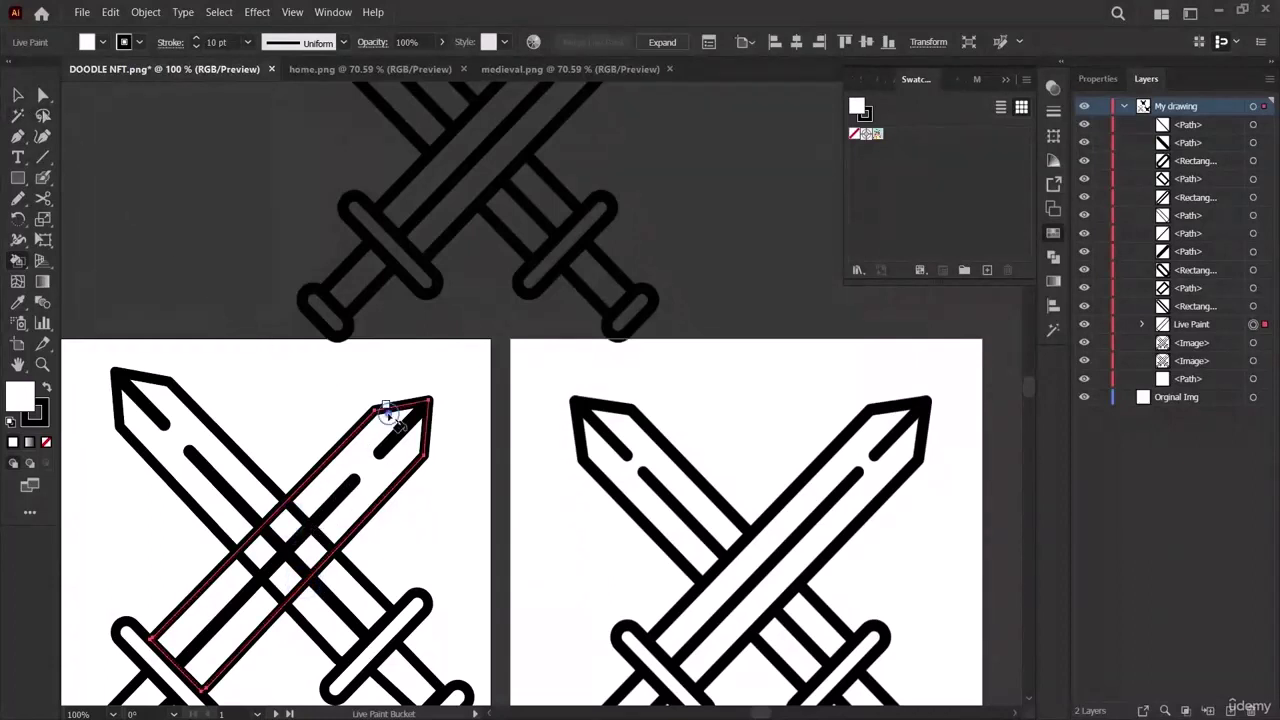
# Return to the Selection tool and add a blade path to the selection.
pyautogui.click(17, 94)
pyautogui.scroll(-3, 265, 500)
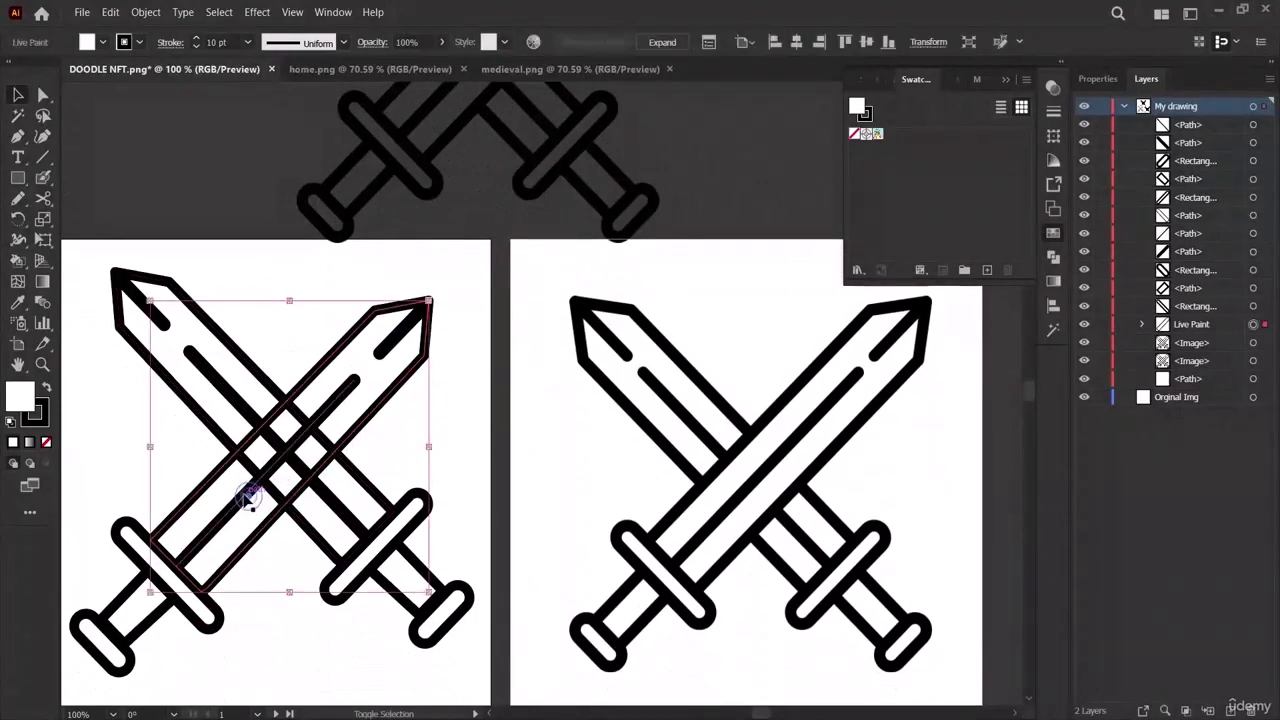
pyautogui.keyDown('shift'); pyautogui.click(405, 330); pyautogui.keyUp('shift')
# Set the selected inner blade paths' fill to white and merge them into the Live Paint group.
pyautogui.keyDown('shift'); pyautogui.click(390, 346); pyautogui.keyUp('shift')
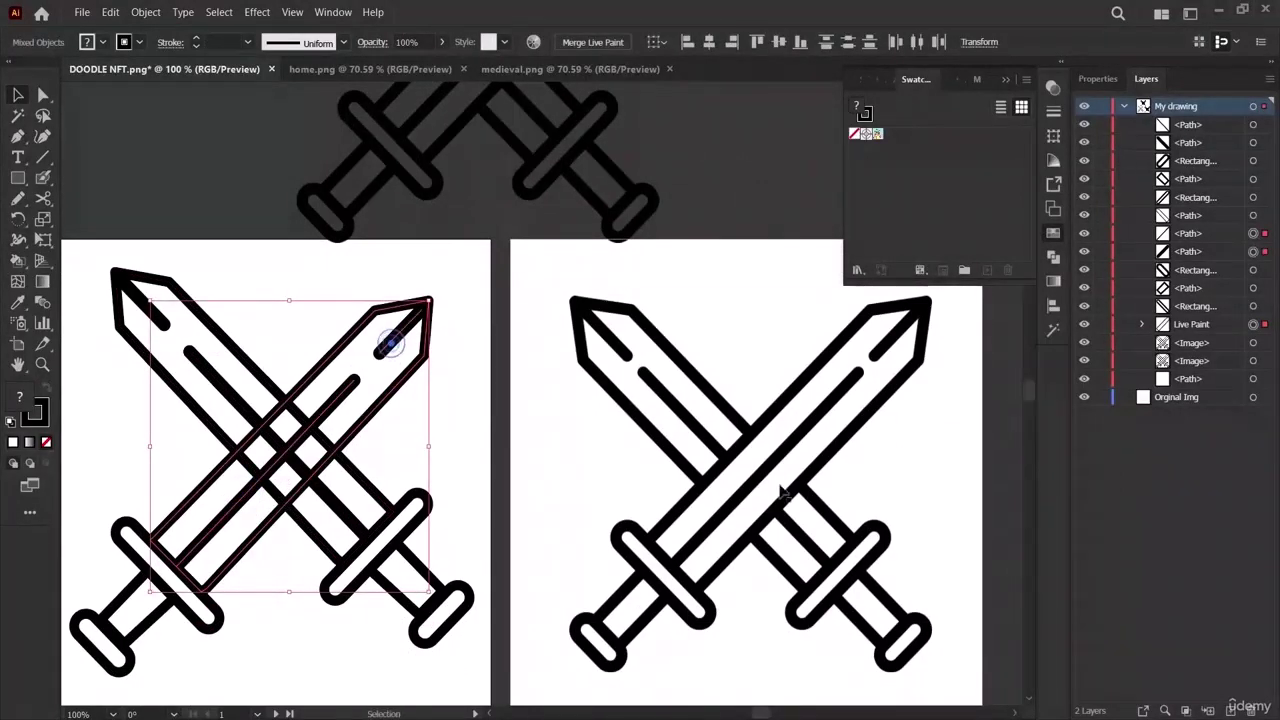
pyautogui.doubleClick(857, 108)
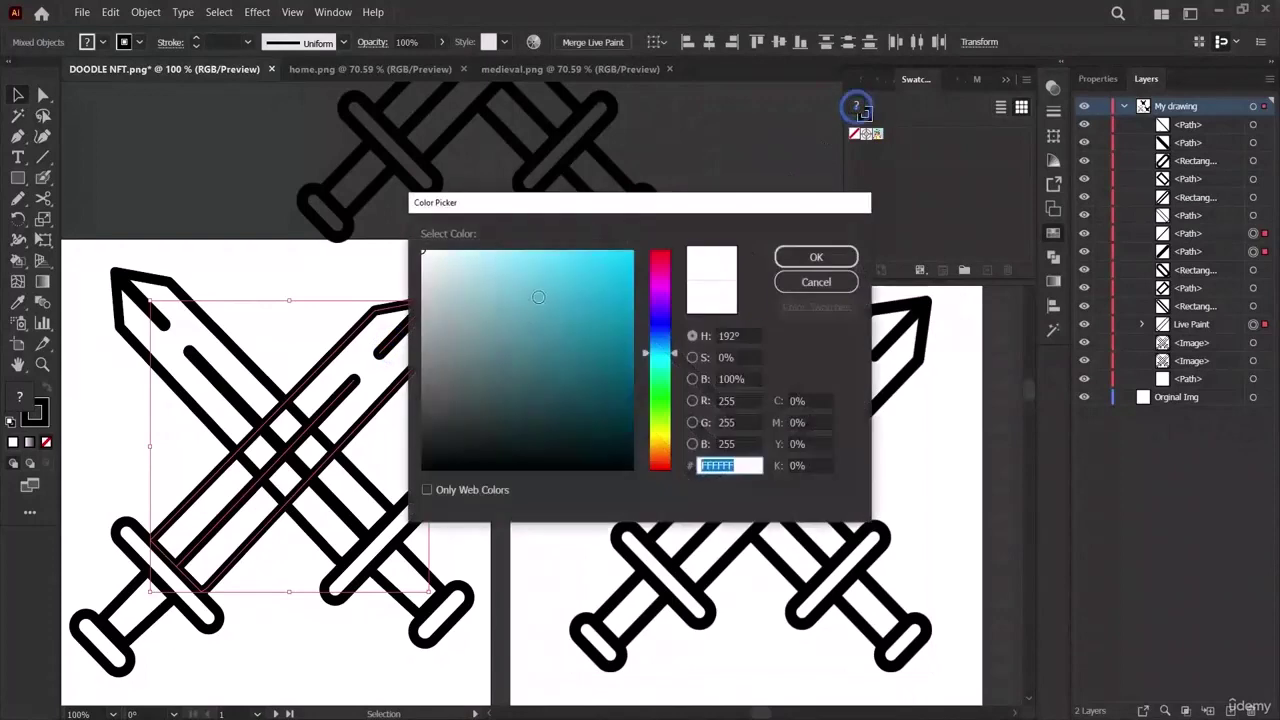
pyautogui.click(816, 258)
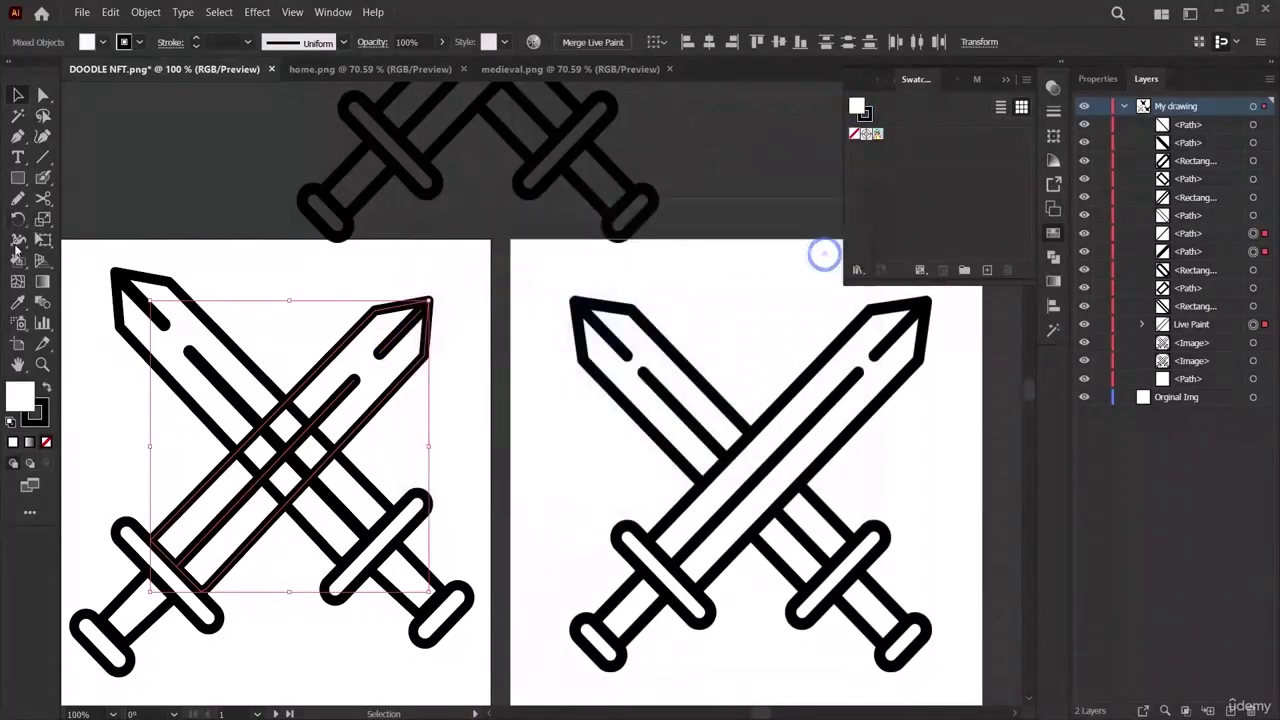
pyautogui.press('k')
pyautogui.click(313, 393)
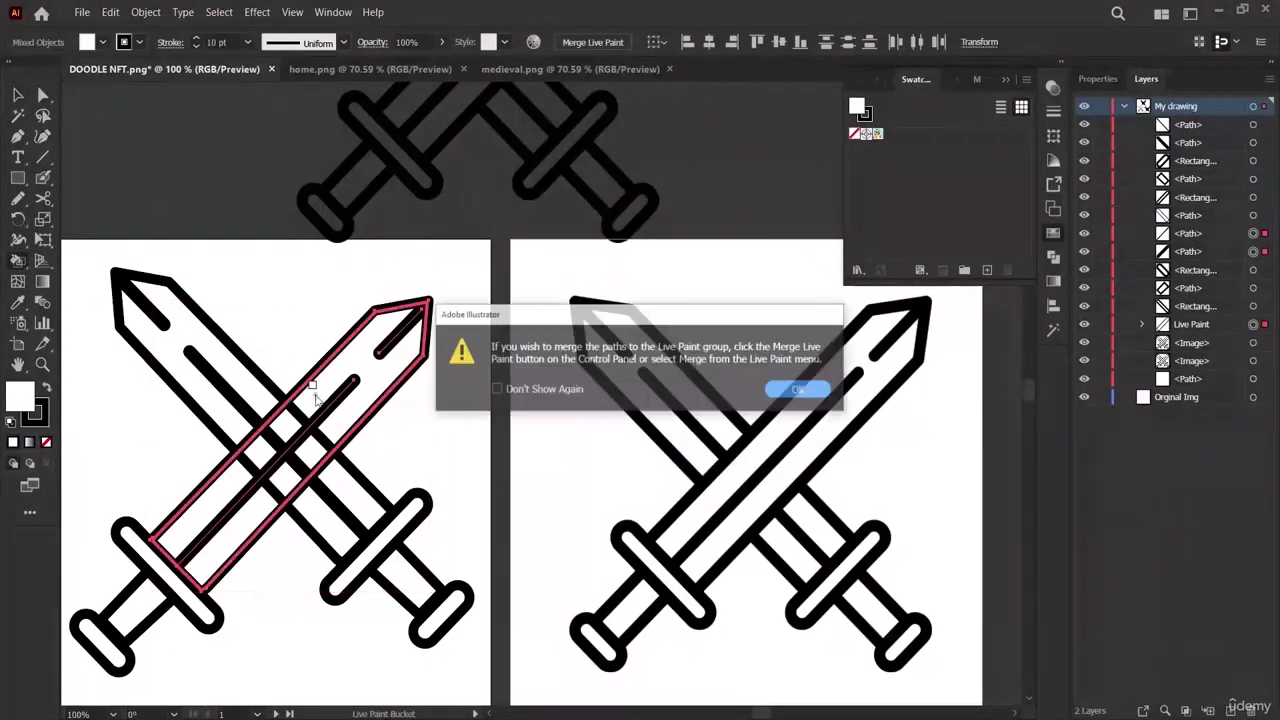
pyautogui.click(797, 388)
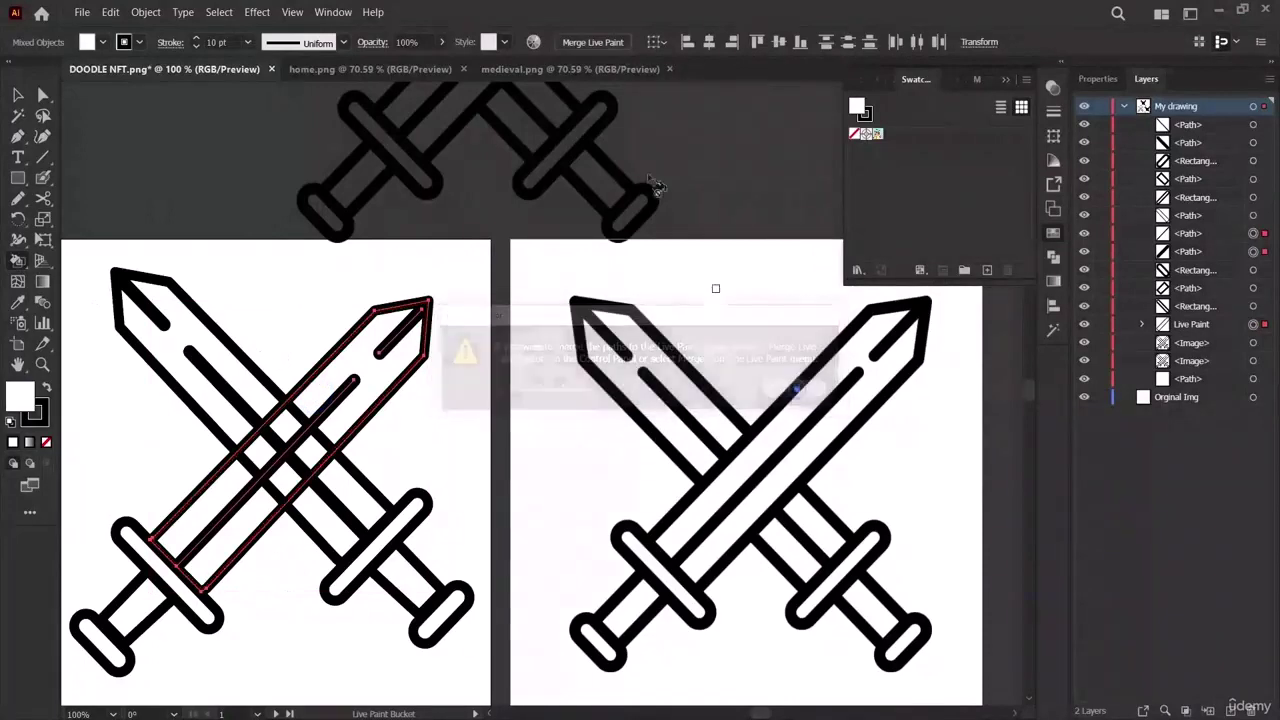
pyautogui.click(600, 44)
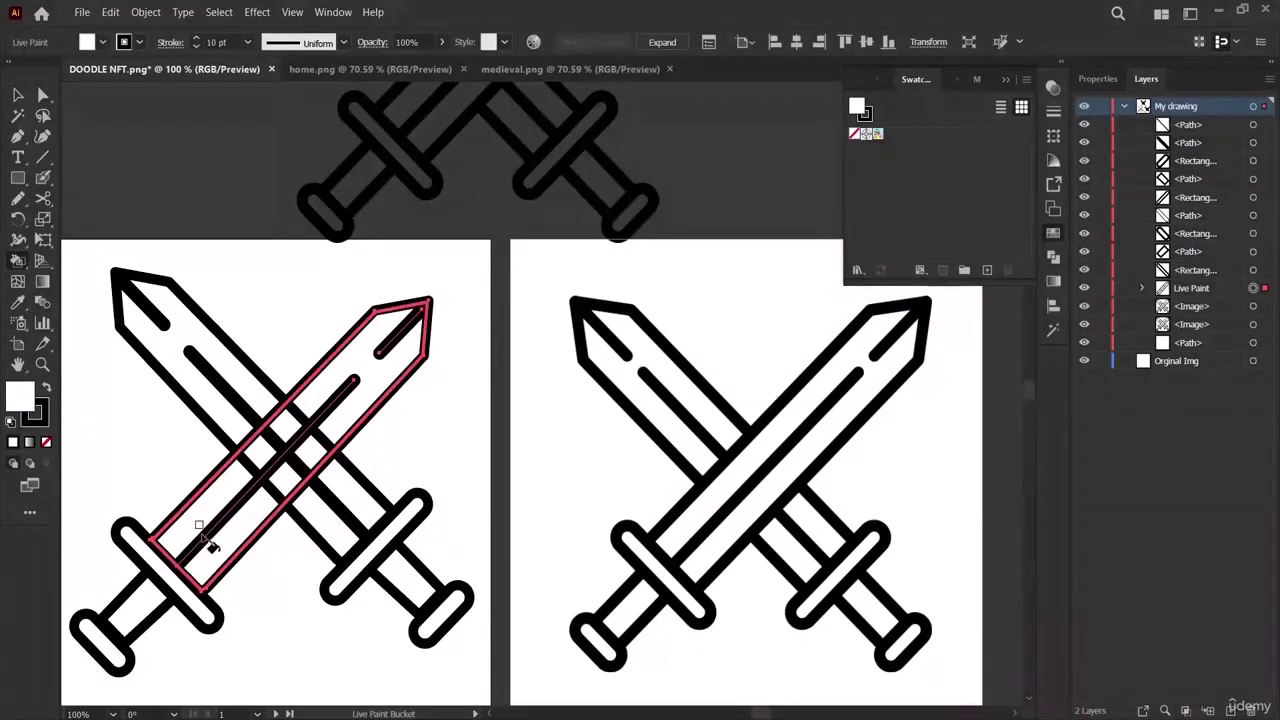
# Paint the blade, tip and crossing-area faces white with the Live Paint Bucket.
pyautogui.click(203, 528)
pyautogui.click(422, 338)
pyautogui.click(422, 340)
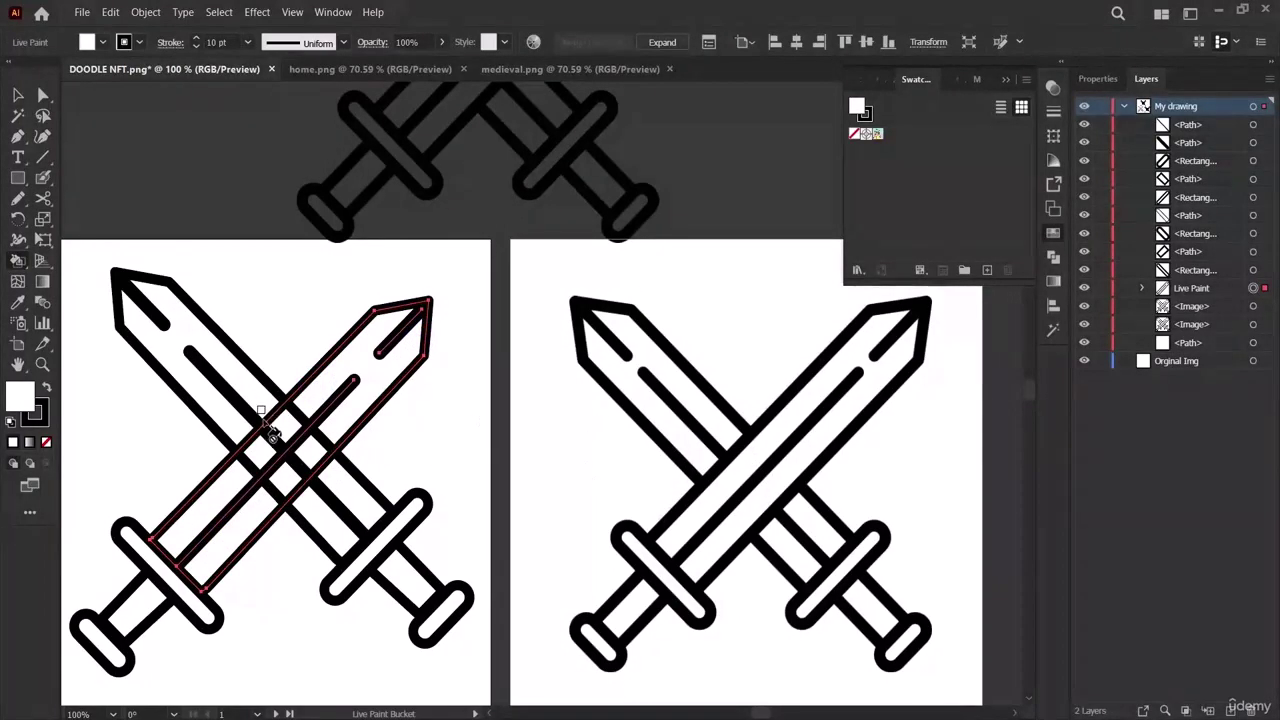
pyautogui.click(292, 448)
pyautogui.press('v')
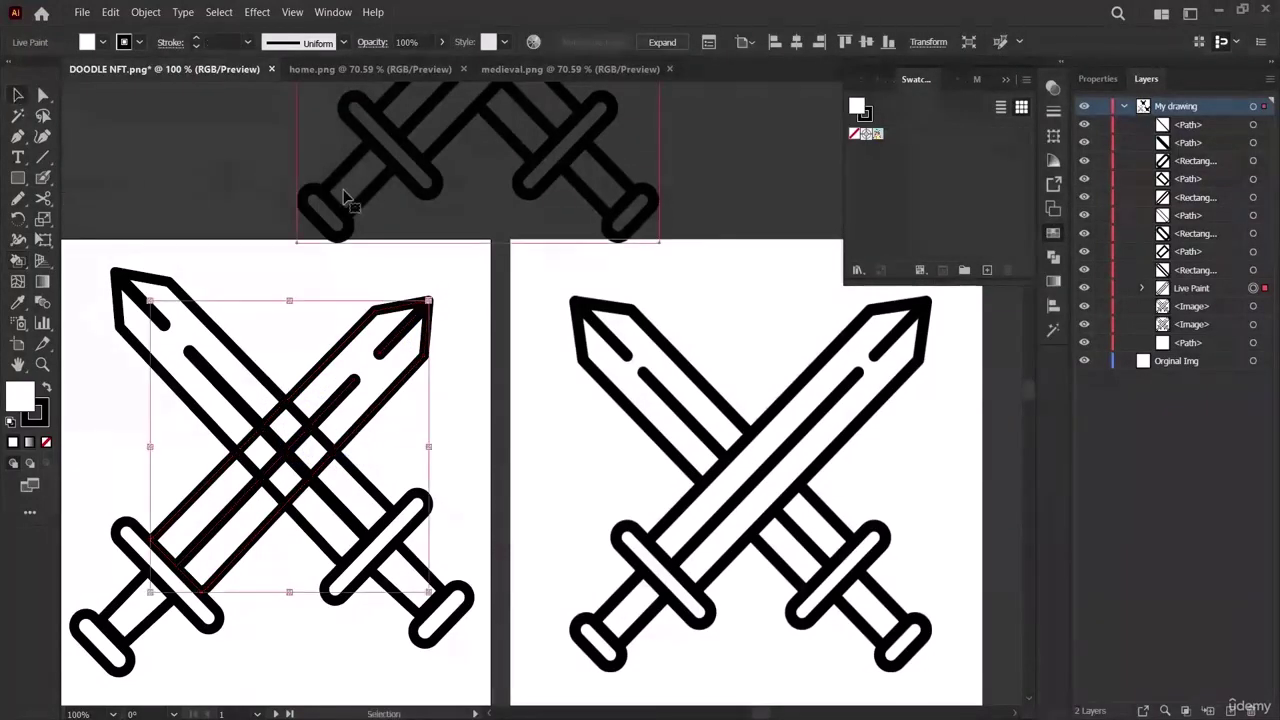
pyautogui.click(343, 194)
pyautogui.click(155, 500)
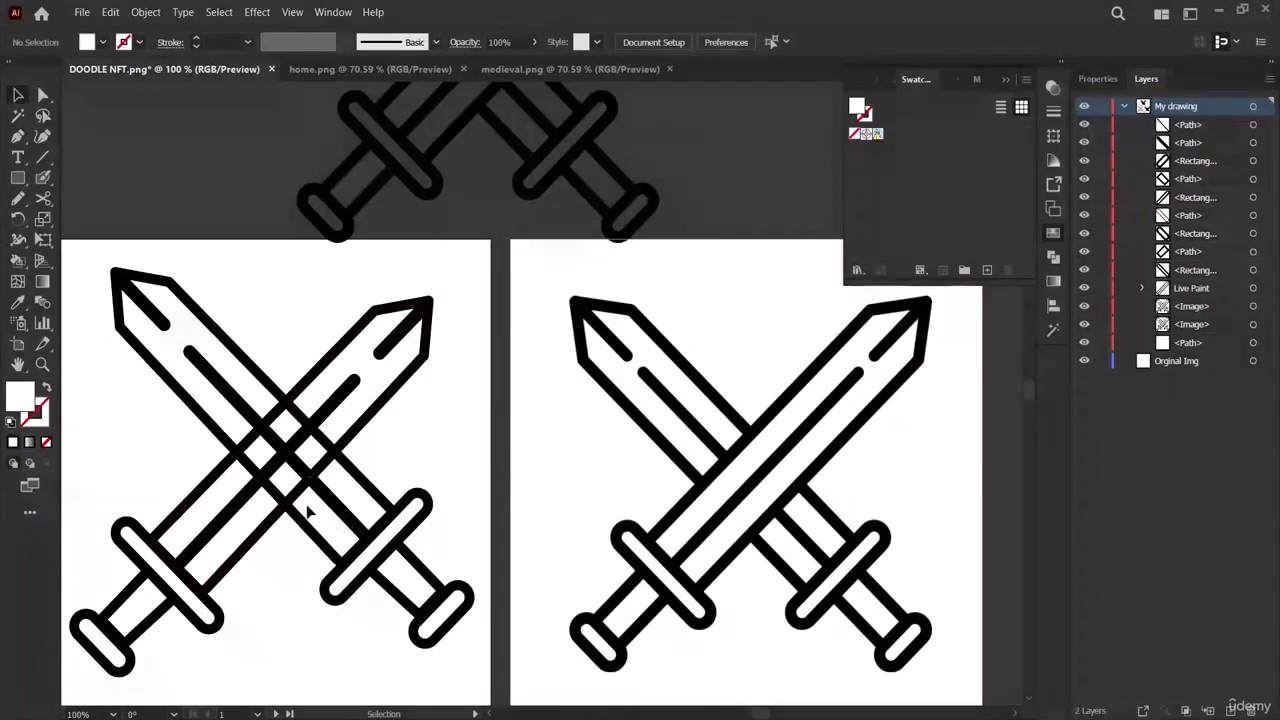
pyautogui.click(405, 320)
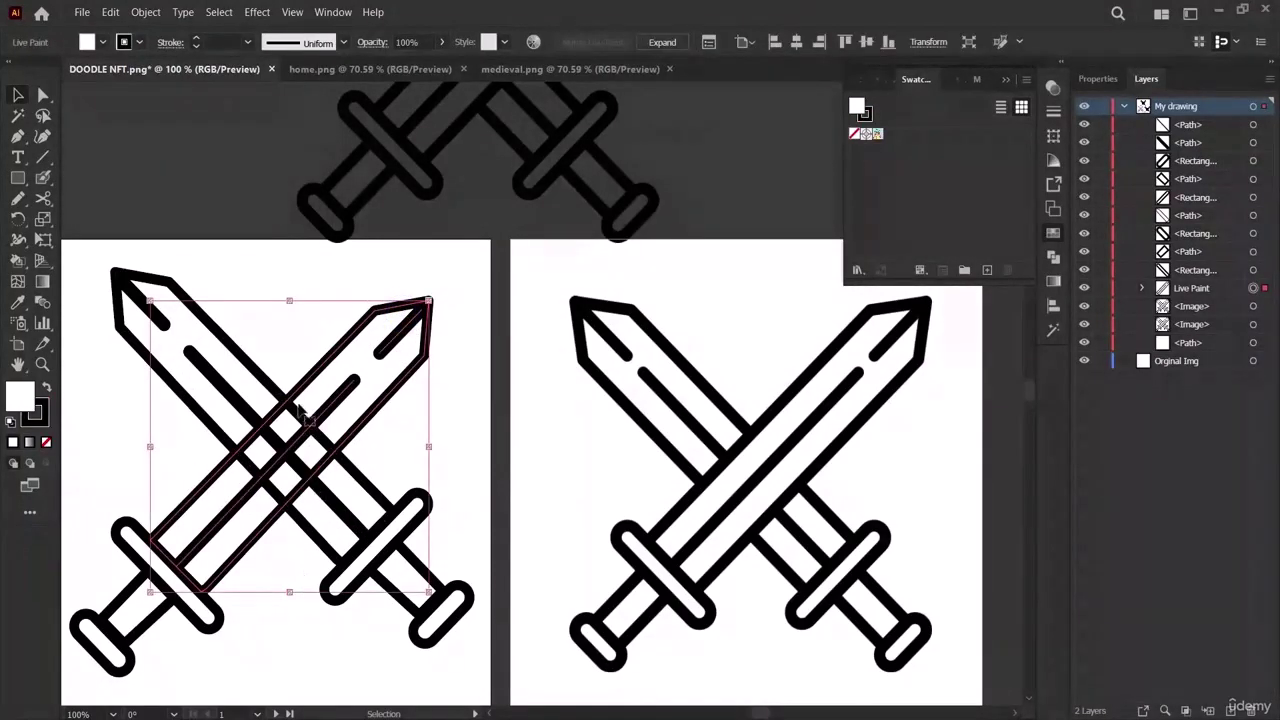
pyautogui.click(15, 273)
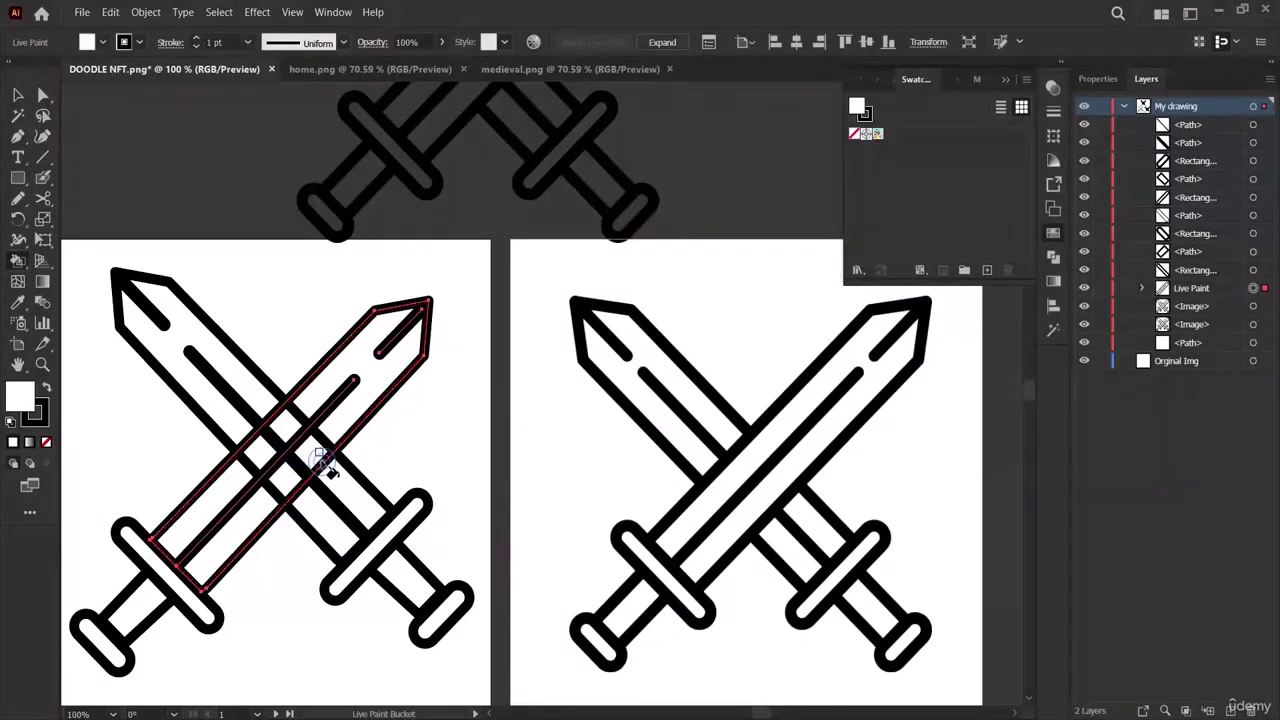
pyautogui.click(345, 368)
pyautogui.click(17, 96)
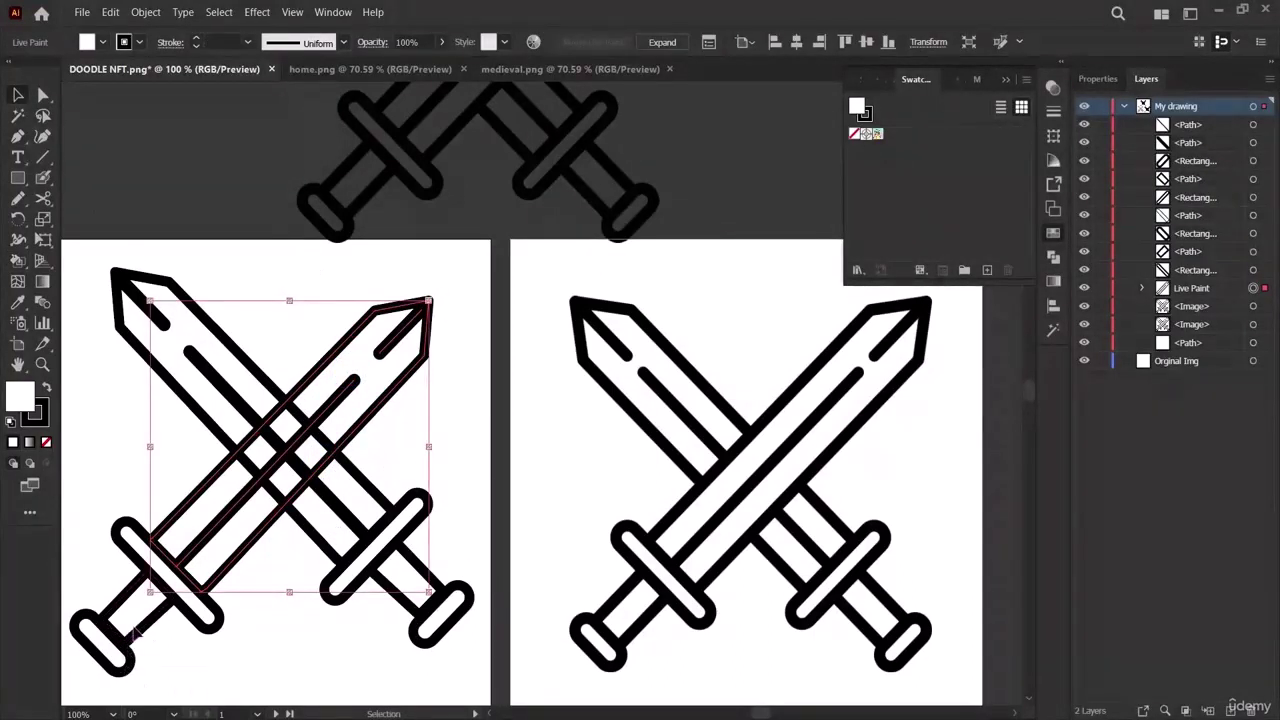
pyautogui.doubleClick(18, 261)
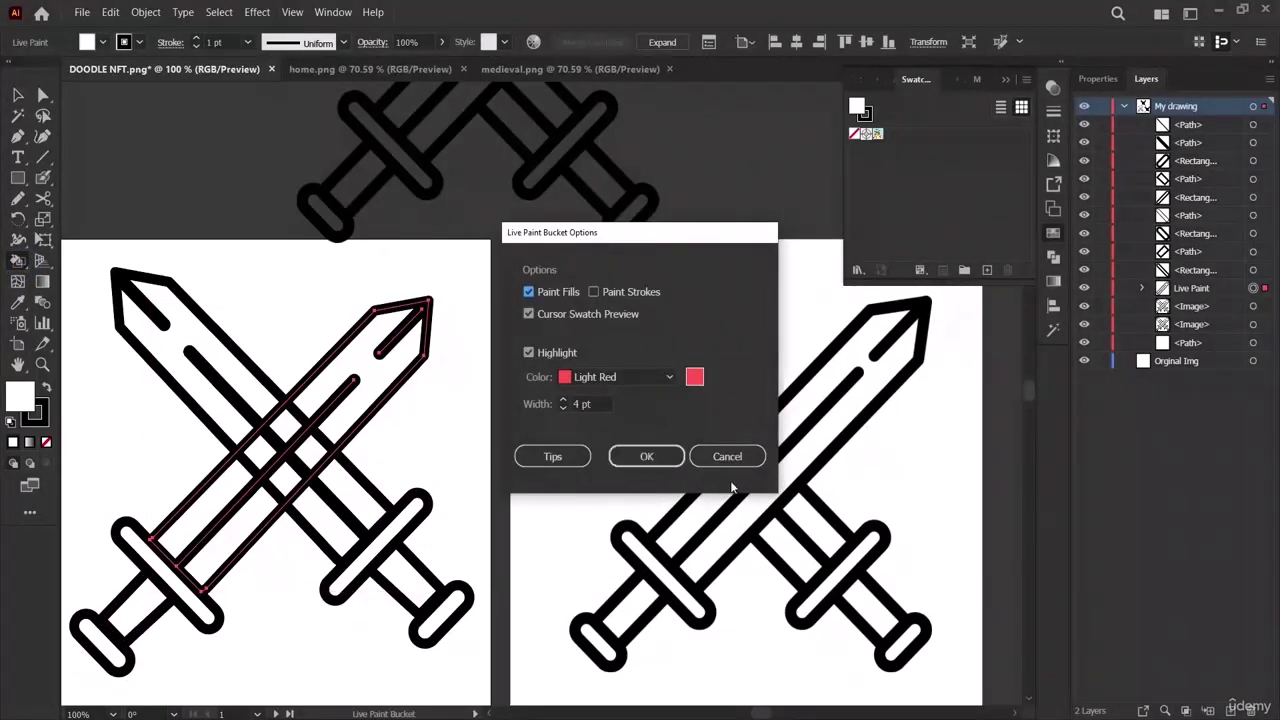
pyautogui.click(727, 458)
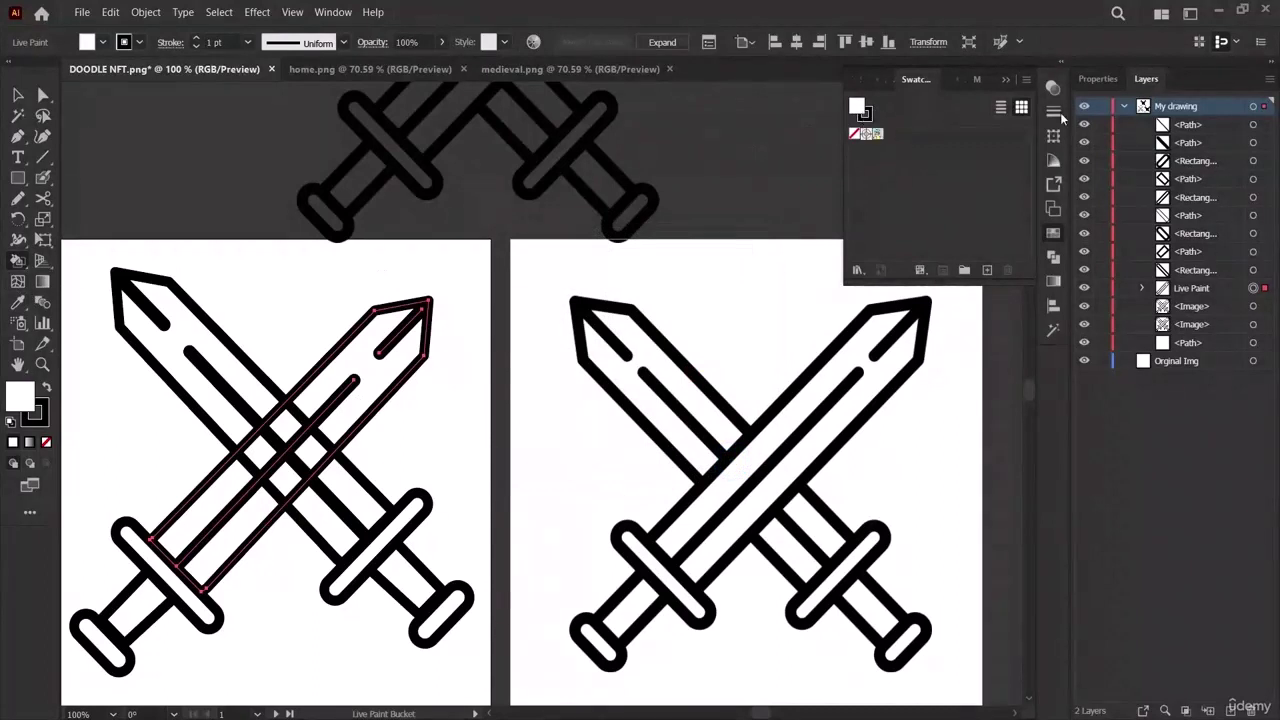
pyautogui.click(291, 403)
# Drag the left sword outline to the second artboard, then undo the move and deselect.
pyautogui.press('v')
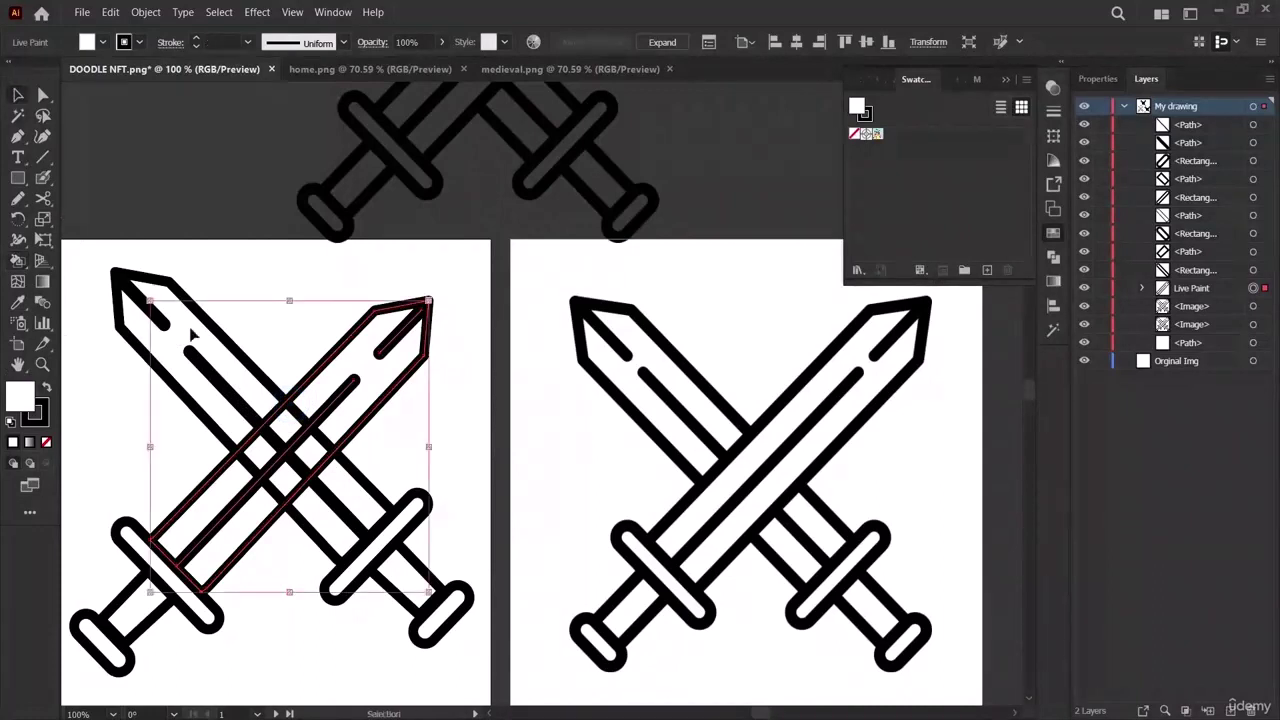
pyautogui.moveTo(119, 311); pyautogui.dragTo(492, 325)
pyautogui.click(78, 548)
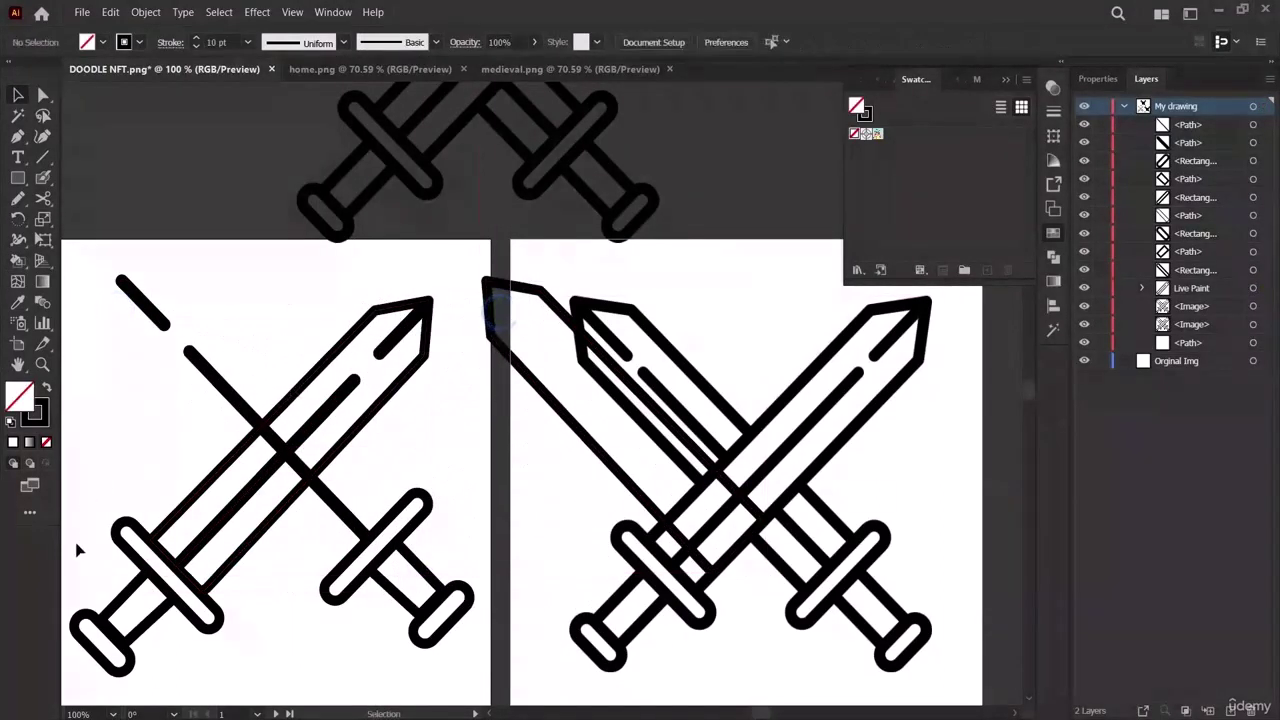
pyautogui.hotkey('ctrl', 'z')
pyautogui.click(104, 484)
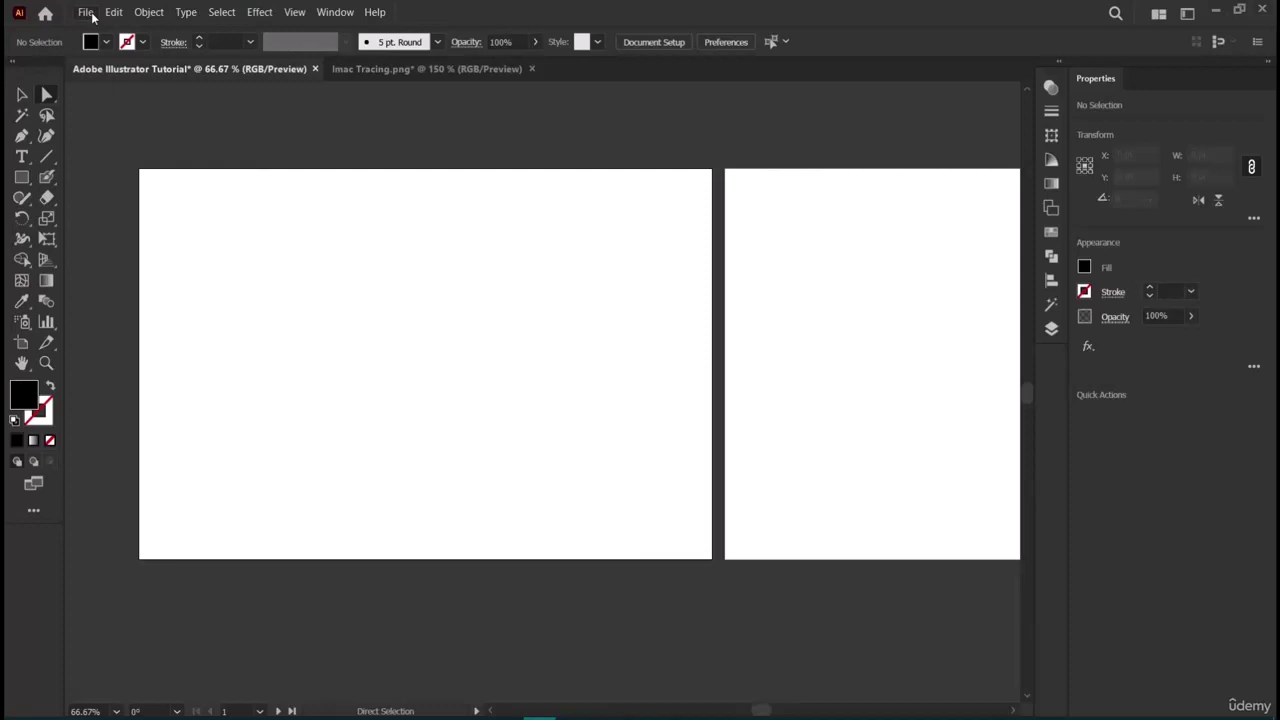
# Open the Dog Img Pen Tool & Curvature Tool image file.
pyautogui.click(88, 13)
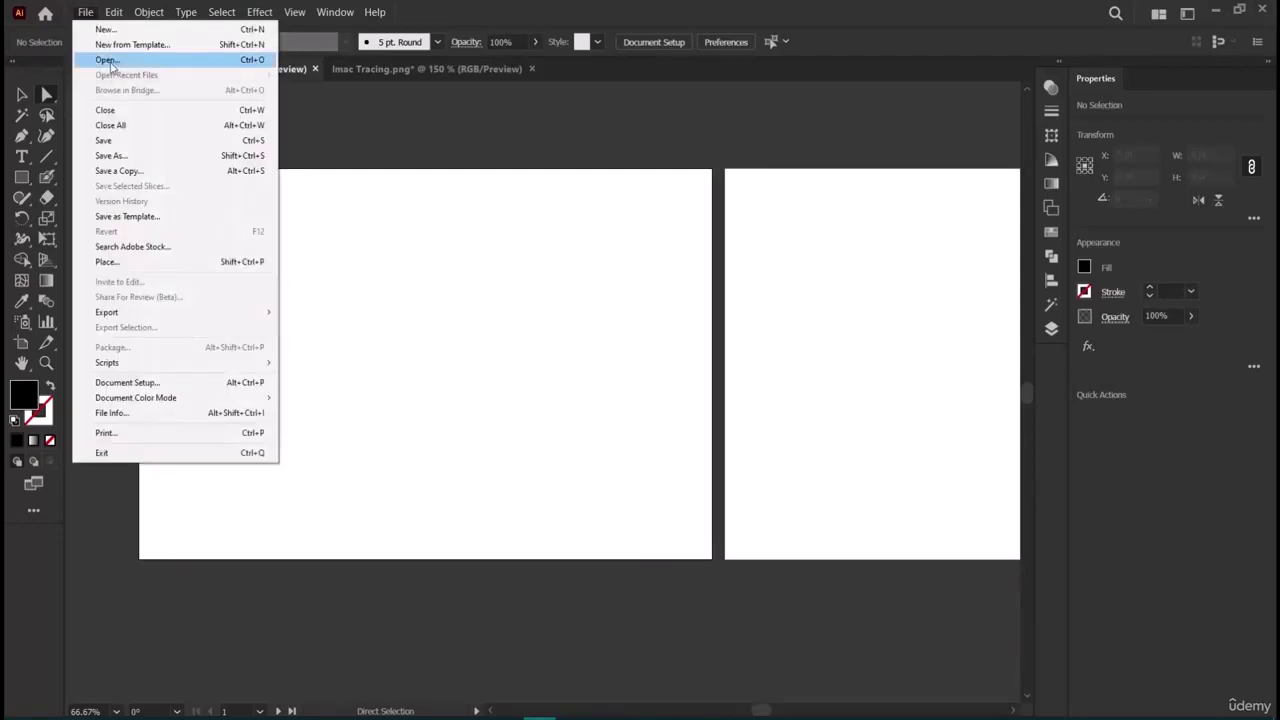
pyautogui.click(108, 60)
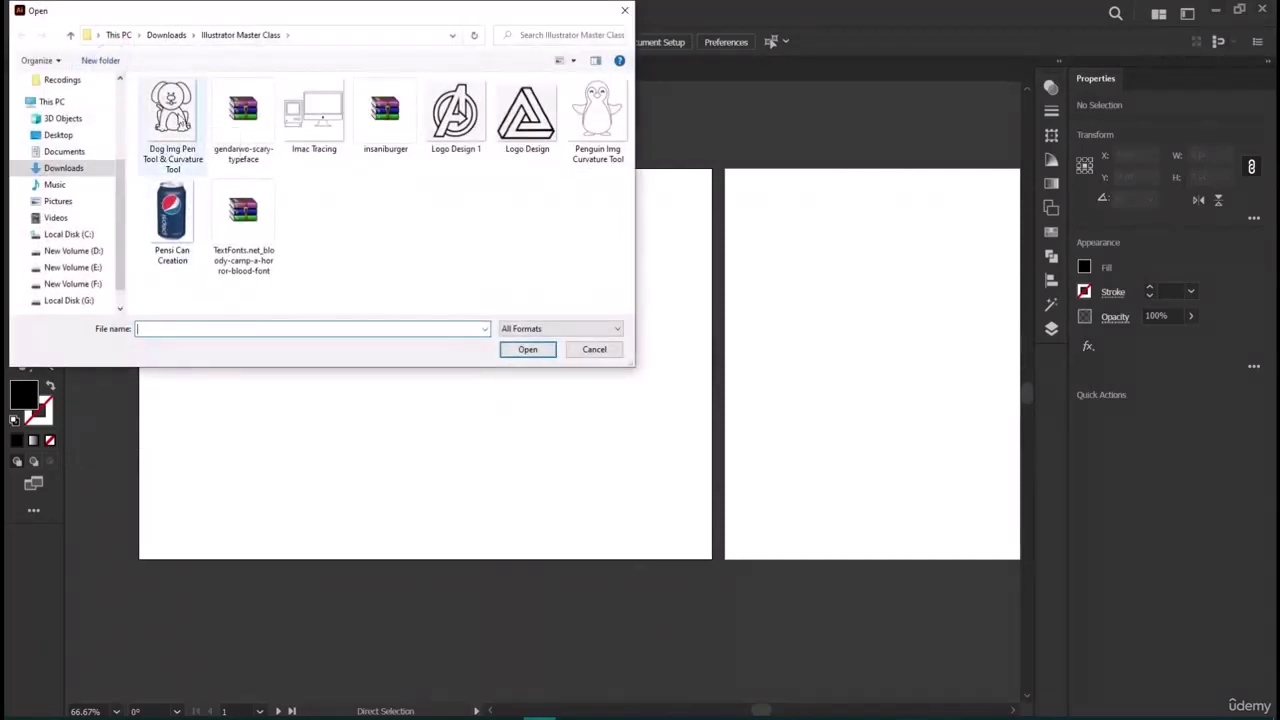
pyautogui.click(179, 120)
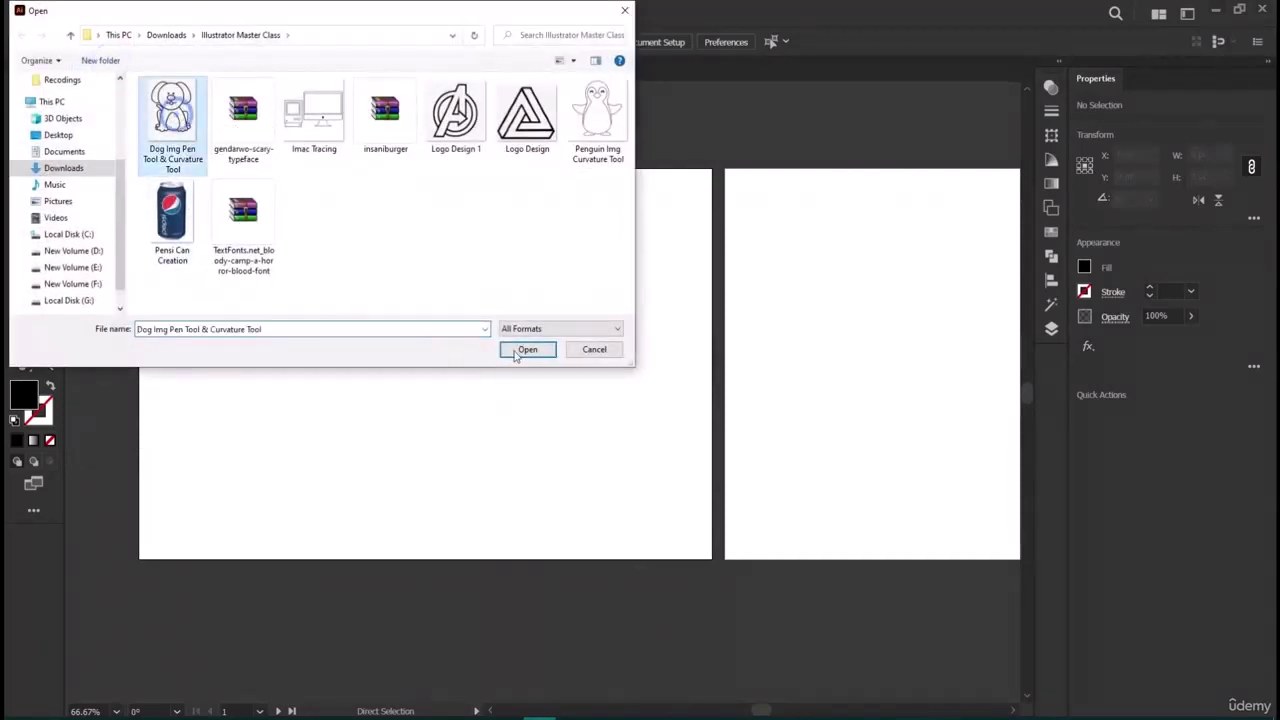
pyautogui.click(526, 350)
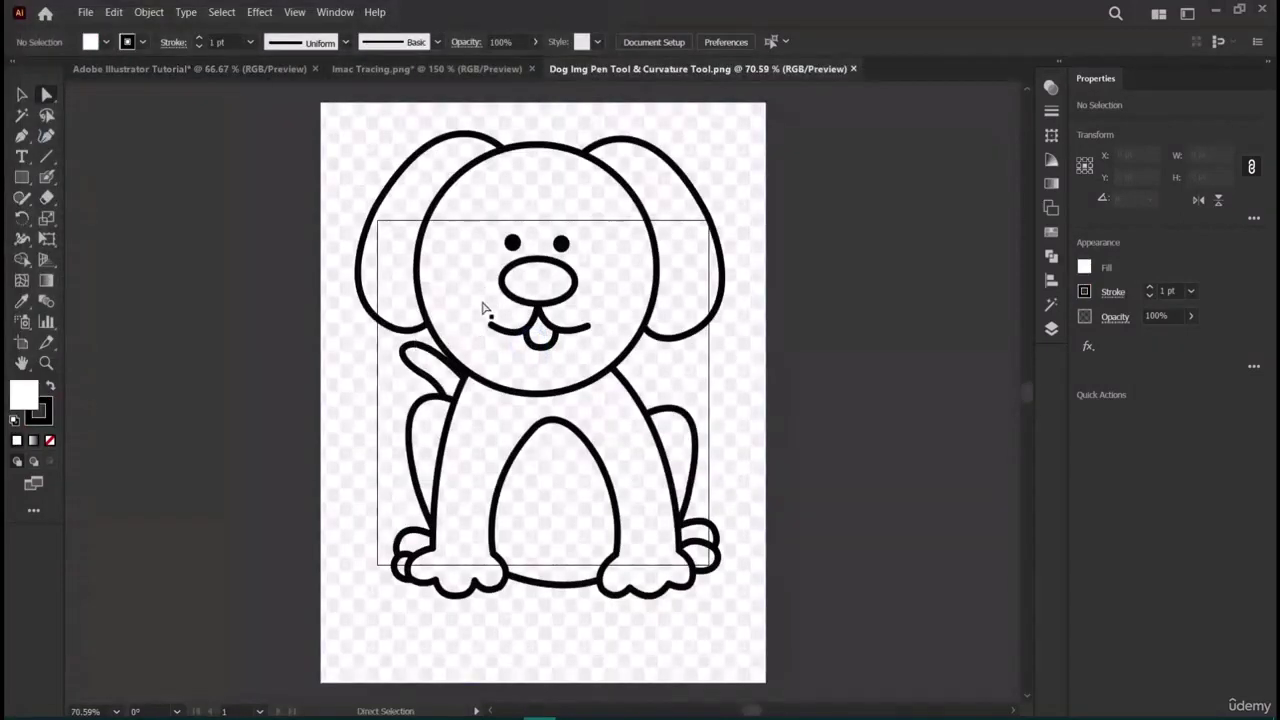
# Scale the dog image down from its top-left corner and drag it onto the artboard.
pyautogui.click(463, 277)
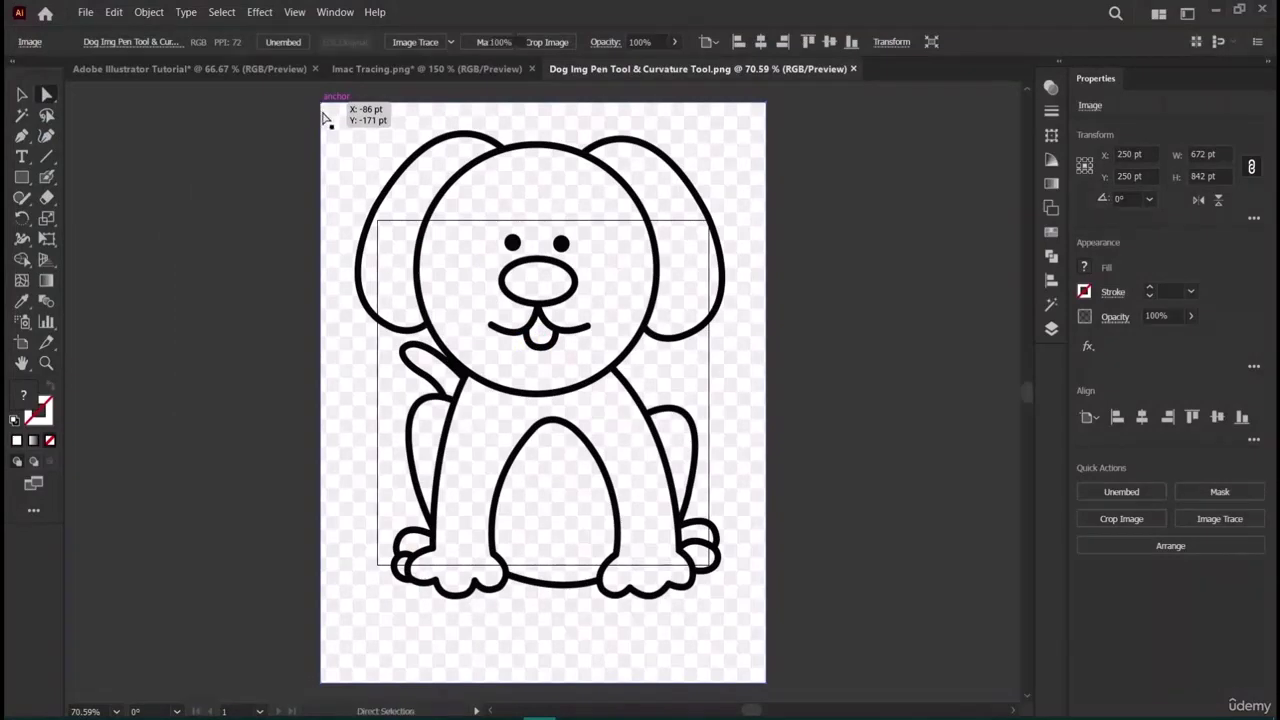
pyautogui.click(322, 105)
pyautogui.click(335, 126)
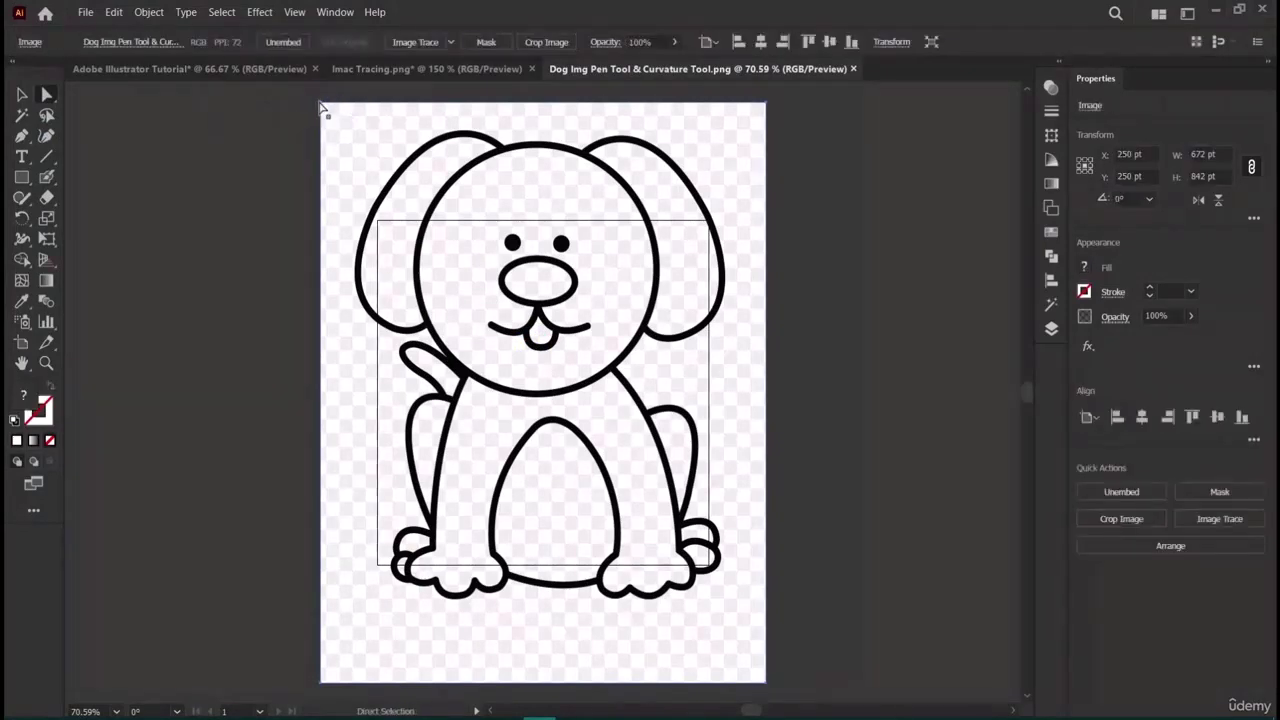
pyautogui.click(22, 94)
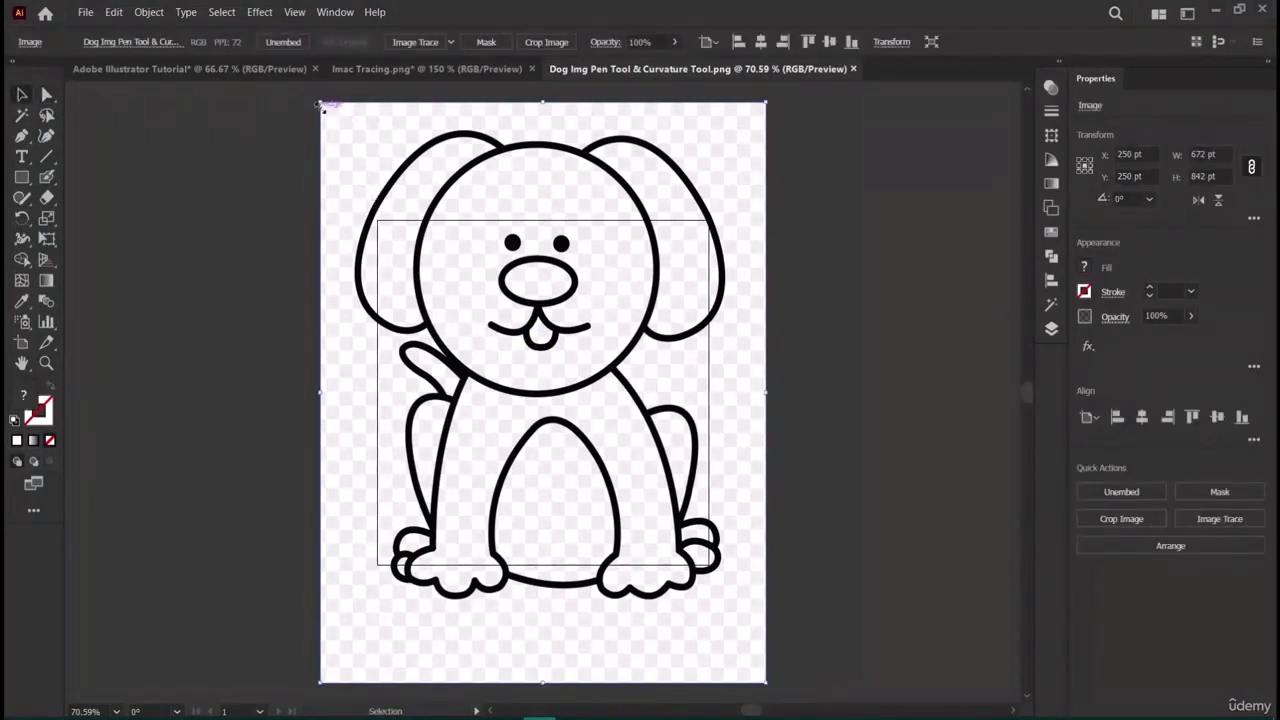
pyautogui.moveTo(322, 104); pyautogui.dragTo(522, 370)
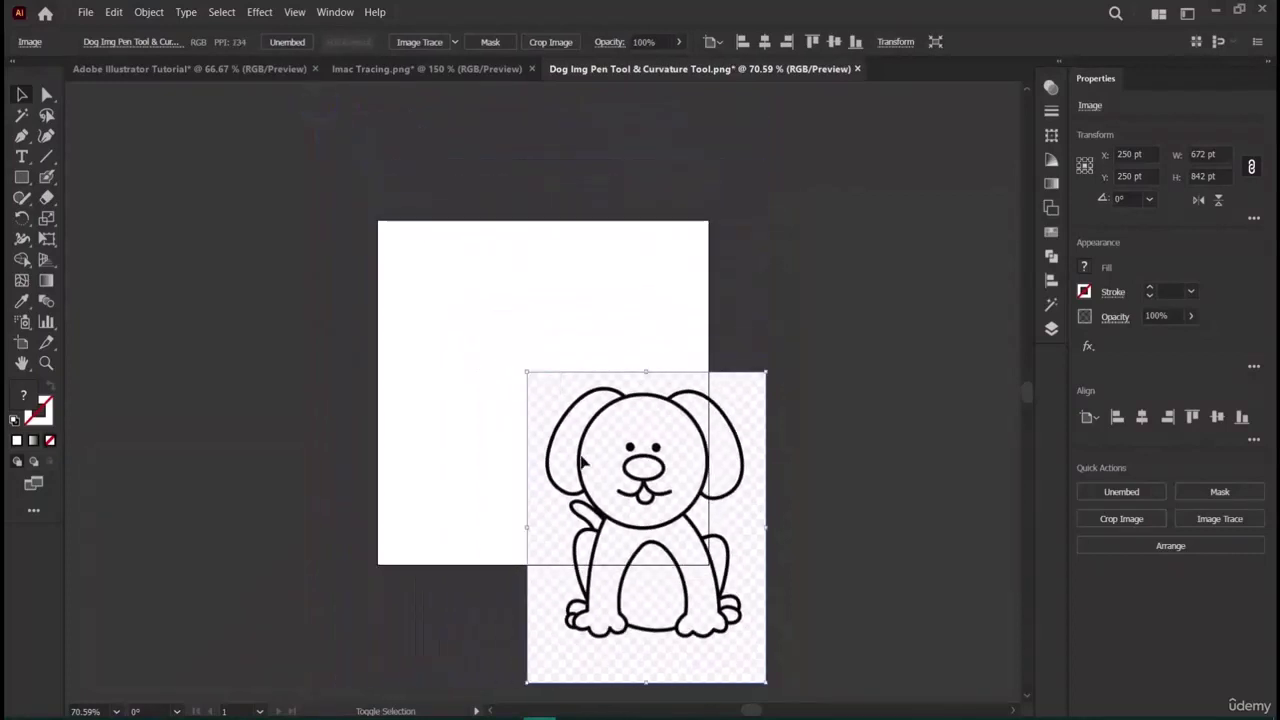
pyautogui.click(514, 369)
pyautogui.moveTo(626, 491); pyautogui.dragTo(524, 366)
# Zoom in to 200% on the dog's face, then zoom back out to show the whole dog.
pyautogui.click(46, 363)
pyautogui.click(522, 400)
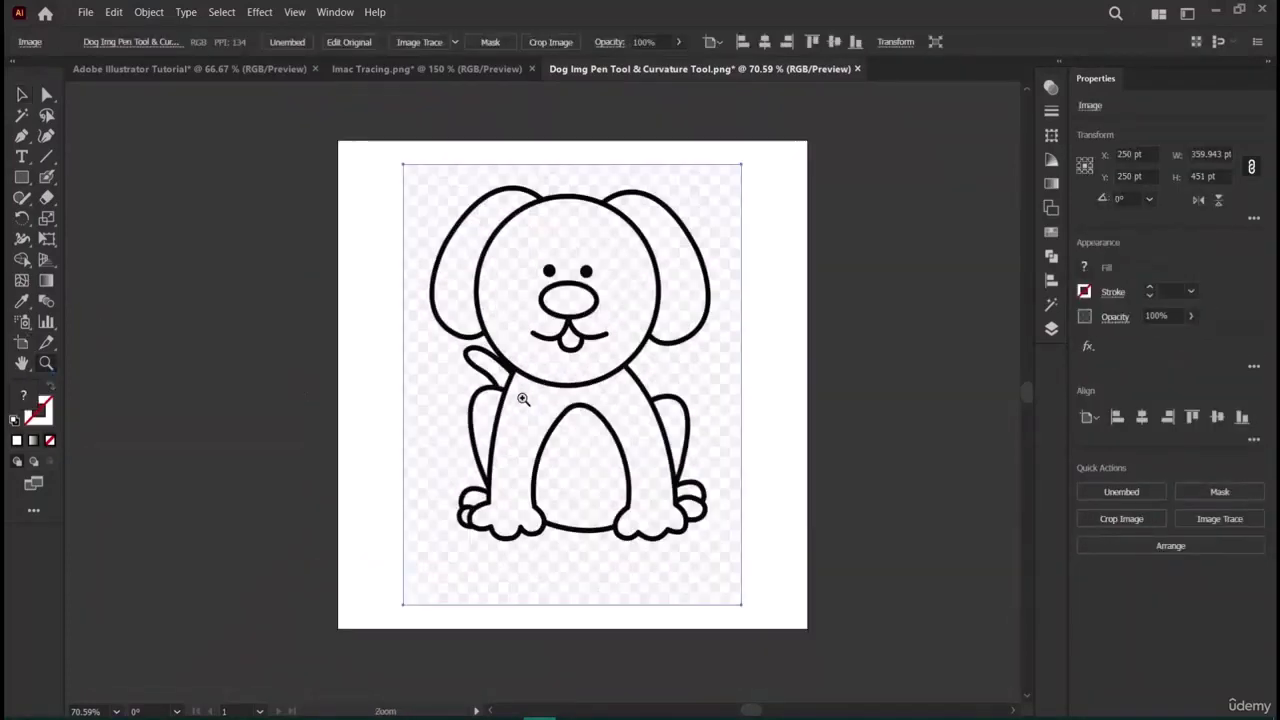
pyautogui.click(705, 470)
pyautogui.scroll(2, 706, 467)
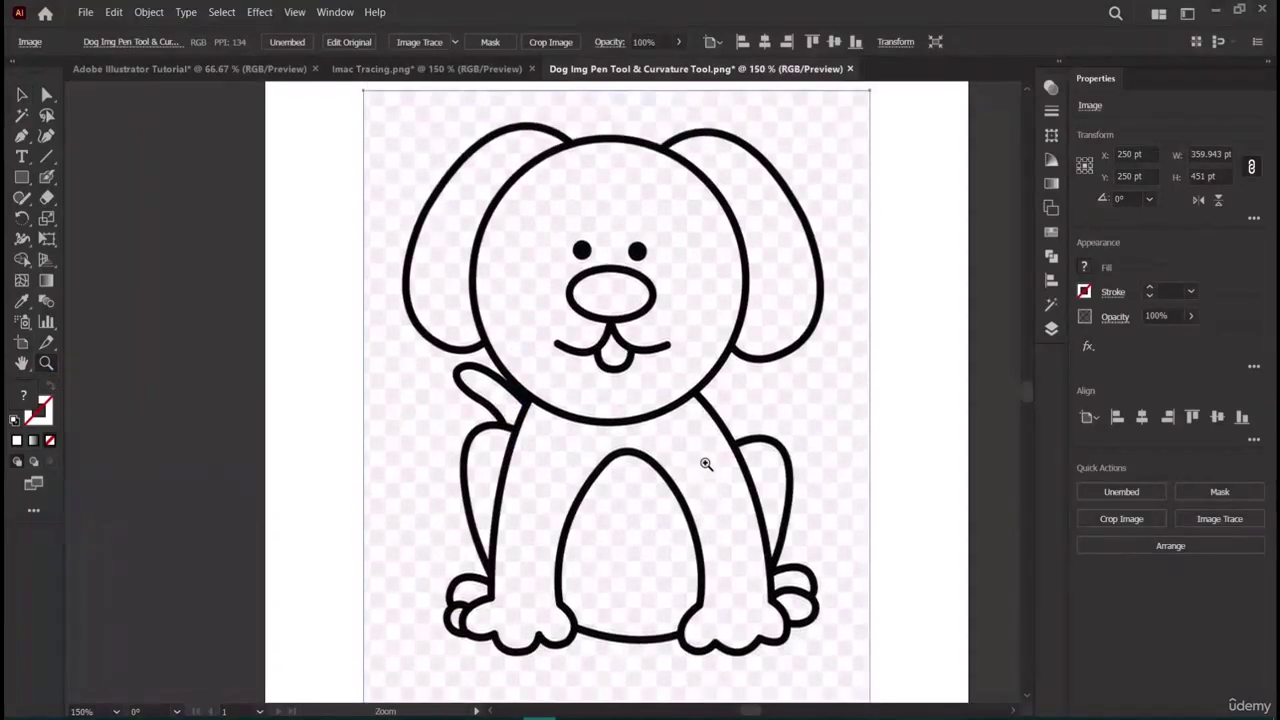
pyautogui.click(190, 308)
pyautogui.press('v')
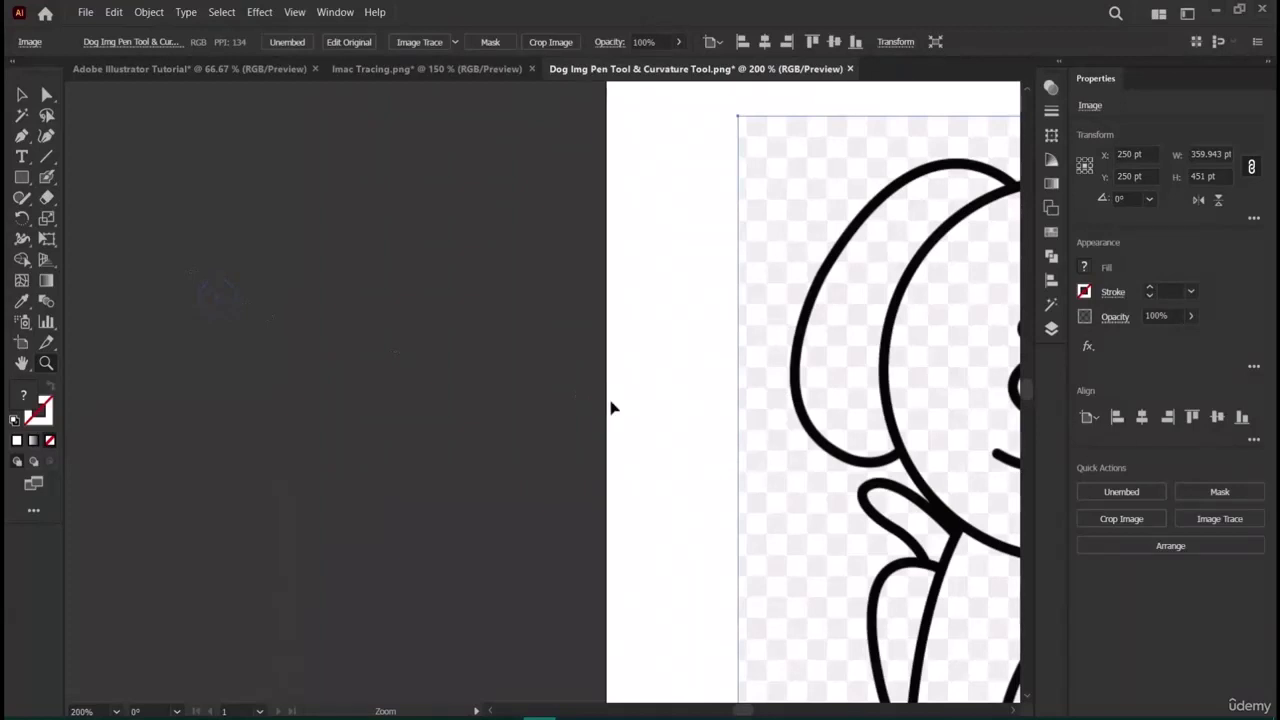
pyautogui.hscroll(10, 609, 406)
pyautogui.hscroll(3, 612, 408)
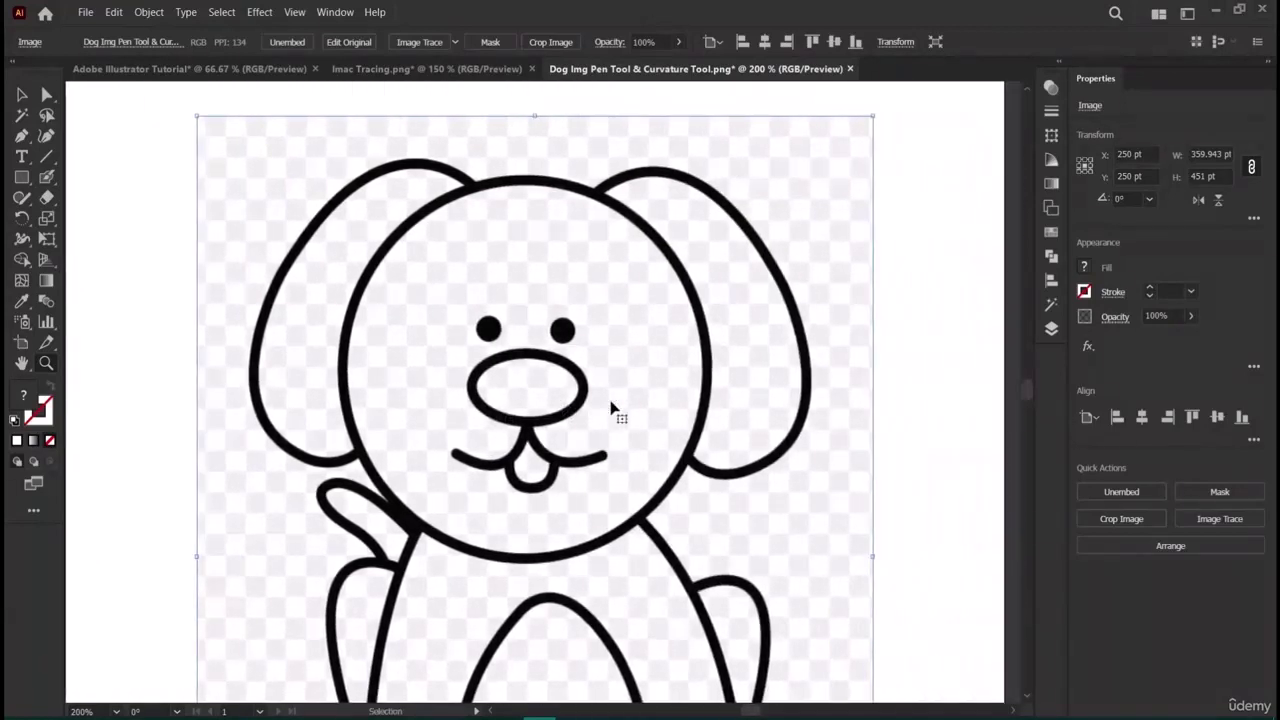
pyautogui.hotkey('ctrl', '-')
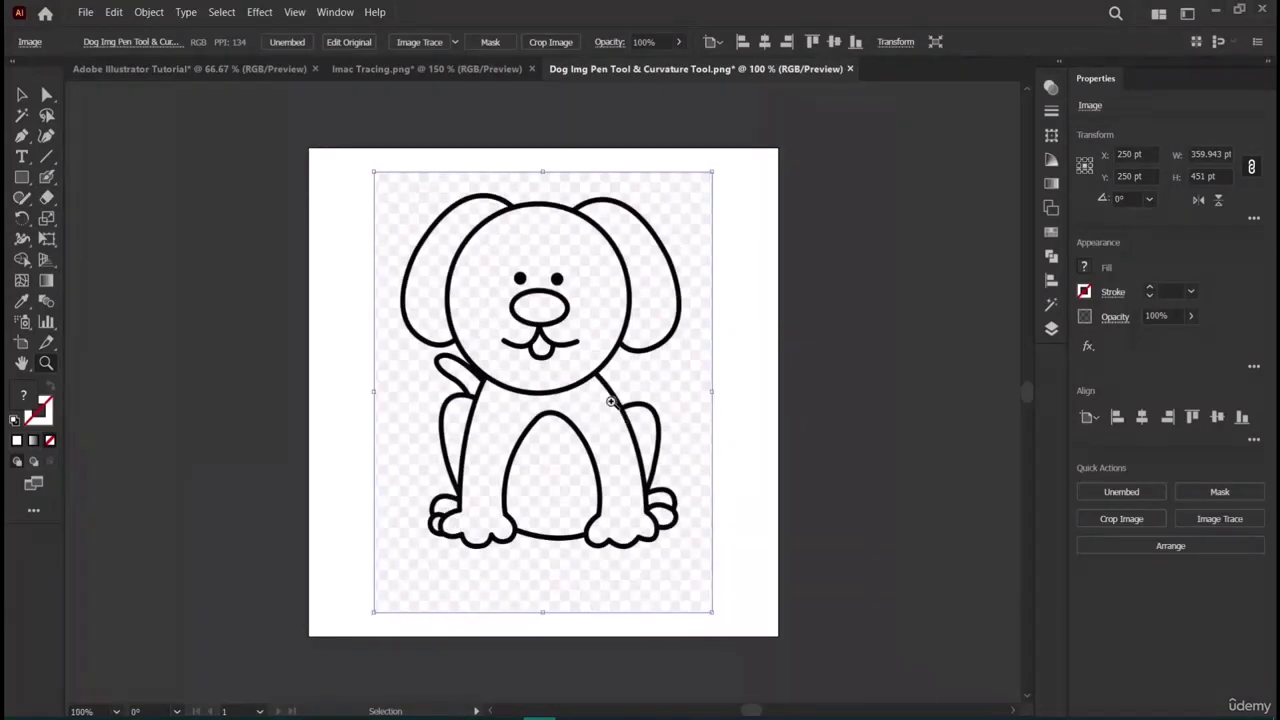
# Draw a white-filled ellipse about 193 pt wide over the dog's round head.
pyautogui.press('v')
pyautogui.click(136, 306)
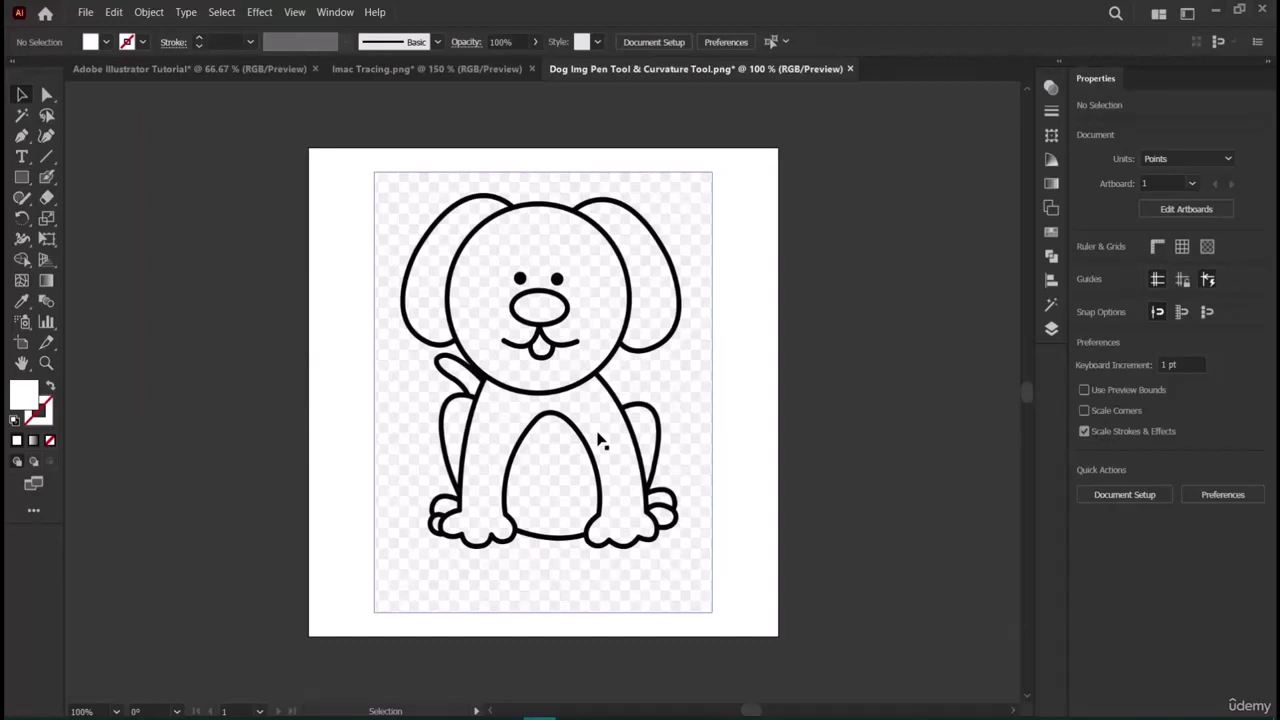
pyautogui.click(22, 177)
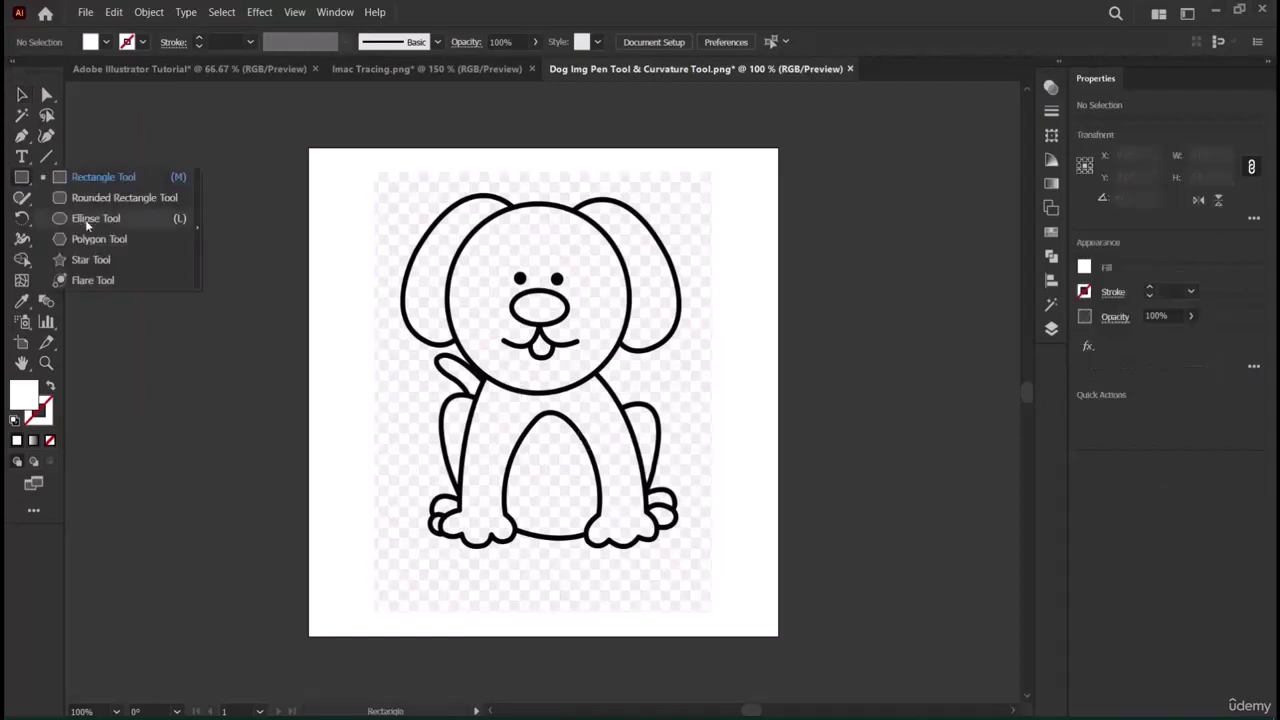
pyautogui.click(80, 219)
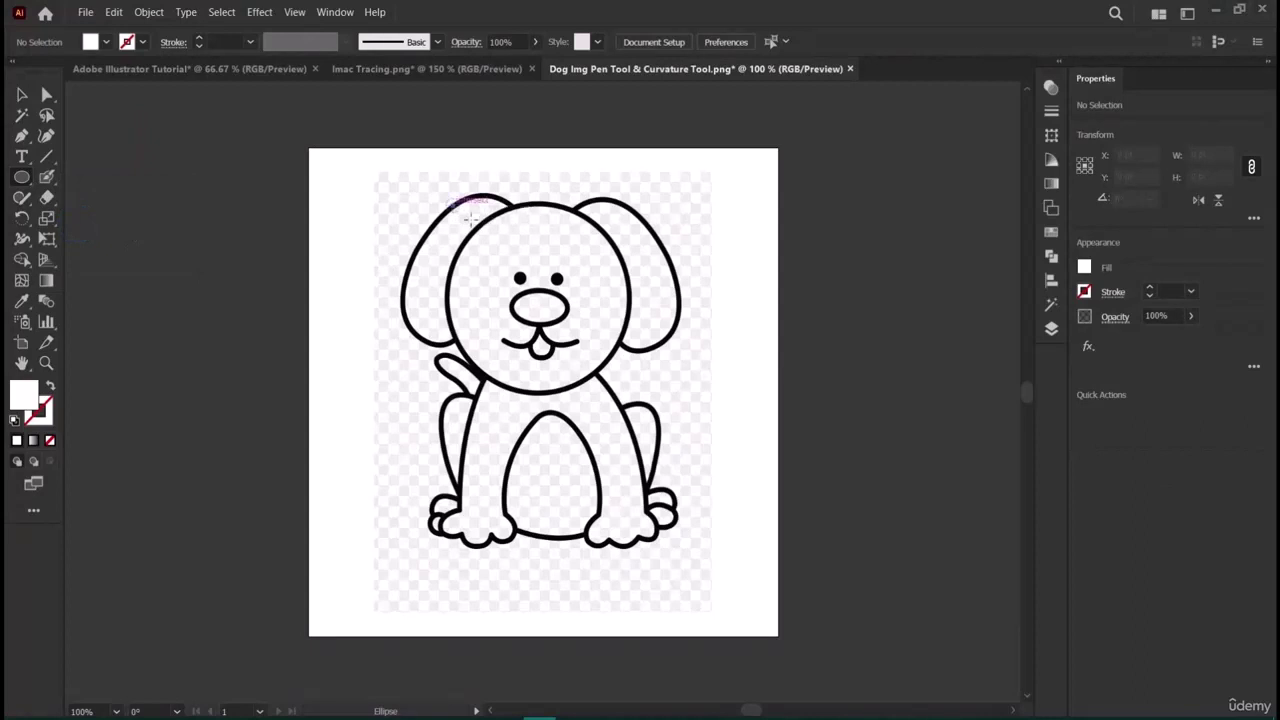
pyautogui.moveTo(452, 205); pyautogui.dragTo(636, 285)
pyautogui.click(22, 94)
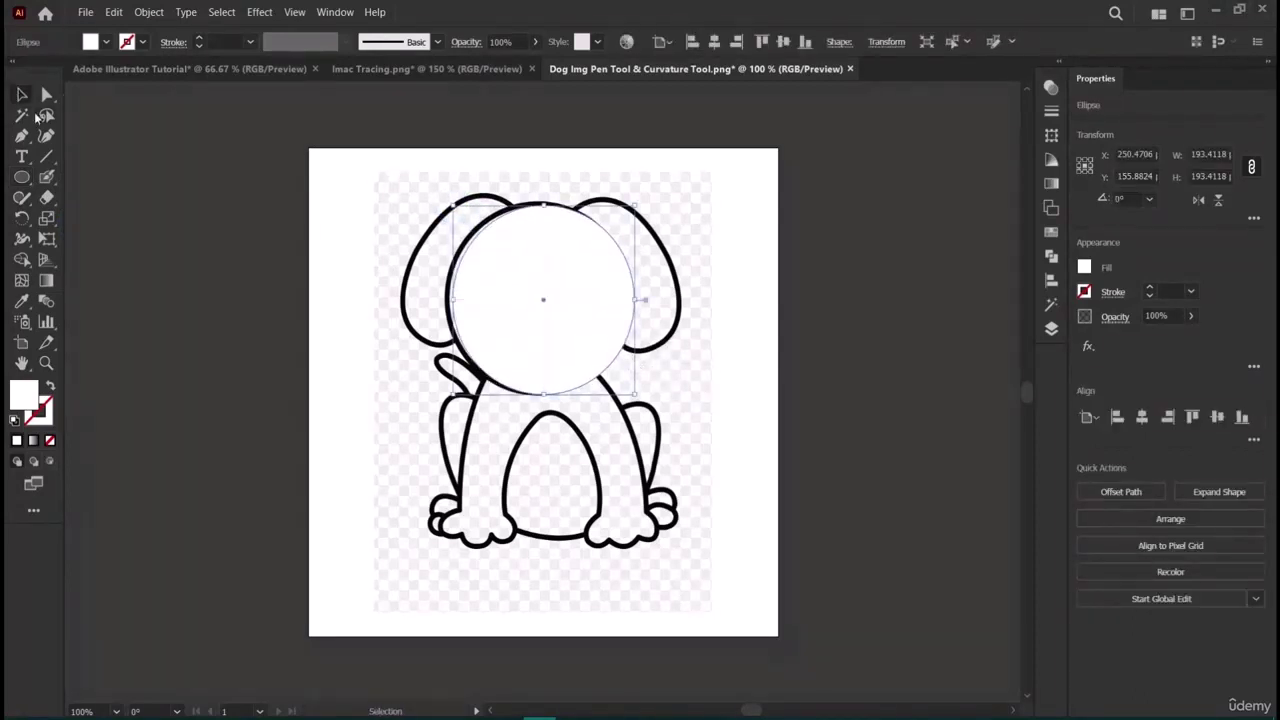